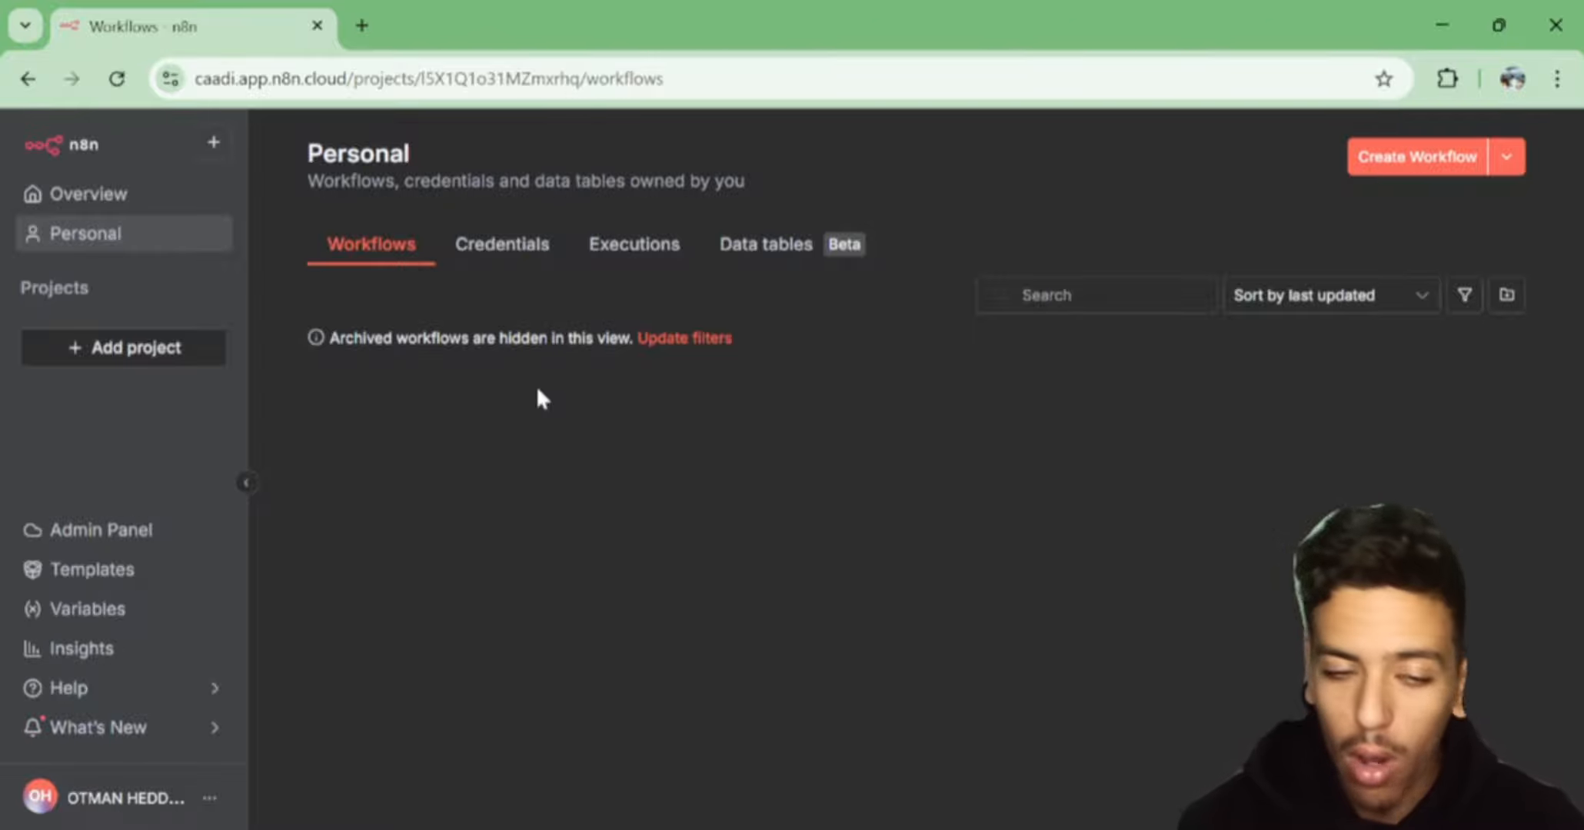
Review the Personal project's credentials, executions and data tables, and return to its list of workflows
left_click(533, 256)
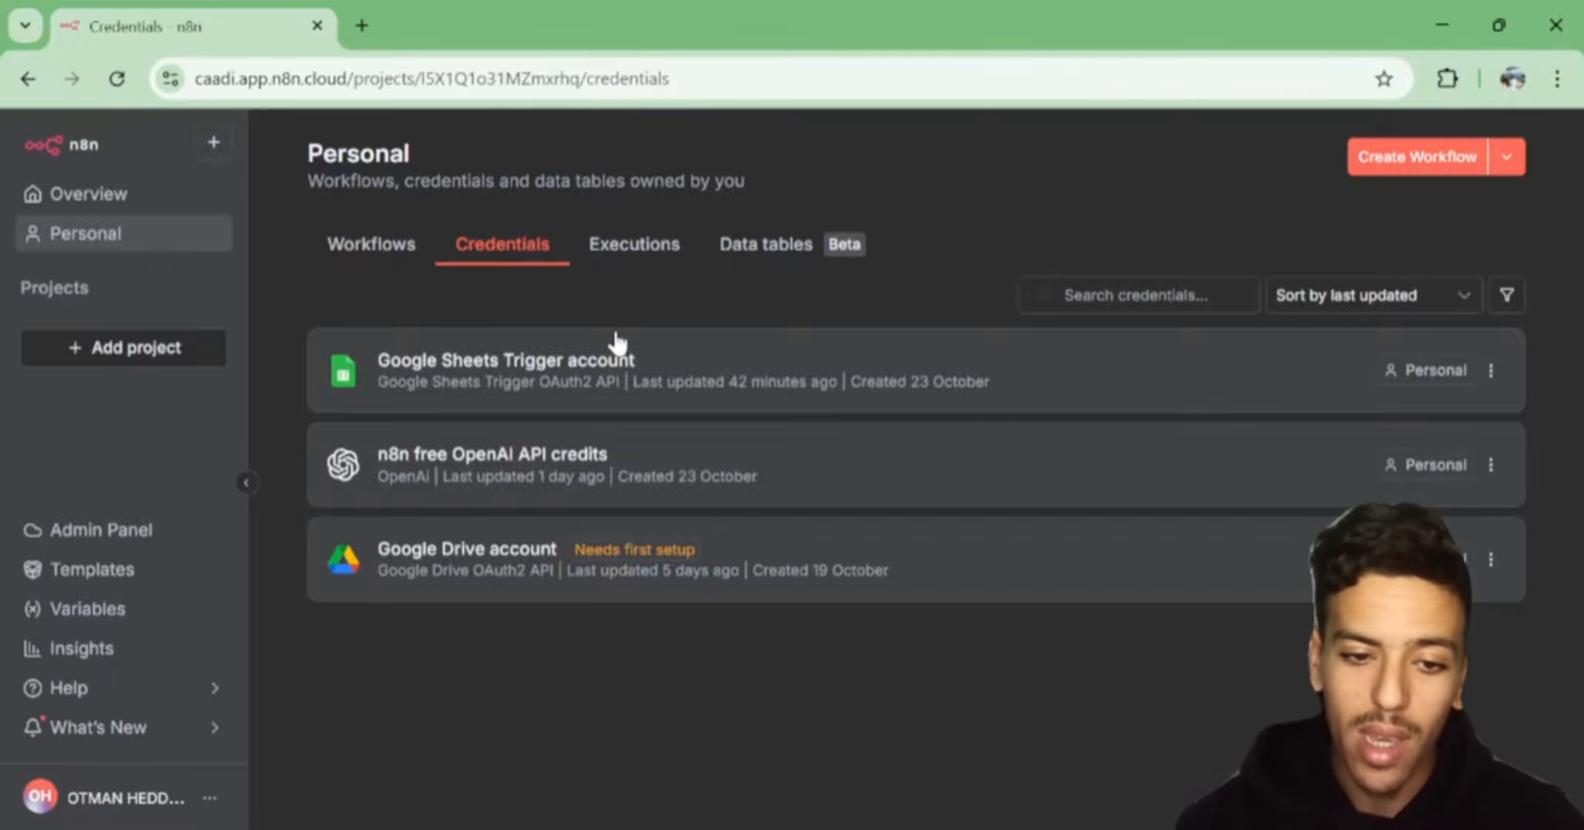
left_click(637, 248)
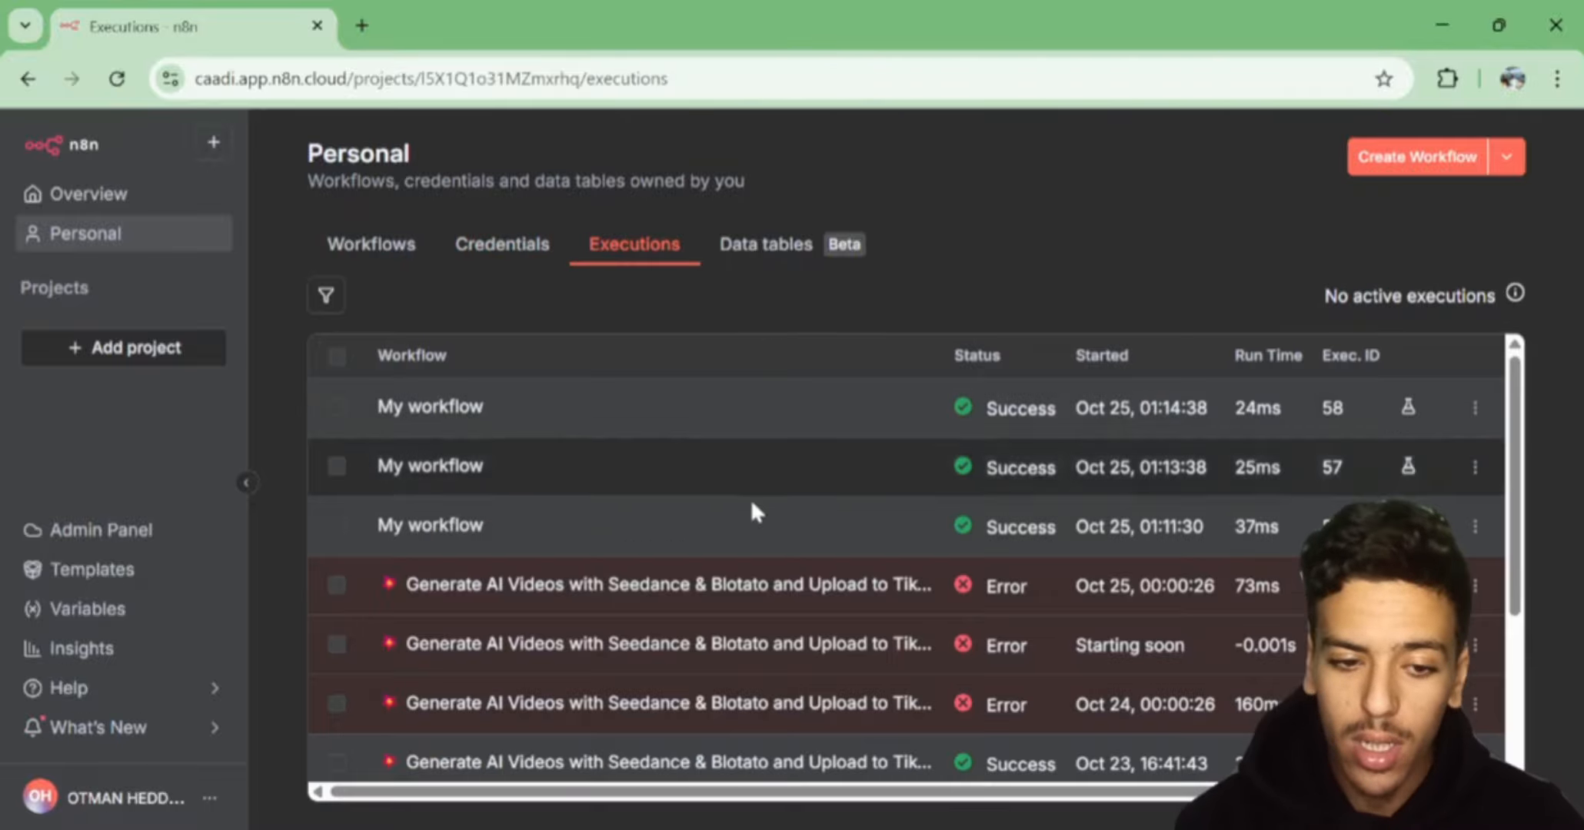
scroll(686, 542, "down", 4)
scroll(686, 542, "down", 5)
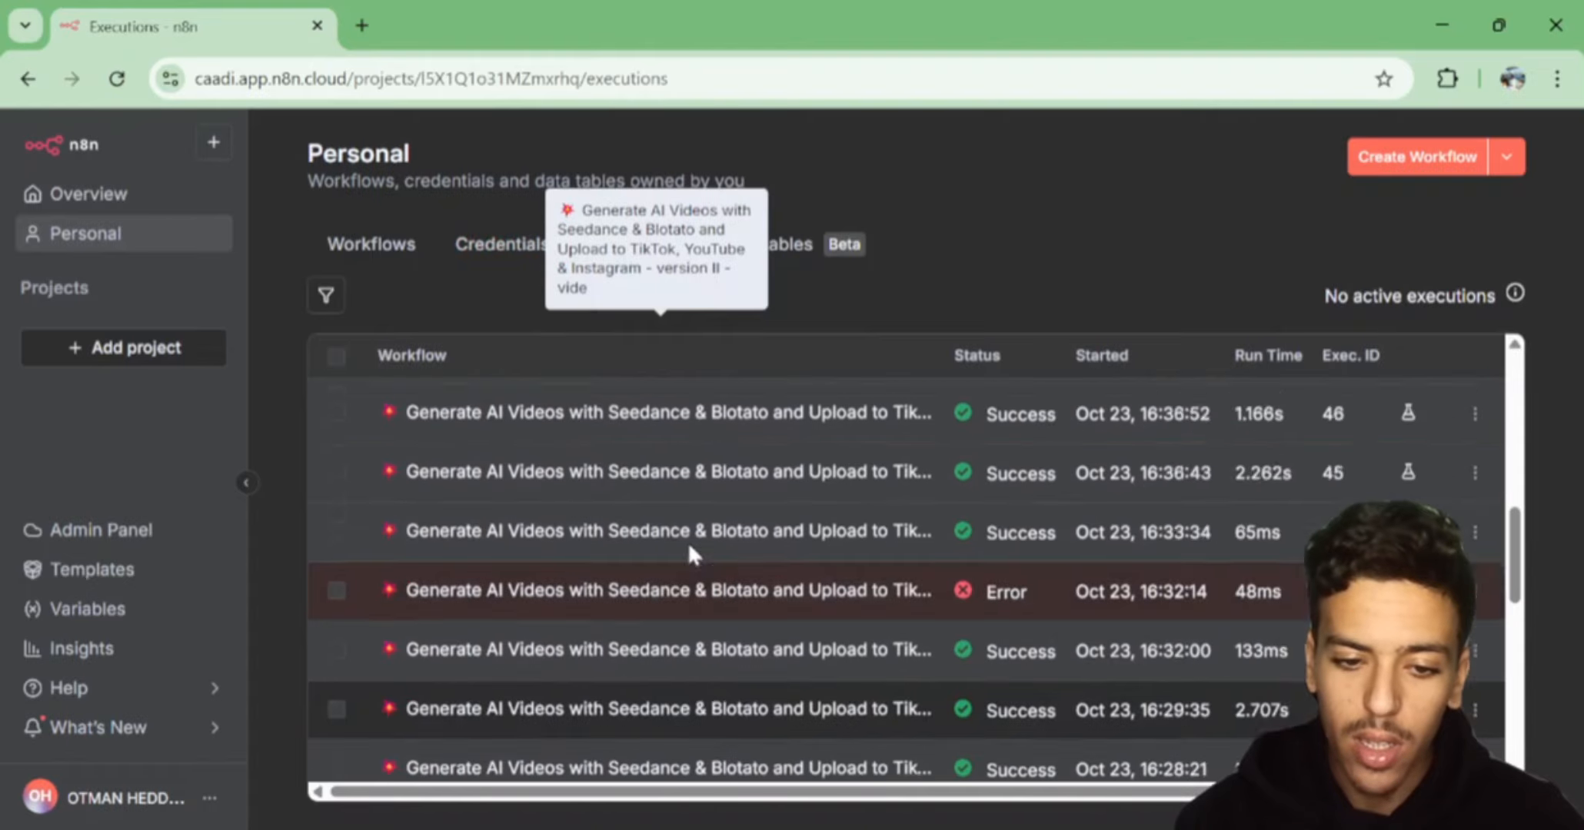
scroll(687, 542, "up", 10)
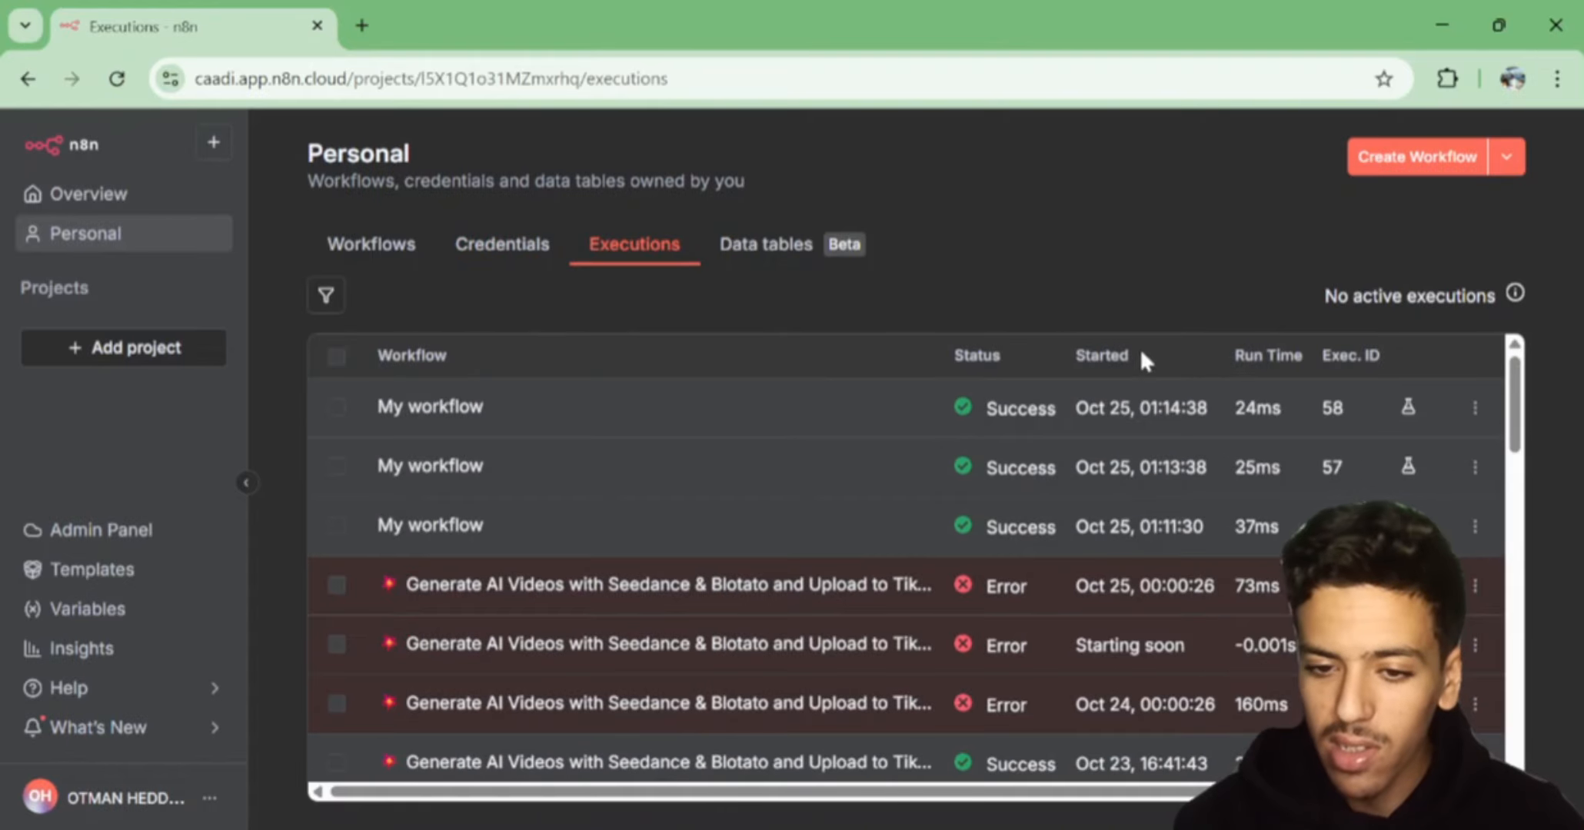
left_click(799, 248)
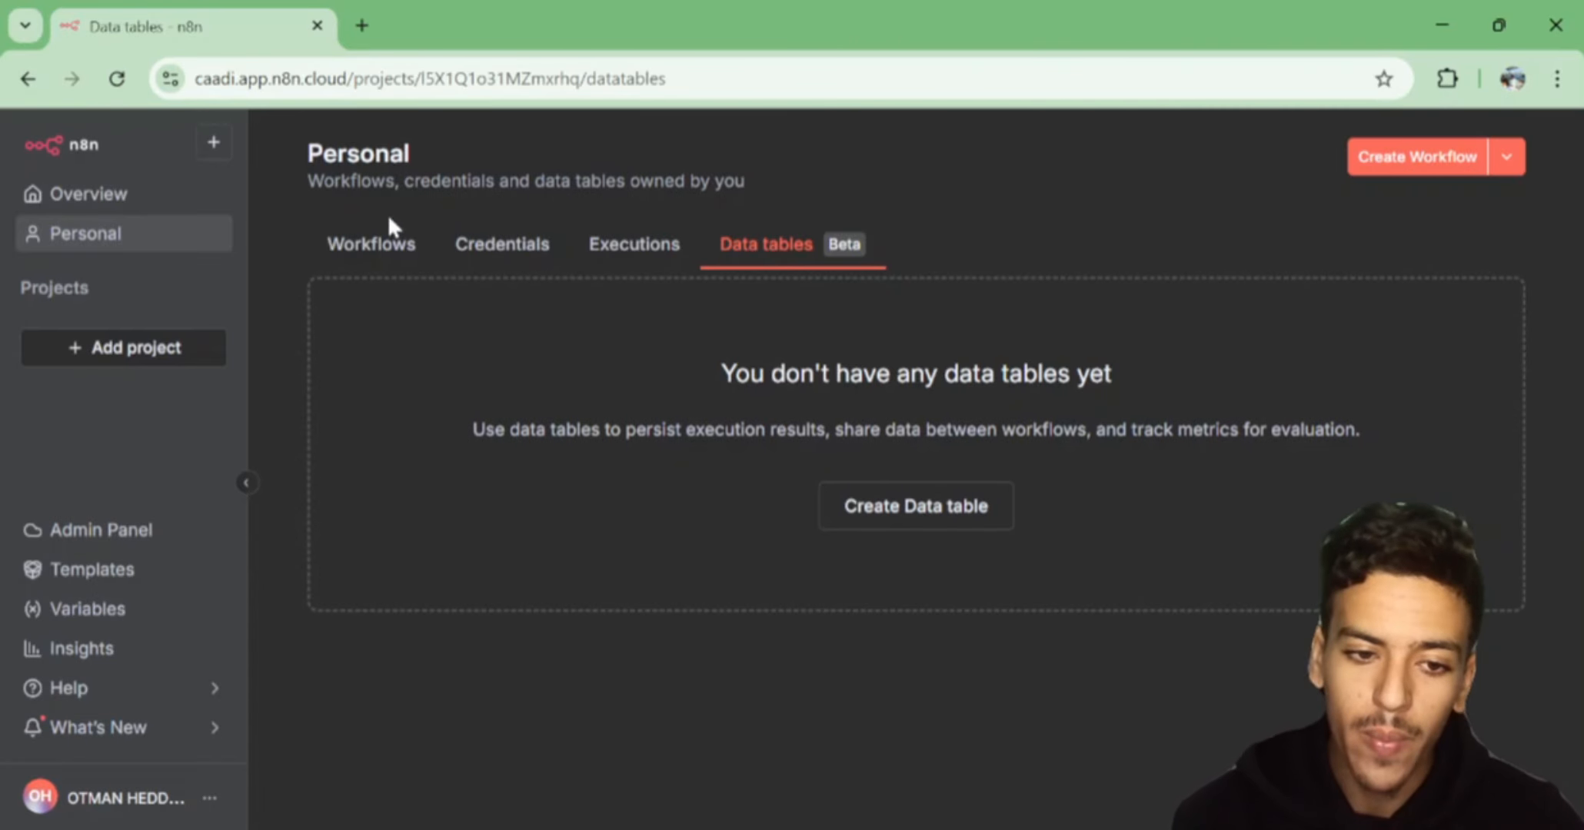
left_click(373, 265)
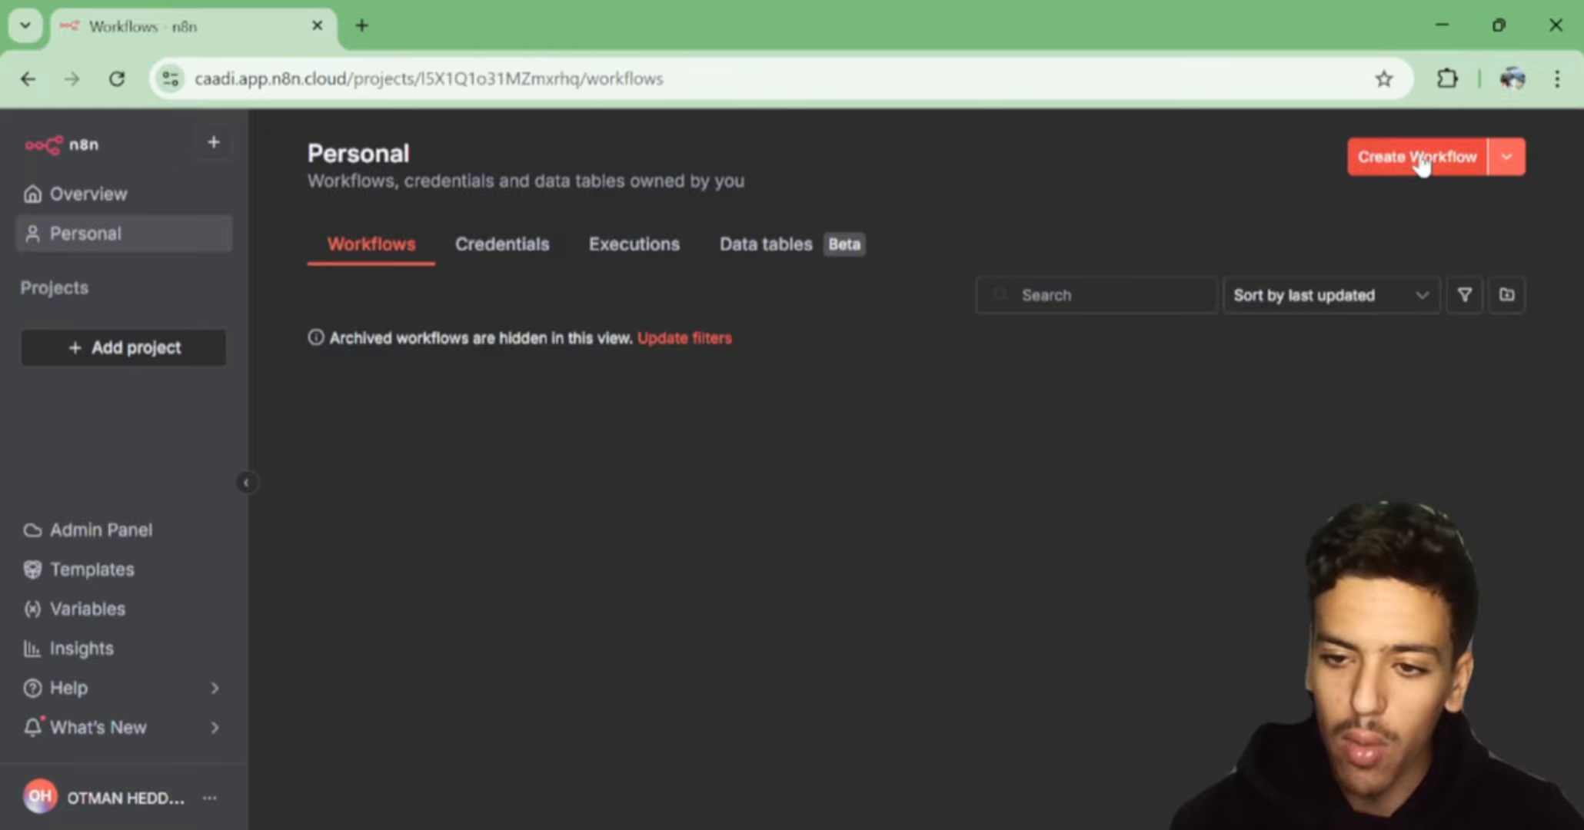
Create a new workflow in the Personal project, look at its executions view, and return to the editor
left_click(1419, 160)
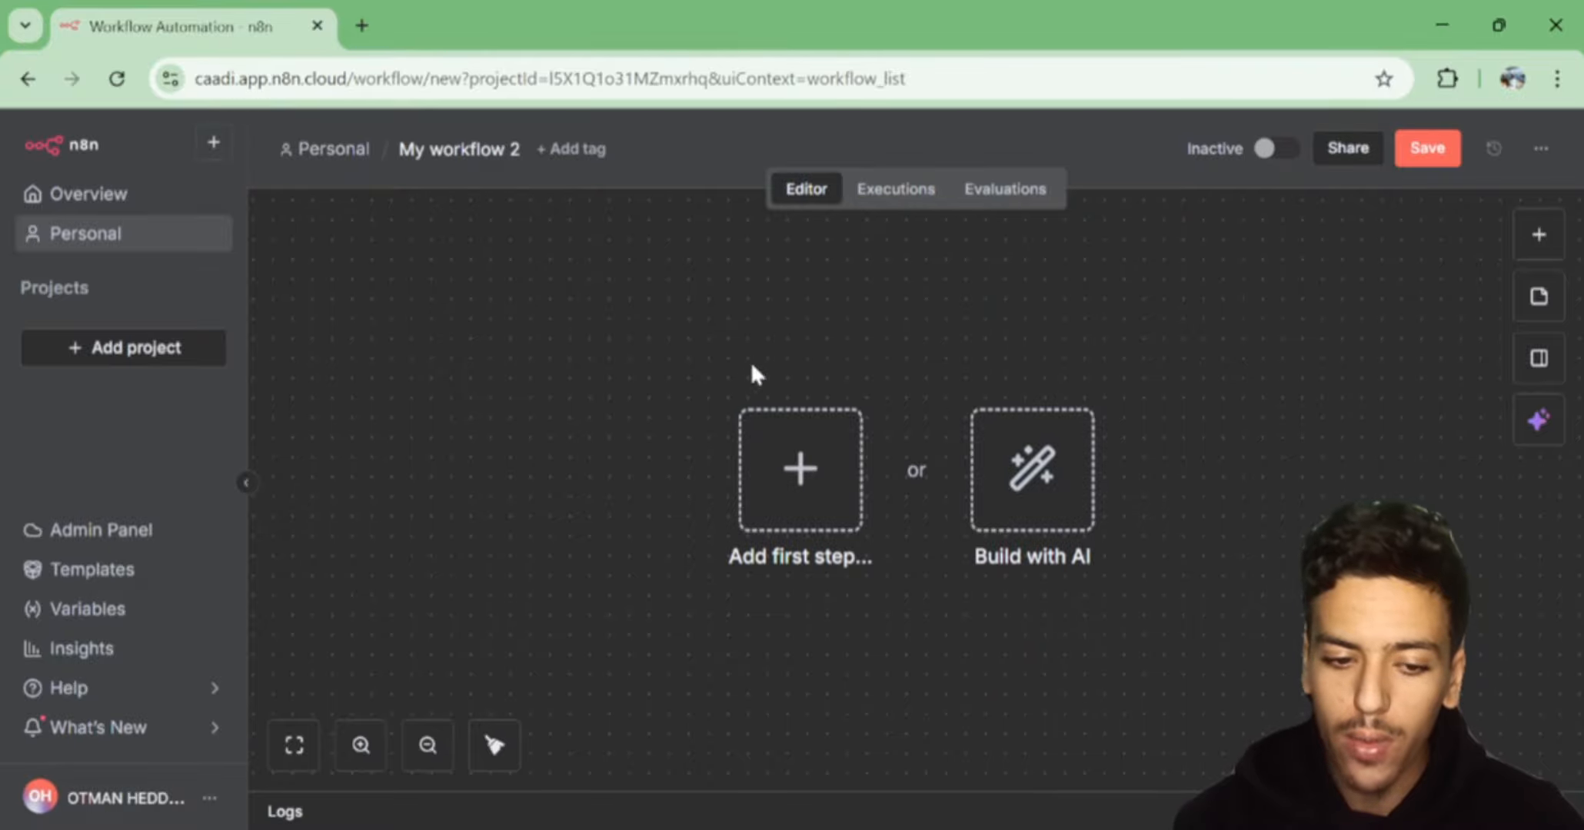
left_click(891, 192)
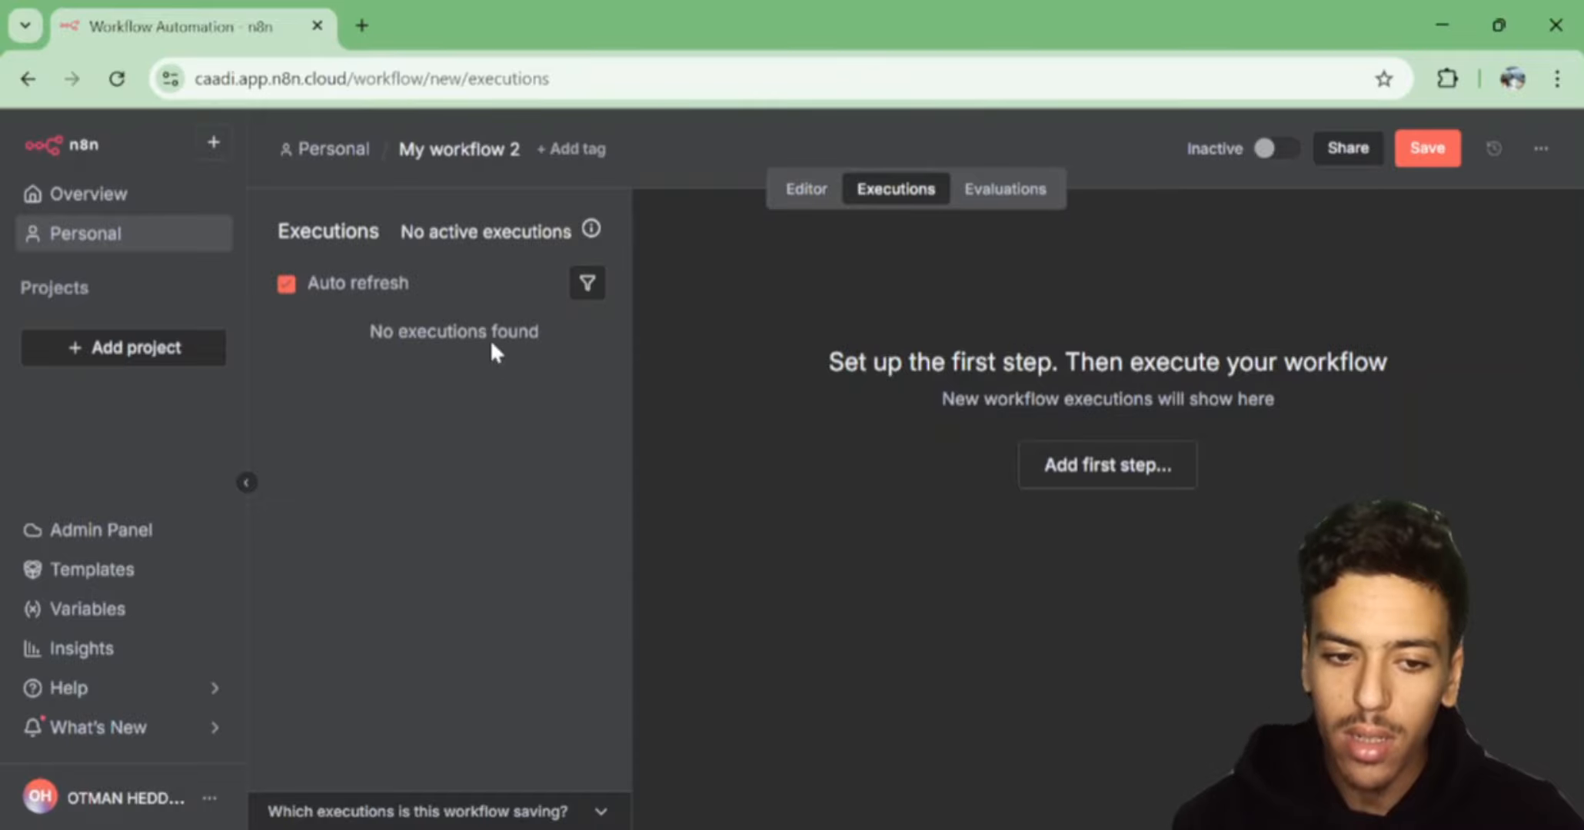
left_click(829, 192)
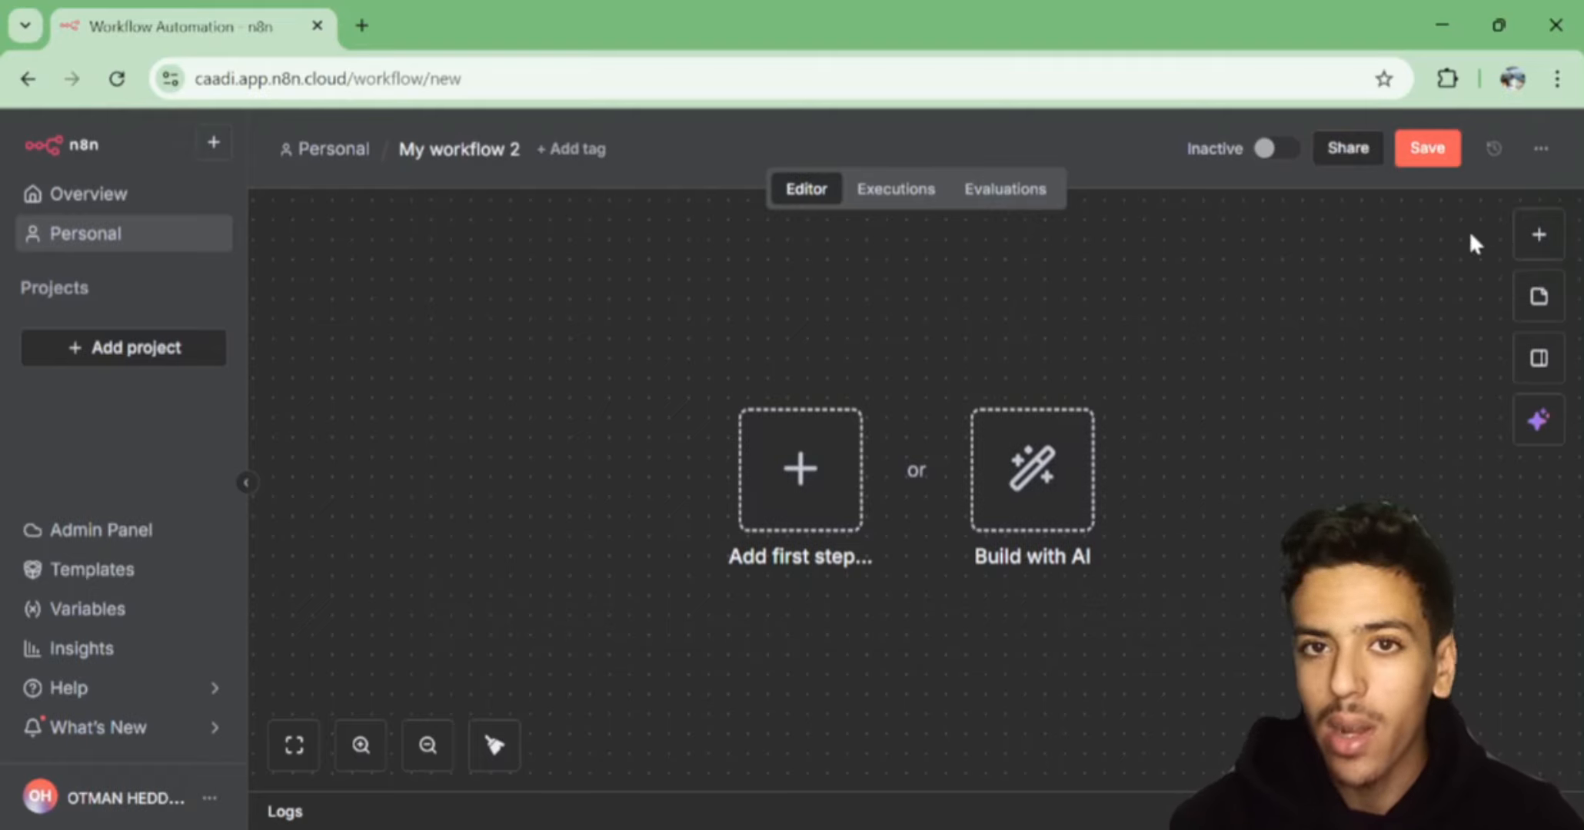
Add a manual trigger as the first step of the new workflow
left_click(1540, 159)
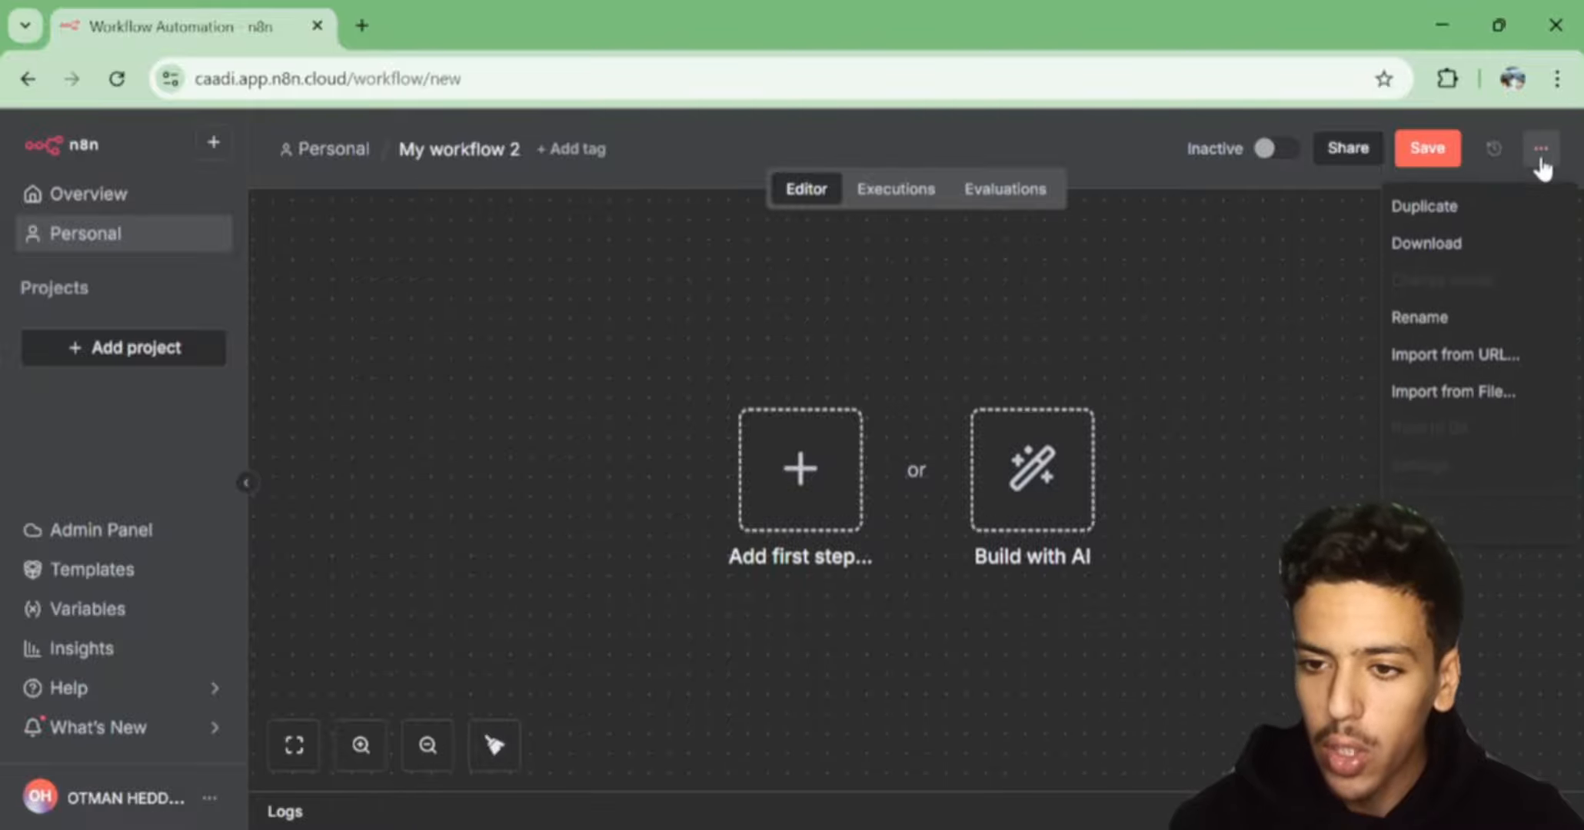
left_click(820, 470)
left_click(1255, 453)
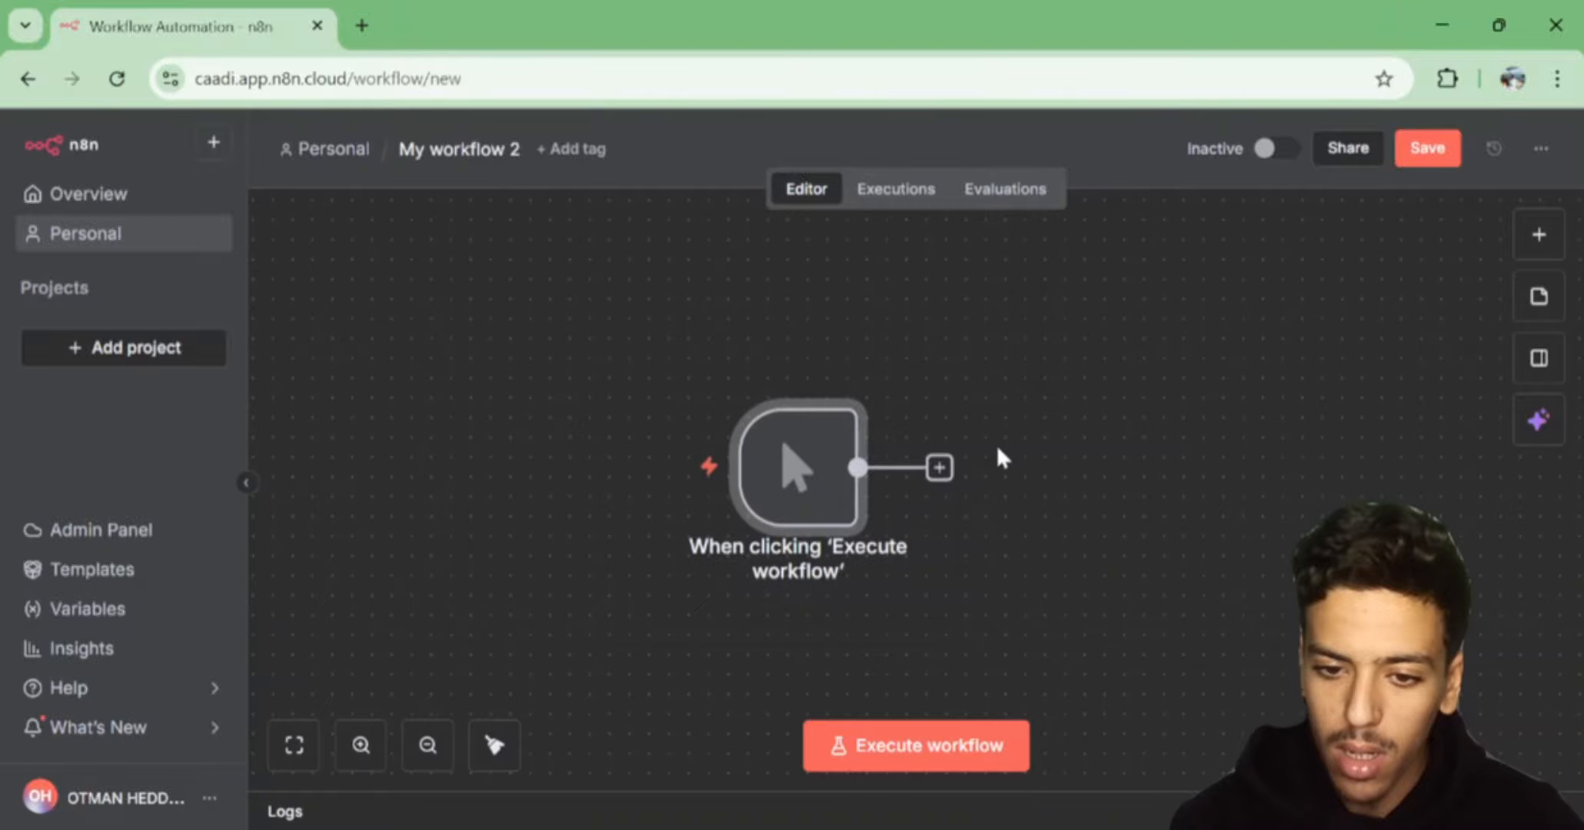
Connect a Code in JavaScript node after the manual trigger, leaving its default code, and return to the canvas
left_click(1541, 149)
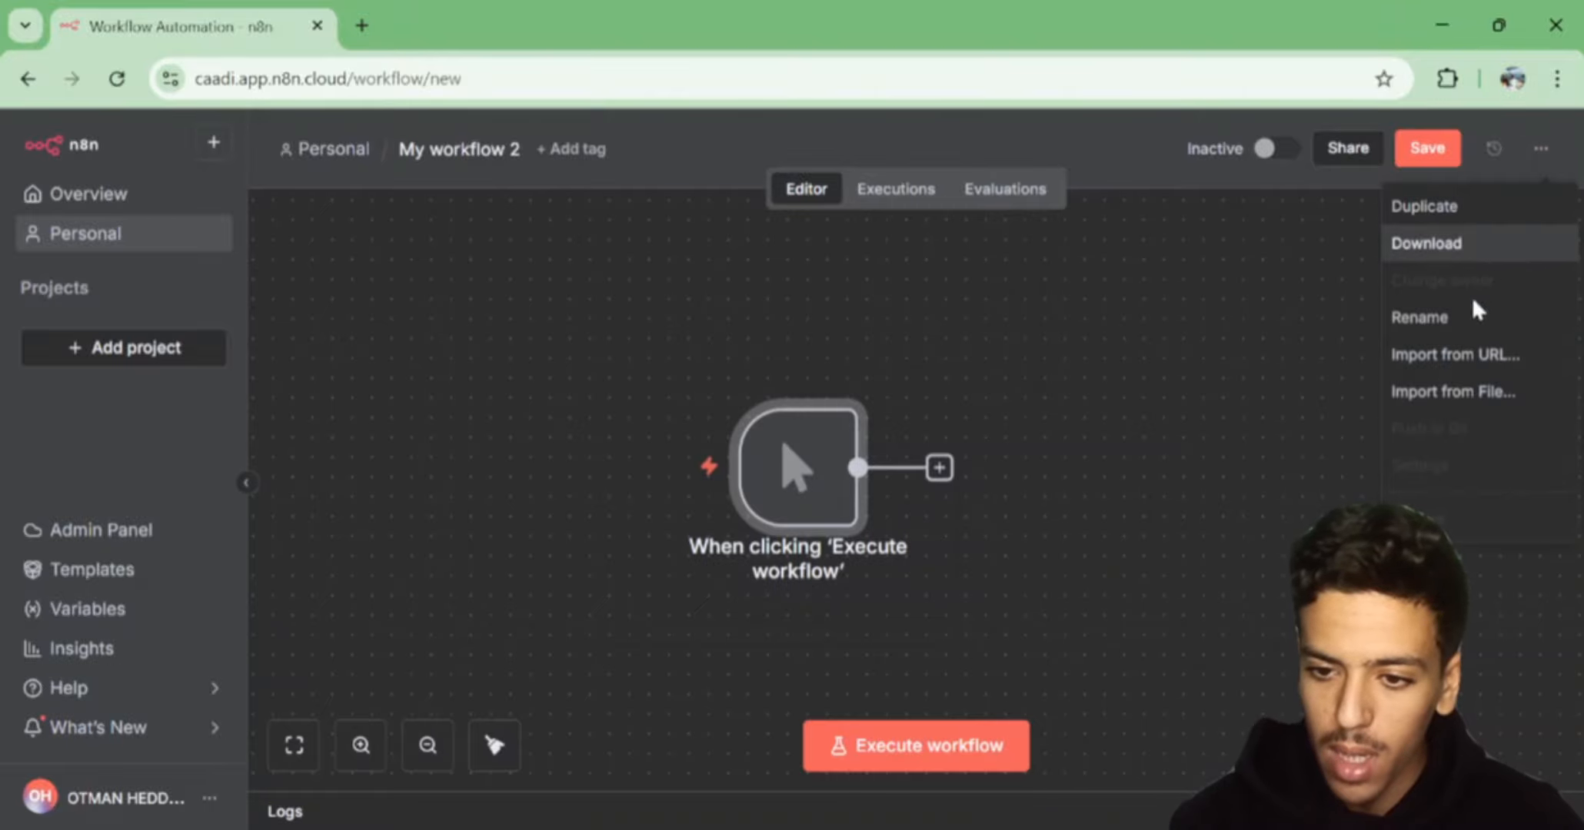
left_click(938, 467)
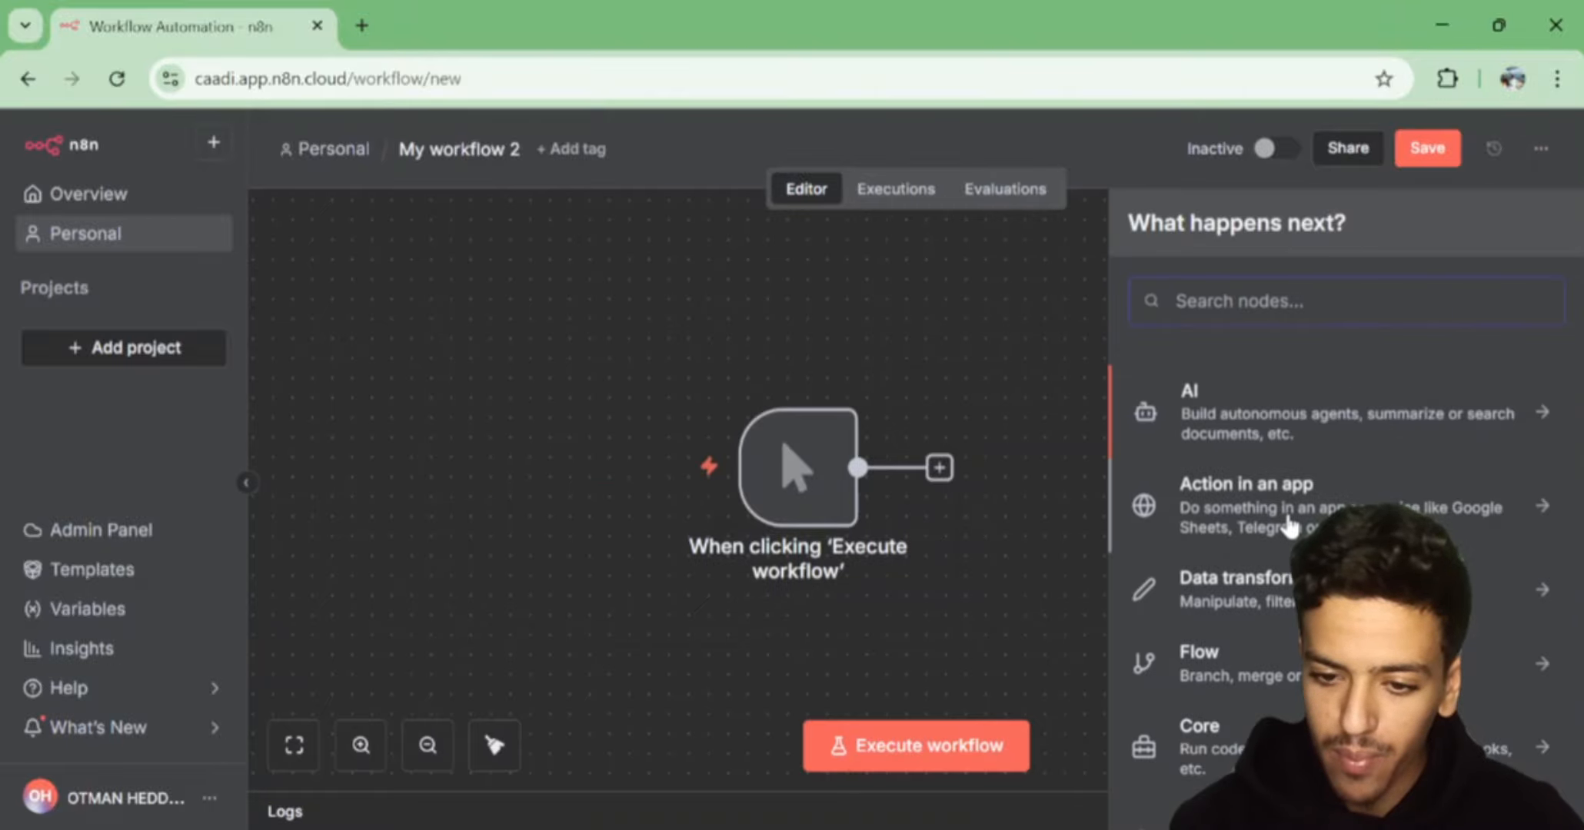
left_click(1230, 585)
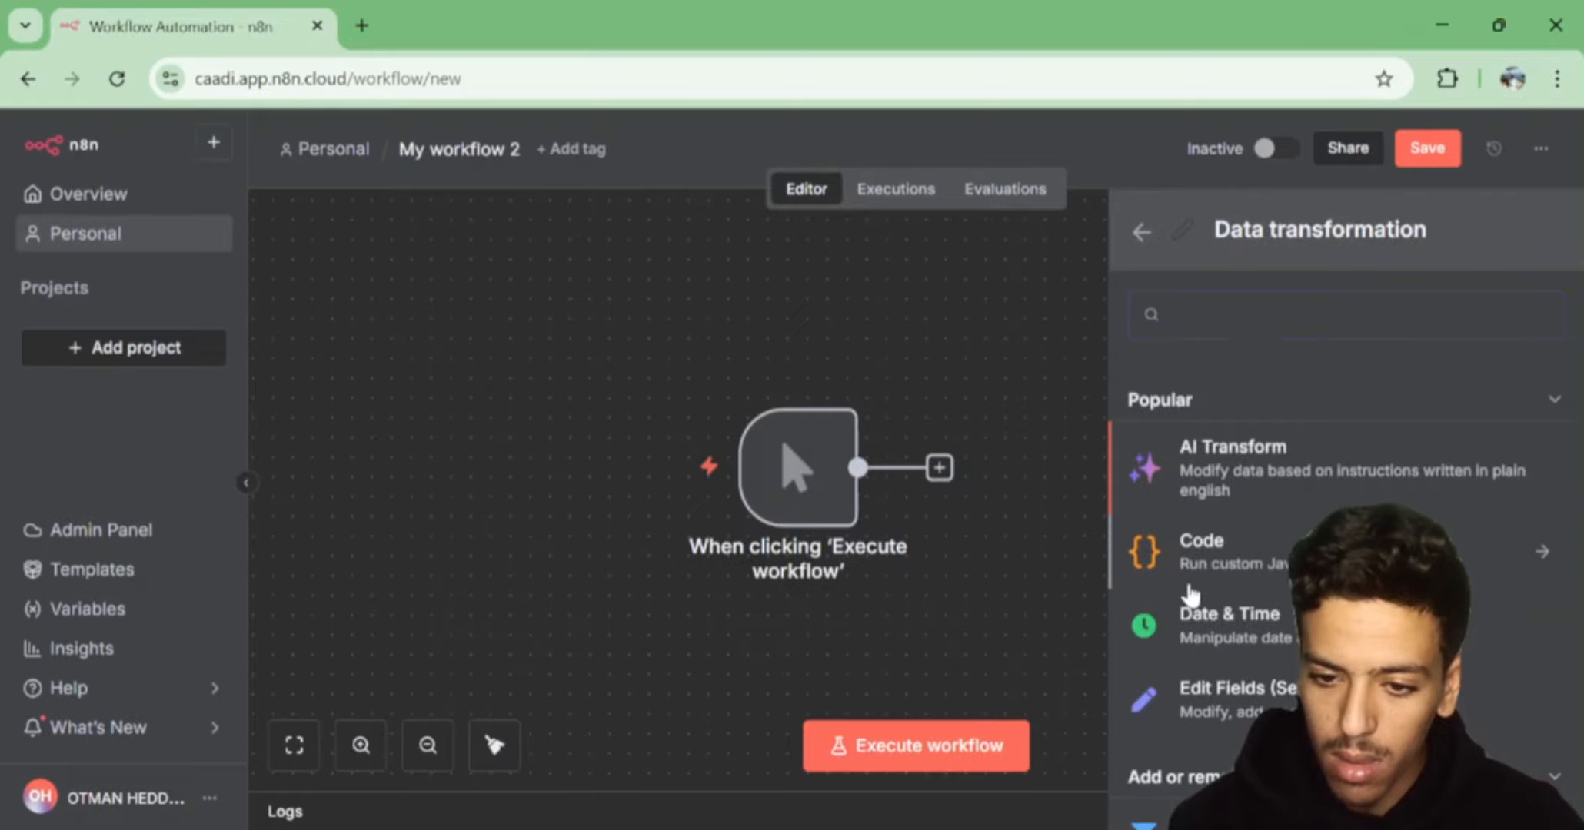
left_click(1218, 555)
key("Return")
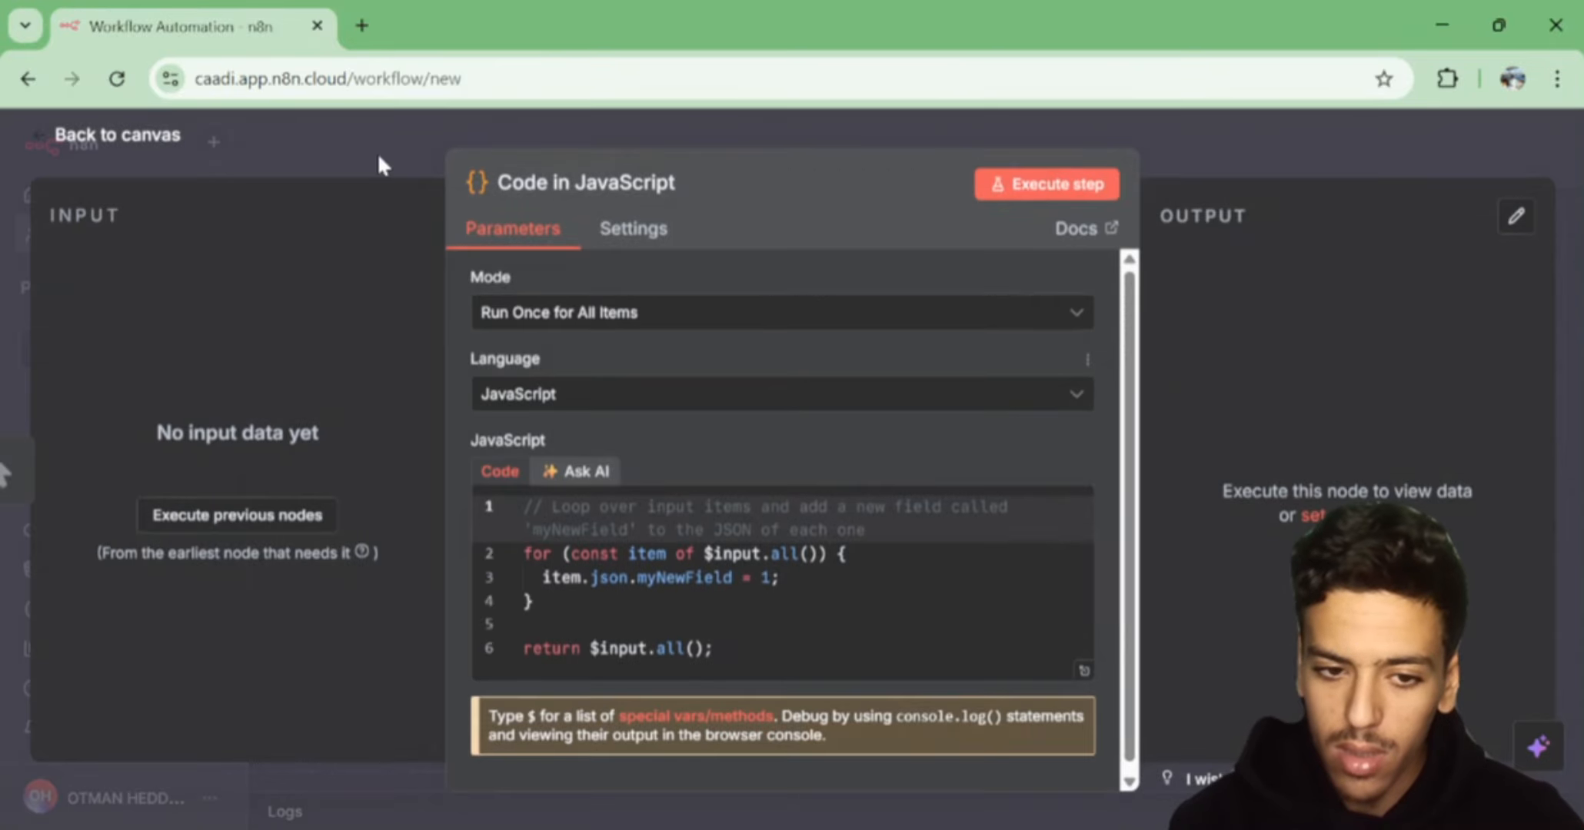
left_click(103, 130)
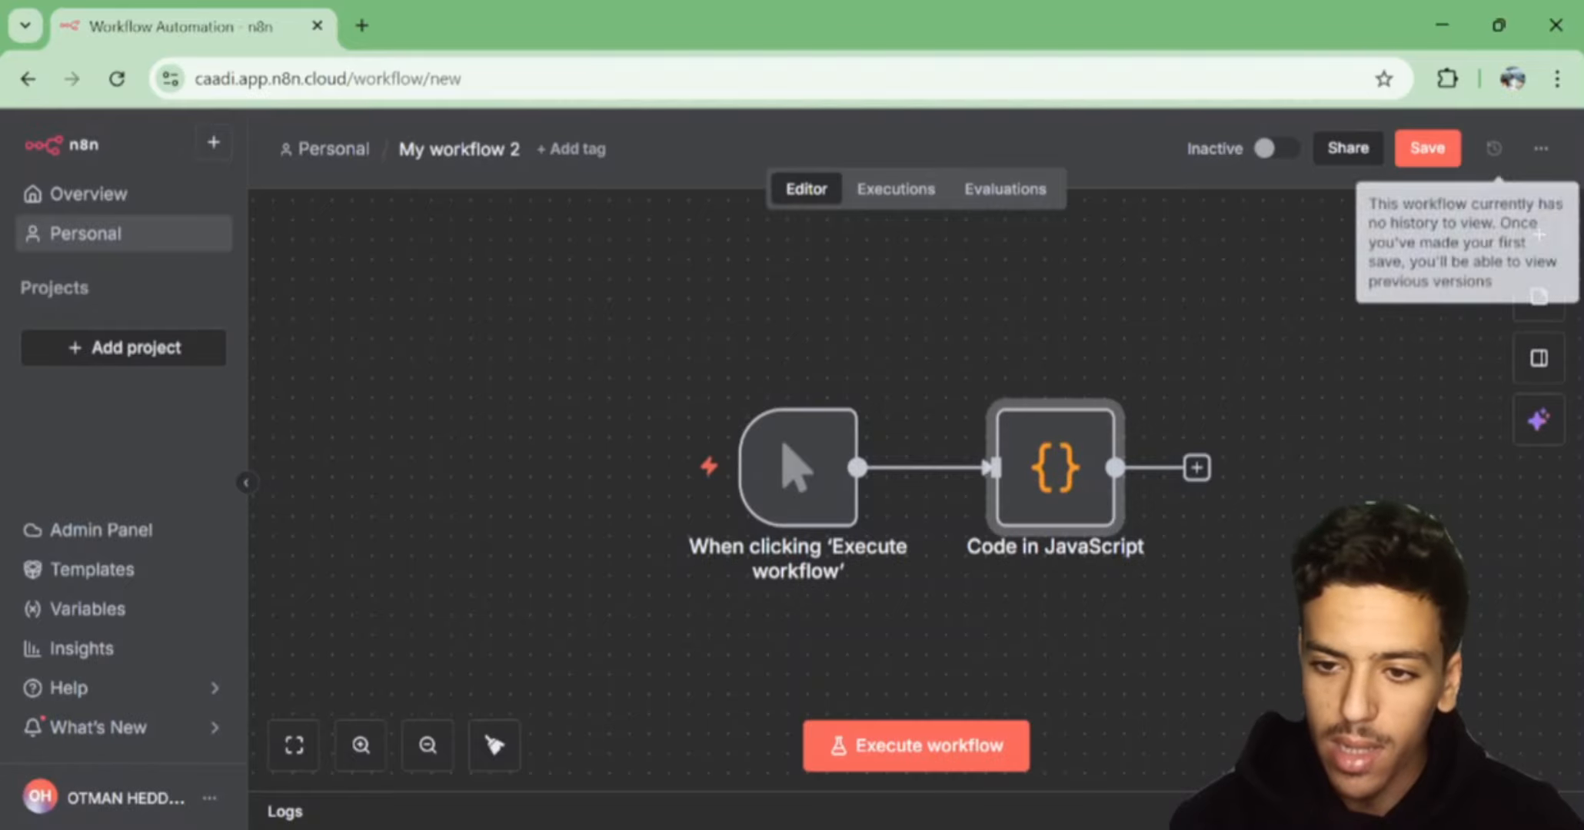
Save the workflow, set its timezone to Africa/Casablanca in the workflow settings, and save those settings
left_click(1452, 148)
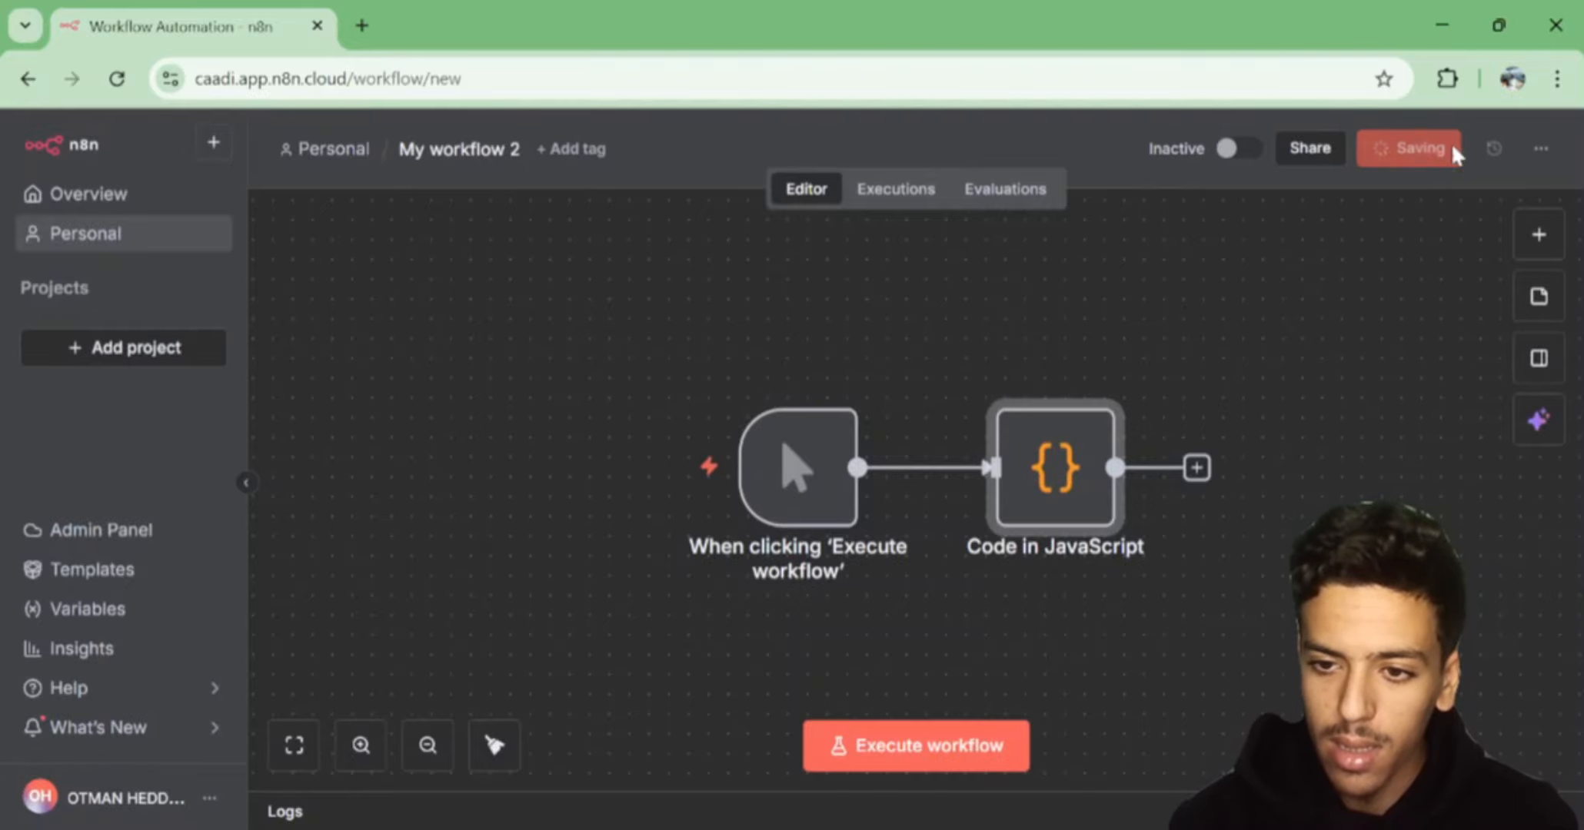
left_click(1541, 148)
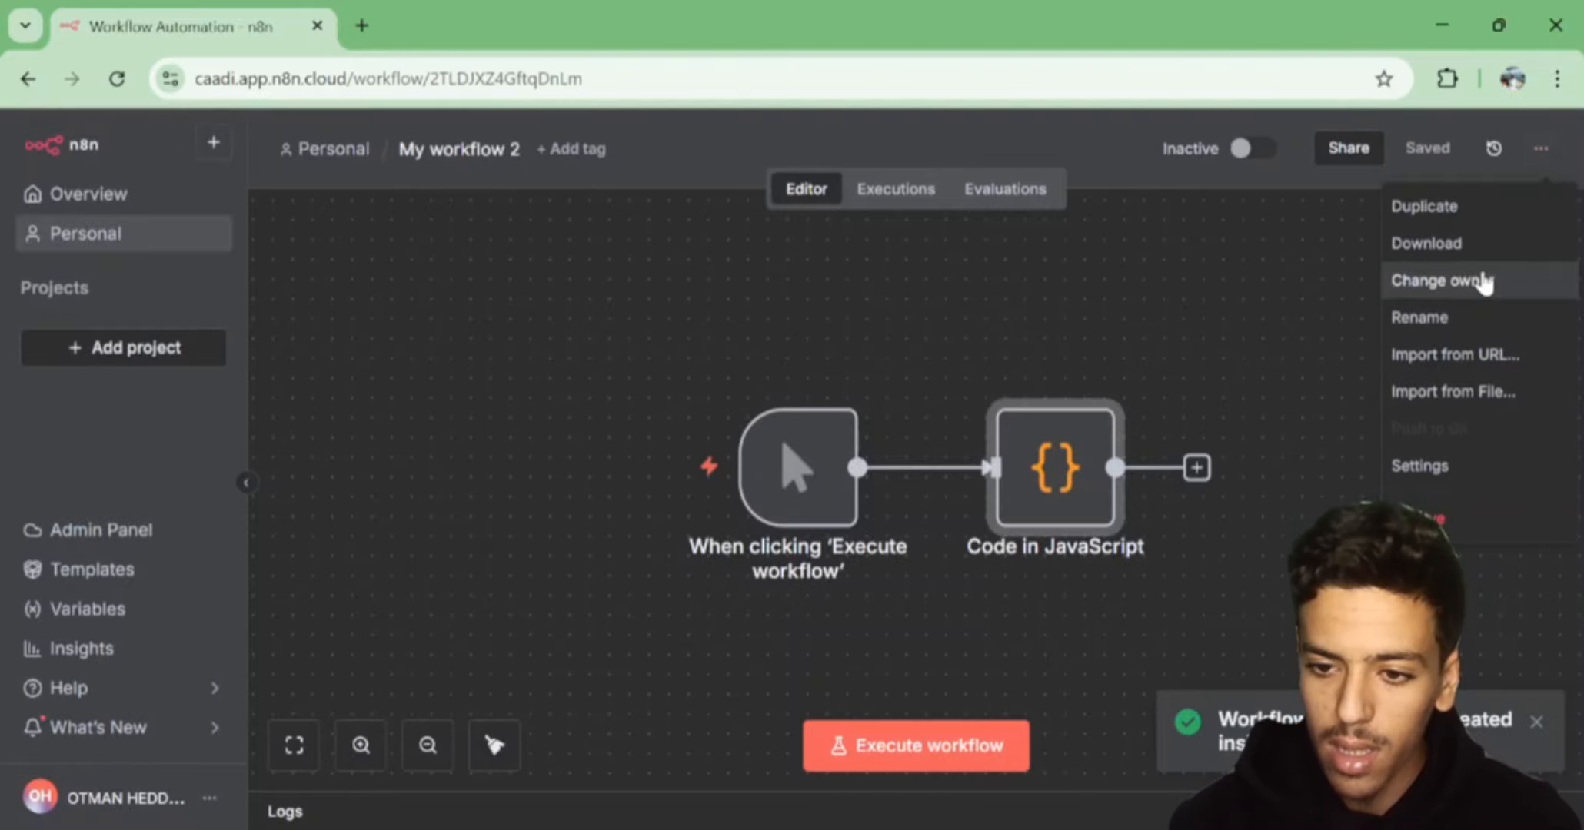
left_click(1433, 473)
scroll(925, 463, "down", 2)
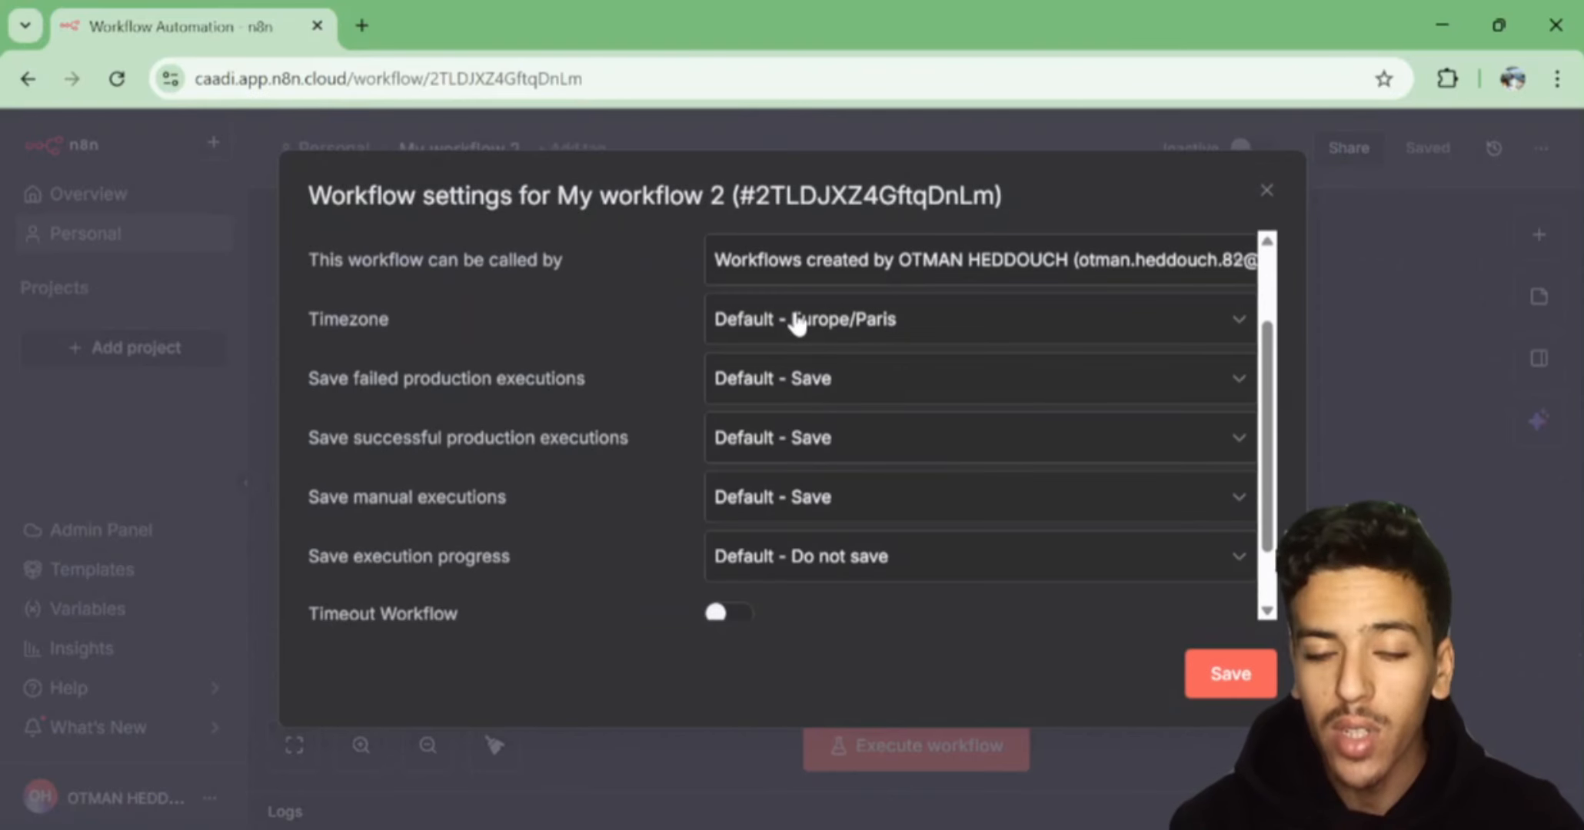
left_click(797, 319)
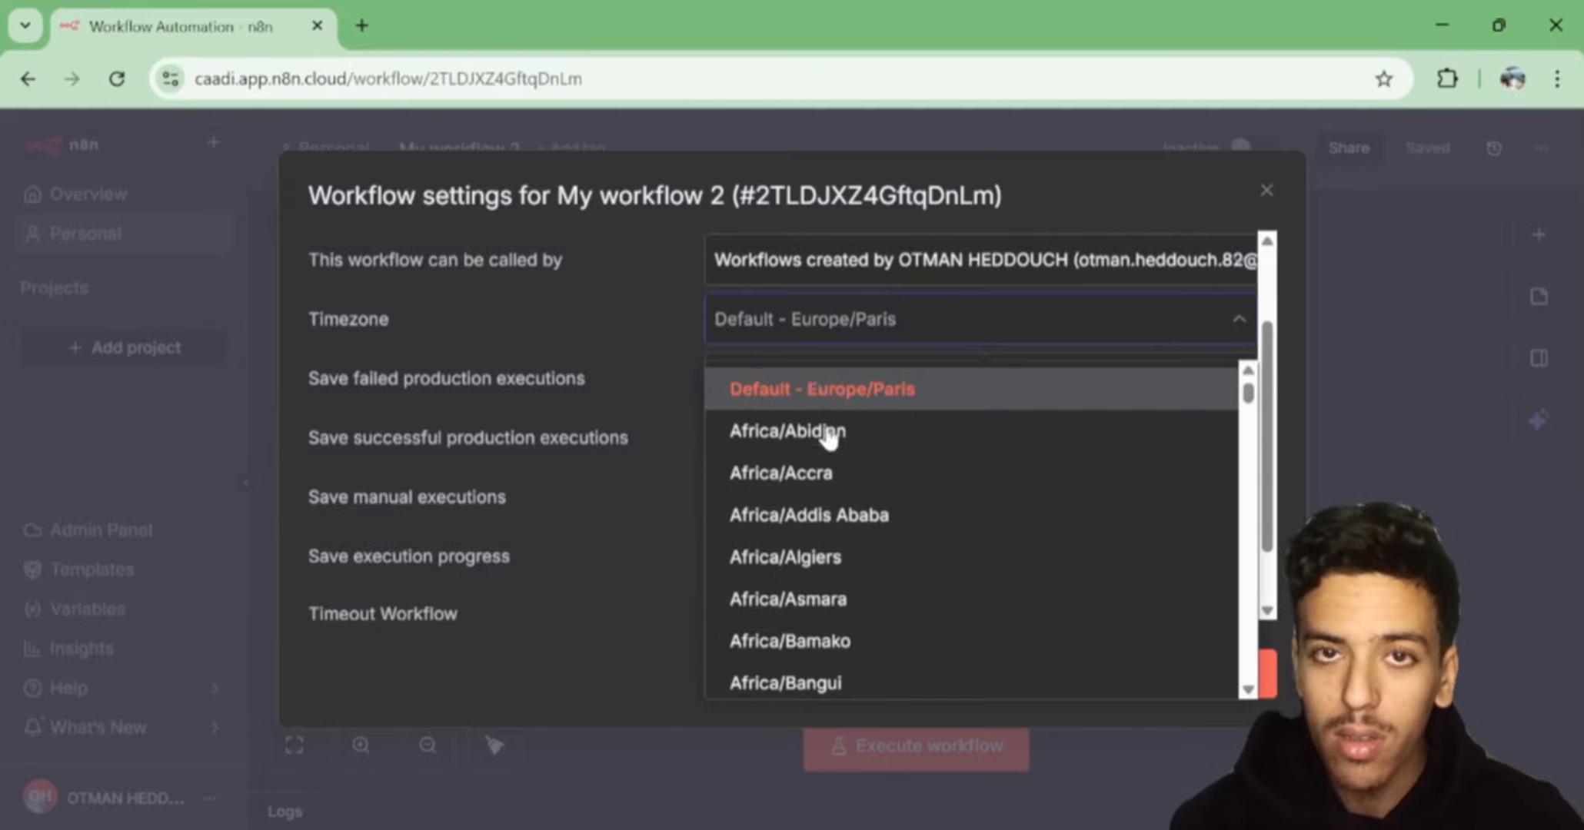
scroll(839, 529, "down", 1)
scroll(840, 529, "down", 5)
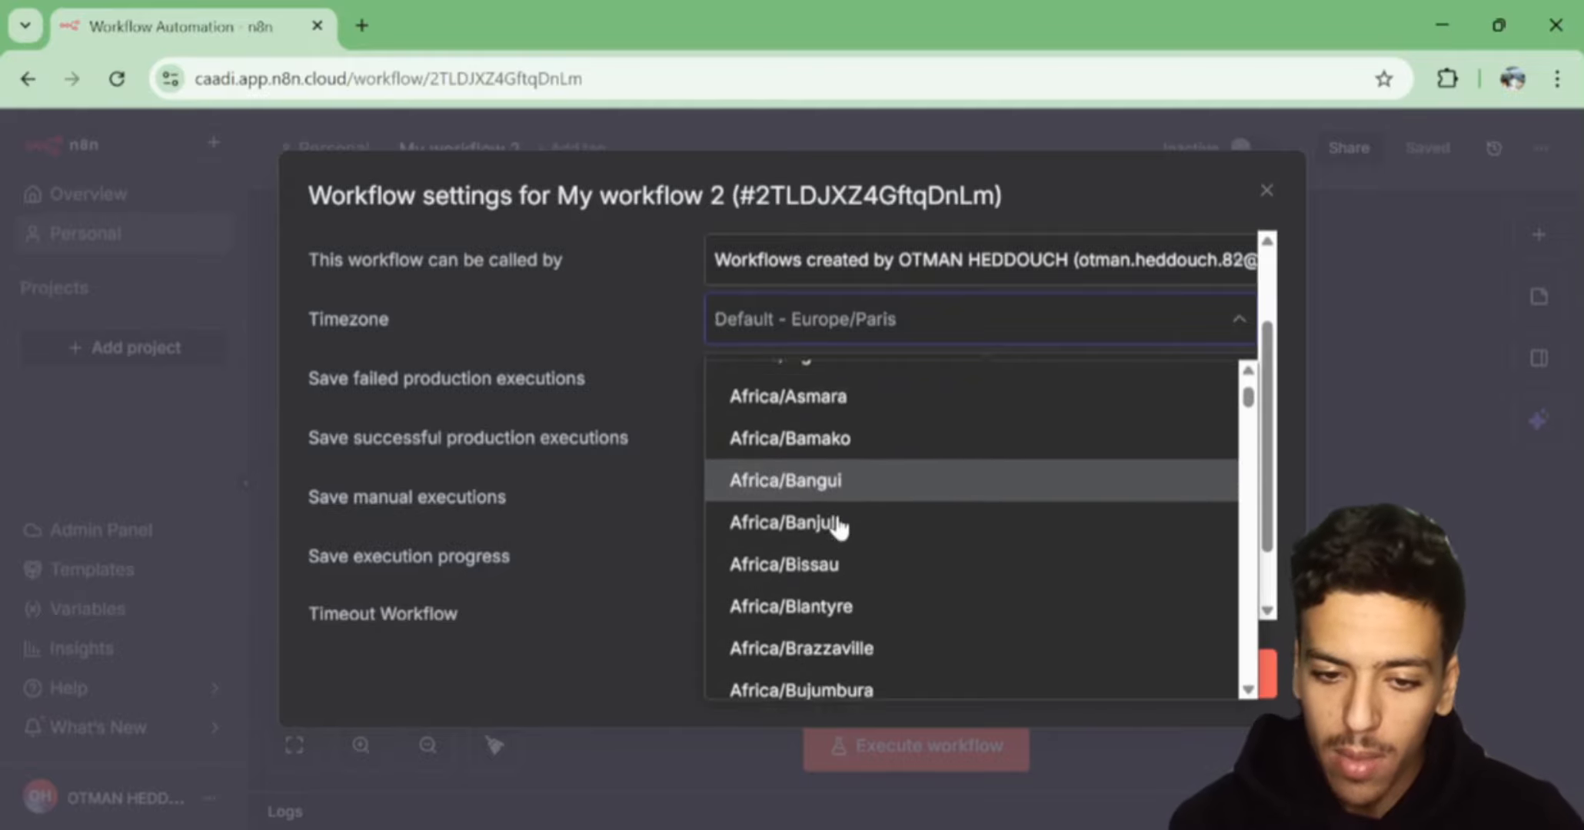
left_click(854, 448)
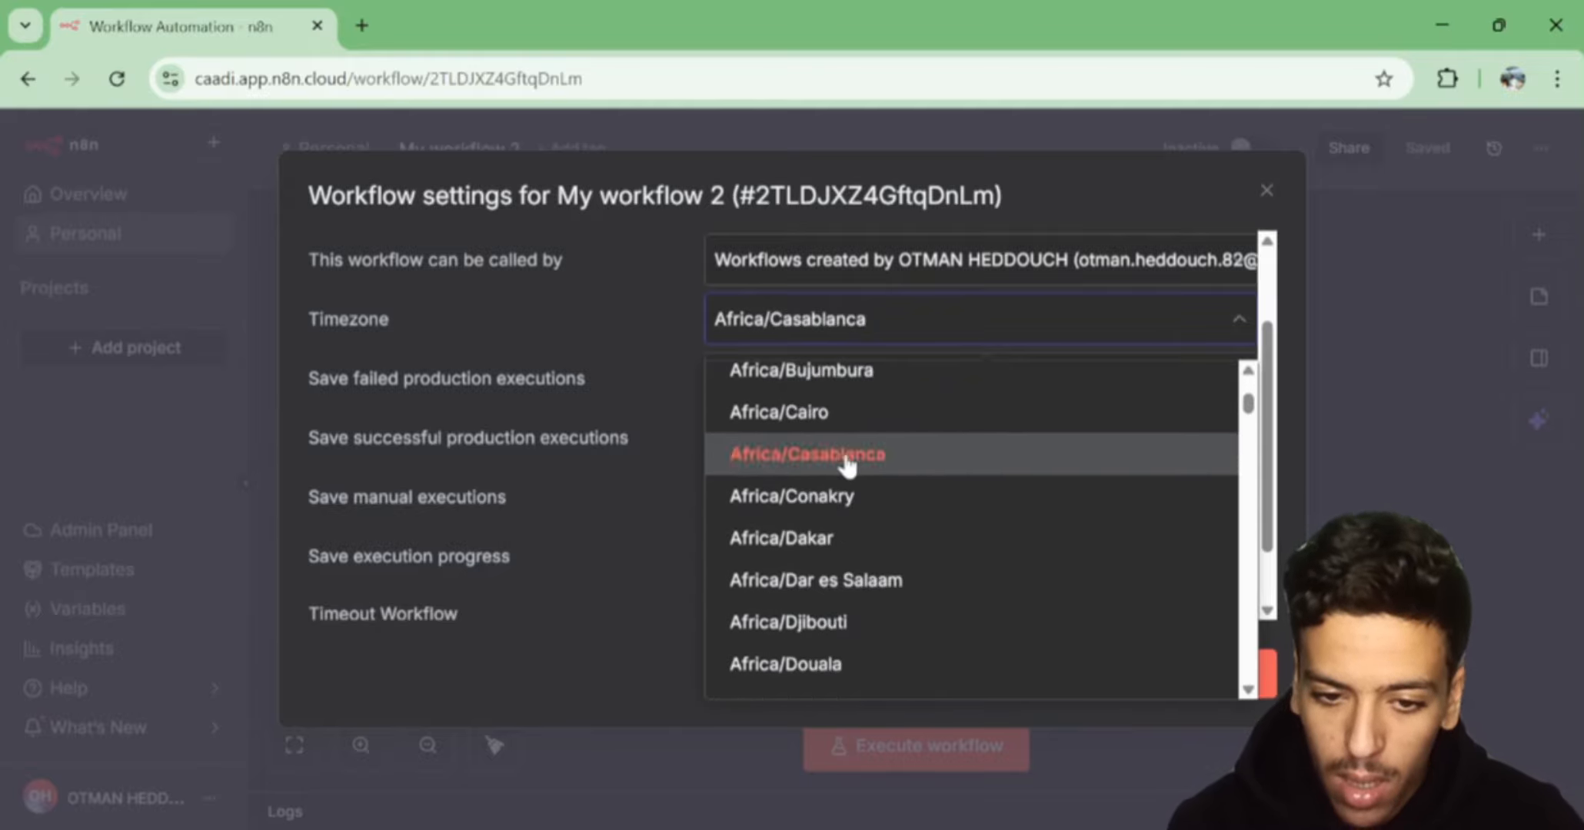
left_click(1229, 675)
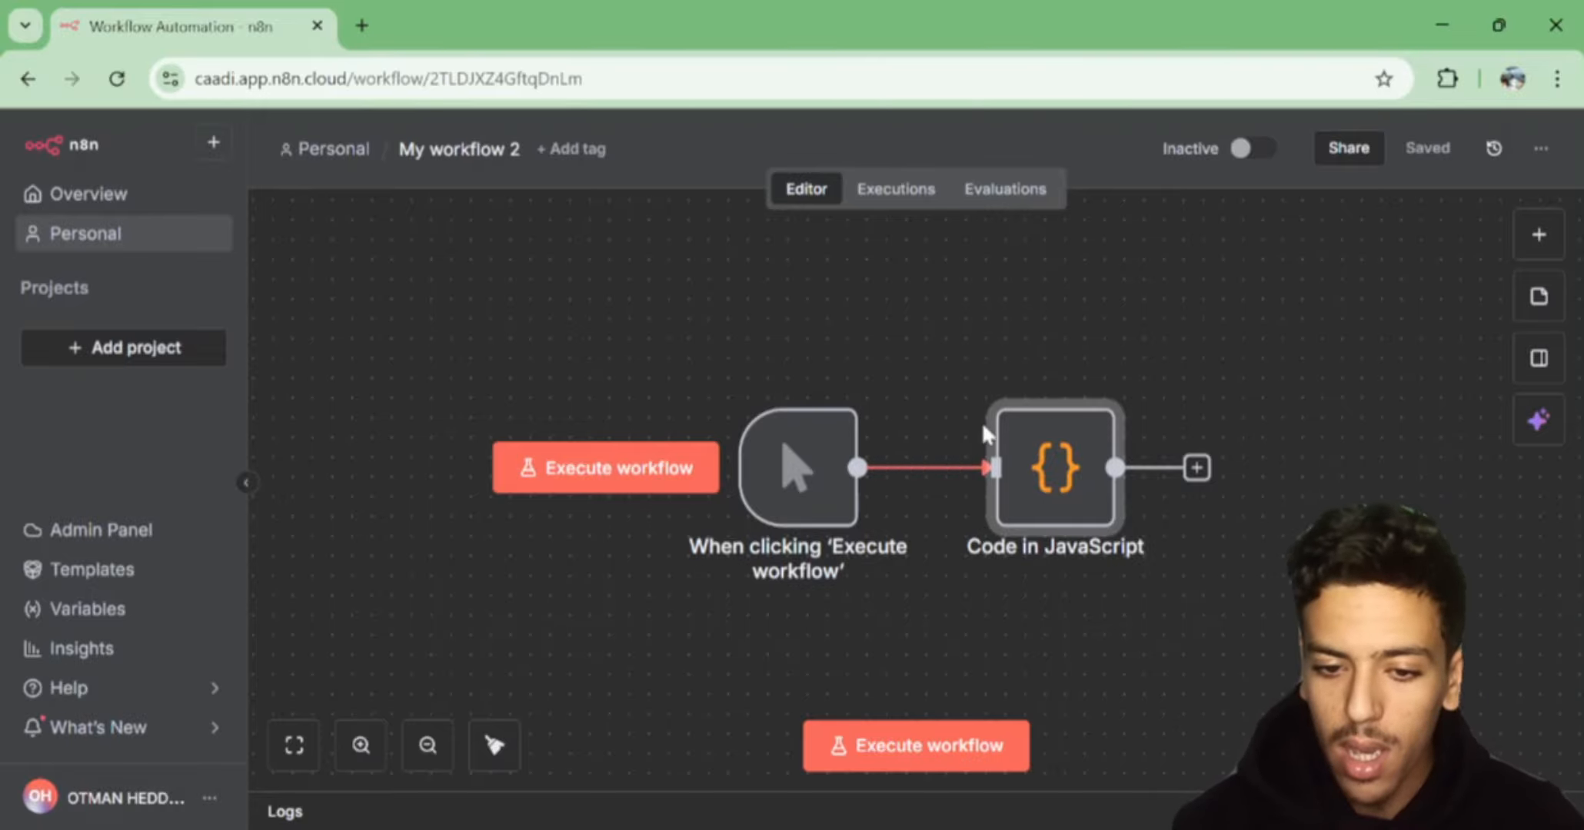
Delete both the manual trigger and the Code in JavaScript node from the canvas
left_click(428, 745)
left_click_drag(636, 353, 1134, 475)
key("Delete")
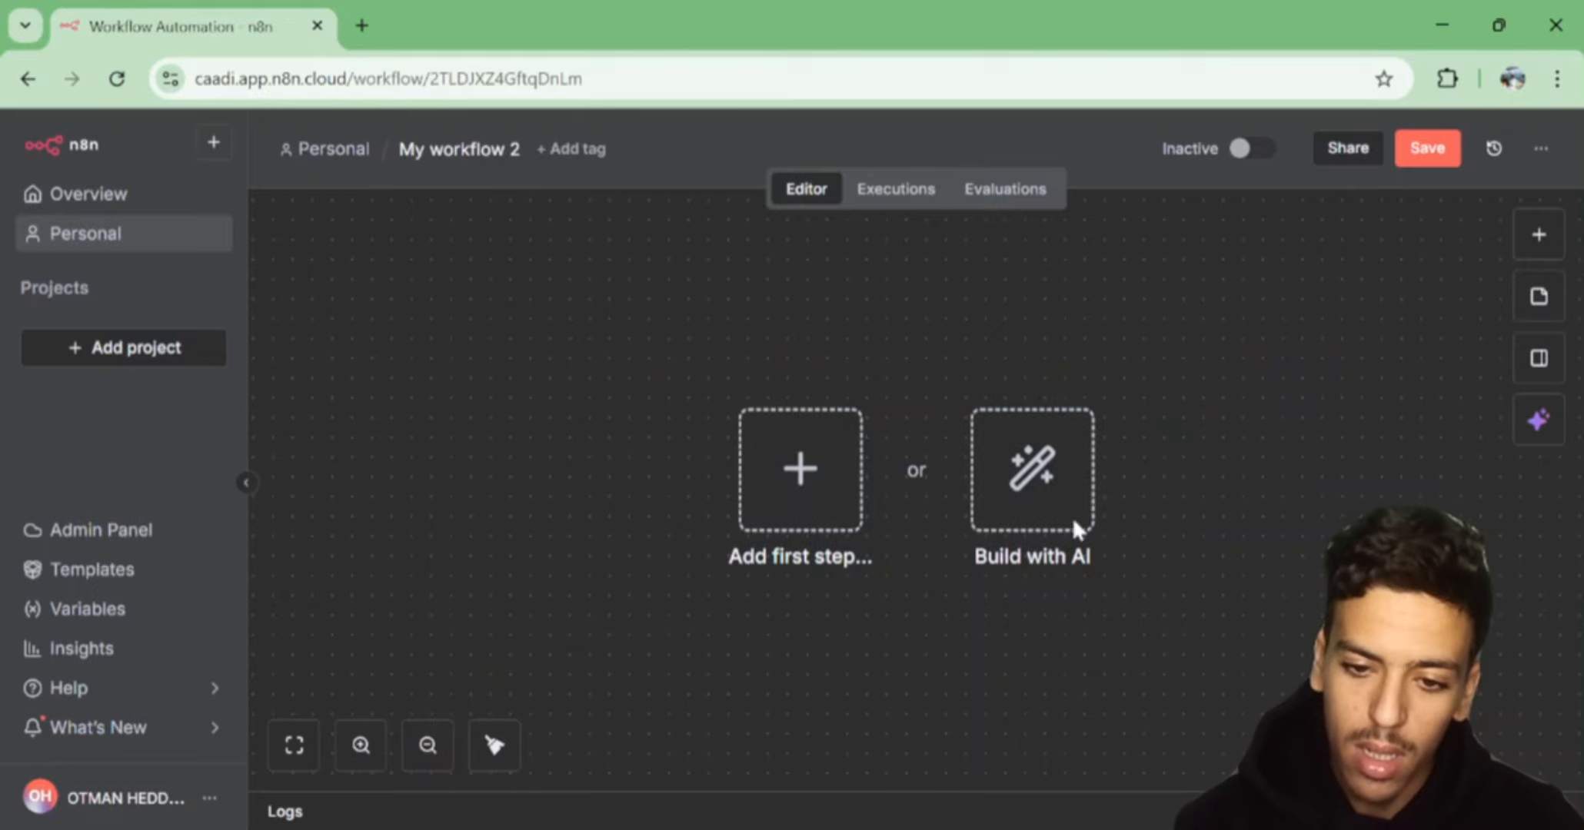
Look through the available trigger types and add a Trigger manually node as the workflow's first step
left_click(427, 745)
scroll(869, 559, "right", 1)
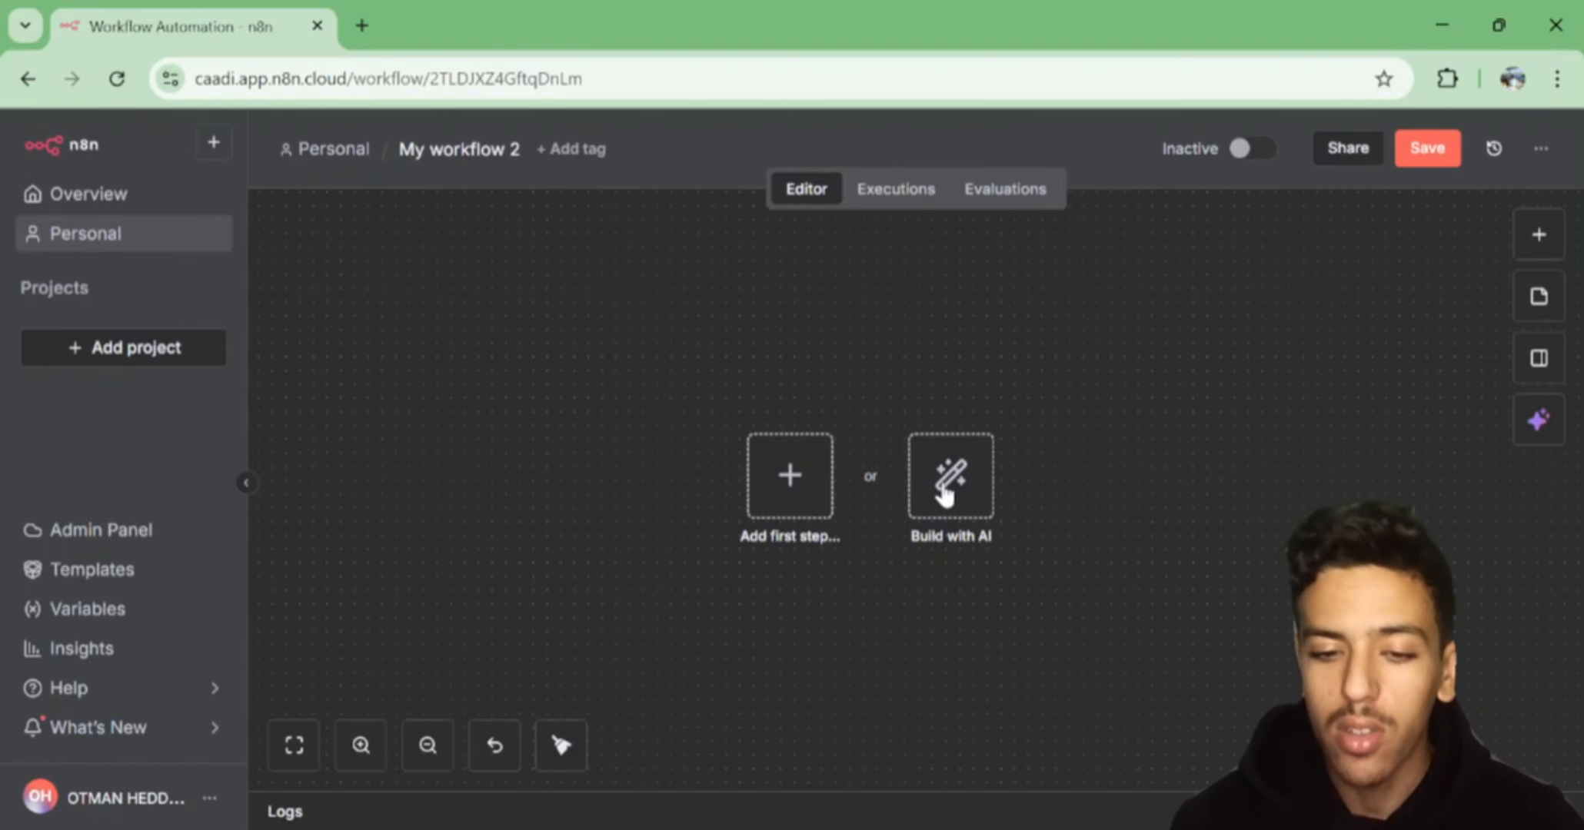
left_click(783, 486)
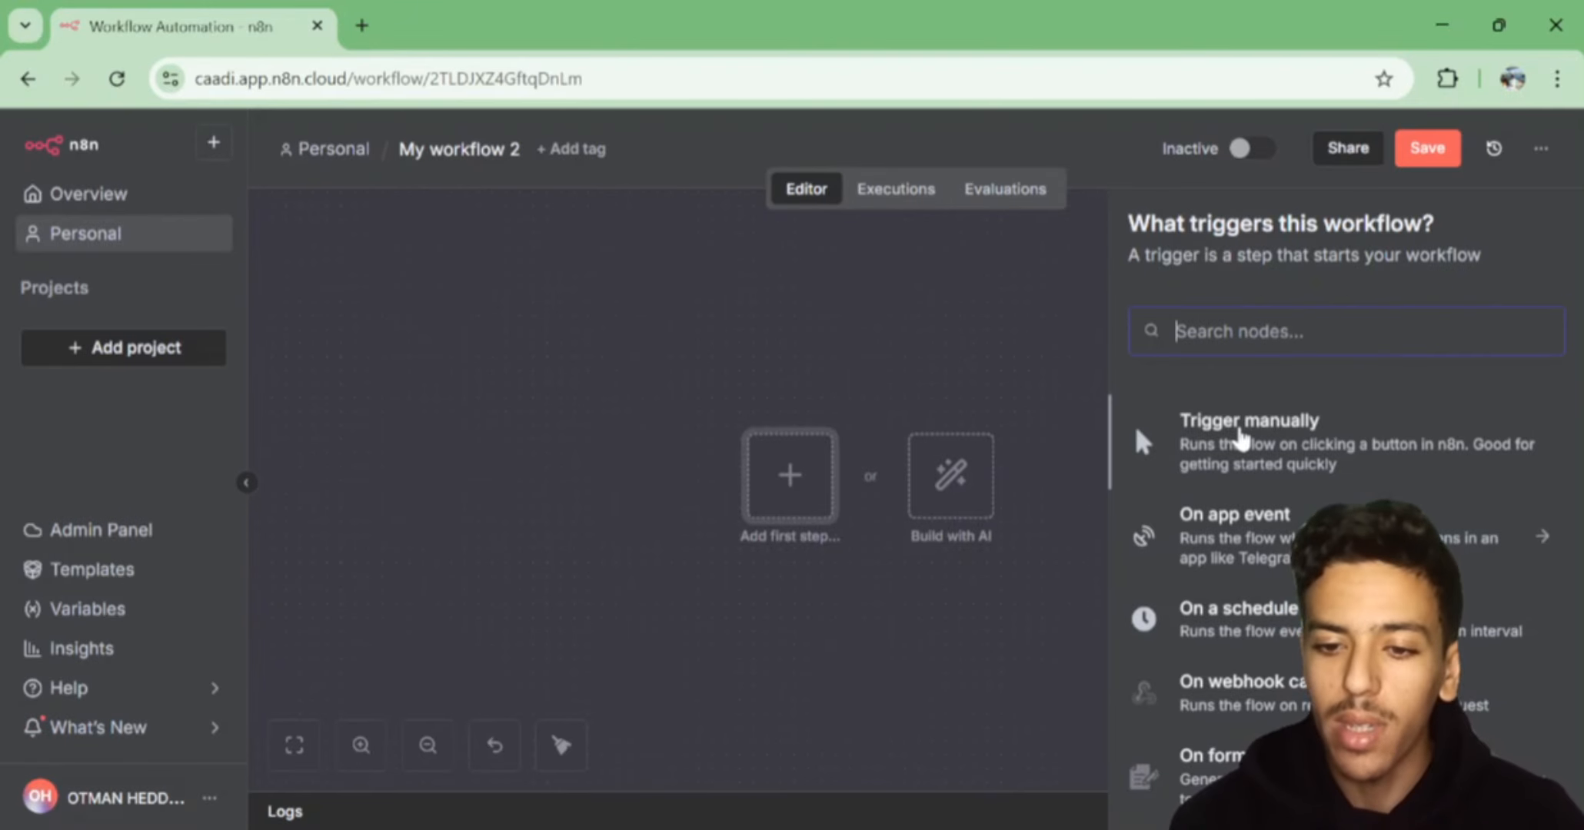
scroll(1261, 538, "down", 1)
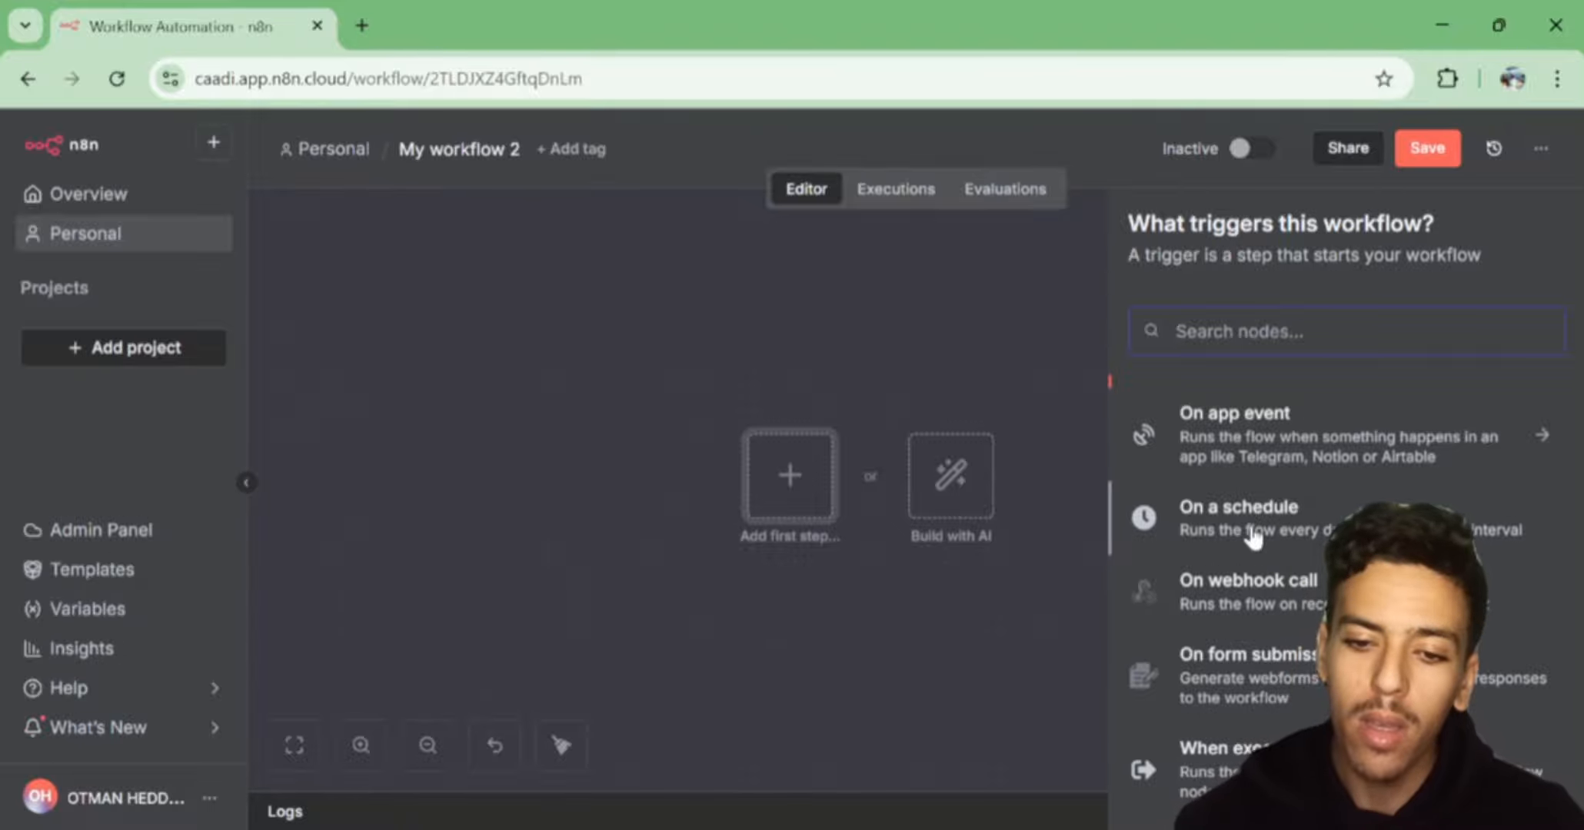
left_click_drag(1176, 223, 1375, 229)
left_click(1376, 229)
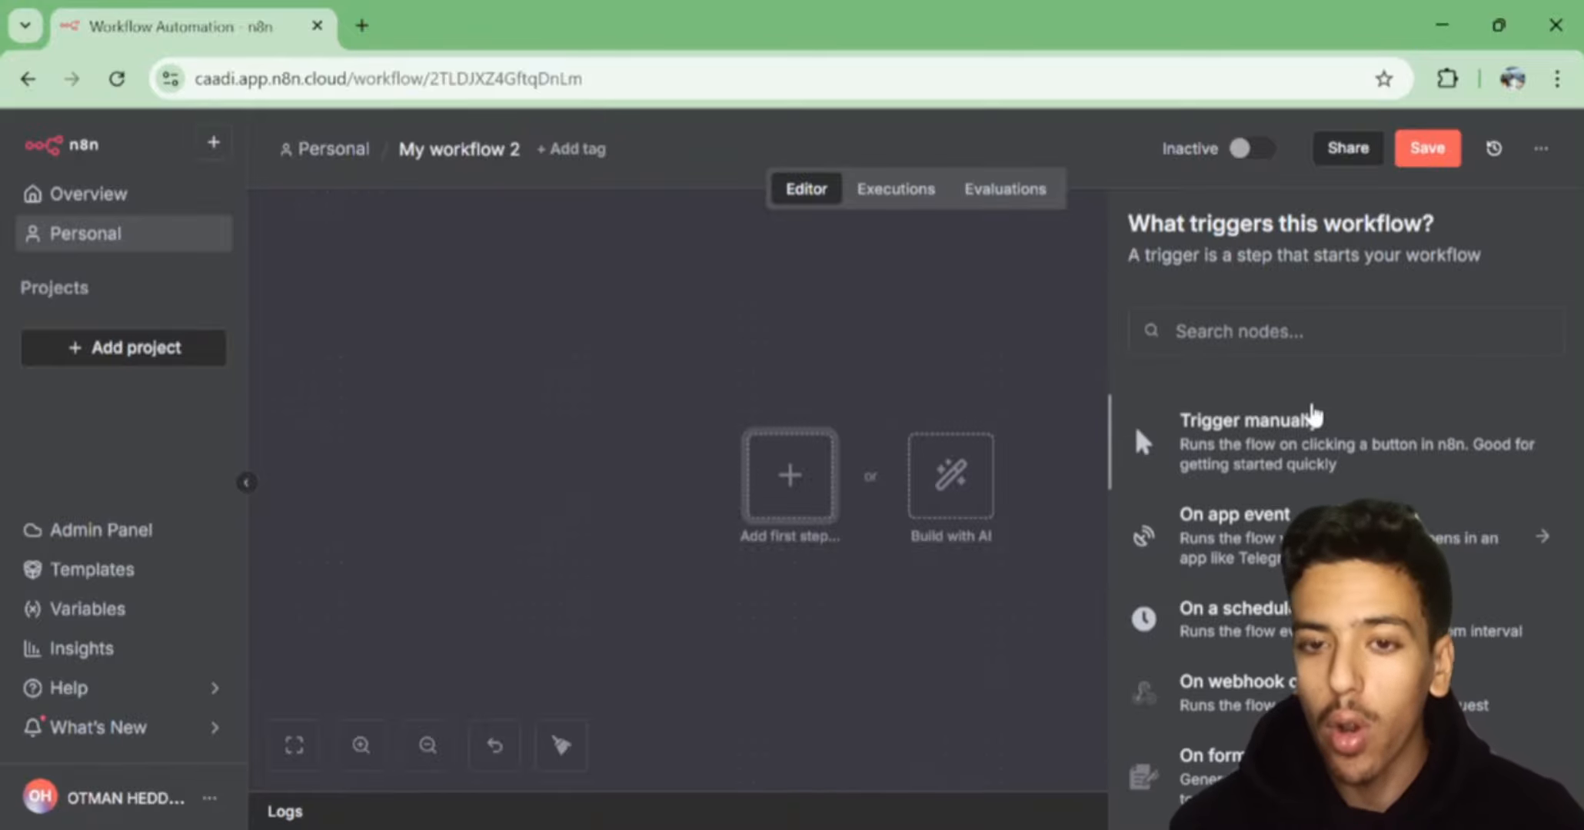
left_click(1267, 442)
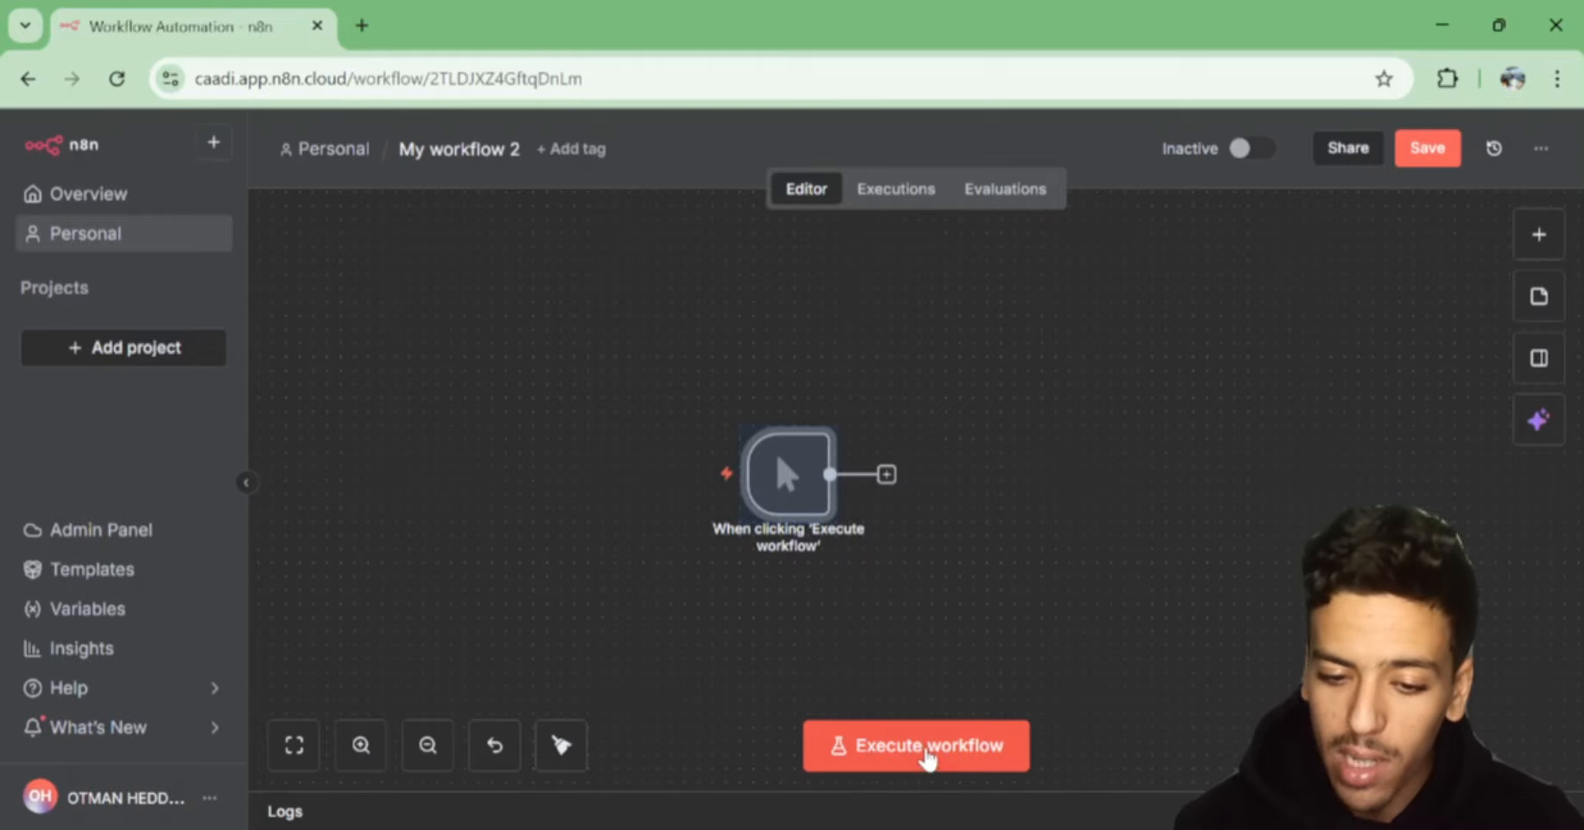
Execute the workflow, inspect the manual trigger's JSON output, and return to the canvas
left_click(915, 761)
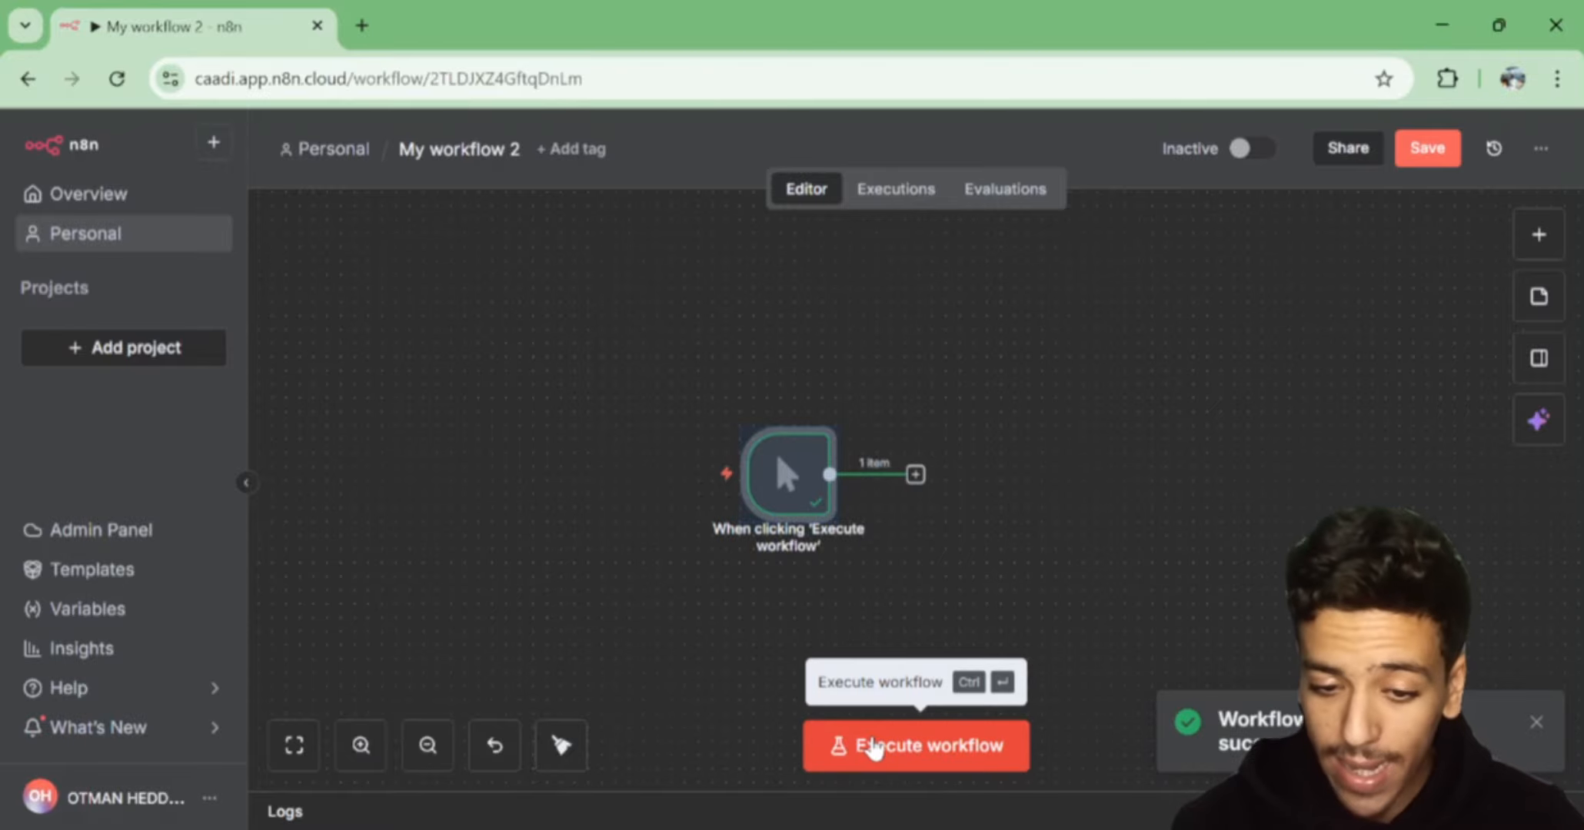
mouse_move(784, 473)
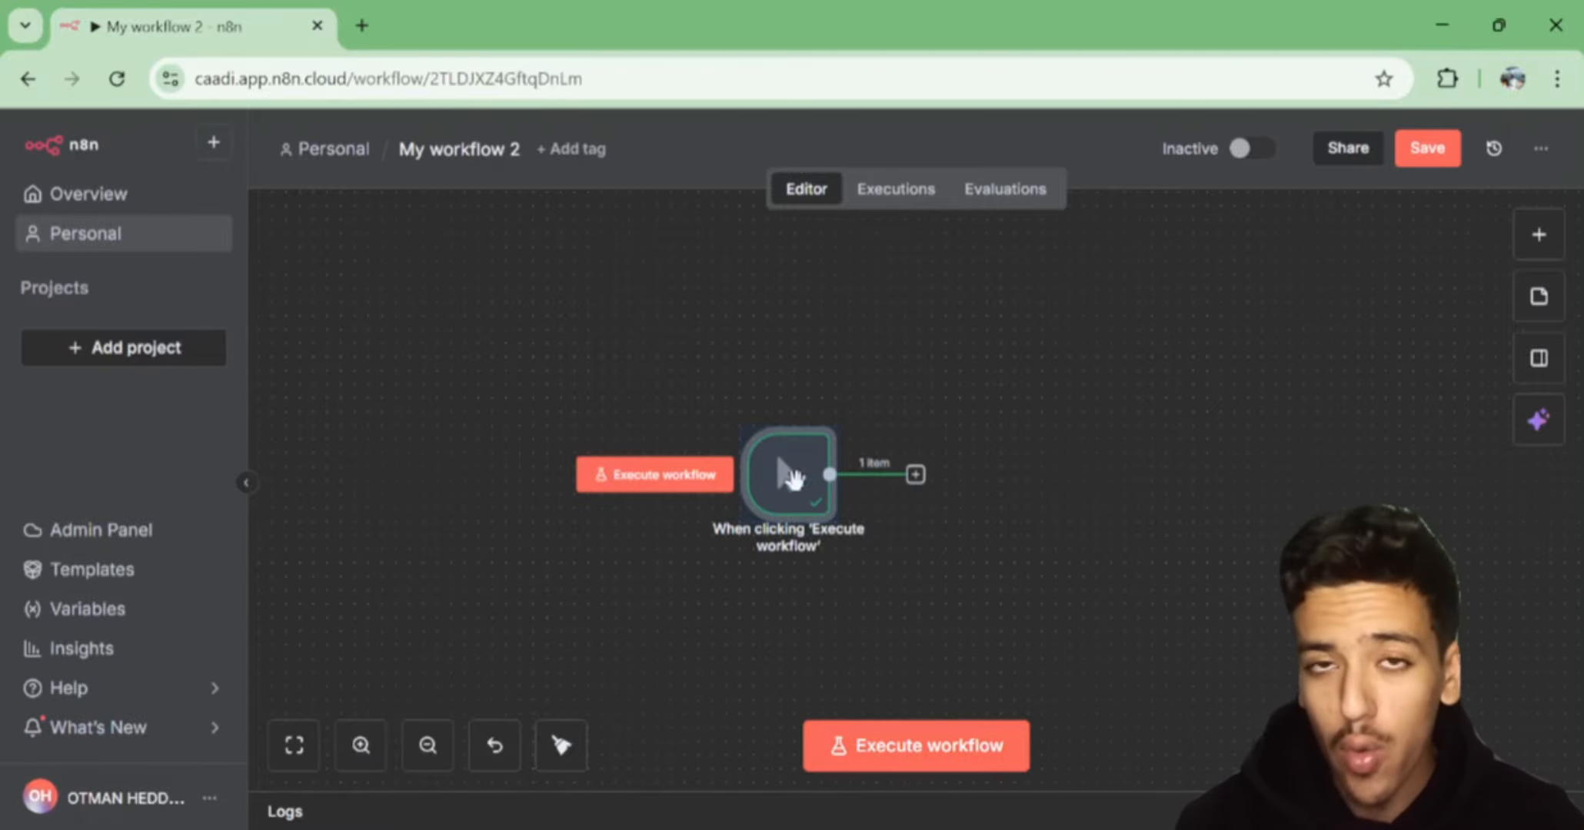
left_click(787, 608)
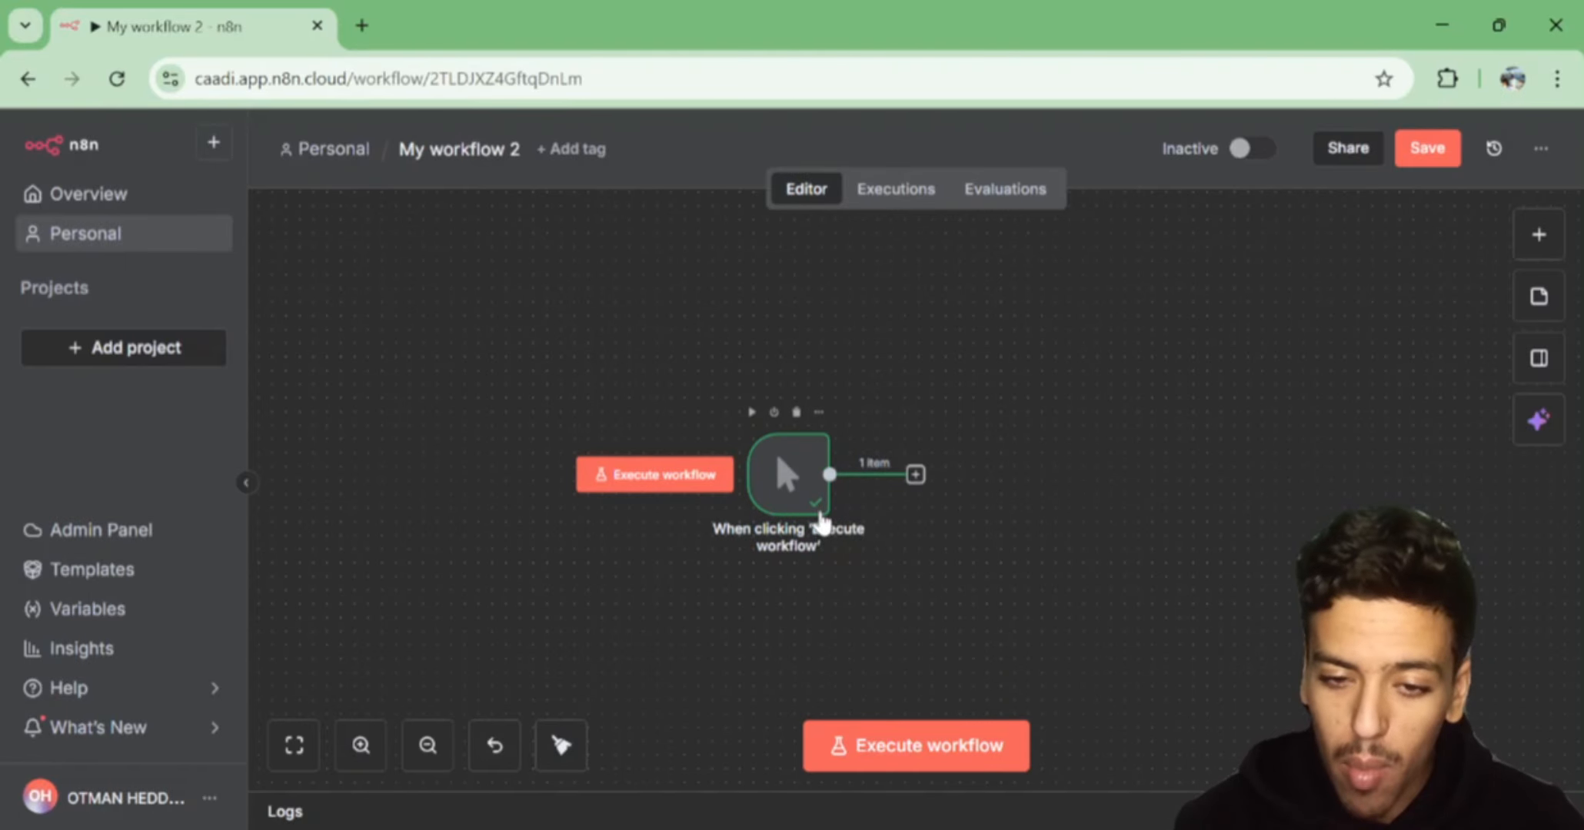
double_click(798, 480)
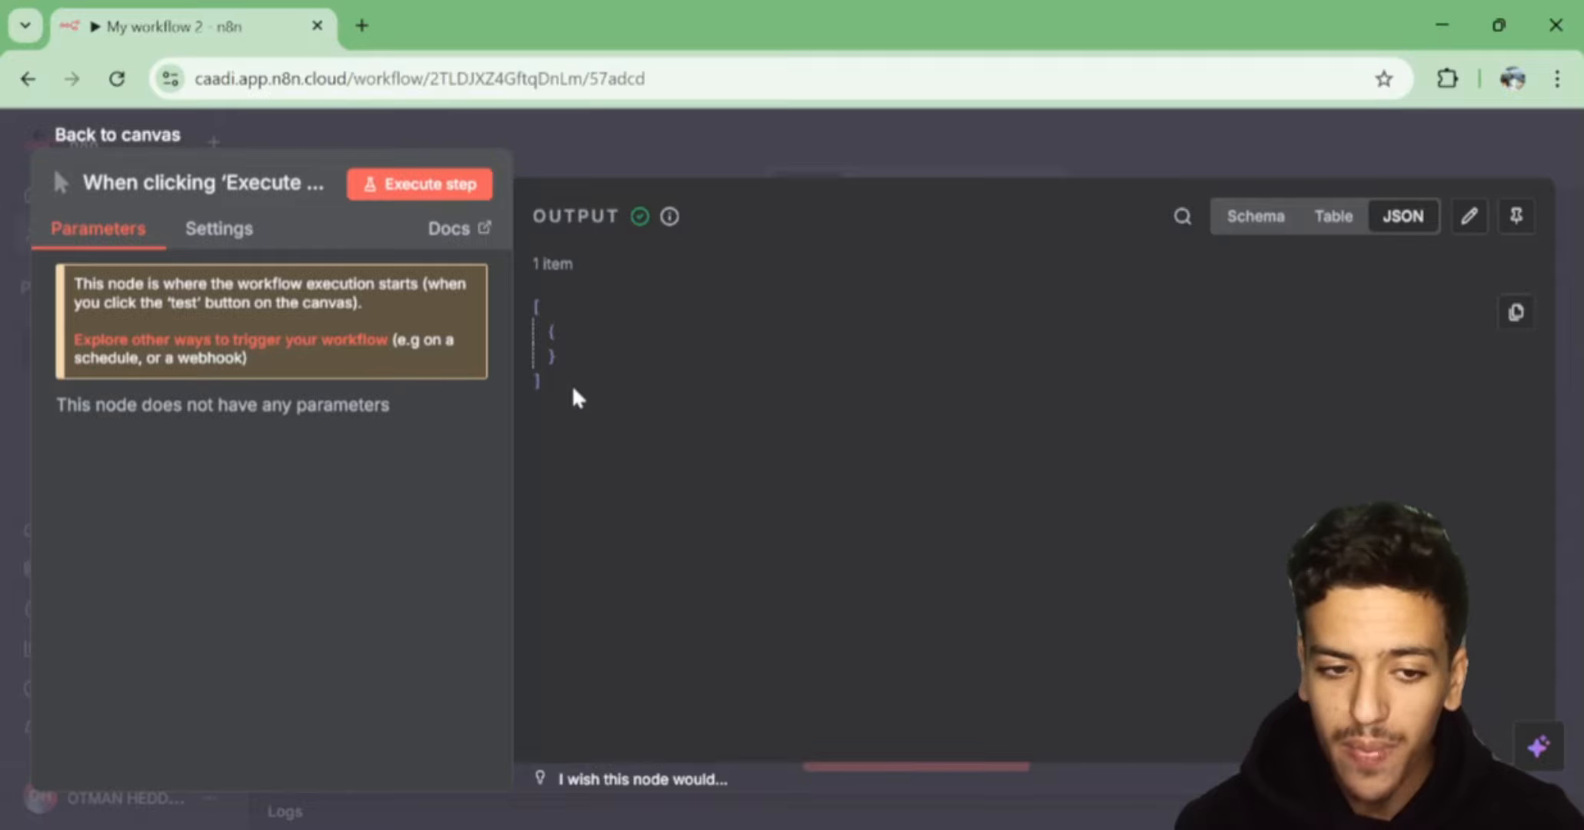
left_click(120, 135)
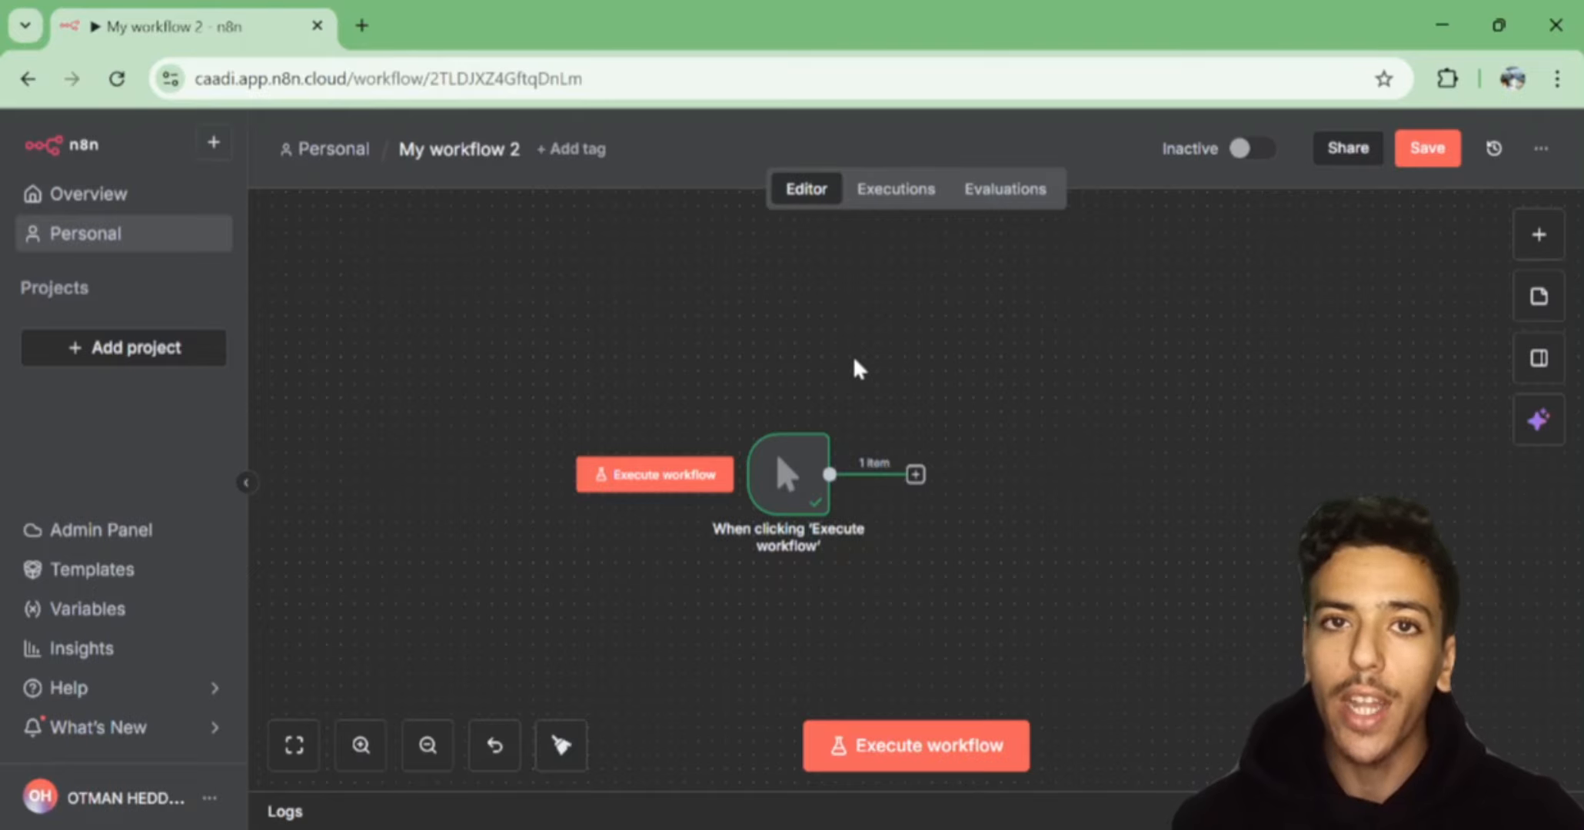
mouse_move(820, 466)
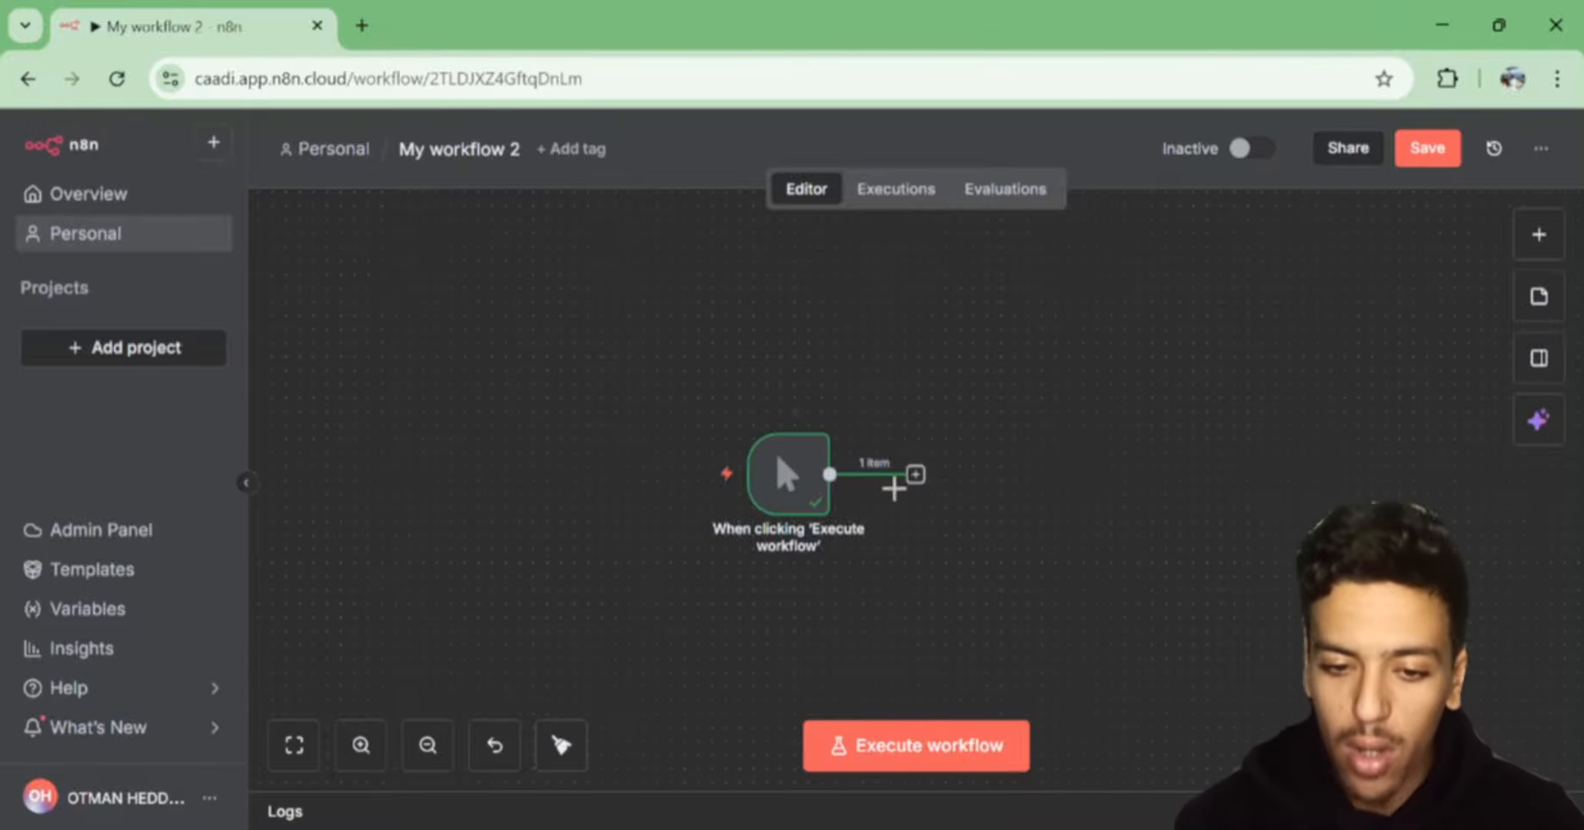
Delete the manual trigger node from the canvas
left_click(806, 498)
key("Delete")
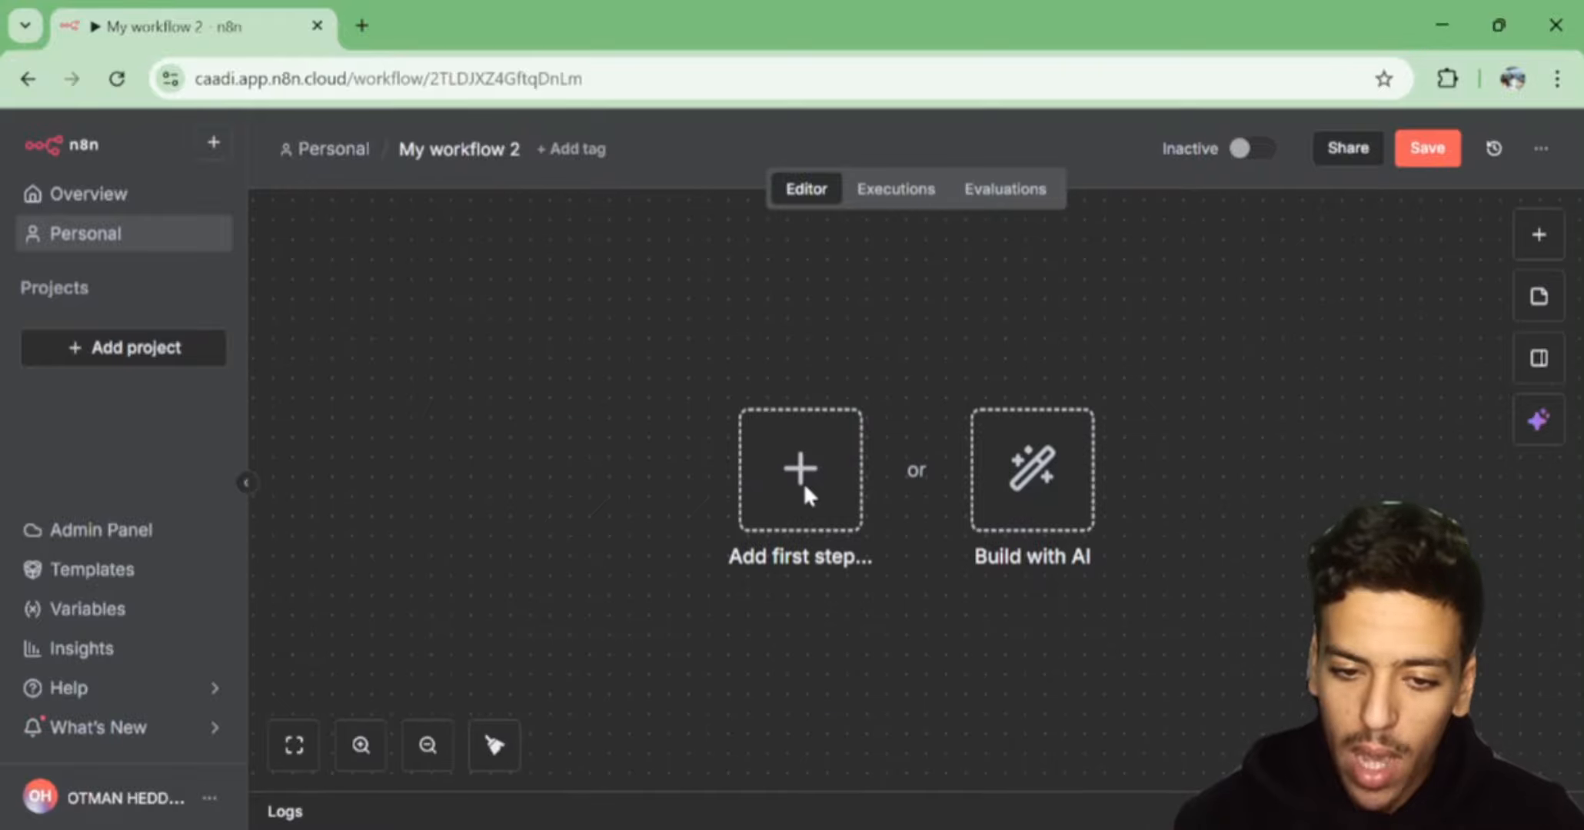
Browse the app event triggers for a new first step and examine the triggers and actions offered for Google Sheets
left_click(802, 483)
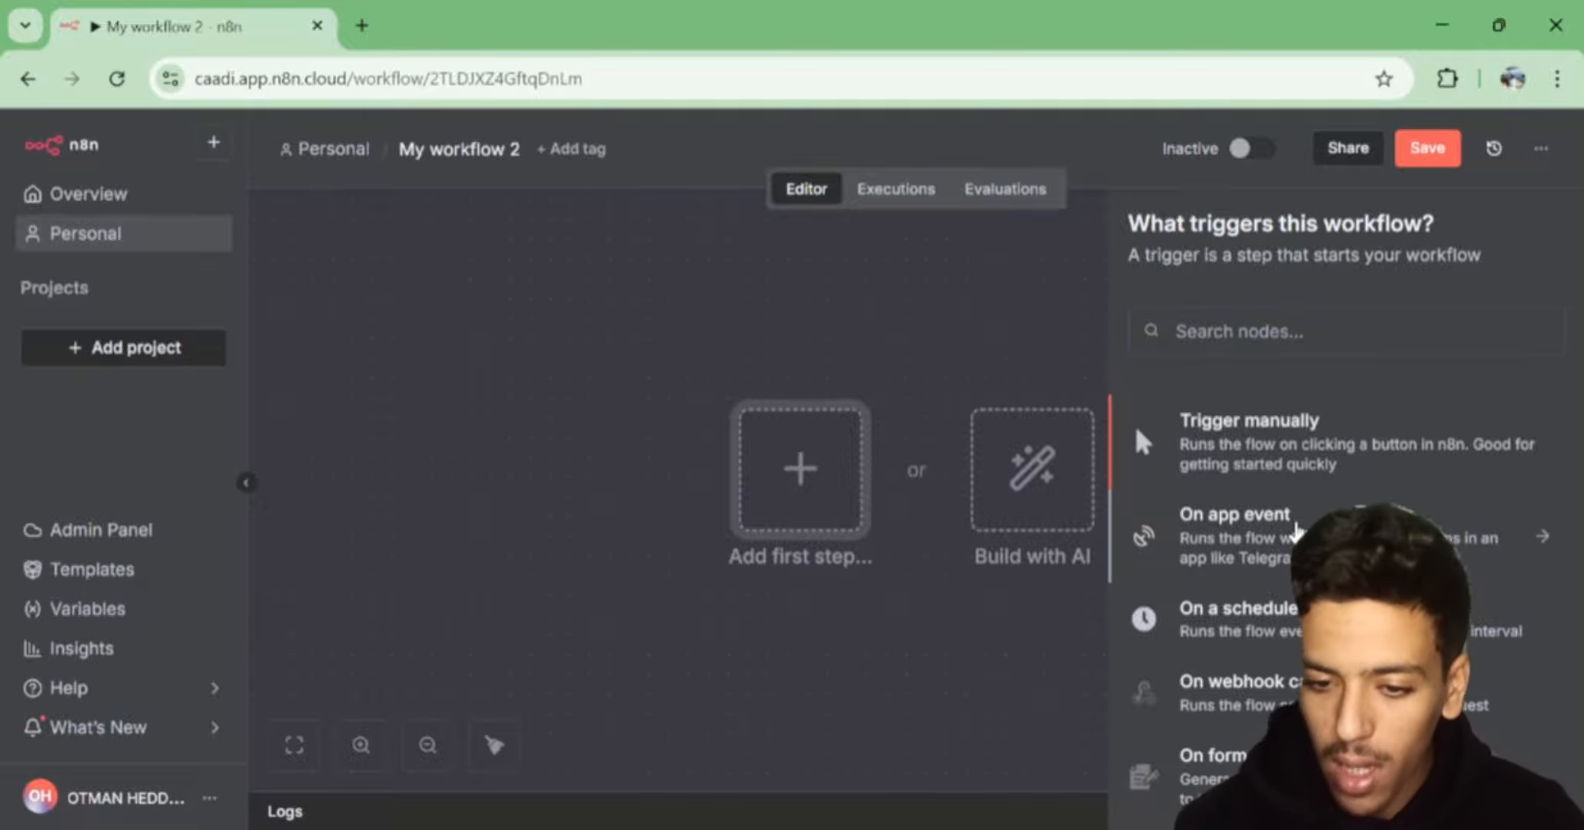
left_click(1297, 530)
scroll(1287, 630, "down", 20)
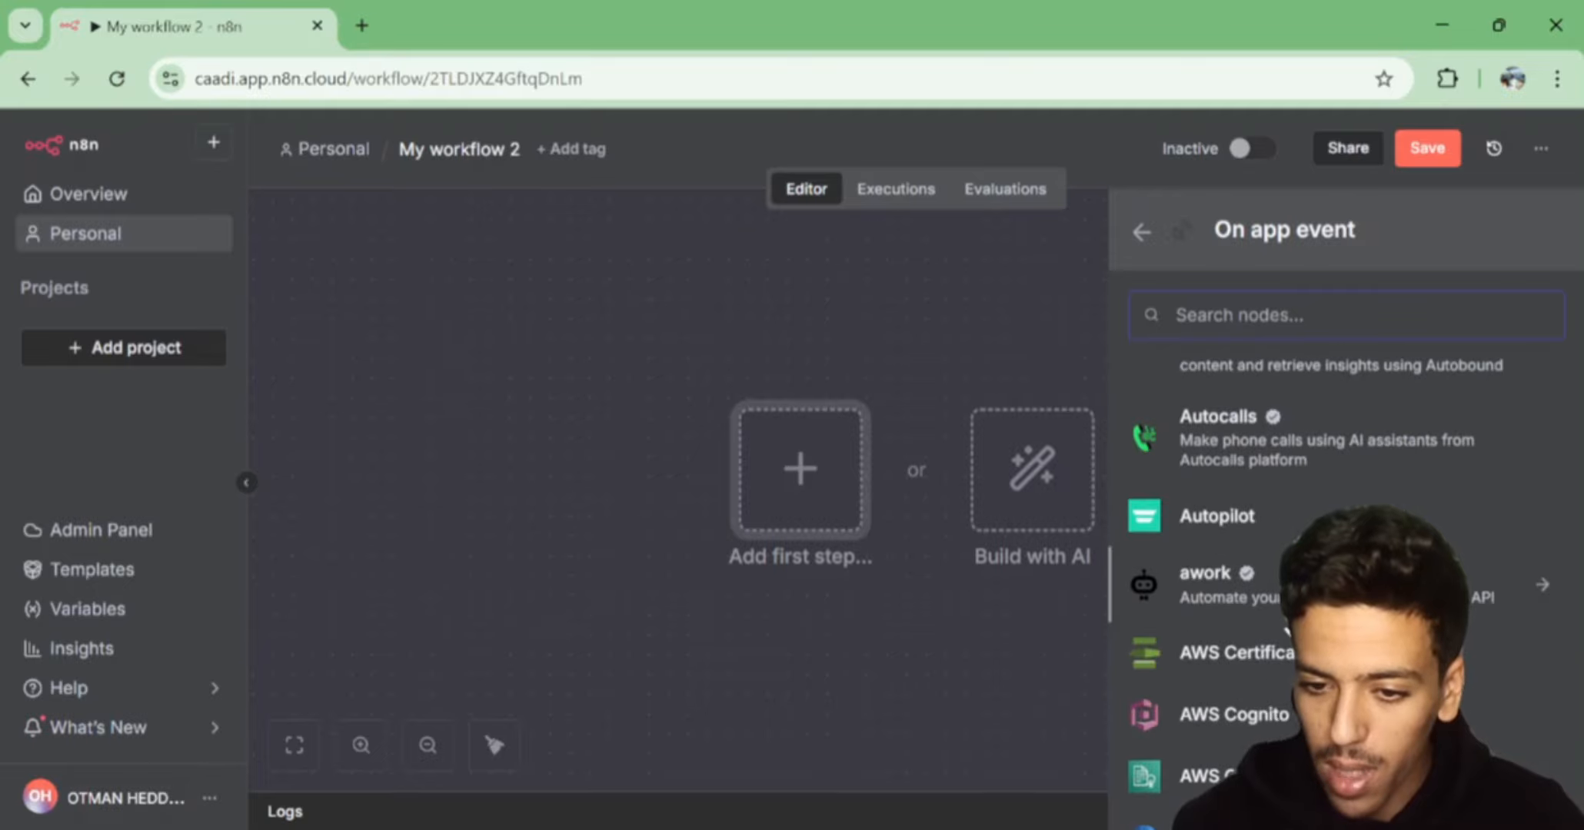
scroll(1287, 631, "down", 20)
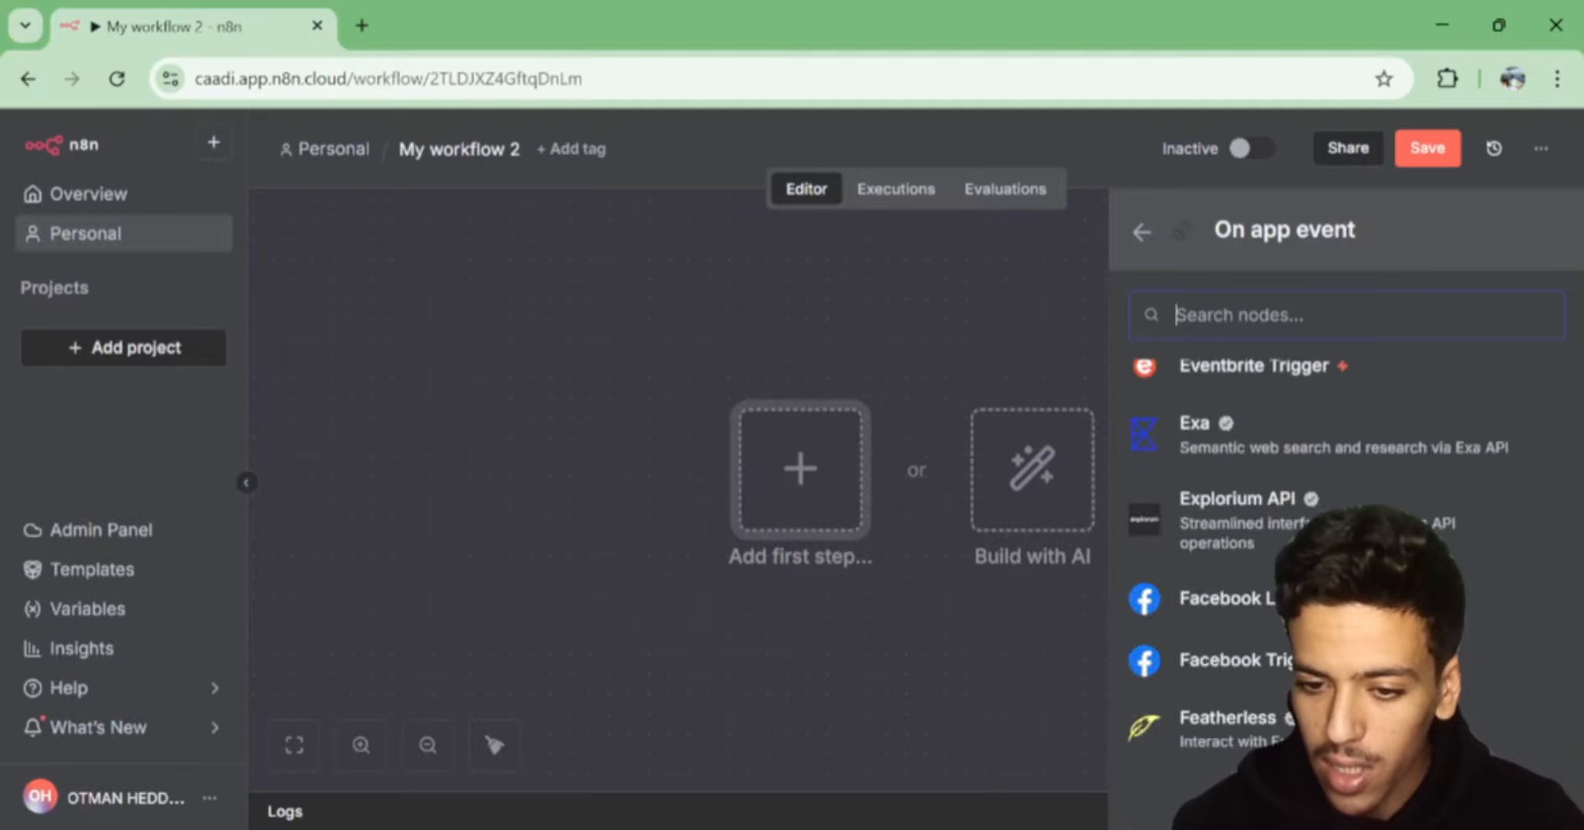
scroll(1276, 645, "down", 5)
scroll(1267, 657, "up", 10)
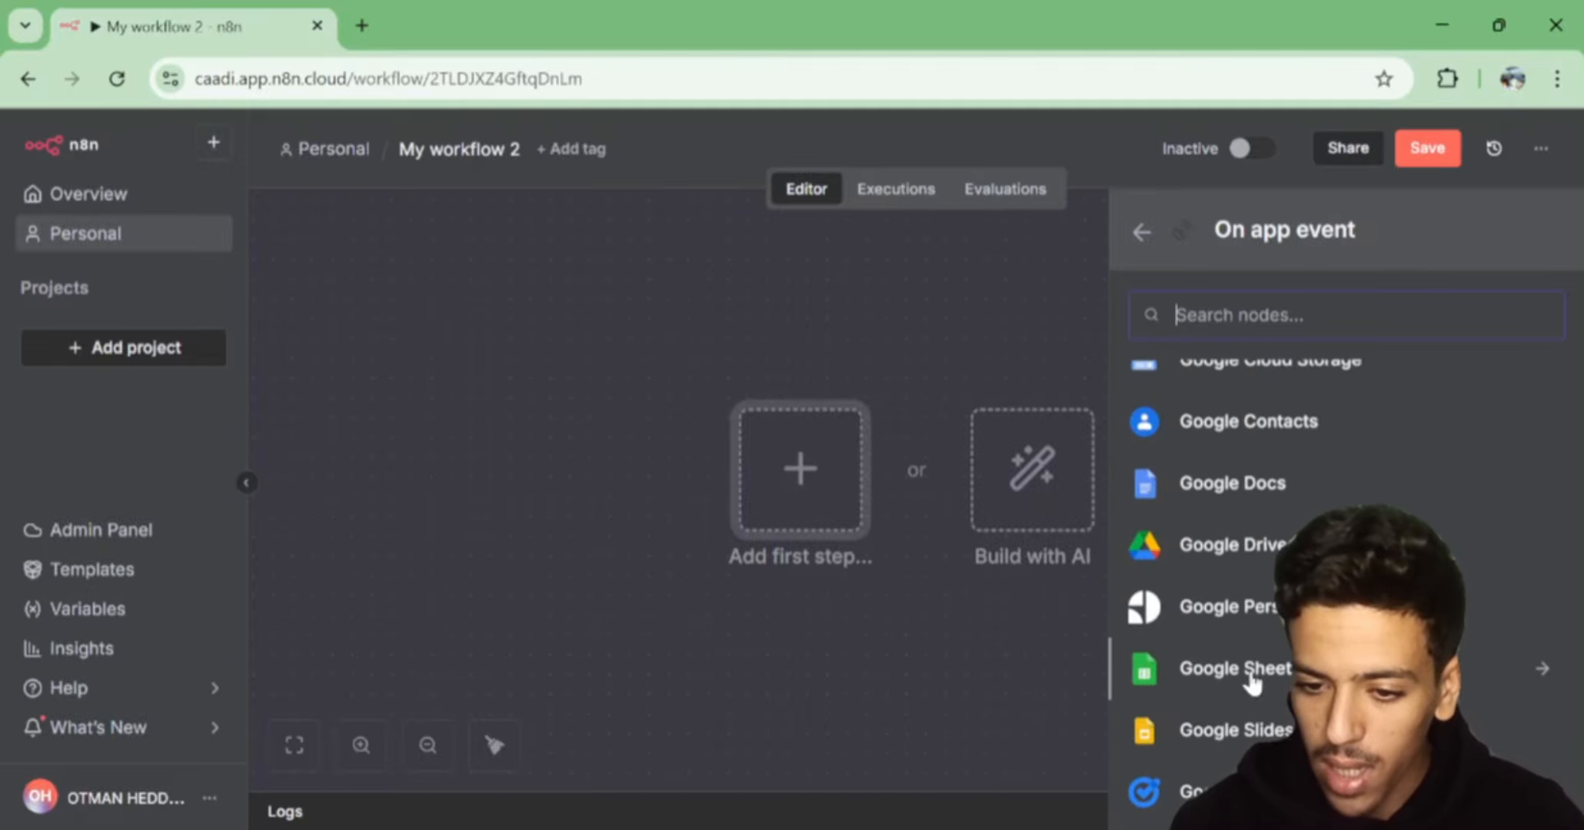
left_click(1260, 667)
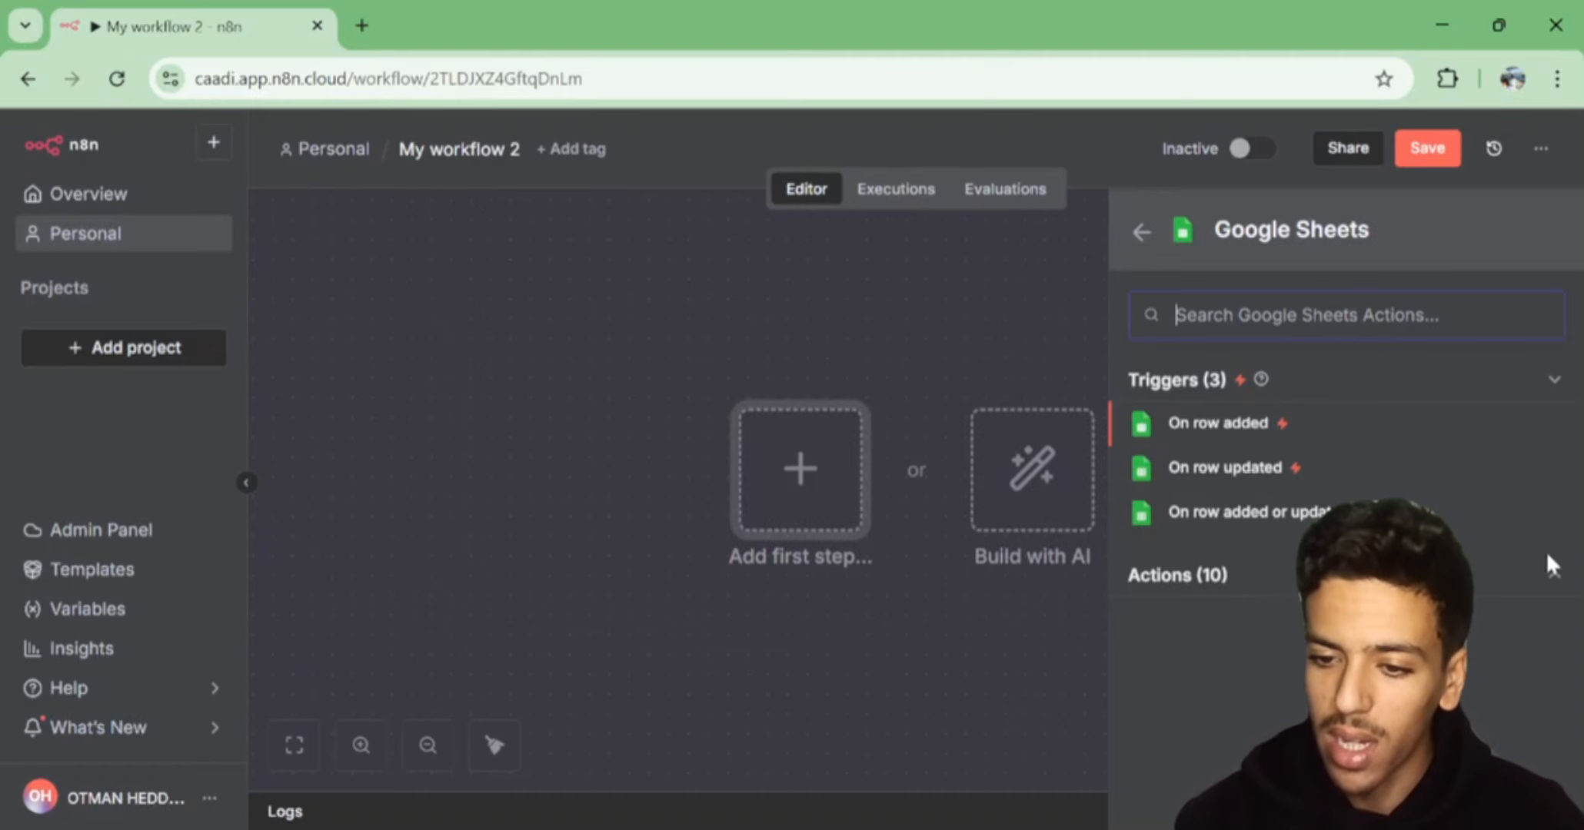
left_click(1555, 575)
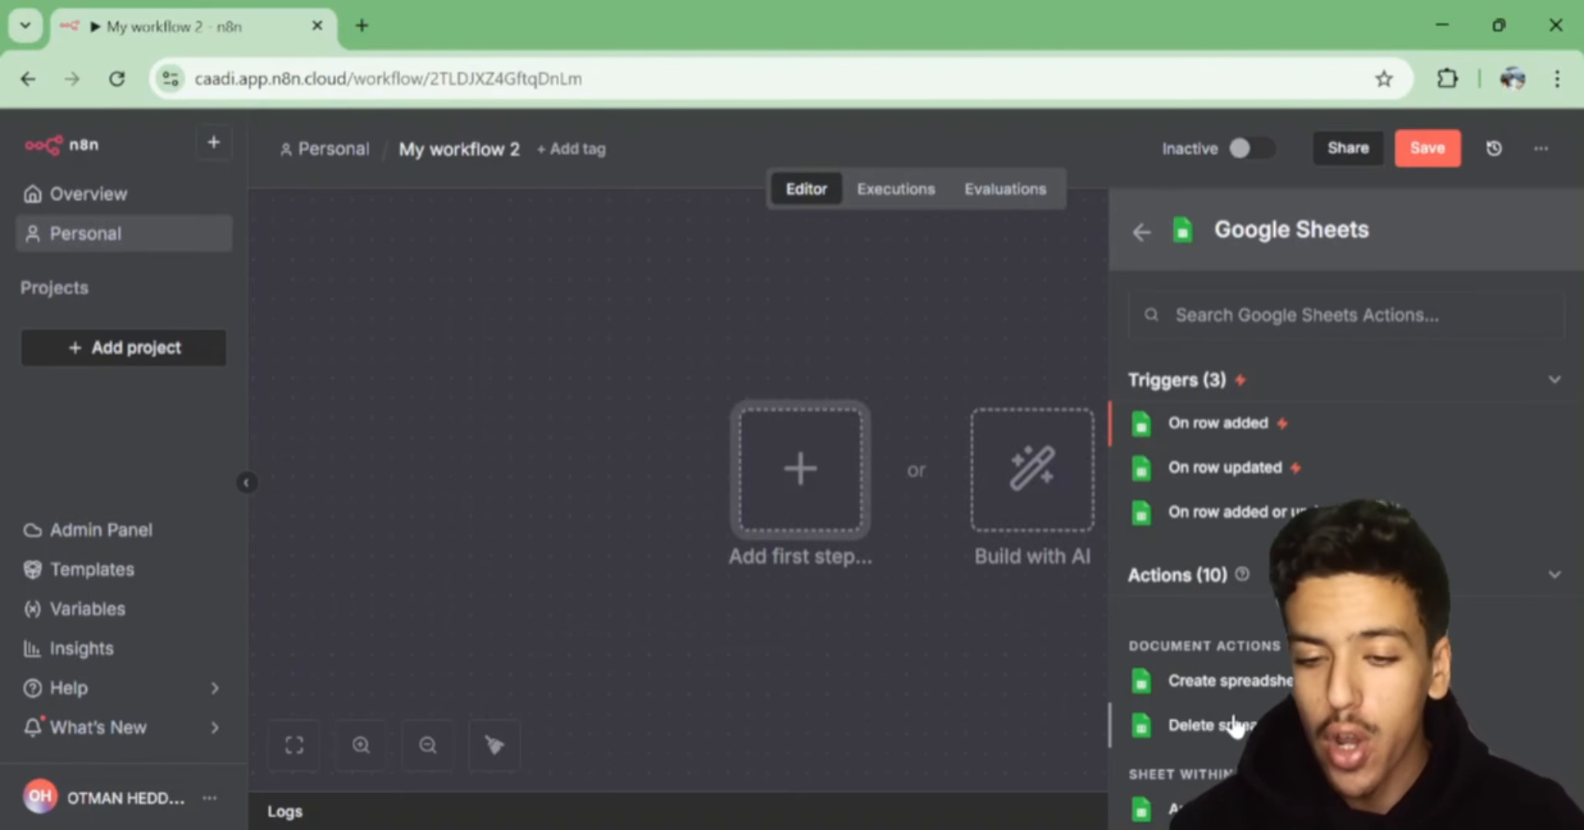
scroll(1254, 639, "down", 2)
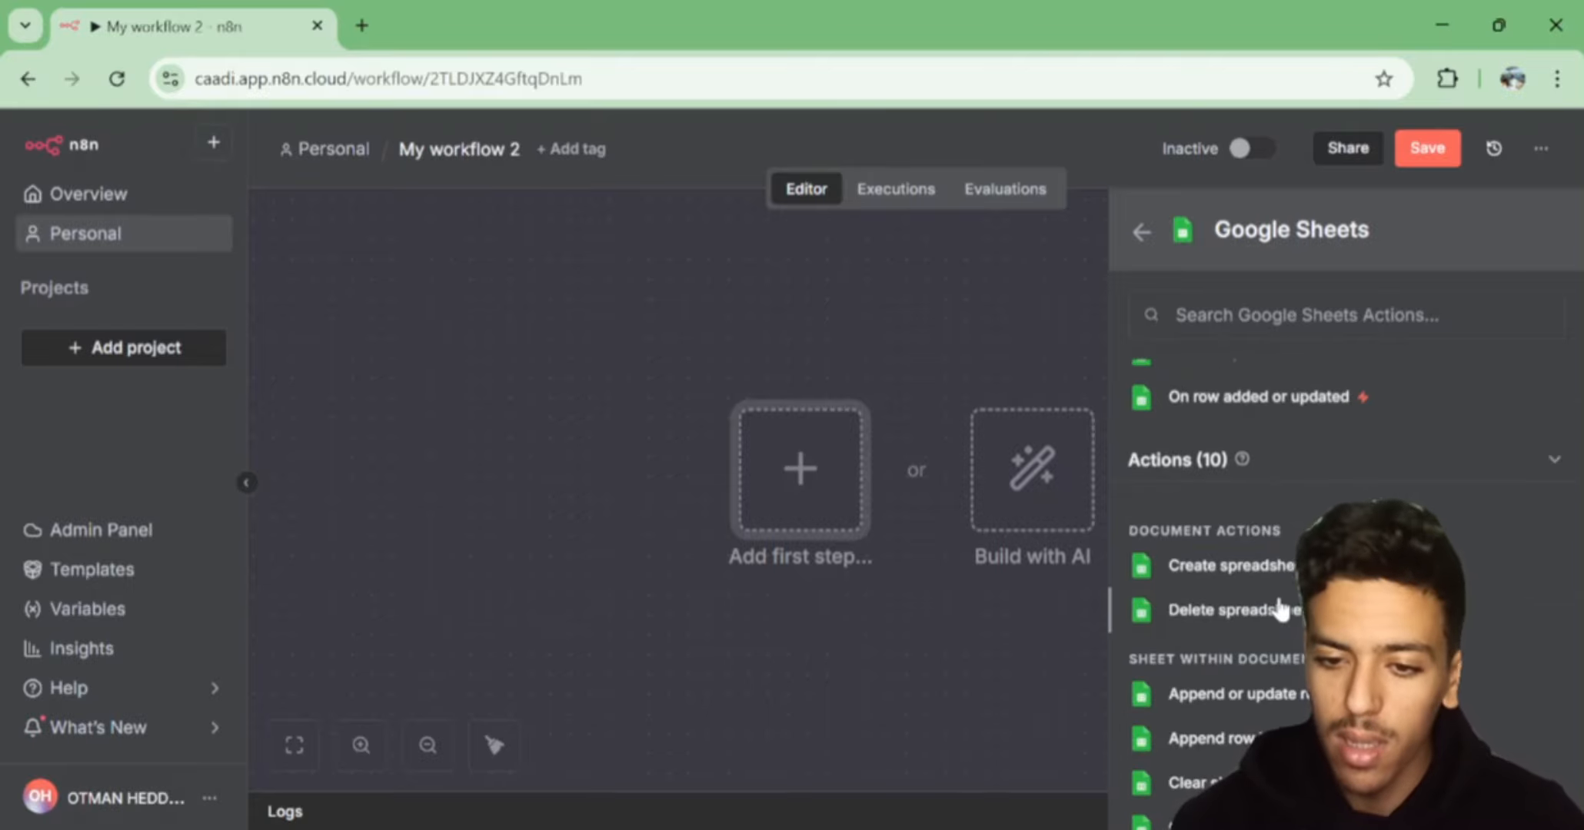
scroll(1280, 608, "up", 2)
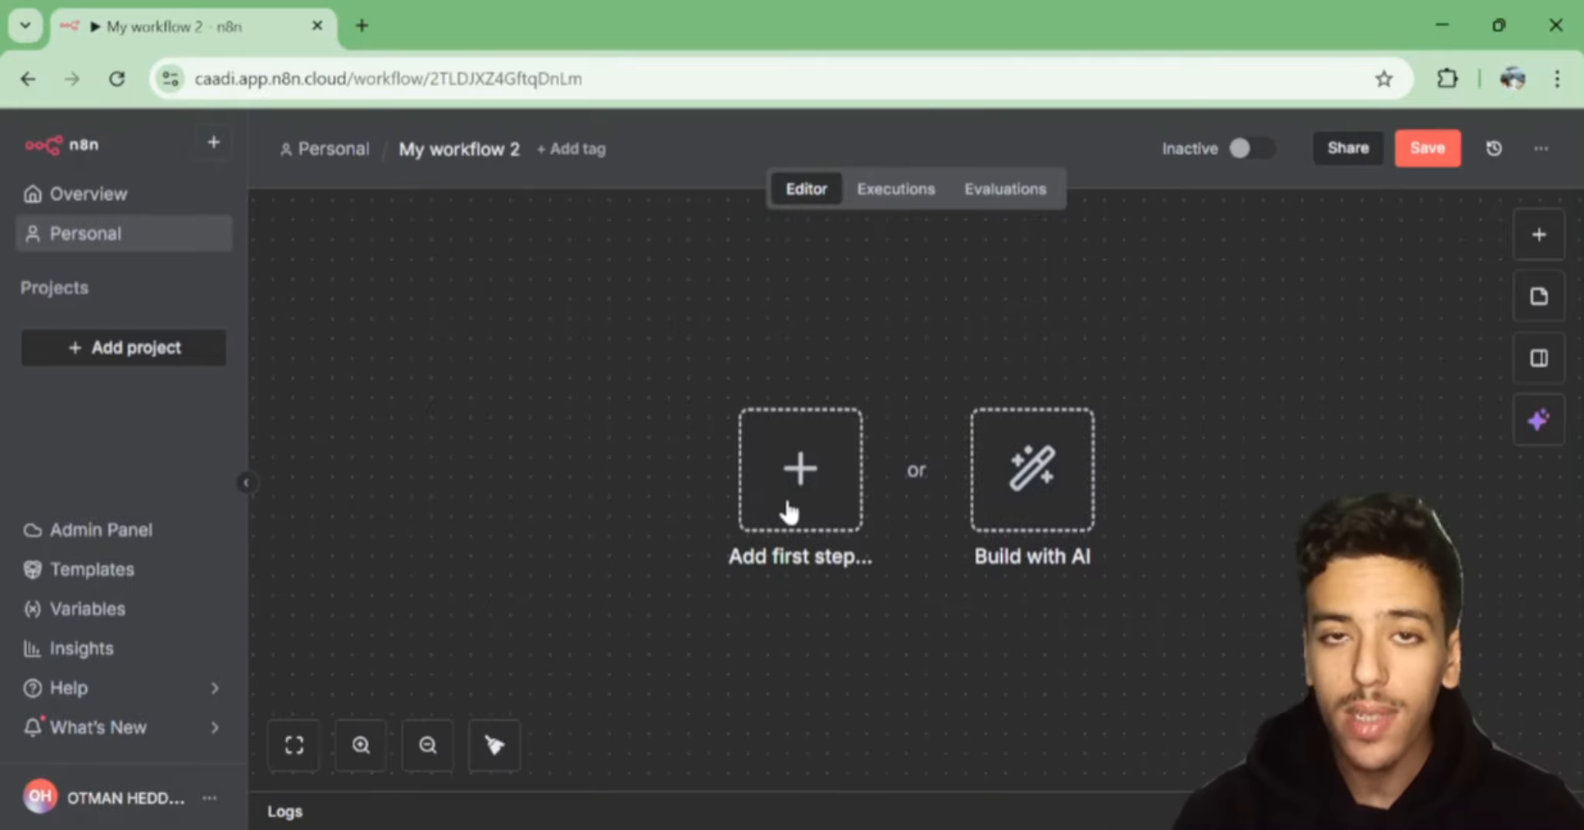
Search the app event triggers for google, add the Google Sheets On row added trigger as the first step, and return to the canvas
left_click(789, 511)
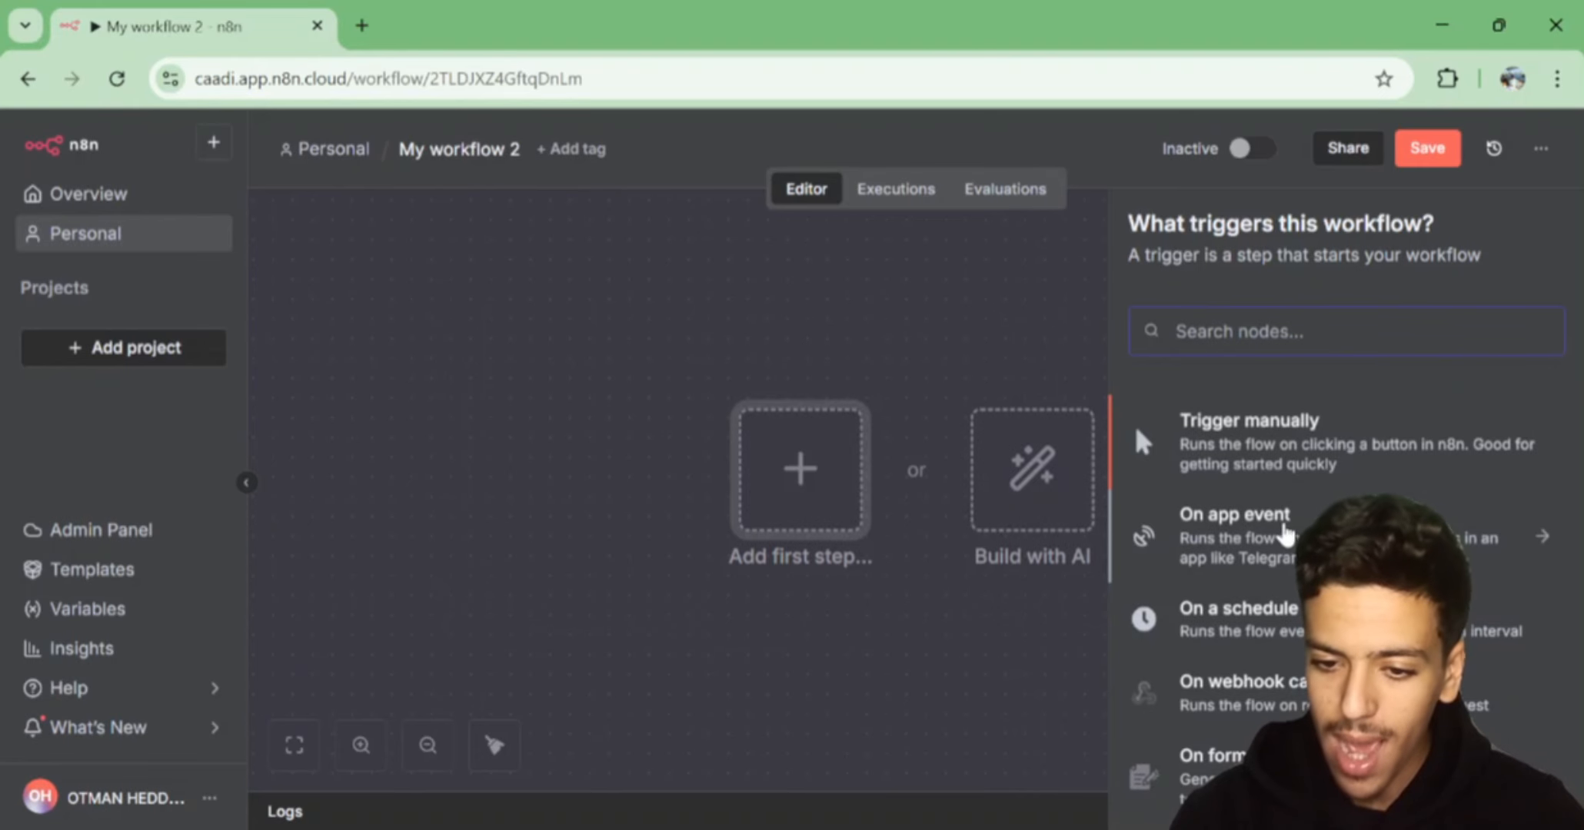
left_click(1284, 533)
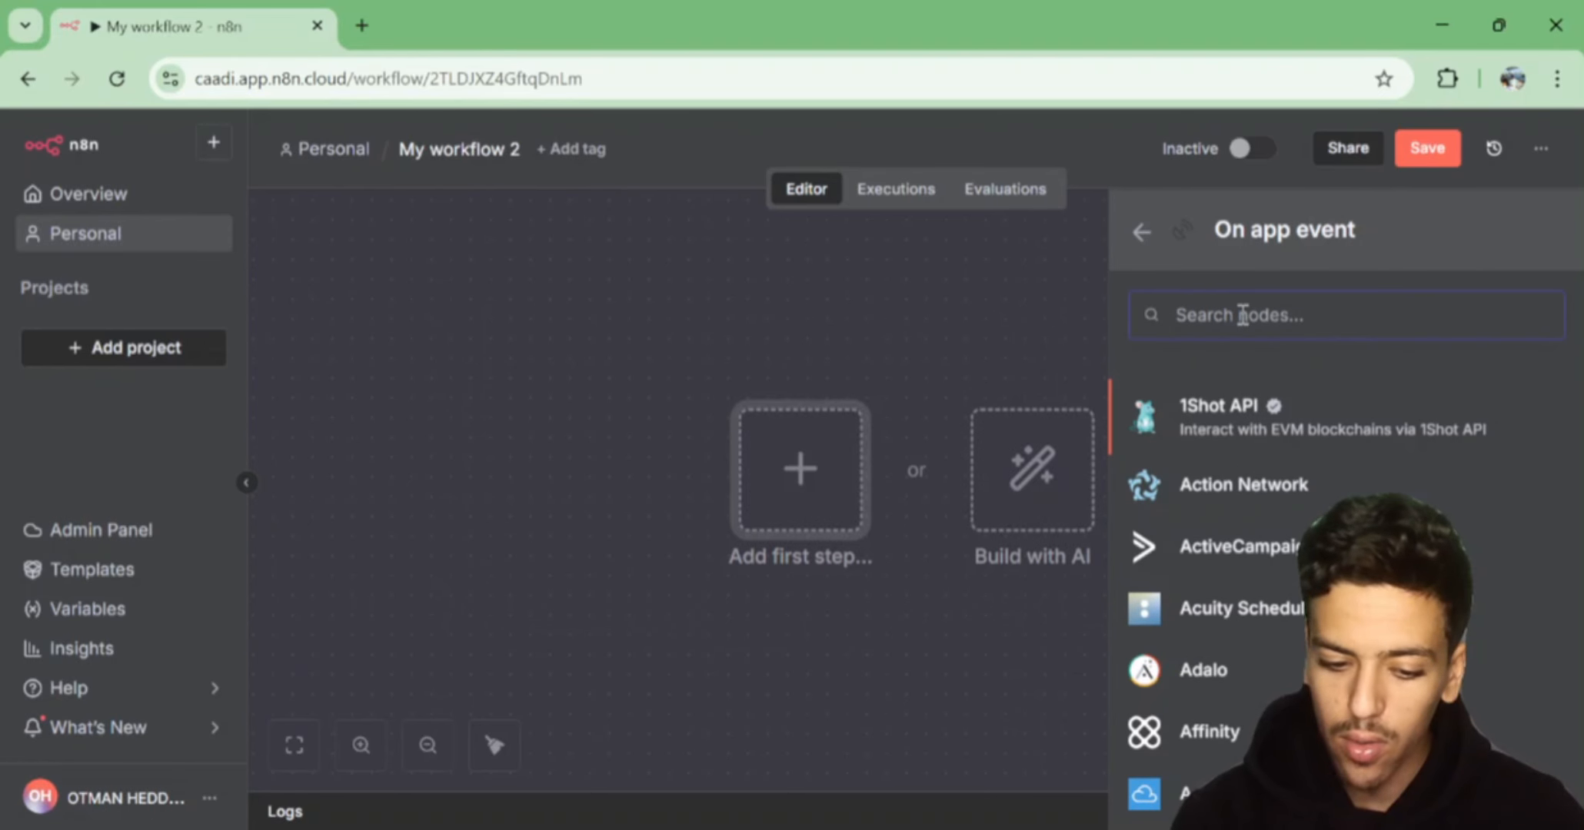
type("google")
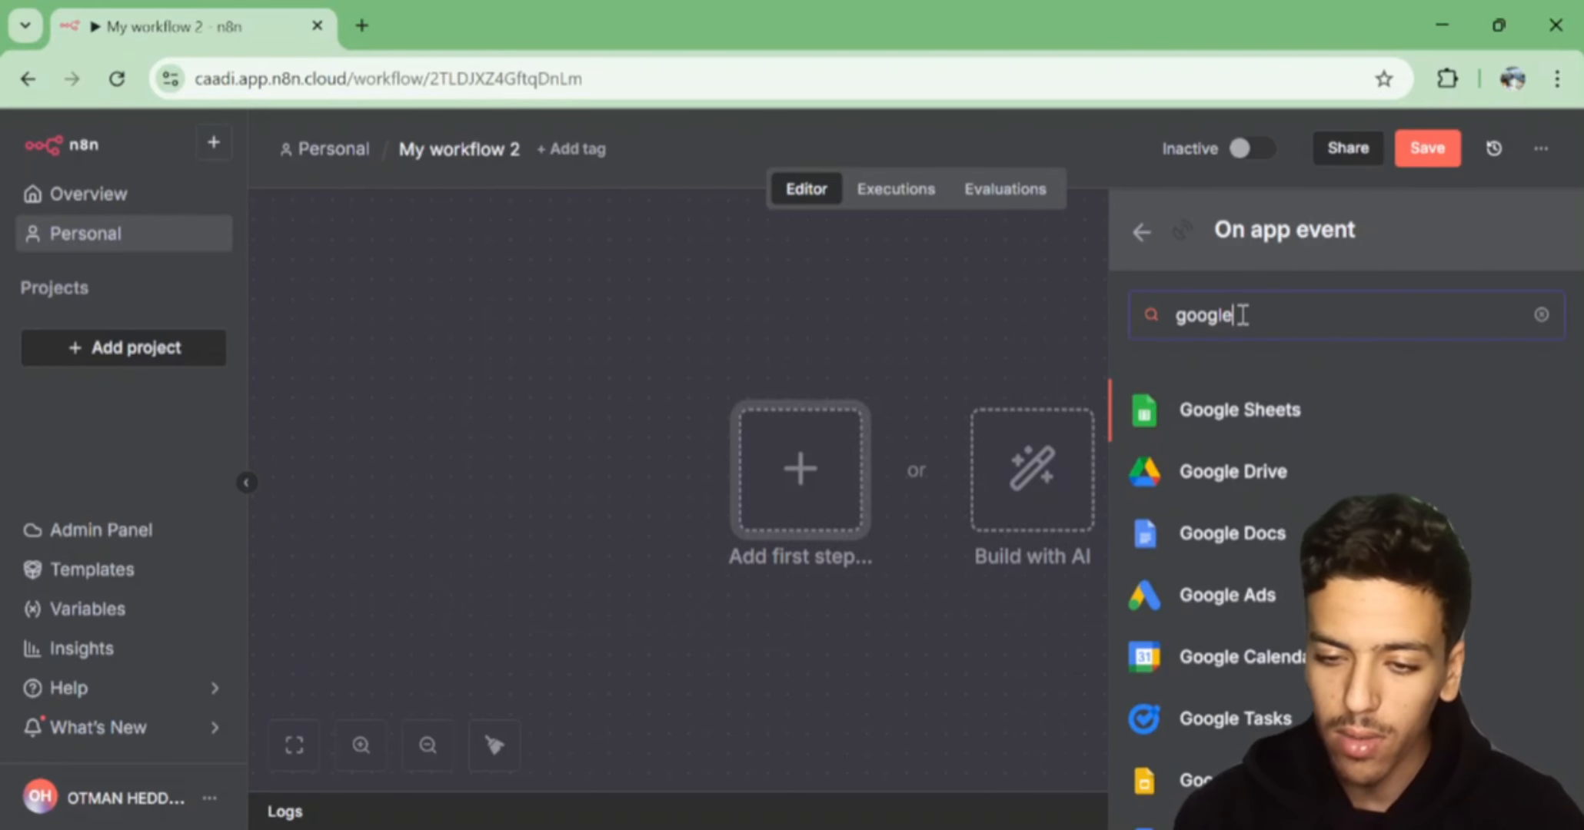
left_click(1267, 422)
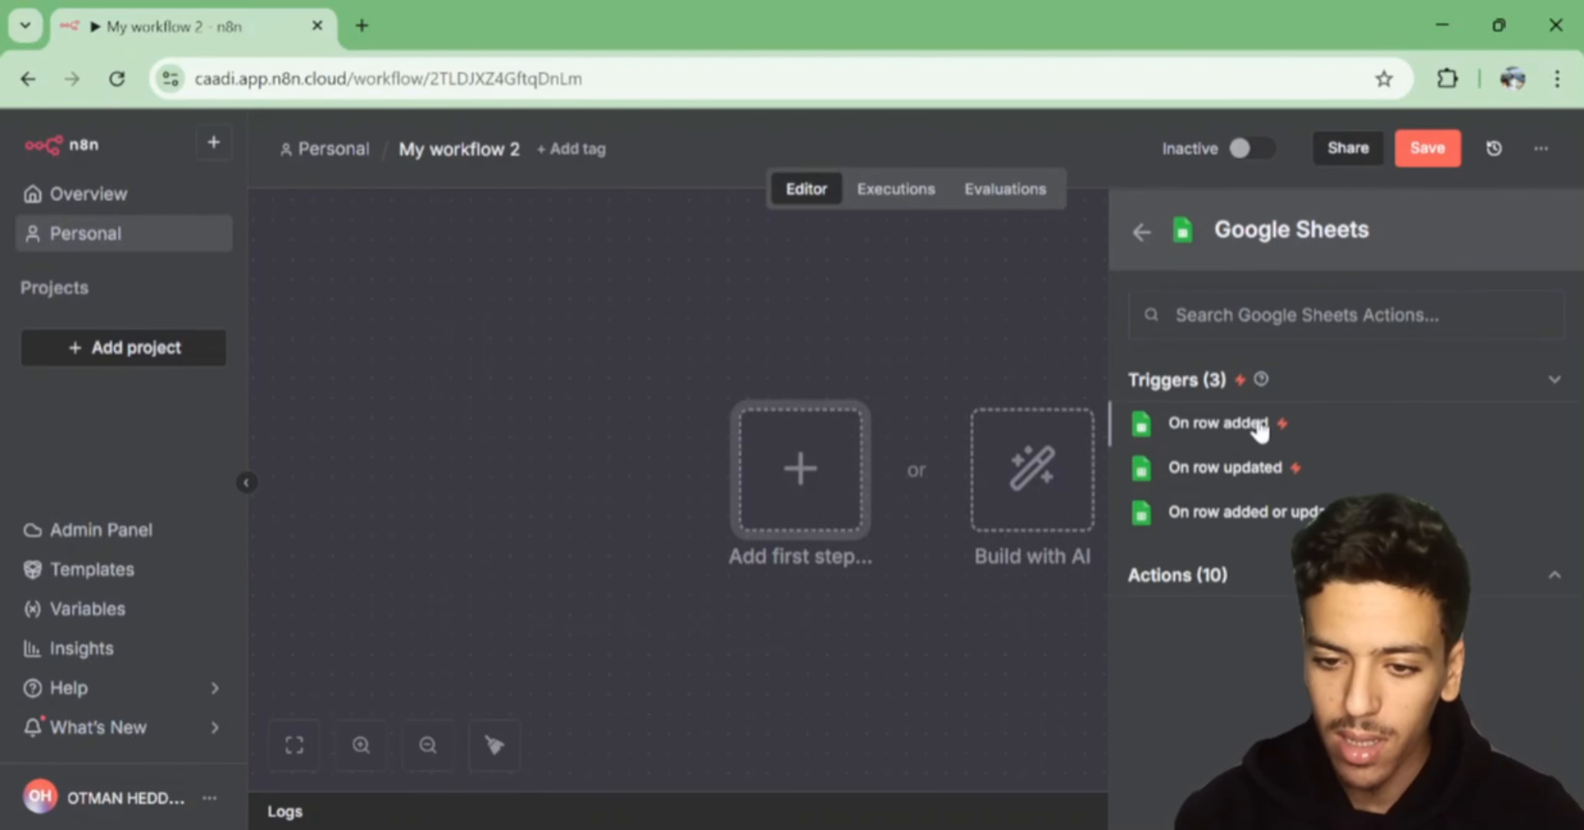
left_click(1259, 425)
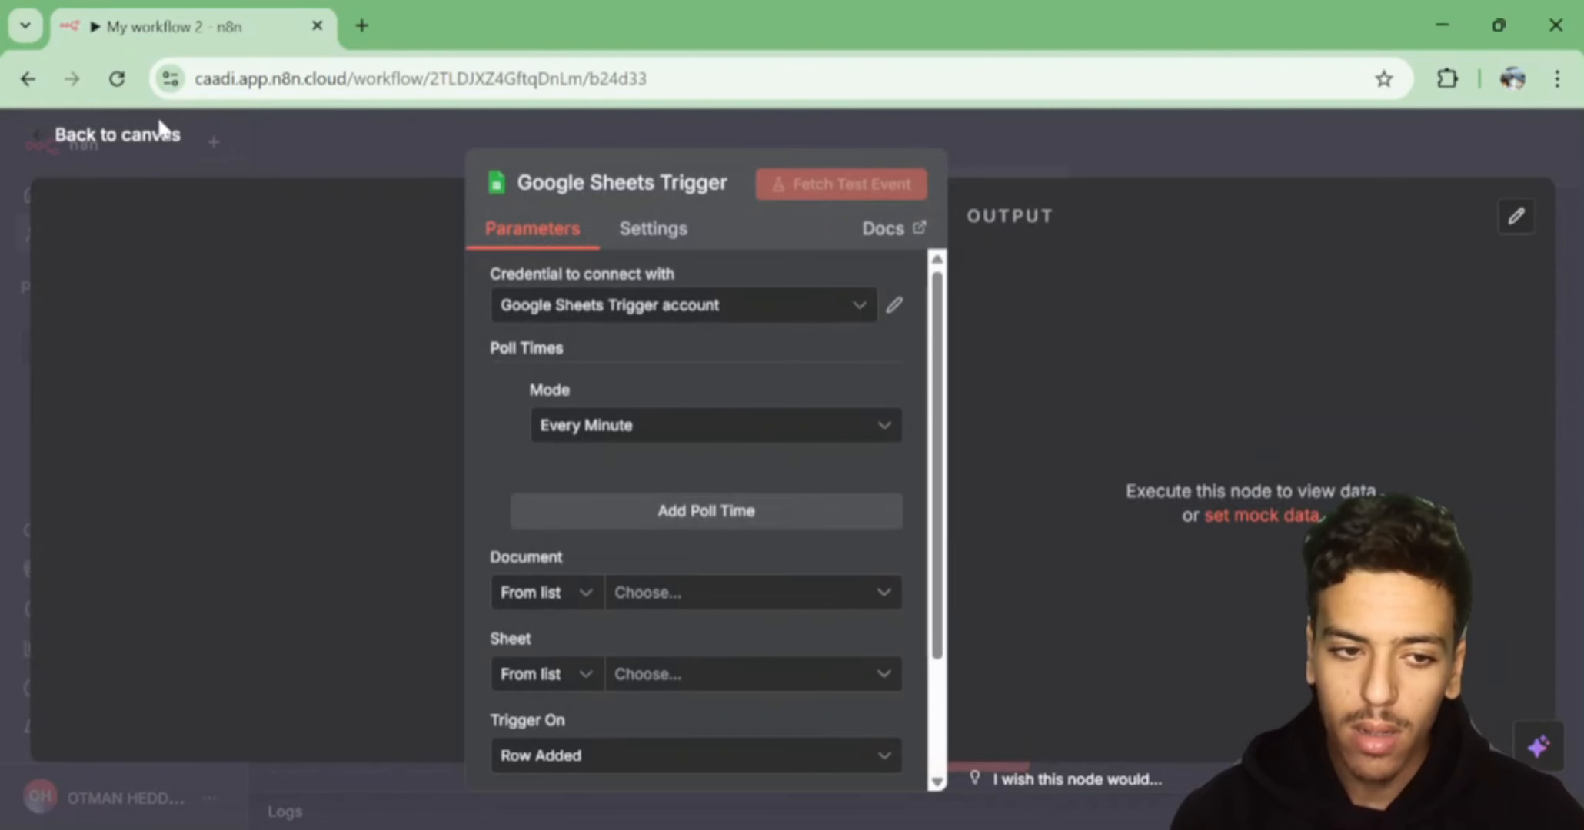
left_click(134, 134)
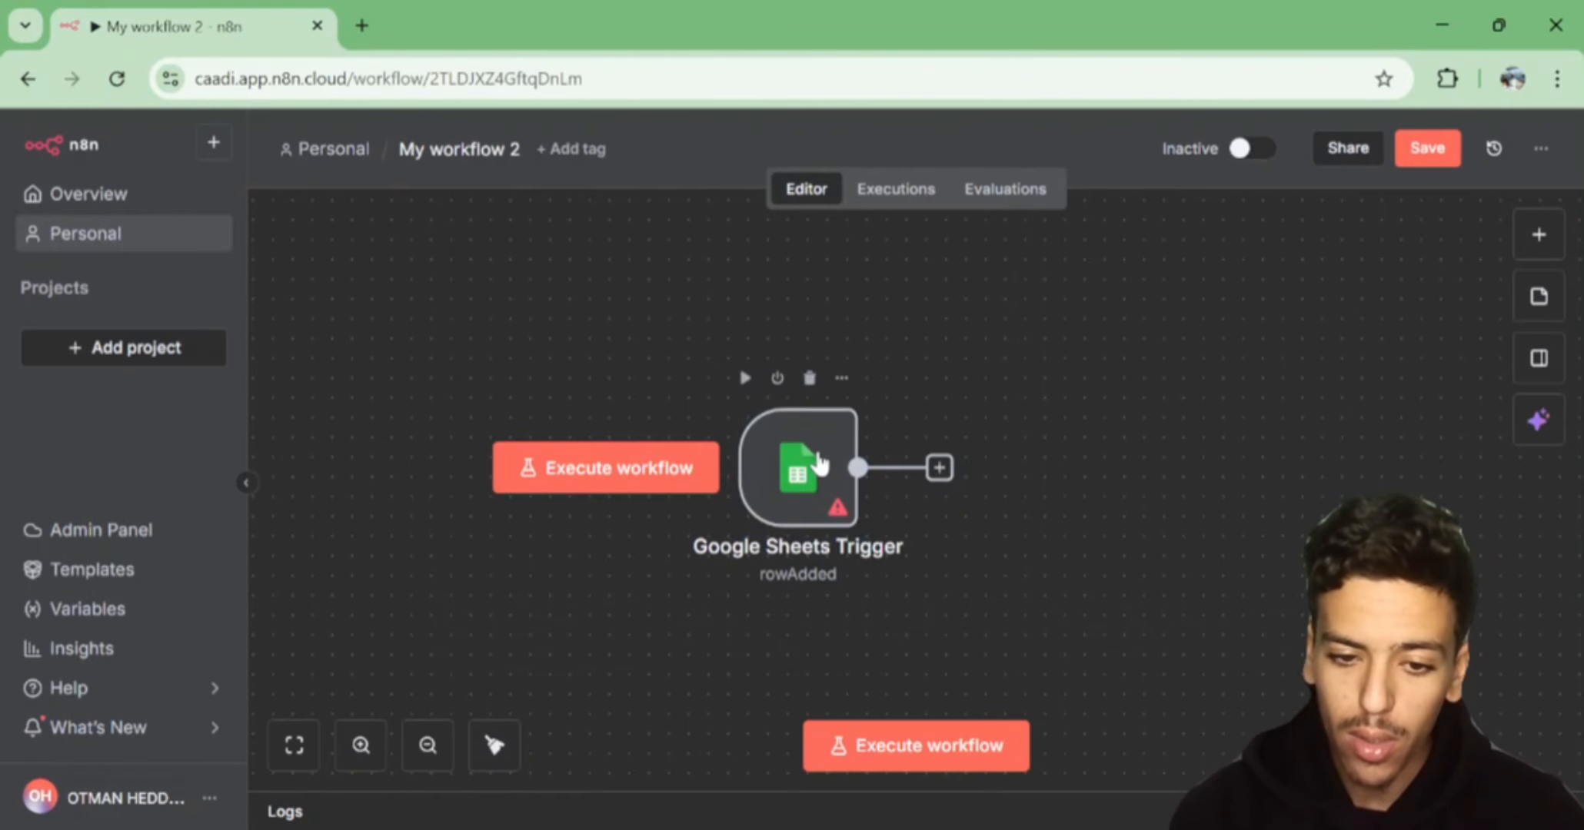
Reopen the Google Sheets Trigger node and review its parameters, from the credential through the options
double_click(792, 453)
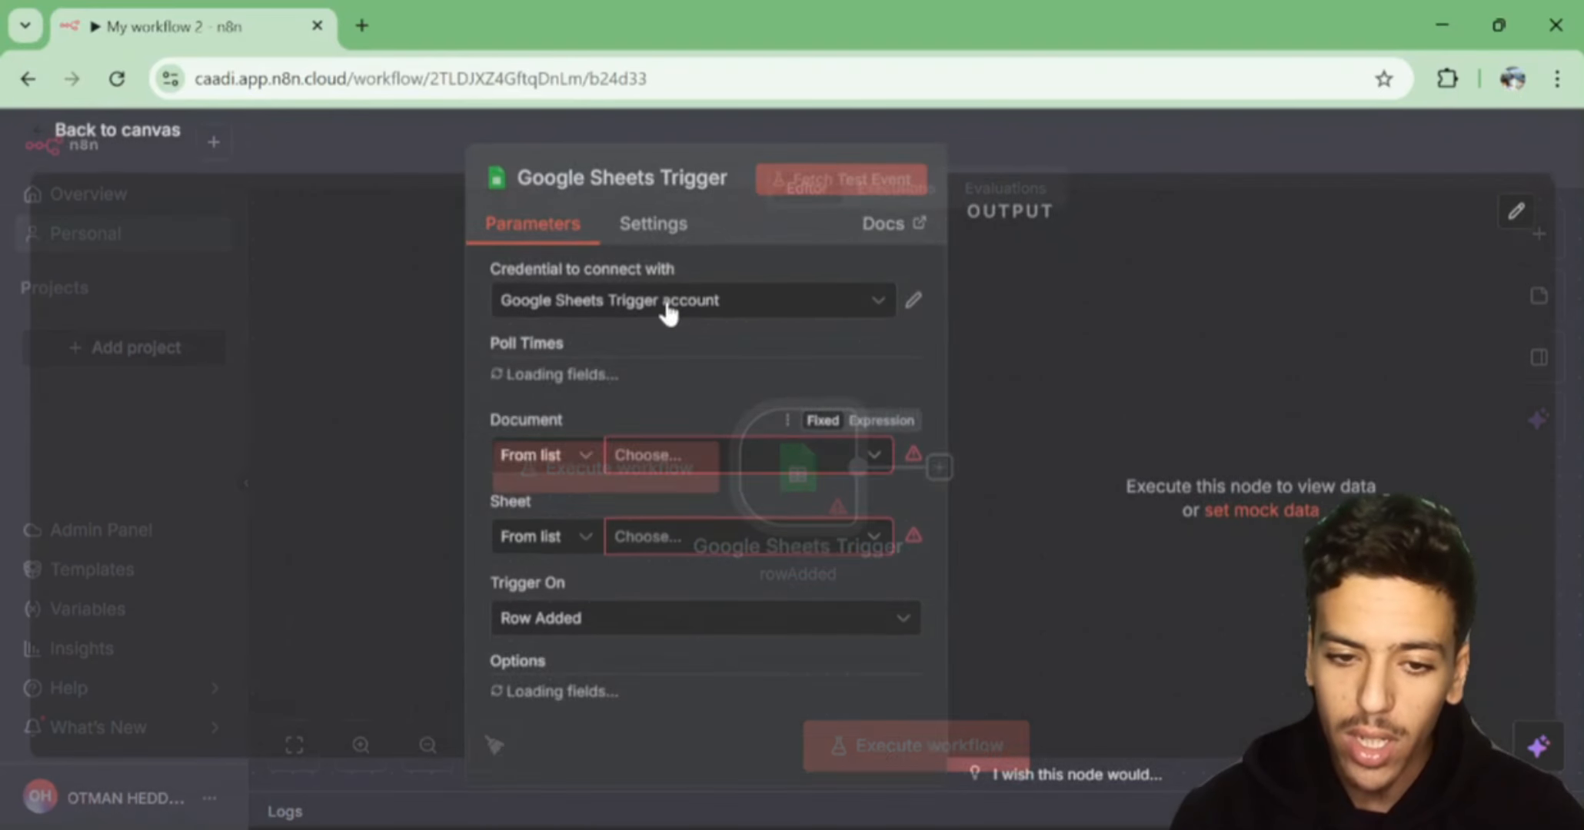
scroll(683, 324, "down", 2)
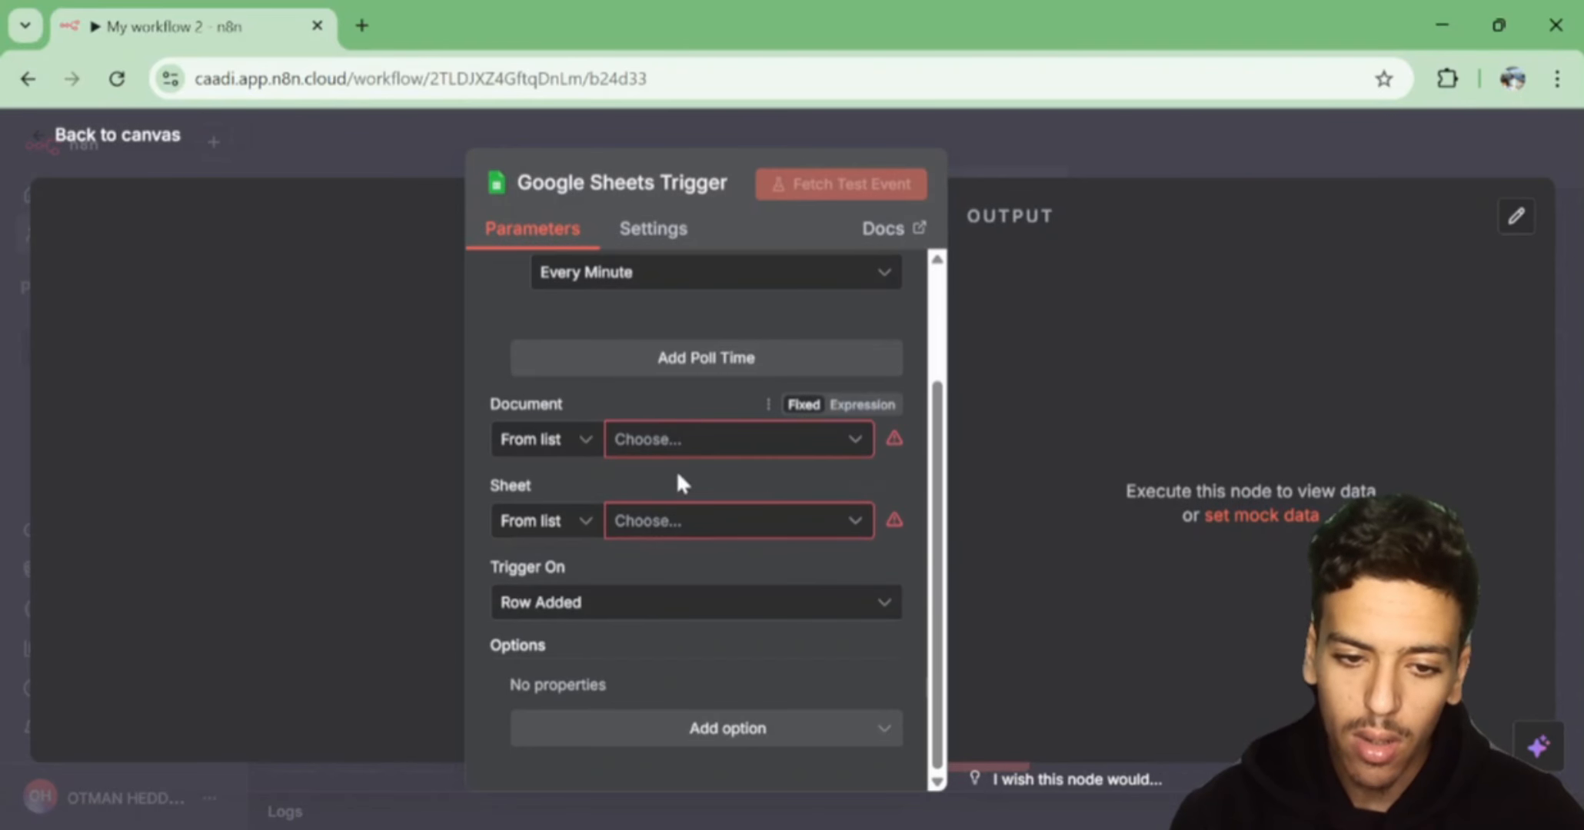
scroll(722, 449, "up", 2)
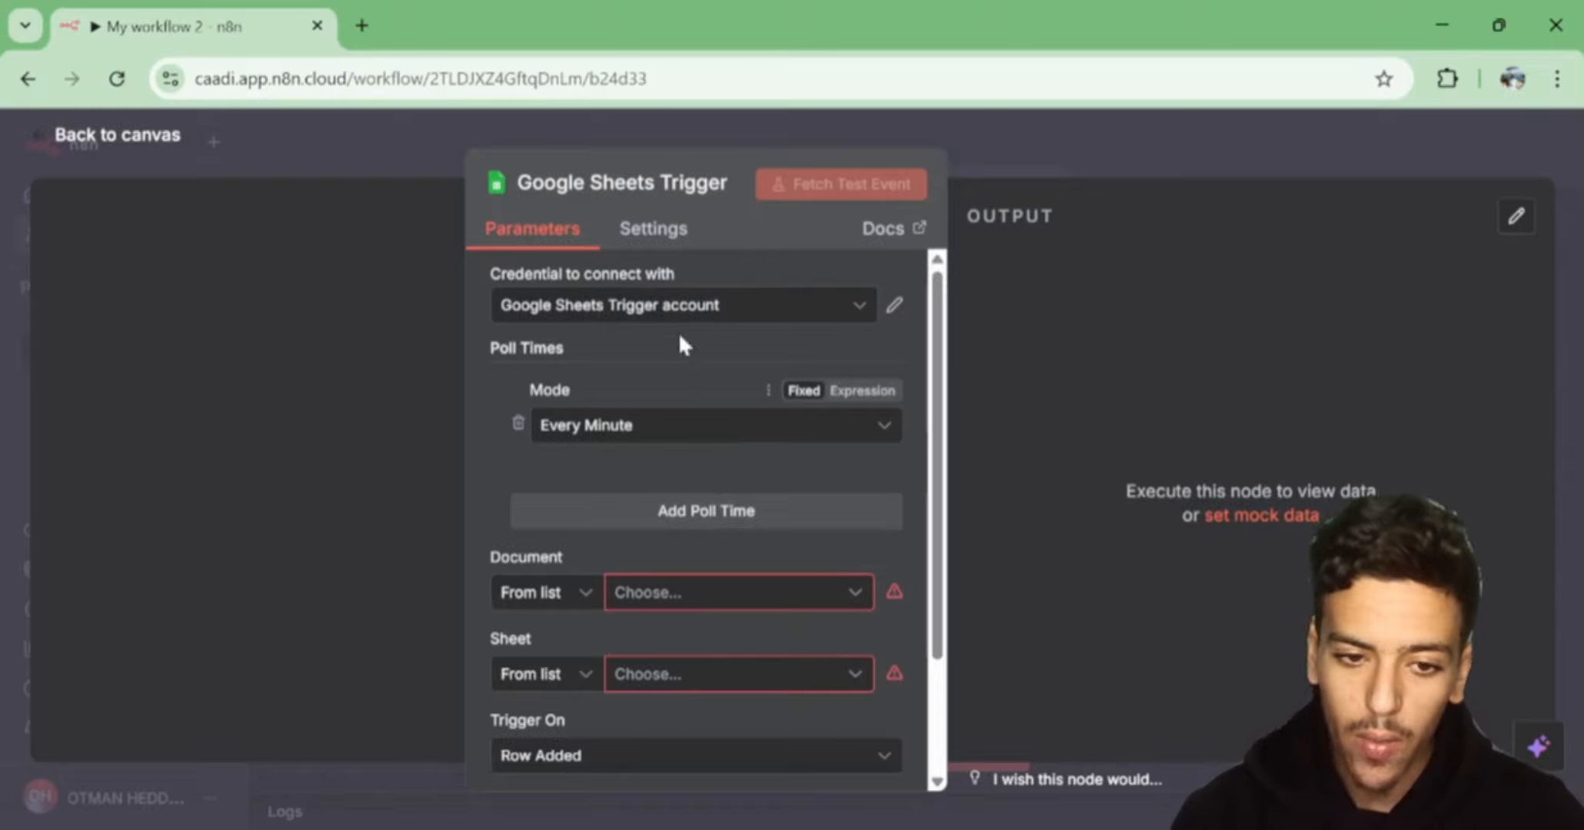
left_click_drag(602, 275, 655, 278)
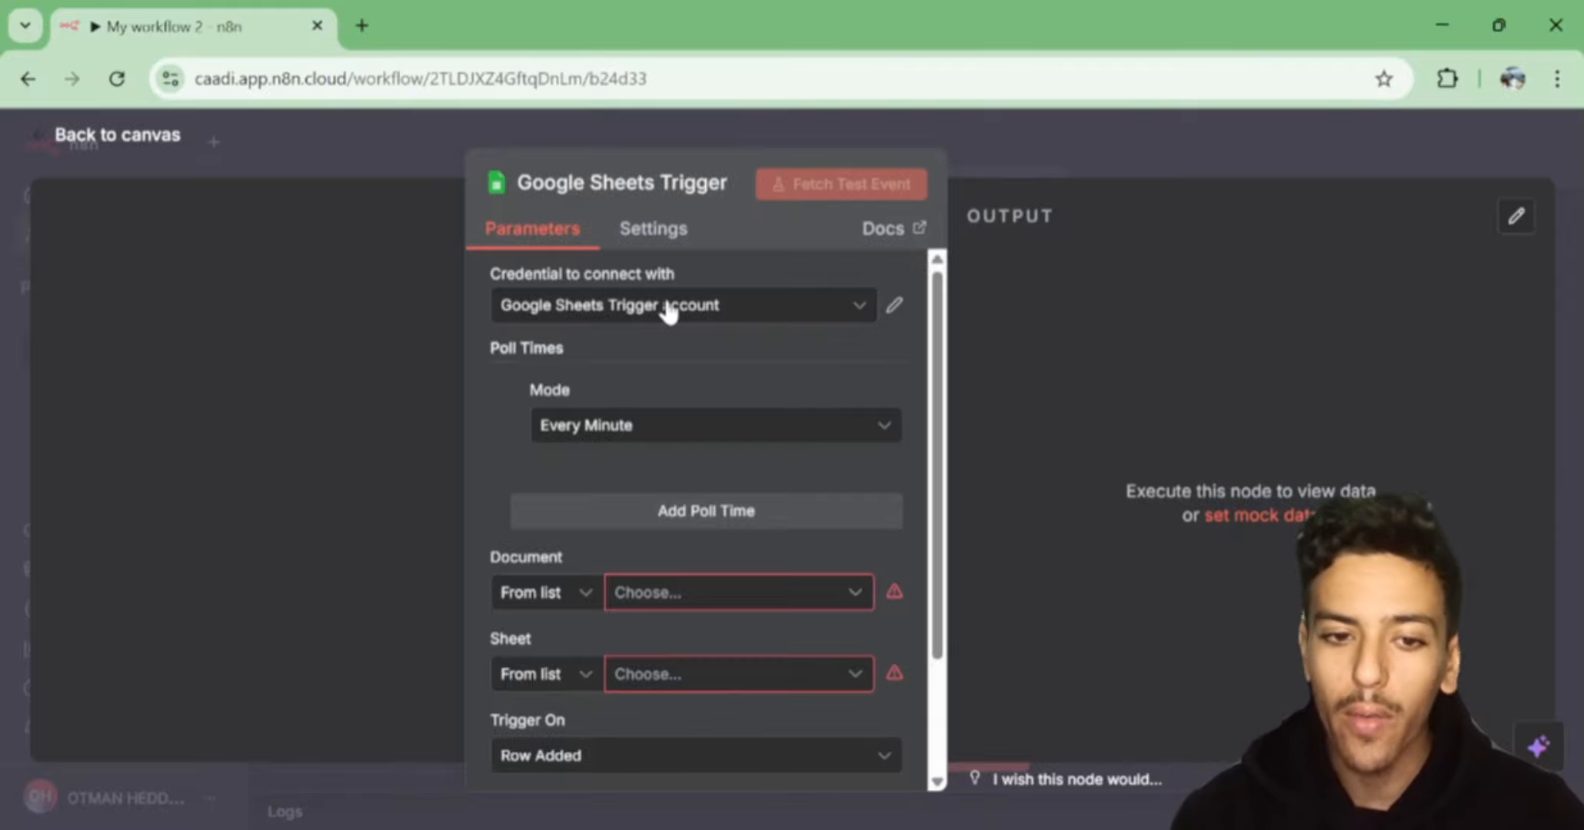
Examine the OAuth2 sign-in setup for a new Google Sheets Trigger credential, and close it without connecting
left_click(787, 306)
left_click(686, 435)
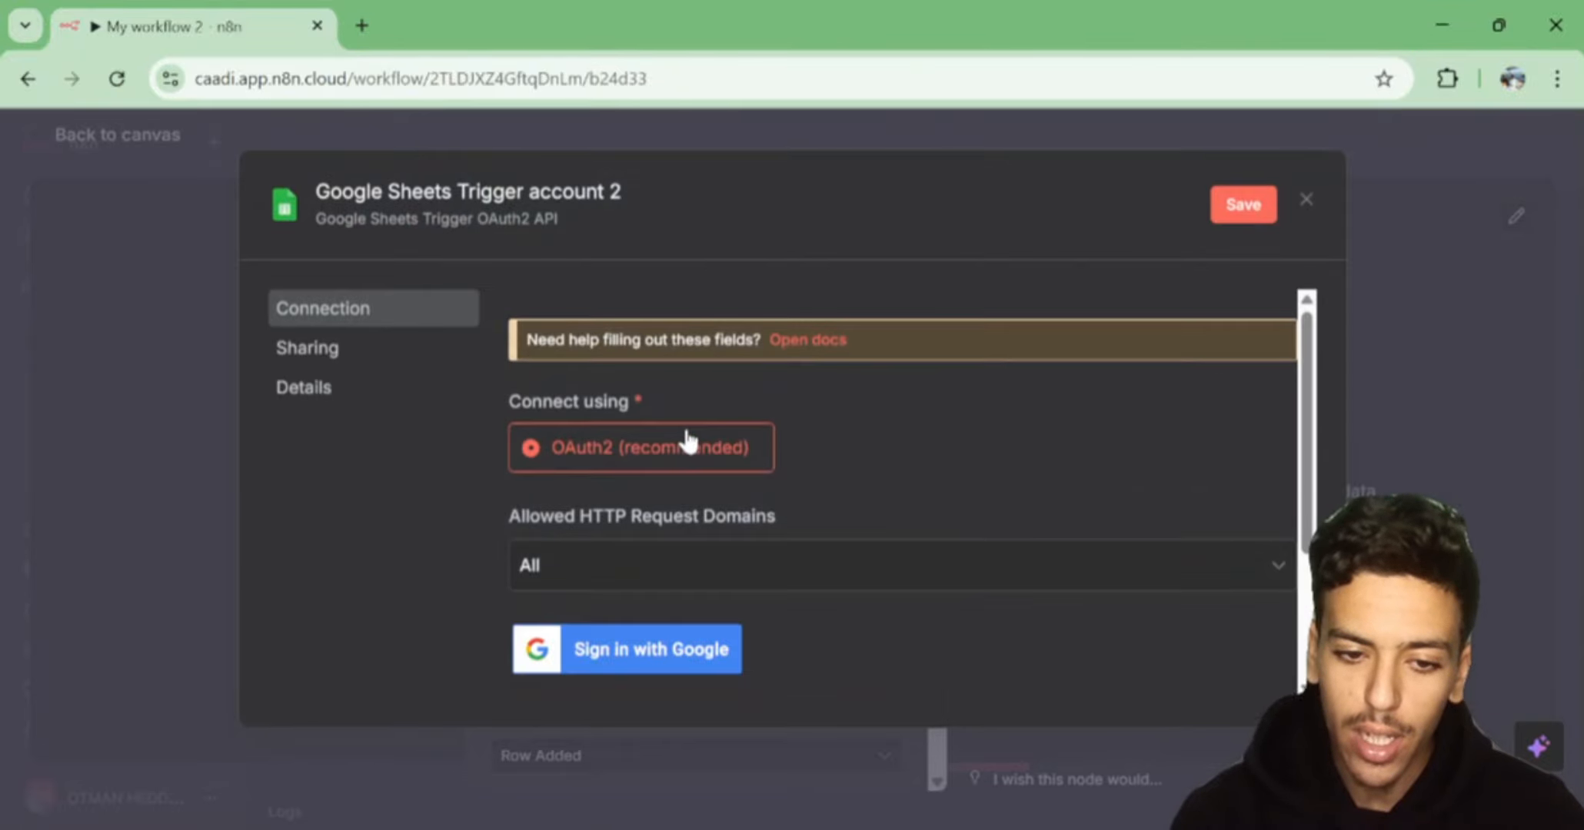
scroll(688, 442, "down", 2)
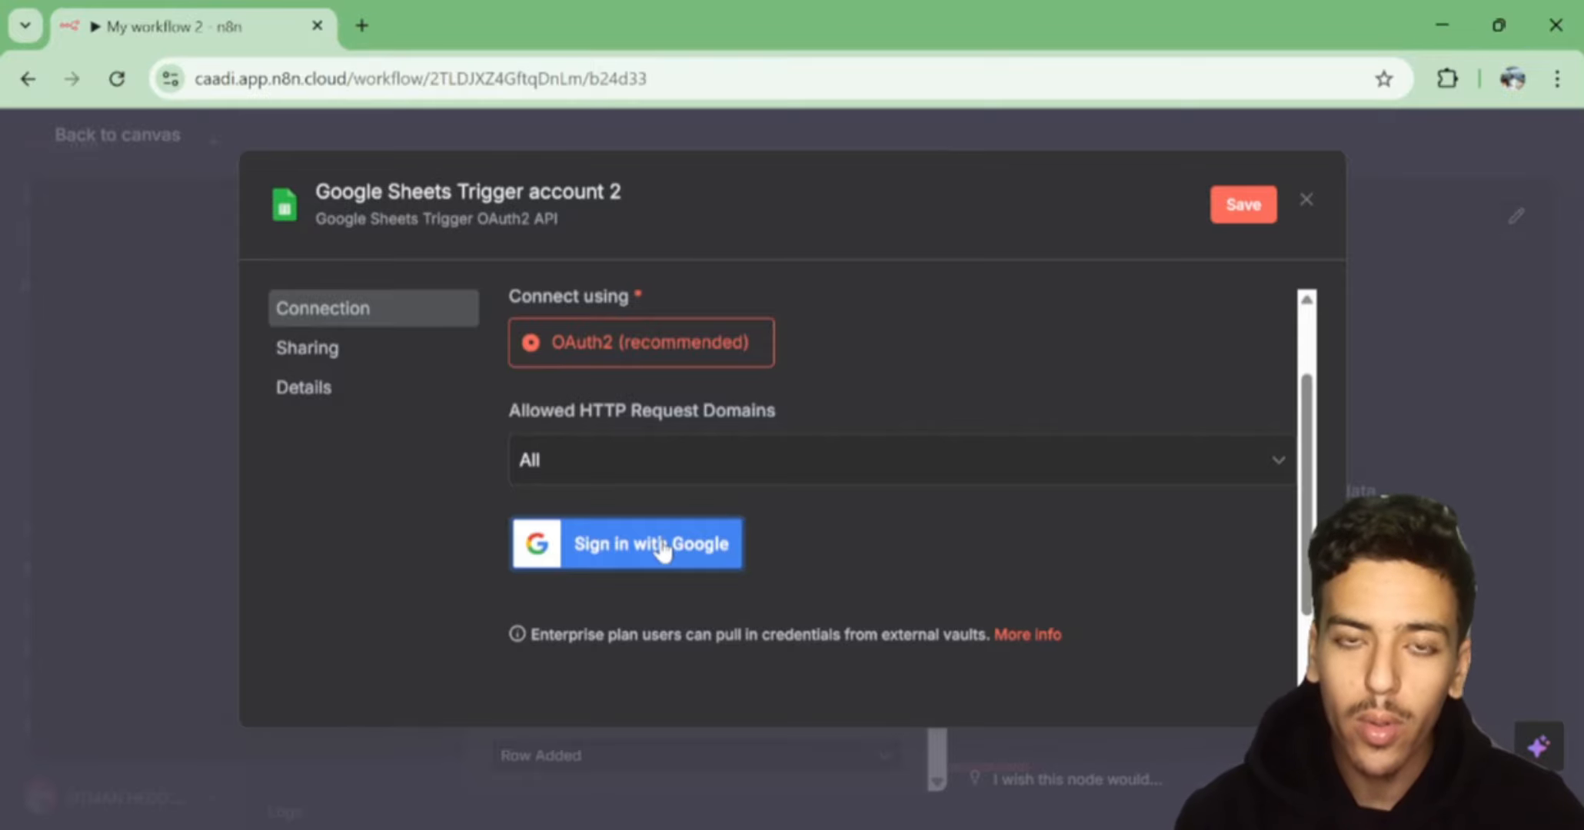
left_click(1303, 201)
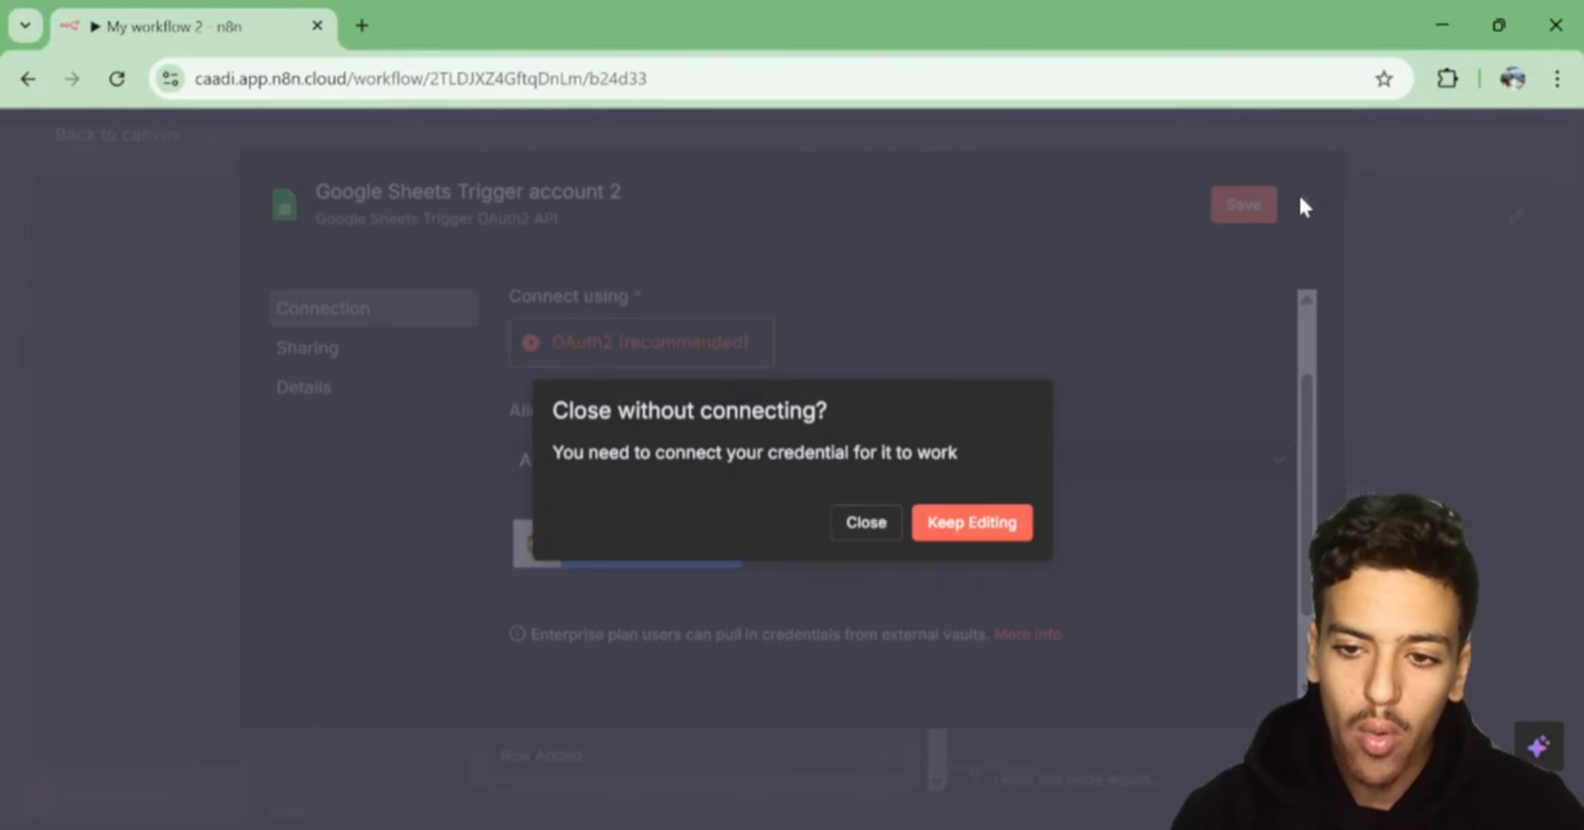
left_click(876, 524)
Look through the trigger's poll time modes, choose Every Minute, and review the document and sheet parameters
scroll(880, 525, "down", 1)
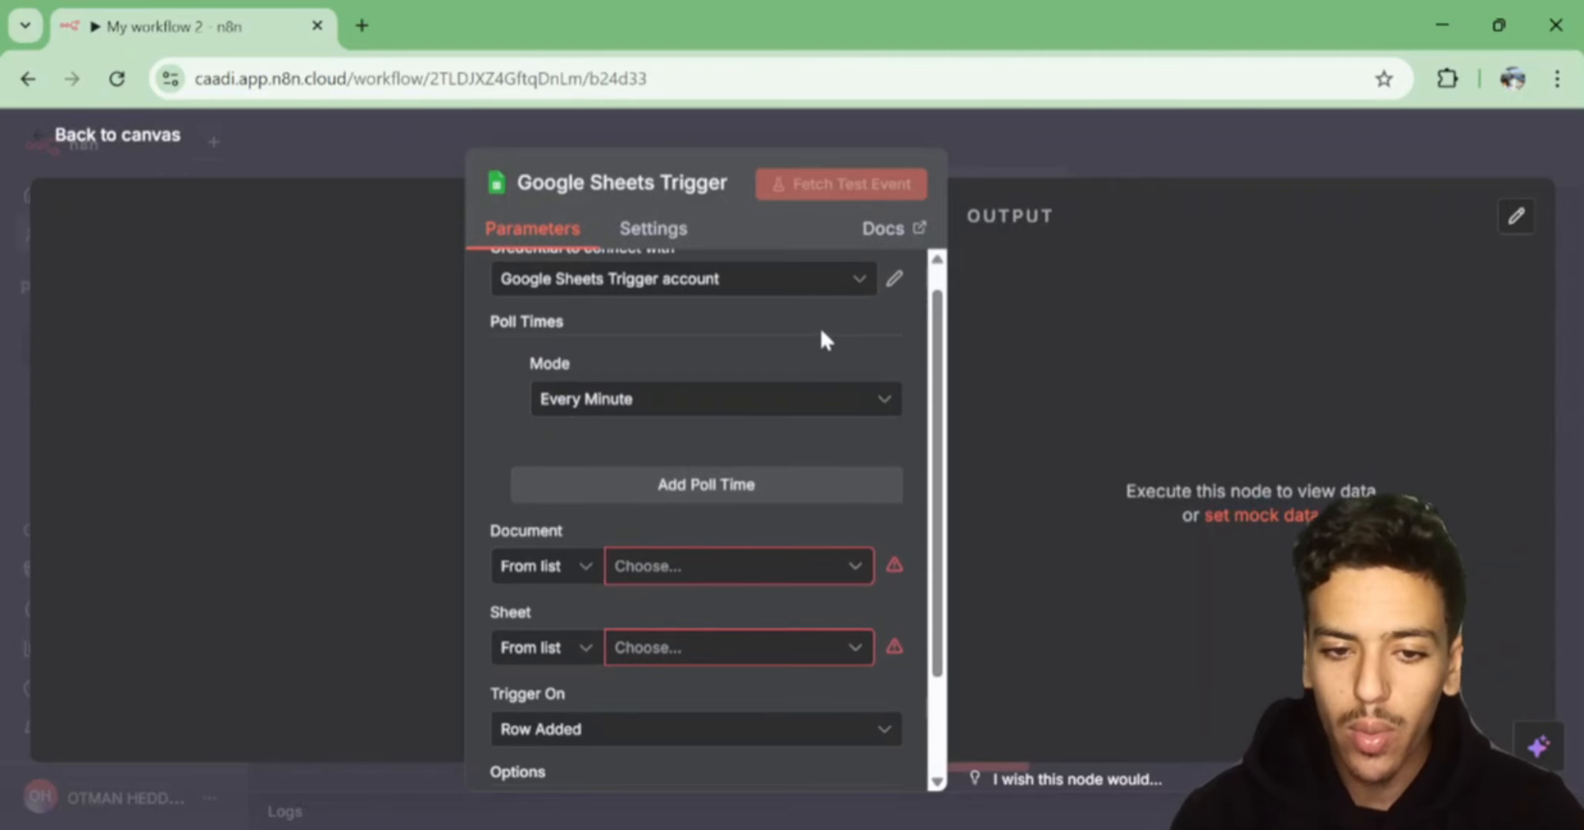
scroll(816, 328, "up", 1)
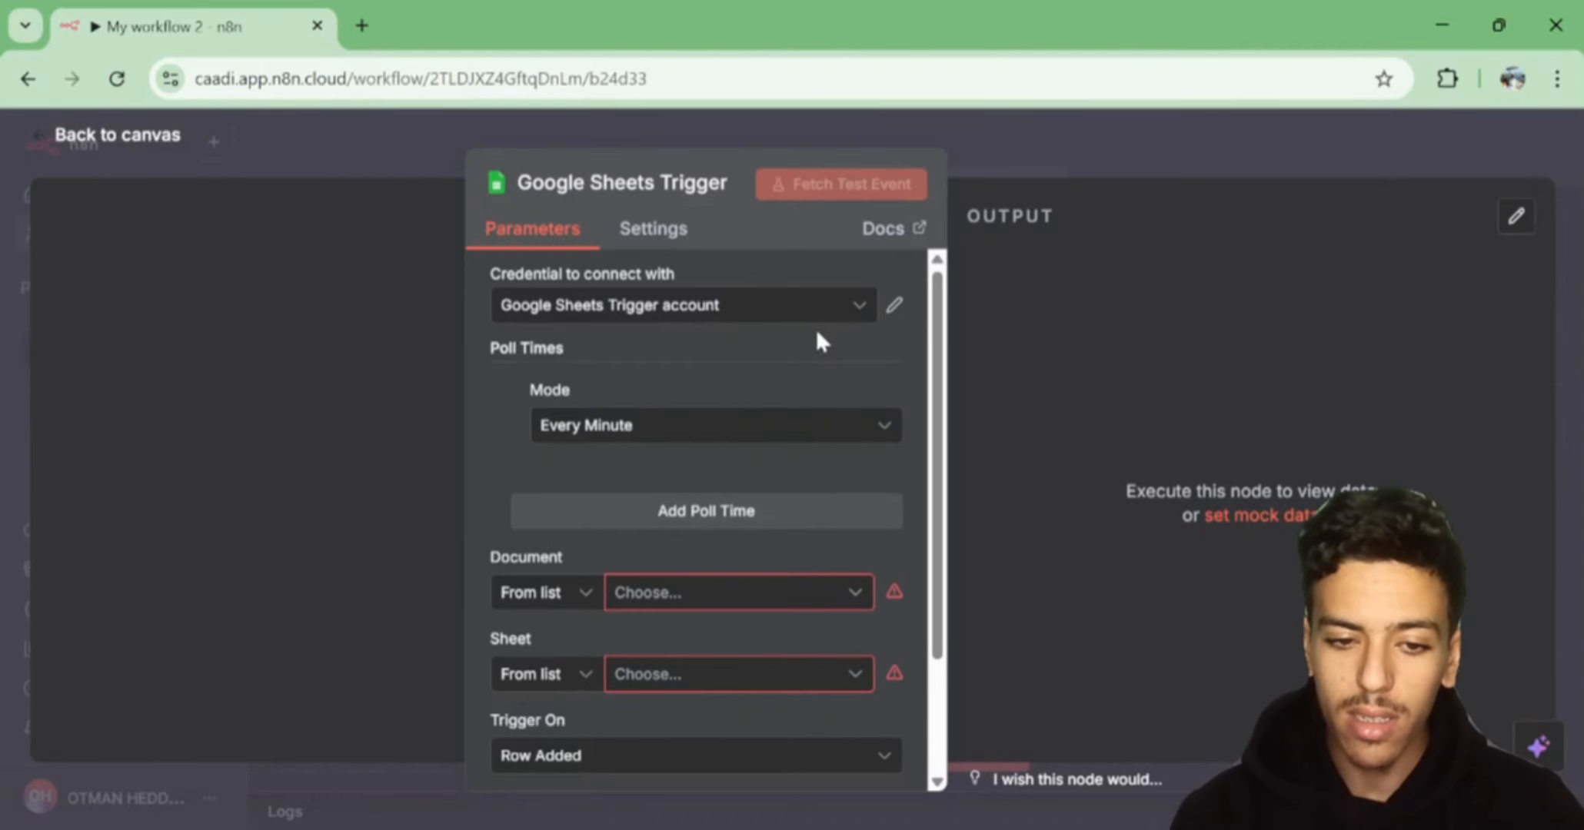
left_click(632, 443)
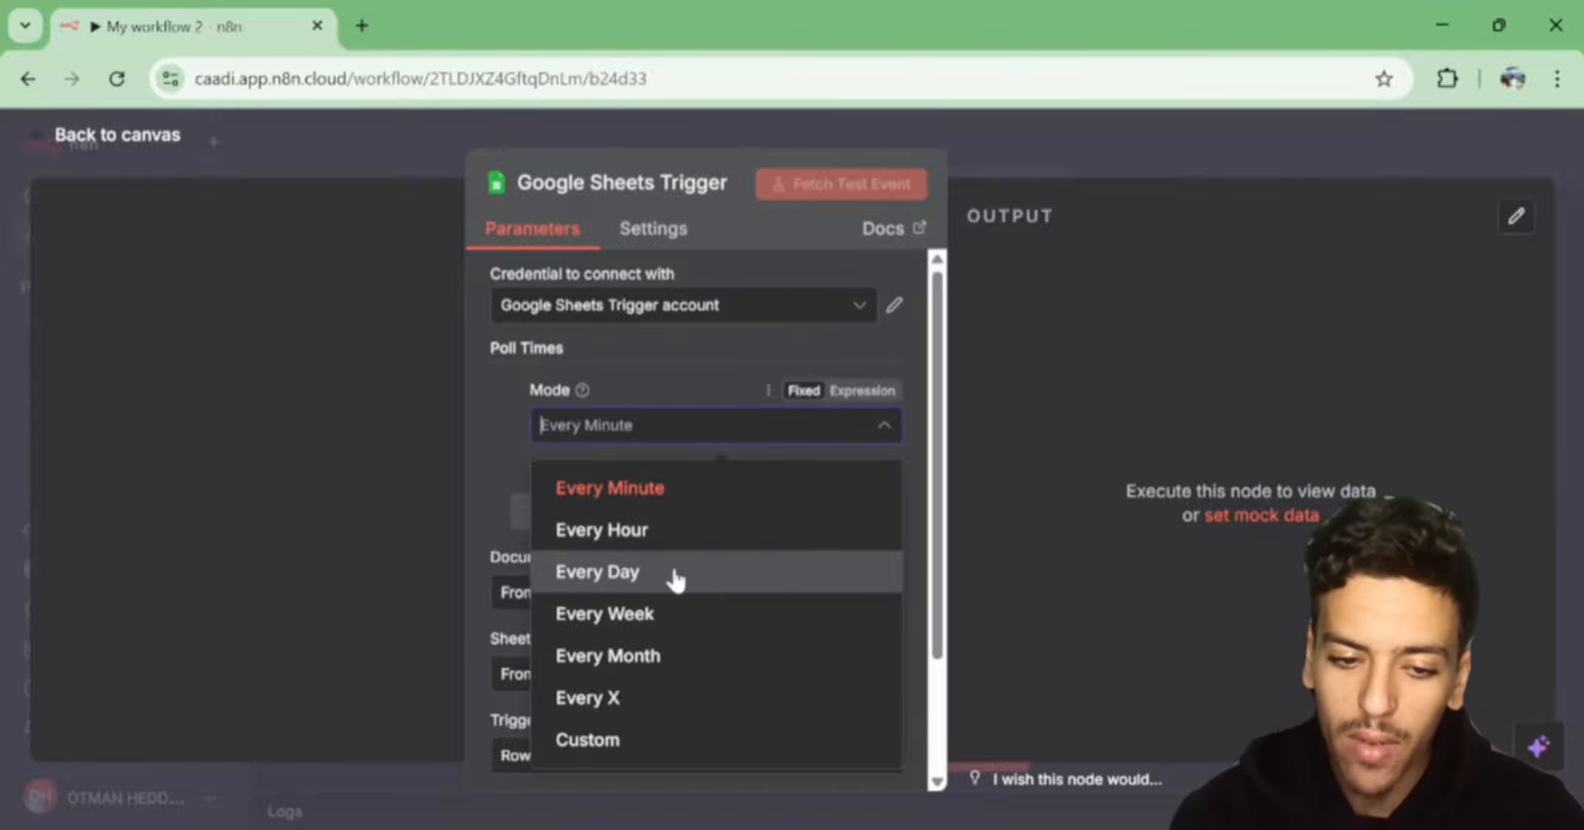
left_click(638, 490)
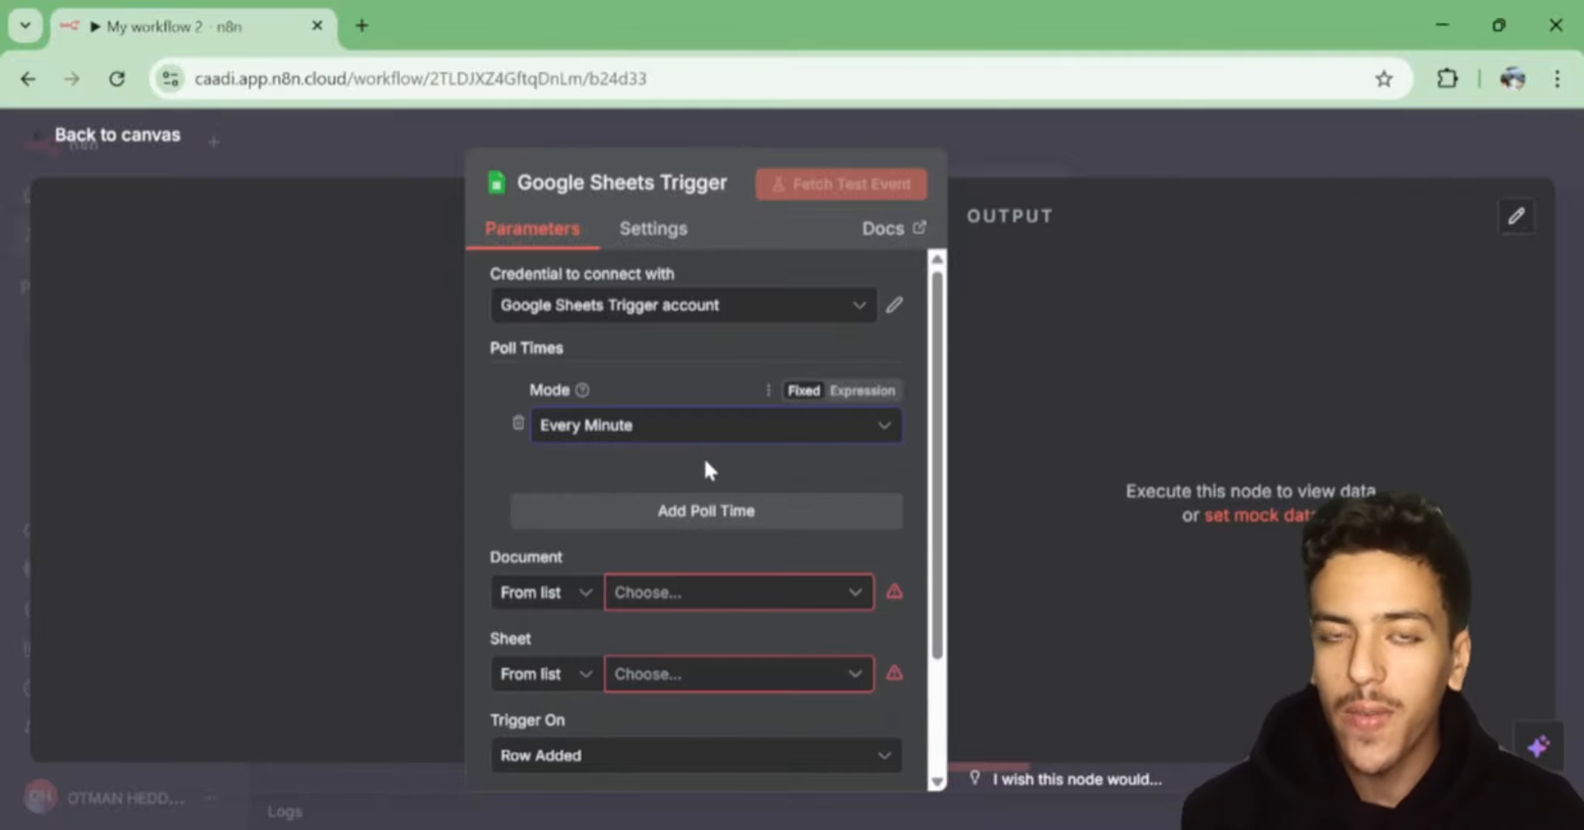
scroll(704, 461, "down", 2)
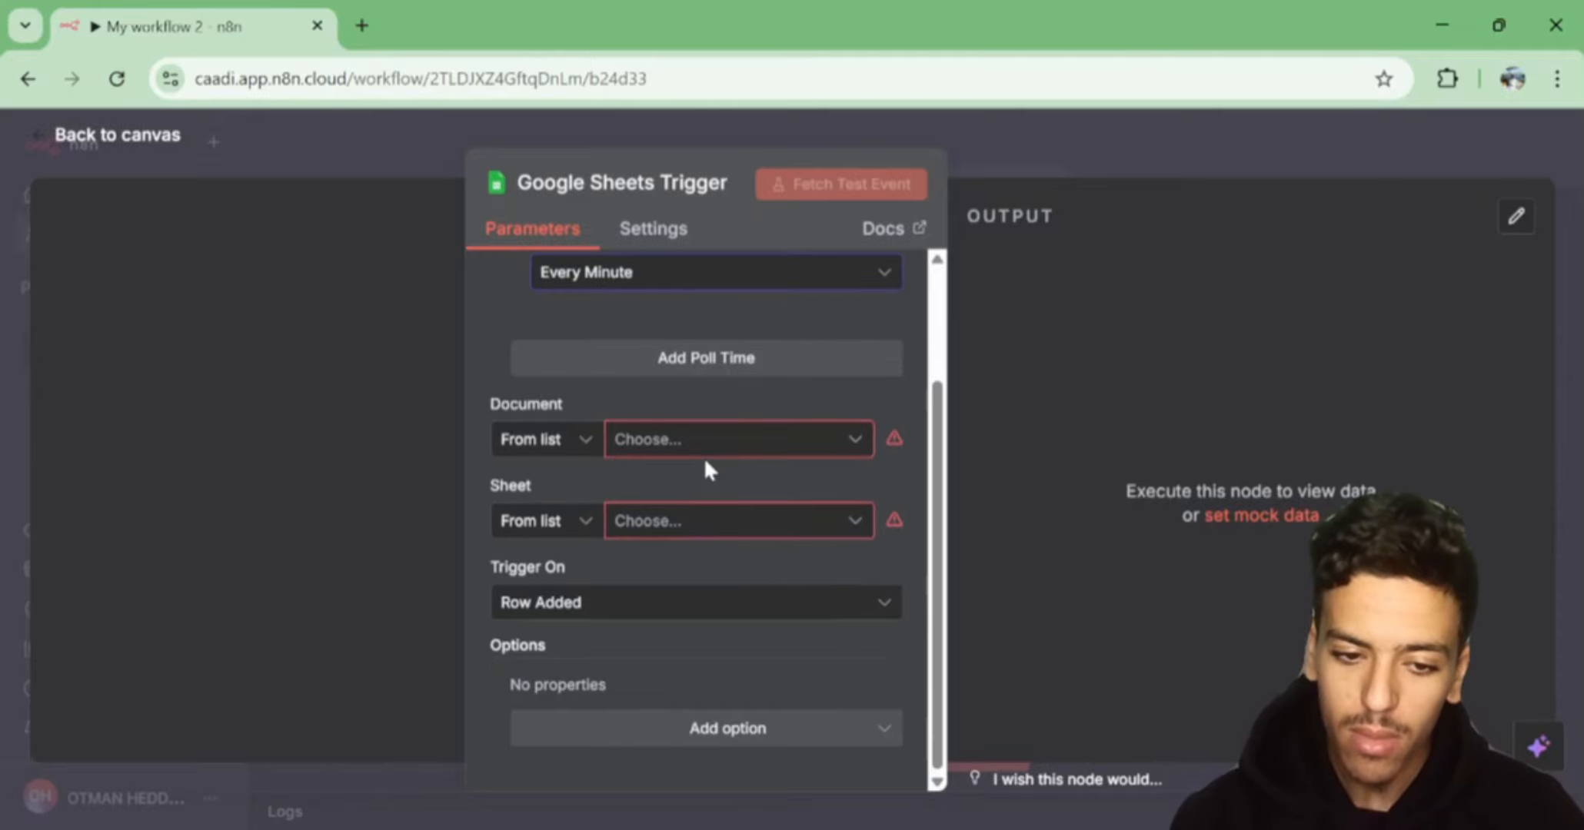
scroll(738, 449, "up", 1)
scroll(738, 449, "down", 1)
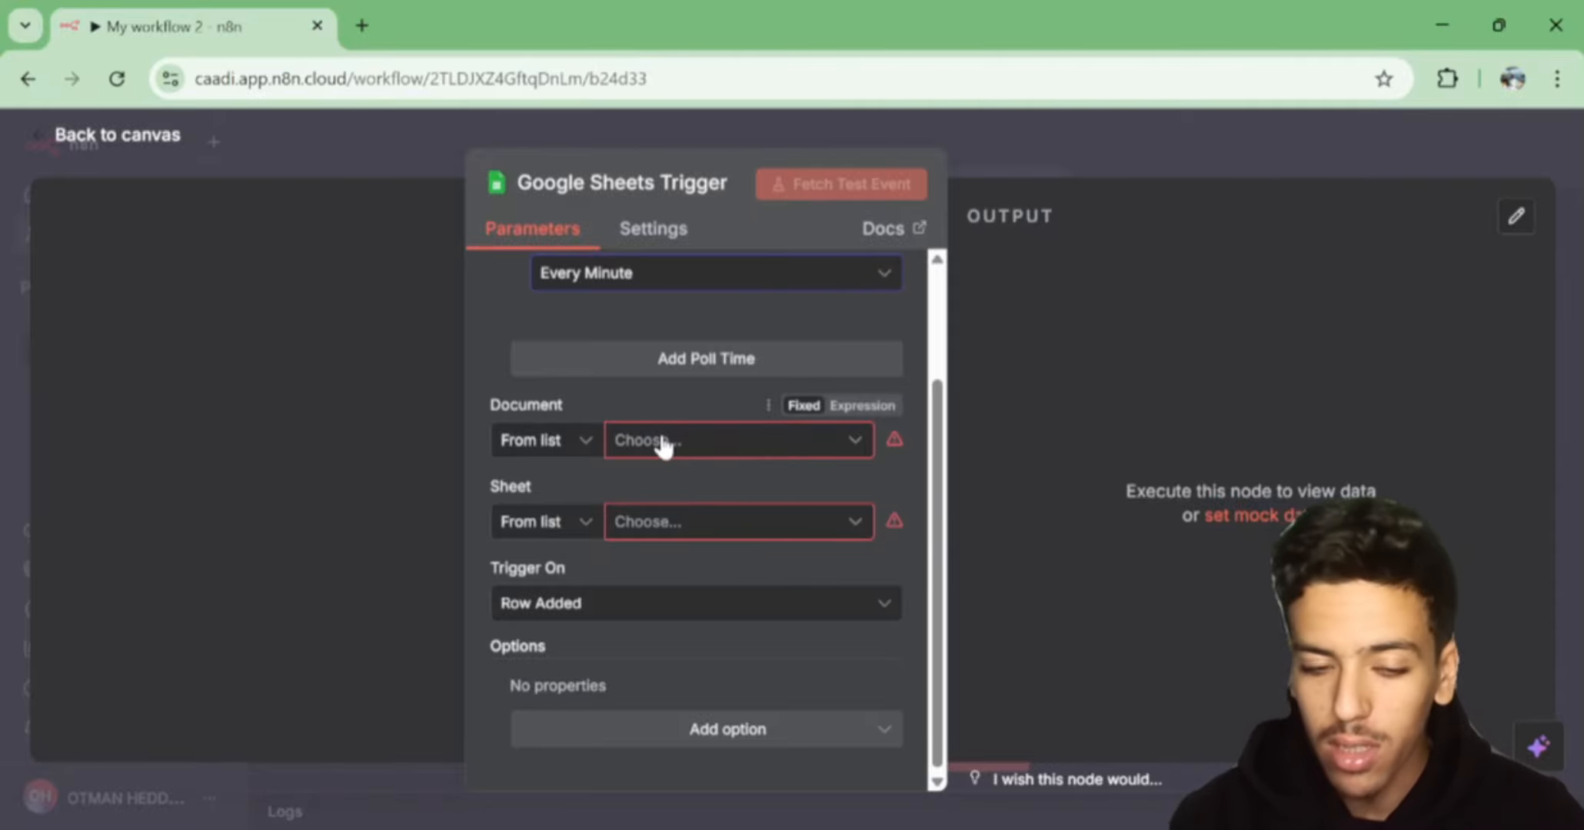
Open the My posts to Social spreadsheet in a new browser tab and check the column headers in A1 and B1
left_click(362, 26)
type("doc")
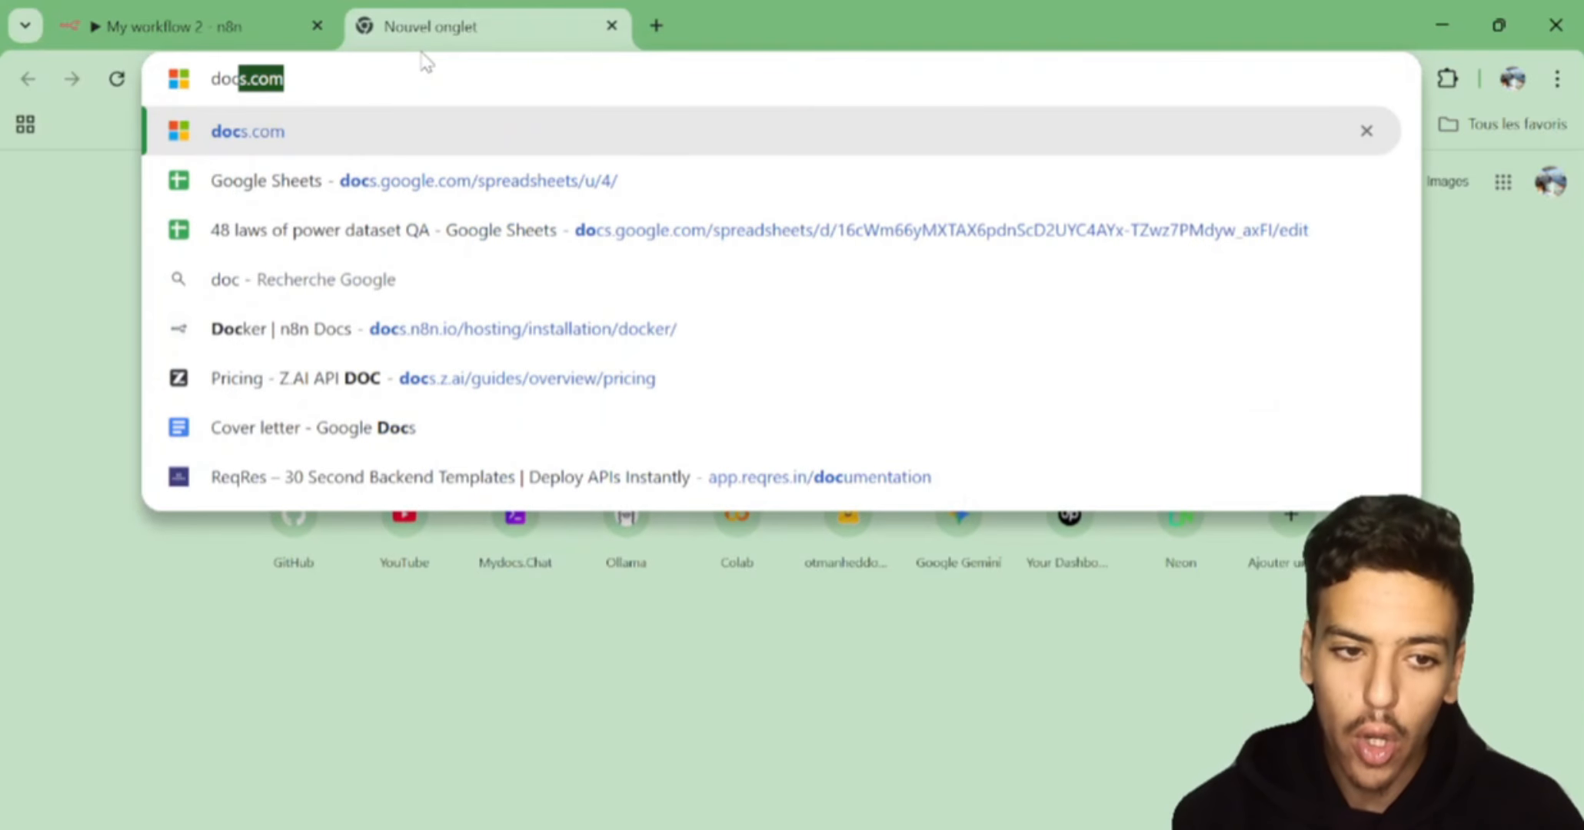
key("Down")
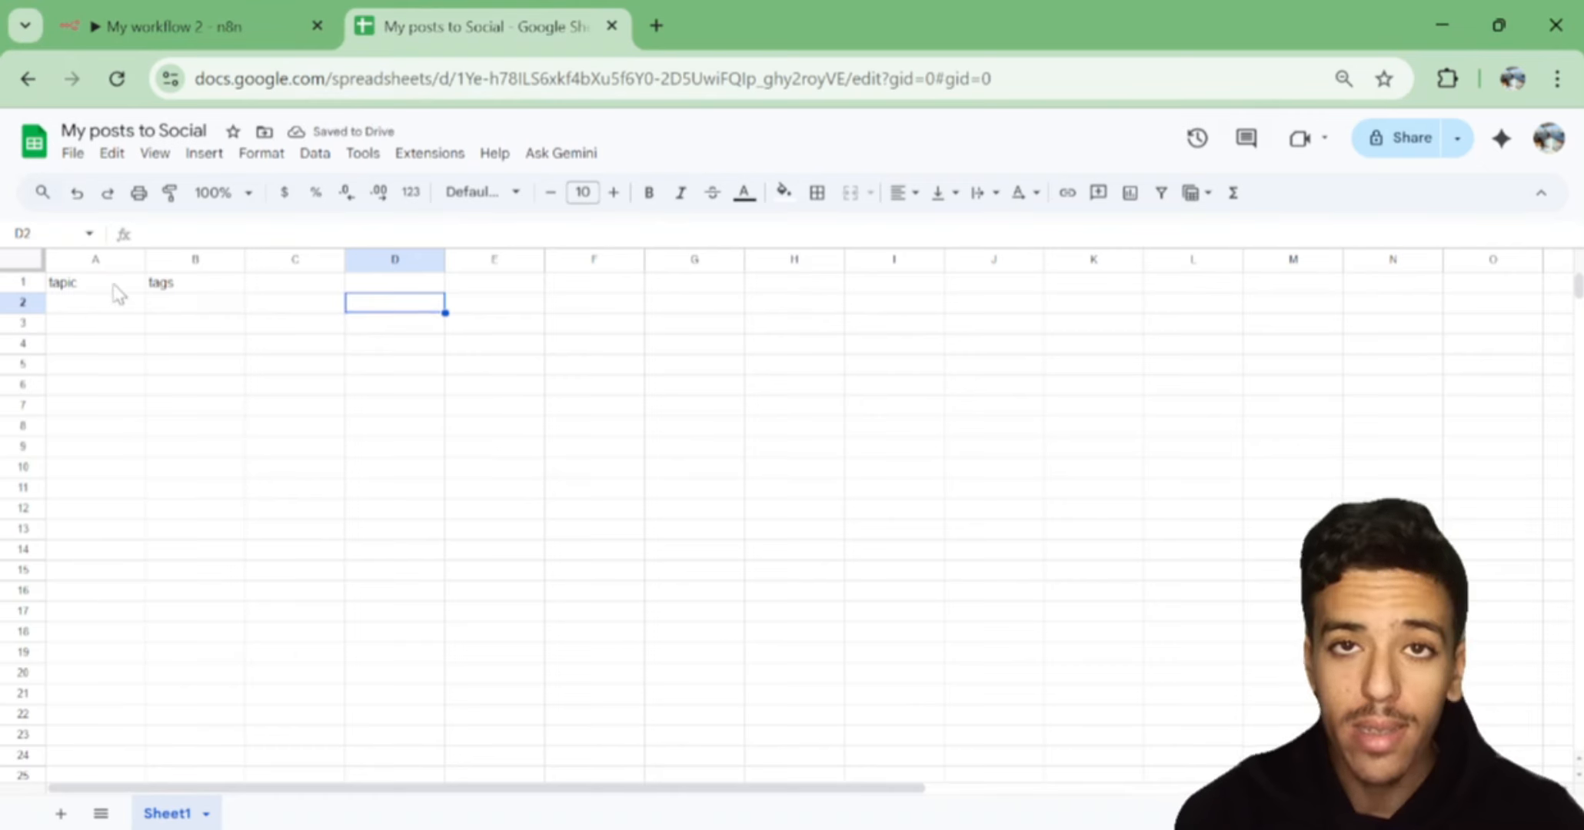
left_click(59, 283)
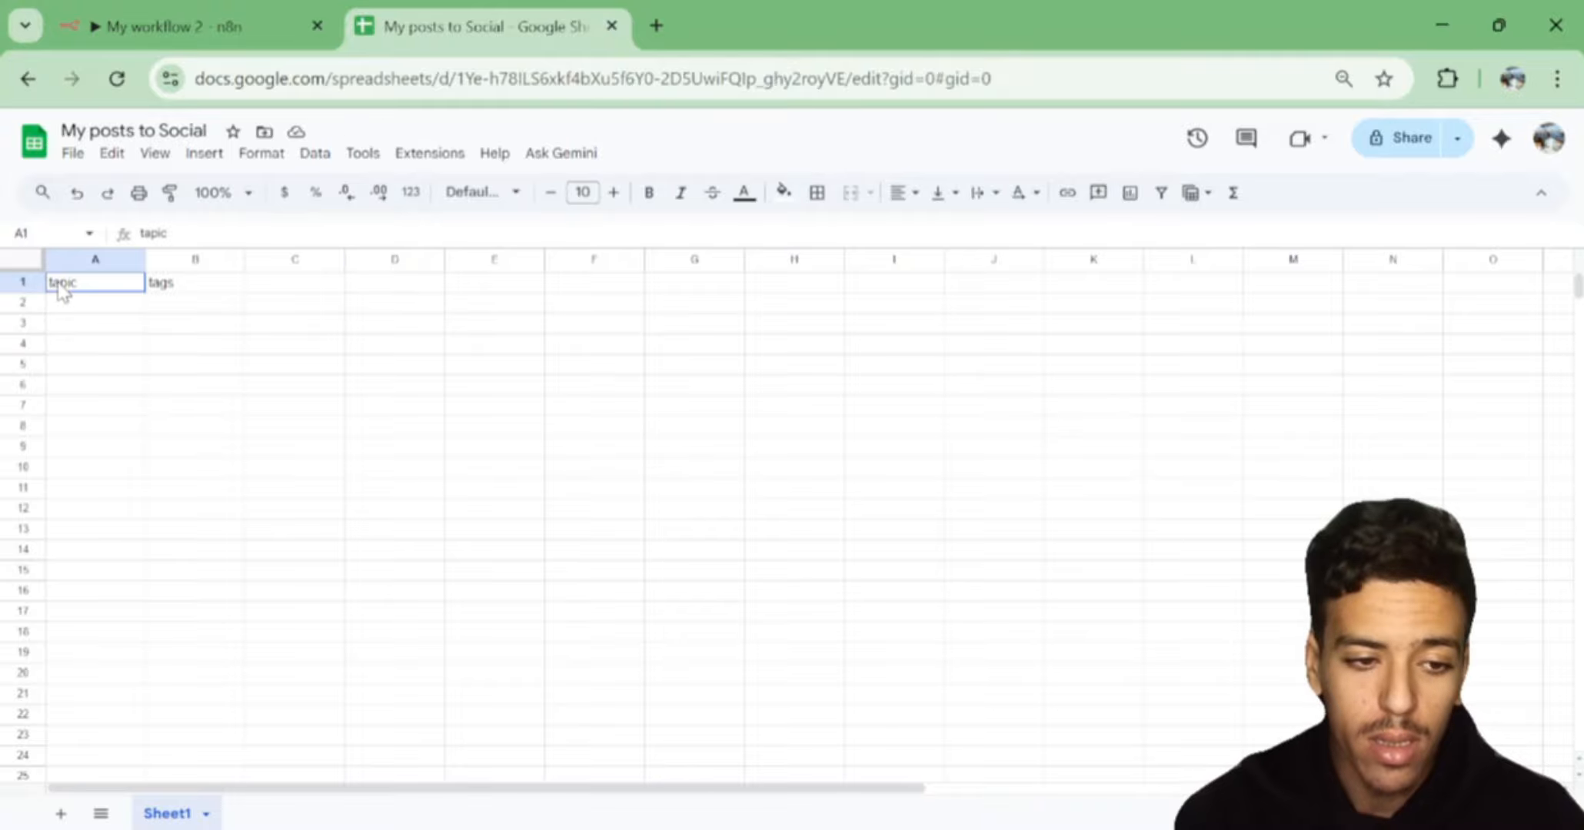
left_click(182, 288)
Switch back to the n8n workflow and select My posts to Social as the Google Sheets Trigger's document
left_click(205, 14)
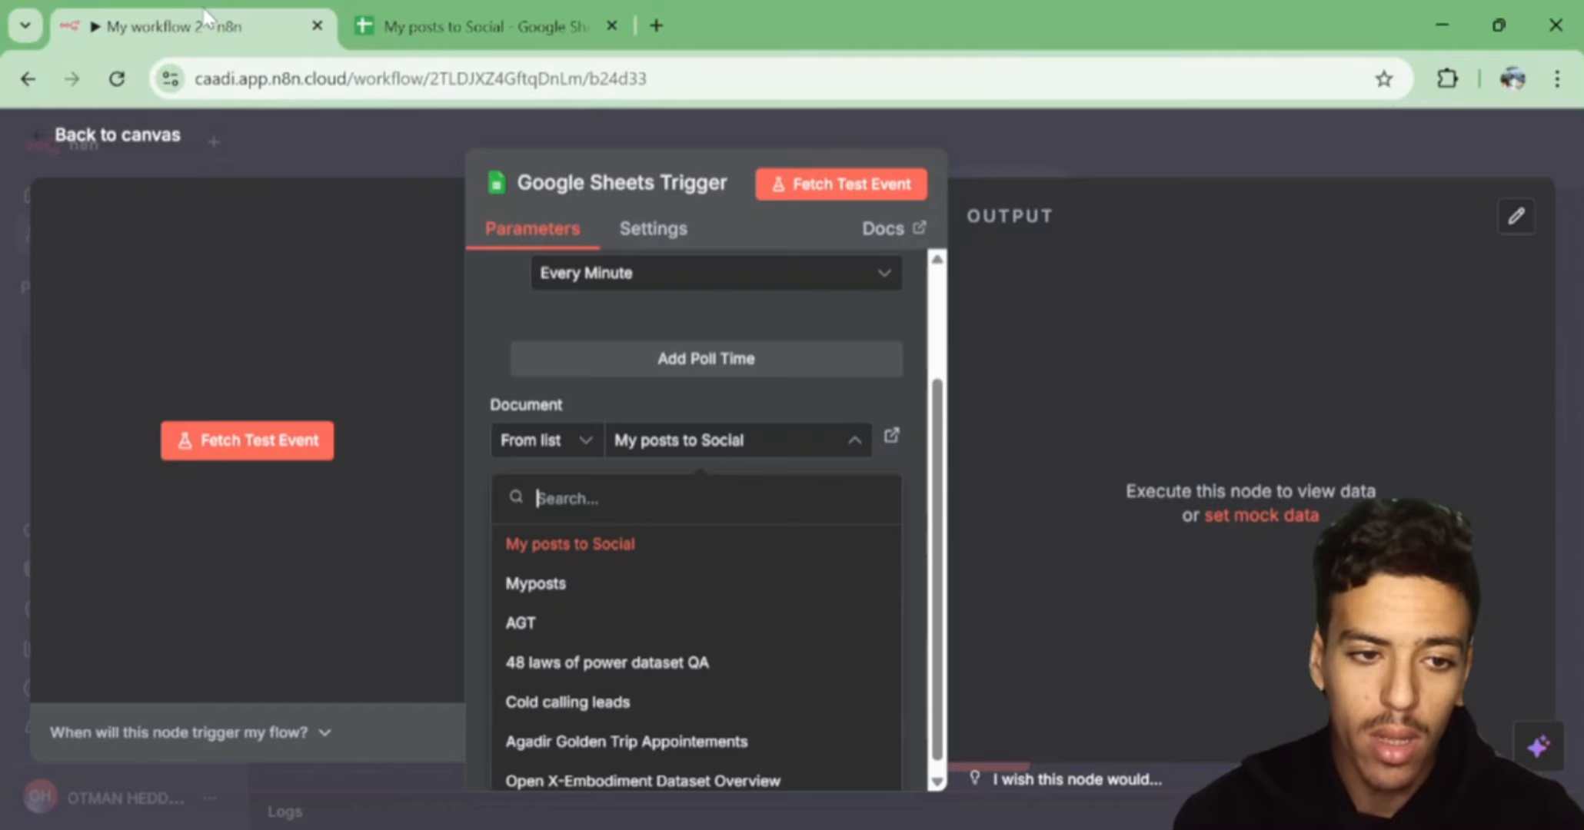
left_click(492, 376)
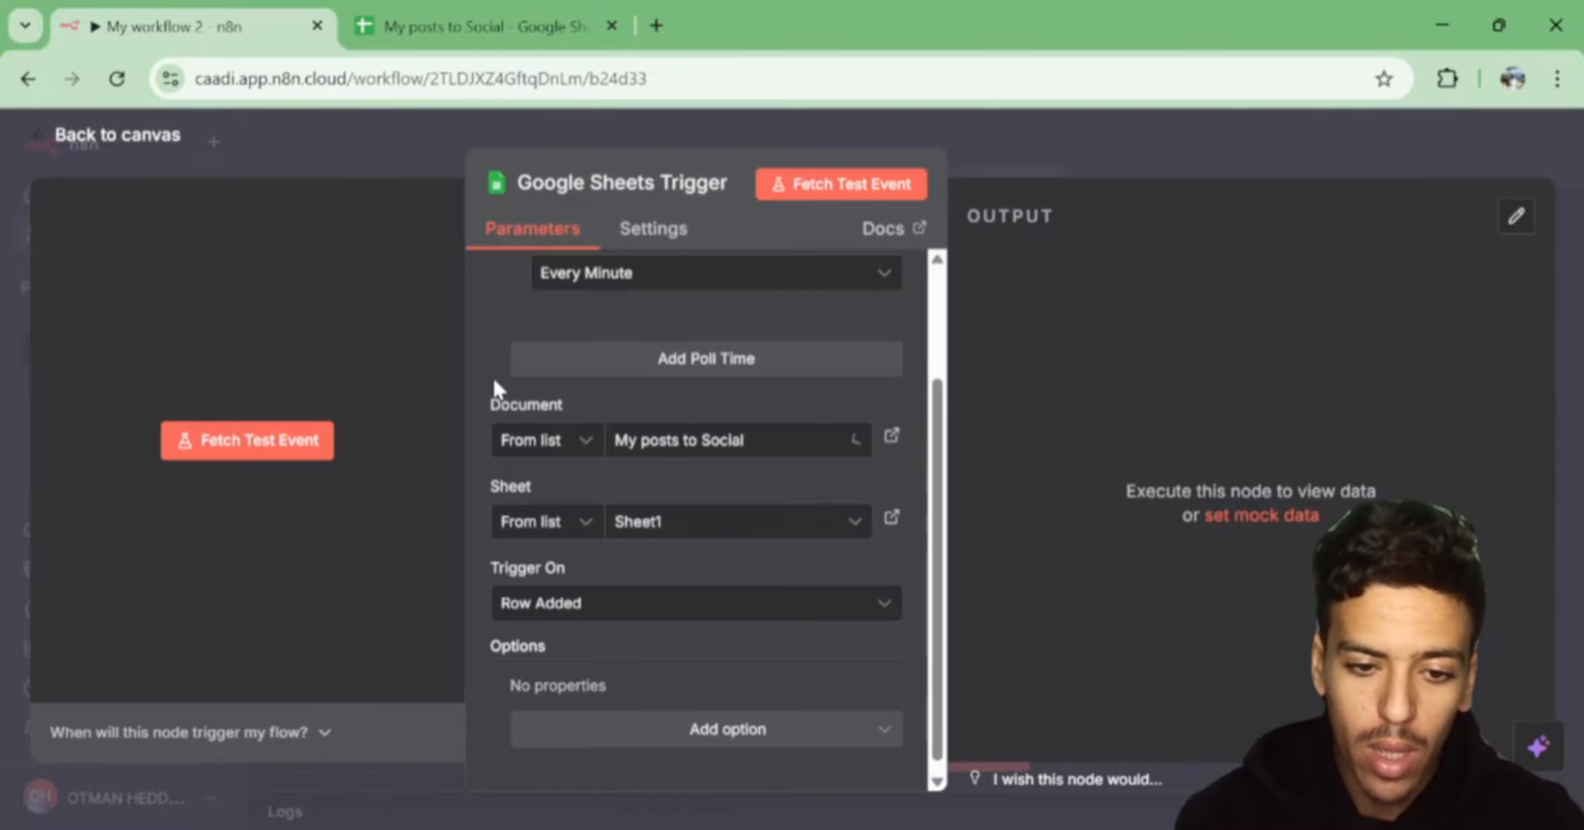
left_click(693, 450)
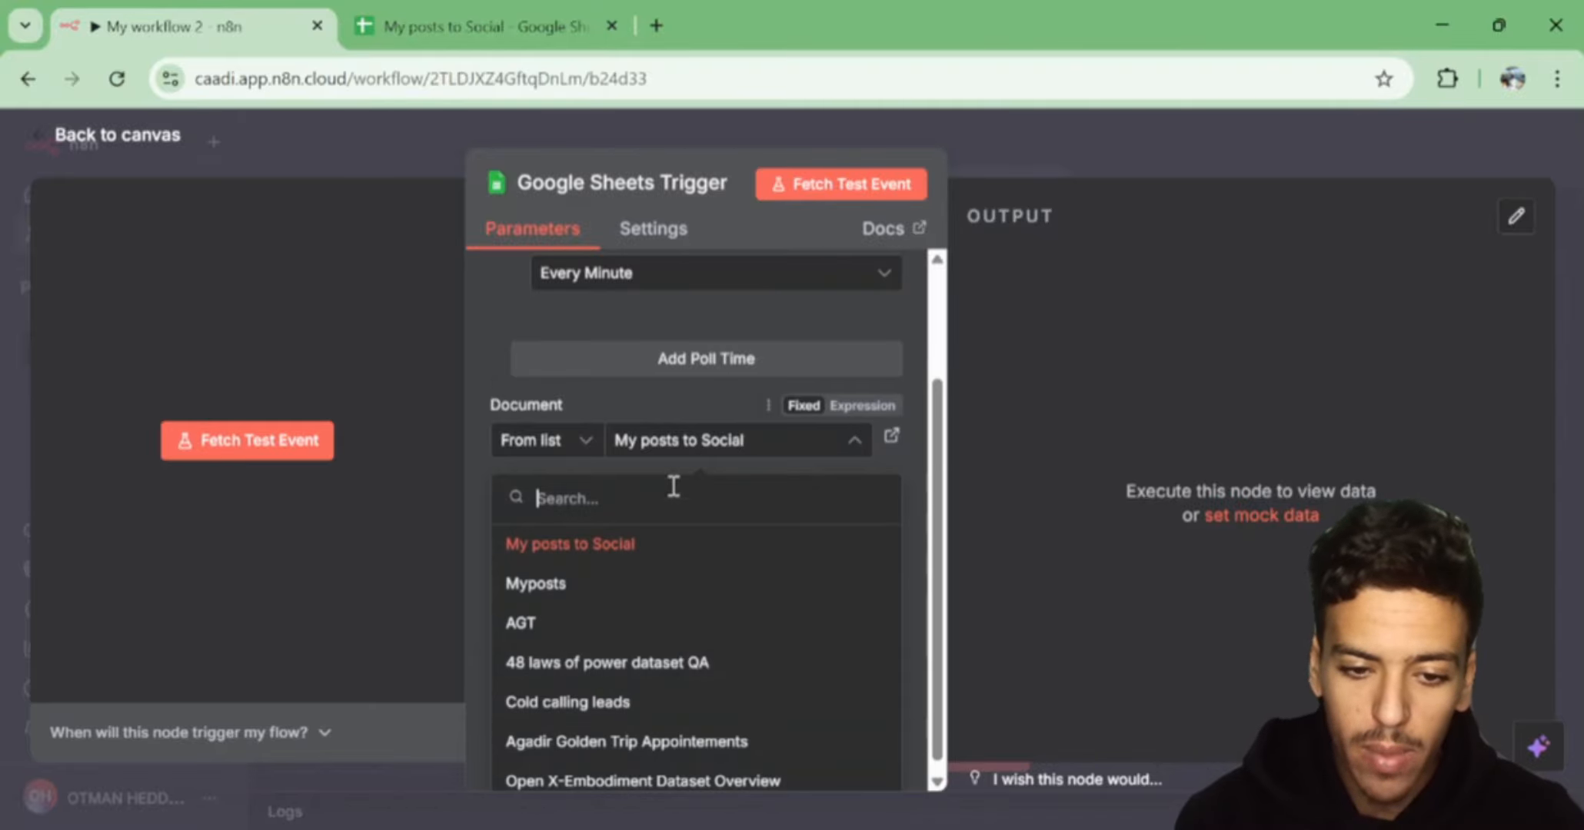
left_click(608, 547)
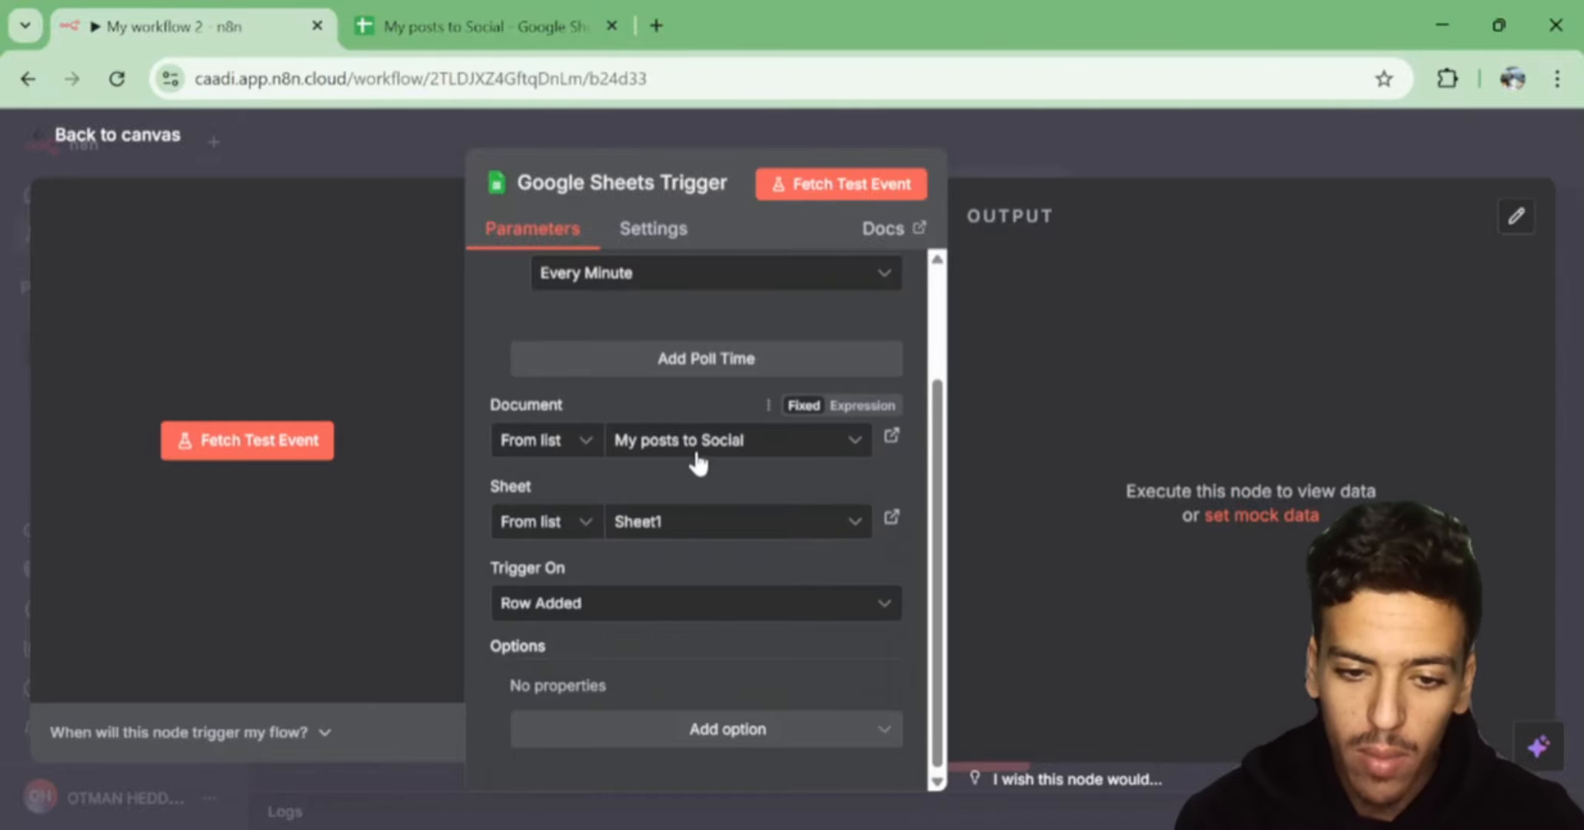
Compare the trigger's chosen document with the open My posts to Social spreadsheet, and review the trigger's credential and sheet options
left_click(523, 23)
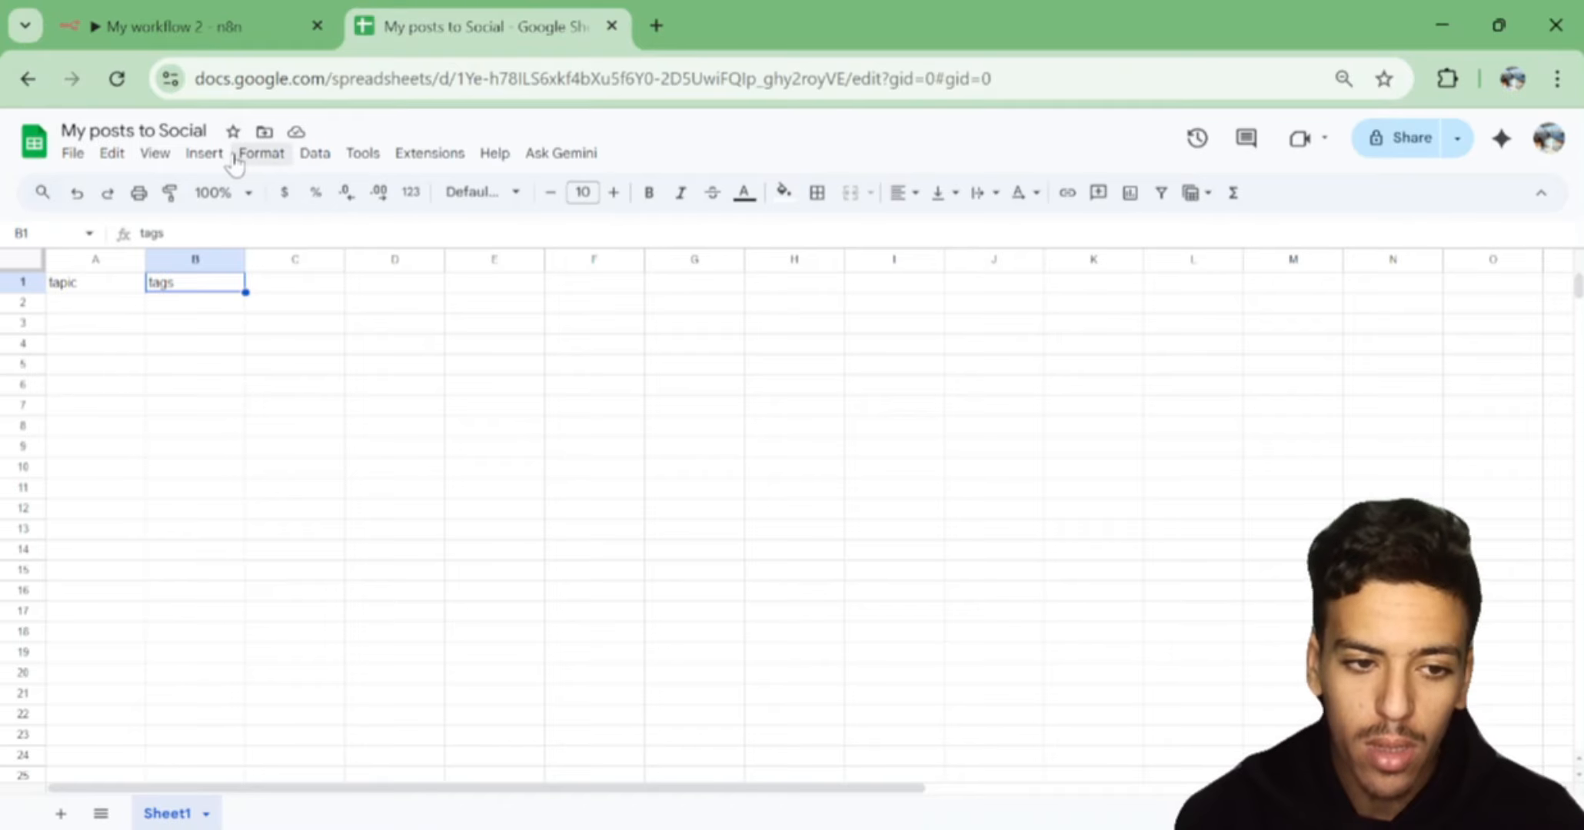
left_click(216, 25)
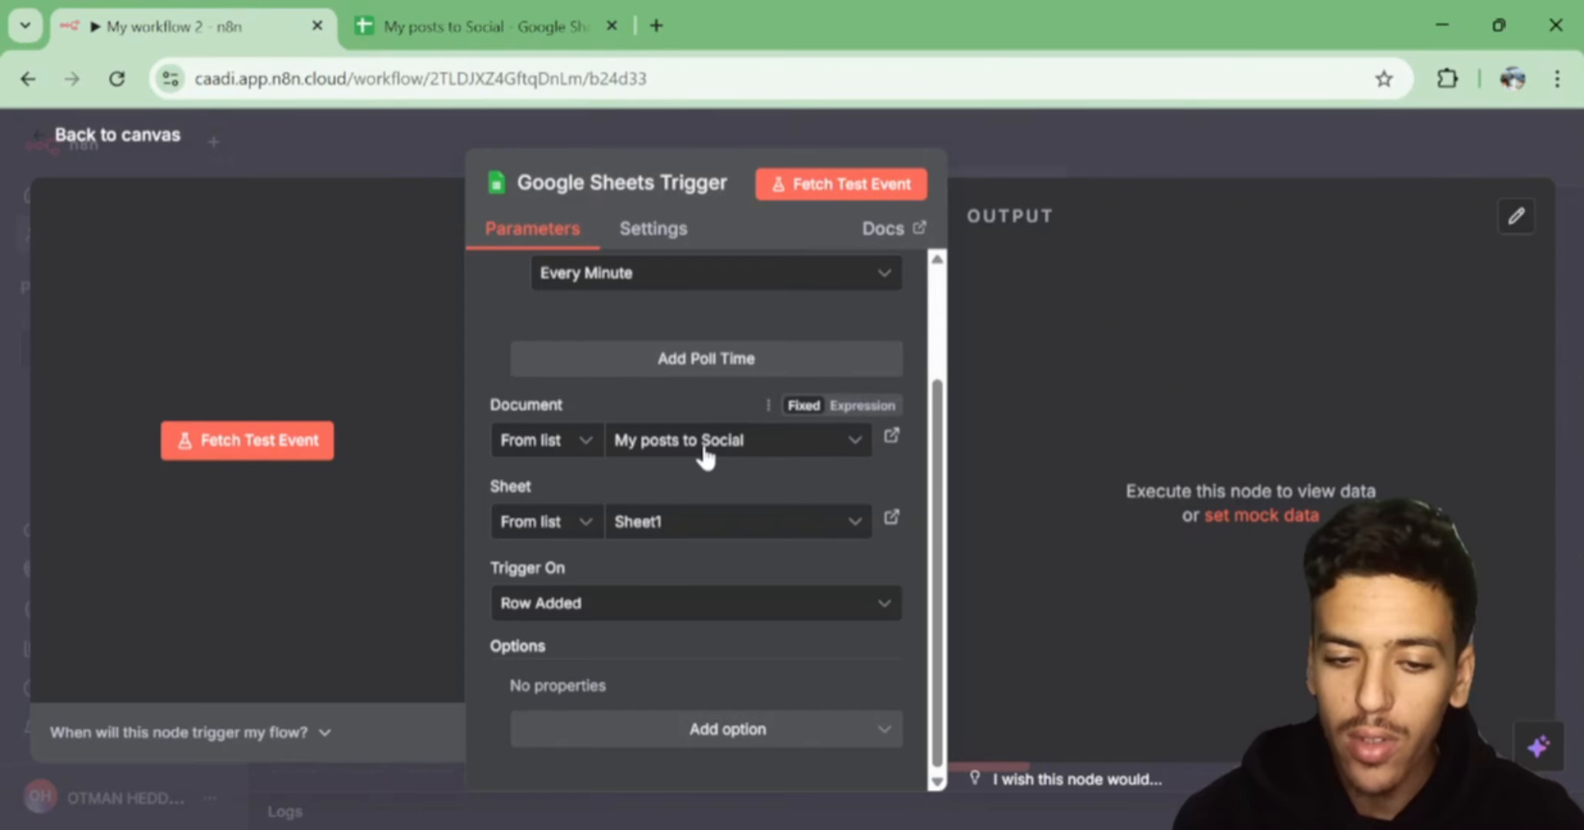
scroll(733, 392, "up", 2)
left_click(864, 308)
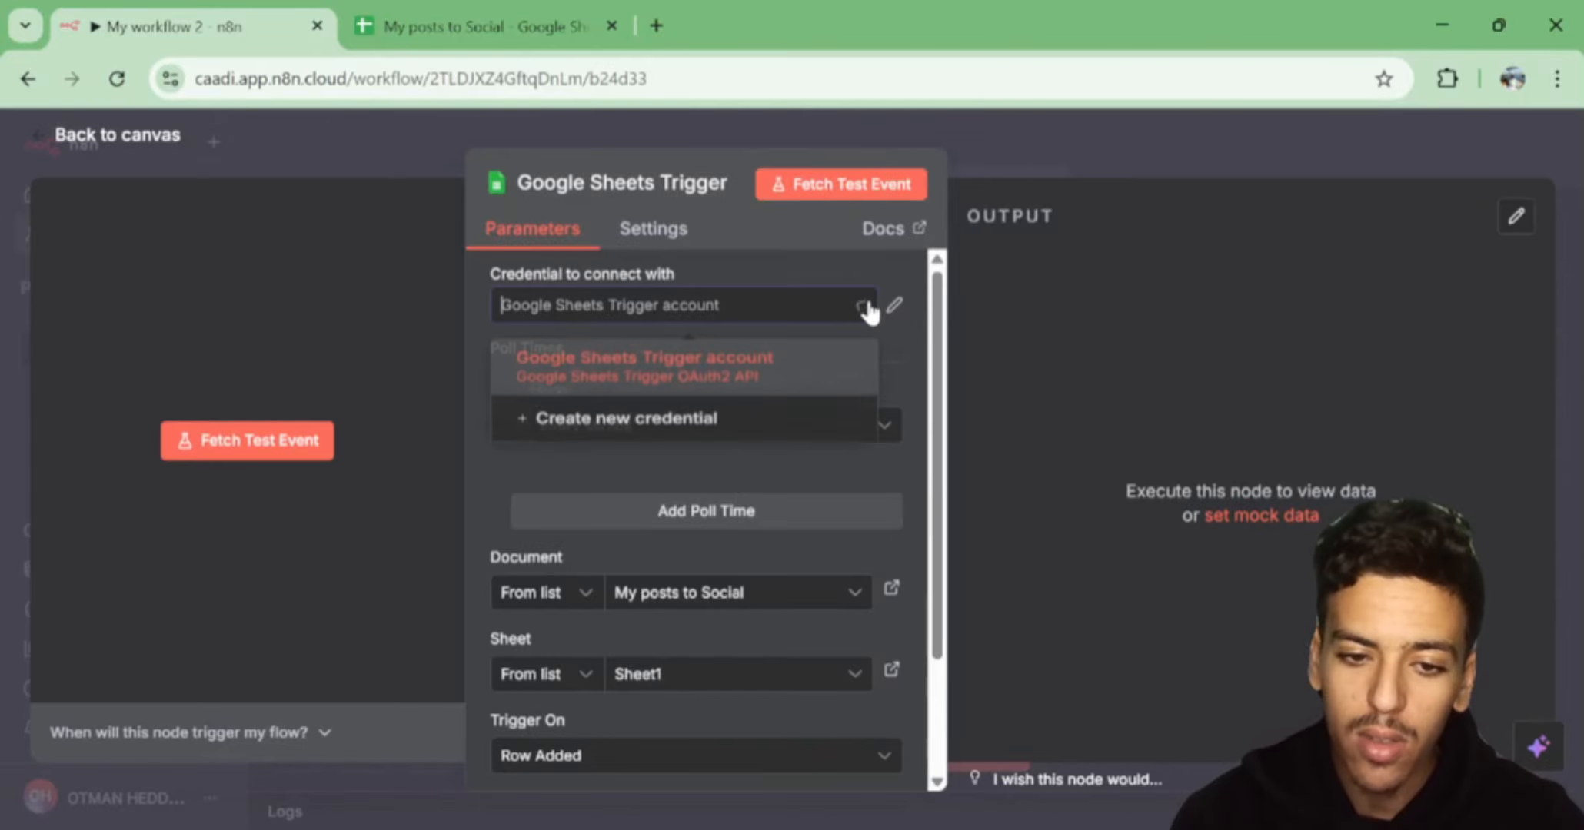
left_click(415, 558)
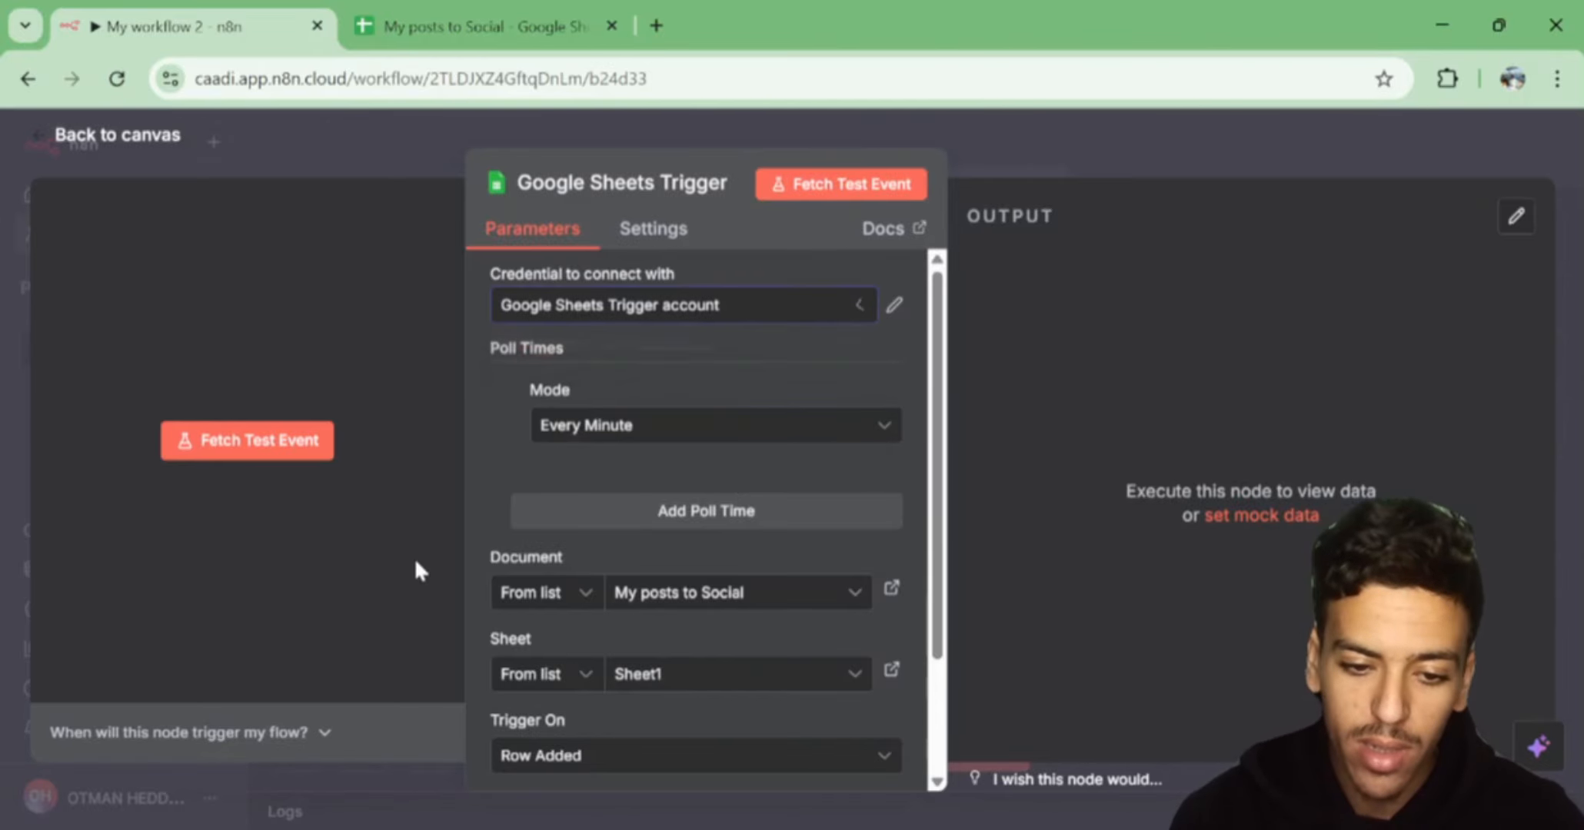
scroll(608, 537, "down", 2)
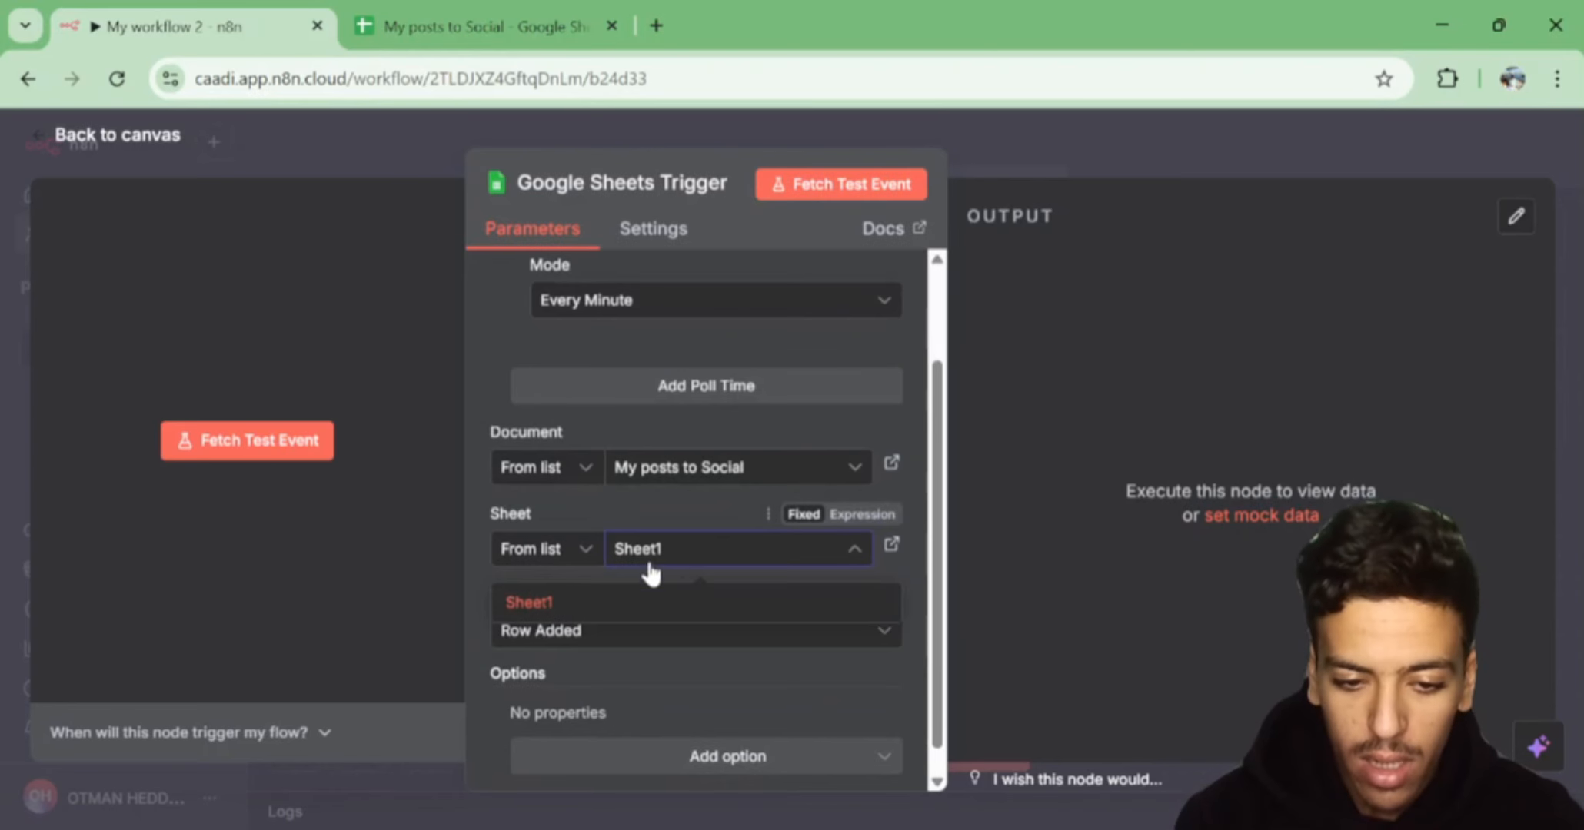
scroll(605, 600, "down", 1)
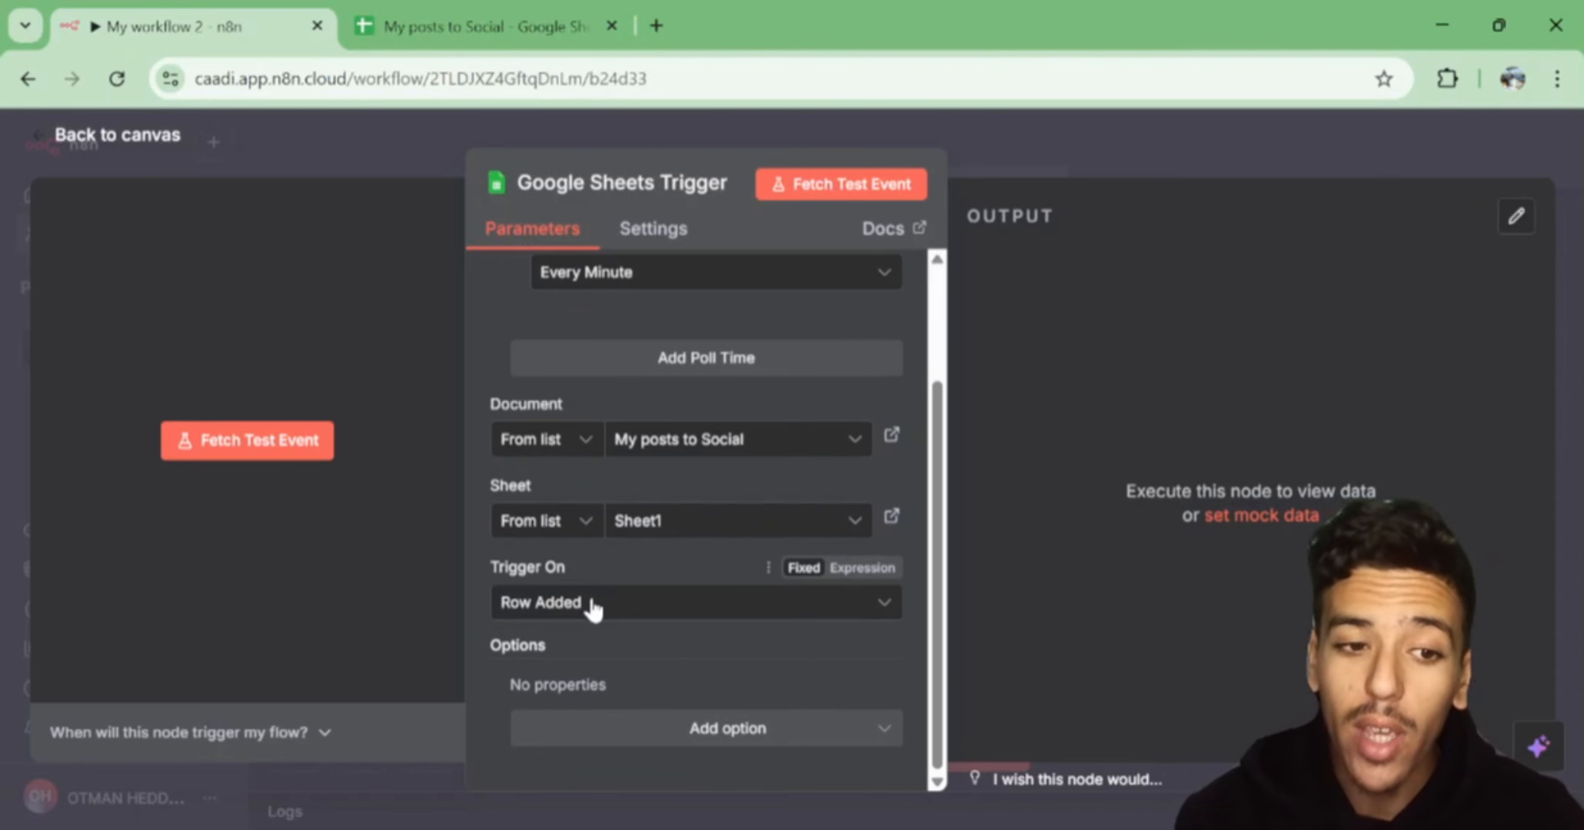
Look through the Trigger On events, keep Row Added for the Google Sheets Trigger, and fetch a test event
left_click(592, 606)
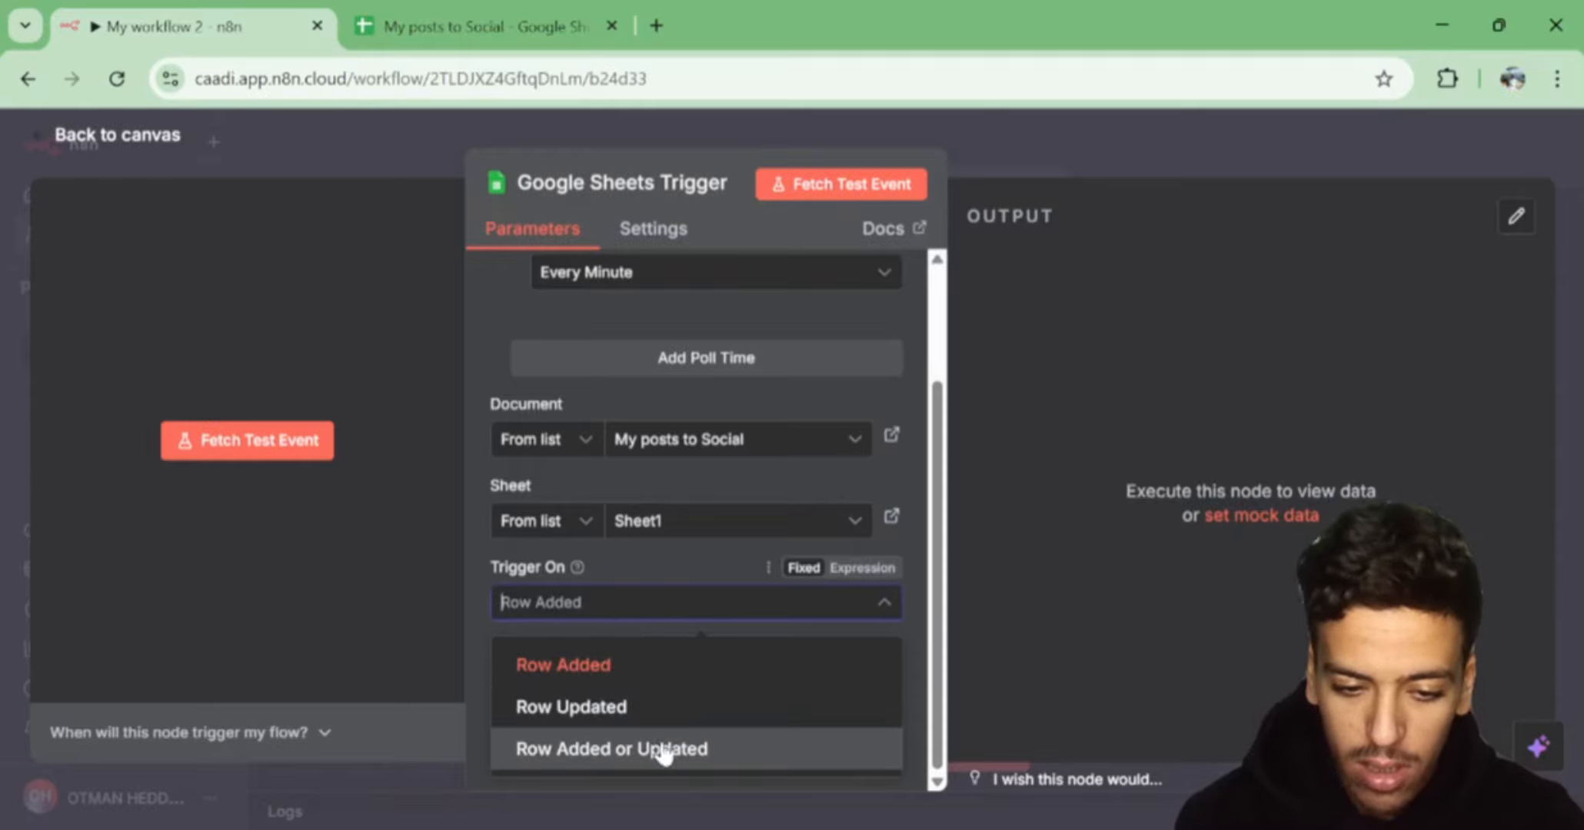
left_click(617, 667)
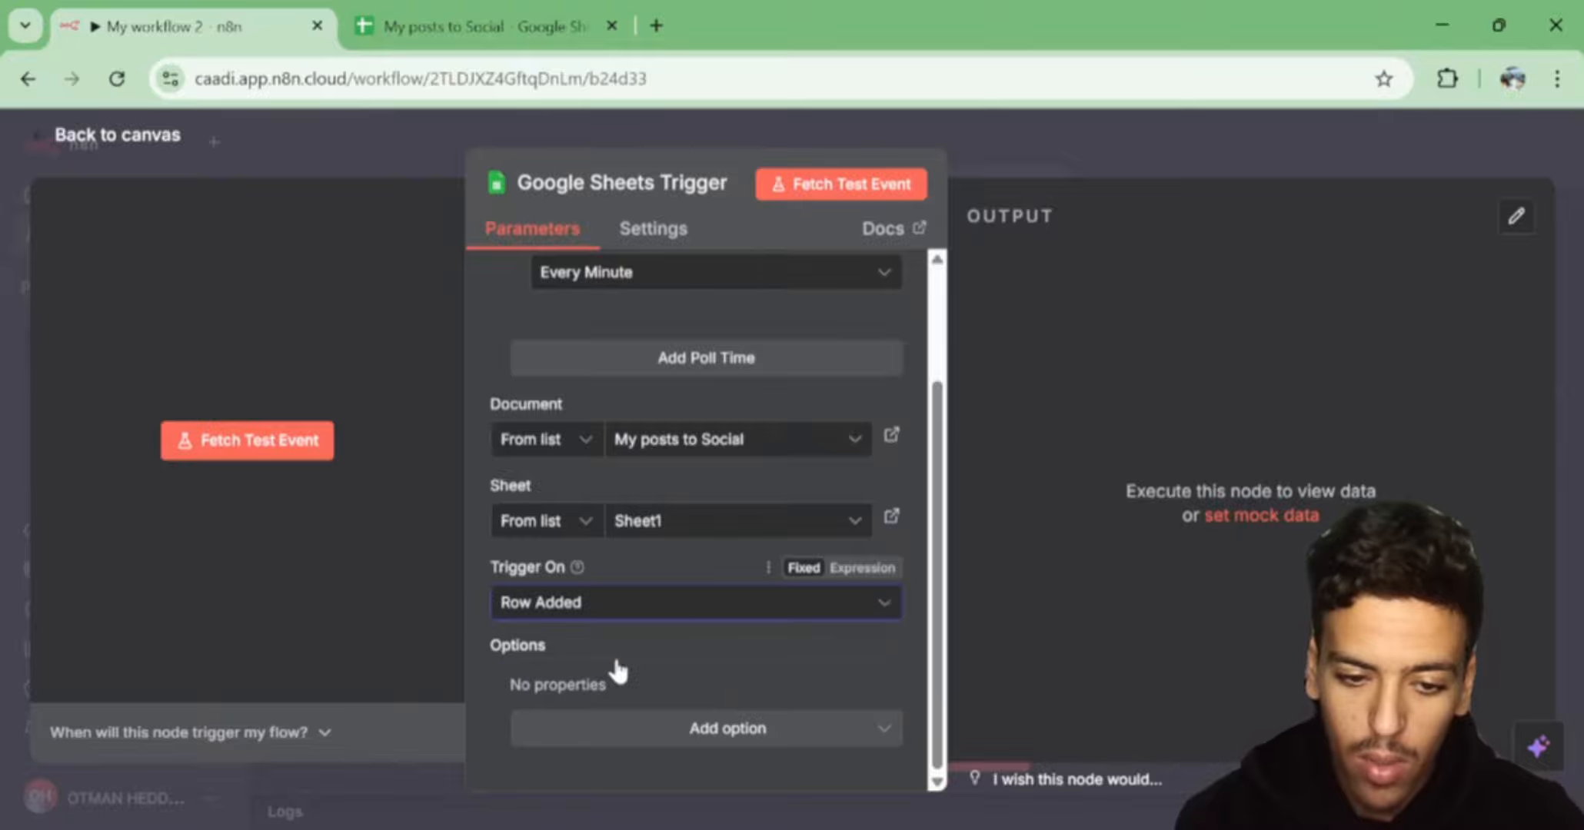
left_click(475, 16)
left_click(196, 25)
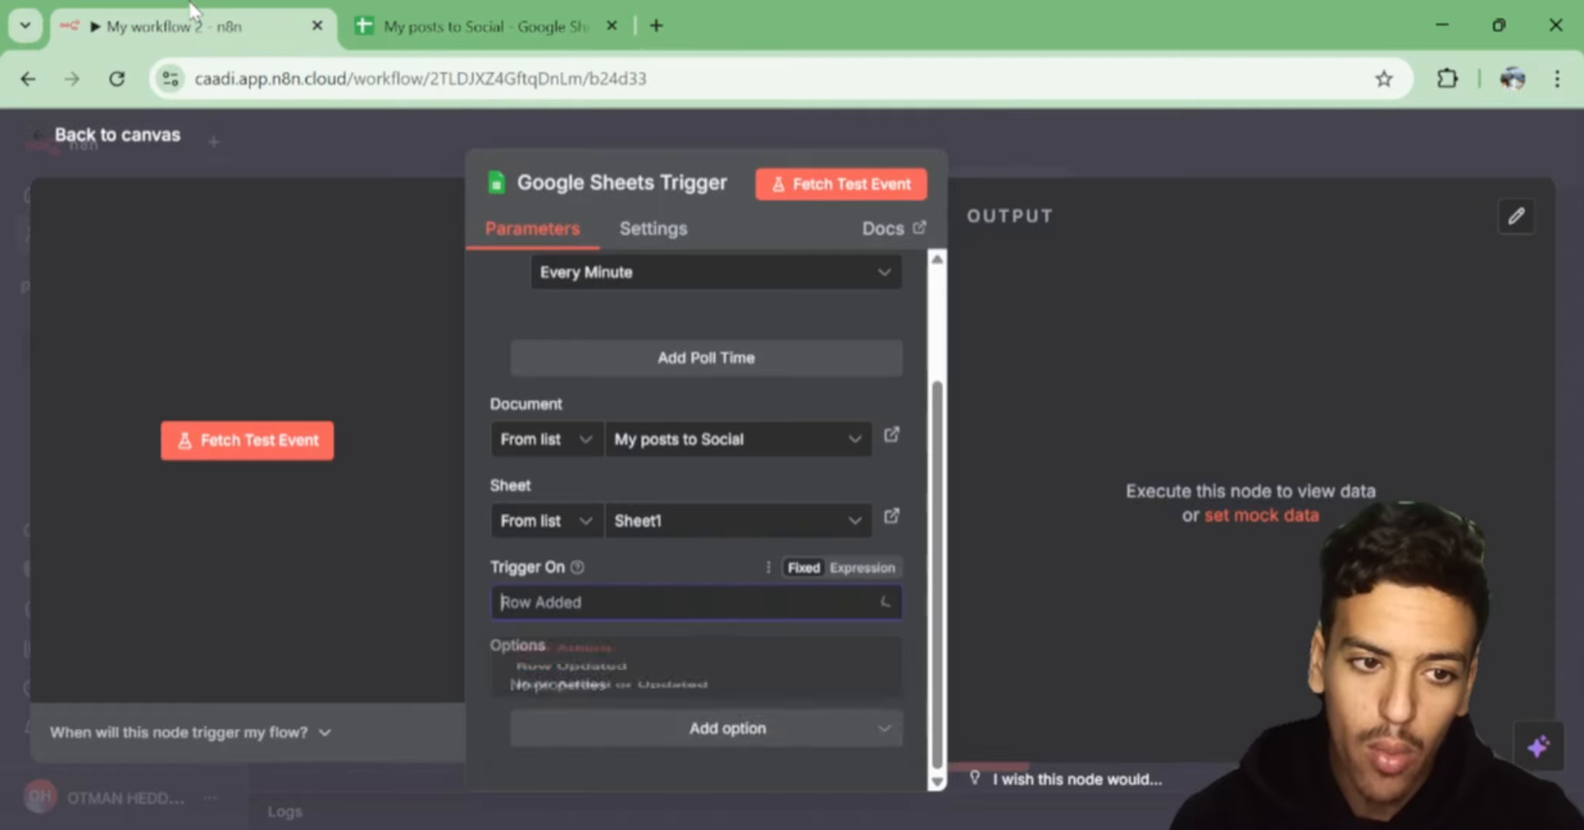
left_click(477, 321)
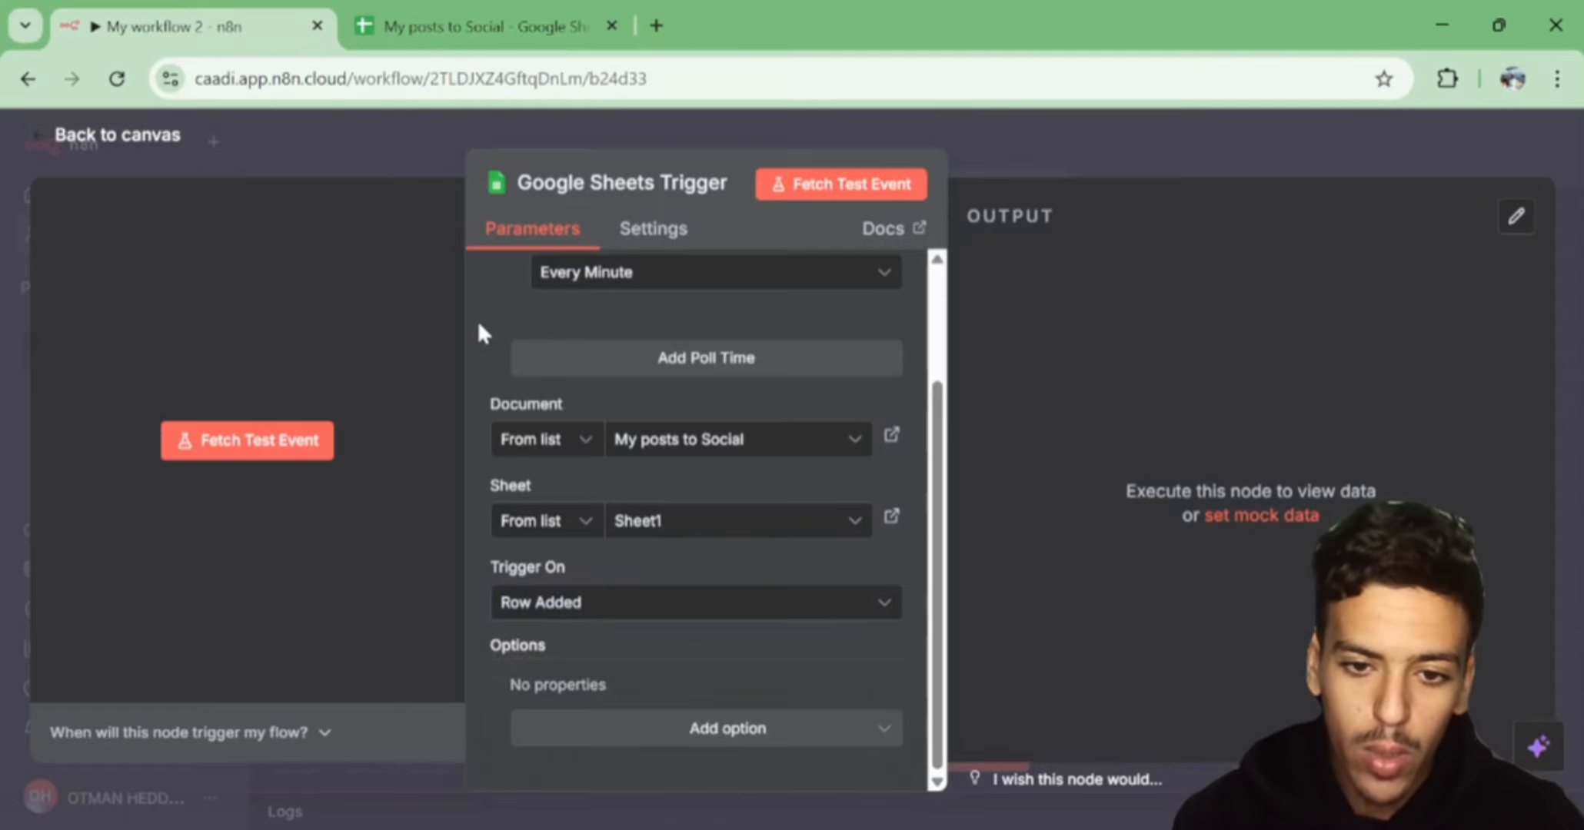
left_click(307, 446)
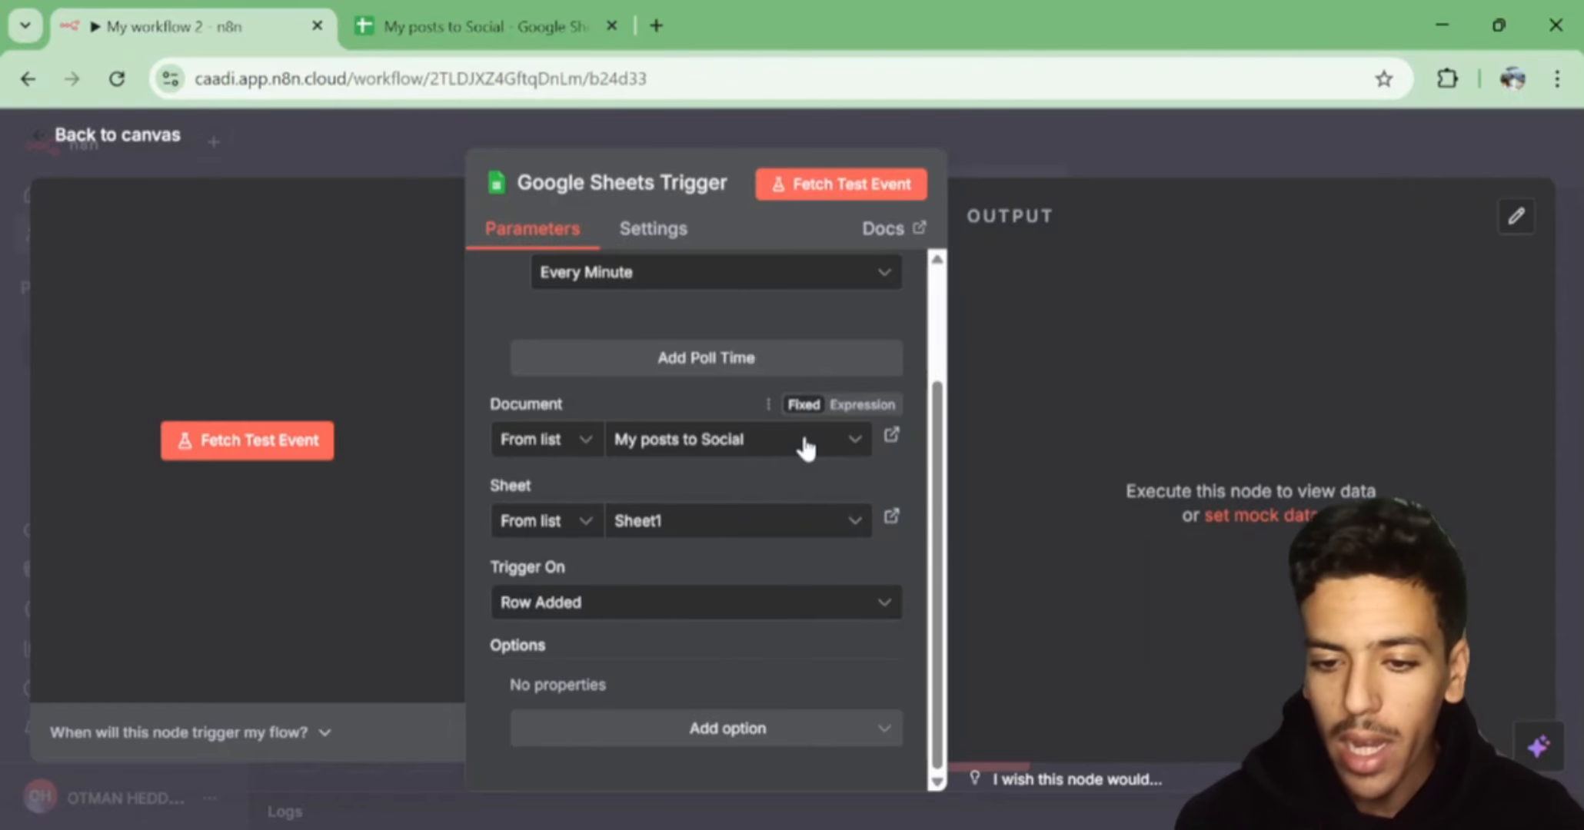
In the My posts to Social spreadsheet, fill row 2 with real estate in A2 and #real estae in B2
left_click(481, 25)
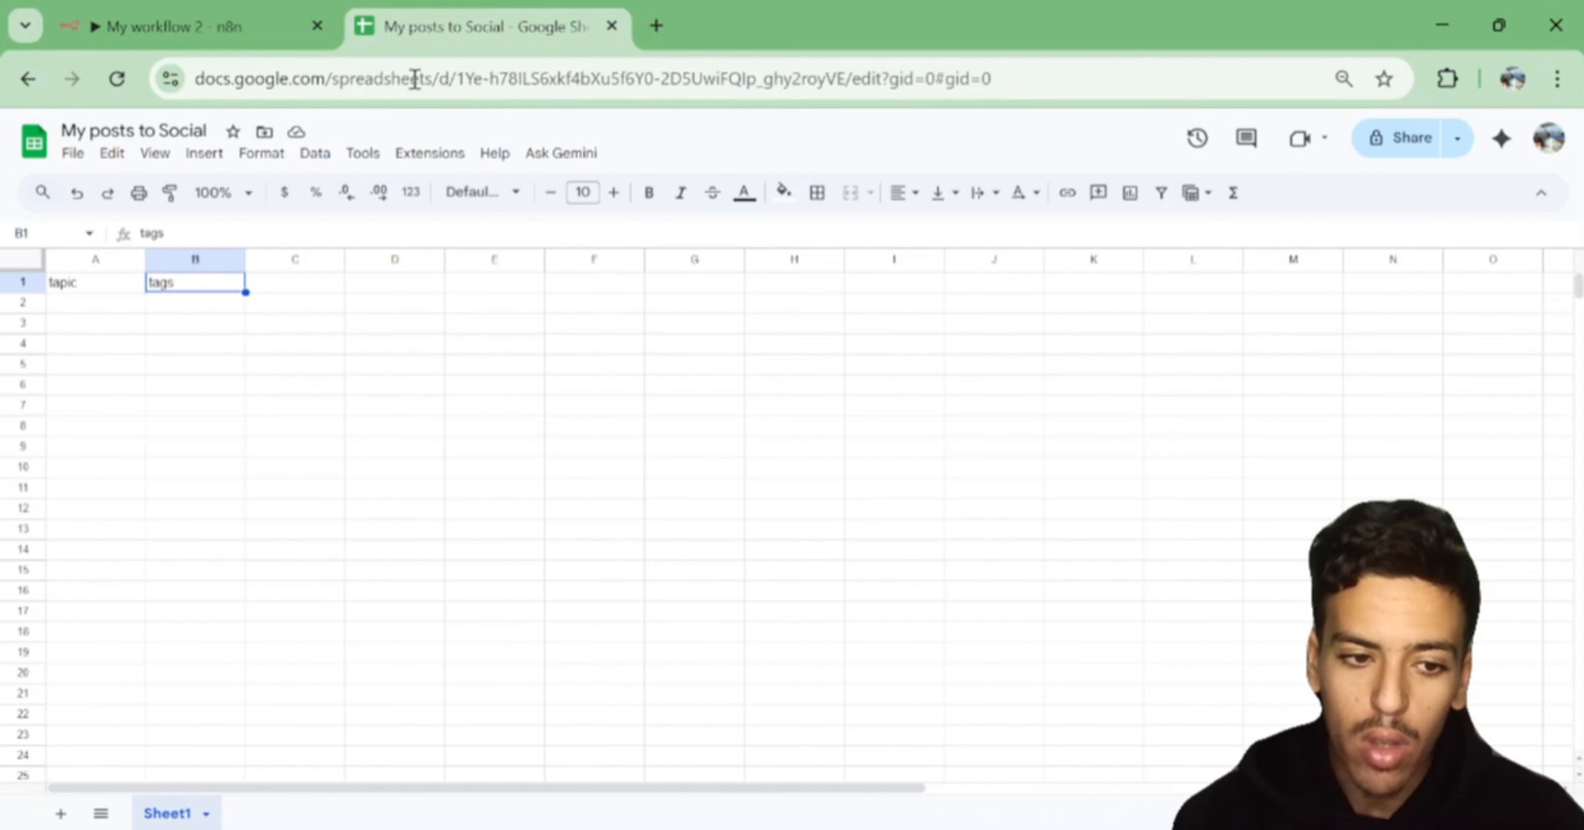
left_click(99, 307)
double_click(118, 304)
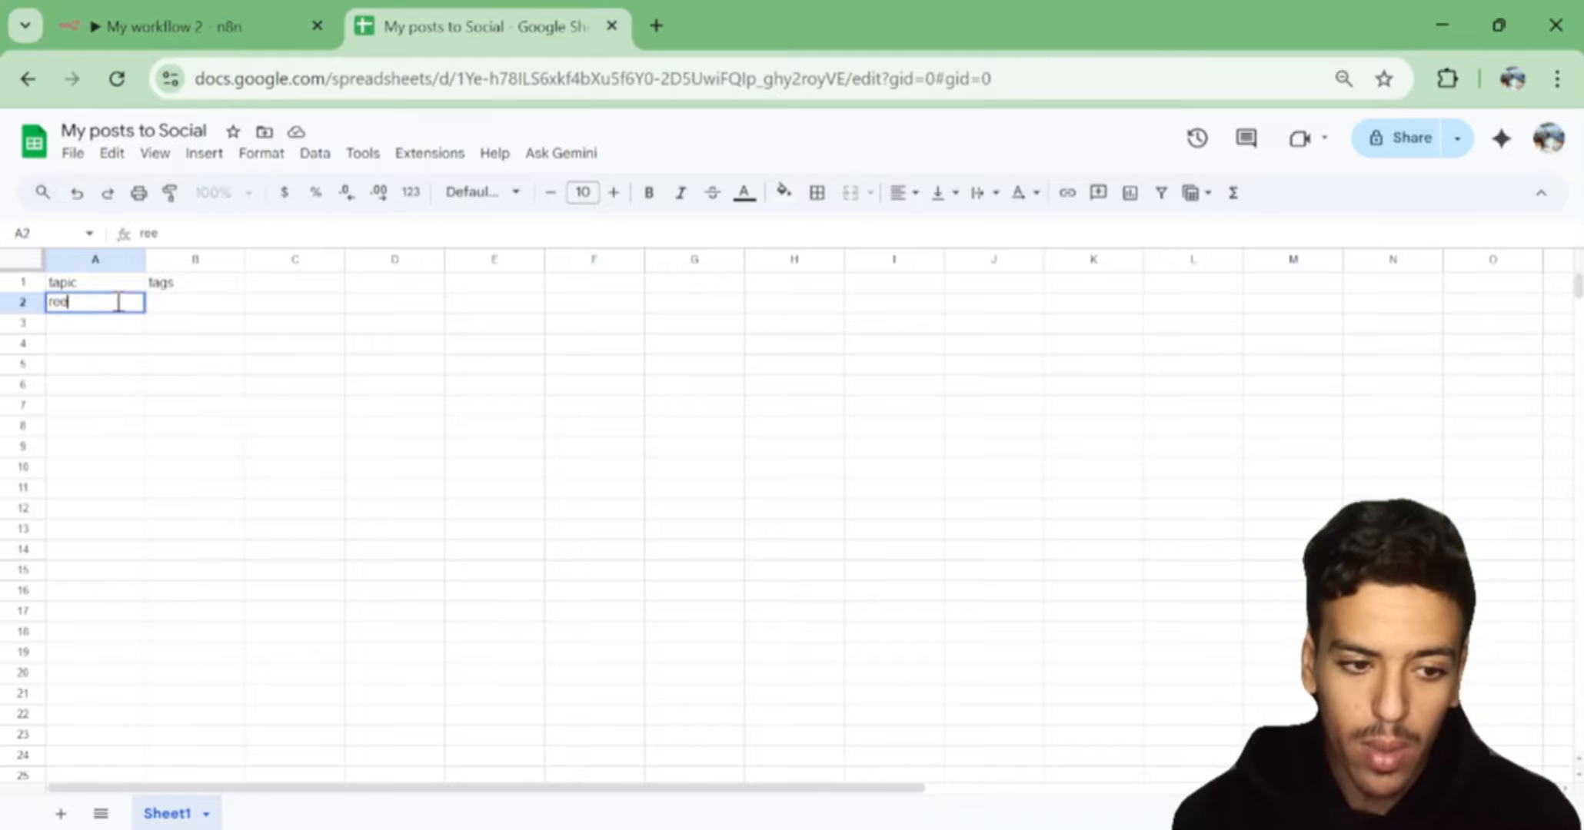
type("real estate")
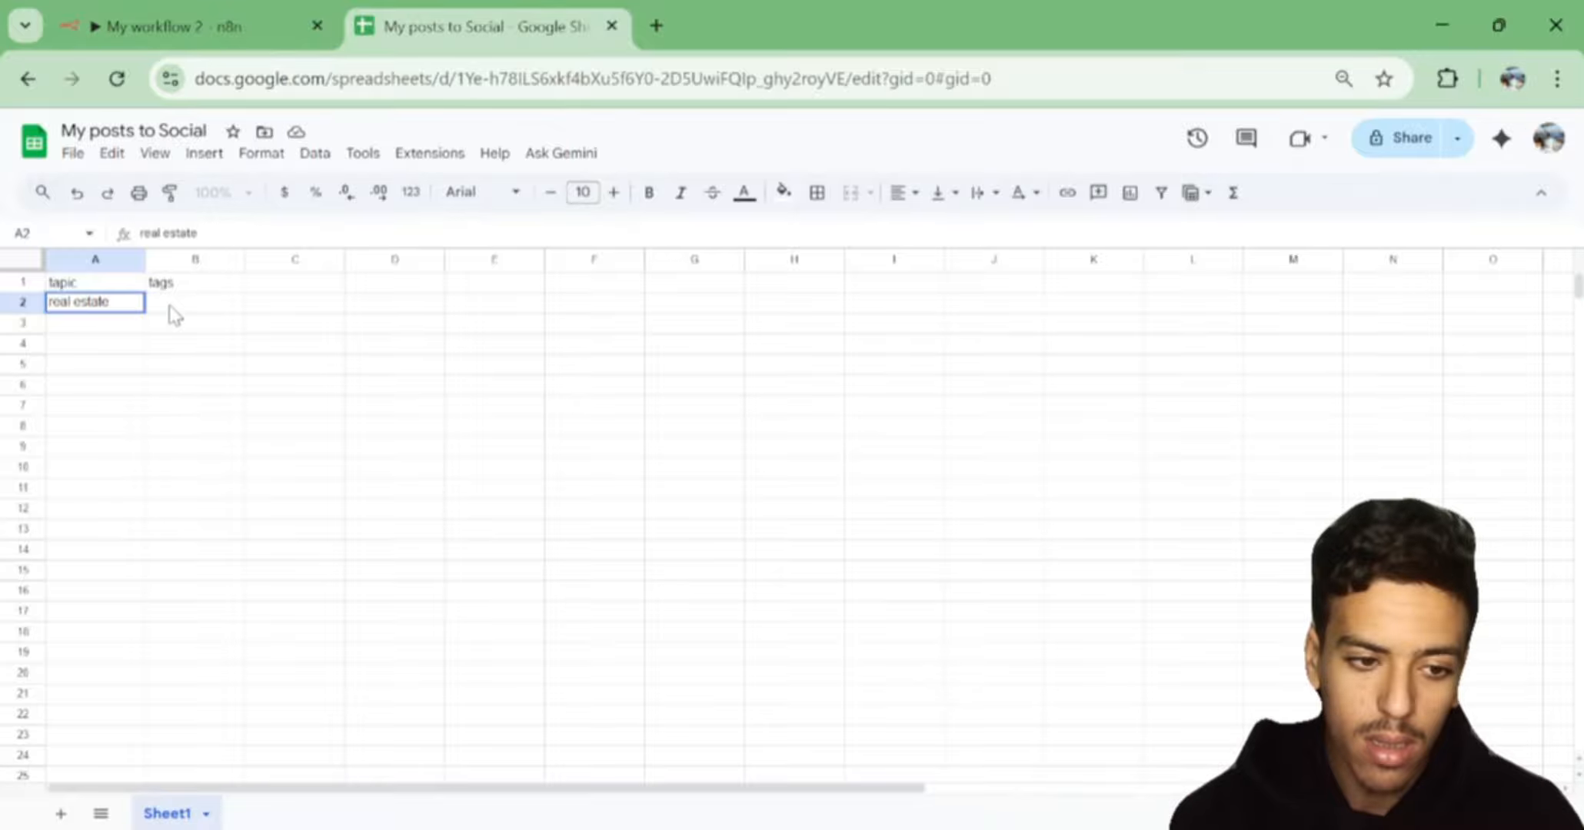
left_click(183, 305)
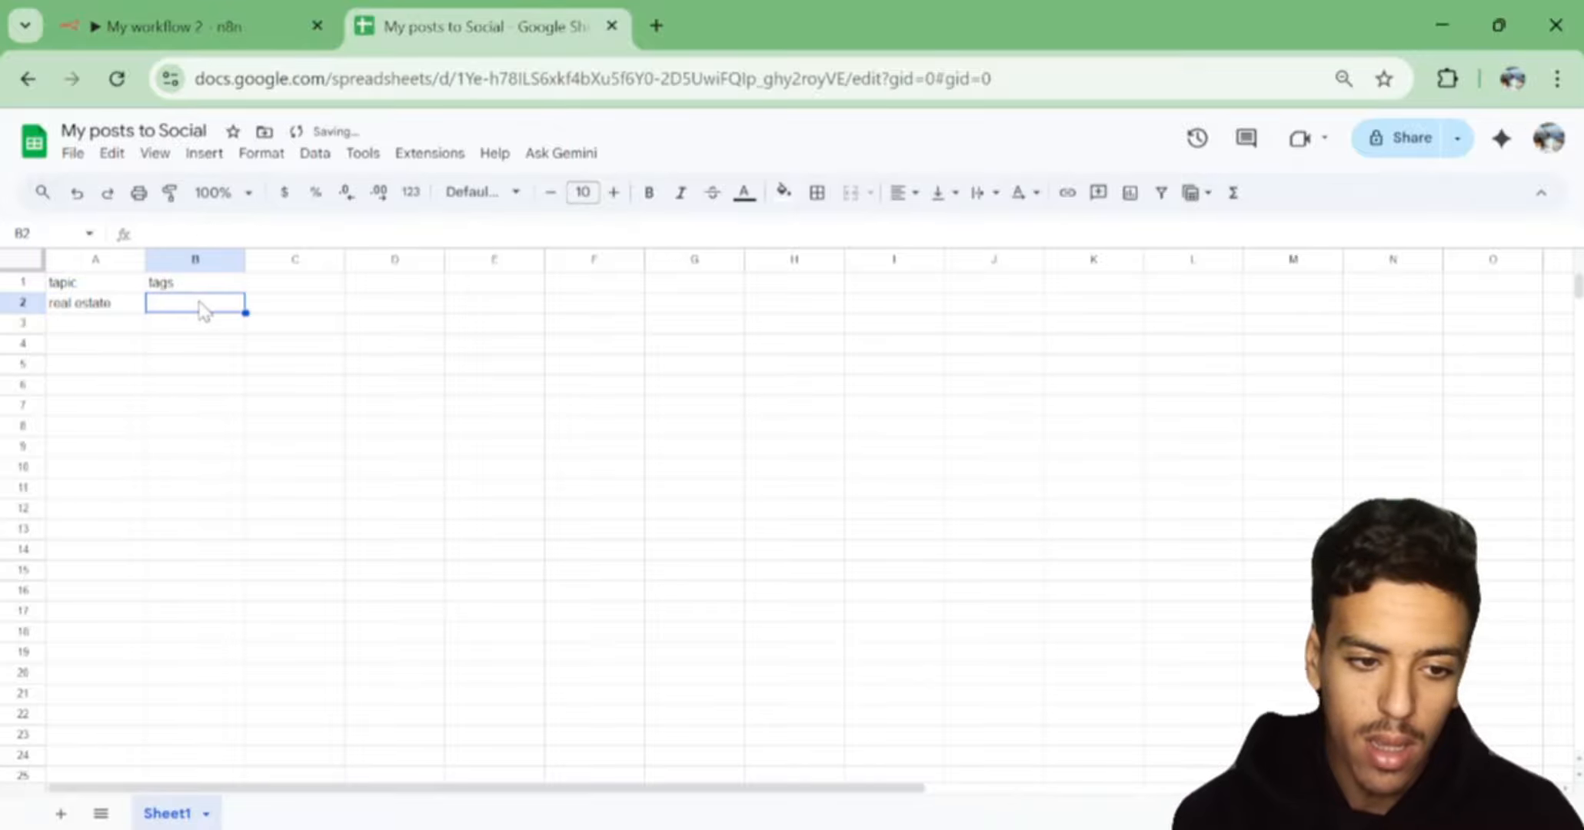
double_click(200, 302)
type("#real")
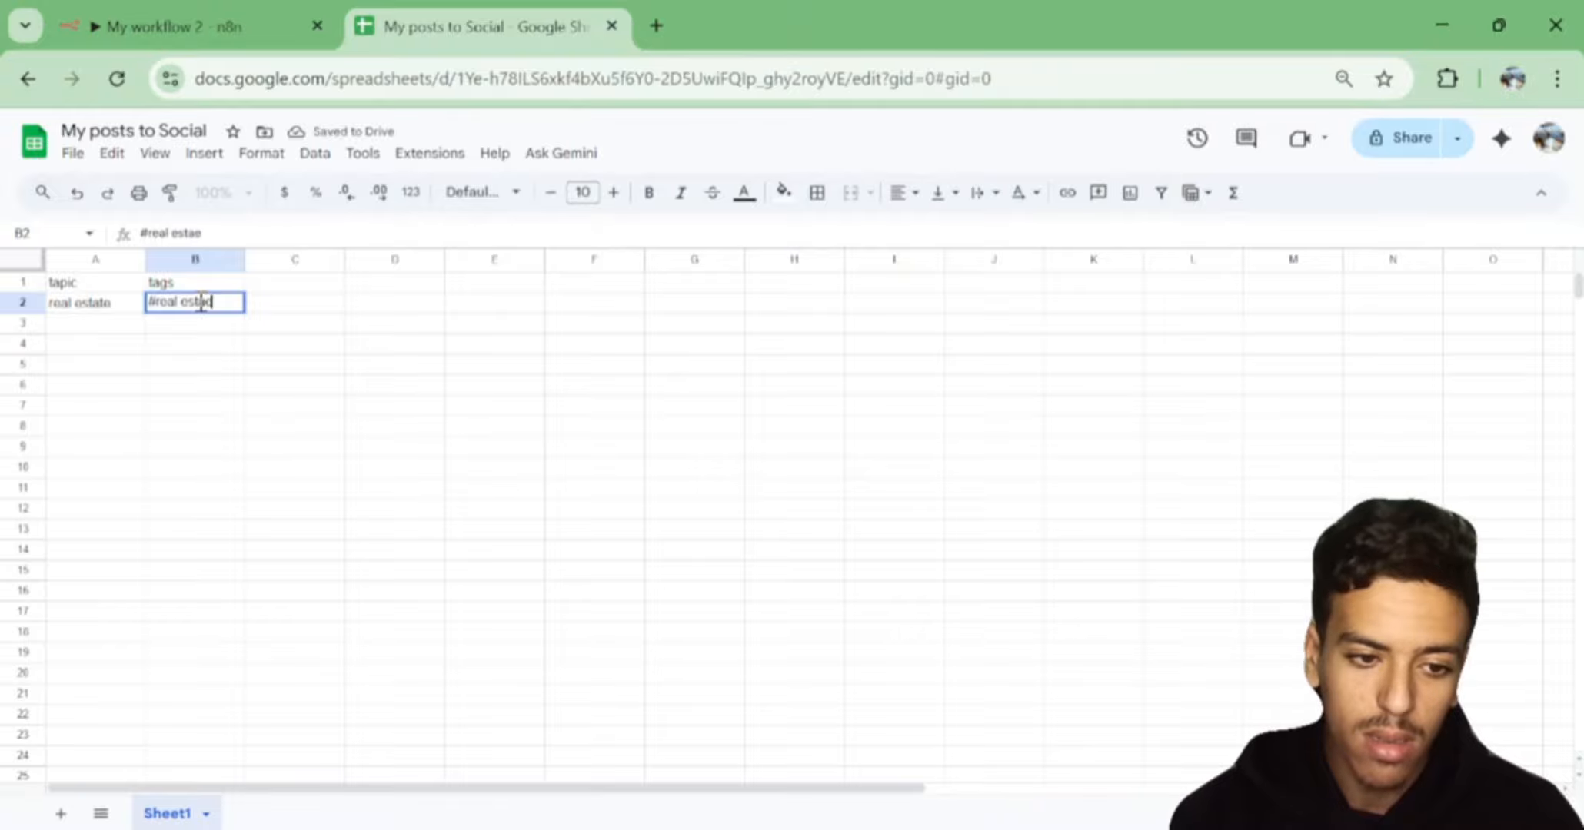
type(" estae")
key("Return")
Switch back to the n8n workflow, fetch a test event for the added row, and examine the JSON output
left_click(213, 10)
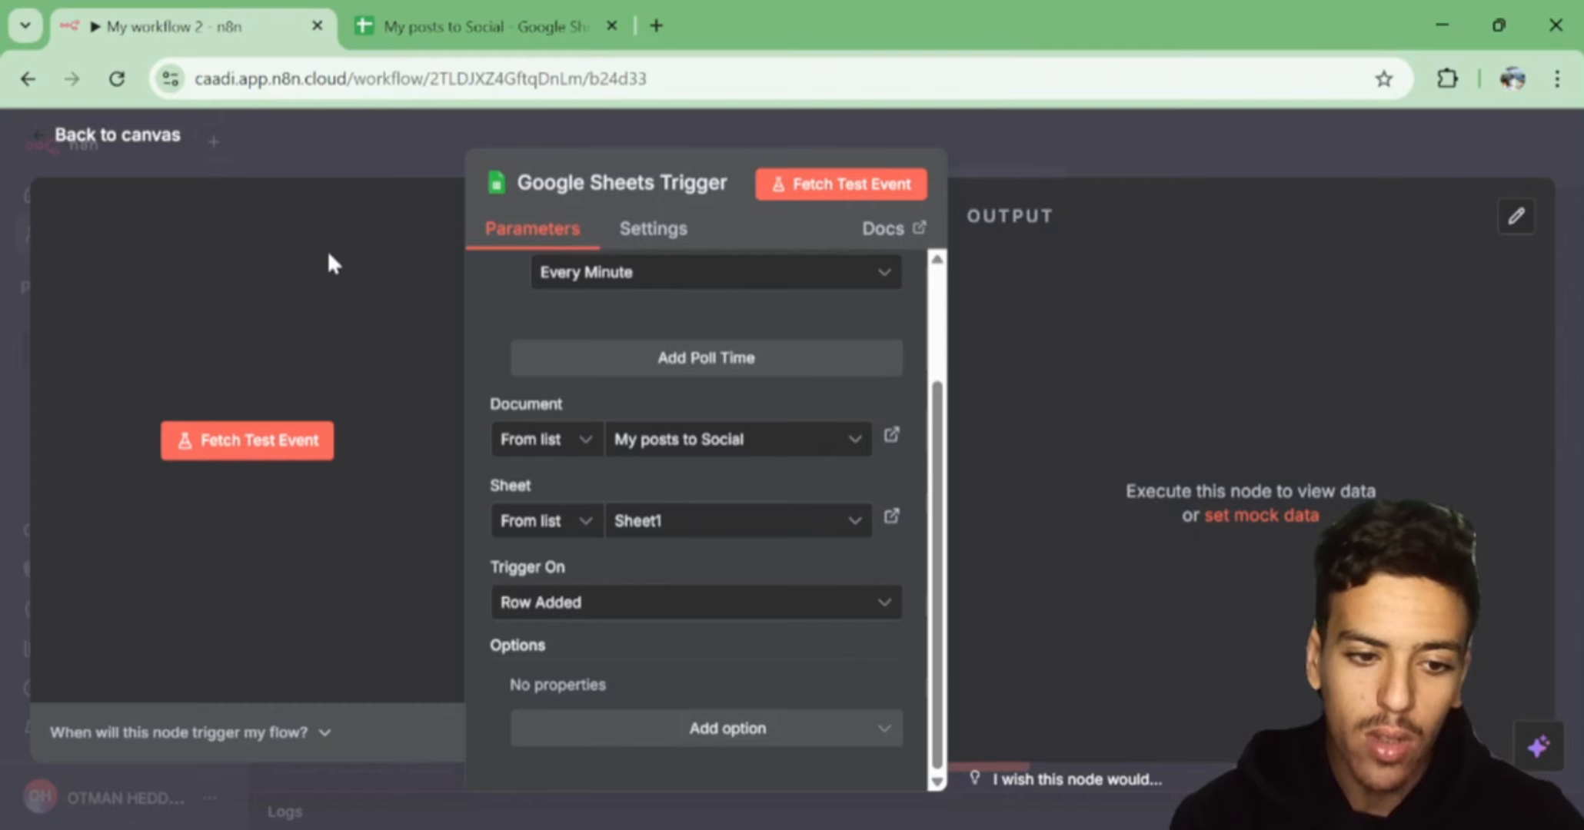
left_click(242, 434)
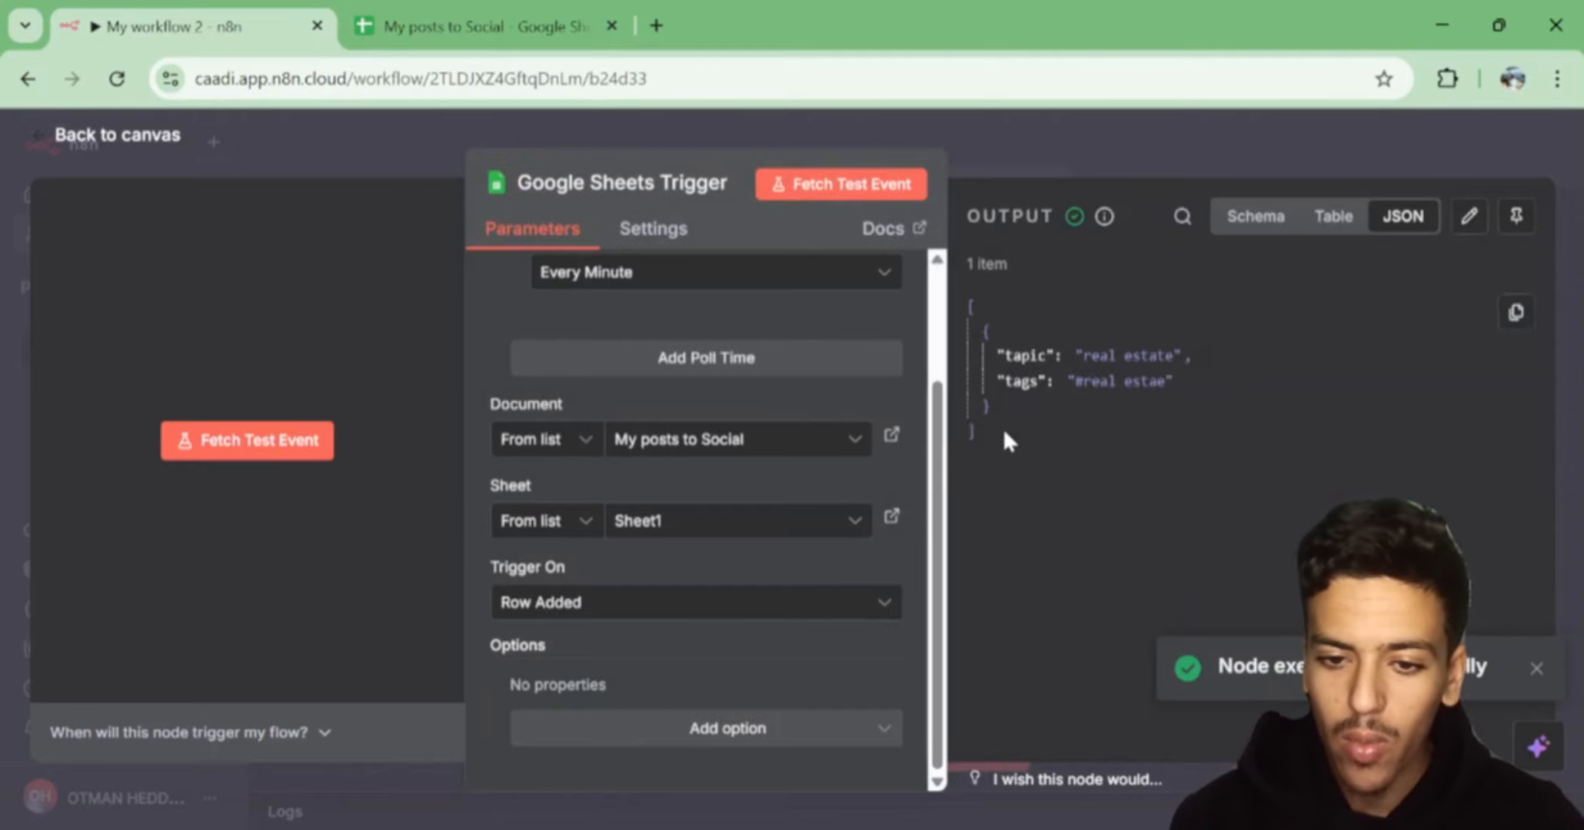
left_click_drag(1002, 428, 965, 337)
left_click(1005, 328)
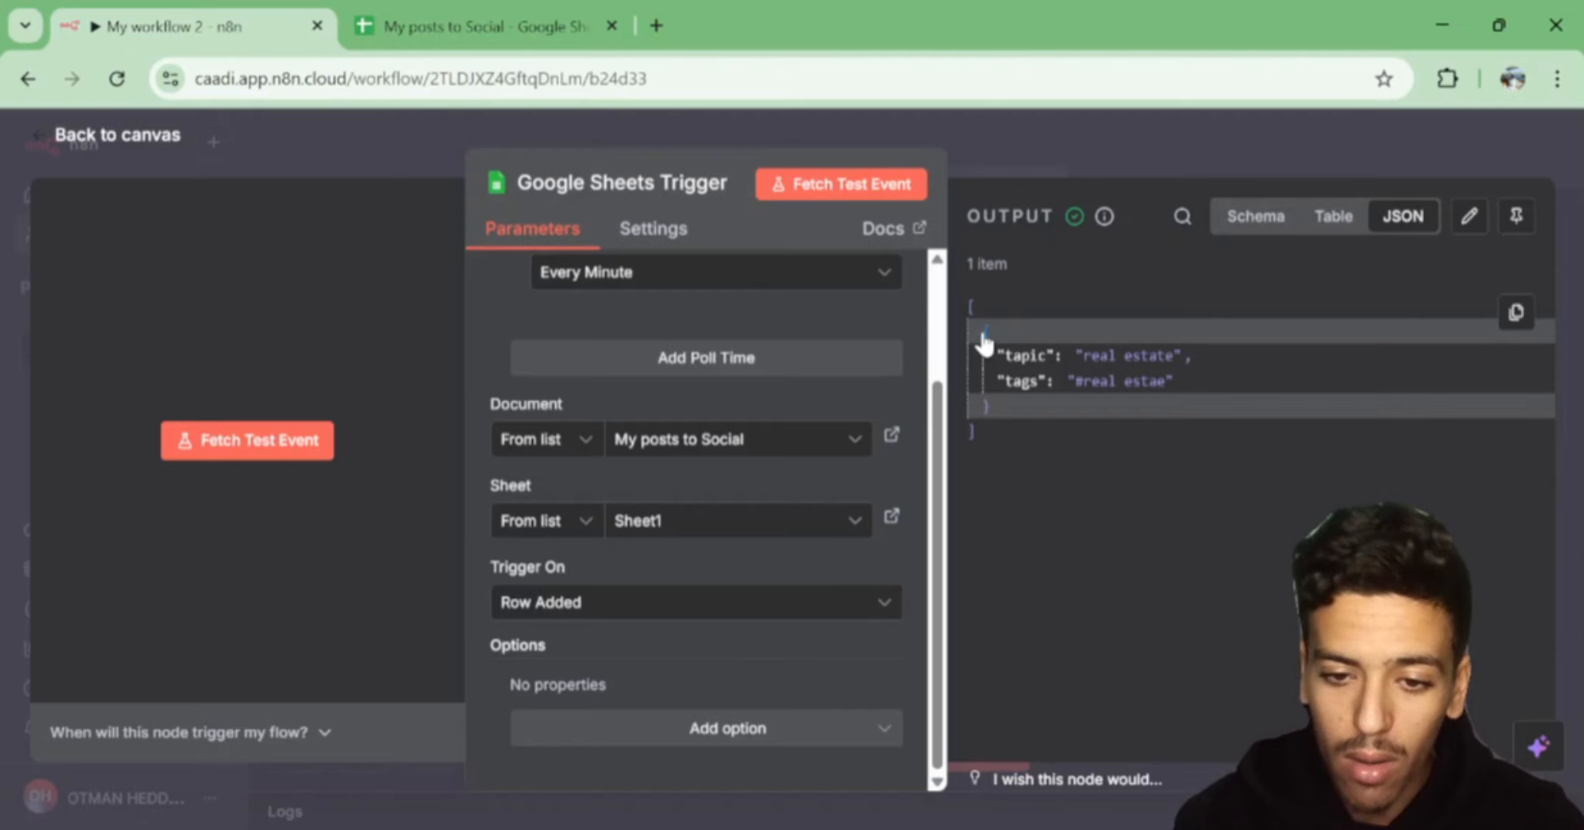
left_click_drag(982, 334, 1030, 407)
left_click(1030, 408)
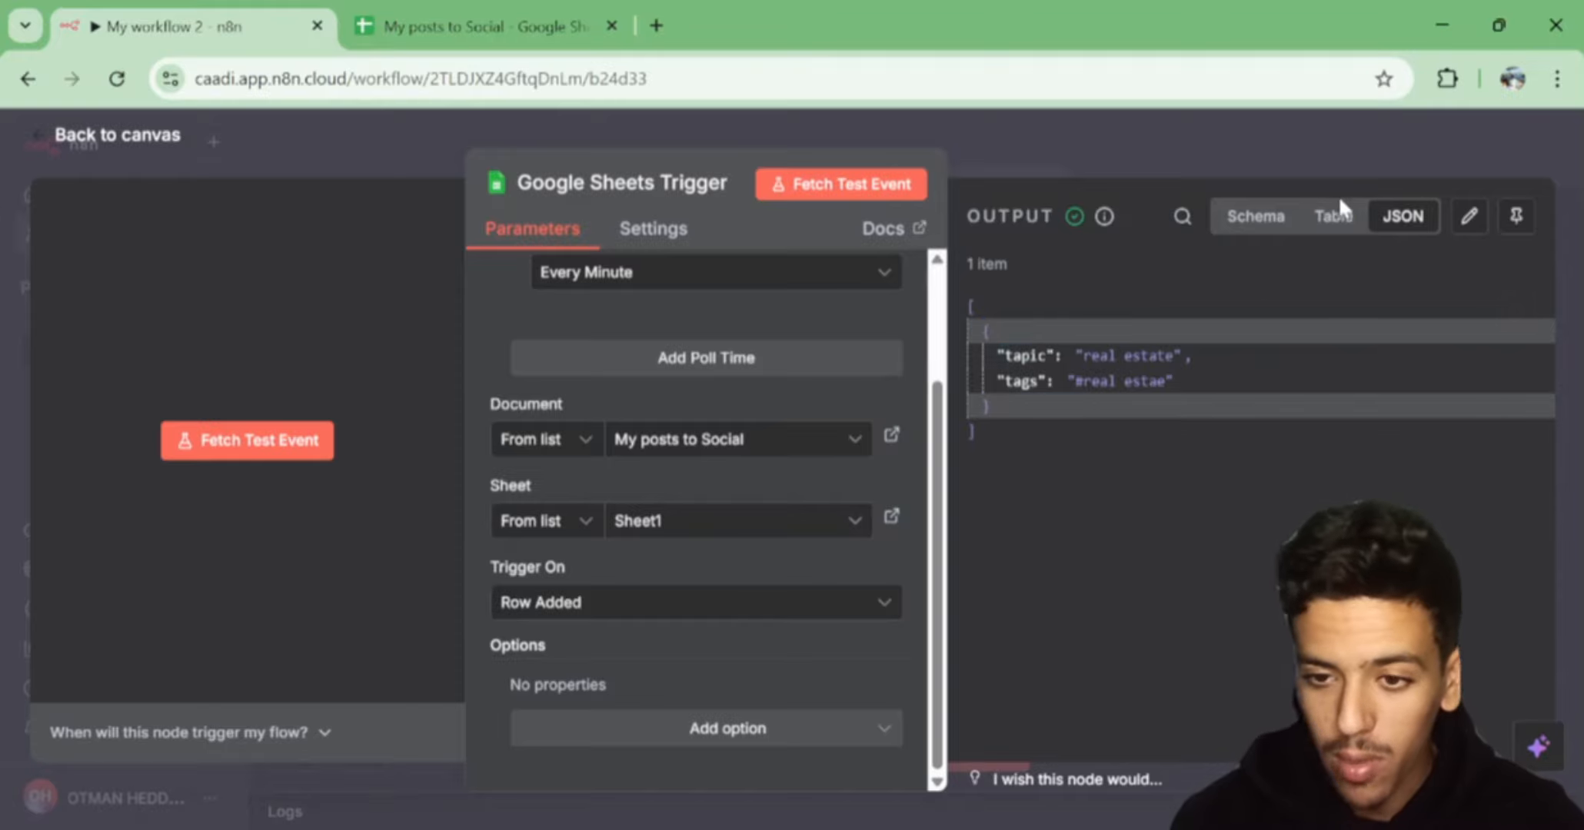
Show the trigger output as a schema and check the values of the tapic and tags fields
left_click(1253, 219)
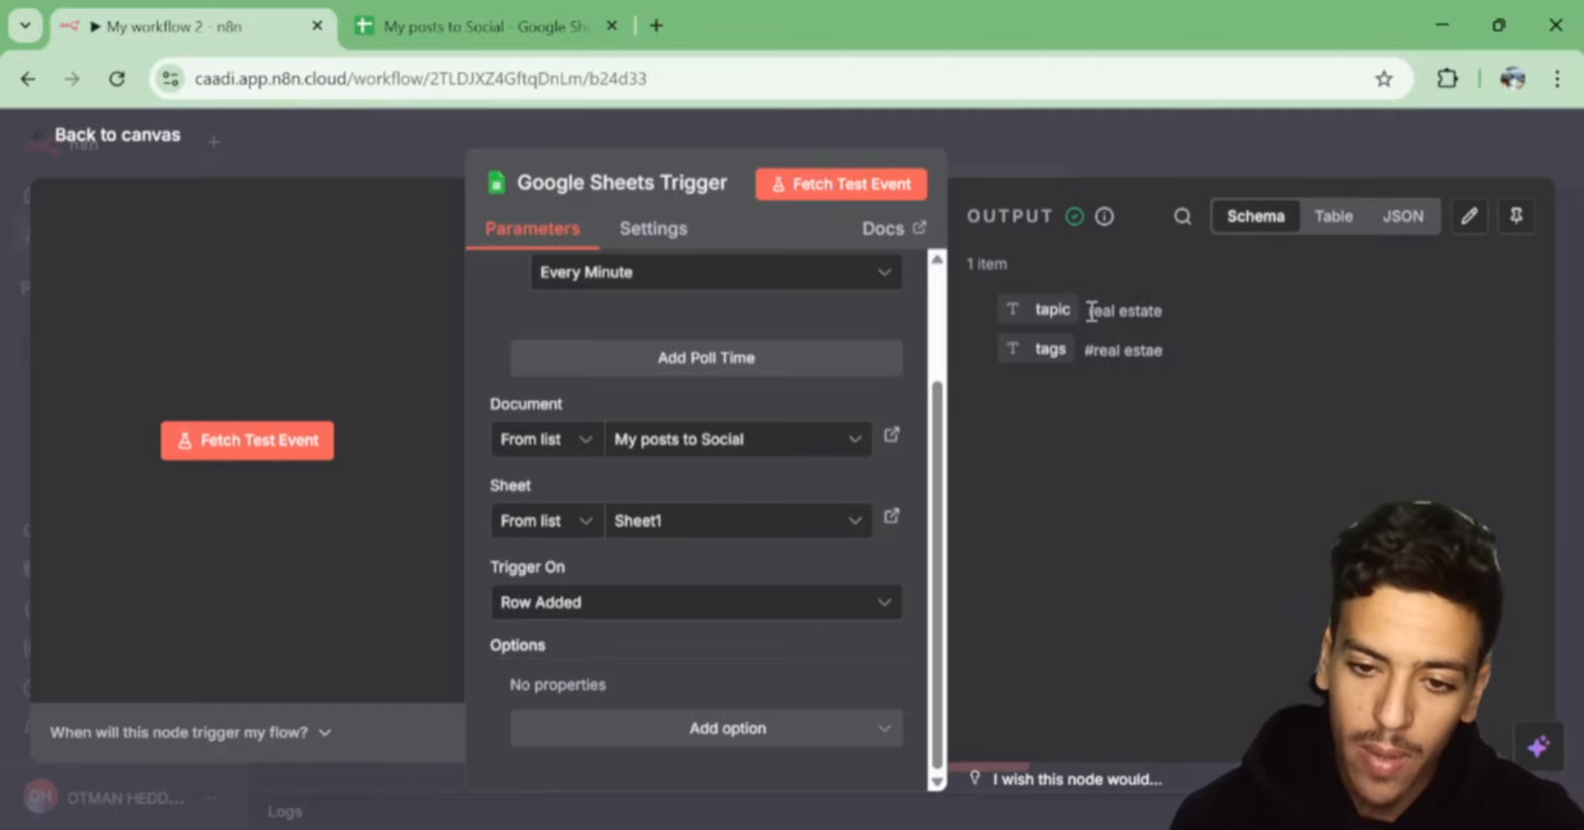
left_click_drag(1085, 311, 1162, 311)
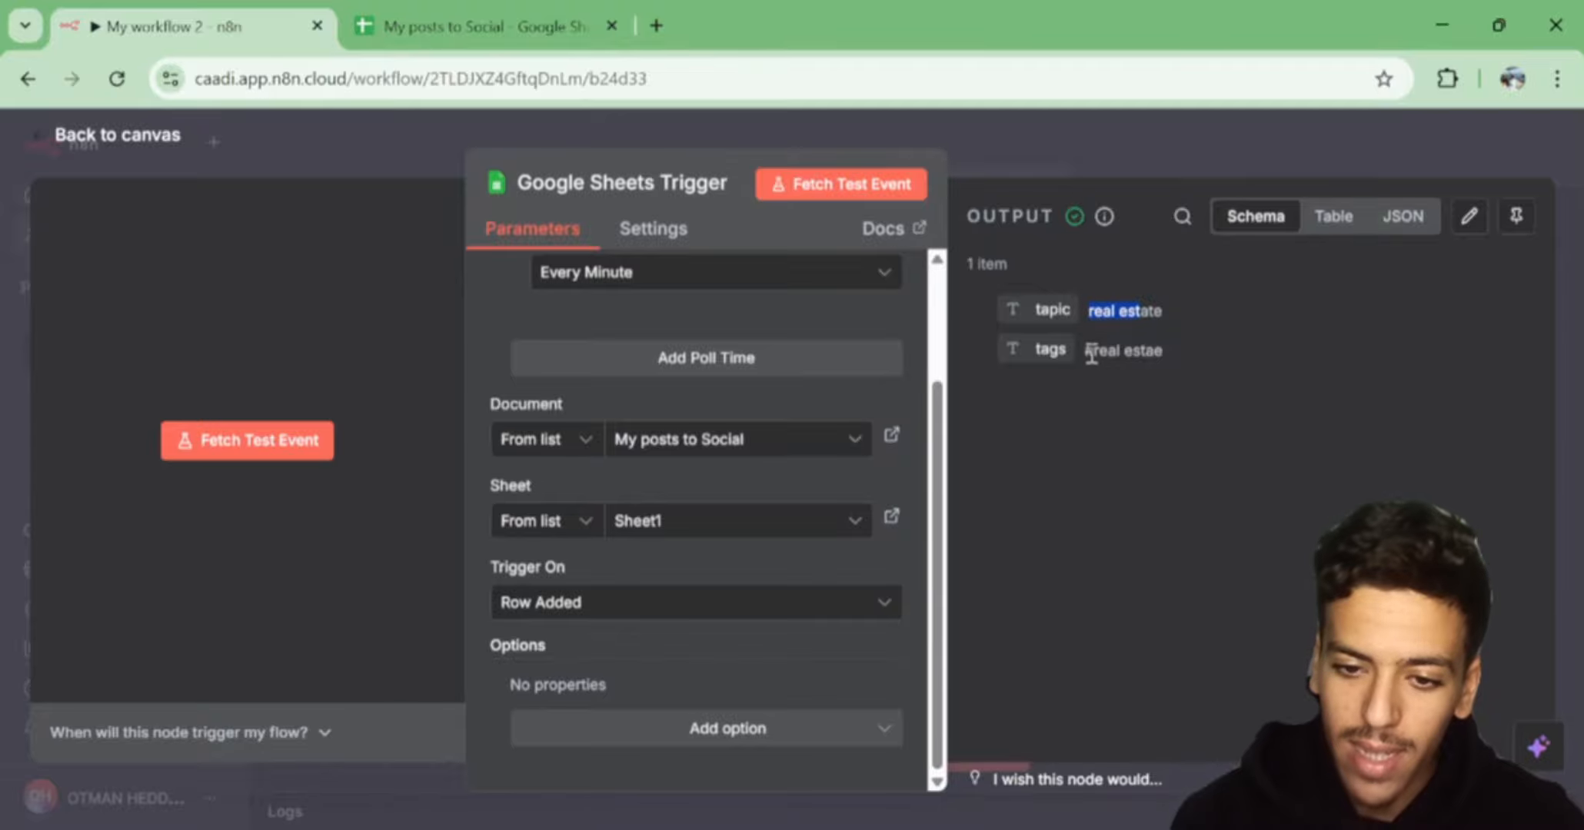
left_click_drag(1084, 350, 1164, 350)
left_click(1163, 349)
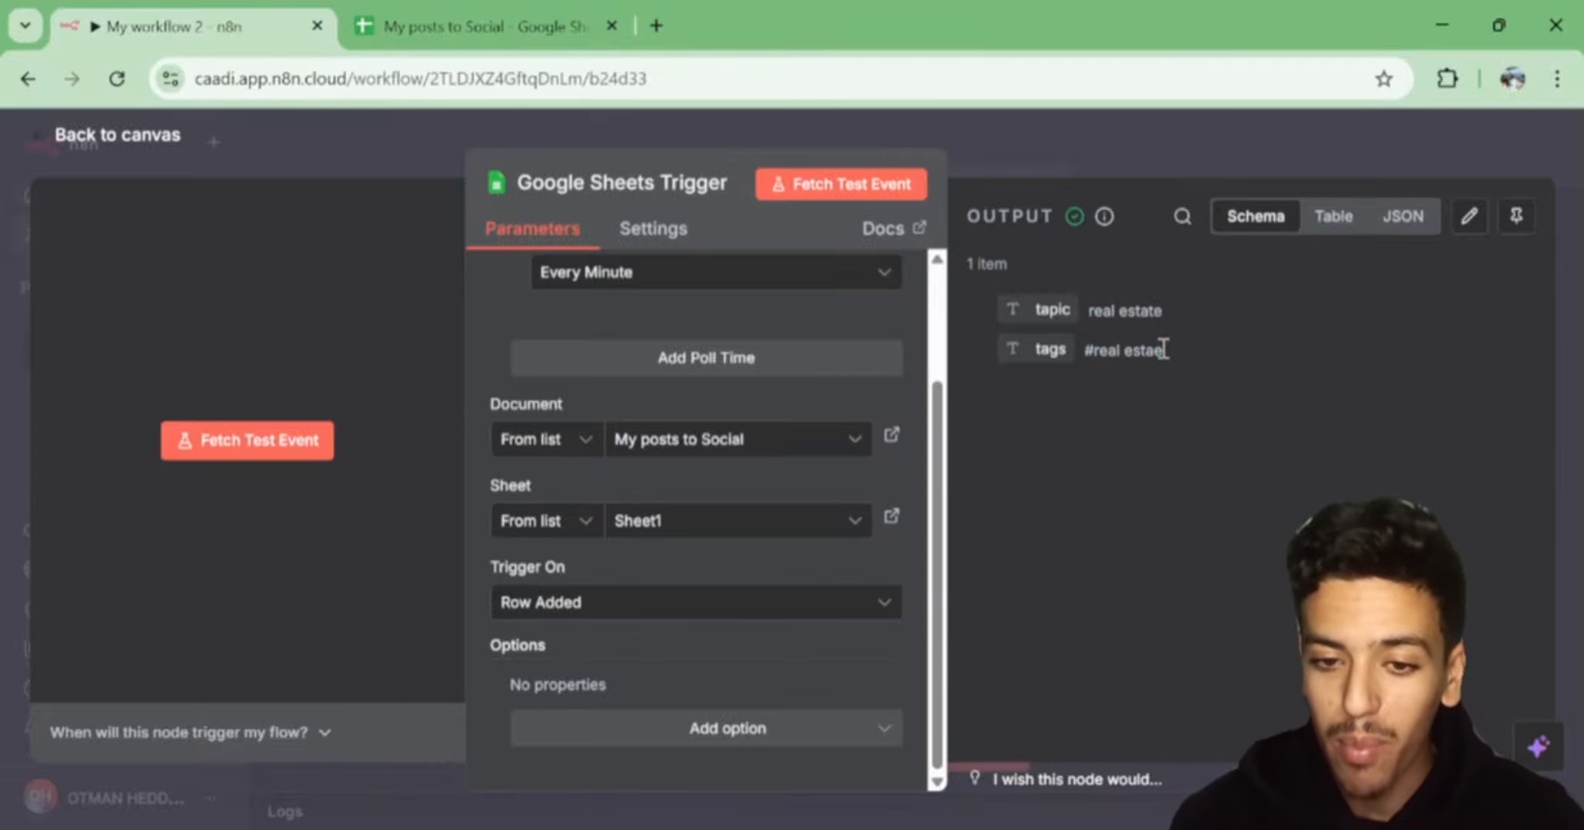
Set the Google Sheets Trigger to fire on Row Updated and fetch a test event
left_click(609, 605)
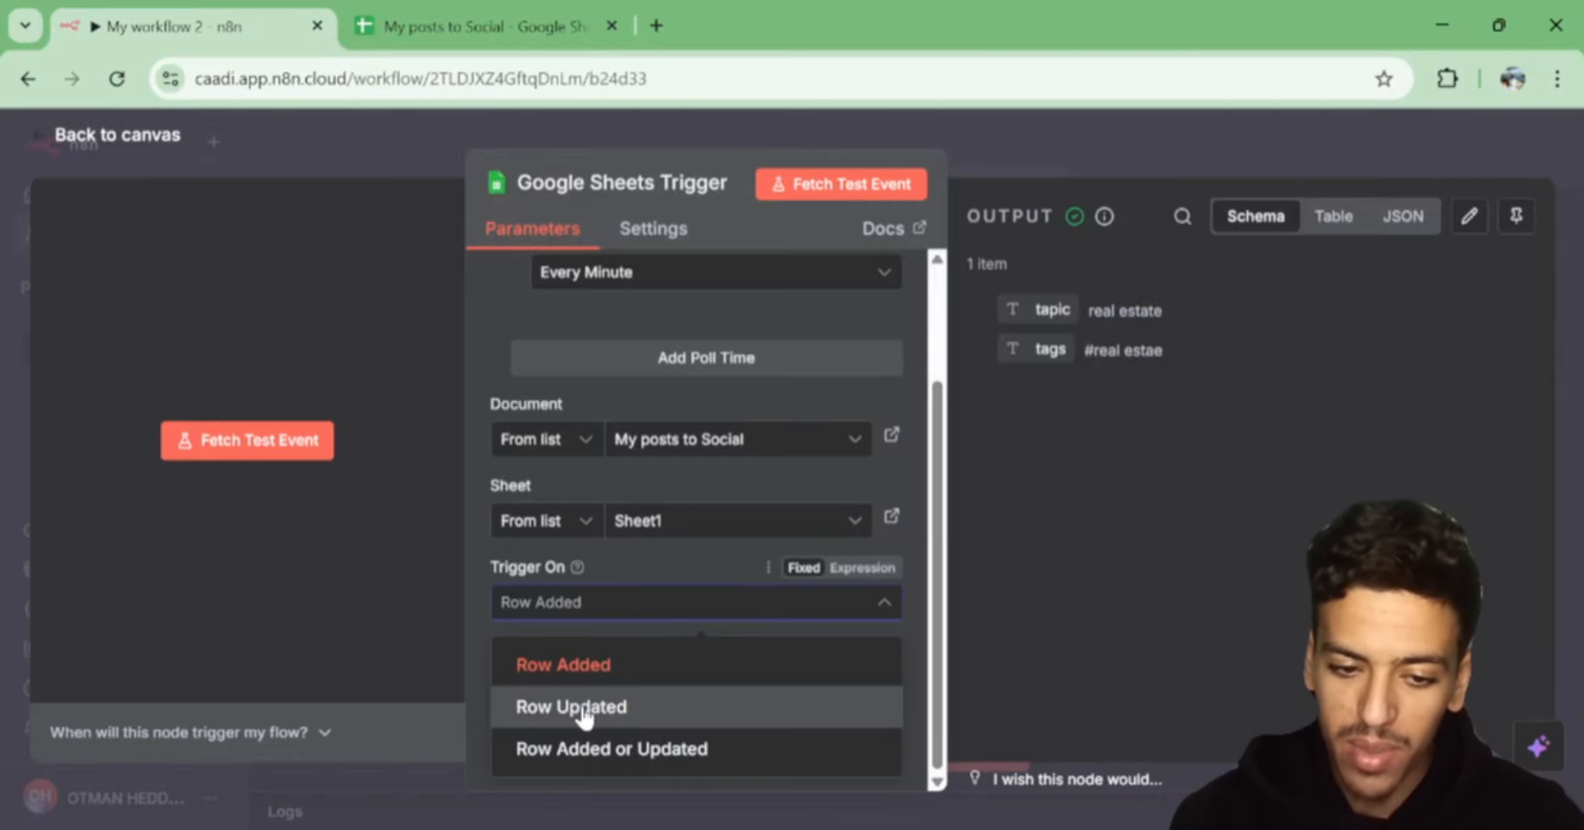
left_click(582, 707)
left_click(294, 445)
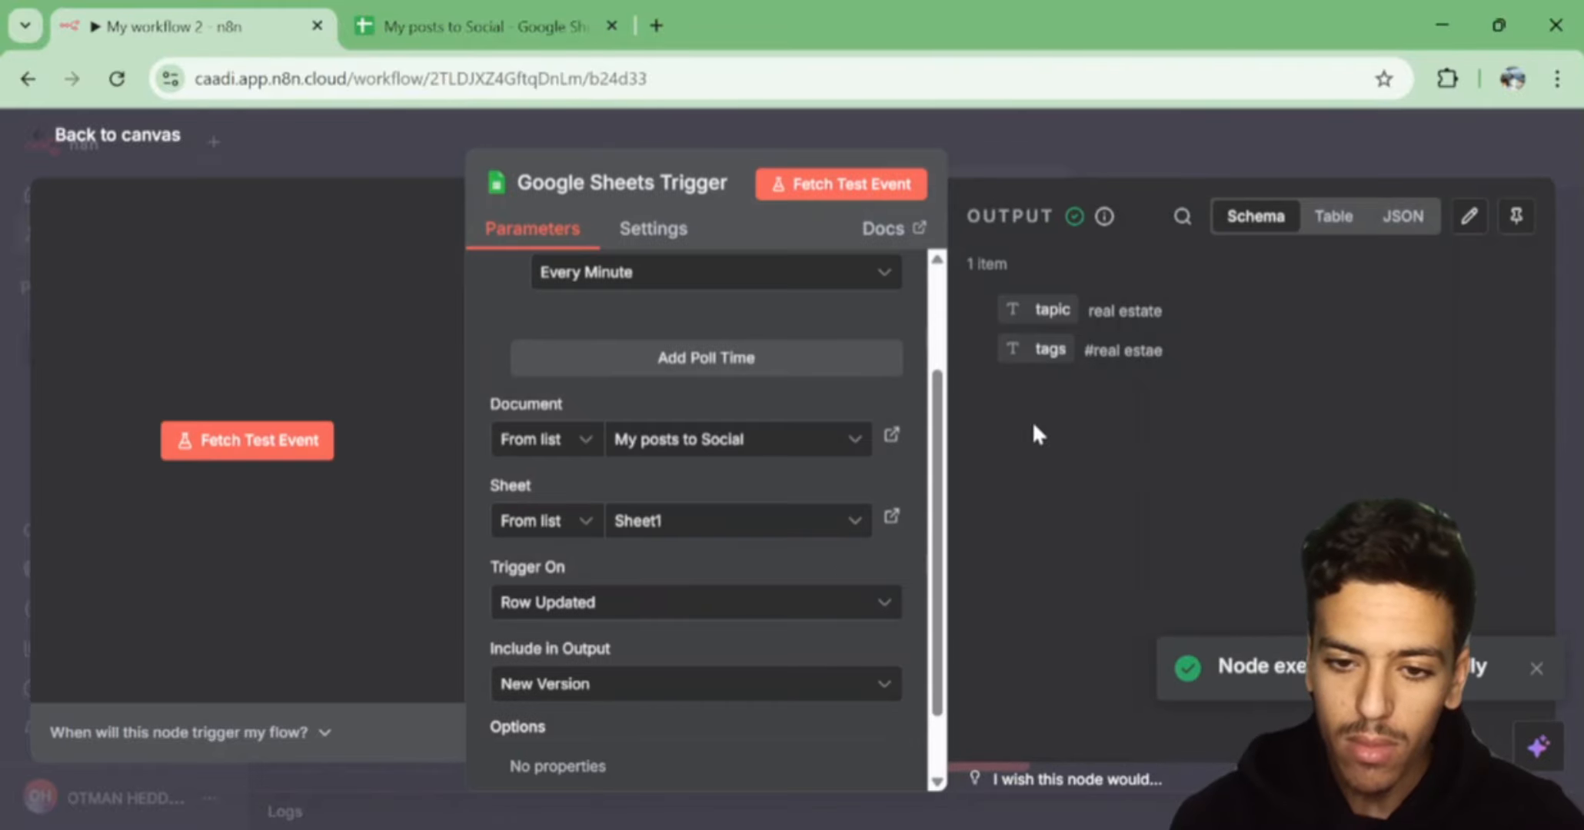
In the My posts to Social spreadsheet, change A2 to real estate 1 and B2 to #real estae 1
left_click(500, 26)
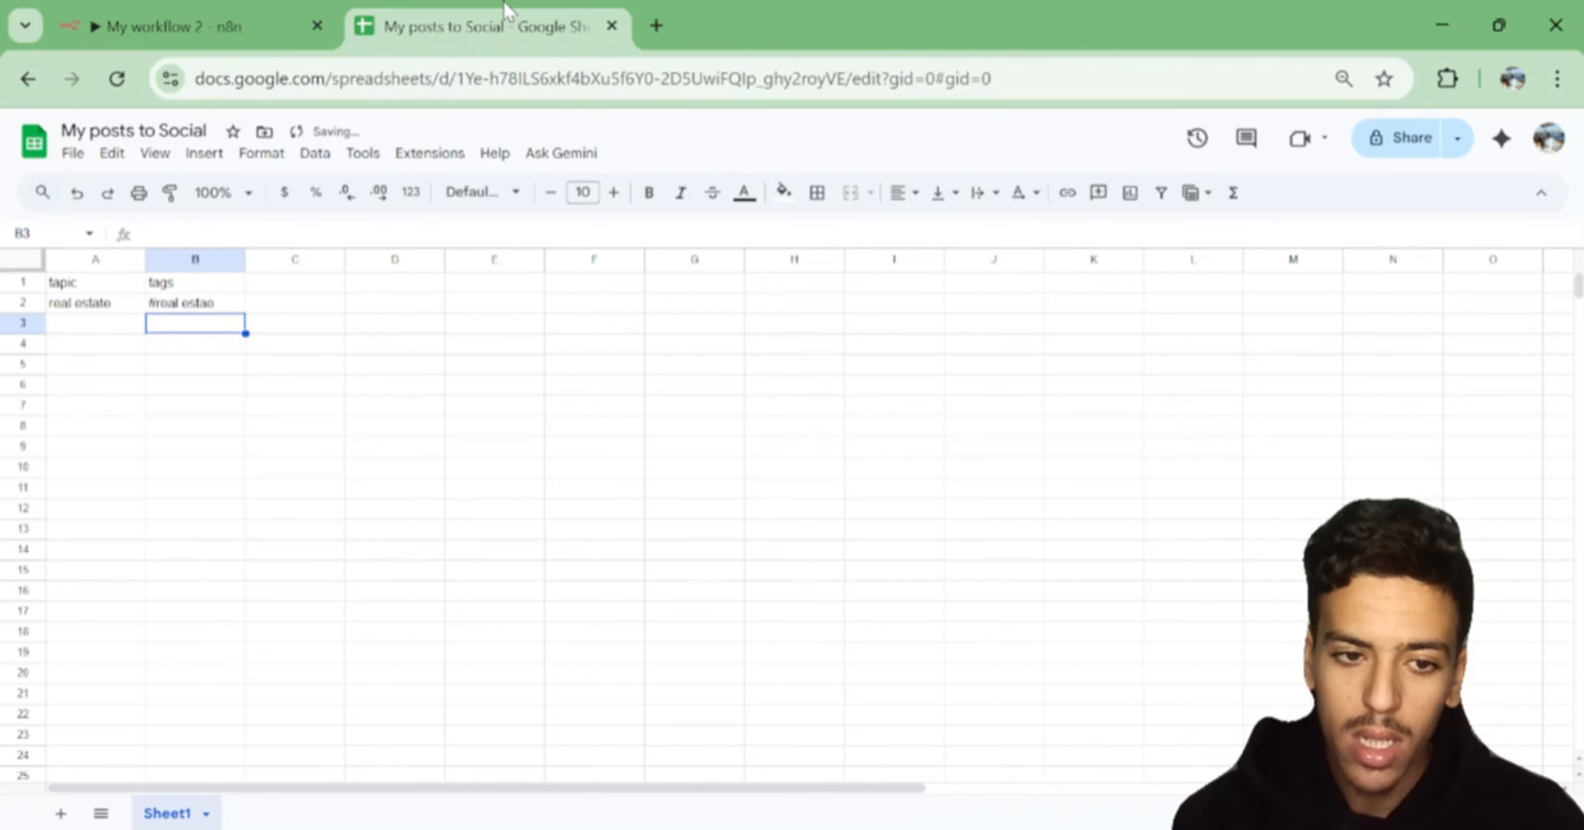
left_click(113, 325)
left_click(102, 306)
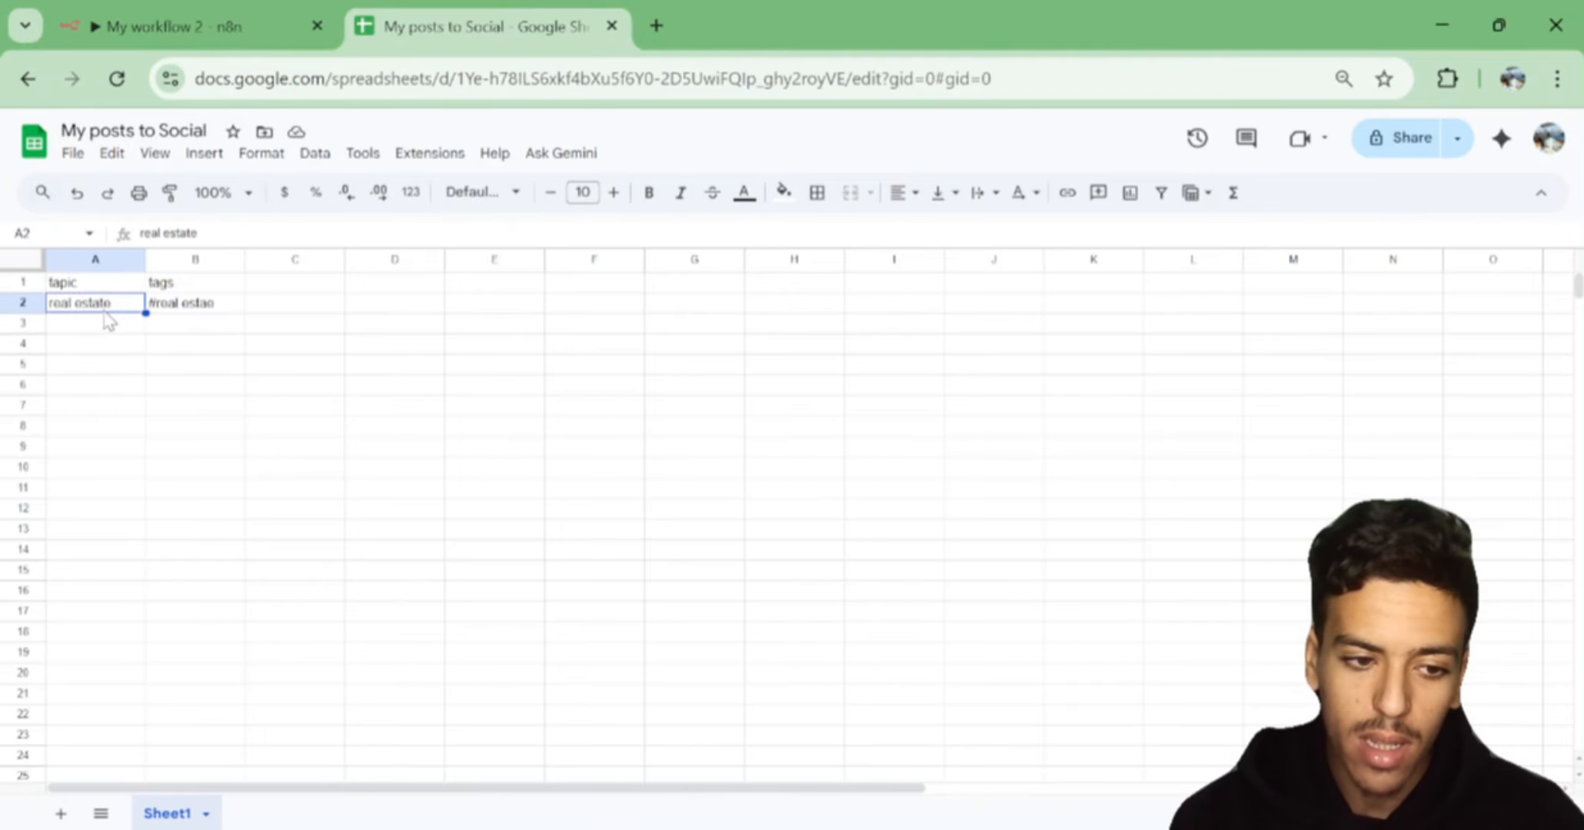
double_click(119, 302)
type("1")
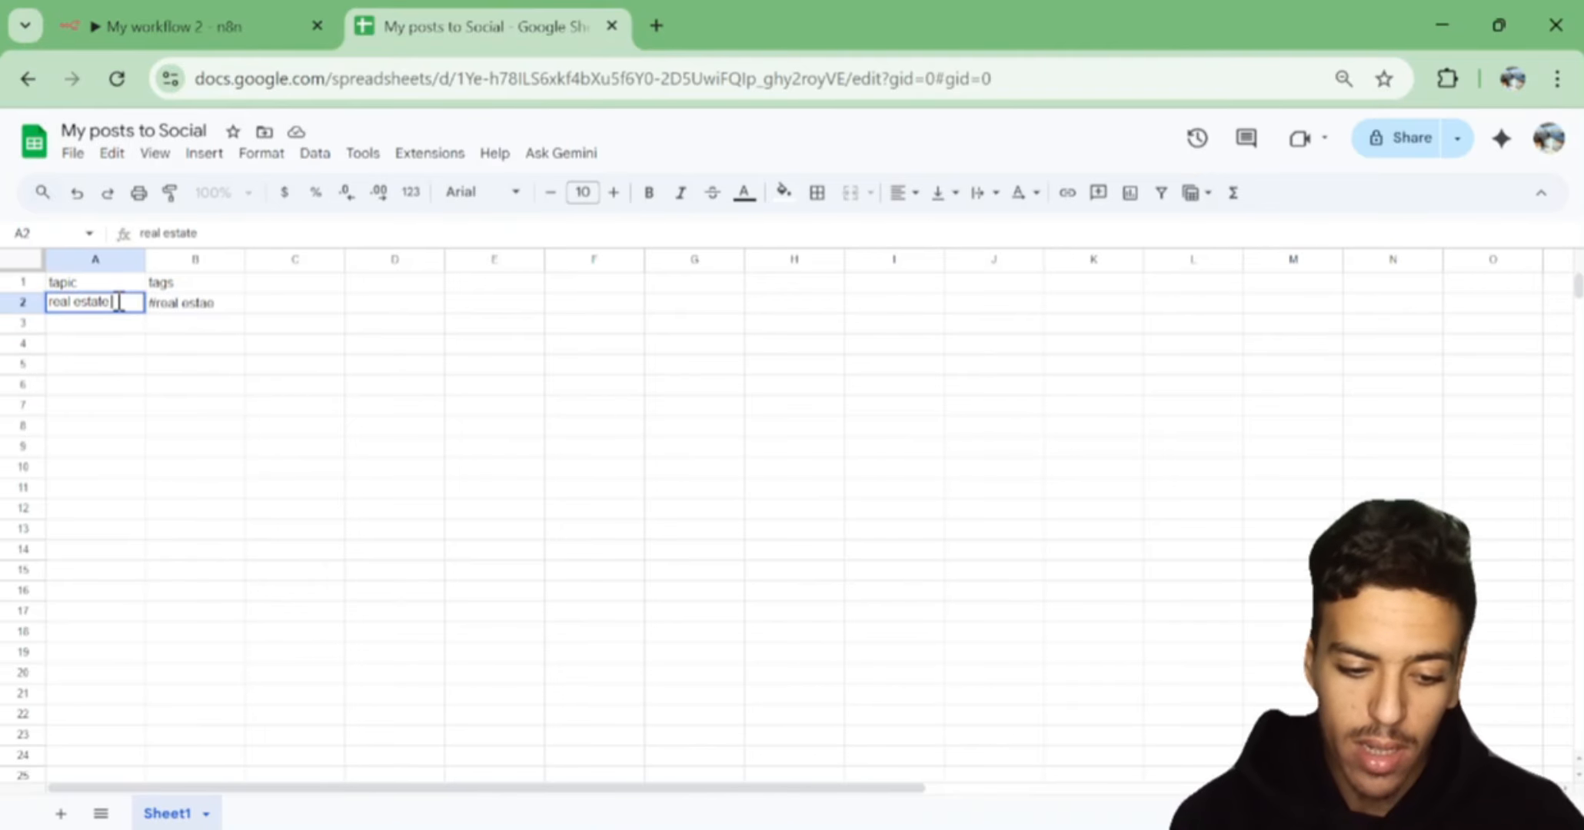
left_click(219, 307)
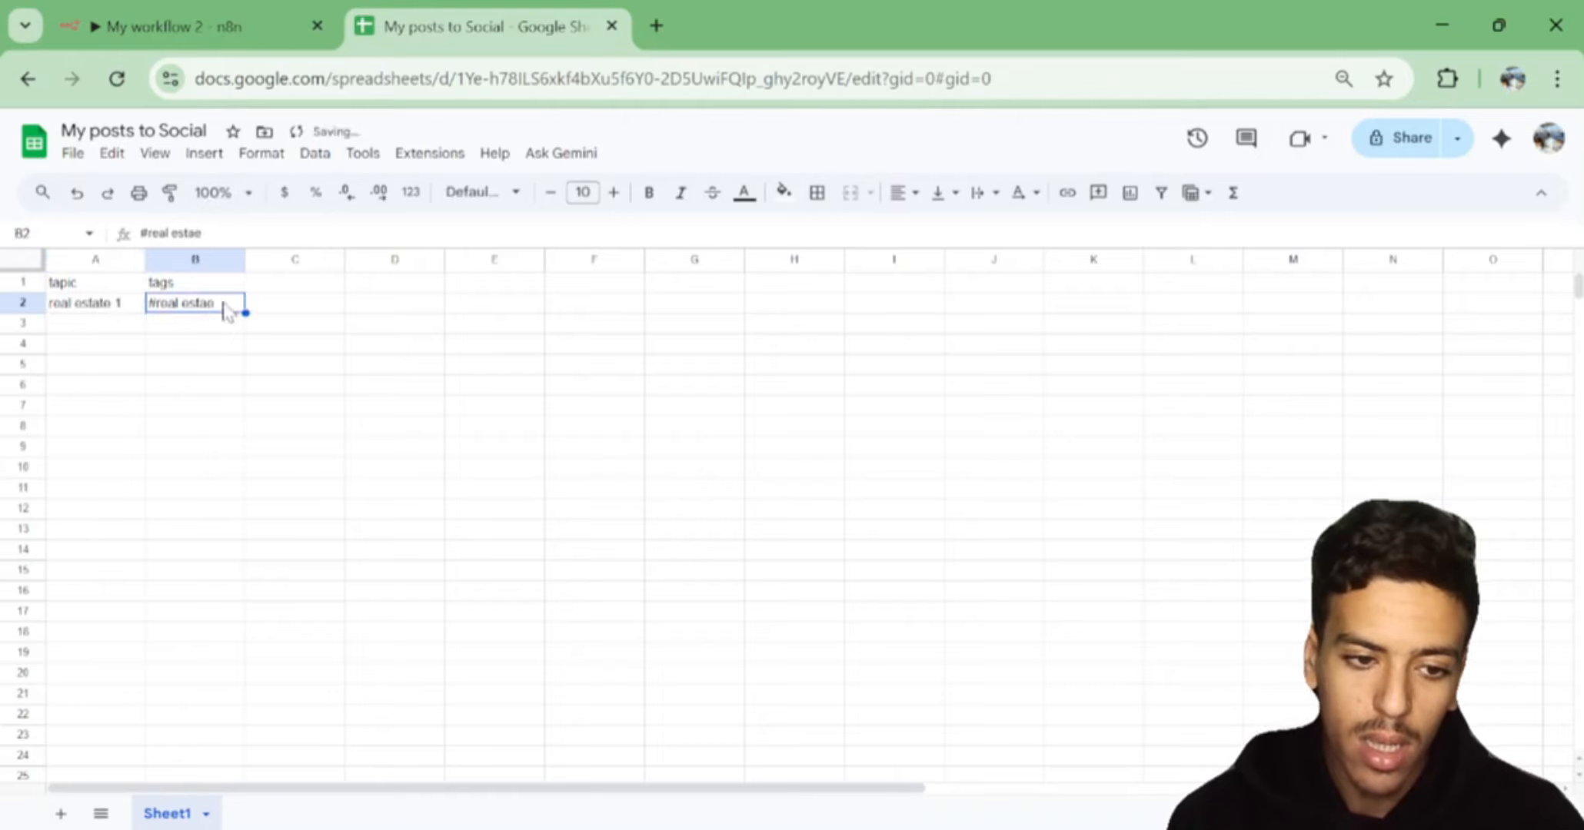
double_click(223, 304)
type("1")
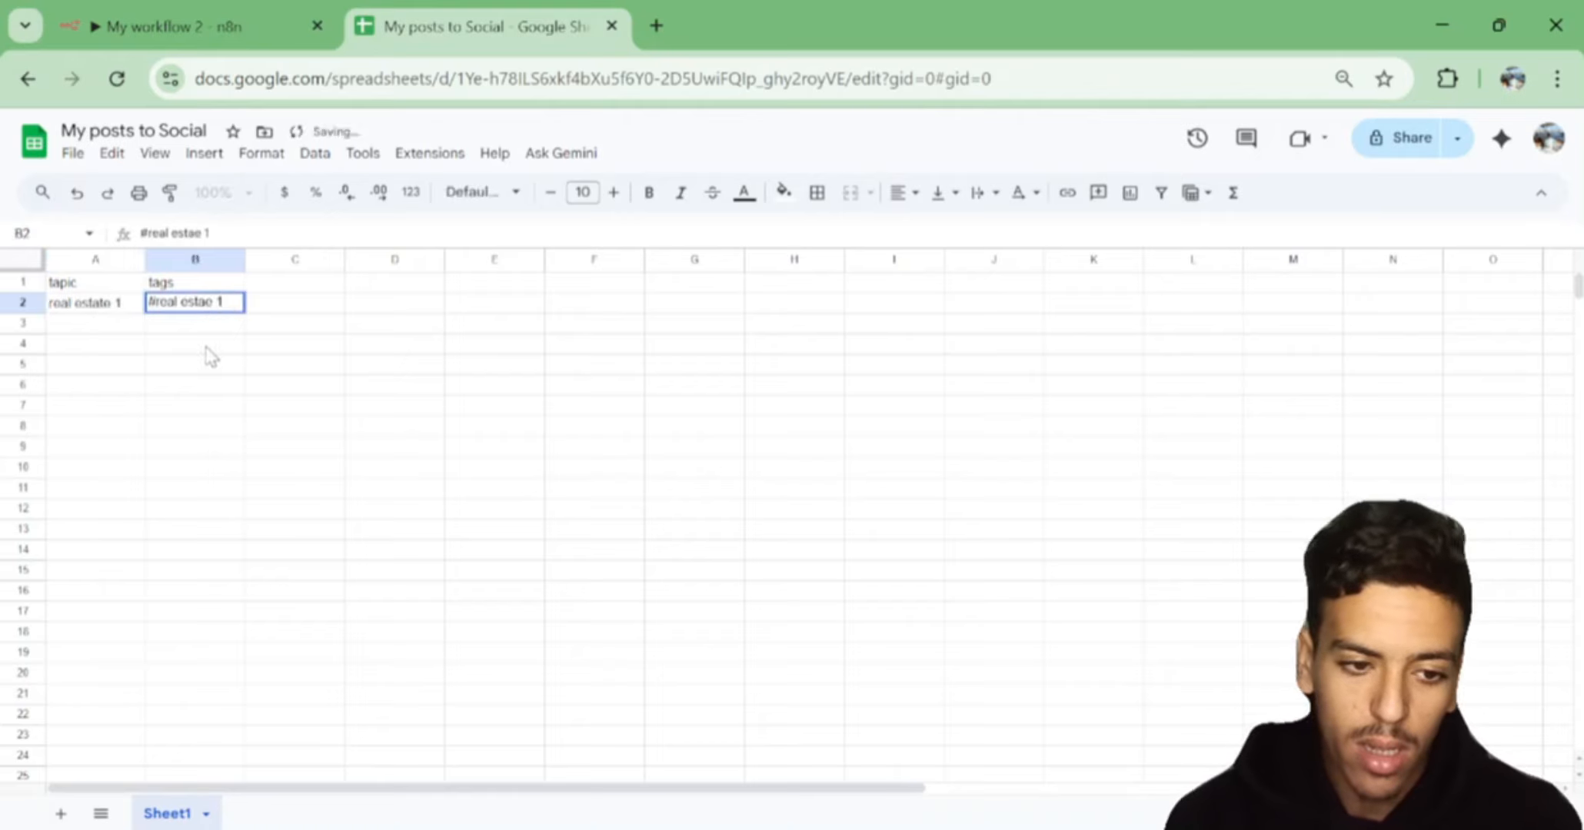
left_click(204, 348)
Switch back to the n8n workflow, fetch a test event for the updated row, and check the output values
left_click(184, 10)
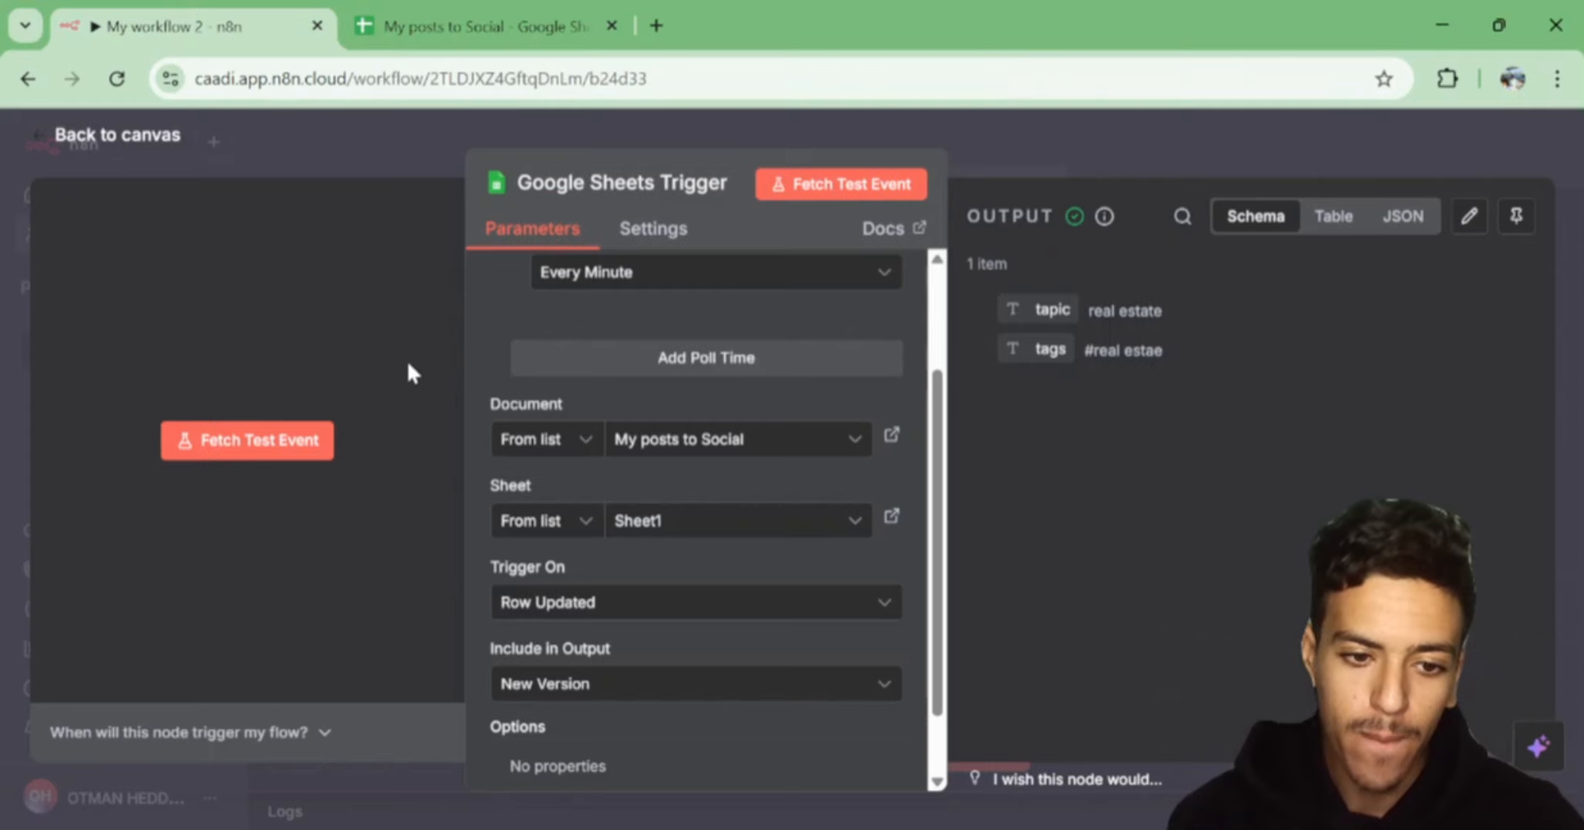
left_click(263, 442)
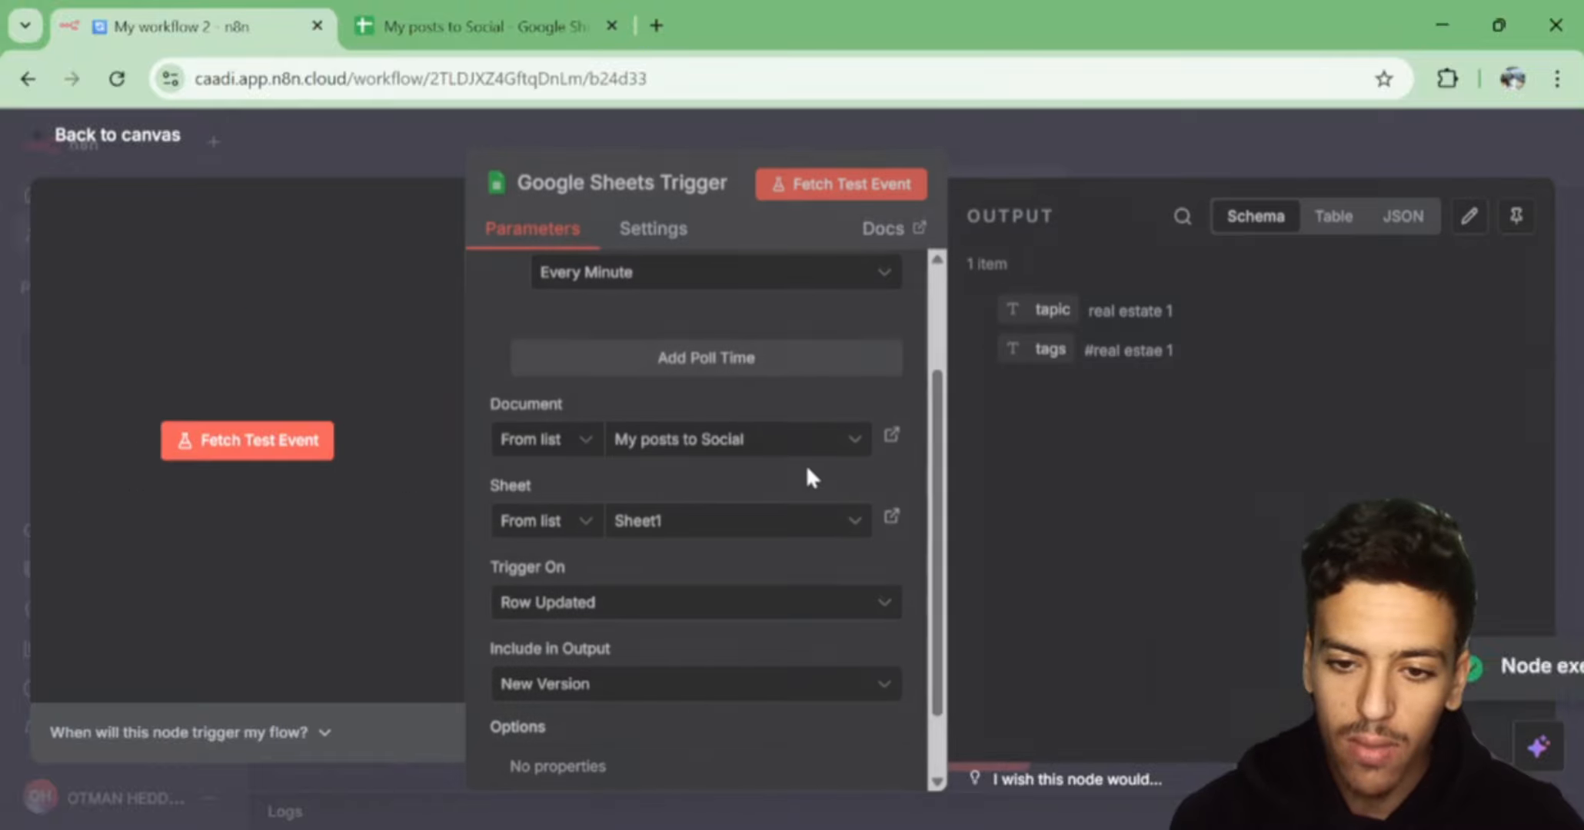
left_click_drag(1104, 292, 1162, 369)
left_click(1161, 369)
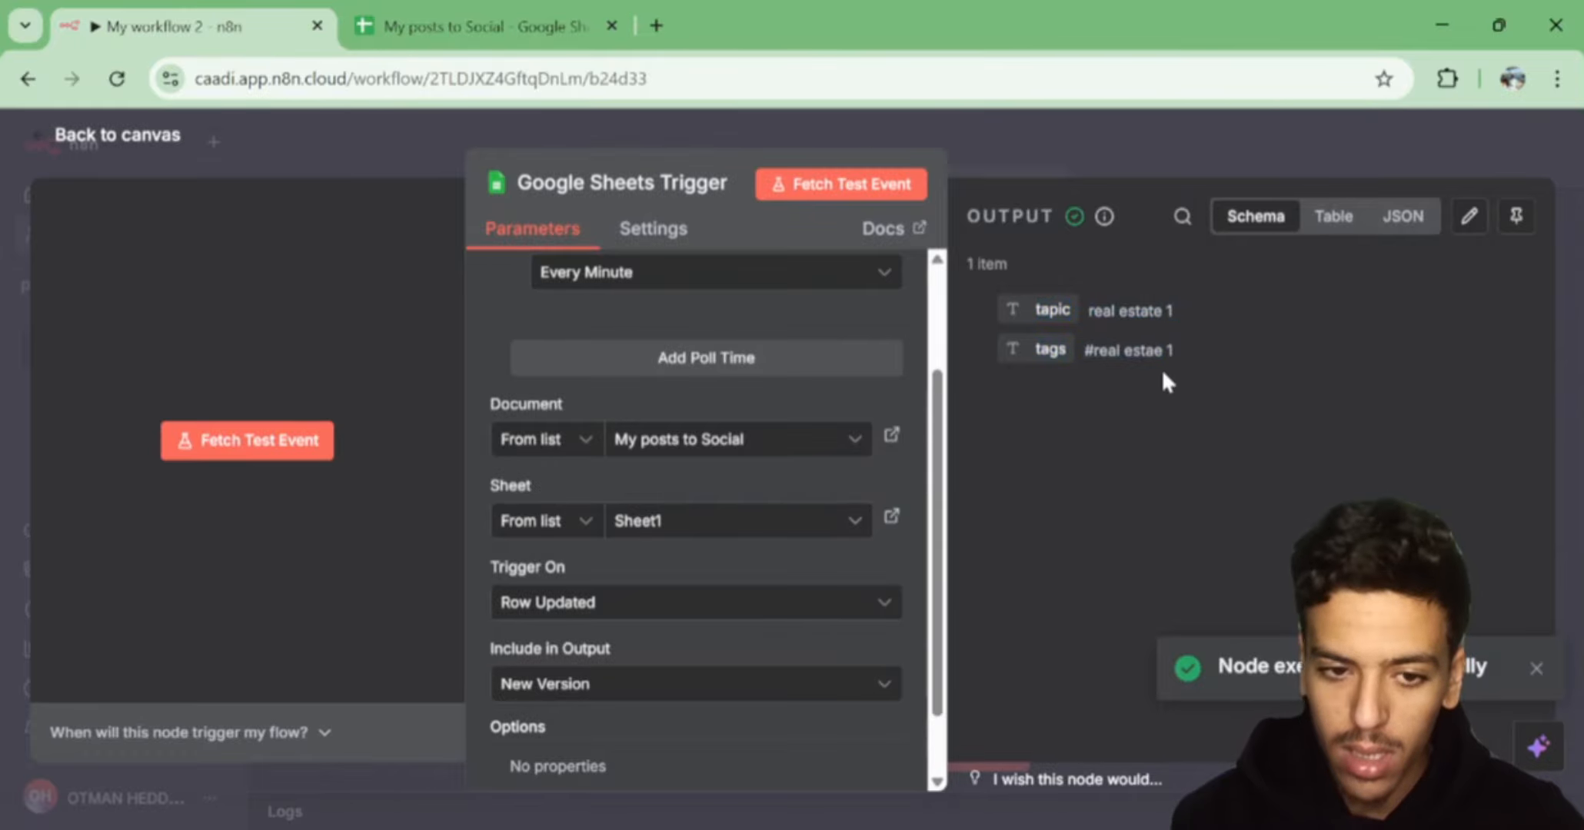
Return to the workflow canvas and delete the Google Sheets Trigger node
left_click(179, 137)
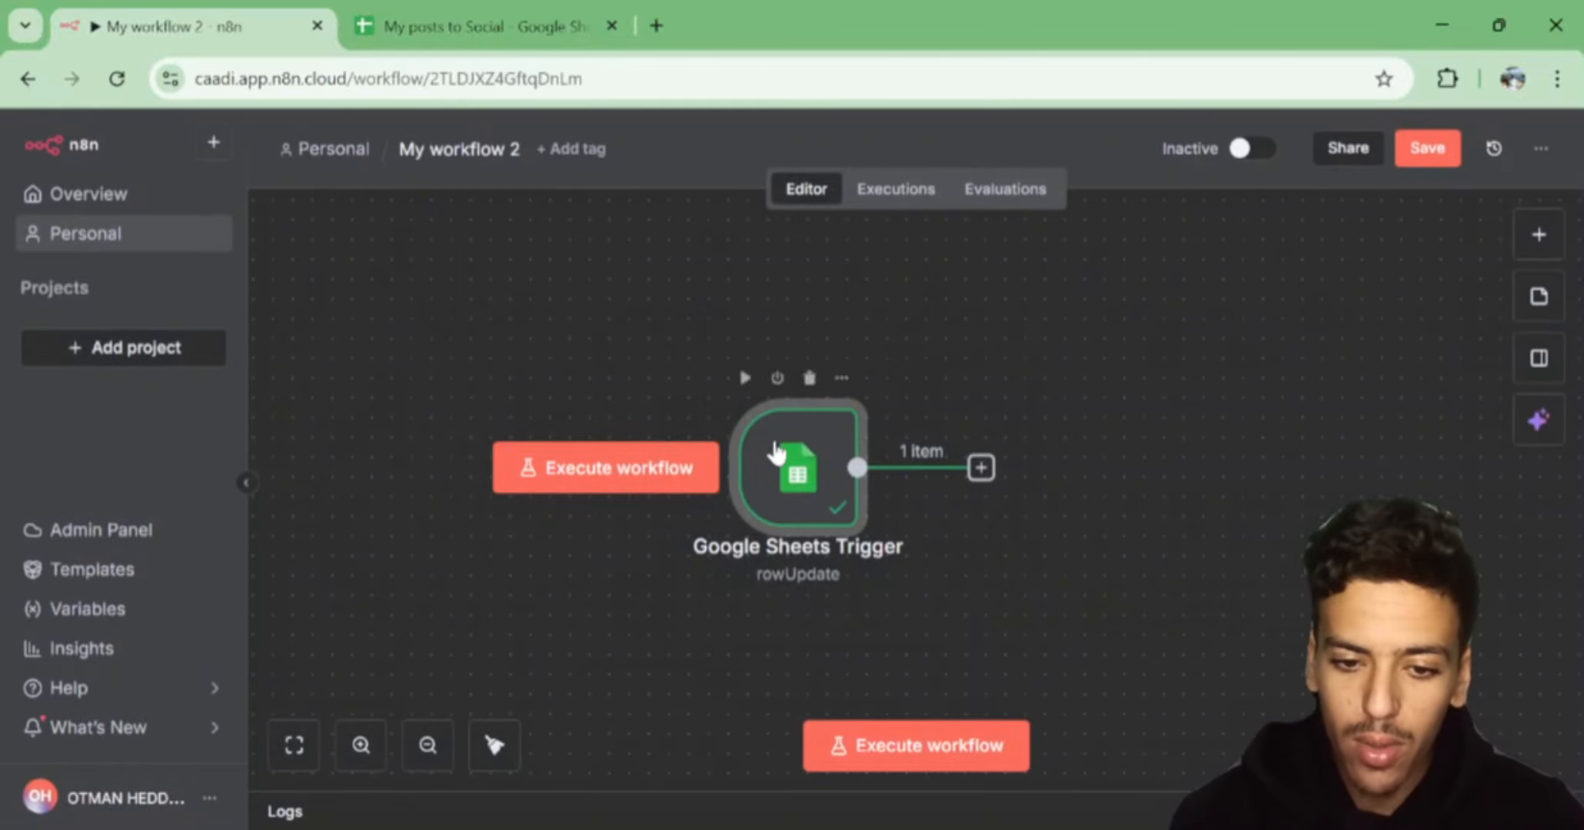
key("Delete")
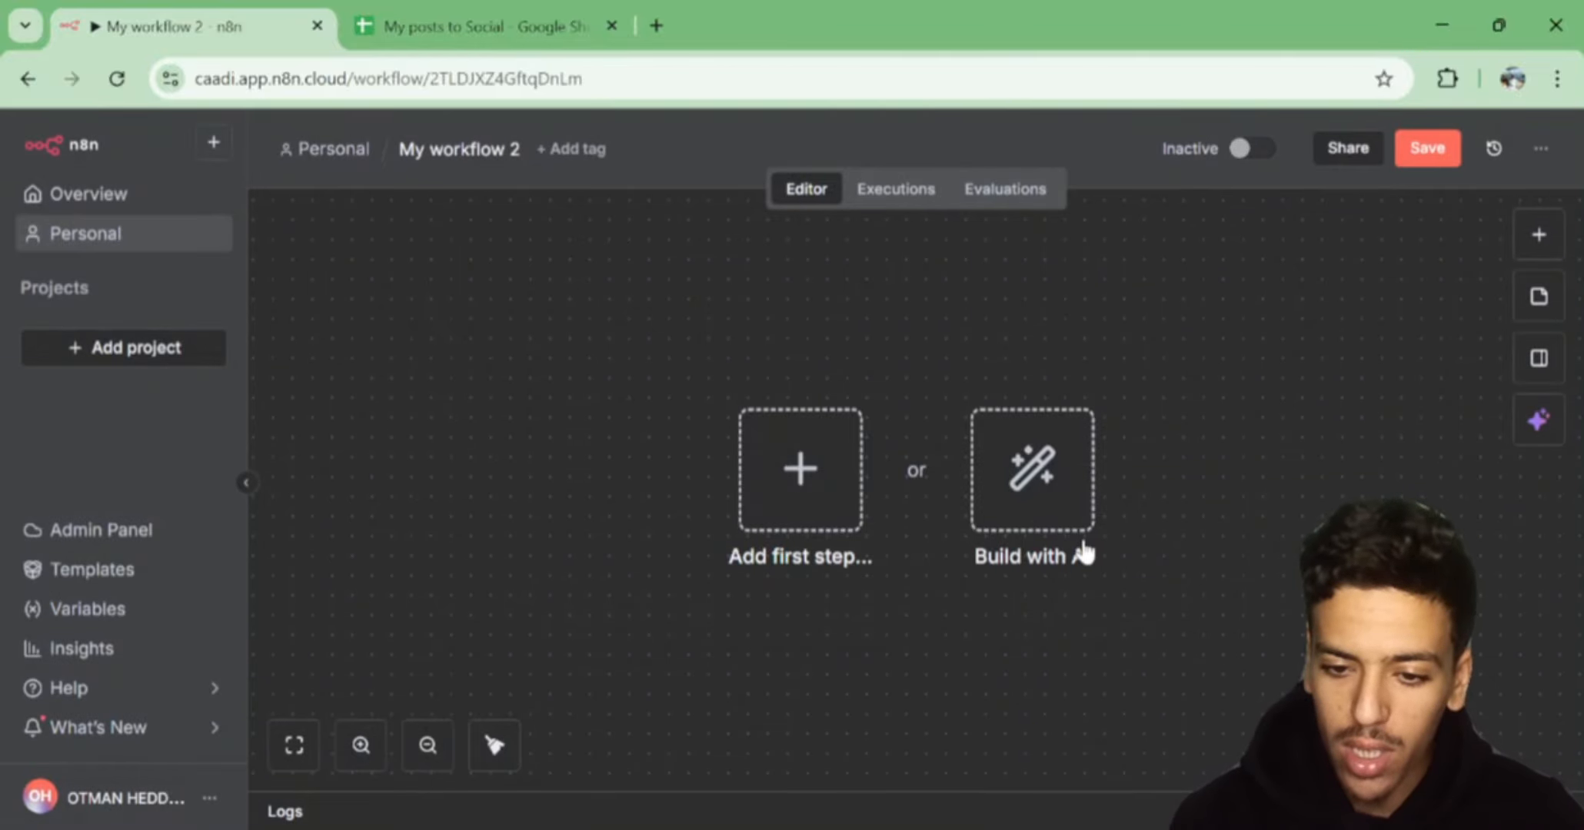
Add an On a schedule trigger as the workflow's first step and set its trigger interval to Minutes
left_click(819, 507)
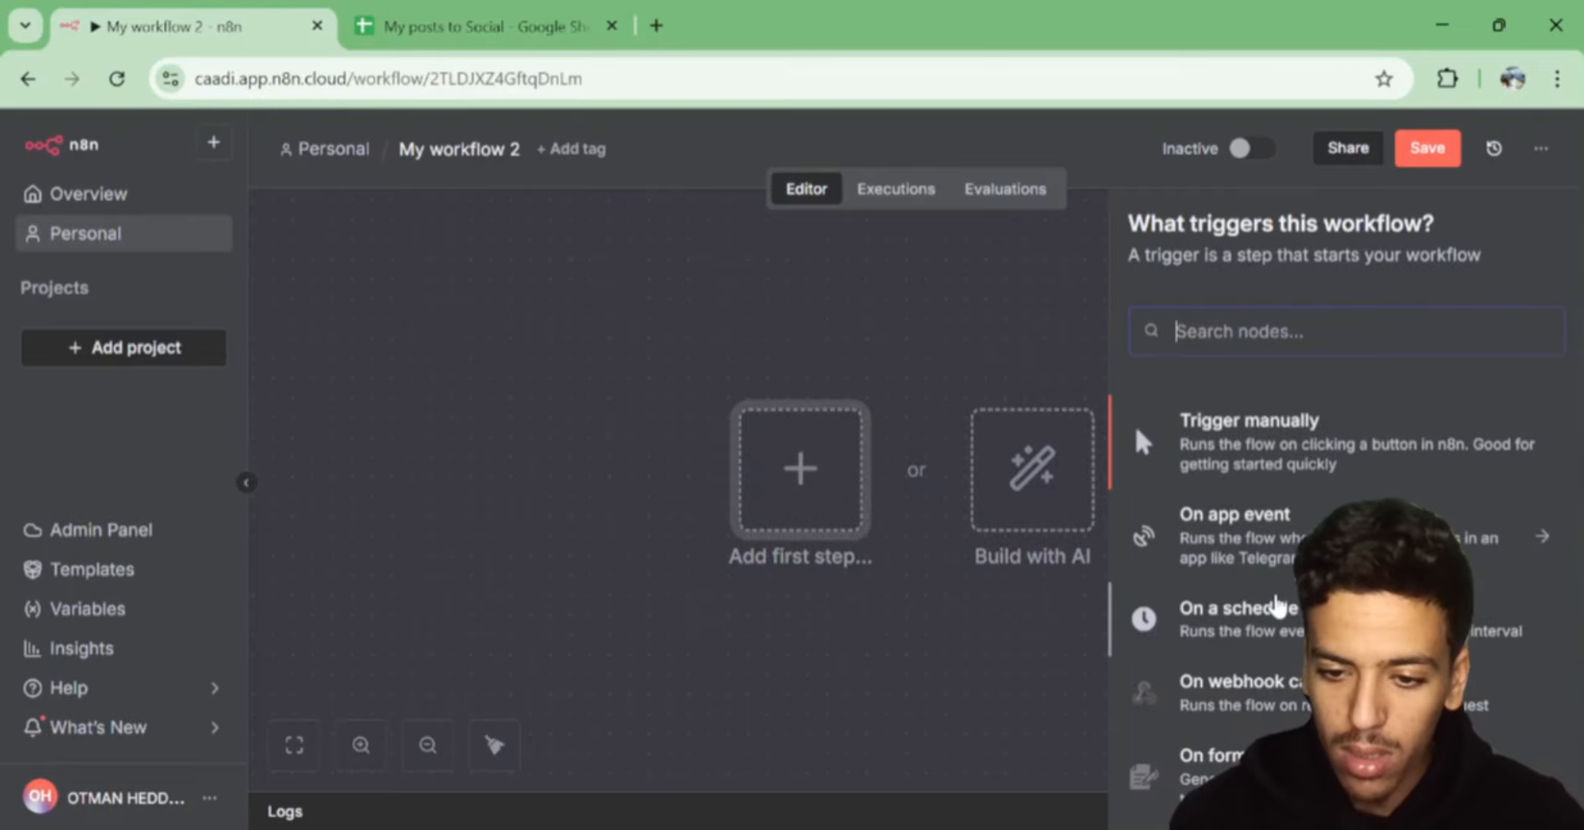
left_click(1237, 611)
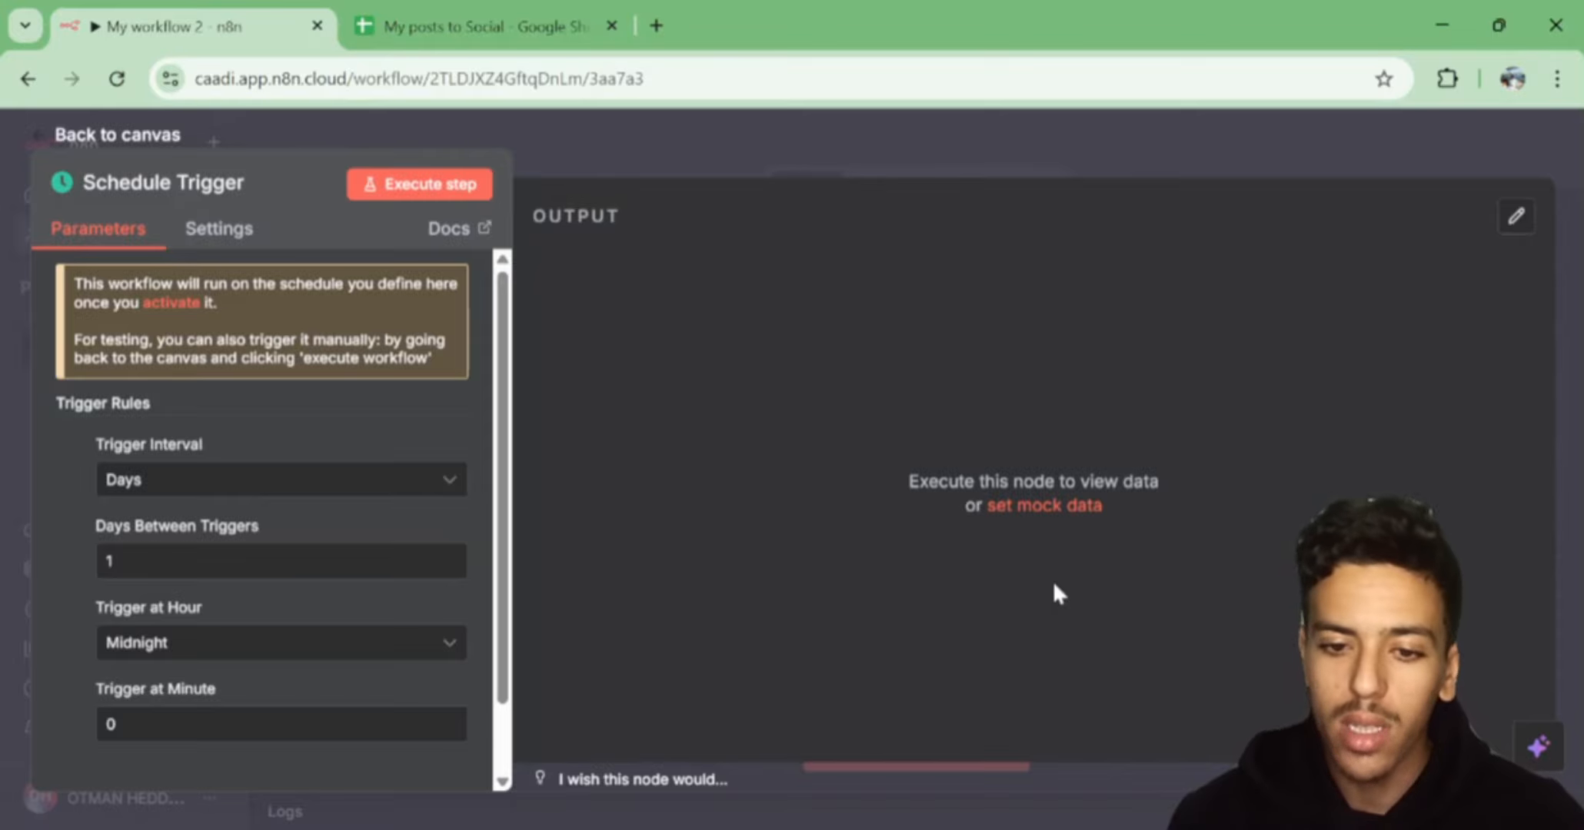
left_click(269, 485)
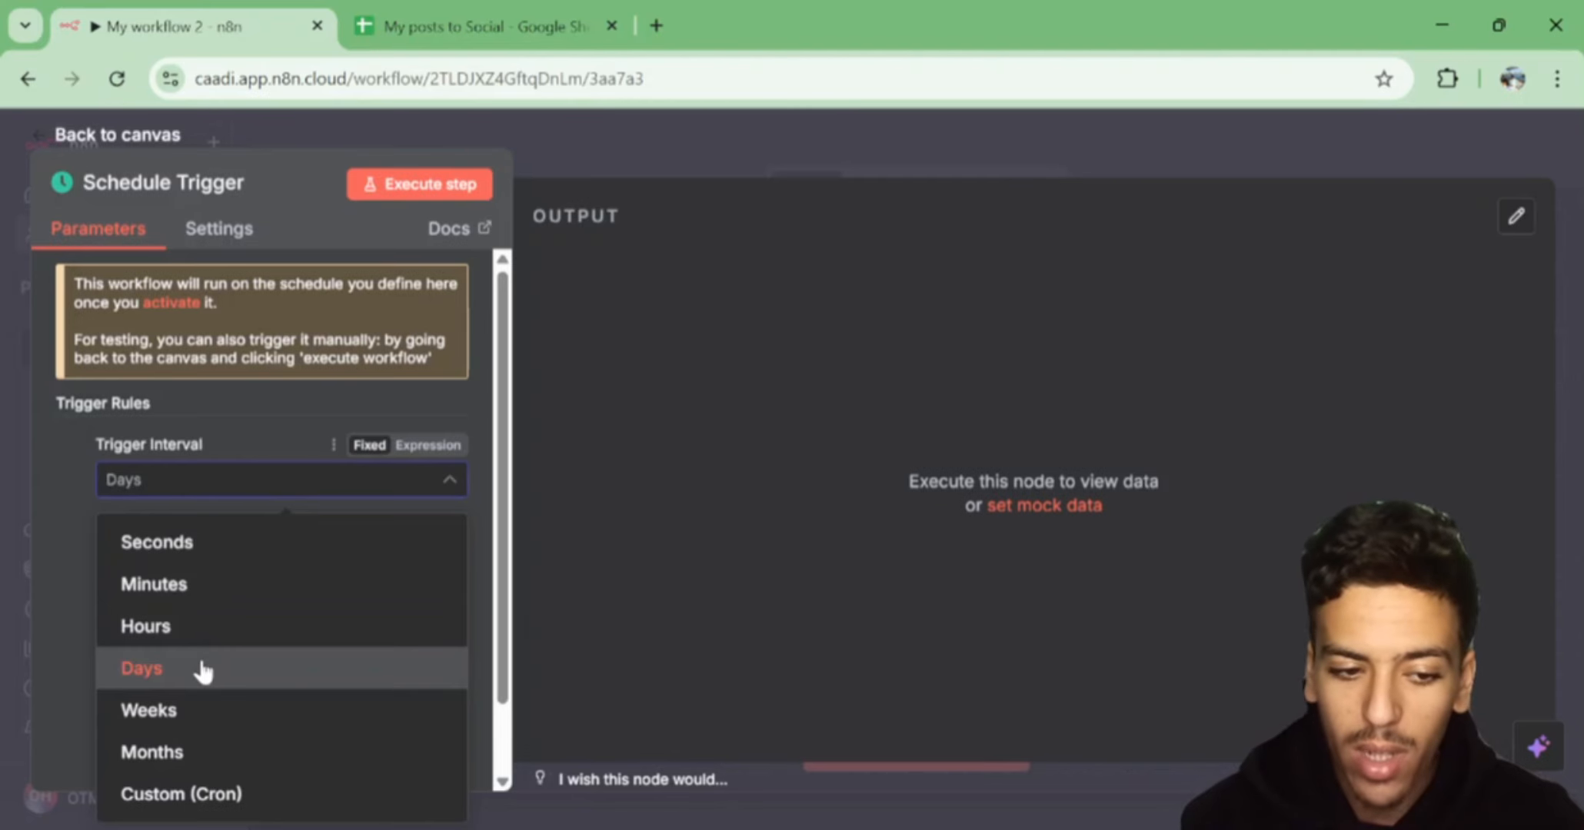
left_click(171, 586)
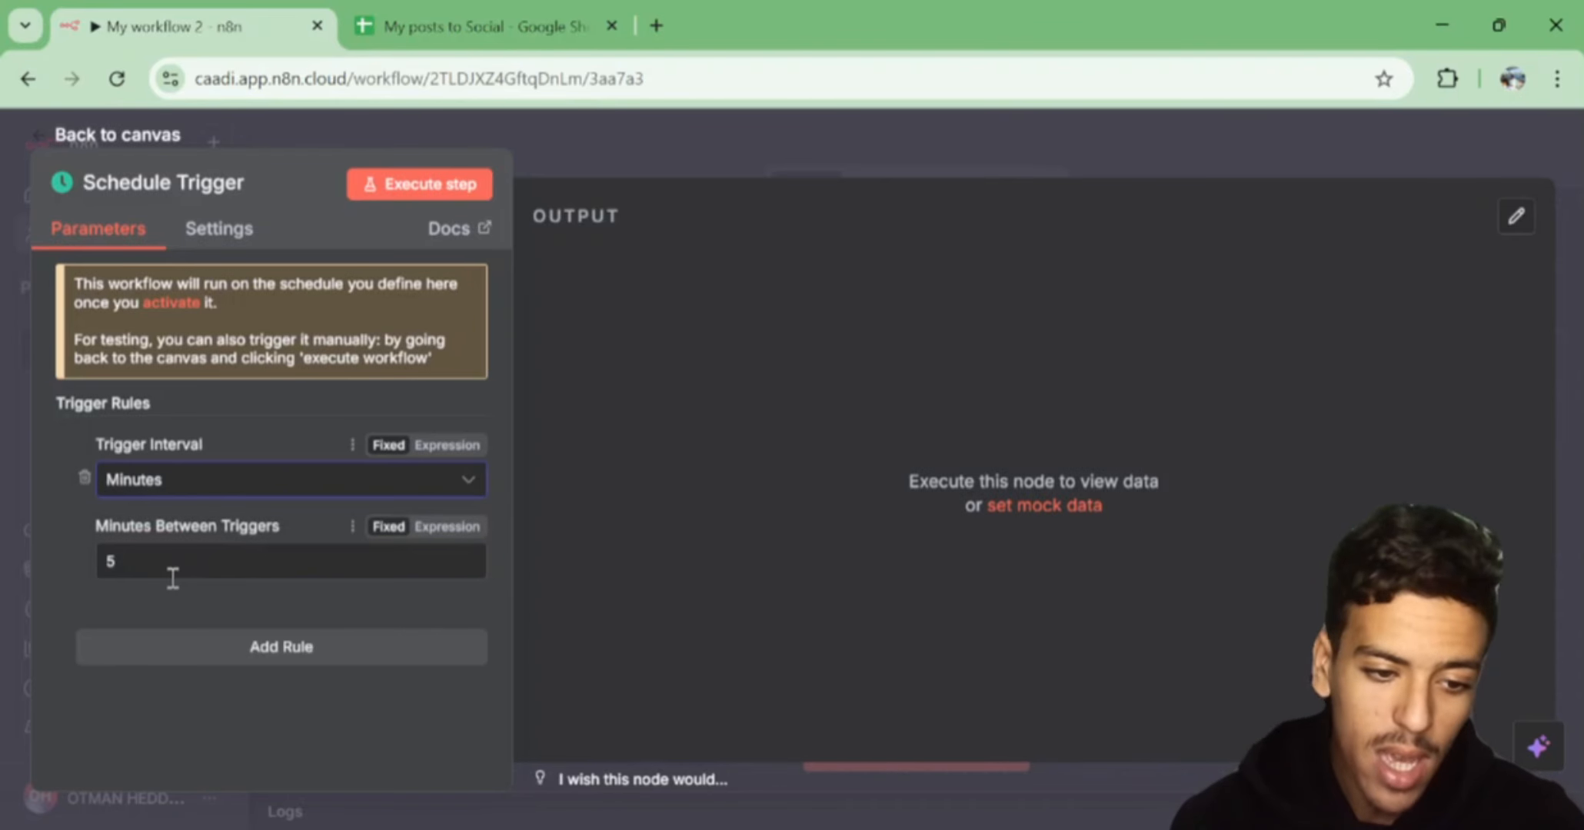
Set Minutes Between Triggers to 1, execute the Schedule Trigger as a test, and return to the canvas
left_click_drag(166, 560, 74, 561)
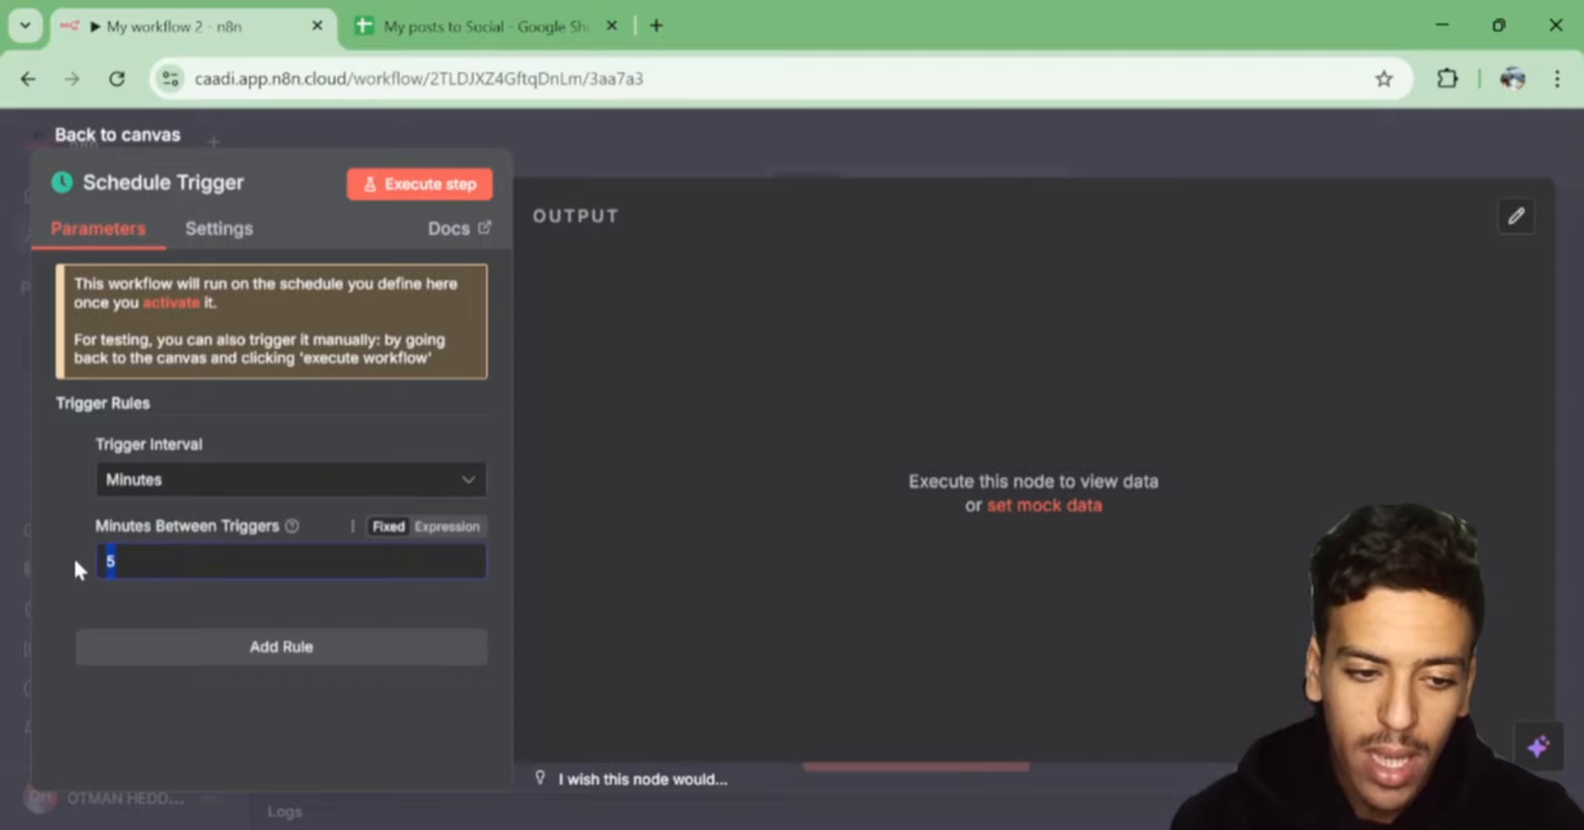
key("BackSpace")
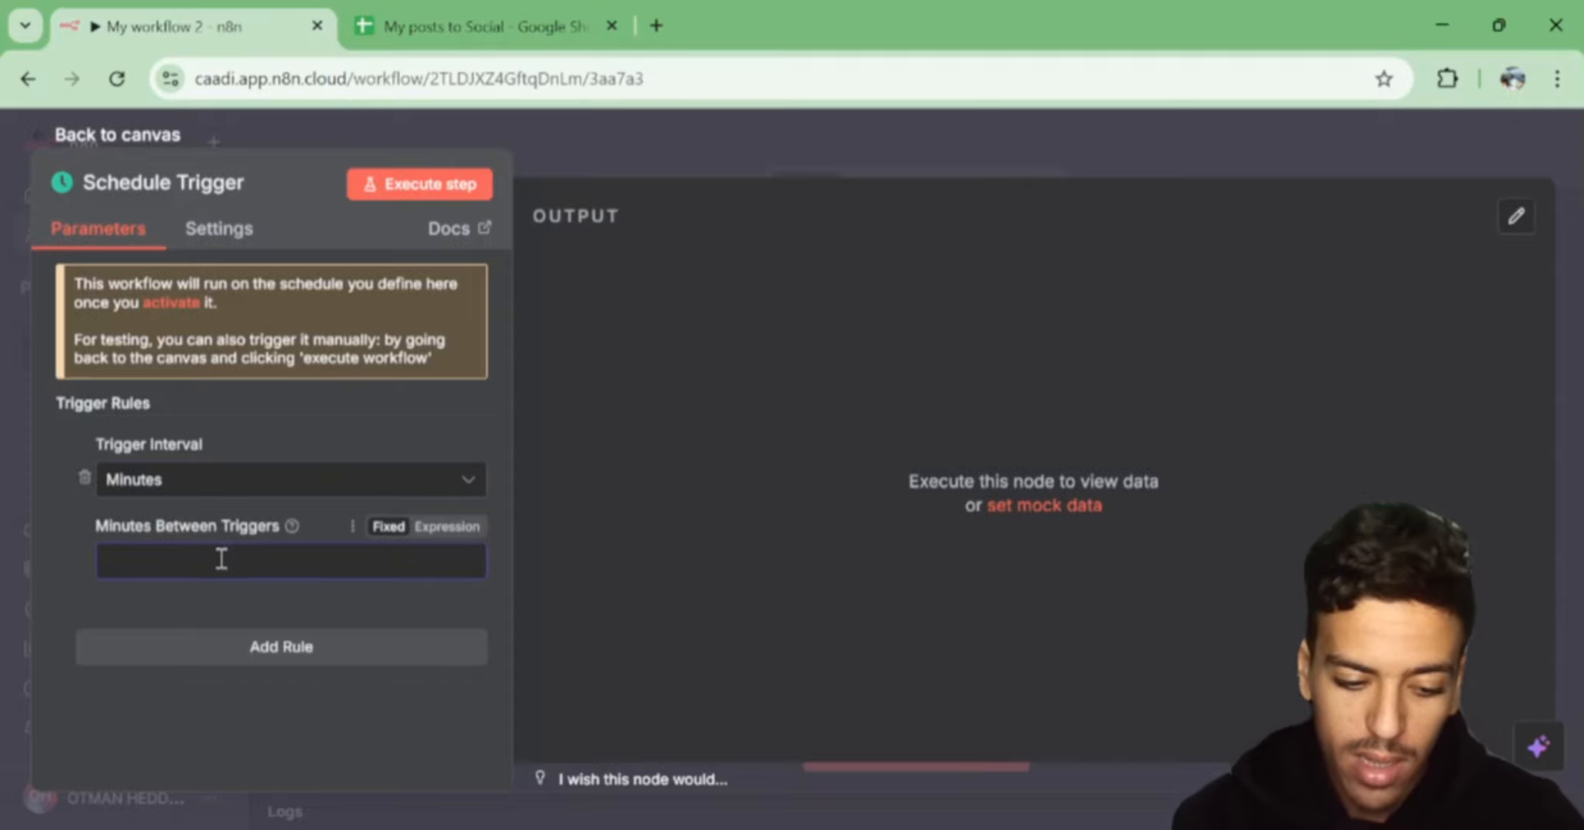
type("1")
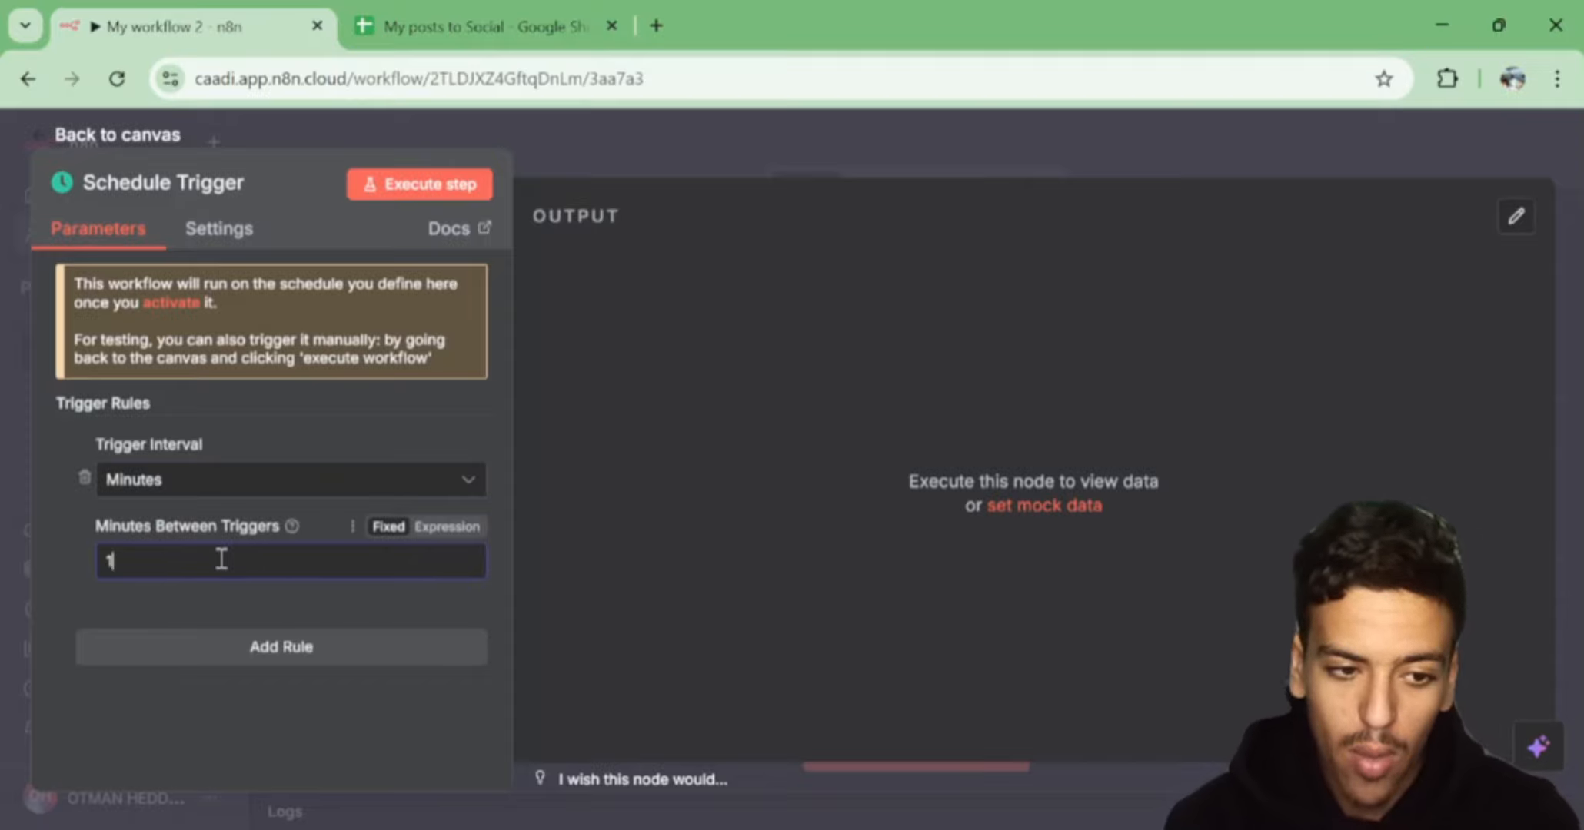
left_click(416, 188)
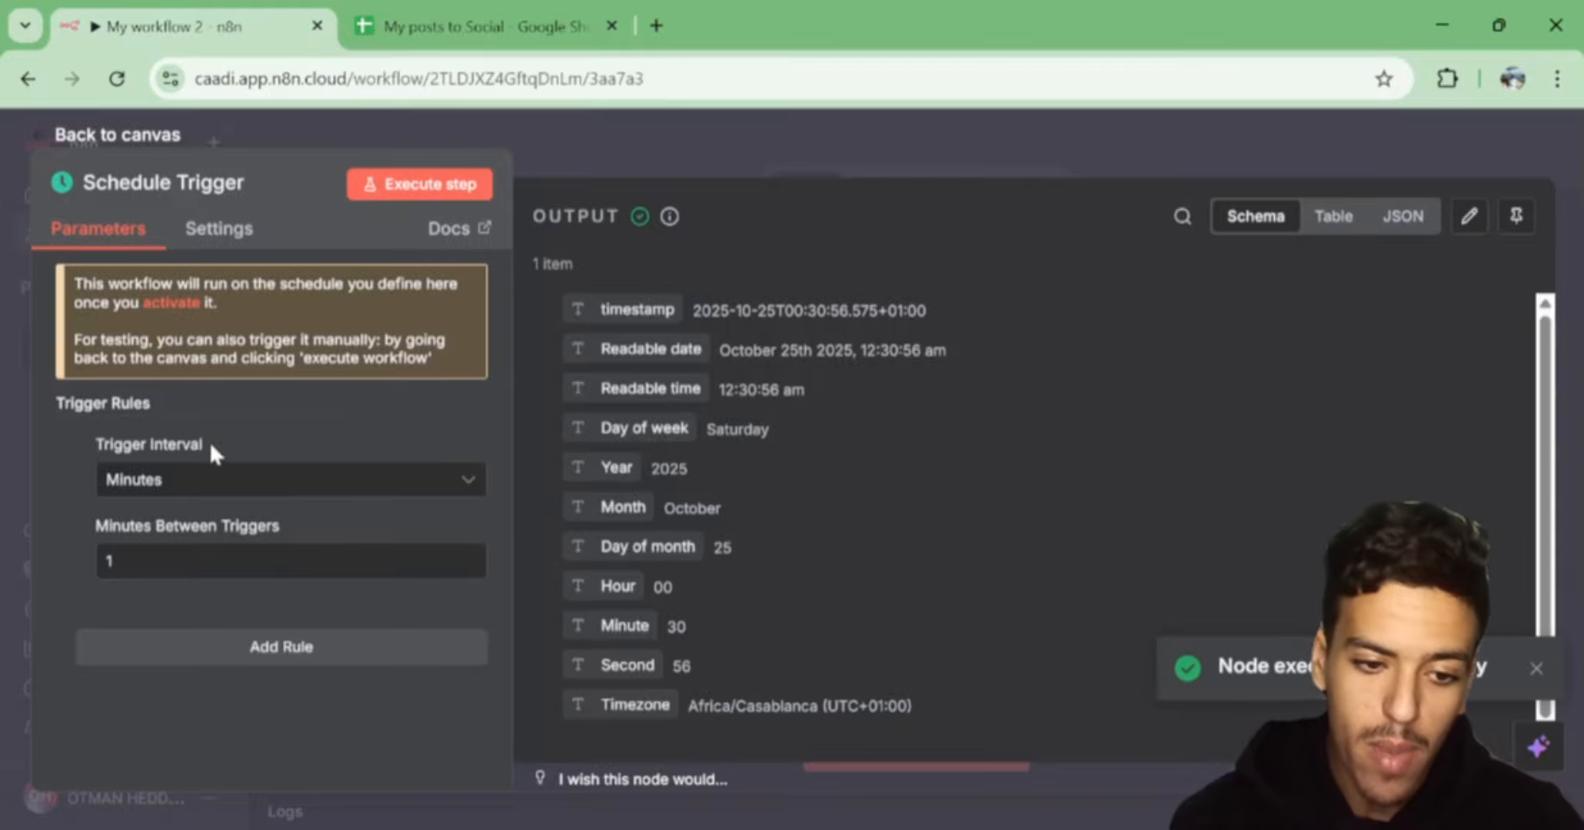
left_click(123, 137)
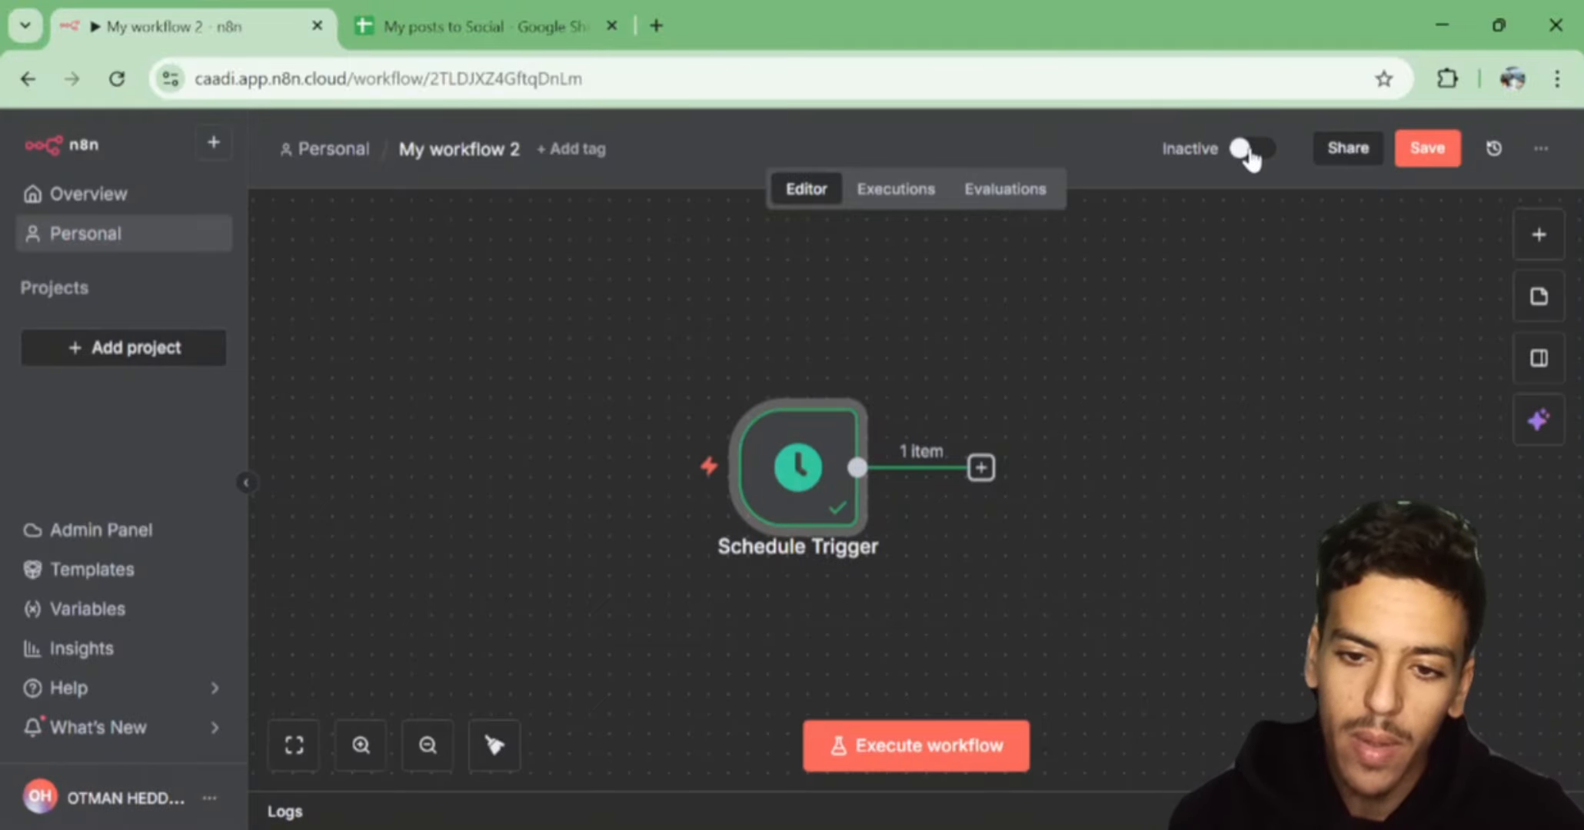
Reopen the Schedule Trigger, keep the Minutes interval, set Minutes Between Triggers to 2, and return to the canvas
double_click(779, 492)
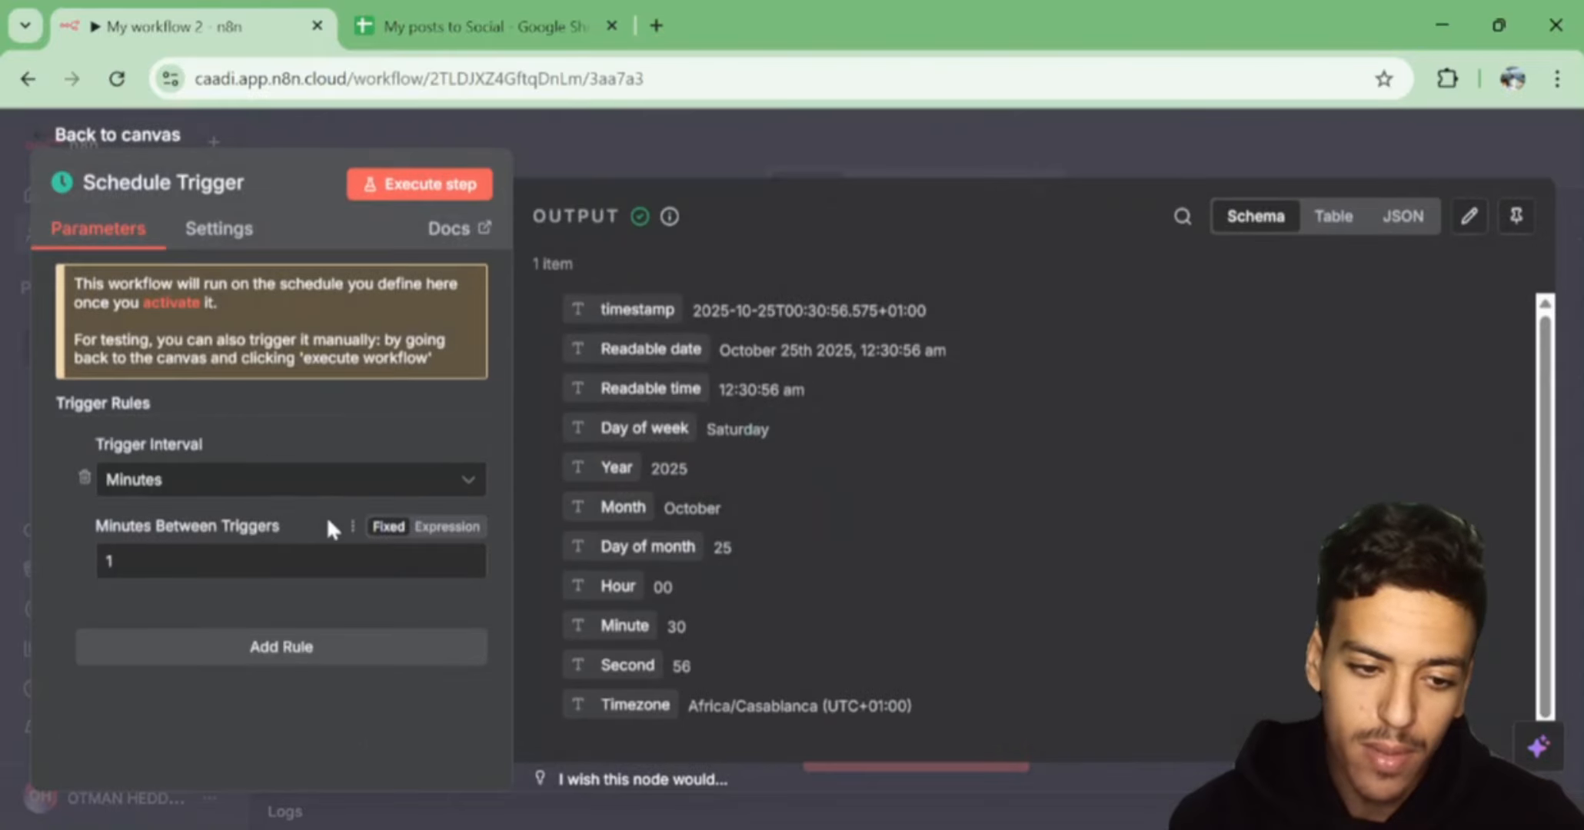
left_click(248, 492)
left_click(198, 585)
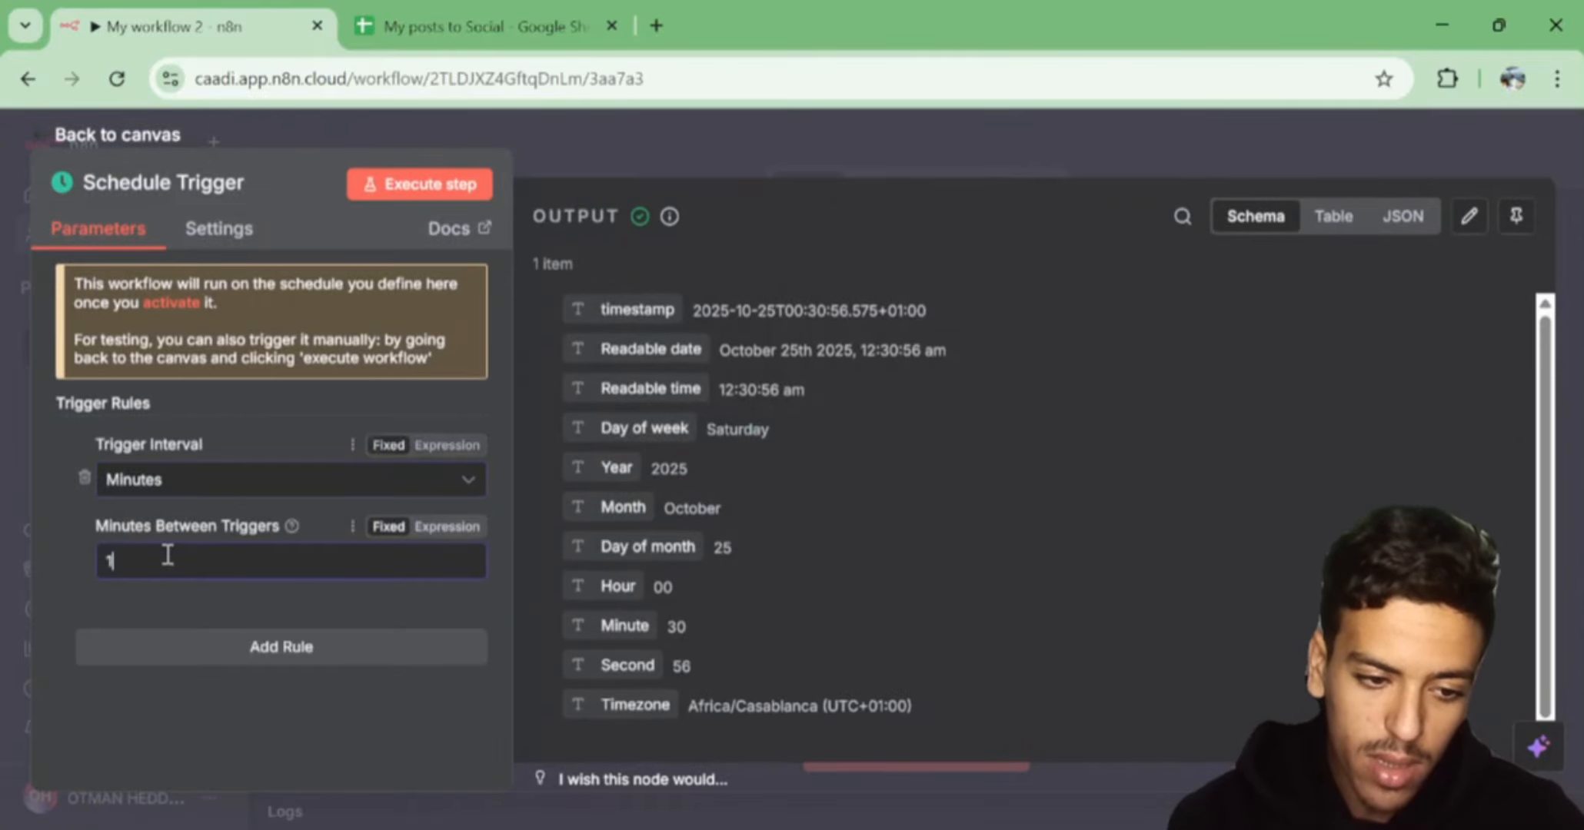
left_click(167, 554)
key("BackSpace")
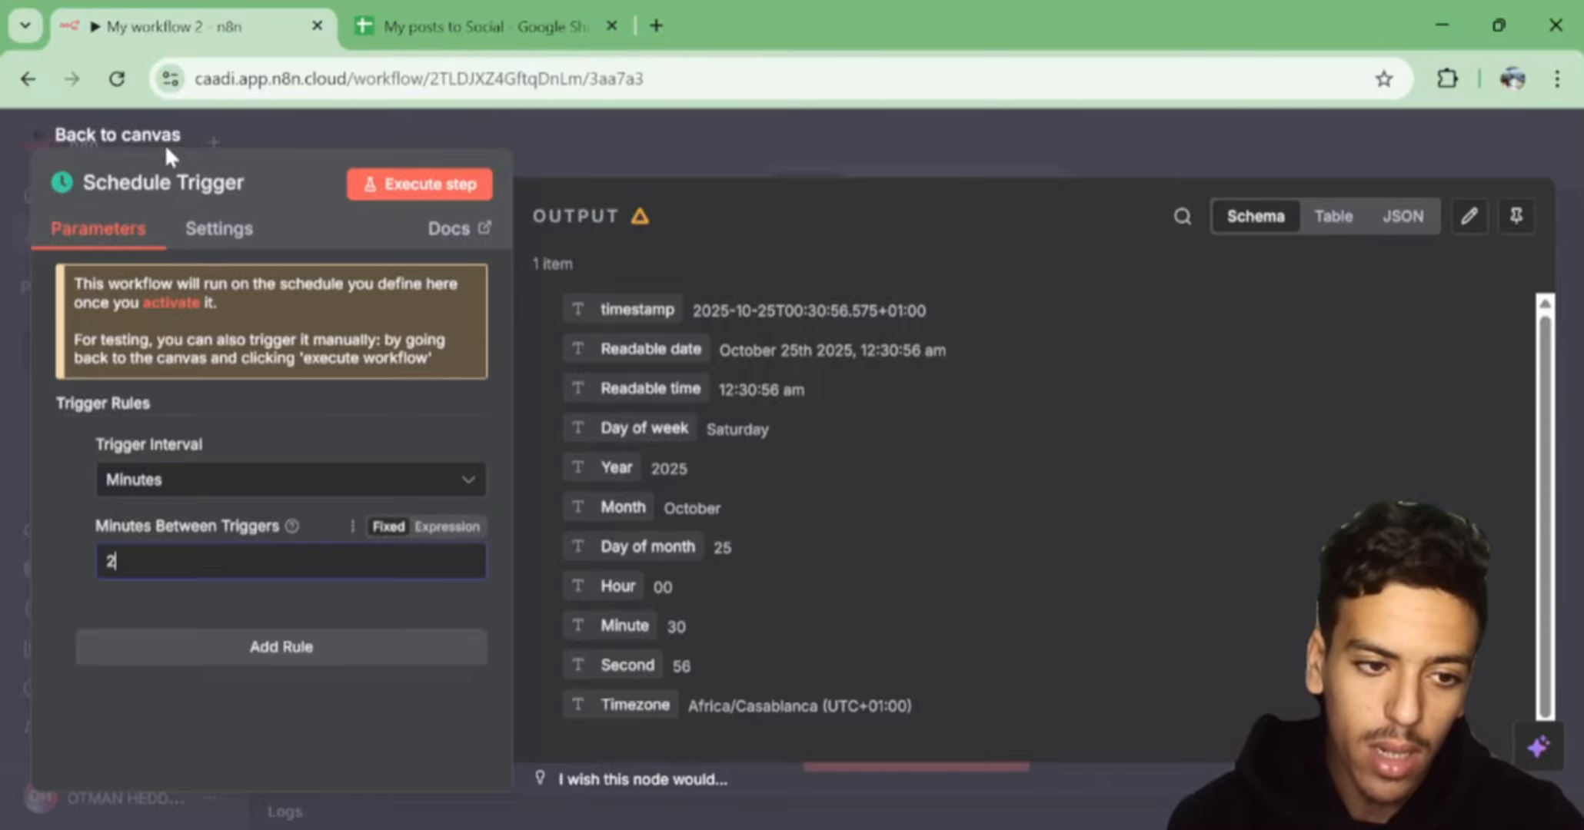
left_click(142, 137)
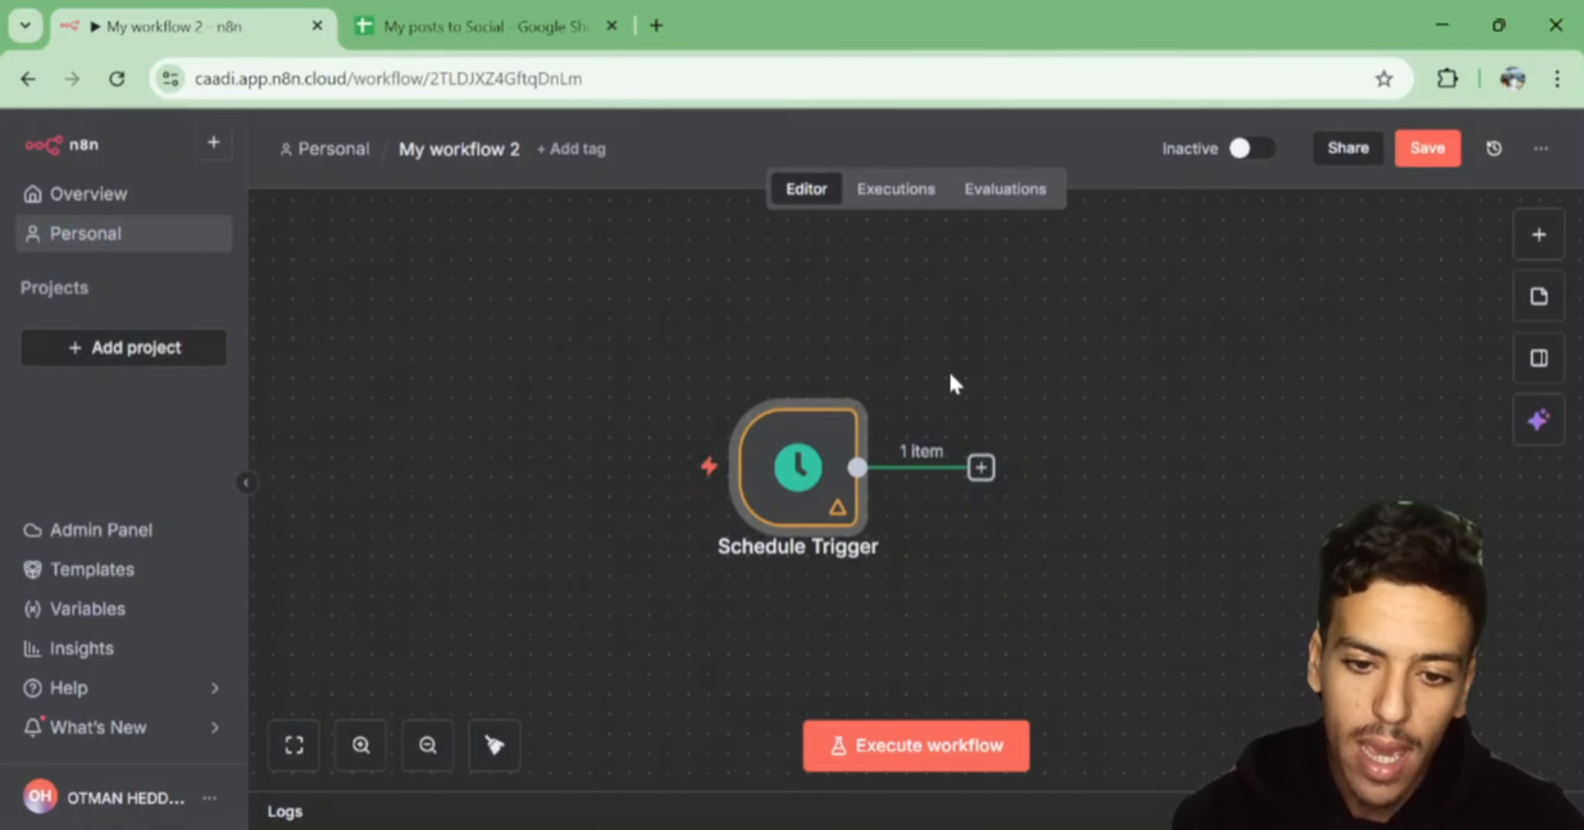
Activate the workflow, dismiss the error notifications item in the production checklist, and close the workflow settings
left_click(1257, 150)
left_click(1030, 542)
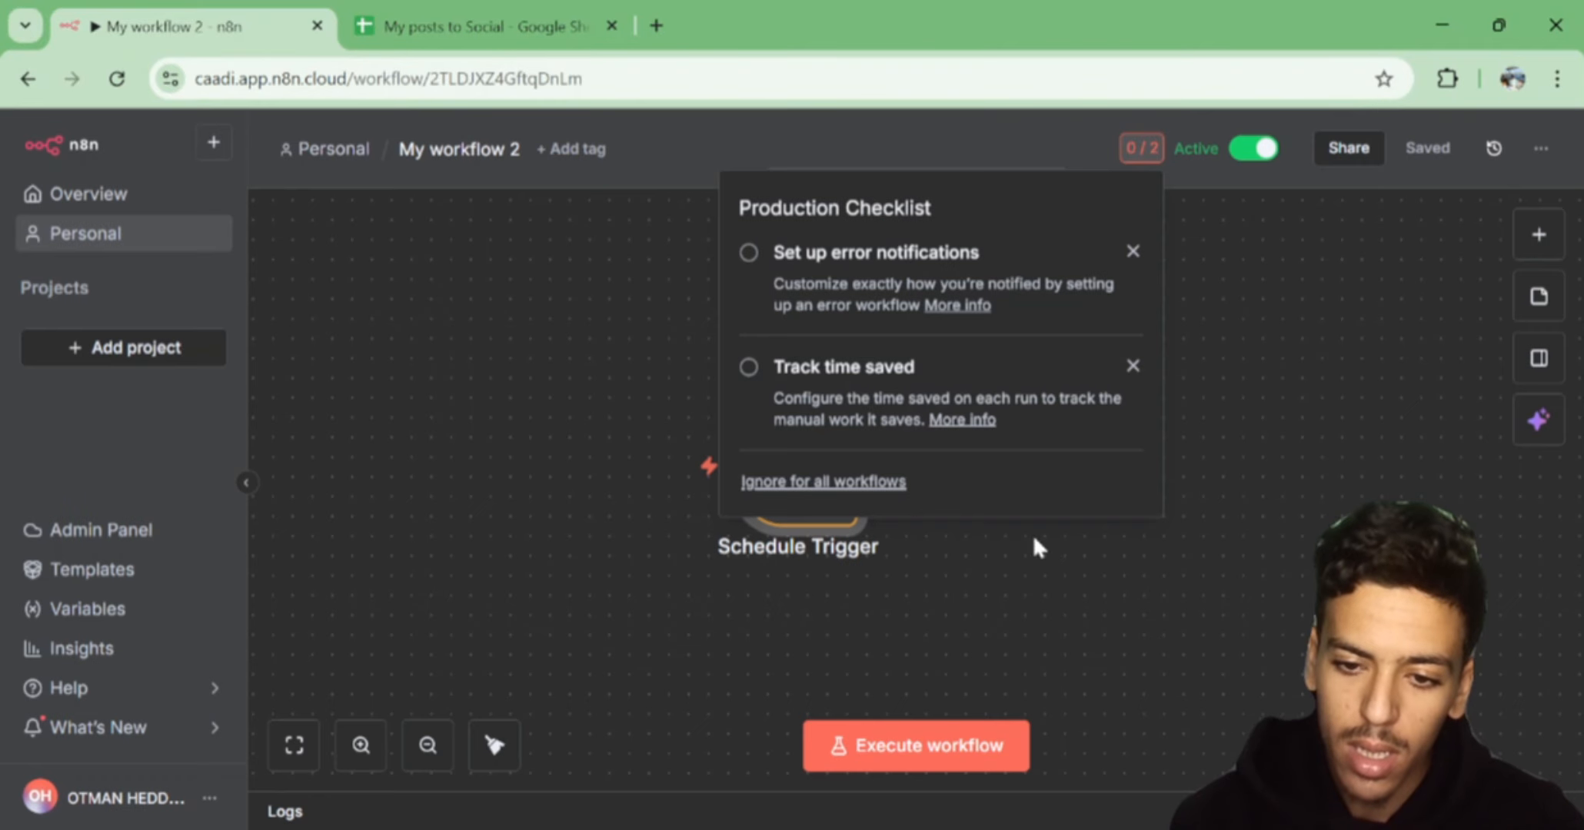
left_click(1132, 251)
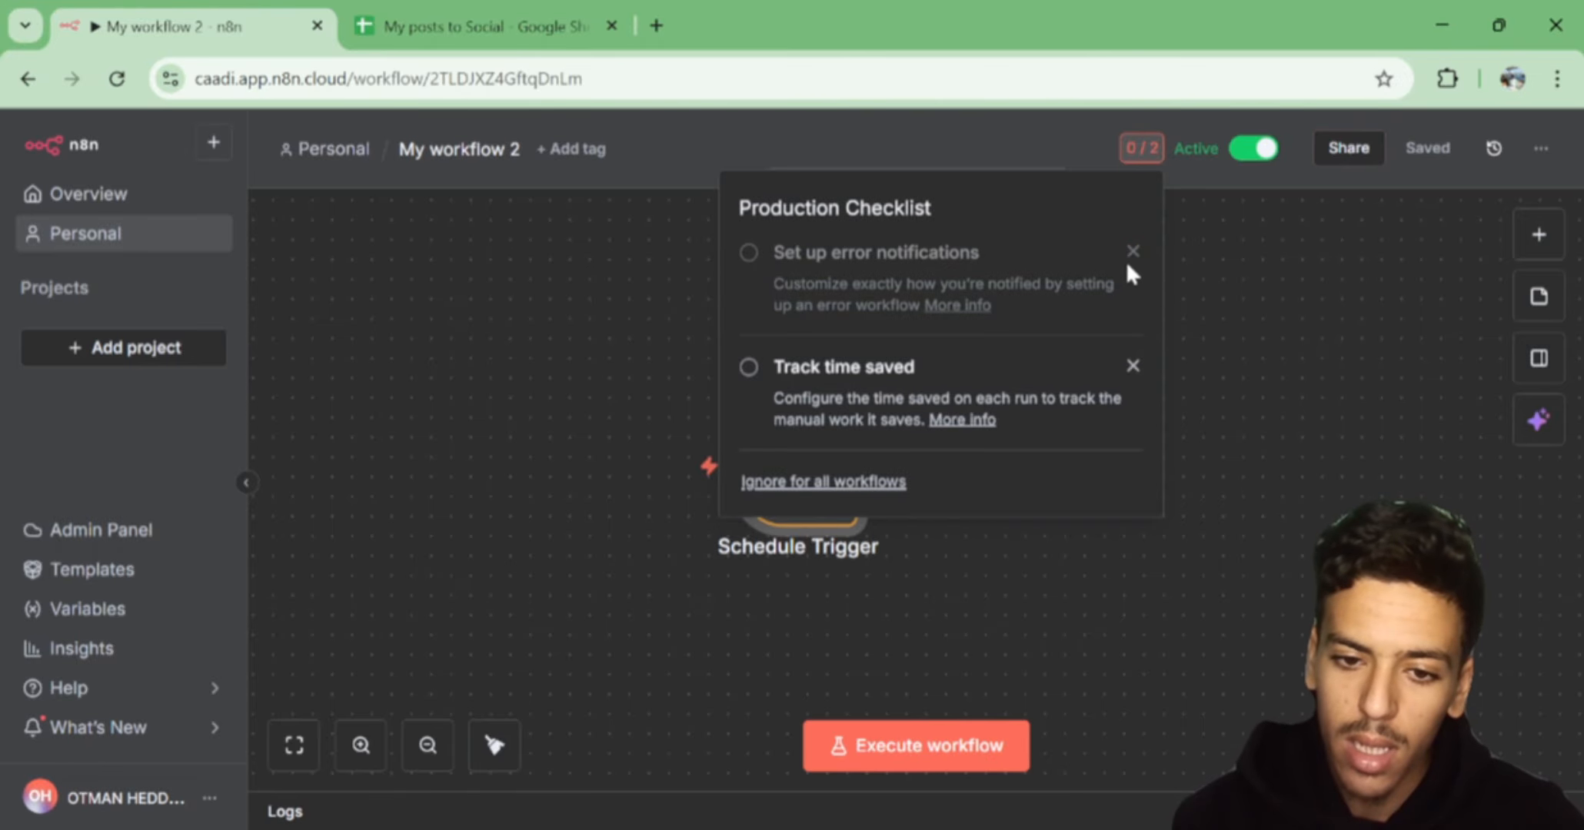
left_click(1120, 261)
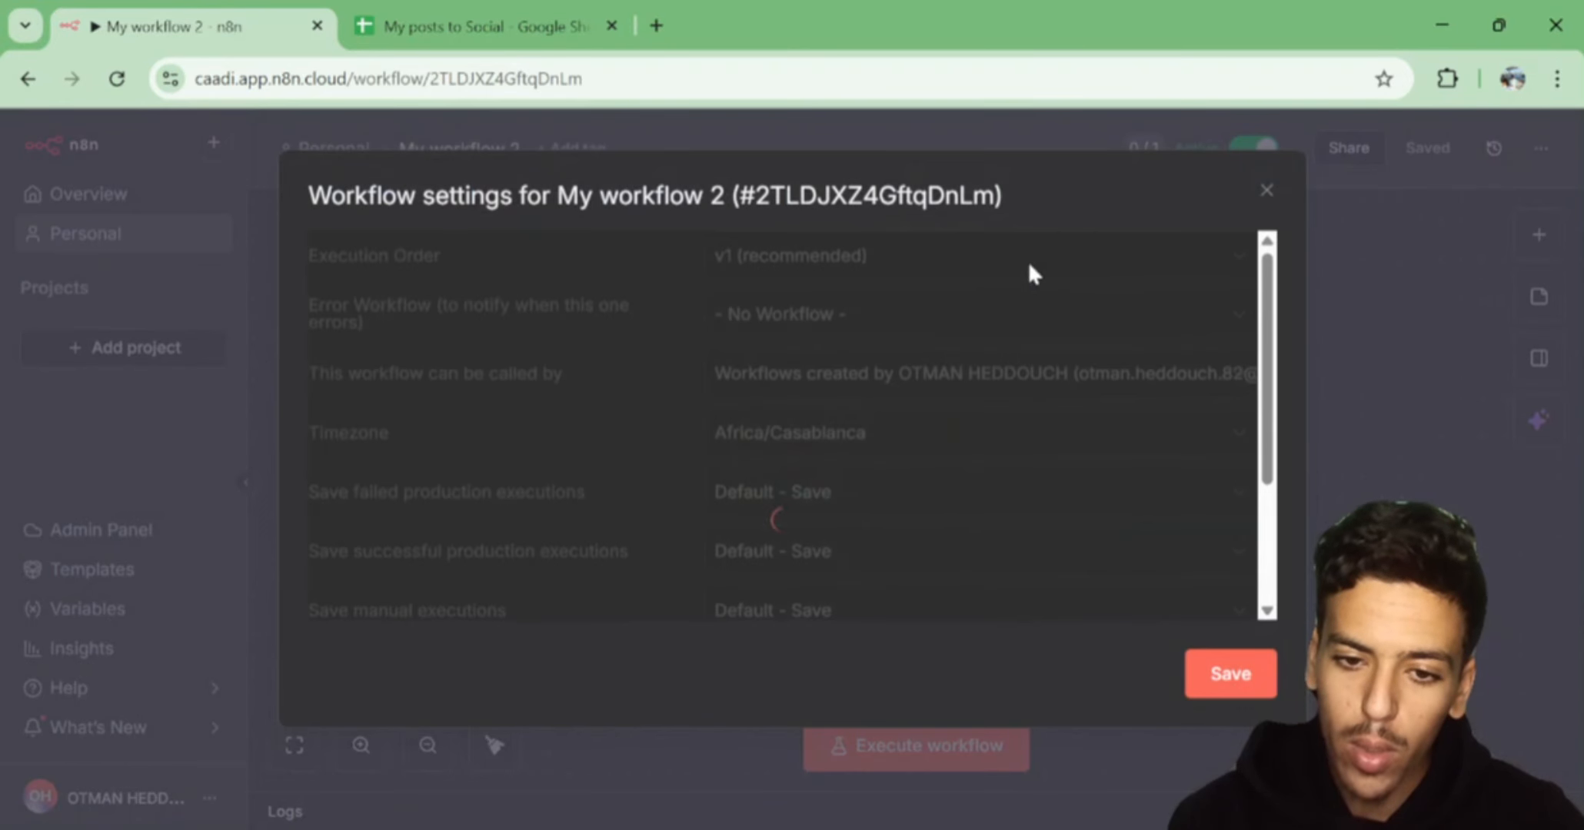
left_click(1523, 207)
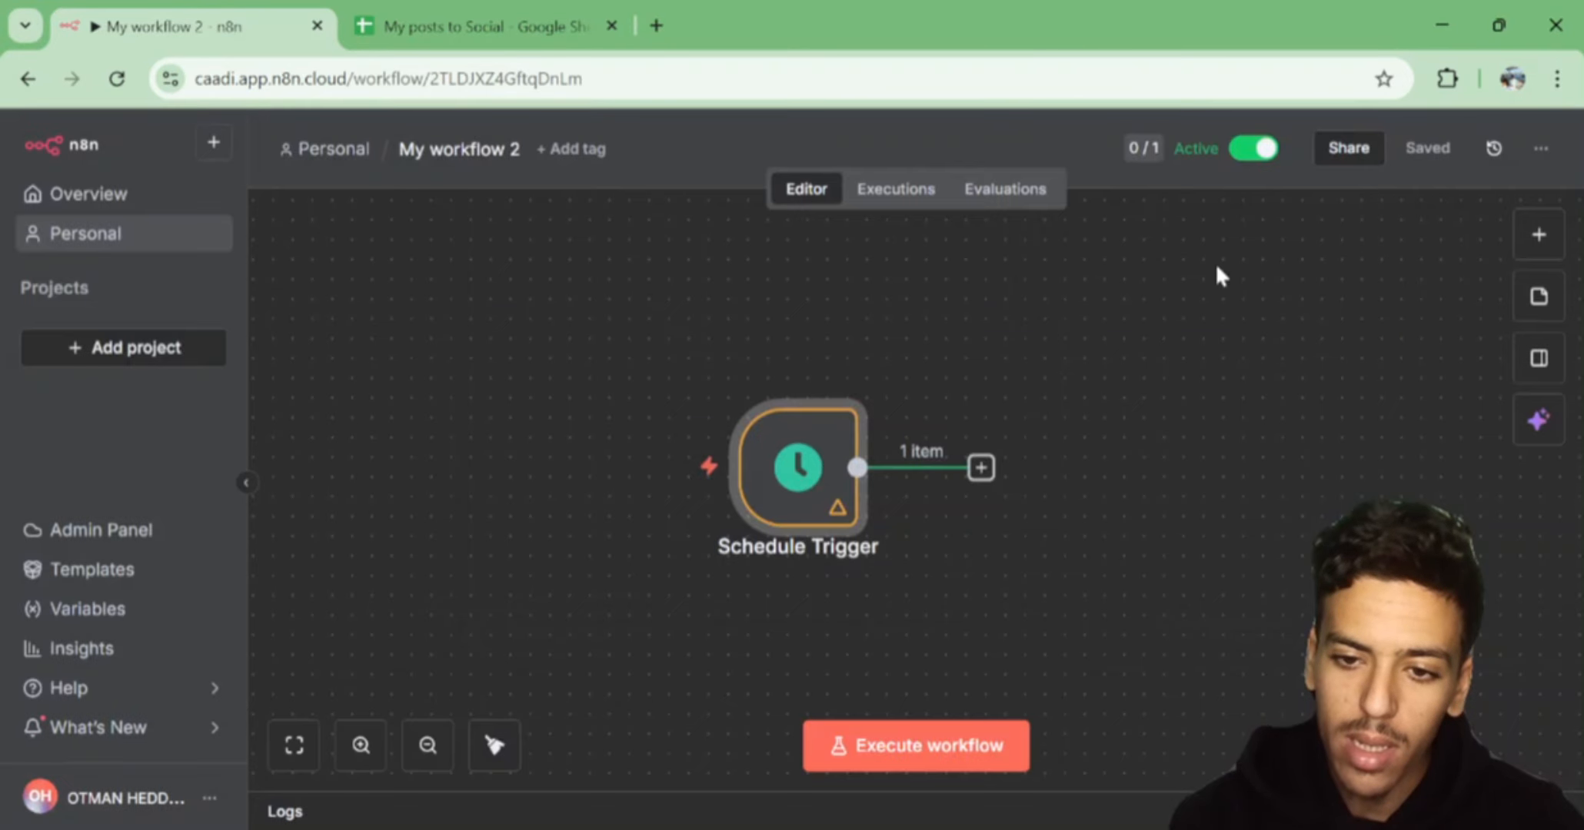
Refresh the workflow's executions list and examine the Schedule Trigger output of the 01:32:04 run
left_click(898, 194)
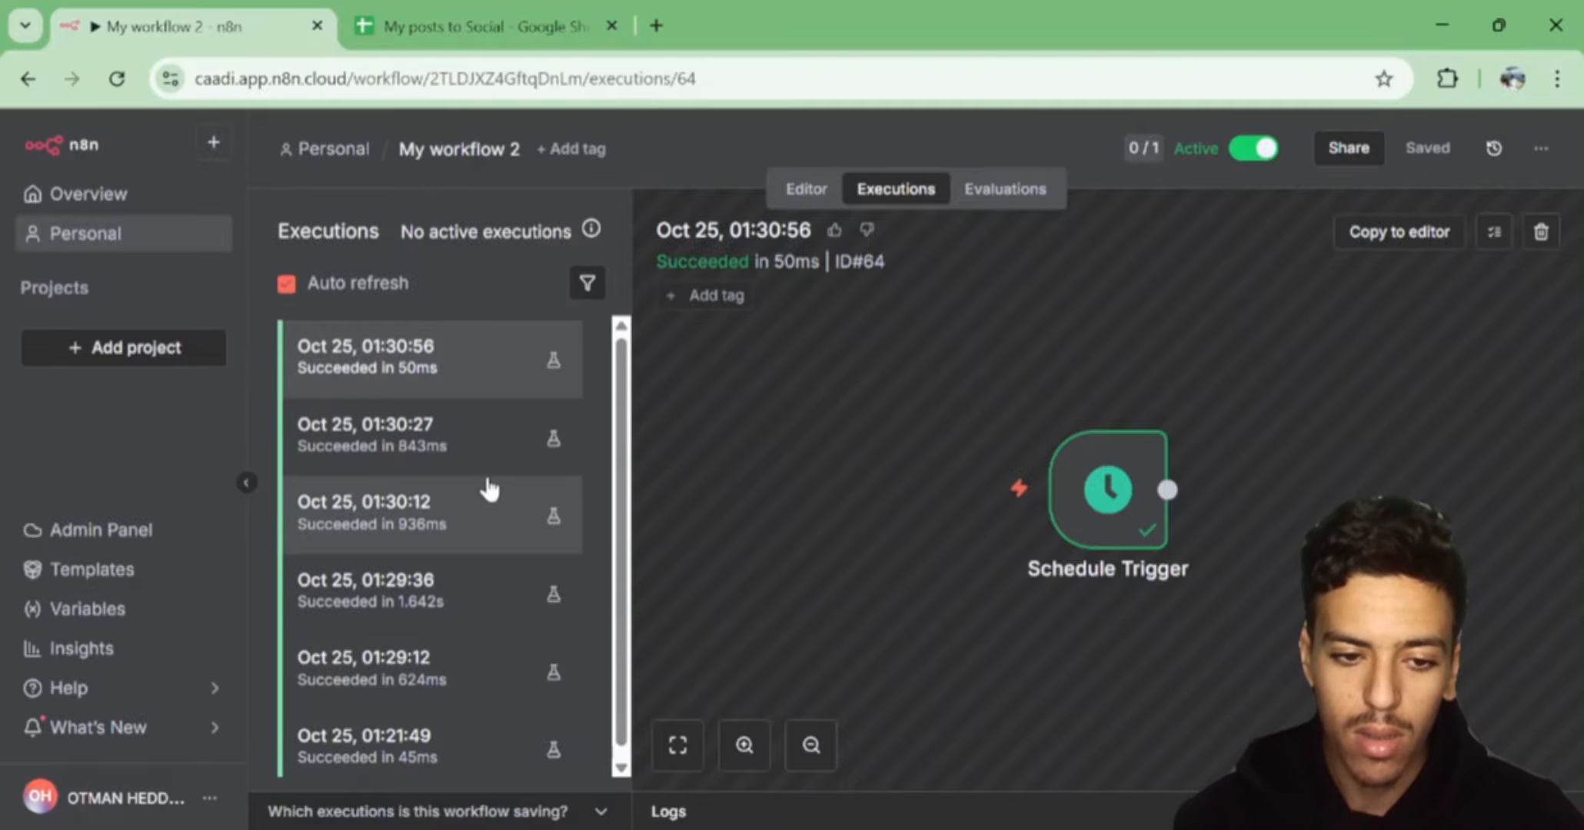
left_click(115, 80)
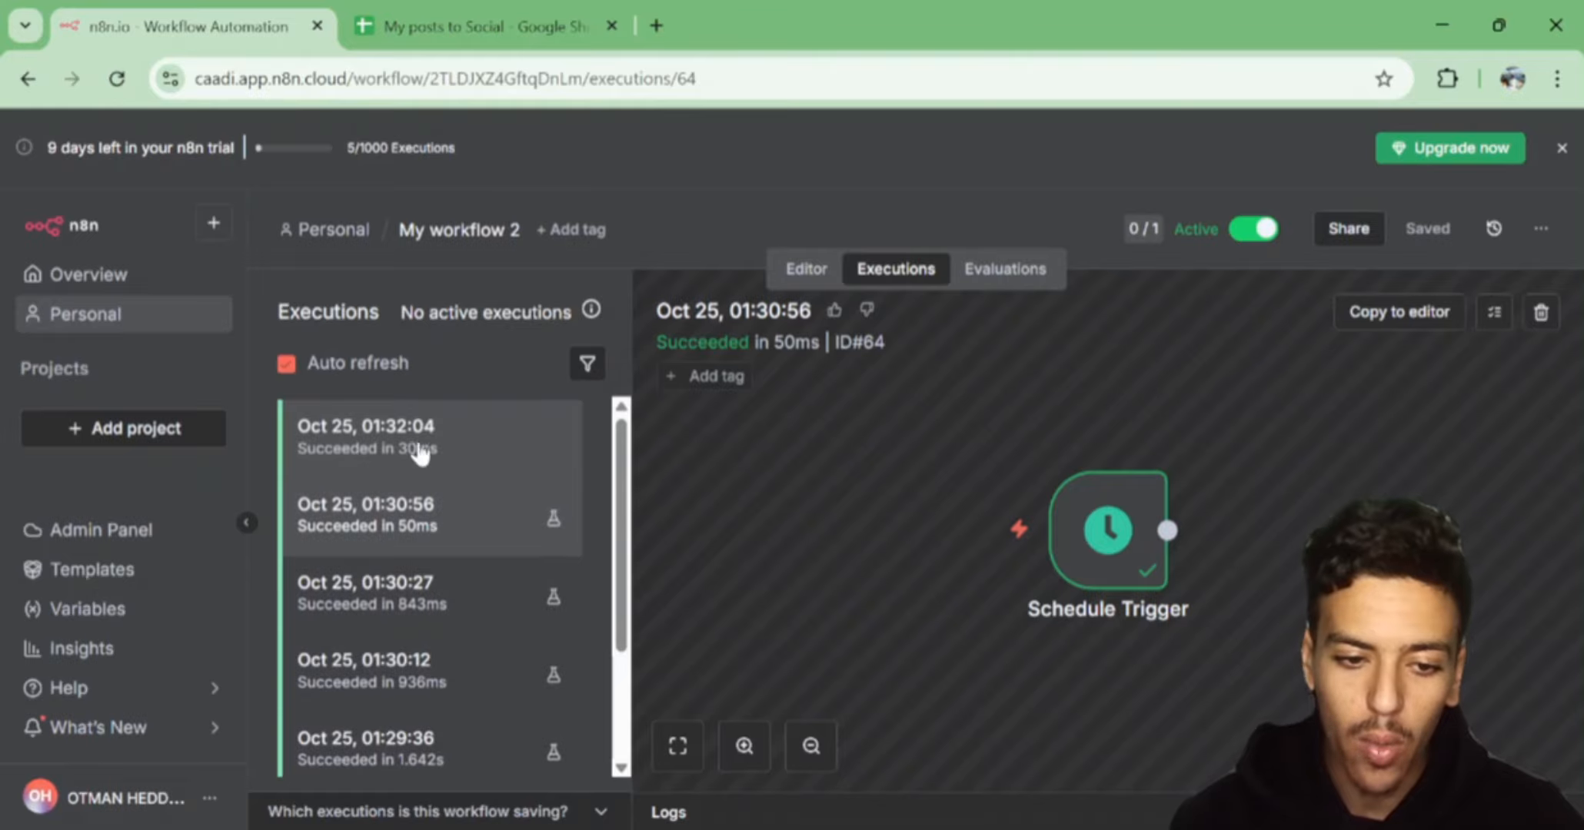
left_click(407, 429)
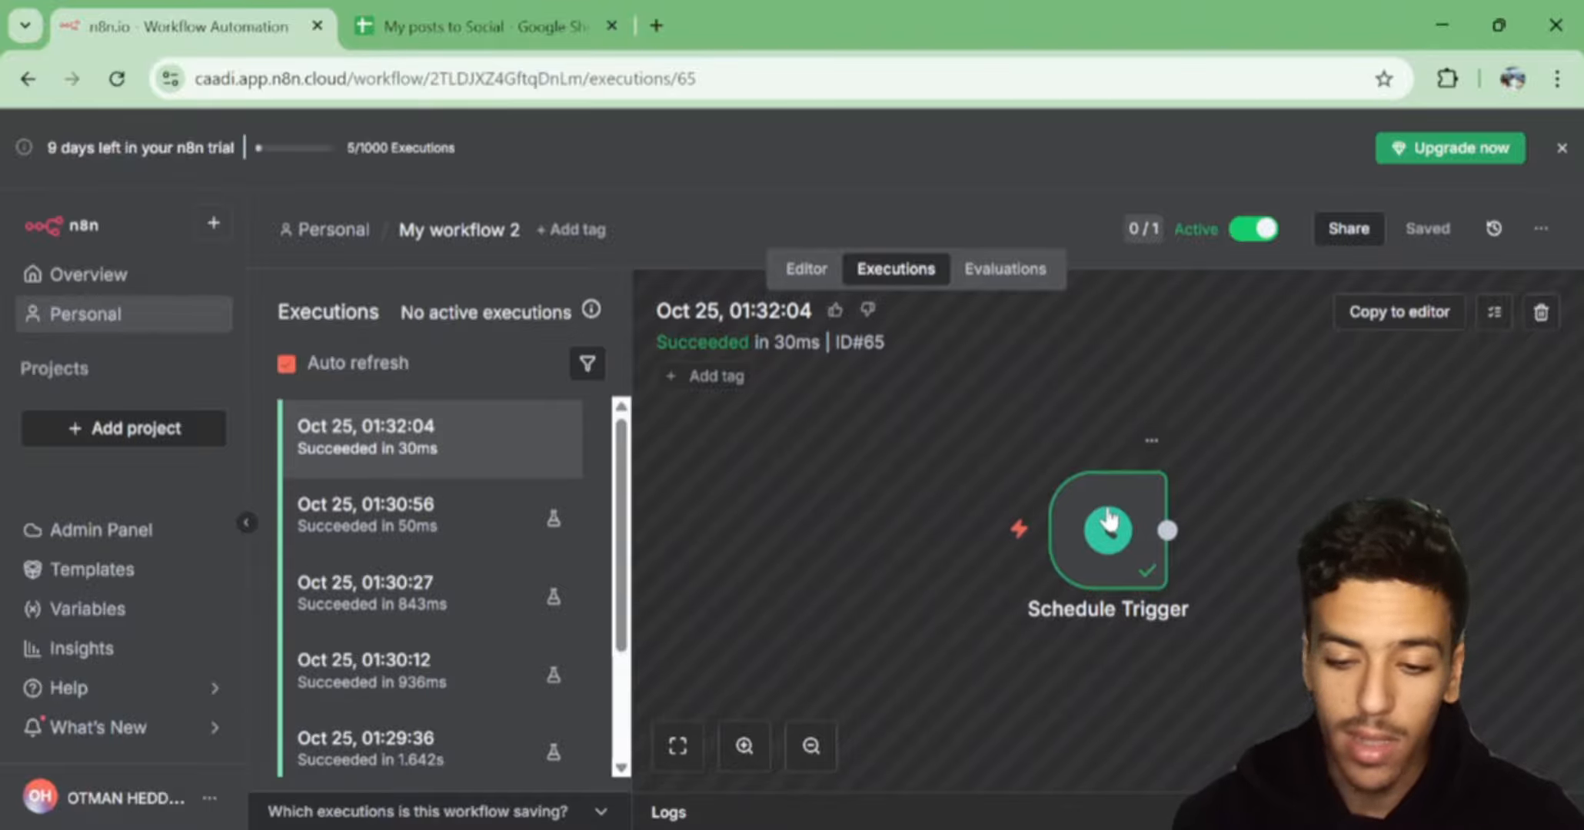
double_click(1108, 523)
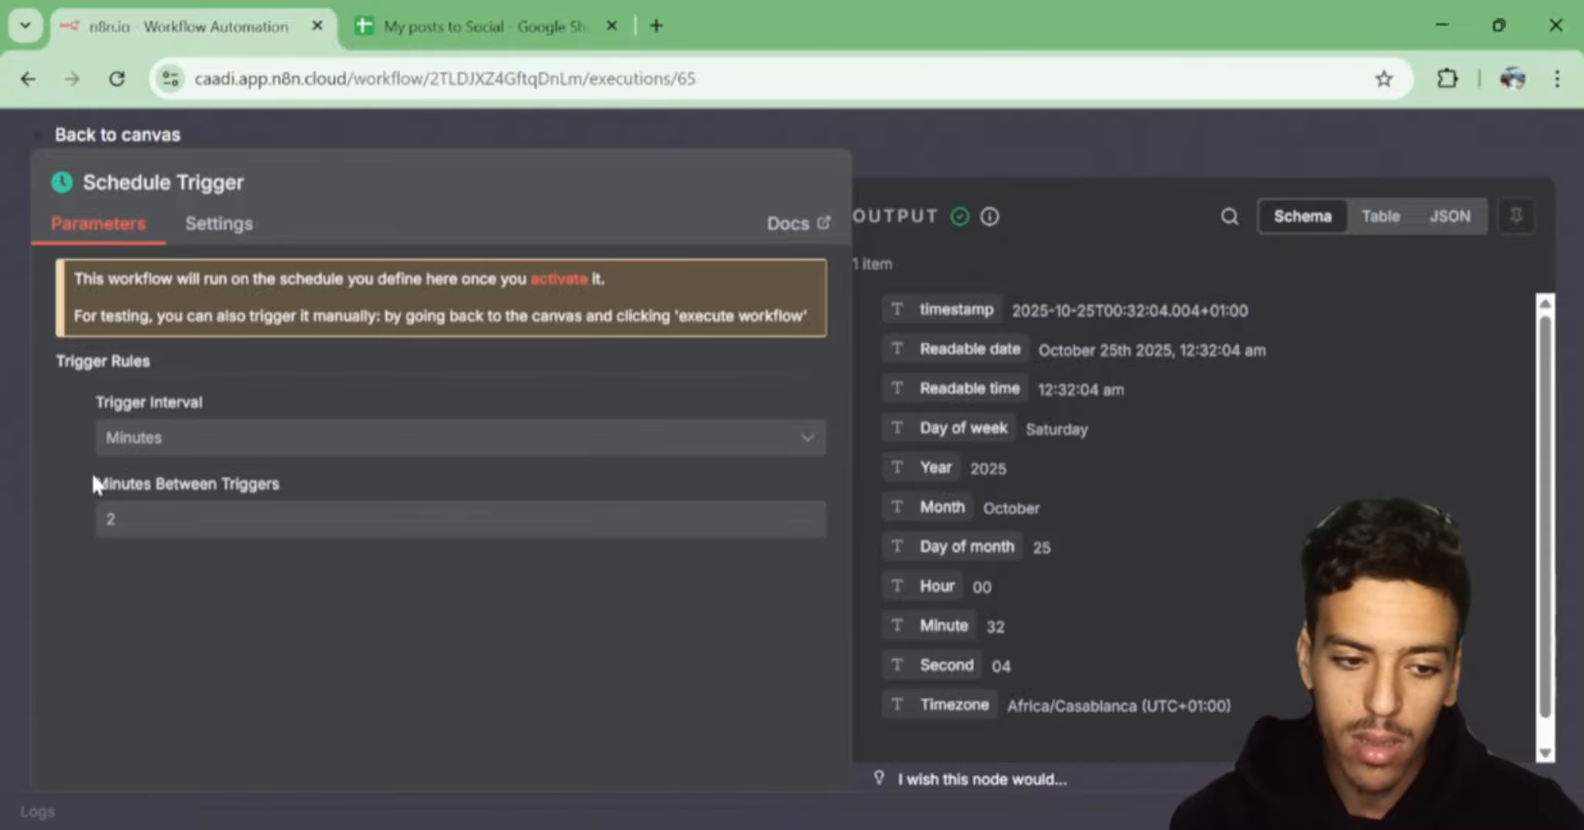
left_click(108, 135)
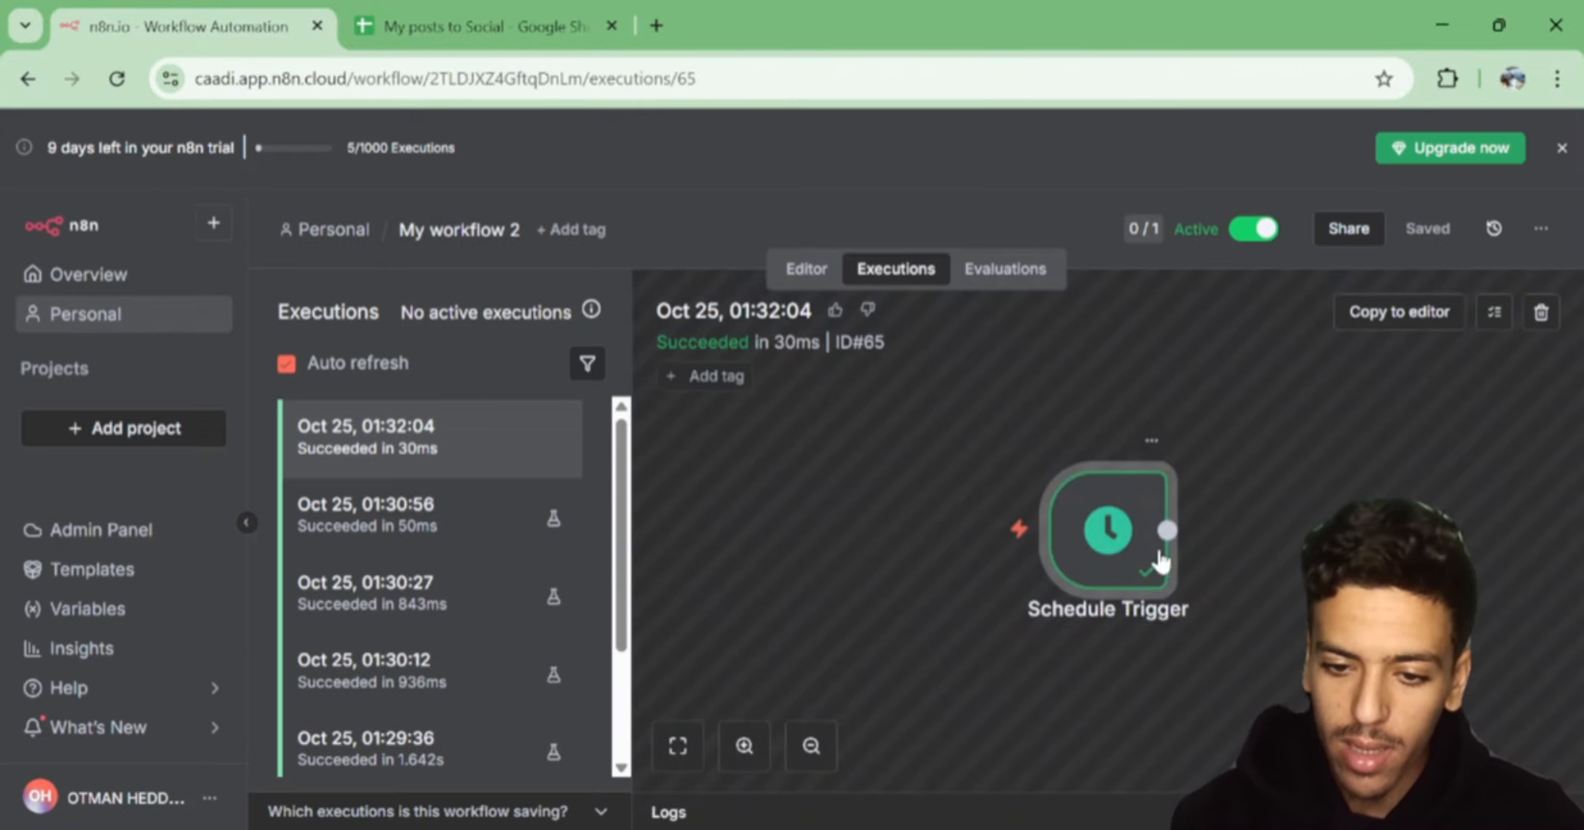
Return to the workflow editor and check the Schedule Trigger's parameters and output there
left_click(804, 265)
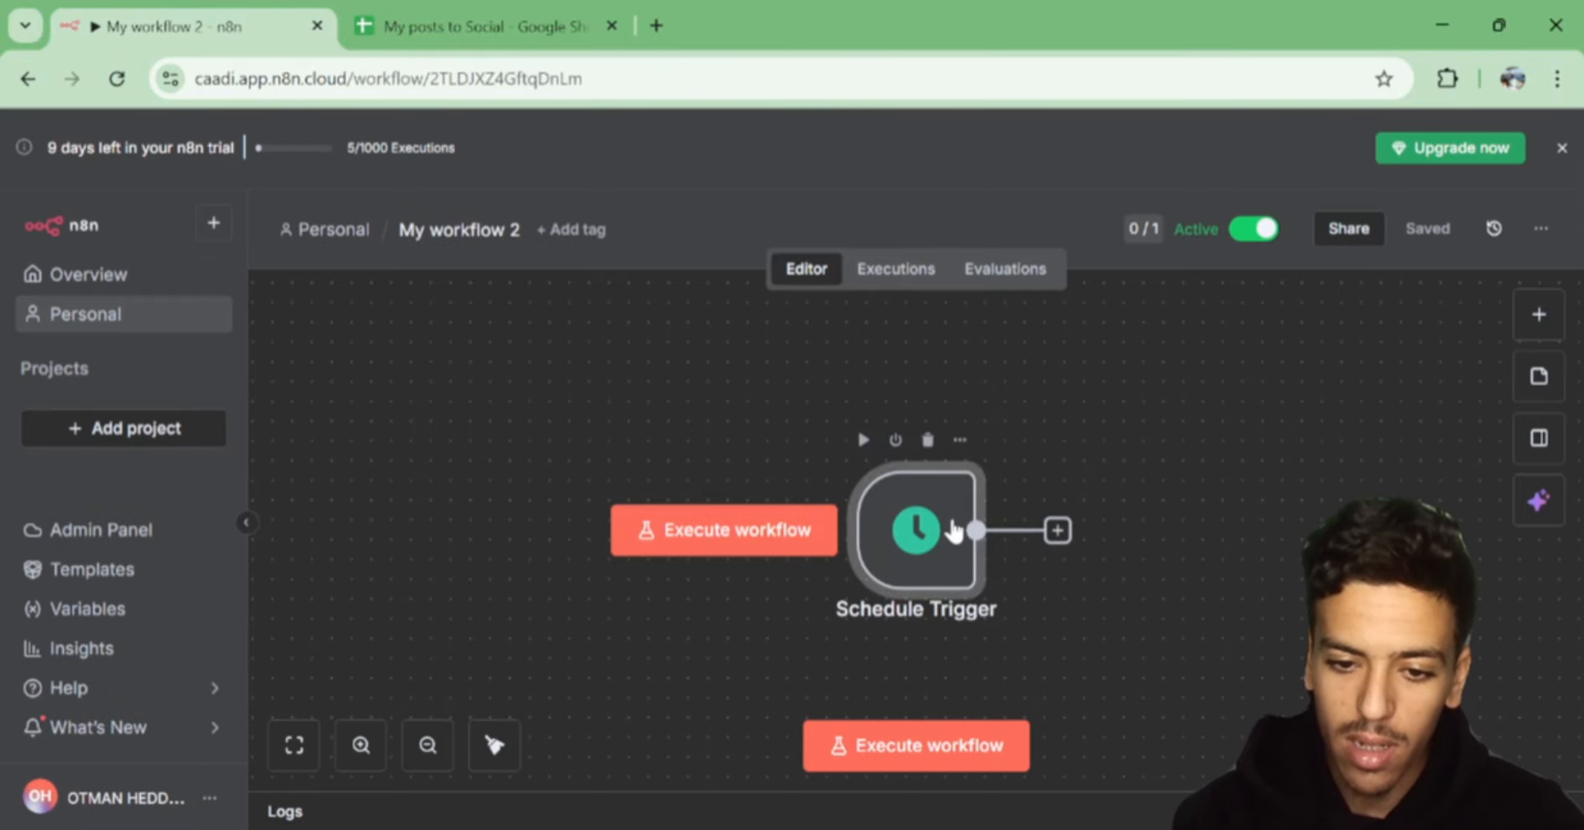
double_click(953, 530)
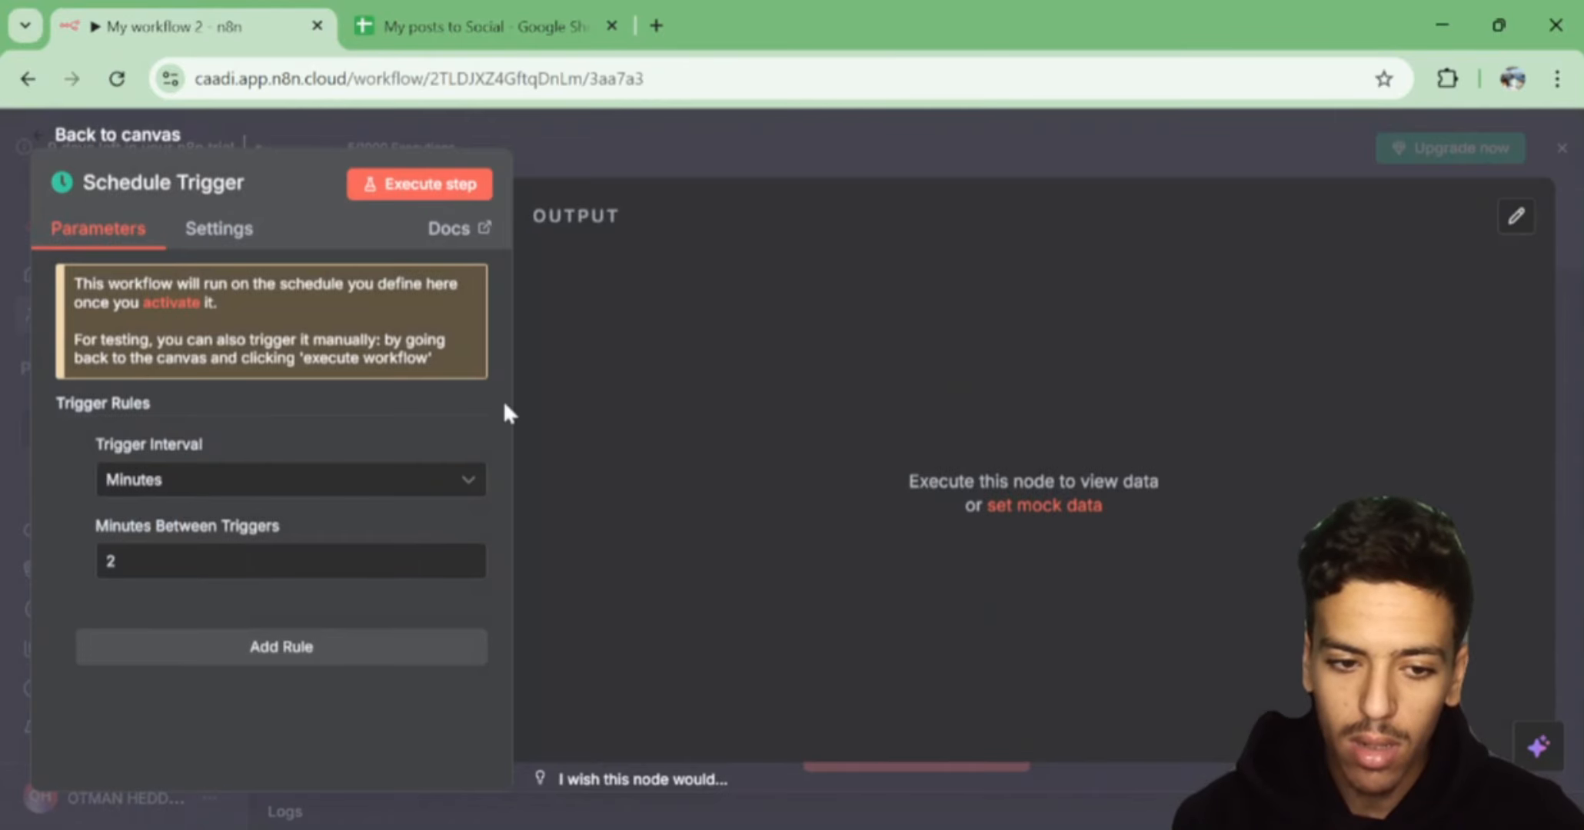
left_click(132, 138)
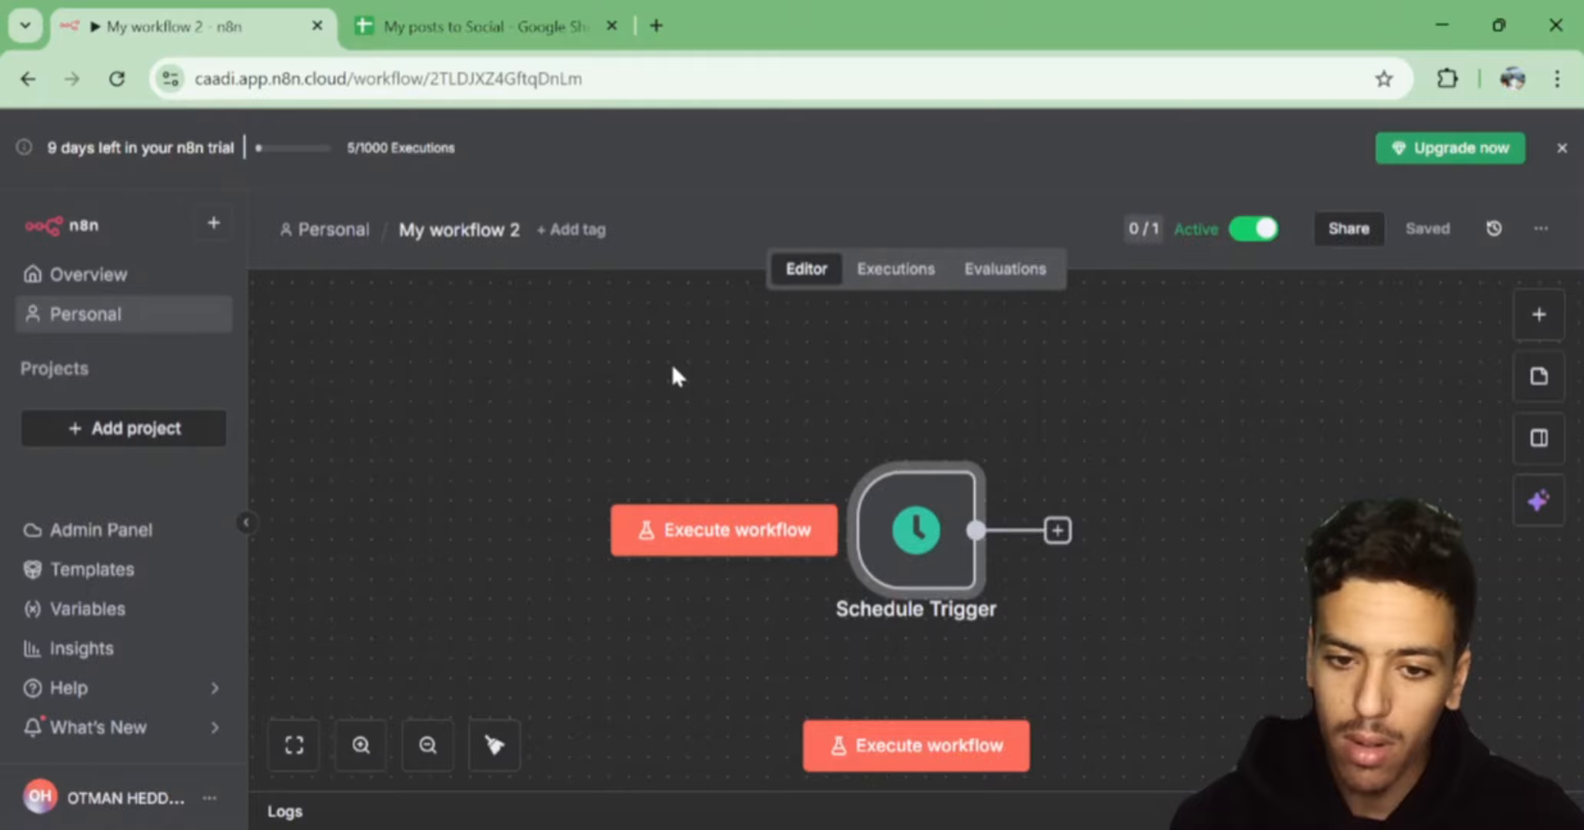
Copy the 01:32:04 execution into the editor and review the Schedule Trigger's pinned output data
left_click(892, 270)
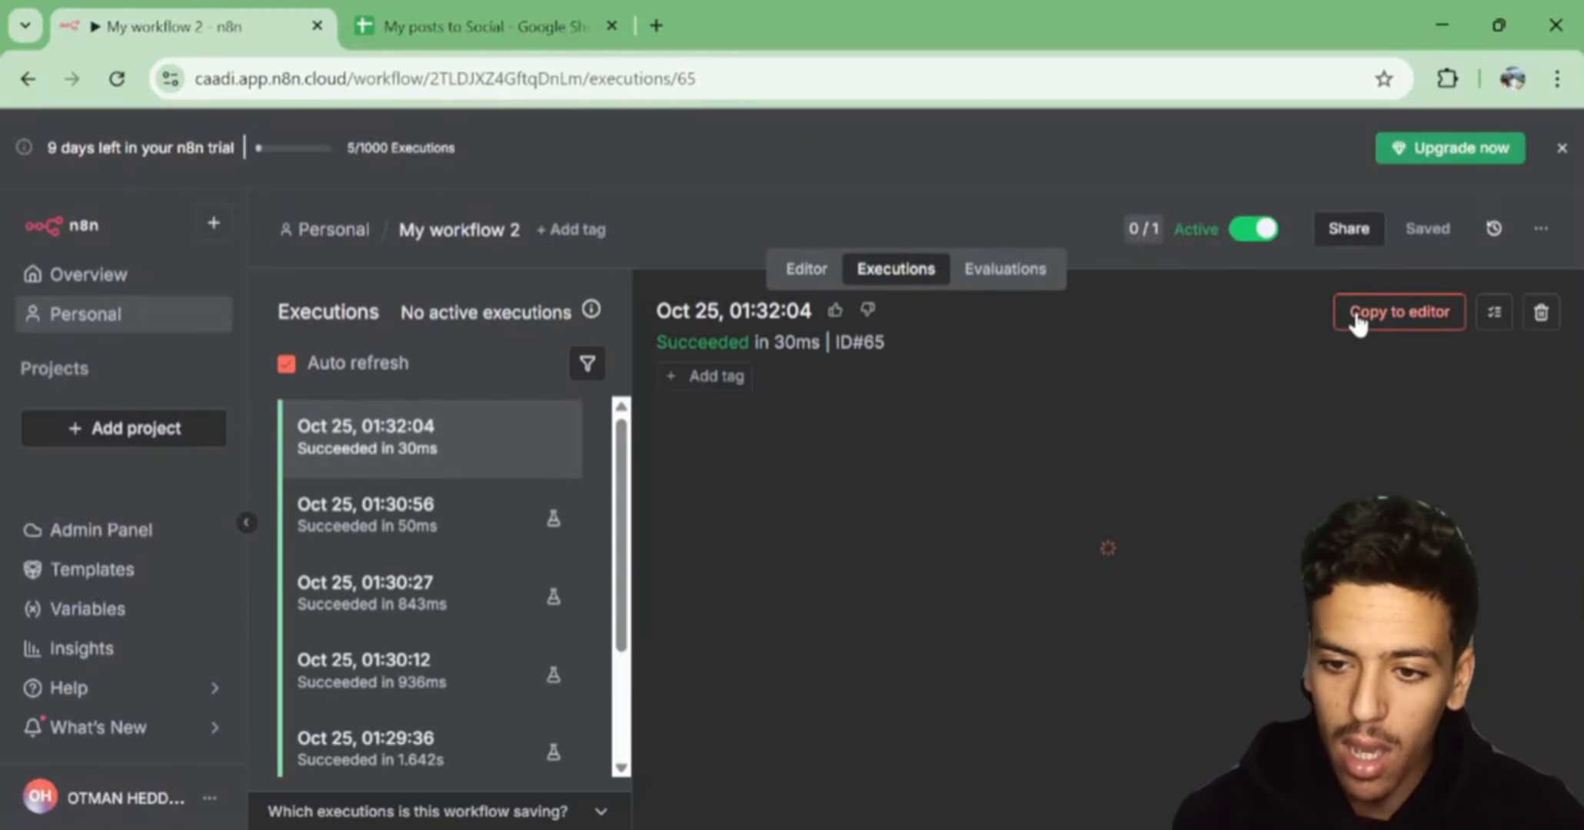
left_click(1355, 312)
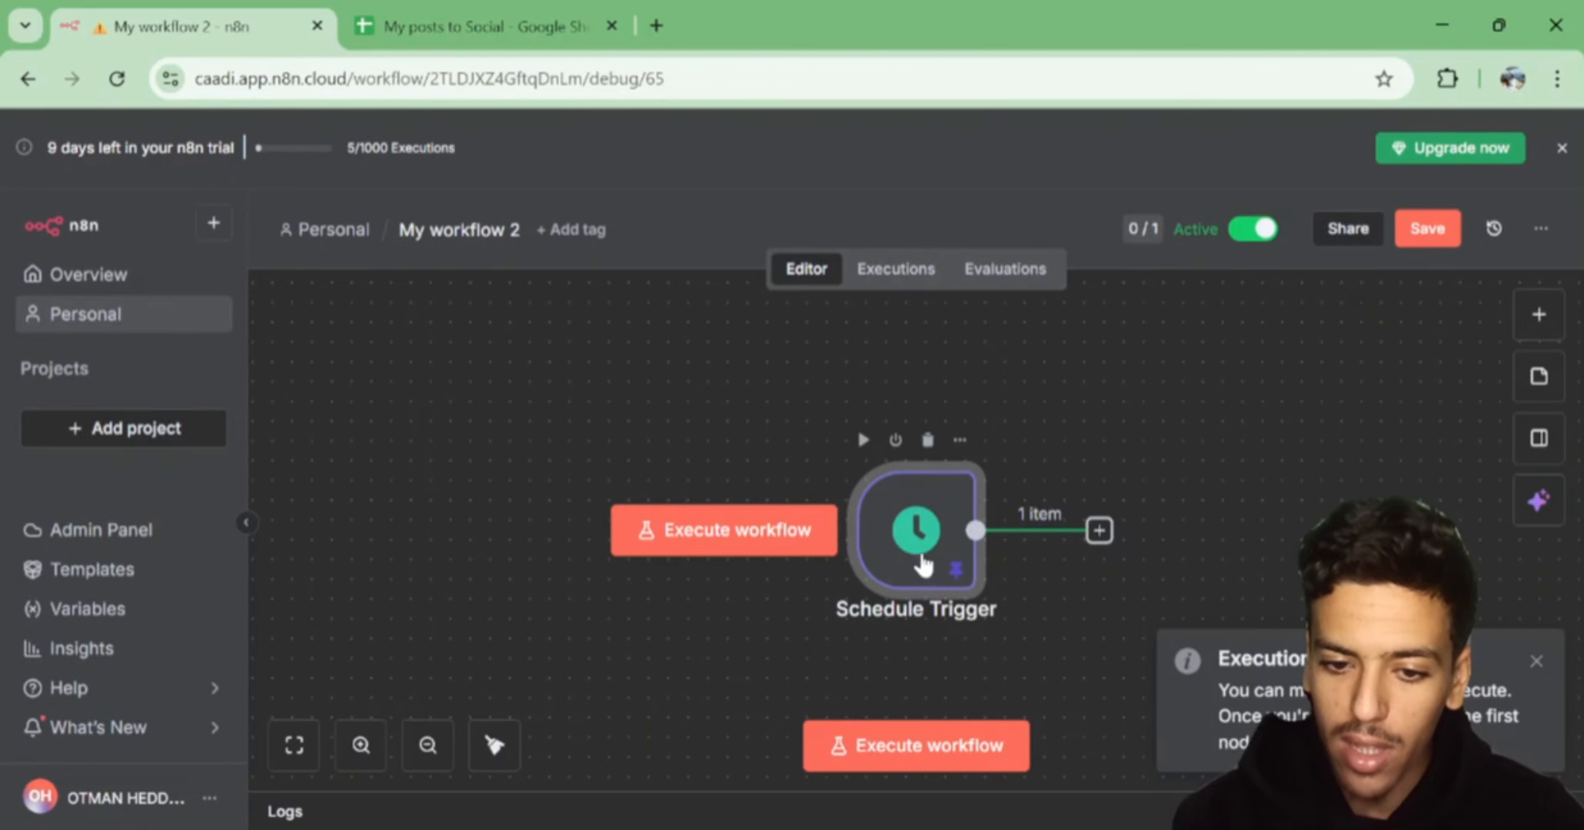
double_click(926, 565)
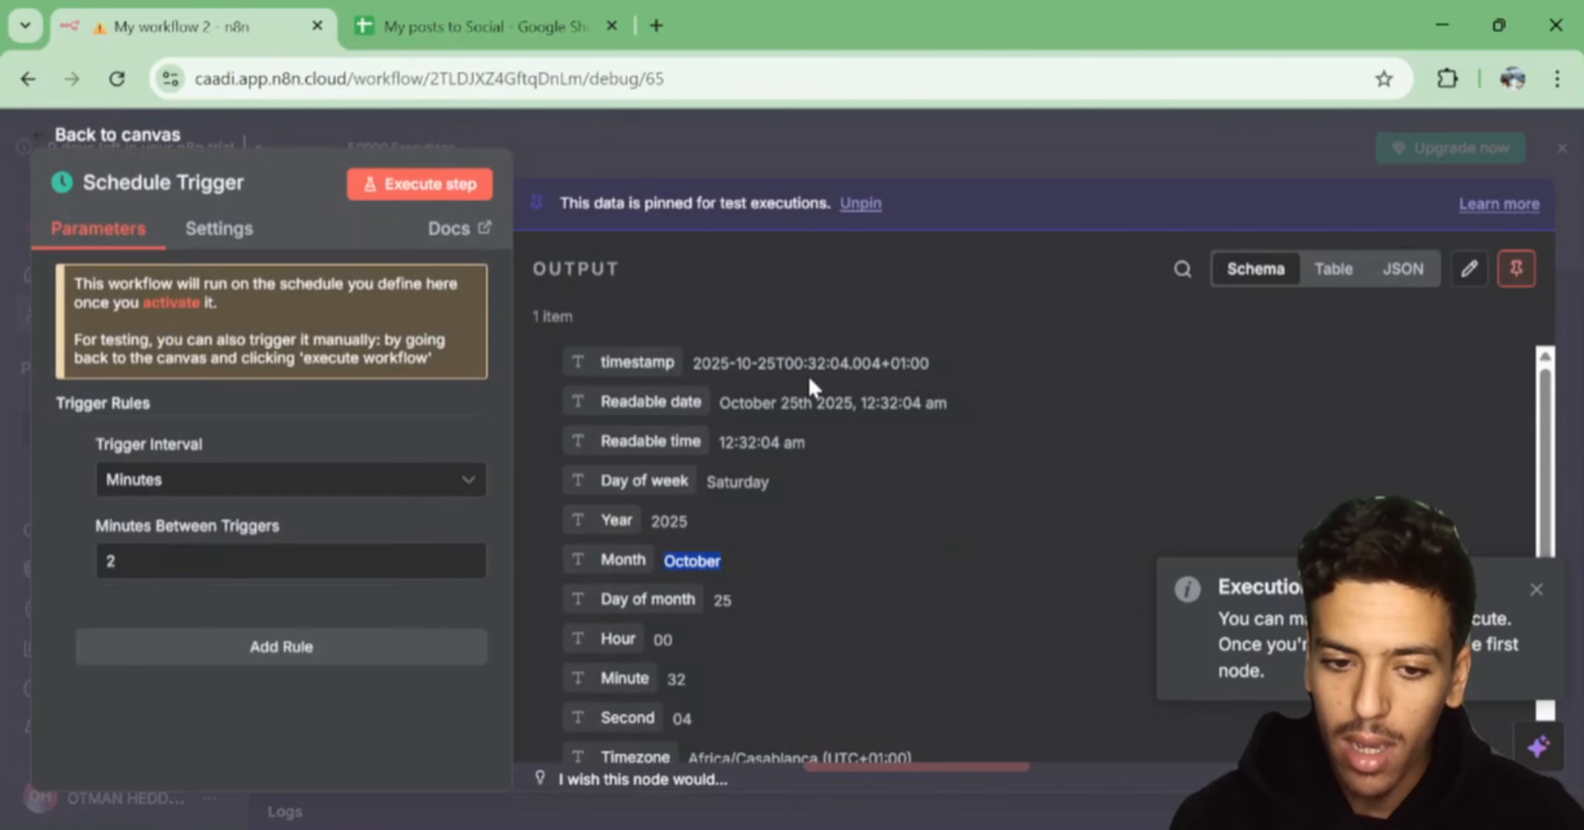
scroll(727, 535, "down", 1)
scroll(727, 535, "up", 1)
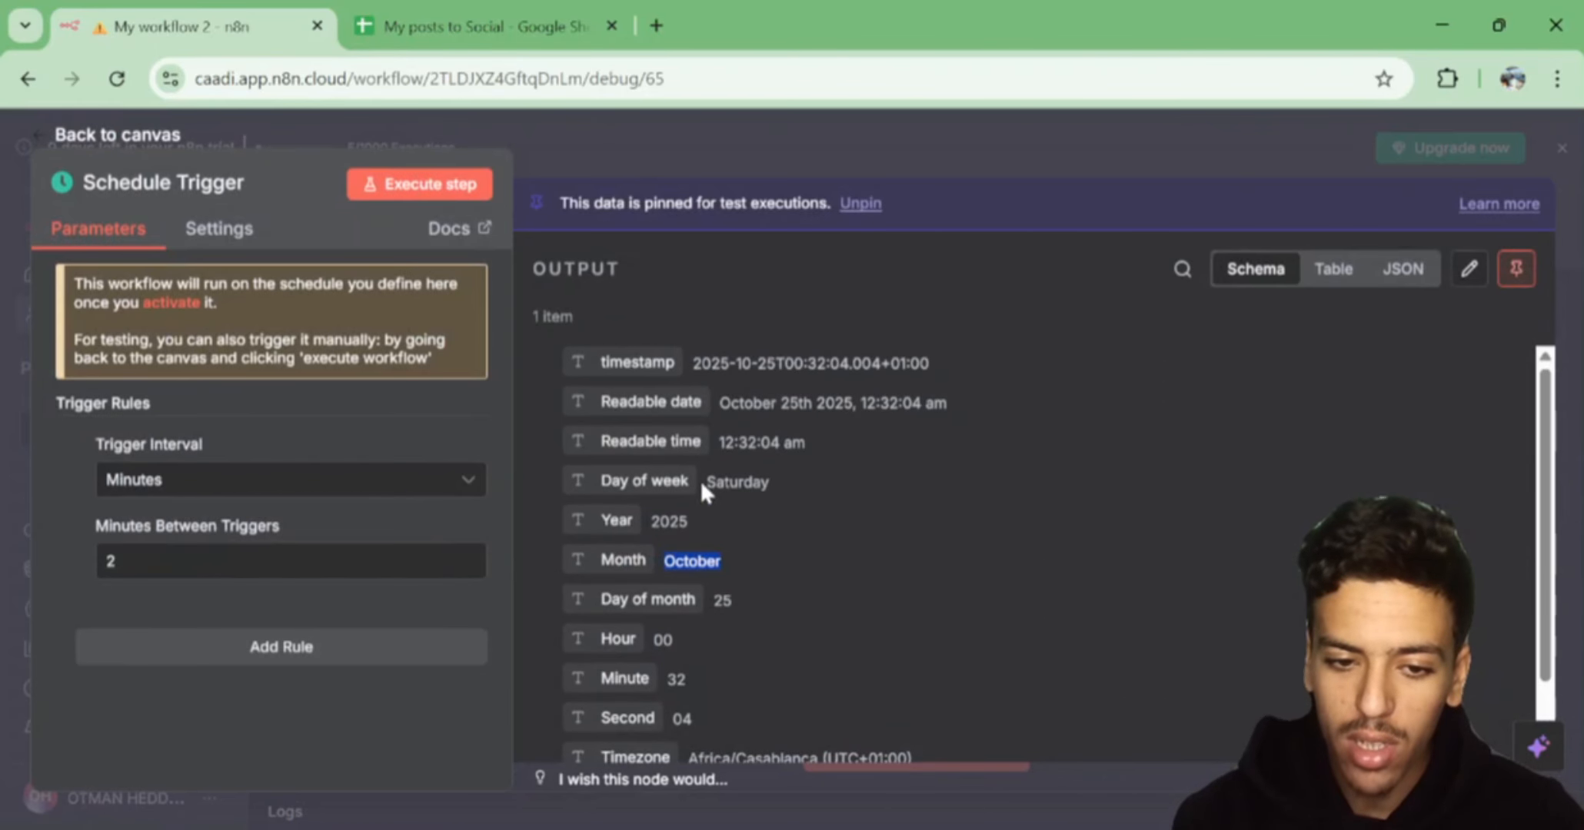
left_click(132, 144)
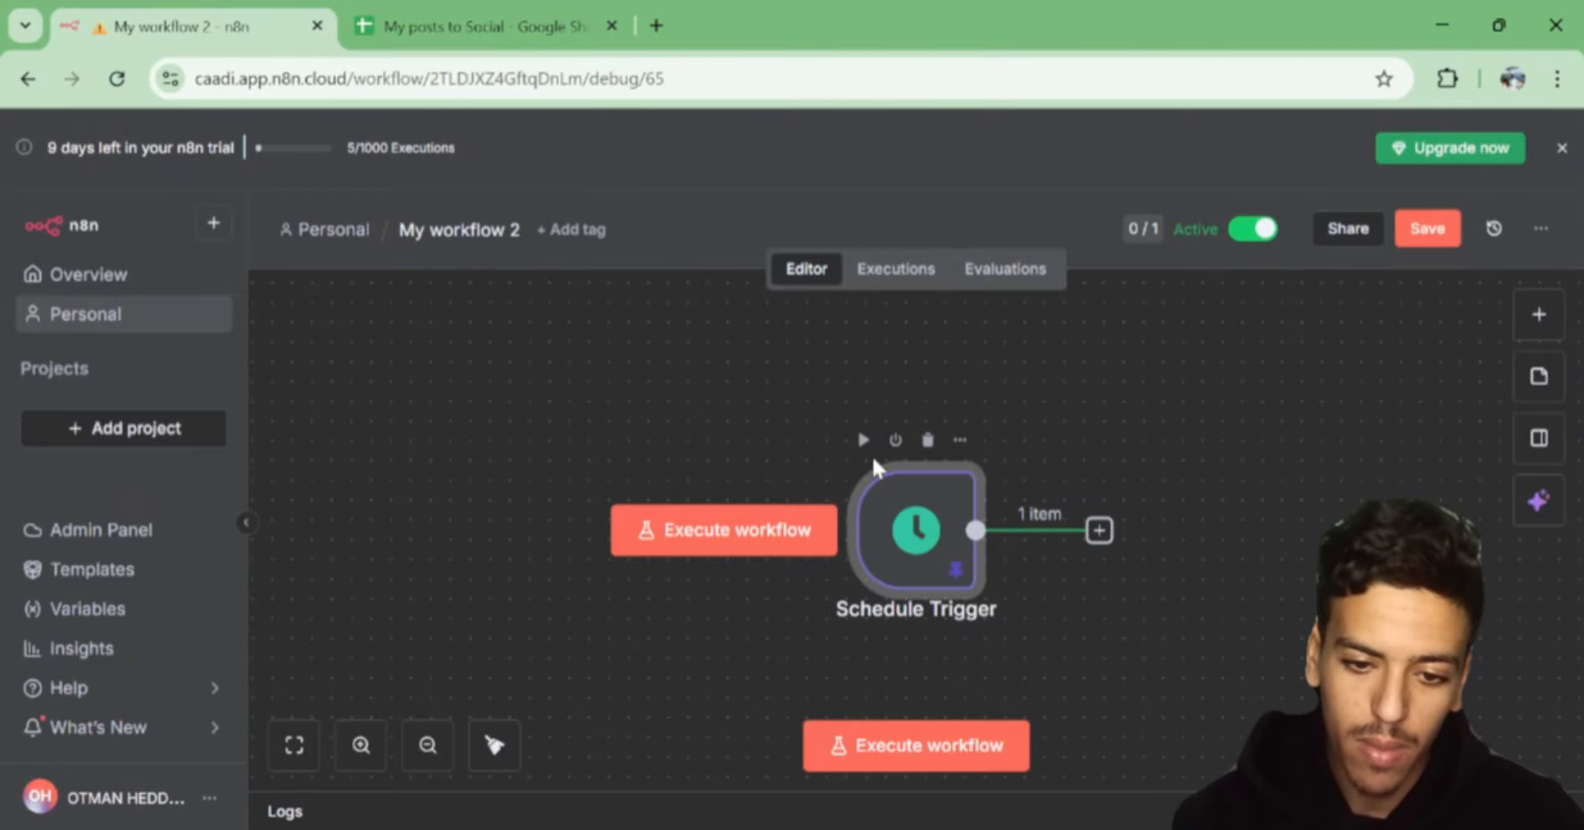
Delete the Schedule Trigger node, add an On chat message trigger as the first step, and return to the canvas
key("Delete")
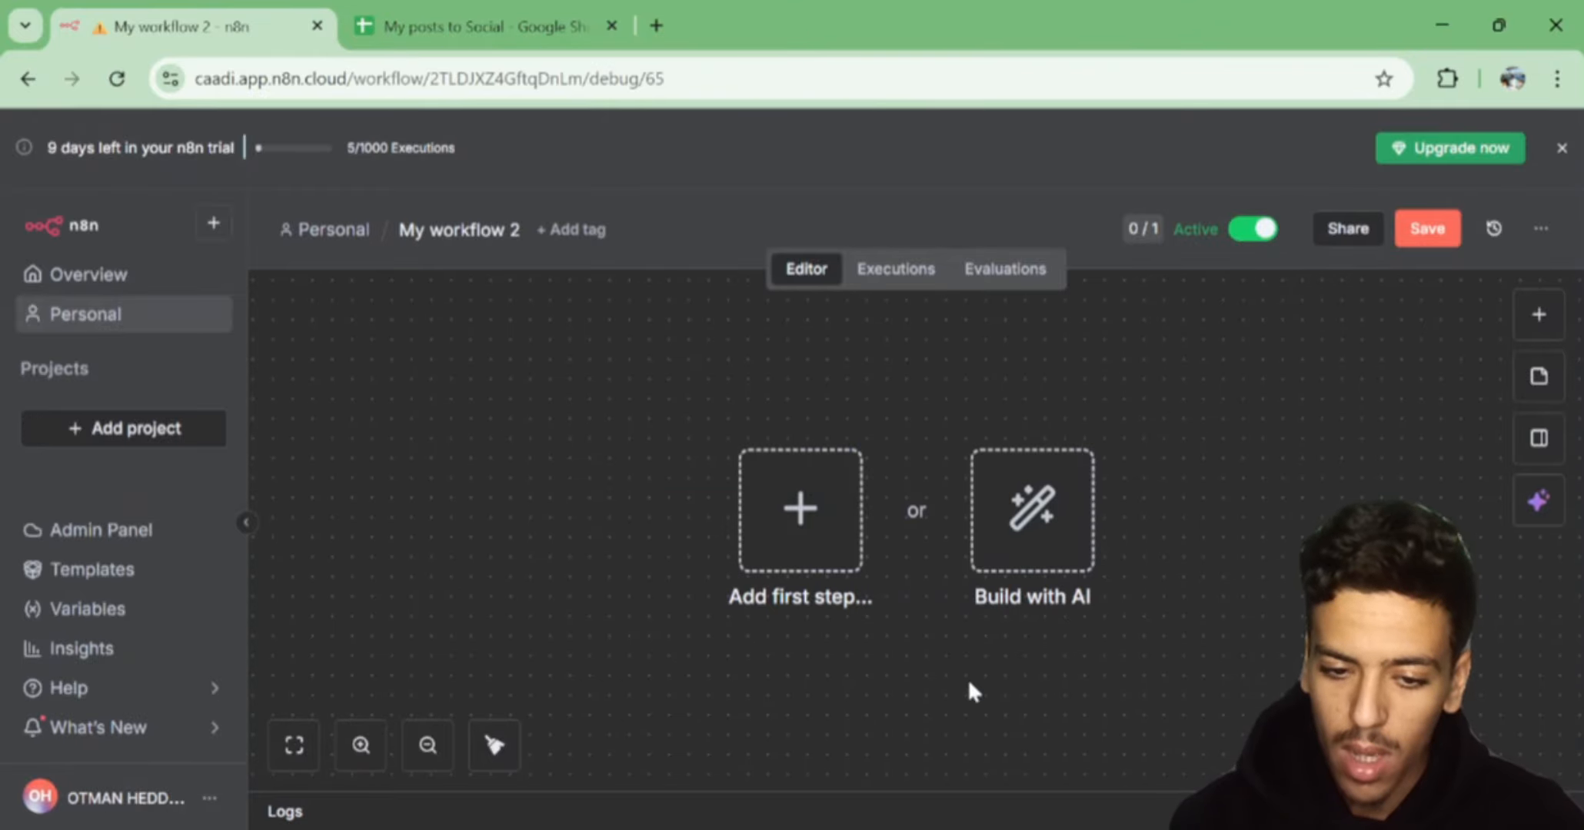
left_click(818, 529)
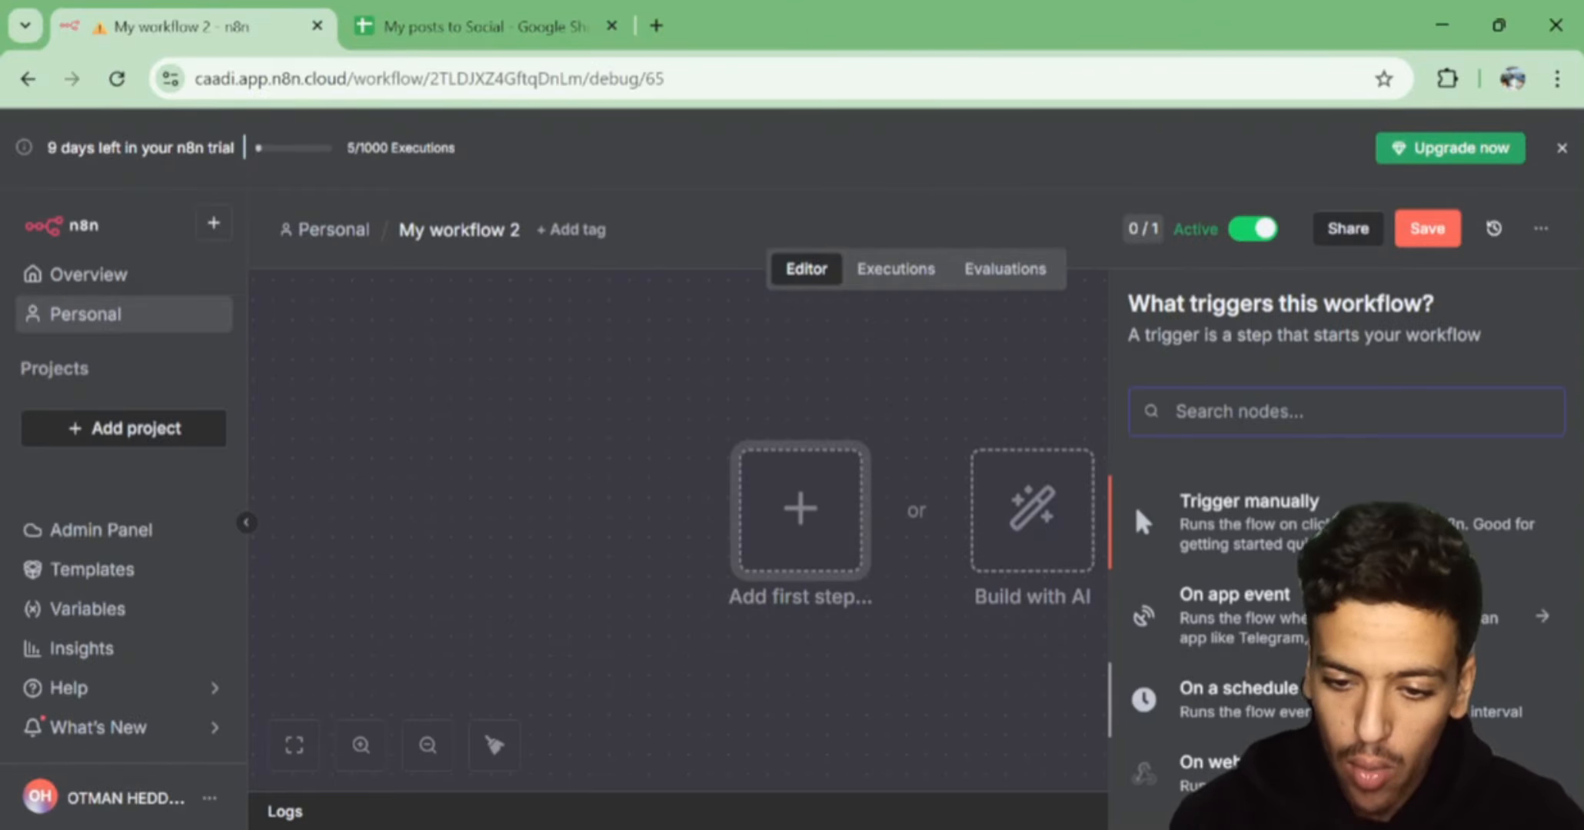
scroll(1291, 671, "down", 3)
scroll(1292, 671, "down", 3)
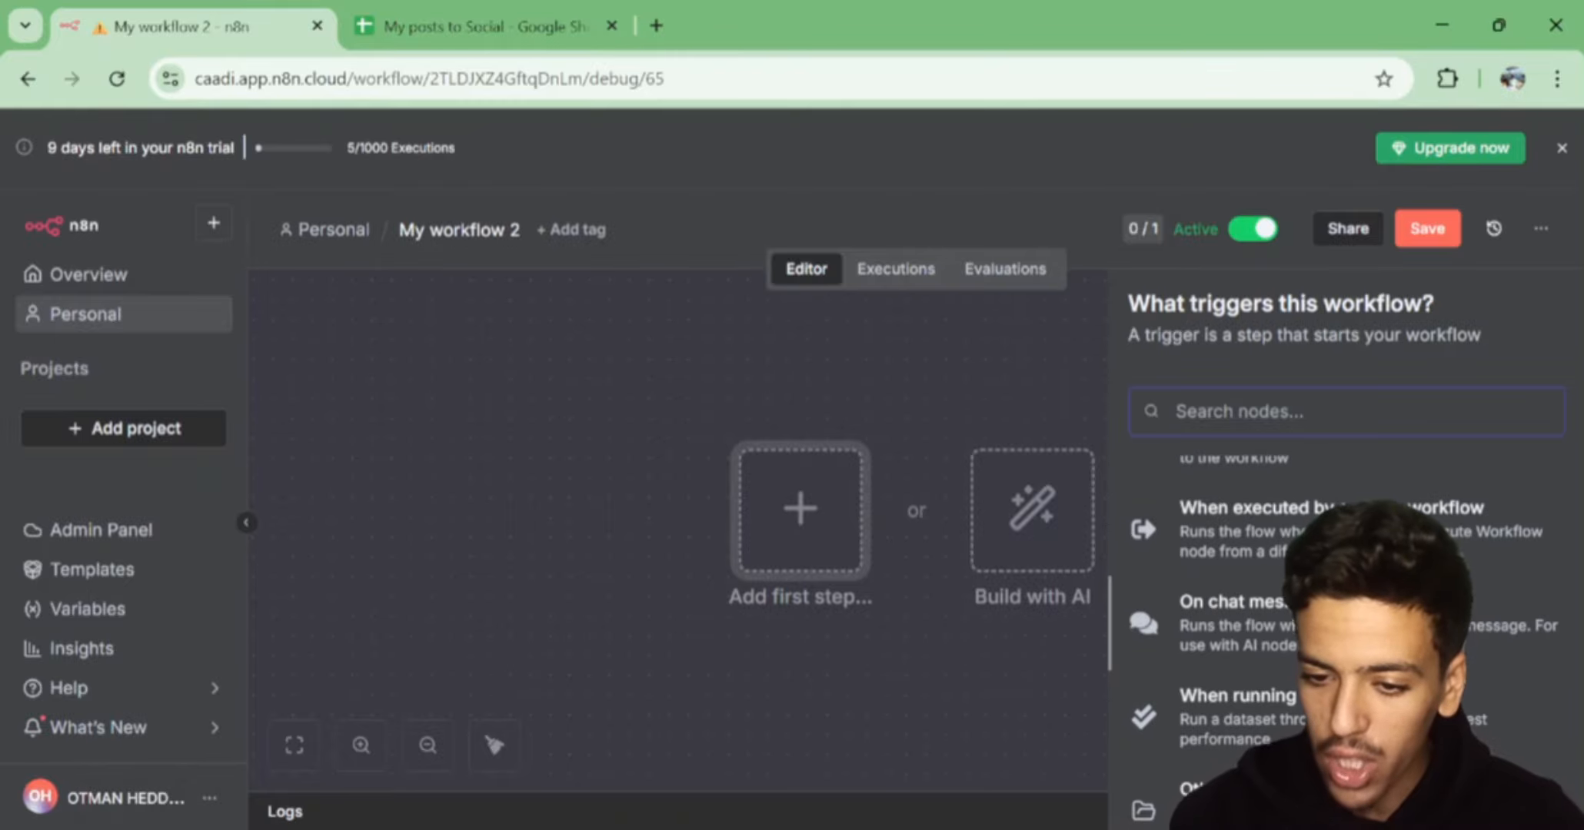
left_click(1292, 661)
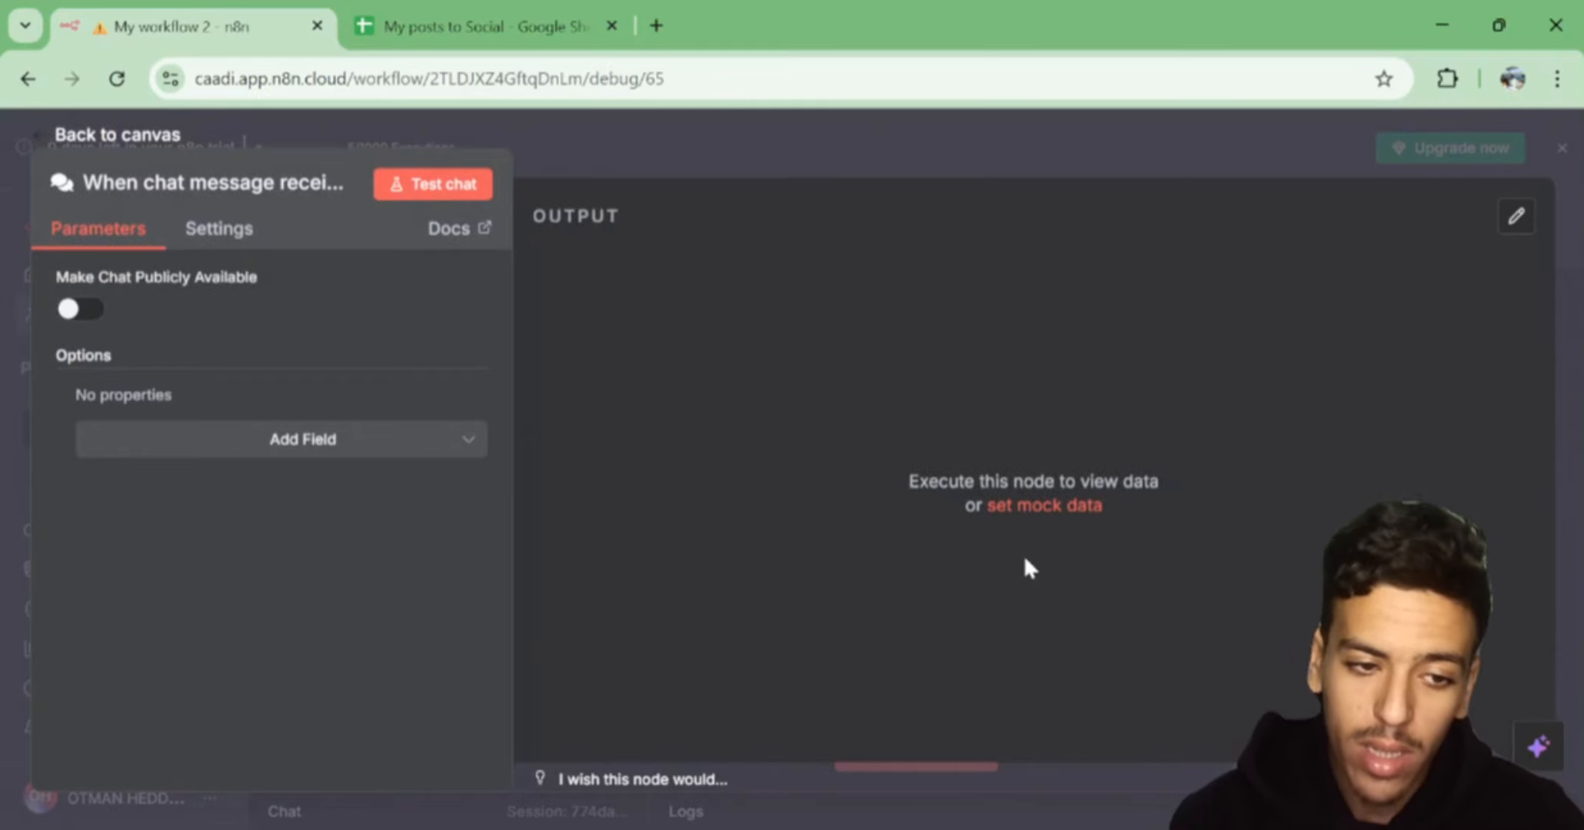
left_click(148, 143)
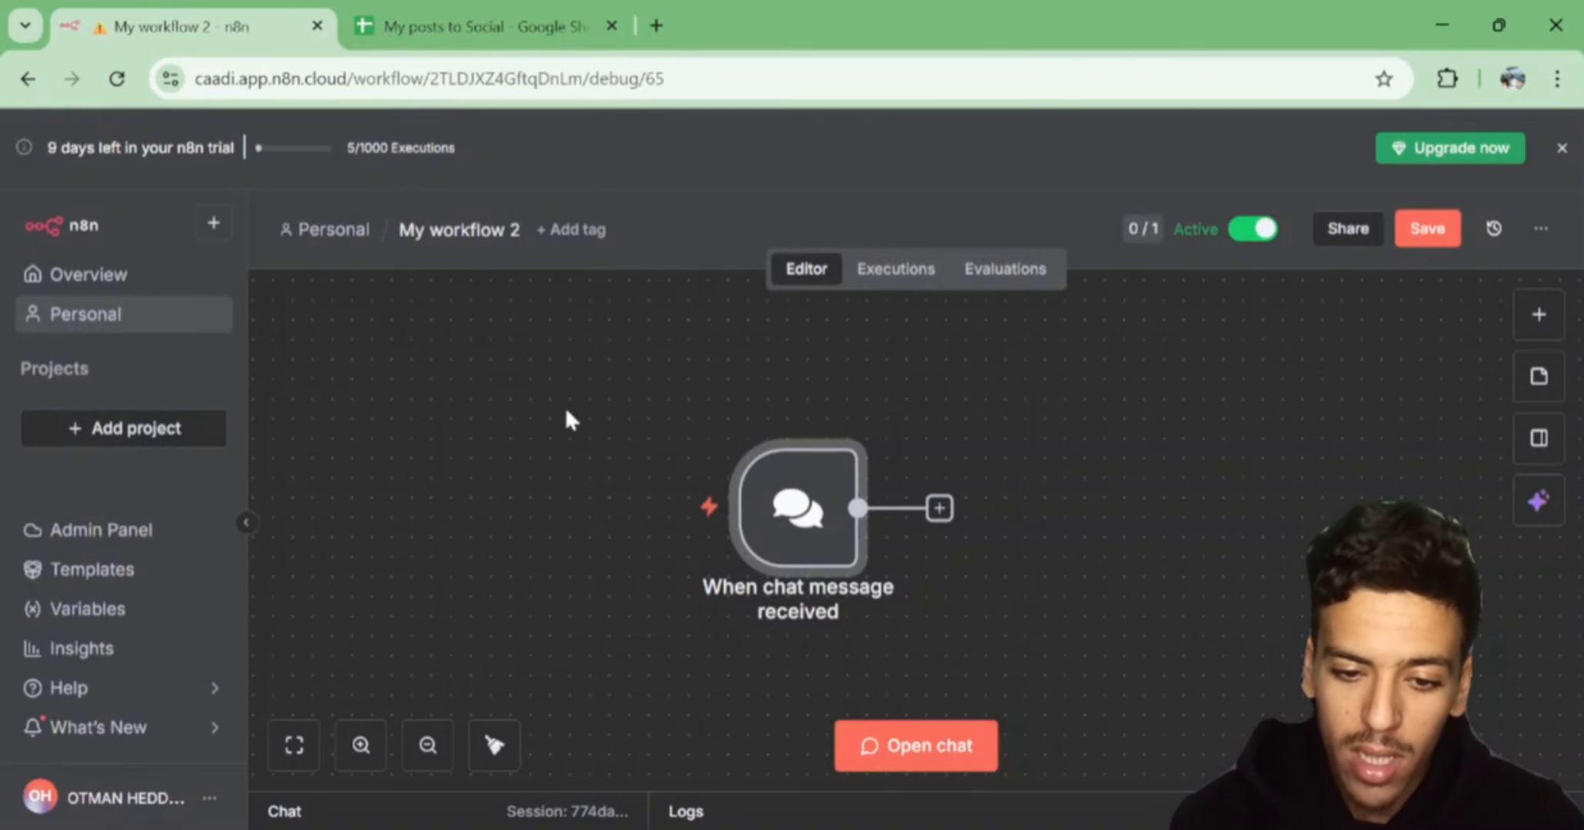
Open the chat for the chat message trigger and send the test message "HI"
scroll(718, 495, "down", 1)
left_click(427, 746)
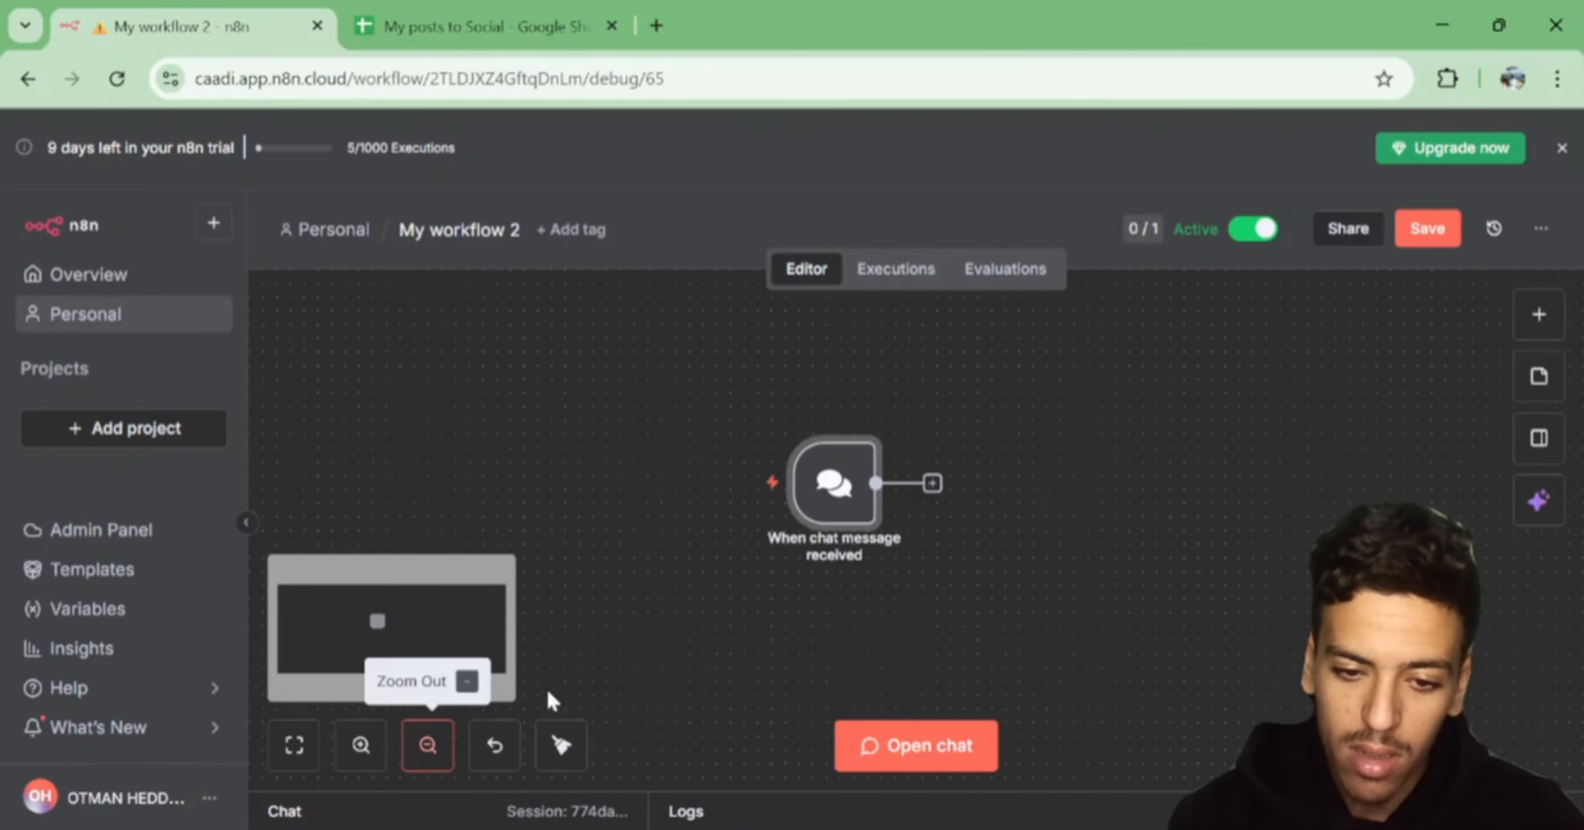
mouse_move(964, 507)
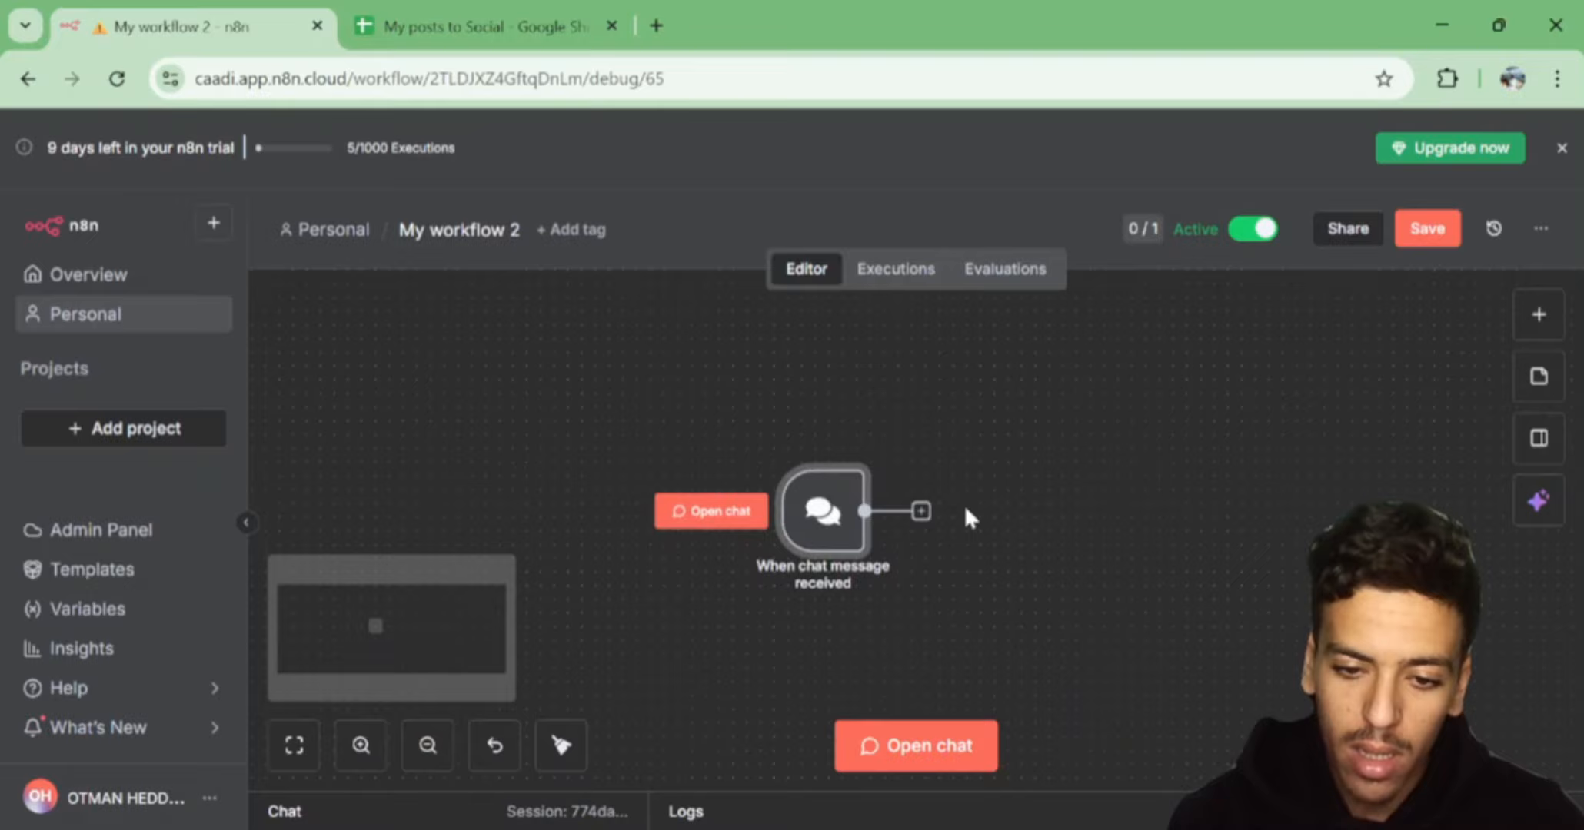
left_click(728, 516)
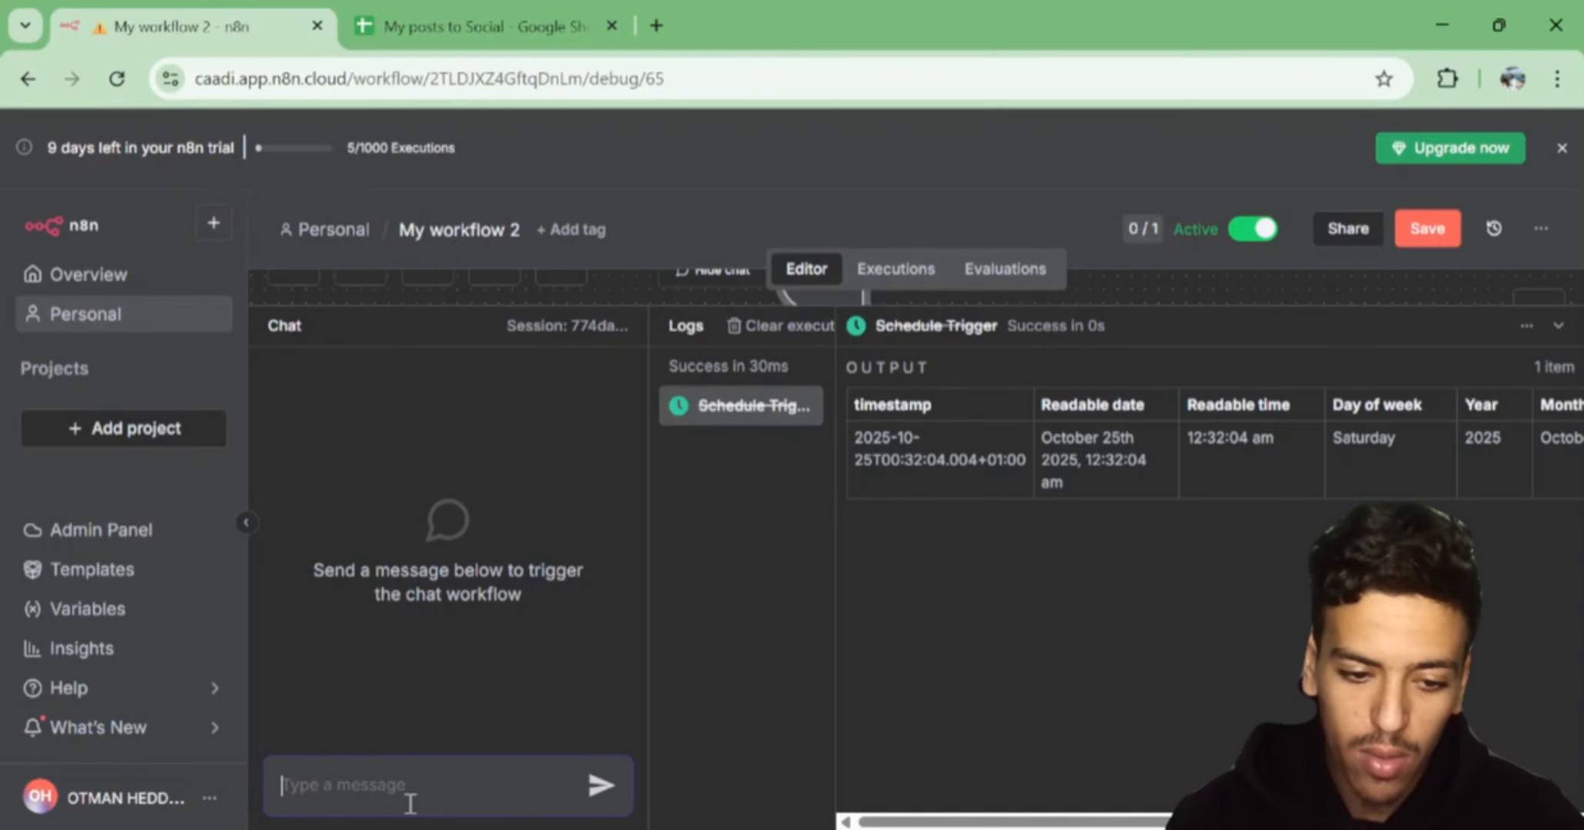
type("HI")
key("Return")
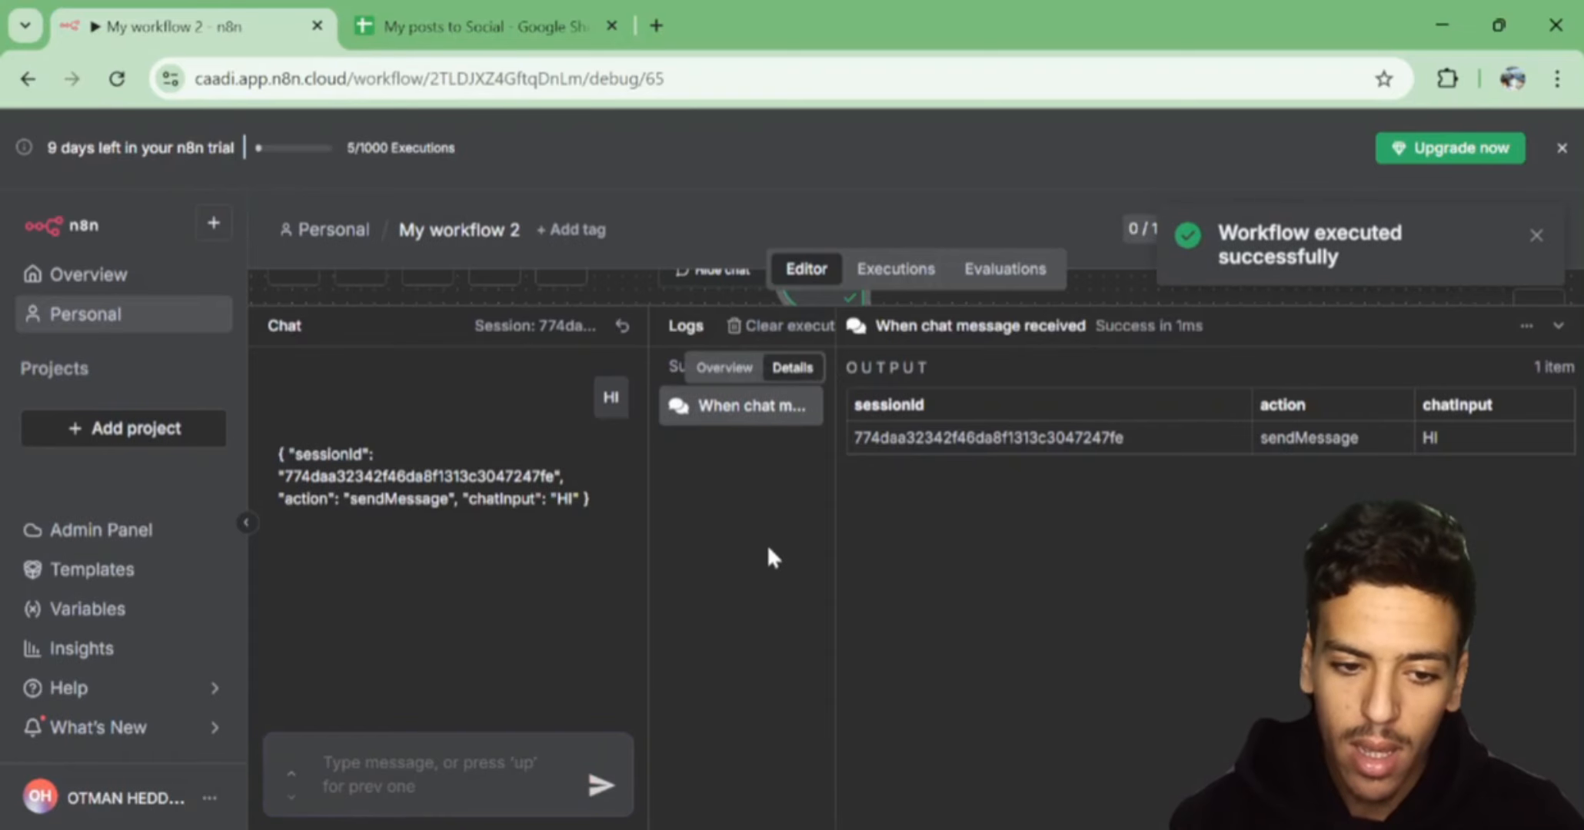
Collapse the chat and logs area, then inspect the chatInput value in the chat trigger's output and return to the canvas
left_click(1557, 326)
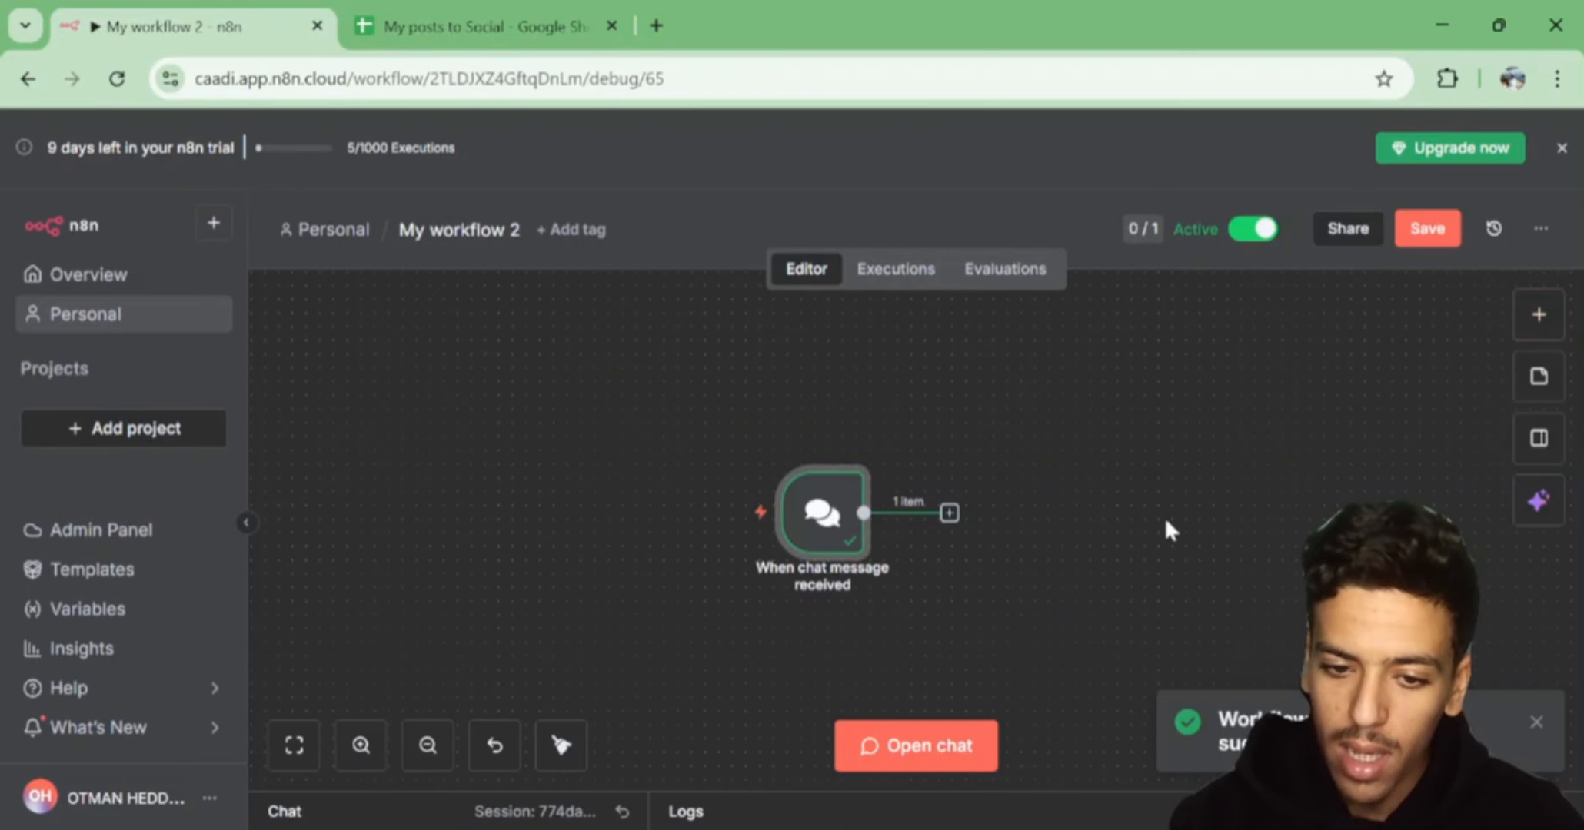
double_click(842, 549)
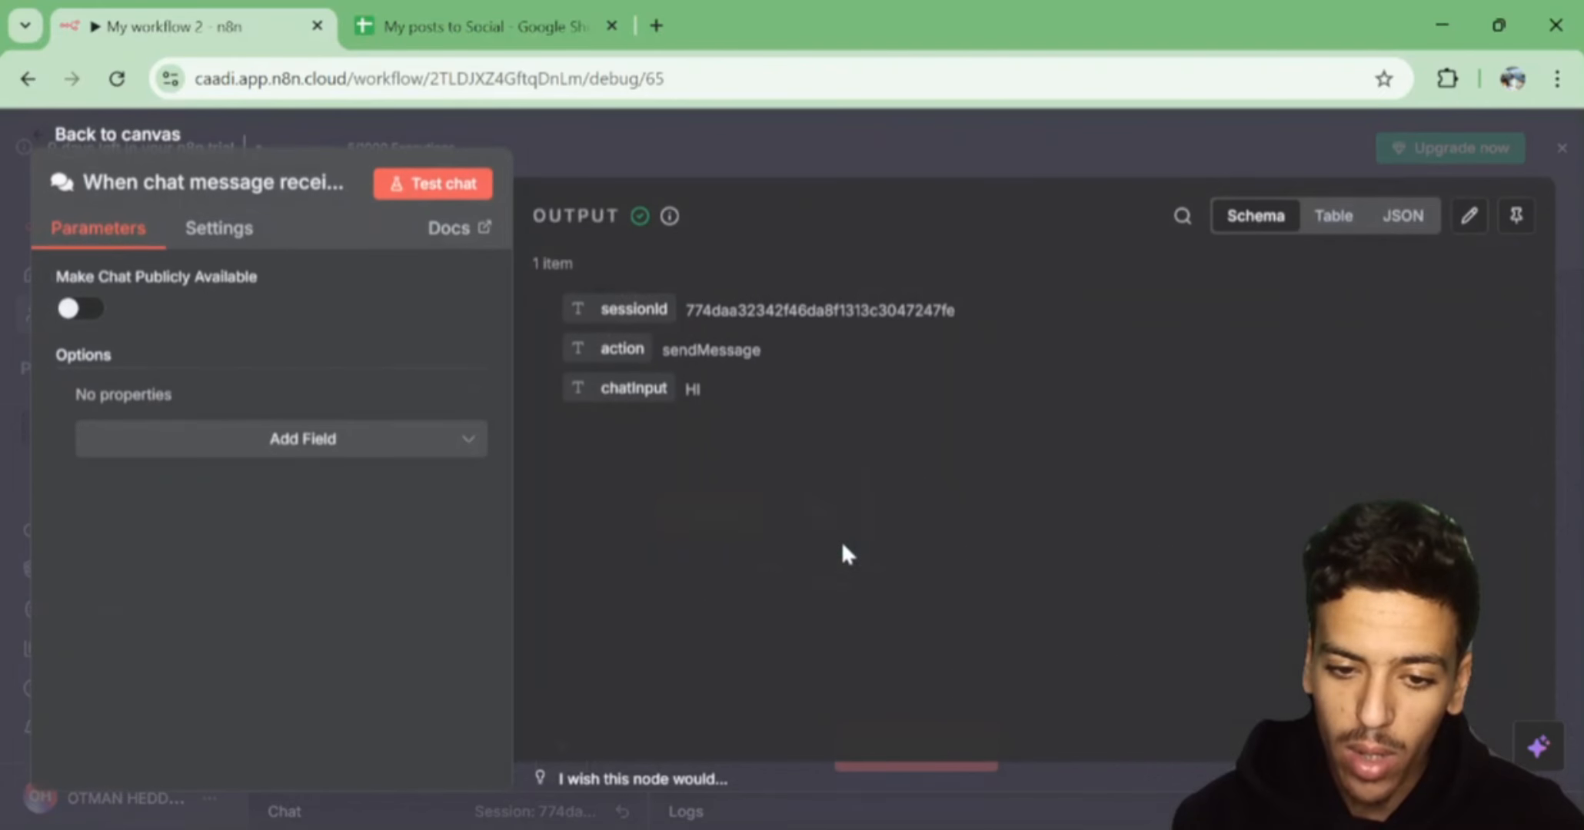
double_click(692, 390)
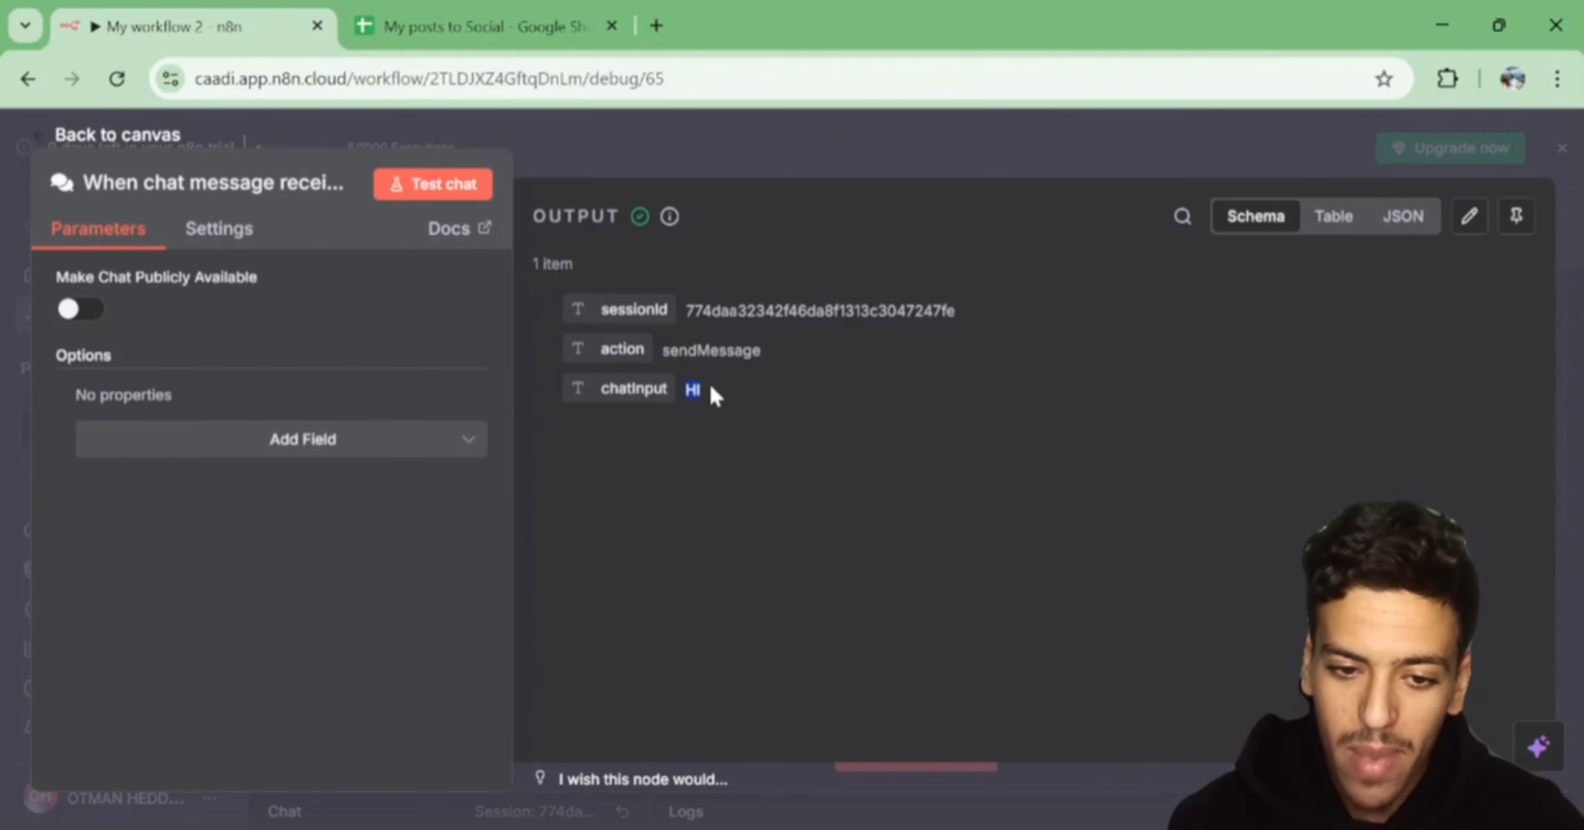
left_click(159, 138)
Send a second chat message "HI how are you" and check the chatInput in the chat trigger's output
left_click(696, 514)
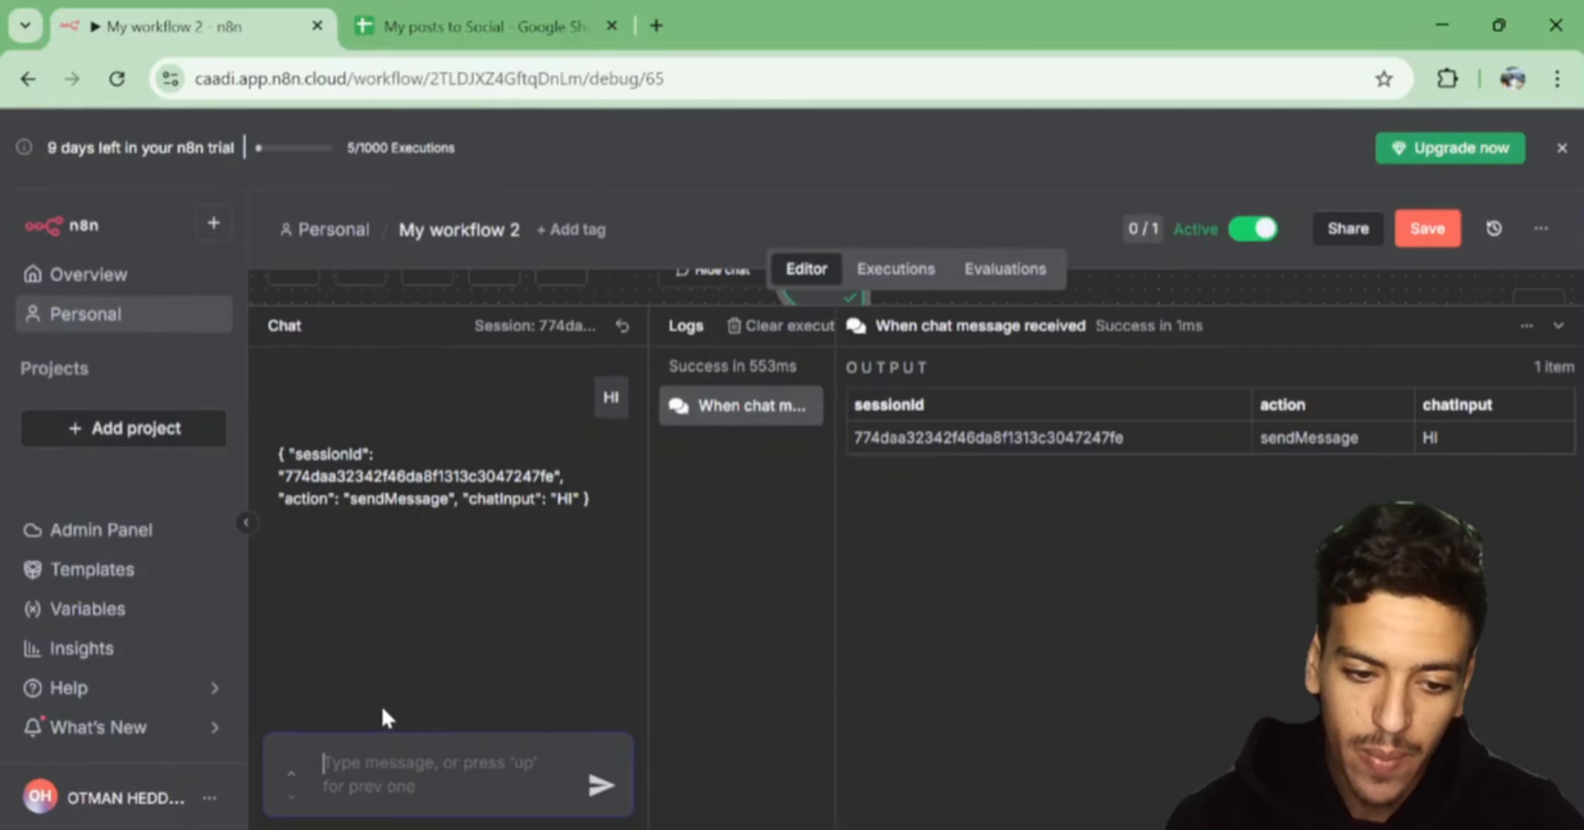
type("HI how are you")
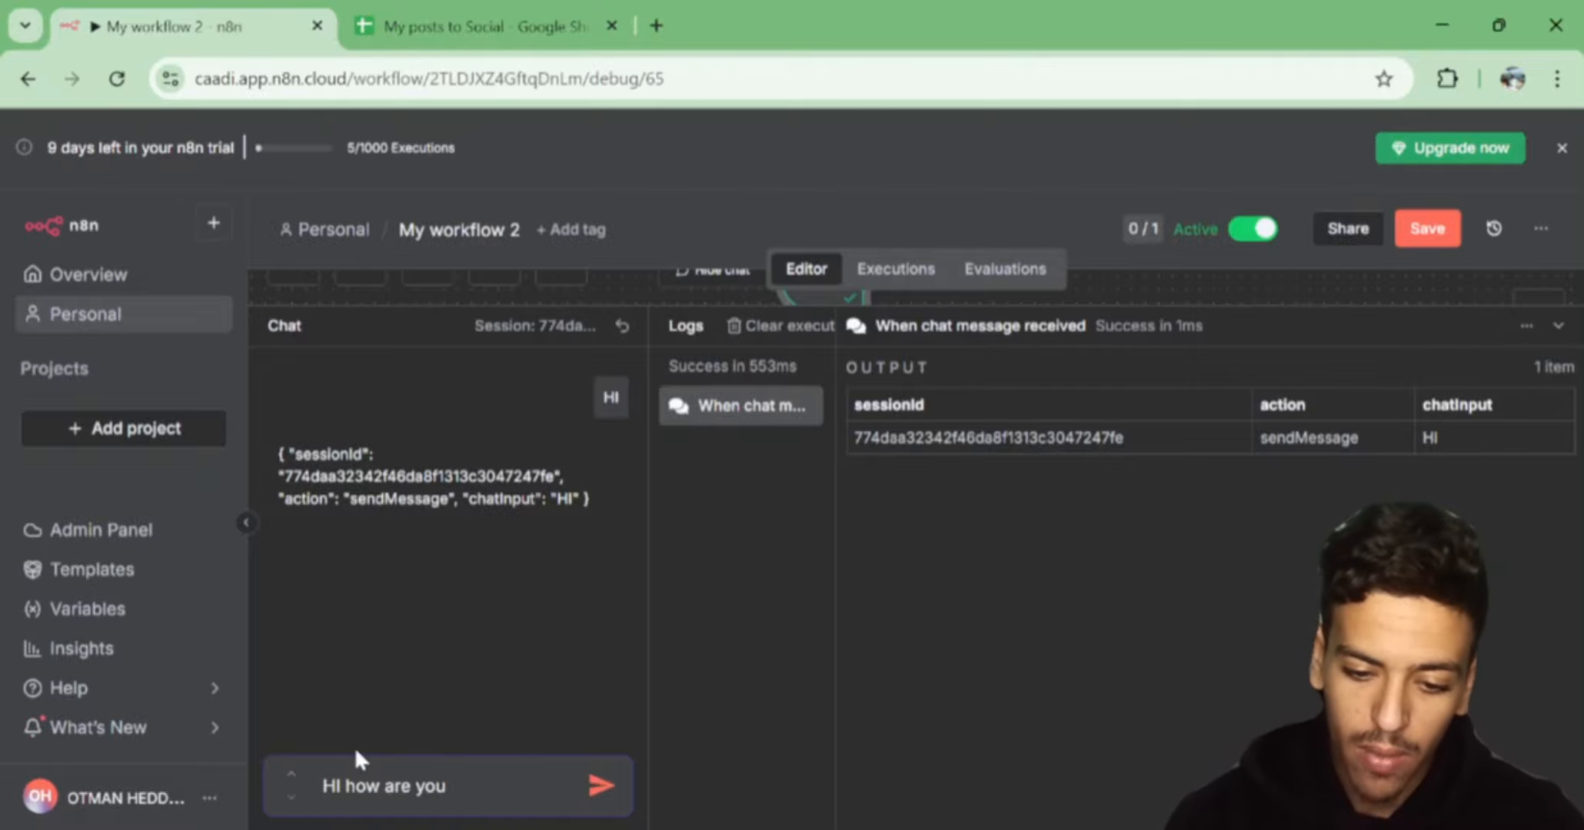
key("Return")
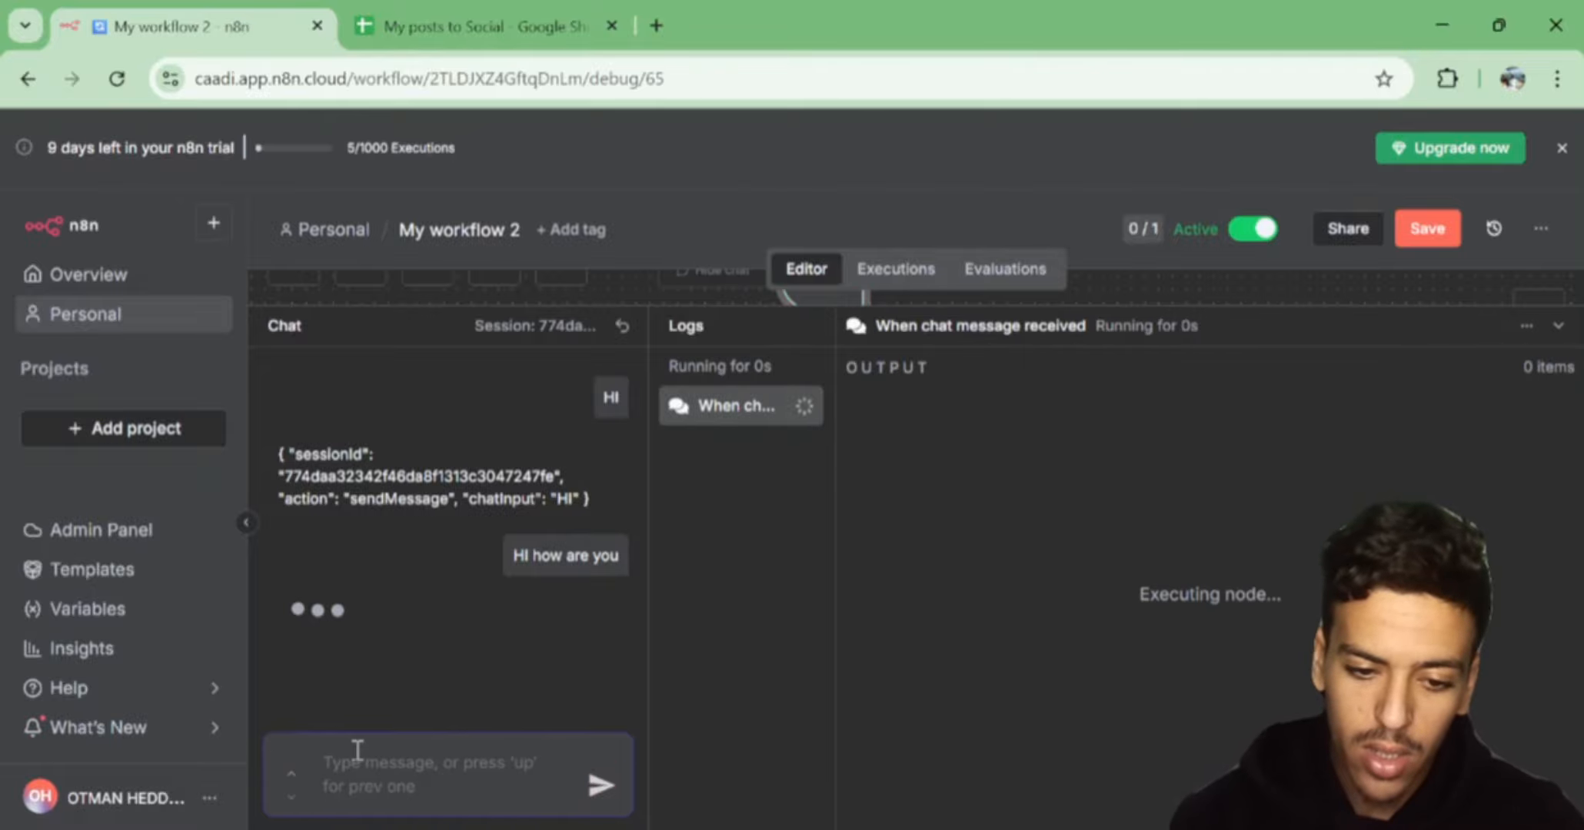
left_click(1549, 337)
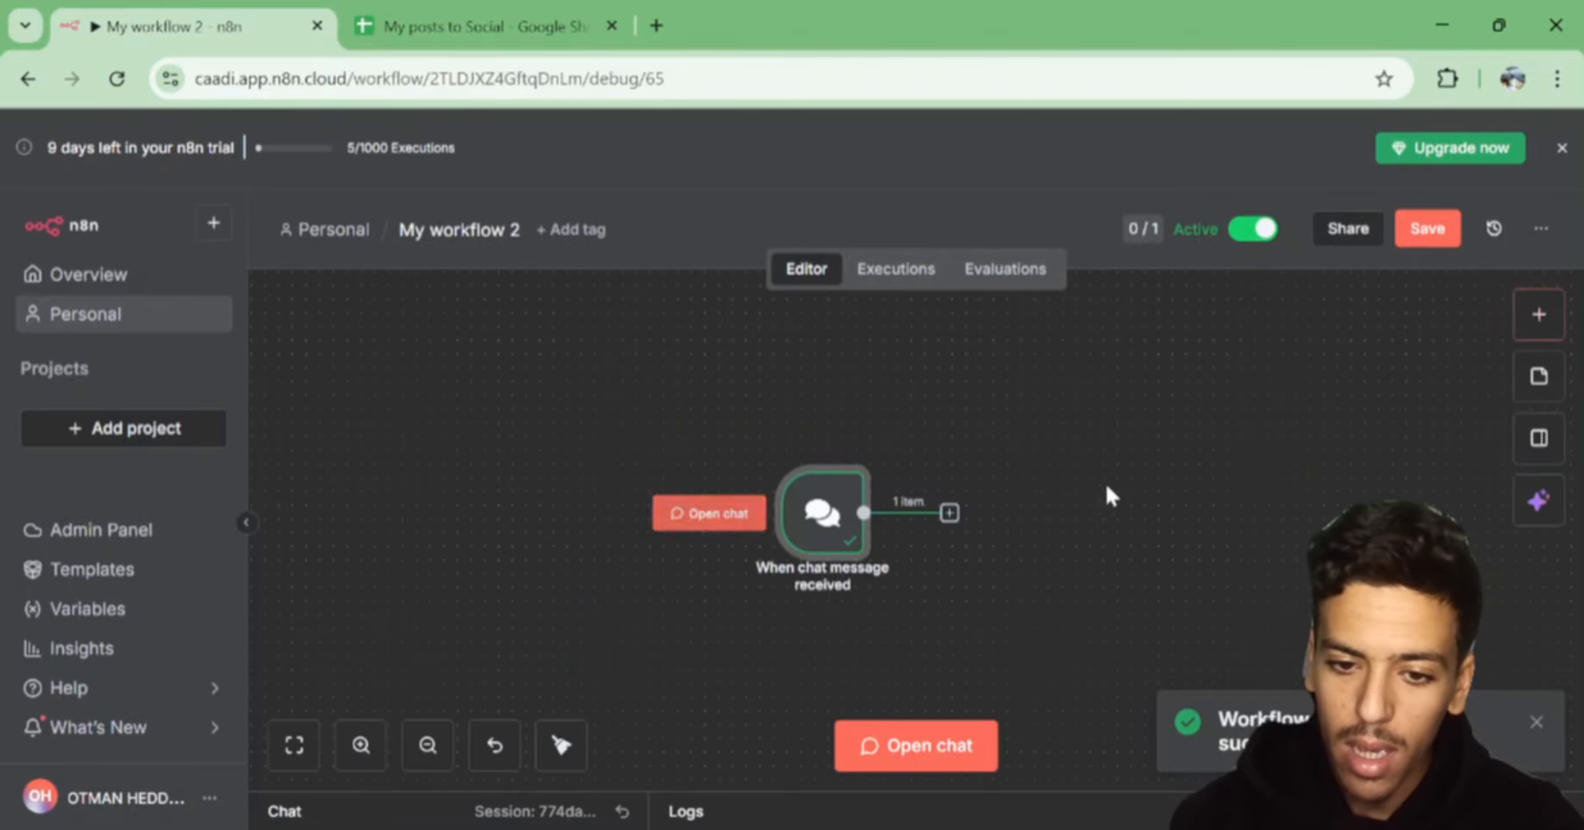
double_click(835, 526)
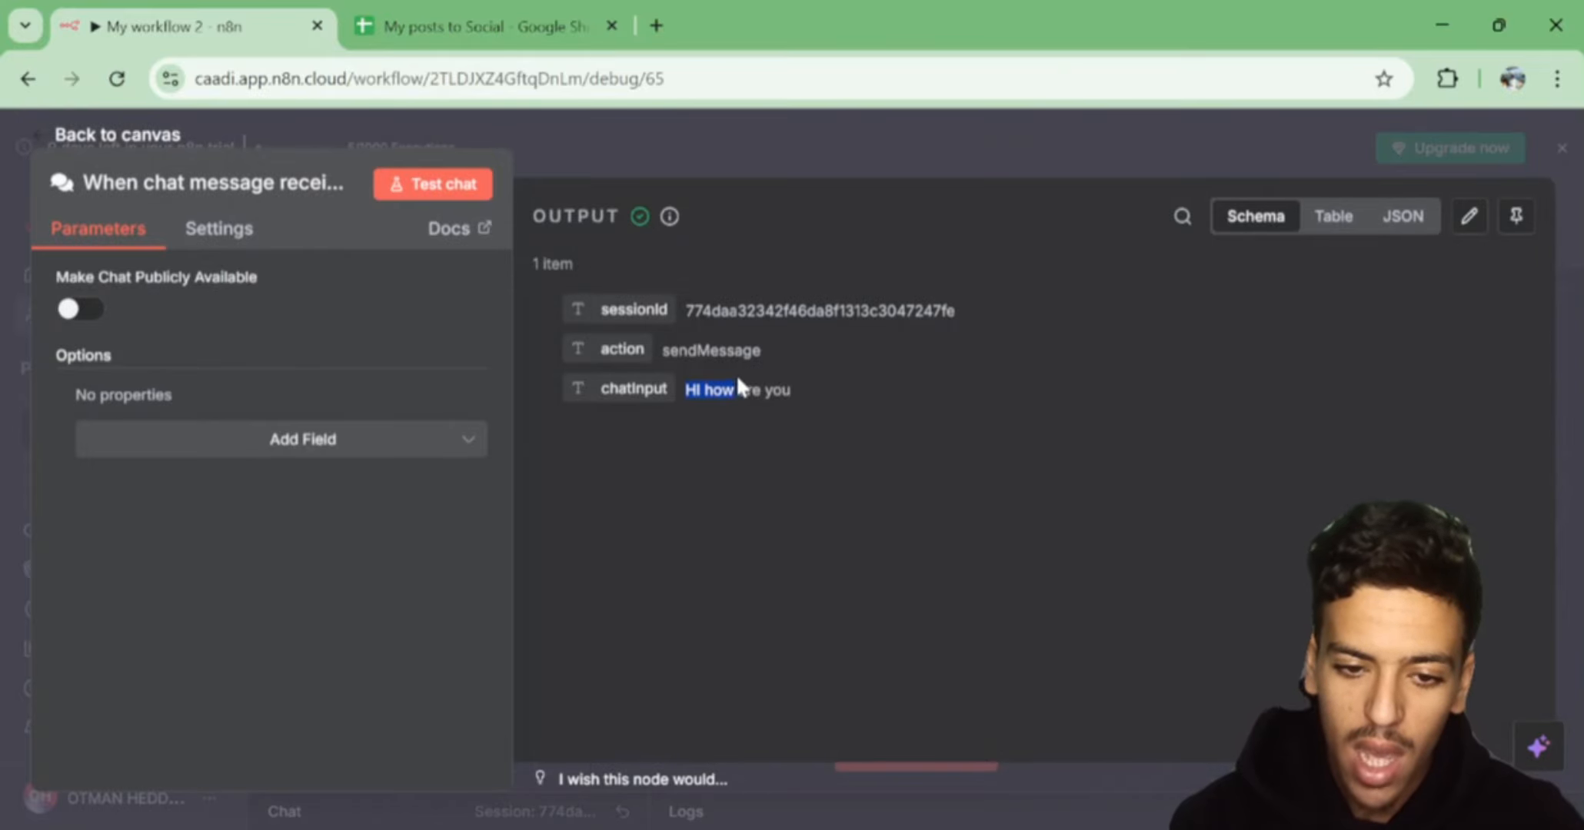
left_click(165, 137)
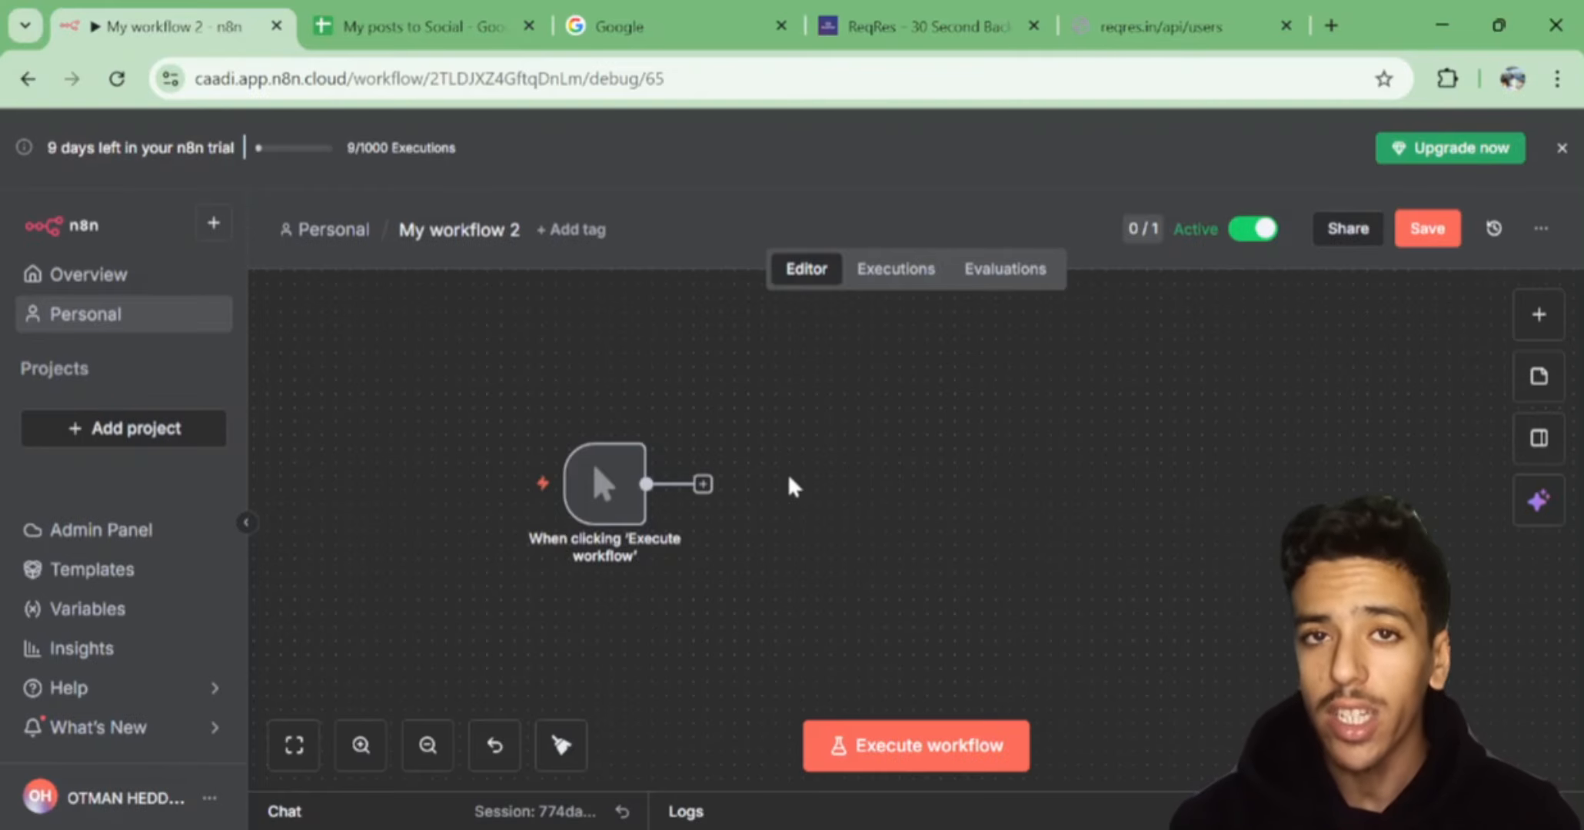
Add an HTTP Request node after the manual Execute workflow trigger, look over its parameters and return to the canvas
left_click(703, 484)
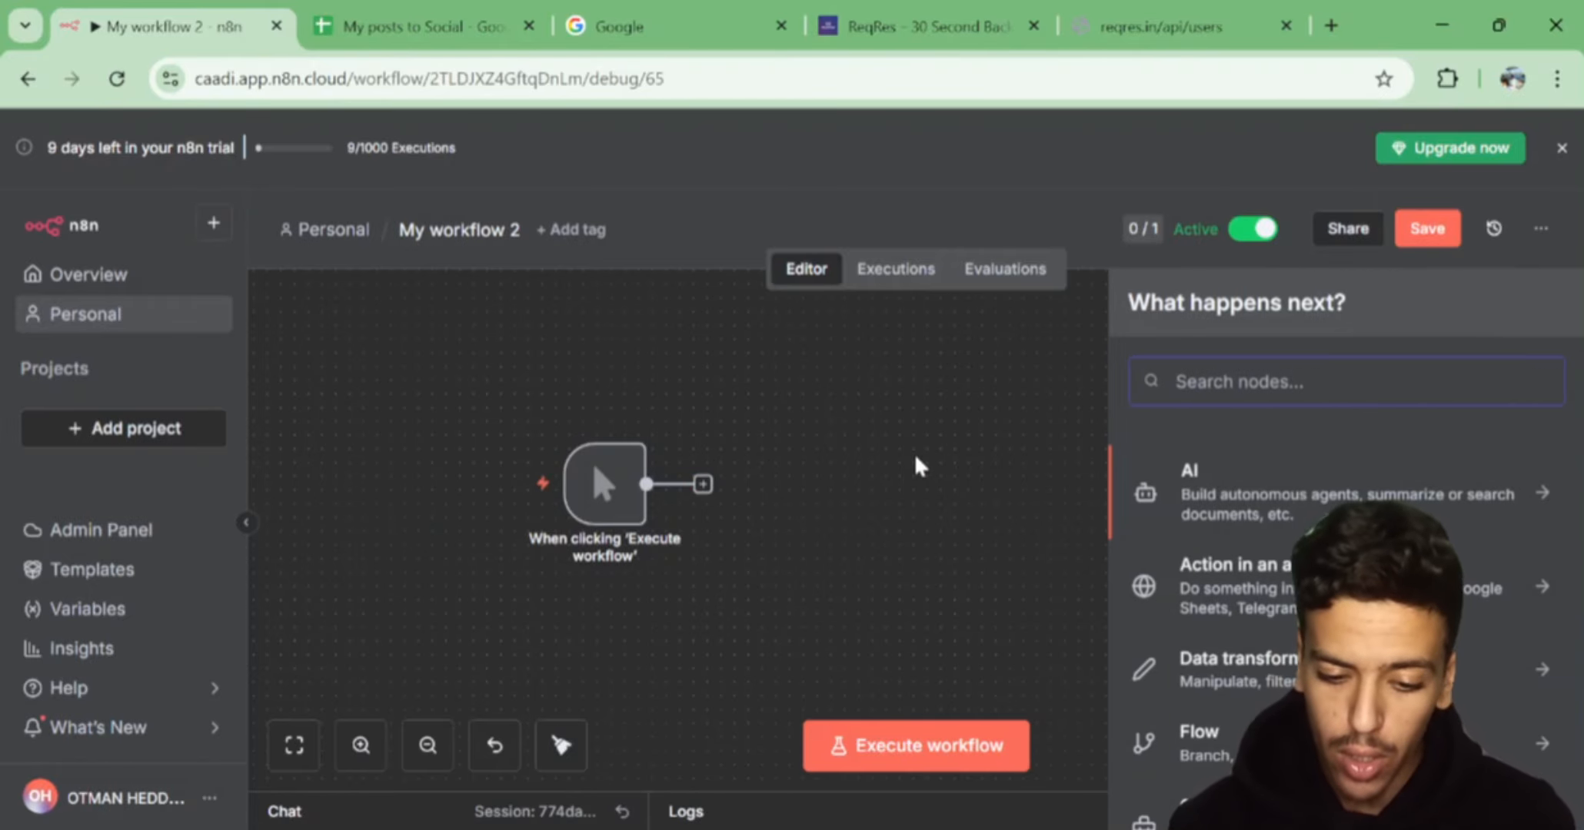
type("htt")
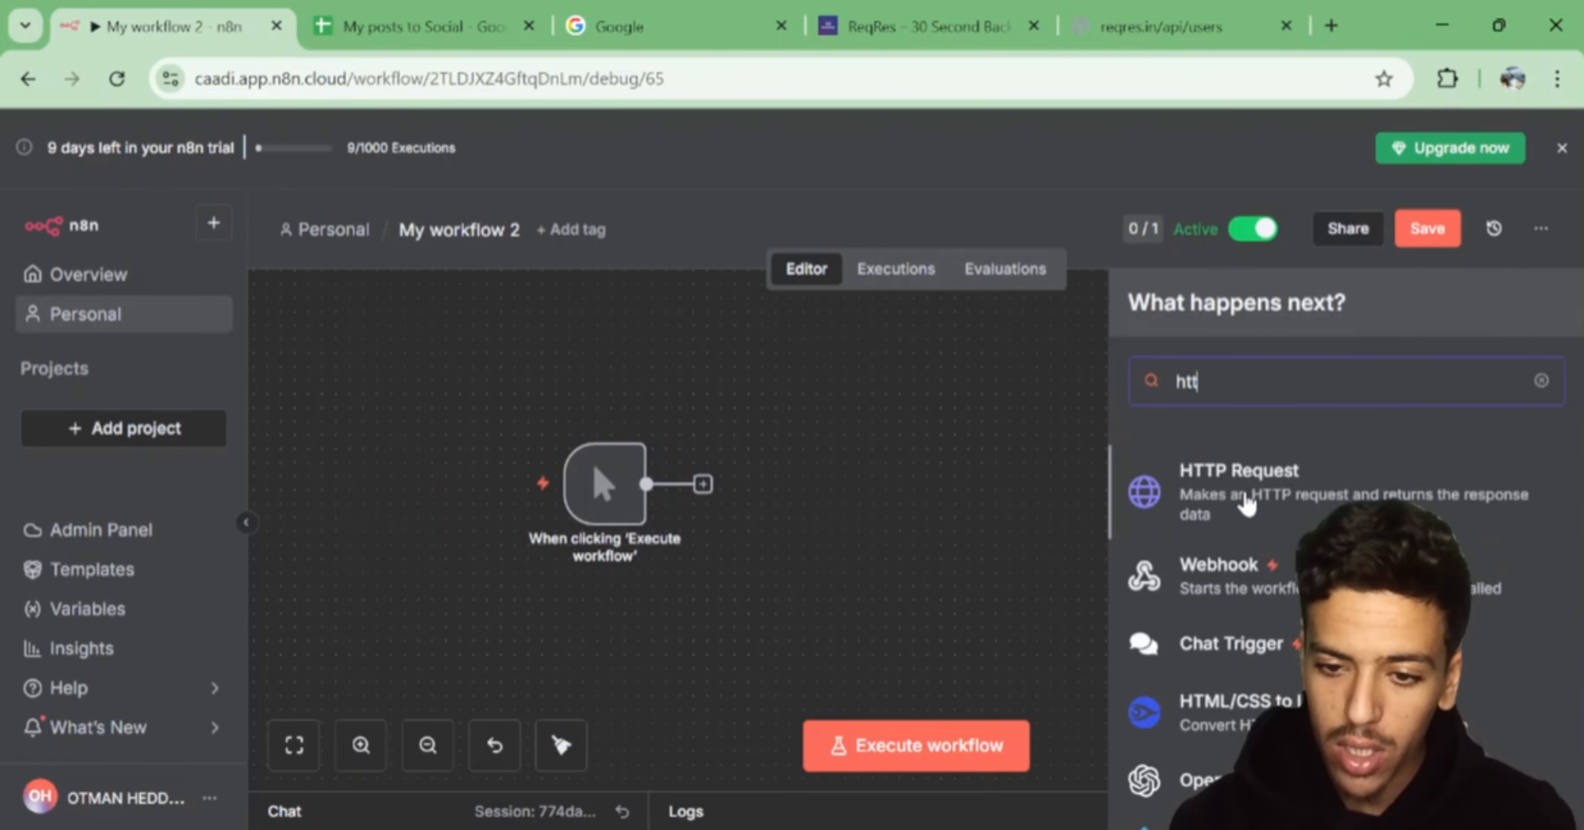
left_click(1245, 504)
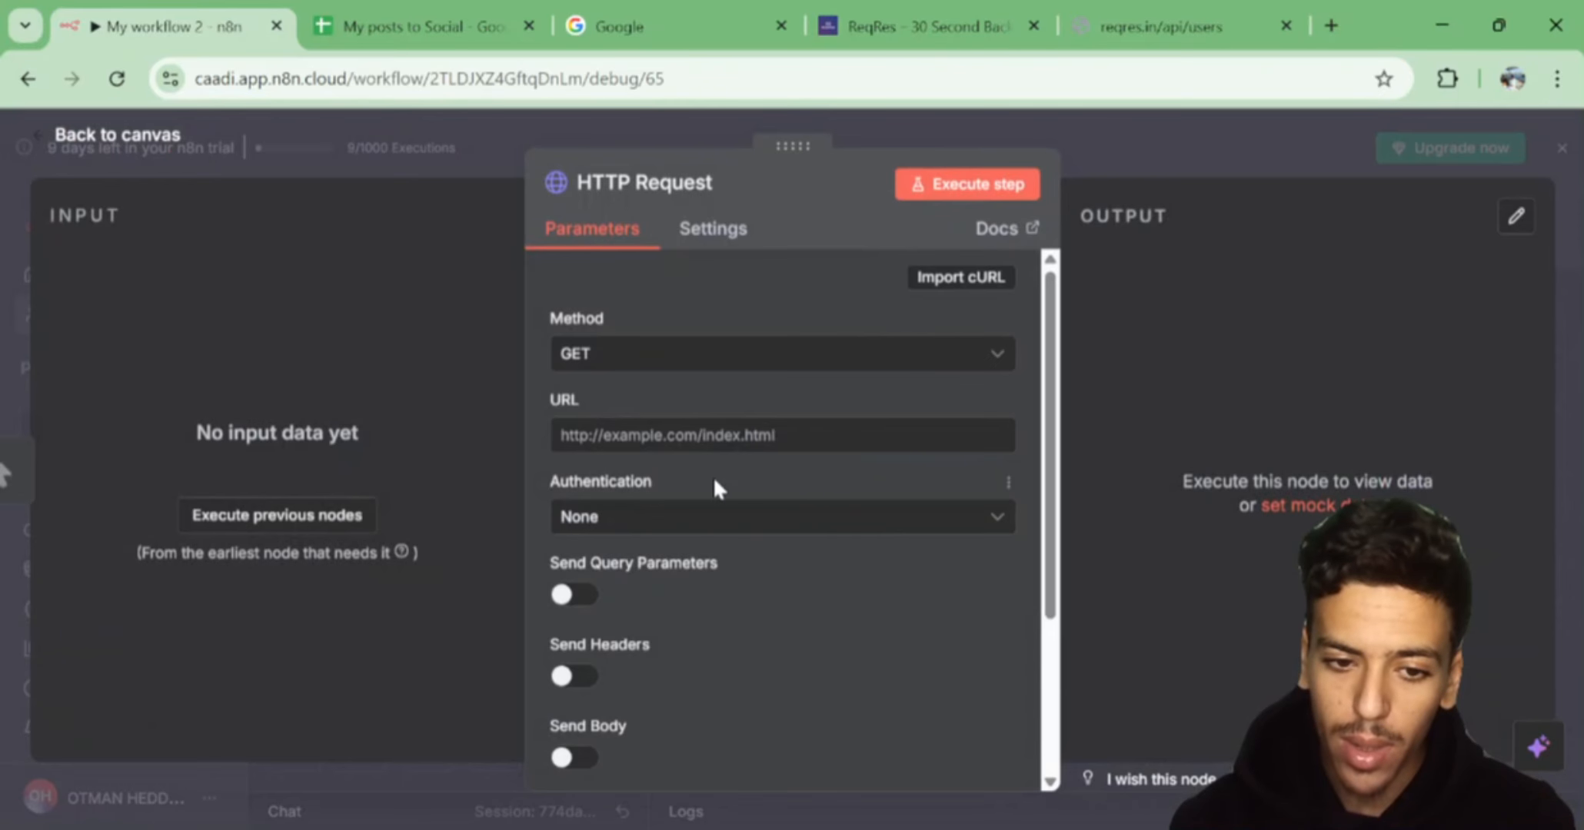
scroll(715, 488, "down", 3)
scroll(715, 488, "up", 3)
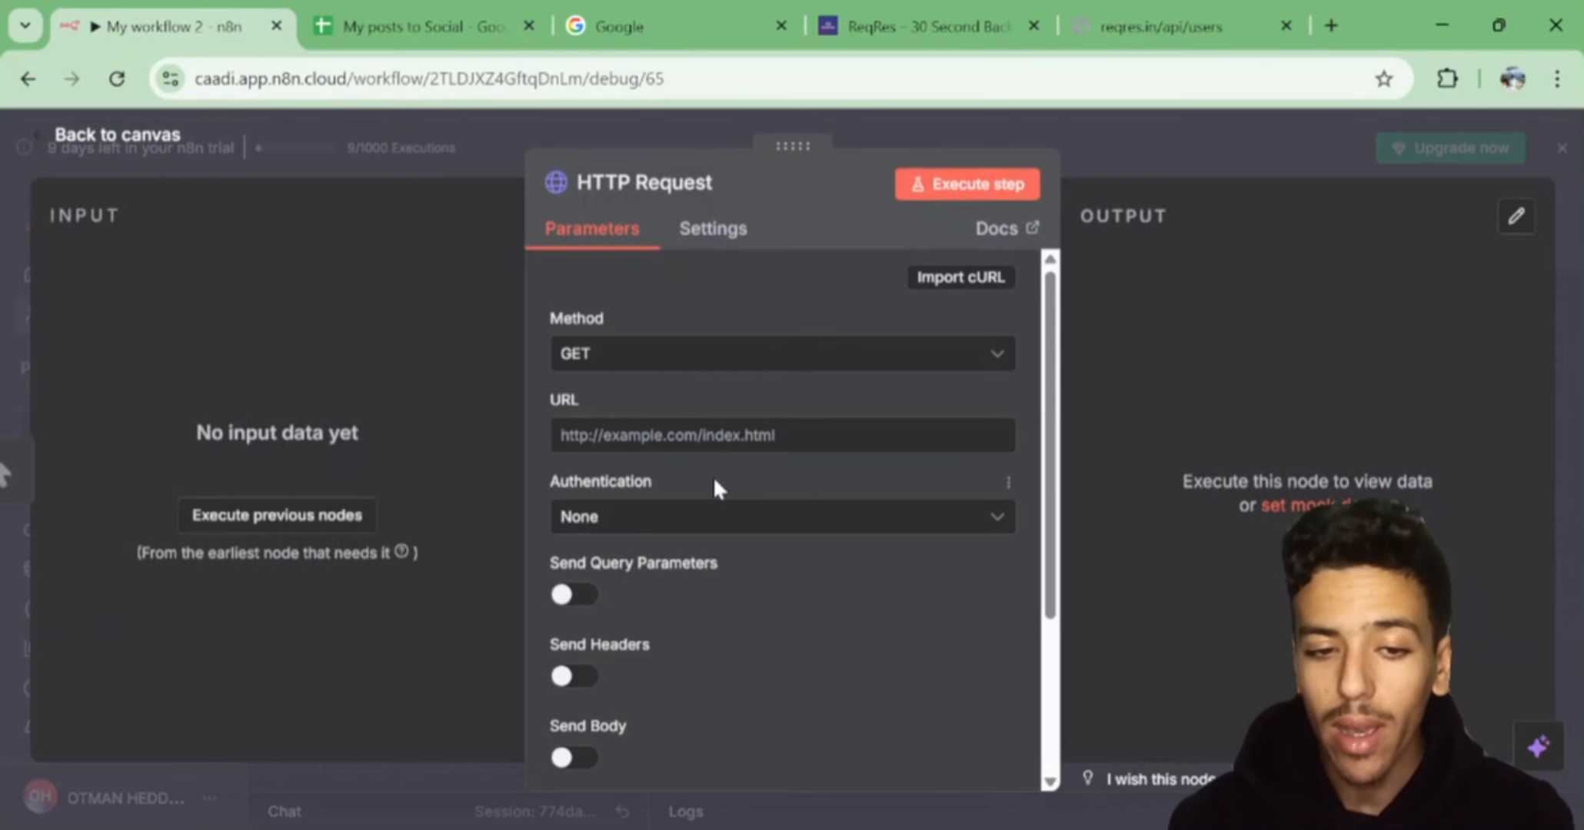
left_click(137, 137)
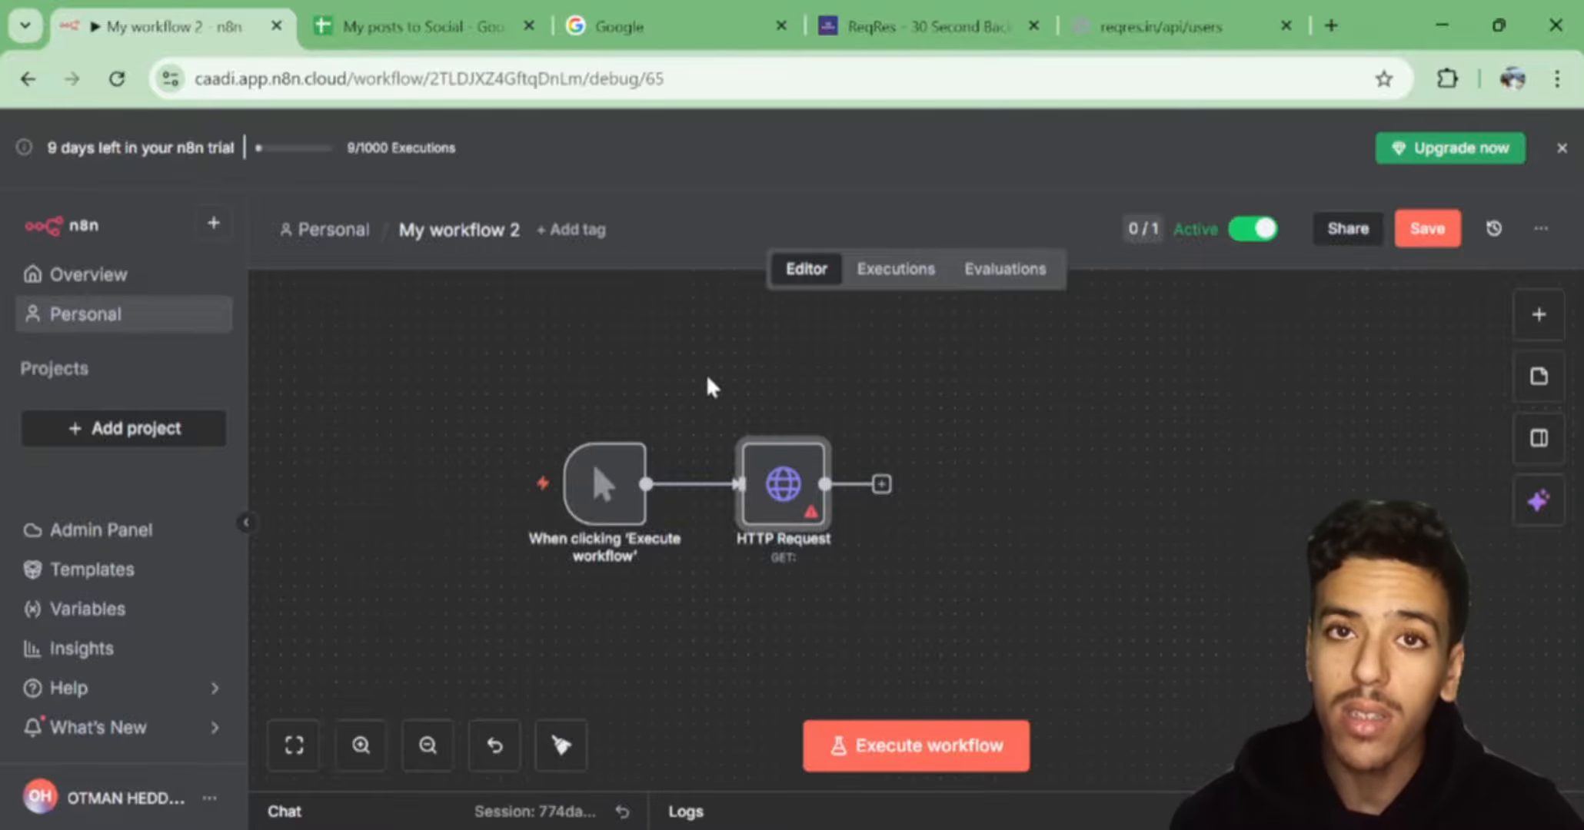
Reopen the HTTP Request node and look through its available request methods, keeping GET
double_click(792, 510)
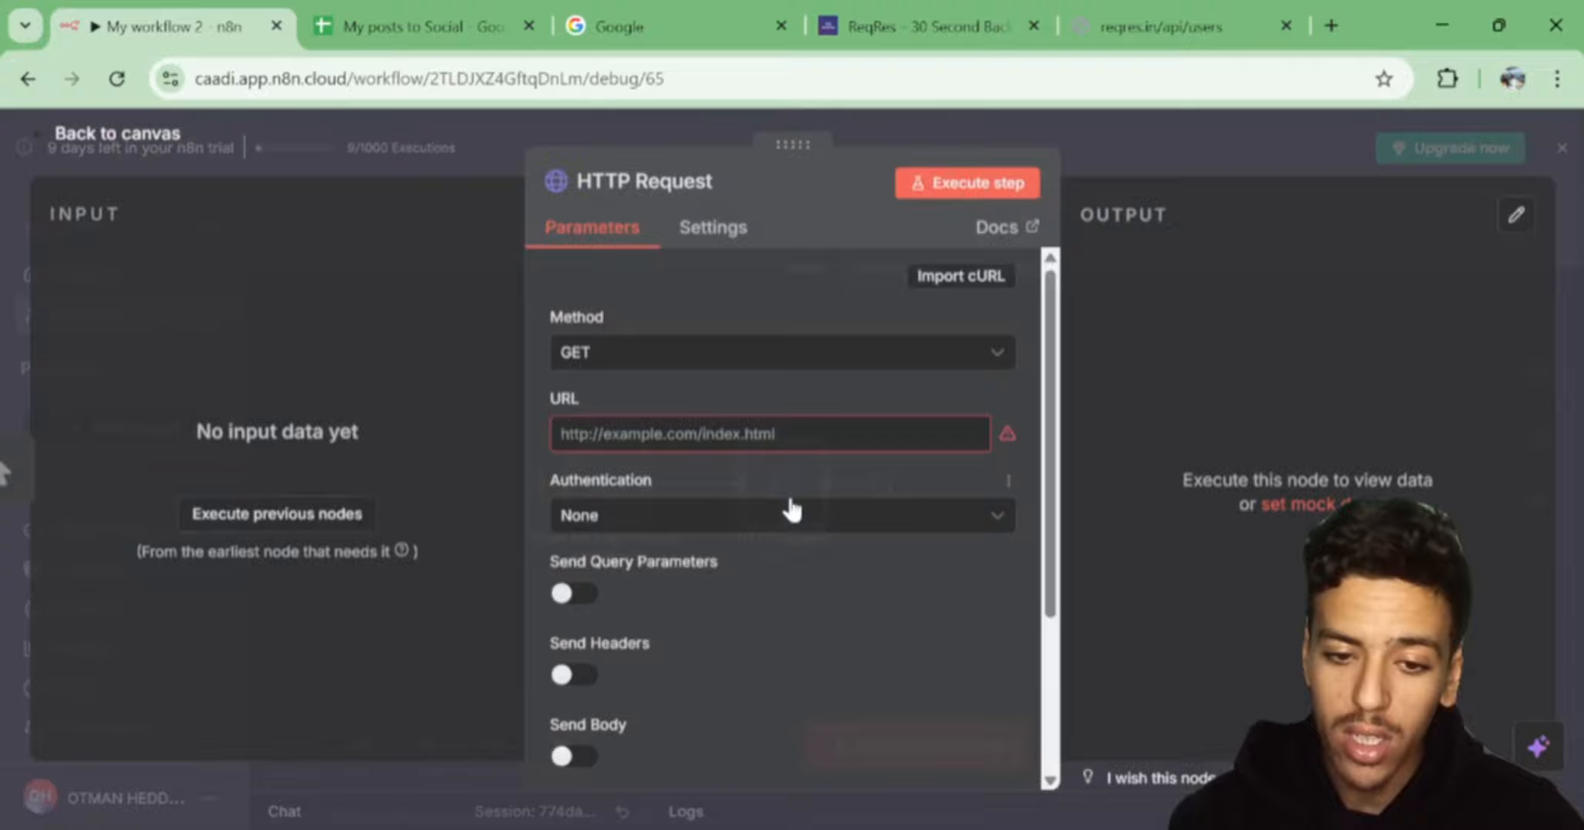
left_click(692, 355)
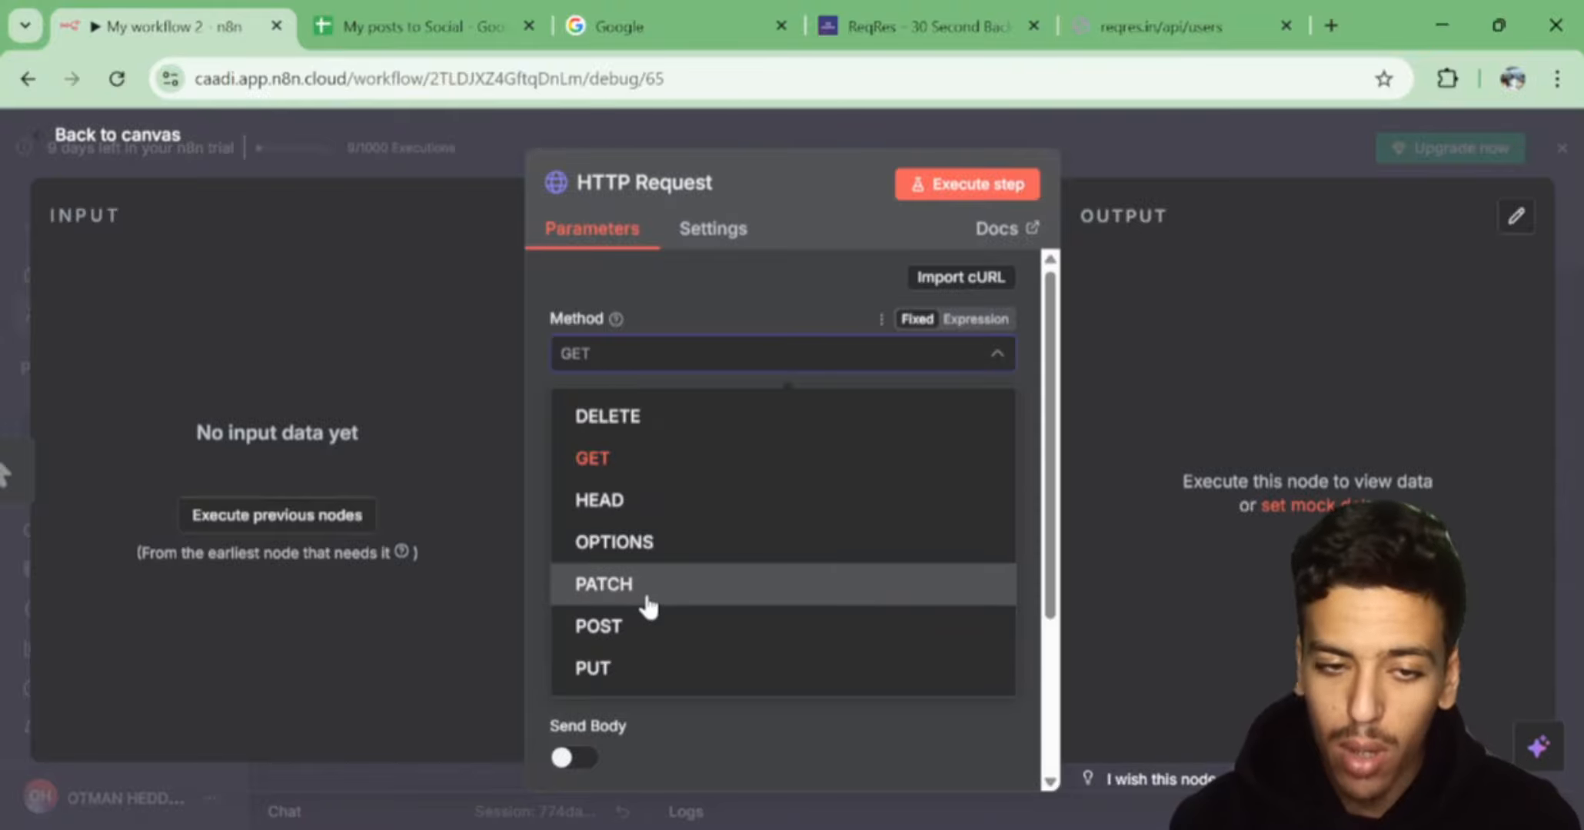
left_click(460, 336)
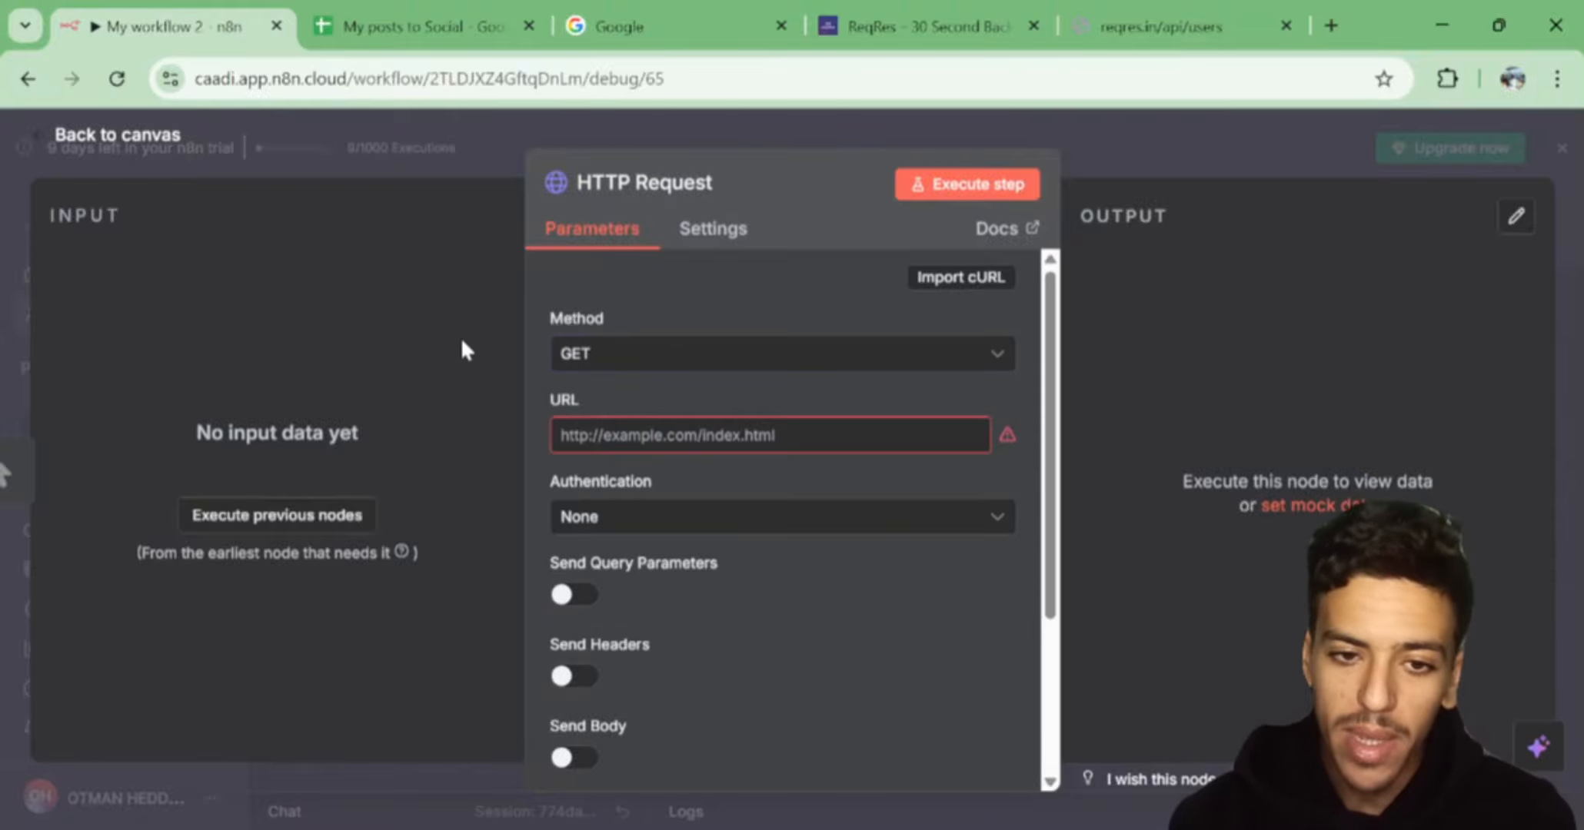
Reload the Google home page as a request example, then return to n8n and review the HTTP Request node's method choices
left_click(634, 14)
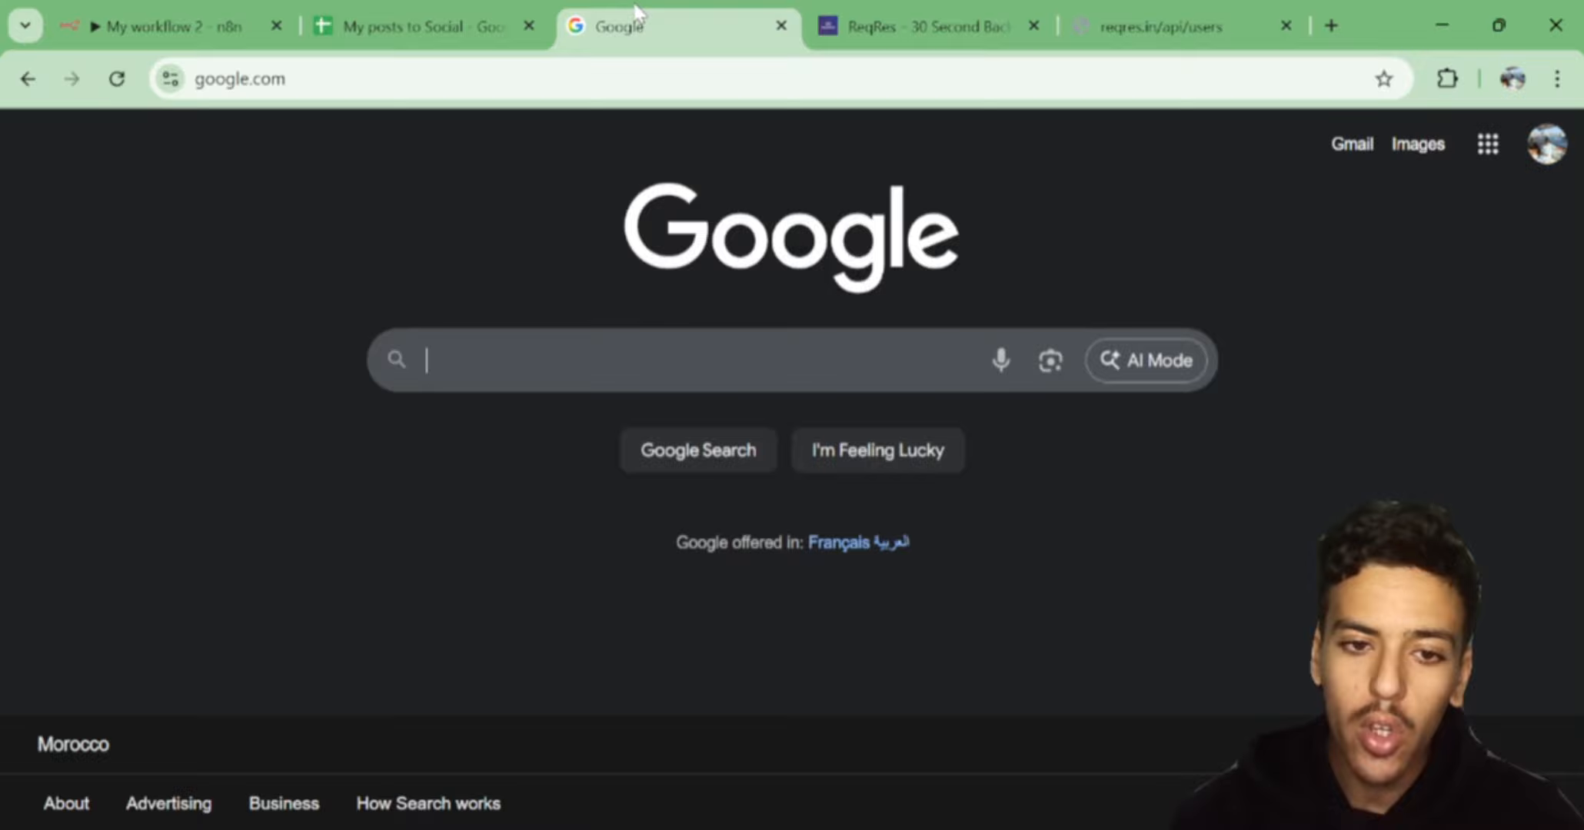
left_click(115, 81)
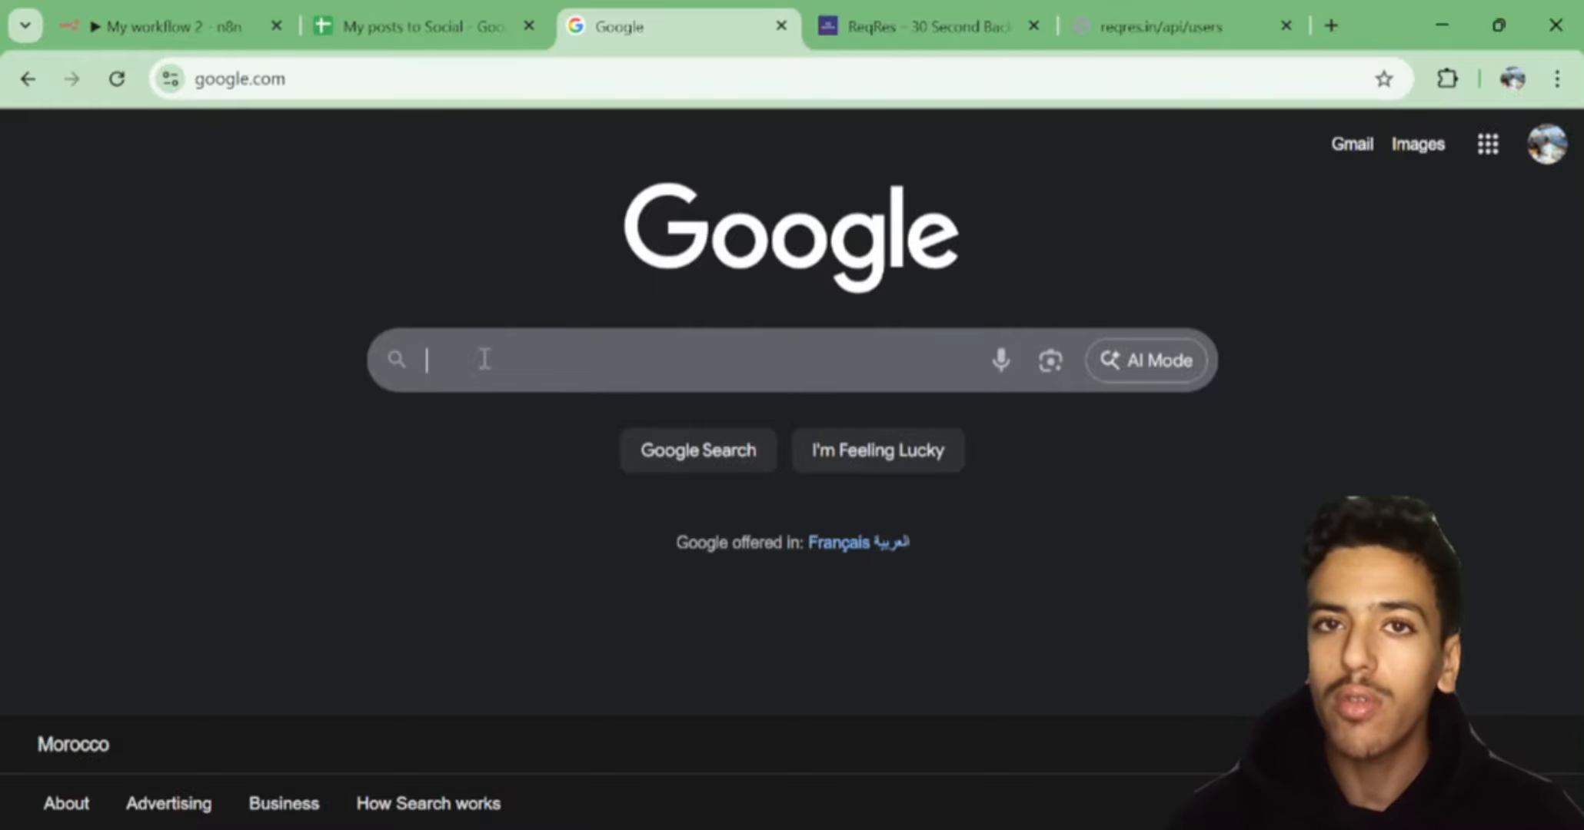
left_click(173, 26)
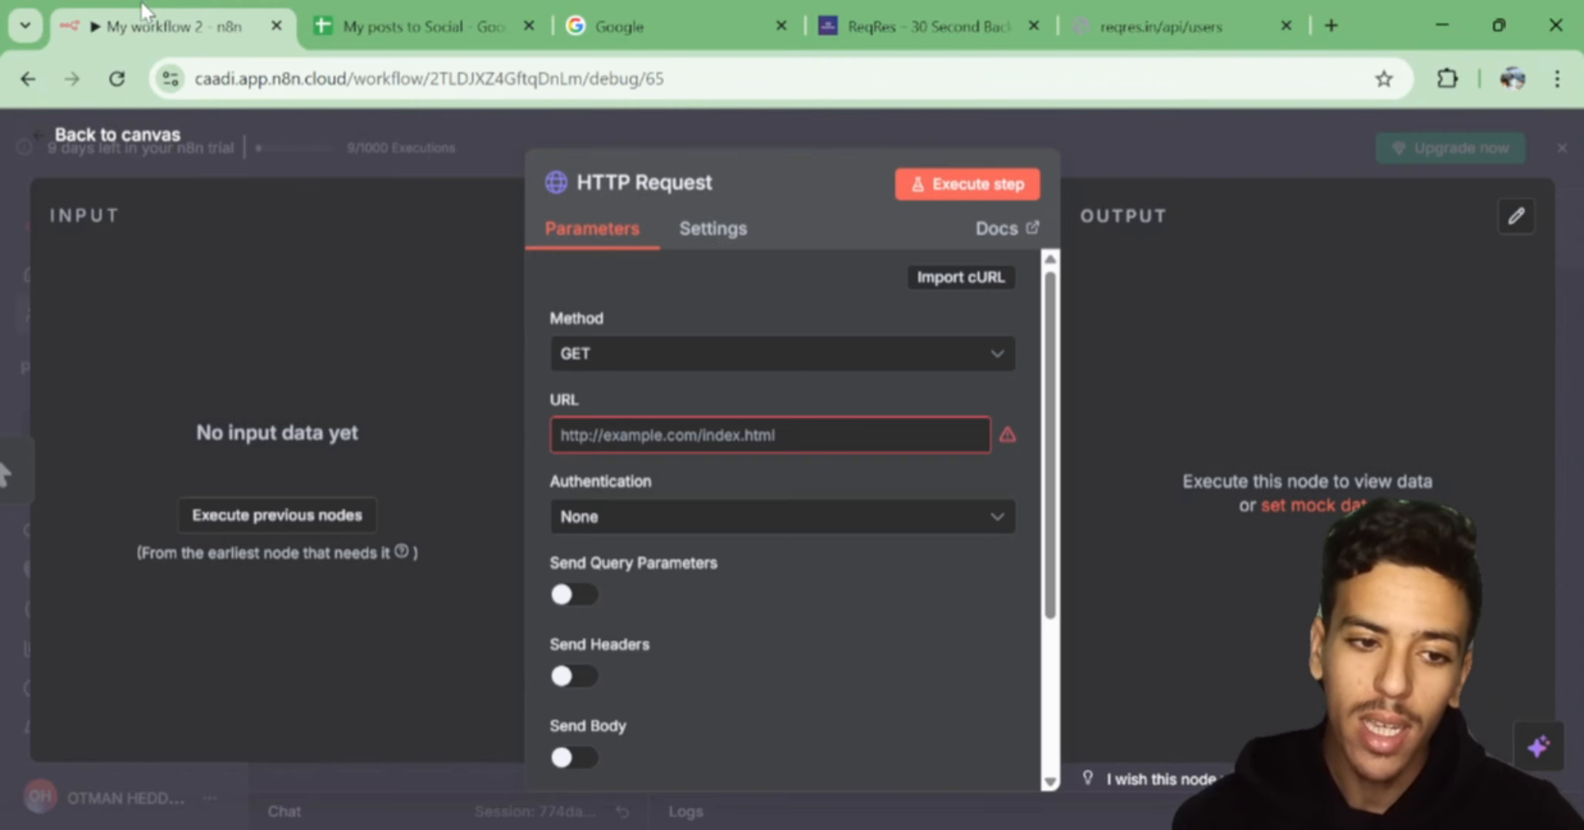
left_click(652, 354)
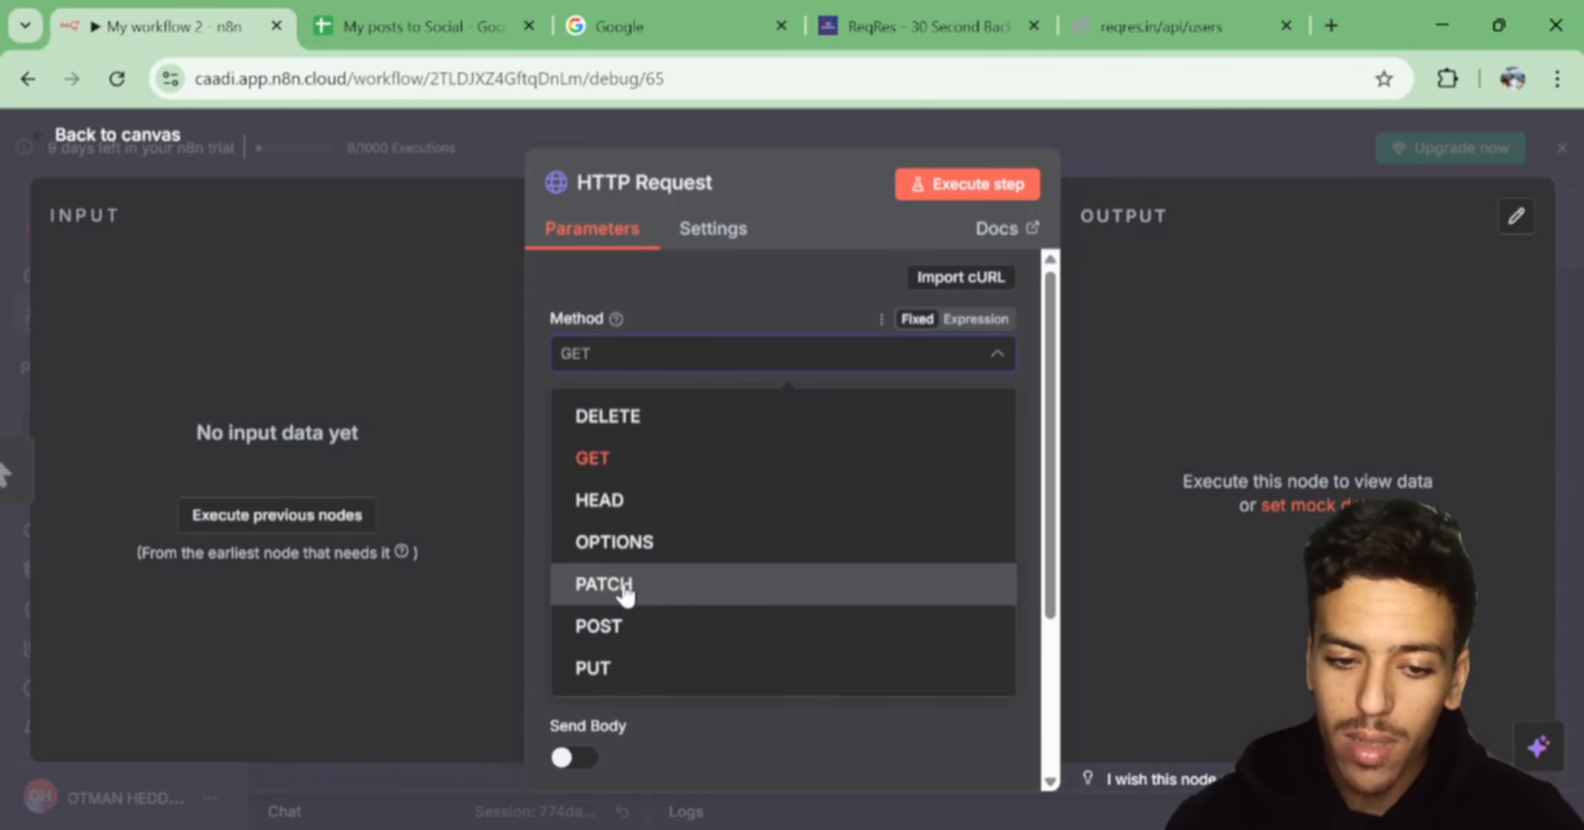
left_click(645, 317)
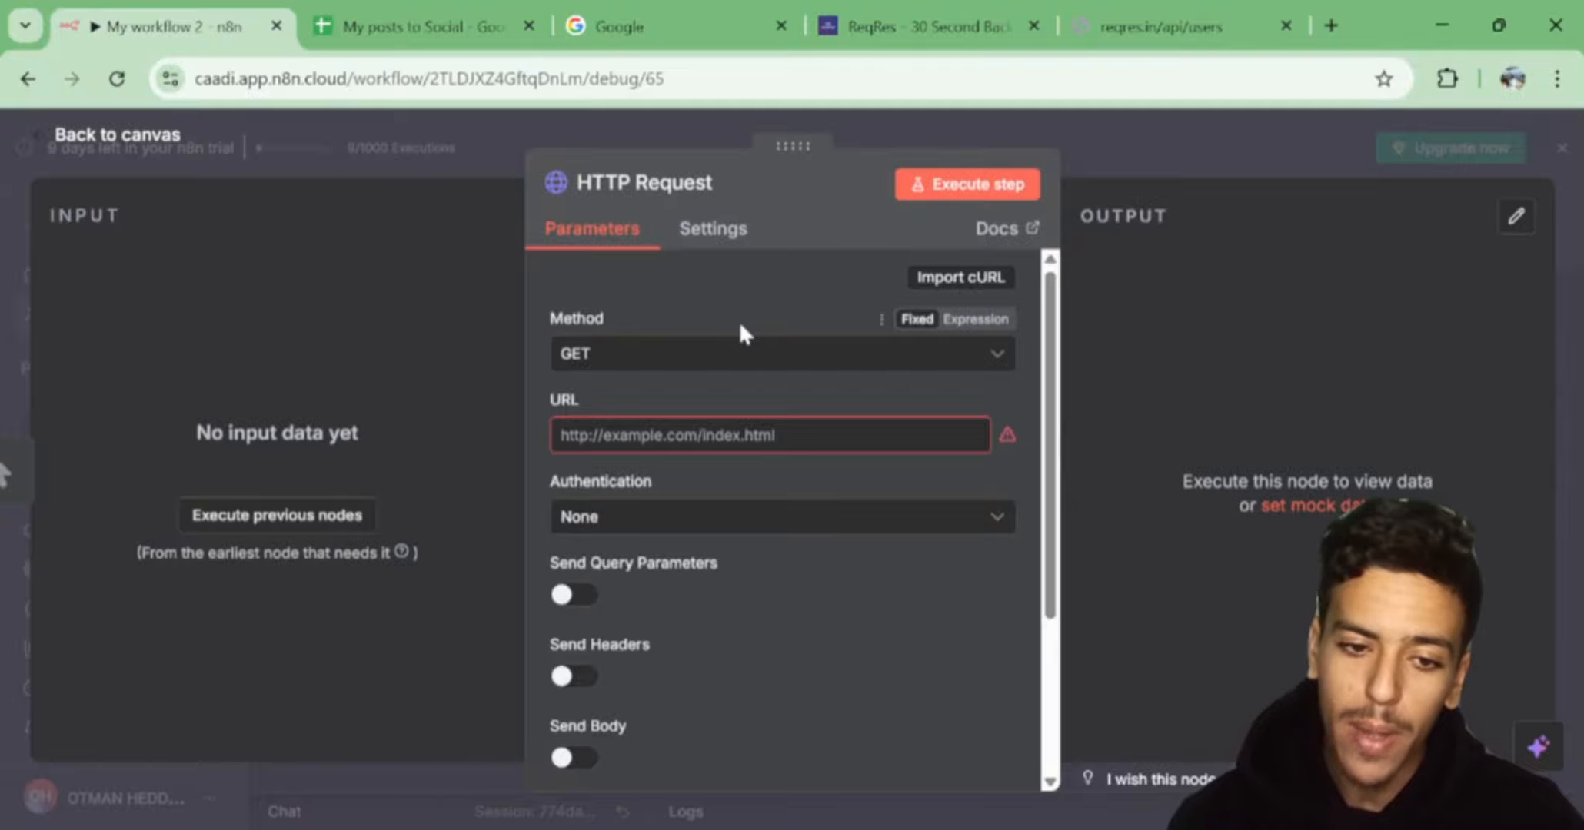
Switch to the ReqRes site and examine the example GET, POST, PUT and DELETE user endpoints in its API documentation
left_click(851, 34)
left_click(454, 77)
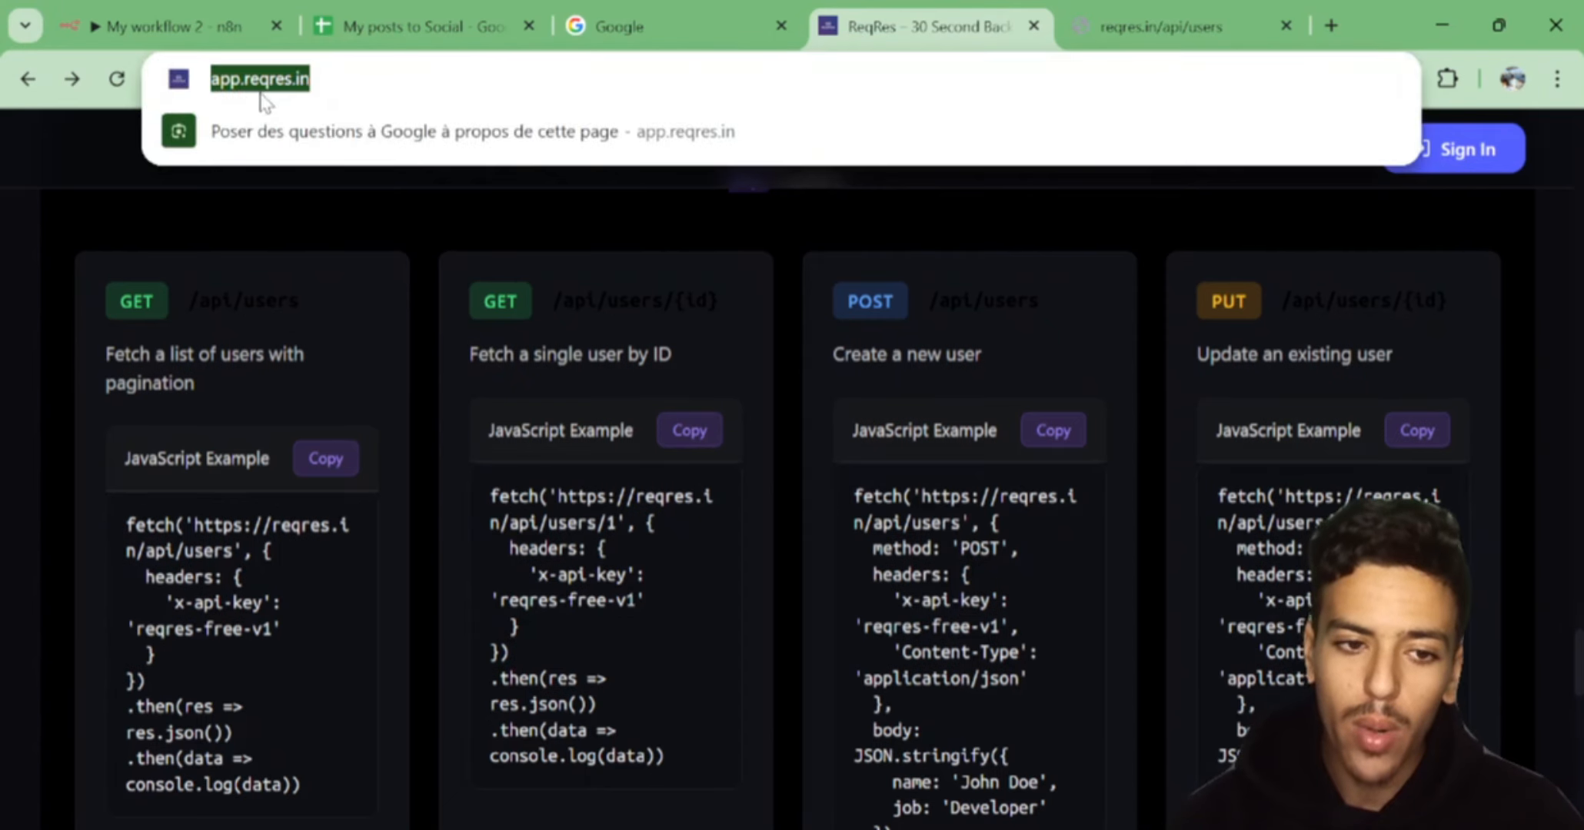
left_click(291, 248)
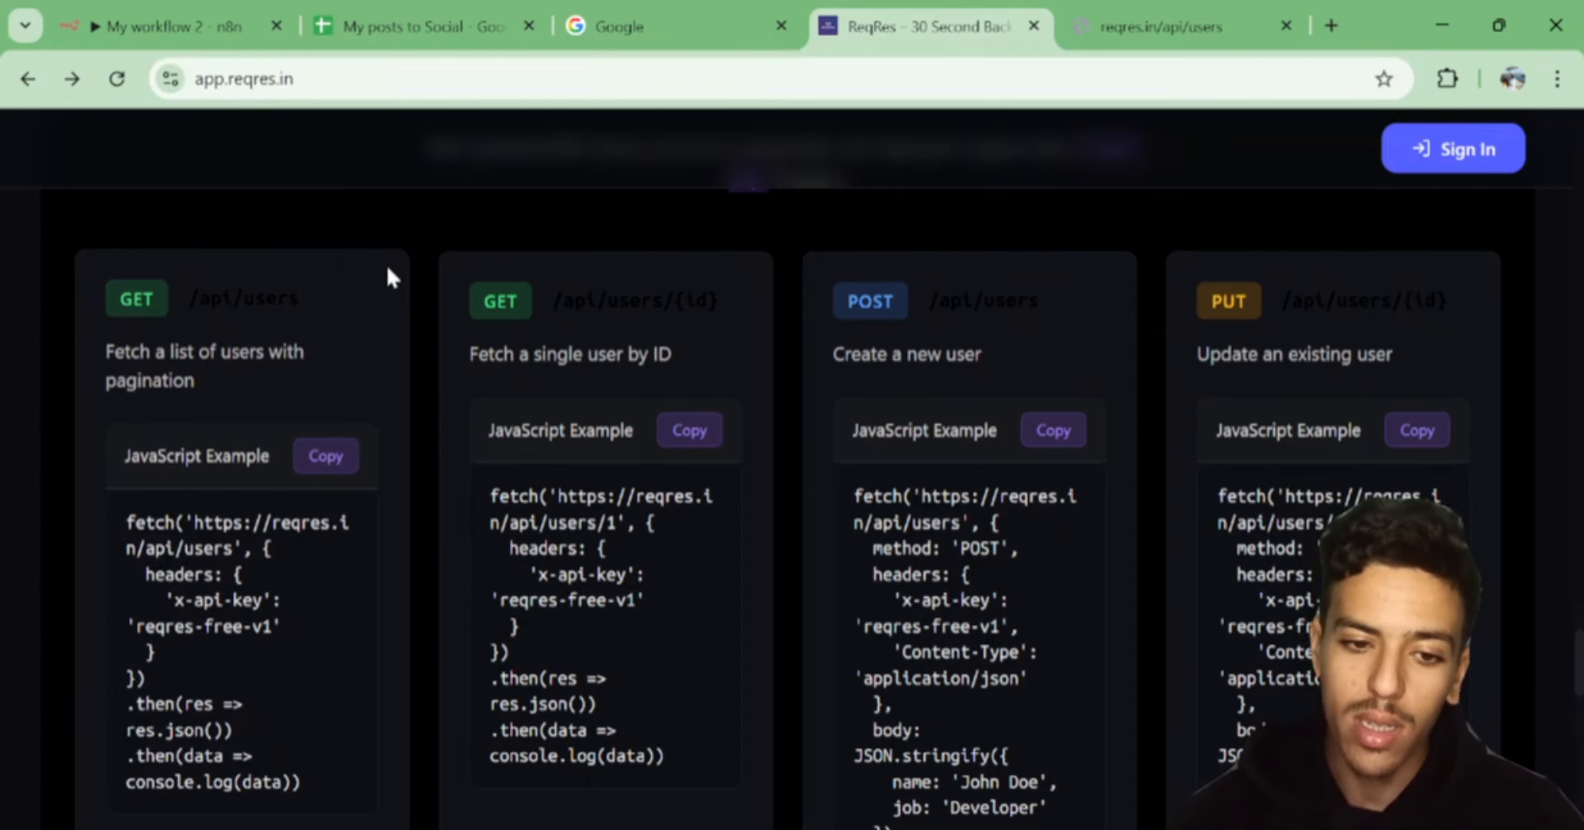
scroll(389, 272, "up", 5)
scroll(391, 276, "up", 10)
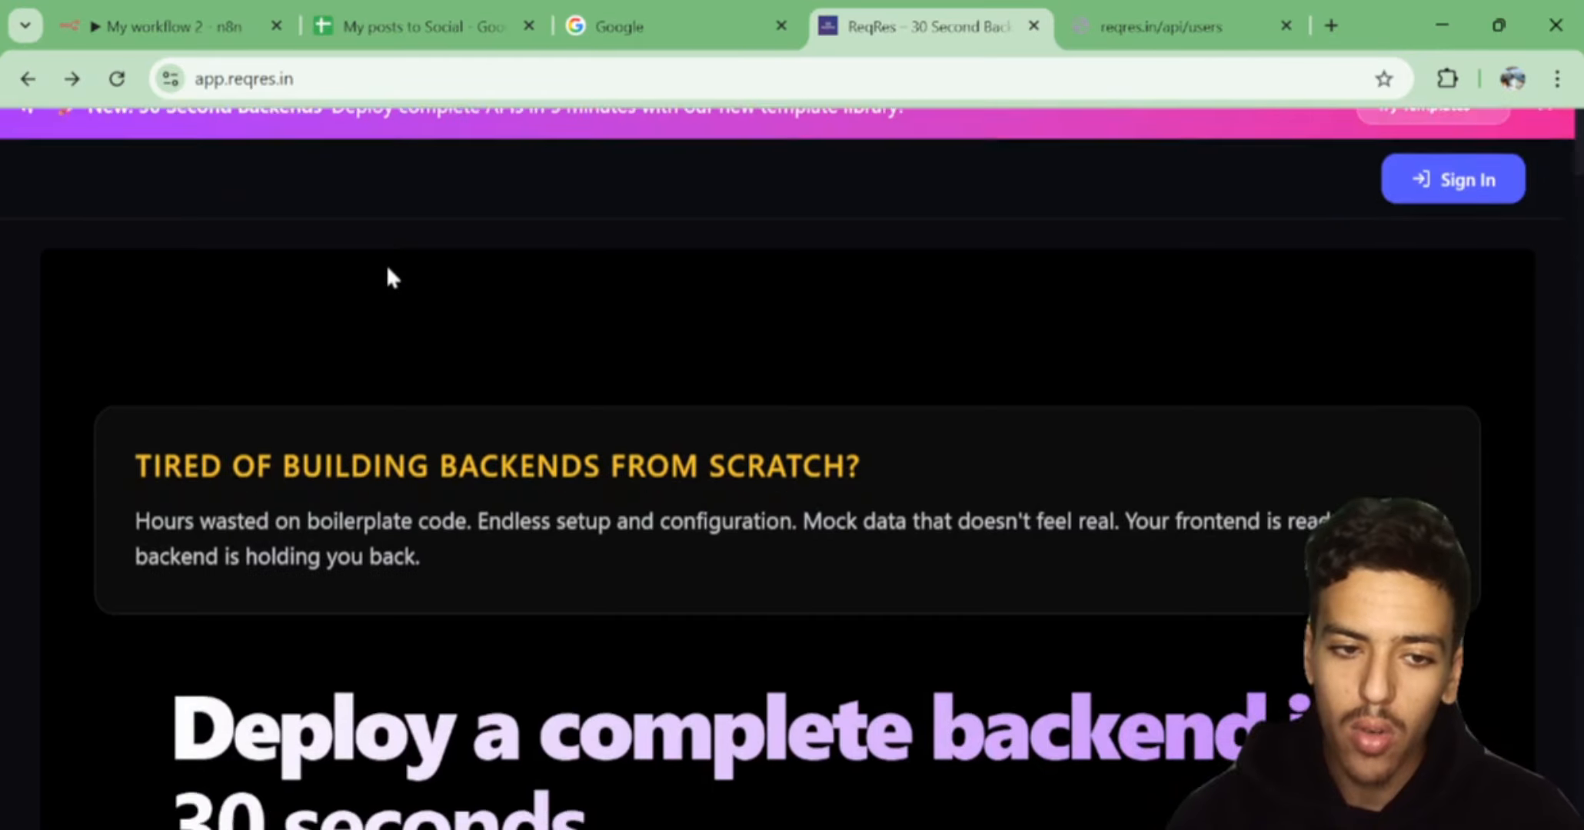
scroll(391, 277, "down", 3)
scroll(391, 276, "down", 10)
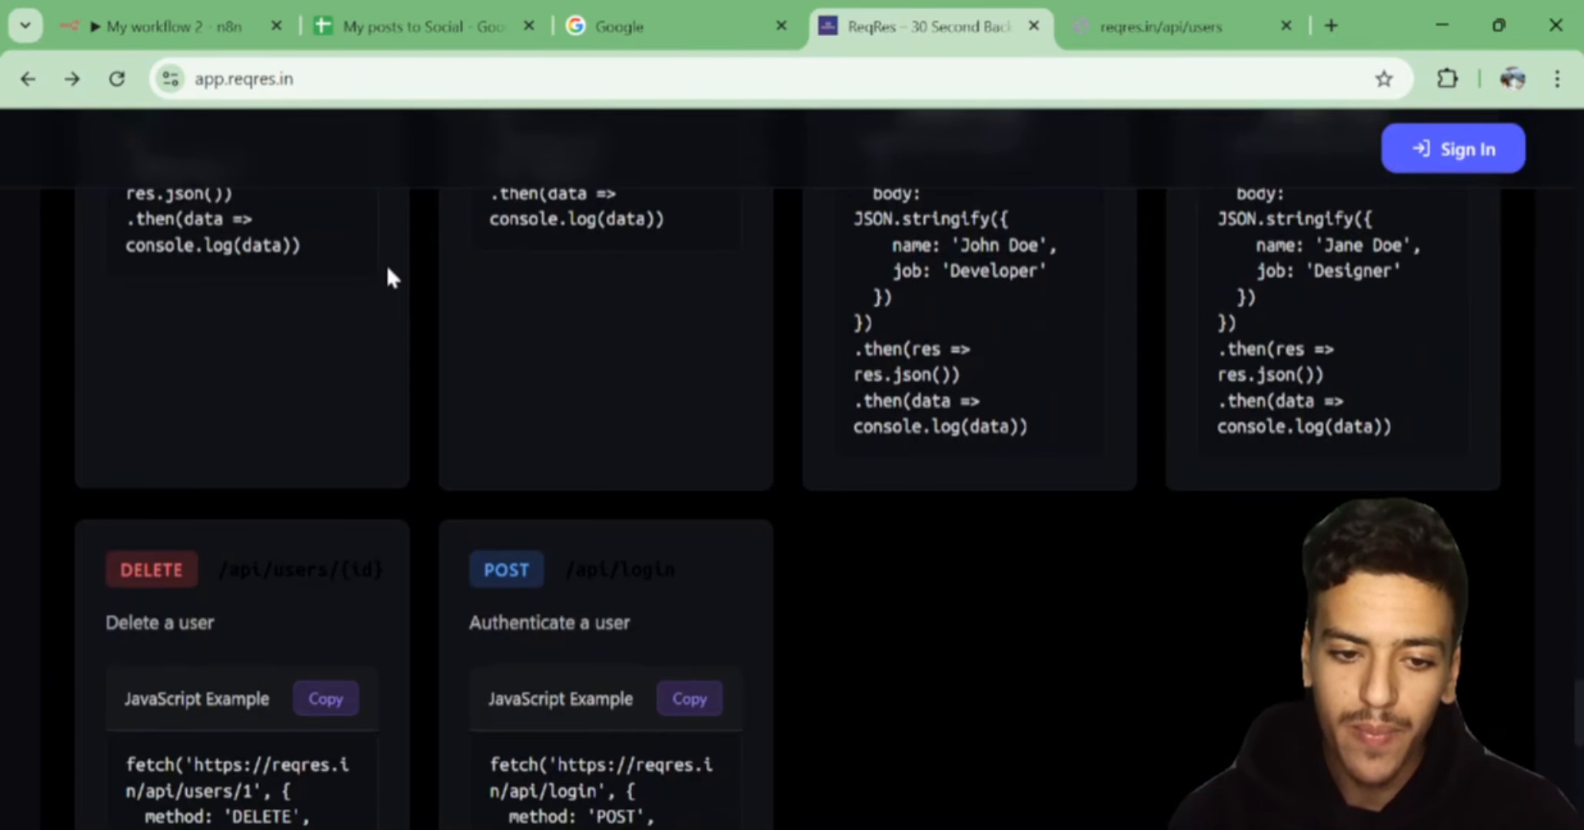
scroll(386, 264, "up", 5)
scroll(141, 607, "down", 2)
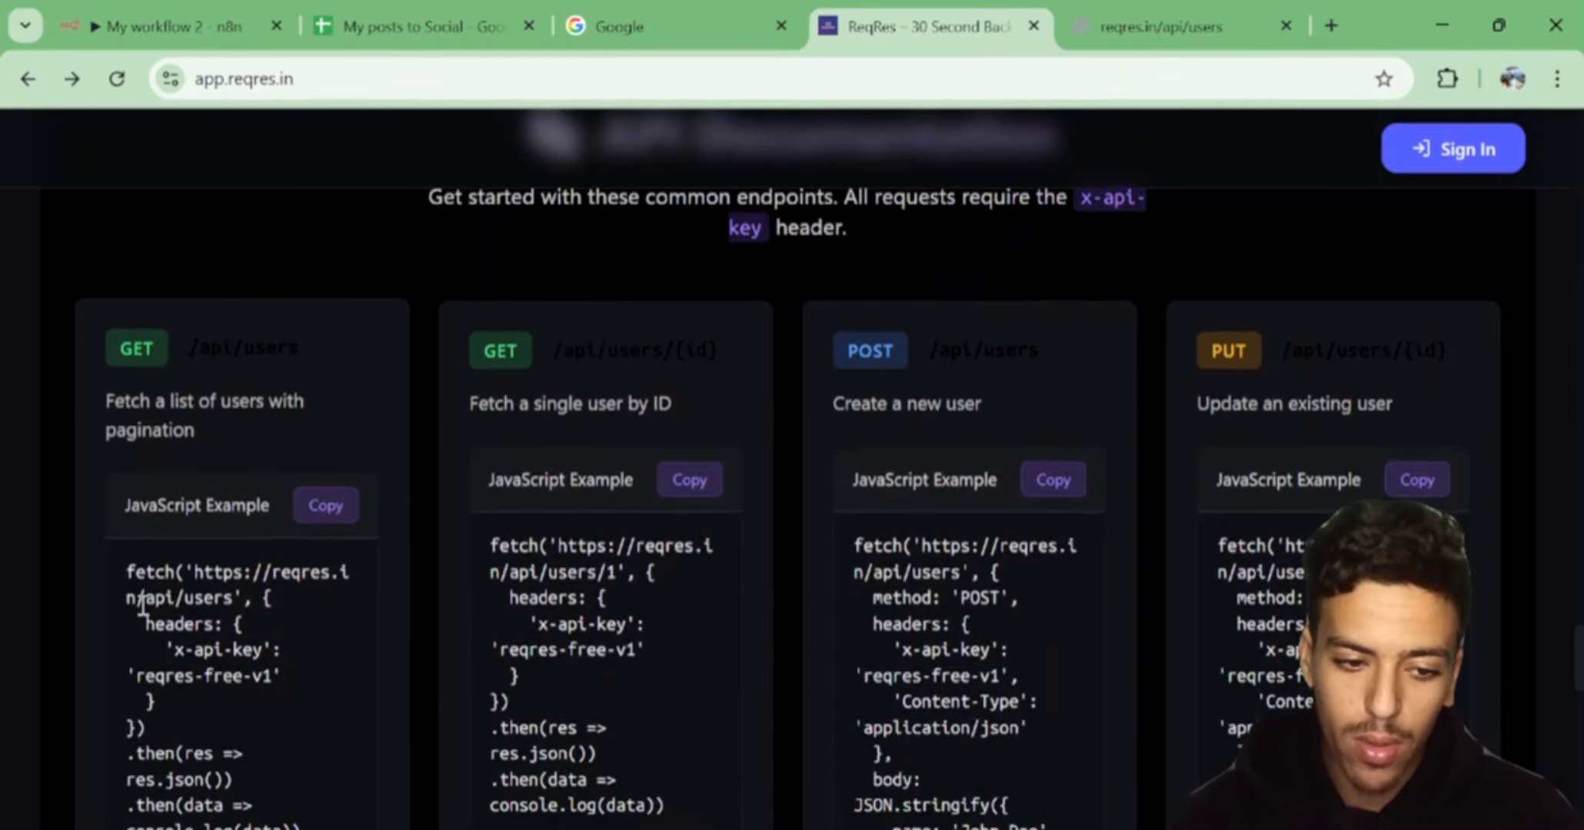
key("alt+Tab")
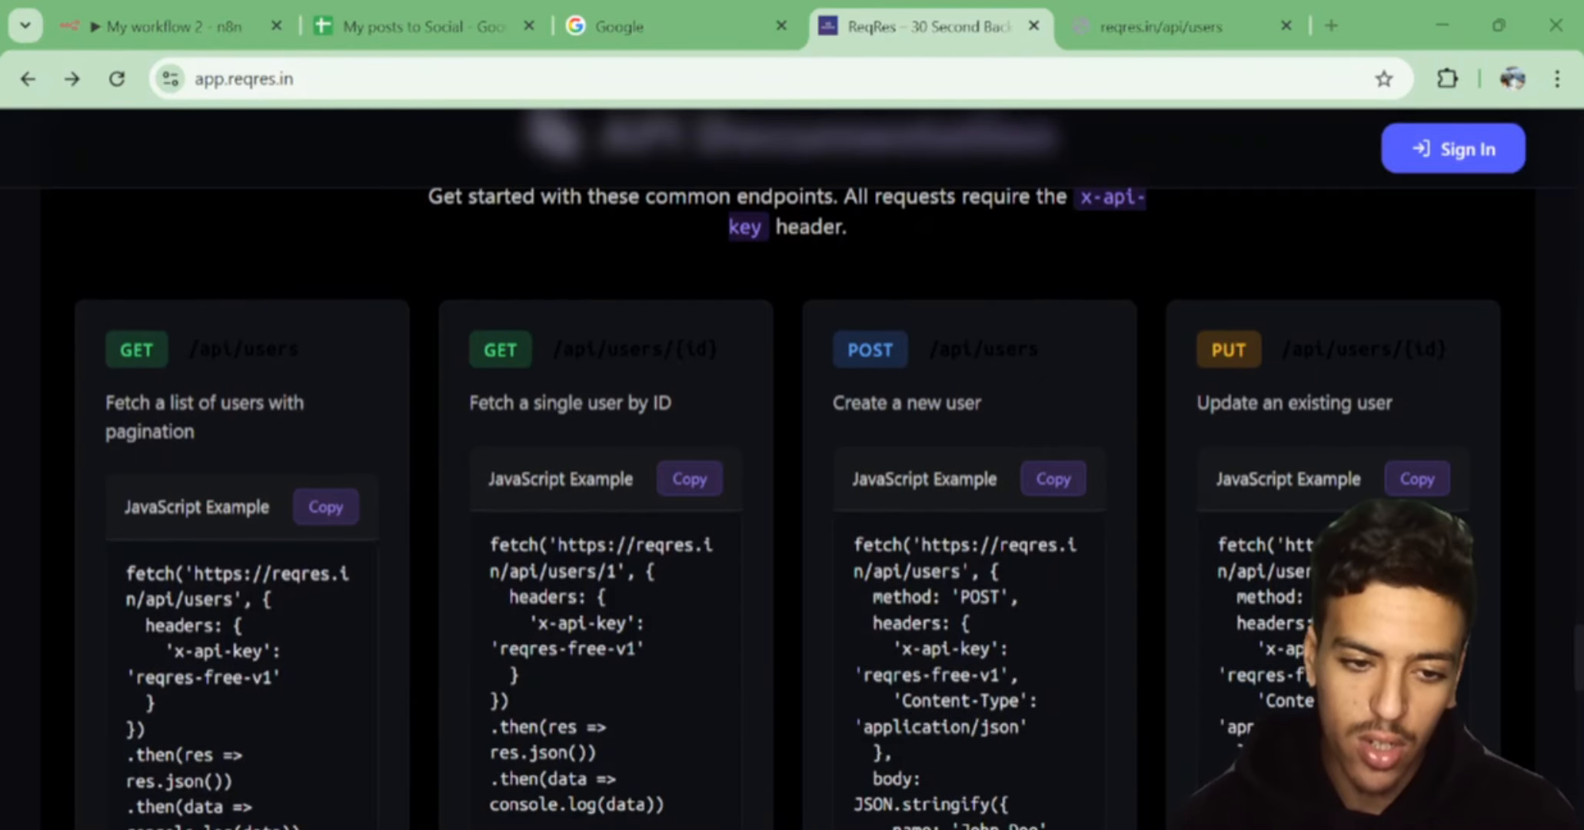
key("alt+Tab")
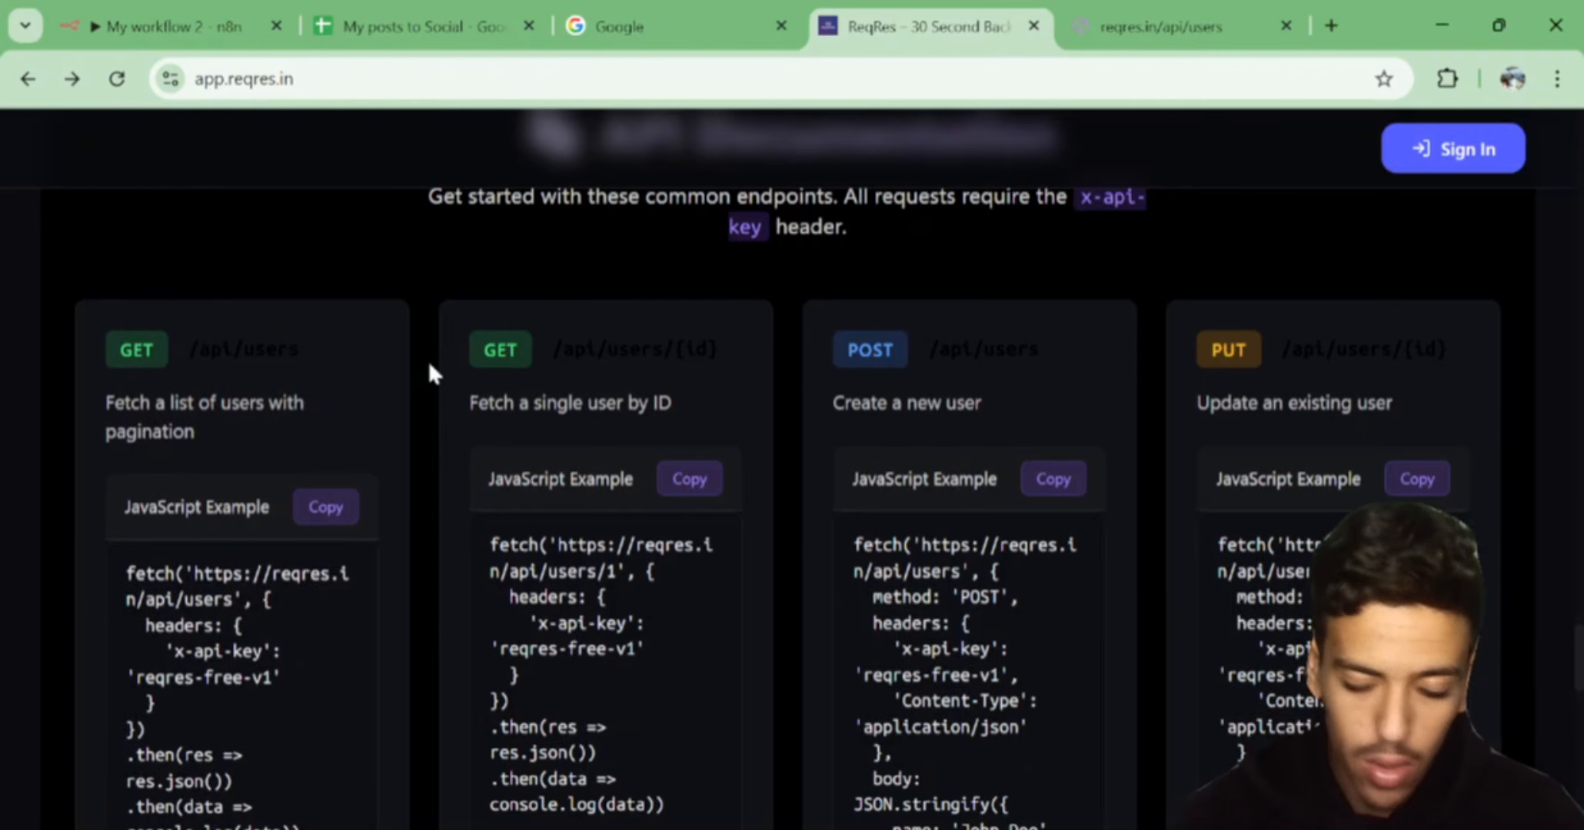
scroll(430, 367, "down", 1)
left_click(153, 26)
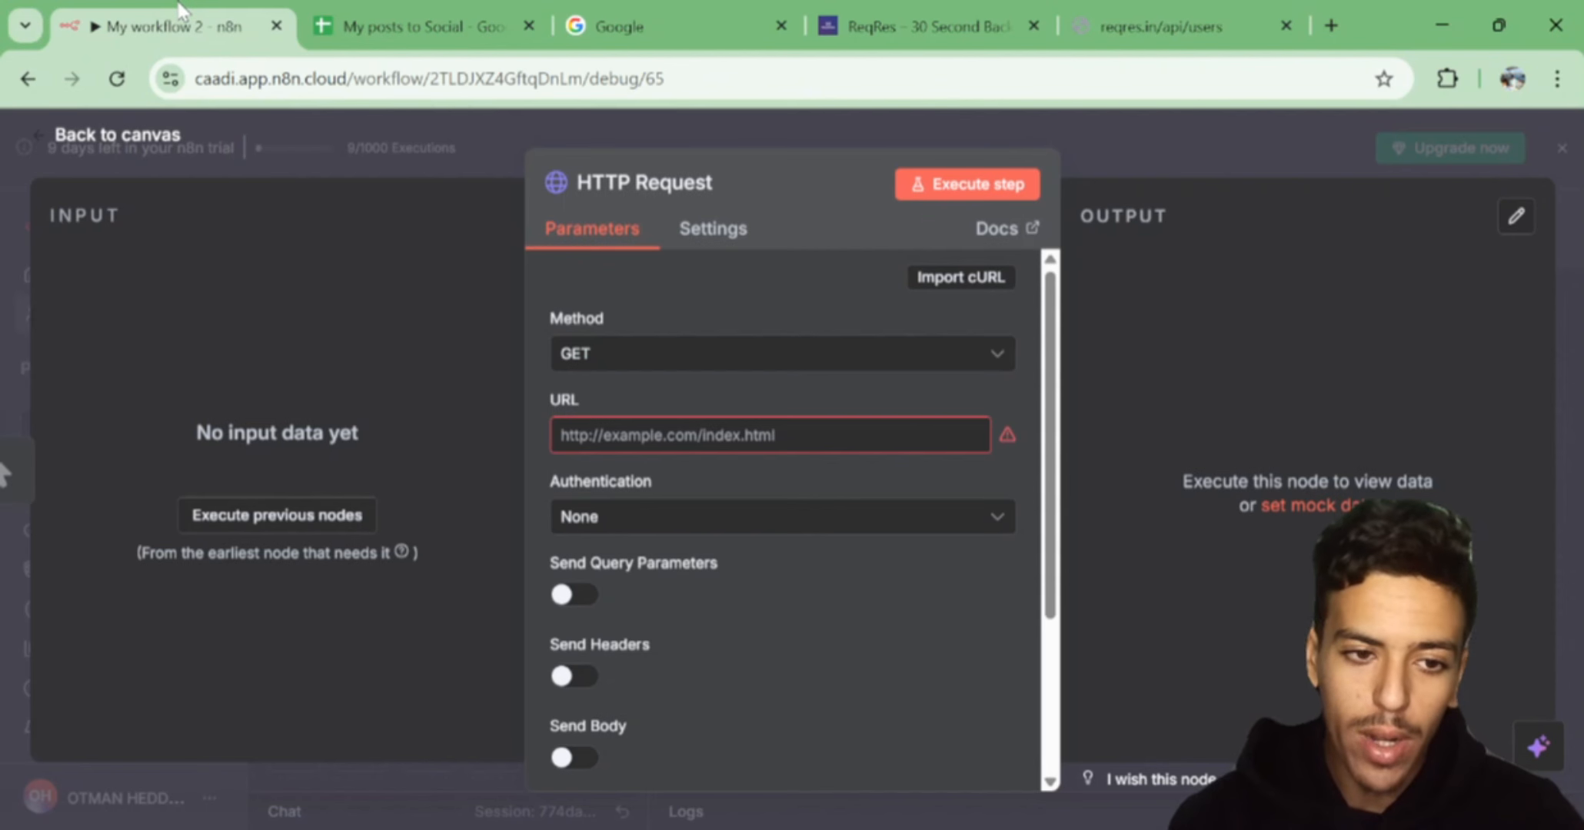
left_click(915, 26)
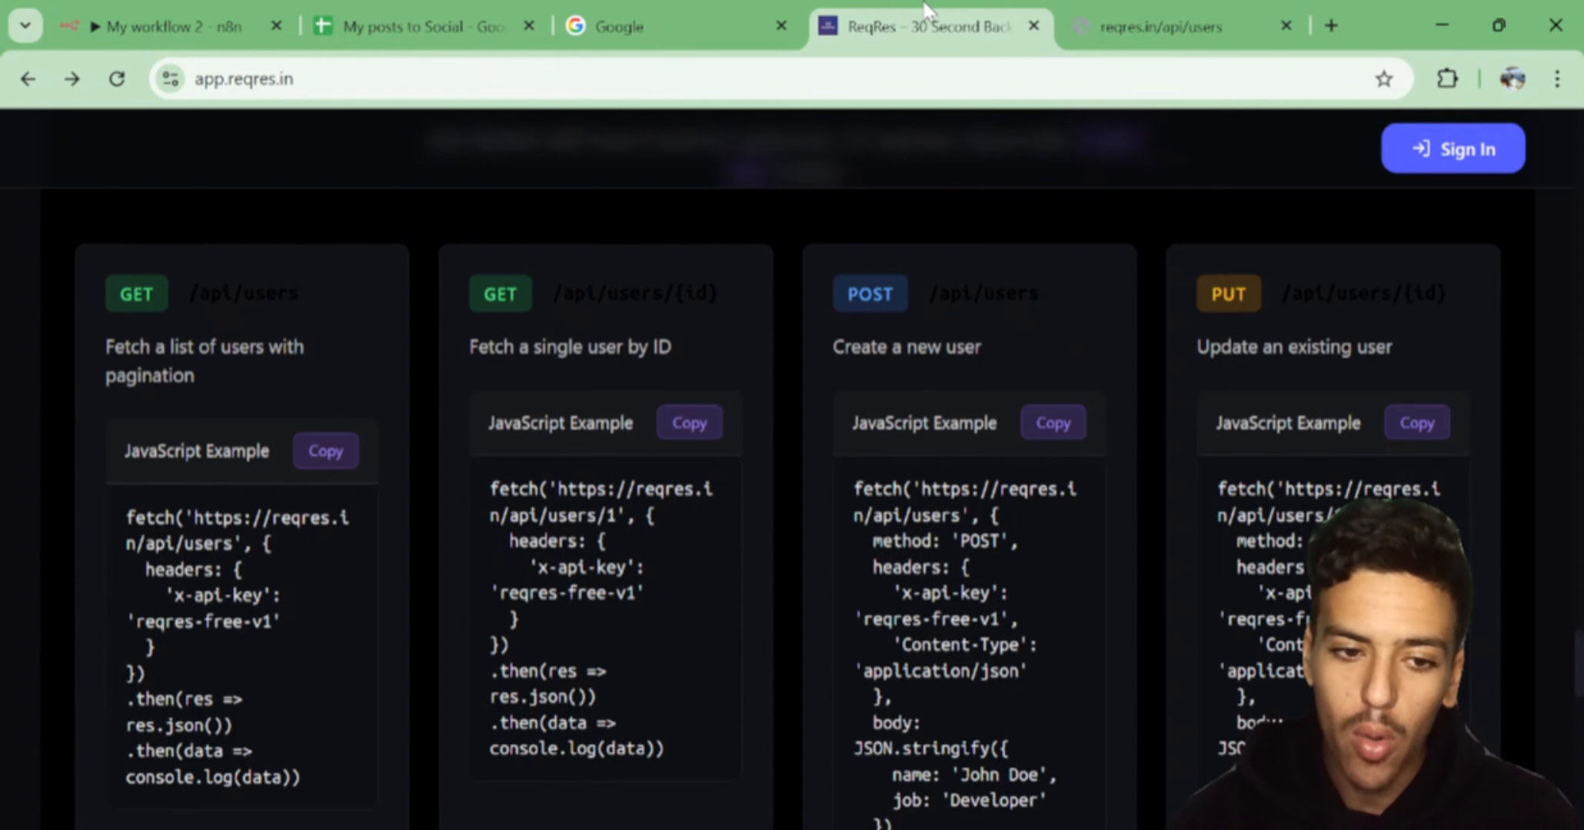
Review the GET, POST and PUT endpoint labels, the list-users description and the site's base address on the ReqRes page
double_click(129, 293)
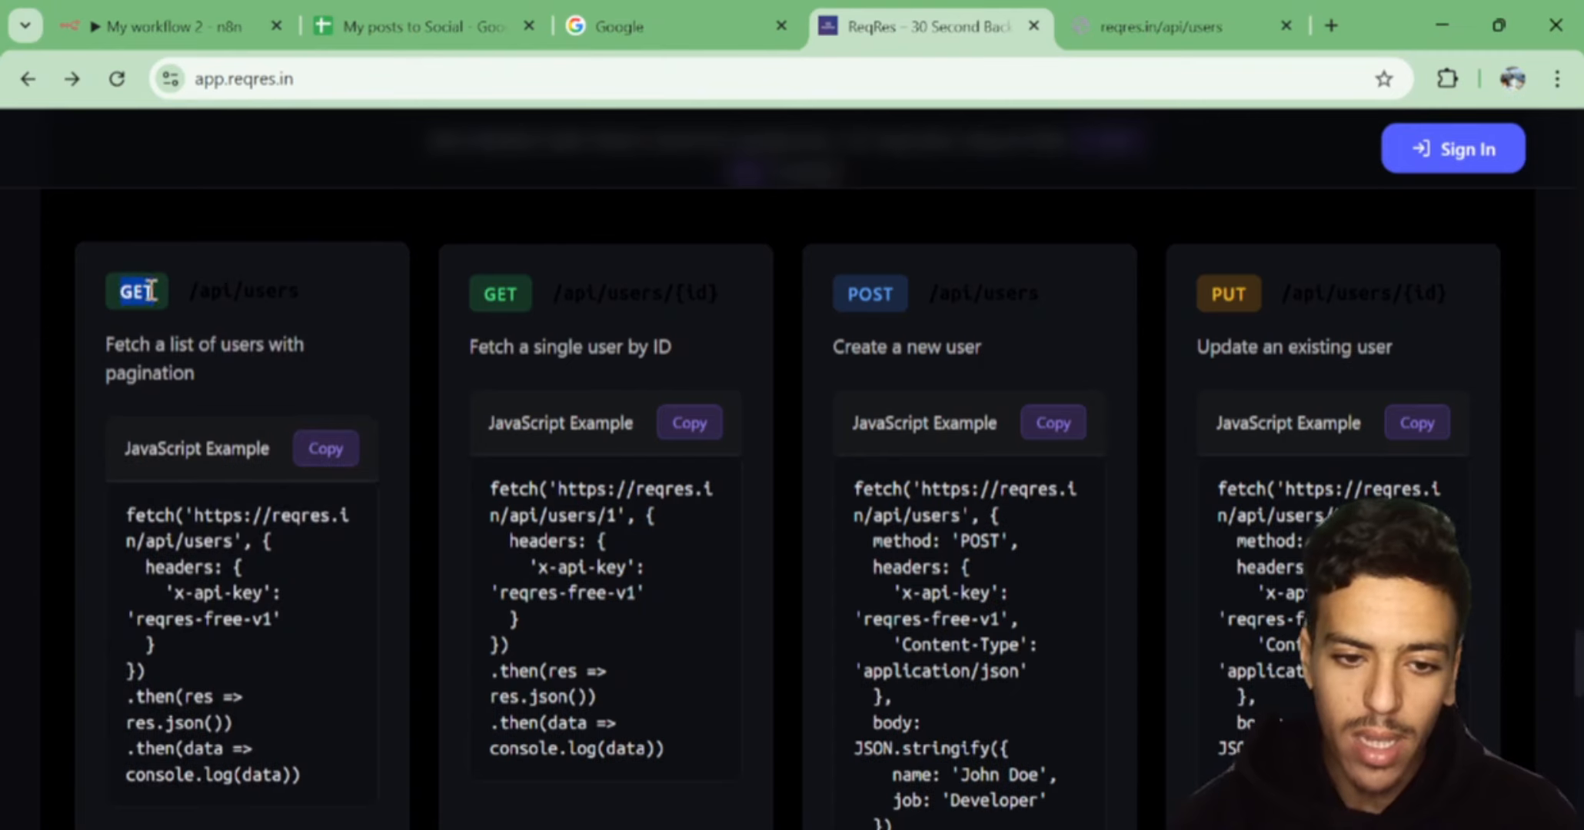
left_click_drag(847, 293, 881, 300)
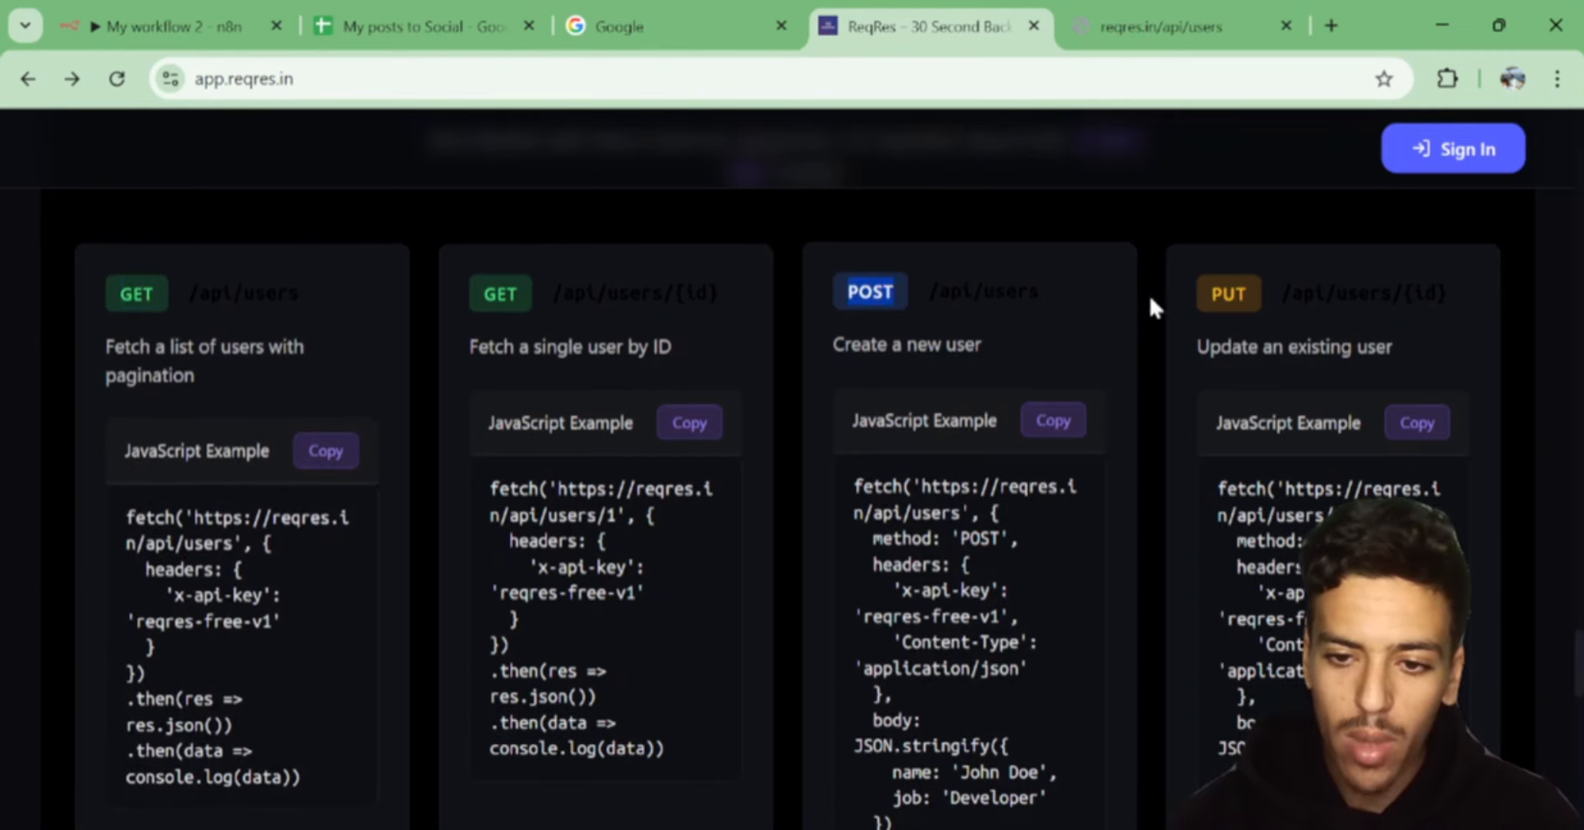
double_click(1229, 294)
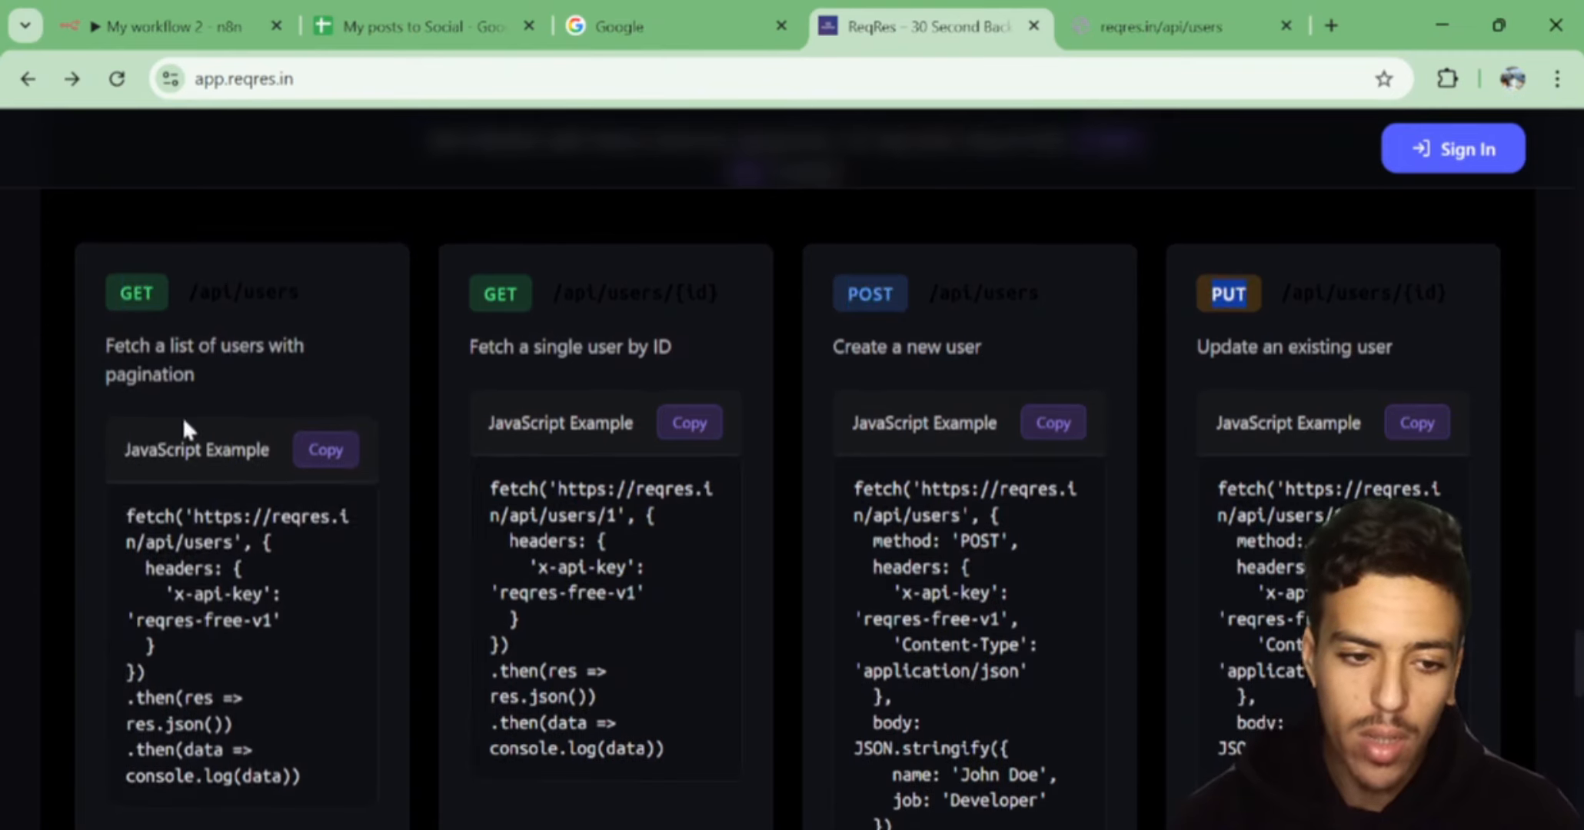
left_click_drag(102, 341, 220, 375)
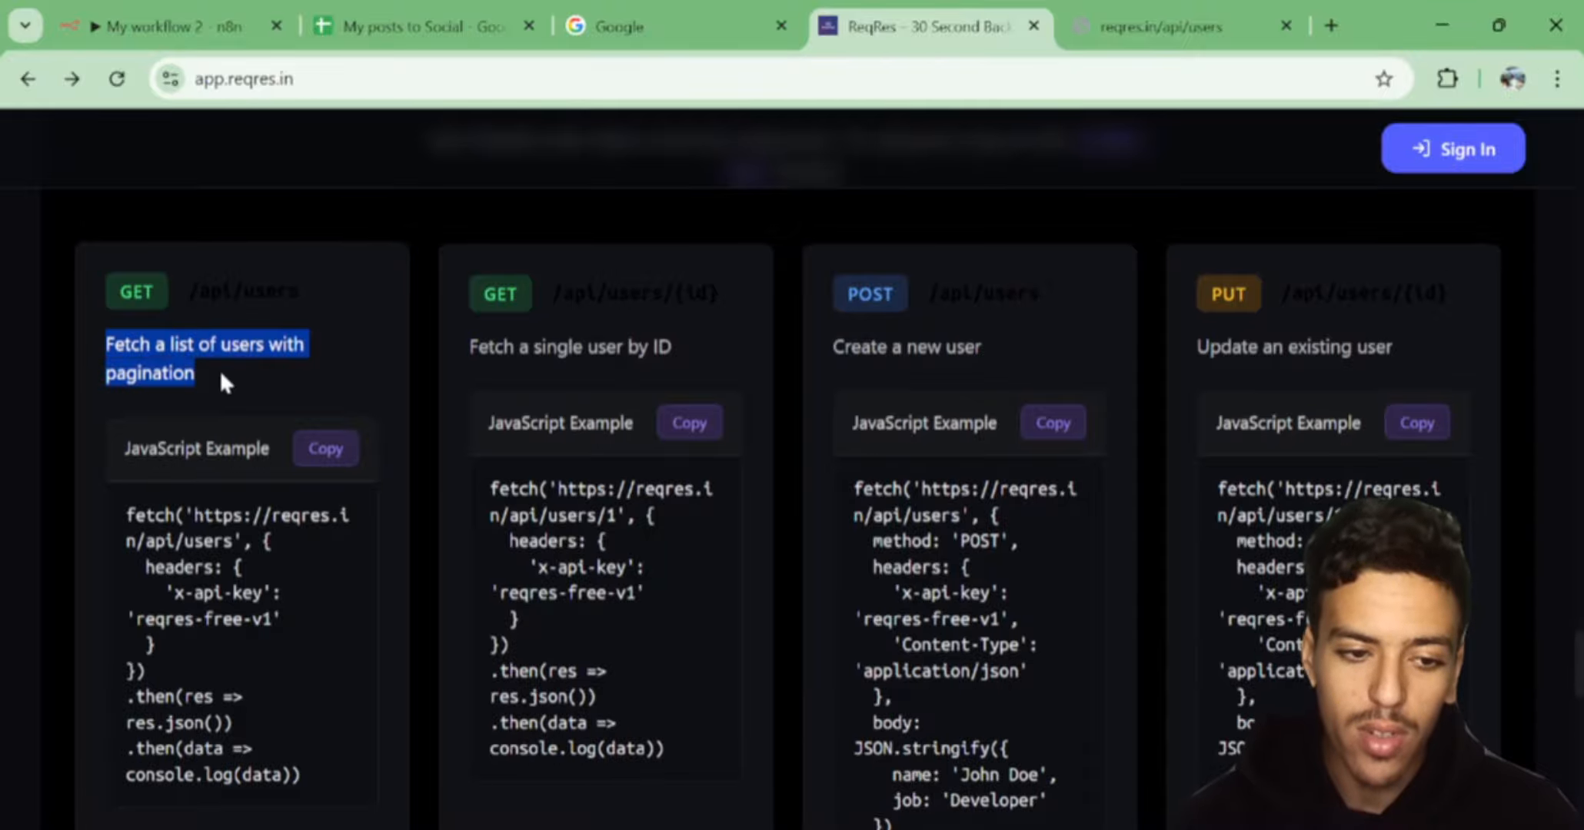
left_click(219, 370)
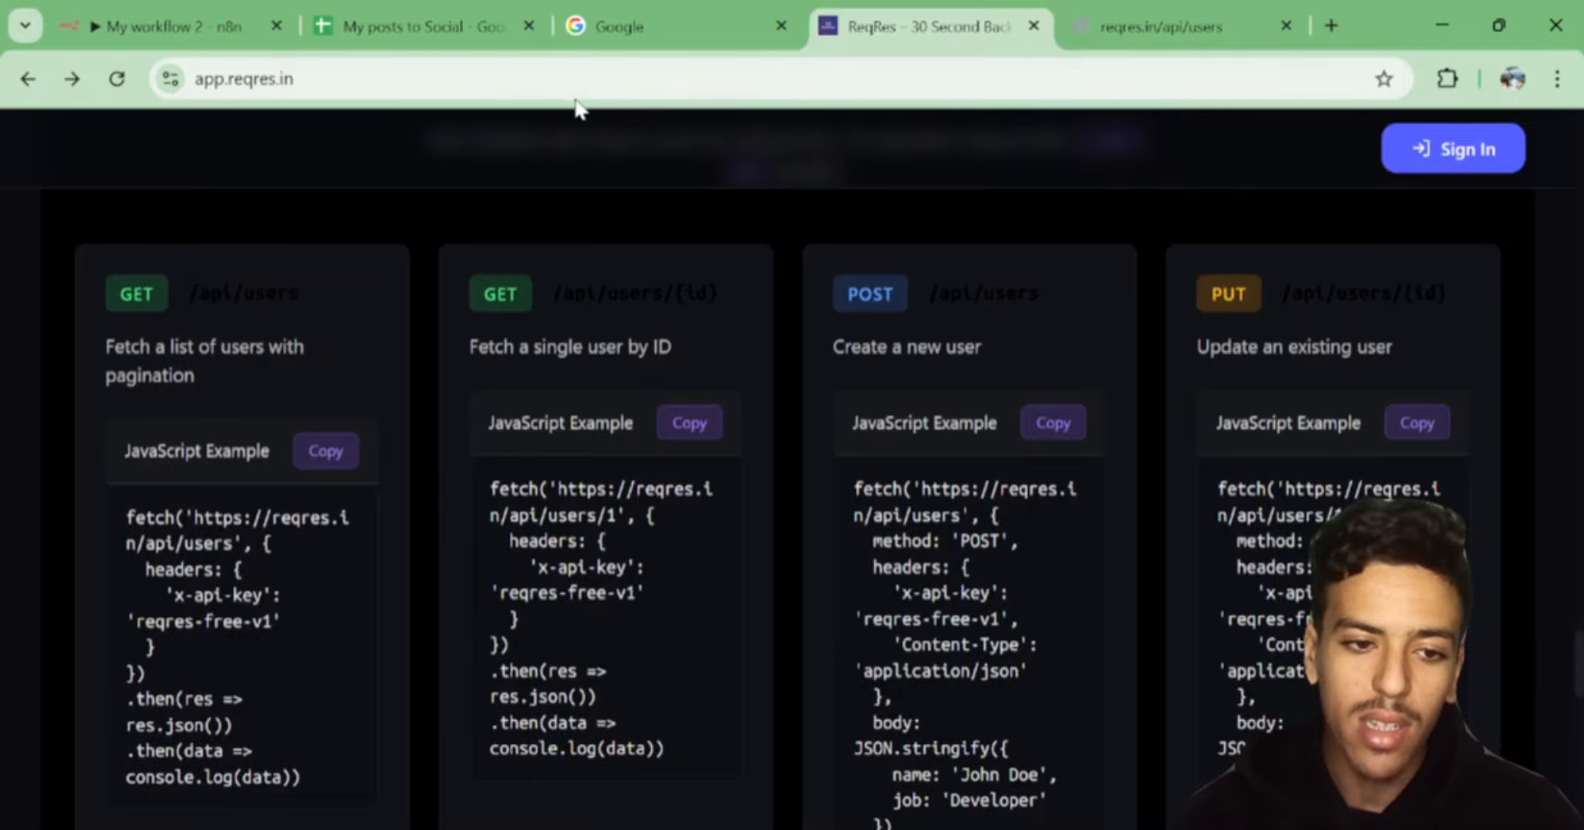
left_click(549, 80)
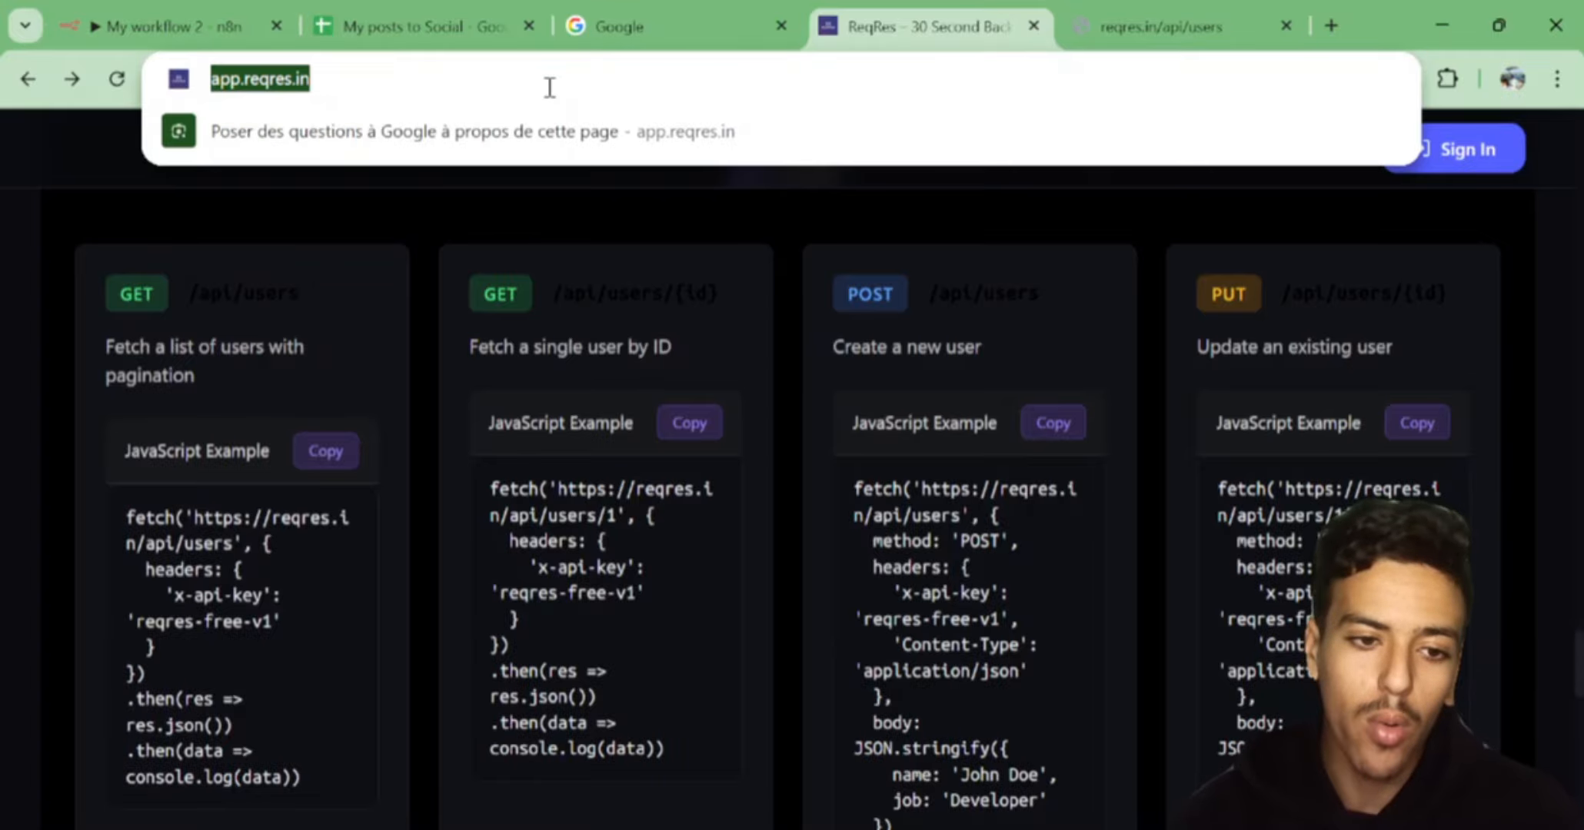
left_click(367, 72)
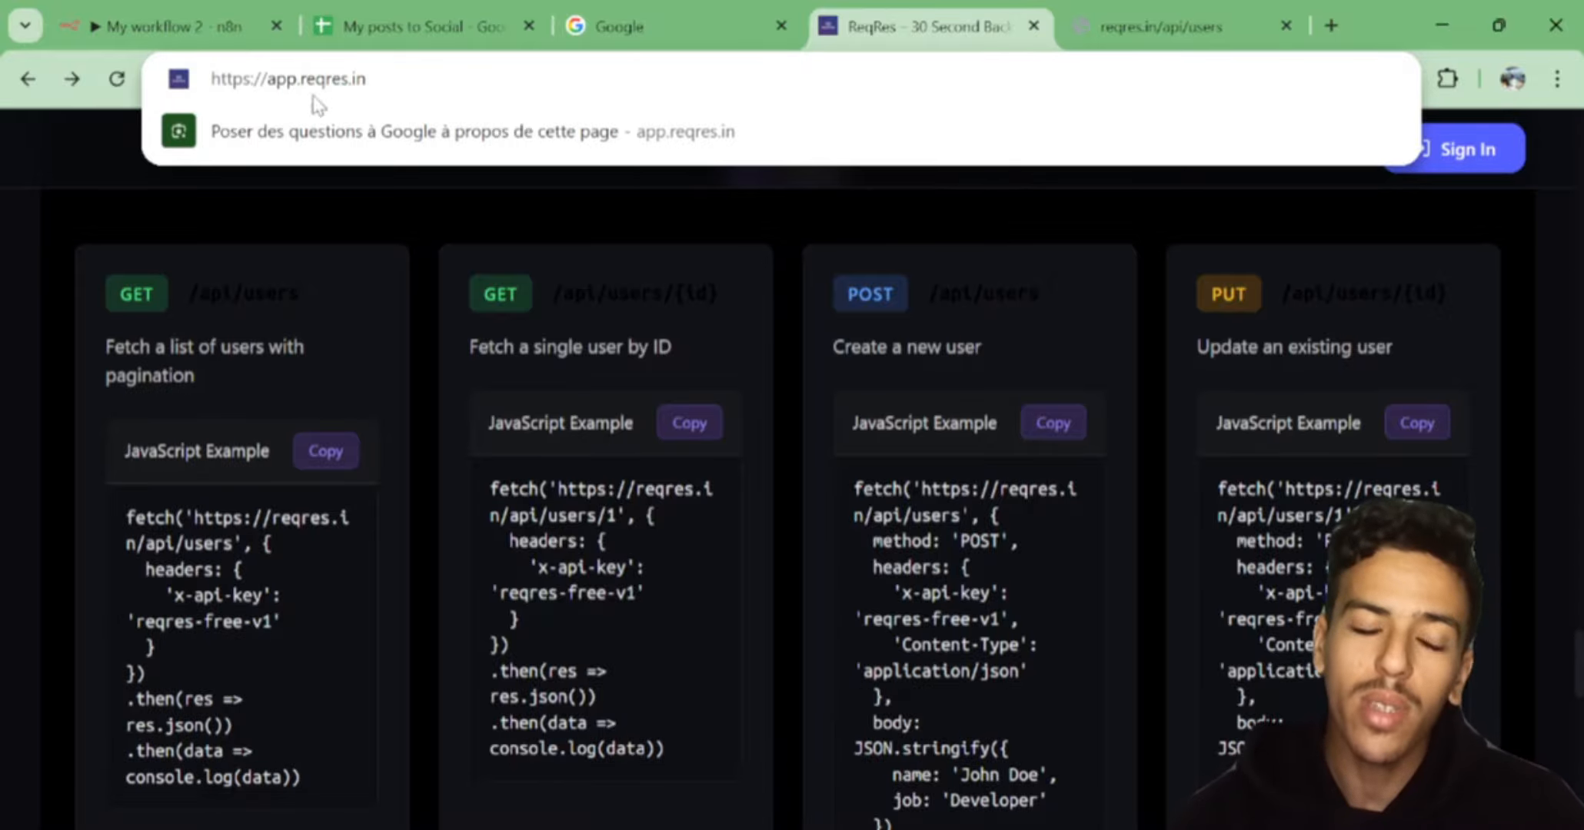
left_click(359, 227)
scroll(274, 447, "down", 1)
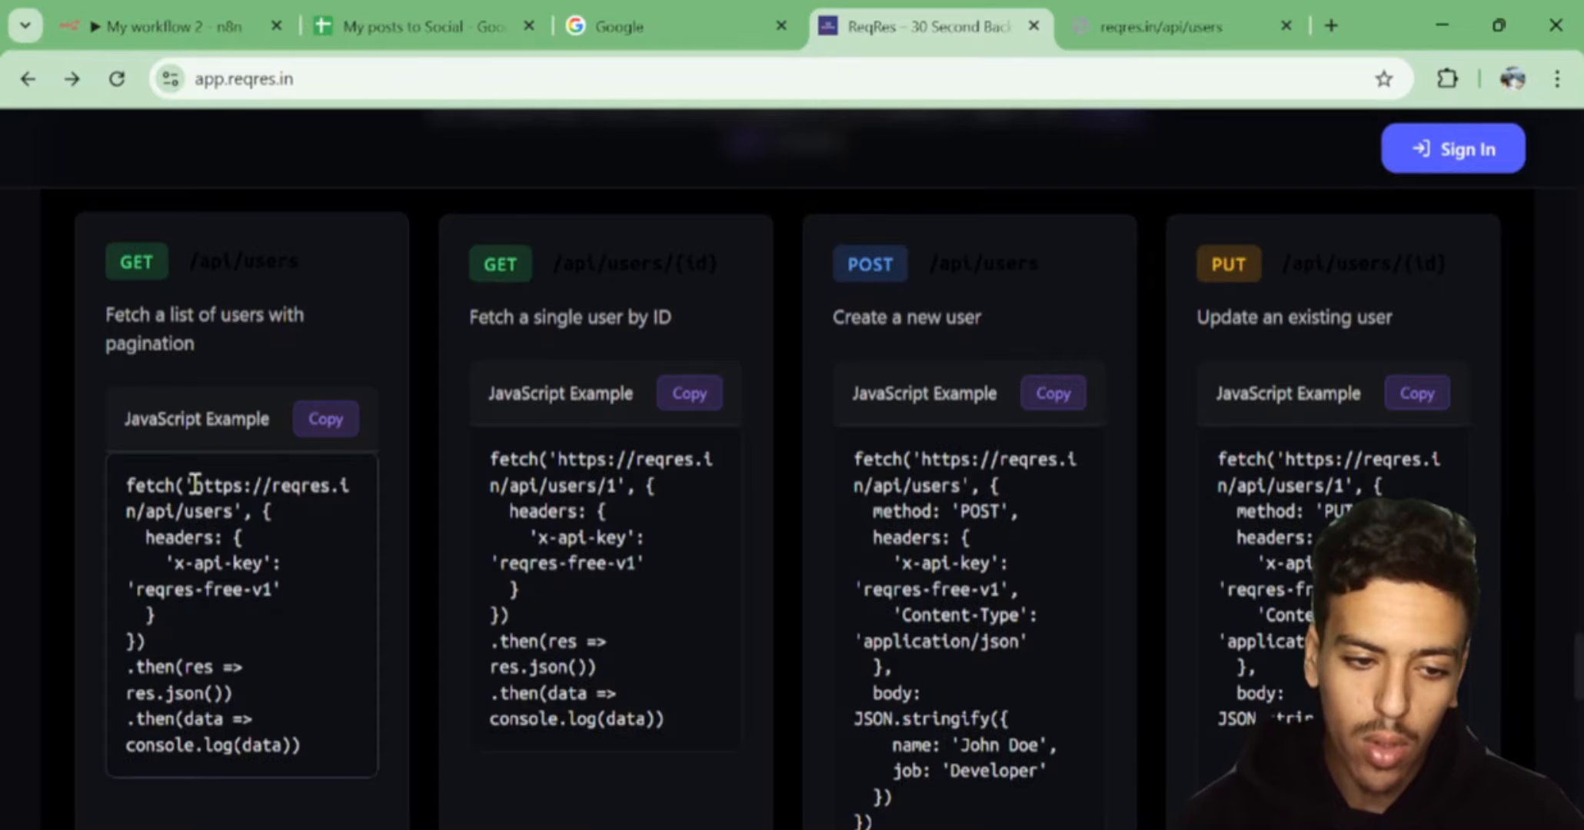
Copy the users endpoint URL from the first GET example, then request reqres.in/api/users in the browser and examine the response
left_click_drag(196, 483, 237, 509)
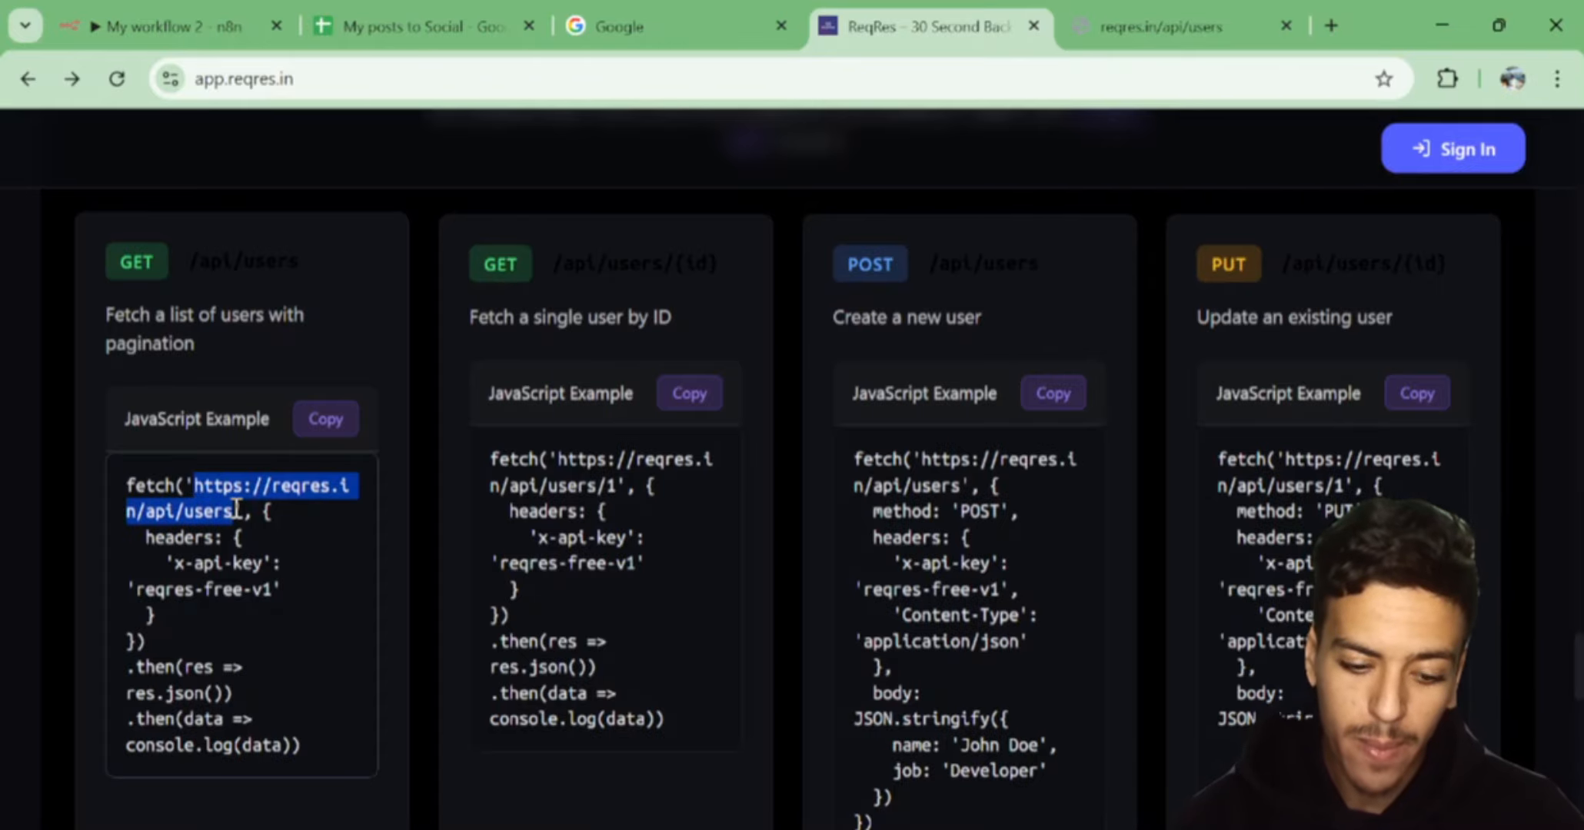
left_click(1176, 27)
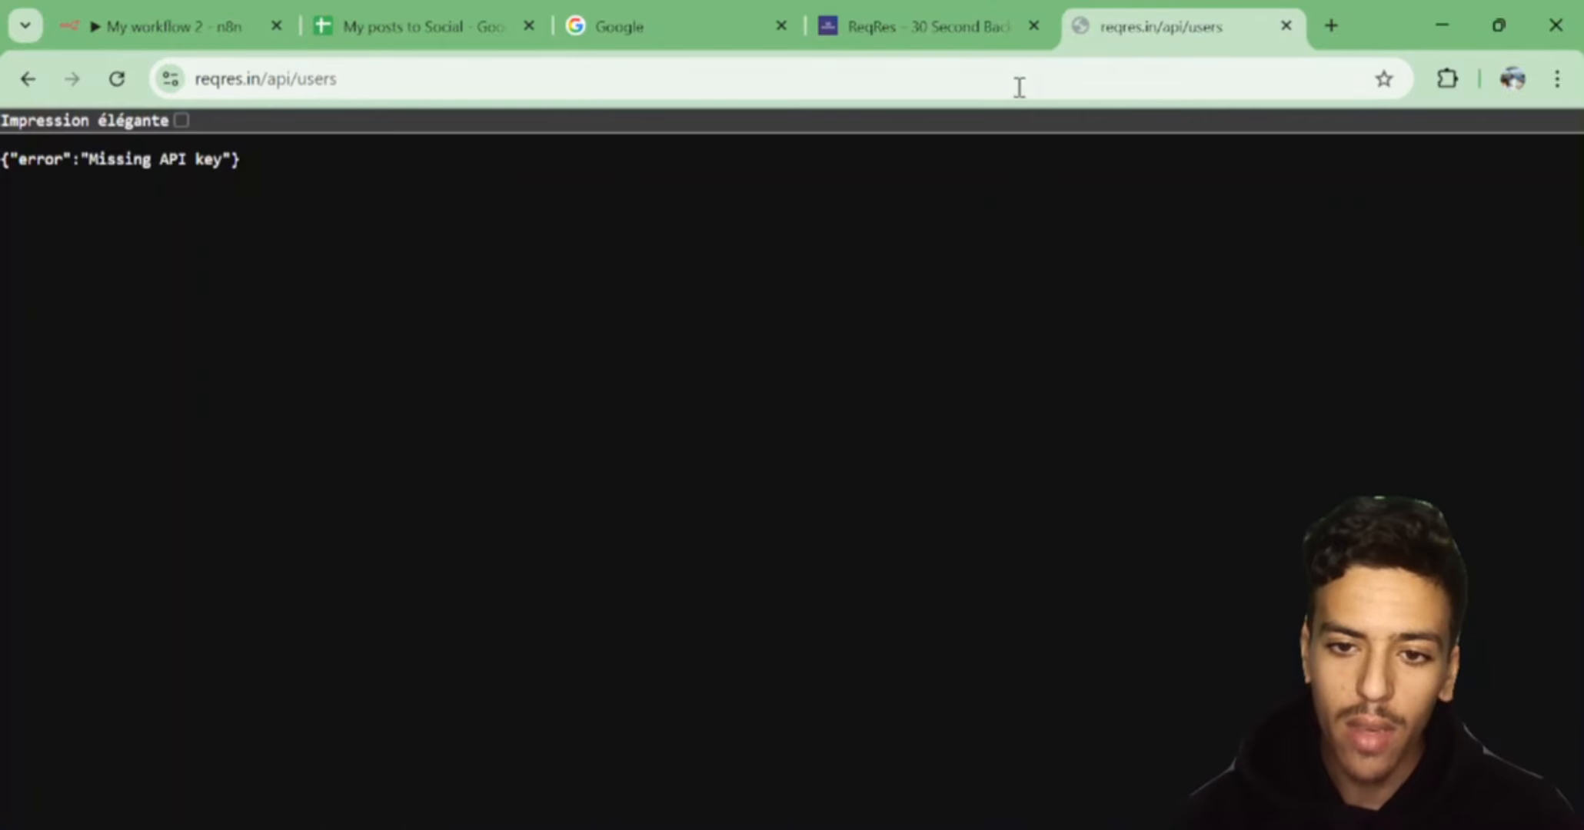
left_click(1017, 86)
key("Return")
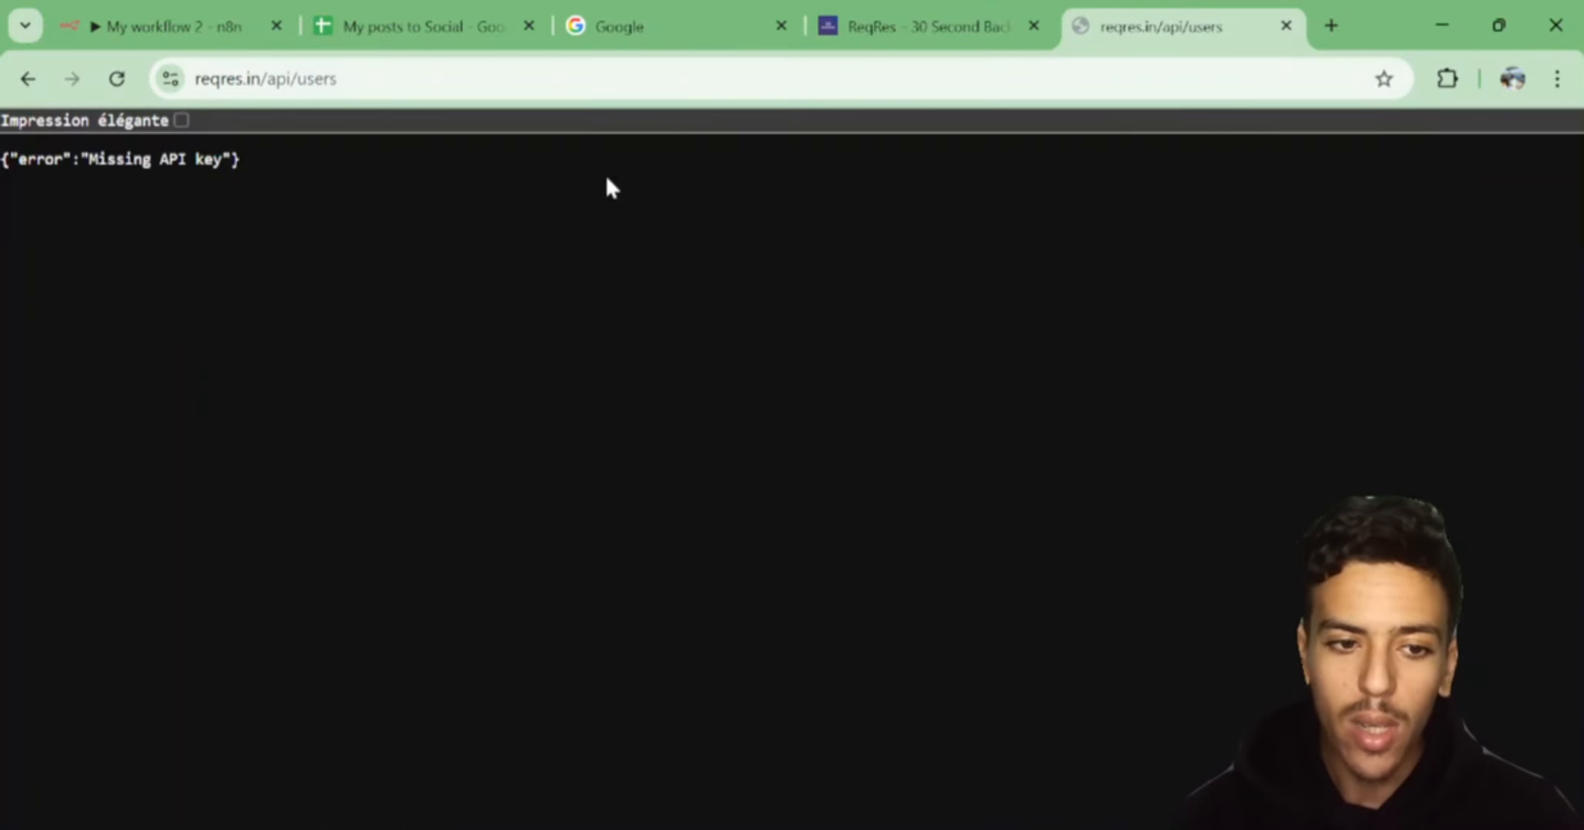
left_click_drag(96, 159, 216, 161)
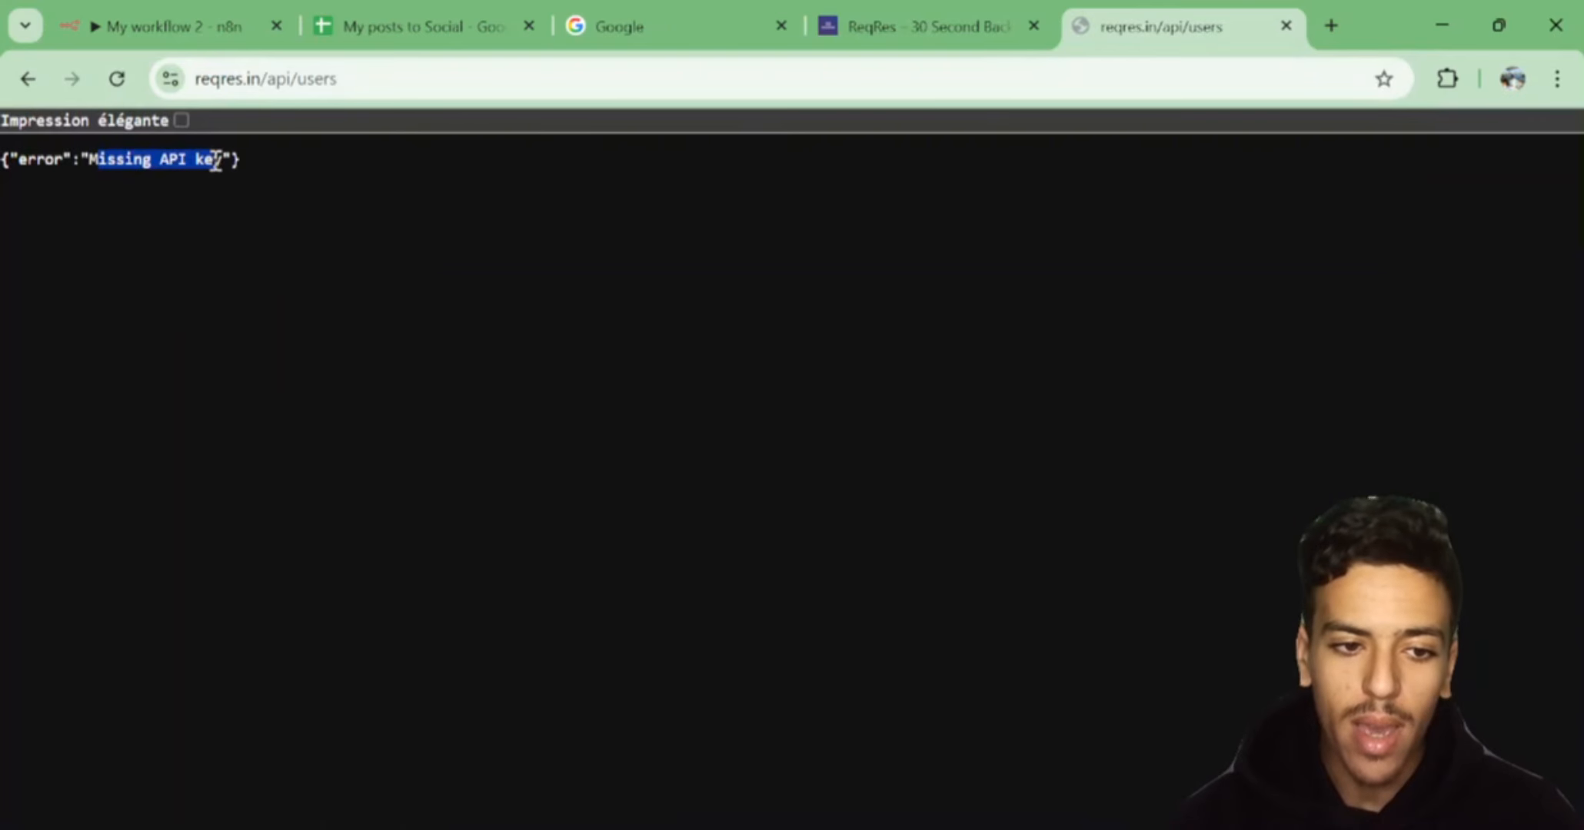
left_click(217, 160)
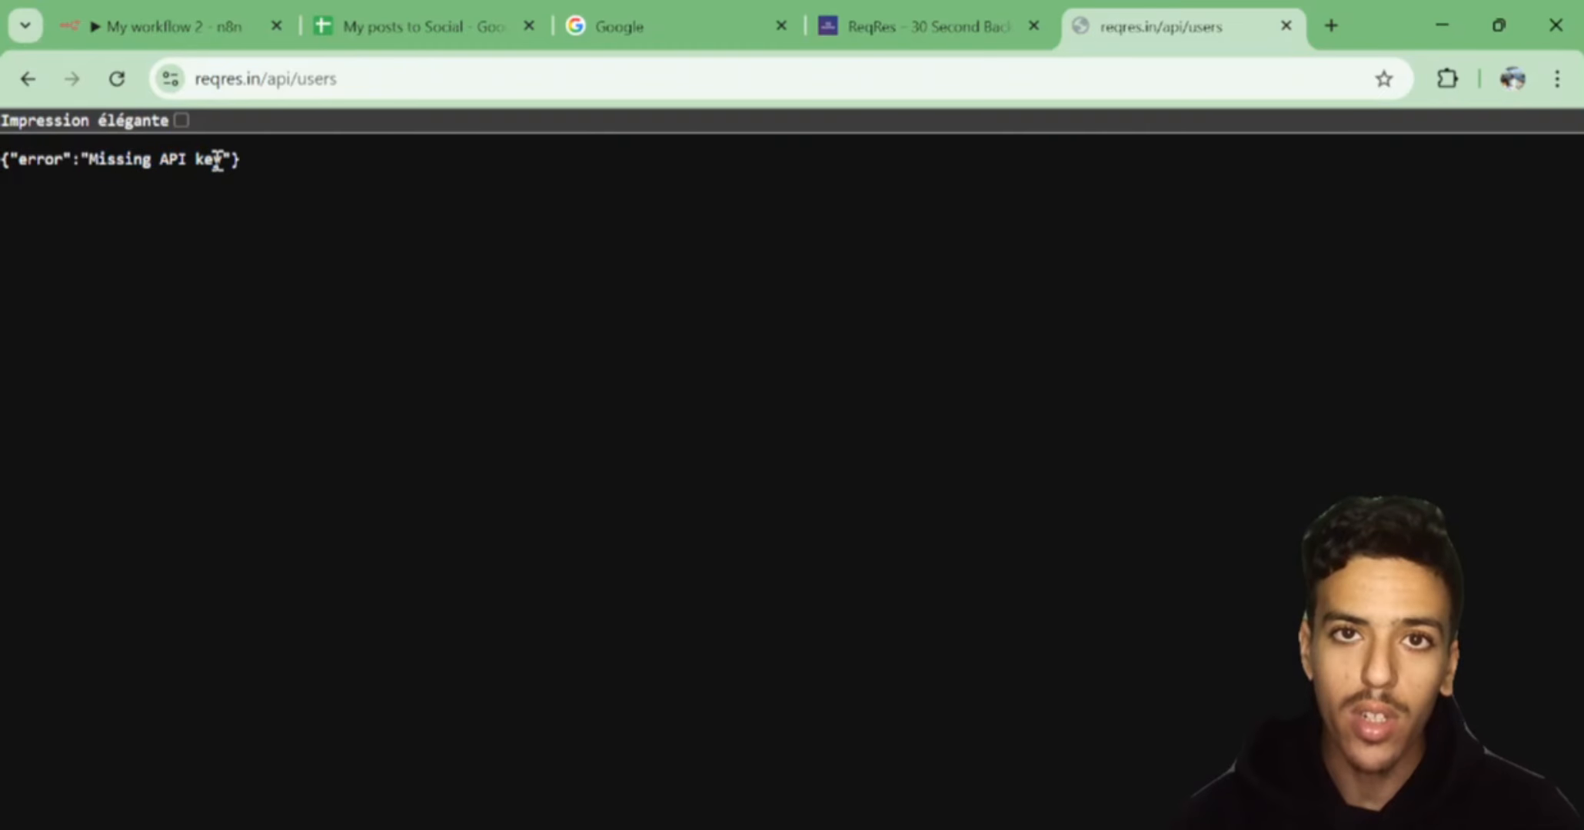
left_click(346, 86)
key("ctrl+c")
left_click(177, 26)
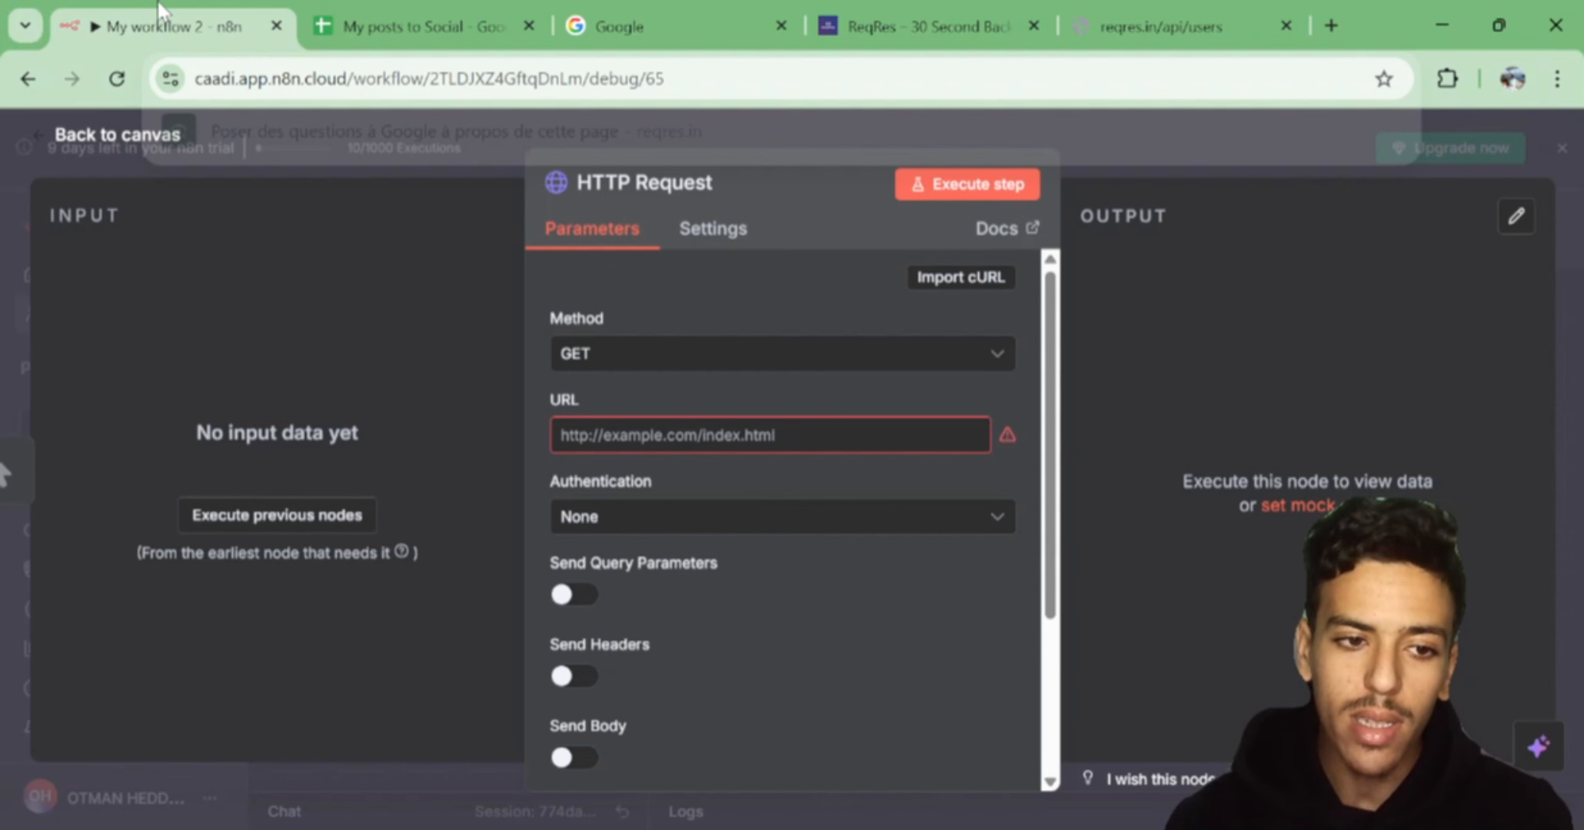
left_click(690, 424)
key("ctrl+v")
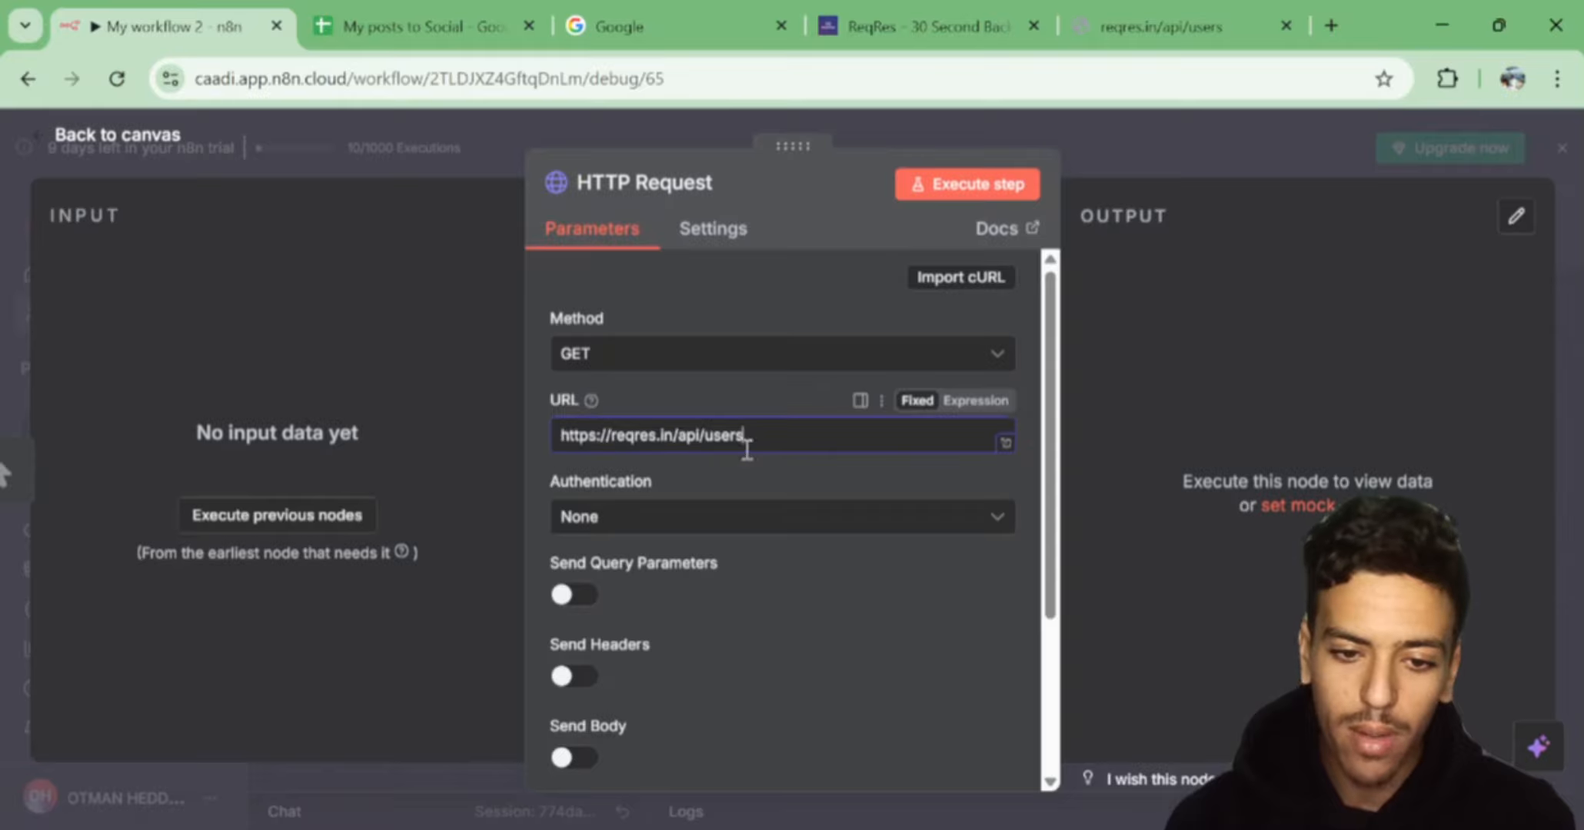
left_click(650, 353)
left_click(640, 469)
Enable Send Headers on the node and name the header x-api-key, copied from the ReqRes GET example
scroll(658, 519, "down", 2)
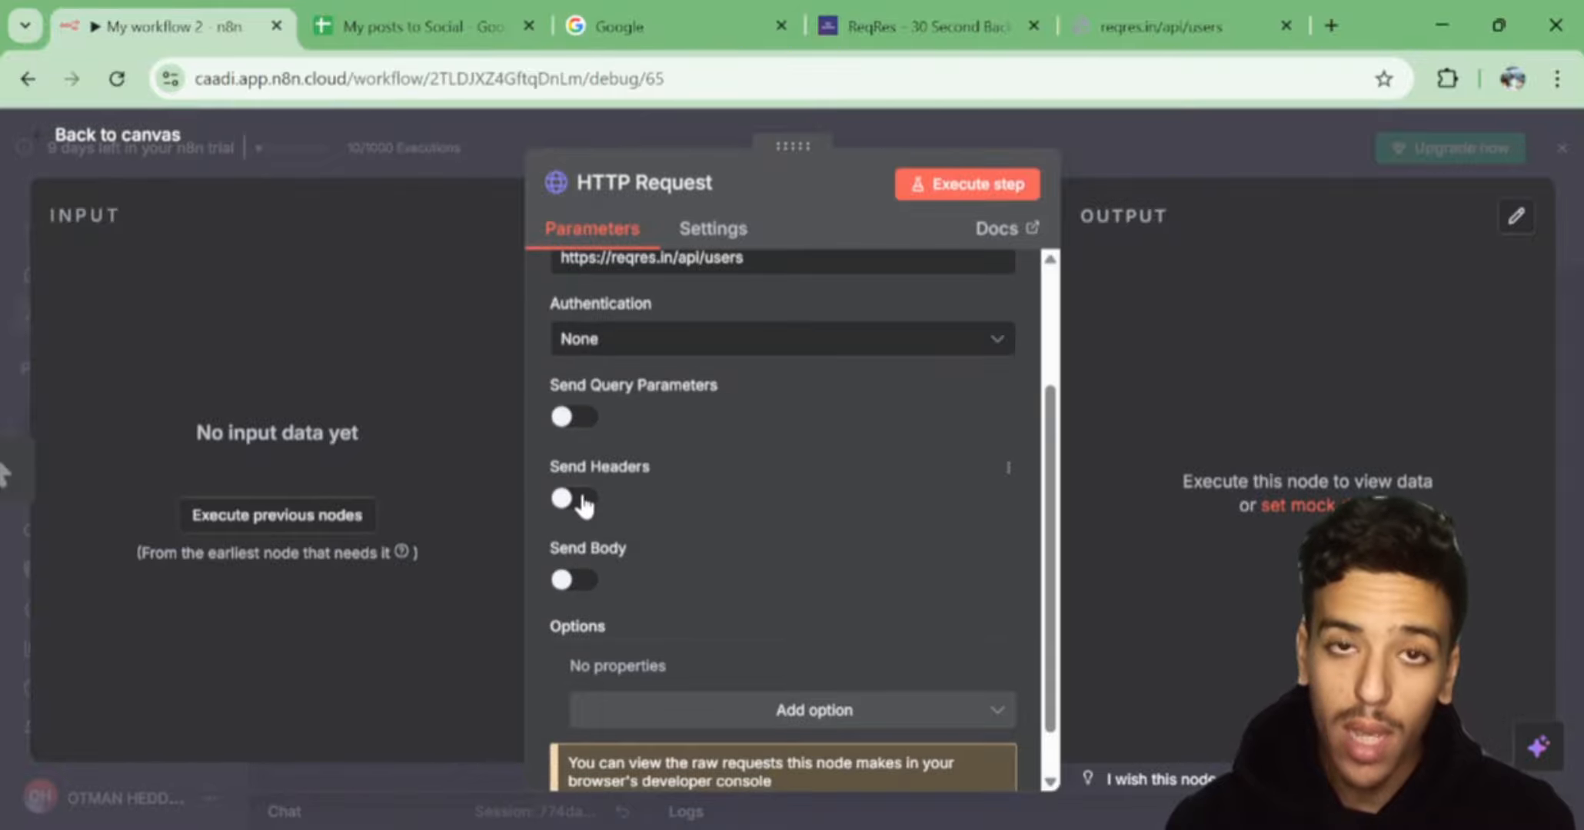
left_click(582, 501)
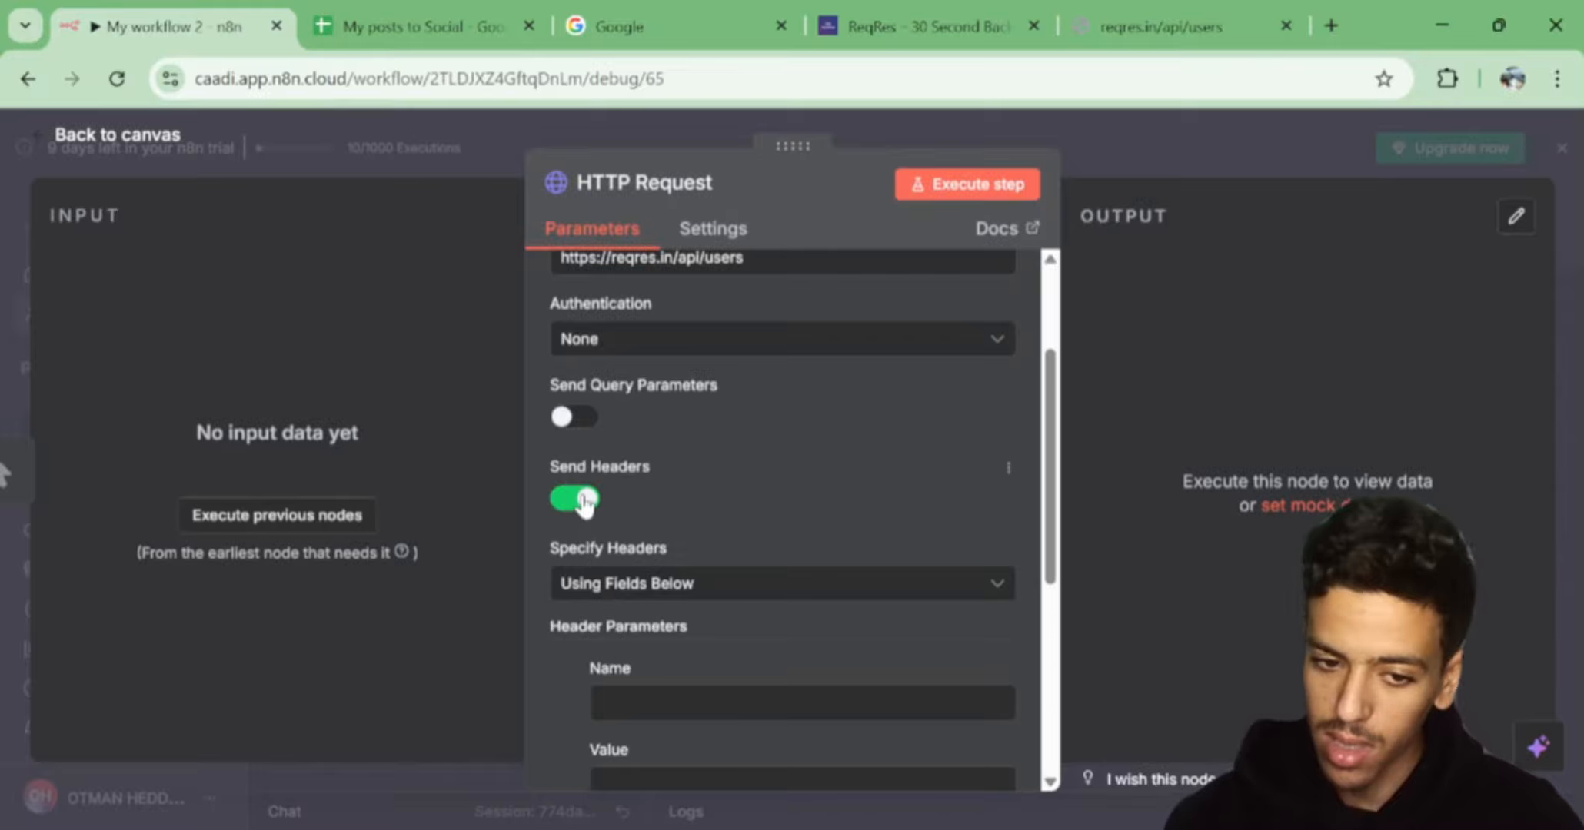
scroll(714, 557, "down", 1)
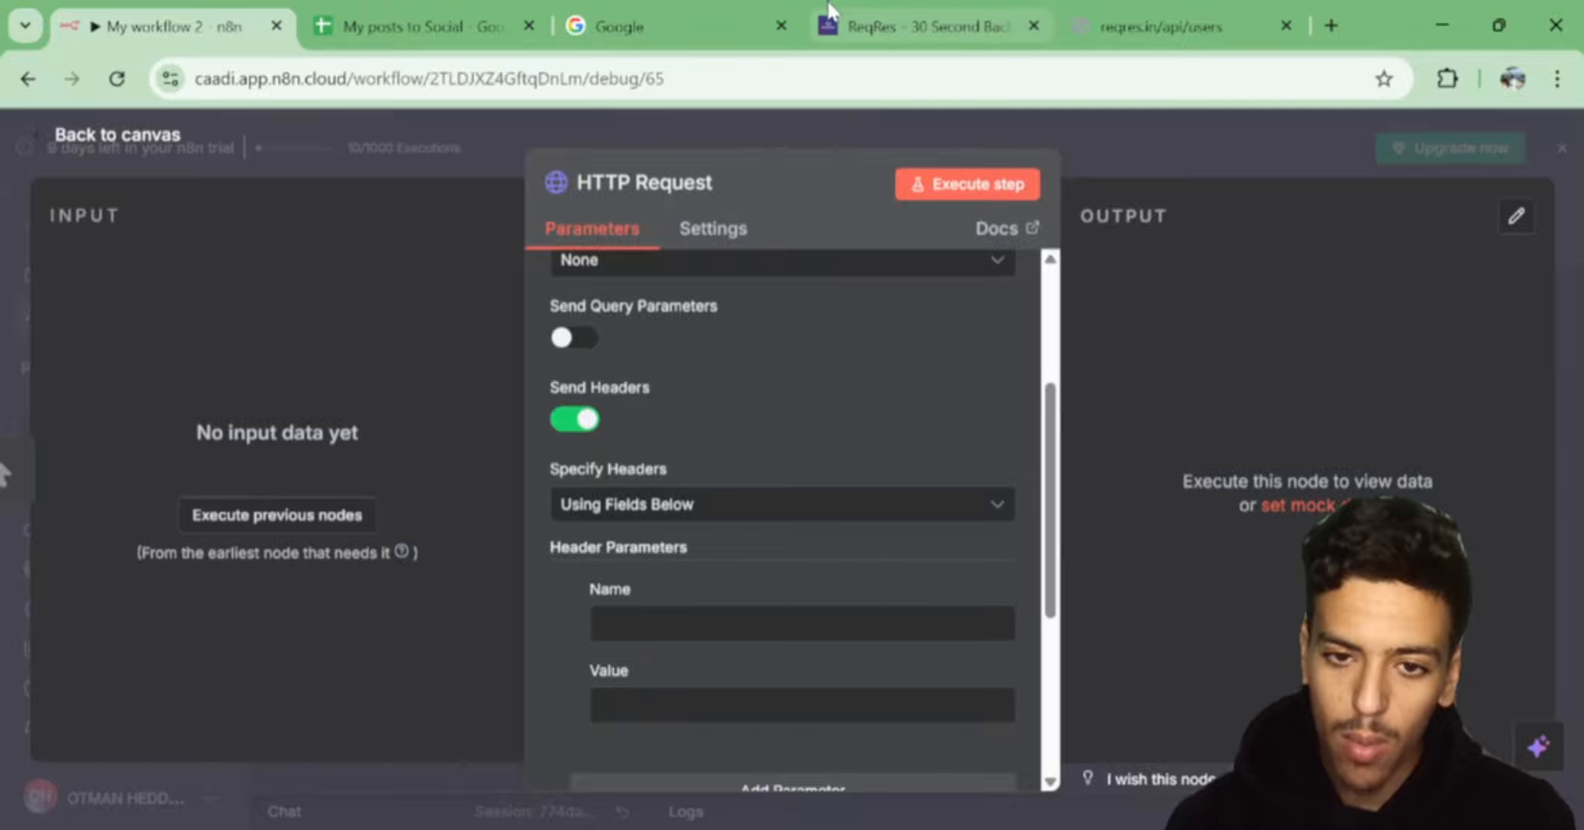
left_click(923, 26)
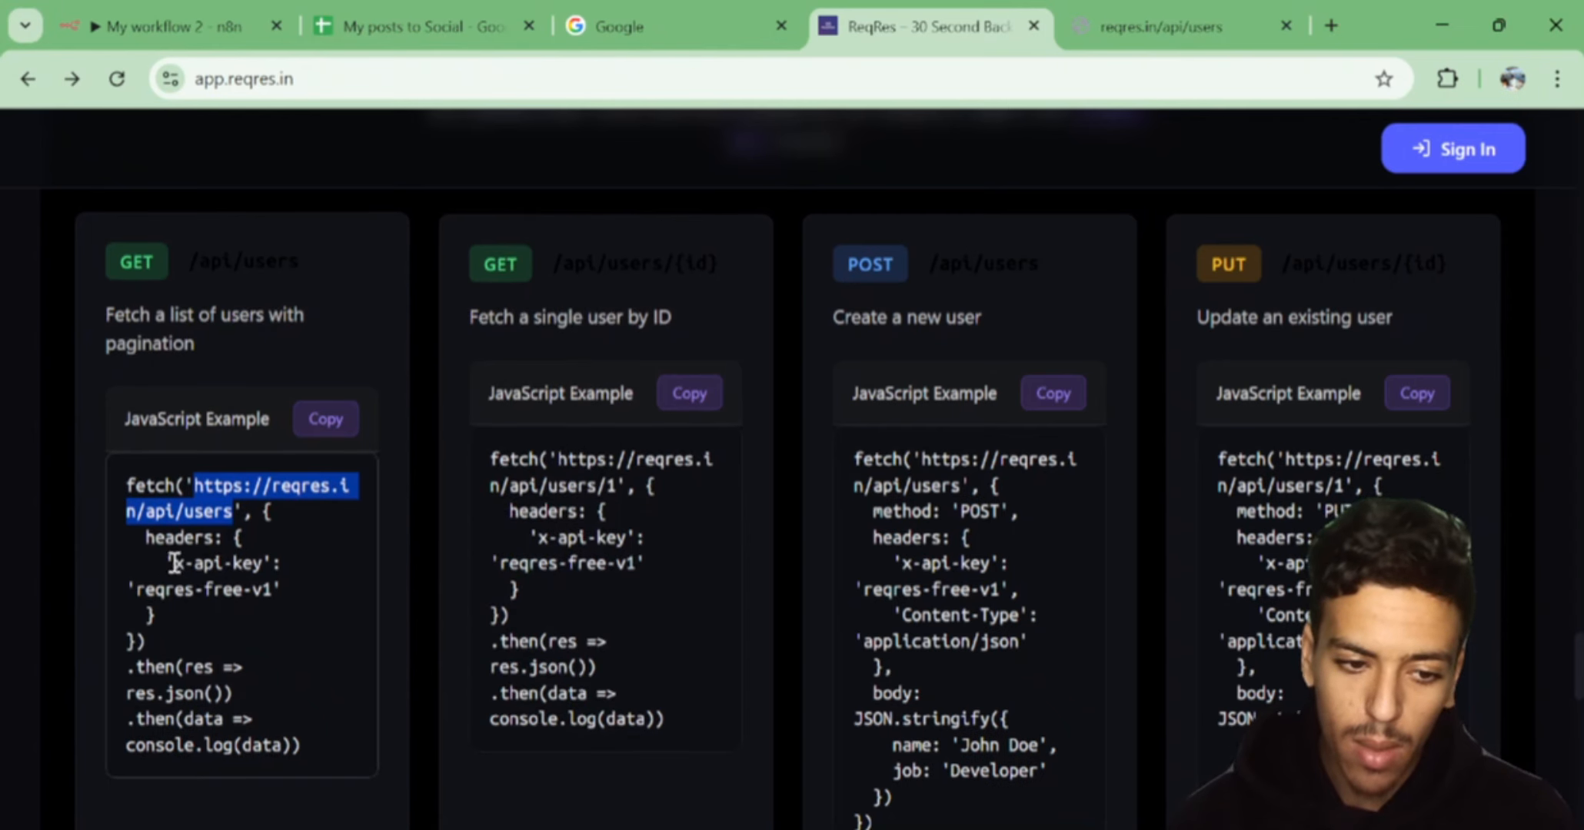
left_click_drag(174, 563, 272, 558)
key("ctrl+c")
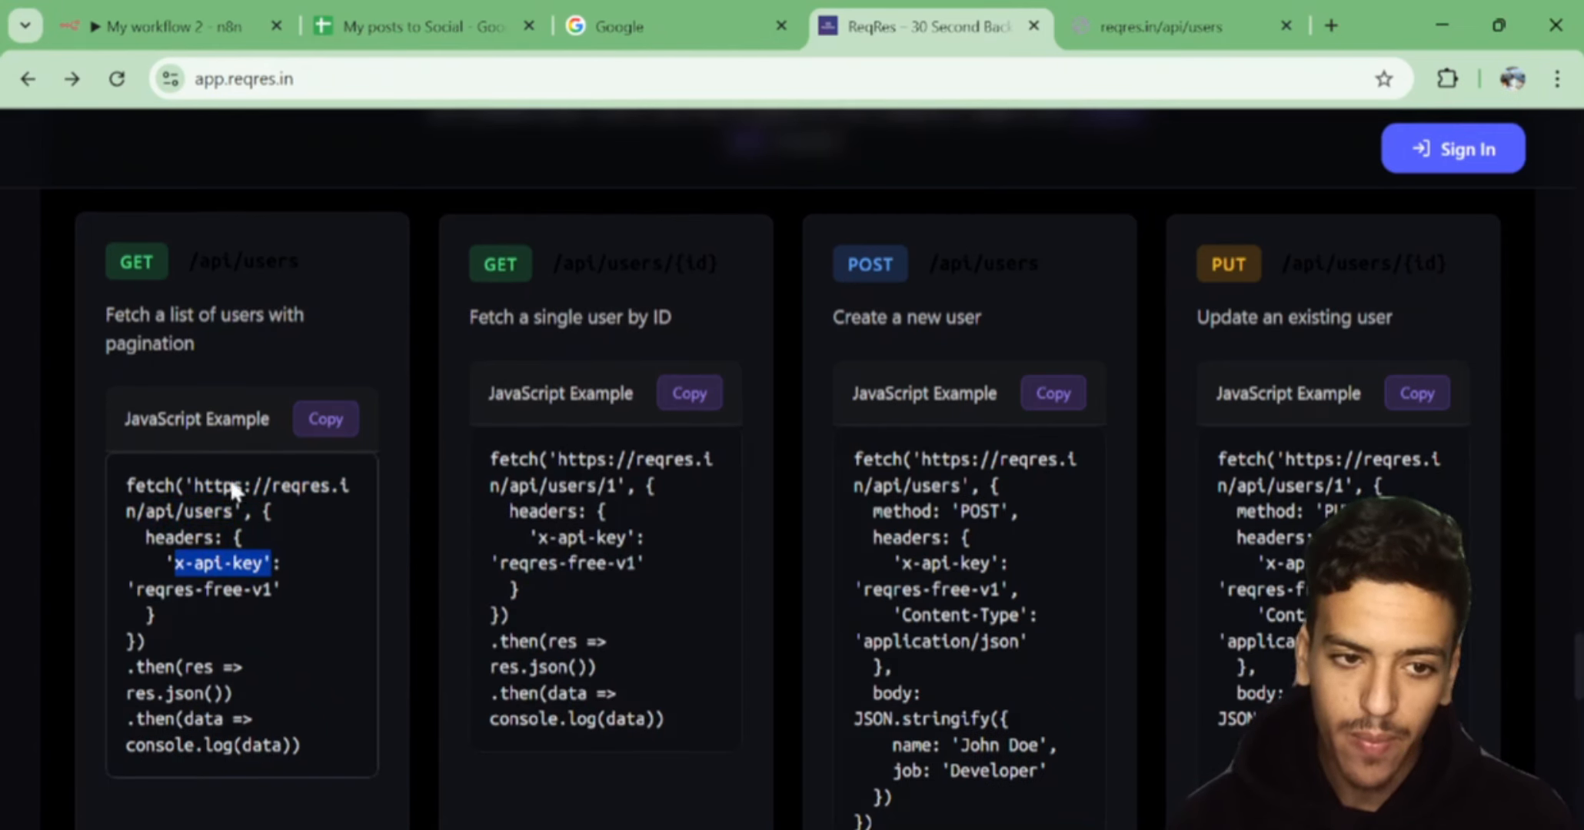
left_click(154, 26)
left_click(658, 617)
key("ctrl+v")
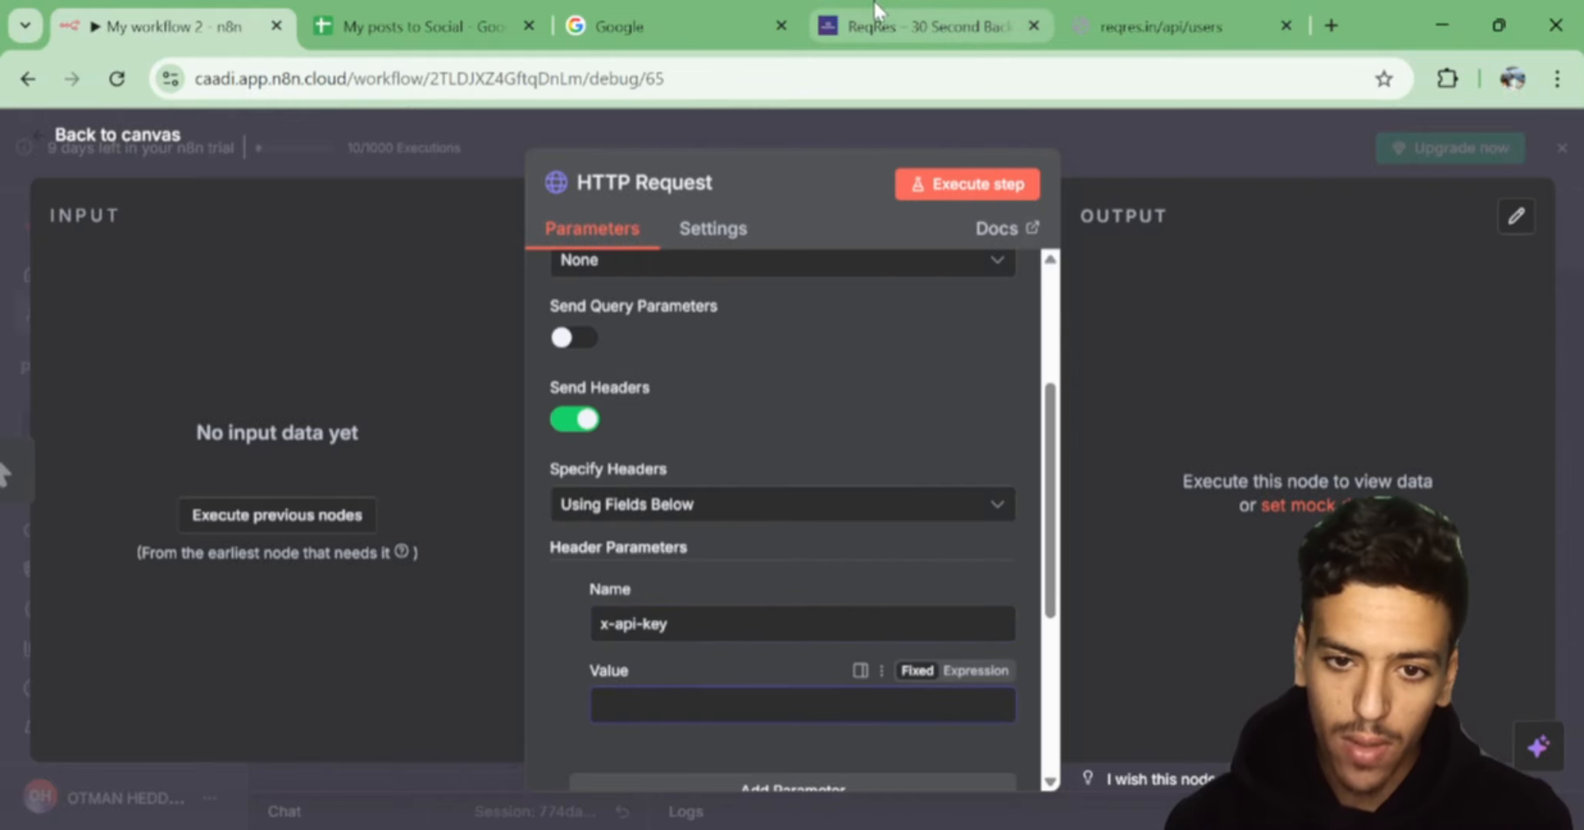
Copy the API key from the ReqRes GET example into the Value field of the x-api-key header
left_click(922, 26)
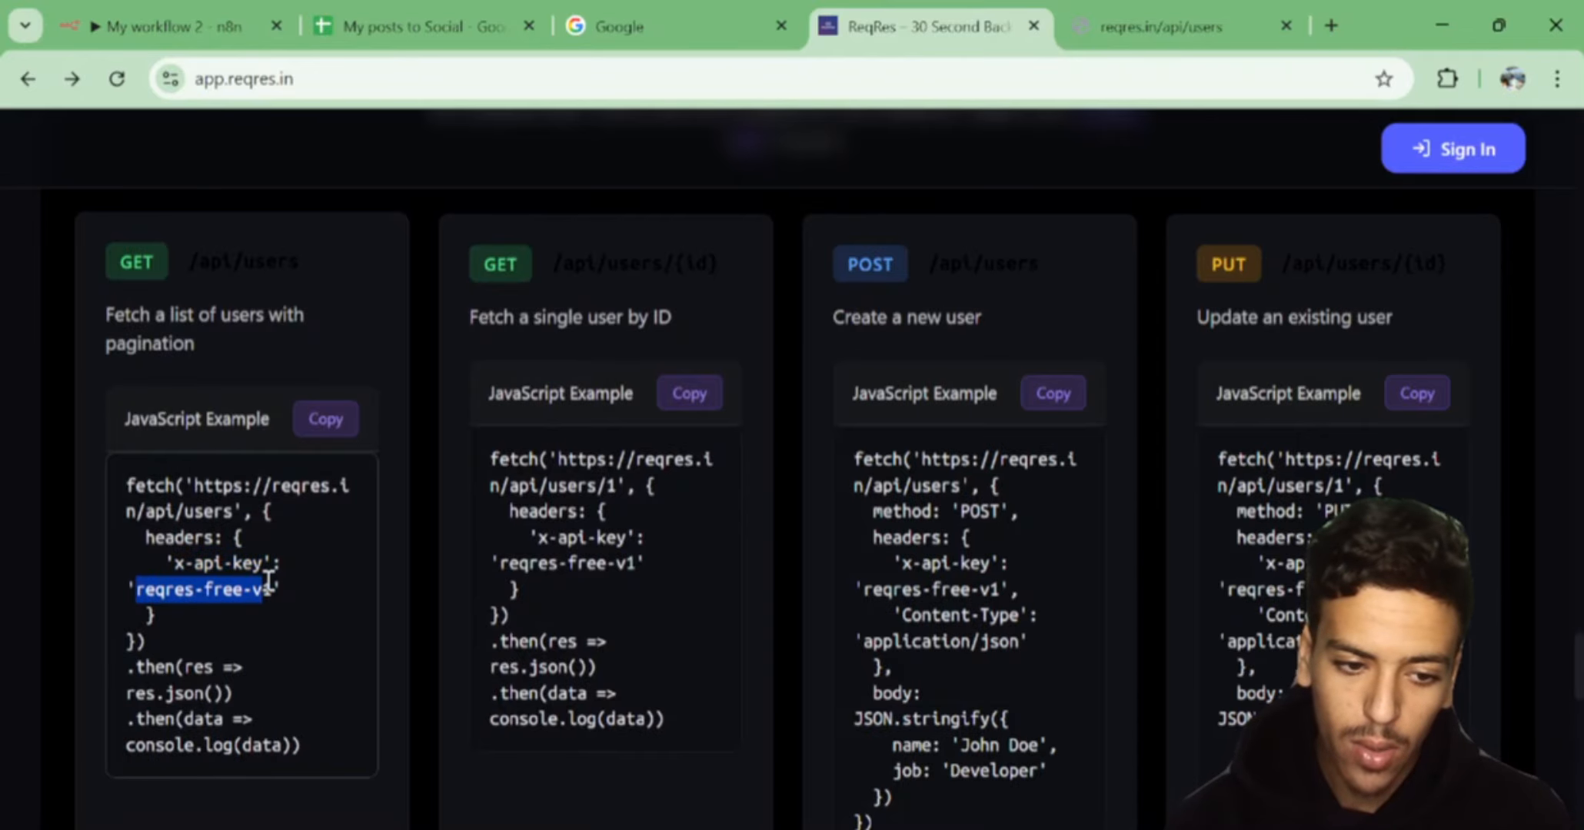
left_click(165, 26)
left_click(823, 701)
key("ctrl+v")
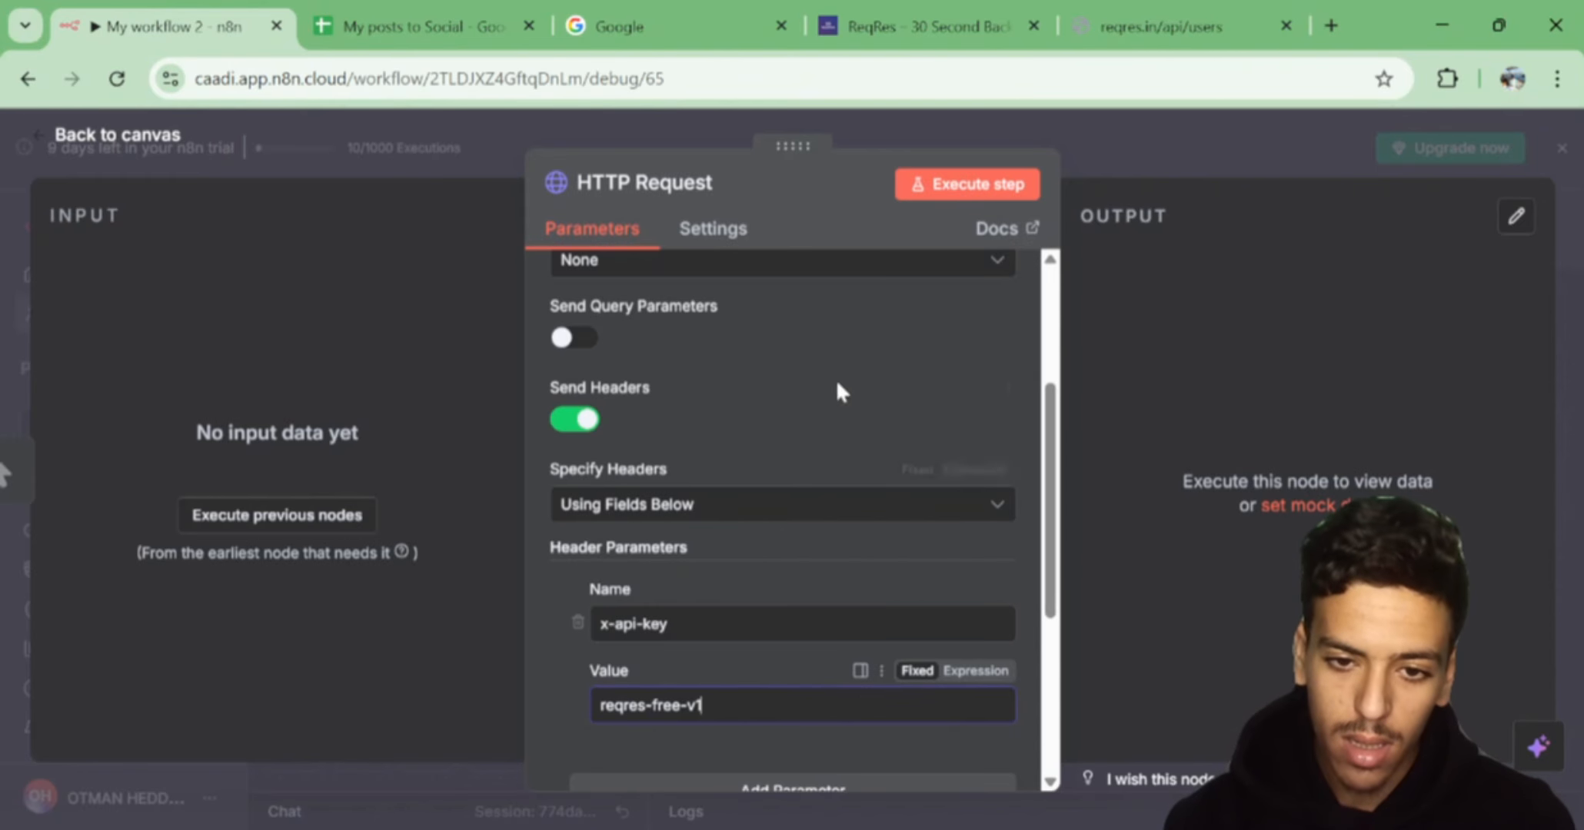
Execute the HTTP Request node and look over the data, support and _meta sections of its output
left_click(951, 188)
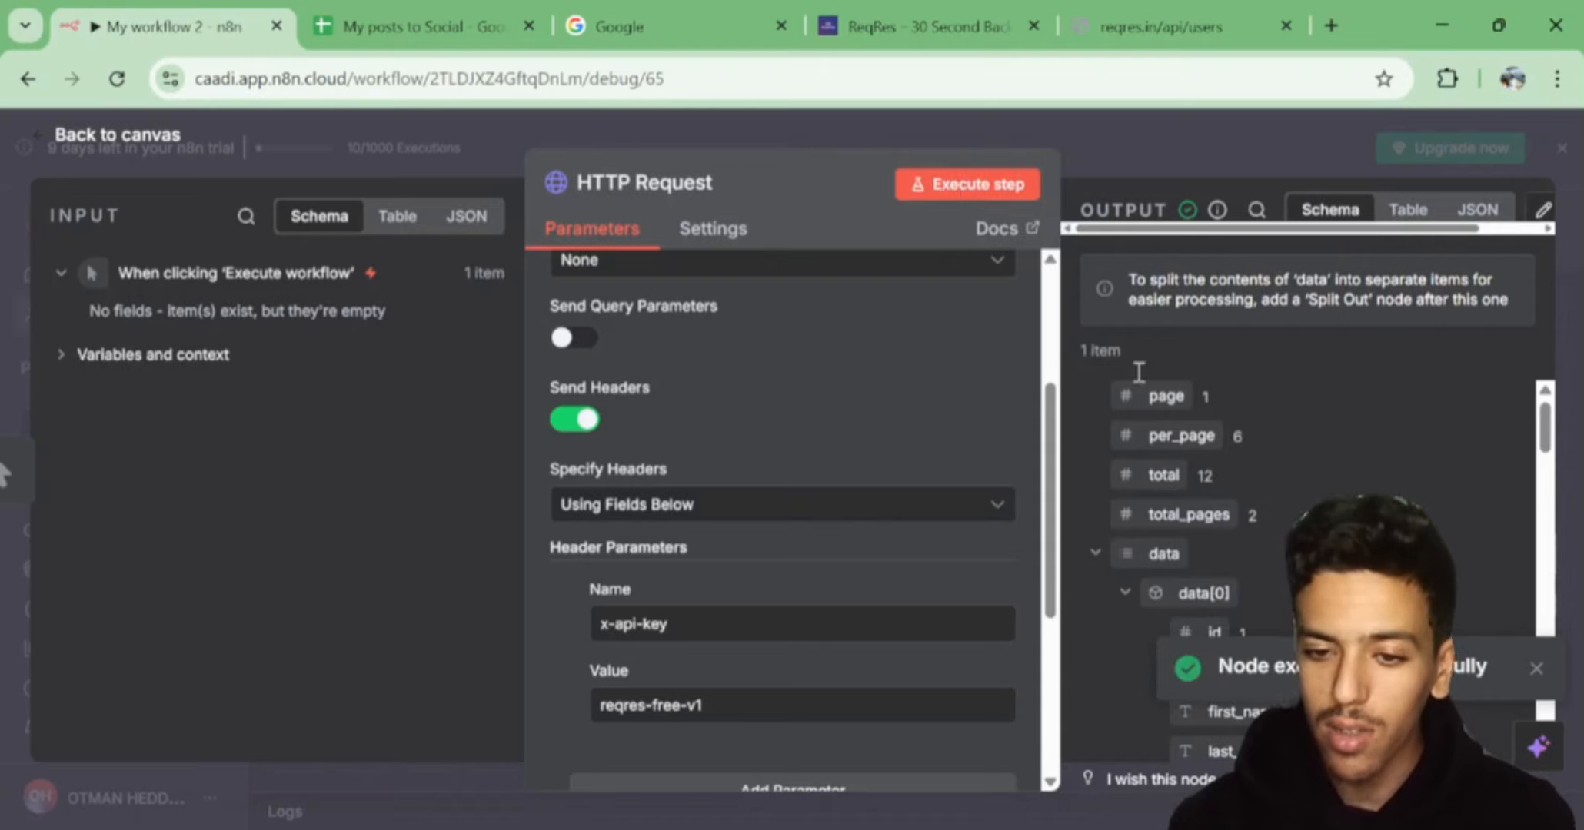
scroll(1164, 390, "down", 1)
left_click(1095, 518)
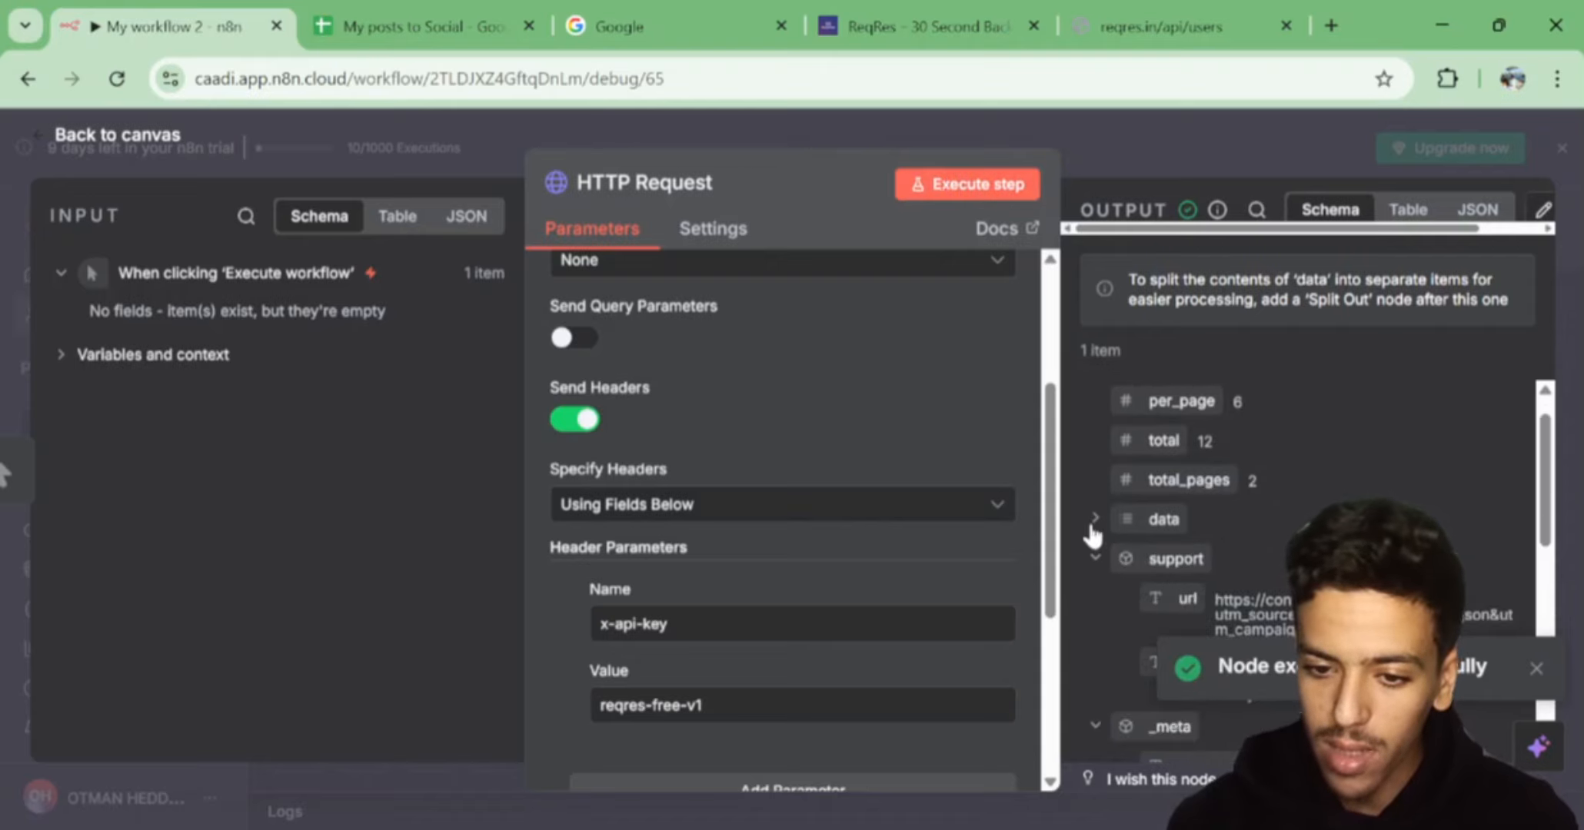
scroll(1094, 529, "down", 1)
left_click(1097, 500)
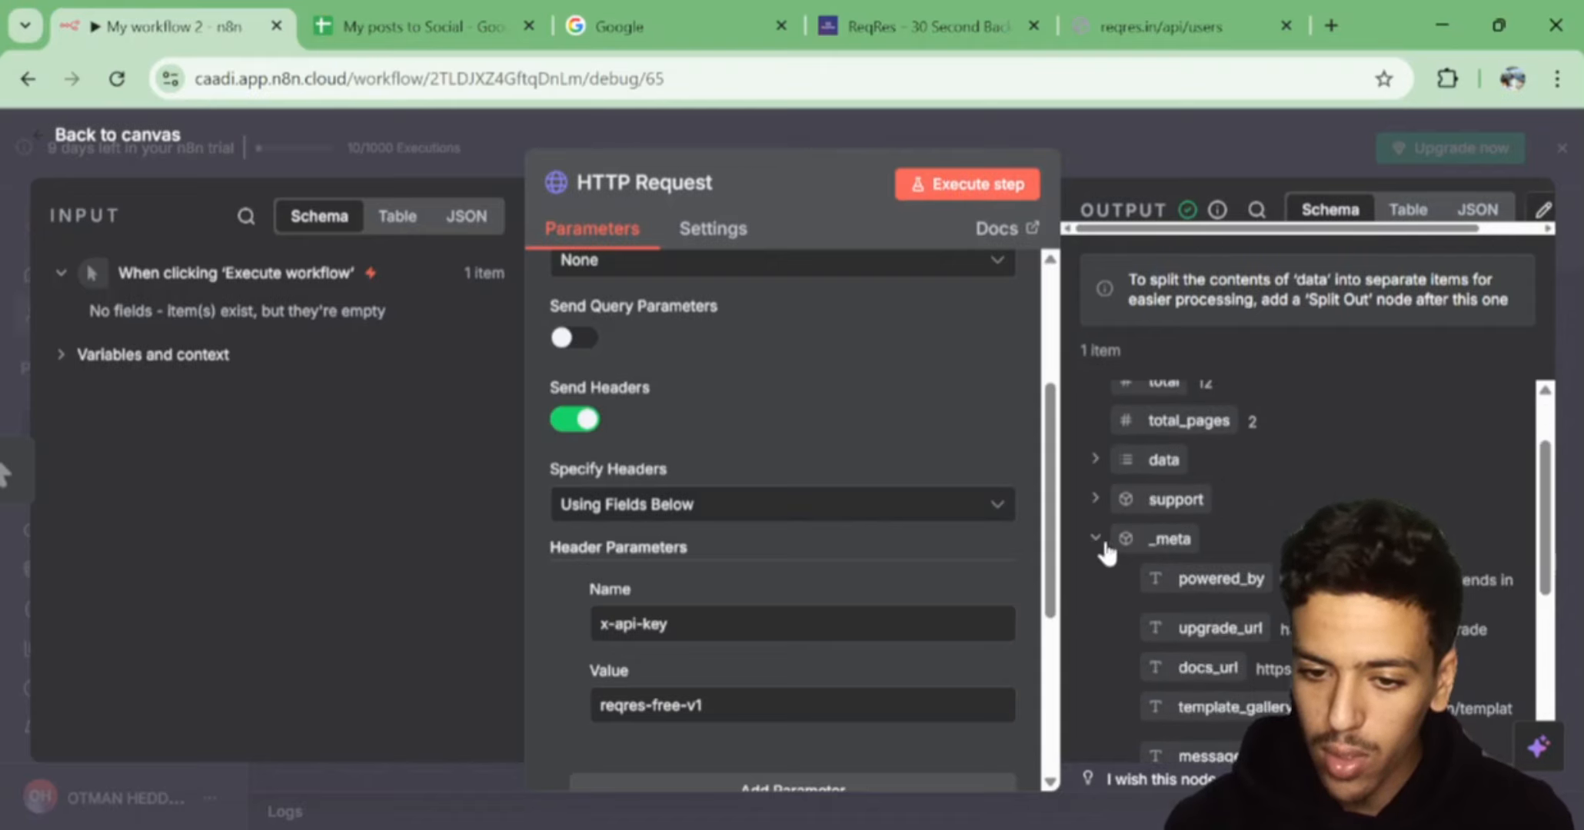
left_click(1098, 540)
left_click(1107, 555)
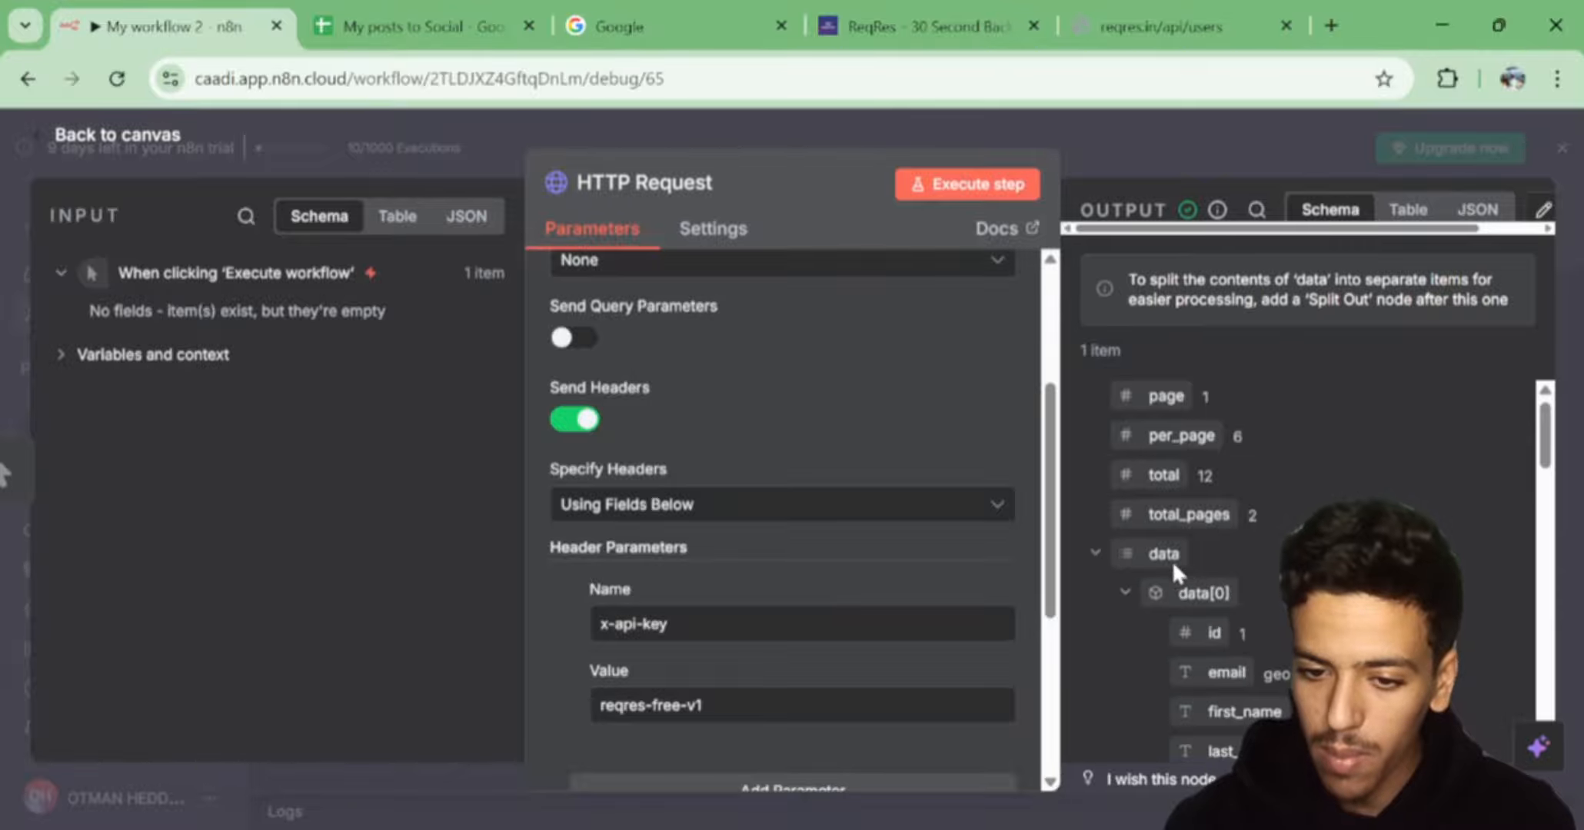
Examine the individual user records in the output's data list, including their id, email, name and avatar fields
scroll(1171, 560, "down", 3)
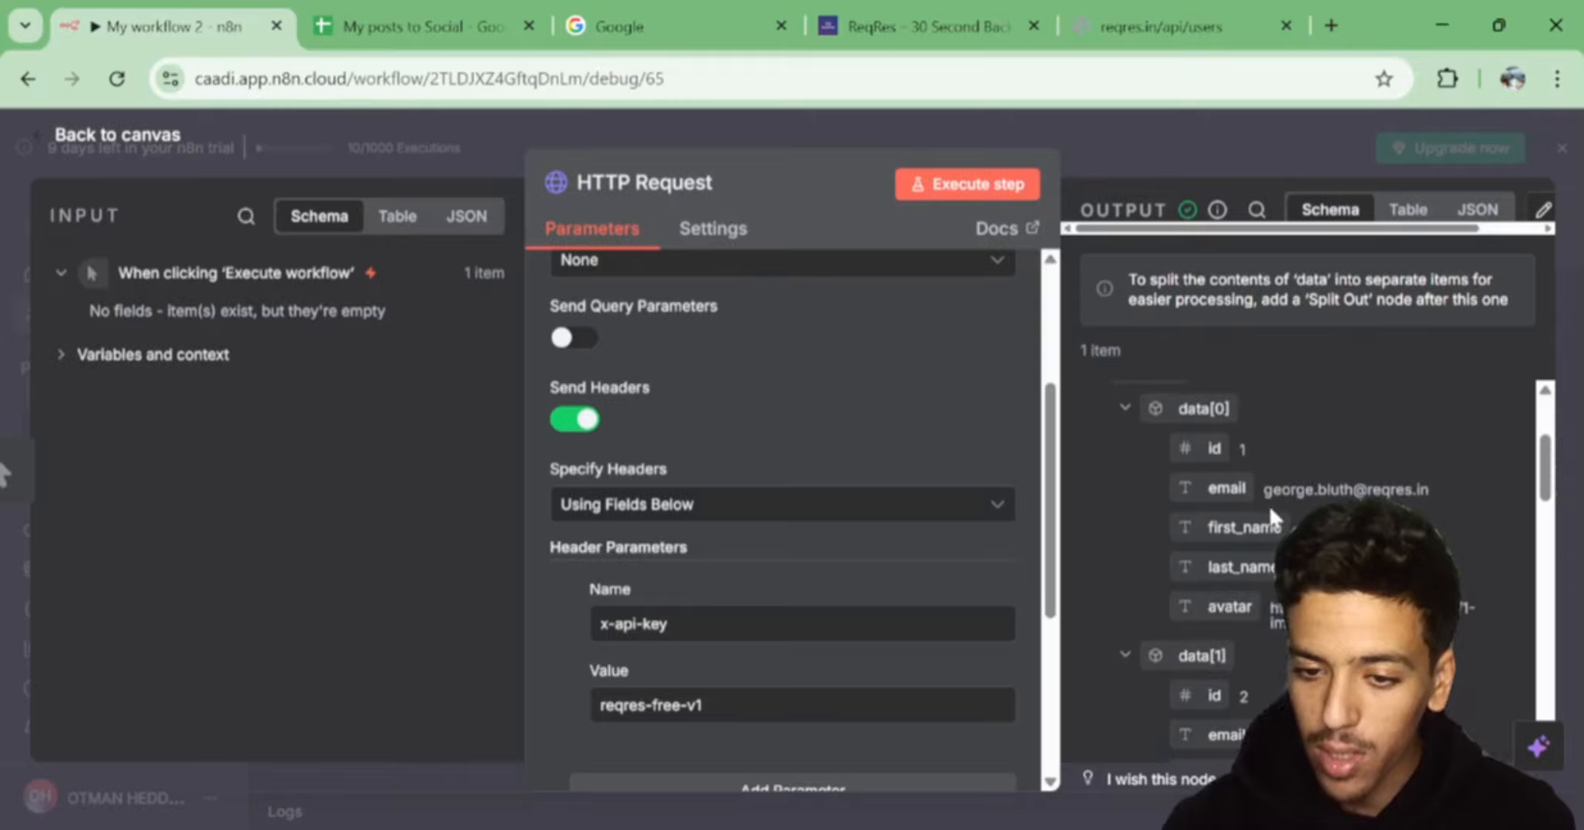
scroll(1395, 480, "down", 2)
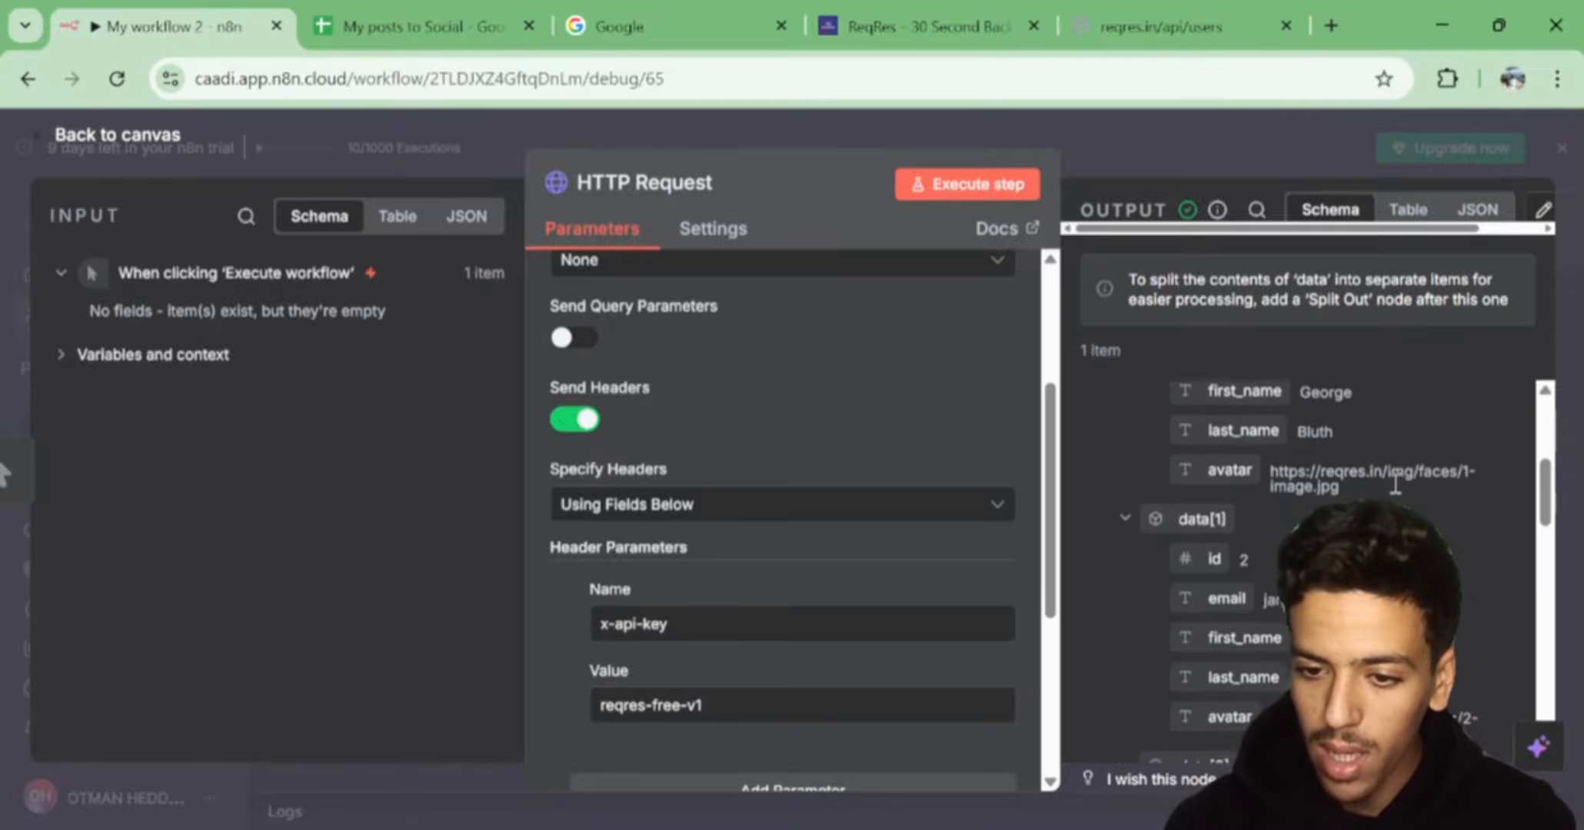
scroll(1307, 553, "down", 3)
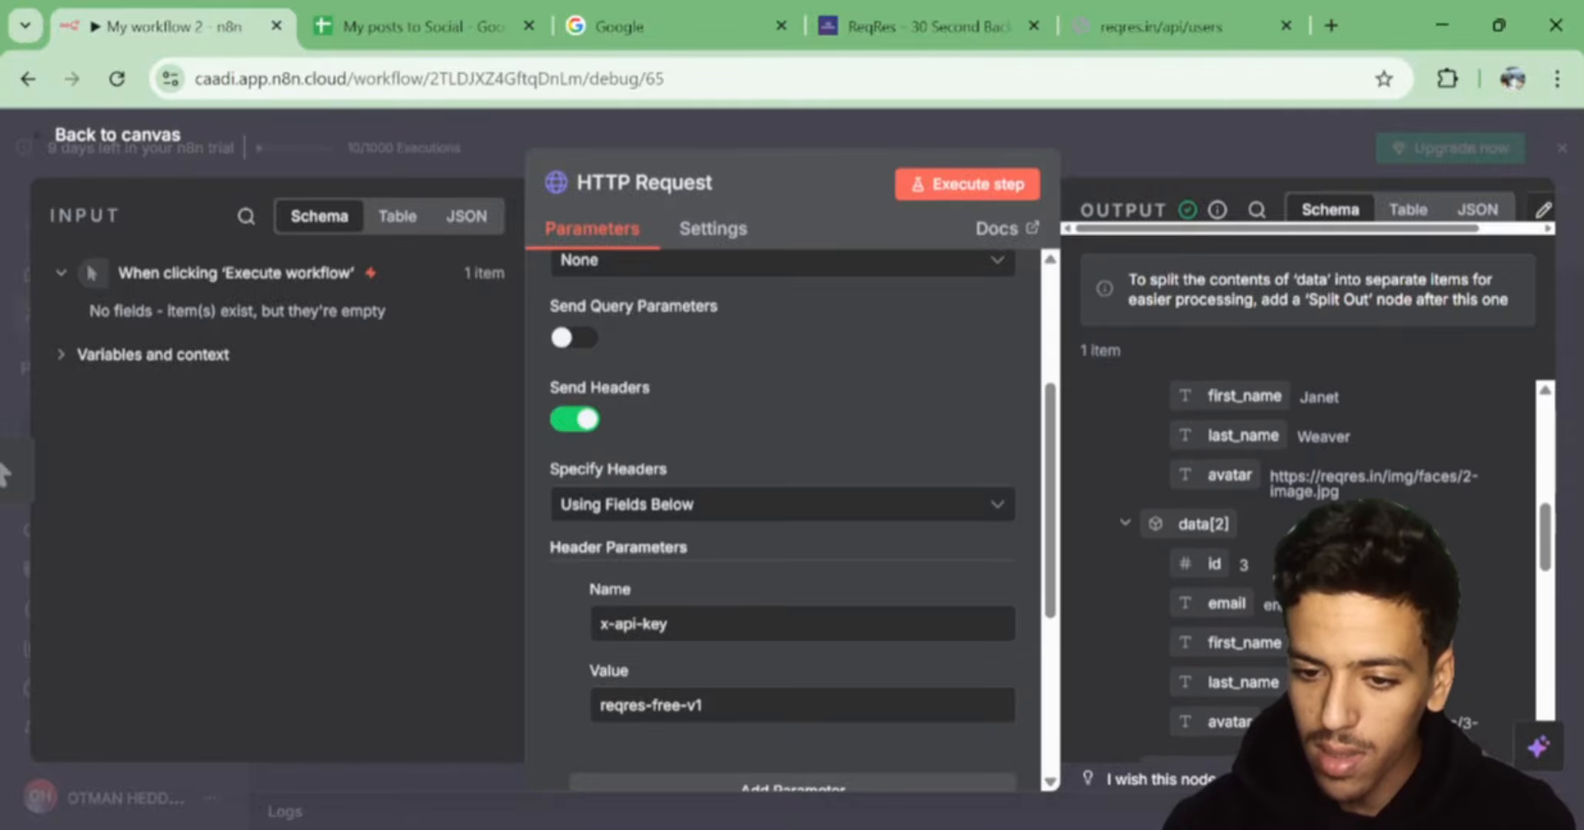
scroll(1307, 553, "down", 6)
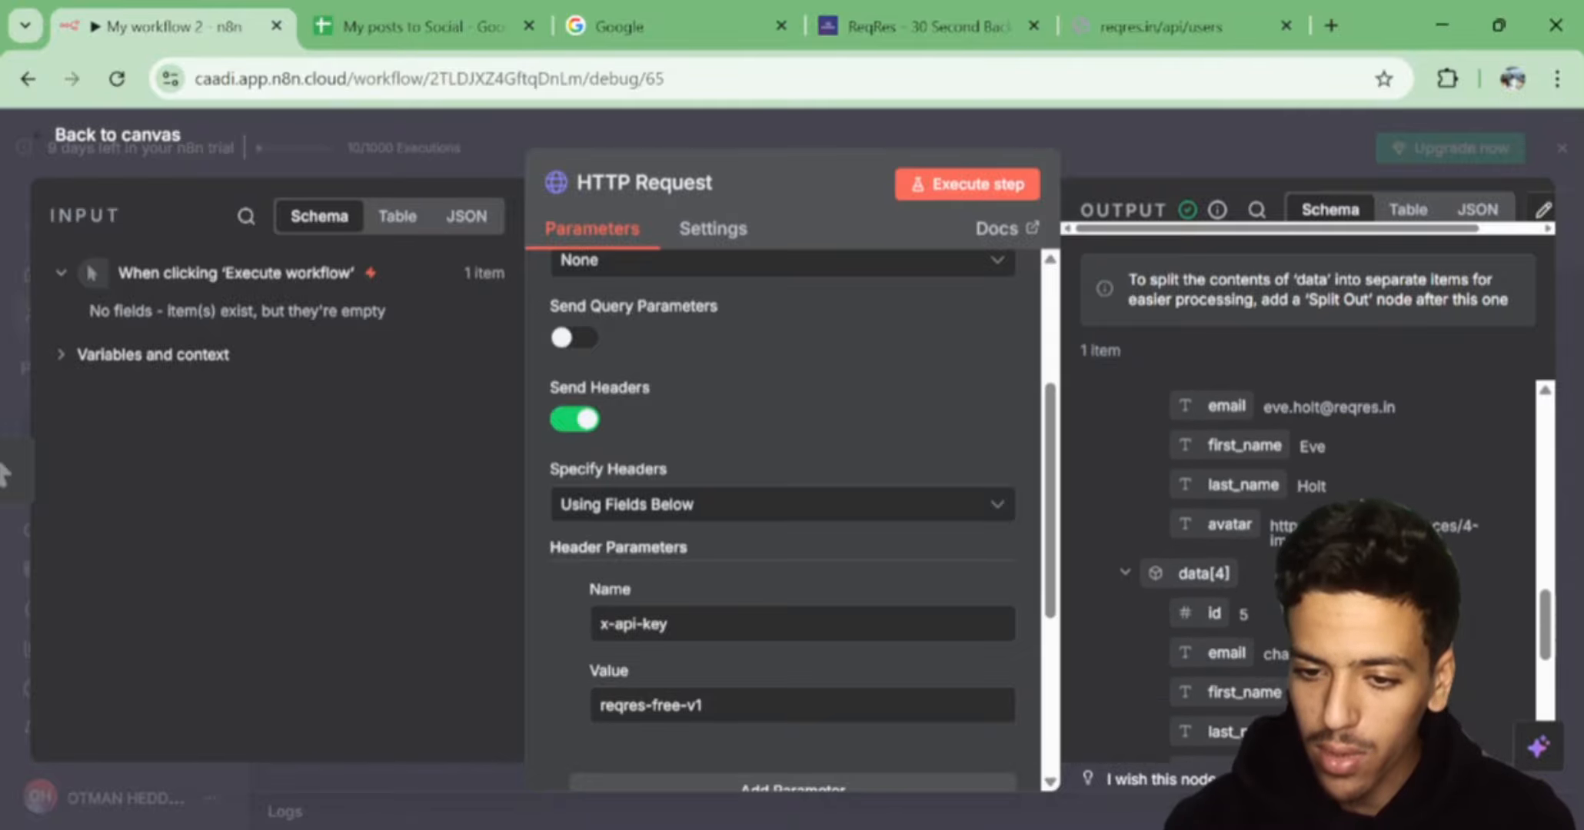
scroll(1276, 510, "up", 1)
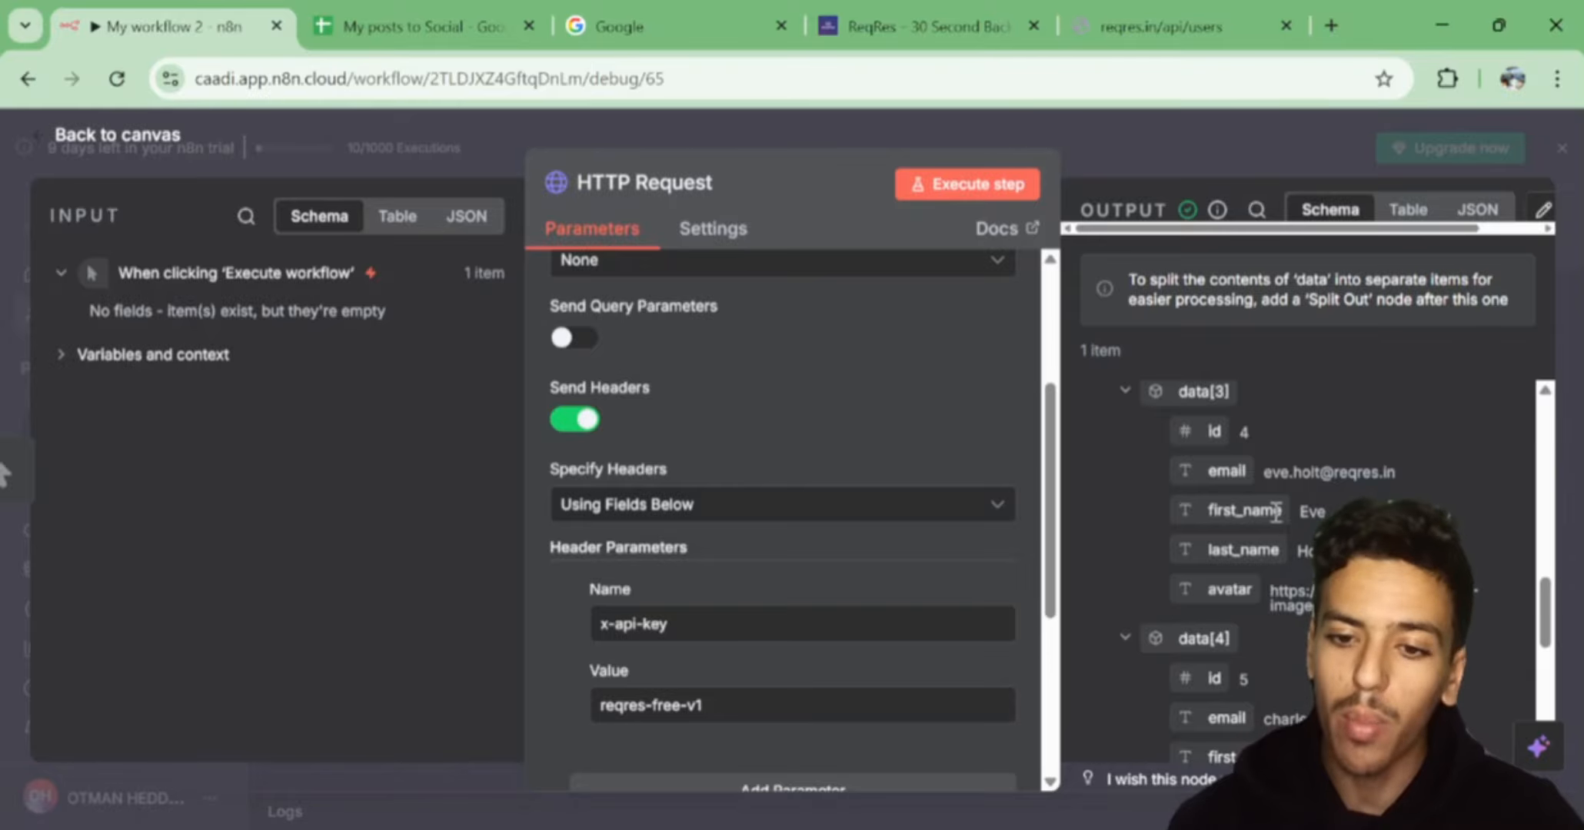
scroll(1161, 469, "up", 1)
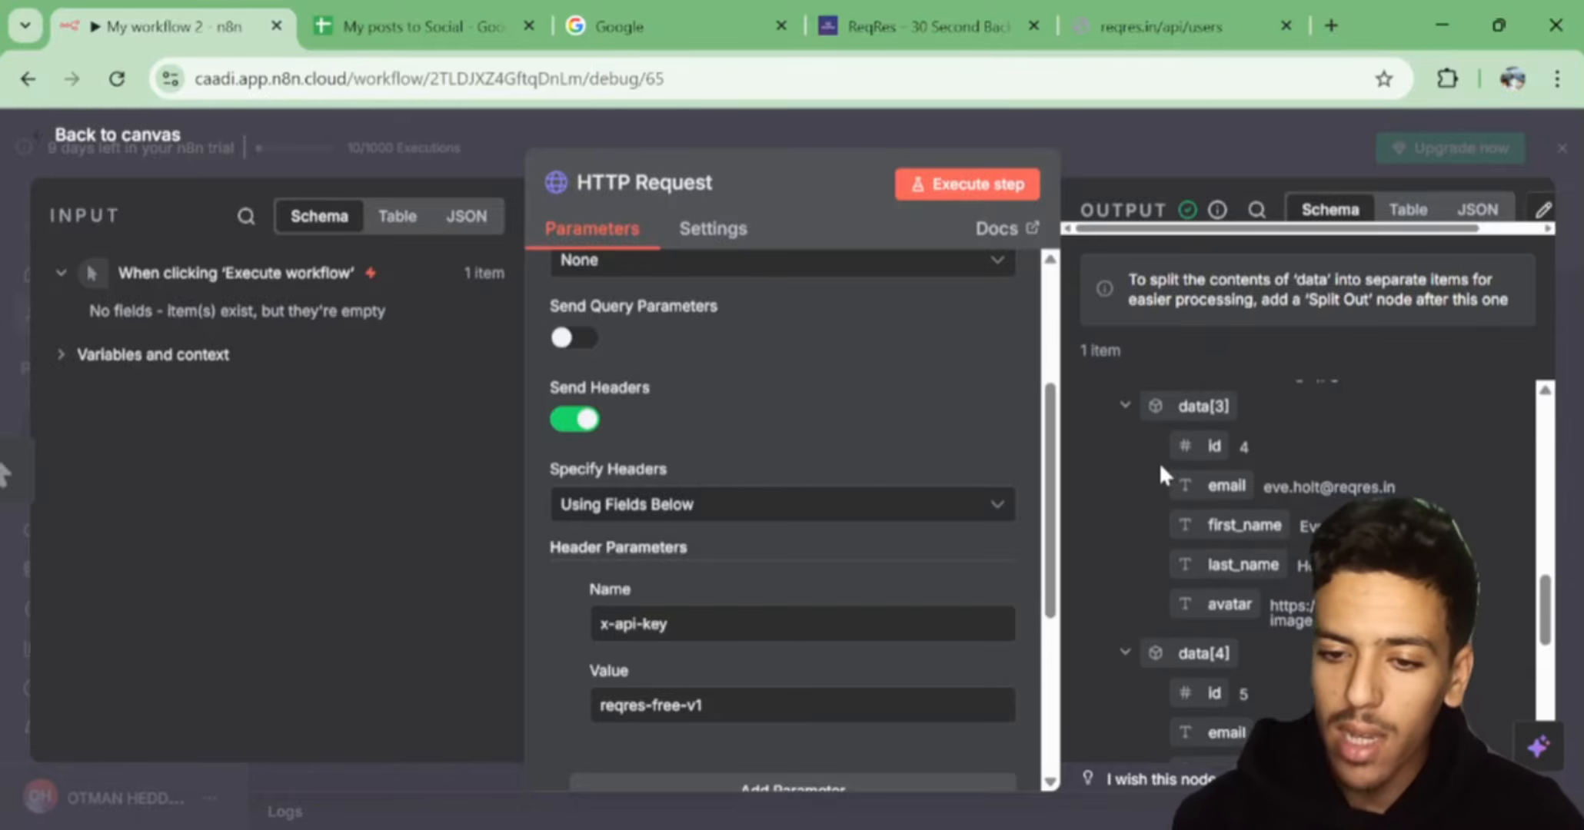
scroll(1159, 467, "up", 3)
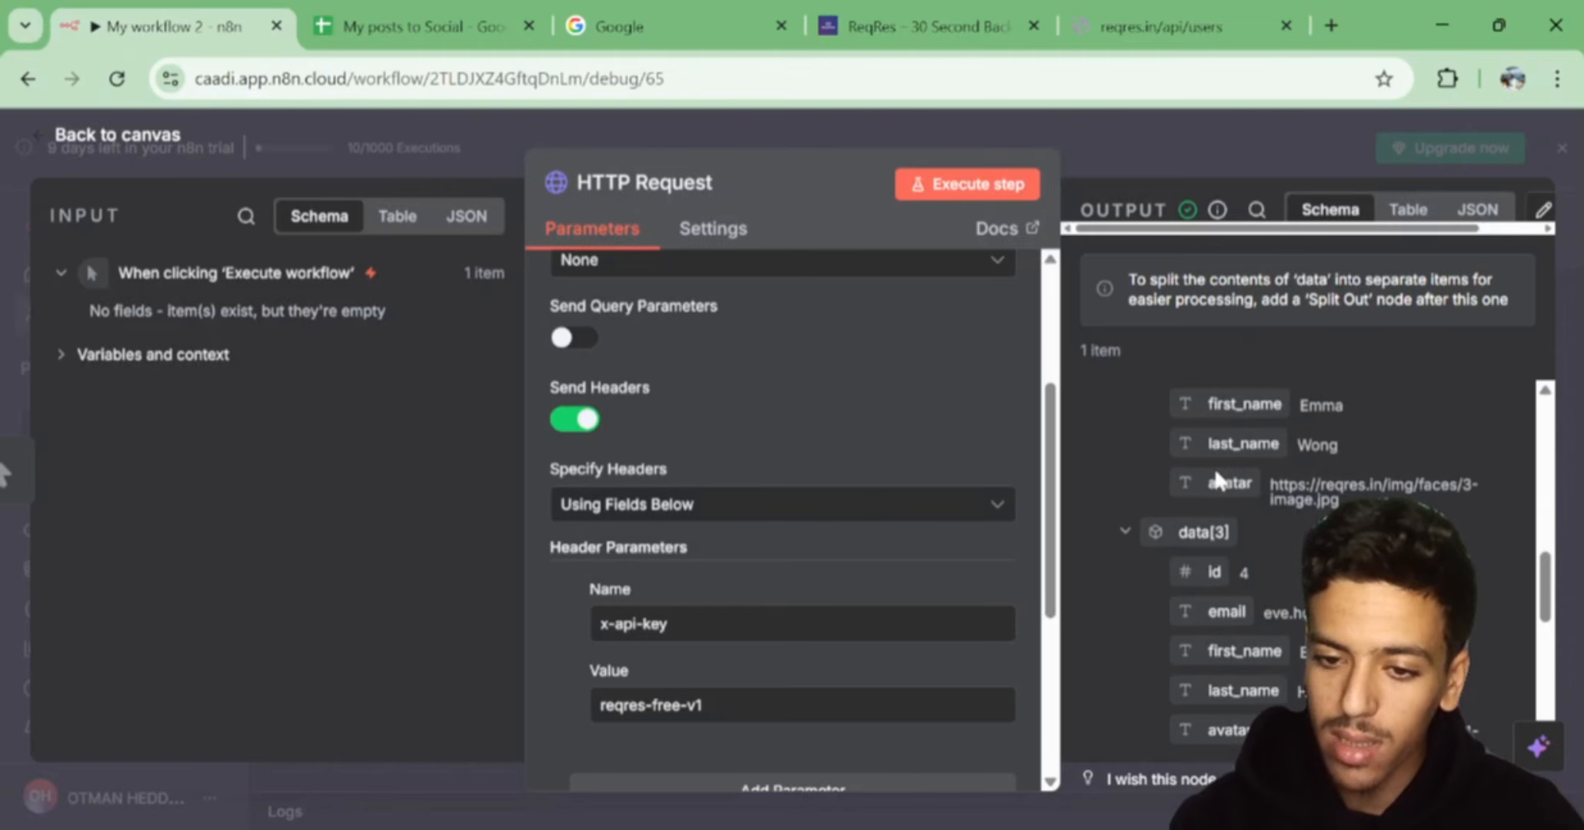
scroll(1215, 491, "up", 1)
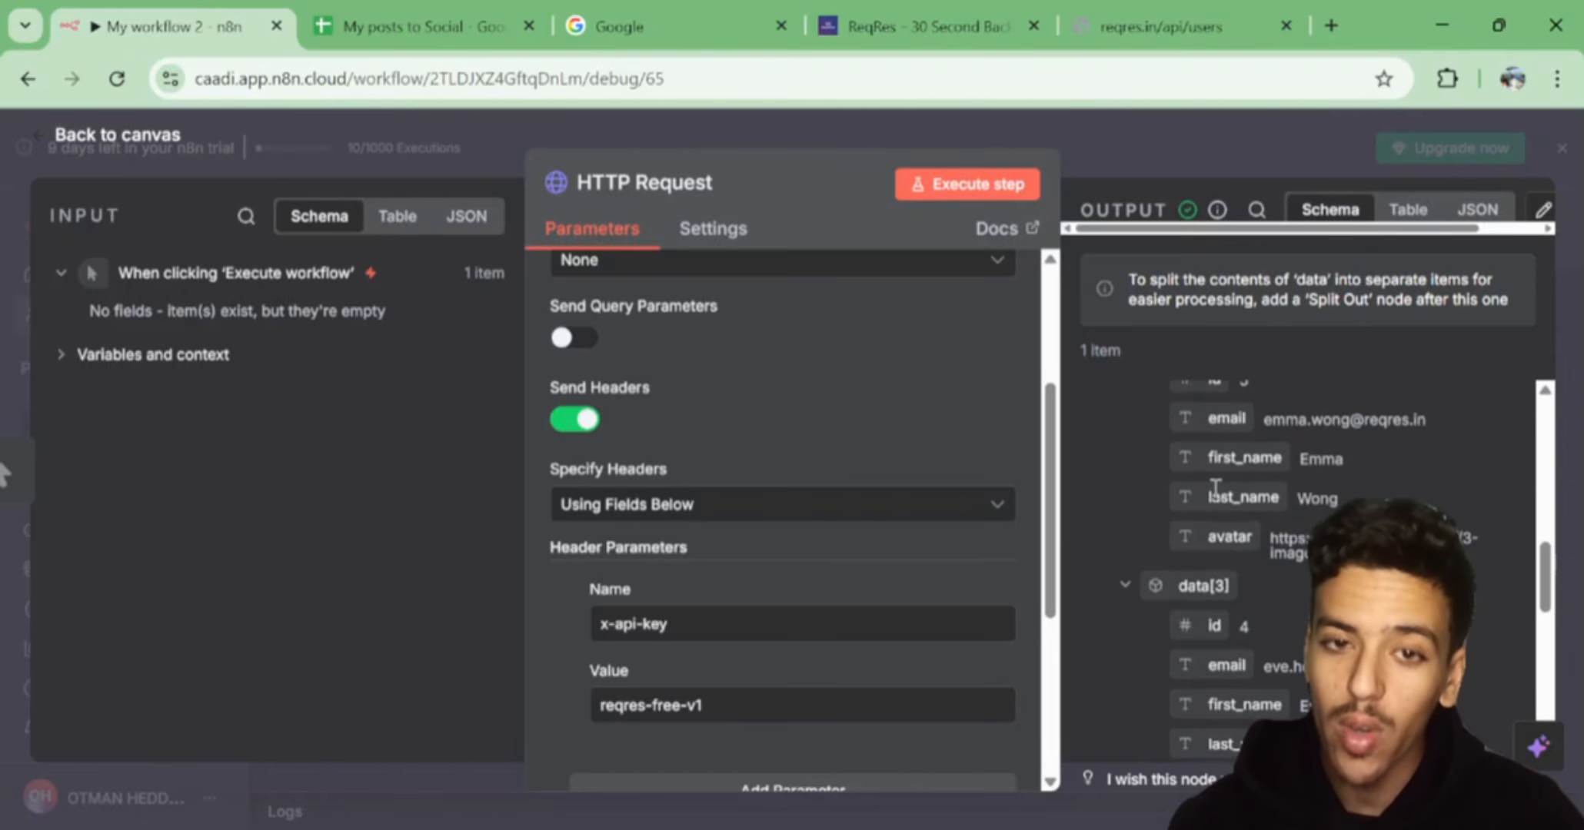
Copy the request URL from the ReqRes POST example for creating a new user into the HTTP Request node's URL field
left_click(859, 11)
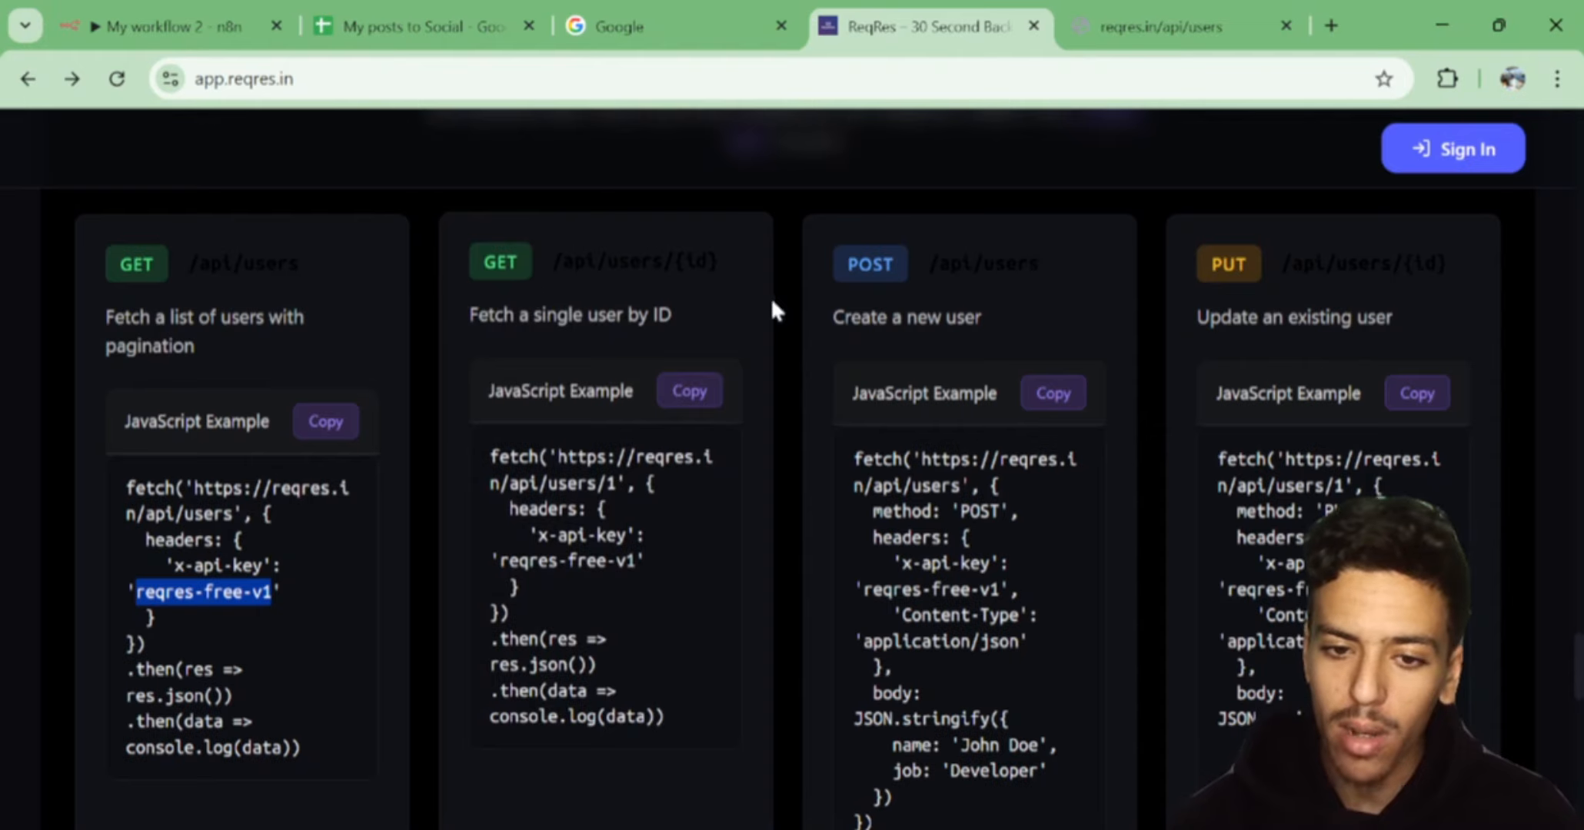
left_click(873, 262)
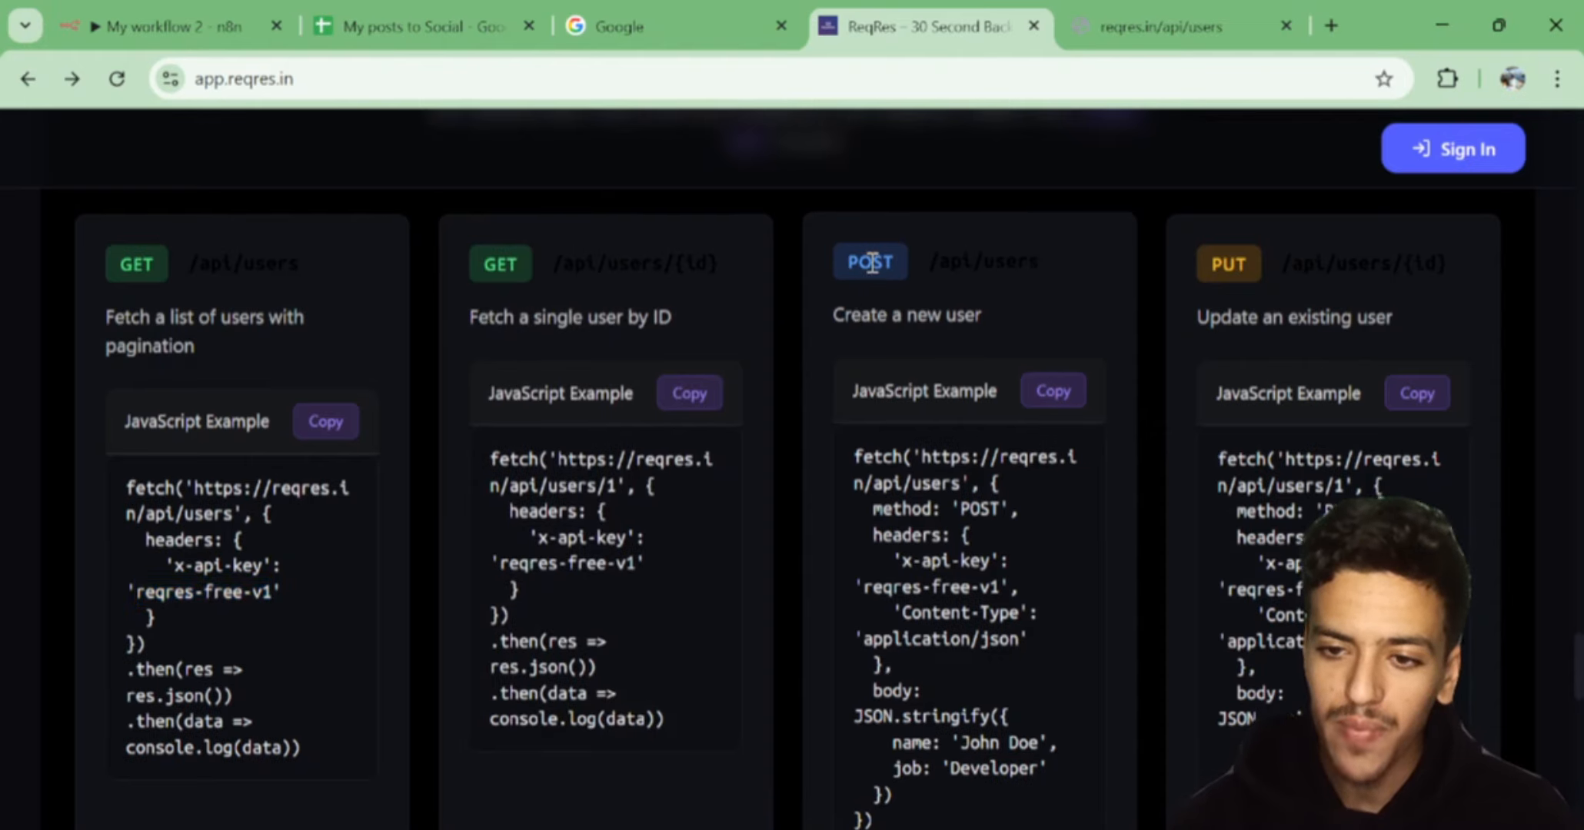
left_click_drag(960, 321, 983, 315)
left_click(983, 315)
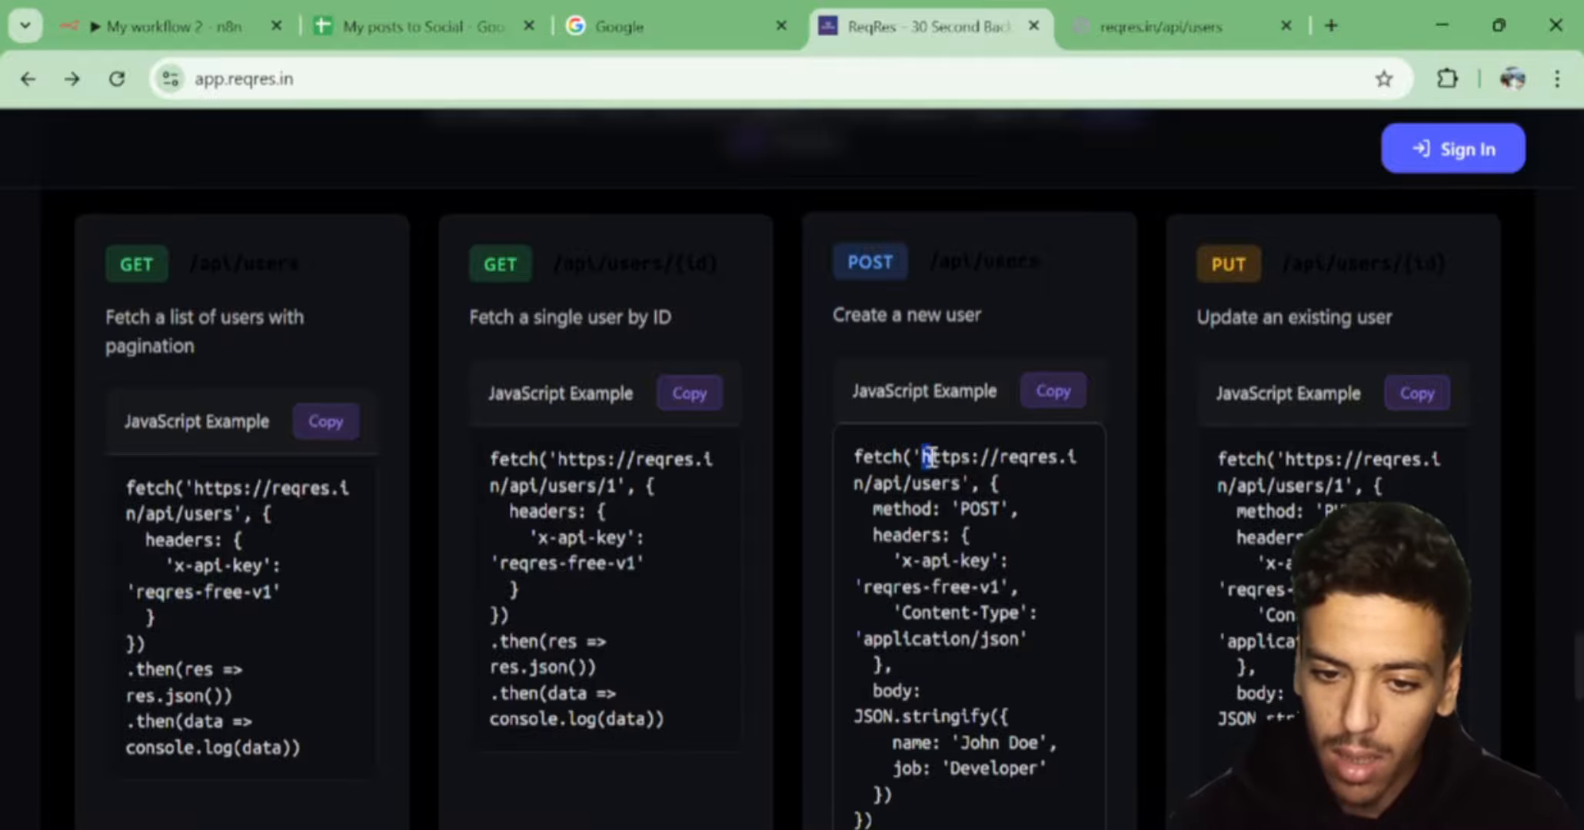
left_click_drag(927, 457, 966, 482)
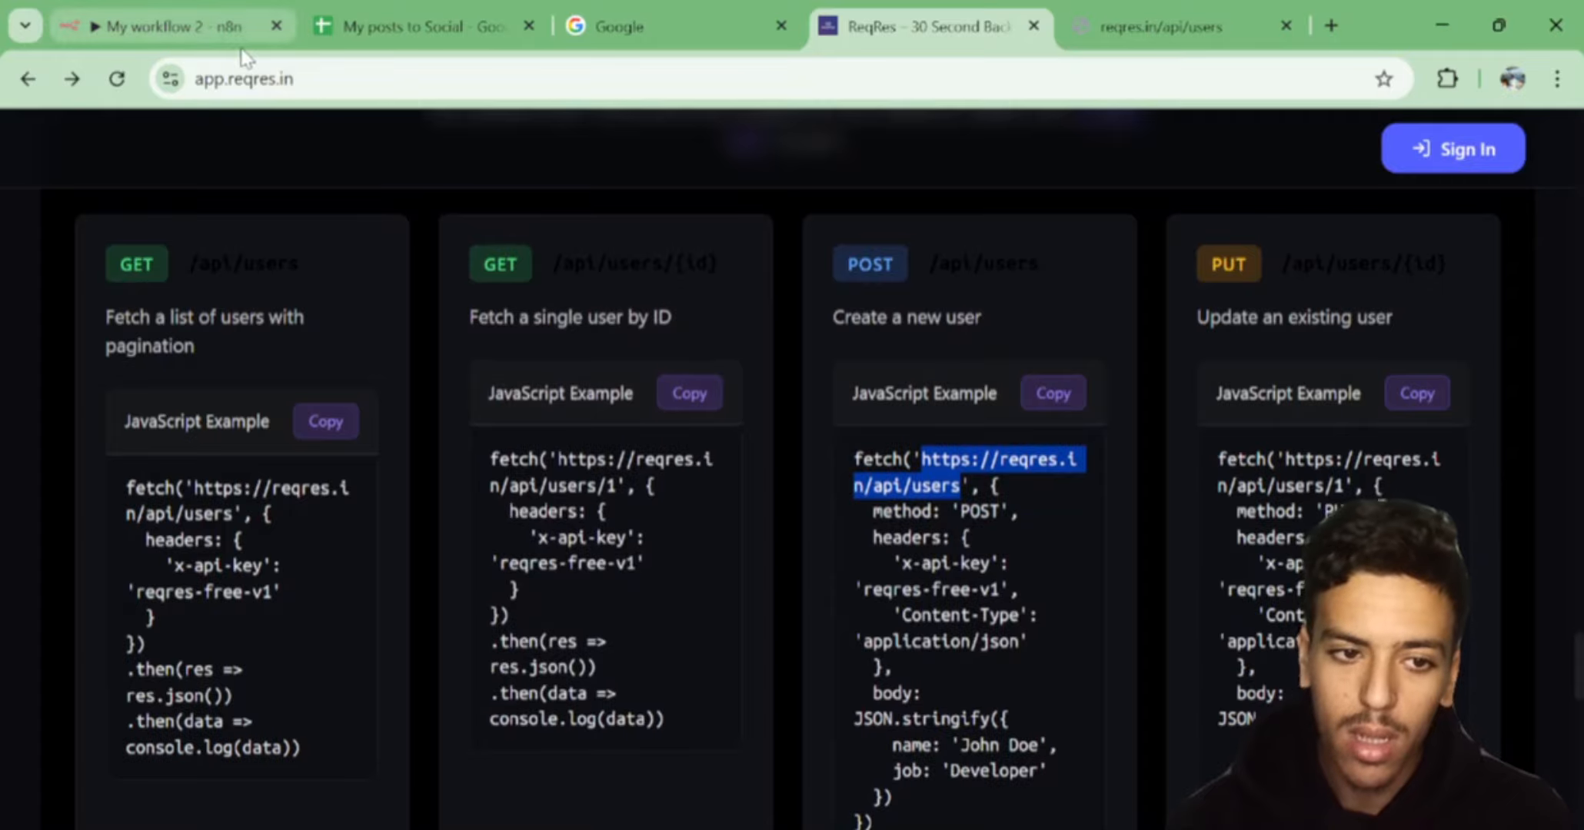
left_click(230, 28)
scroll(771, 464, "up", 3)
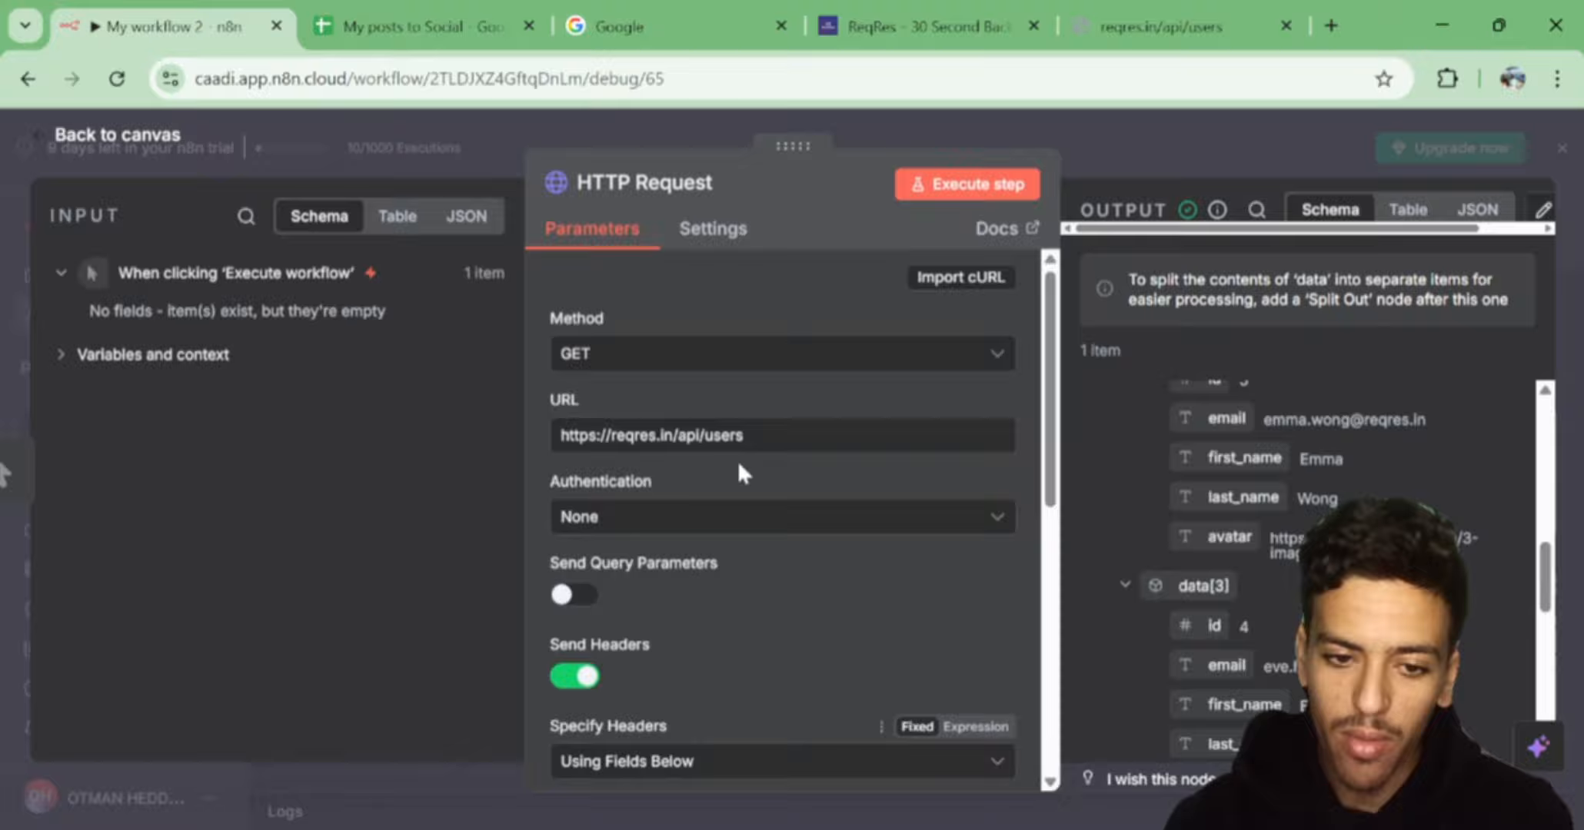
triple_click(684, 436)
key("ctrl+v")
Set the HTTP Request node's method to POST and compare its settings with the ReqRes create-user example
left_click(923, 26)
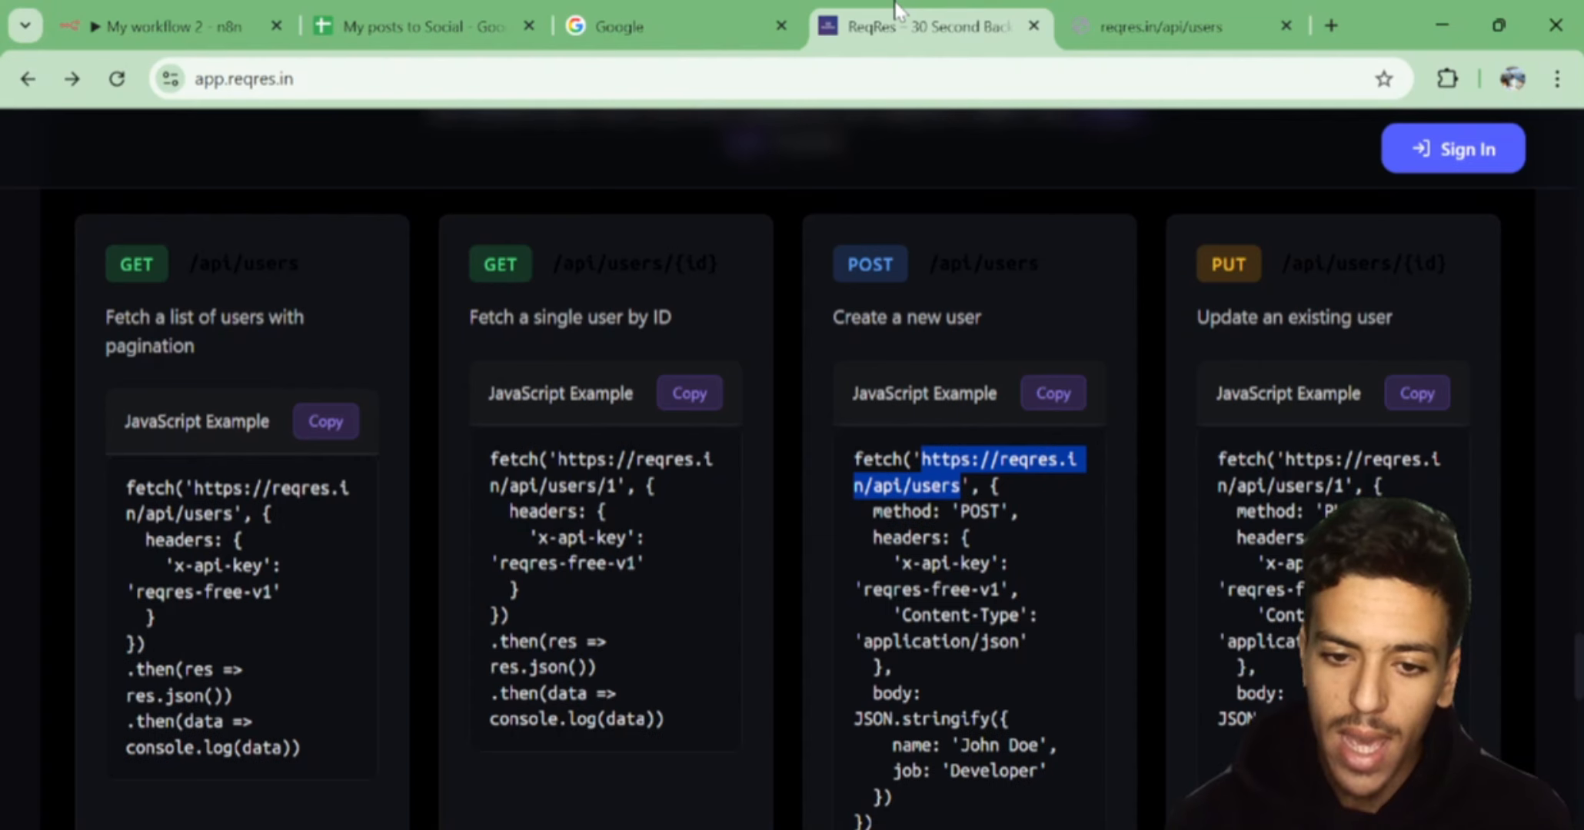
left_click(185, 3)
left_click(707, 357)
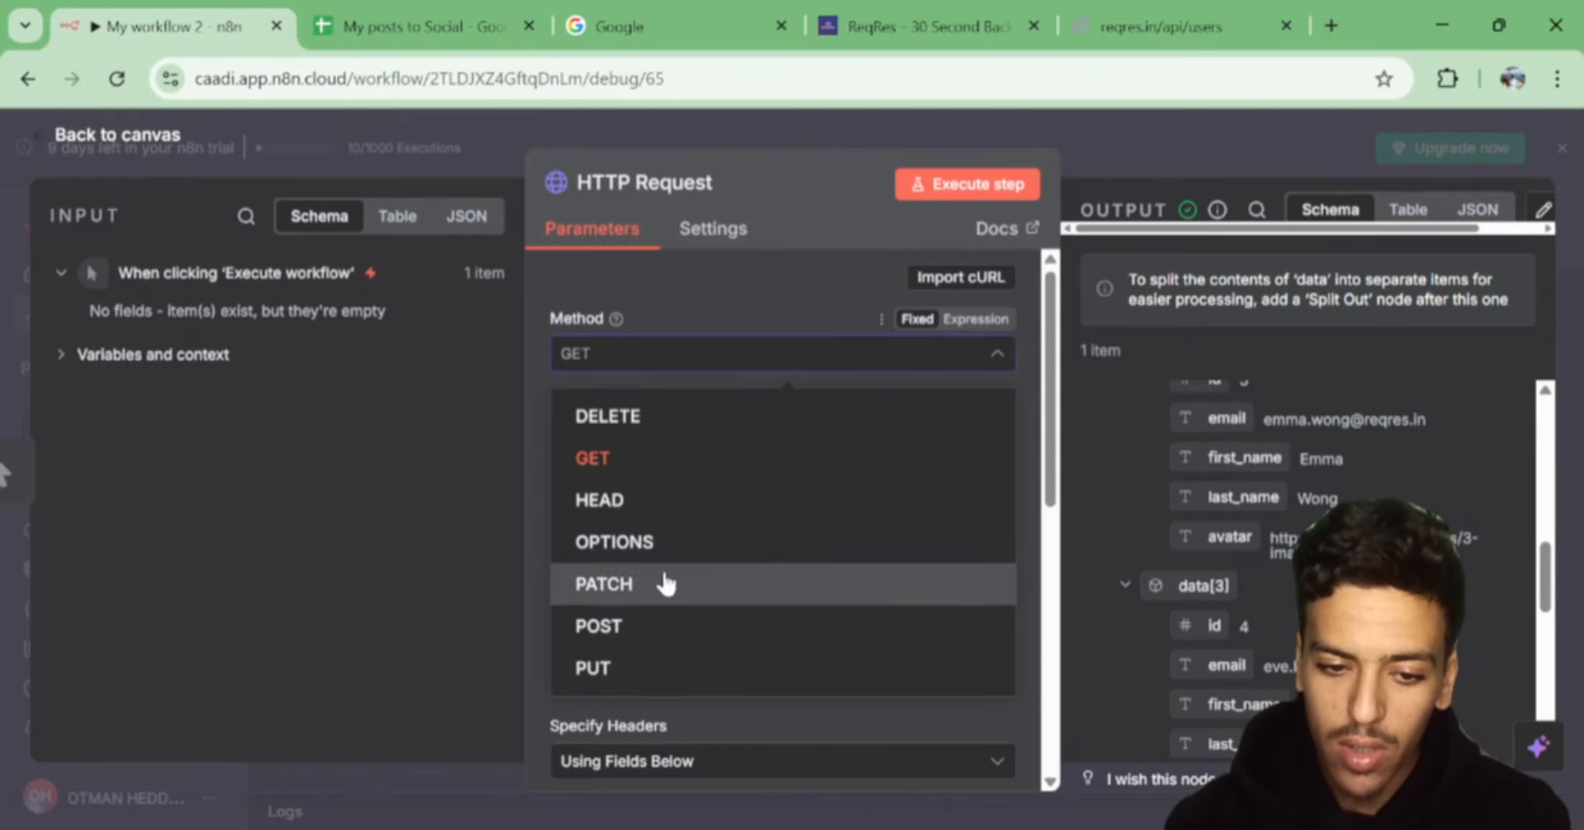
left_click(650, 627)
left_click(923, 26)
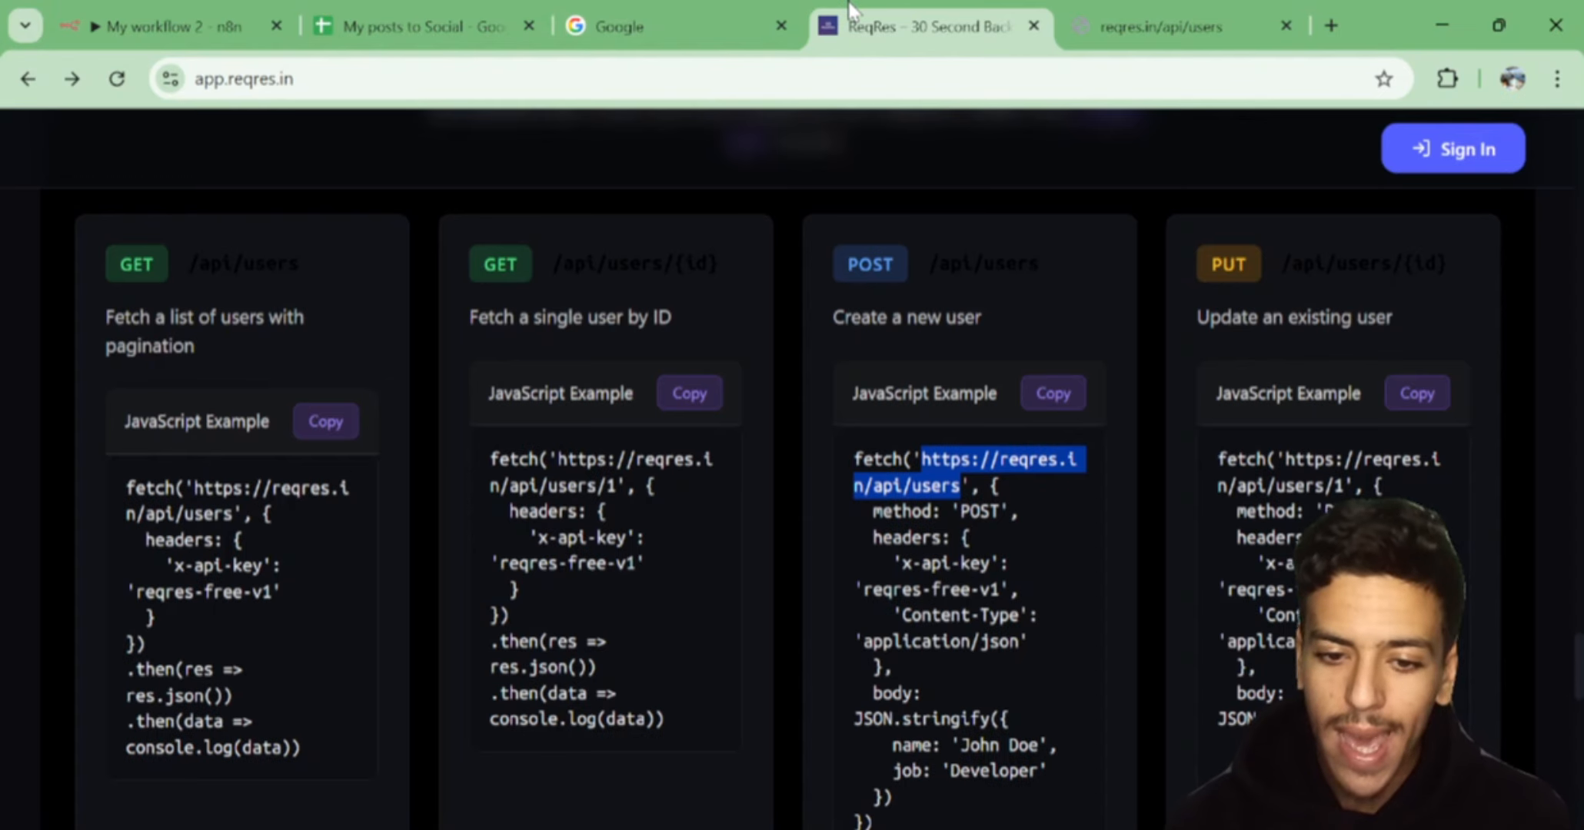
scroll(897, 411, "down", 1)
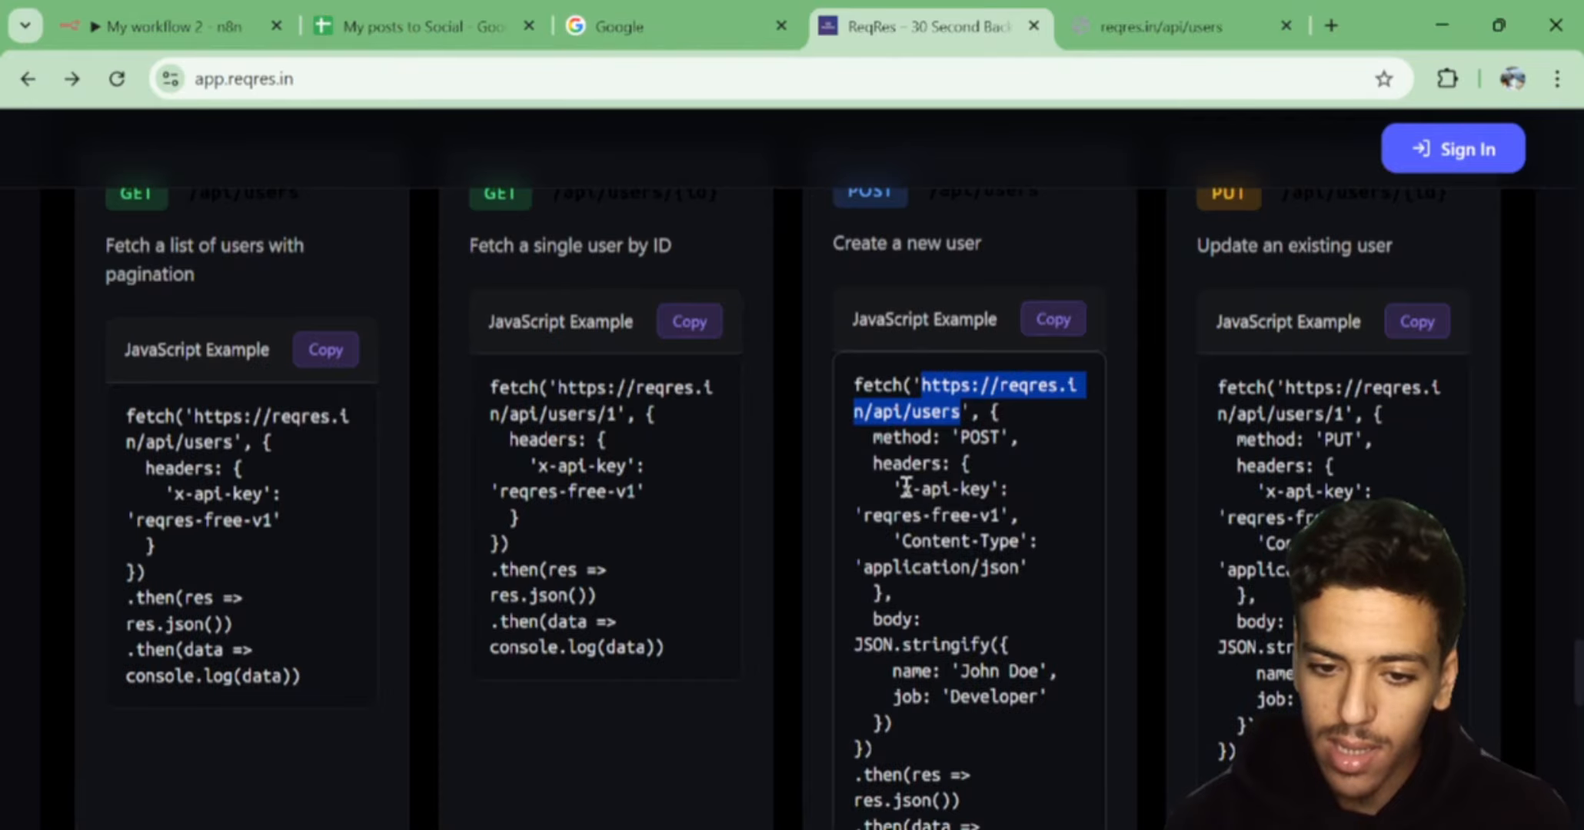
left_click(219, 12)
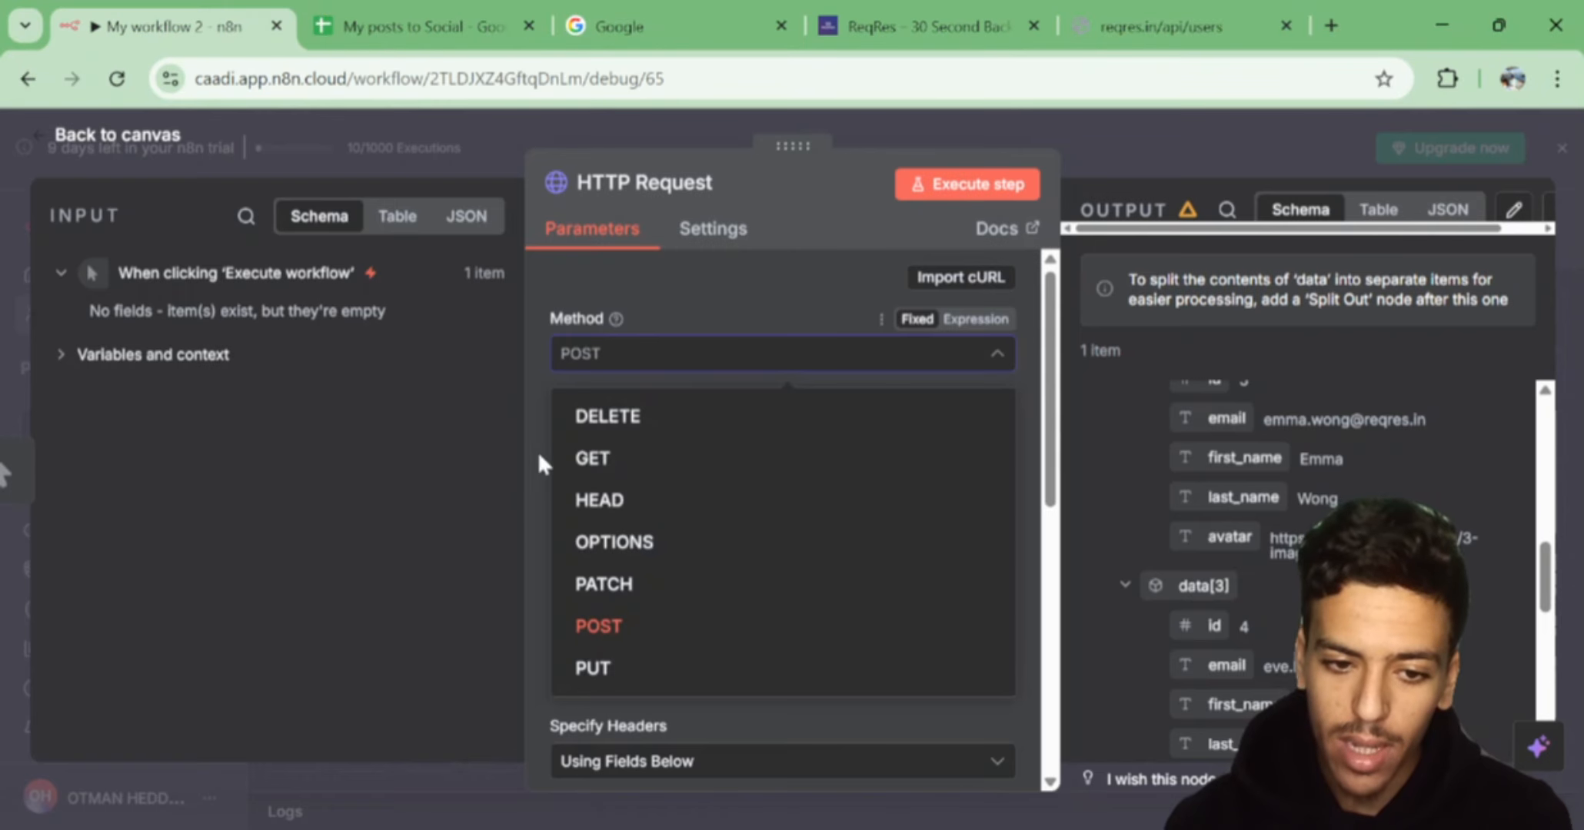
left_click(519, 483)
Check the body section of the ReqRes POST example and enable Send Body on the HTTP Request node
scroll(603, 544, "down", 3)
left_click(923, 26)
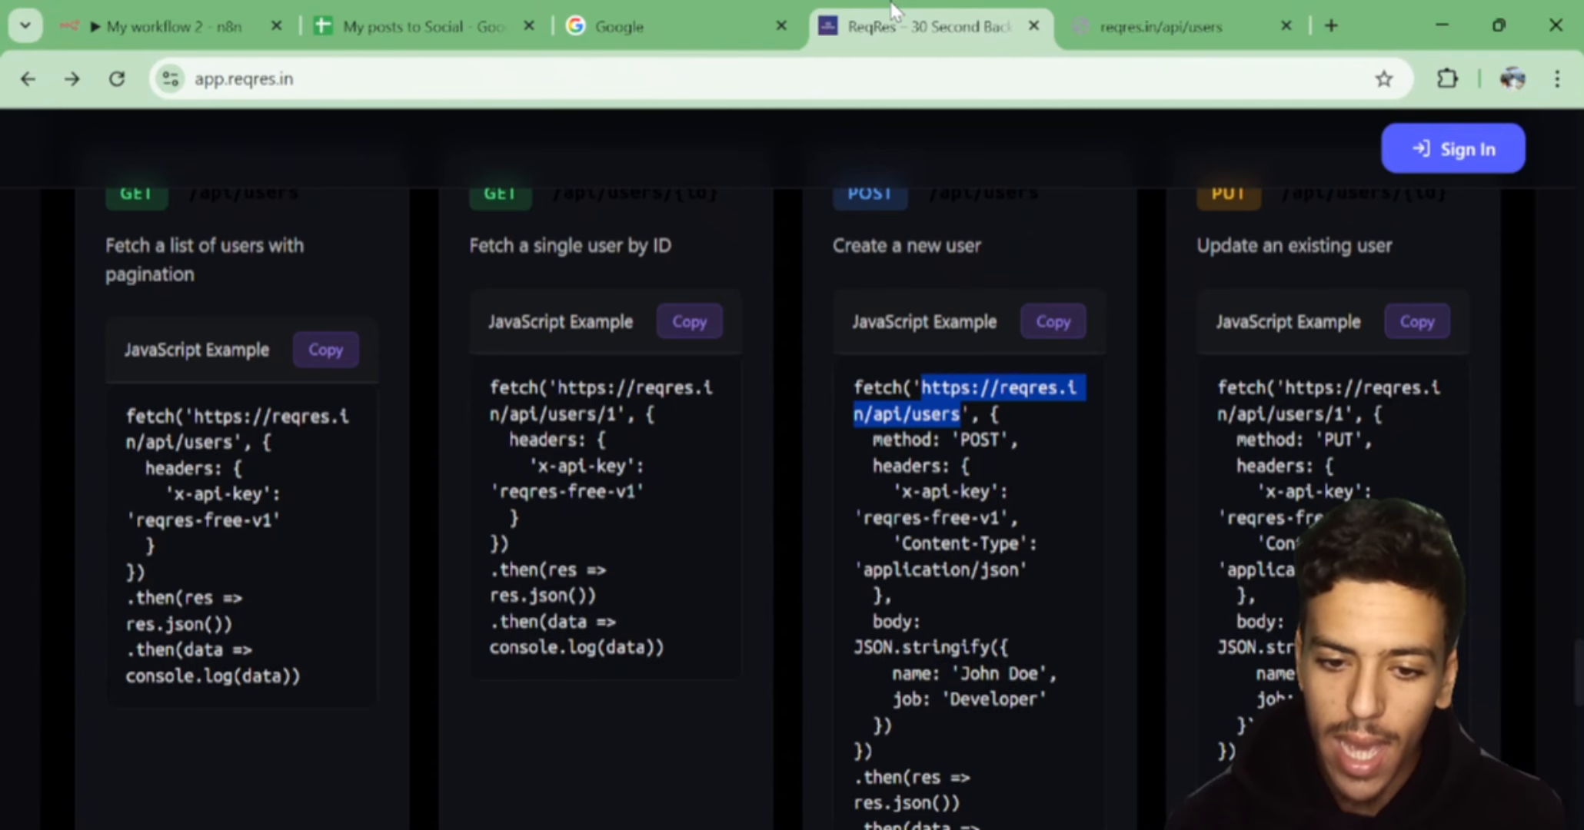
scroll(927, 467, "down", 1)
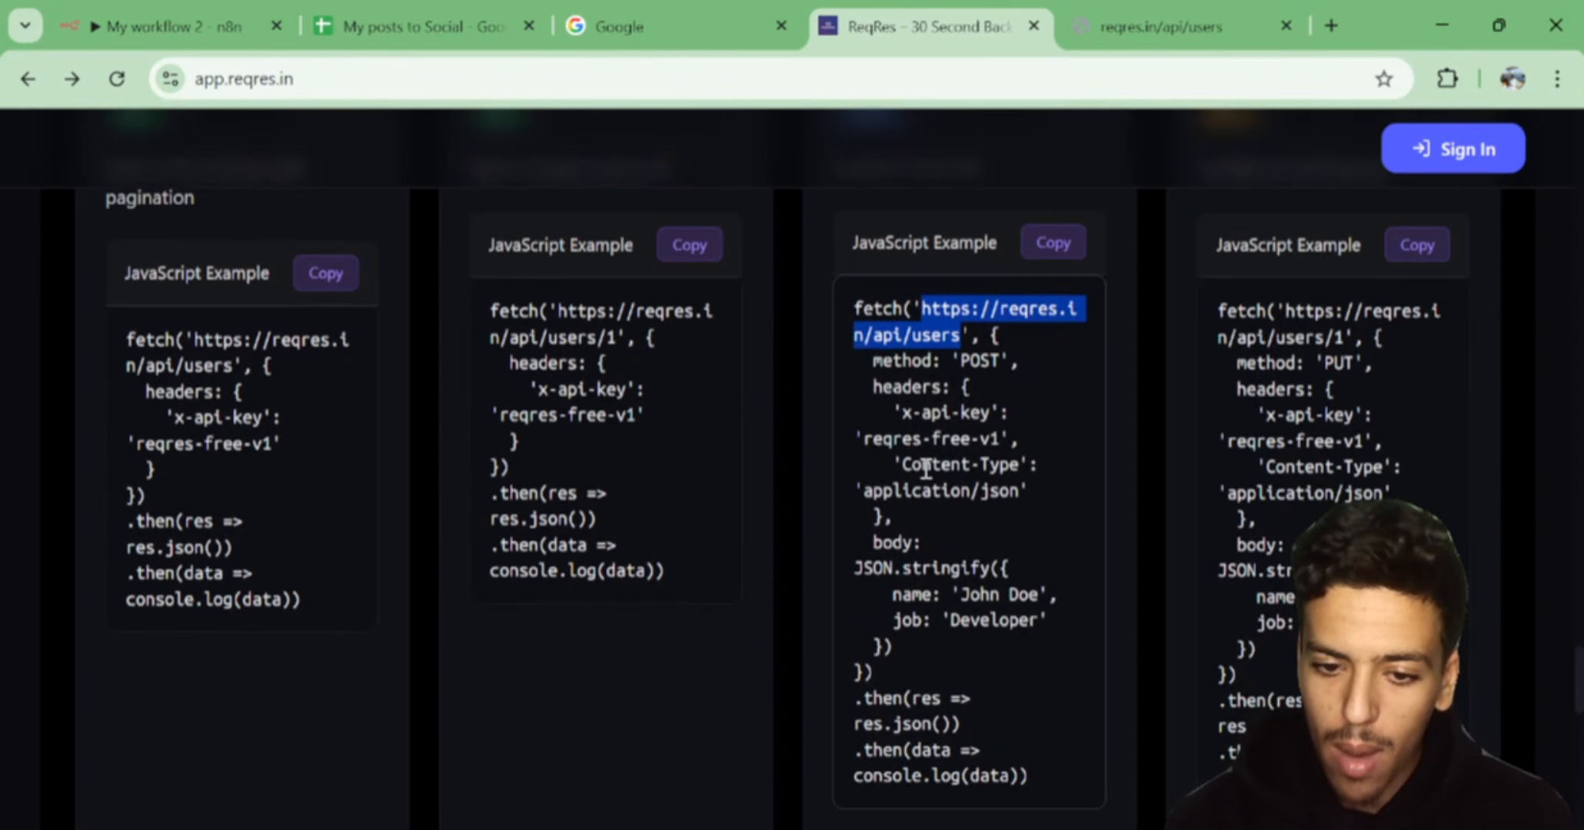
left_click(883, 539)
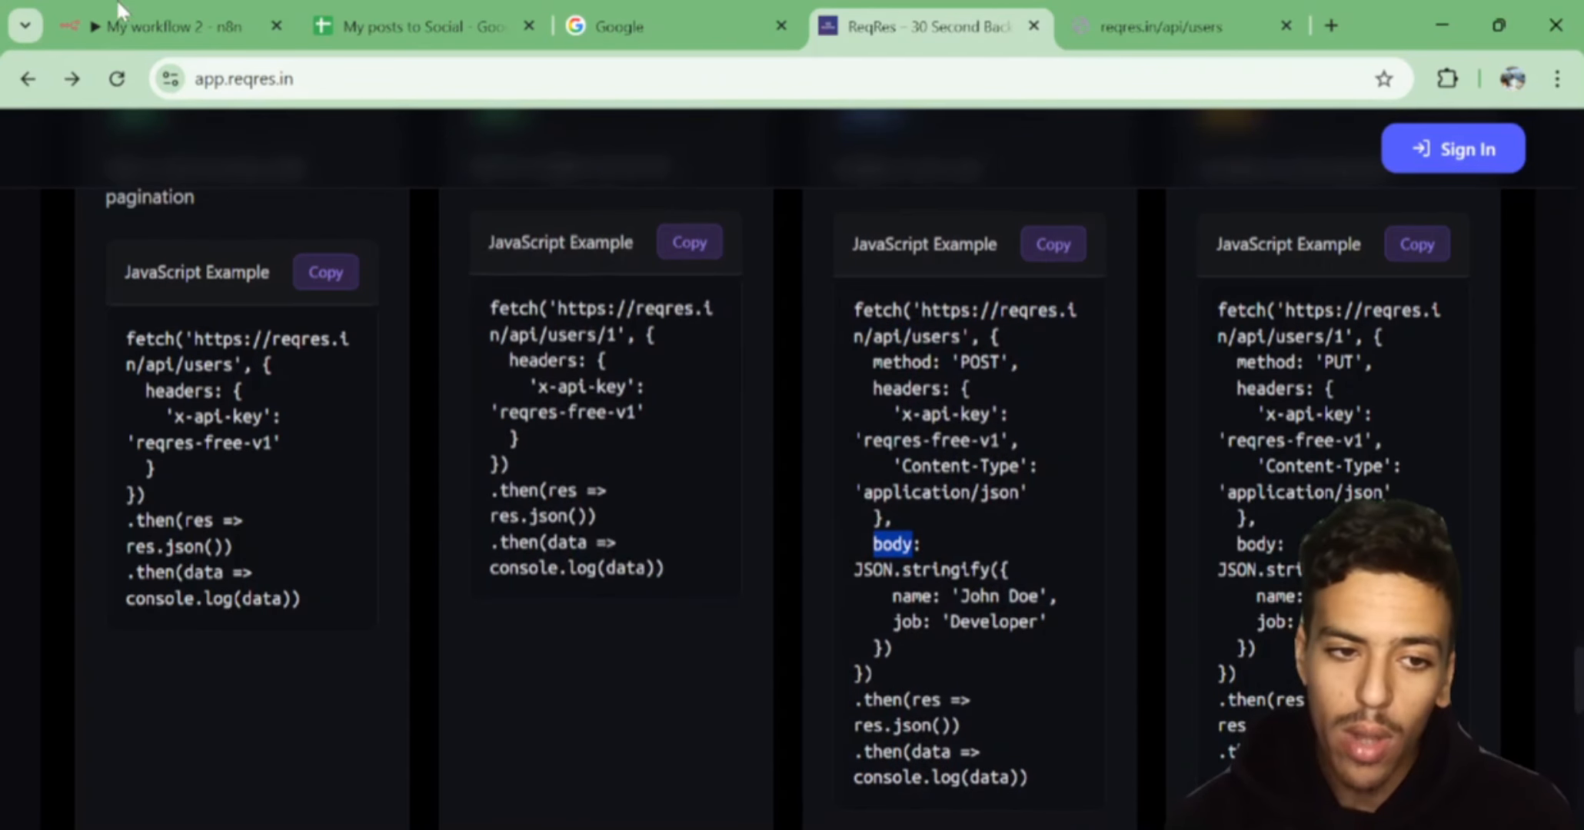
left_click(87, 11)
scroll(721, 417, "up", 2)
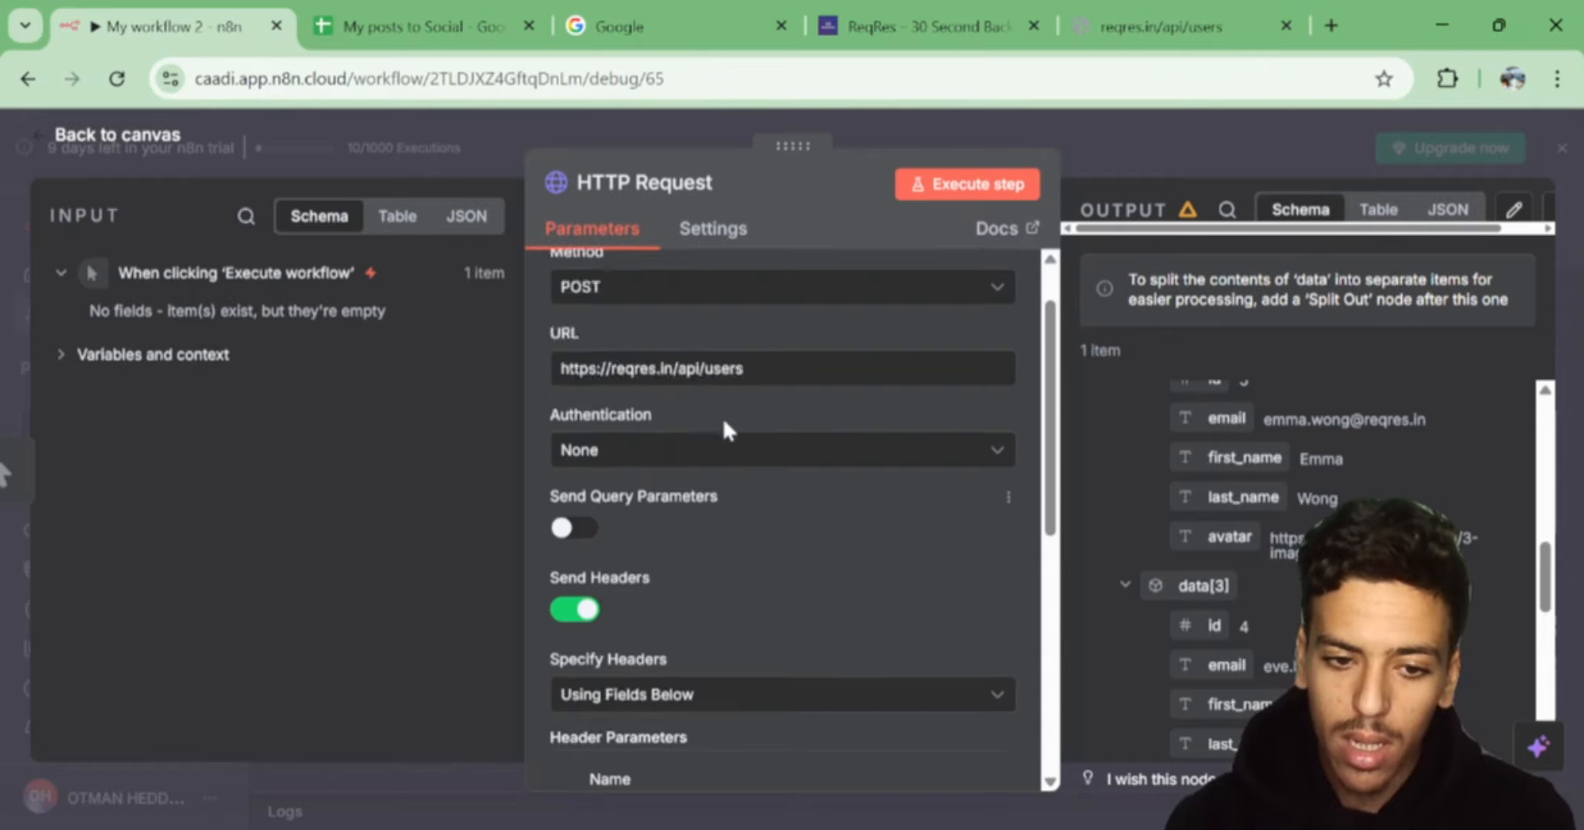
scroll(721, 417, "down", 6)
scroll(723, 433, "down", 1)
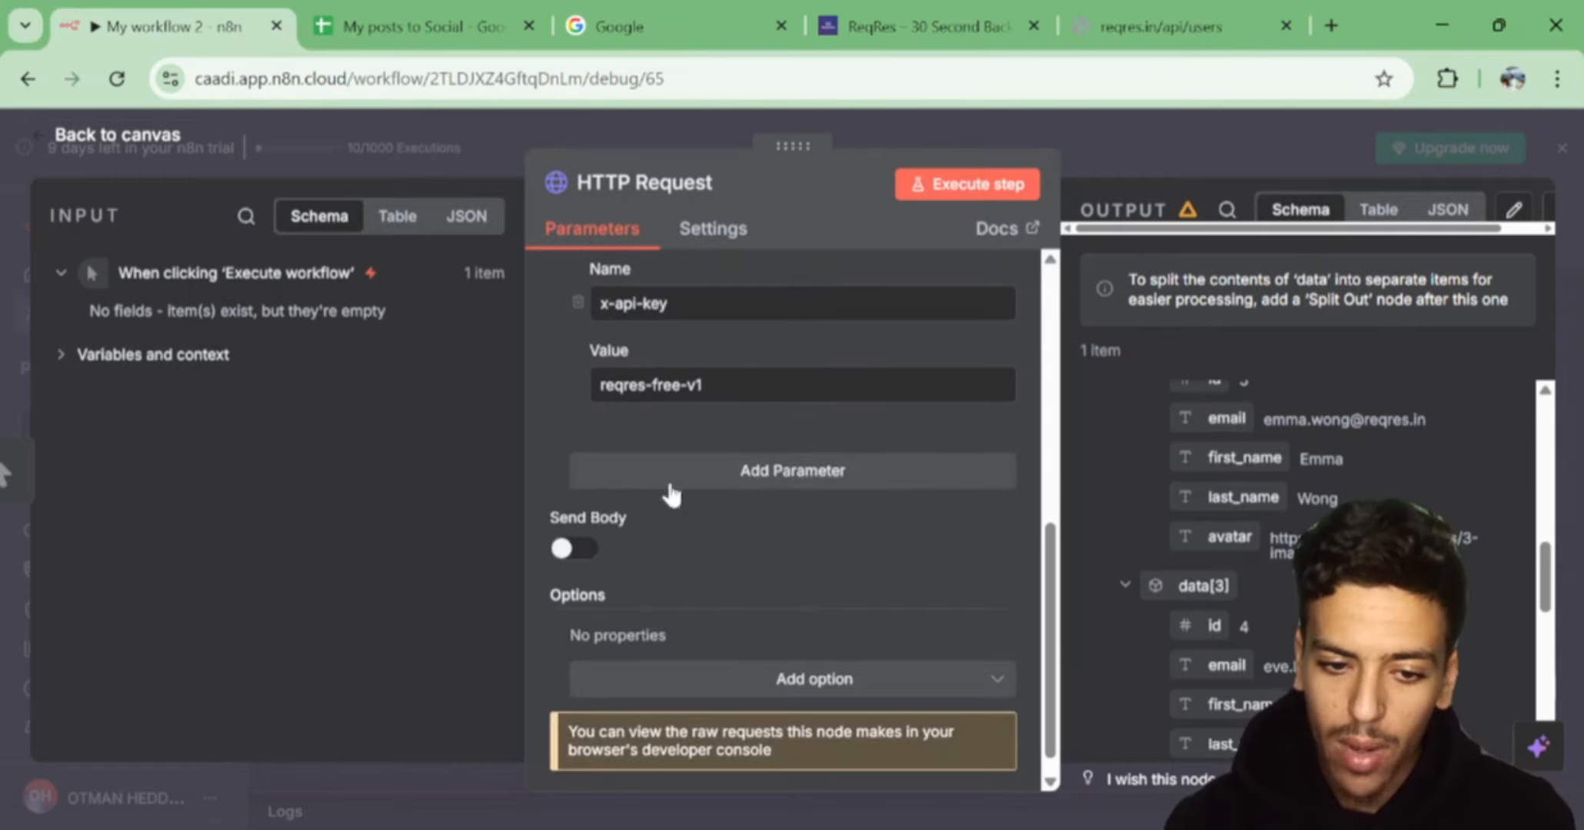
left_click(575, 549)
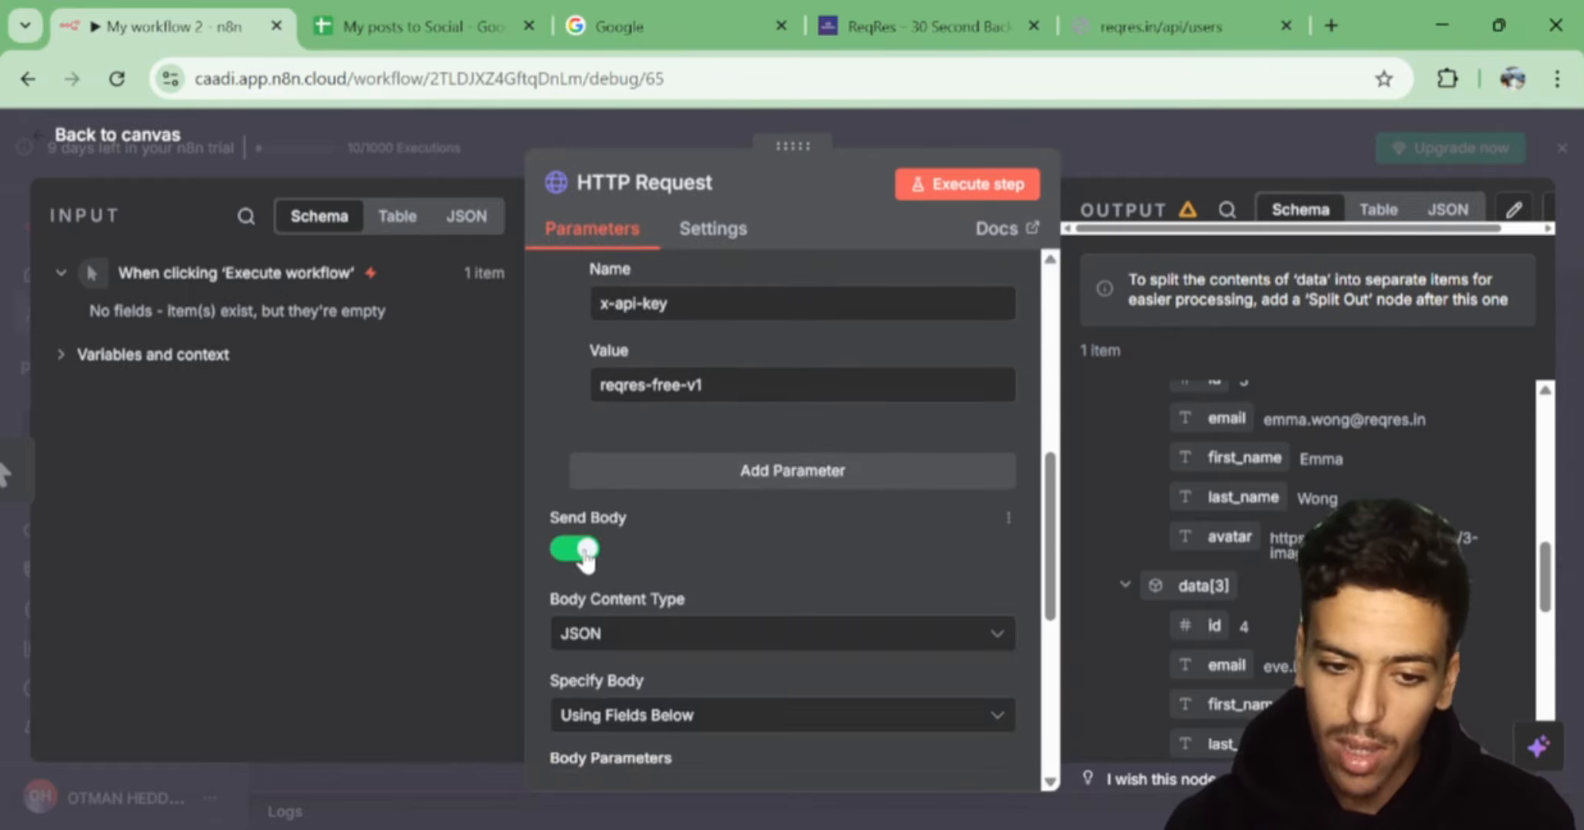
scroll(664, 600, "down", 5)
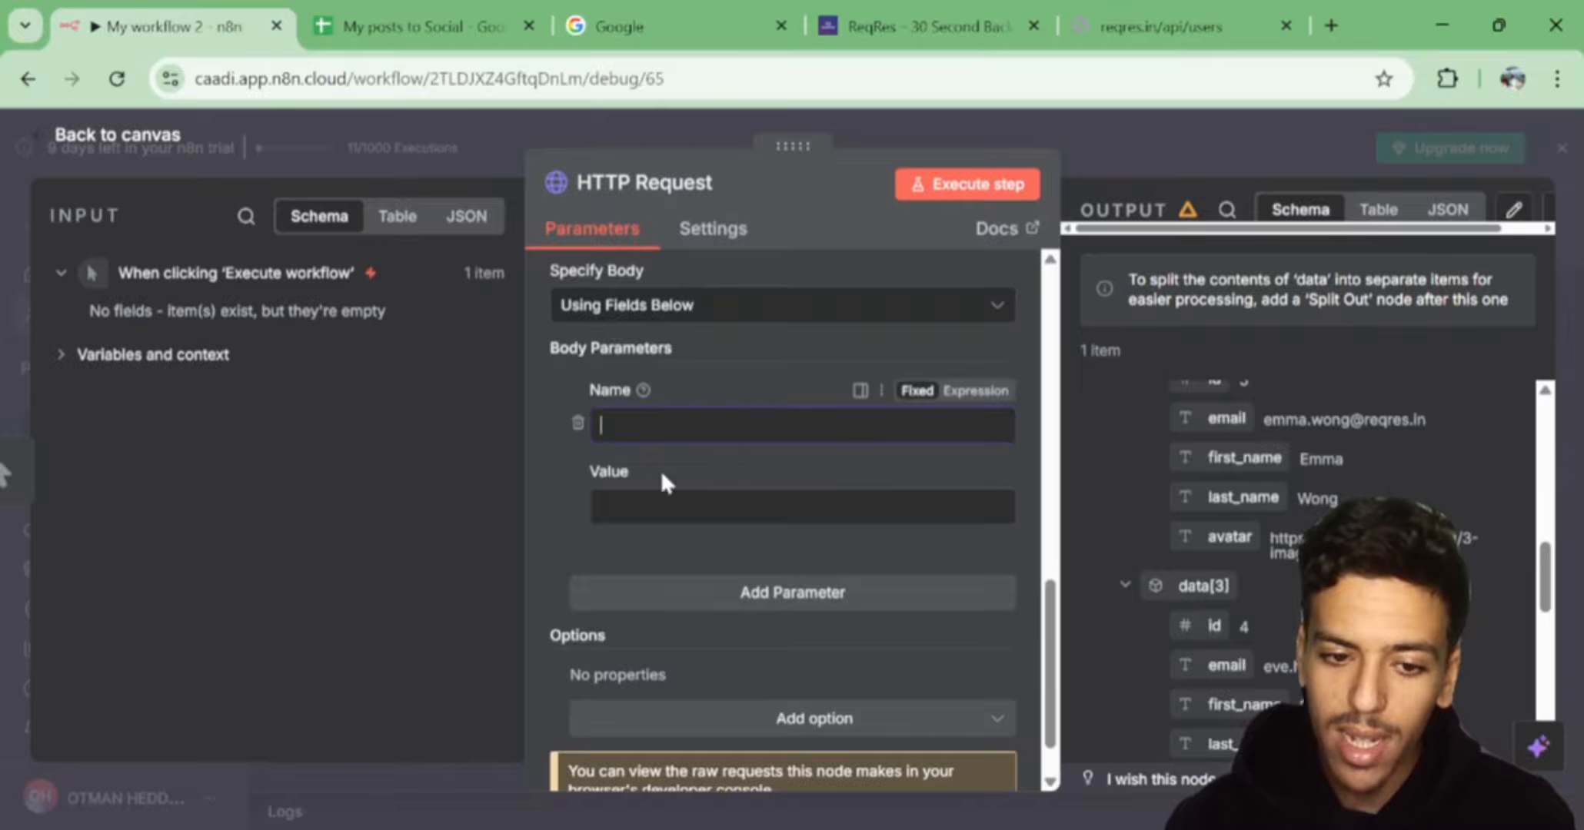
Define two body parameters named name and job, following the body of the ReqRes POST example
left_click(919, 26)
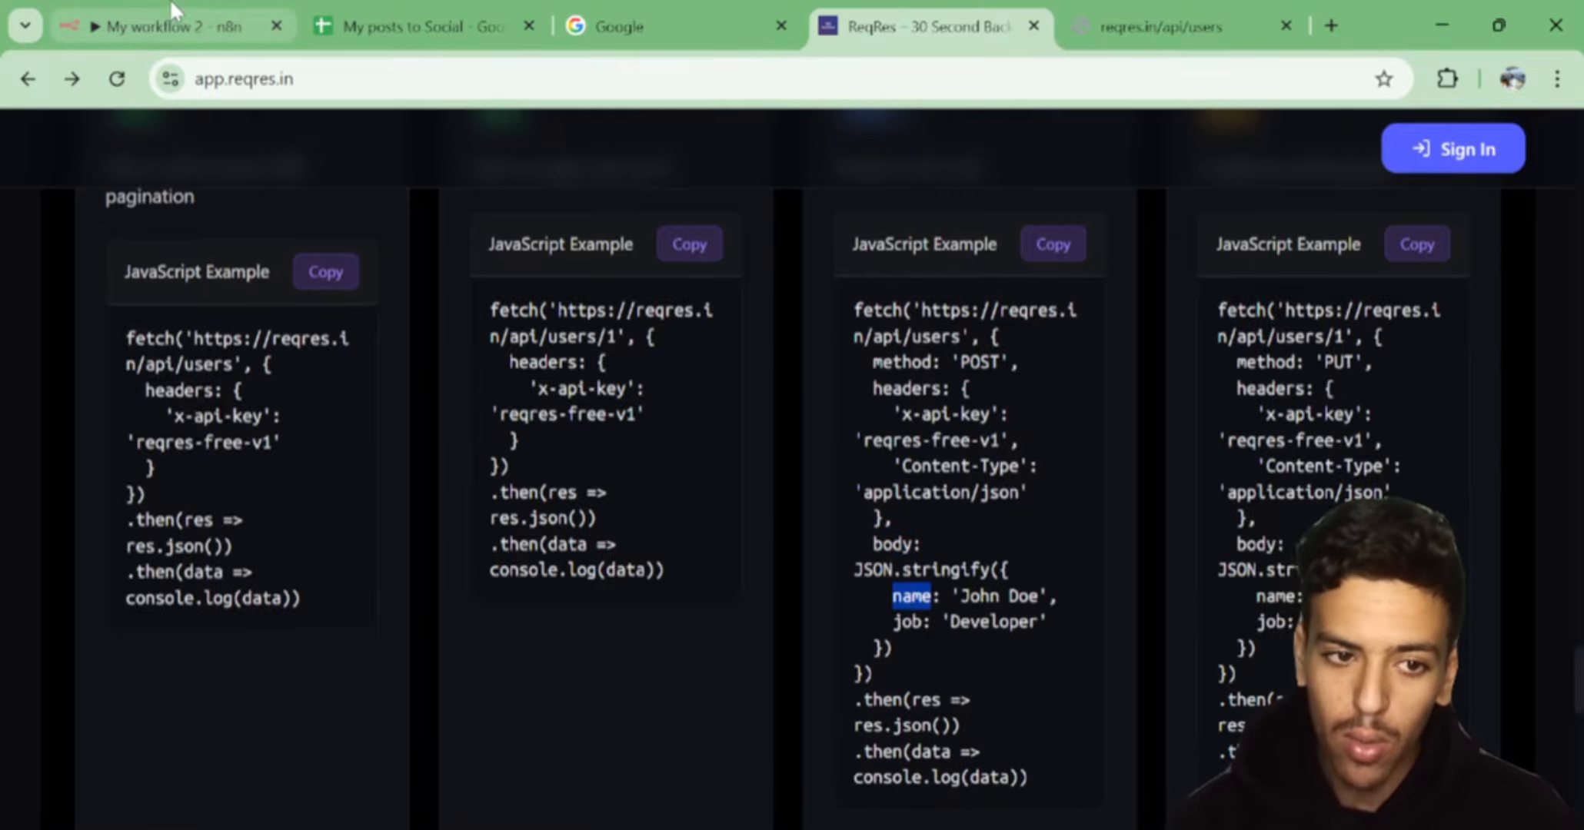
left_click(162, 26)
left_click(634, 421)
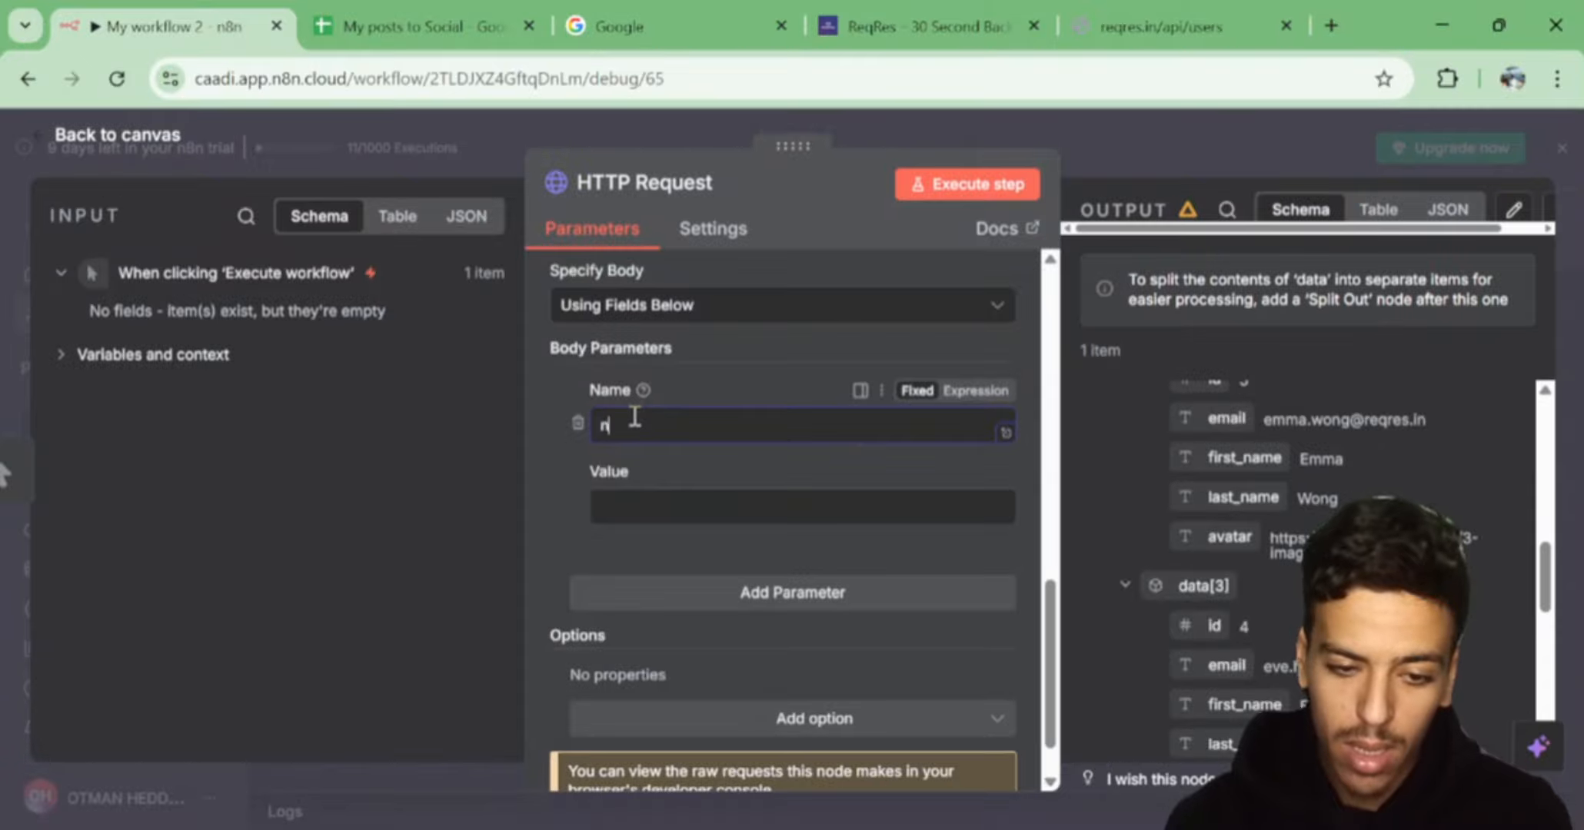
left_click(742, 600)
left_click(697, 638)
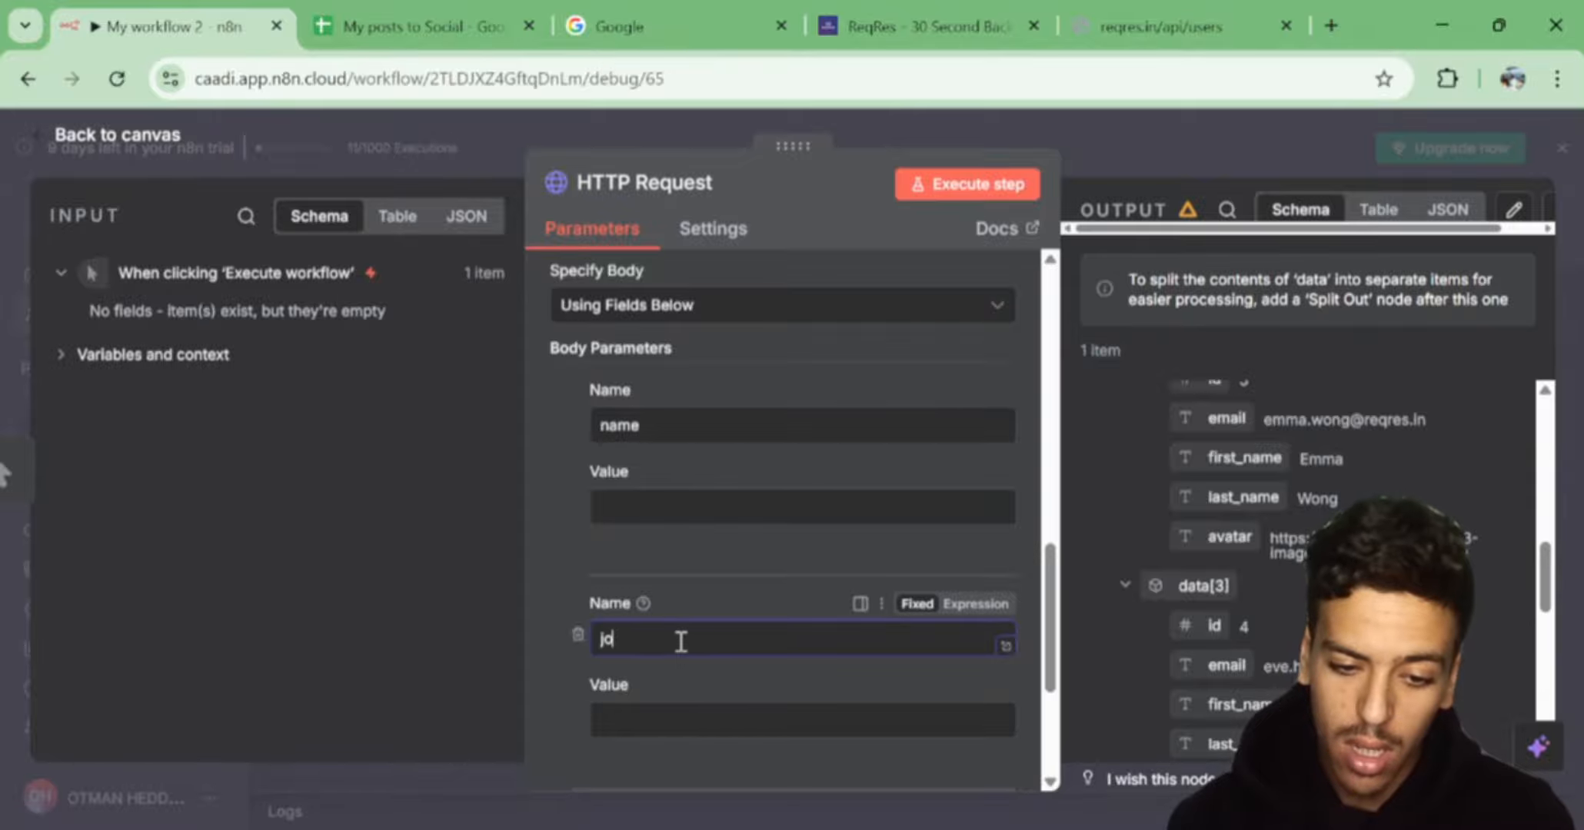
Enter a sample first name for the name parameter and Machine learning Engineer for the job parameter
left_click(714, 509)
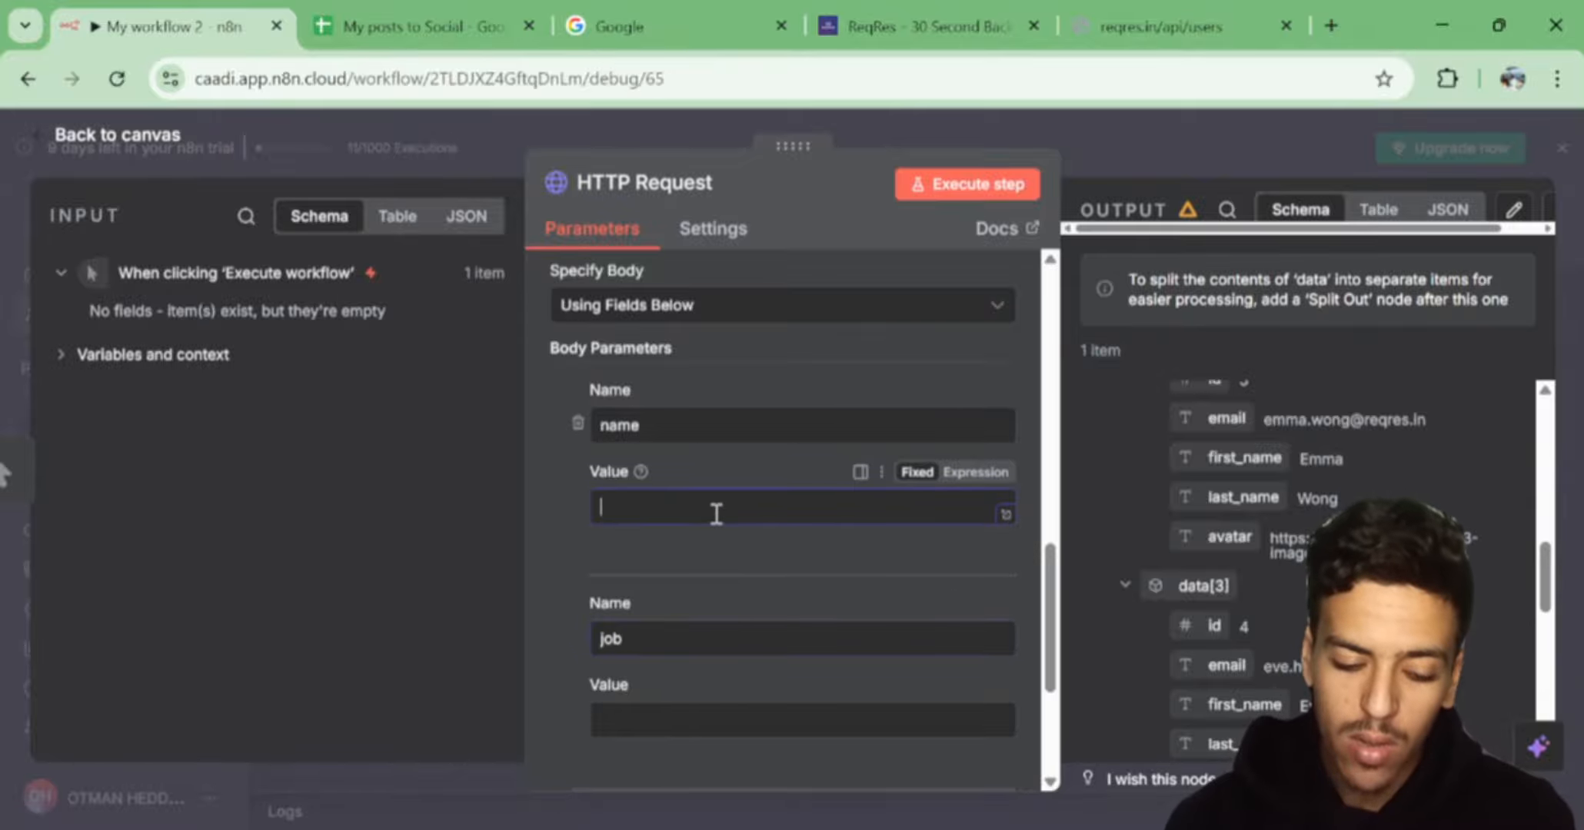
scroll(714, 511, "down", 1)
type("Jack")
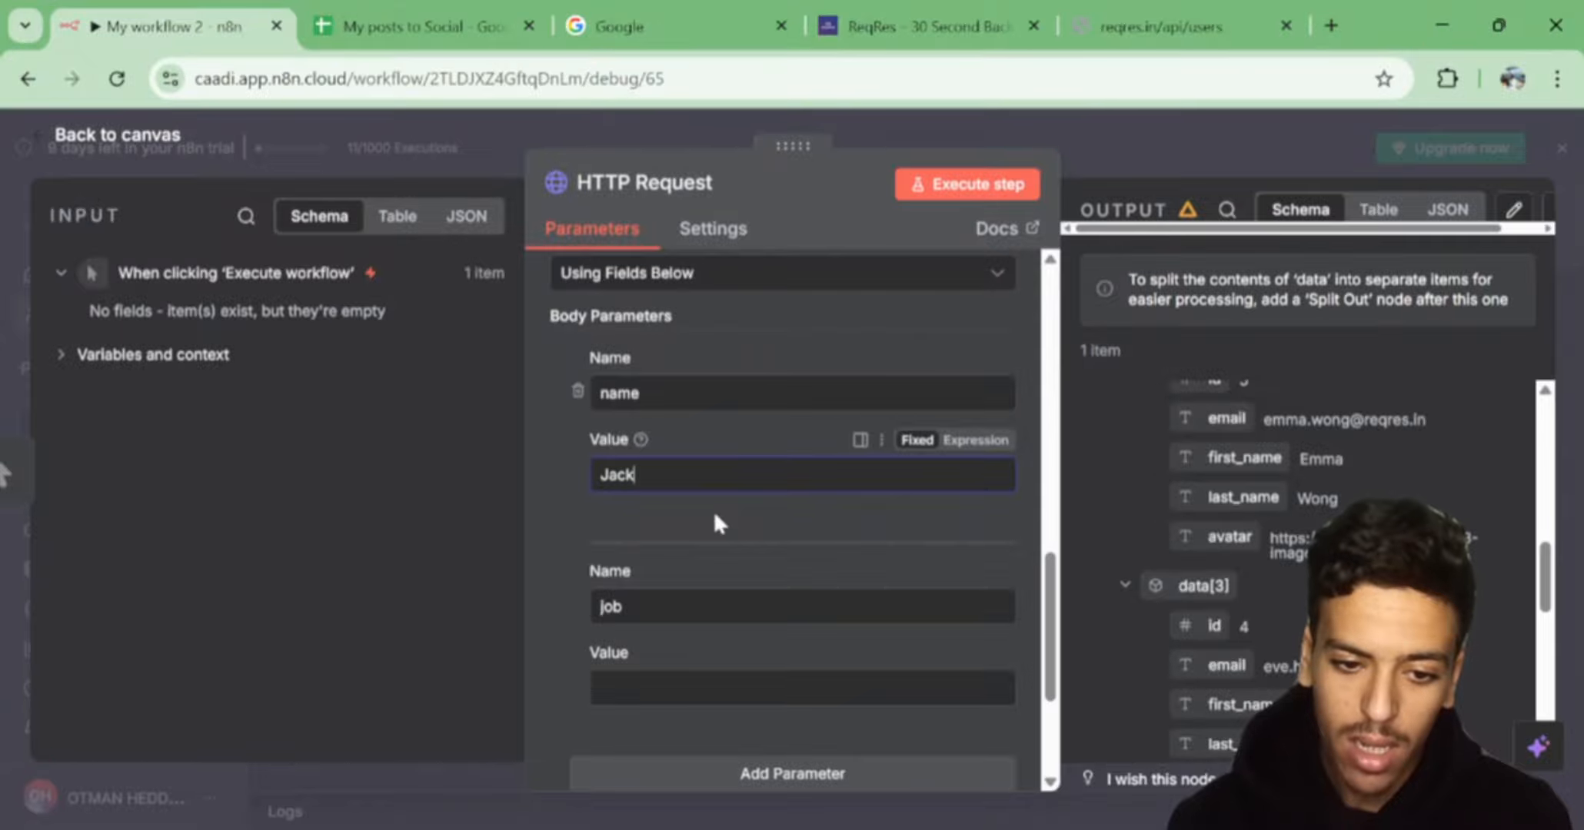
scroll(744, 543, "down", 3)
left_click(680, 582)
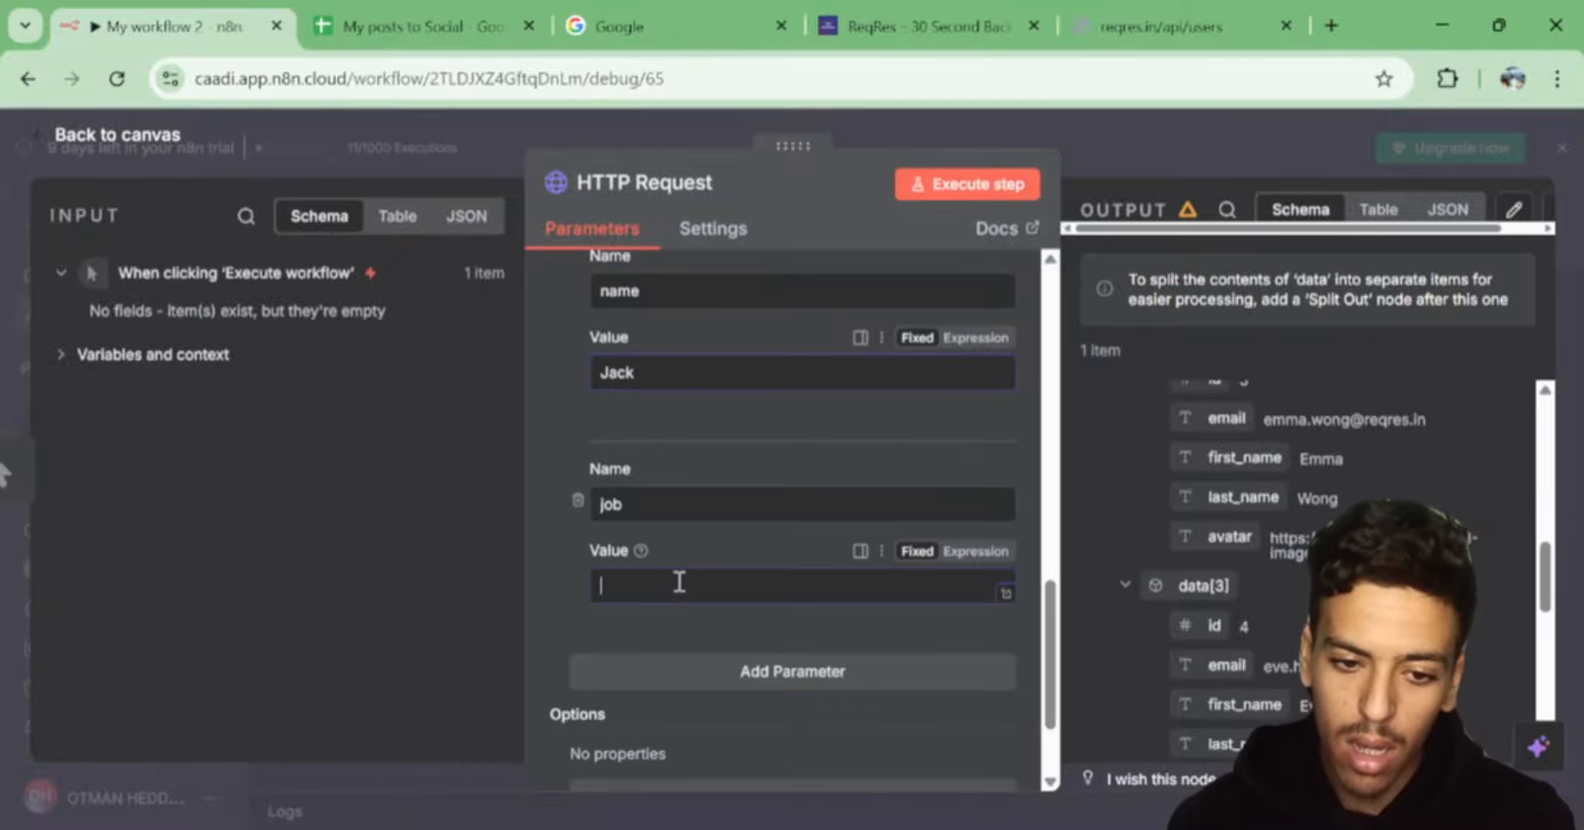
type("M")
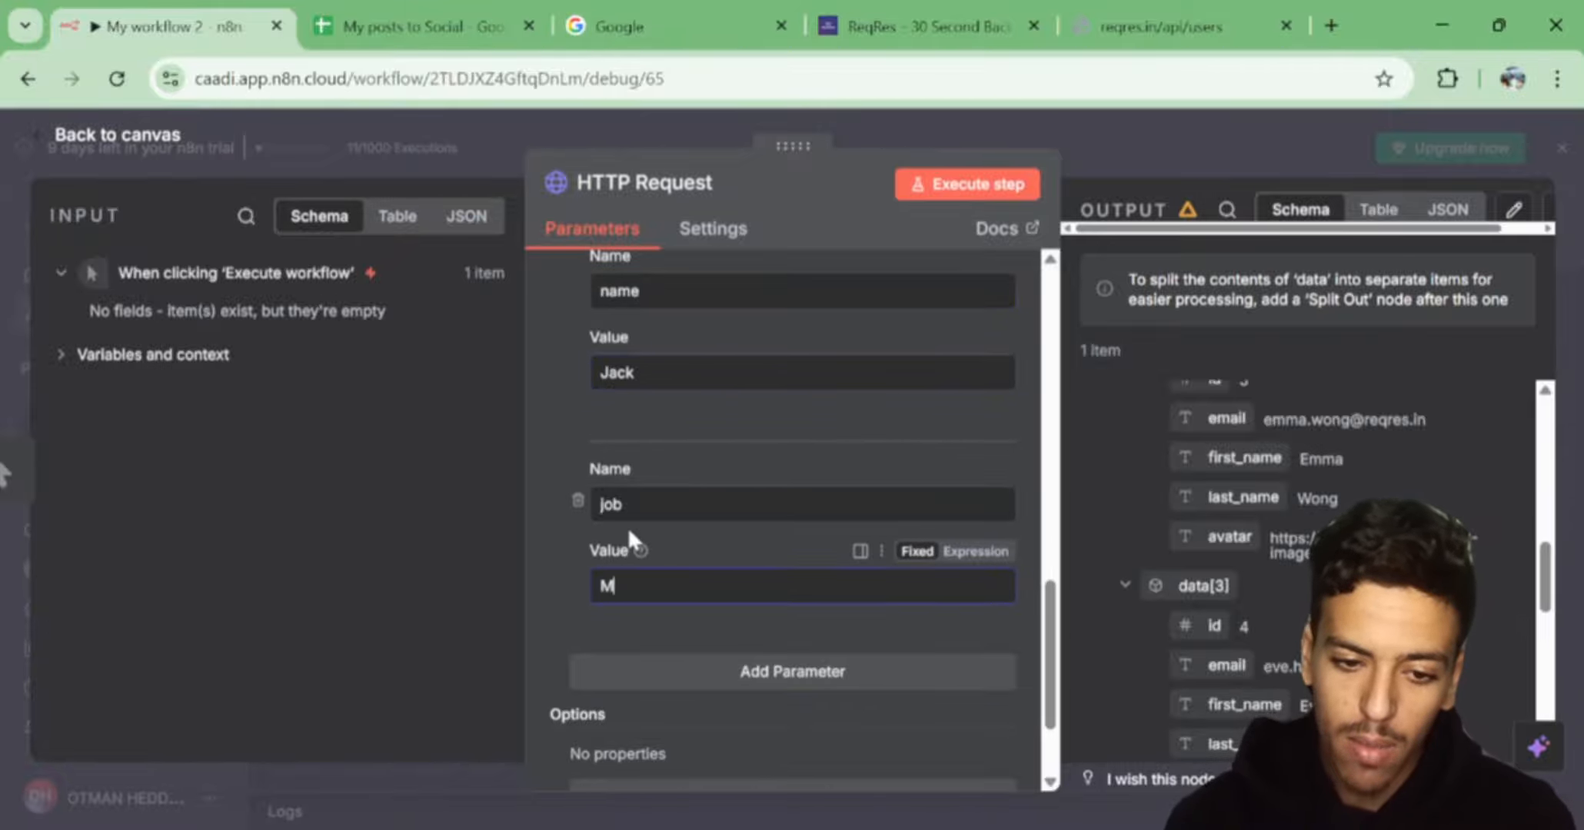
type("achine le")
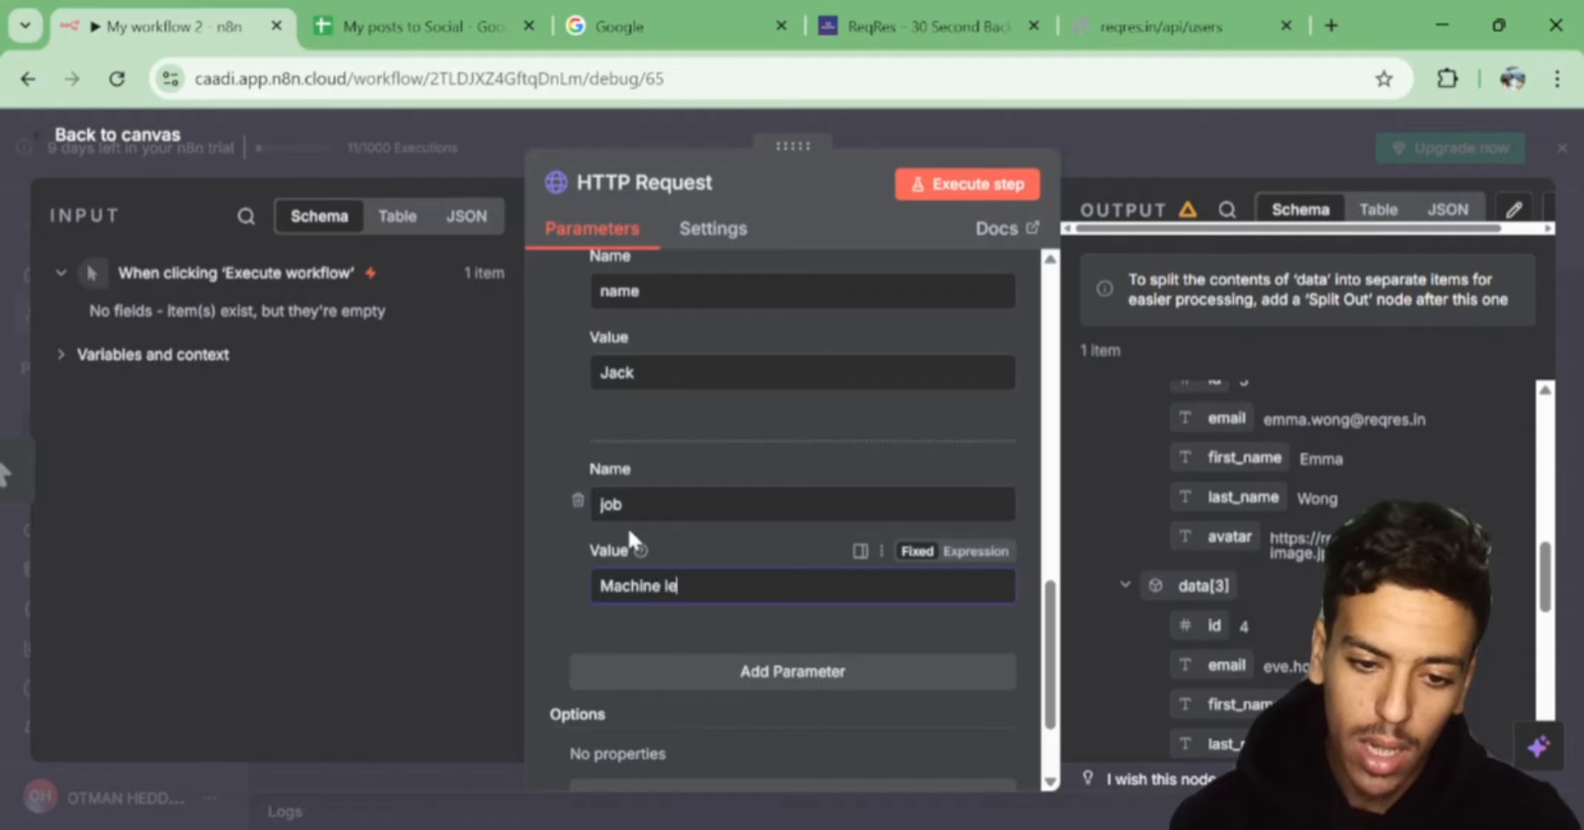
type("arning Engineer")
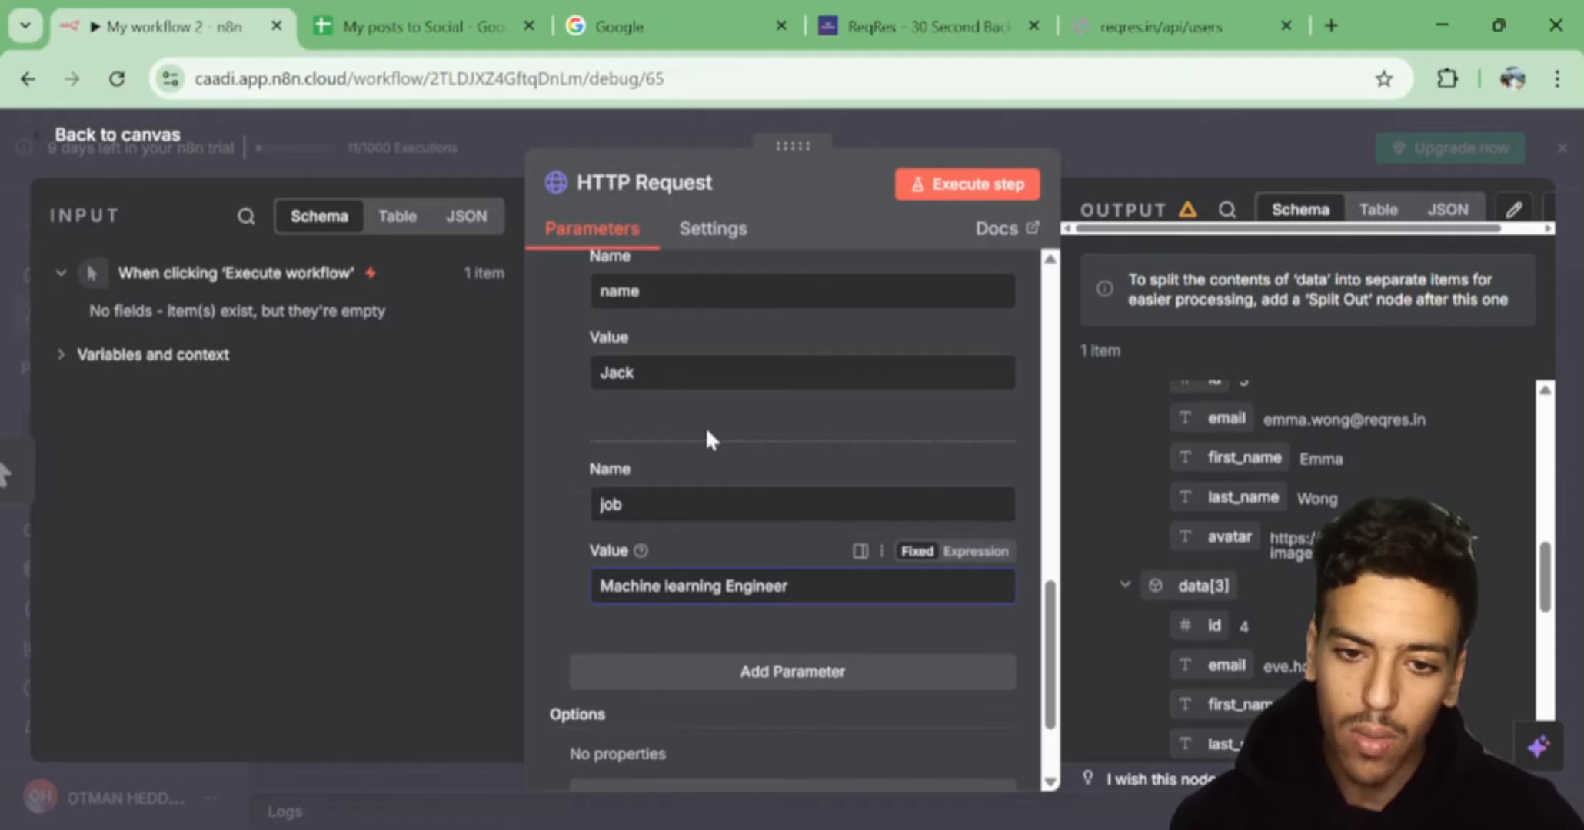
Execute the POST request and look over the name, job, id and createdAt fields of the output
scroll(705, 431, "up", 2)
left_click(973, 206)
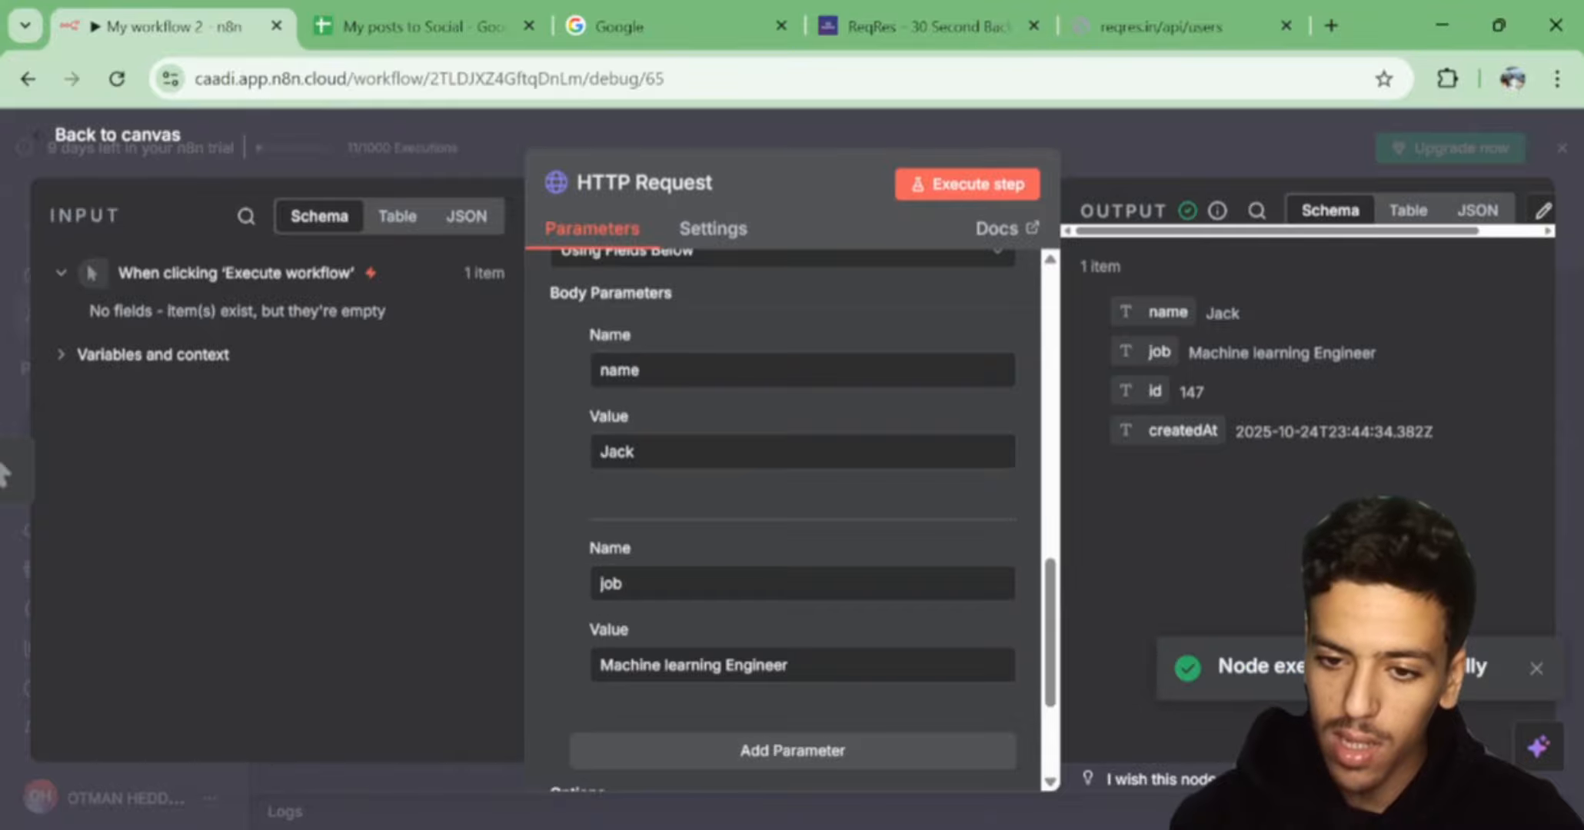
left_click_drag(1156, 315, 1234, 442)
left_click(1233, 443)
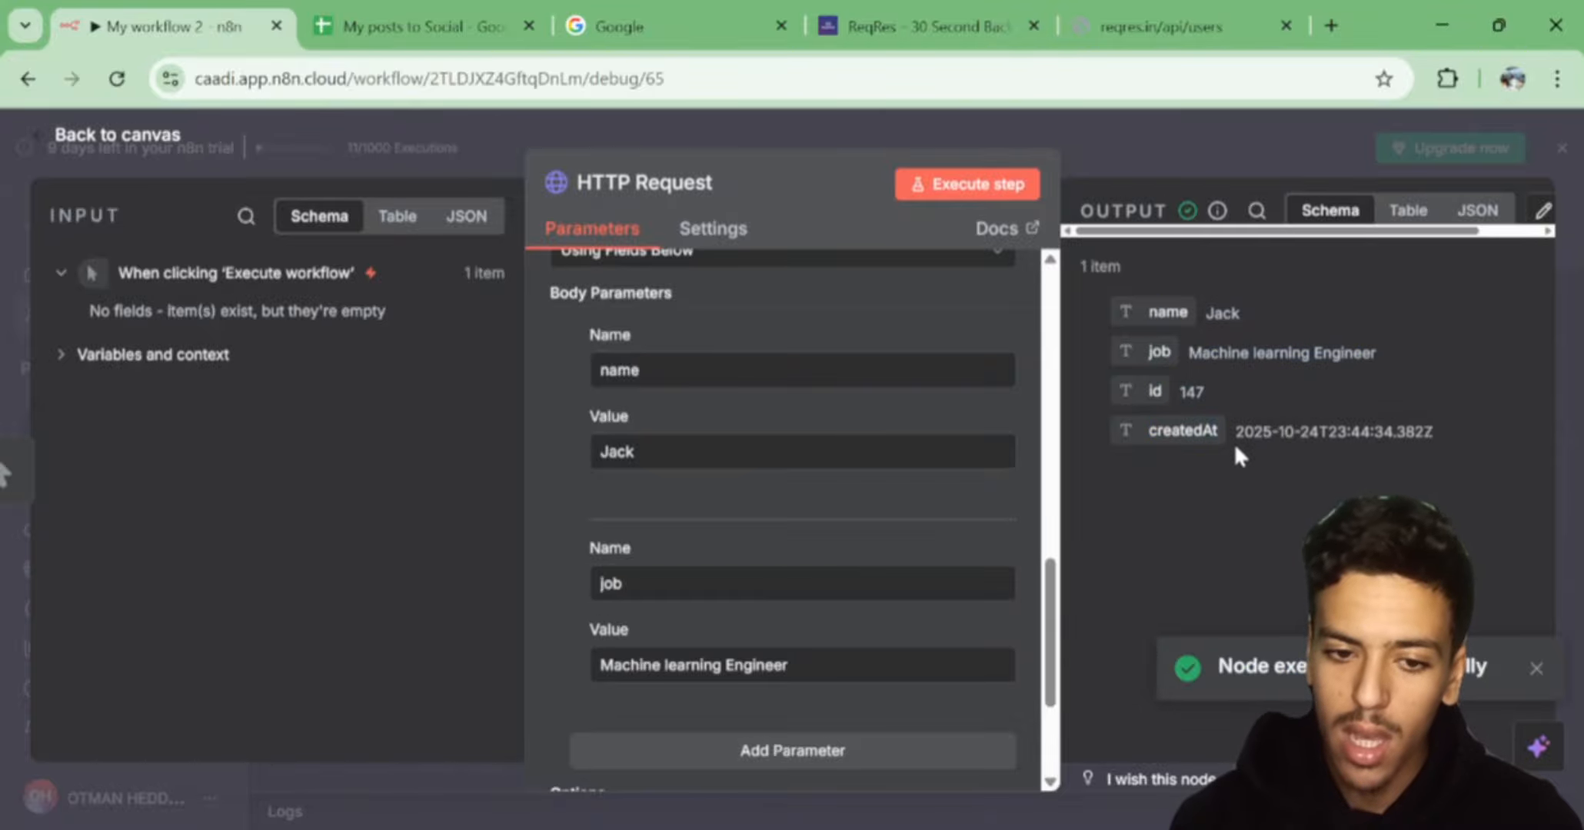
Turn off Send Body on the HTTP Request node
scroll(839, 439, "up", 1)
scroll(840, 441, "up", 3)
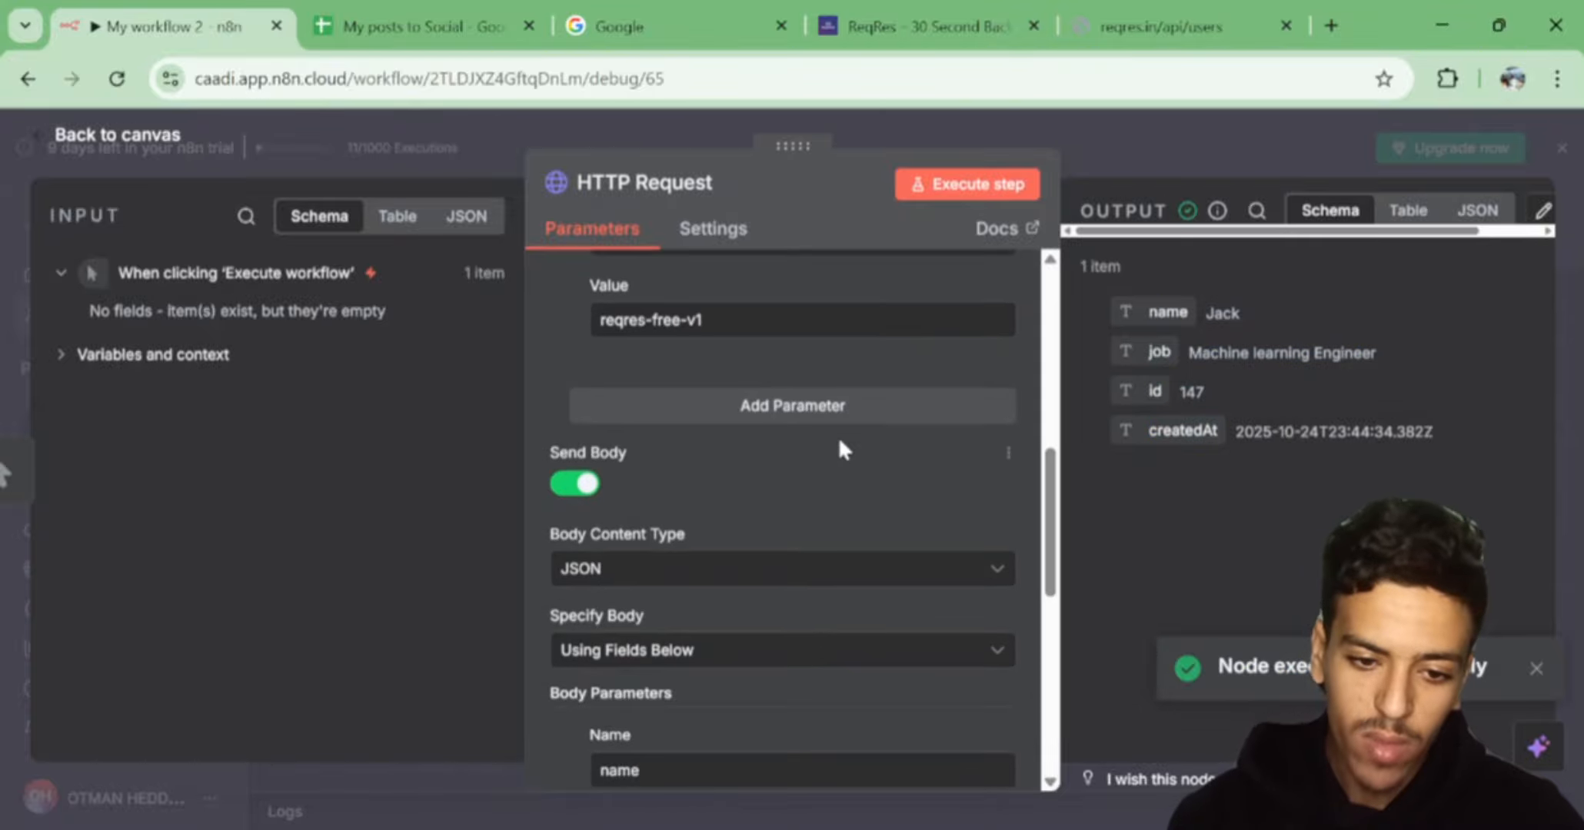
left_click(573, 484)
Set the HTTP Request node's method to GET and execute it to fetch the ReqRes user list
scroll(746, 449, "up", 2)
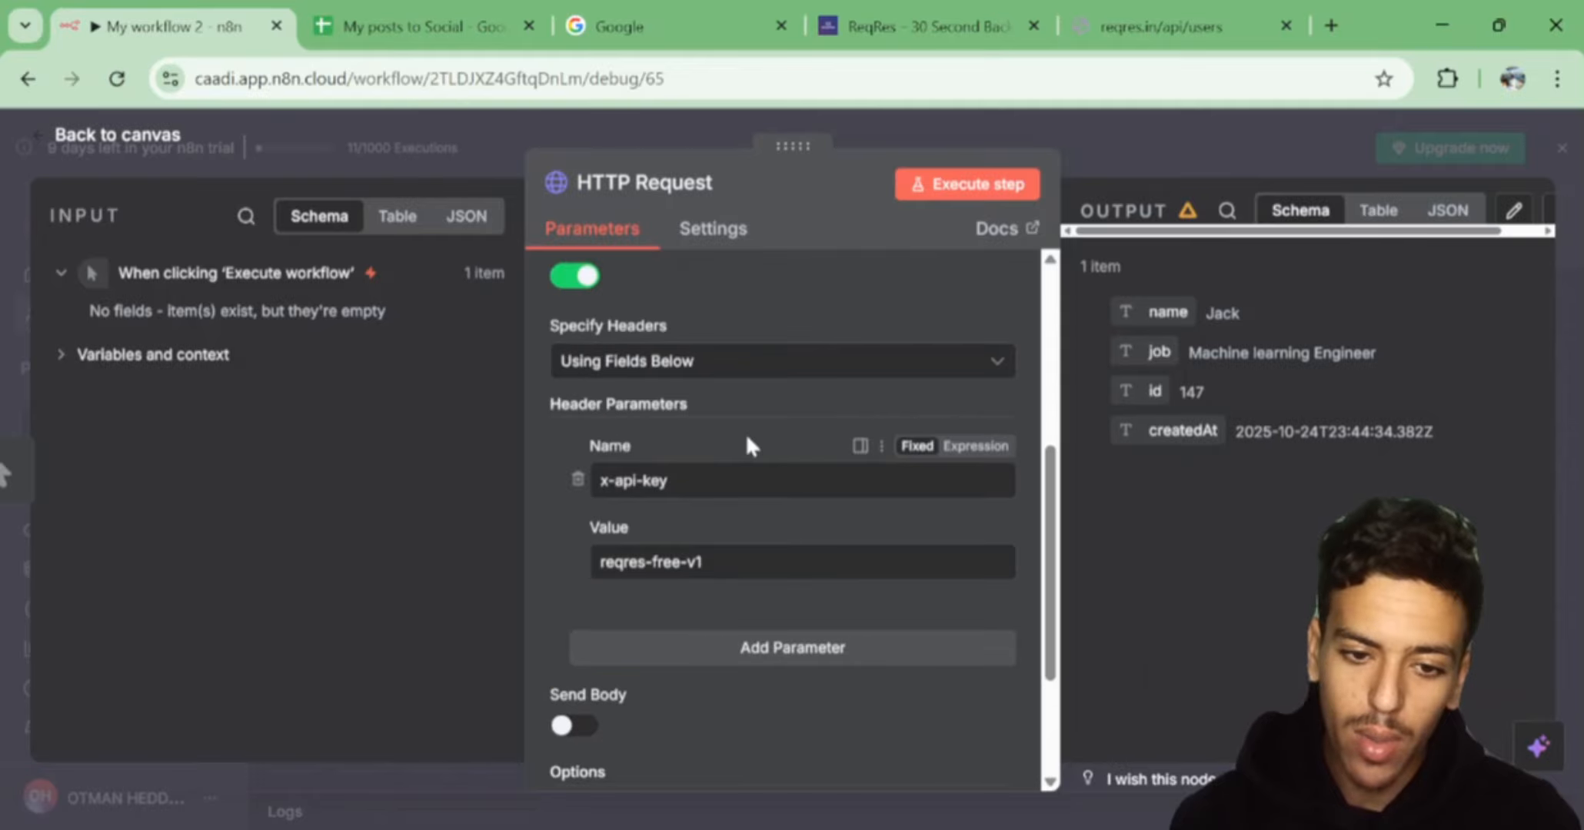
scroll(825, 414, "up", 2)
scroll(690, 547, "up", 3)
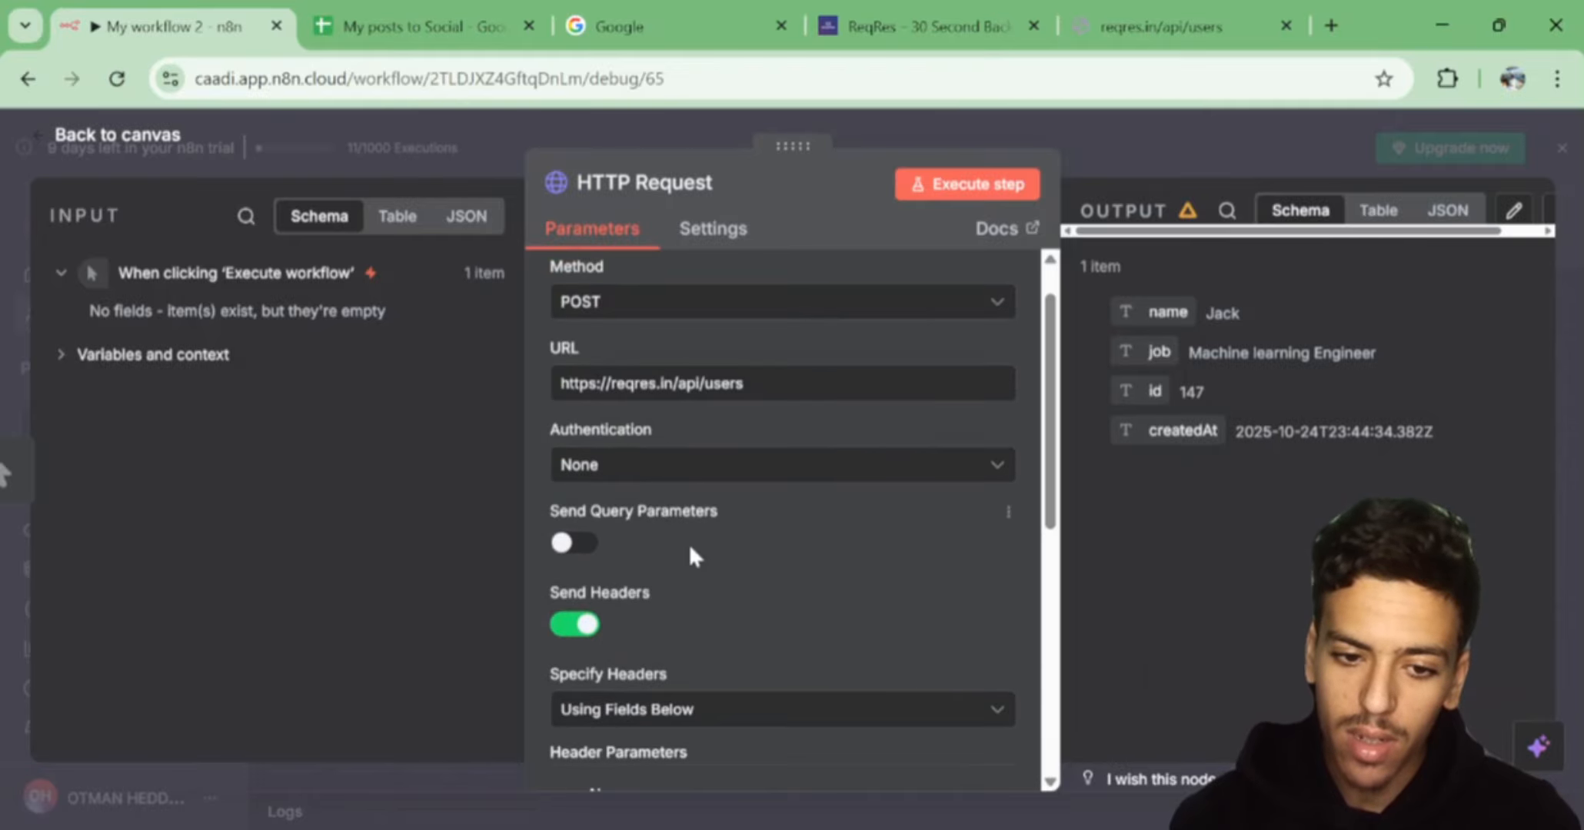
scroll(689, 543, "down", 7)
scroll(689, 543, "up", 7)
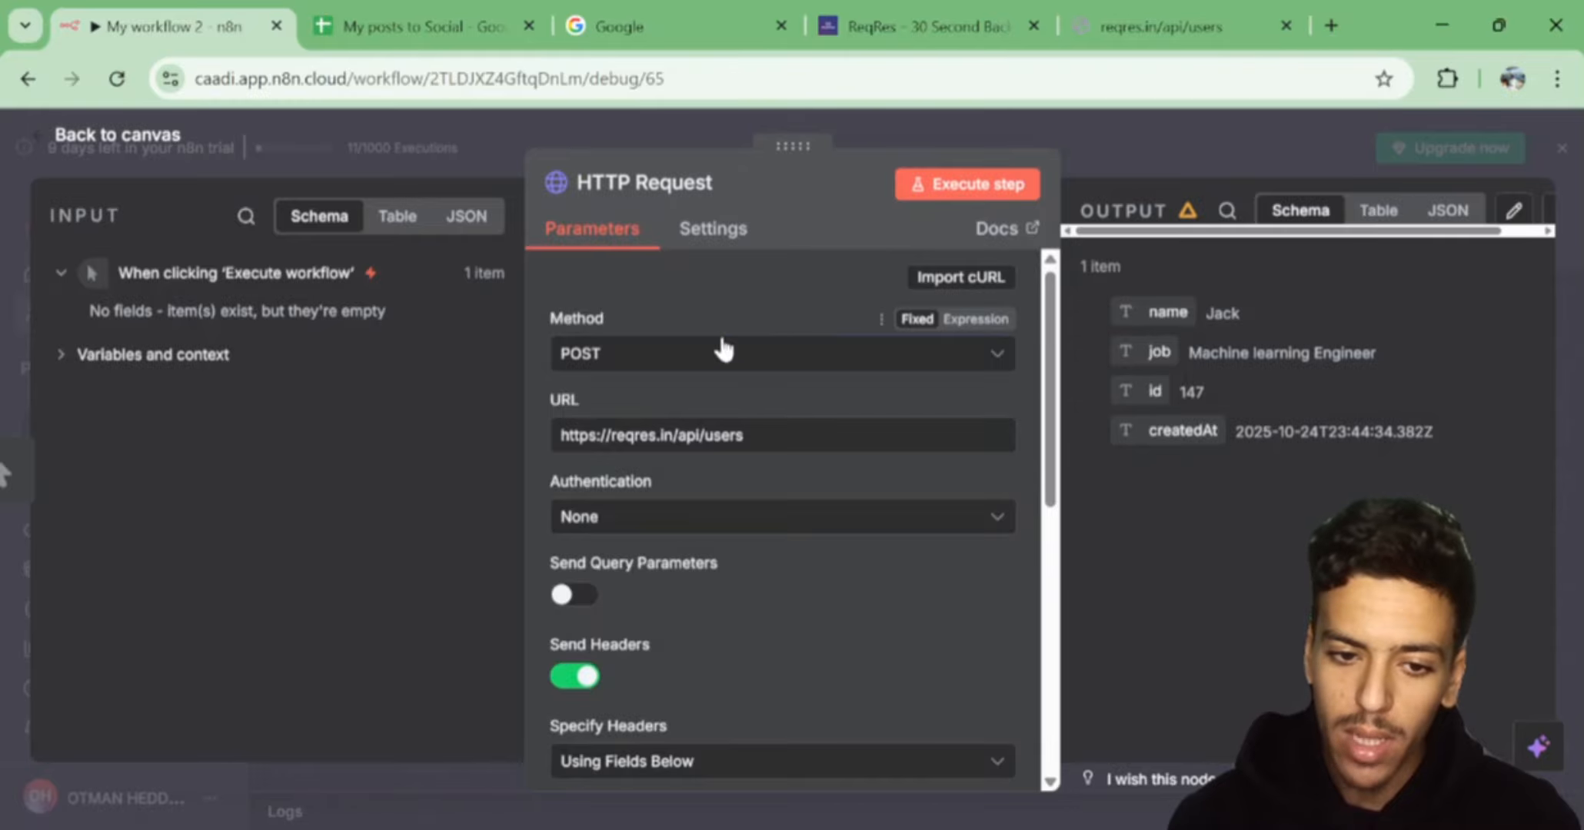
left_click(717, 353)
left_click(624, 465)
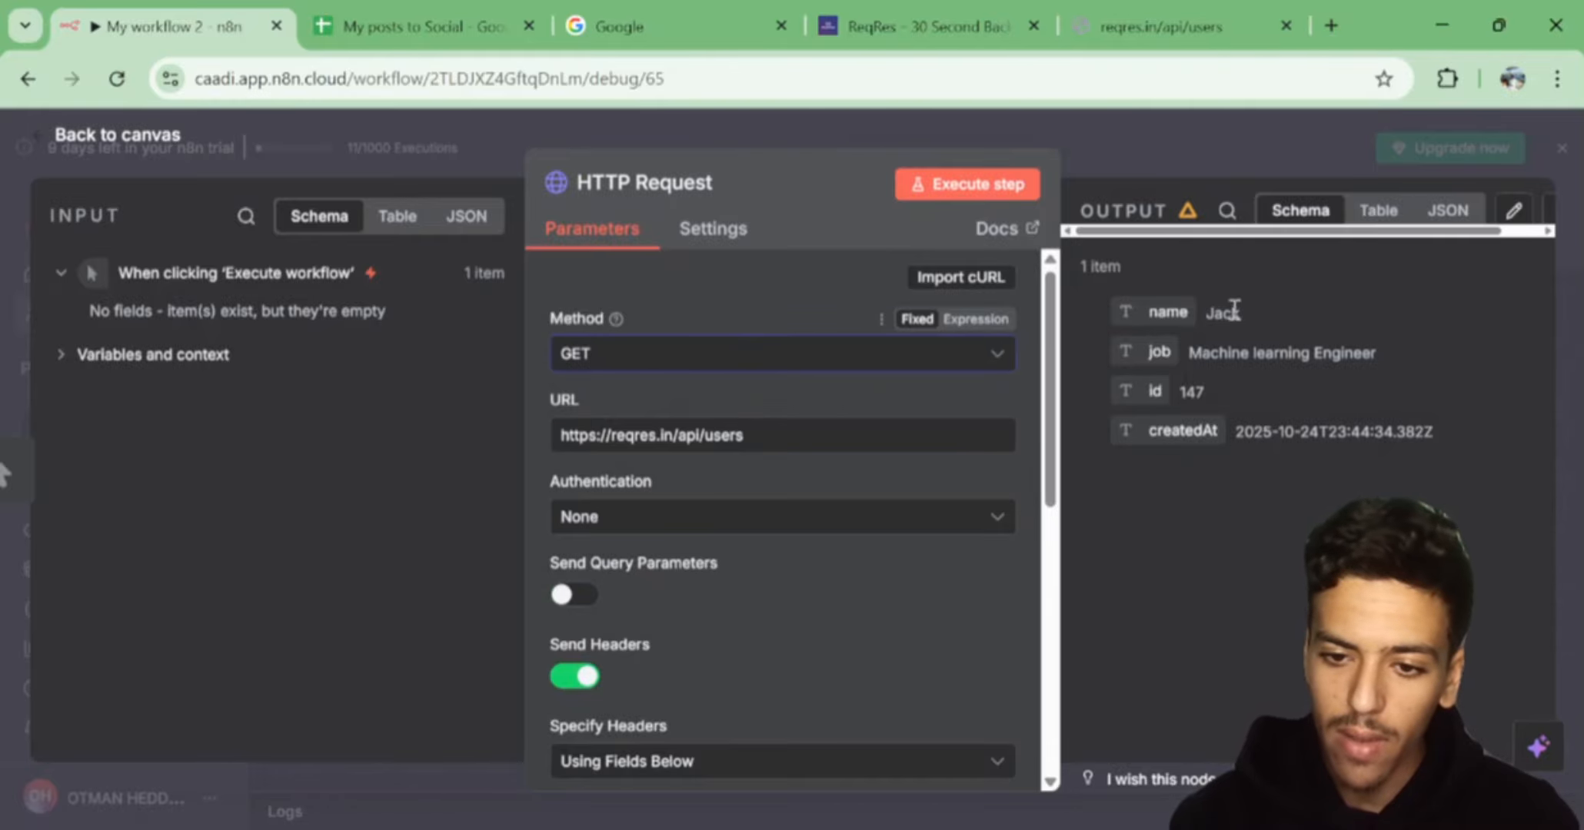
left_click(967, 184)
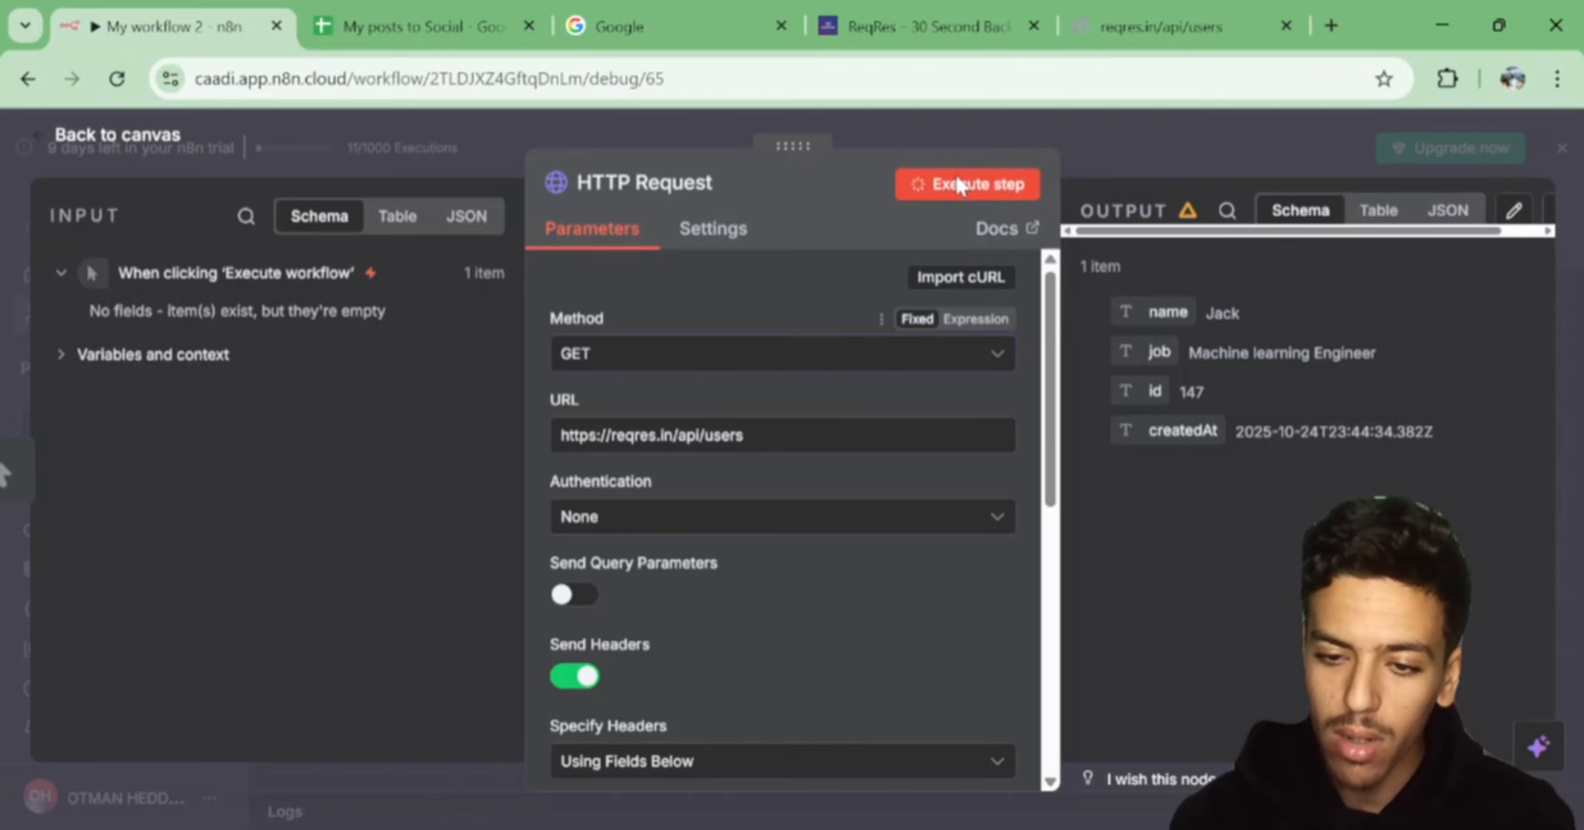
scroll(1179, 480, "down", 3)
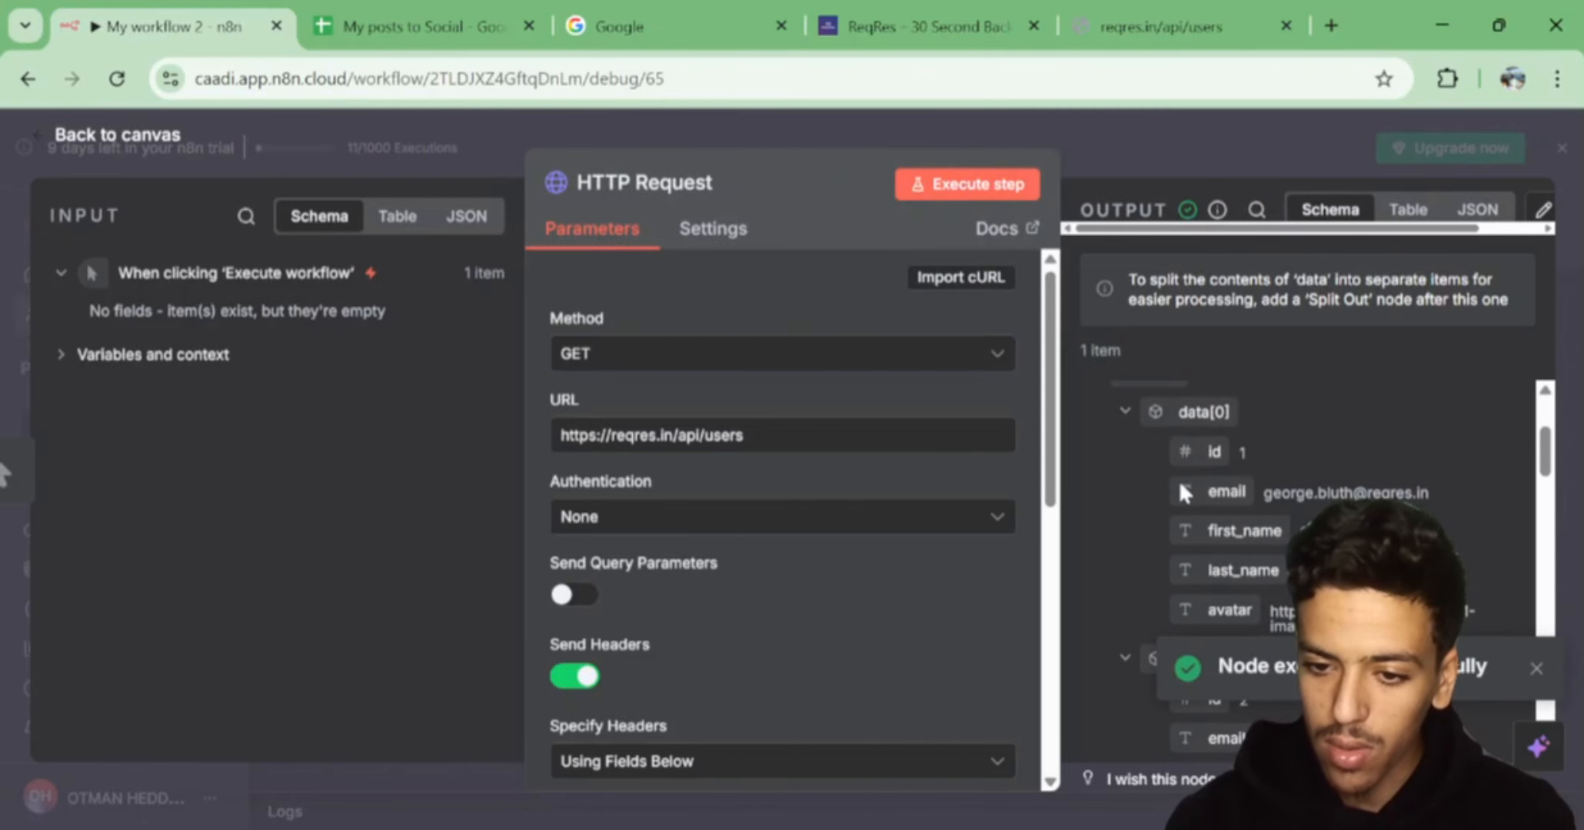
Collapse the user entries data[0] to data[4] in the HTTP Request output and inspect the fields of data[5]
left_click(1538, 672)
left_click(1124, 411)
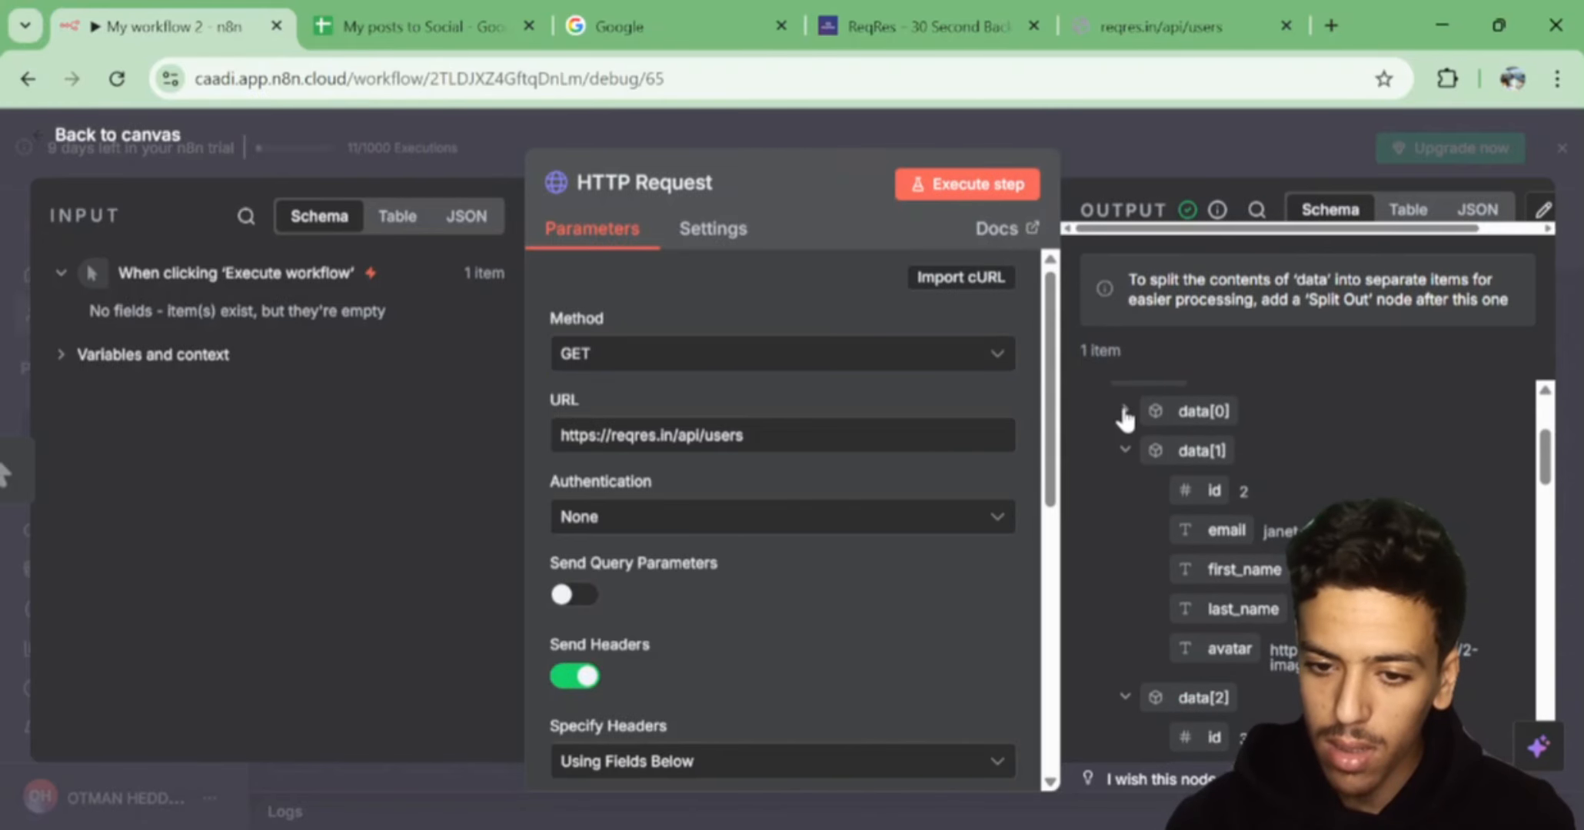
left_click(1122, 451)
left_click(1127, 490)
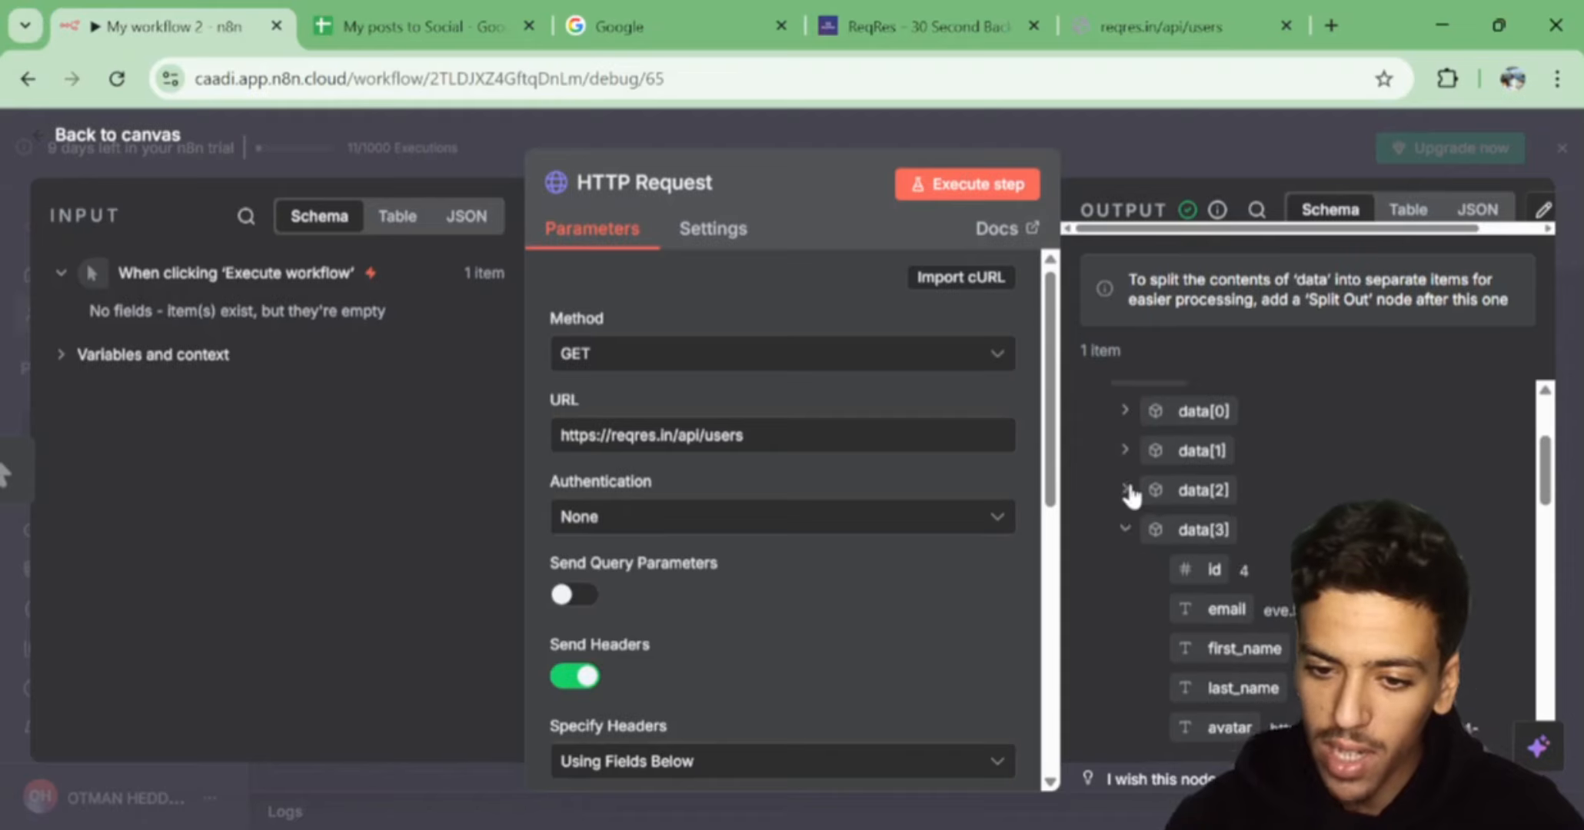
left_click(1126, 530)
scroll(1127, 523, "down", 1)
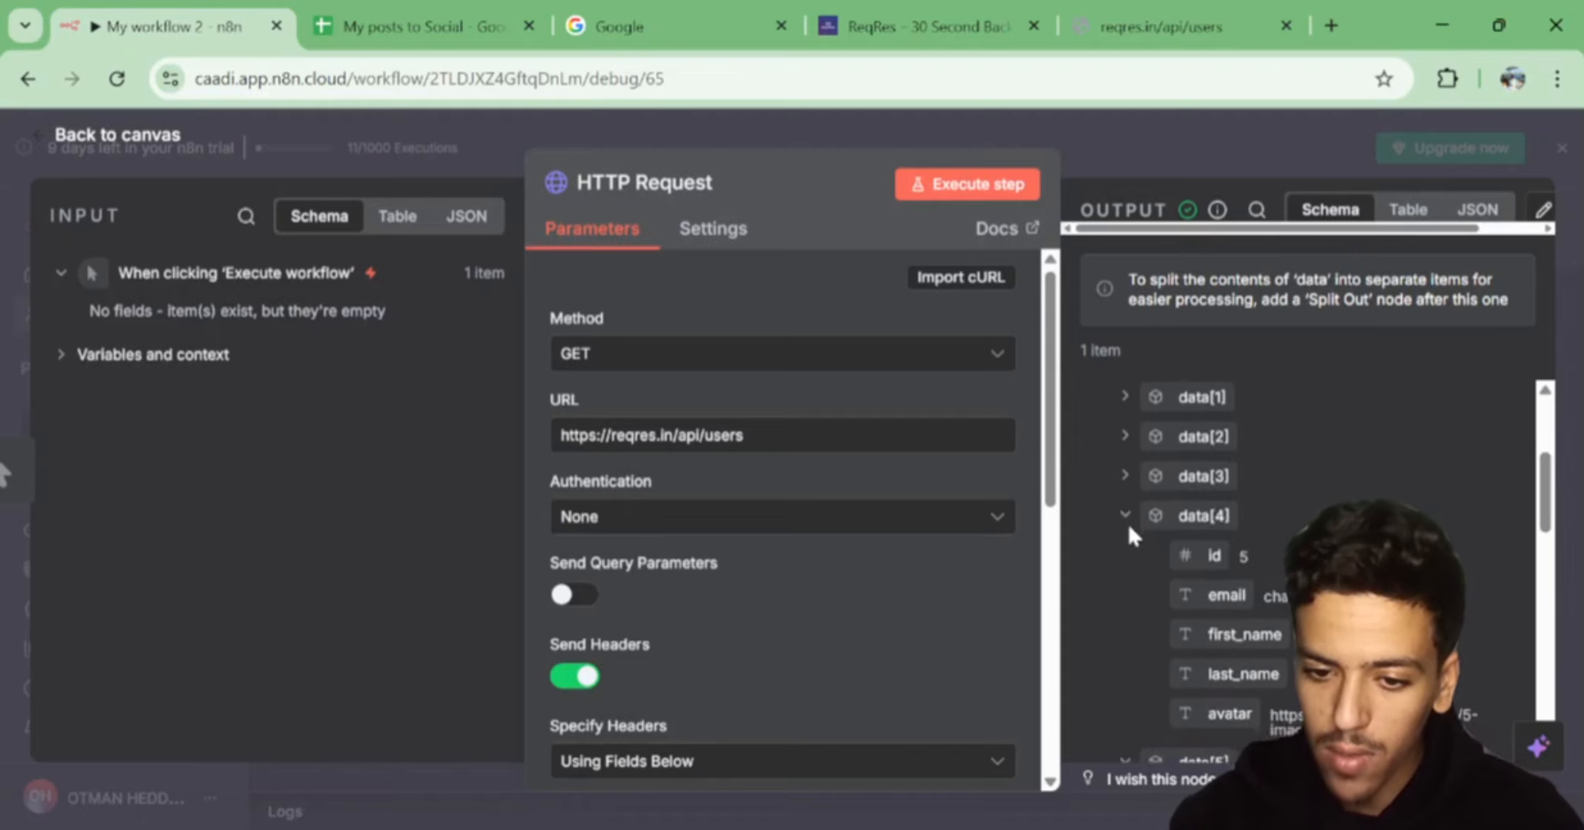
left_click(1127, 517)
scroll(1127, 515, "down", 1)
left_click(1126, 487)
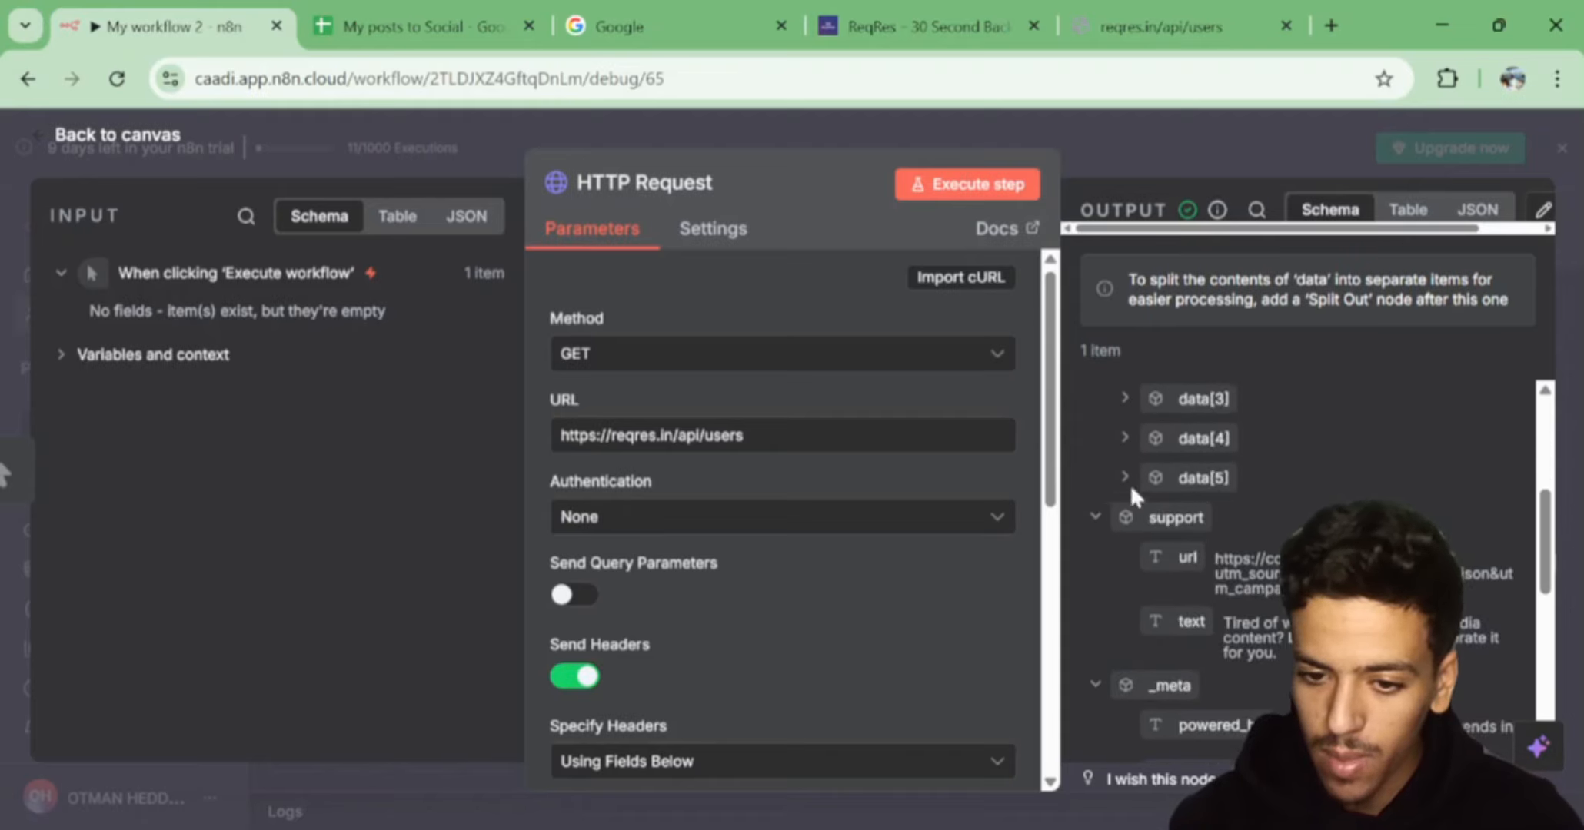
left_click(1122, 481)
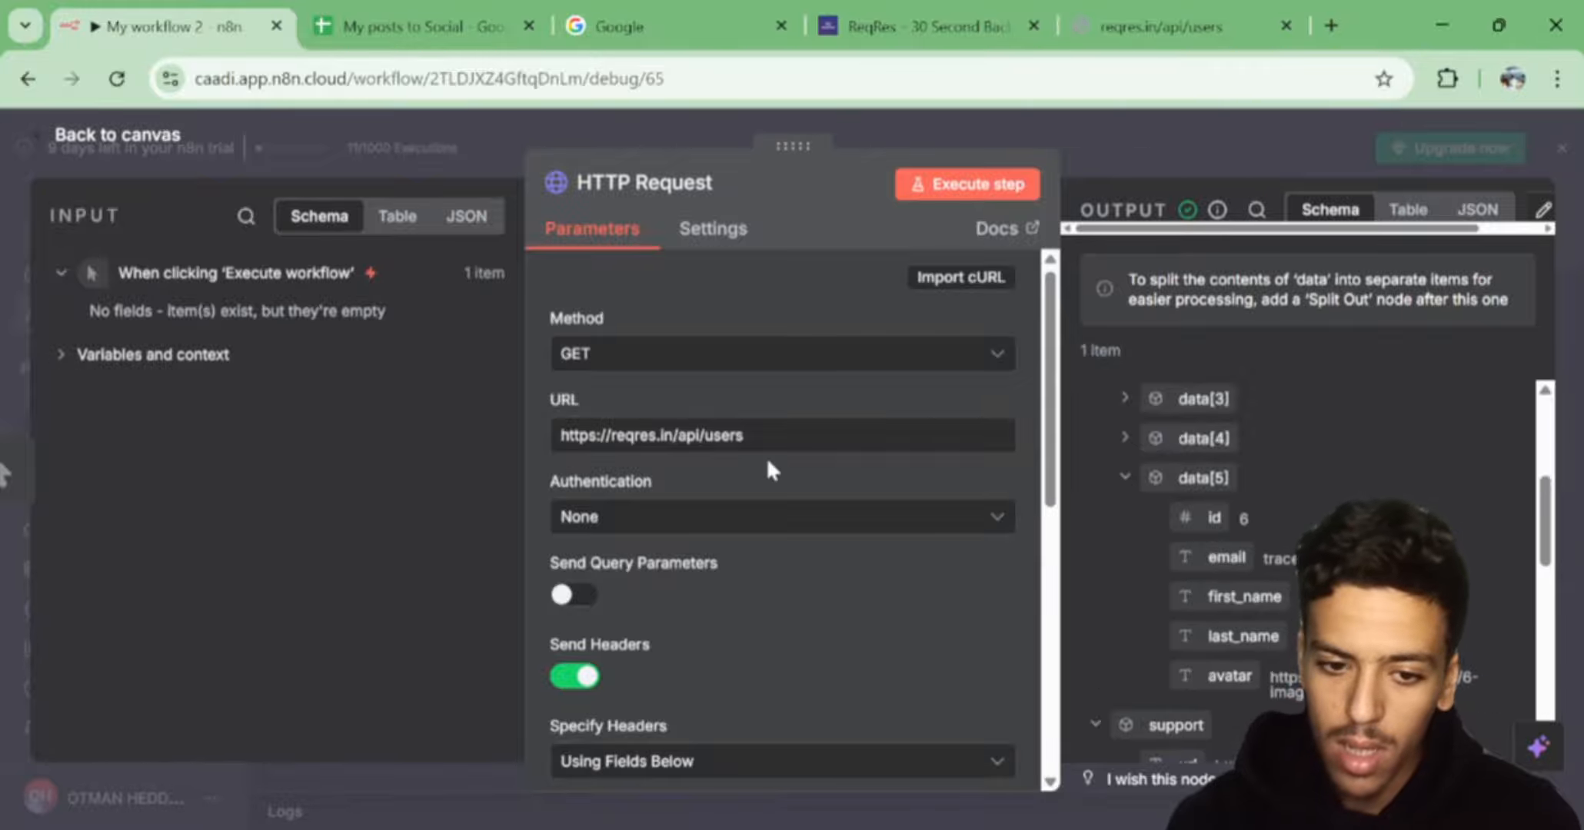
Examine the ReqRes API documentation's example requests for fetching, creating, updating and deleting users and for logging in
left_click(926, 16)
scroll(611, 378, "up", 2)
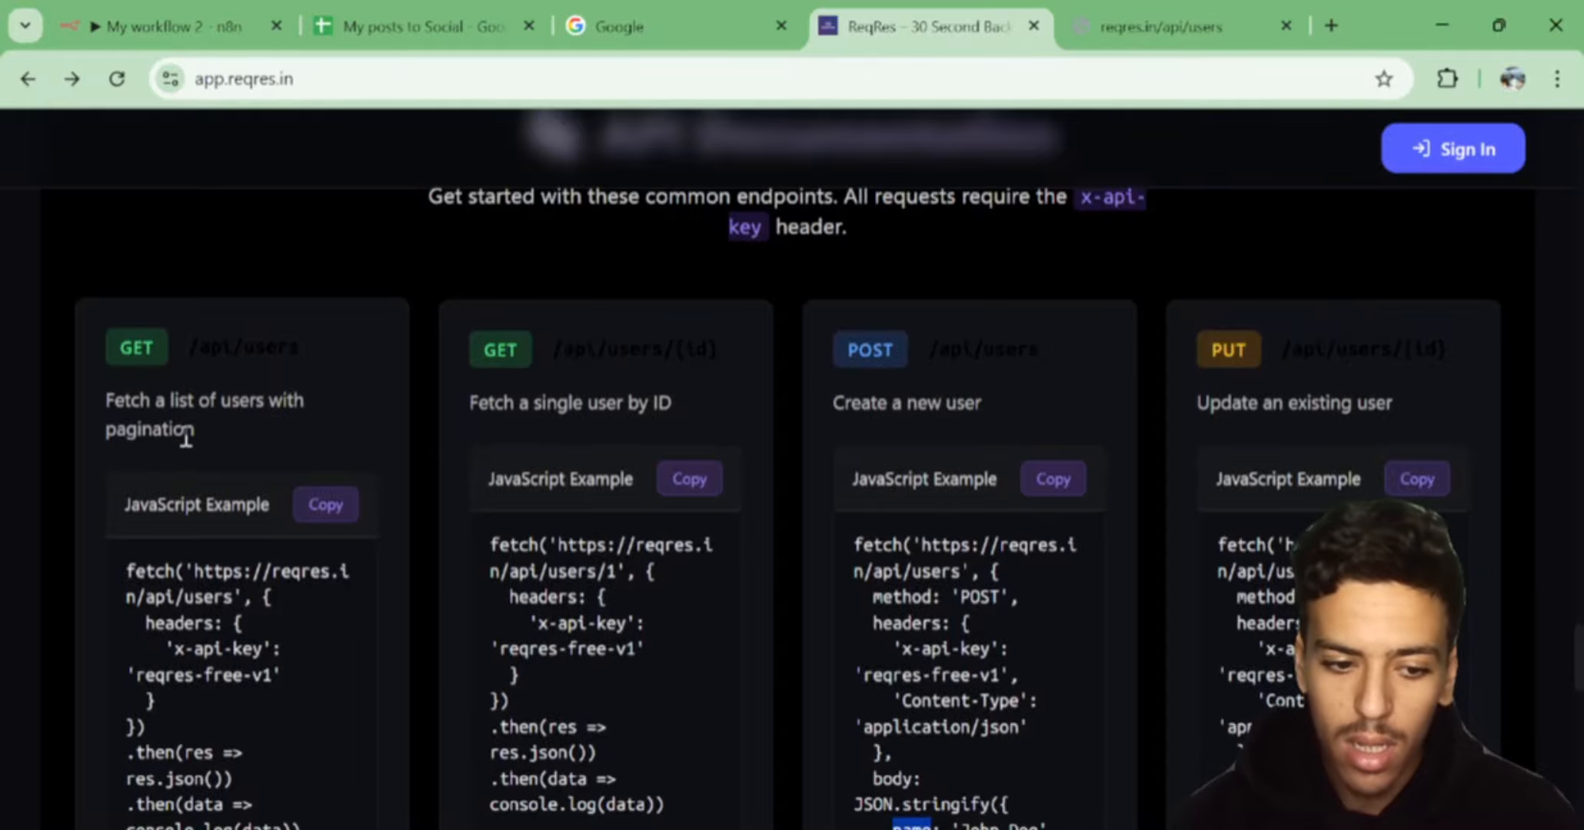
scroll(183, 434, "down", 1)
scroll(297, 522, "down", 6)
scroll(293, 520, "up", 5)
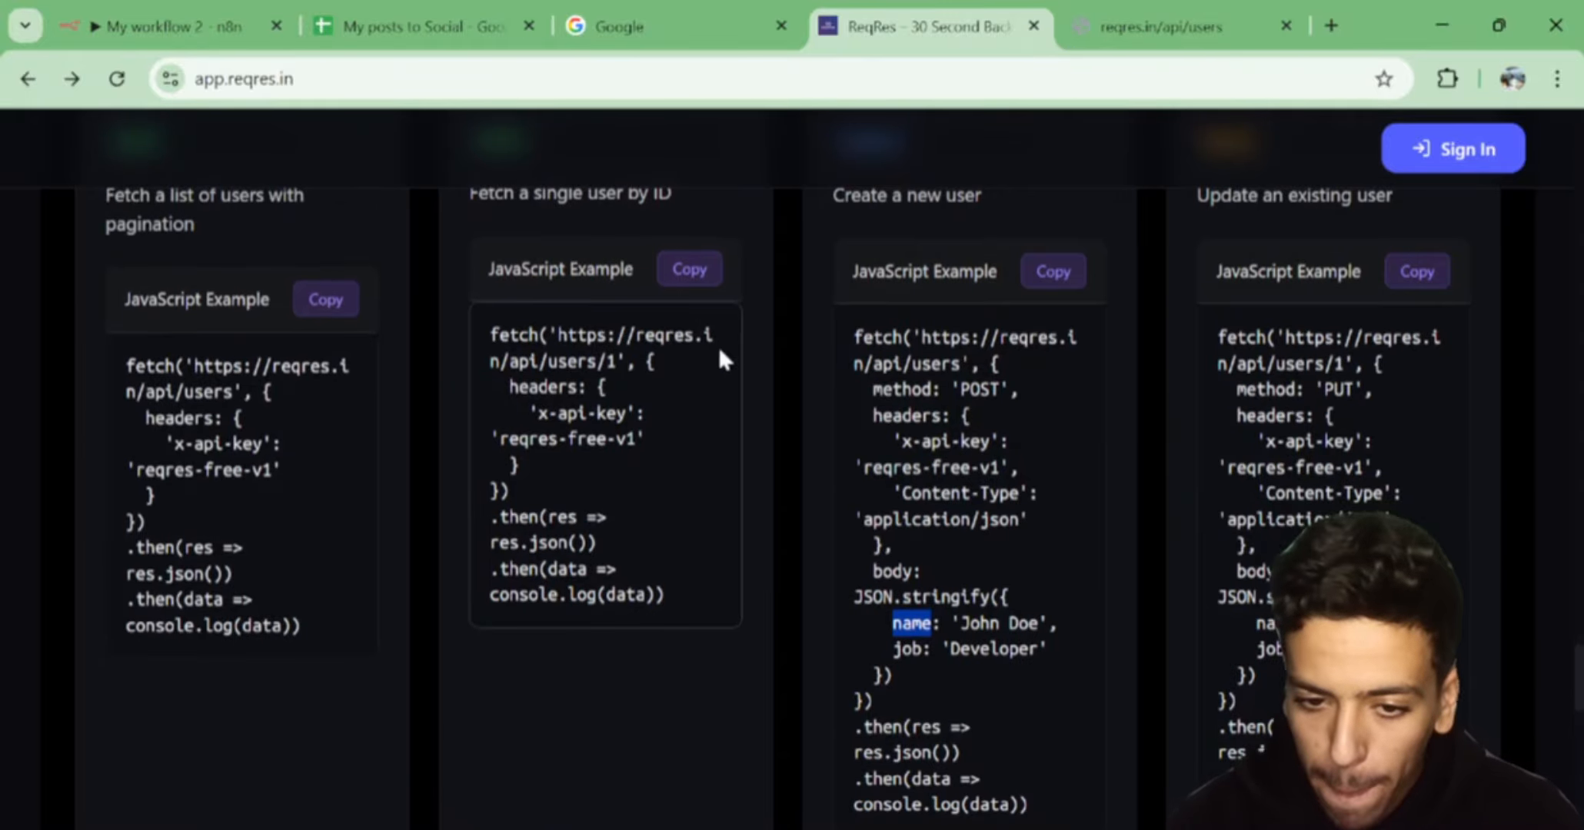
scroll(721, 359, "down", 5)
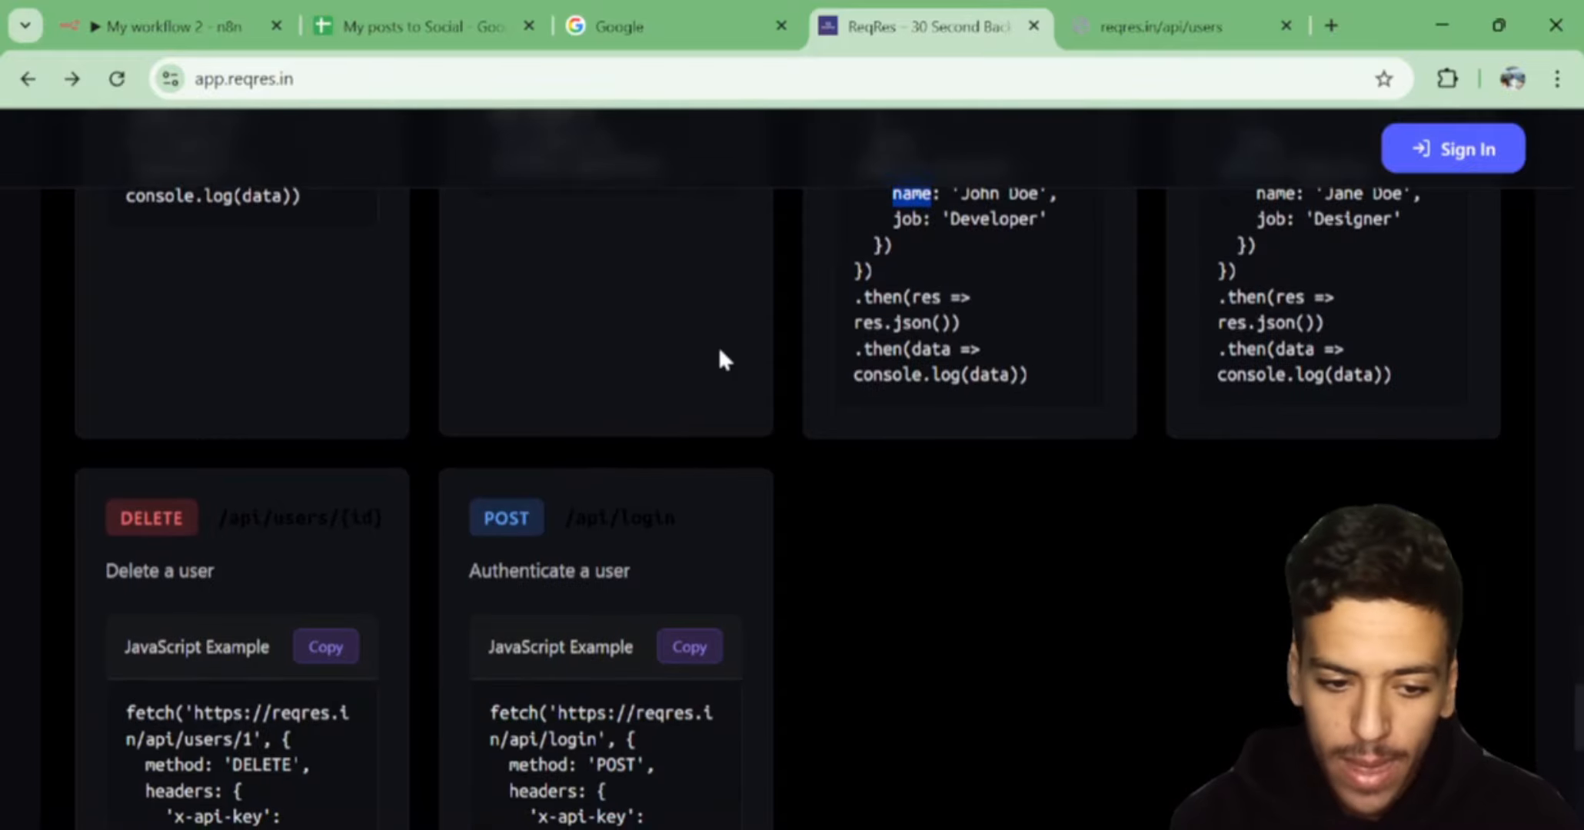
scroll(721, 358, "down", 3)
scroll(721, 358, "down", 3)
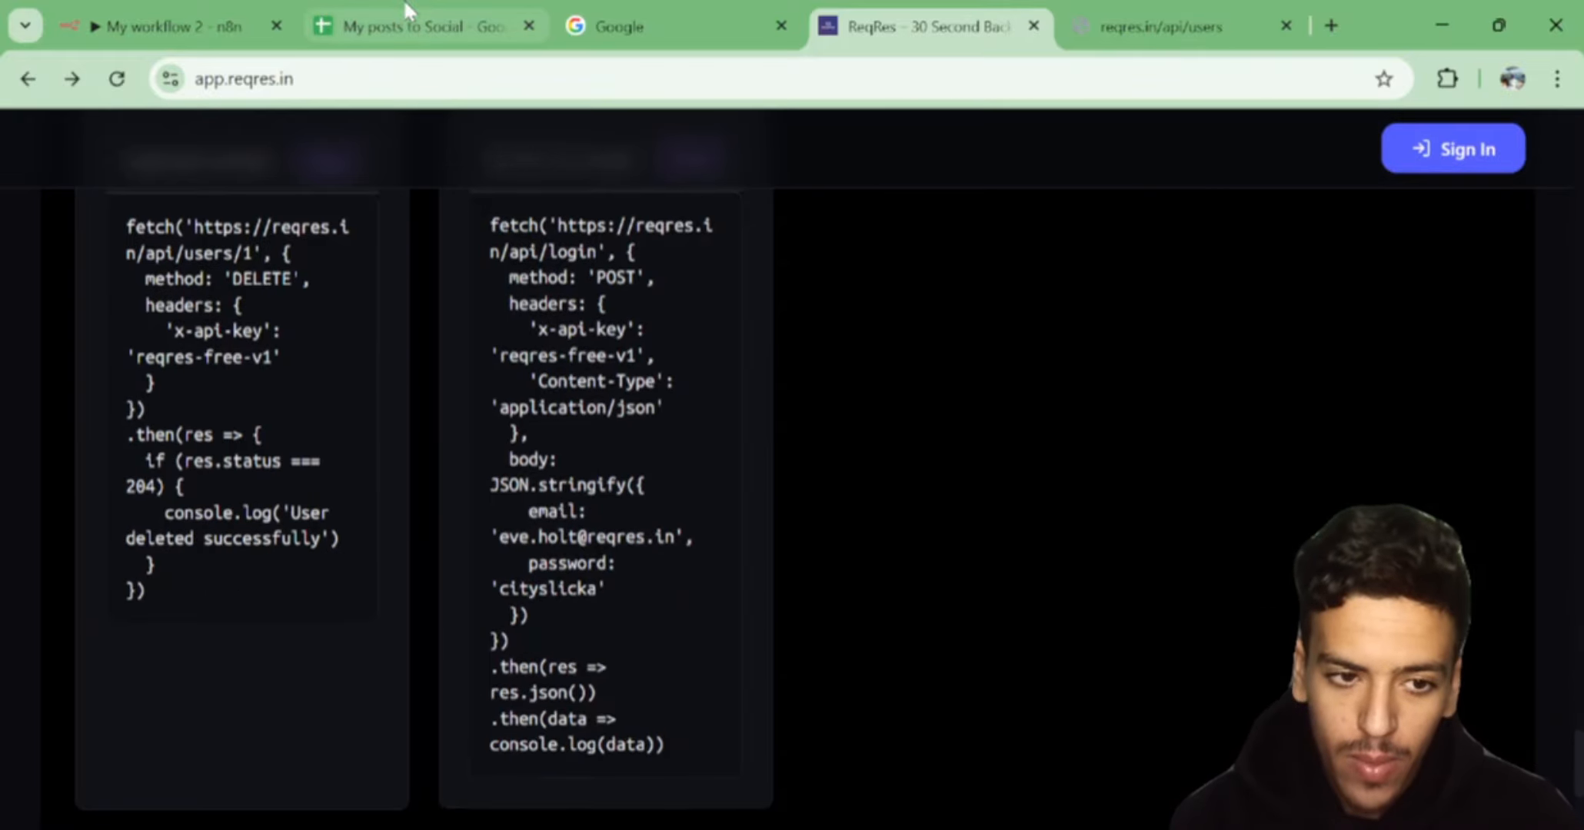
left_click(236, 13)
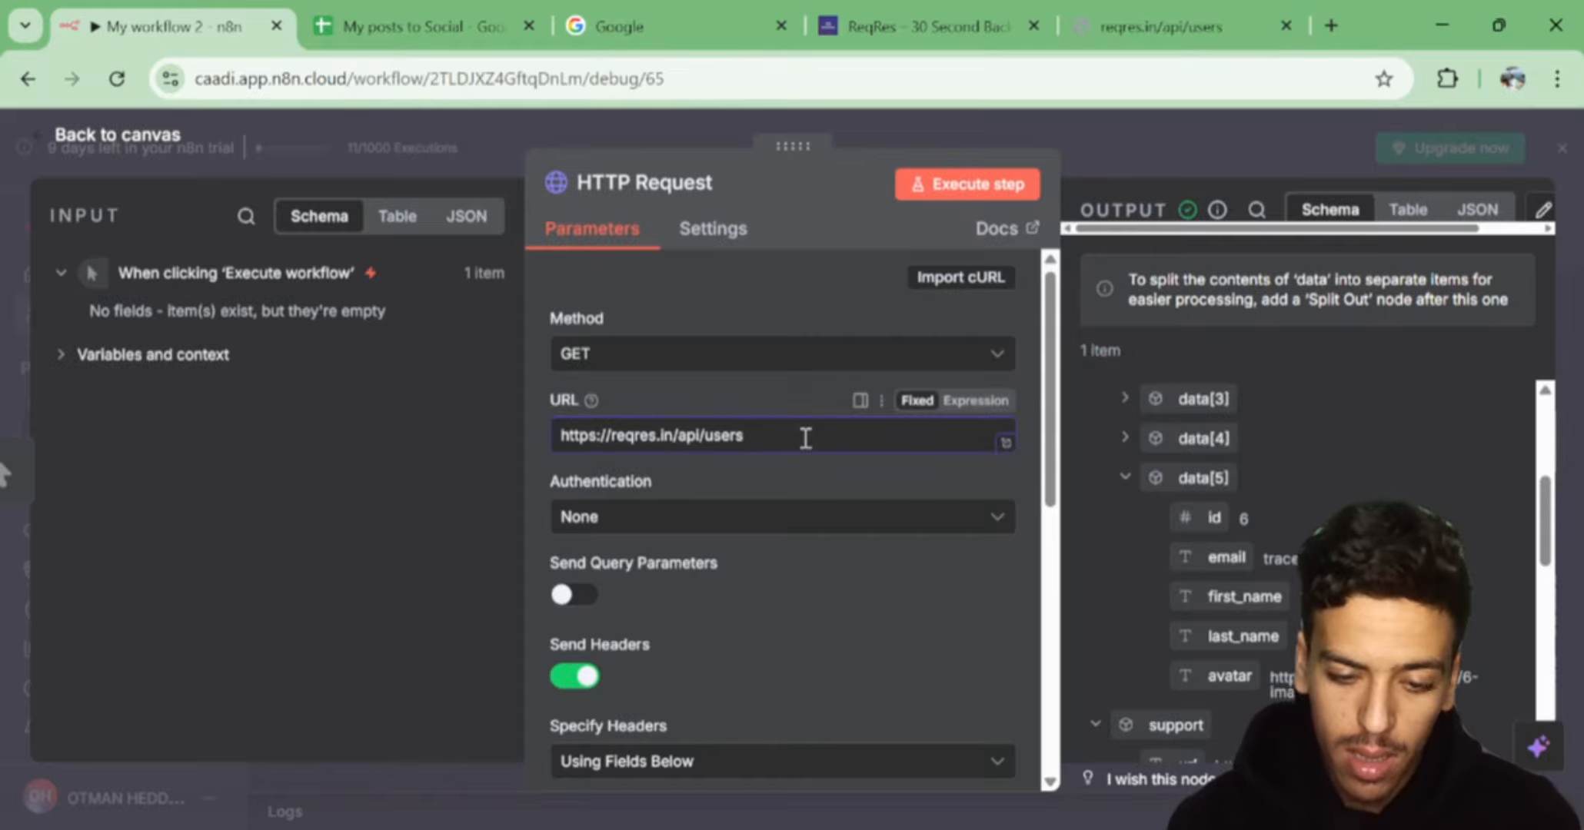
type("?page=2")
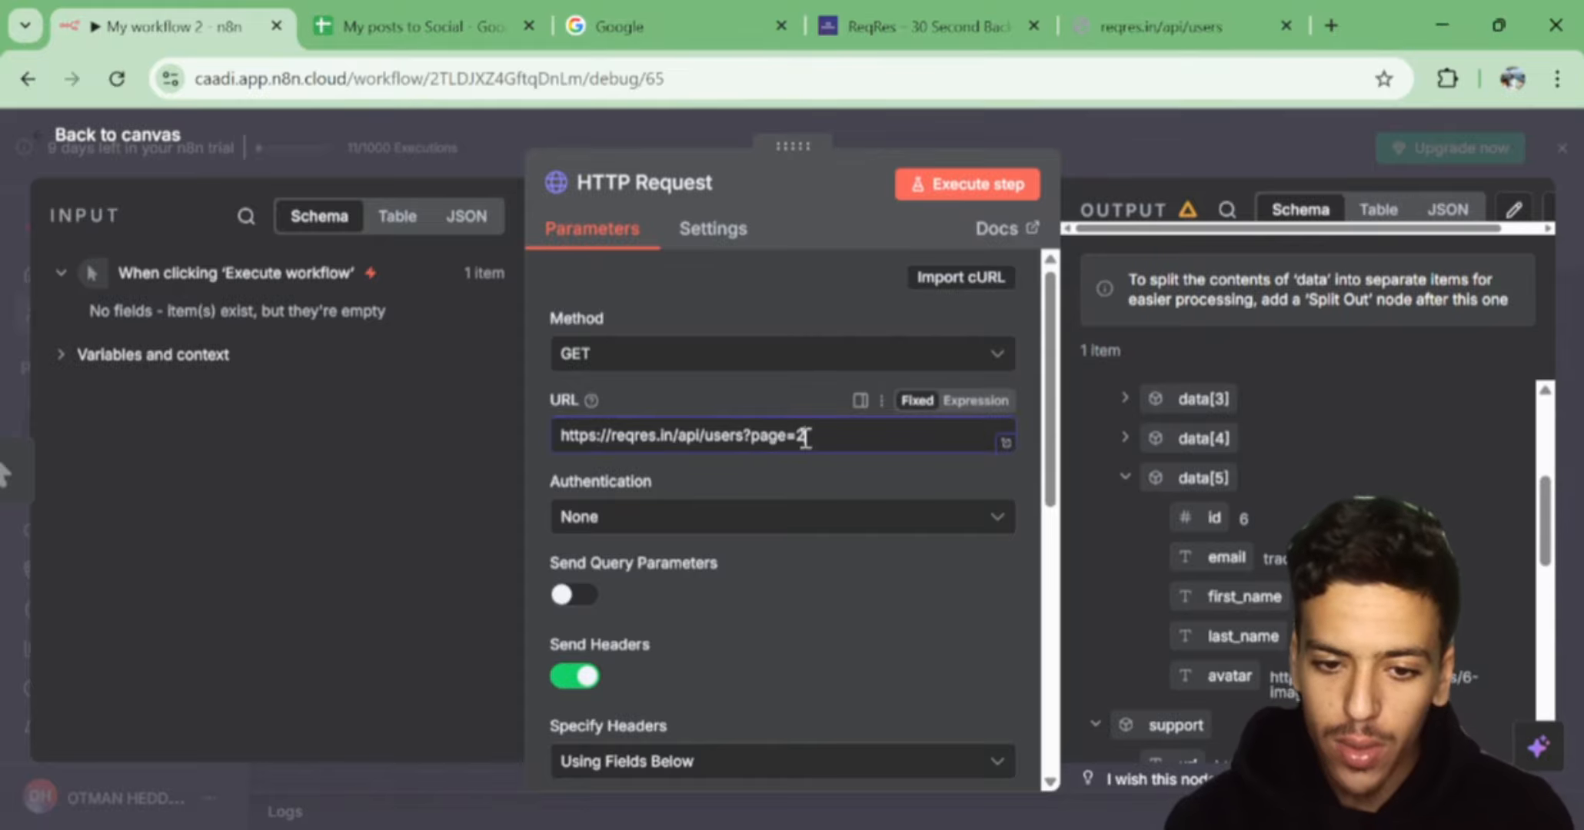
left_click(999, 186)
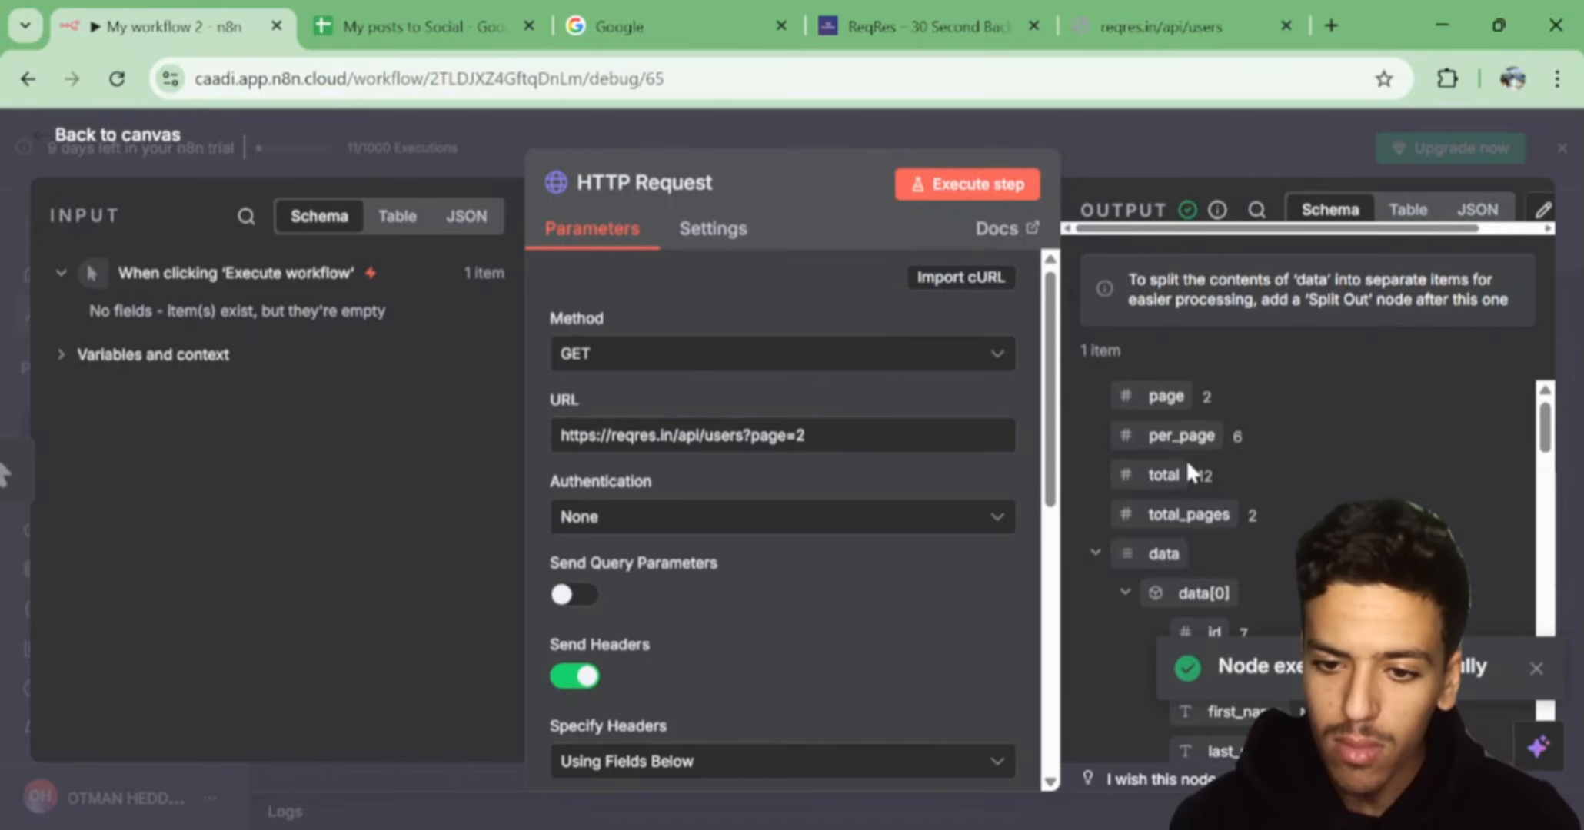
scroll(1187, 466, "down", 5)
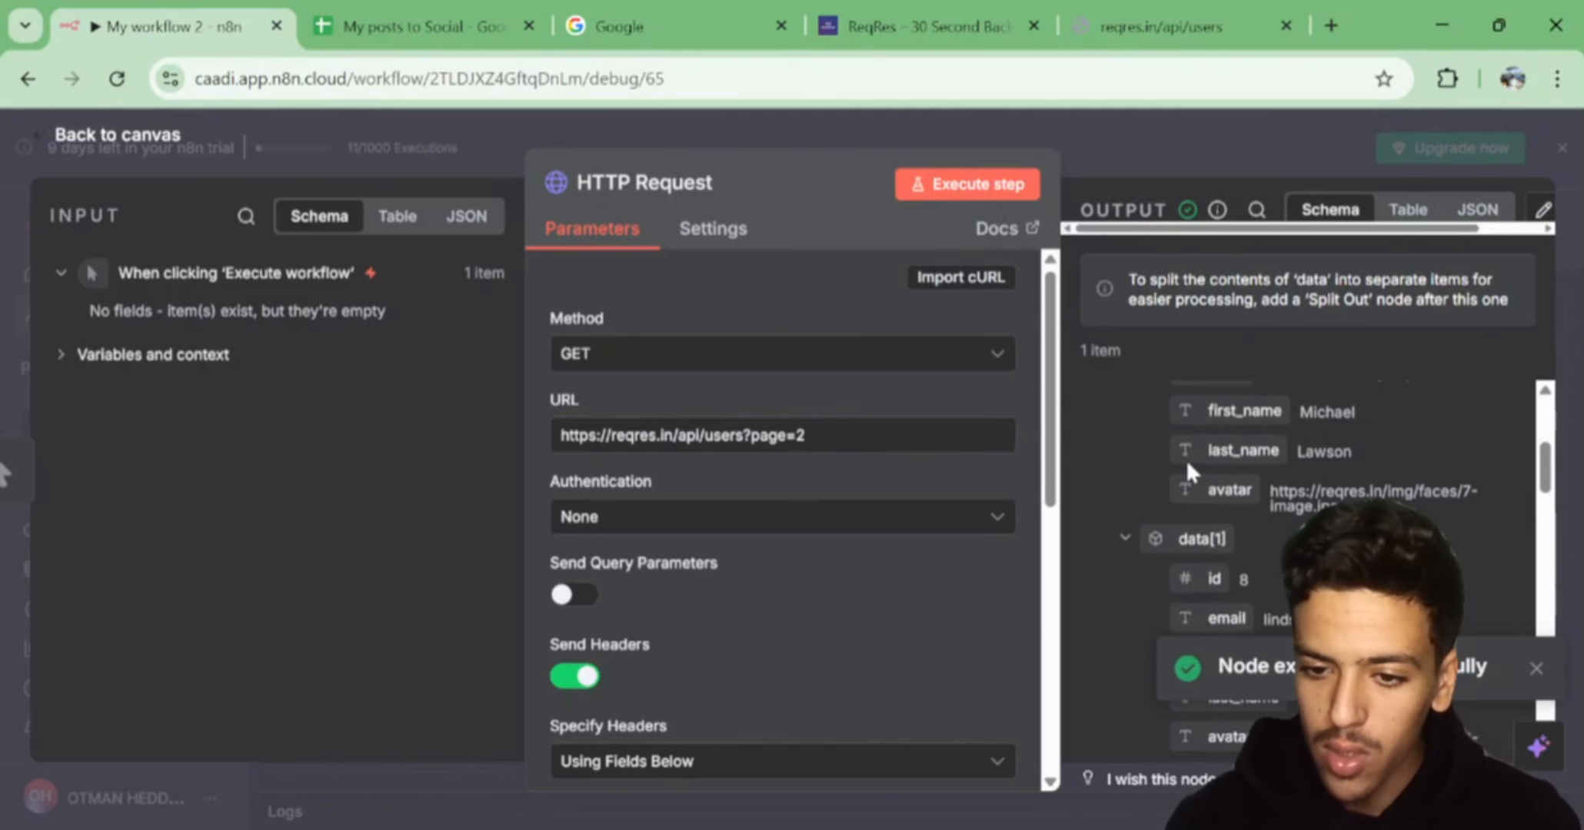
scroll(1185, 459, "down", 8)
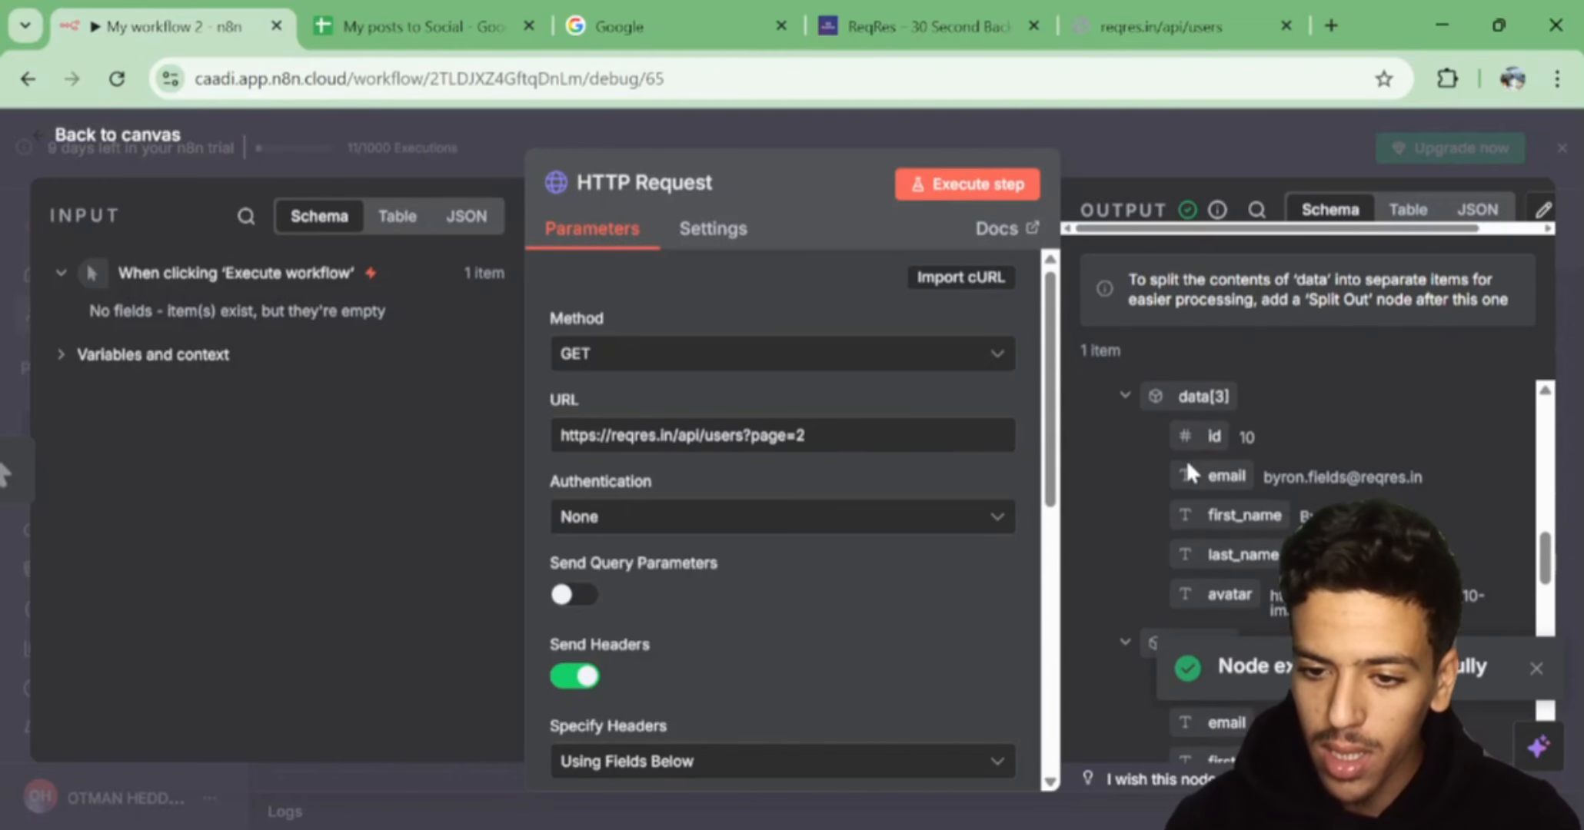
scroll(1186, 471, "down", 10)
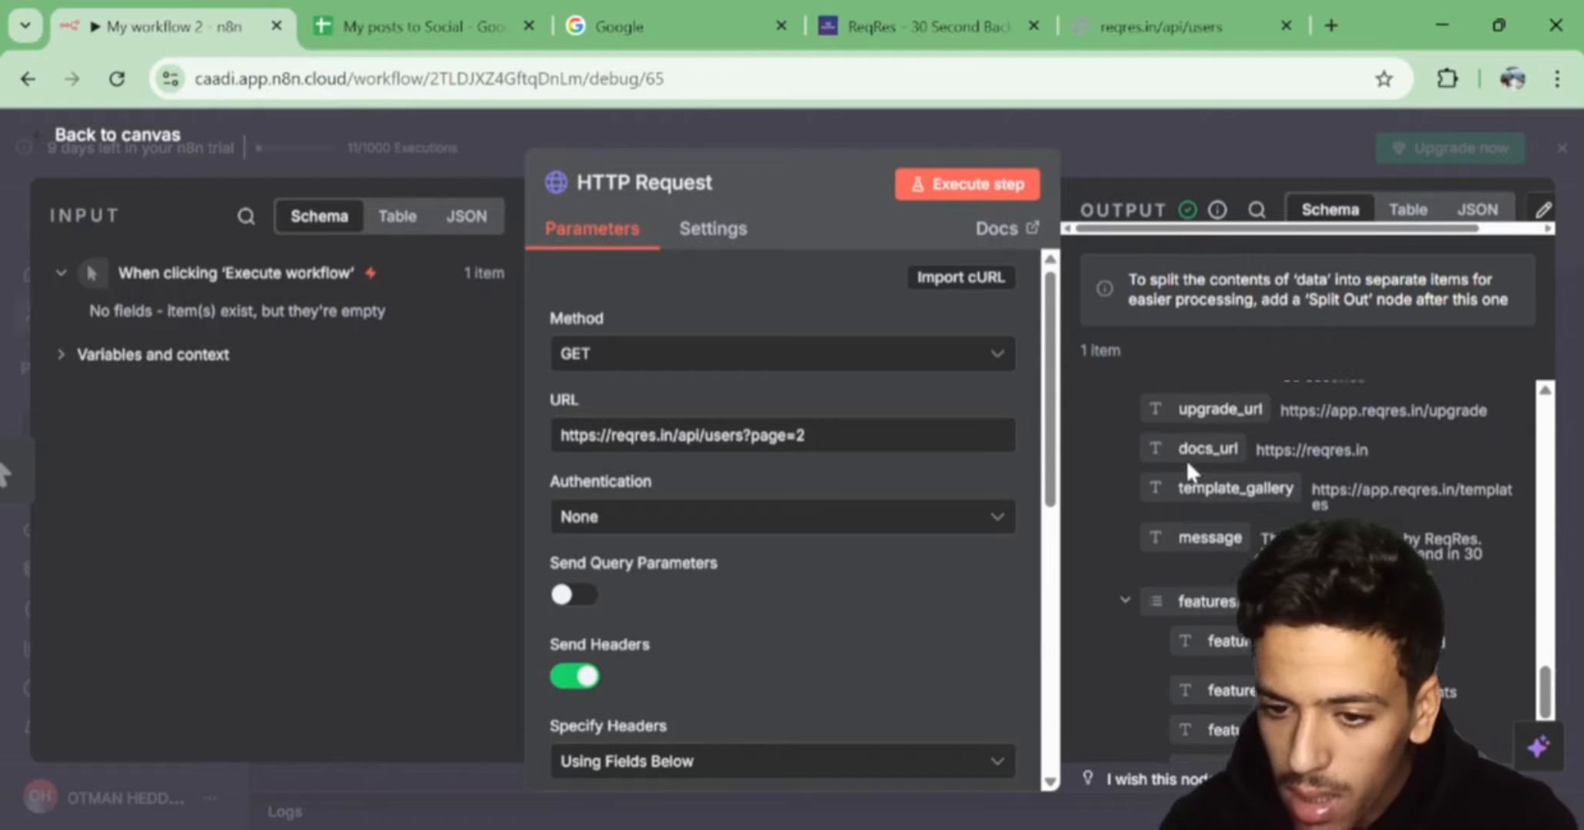
scroll(1186, 459, "down", 2)
scroll(1185, 459, "up", 1)
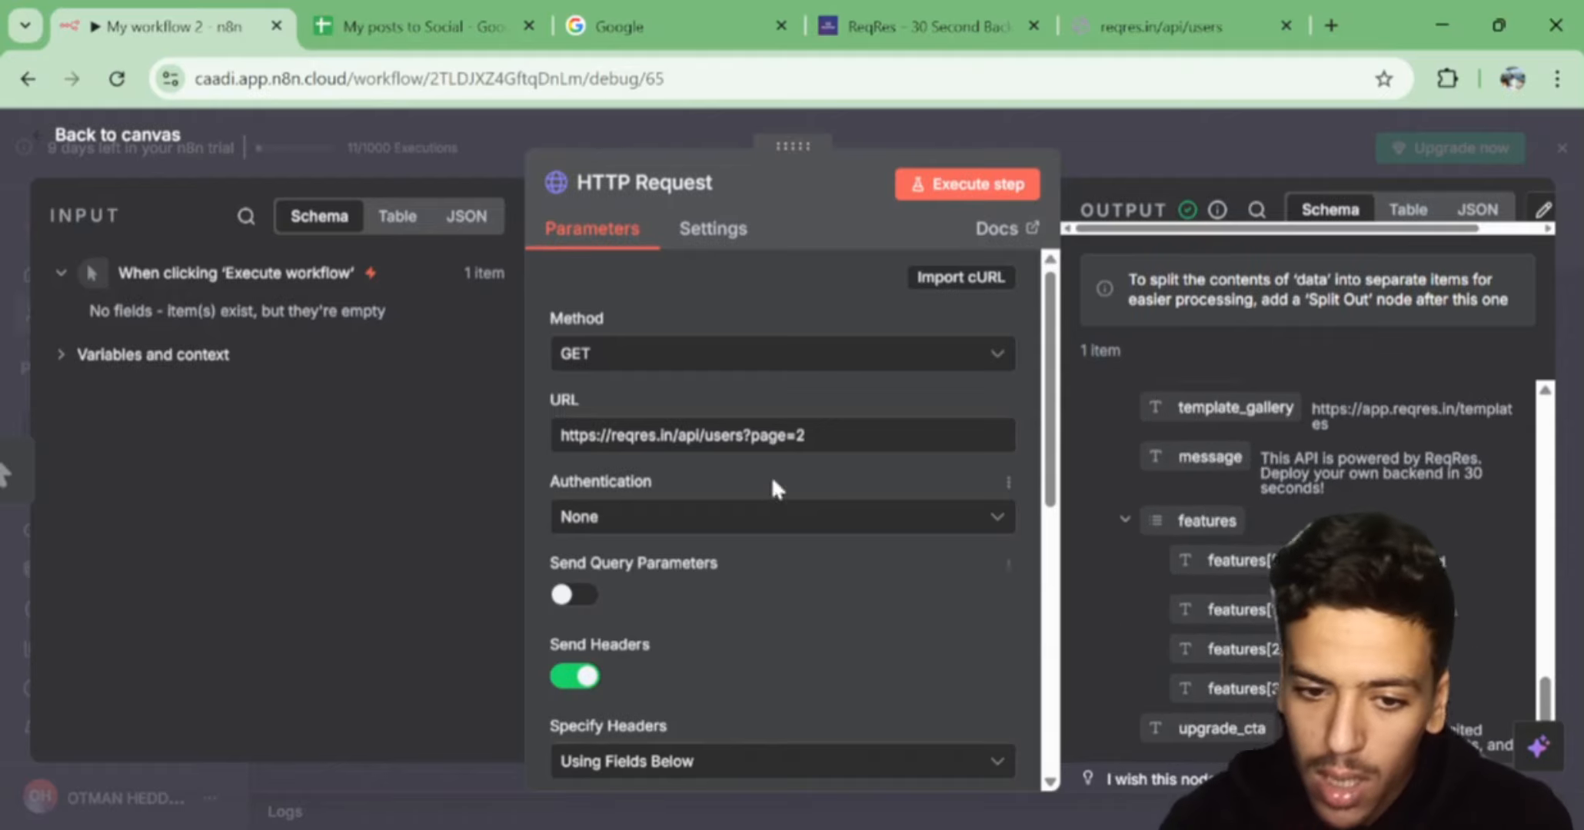
Change the URL's page parameter to 3, execute the node, check its output and return to the canvas
left_click(854, 432)
key("BackSpace")
type("3")
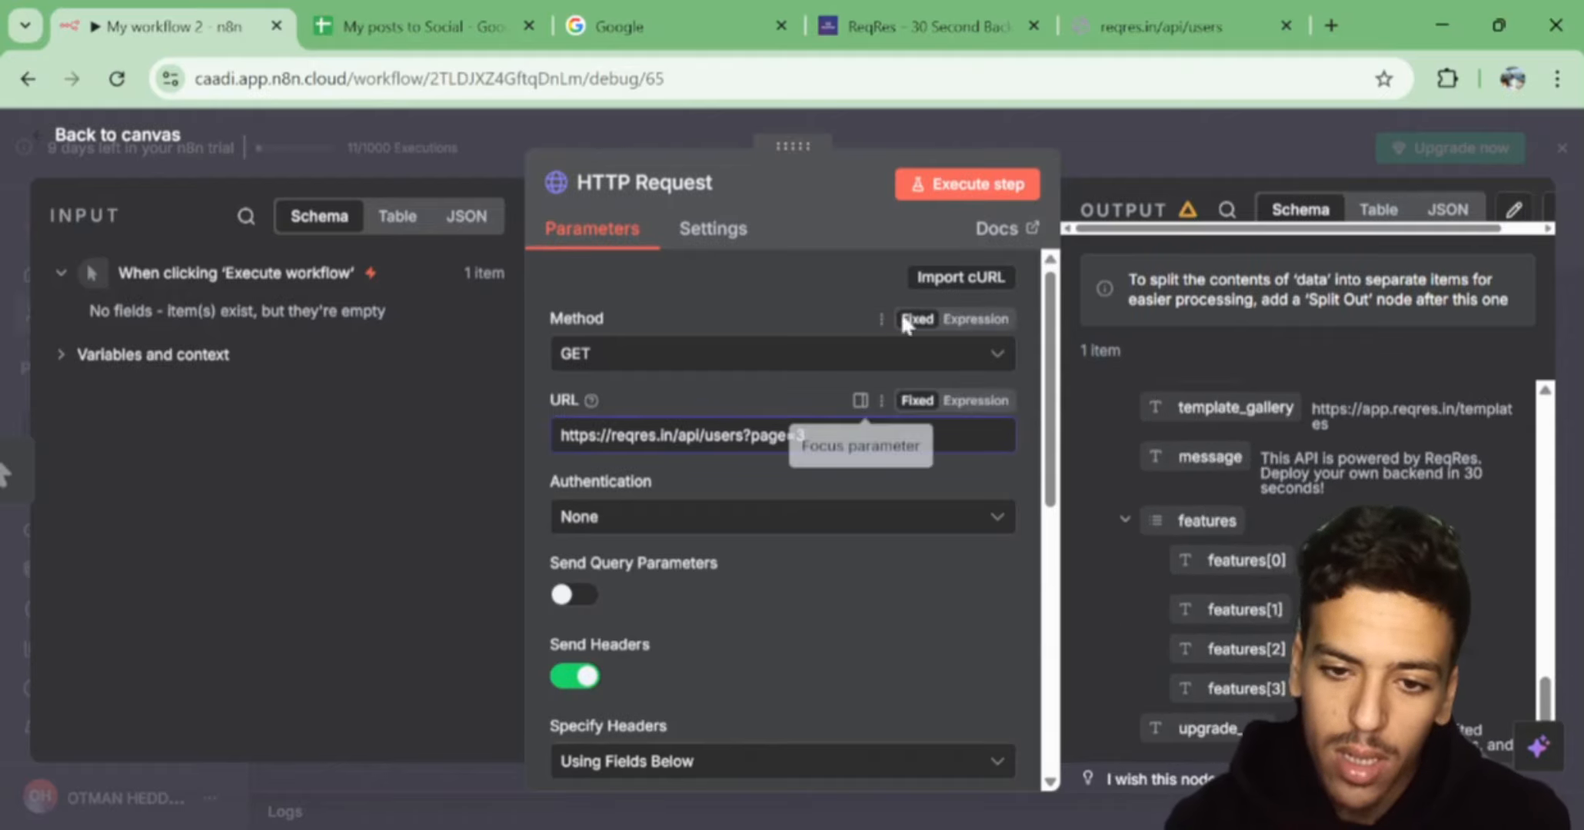
left_click(967, 184)
scroll(1235, 500, "down", 4)
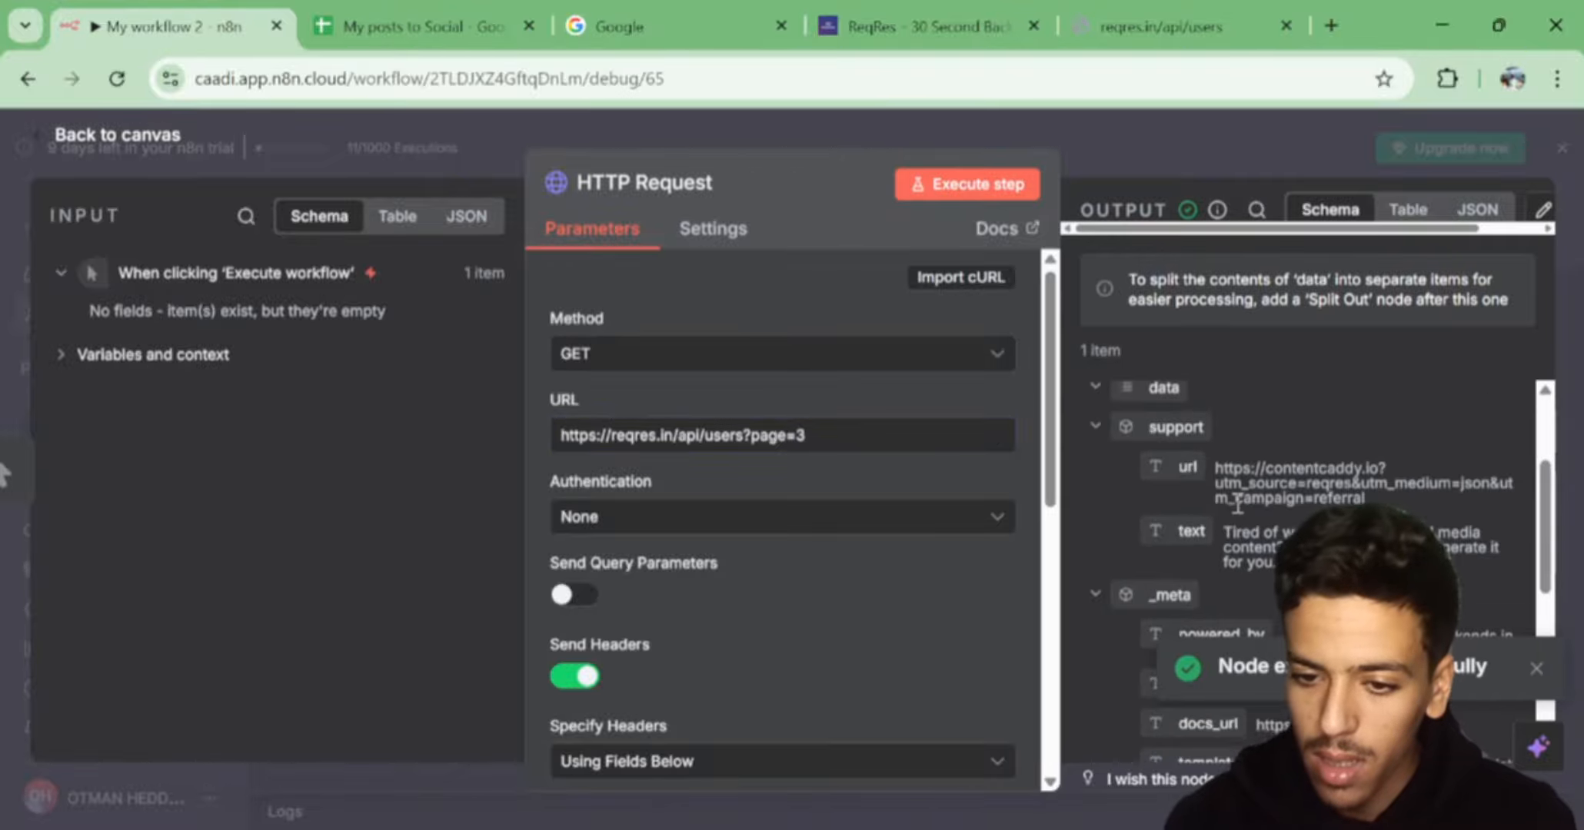
scroll(1234, 500, "up", 2)
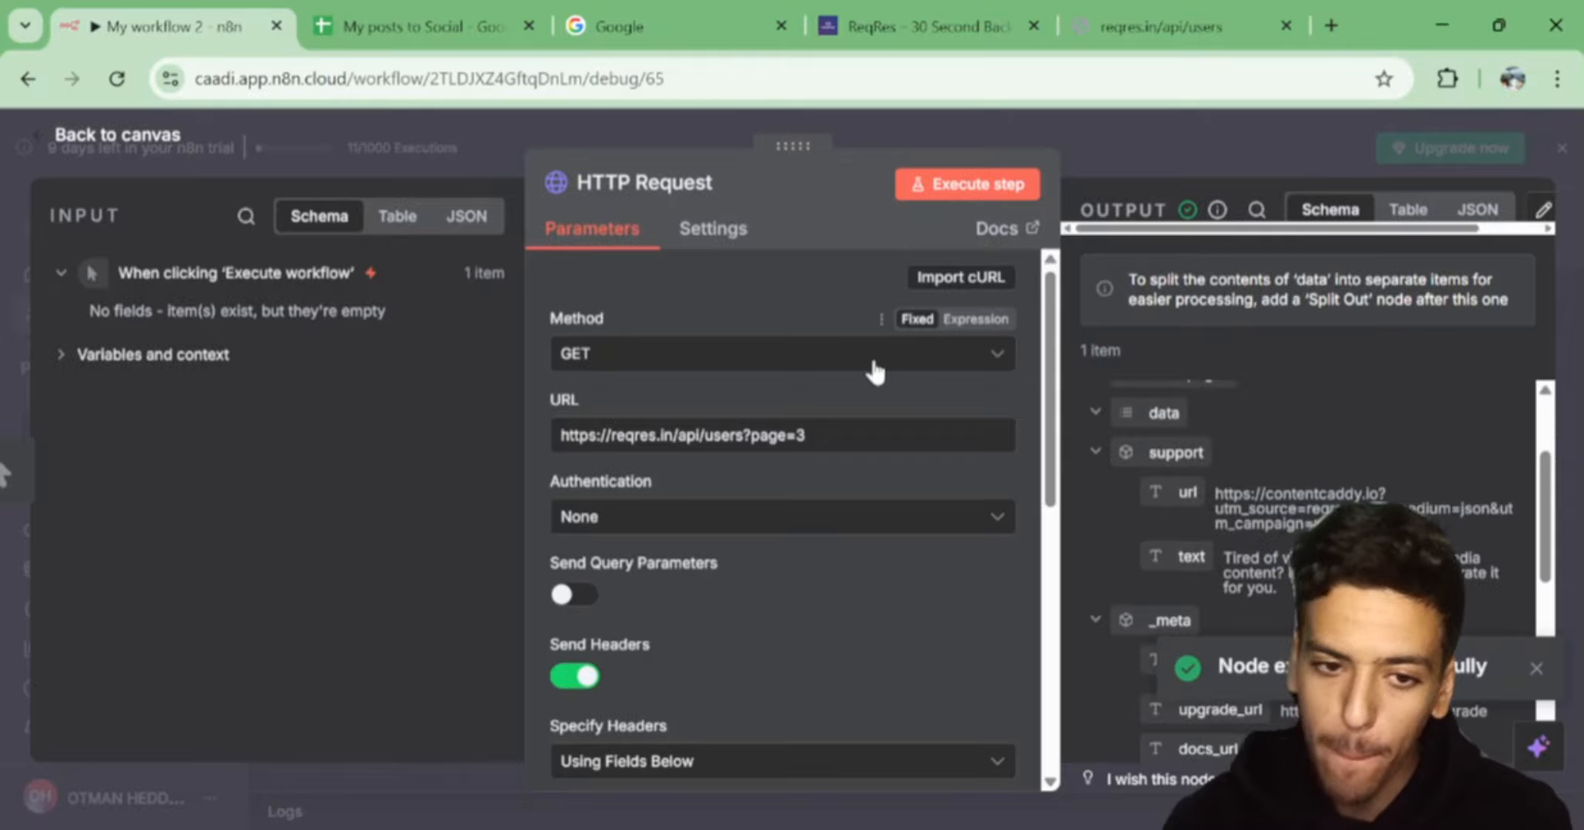
left_click(119, 136)
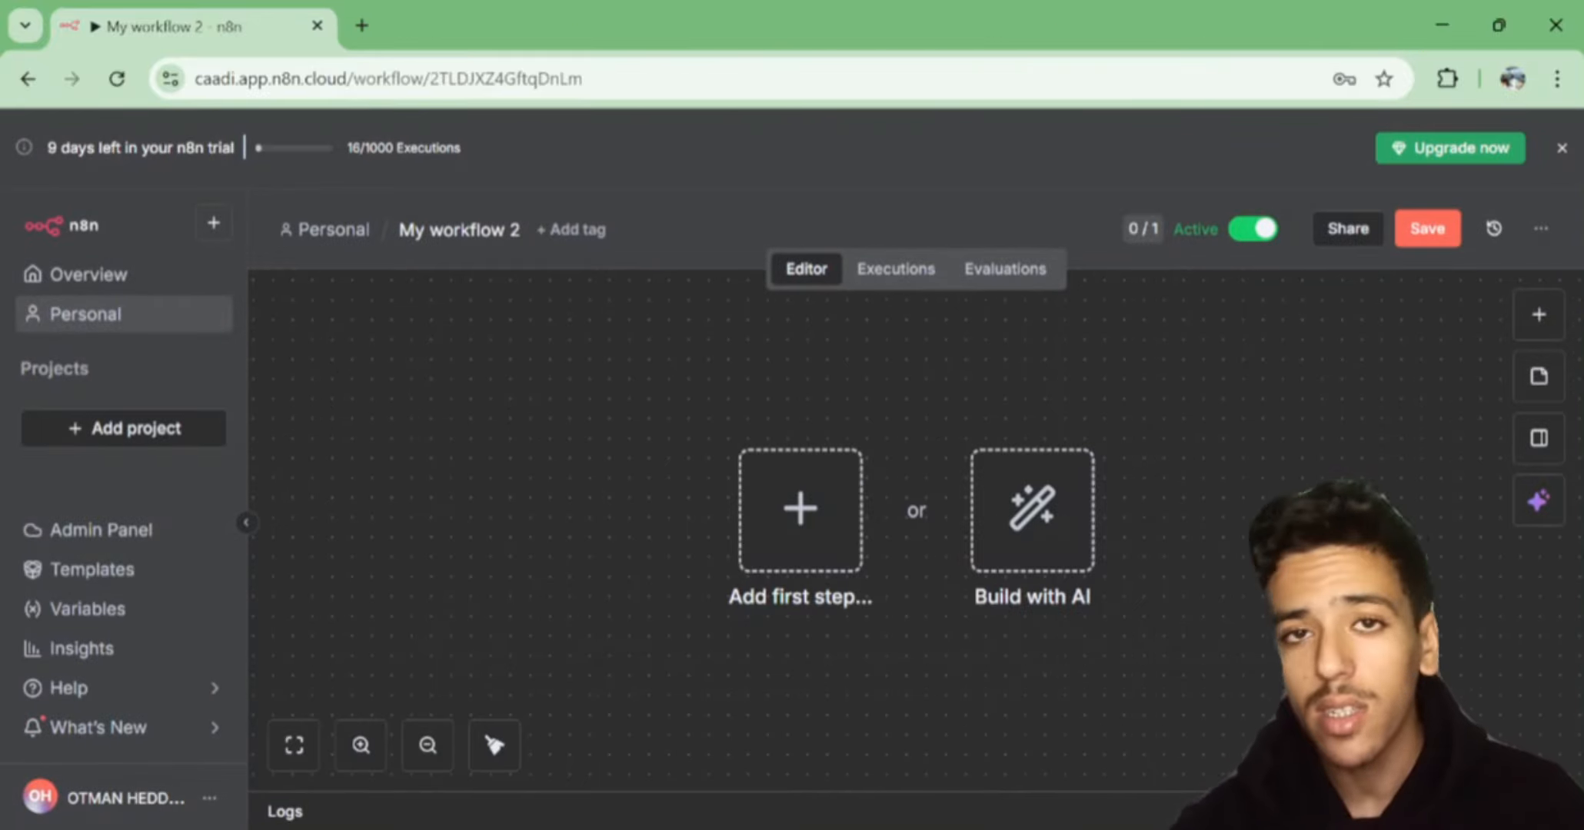
Add a Webhook trigger as the first step of the empty workflow
left_click(821, 513)
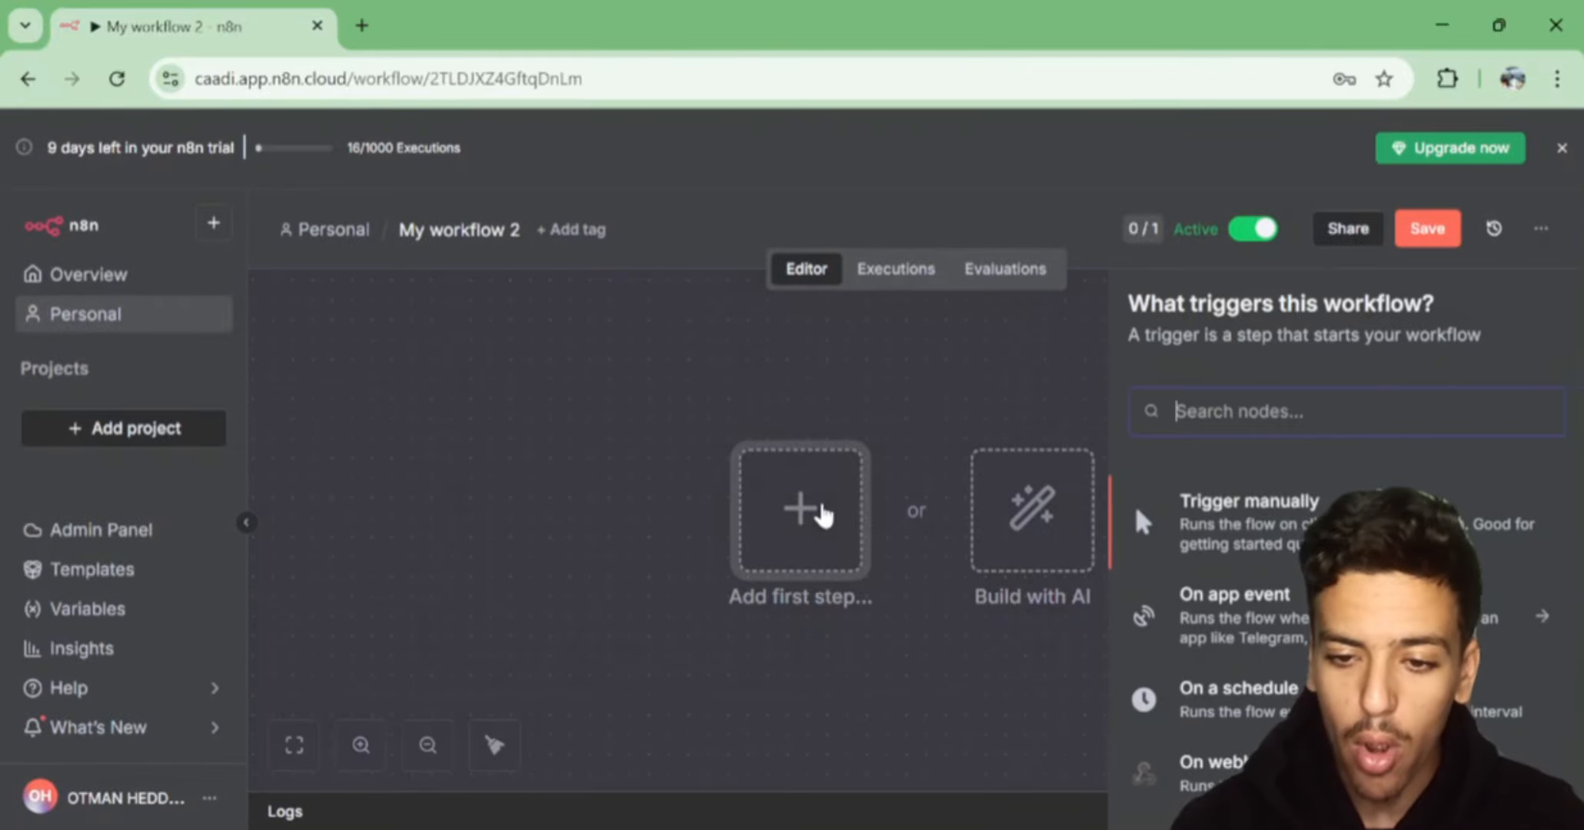
type("web")
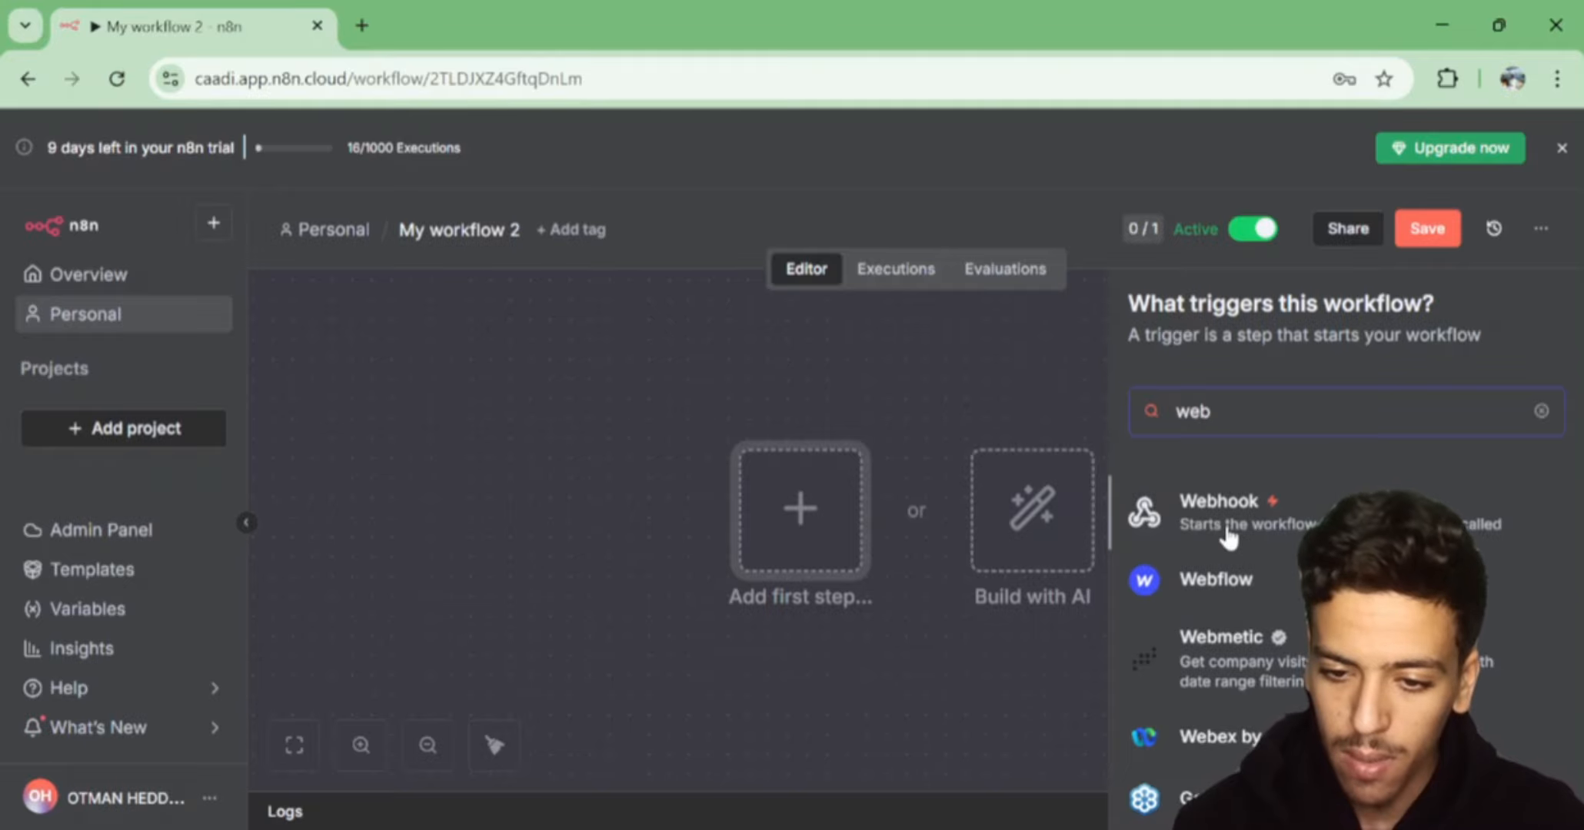
left_click(1227, 538)
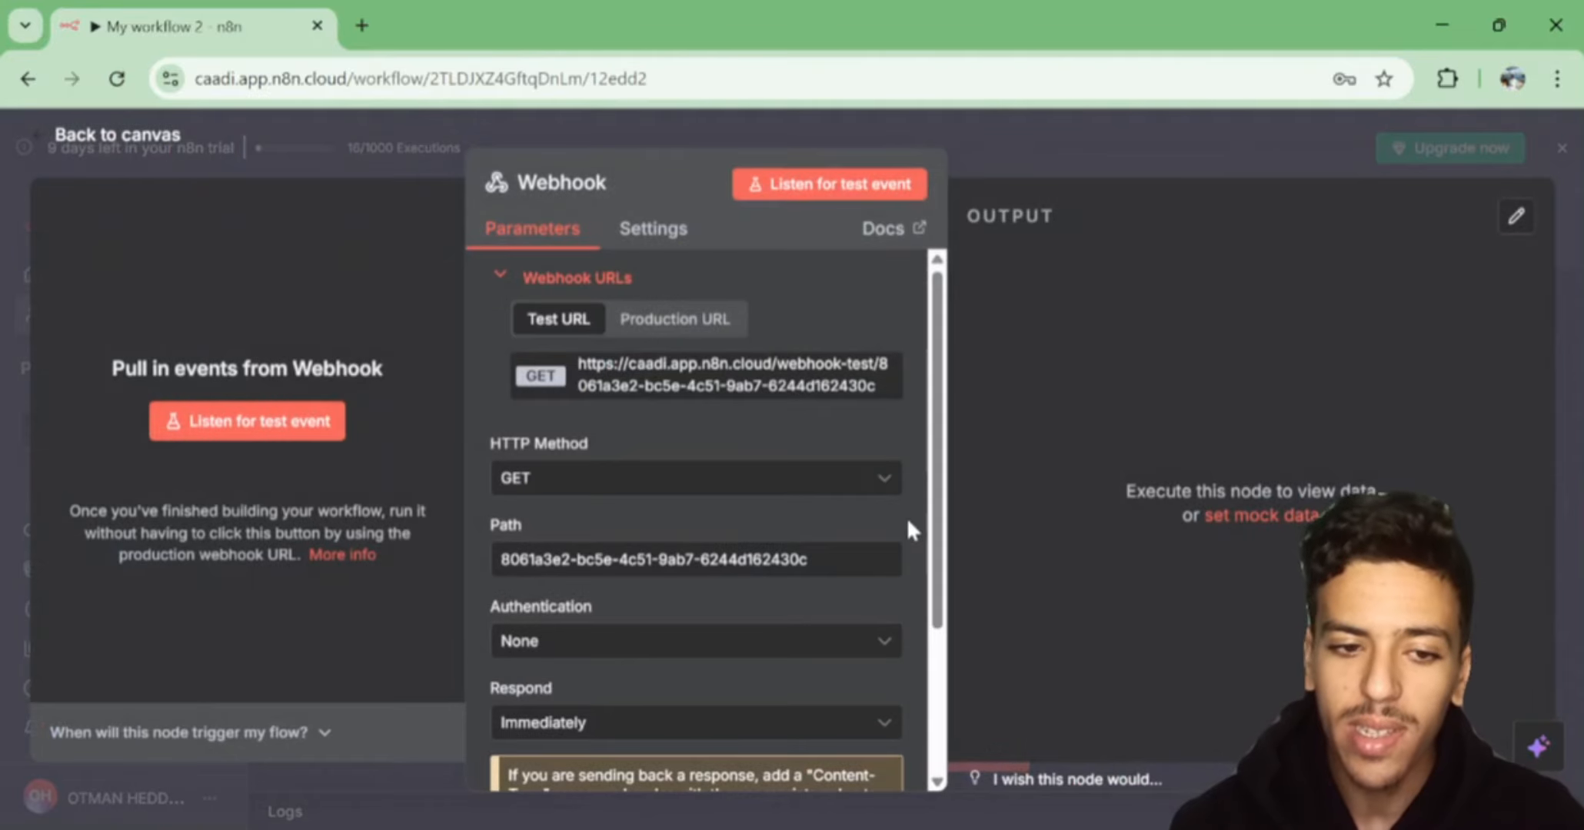
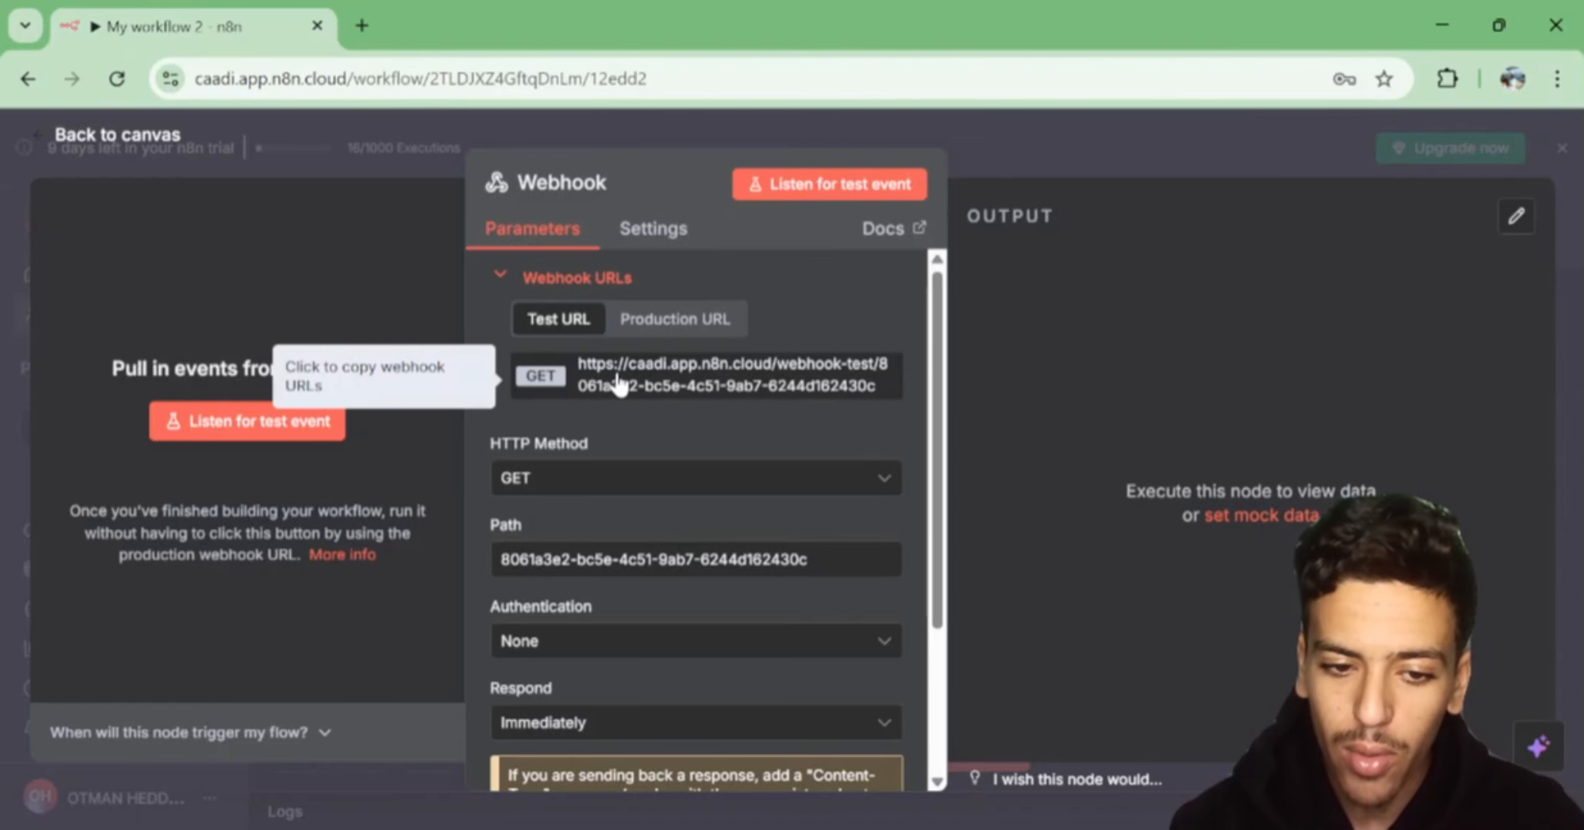
Compare the Webhook node's Test URL and Production URL, ending on the Test URL
left_click(666, 331)
left_click(568, 322)
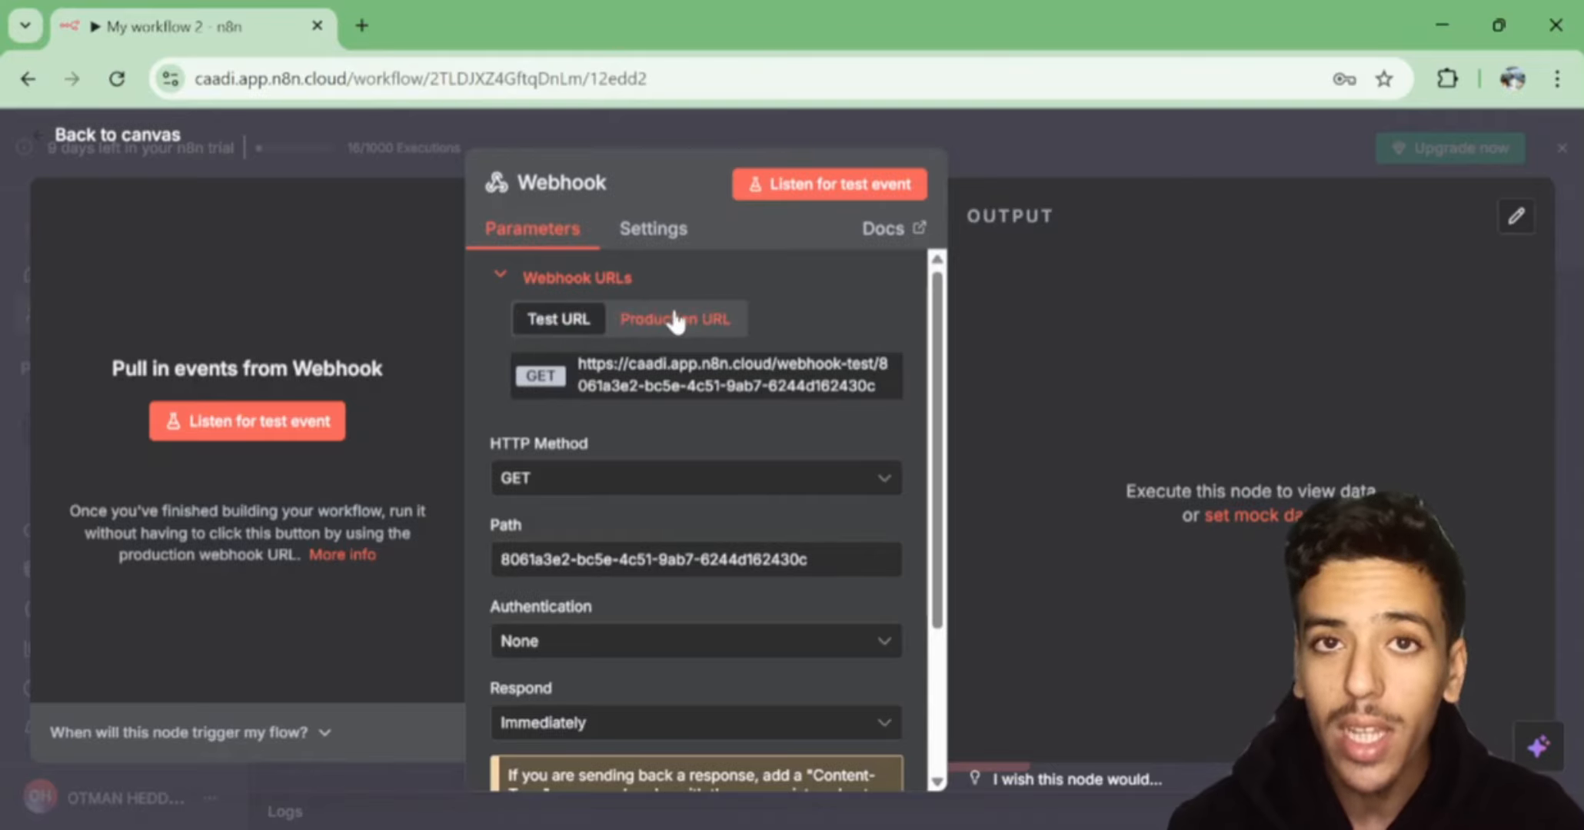
left_click(677, 323)
left_click(568, 321)
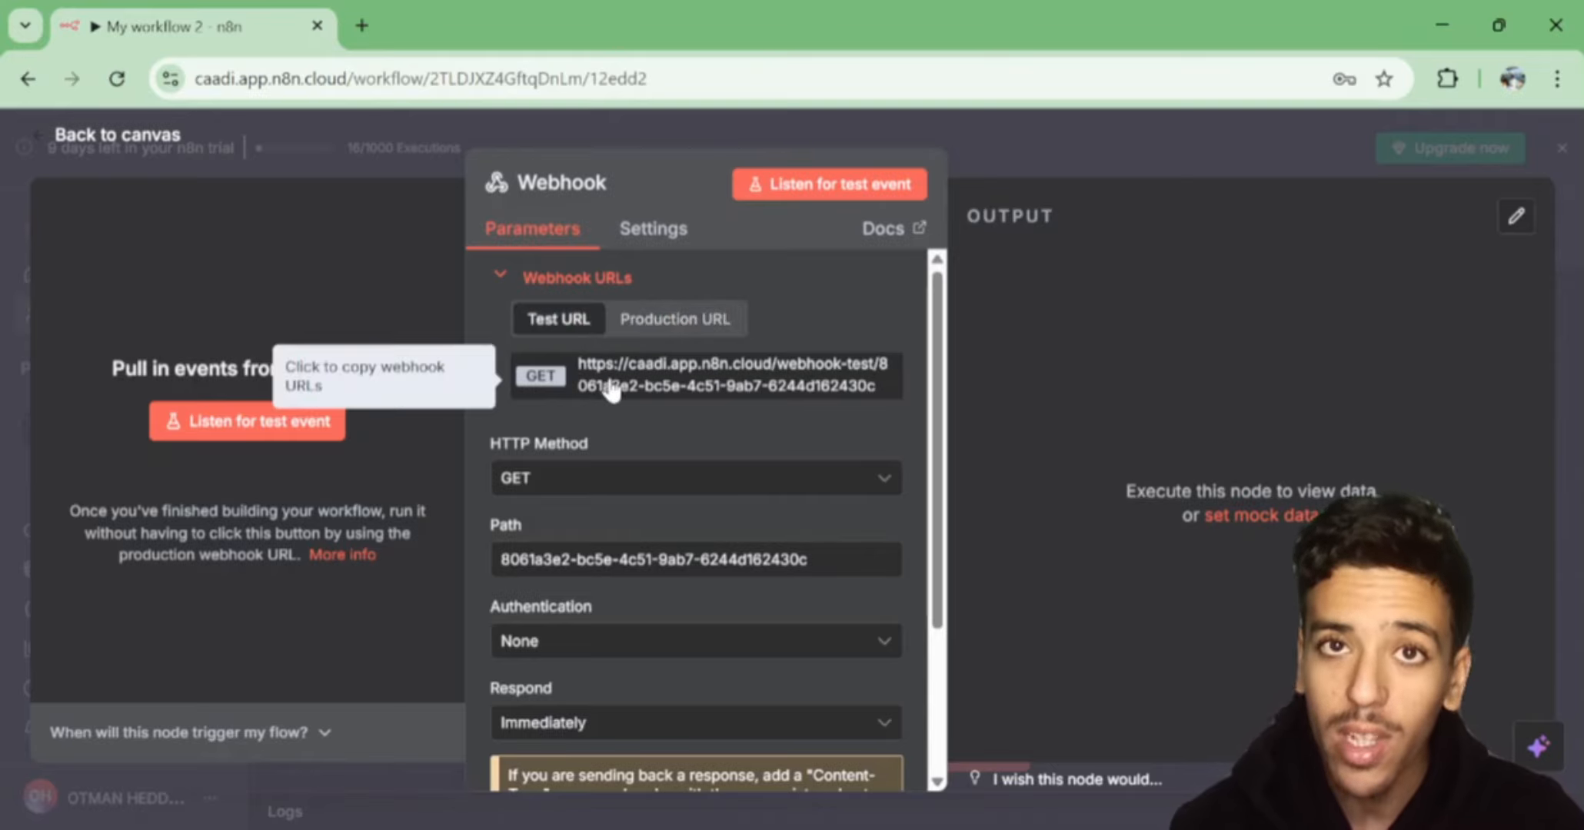
left_click(649, 331)
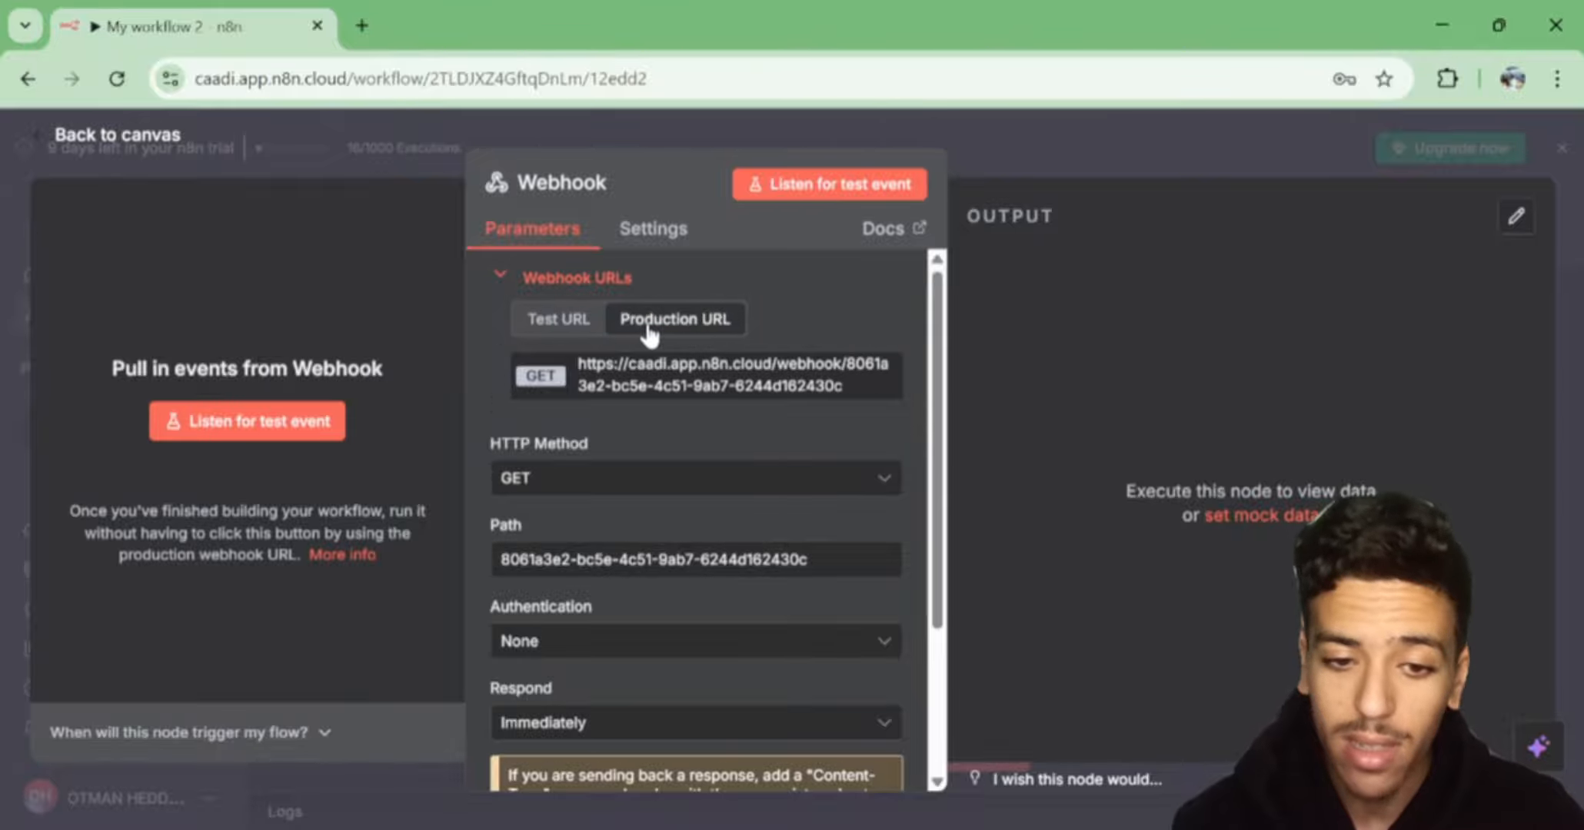
left_click(589, 329)
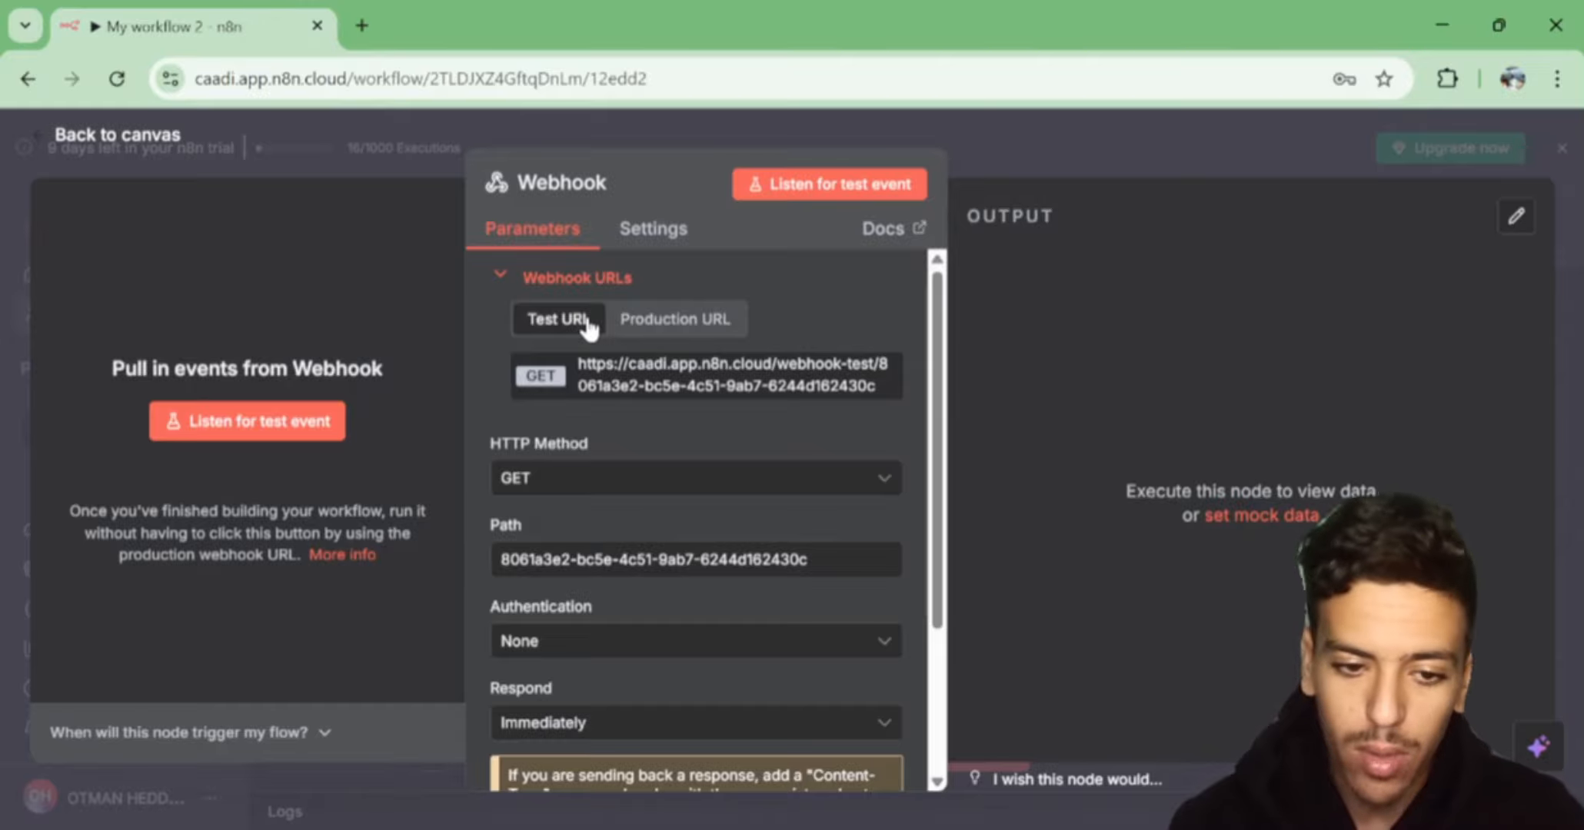
Listen for a test event, request the copied test webhook URL in a new browser tab and pretty-print the response
left_click(254, 423)
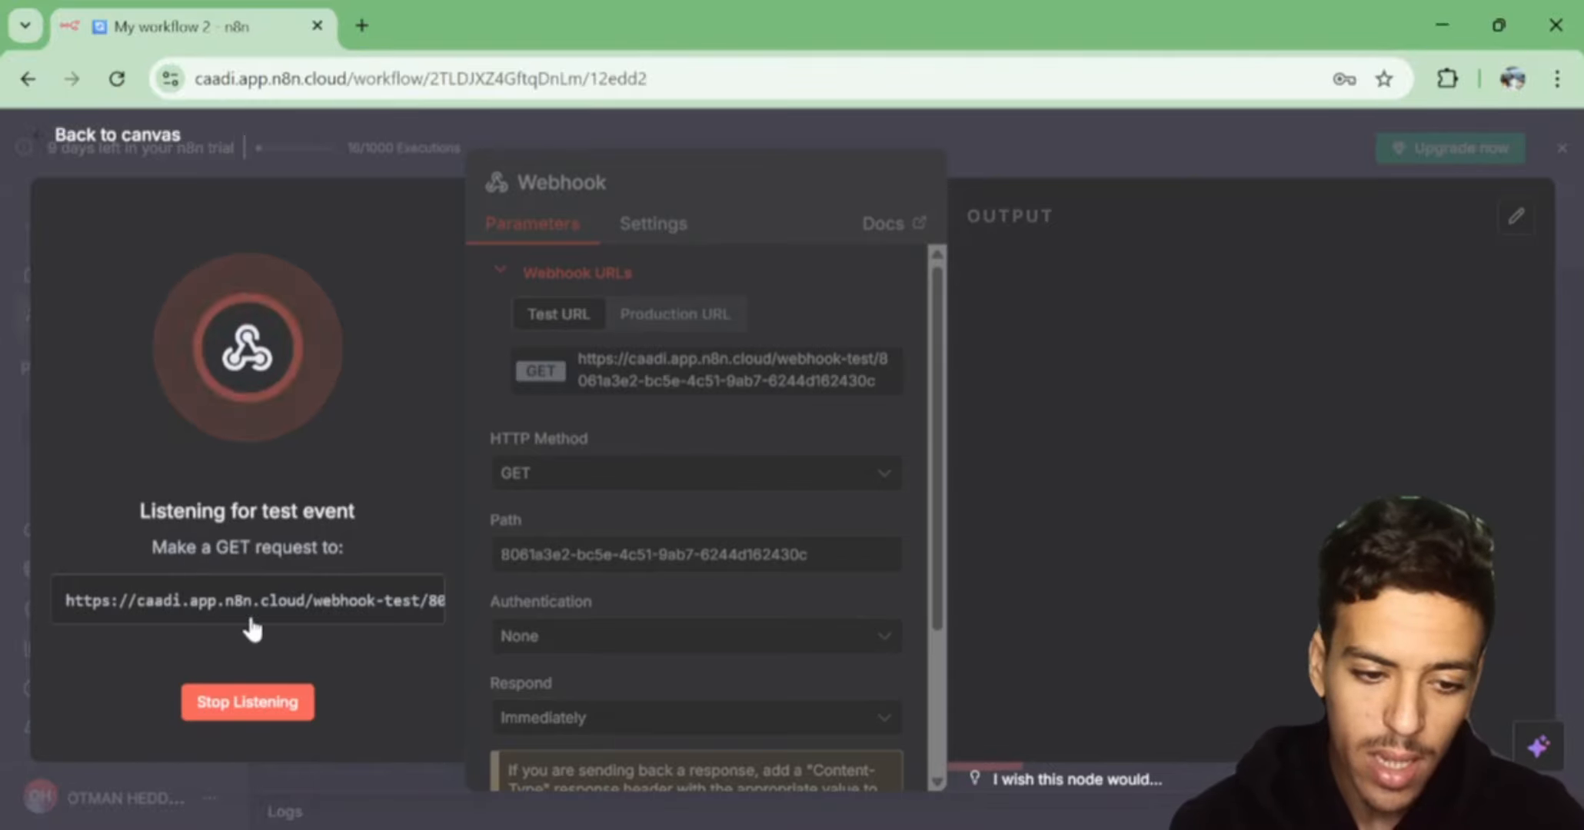
left_click(246, 607)
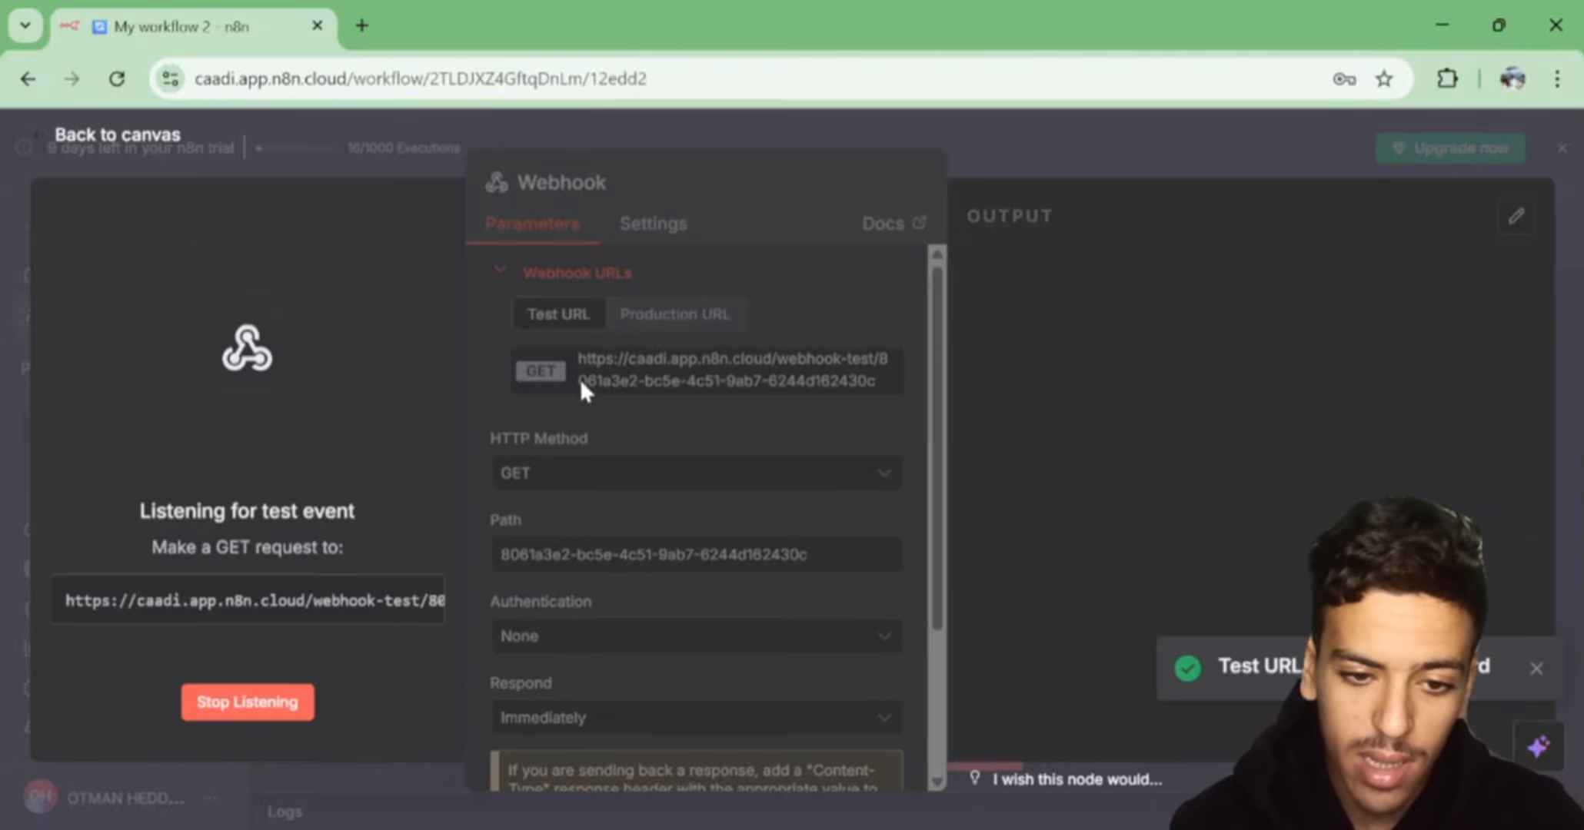
left_click(362, 25)
key("ctrl+v")
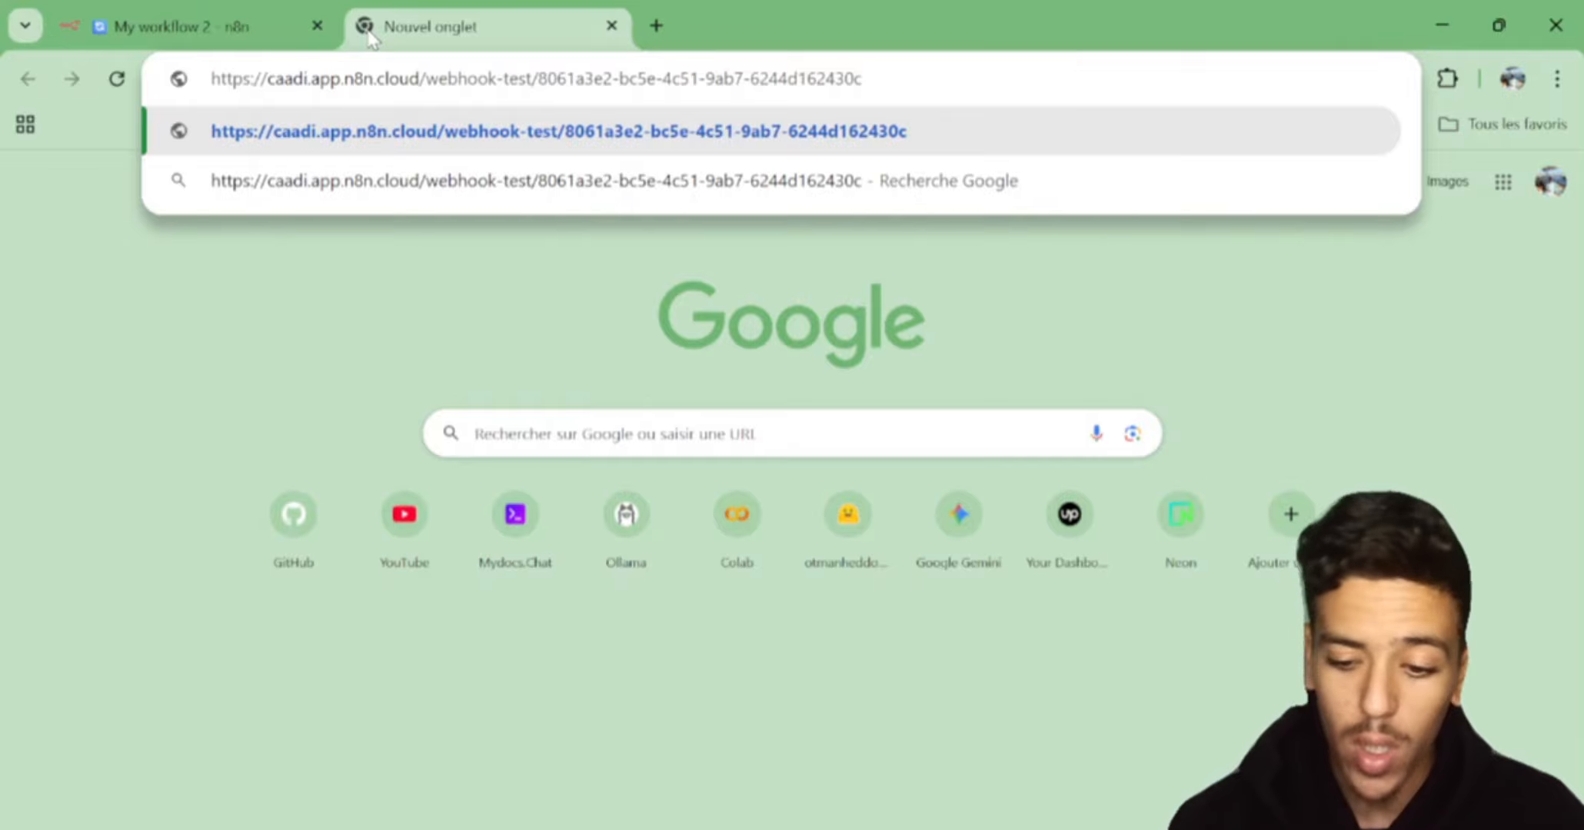
key("Return")
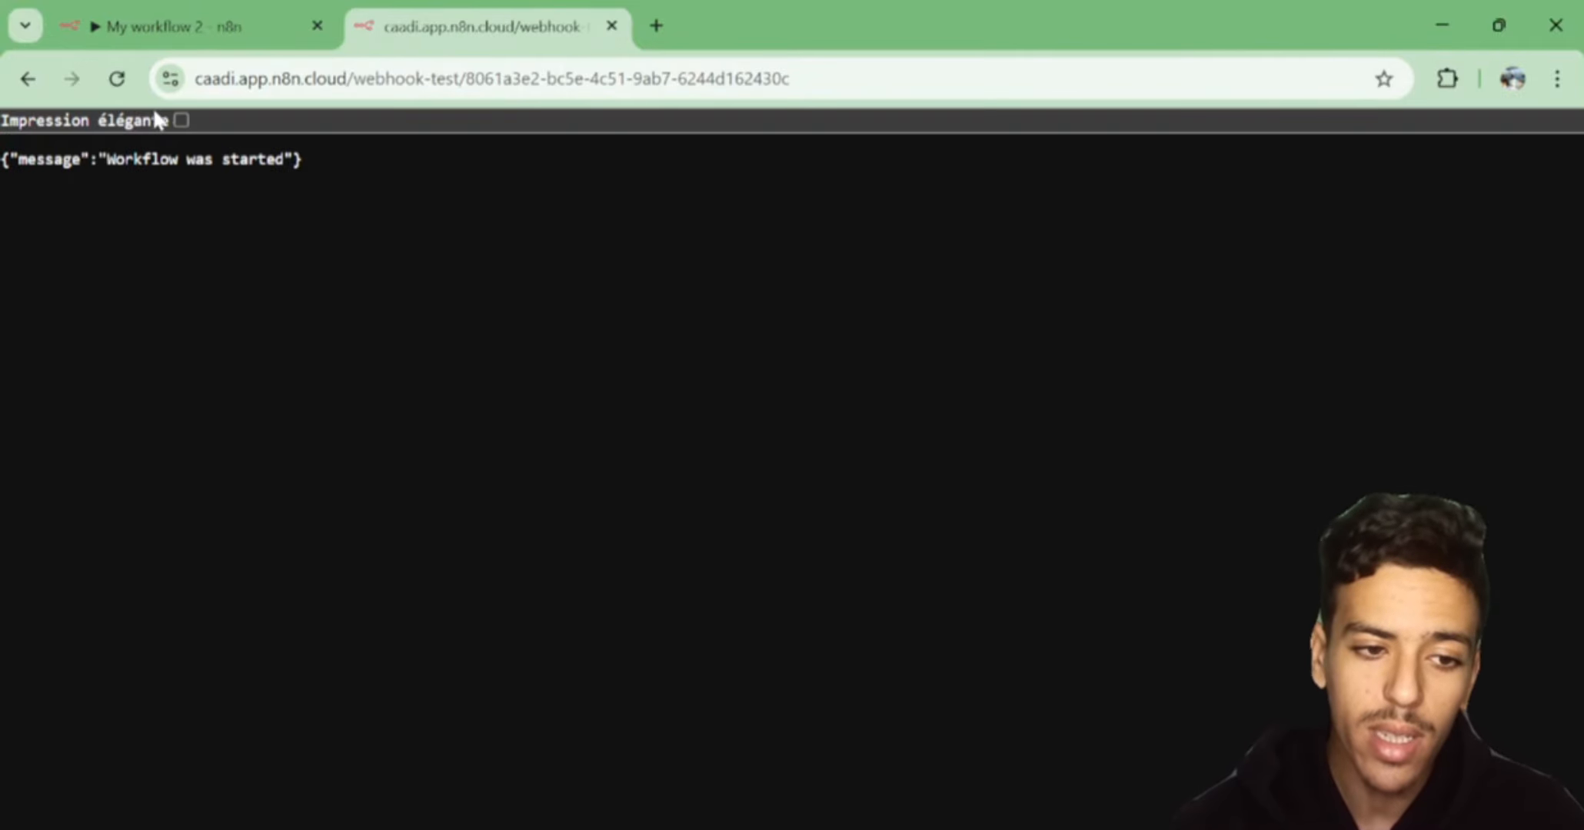
left_click(181, 120)
left_click_drag(123, 174, 304, 163)
Back in n8n, review the request headers in the Webhook node's output and return to the canvas
left_click(221, 11)
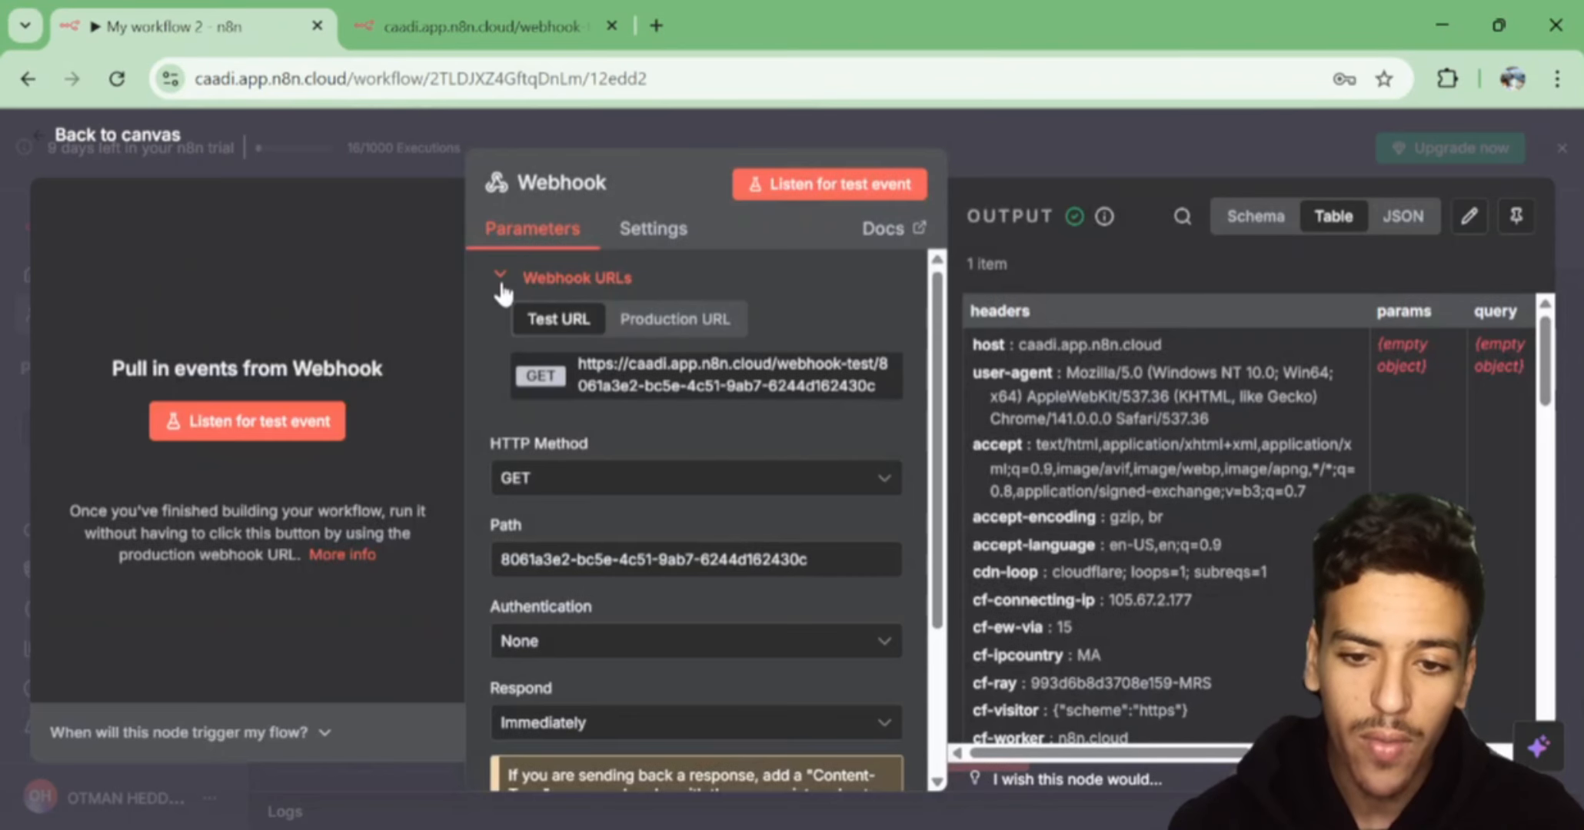
scroll(1089, 426, "down", 8)
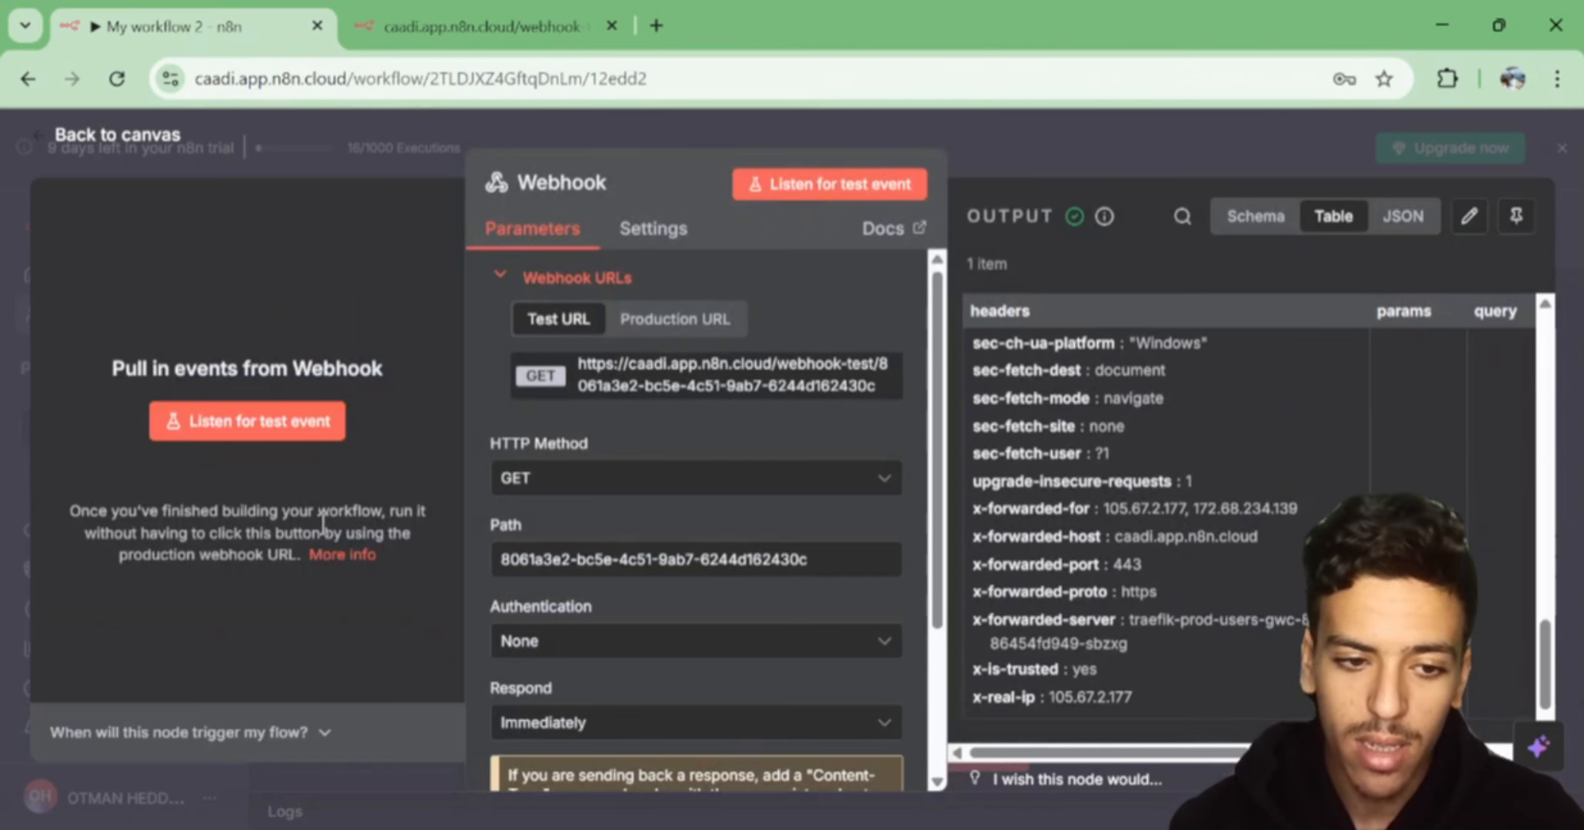
left_click(105, 137)
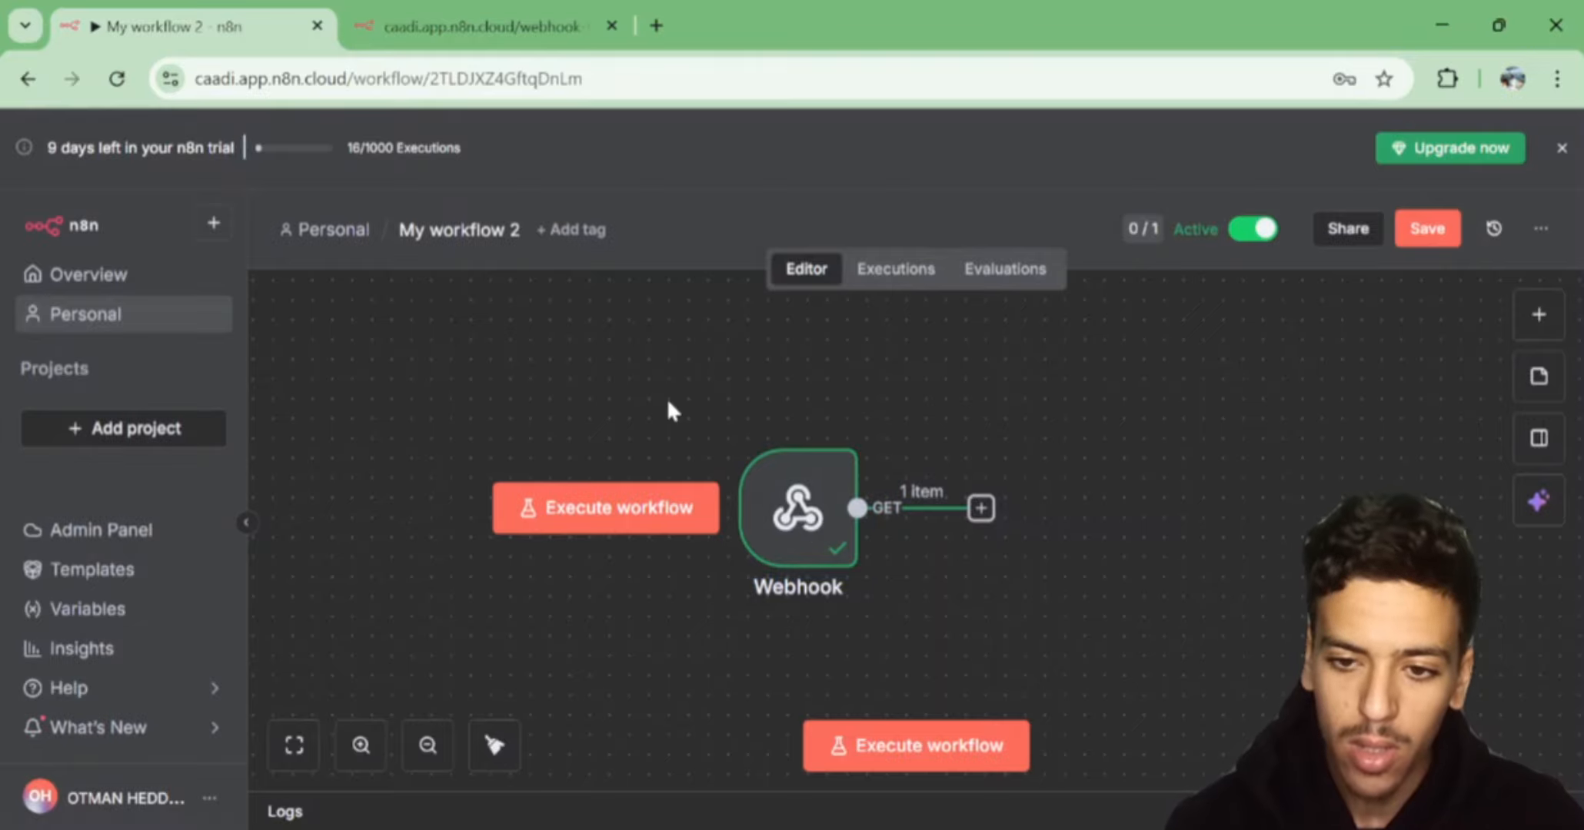
Copy the Webhook node's Production URL, load it in the webhook browser tab and read the response
double_click(816, 495)
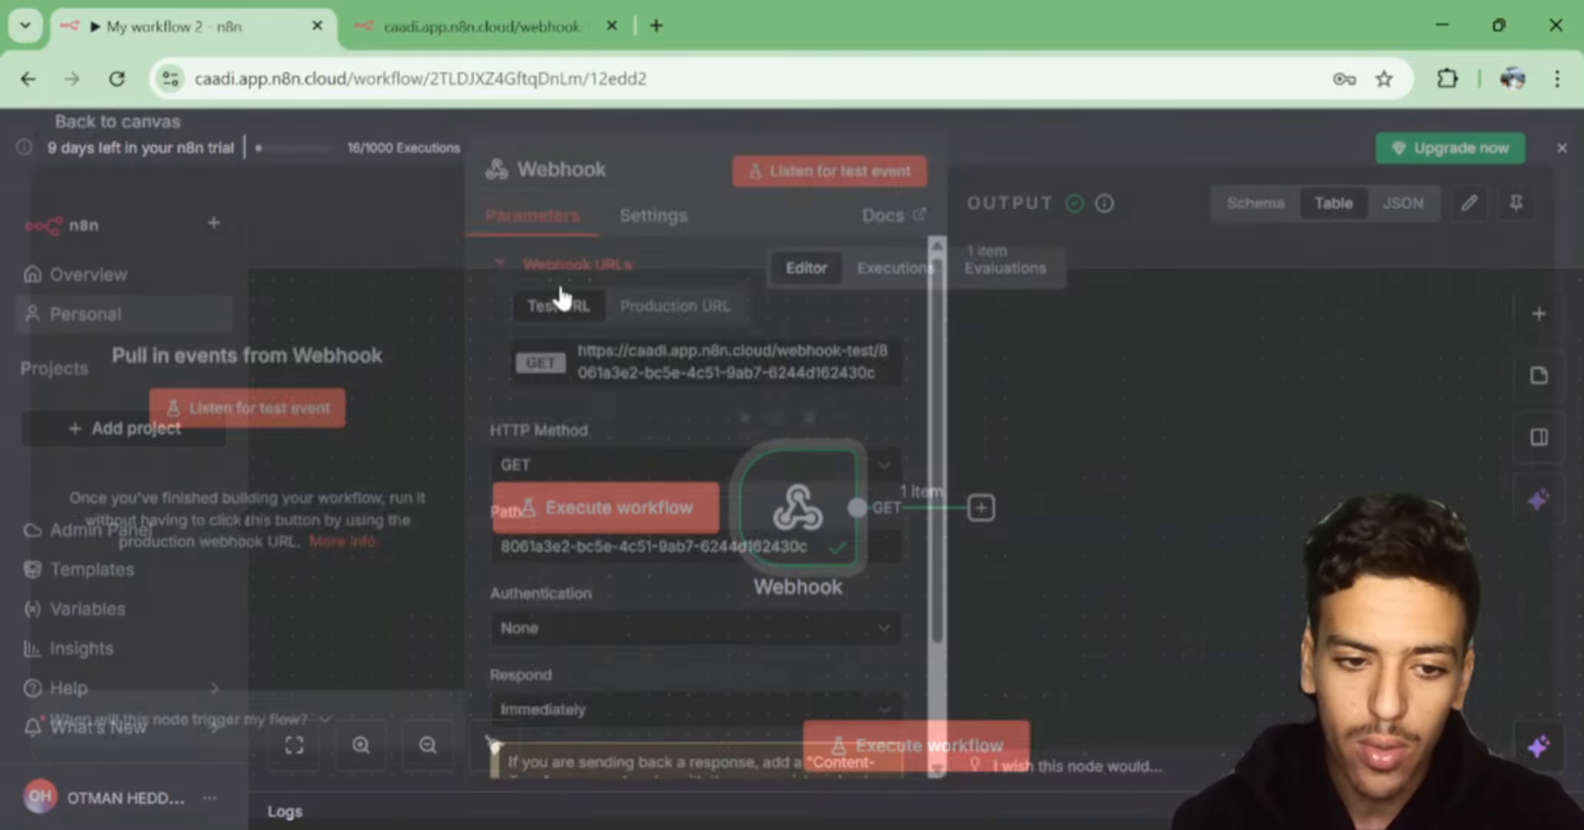
left_click(644, 321)
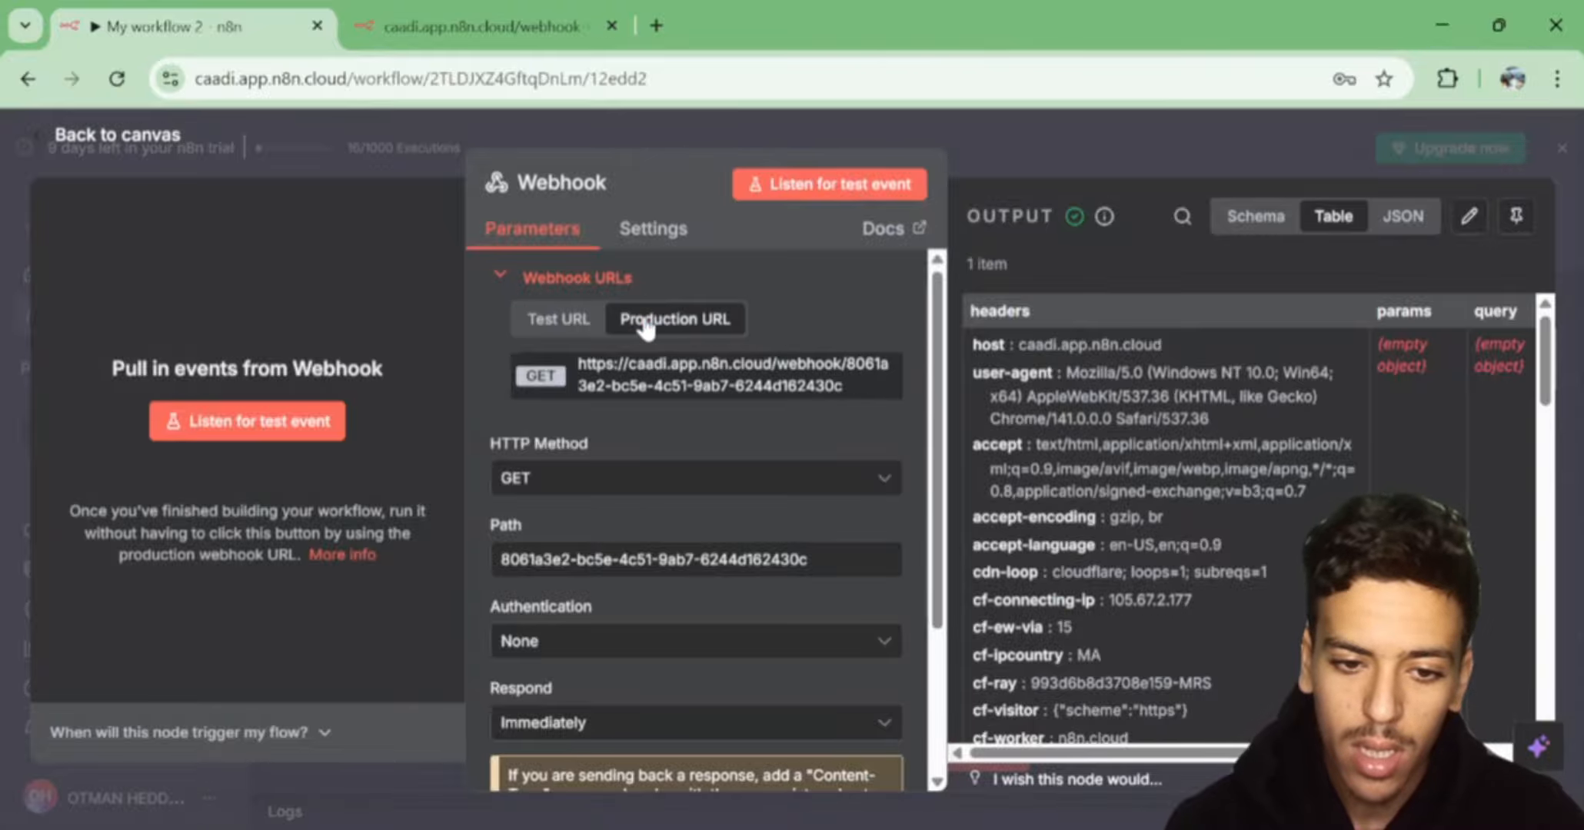
left_click(619, 369)
left_click(419, 23)
left_click(371, 80)
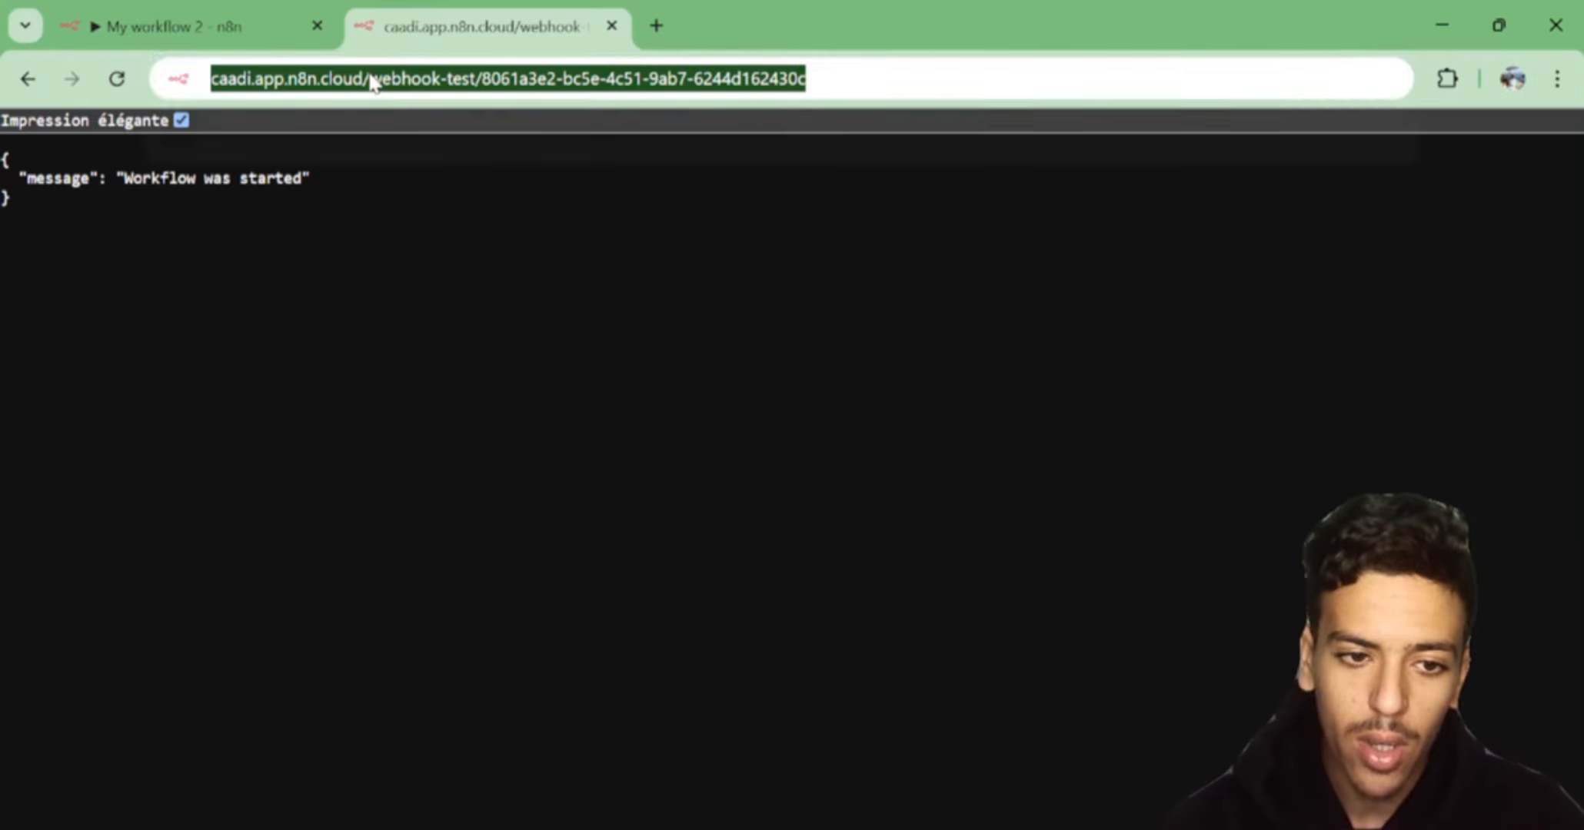
key("ctrl+v")
key("Return")
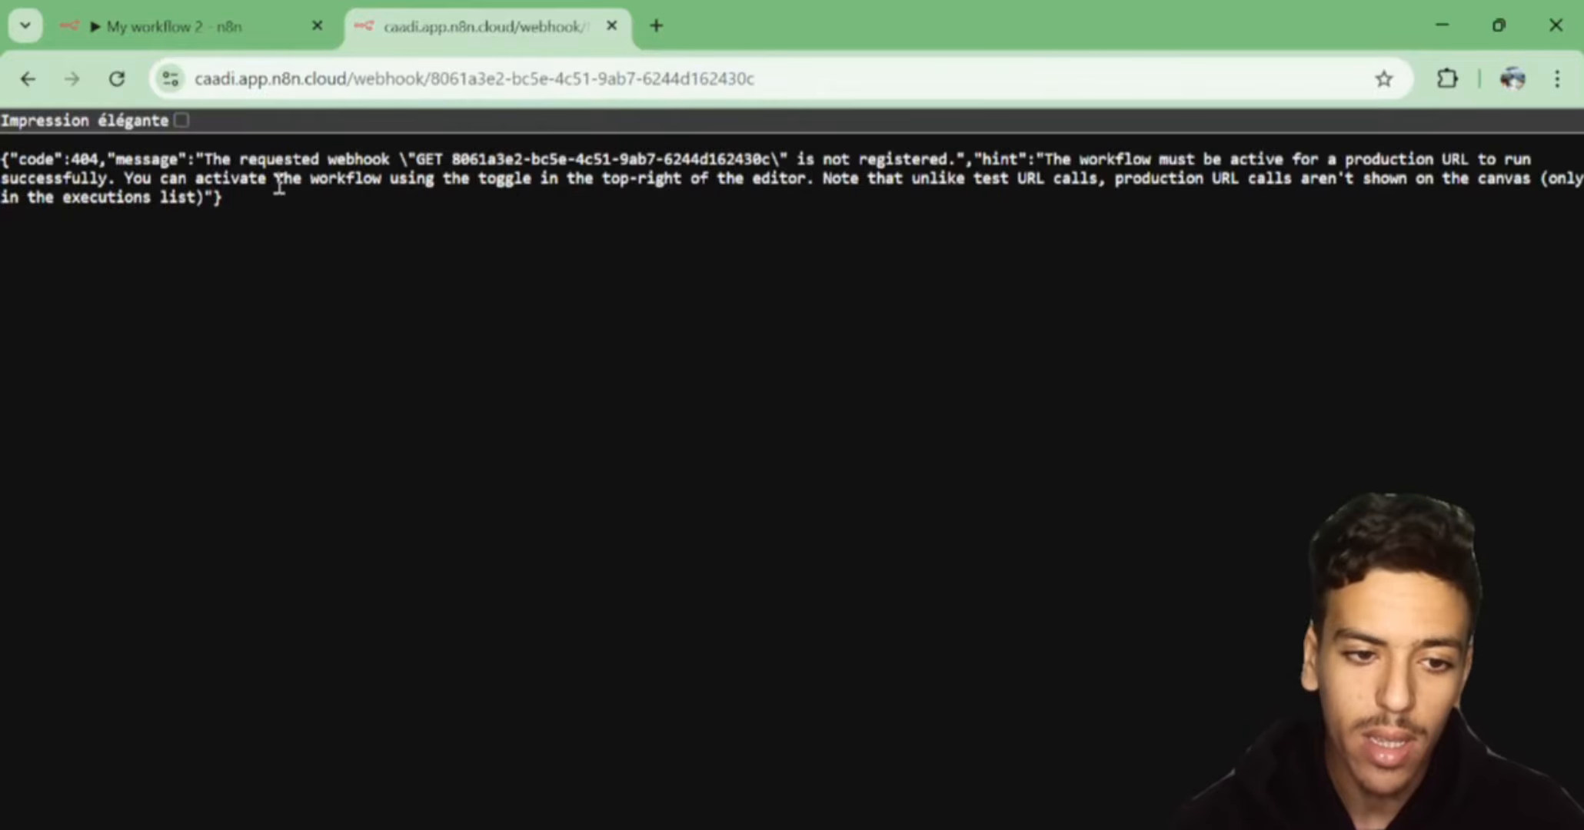
left_click_drag(224, 165, 869, 163)
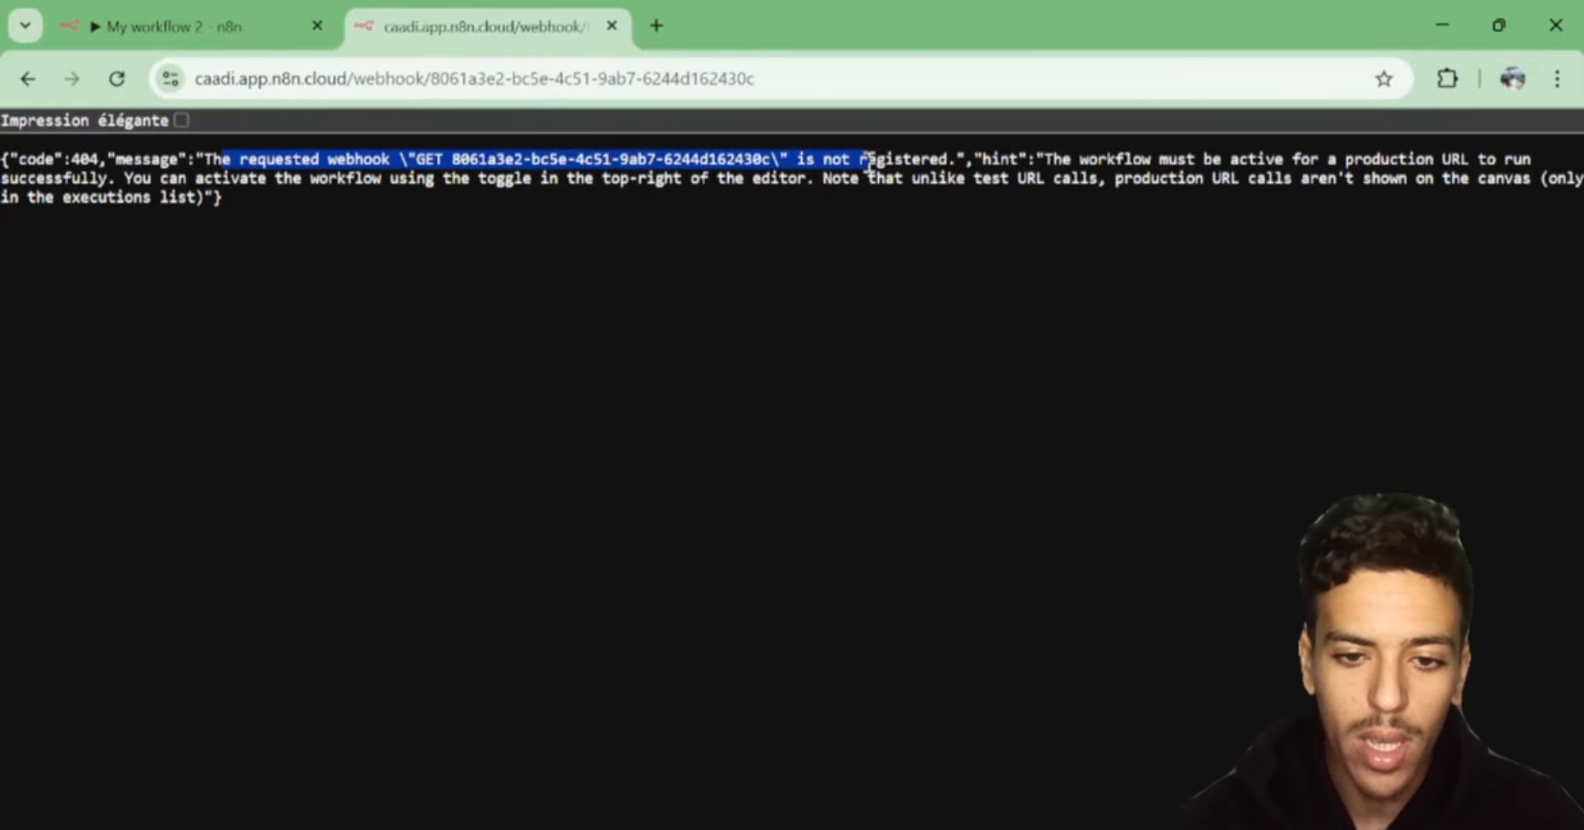
left_click(873, 163)
Try requesting the production URL again while the Webhook node listens for a test event, and stop listening
left_click(230, 26)
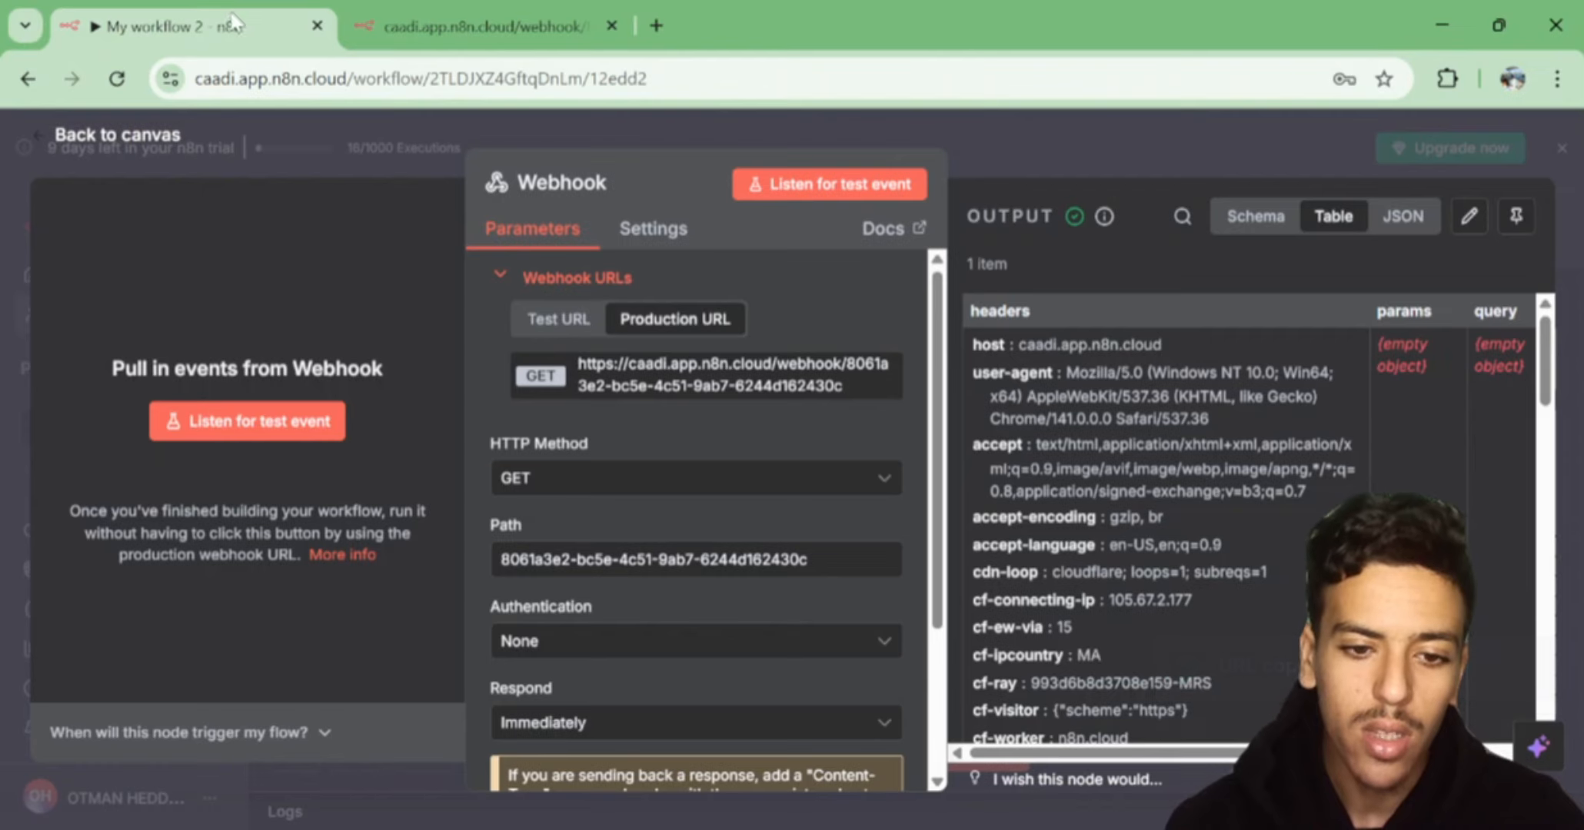
left_click(233, 423)
left_click(453, 23)
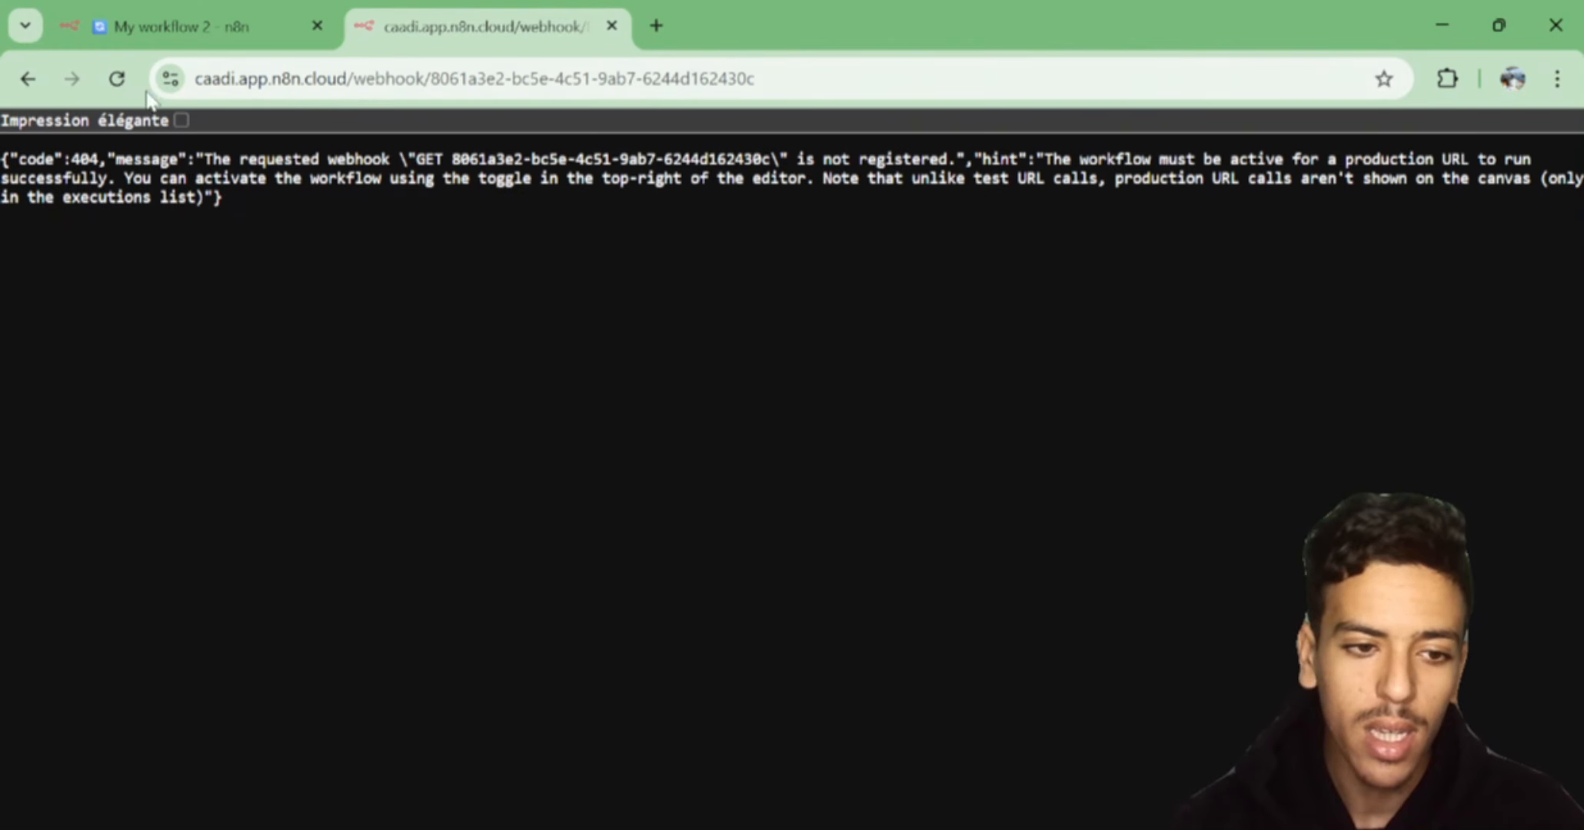
left_click(117, 80)
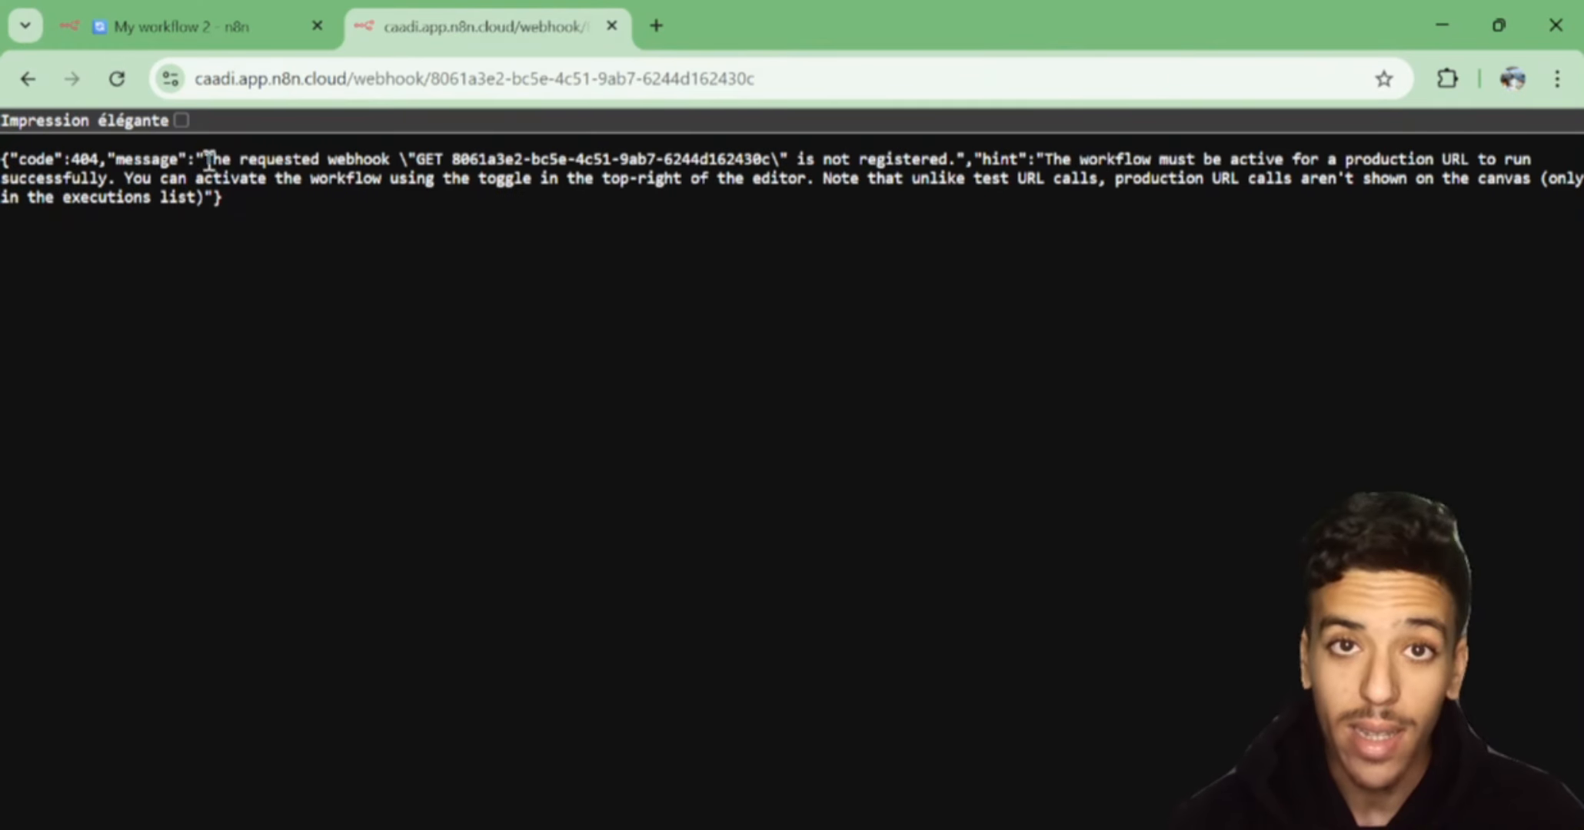
left_click_drag(209, 162, 236, 211)
left_click(215, 27)
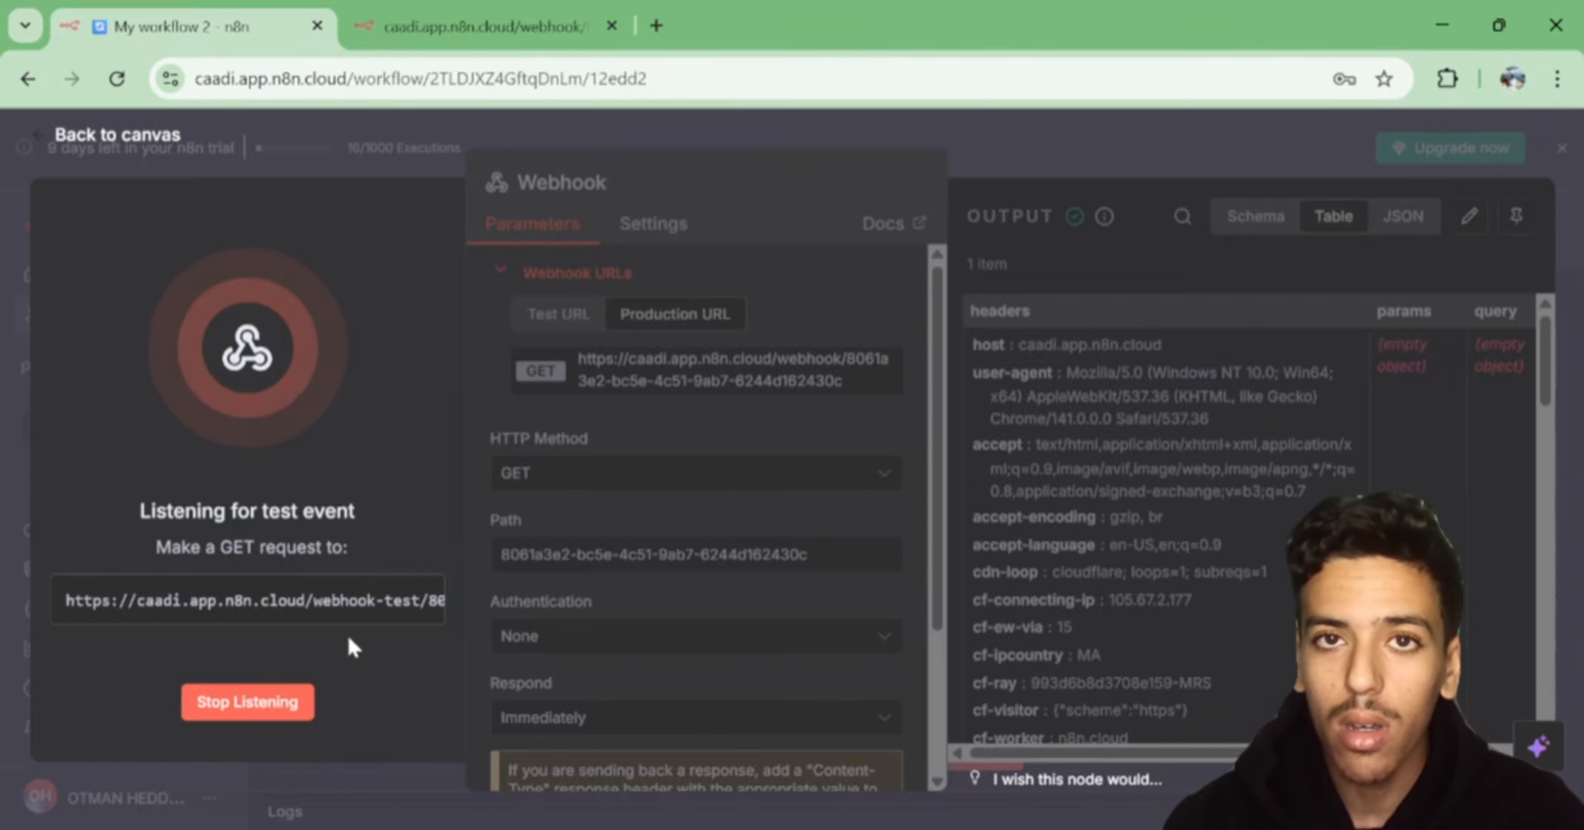
left_click(273, 715)
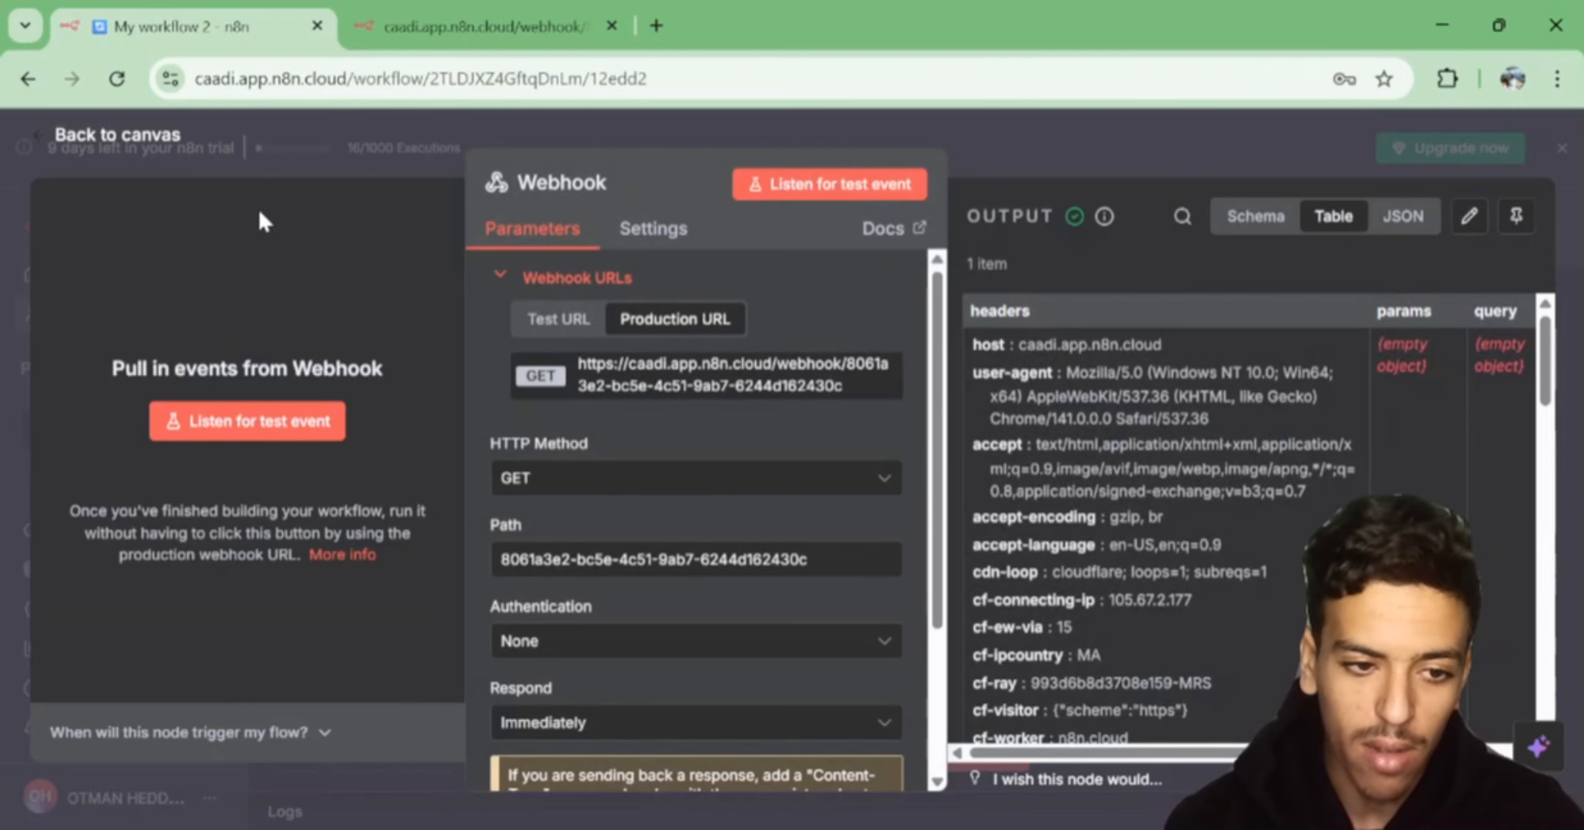
Return to the canvas, save My workflow 2 and activate it, dismissing the activation notice
left_click(163, 142)
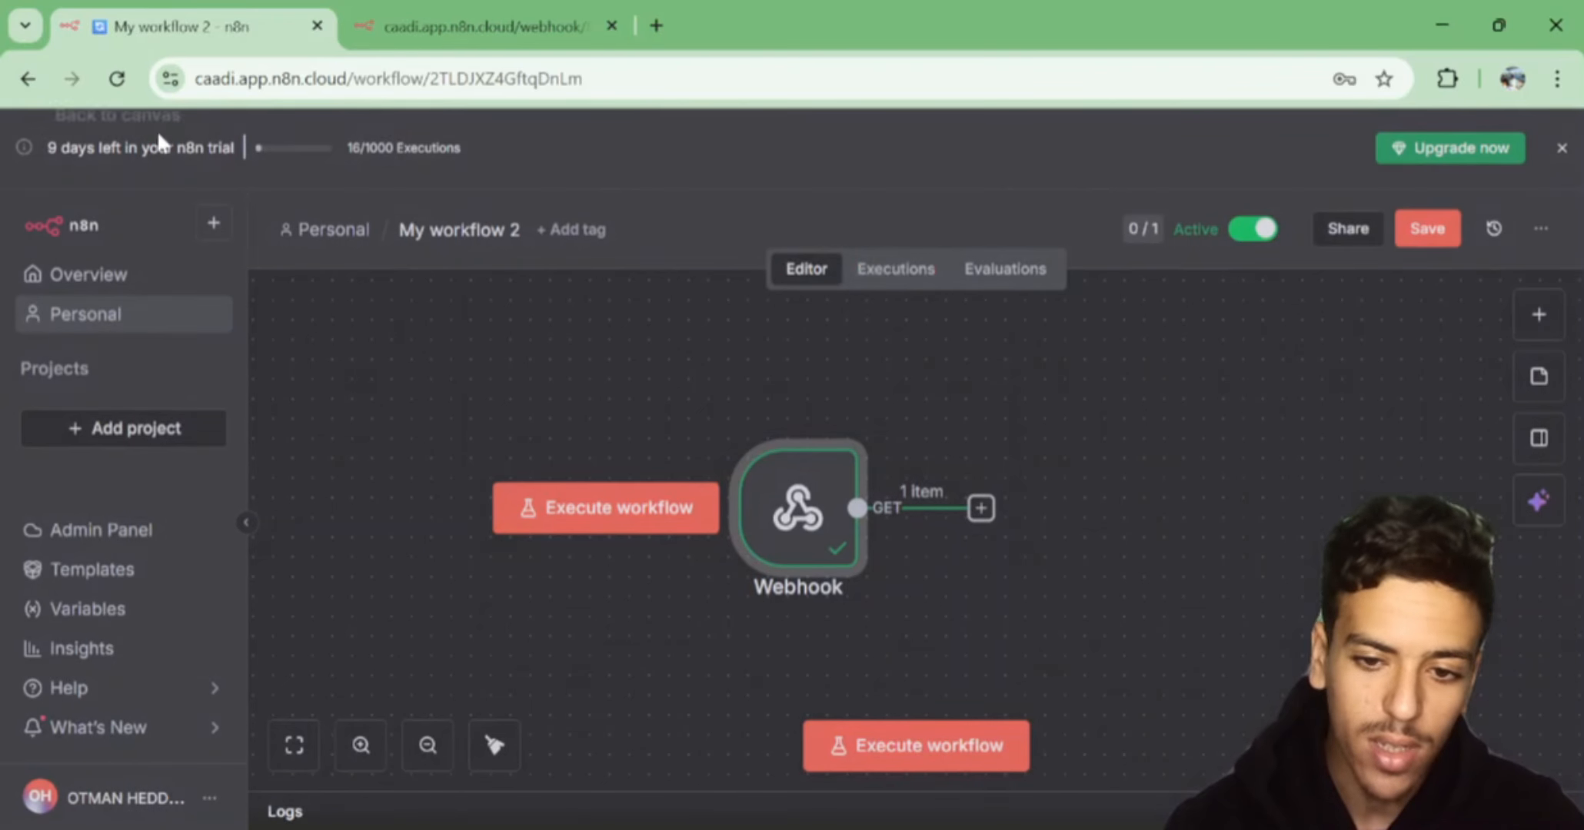
left_click(1424, 229)
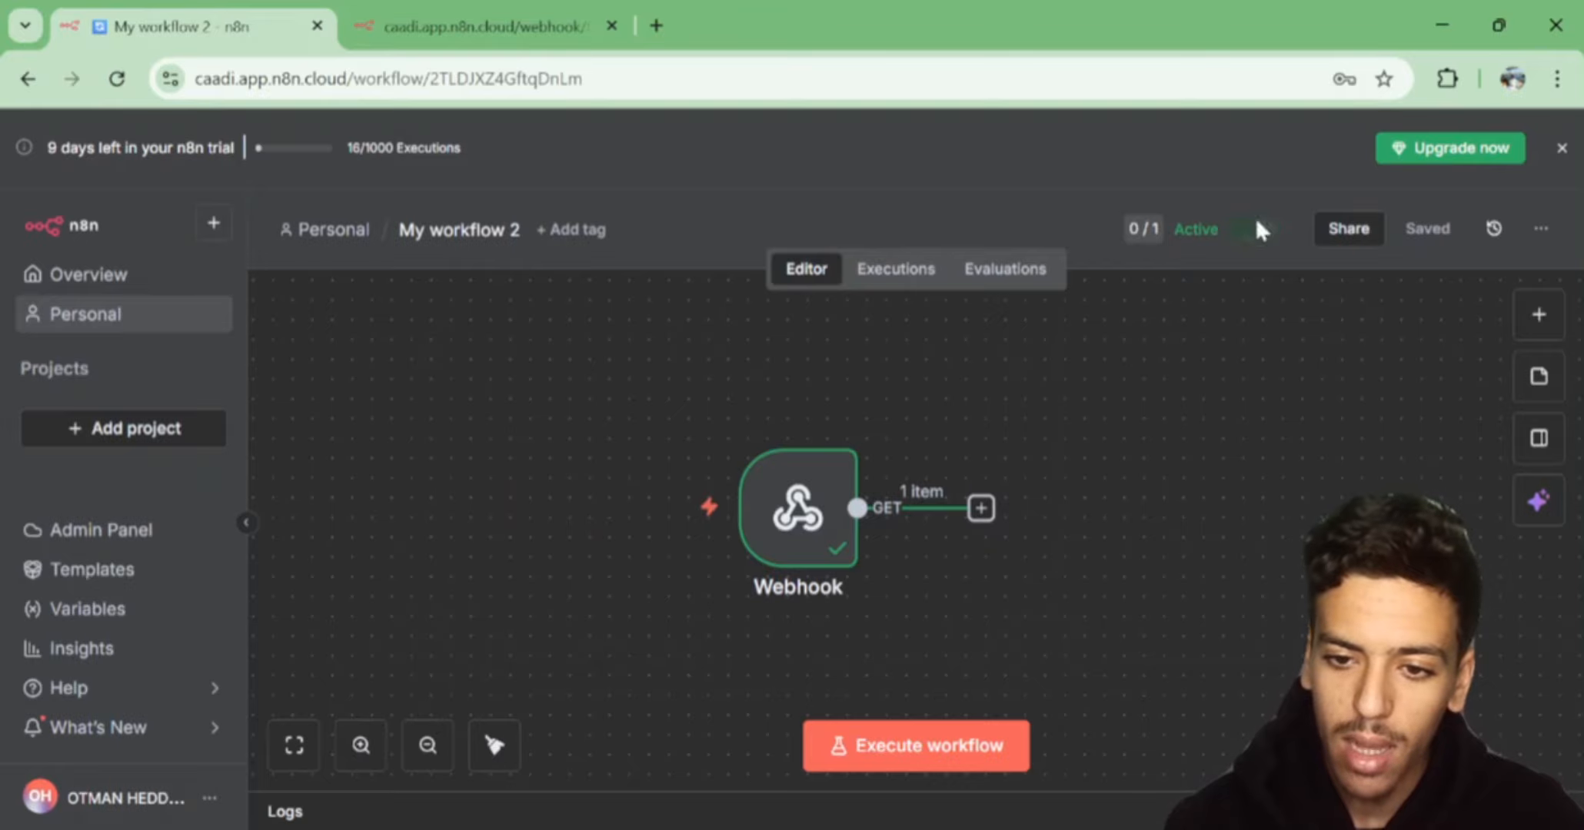
left_click(1253, 225)
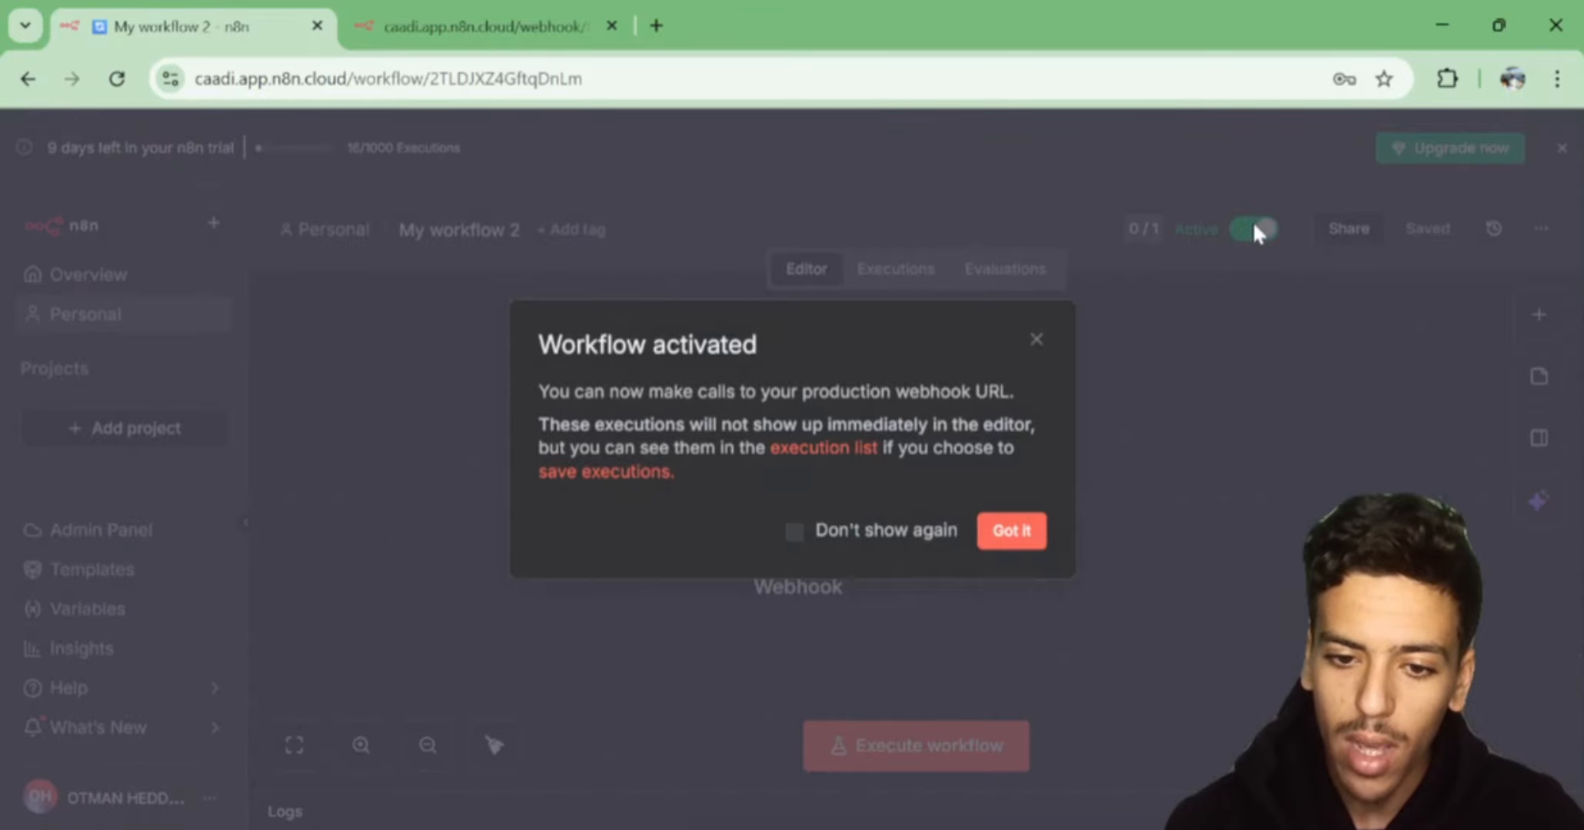
left_click(1010, 528)
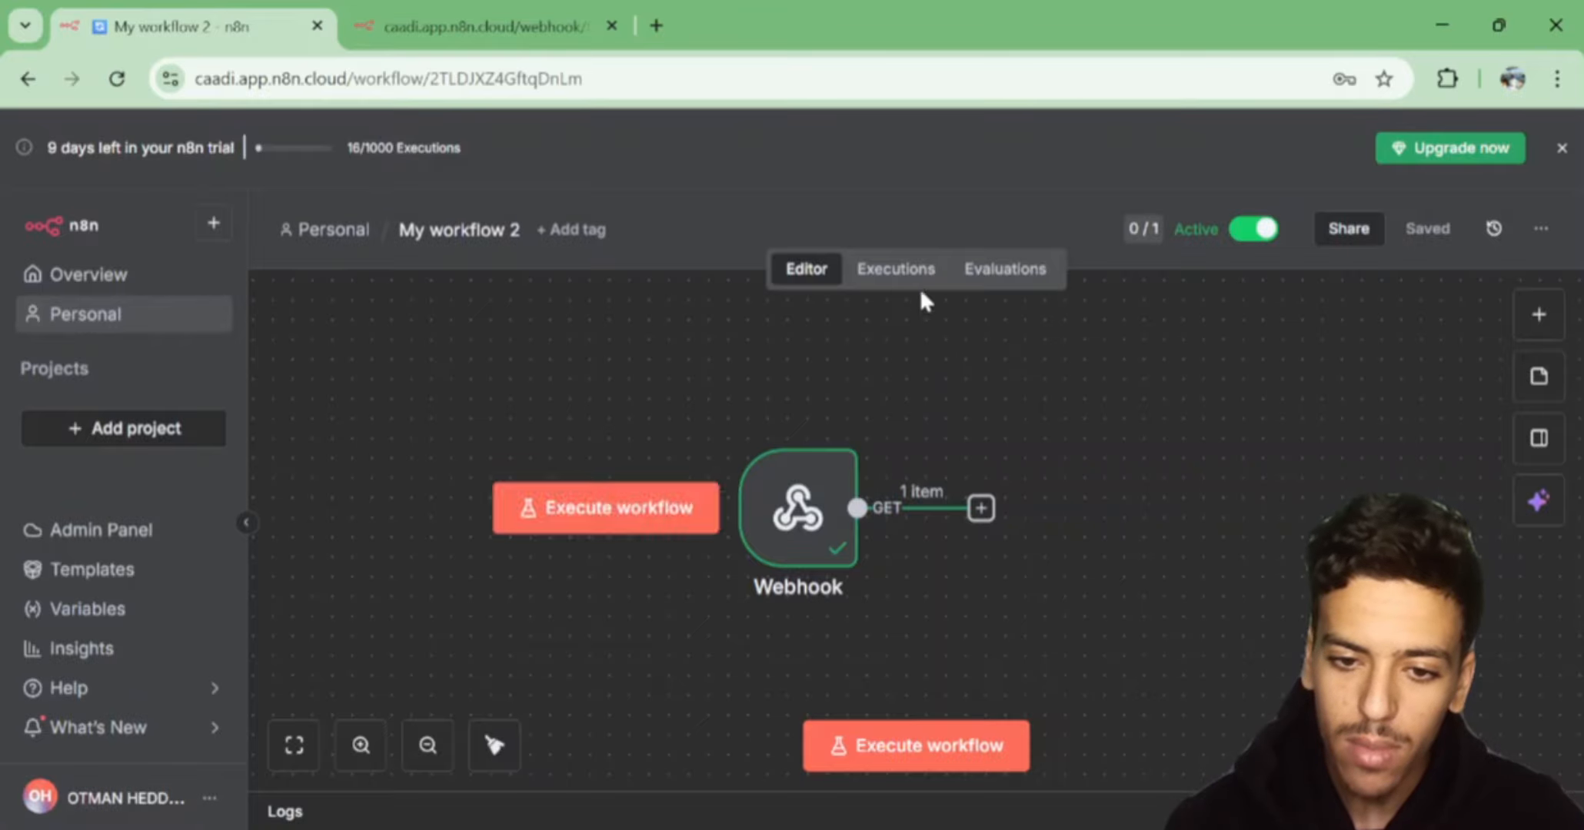
Open the workflow's executions list, reload the production webhook URL in the browser and check its response
left_click(900, 270)
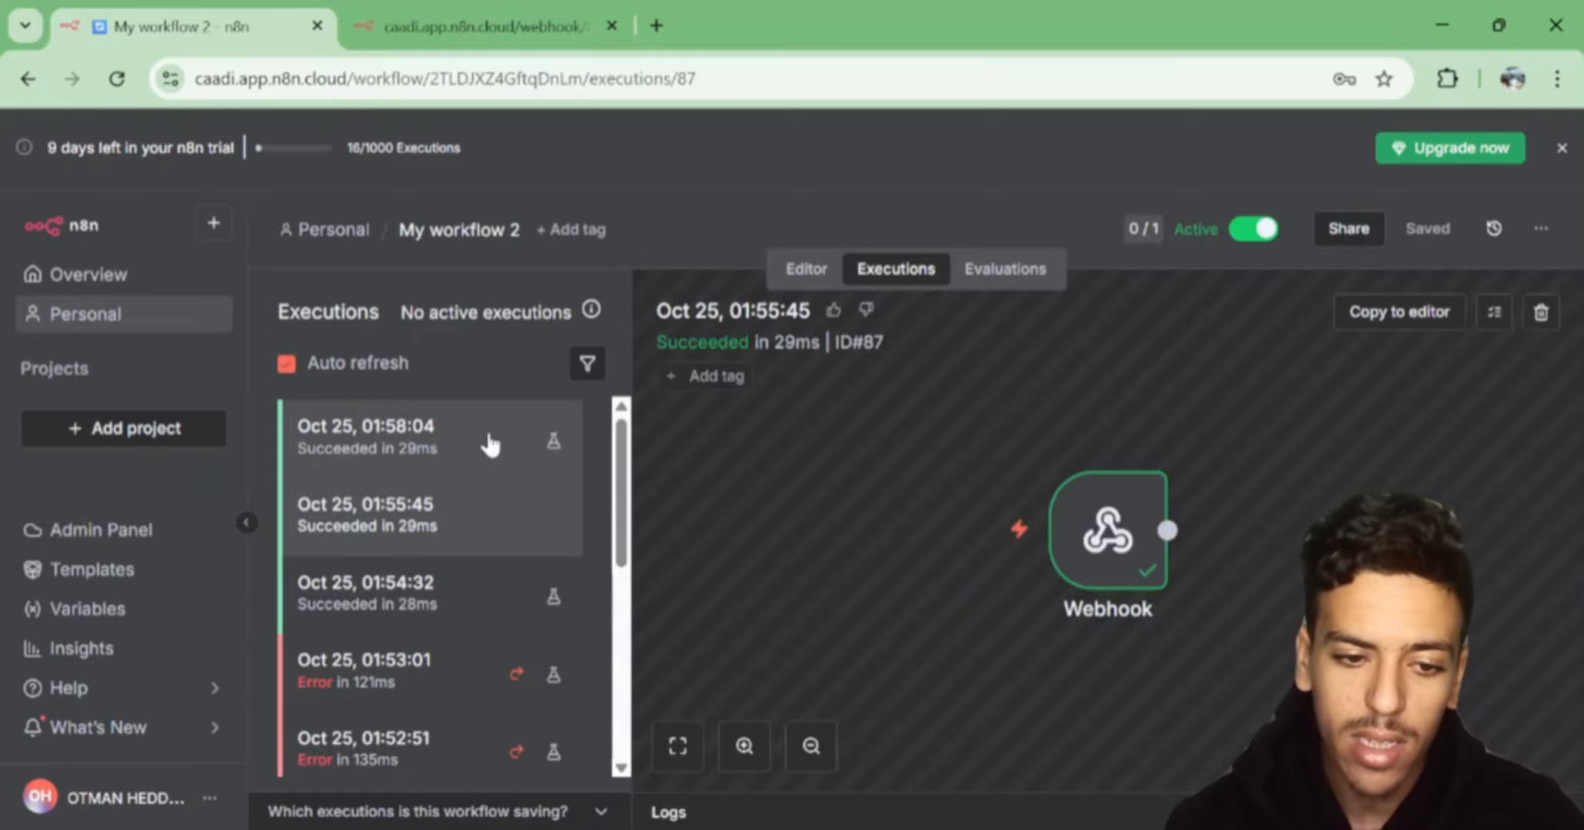
left_click(400, 11)
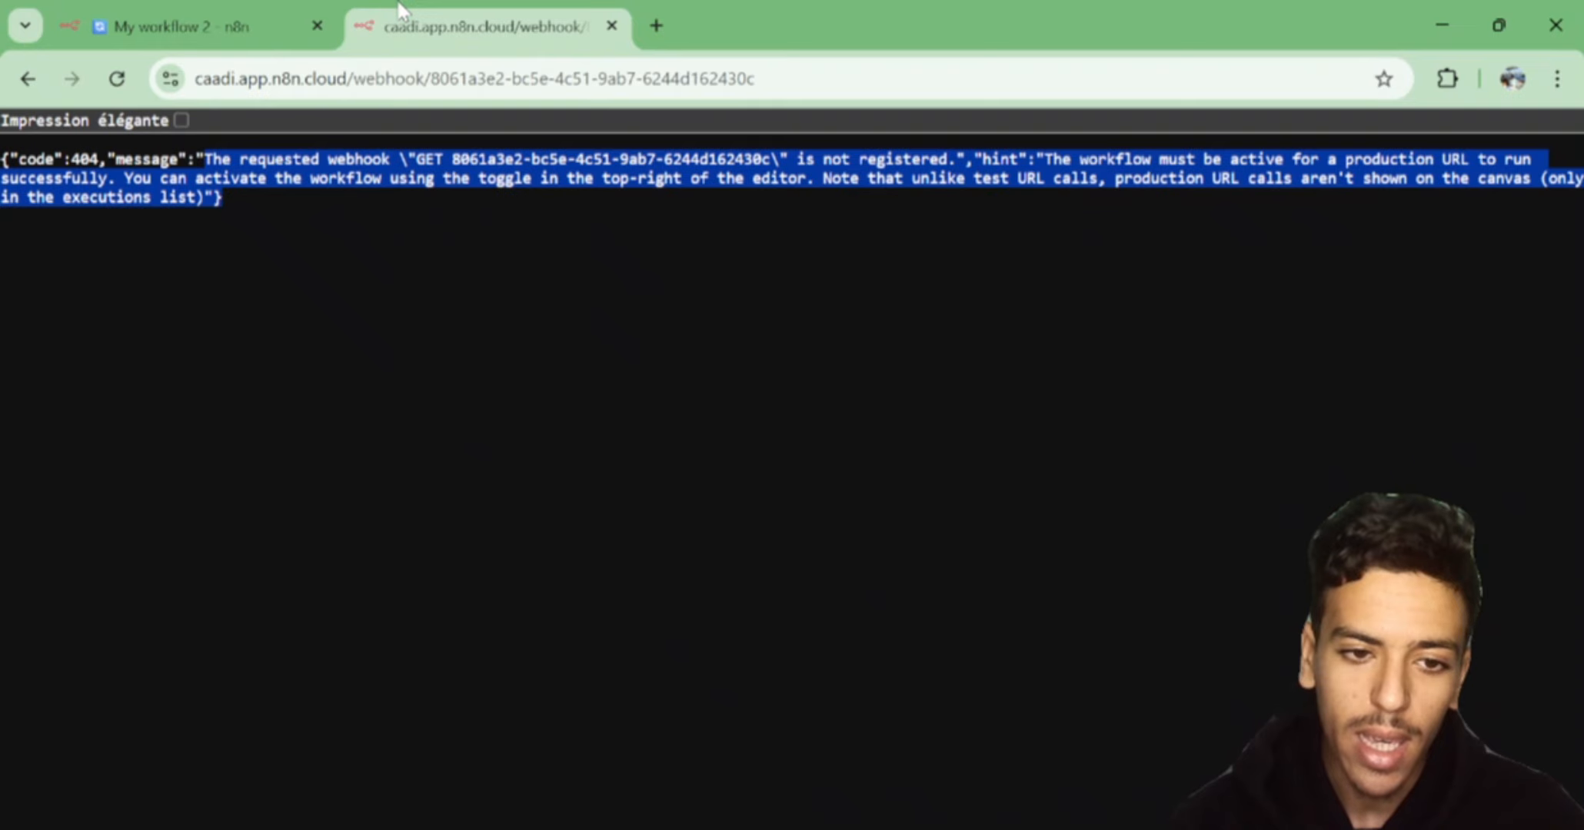
left_click(114, 80)
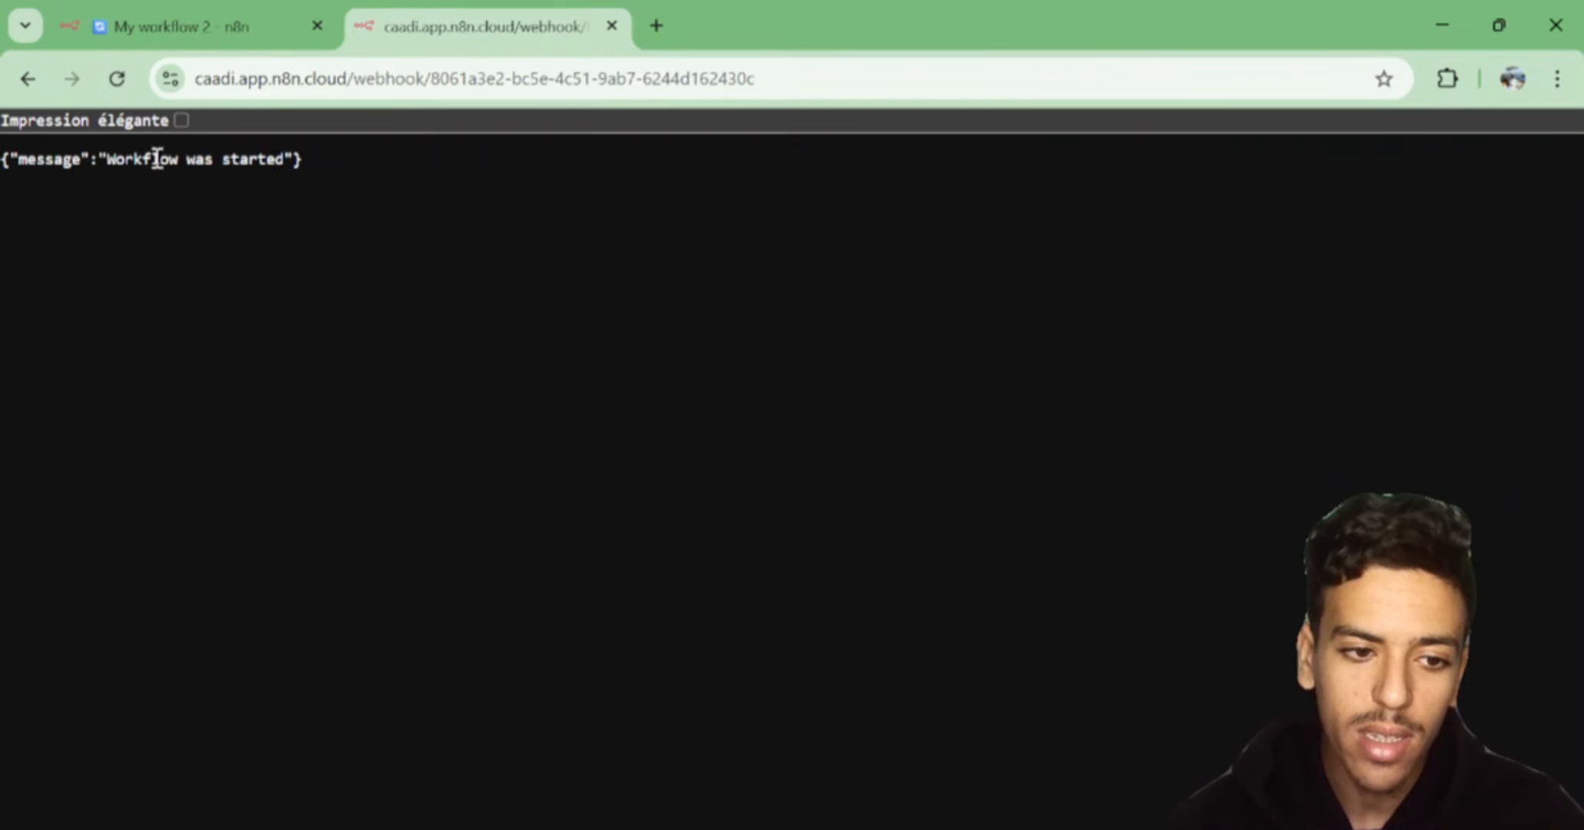
double_click(338, 75)
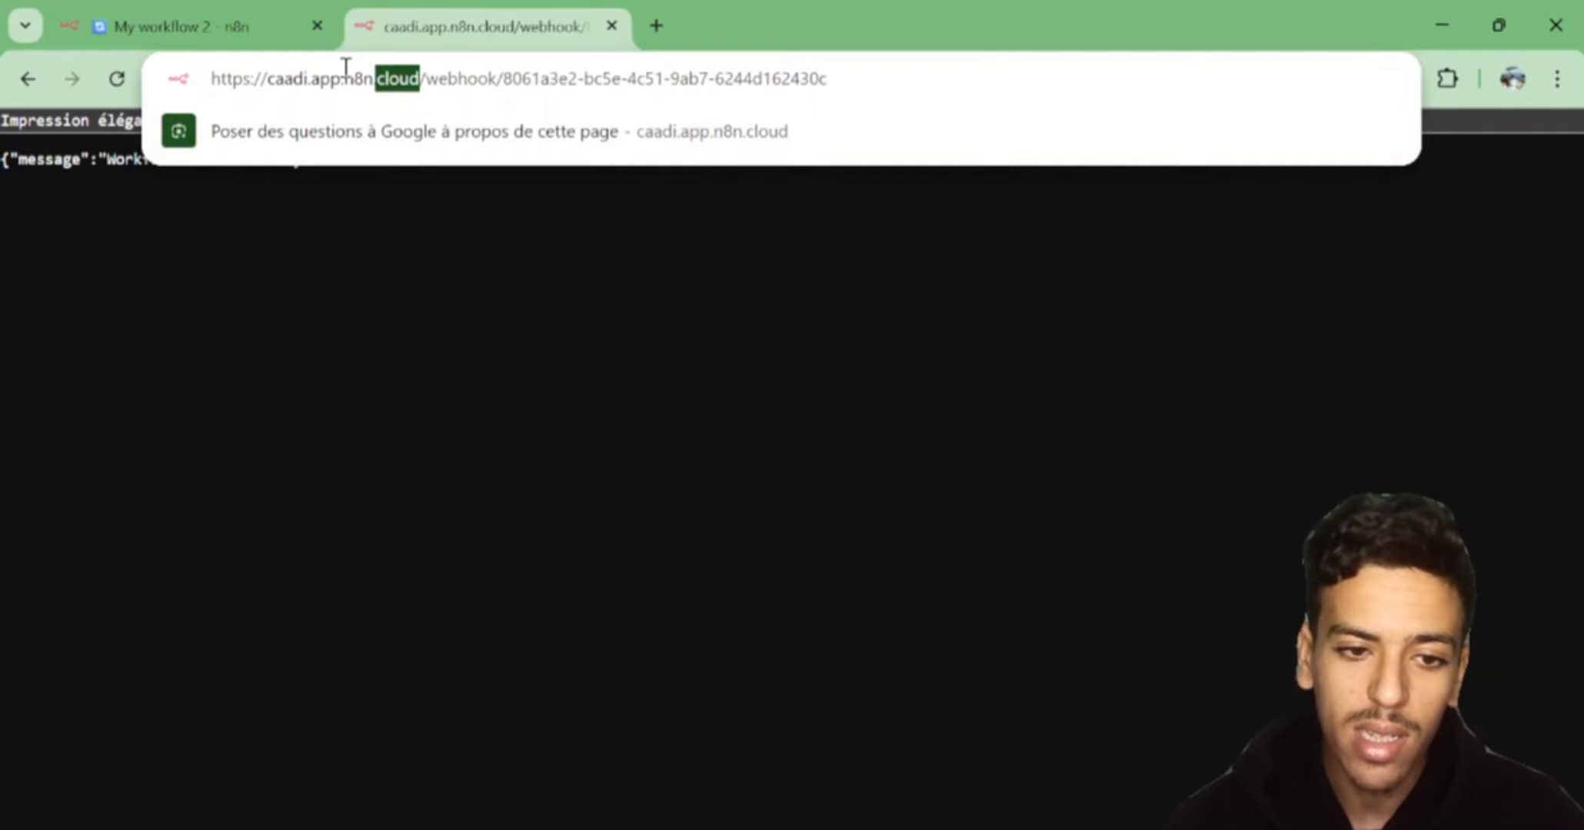
double_click(465, 77)
left_click(431, 335)
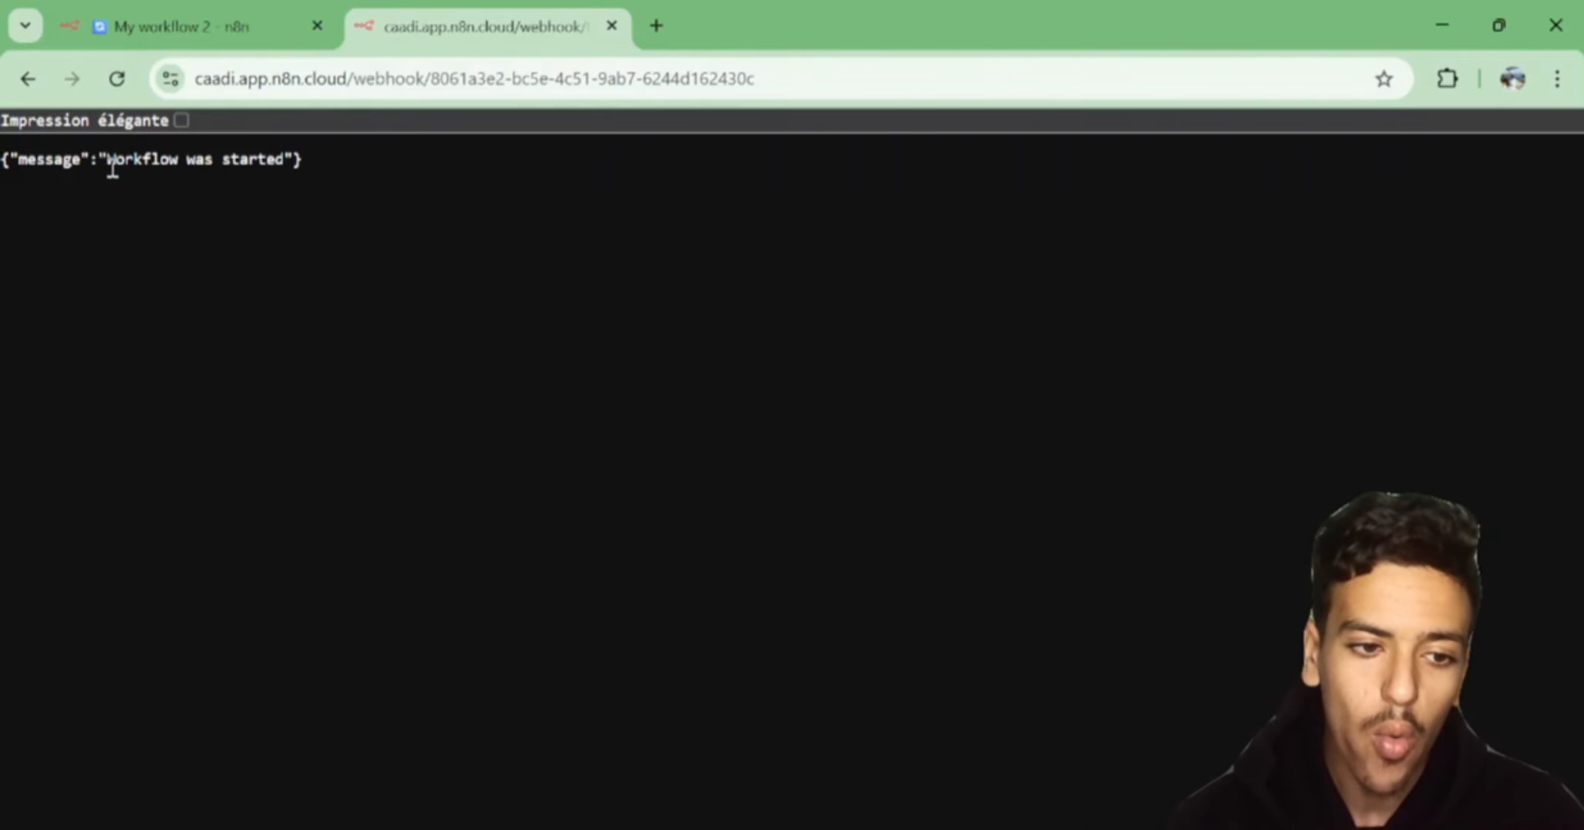
left_click_drag(108, 163, 276, 152)
Inspect the newest production execution in the workflow's execution history and return to the editor
left_click(233, 17)
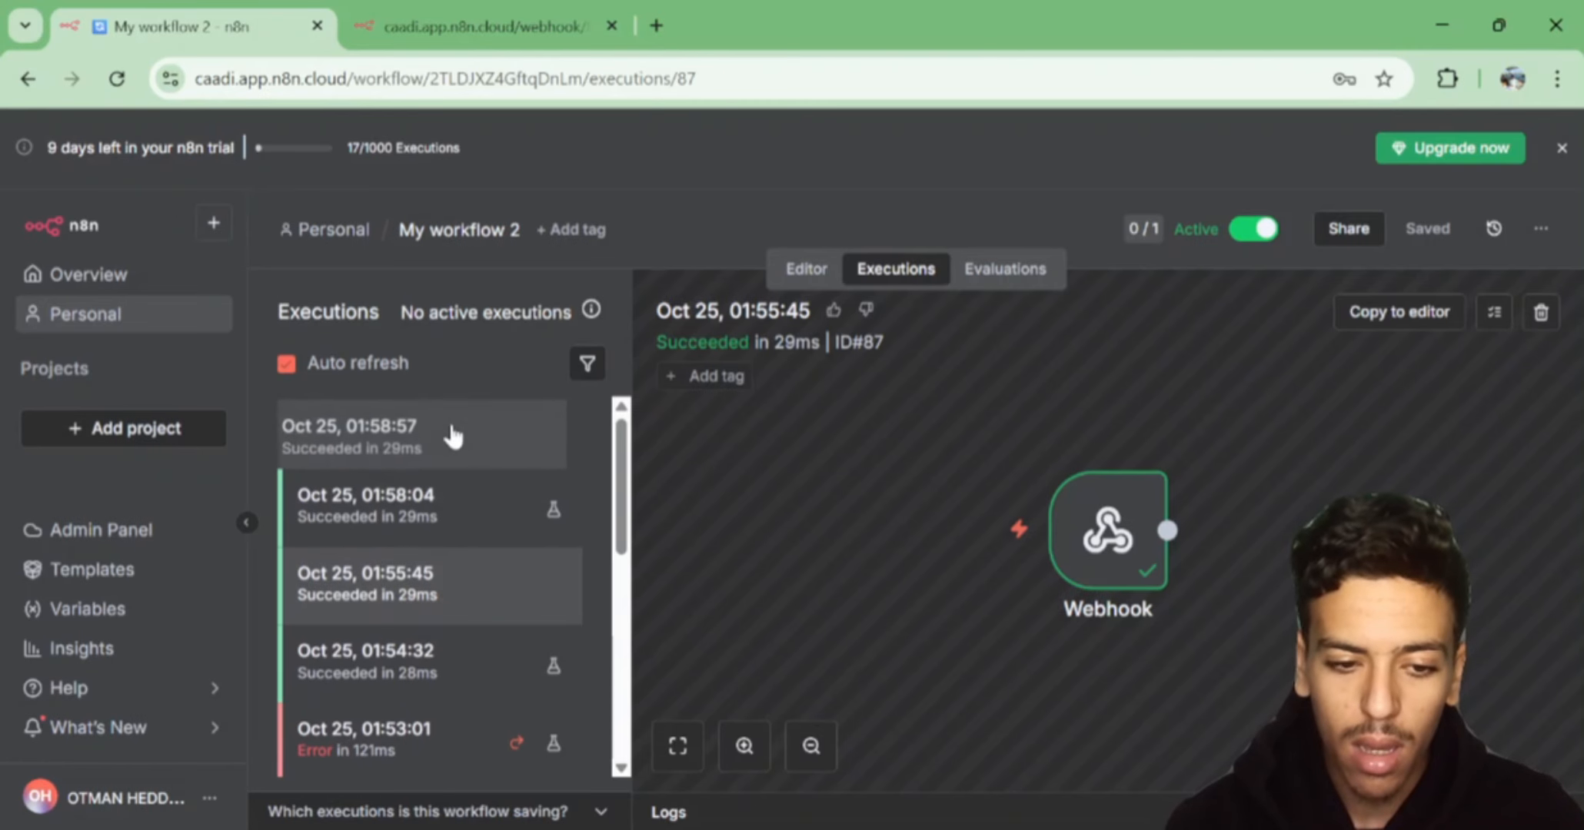
left_click(371, 432)
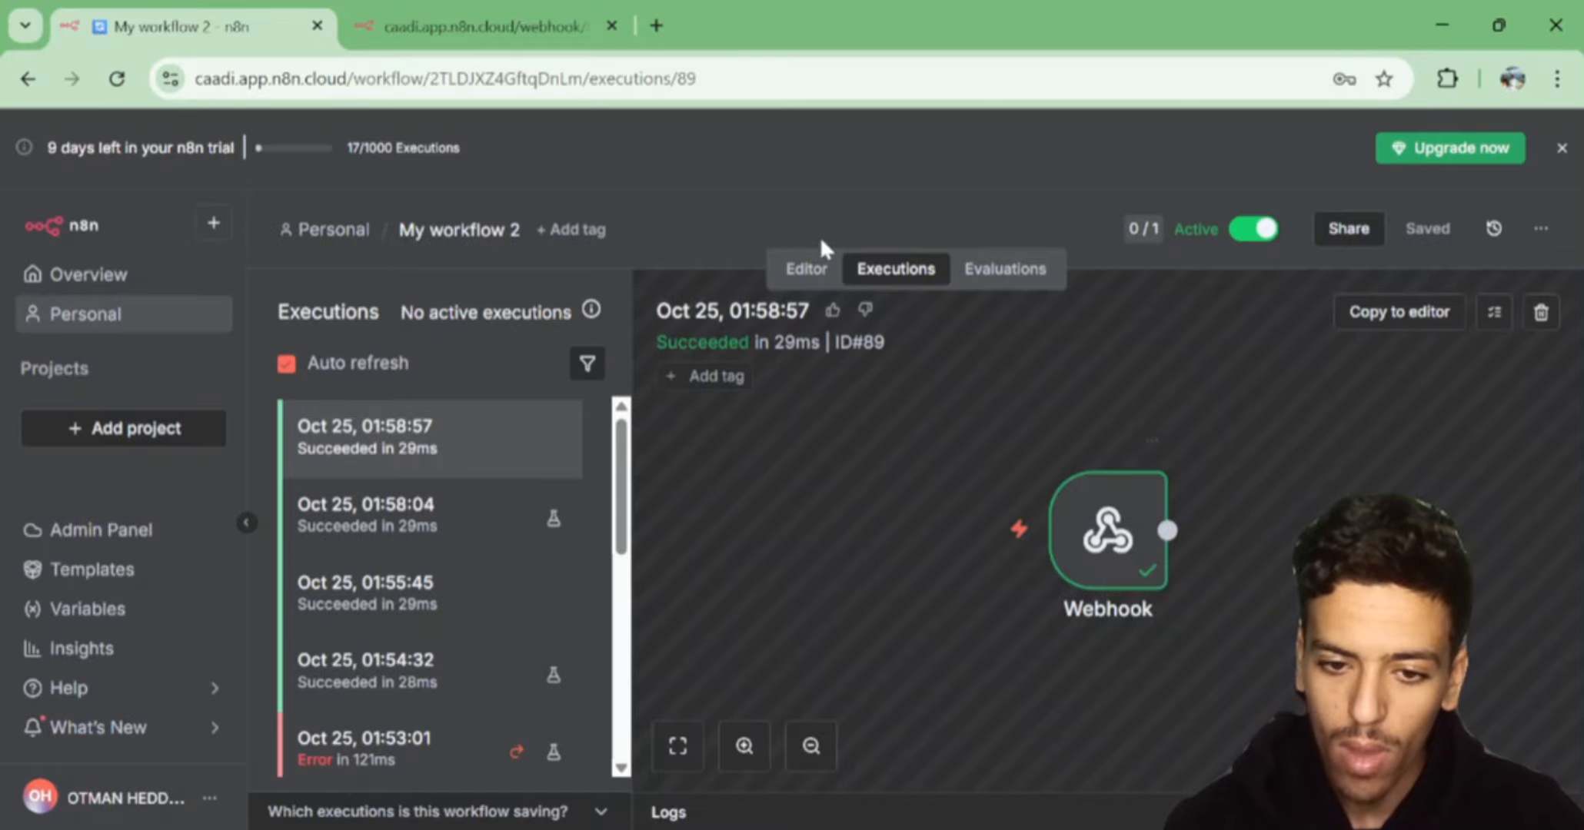
left_click(800, 274)
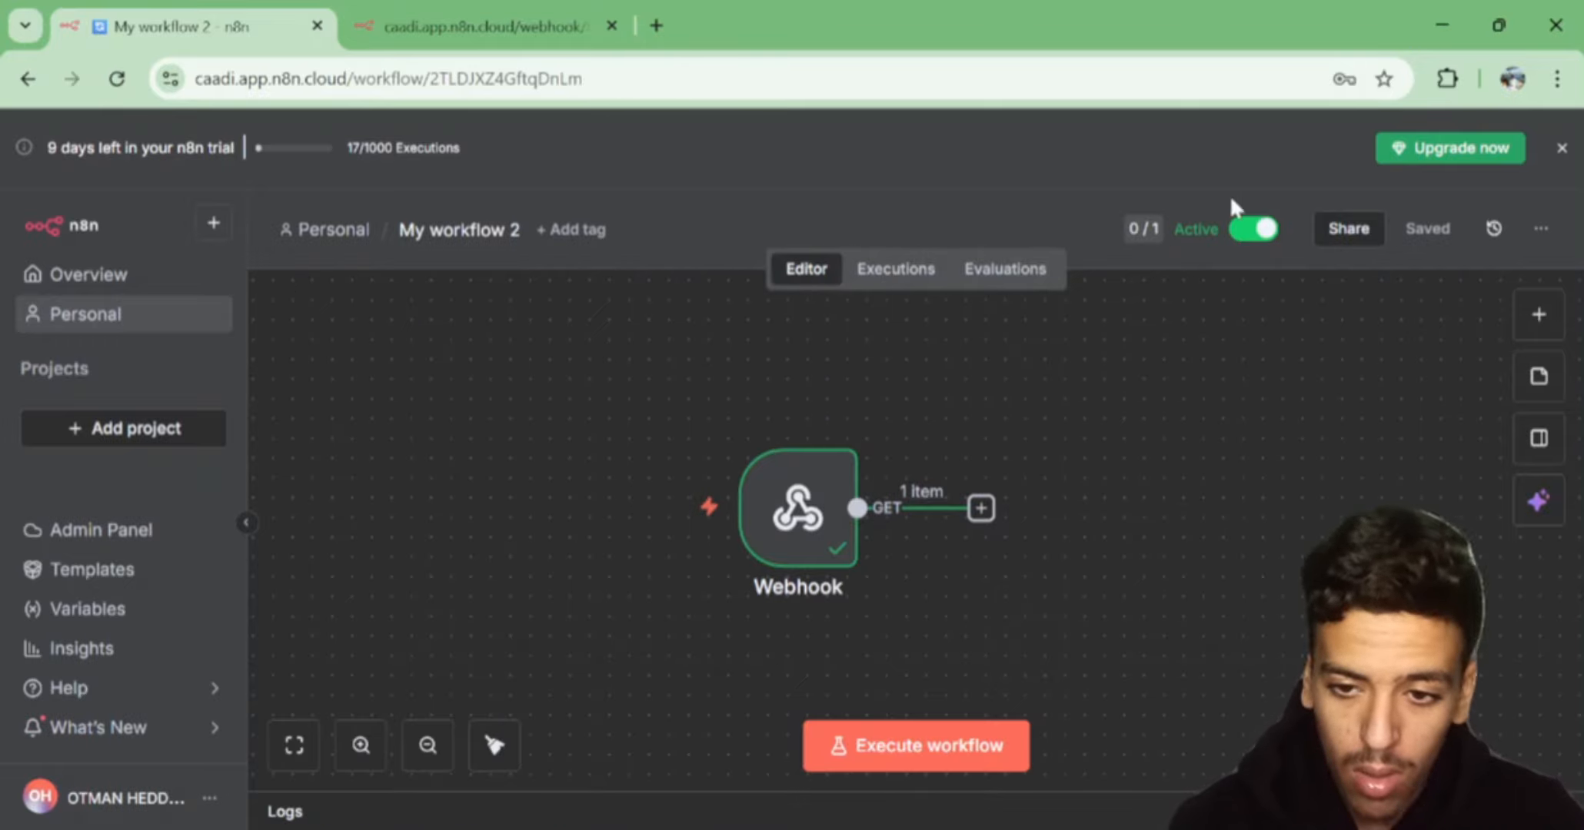
Deactivate My workflow 2 and open the Webhook node's parameters
left_click(1258, 229)
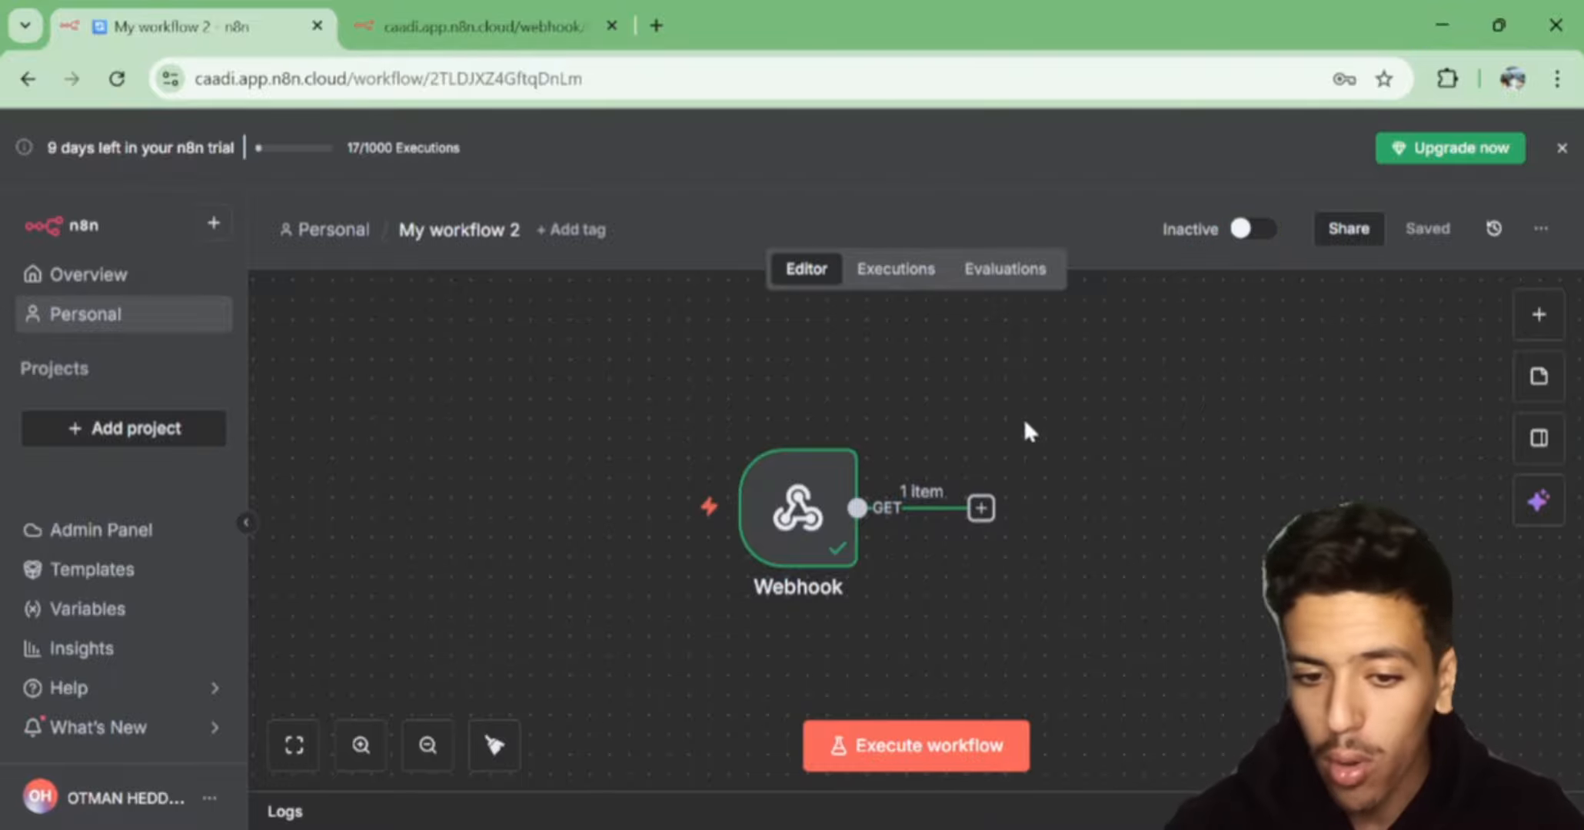
double_click(819, 506)
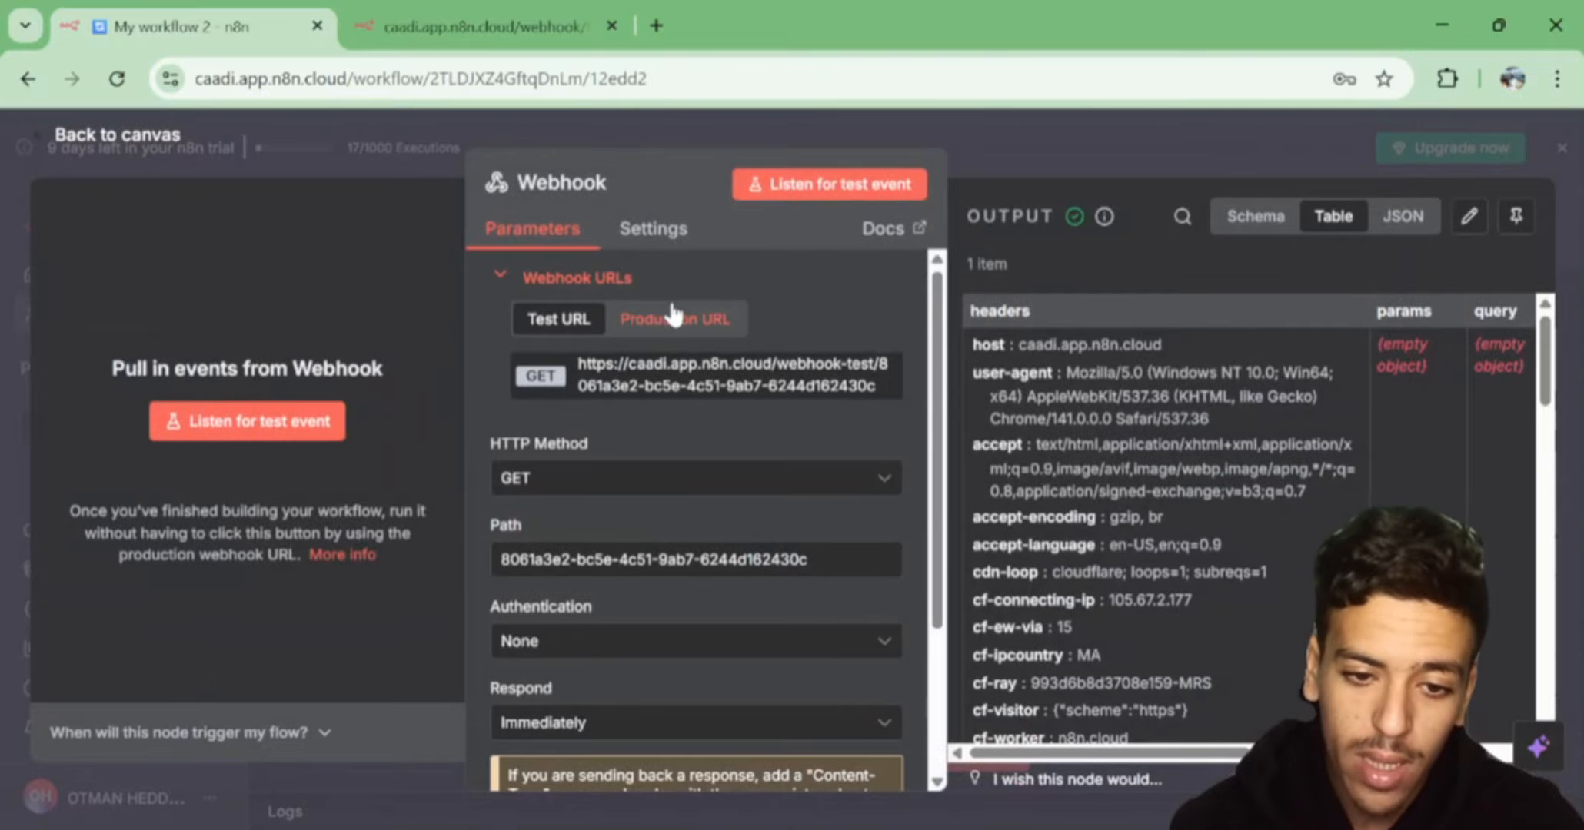
Switch the Webhook node to its production URL, copy that URL and return to the canvas
left_click(671, 318)
left_click(662, 373)
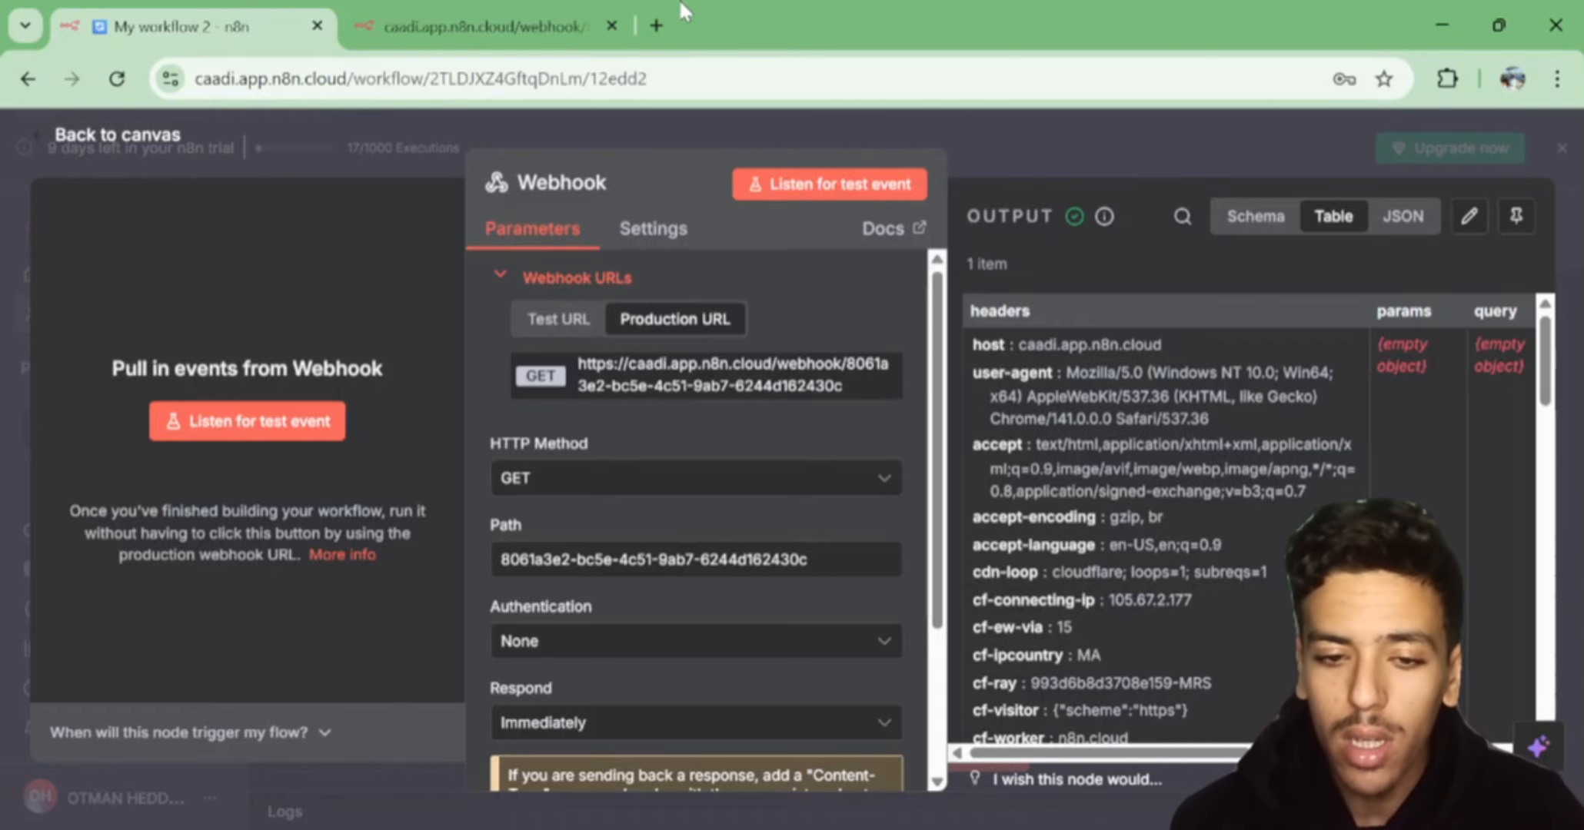
left_click(648, 376)
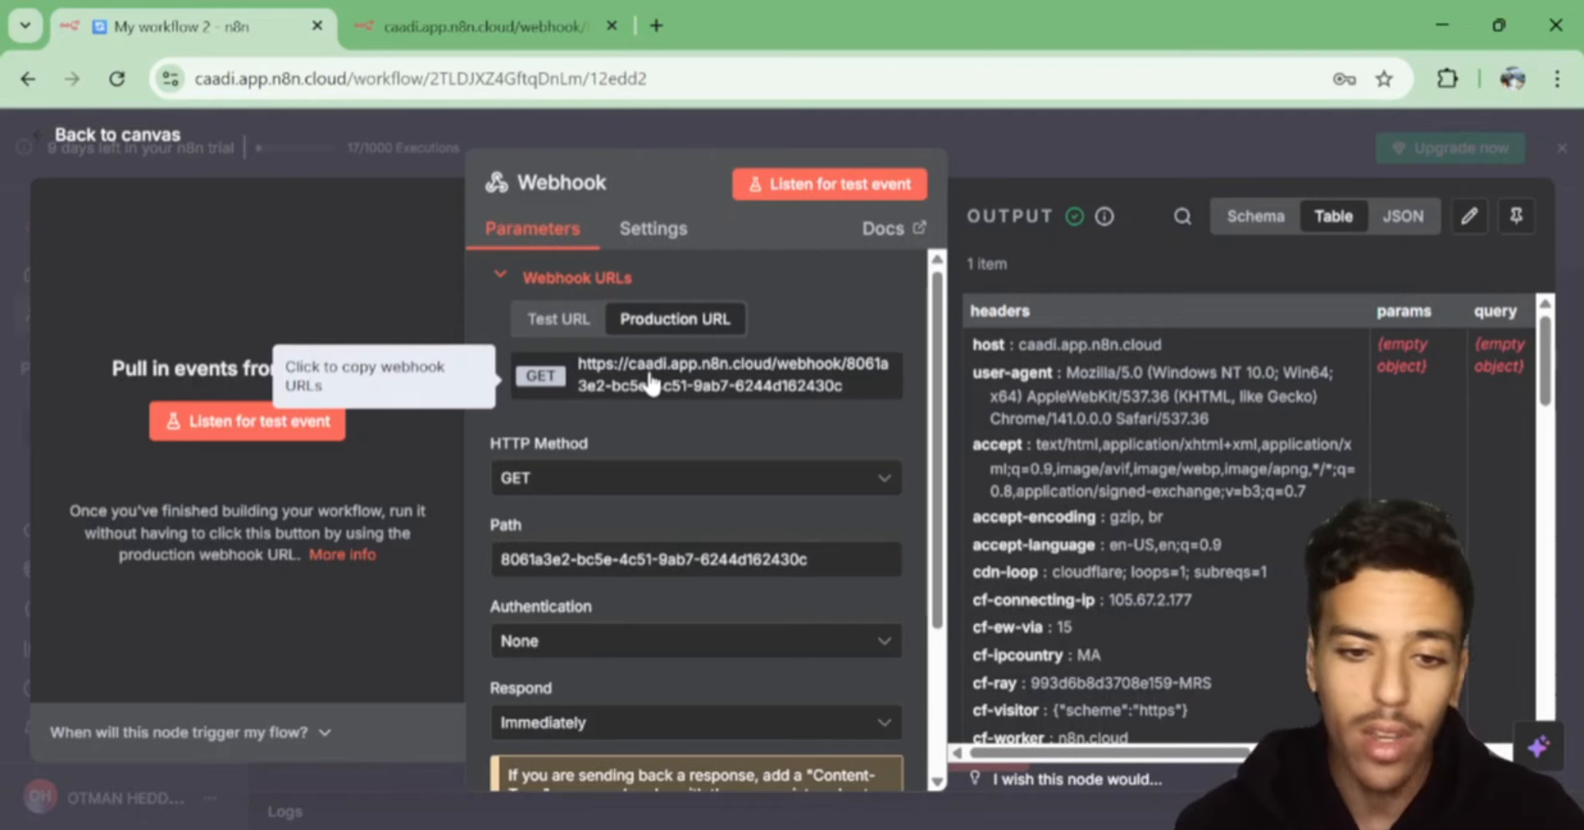
left_click(673, 388)
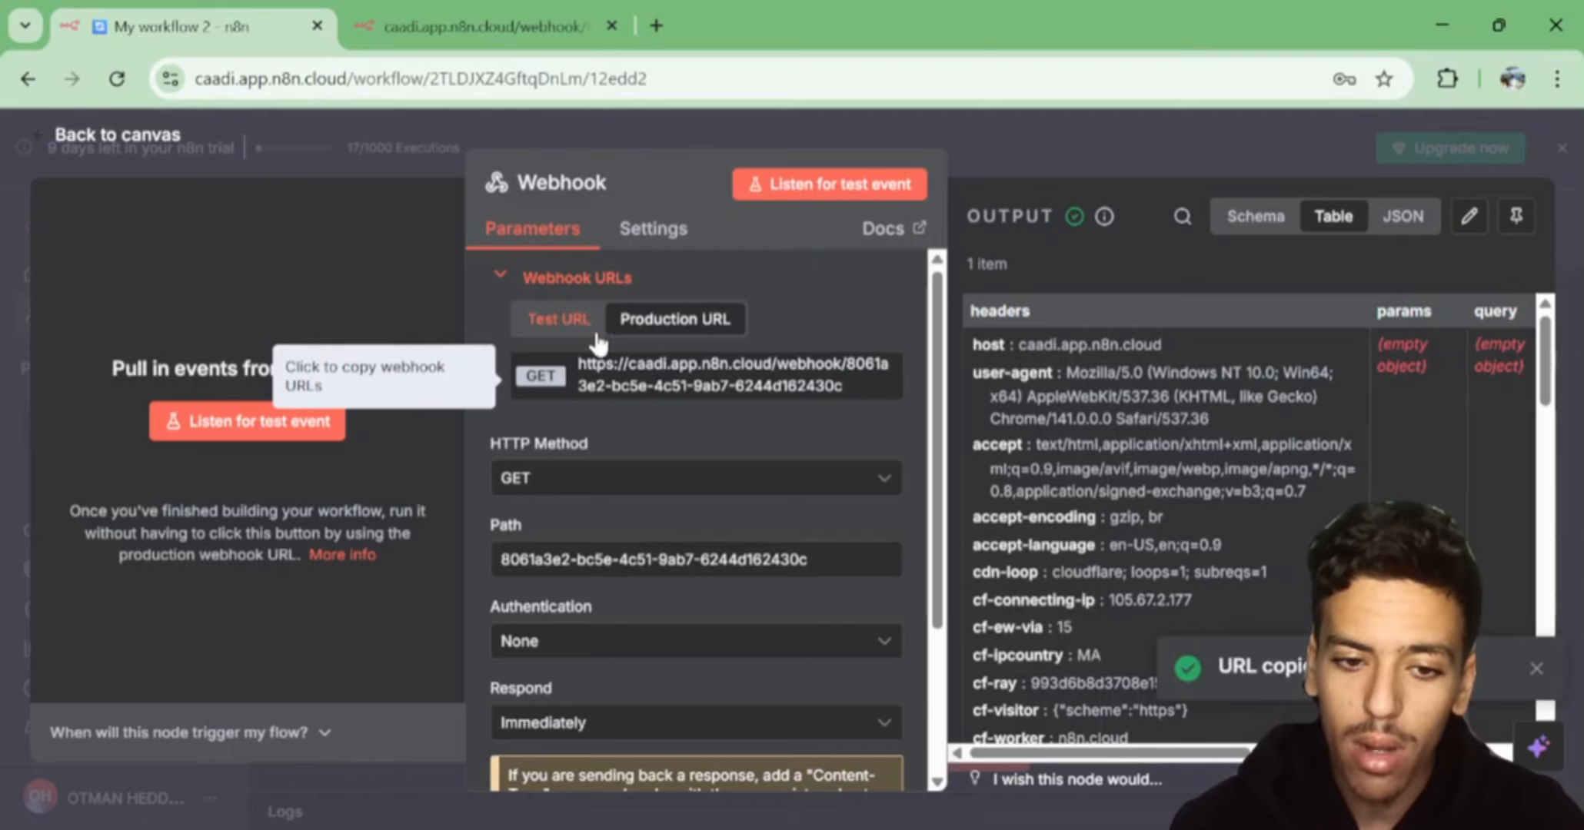
left_click(659, 329)
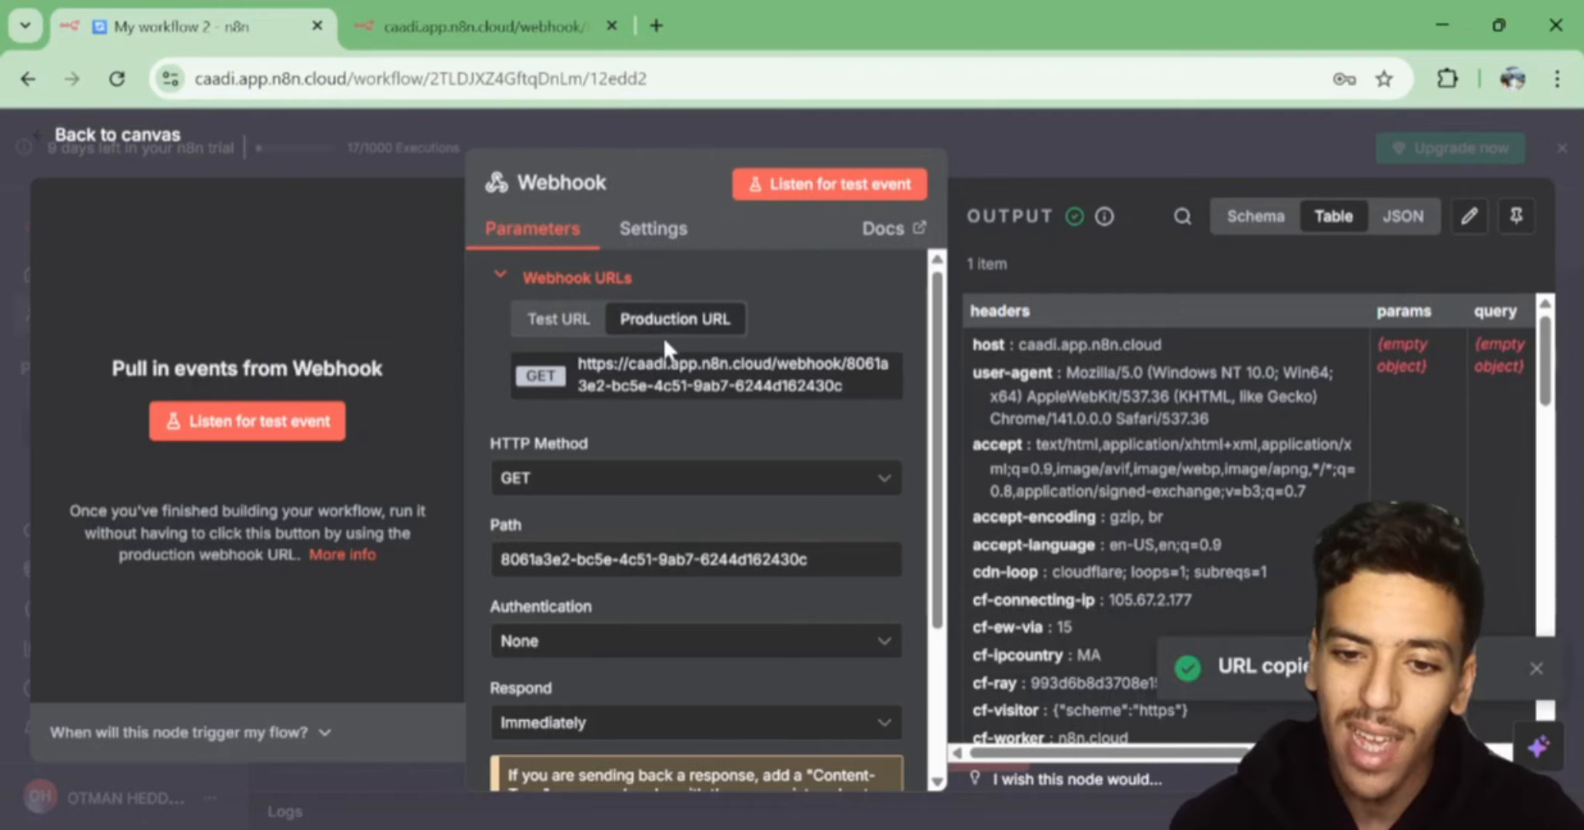
left_click(149, 153)
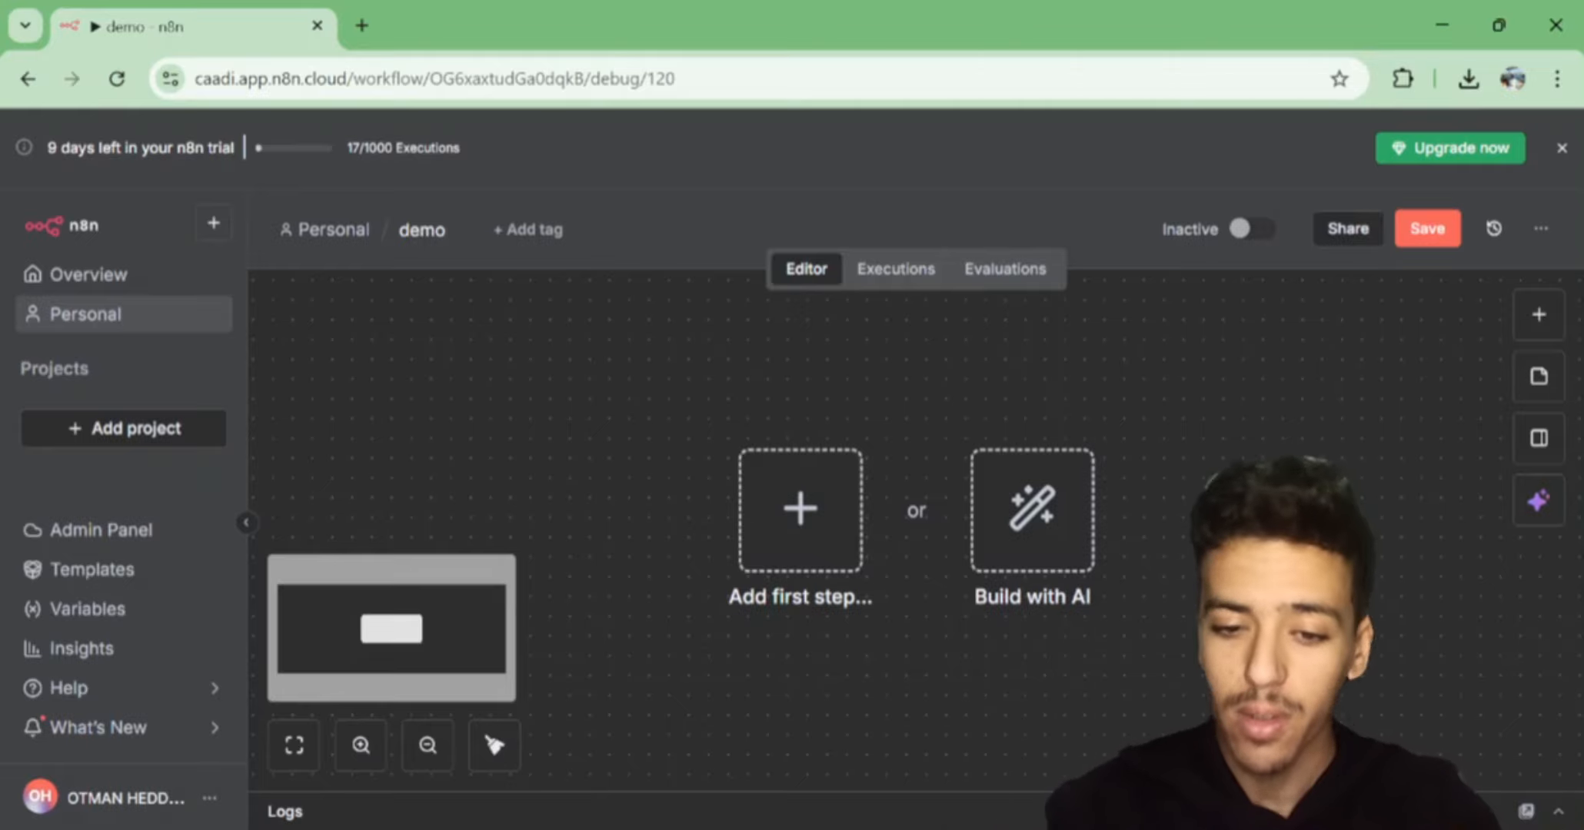
Add an n8n Form trigger as the first step of the demo workflow
left_click(799, 511)
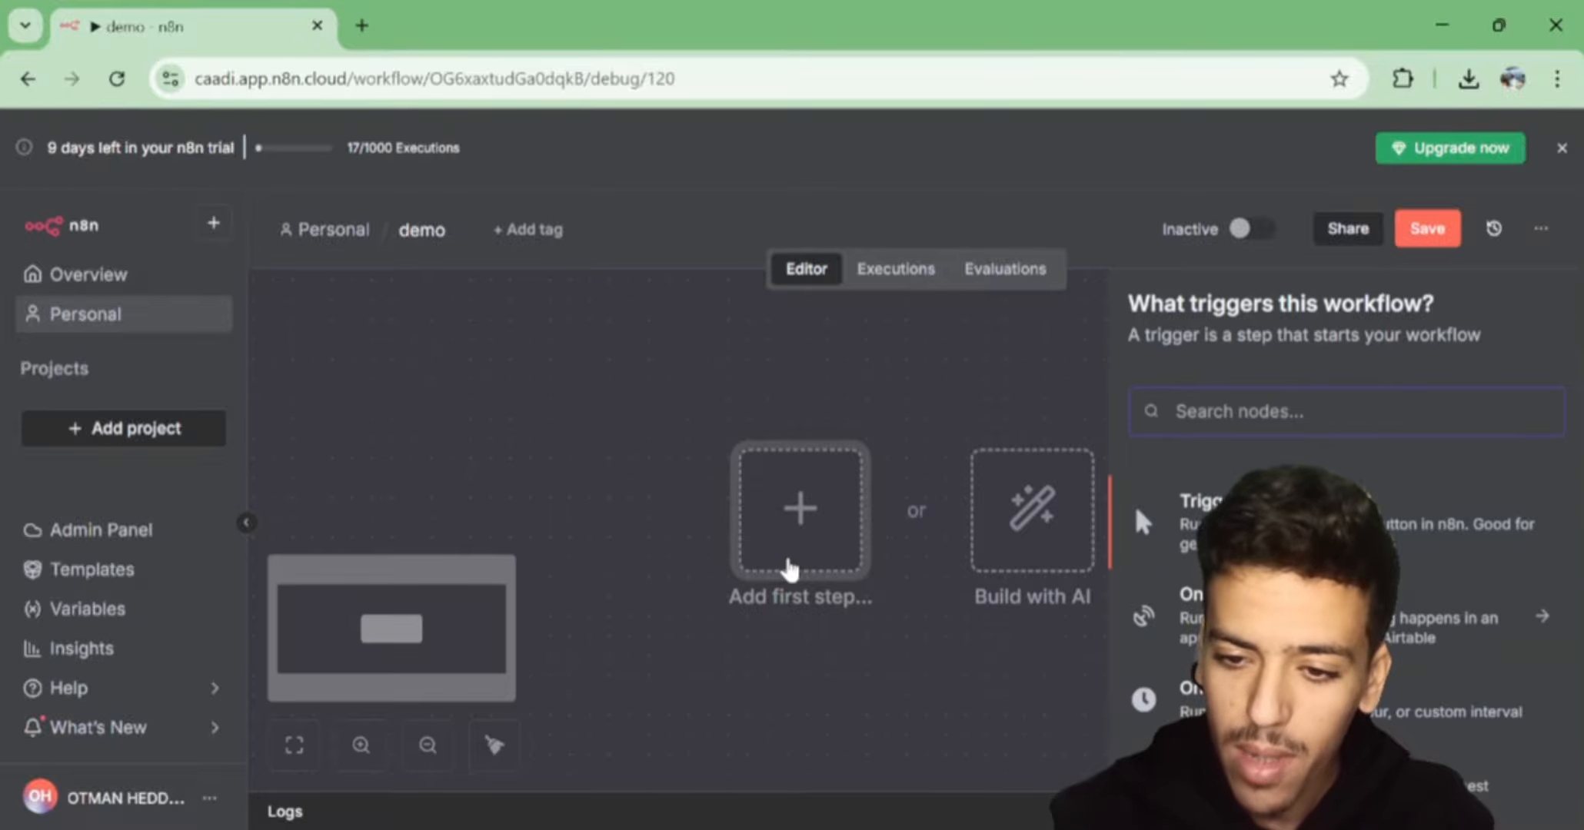
type("n8n")
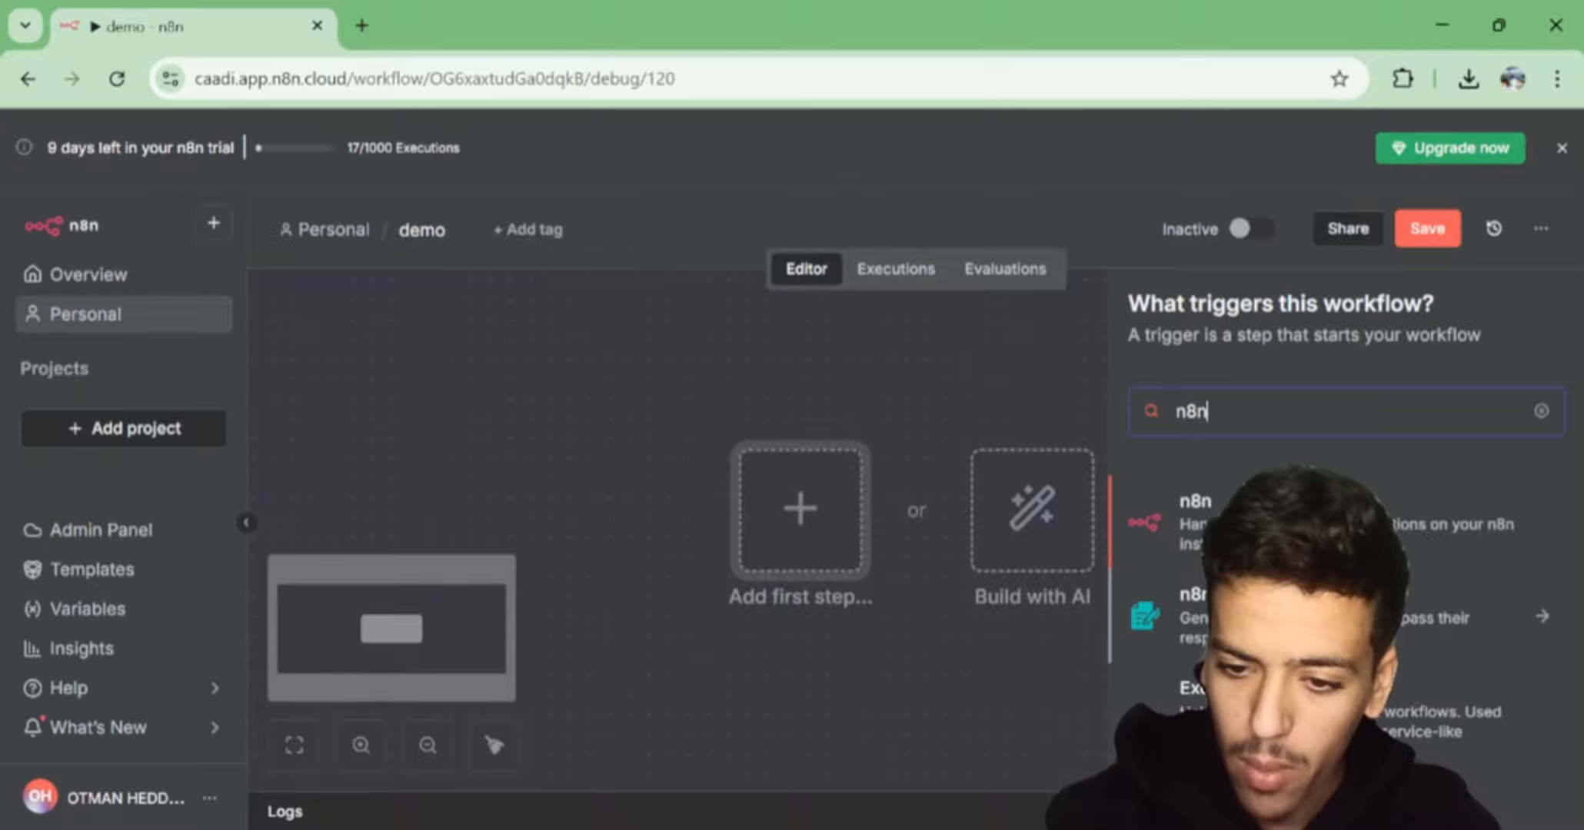
left_click(1307, 616)
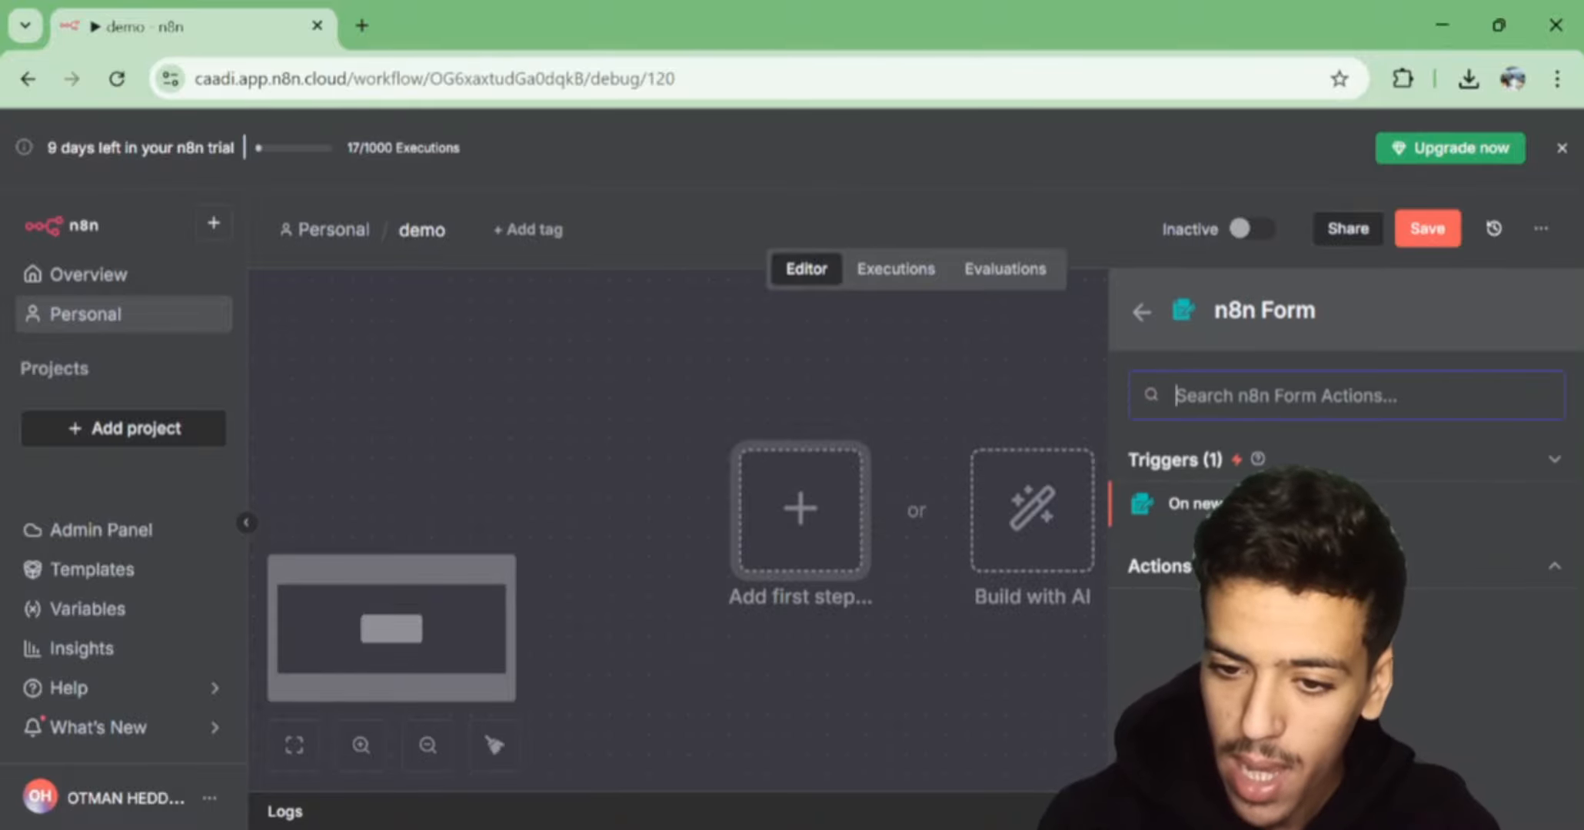
left_click(1299, 505)
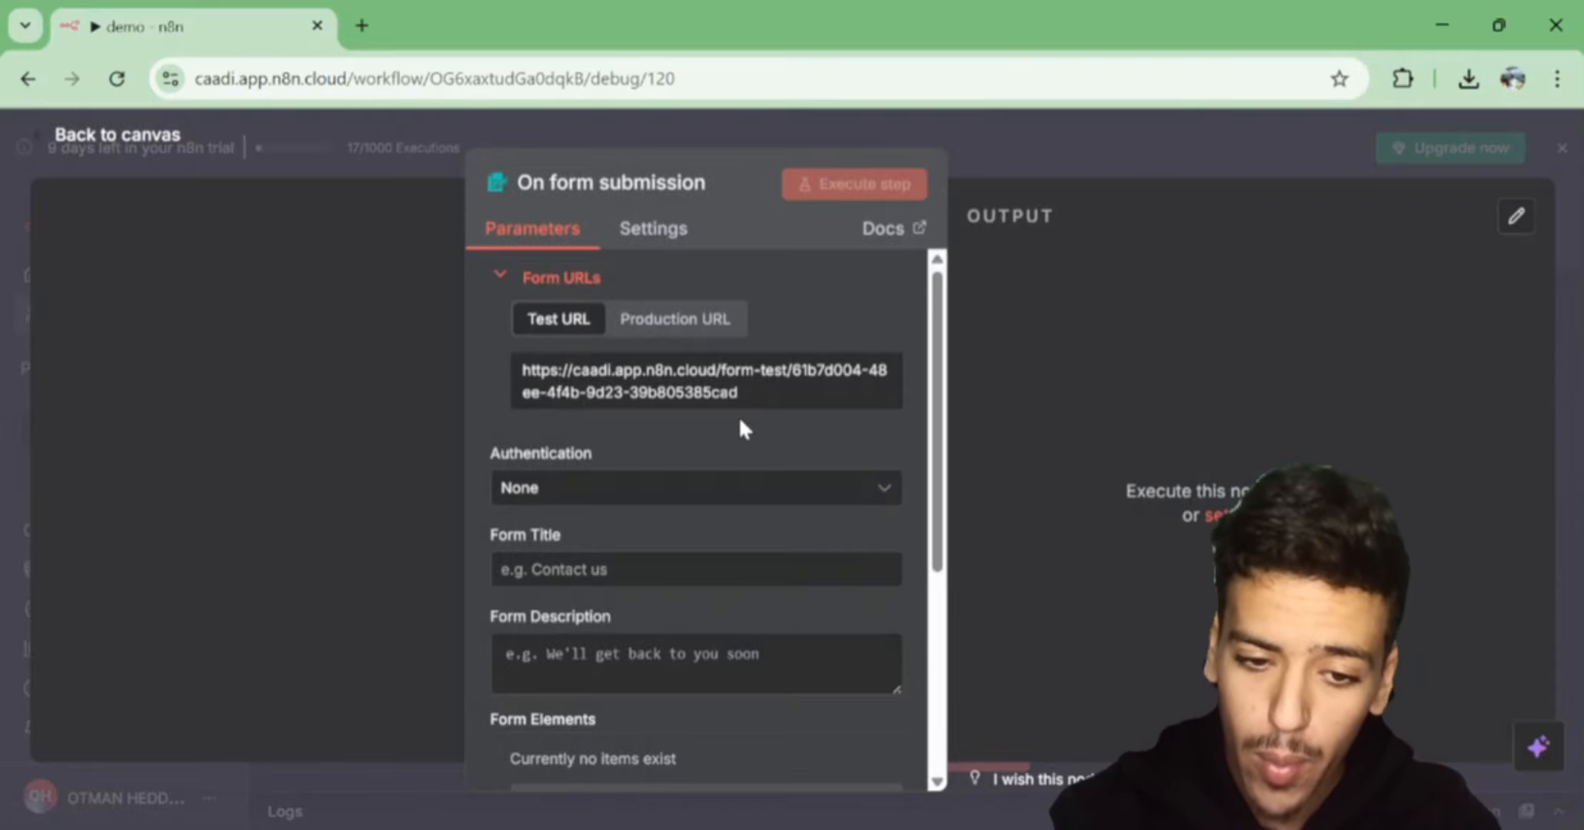
Set the form title to "User Details" and the form description to "Fill the user info"
scroll(739, 416, "down", 3)
left_click(570, 311)
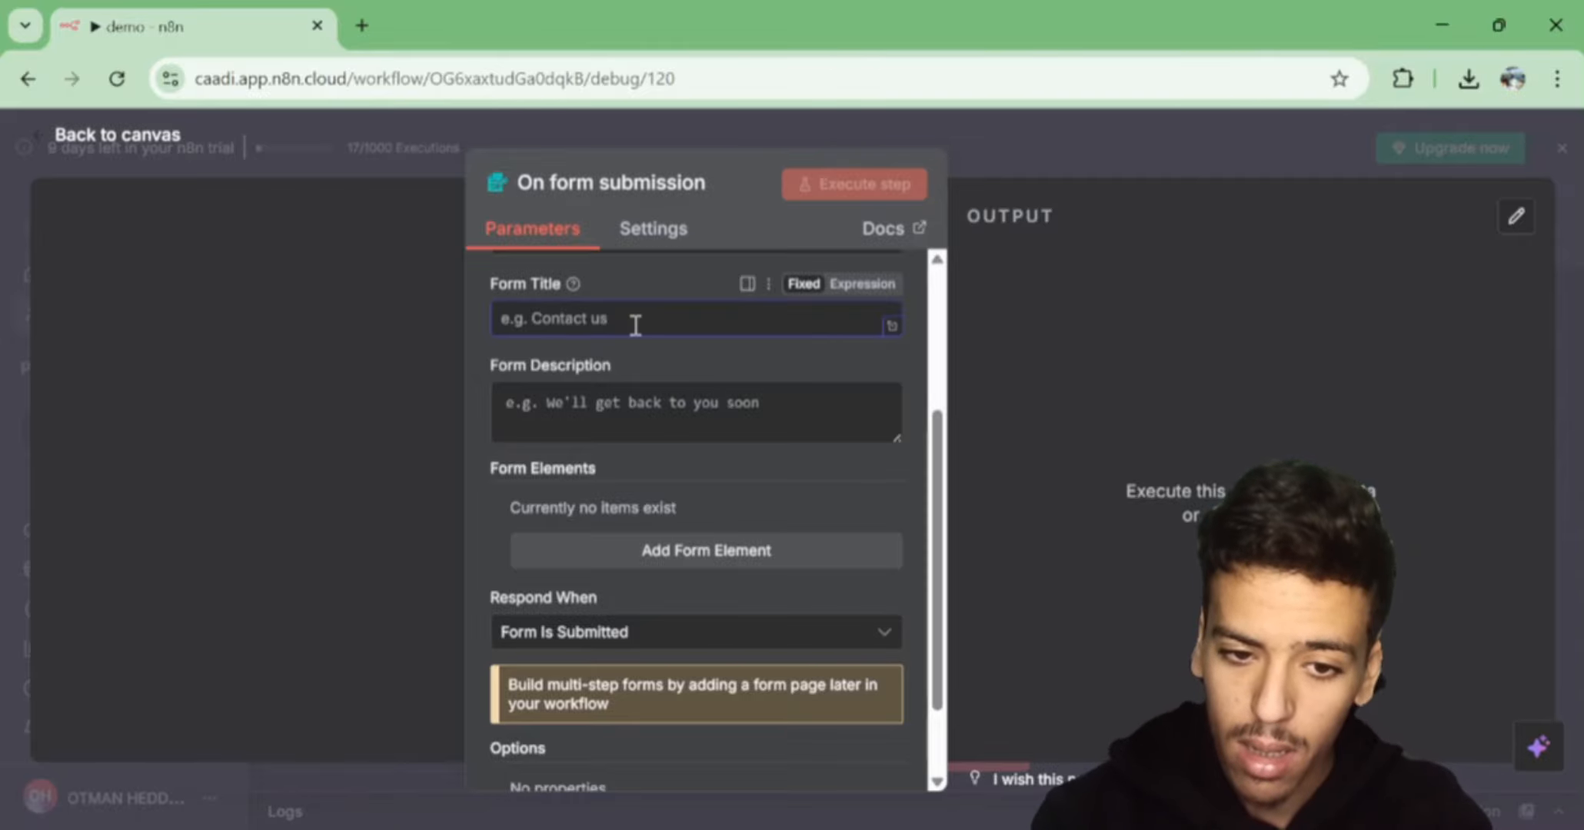
type("User De")
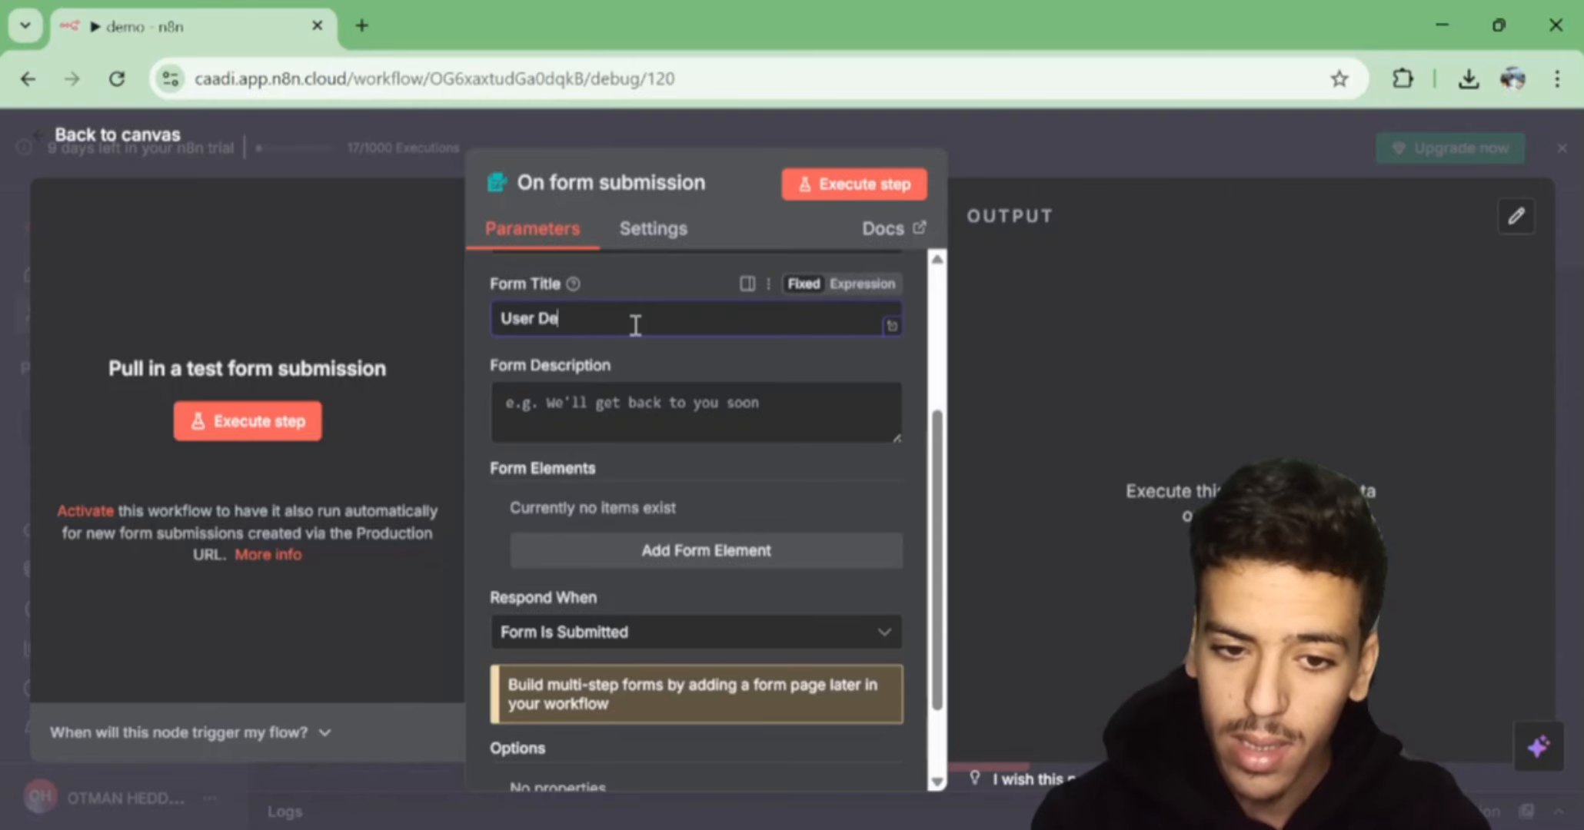
type("tails")
left_click(582, 406)
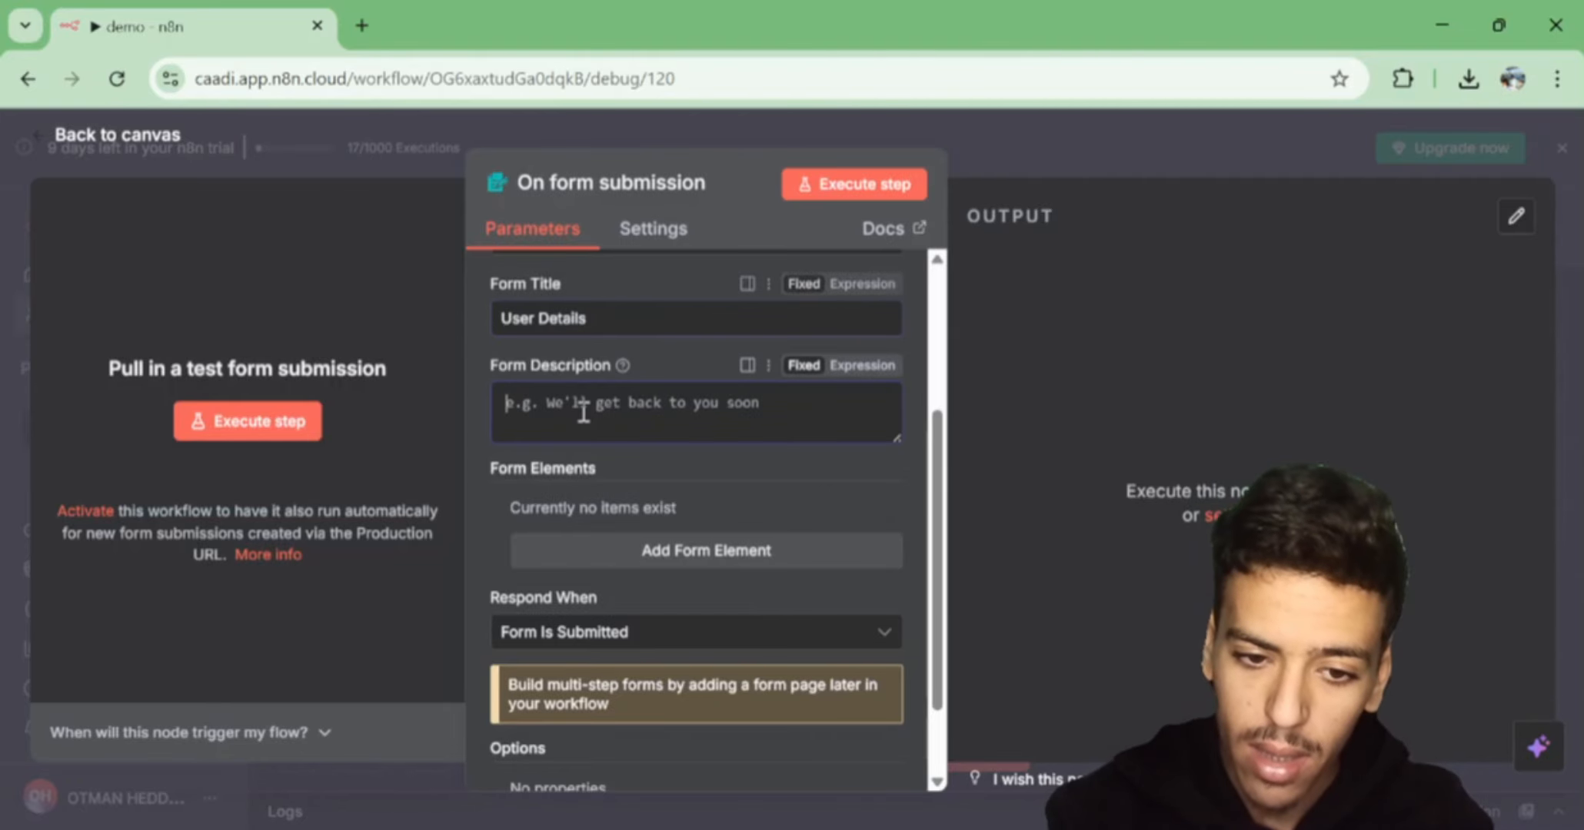
type("E")
key("BackSpace")
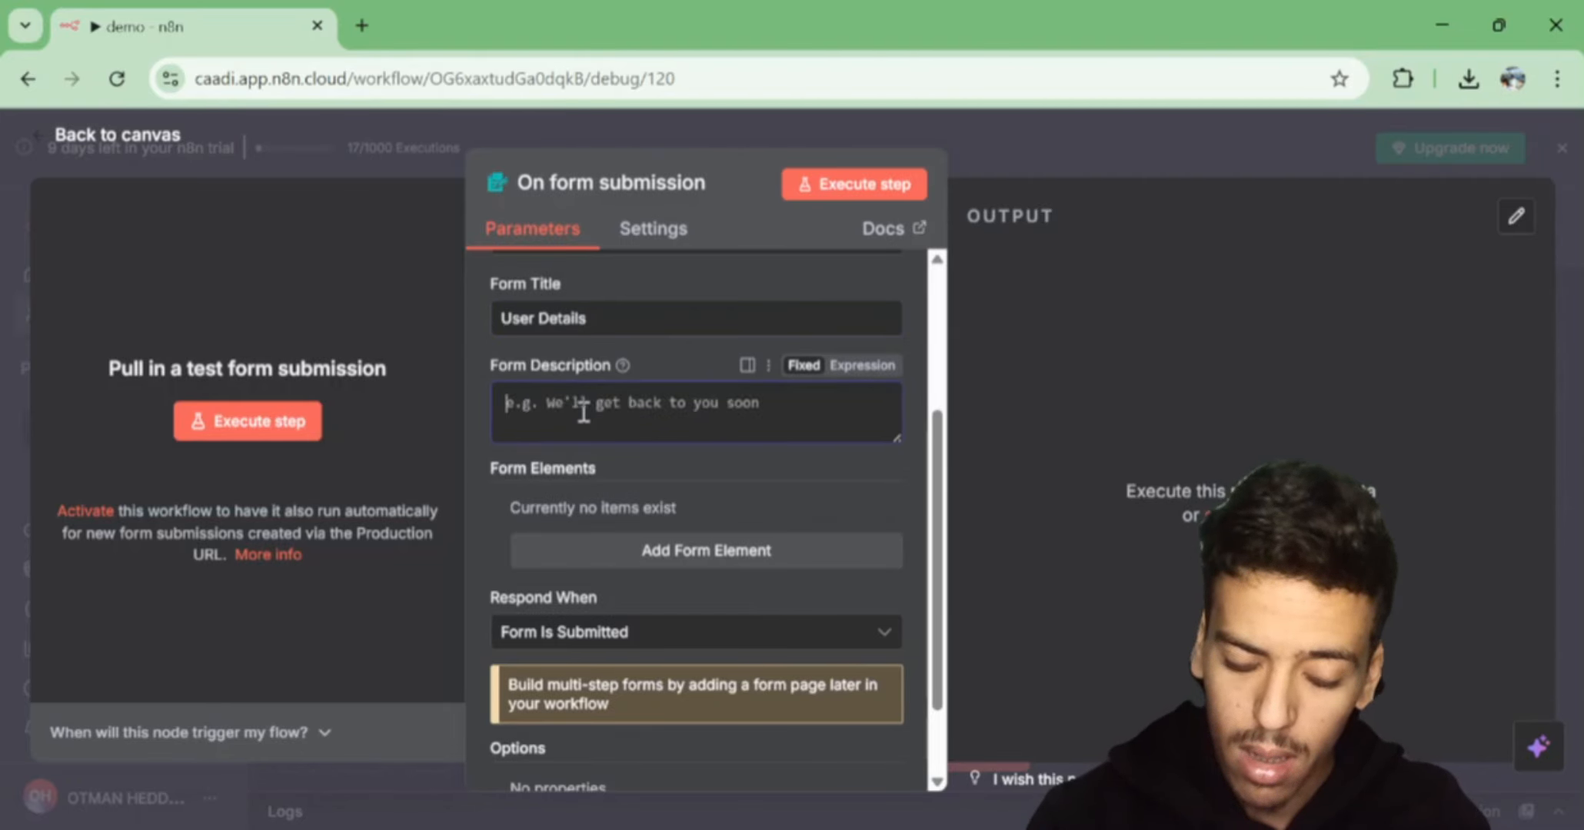
type("Fill the user info")
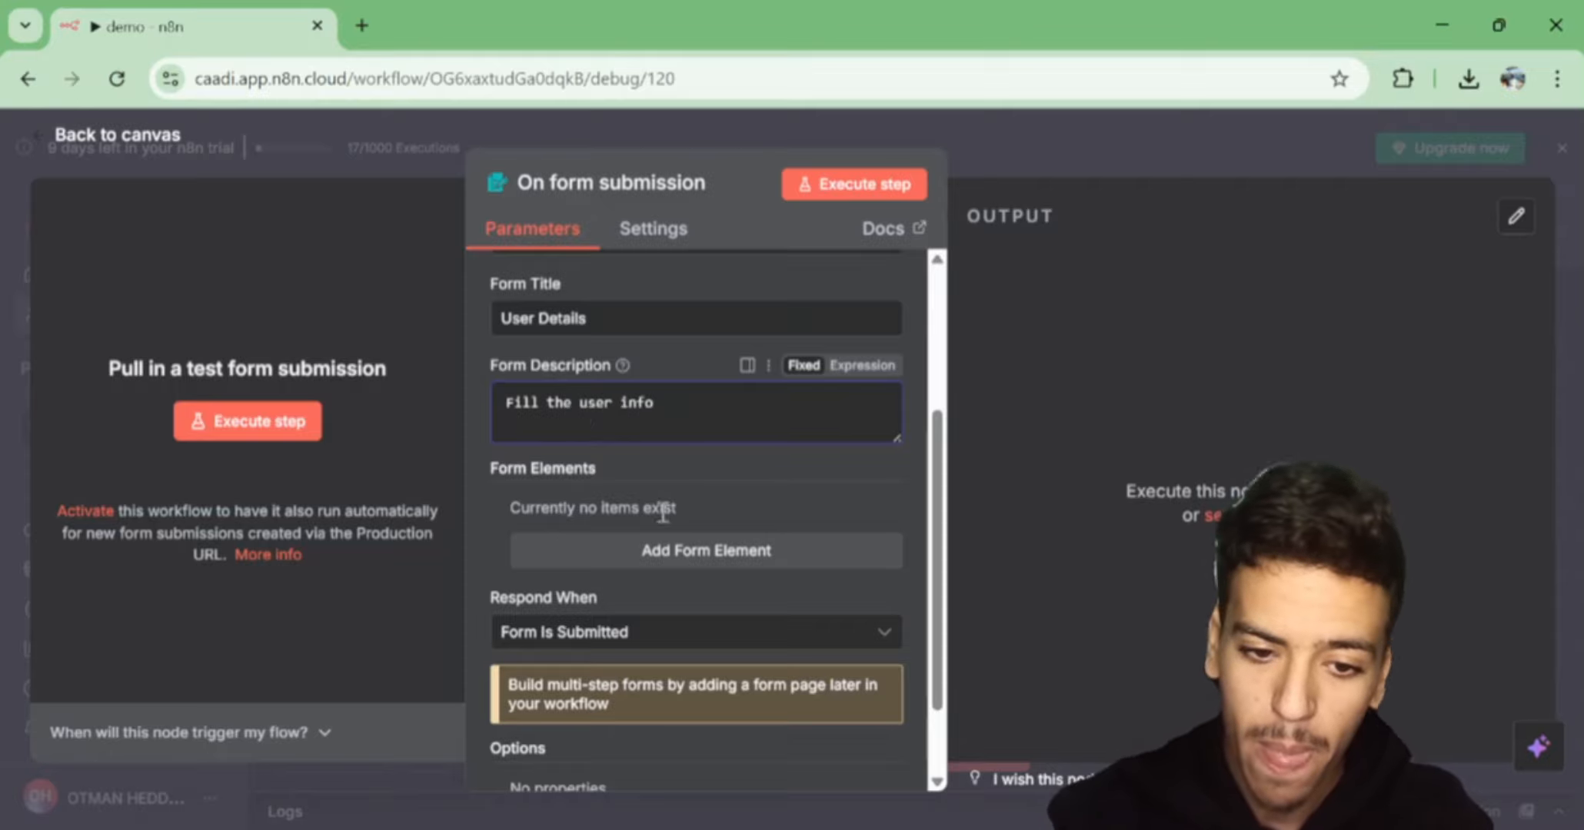
Add a required Text form element named "Name" with the placeholder "Enter your name here"
left_click(621, 555)
left_click(657, 545)
type("Nm")
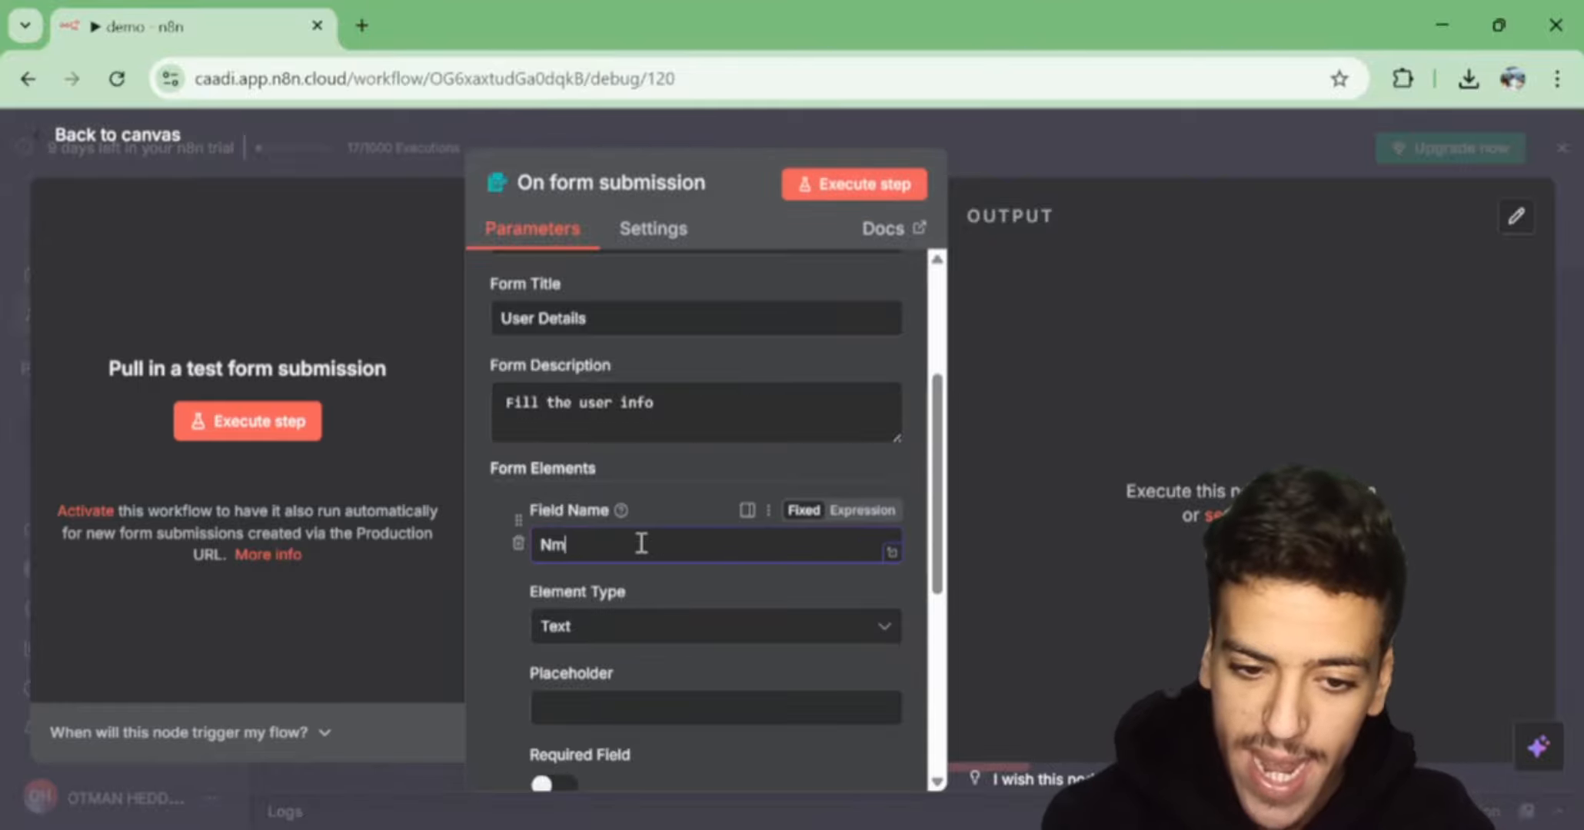
left_click(608, 626)
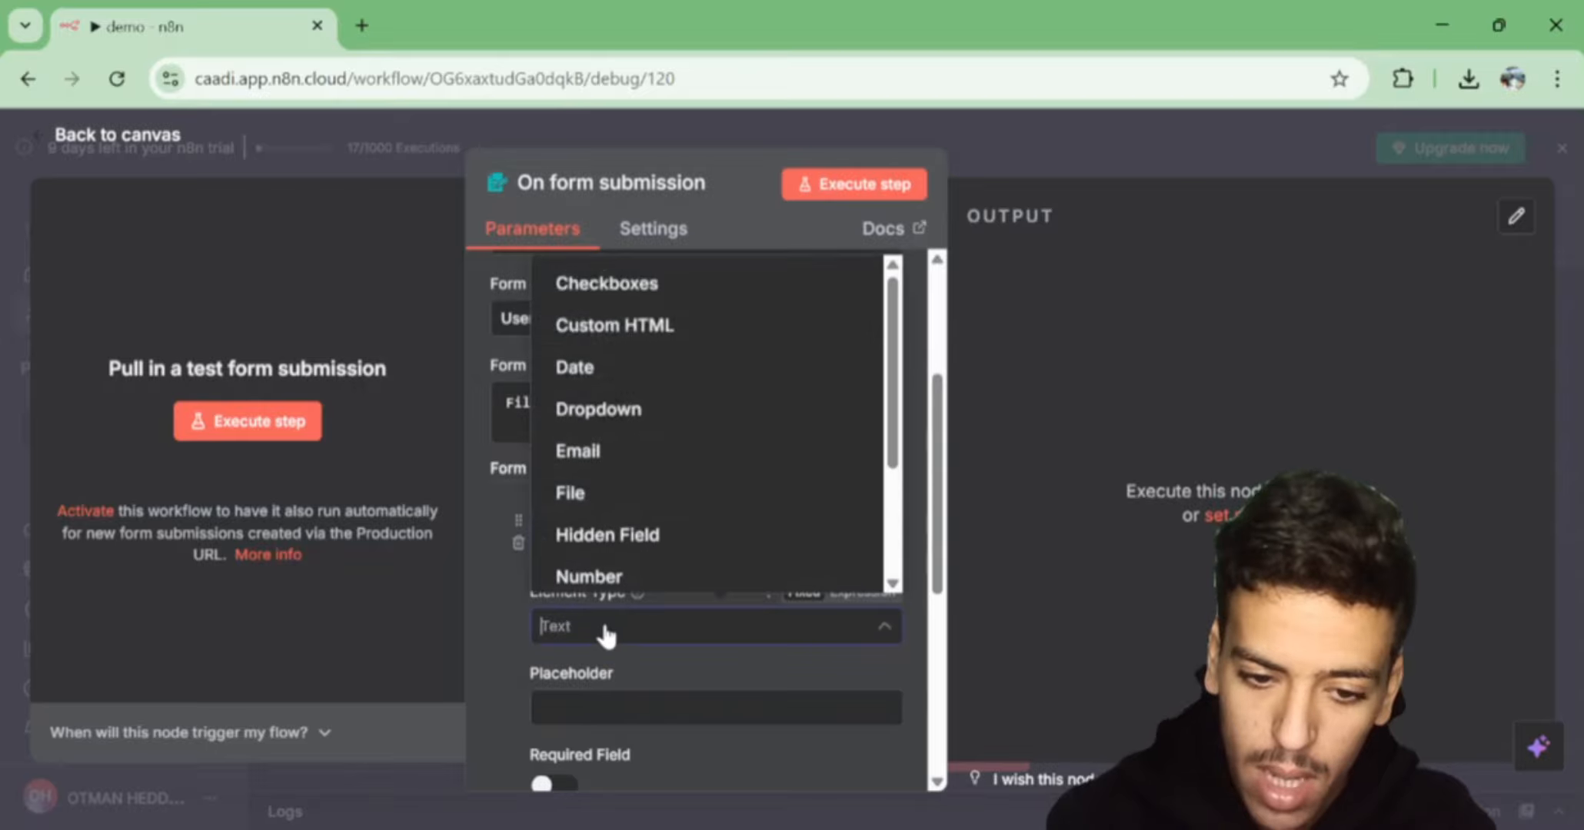
left_click(582, 568)
scroll(582, 569, "down", 1)
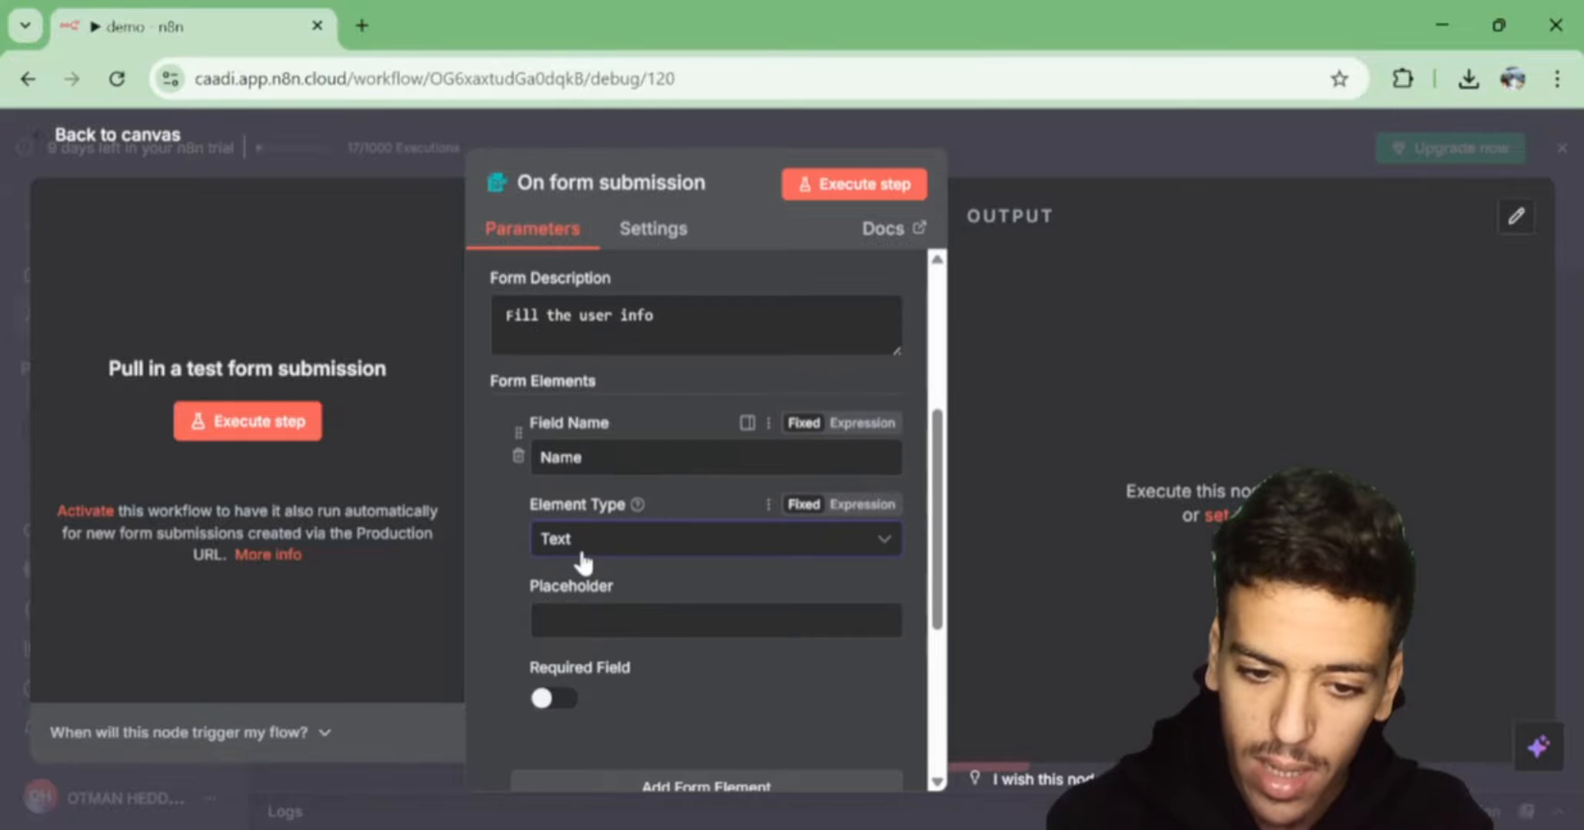
left_click(562, 617)
type("Ente")
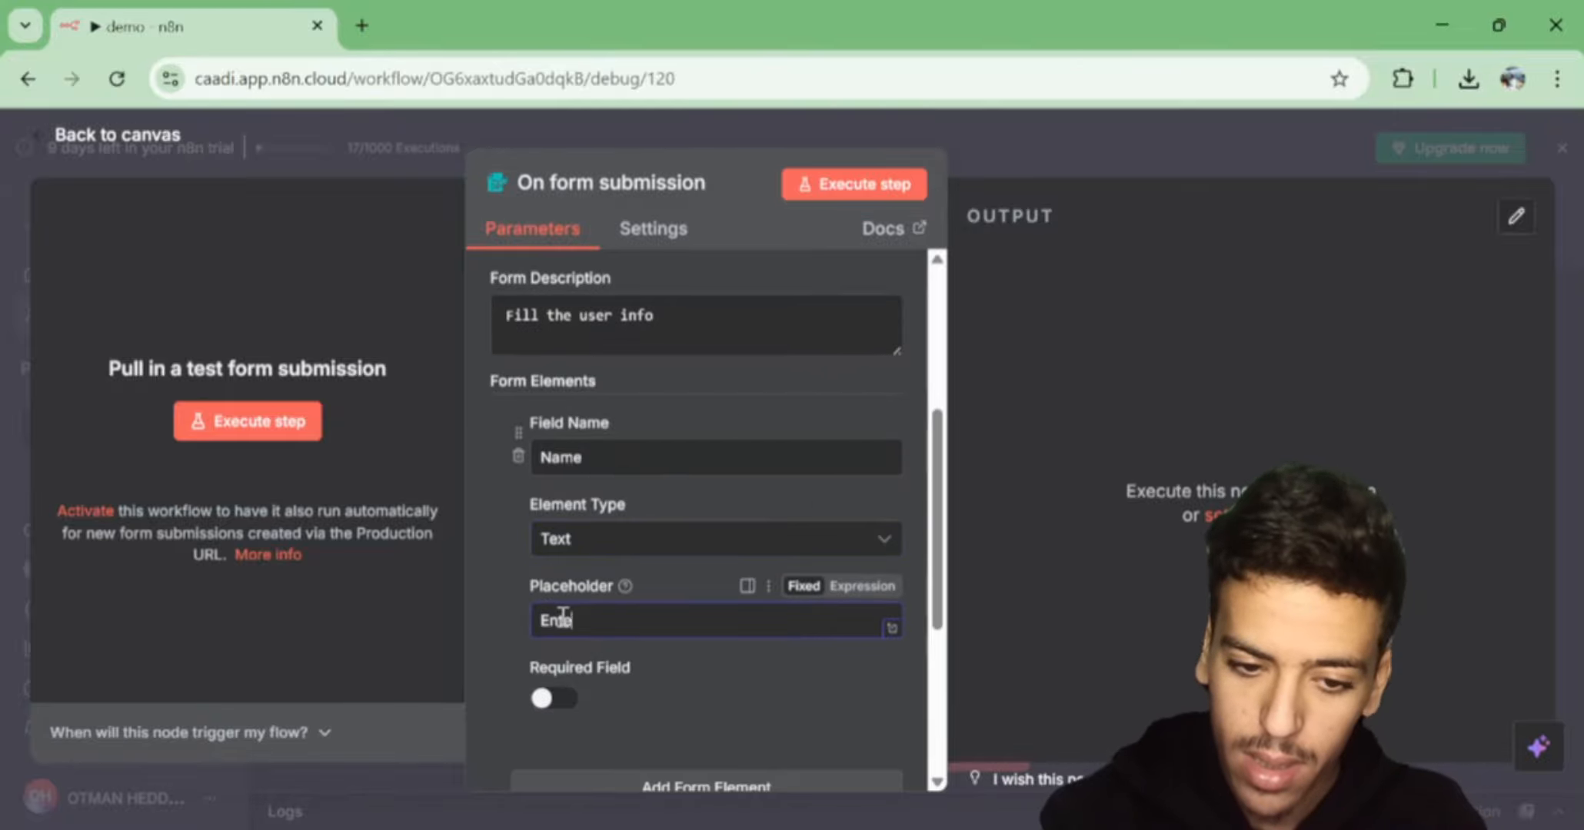
type("r your name here")
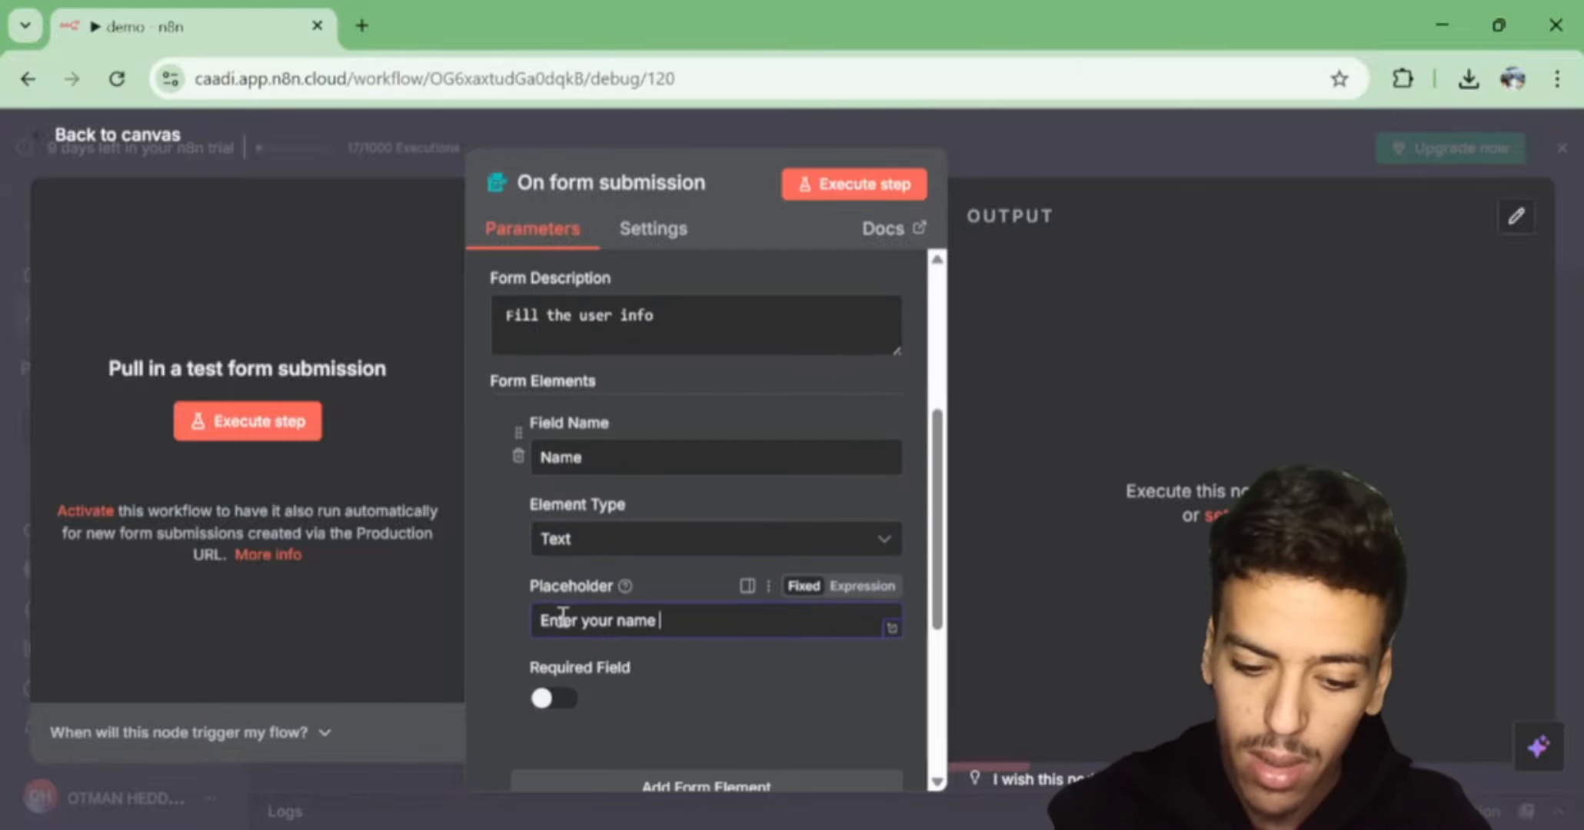
left_click(552, 701)
Add a second form element named "Email" of type Email, with the placeholder "Enter your email", and make it required
scroll(552, 701, "down", 1)
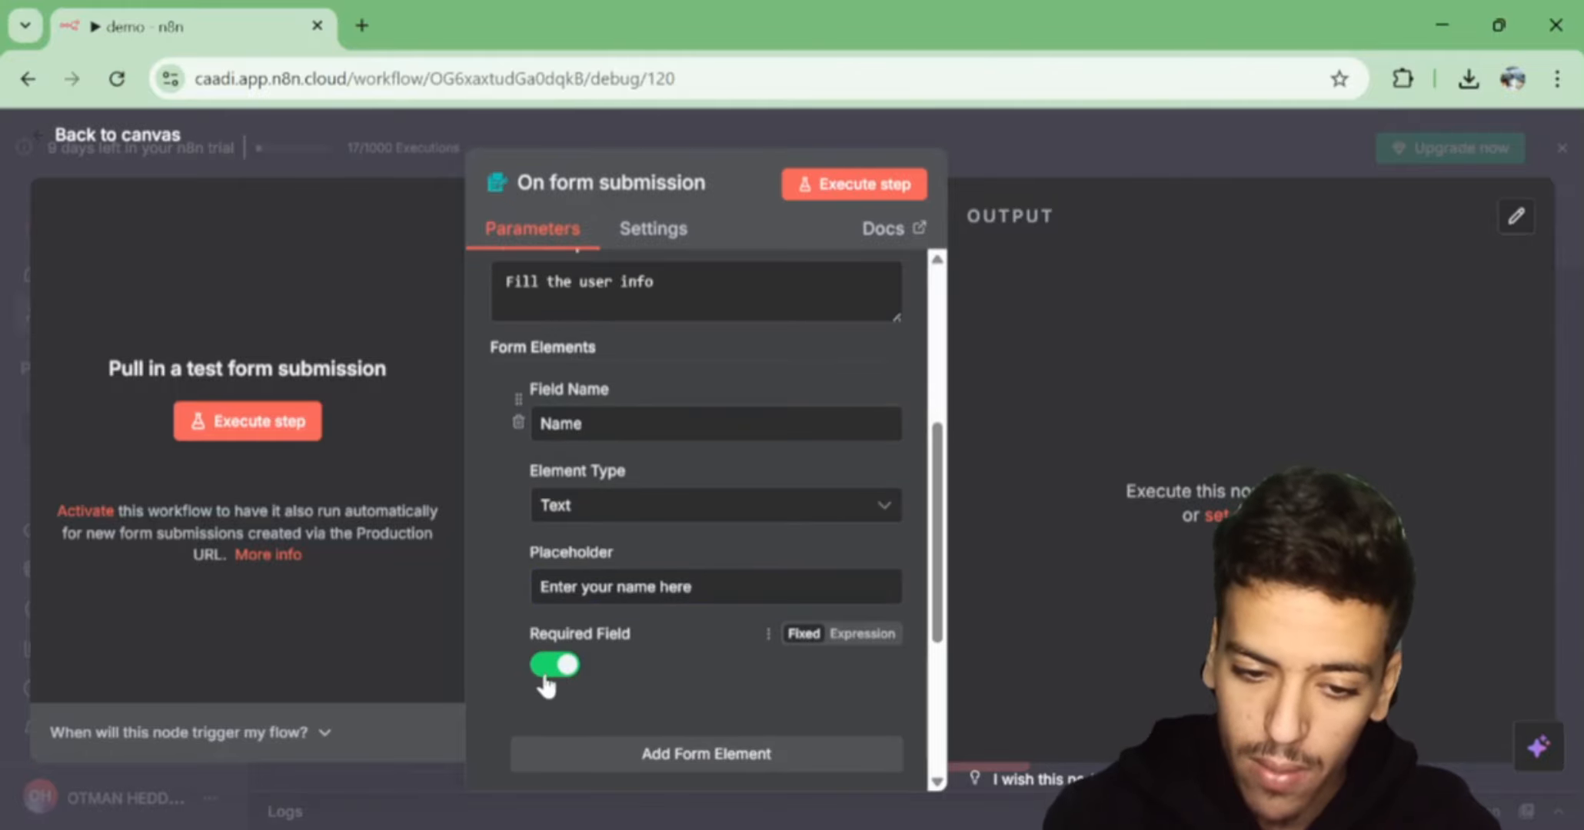
left_click(638, 763)
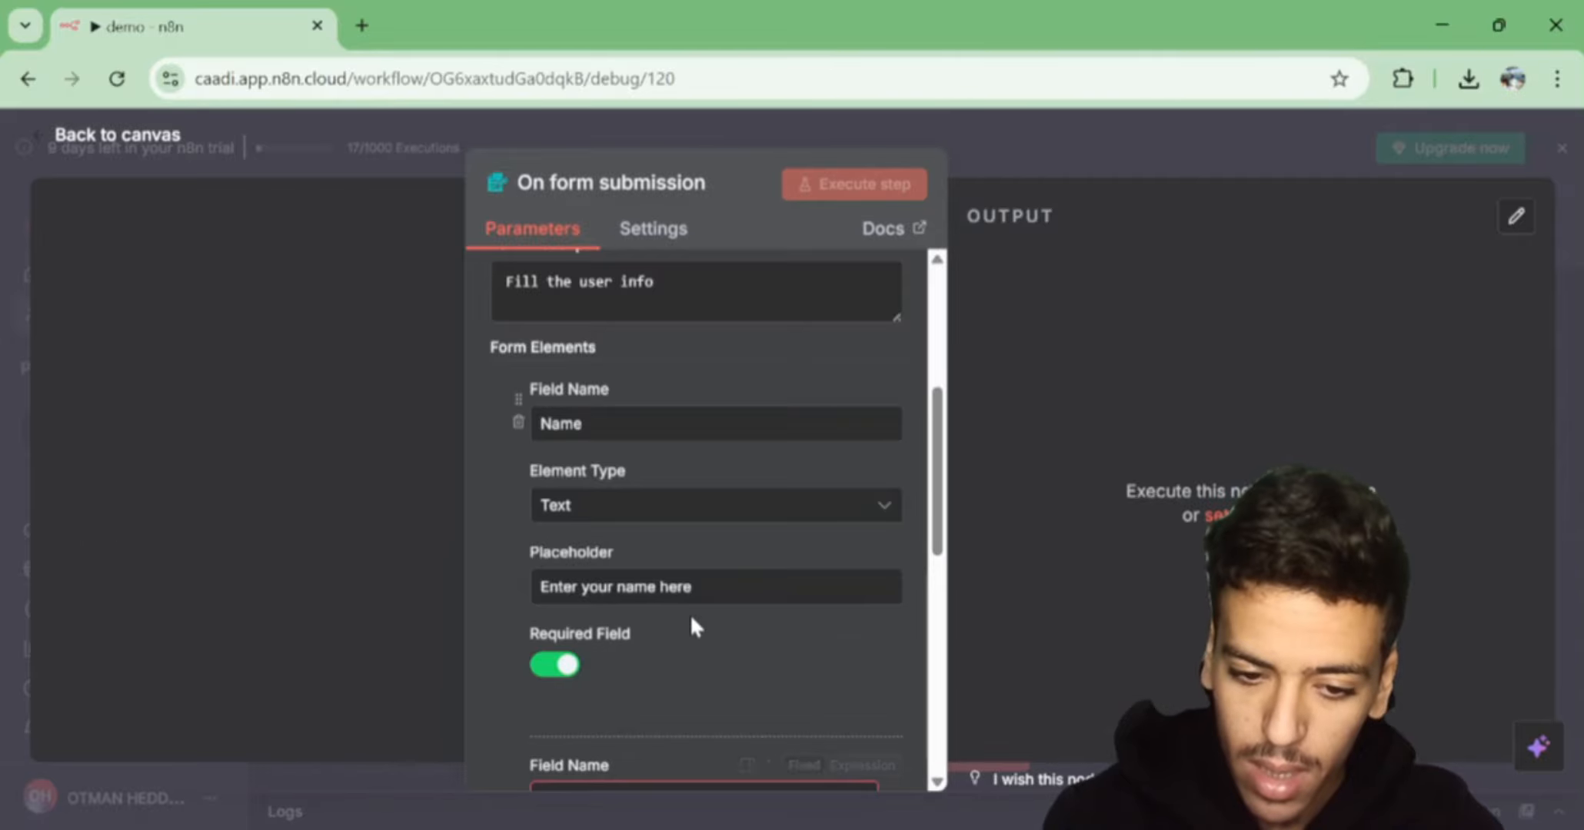
scroll(689, 613, "down", 3)
left_click(661, 592)
type("Email")
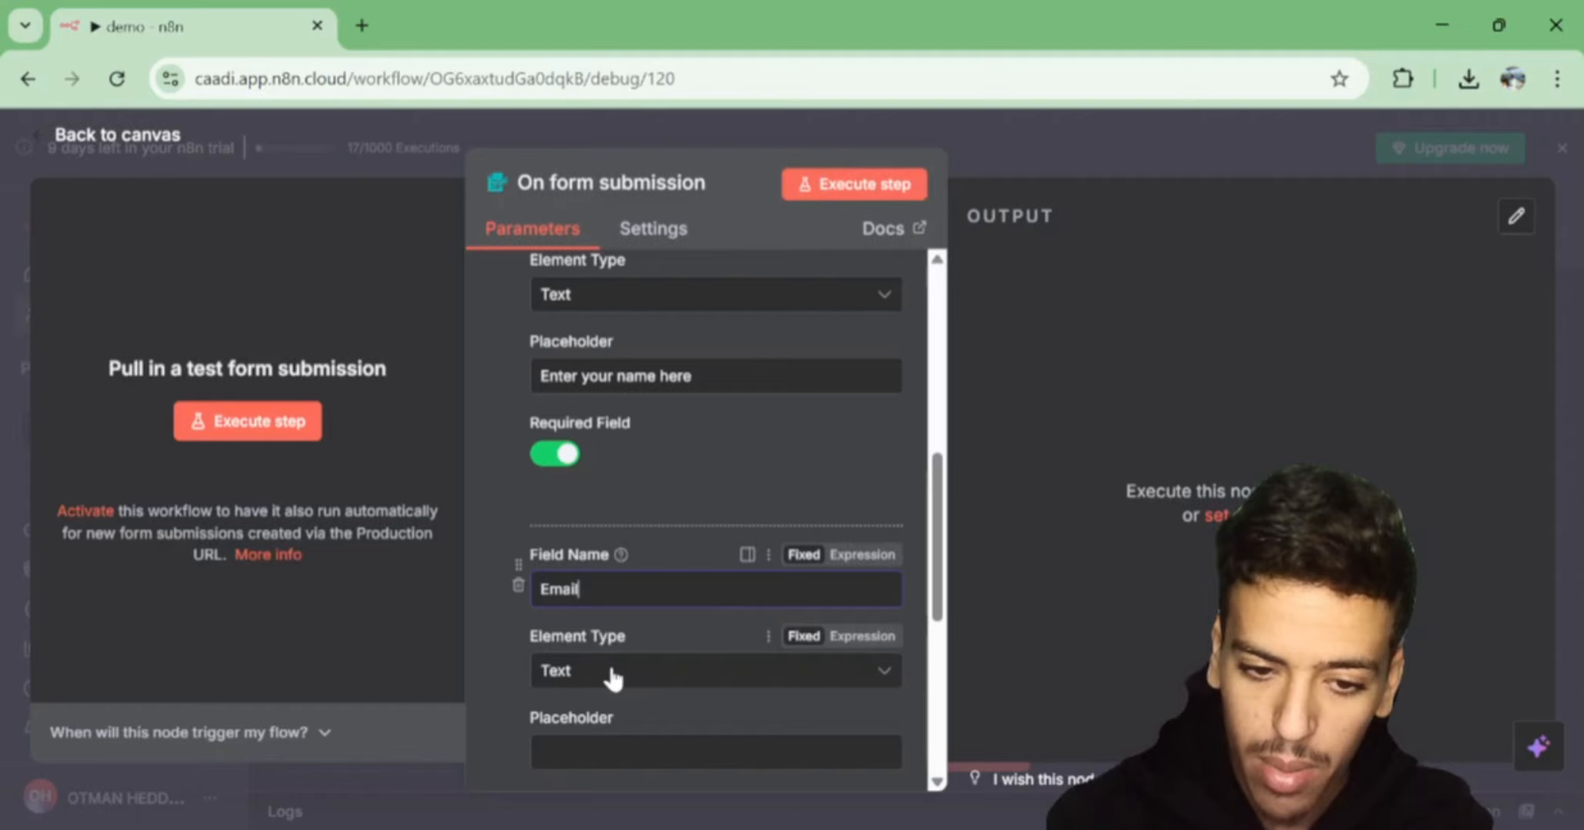
left_click(613, 677)
scroll(626, 520, "down", 2)
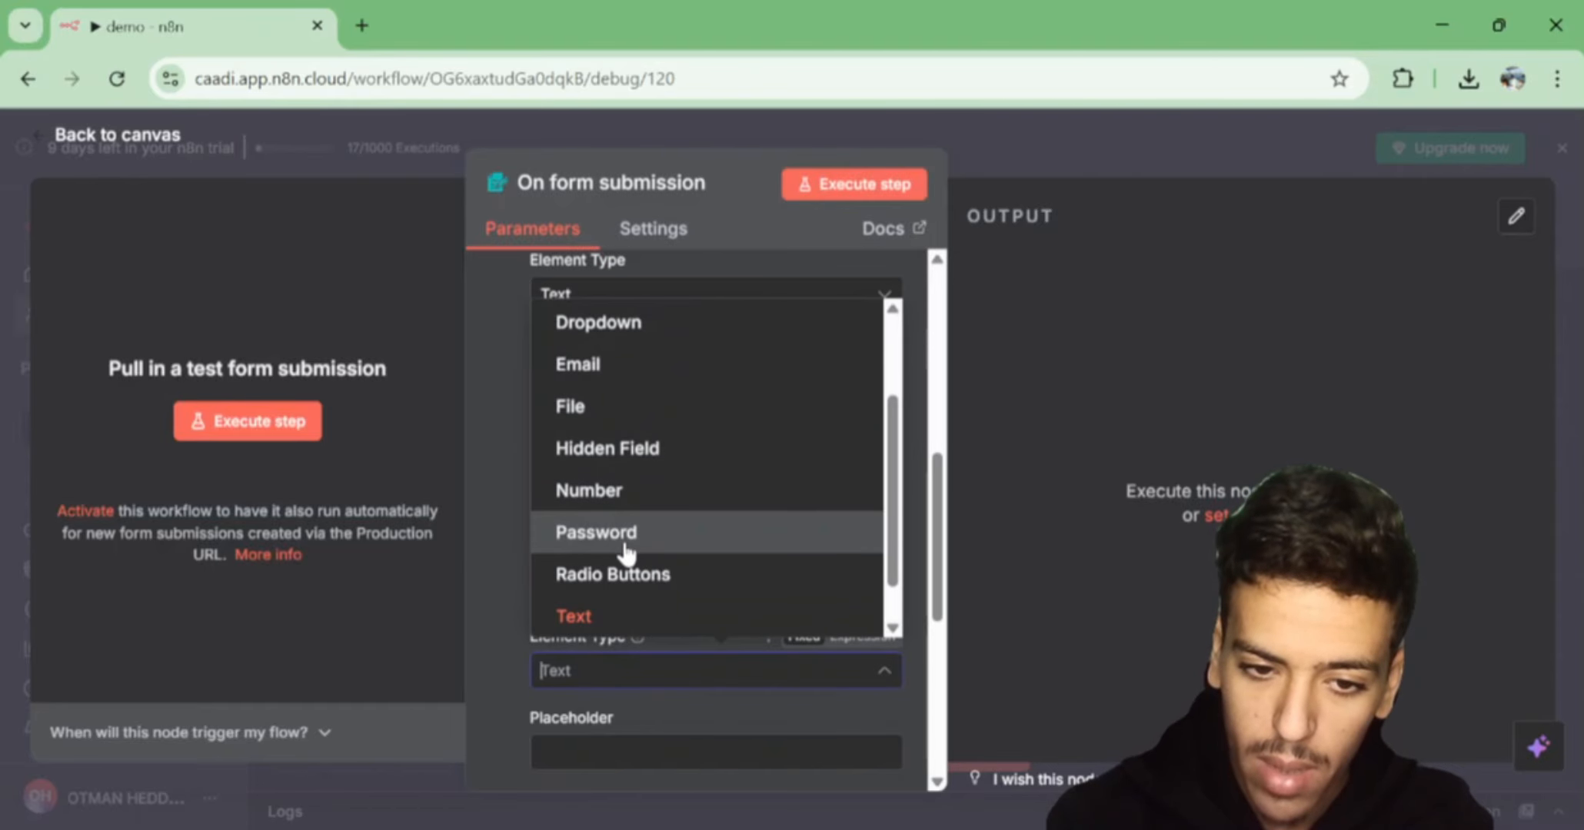
left_click(583, 369)
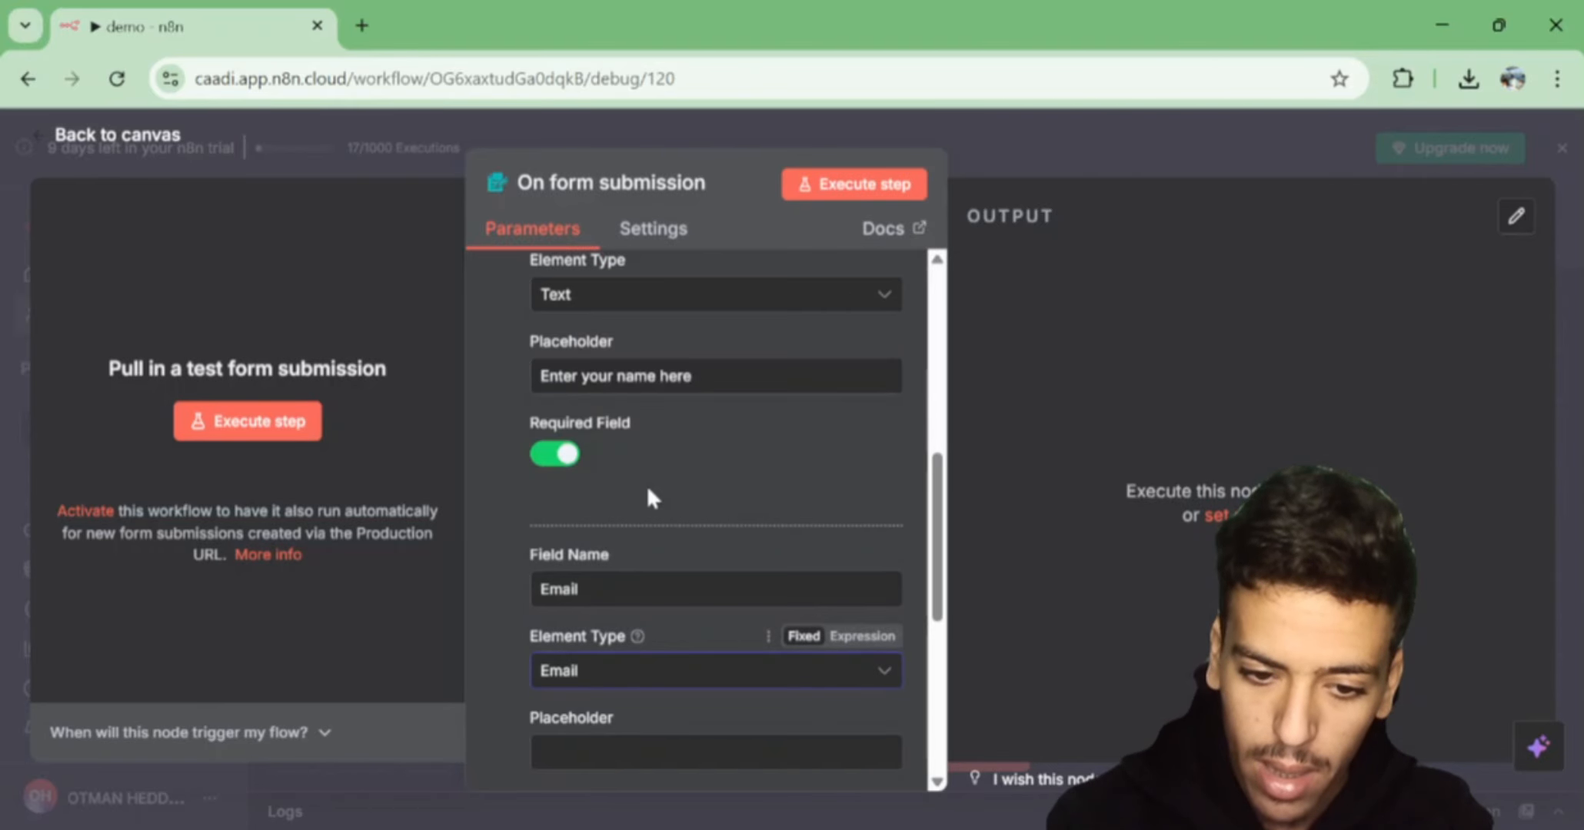
scroll(648, 498, "down", 2)
left_click(596, 578)
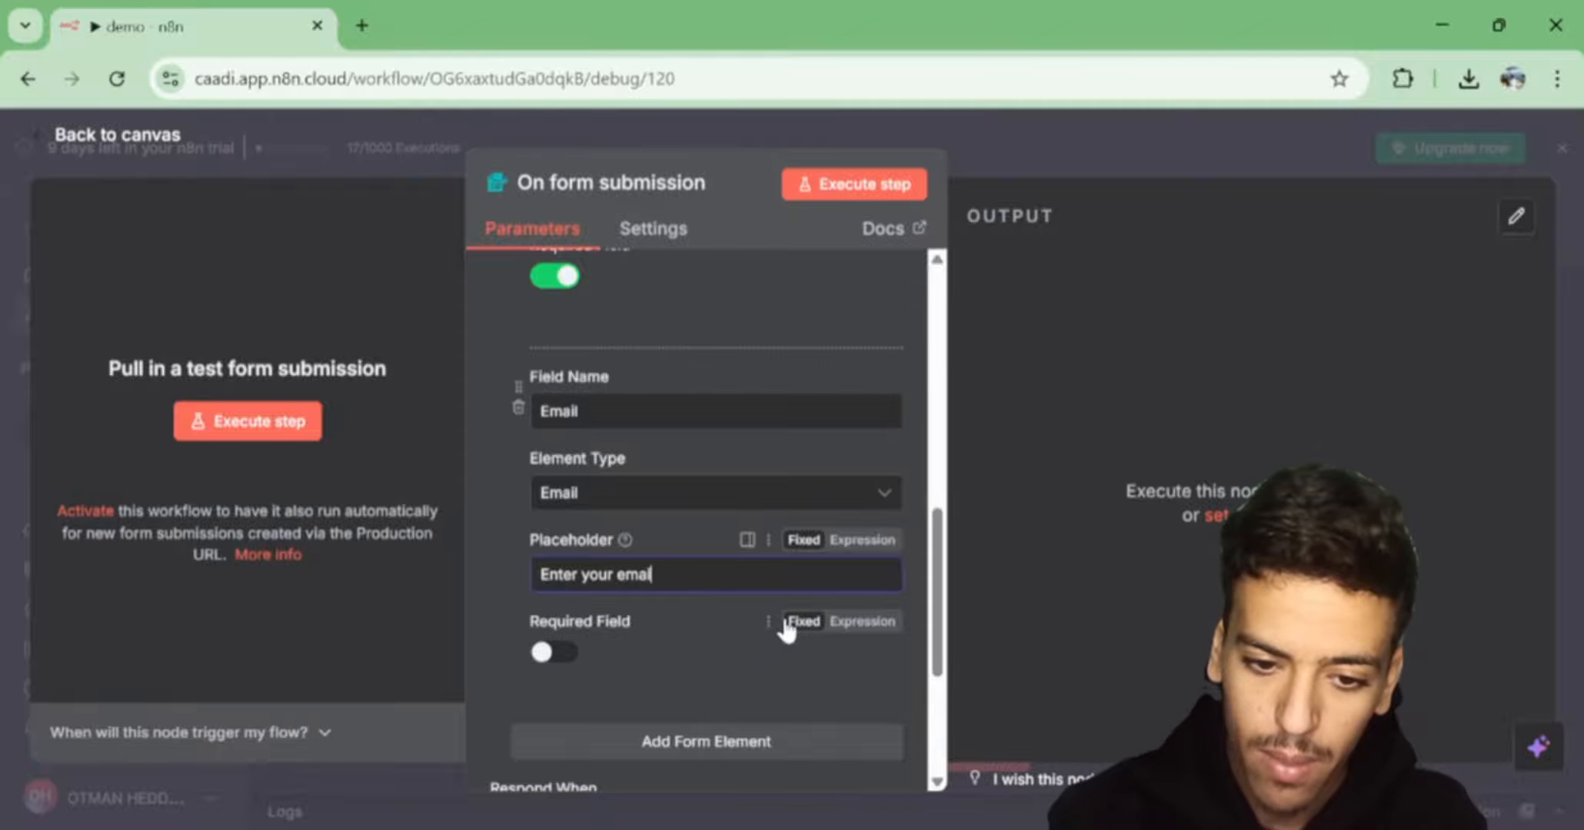
left_click(555, 654)
Add a third form element named "Phone number" and set its element type to Number
scroll(697, 647, "down", 2)
left_click(698, 594)
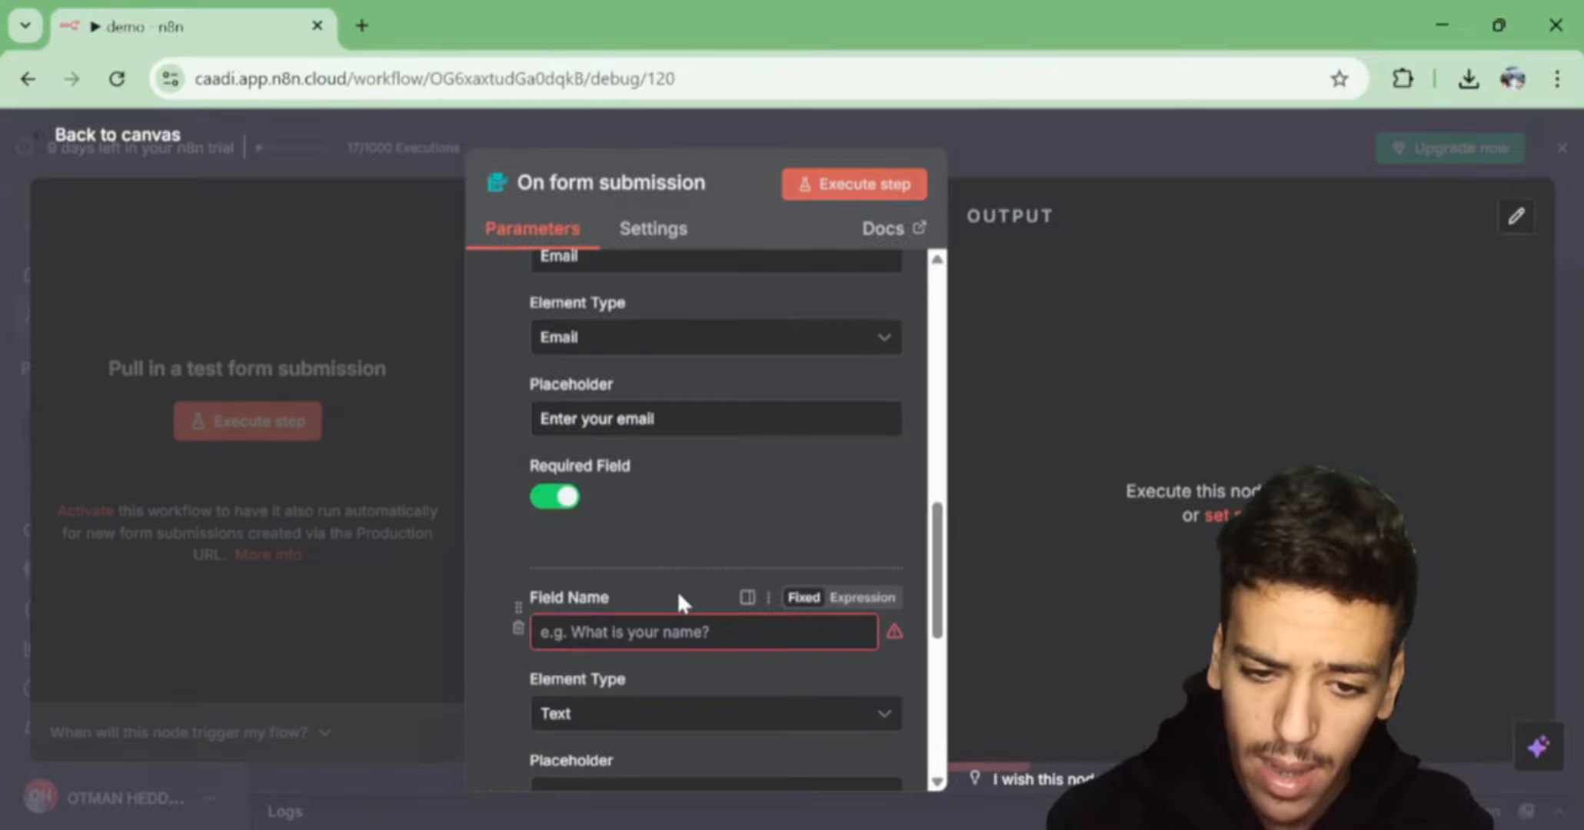
left_click(588, 624)
type("Phone")
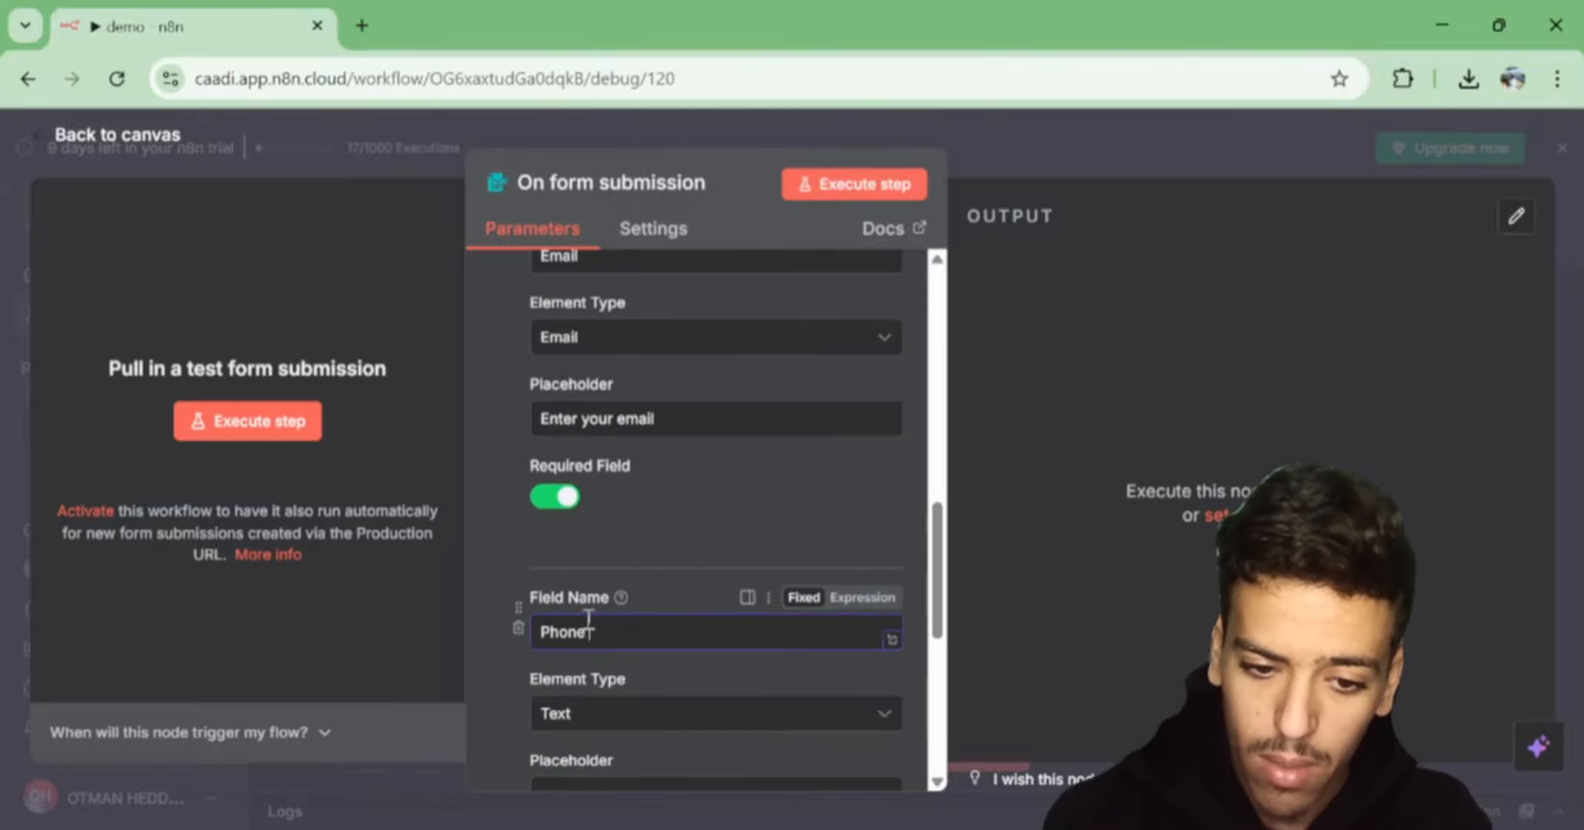
type(" number")
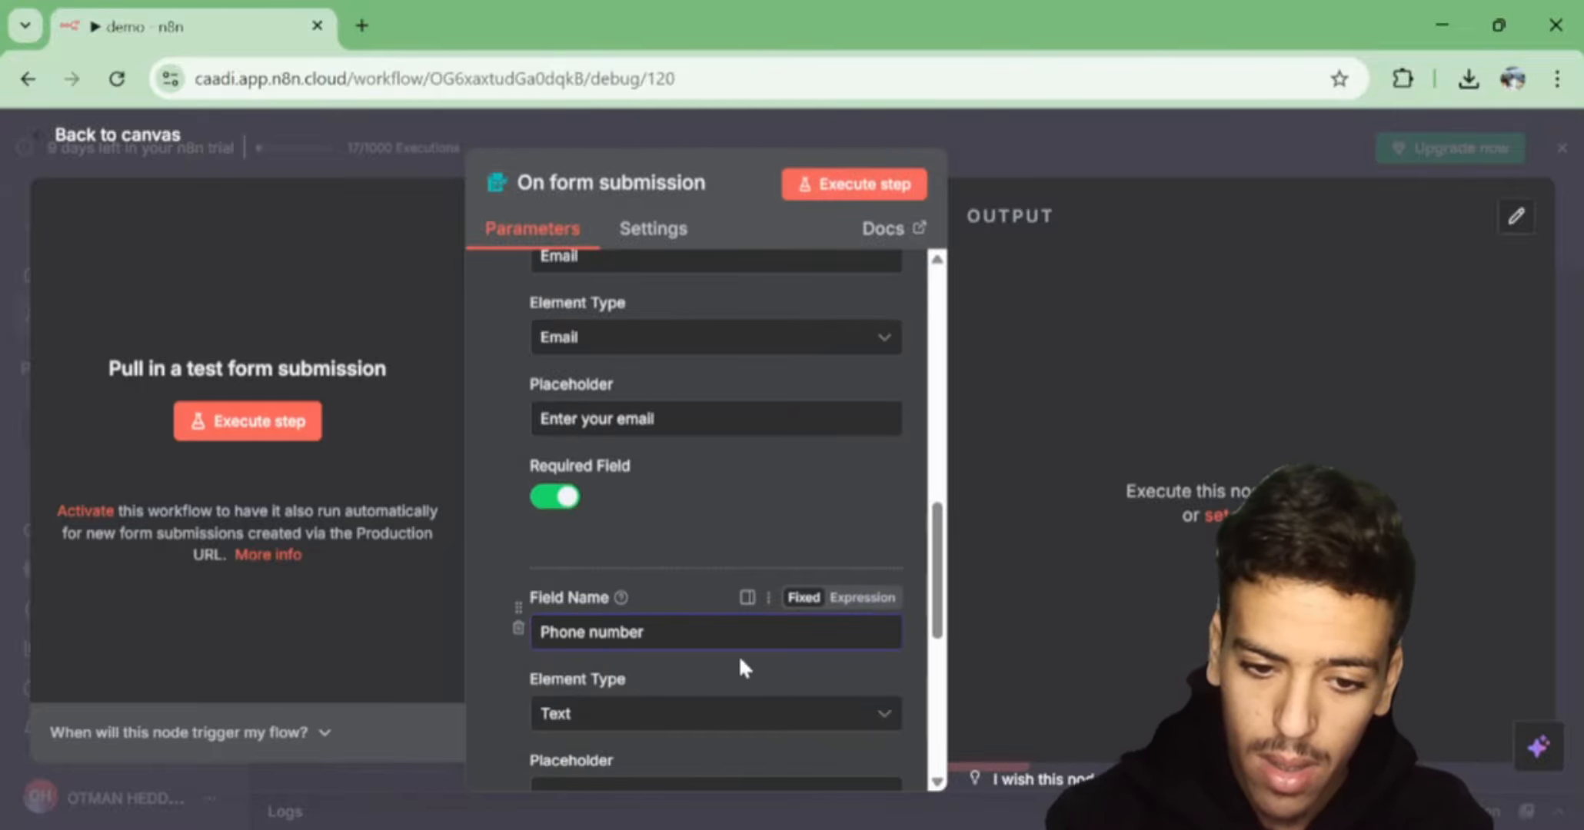
scroll(742, 665, "down", 2)
left_click(682, 615)
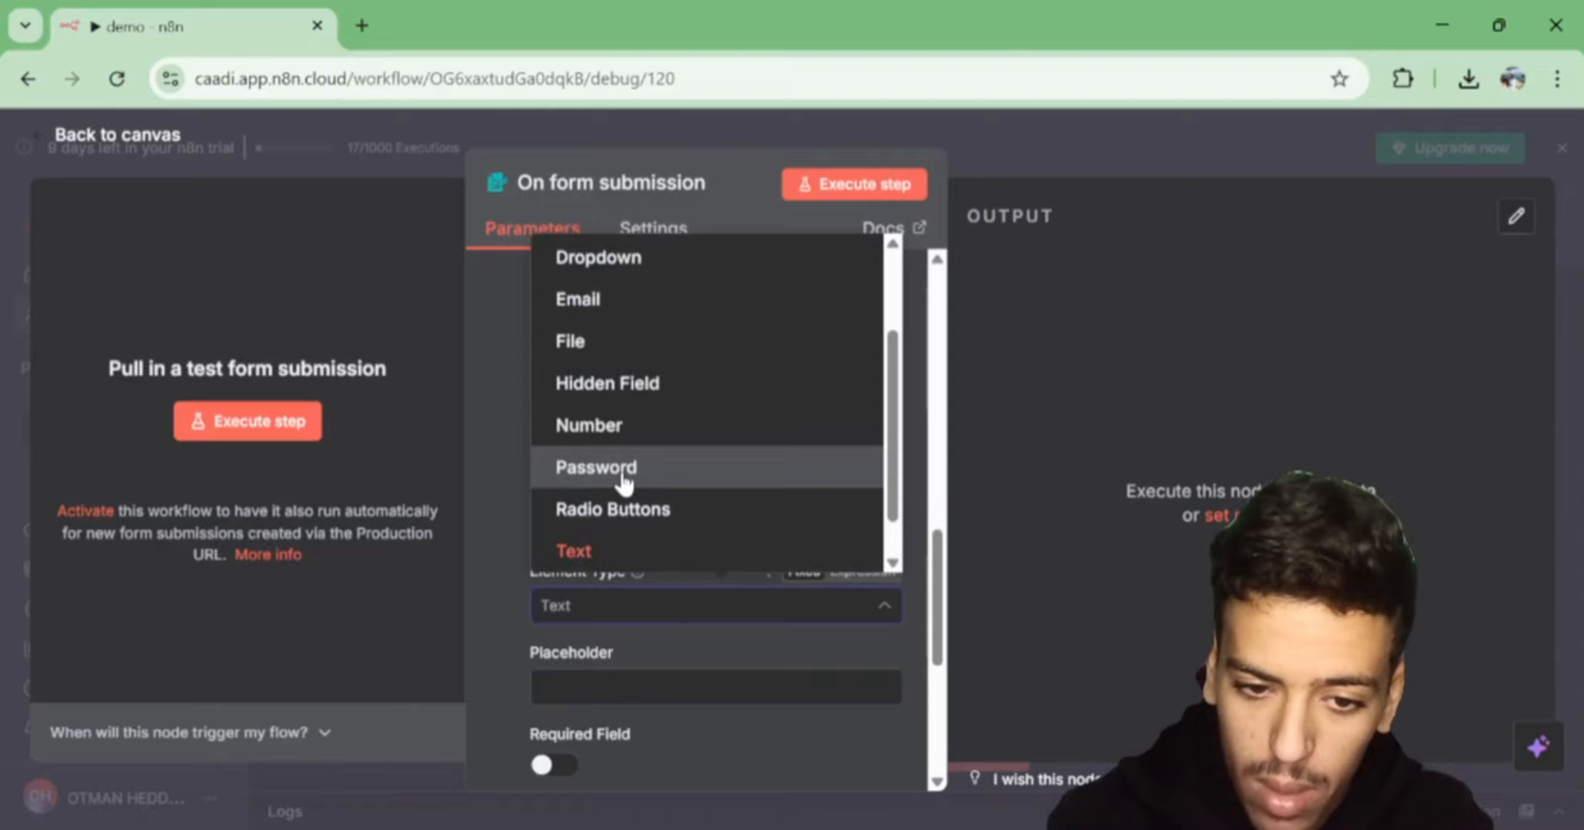
left_click(588, 427)
Give the phone number element the placeholder "Enter your phone number", make it required and return to the canvas
left_click(591, 690)
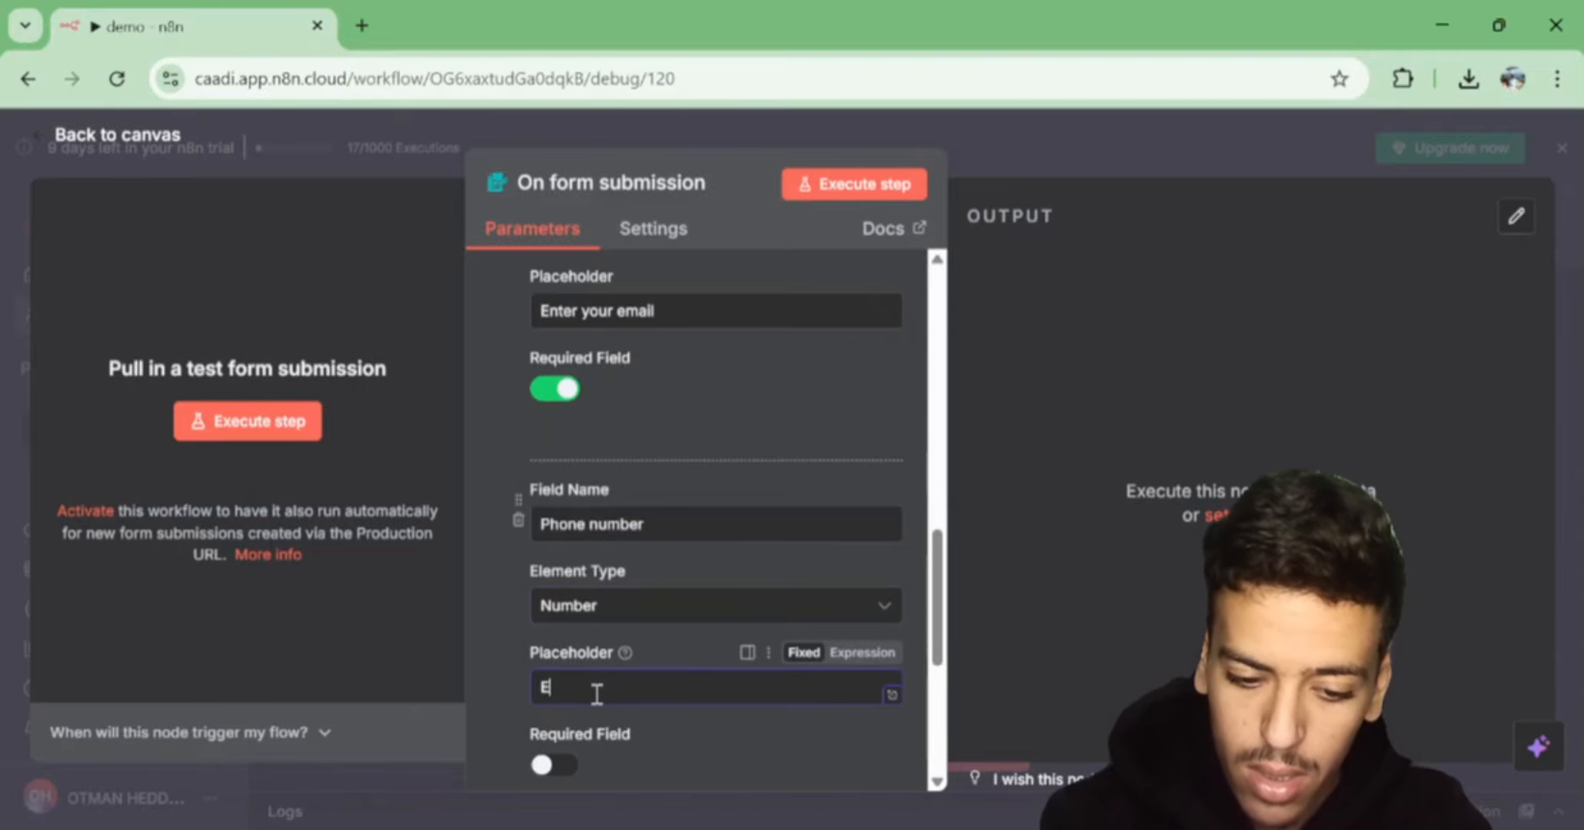
type("Enter your p")
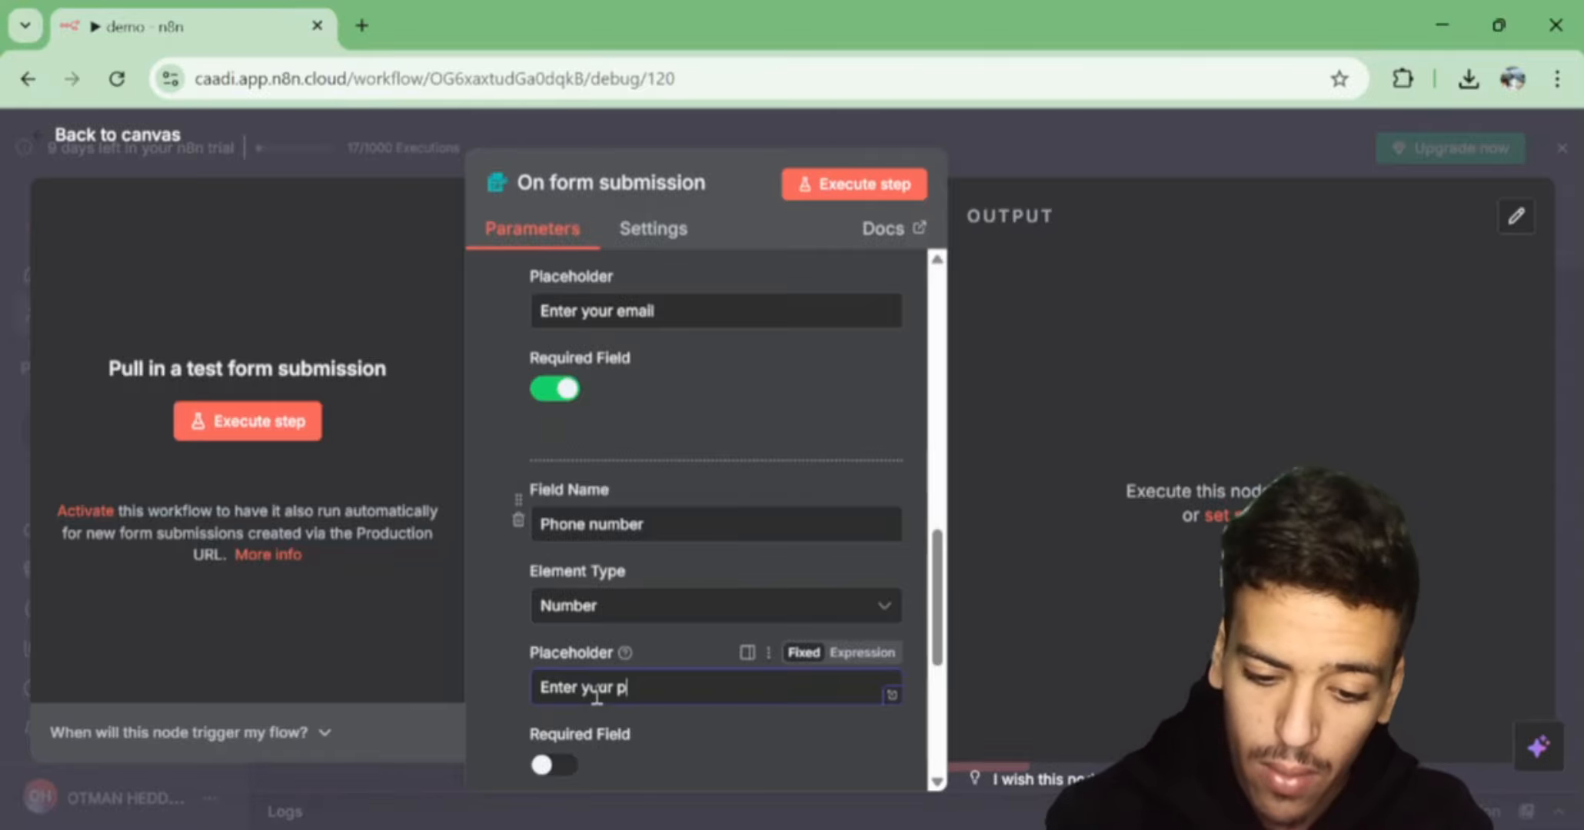
type("jh")
key("BackSpace")
key("BackSpace")
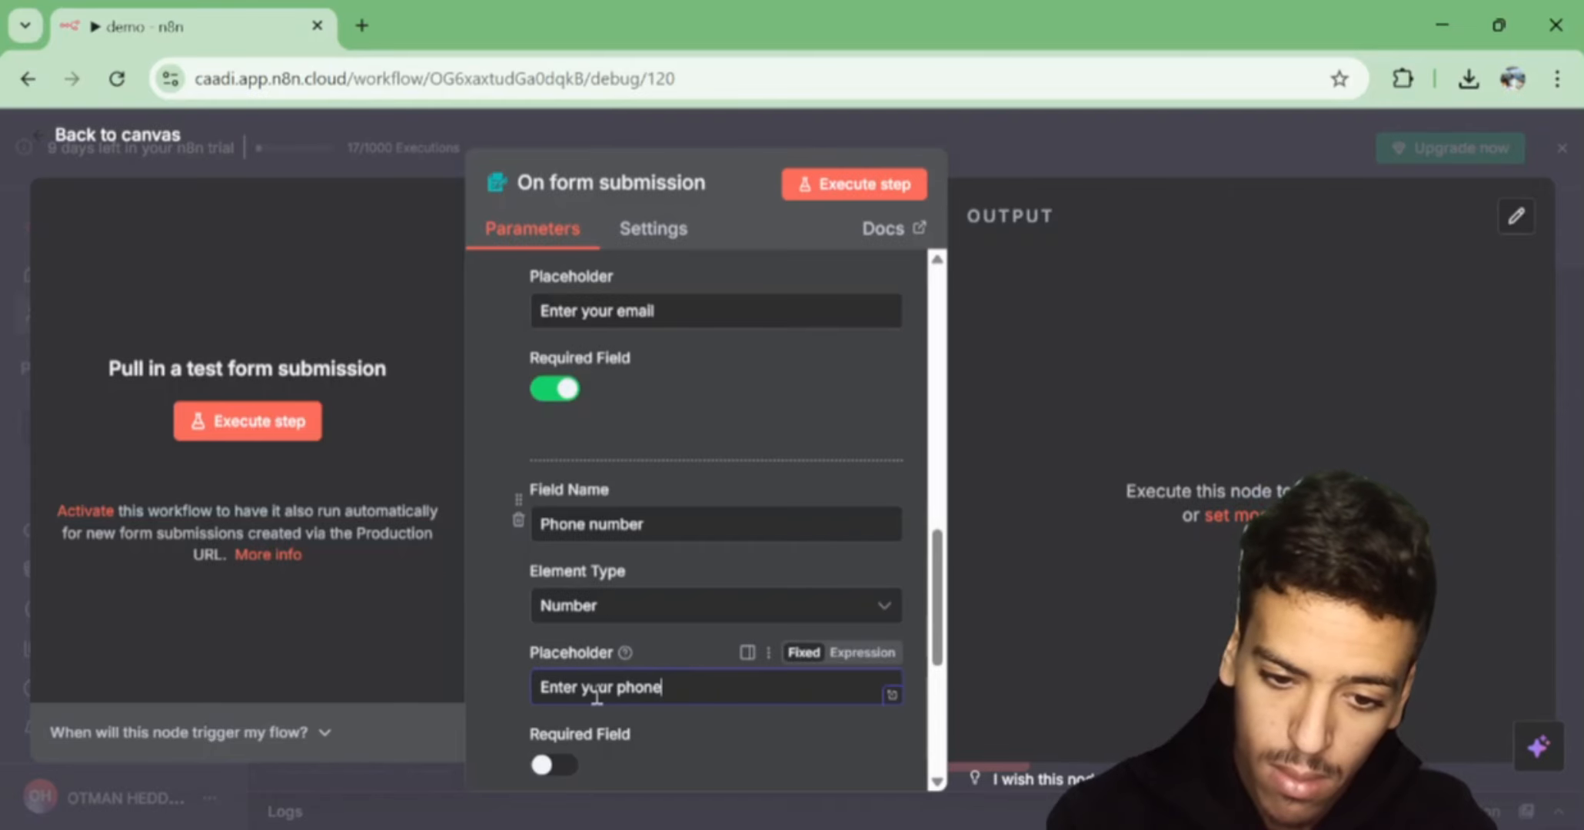
scroll(600, 695, "down", 3)
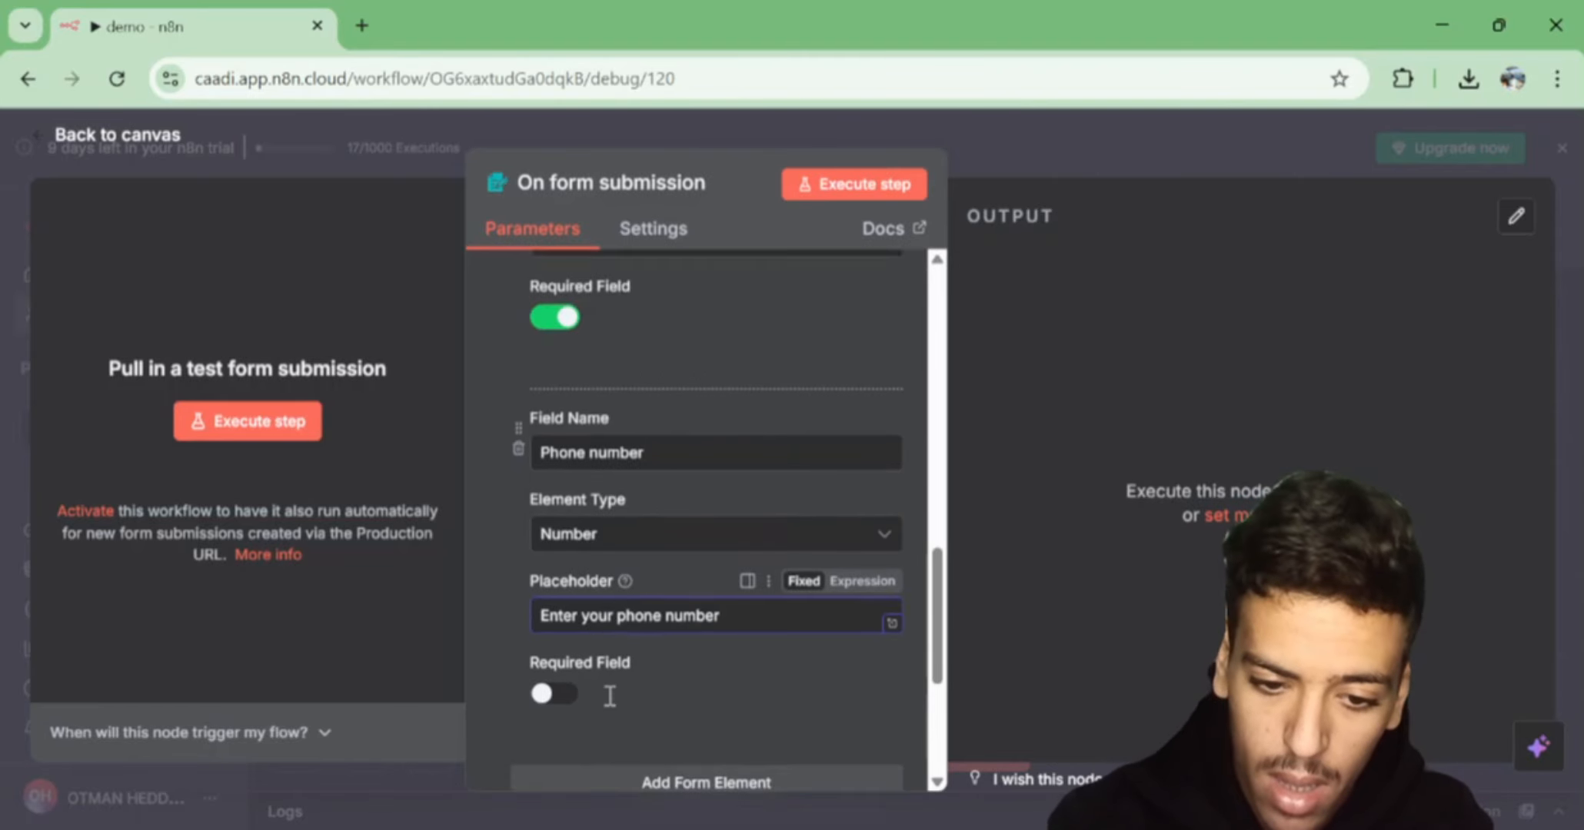
left_click(554, 528)
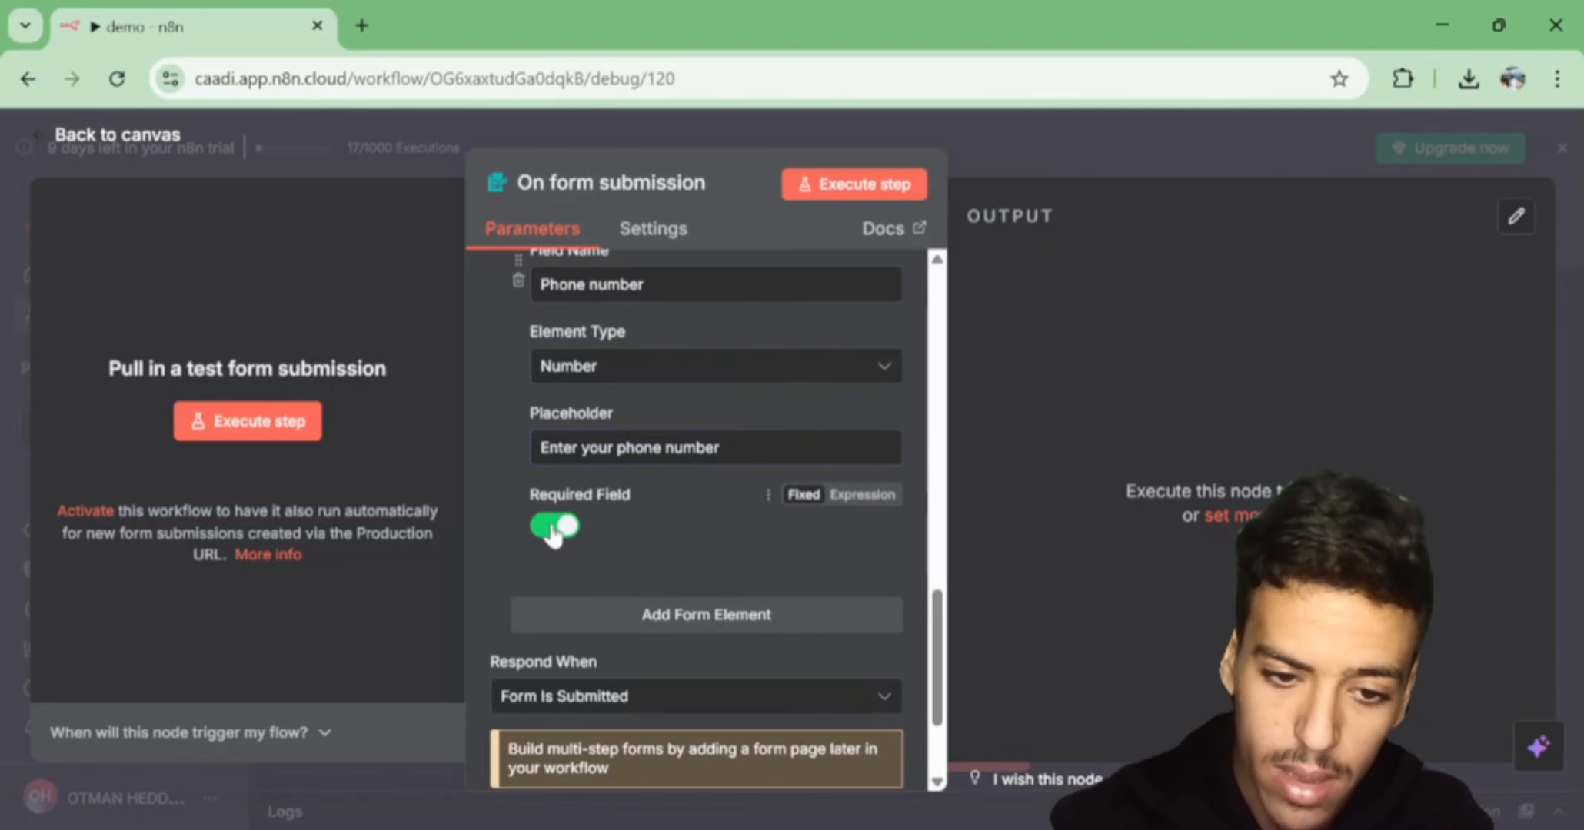
left_click(115, 137)
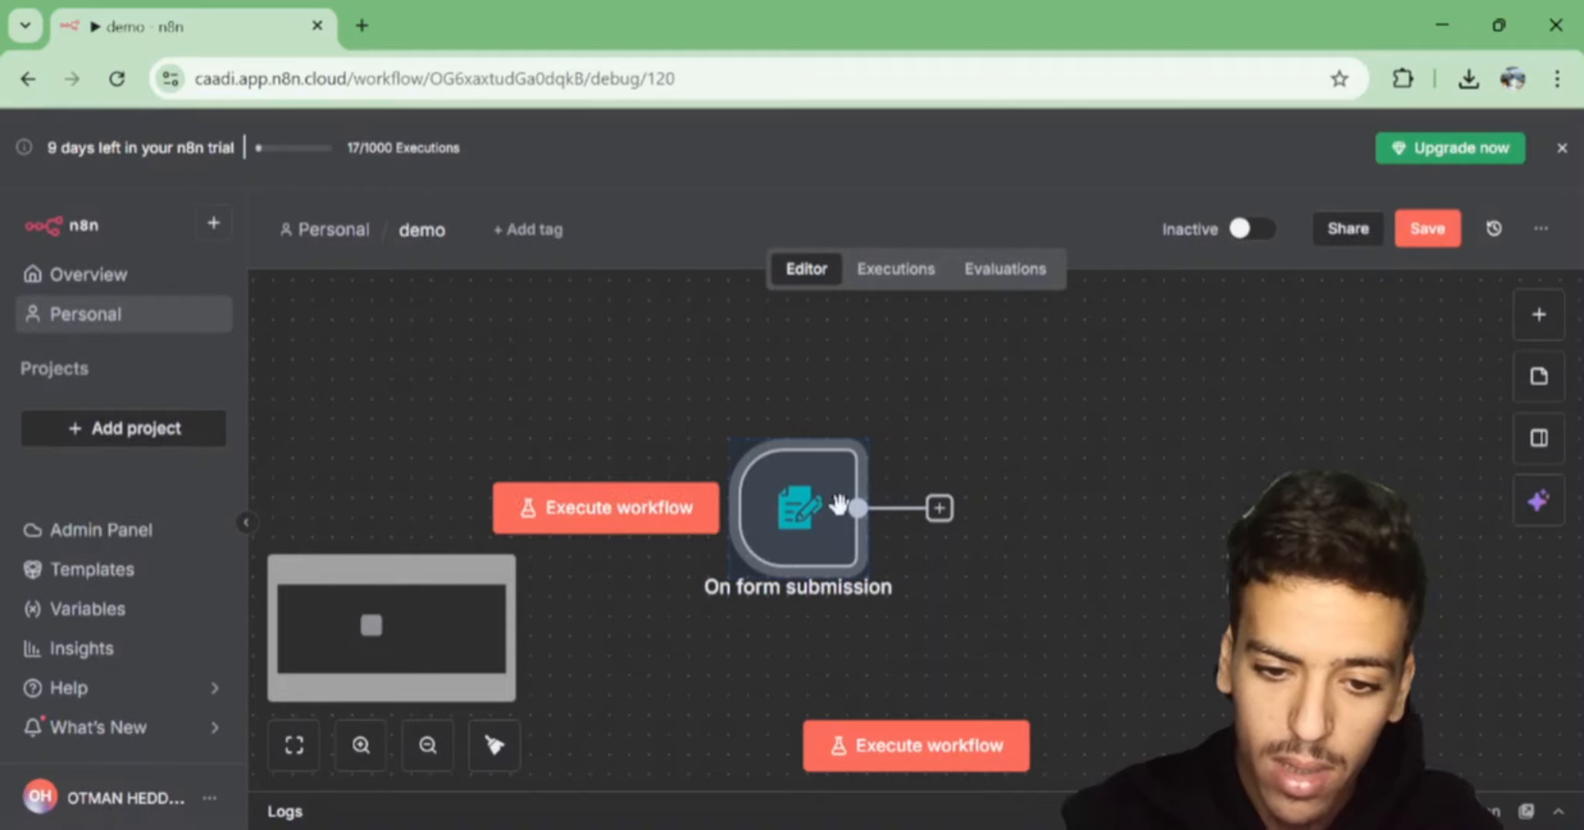
Reposition the form trigger on the canvas, save the demo workflow and execute it with a test form submission
left_click_drag(792, 500, 542, 441)
left_click(425, 745)
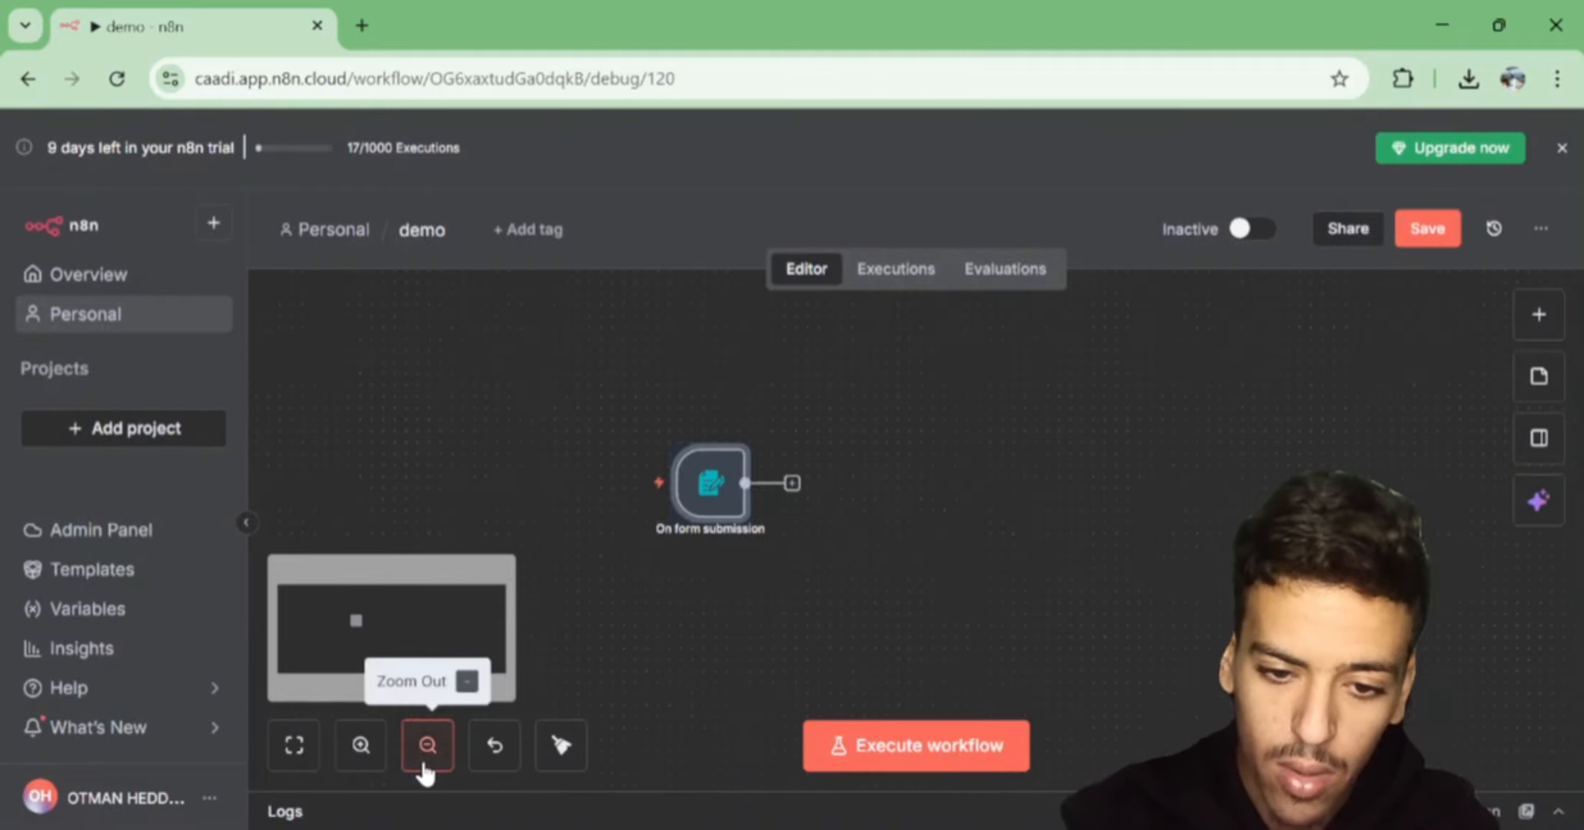
left_click(1427, 223)
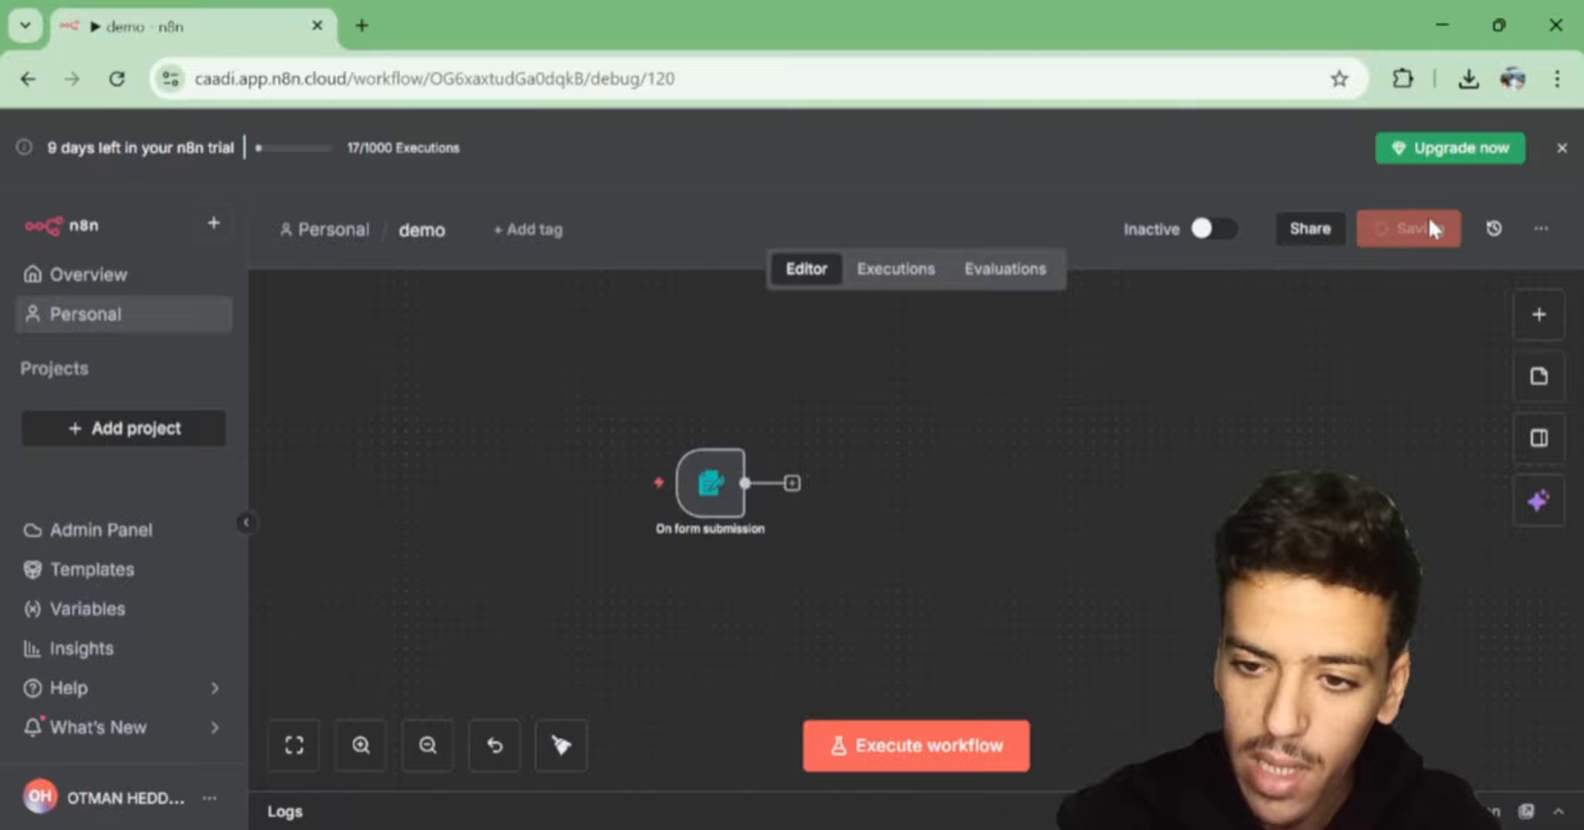
left_click(965, 744)
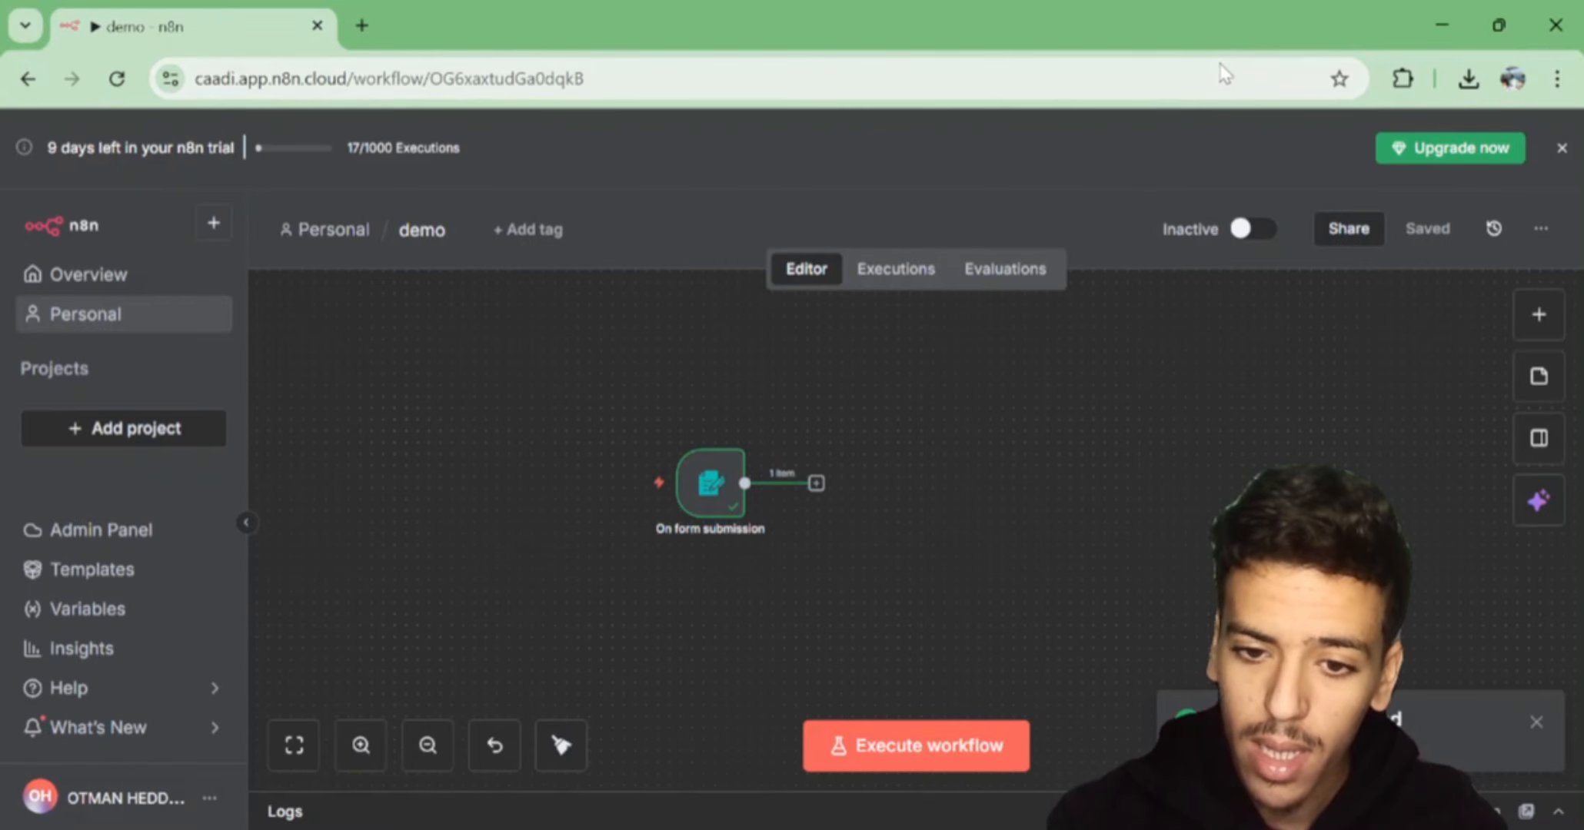
Examine the form trigger's JSON output for the submitted name, email and phone number, and return to the canvas
double_click(736, 511)
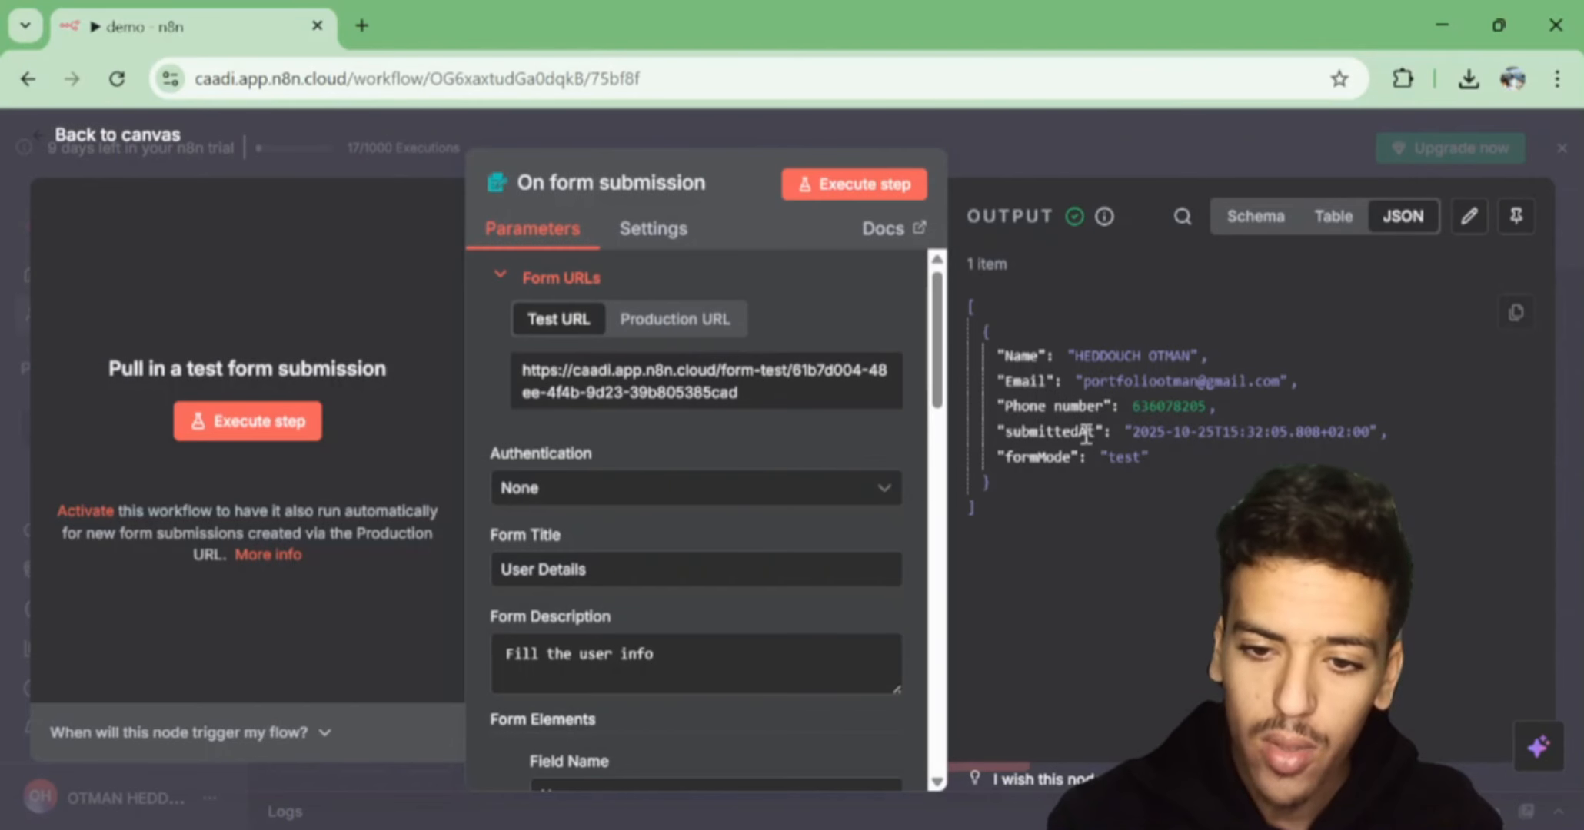
left_click_drag(1027, 495, 973, 314)
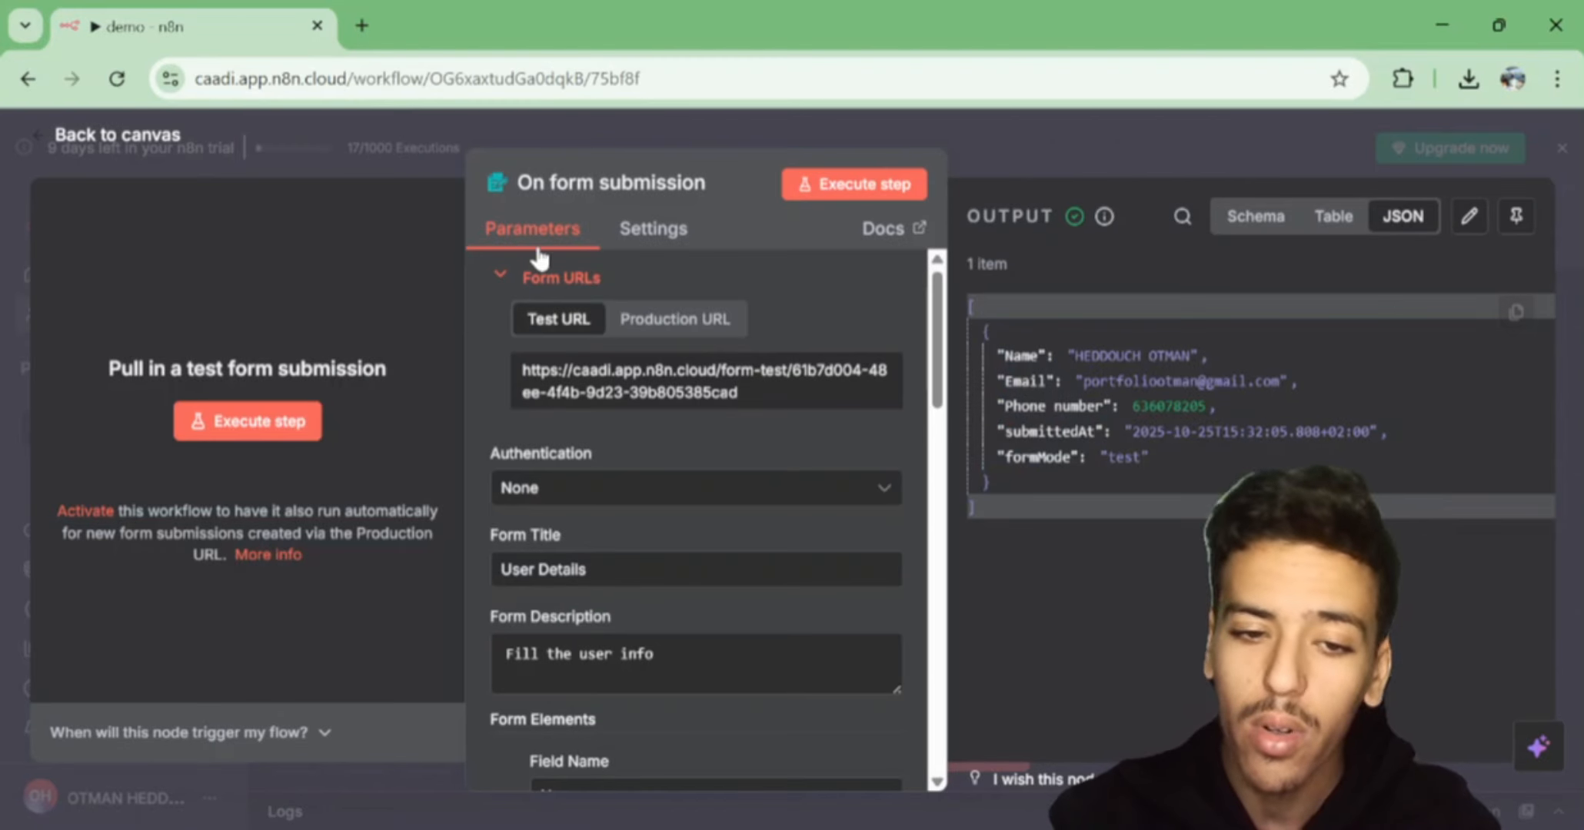
left_click(166, 150)
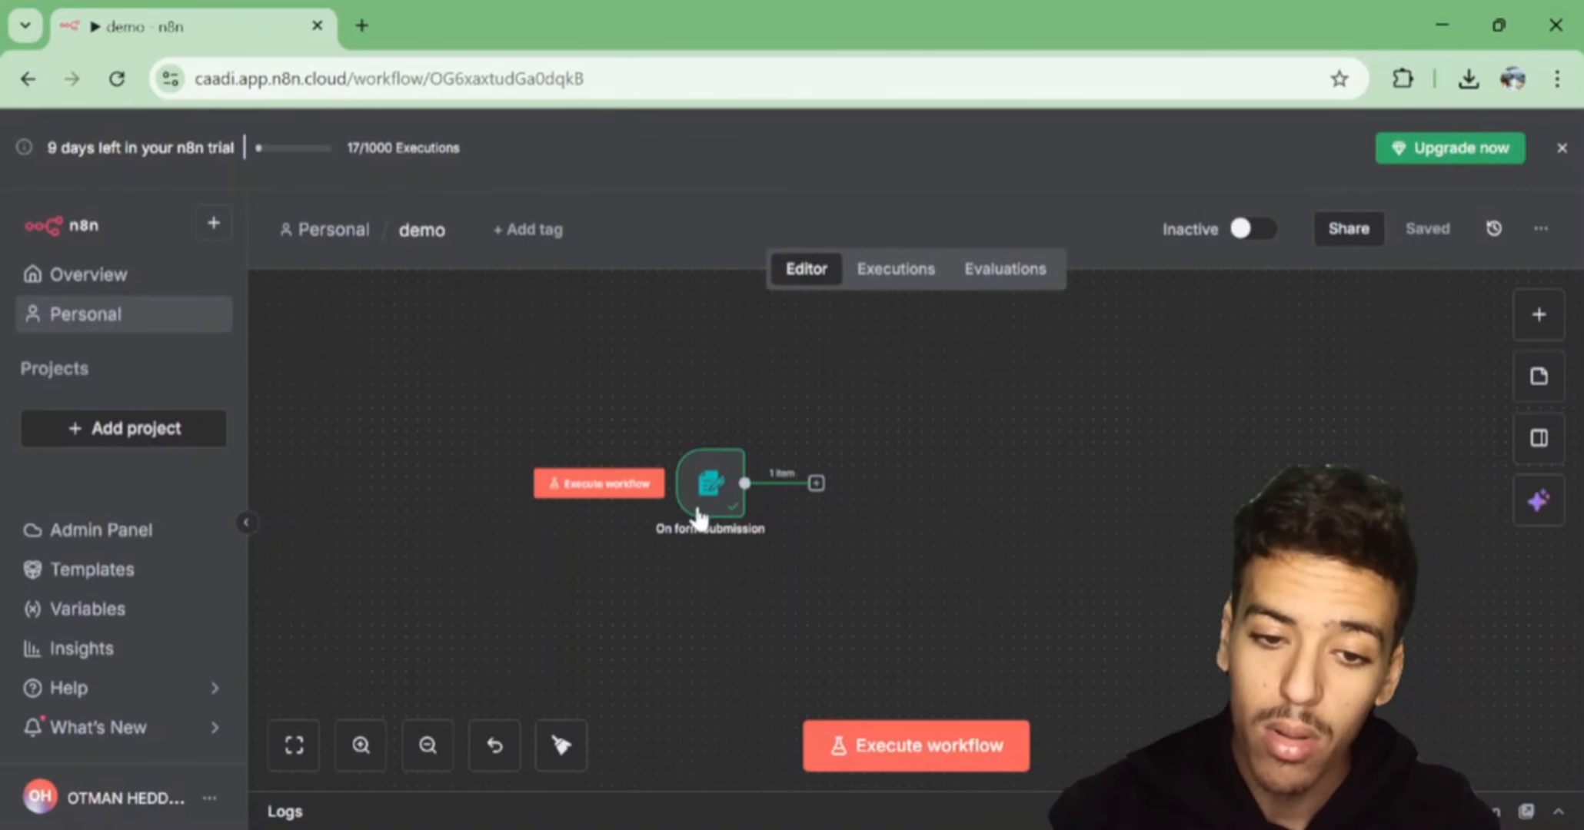
mouse_move(680, 495)
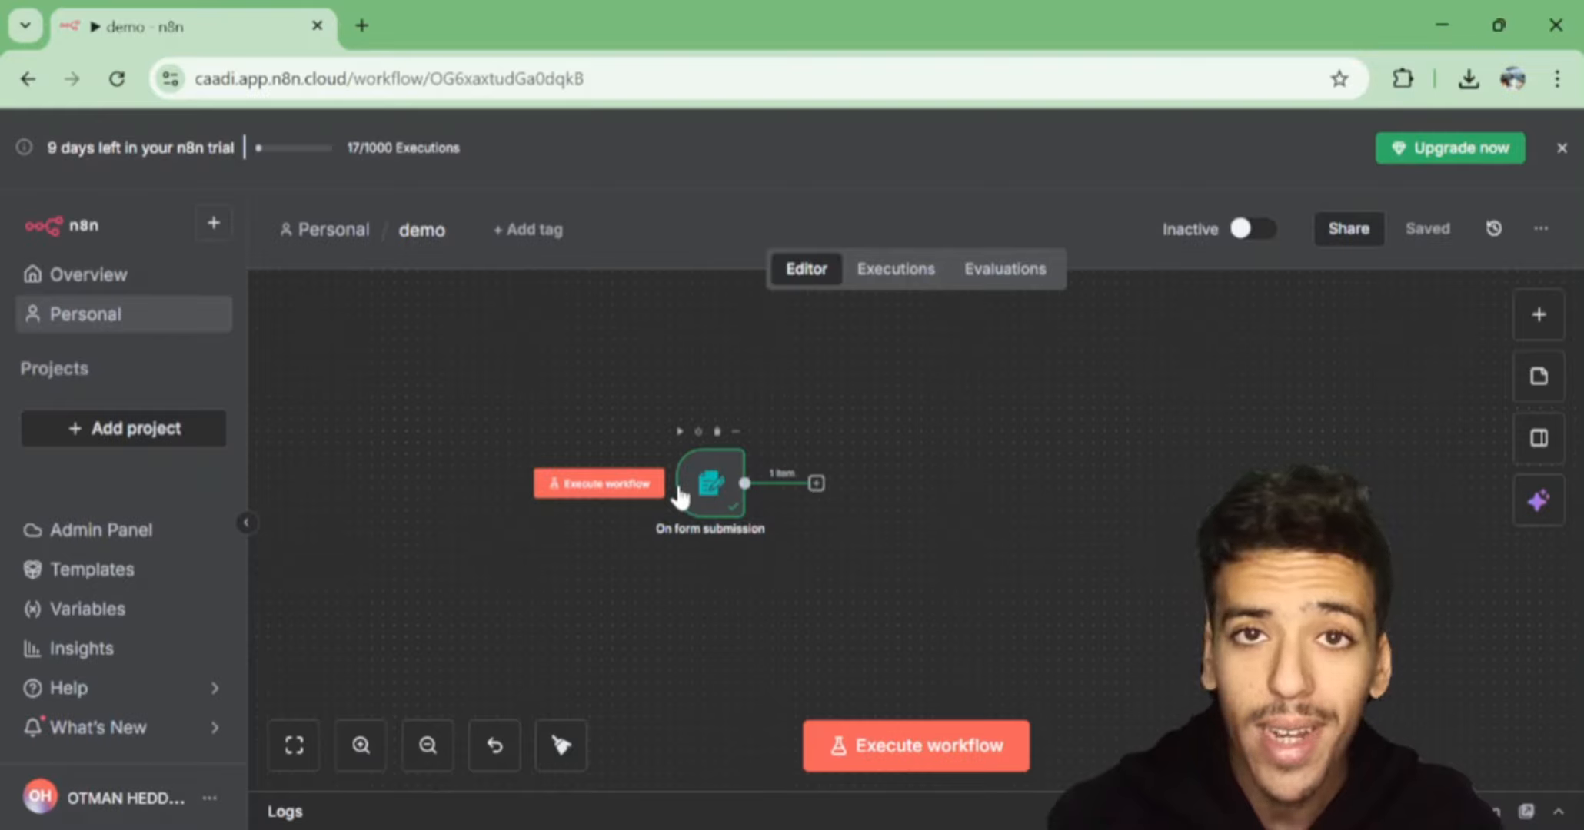
Open the Personal project in a second browser tab and create a new data table named "users"
middle_click(345, 234)
left_click(440, 16)
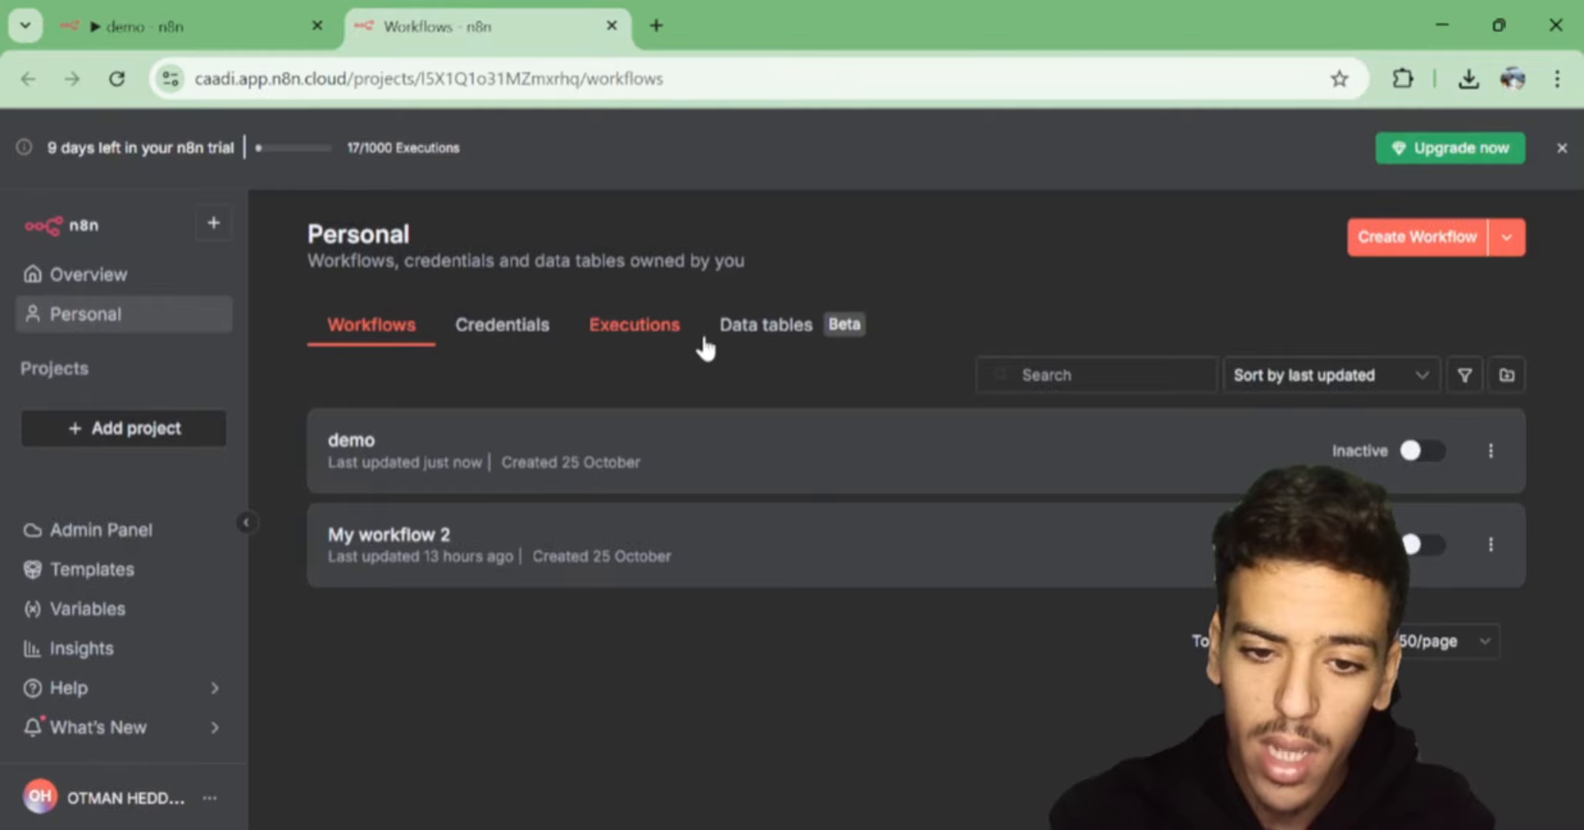
left_click(821, 345)
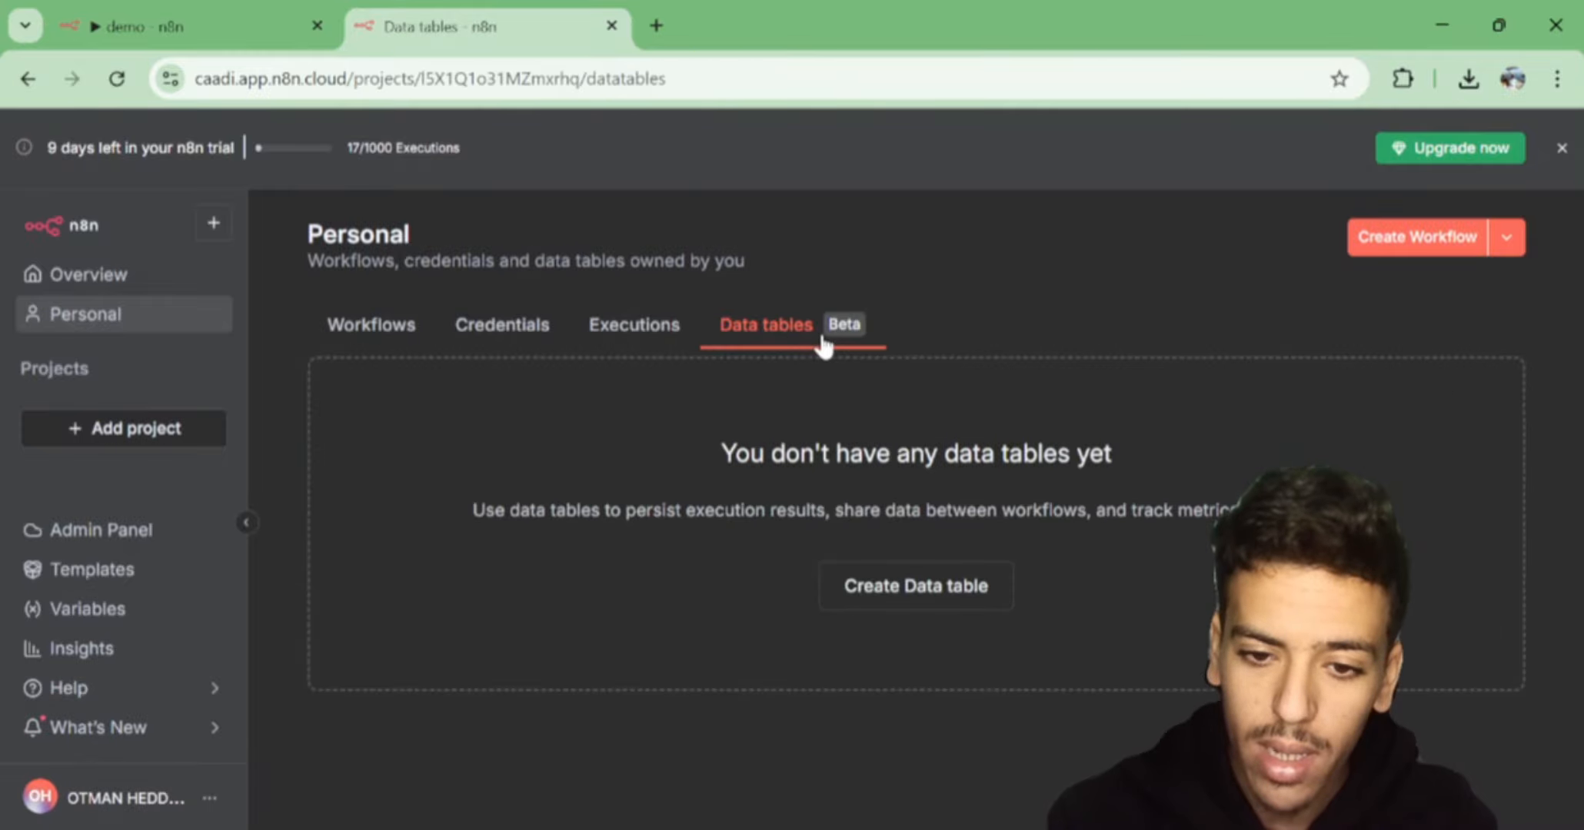
left_click(895, 585)
type("users")
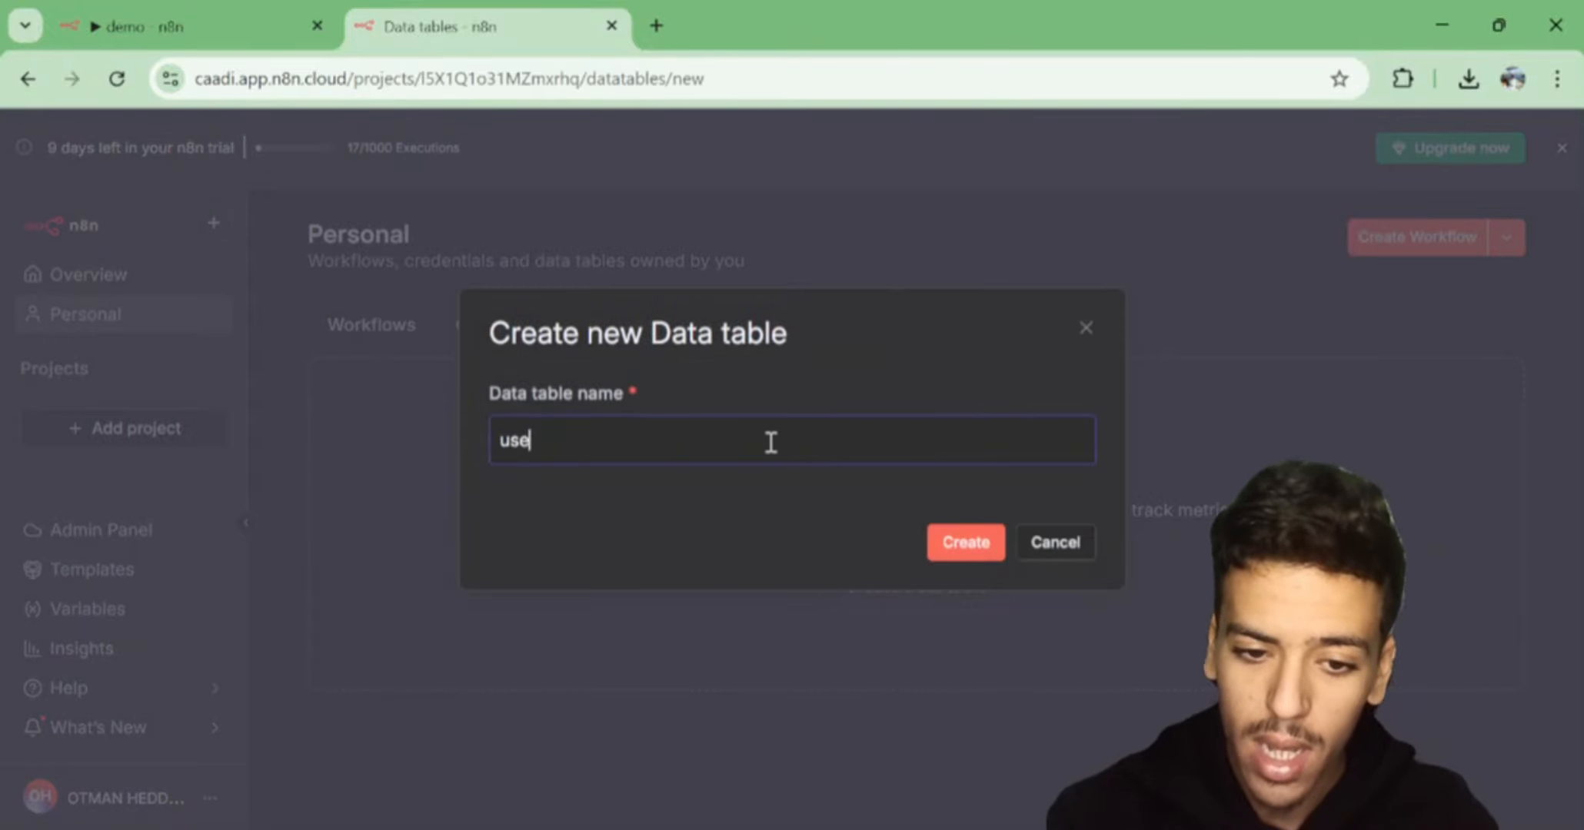
left_click(964, 547)
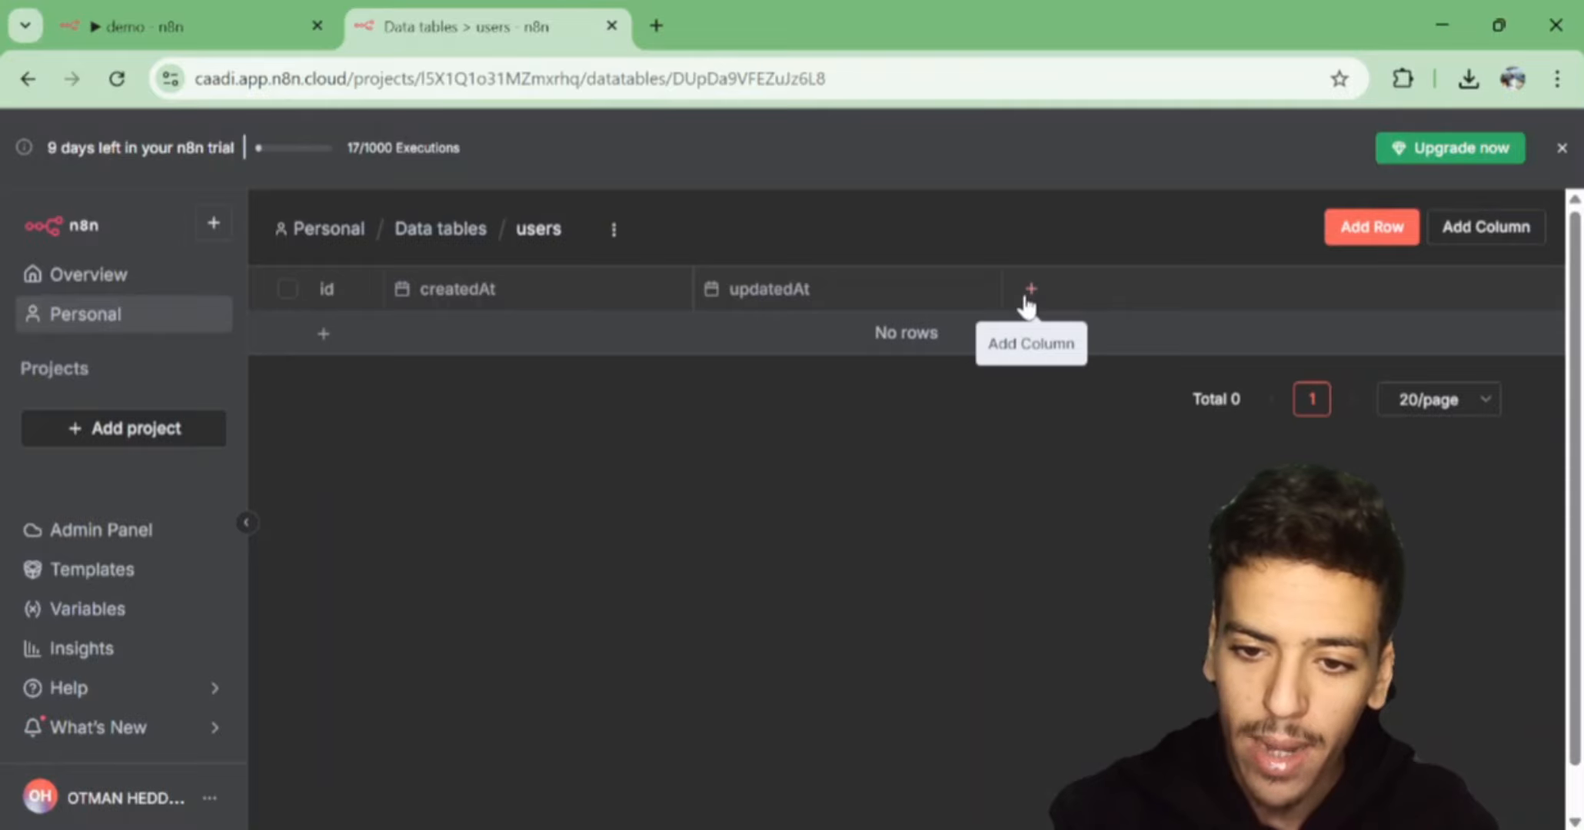
Add a string column named "name" to the users data table
left_click(1027, 300)
type("E")
key("BackSpace")
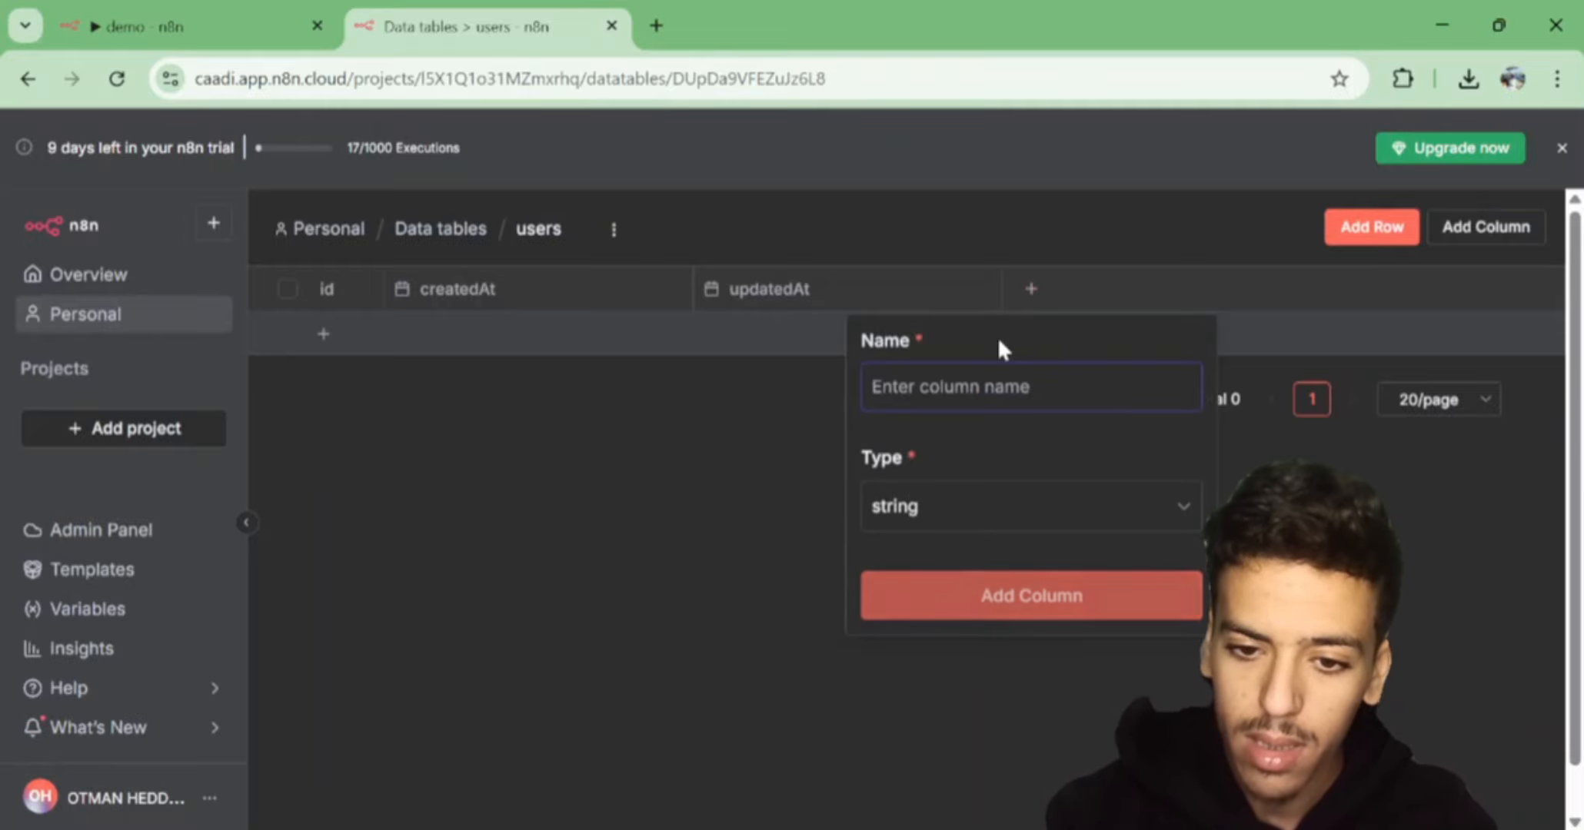
type("name")
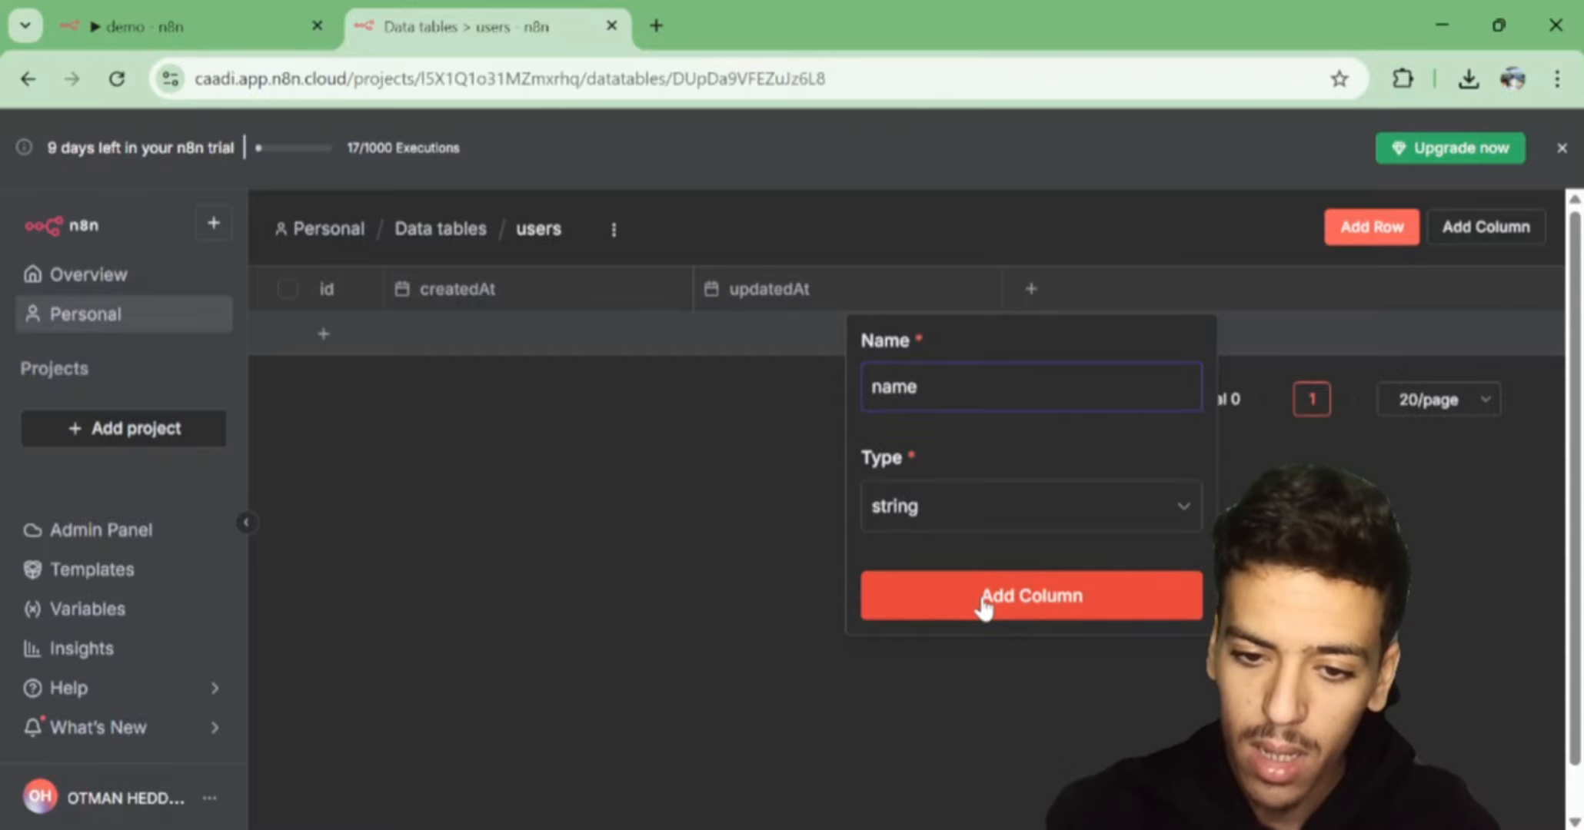
left_click(988, 596)
Add a string column named "email" to the users data table
left_click(1338, 296)
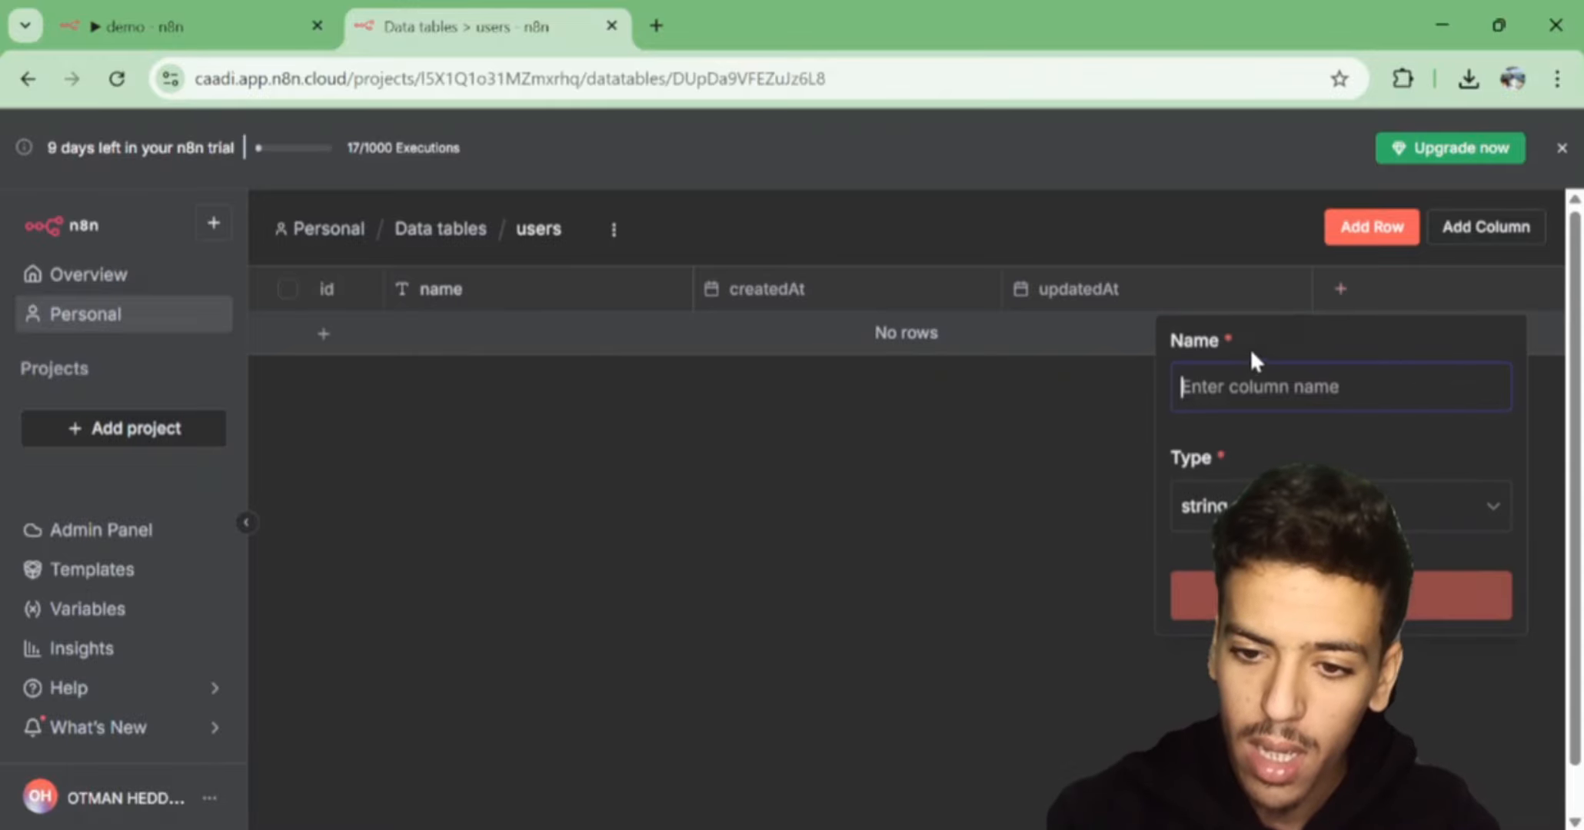
type("email")
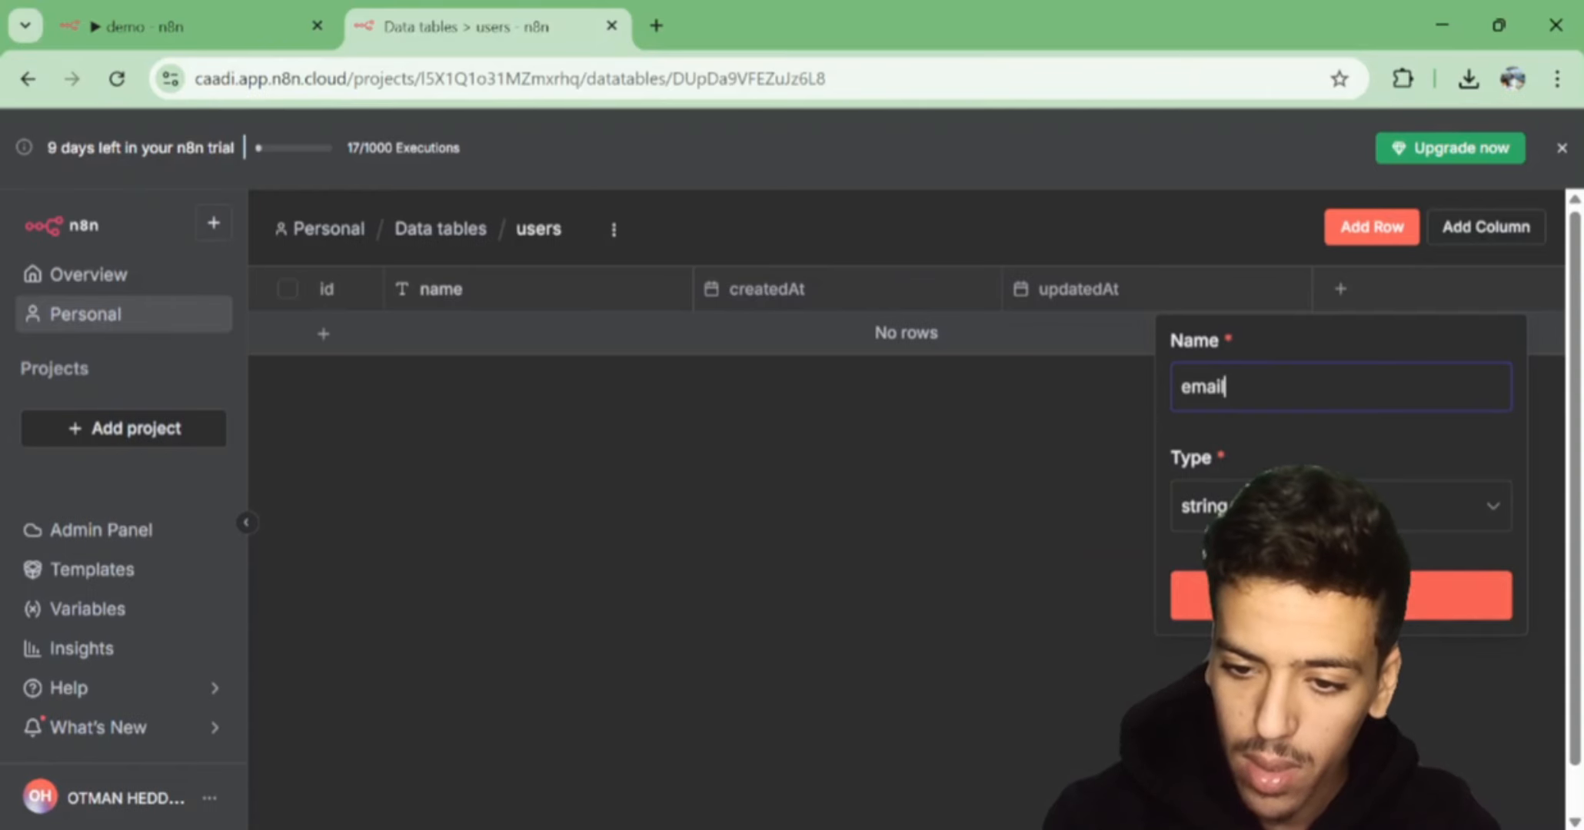
left_click(1487, 596)
Add a column named "number" of type number to the users data table
scroll(1384, 307, "right", 2)
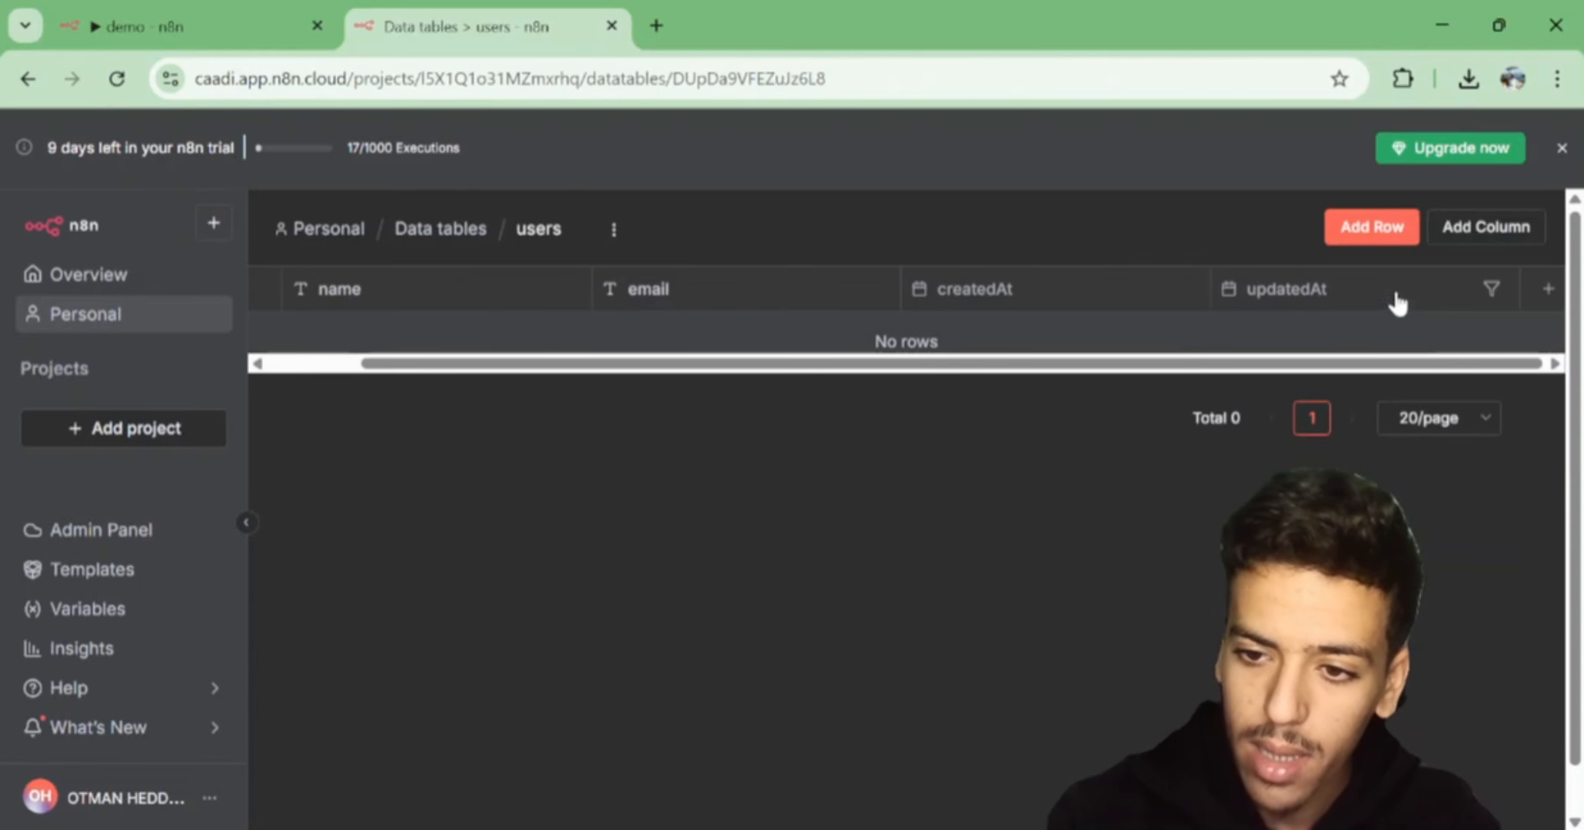
left_click(1484, 229)
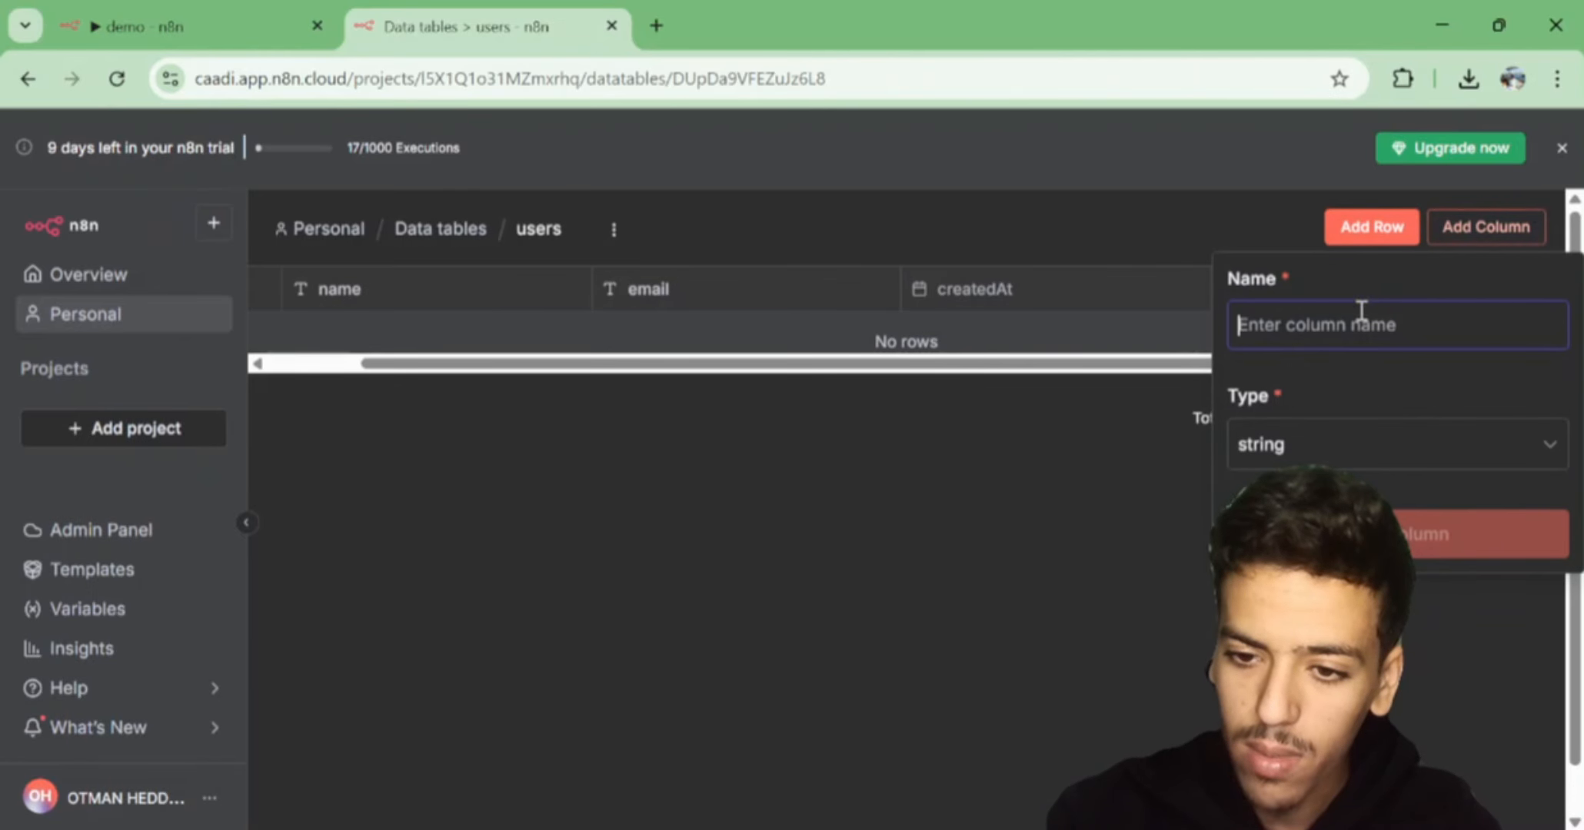
type("n")
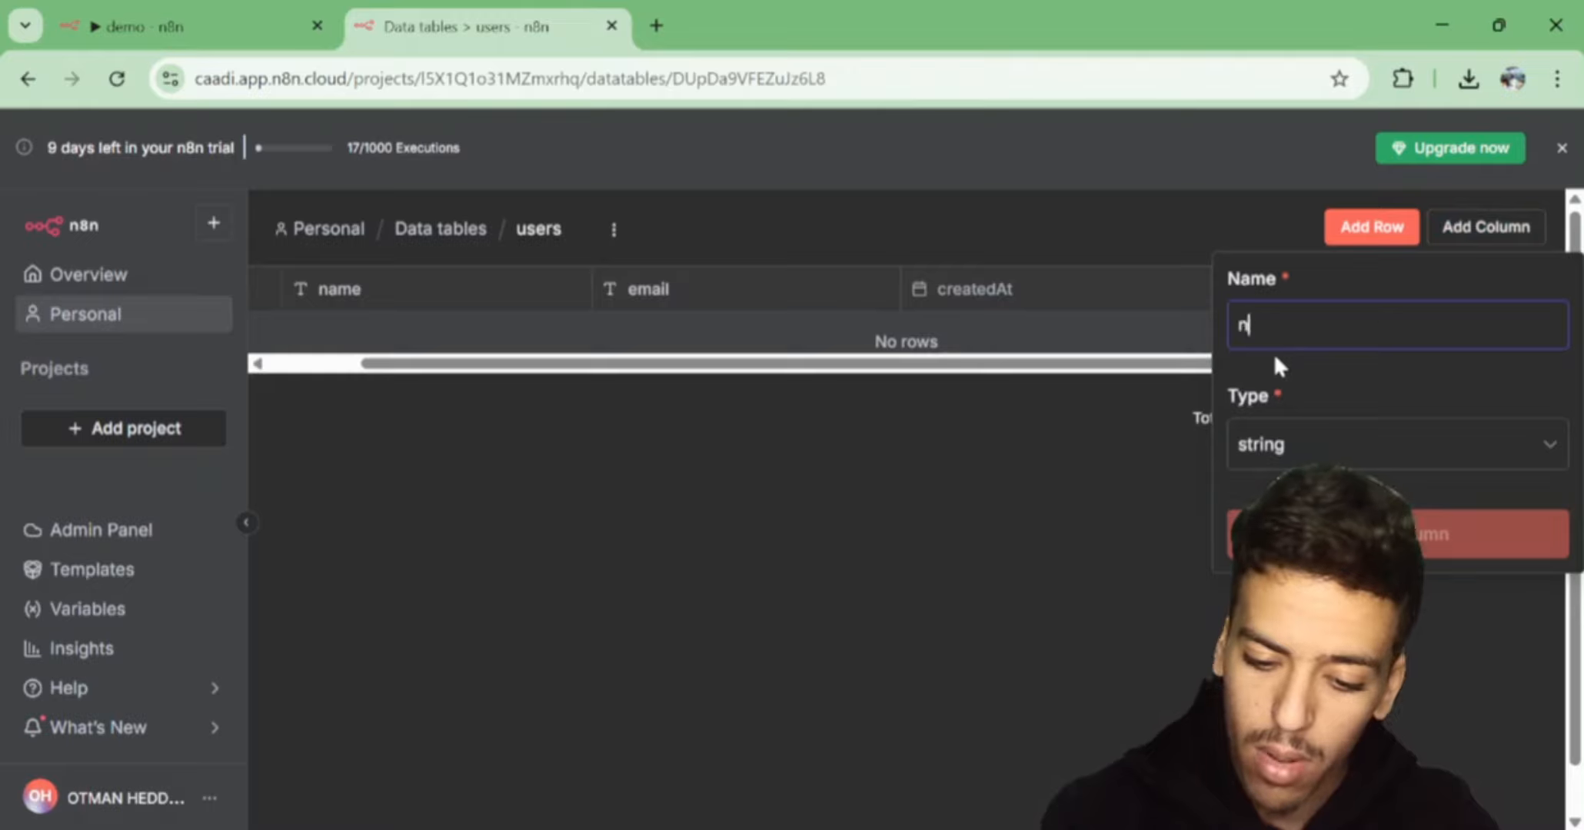
type("umber")
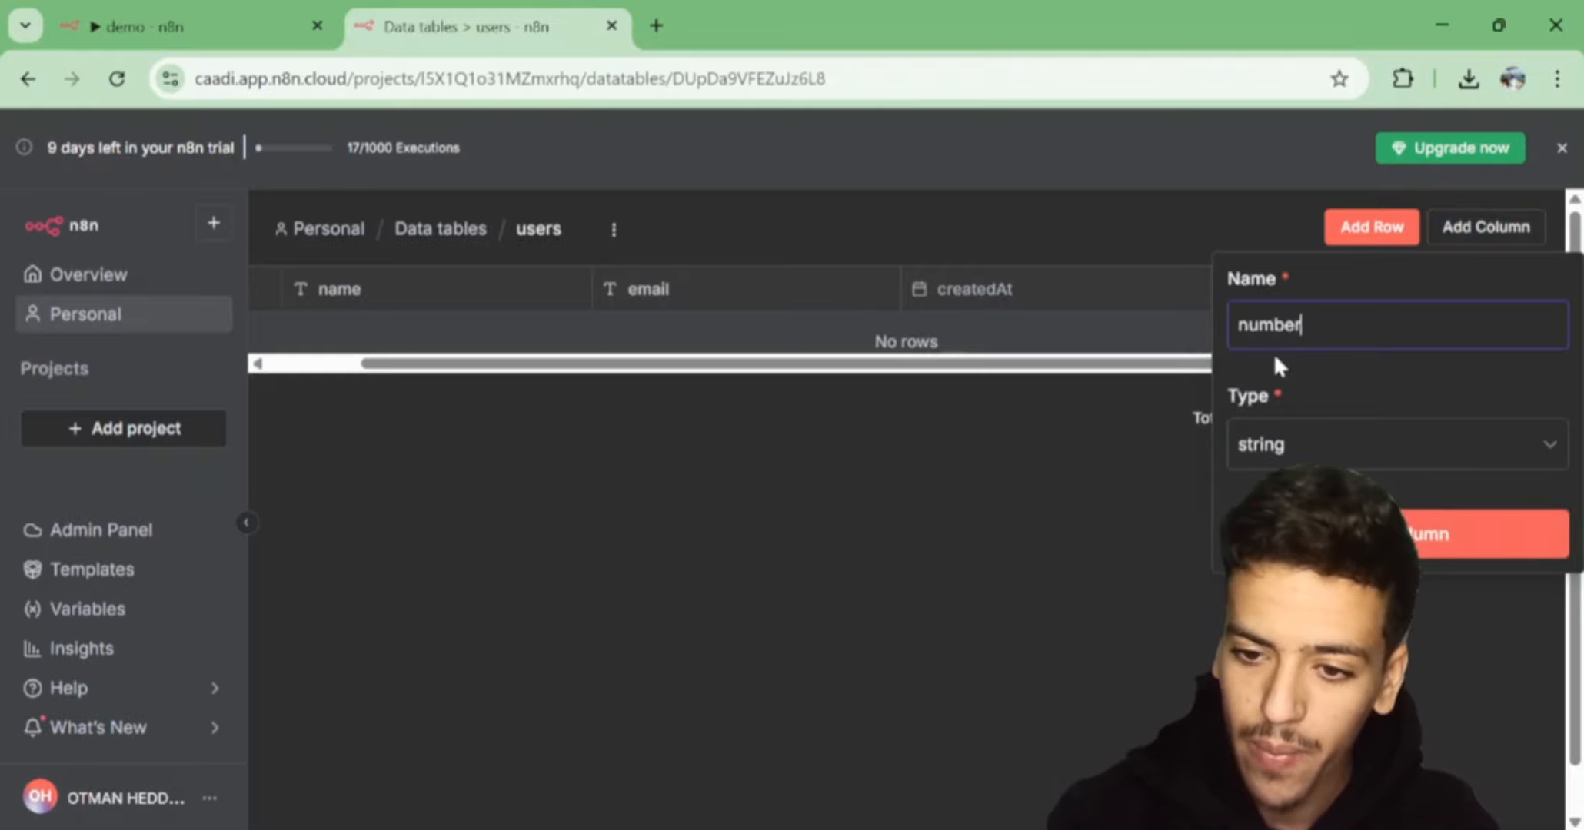
double_click(1269, 452)
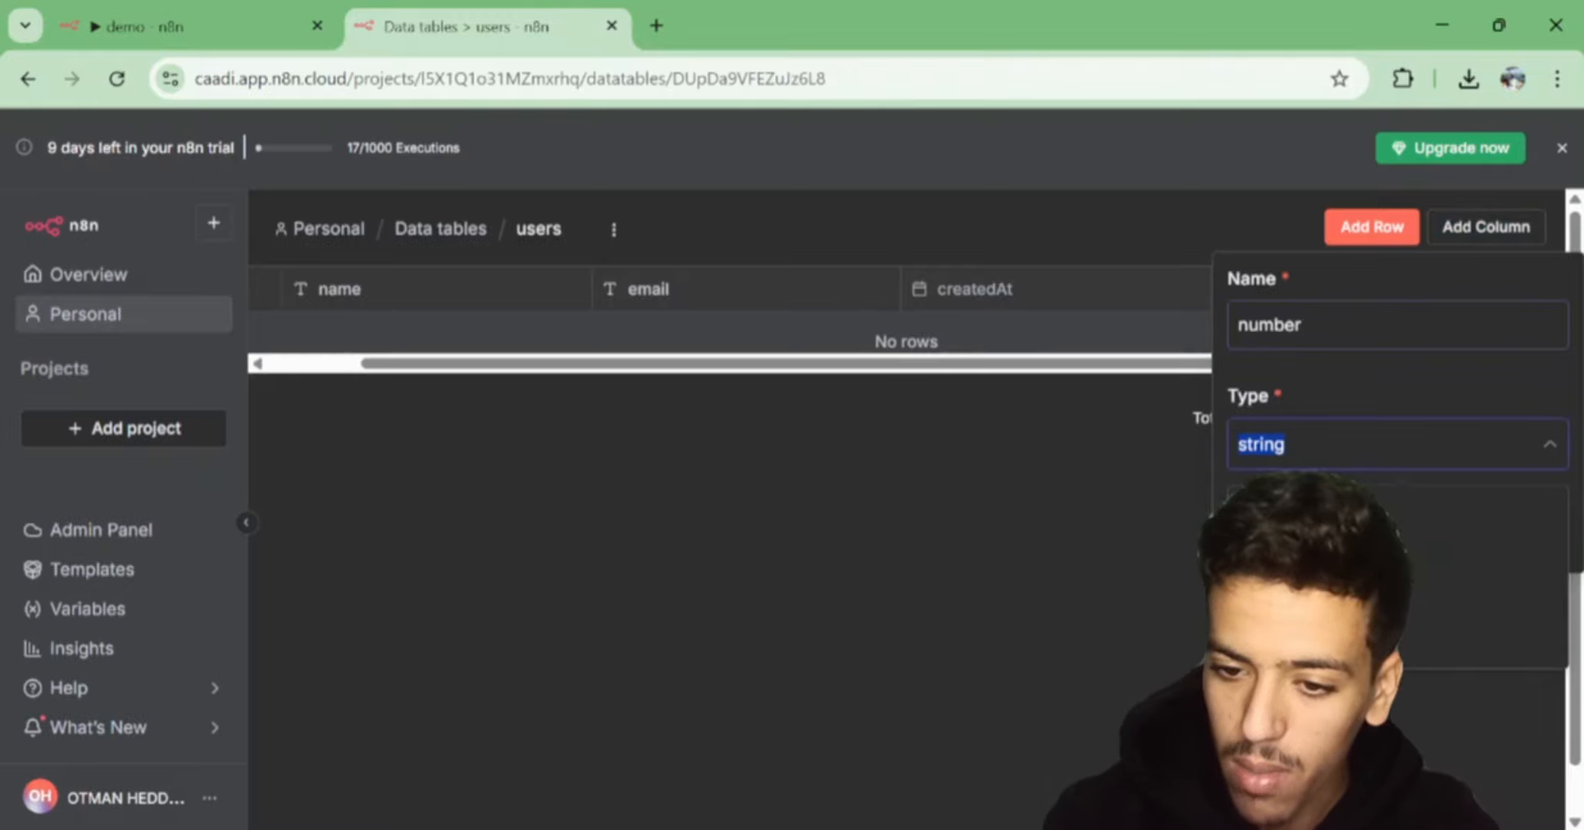
left_click(1272, 557)
left_click(1299, 538)
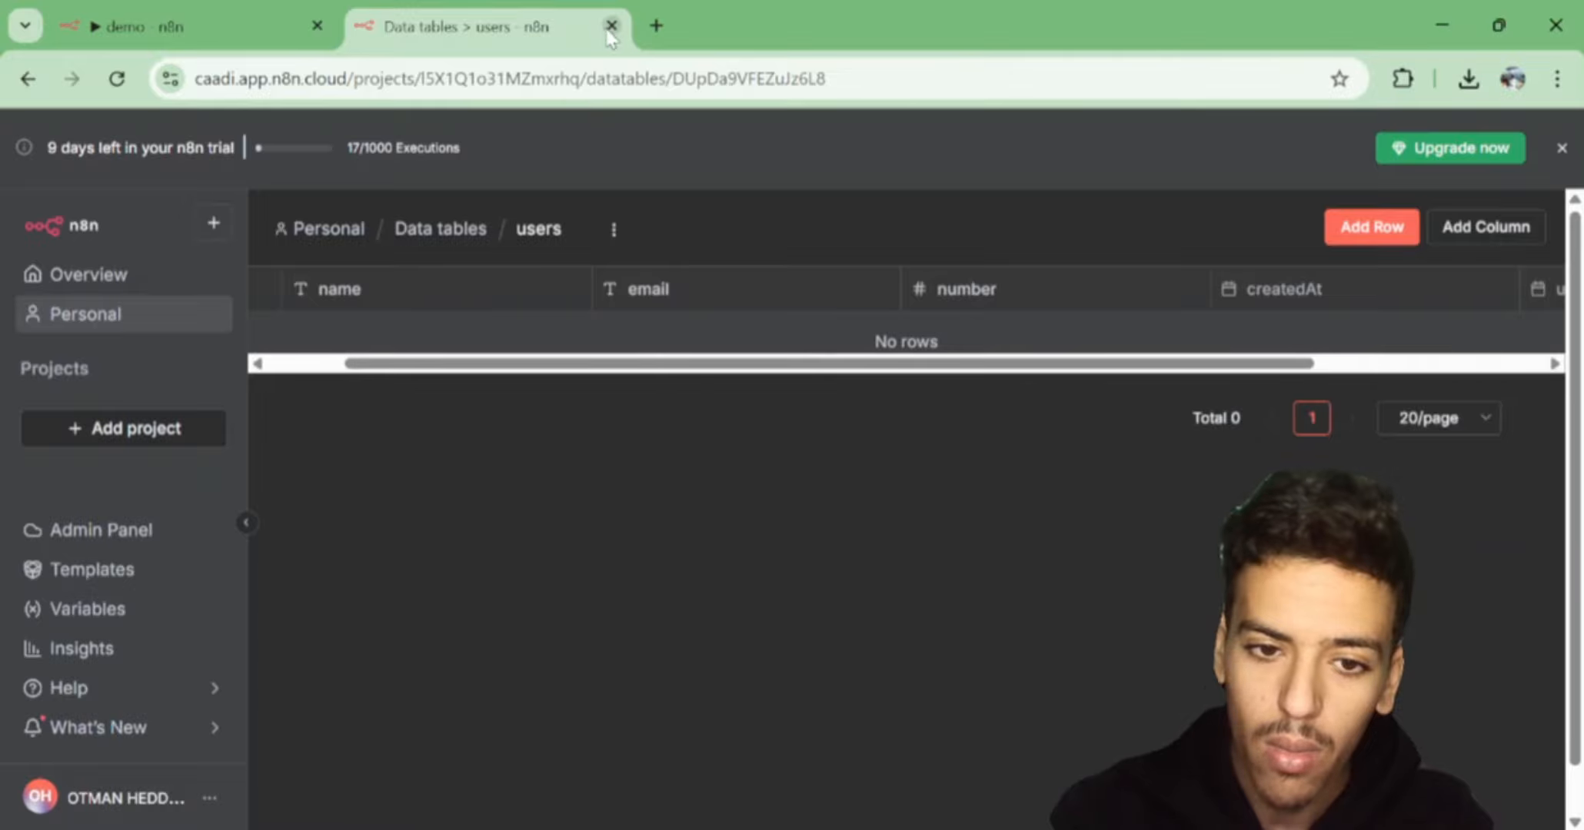
Return to the demo workflow and add a Data table node with the Insert row action after the form trigger
left_click(188, 23)
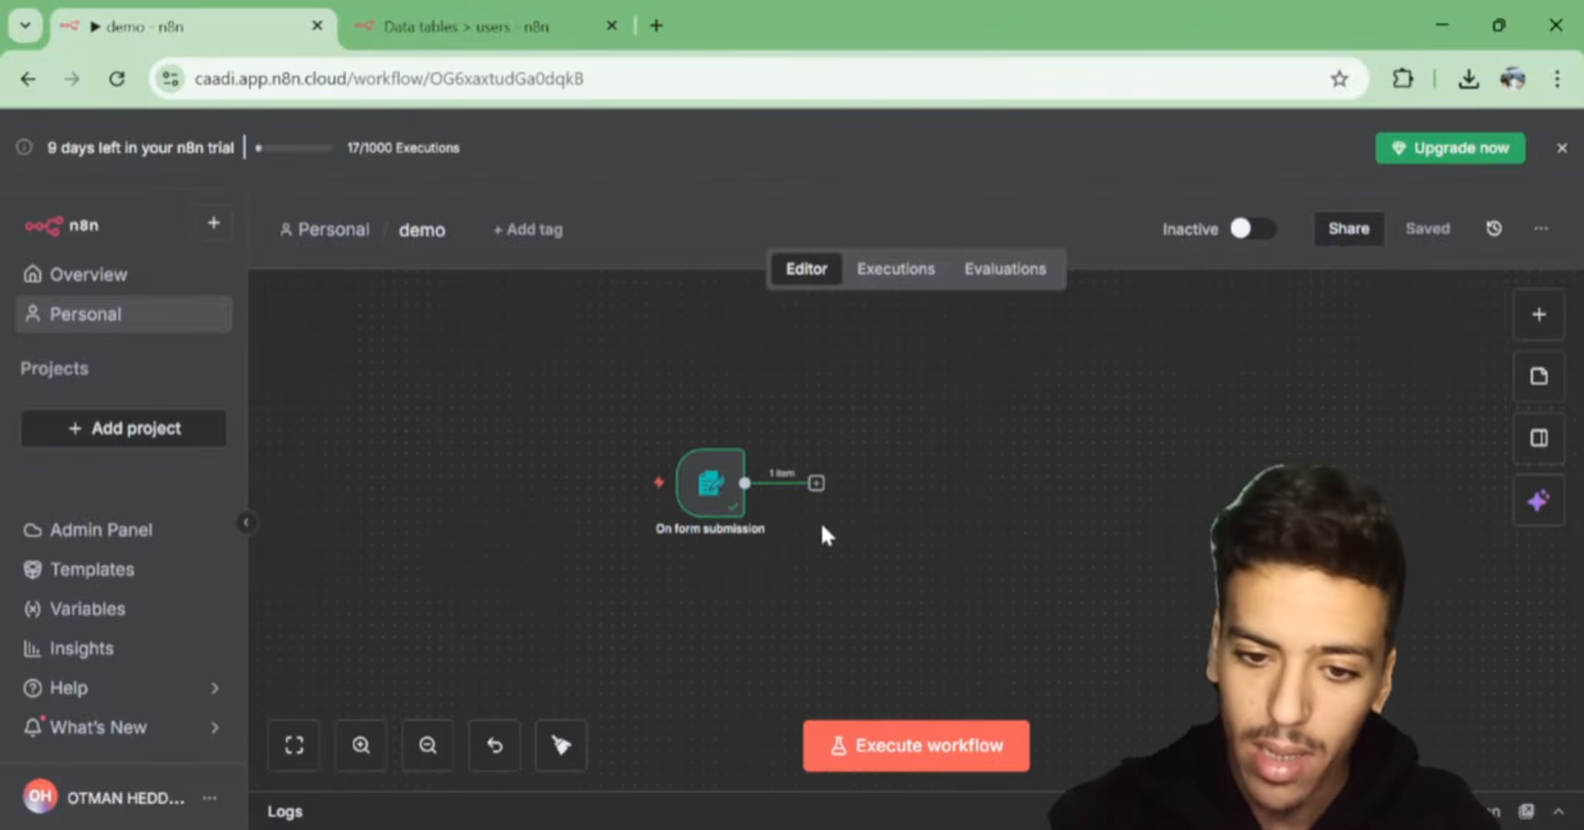
left_click(817, 483)
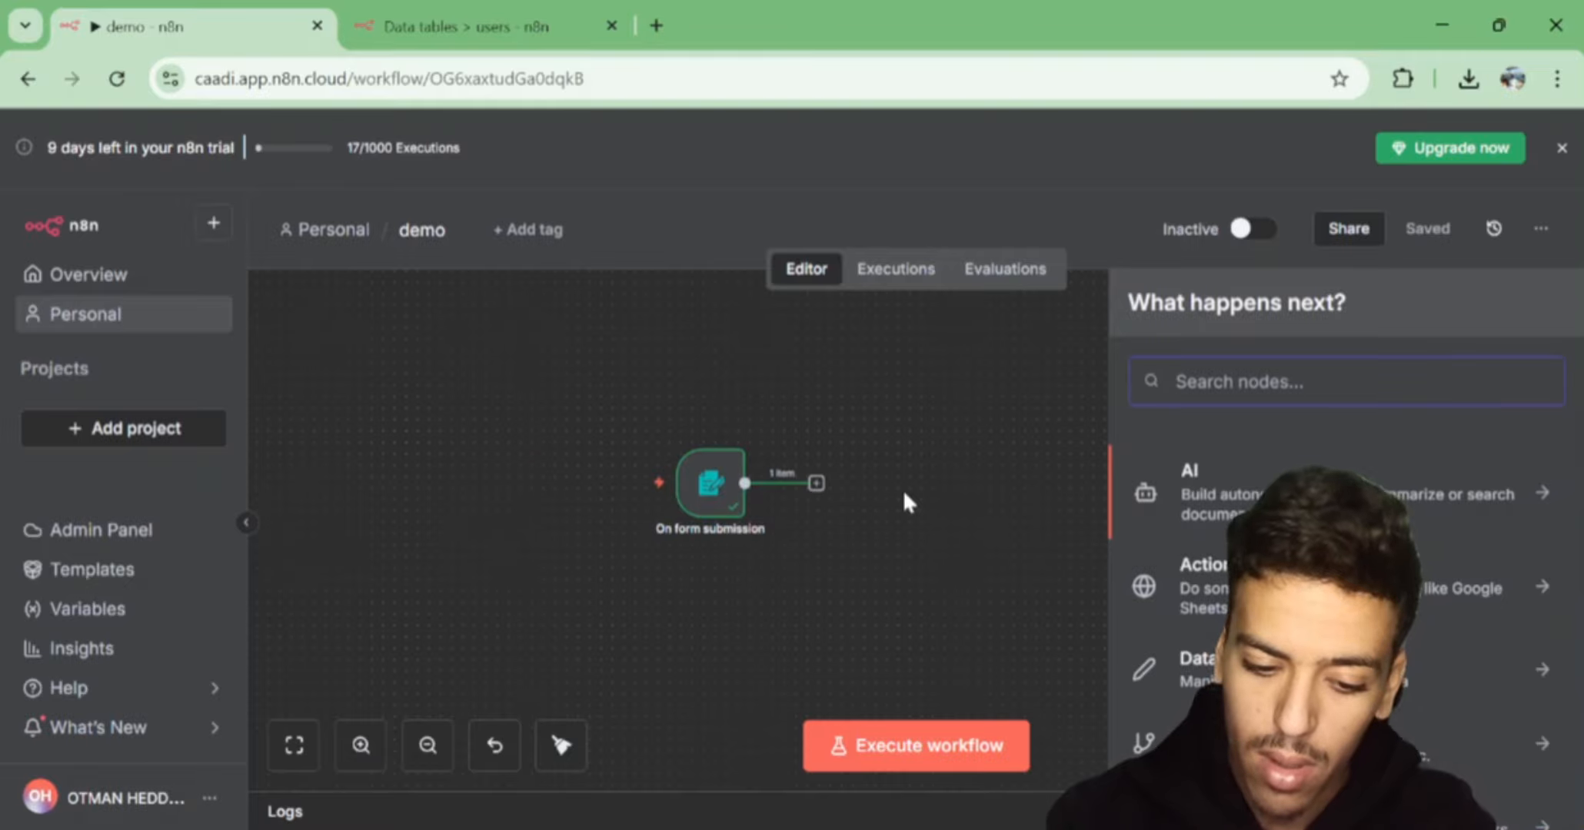
type("data")
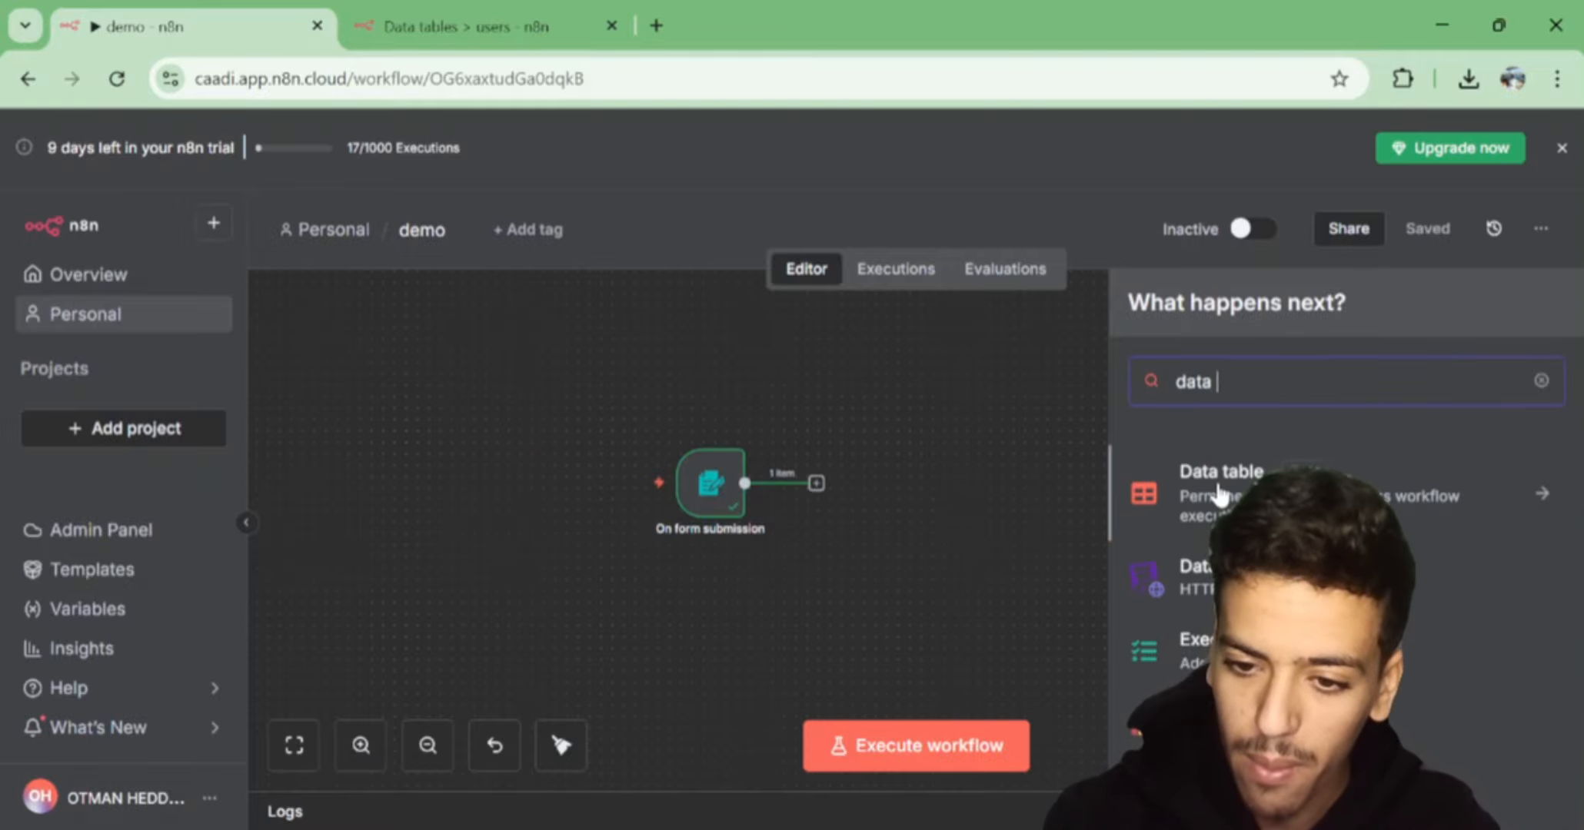
left_click(1218, 486)
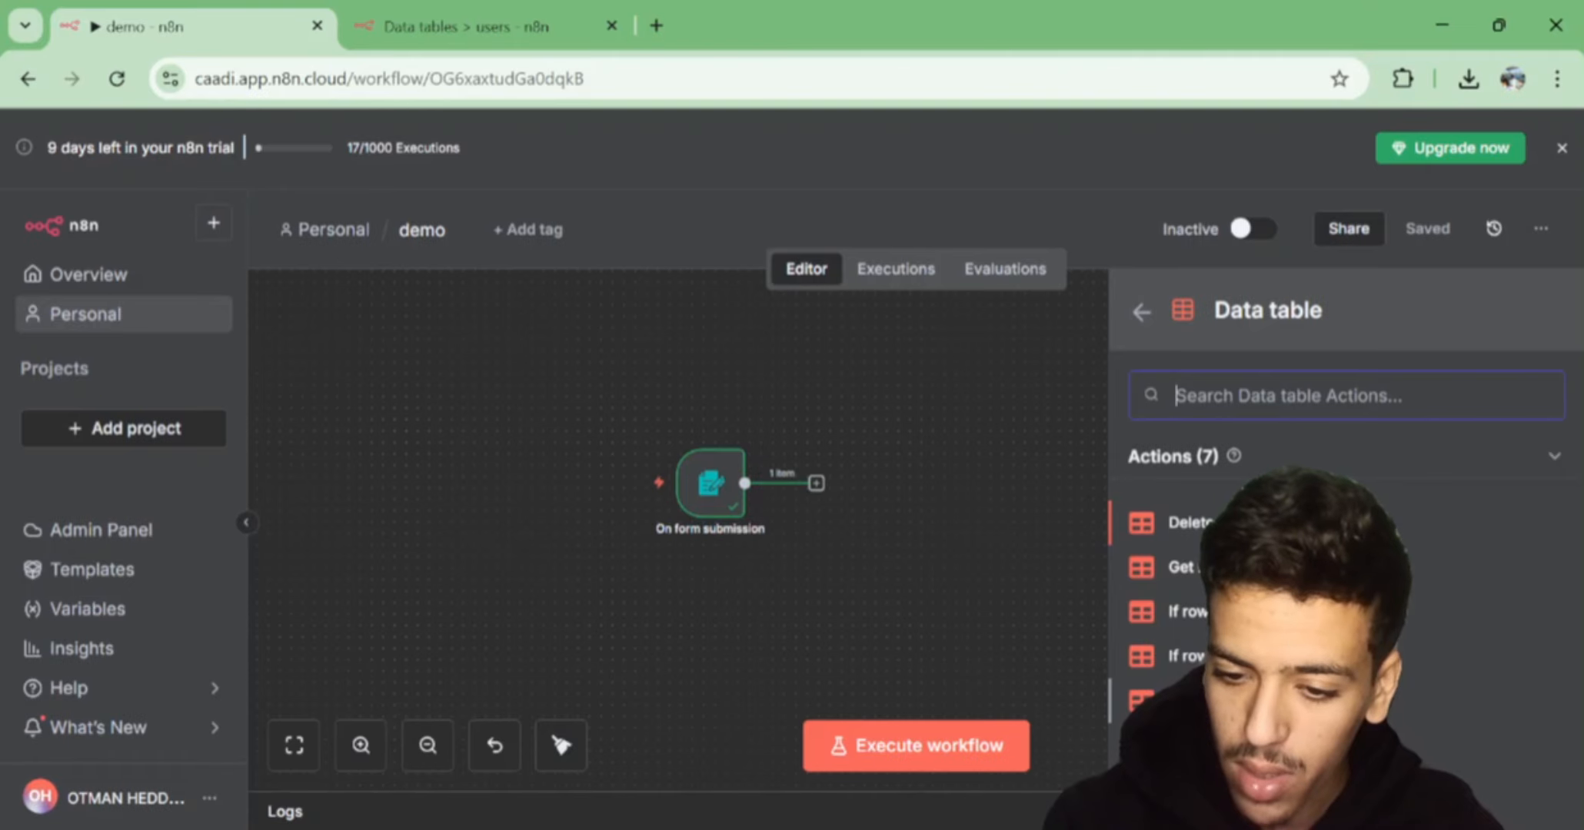
left_click(1184, 700)
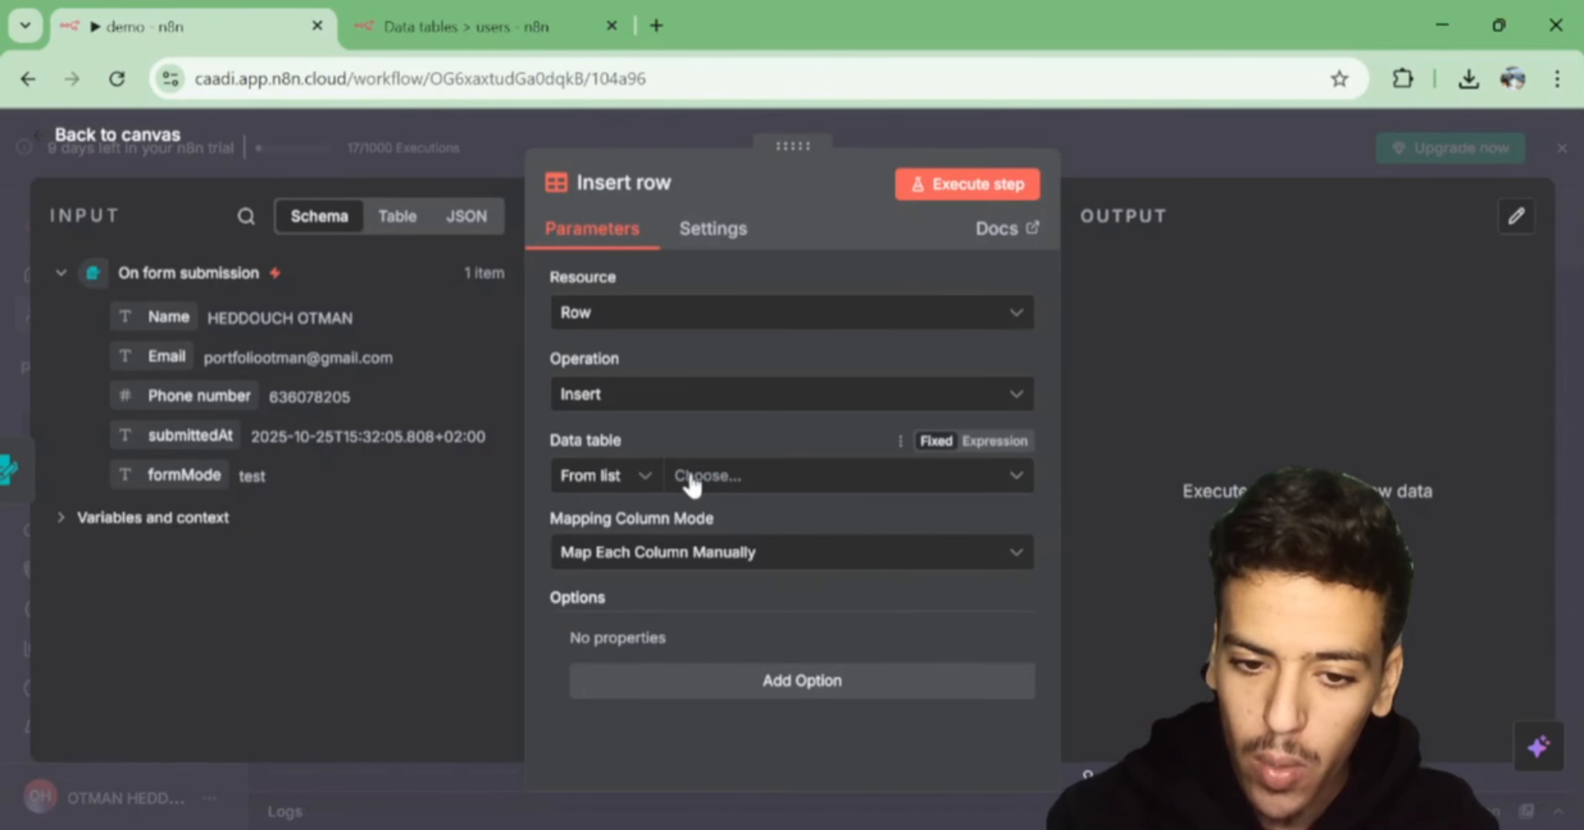
Choose "users" as the data table for the Insert row node and return to the canvas
left_click(711, 488)
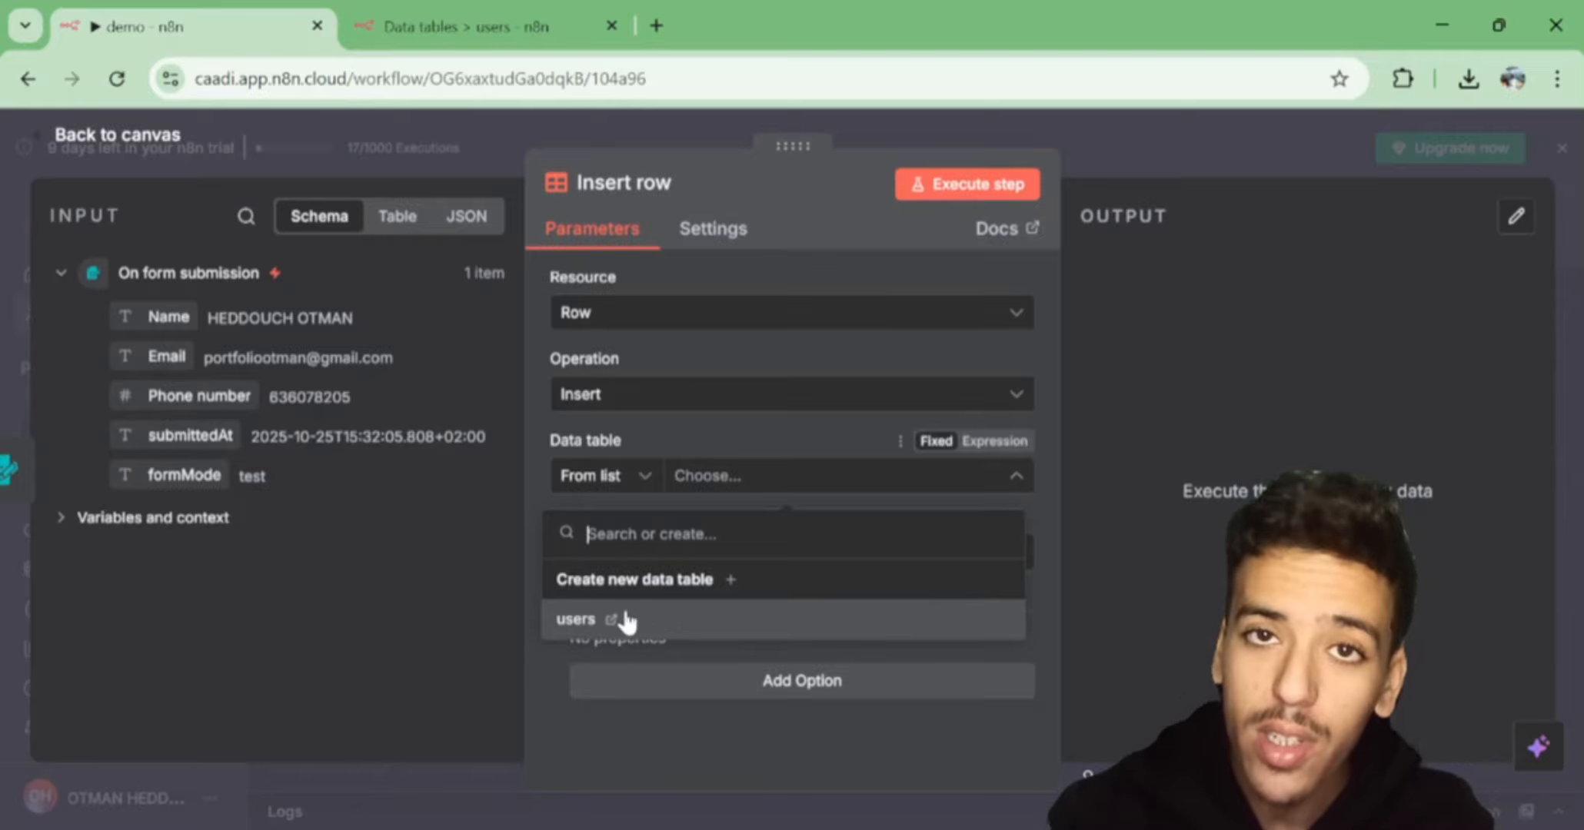
type("user")
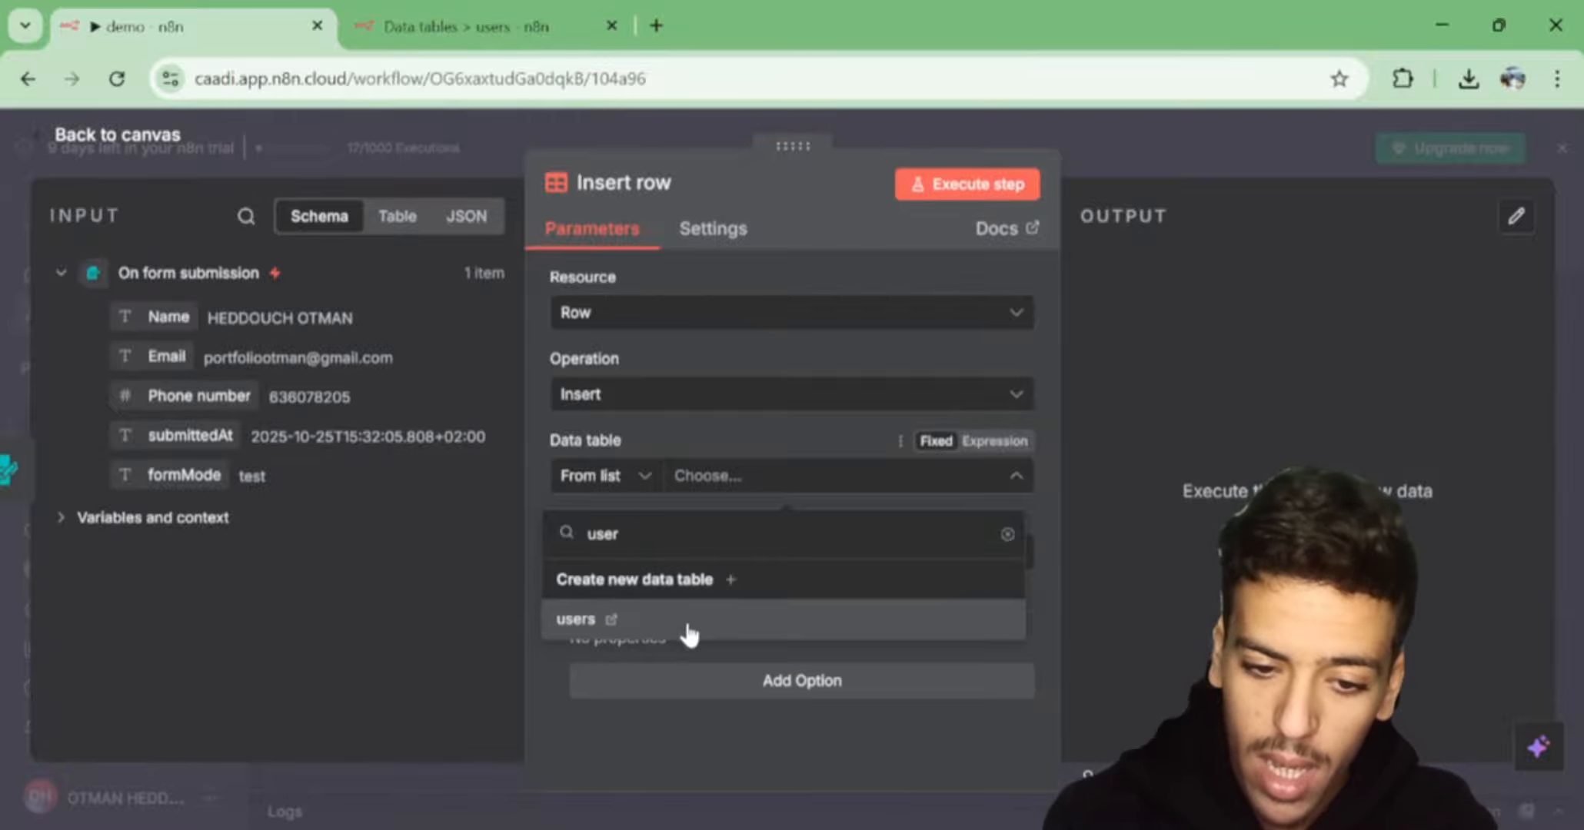
left_click(704, 635)
scroll(822, 584, "down", 3)
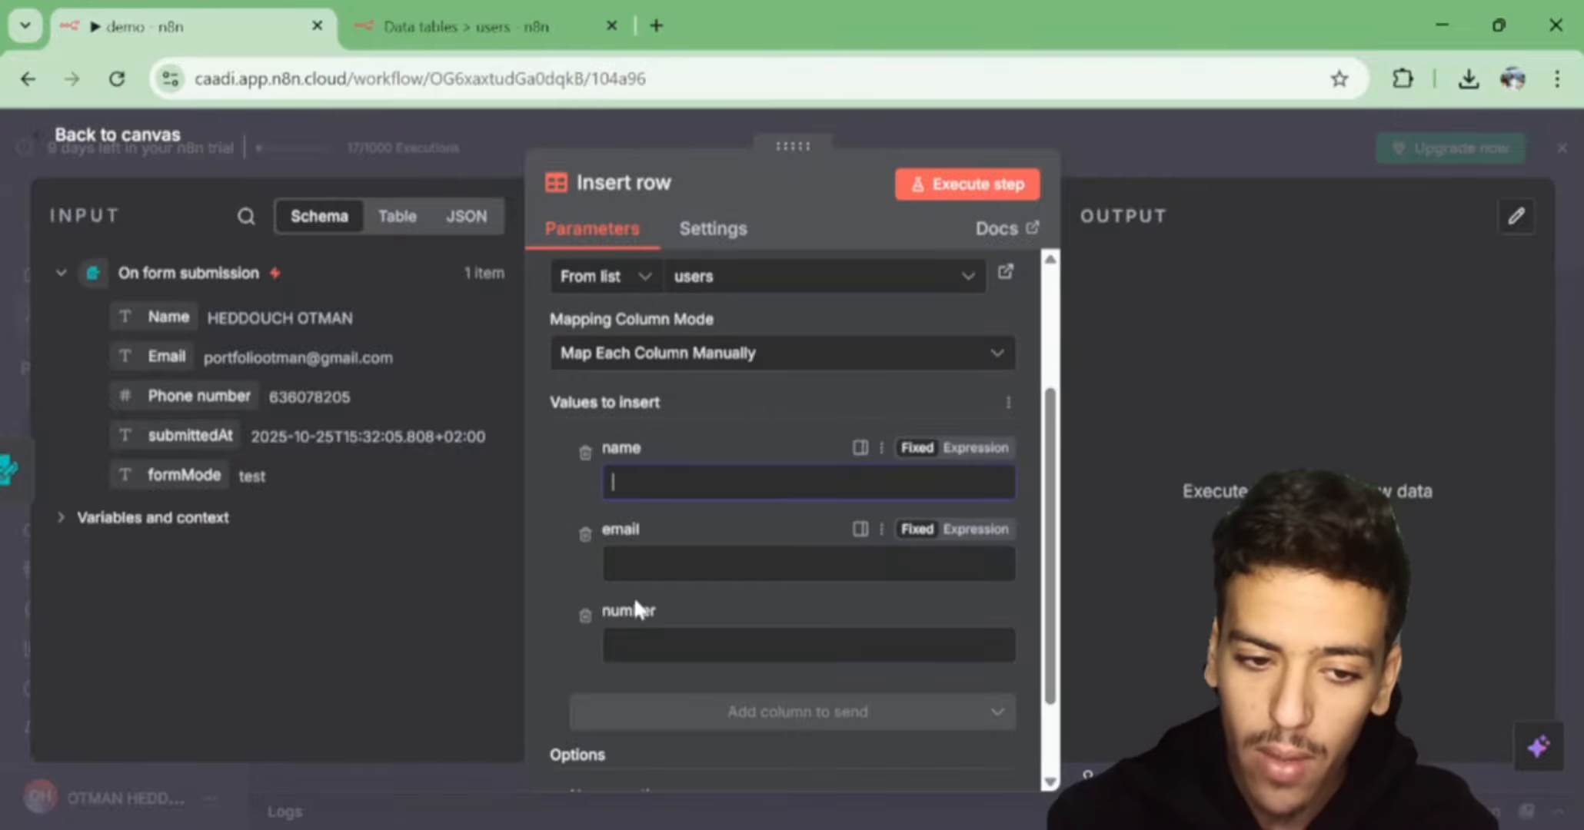
left_click(132, 132)
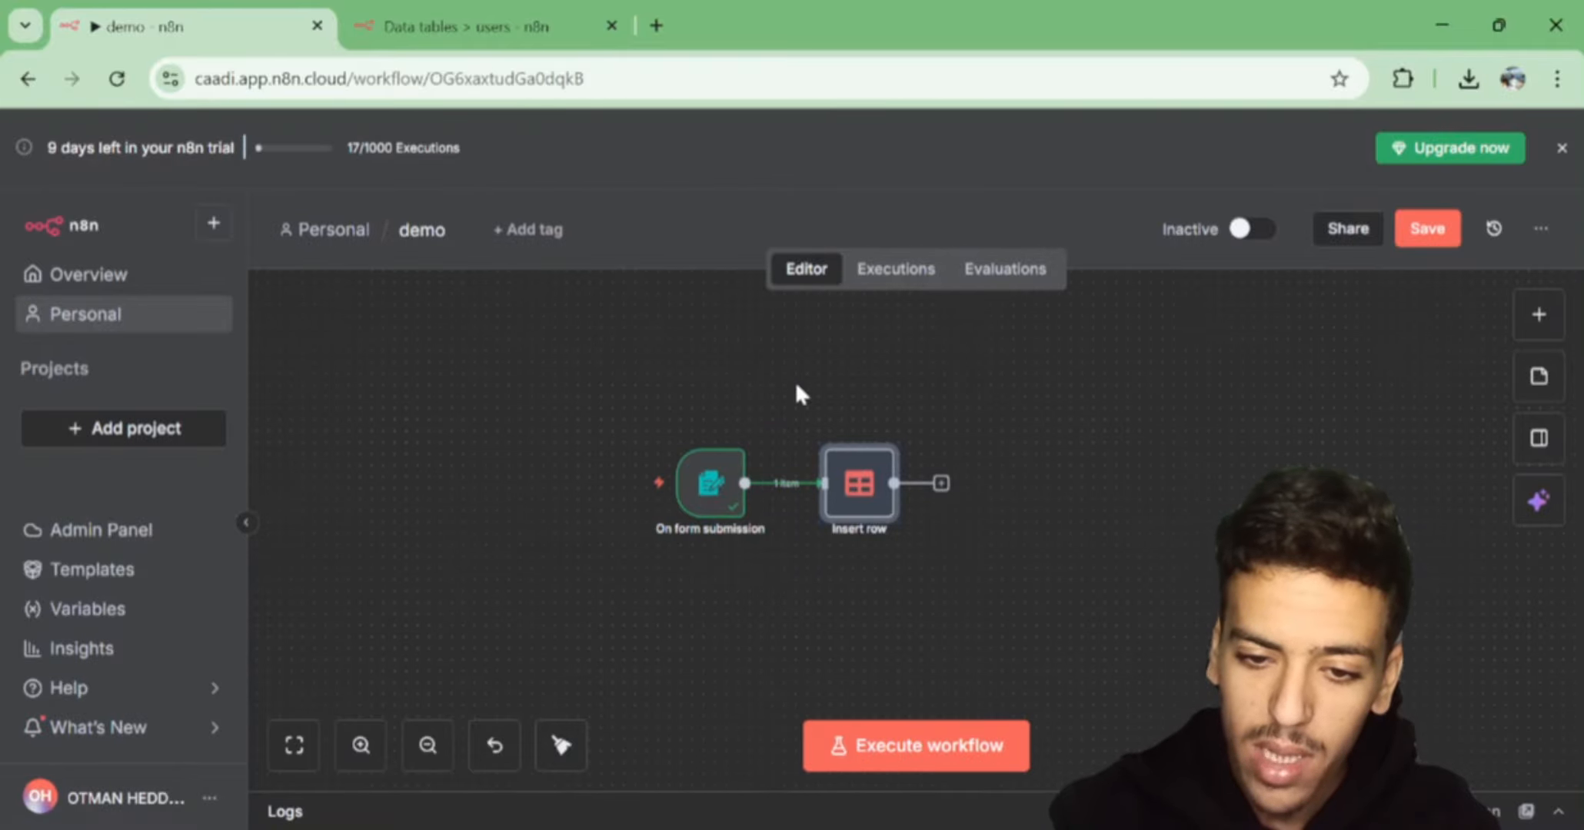
Reopen the Insert row node and examine the fields it receives from the form submission
double_click(861, 500)
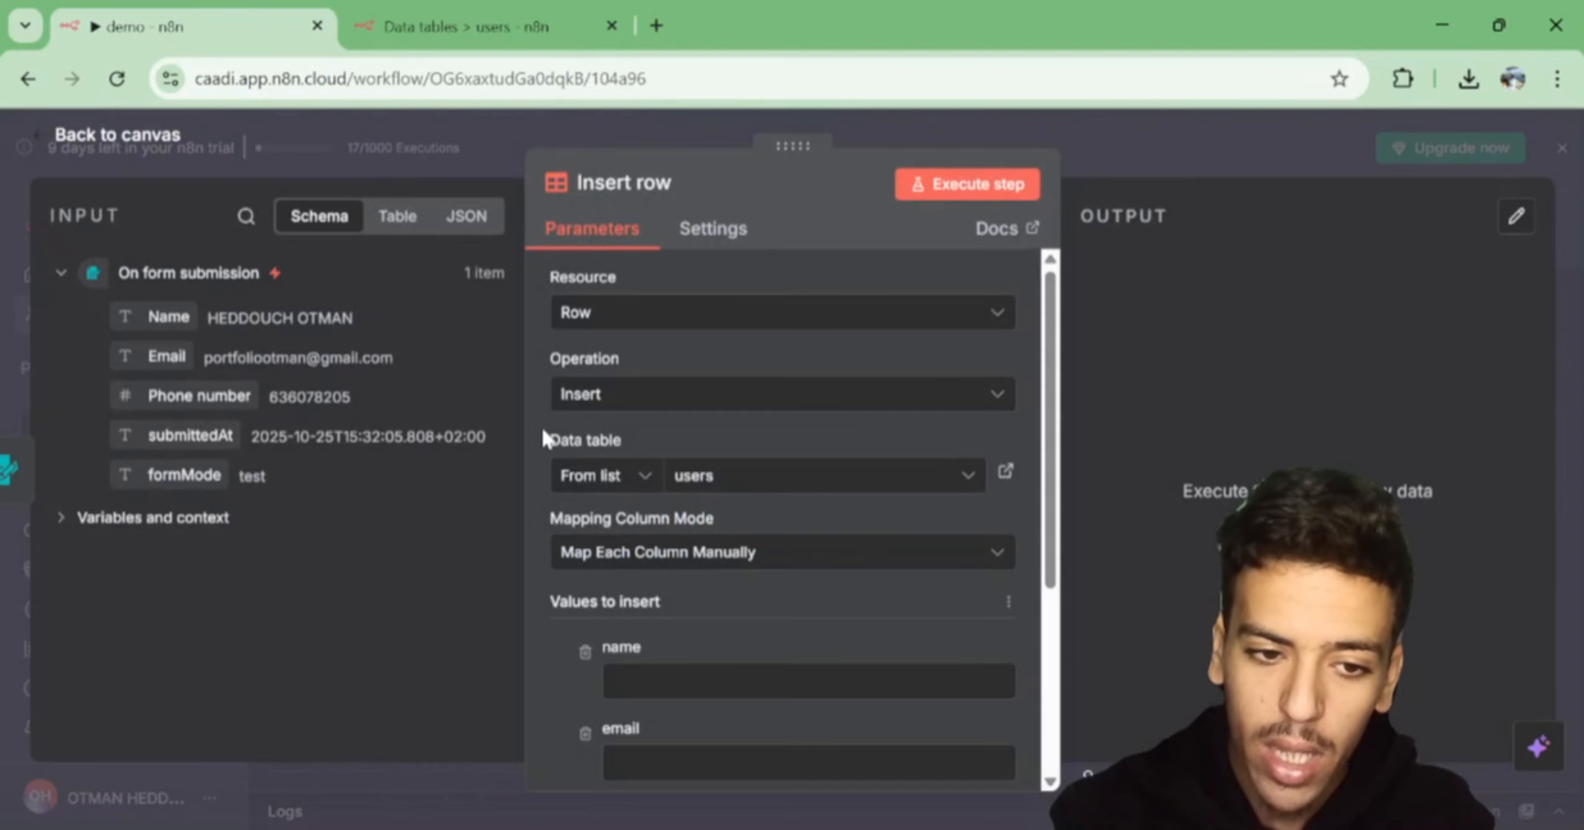
left_click(219, 275)
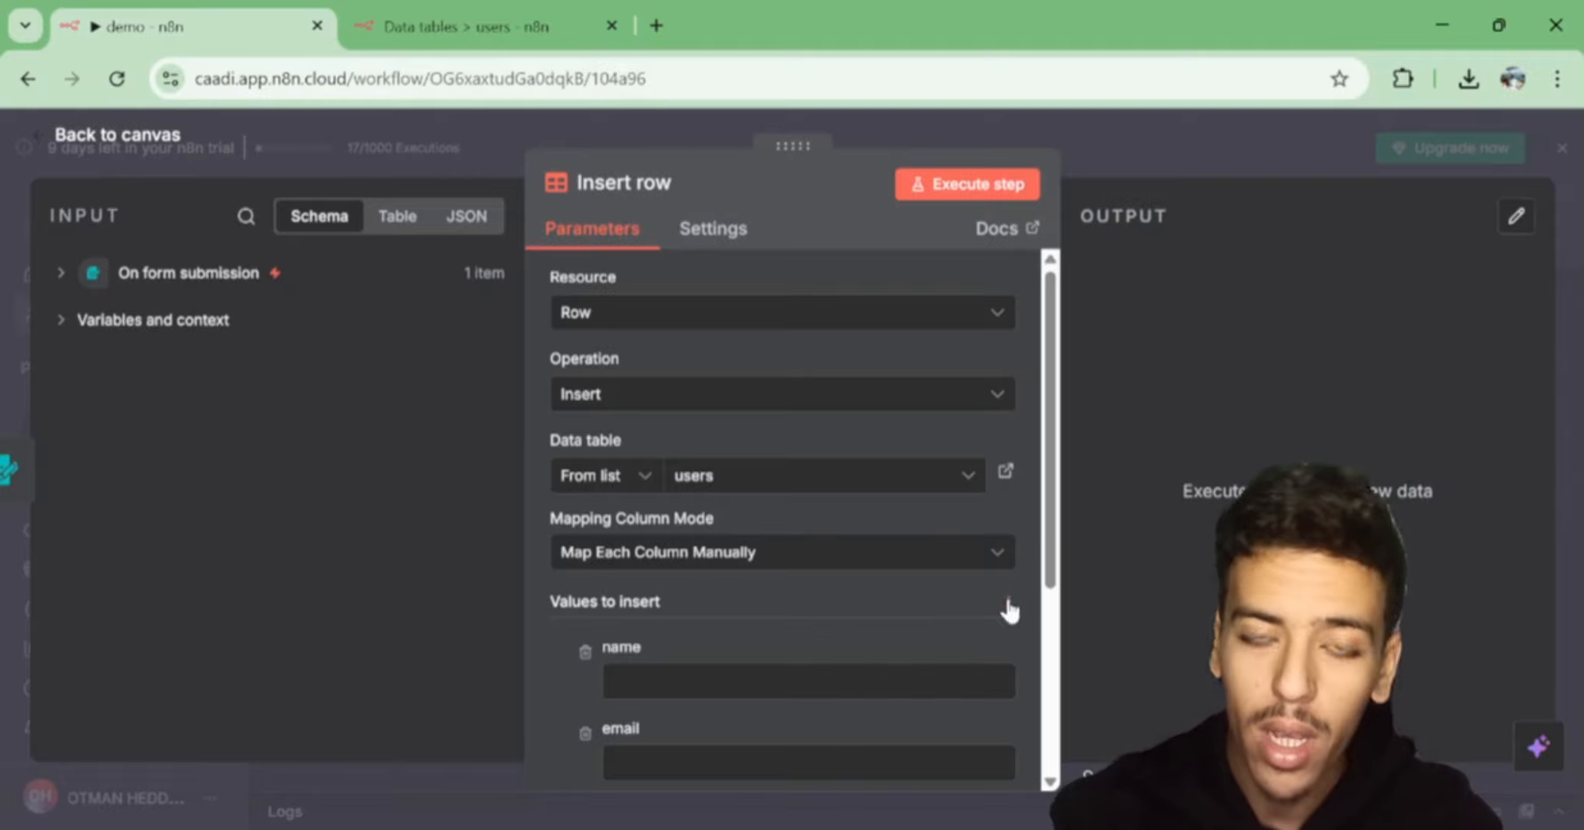
left_click(238, 281)
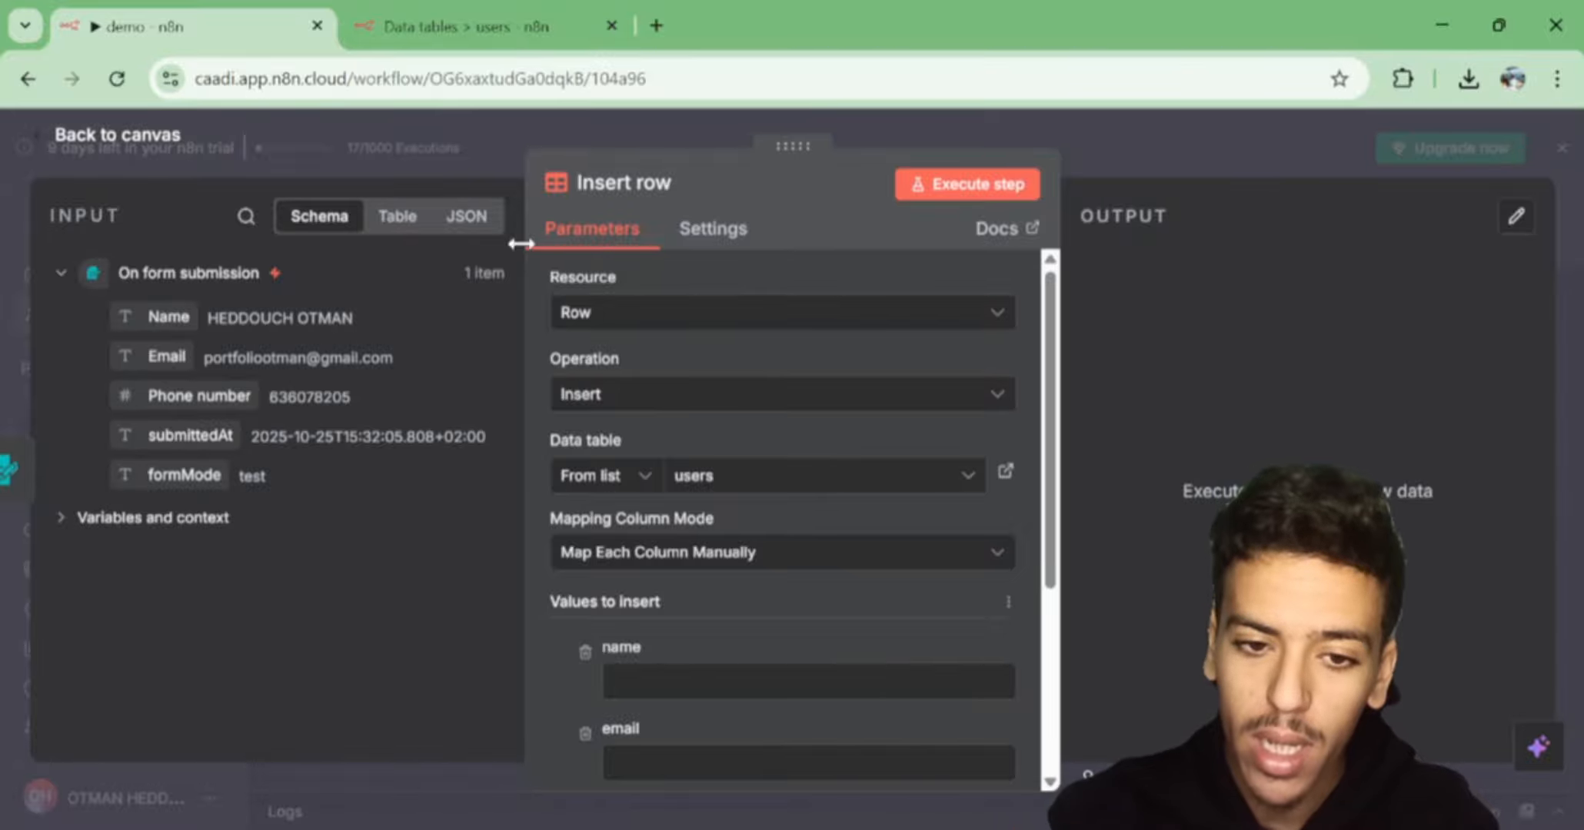
left_click(186, 283)
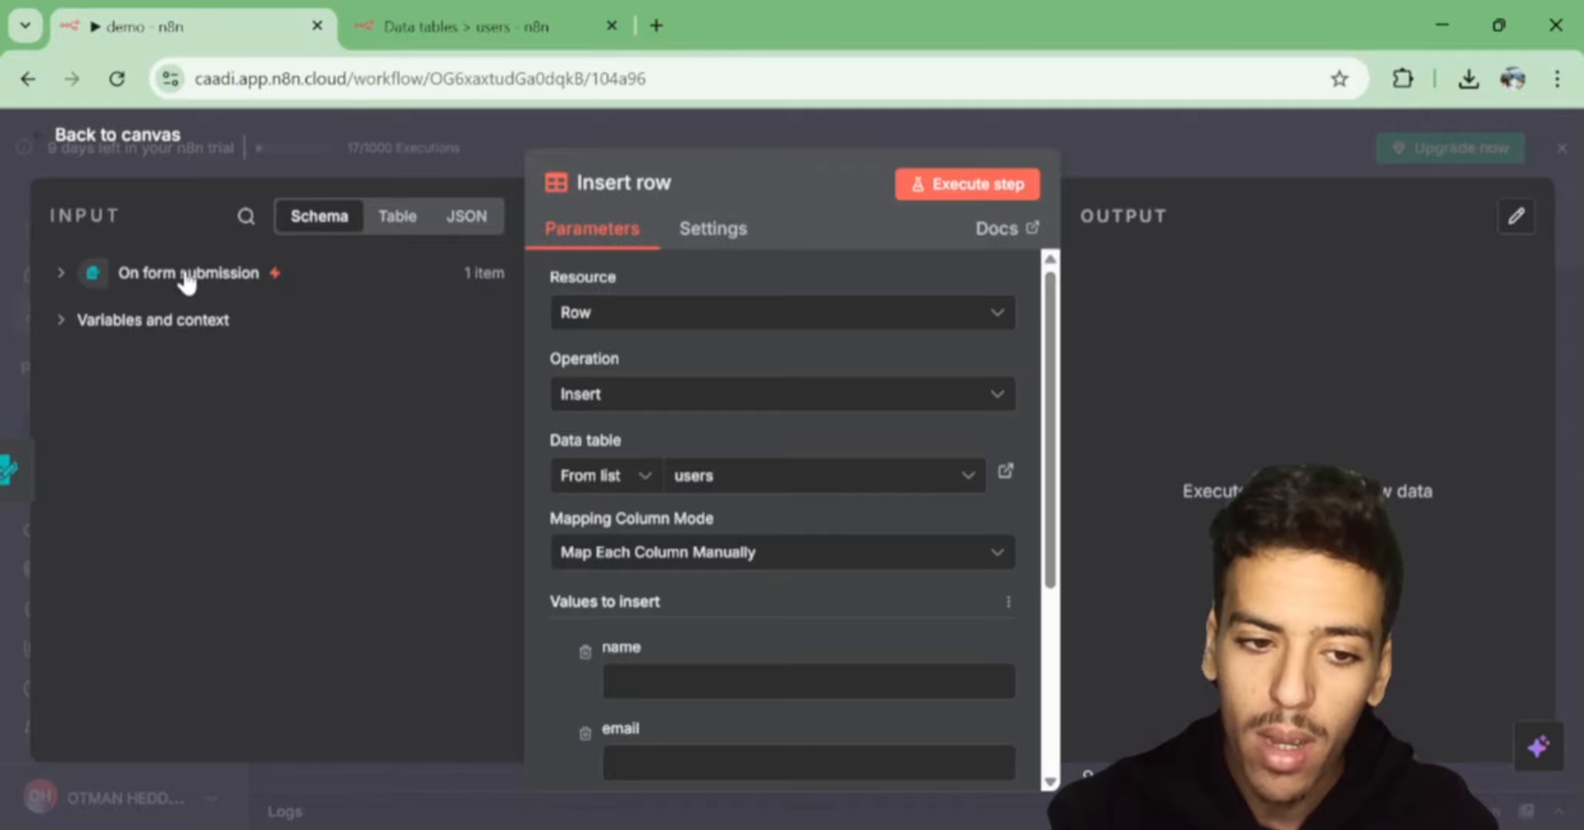
left_click(187, 283)
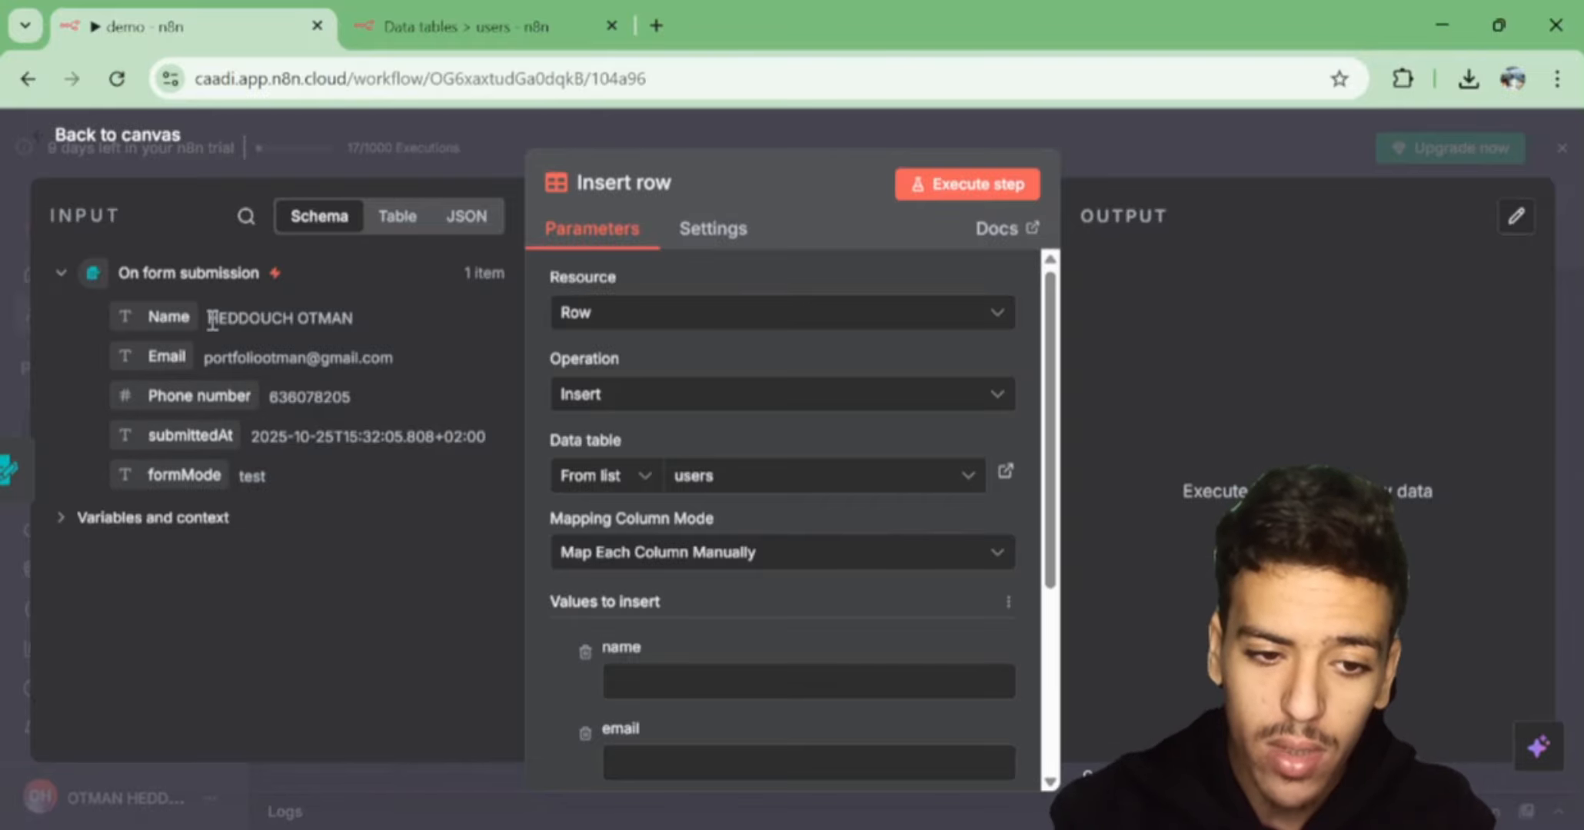
Map the Insert row node's name, email and number columns to the form's Name, Email and Phone number fields
left_click_drag(209, 319, 290, 318)
left_click(637, 680)
scroll(639, 668, "down", 3)
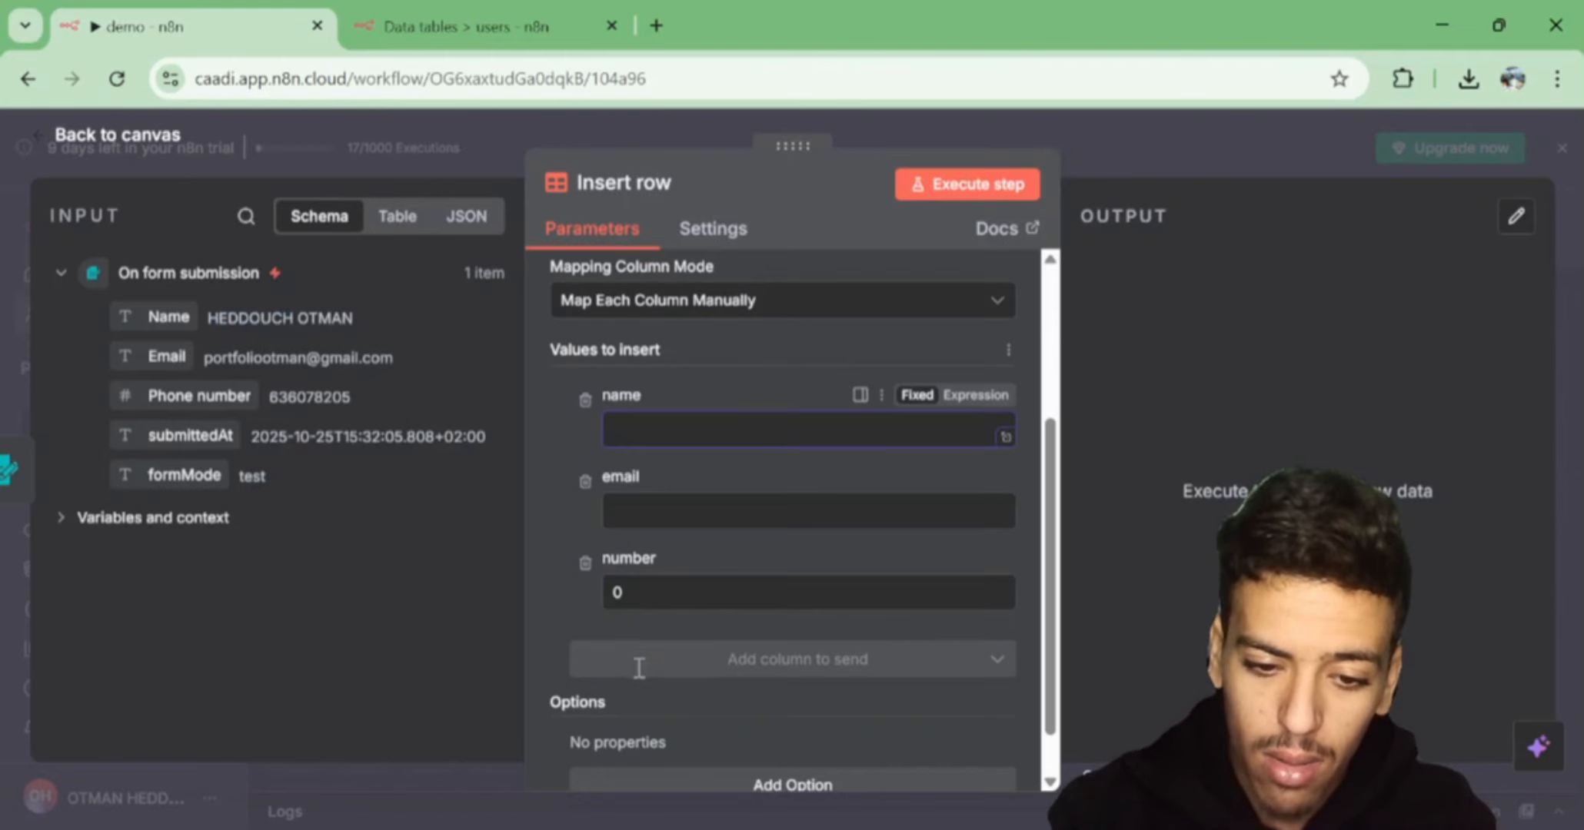
left_click(645, 511)
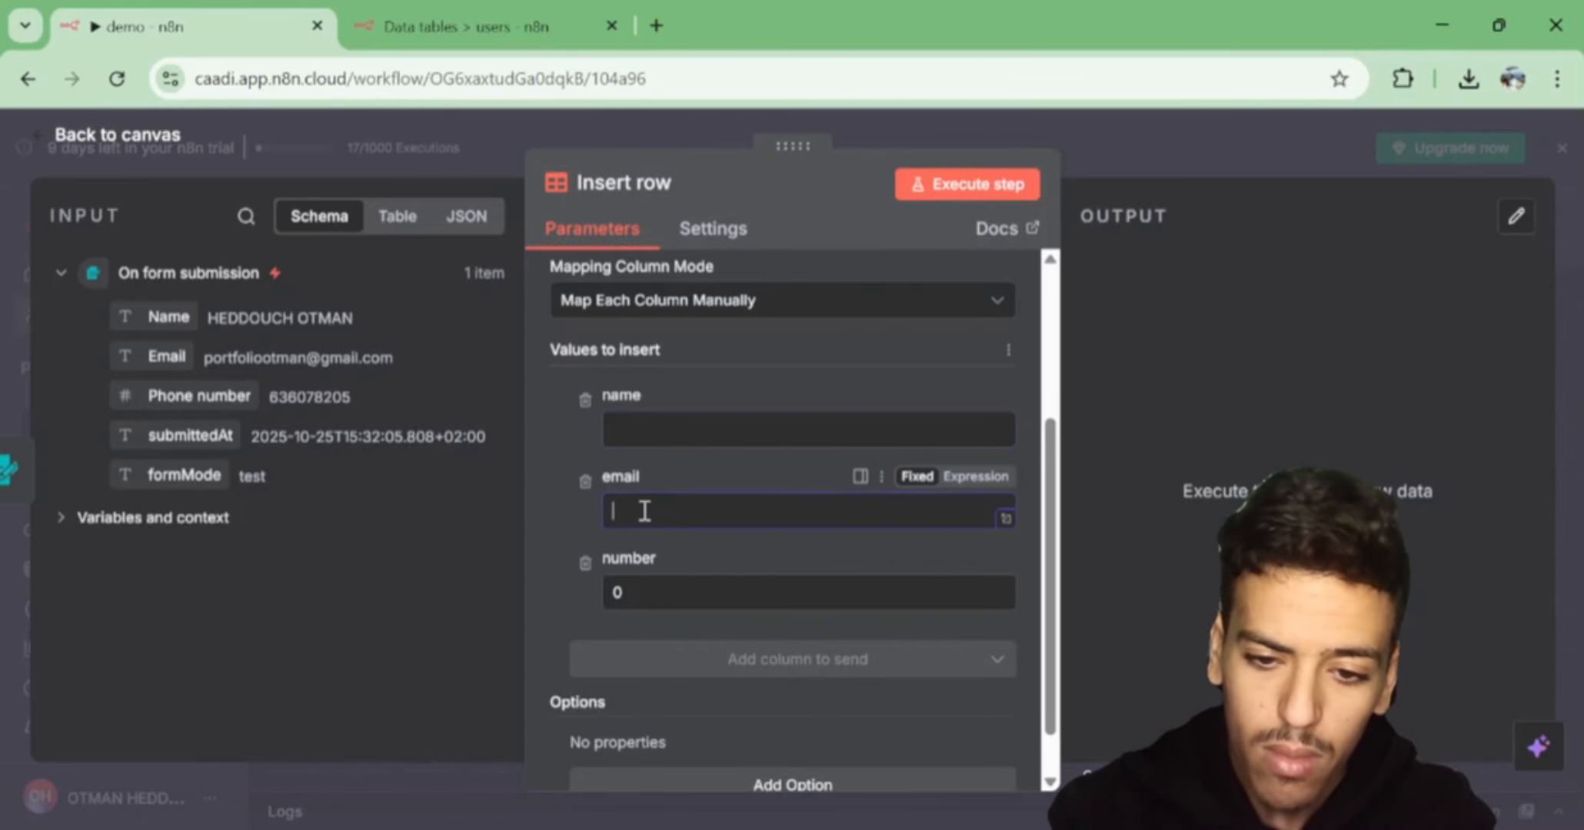
left_click(672, 433)
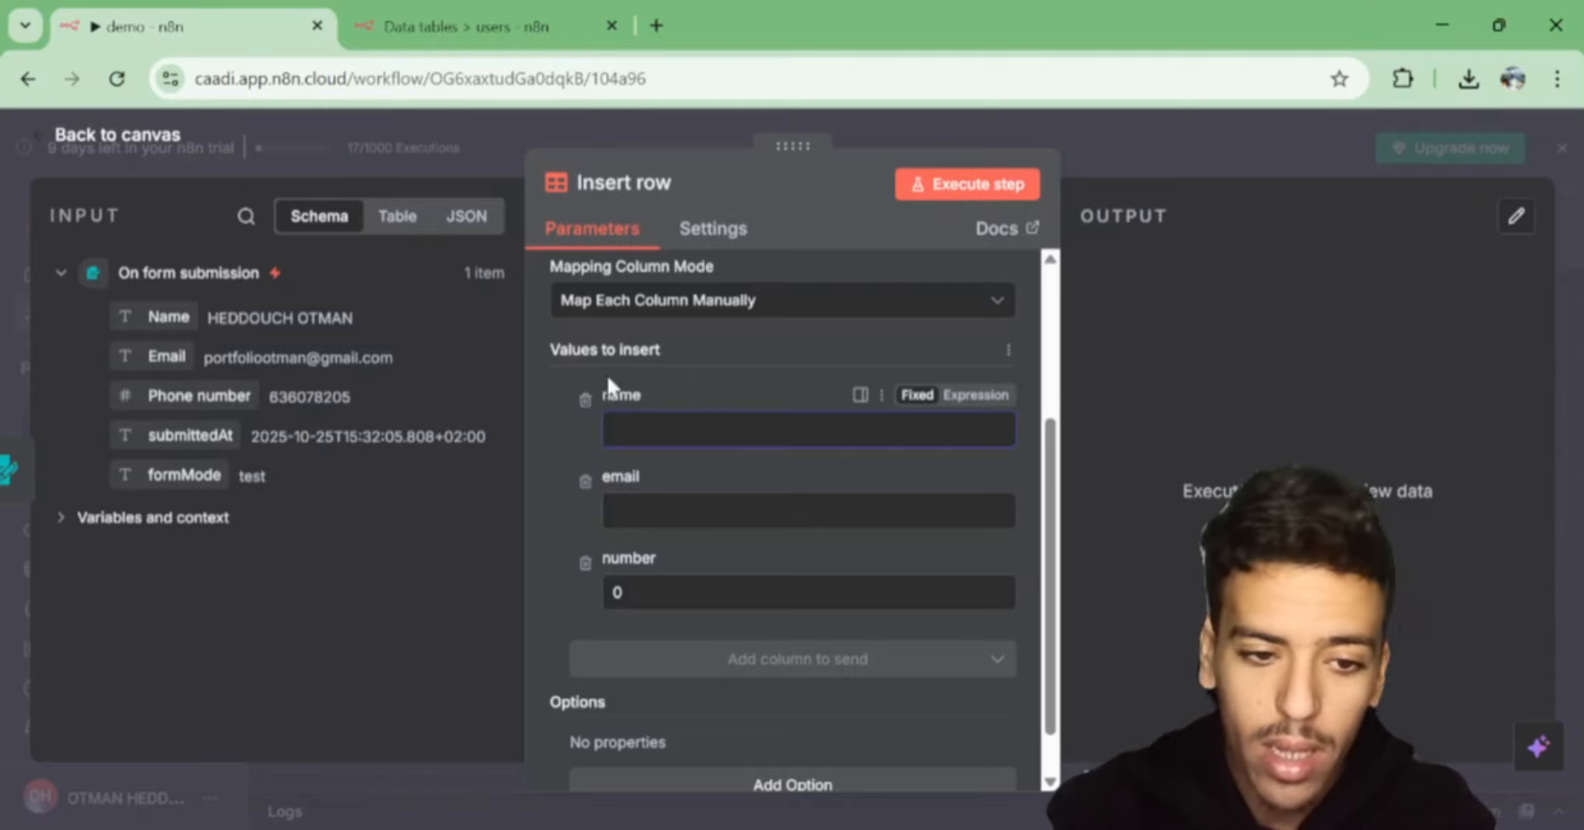
left_click_drag(187, 323, 626, 422)
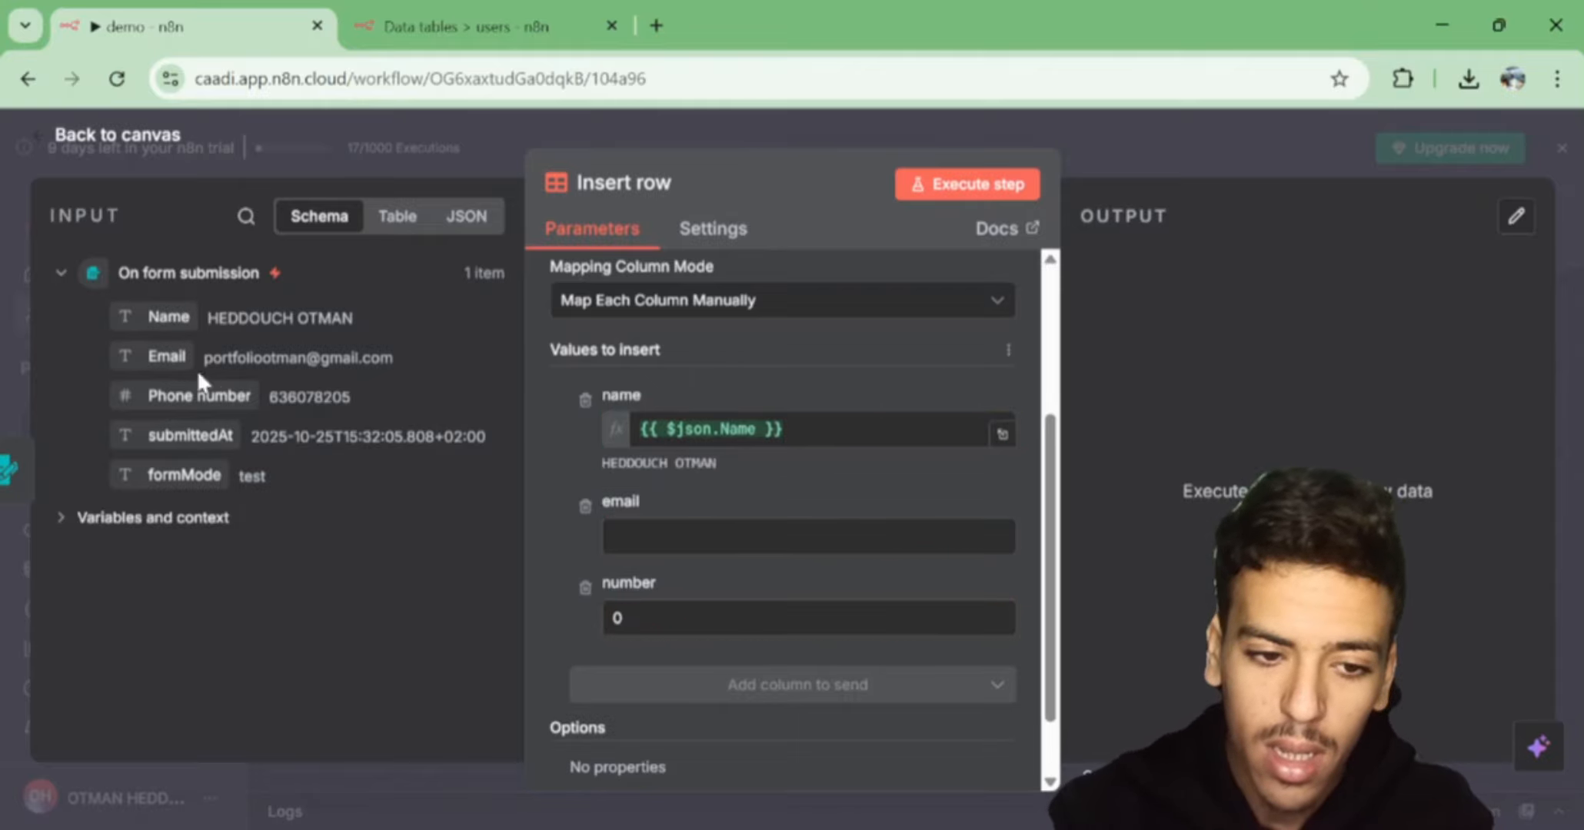
left_click_drag(173, 356, 724, 540)
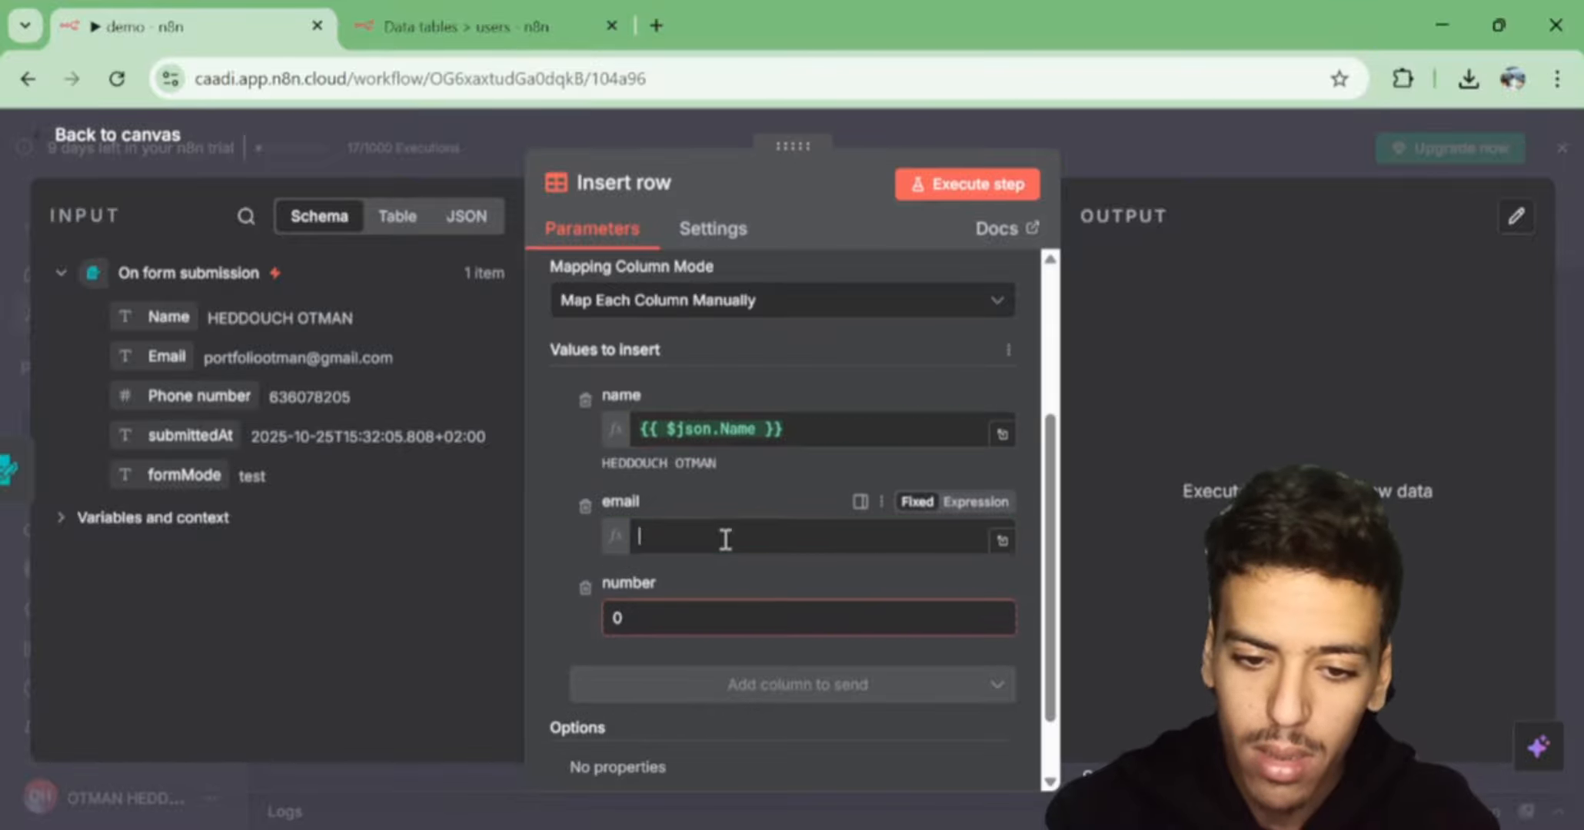
left_click_drag(196, 396, 663, 664)
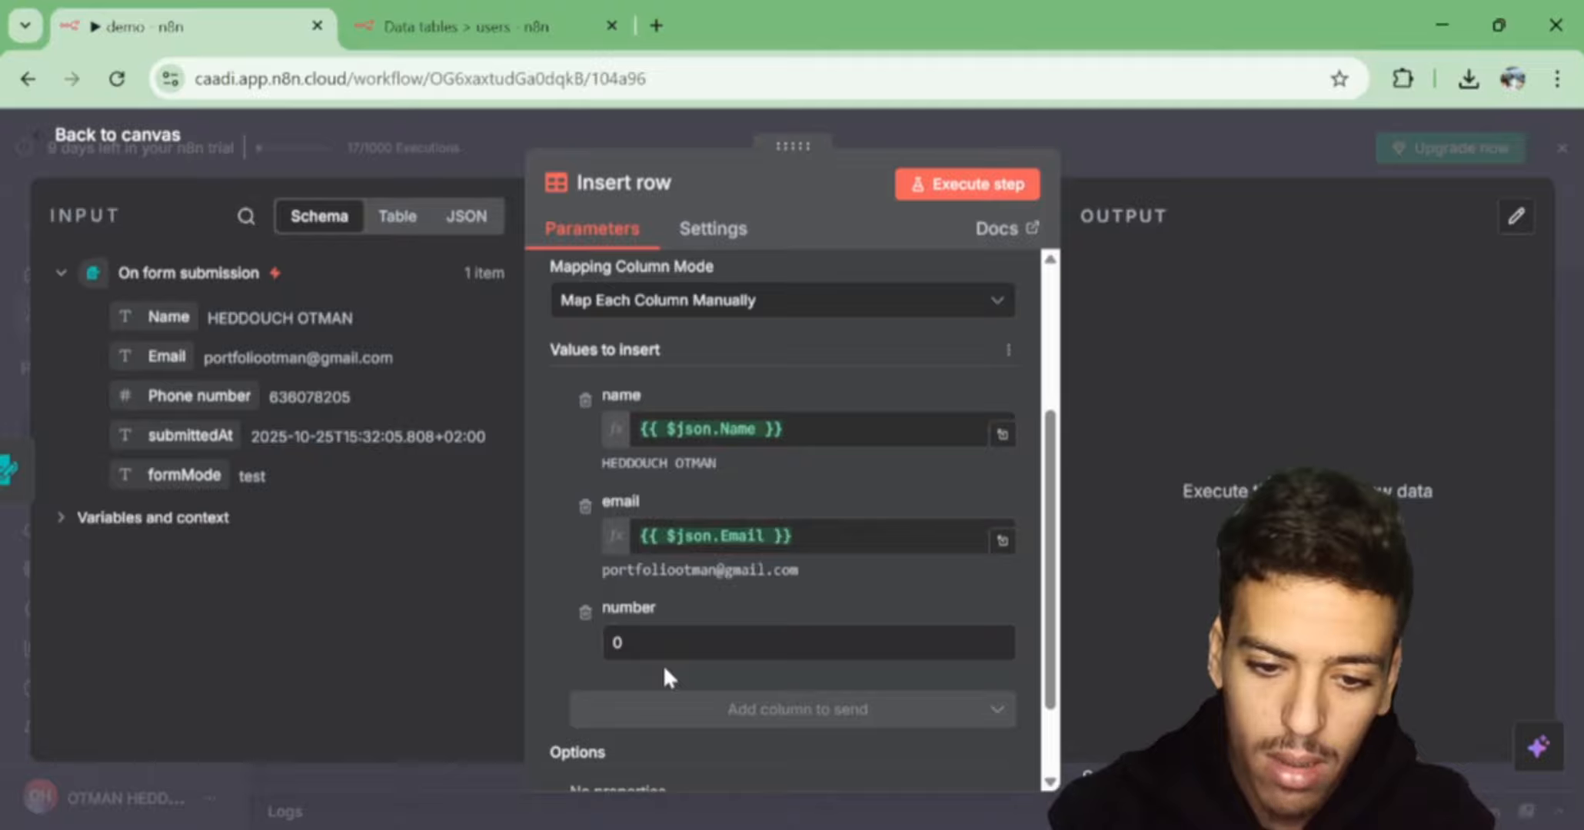
left_click_drag(196, 396, 645, 642)
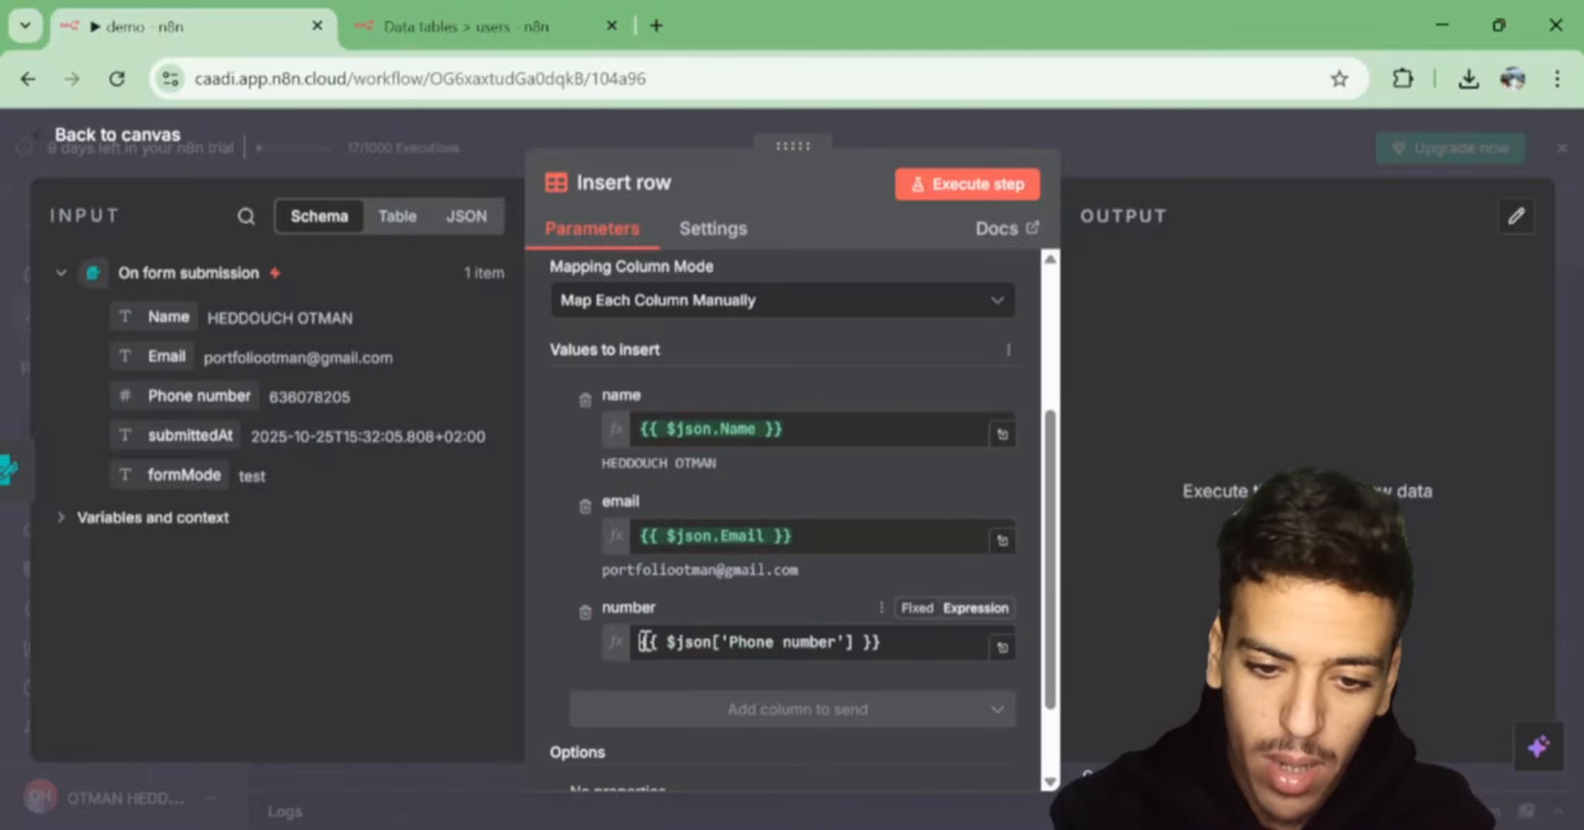
Execute the Insert row step and inspect its JSON output
left_click(982, 188)
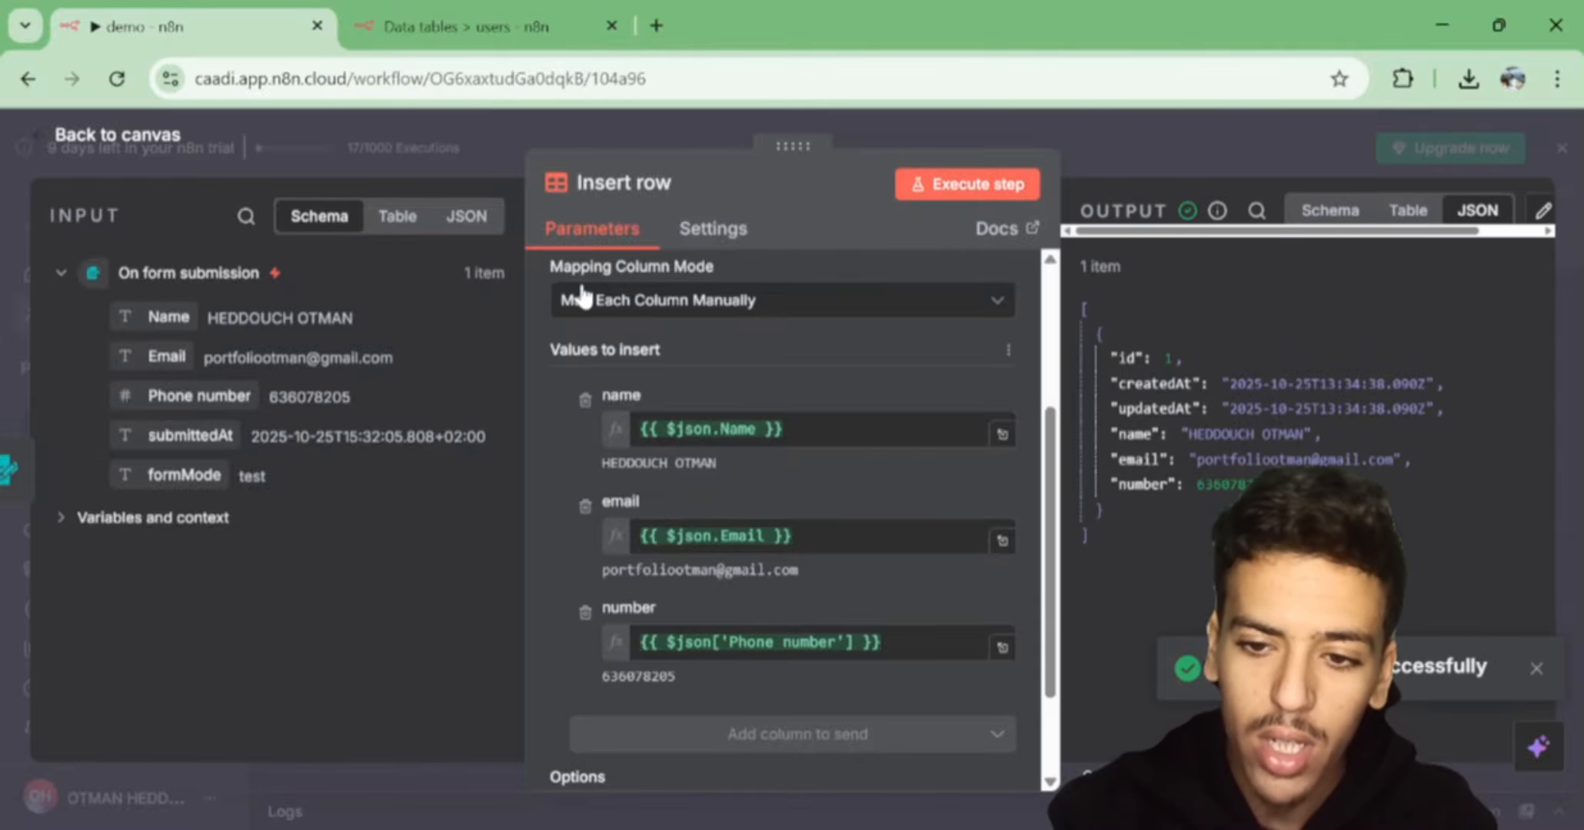
left_click_drag(1126, 619, 1095, 350)
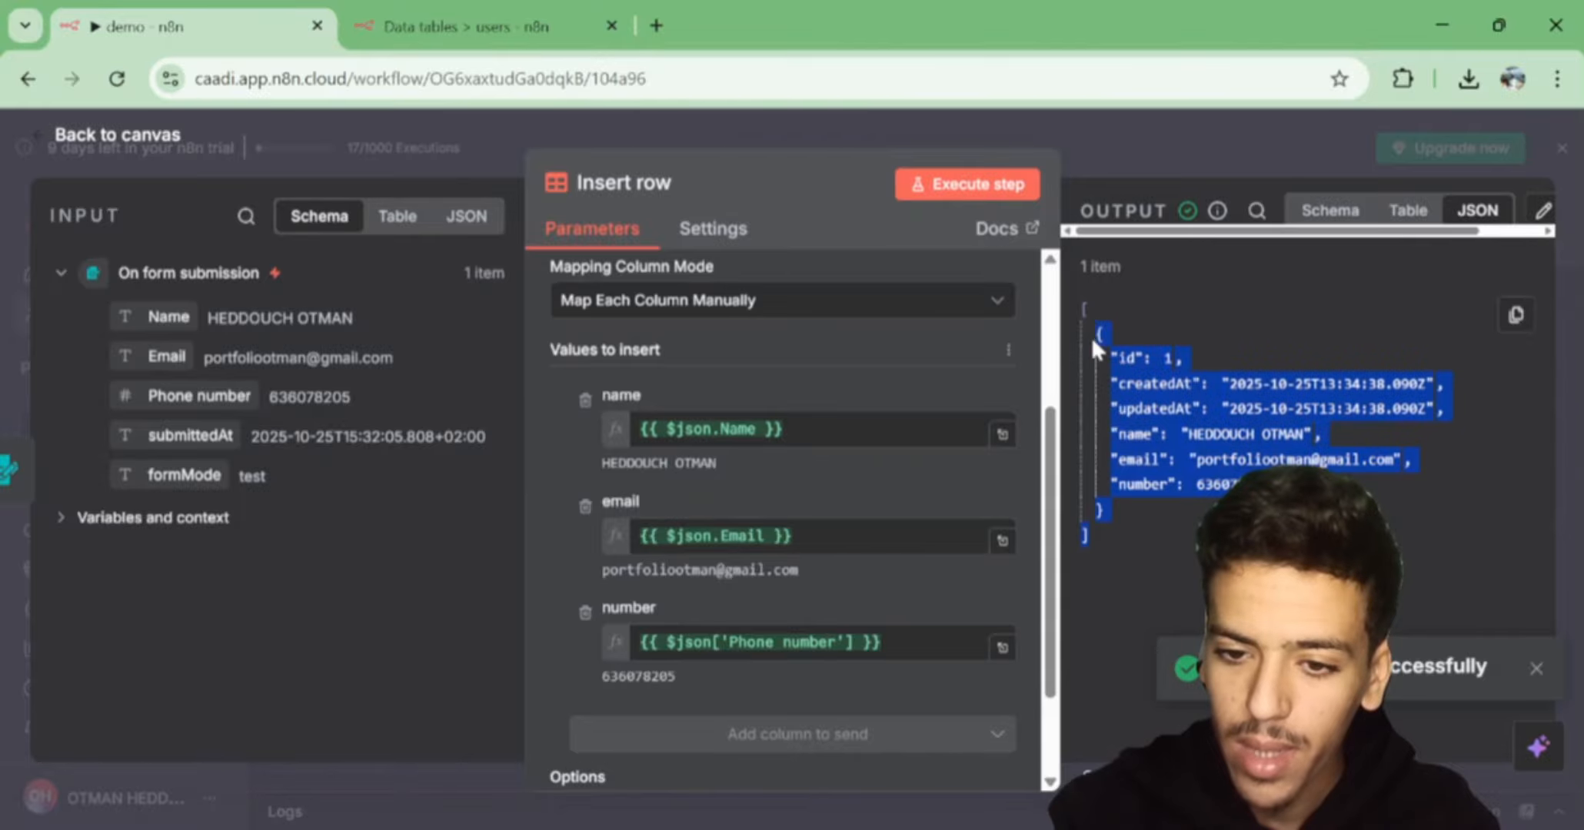
left_click(1084, 312)
Reload the users data table and examine the inserted row across to the createdAt and updatedAt columns
left_click(476, 26)
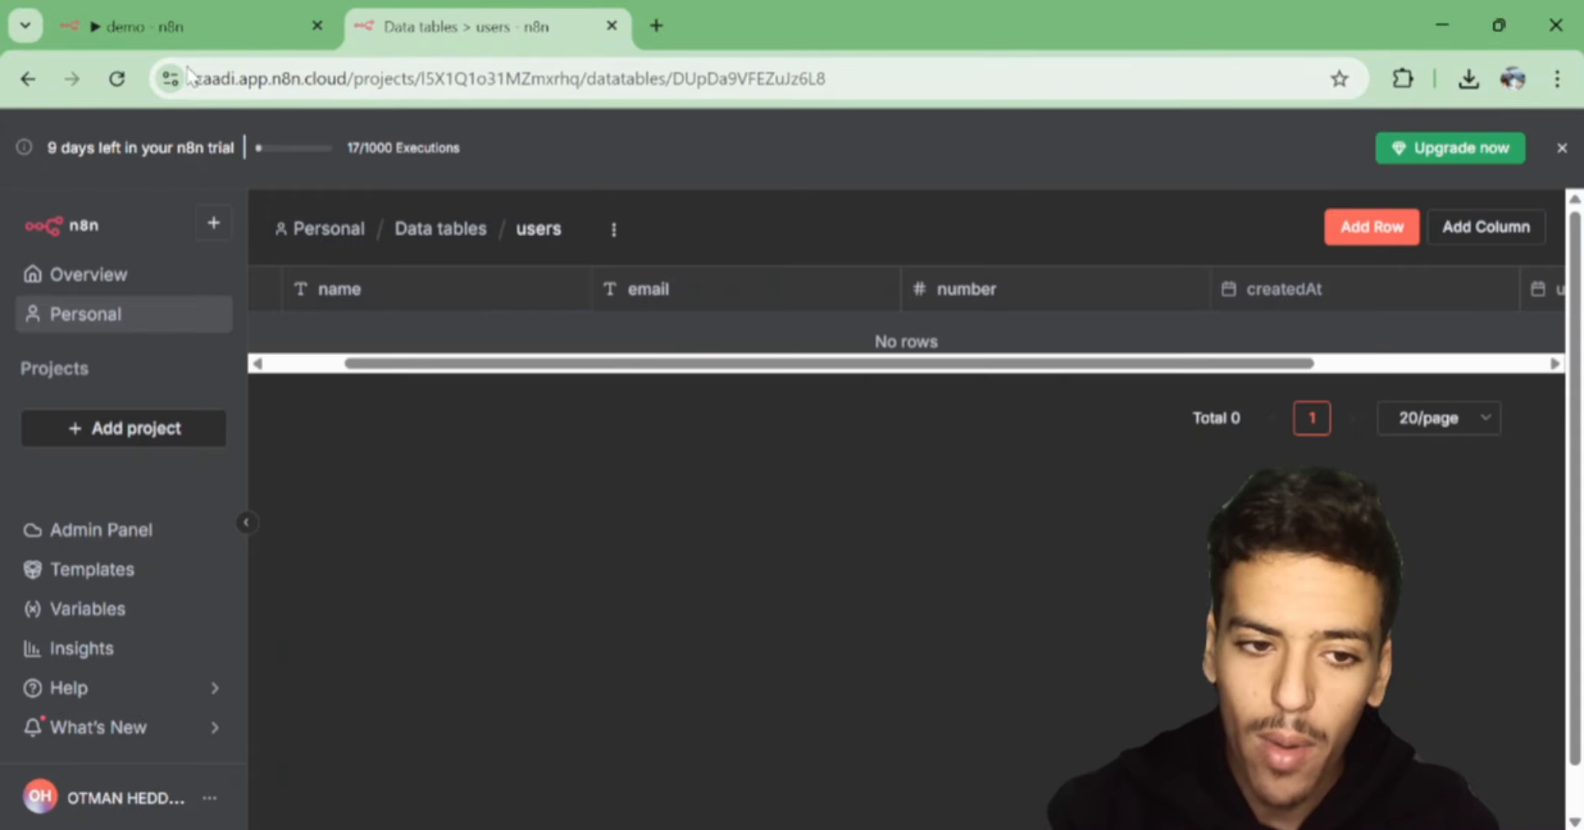
left_click(126, 76)
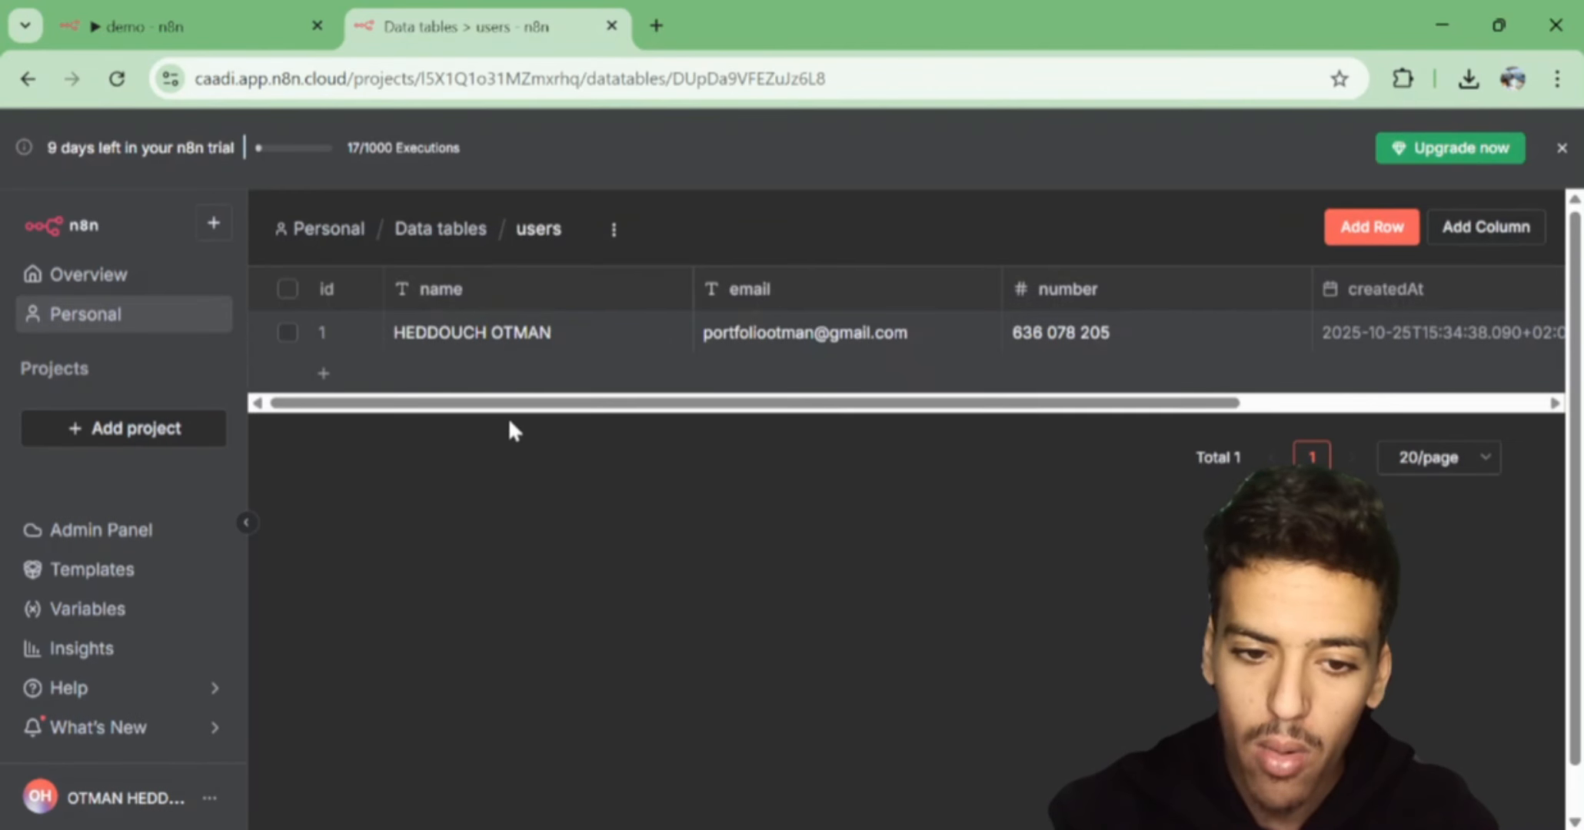
left_click_drag(539, 408, 1084, 432)
left_click_drag(863, 405, 1270, 332)
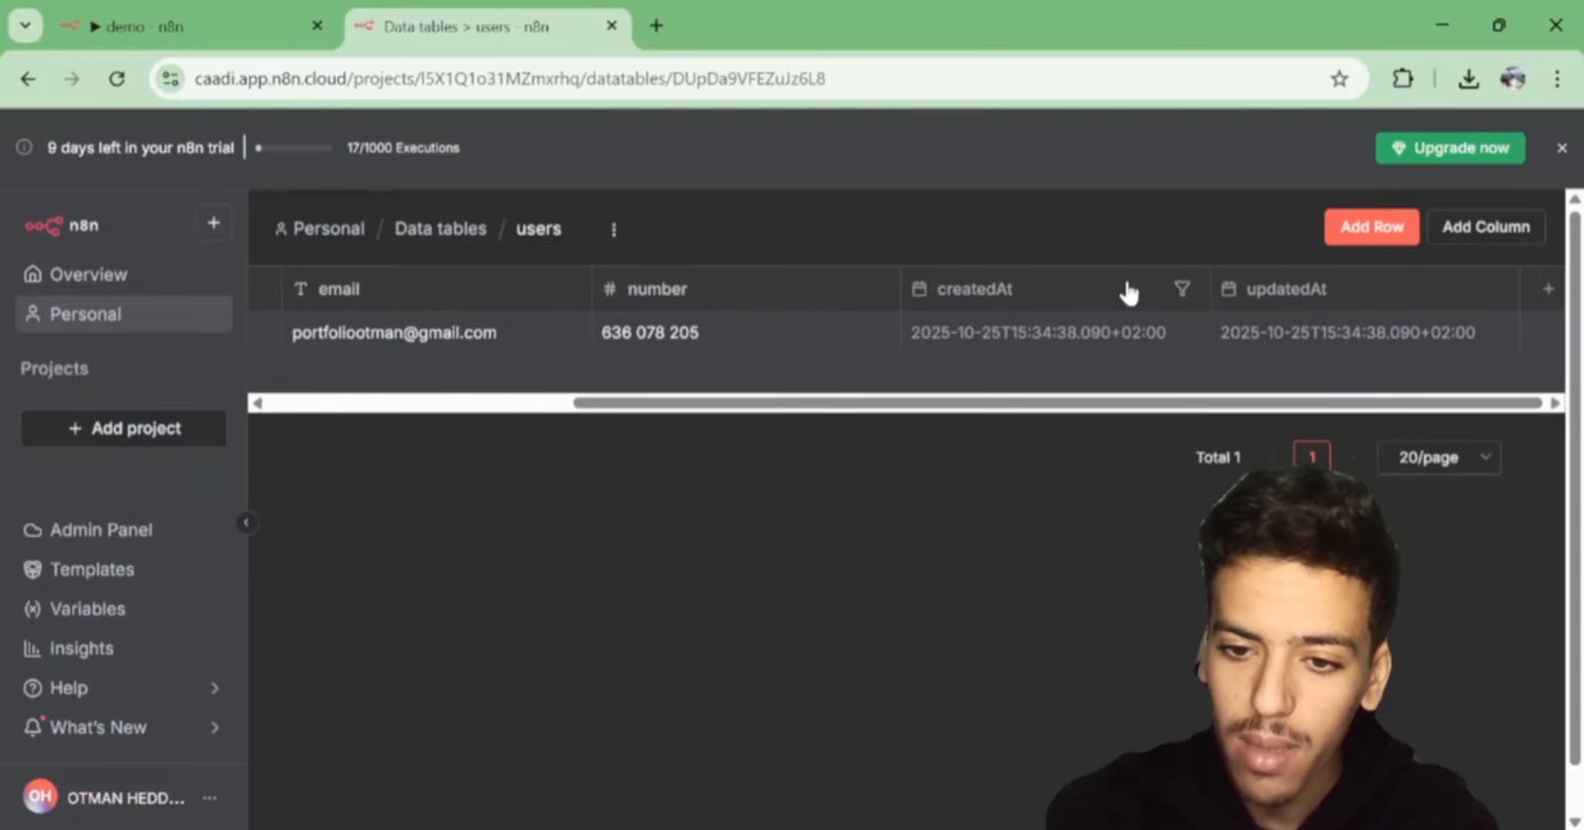
Return to the demo workflow's canvas and execute the whole workflow
left_click(242, 9)
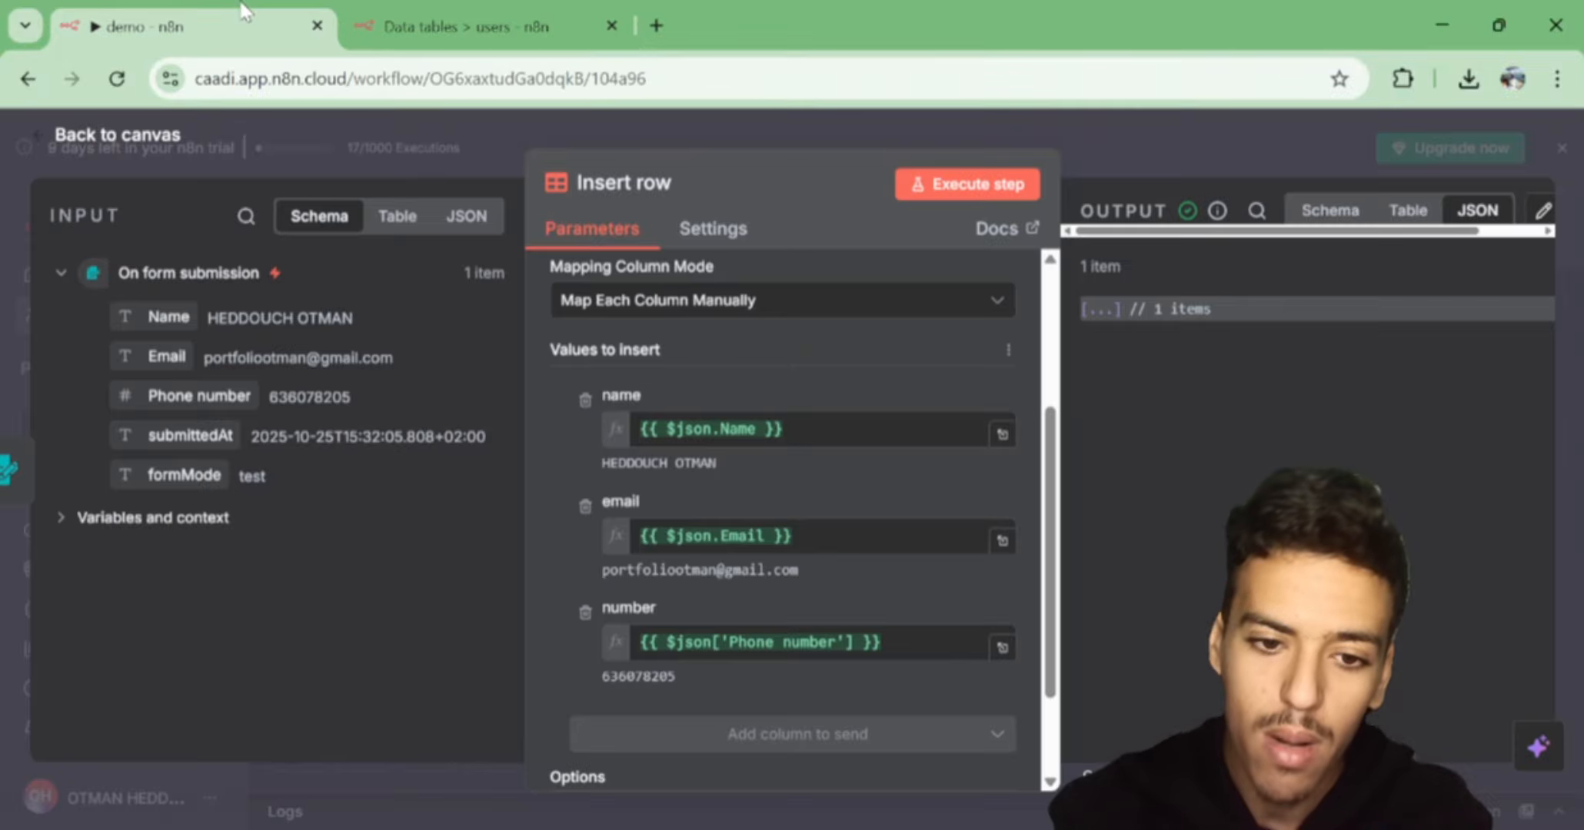
left_click(180, 154)
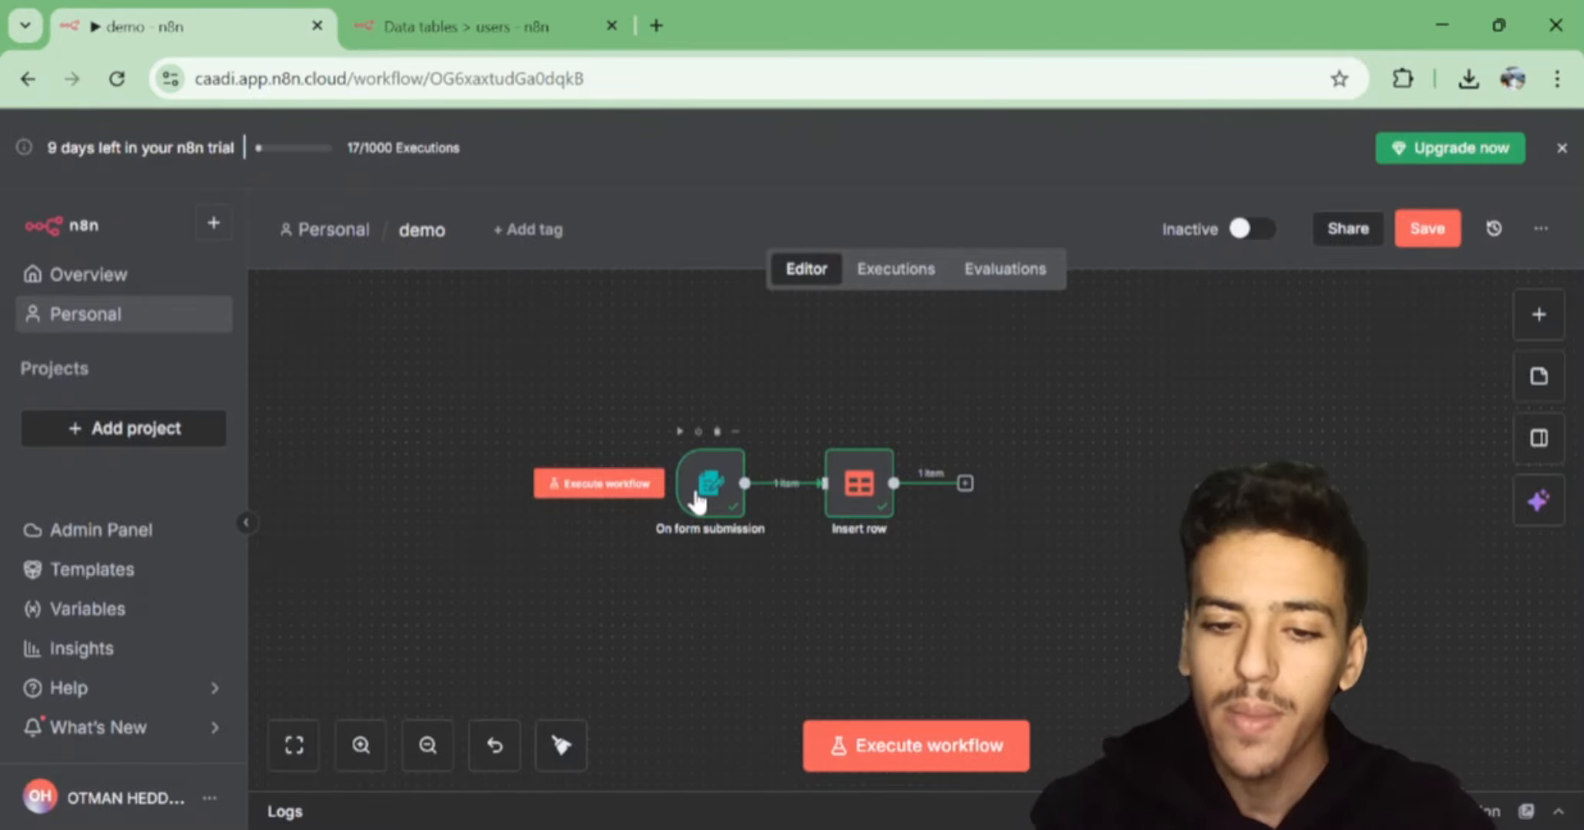
left_click(888, 756)
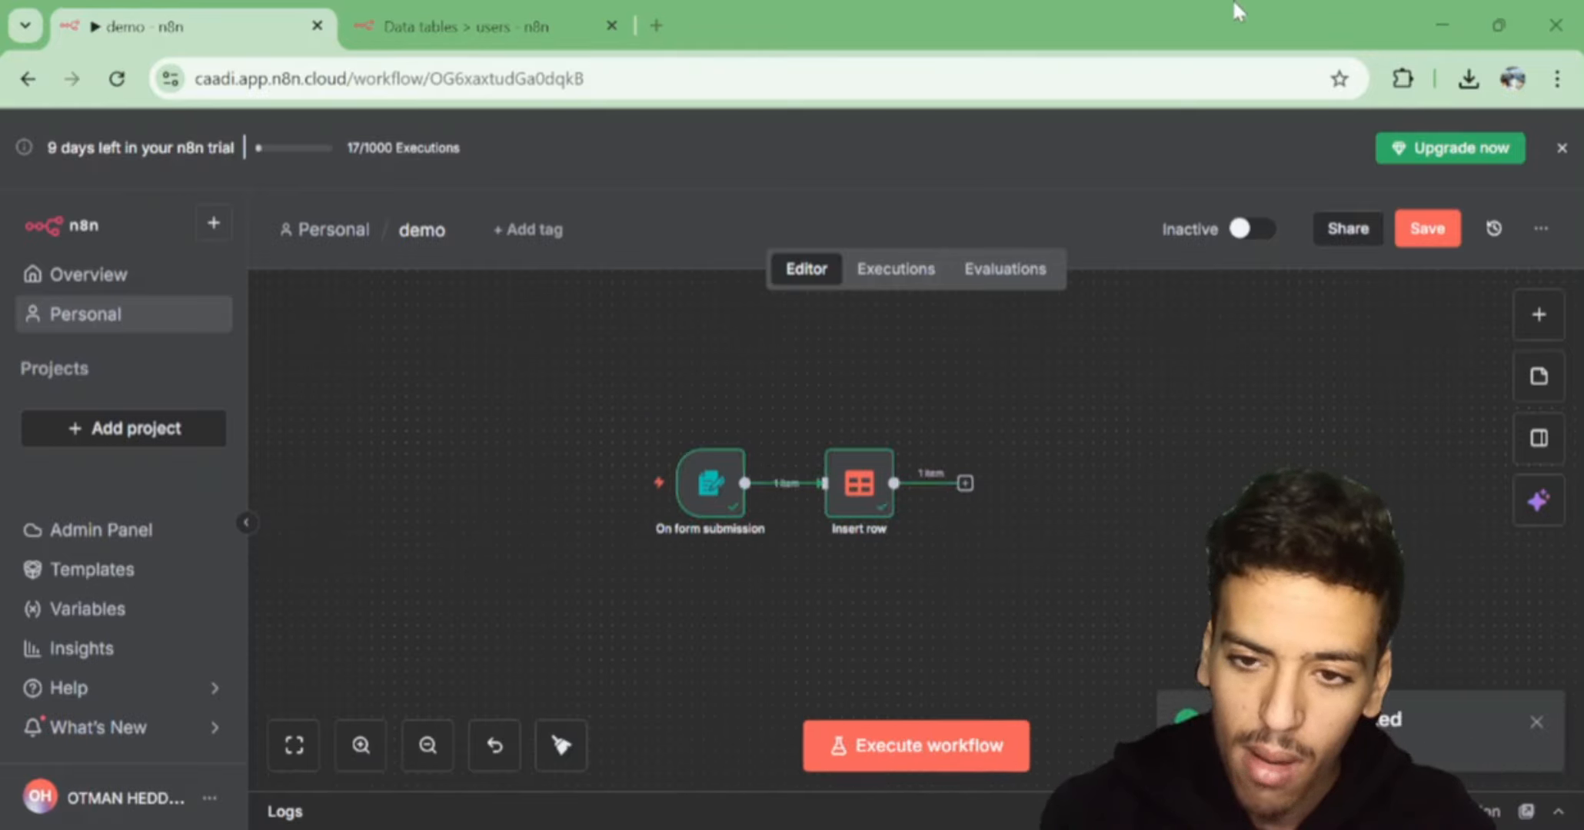
Reload the users data table again and compare its rows, including their creation and update times
left_click(469, 26)
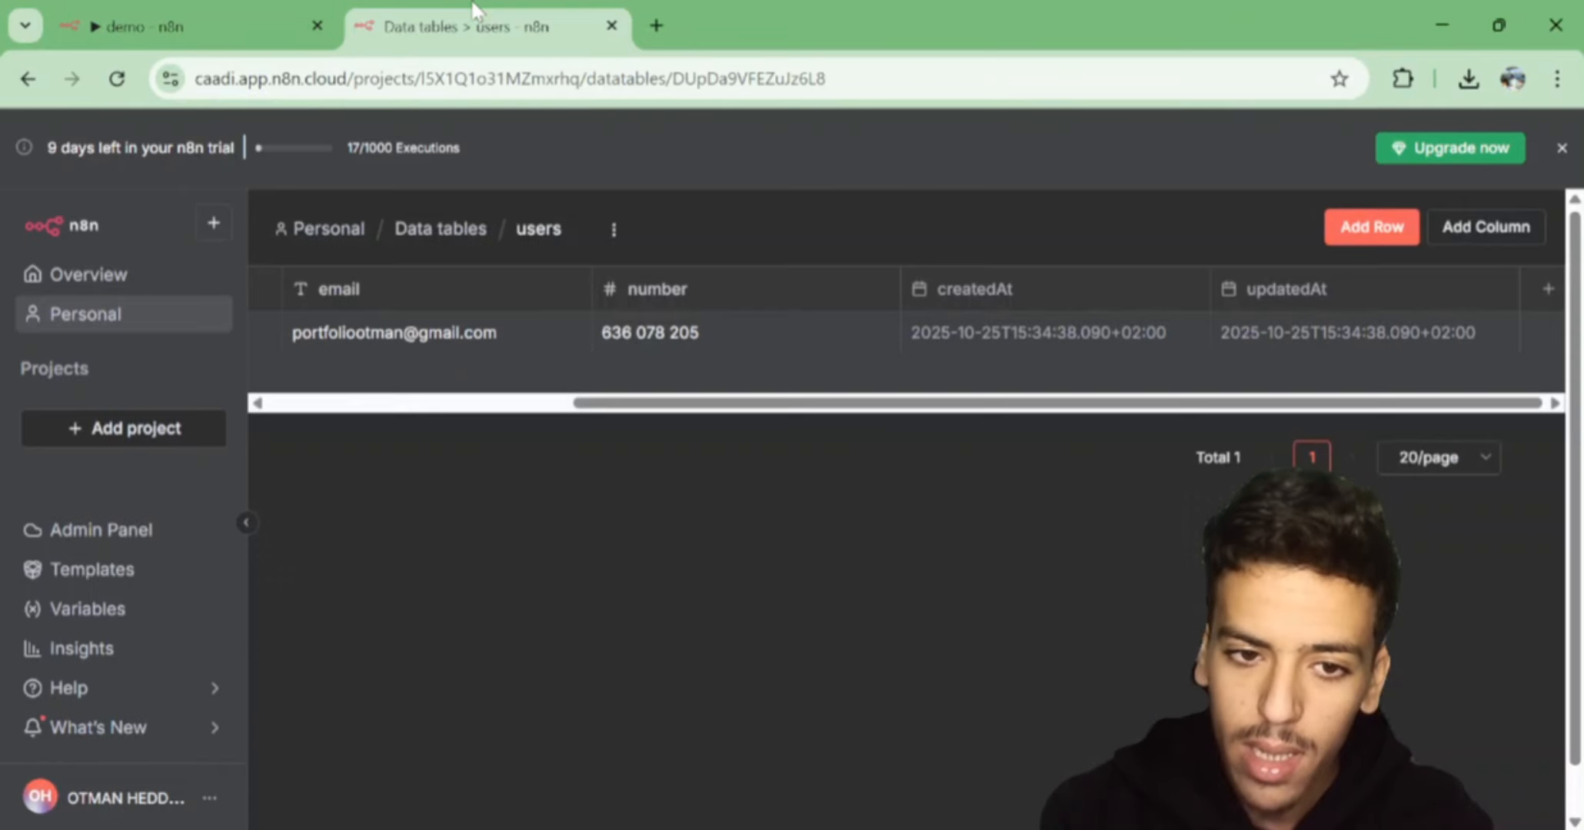
left_click(117, 78)
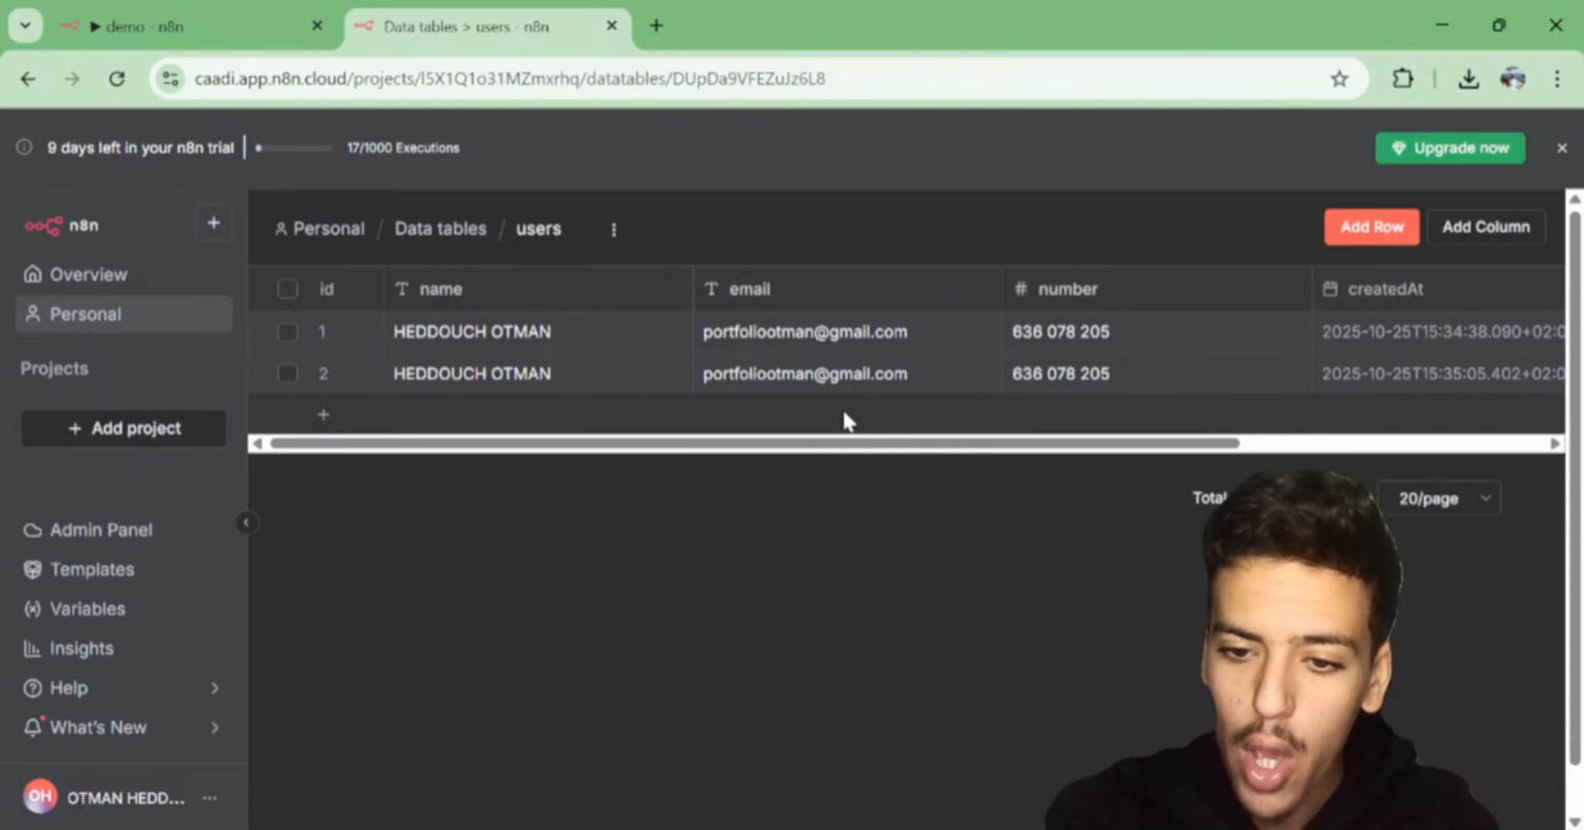
left_click_drag(838, 444, 1228, 452)
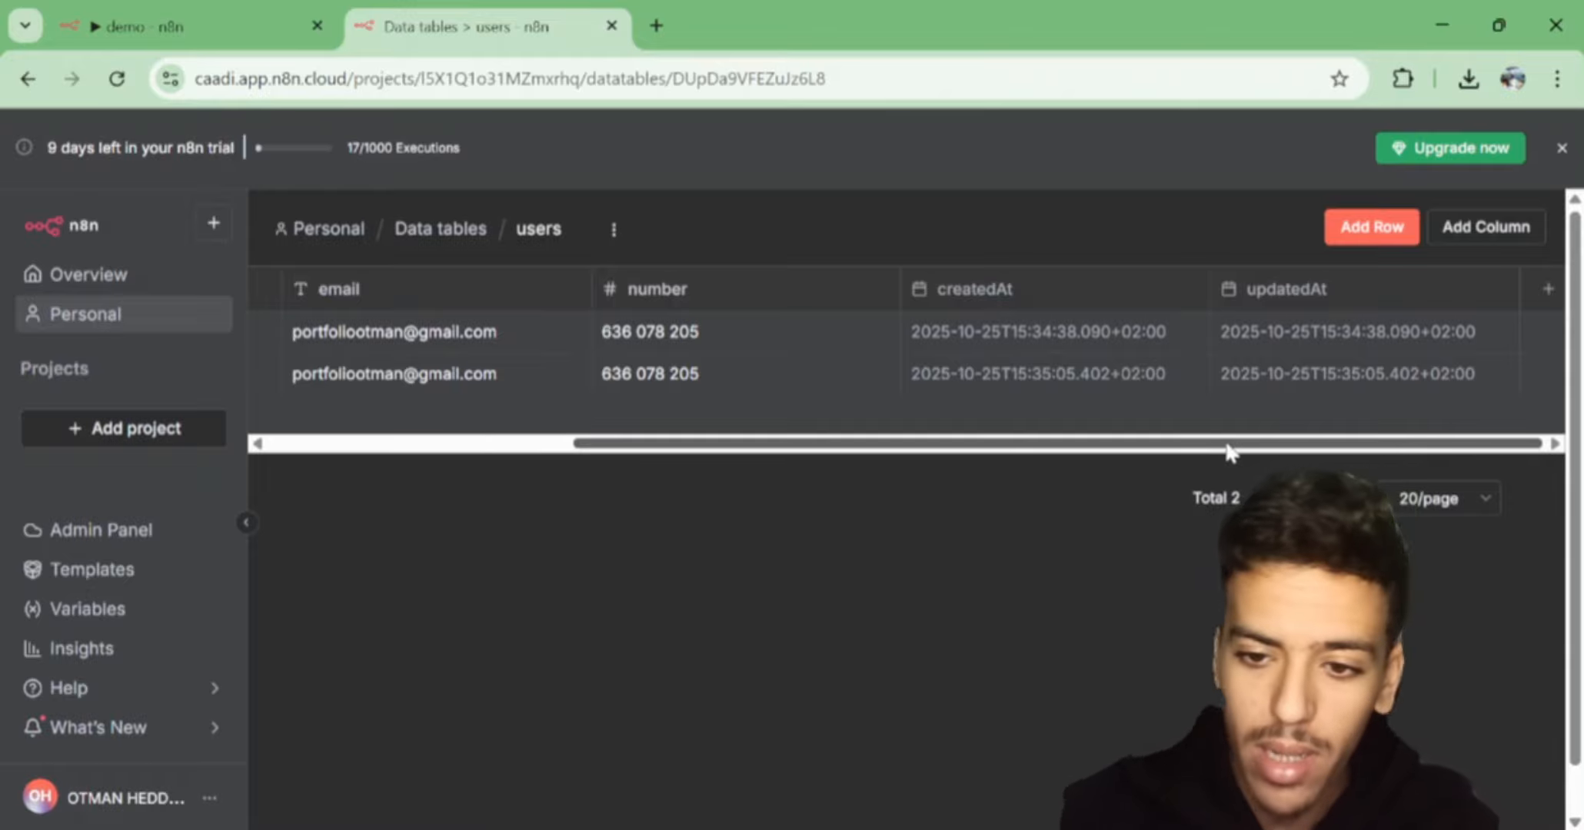
left_click_drag(1228, 452, 792, 453)
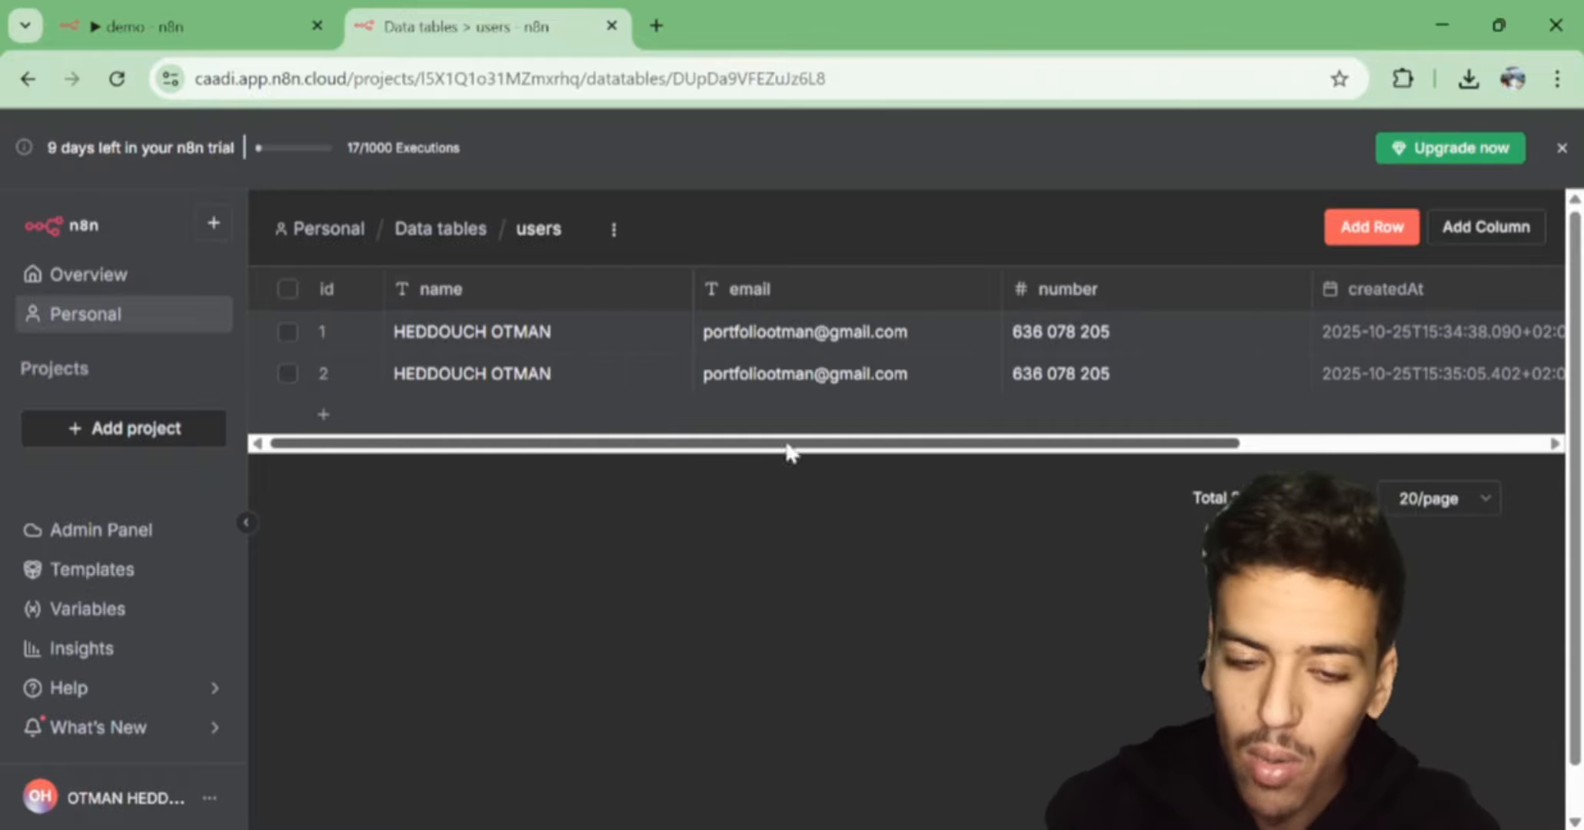
Delete the duplicate row with id 2 from the users data table
left_click(287, 374)
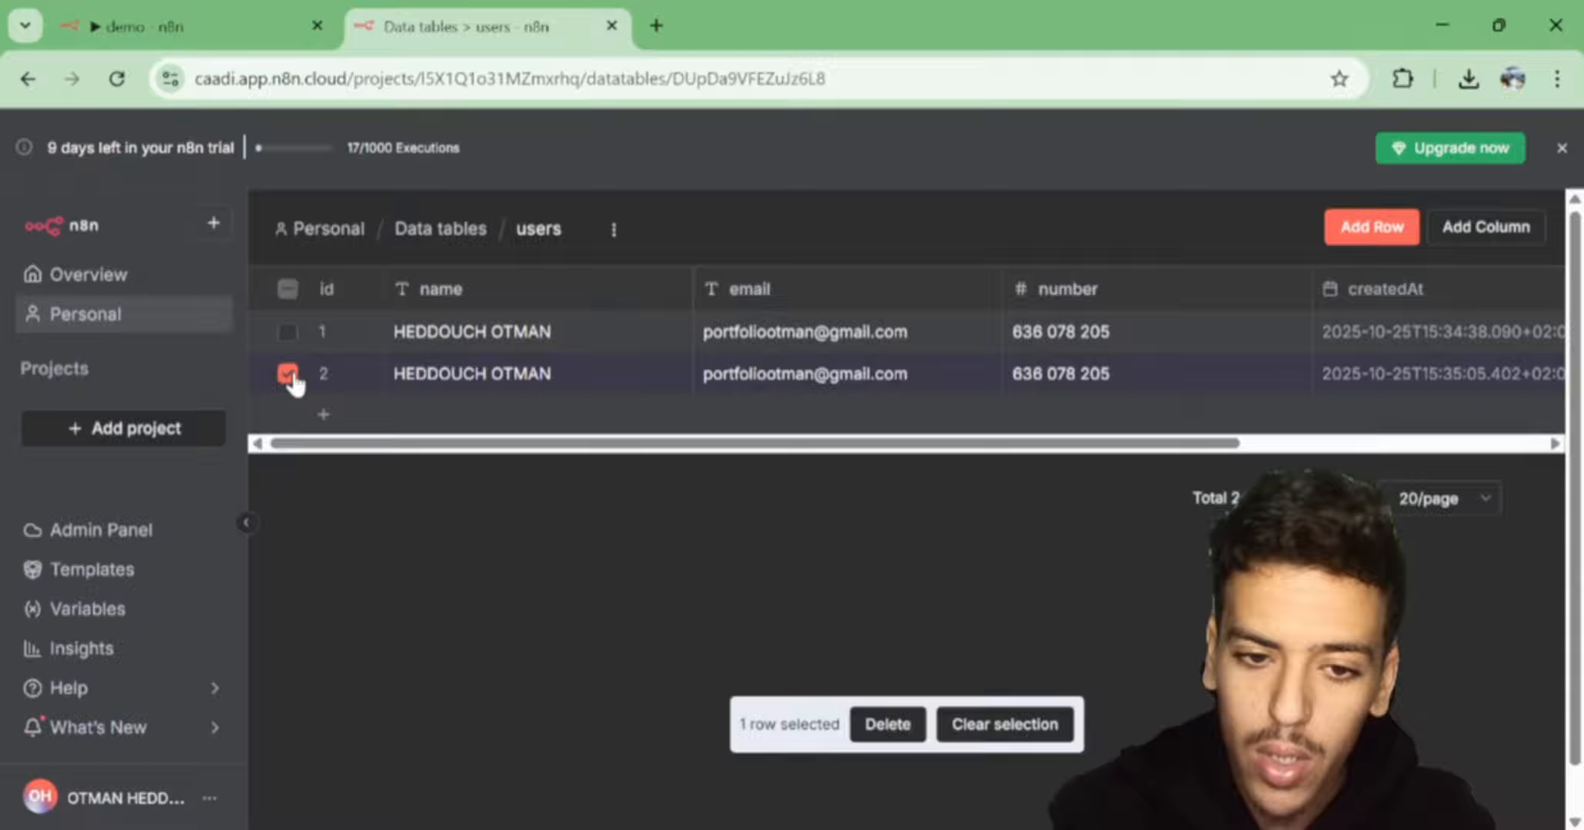
left_click(887, 725)
left_click(994, 522)
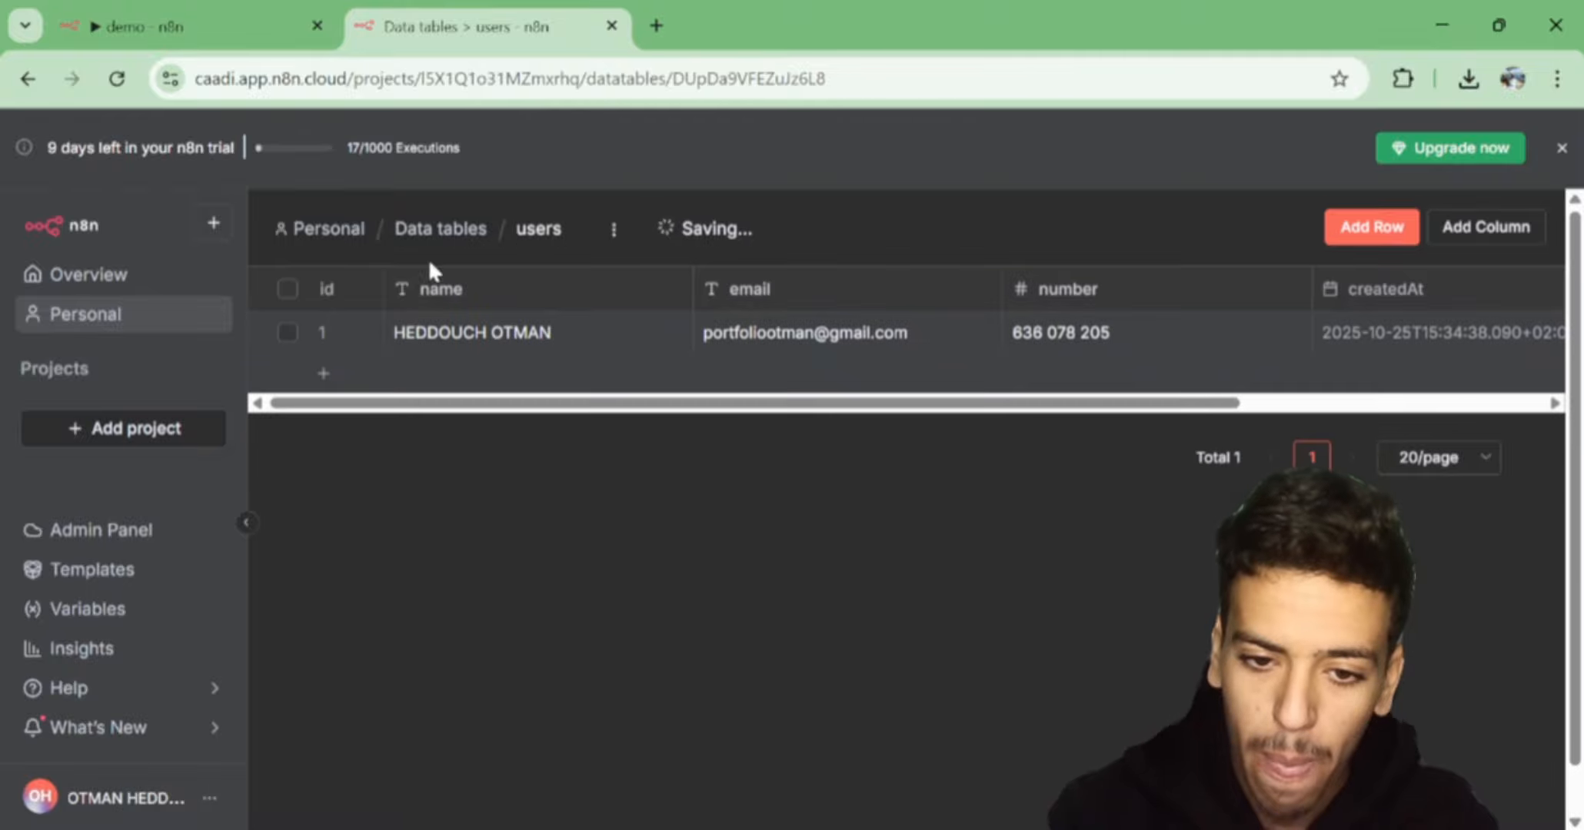
In the demo workflow, add a Data table node with the If row does not exist action between the form trigger and Insert row
left_click(185, 26)
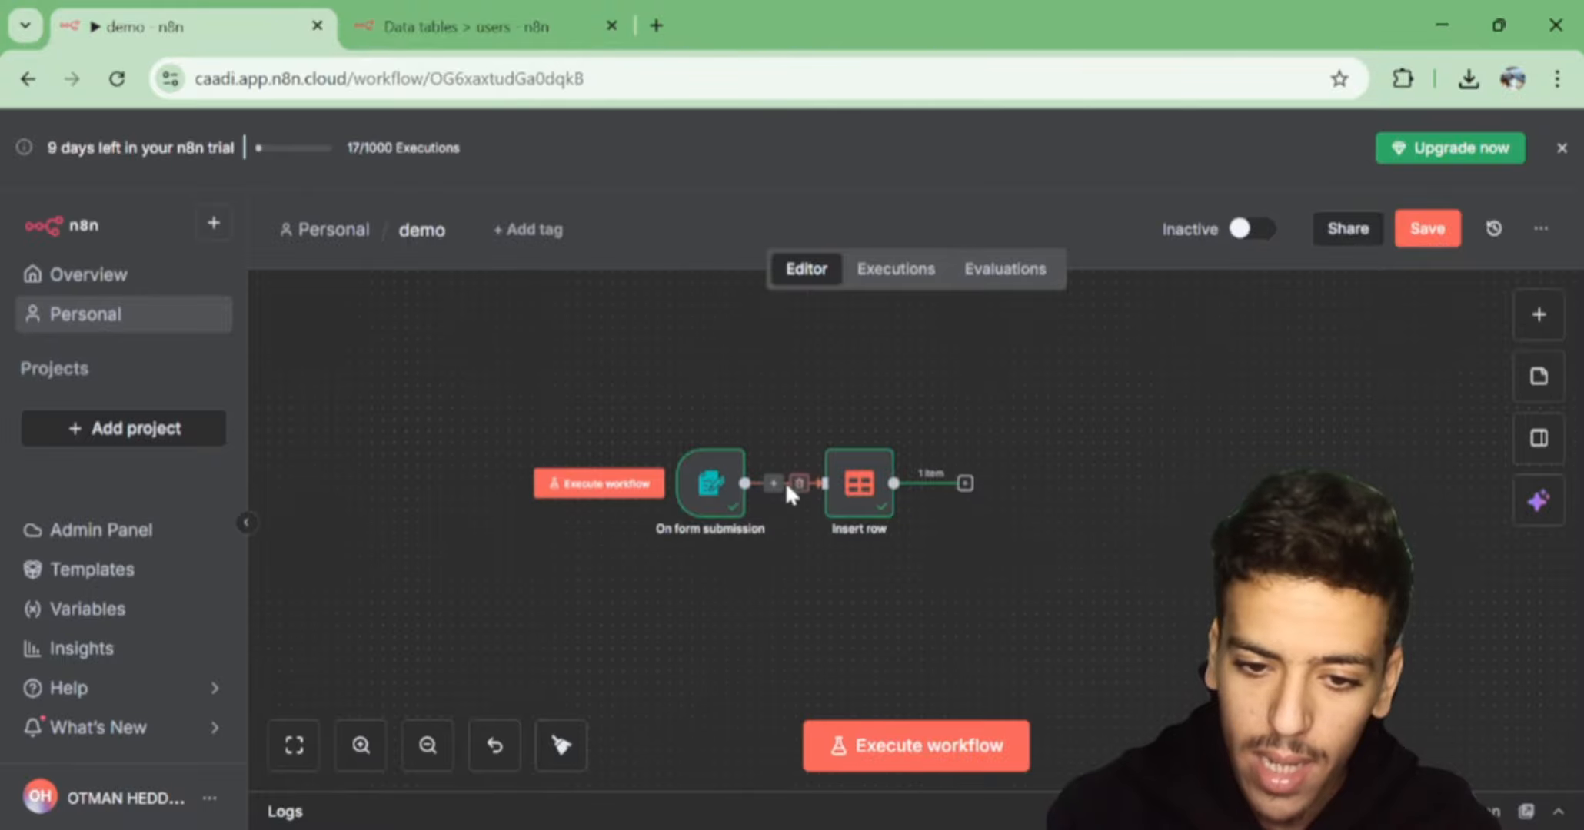
left_click(772, 484)
type("data")
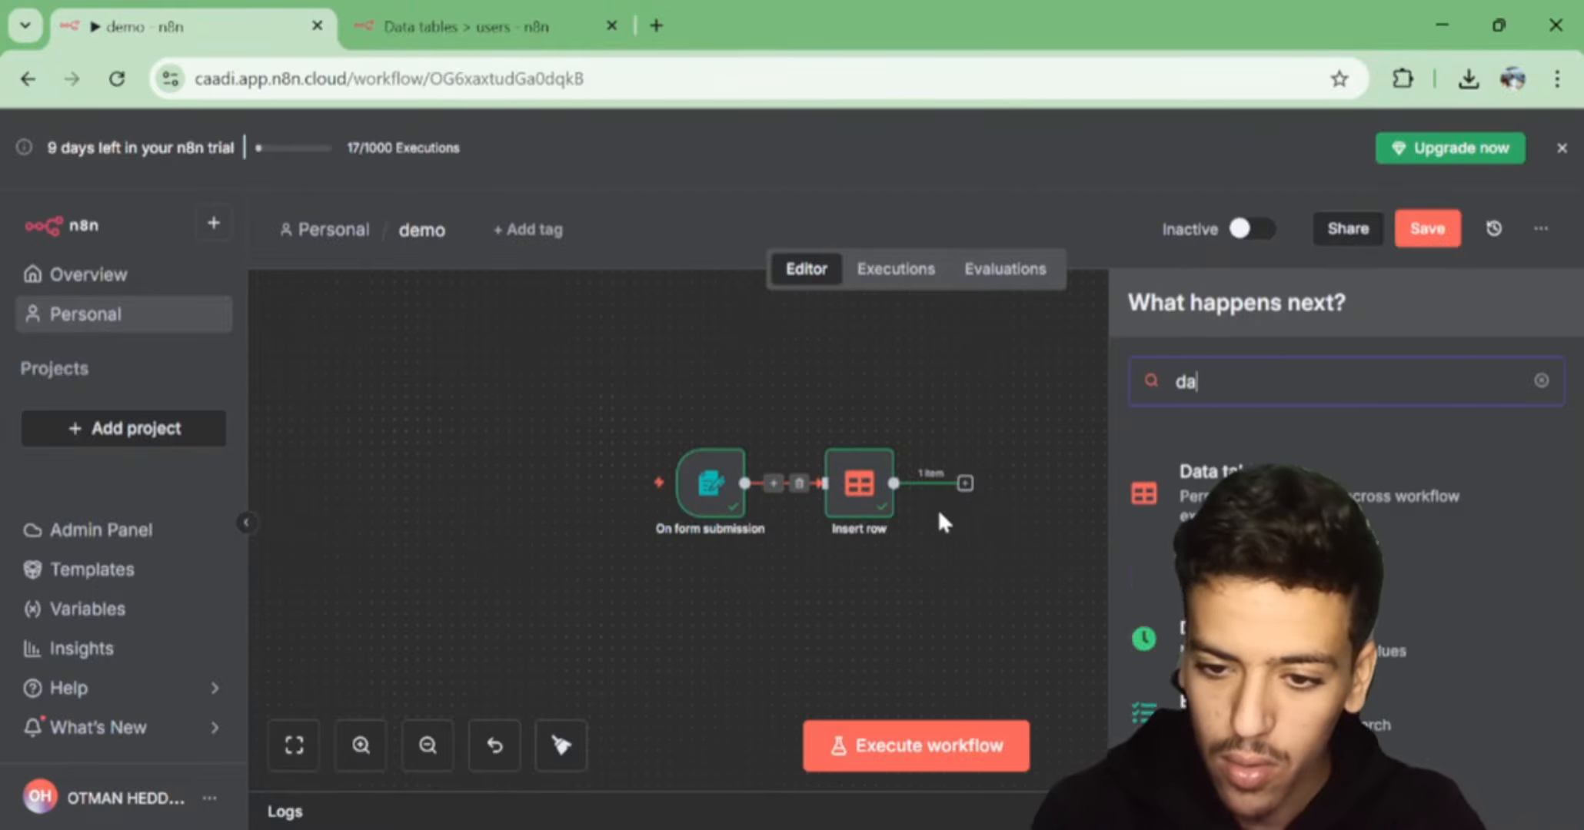
left_click(1207, 488)
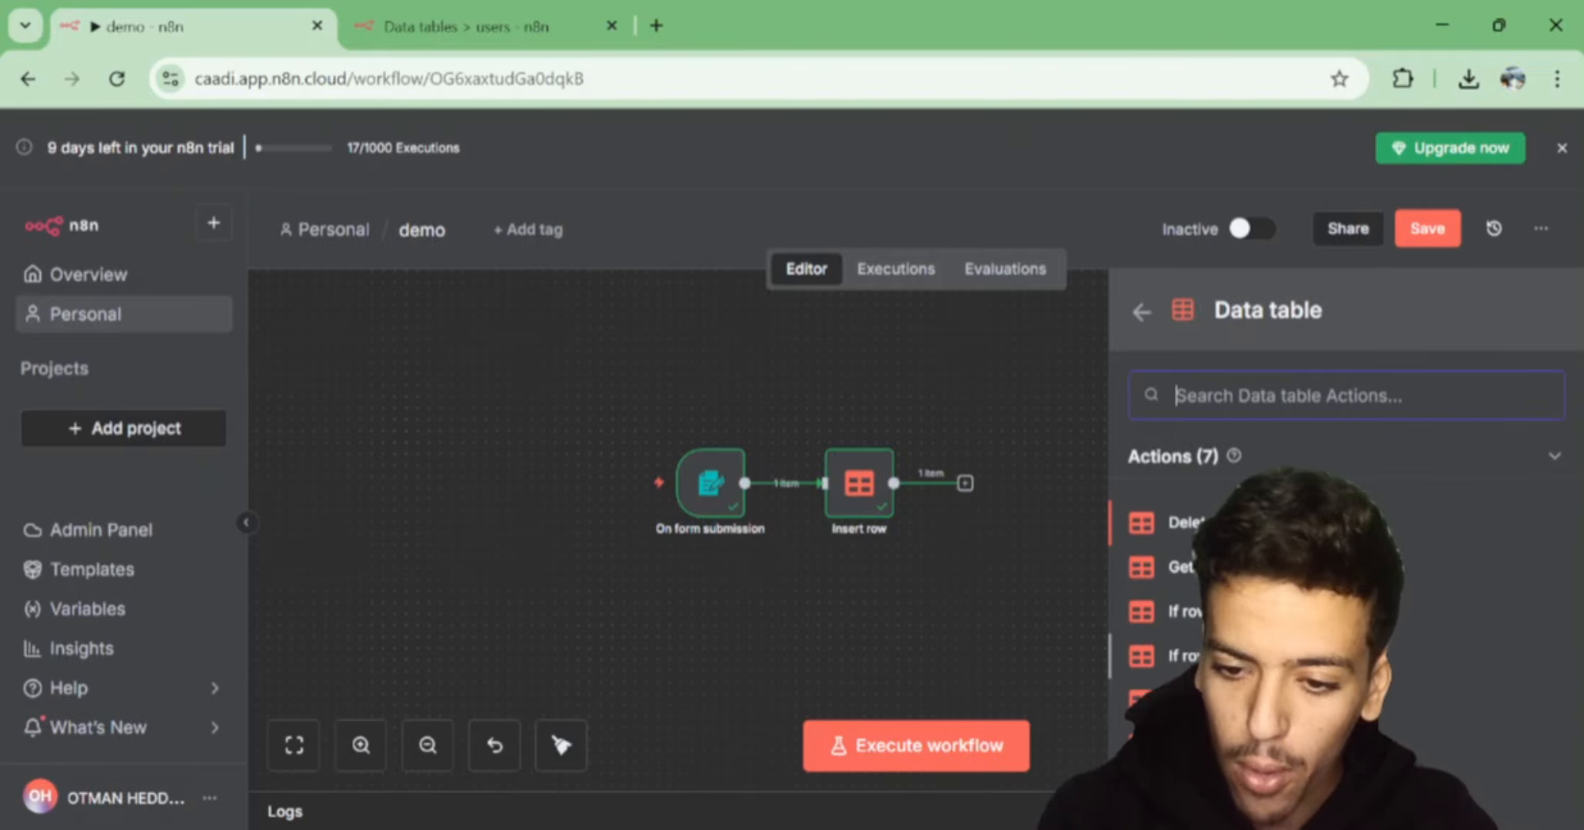
left_click(1230, 655)
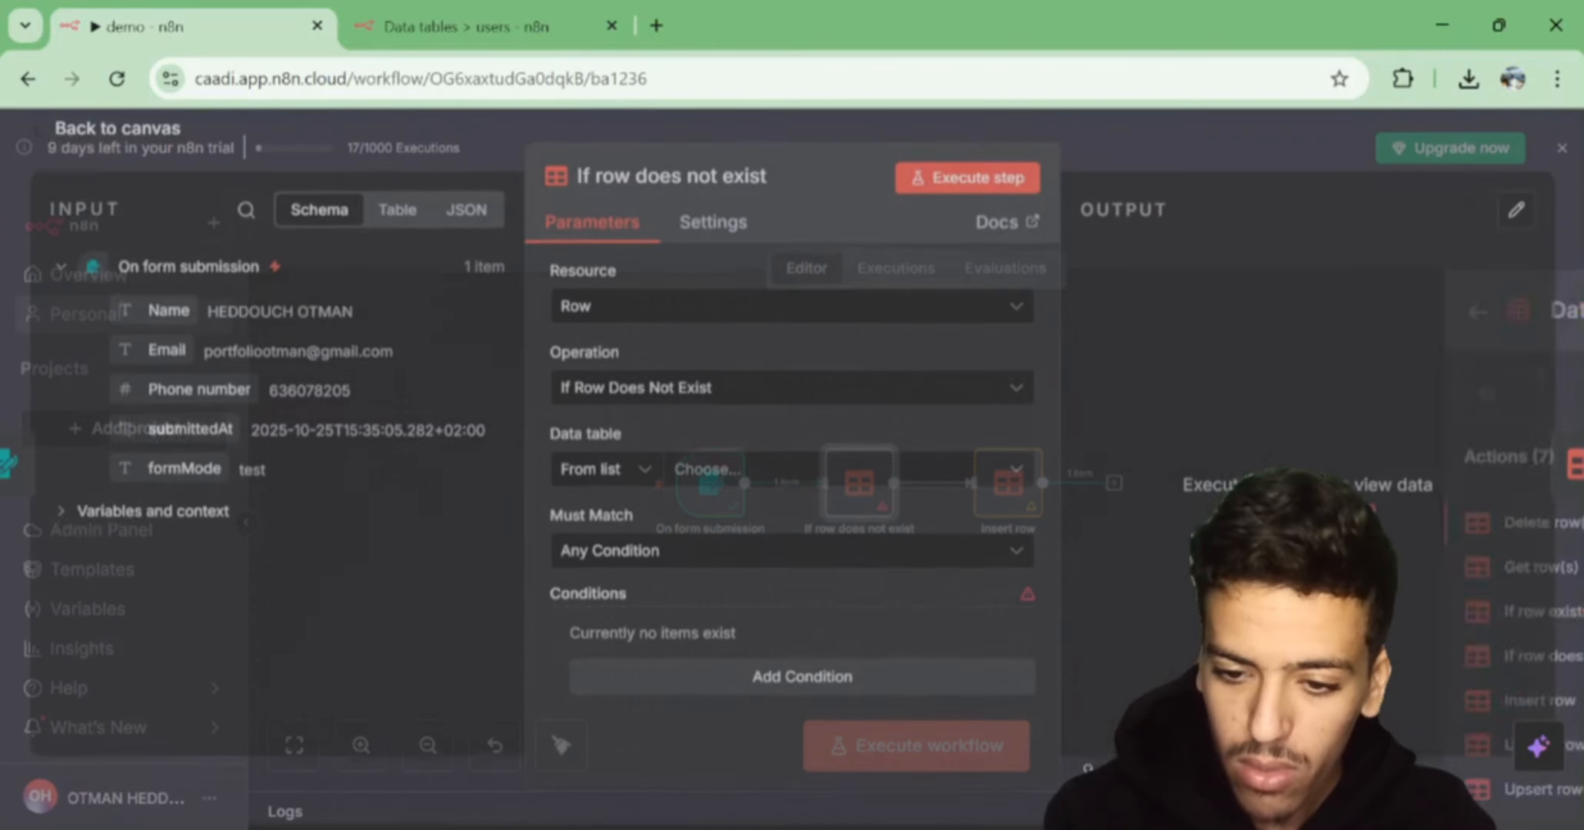
Choose "users" as the data table for the If row does not exist node and add a condition
left_click(790, 483)
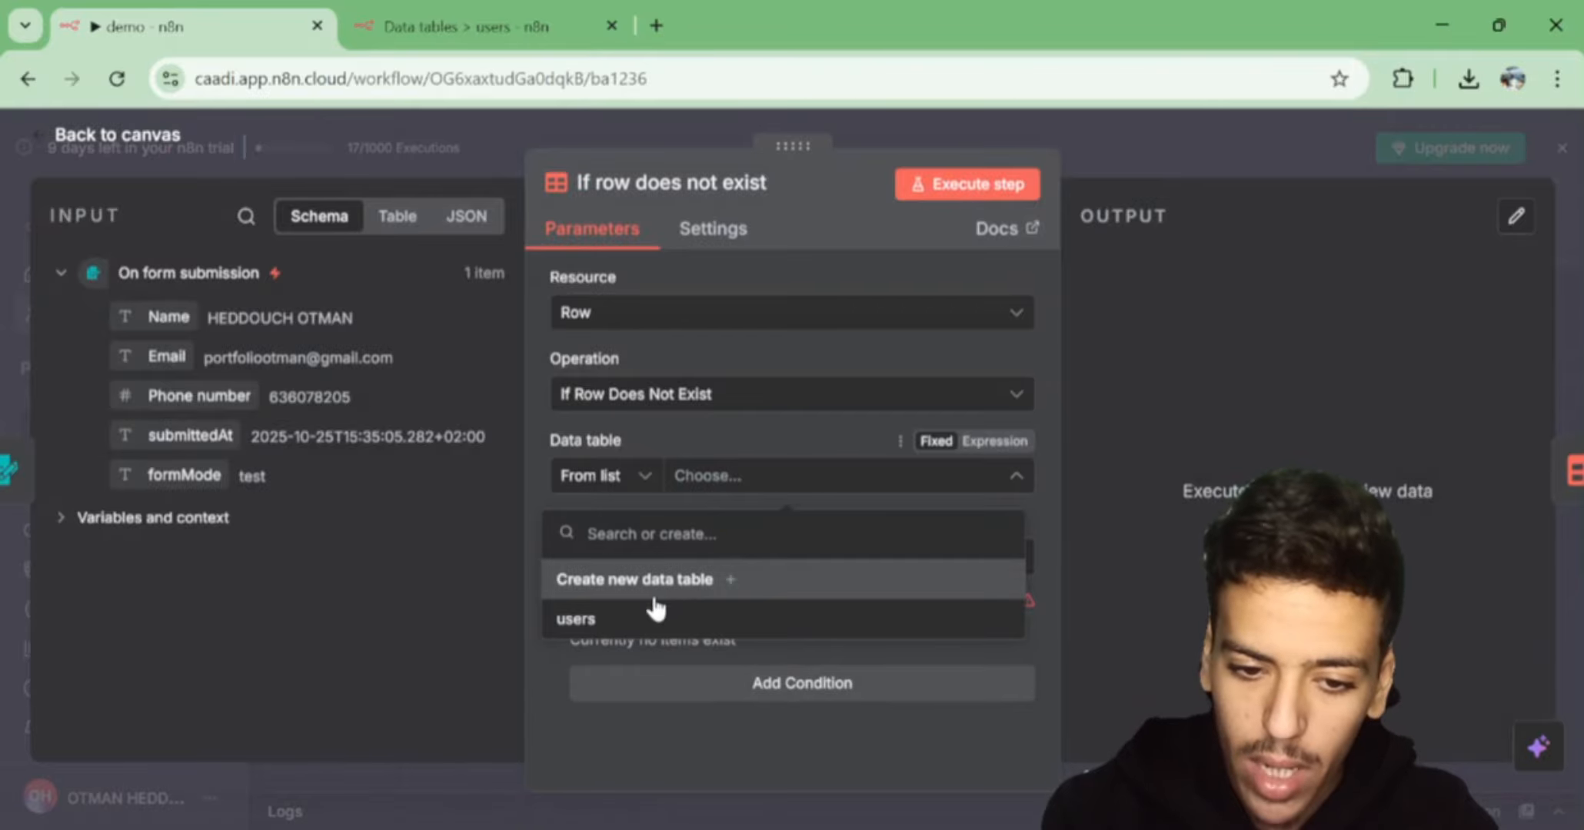
left_click(679, 623)
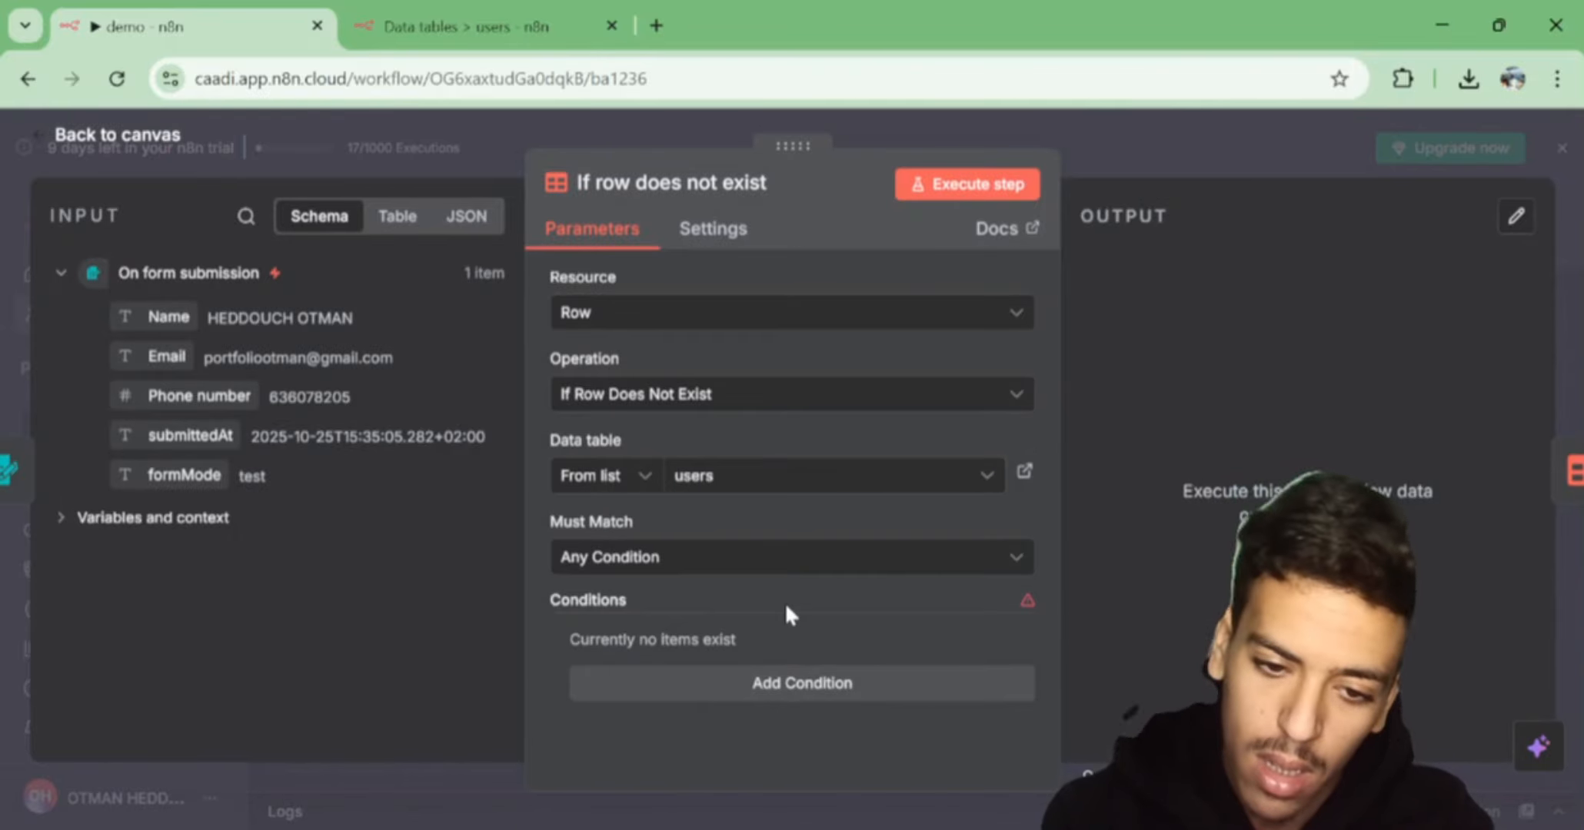
left_click(705, 688)
Review the Must Match options, trying All Conditions and setting it back to Any Condition
left_click(704, 560)
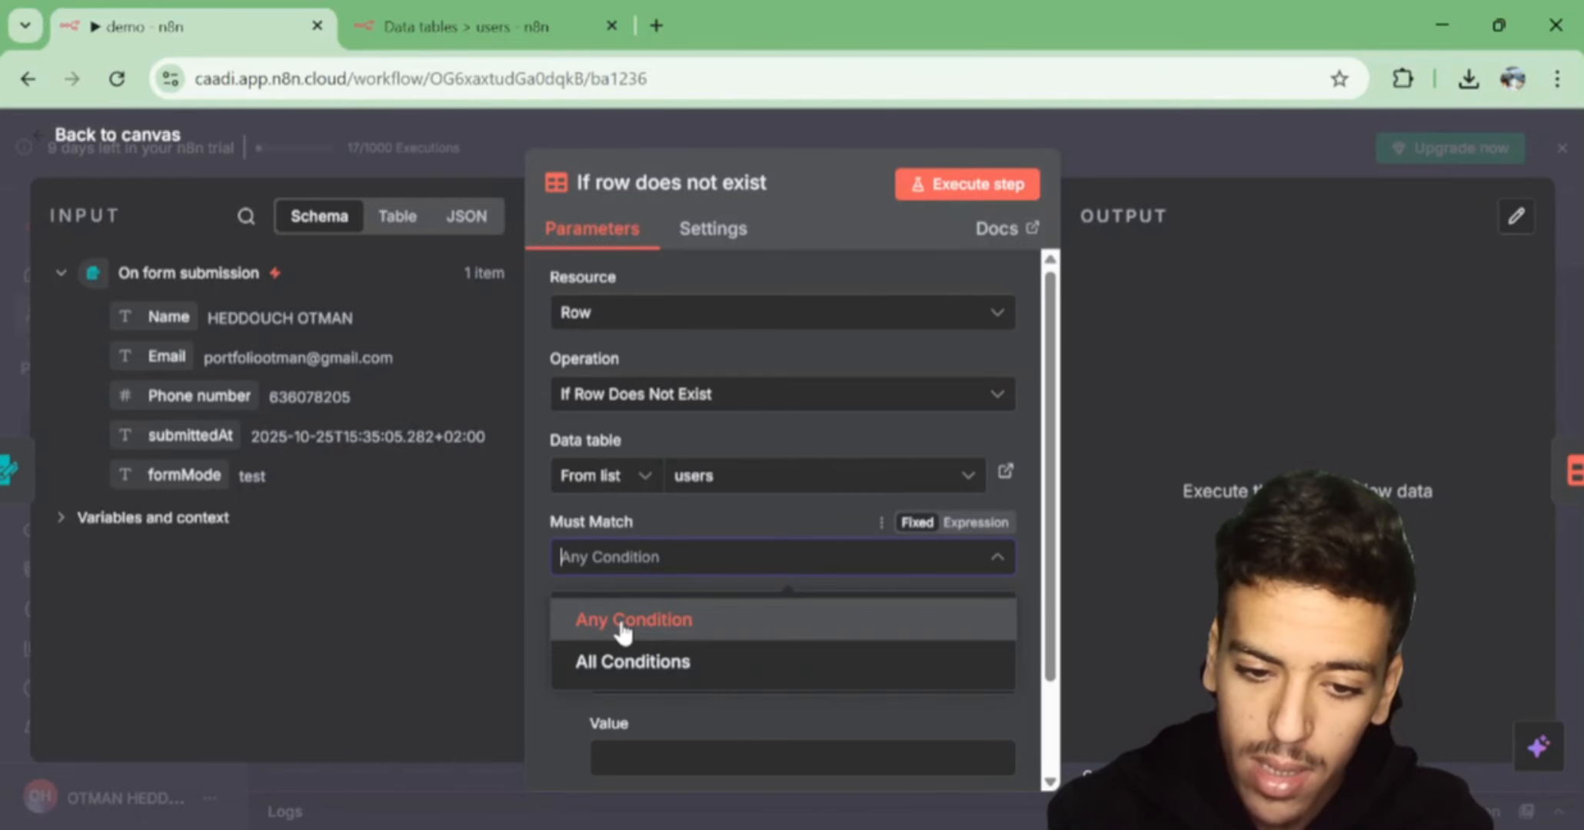
left_click(740, 502)
scroll(692, 553, "down", 2)
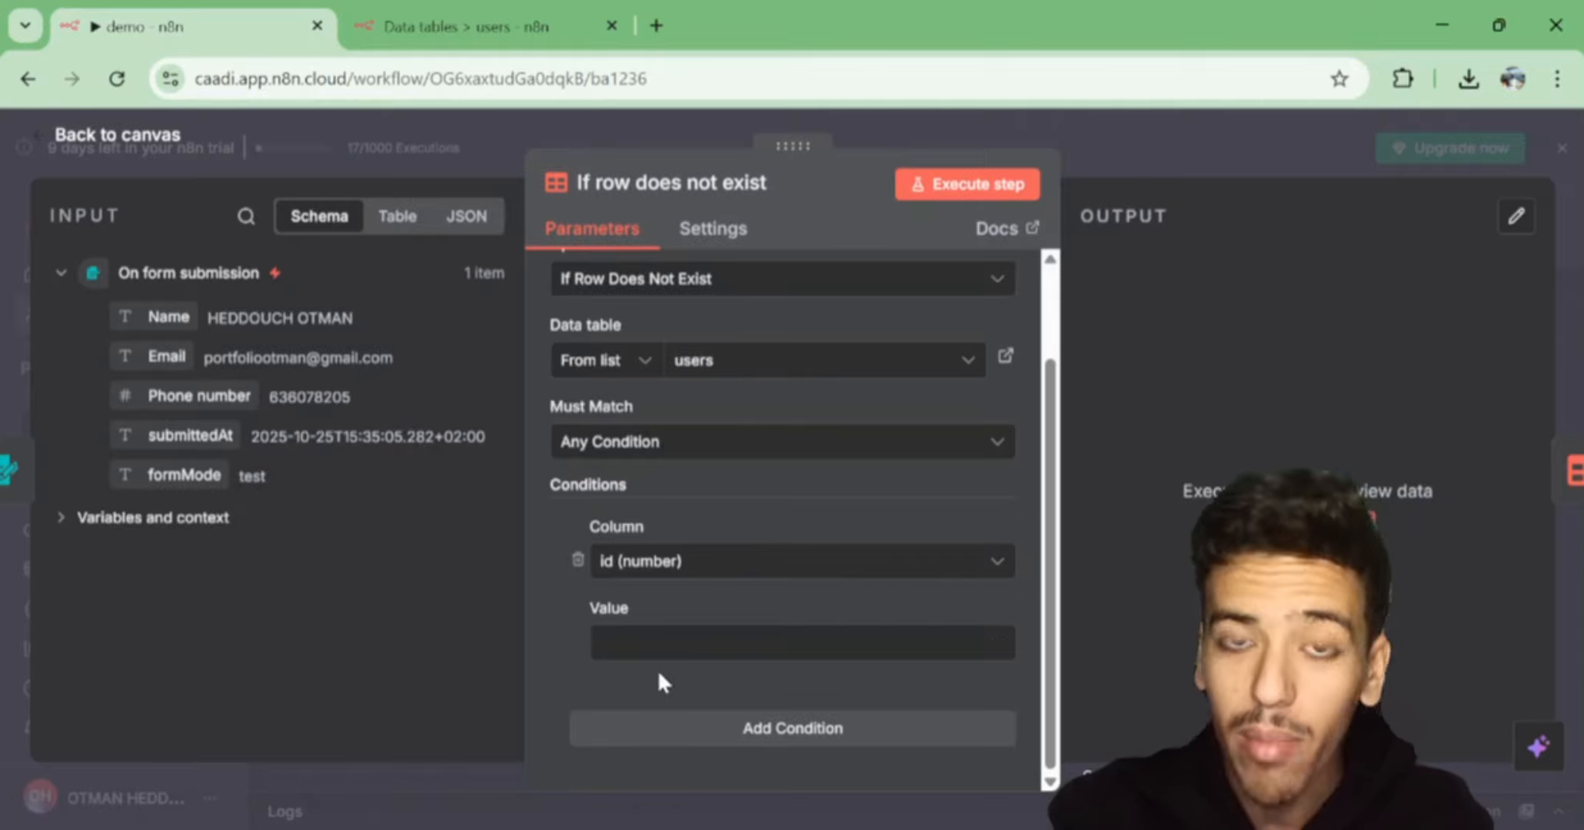
left_click(654, 451)
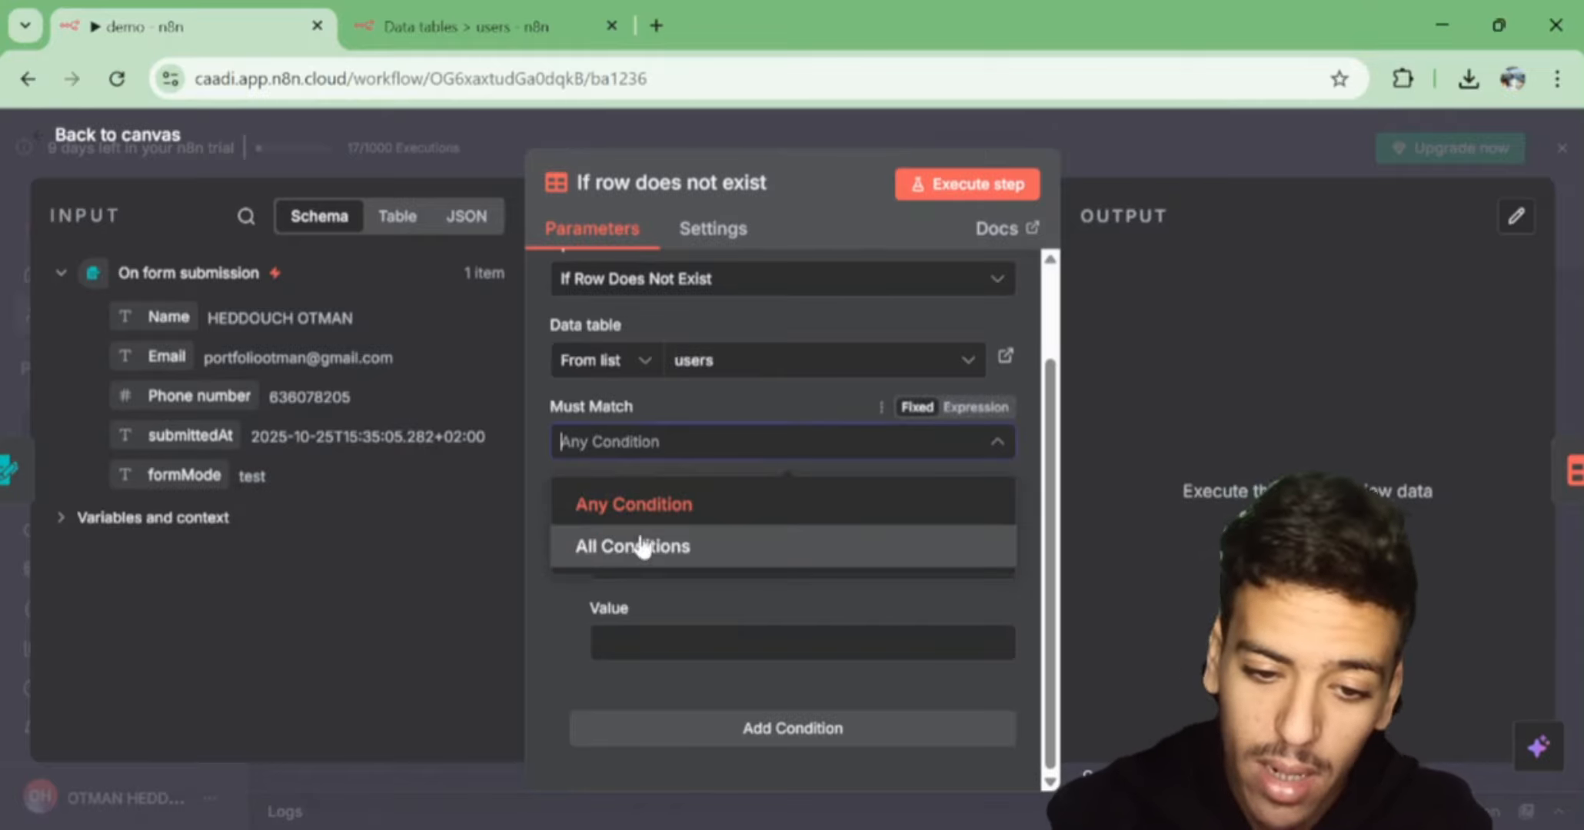
left_click(636, 547)
left_click(626, 452)
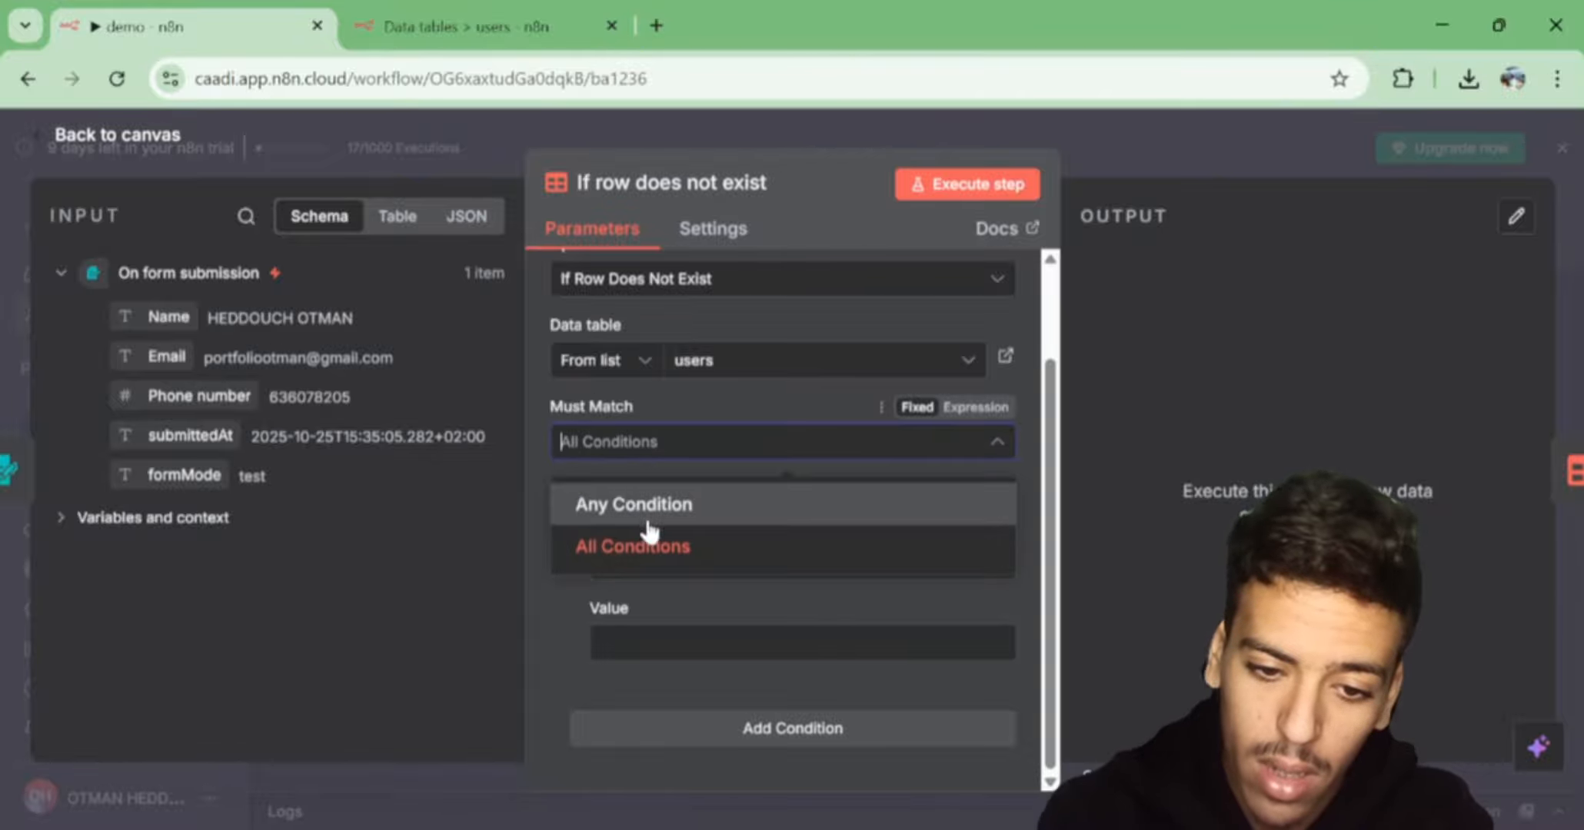
left_click(646, 507)
Set the condition's column to name (string) and its value to the form's Name field, {{ $json.Name }}
left_click(687, 586)
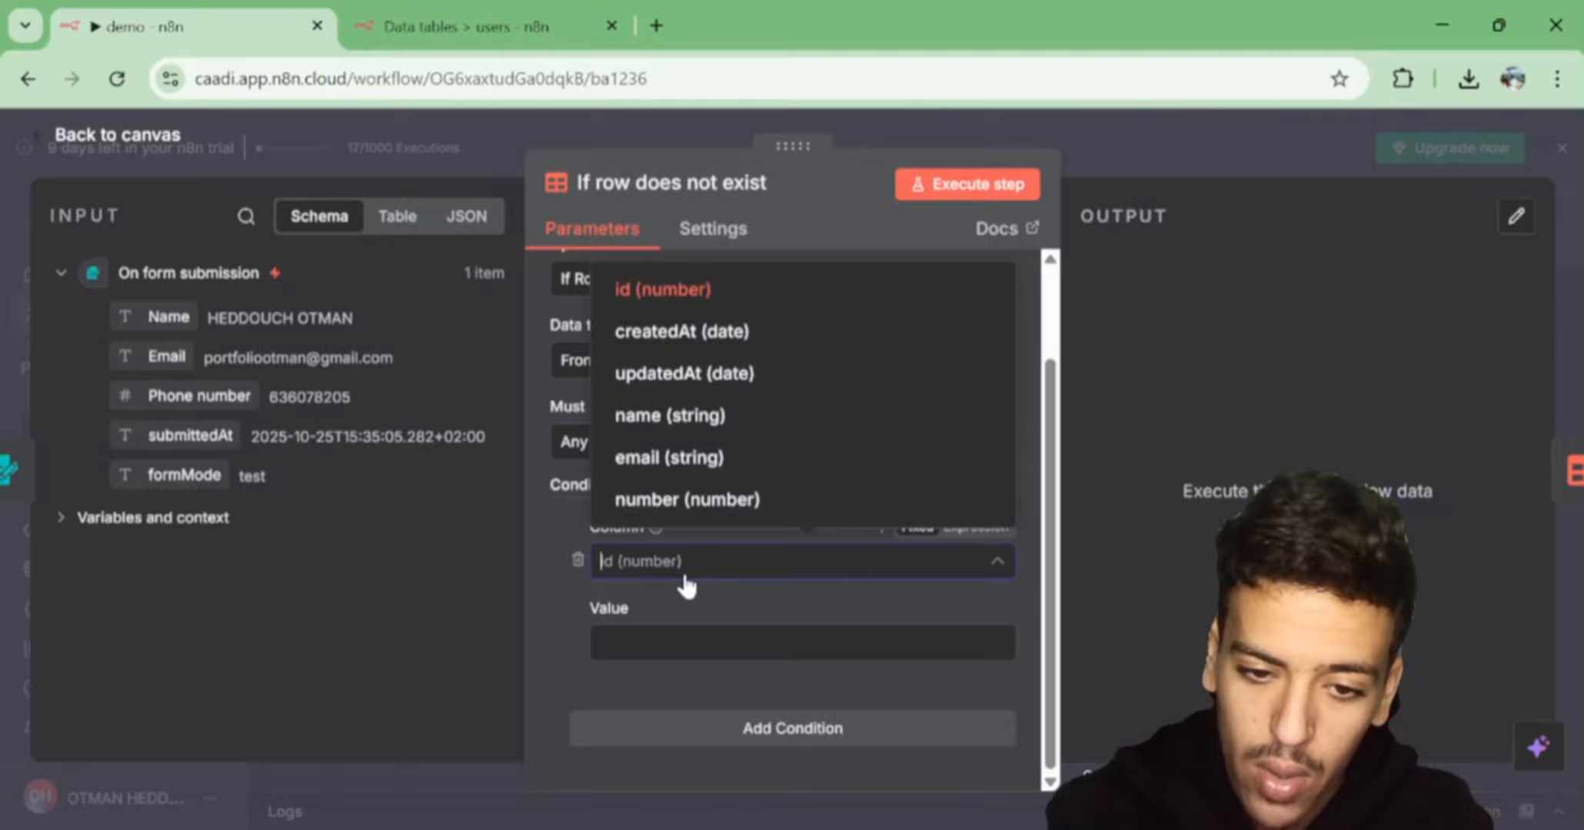
left_click(677, 416)
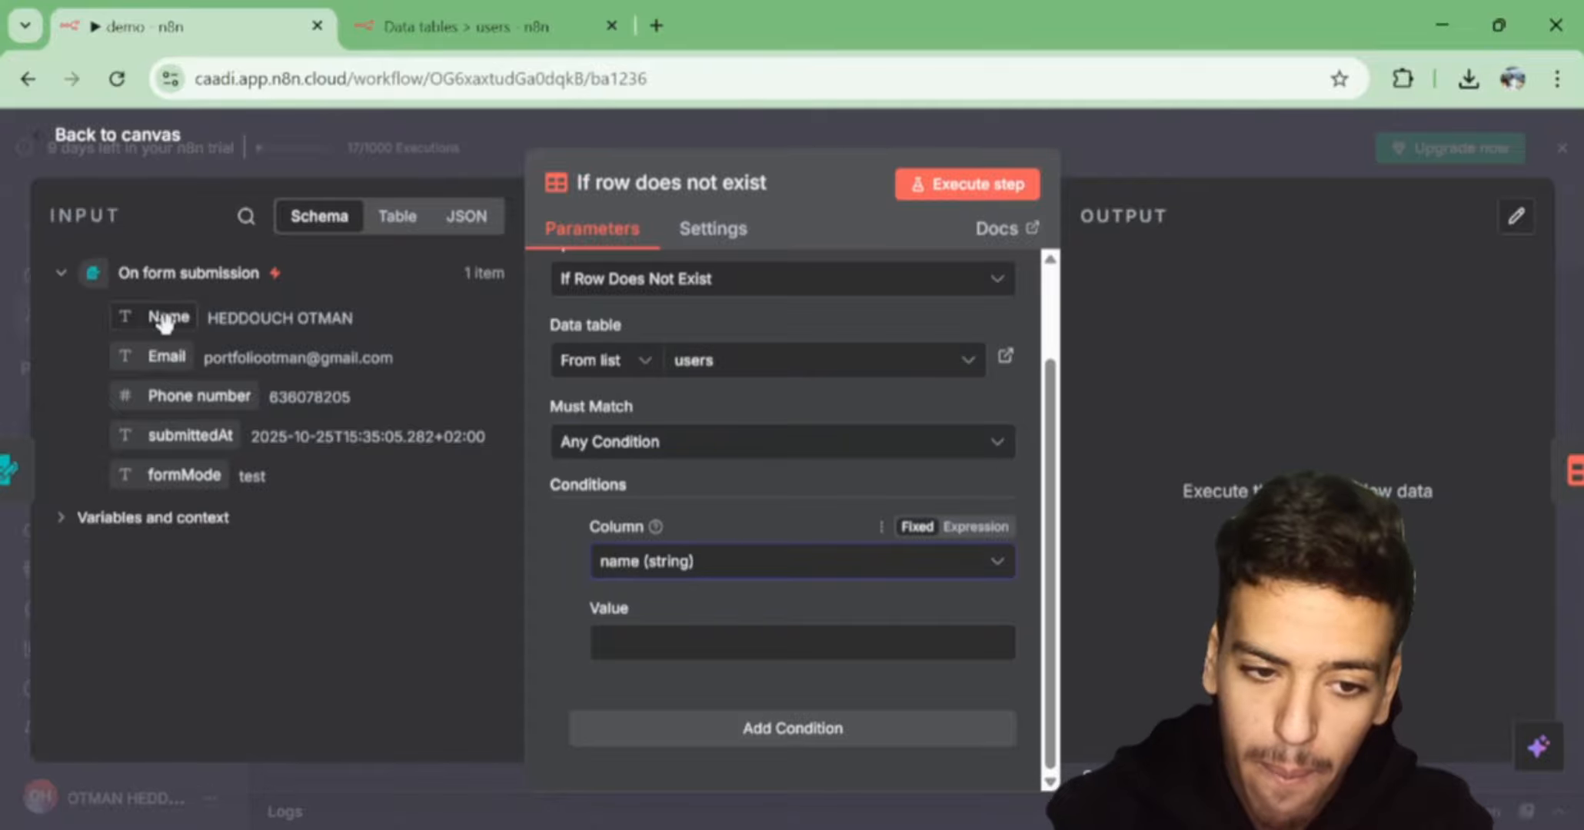
left_click_drag(164, 323, 644, 635)
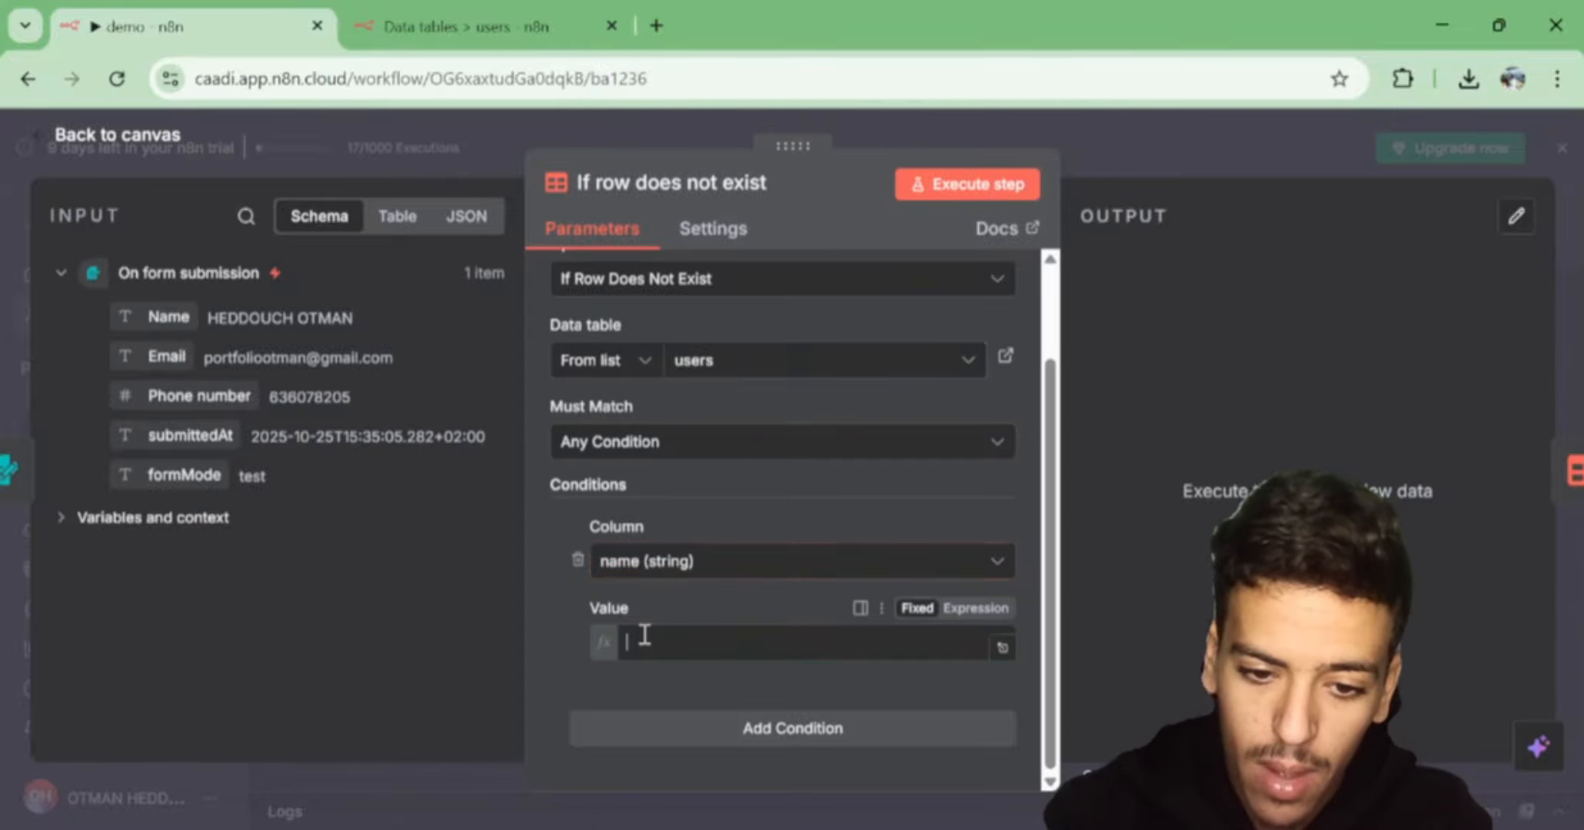
scroll(677, 619, "down", 1)
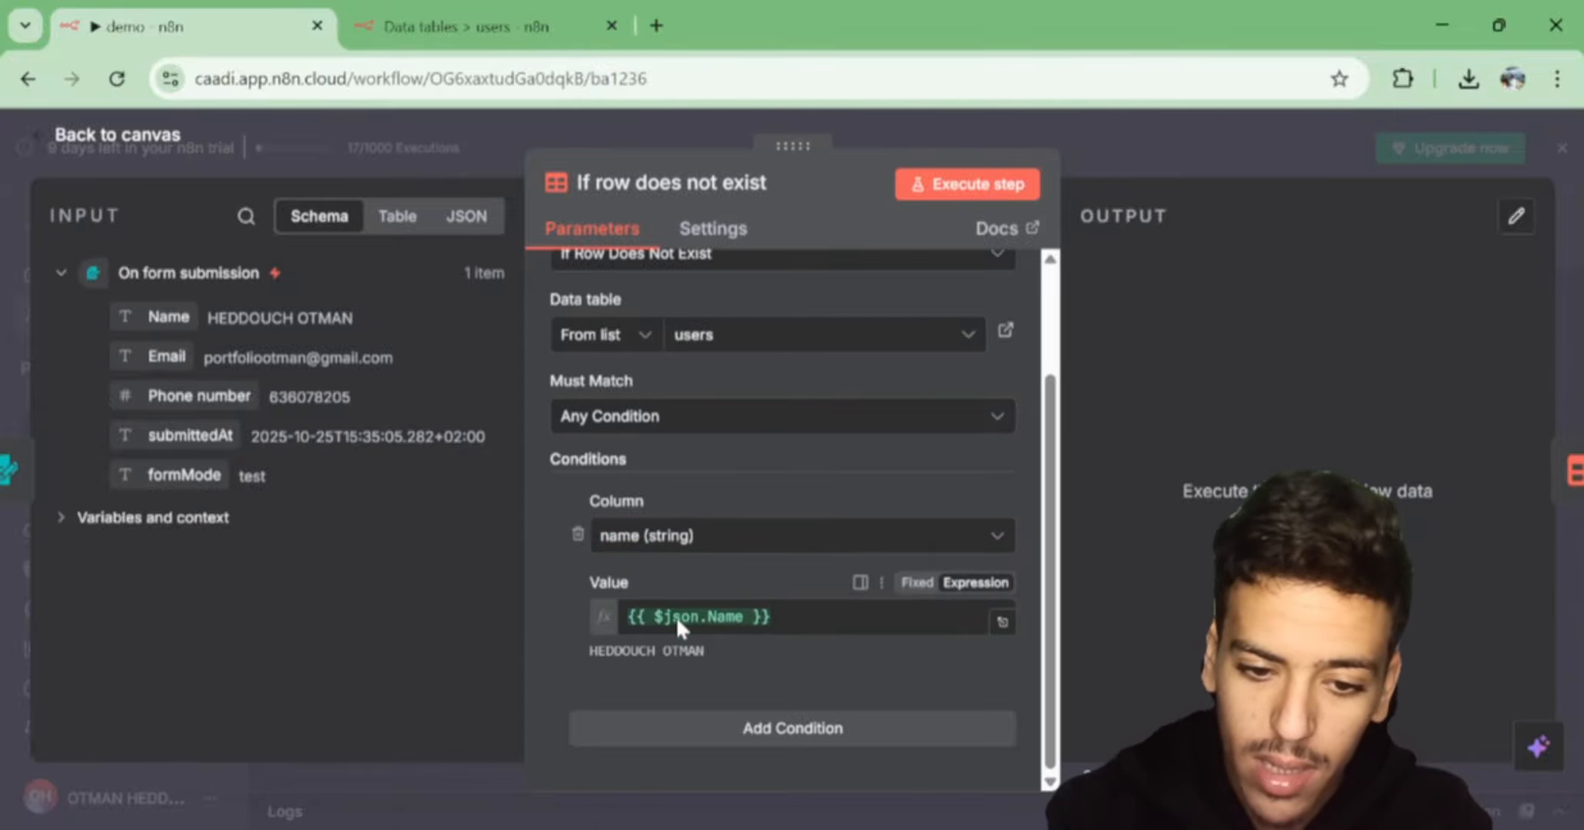
Add a second condition matching the email (string) column to the form's Email field, {{ $json.Email }}
left_click(705, 726)
scroll(703, 717, "down", 2)
left_click(648, 645)
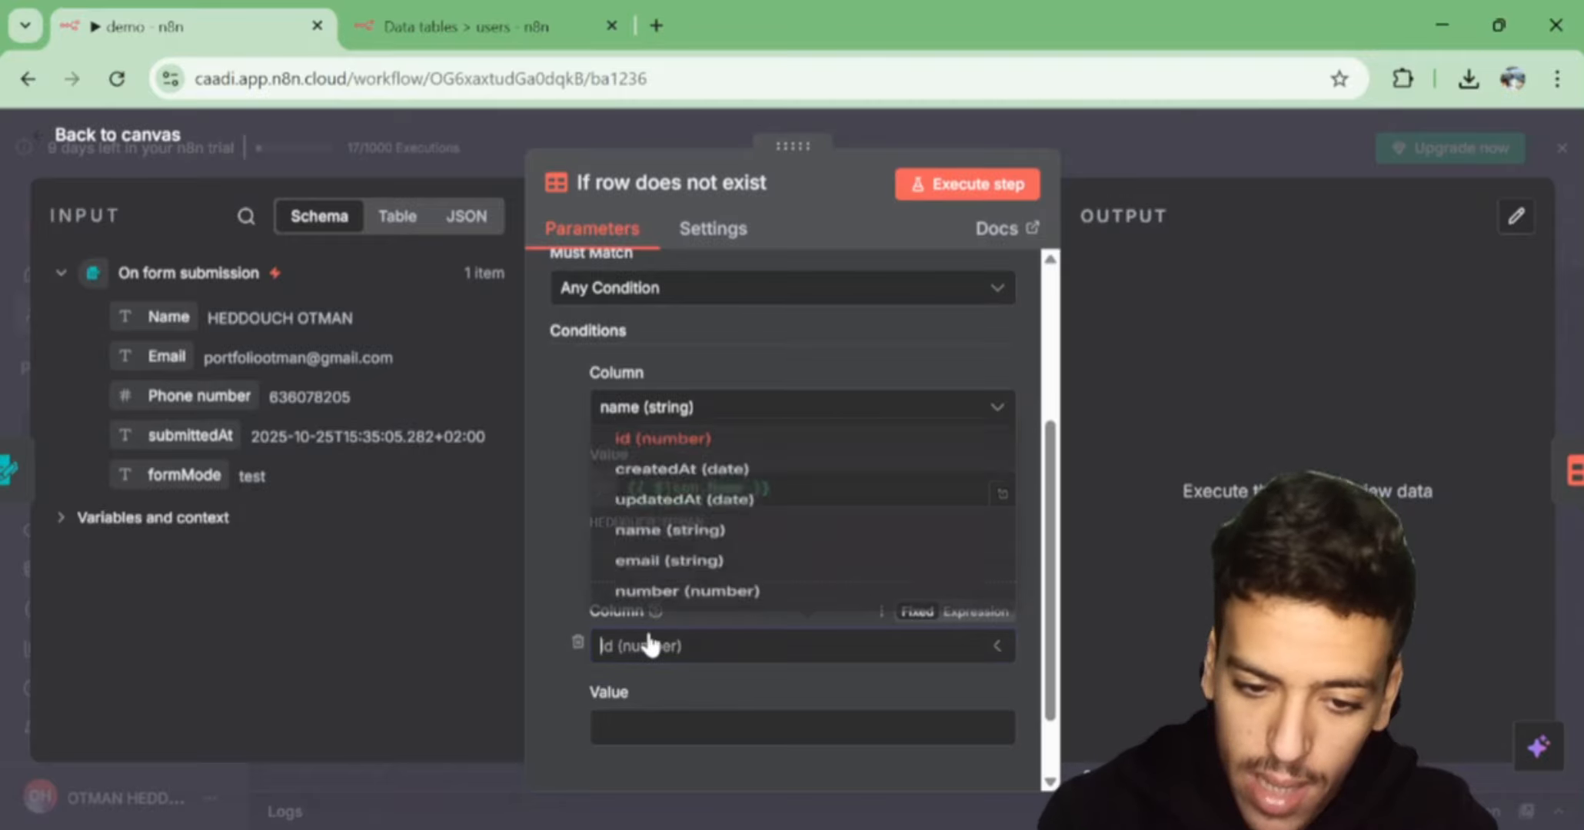
left_click(658, 542)
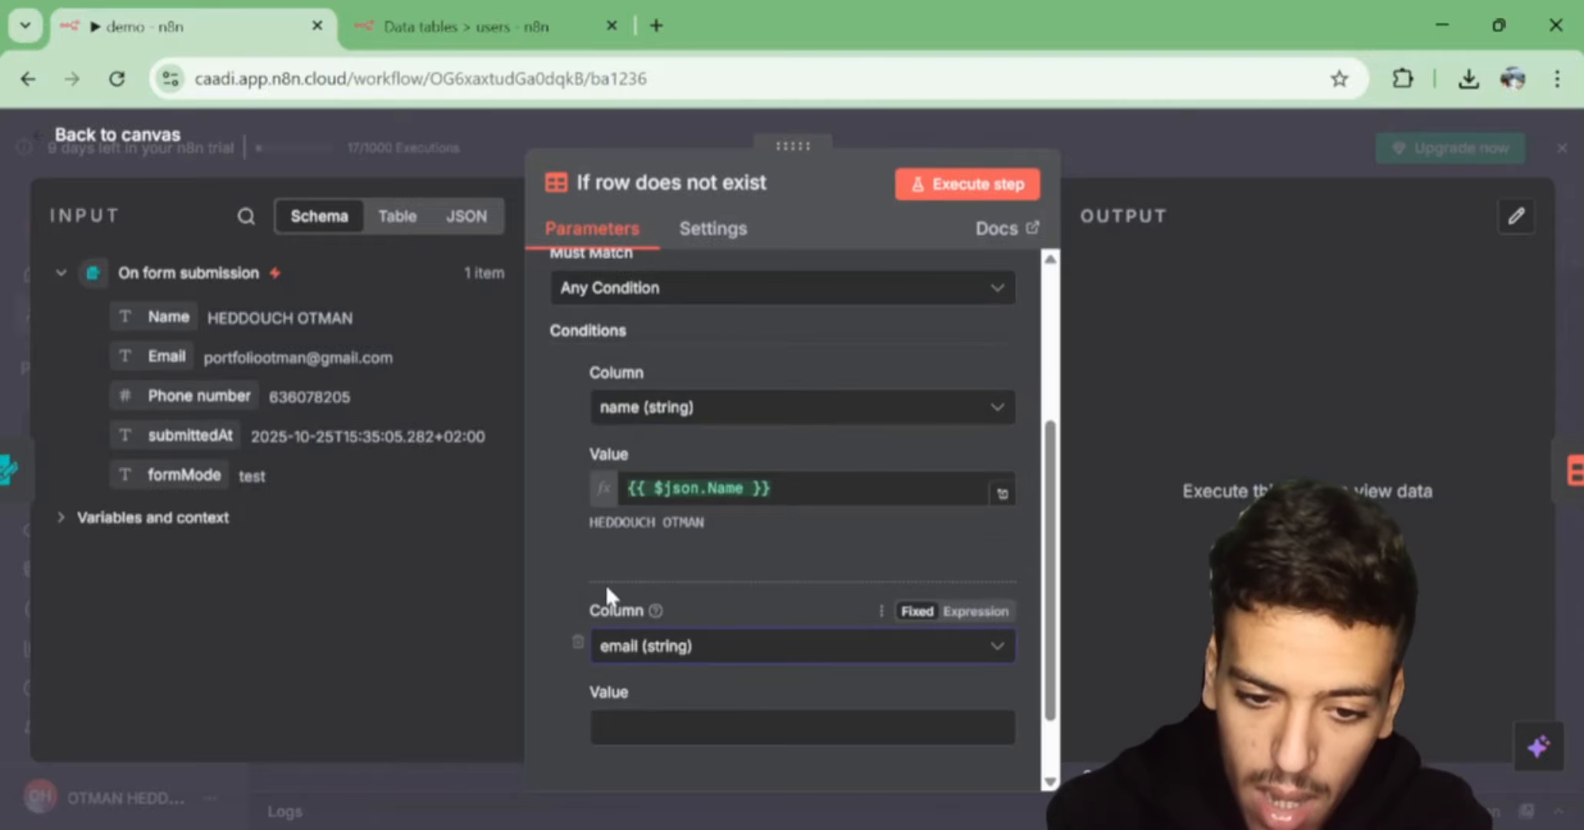
scroll(605, 584, "down", 1)
left_click_drag(192, 365, 704, 642)
Add a third condition matching the number (number) column to the form's Phone number field
left_click(714, 742)
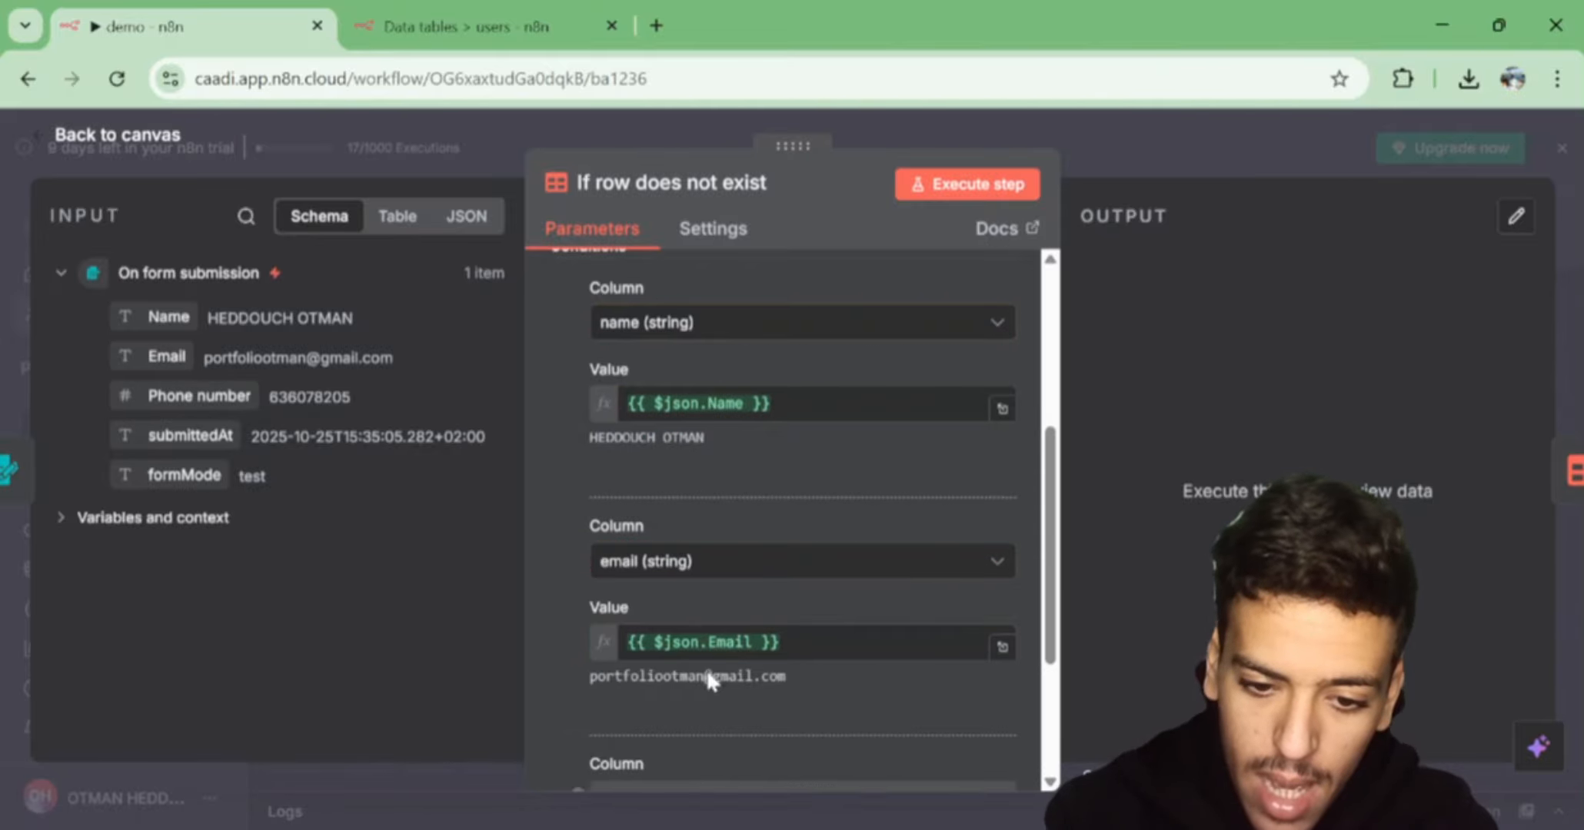
scroll(710, 680, "down", 2)
left_click(679, 607)
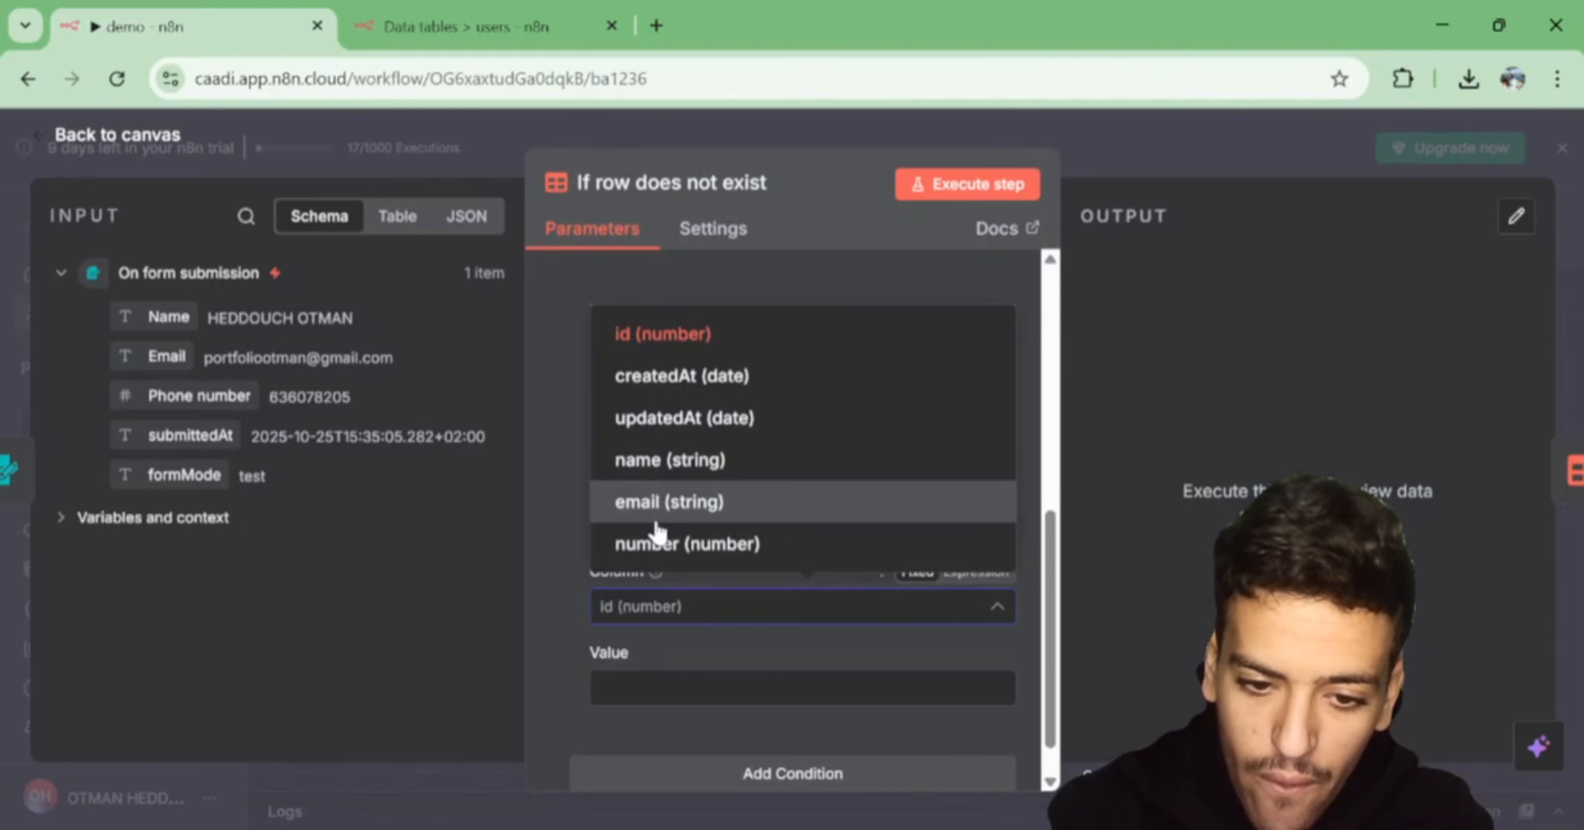
left_click(655, 544)
left_click_drag(199, 397, 673, 686)
Set Must Match to All Conditions and review the name and email conditions
scroll(733, 530, "up", 5)
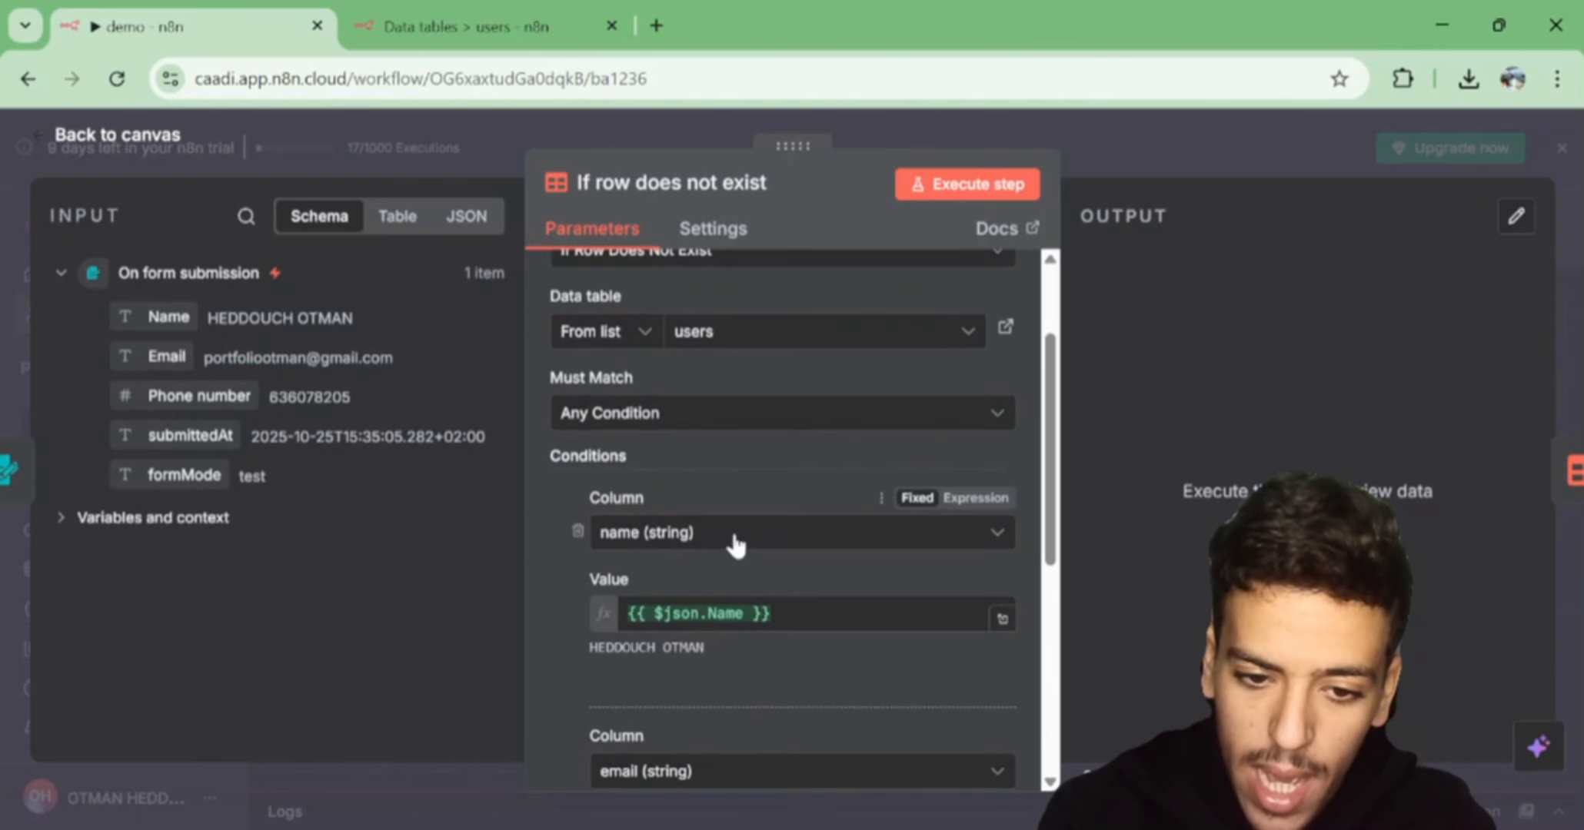
left_click(630, 415)
left_click(628, 524)
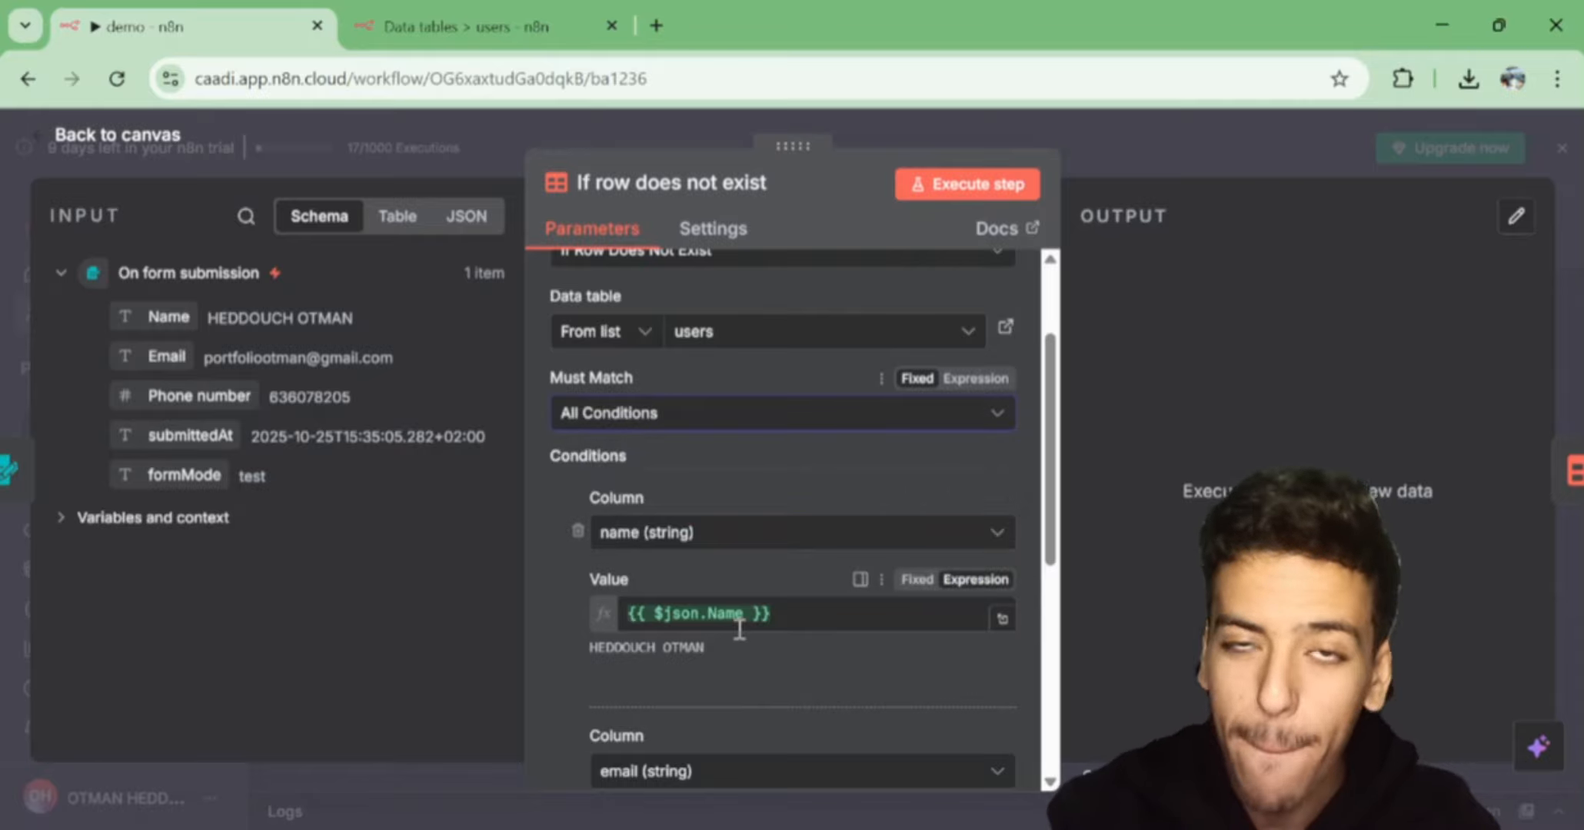
scroll(739, 629, "down", 3)
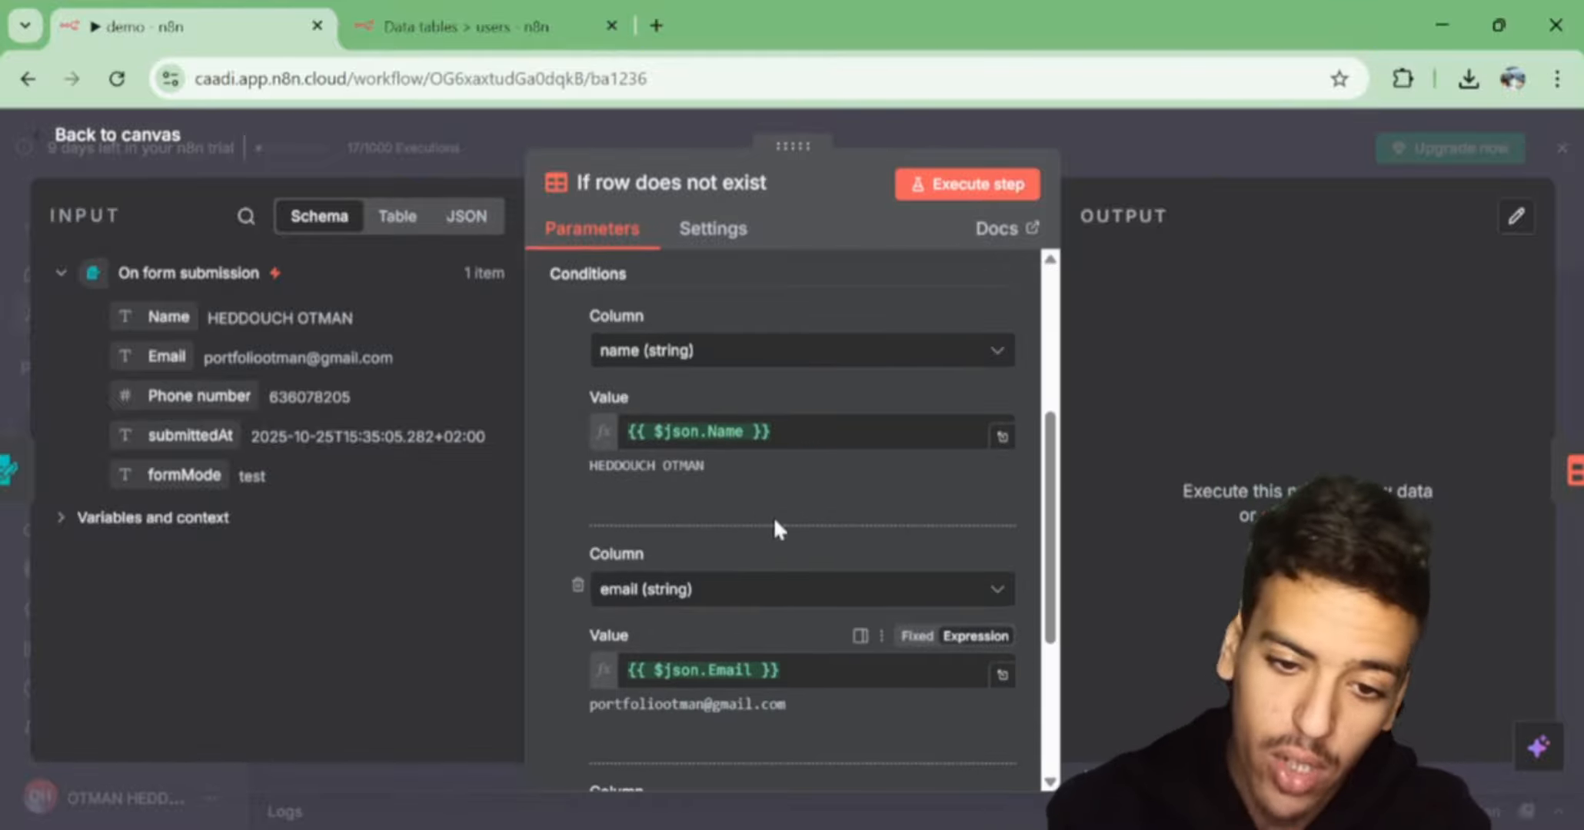
triple_click(664, 457)
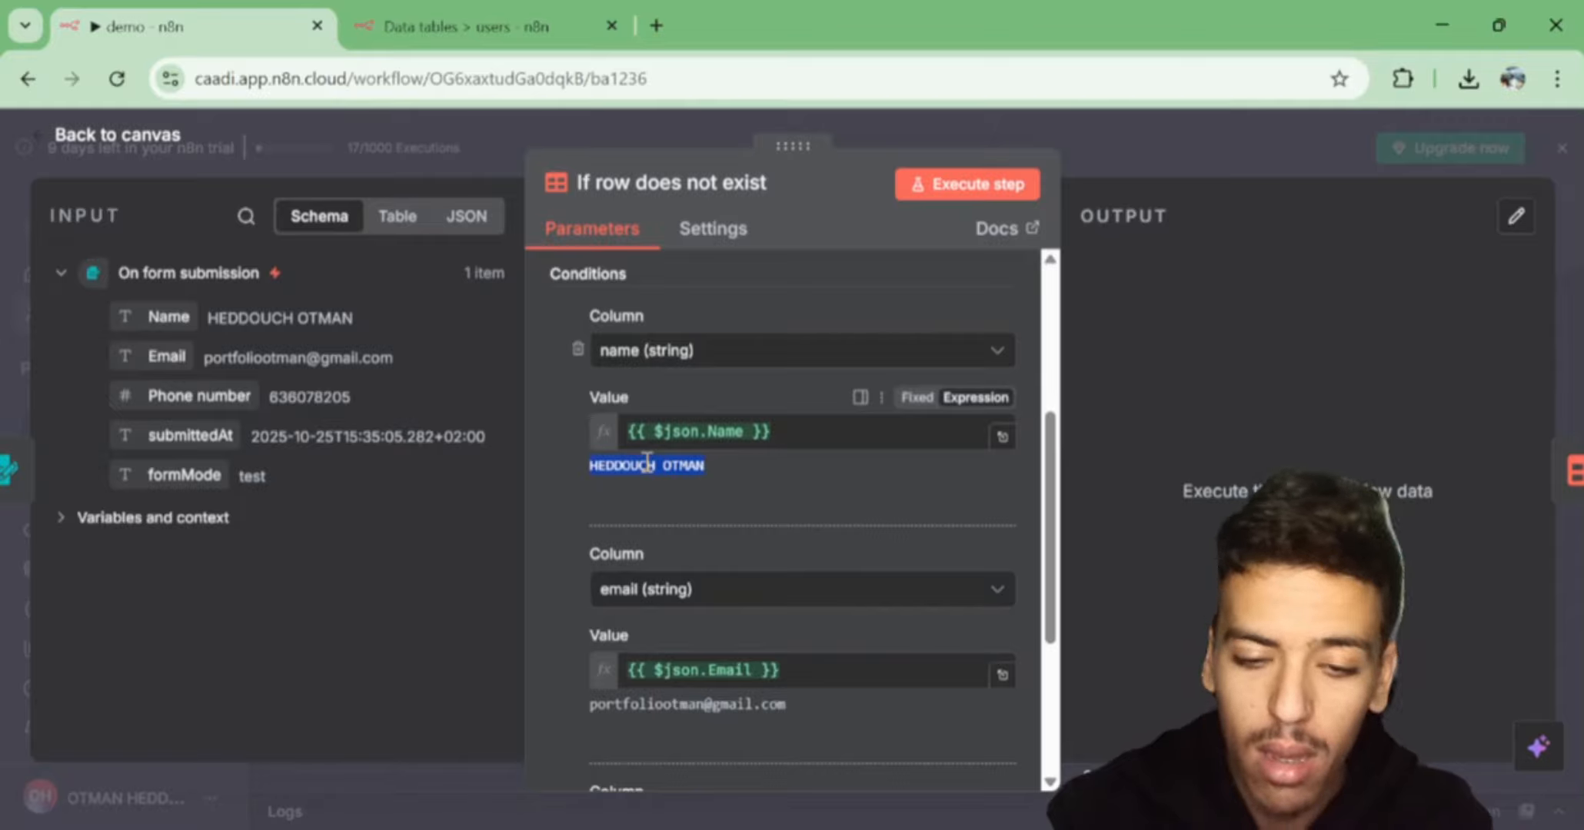
scroll(654, 460, "up", 3)
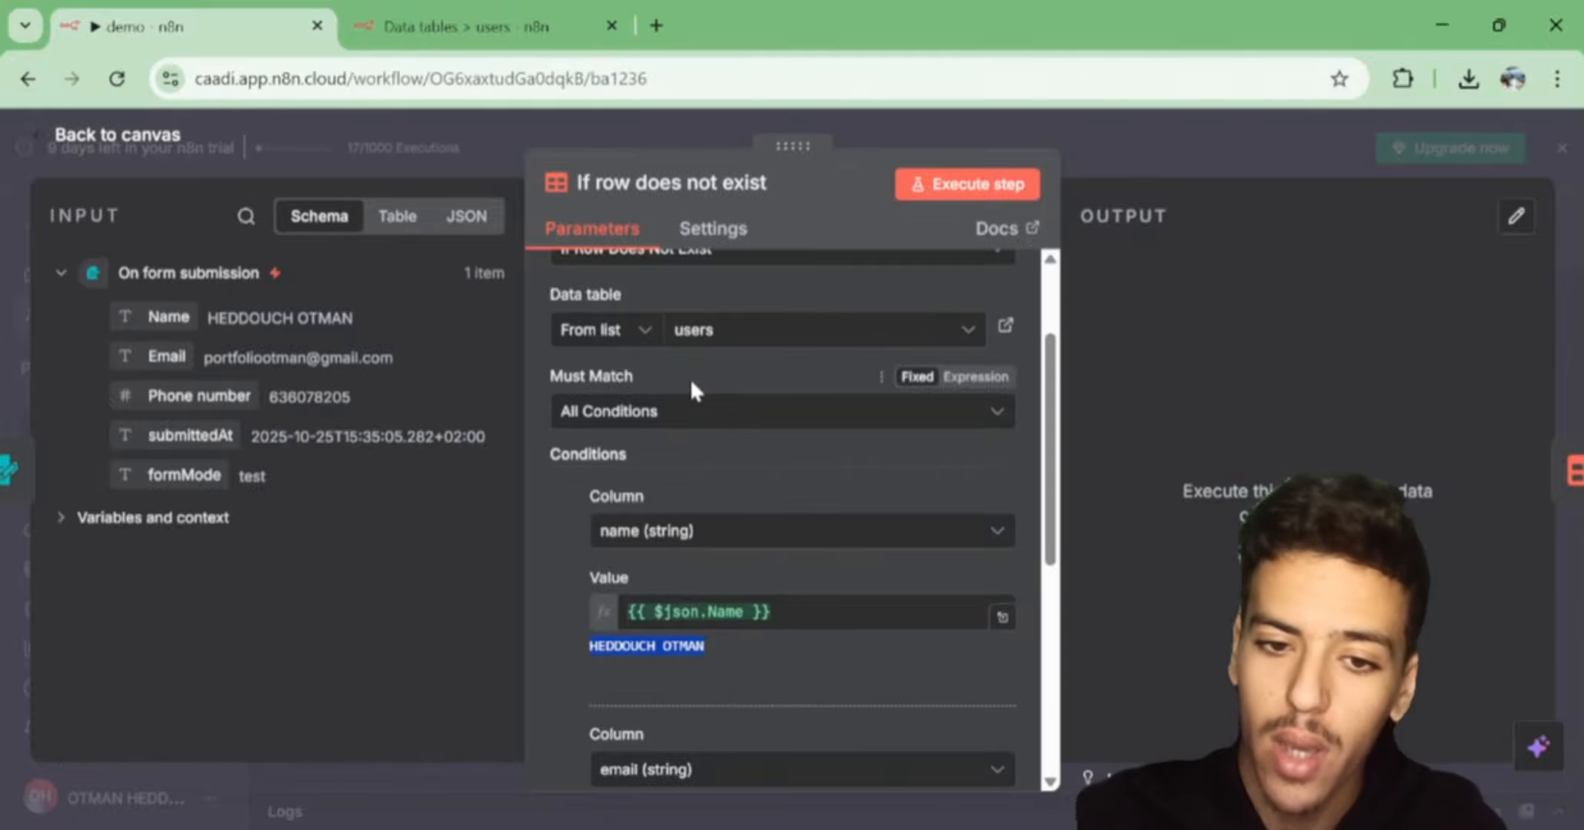
Execute the If row does not exist step to test its conditions, and return to the workflow canvas
left_click(954, 188)
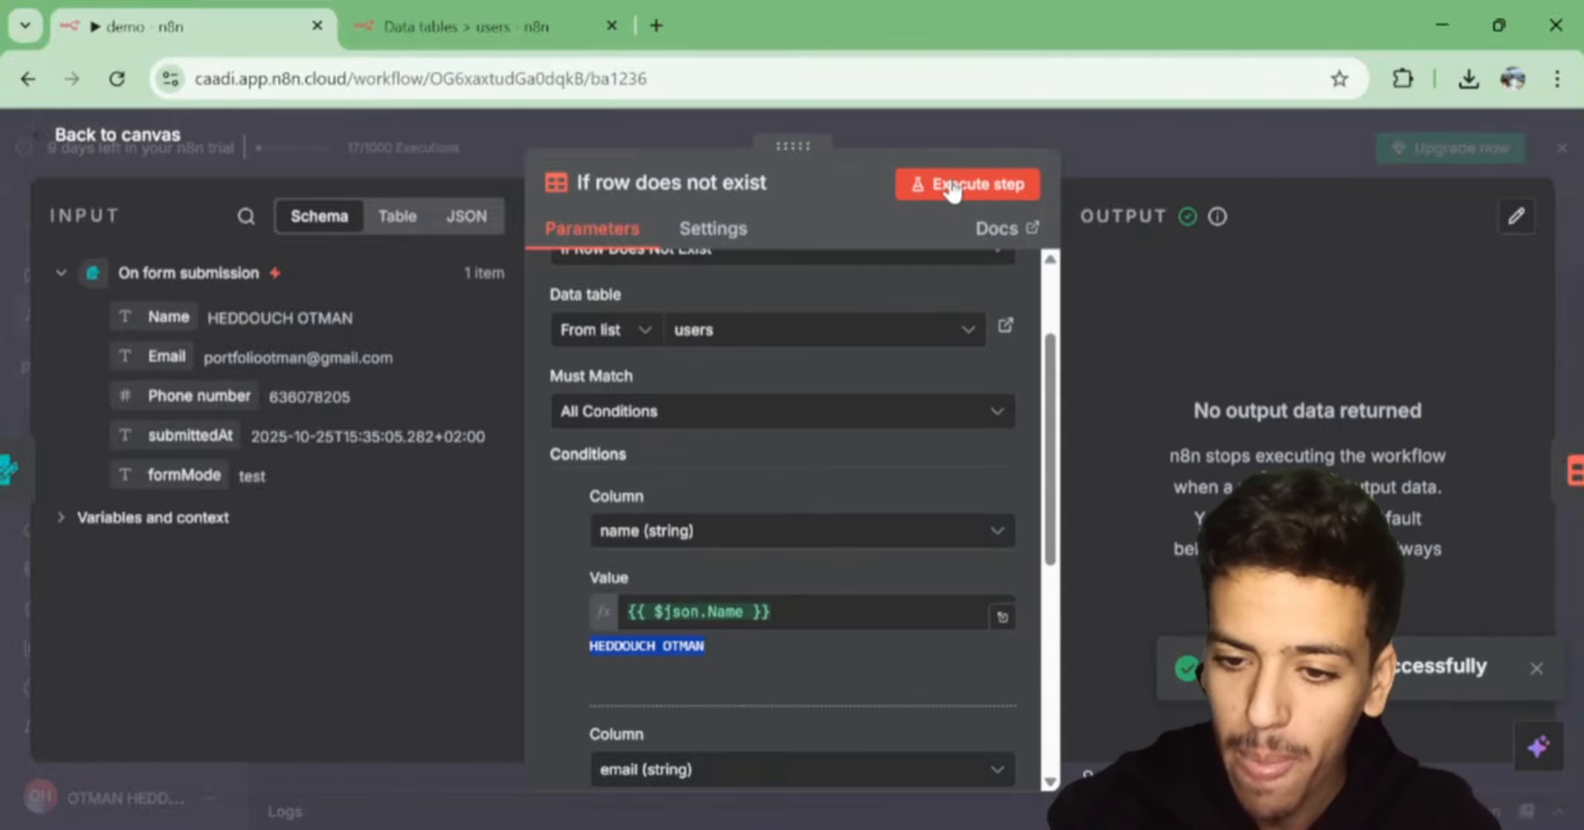
scroll(809, 428, "up", 1)
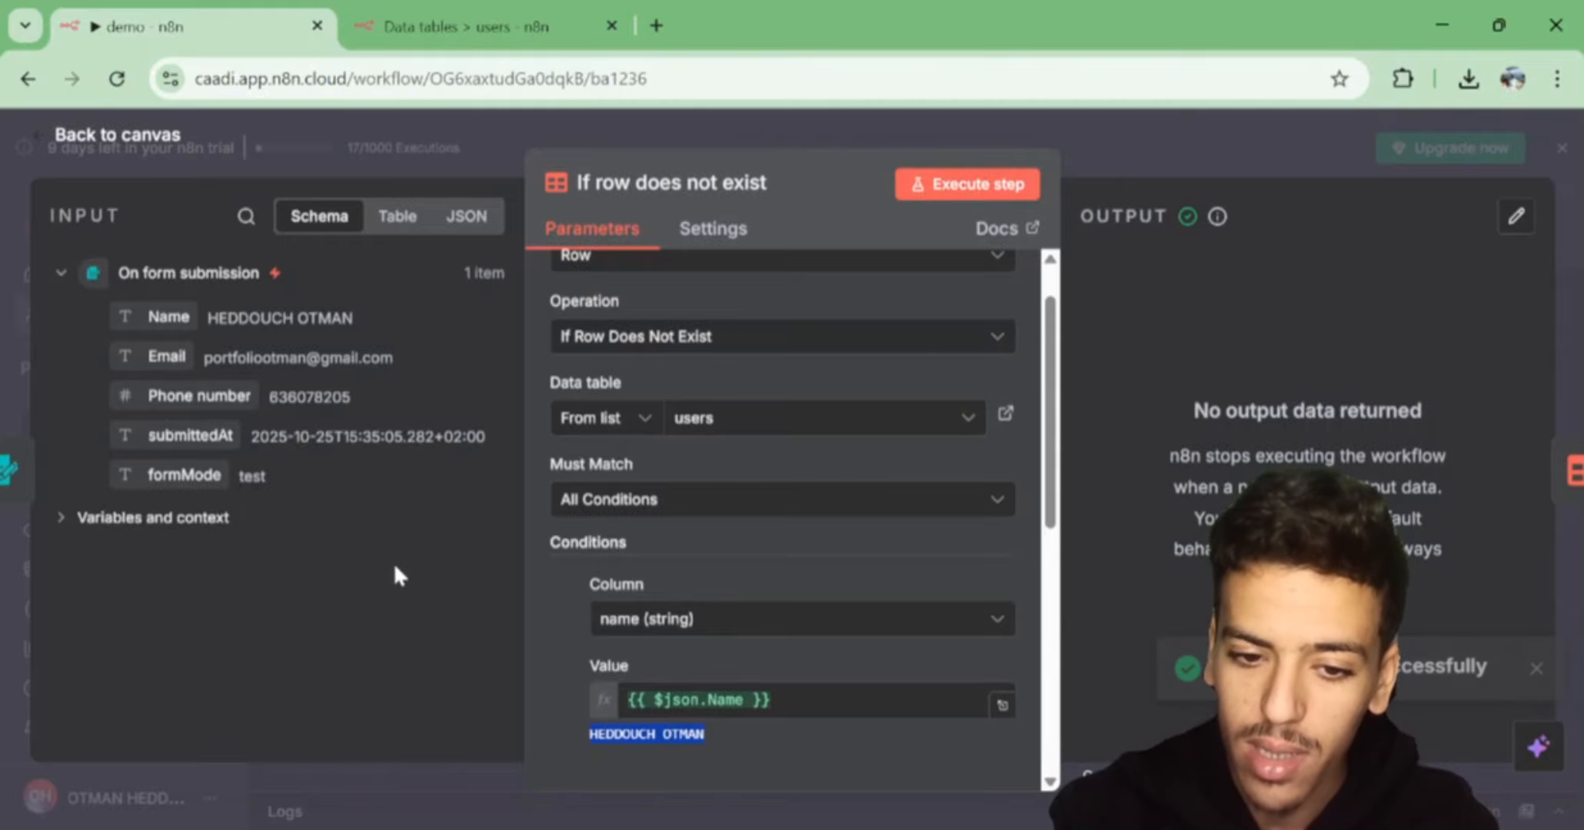
left_click(160, 140)
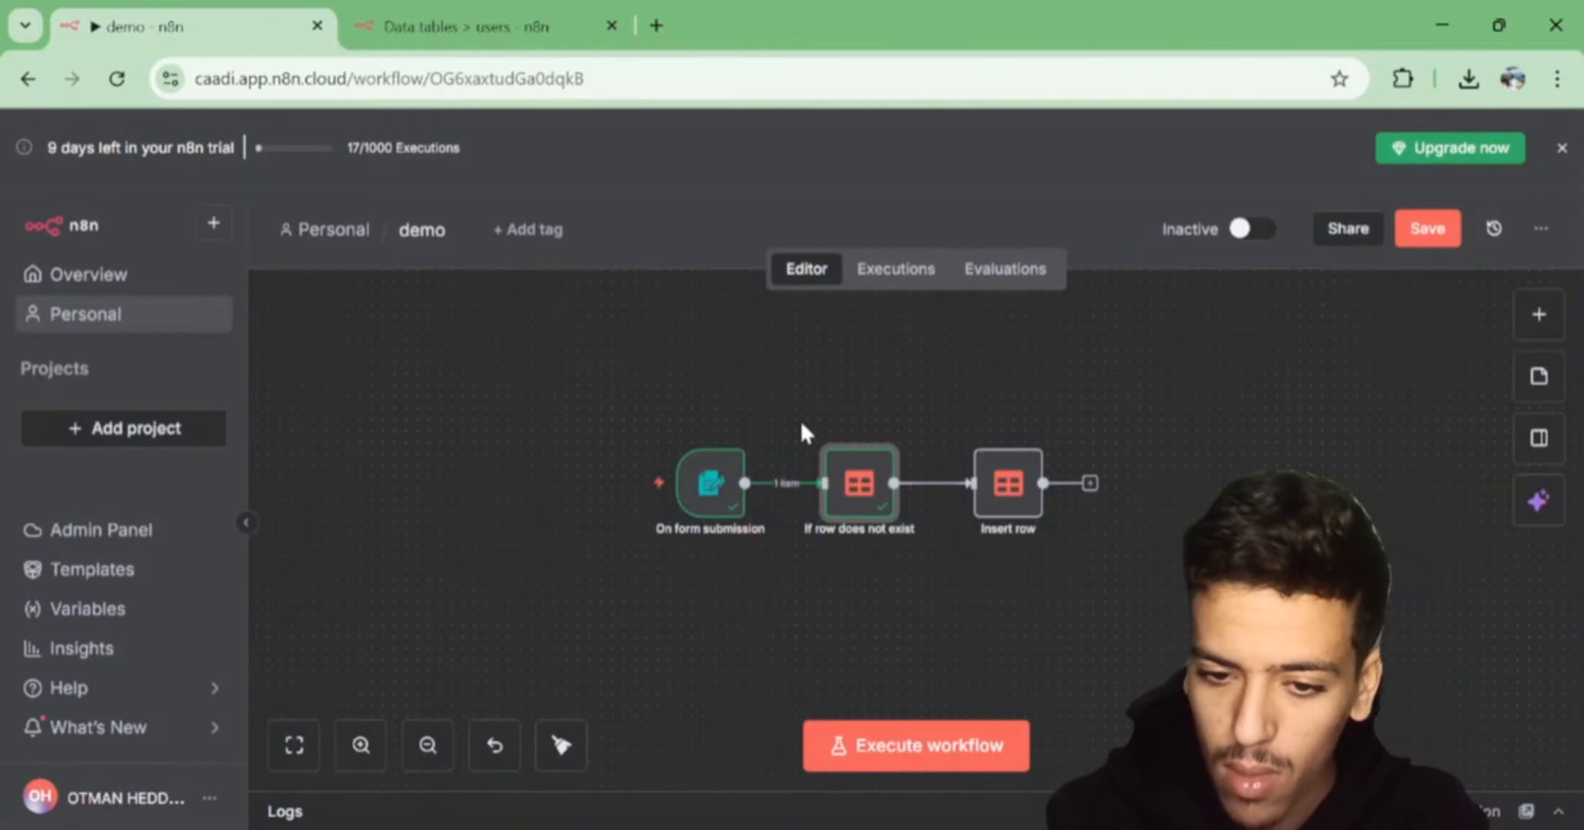
double_click(877, 499)
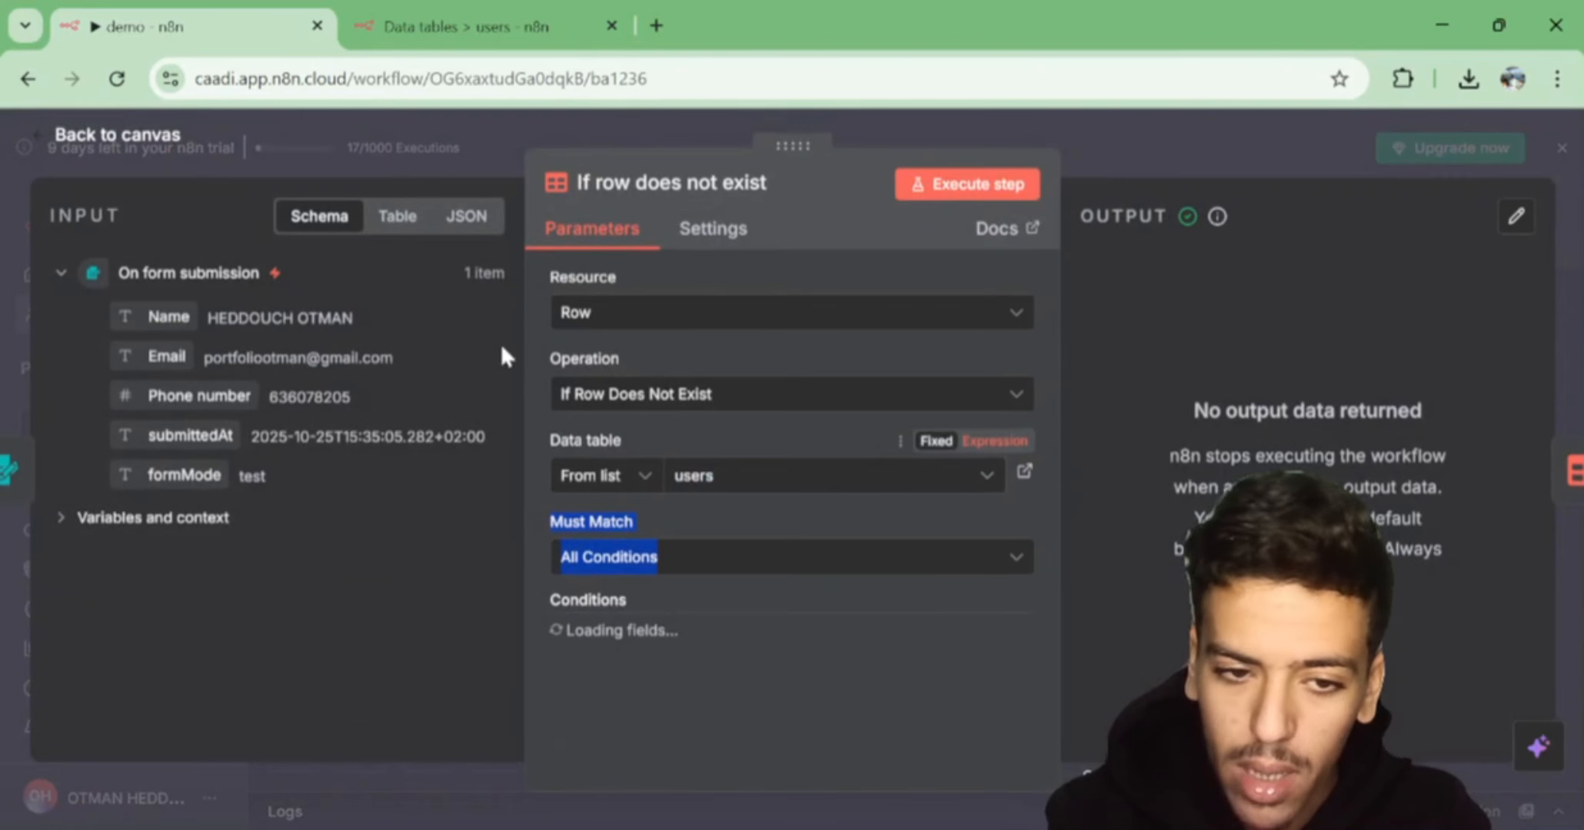
left_click(136, 138)
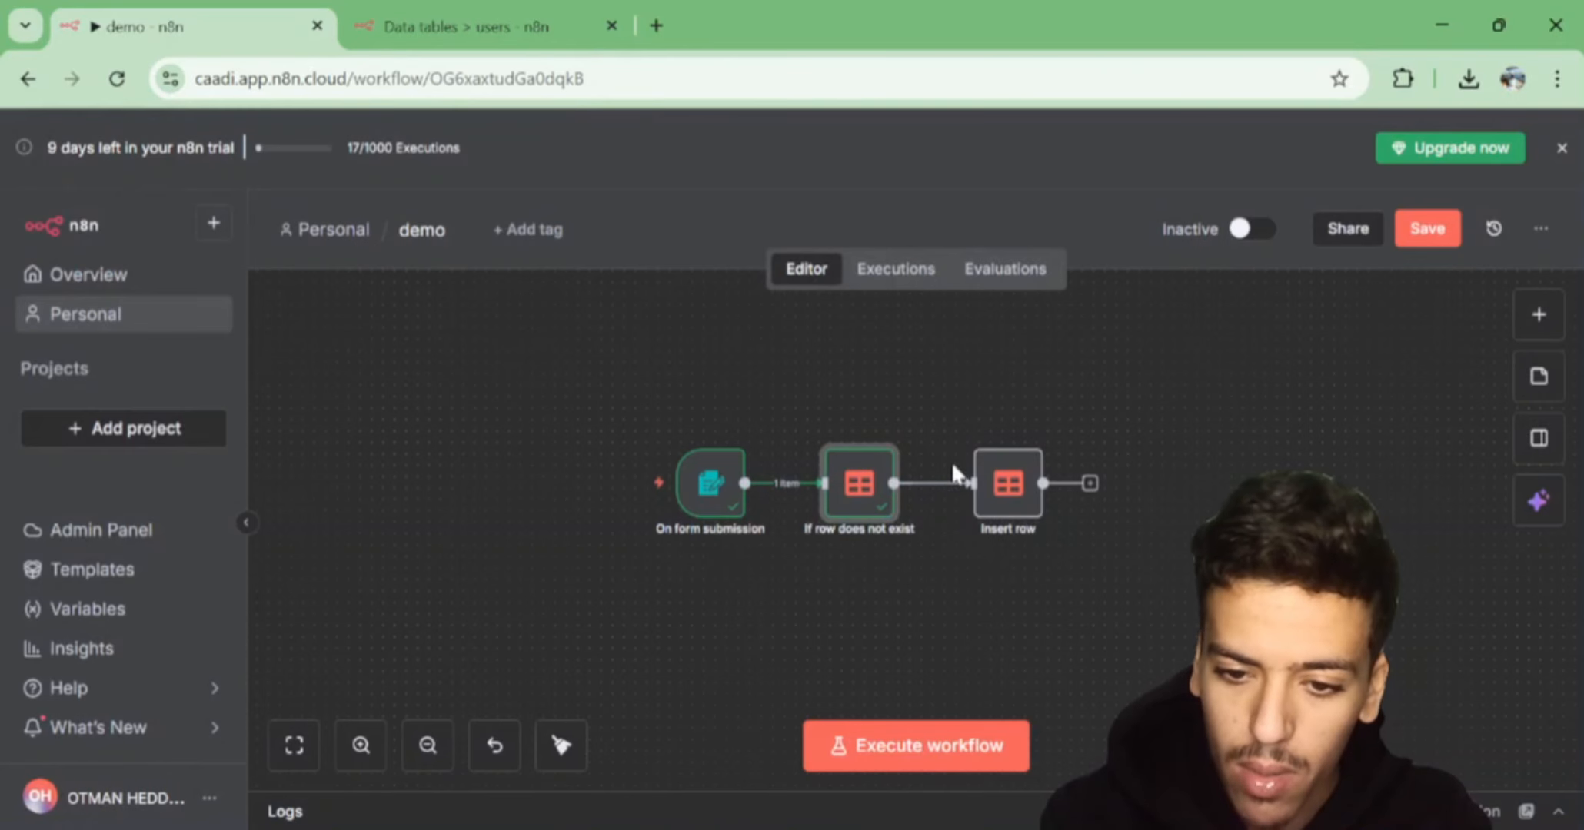
Execute the workflow with an already stored user's details and check the reloaded users data table for a duplicate row
left_click(901, 745)
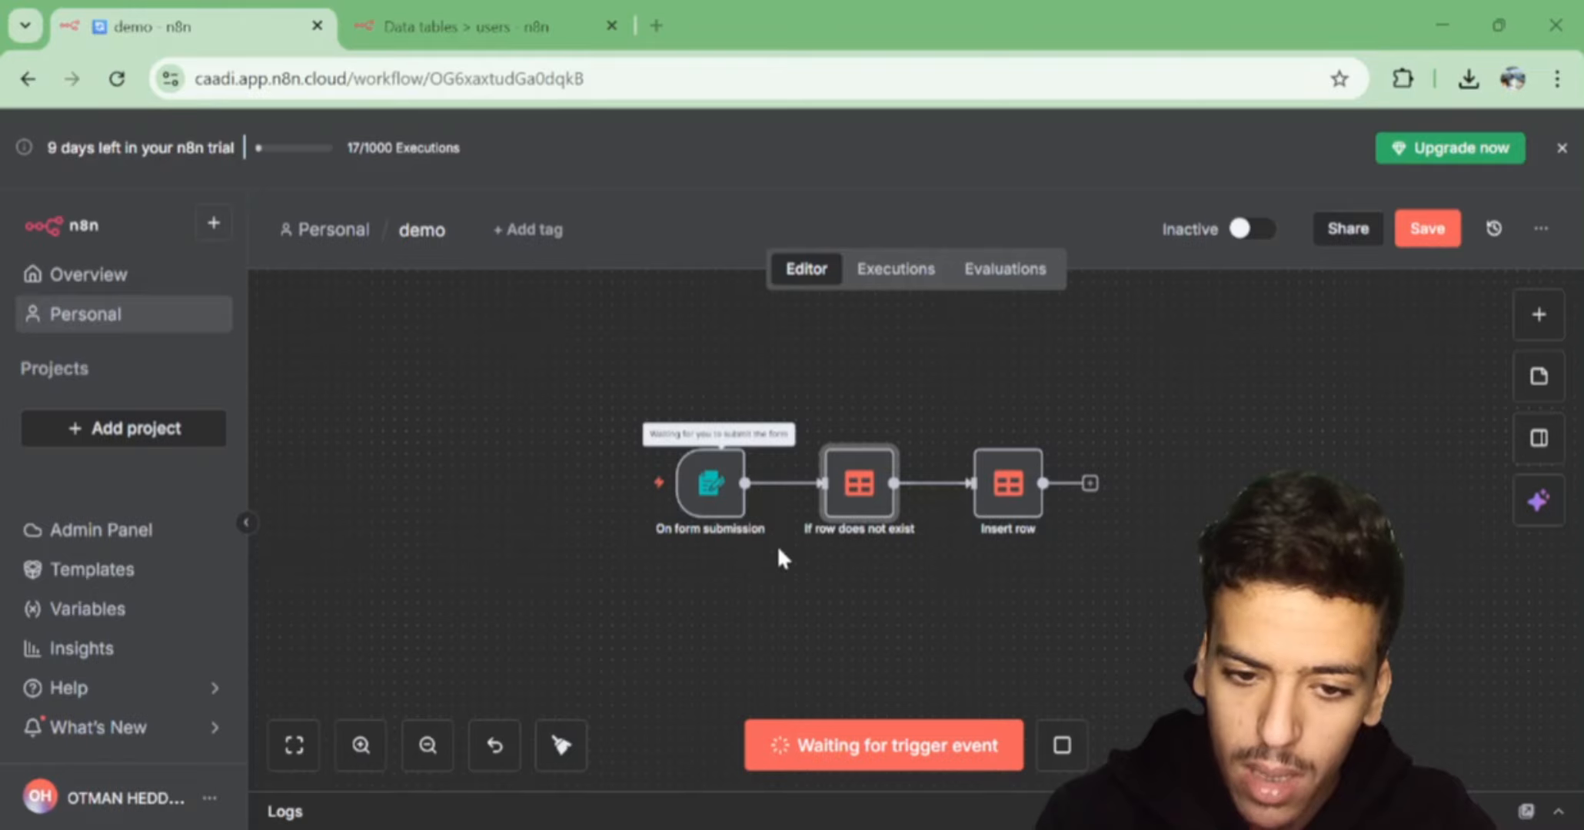
left_click(512, 23)
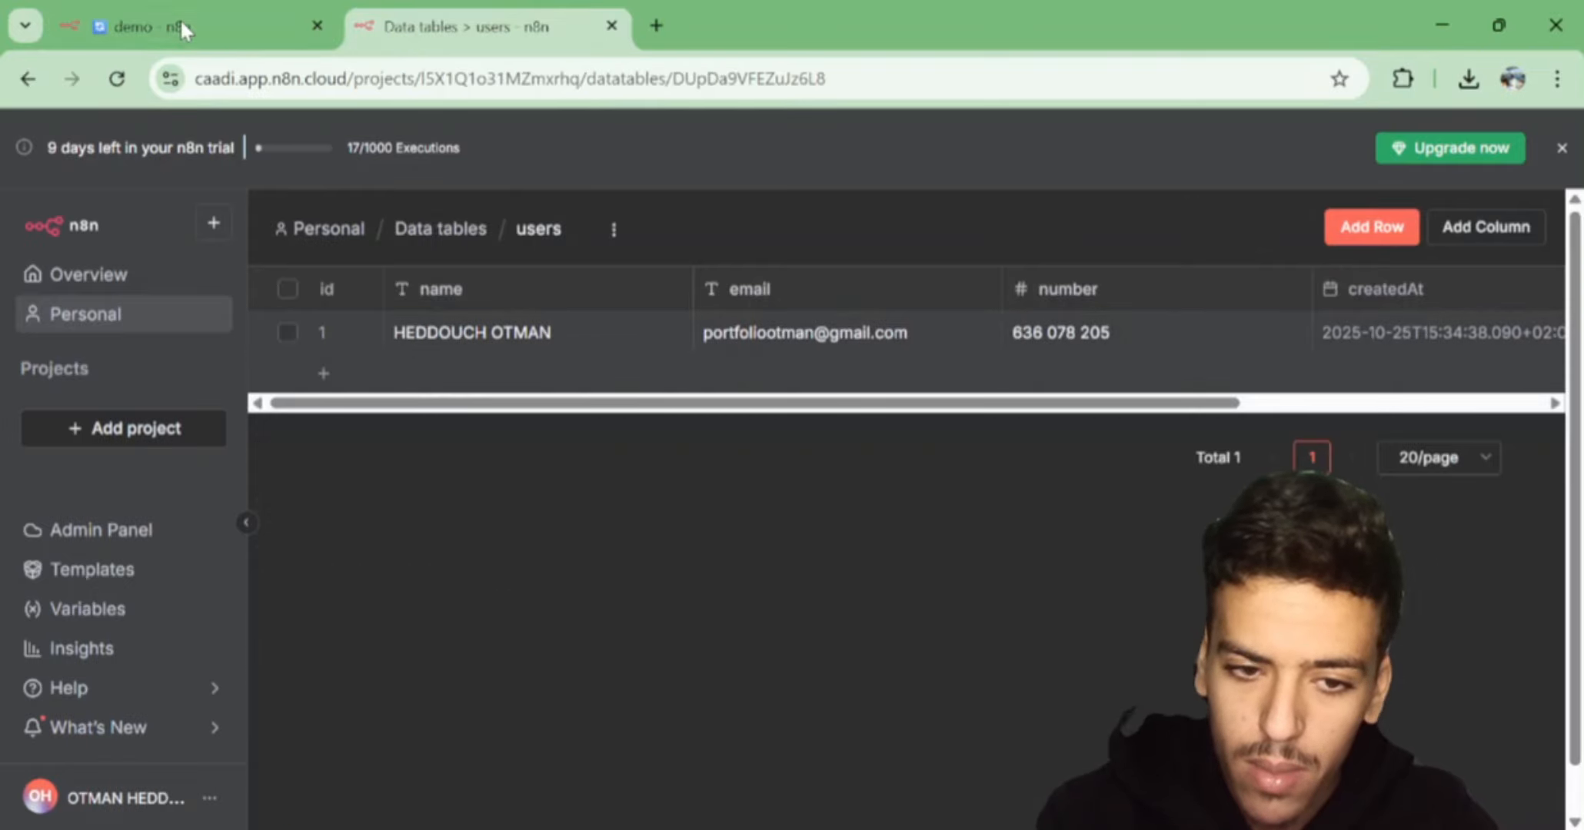
left_click(145, 9)
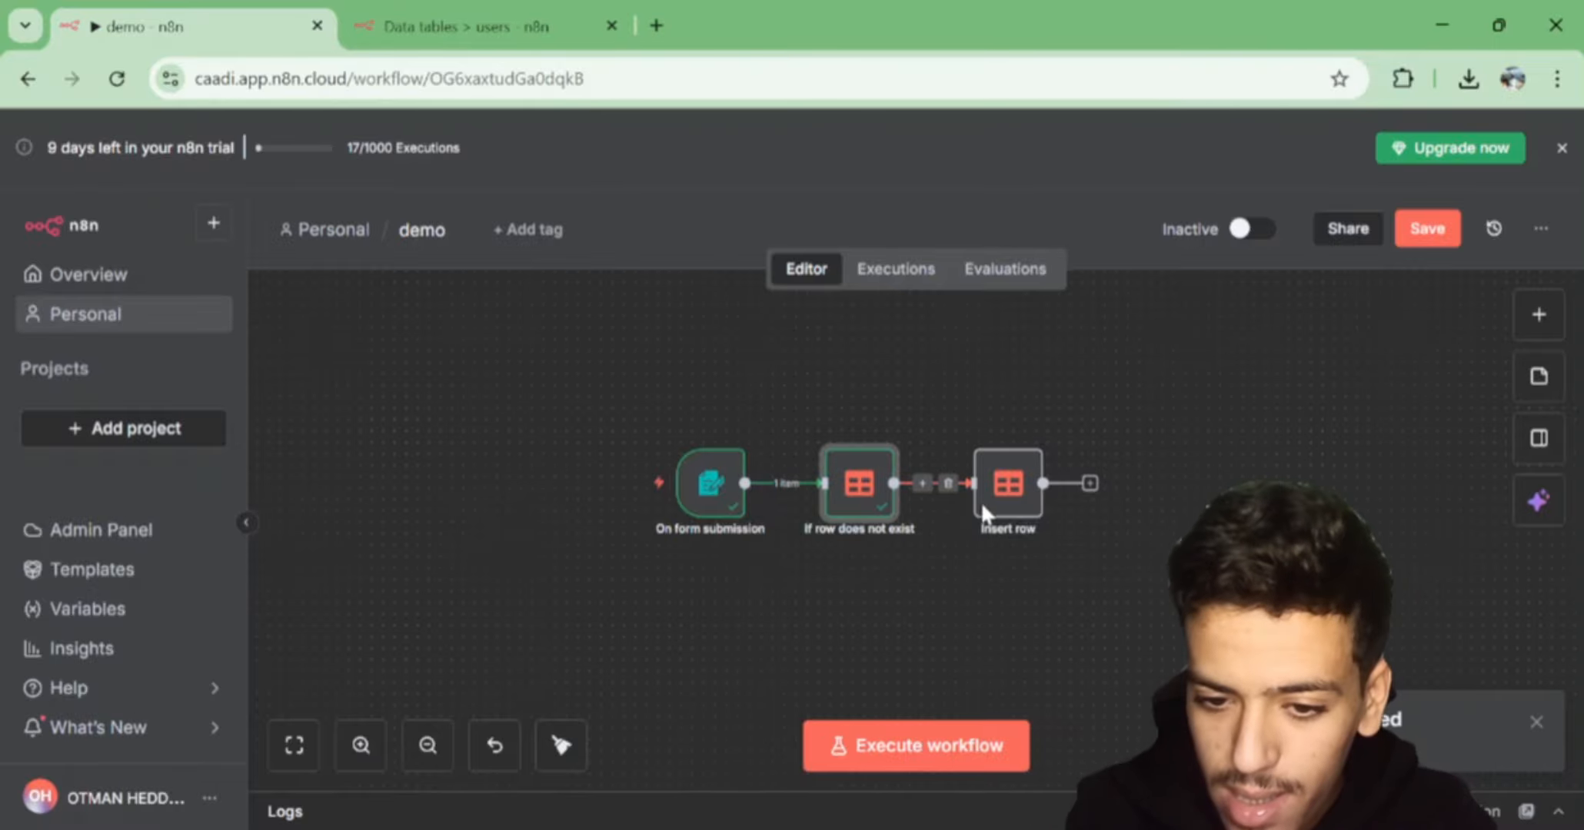
left_click(461, 26)
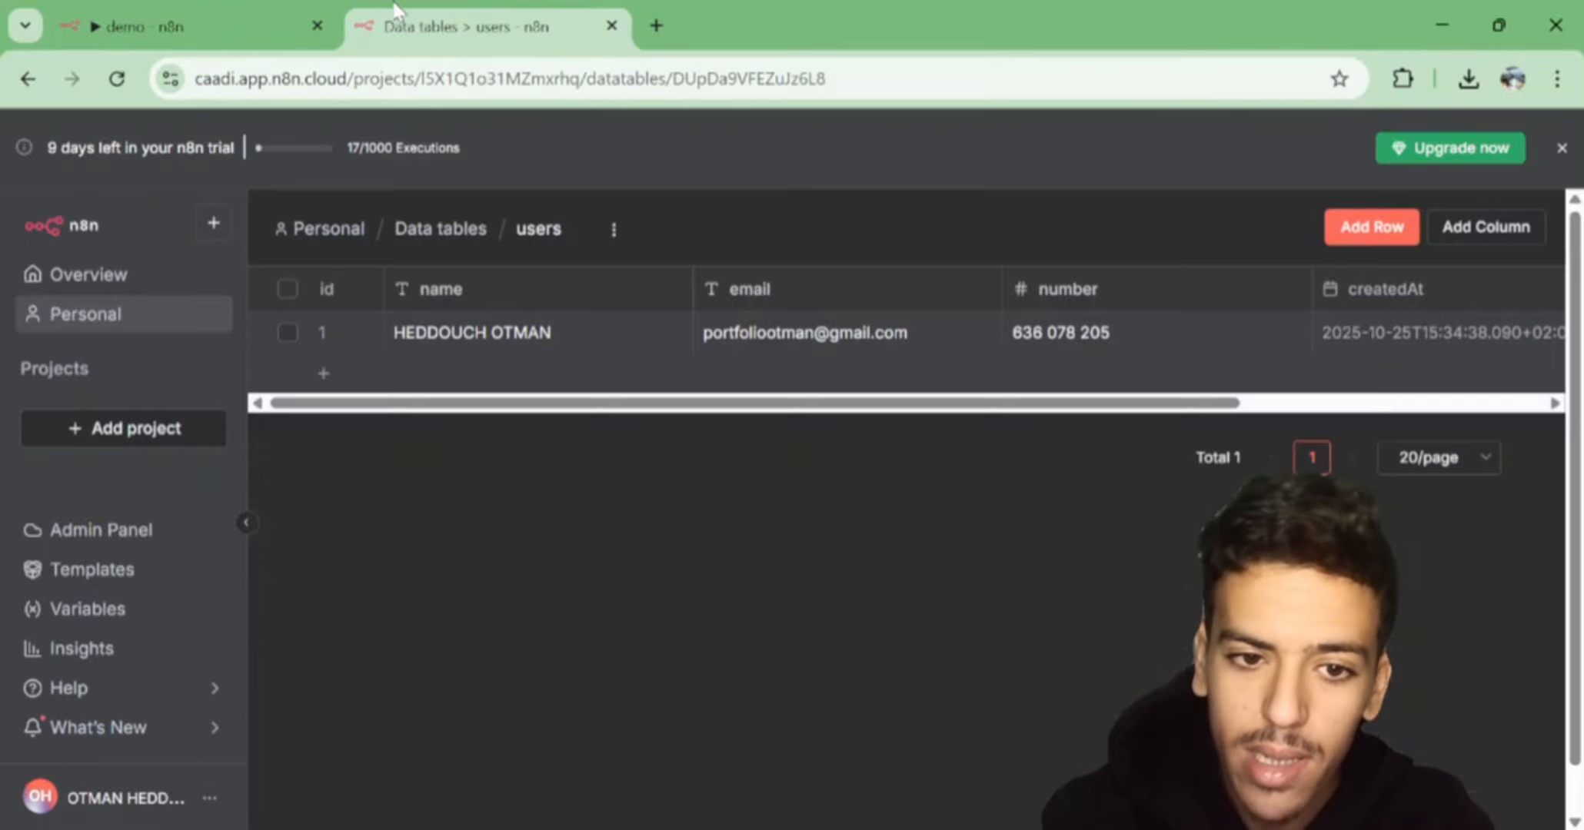
left_click(112, 89)
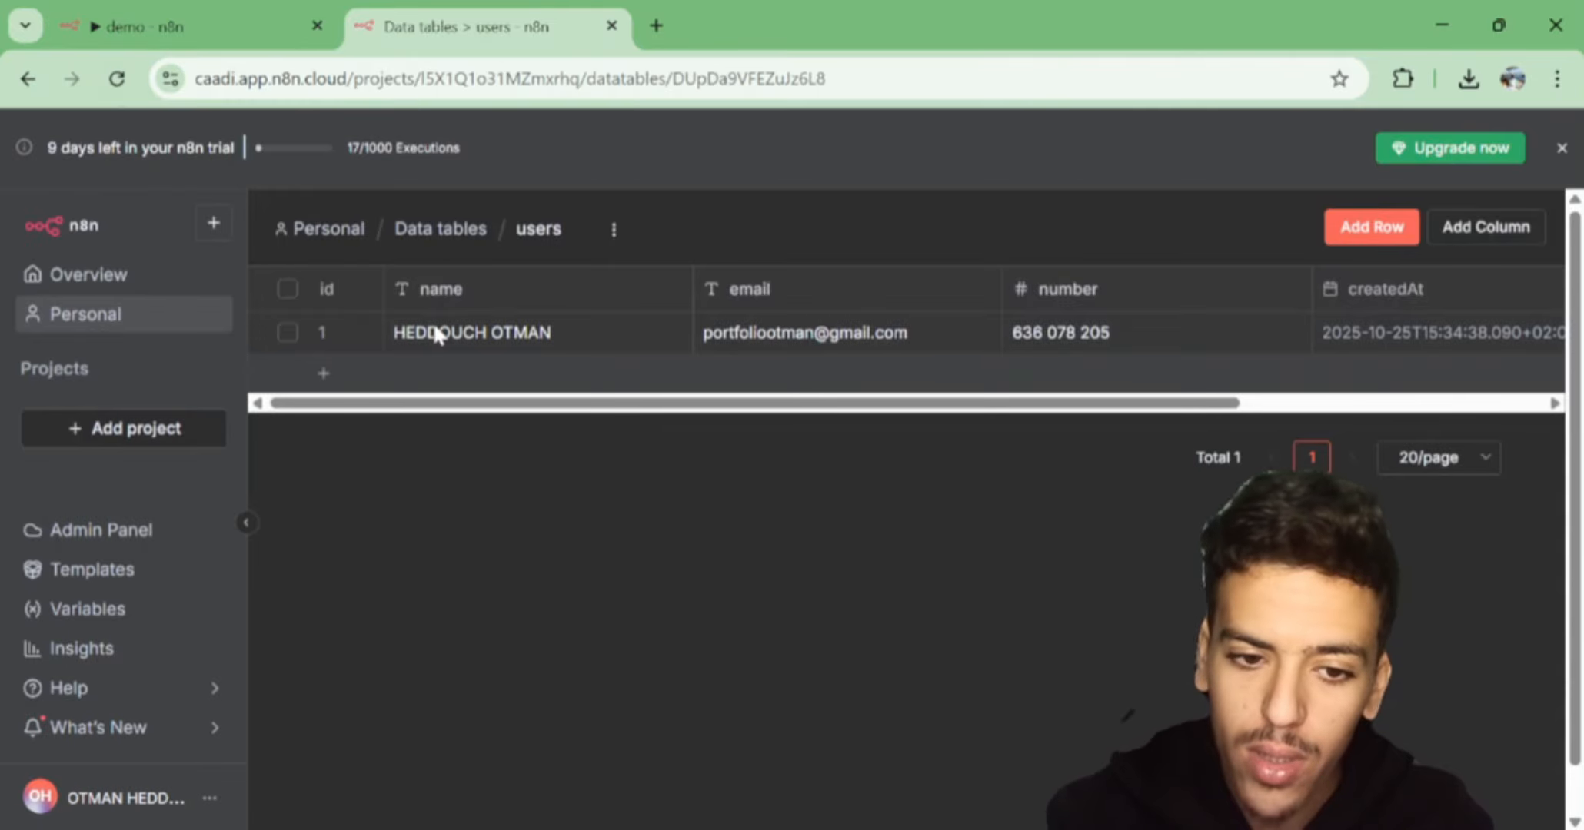
Execute the demo workflow with a new user's details and reload the users data table to check the inserted row
key("ctrl+Tab")
left_click(888, 742)
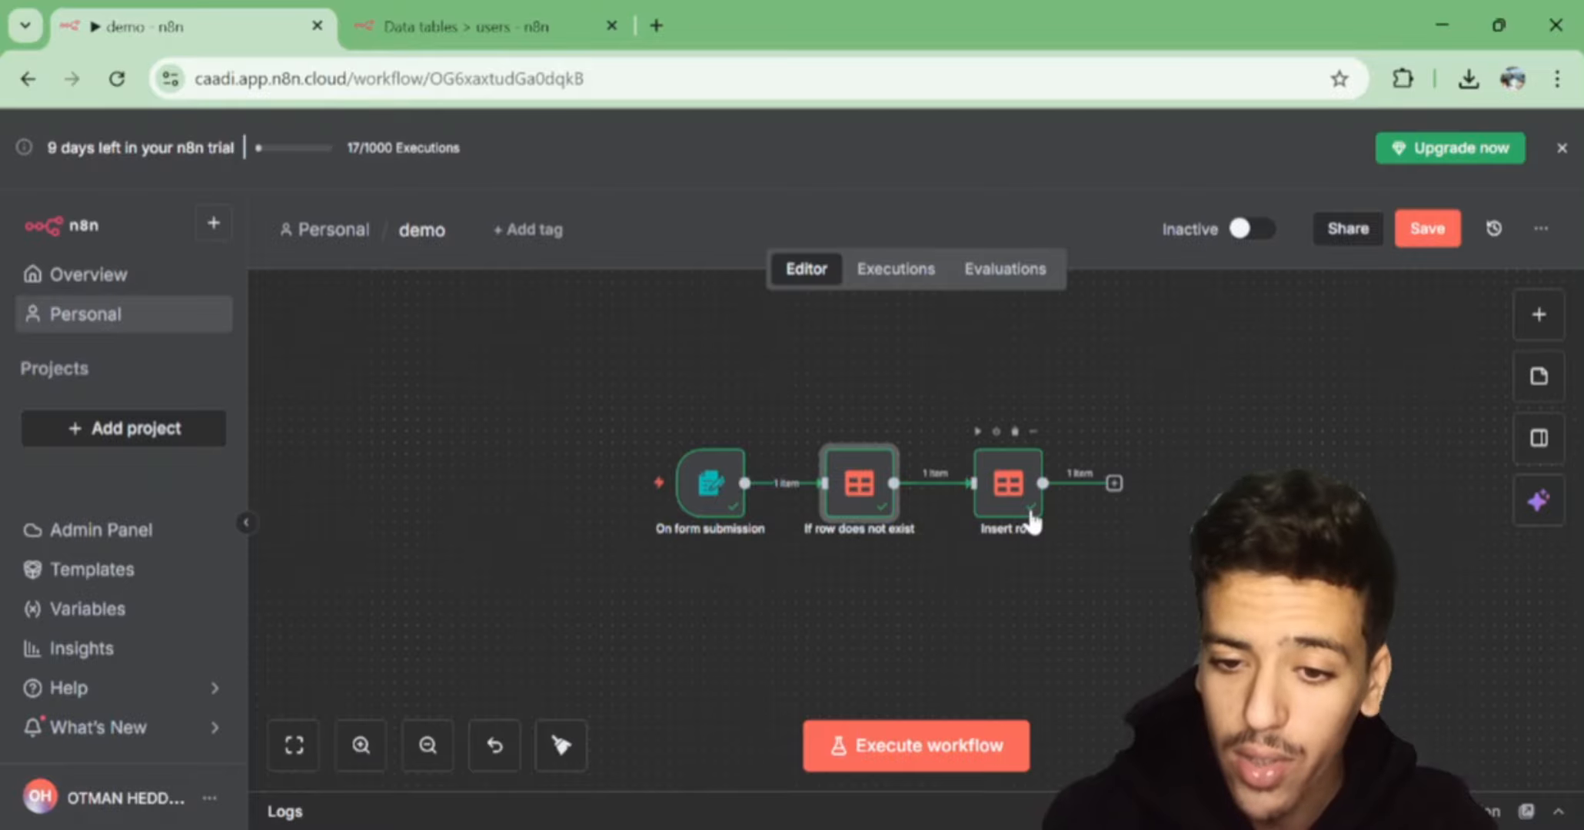
left_click(477, 26)
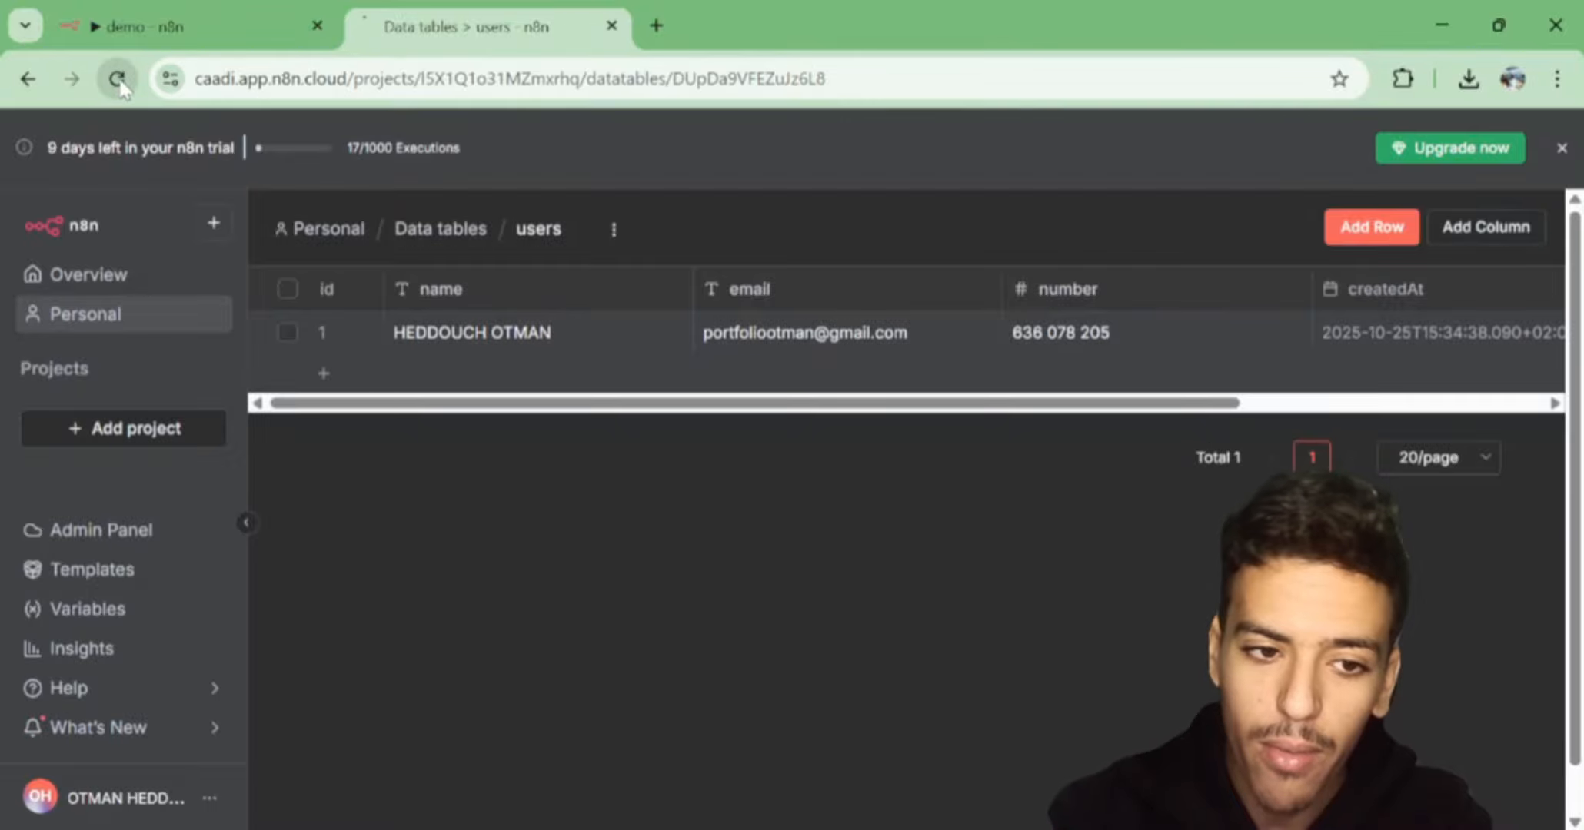
left_click(449, 231)
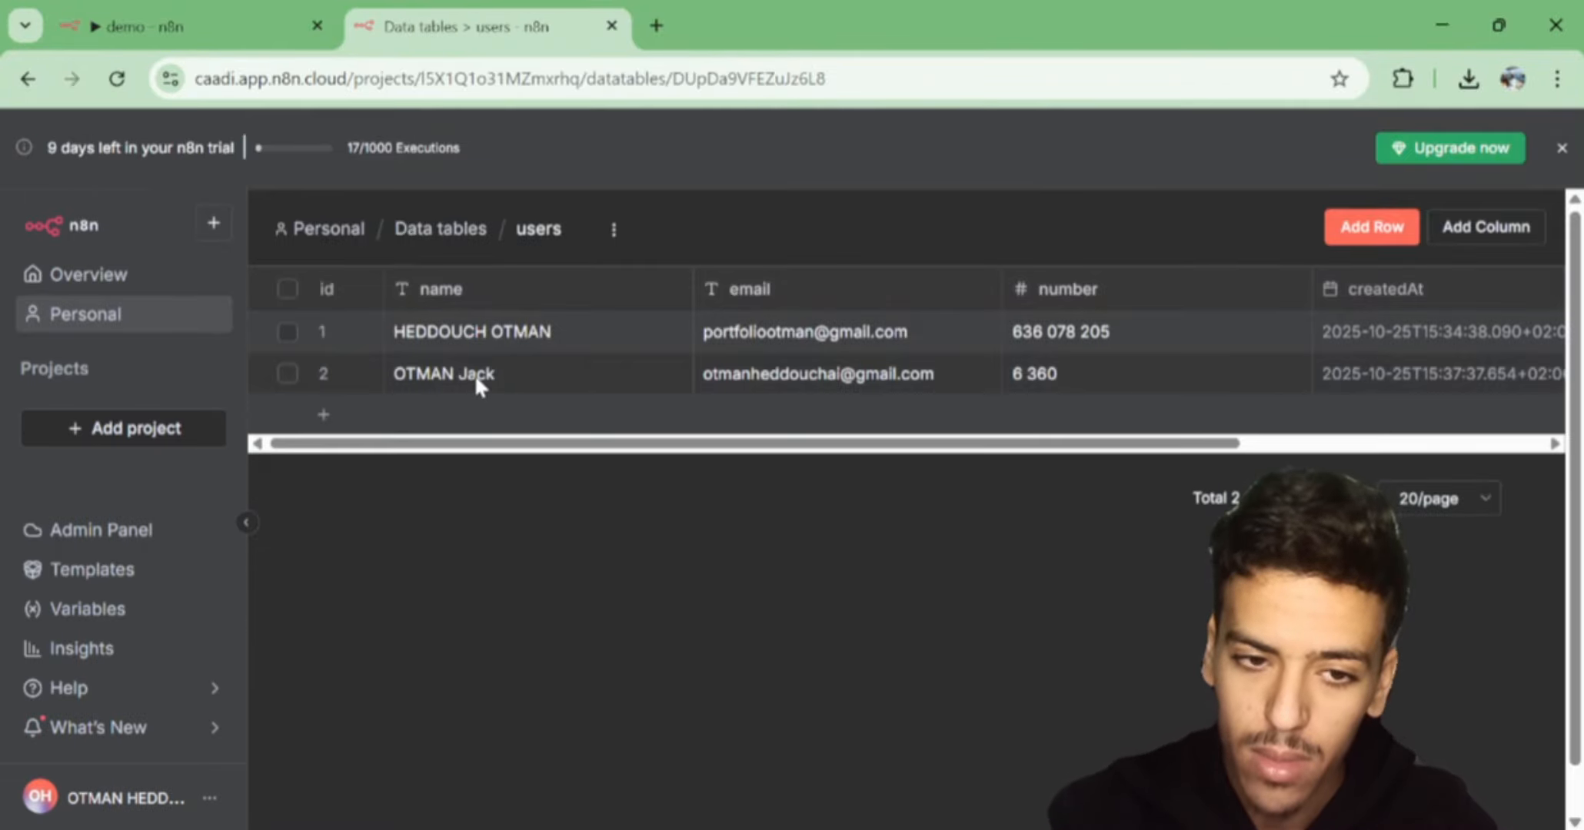
In the demo workflow, branch a Data table node with the If row exists action from the form trigger
left_click(190, 12)
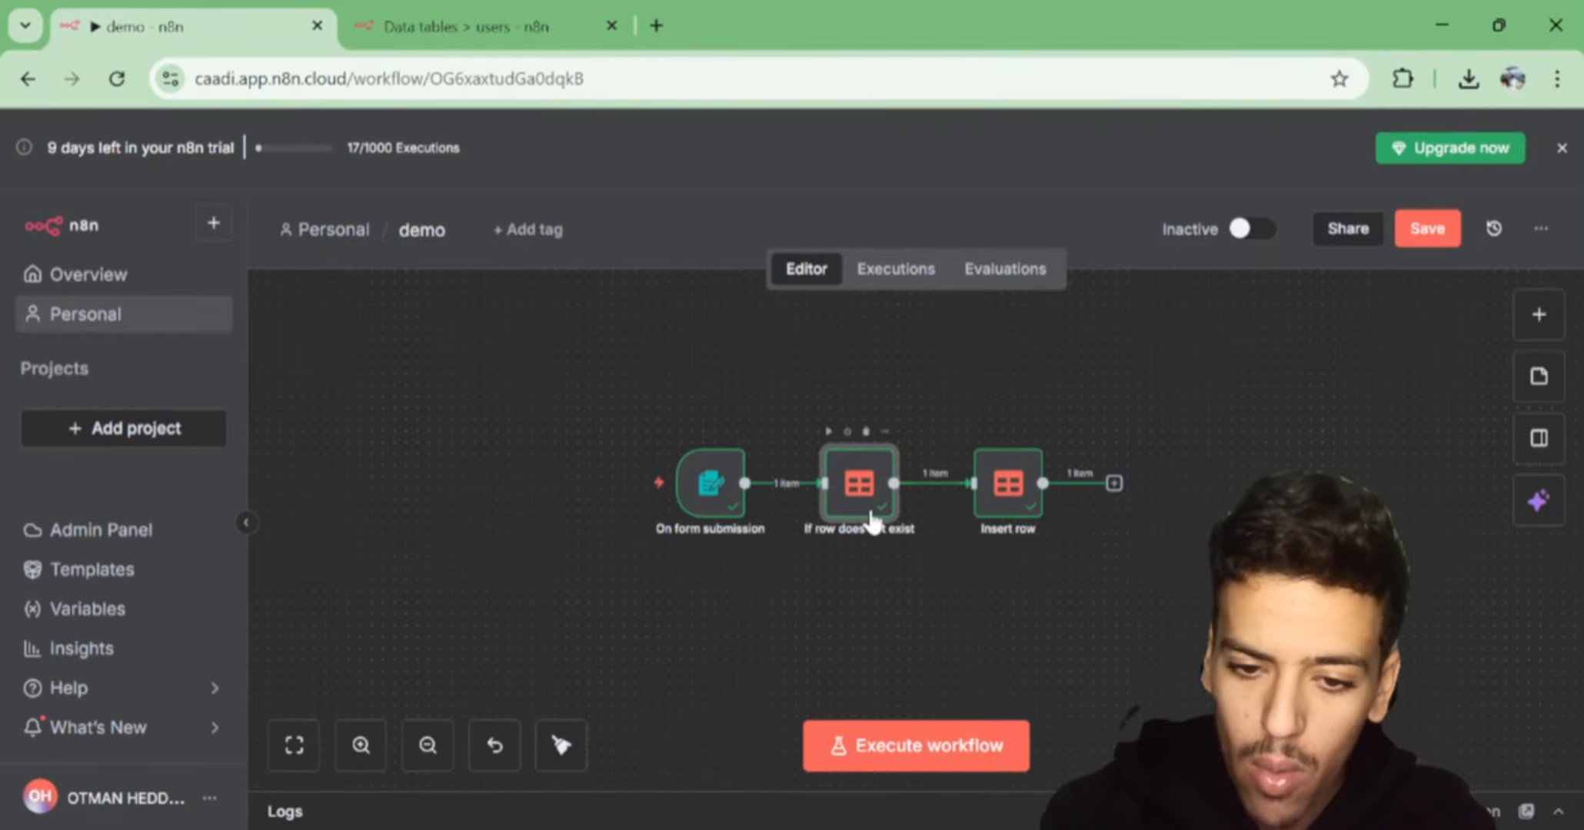
scroll(861, 522, "down", 1)
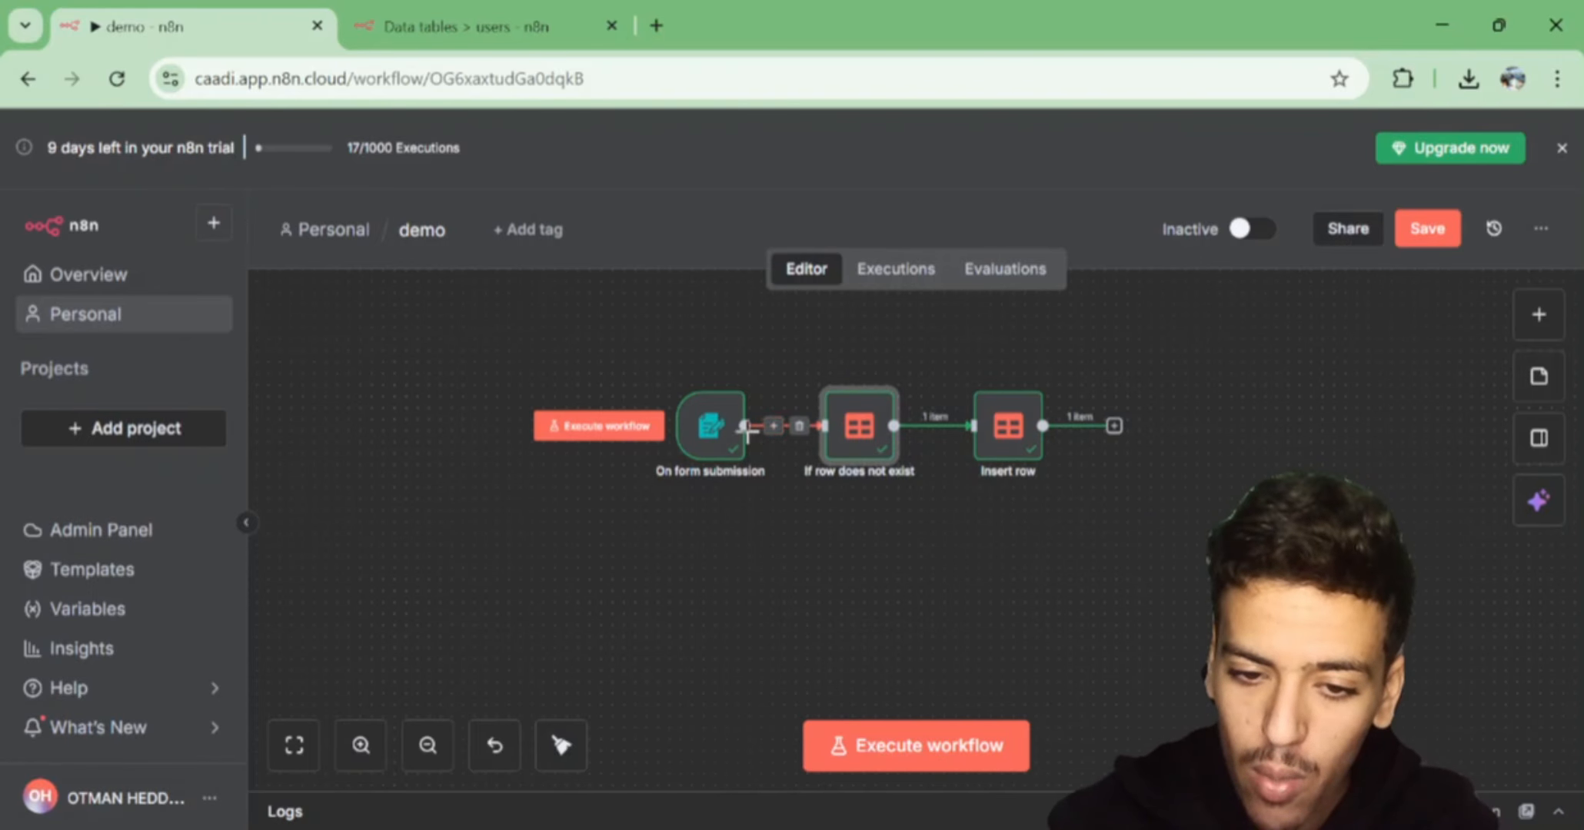
left_click_drag(745, 425, 820, 516)
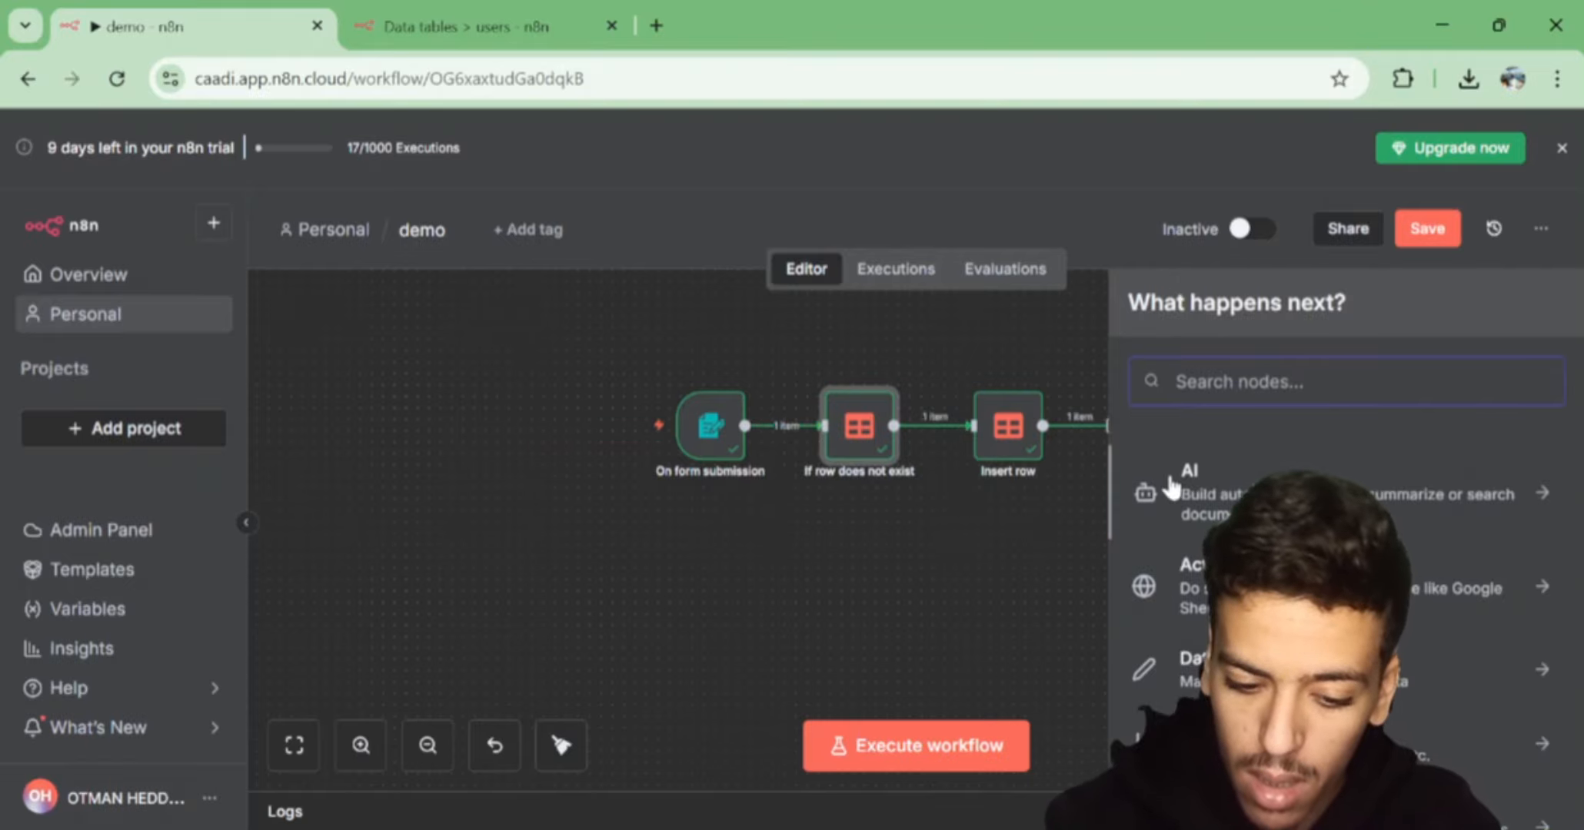
type("data")
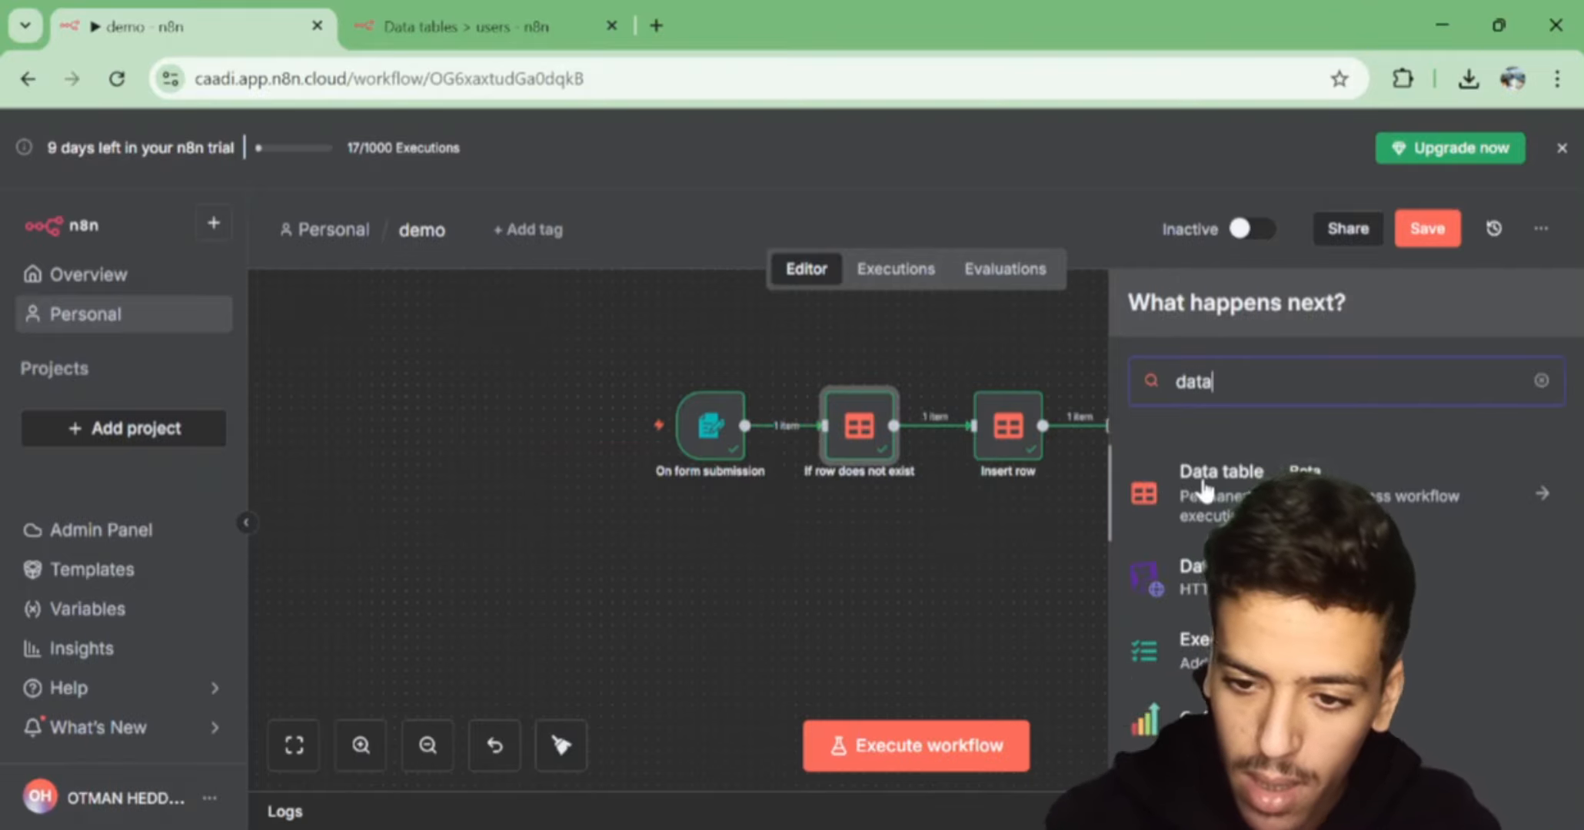
left_click(1204, 488)
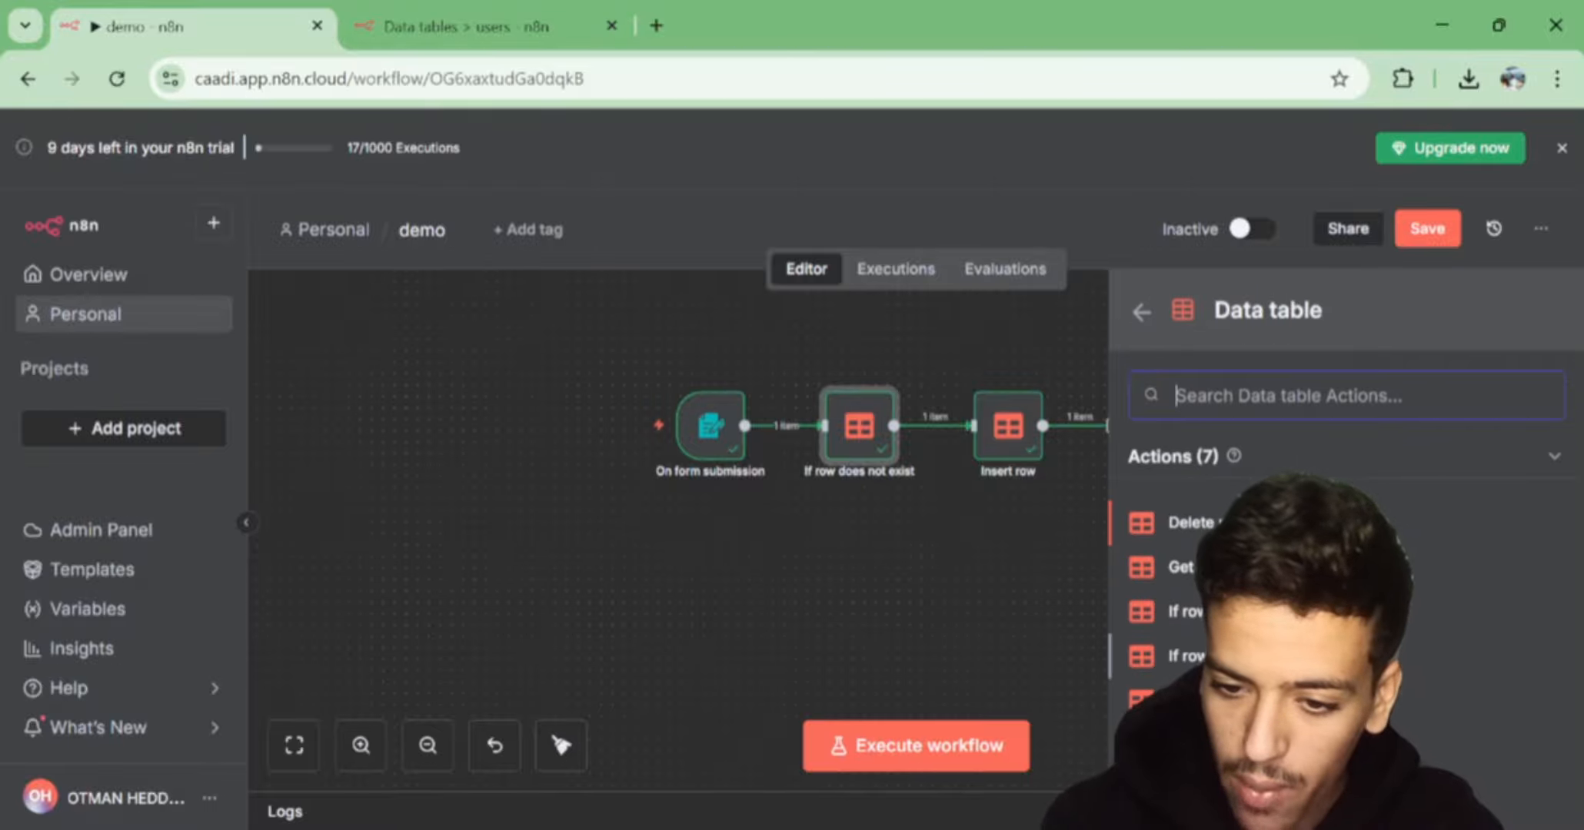
left_click(1176, 656)
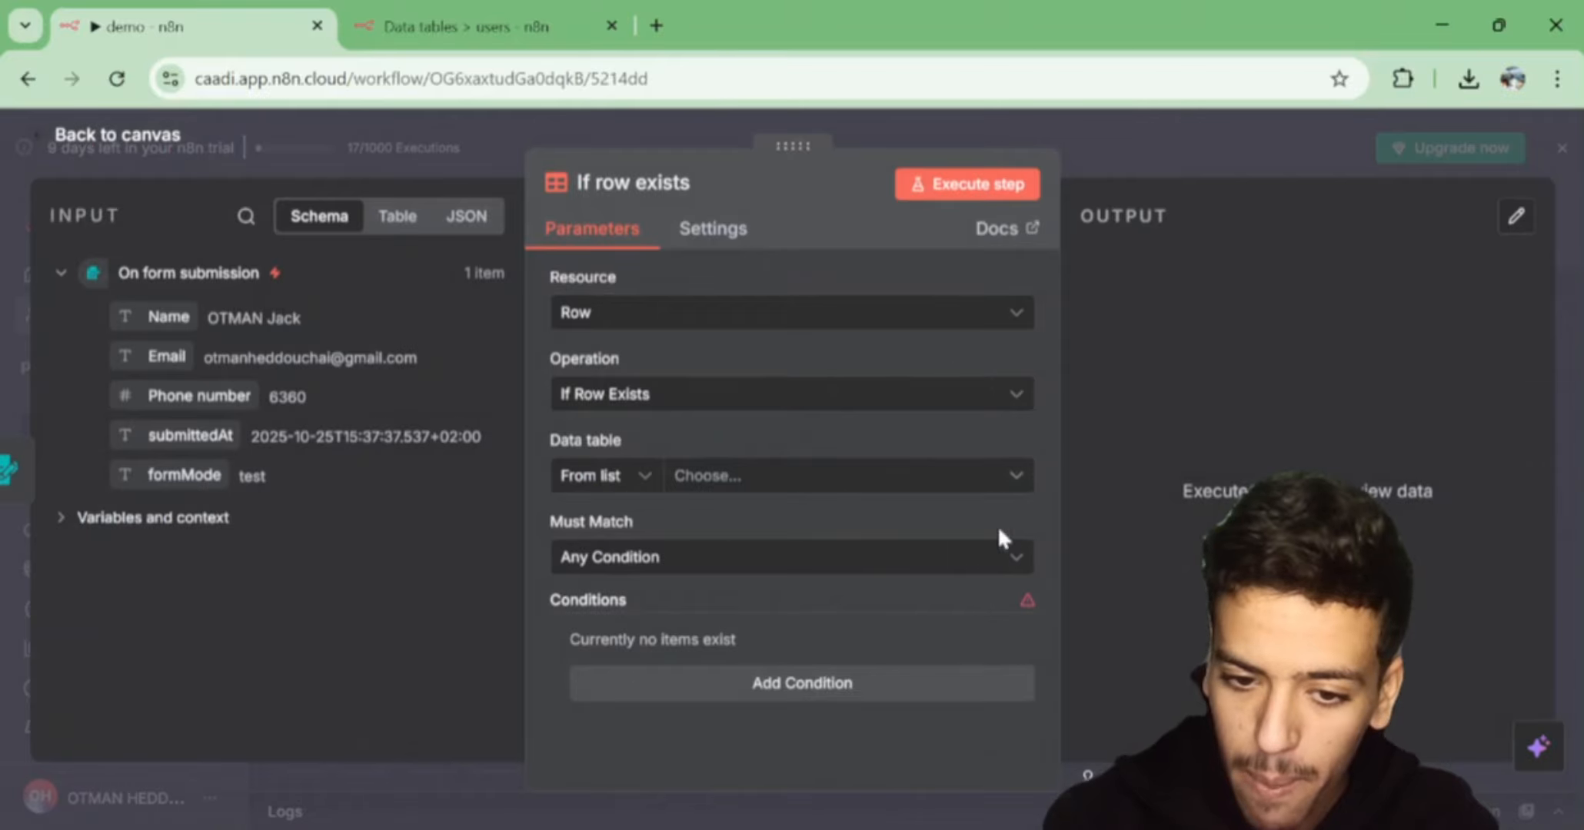
Choose "users" as the If row exists node's data table and add a condition matching name (string) to {{ $json.Name }}
left_click(818, 483)
left_click(667, 622)
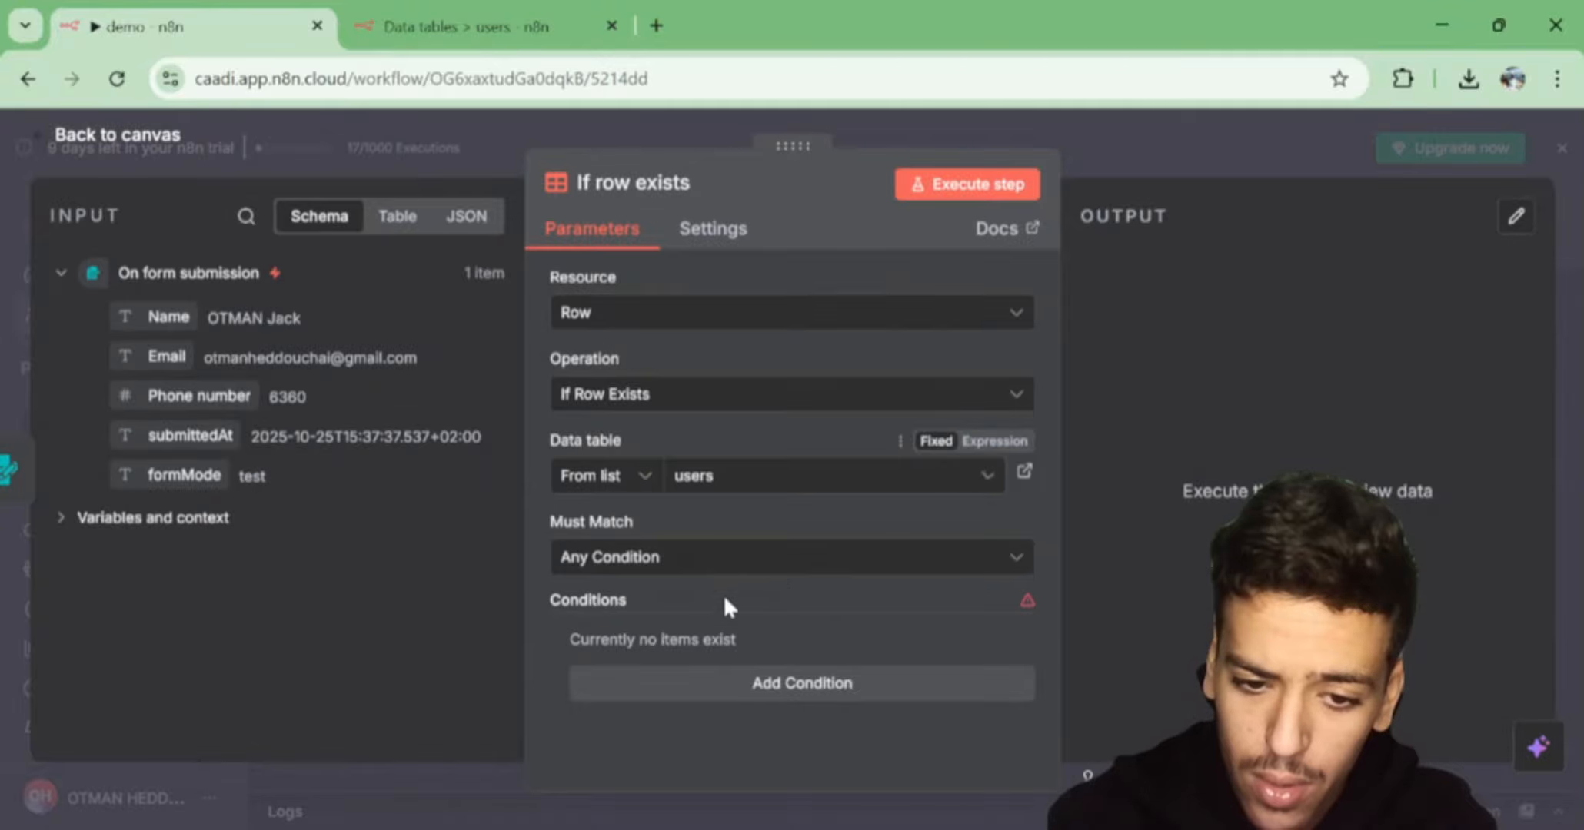
left_click(777, 688)
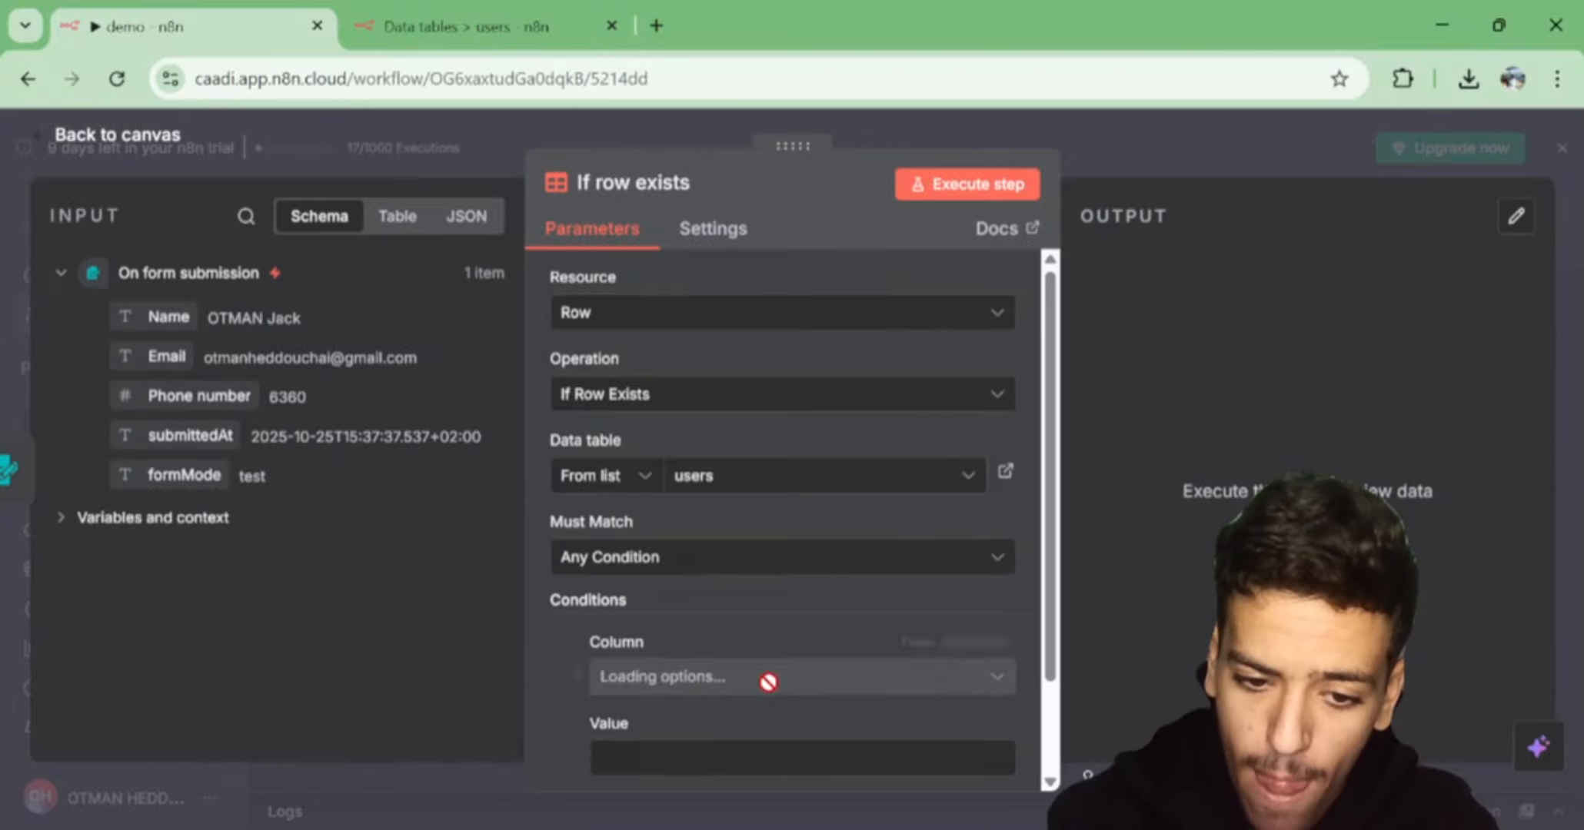
scroll(771, 692, "down", 2)
left_click(707, 566)
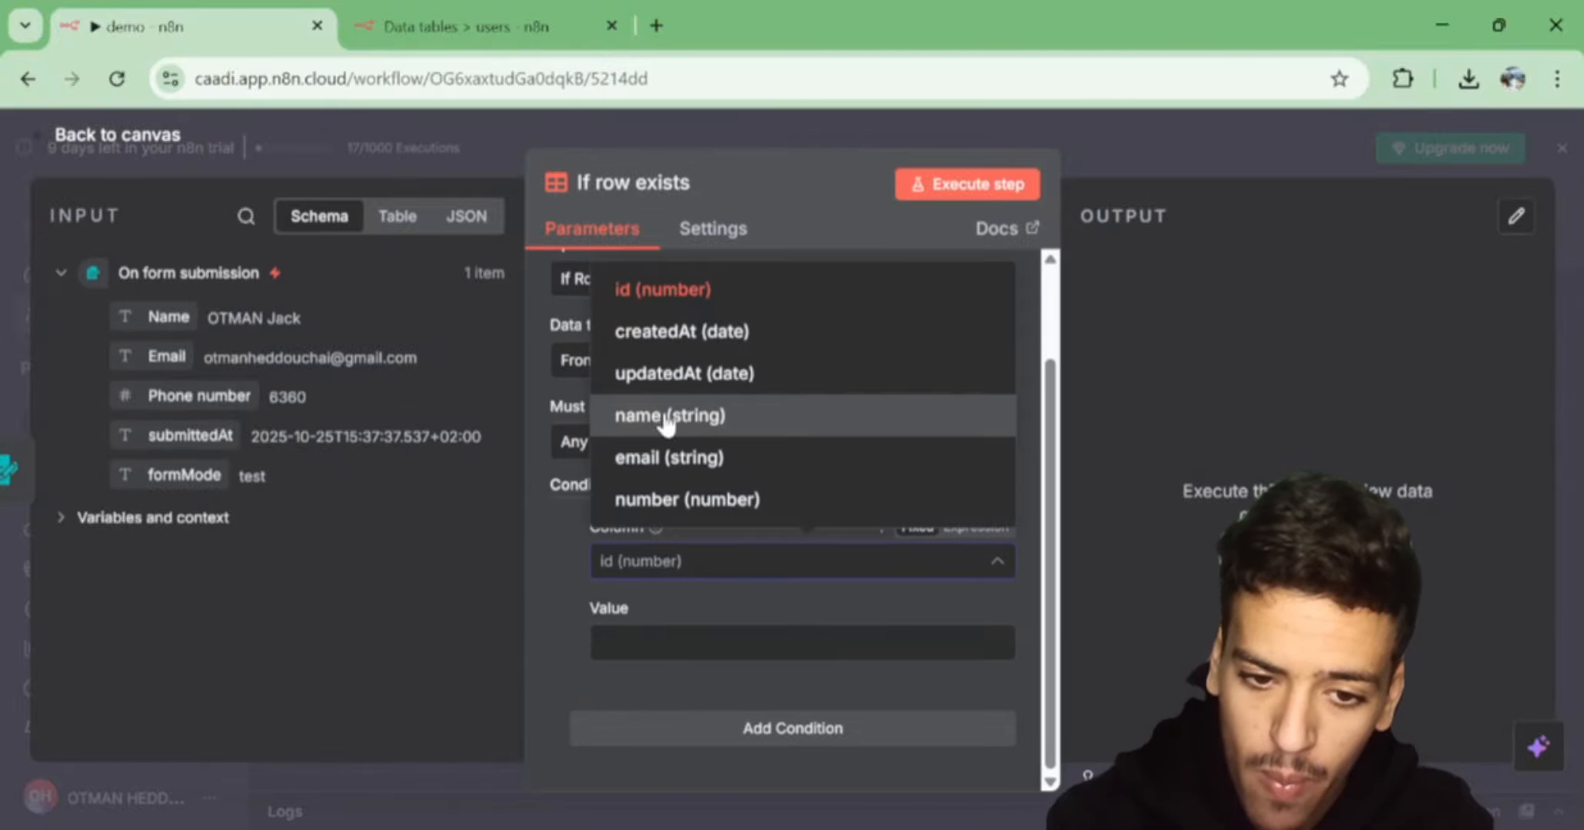
left_click(662, 417)
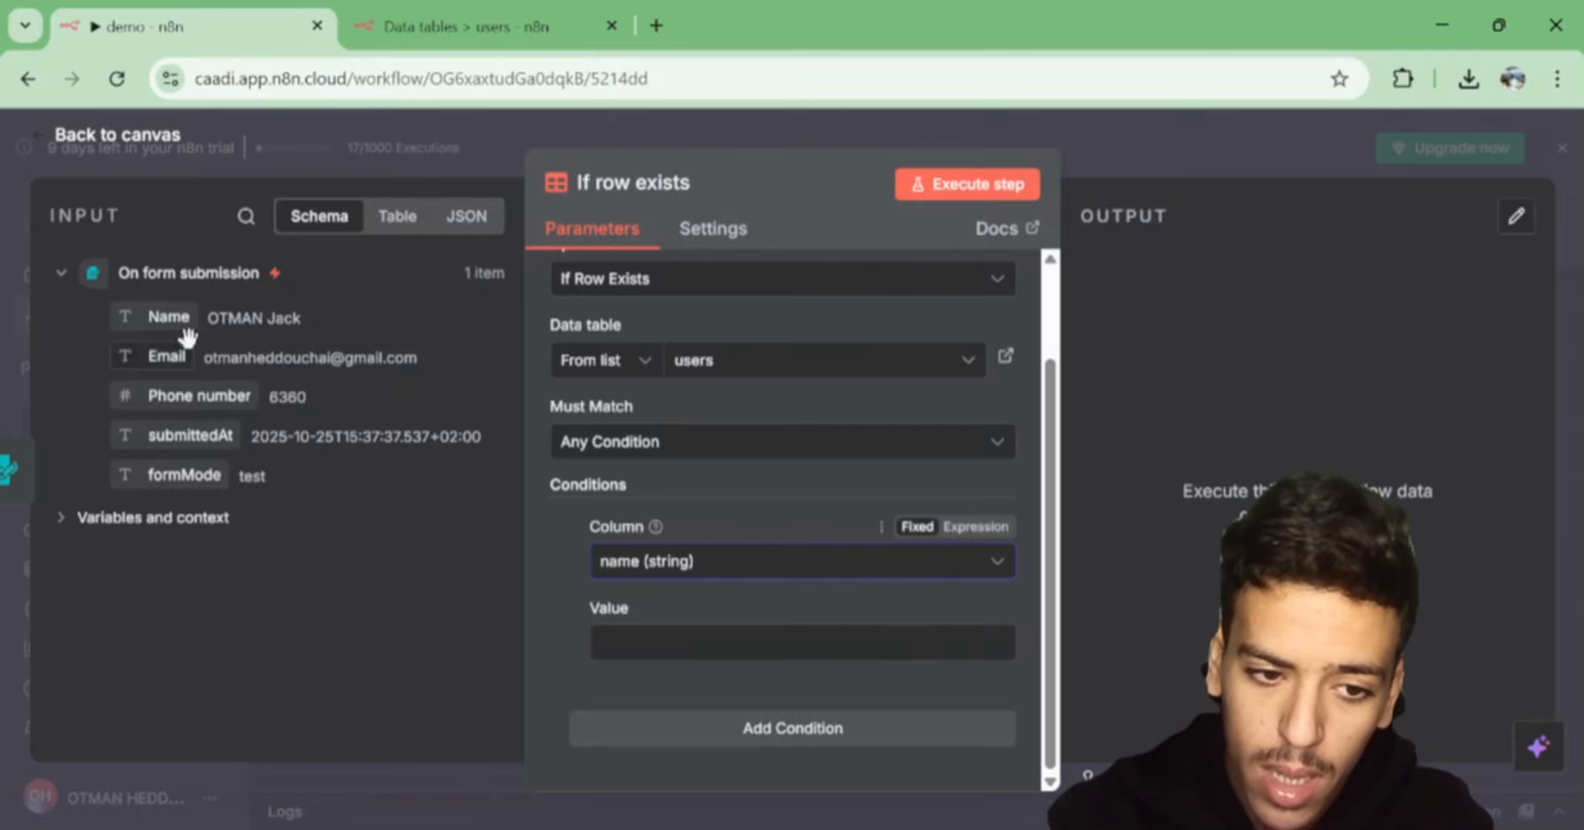
left_click_drag(186, 336, 623, 643)
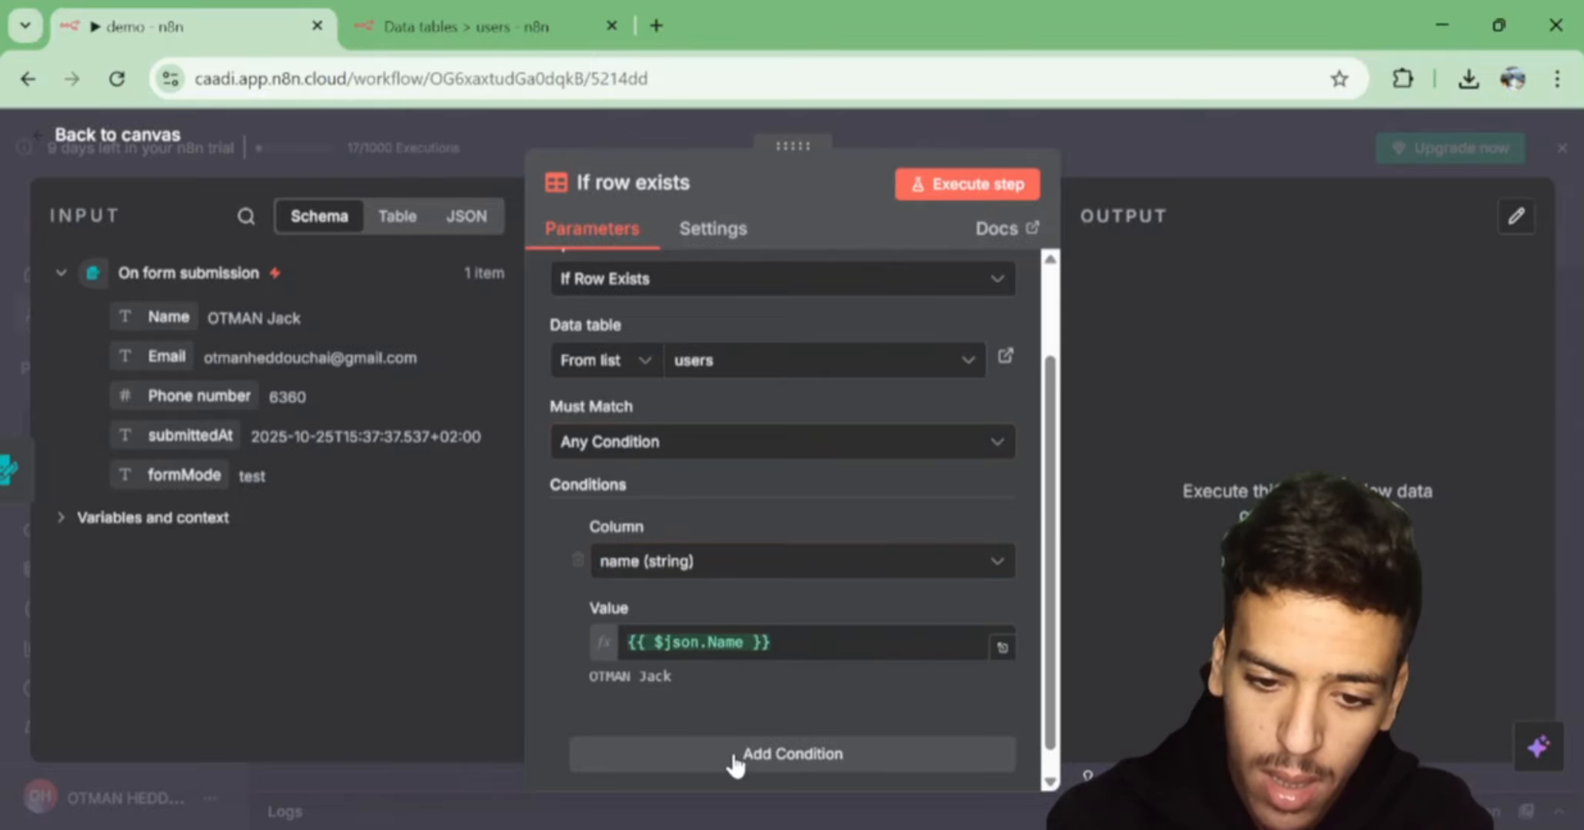
Add a condition matching email (string) to {{ $json.Email }} in the If row exists node, and add a third condition
left_click(734, 761)
left_click(694, 569)
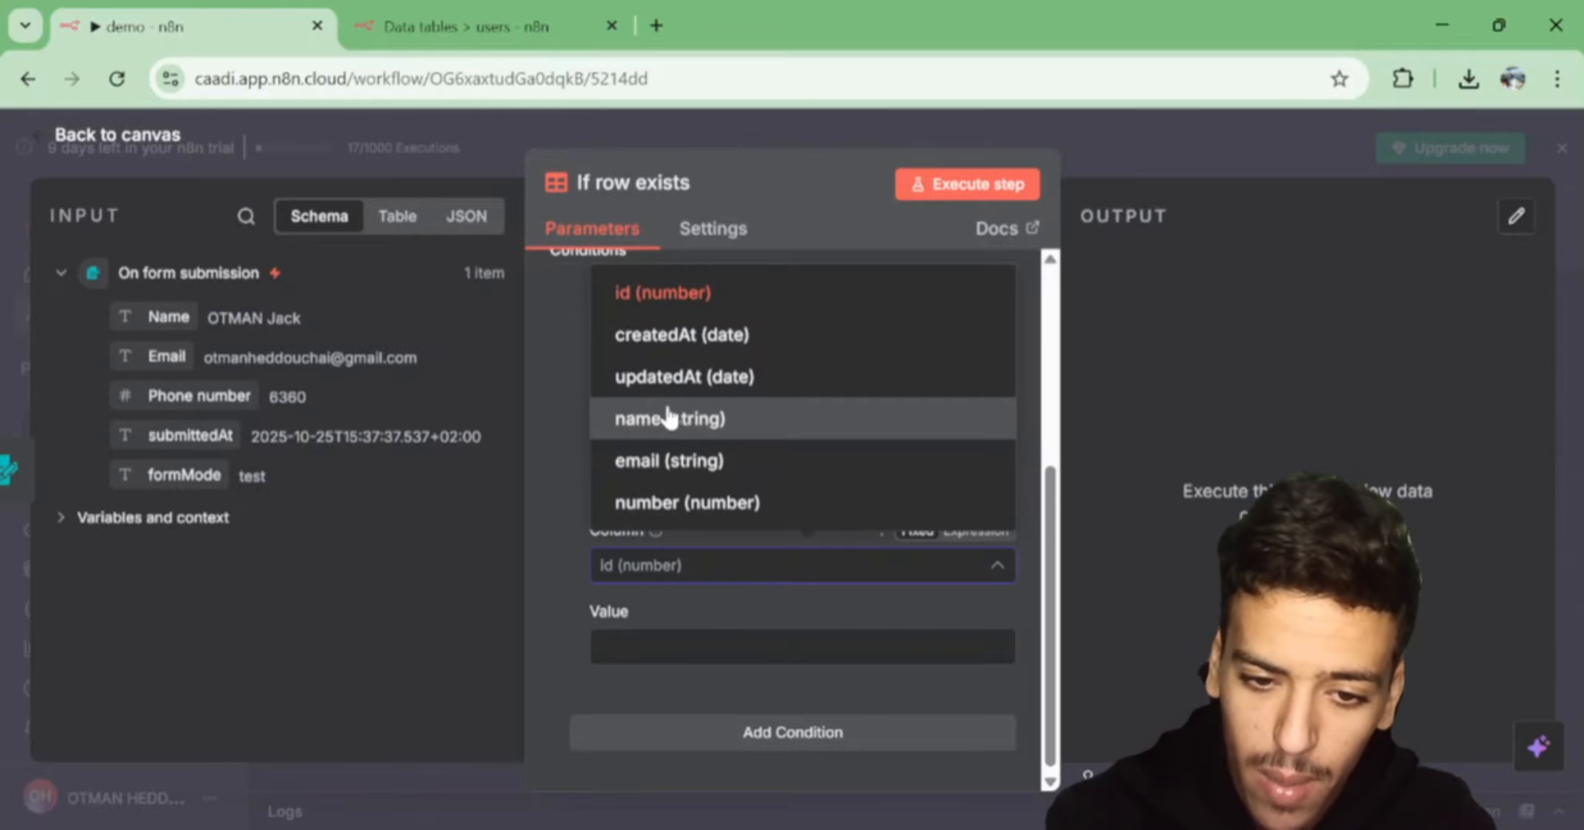
left_click(670, 460)
left_click_drag(167, 356, 796, 660)
left_click(740, 755)
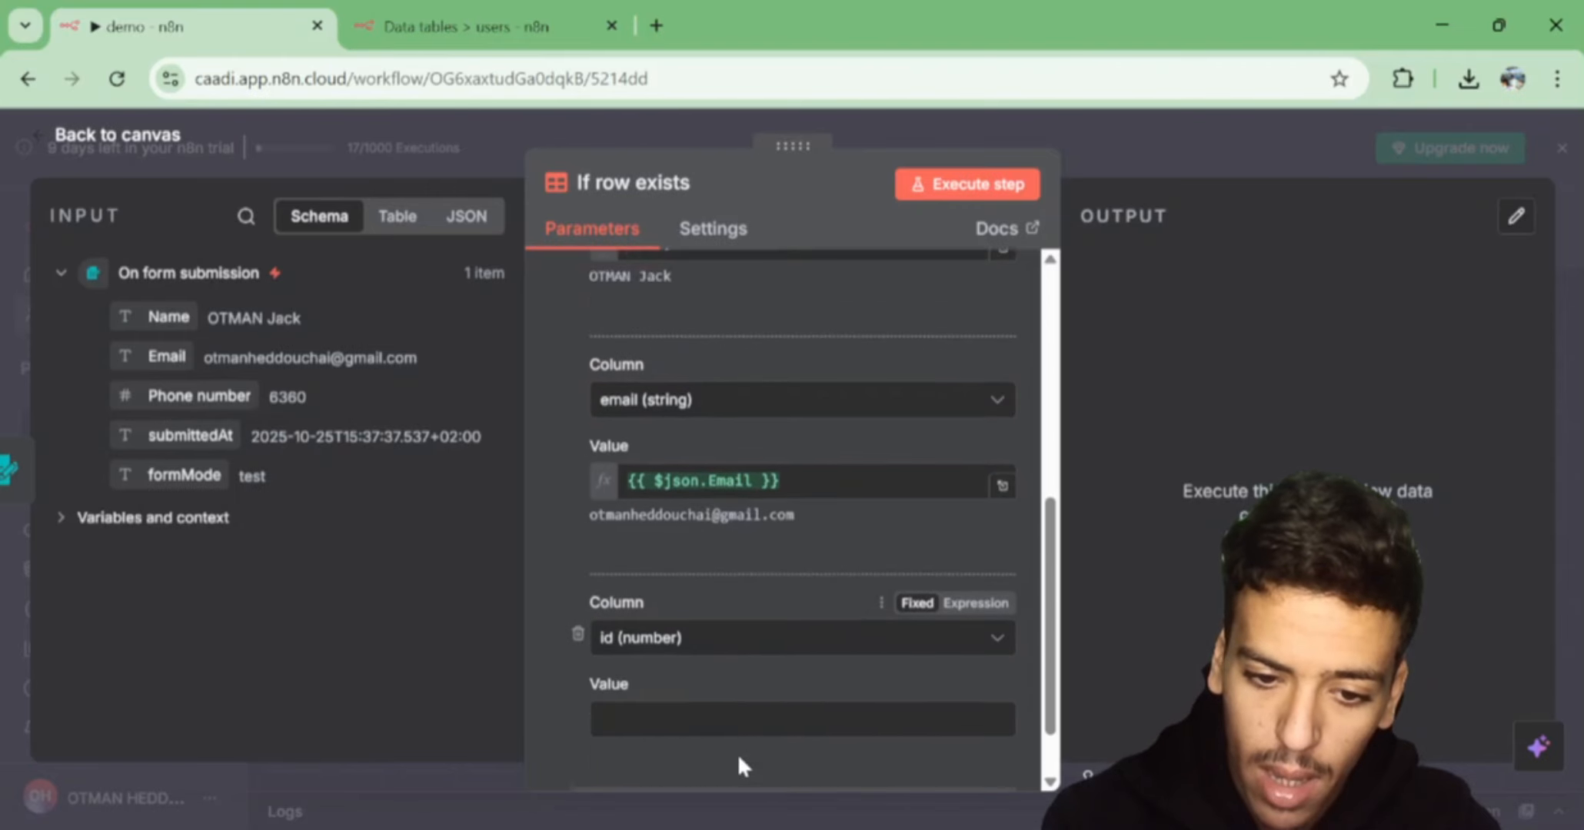
Set the third If row exists condition to match number (number) with the form's Phone number, and execute the node
left_click(694, 611)
left_click(692, 547)
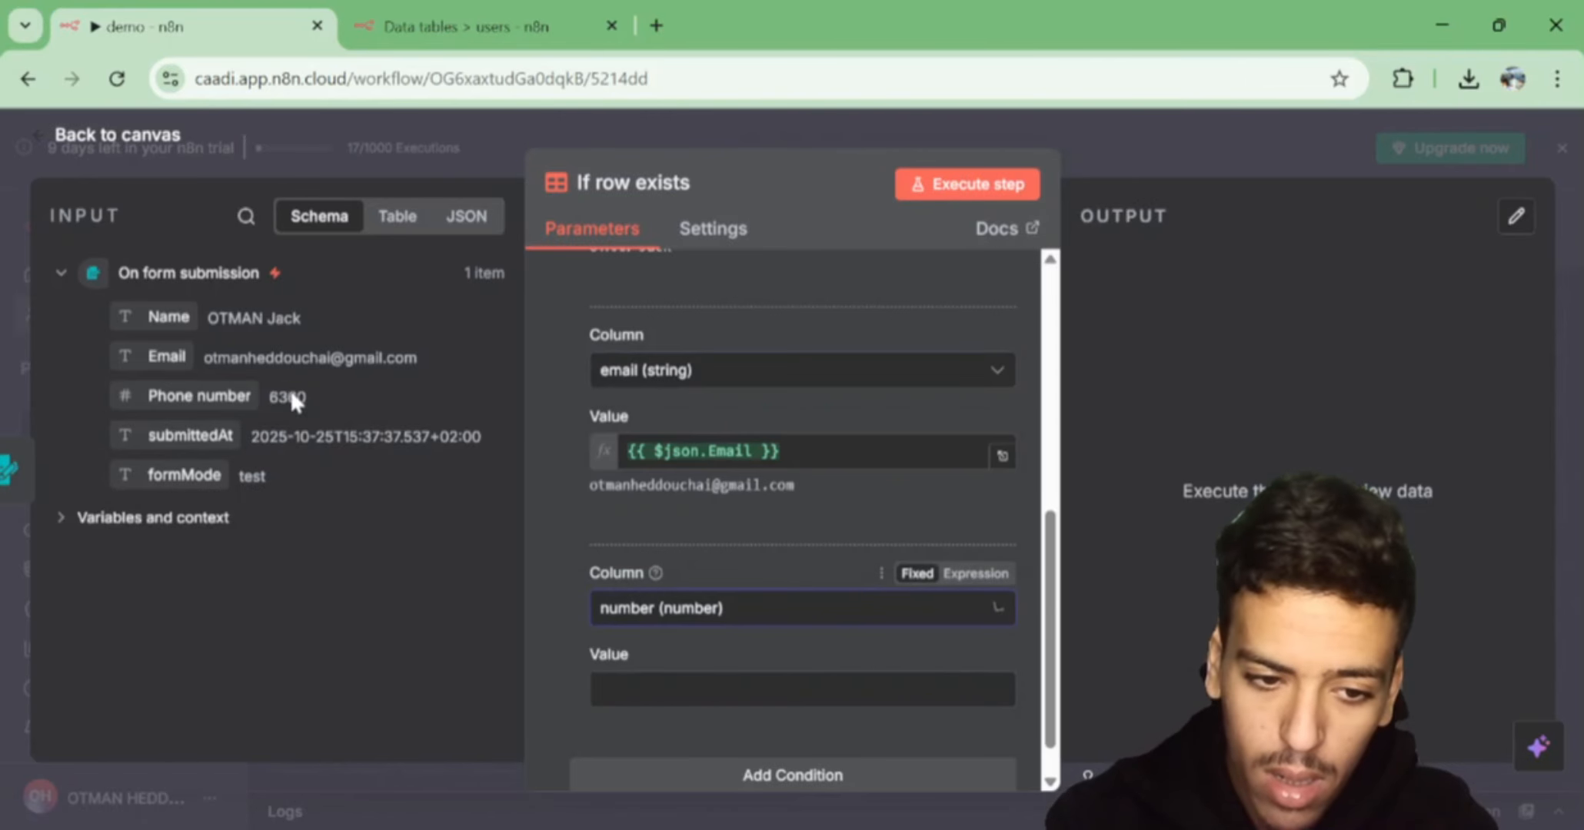
left_click_drag(170, 388, 691, 690)
scroll(742, 531, "up", 6)
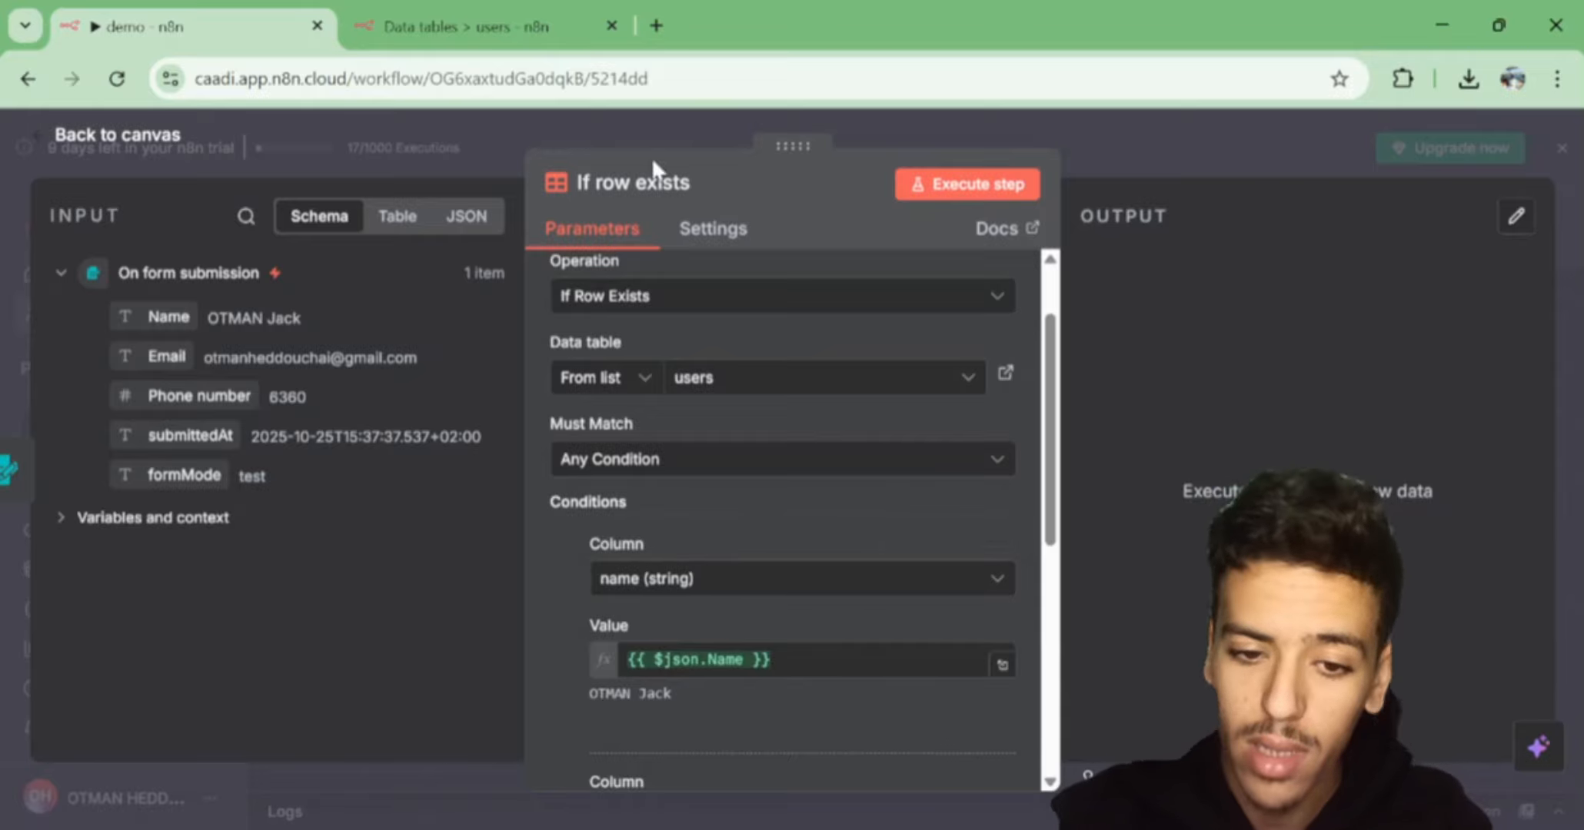
left_click(999, 185)
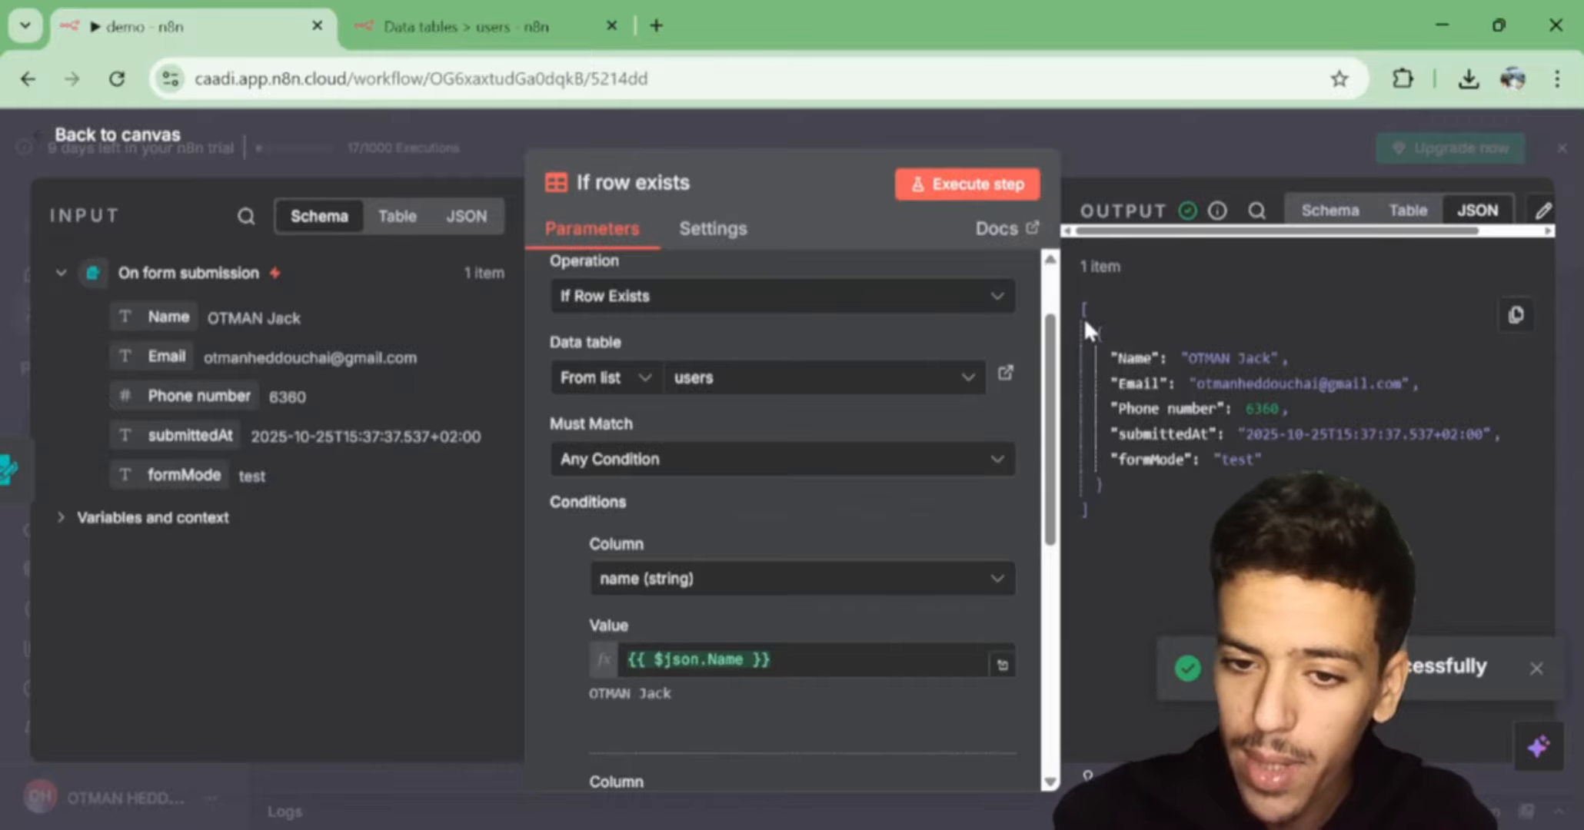
left_click(166, 137)
Rearrange the canvas so the If row does not exist and Insert row nodes sit above the If row exists branch
left_click_drag(856, 541, 844, 541)
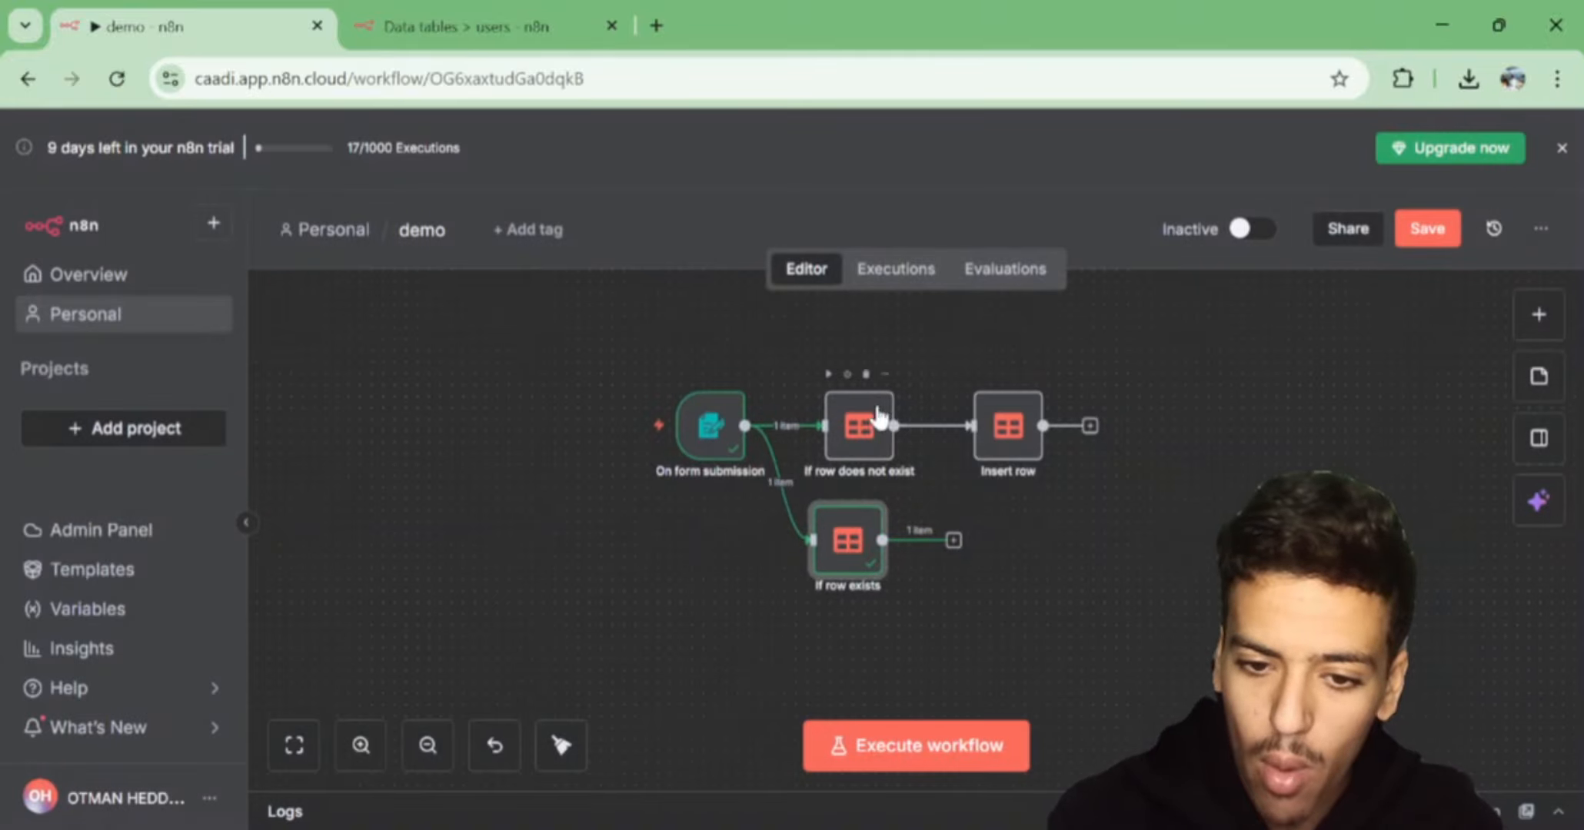
left_click_drag(859, 425, 847, 370)
left_click_drag(1005, 422, 981, 361)
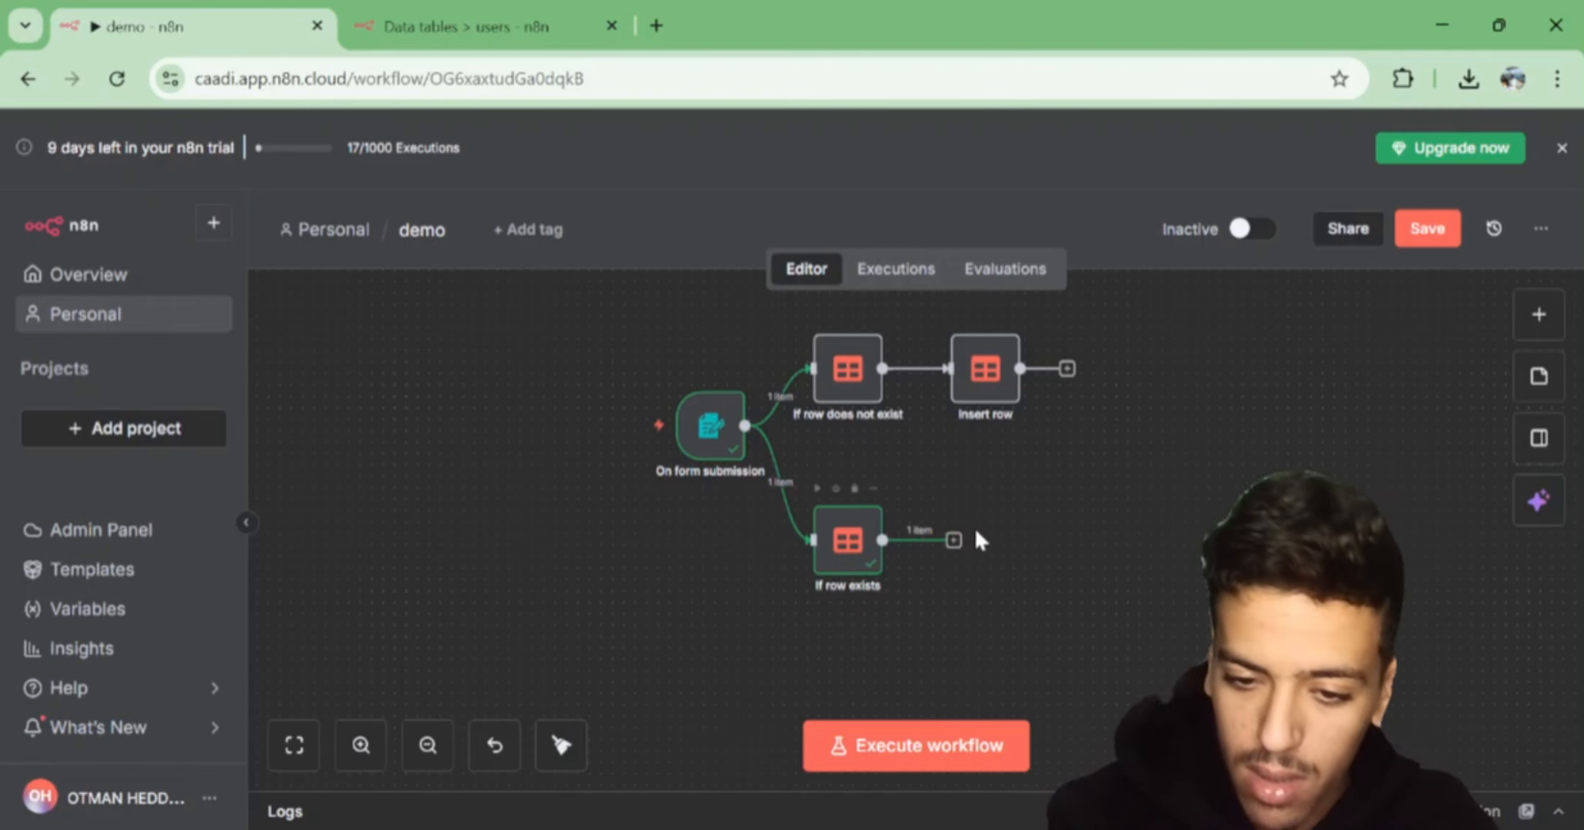
Add an n8n Form node with the Form Ending action after the If row exists node
left_click(953, 541)
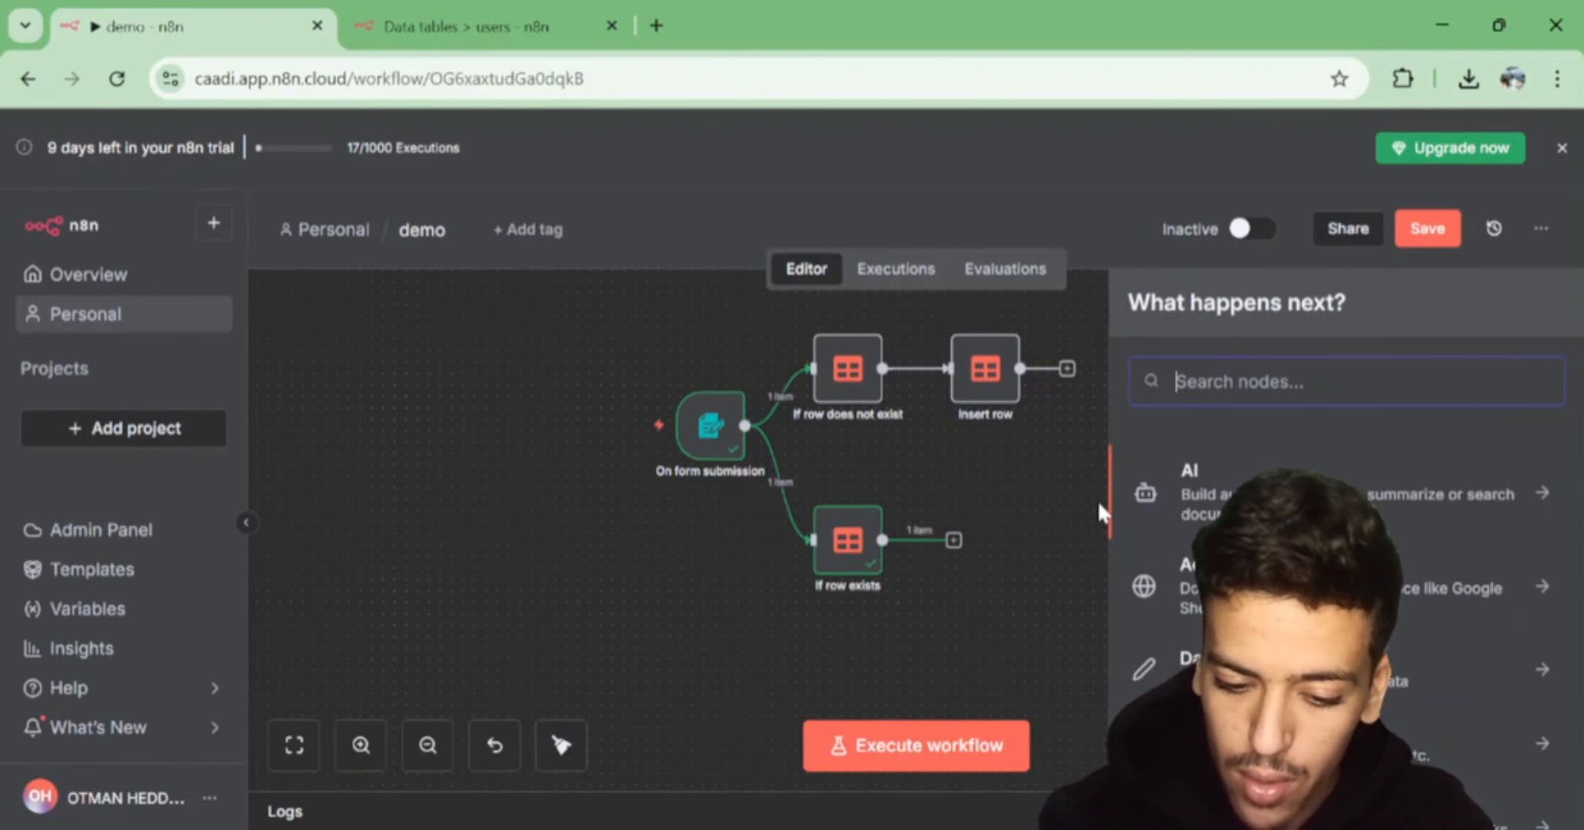
type("n8n")
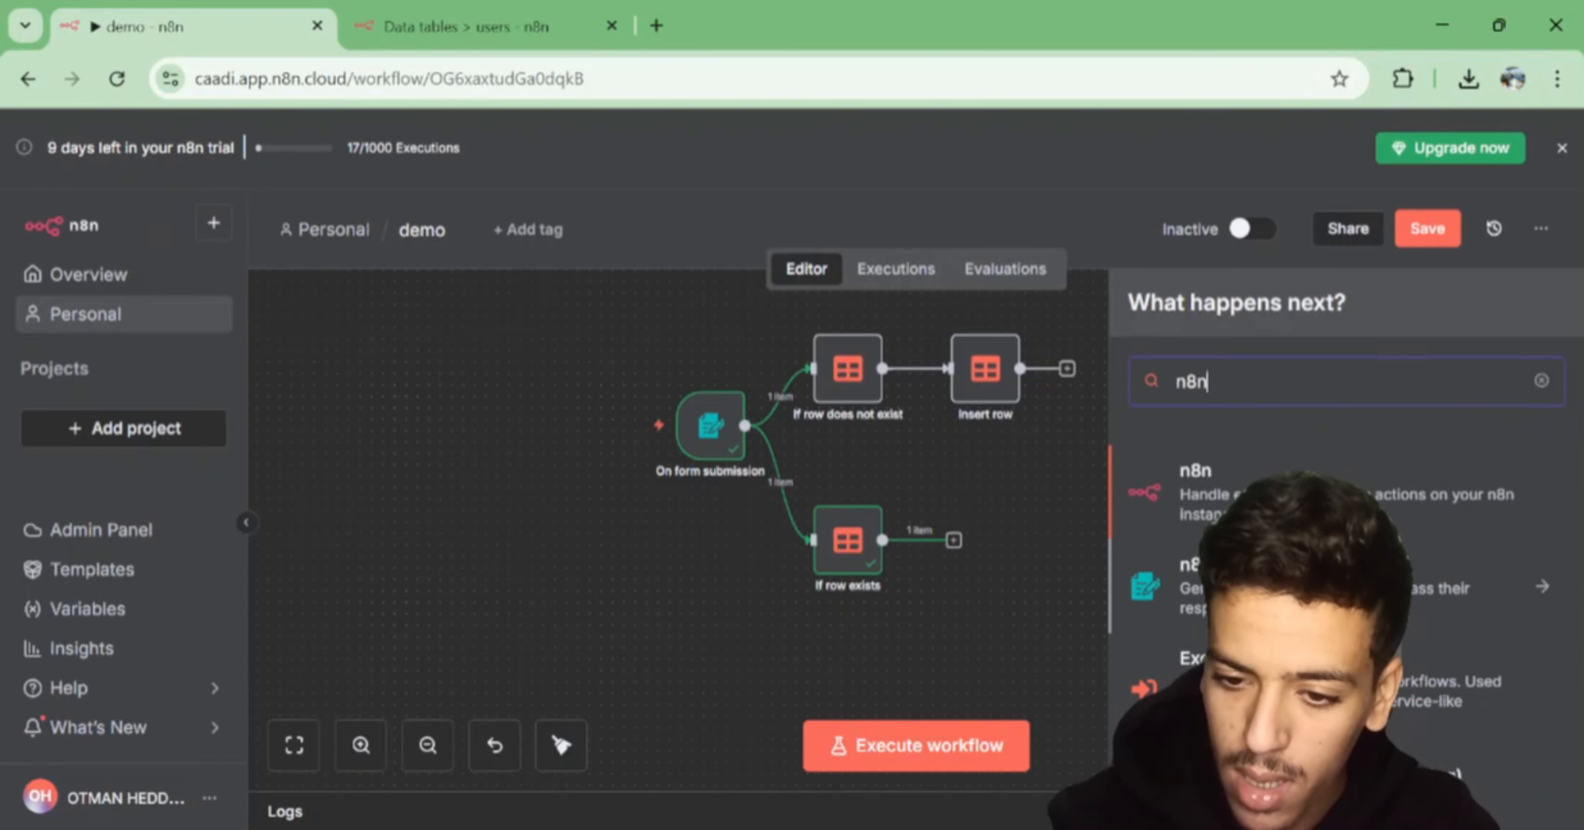
left_click(1161, 586)
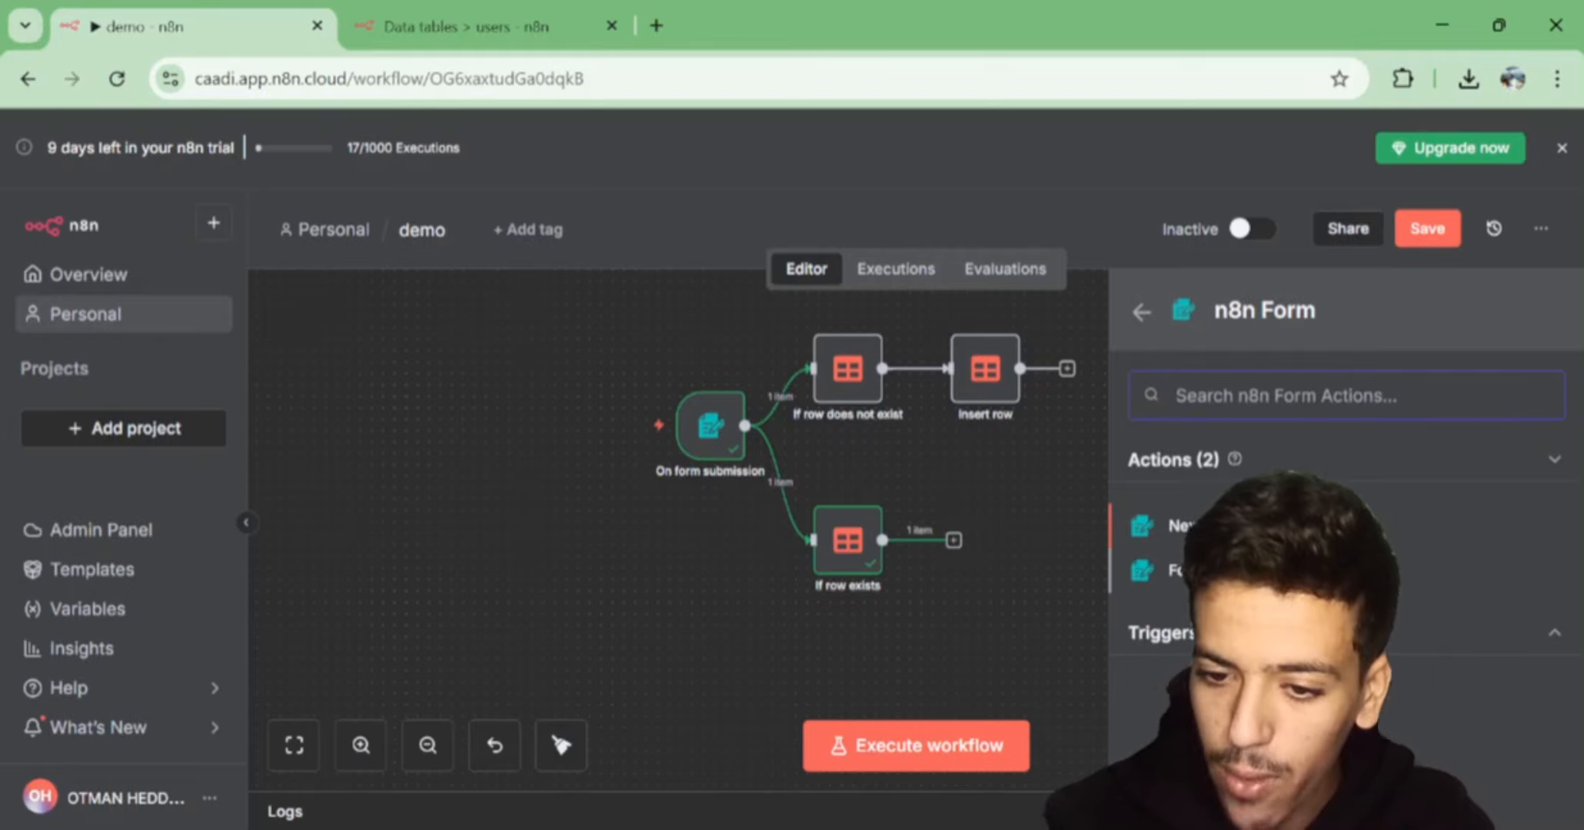
left_click(1176, 570)
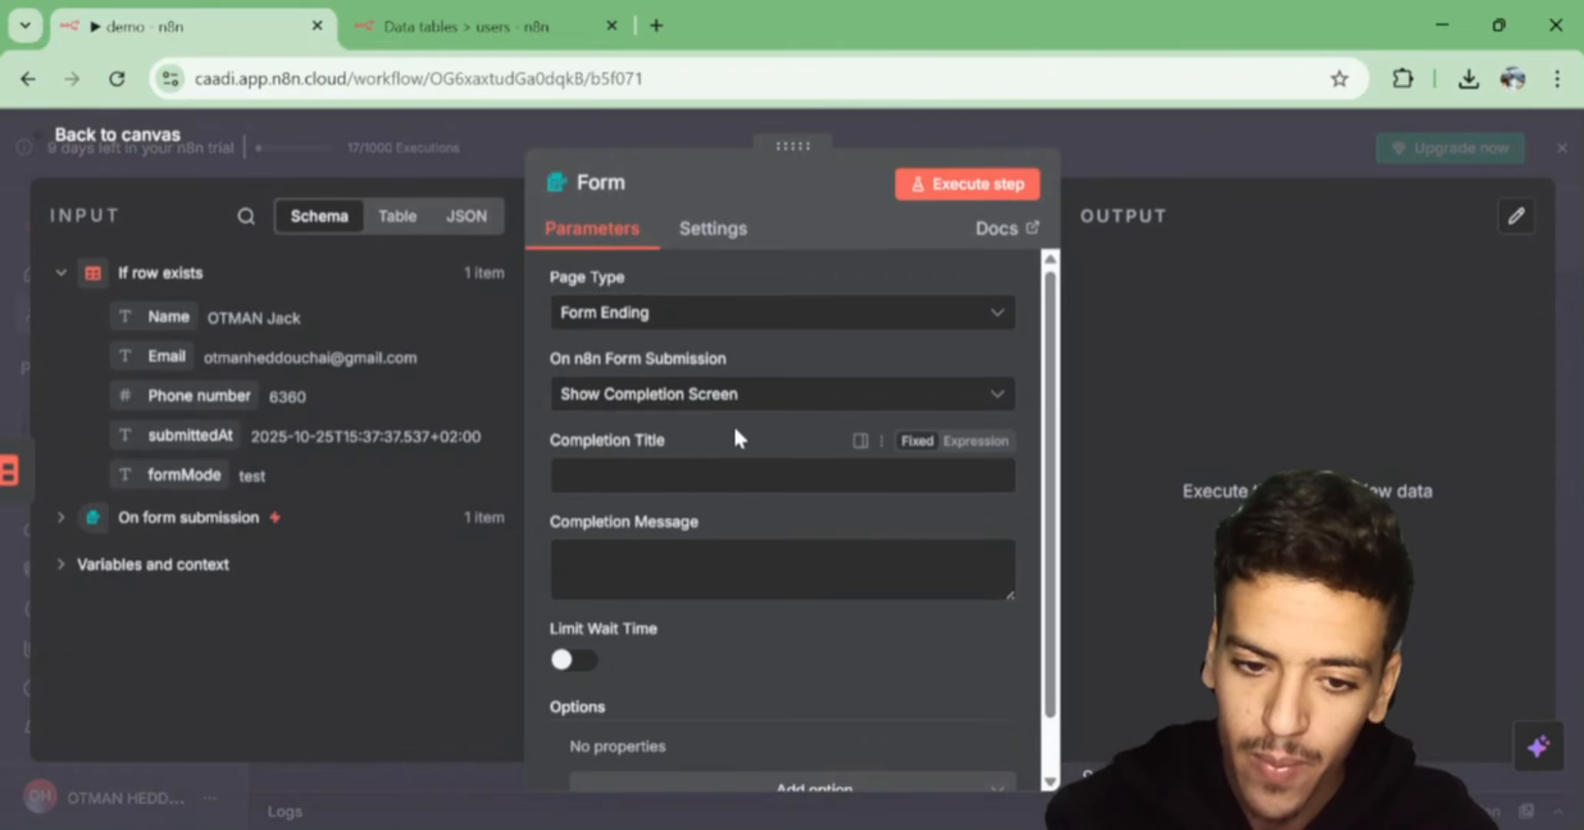
Set the Form Ending's completion title to "Error" and its message to "user already exists", and execute the node
left_click(690, 461)
type("Error")
left_click(667, 555)
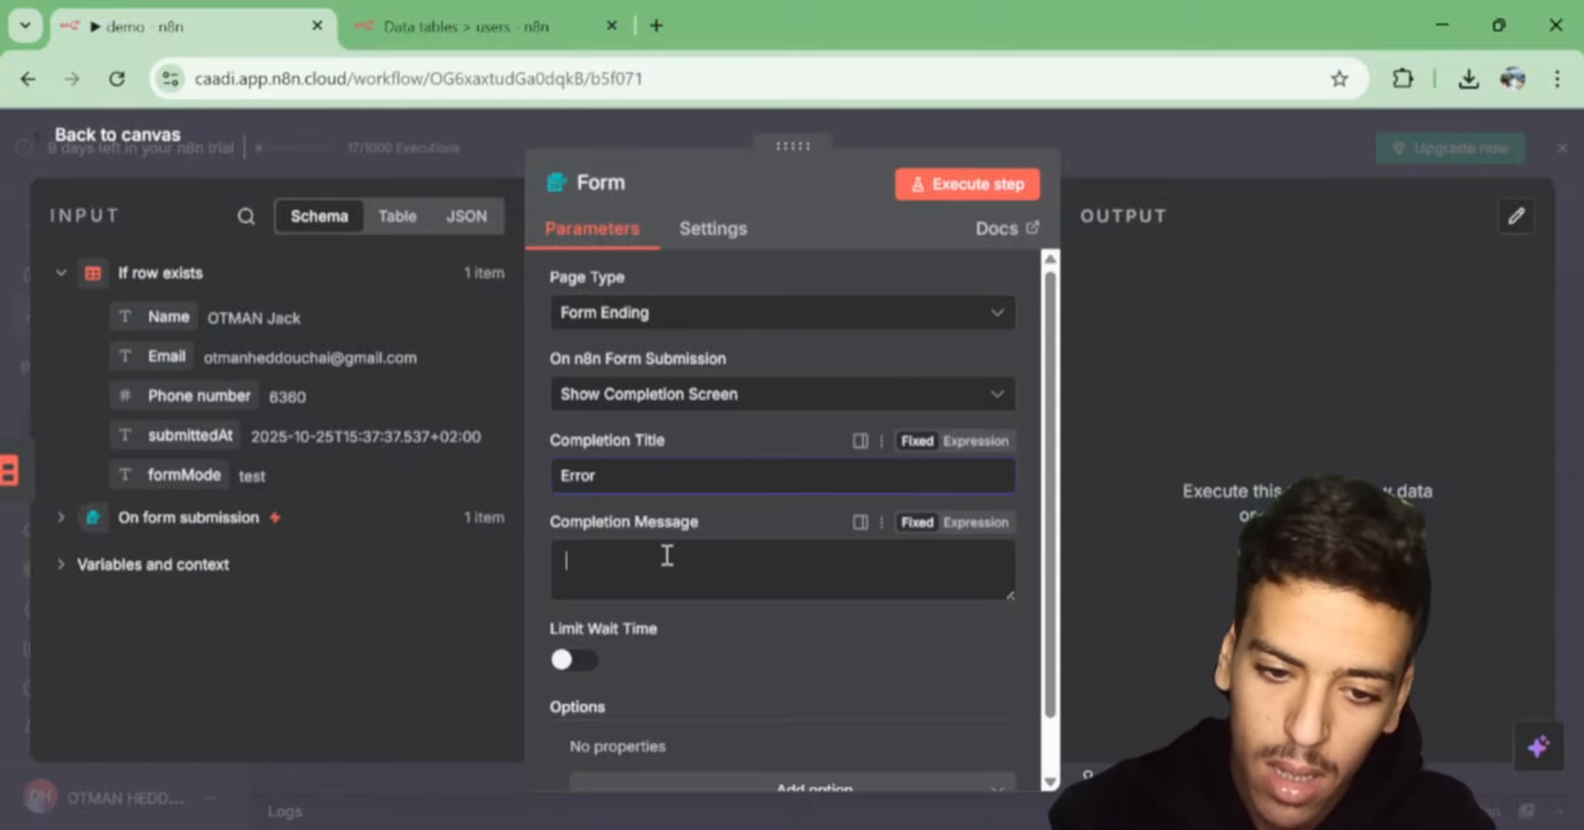
type("user already exists")
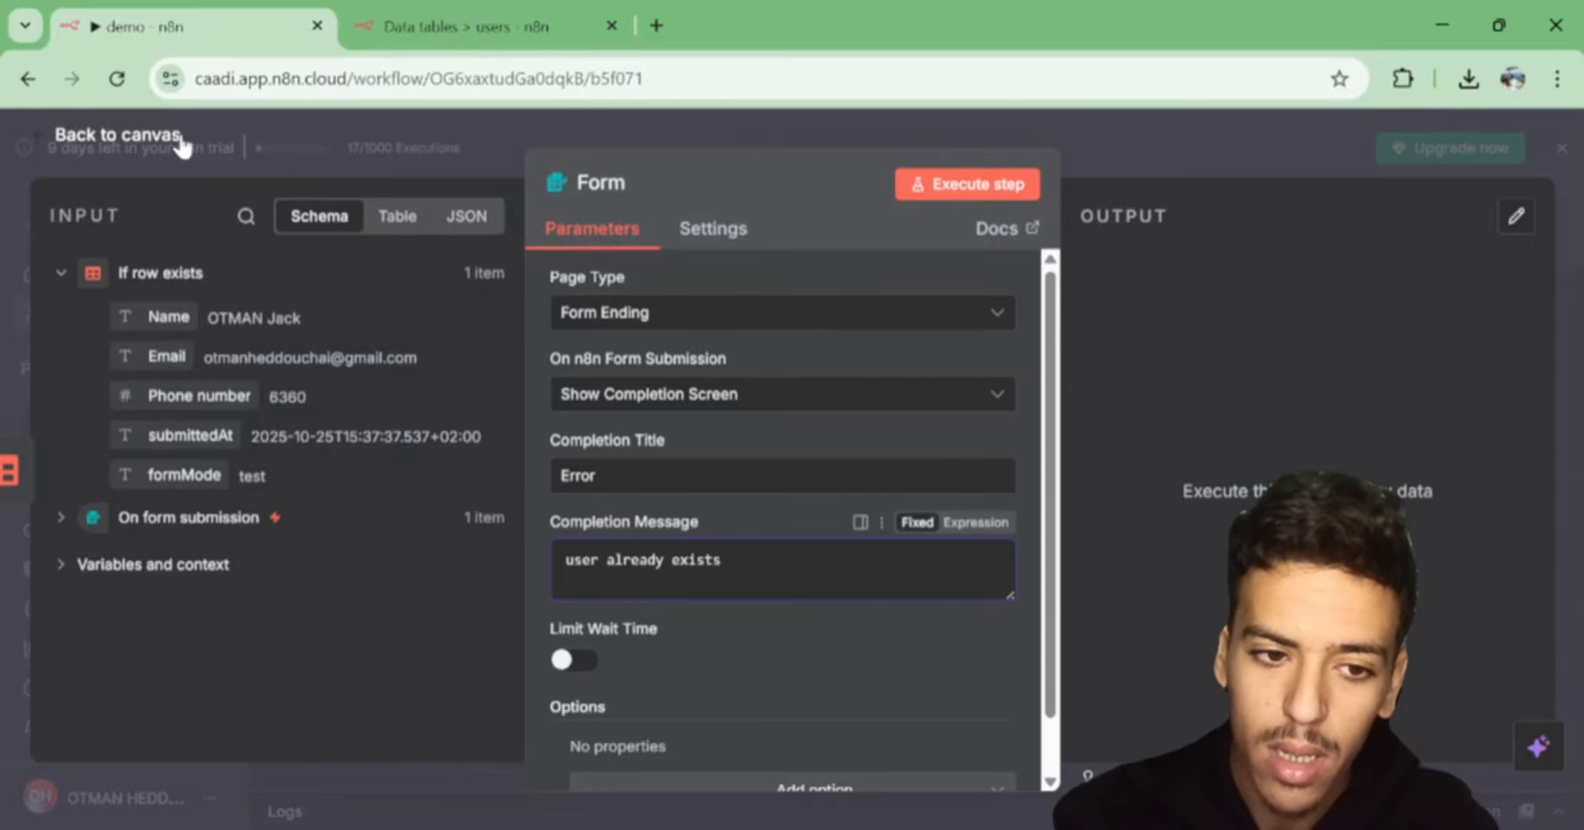
left_click(950, 177)
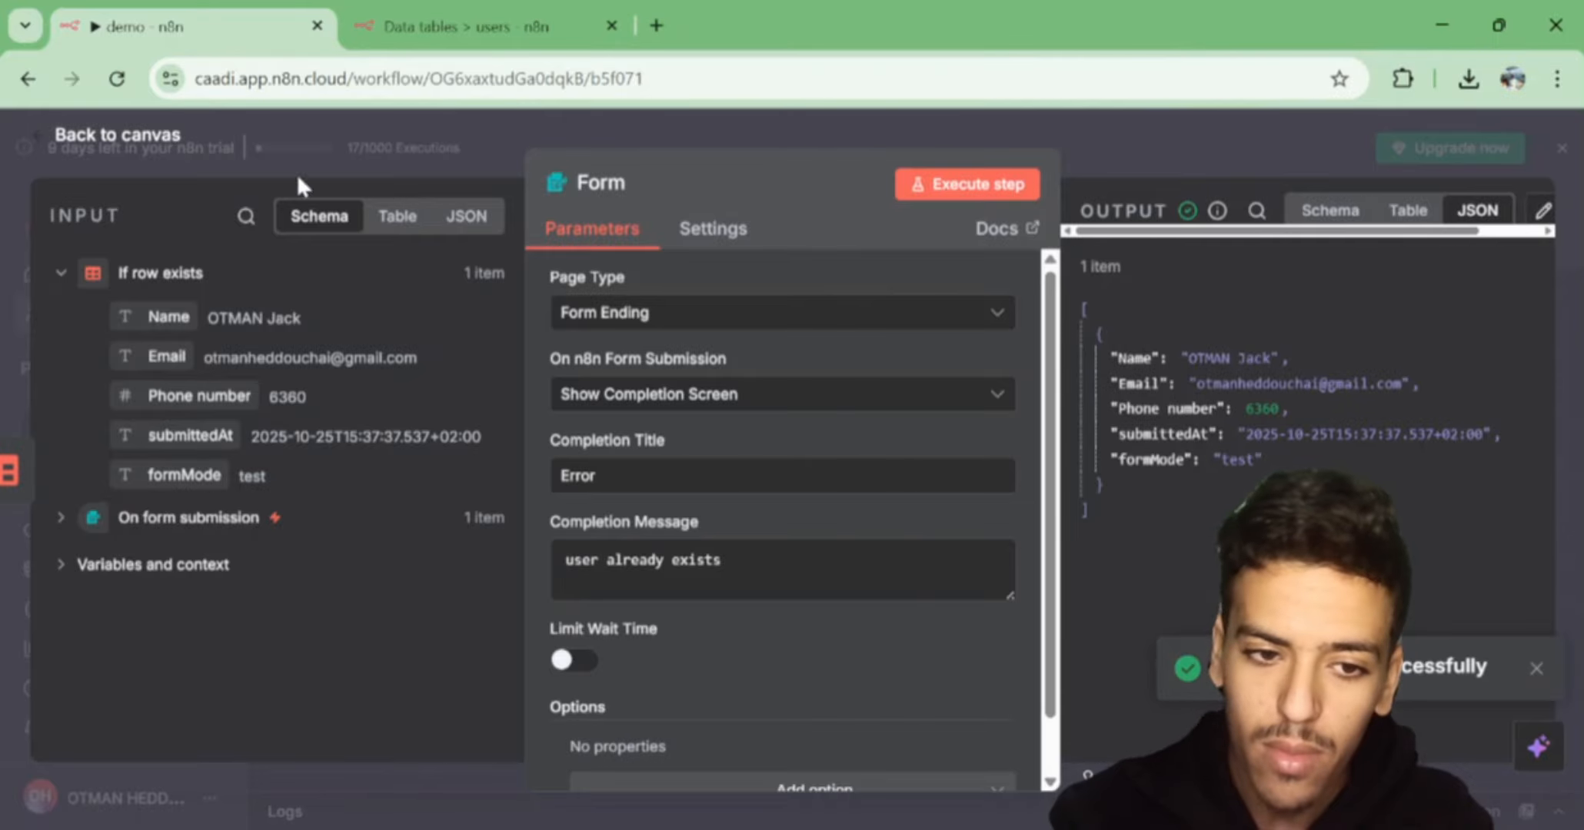
left_click(175, 137)
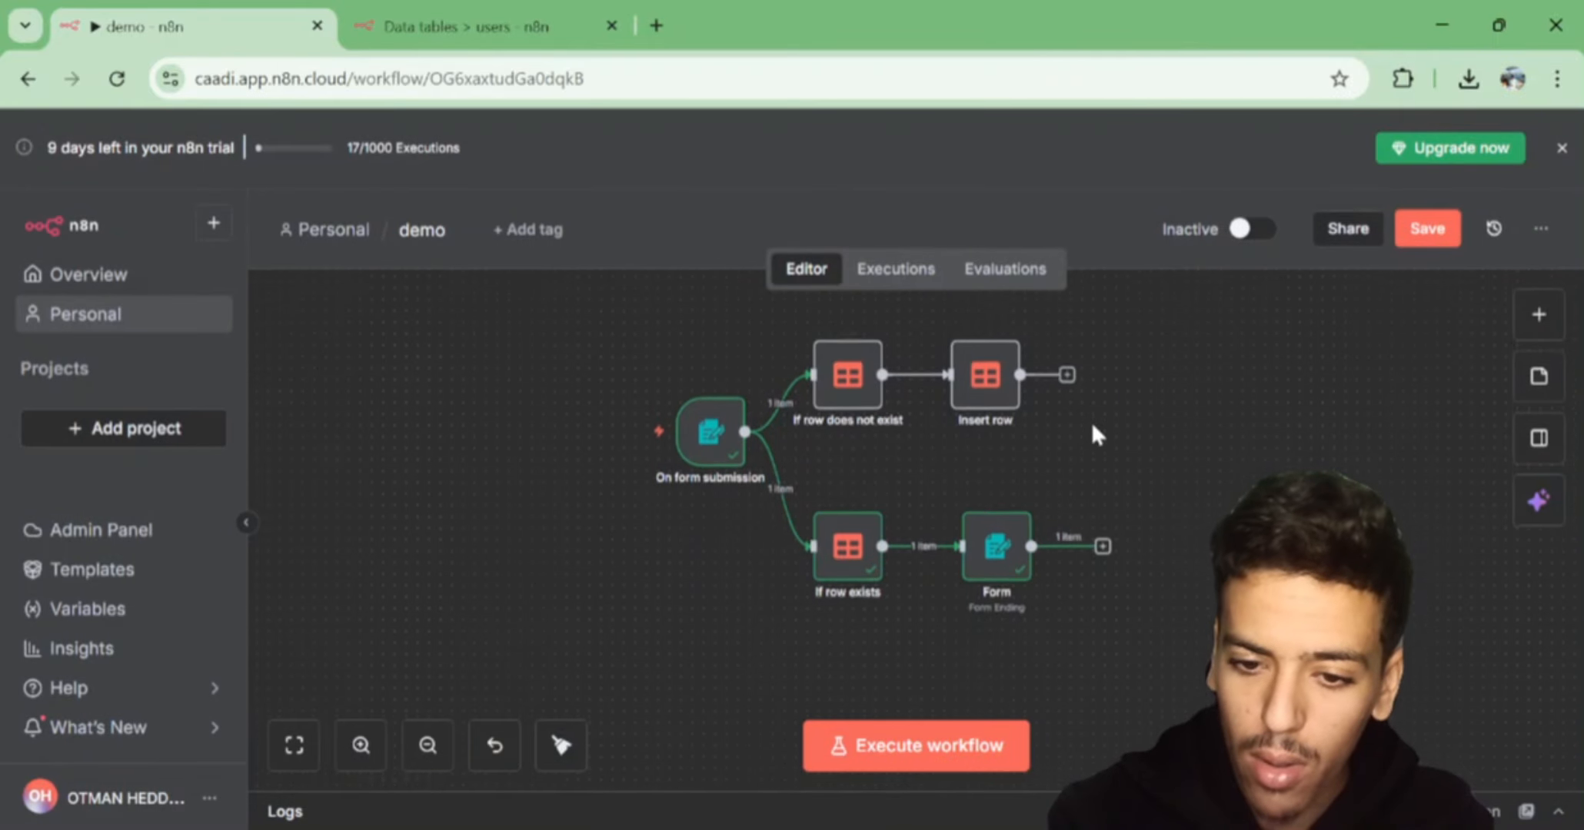
Add an n8n Form node with the Form Ending action after the Insert row node
scroll(1091, 429, "up", 1)
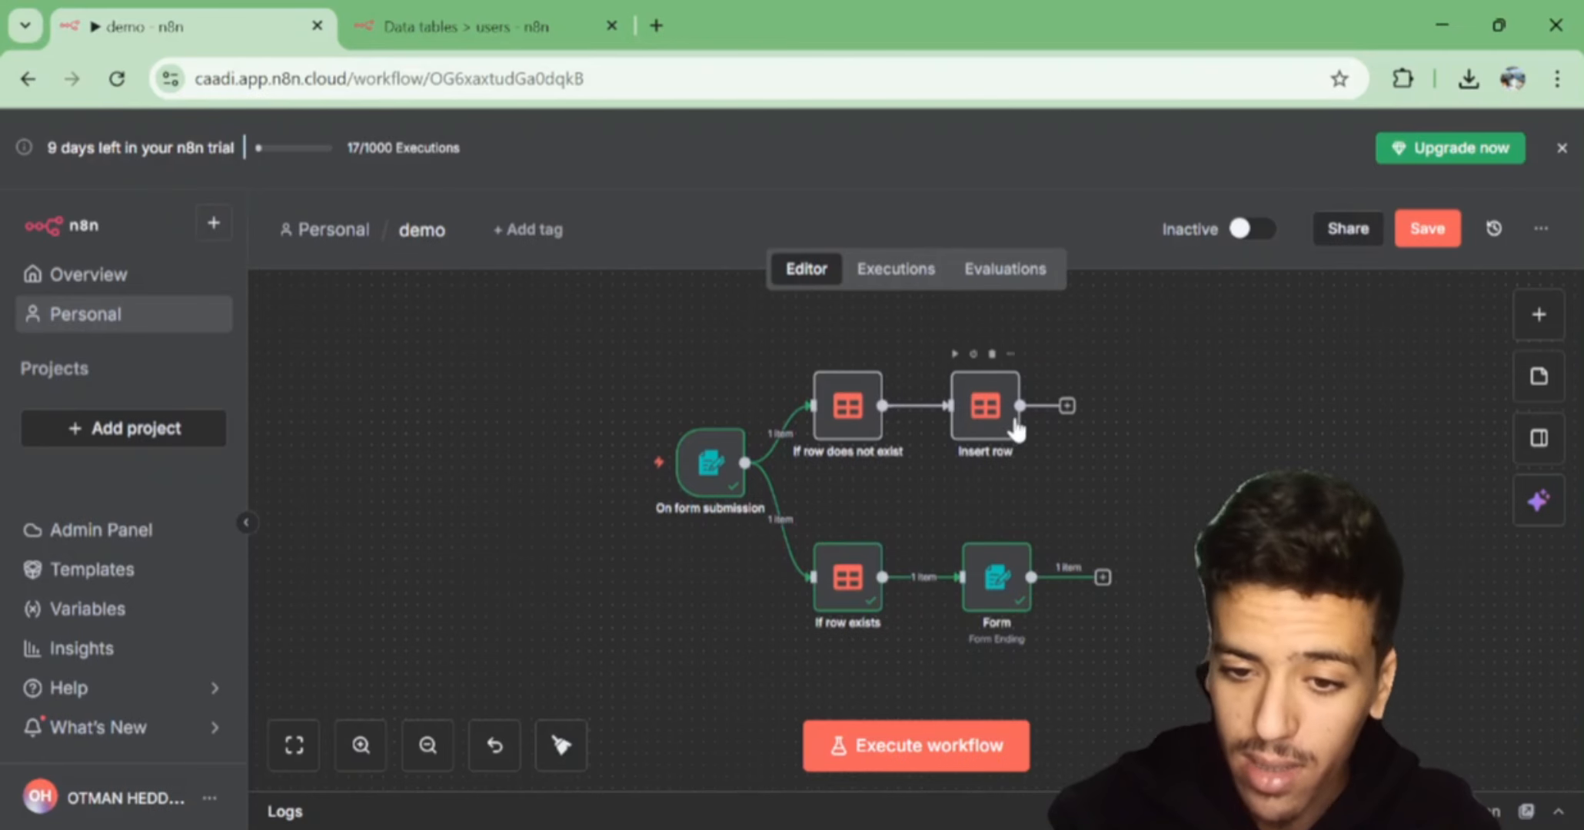
left_click(1067, 406)
type("n8n")
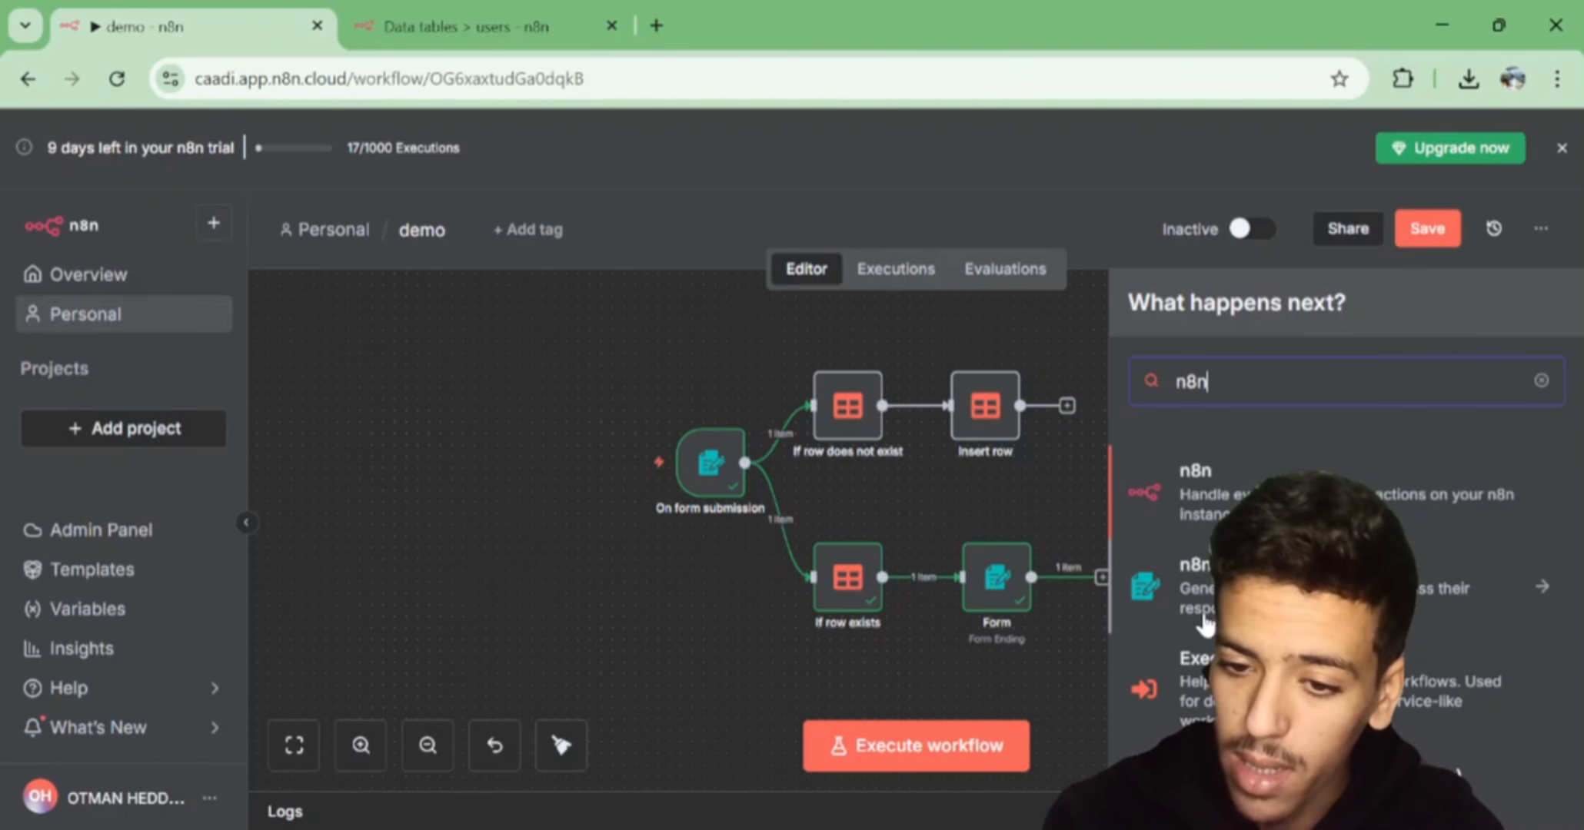
left_click(1204, 615)
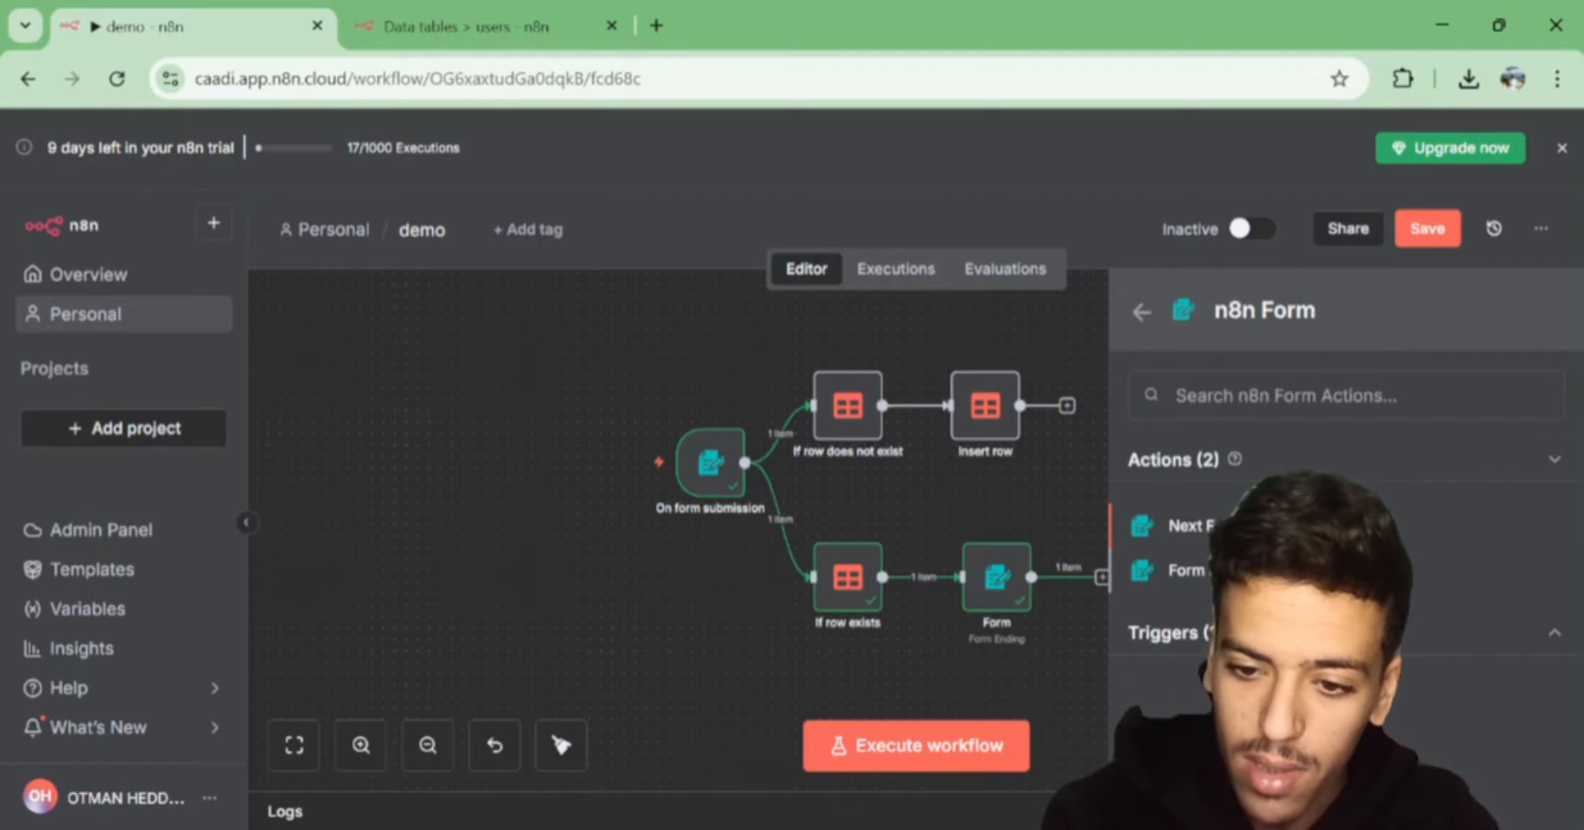
left_click(1184, 570)
Set the new Form Ending's completion title to "Finished" and its completion message to "user added with success"
left_click(685, 480)
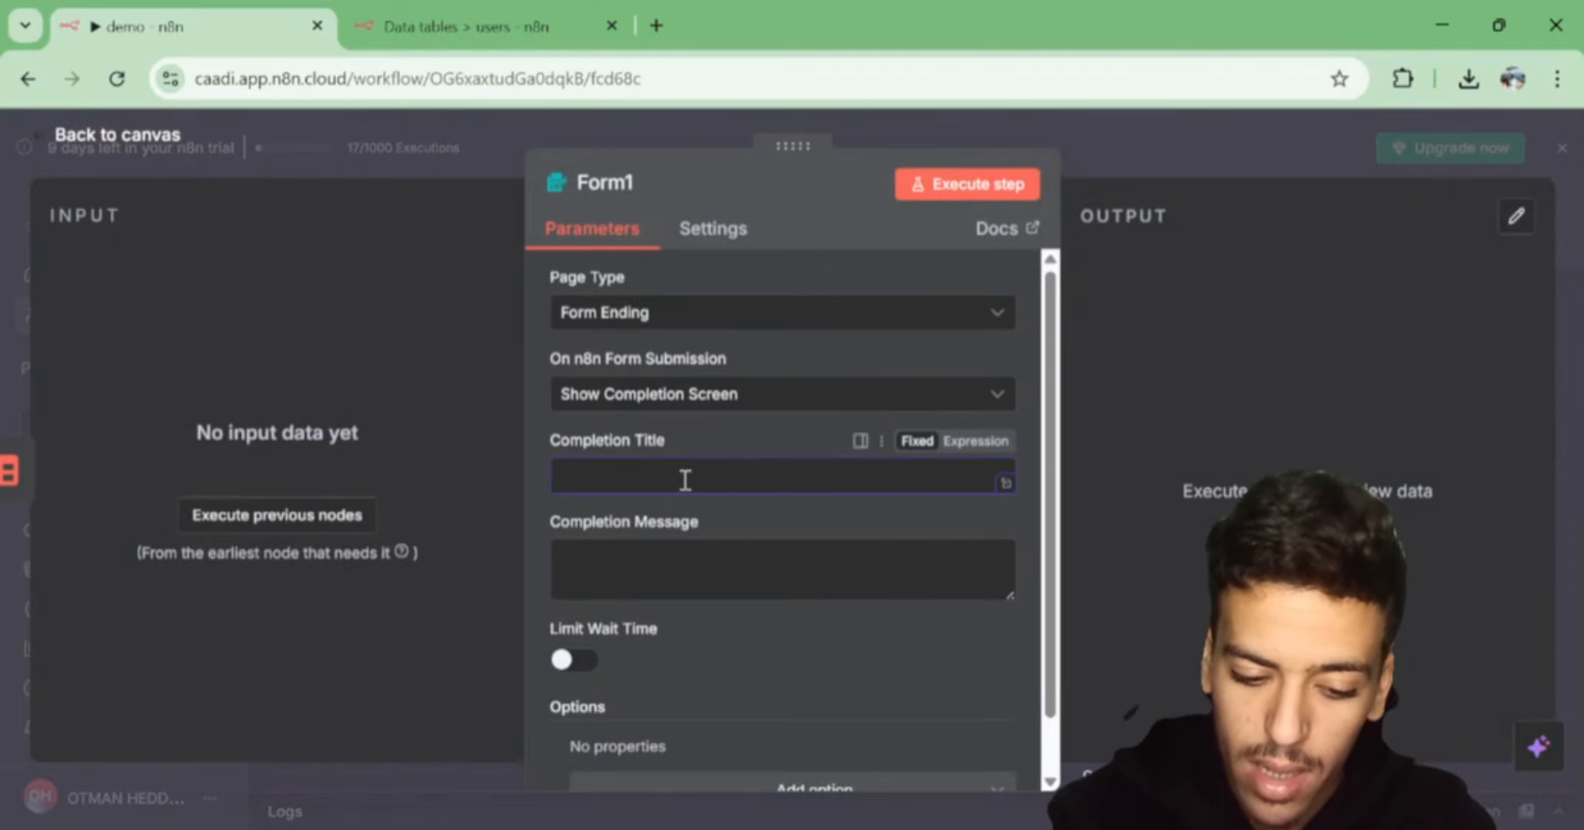
type("Finished")
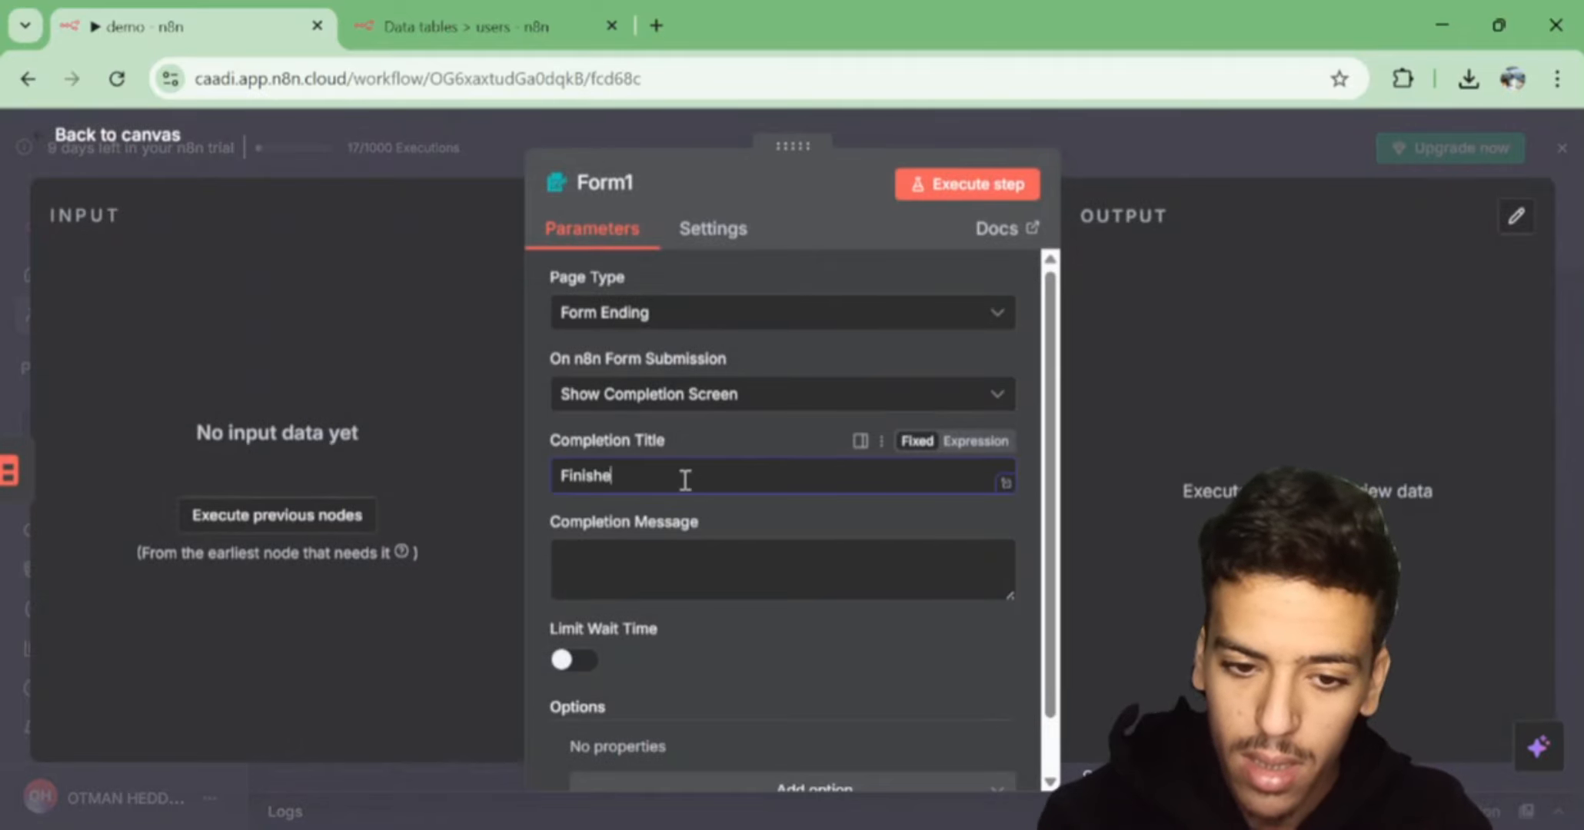
left_click(642, 565)
type("us")
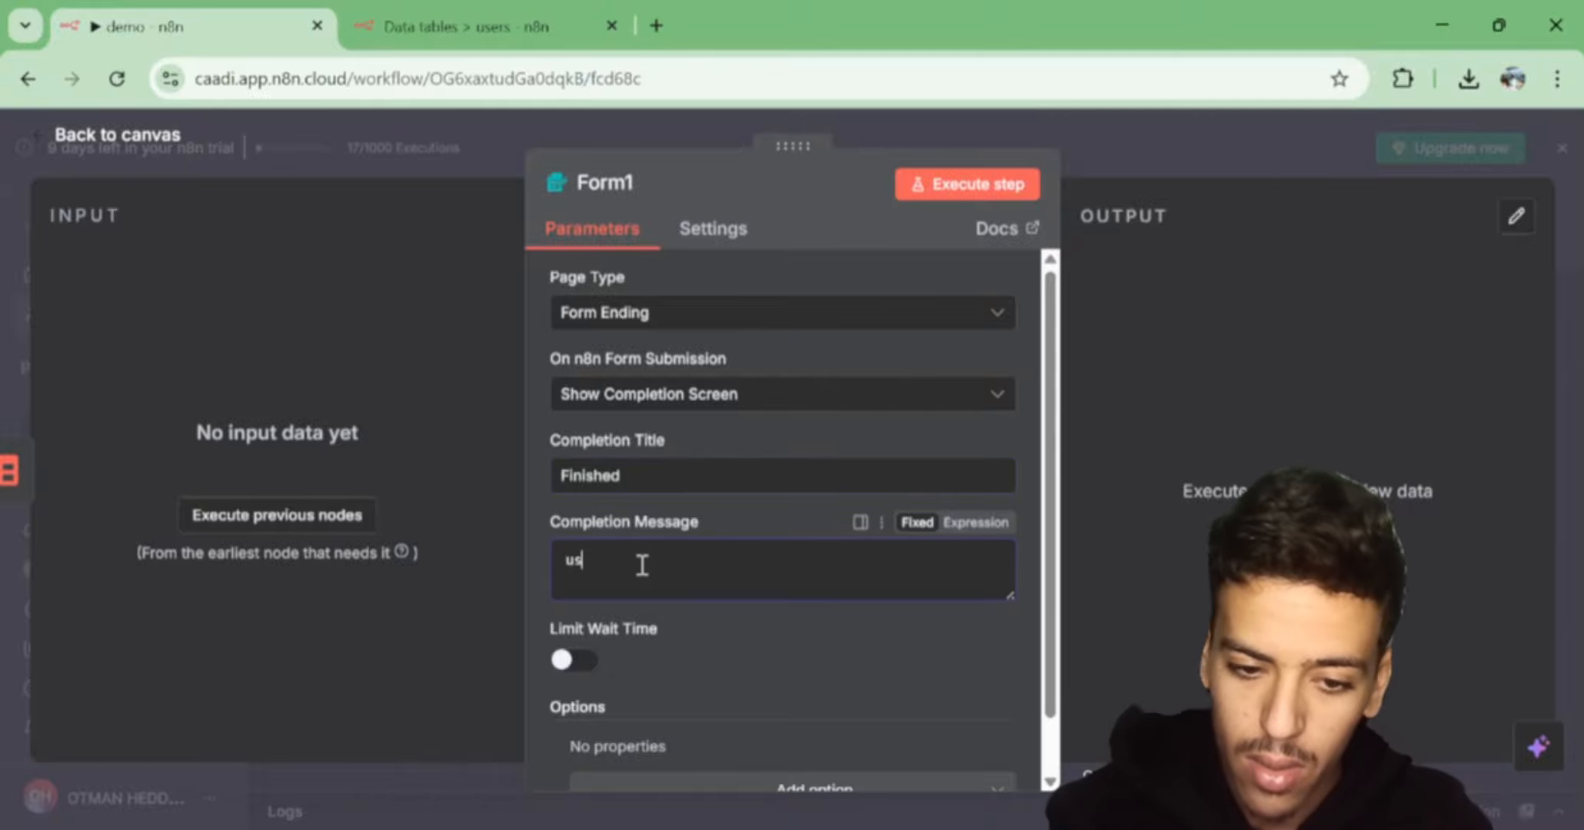
type("er added")
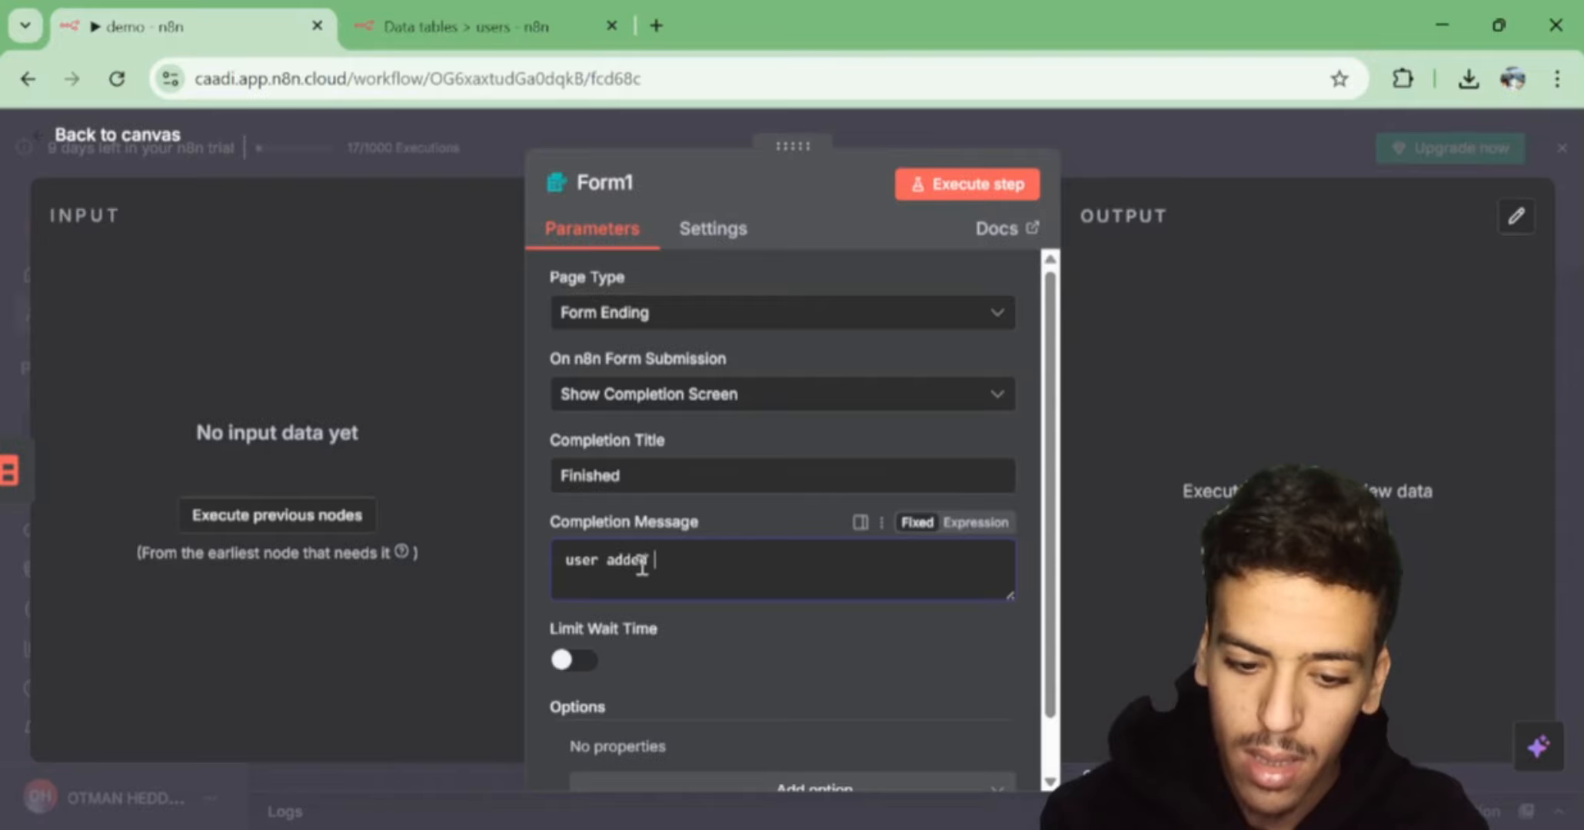
type(" with success")
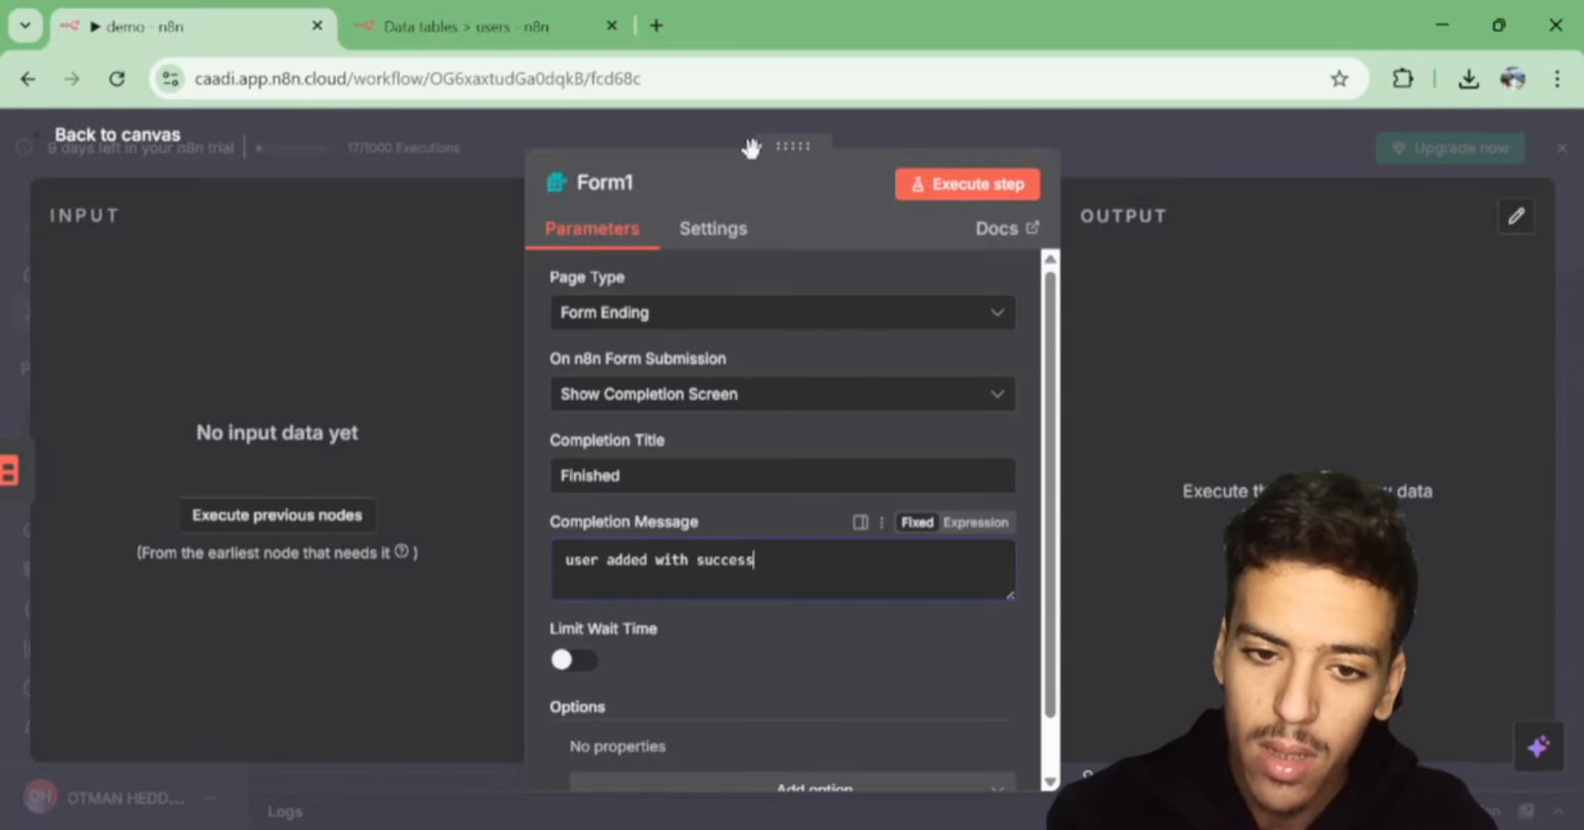
Rename the Form Ending node after Insert row as "form end" and return to the canvas
left_click(622, 178)
type("for")
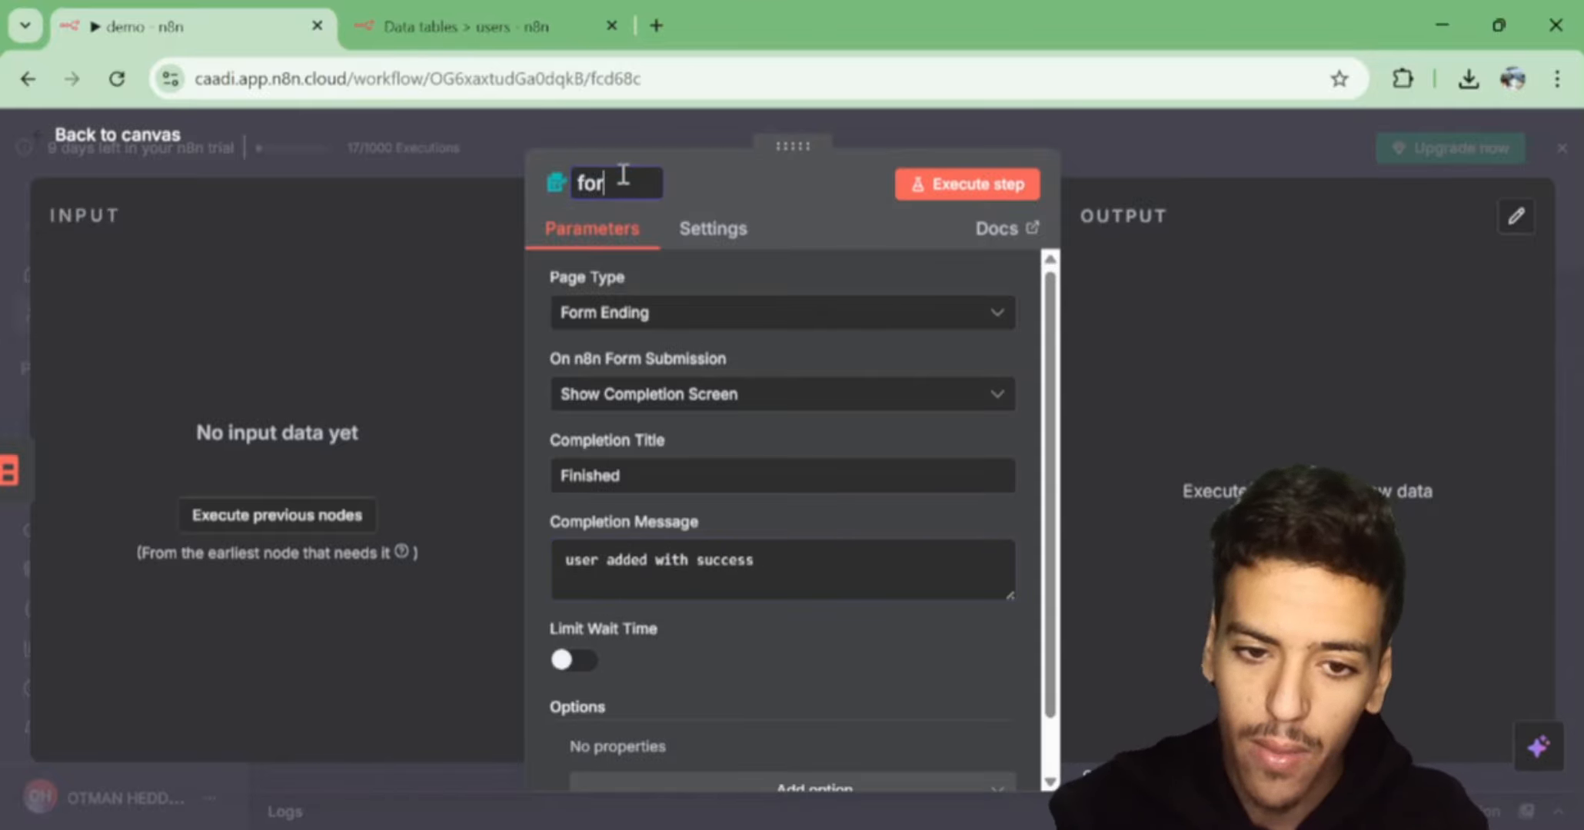
type("m end")
key("Return")
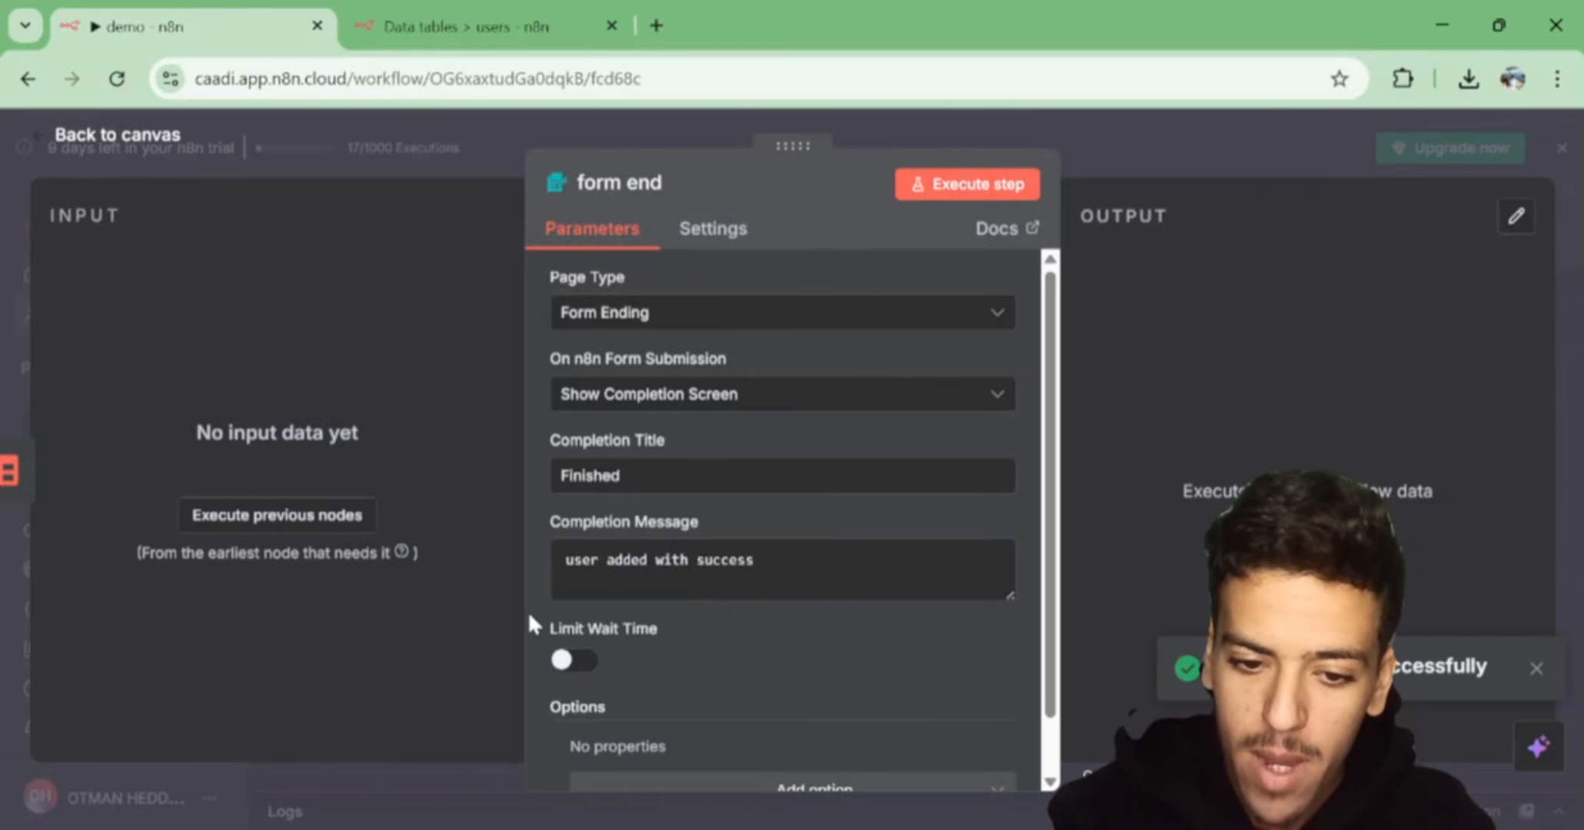
left_click(135, 139)
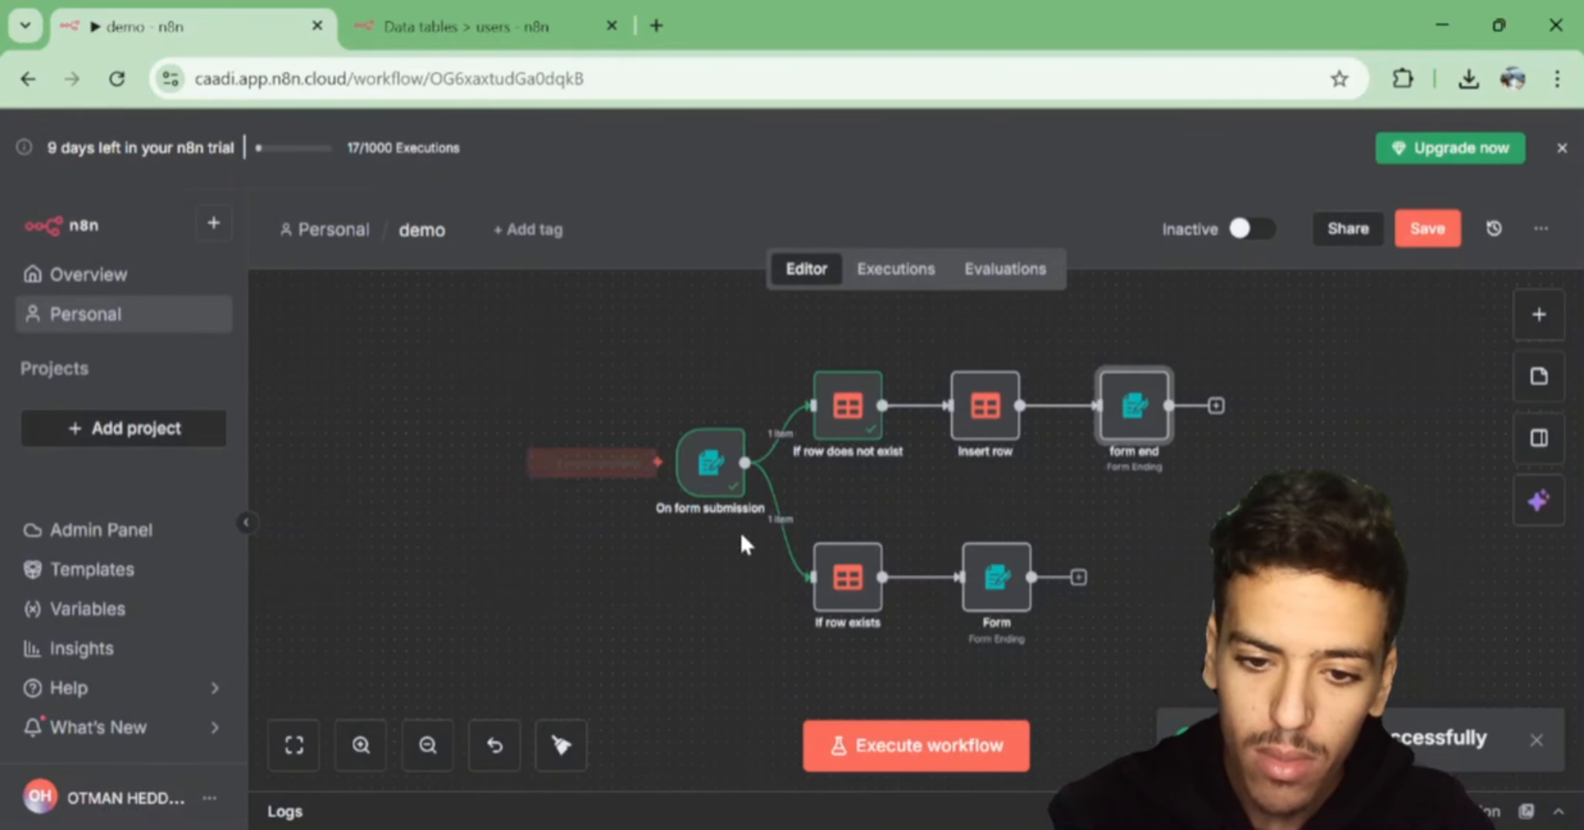
Execute the workflow twice to test both branches, reload the users data table to check its rows, and close the table
scroll(1086, 506, "right", 2)
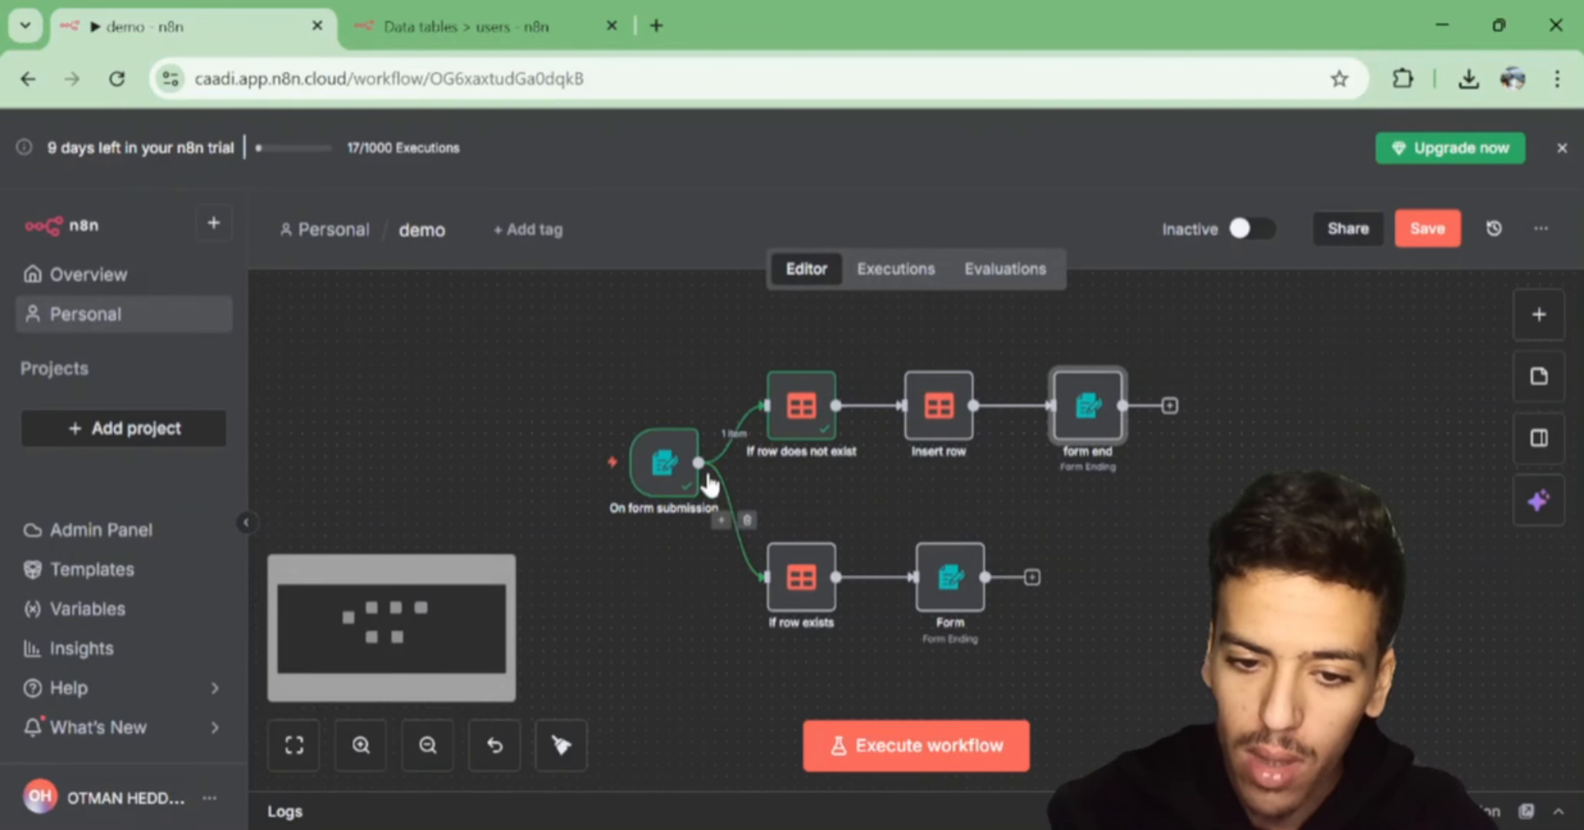
left_click(959, 762)
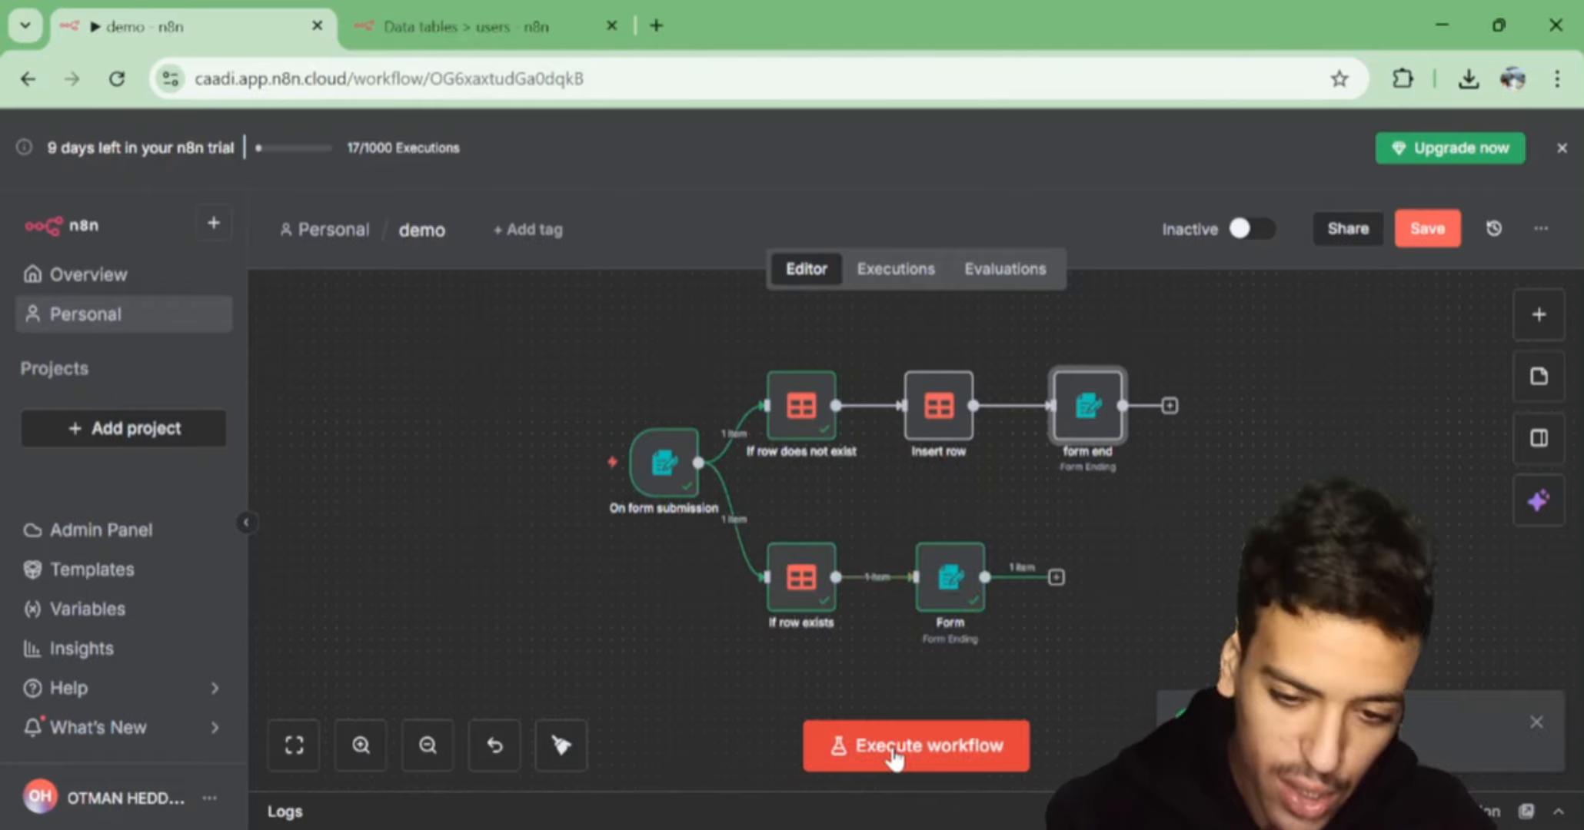
left_click(869, 742)
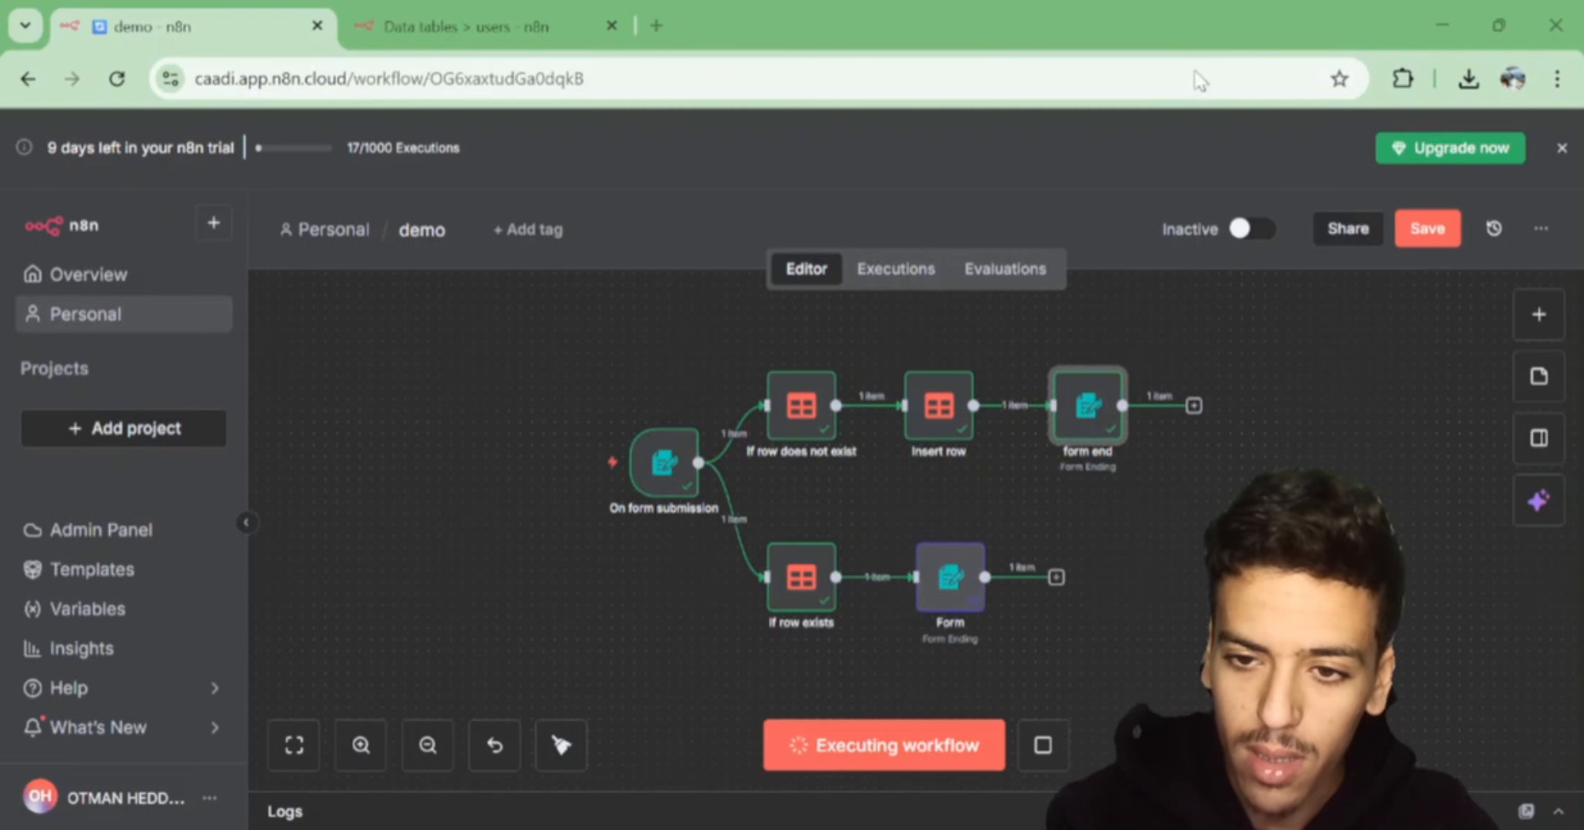
left_click(454, 17)
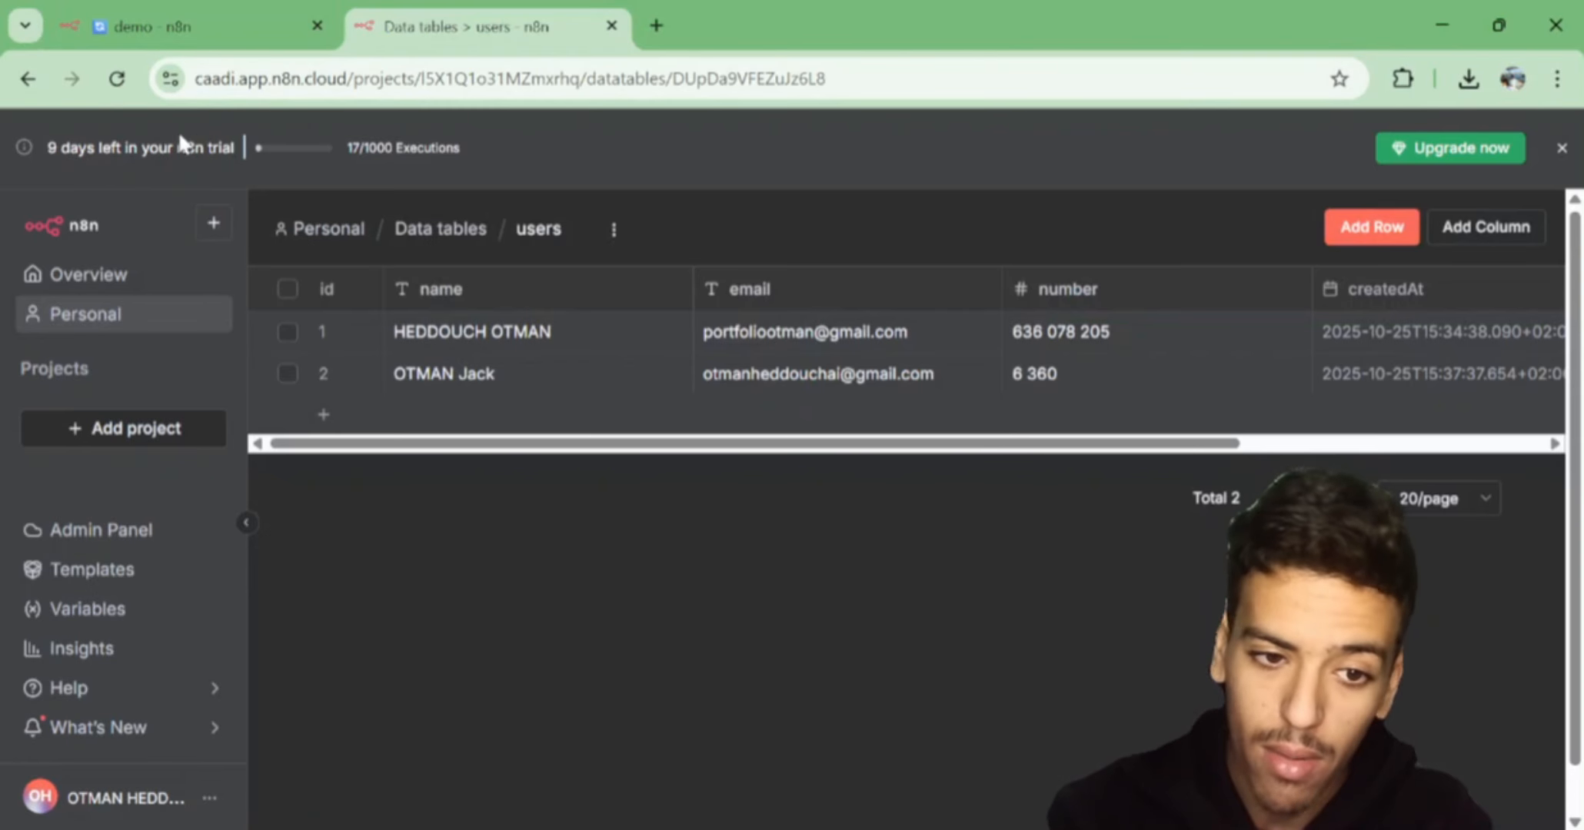
left_click(123, 86)
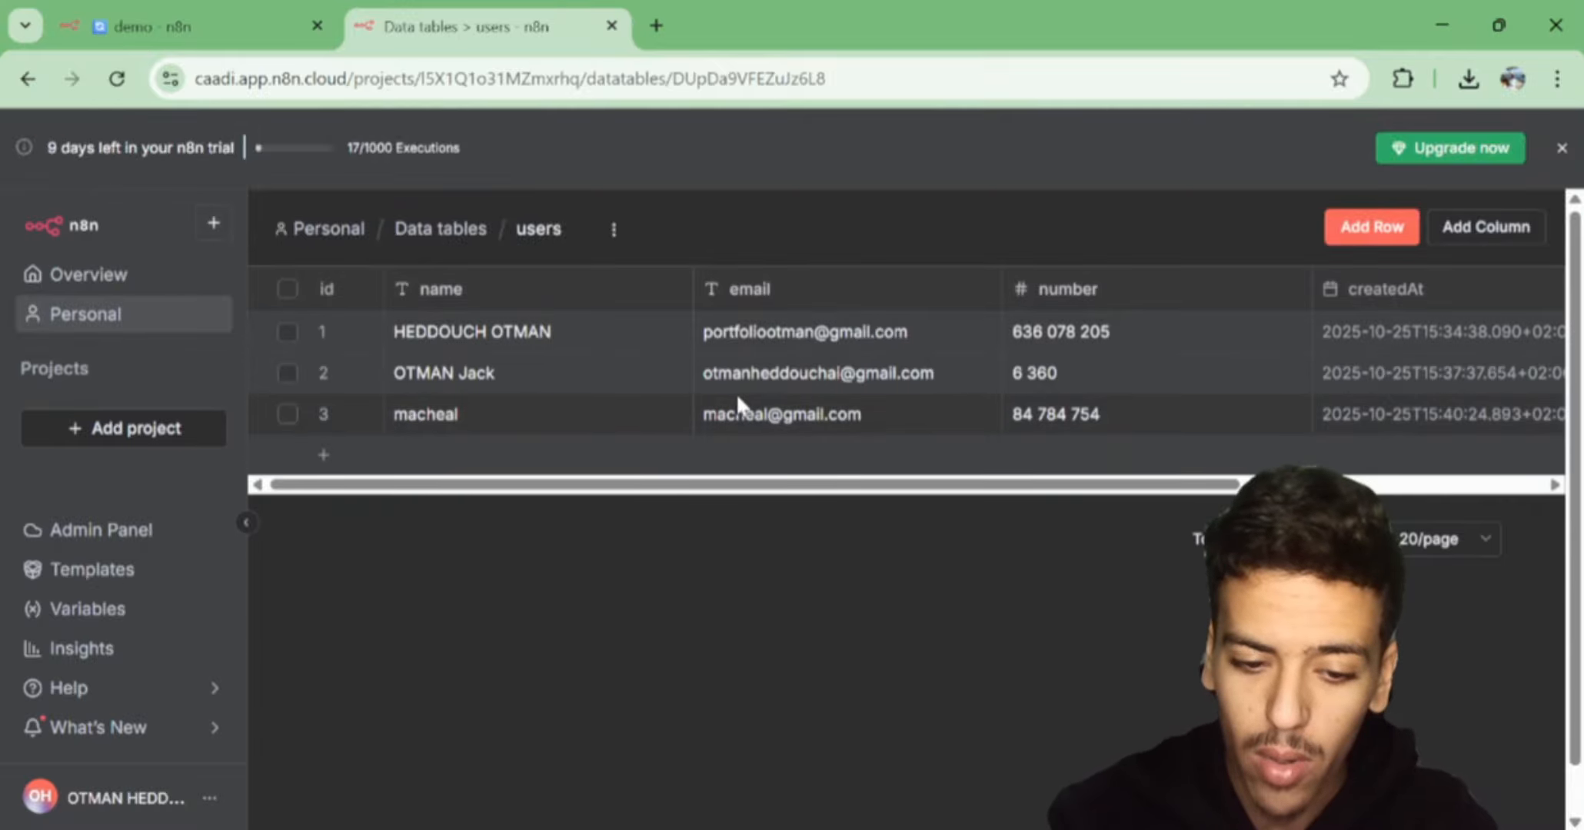
key("ctrl+w")
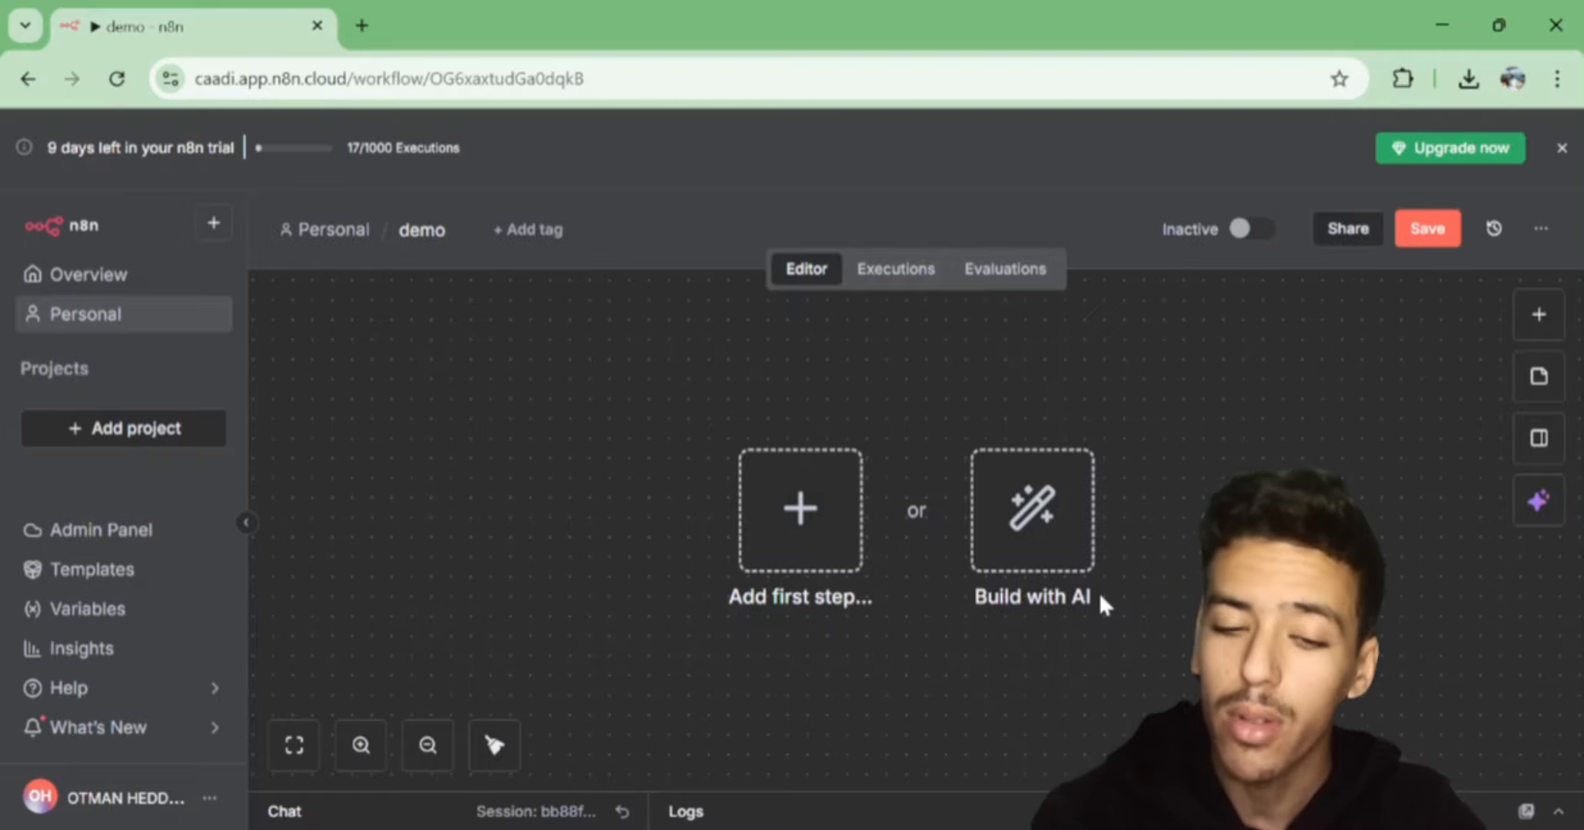
Add an On chat message trigger as the first step of the empty demo workflow
left_click(809, 522)
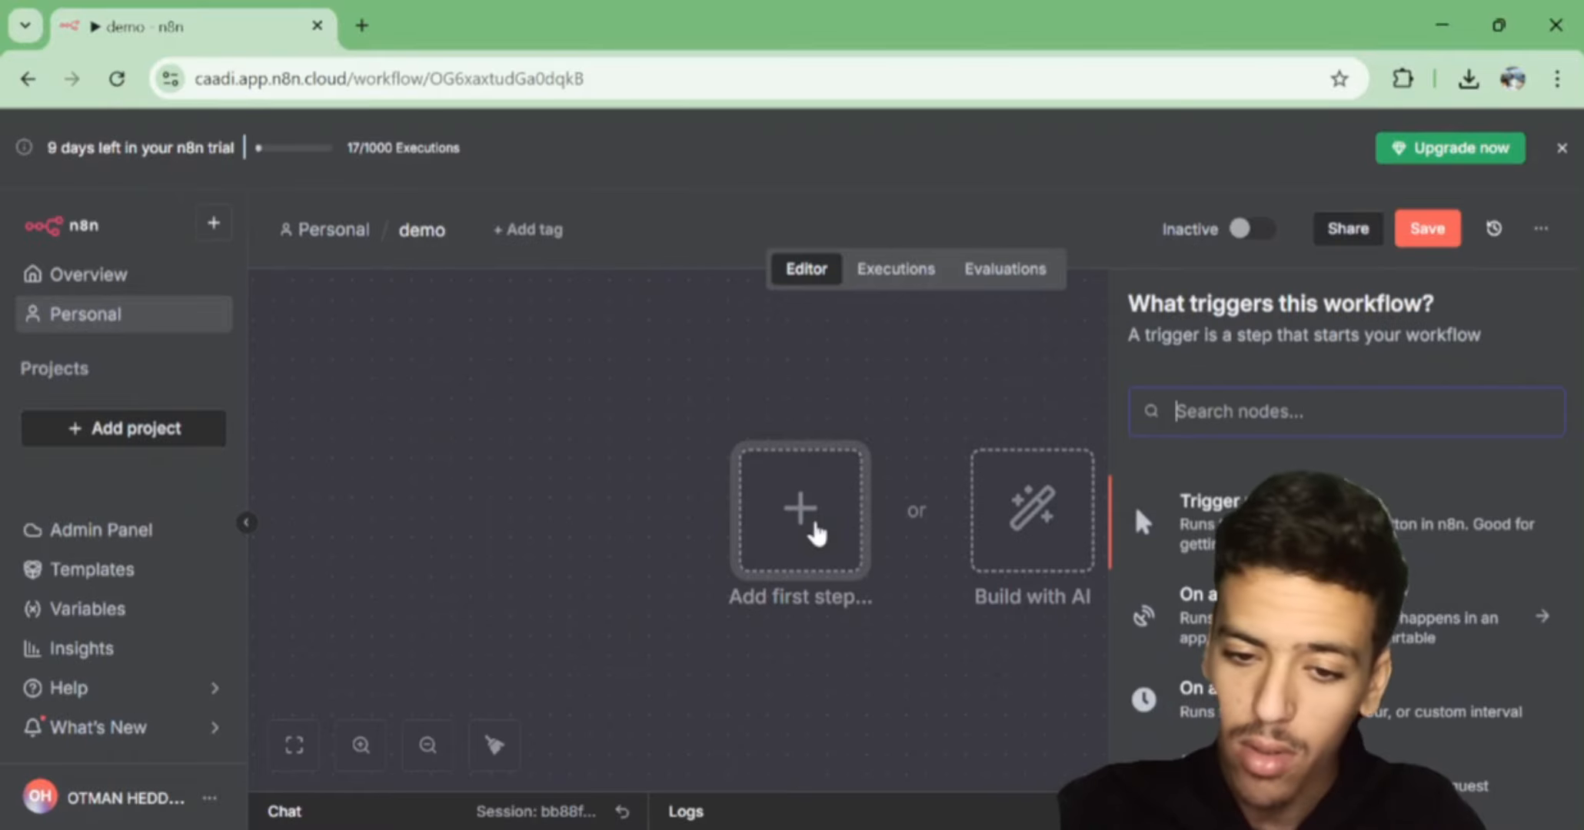
scroll(1345, 615, "down", 5)
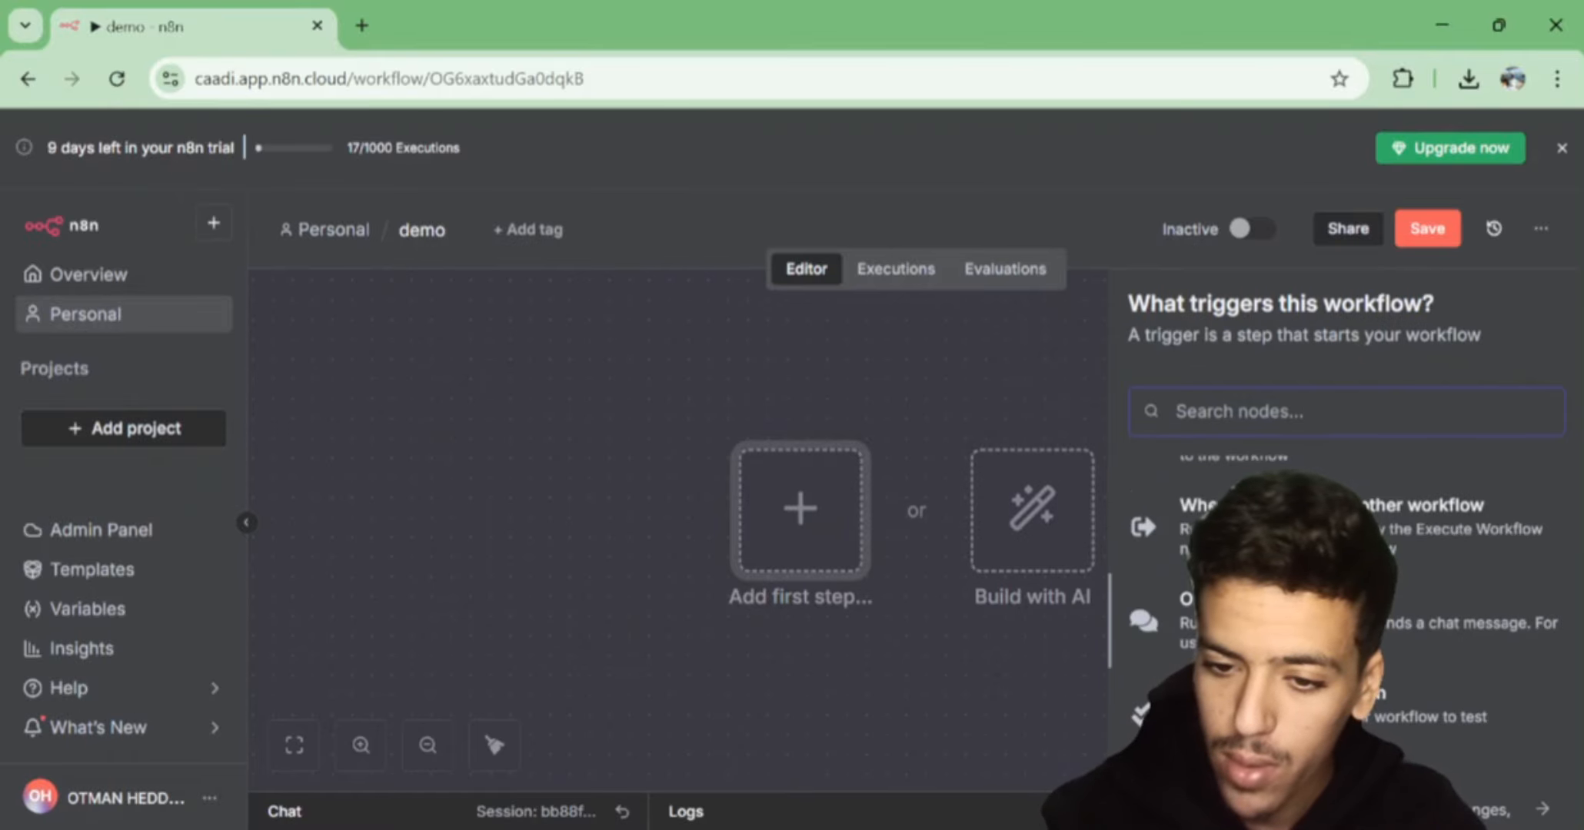
left_click(1199, 619)
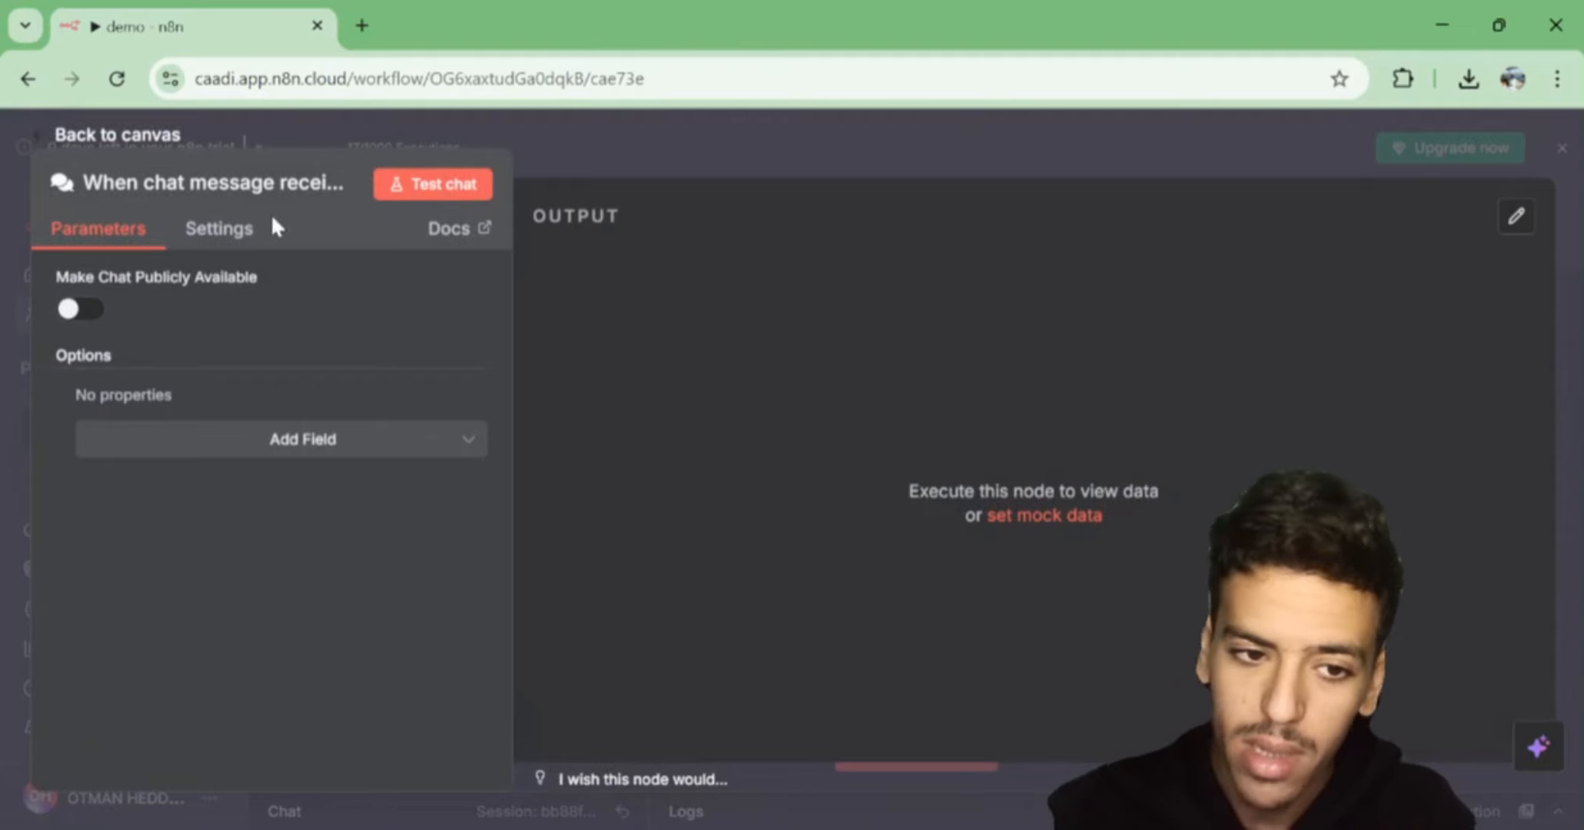
left_click(161, 134)
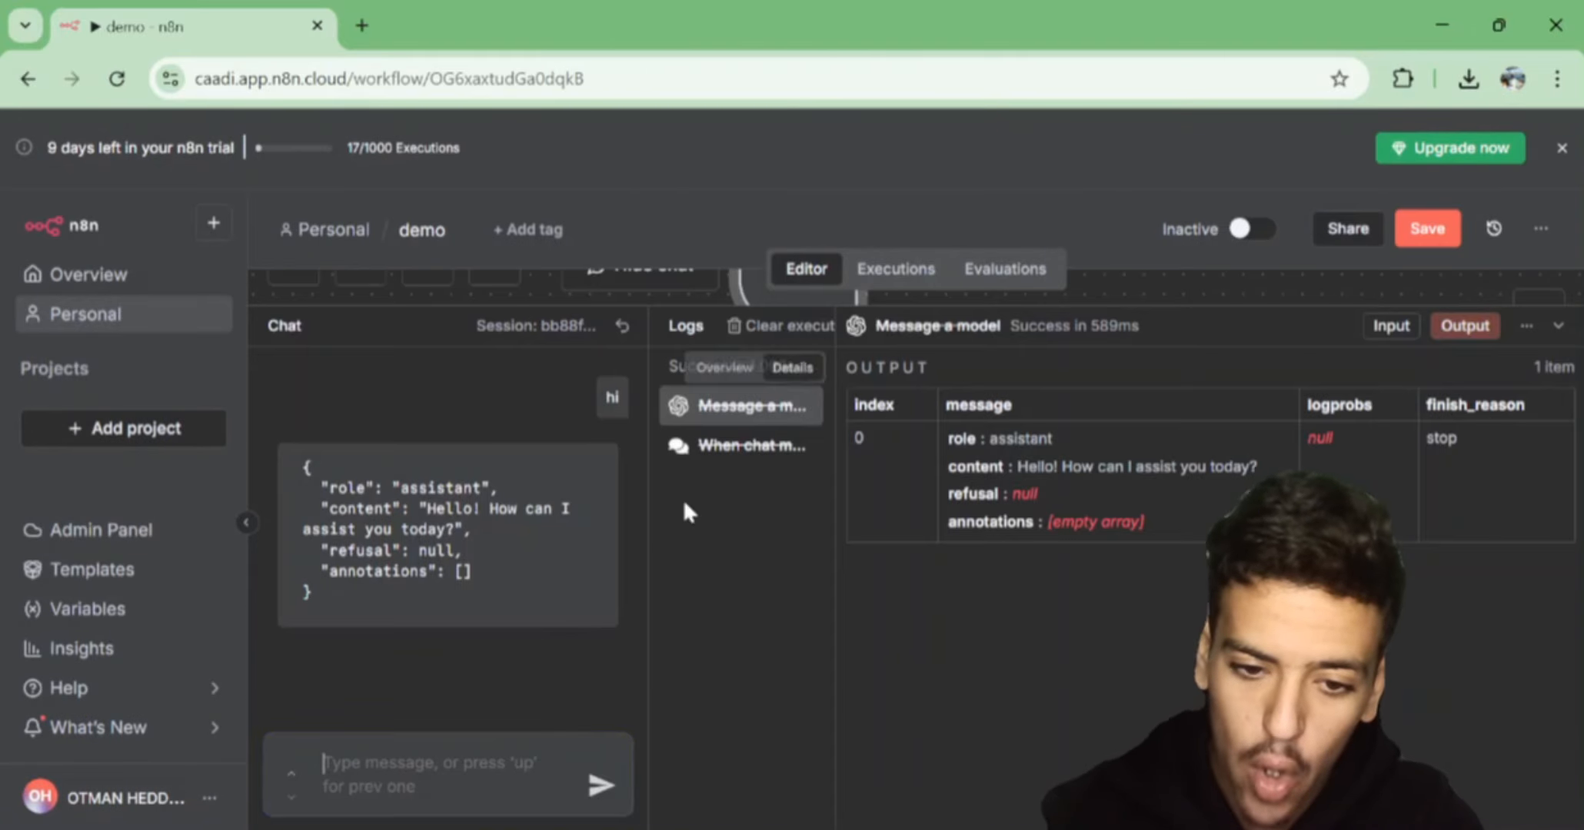
Send "hi" in the workflow chat to test the trigger, collapse the log area, and reposition the trigger node on the canvas
type("hi")
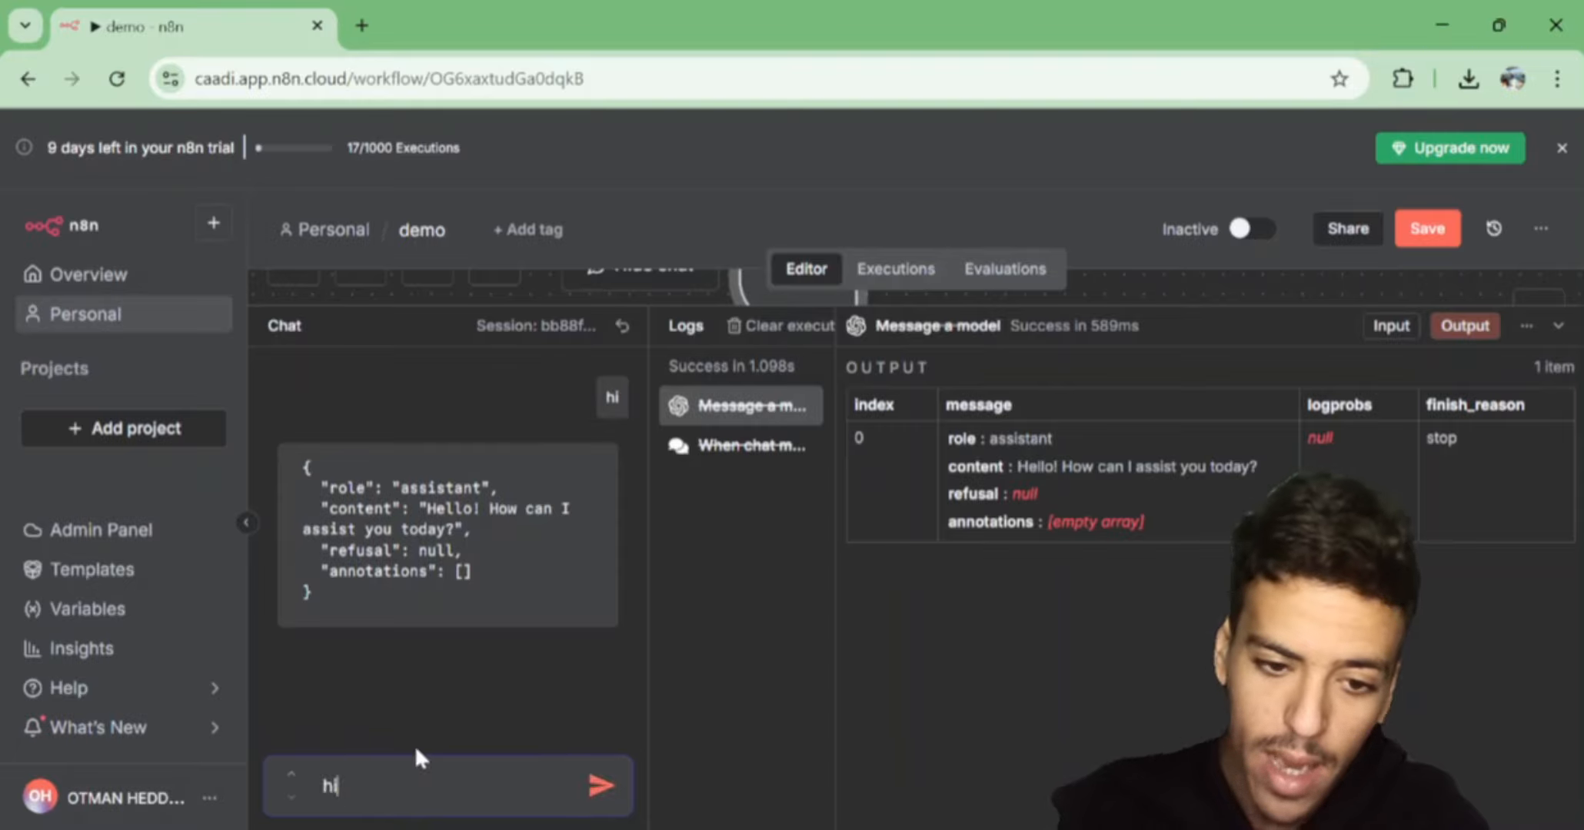
key("Return")
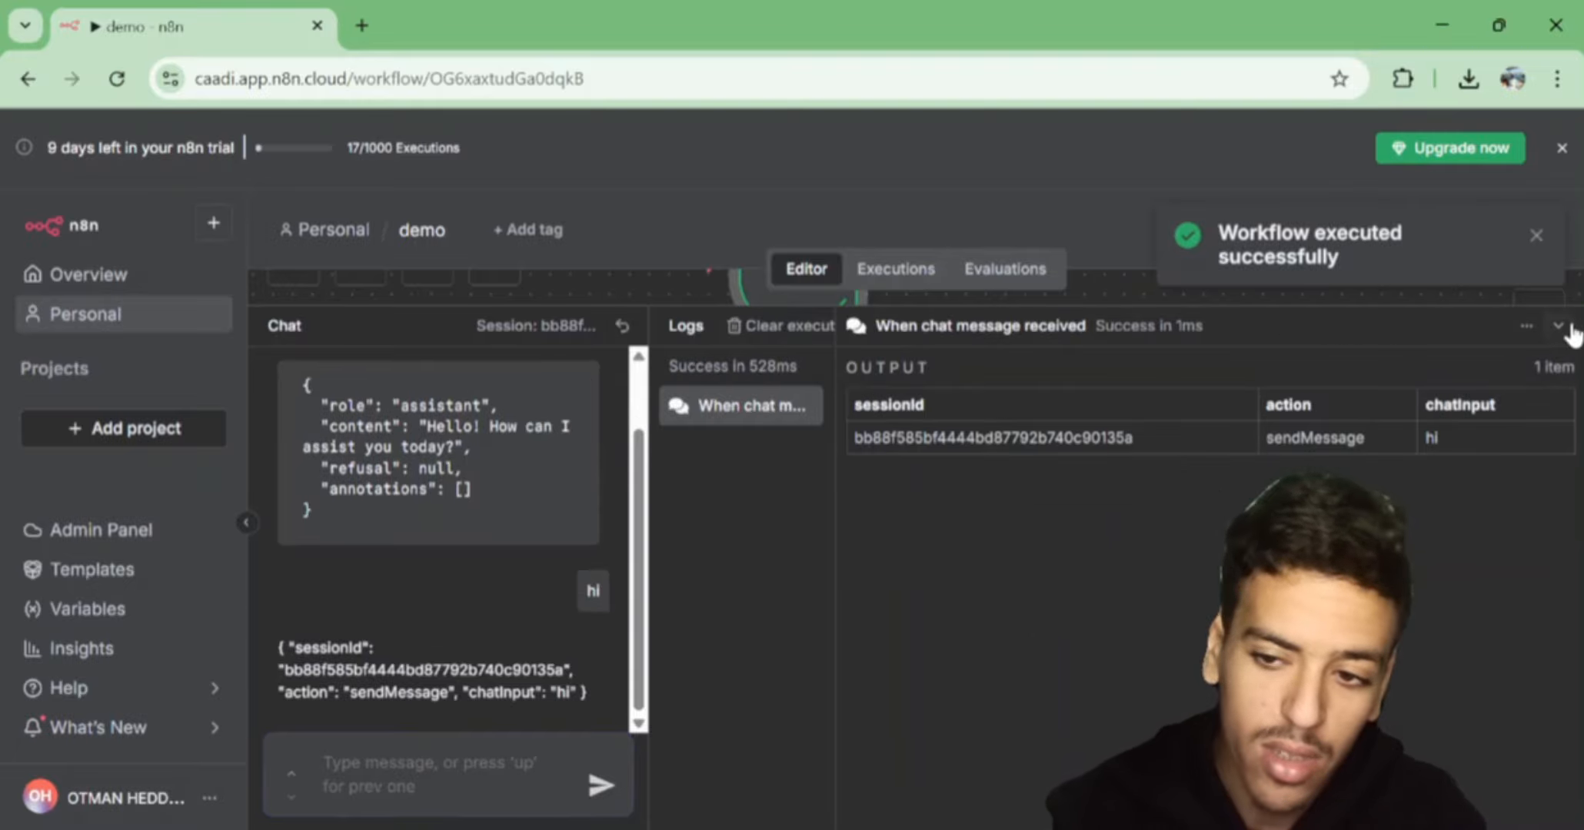
left_click(1558, 326)
left_click_drag(767, 465, 615, 447)
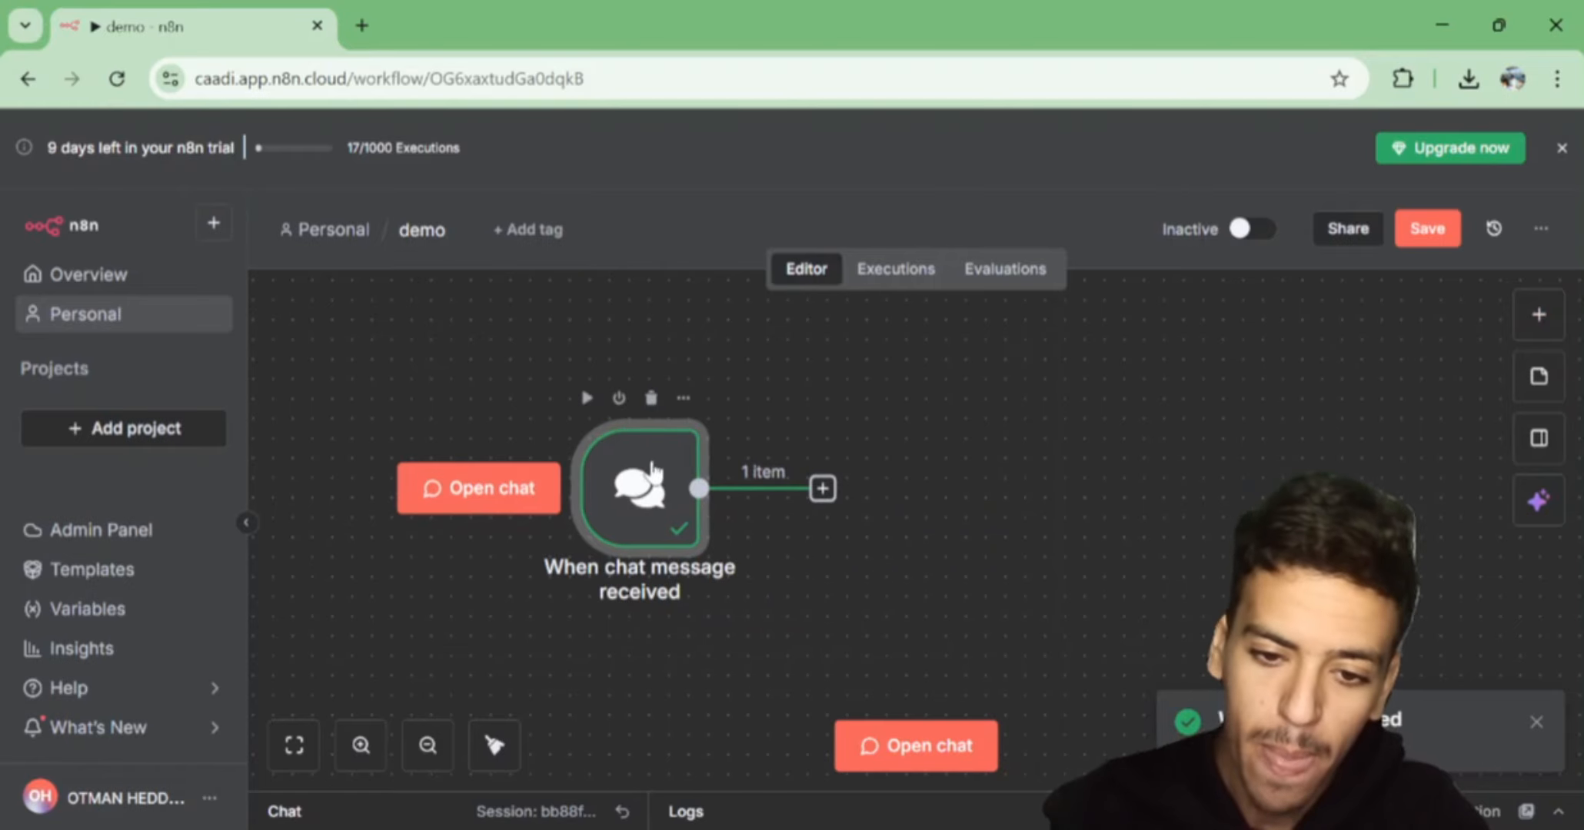
Add an OpenAI "Message a model" node after the chat trigger
left_click(433, 703)
left_click(427, 745)
left_click(427, 745)
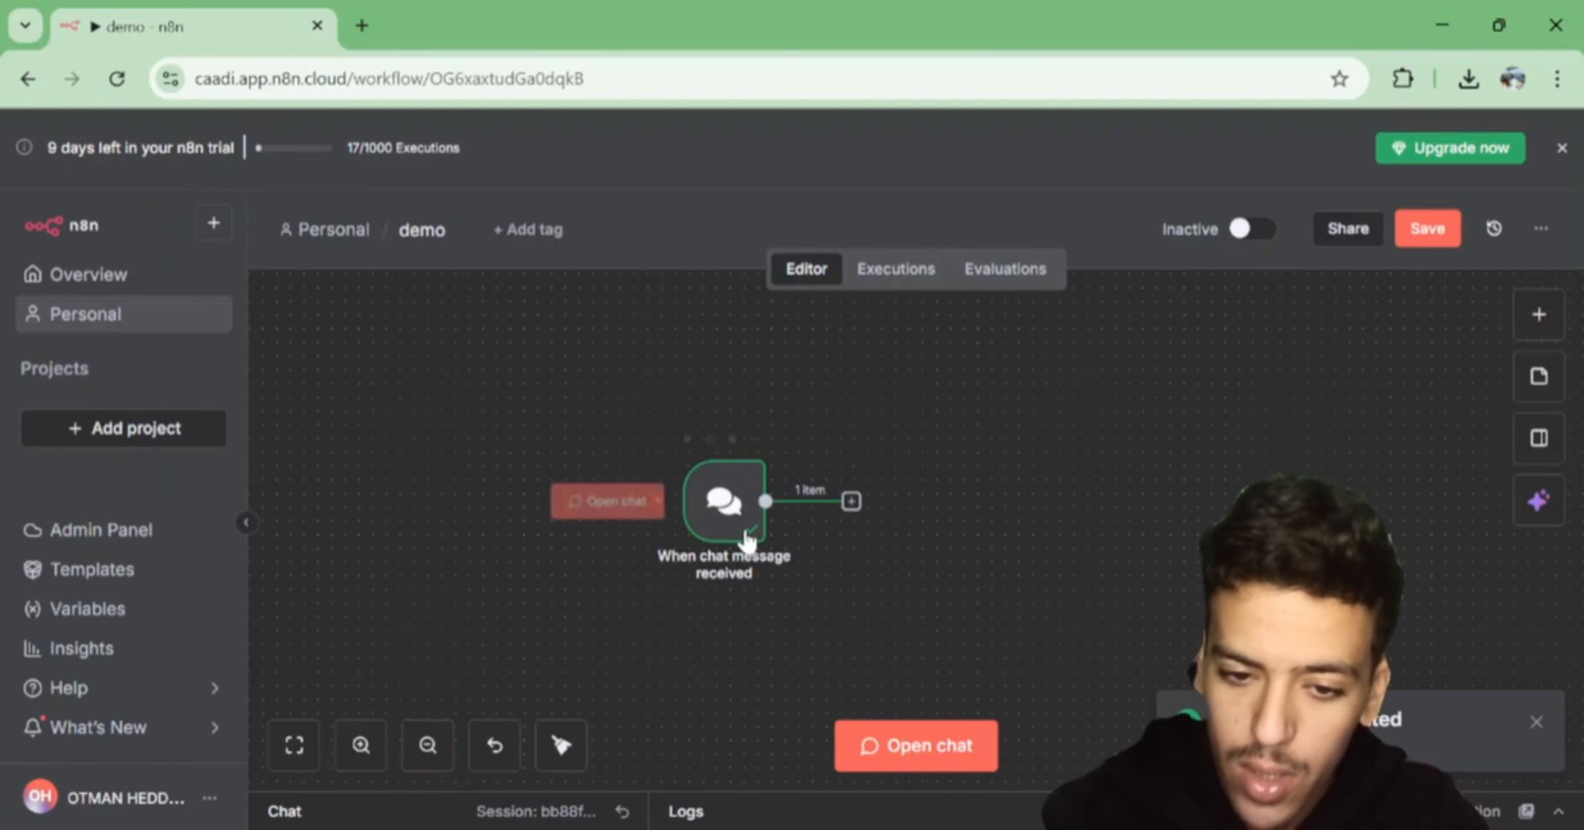
left_click(851, 502)
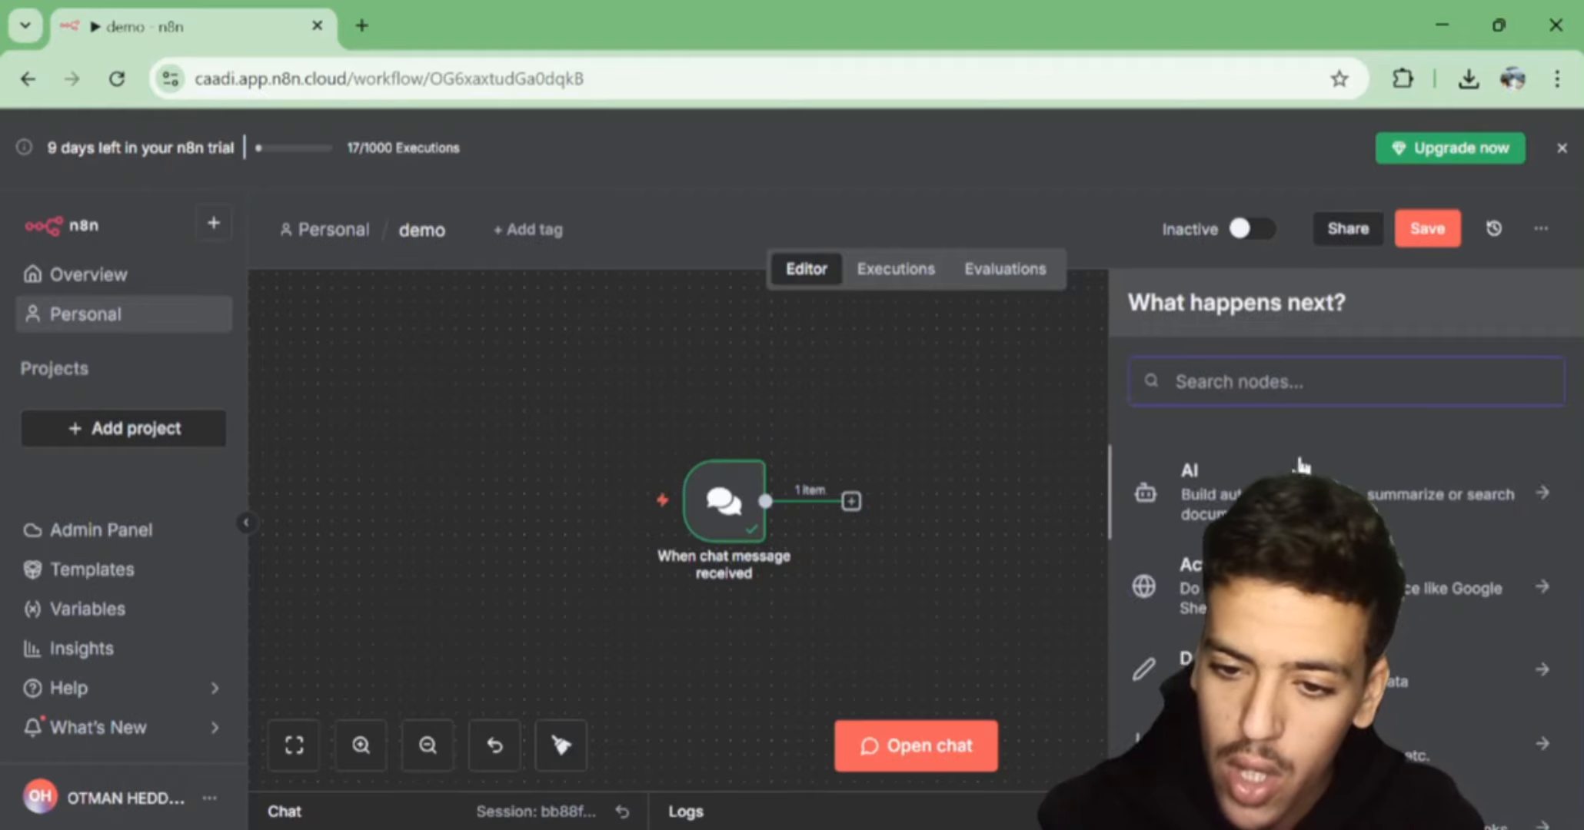
left_click(1239, 477)
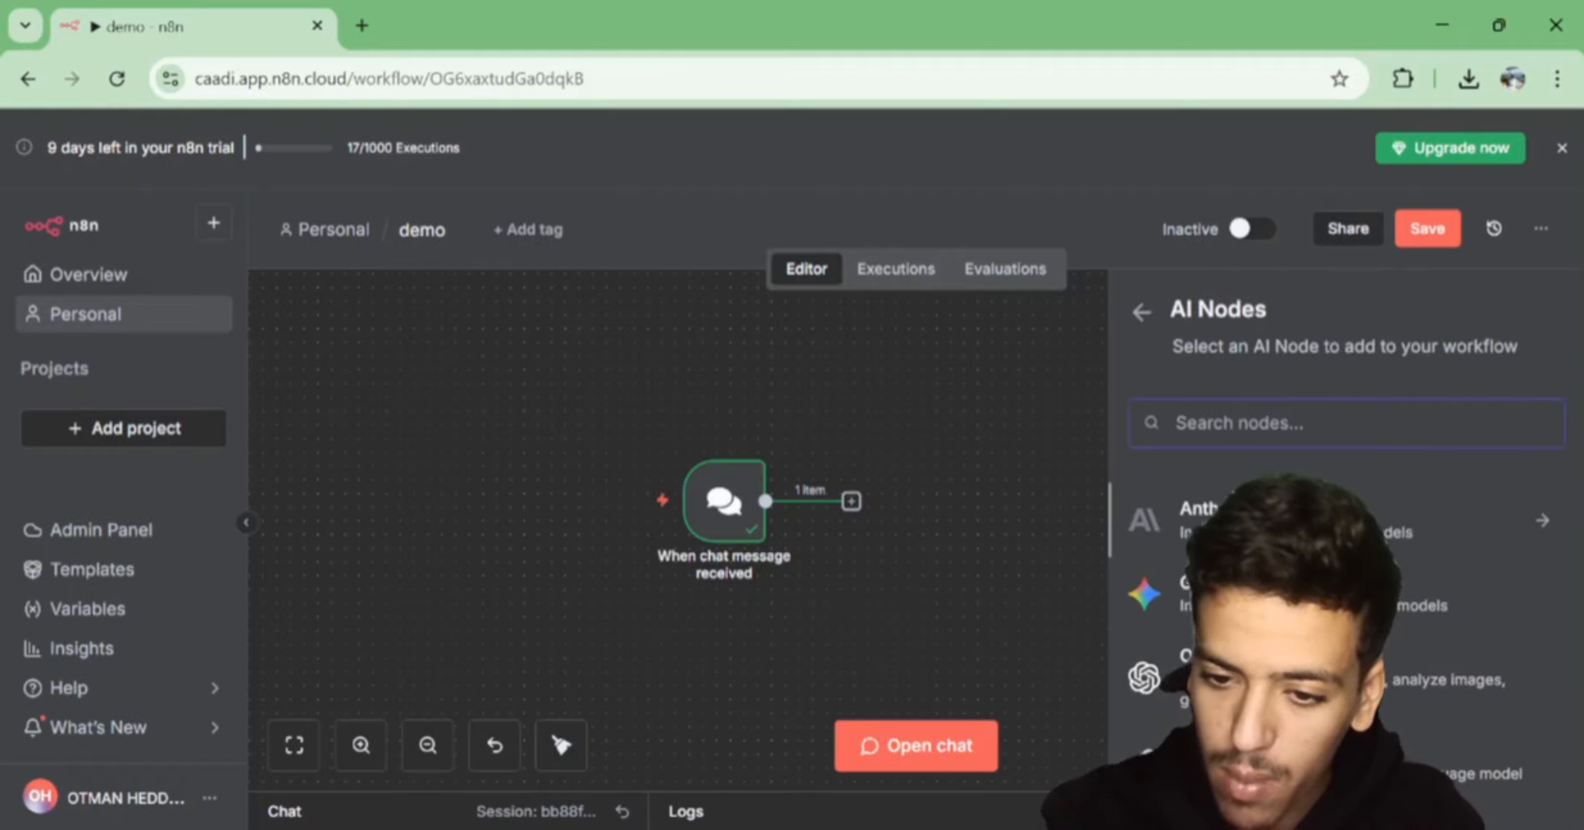
scroll(1338, 615, "up", 2)
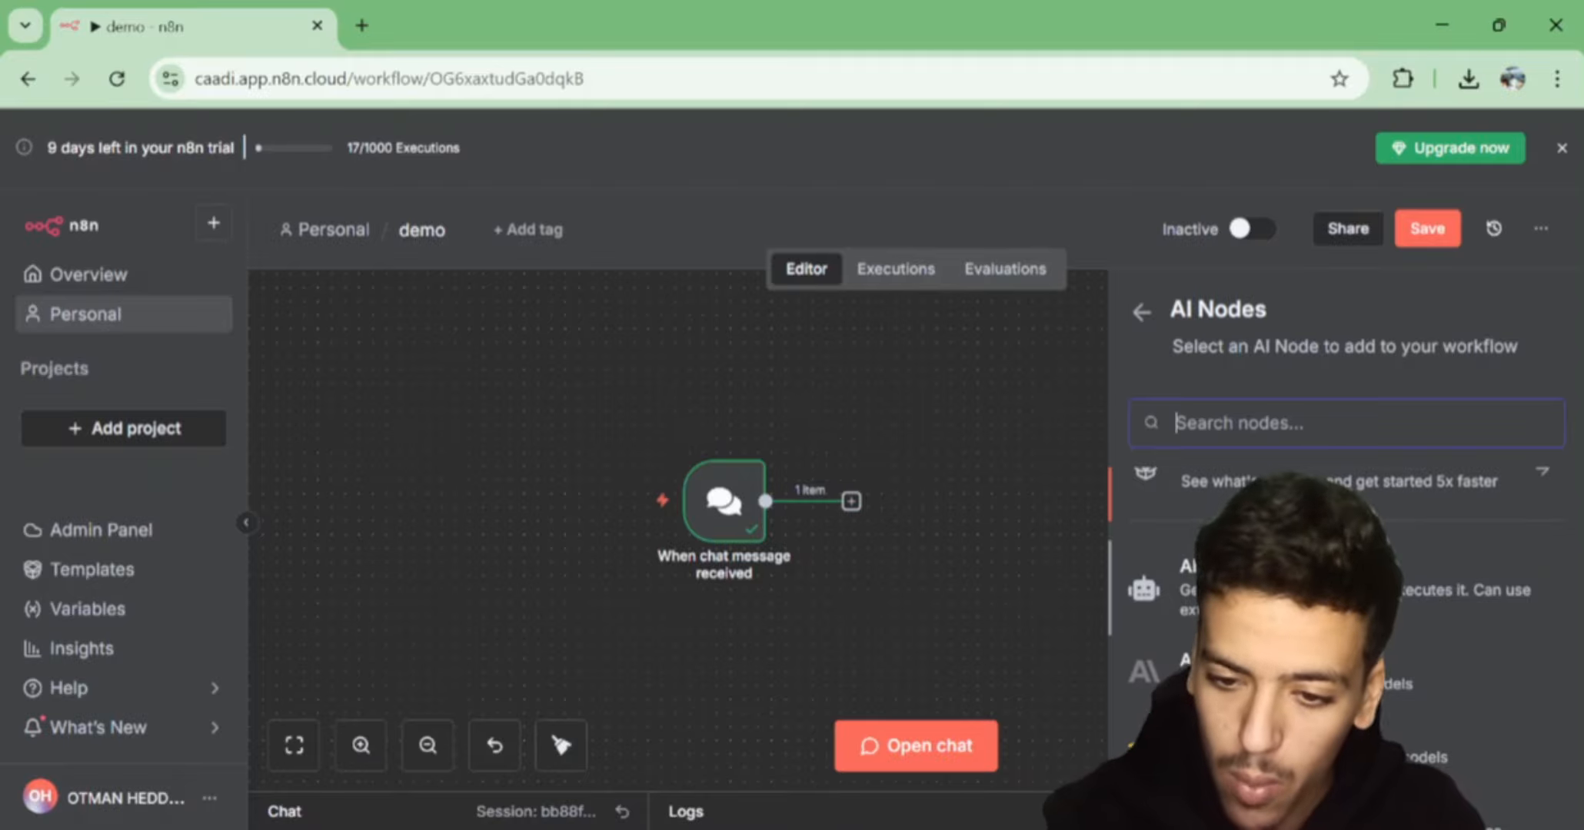
scroll(1338, 615, "down", 2)
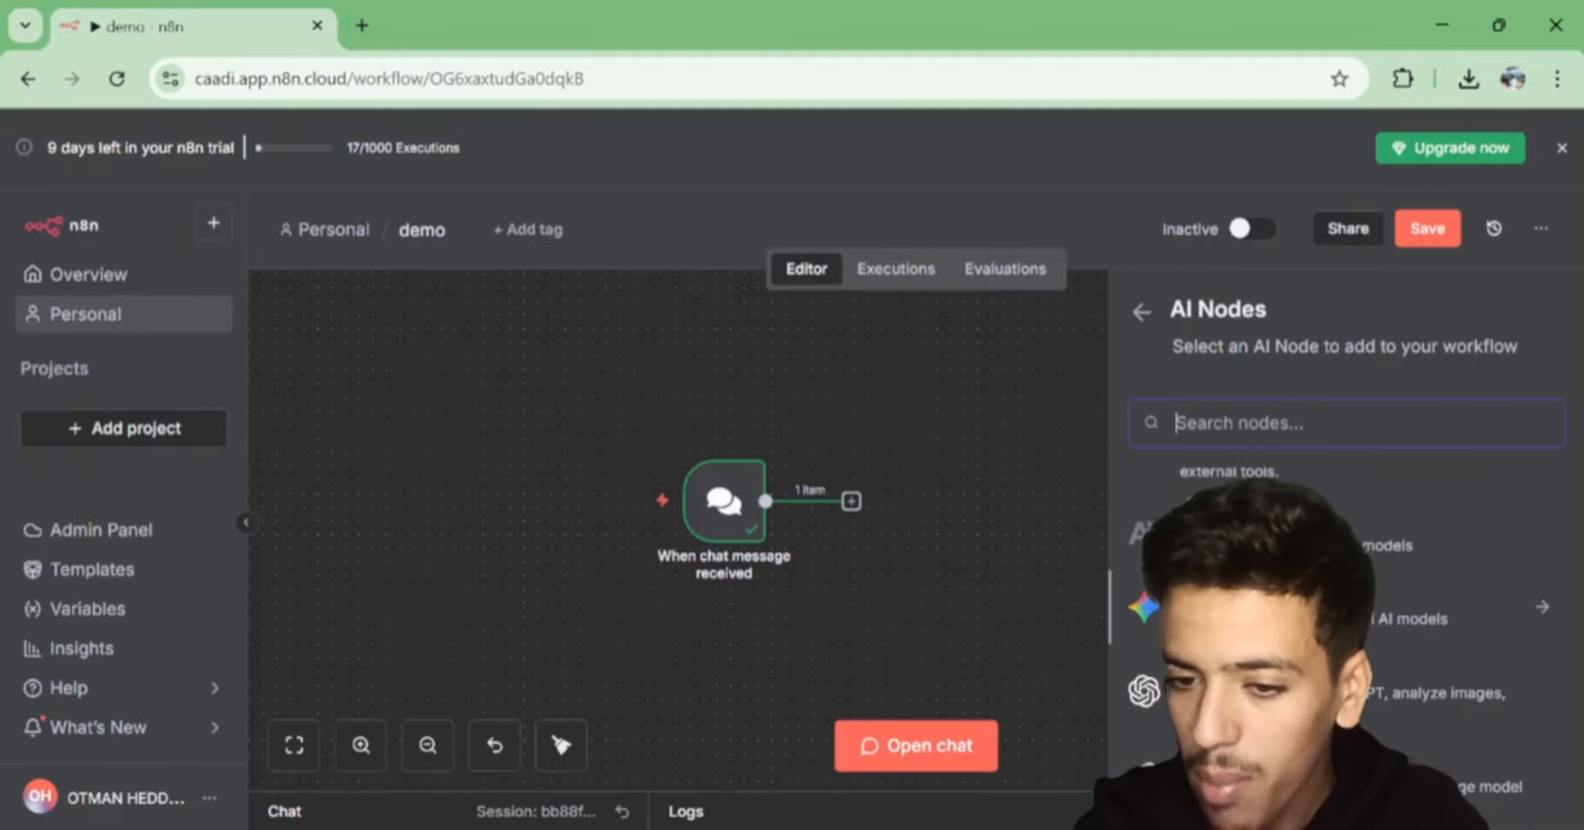
scroll(1337, 615, "down", 1)
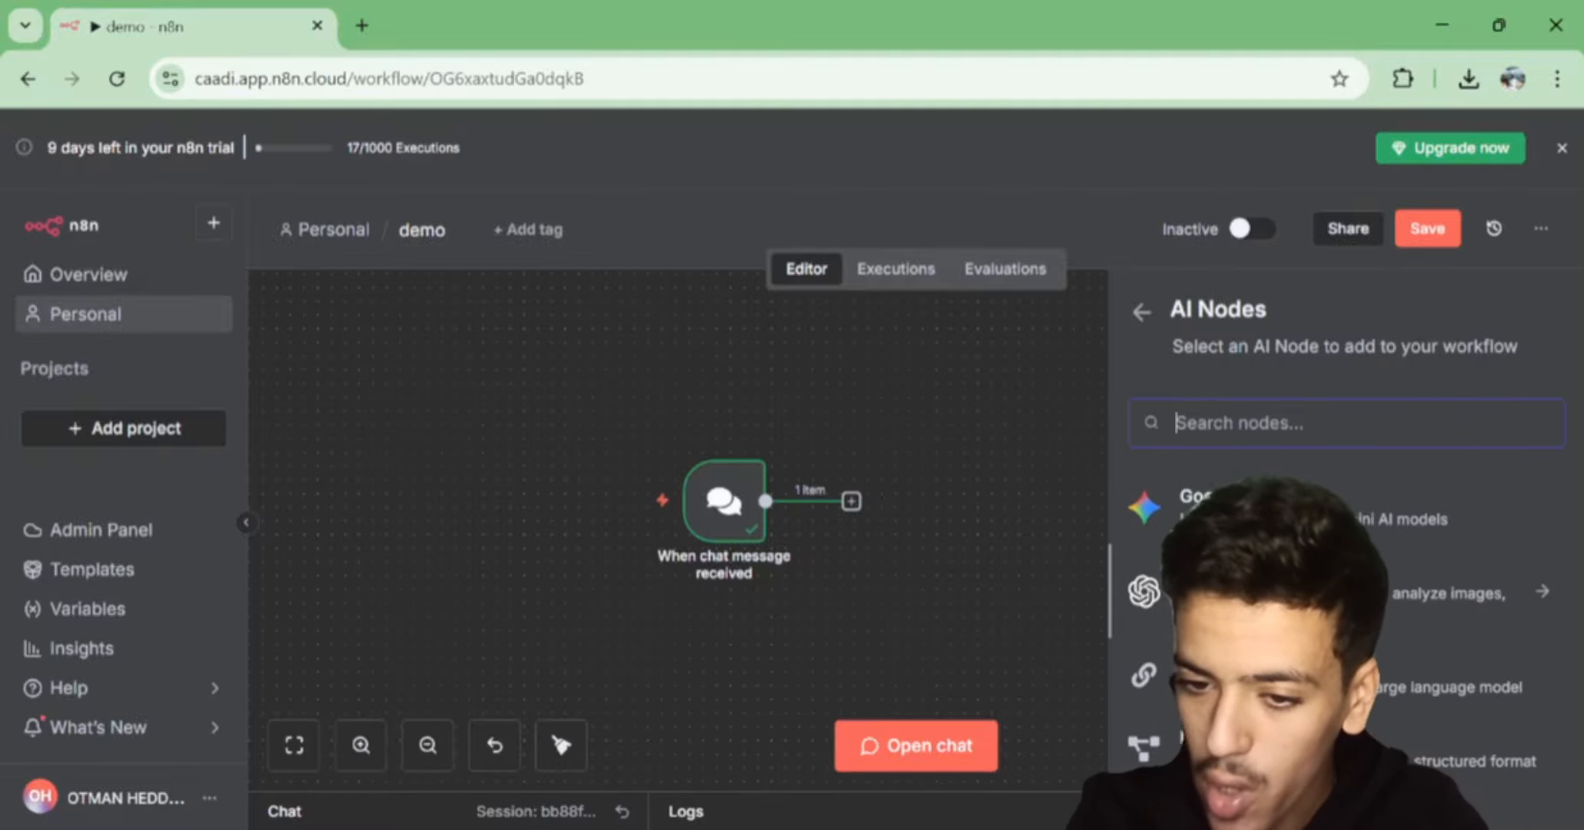
left_click(1269, 592)
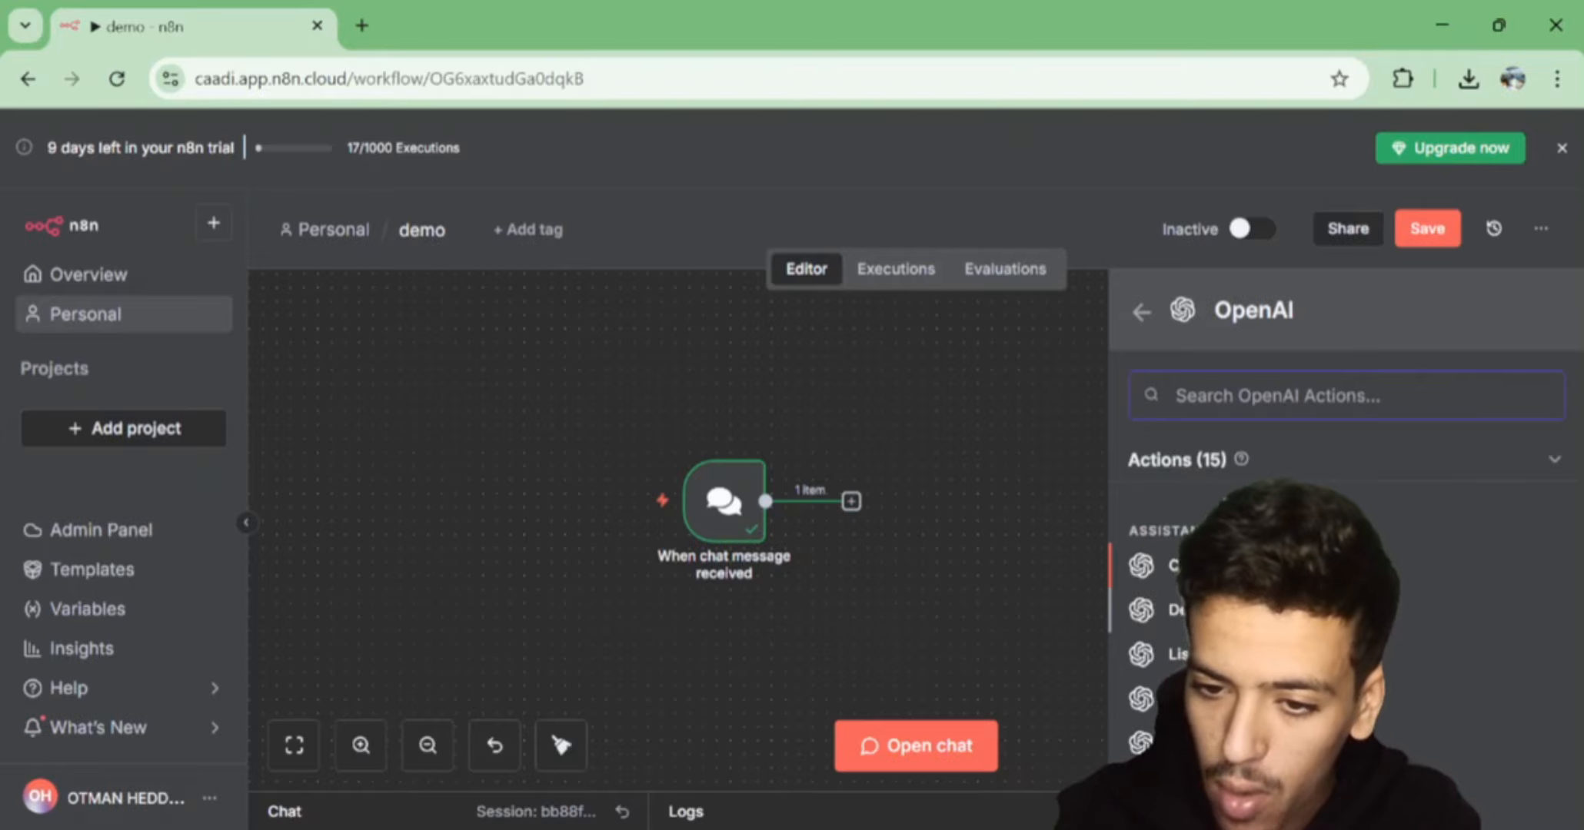
scroll(1345, 600, "down", 4)
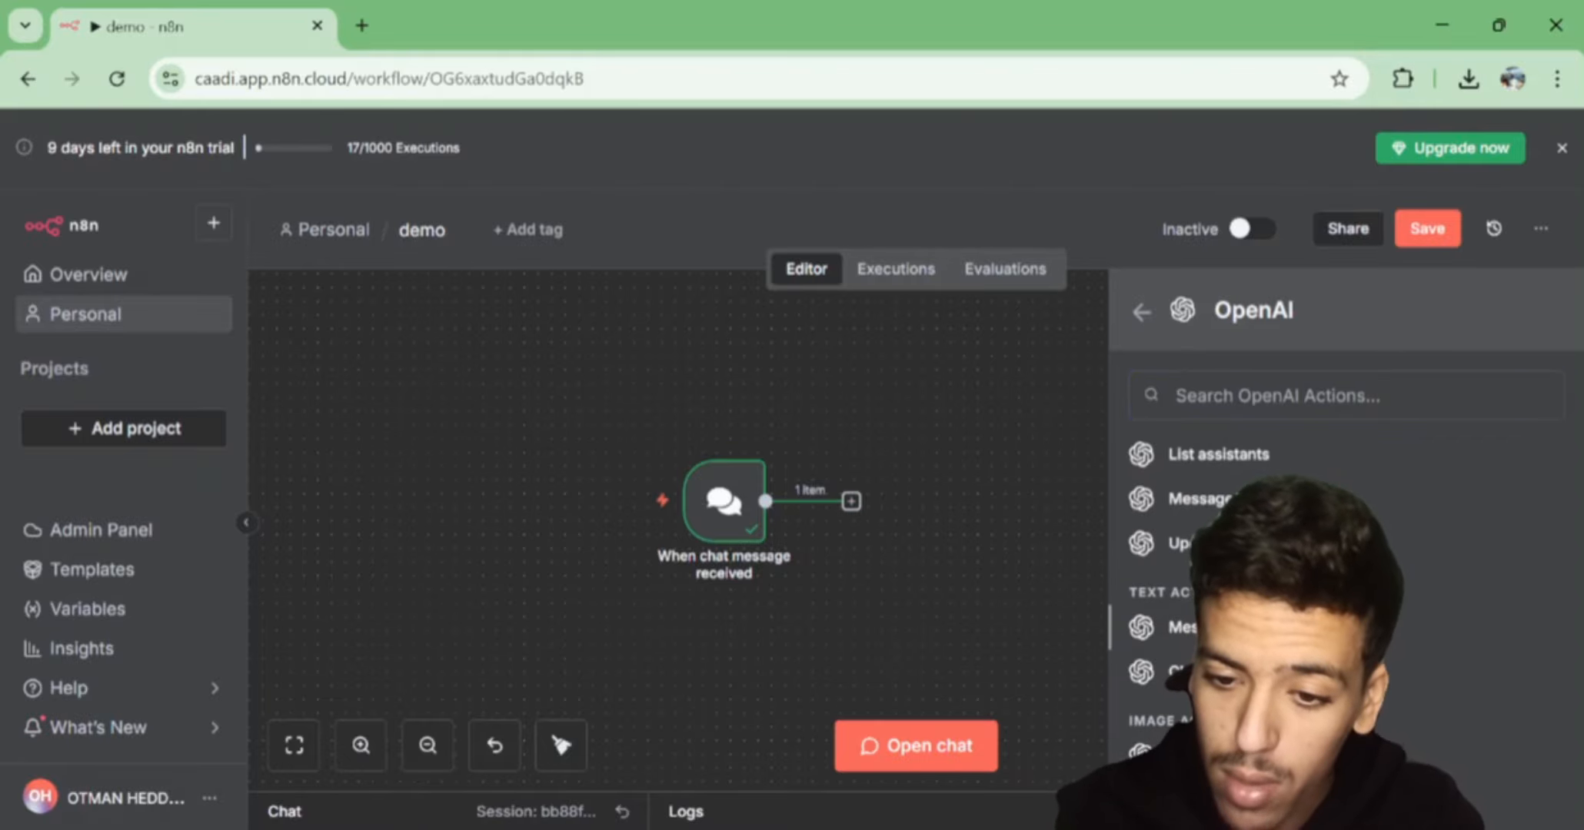
left_click(1237, 627)
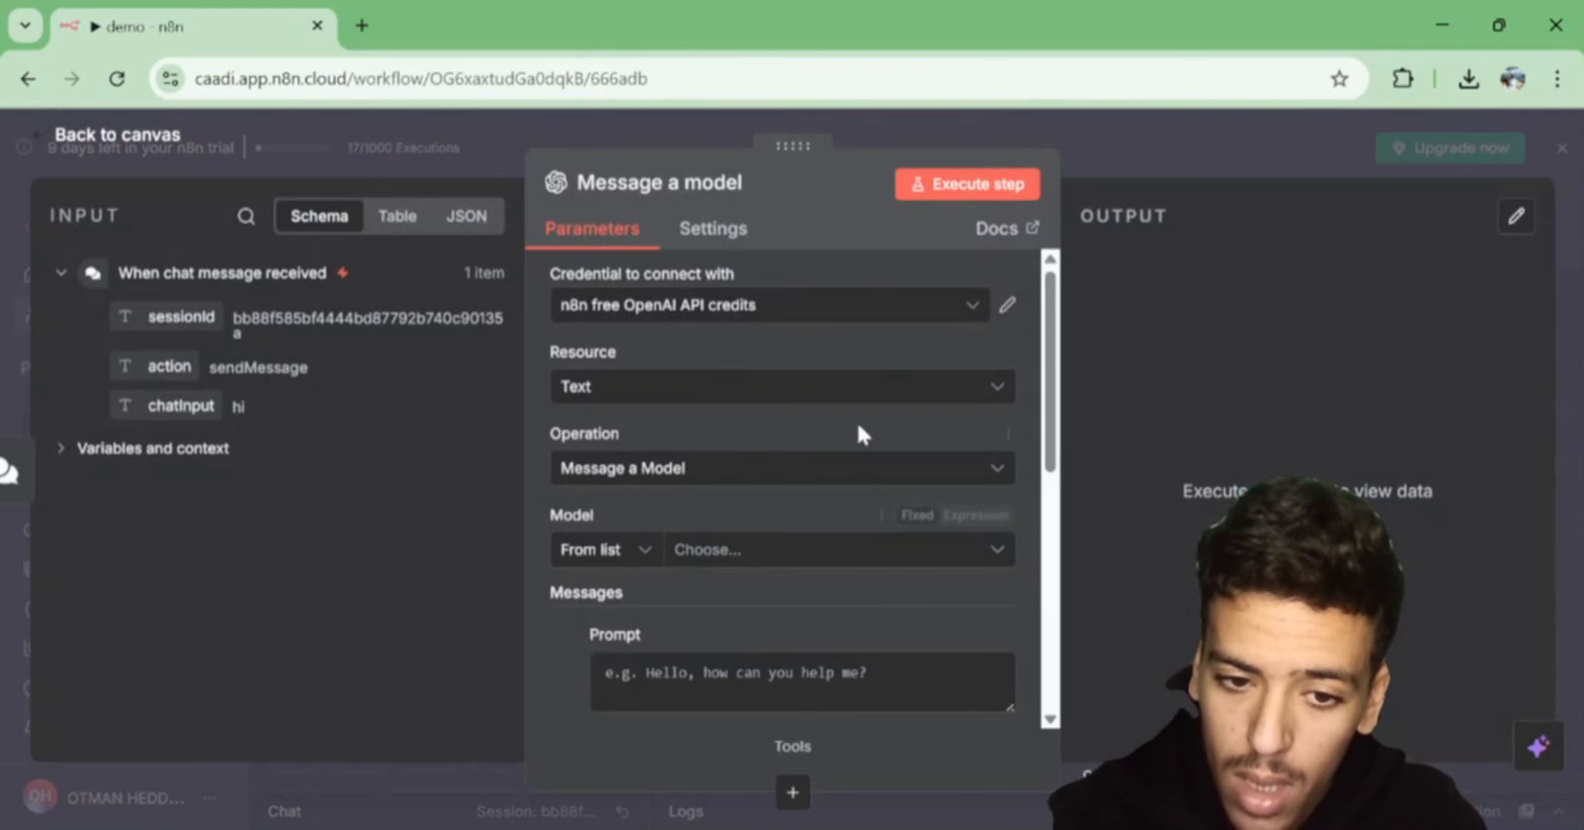
Start a new OpenAI credential for the Message a model node and fill in its API key
left_click(784, 307)
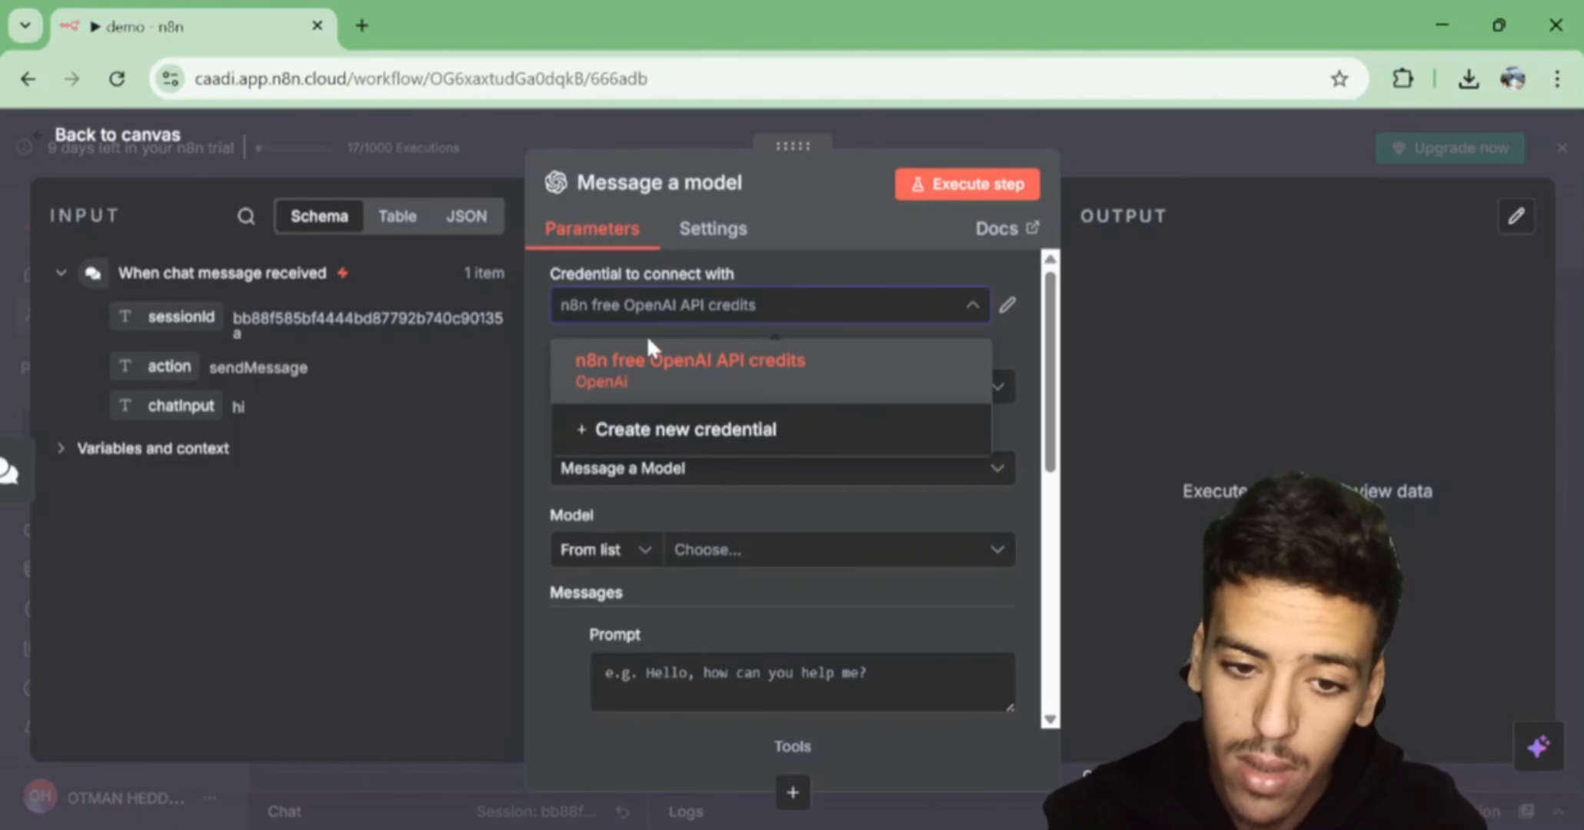
left_click(689, 438)
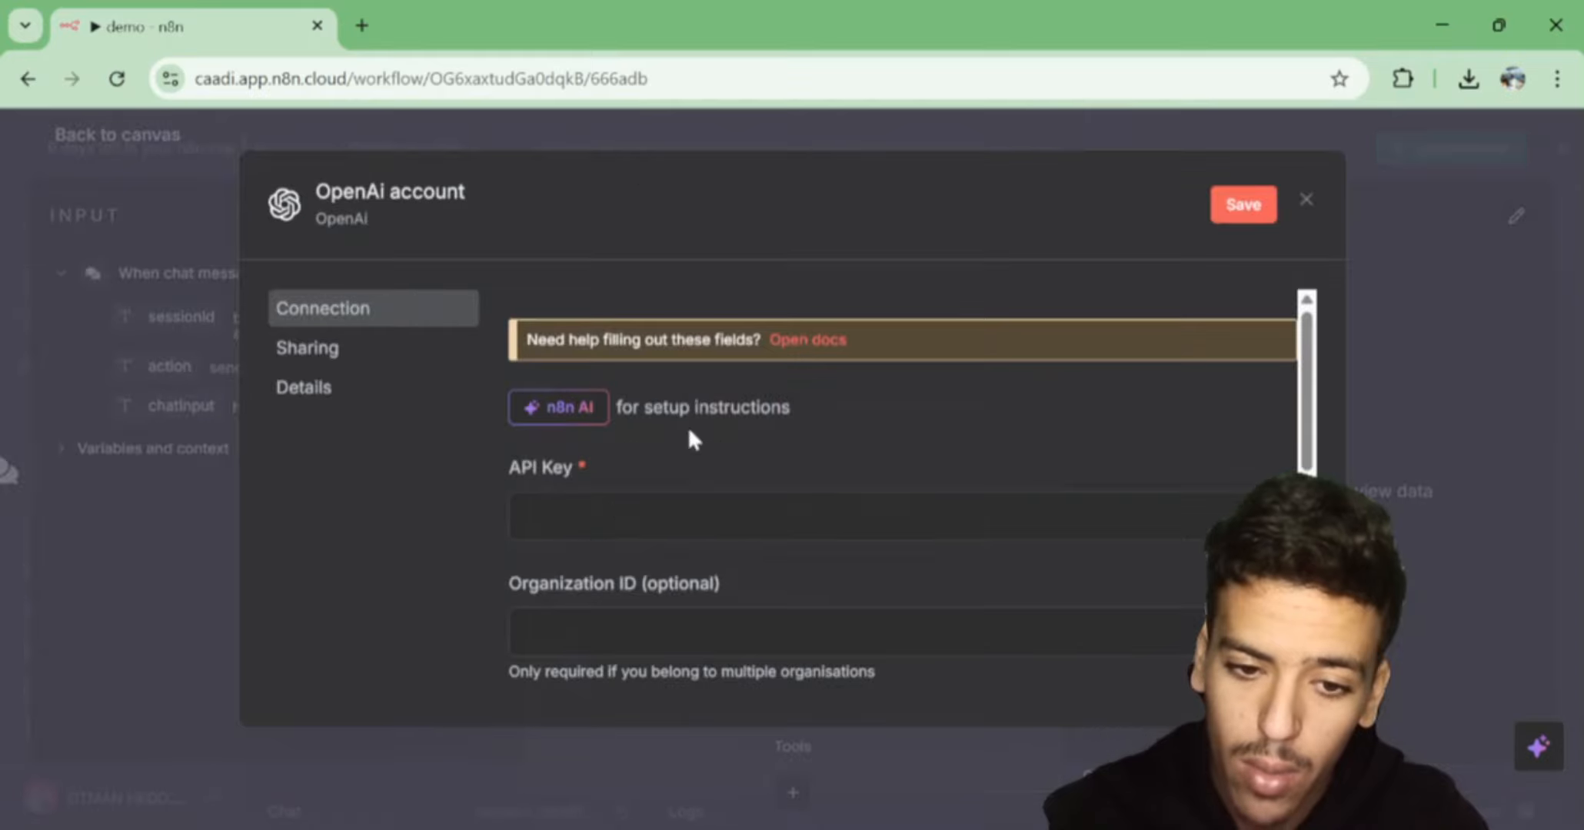
left_click(615, 515)
key("ctrl+v")
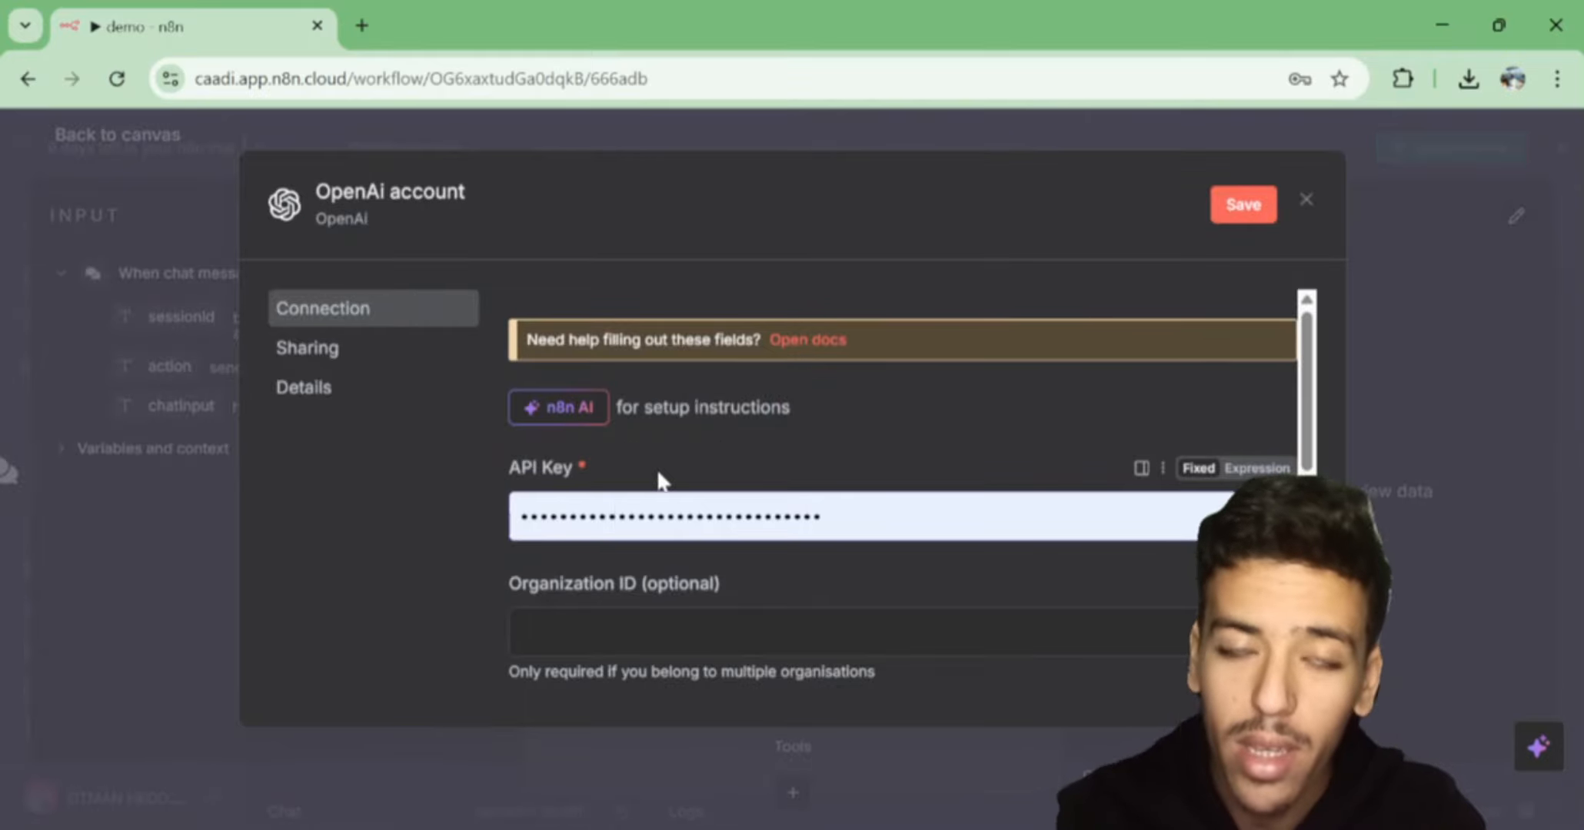
View the secret key creation form on OpenAI's API keys page, cancel it, and discard the unsaved OpenAI credential in n8n
left_click(361, 34)
type("pla")
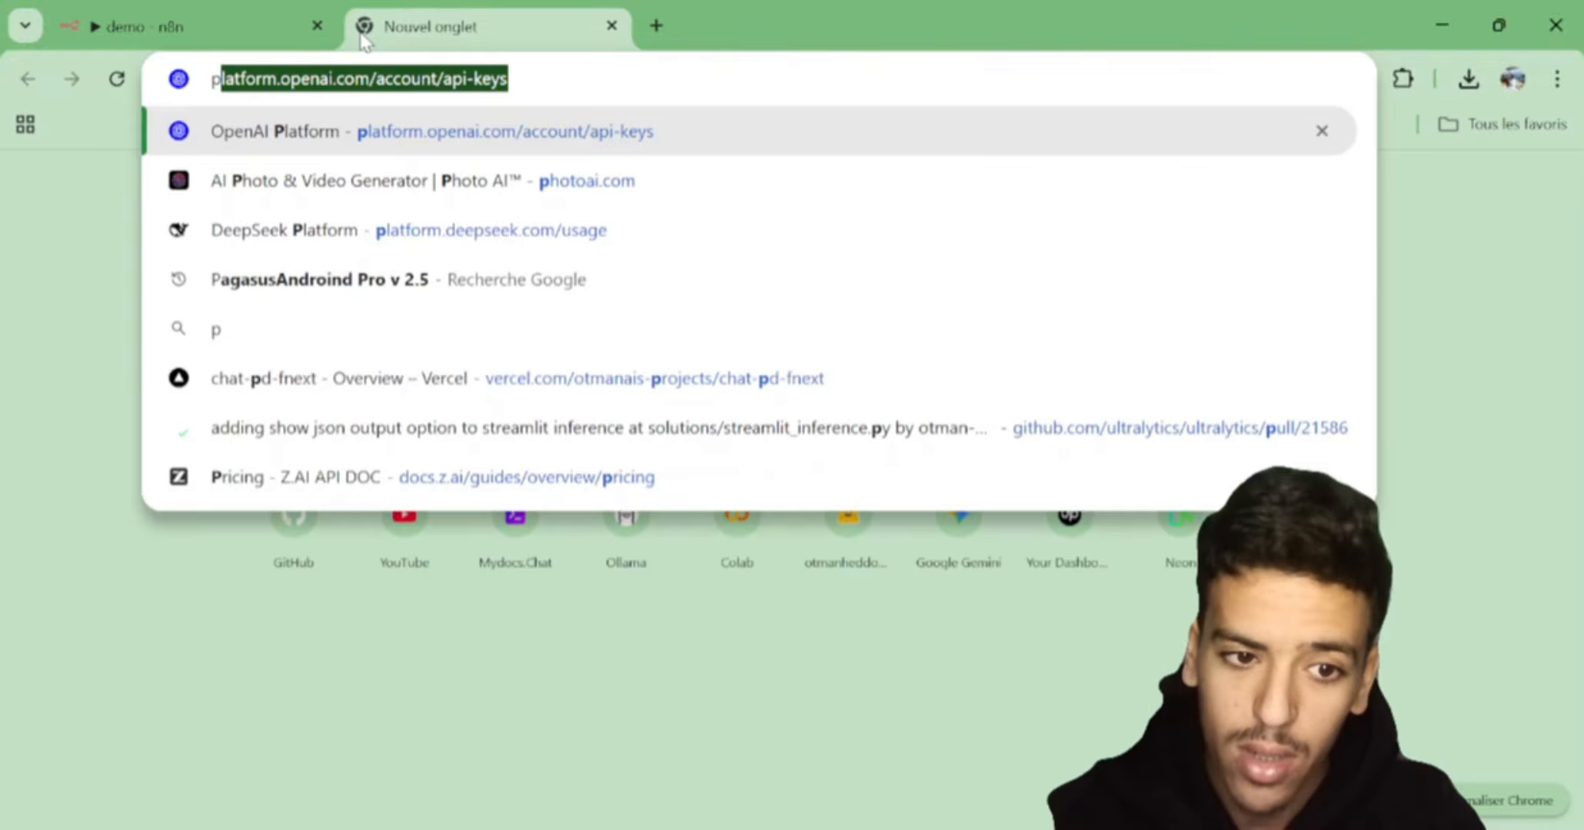
key("Return")
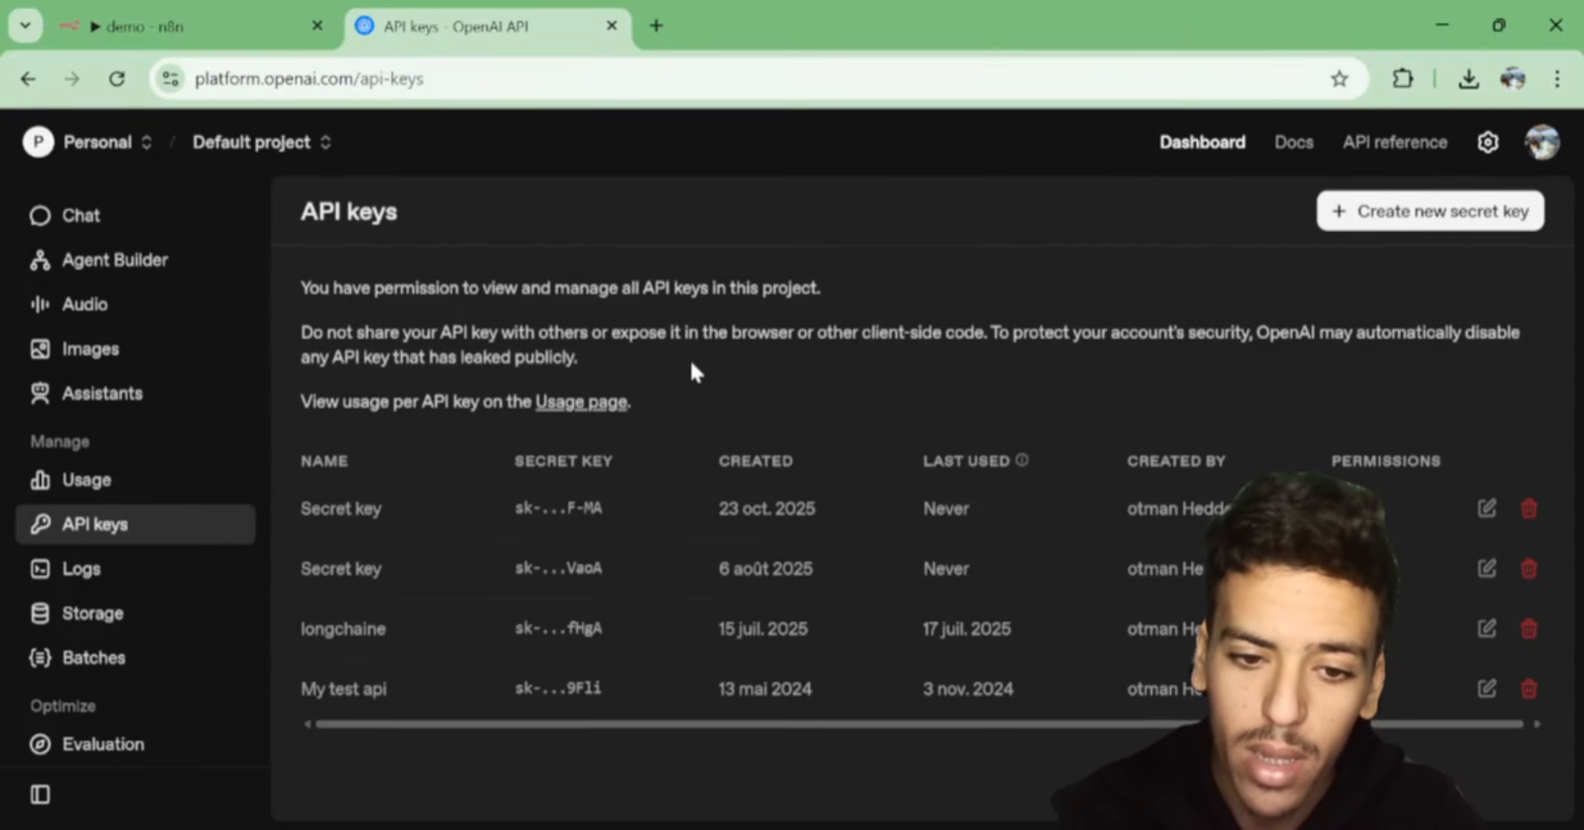
left_click(1418, 221)
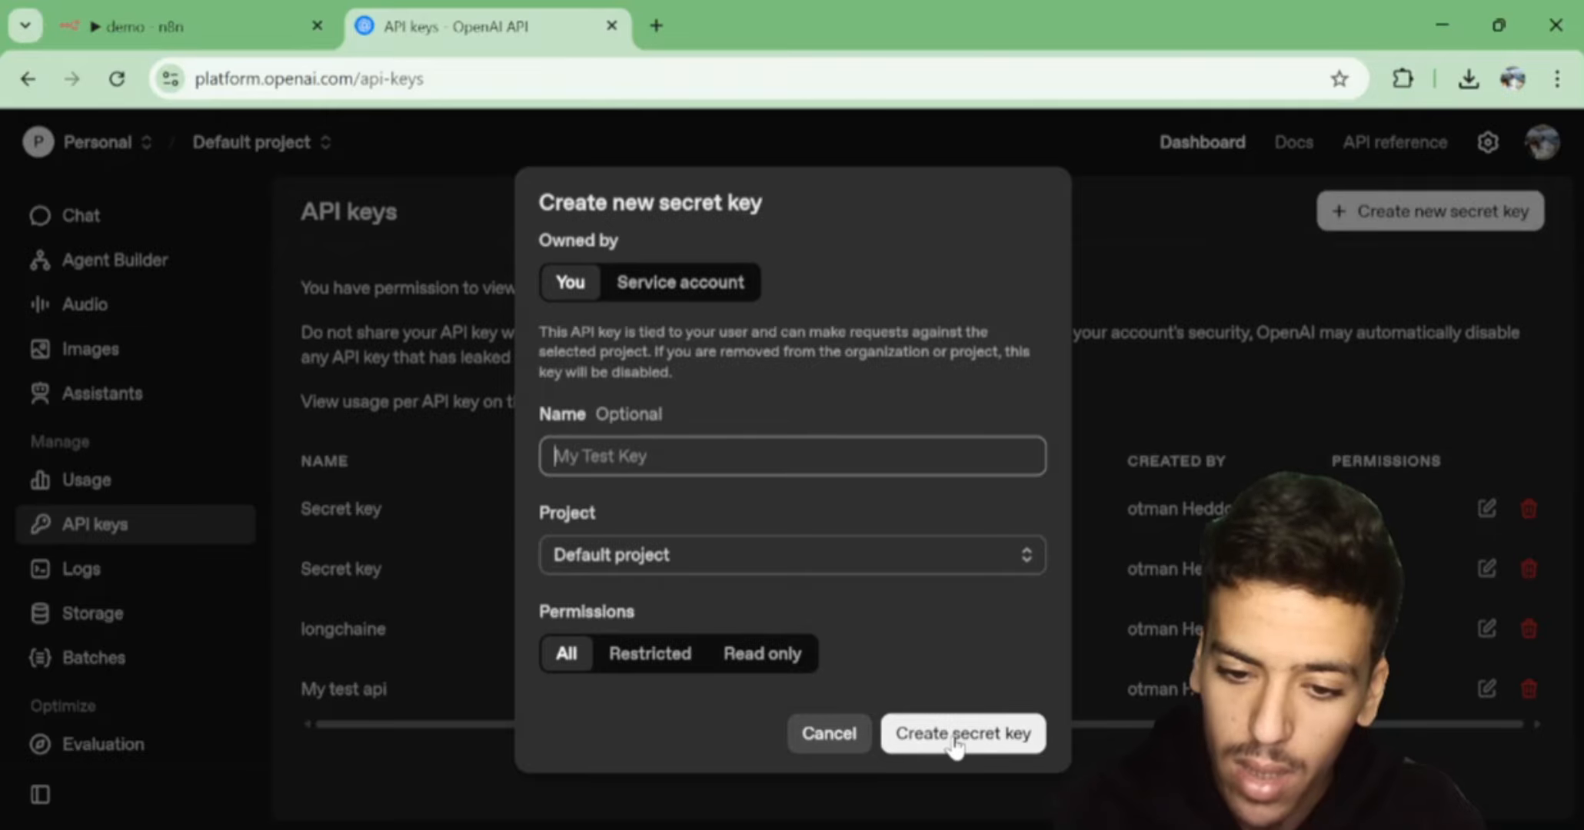
left_click(840, 731)
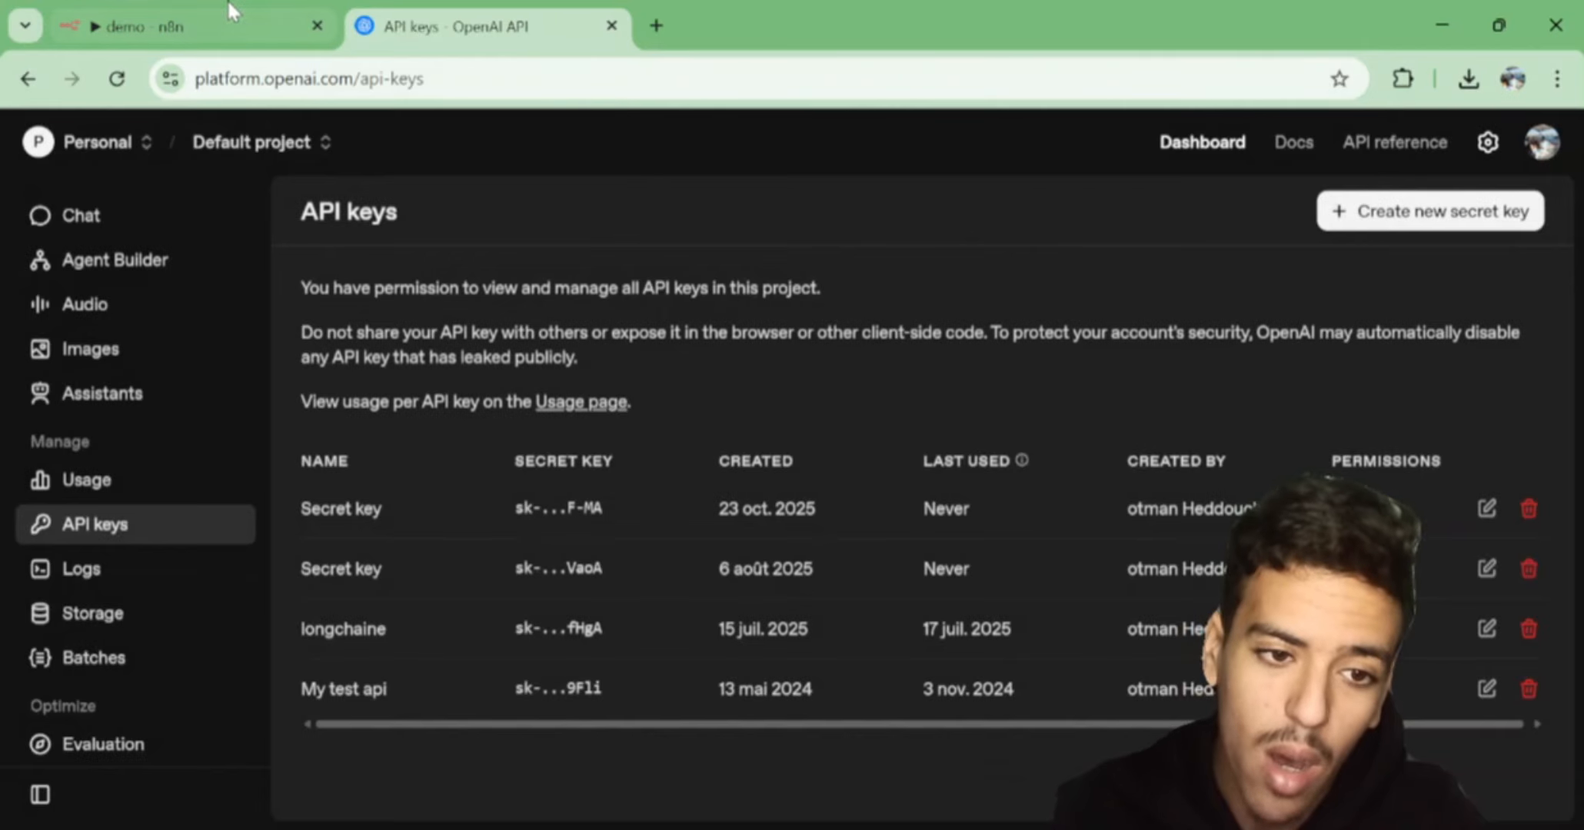
left_click(230, 11)
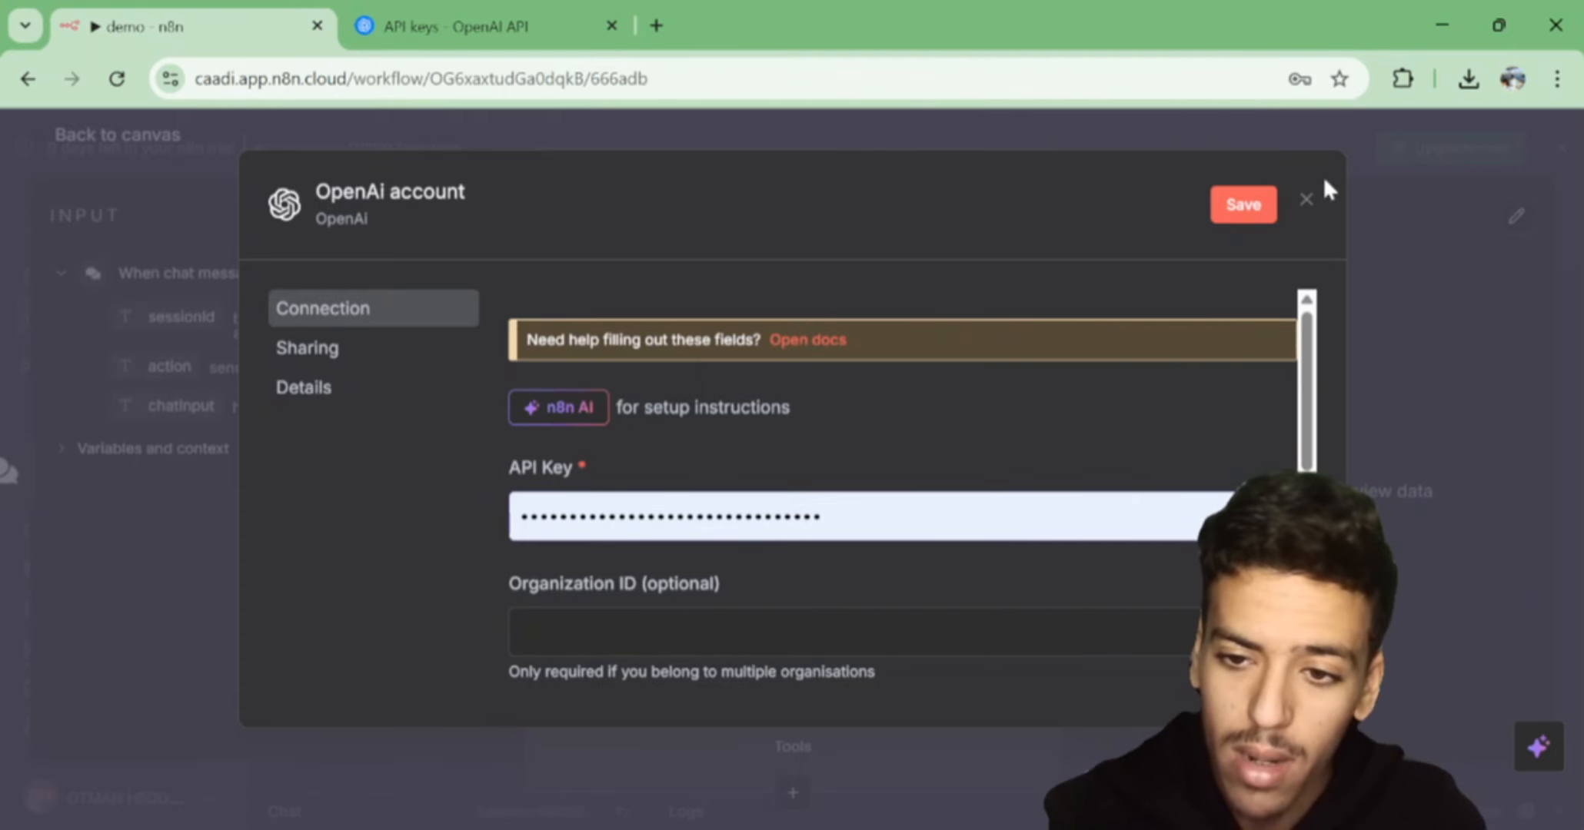
left_click(1302, 201)
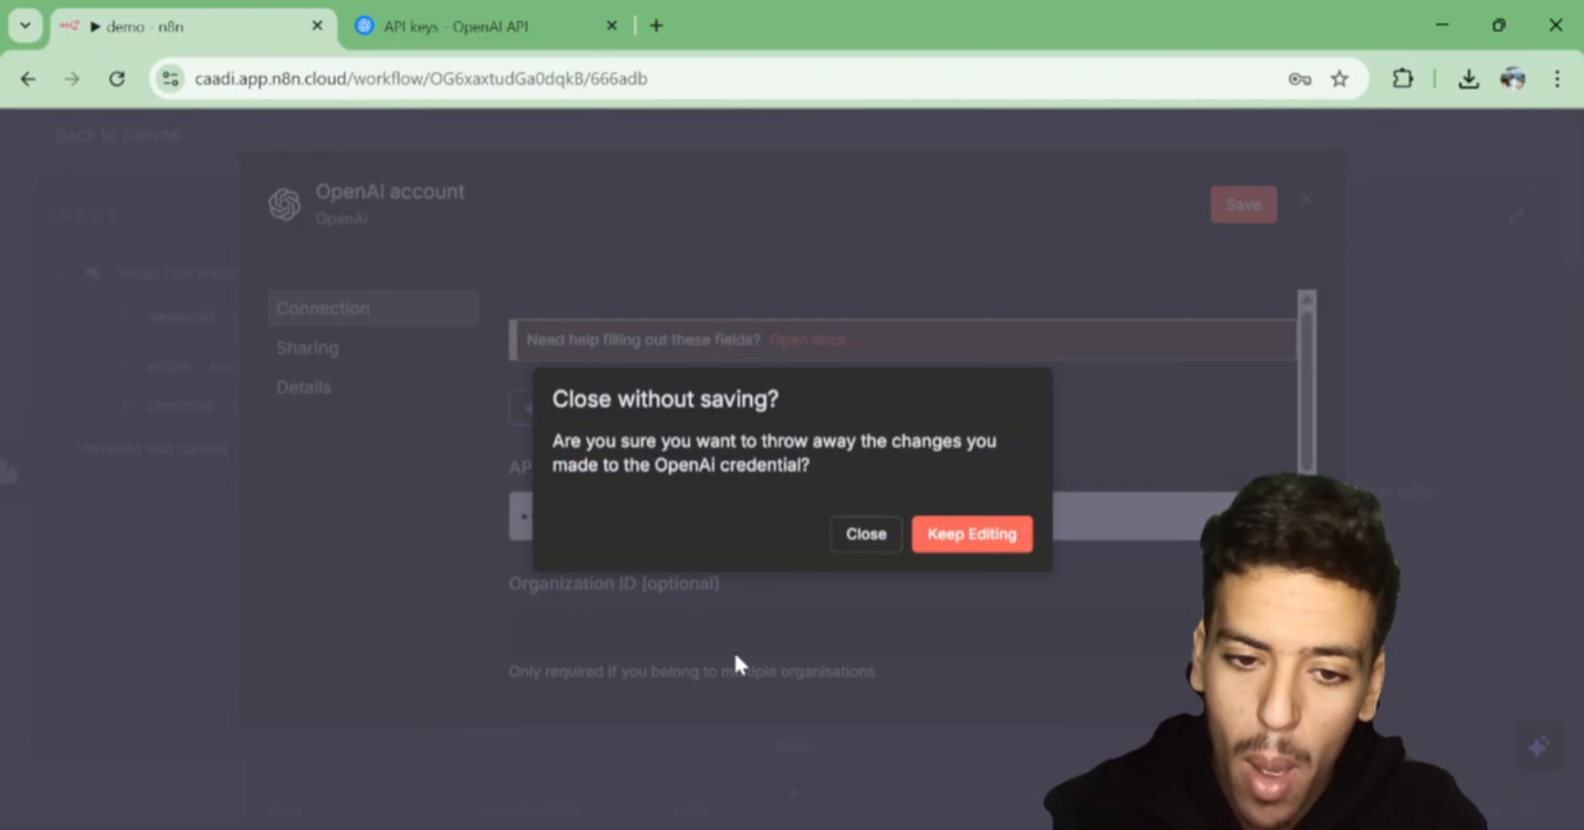
left_click(875, 544)
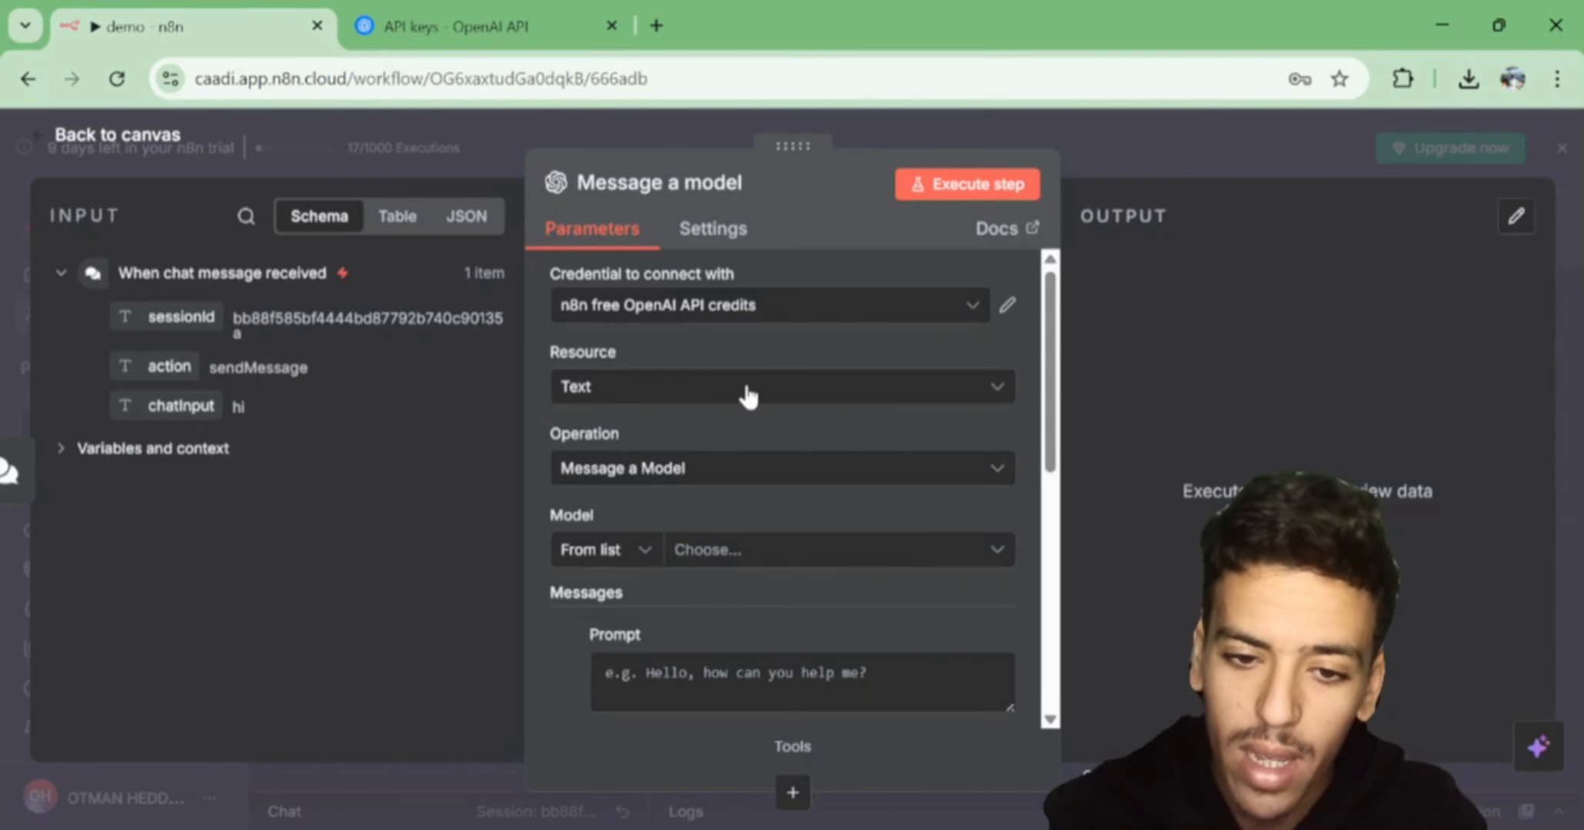
Set the Message a model node's model to GPT-4.1-MINI
scroll(756, 411, "down", 1)
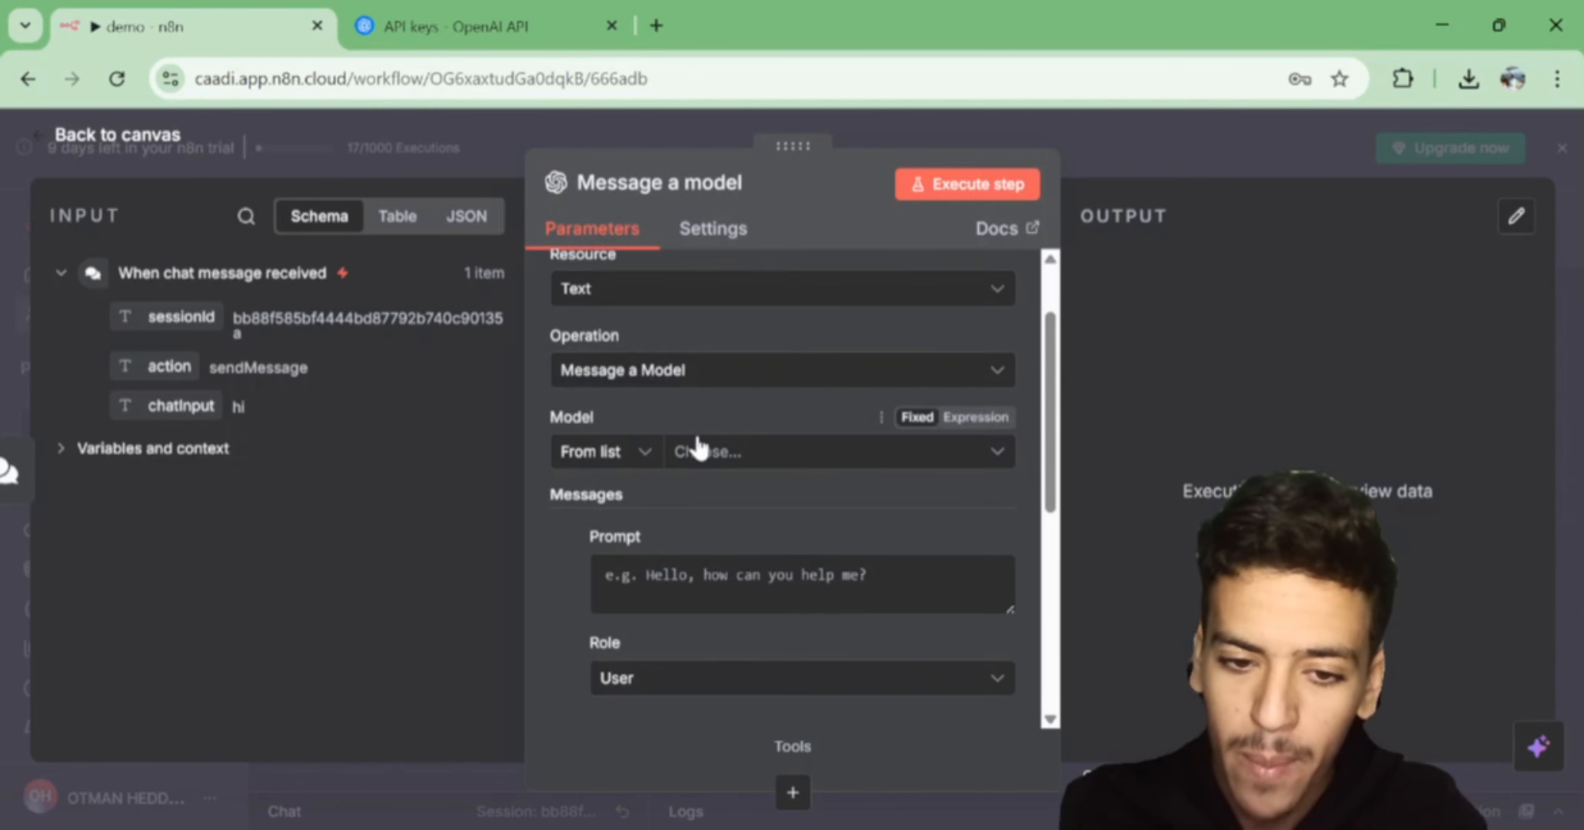
left_click(734, 455)
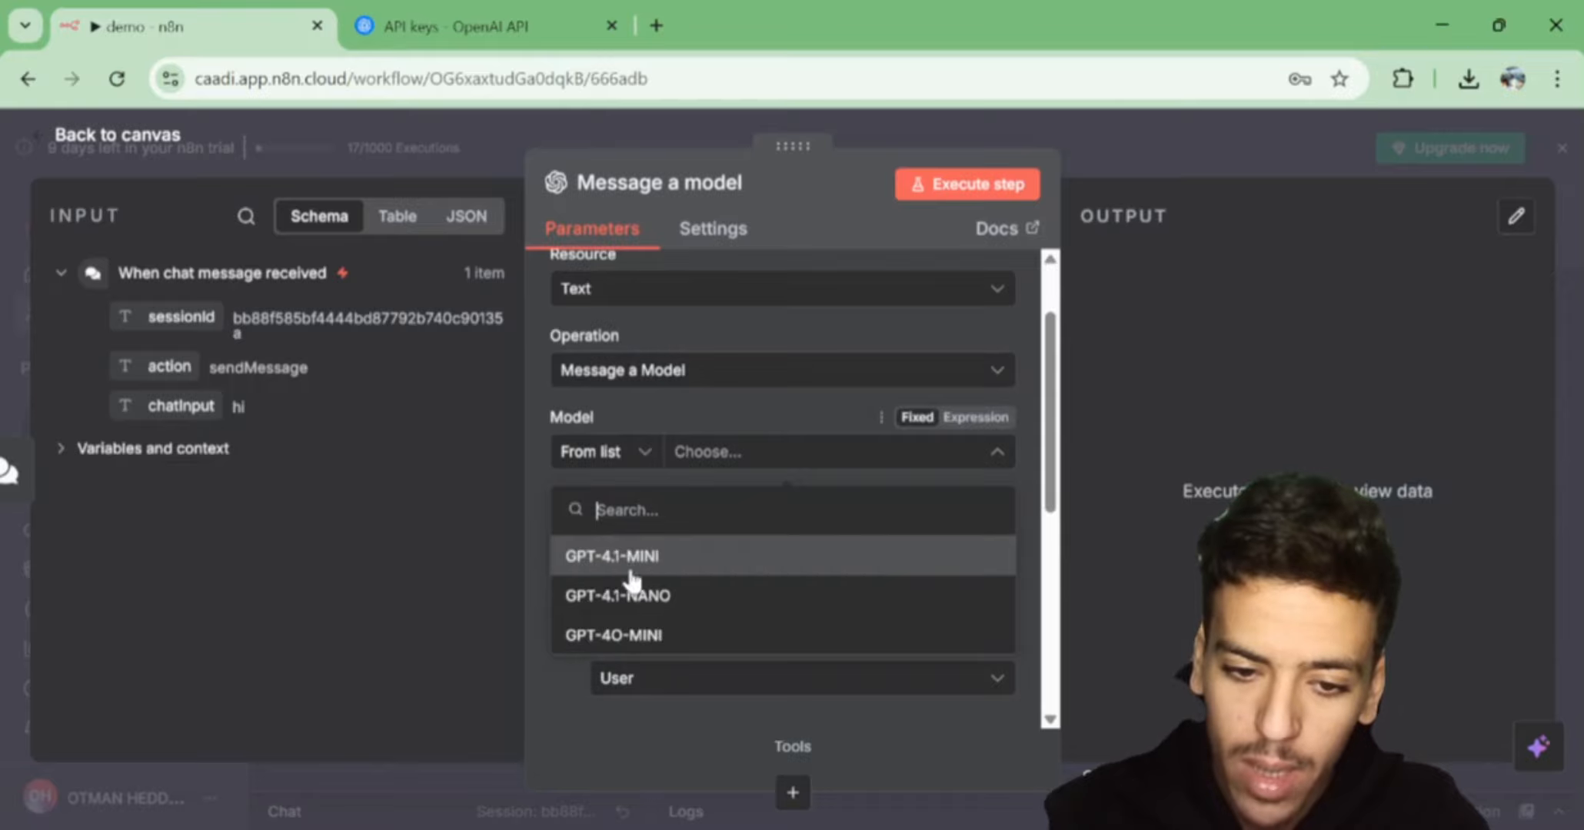
left_click(646, 569)
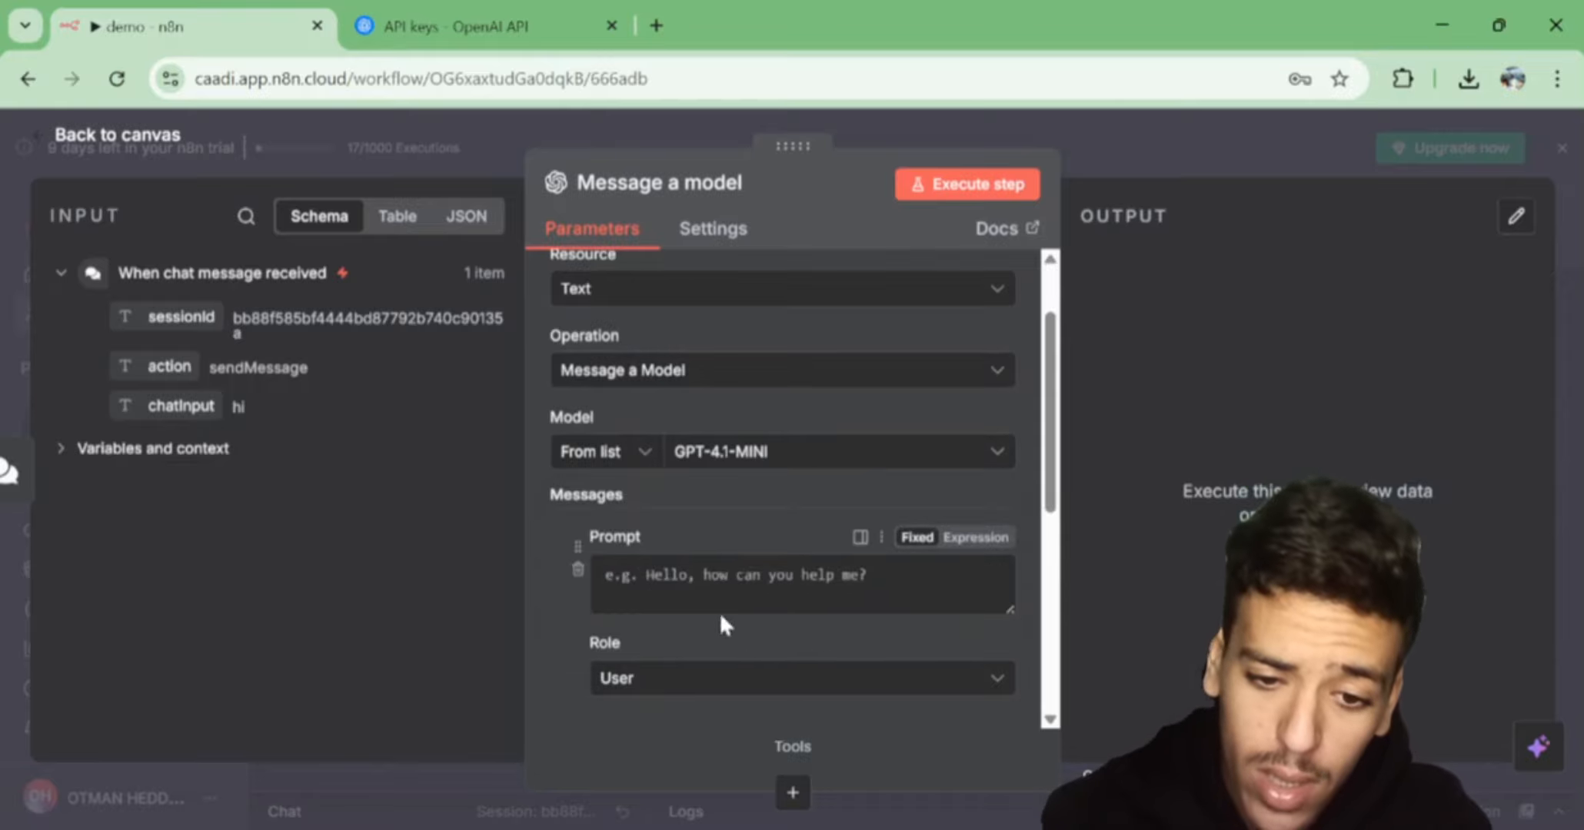
Enter "Hi" as the user prompt, execute the step, and examine the model's reply in the schema view
left_click(674, 573)
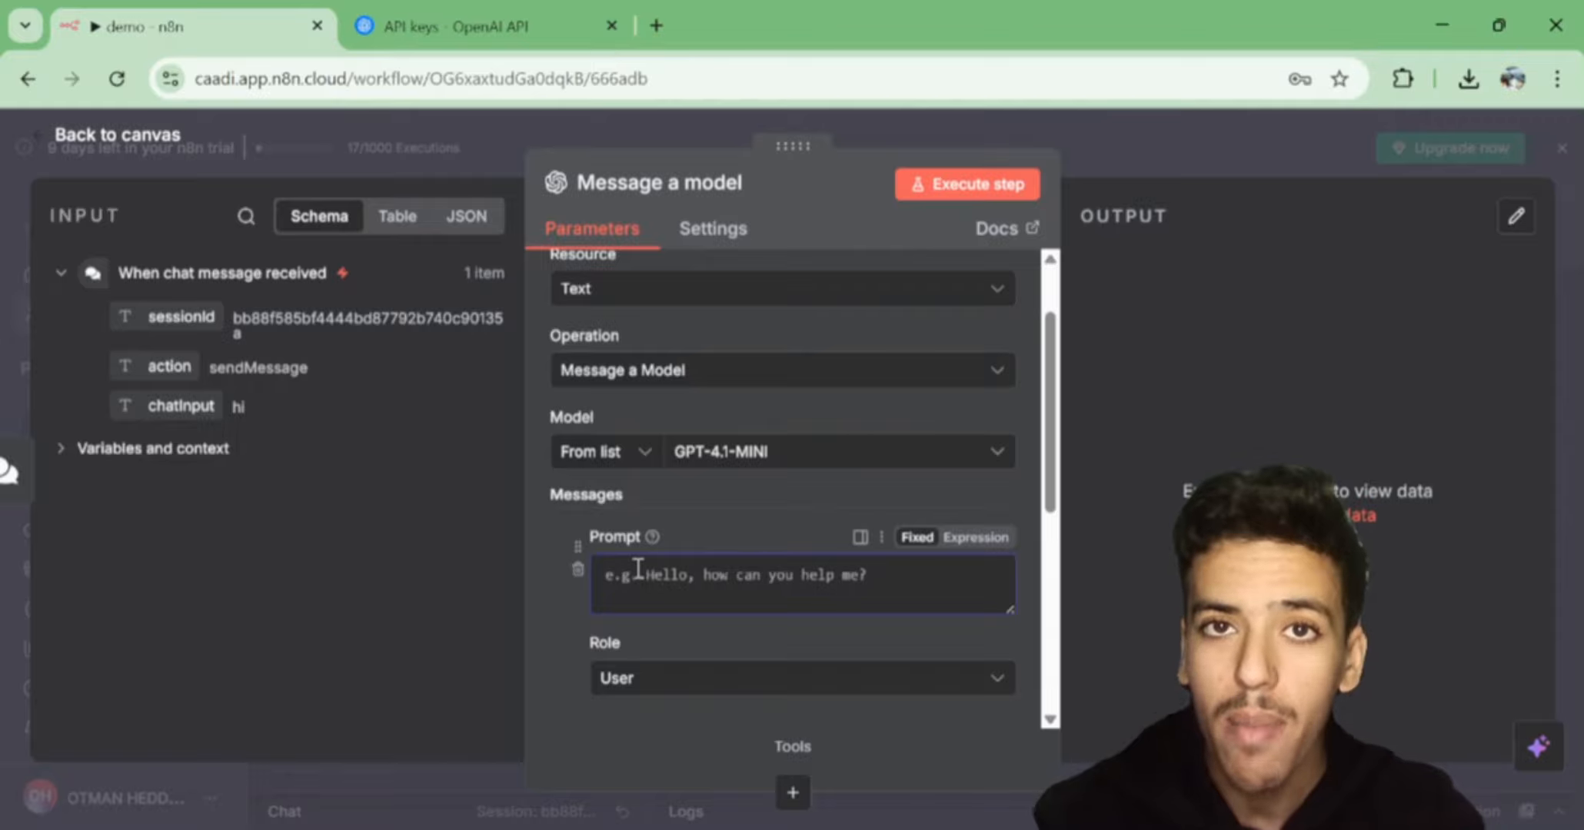
type("Hi")
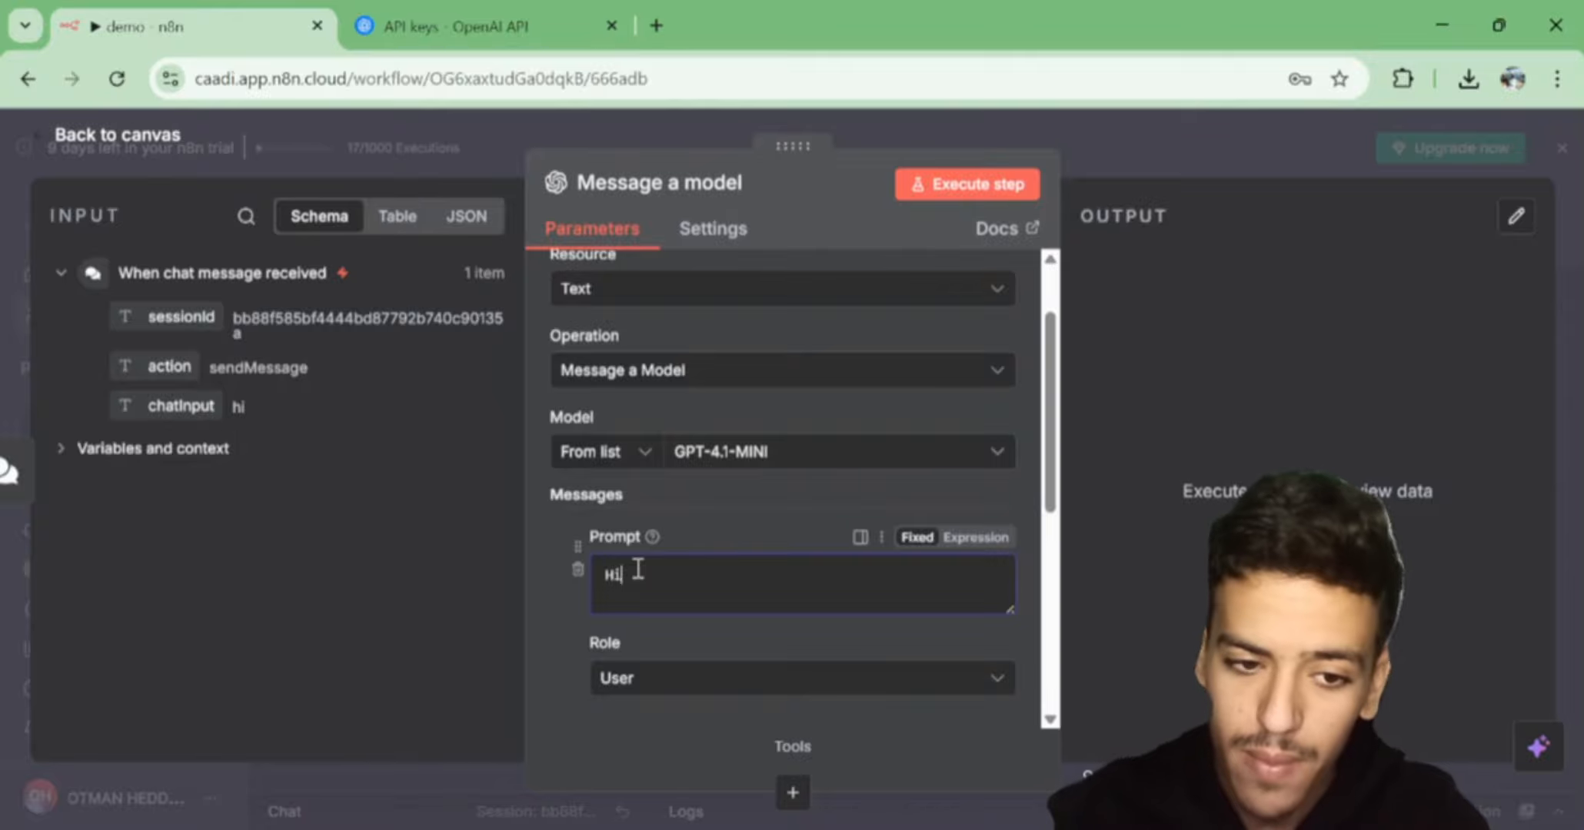
left_click(988, 185)
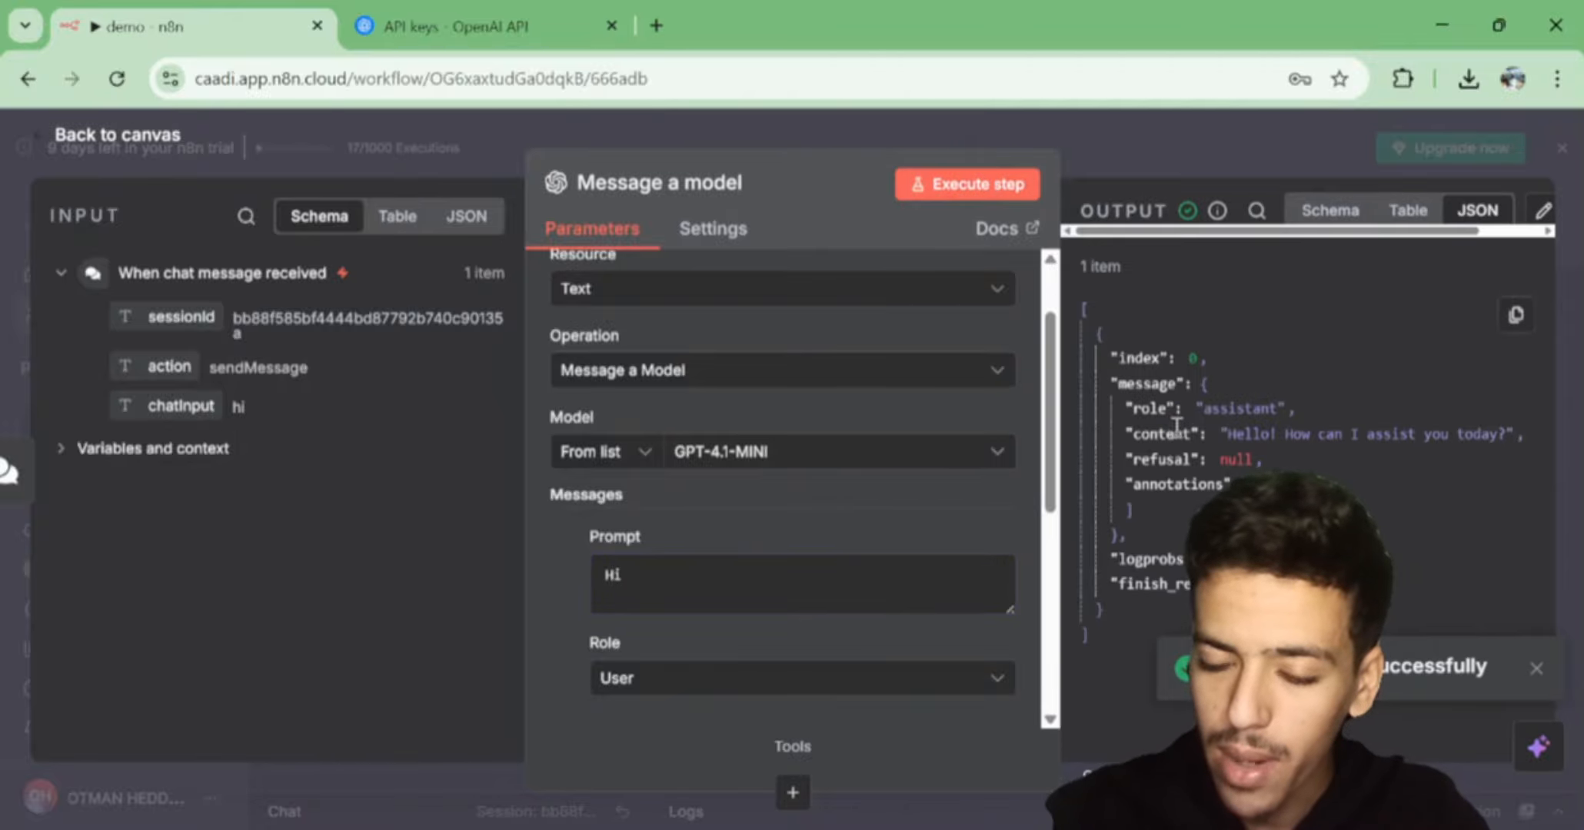
left_click(1351, 219)
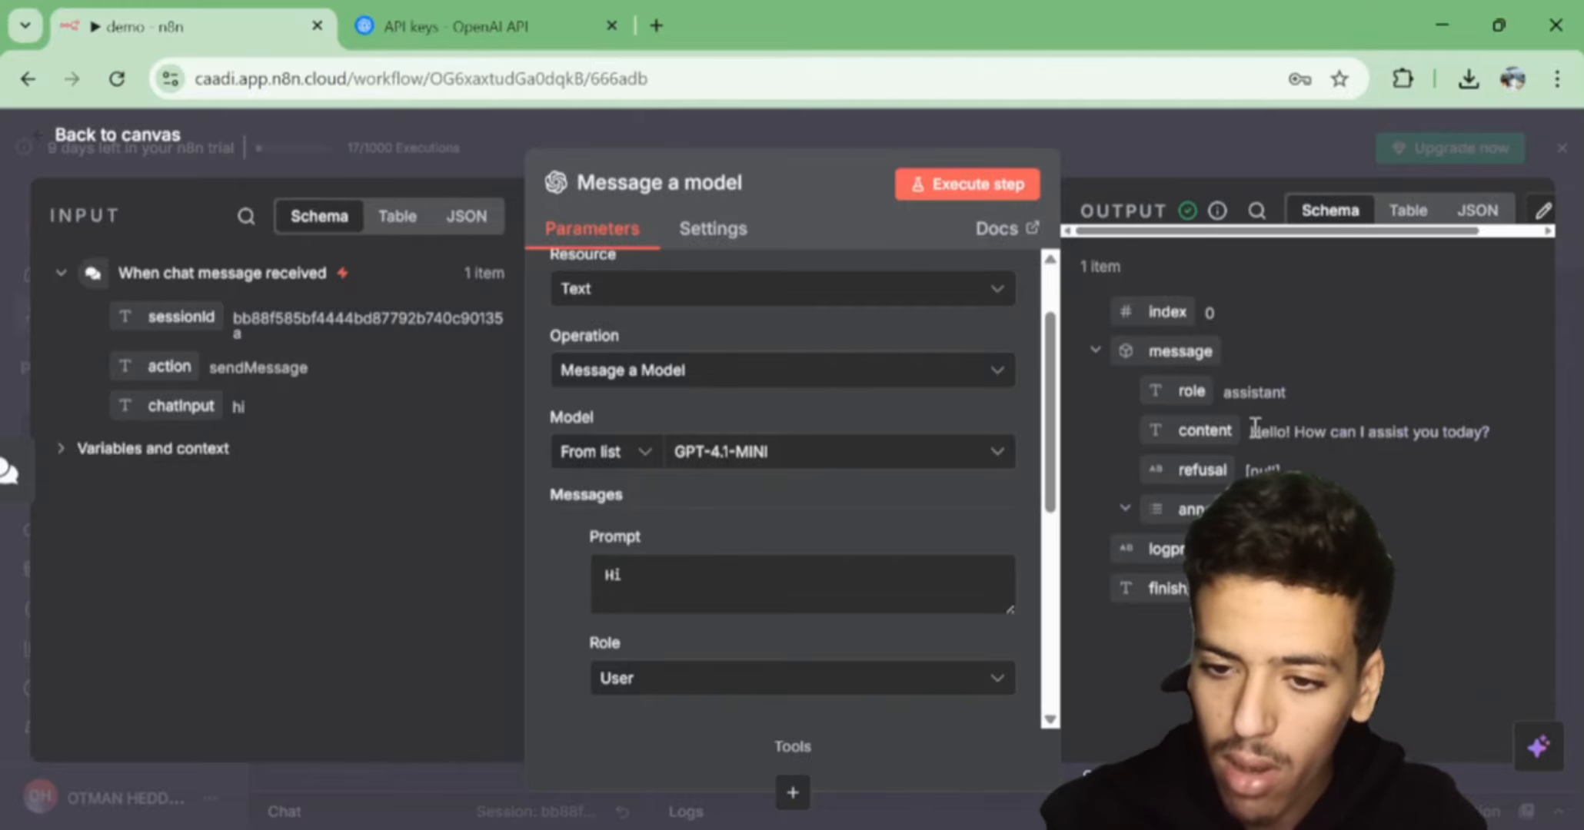
left_click_drag(1477, 419, 1486, 419)
left_click(1486, 419)
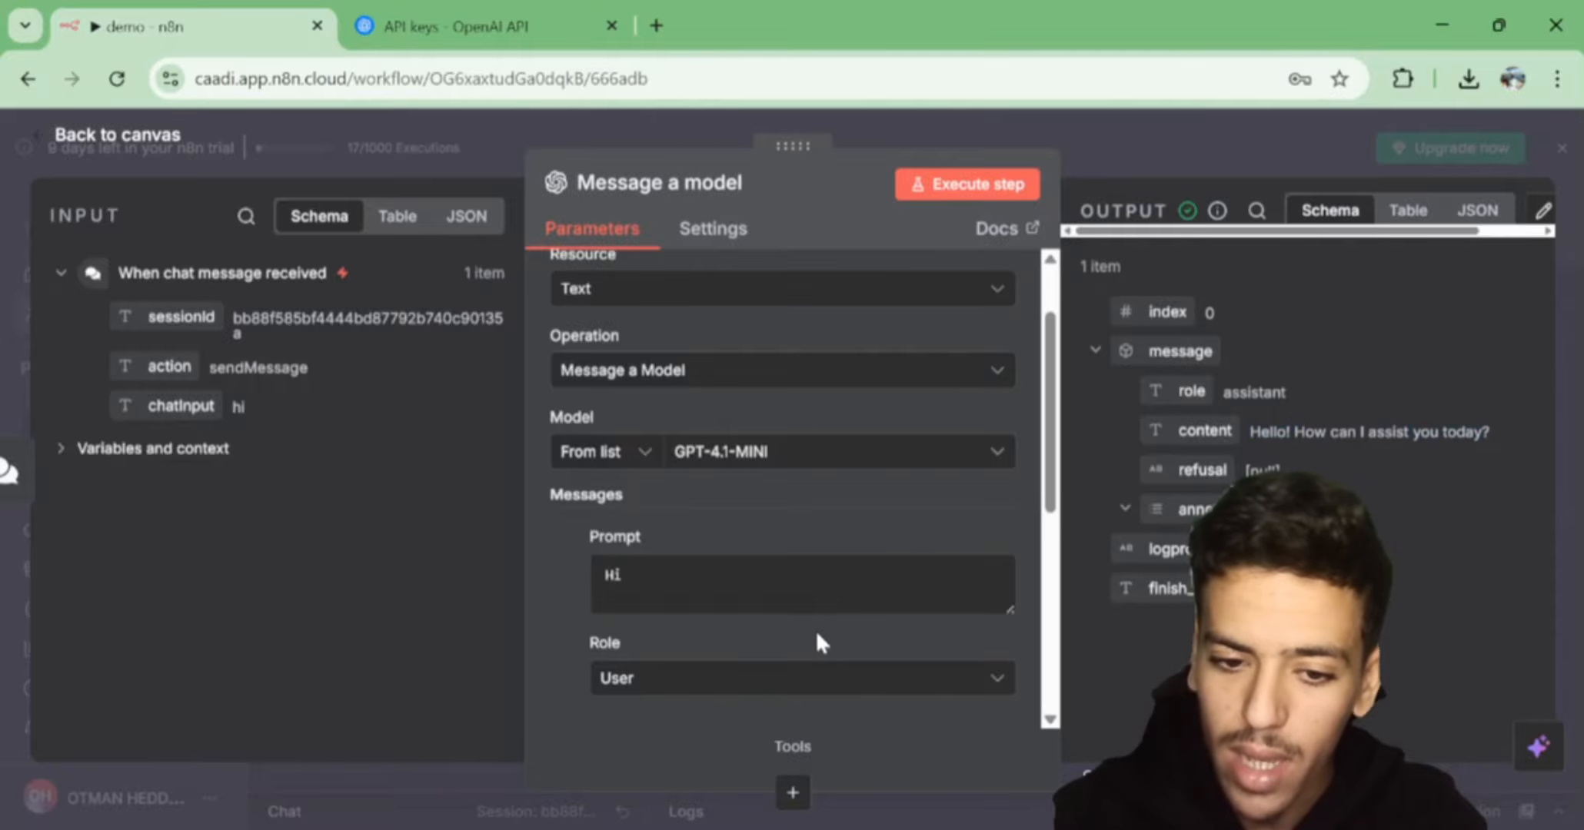
Replace the prompt with the trigger's chatInput expression, {{ $json.chatInput }}, and execute the step
left_click_drag(725, 587, 507, 549)
key("BackSpace")
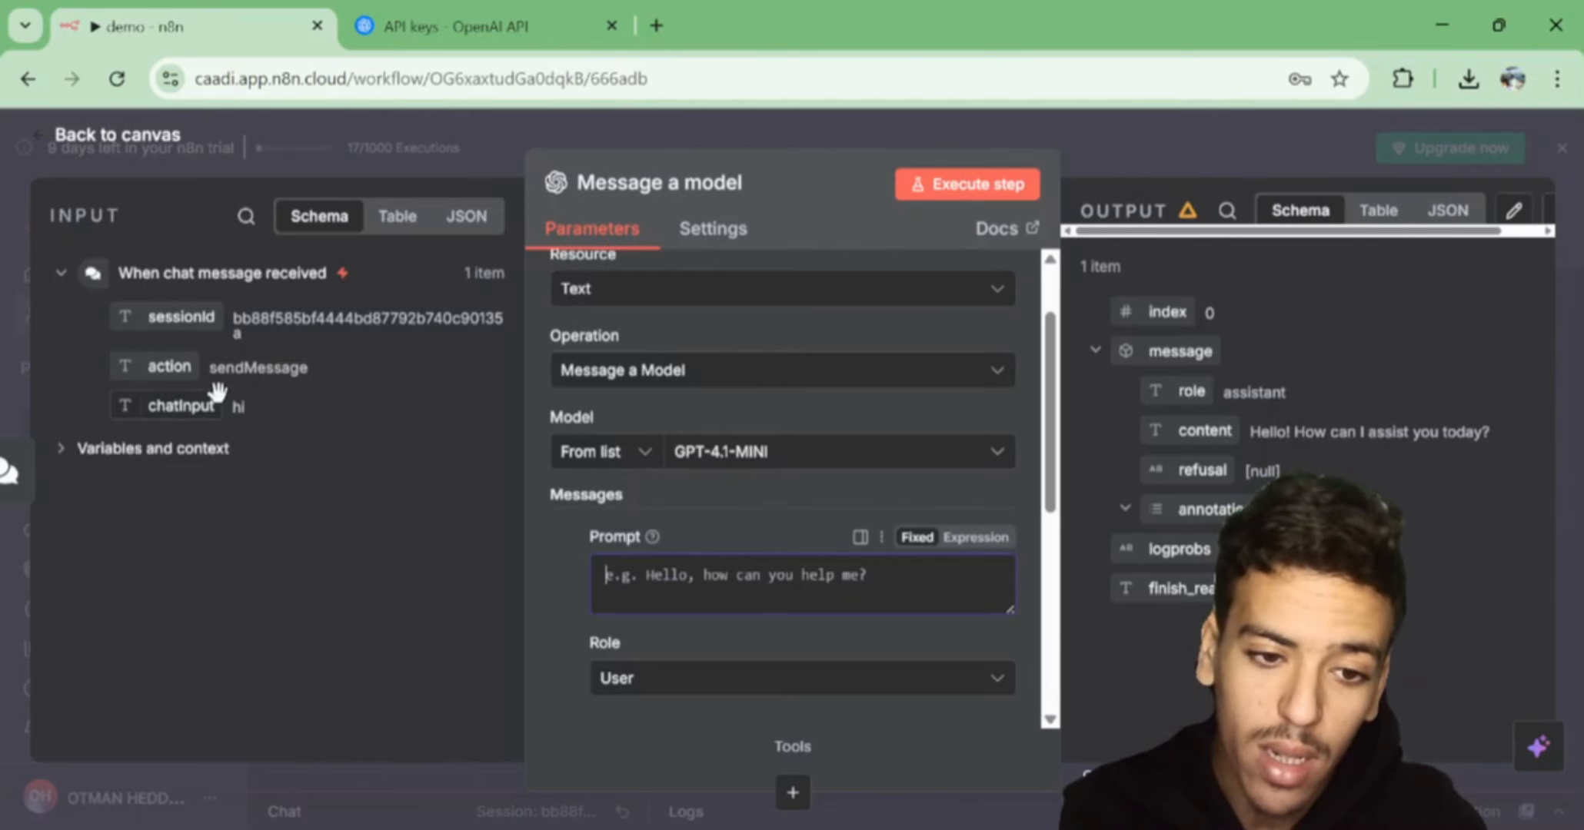
left_click(61, 273)
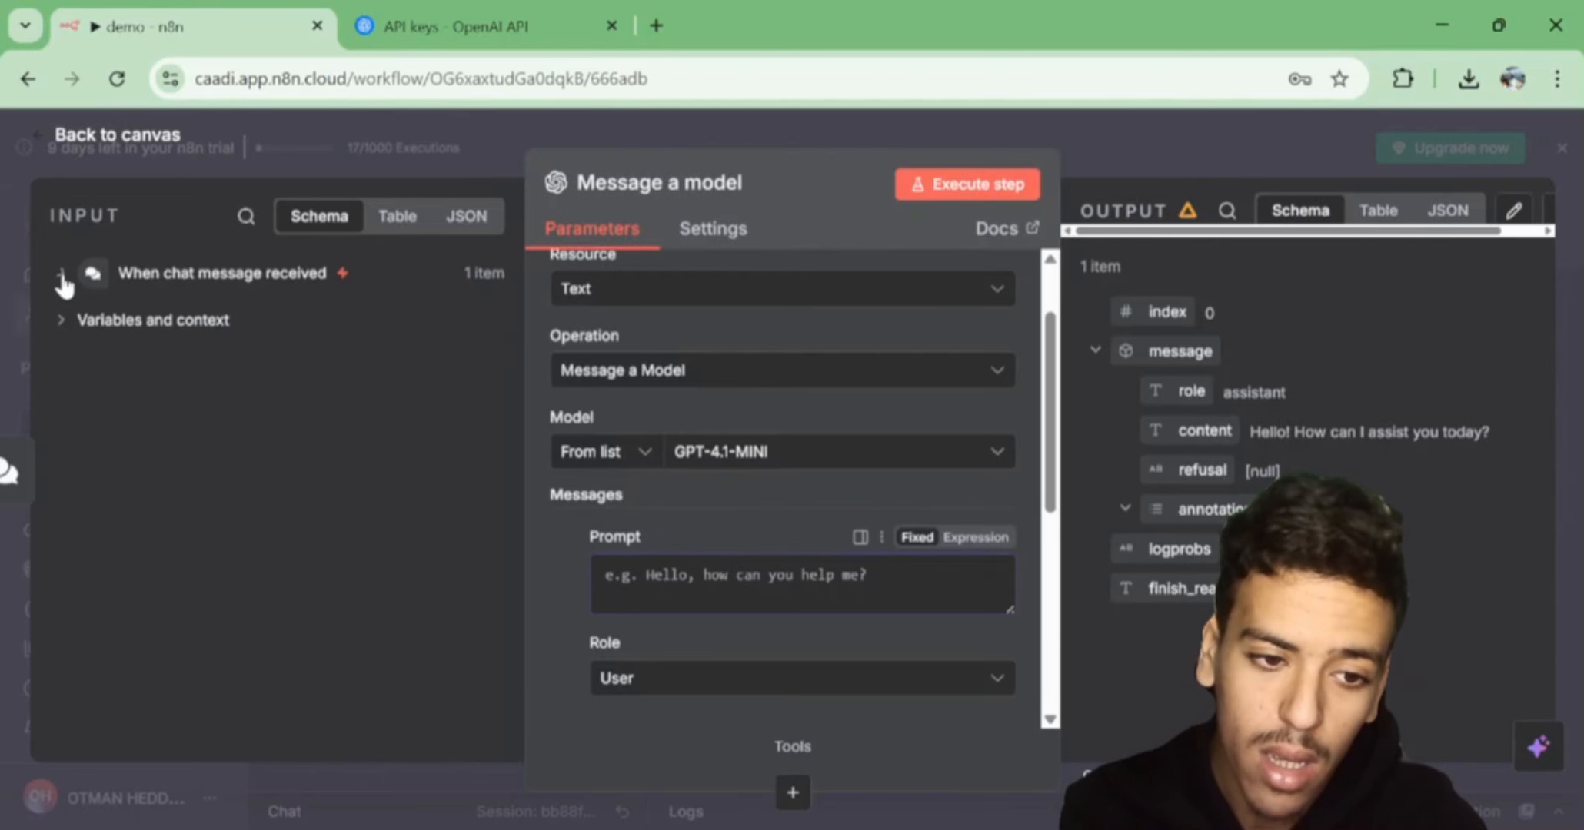
left_click(61, 273)
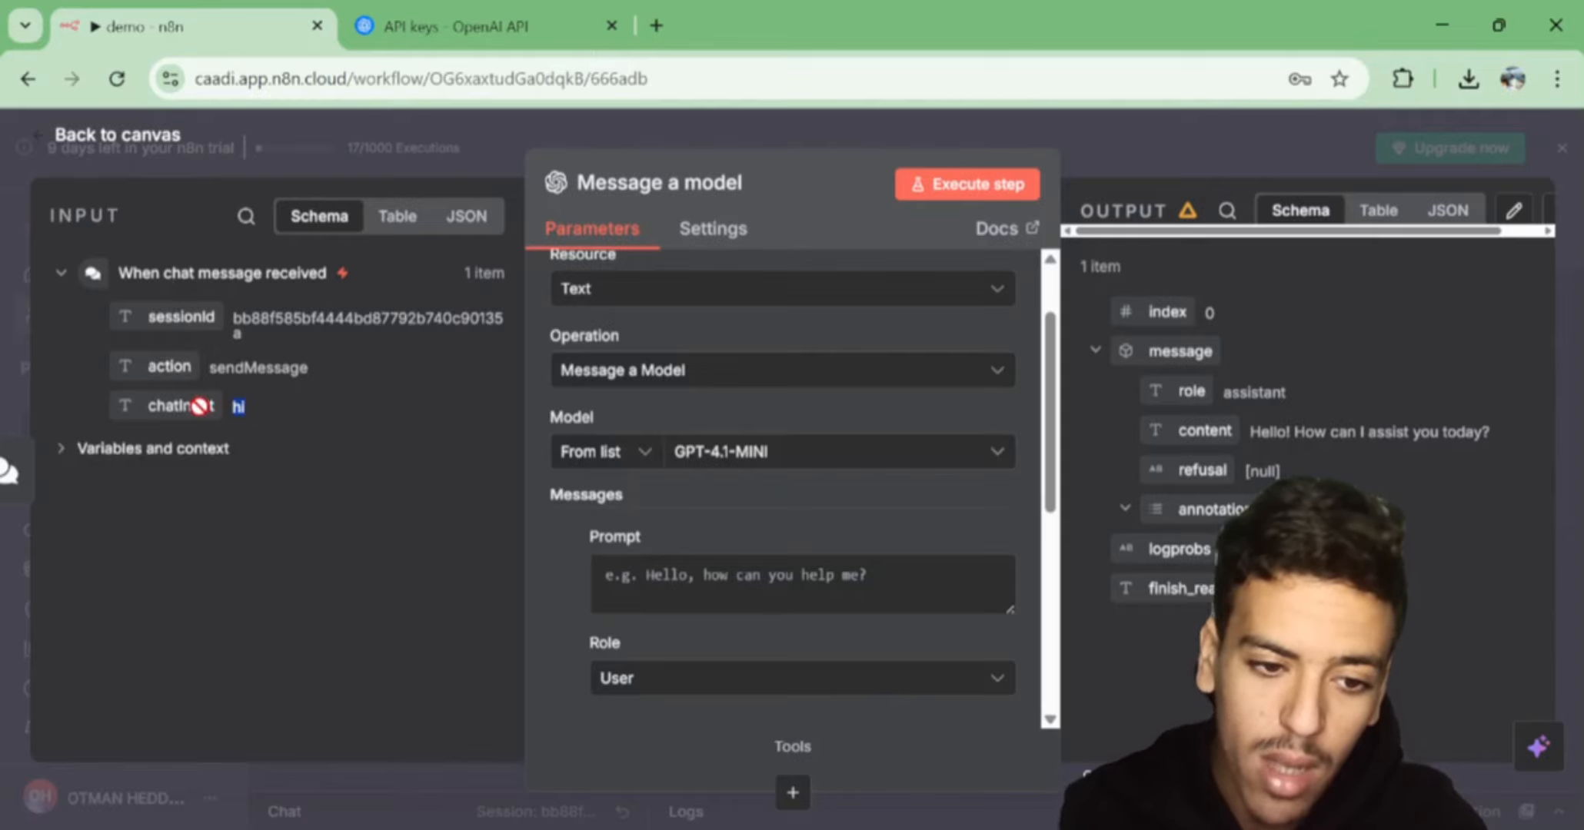
left_click_drag(202, 406, 708, 592)
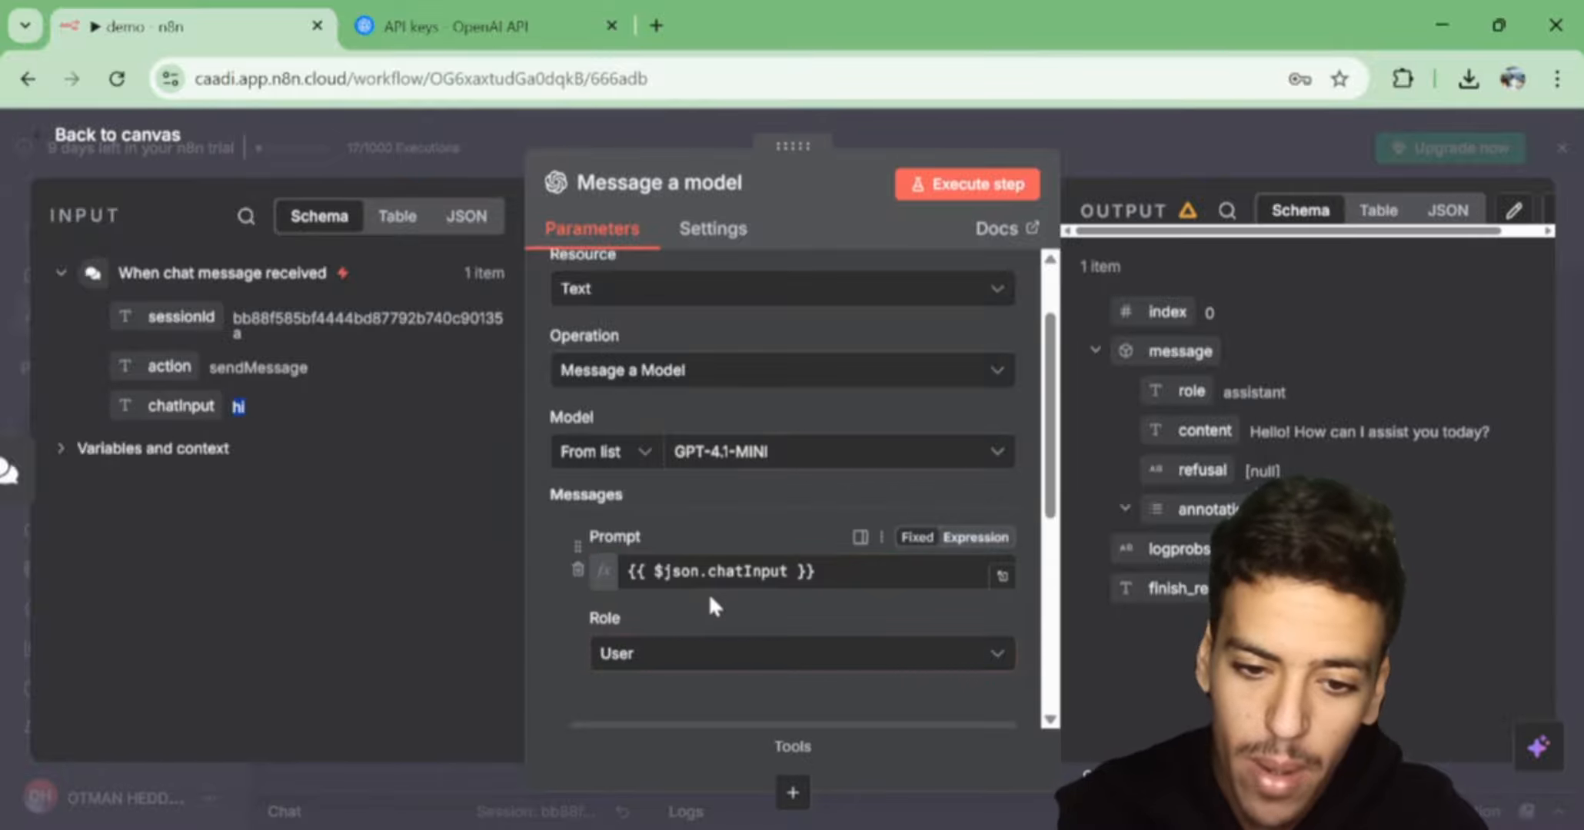
left_click(960, 194)
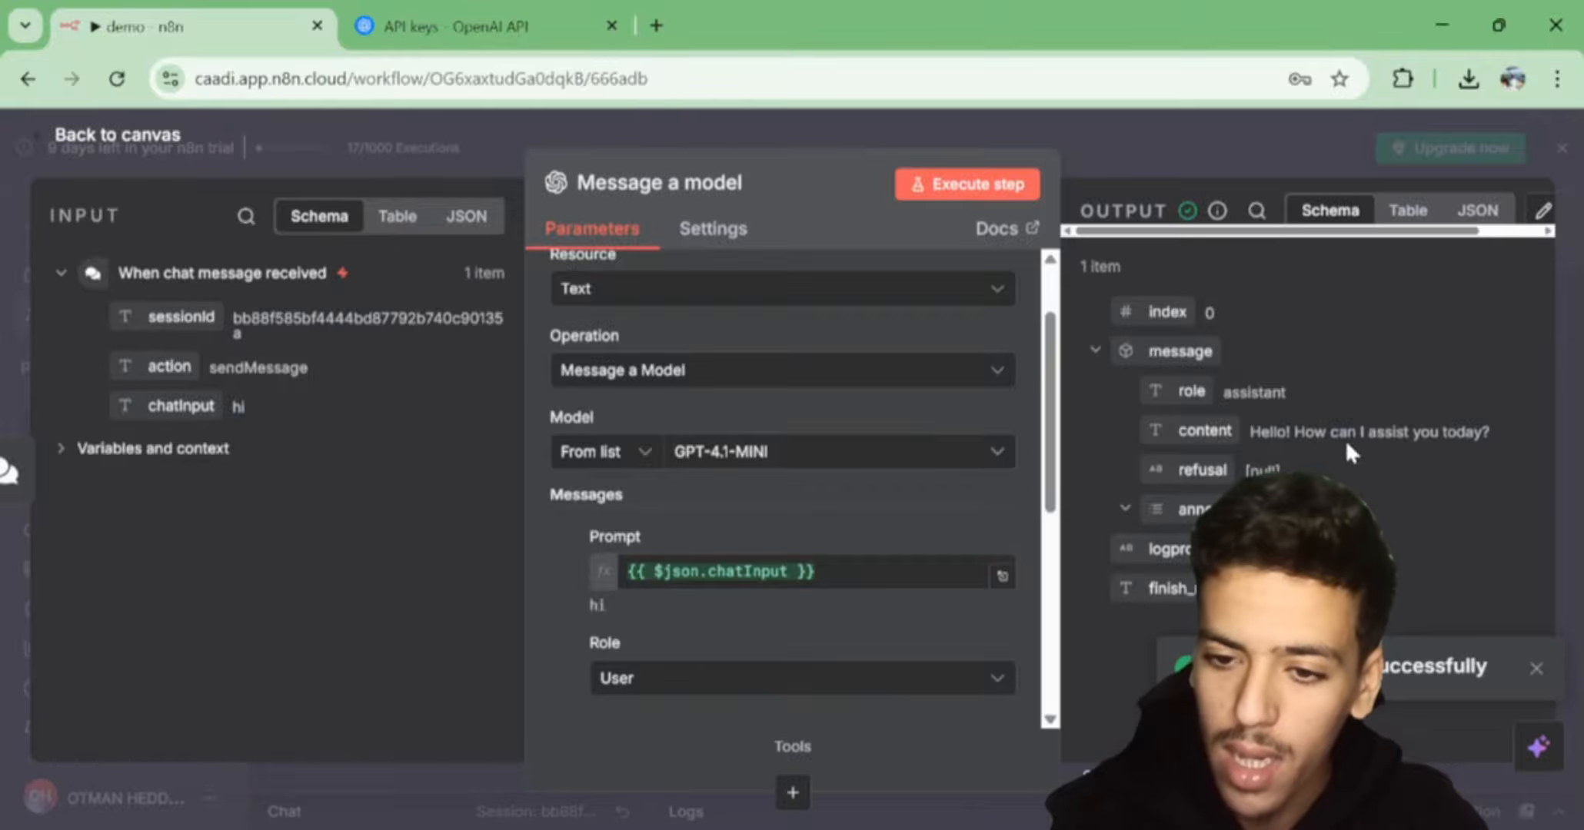
Return to the canvas, send "hi how are you doing" in the workflow chat, and examine the model's reply
left_click(177, 143)
mouse_move(711, 637)
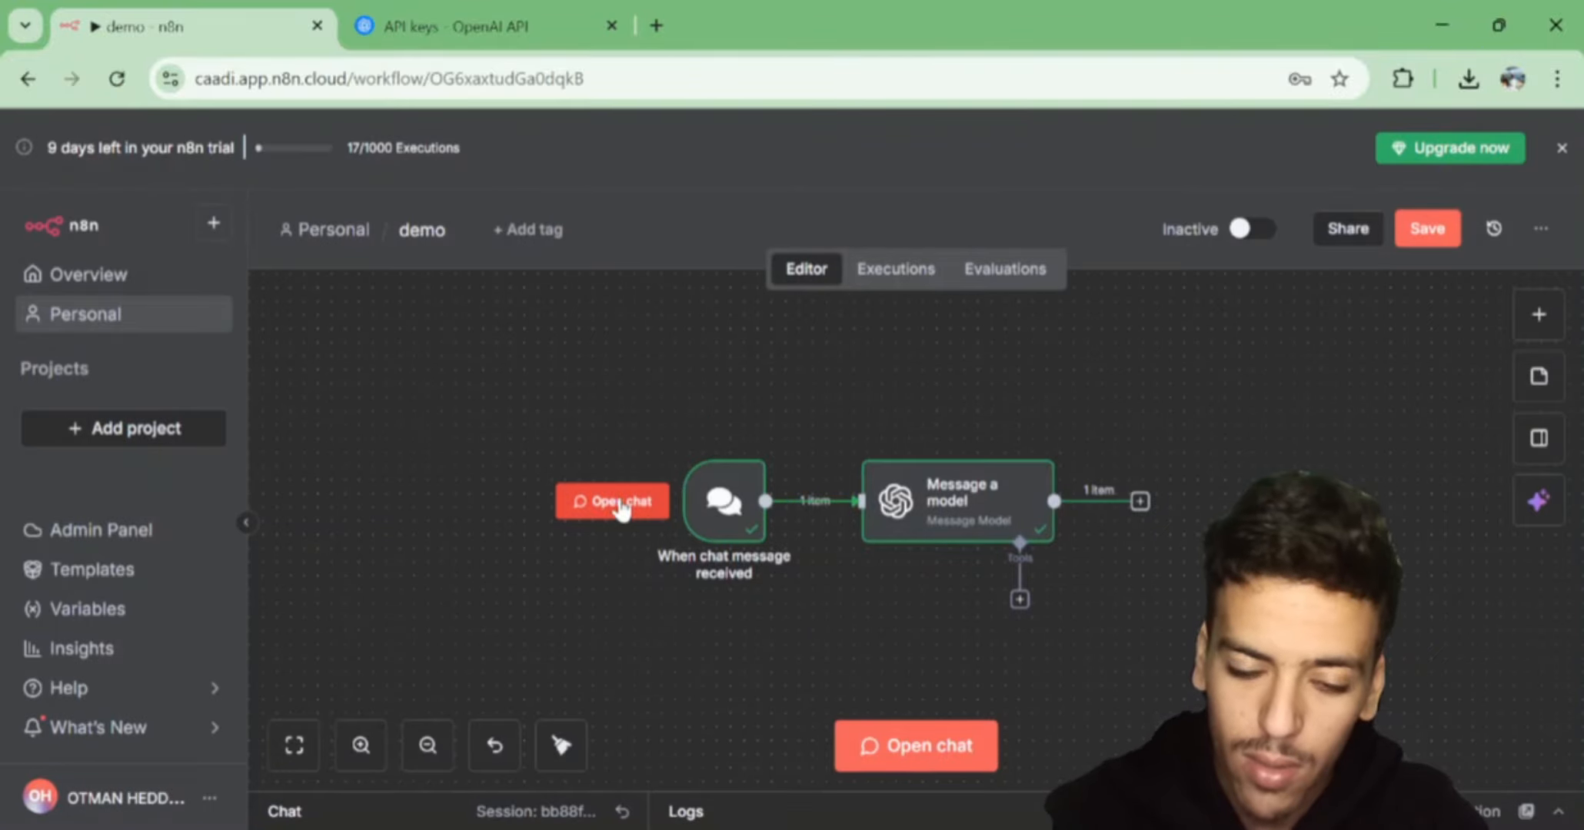
left_click(621, 509)
left_click(398, 799)
type("ho")
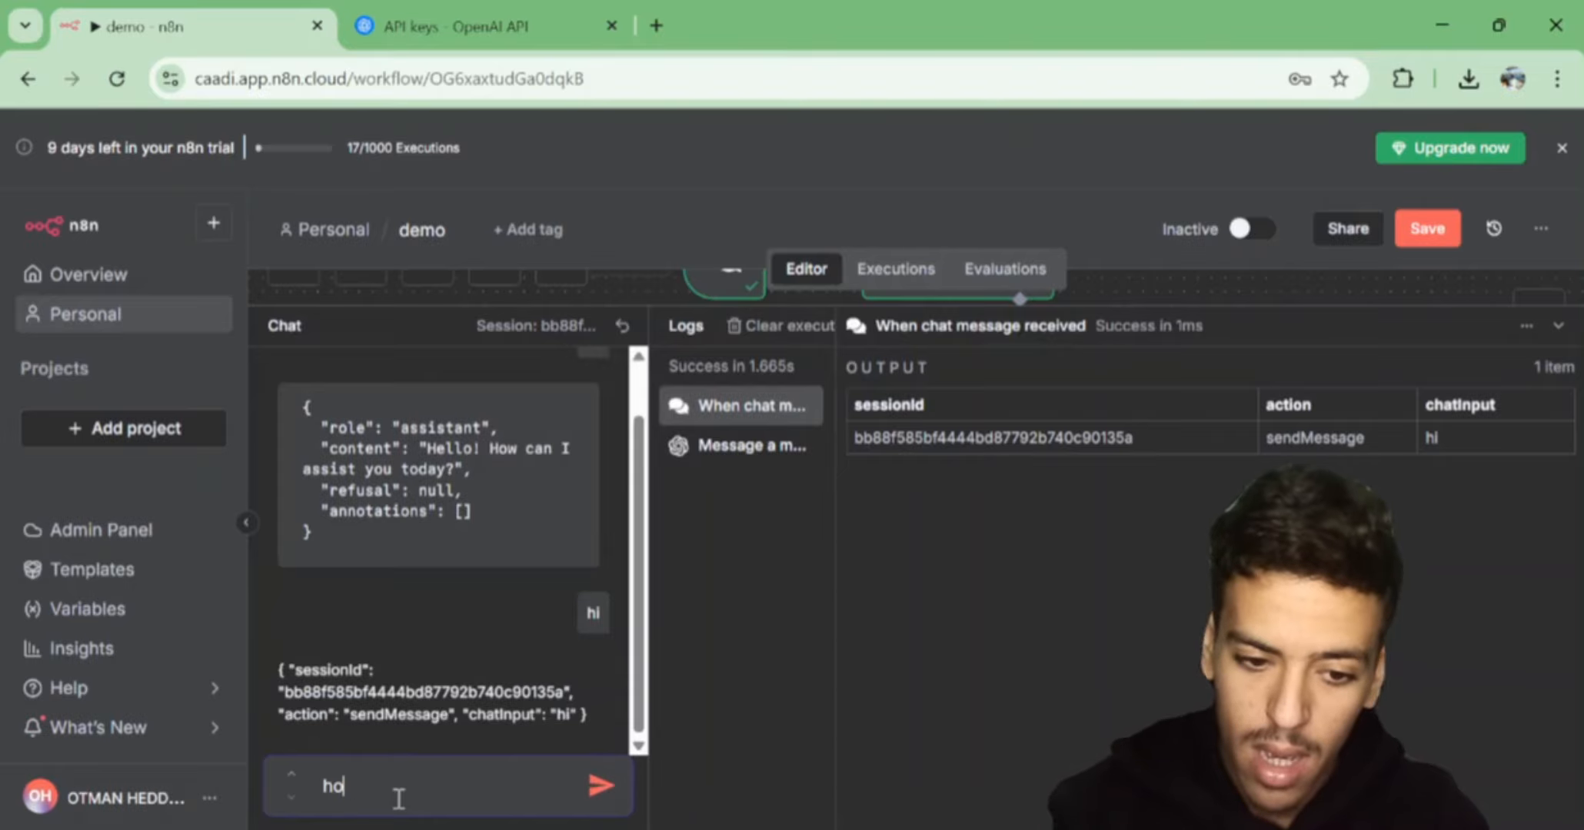
key("BackSpace")
key("BackSpace")
type("hi how ")
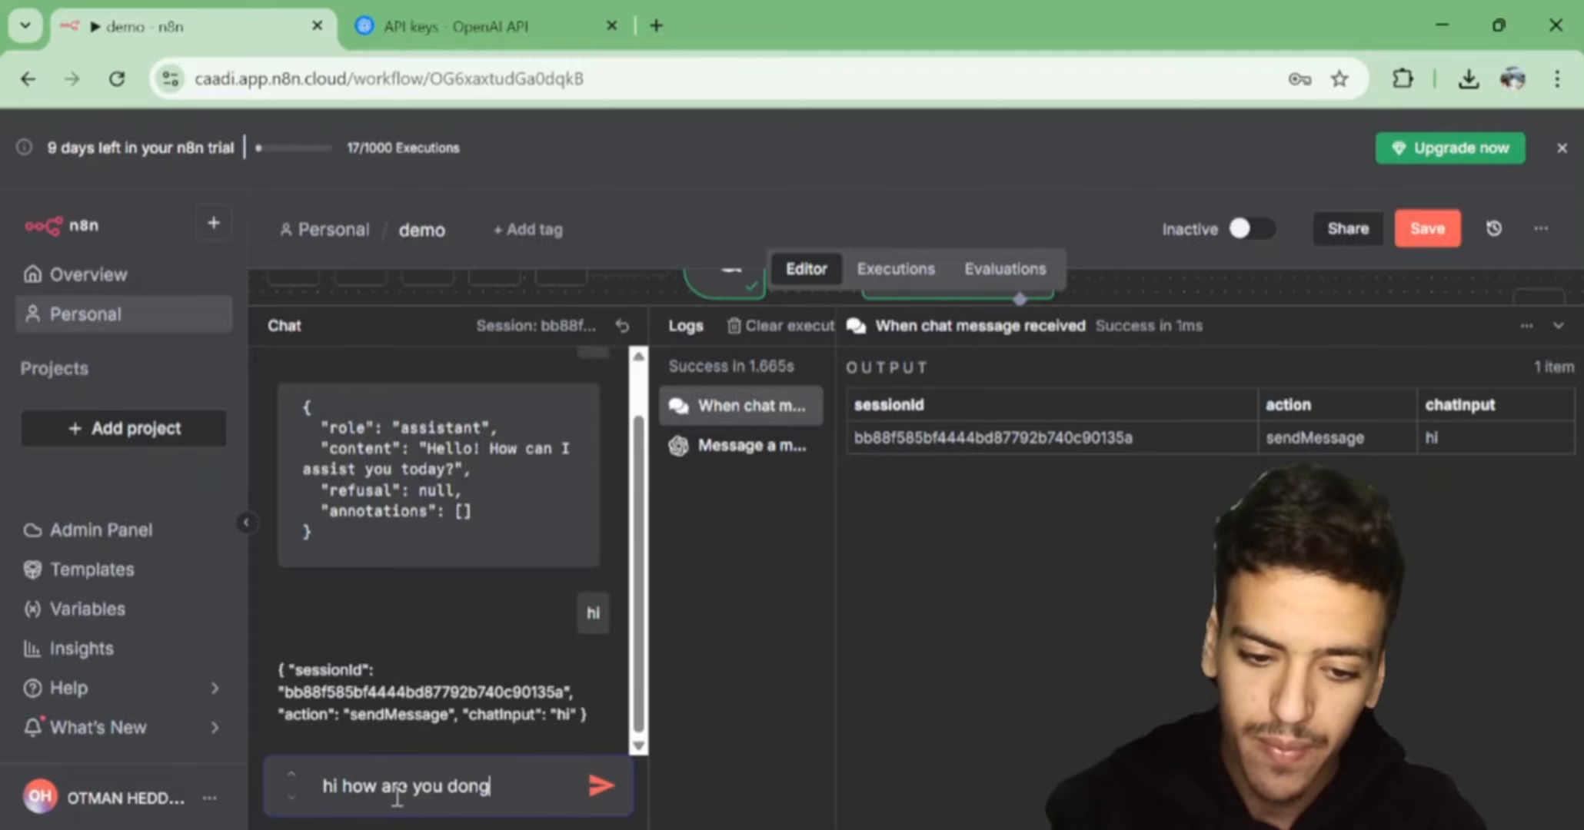
type("are you don")
key("BackSpace")
type("ing")
key("Return")
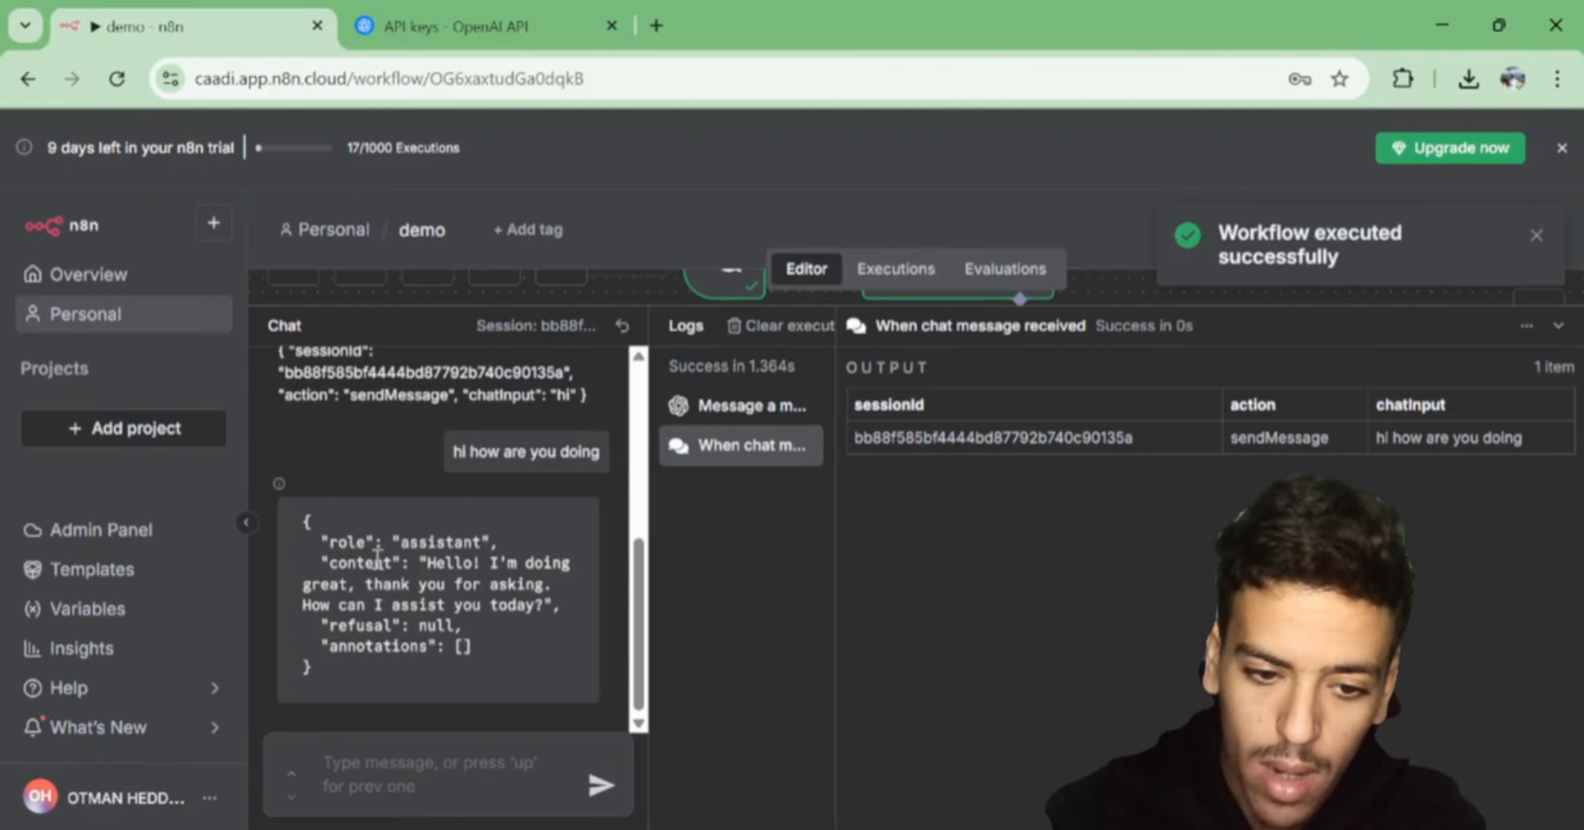
left_click_drag(303, 522, 419, 629)
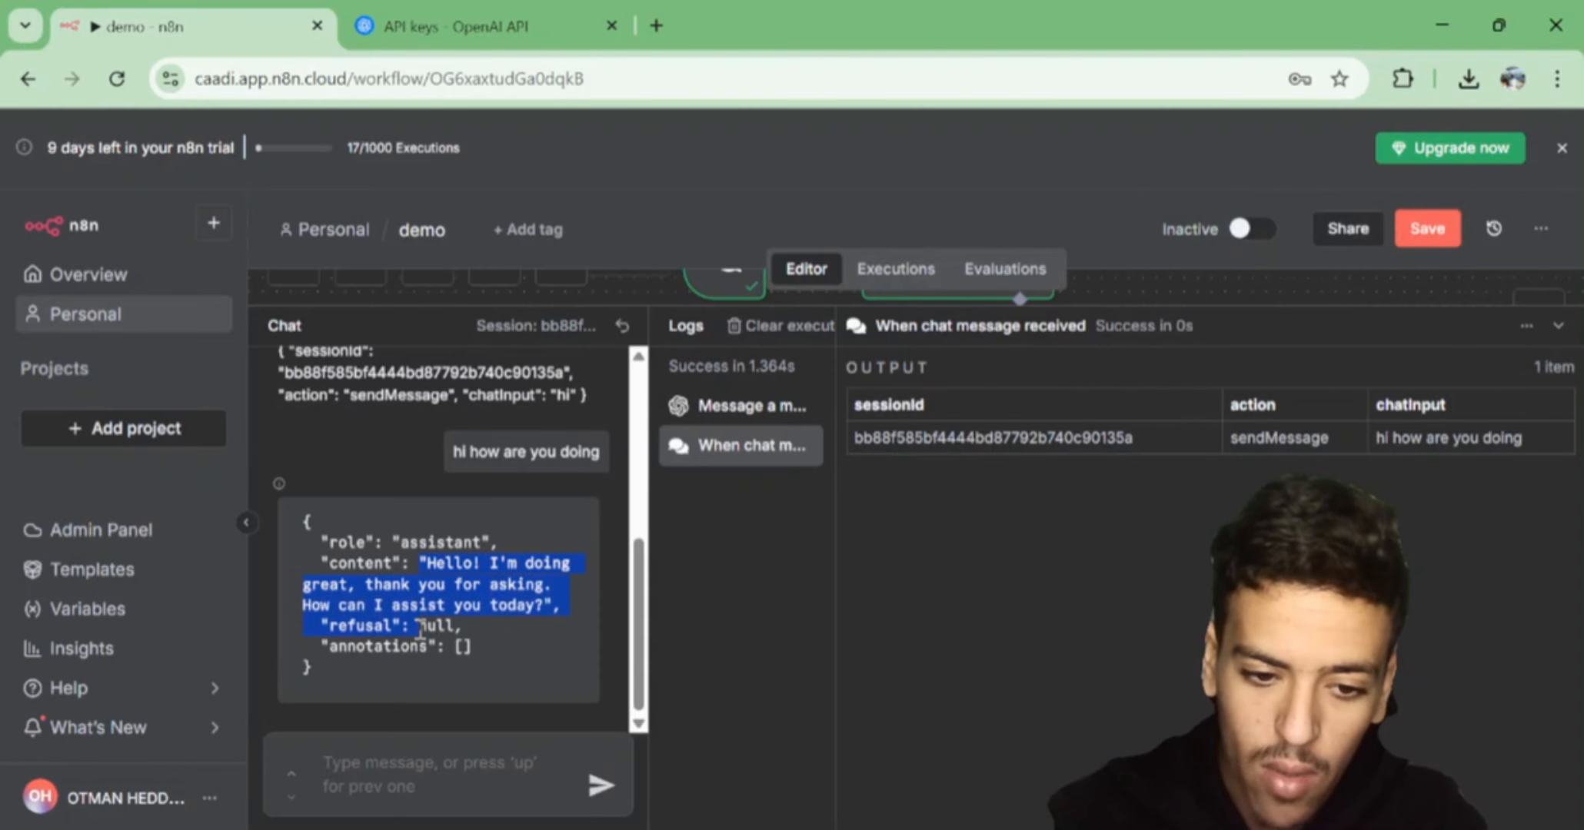
left_click(1558, 327)
Insert a Google Gemini "Message a model" text action between the chat trigger and the OpenAI node
left_click_drag(1008, 525, 992, 475)
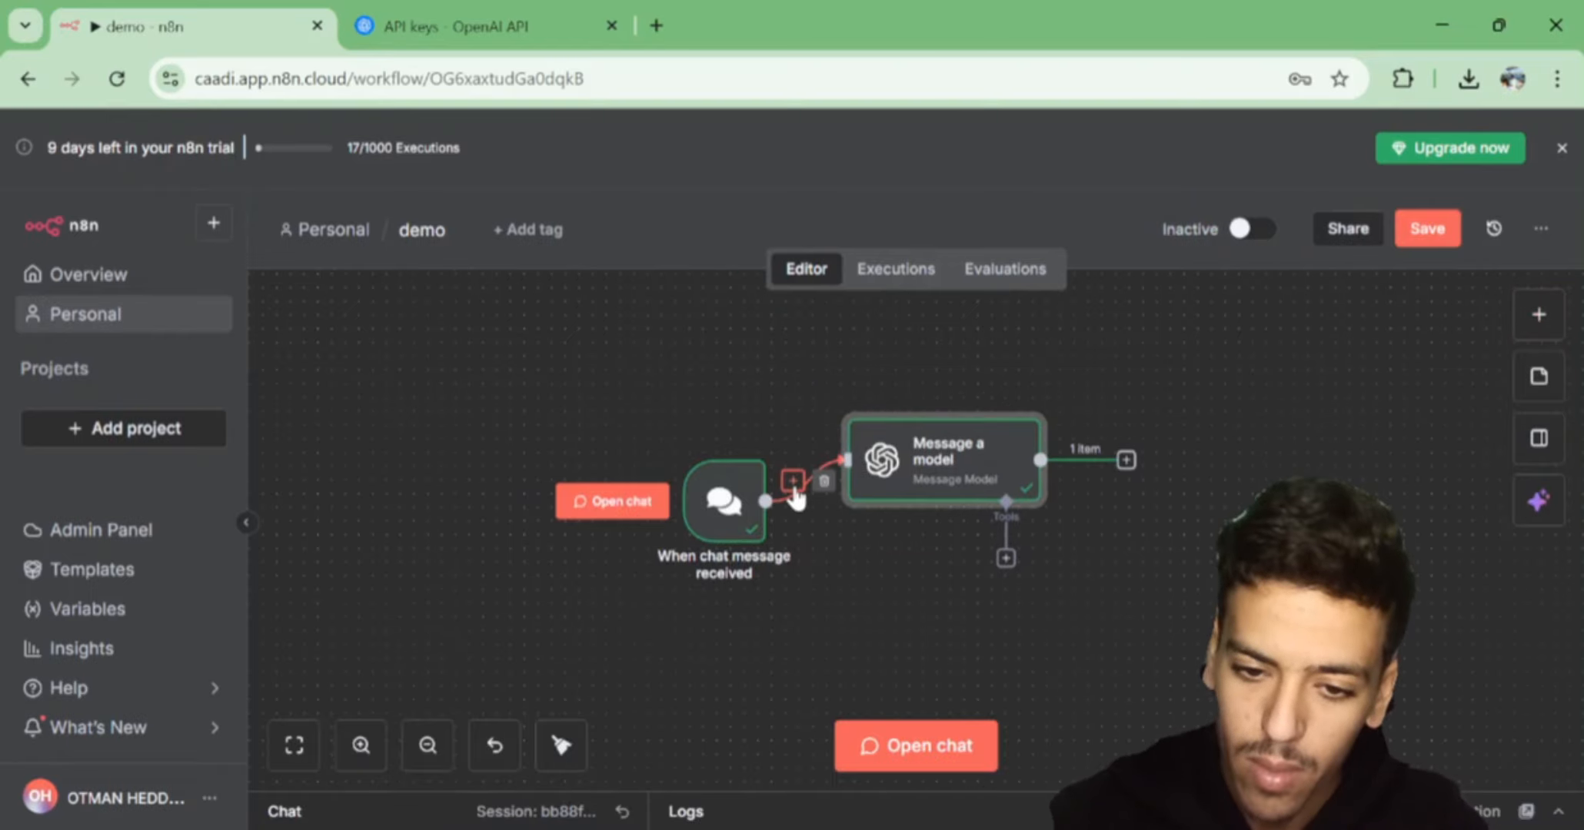
left_click(793, 482)
left_click(1216, 500)
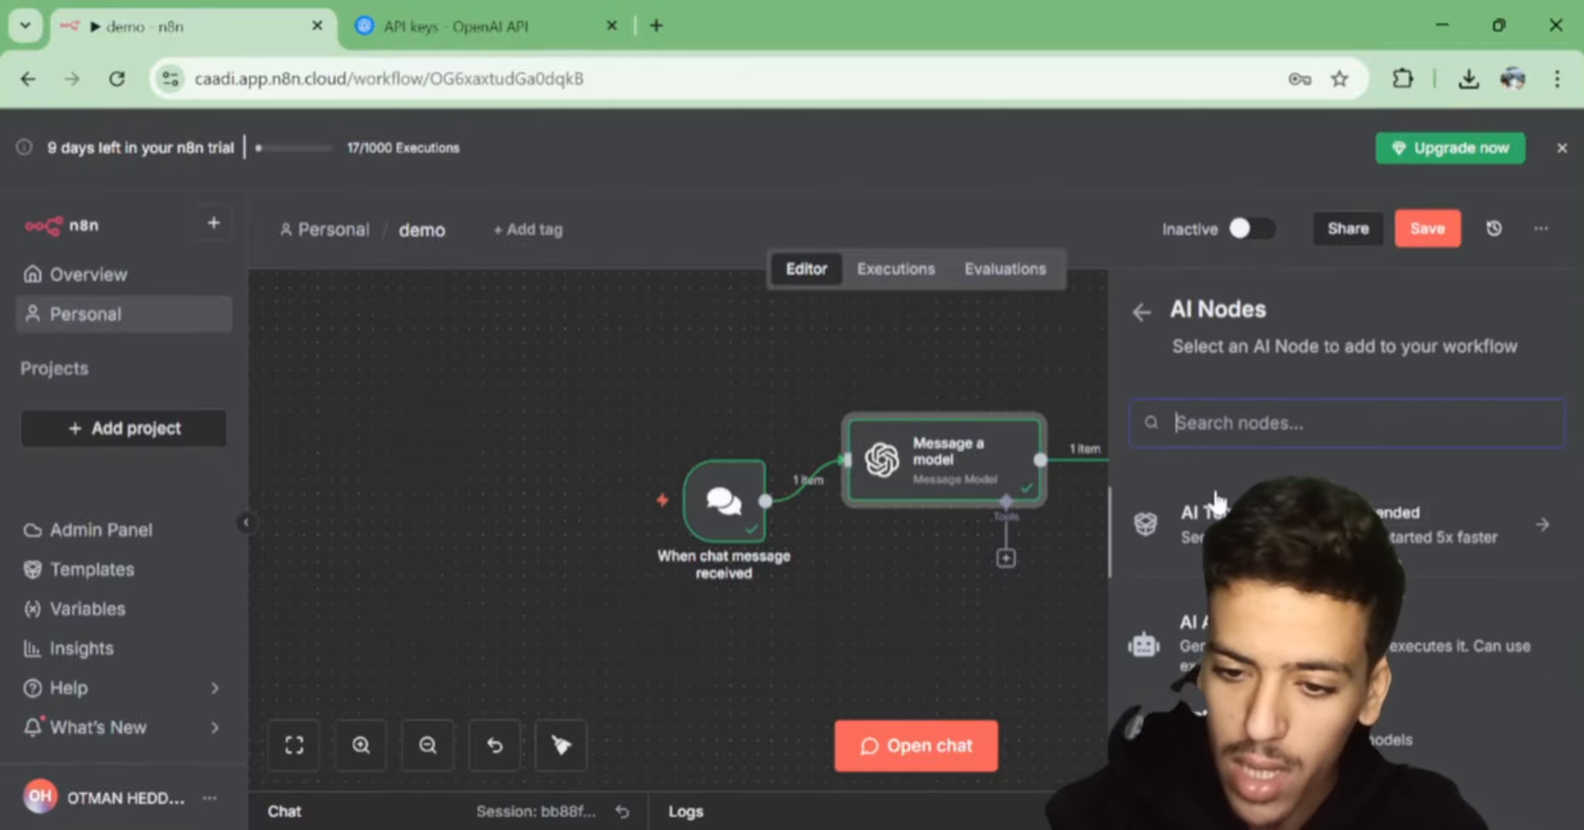
scroll(1338, 615, "down", 2)
left_click(1199, 638)
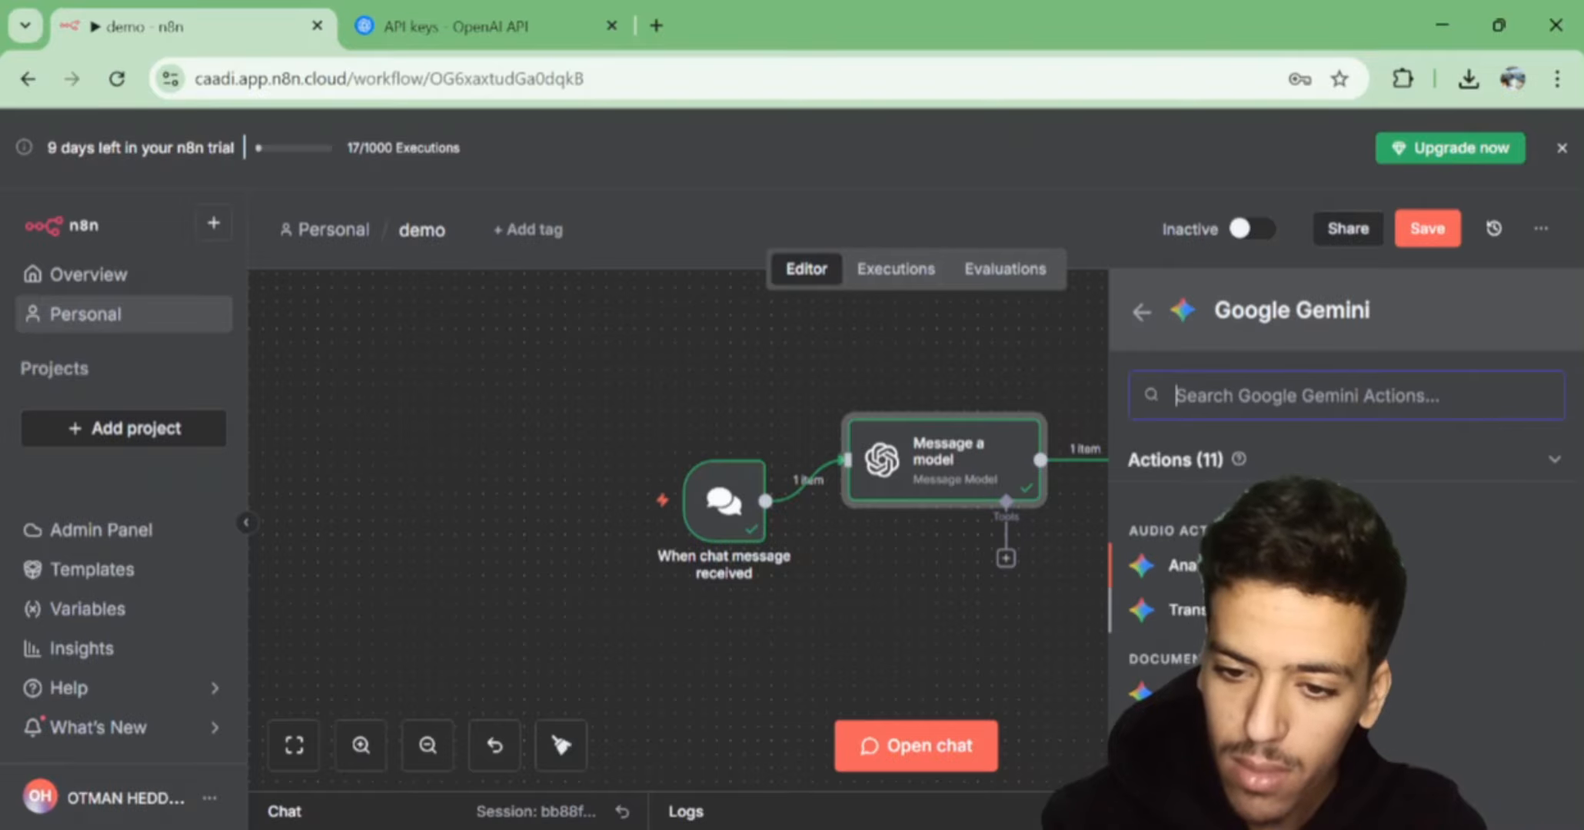
scroll(1338, 615, "down", 5)
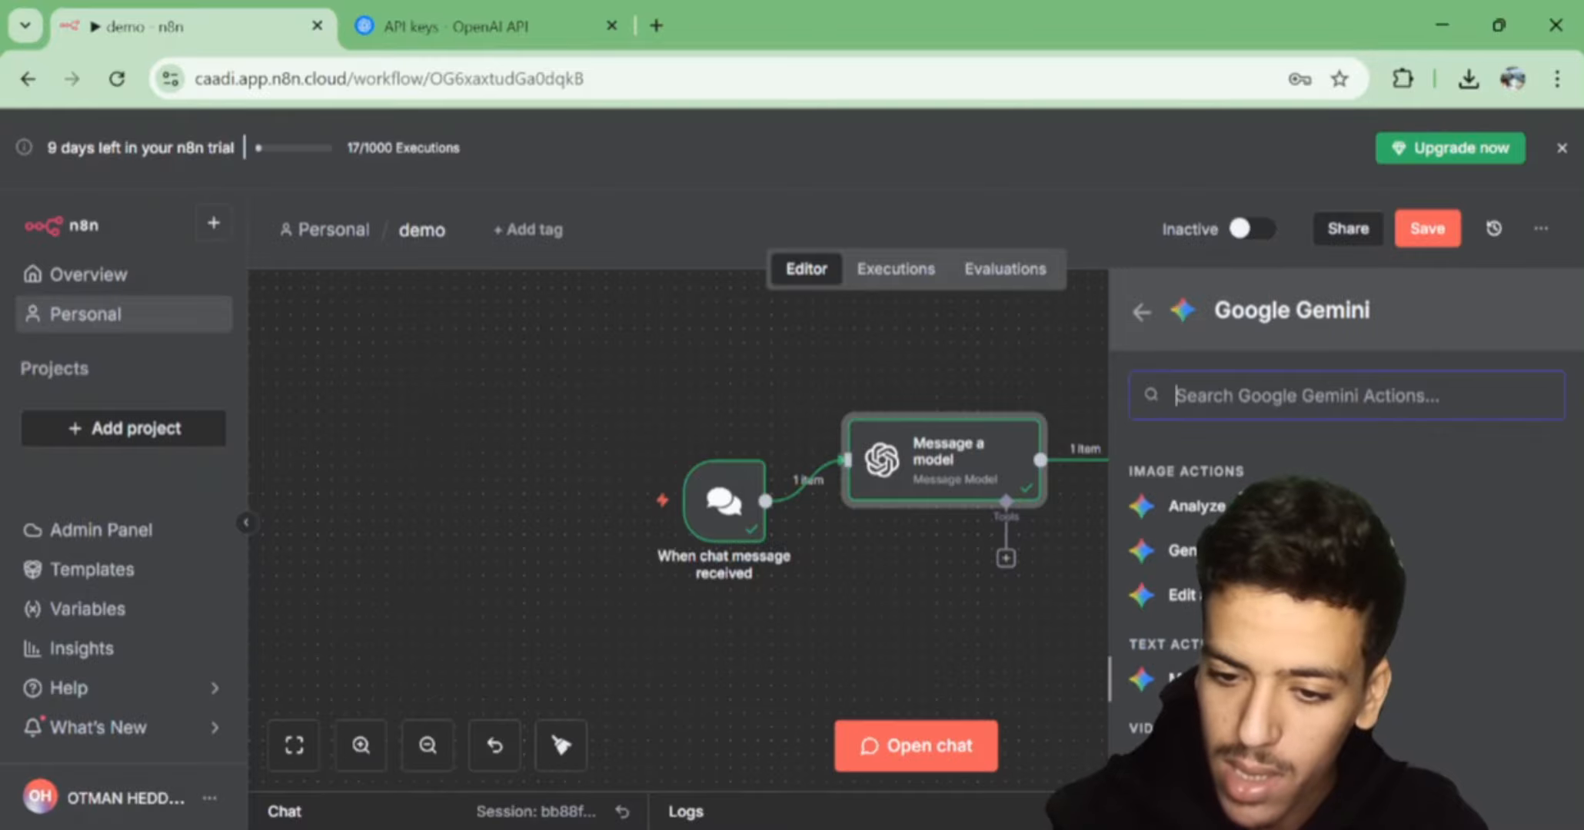
left_click(1237, 680)
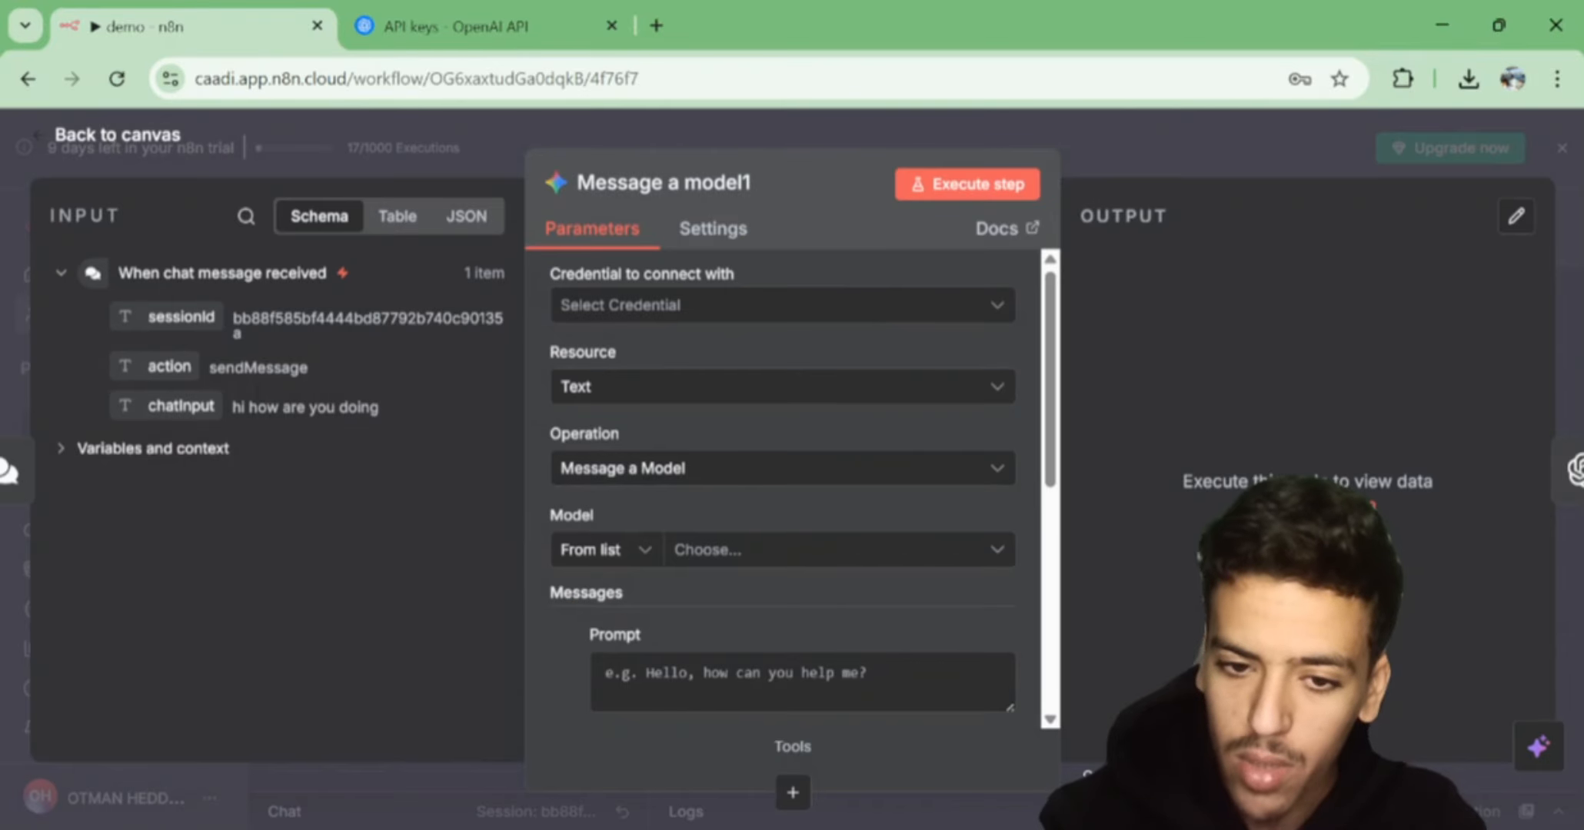
Start a new Google Gemini(PaLM) API credential for the node and clear its prefilled API key
left_click(856, 314)
left_click(728, 367)
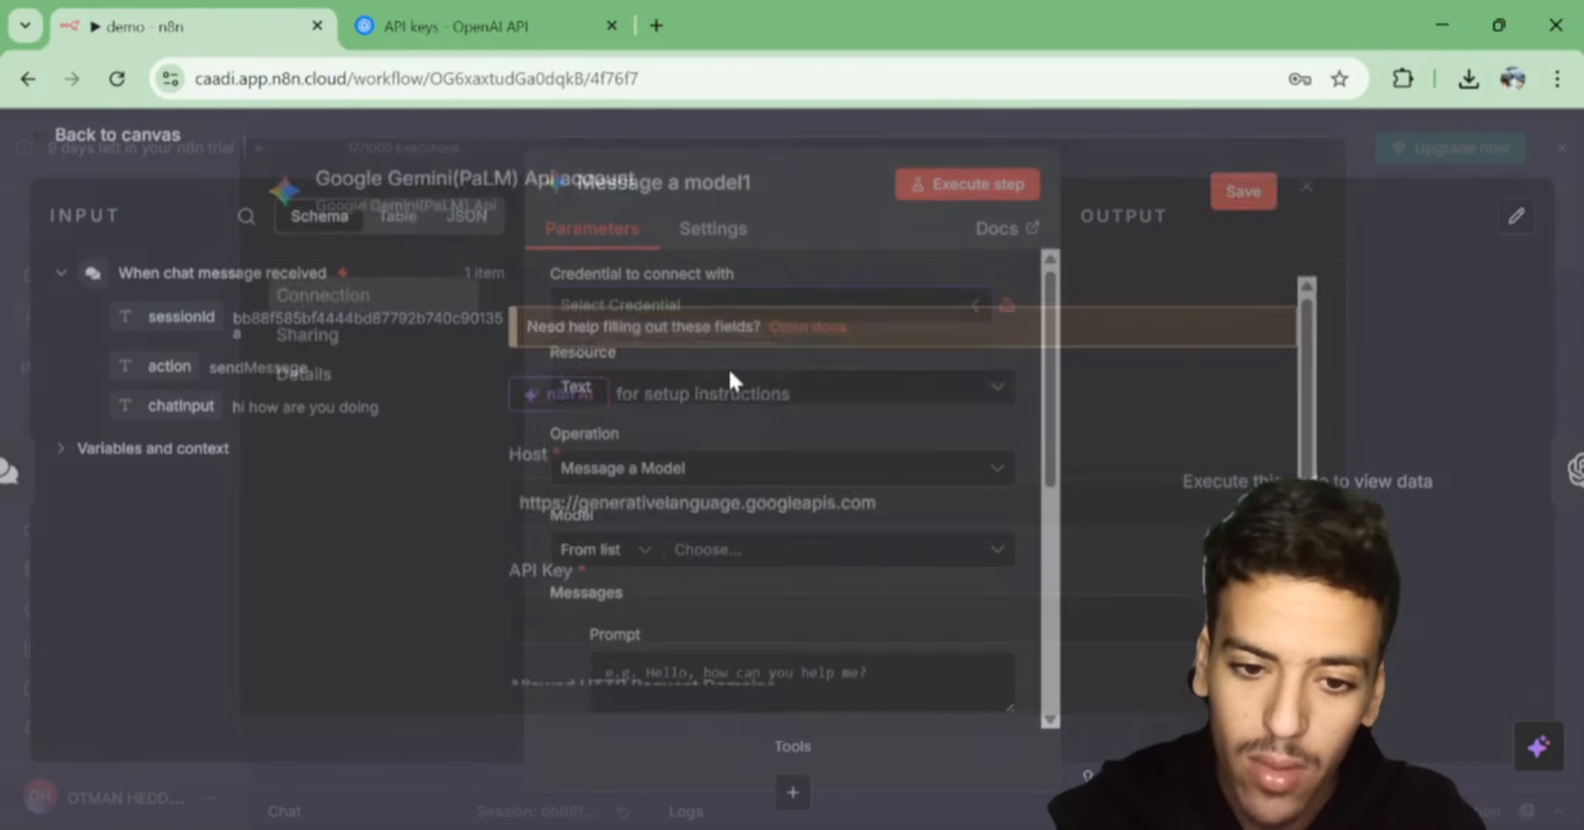
scroll(613, 508, "down", 2)
triple_click(668, 488)
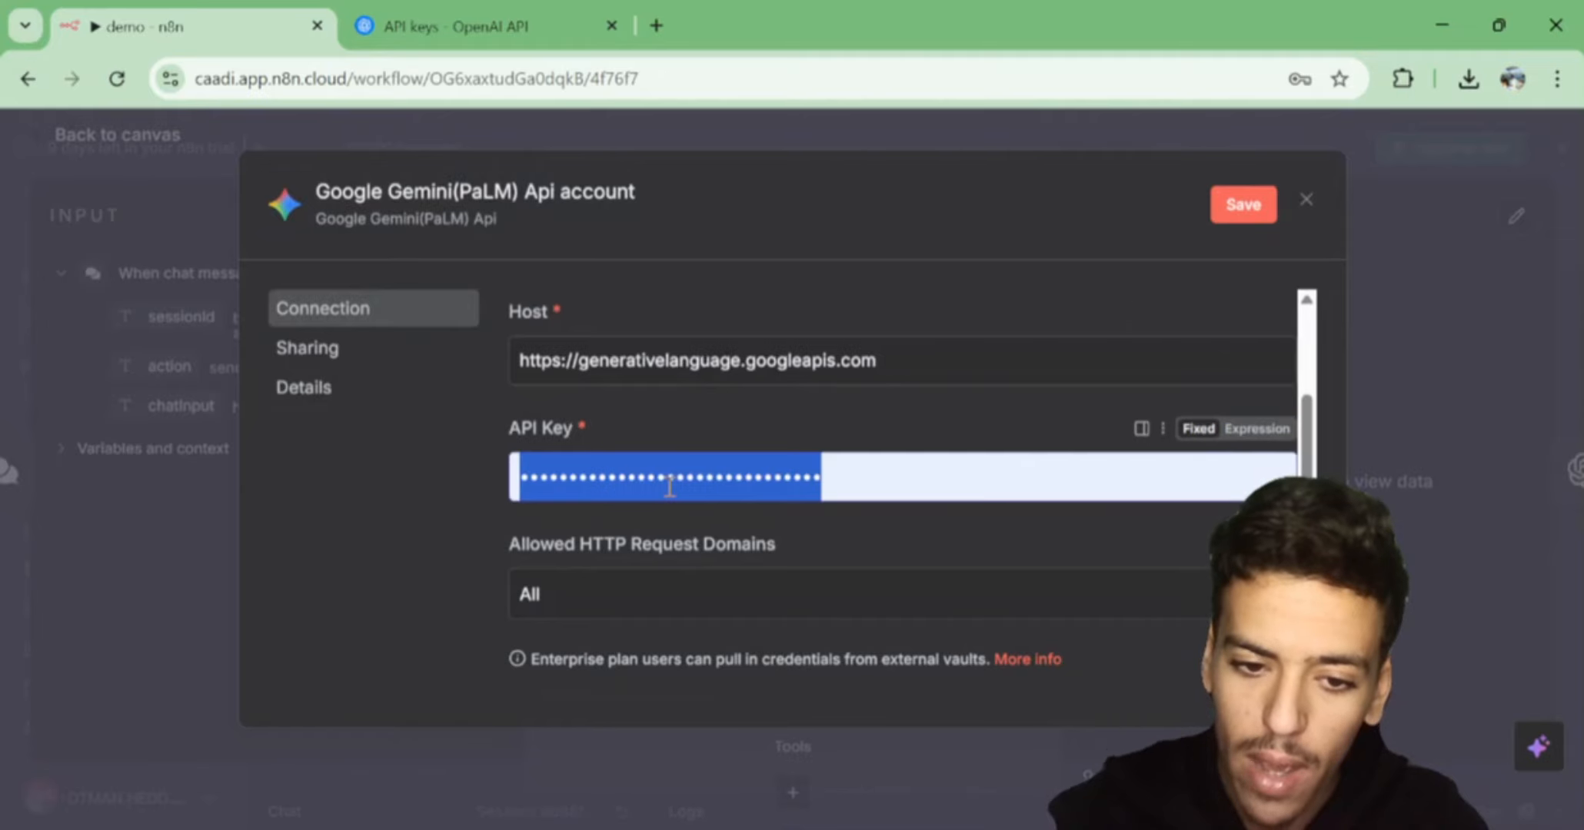
key("BackSpace")
Open Google AI Studio's API keys page in a new browser tab, copy the first listed key, and view and cancel the key creation form
left_click(658, 24)
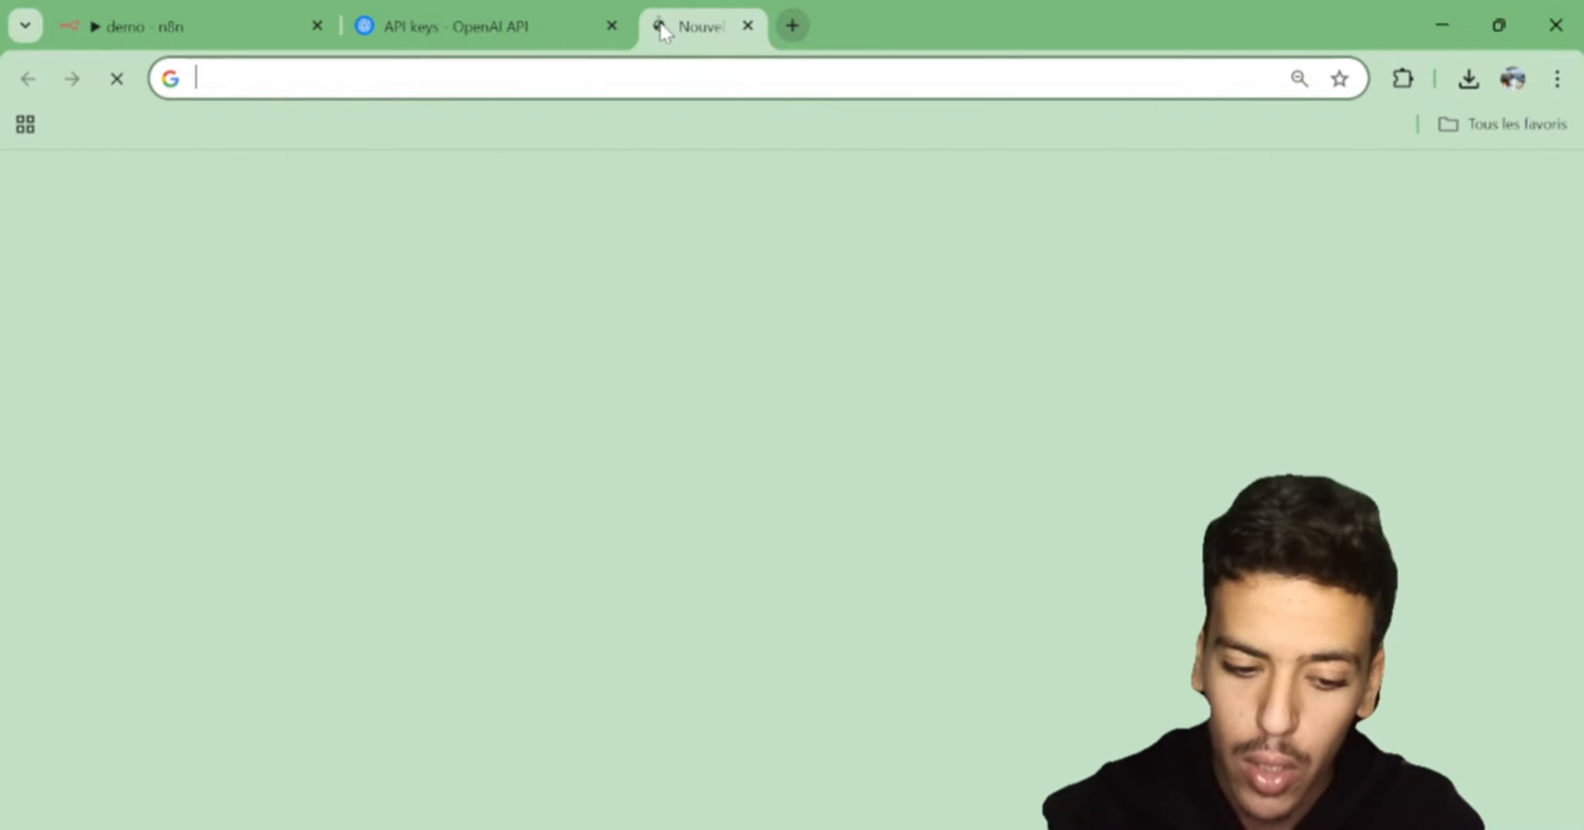
type("aistudio.google.com/api-keys")
key("Return")
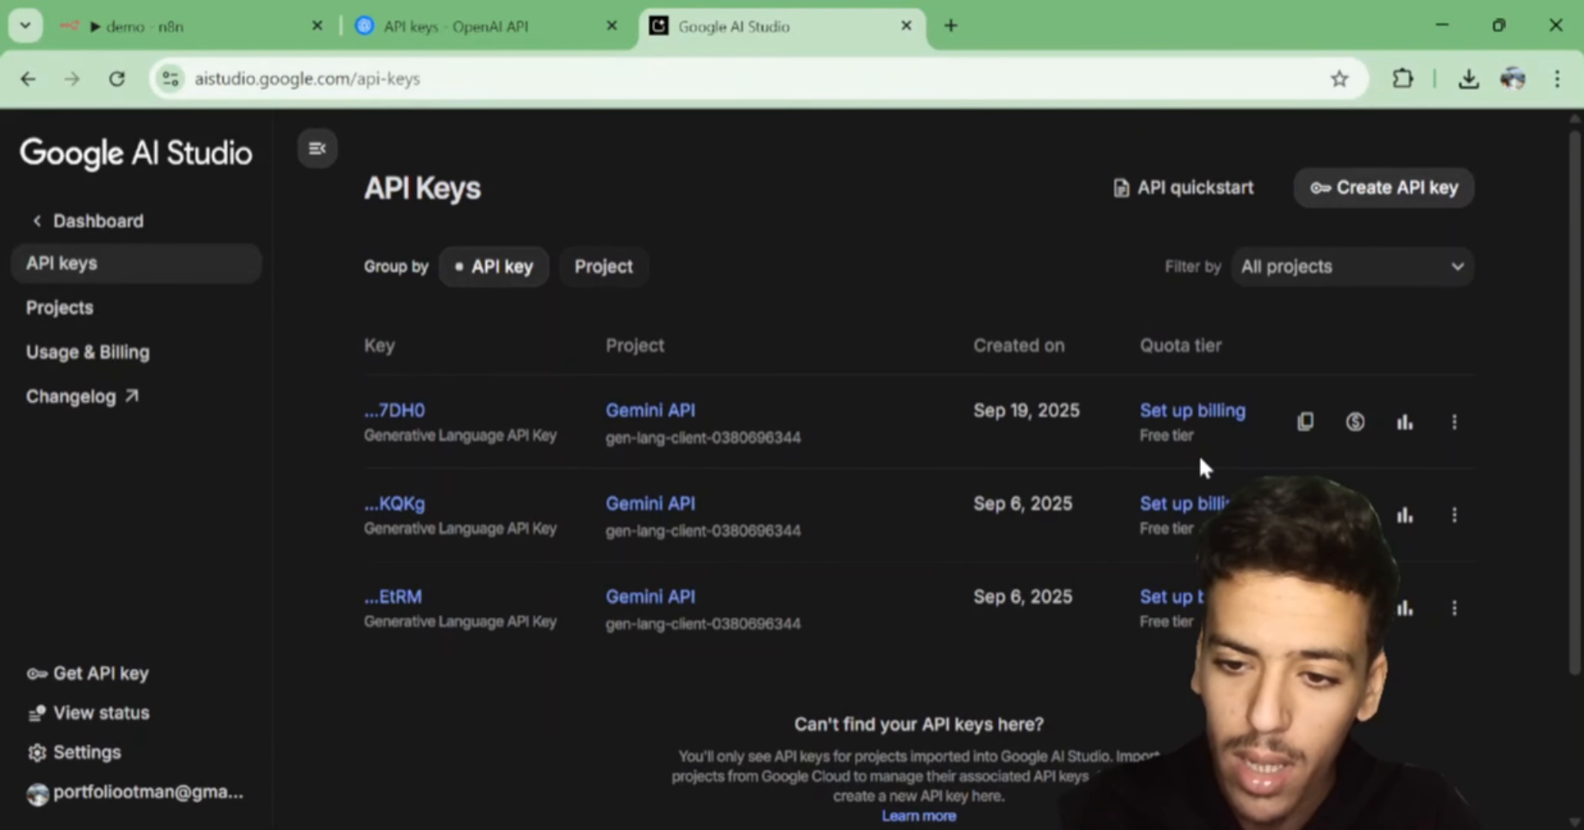
left_click(1305, 422)
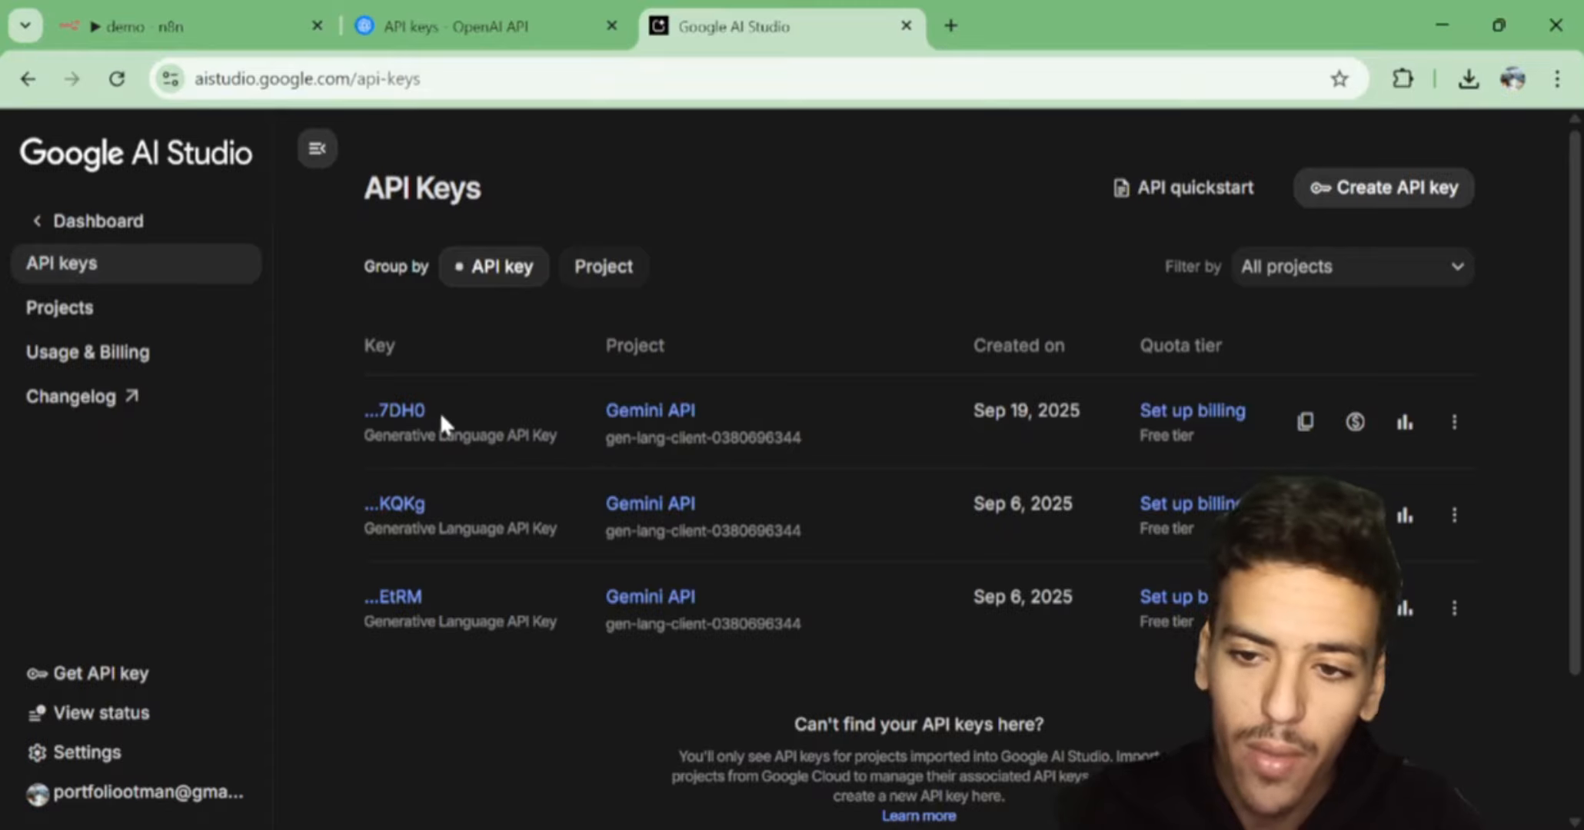
left_click(1337, 188)
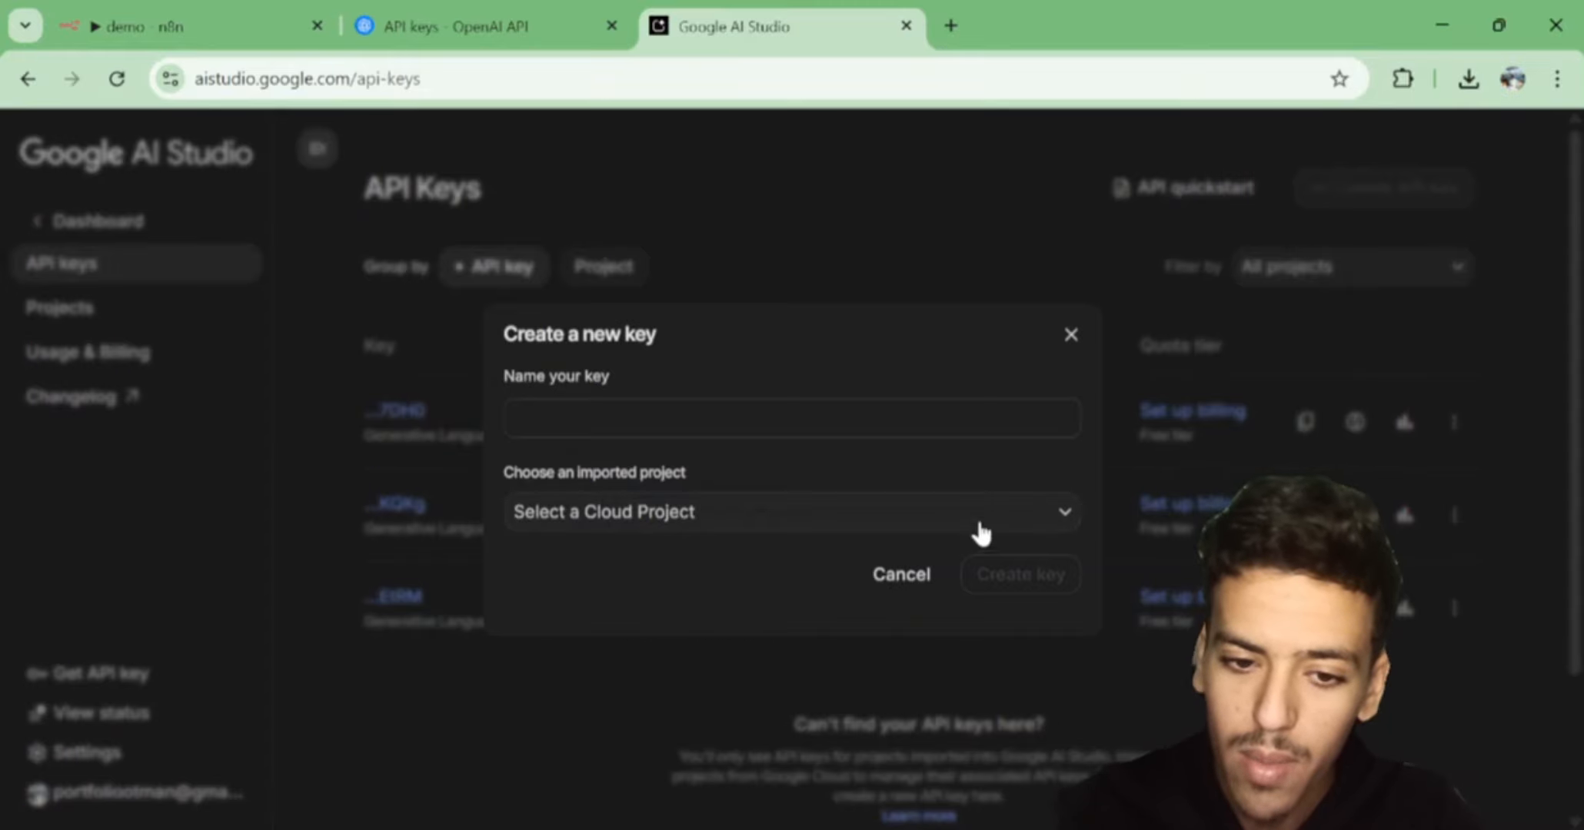
left_click(921, 582)
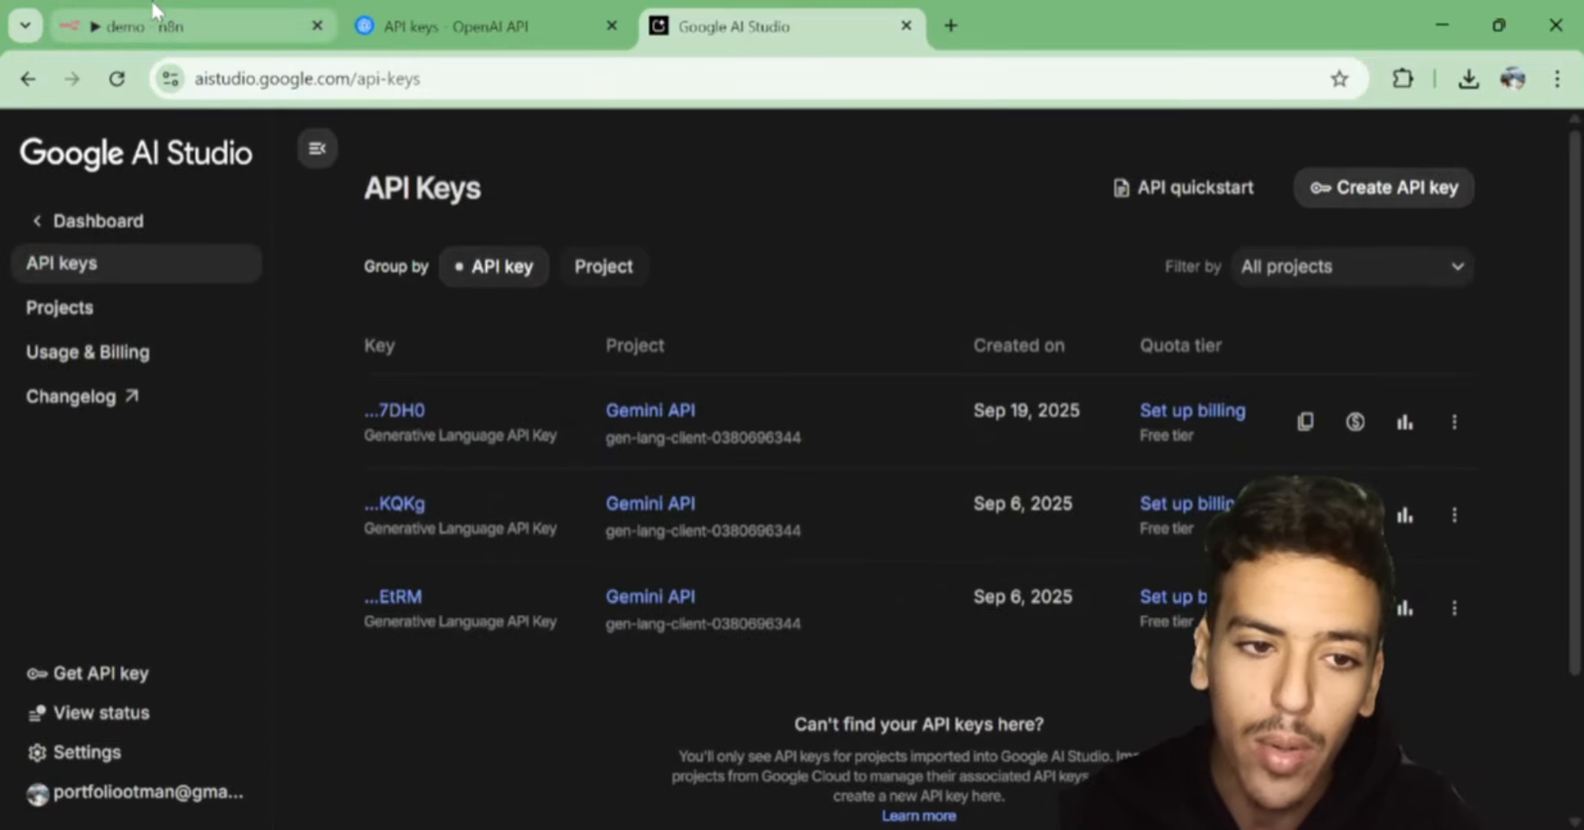
Return to n8n, paste the API key into the Google Gemini credential, save it, and close the credential
left_click(177, 26)
type("•")
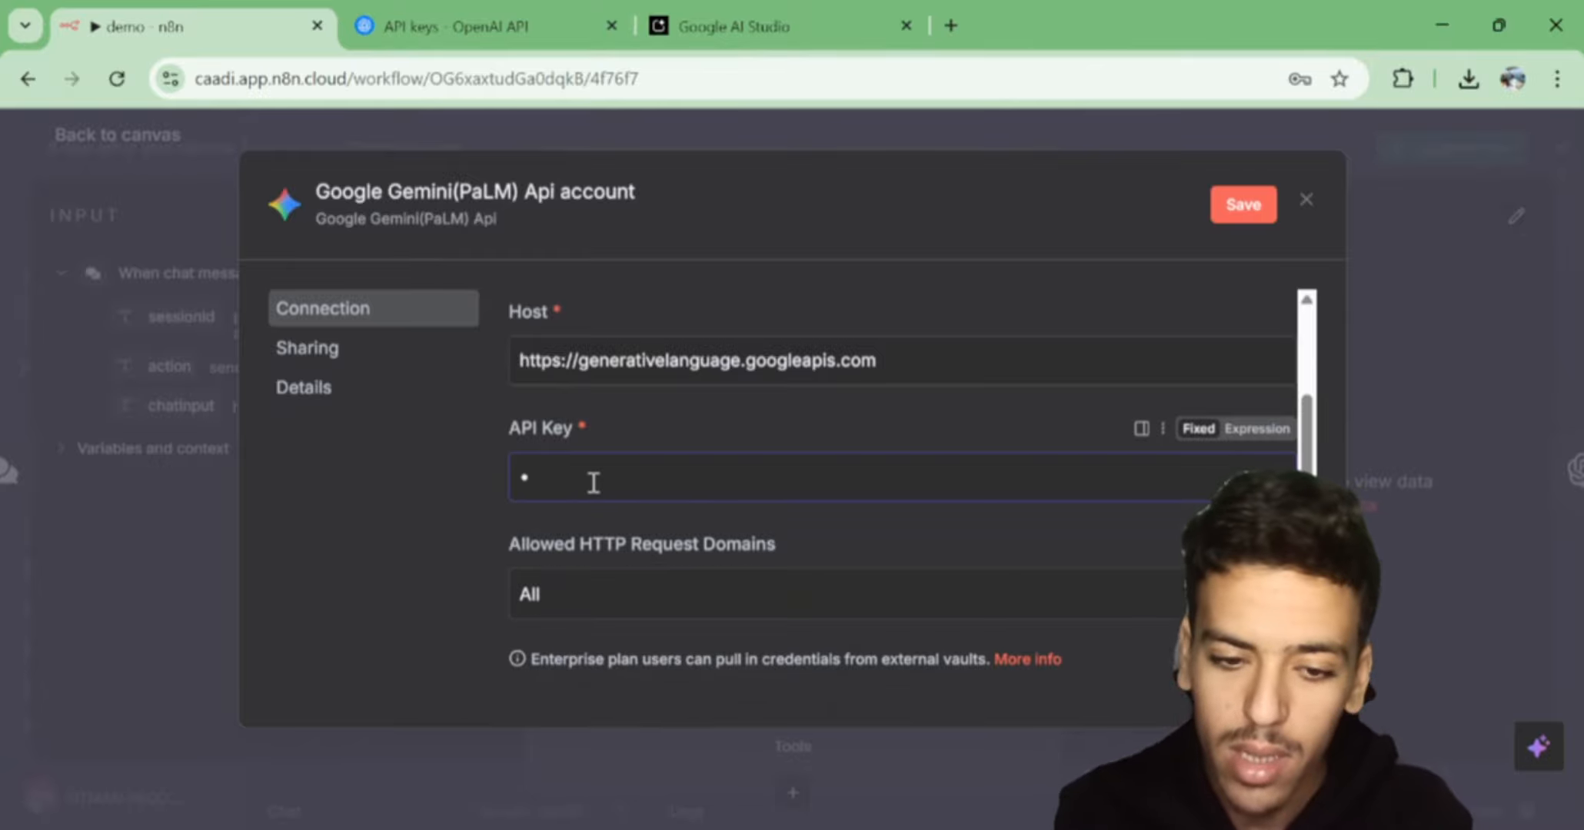
key("ctrl+v")
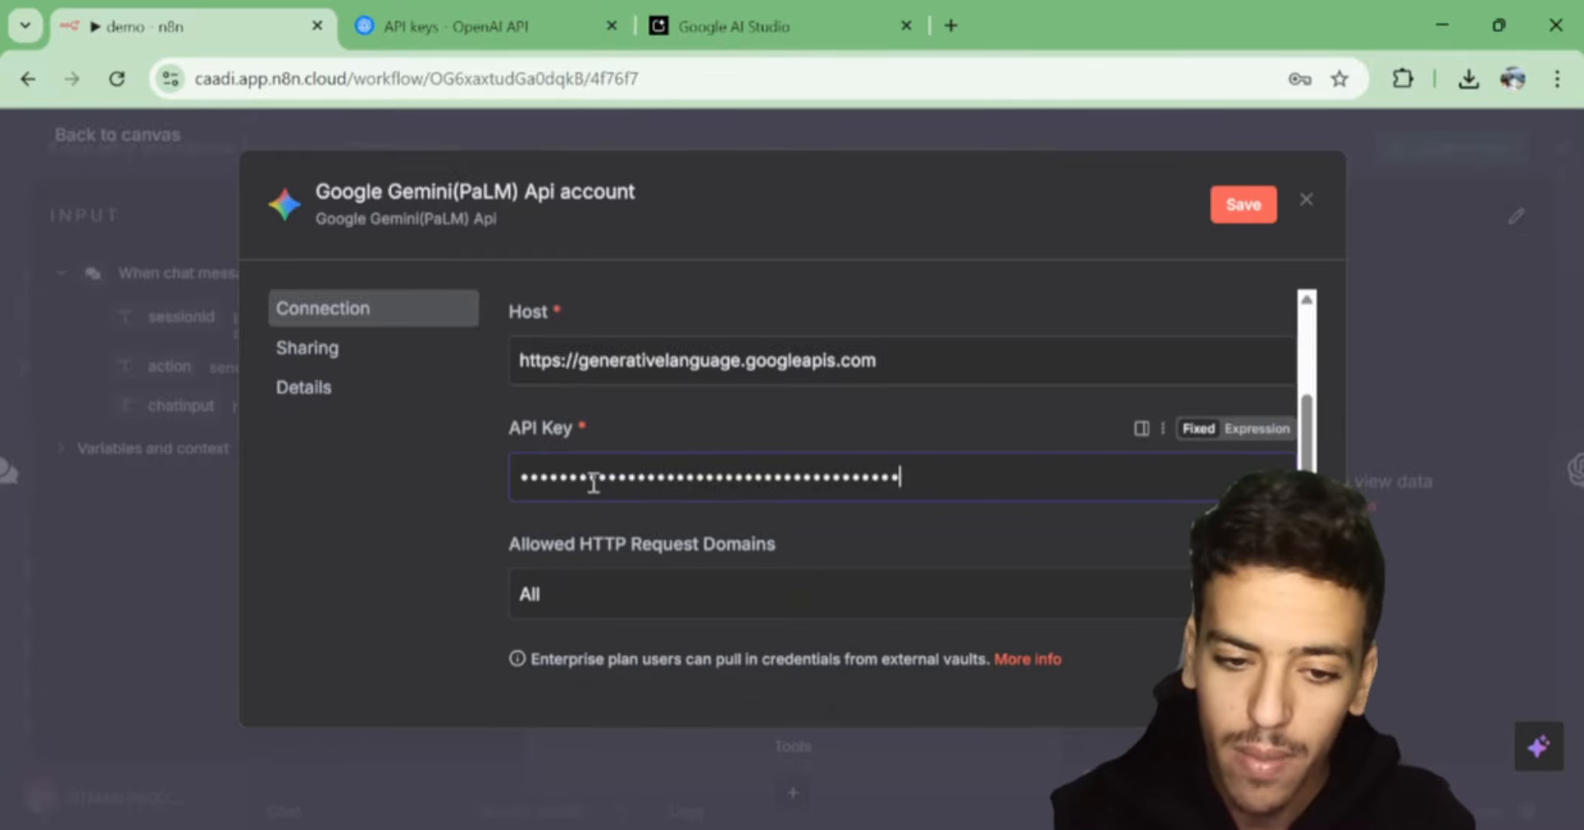
left_click(1224, 206)
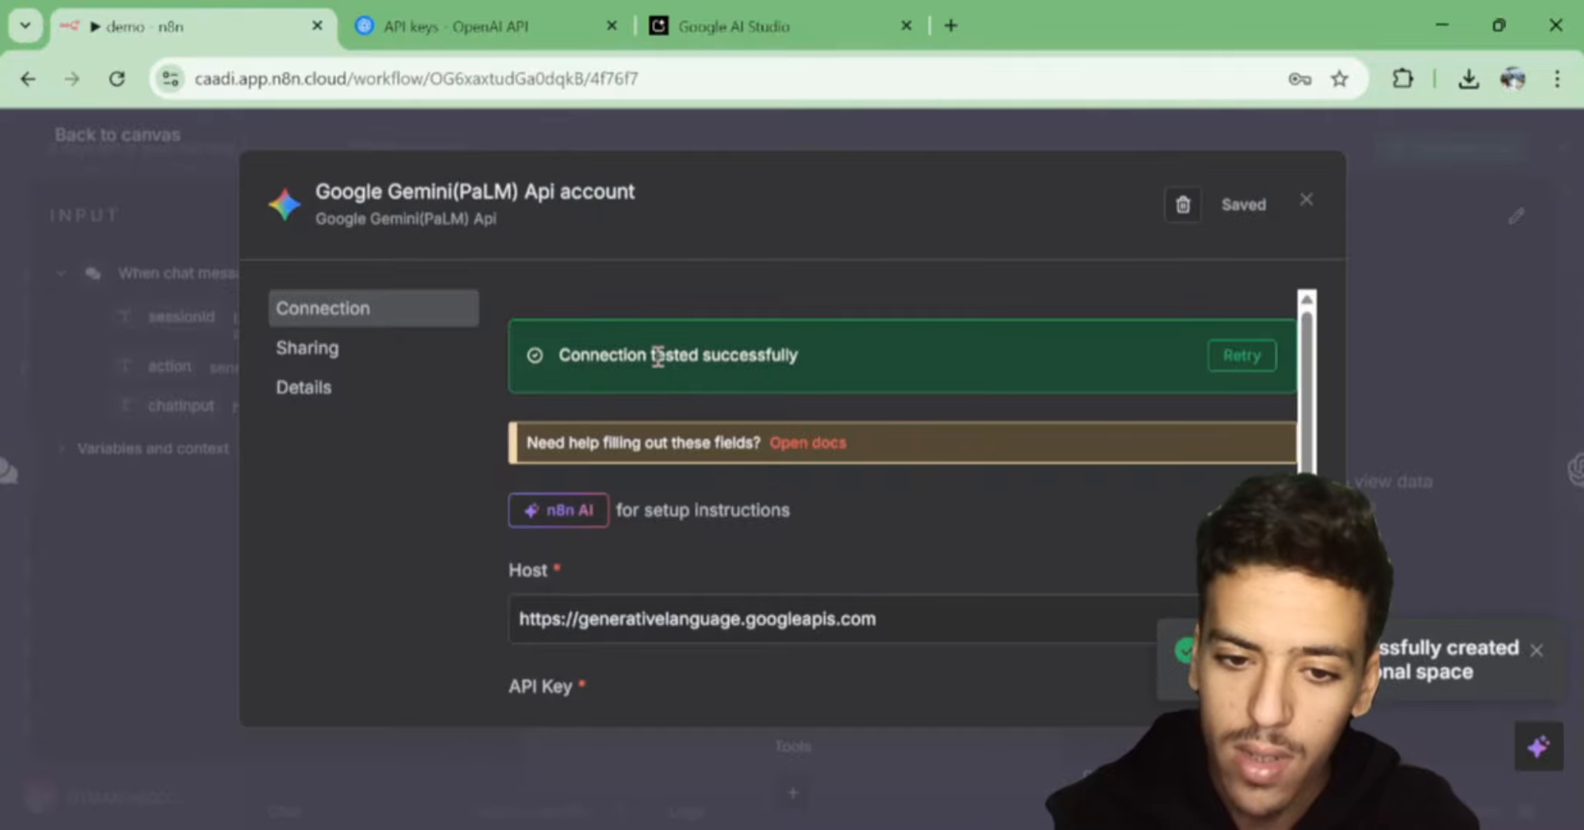
left_click(1307, 202)
Set the Gemini node's model to models/gemini-2.5-flash-lite-preview-06-17
scroll(791, 679, "down", 1)
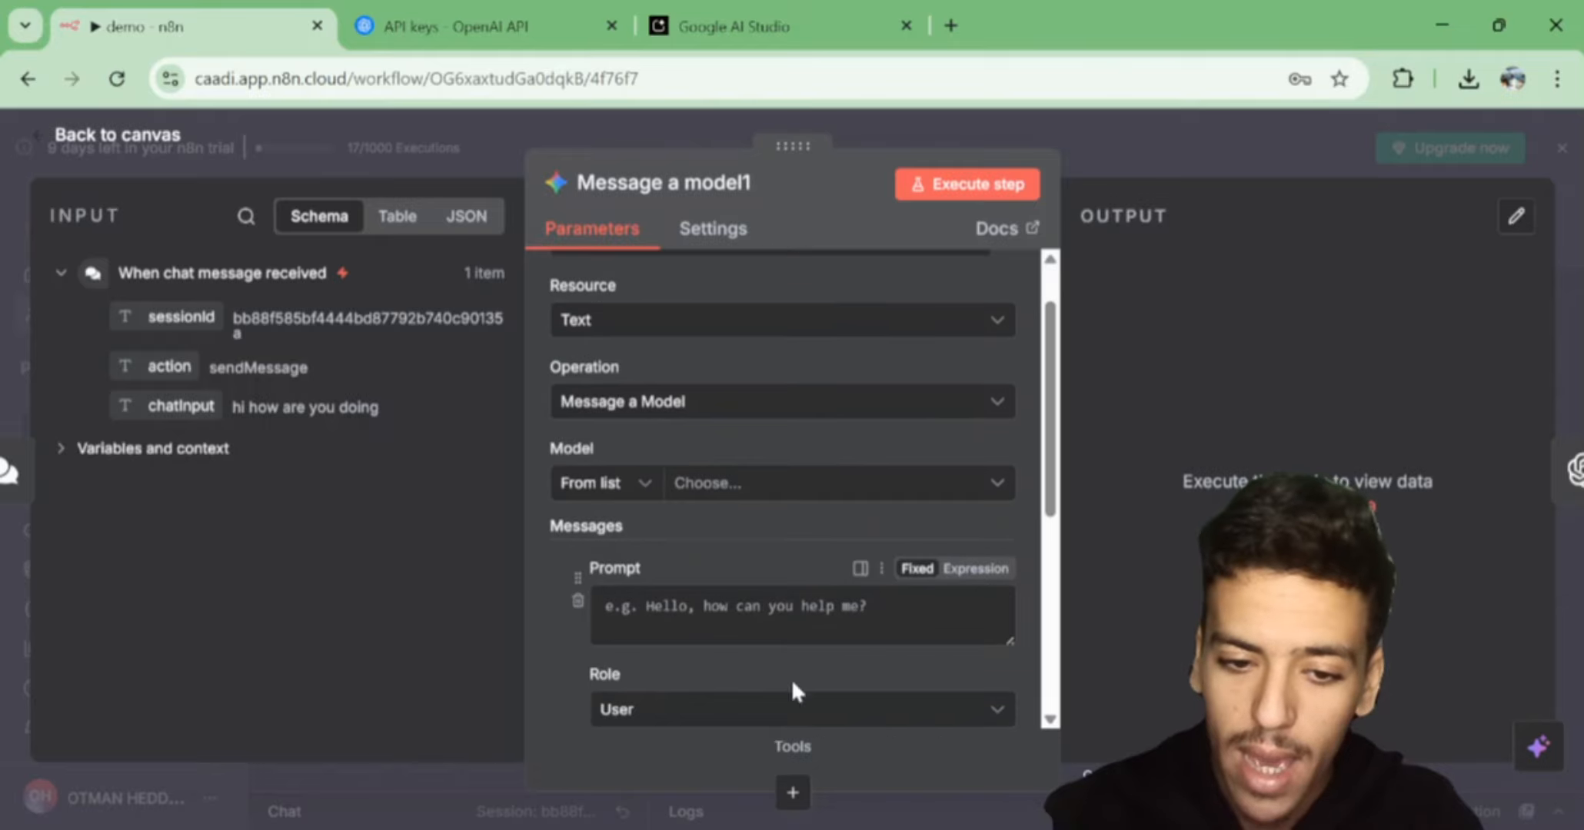
left_click(731, 486)
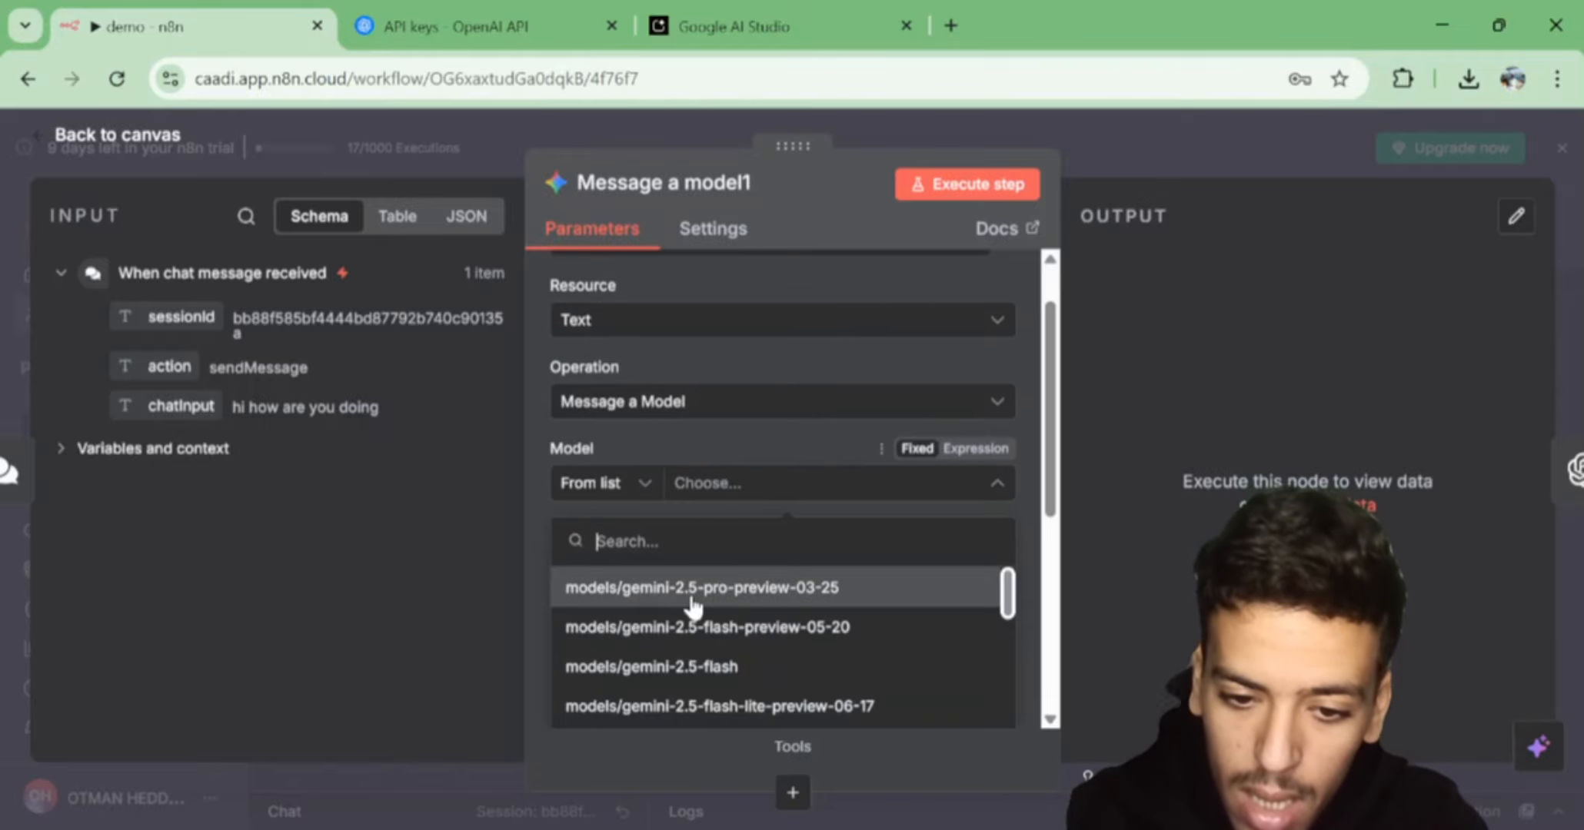
scroll(693, 607, "down", 1)
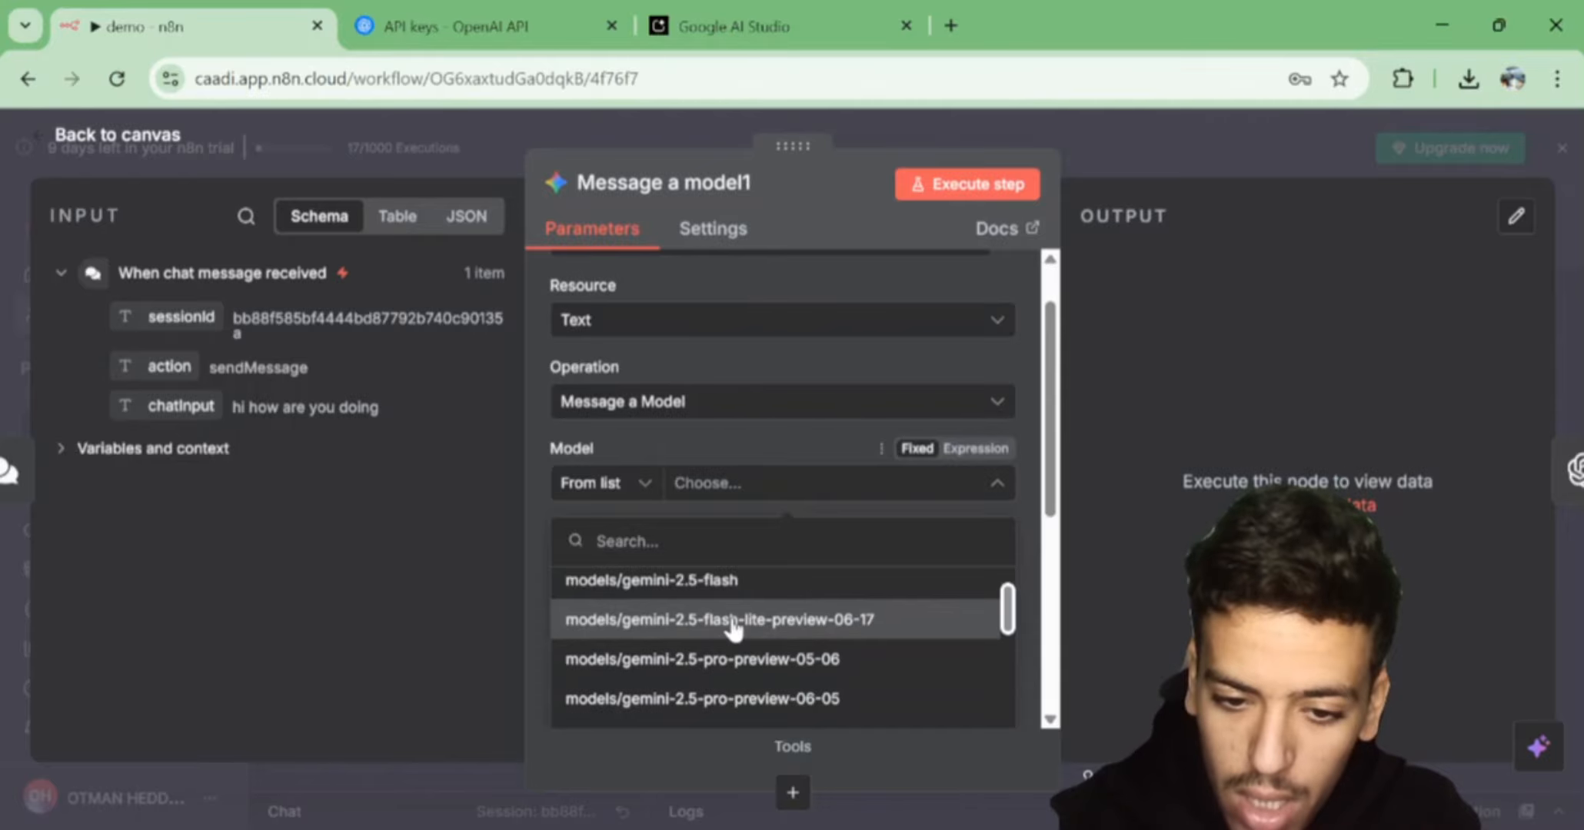
left_click(732, 621)
left_click(733, 619)
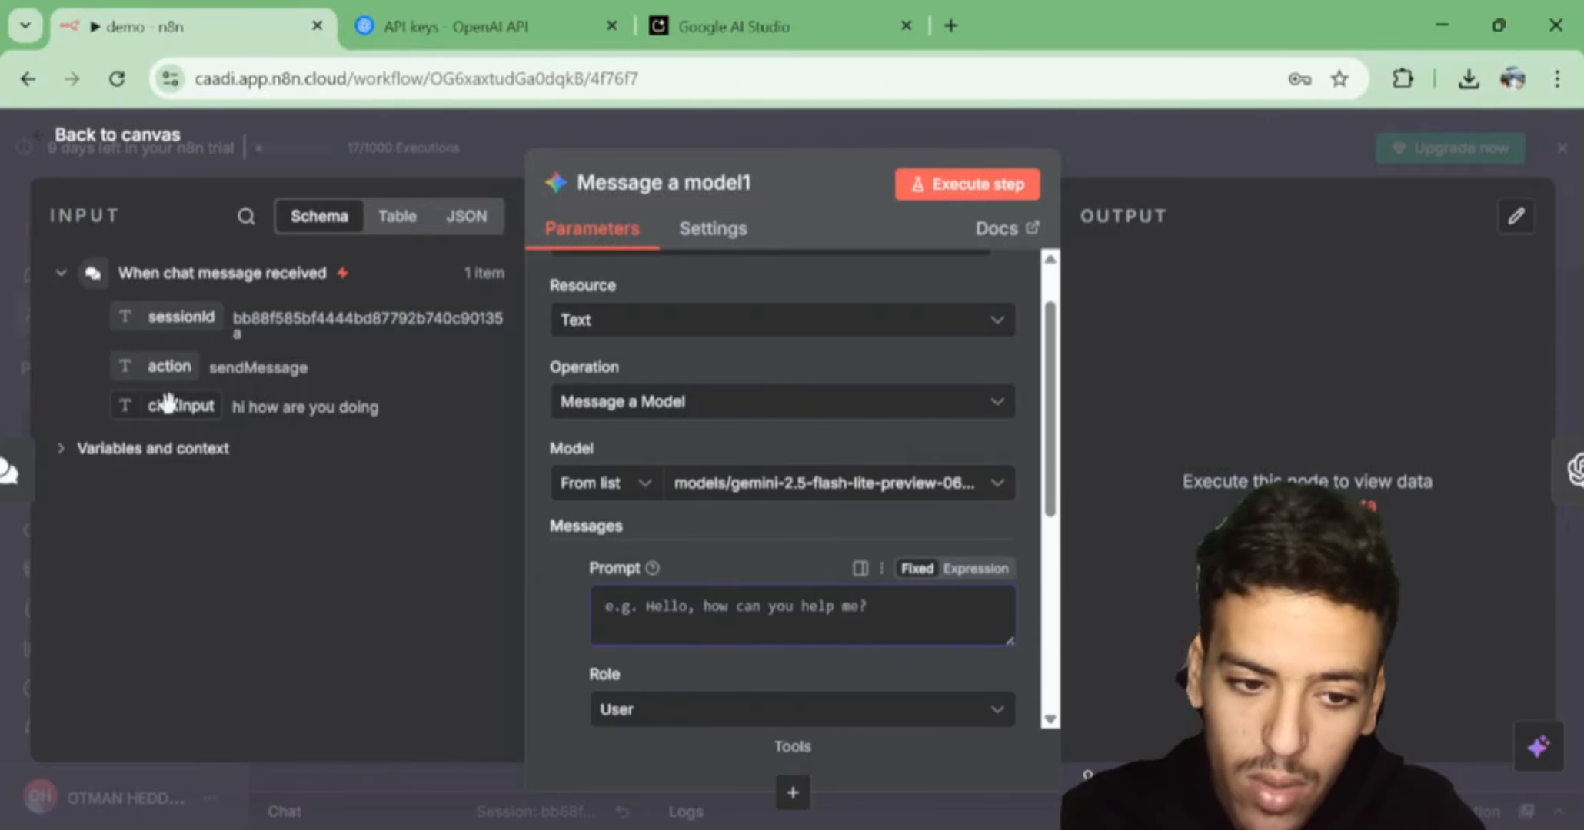
Set the Gemini prompt to the trigger's chatInput expression, {{ $json.chatInput }}, execute the step, and return to the canvas
left_click_drag(177, 409, 672, 607)
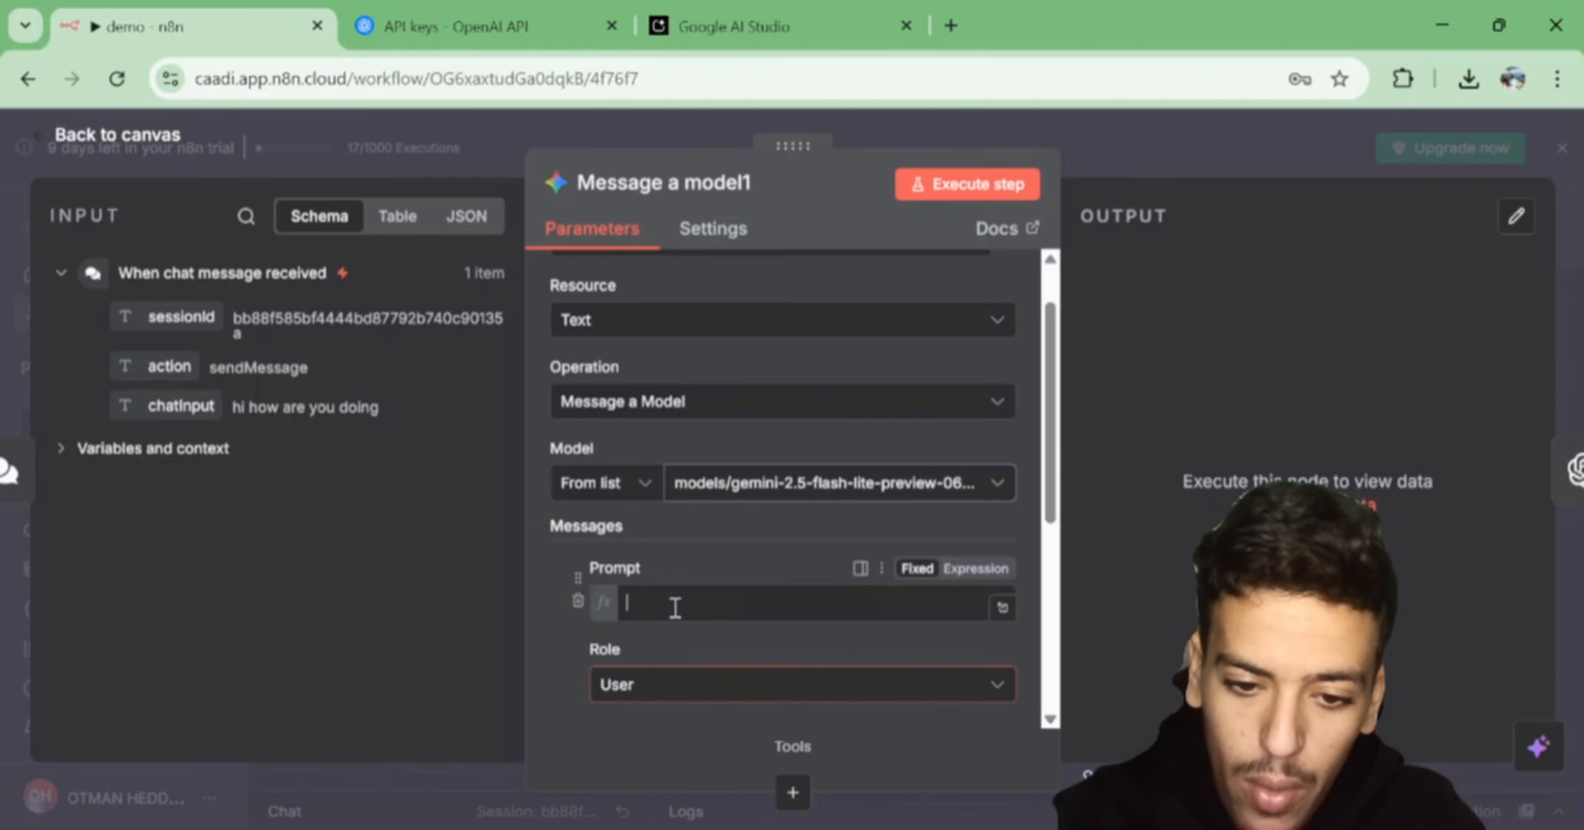
left_click(1016, 191)
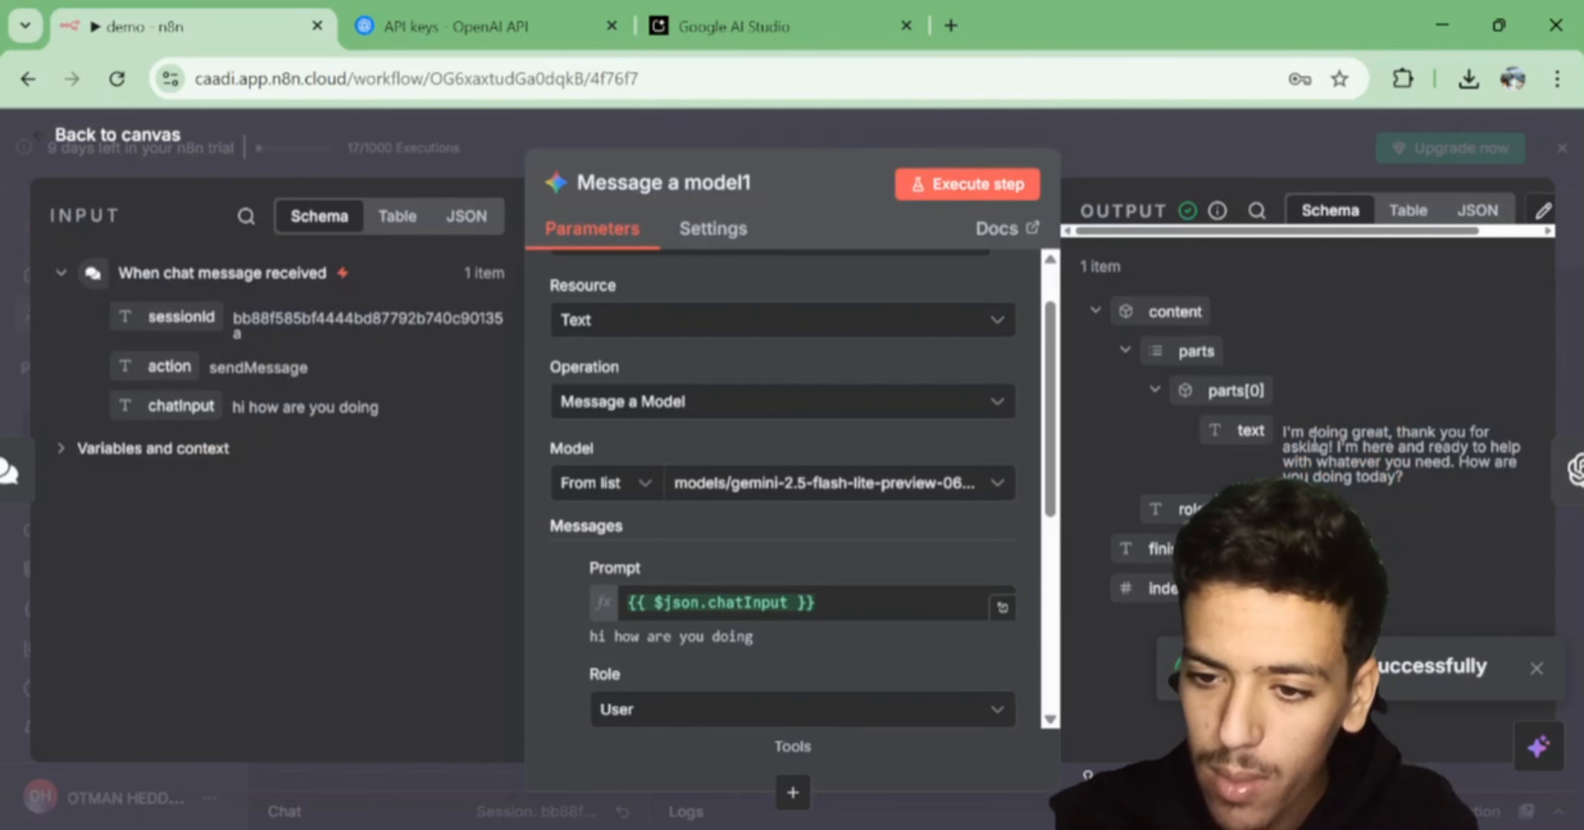
left_click_drag(1312, 447, 1364, 459)
left_click(1367, 458)
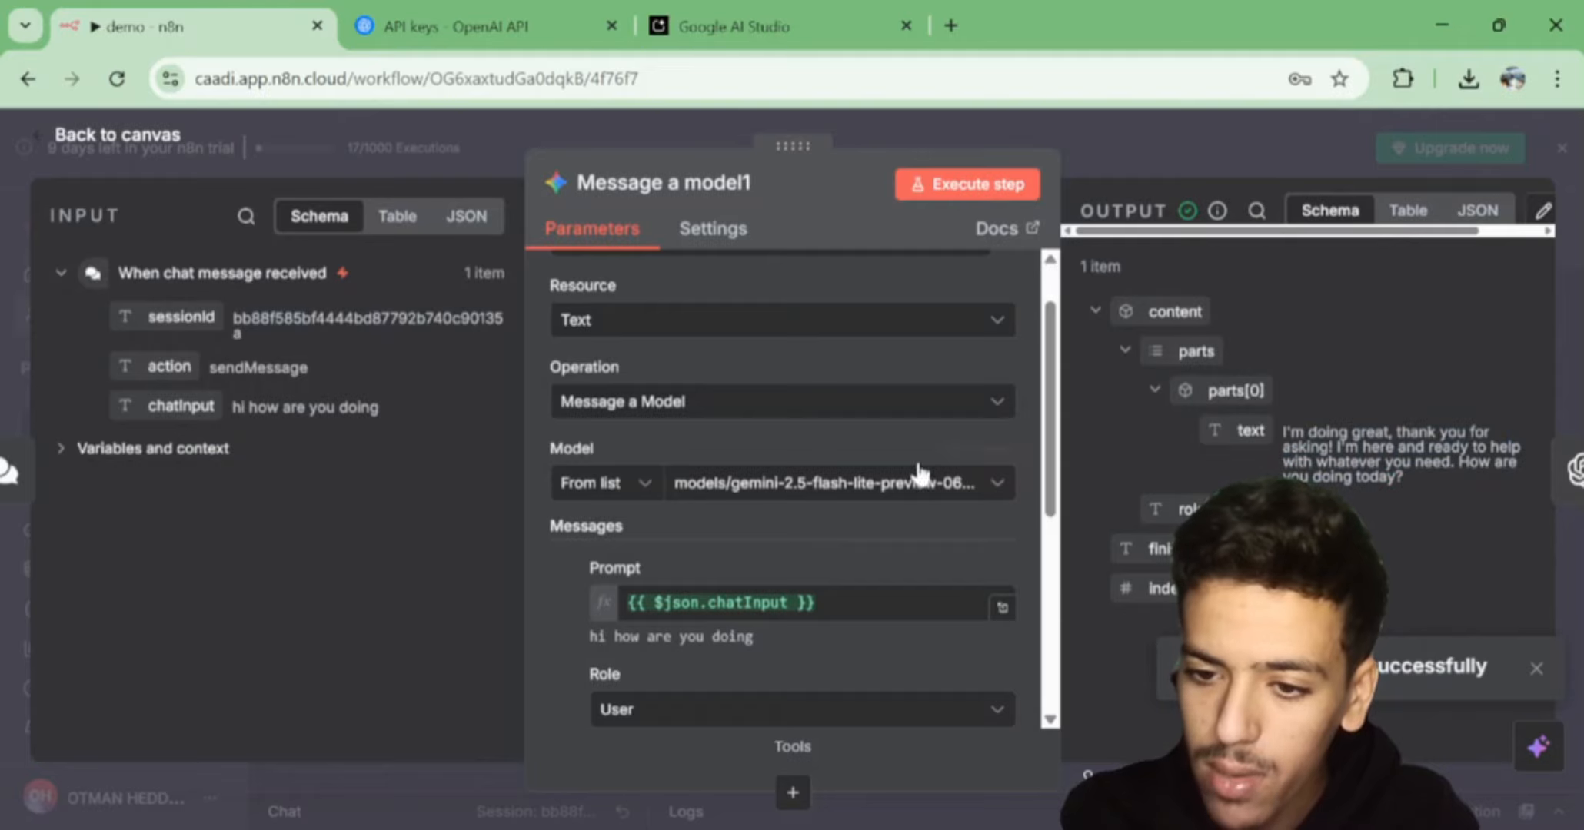
left_click(153, 137)
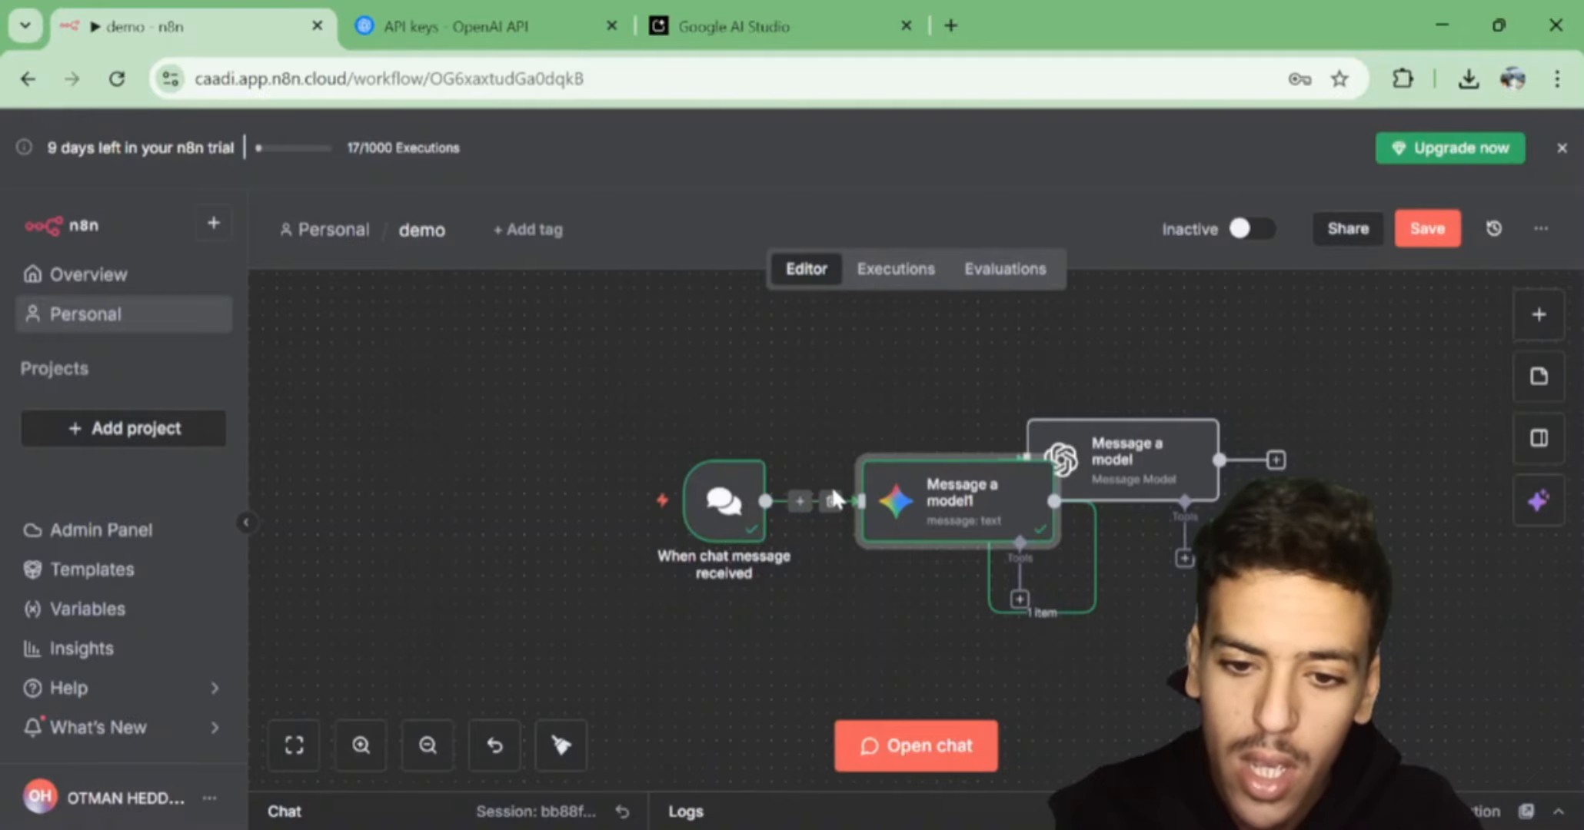
Disconnect the OpenAI node from the Gemini node, connect it directly to the chat trigger, and arrange the two as parallel branches
left_click_drag(972, 529, 890, 410)
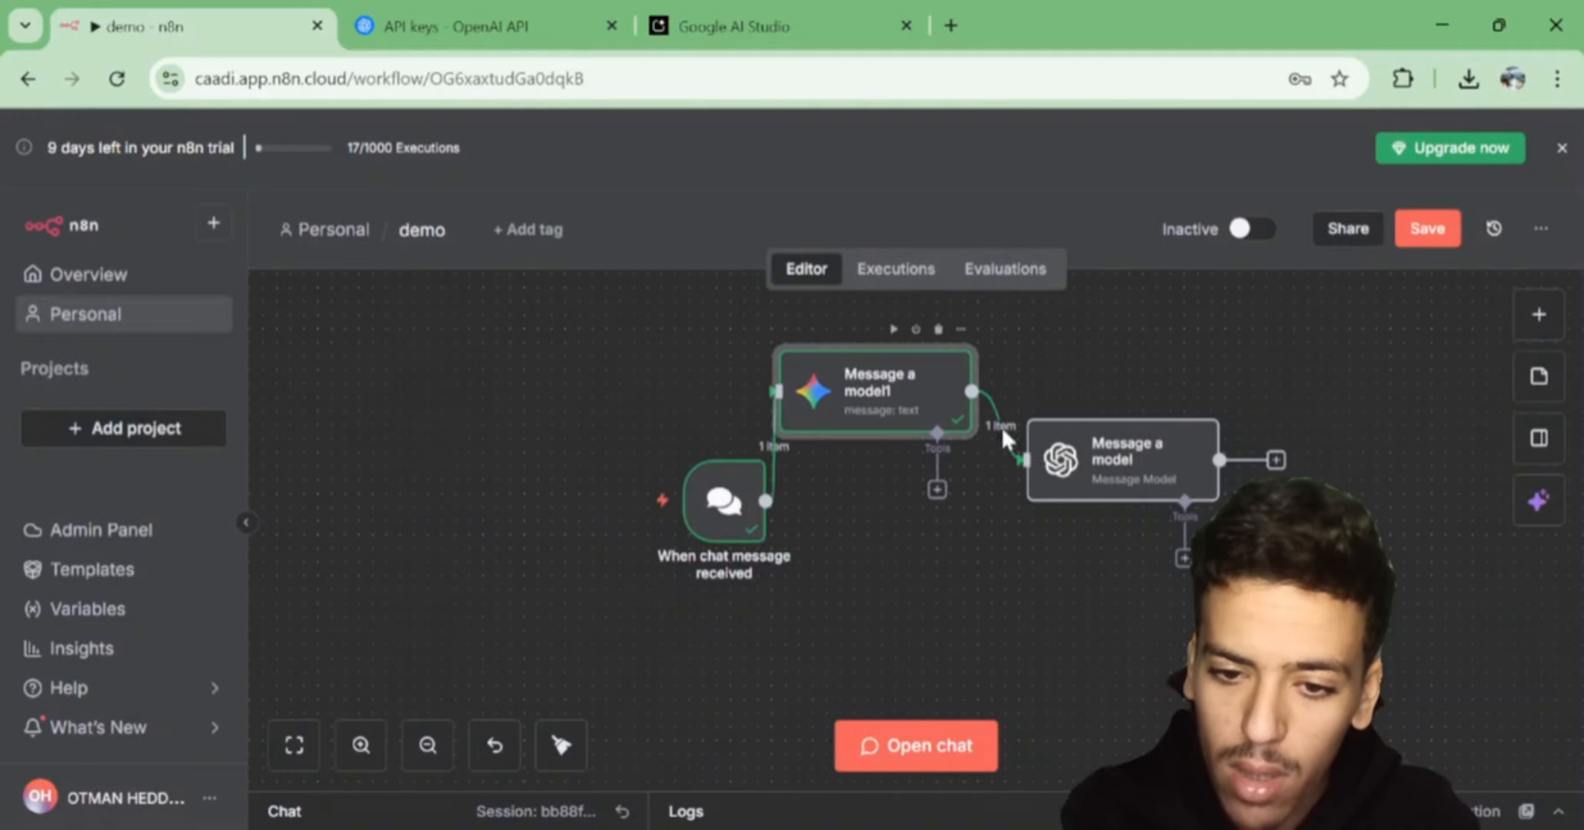
left_click(1015, 427)
left_click_drag(1061, 460, 938, 596)
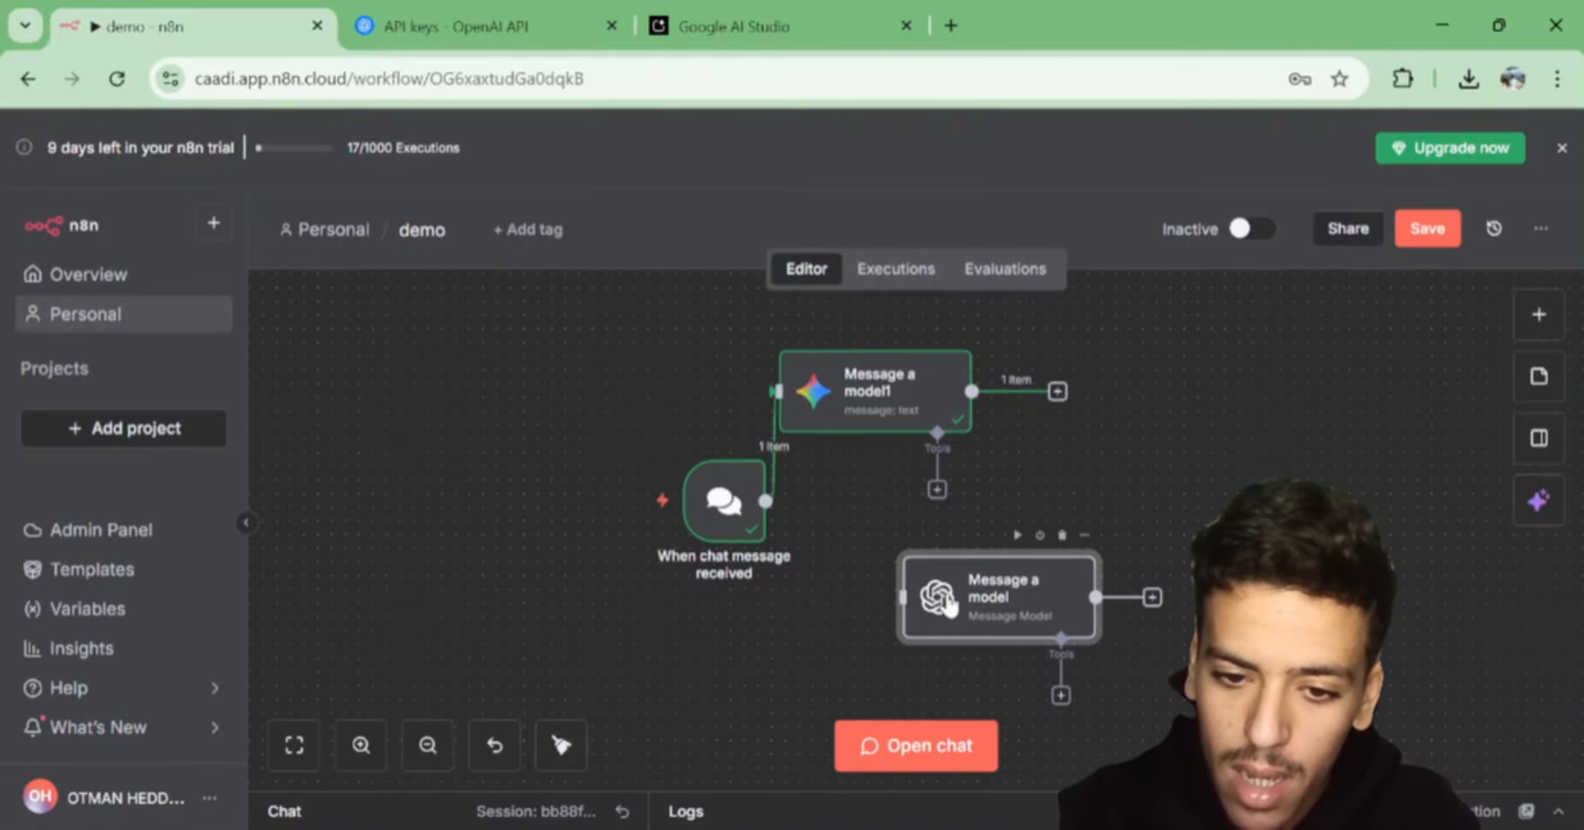
left_click_drag(765, 501, 894, 602)
left_click_drag(884, 407, 924, 459)
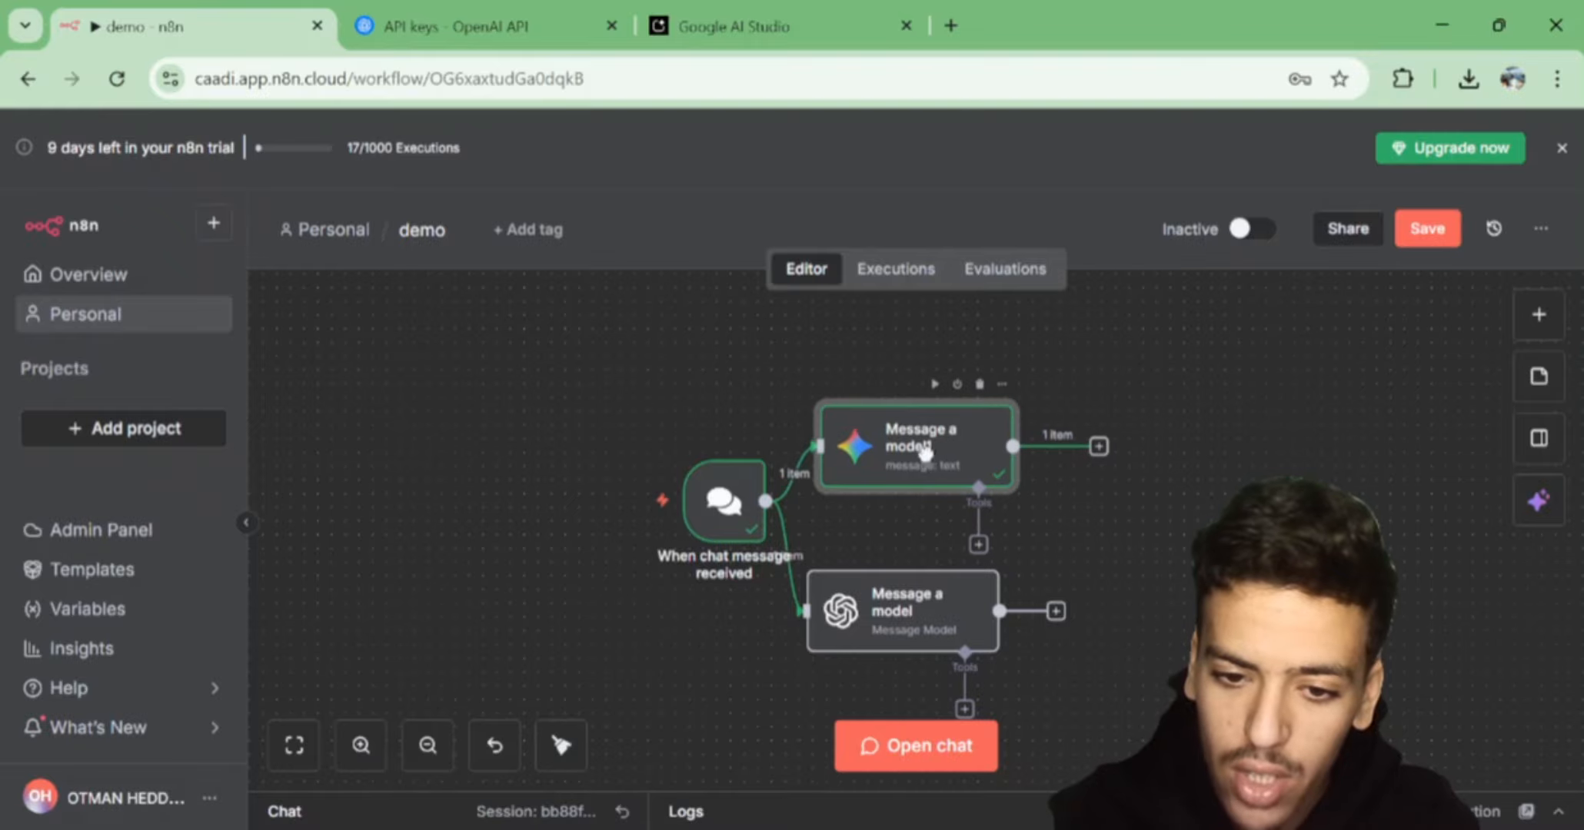
left_click_drag(944, 620, 957, 592)
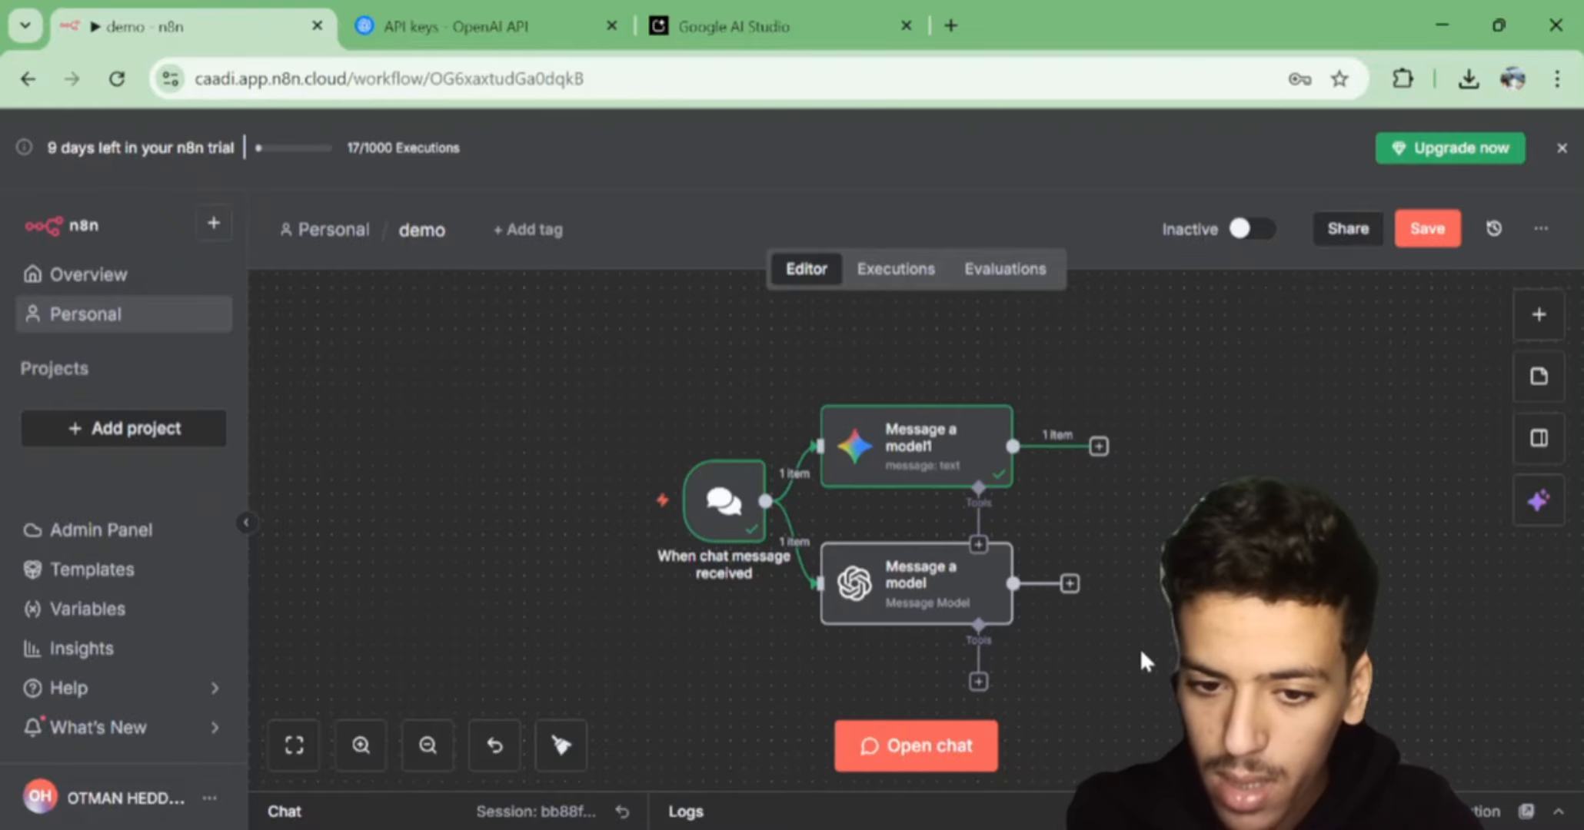
Open the workflow chat and send the message "hi" to run both model branches
scroll(998, 607, "down", 2)
left_click(615, 442)
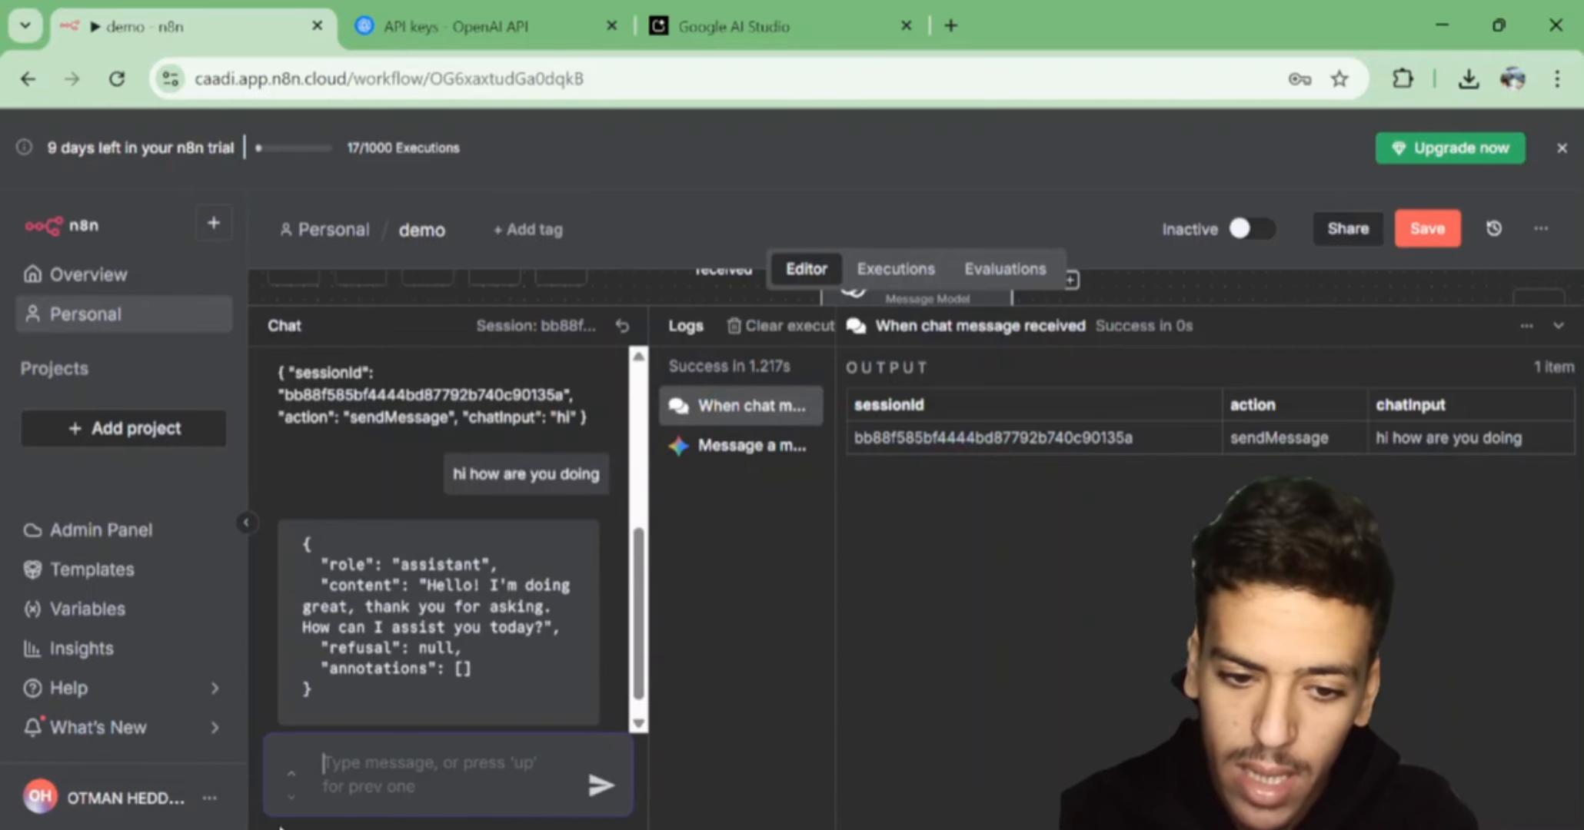
type("hi")
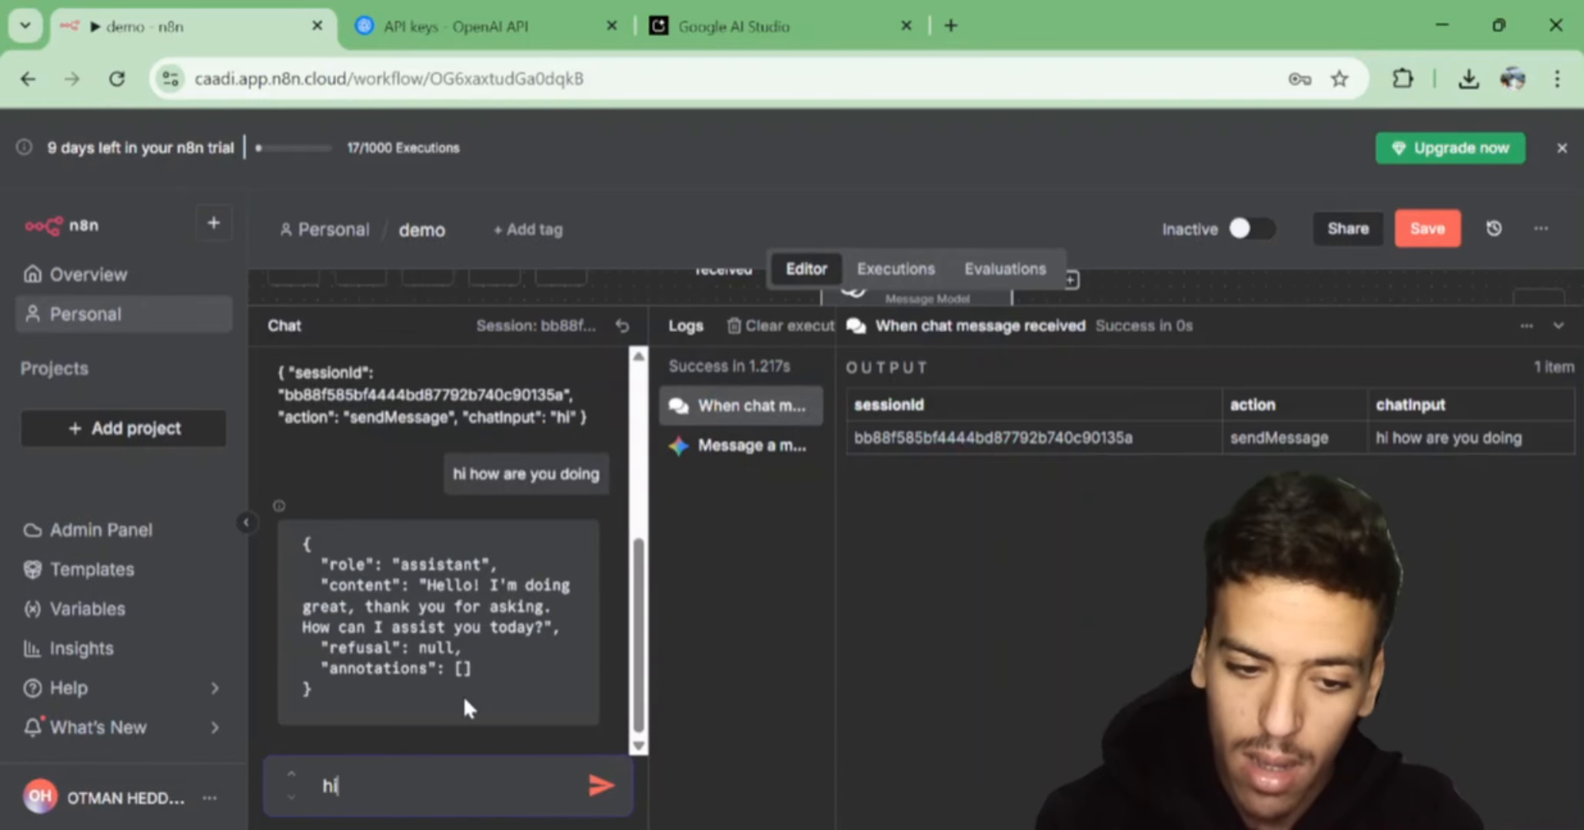
key("Return")
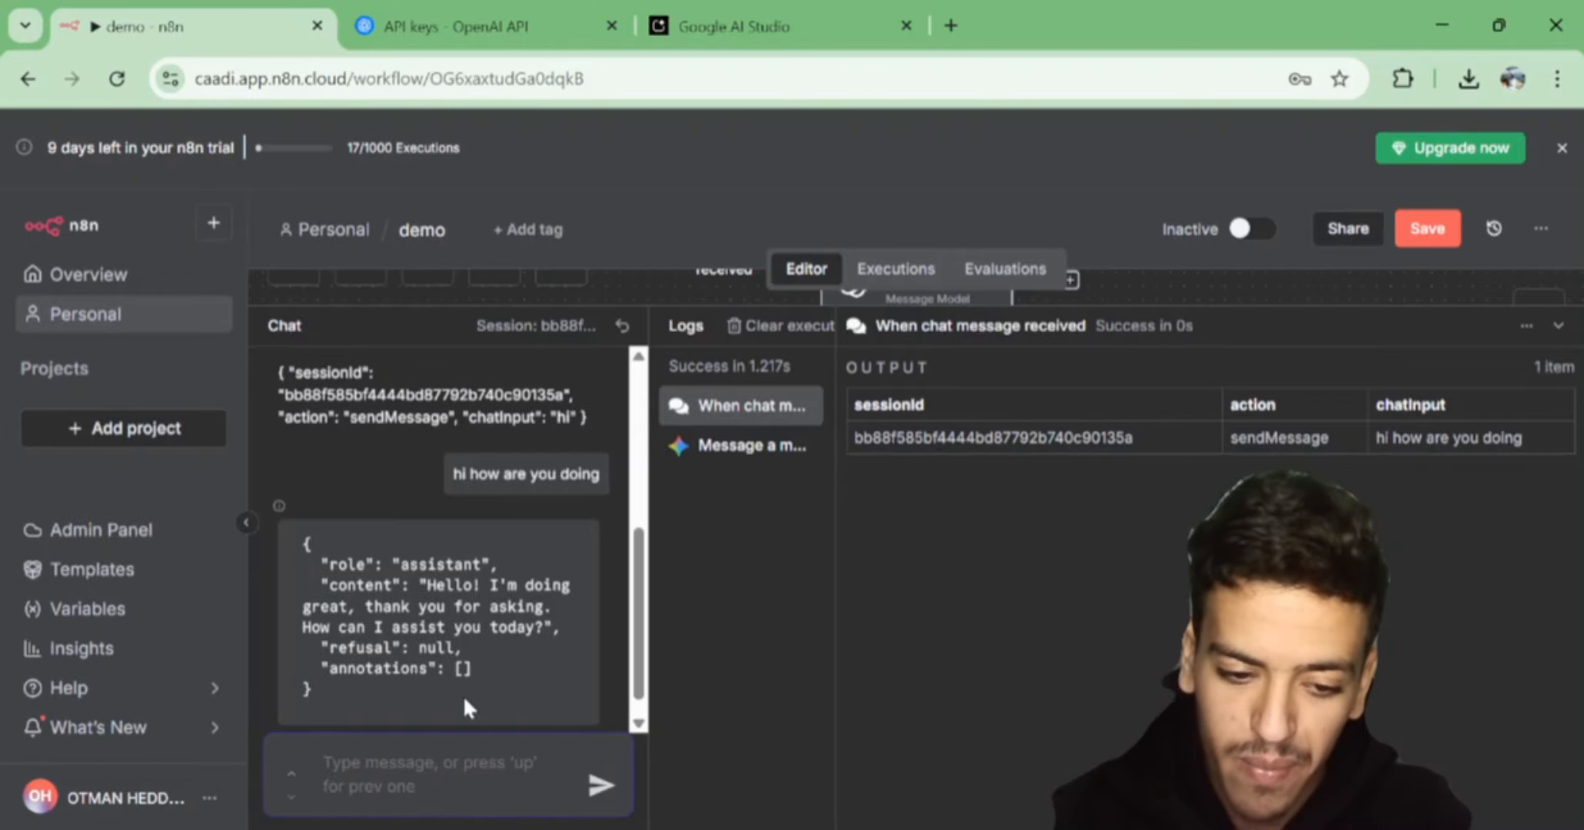
Send the chat message "create a post about real estate" to run both model branches
type("cr")
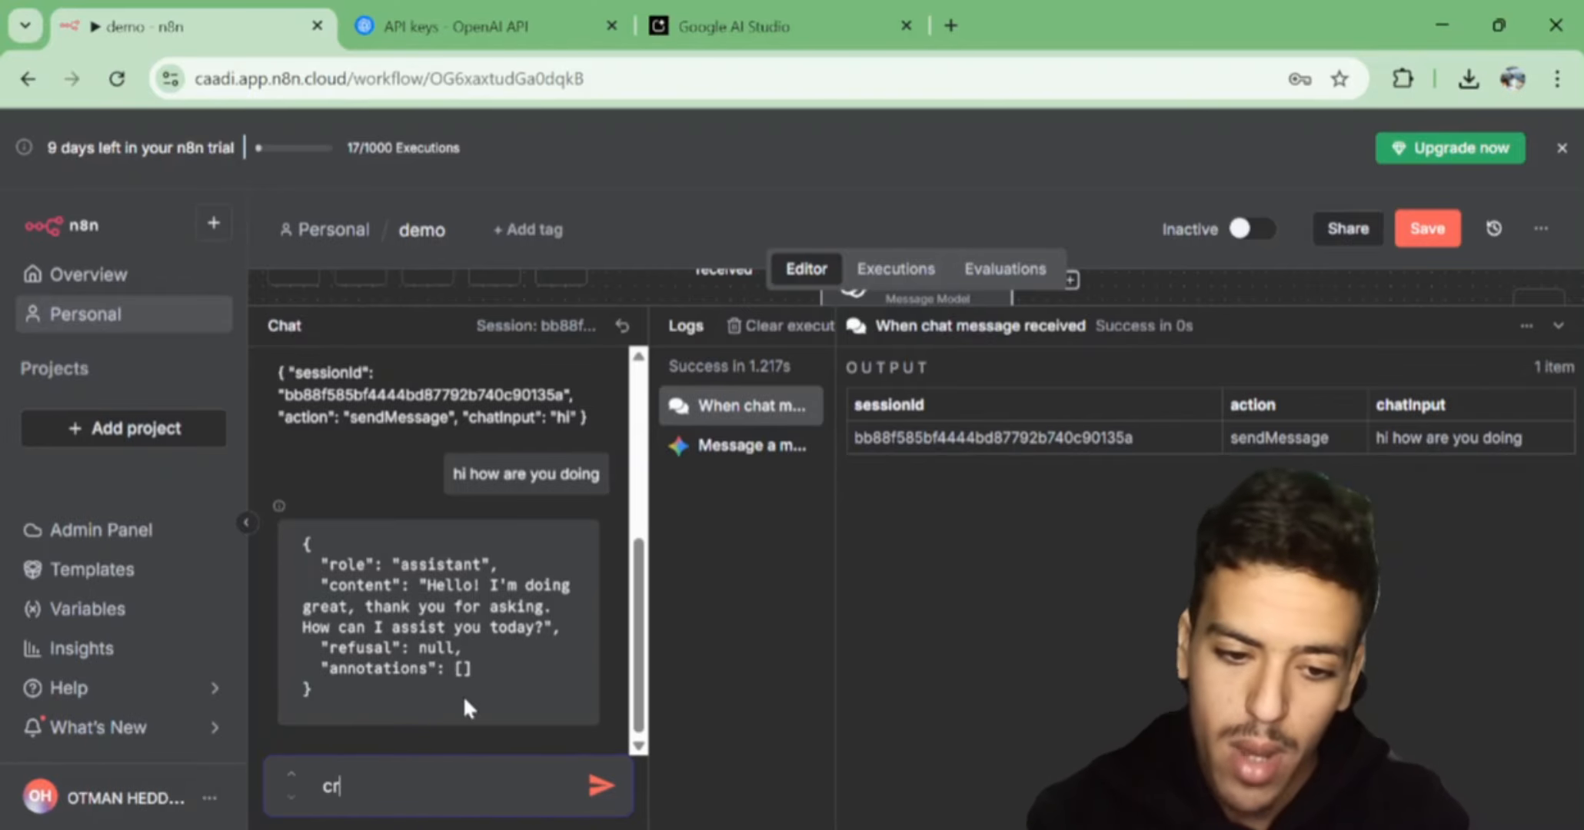
type("eate a post ab")
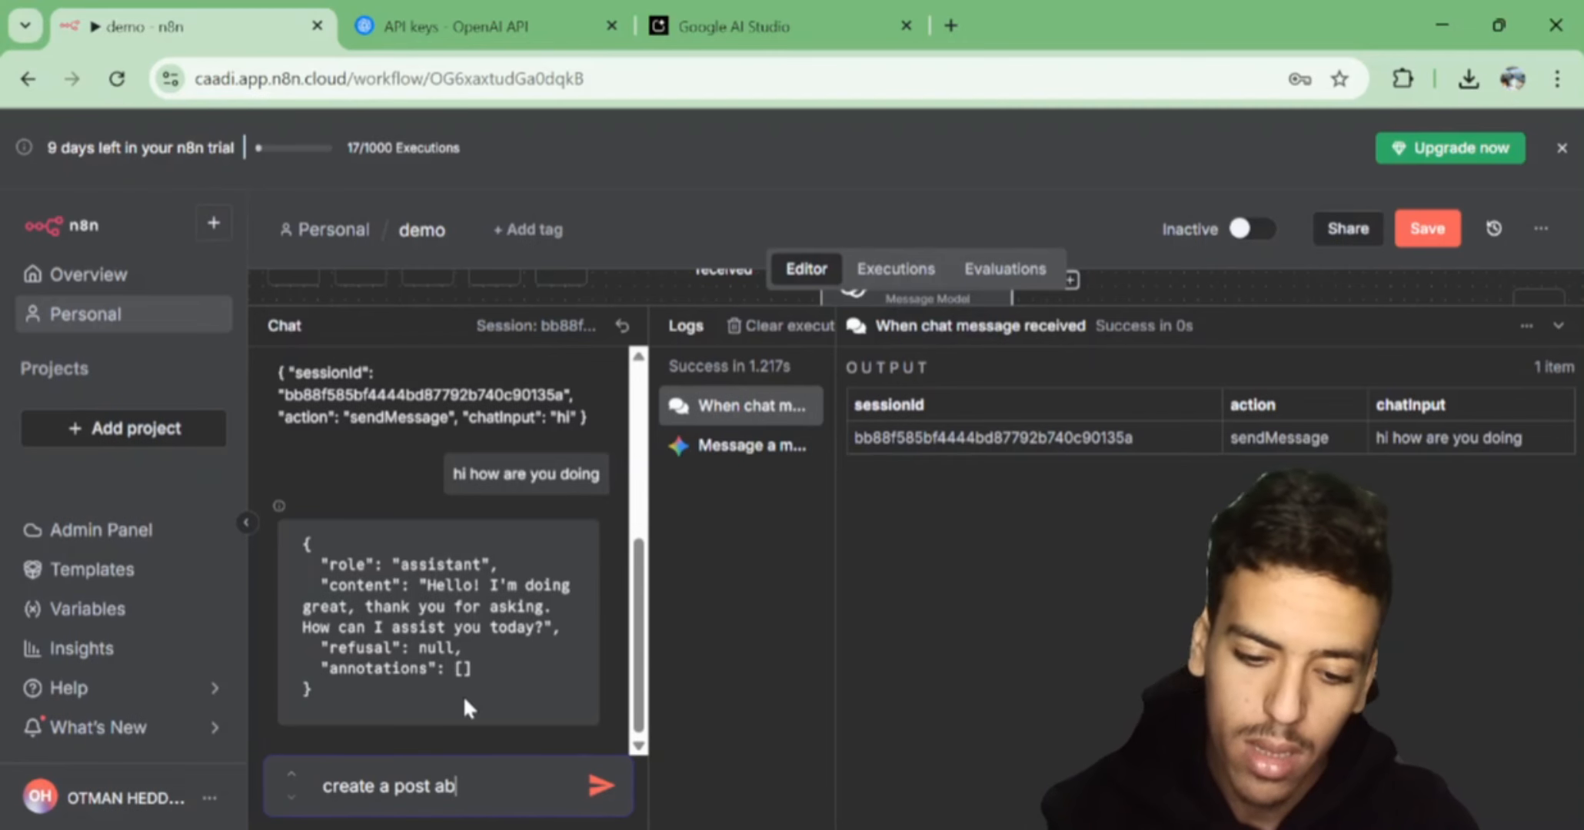
type("out real estate")
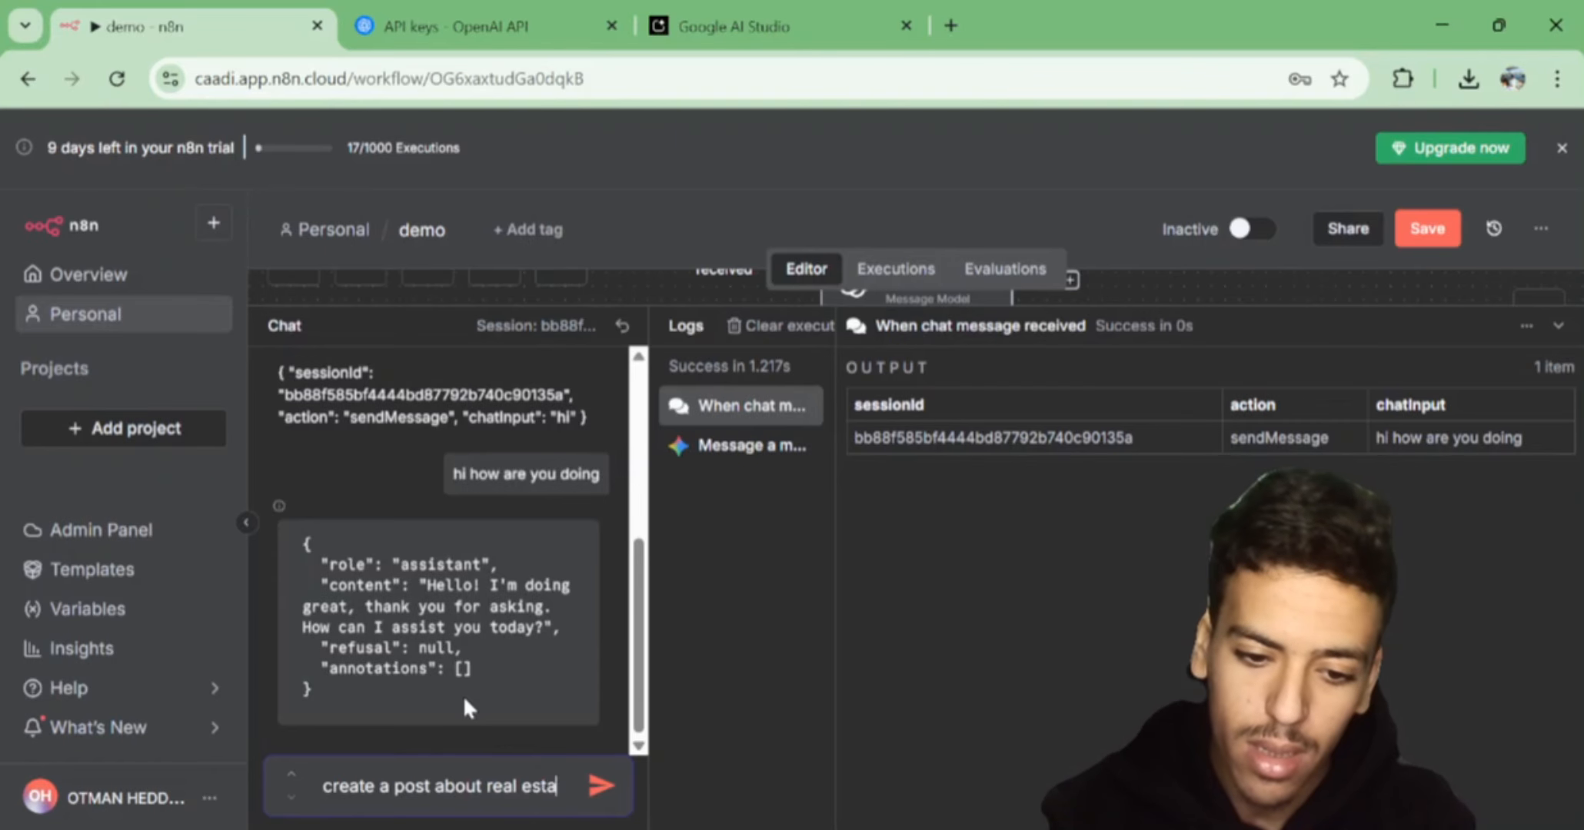
key("Return")
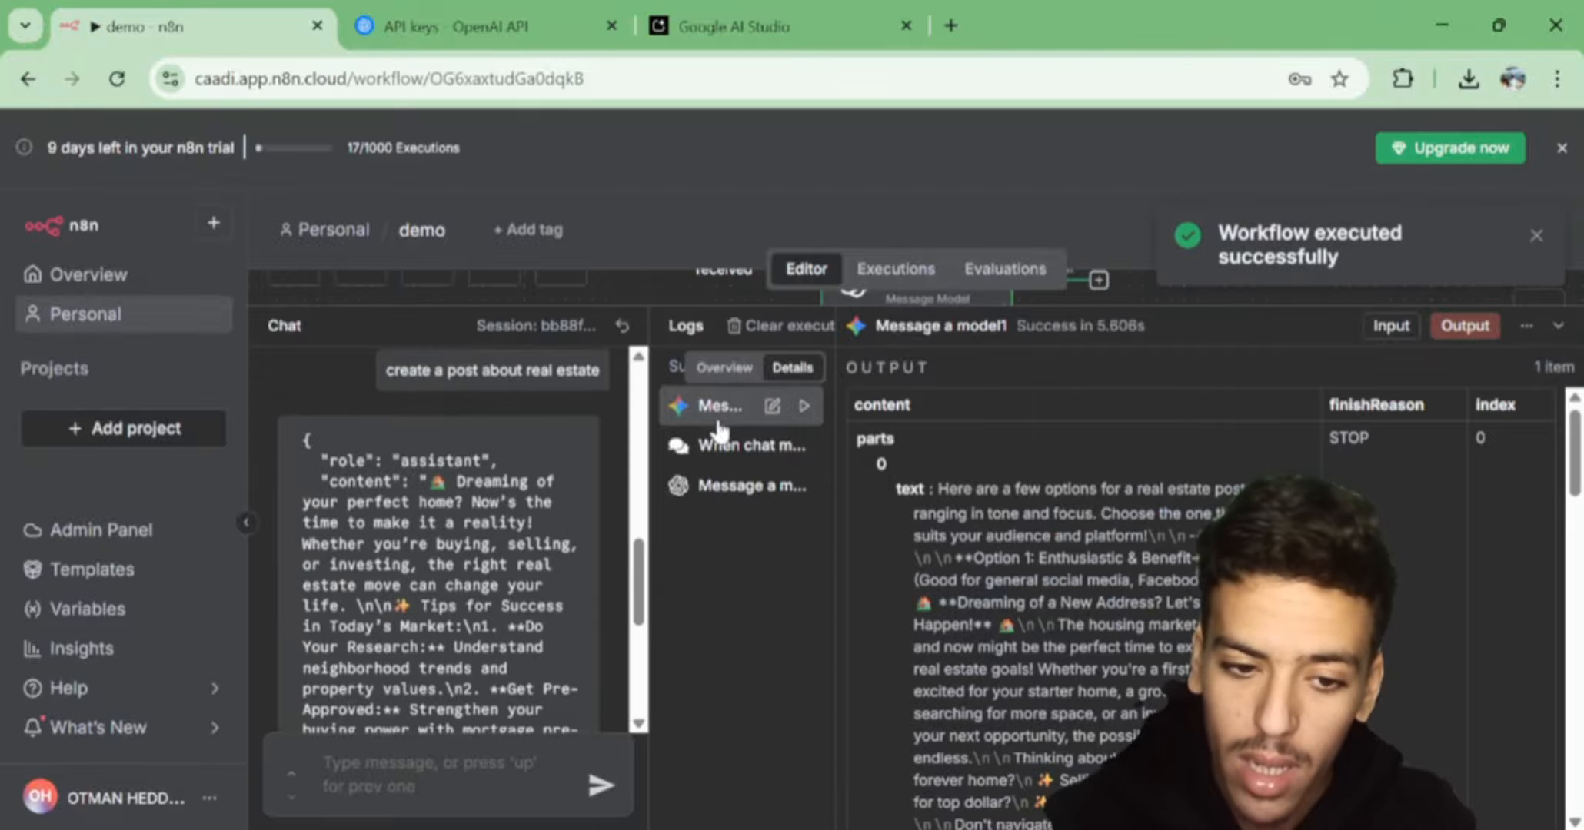
Review the Gemini and OpenAI nodes' generated posts in the execution logs, and collapse the chat and log view
scroll(465, 619, "down", 5)
scroll(465, 619, "up", 6)
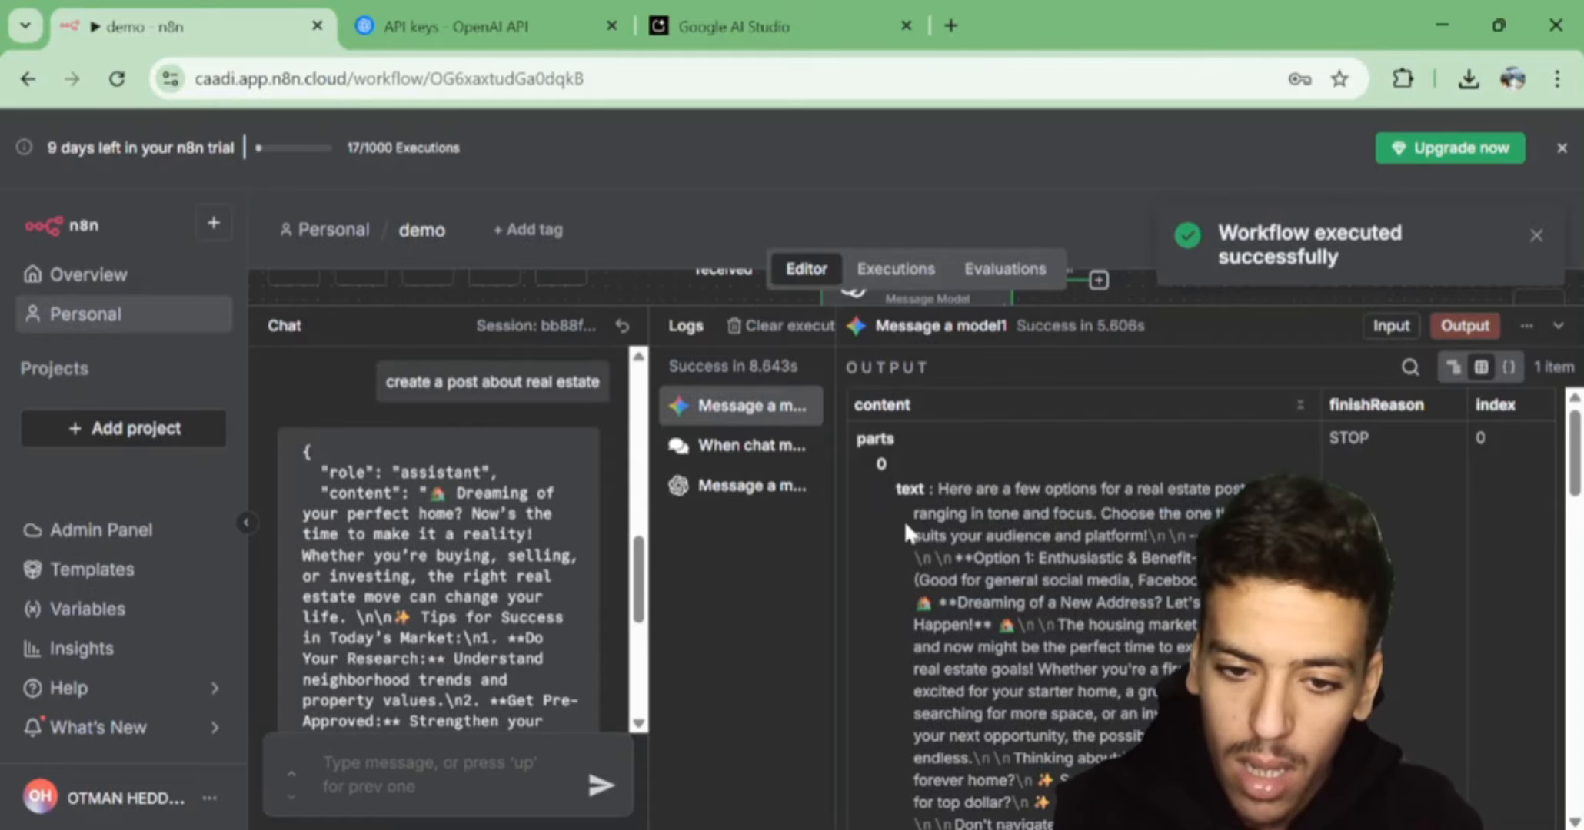
left_click_drag(936, 489, 1131, 483)
left_click_drag(1240, 479, 1199, 582)
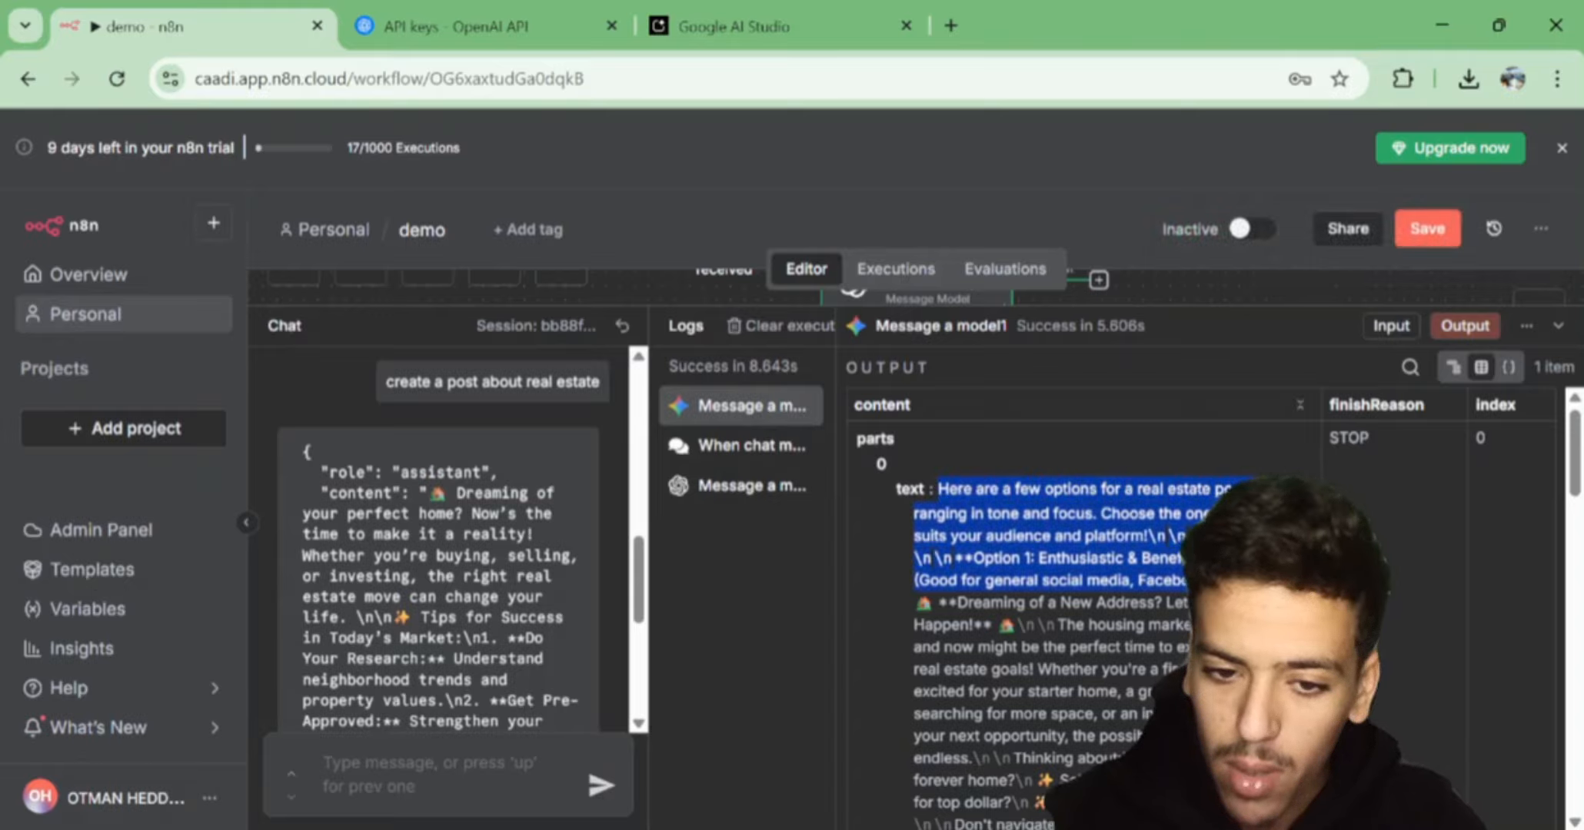
left_click(711, 496)
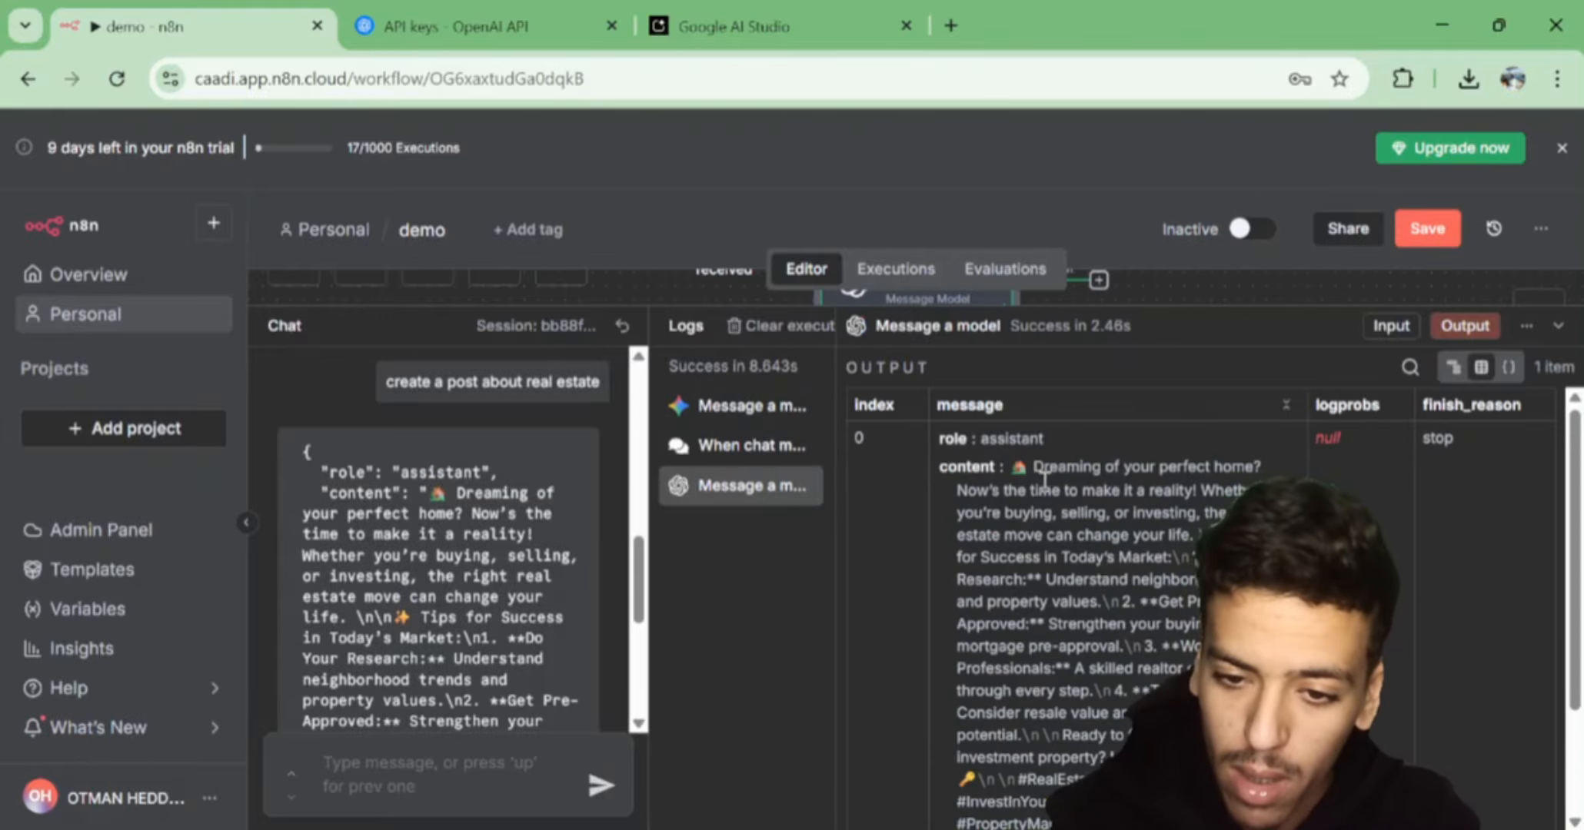
left_click_drag(1013, 466, 1179, 533)
left_click_drag(1165, 561, 1180, 715)
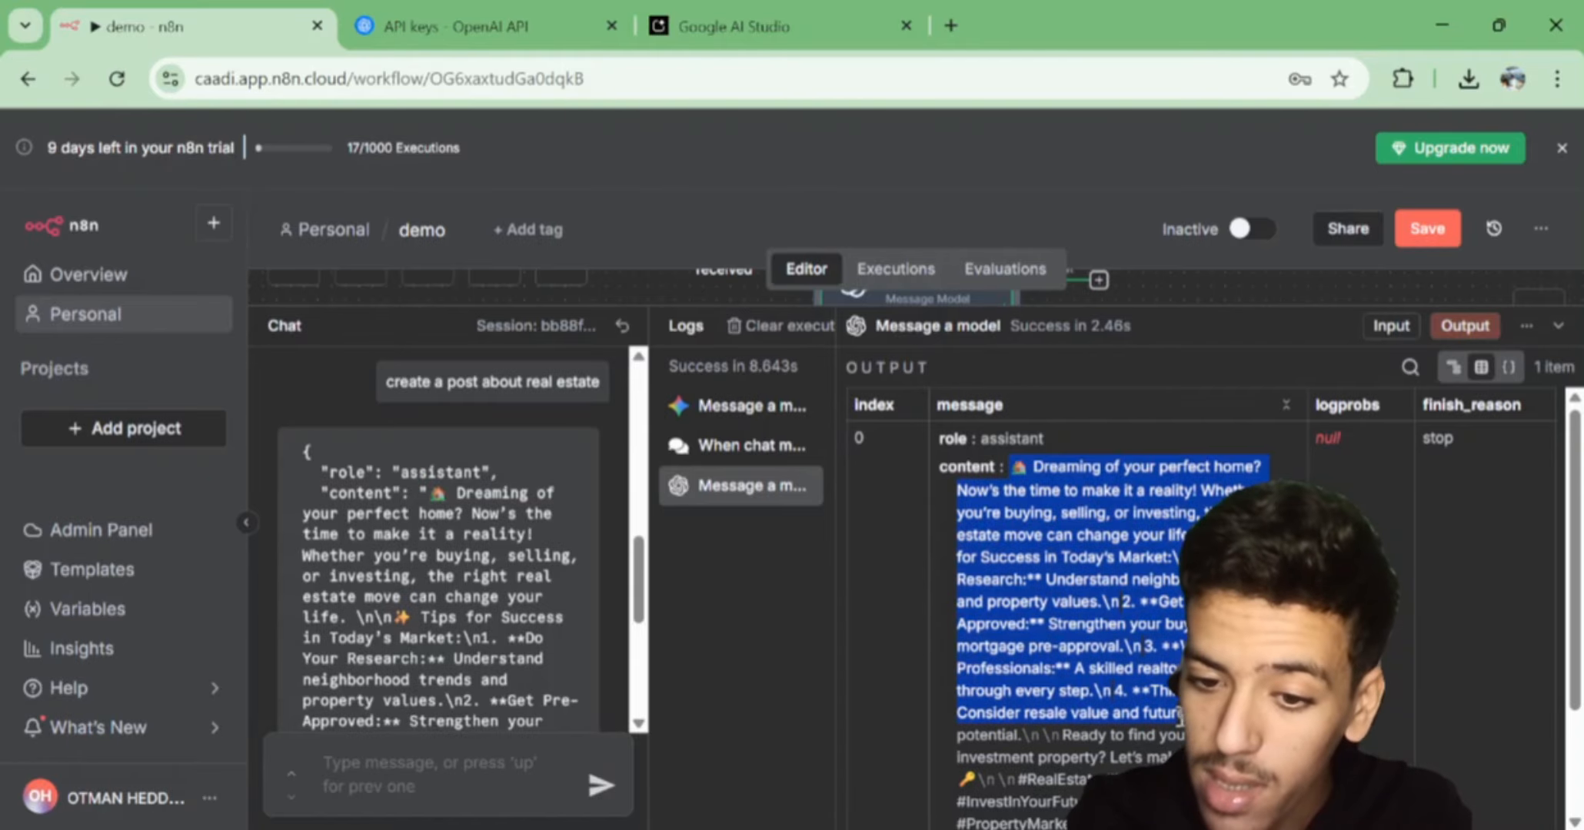
scroll(1180, 714, "down", 2)
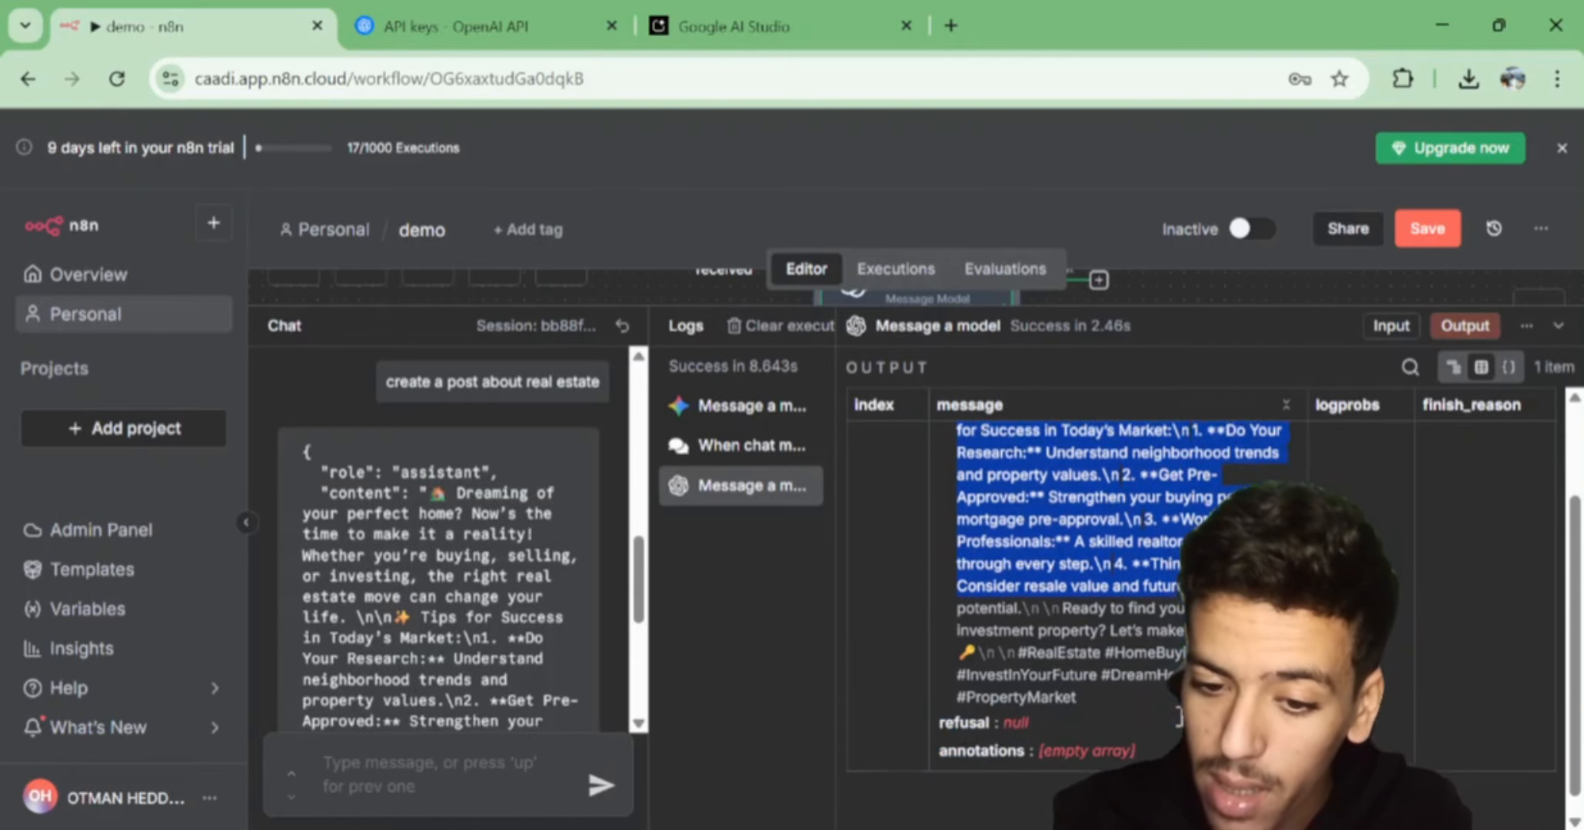
left_click(1558, 325)
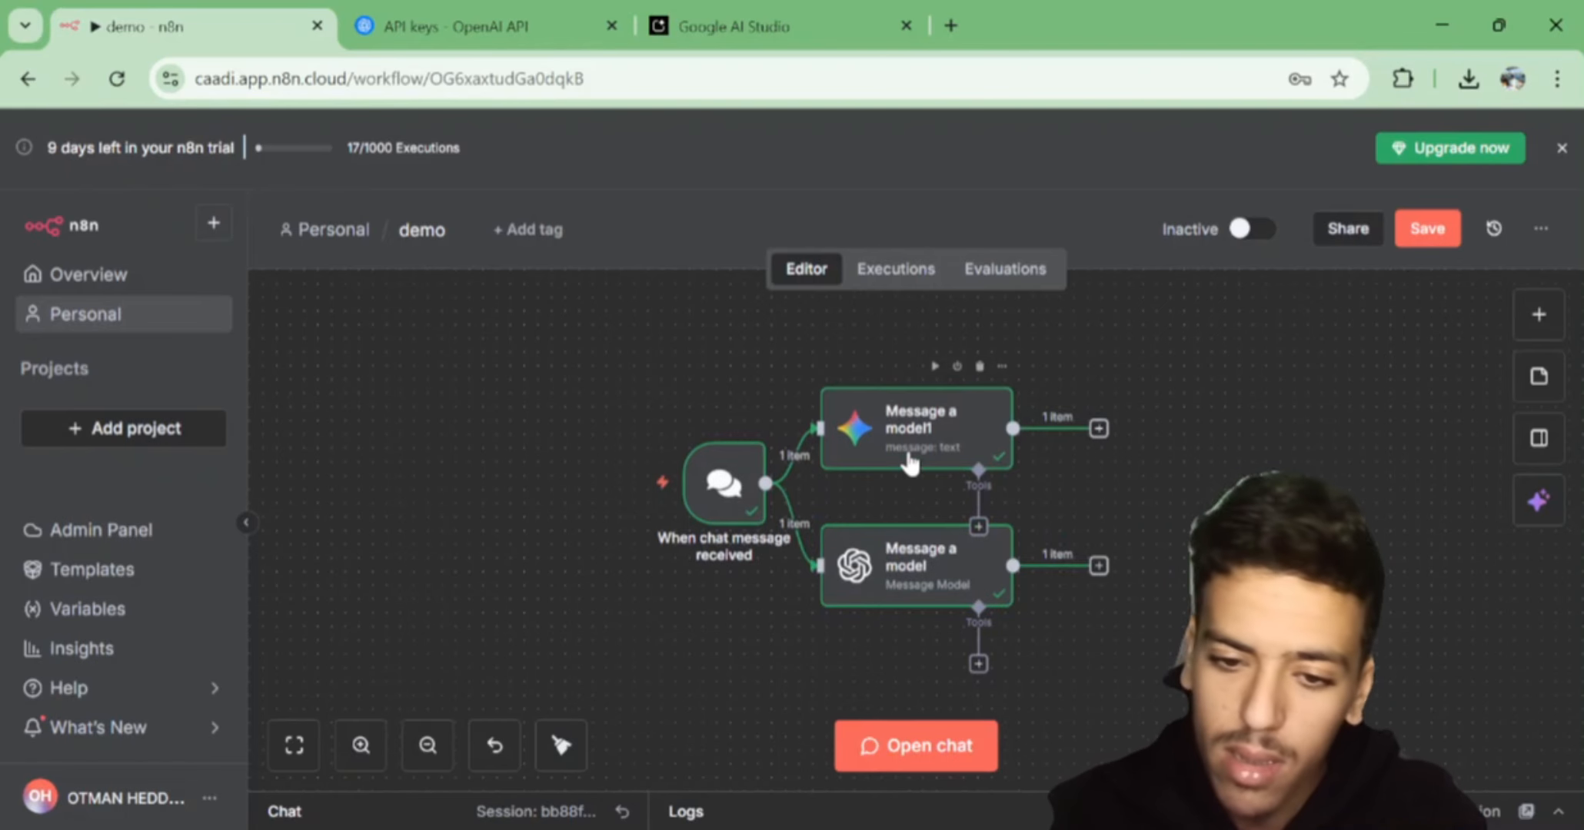
Nudge the Gemini and OpenAI nodes slightly up and away from the chat trigger on the canvas
left_click_drag(914, 463, 927, 450)
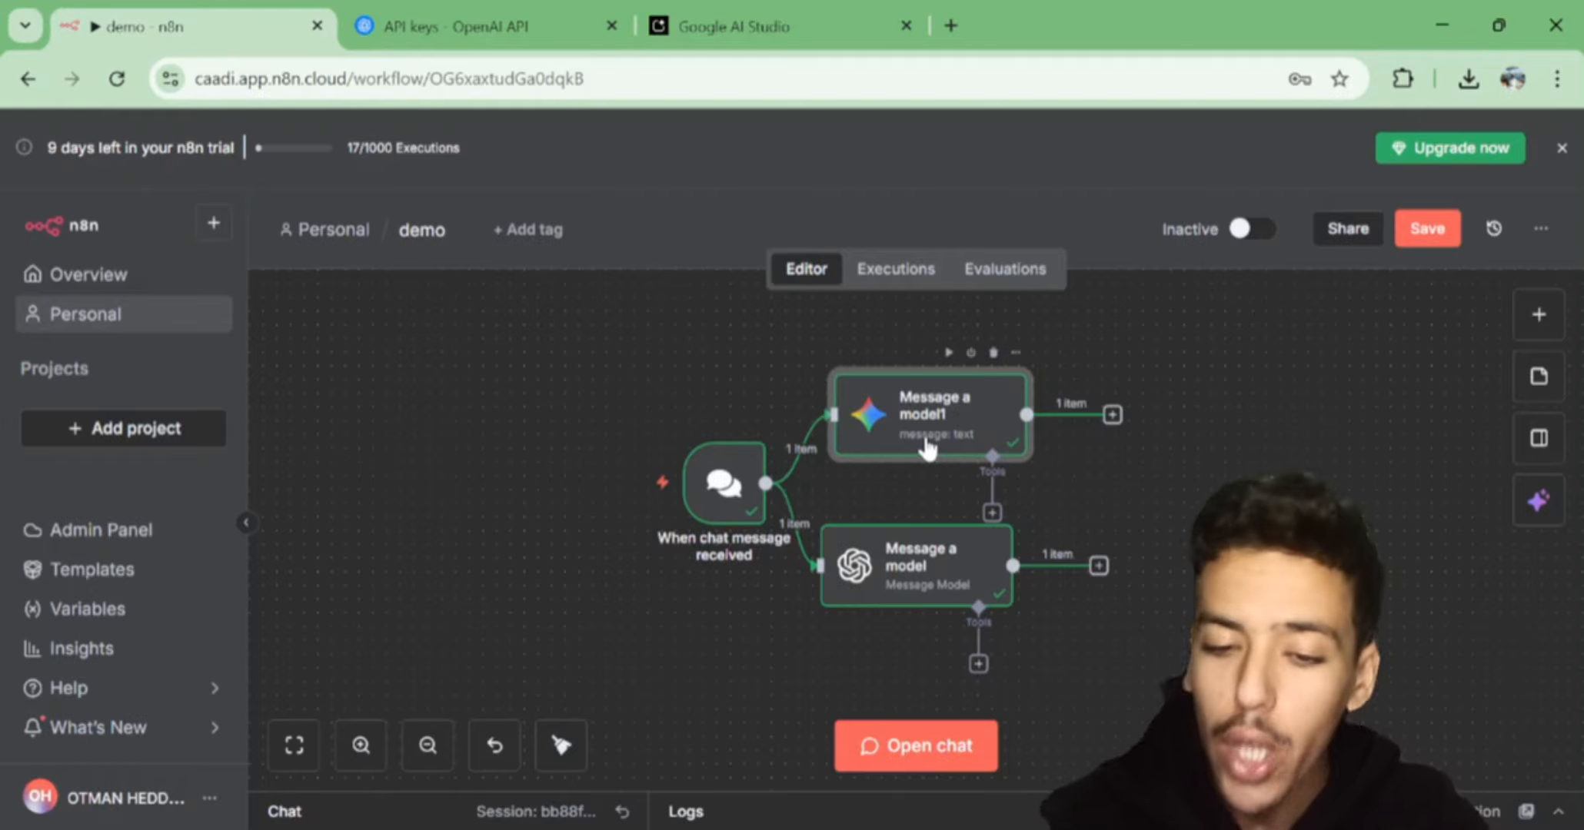
left_click_drag(608, 393, 1169, 677)
left_click(1170, 676)
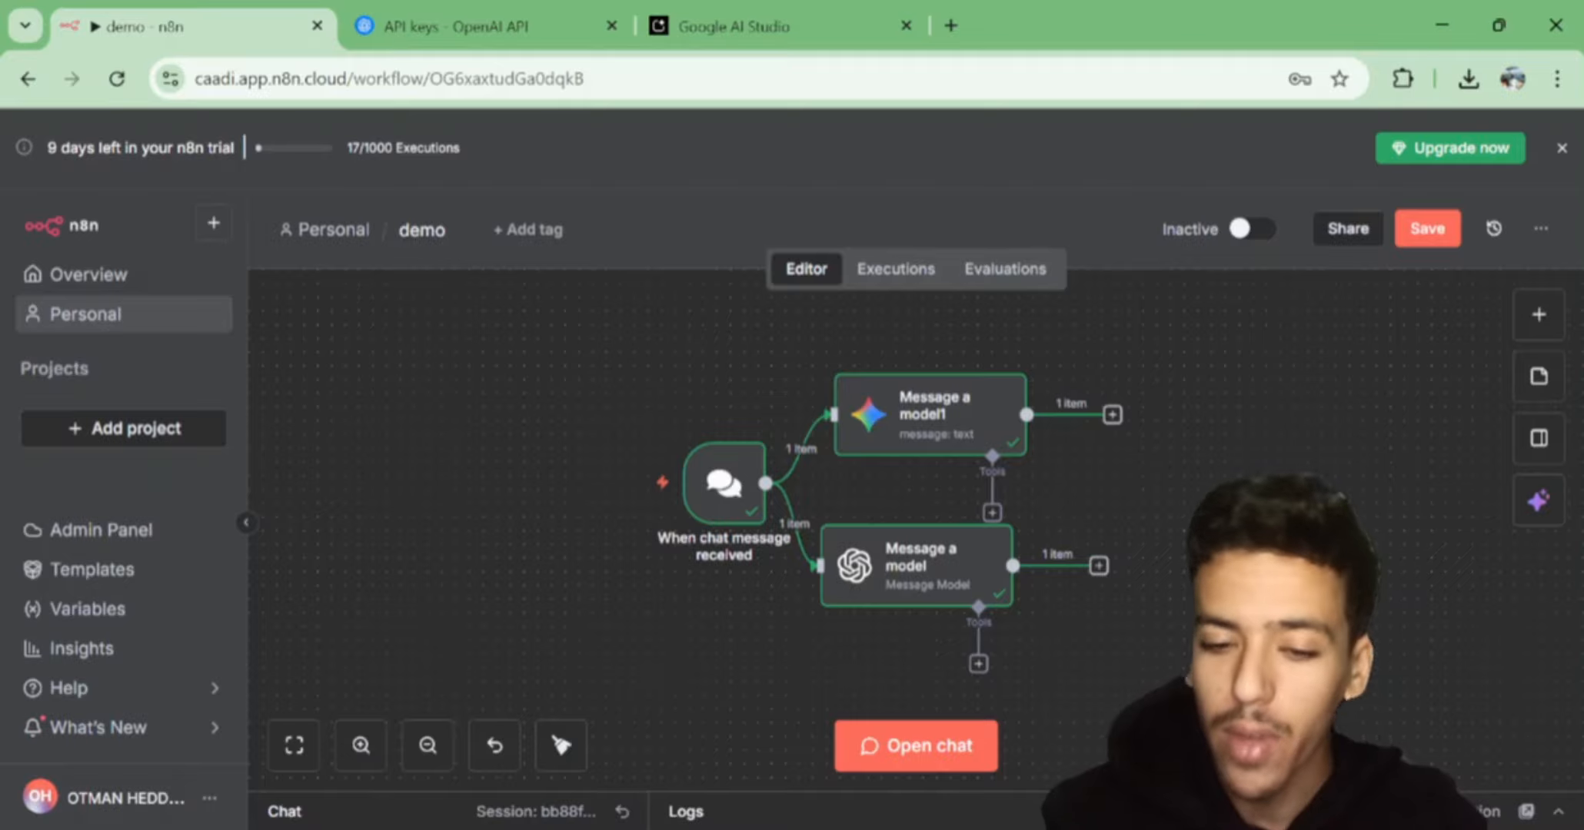
left_click_drag(929, 564, 957, 549)
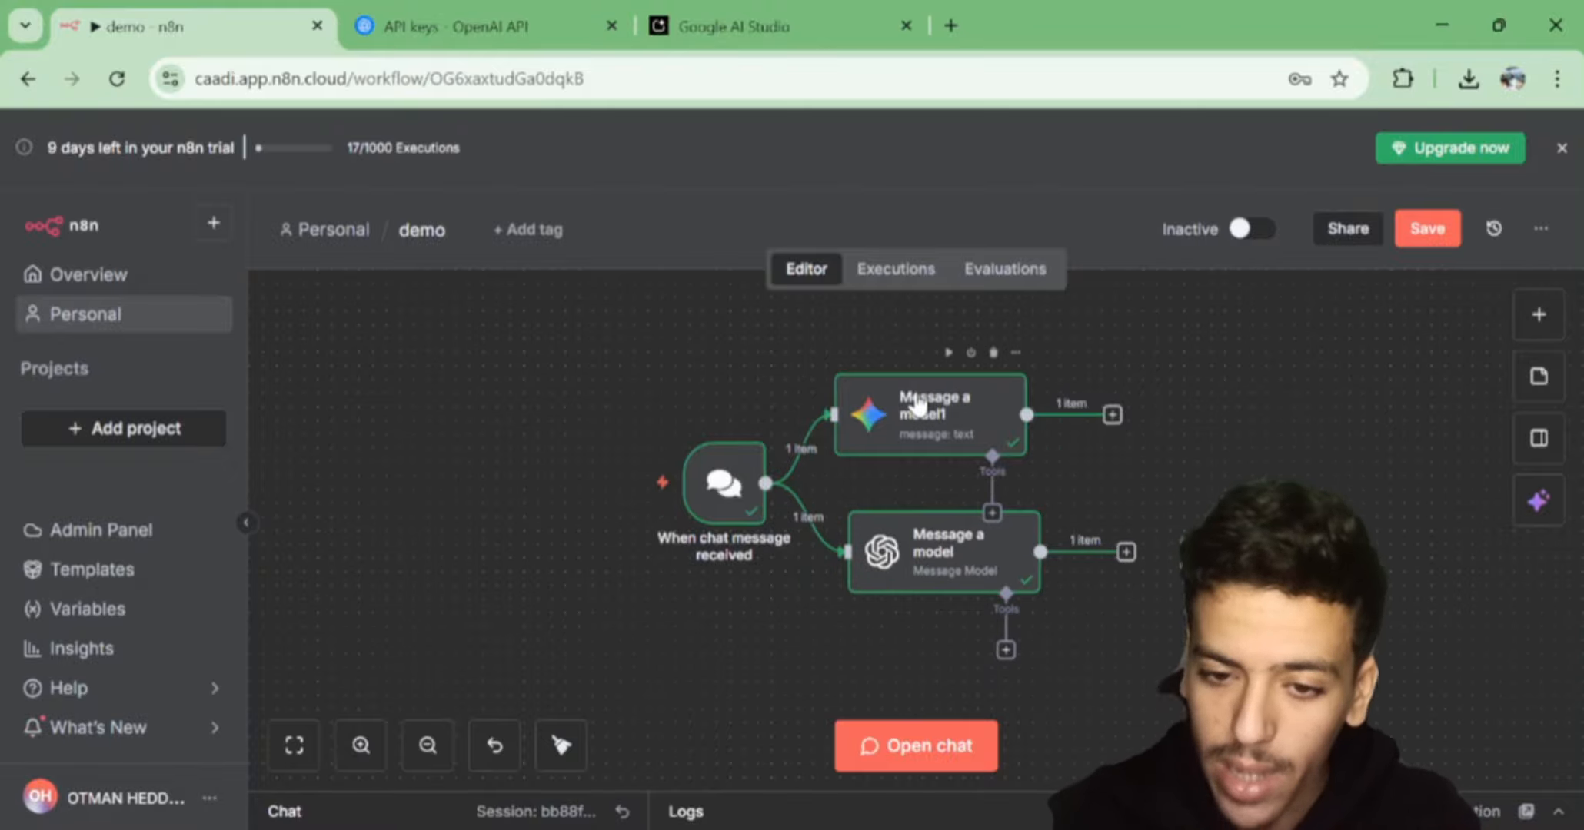
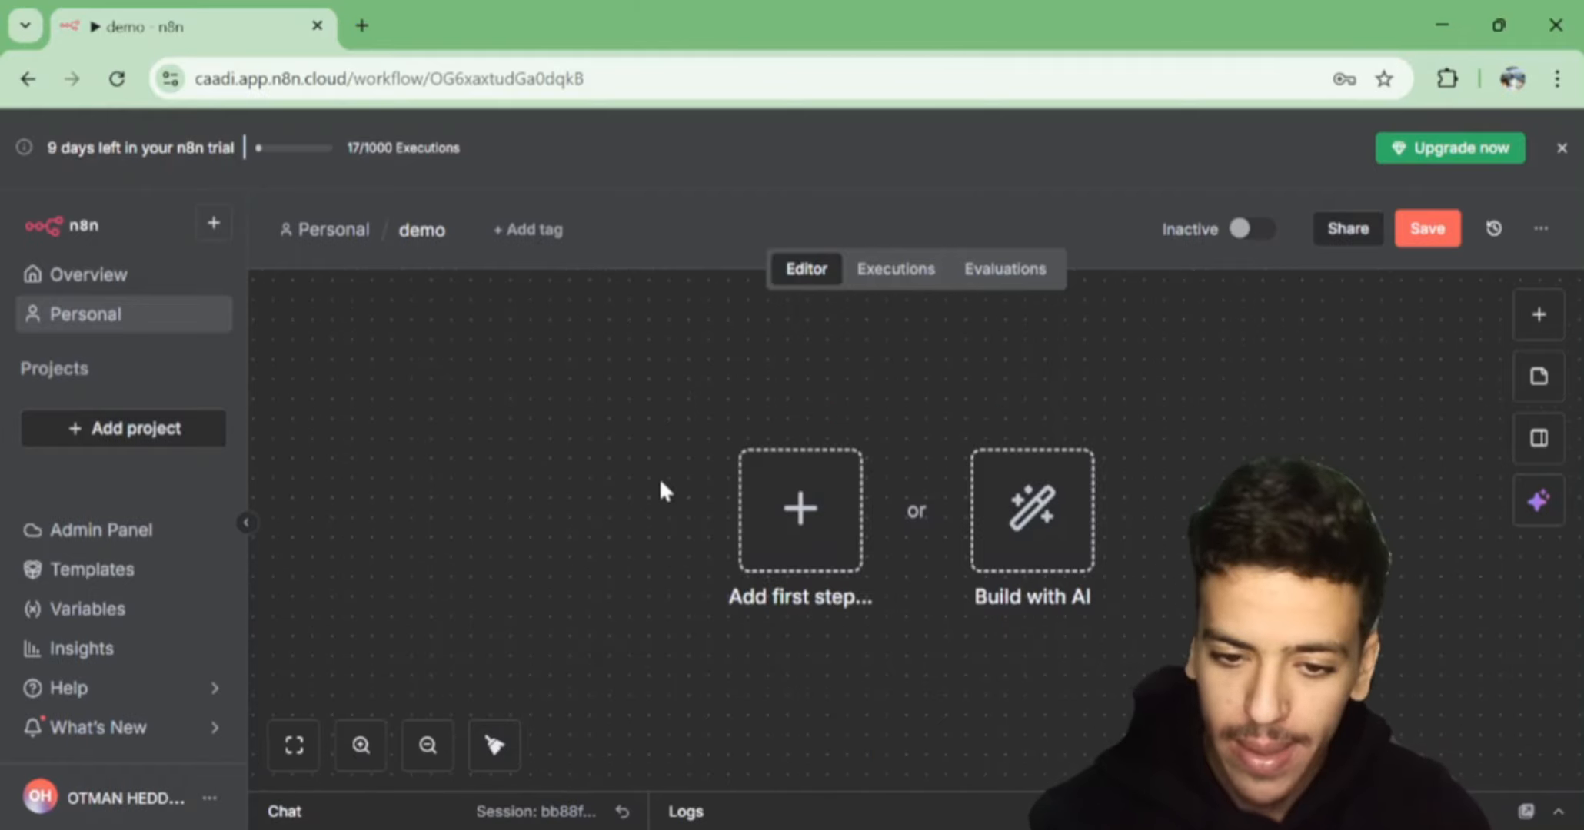
Add a chat message trigger as the workflow's first step and move it to free space beside it for the next node
left_click(820, 514)
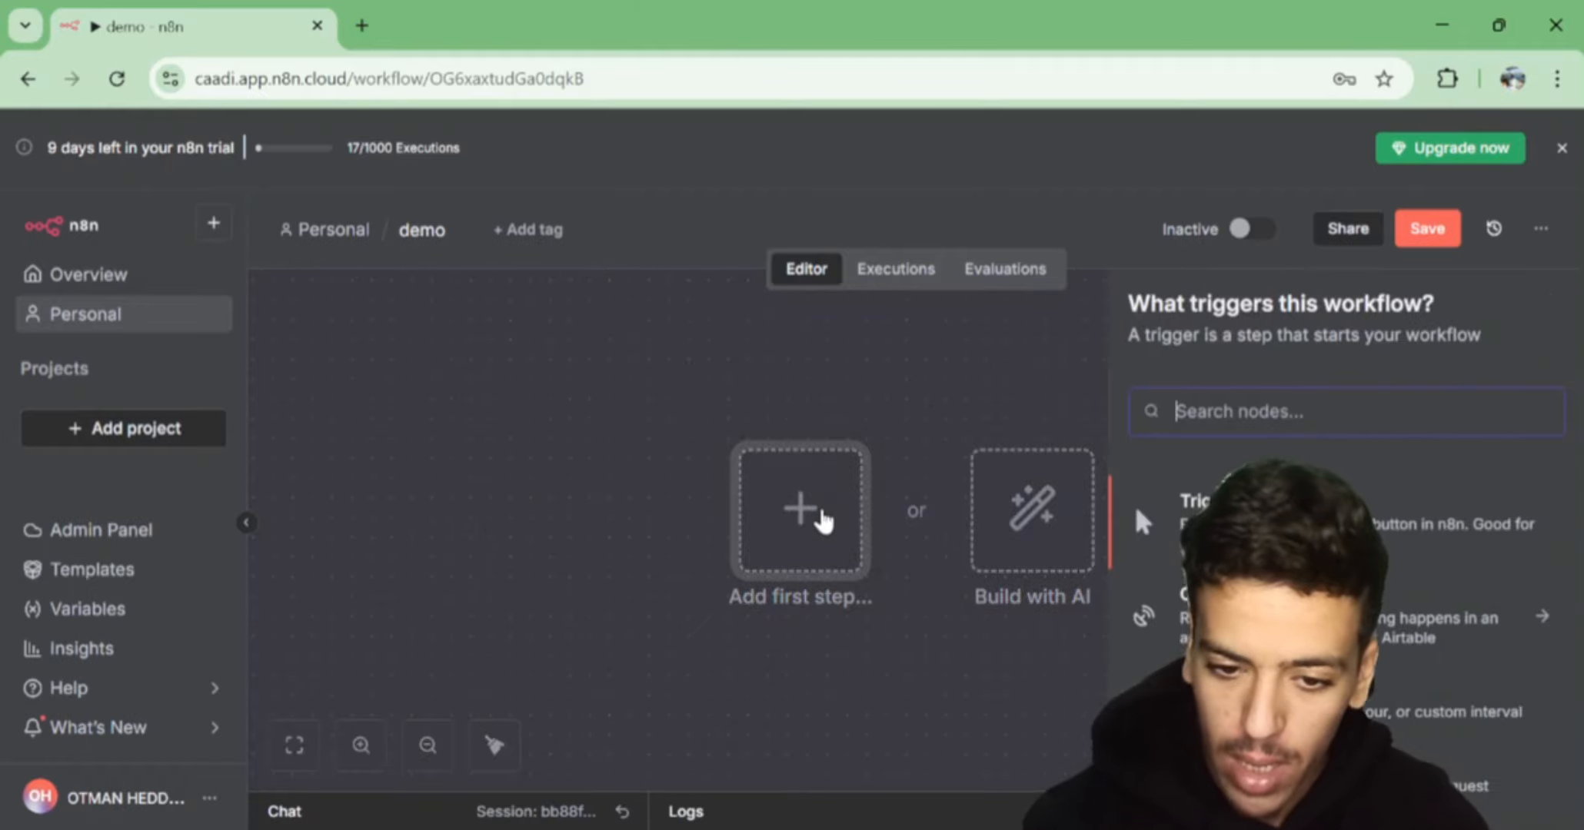
scroll(1136, 511, "down", 5)
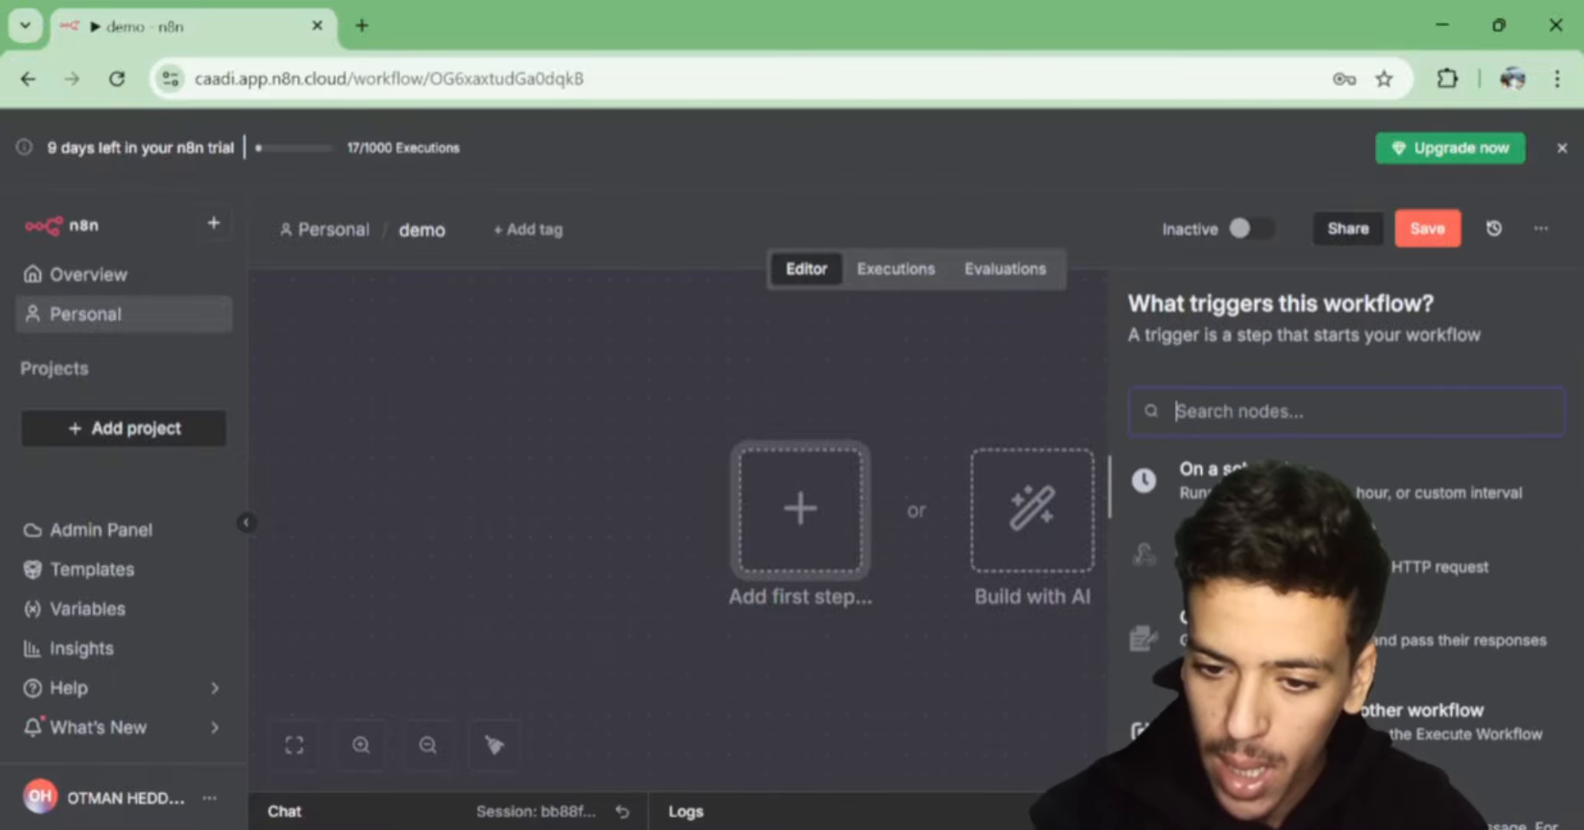
left_click(1261, 577)
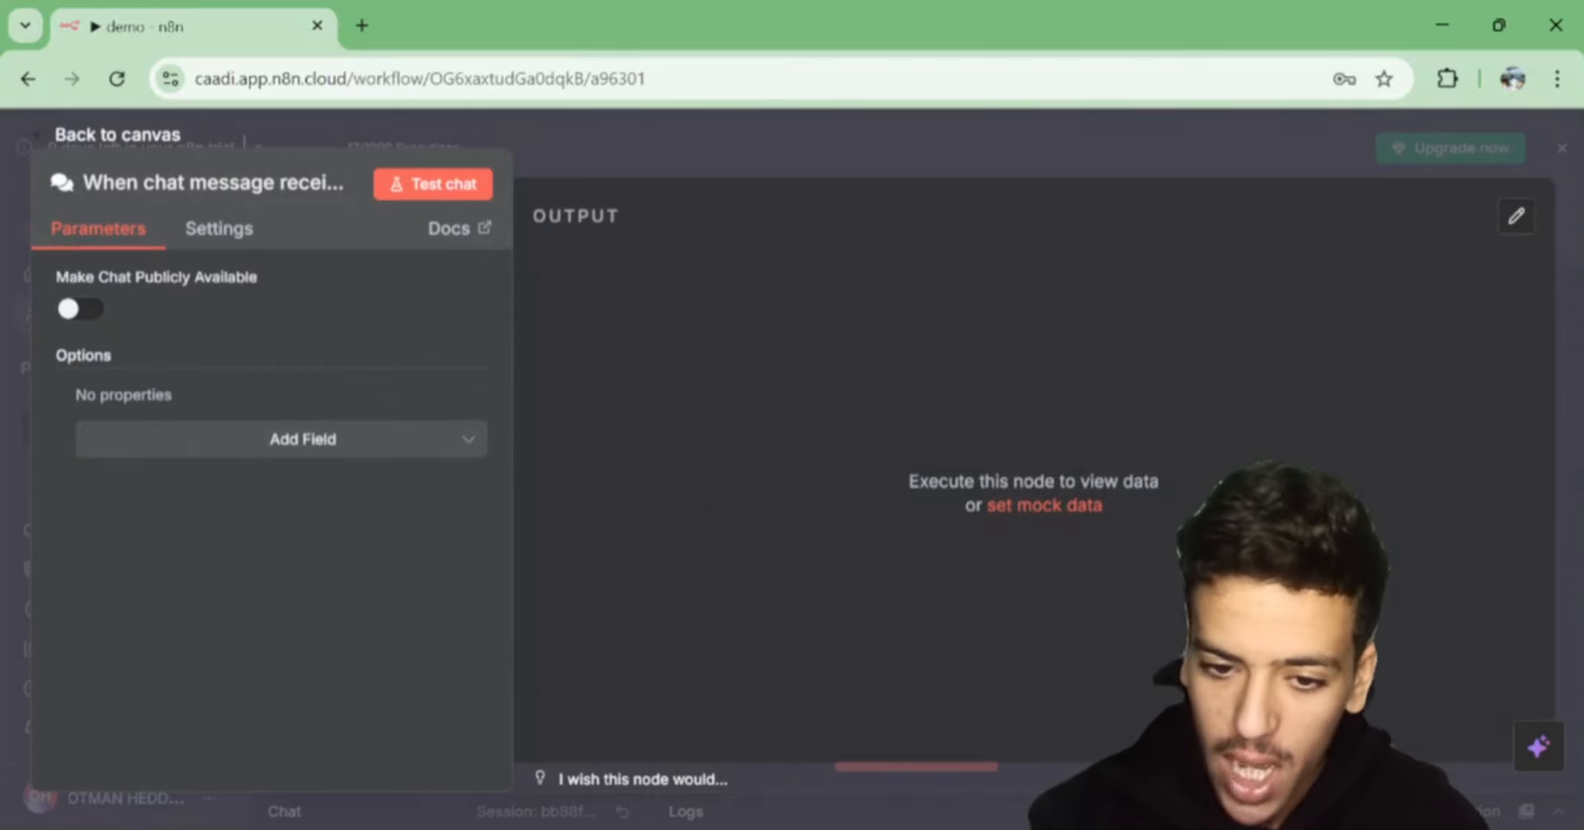
left_click(124, 138)
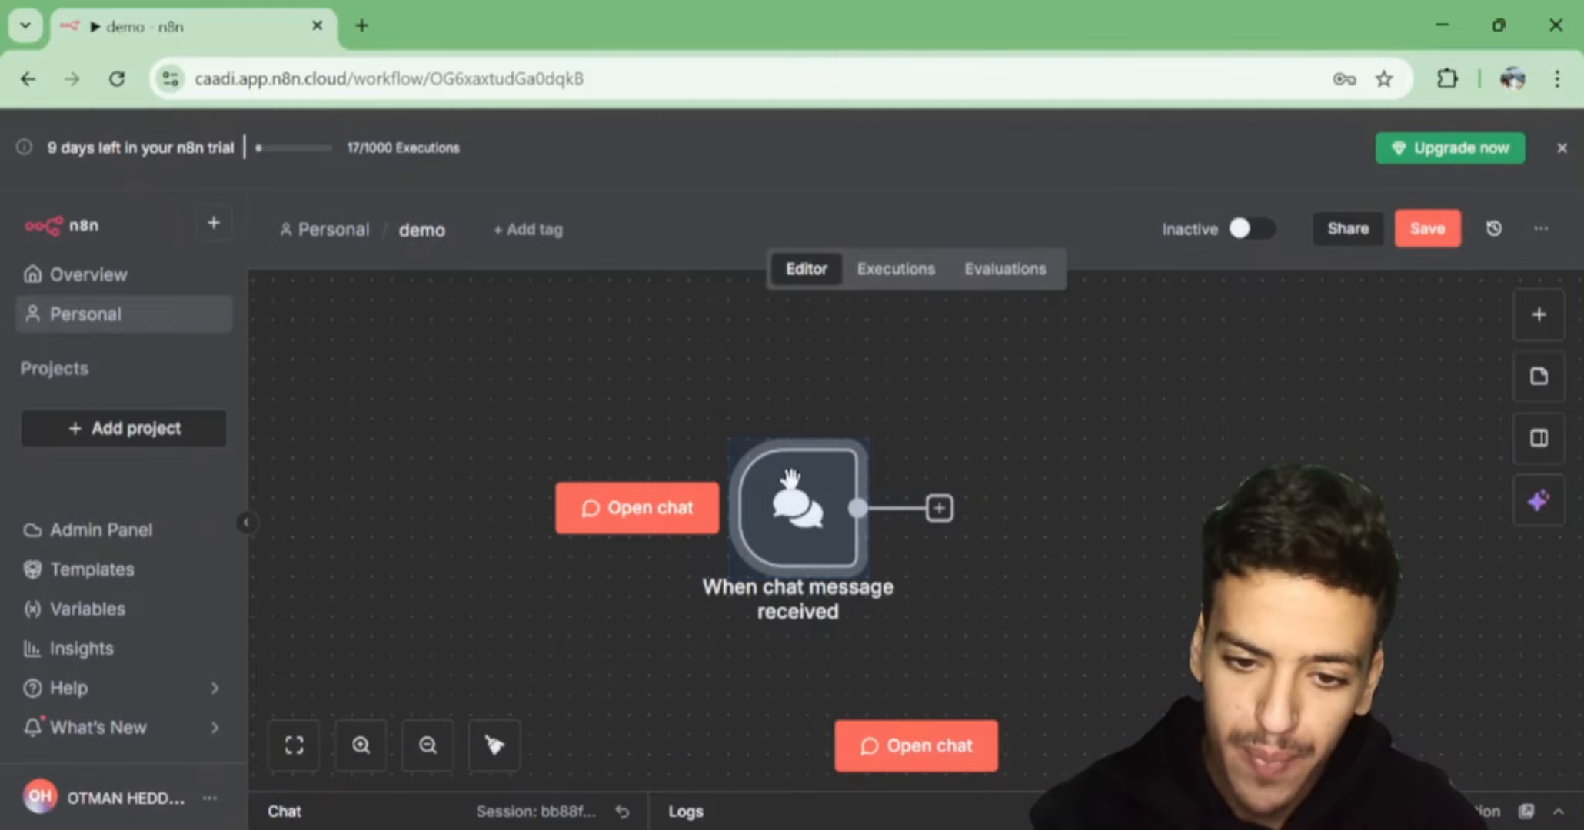
left_click_drag(778, 461, 477, 461)
Add an AI Agent node after the chat trigger, with the connected chat trigger as its prompt source
left_click(642, 508)
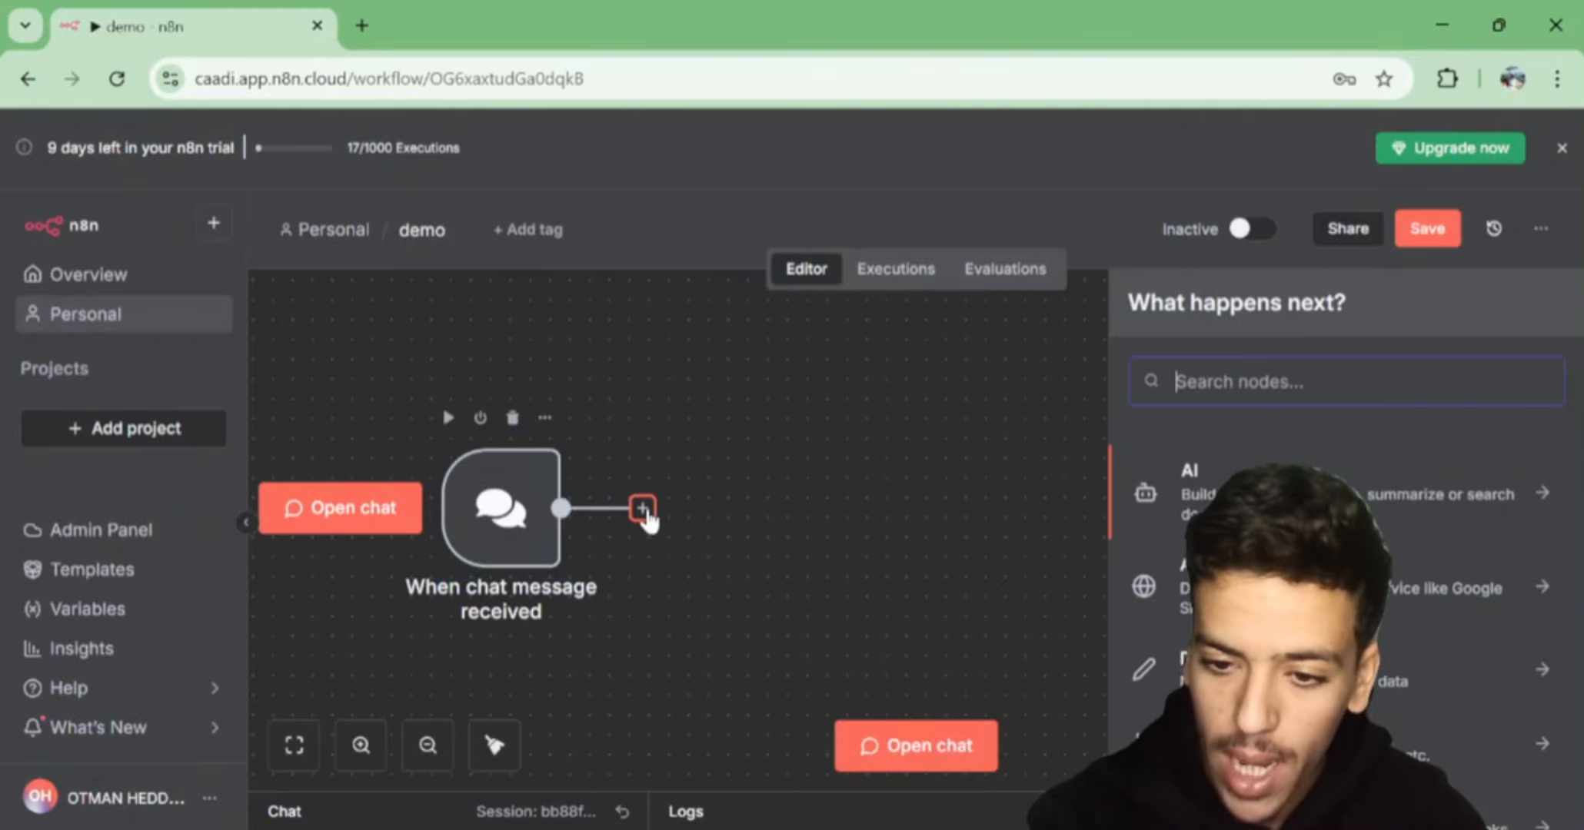
left_click(1230, 508)
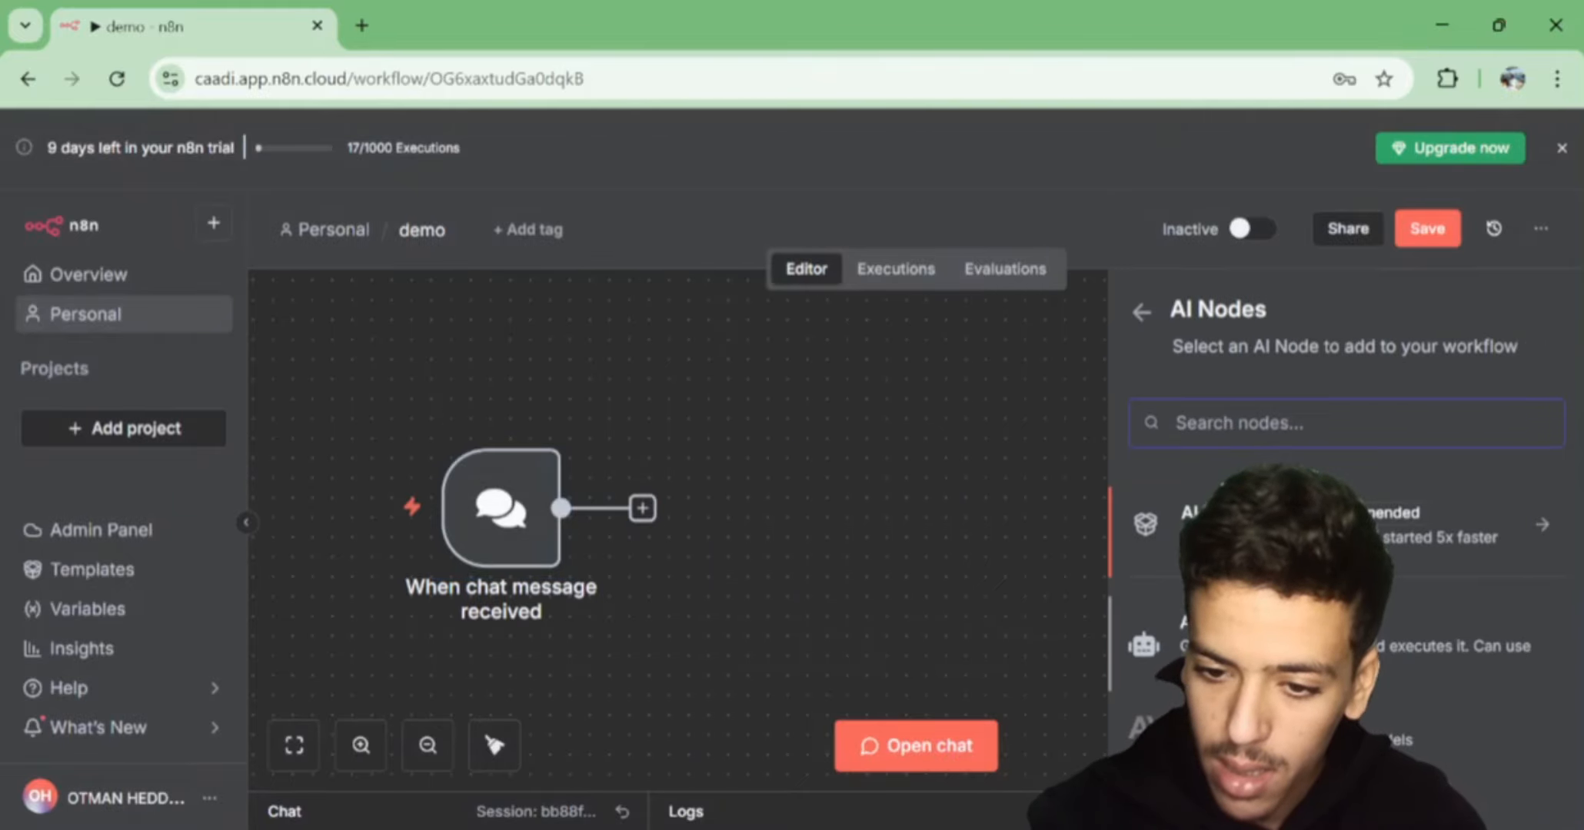
left_click(1230, 632)
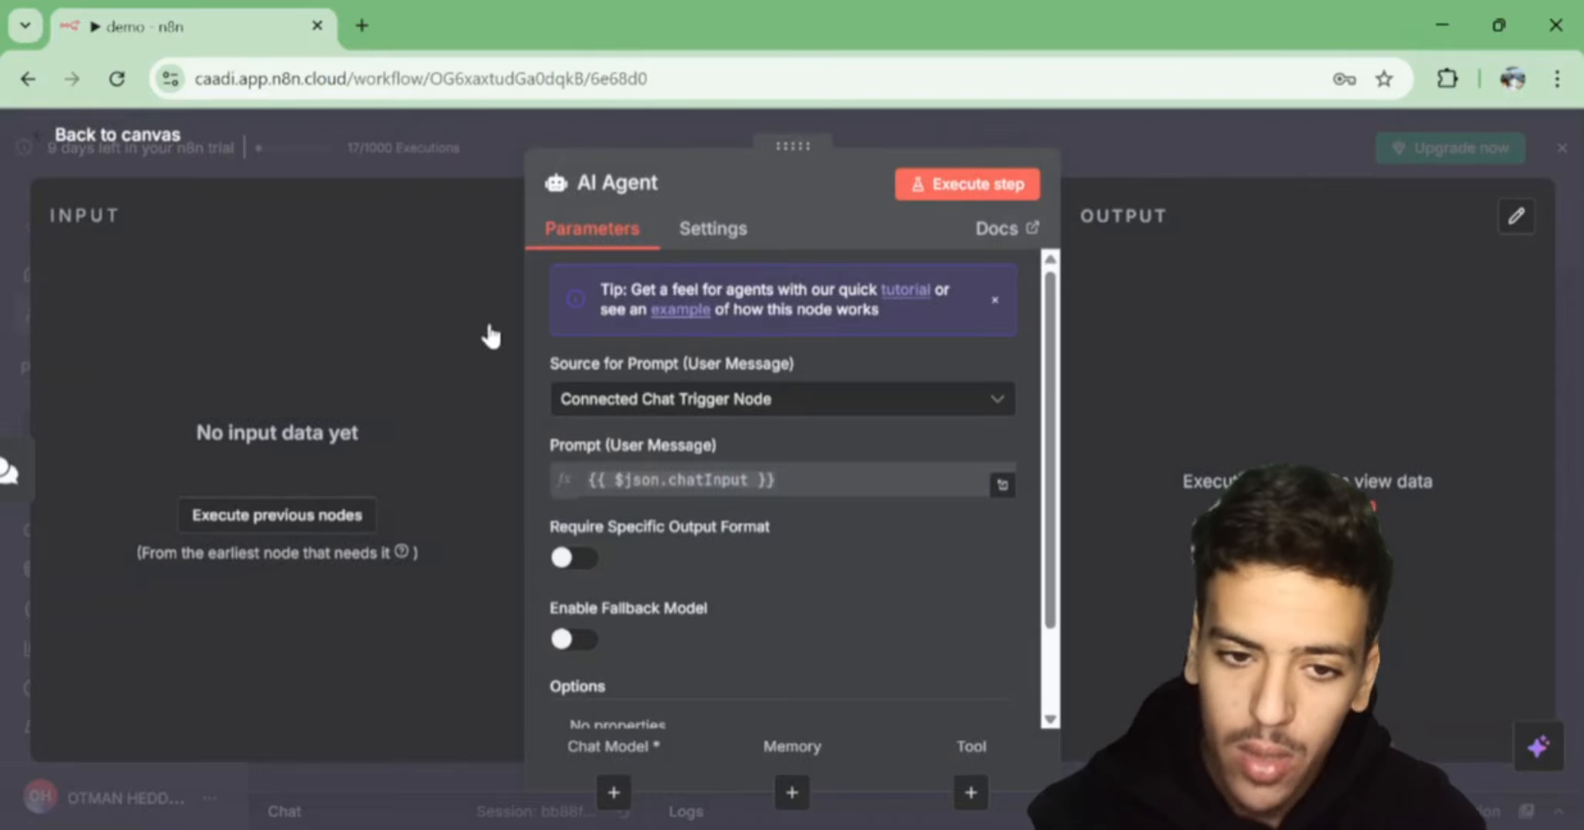
left_click(122, 150)
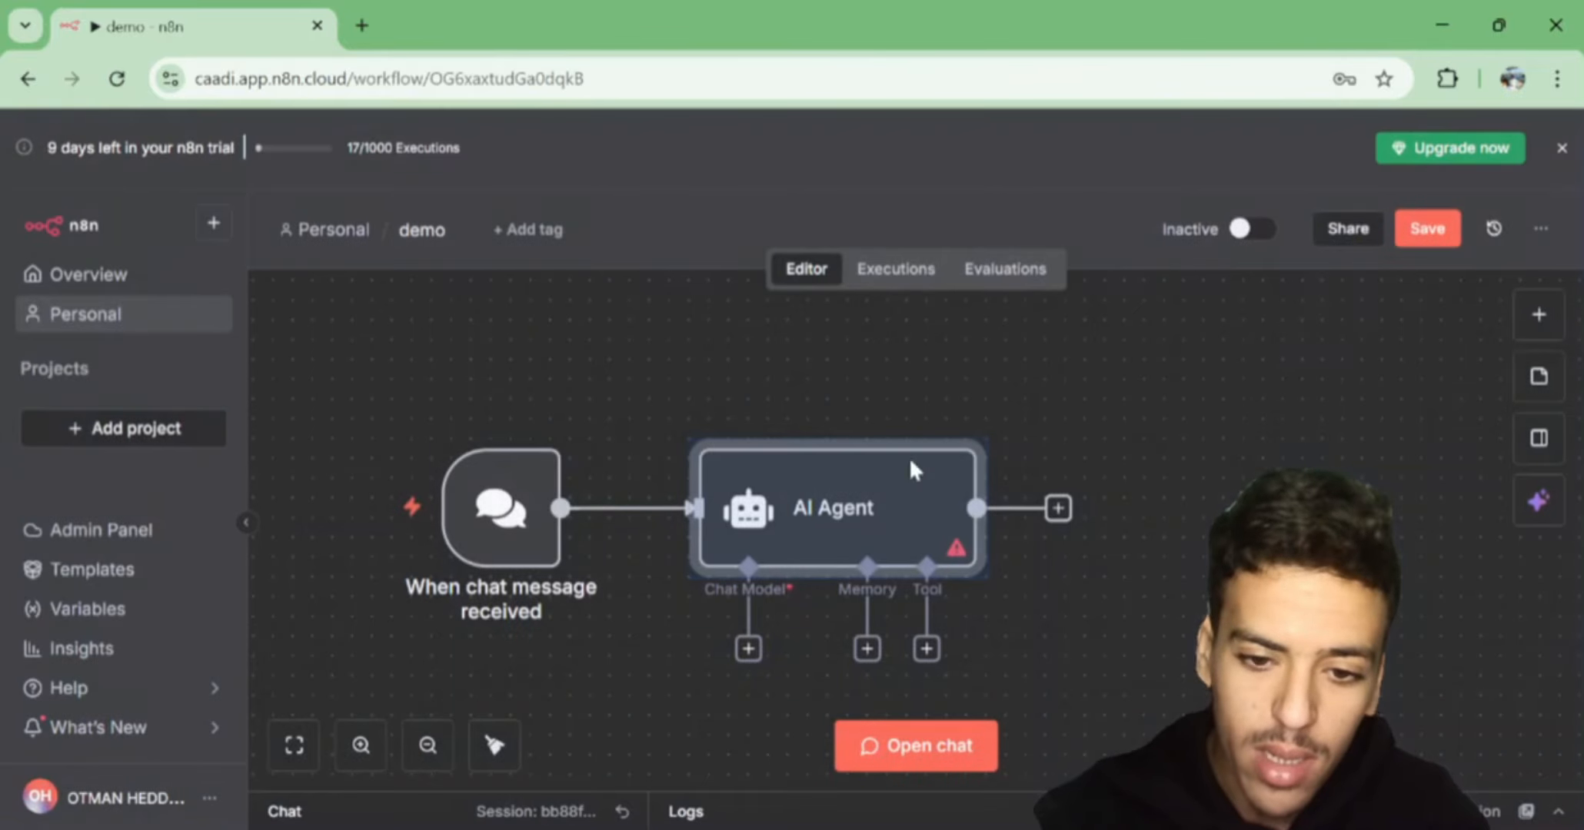
Attach an OpenAI Chat Model using gpt-4.1-mini to the AI Agent and place it closer beneath the agent
left_click(427, 745)
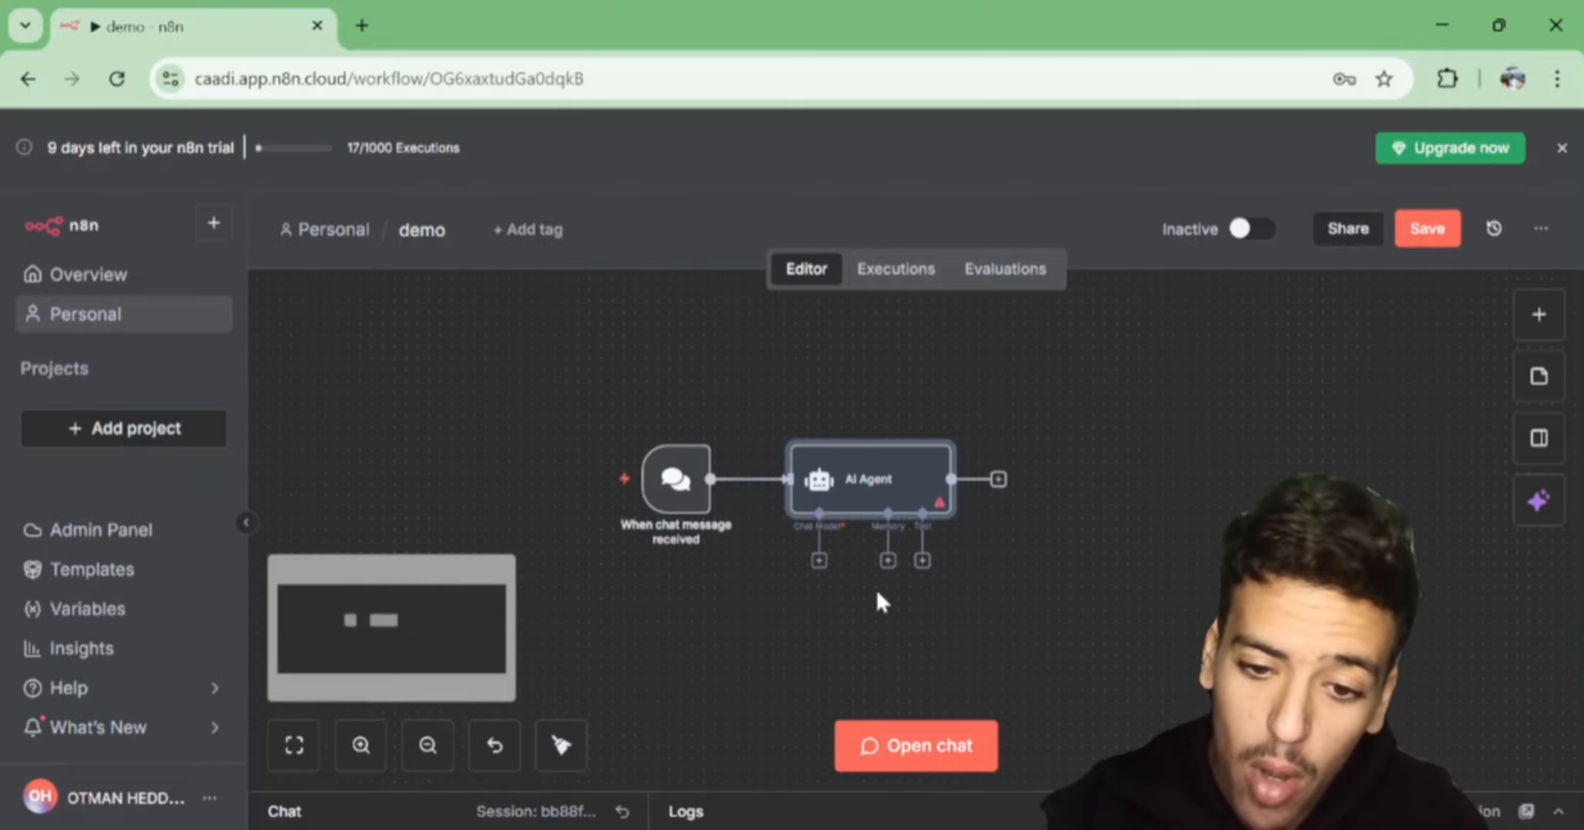
left_click(380, 739)
left_click_drag(718, 346, 784, 384)
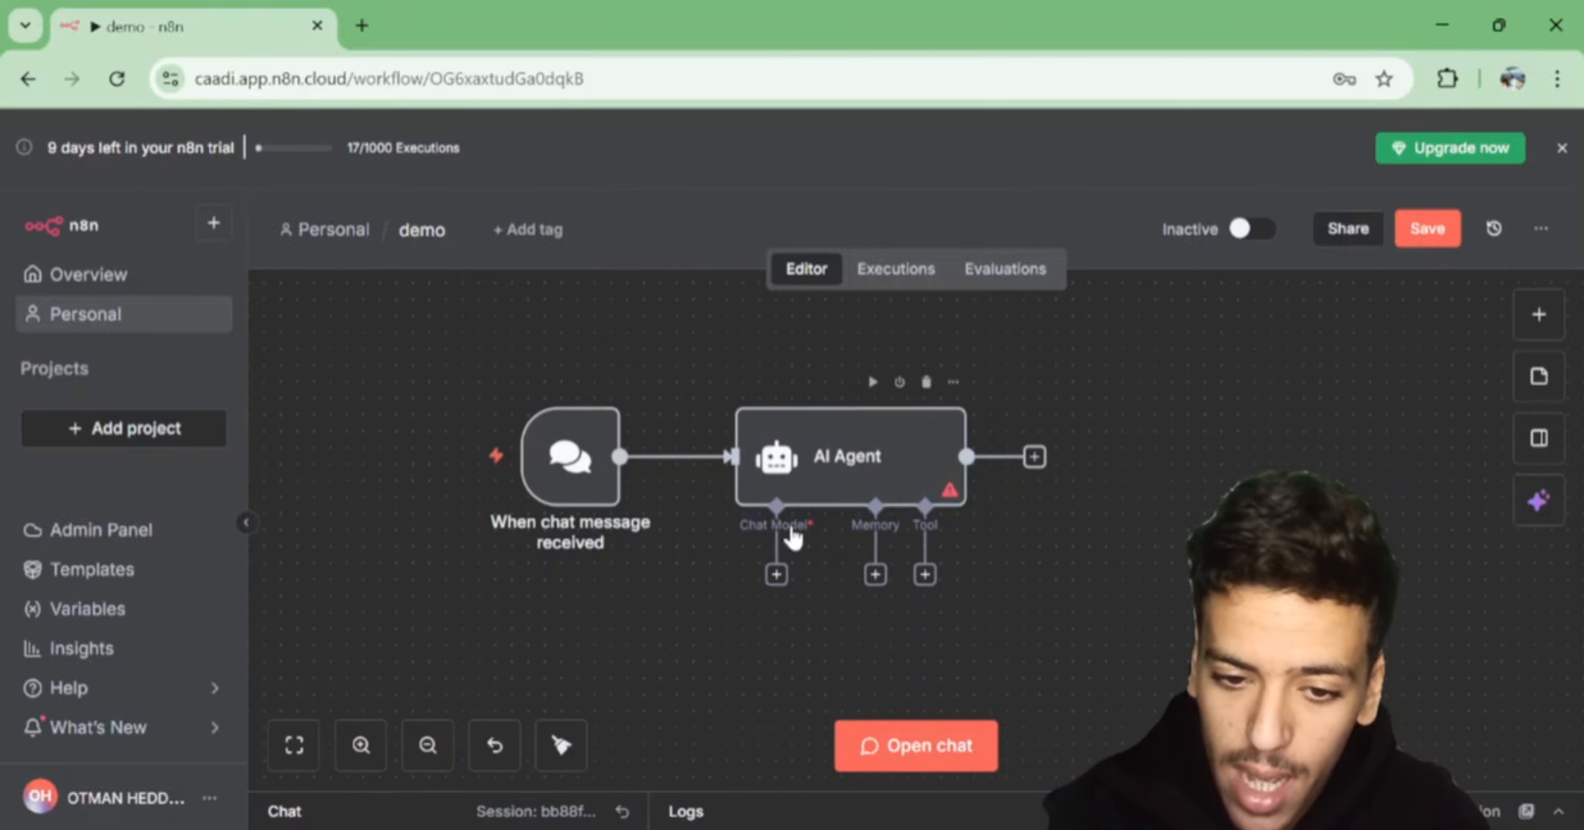
left_click(776, 577)
scroll(1346, 576, "down", 5)
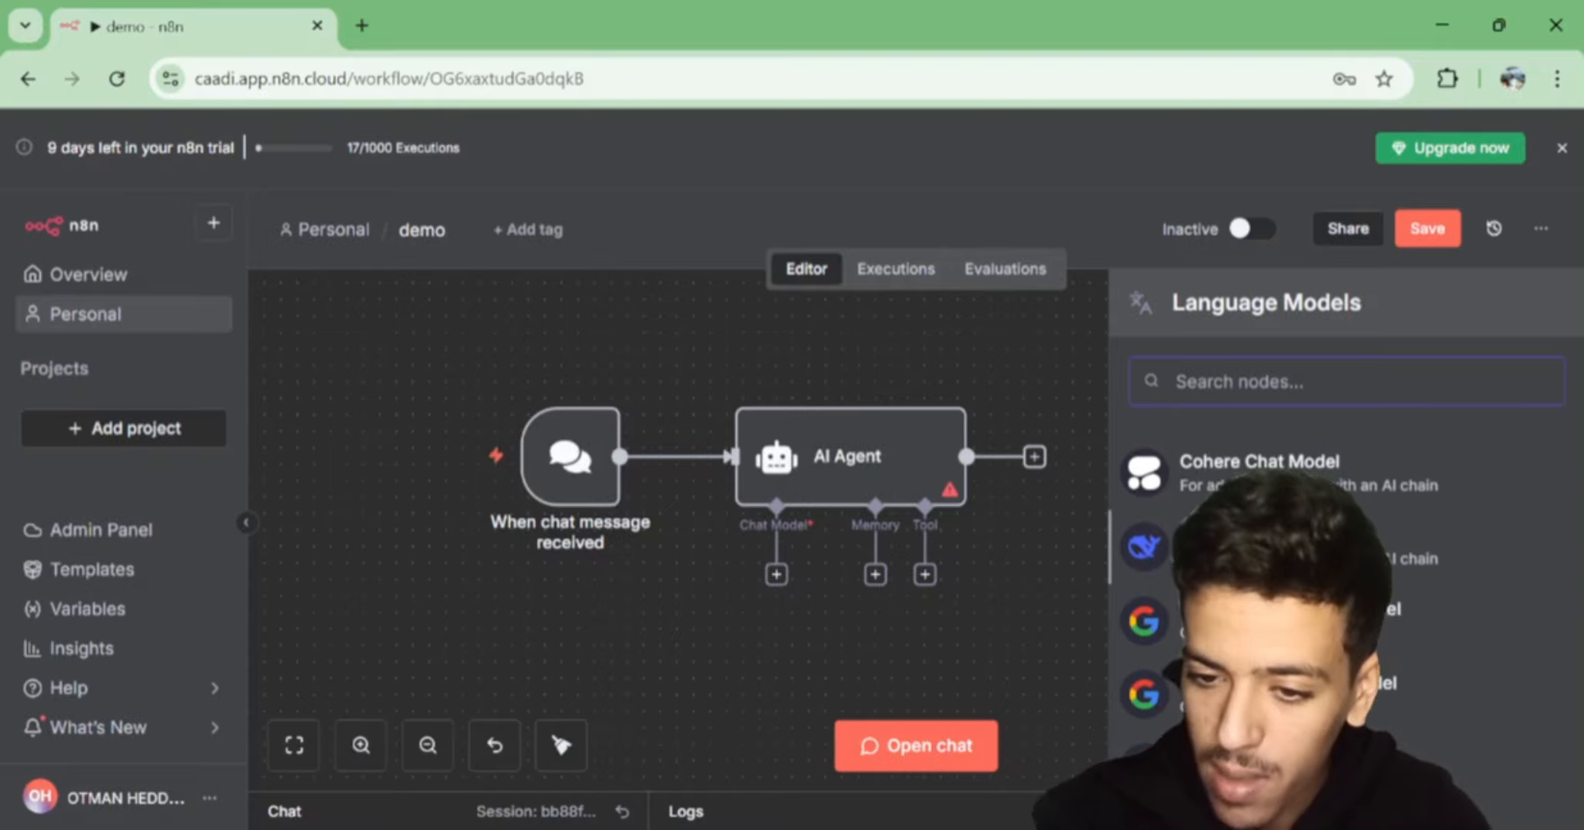
scroll(1346, 577, "up", 3)
scroll(1346, 577, "down", 8)
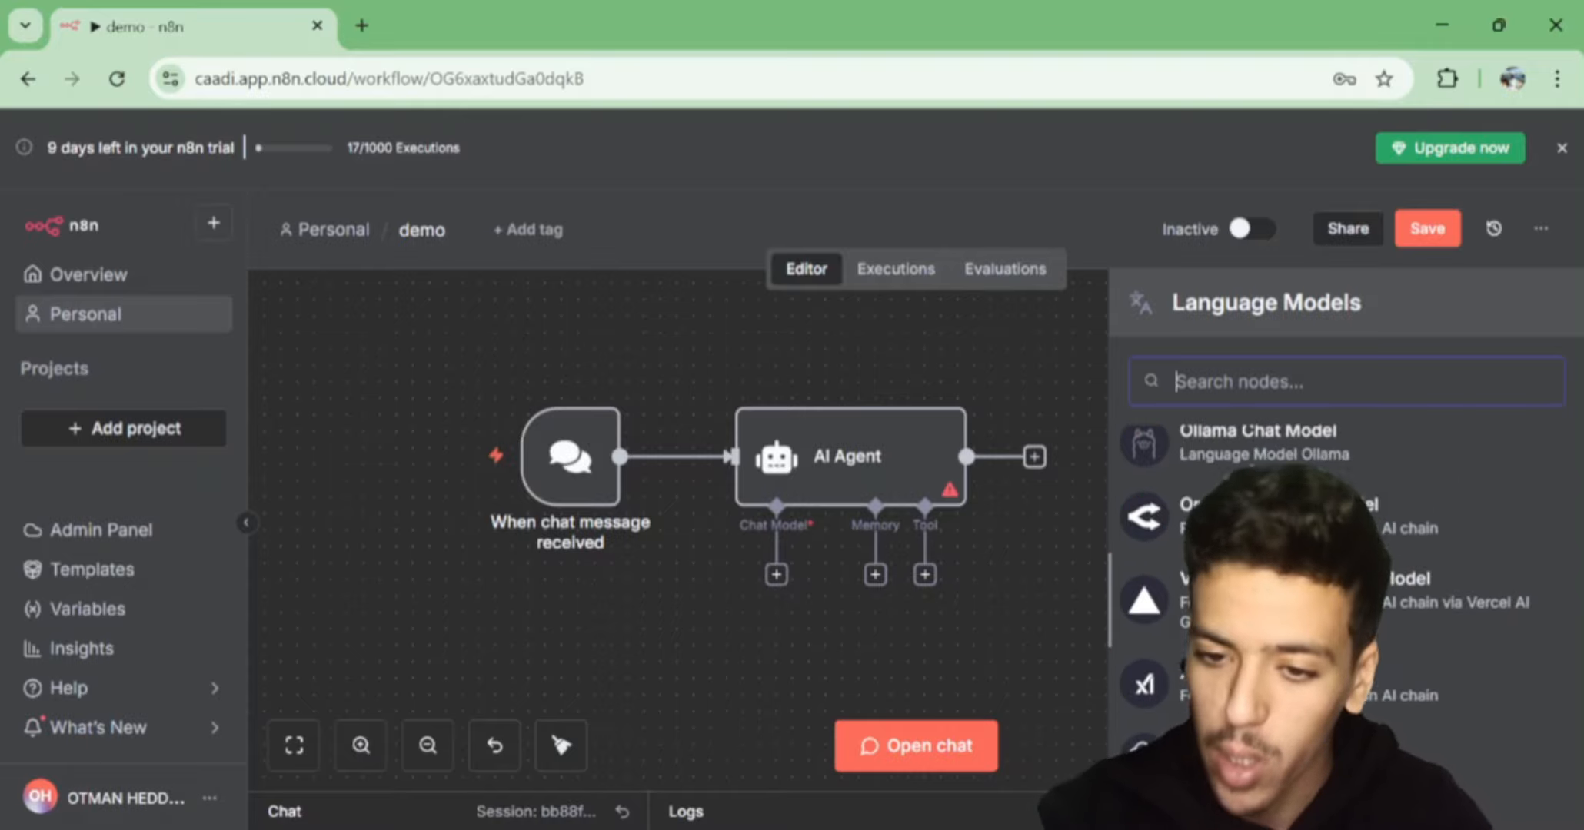
scroll(1345, 577, "down", 2)
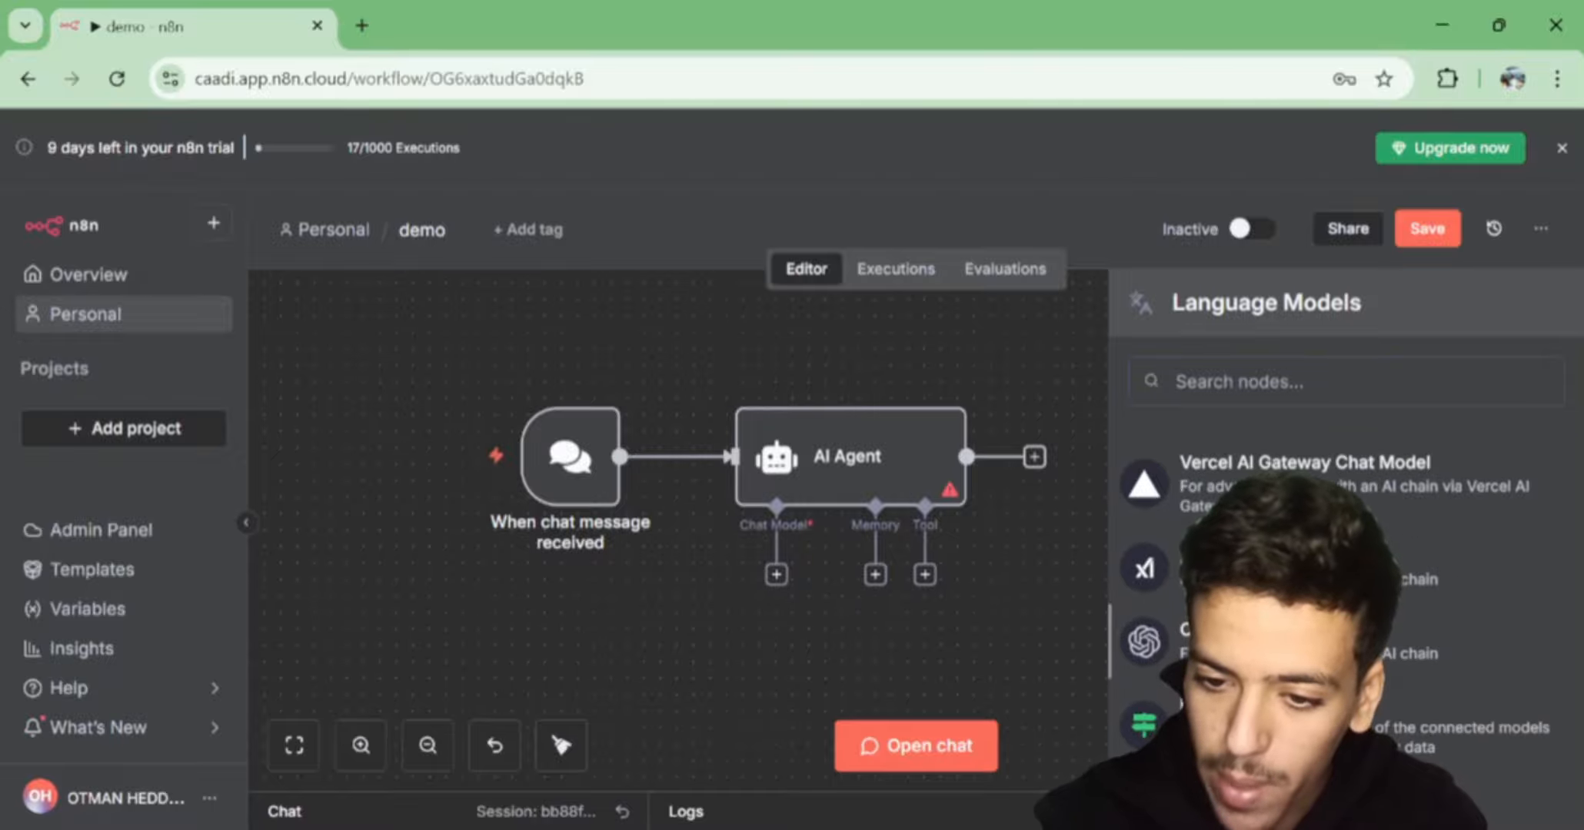
left_click(1269, 642)
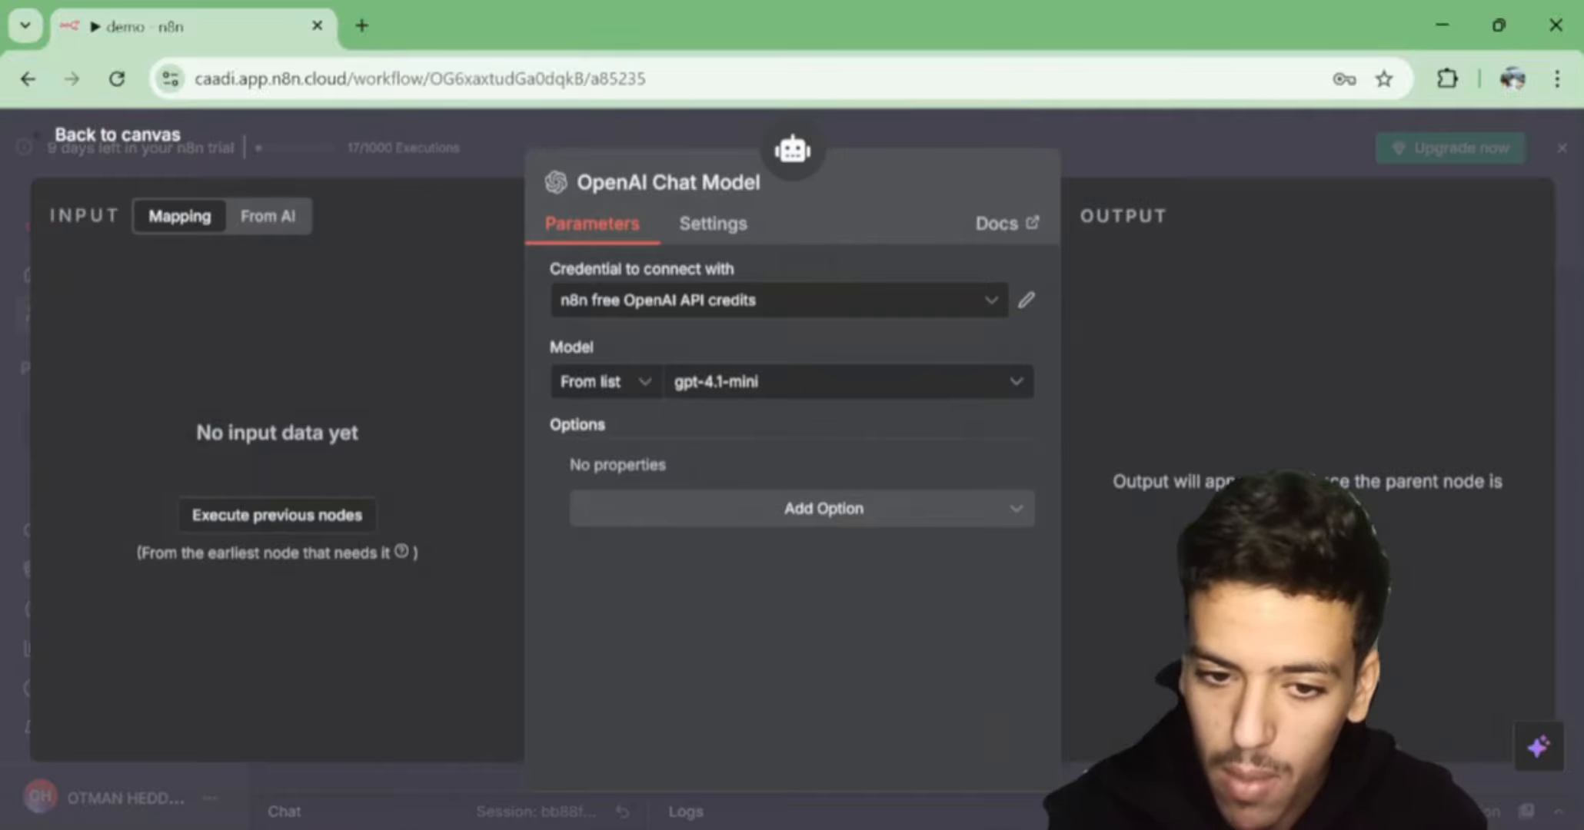
left_click(763, 384)
left_click(112, 136)
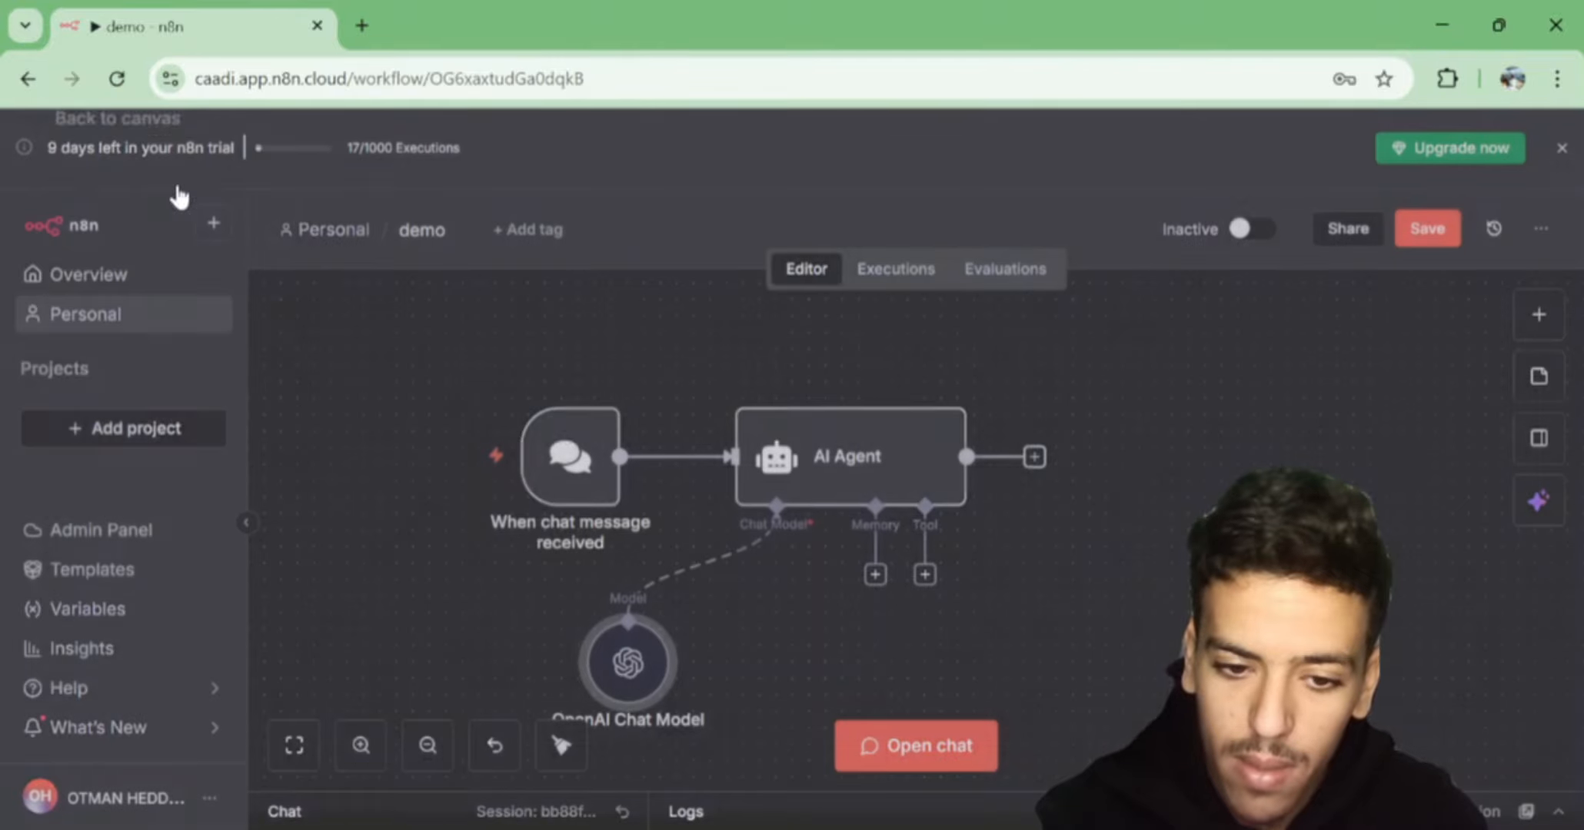
left_click_drag(620, 679, 703, 648)
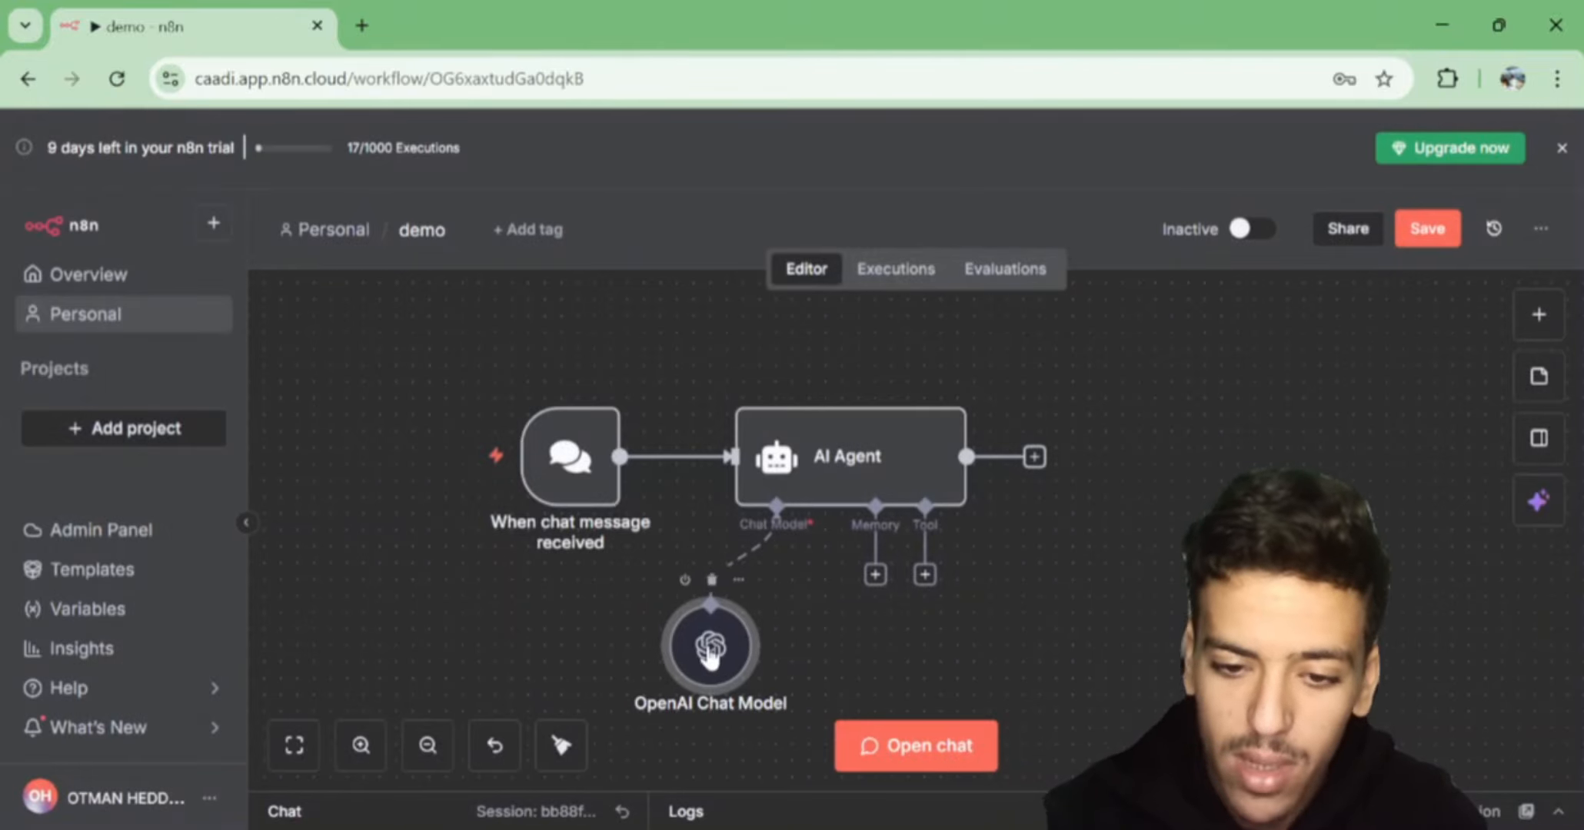
Attach a Simple Memory node to the AI Agent and check its session key setting
scroll(939, 597, "down", 1)
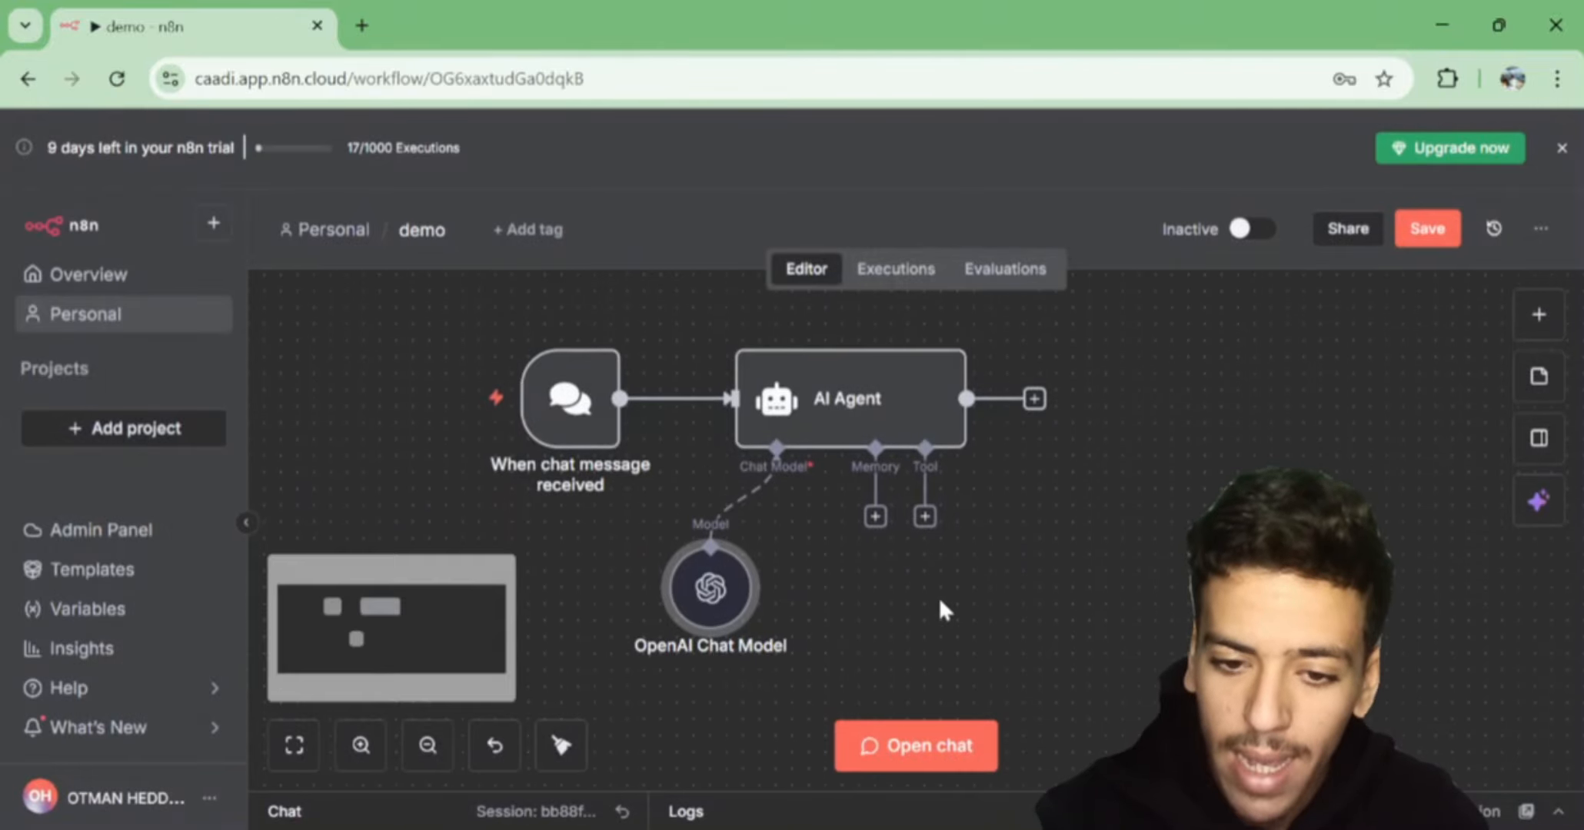
left_click(875, 517)
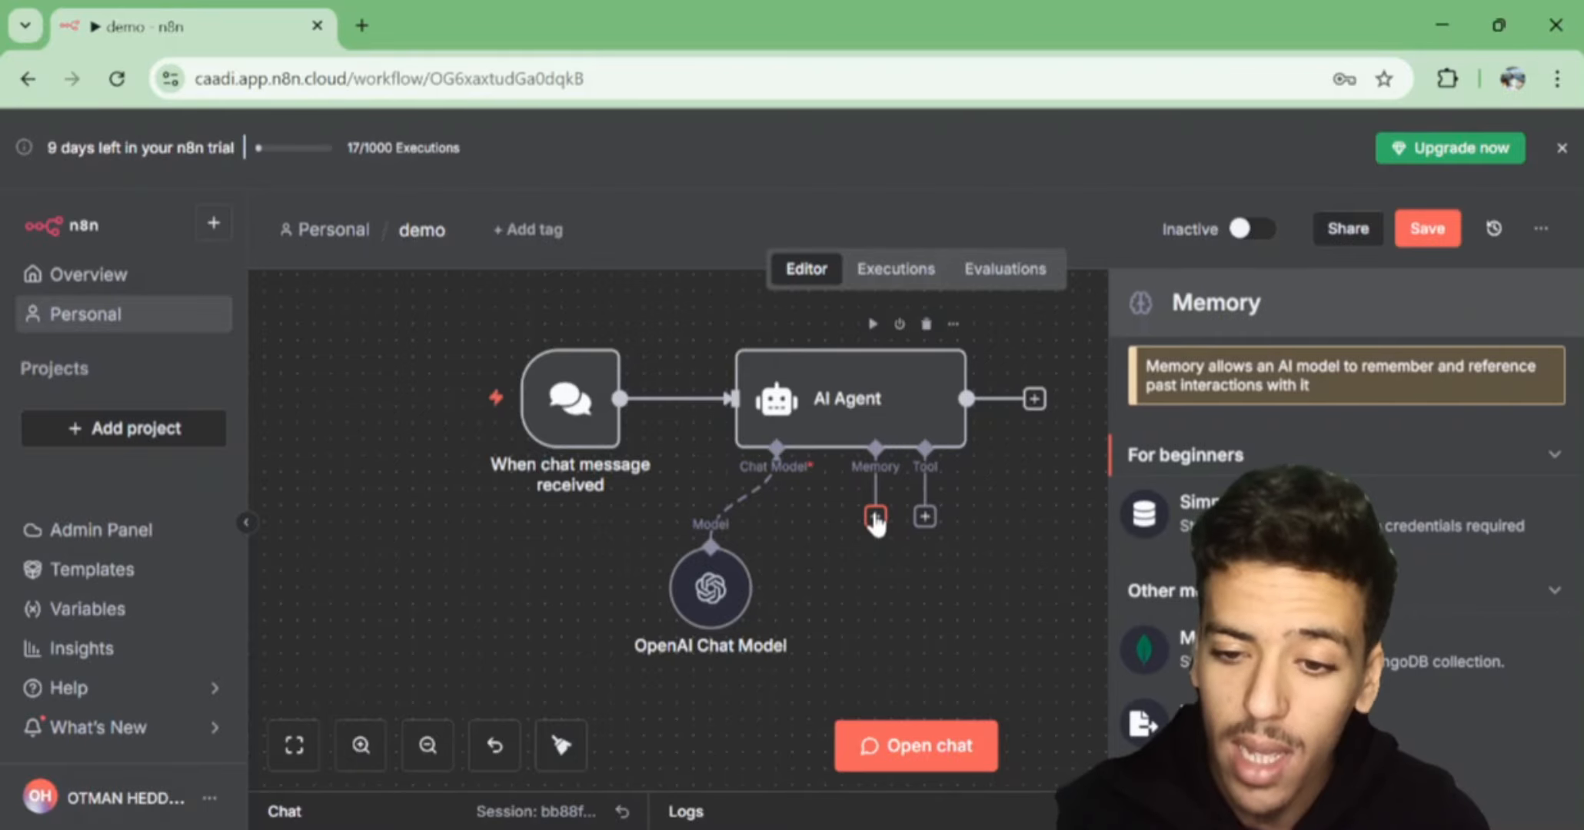
left_click(1276, 515)
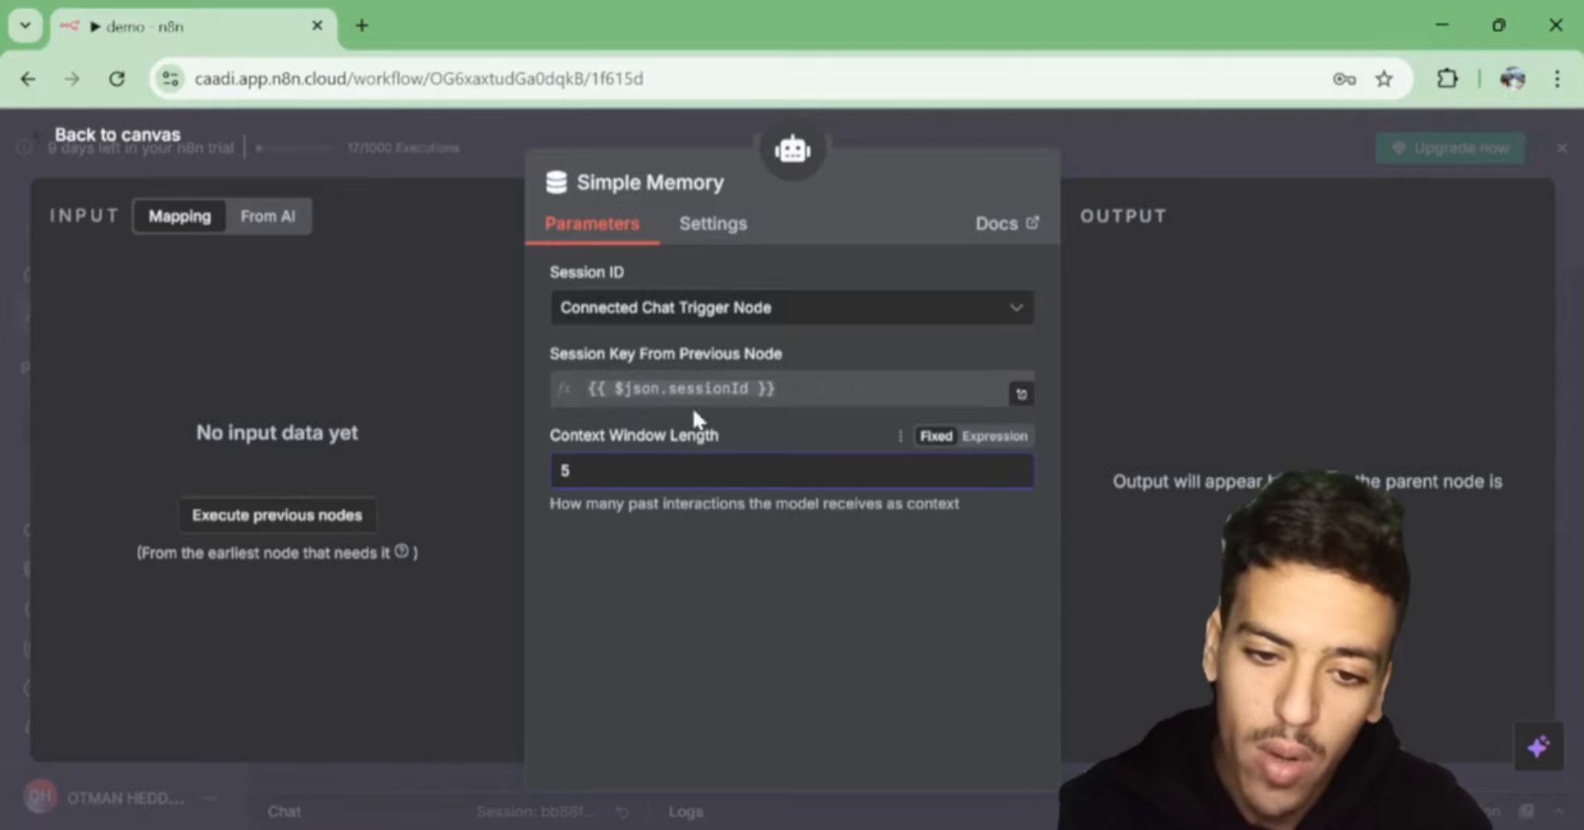
left_click(666, 392)
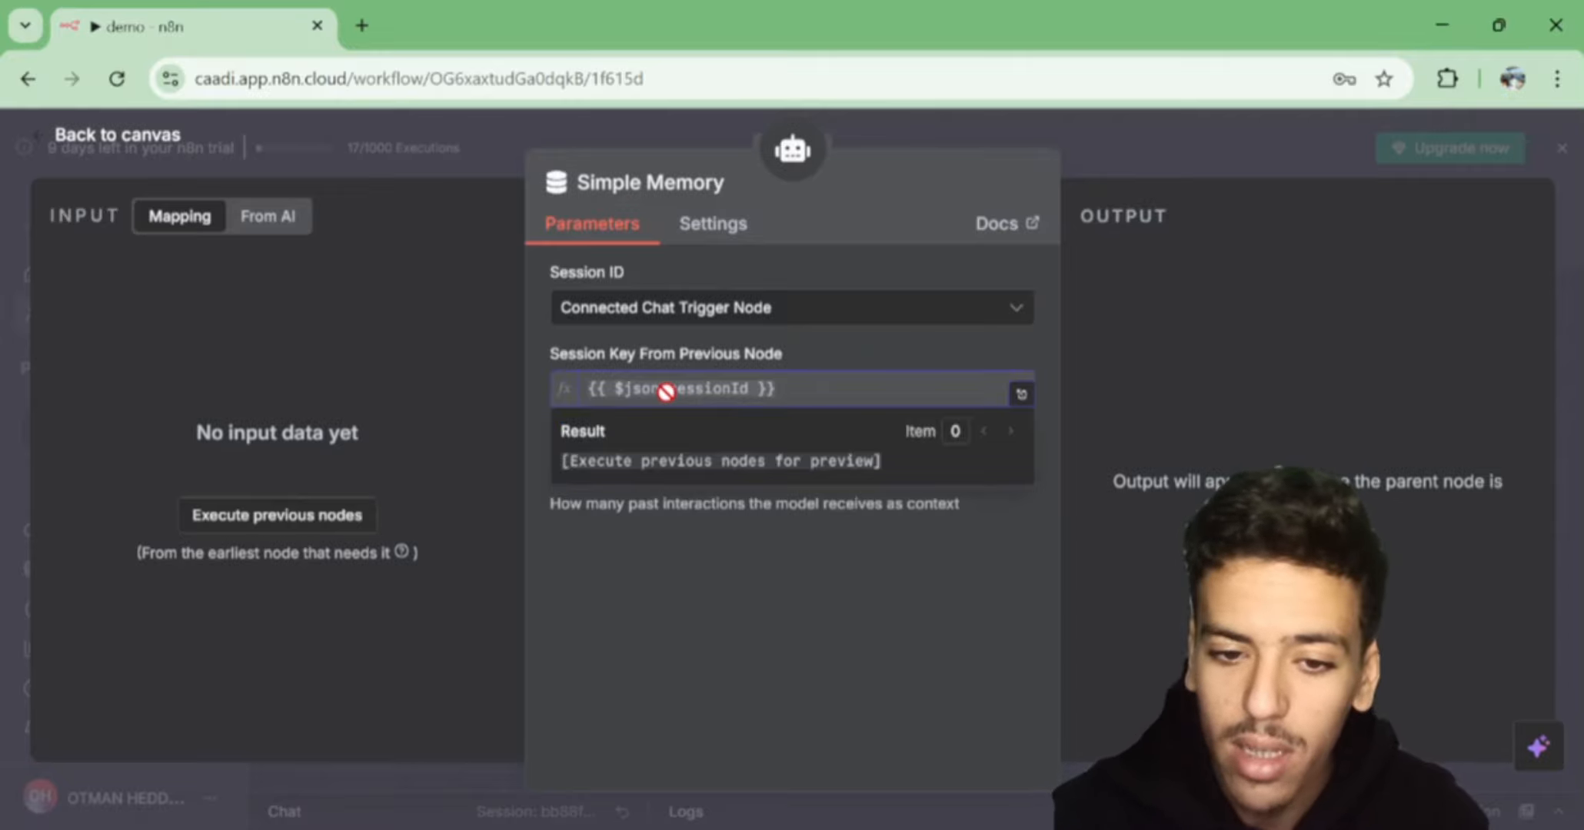
left_click(698, 346)
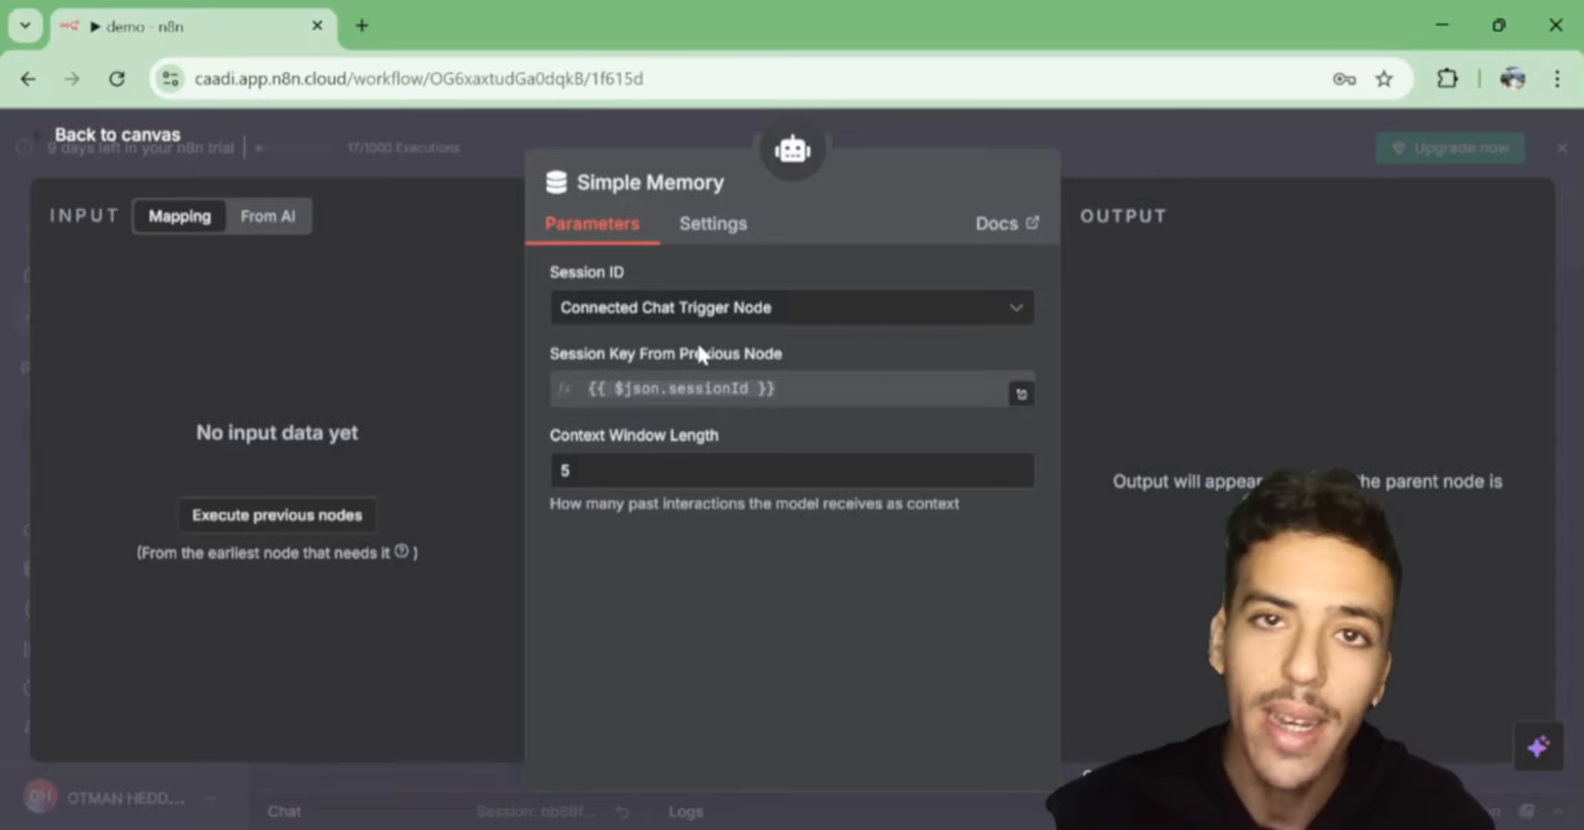
left_click(713, 317)
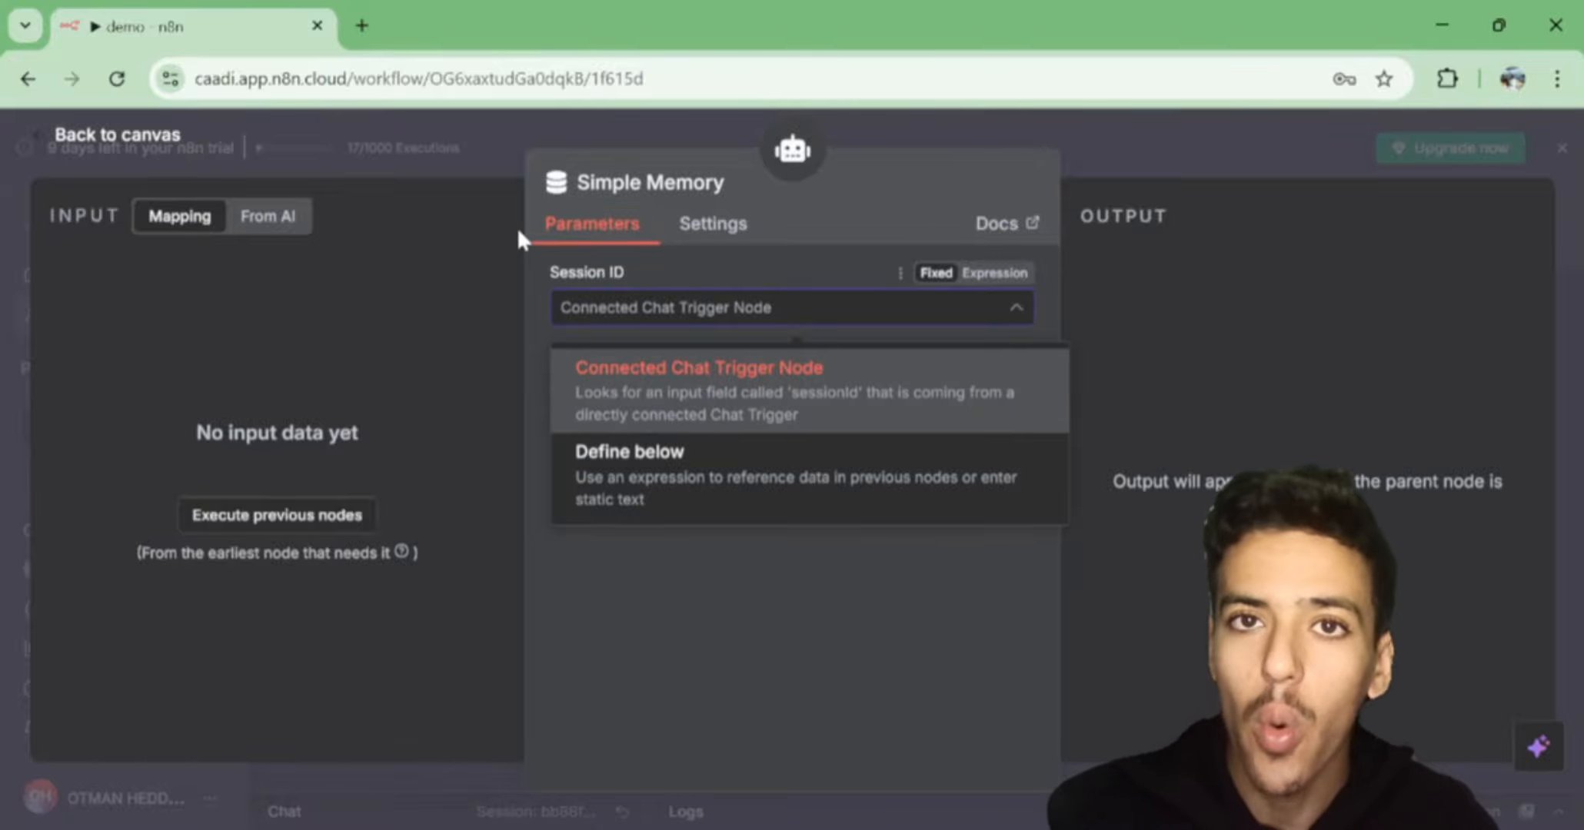
left_click(642, 469)
left_click(624, 386)
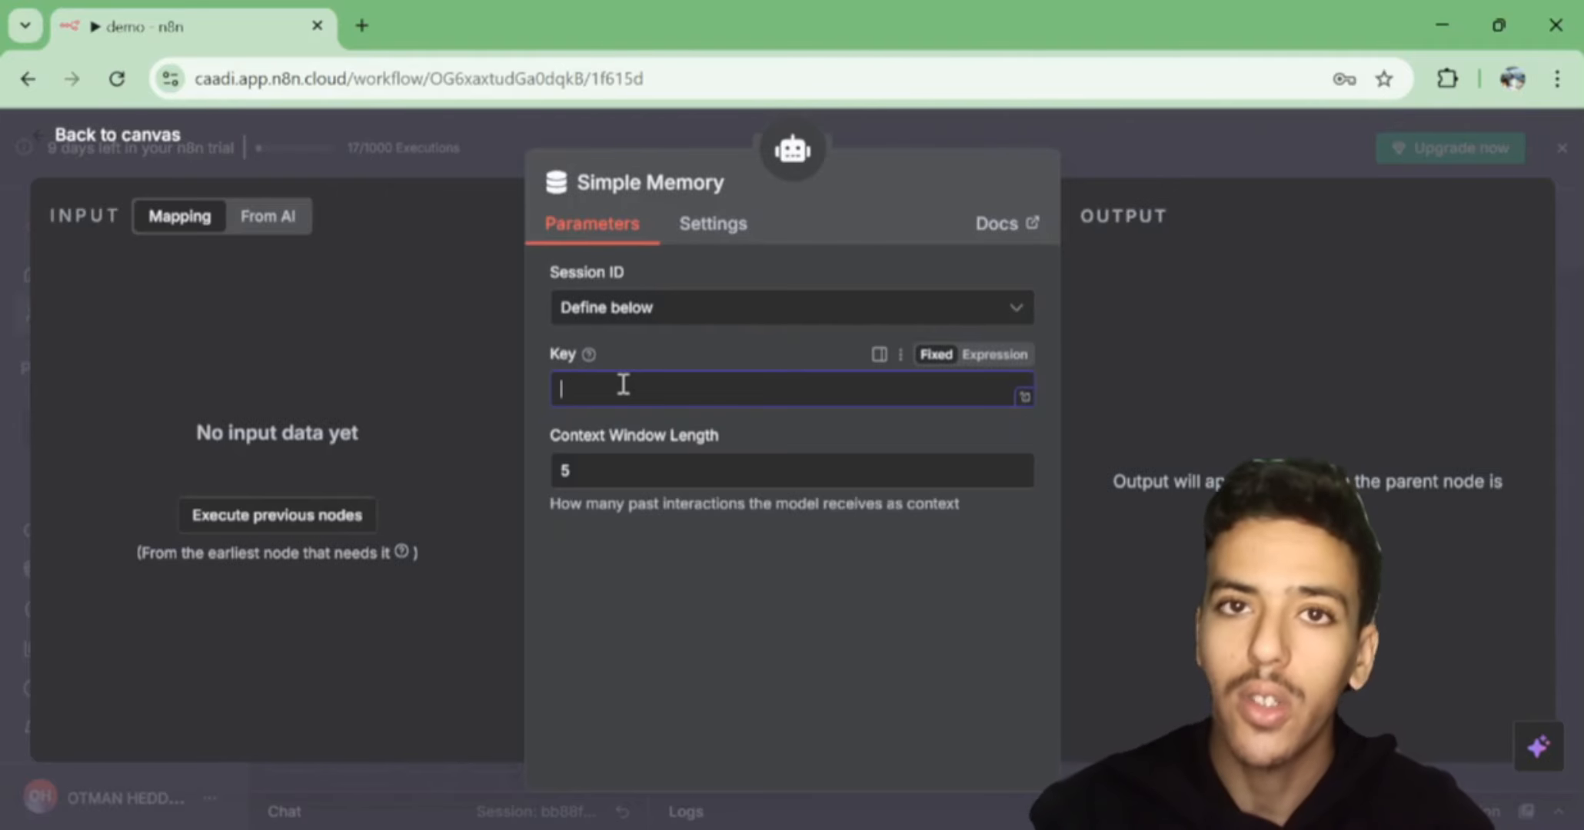
left_click(655, 315)
left_click(655, 378)
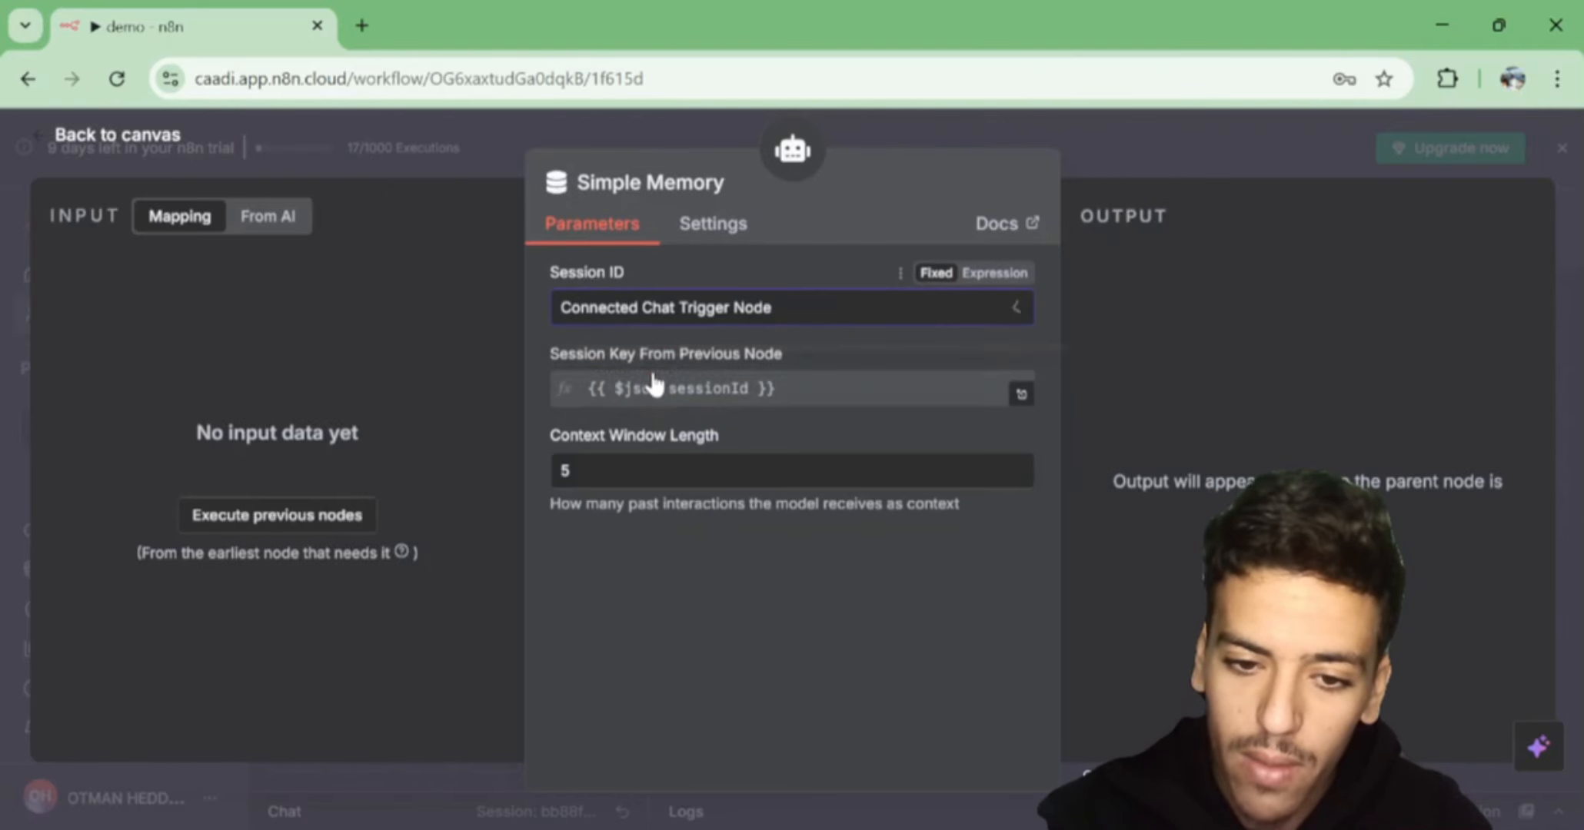
Return to the canvas and space the Simple Memory and OpenAI Chat Model nodes apart beneath the AI Agent
left_click(157, 142)
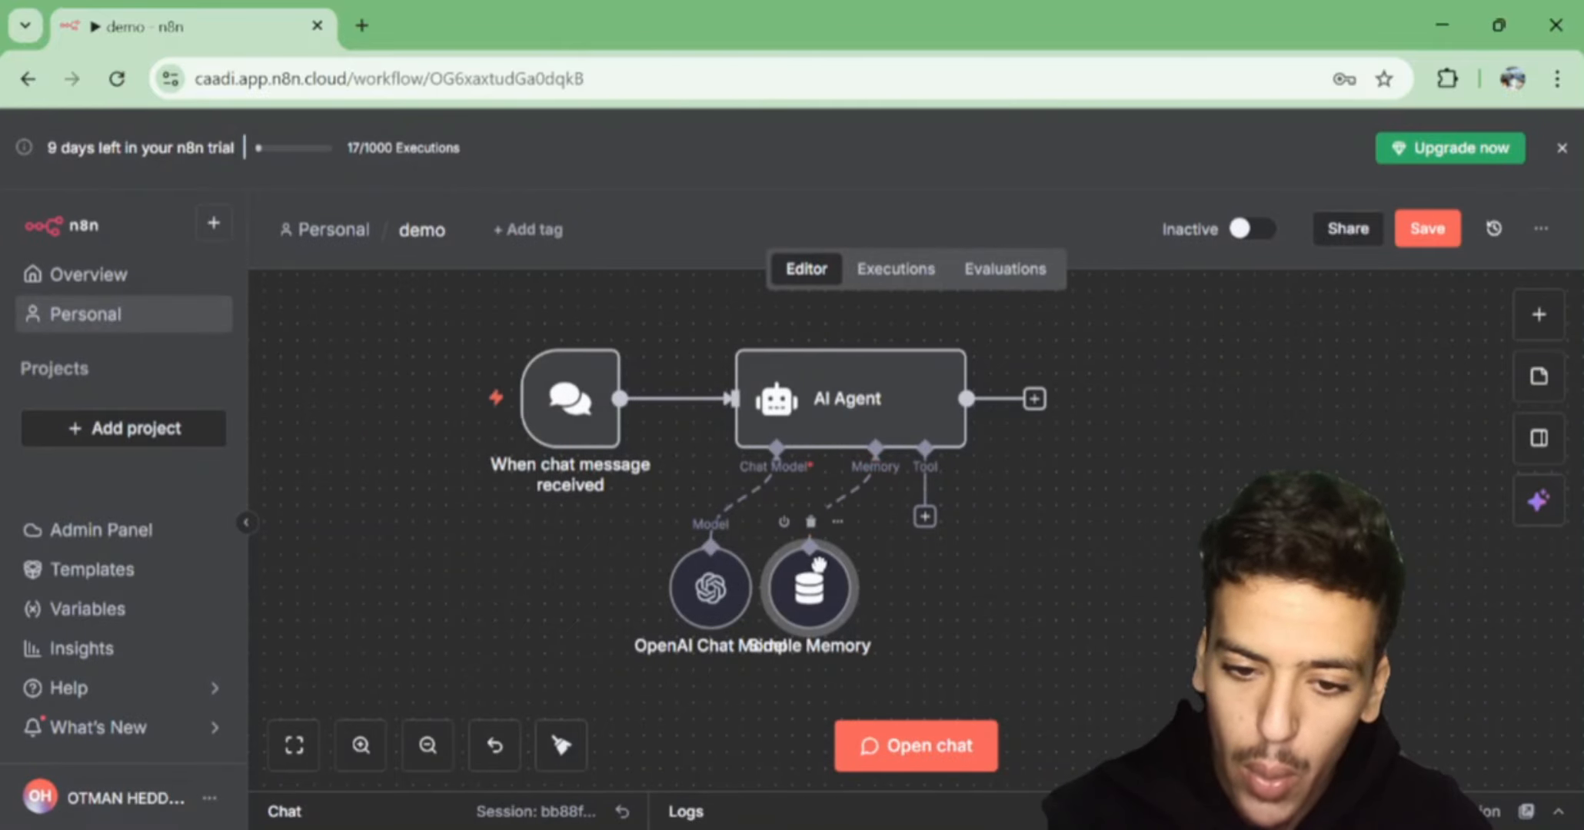
left_click_drag(817, 565, 833, 565)
left_click_drag(696, 615, 630, 611)
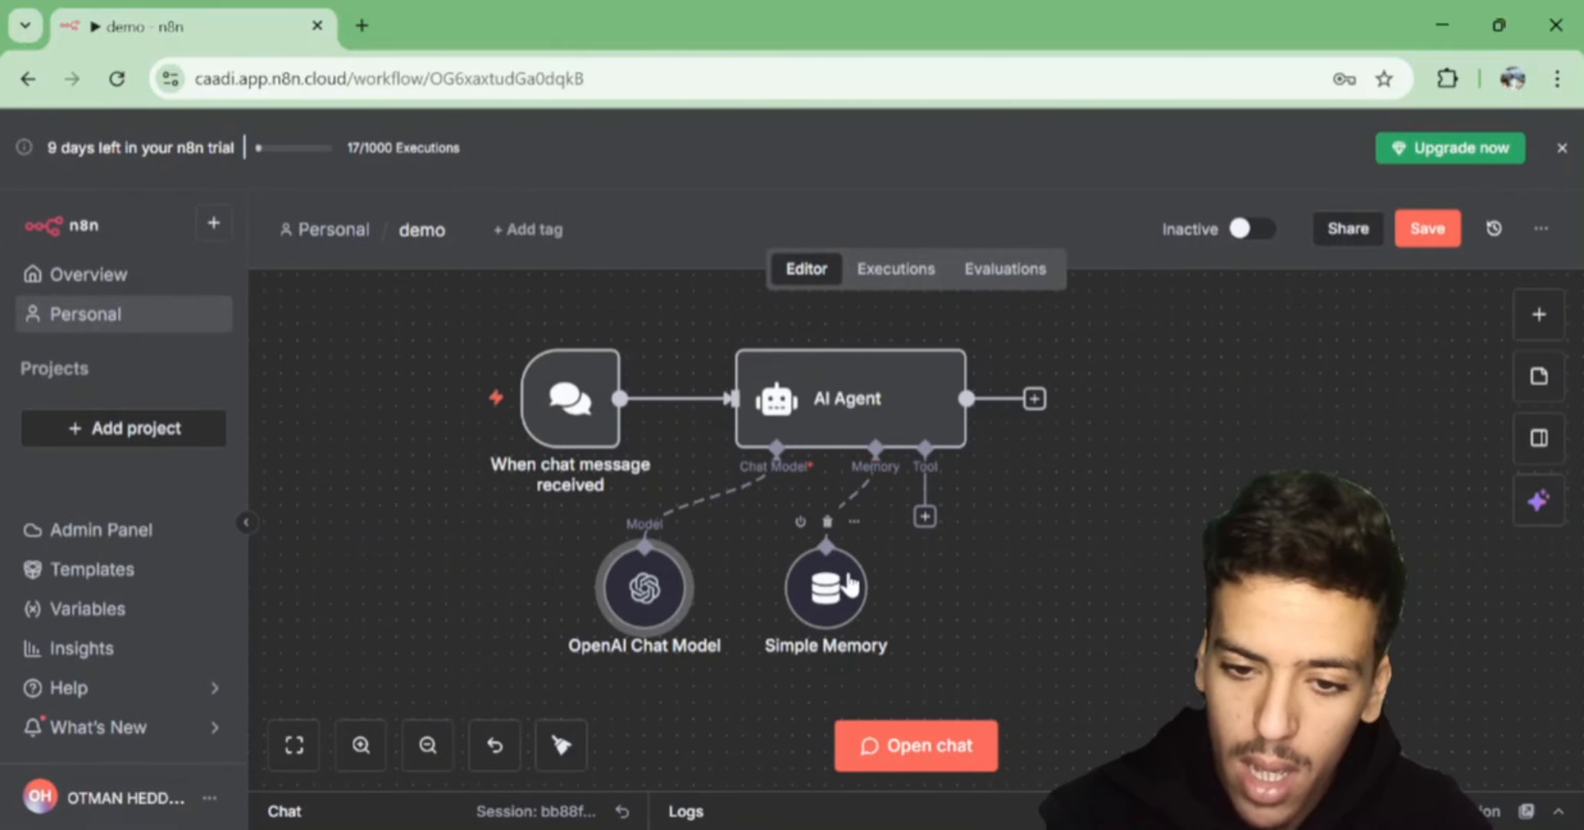
Search the AI Agent's tools for "data" and attach a Data table tool that inserts a row
left_click(925, 518)
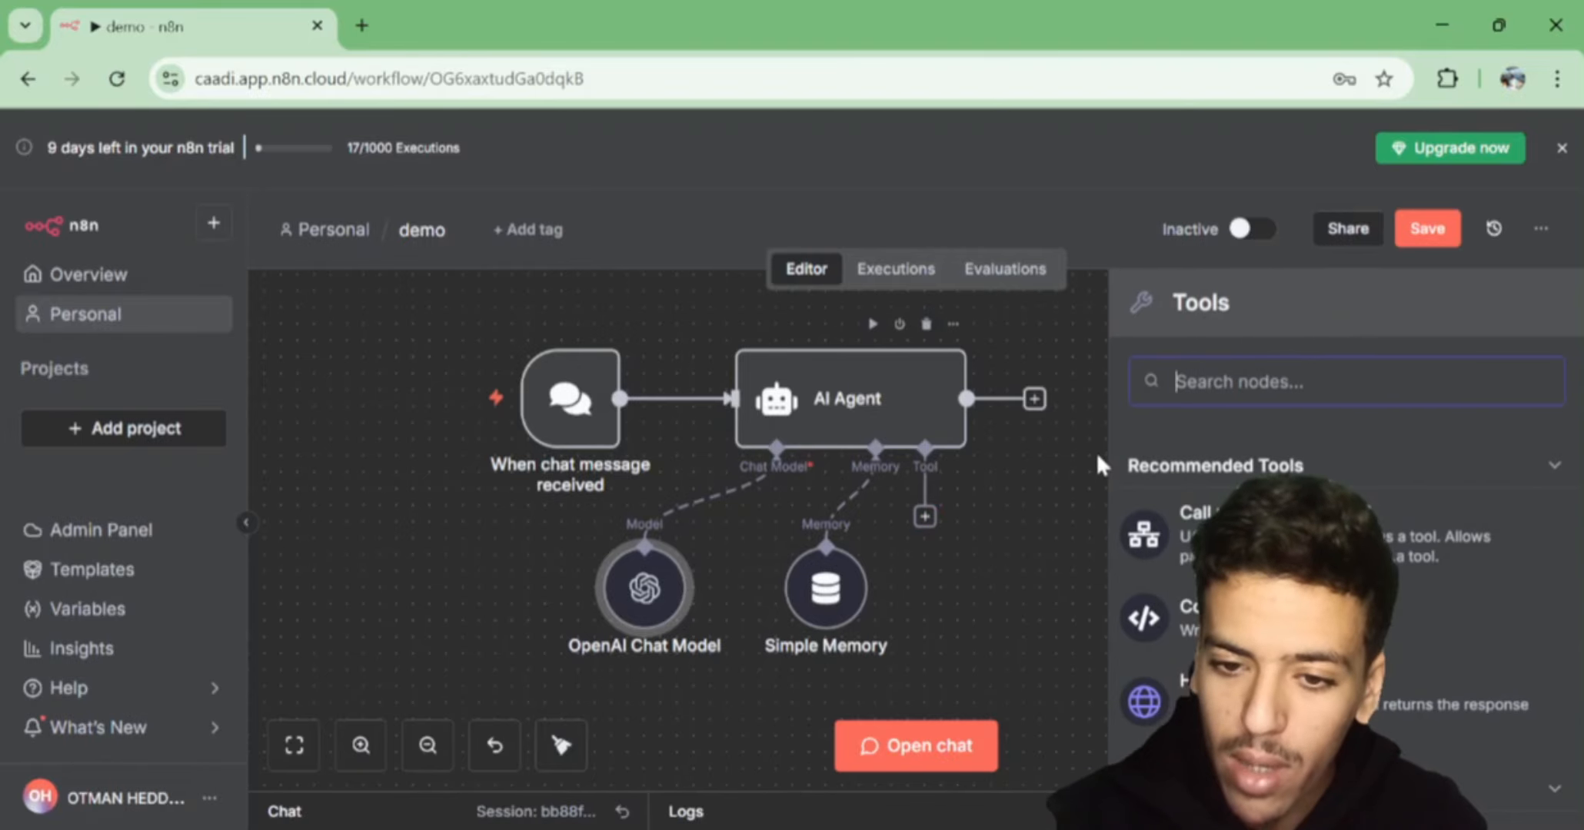
scroll(1345, 576, "down", 3)
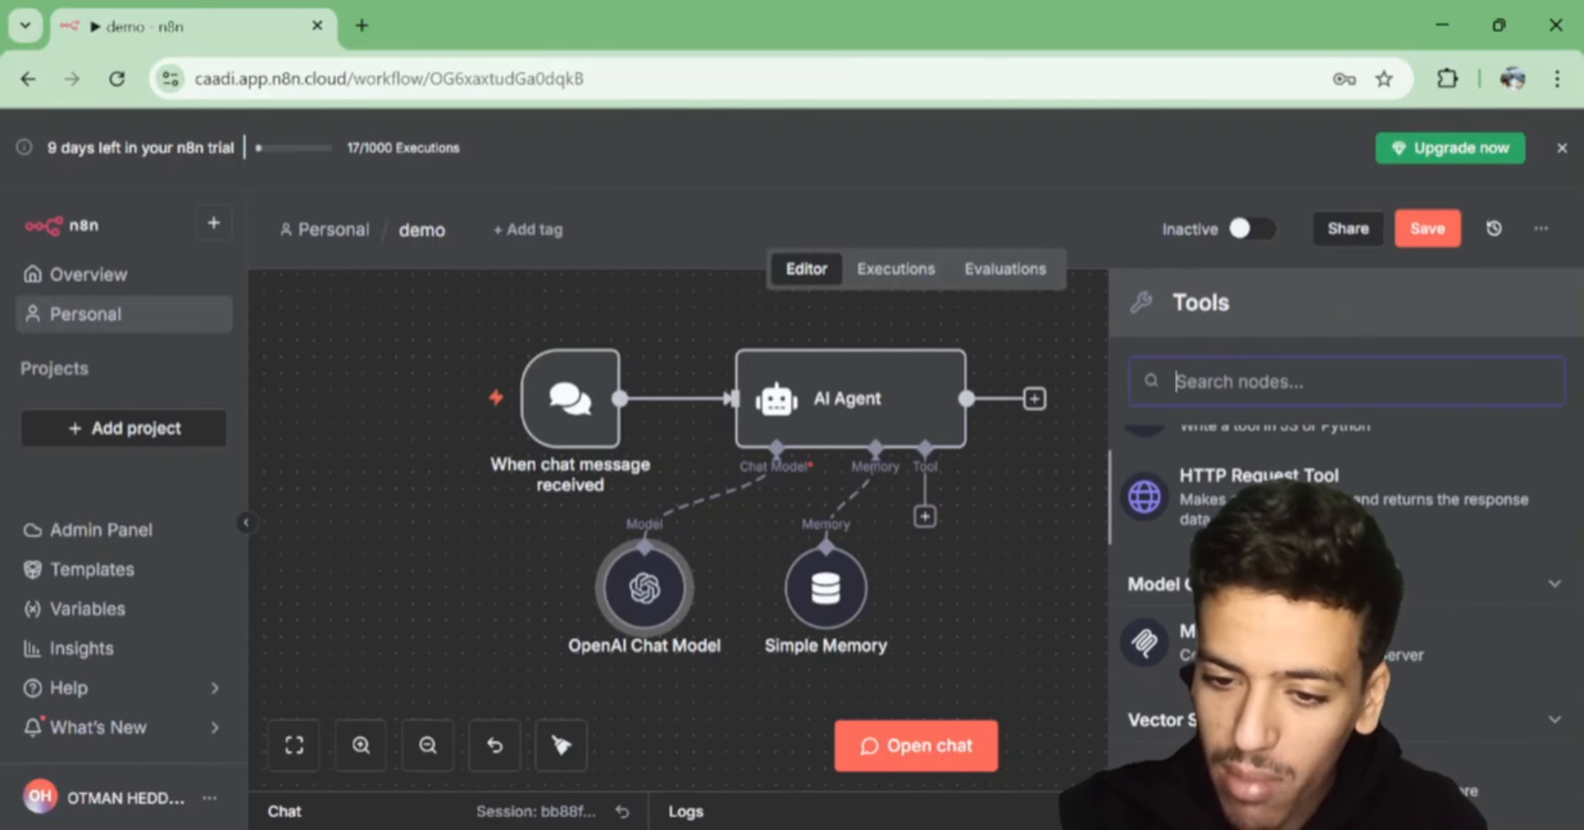
scroll(1346, 577, "down", 1)
scroll(1345, 577, "down", 10)
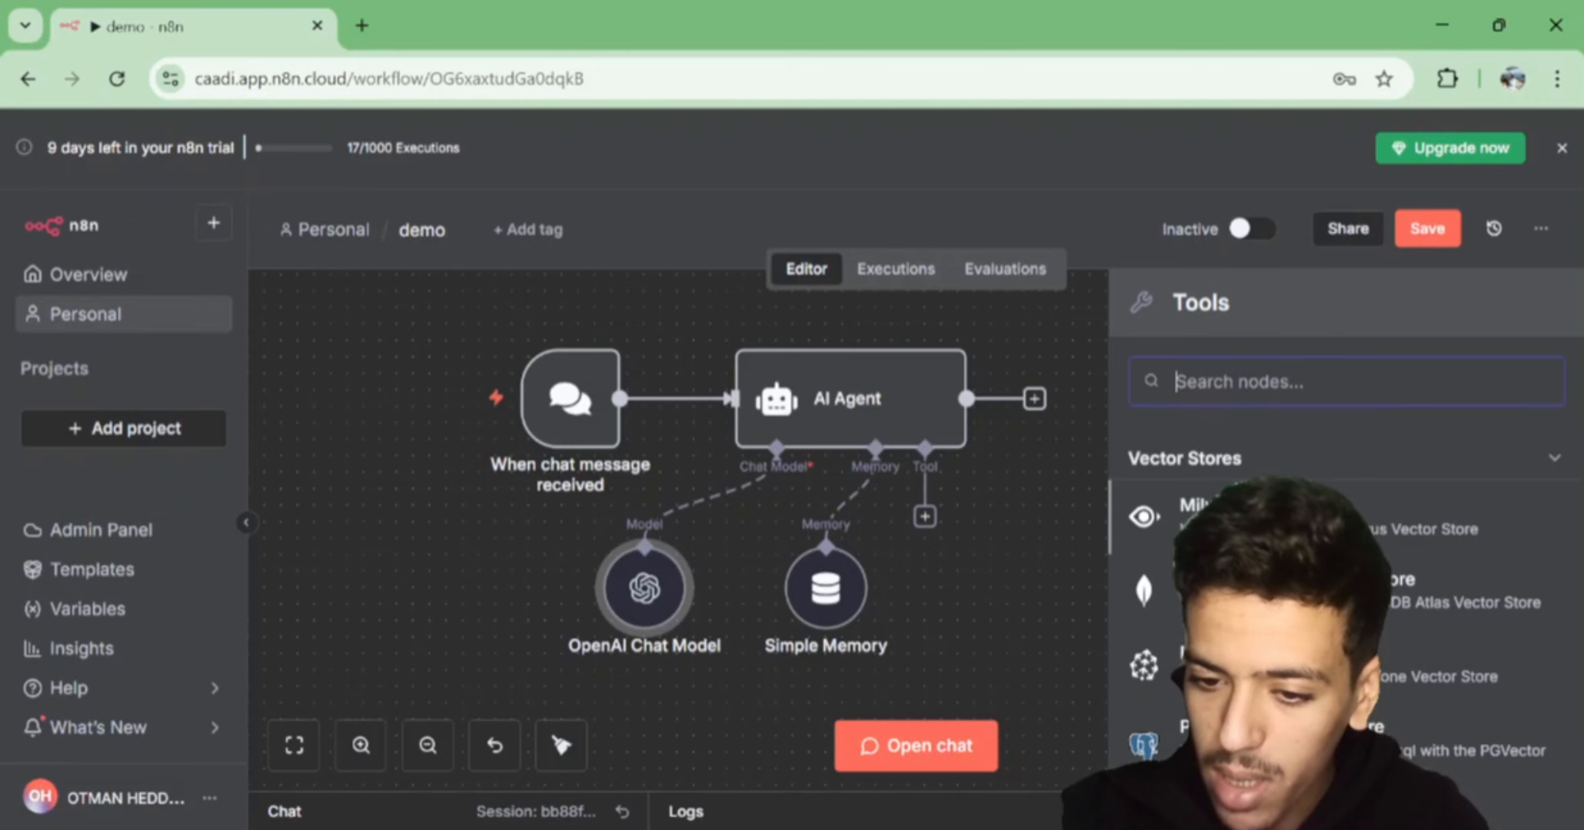
scroll(1345, 576, "down", 5)
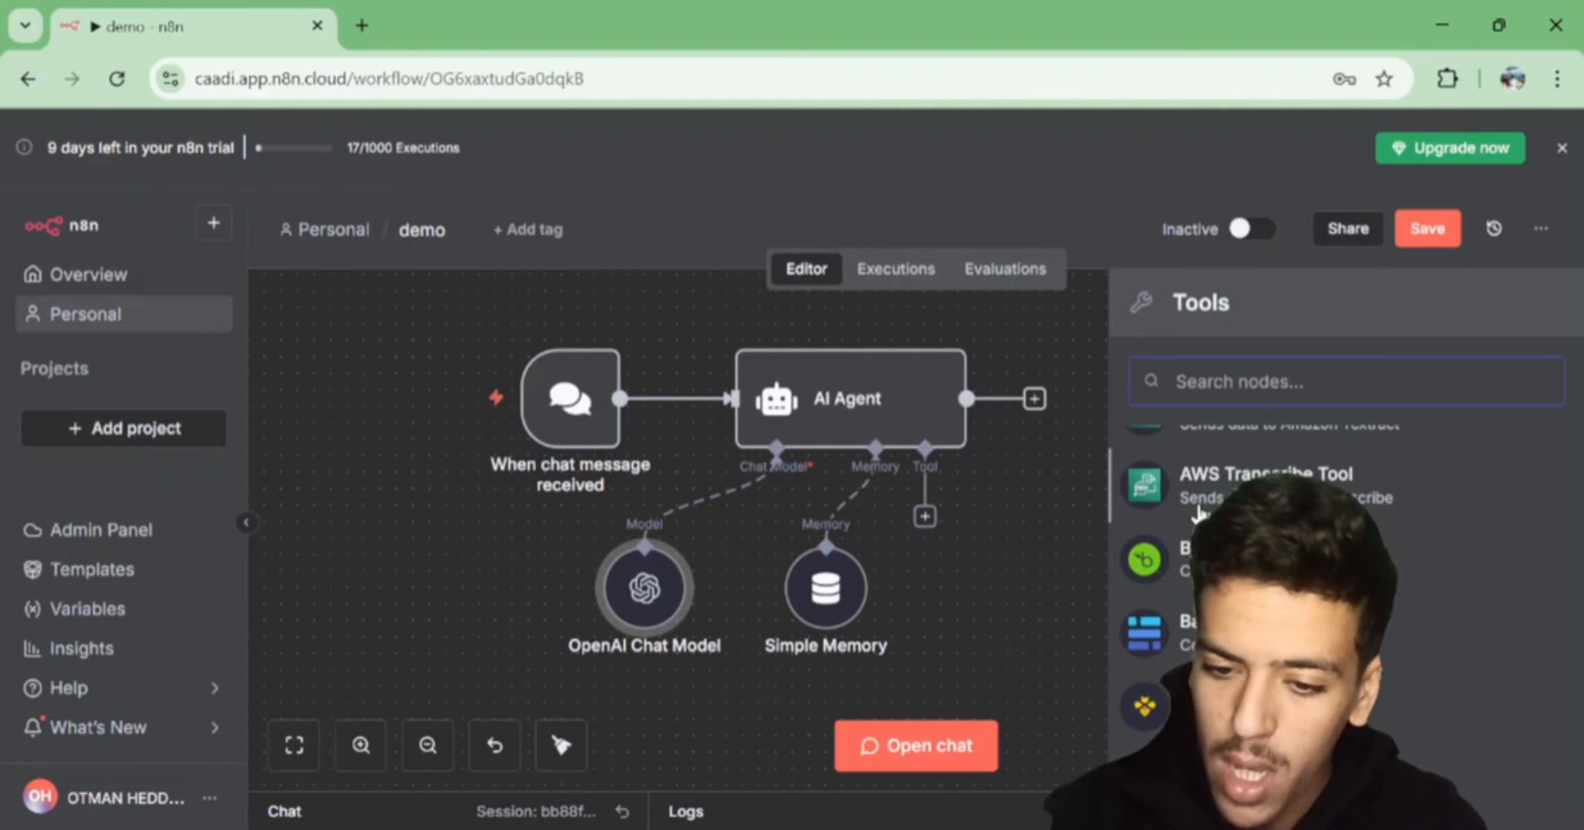
type("data")
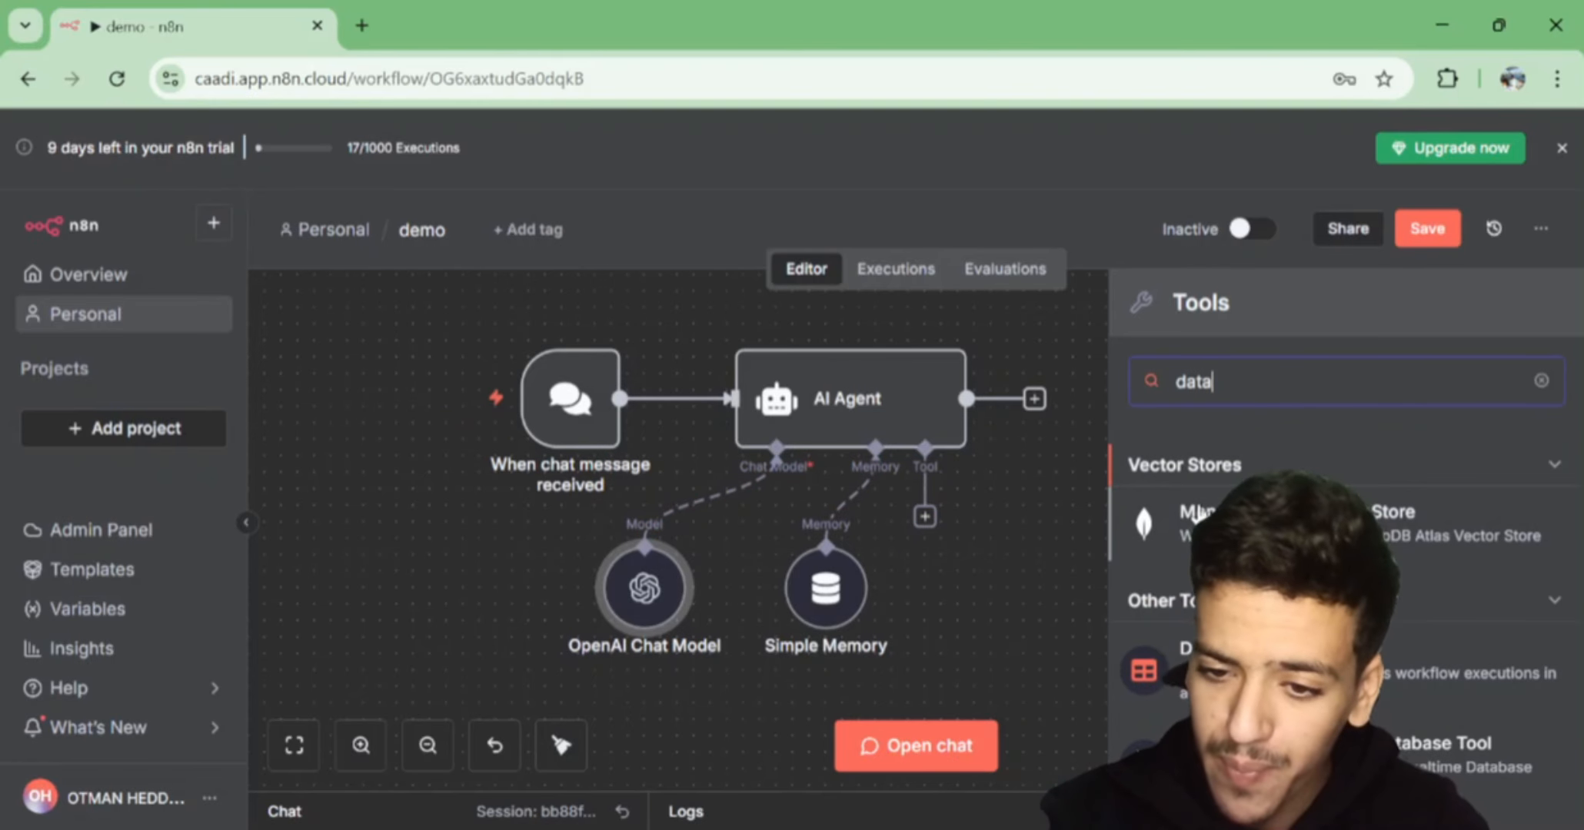
left_click(1261, 670)
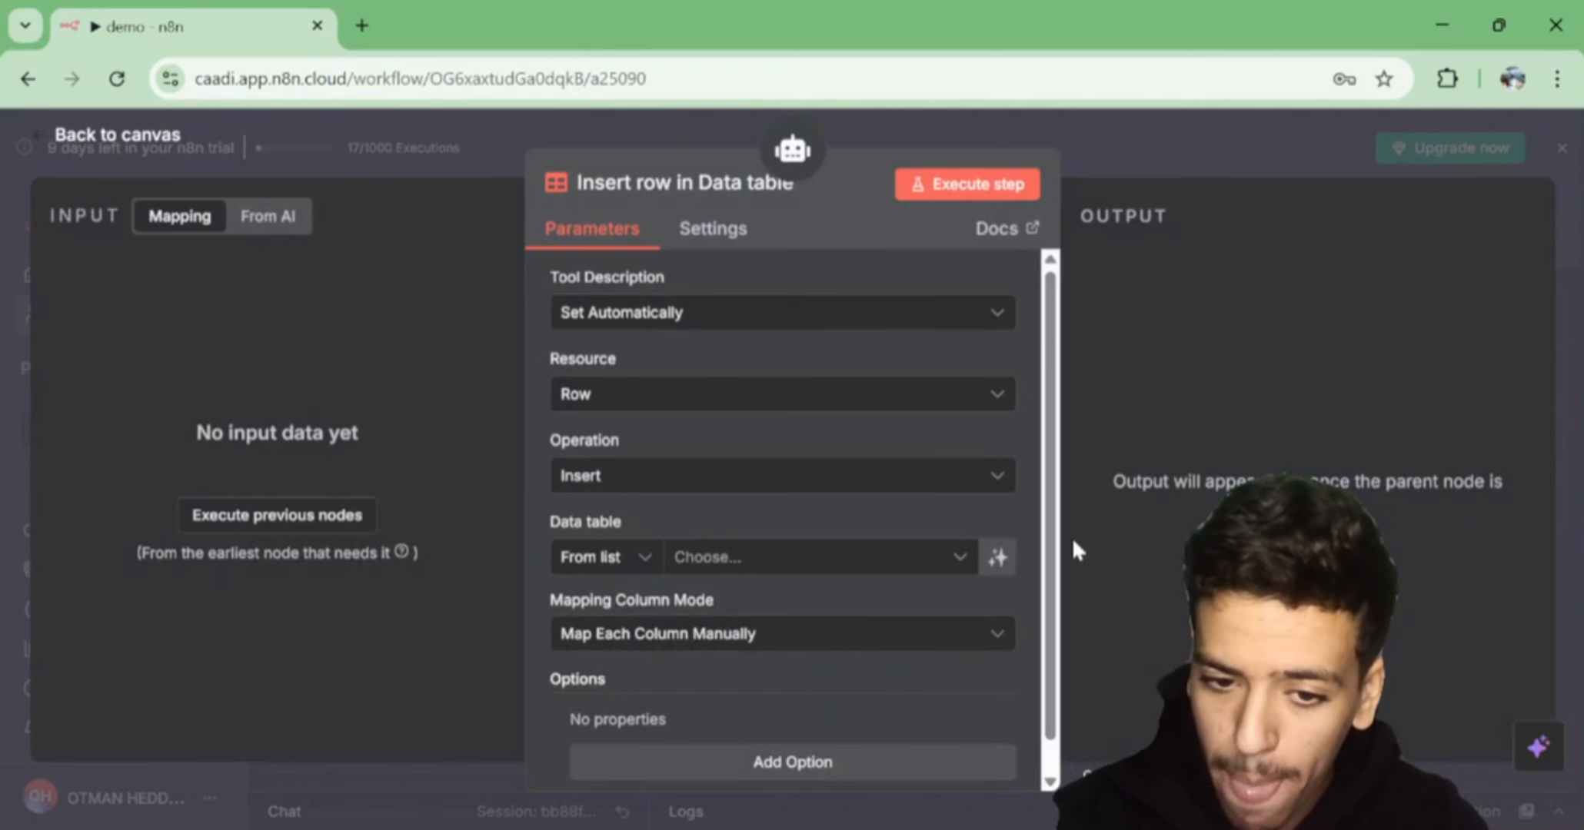
Select the users data table for the Insert row tool, check its name, email and number column fields, and return to the canvas
left_click(724, 559)
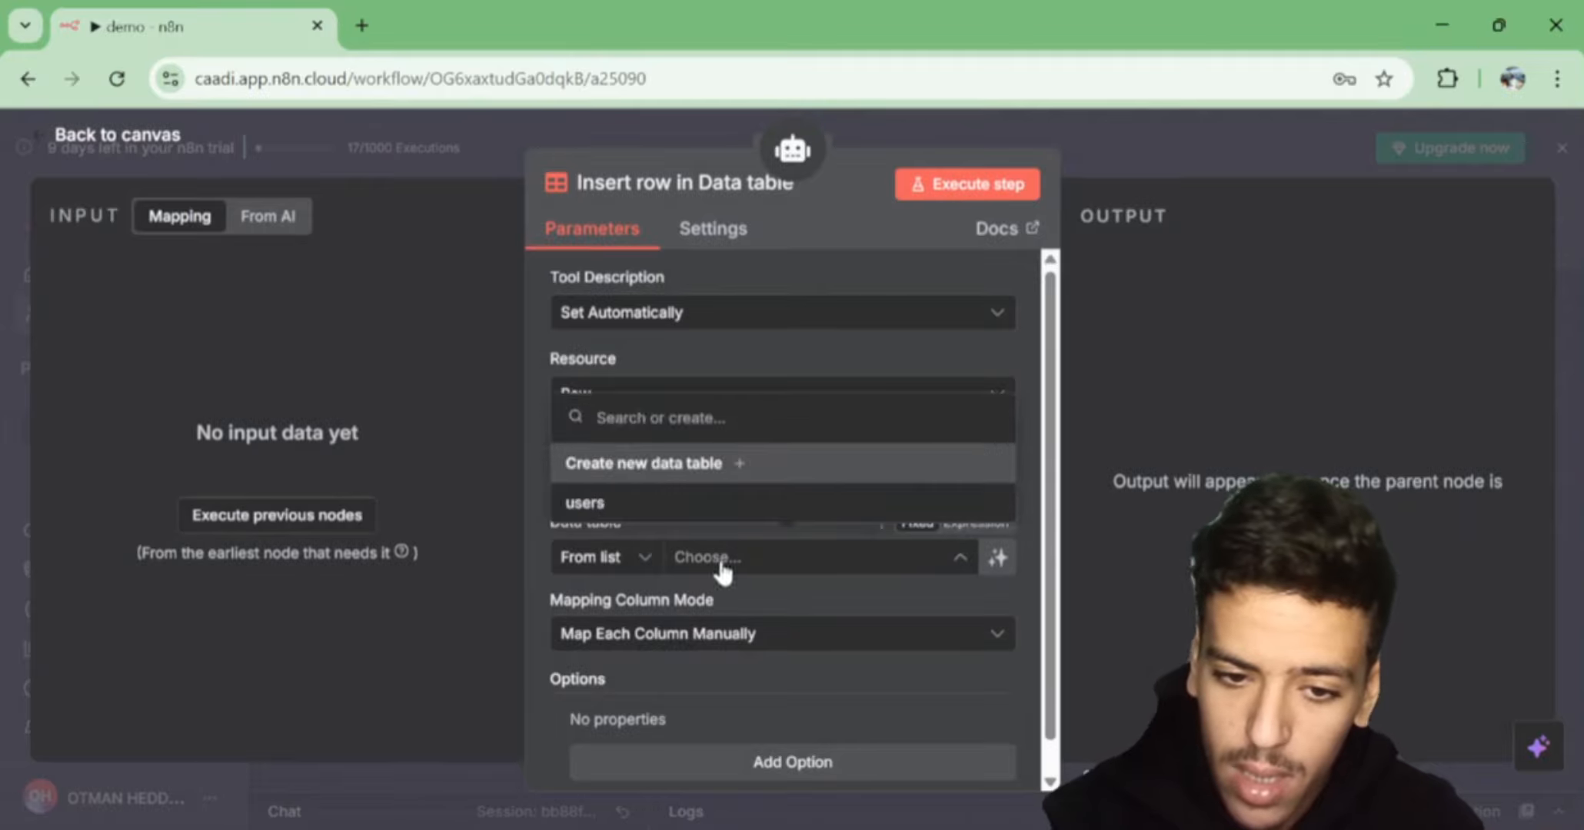
left_click(644, 507)
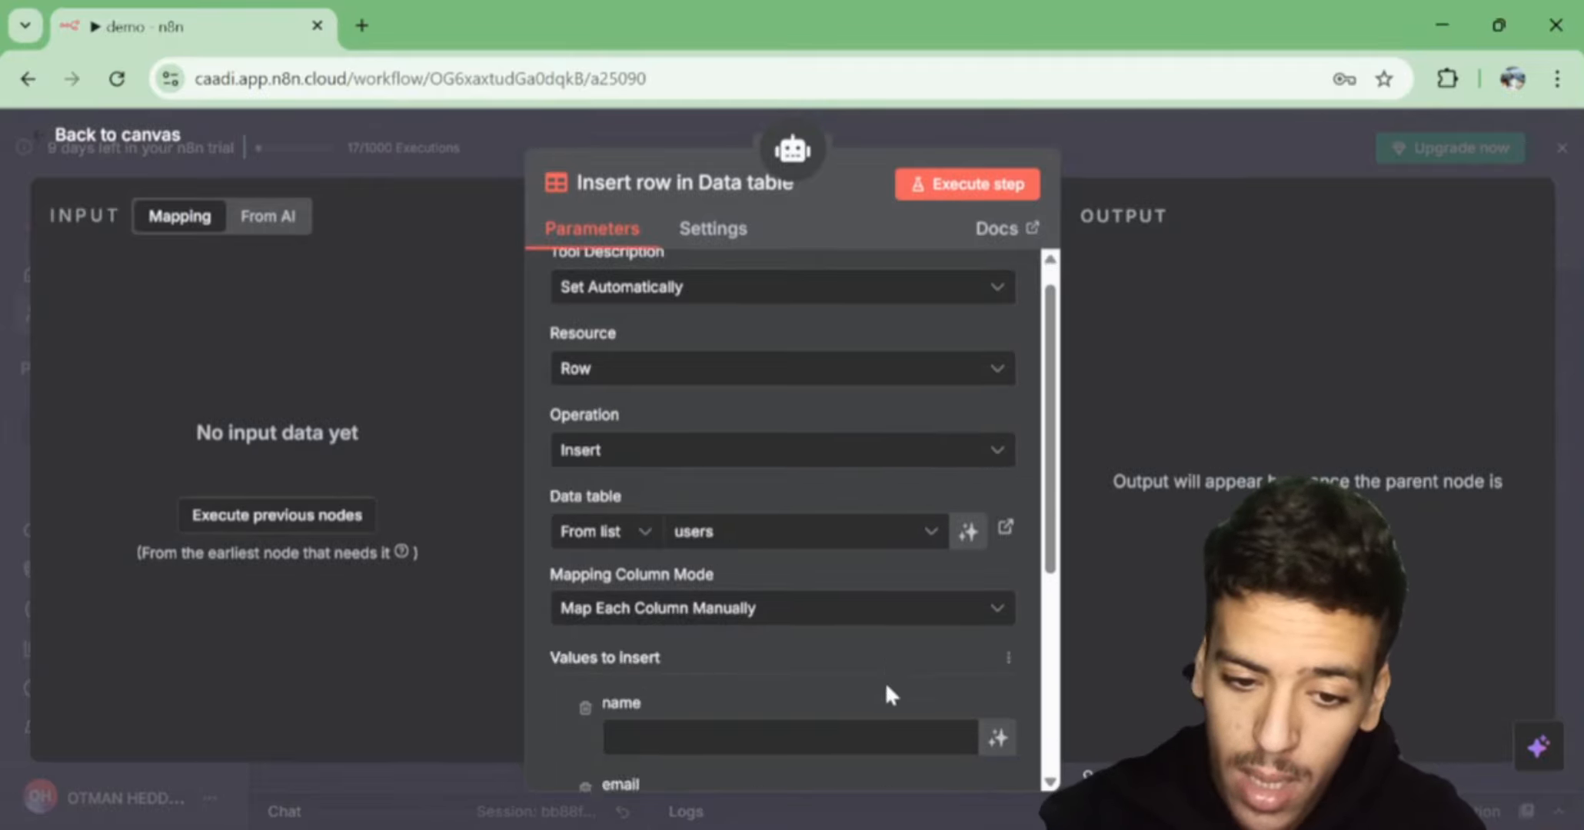
scroll(885, 682, "down", 5)
left_click(686, 377)
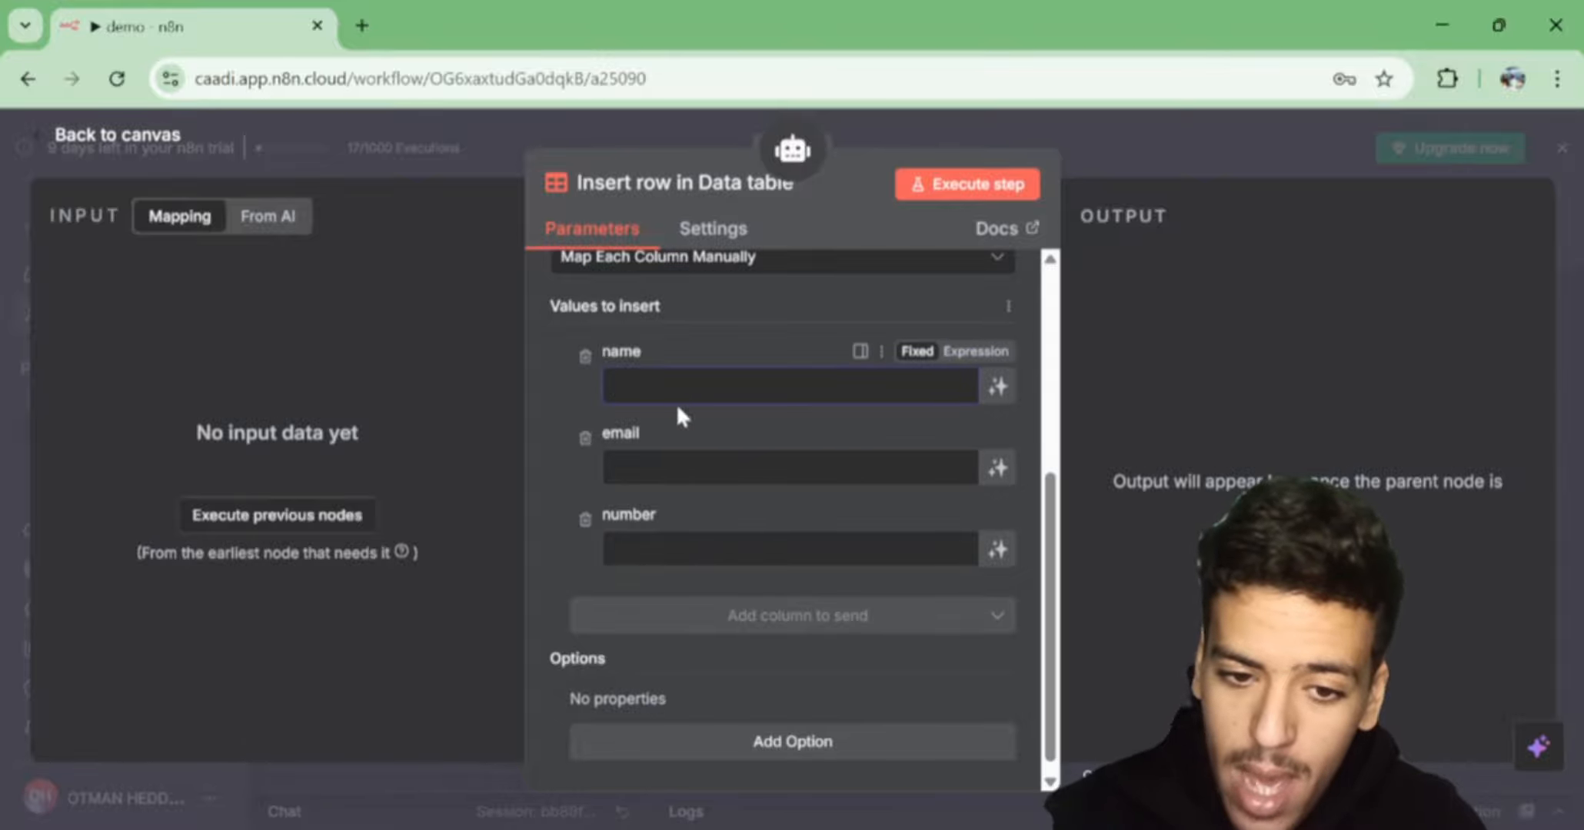
left_click(658, 461)
left_click(648, 543)
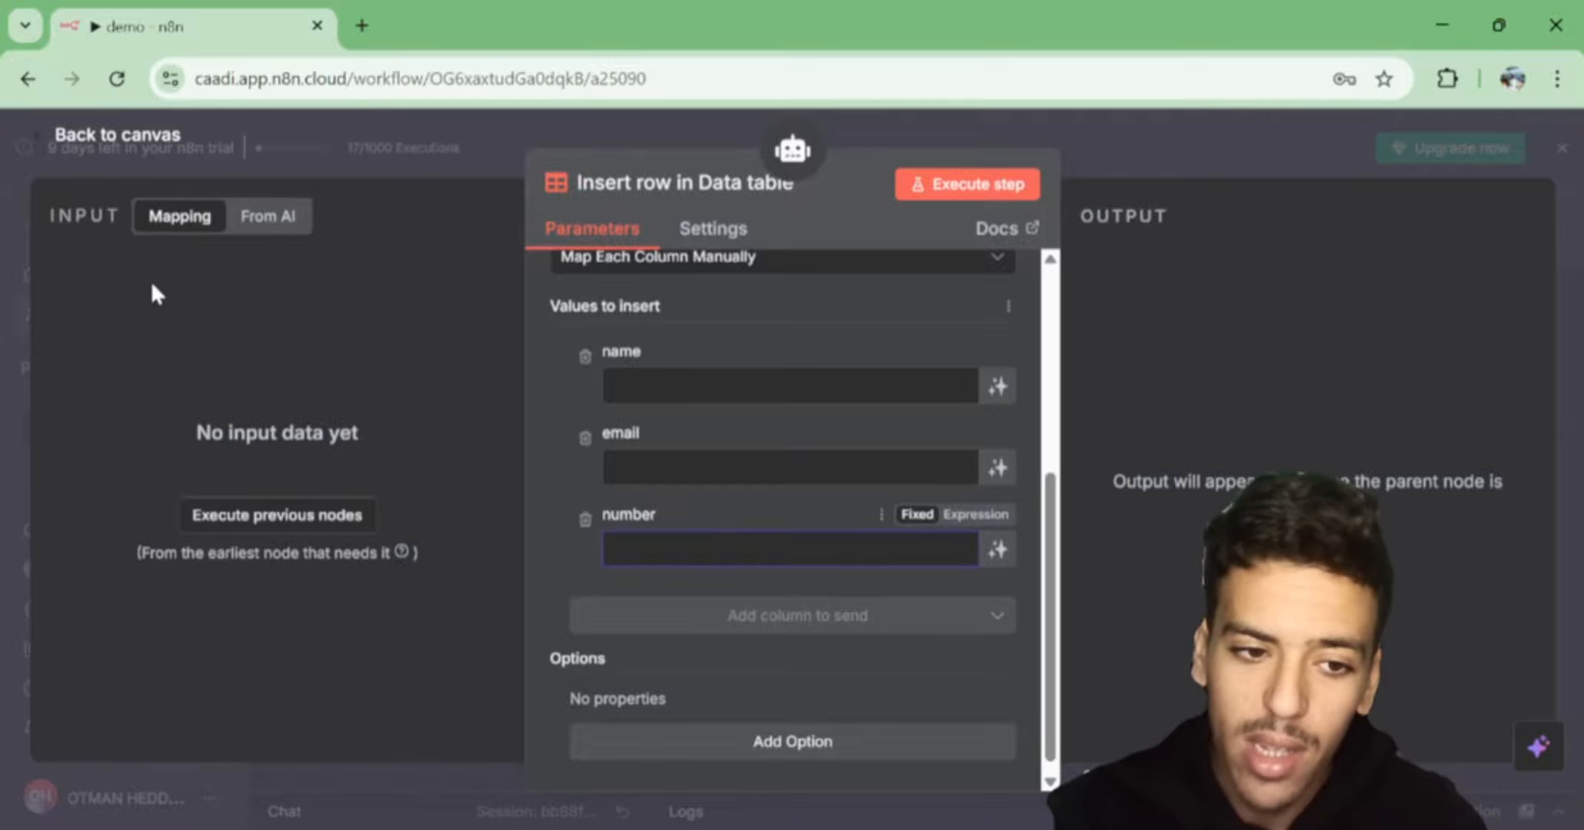
left_click(129, 139)
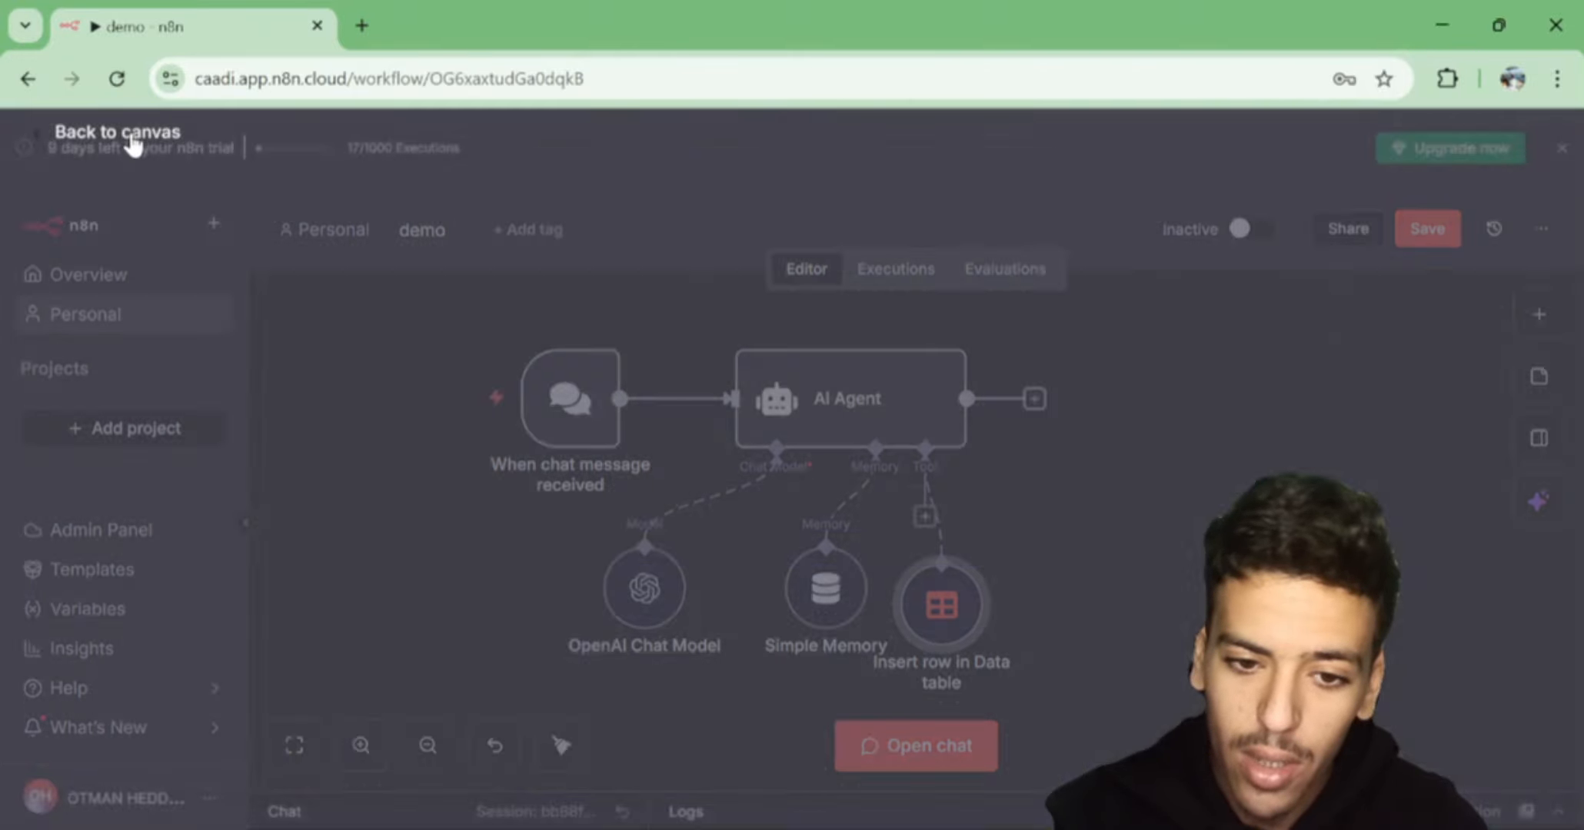
Test the agent by sending the chat message "hi", and collapse the chat and logs
left_click(460, 402)
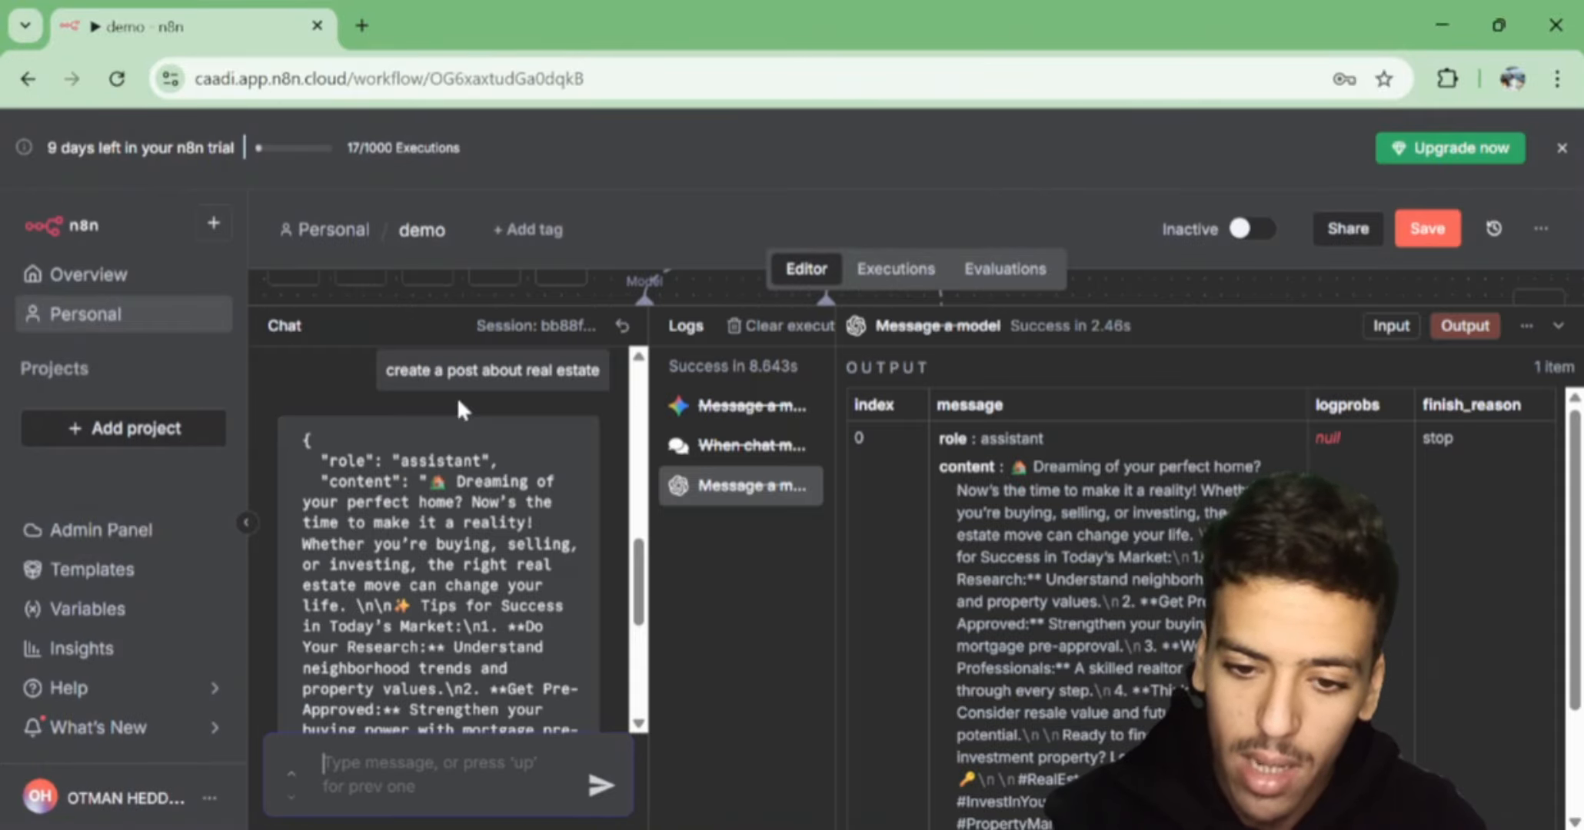
type("hi")
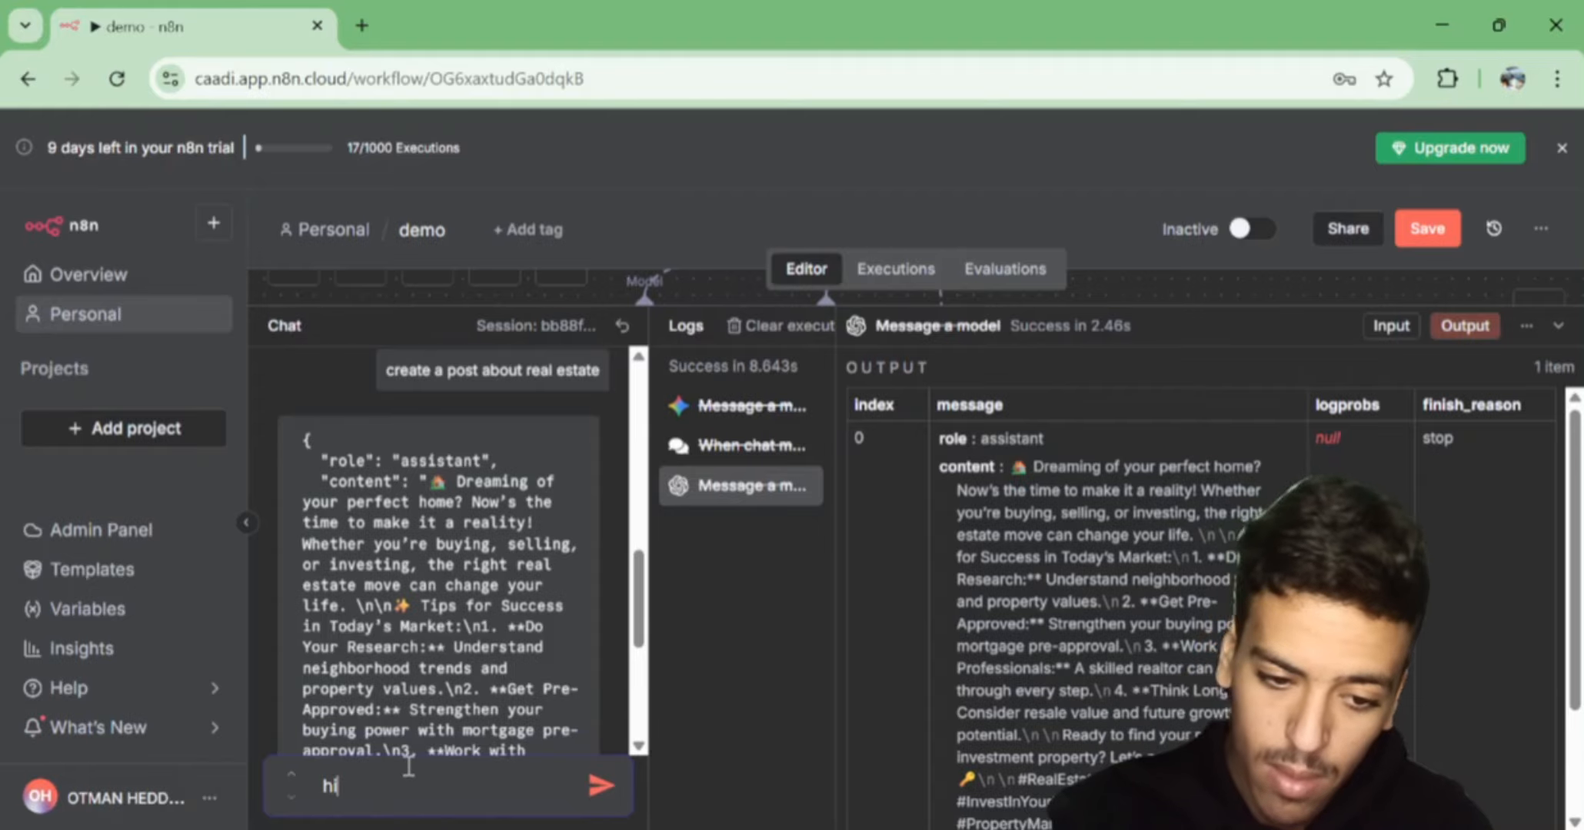
key("Return")
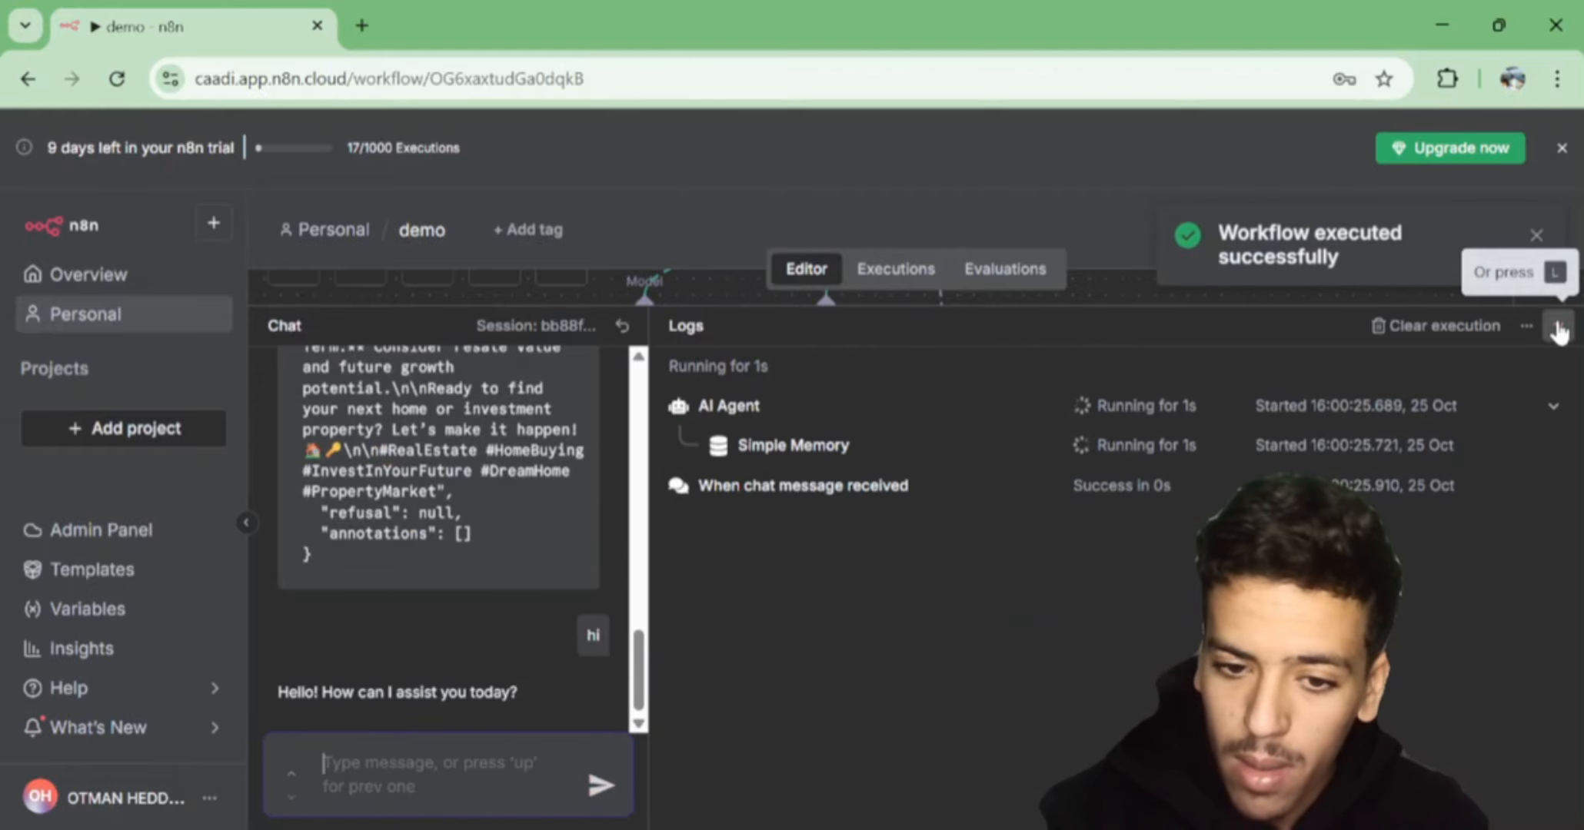
left_click(1558, 332)
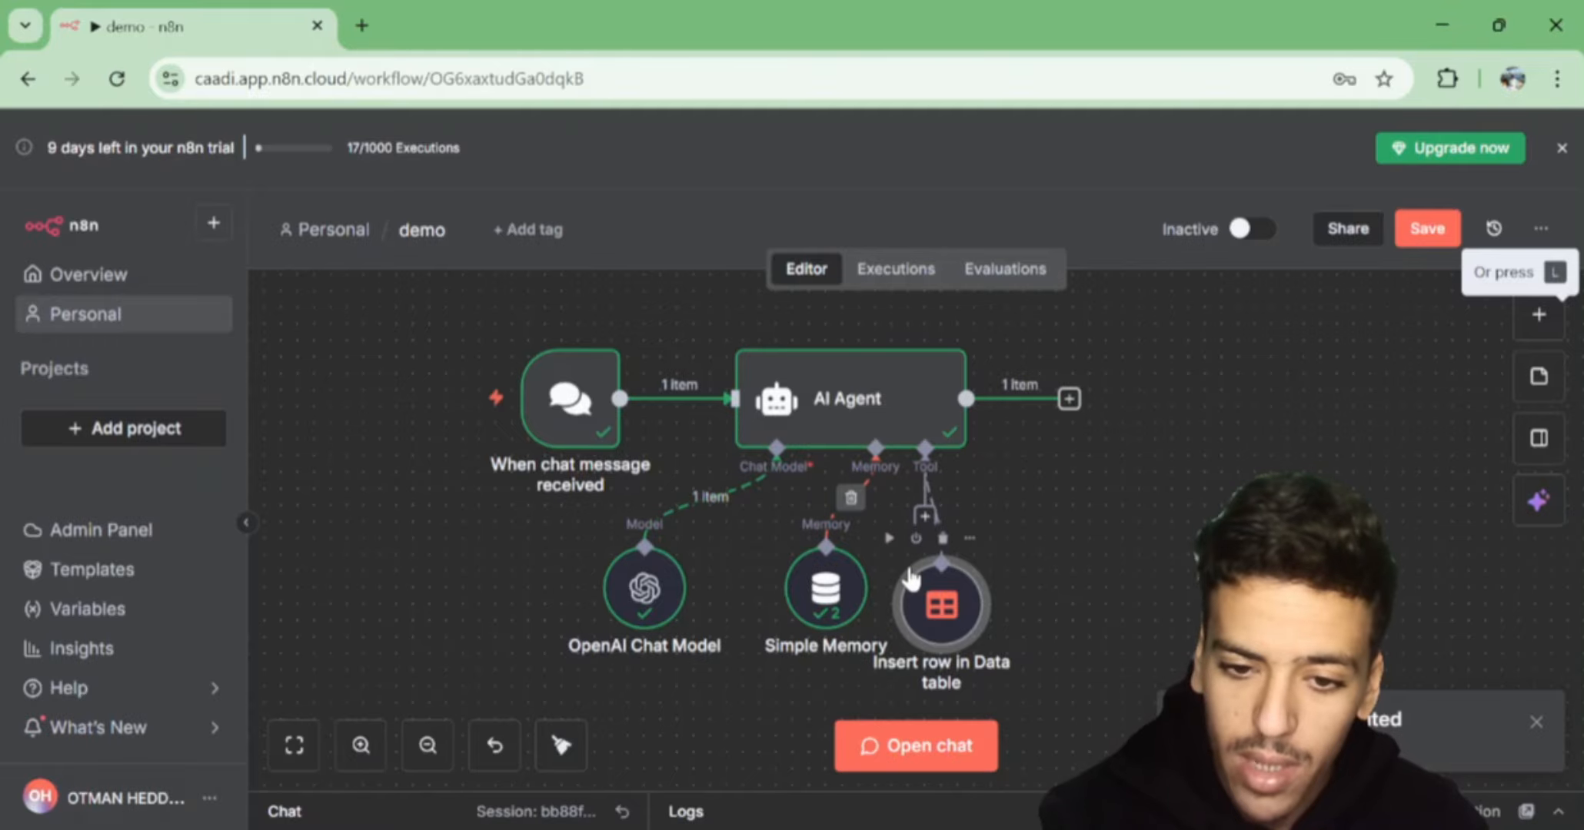
Examine the Simple Memory node's output, looking through both chatHistory entries, and return to the canvas
scroll(927, 581, "down", 1)
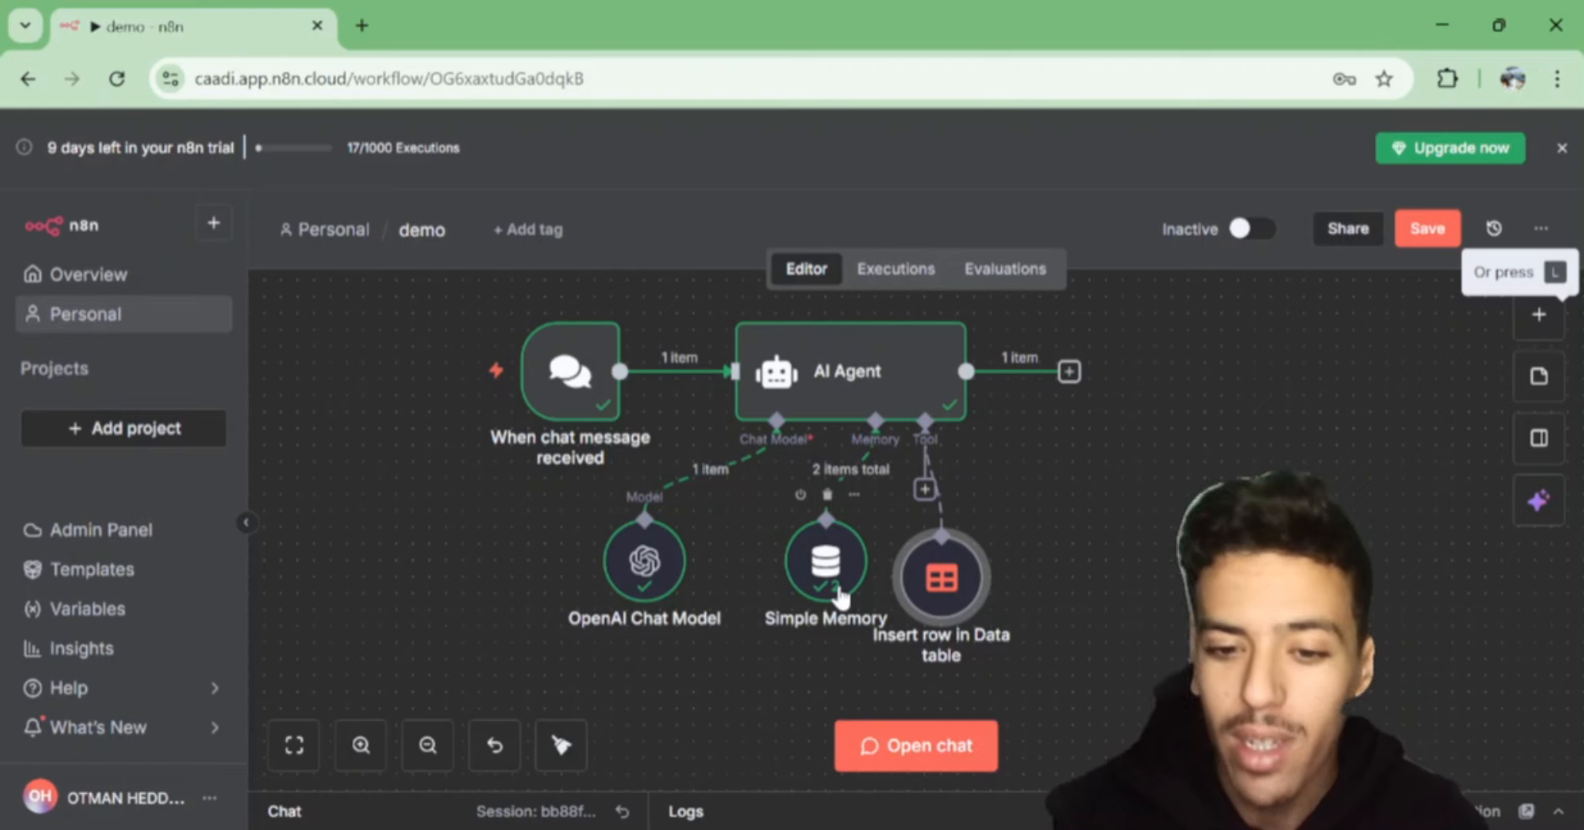
double_click(840, 595)
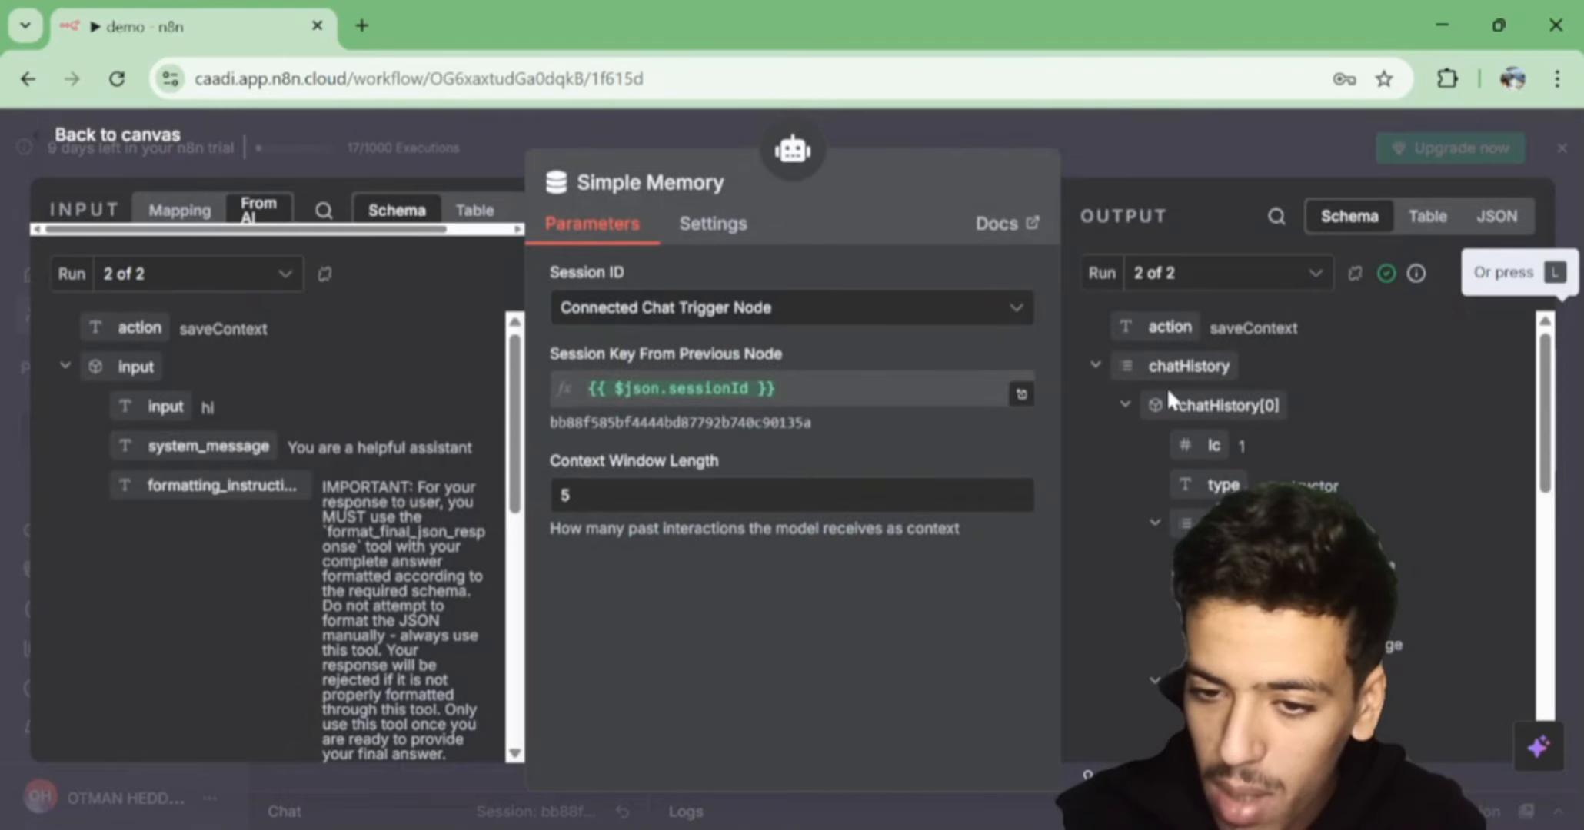
left_click(1124, 406)
left_click(1125, 445)
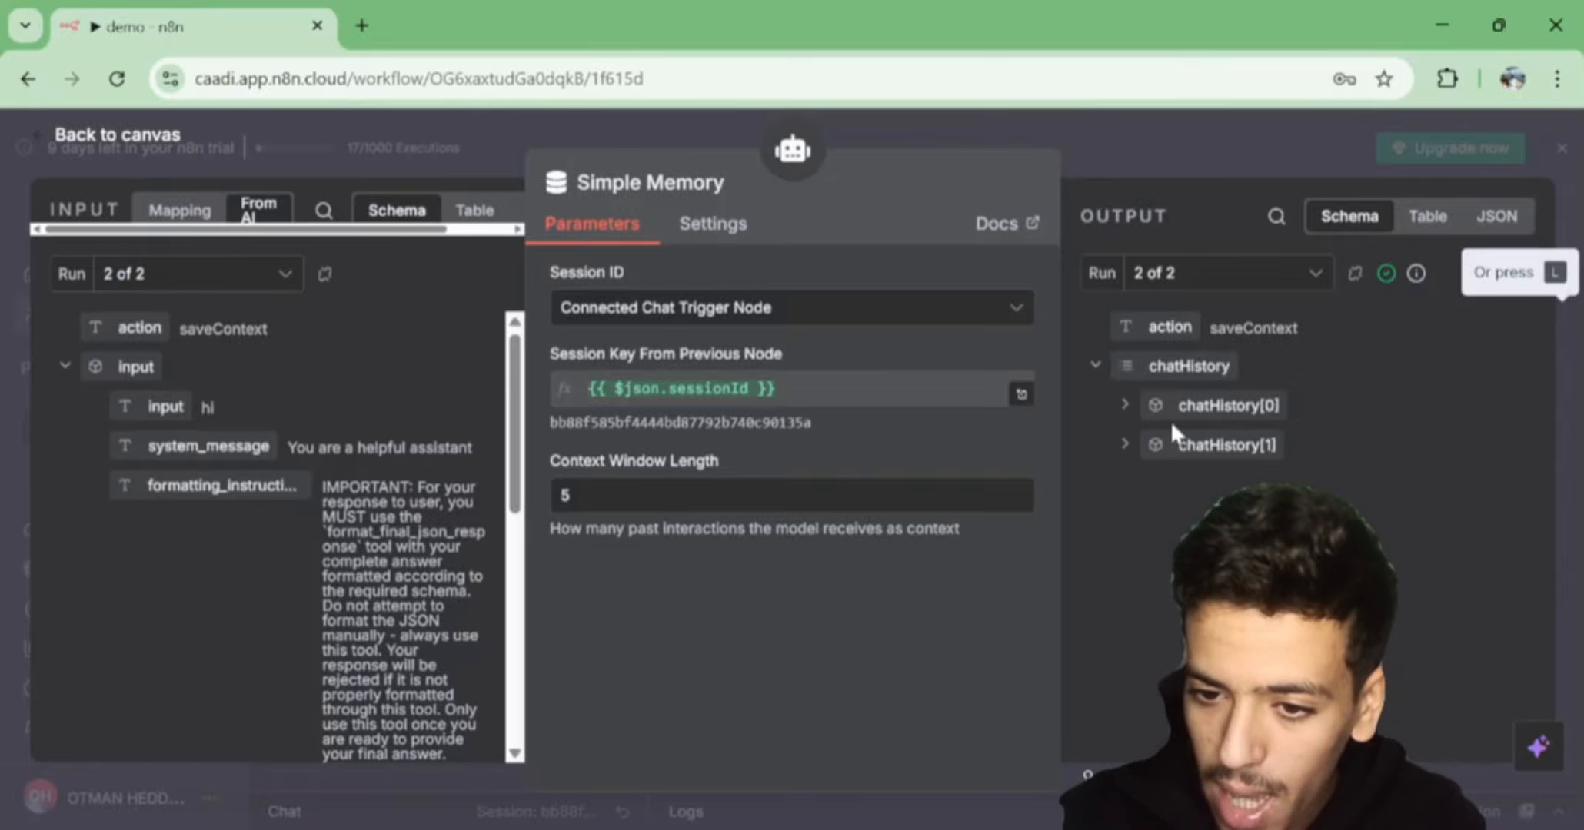
left_click(1124, 405)
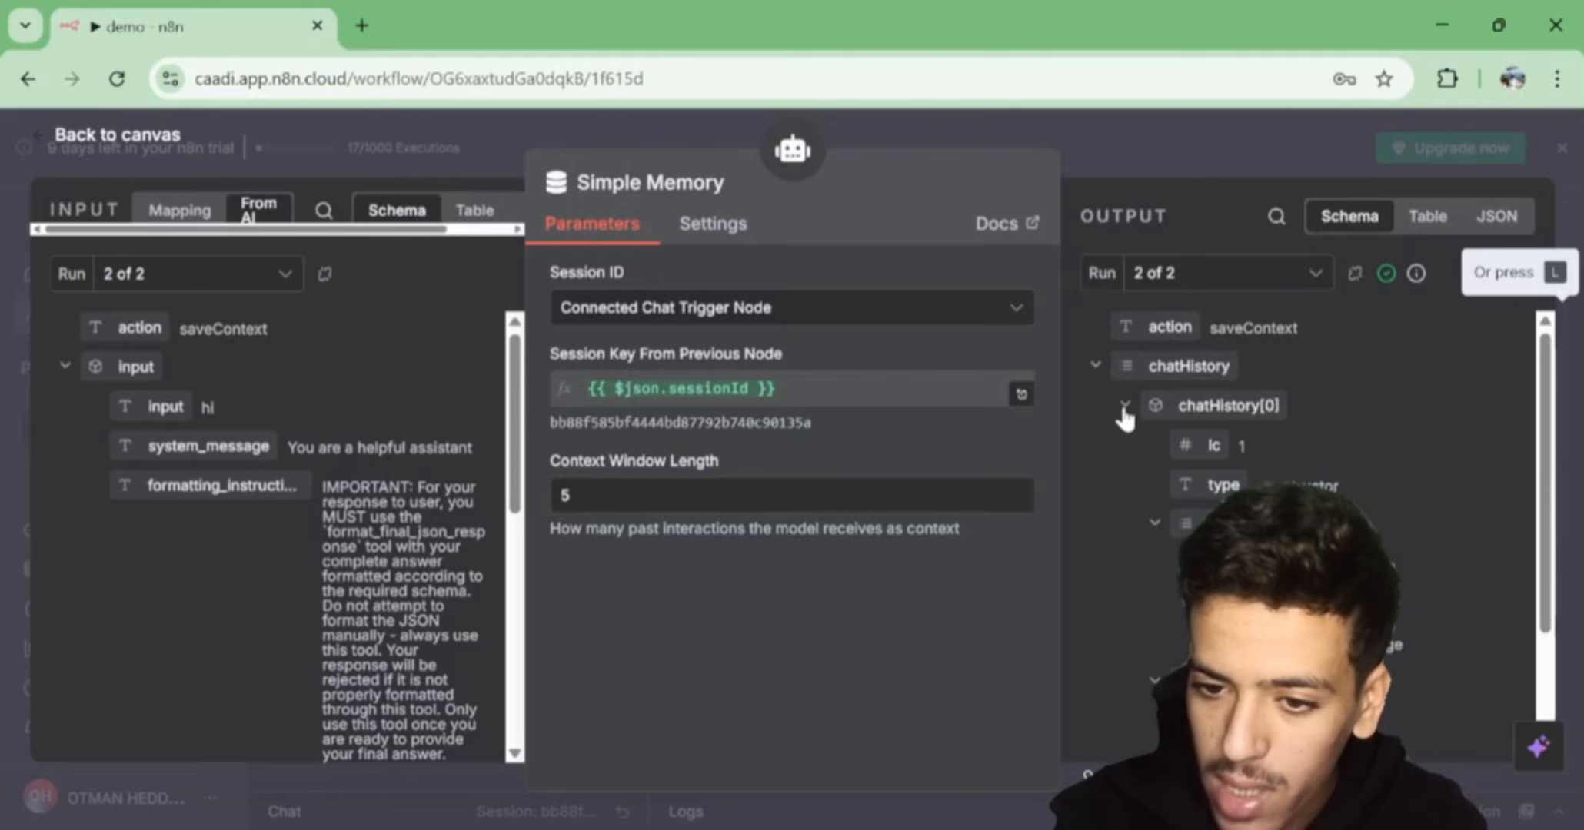
scroll(1268, 499, "down", 2)
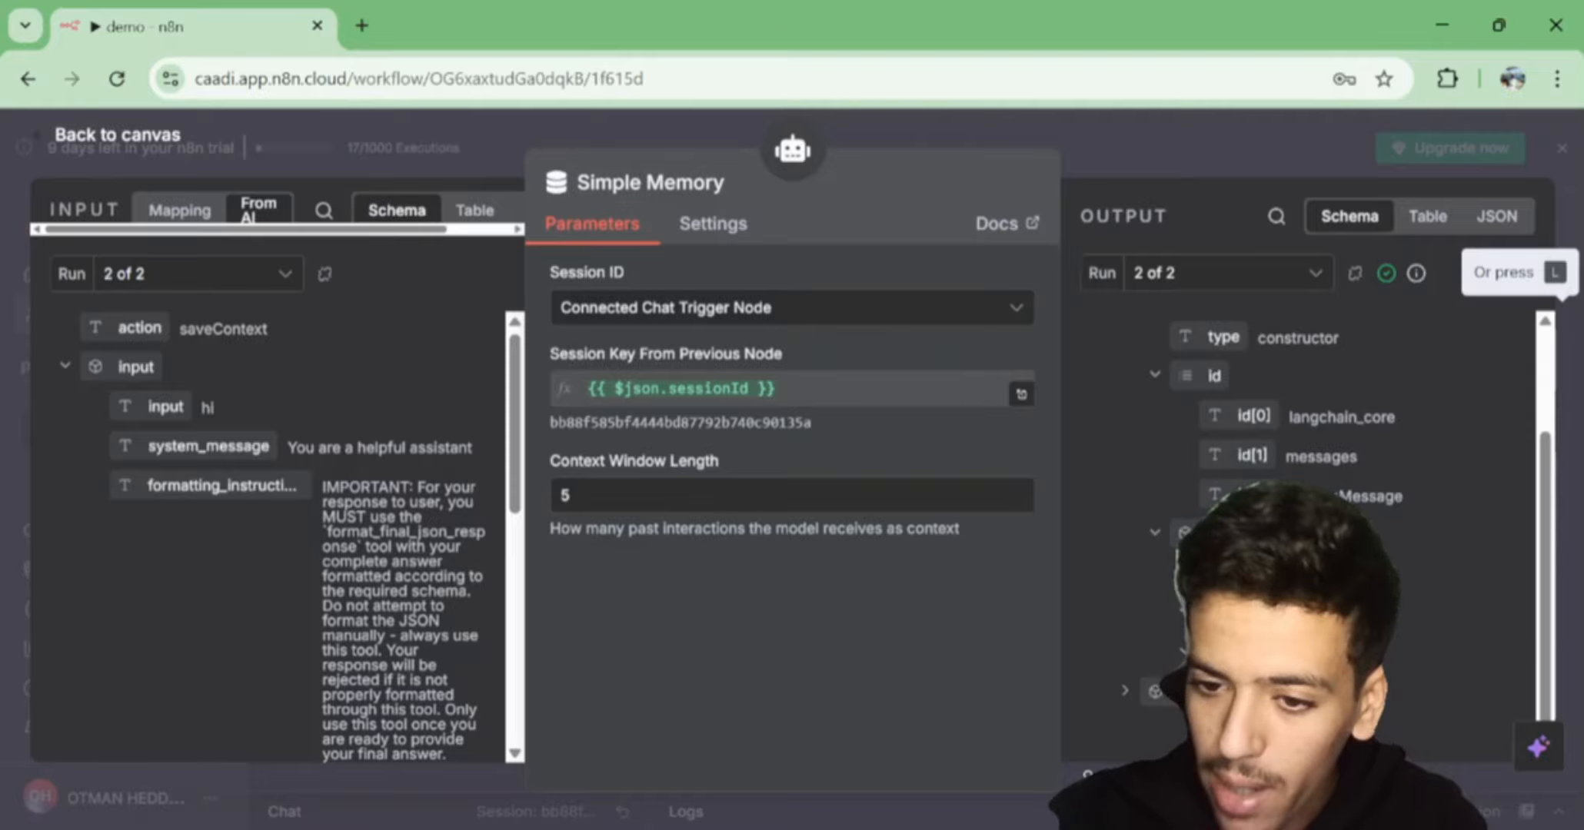
scroll(1142, 407, "up", 3)
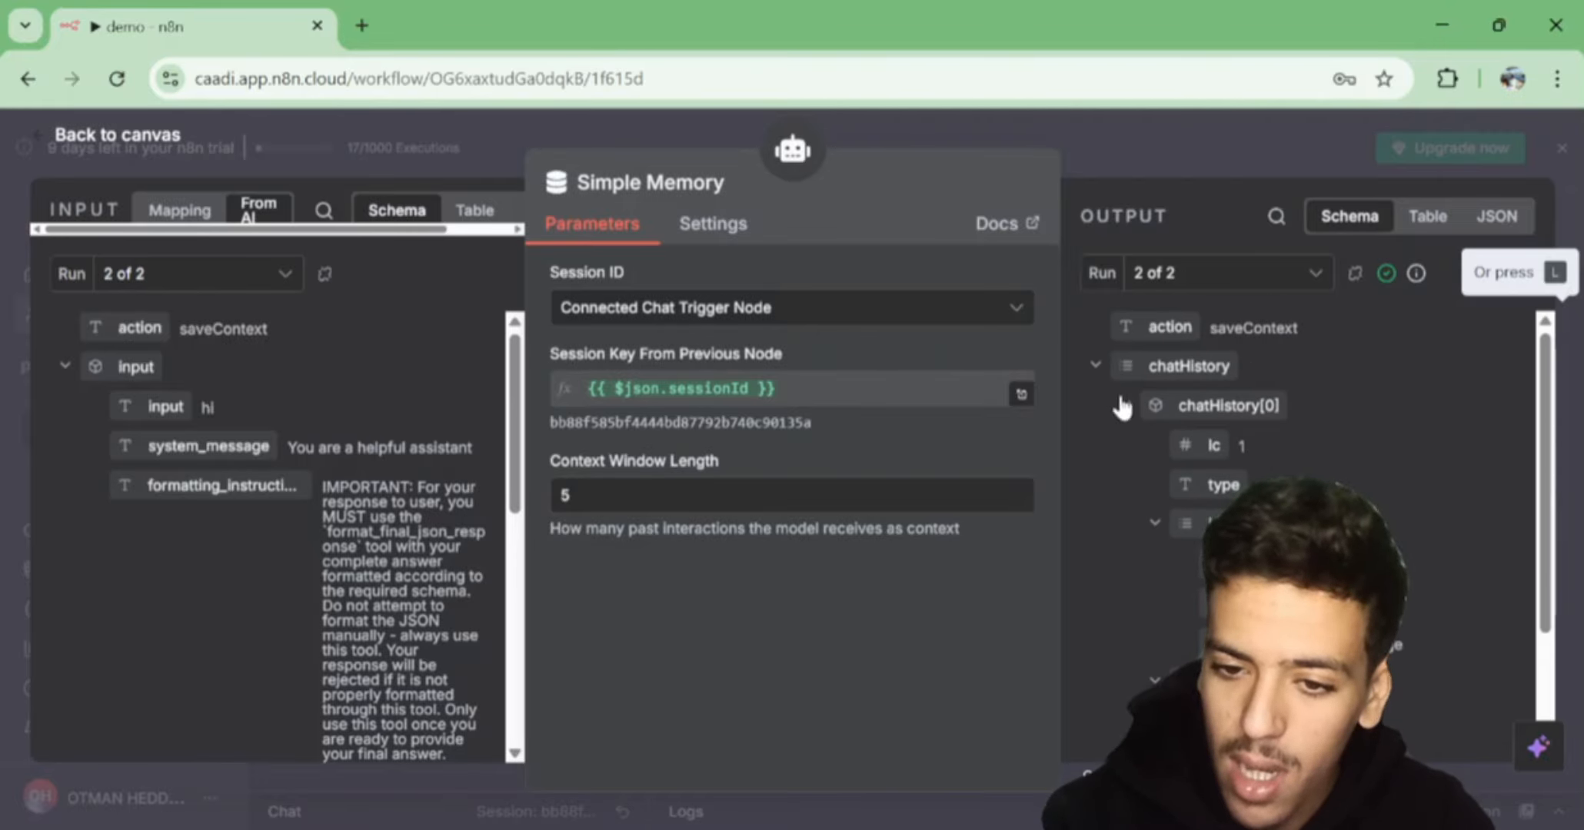
left_click(1124, 405)
left_click(1124, 445)
scroll(1153, 461, "down", 2)
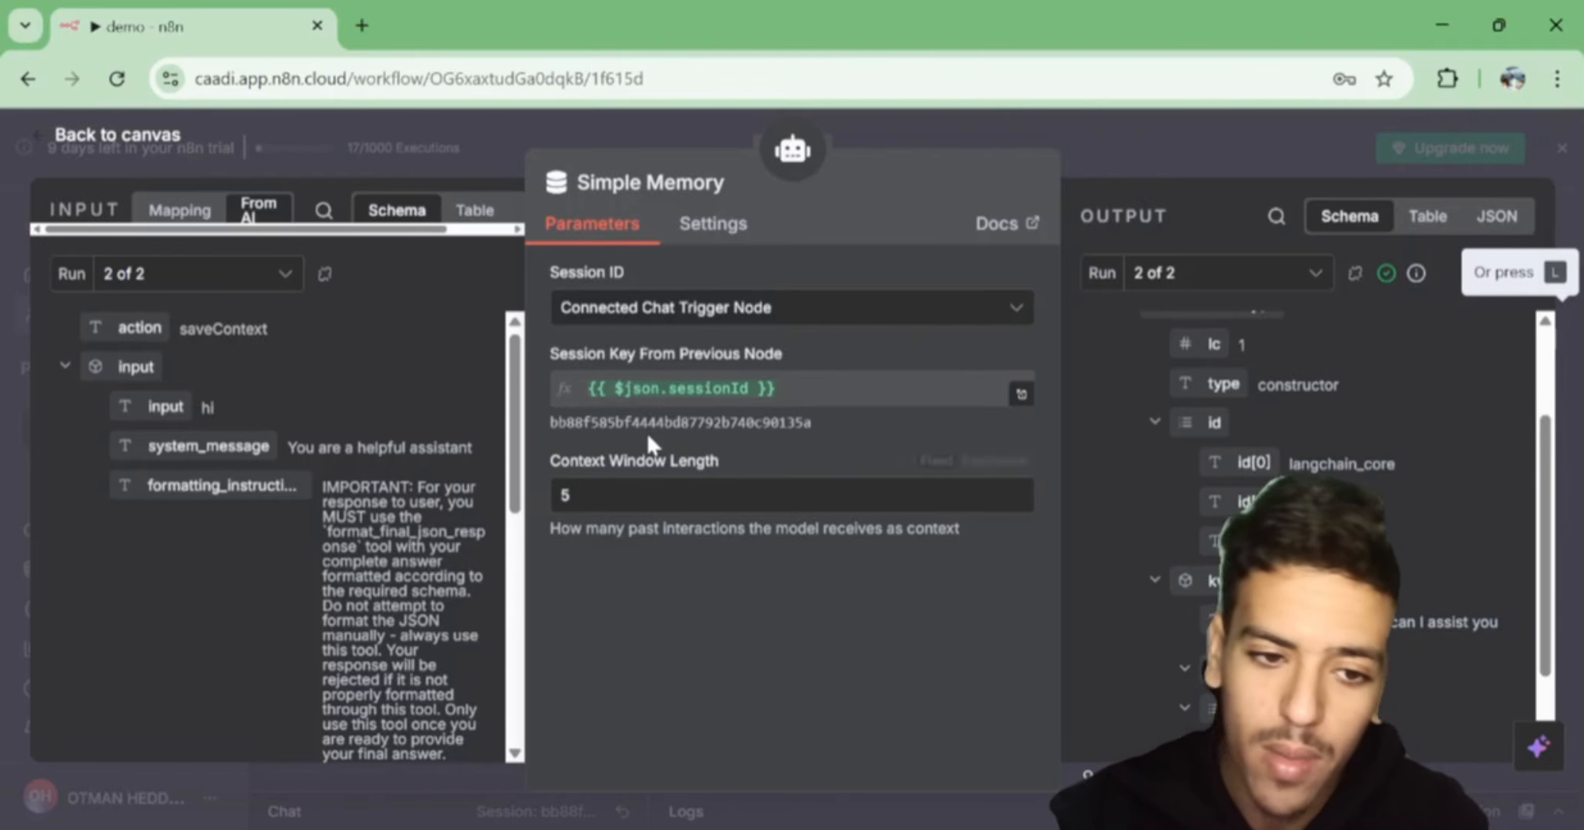
left_click(127, 136)
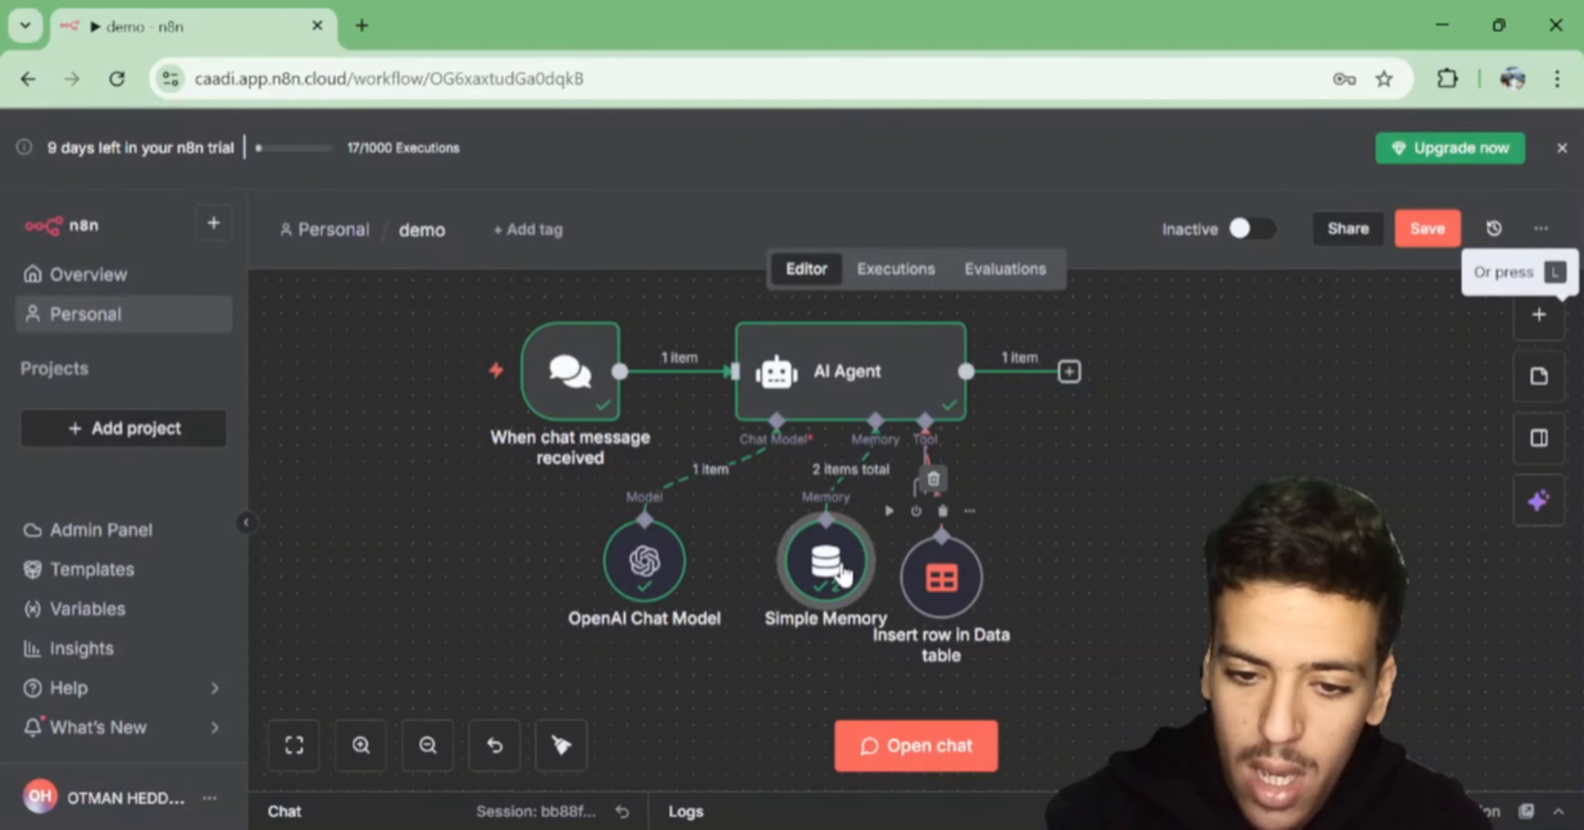
Space the Simple Memory and Insert row in Data table nodes apart beneath the AI Agent
left_click_drag(838, 575, 805, 591)
left_click_drag(951, 594, 984, 565)
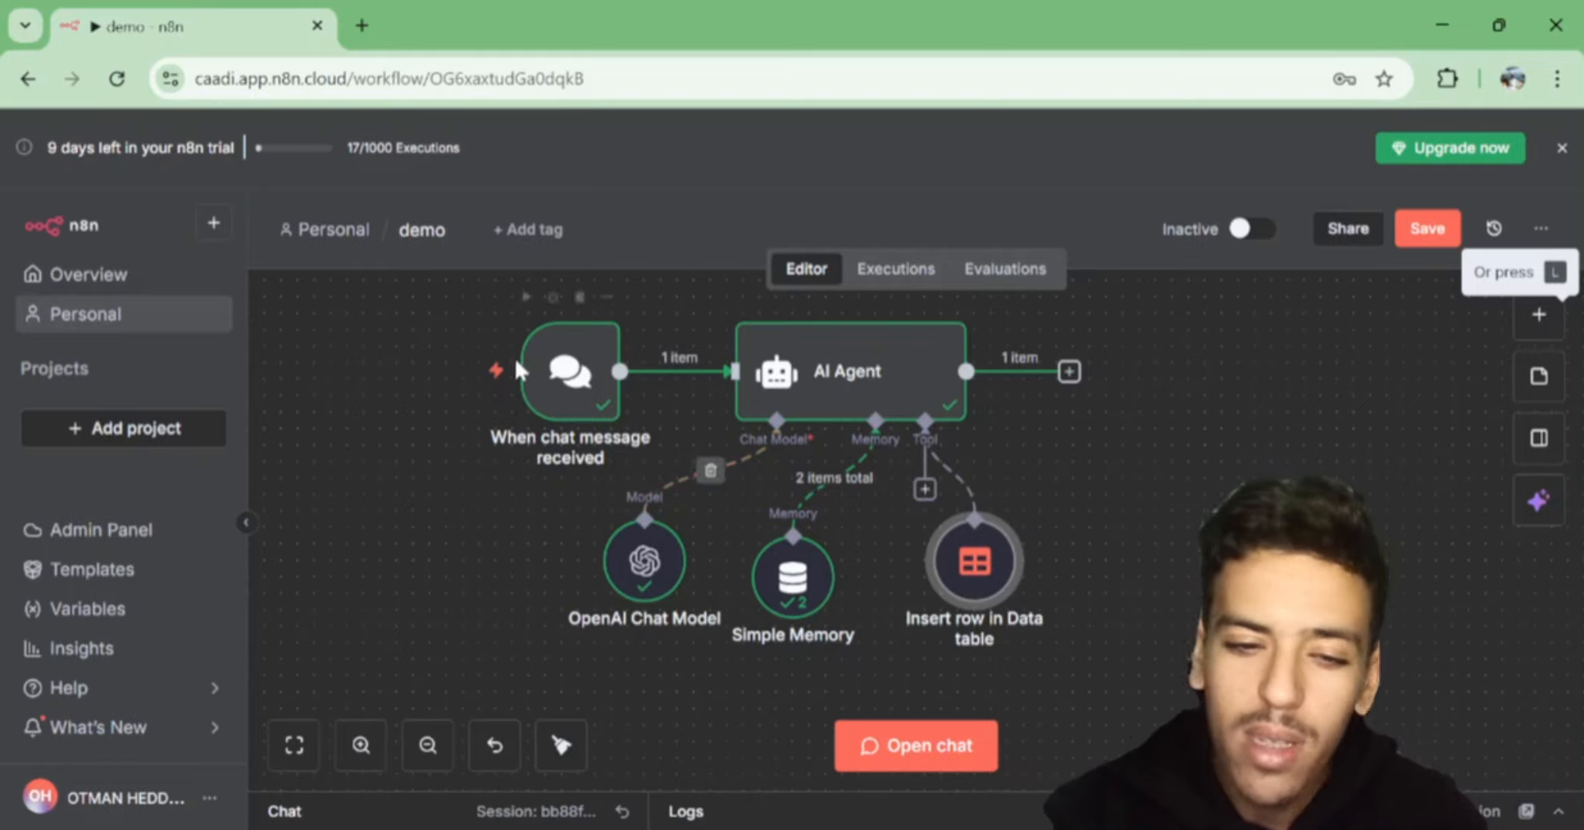
mouse_move(514, 366)
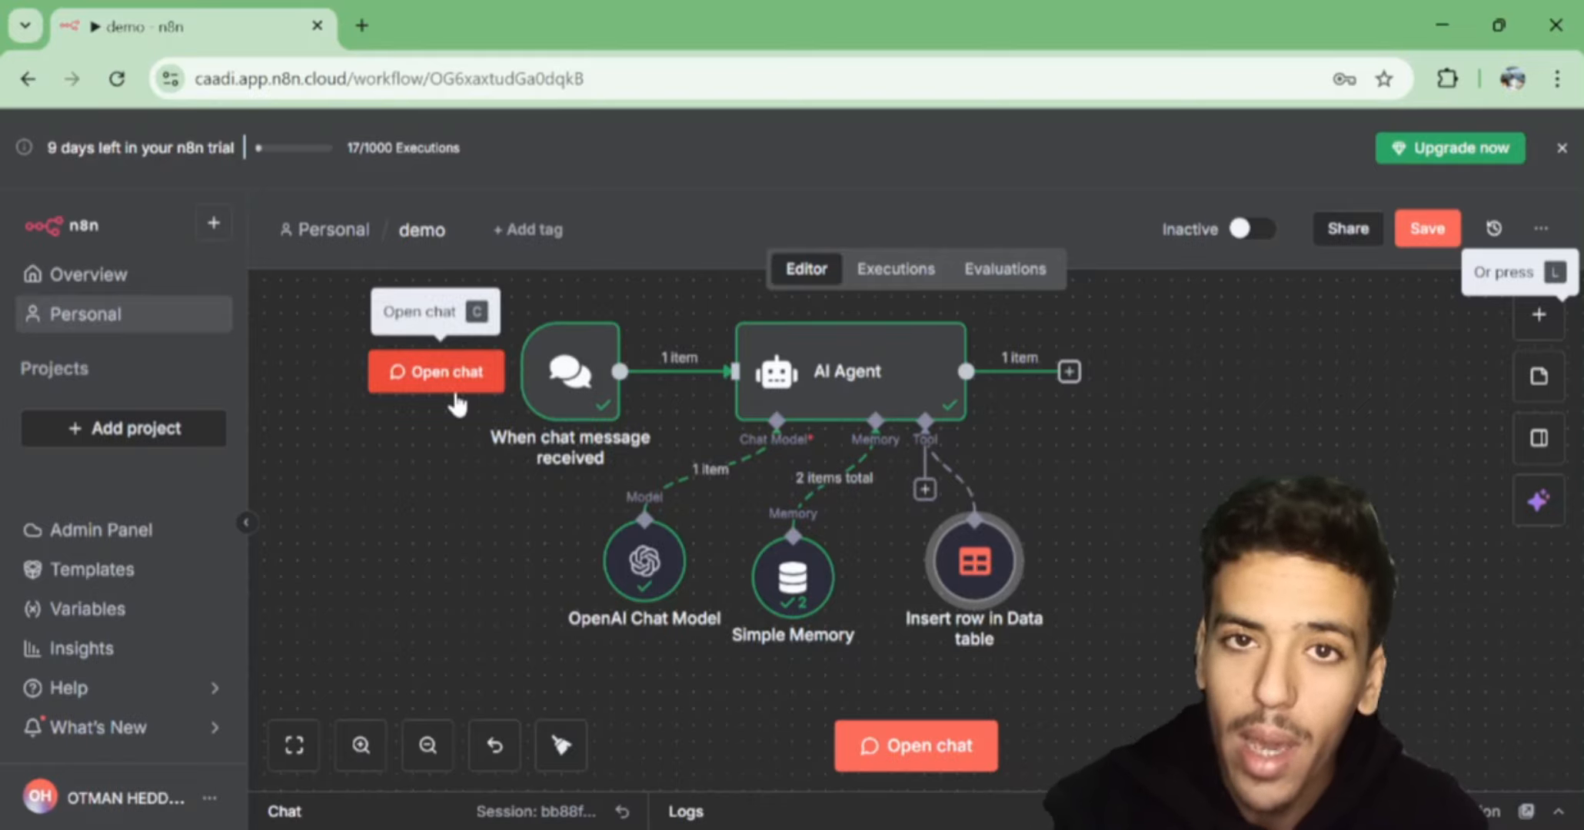
Review the Insert row tool's email and number fields against the incoming chatInput, and return to the canvas
double_click(1003, 573)
scroll(749, 581, "down", 3)
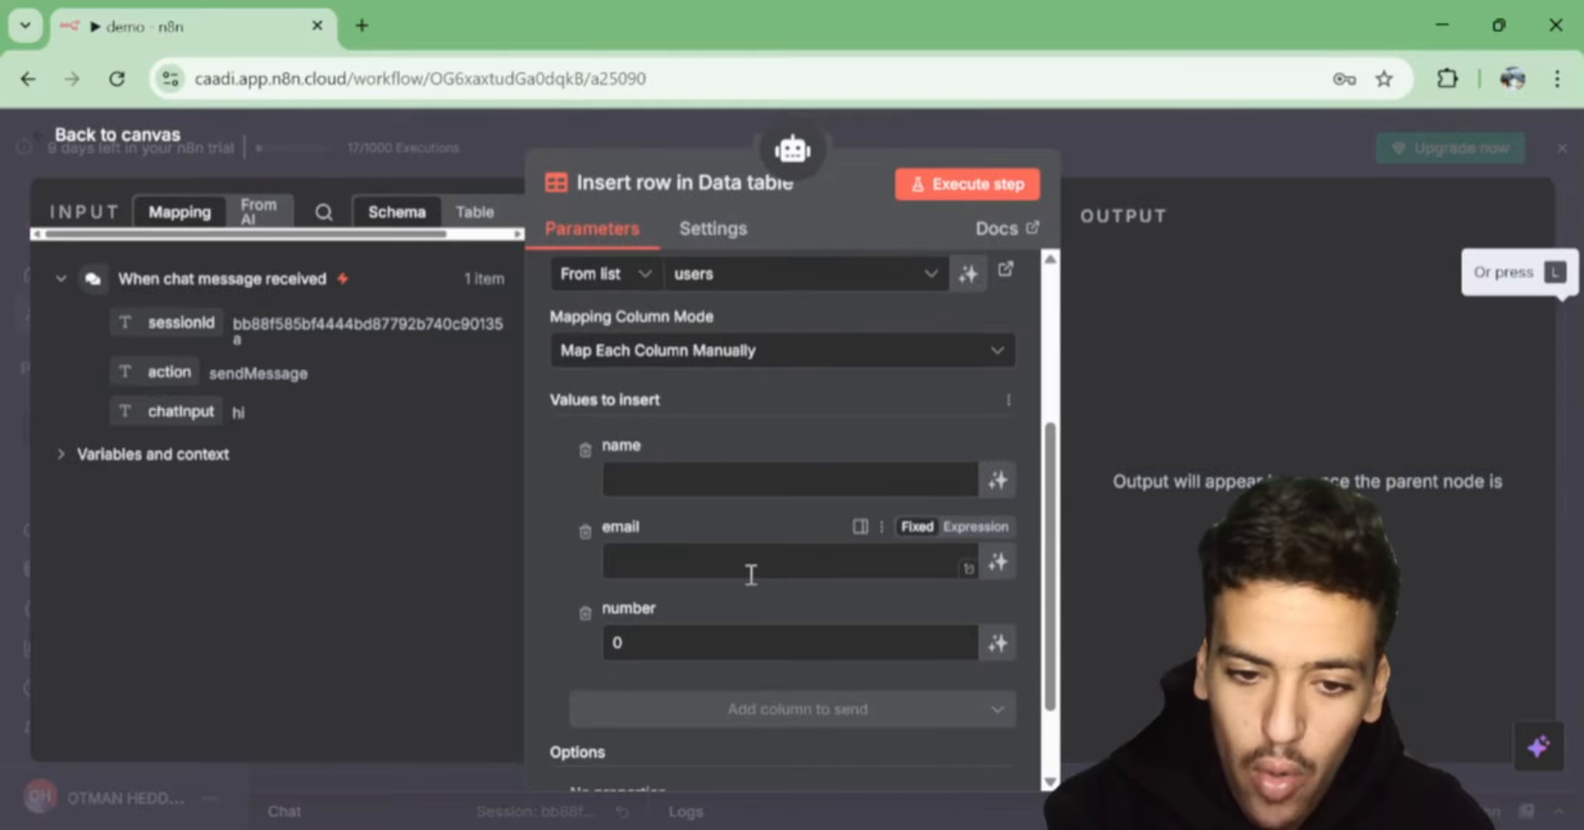
scroll(746, 569, "down", 1)
left_click(661, 503)
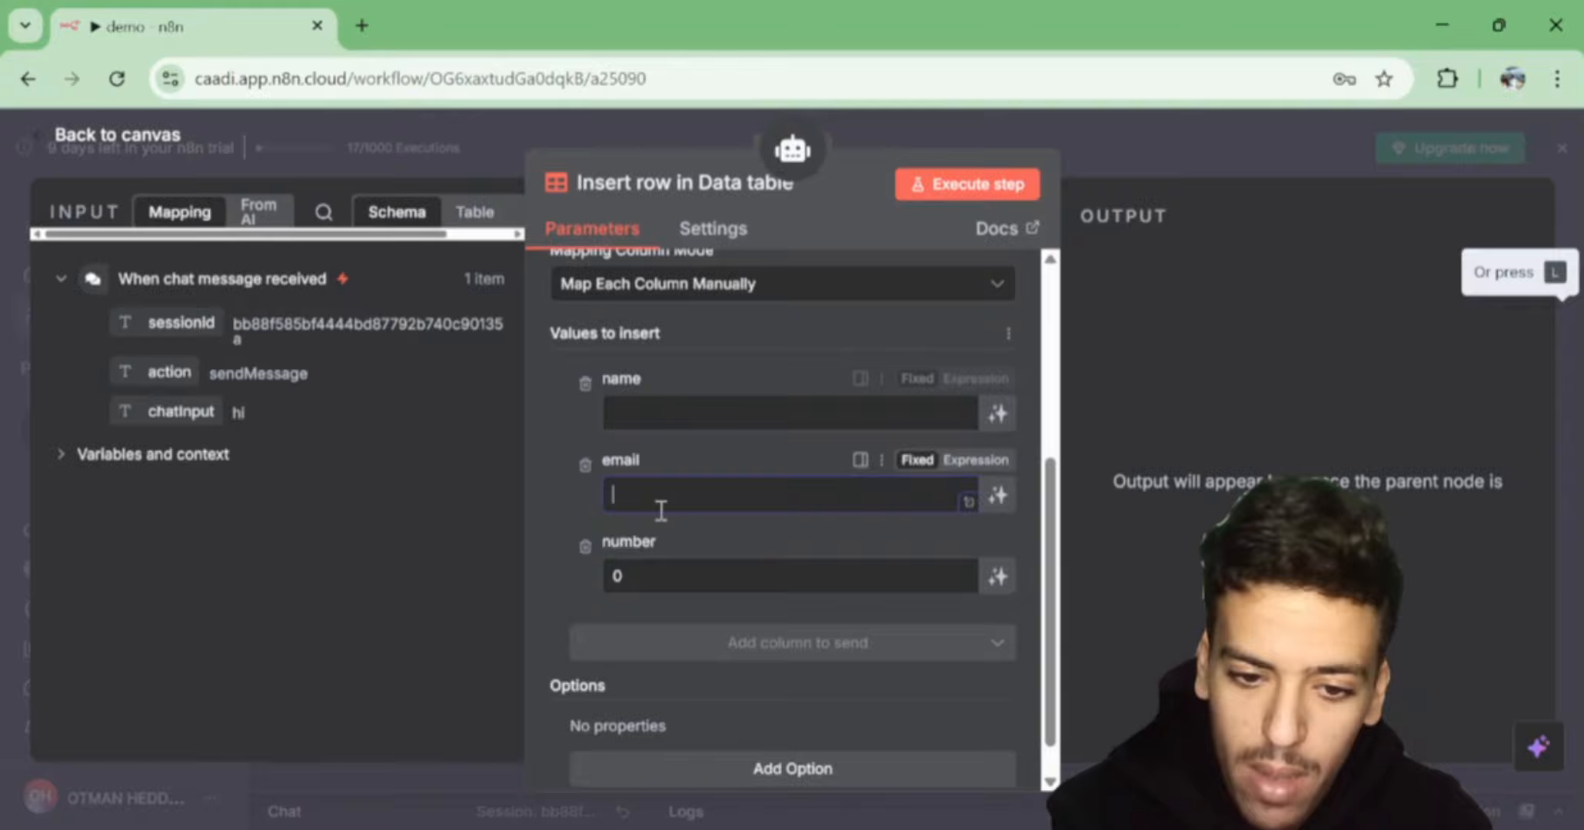
left_click(649, 582)
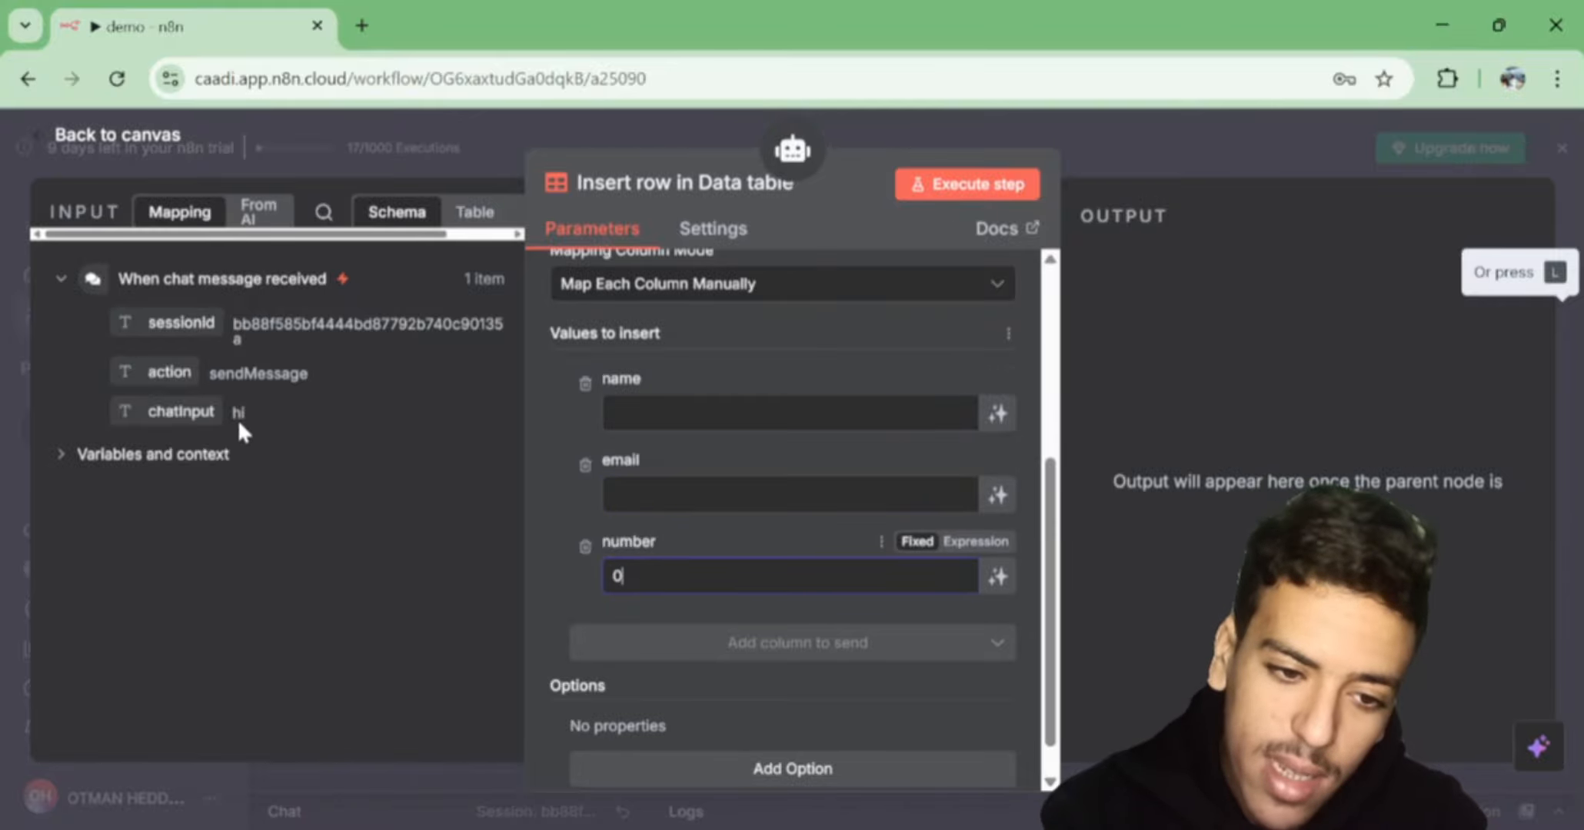
left_click_drag(231, 408, 266, 414)
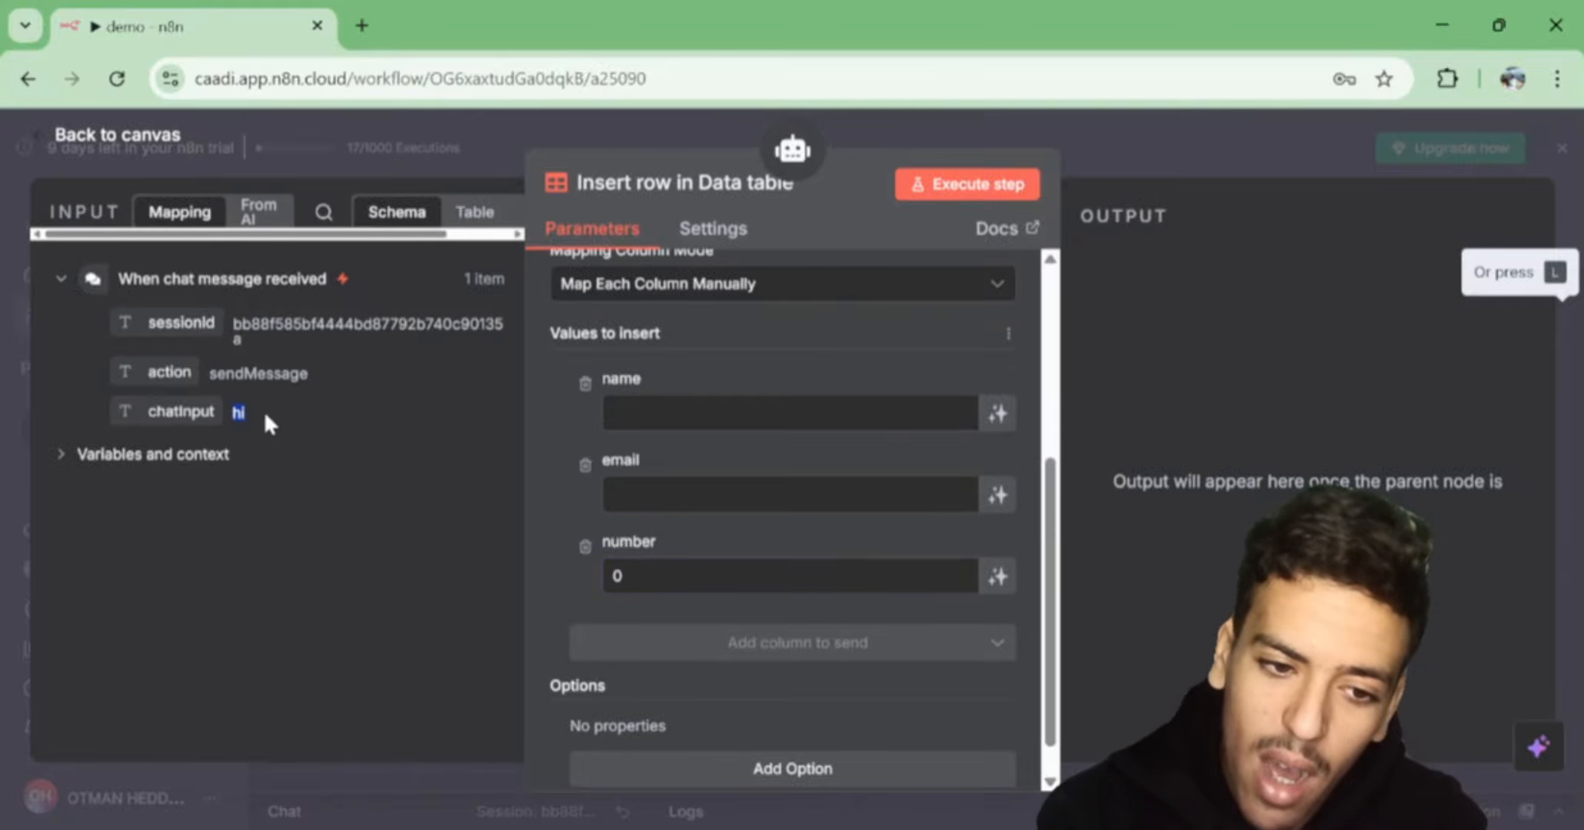
left_click(156, 143)
Send a chat message containing a number, a name and an e-mail address to the agent, and collapse the chat and logs
left_click(461, 381)
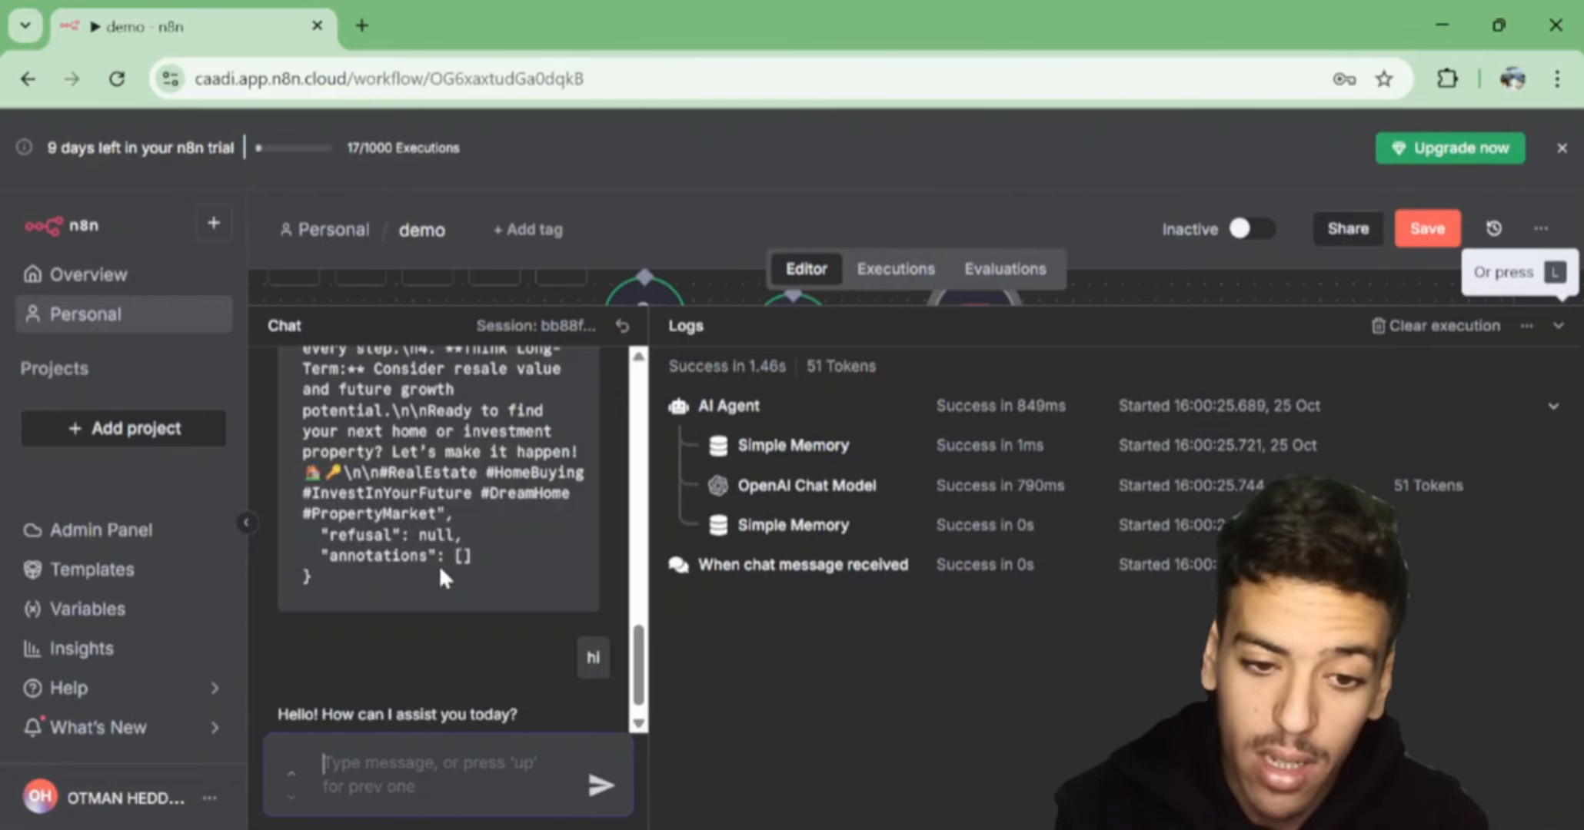
type("1111 Machal")
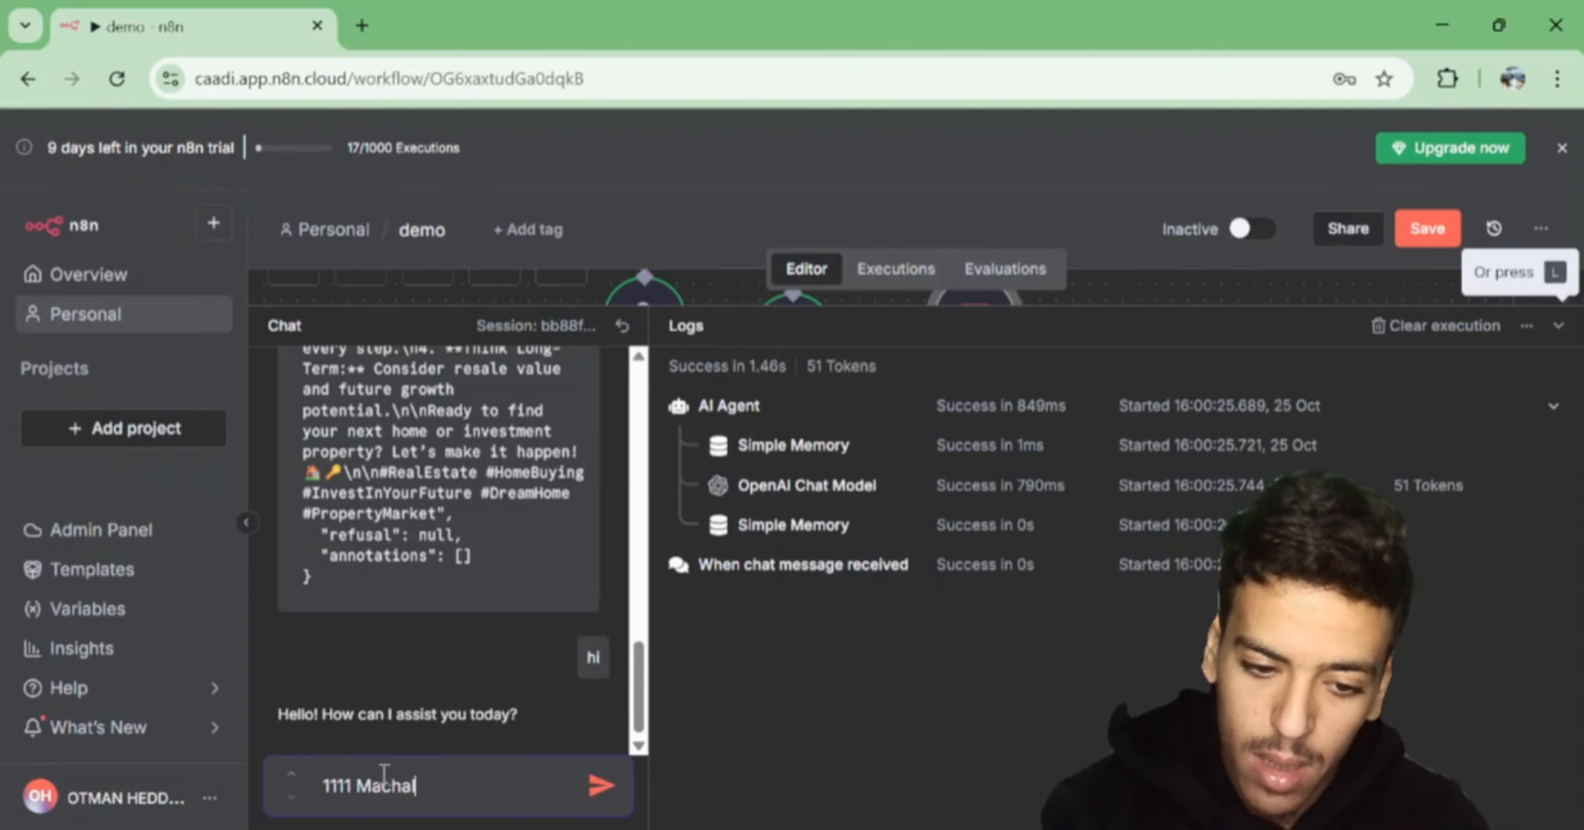
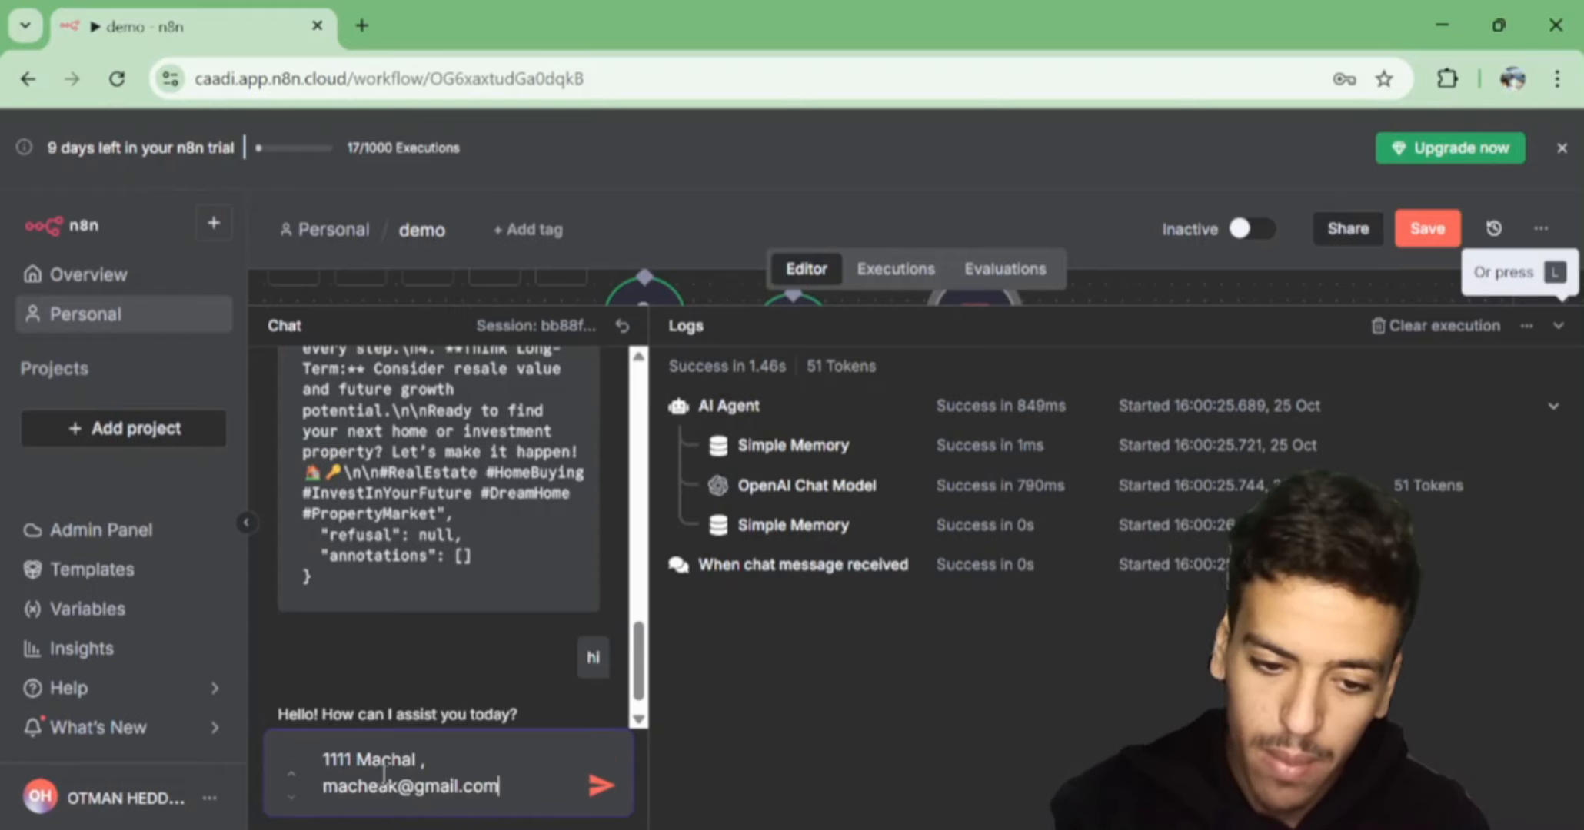
key("Return")
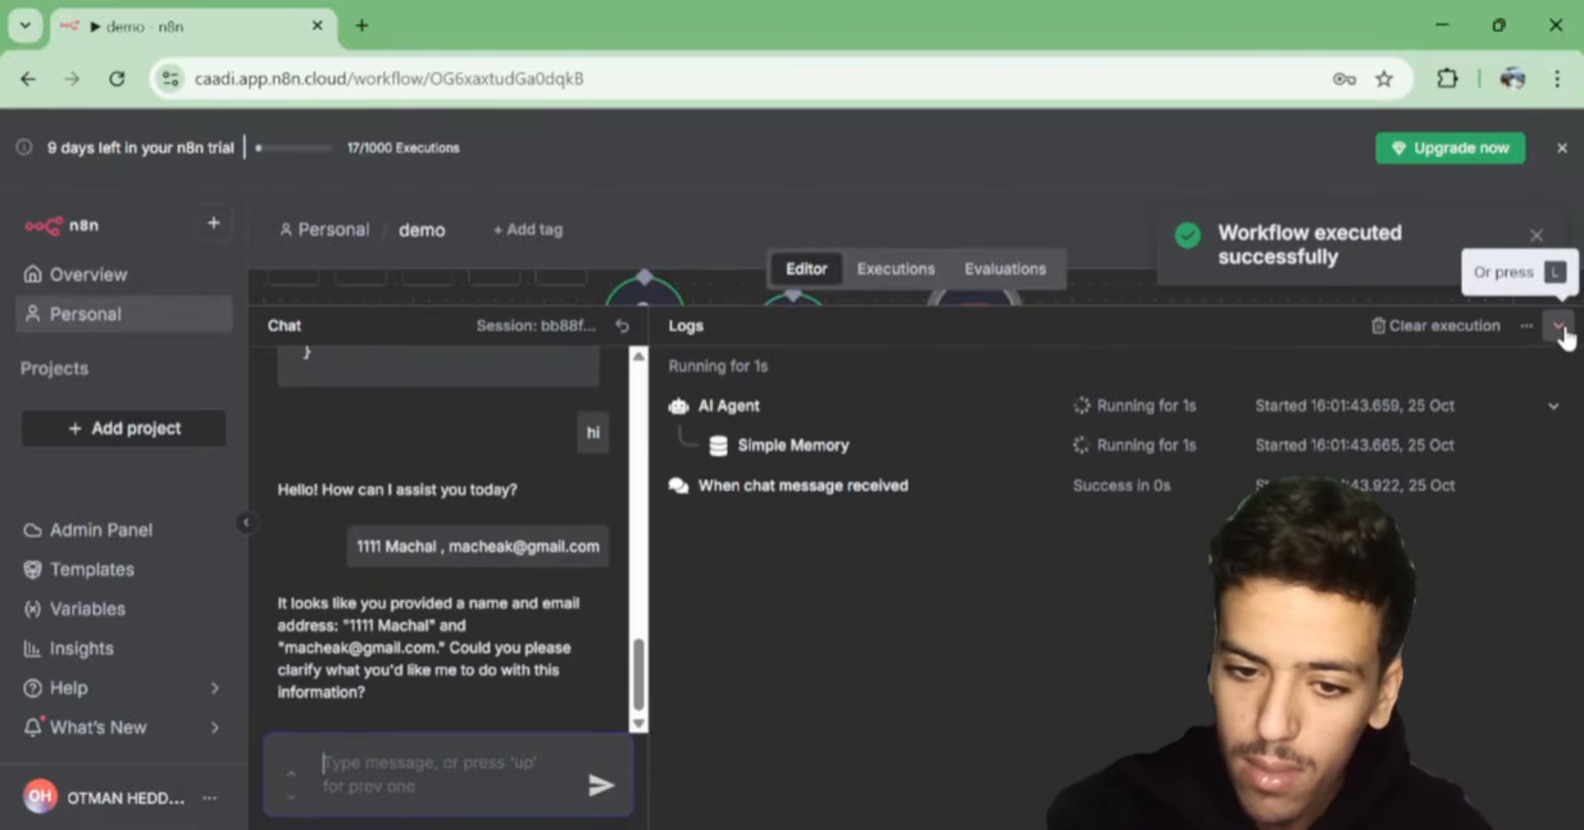
left_click(1559, 326)
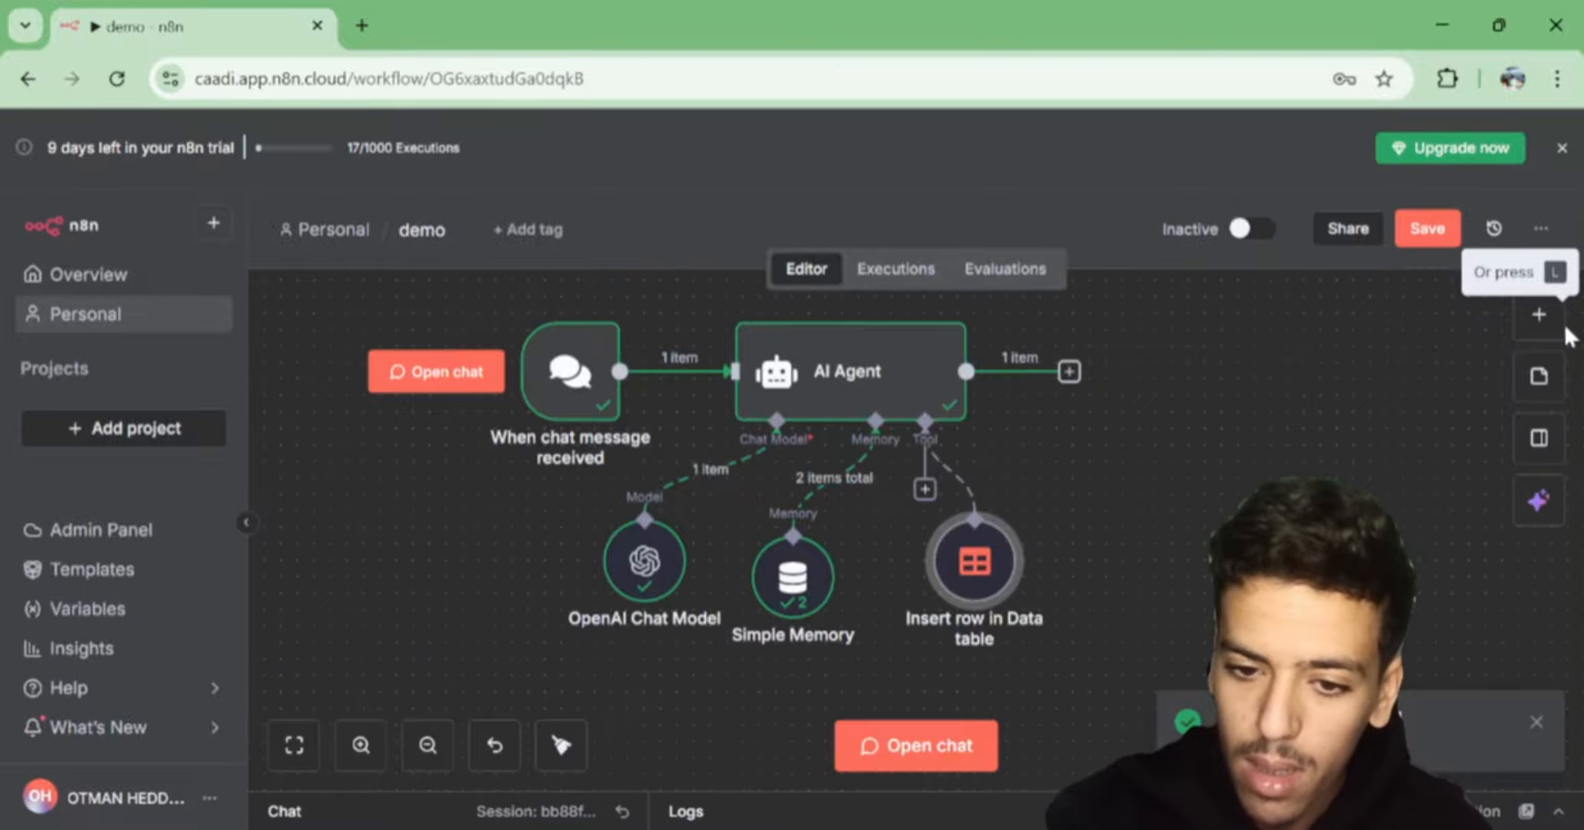
Let the model define the name, email and number values in the Insert row tool, and return to the canvas
double_click(988, 585)
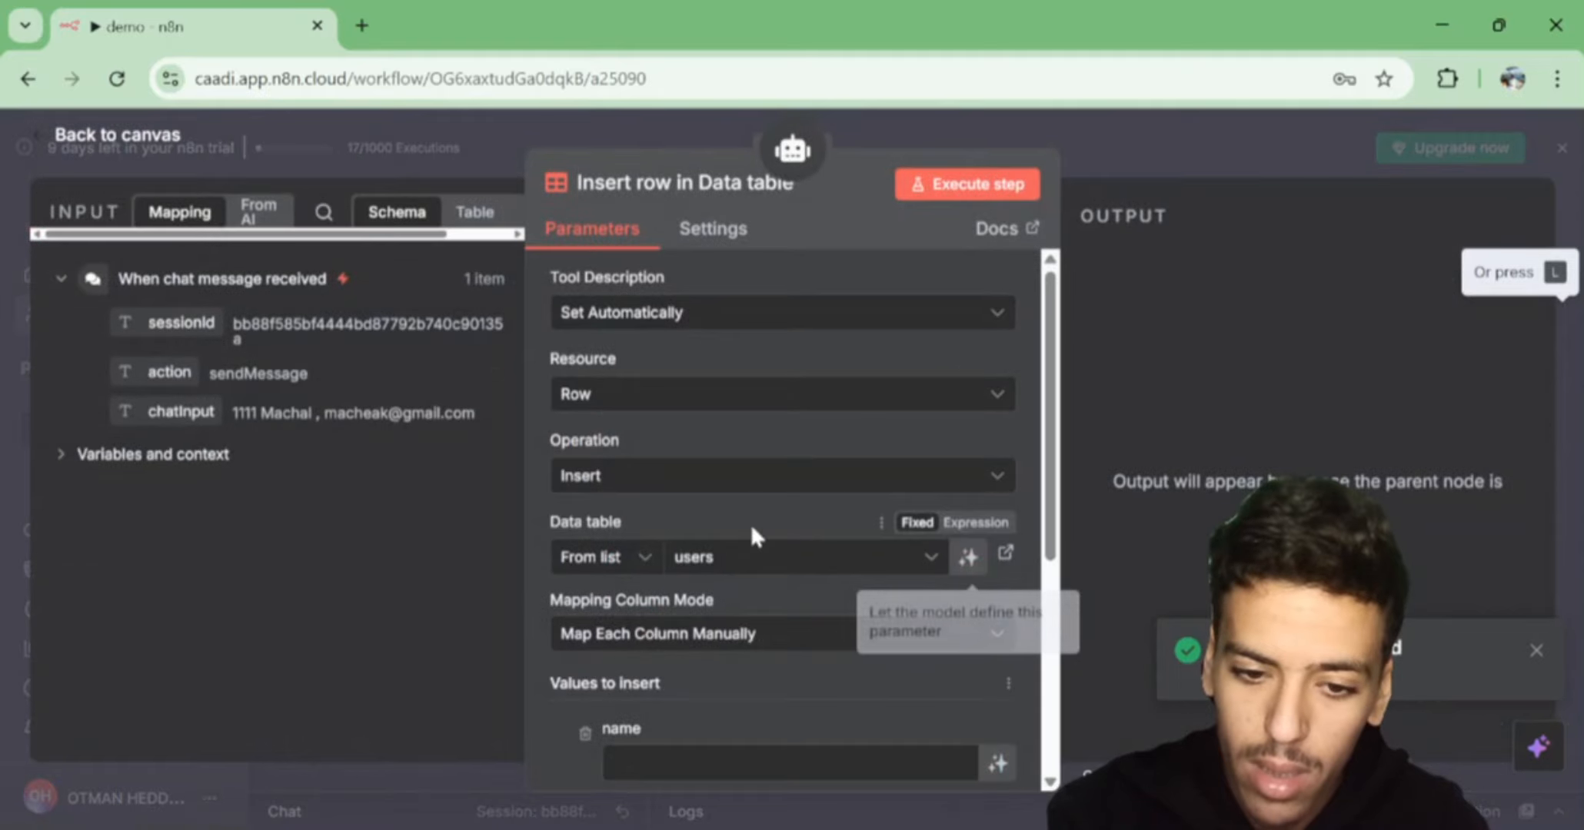
scroll(745, 515, "down", 5)
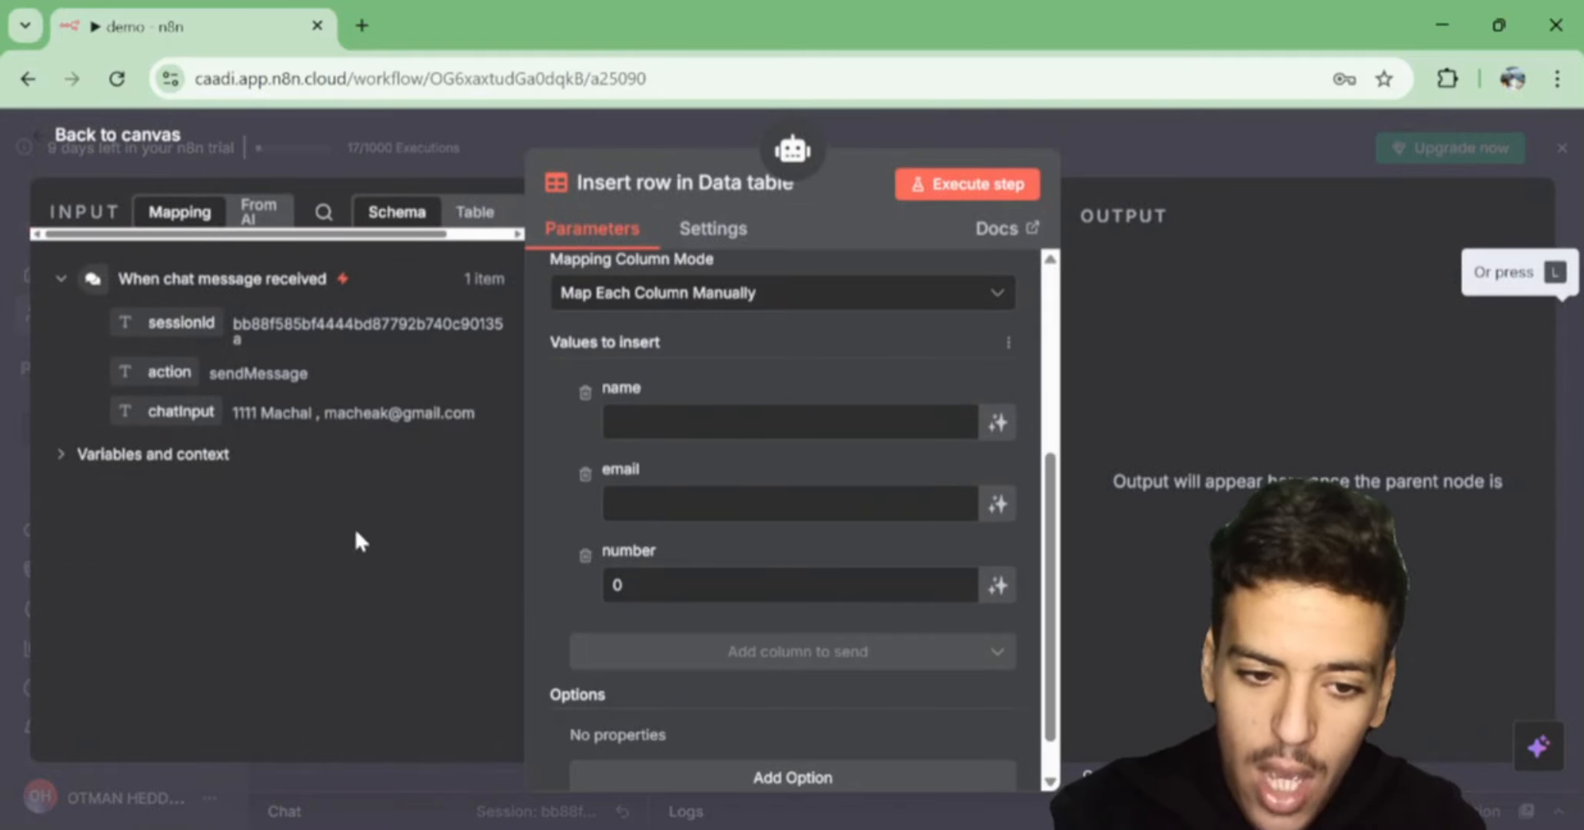
left_click_drag(236, 413, 471, 415)
left_click(671, 419)
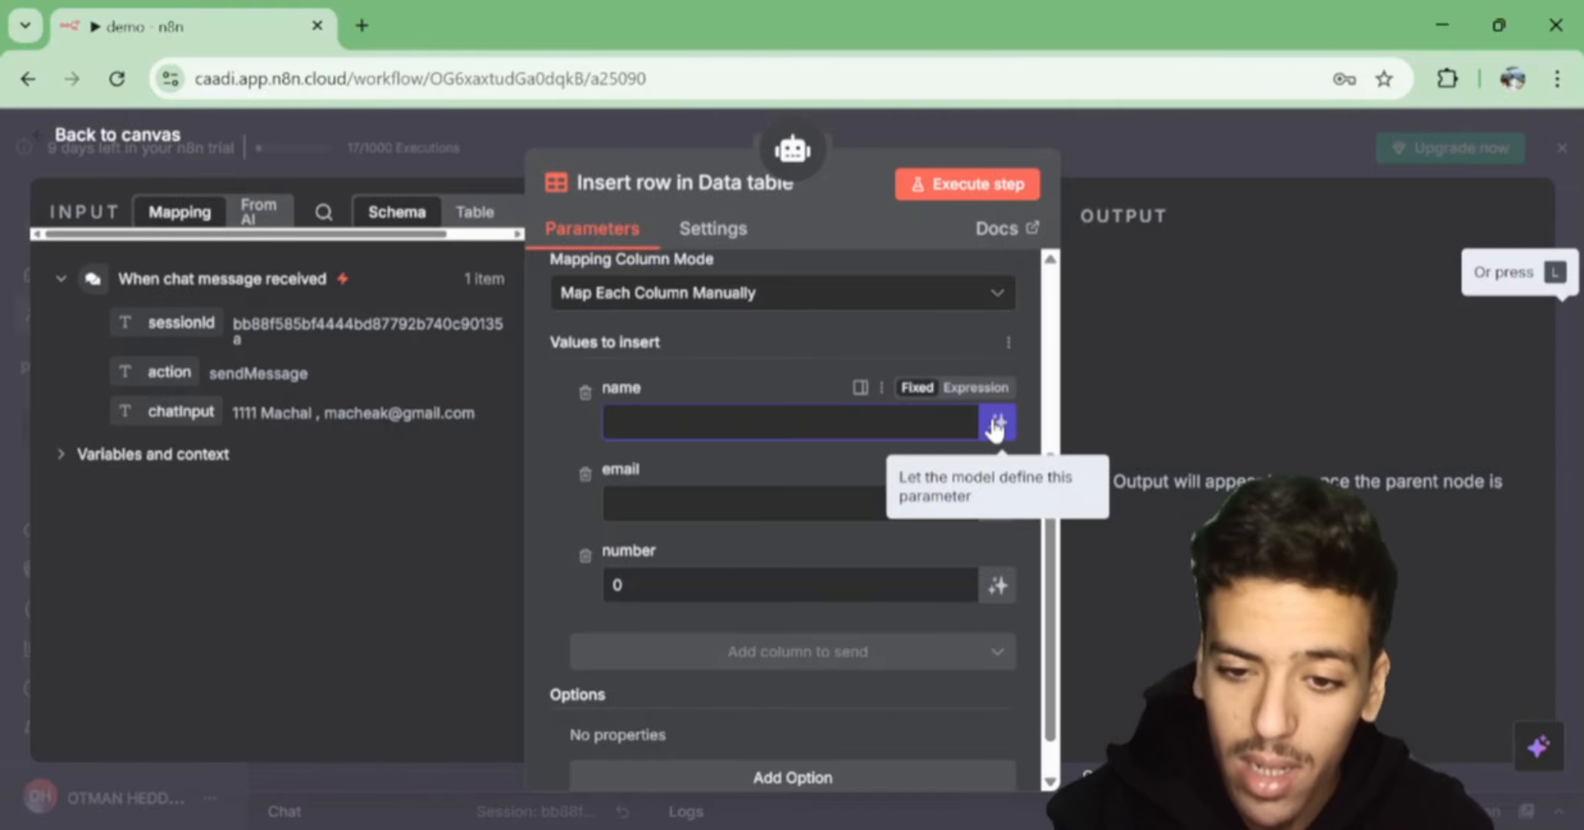
left_click(997, 424)
left_click(997, 533)
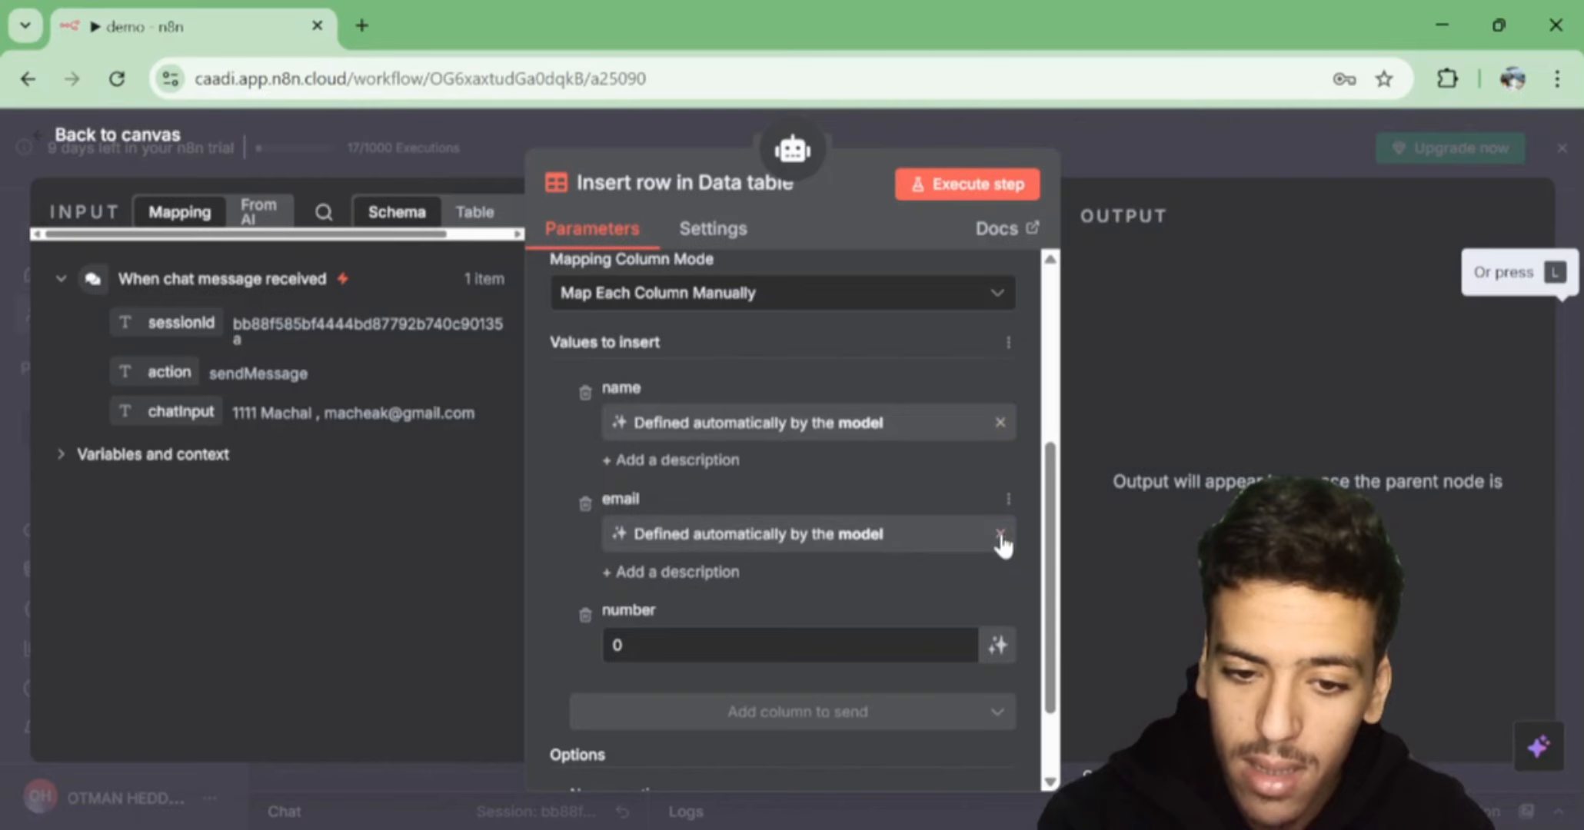
left_click(997, 646)
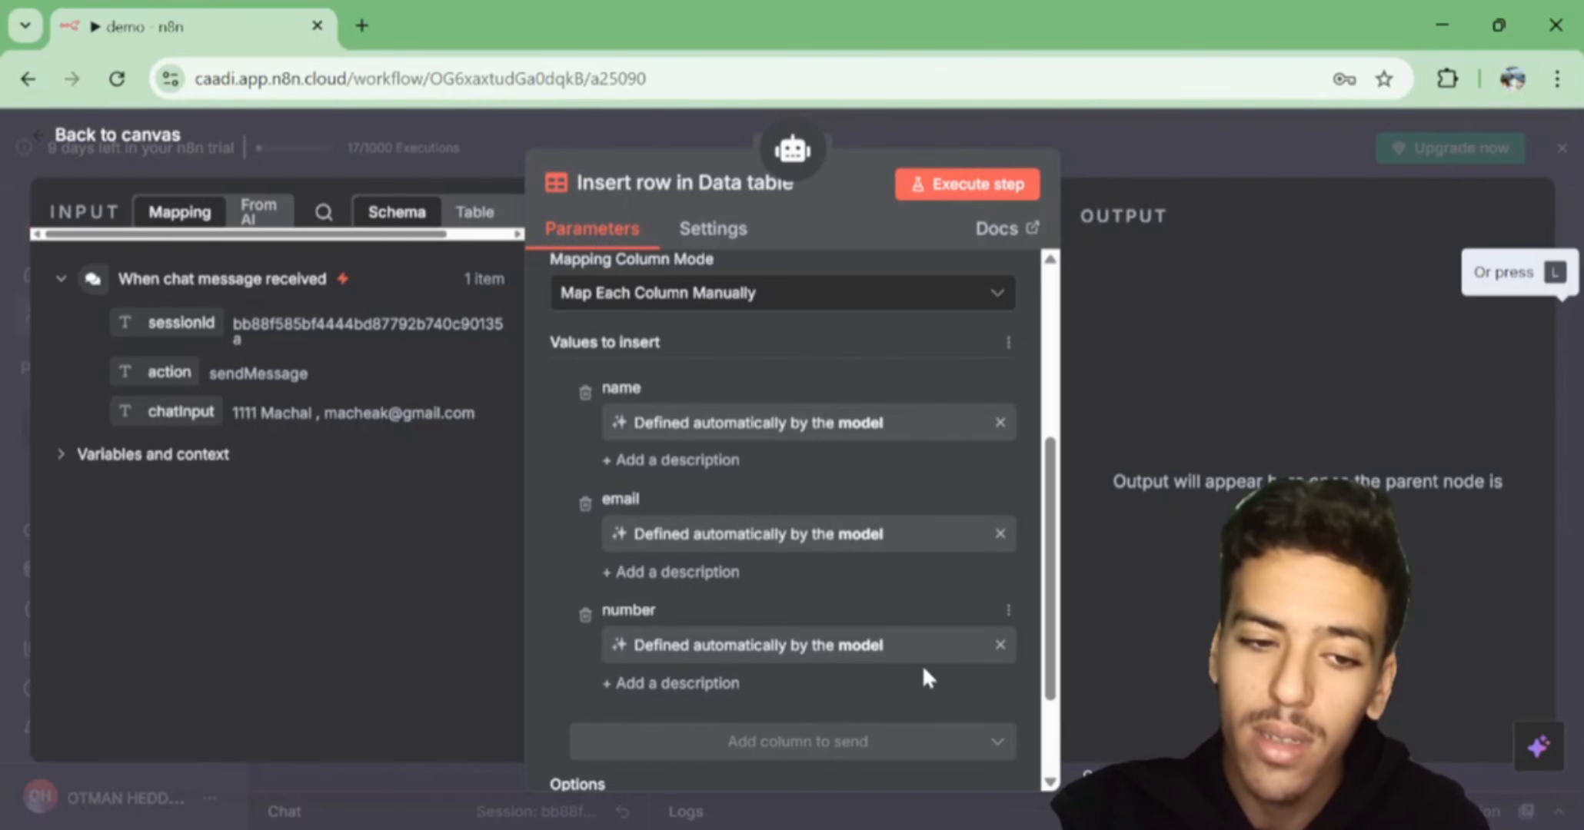
left_click(114, 143)
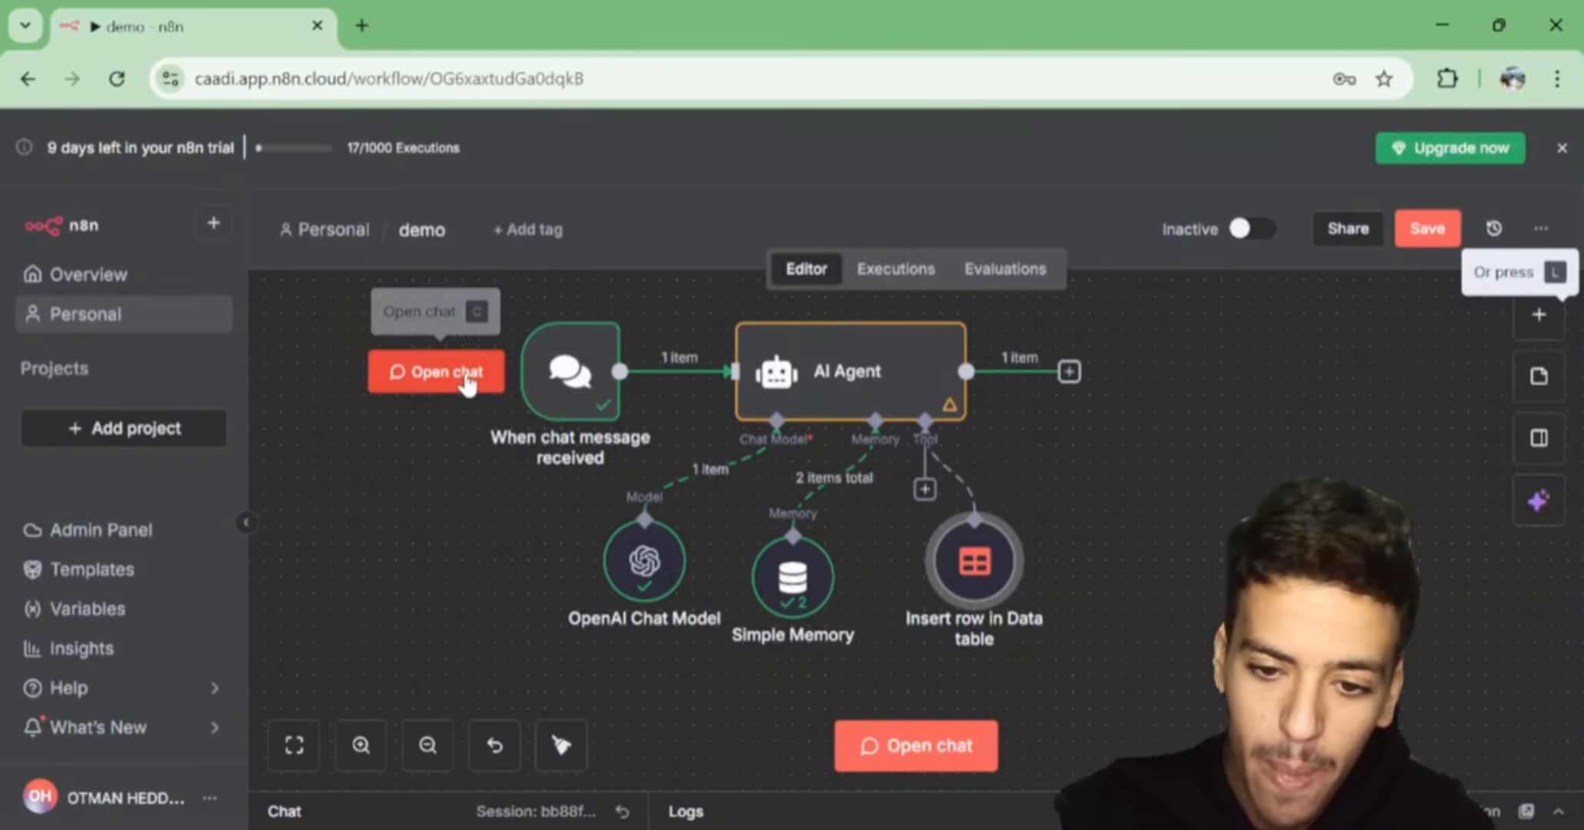
Open the users data table of the Personal project in a second browser tab and delete all its rows
left_click(333, 231, "ctrl")
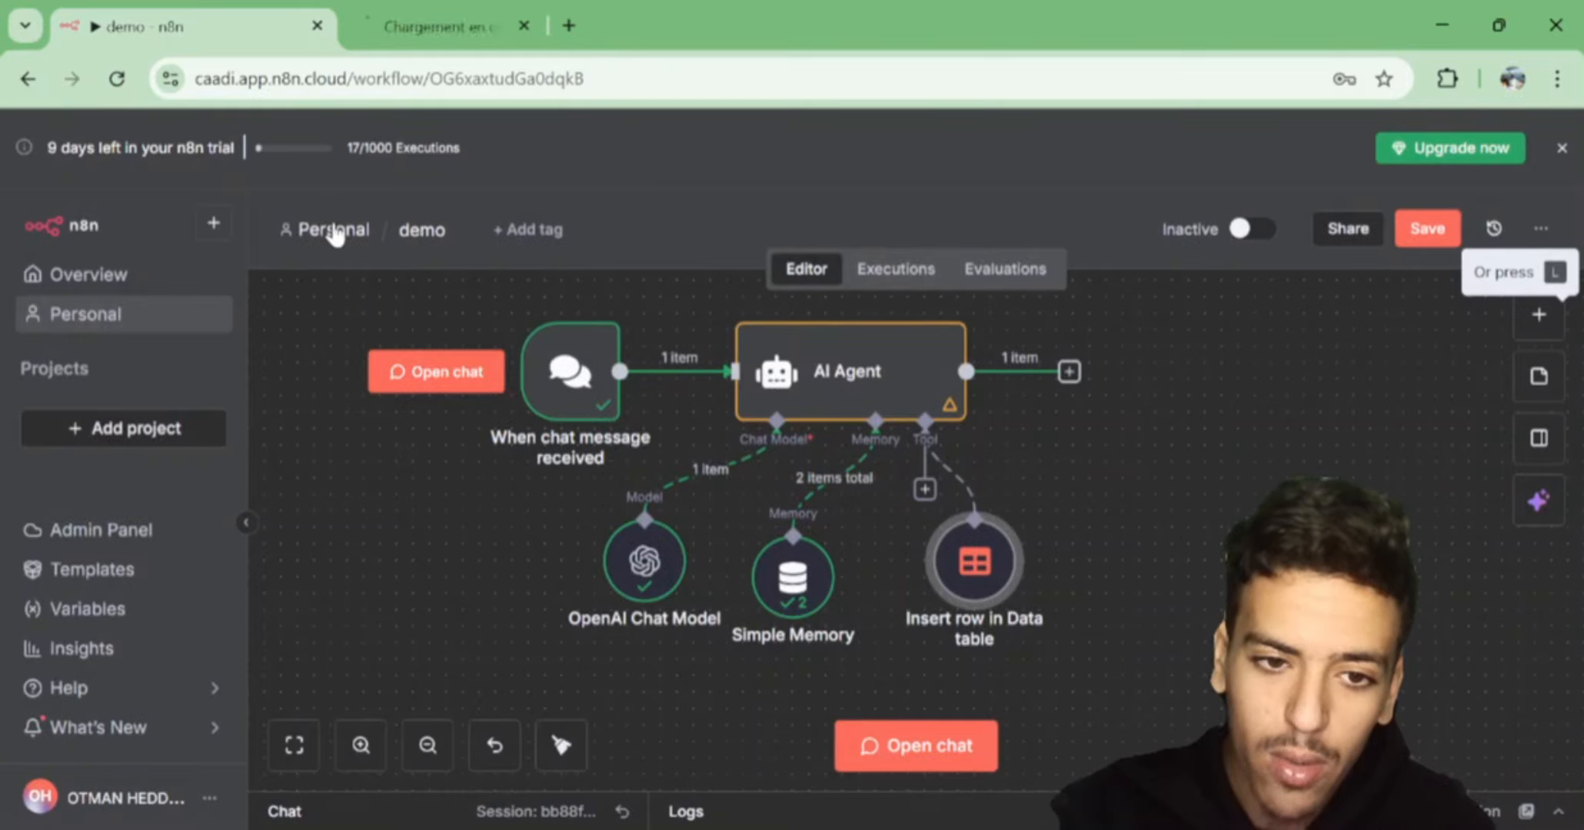
left_click(438, 9)
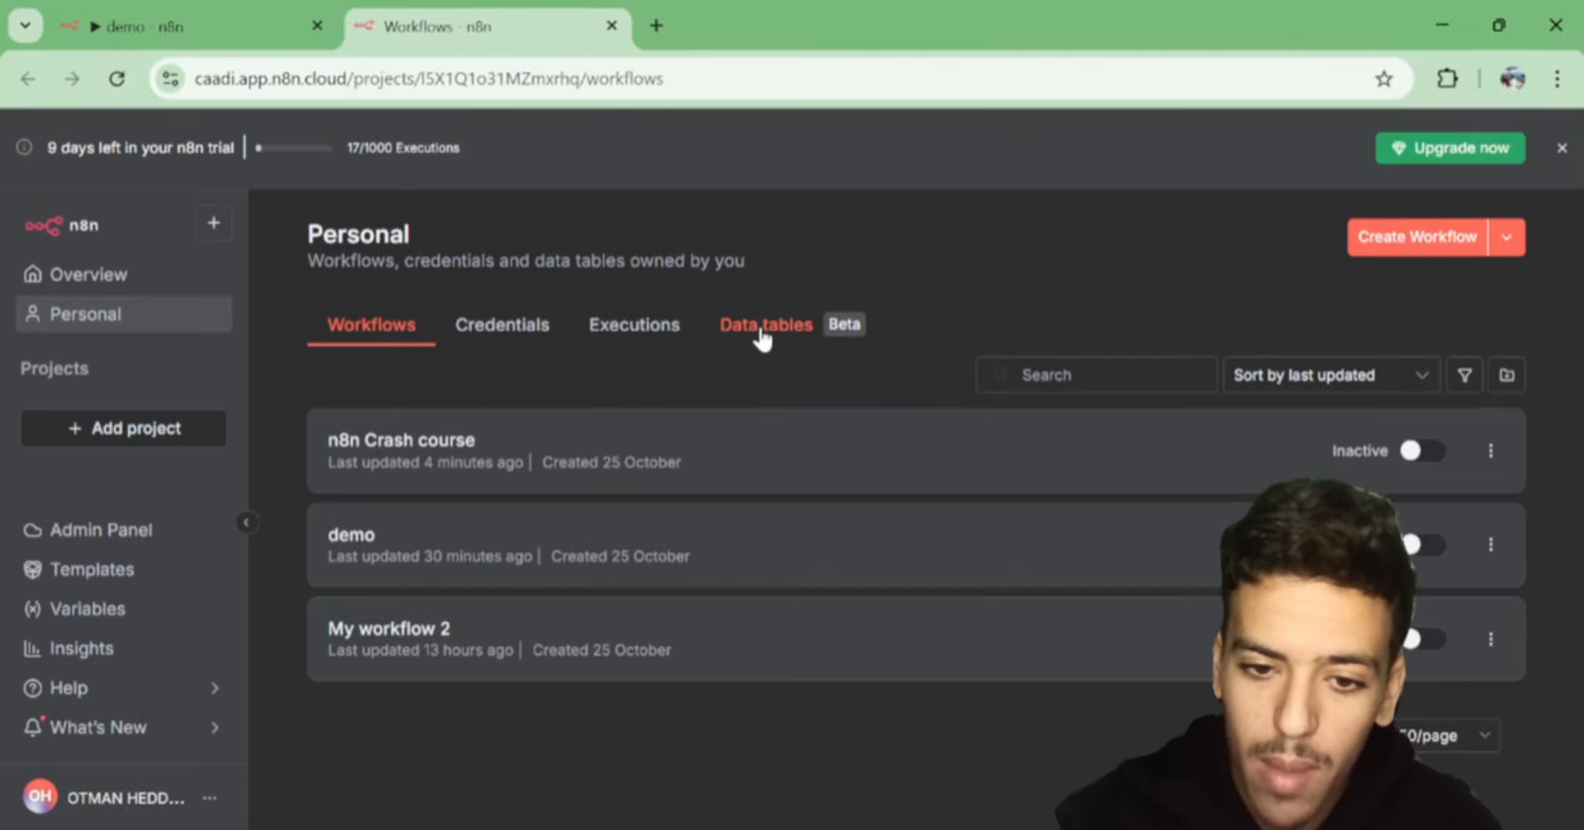
left_click(765, 331)
left_click(1442, 415)
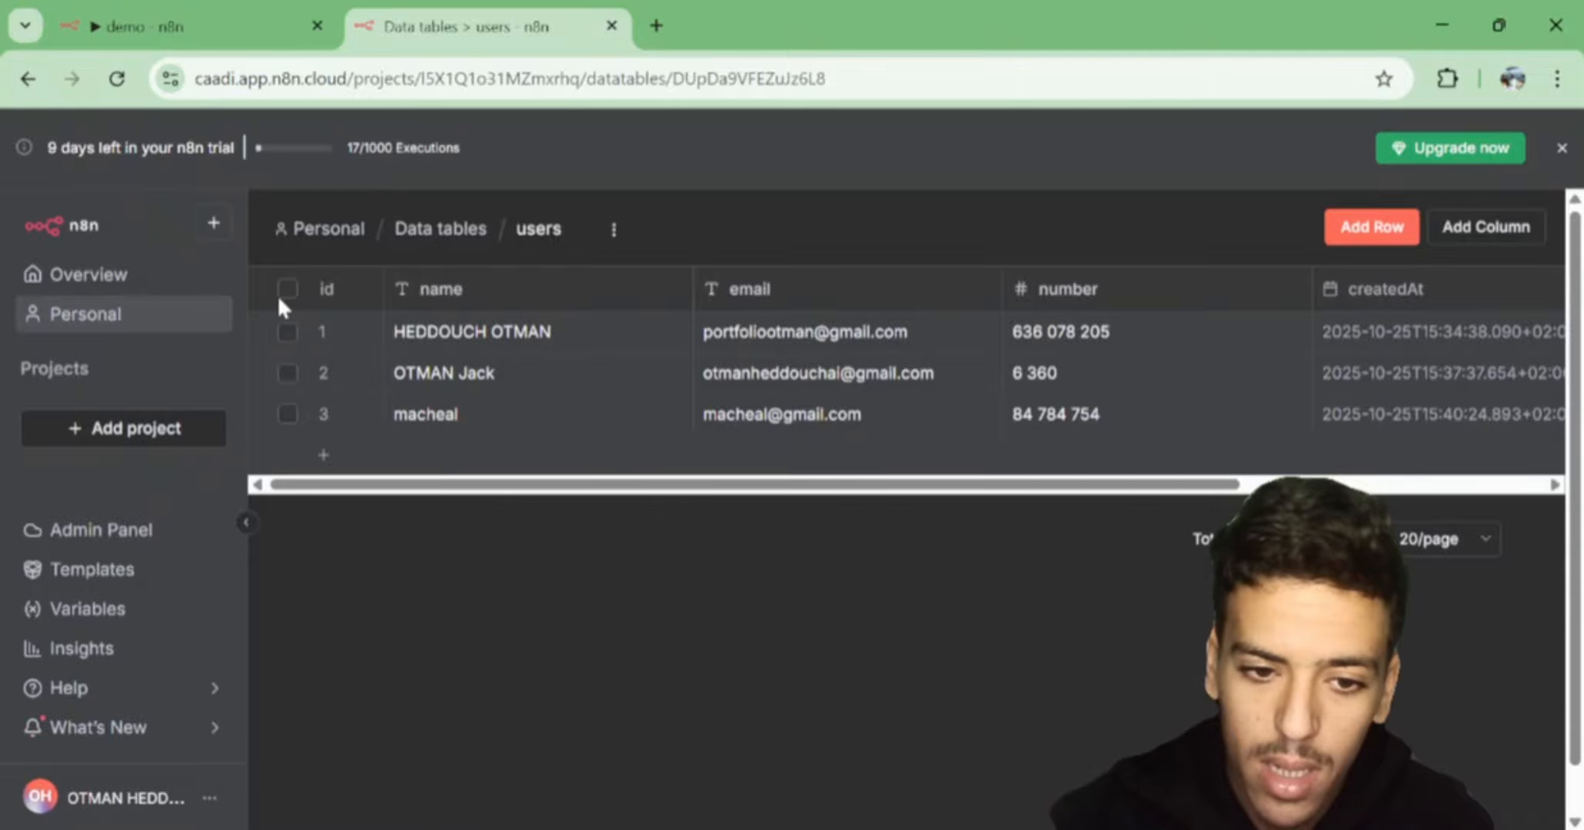
left_click(287, 289)
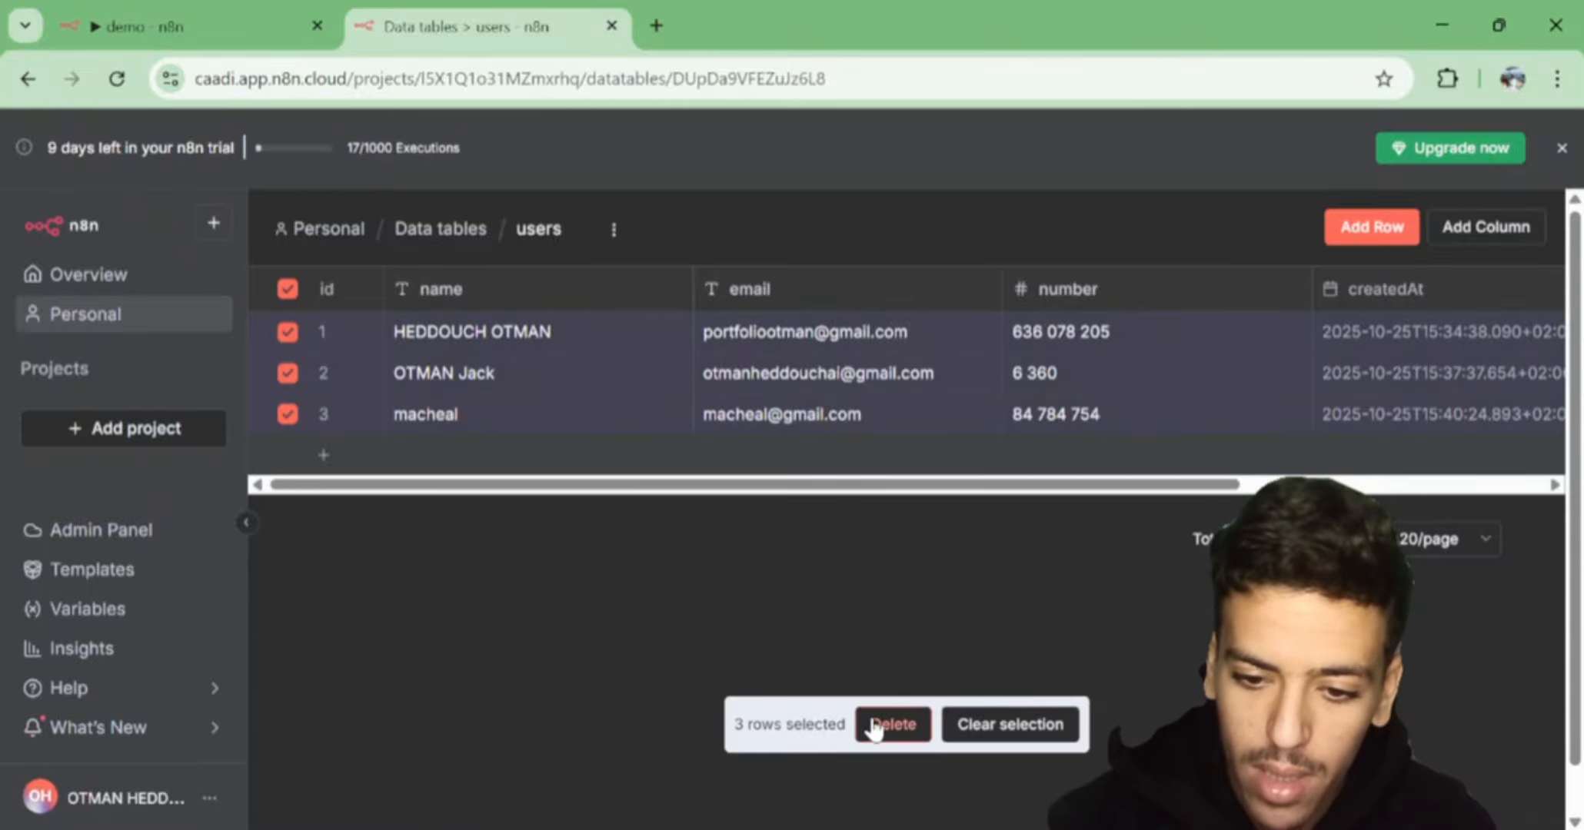
left_click(874, 727)
left_click(1003, 529)
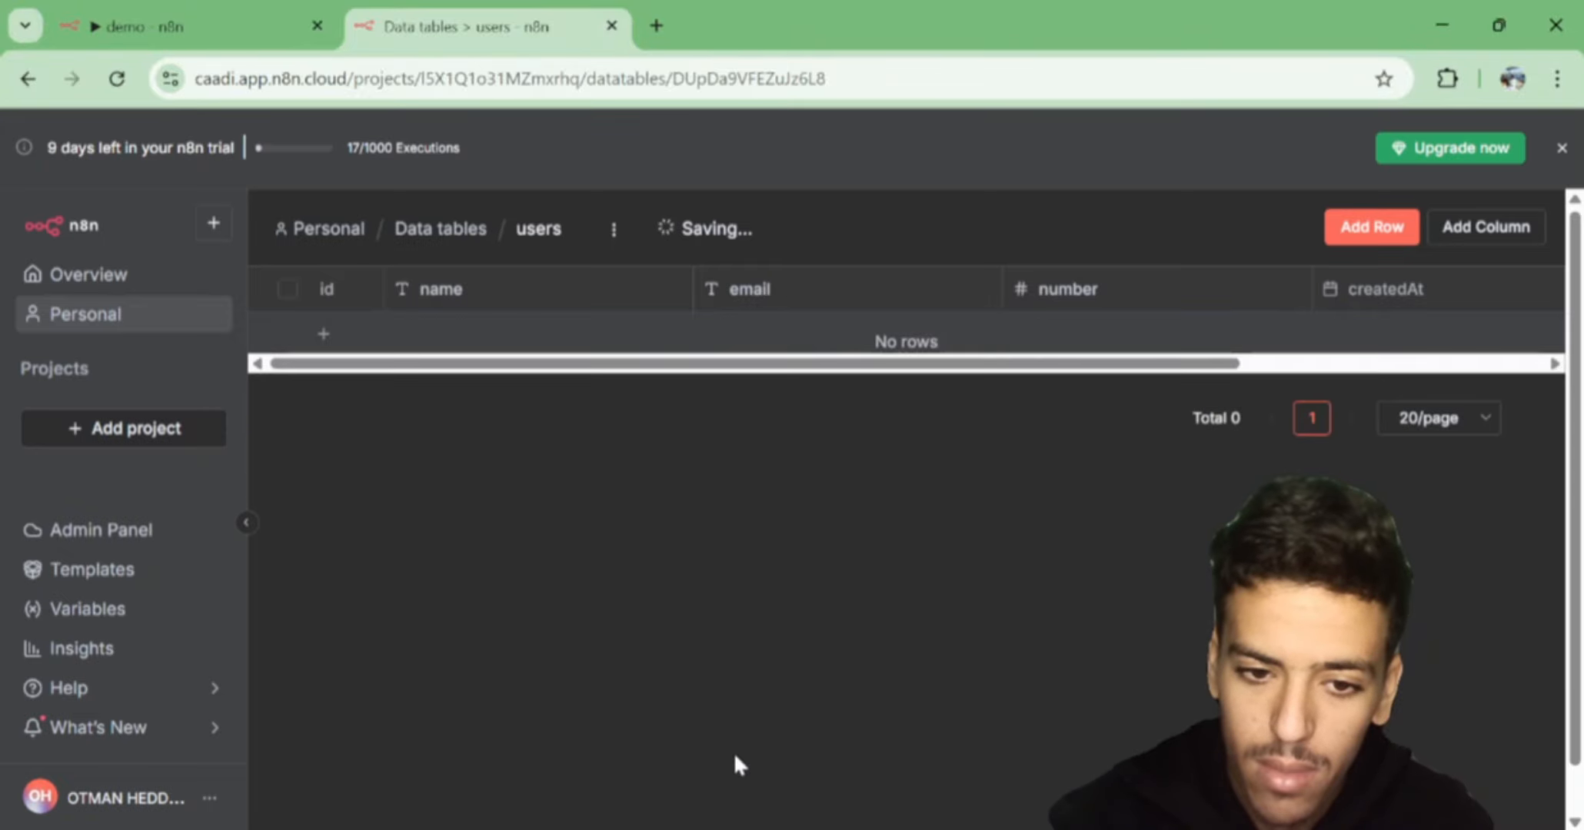
Send "hi" to the agent in the demo workflow's chat, and collapse the chat and logs
left_click(153, 26)
left_click(461, 370)
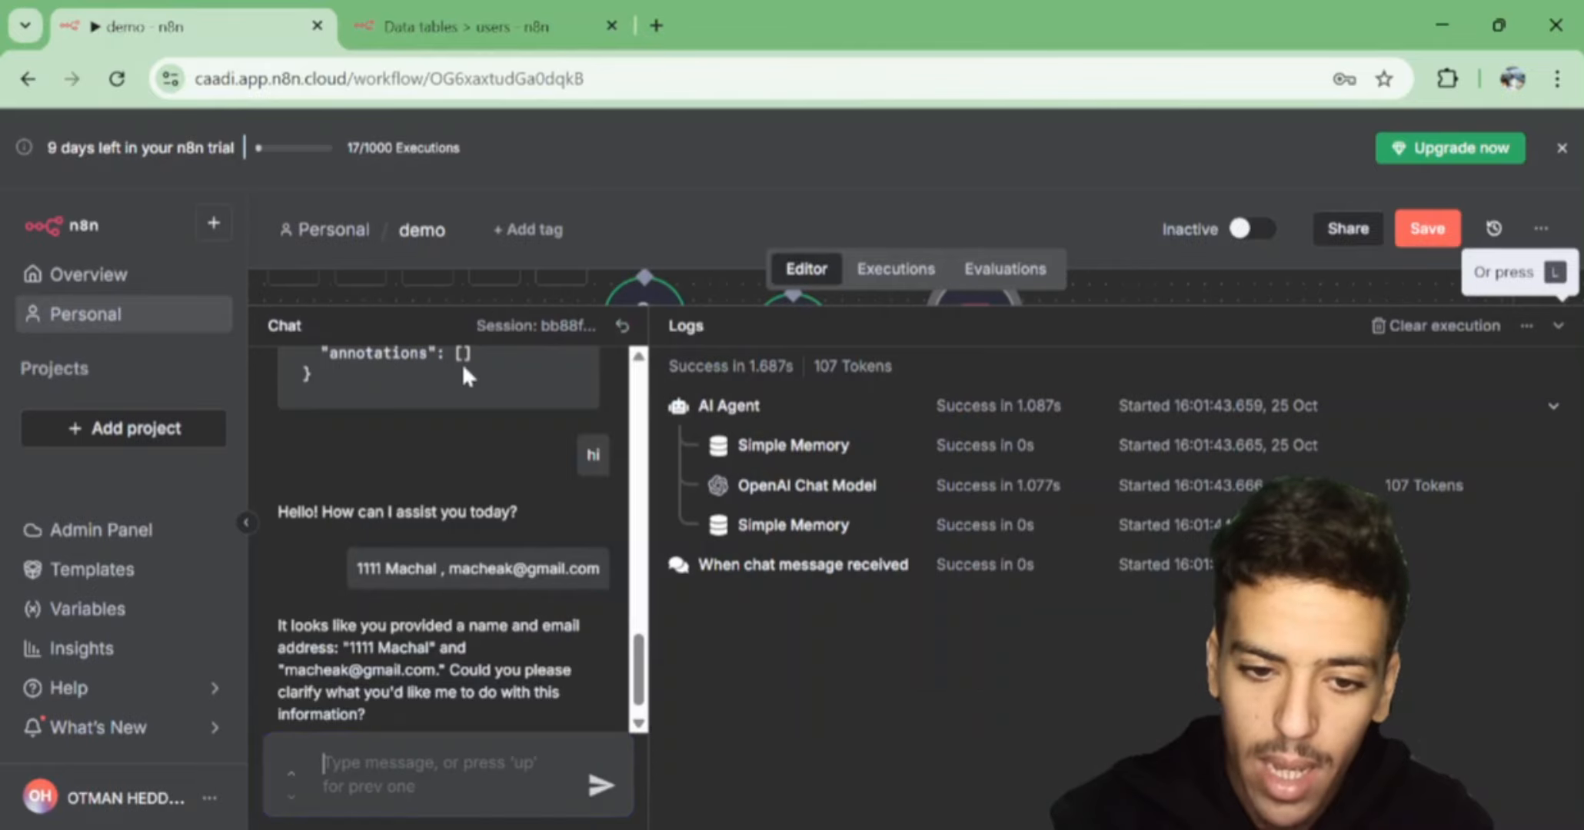
type("hi")
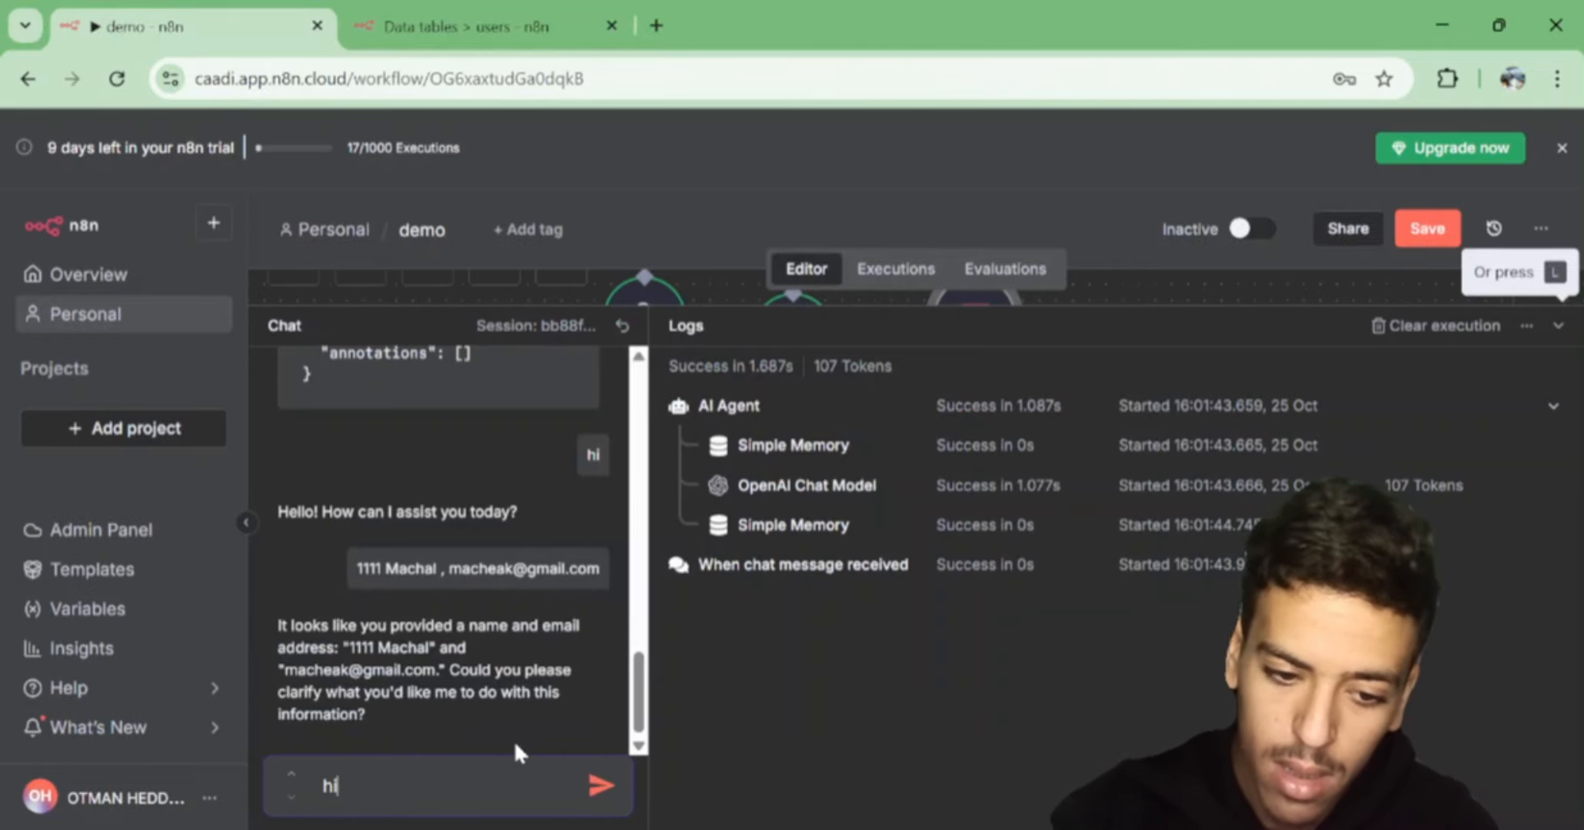
key("Return")
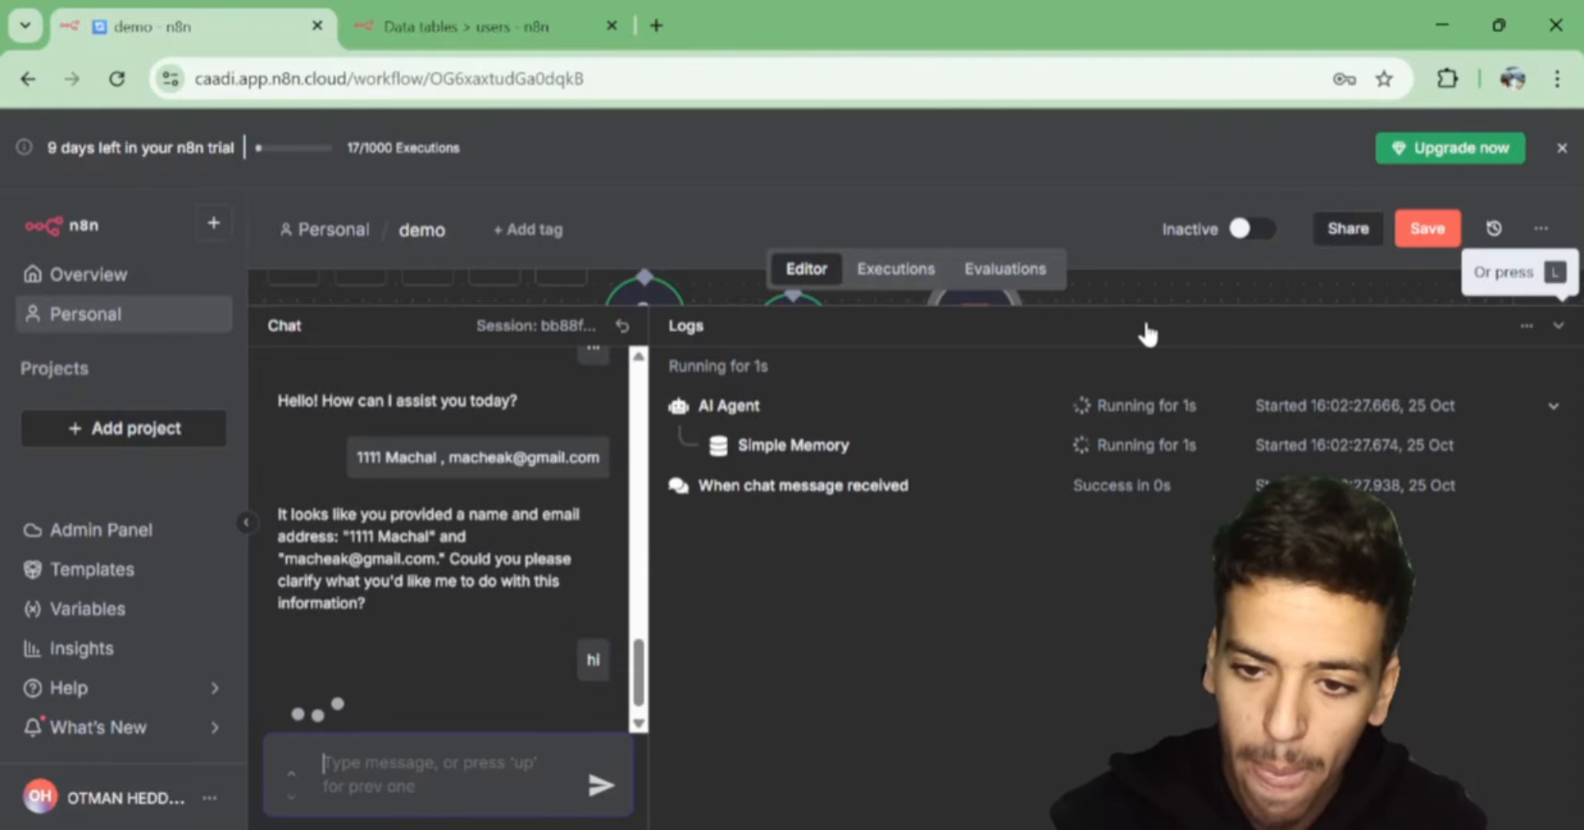
left_click_drag(1145, 306, 1108, 638)
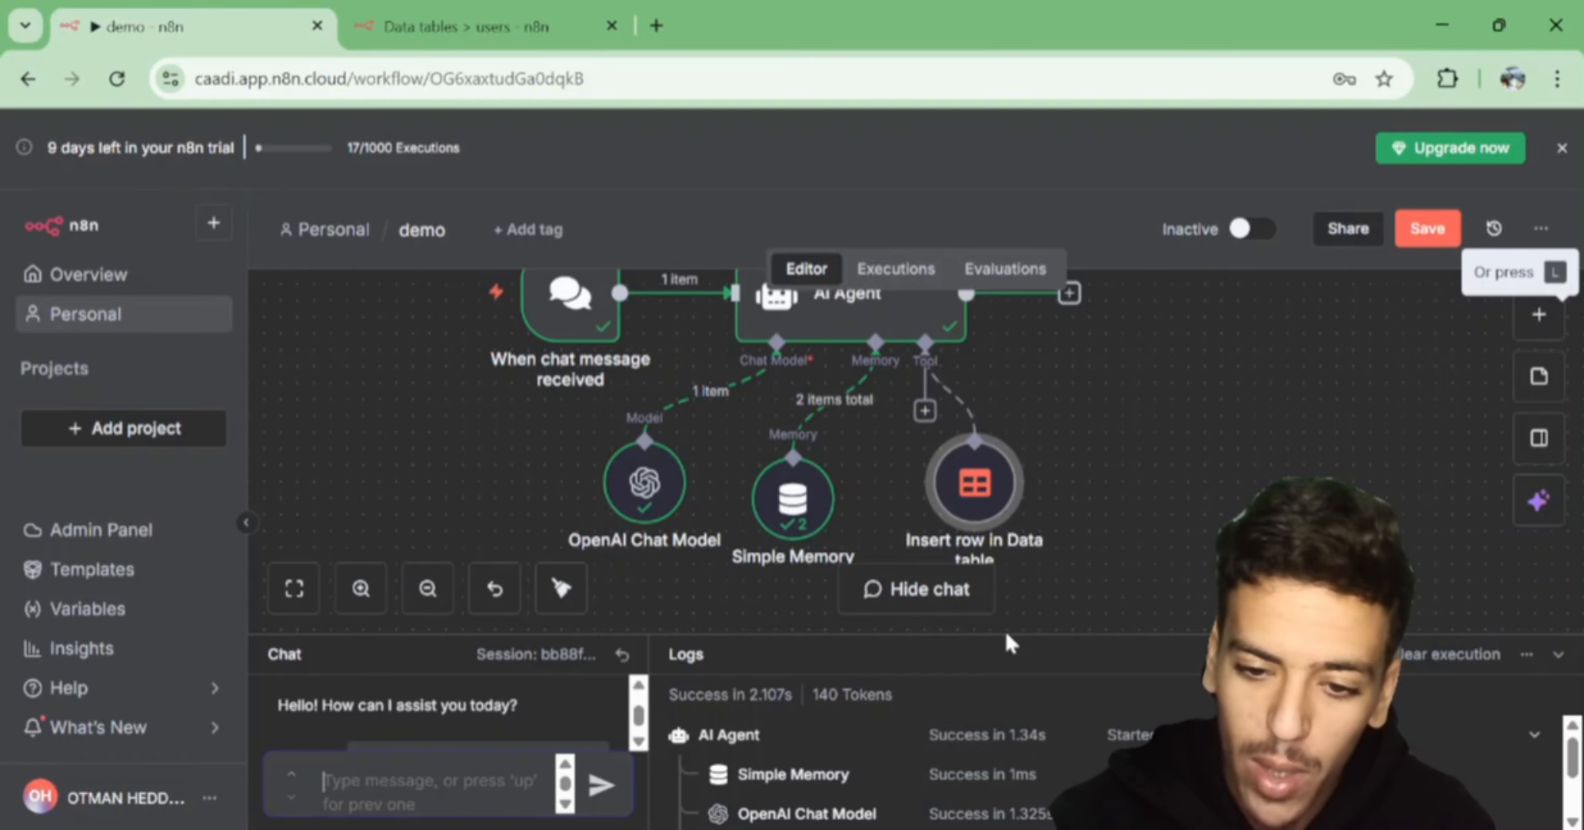
left_click(934, 630)
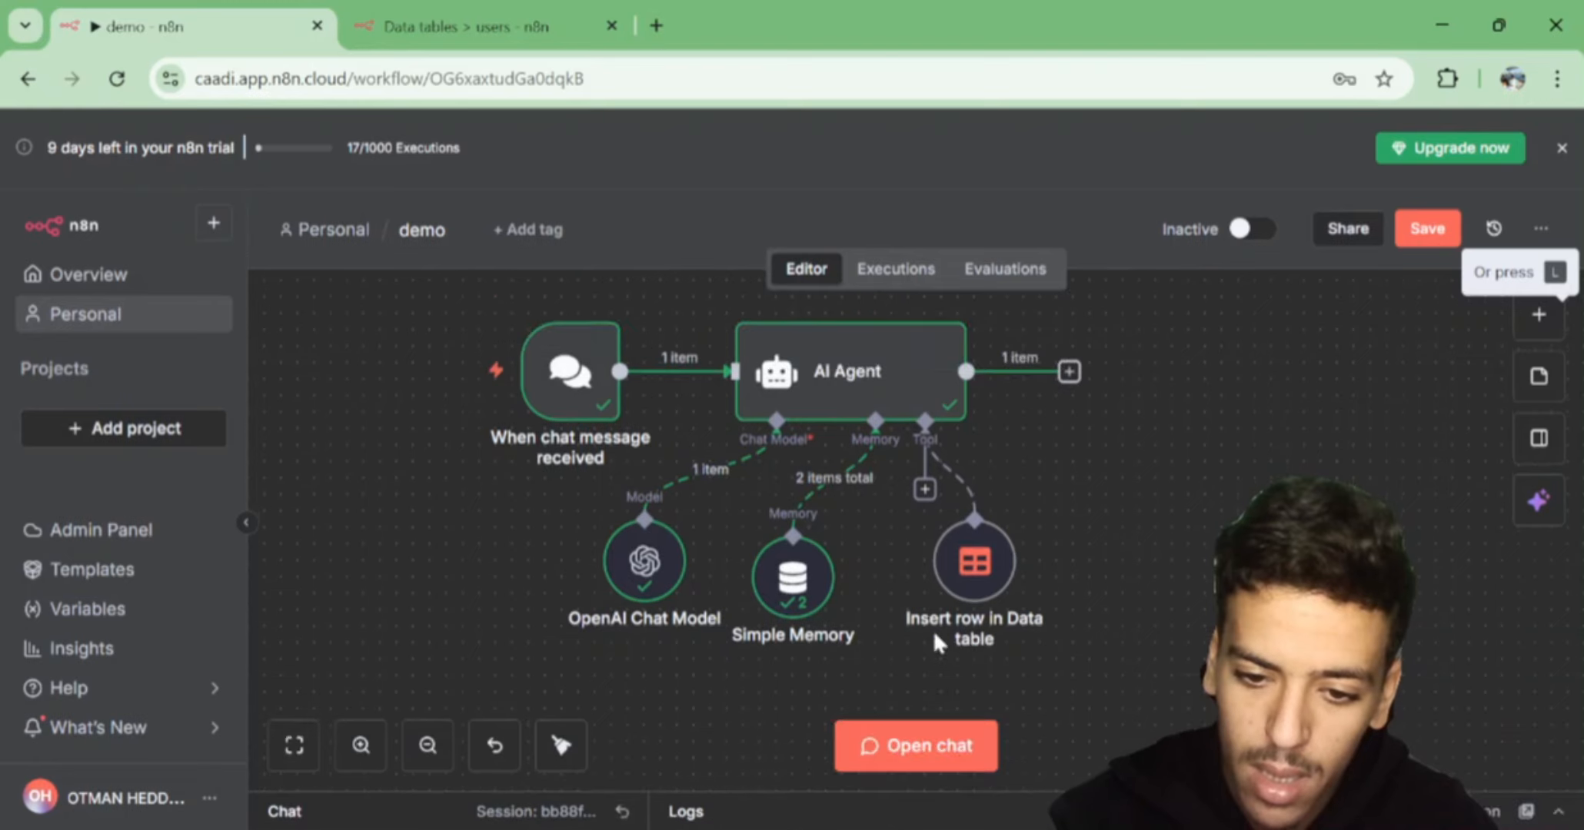
Send a chat message asking "add this to the database" followed by a person's name, phone number and e-mail address
left_click(876, 744)
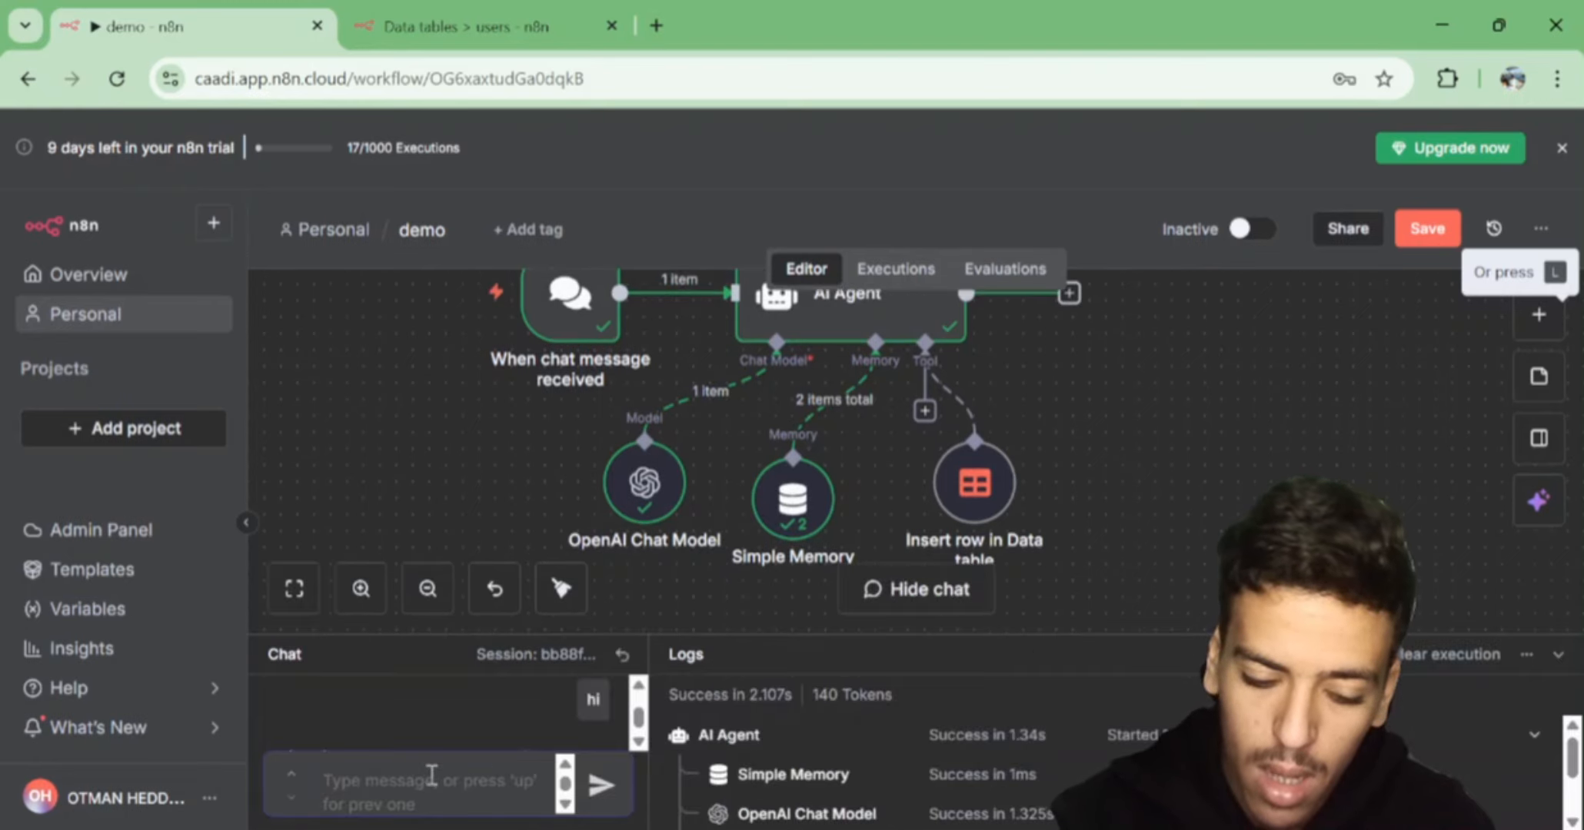
type("add this to the database")
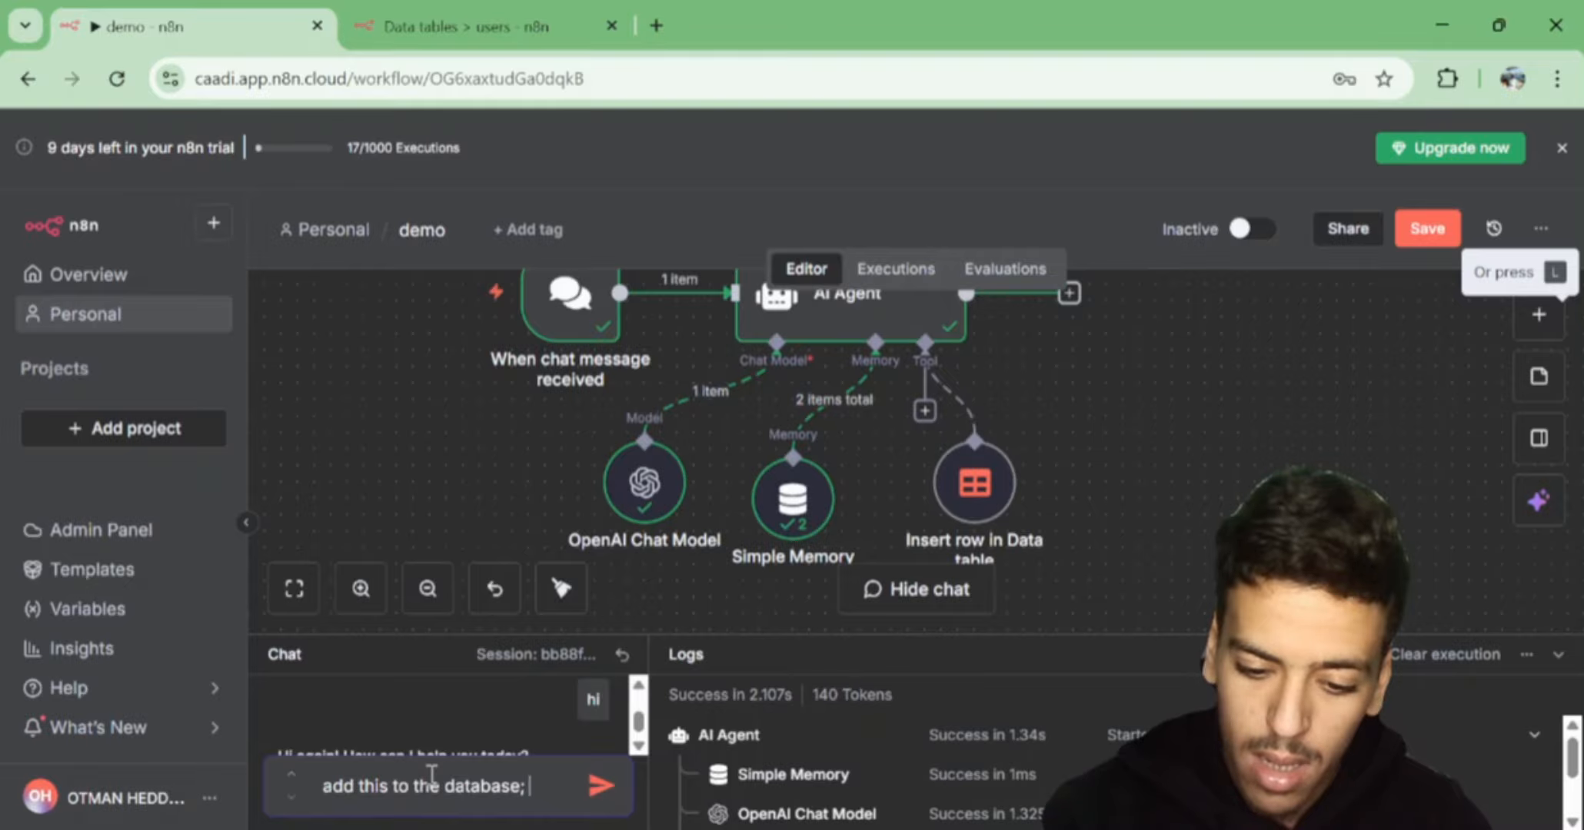
type("me is otman, phone nu")
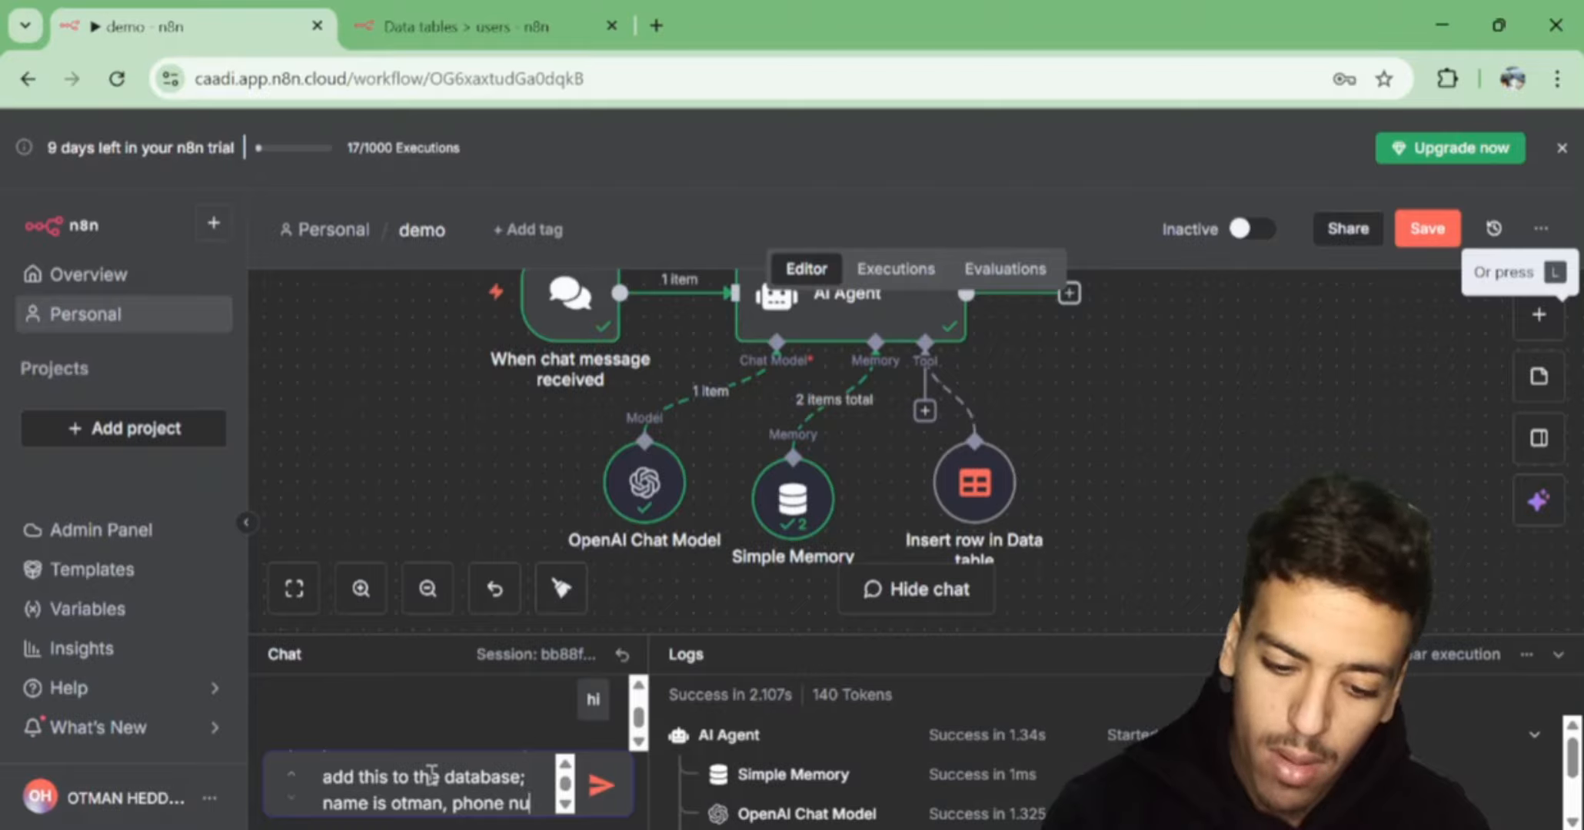
type("mber is 0002 na de")
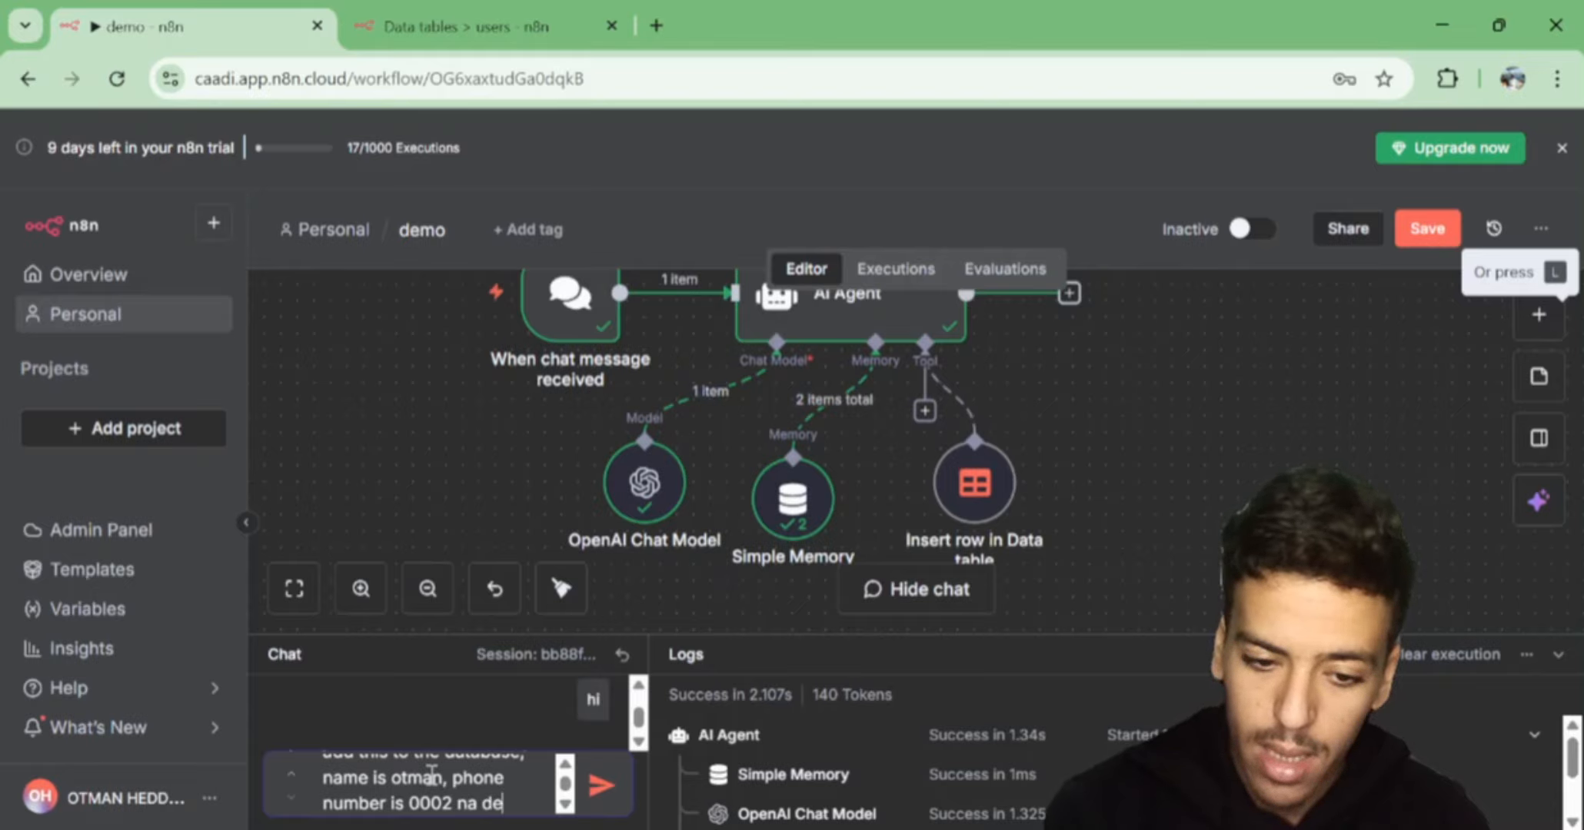
key("BackSpace")
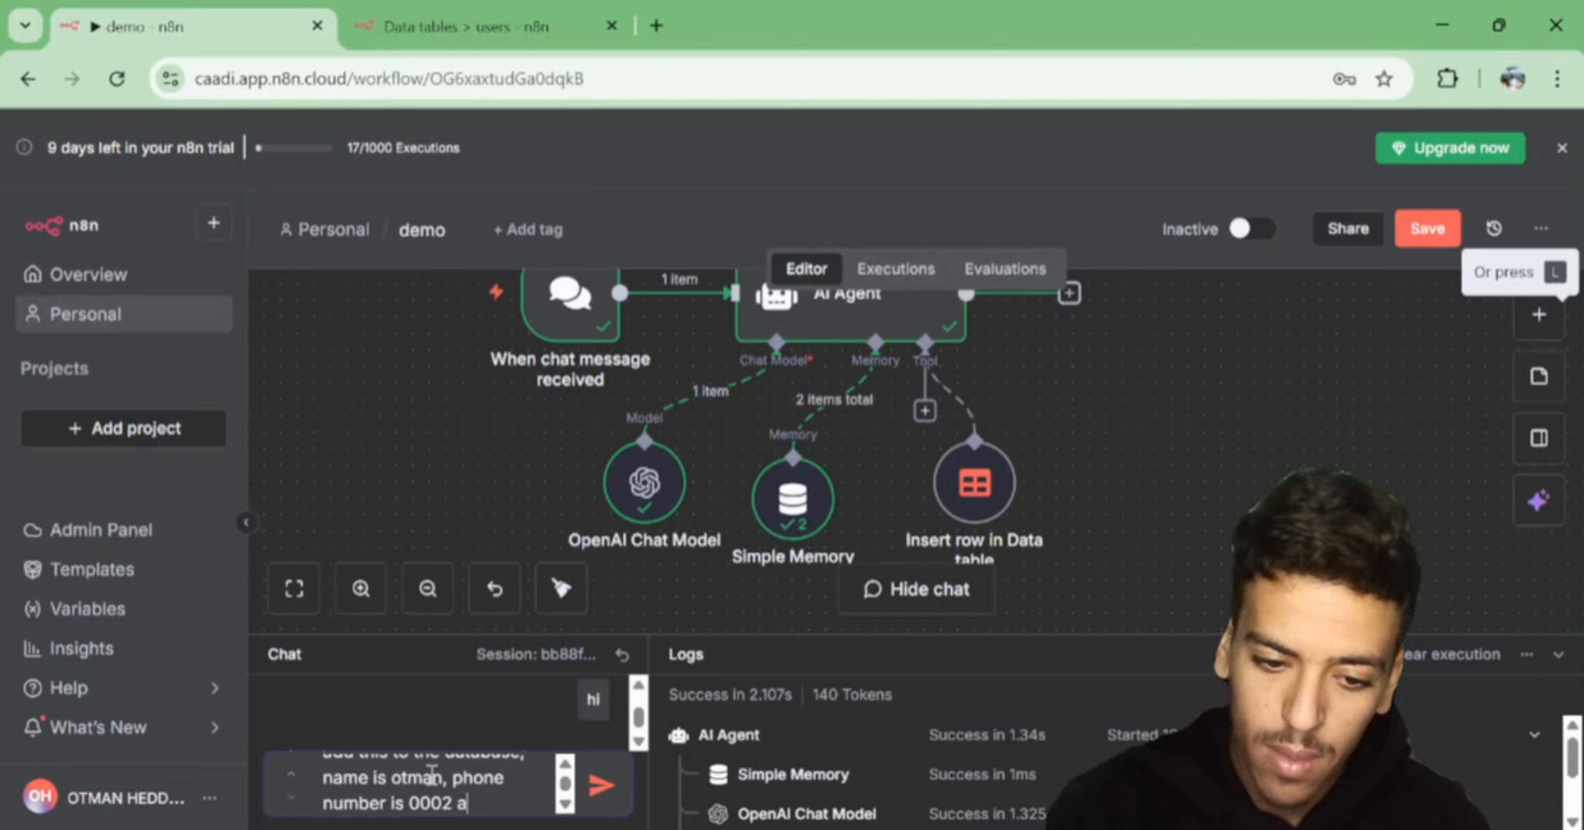
type("nd email is ")
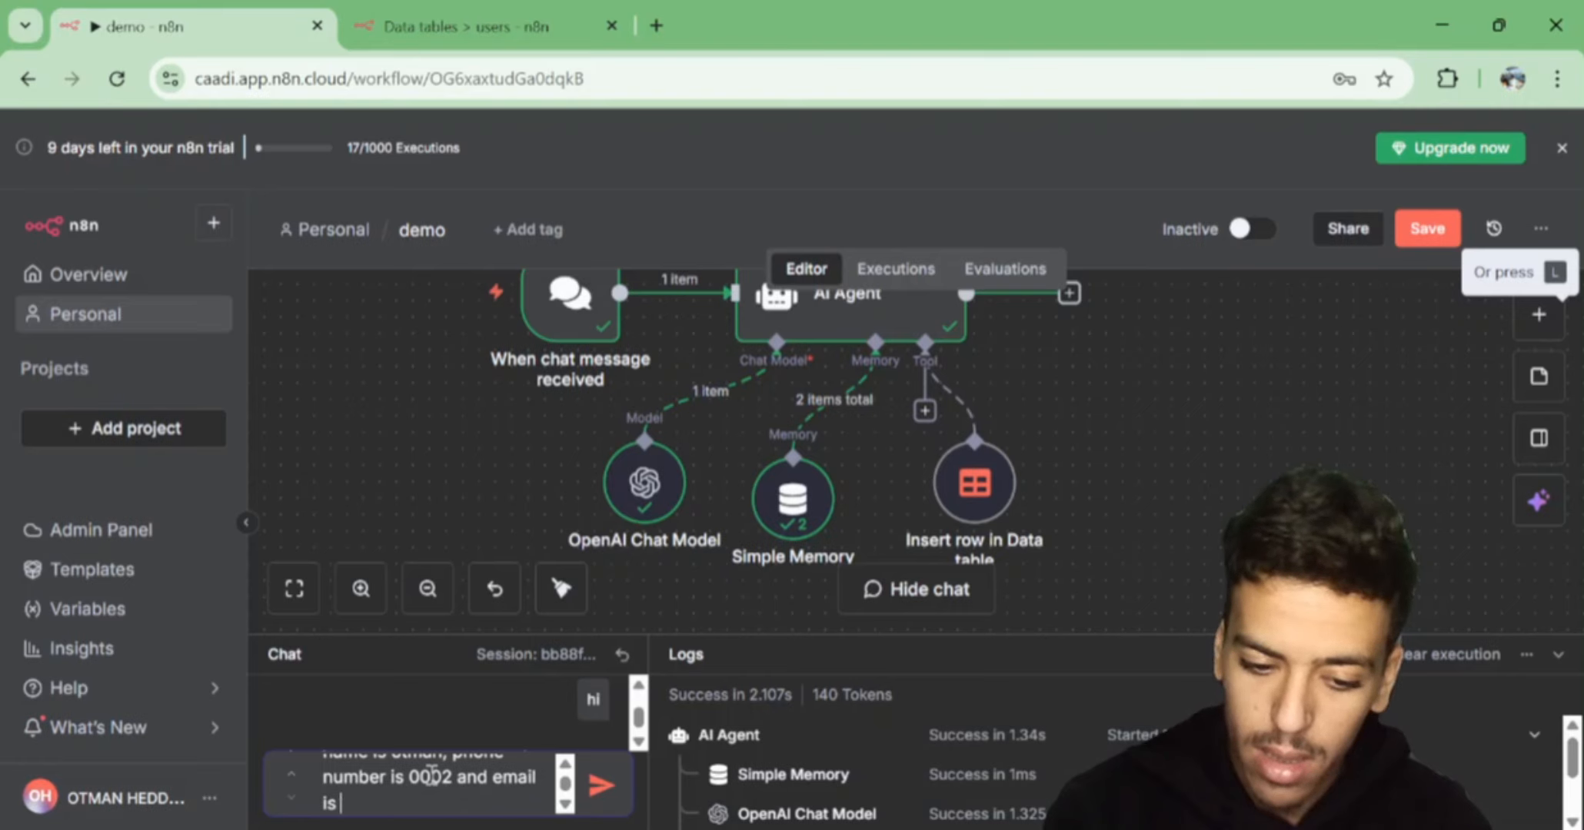
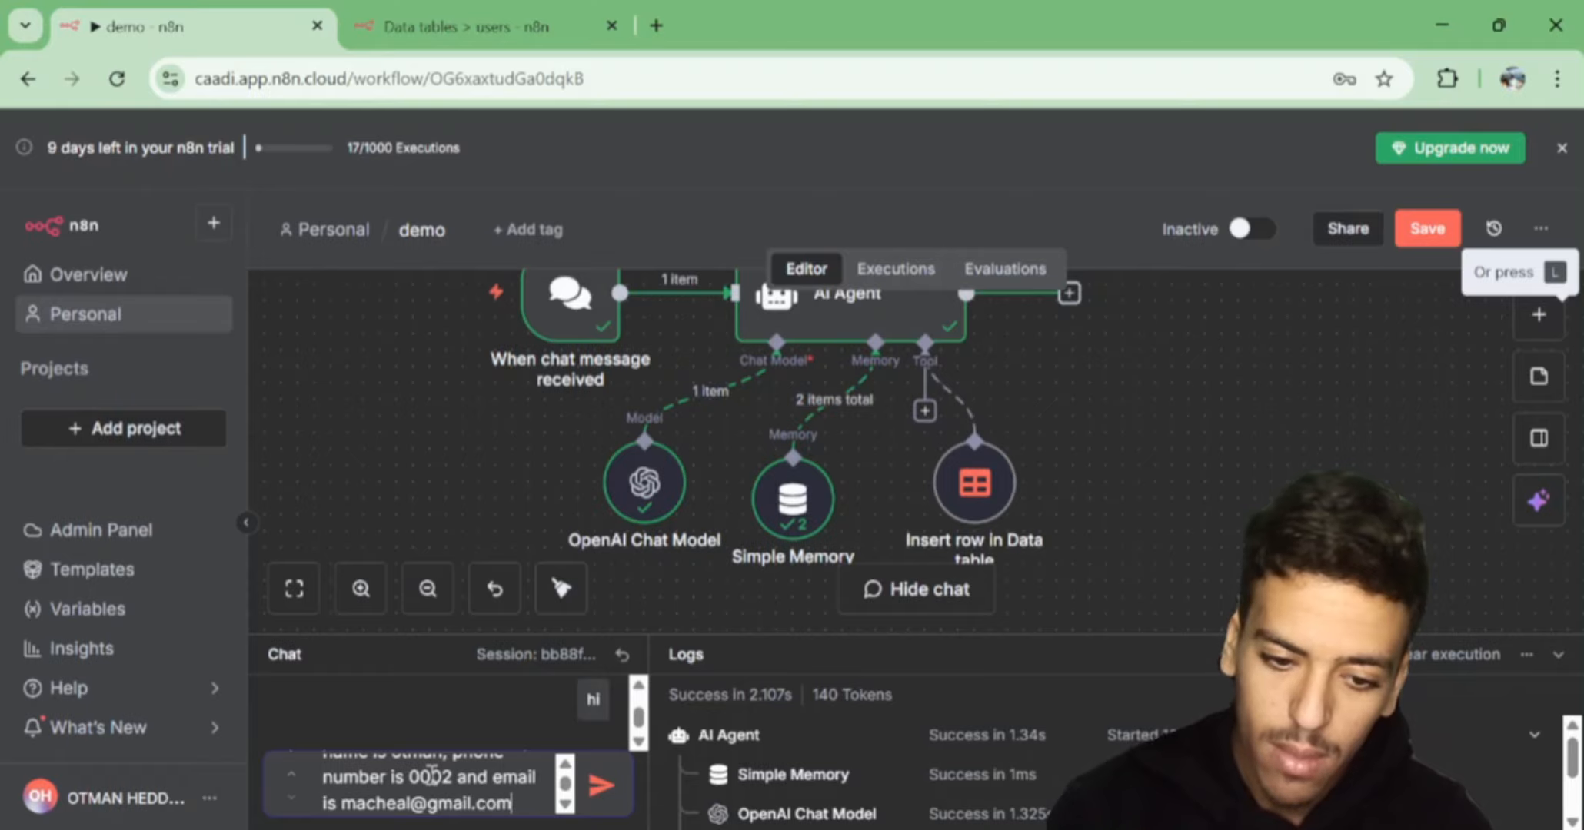
key("Return")
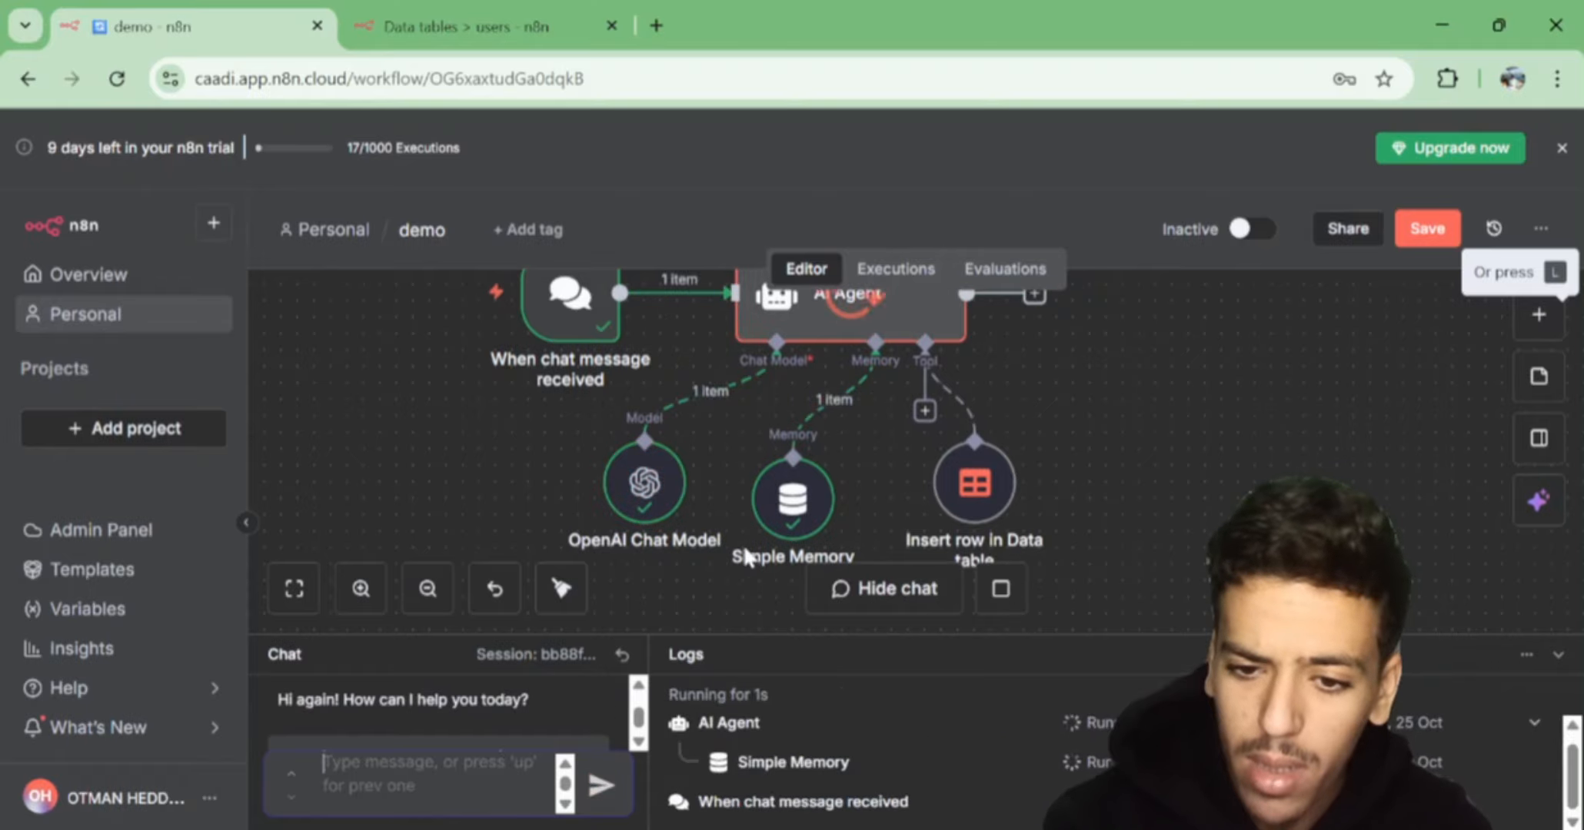
Inspect the Insert row tool's run data, comparing the mapped chatInput with the values supplied by the AI
scroll(984, 499, "down", 1)
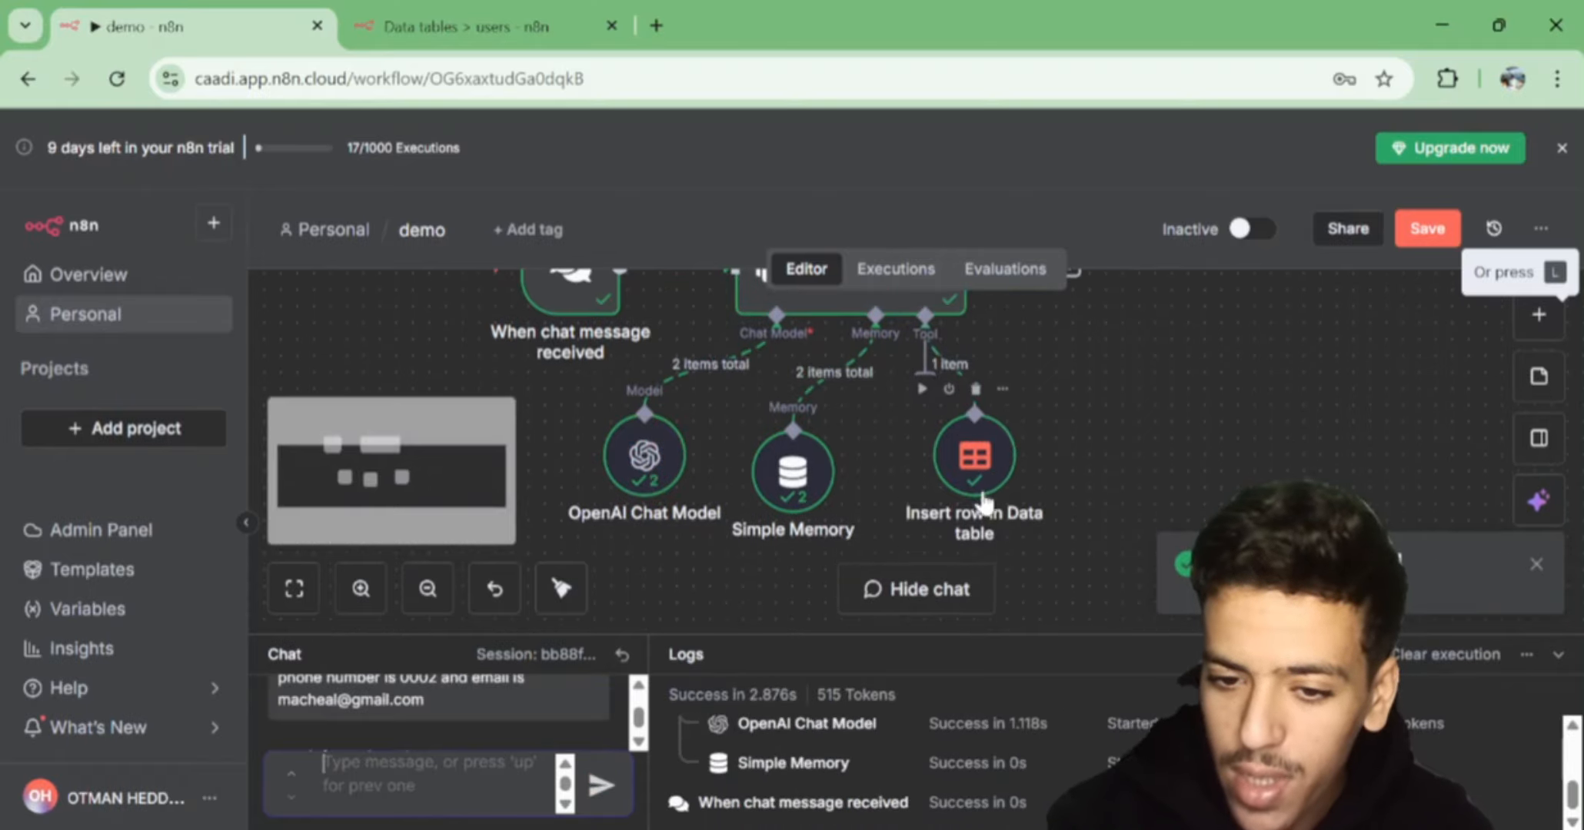
left_click(990, 478)
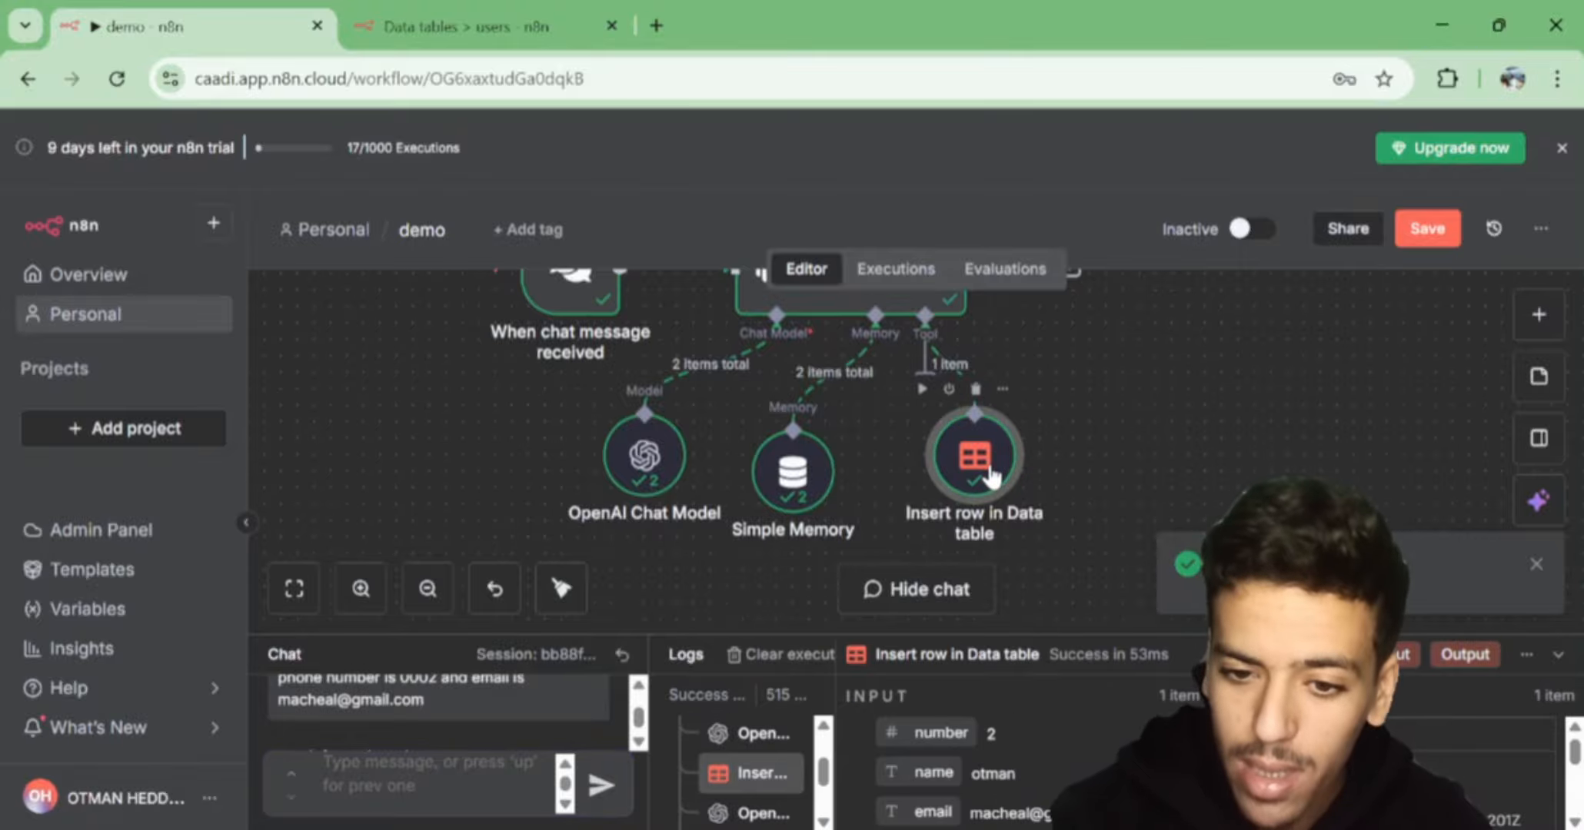
double_click(991, 478)
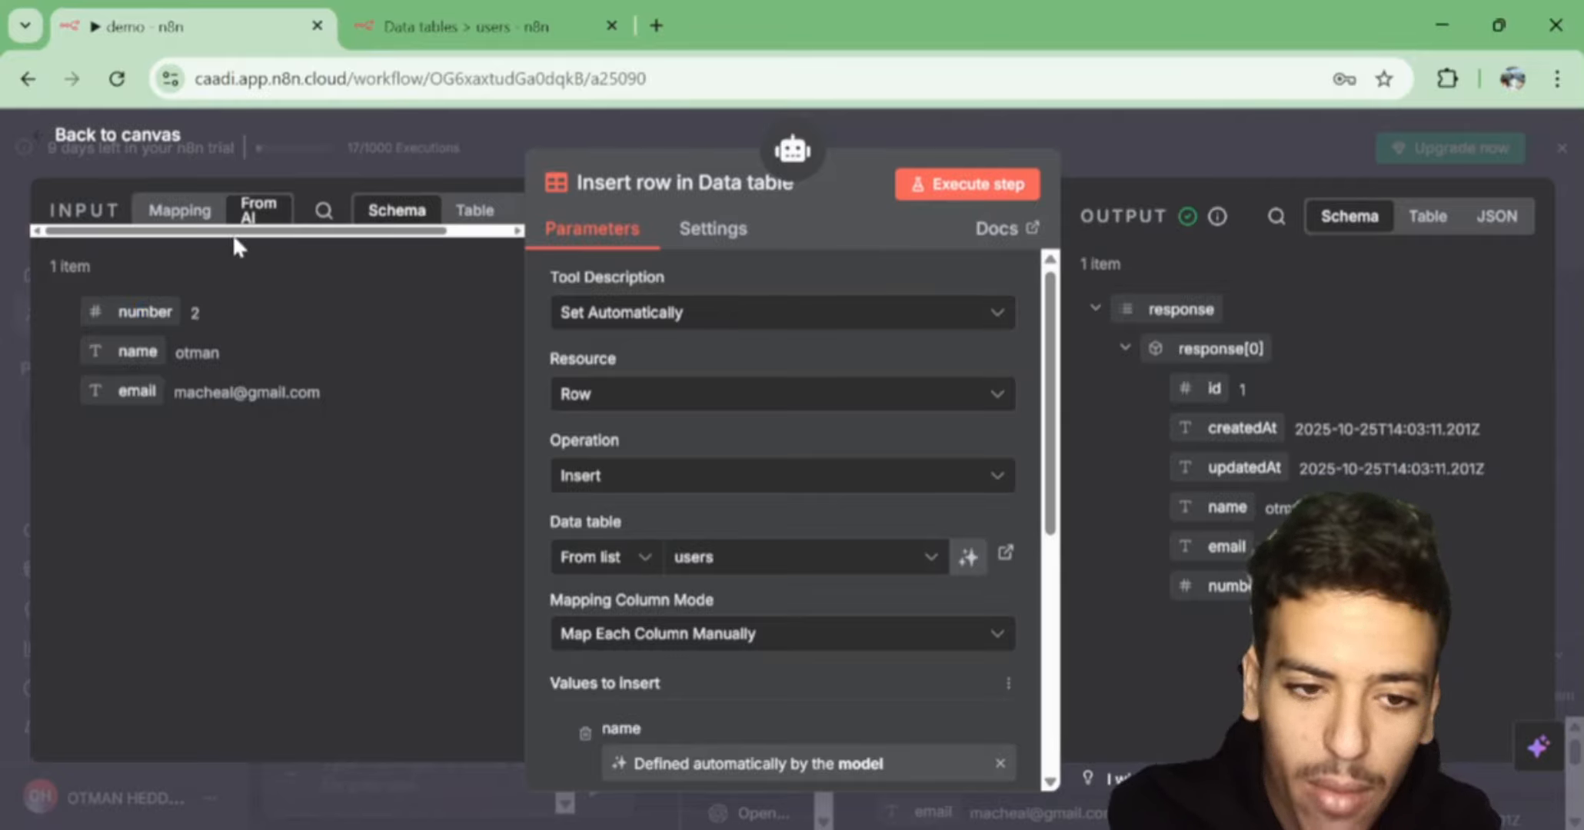
left_click(180, 210)
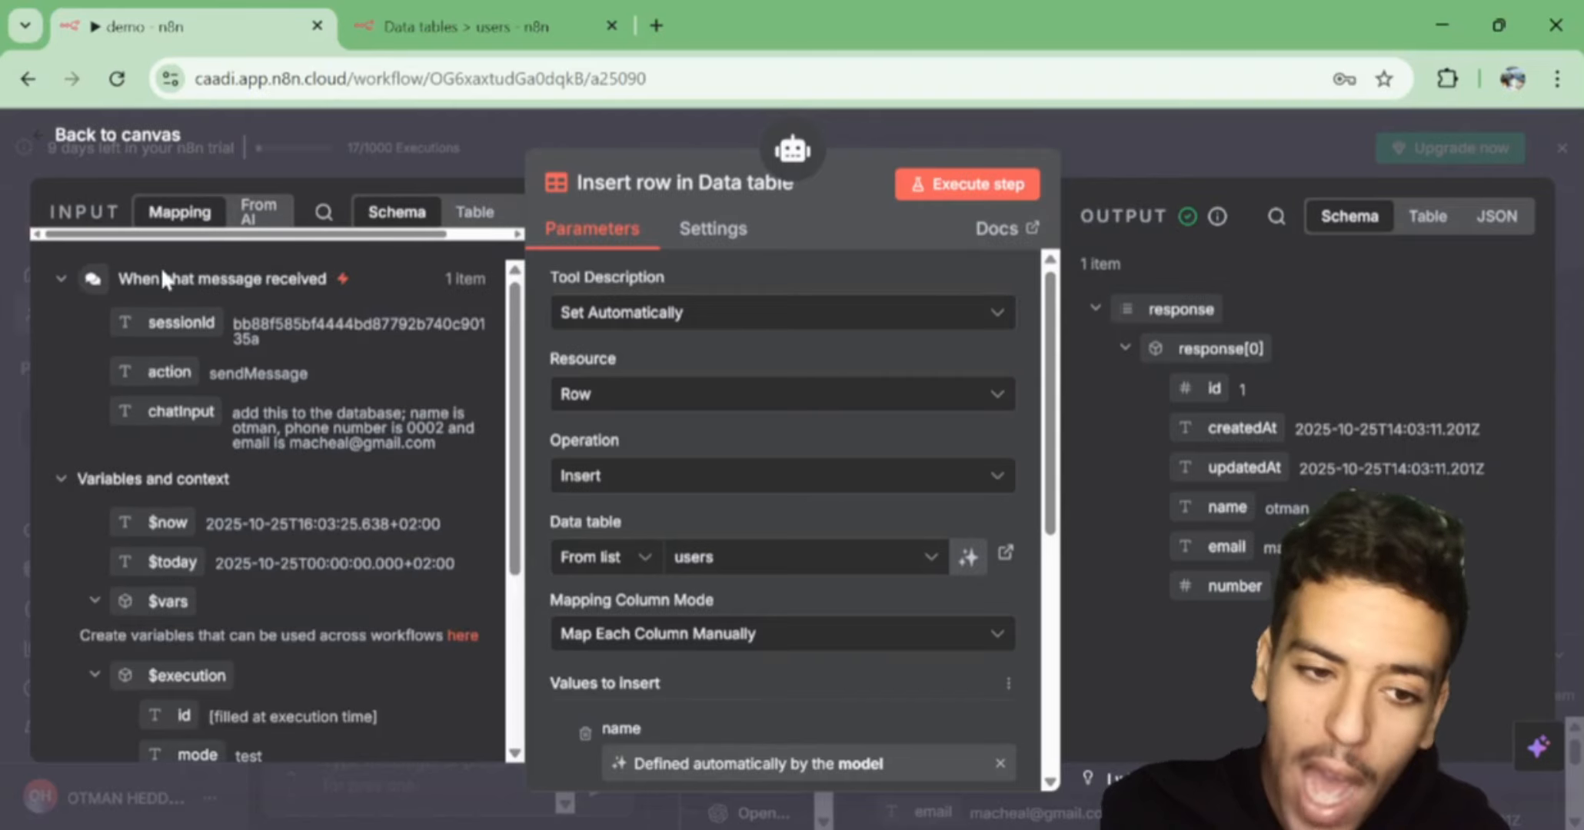
left_click(257, 209)
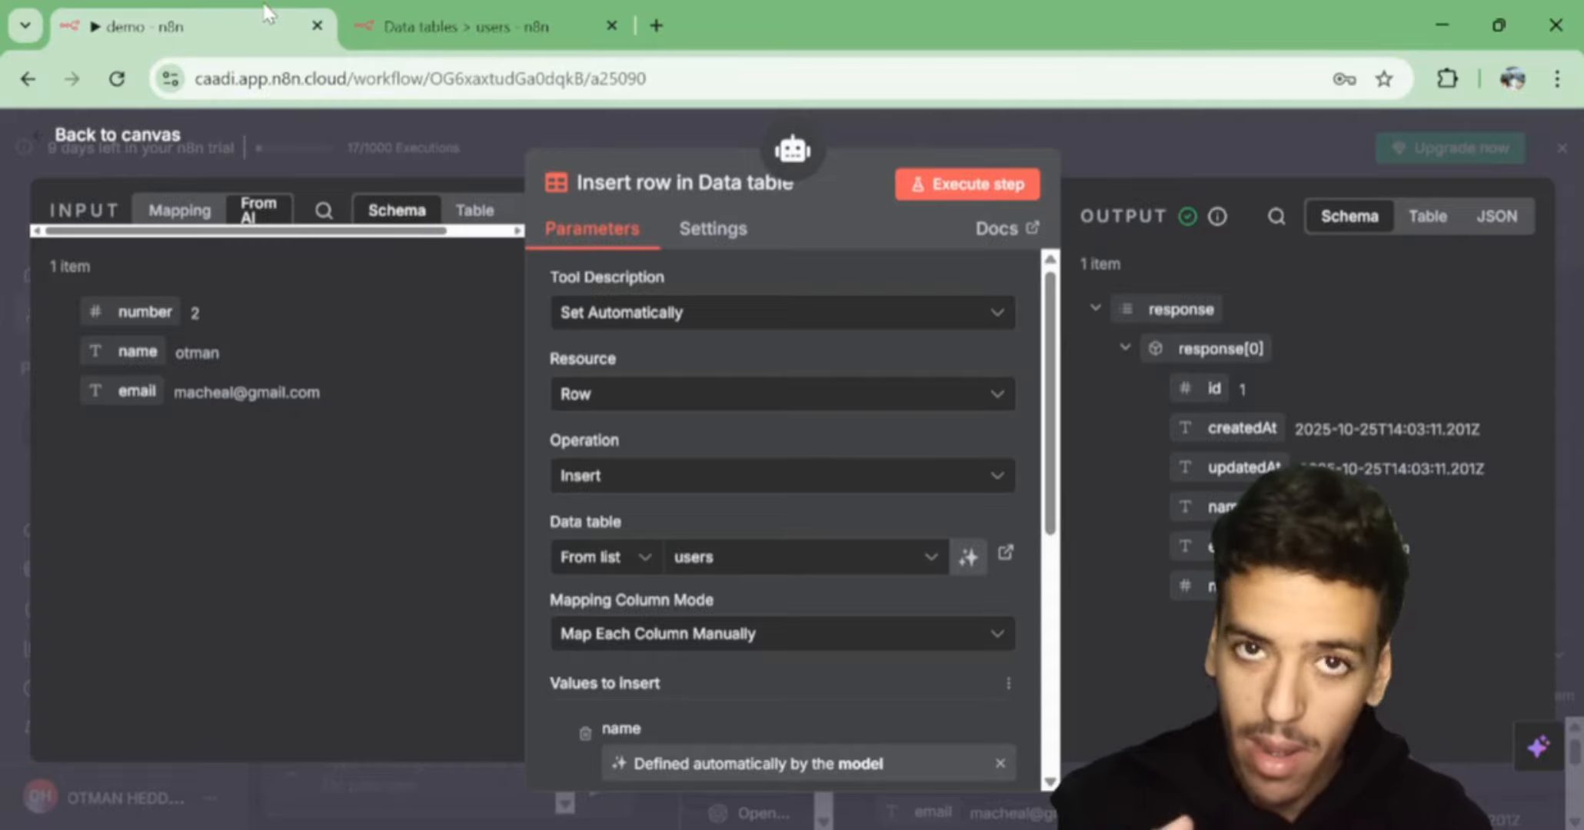
Reload the users data table in the other browser tab and check it for the inserted row
left_click(376, 38)
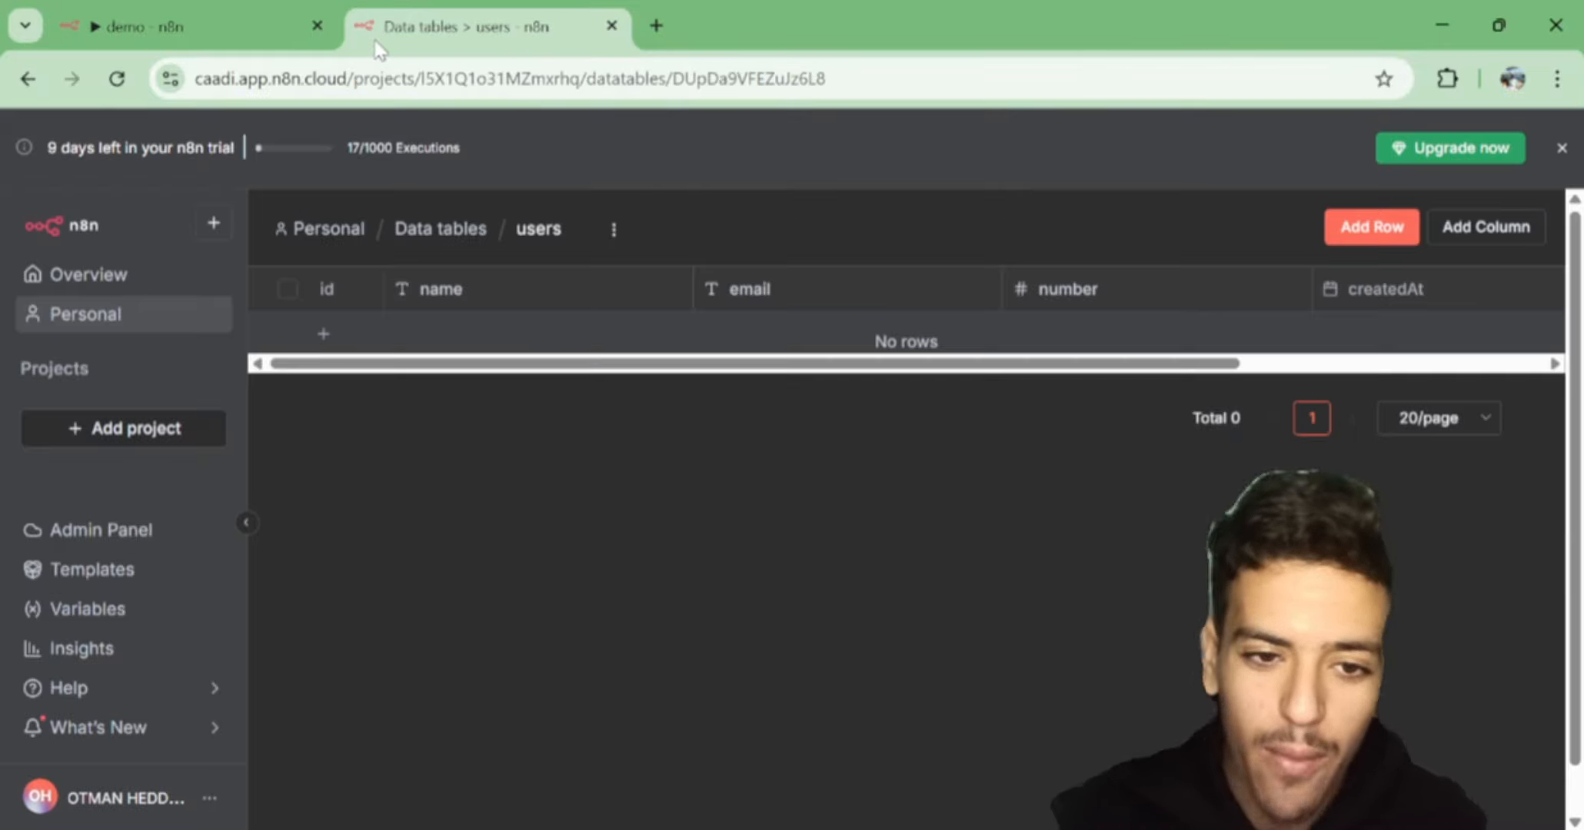
left_click(125, 80)
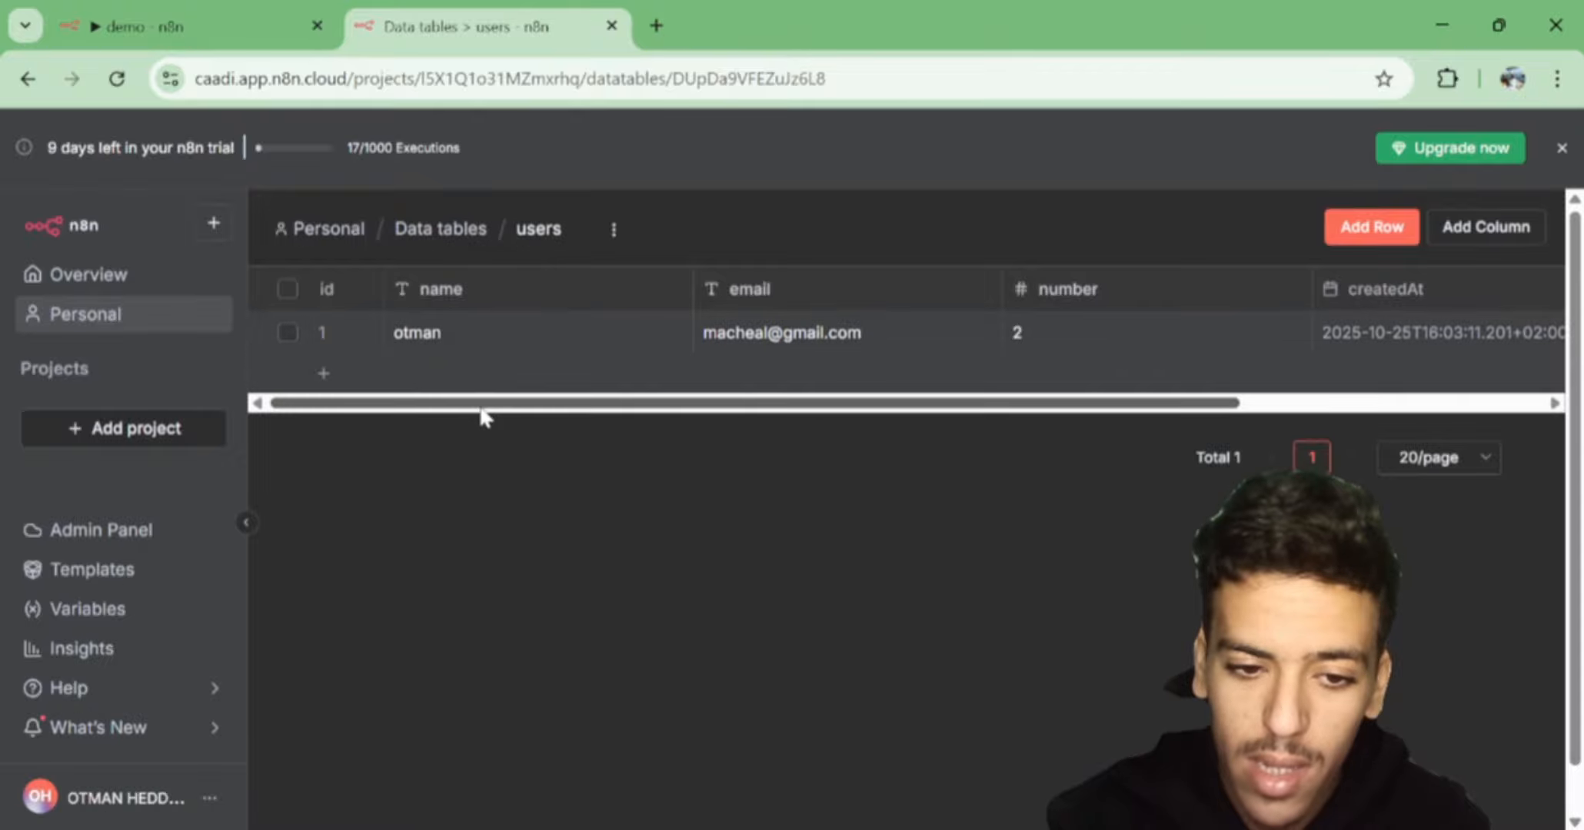
mouse_move(484, 403)
left_mouse_down()
mouse_move(806, 406)
mouse_move(492, 394)
left_mouse_up()
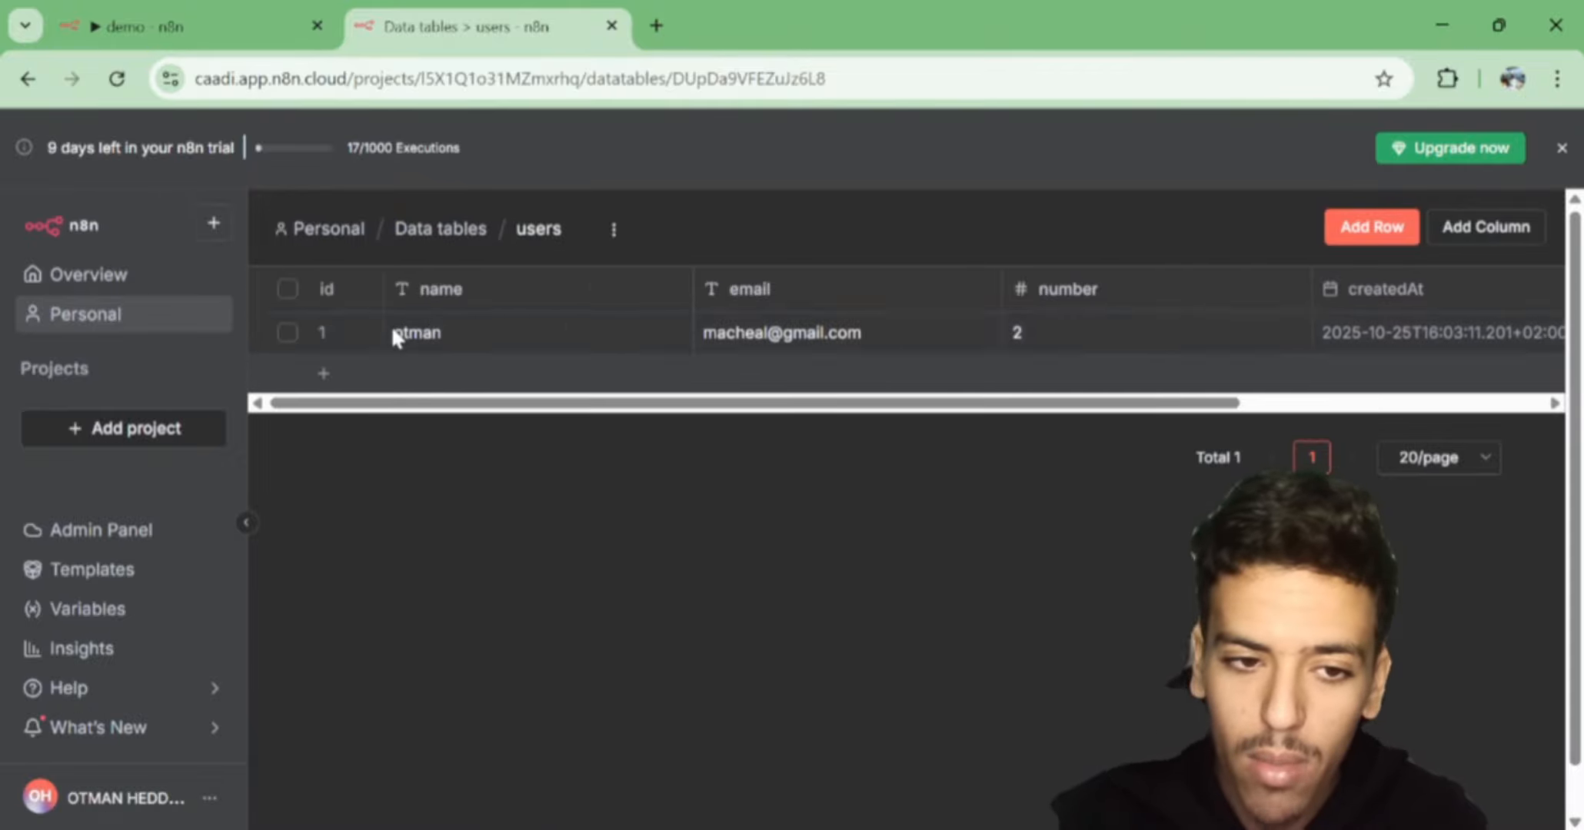
Back on the demo canvas, move the Insert row node away from Simple Memory and add a second Data table tool to the AI Agent
left_click(217, 6)
left_click(117, 134)
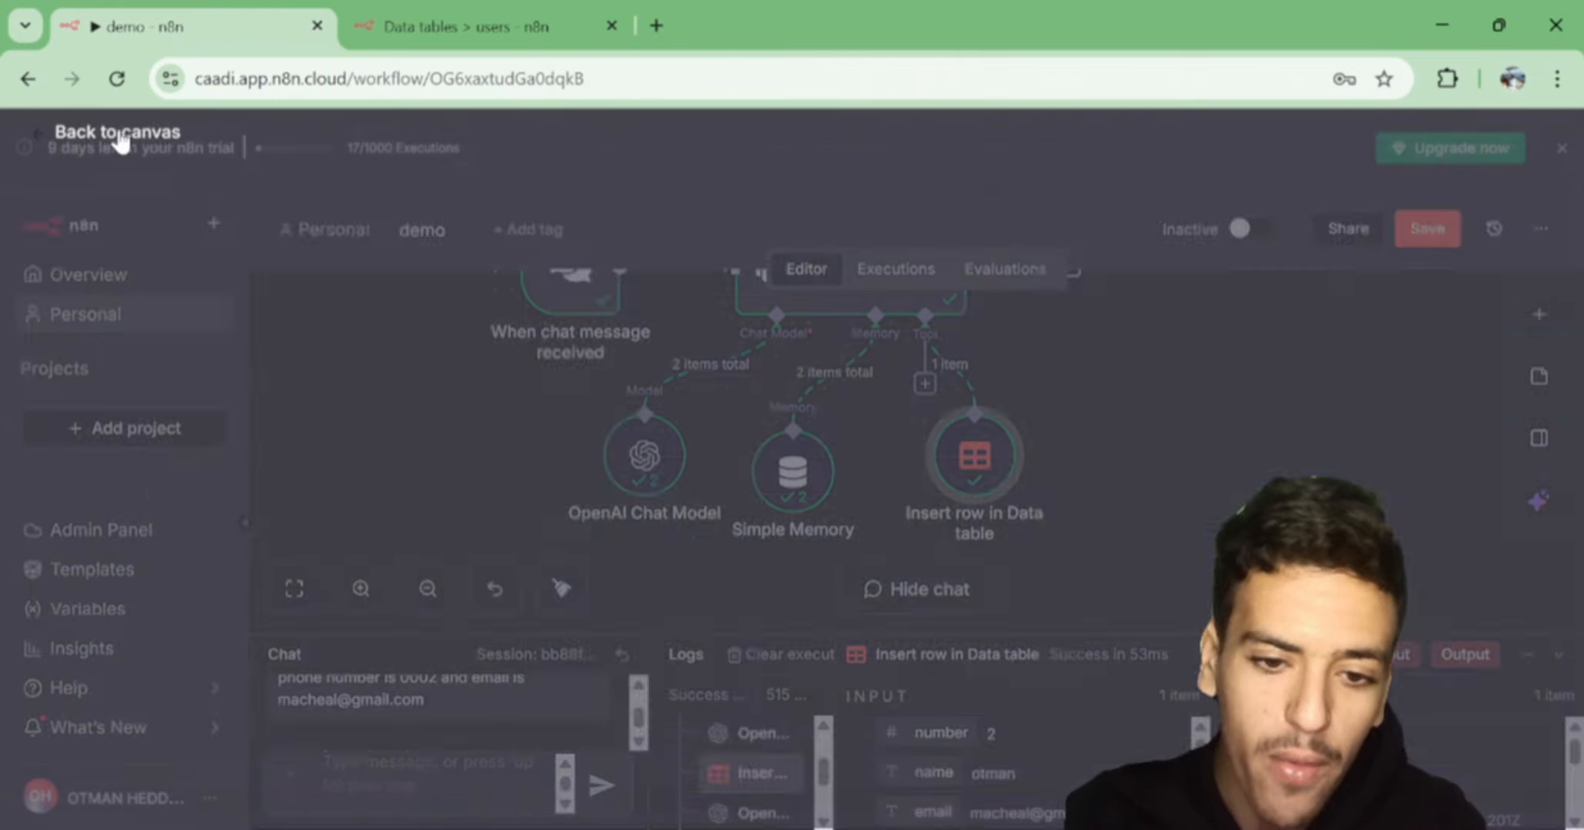
left_click(1557, 654)
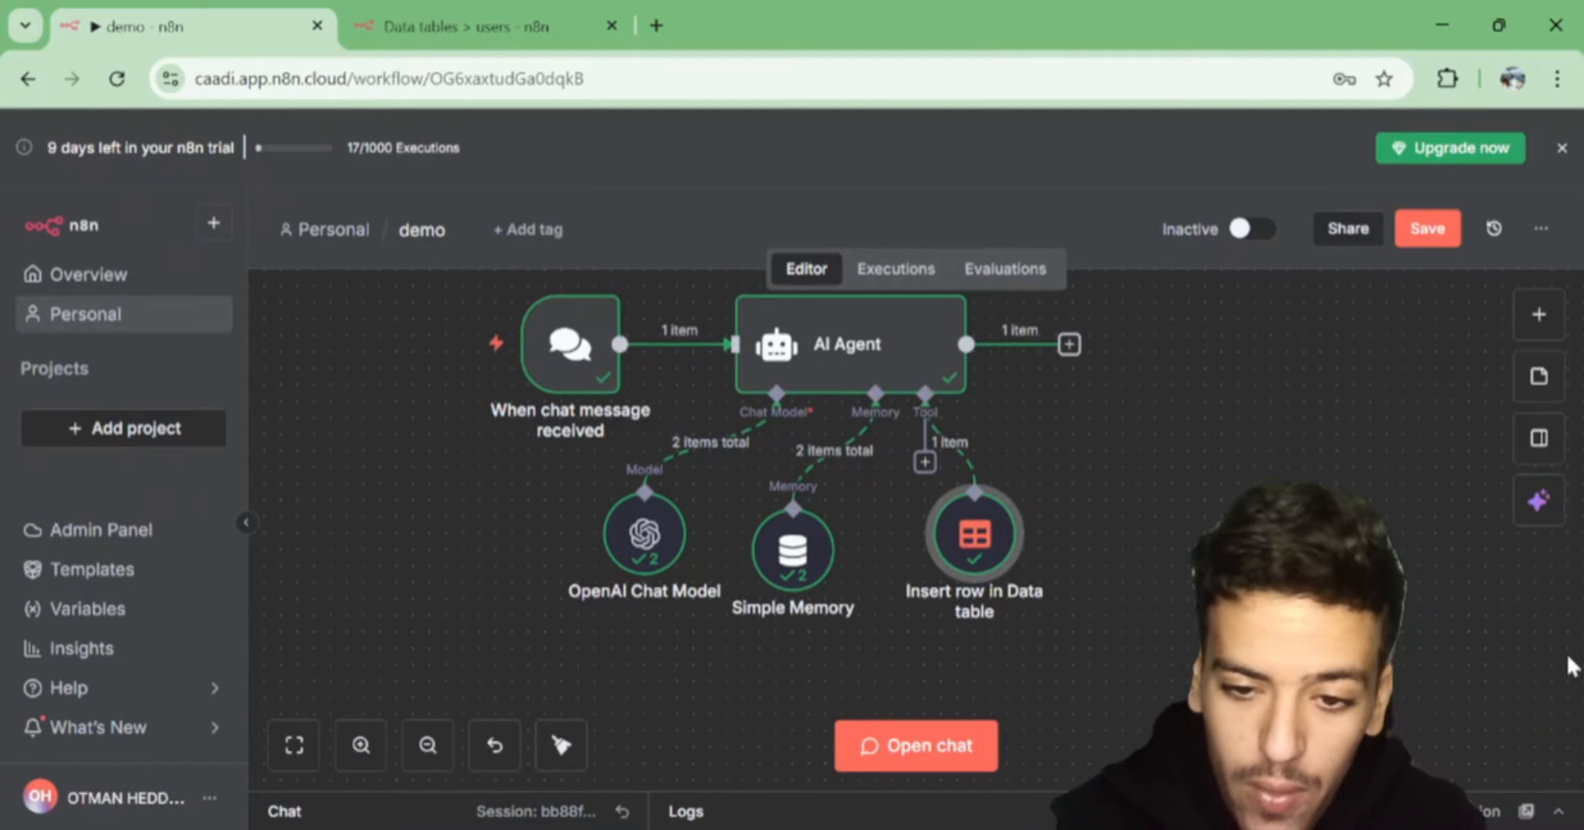
left_click_drag(967, 588, 1095, 553)
left_click(927, 466)
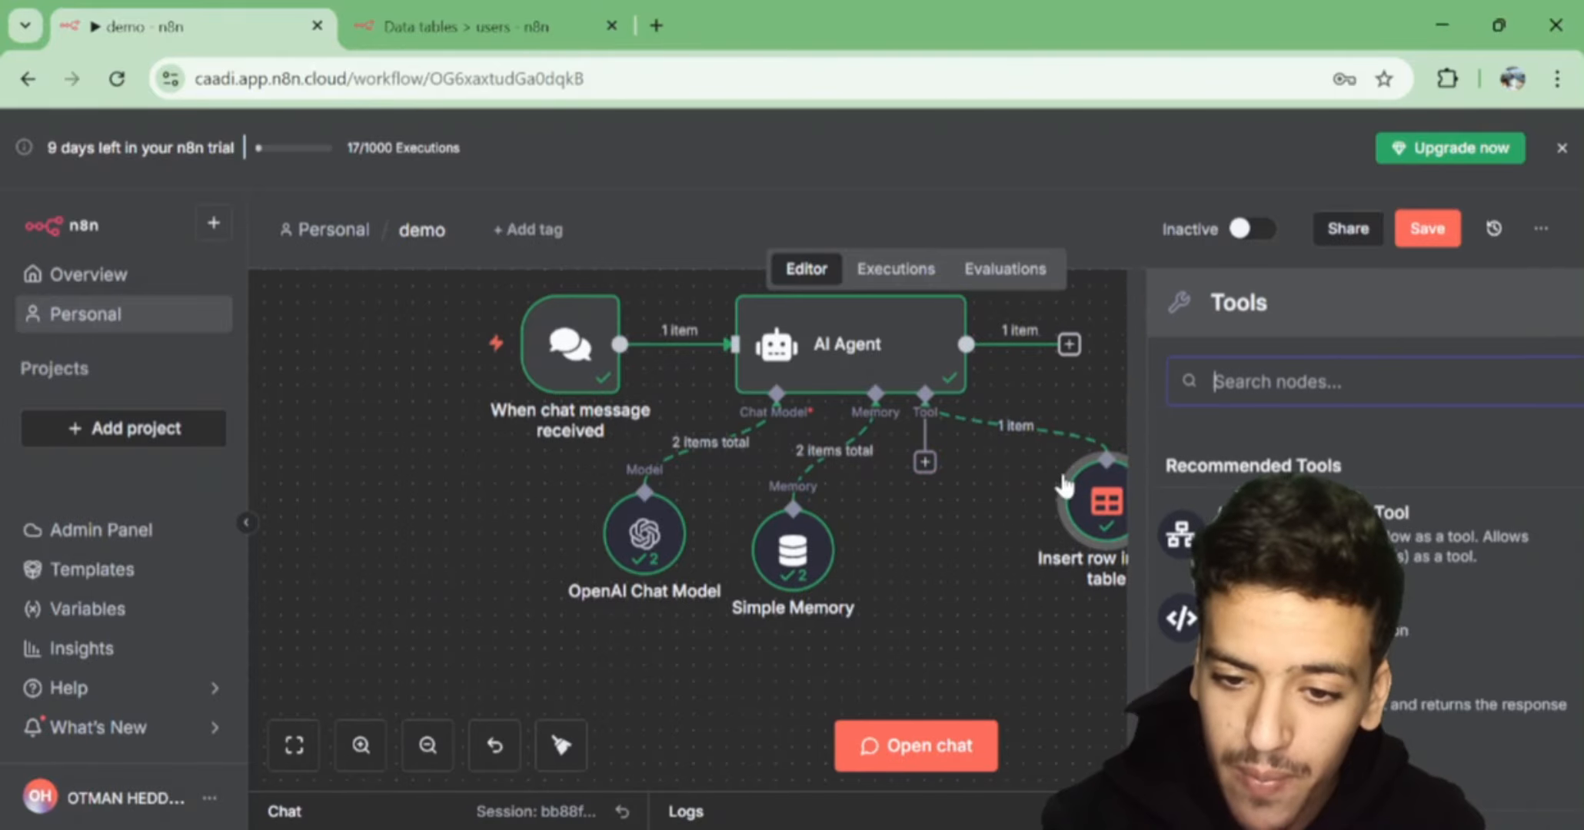
type("daat")
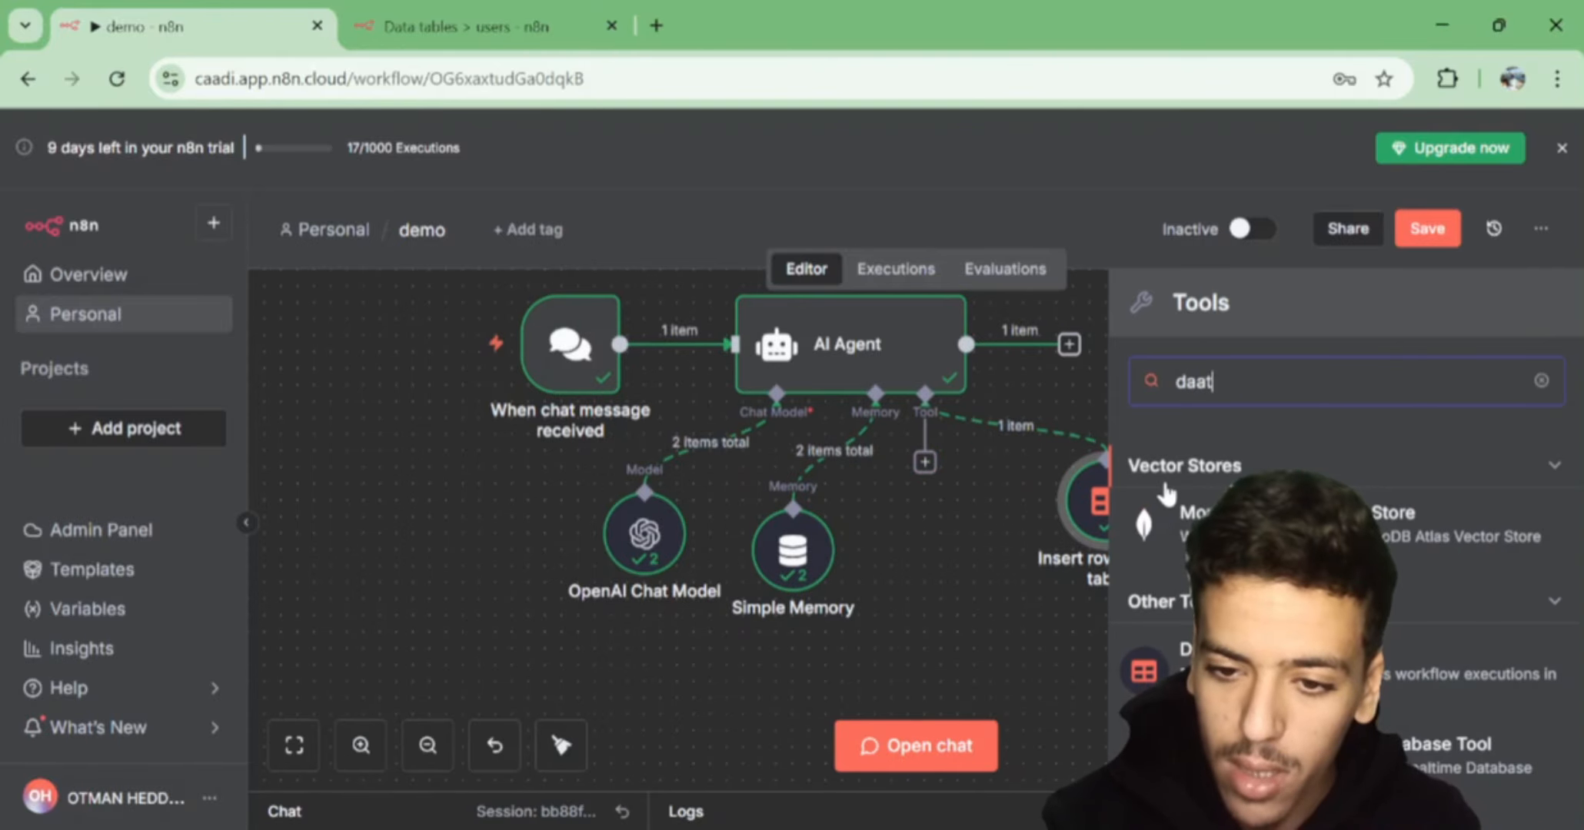
key("BackSpace")
key("BackSpace")
type("ta")
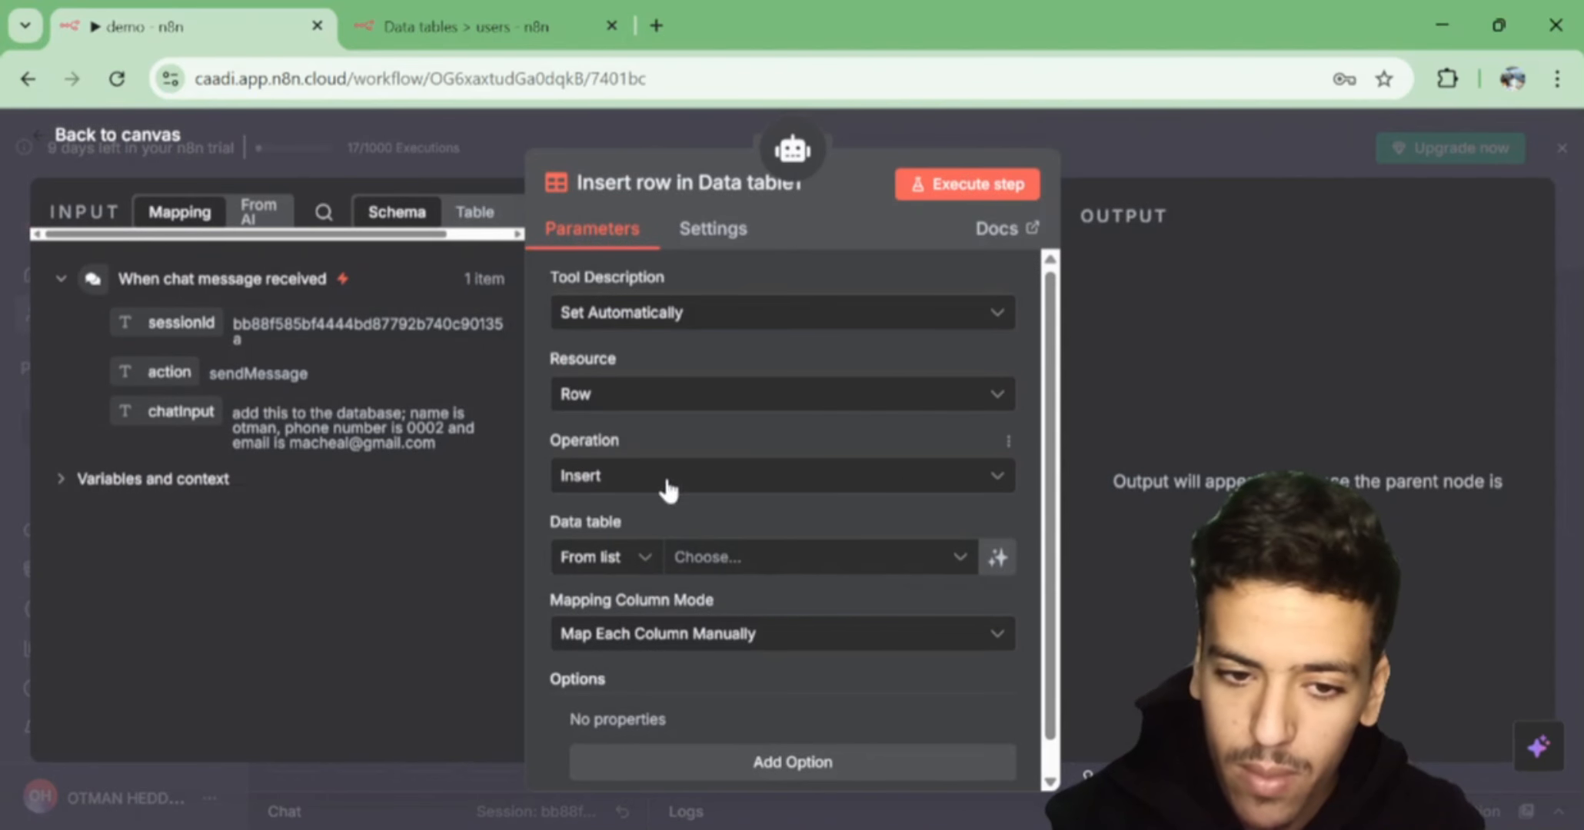
Set the new Data table tool's operation to Get and its data table to users
left_click(650, 474)
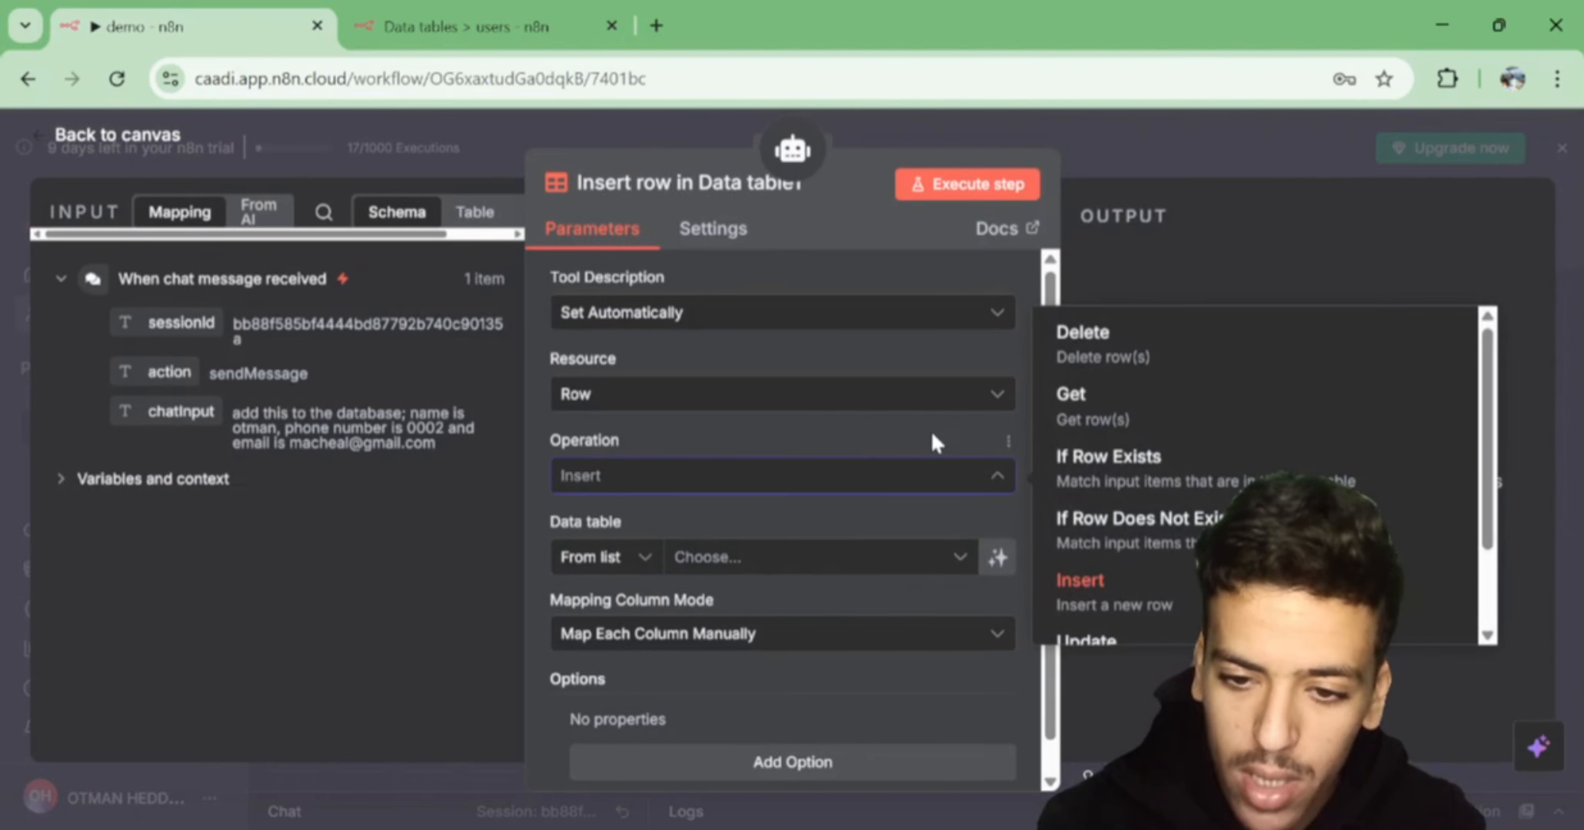
left_click(1124, 413)
left_click(800, 556)
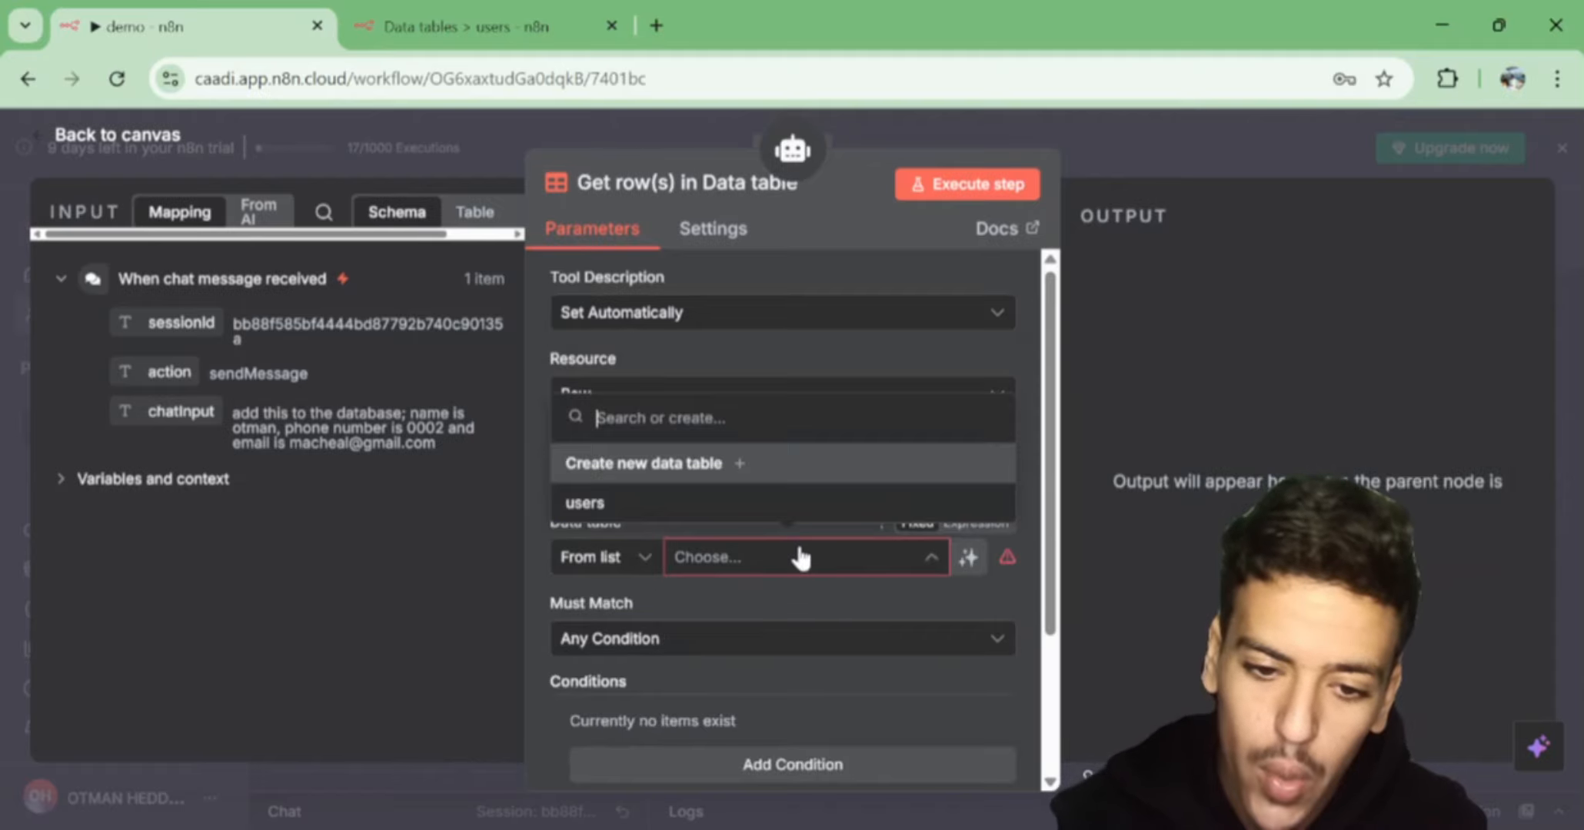
left_click(659, 506)
scroll(773, 576, "down", 2)
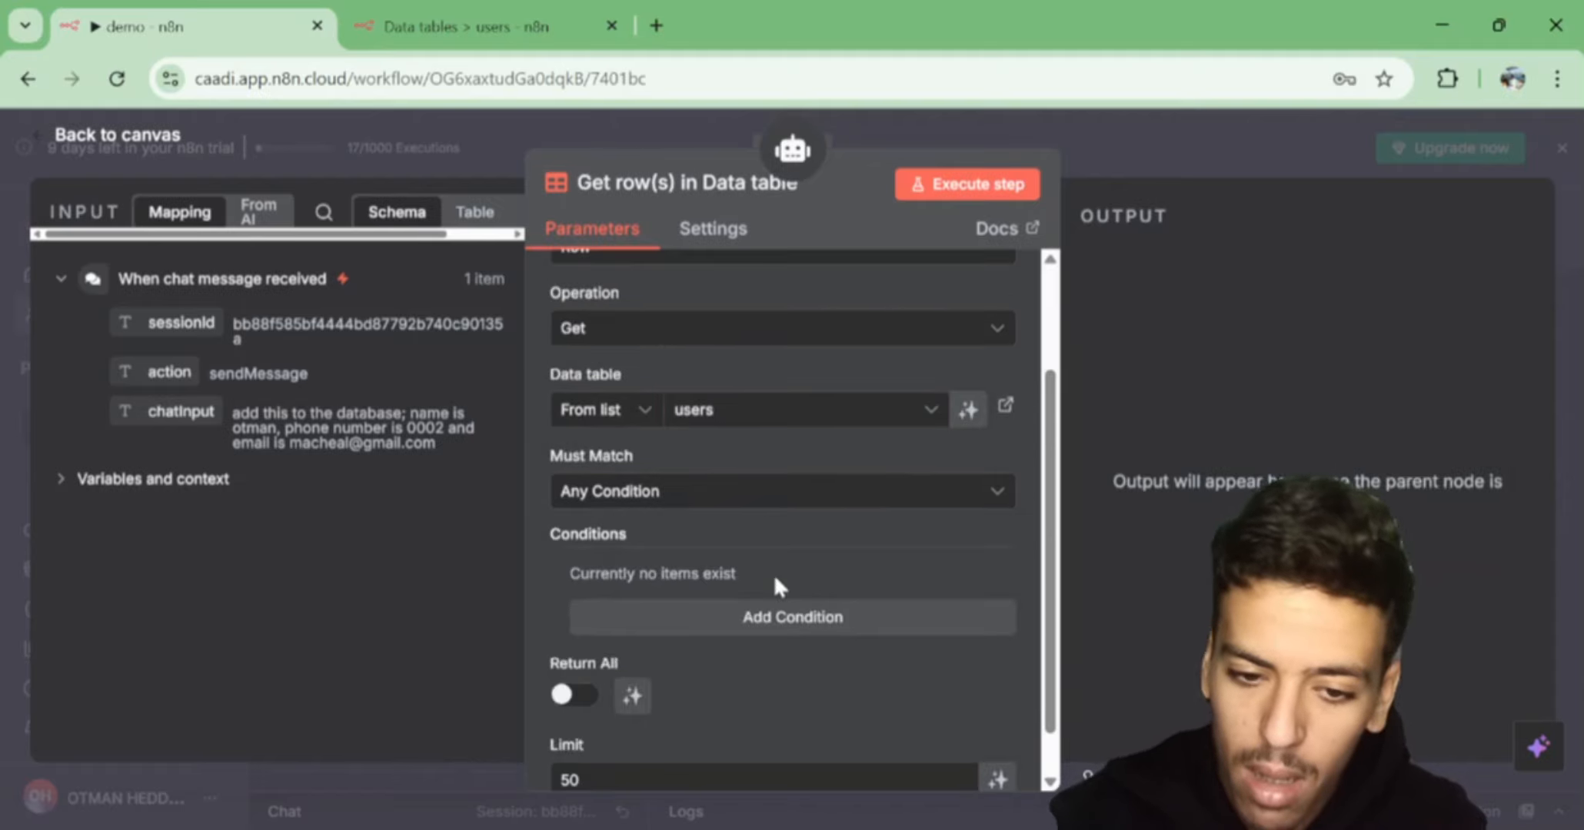
Add a condition to the Get row(s) tool that the name column equals a value defined automatically by the model
scroll(773, 574, "down", 1)
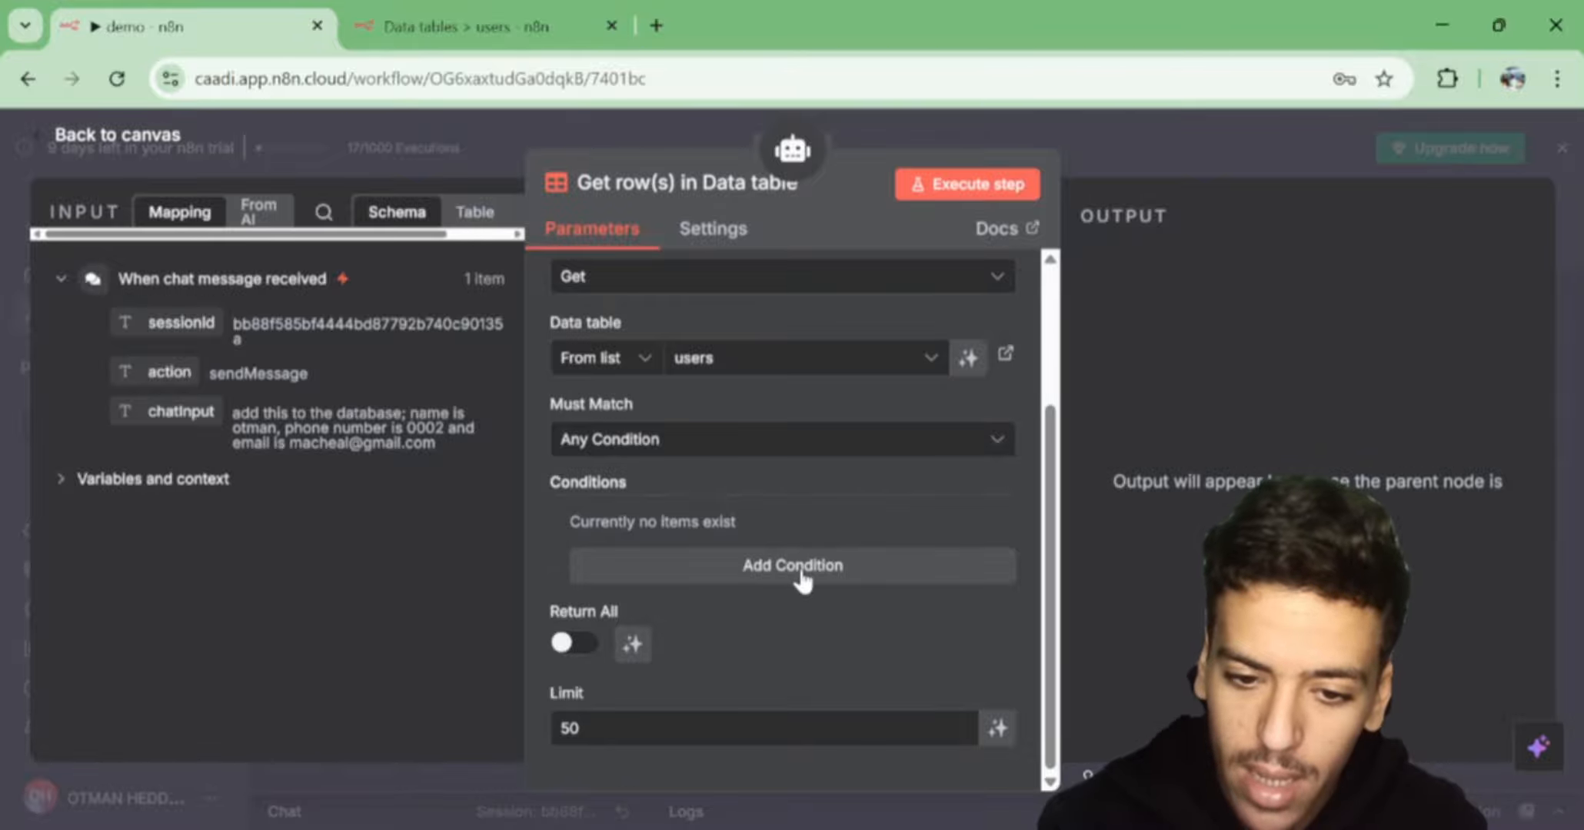
left_click(800, 573)
scroll(800, 573, "down", 2)
left_click(732, 434)
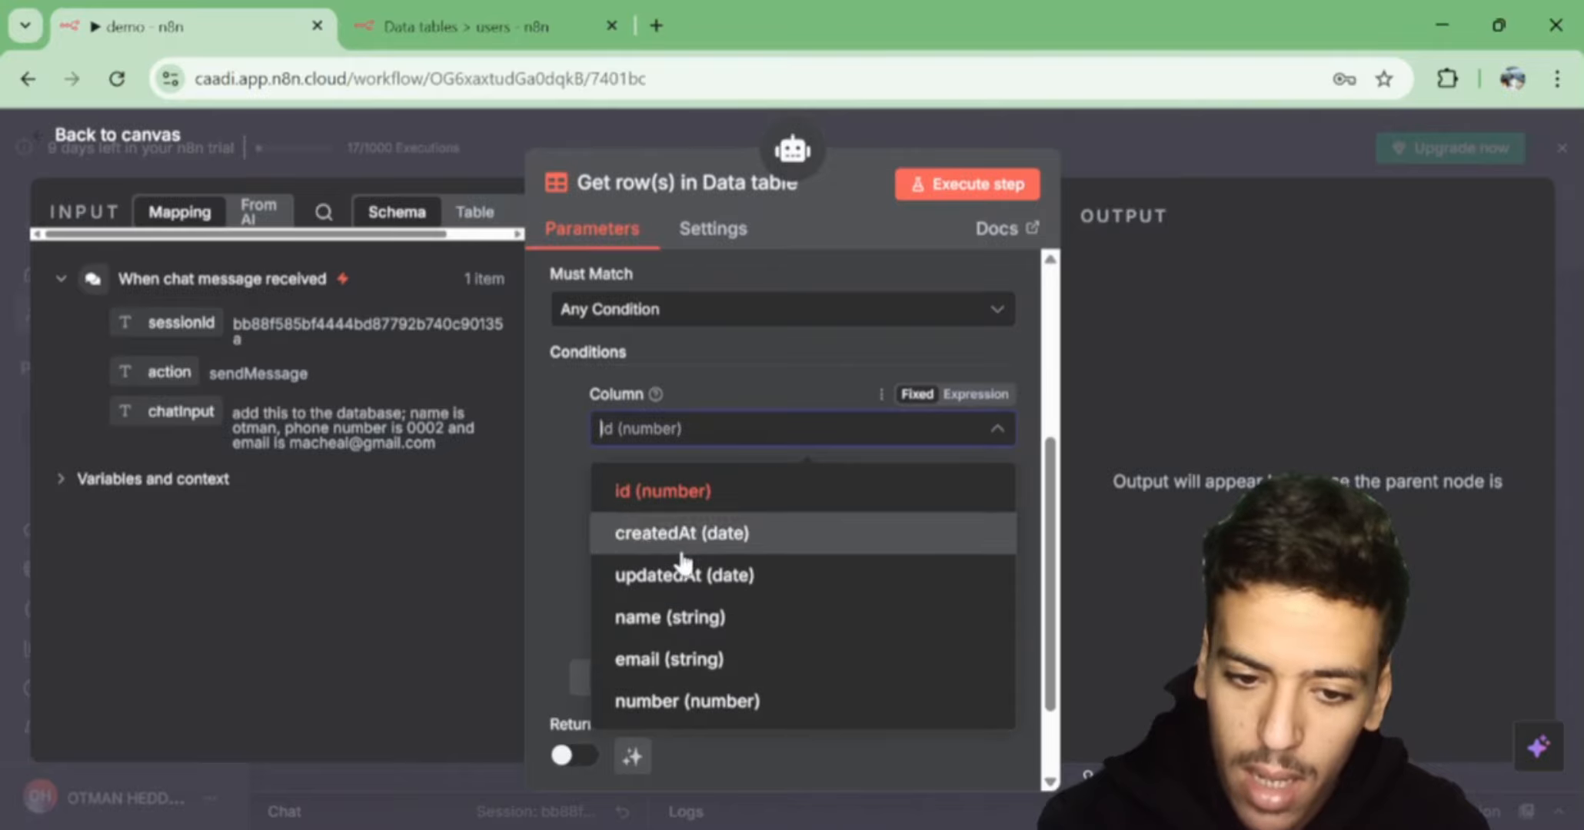
left_click(669, 617)
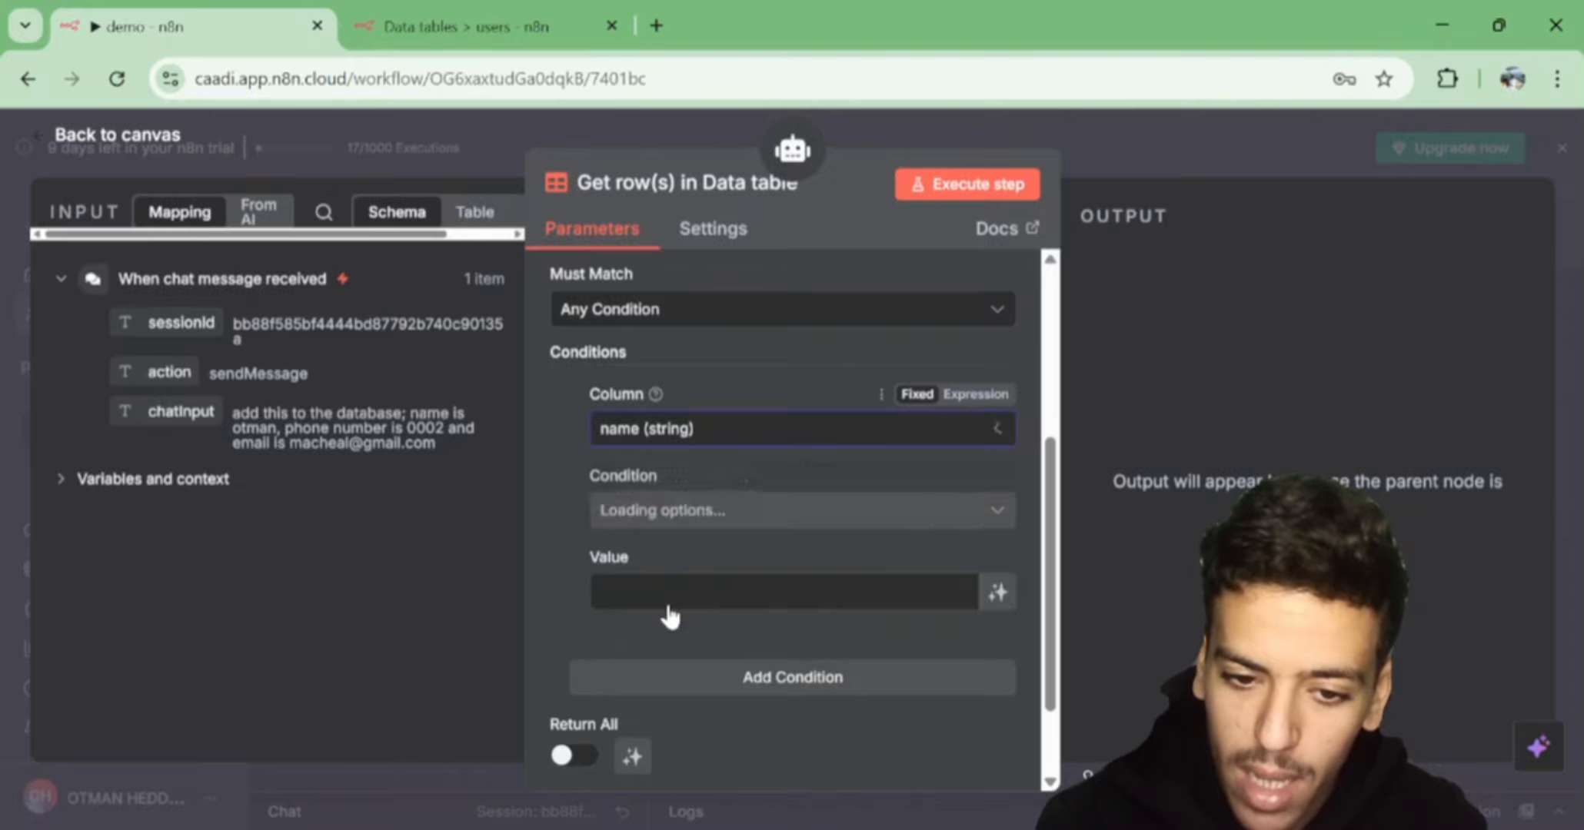
left_click(997, 592)
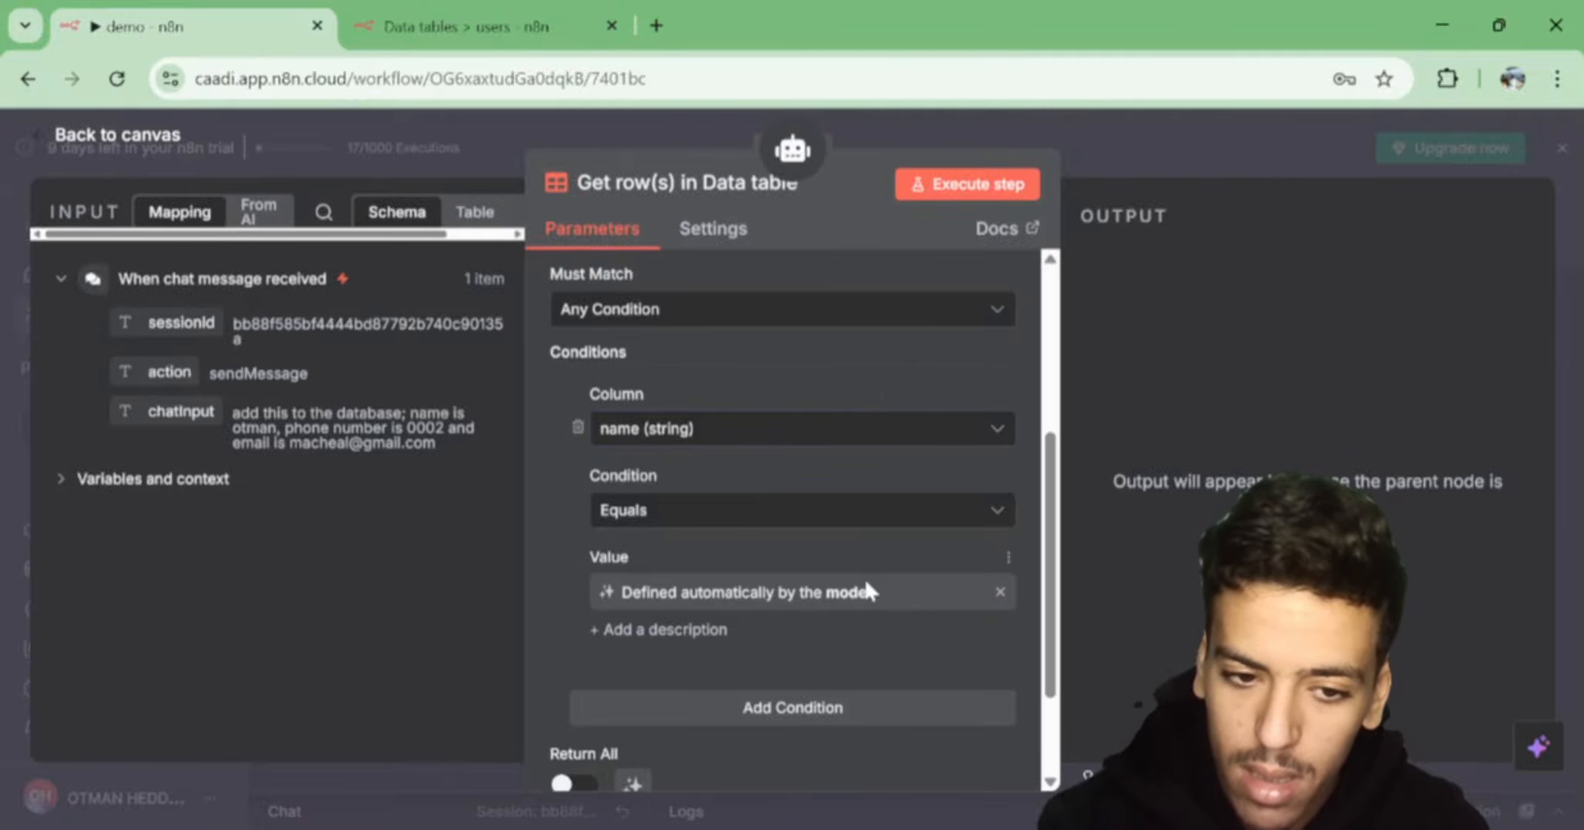
Add a second condition that the email column equals a value defined automatically by the model
scroll(845, 607, "down", 2)
left_click(820, 624)
scroll(818, 616, "down", 3)
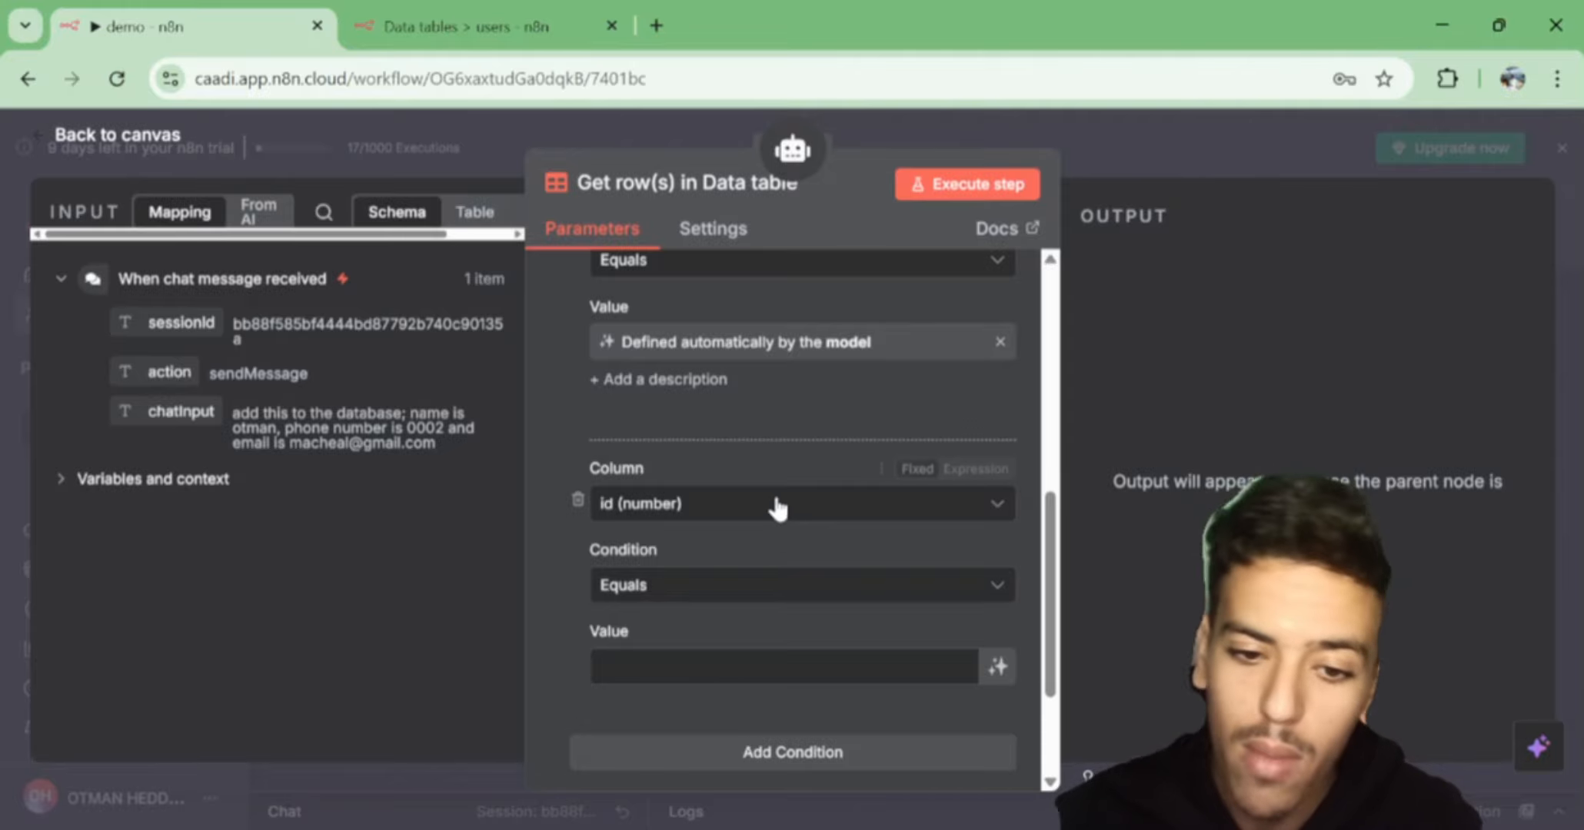
left_click(768, 507)
left_click(669, 734)
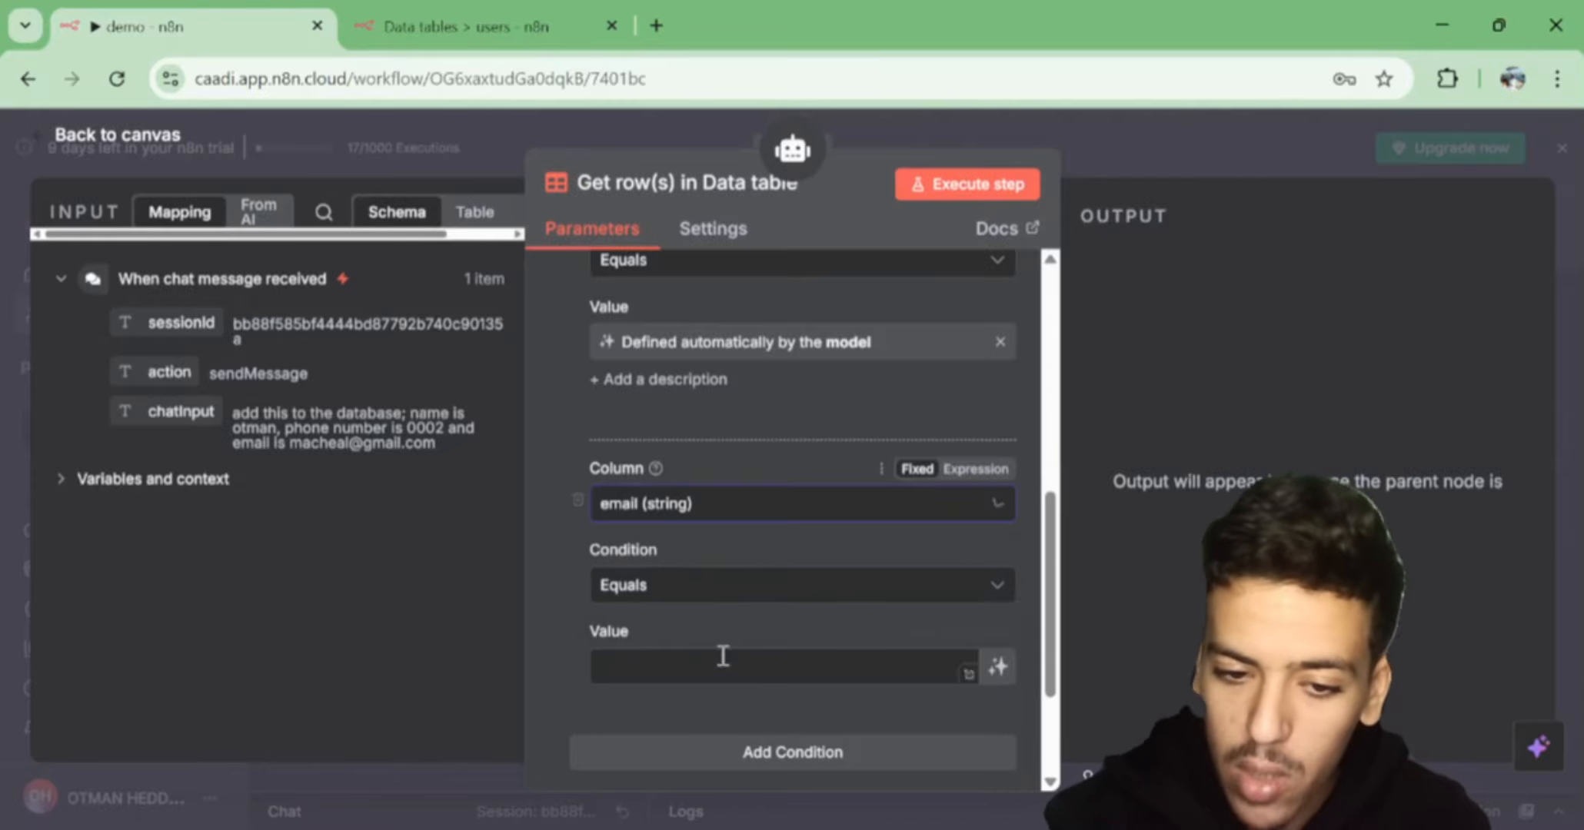
left_click(996, 665)
Add a third condition that the number column equals a value defined automatically by the model
scroll(888, 624, "down", 3)
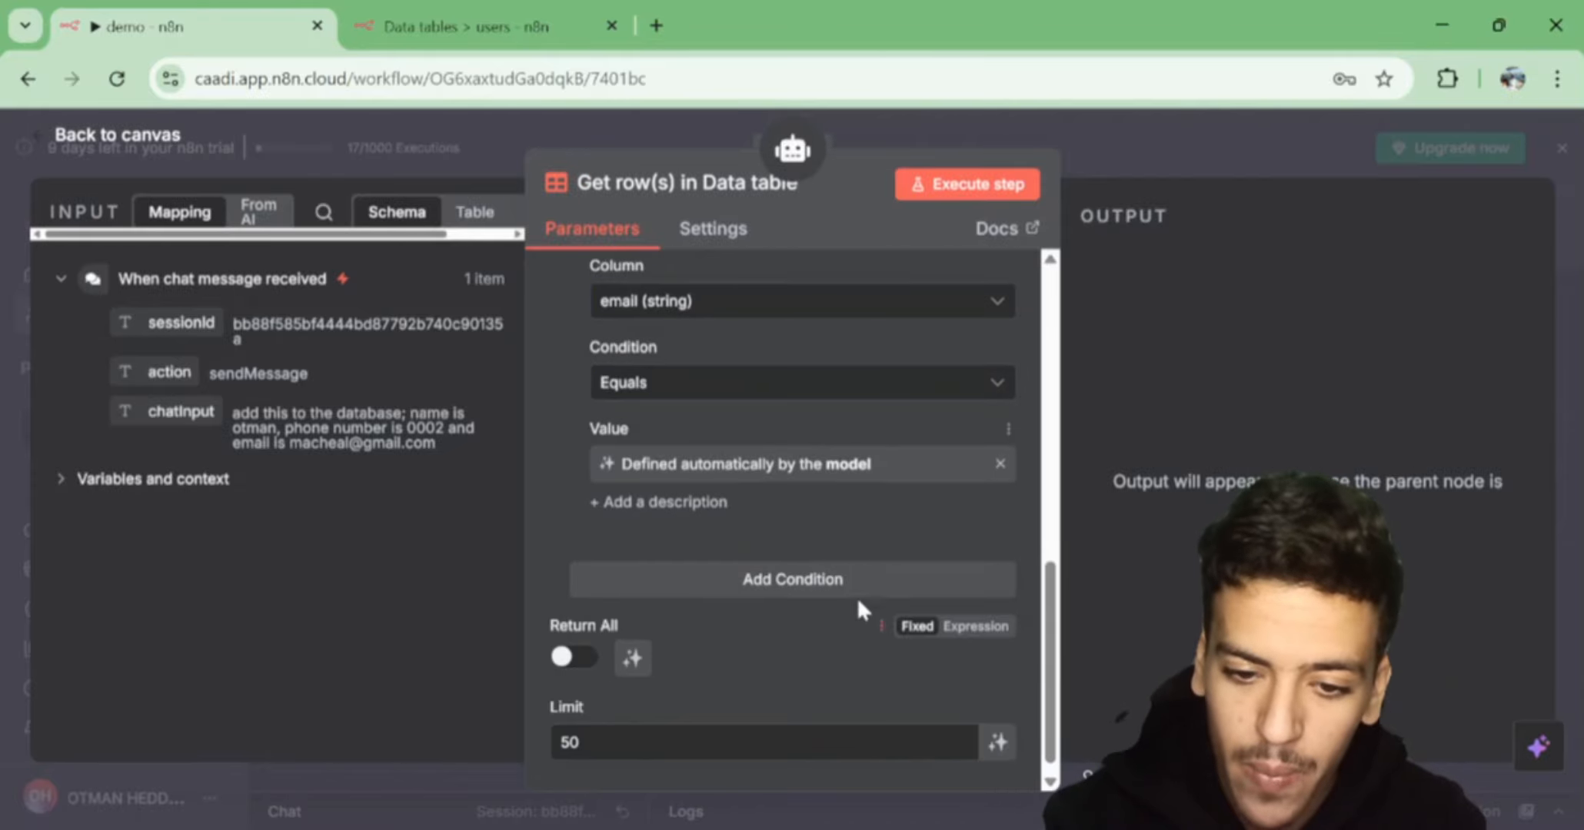
left_click(823, 577)
left_click(763, 624)
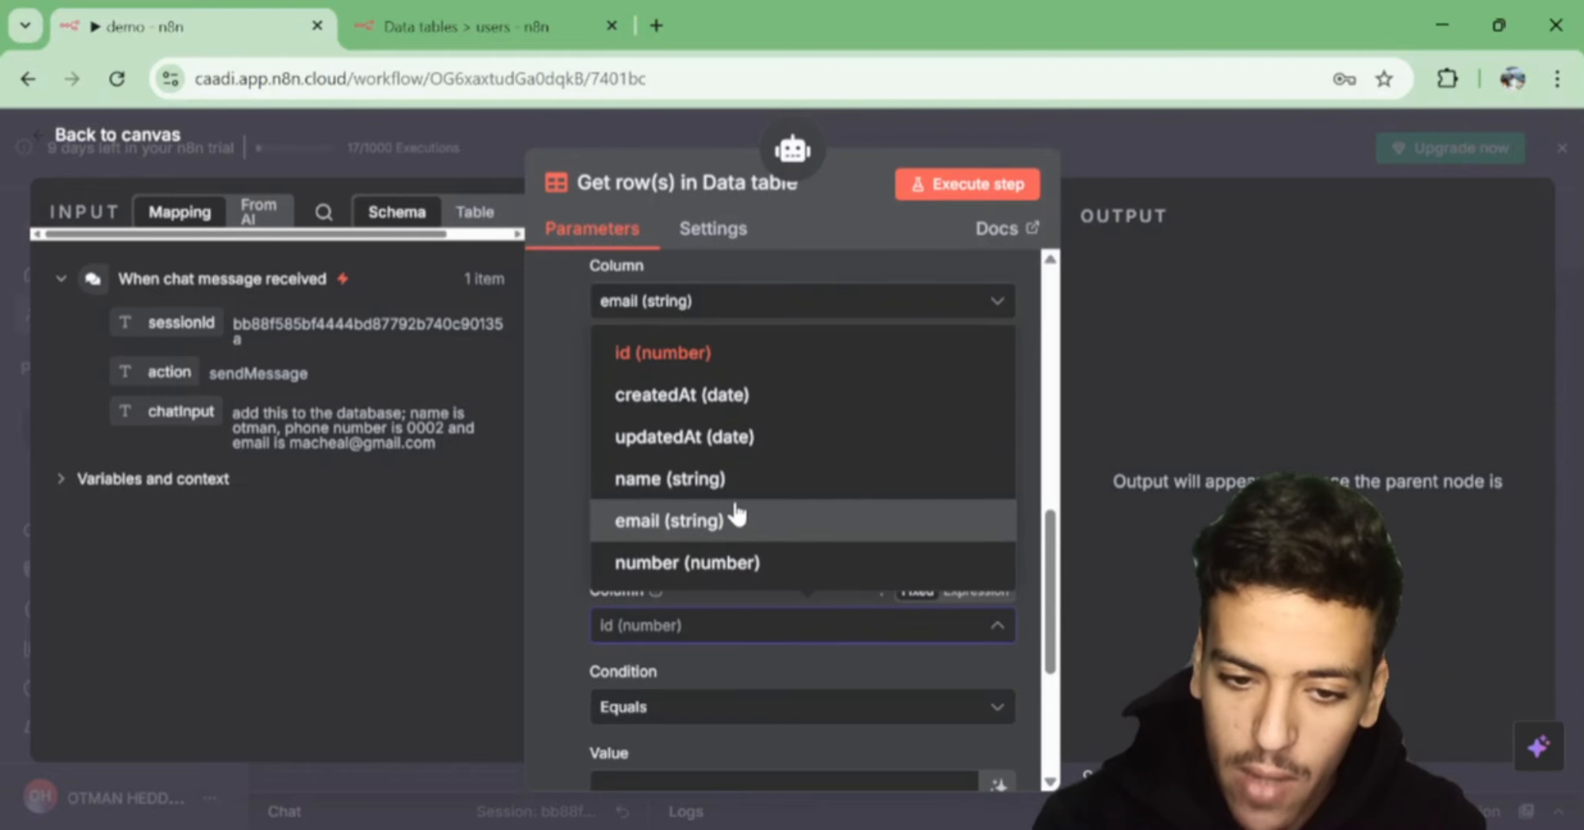
left_click(718, 568)
scroll(713, 573, "down", 3)
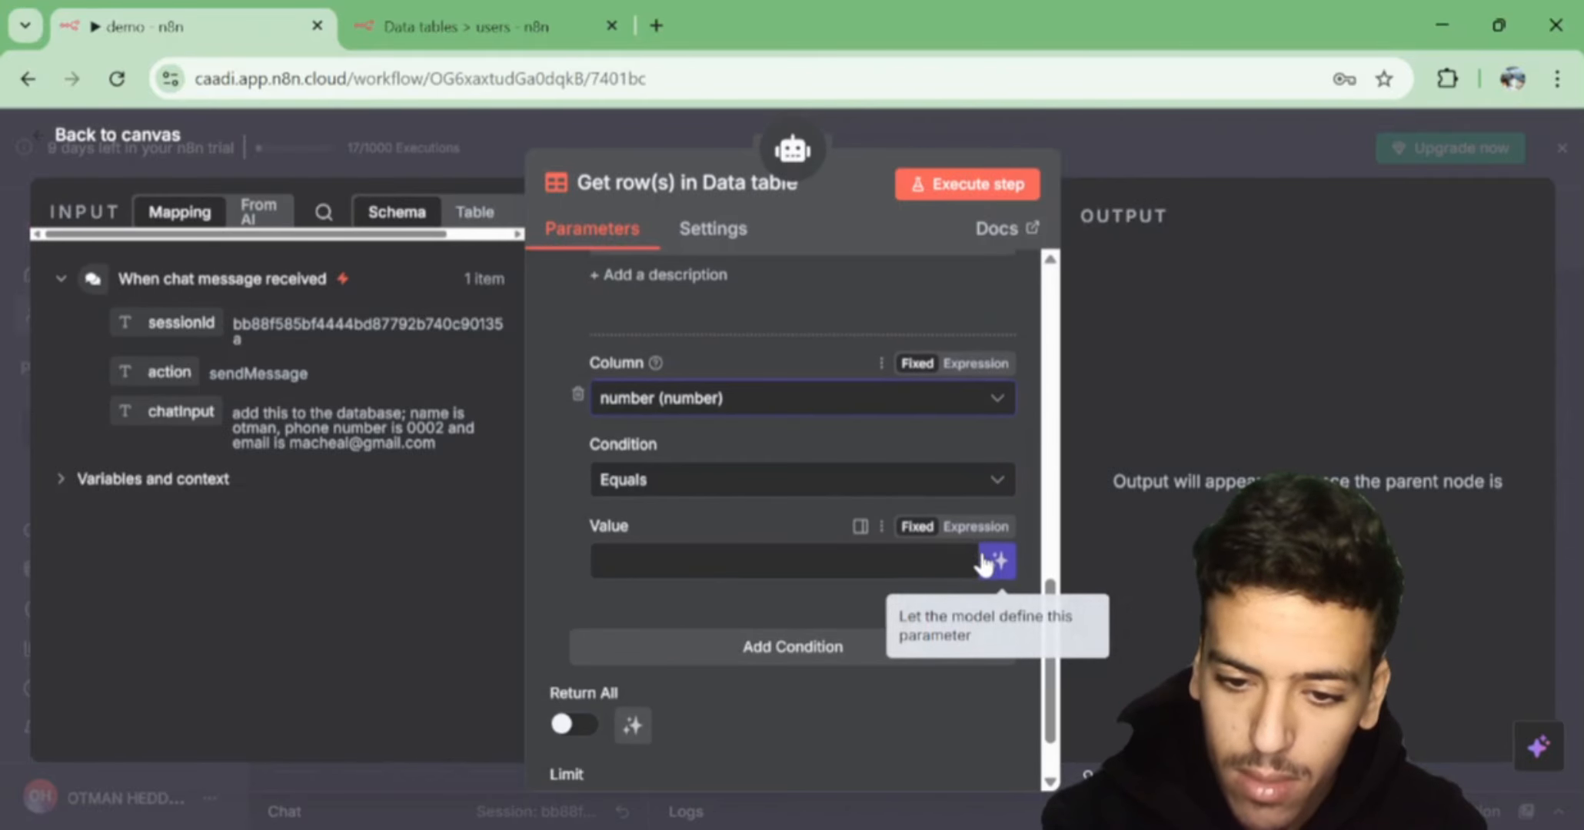
left_click(997, 561)
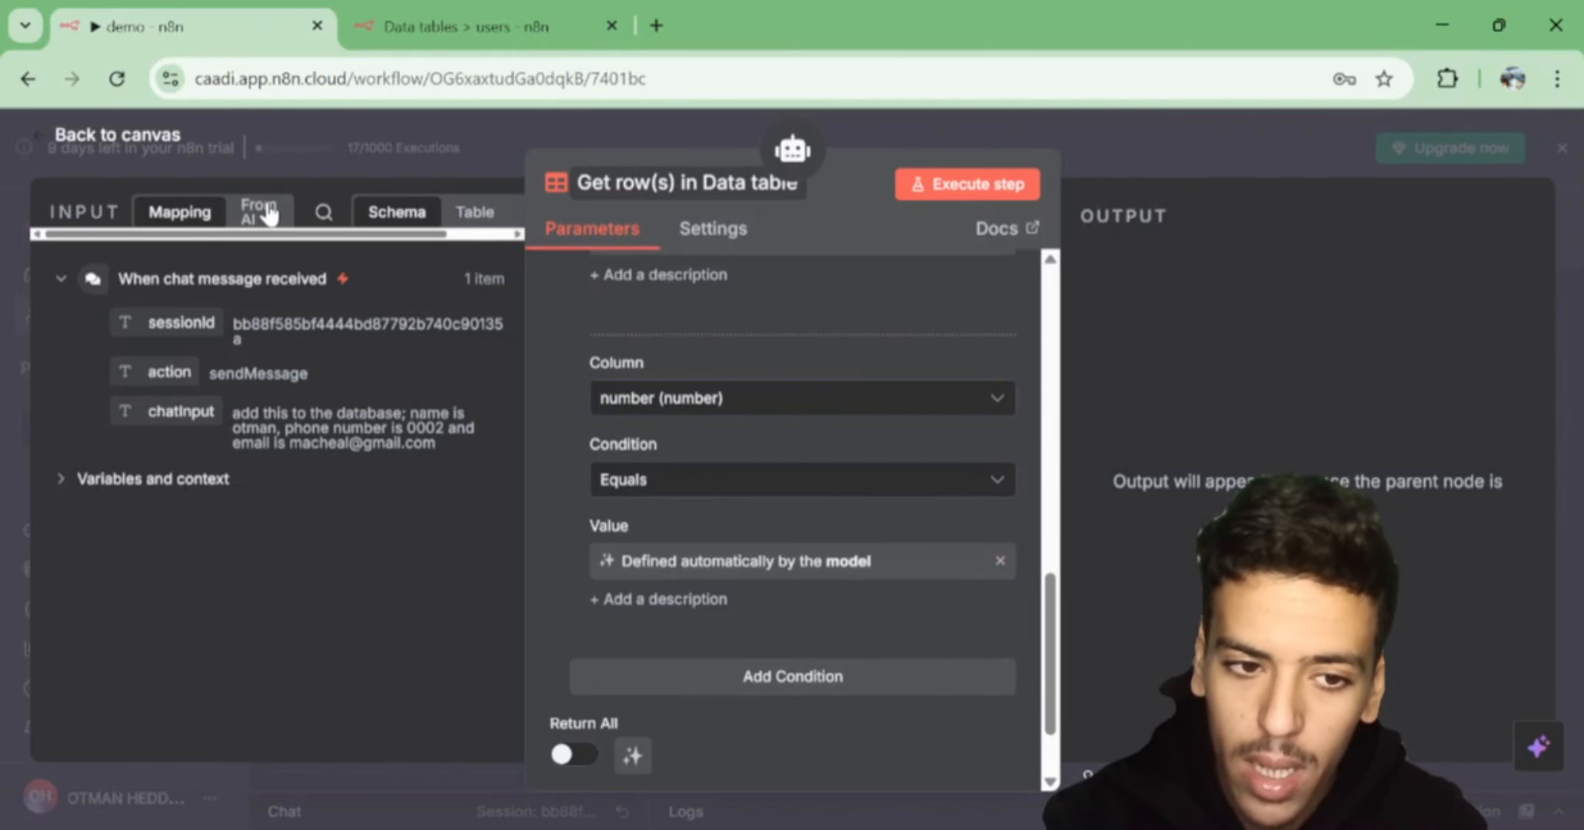
Return to the canvas and arrange the Get row(s) and Insert row nodes side by side below the AI Agent
left_click(153, 138)
left_click_drag(958, 540, 1009, 523)
left_click_drag(1131, 503, 1138, 533)
left_click_drag(999, 525, 999, 559)
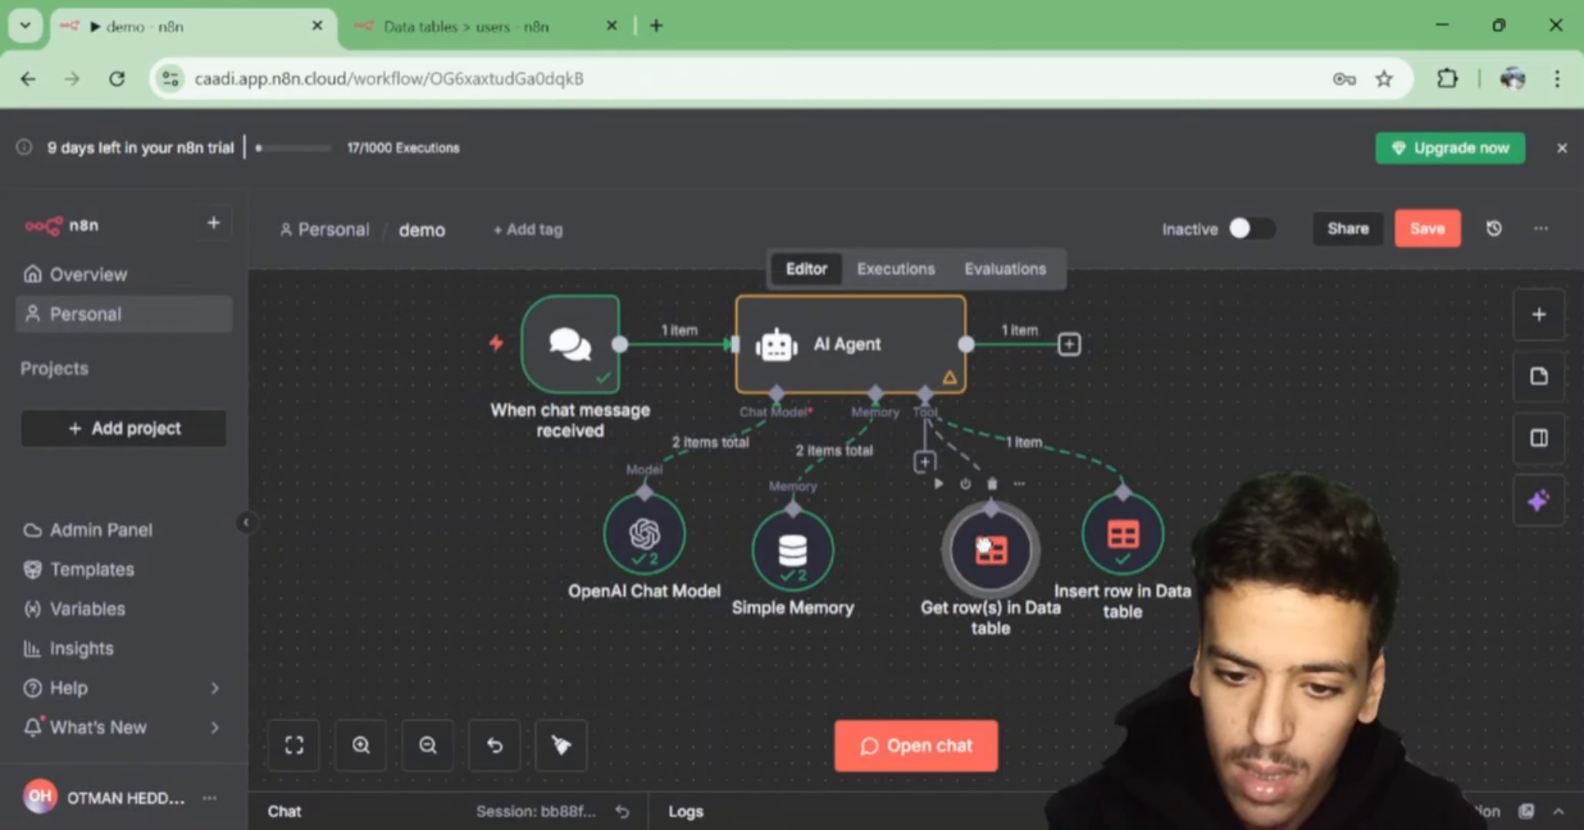
Ask the agent in the workflow chat to check if the database has the name stored in the users table, consulting the table for it
left_click(891, 750)
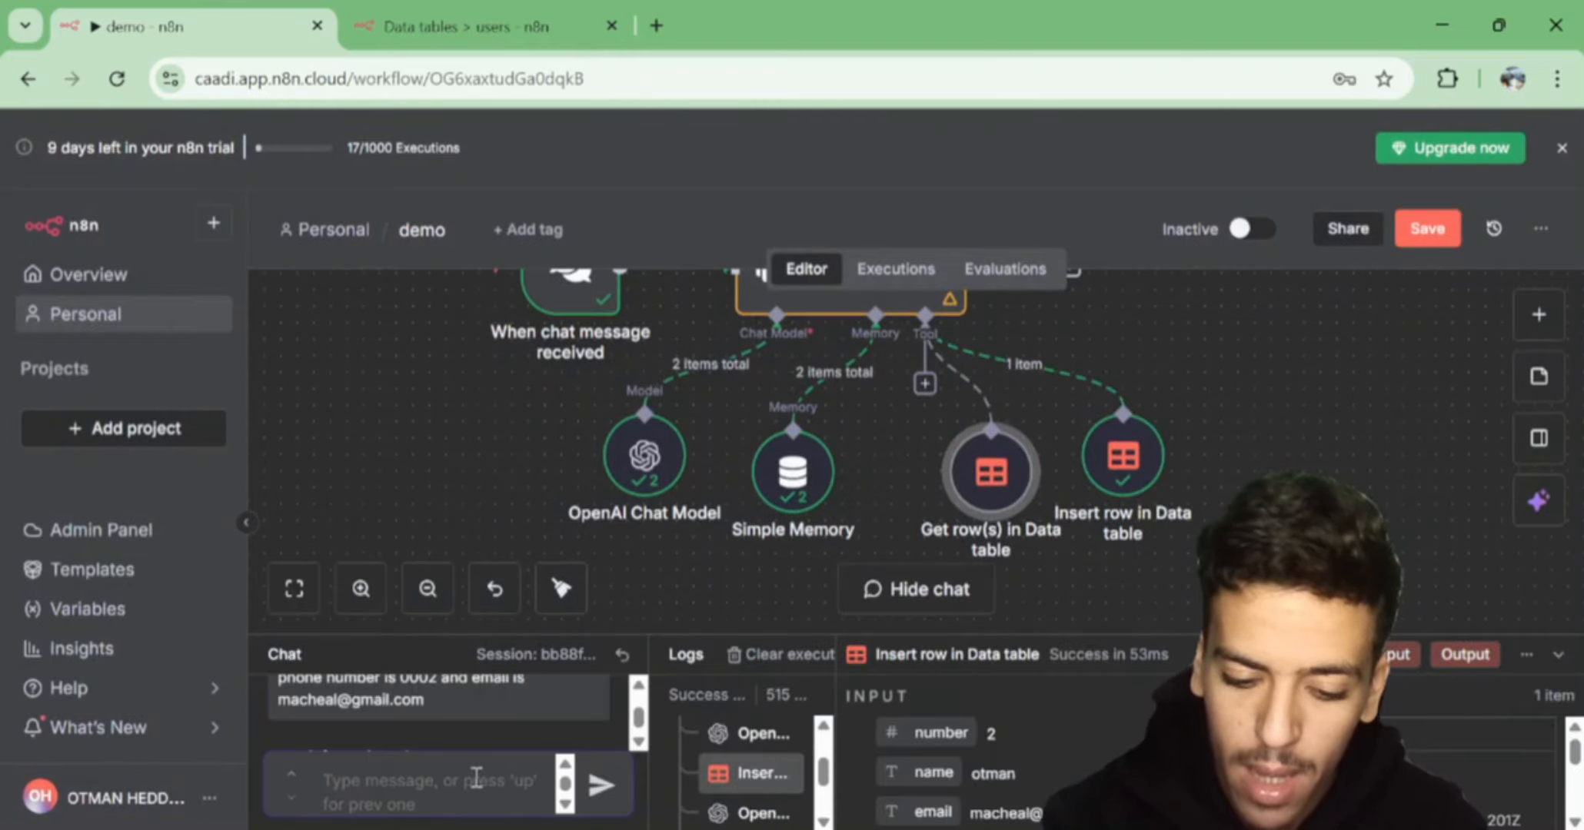
type("get")
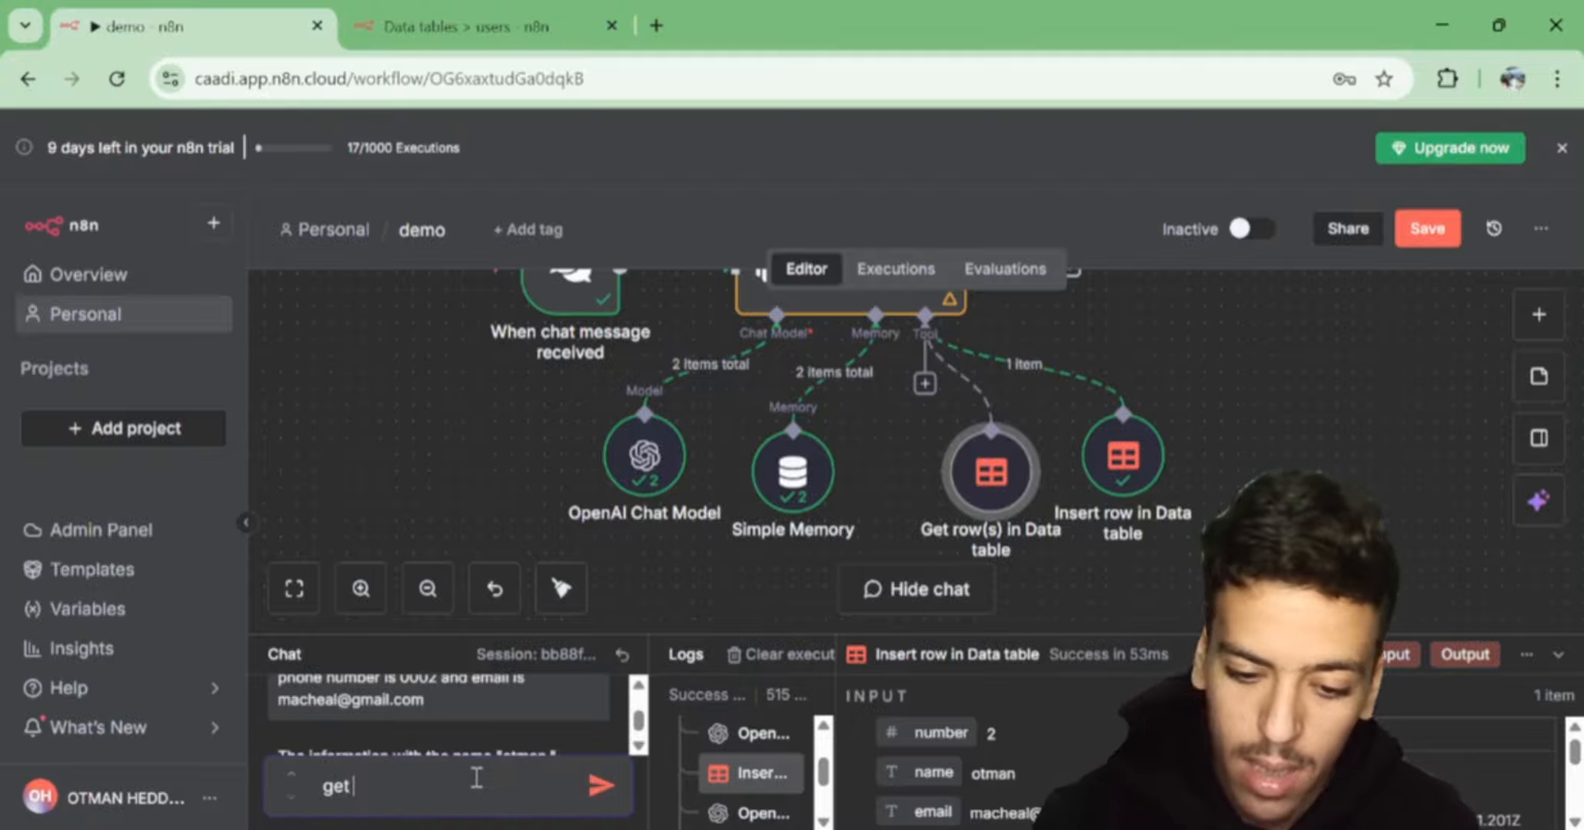
key("BackSpace")
key("BackSpace")
key("BackSpace")
type("check if database has na")
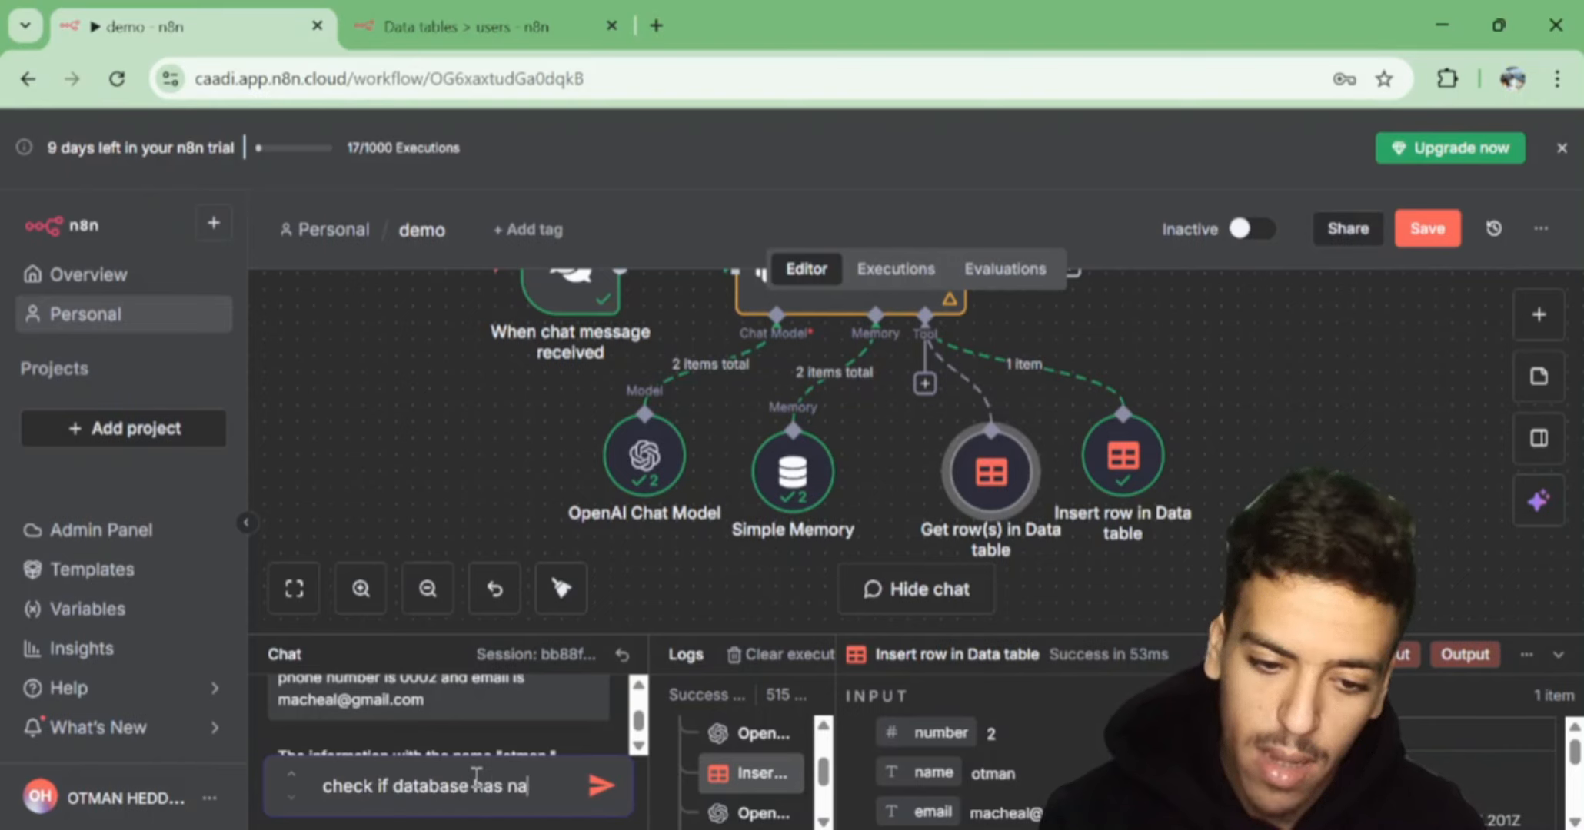
type("e ")
type("equal to")
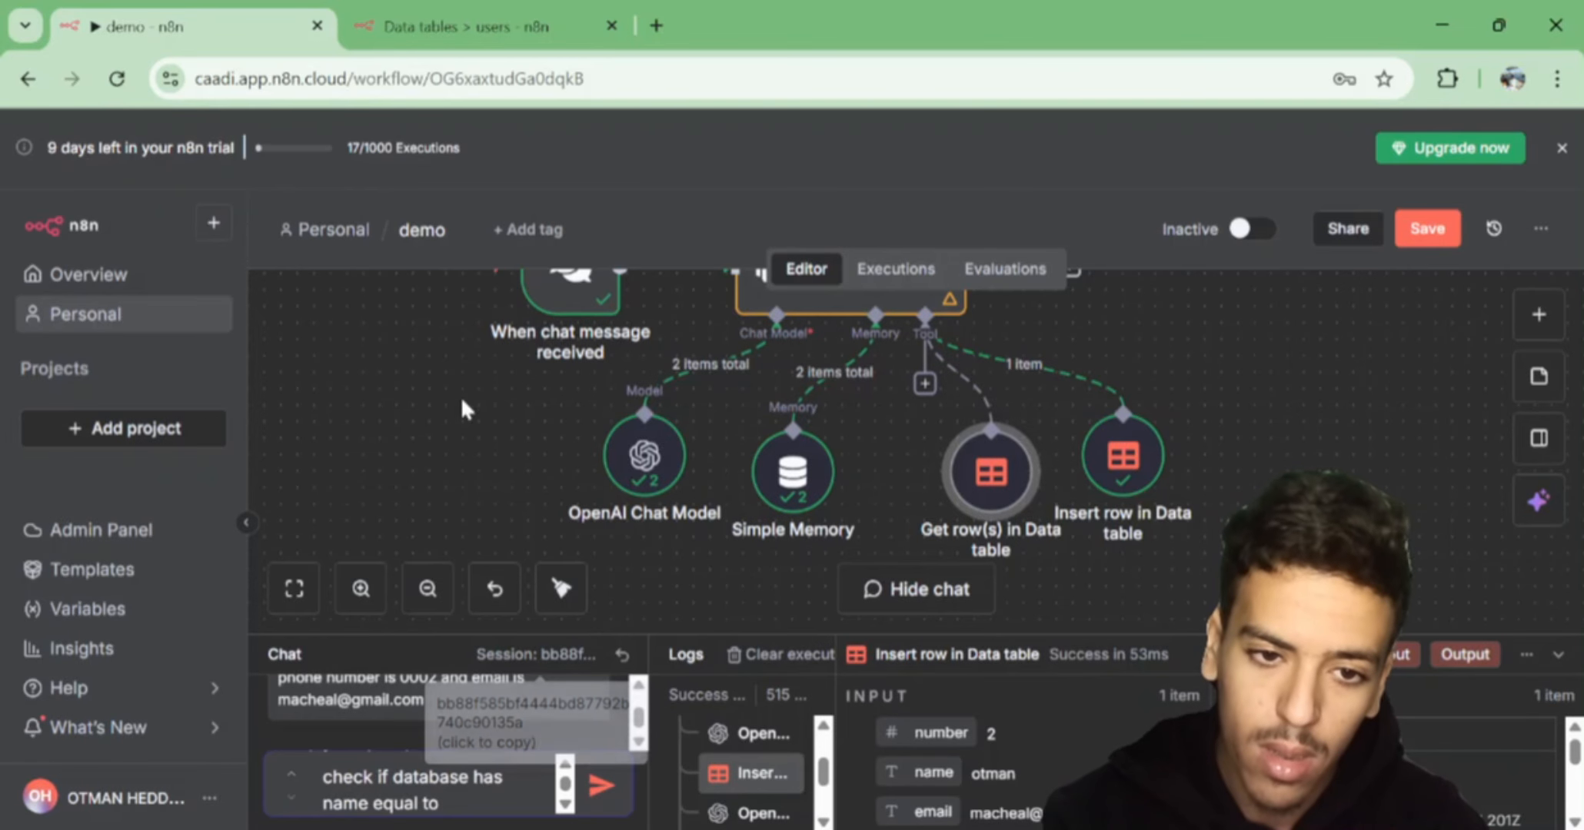
left_click(461, 26)
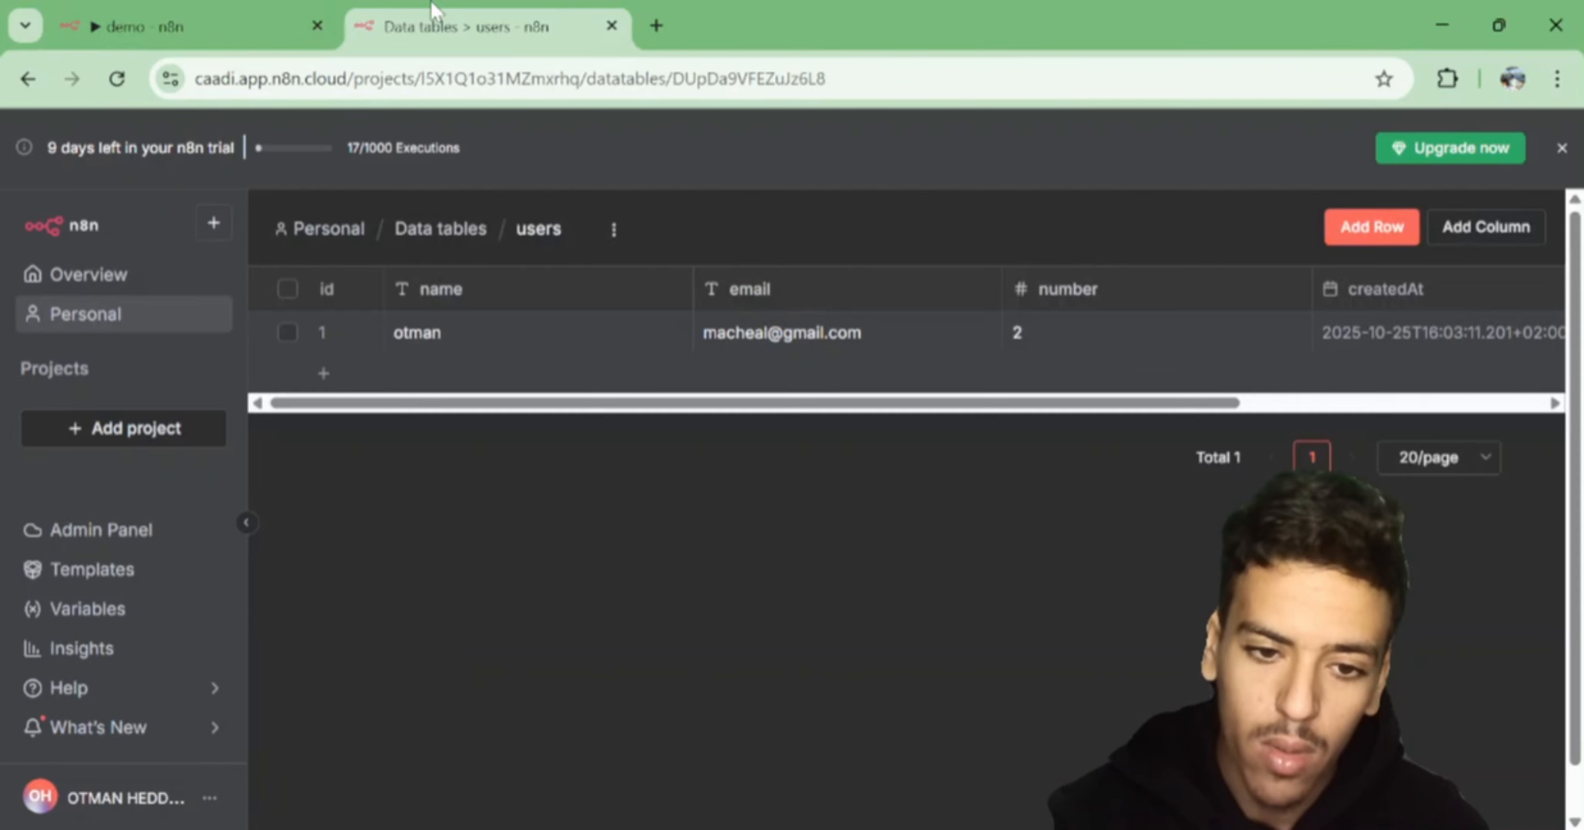
left_click(193, 26)
type("otm")
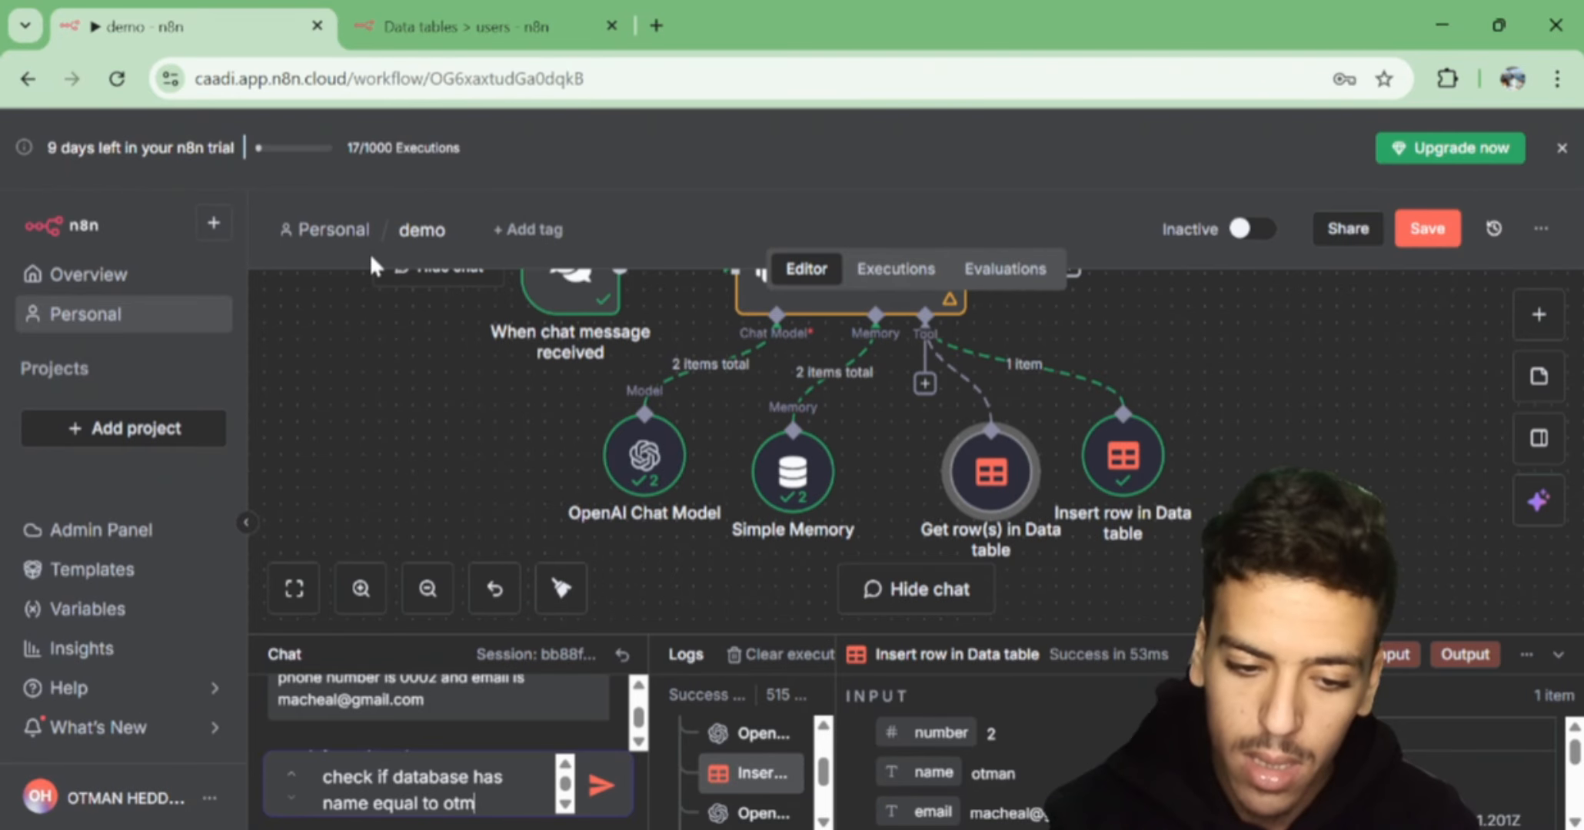
type("an")
key("Return")
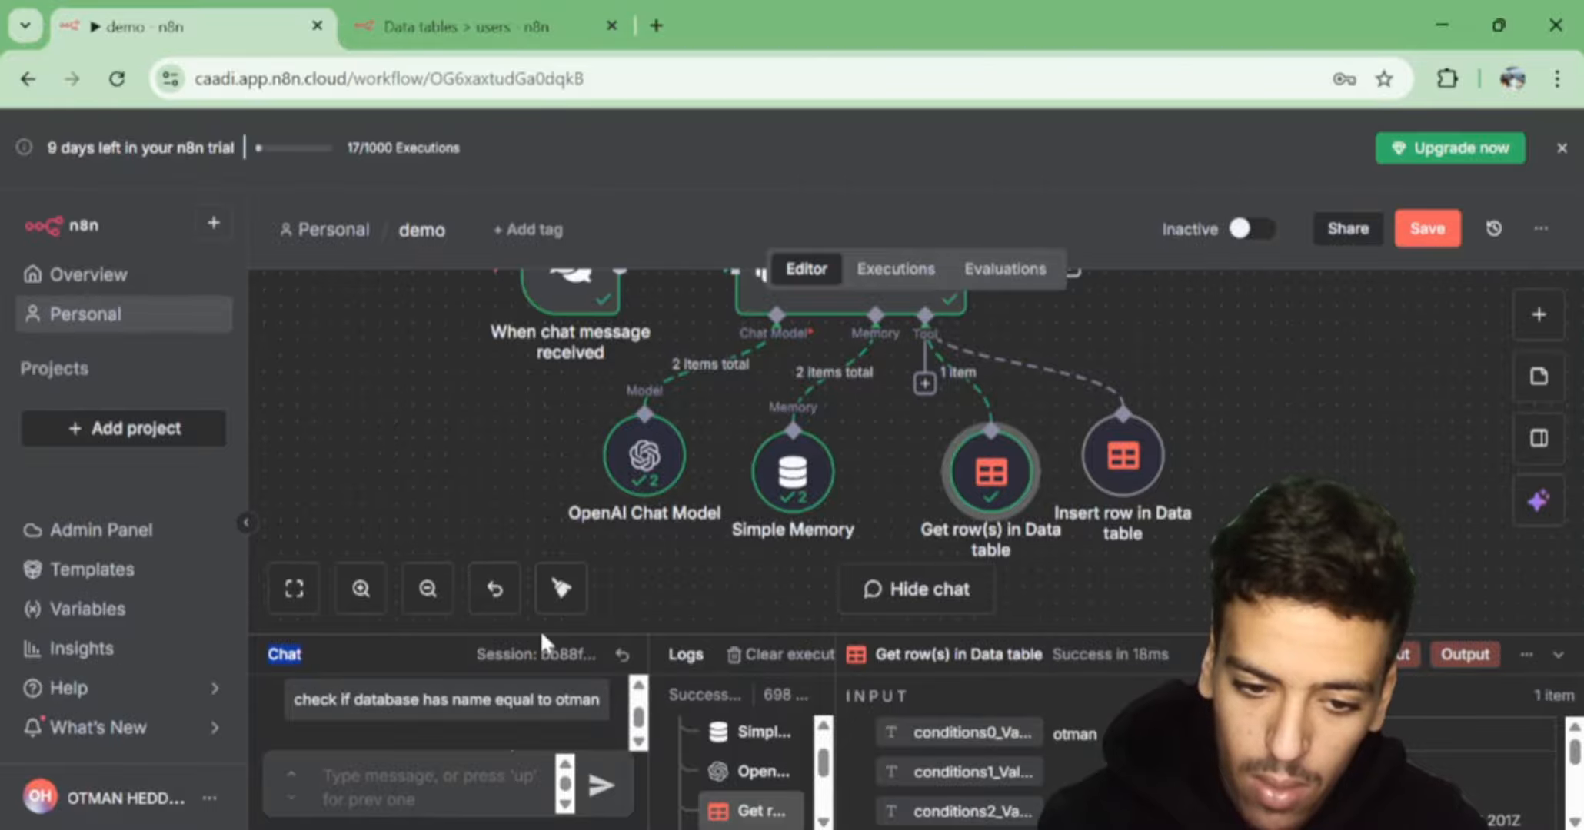
Enlarge the chat and logs area and read the agent's answer to the name check
left_click_drag(541, 635, 487, 431)
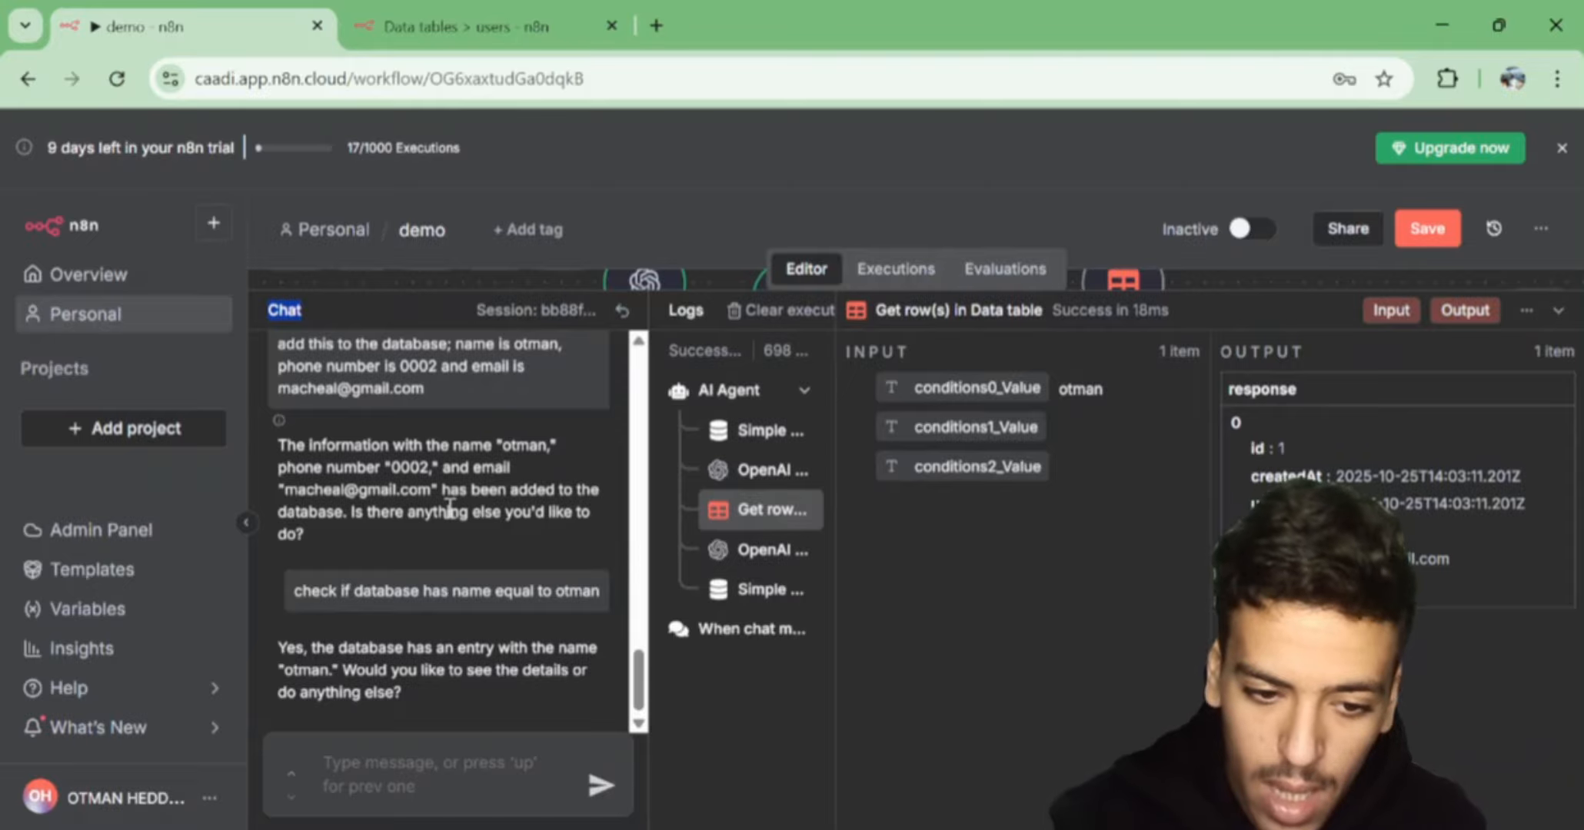
left_click_drag(282, 662, 479, 687)
left_click(479, 686)
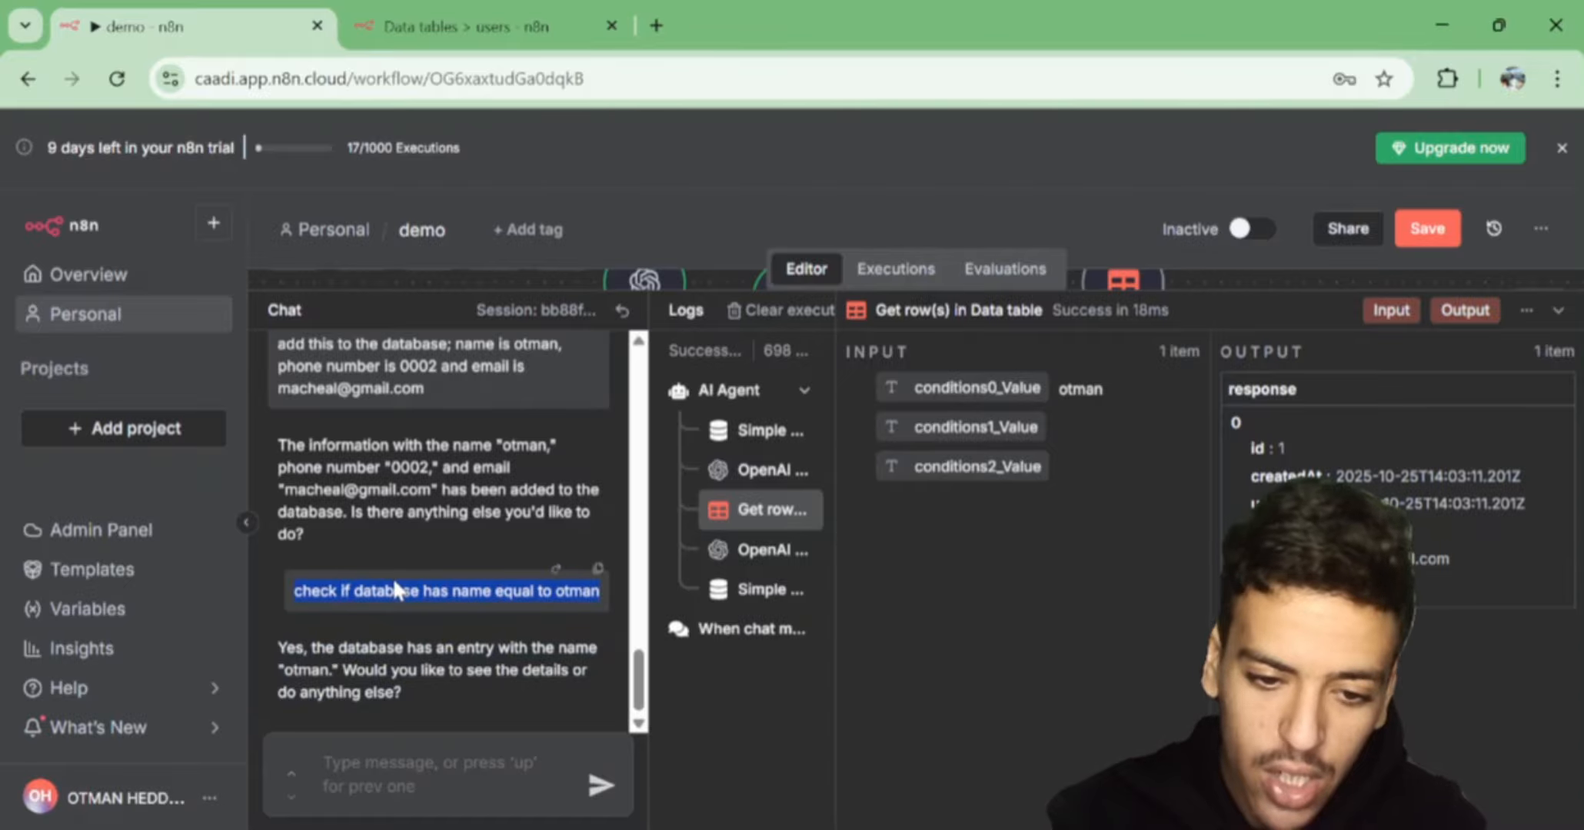
Recall the previous chat message, replace its name with one missing from the users table, and send it
key("Up")
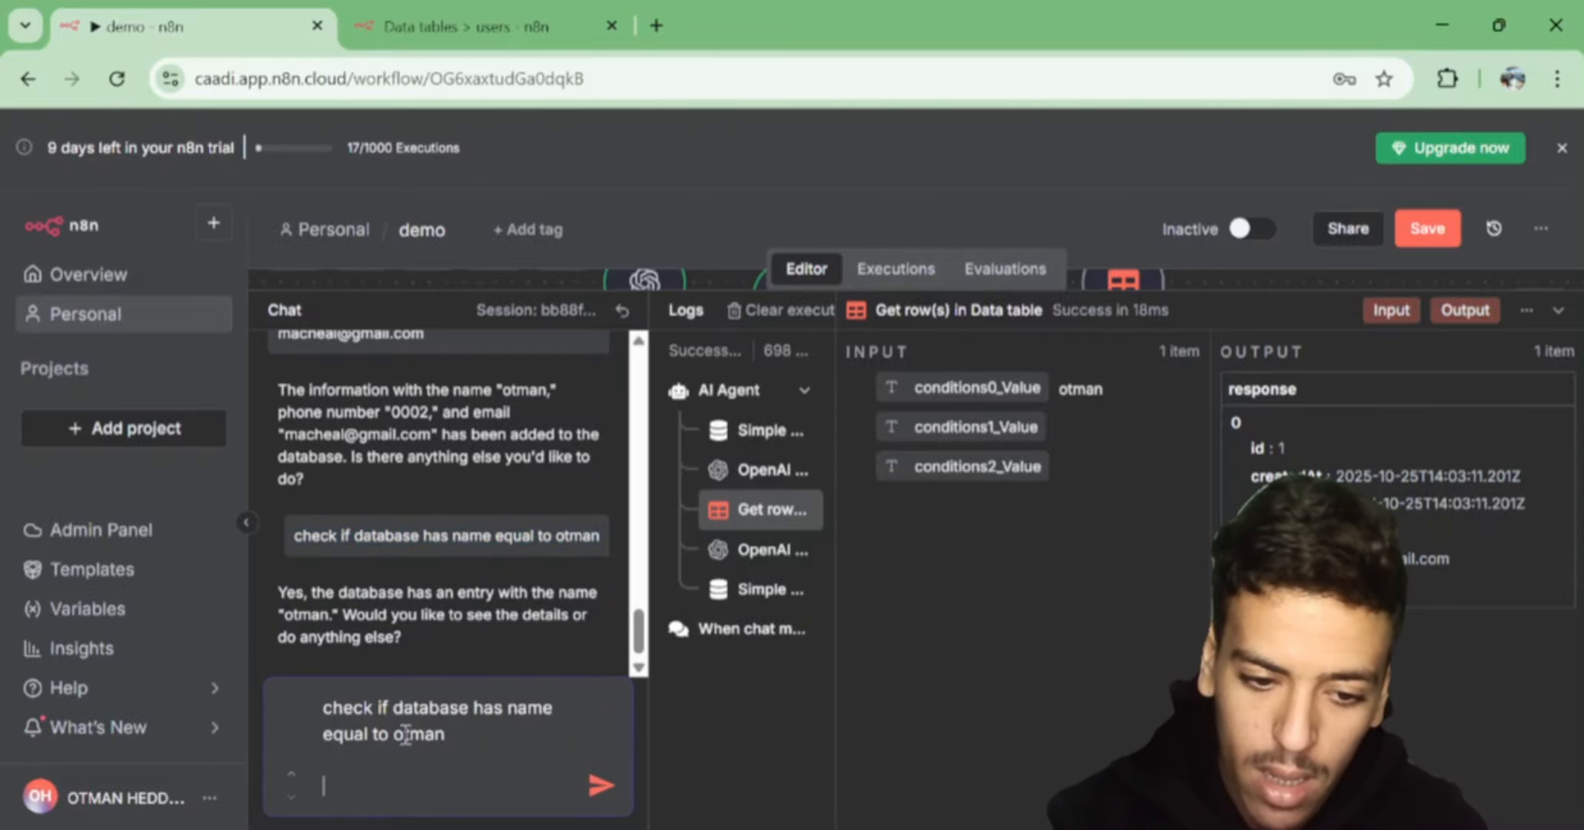
left_click(462, 26)
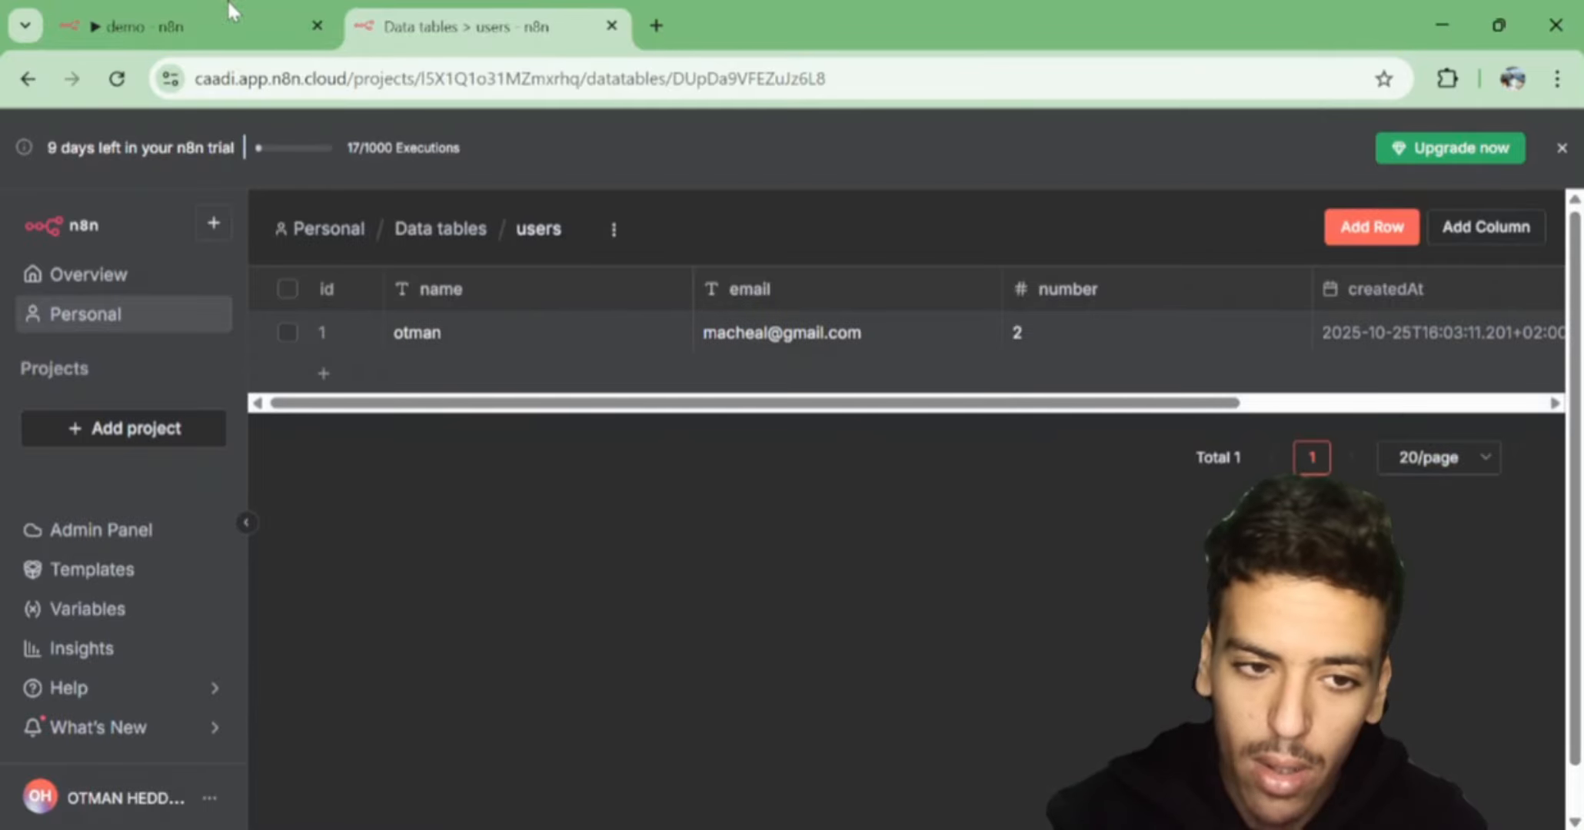
left_click(192, 27)
key("BackSpace")
key("BackSpace")
key("BackSpace")
key("BackSpace")
key("BackSpace")
type("j")
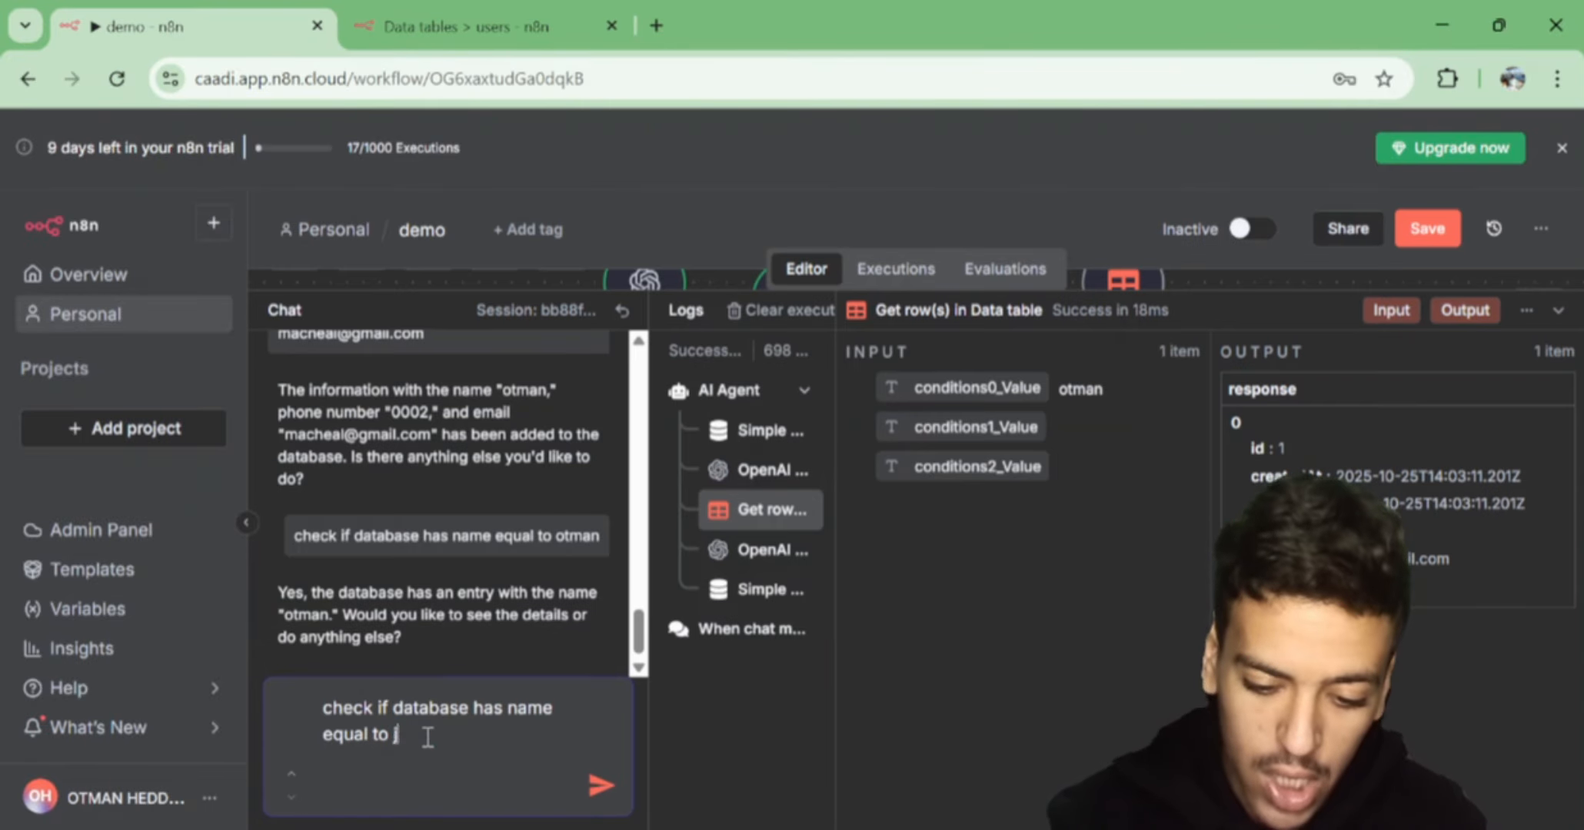
type("ack")
key("Return")
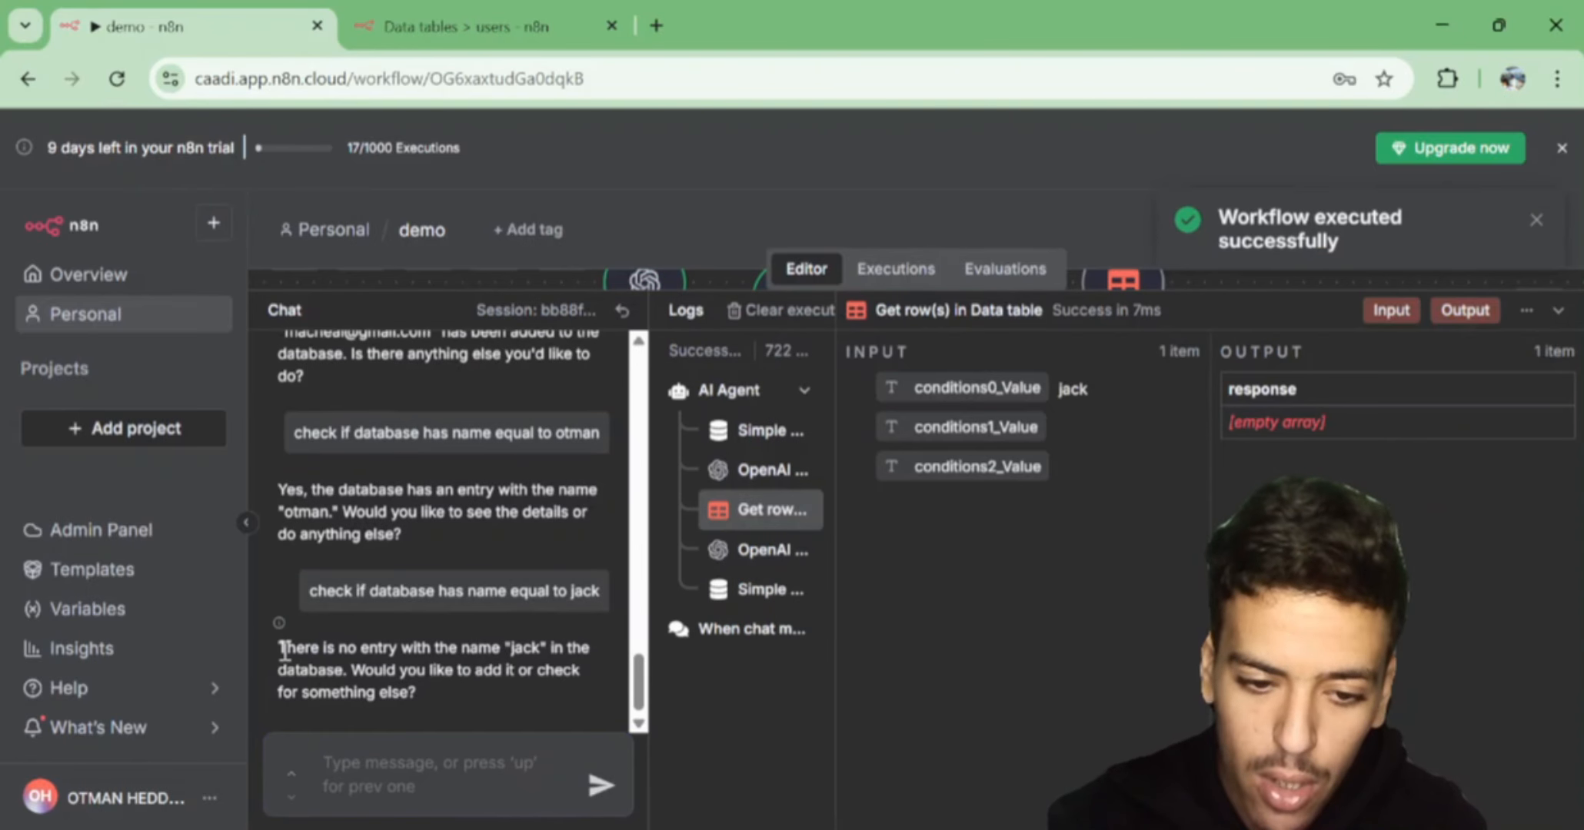
Read the agent's reply and ask it to add the person with the missing name to the database
left_click_drag(284, 652, 535, 652)
left_click(491, 659)
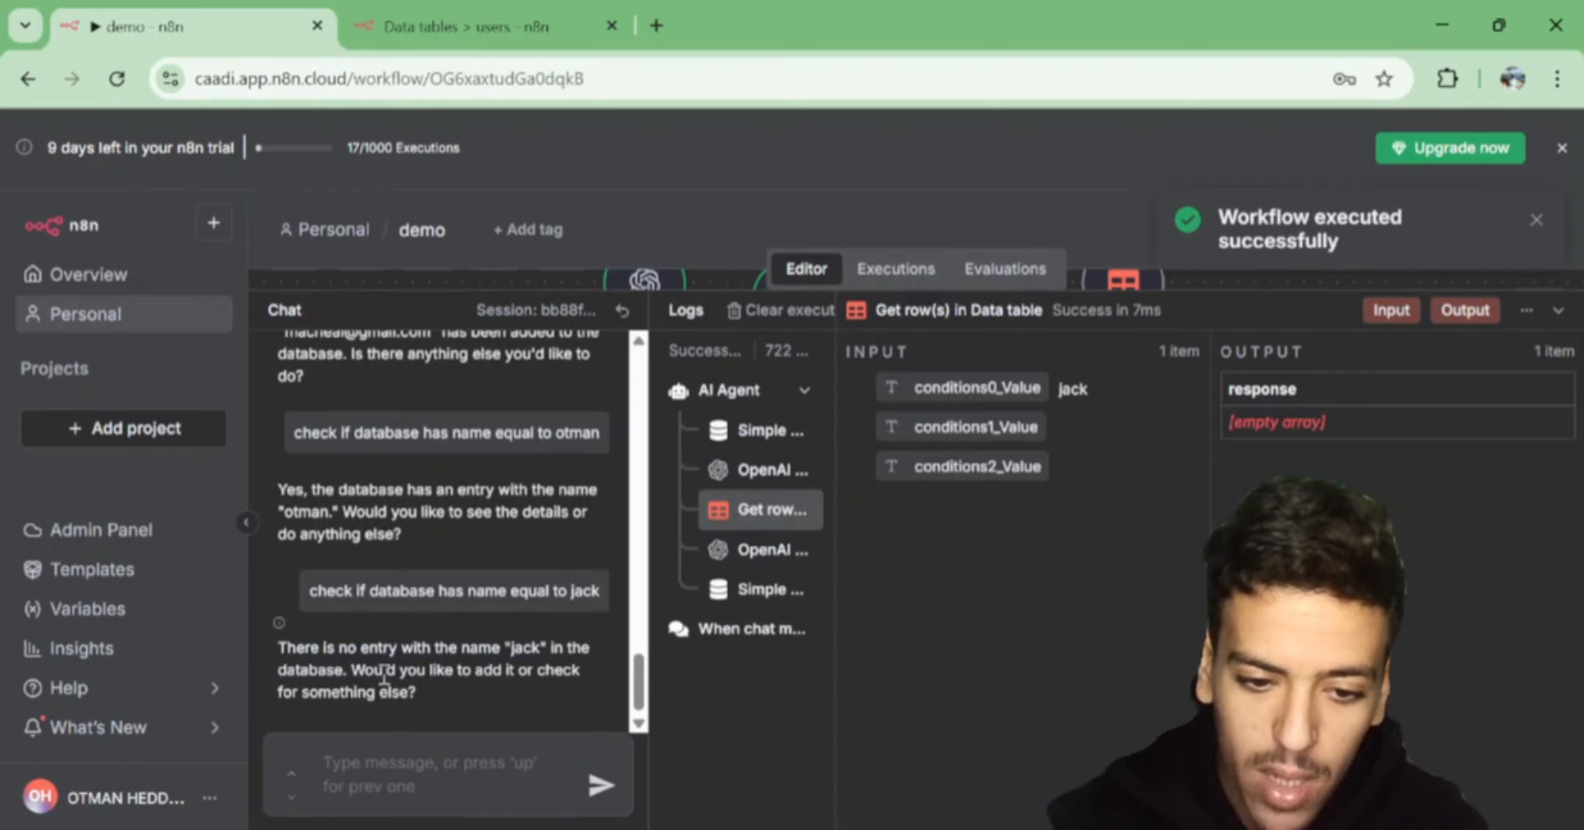
left_click_drag(384, 676, 484, 675)
left_click(483, 675)
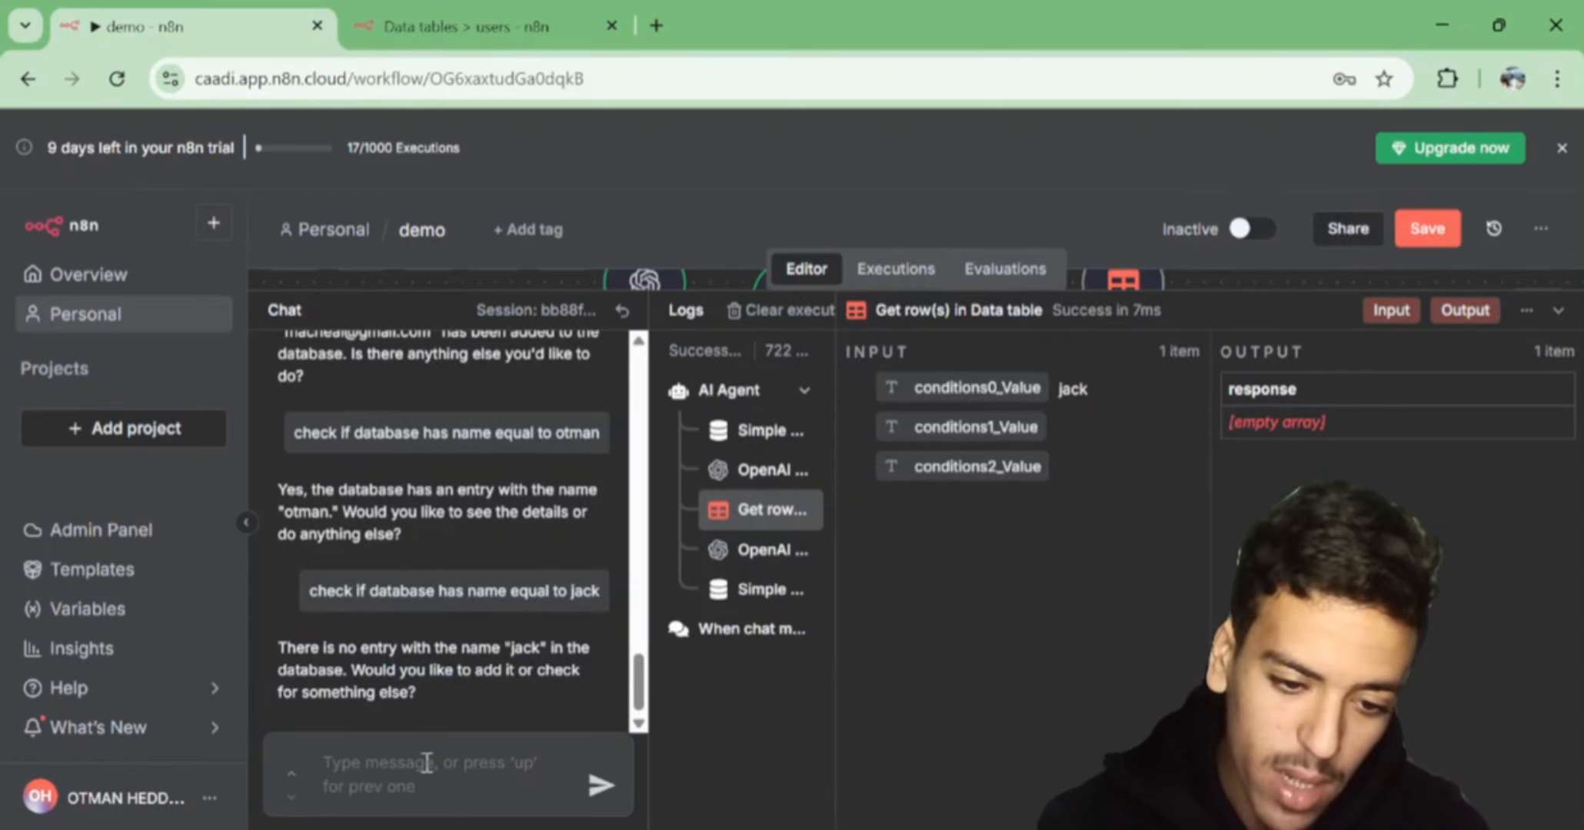
type("add jack to the database")
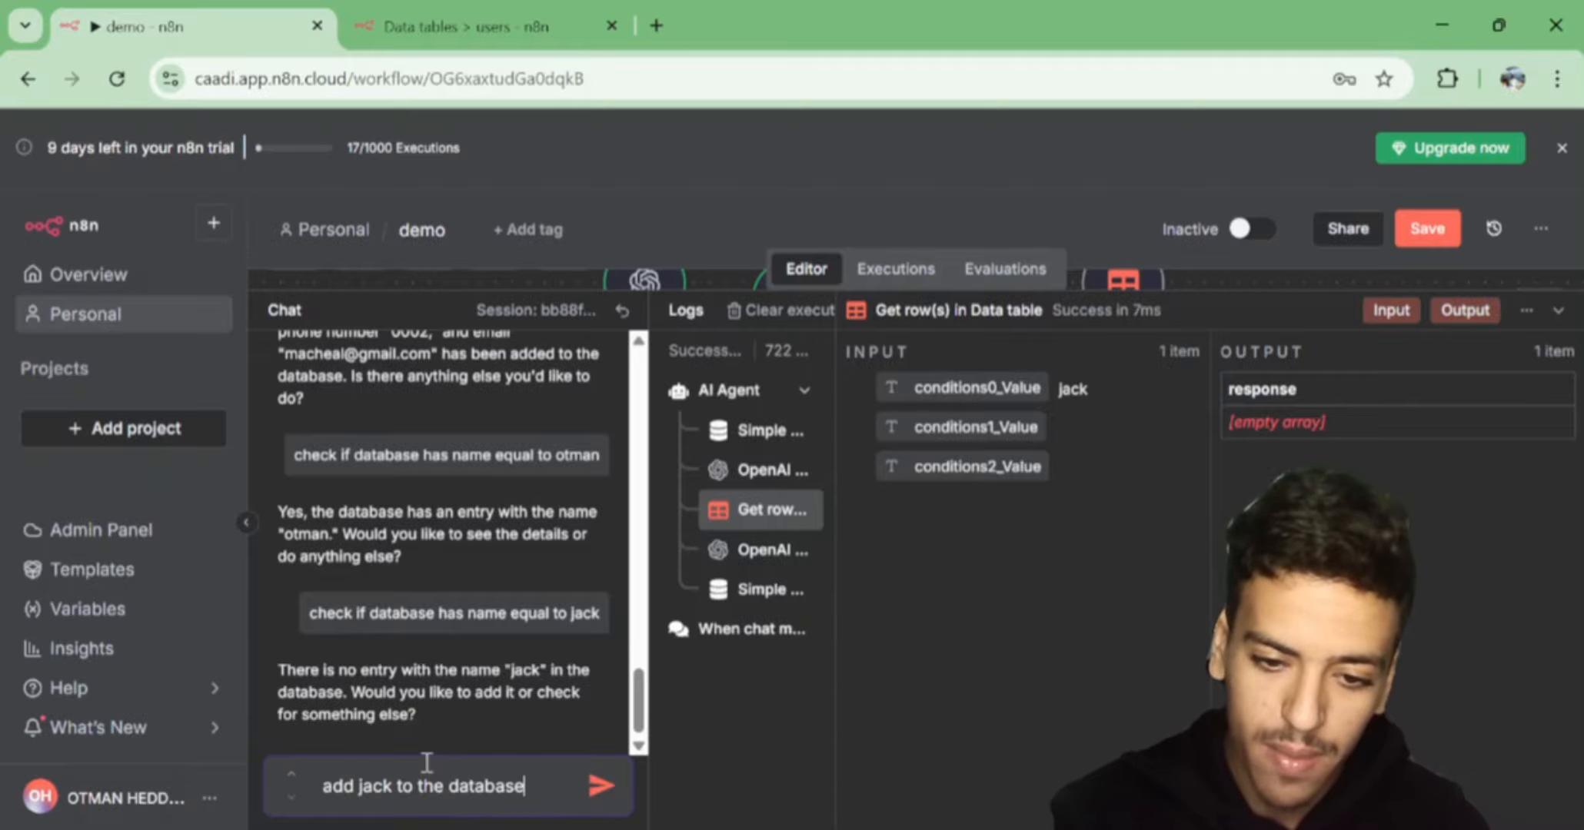
key("Return")
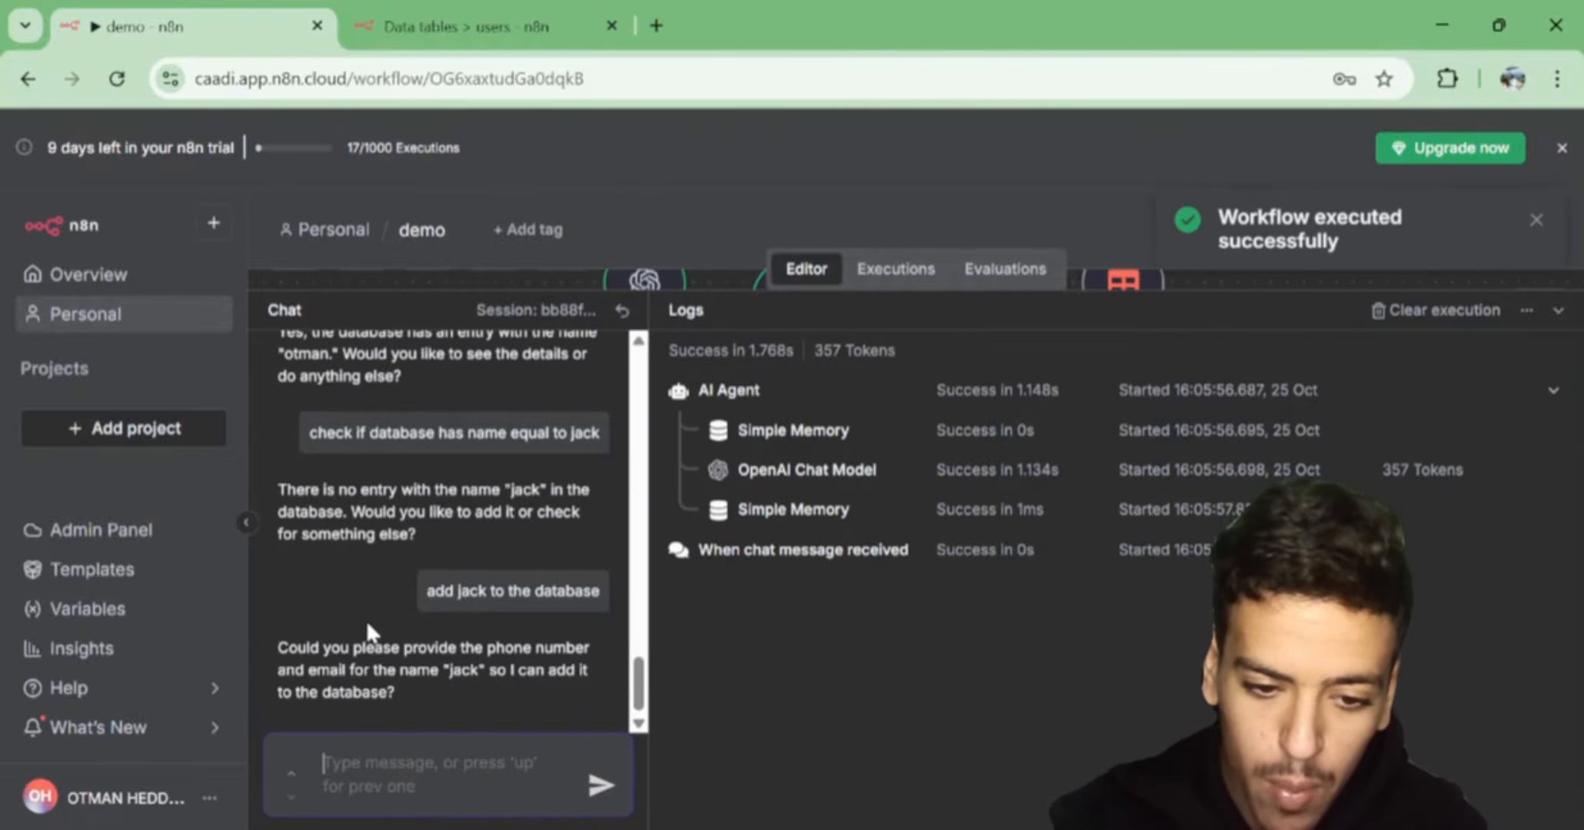
Read the agent's follow-up question and reply with the new person's email and phone number
left_click_drag(369, 648, 504, 666)
left_click(504, 665)
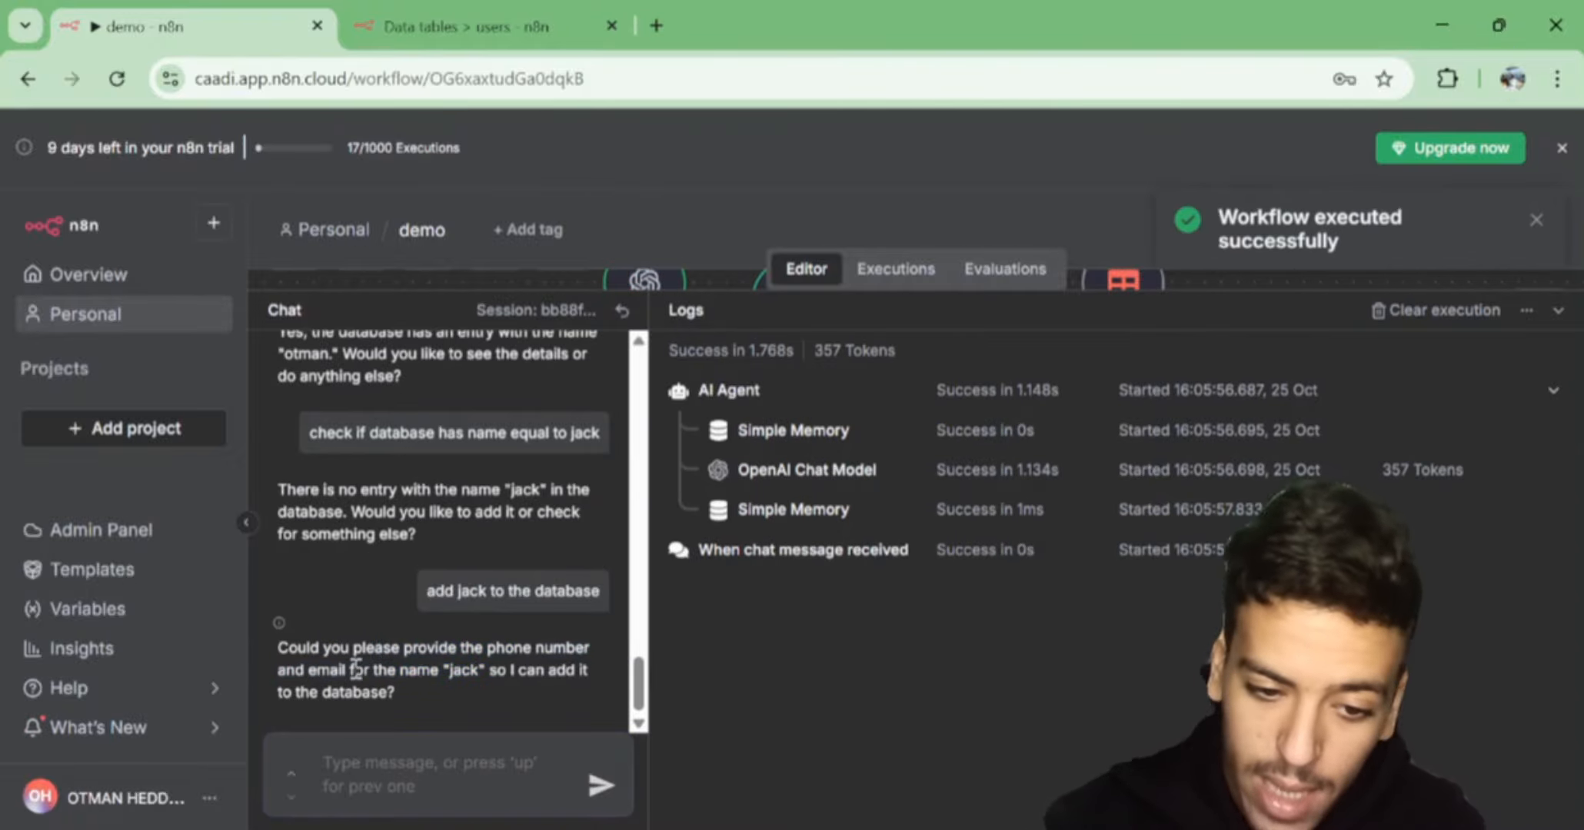
left_click_drag(354, 670, 439, 670)
left_click(444, 670)
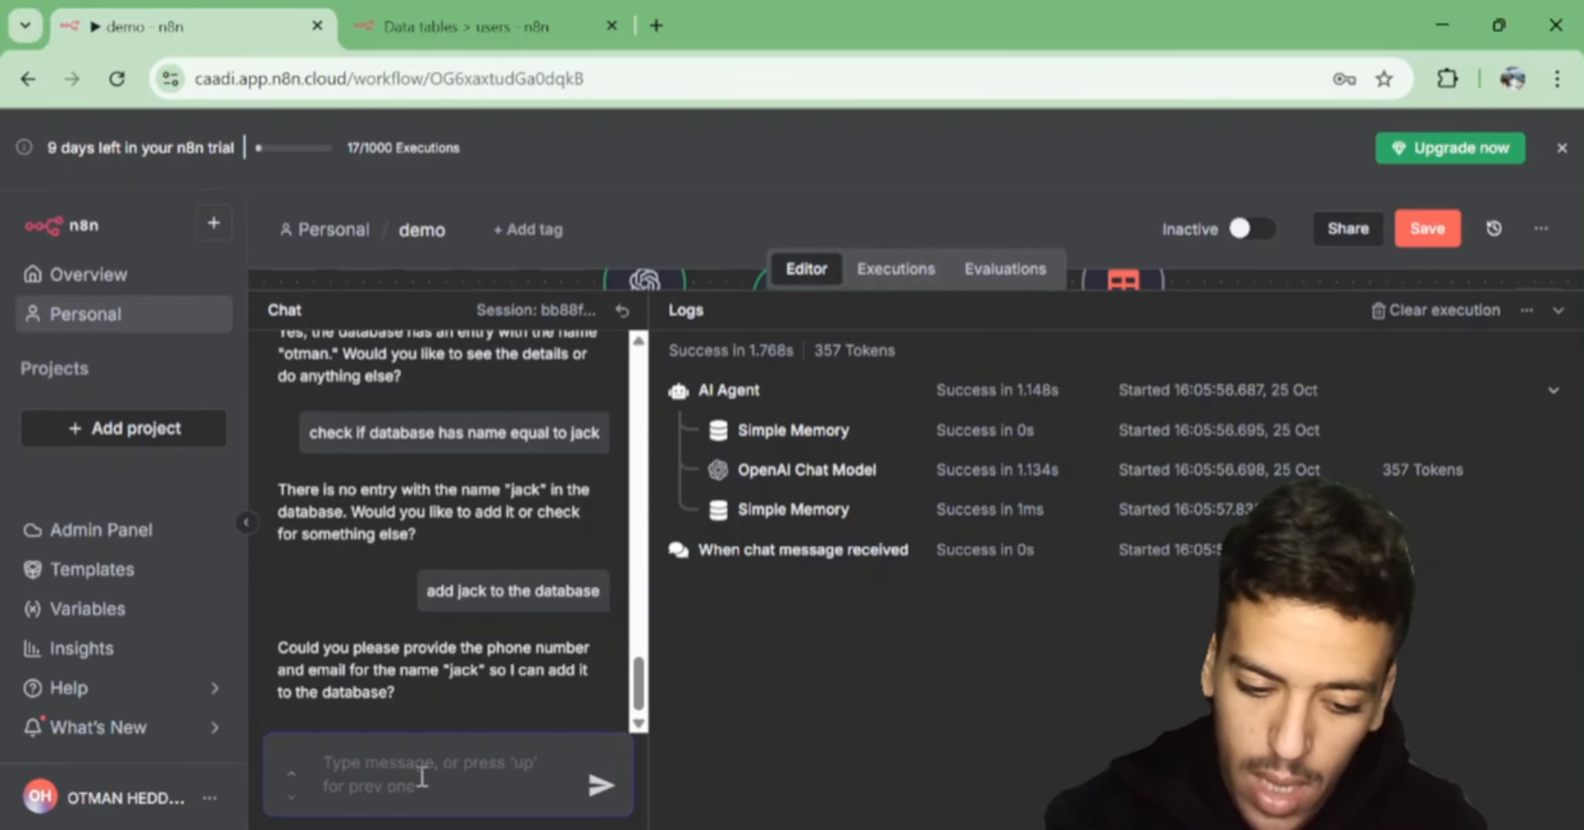
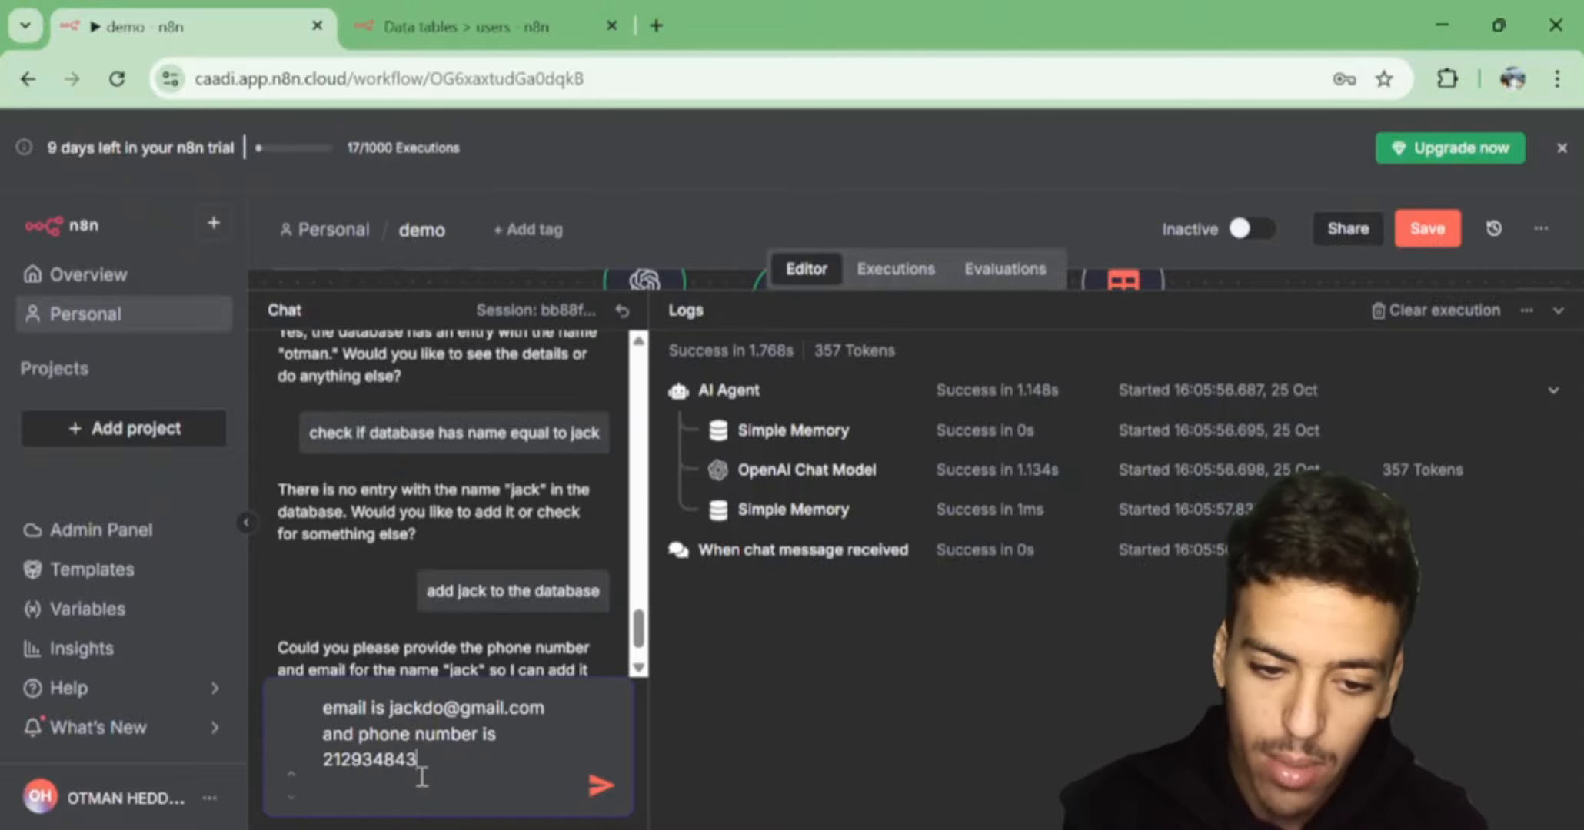
key("Return")
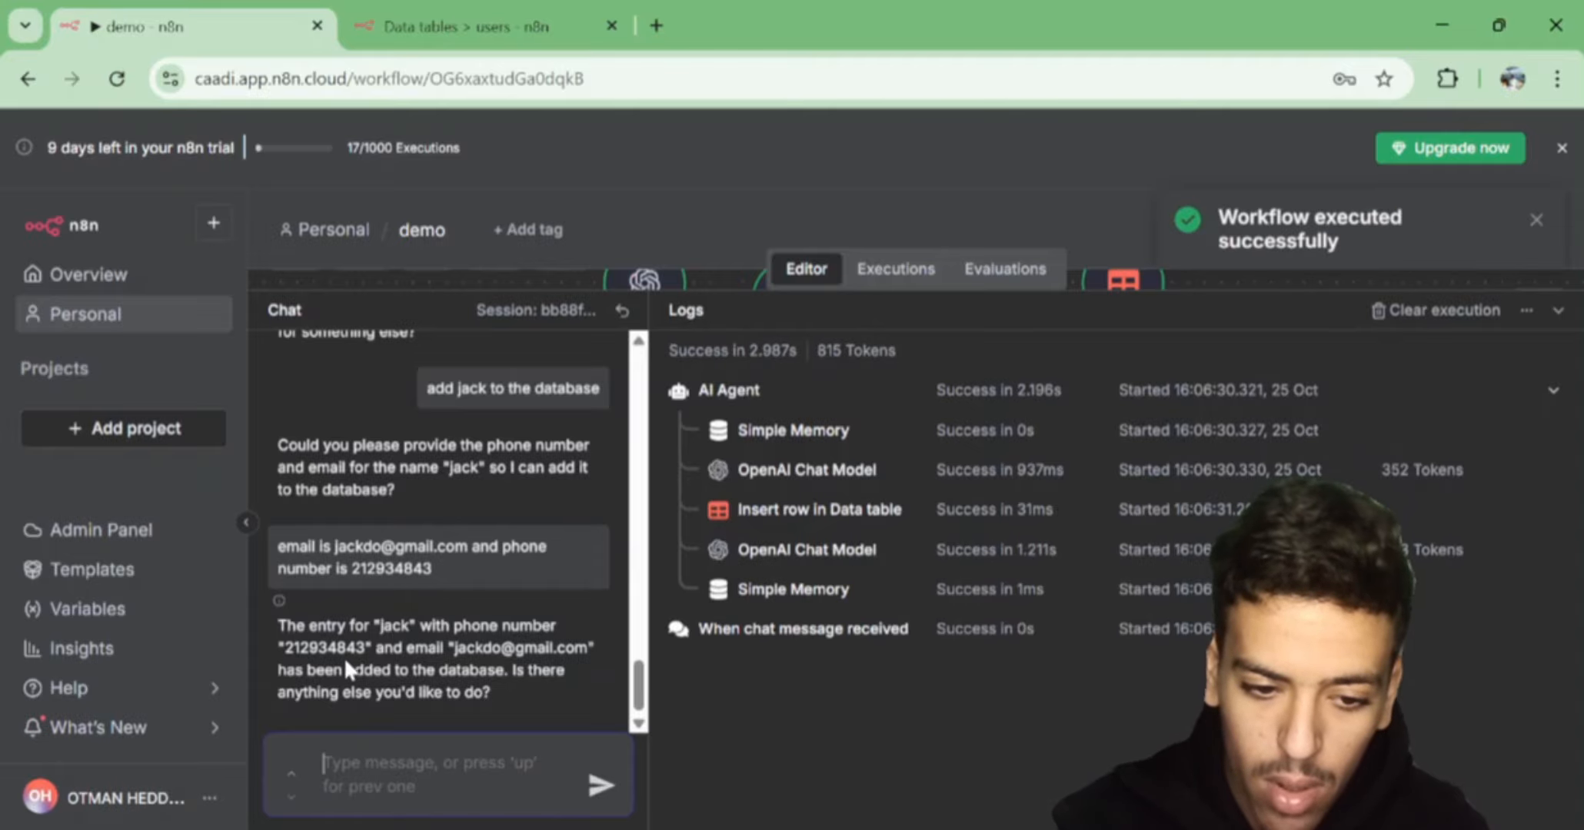
Read the agent's reply, reload the users data table, and check the newly added row
left_click_drag(336, 651, 515, 650)
left_click(516, 651)
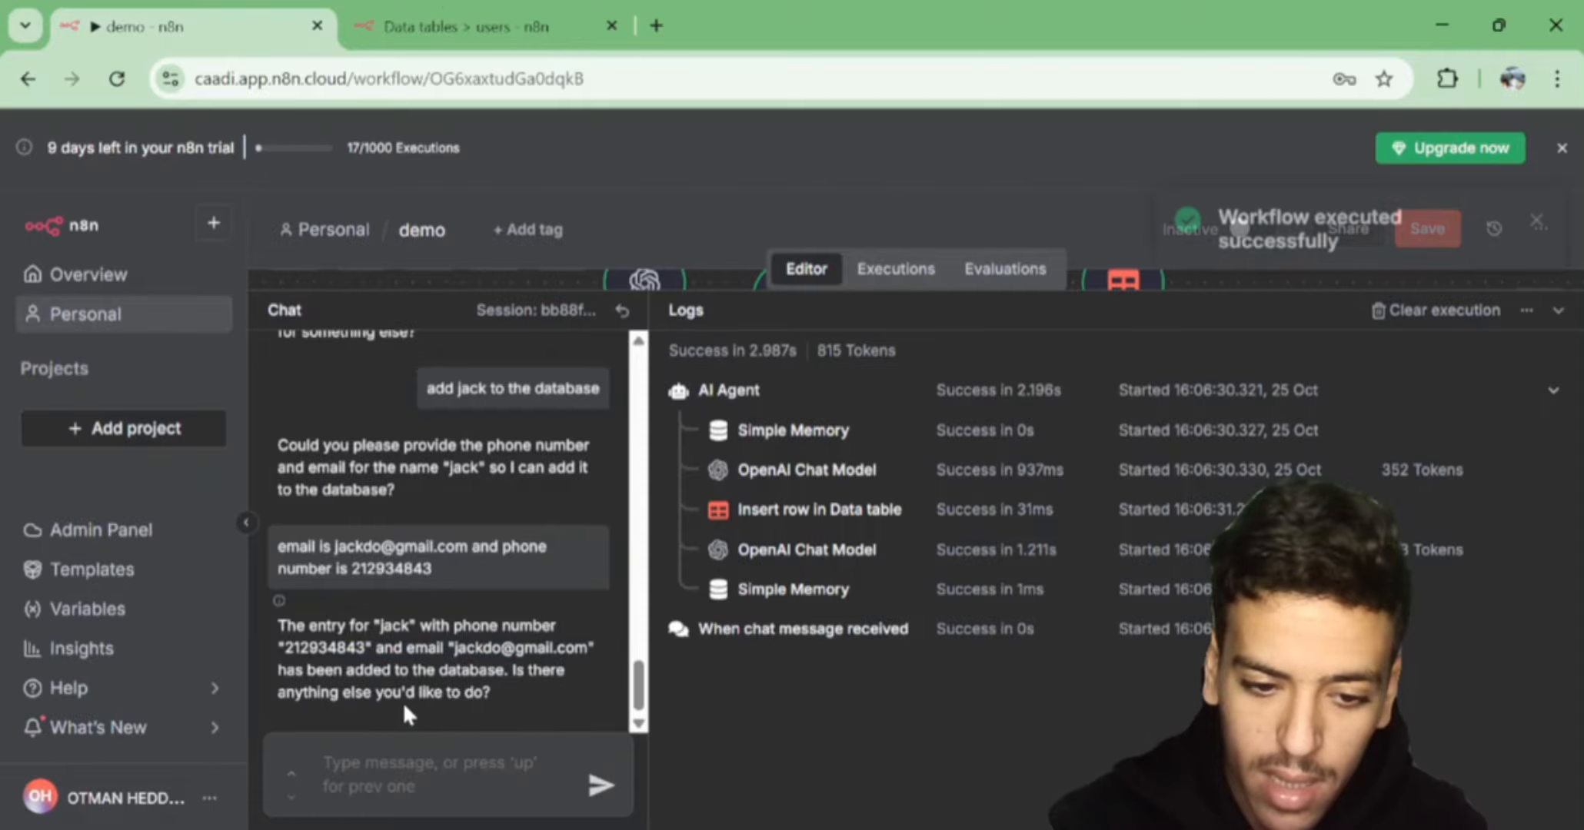
left_click(461, 26)
left_click(116, 79)
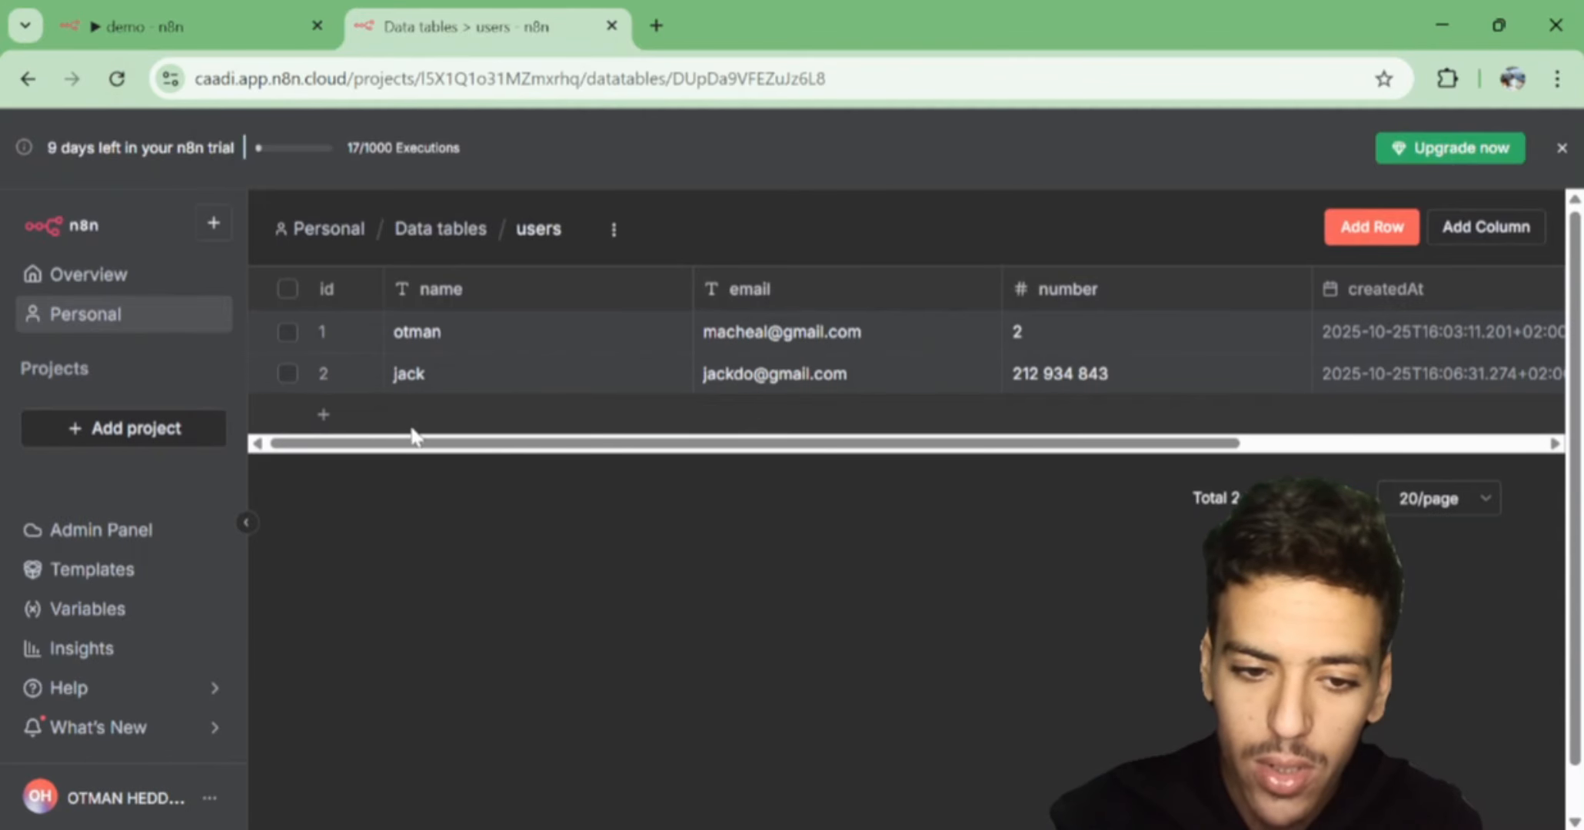
mouse_move(417, 439)
left_mouse_down()
mouse_move(901, 438)
mouse_move(419, 441)
left_mouse_up()
left_click(170, 26)
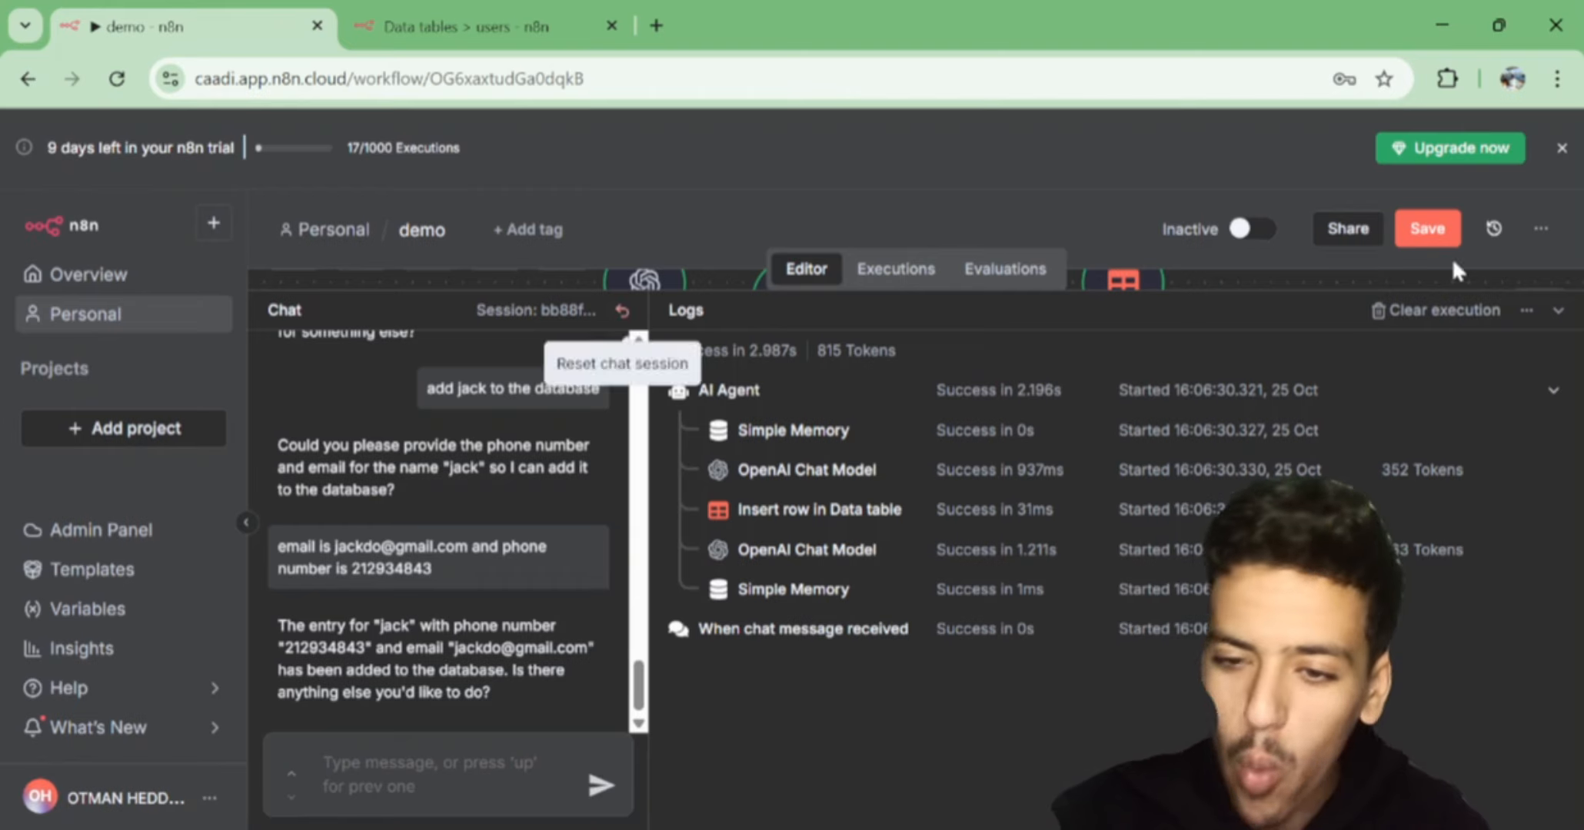
Hide the chat and logs area and add another Data table tool to the AI Agent
left_click(1556, 310)
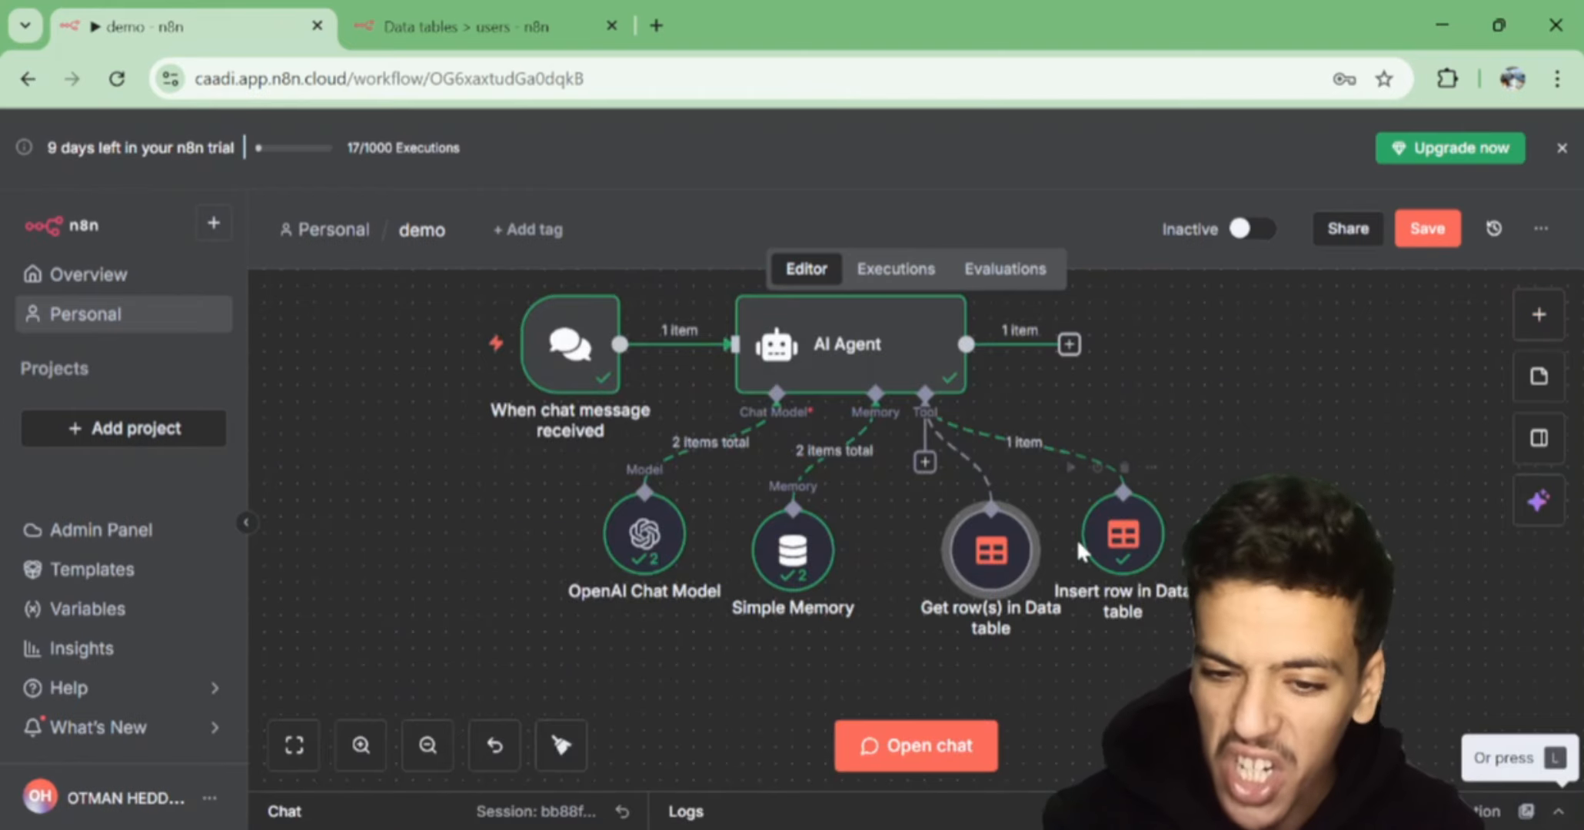
left_click(925, 462)
type("DAT")
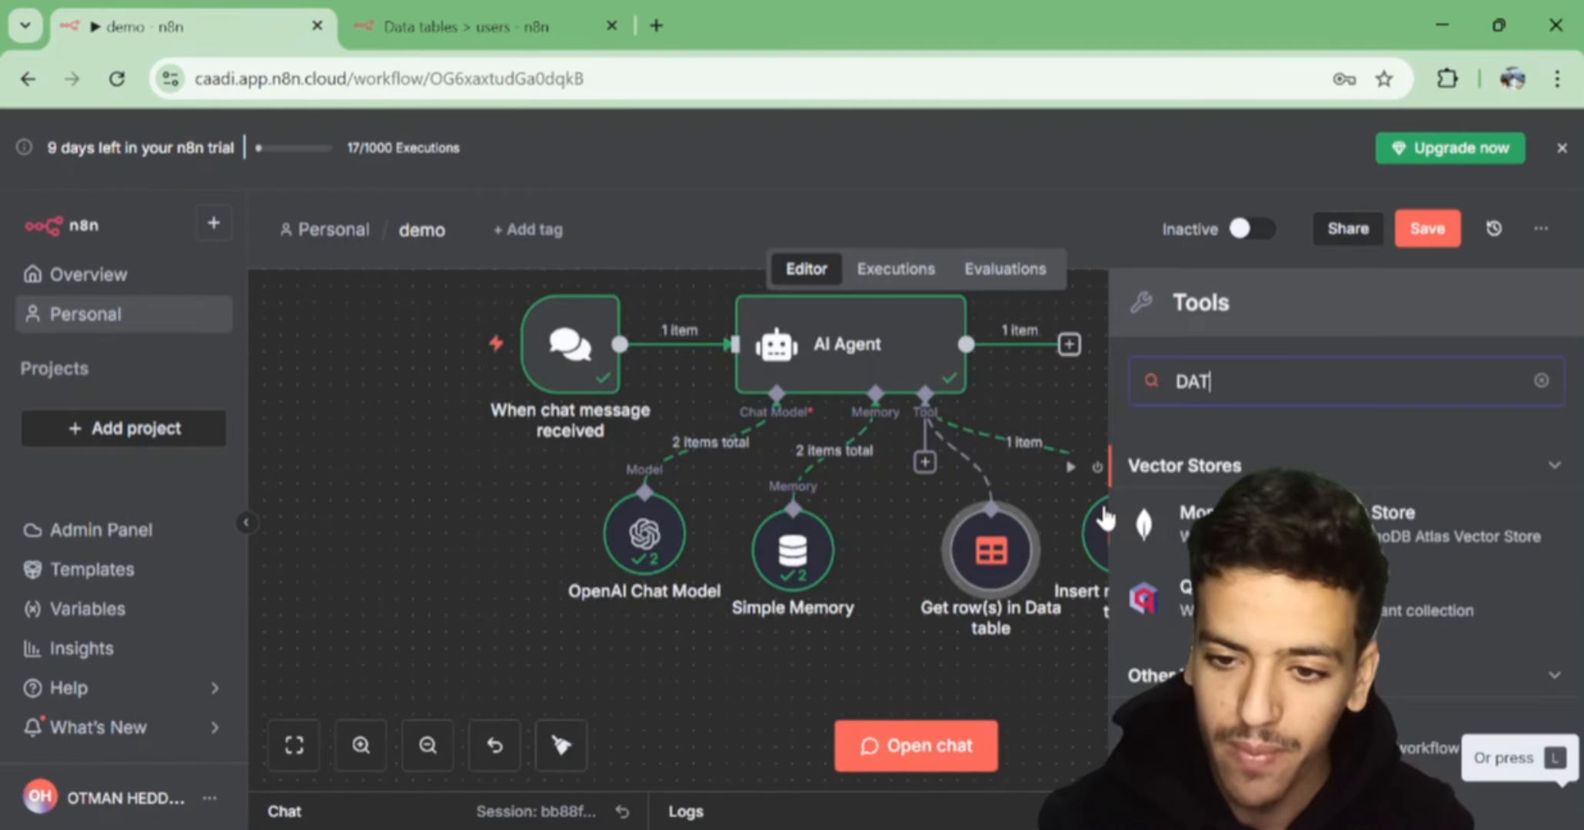
type("A")
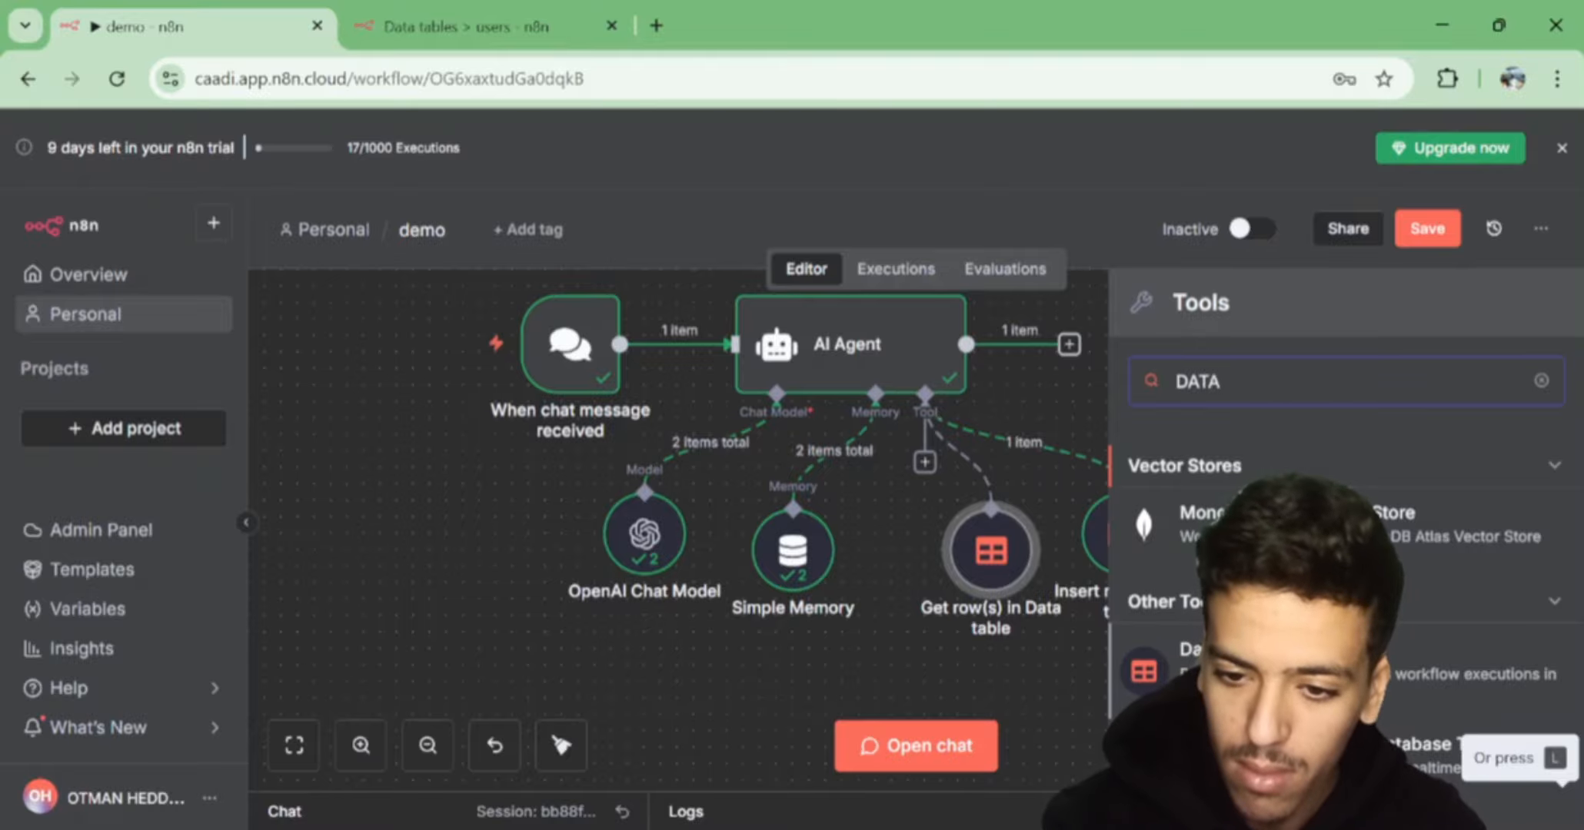
left_click(1277, 668)
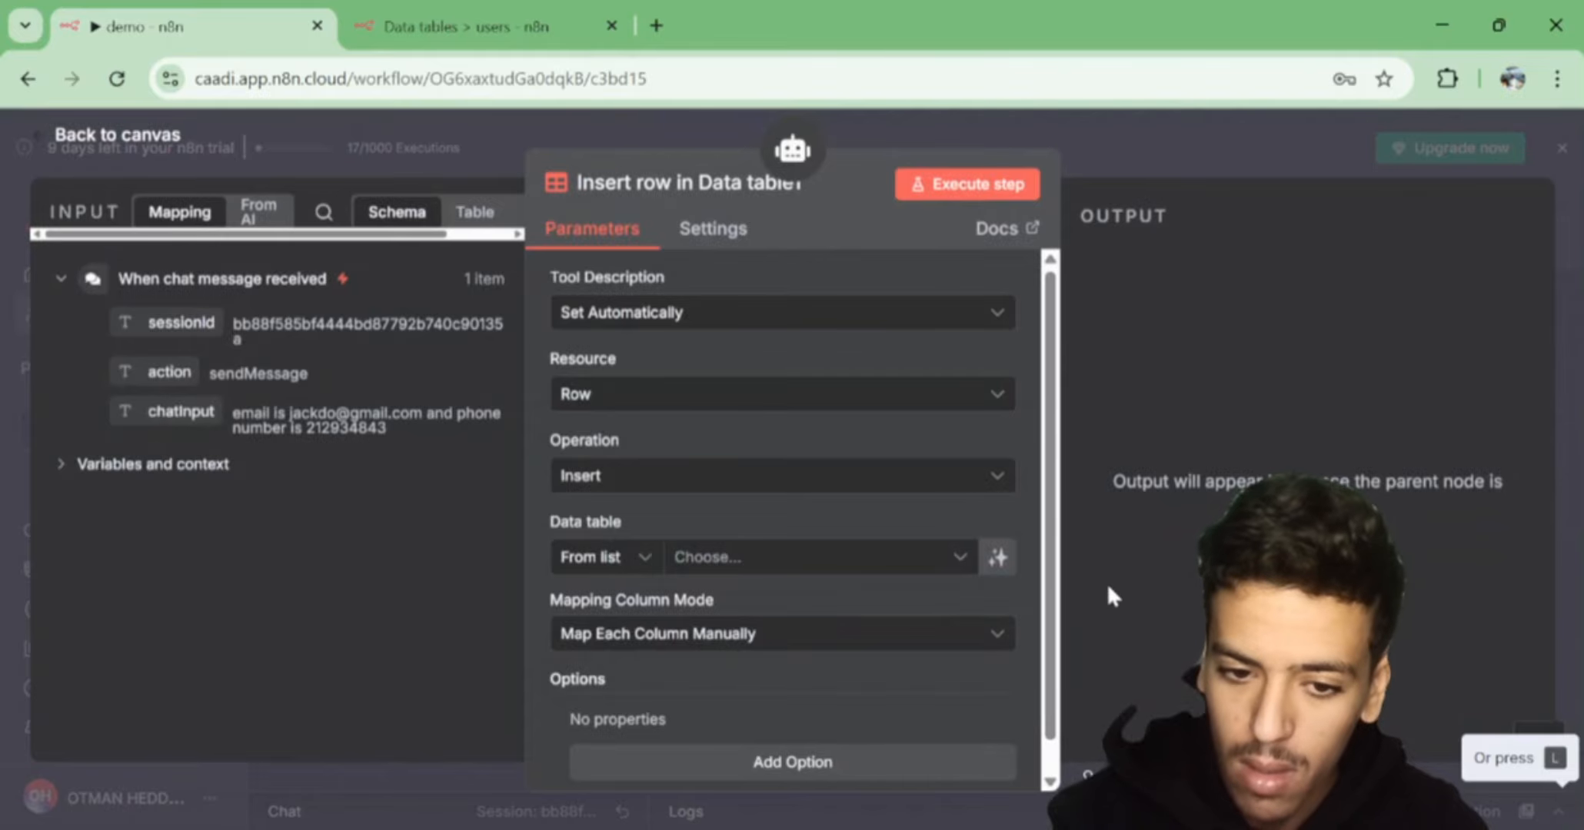
Set the new Data table tool's operation to Update and its data table to users
left_click(726, 477)
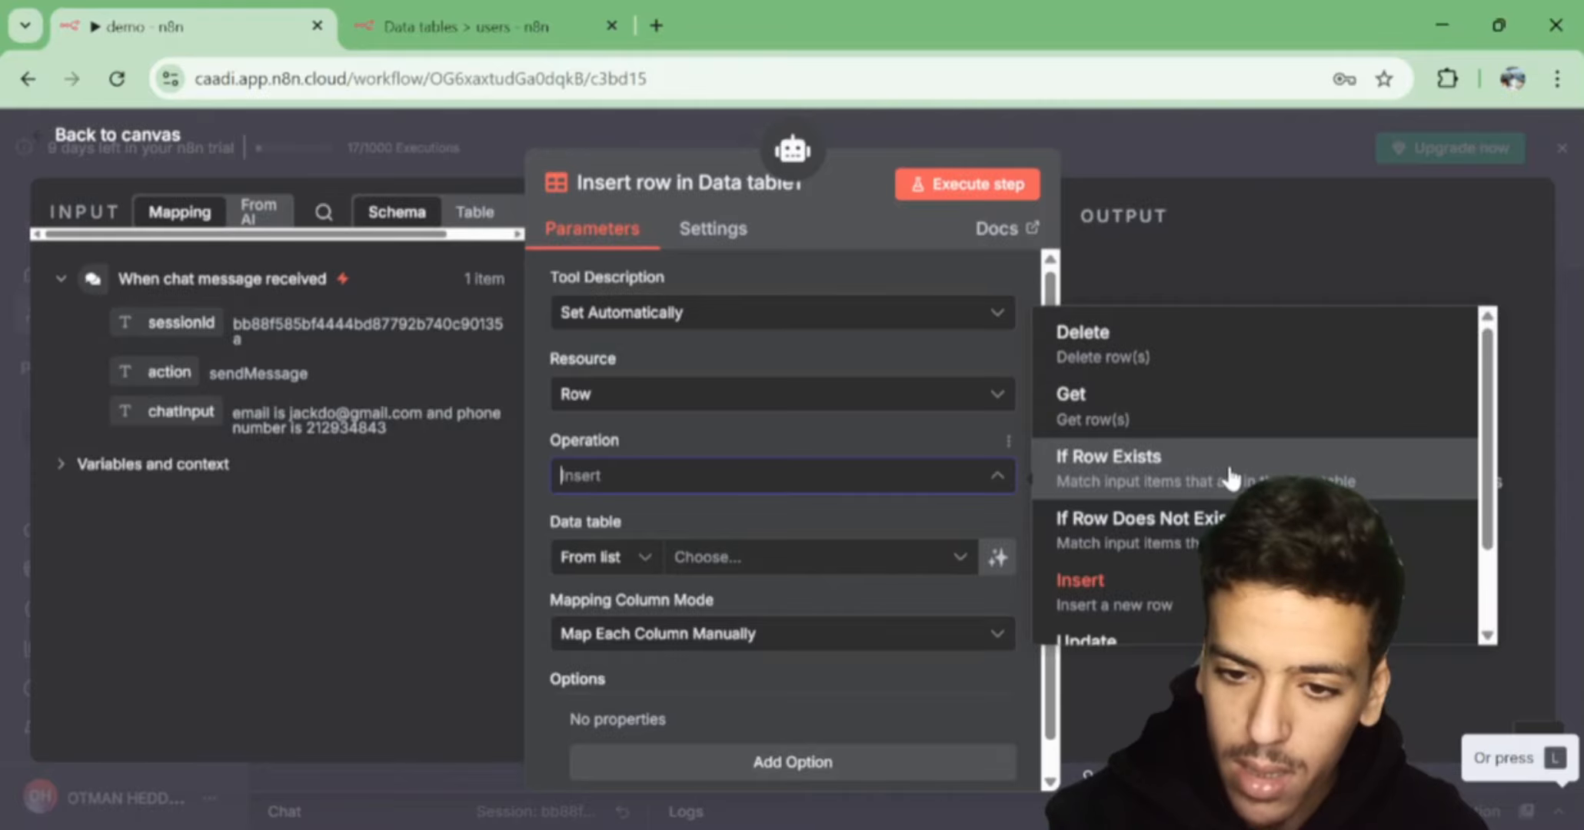
scroll(1184, 496, "down", 1)
left_click(1180, 584)
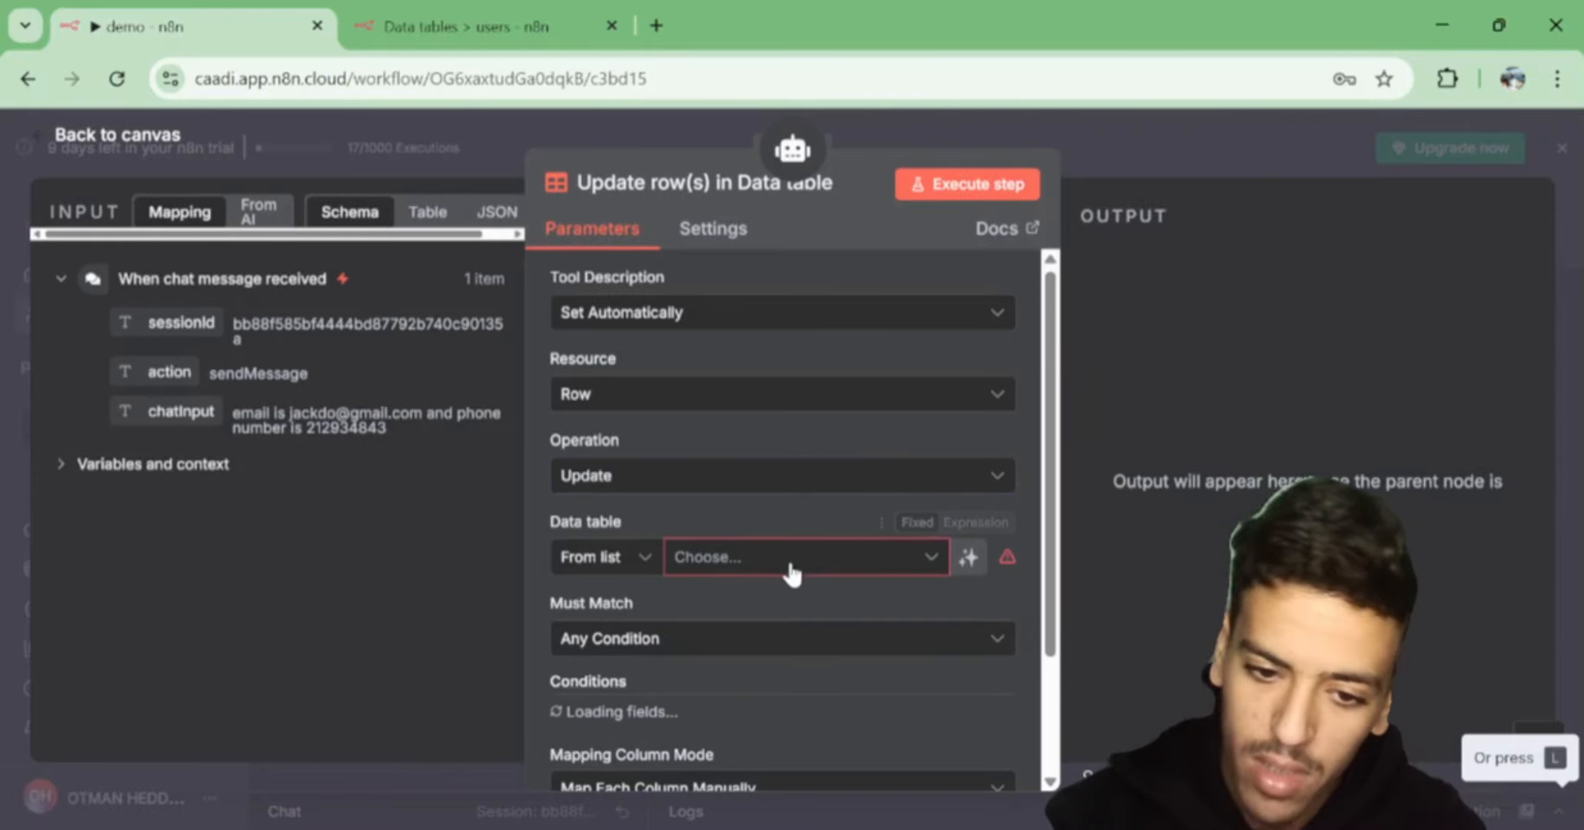
left_click(772, 572)
left_click(648, 504)
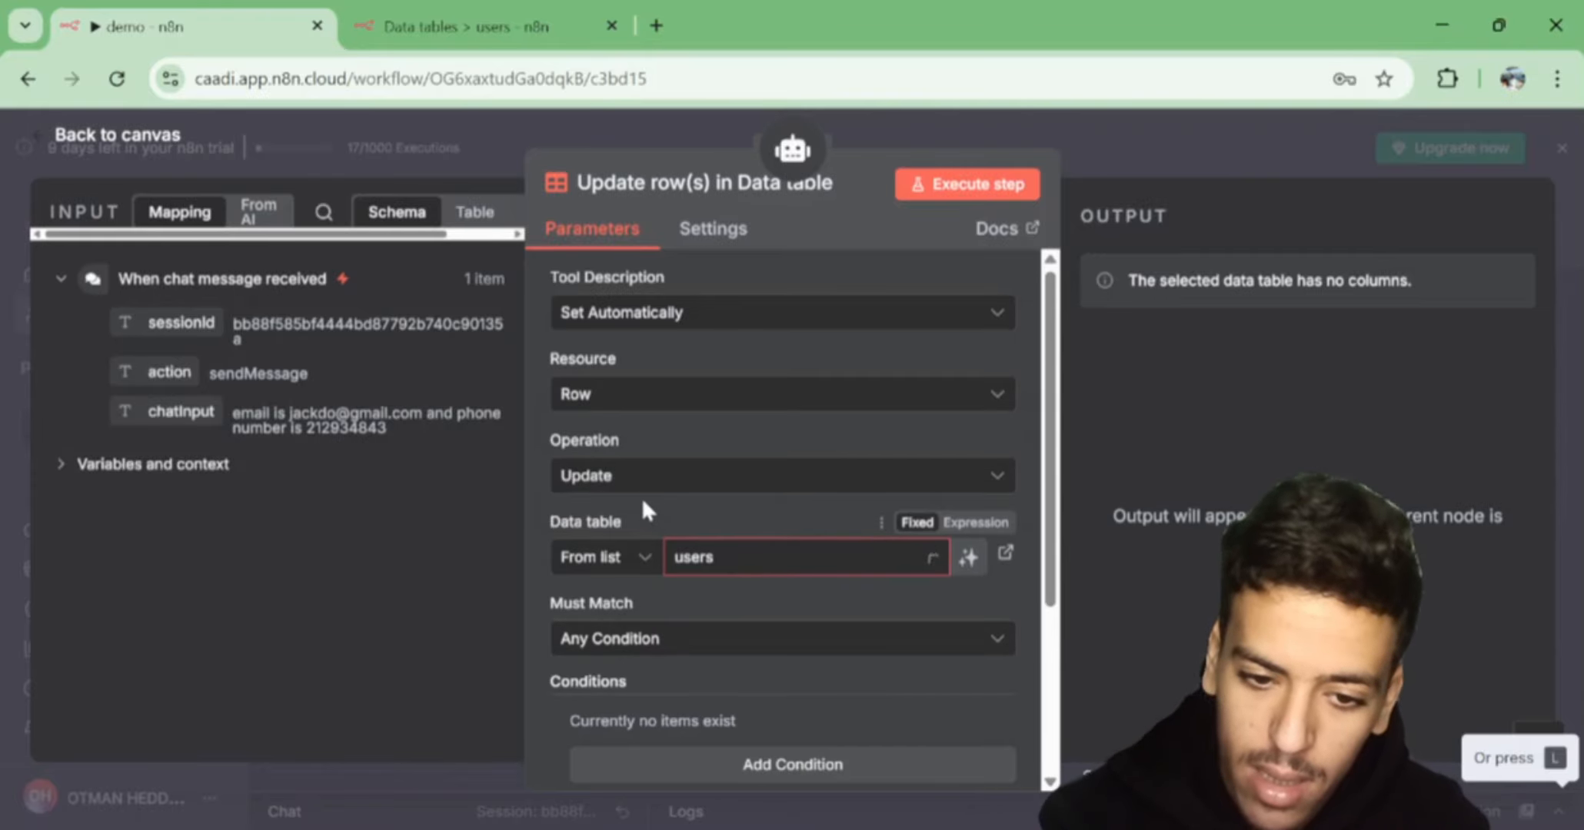
scroll(796, 584, "down", 3)
left_click(804, 626)
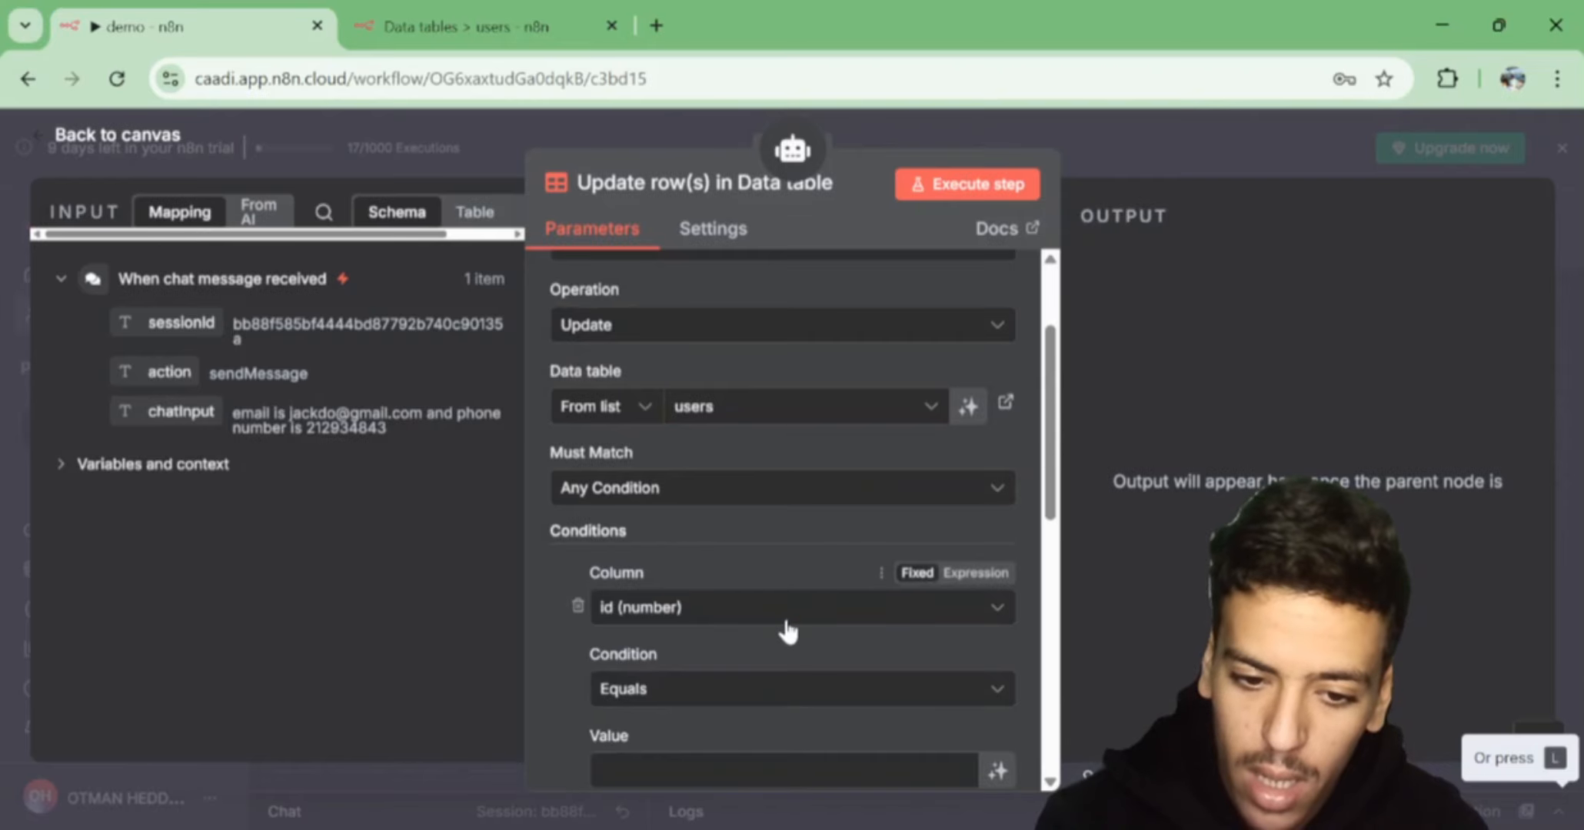
scroll(785, 630, "down", 5)
scroll(784, 616, "up", 4)
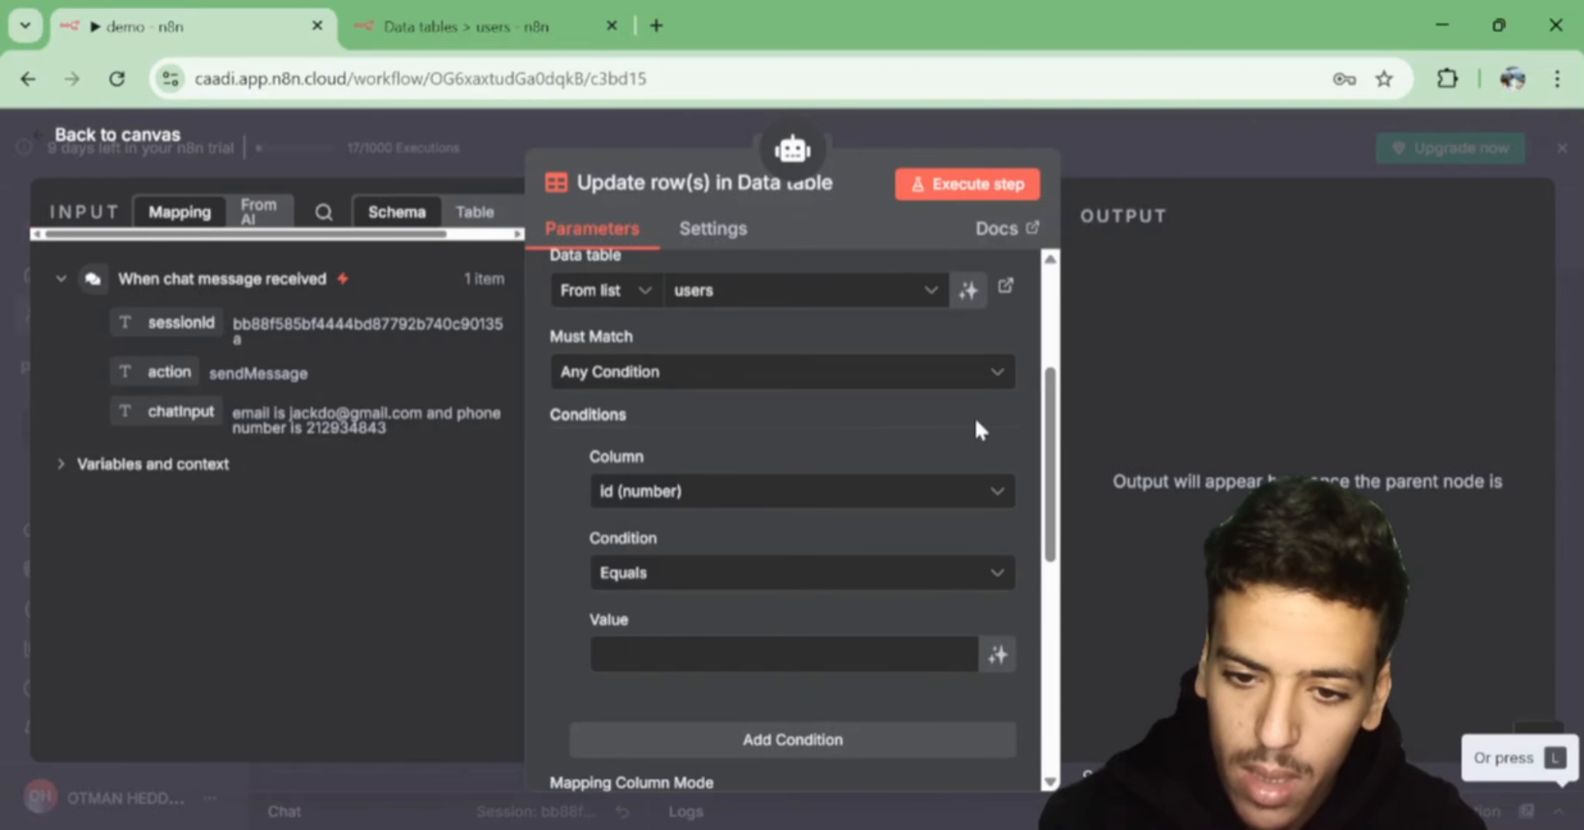
left_click(576, 490)
Let the model define the name, email and number values to update, and return to the canvas
scroll(678, 525, "down", 1)
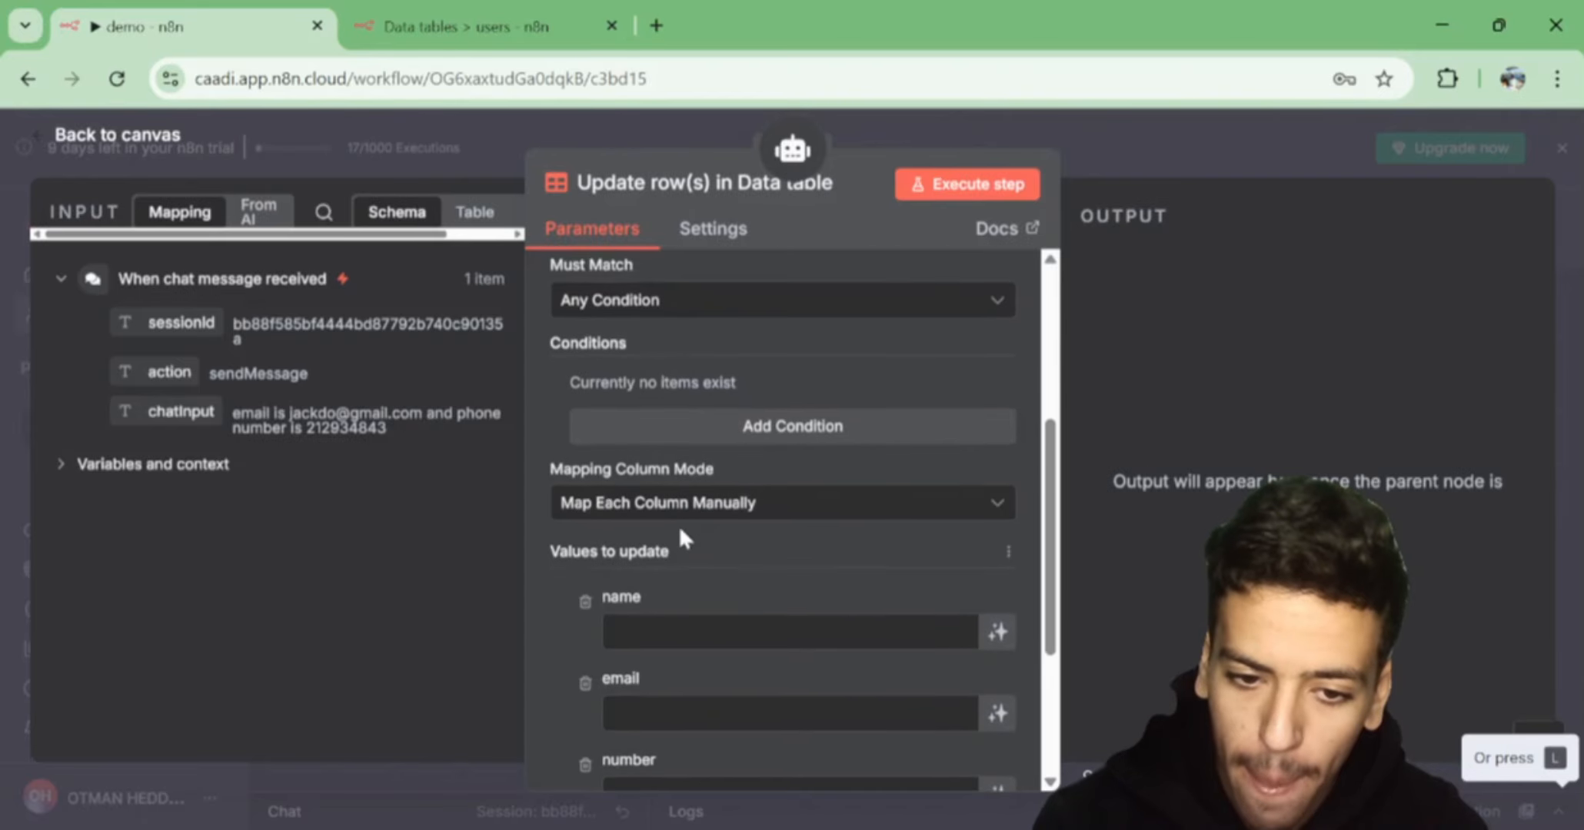
scroll(678, 524, "up", 2)
scroll(612, 512, "down", 2)
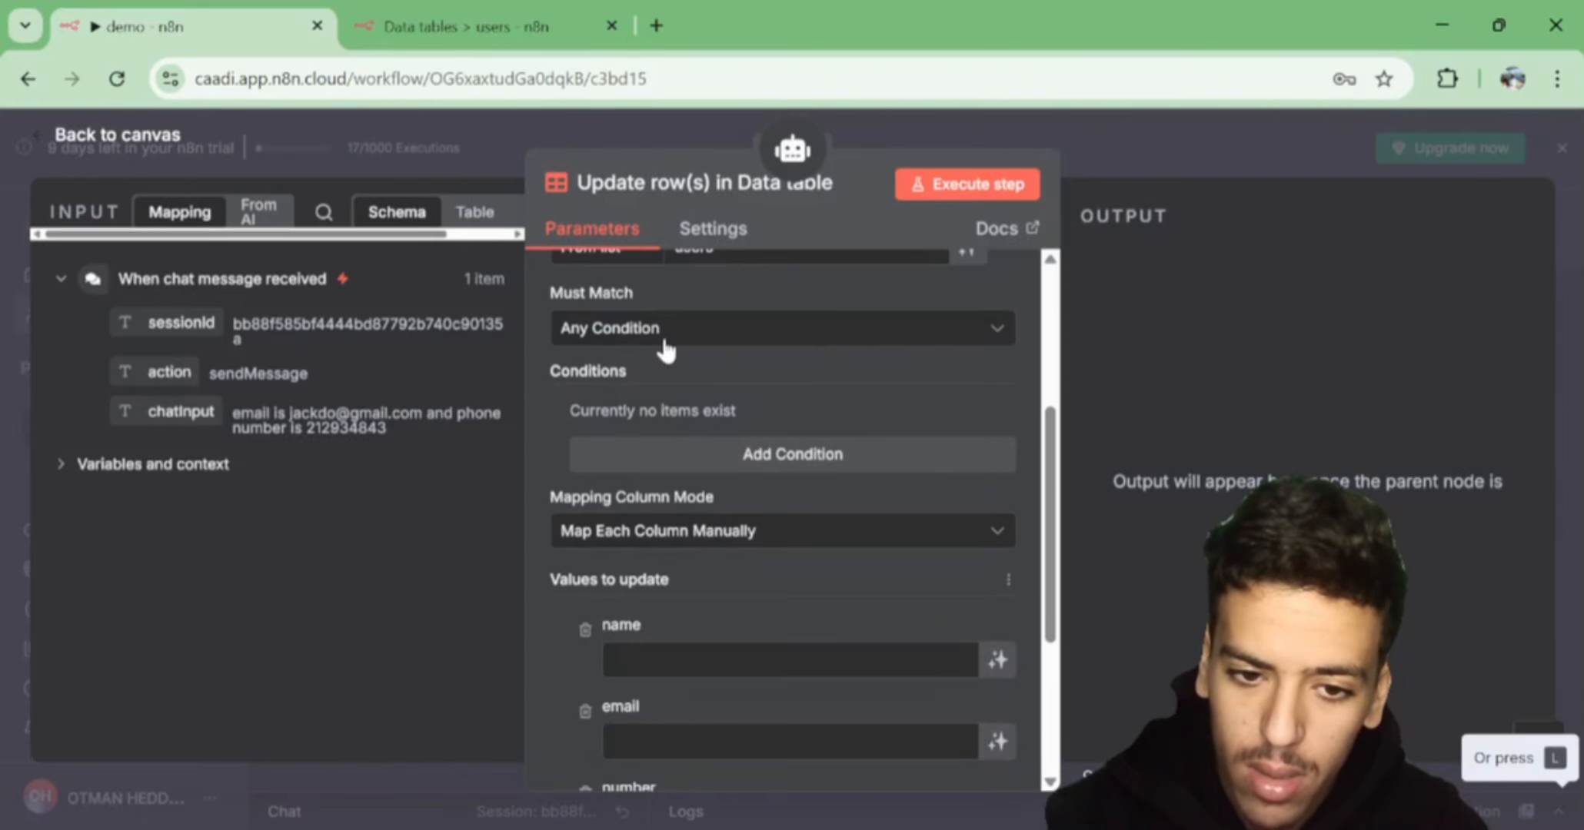
scroll(654, 547, "down", 3)
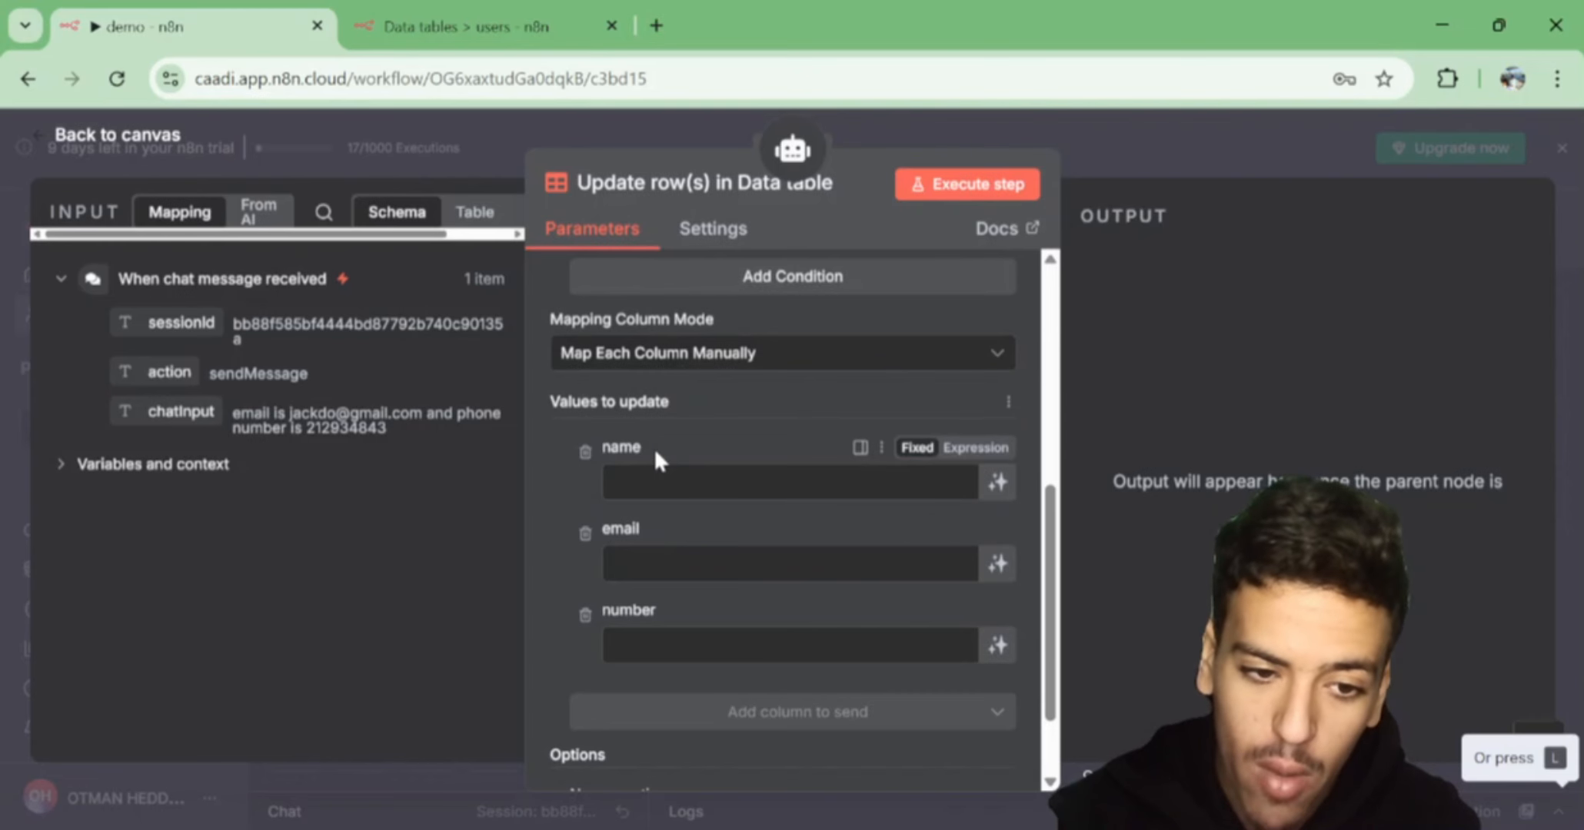
left_click(997, 482)
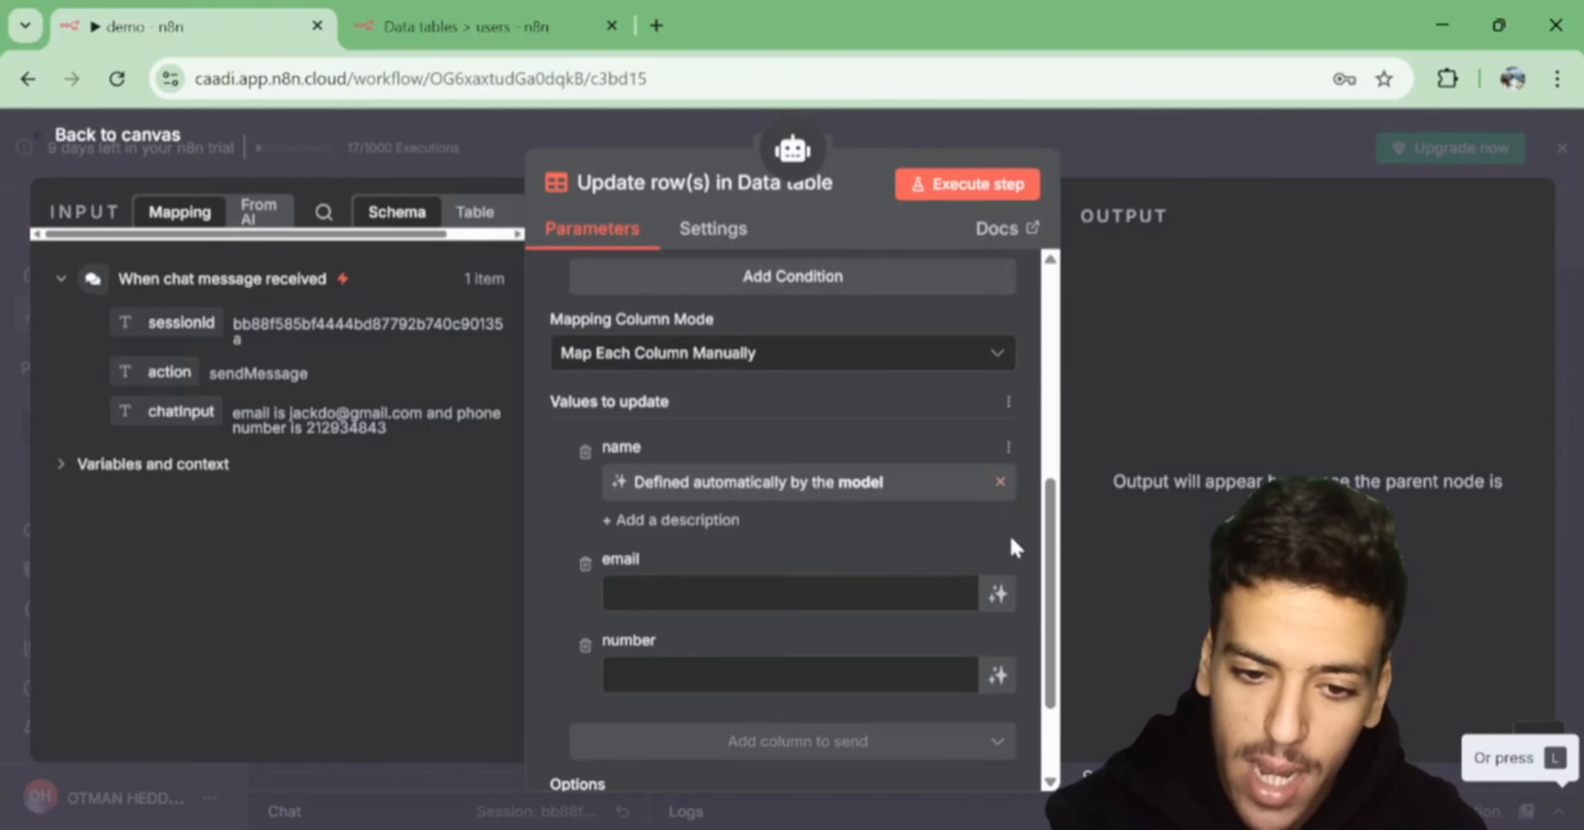
left_click(997, 595)
left_click(1000, 705)
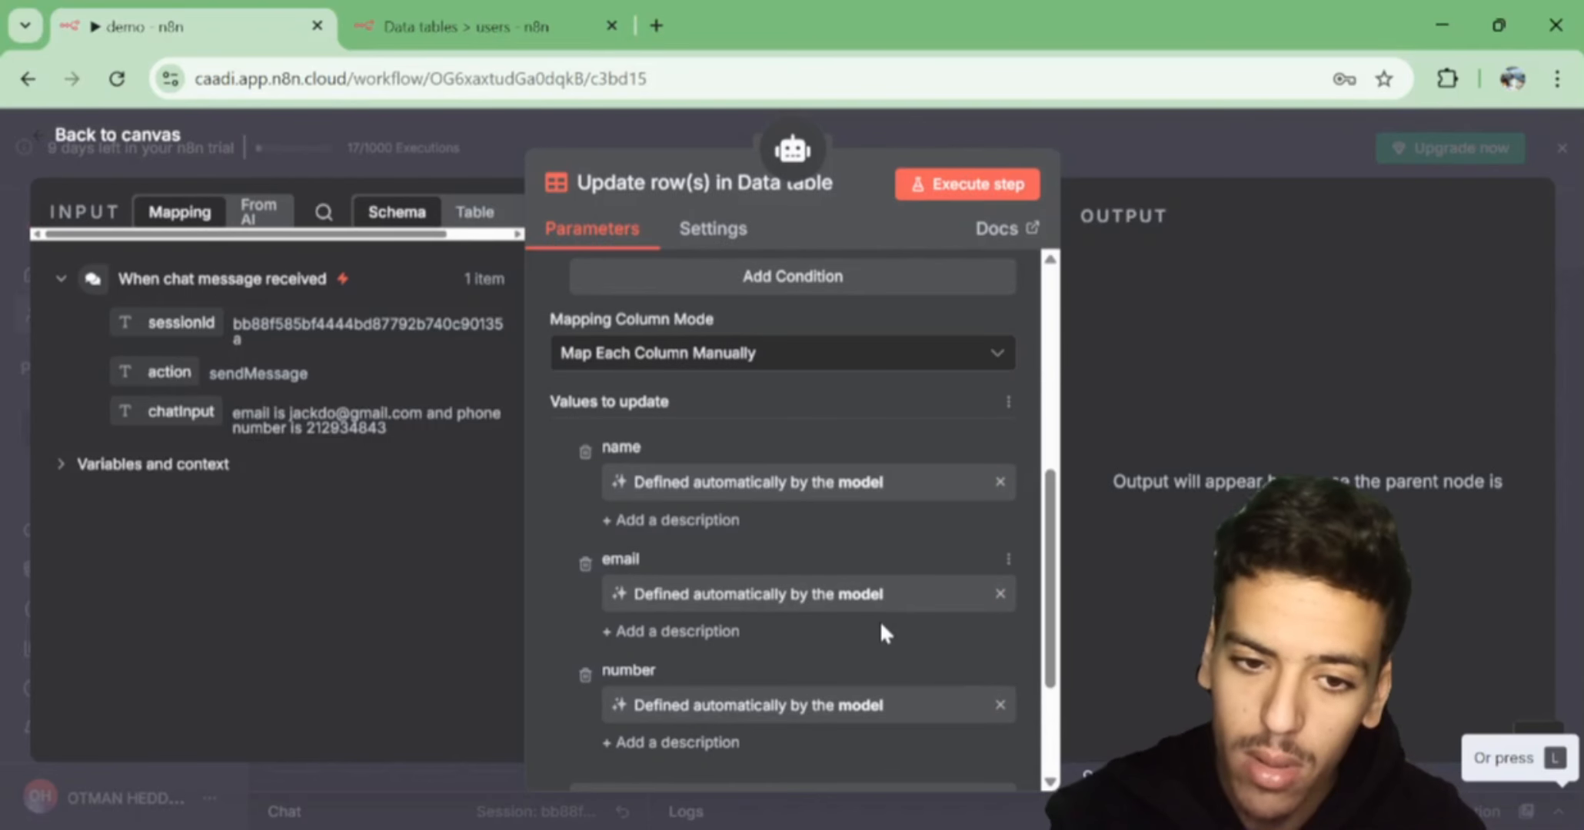
scroll(881, 626, "down", 3)
scroll(881, 626, "up", 9)
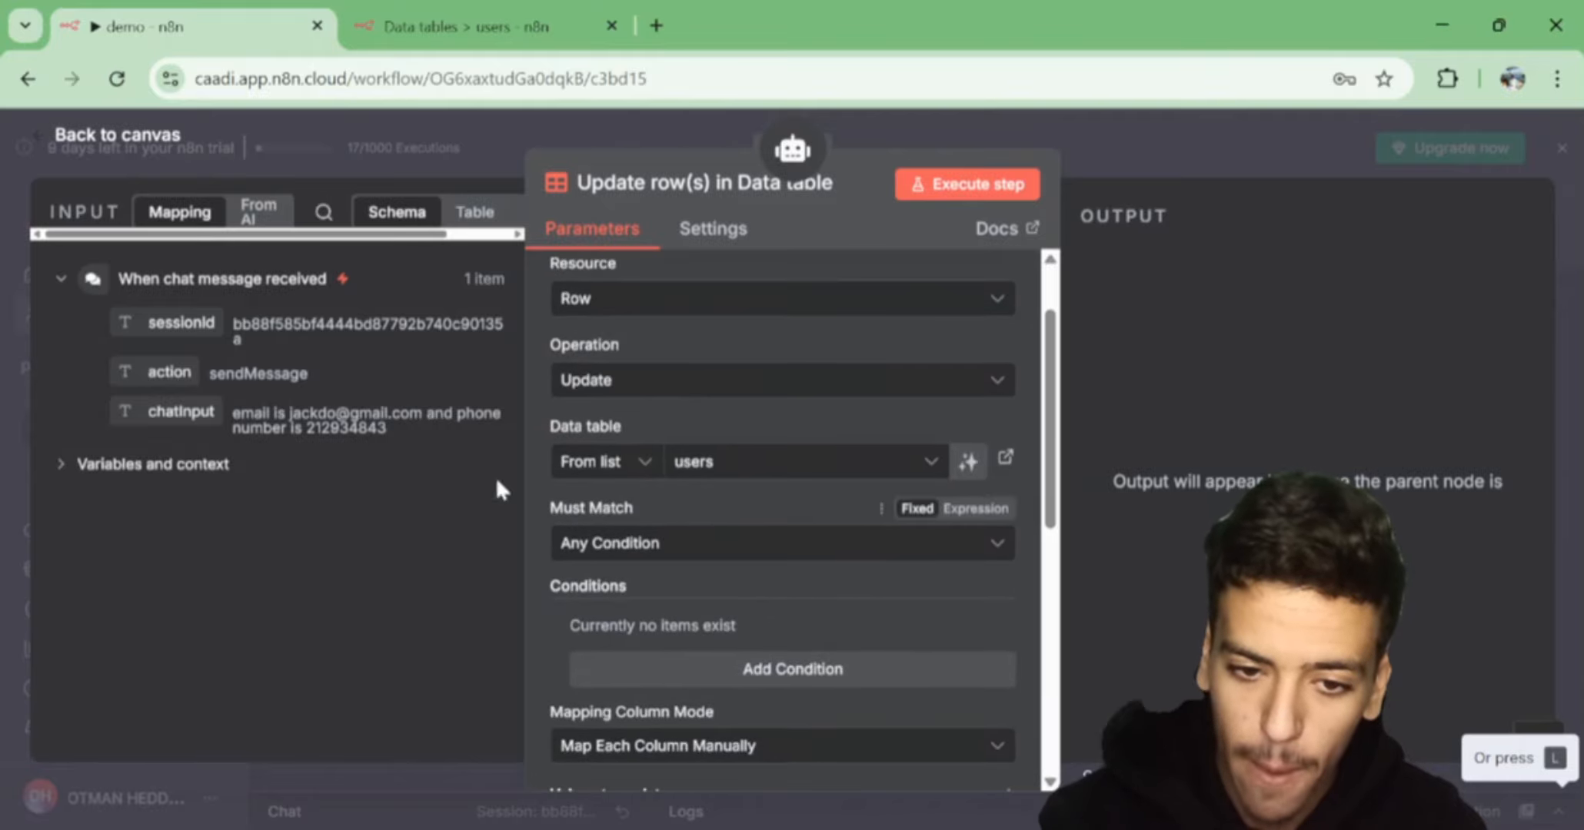
left_click(130, 145)
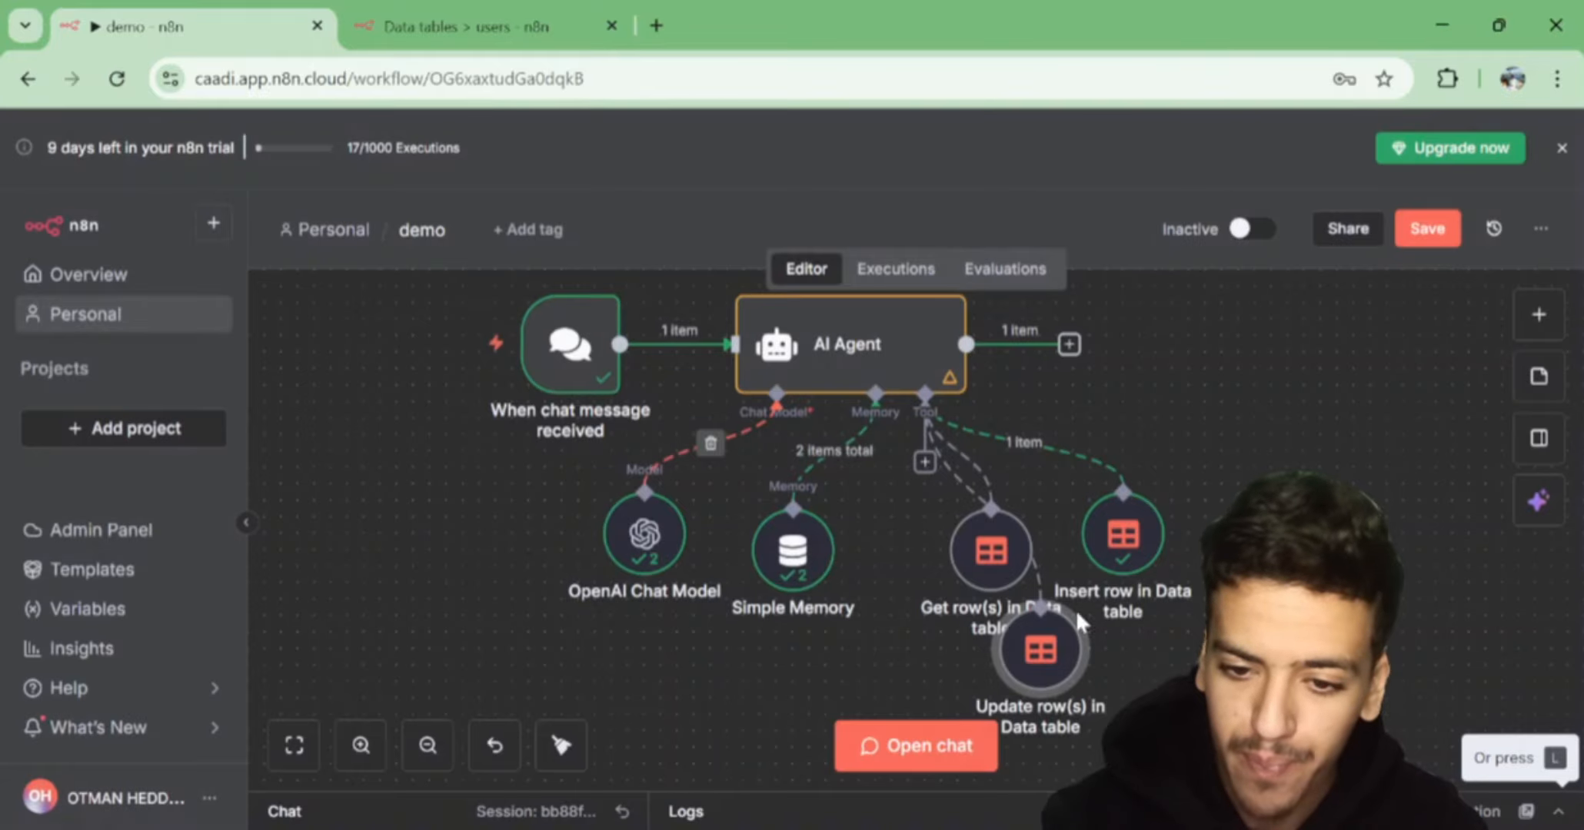
Rearrange the Get, Insert and Update row tool nodes beneath the AI Agent so they no longer overlap
left_click_drag(986, 545, 920, 559)
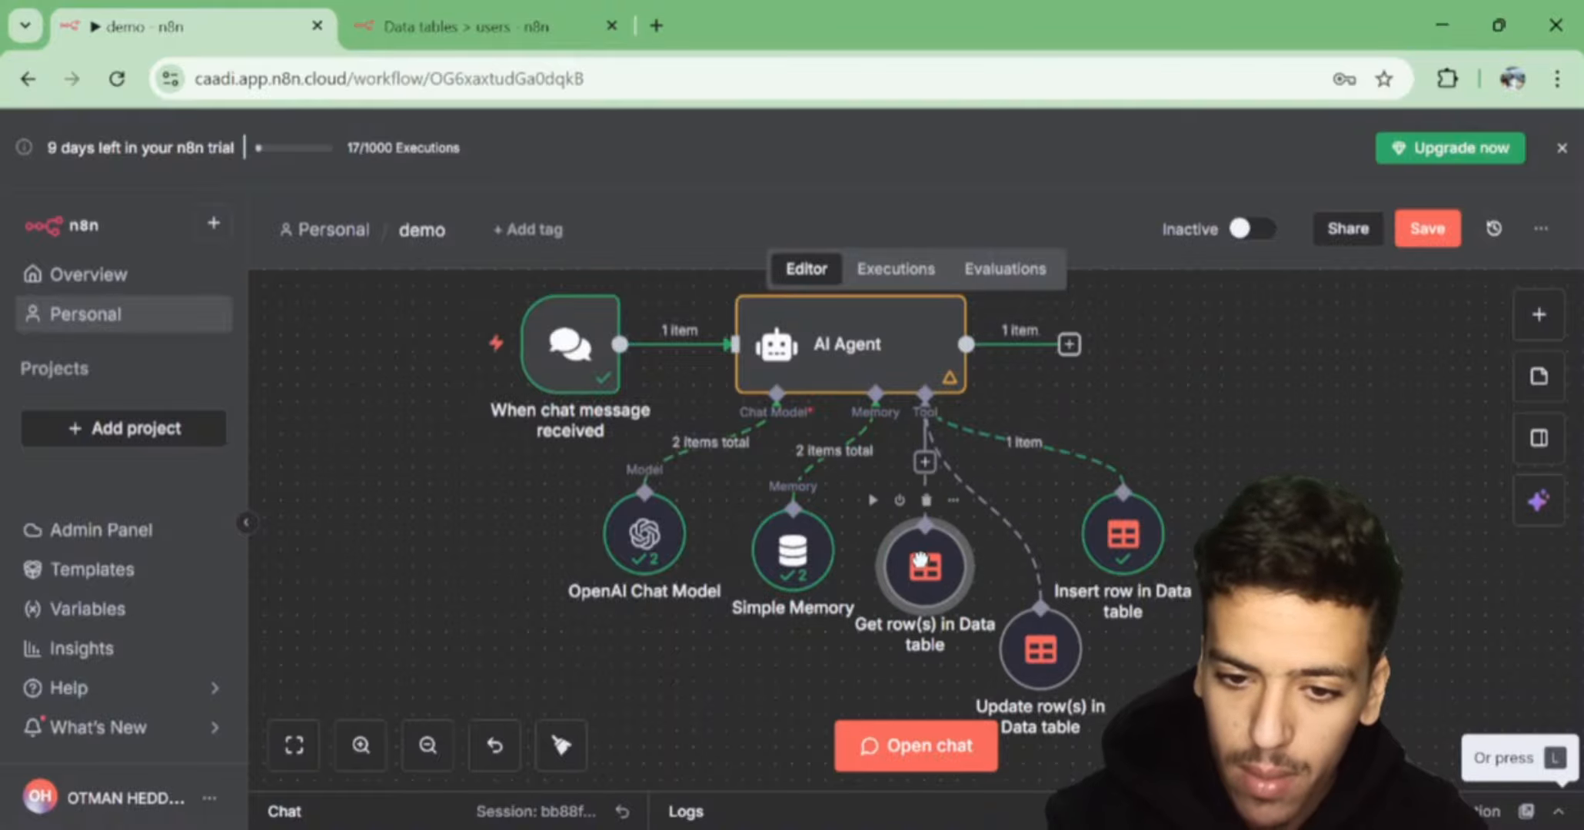
left_click_drag(1092, 526, 1125, 477)
left_click_drag(1049, 653, 1049, 519)
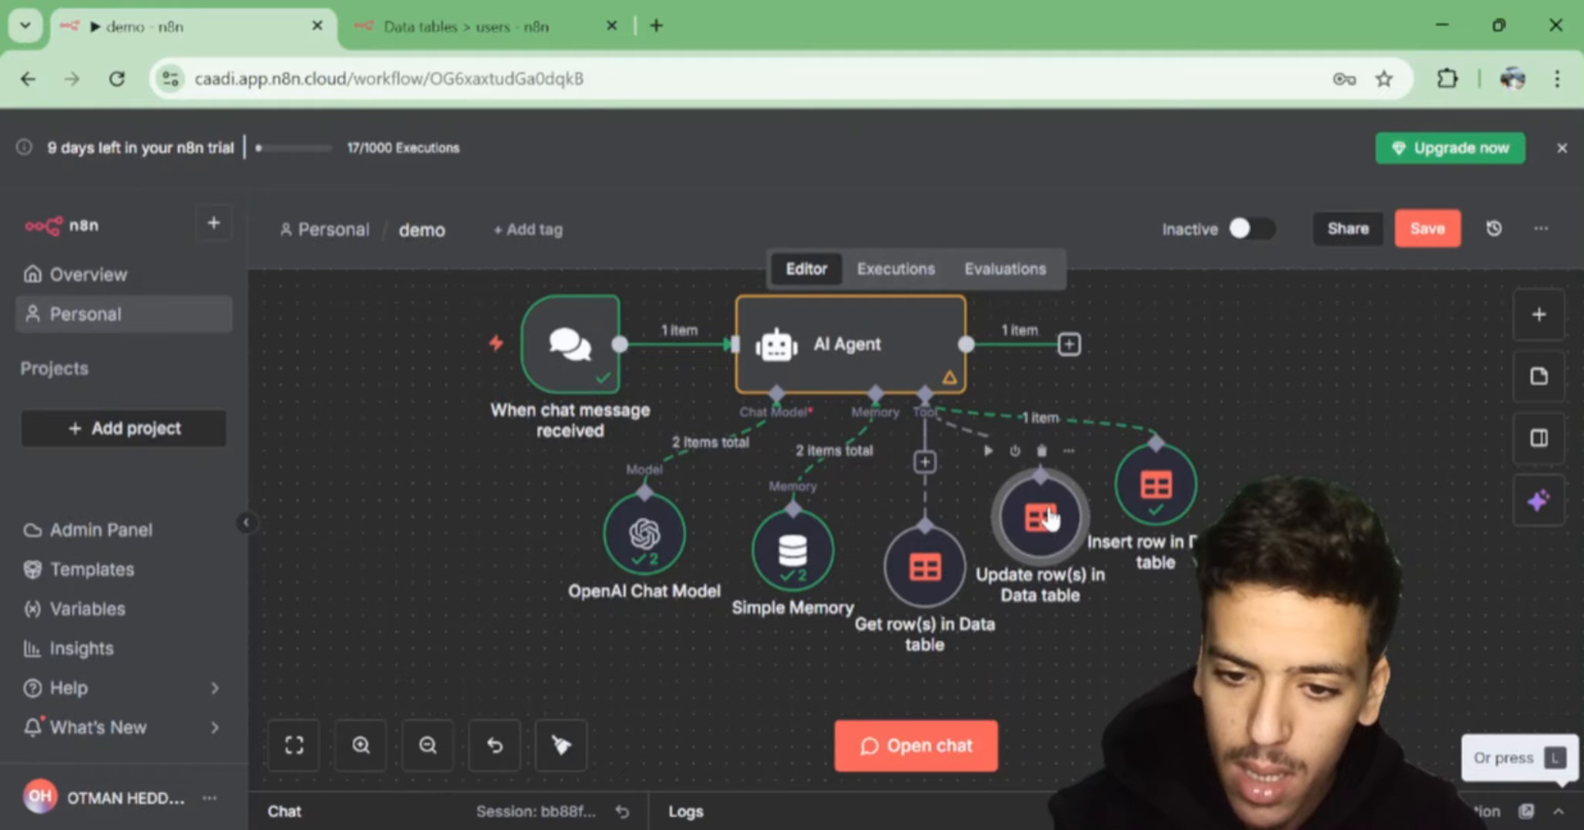
Reopen the chat and ask the agent to rename the newly added person in the users table
left_click(926, 746)
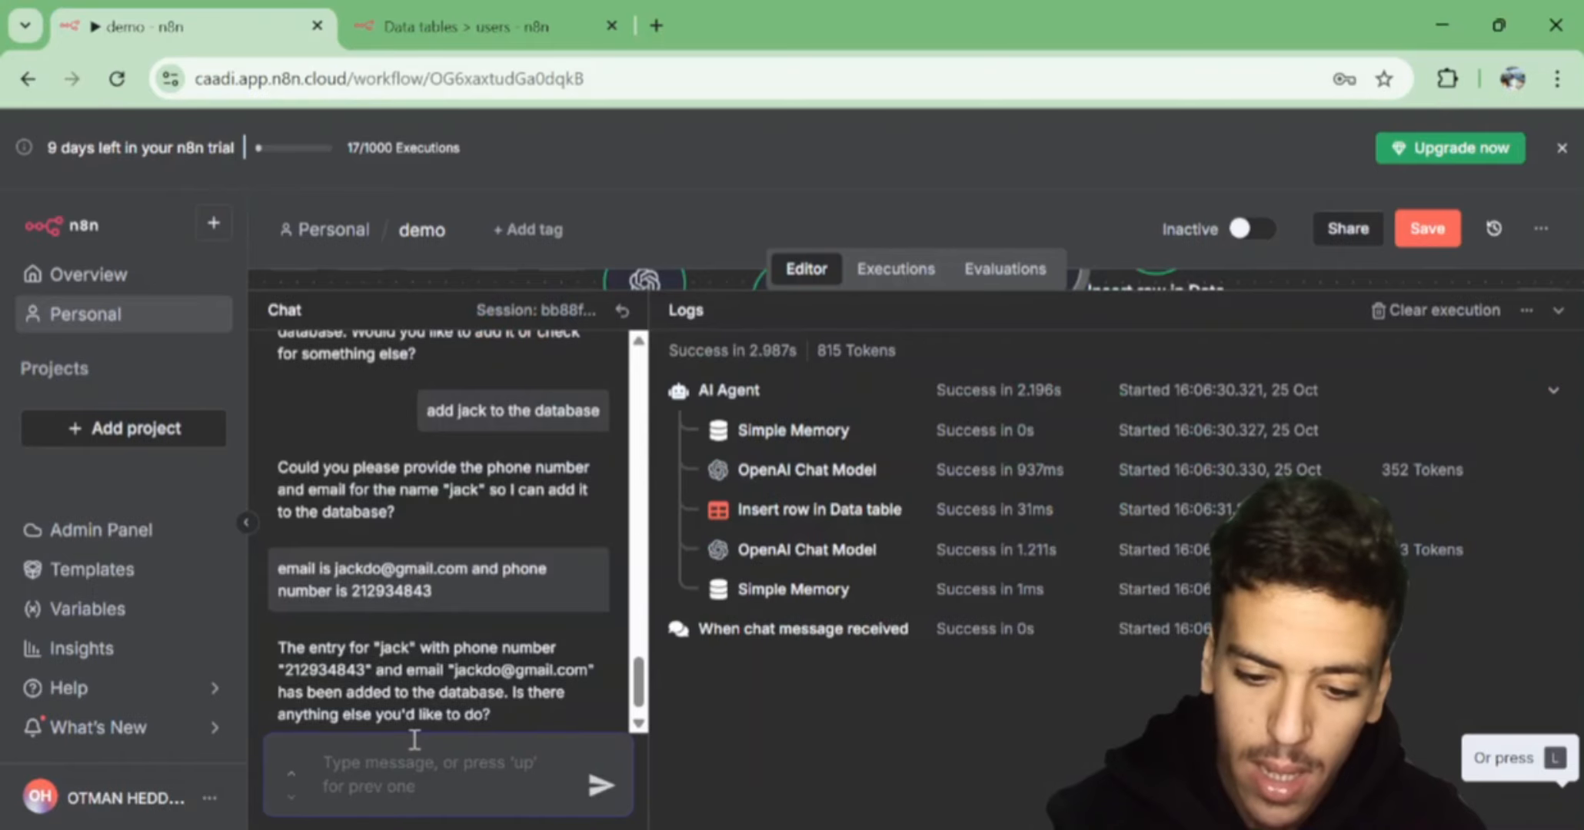
type("Upda")
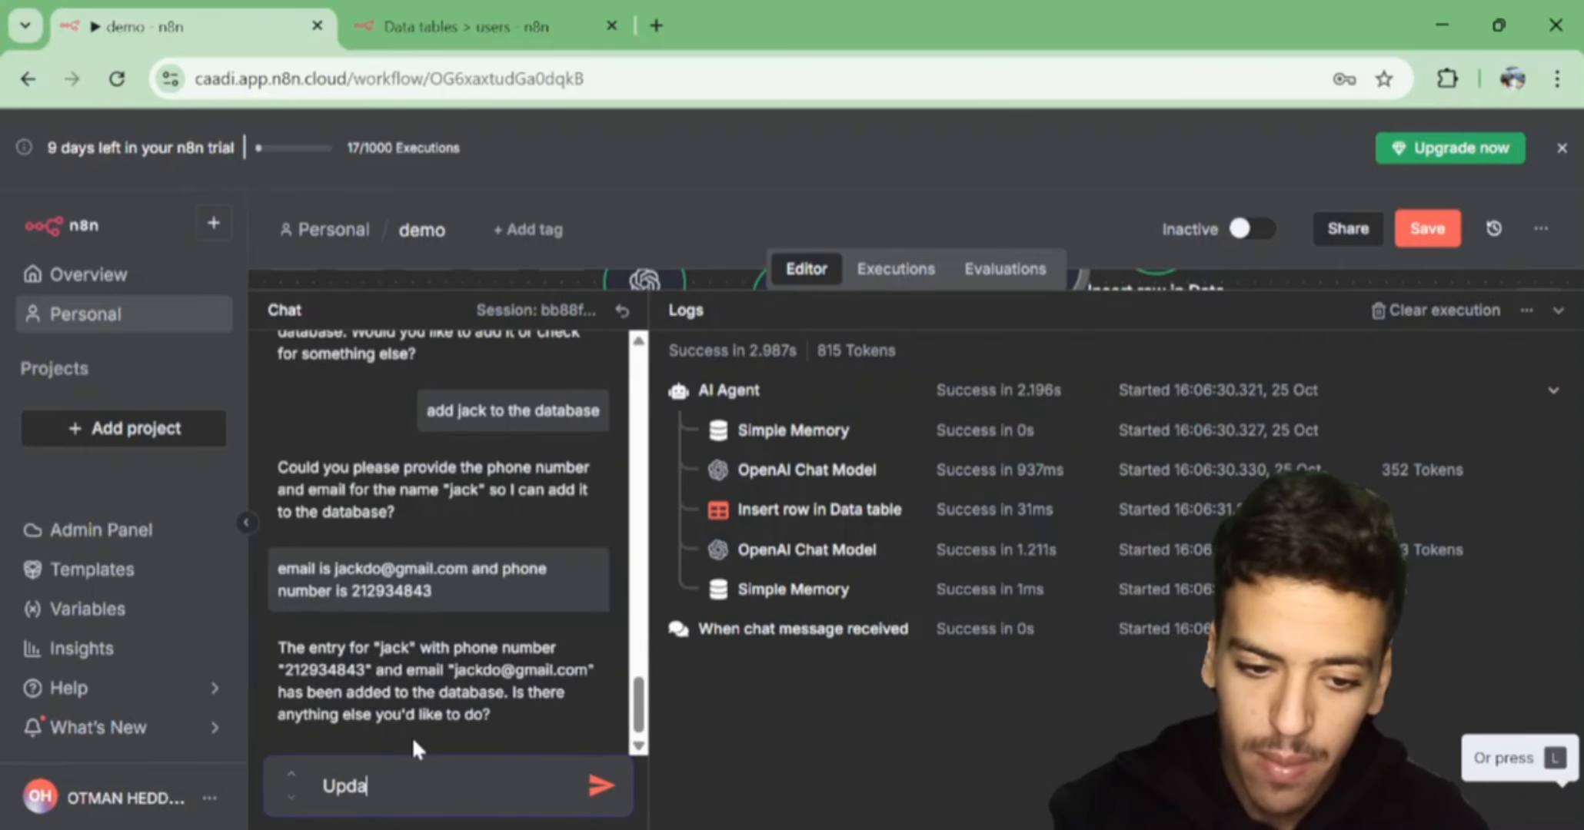
type("te nam")
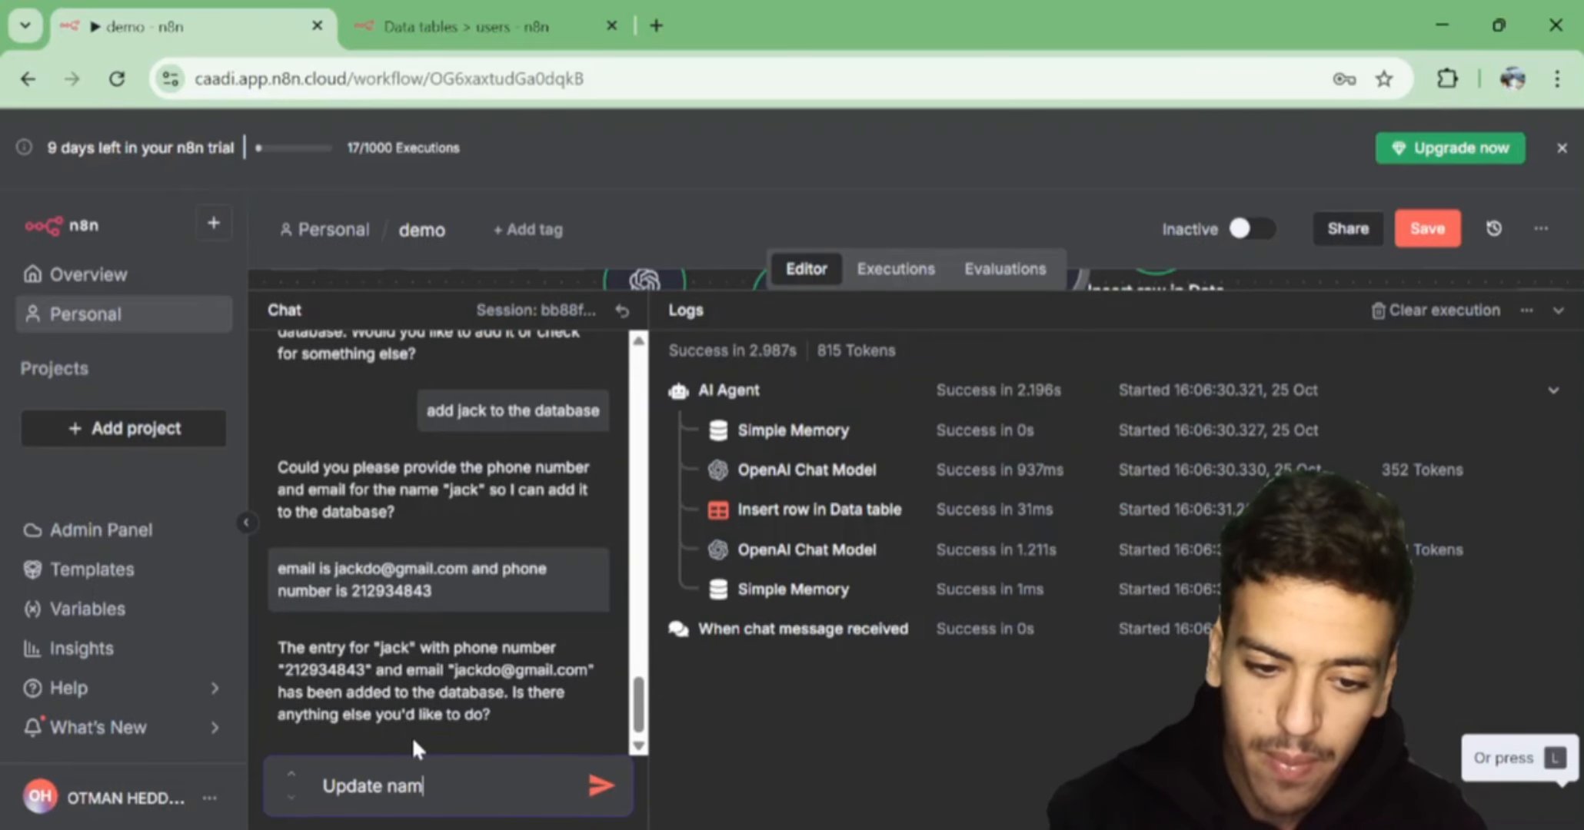
type("e of")
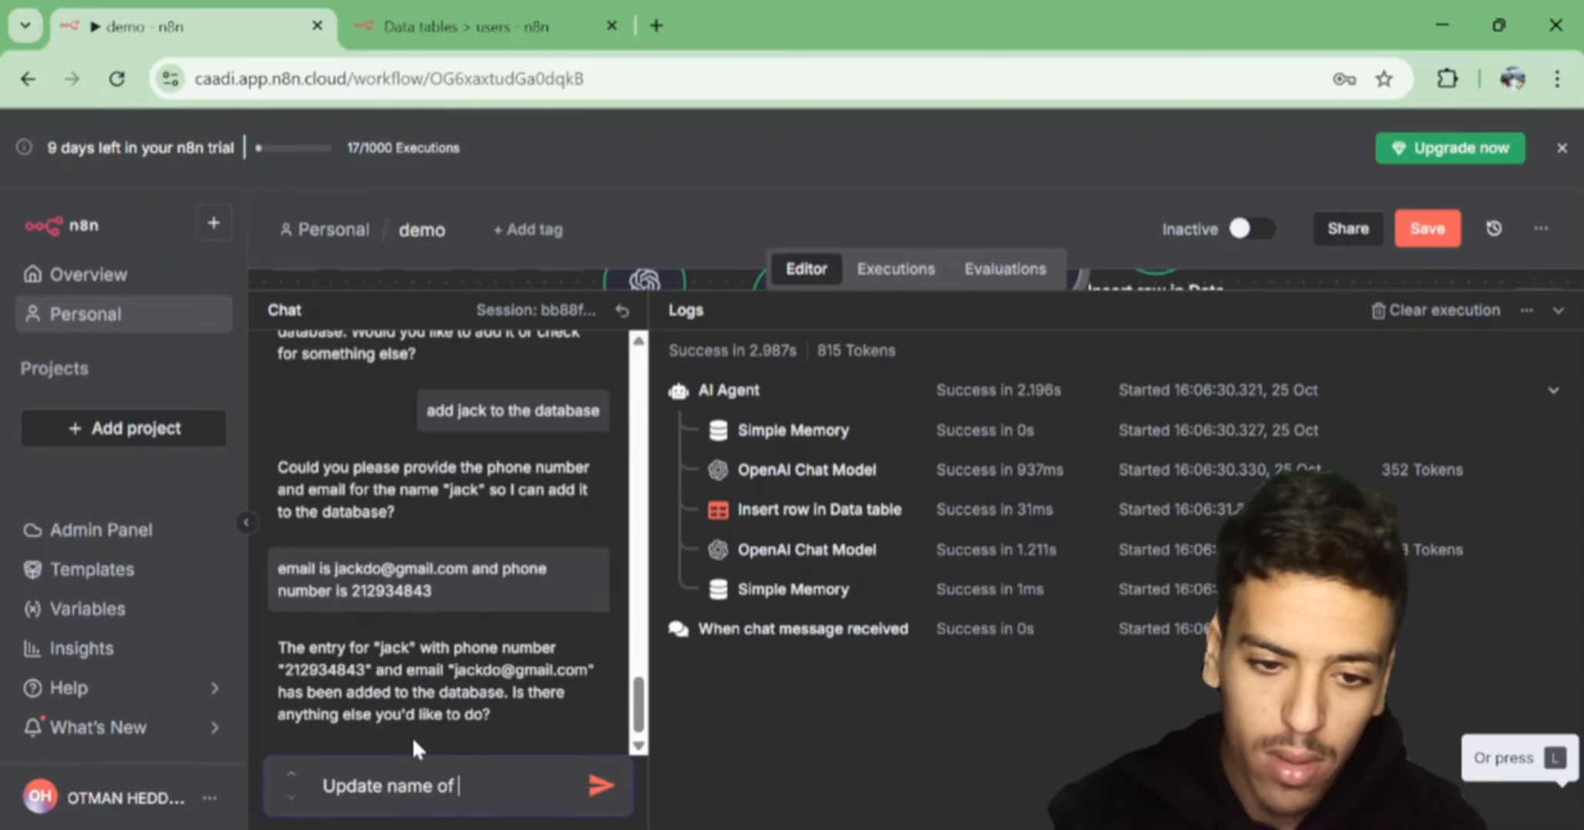
left_click(432, 7)
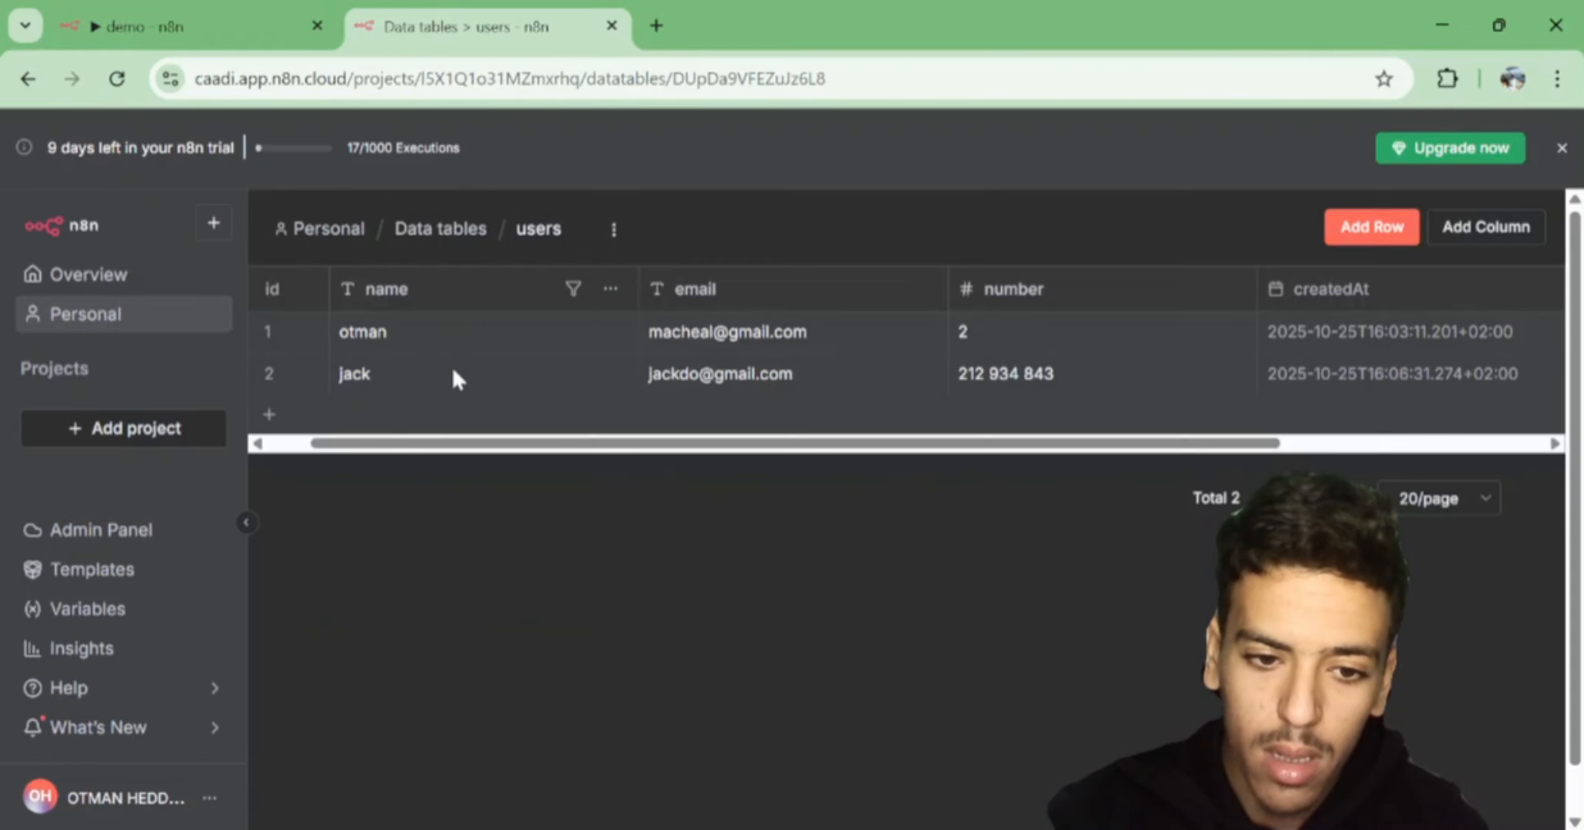
left_click(185, 8)
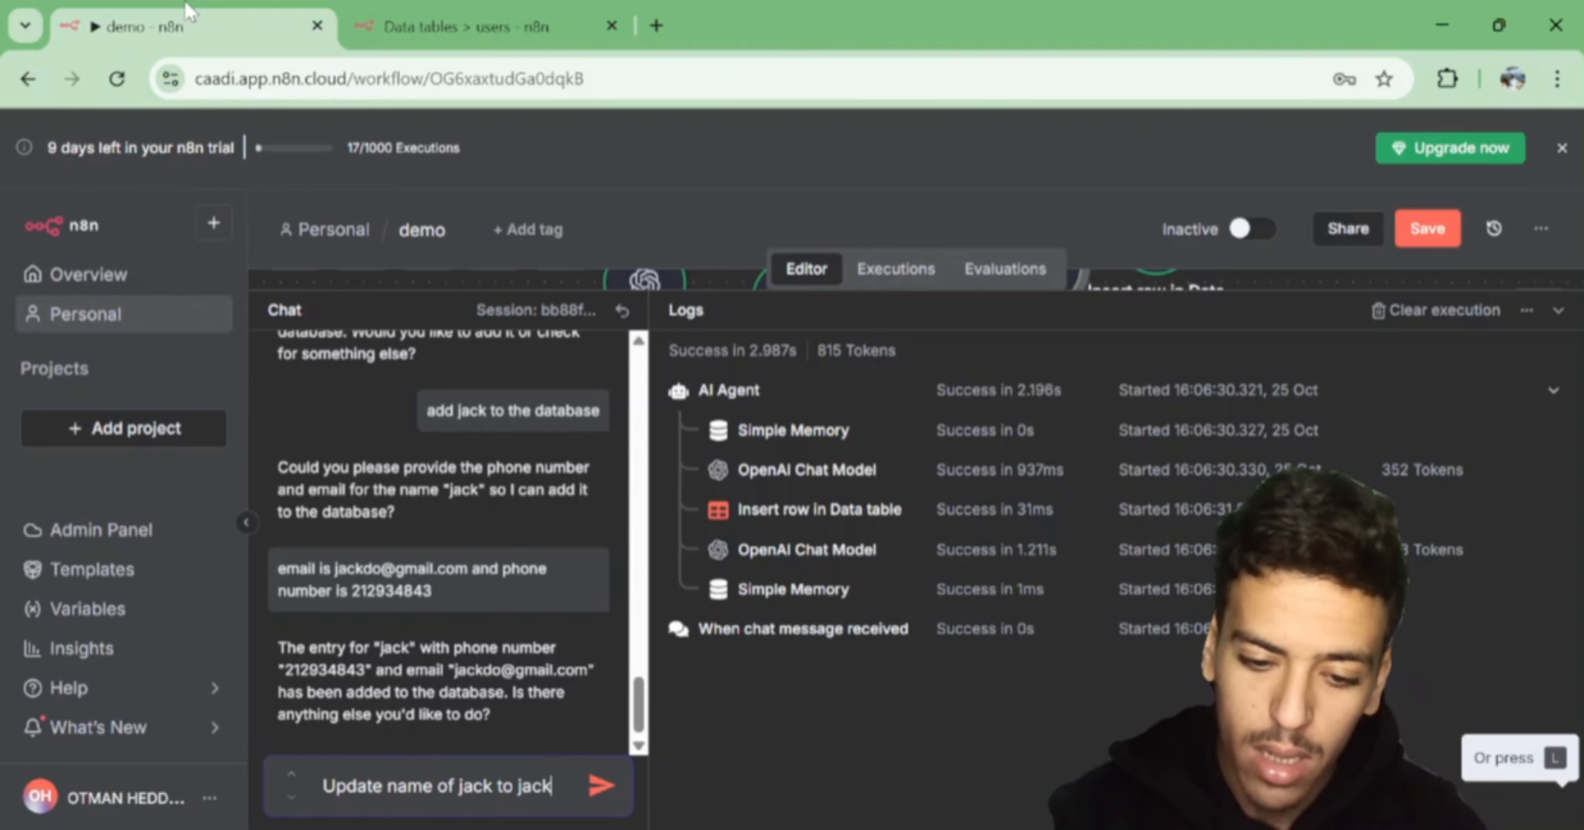
type("_daniel")
key("Return")
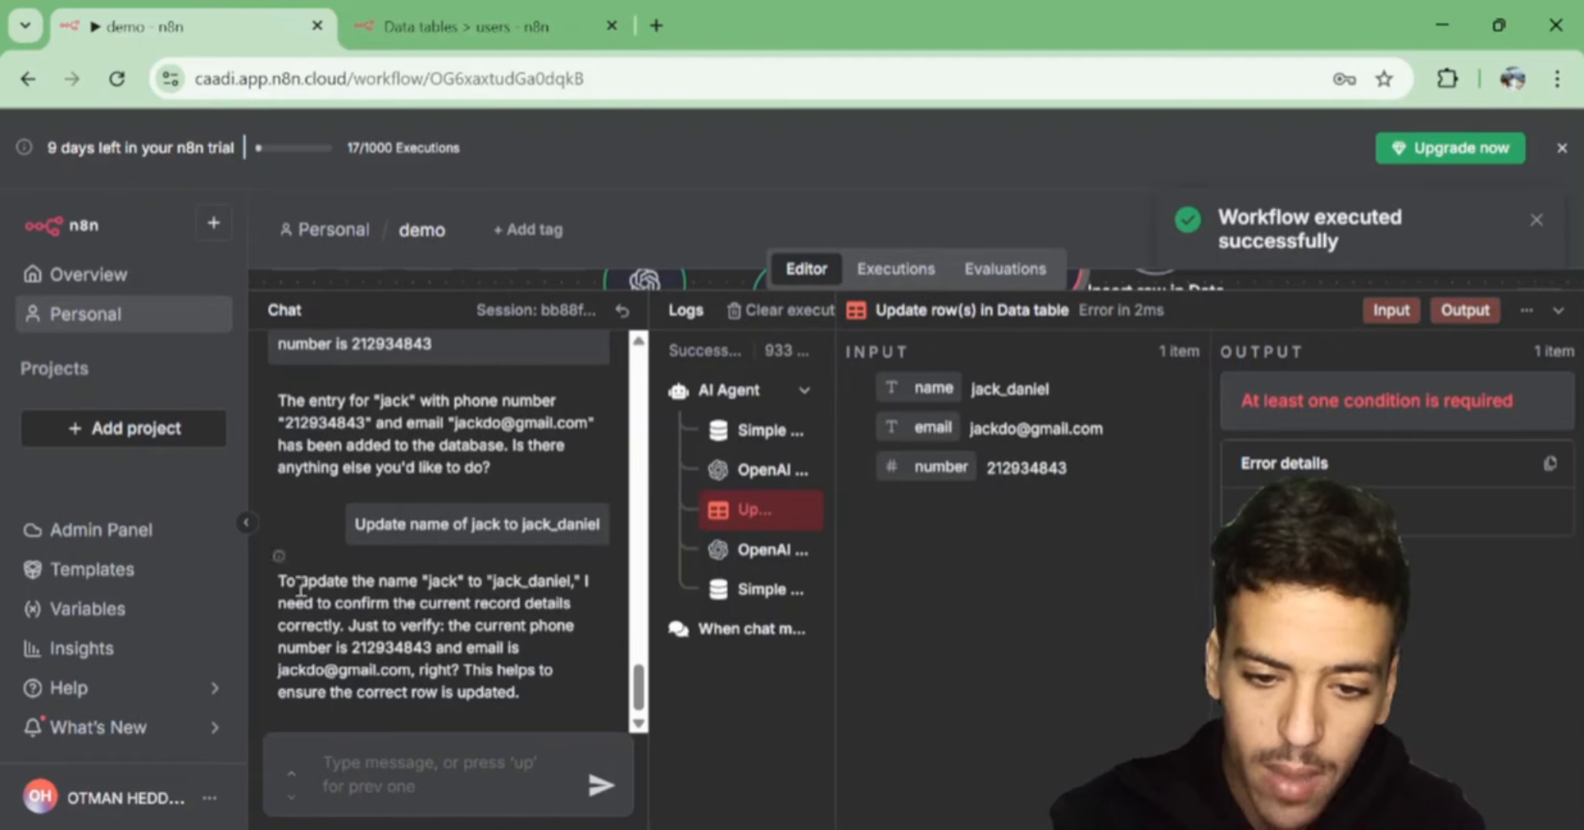
Read the agent's request to verify the current record details and reply "yes"
left_click_drag(298, 581, 507, 606)
left_click(449, 611)
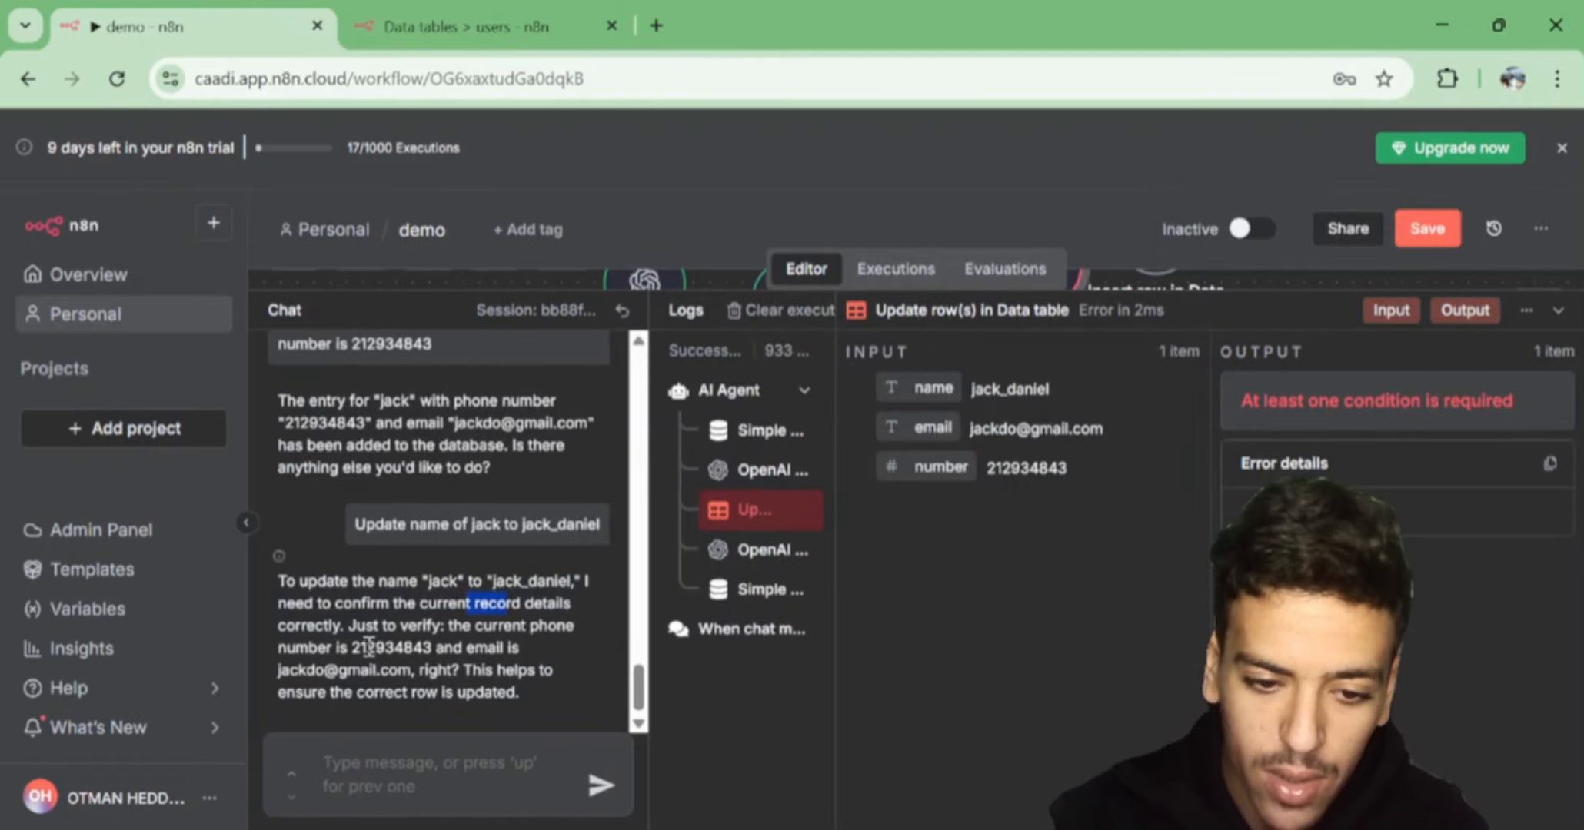
left_click(422, 656)
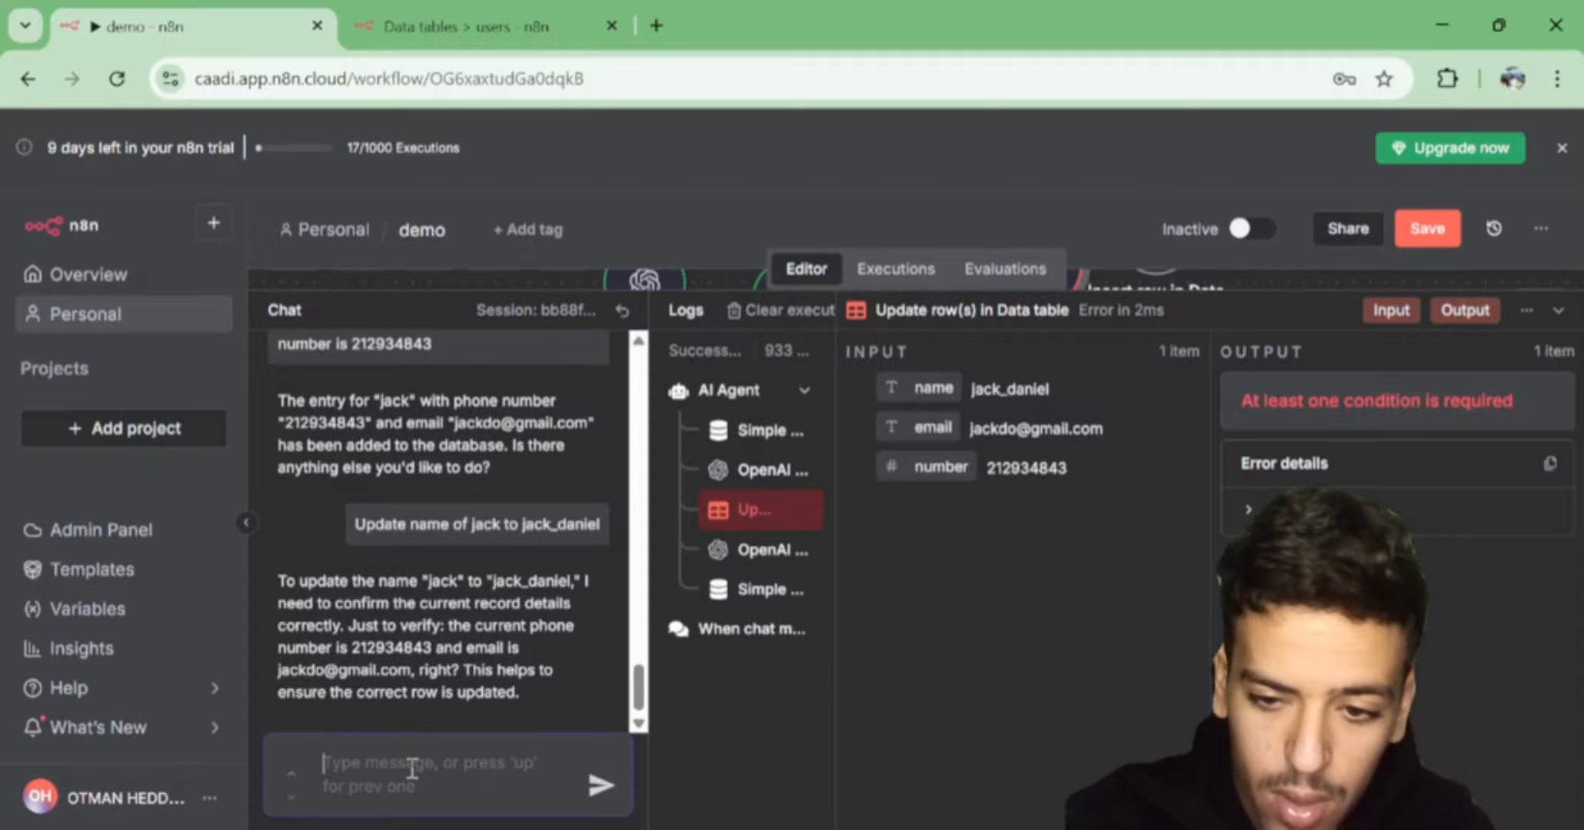
type("yes")
key("Return")
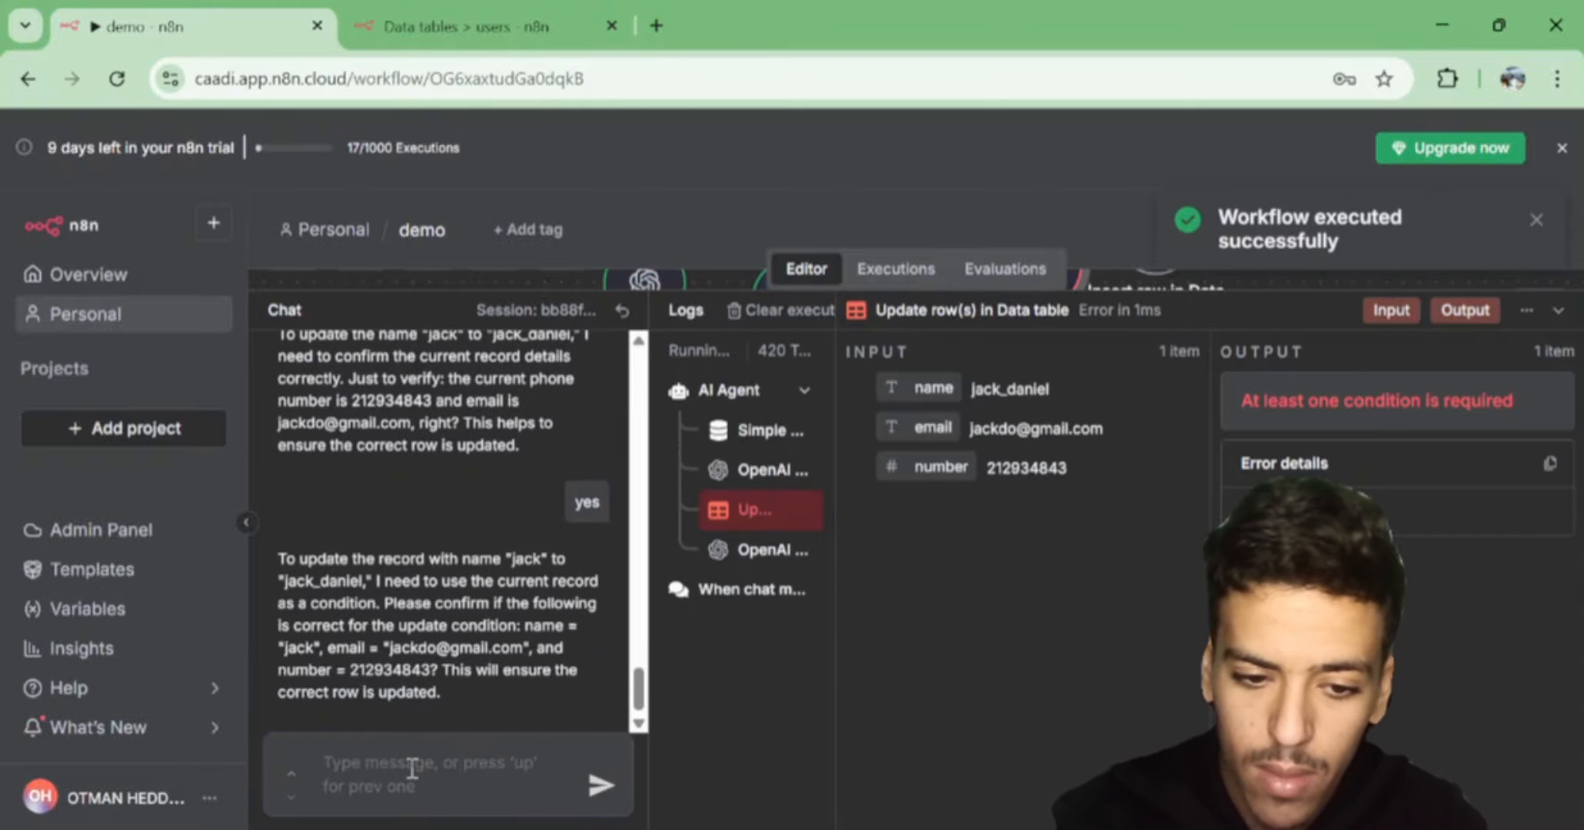
Read the agent's second reply and the Update row(s) tool's error in the logs, and hide the chat and logs area
left_click_drag(363, 559, 465, 581)
left_click(494, 584)
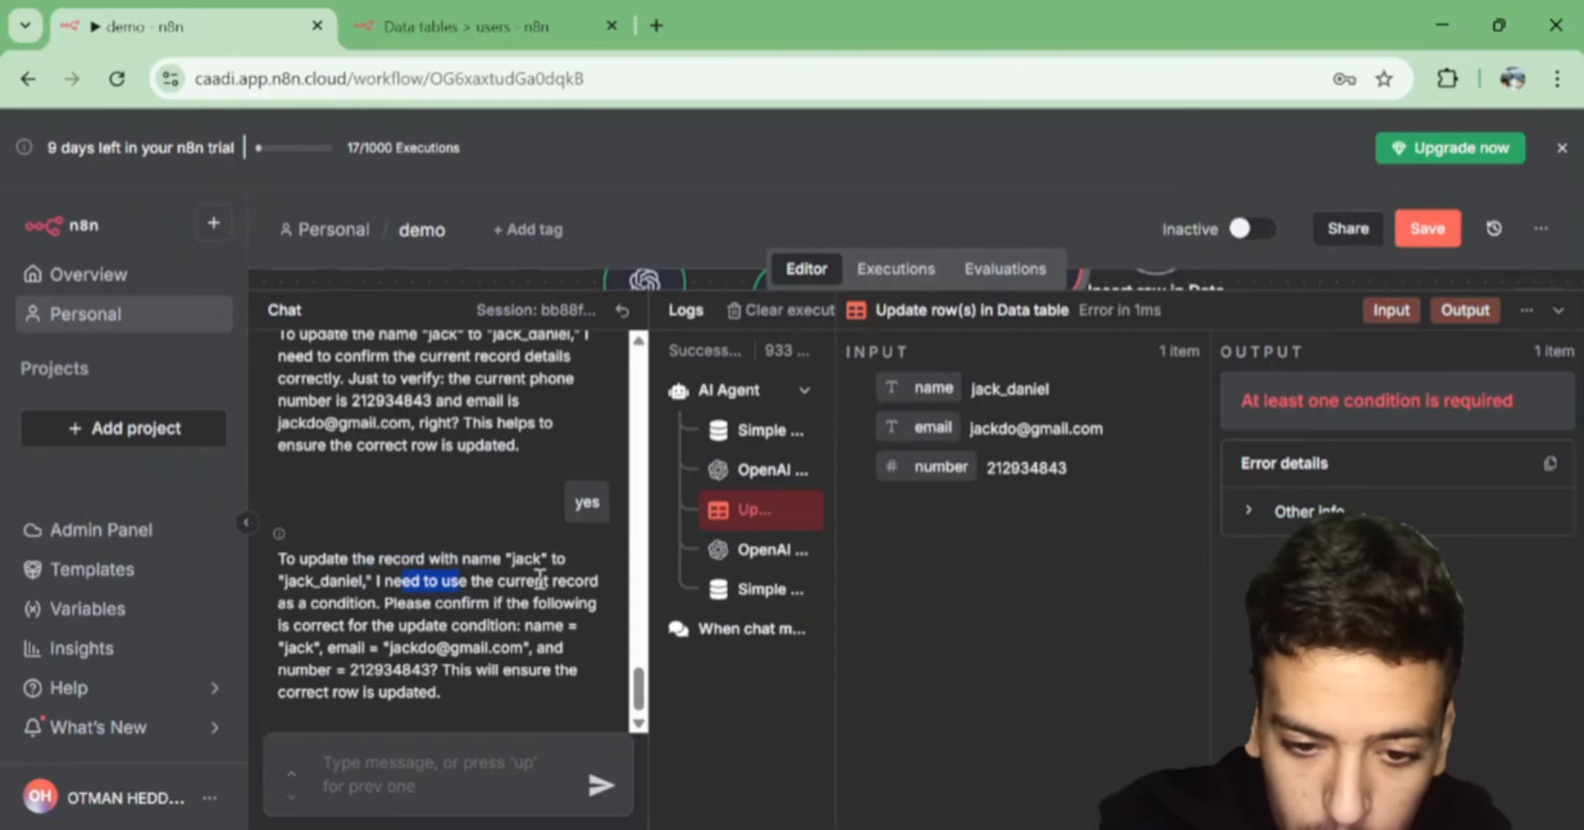
left_click(550, 582)
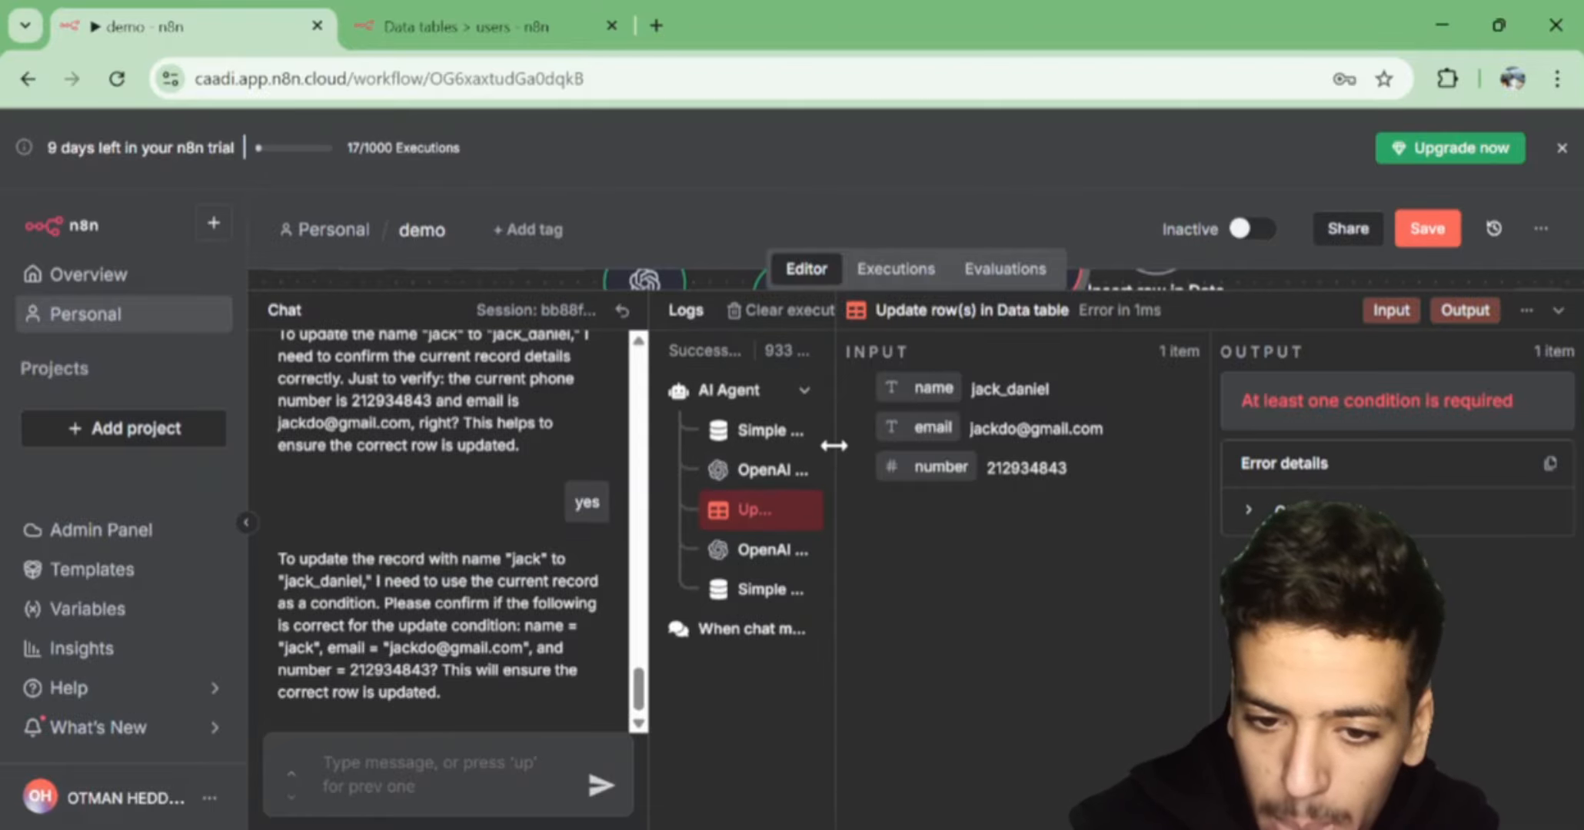
left_click_drag(834, 449, 747, 531)
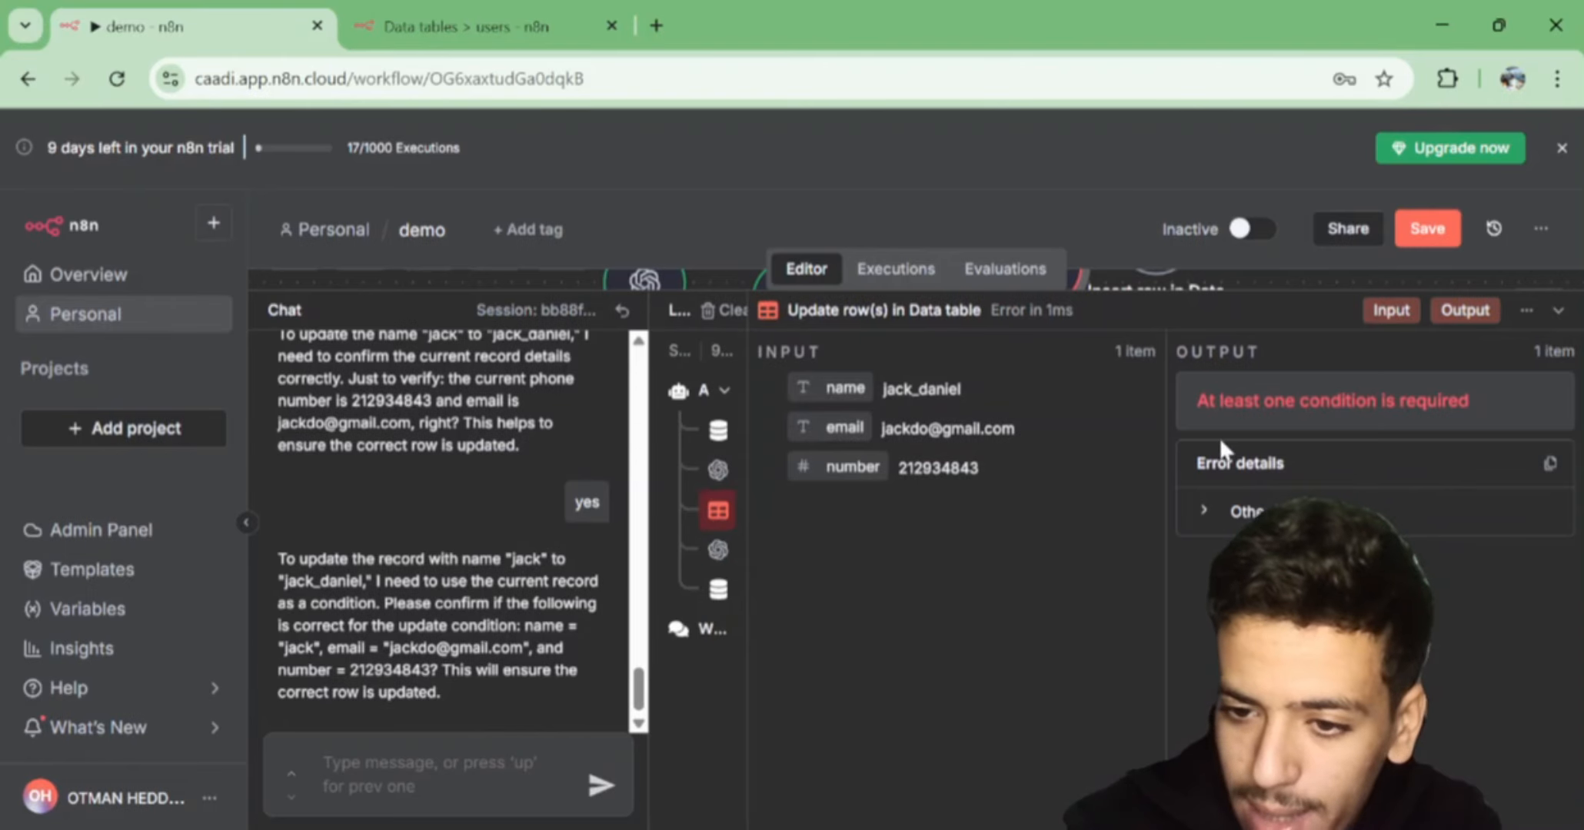
left_click(1551, 311)
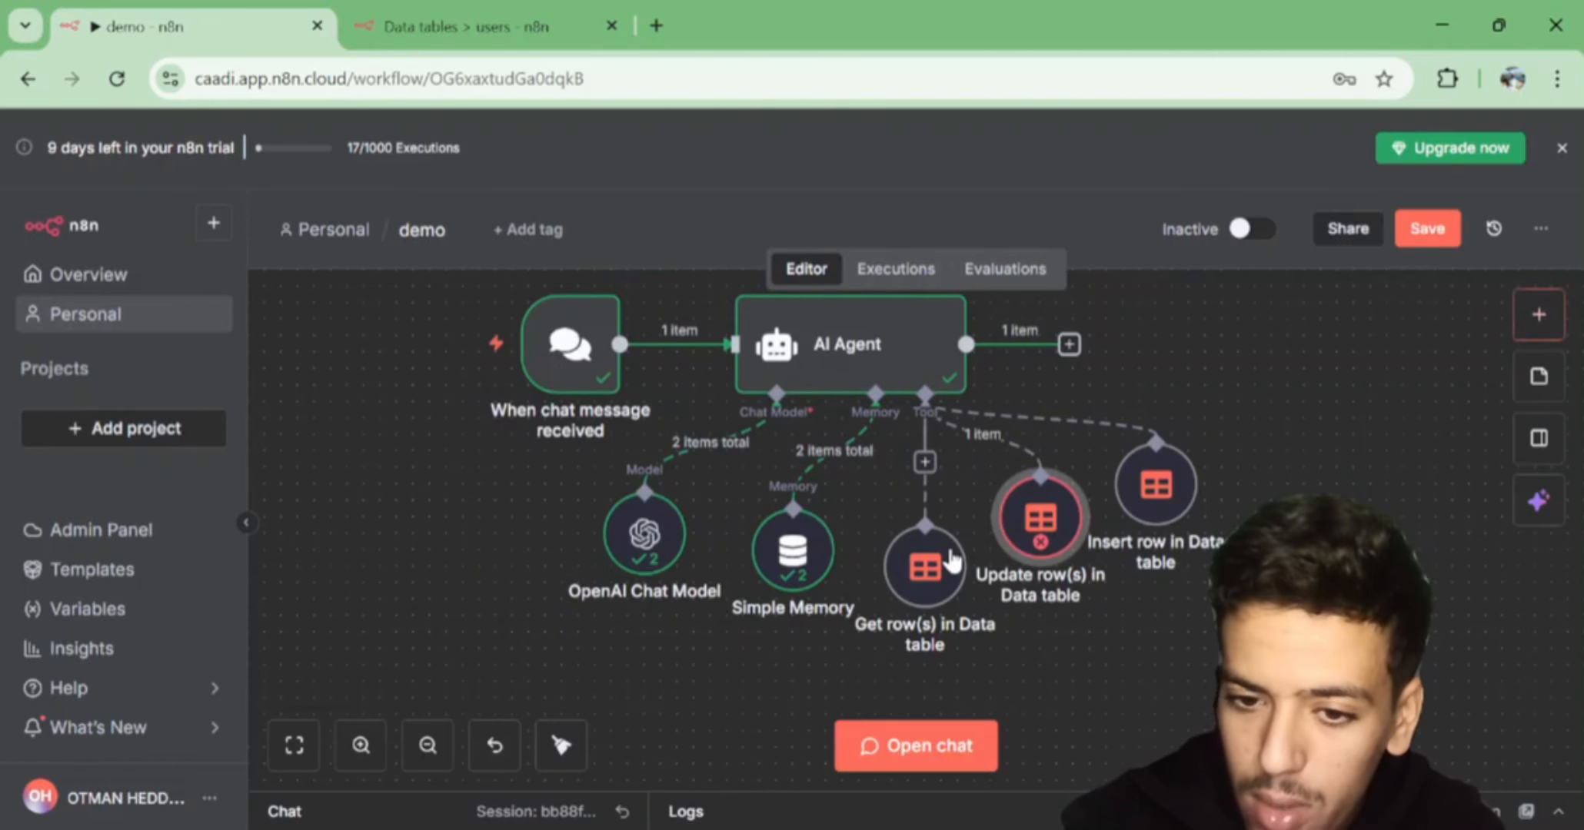
In the Update row(s) tool, keep Any Condition matching and add a condition where name equals a value defined by the model
double_click(1042, 519)
scroll(623, 438, "down", 2)
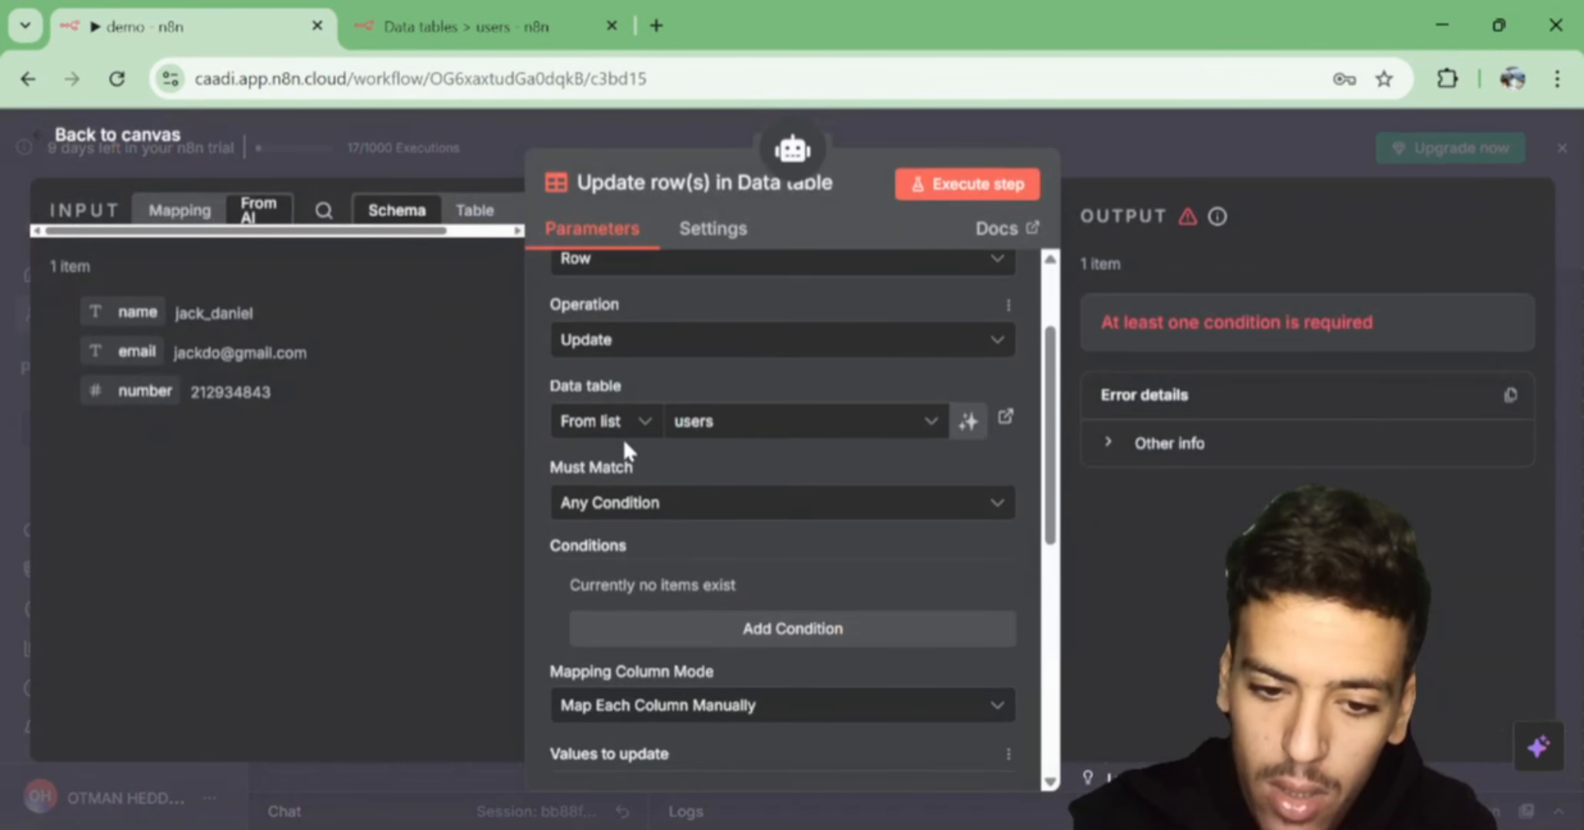
left_click(628, 504)
left_click(646, 562)
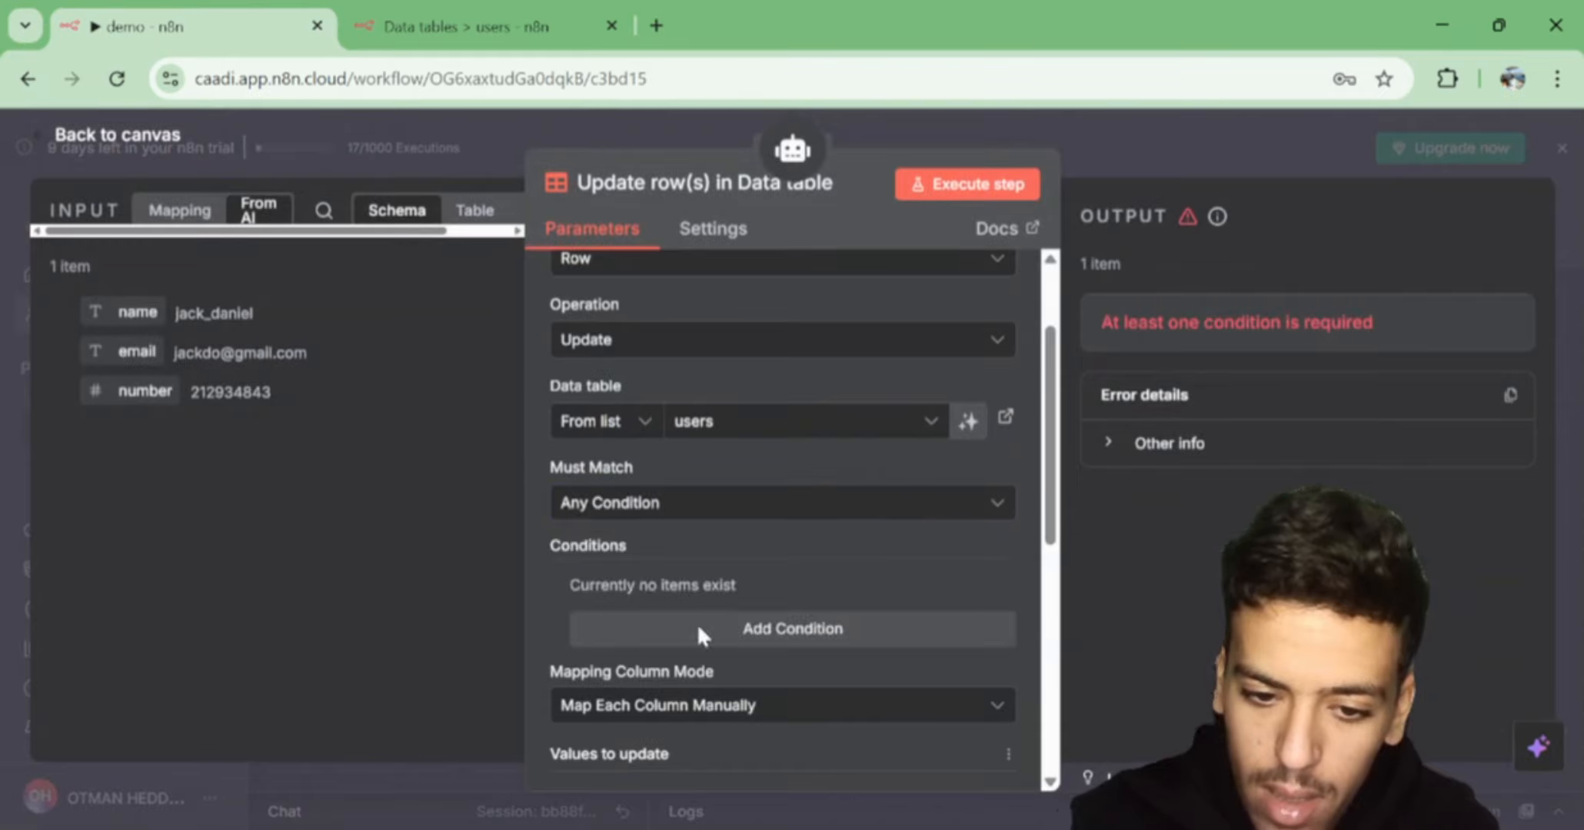
left_click(756, 632)
scroll(760, 629, "down", 2)
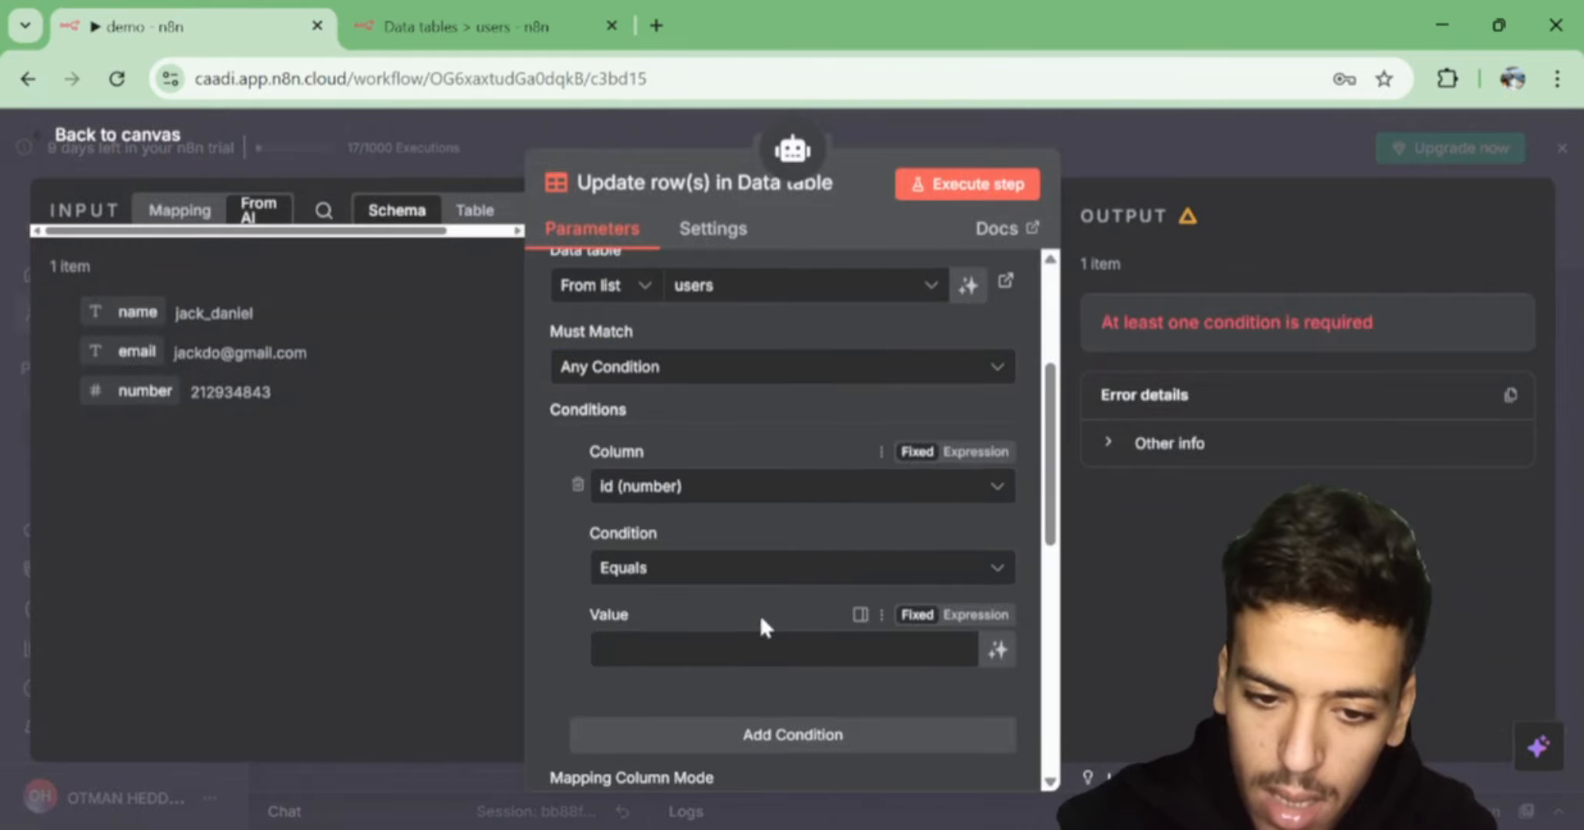
left_click(800, 486)
left_click(677, 675)
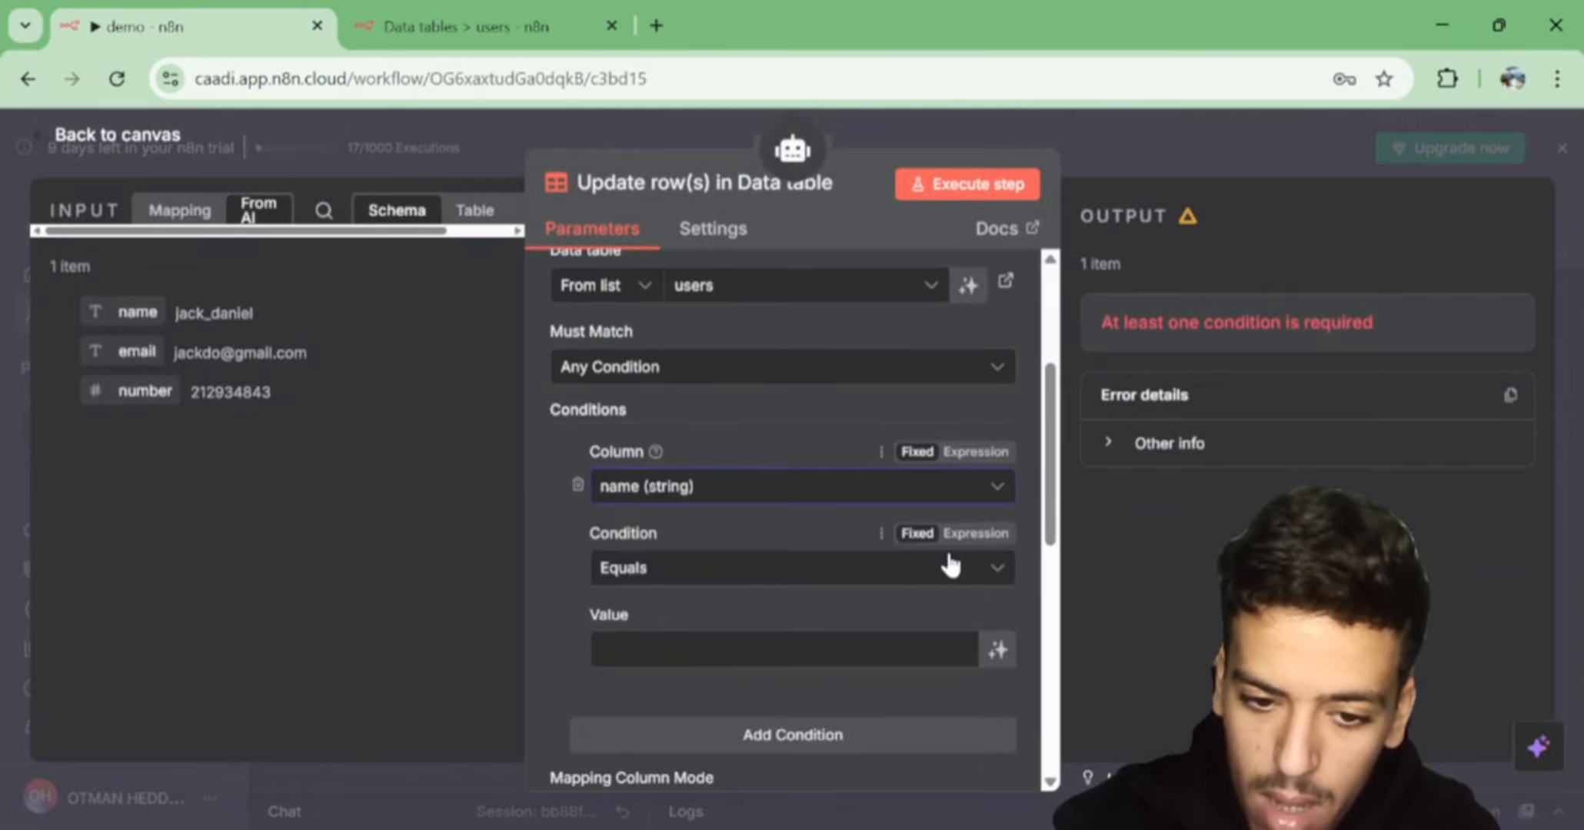
left_click(997, 650)
Add a second condition to the Update row(s) tool where email equals a value defined by the model
scroll(804, 615, "down", 2)
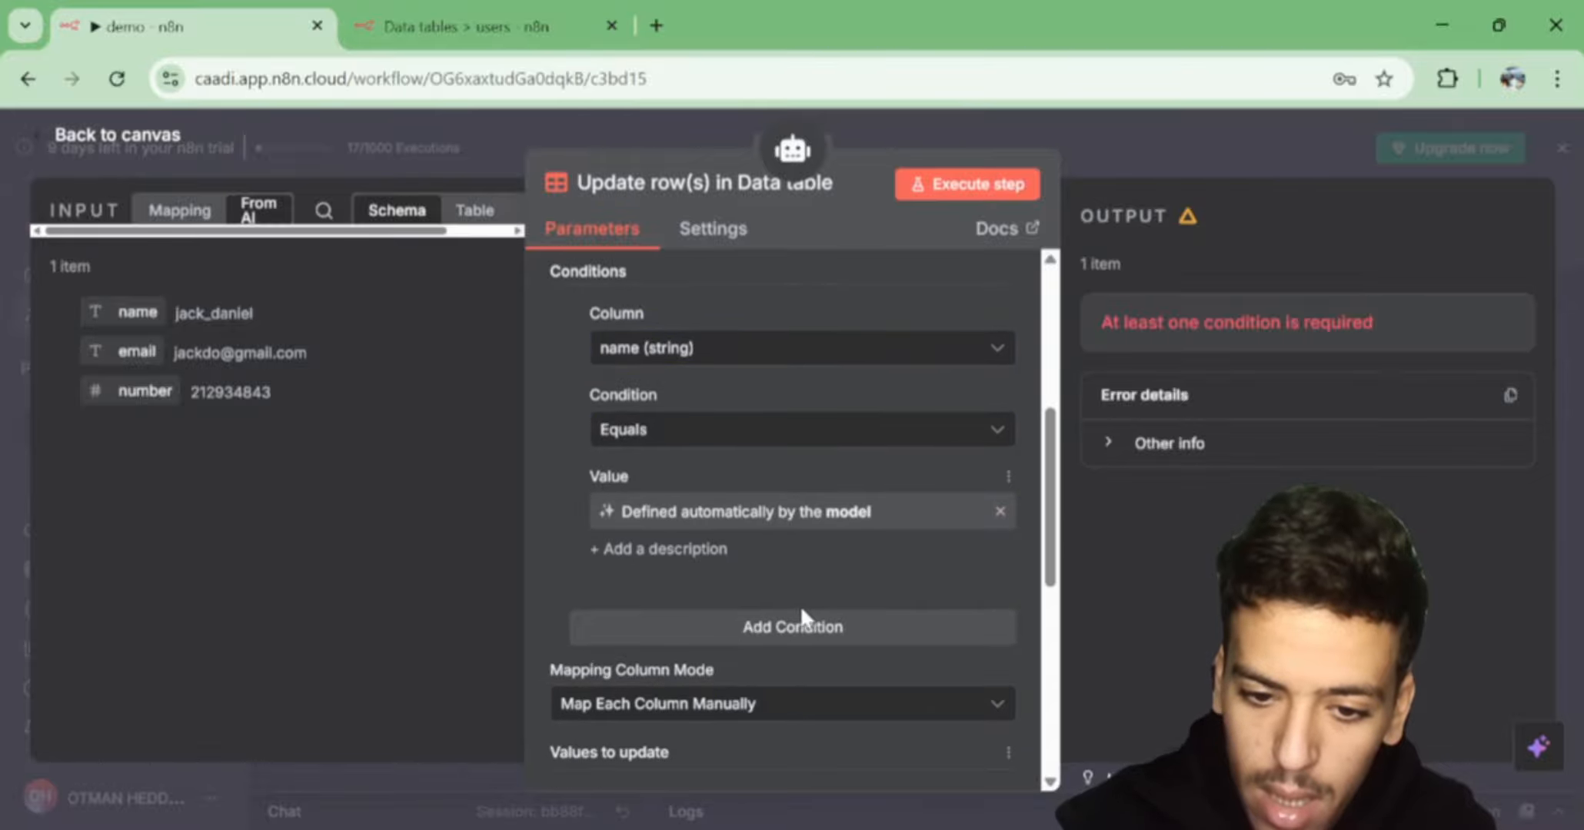
left_click(769, 632)
scroll(803, 630, "down", 3)
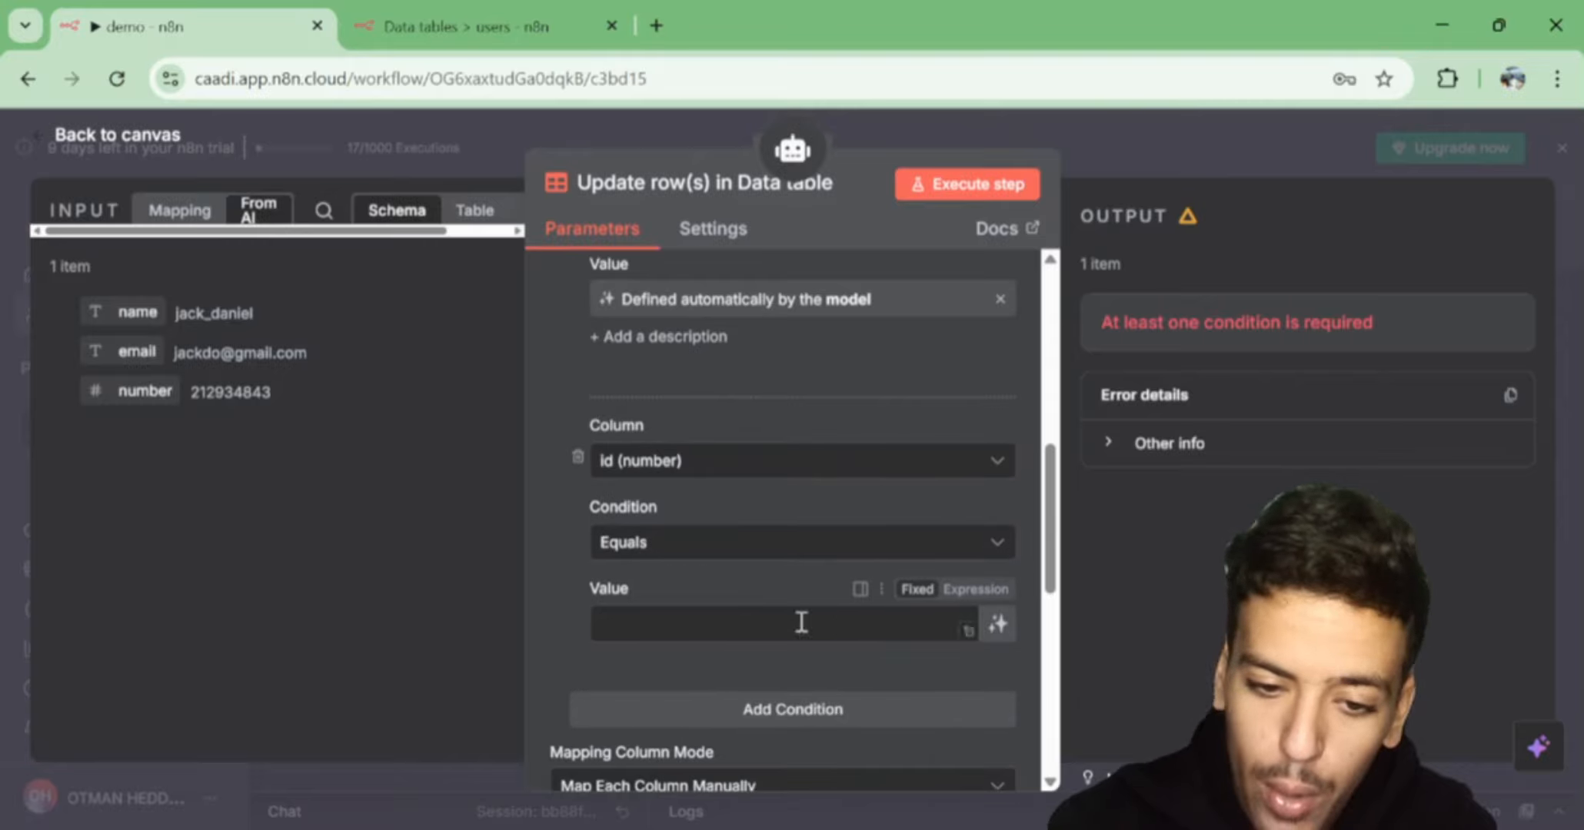
left_click(739, 543)
left_click(544, 512)
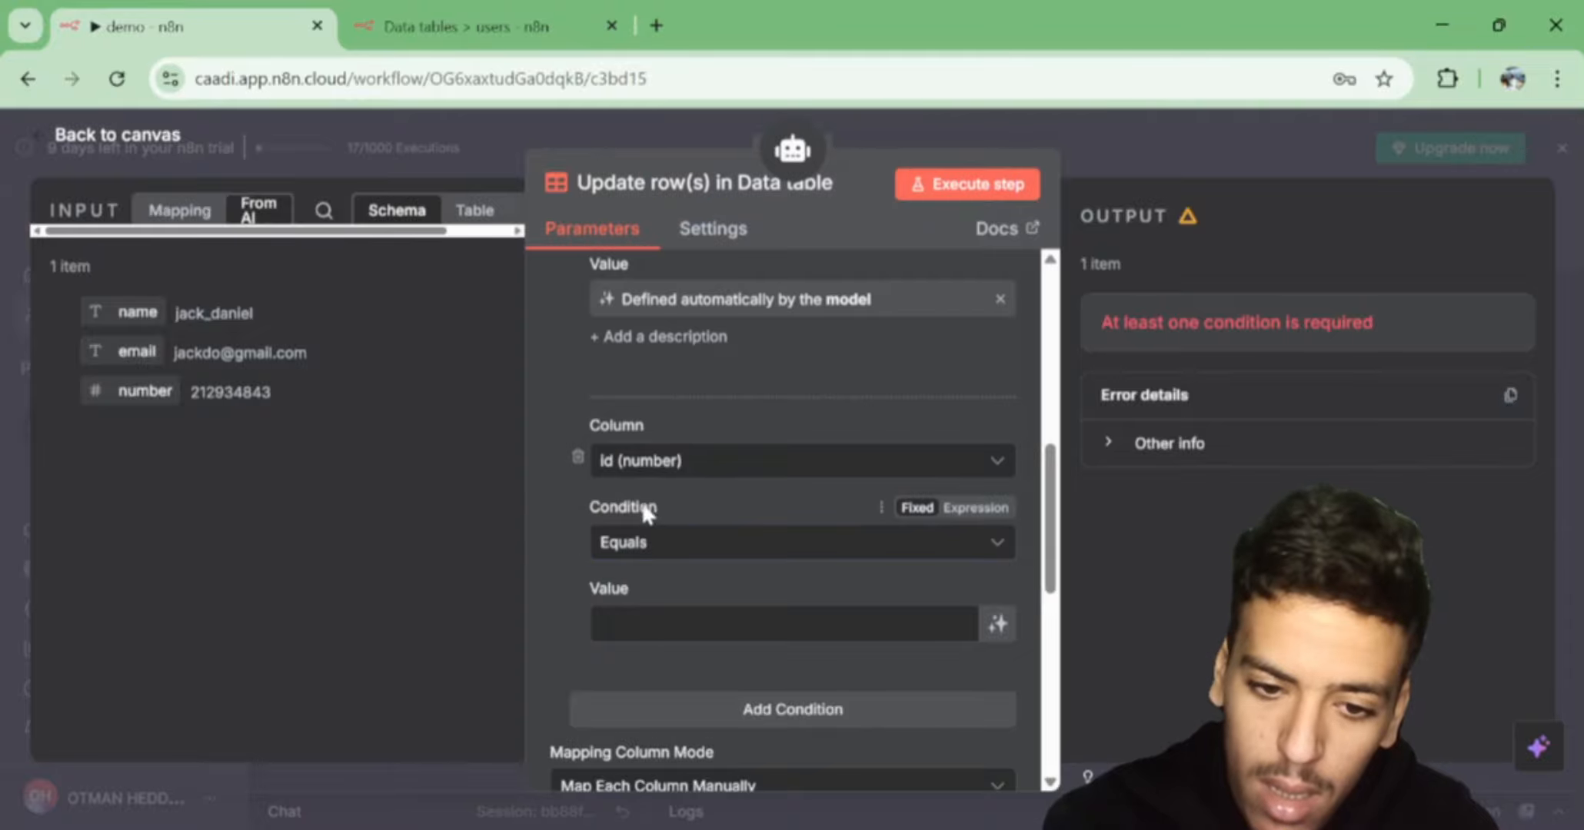
left_click(676, 461)
left_click(701, 682)
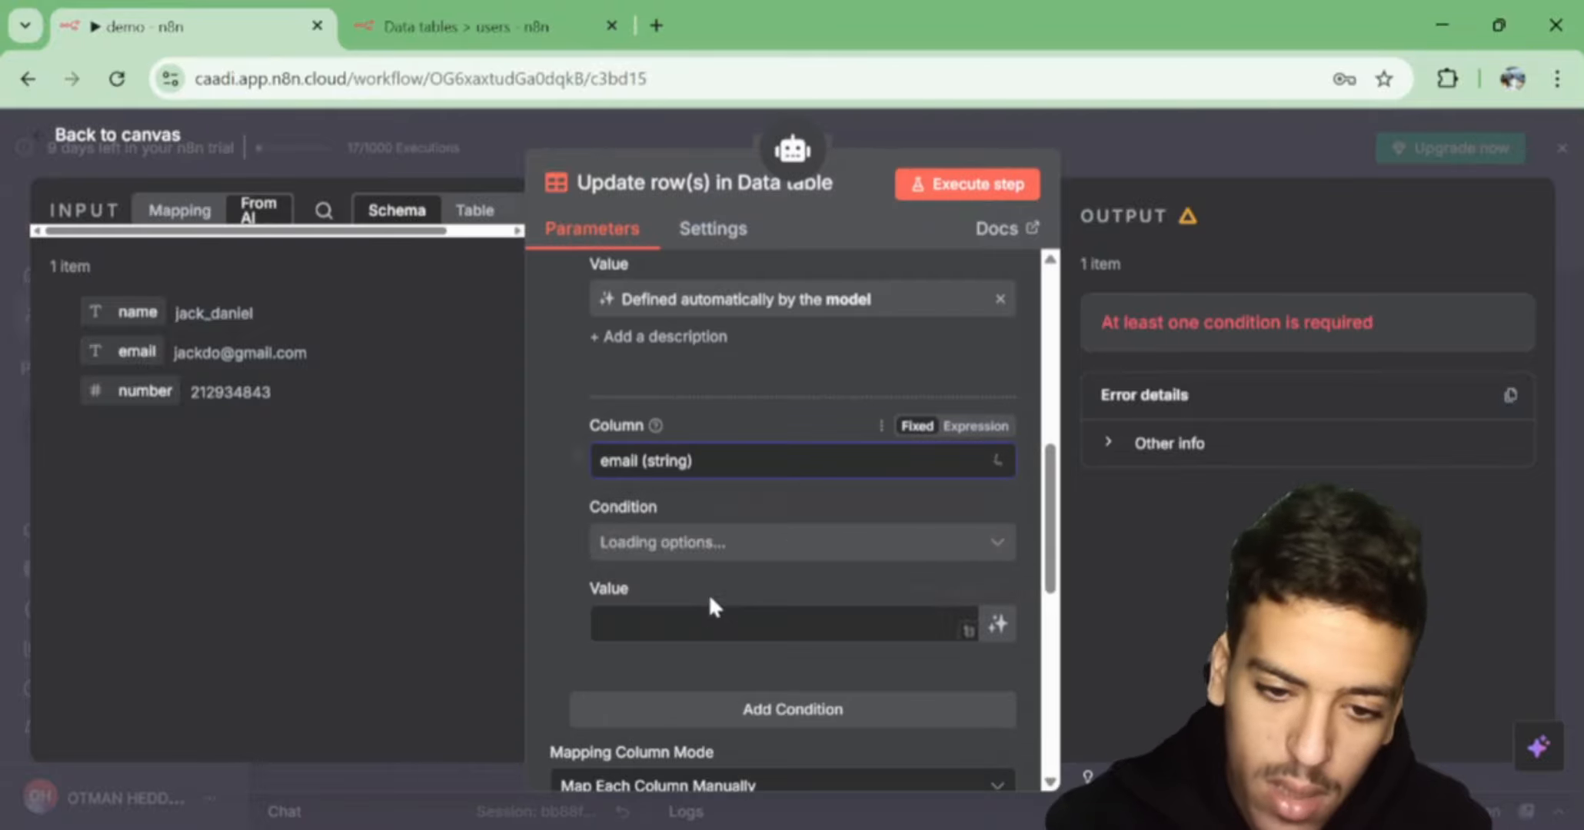
left_click(692, 630)
left_click(1000, 625)
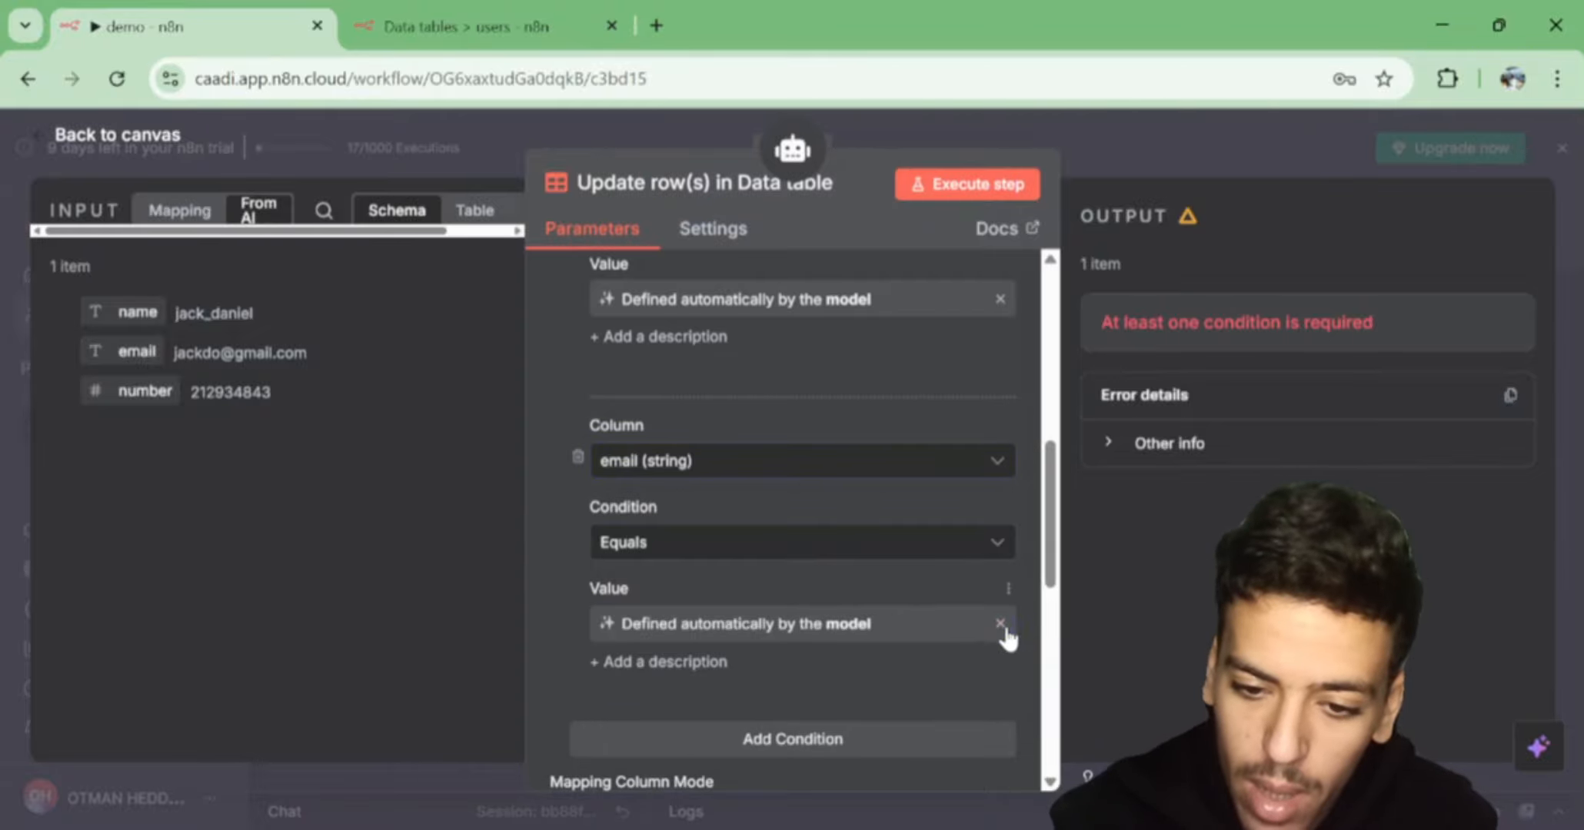
Add a third condition where number equals a value defined by the model, and return to the canvas
scroll(788, 584, "down", 3)
left_click(786, 571)
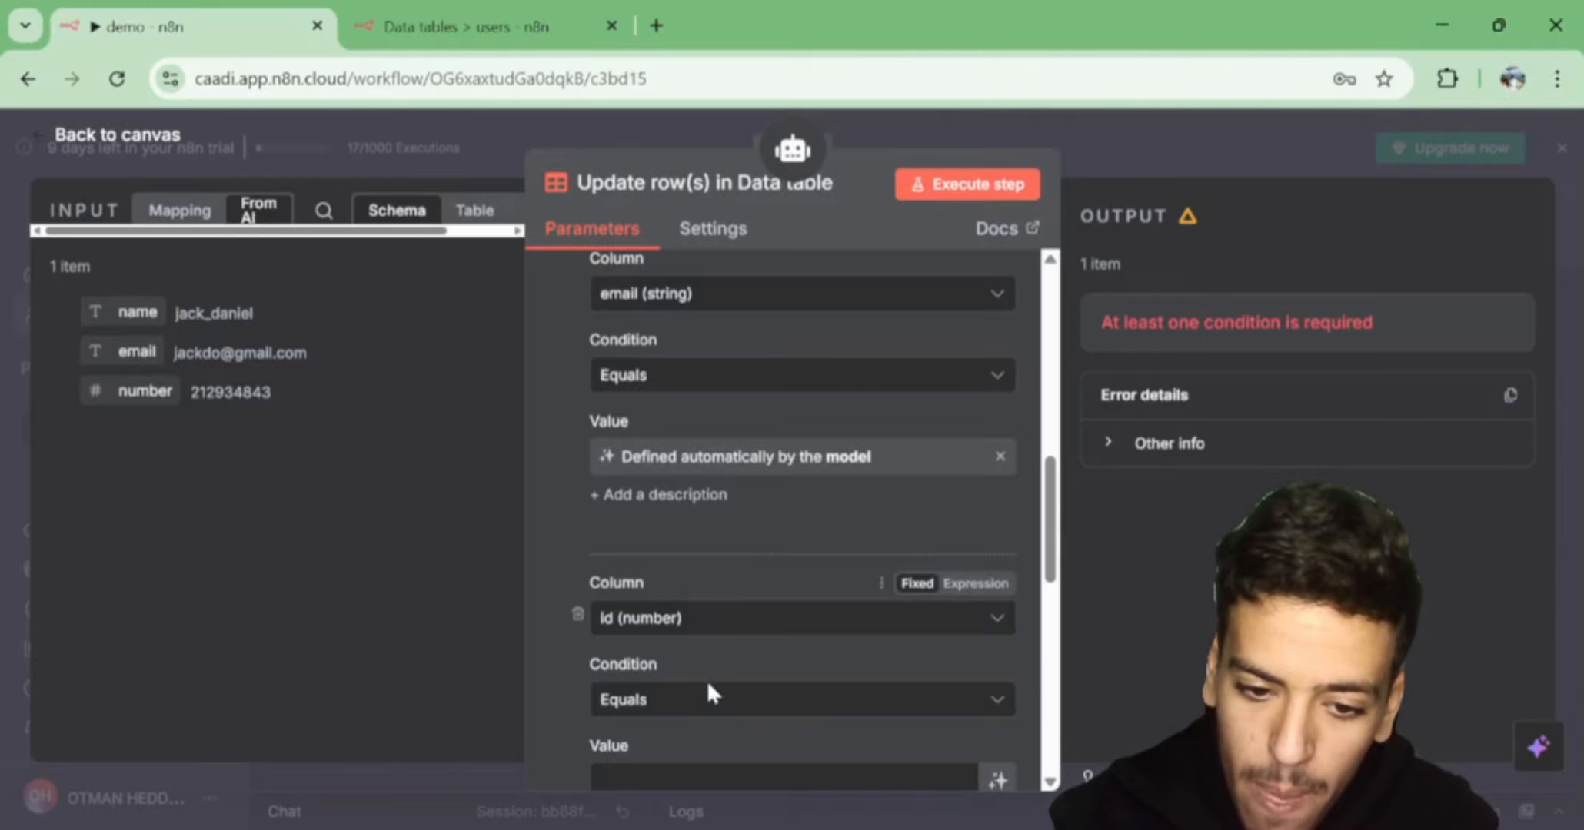
left_click(674, 613)
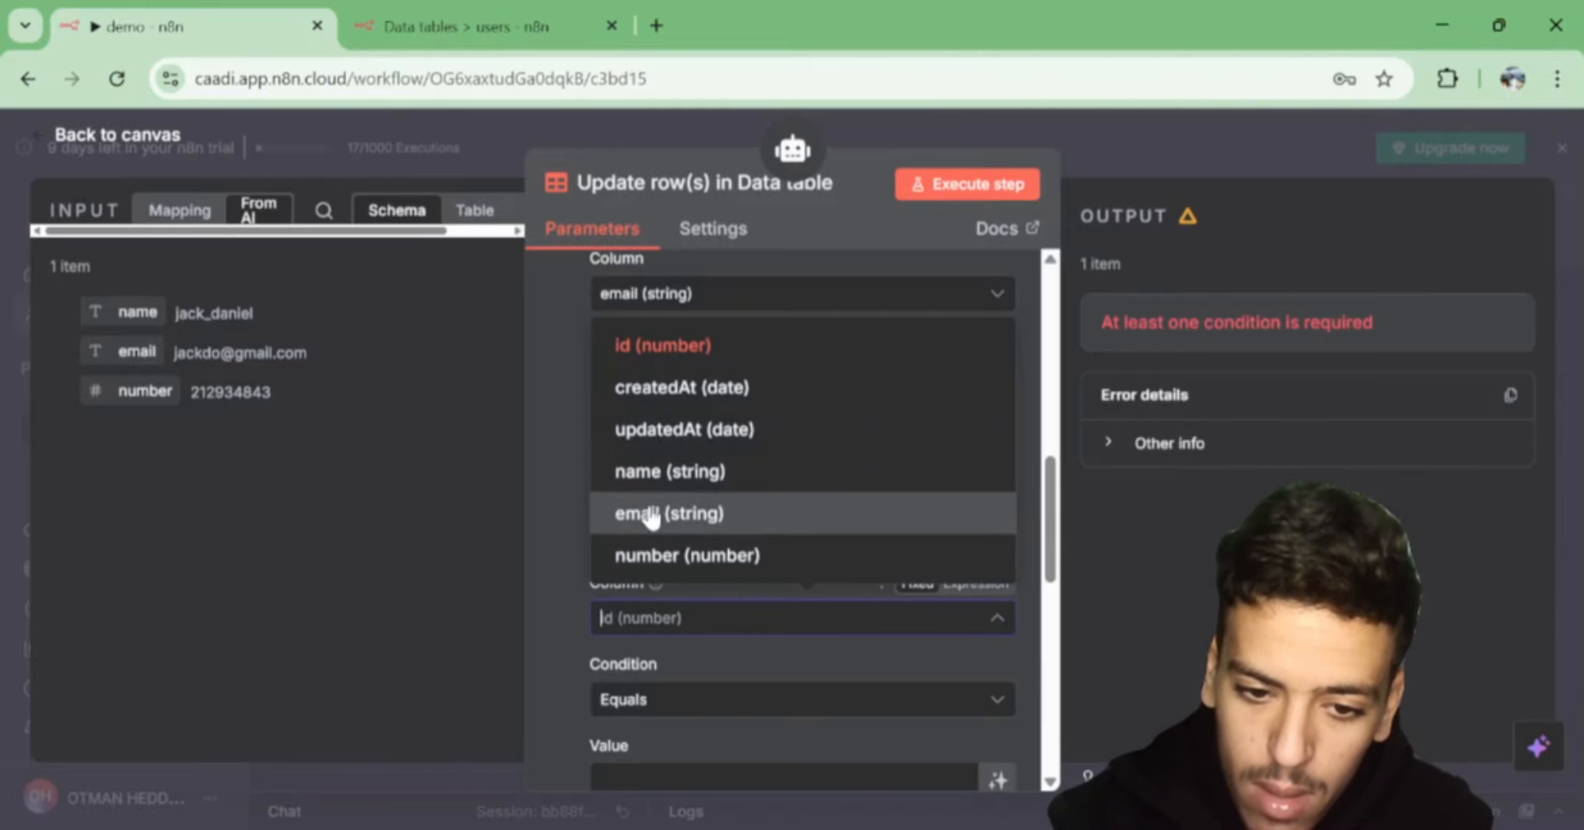
left_click(717, 557)
left_click(996, 578)
scroll(834, 492, "up", 10)
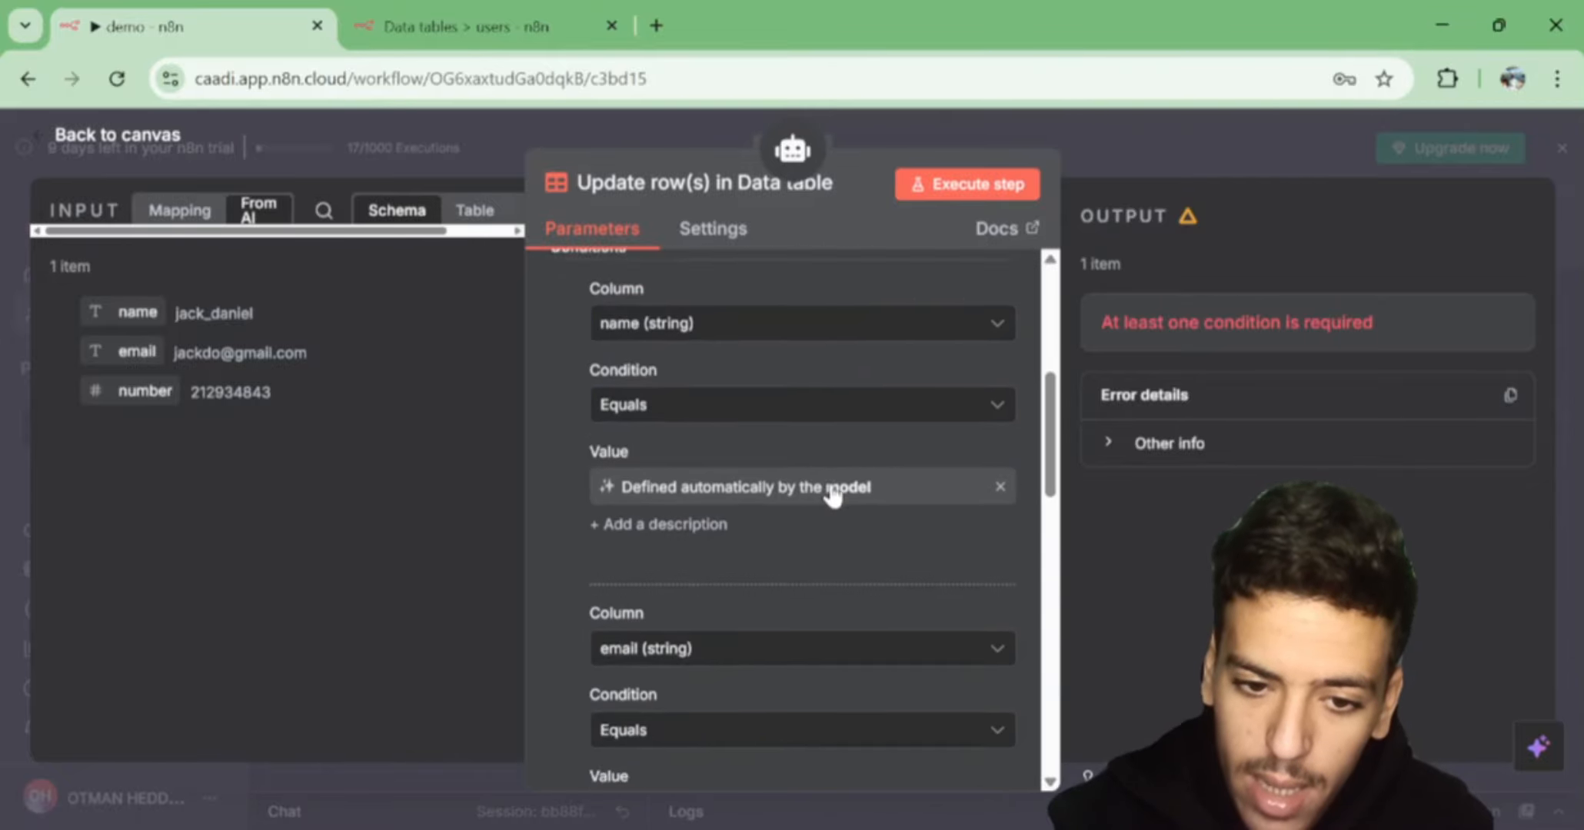
scroll(829, 479, "up", 3)
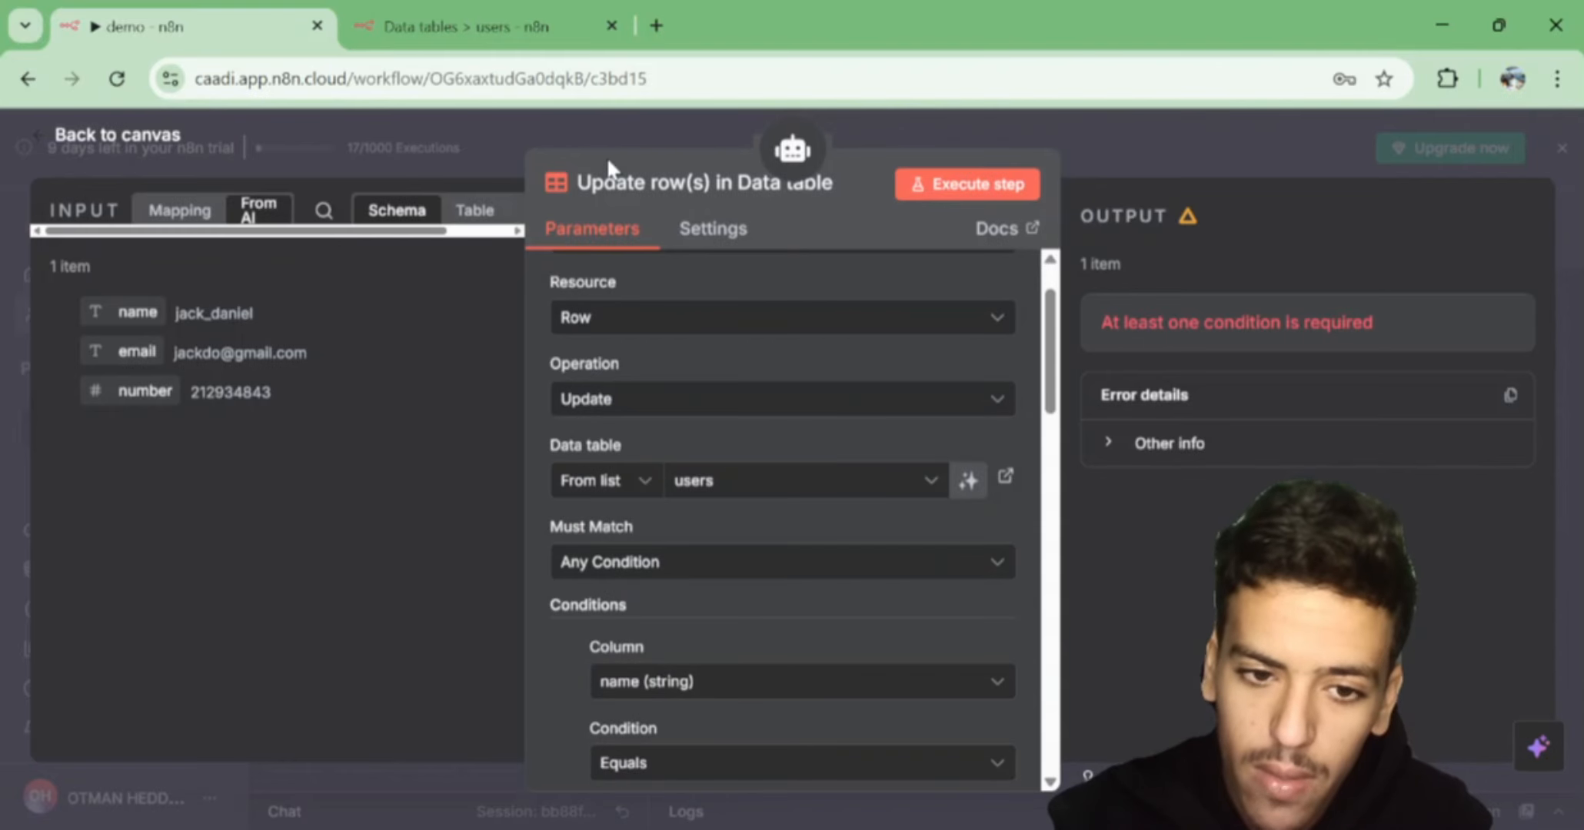
left_click(147, 142)
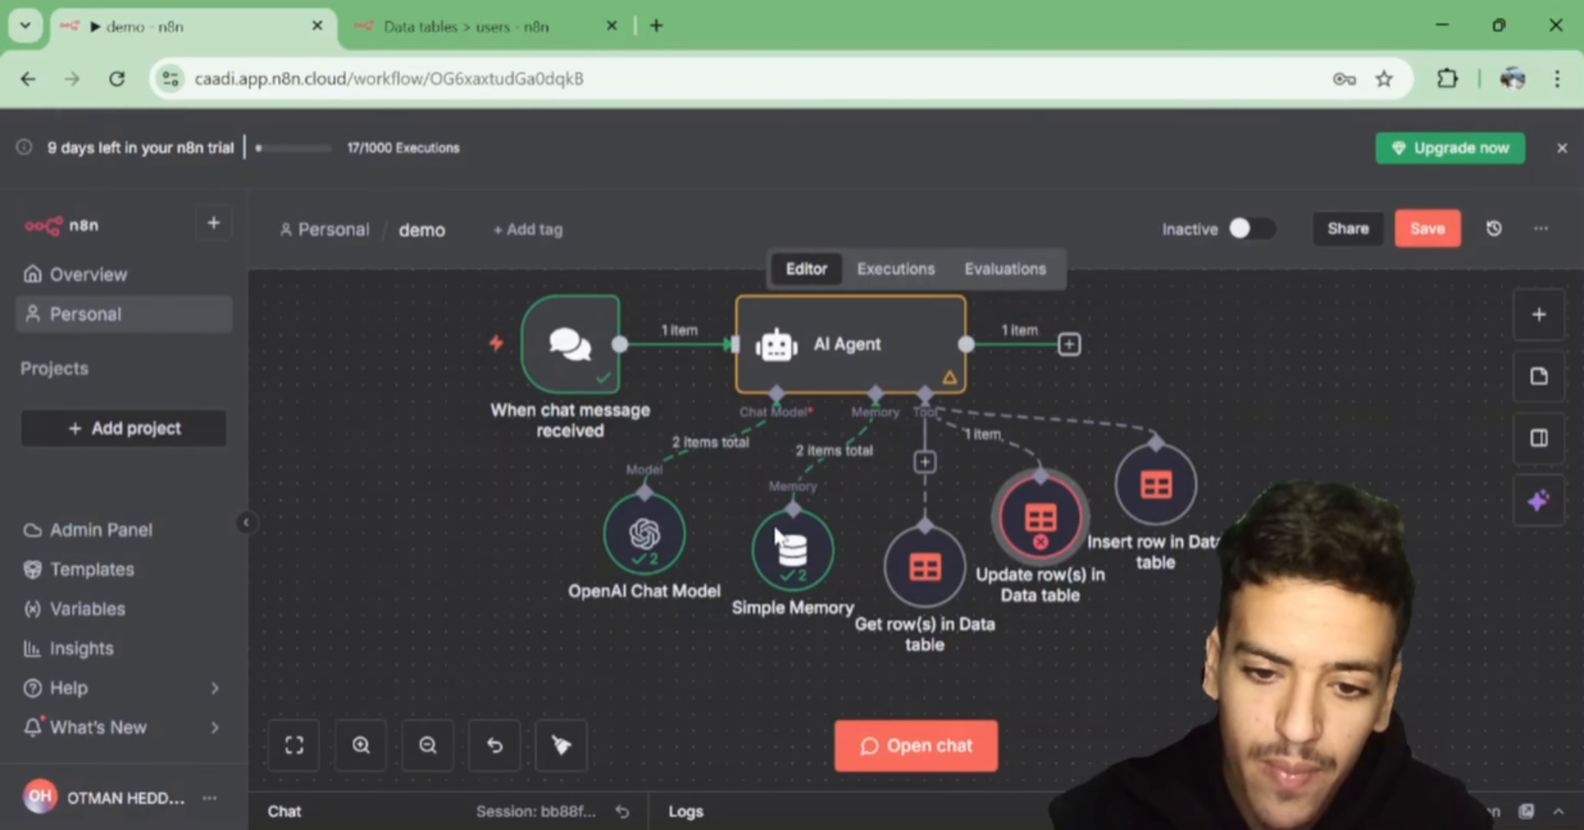
Reopen the chat and resend the earlier request to update the person's name
left_click(927, 758)
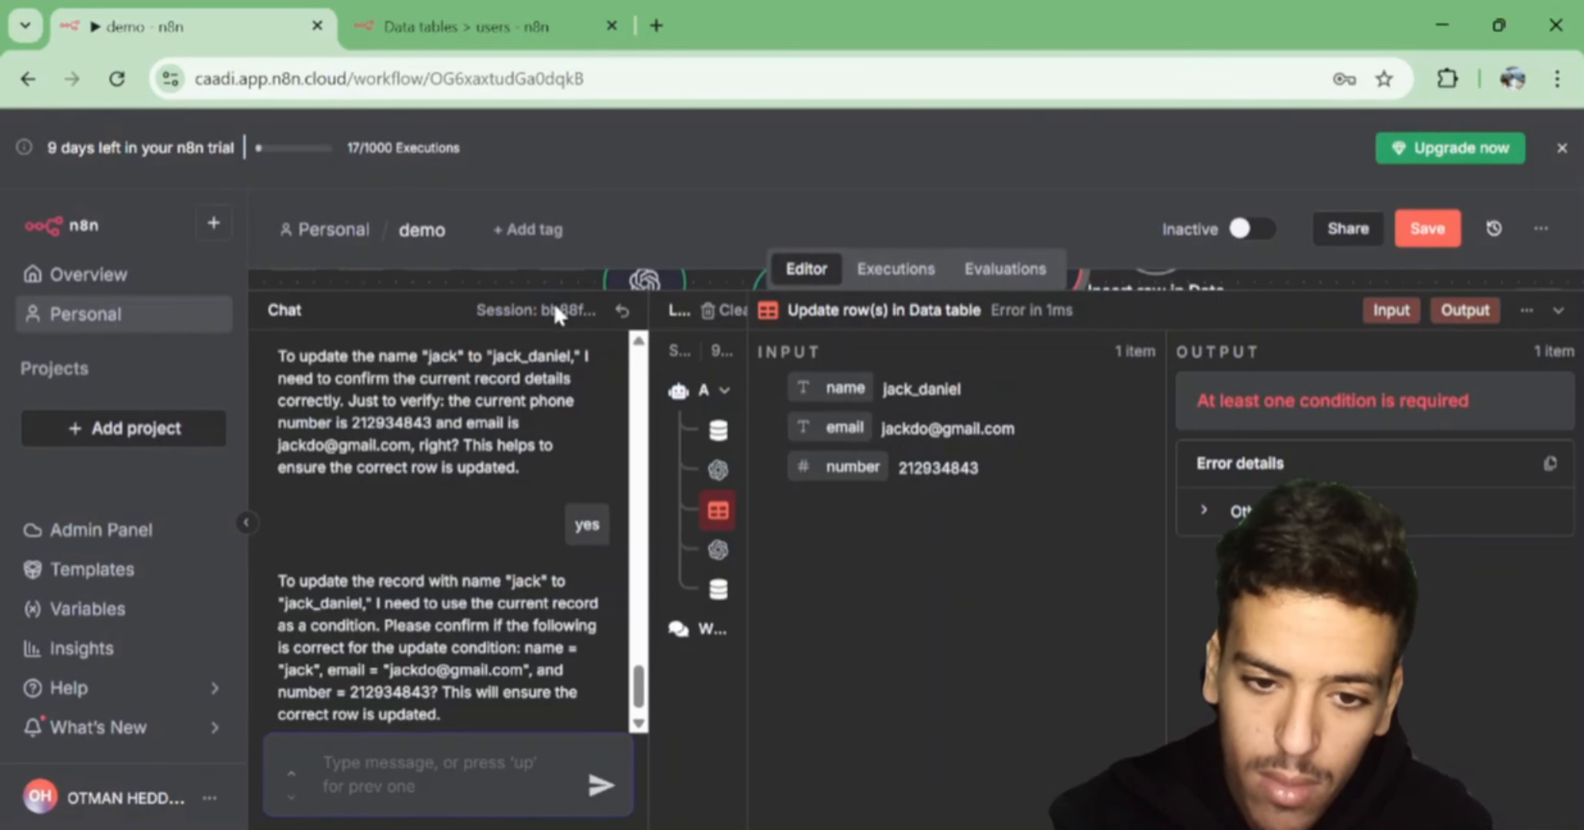
scroll(415, 634, "up", 5)
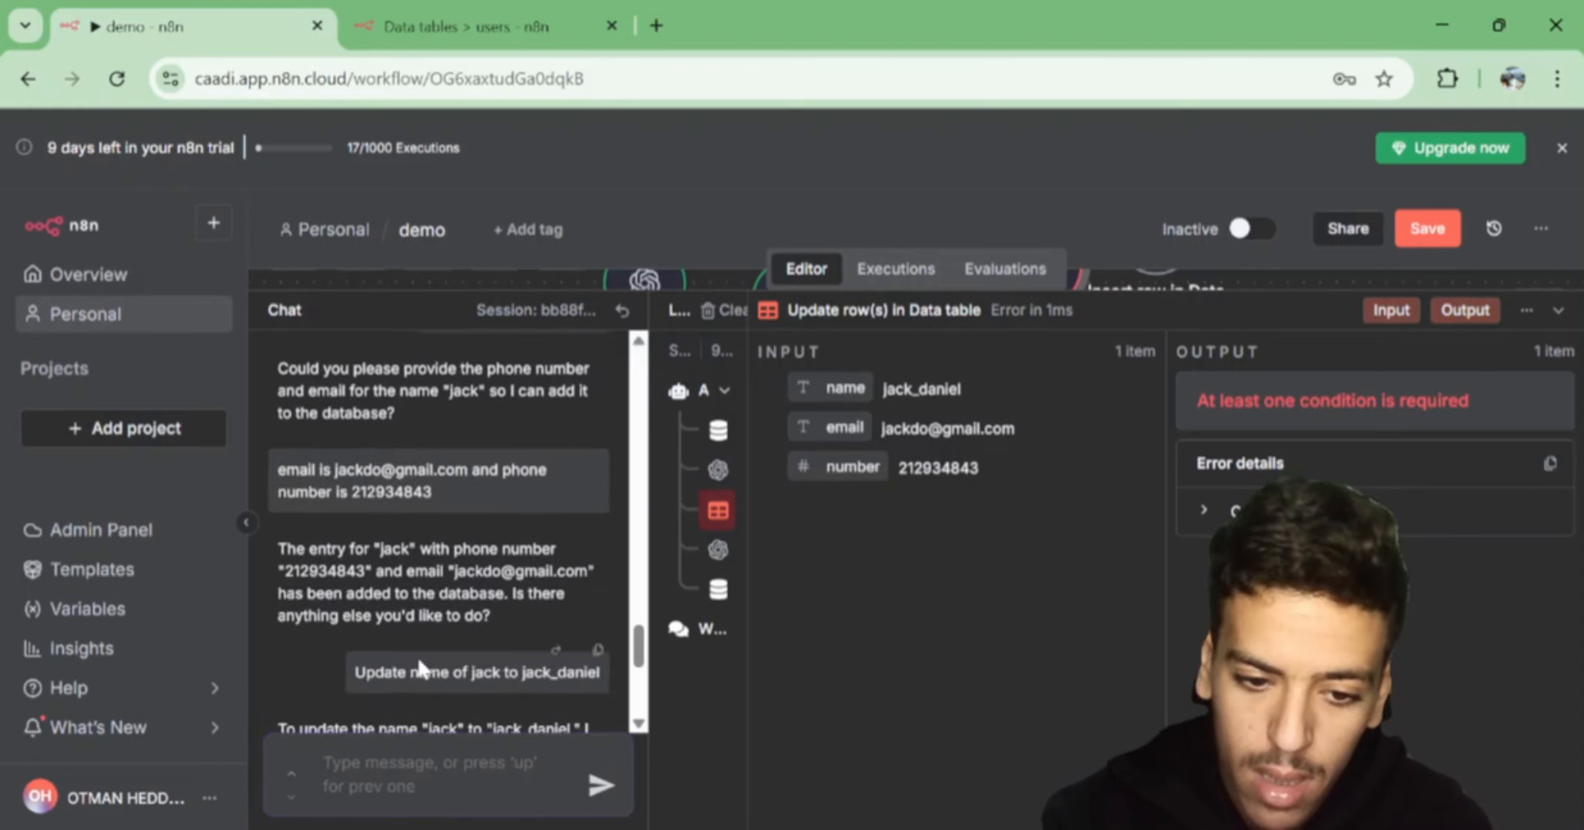
key("Up")
key("Up")
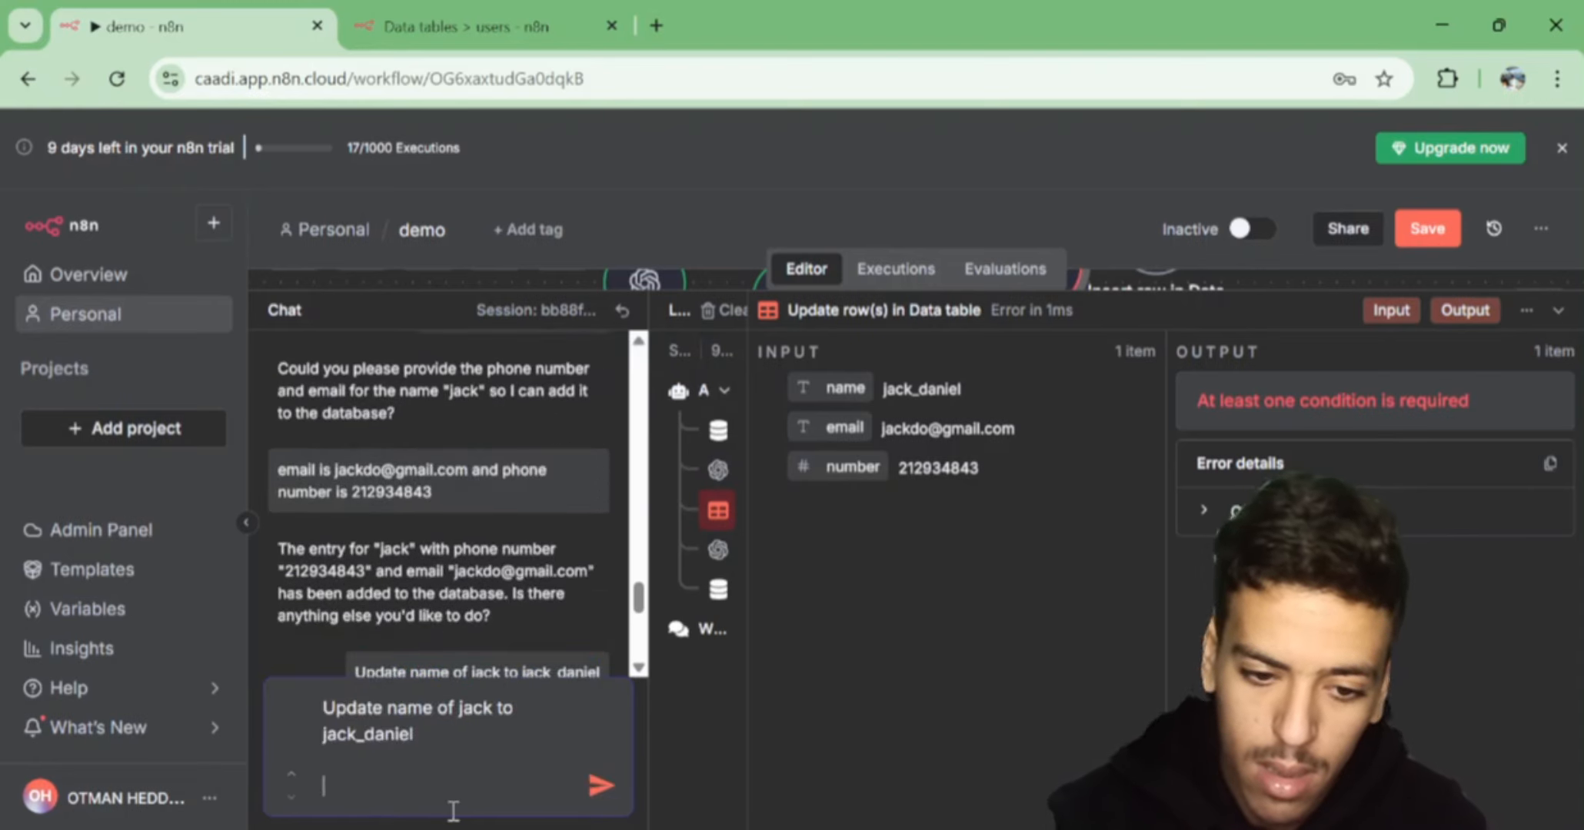
key("Return")
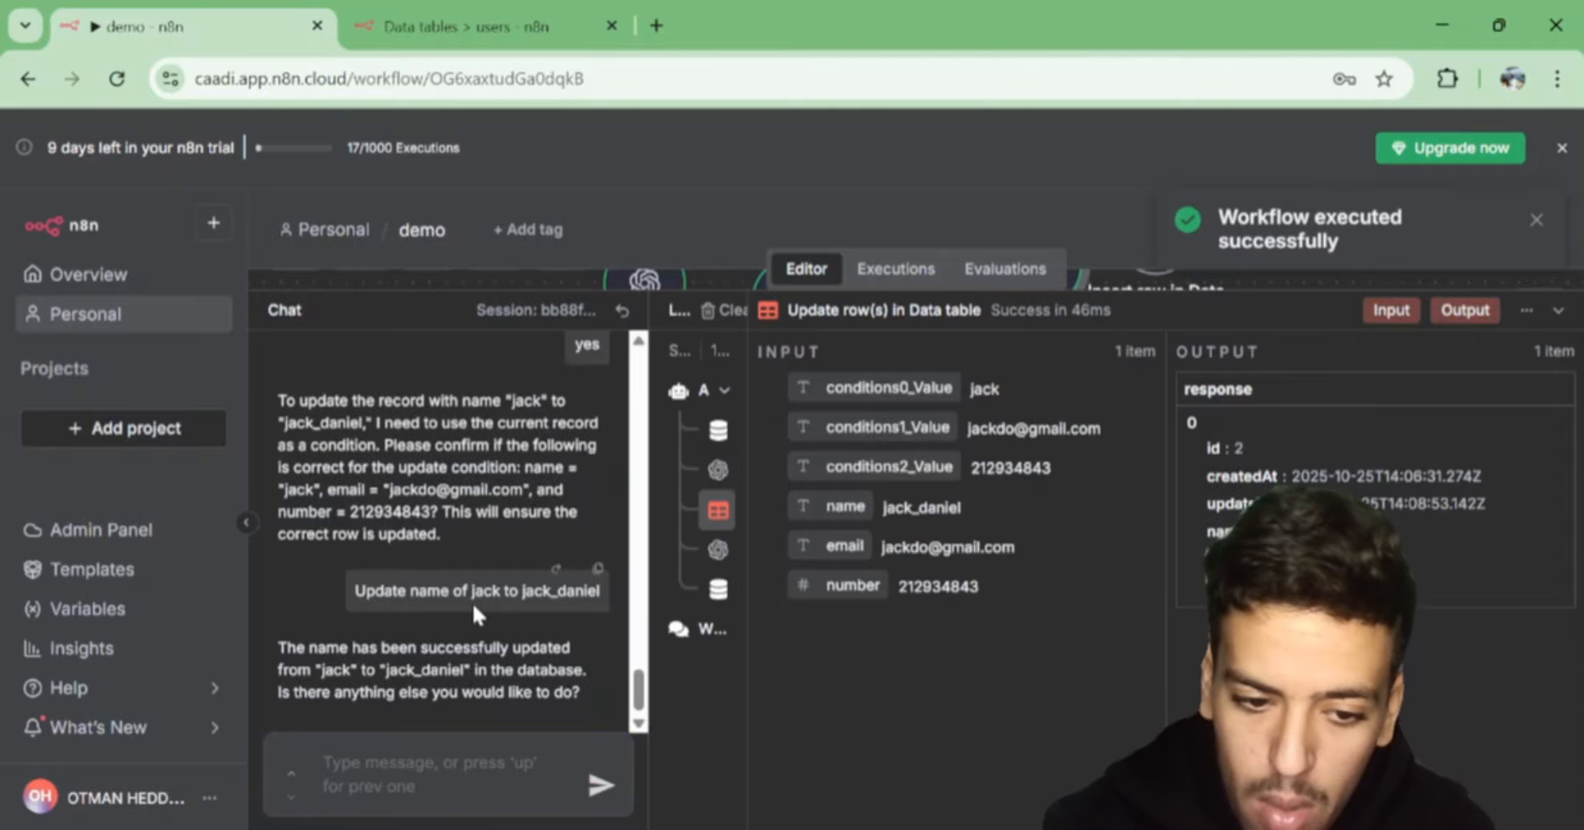
Read the agent's reply about the name update and switch to the users data table
left_click_drag(327, 647, 523, 645)
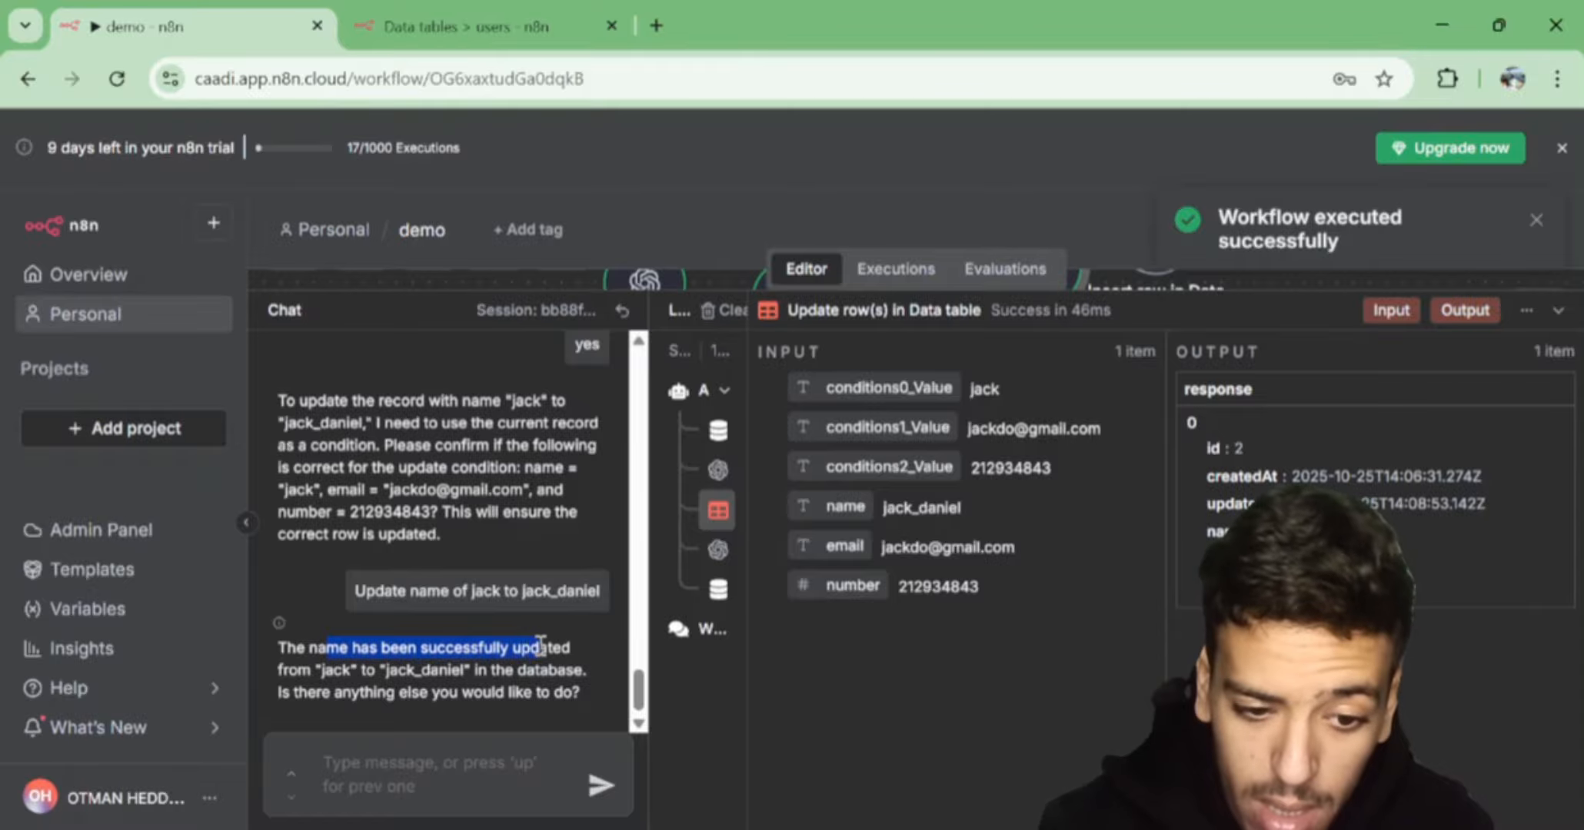
left_click(369, 663)
left_click(469, 27)
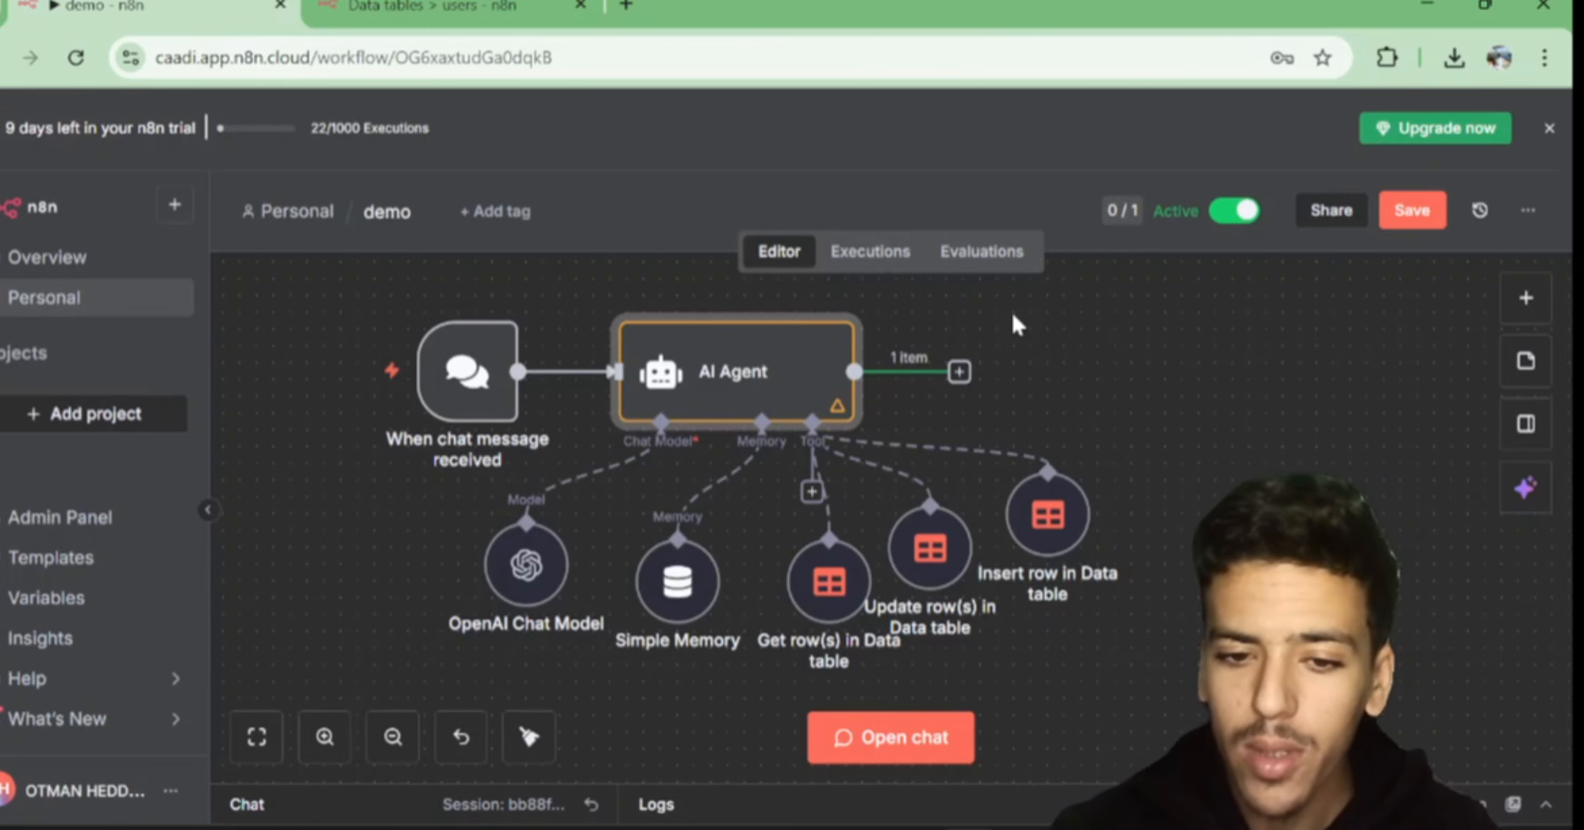
Delete the "When chat message received" trigger from the demo workflow
mouse_move(345, 338)
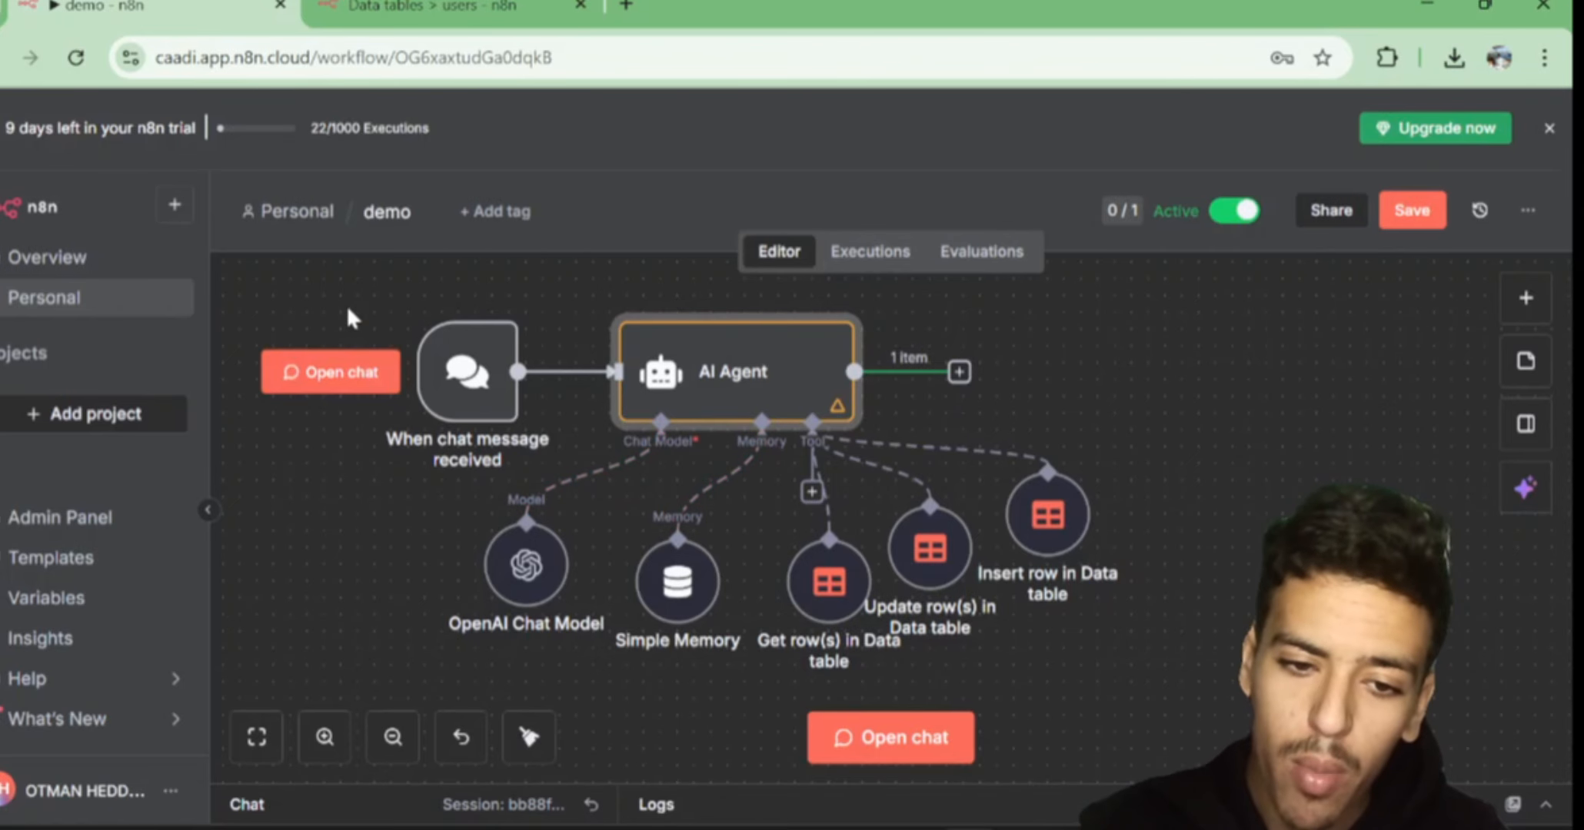
left_click_drag(347, 309, 534, 448)
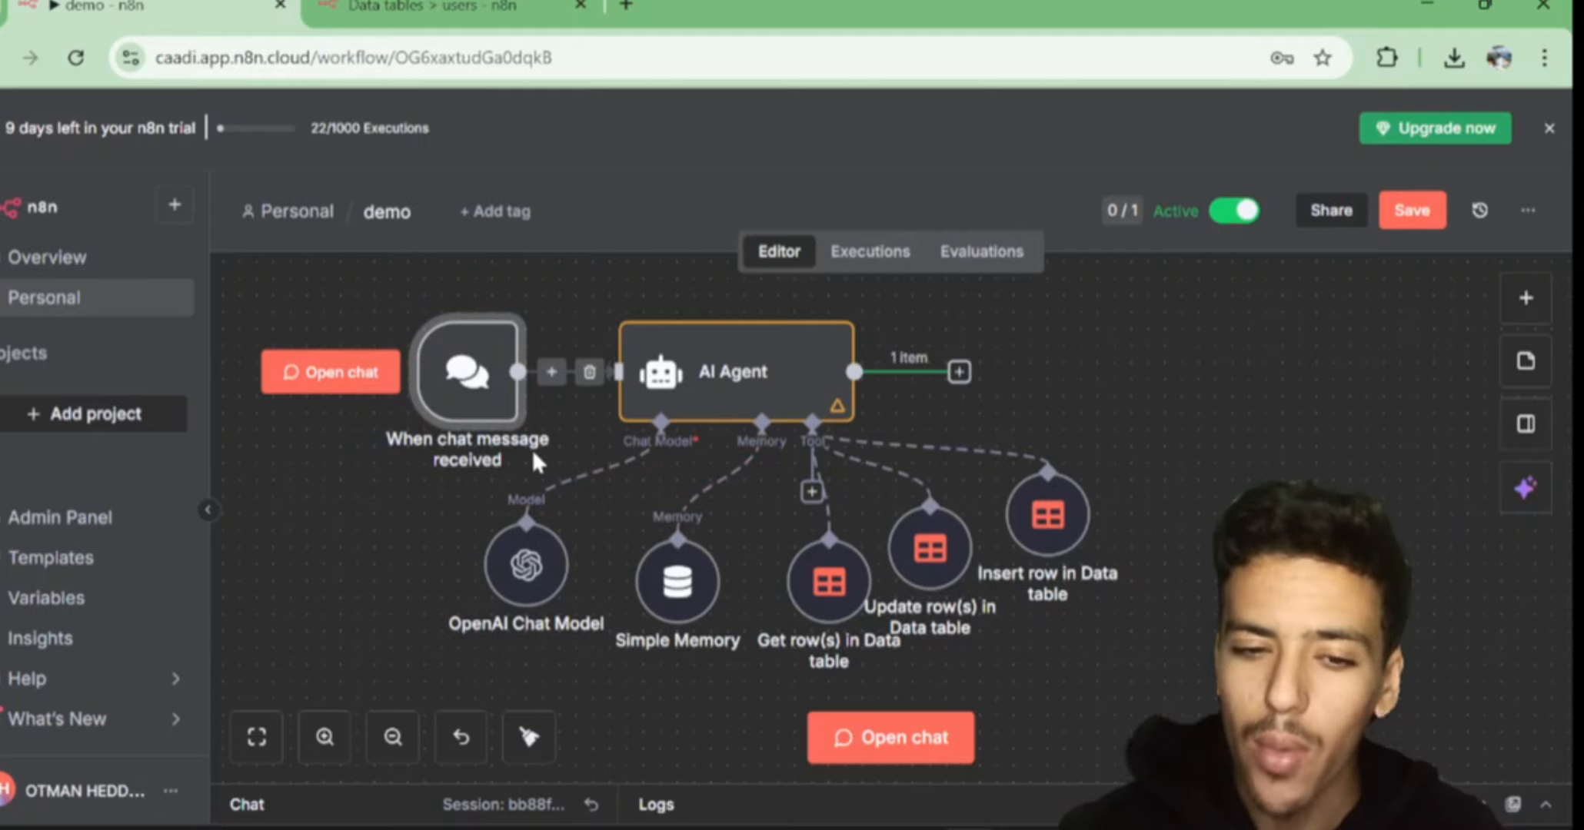
key("Delete")
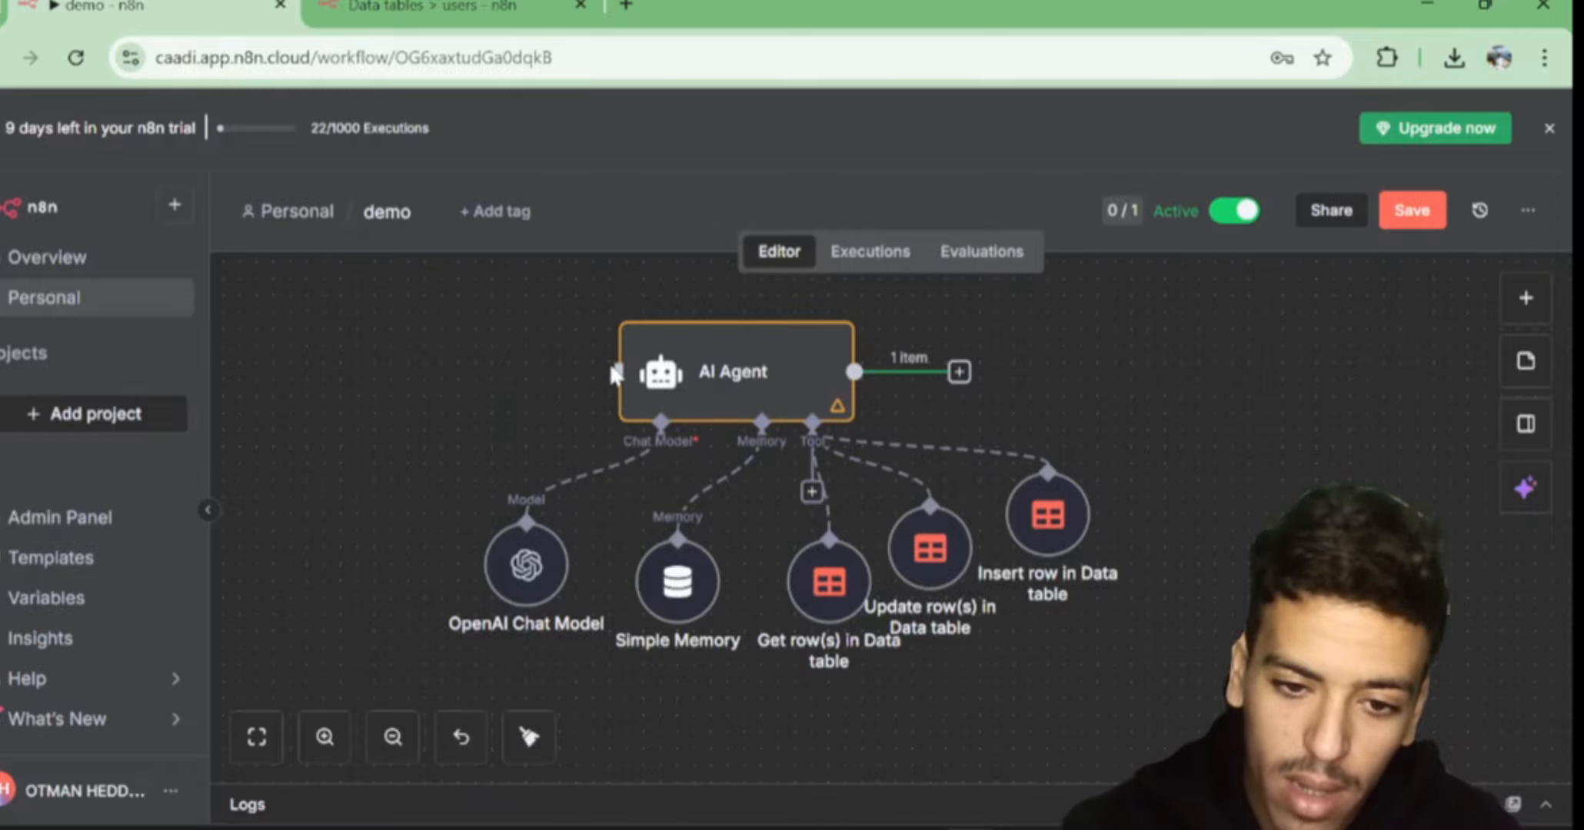
Add a Telegram trigger that starts the workflow on message
right_click(429, 366)
left_click(461, 411)
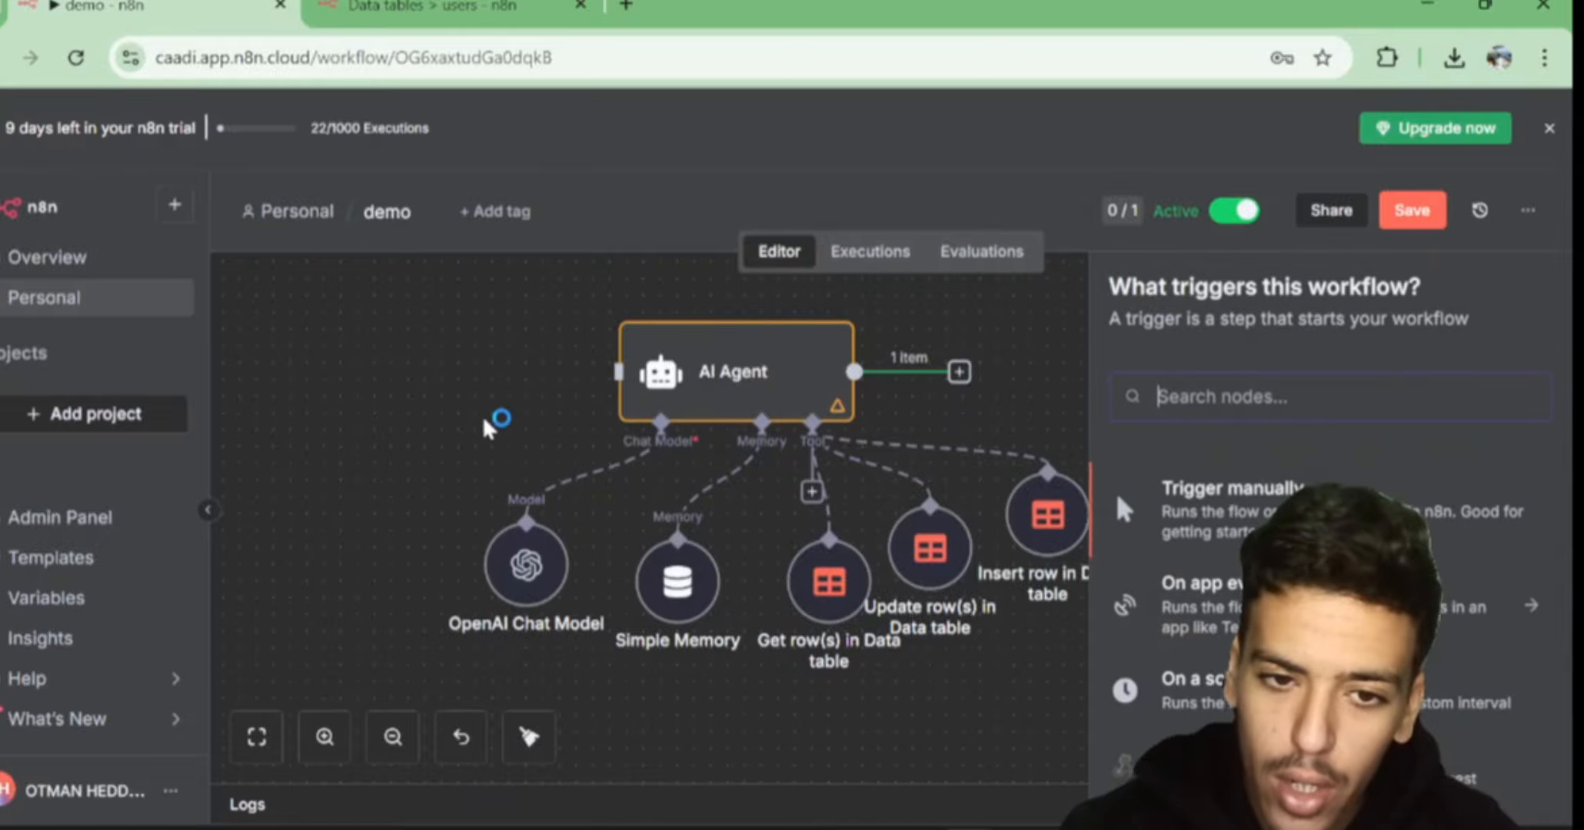
type("tele")
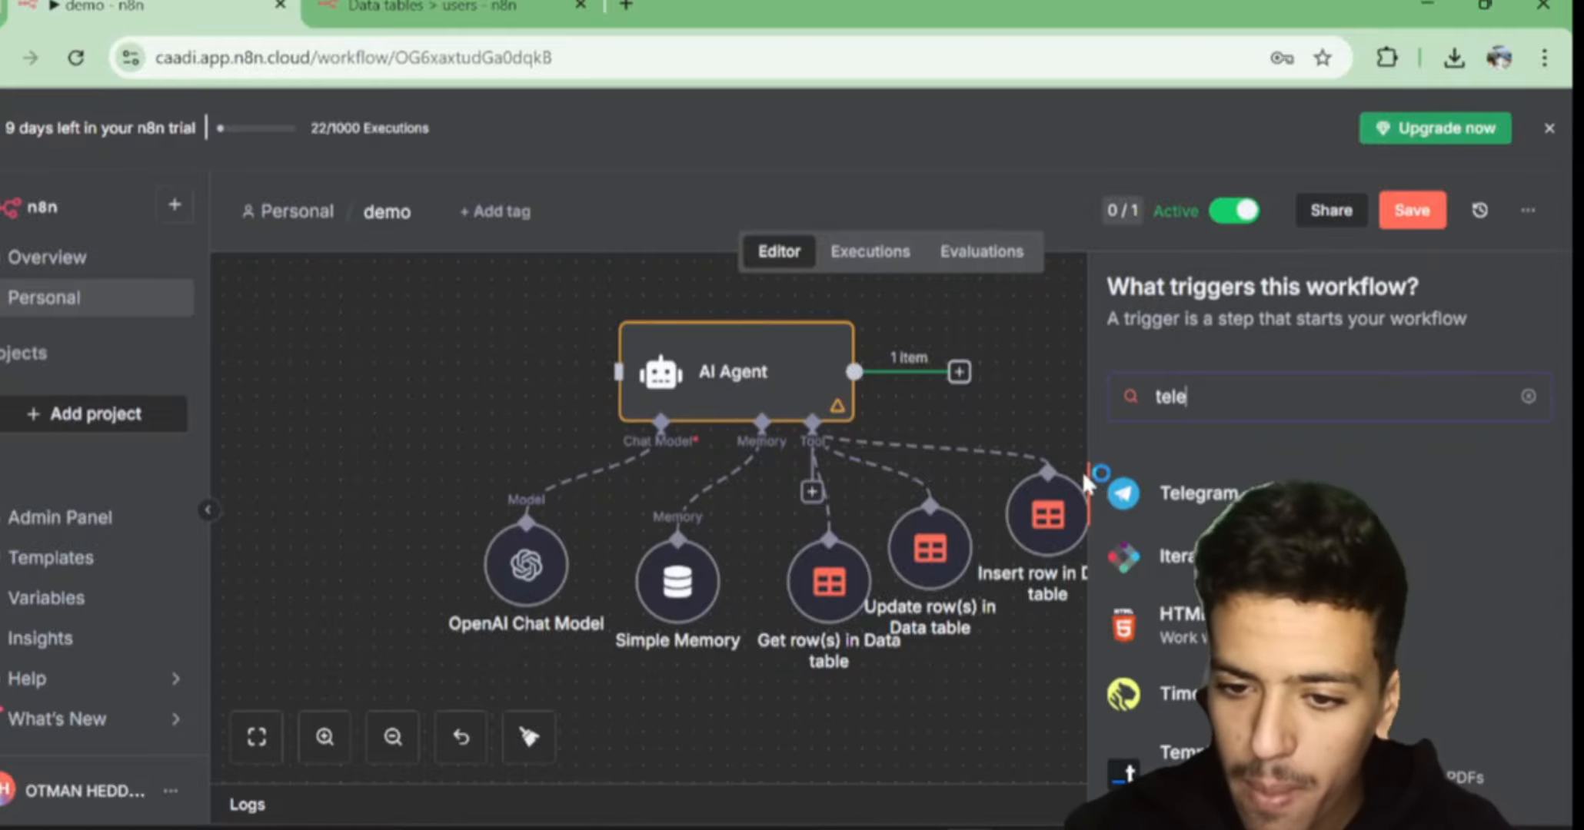
left_click(1180, 496)
scroll(1230, 577, "down", 2)
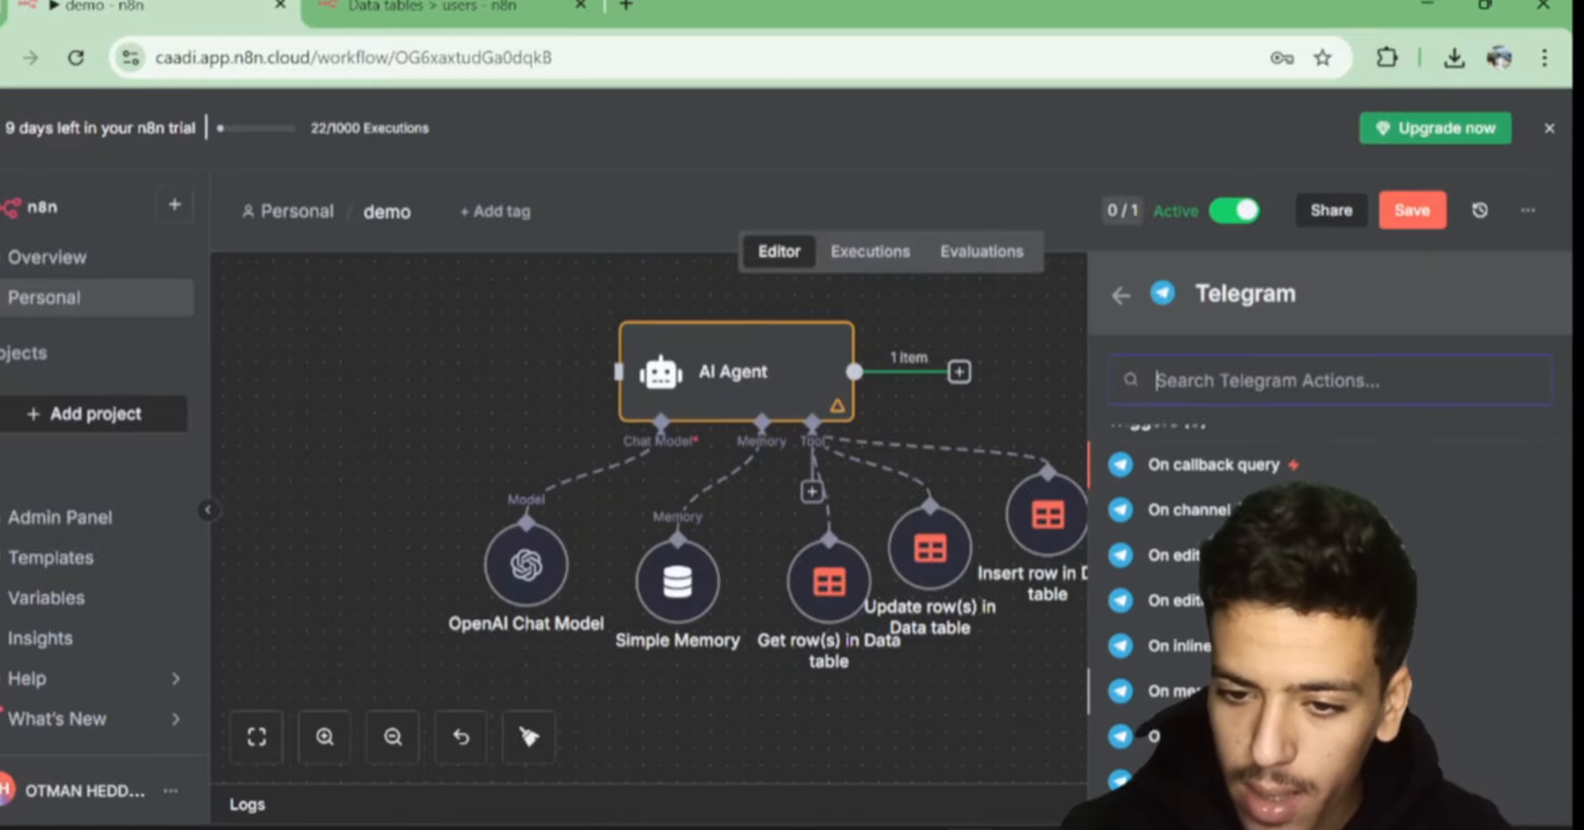
scroll(1230, 580, "up", 2)
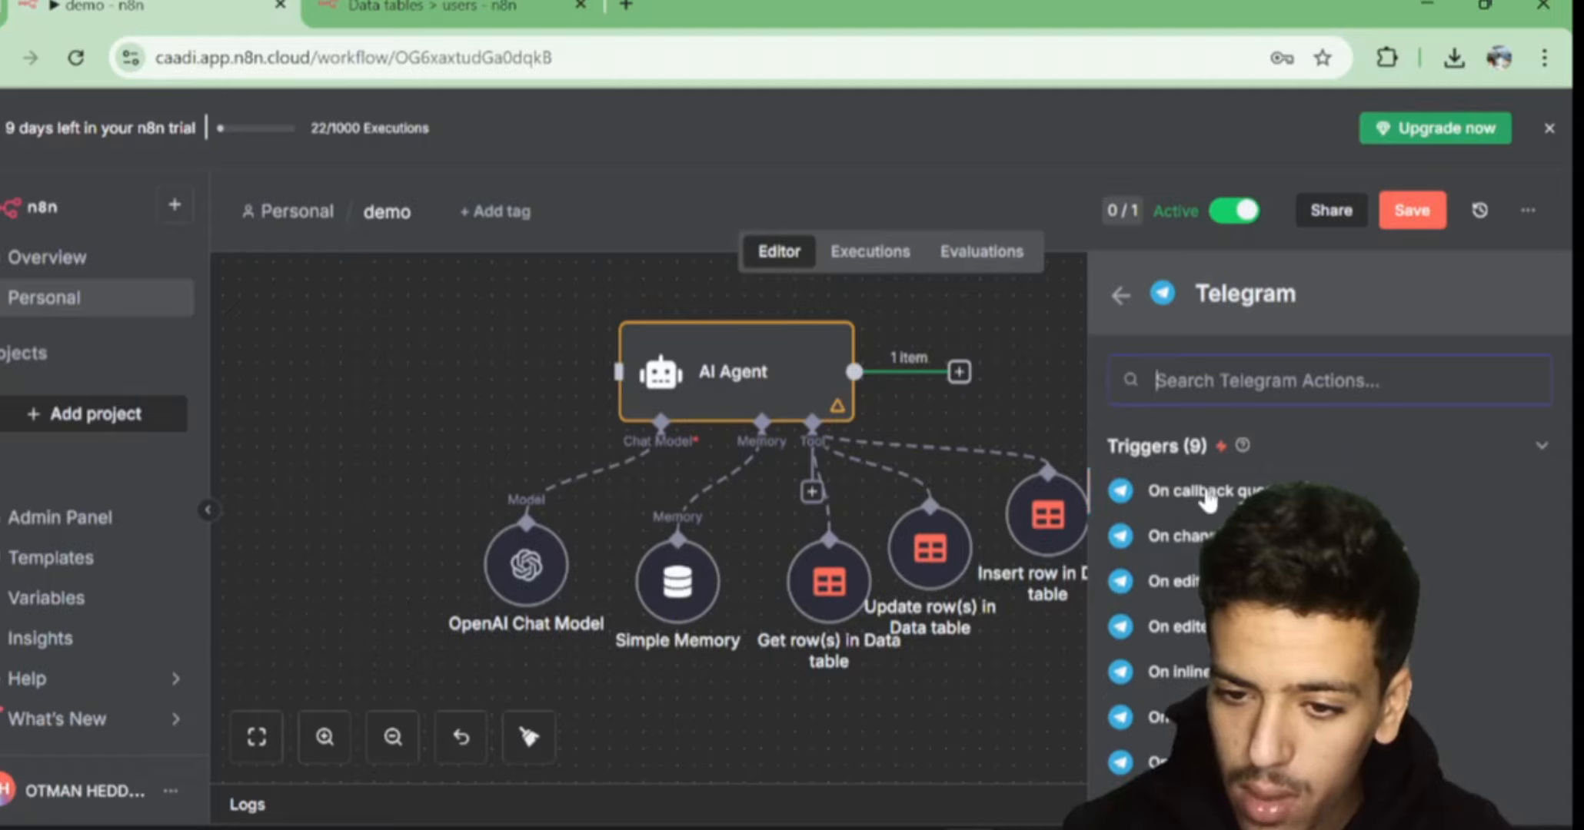
scroll(1186, 590, "down", 3)
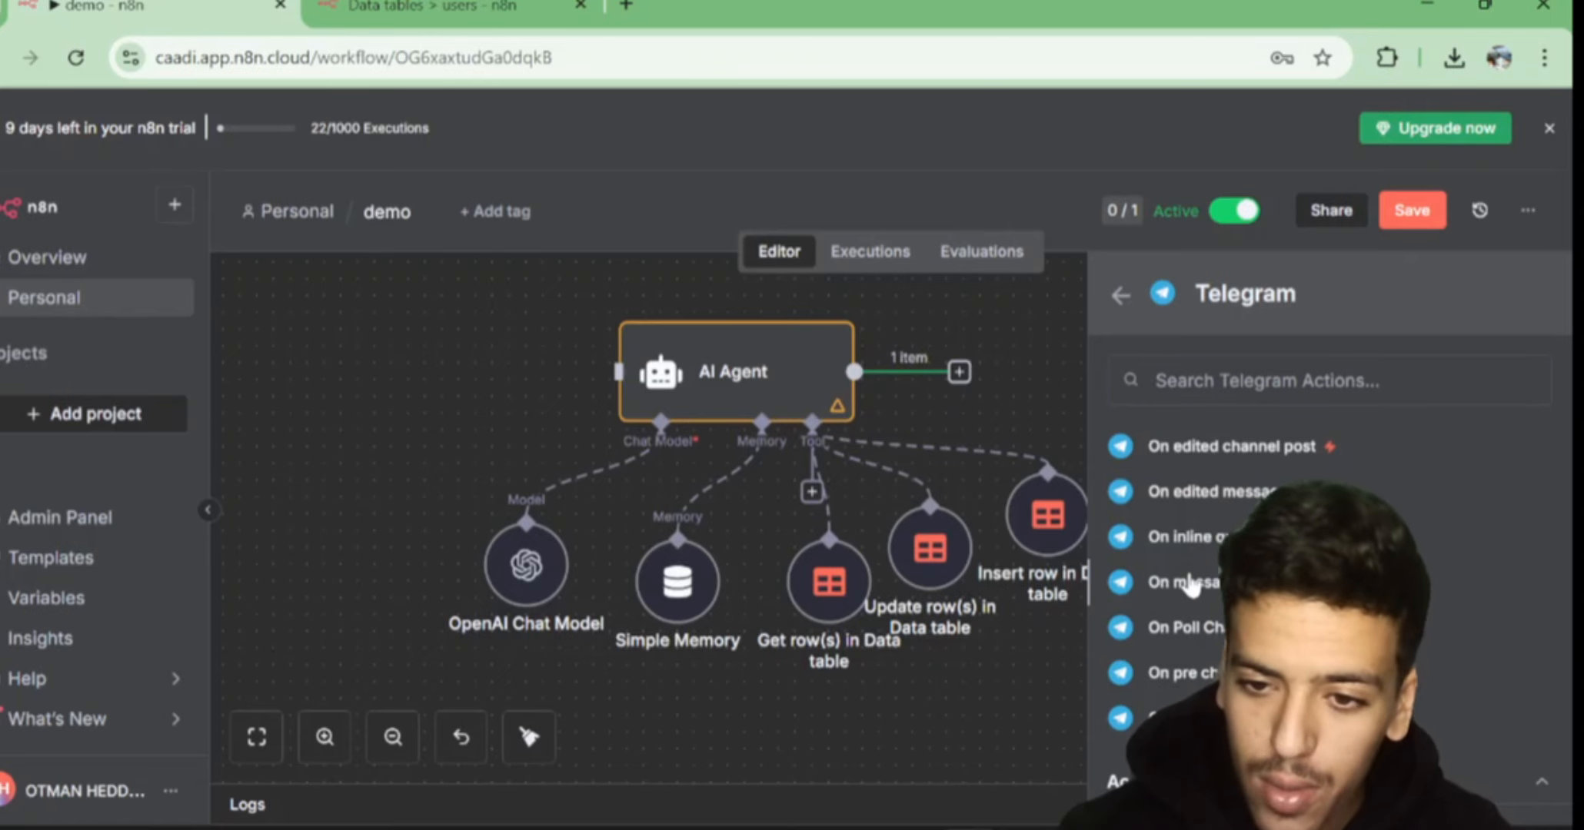
left_click(1189, 581)
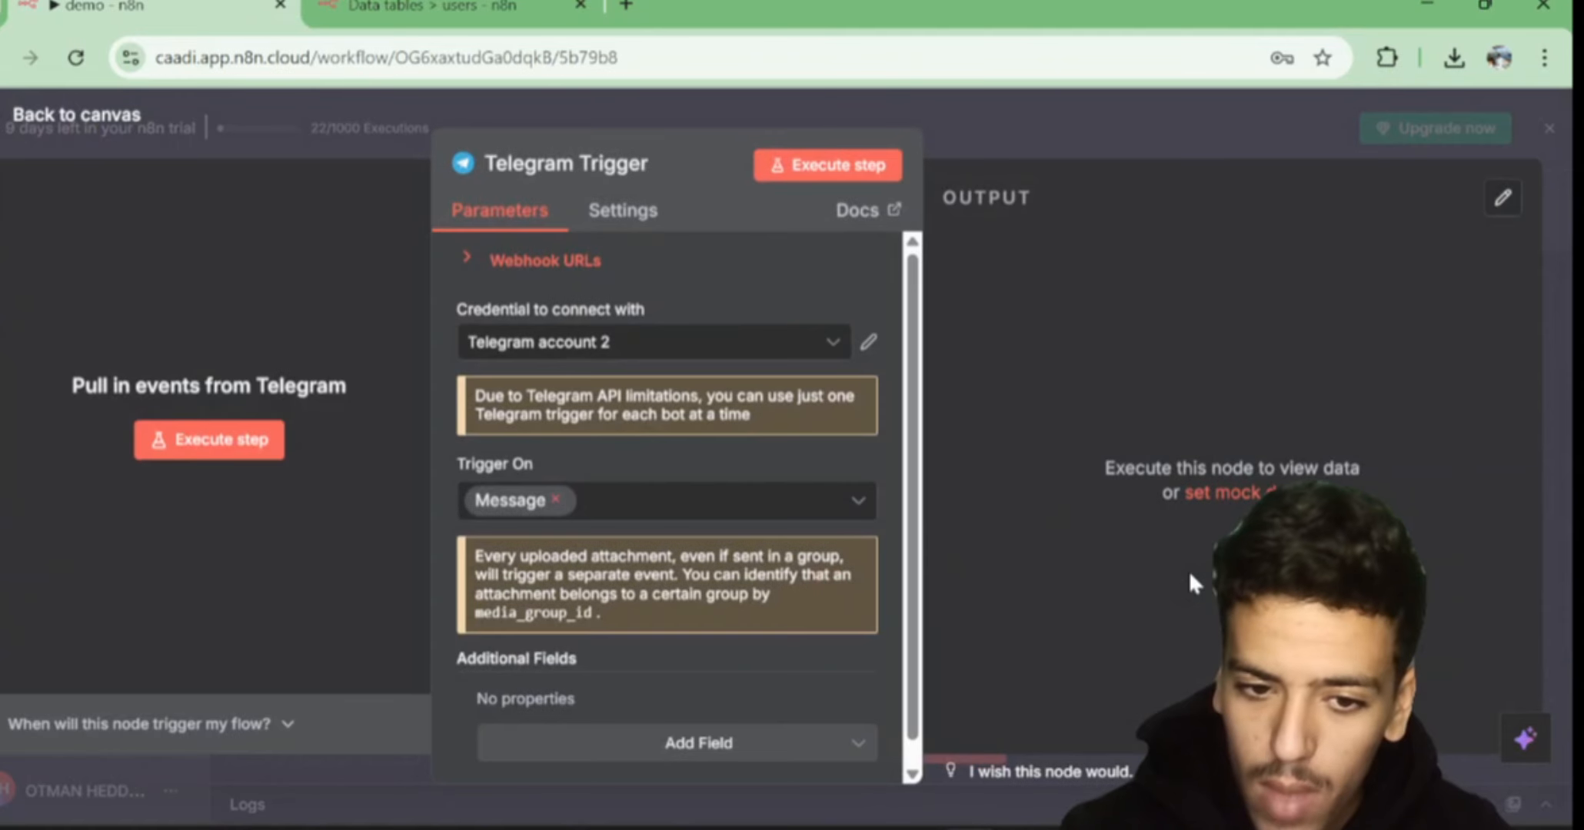
Start creating a new Telegram API credential for the trigger and go to its Access Token field
left_click(722, 342)
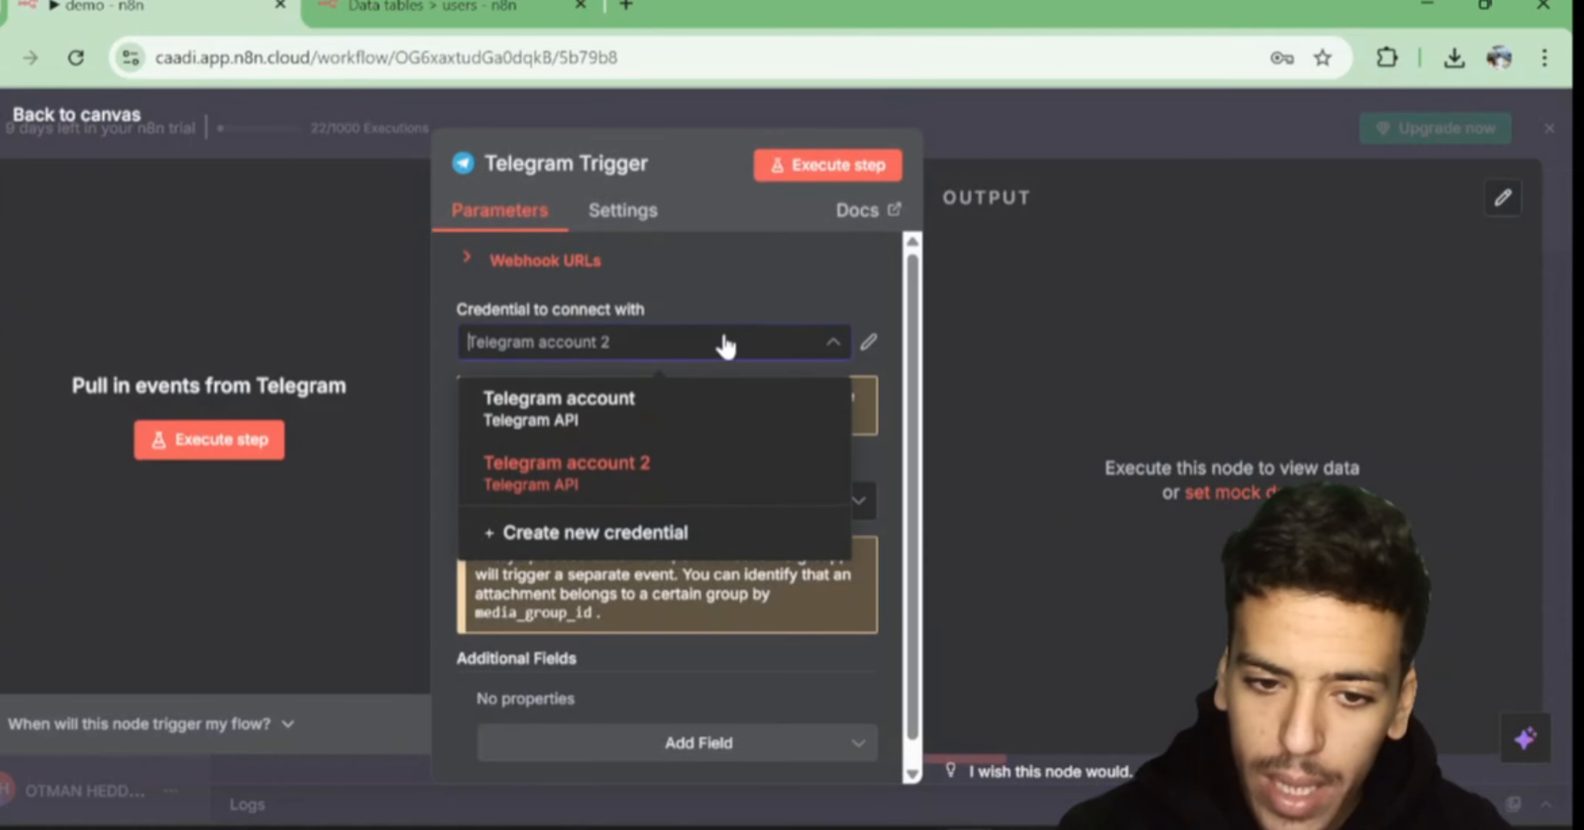
left_click(601, 535)
left_click(624, 492)
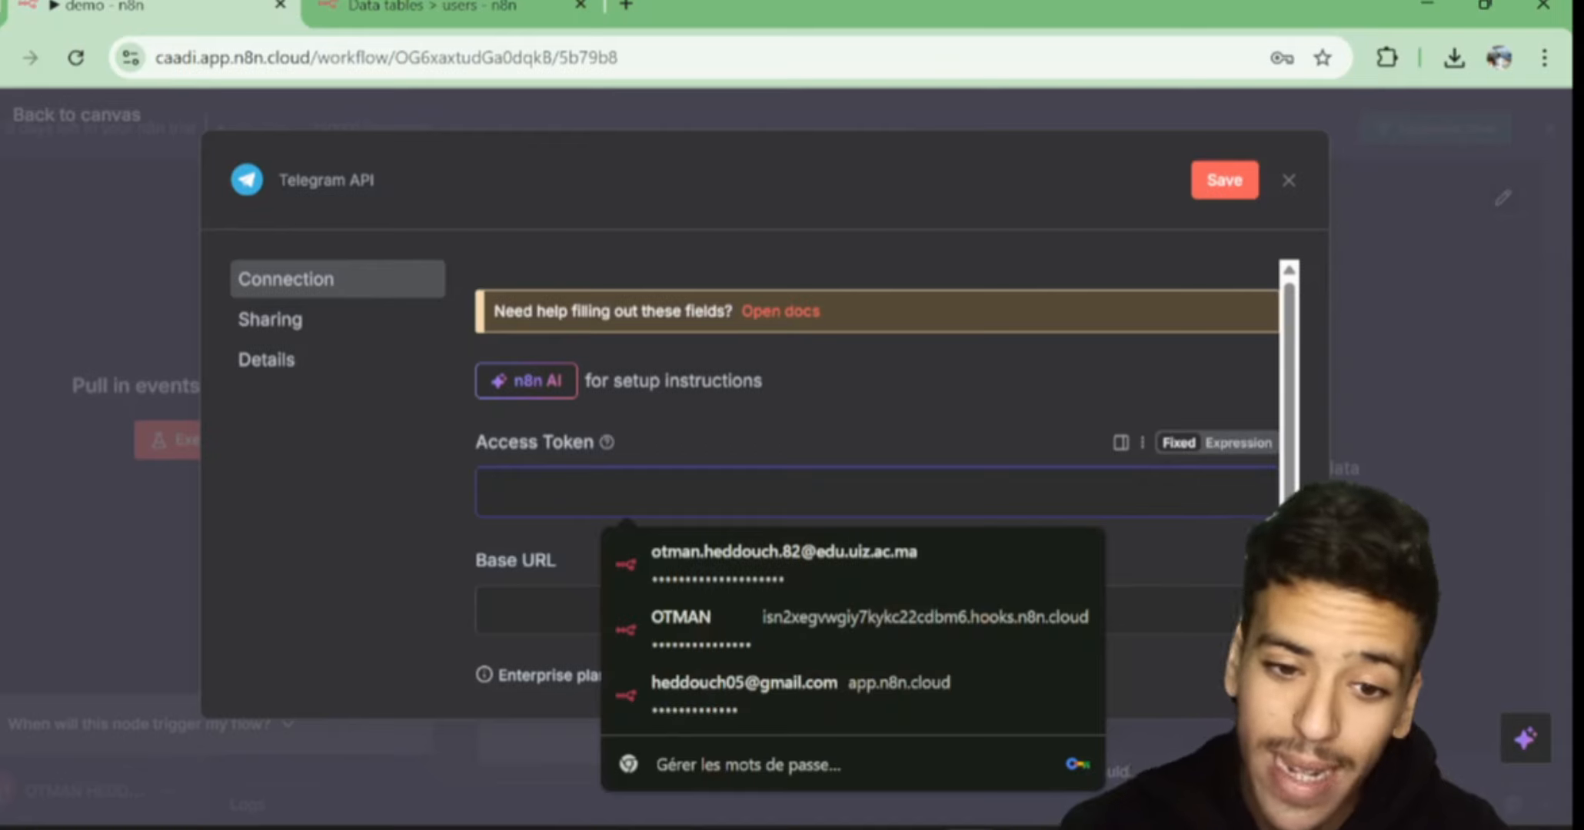
left_click(644, 466)
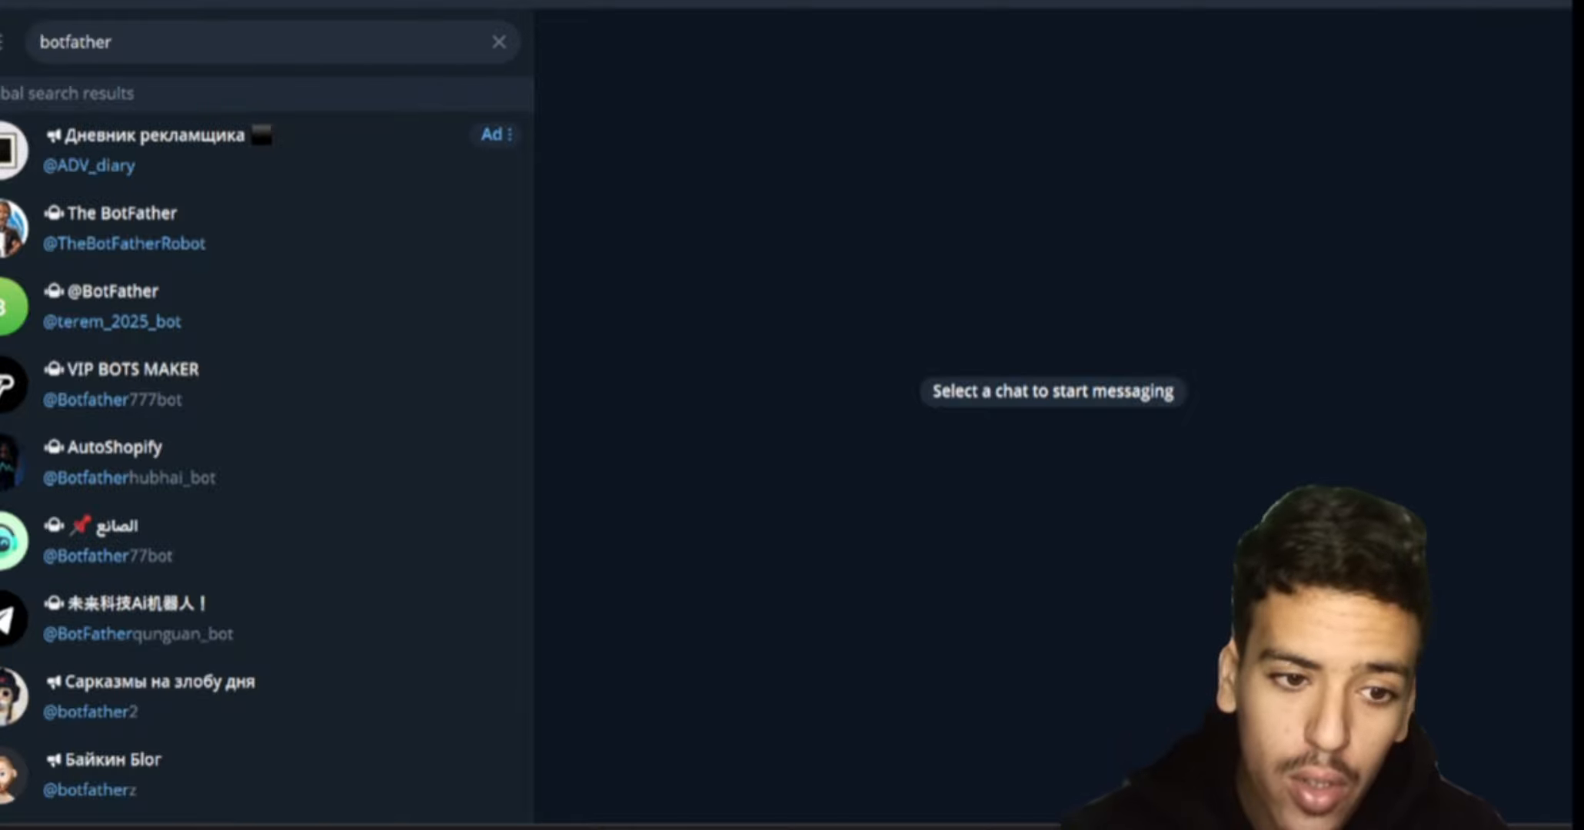
Switch to Telegram and search for "botfather"
key("BackSpace")
key("BackSpace")
key("BackSpace")
key("BackSpace")
key("BackSpace")
key("BackSpace")
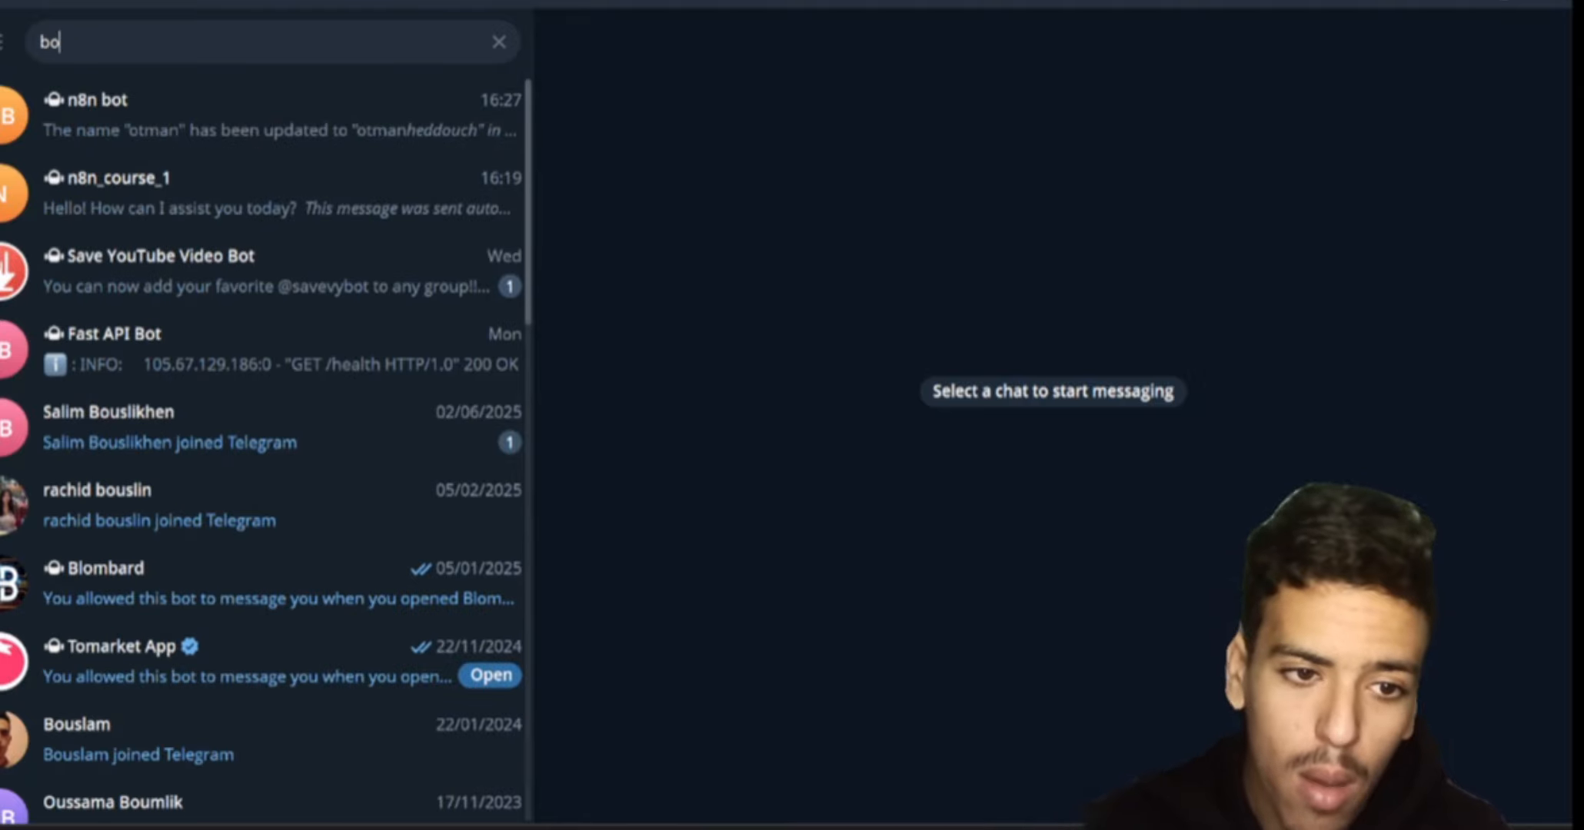
type("f")
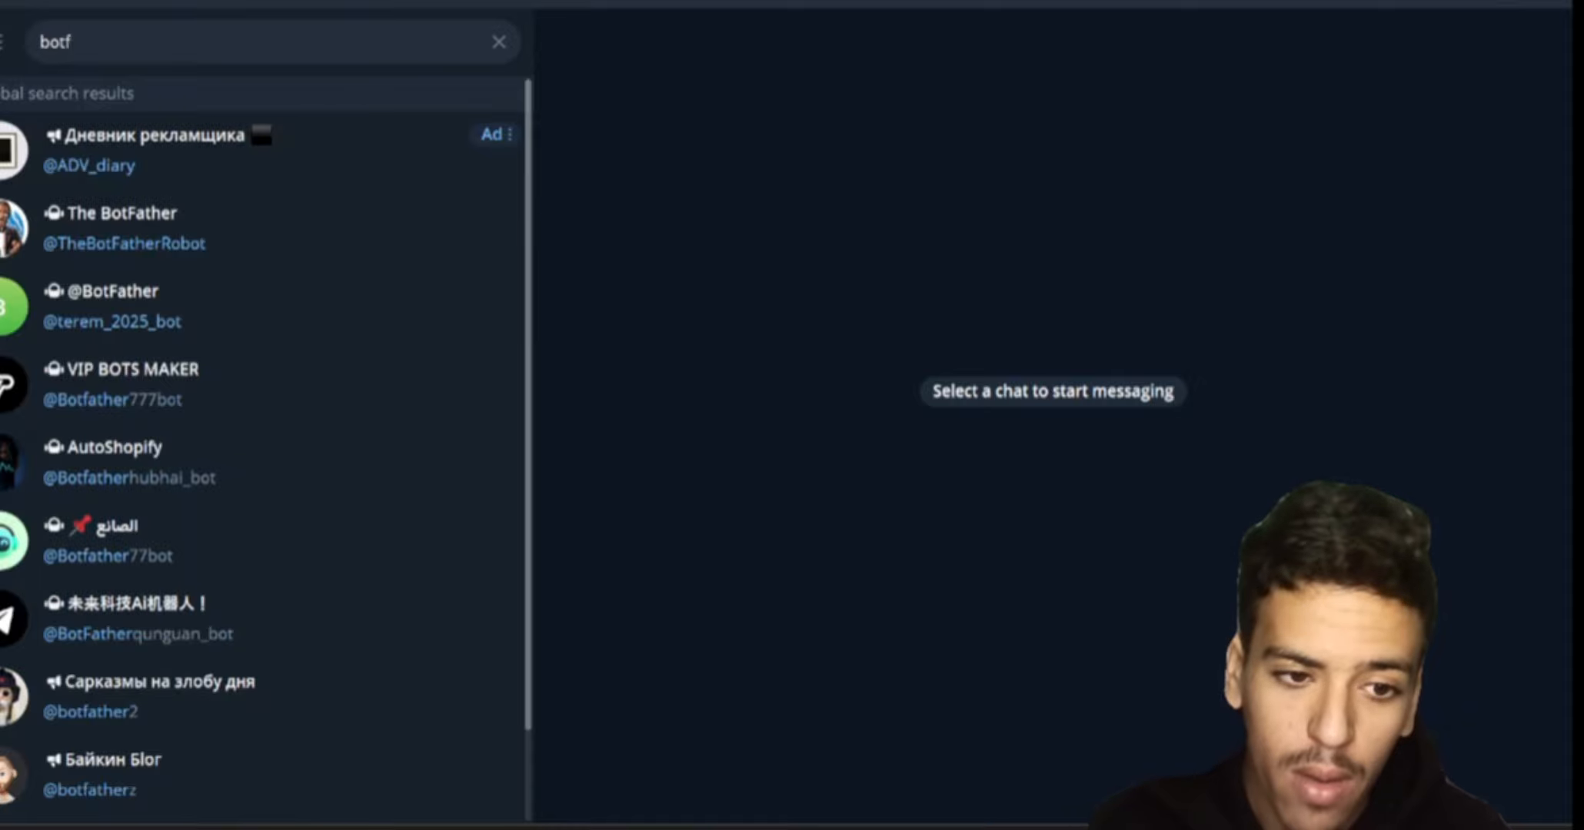
type("ather")
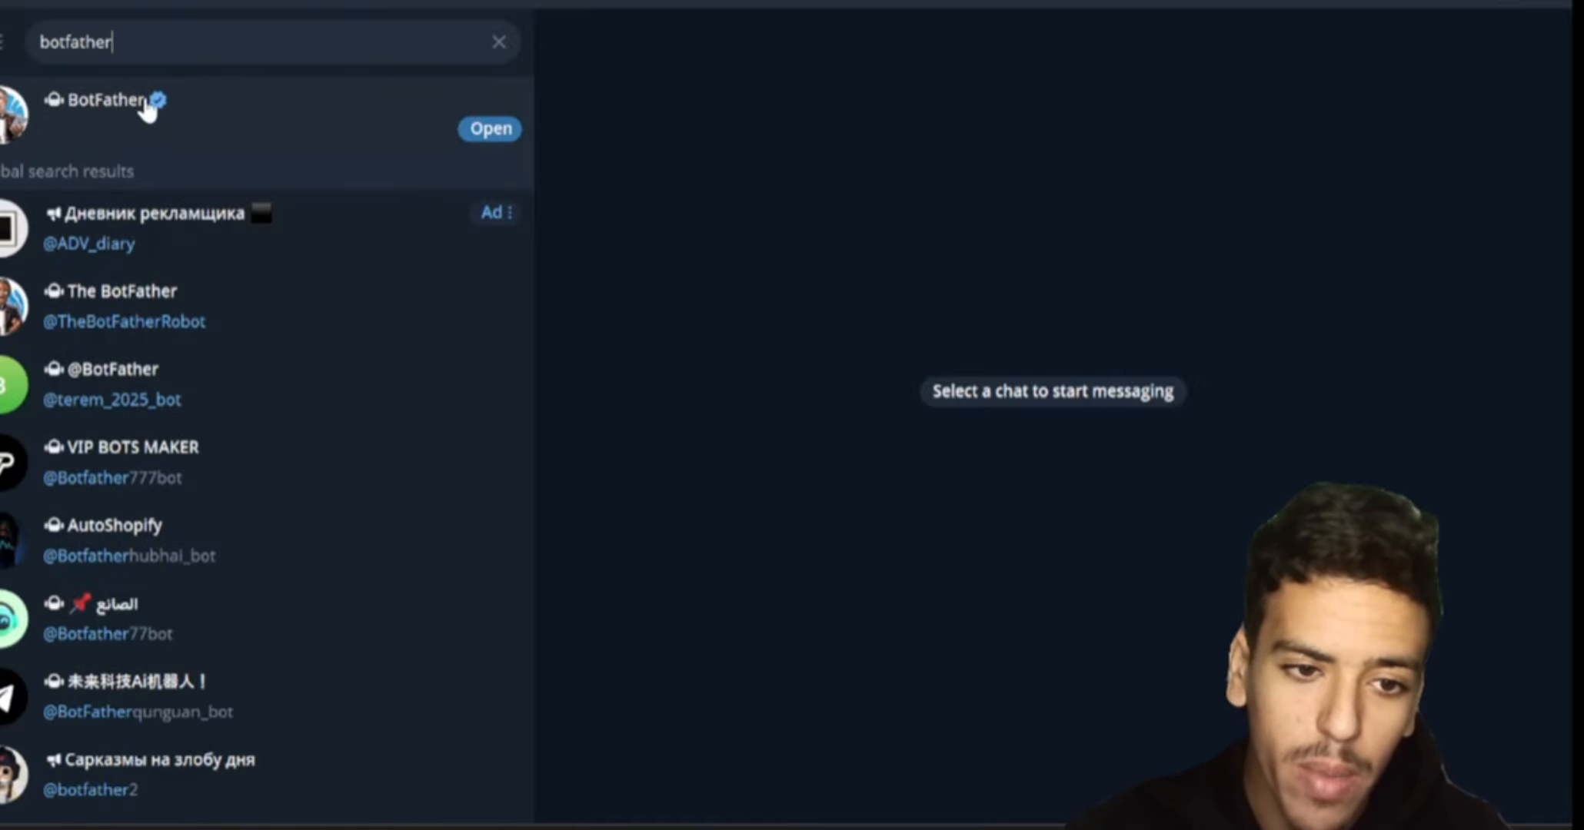
Open the verified BotFather chat and start it to get its command list
left_click(504, 130)
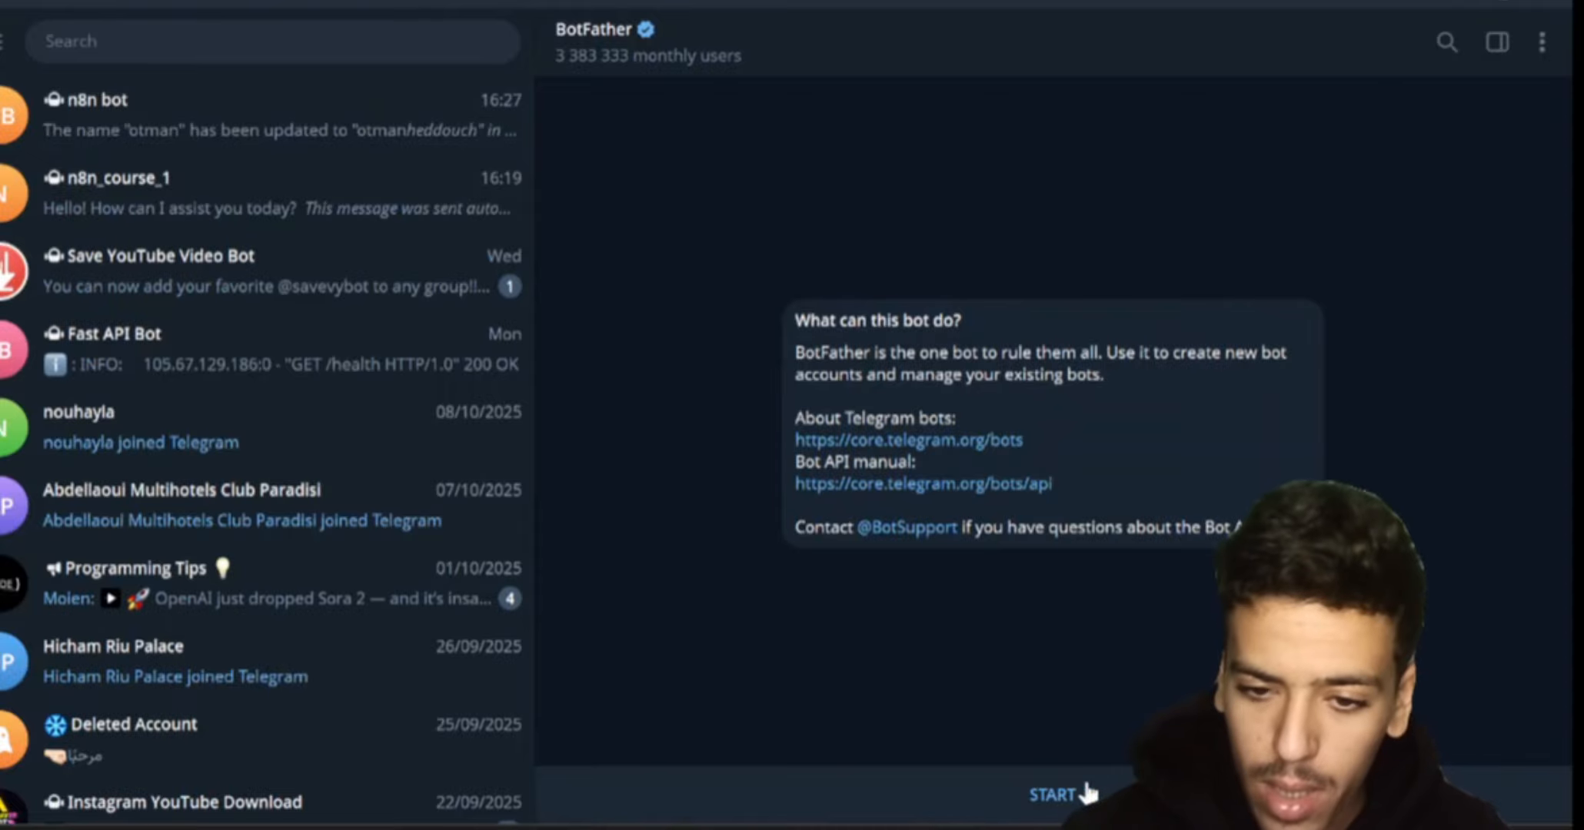
left_click(1051, 795)
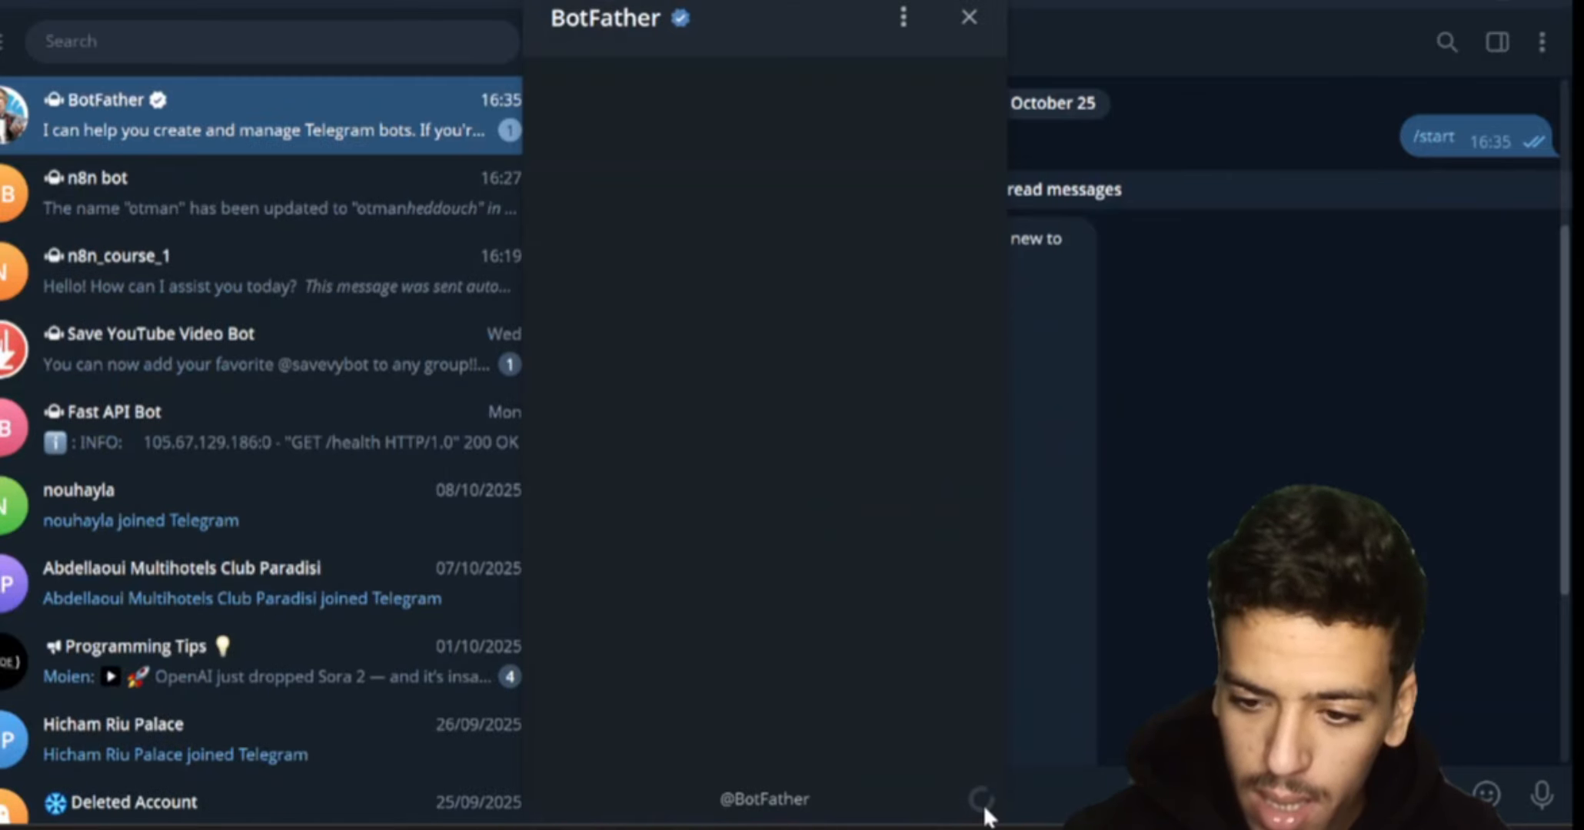
left_click(970, 20)
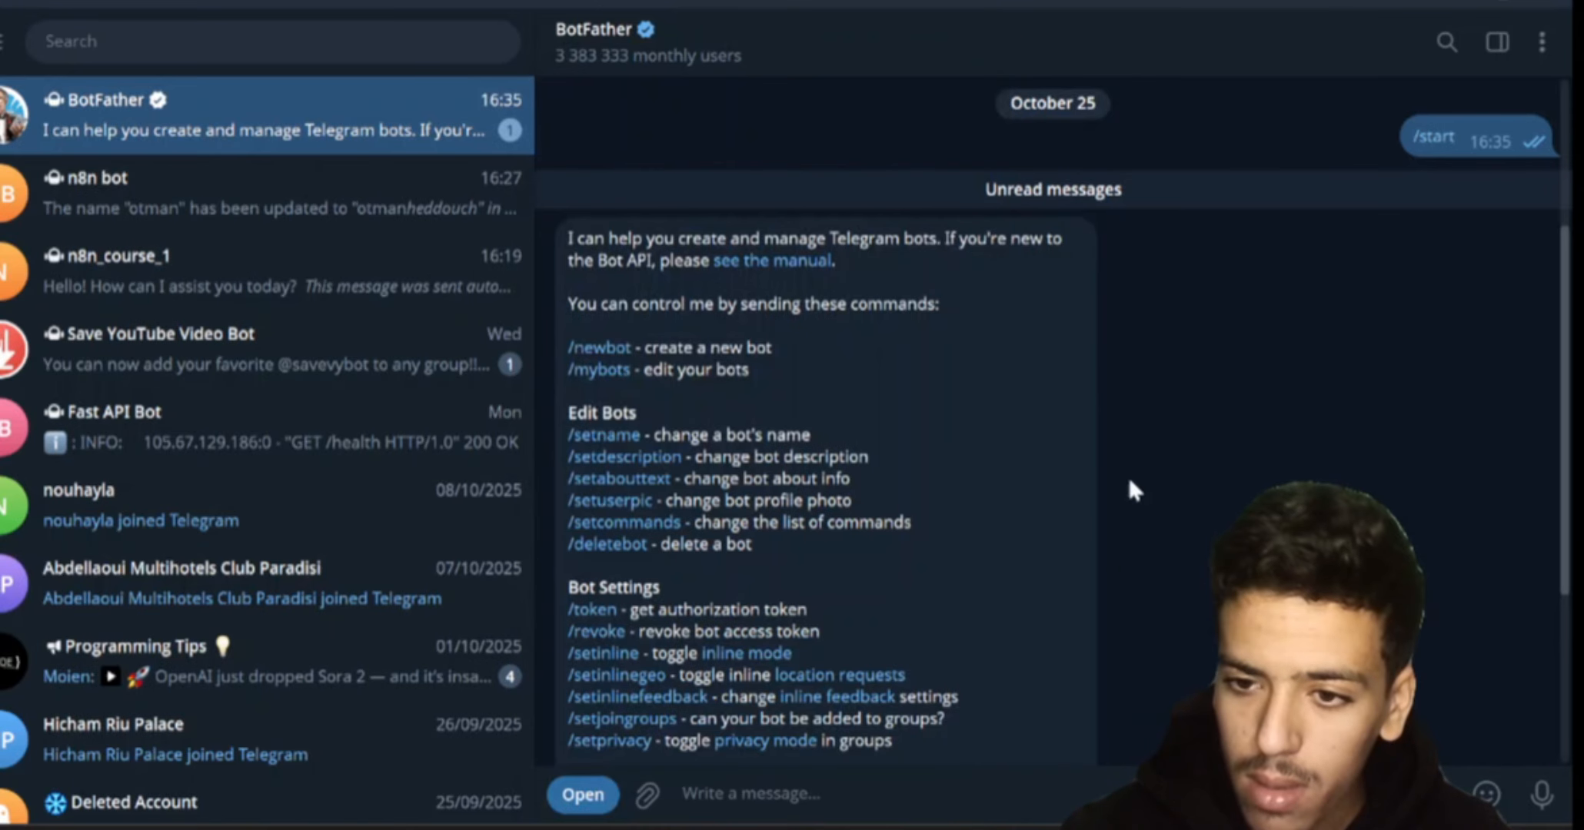
scroll(1060, 515, "down", 5)
scroll(715, 289, "up", 7)
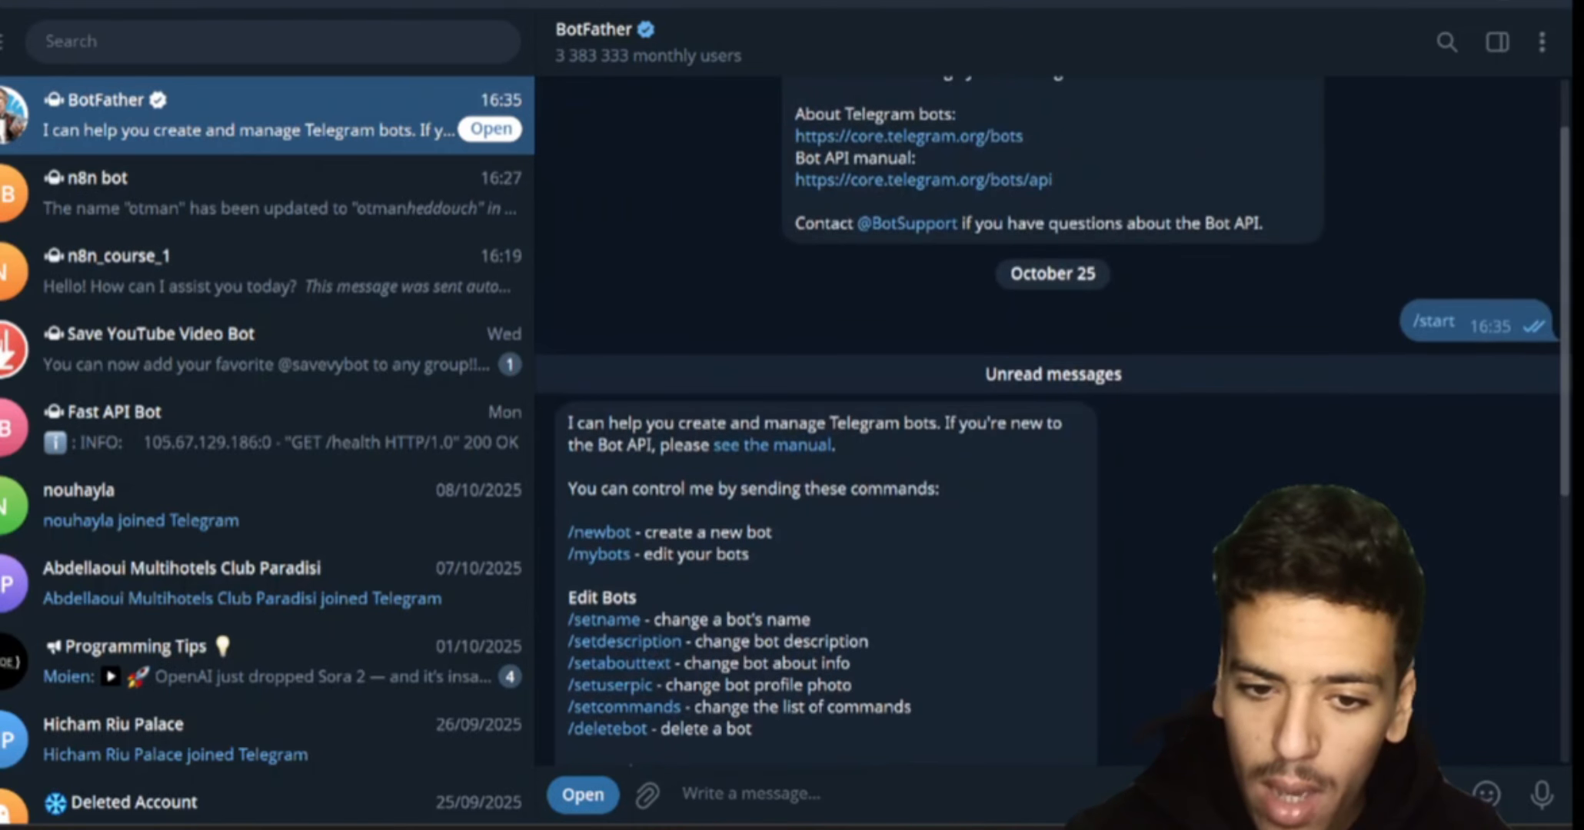
Request a new bot from BotFather with /newbot and name it "n8n bot"
left_click(613, 534)
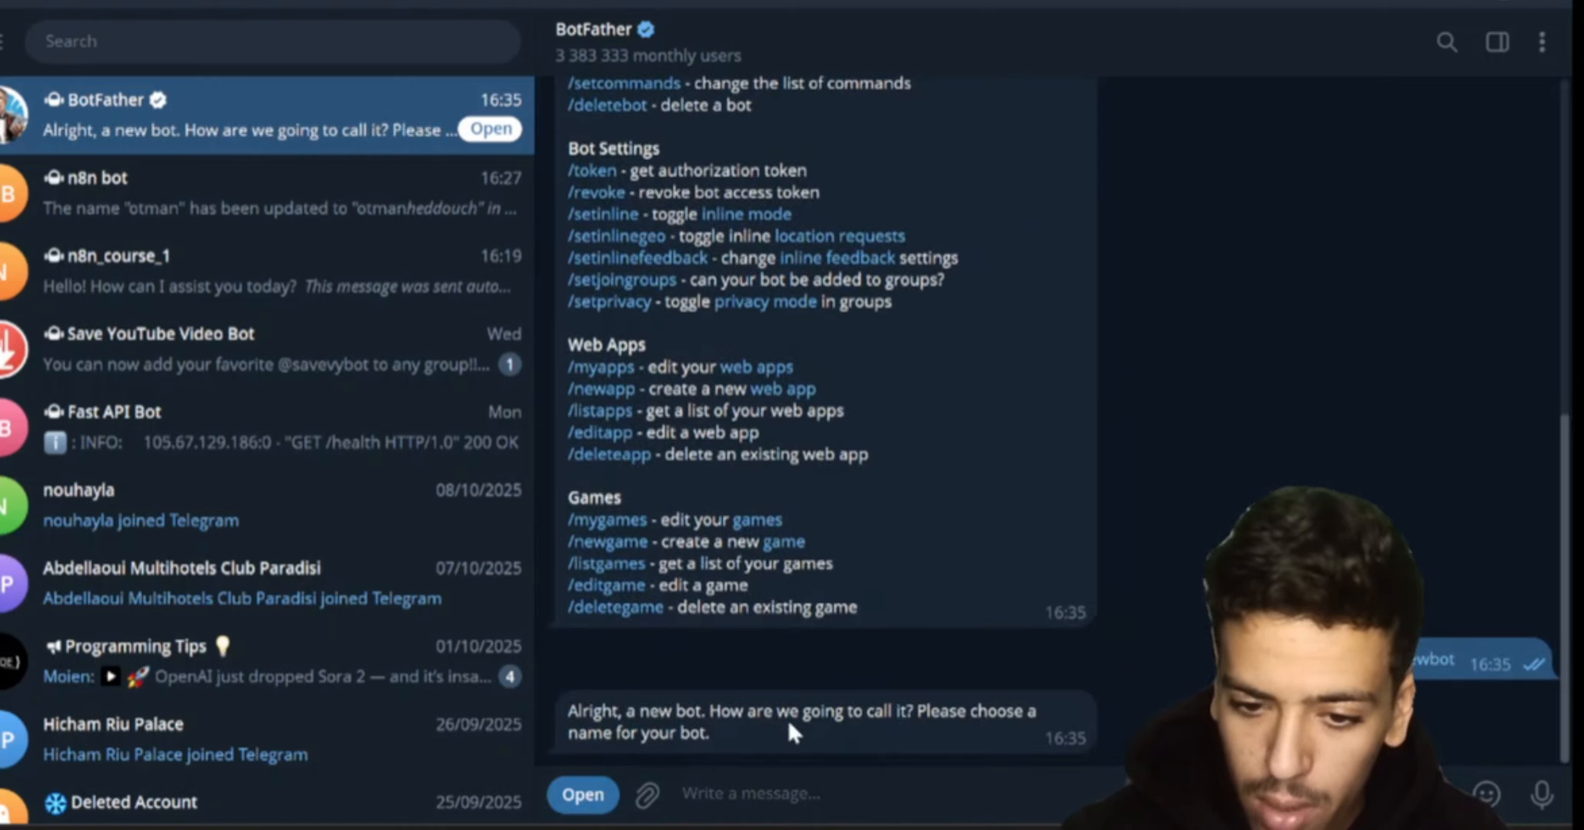
left_click_drag(788, 726, 898, 713)
left_click(709, 731)
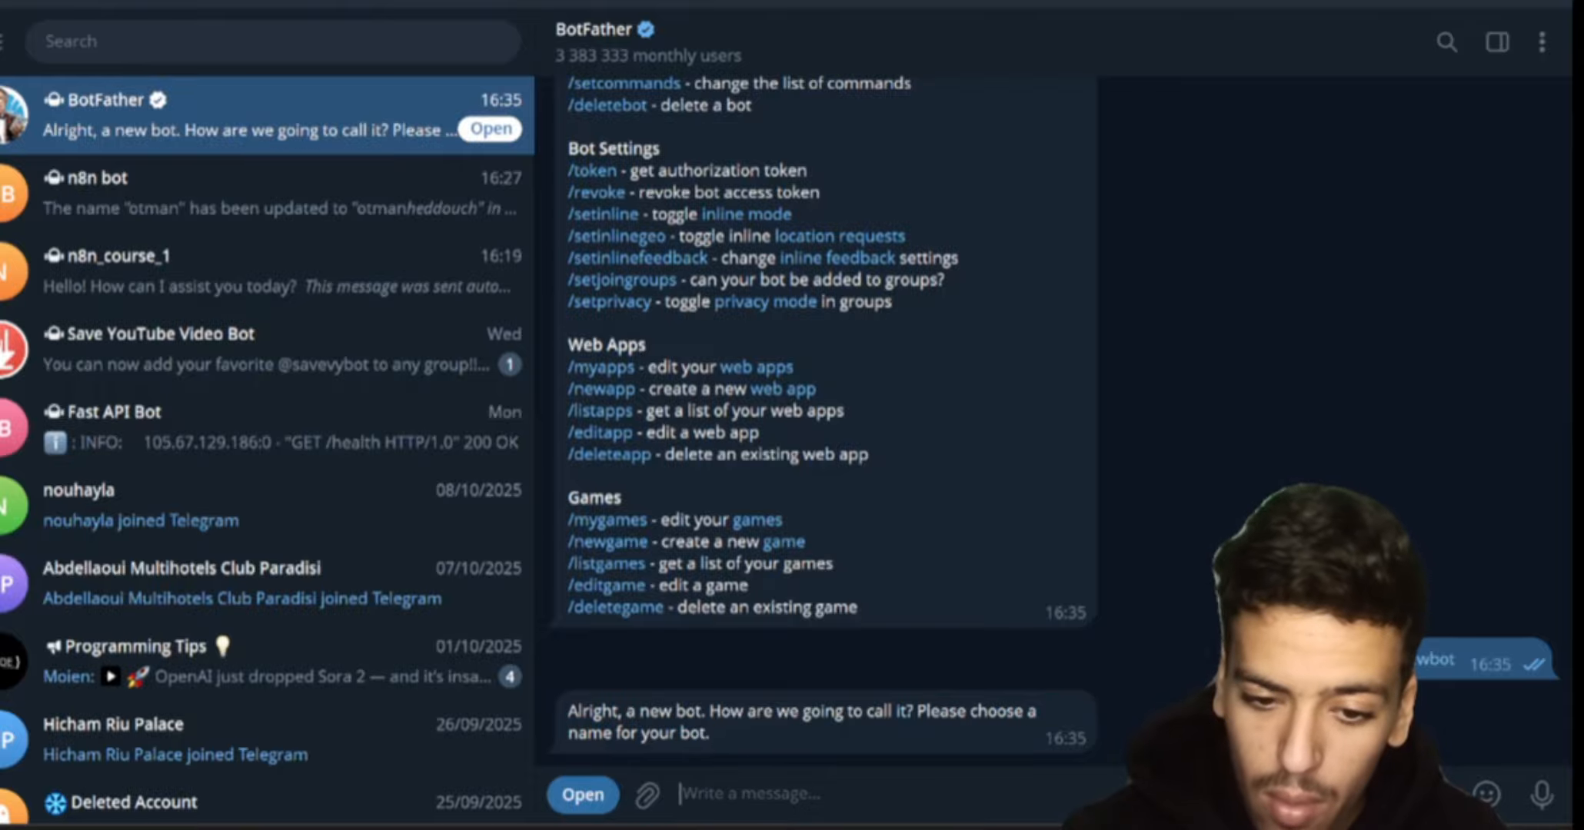
type("n8n bot")
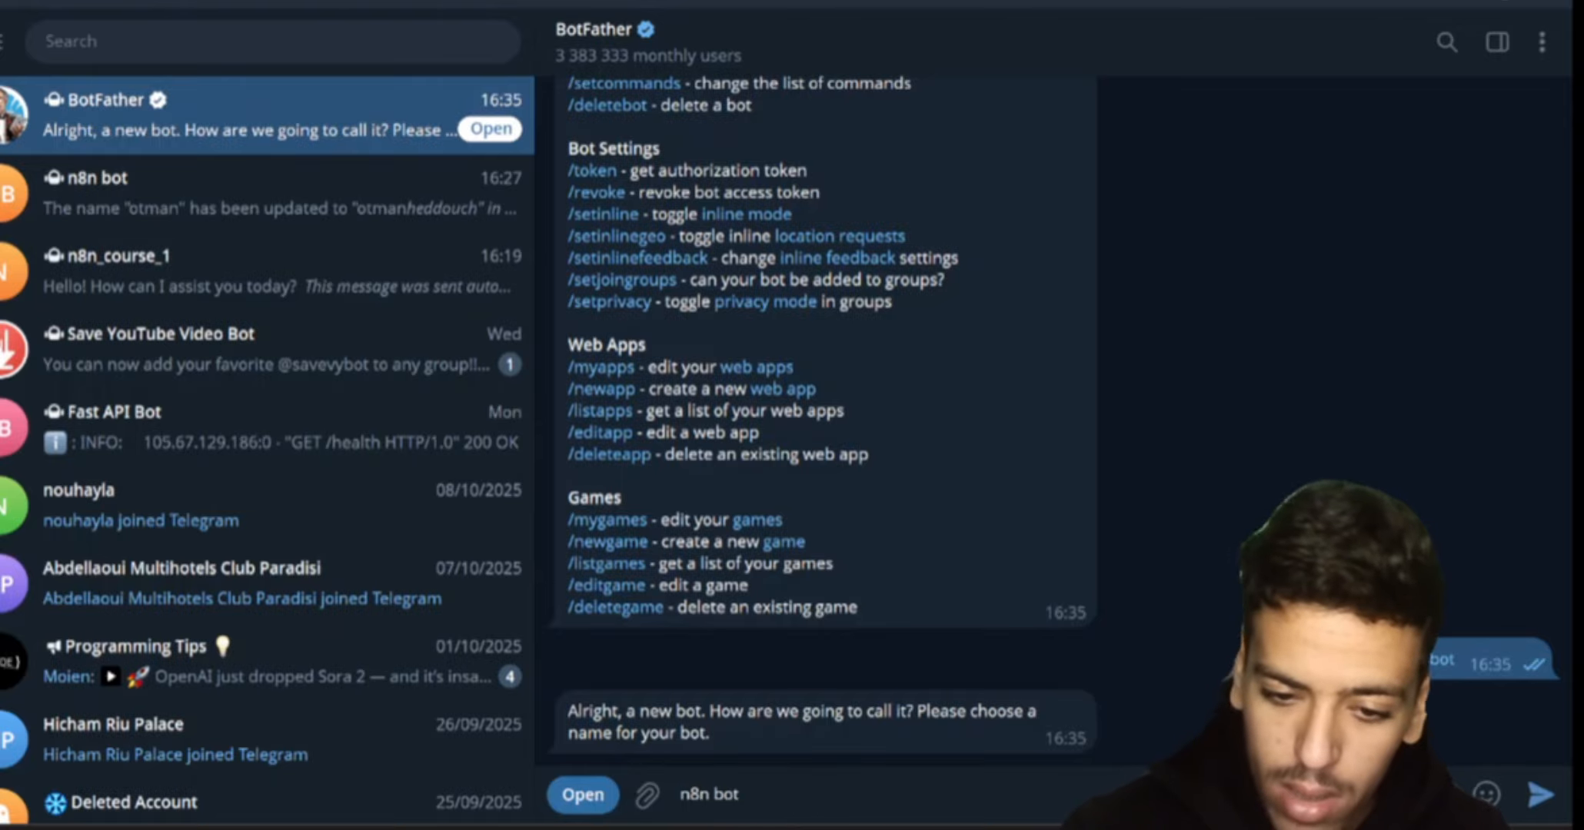
key("Return")
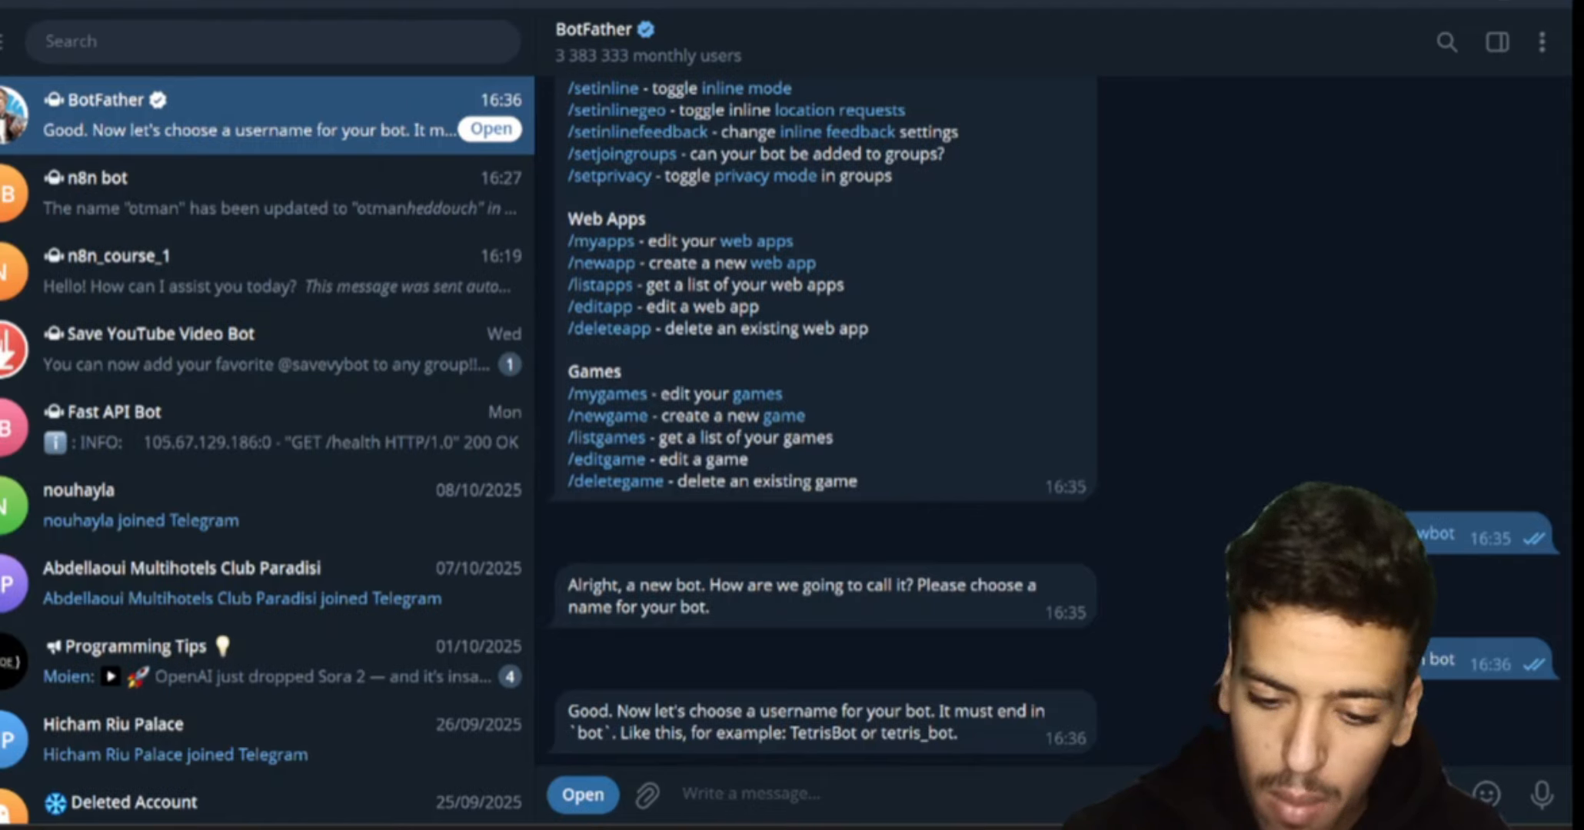
Try to register the username "myn8n_bot_youtube" for the new bot
type("mybo")
key("BackSpace")
key("BackSpace")
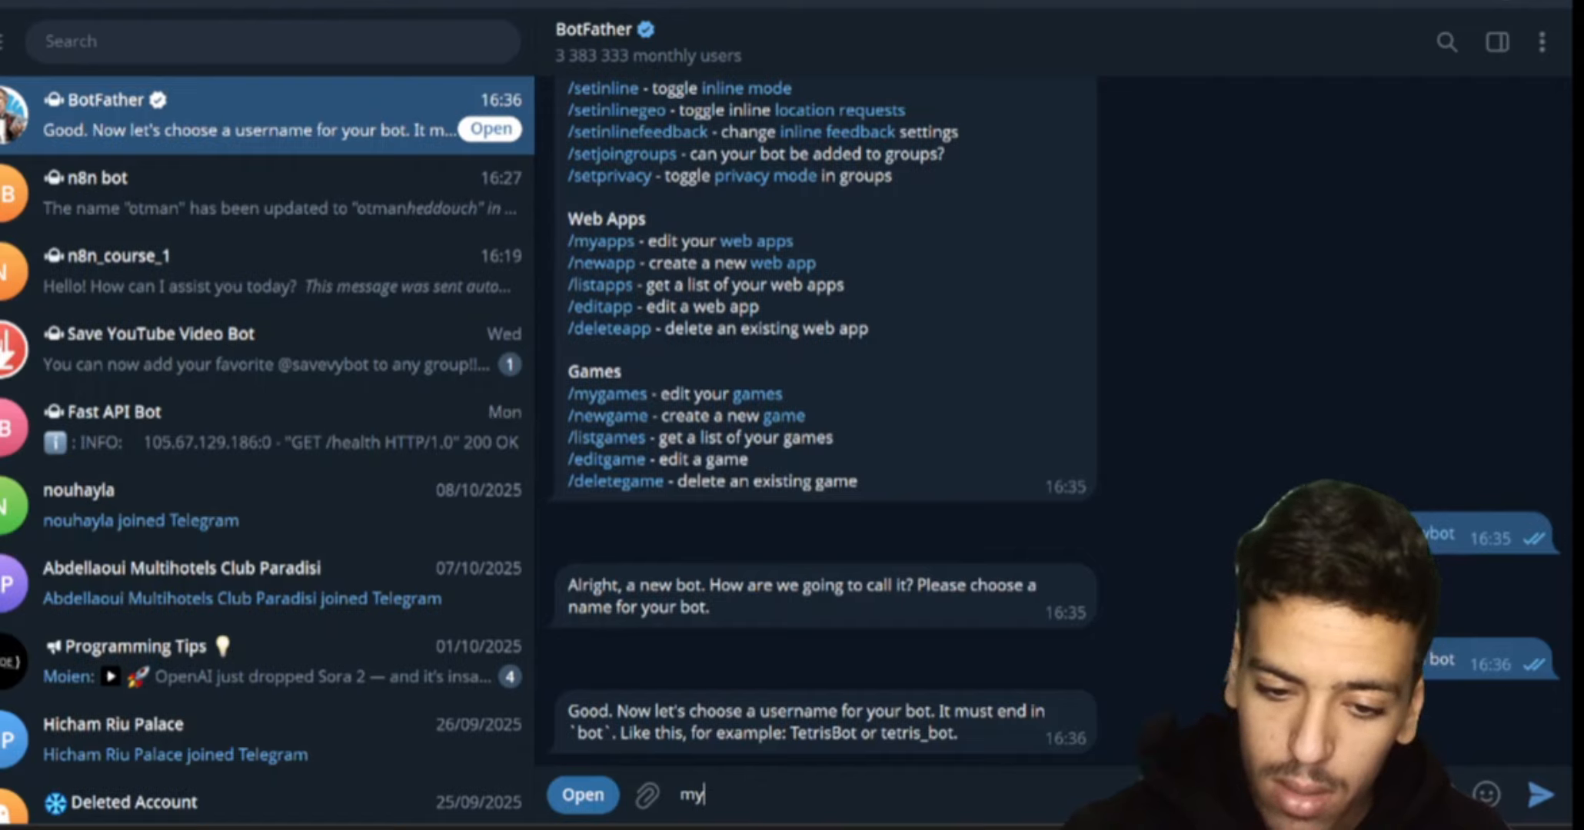
type("n8n")
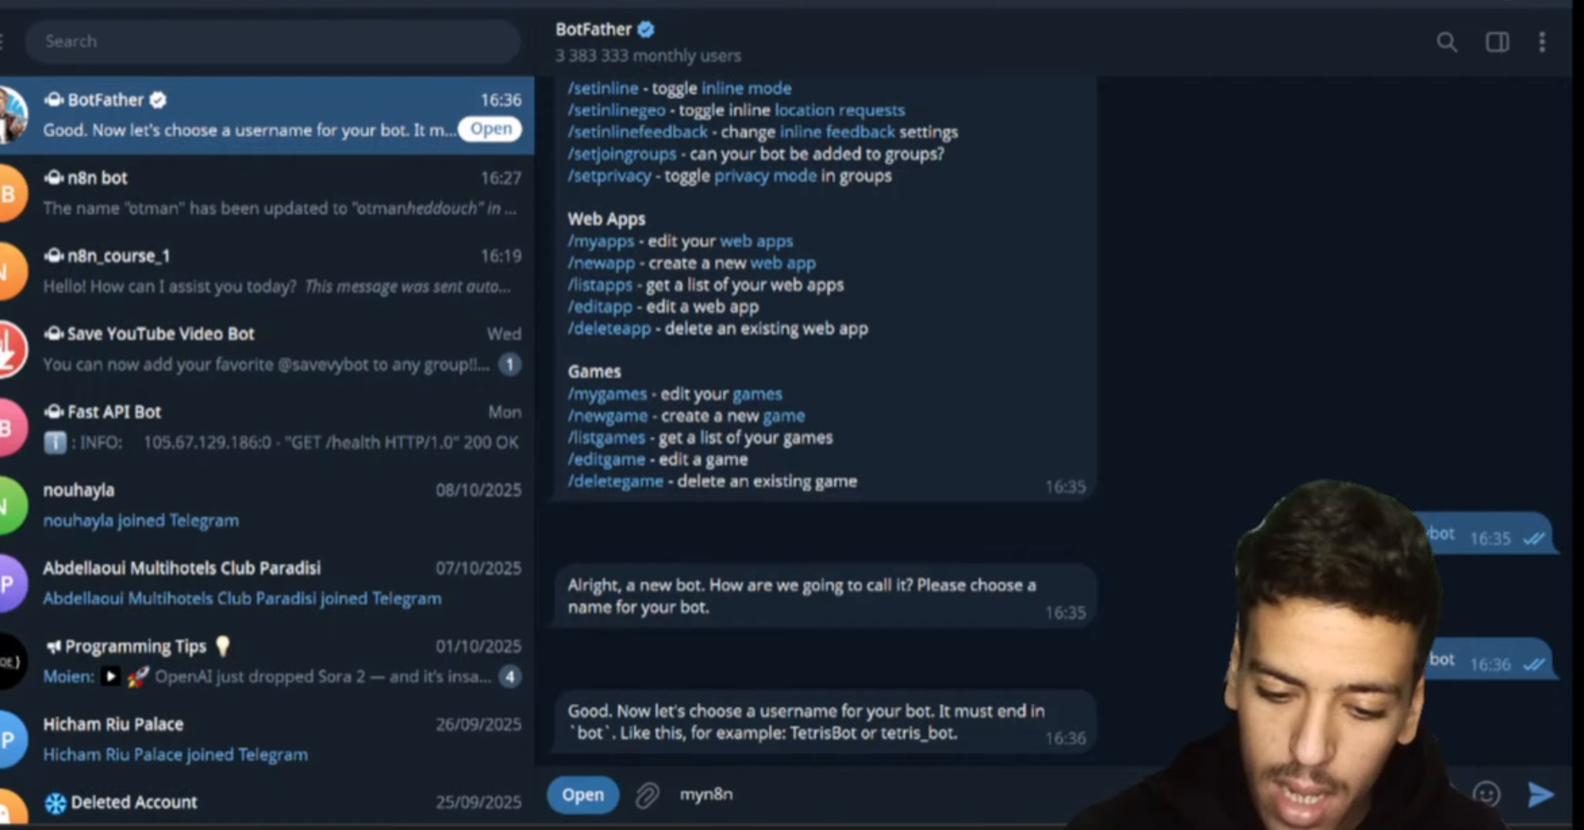
type("_bot_youtu")
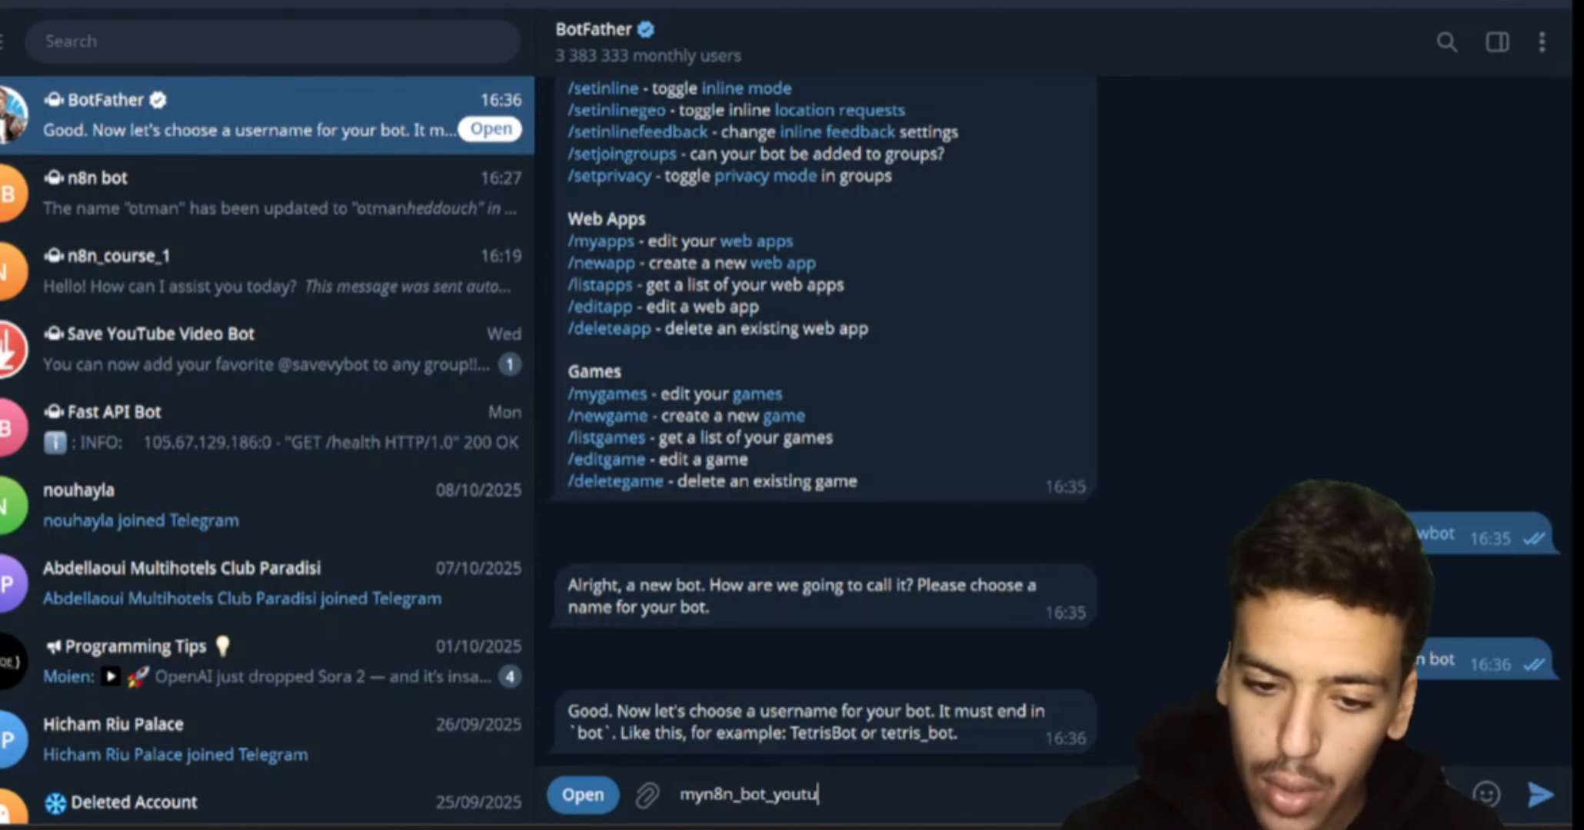
type("be")
key("Return")
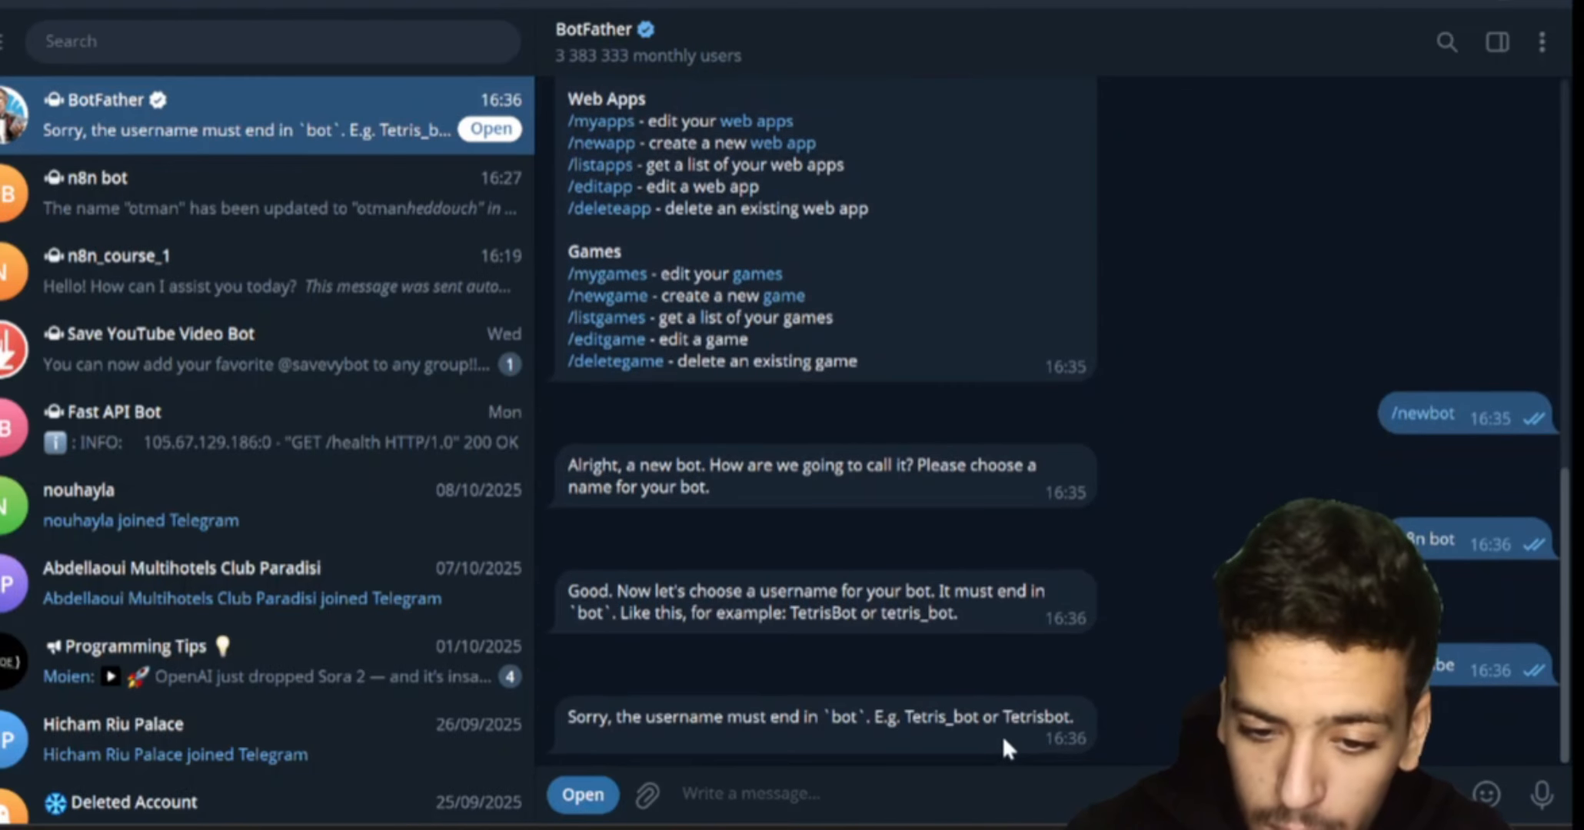
double_click(1337, 666)
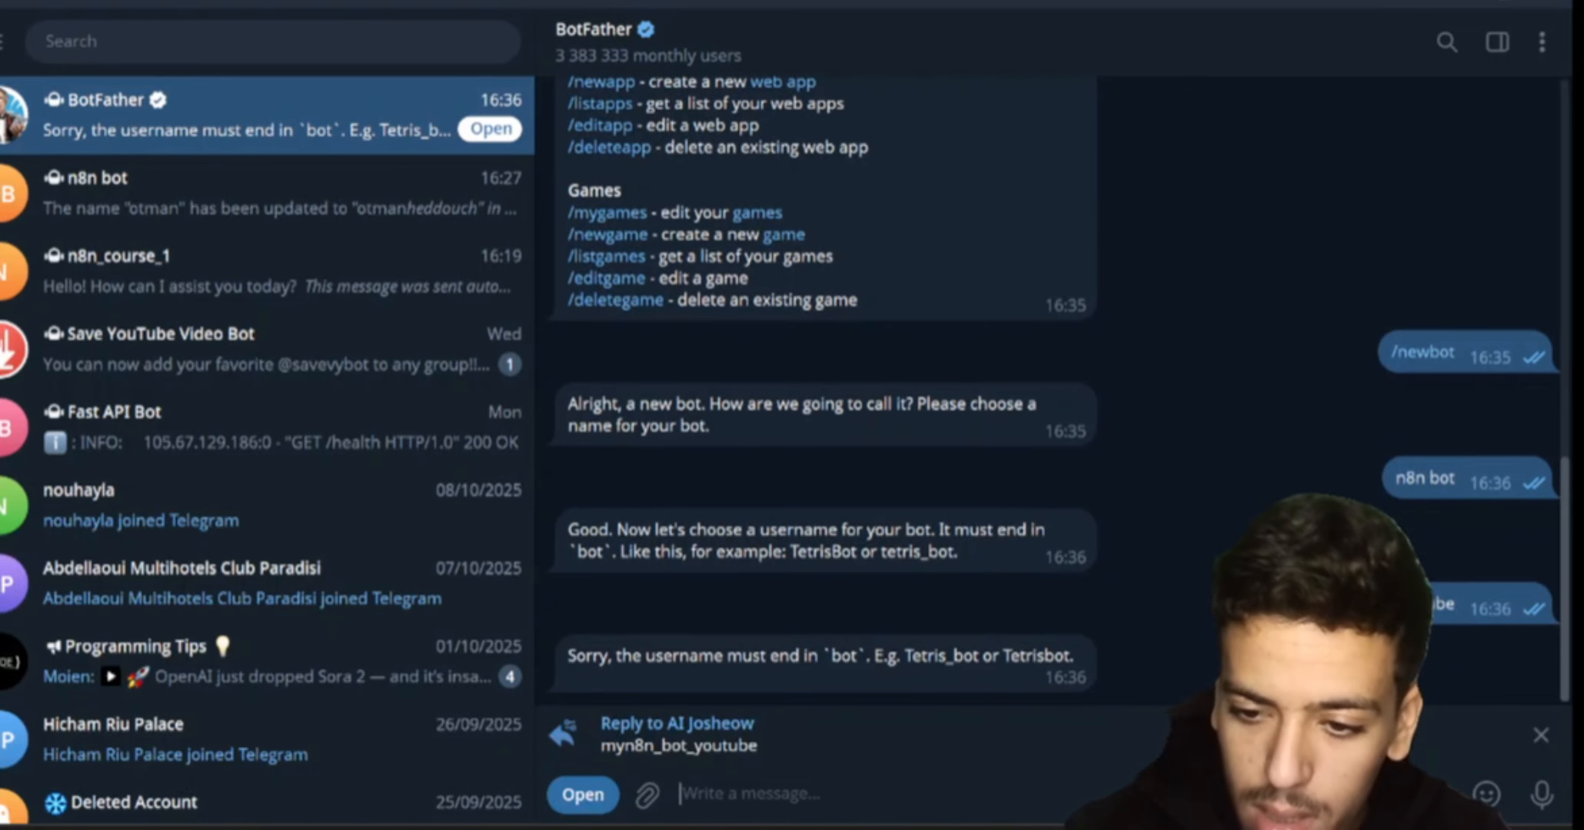
left_click(1541, 735)
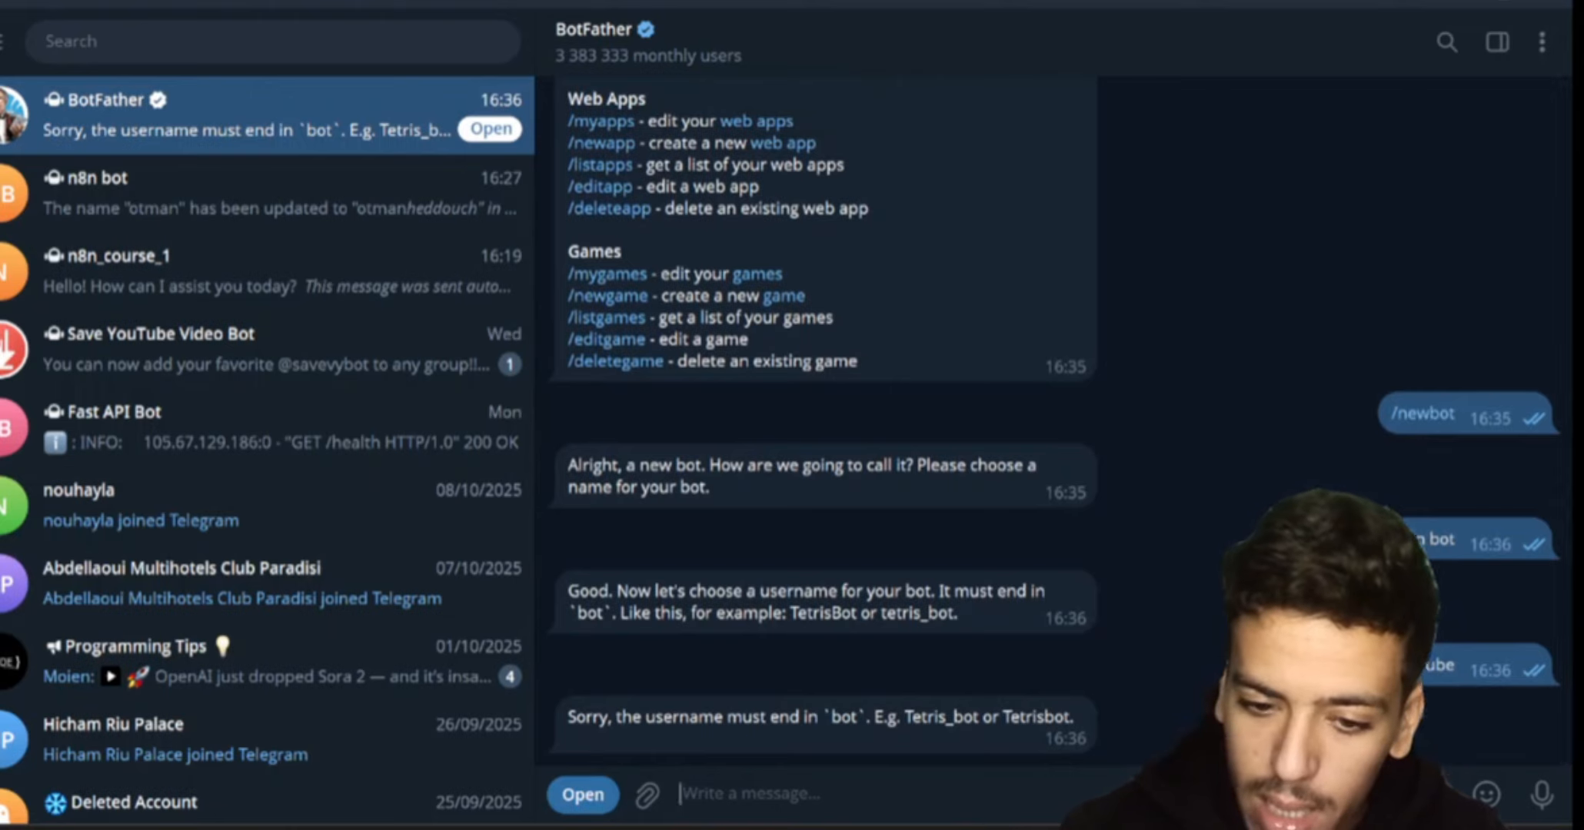
Submit a username for the bot that starts with "myn8n_" and ends in "_bot"
type("myn")
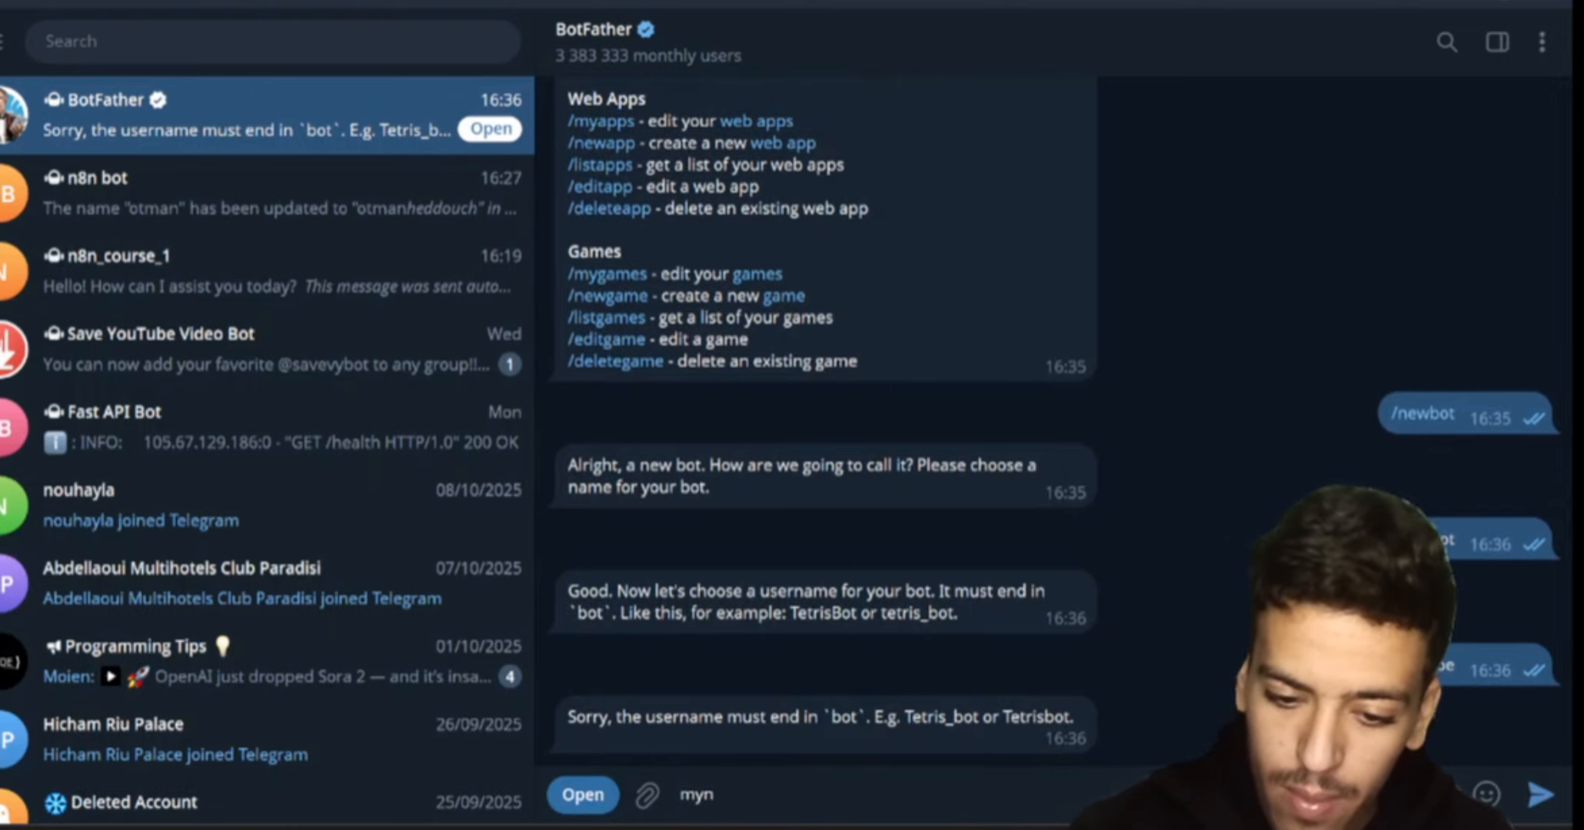
type("8n_ot")
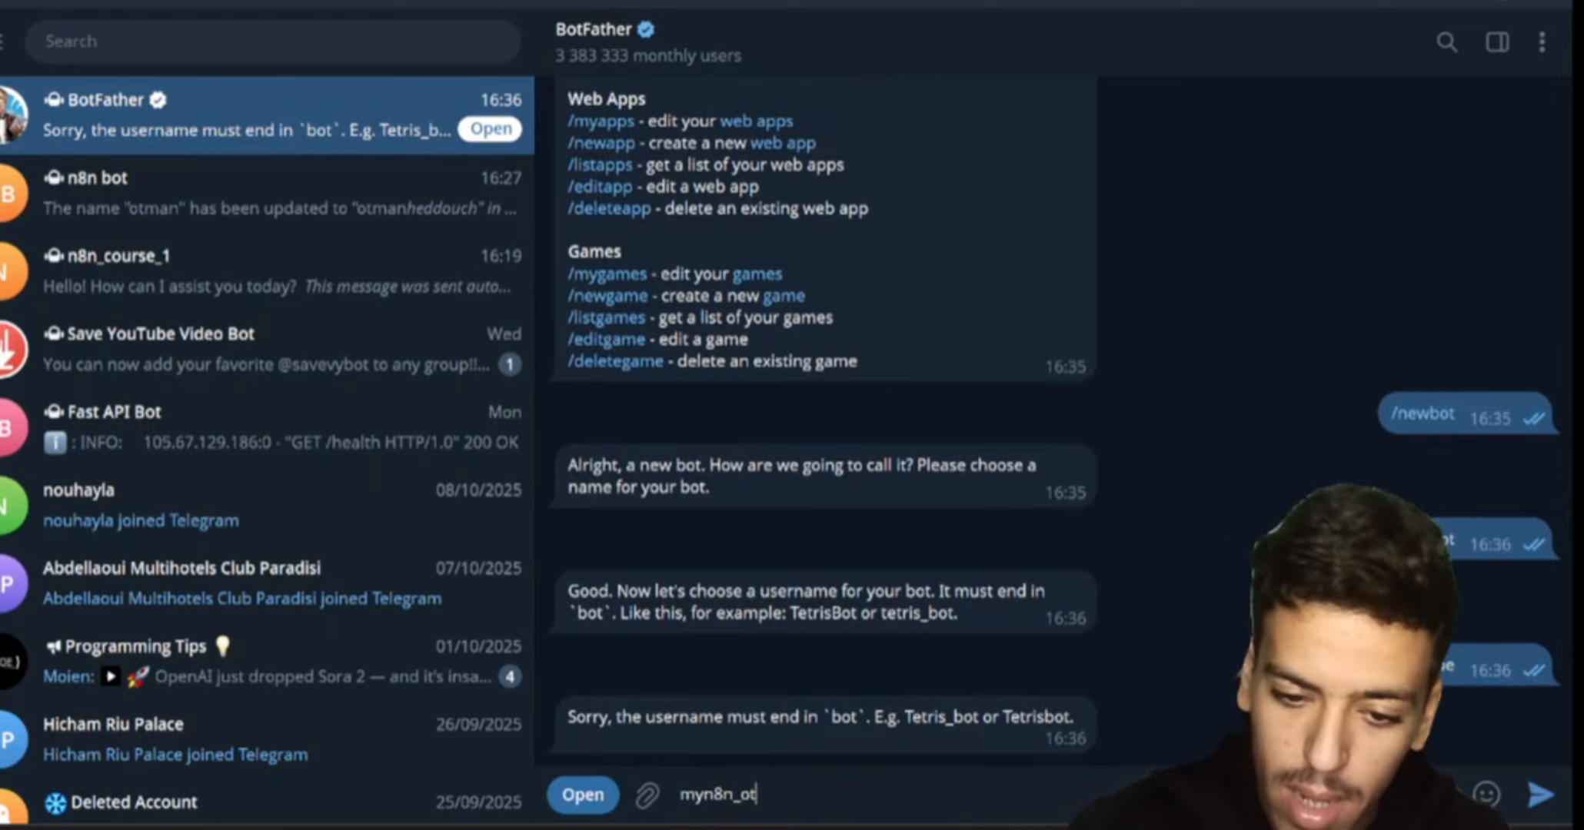
type("man_bo")
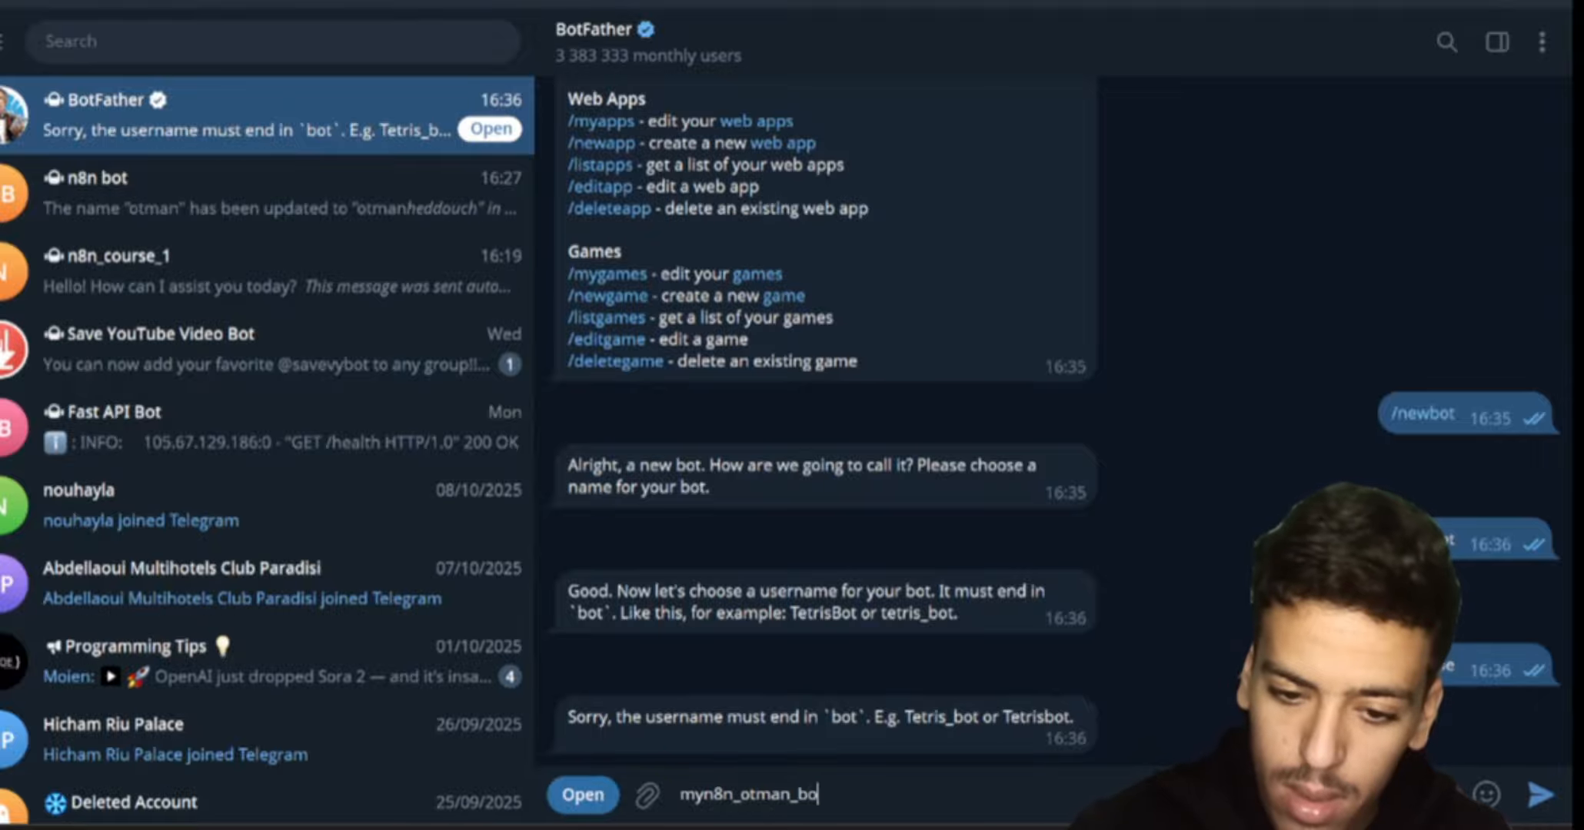
type("t")
key("Return")
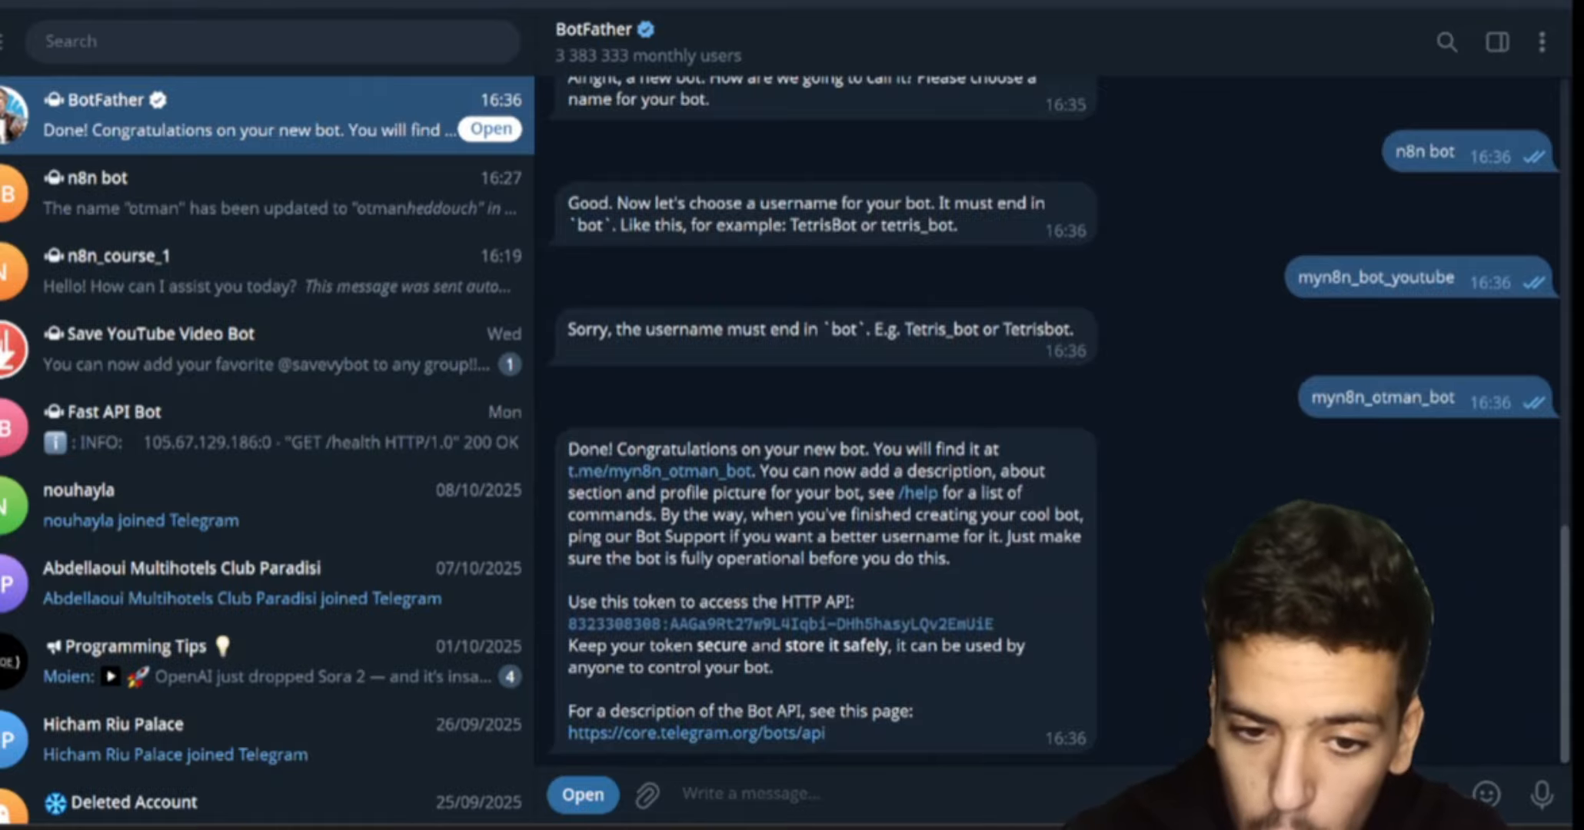
Open the new bot's chat from the link in BotFather's message and start the bot
left_click_drag(750, 449, 823, 449)
left_click(753, 455)
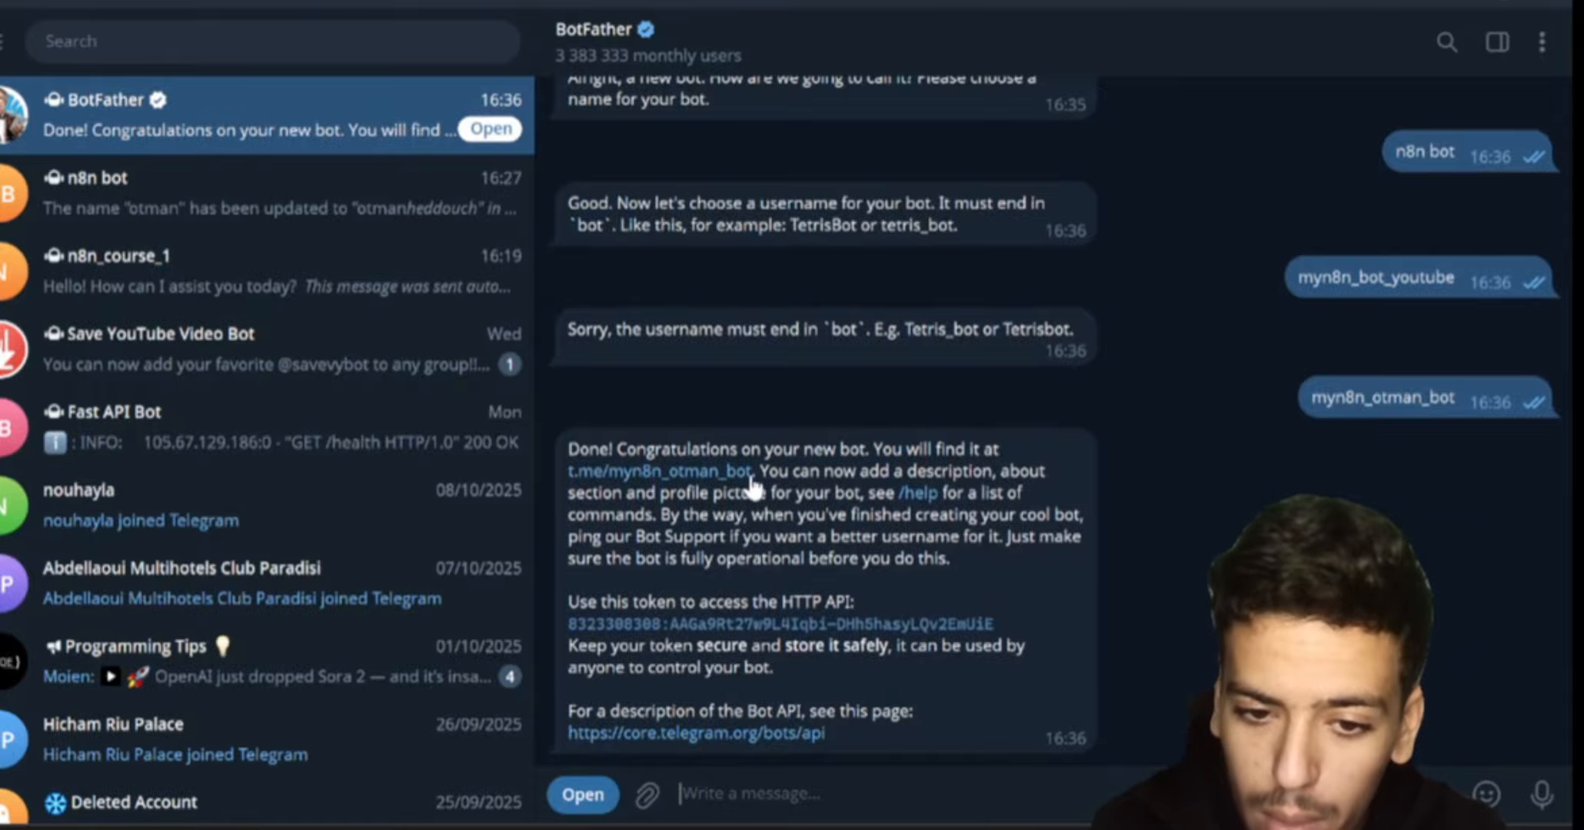
left_click(698, 472)
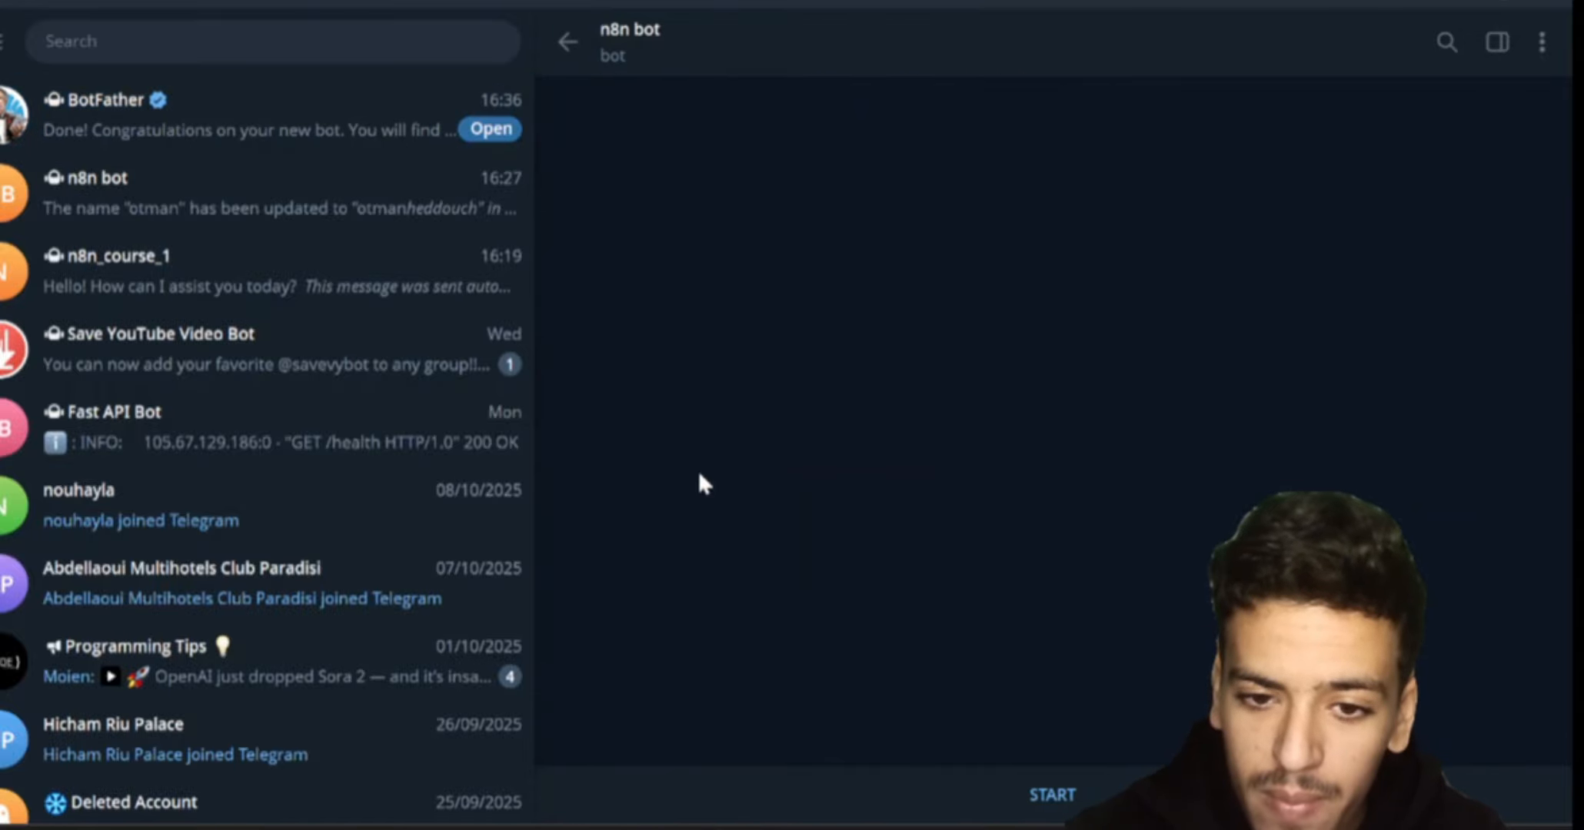
left_click(1034, 795)
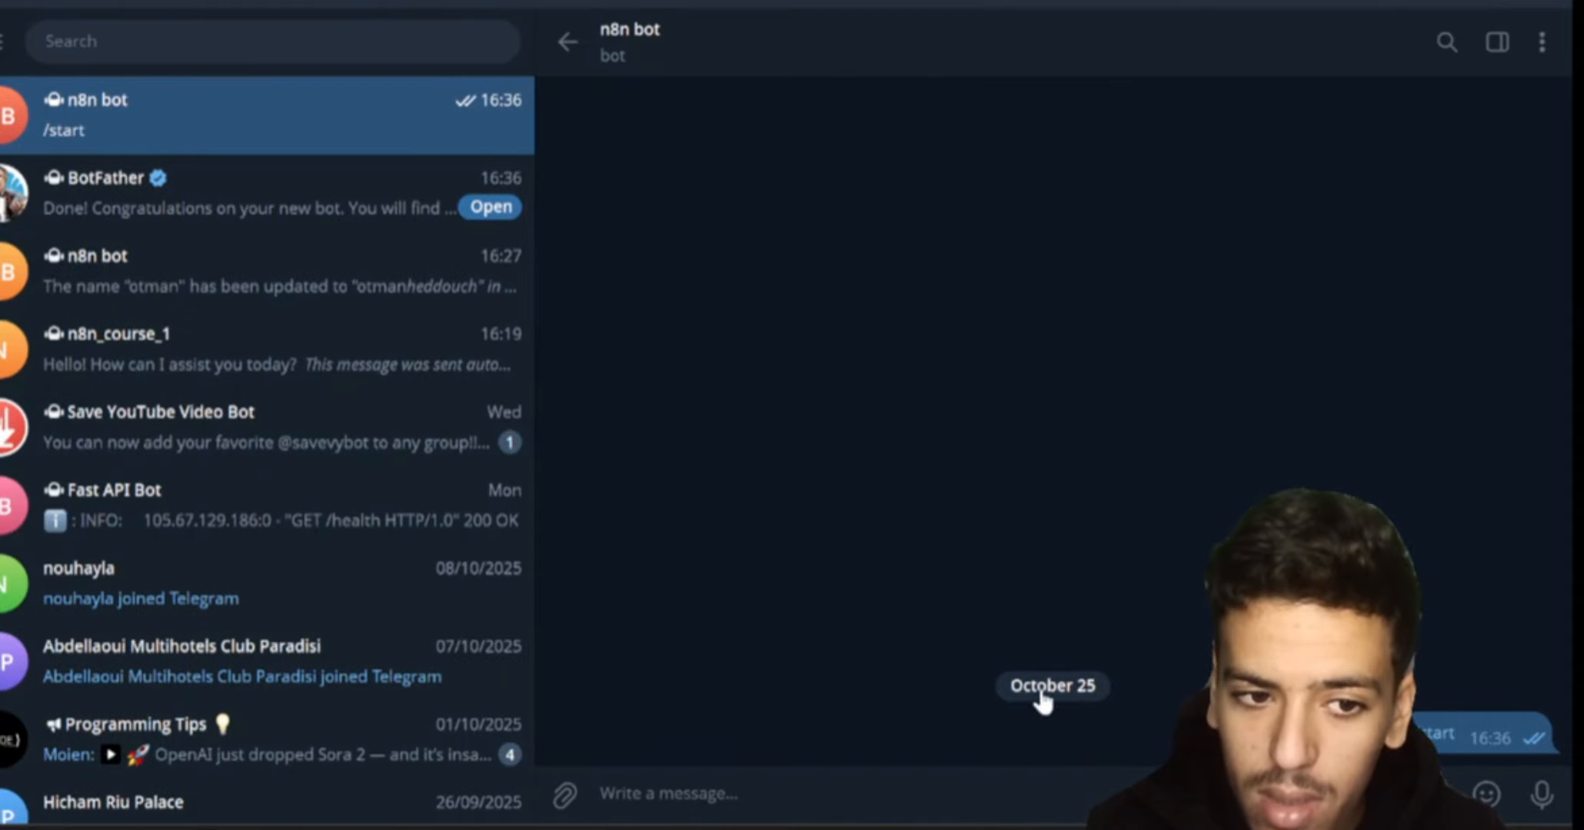
Copy the bot's API token from the BotFather chat and paste it into the Access Token of the n8n Telegram credential
left_click(407, 181)
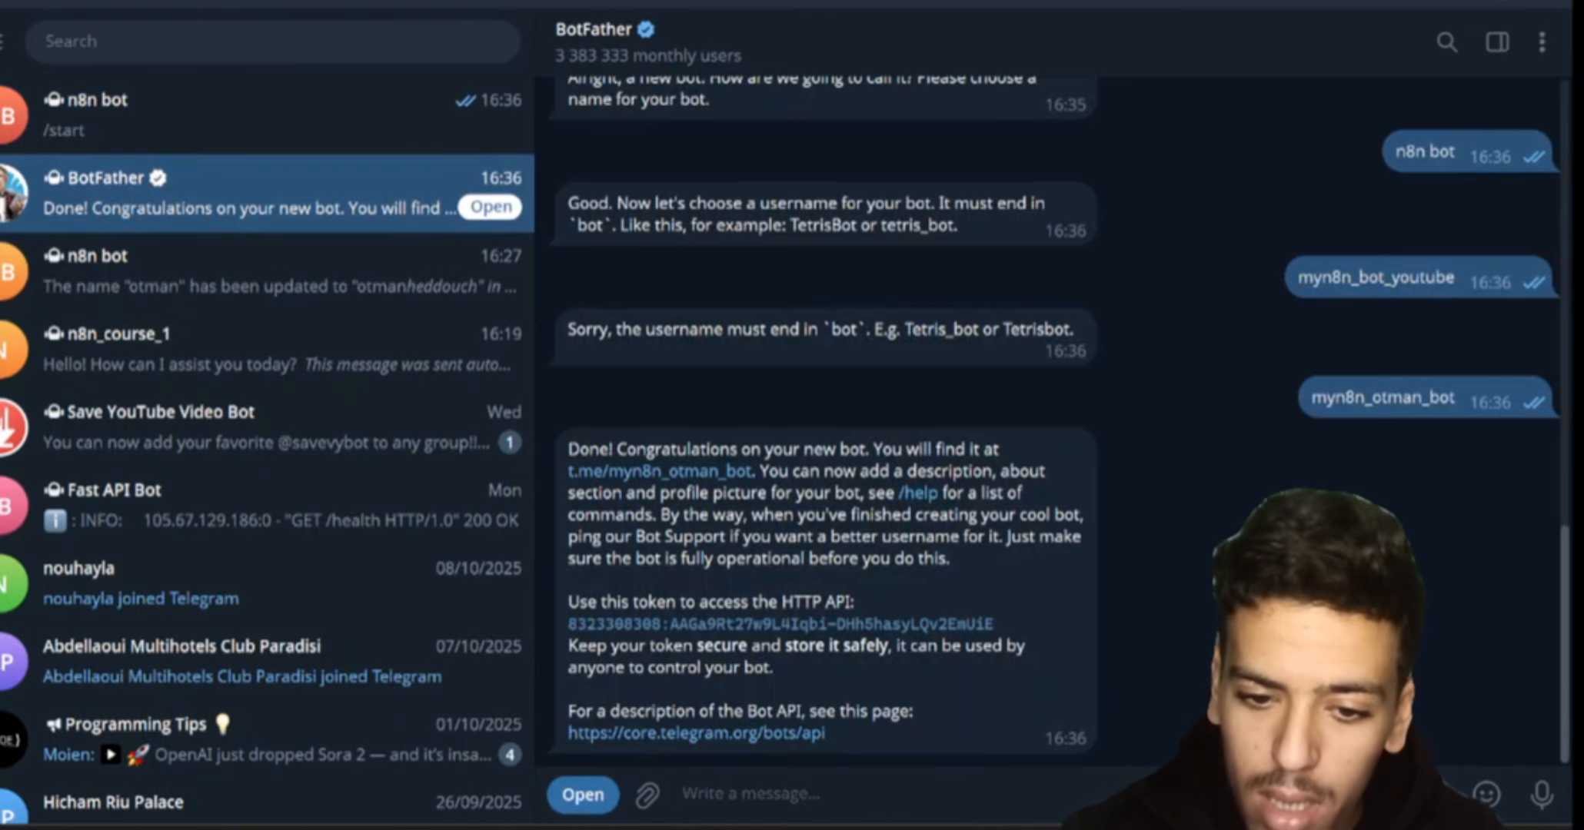
left_click(977, 626)
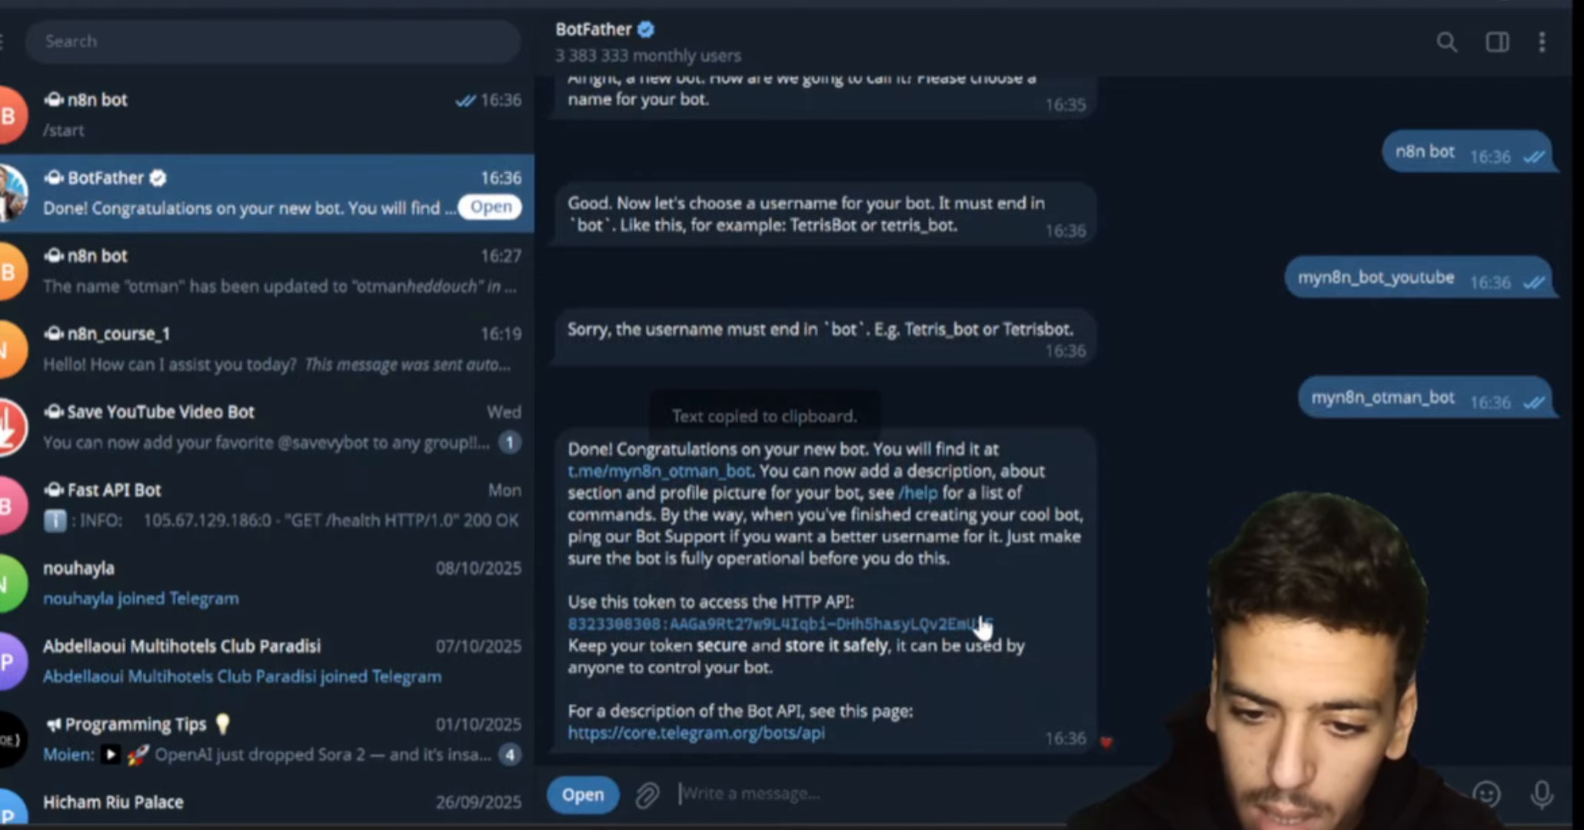
mouse_move(972, 826)
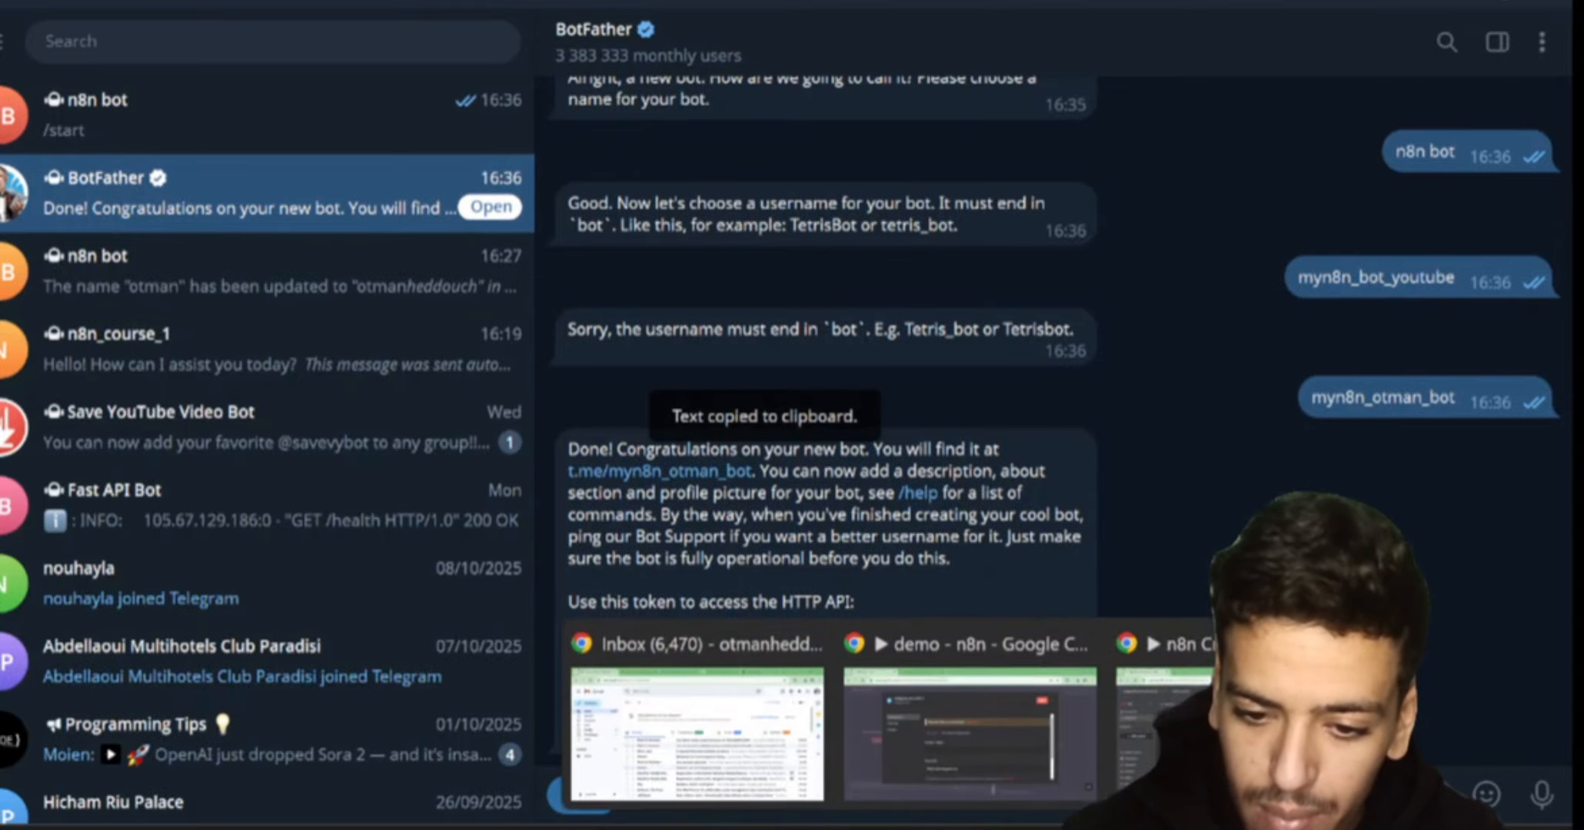
left_click(995, 710)
left_click(627, 504)
key("ctrl+v")
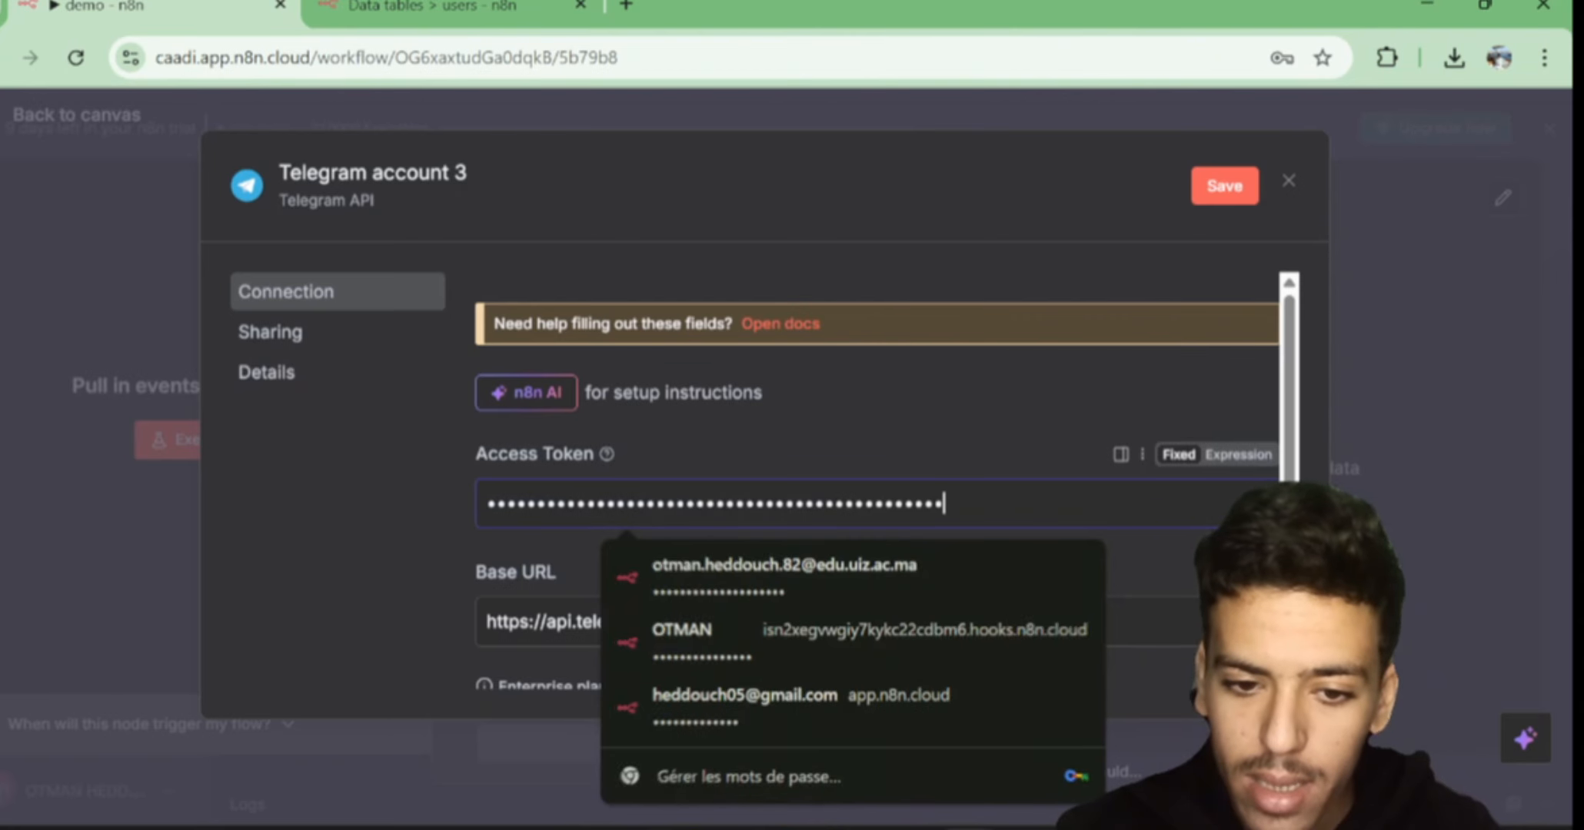
Save the Telegram credential, return to the workflow canvas and decline the browser's offer to update the saved password
left_click(1247, 194)
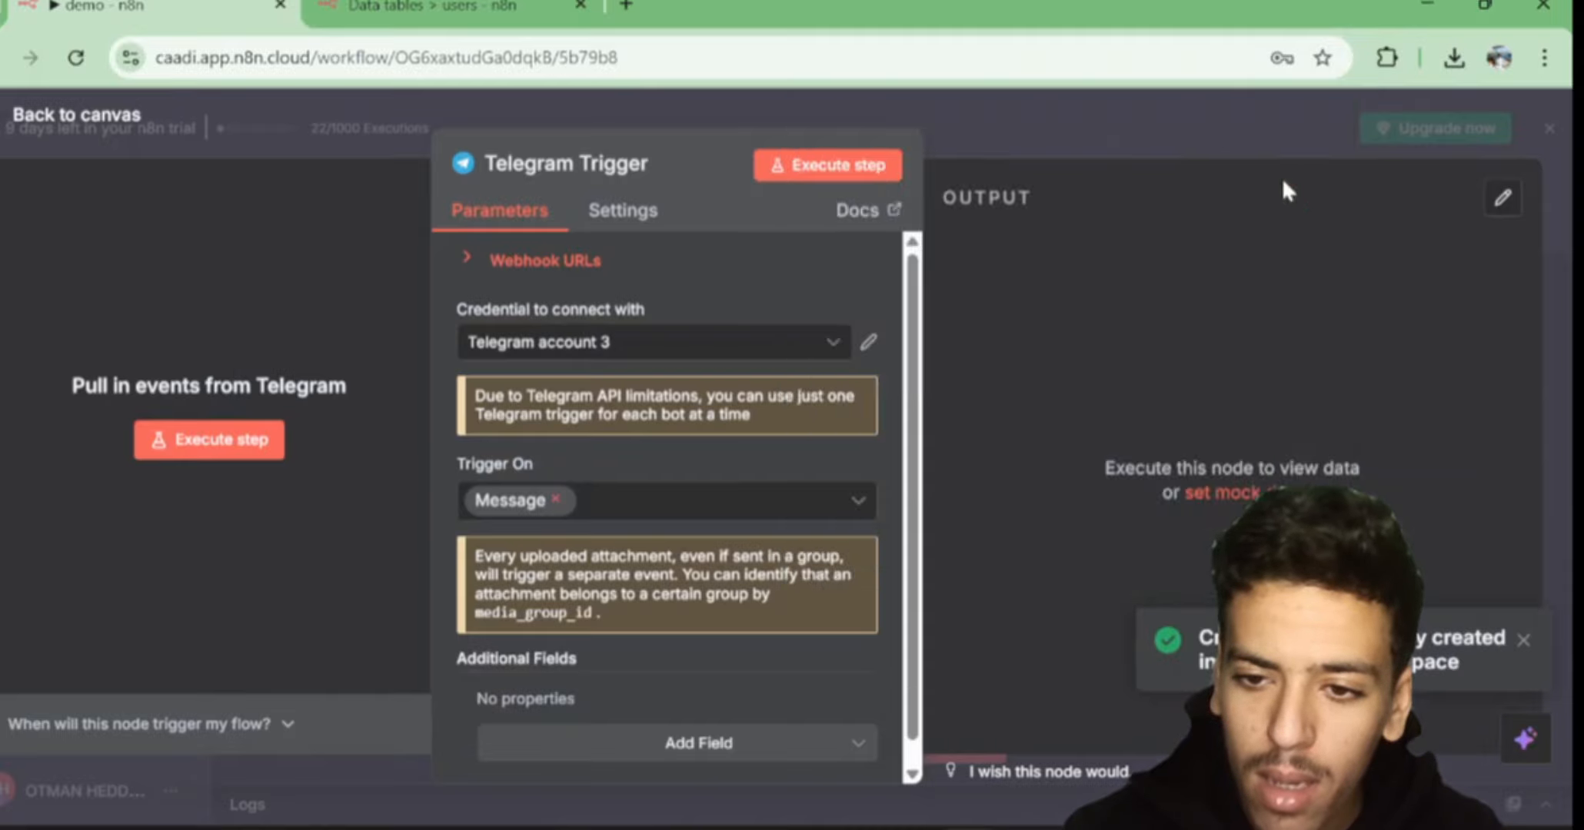
left_click(1286, 183)
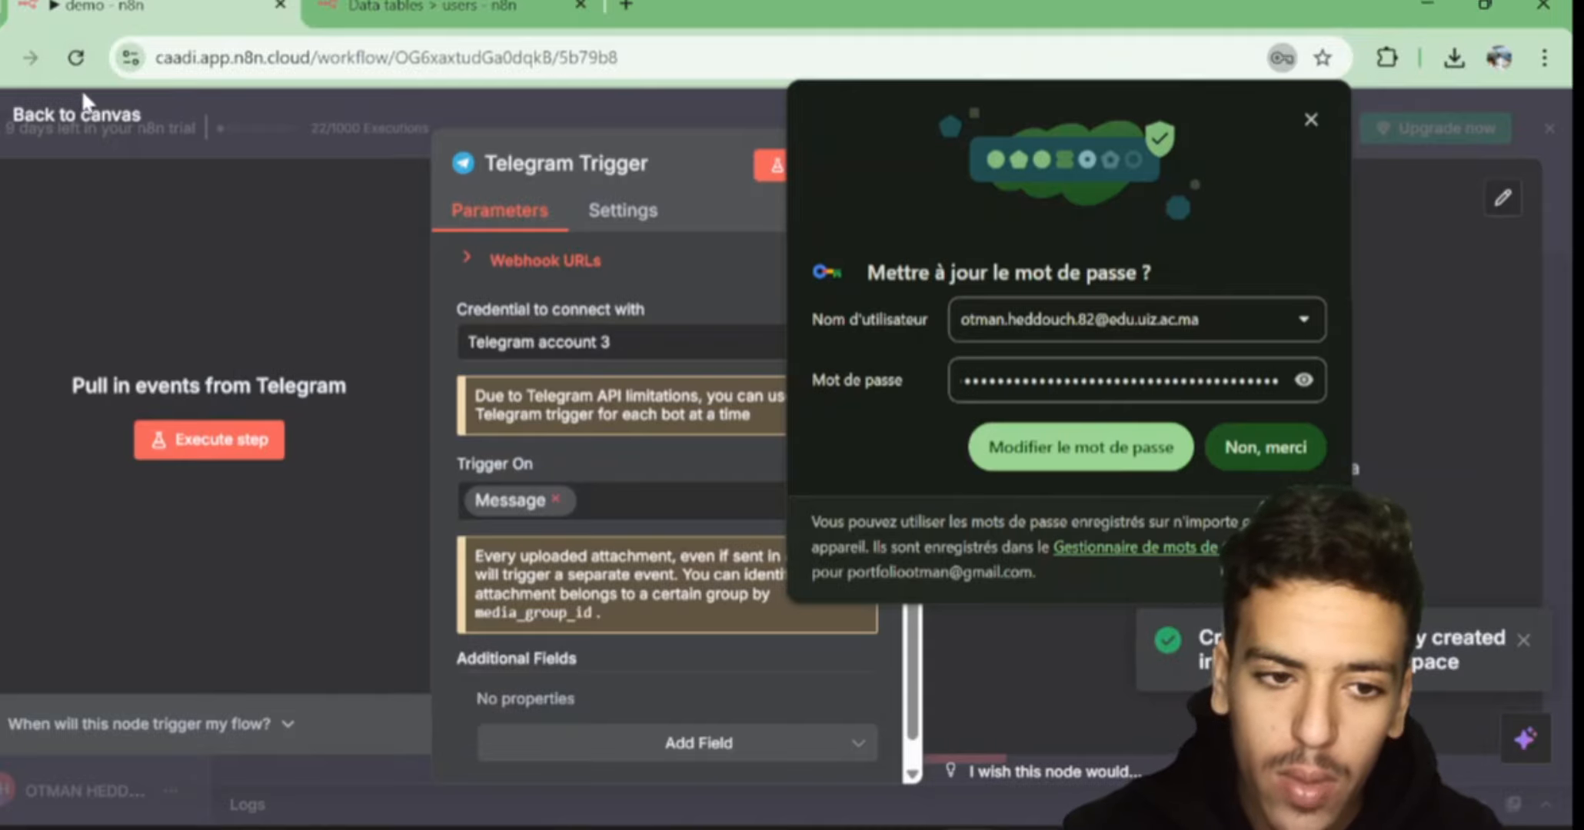
left_click(86, 130)
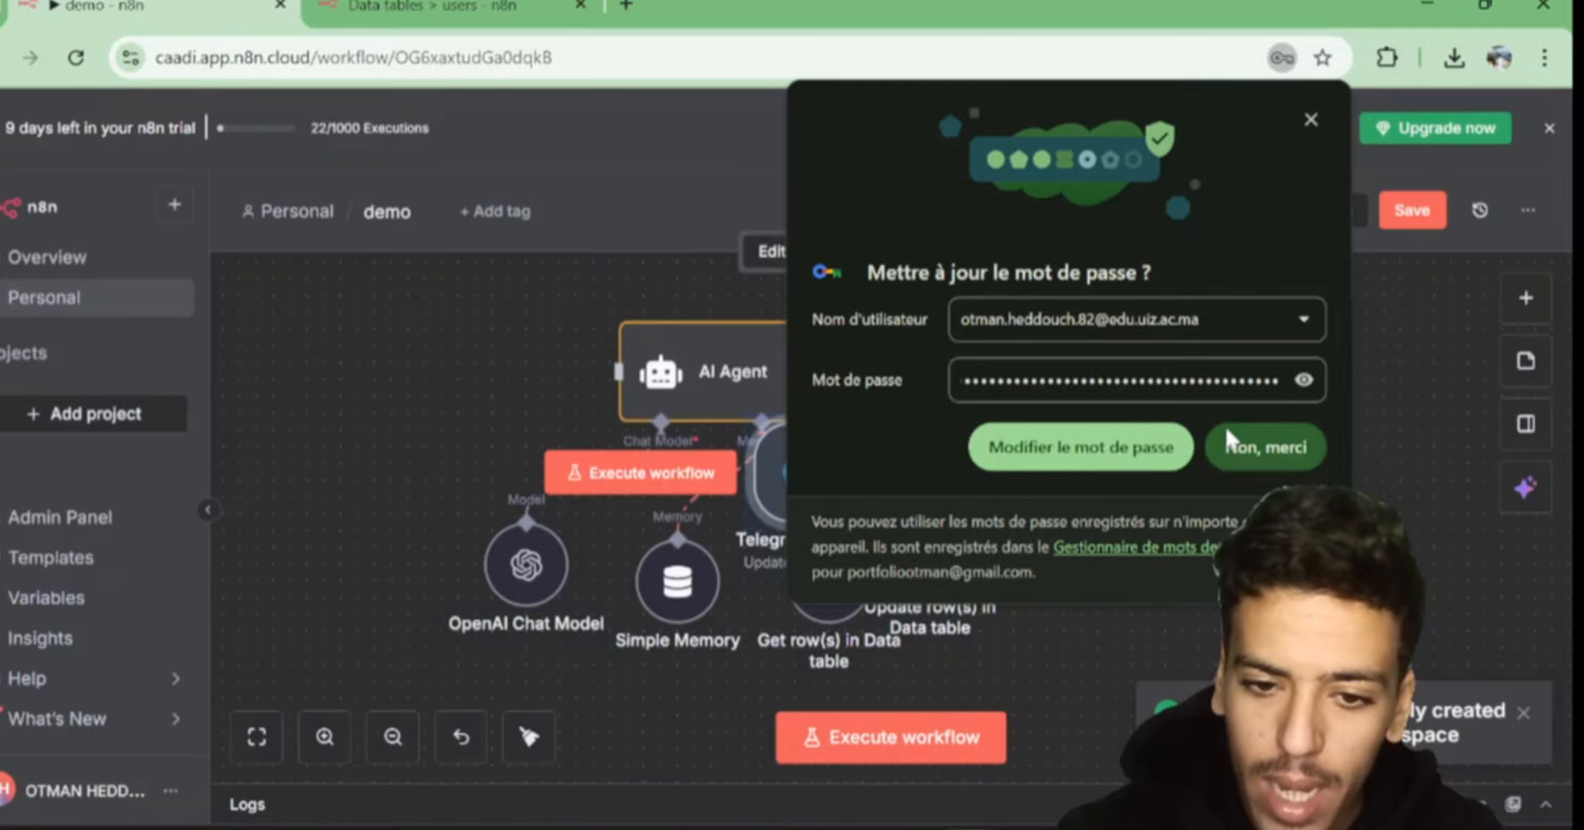
left_click(1265, 447)
Place the Telegram Trigger in front of the AI Agent and connect it to the agent's input
left_click_drag(812, 480, 502, 370)
left_click(376, 526)
left_click_drag(625, 374, 651, 377)
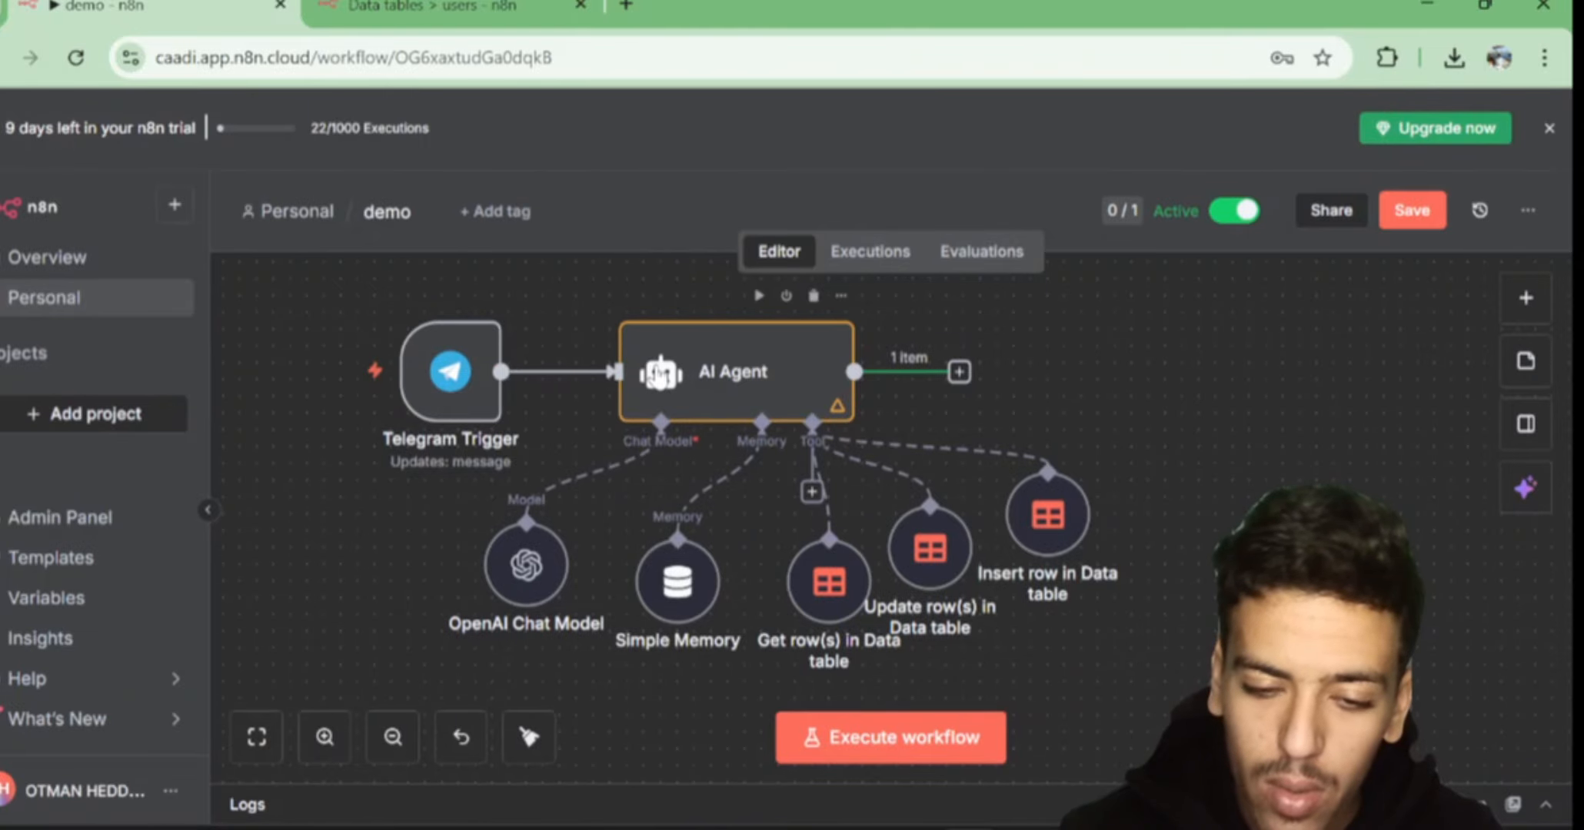
Set the AI Agent's Source for Prompt (User Message) to "Define below" and go back to the canvas
left_click(709, 355)
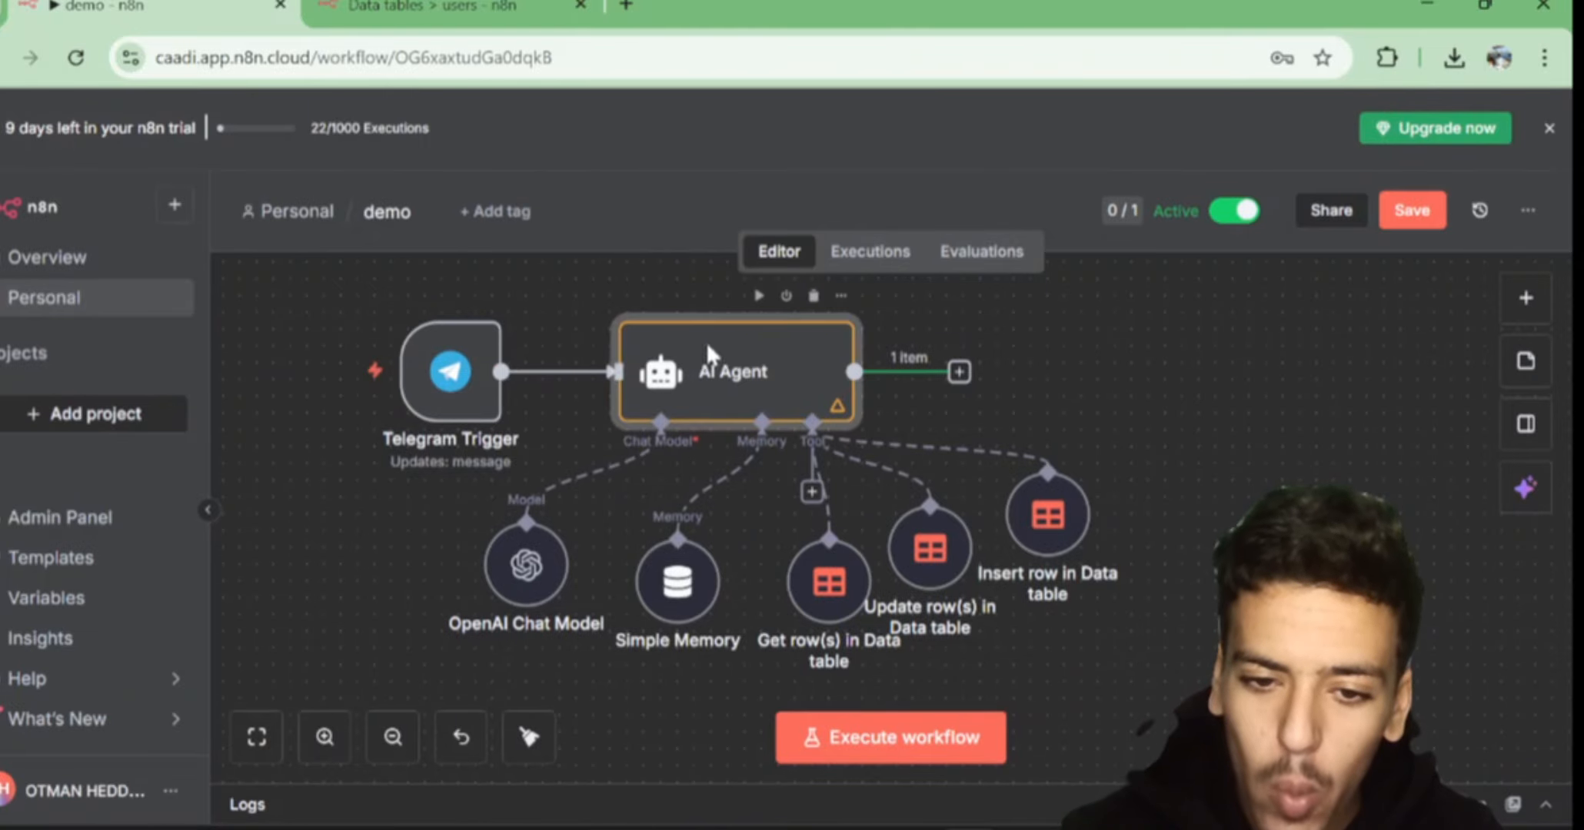
double_click(707, 350)
left_click(700, 389)
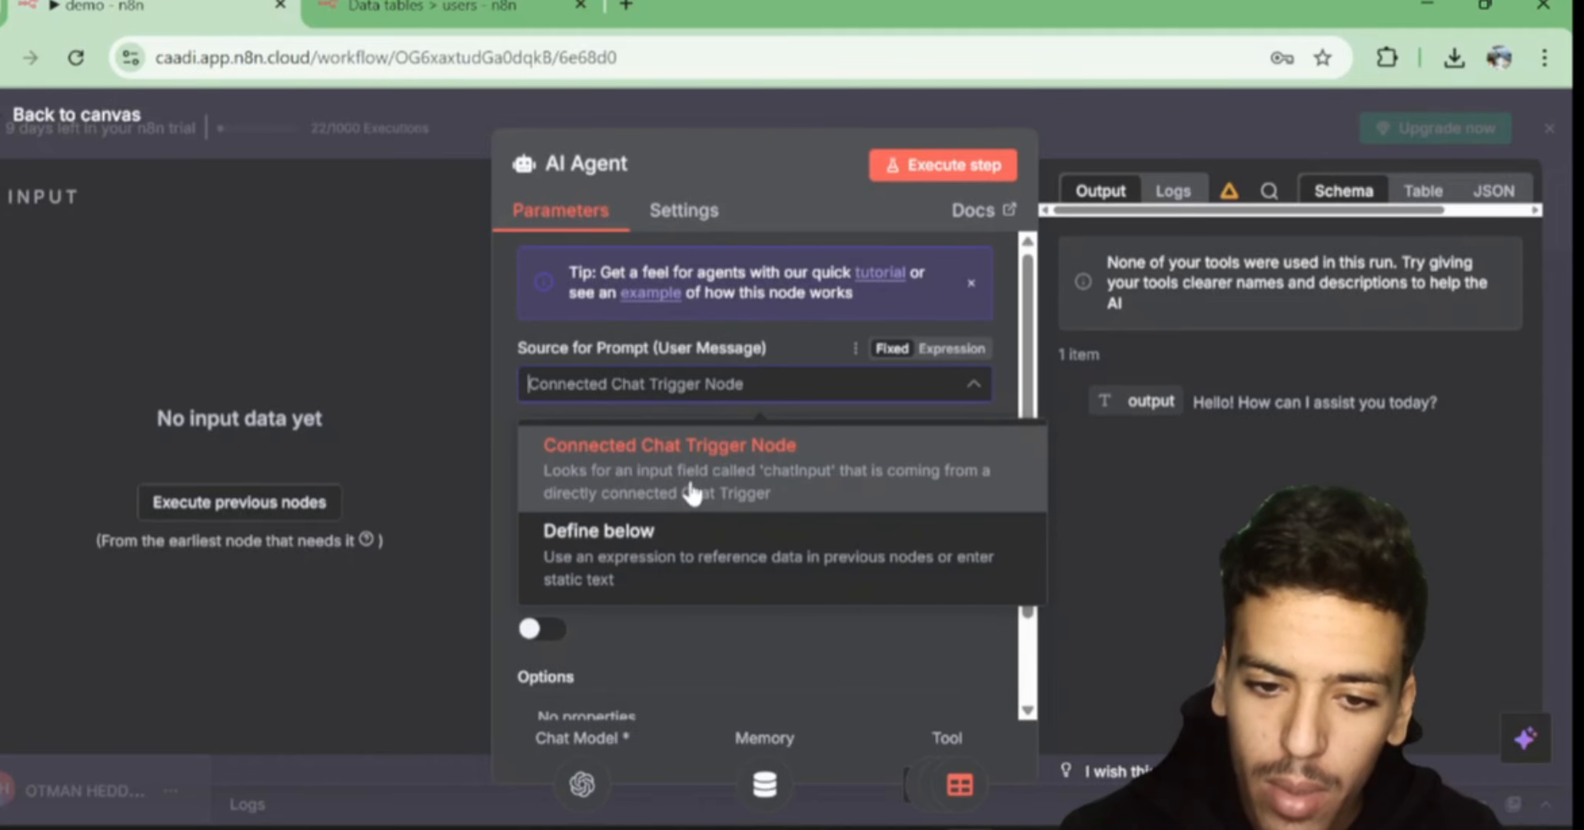
left_click(634, 554)
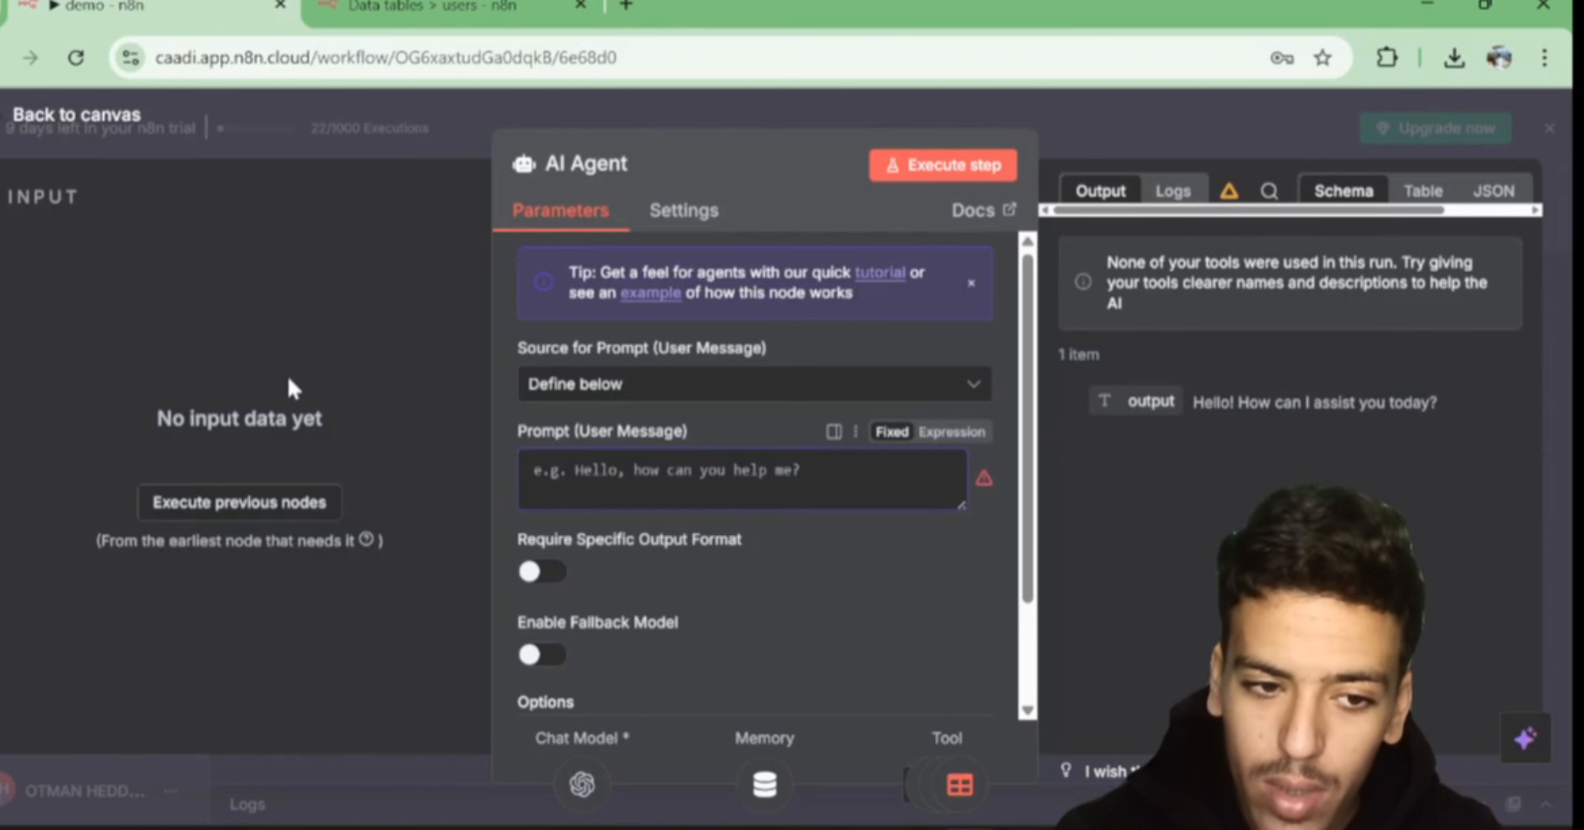
left_click(66, 127)
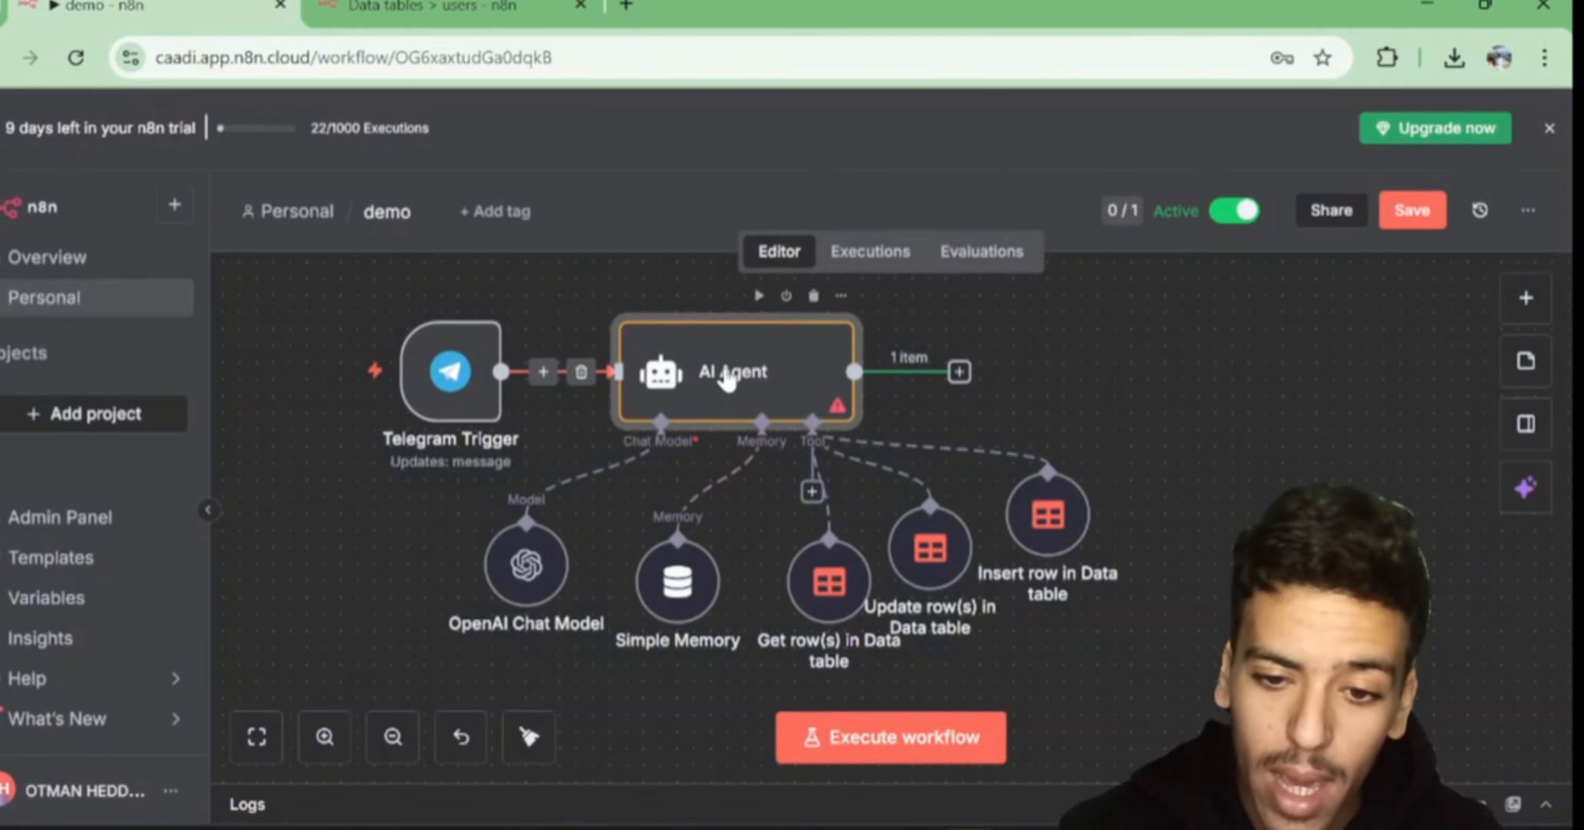
double_click(761, 364)
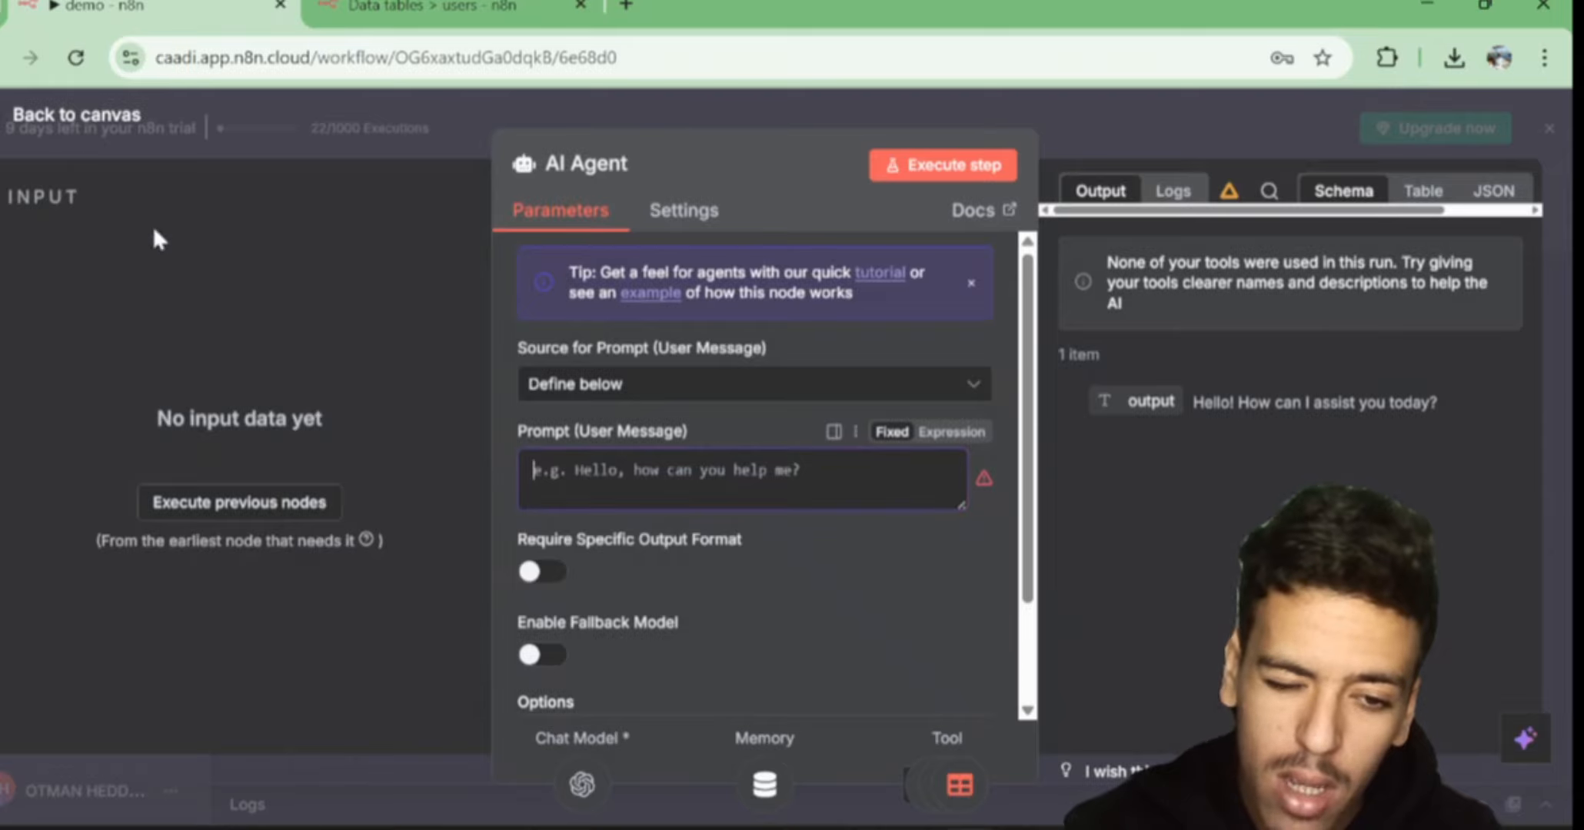
left_click(75, 127)
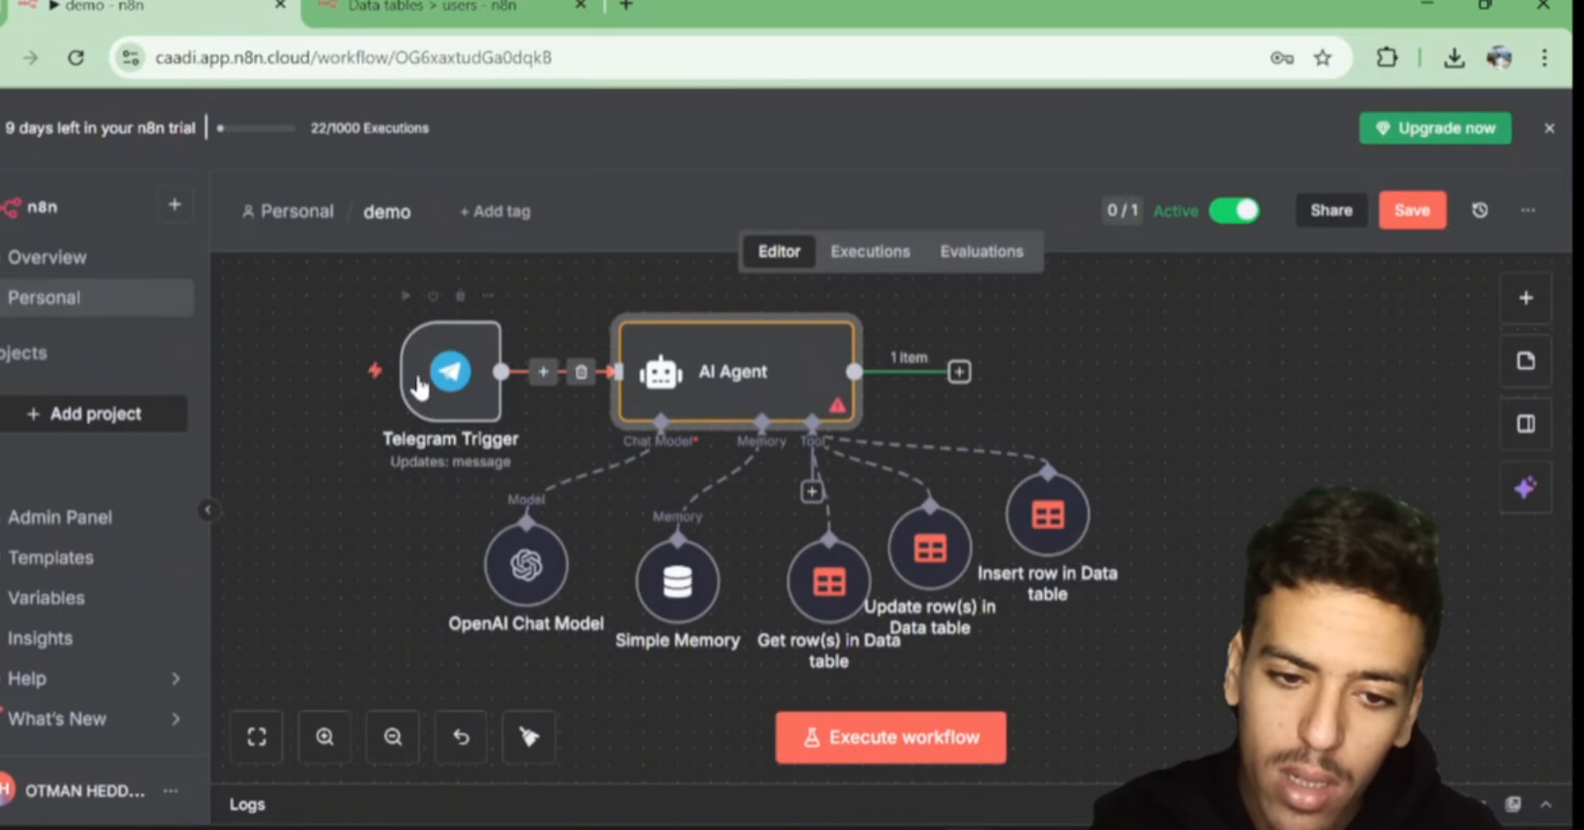
Set the AI Agent's Source for Prompt (User Message) back to "Connected Chat Trigger Node" and return to the canvas
left_click(337, 376)
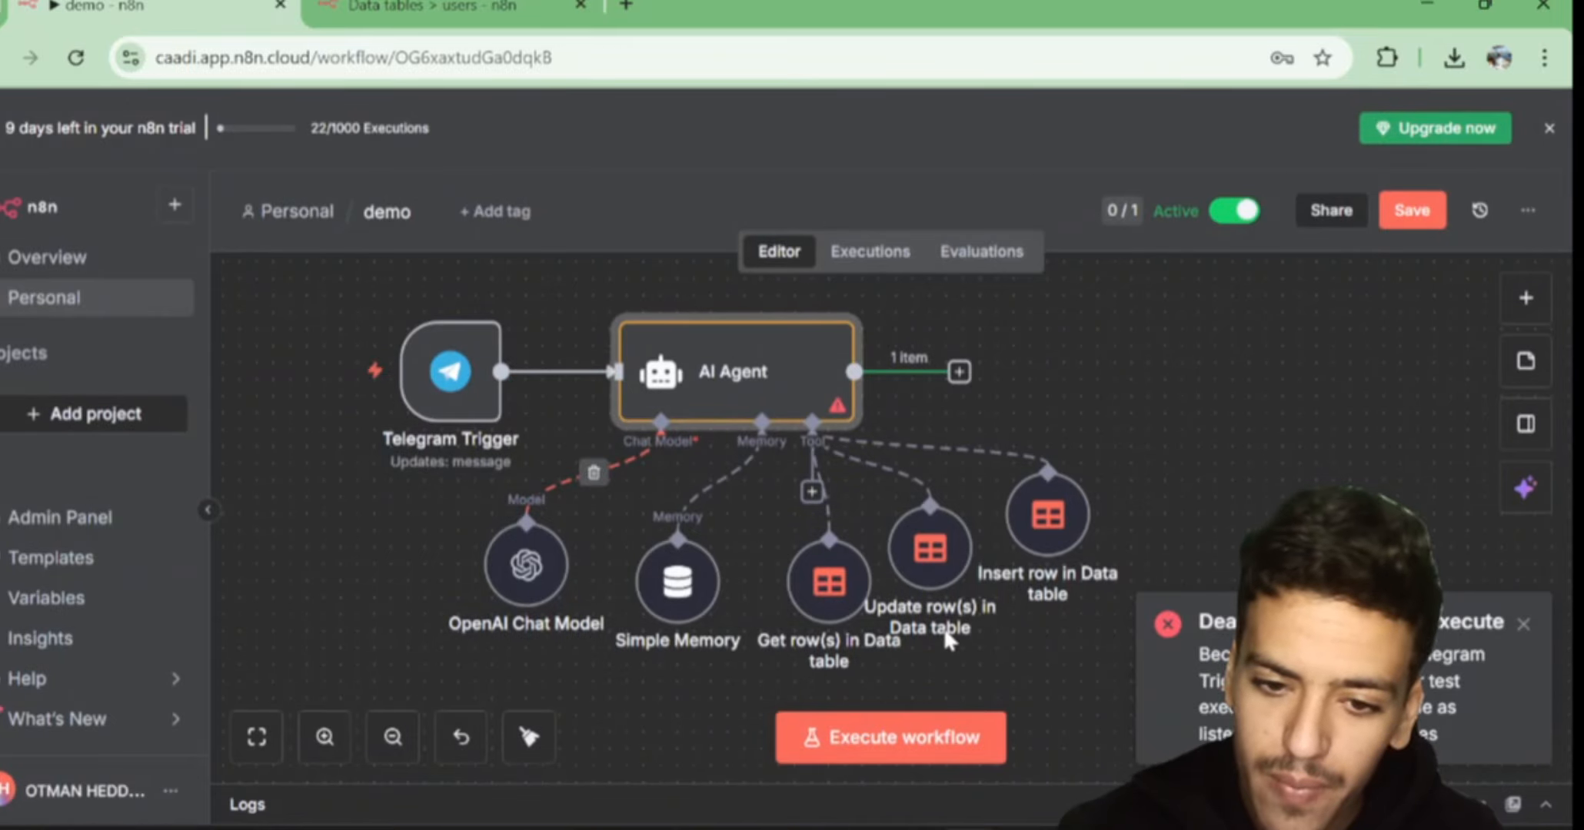
double_click(626, 374)
left_click(619, 384)
left_click(619, 492)
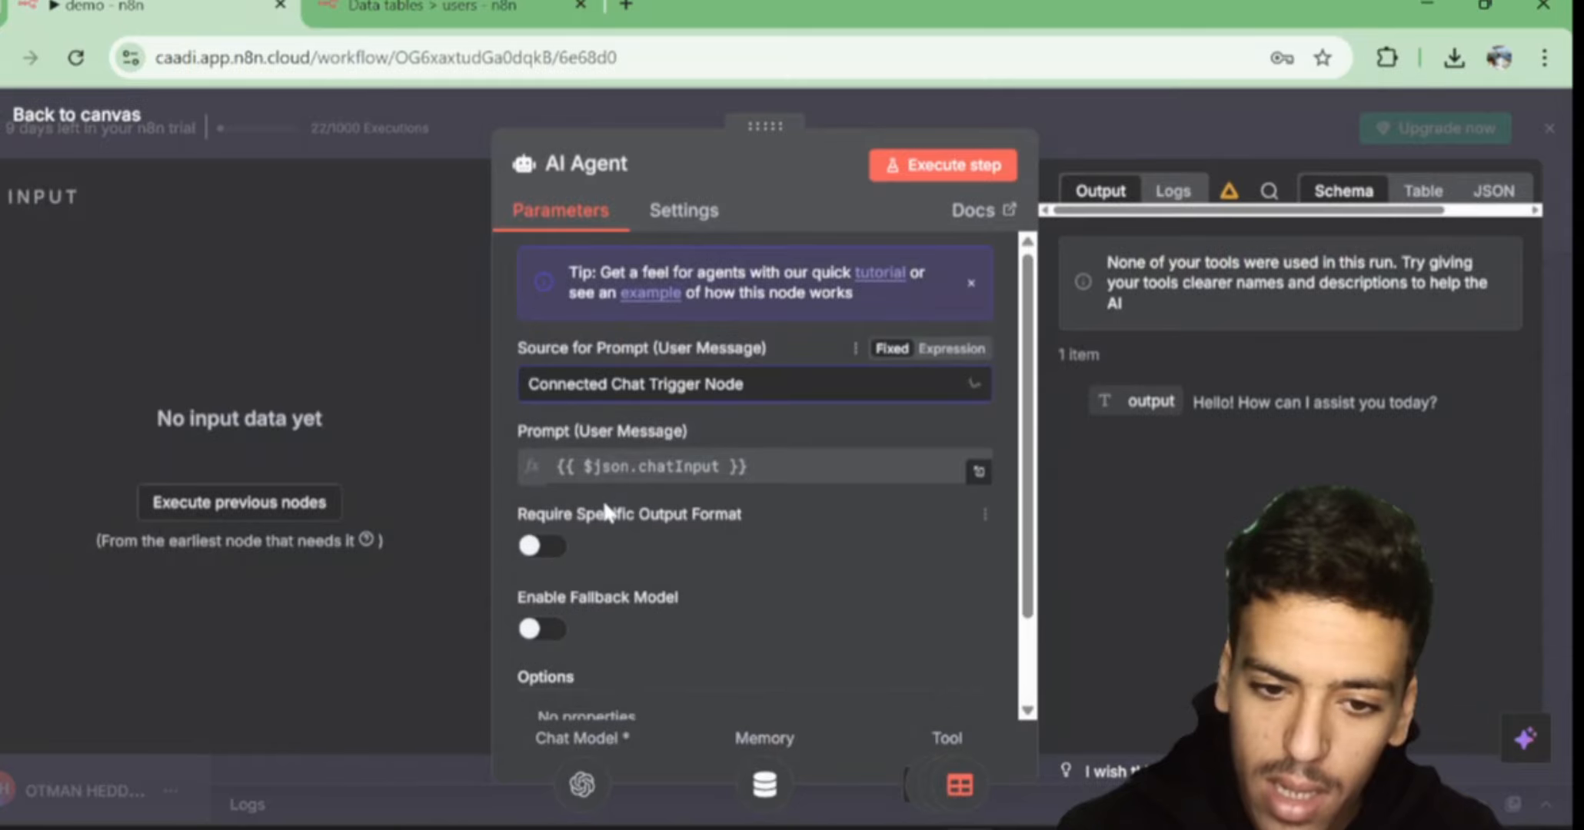
left_click(77, 116)
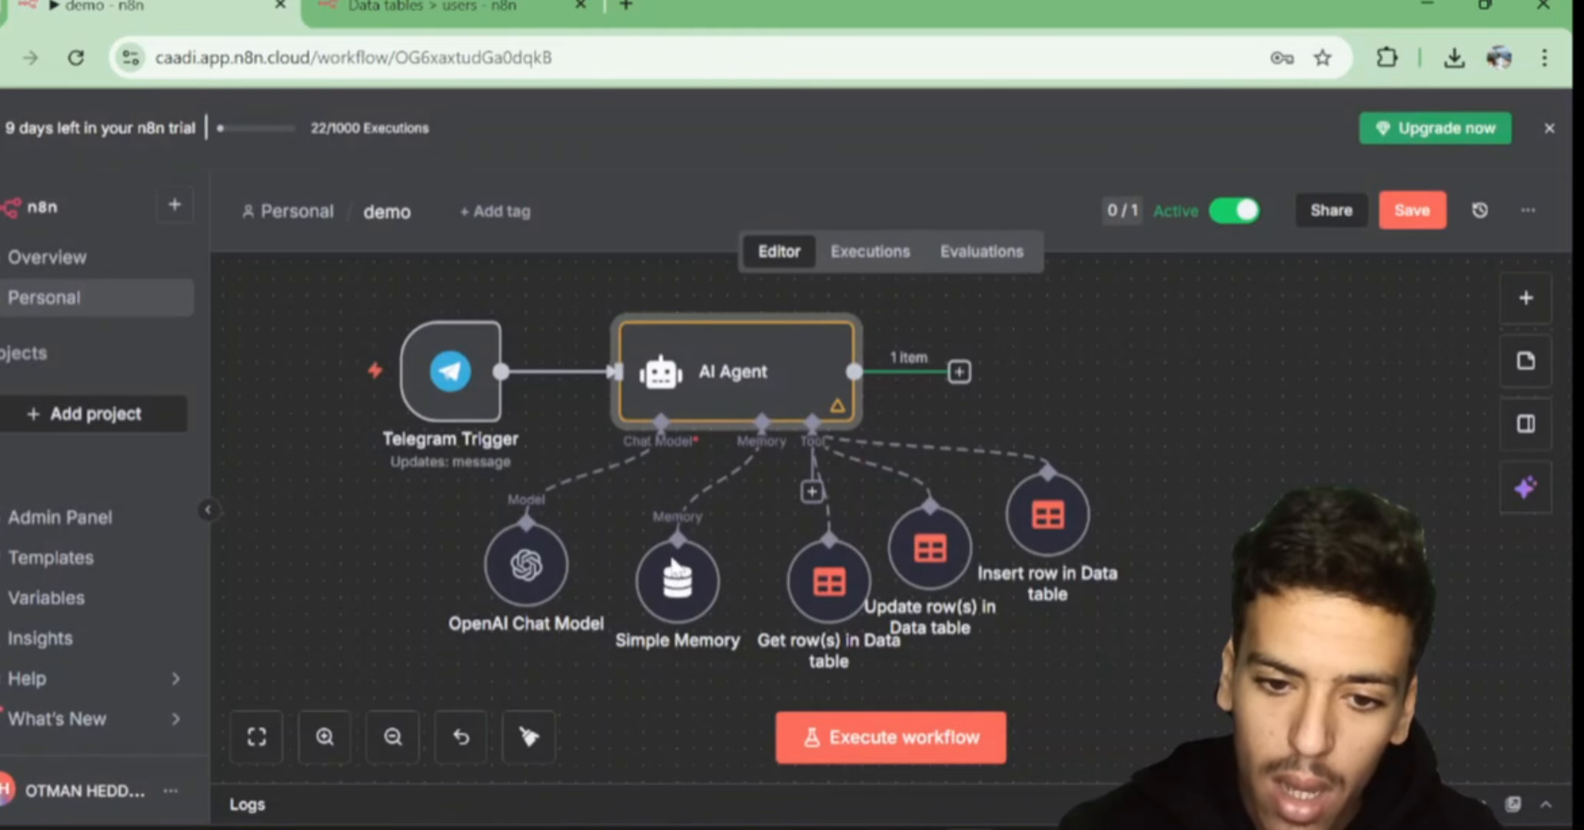
Deactivate the demo workflow and execute it in test mode to listen for a Telegram event
left_click(834, 727)
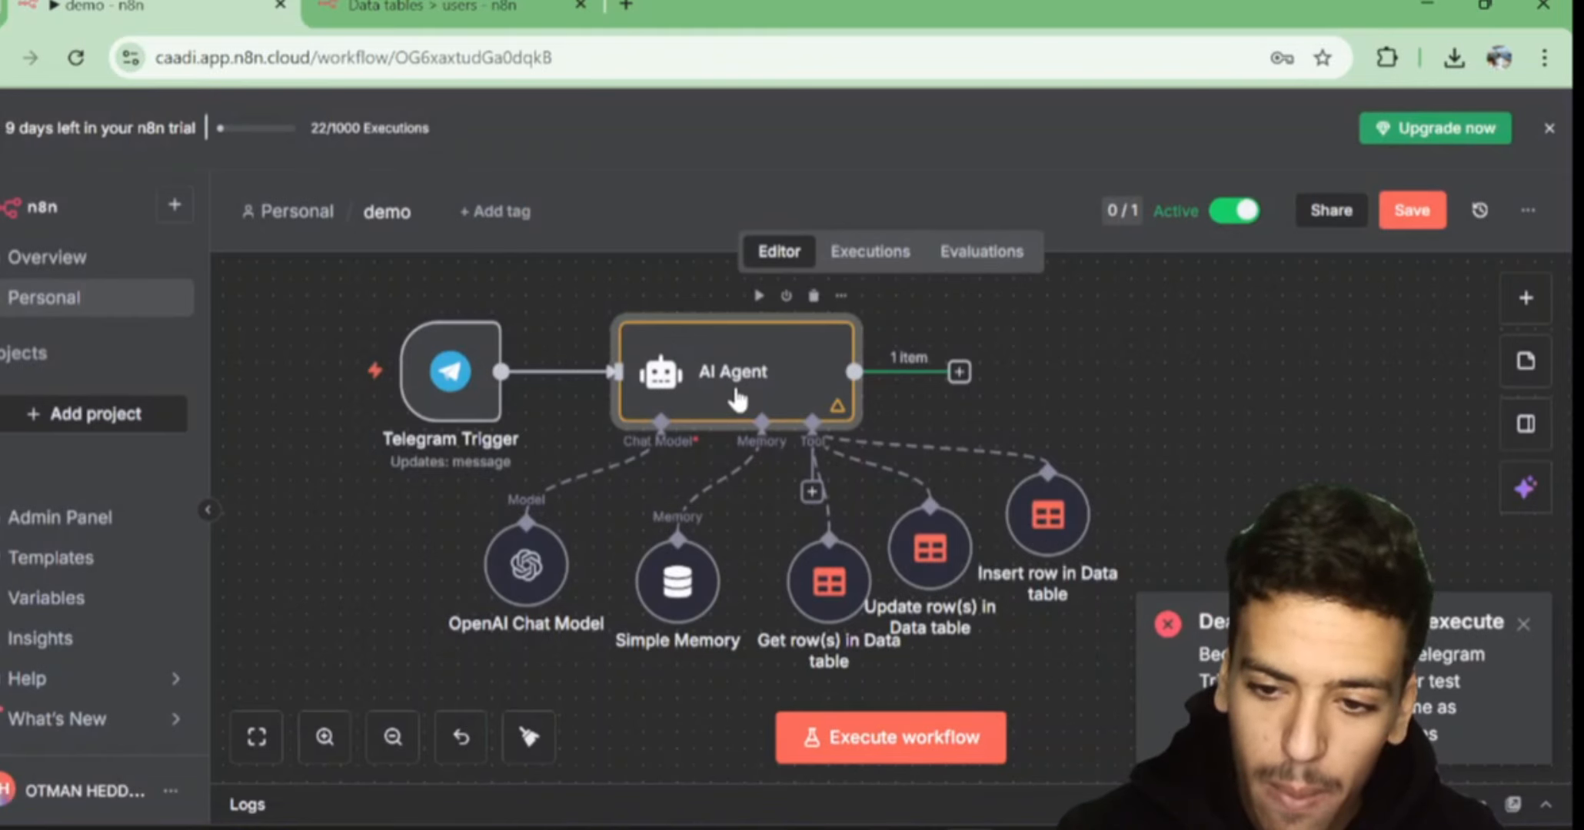
left_click(1217, 216)
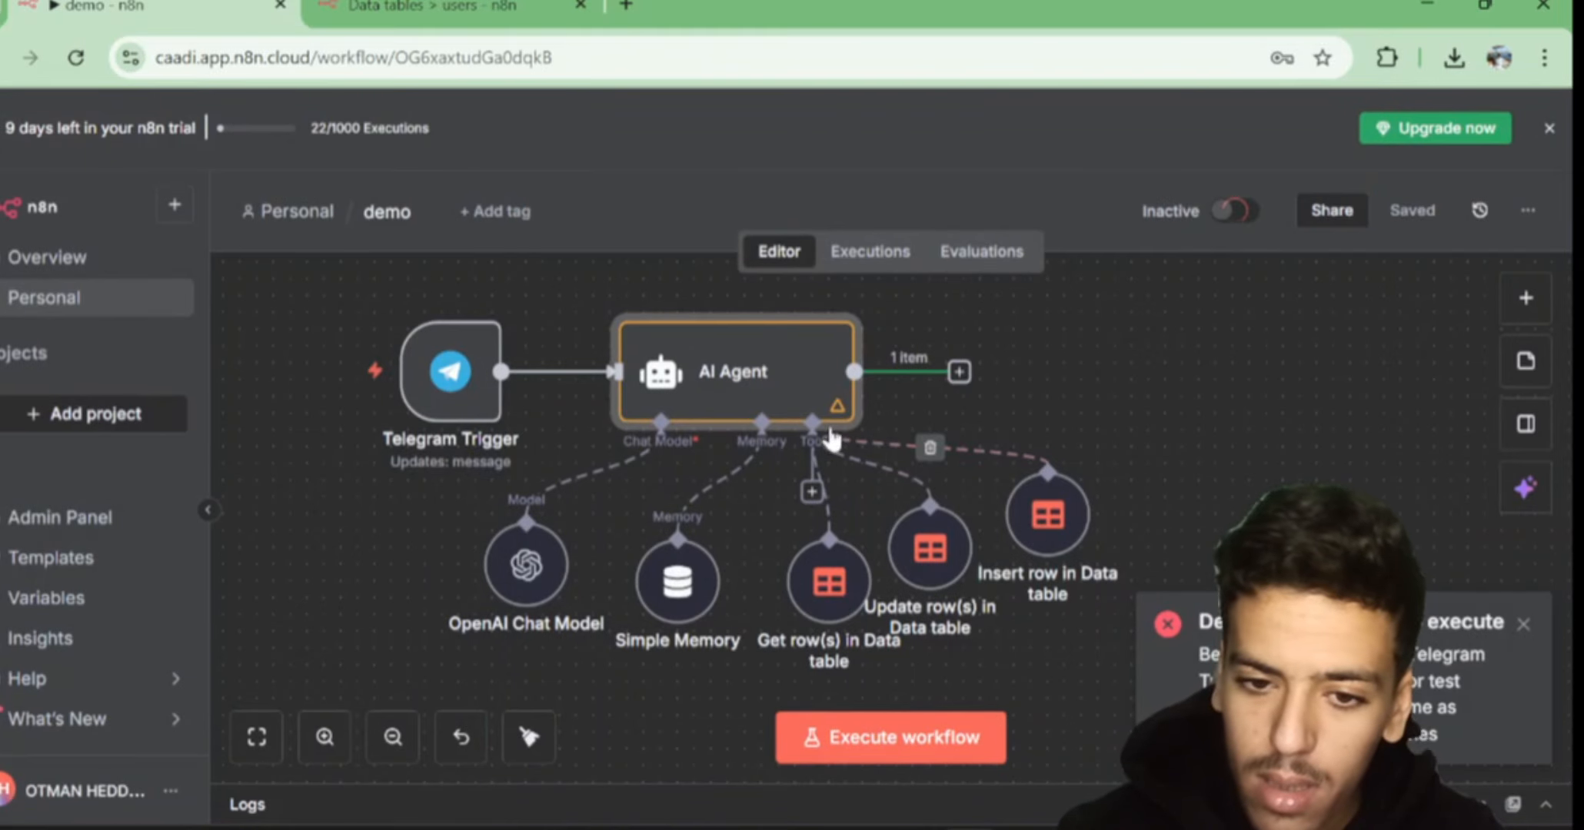
left_click(892, 734)
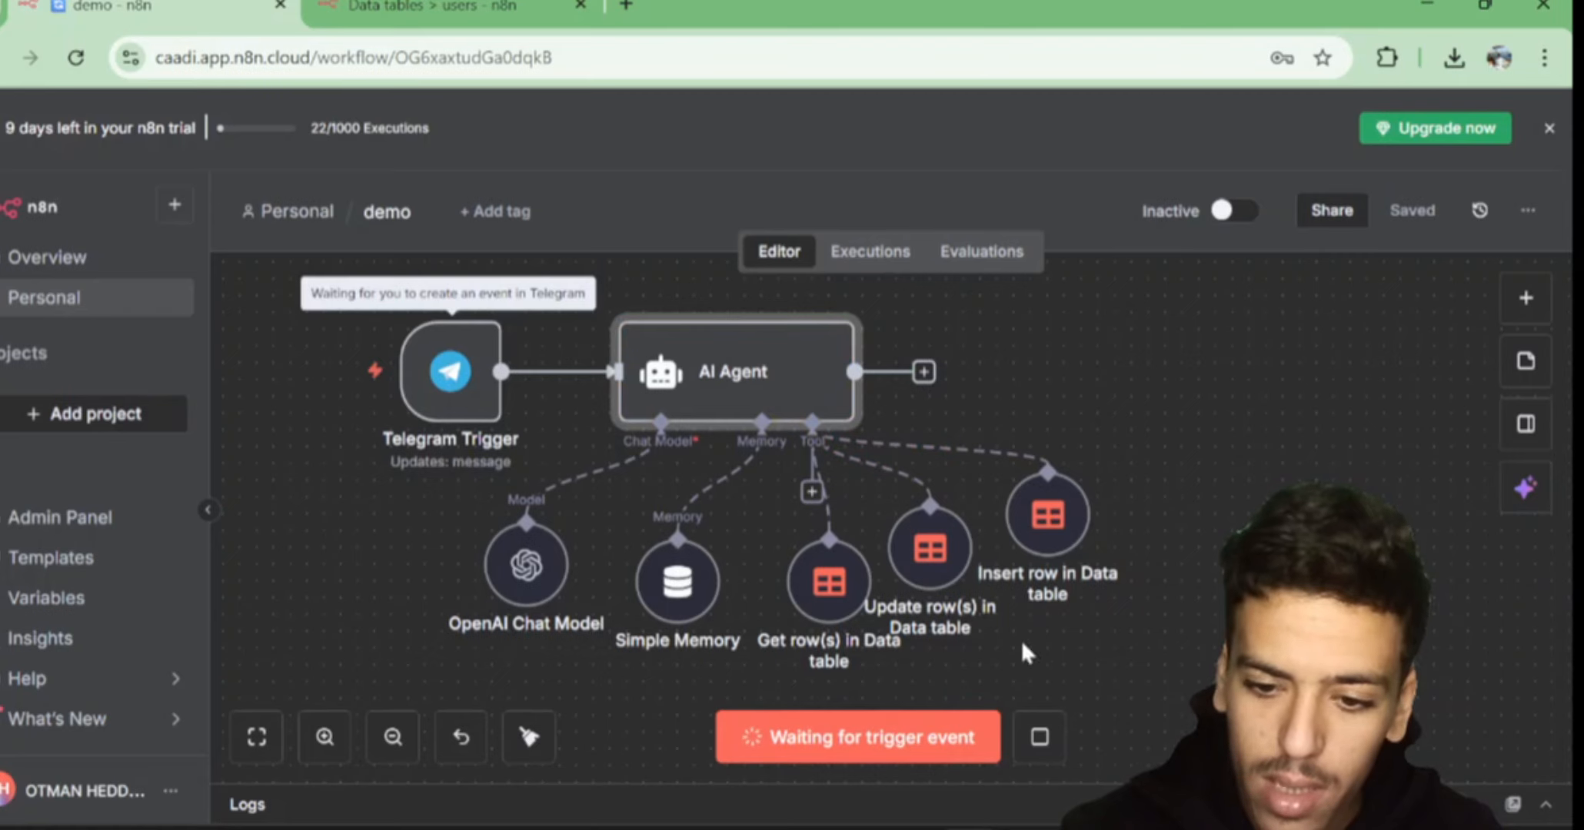
Switch to Telegram, send "hi" to the newly created n8n bot, and return to the n8n workflow
key("alt+Tab")
left_click_drag(1022, 604, 431, 316)
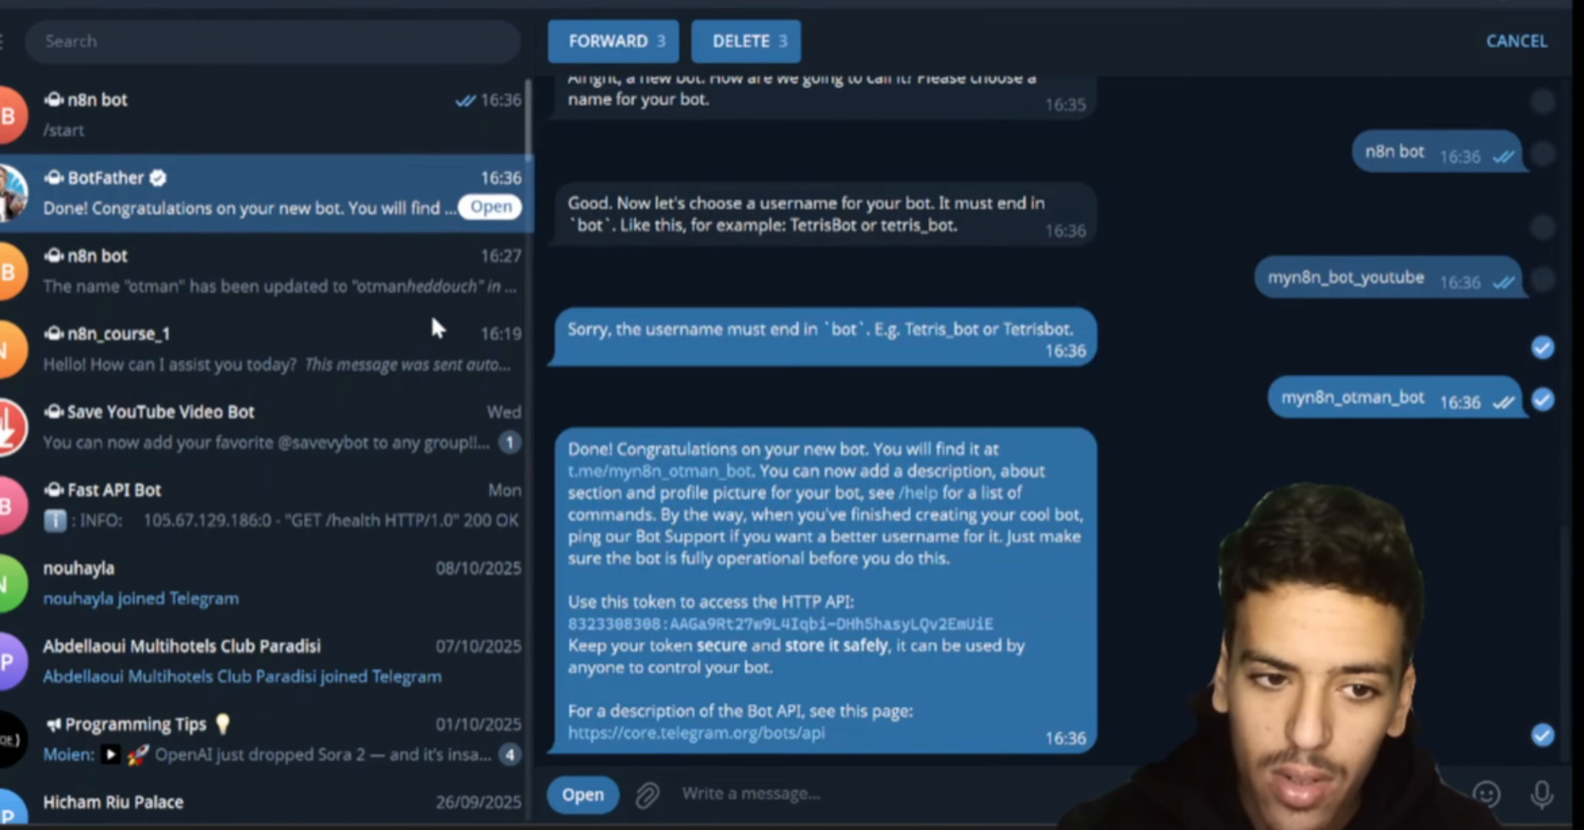
left_click(328, 137)
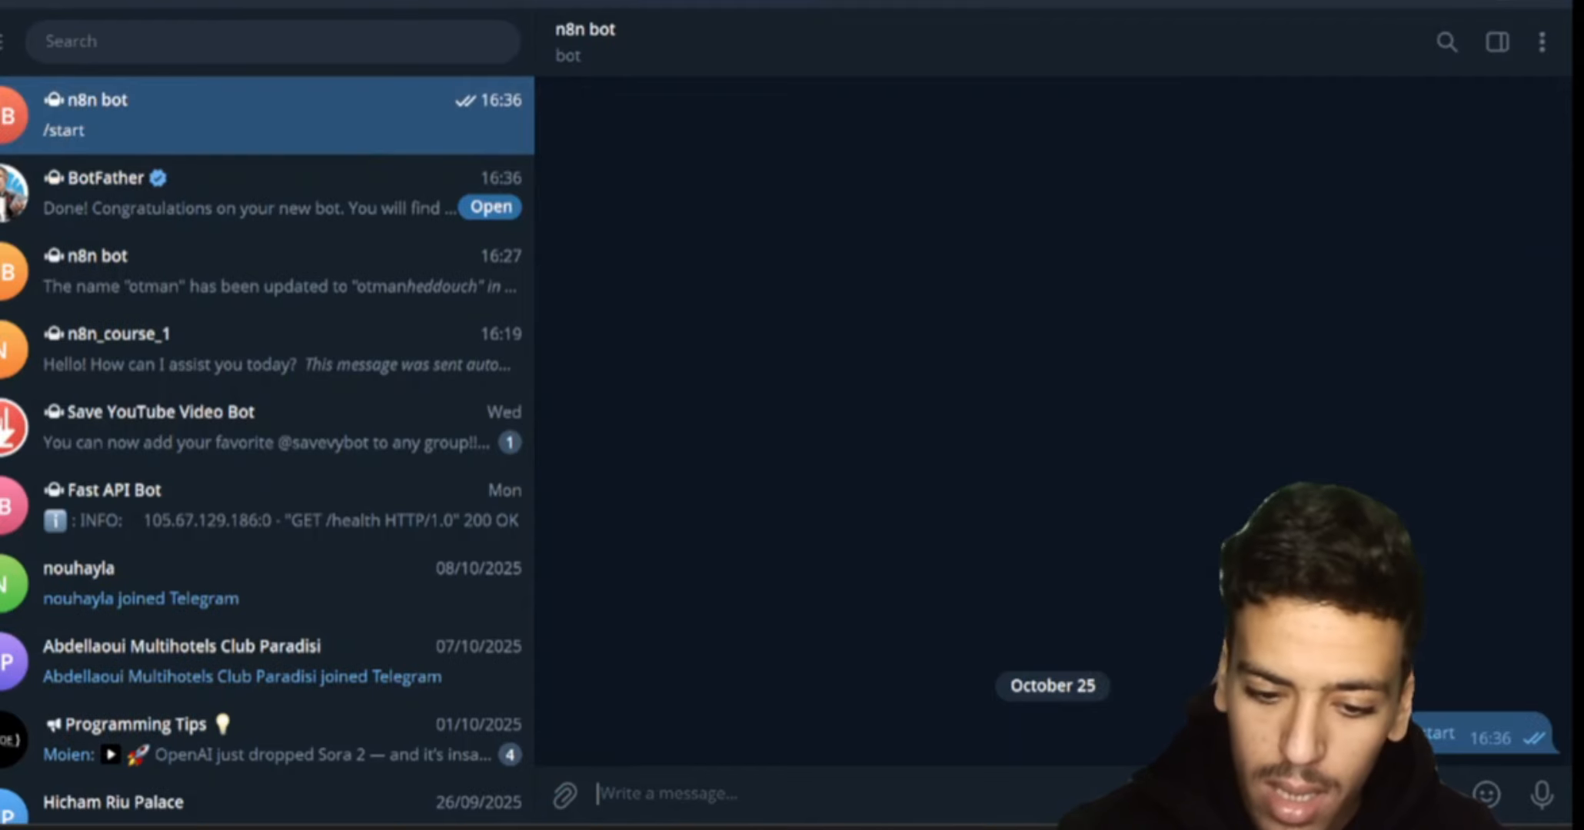
type("hi")
key("Return")
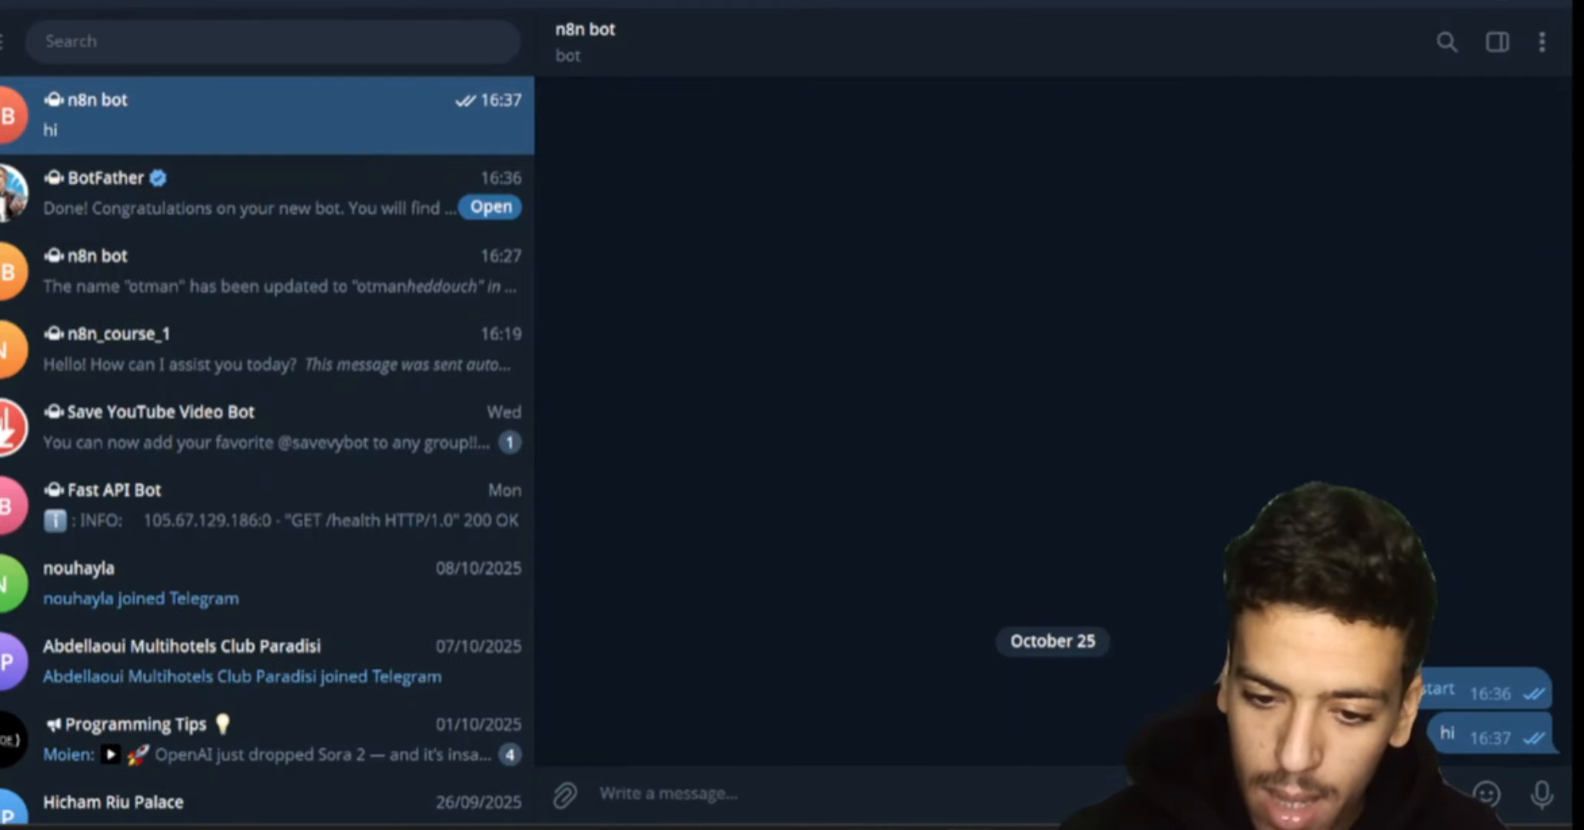
mouse_move(981, 794)
left_click(1011, 762)
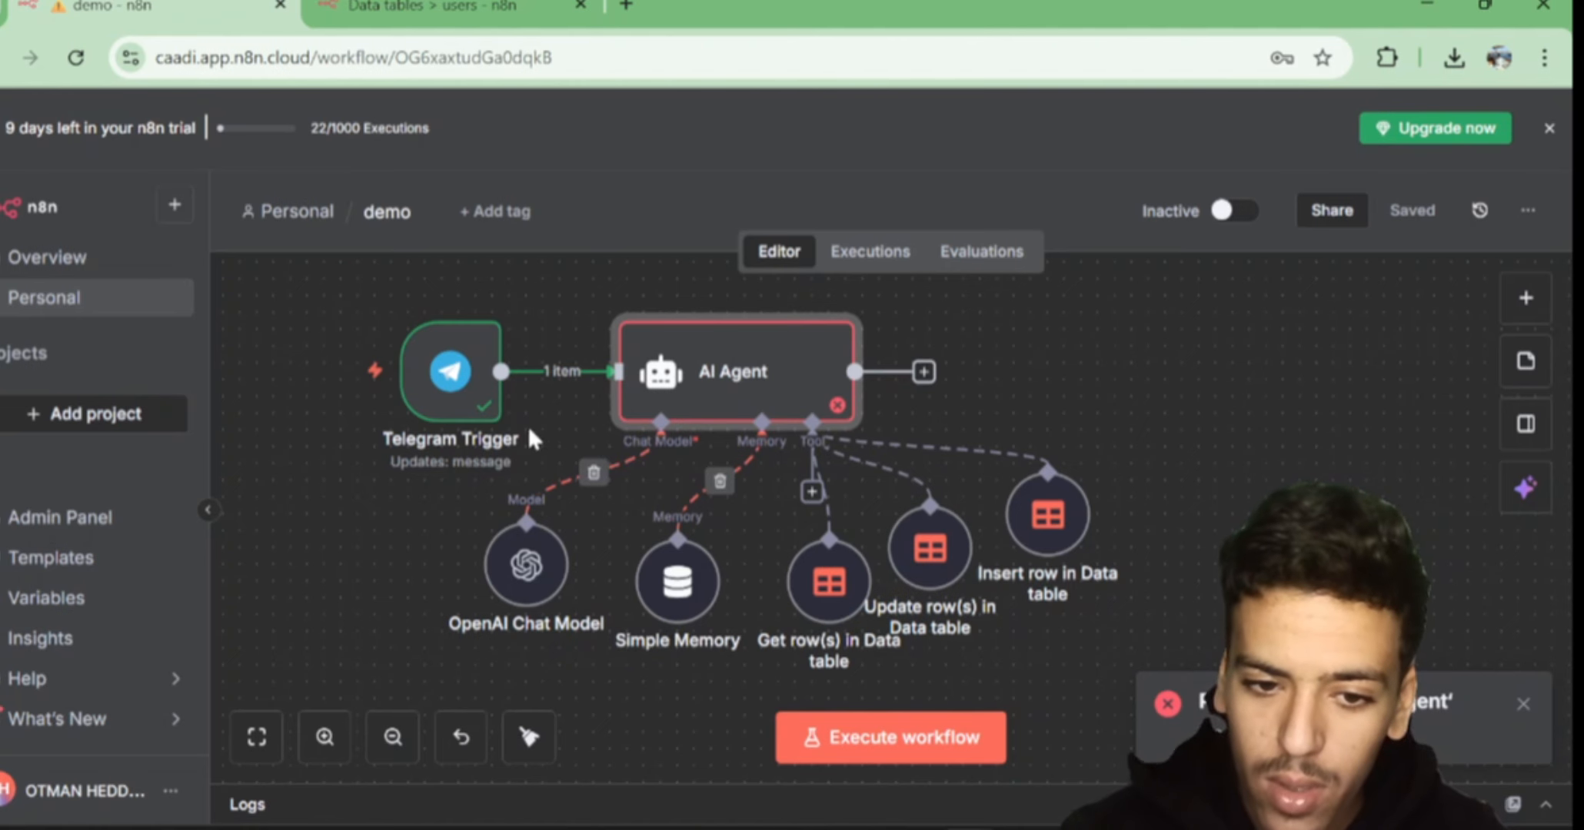
Set the AI Agent's prompt source to "Define below" and map the Telegram message text, {{ $json.message.text }}, into Prompt (User Message)
double_click(720, 396)
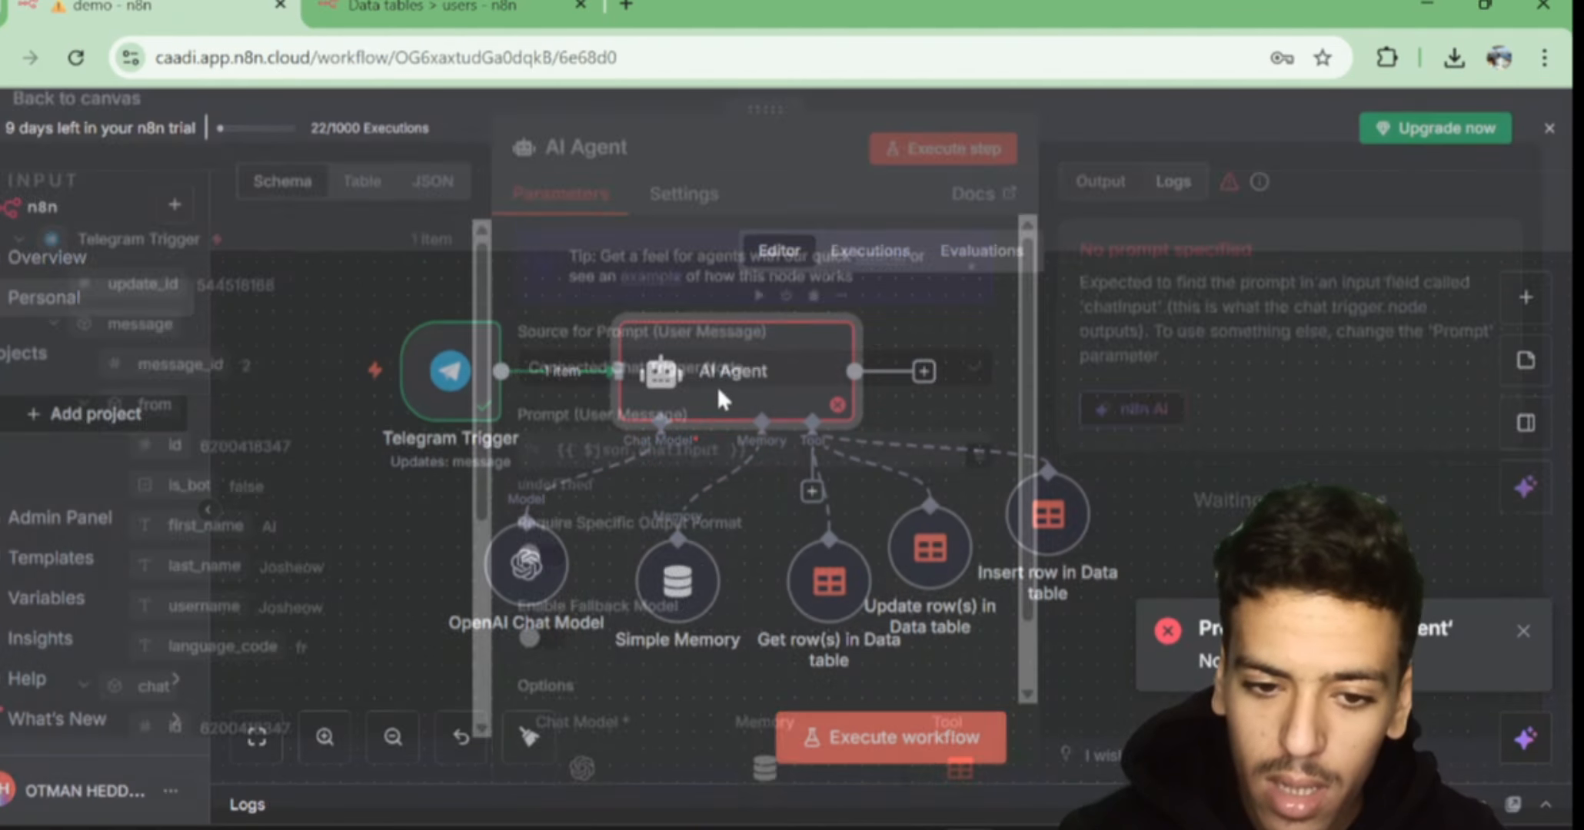
left_click(707, 384)
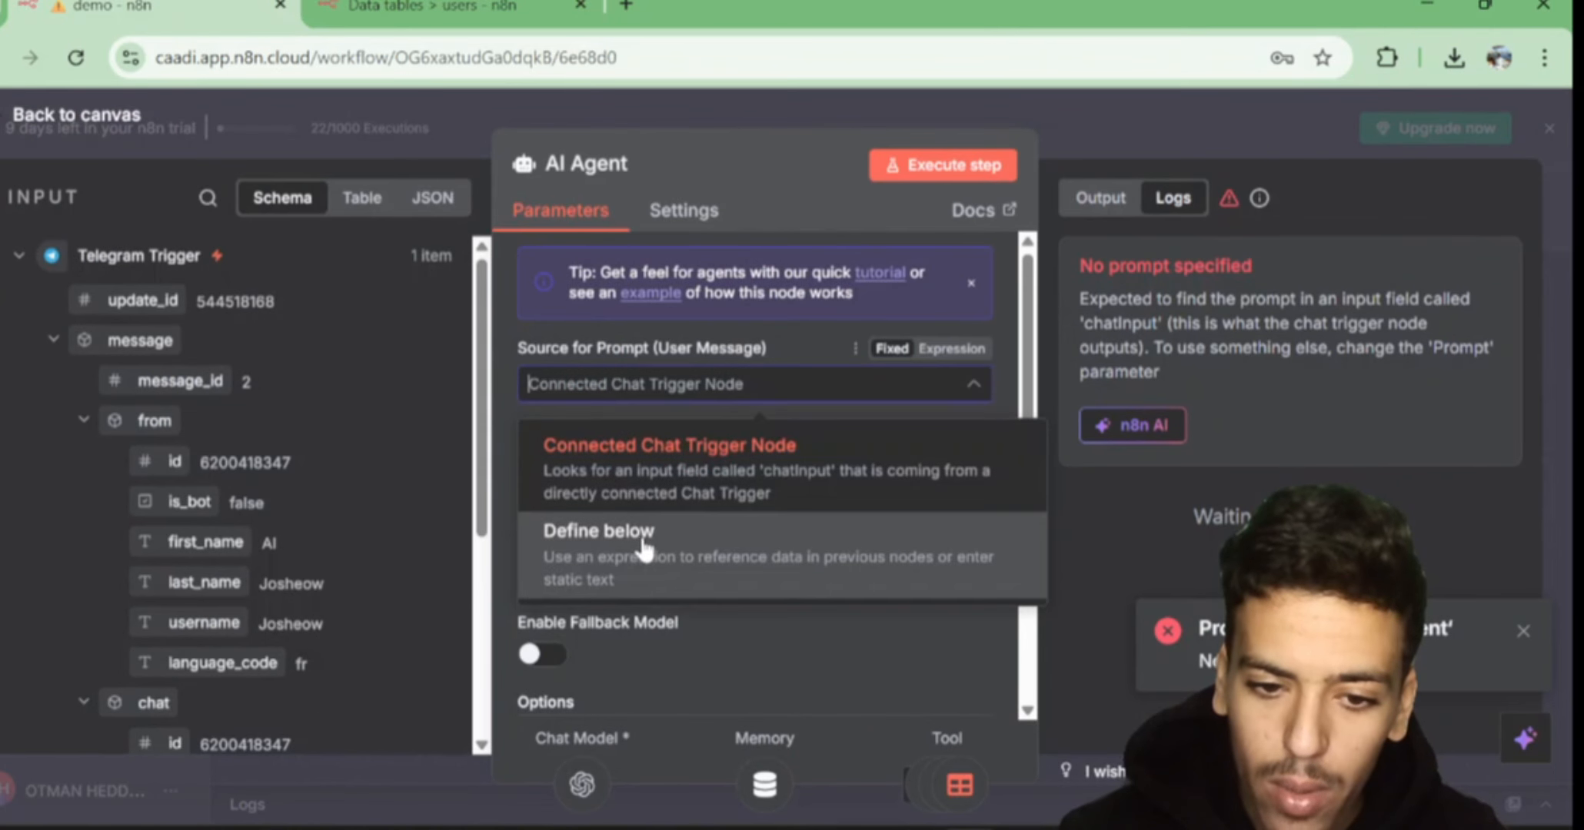
left_click(642, 543)
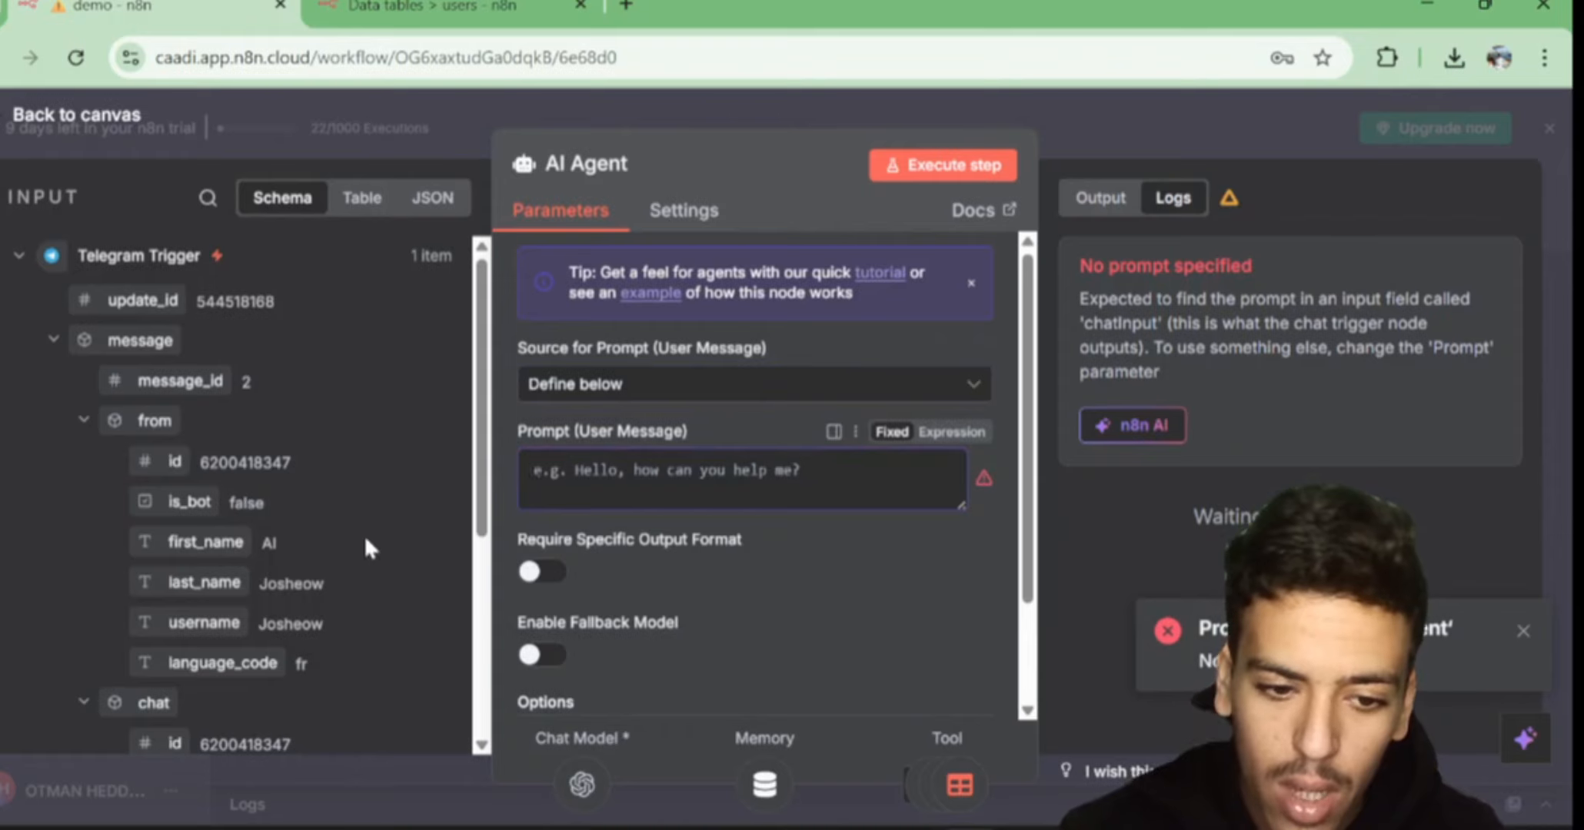
scroll(365, 539, "down", 1)
key("alt+Tab")
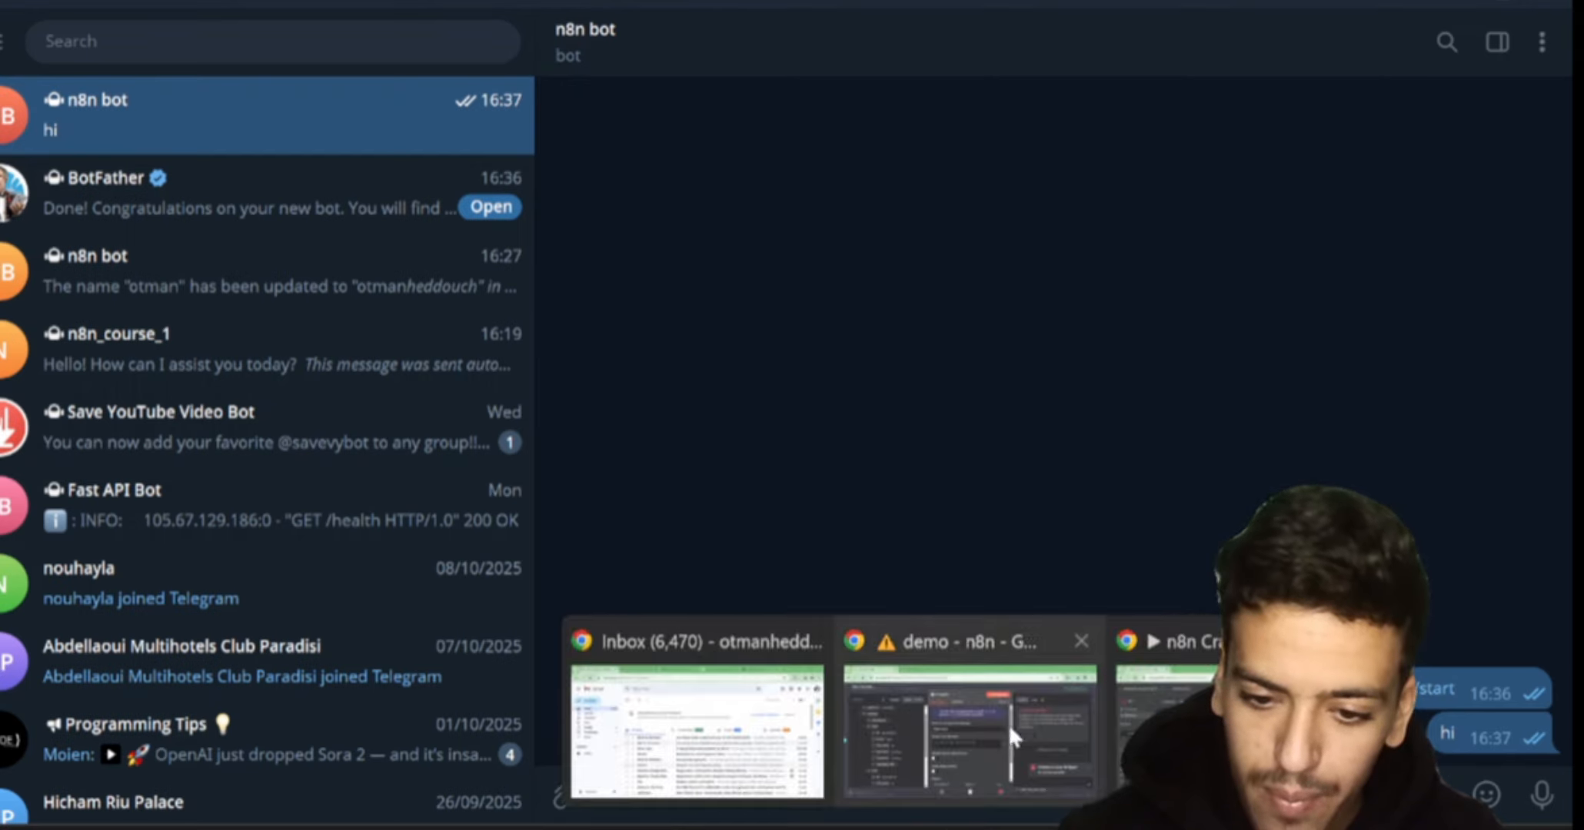
left_click(1031, 721)
scroll(182, 528, "down", 3)
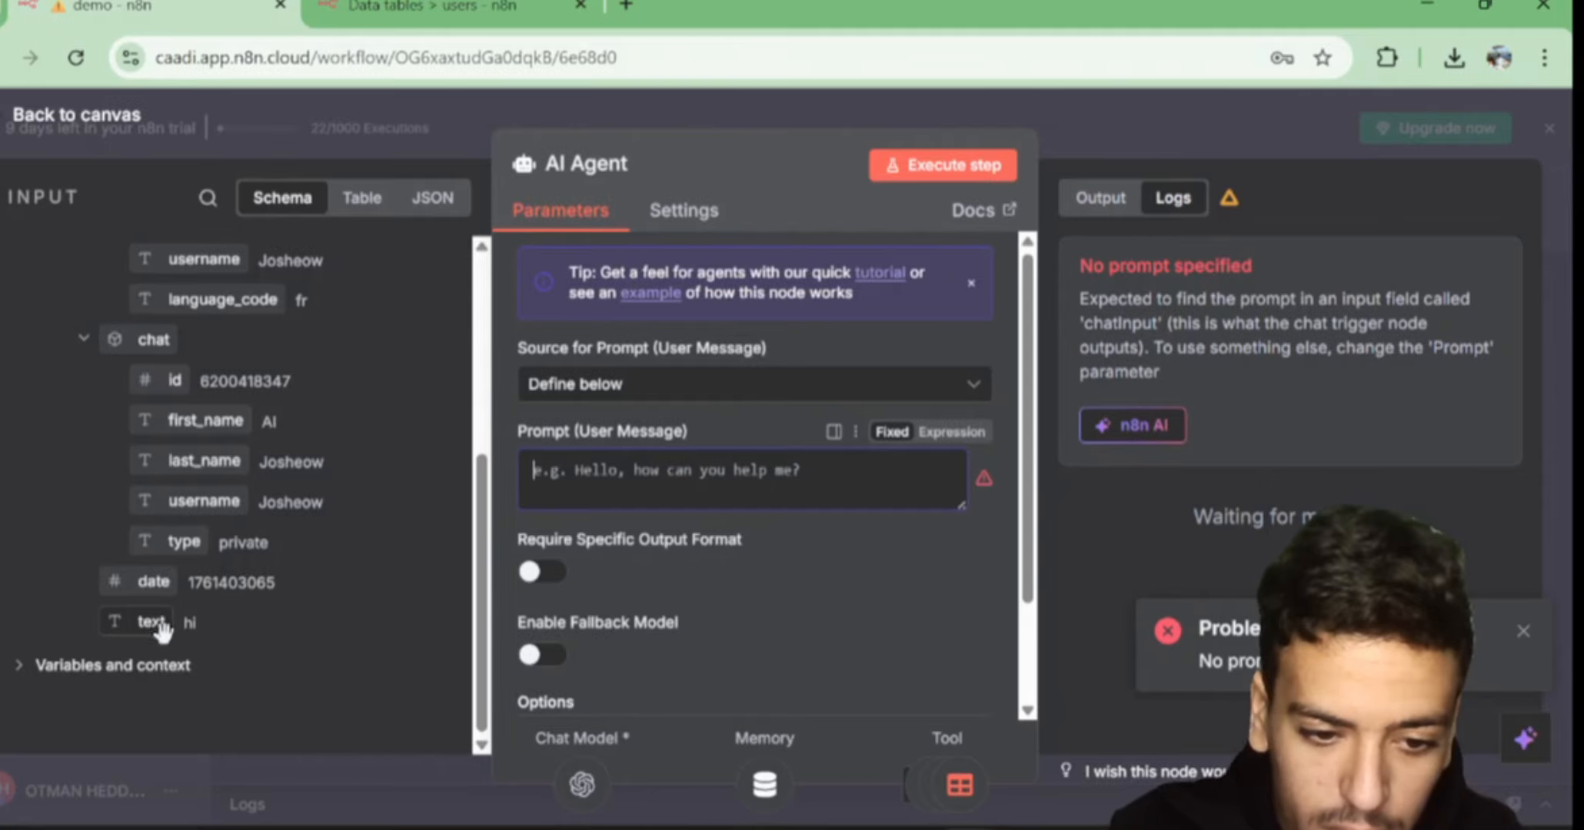
left_click_drag(150, 621, 620, 491)
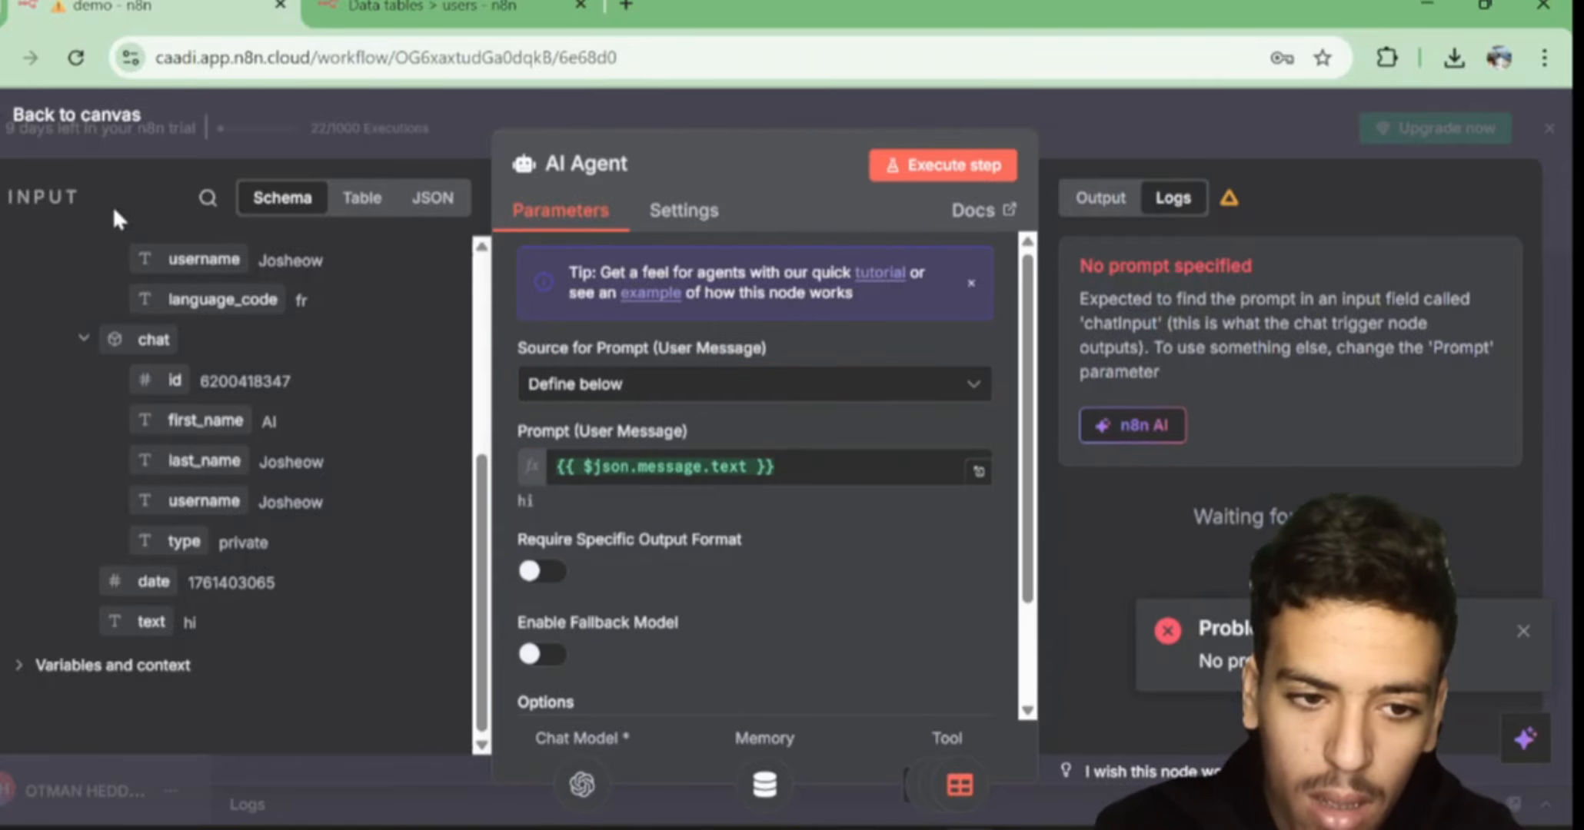
left_click(86, 126)
Reselect "Define below" as the Session ID of Simple Memory to clear its Key, and open the Key for editing
scroll(630, 503, "down", 1)
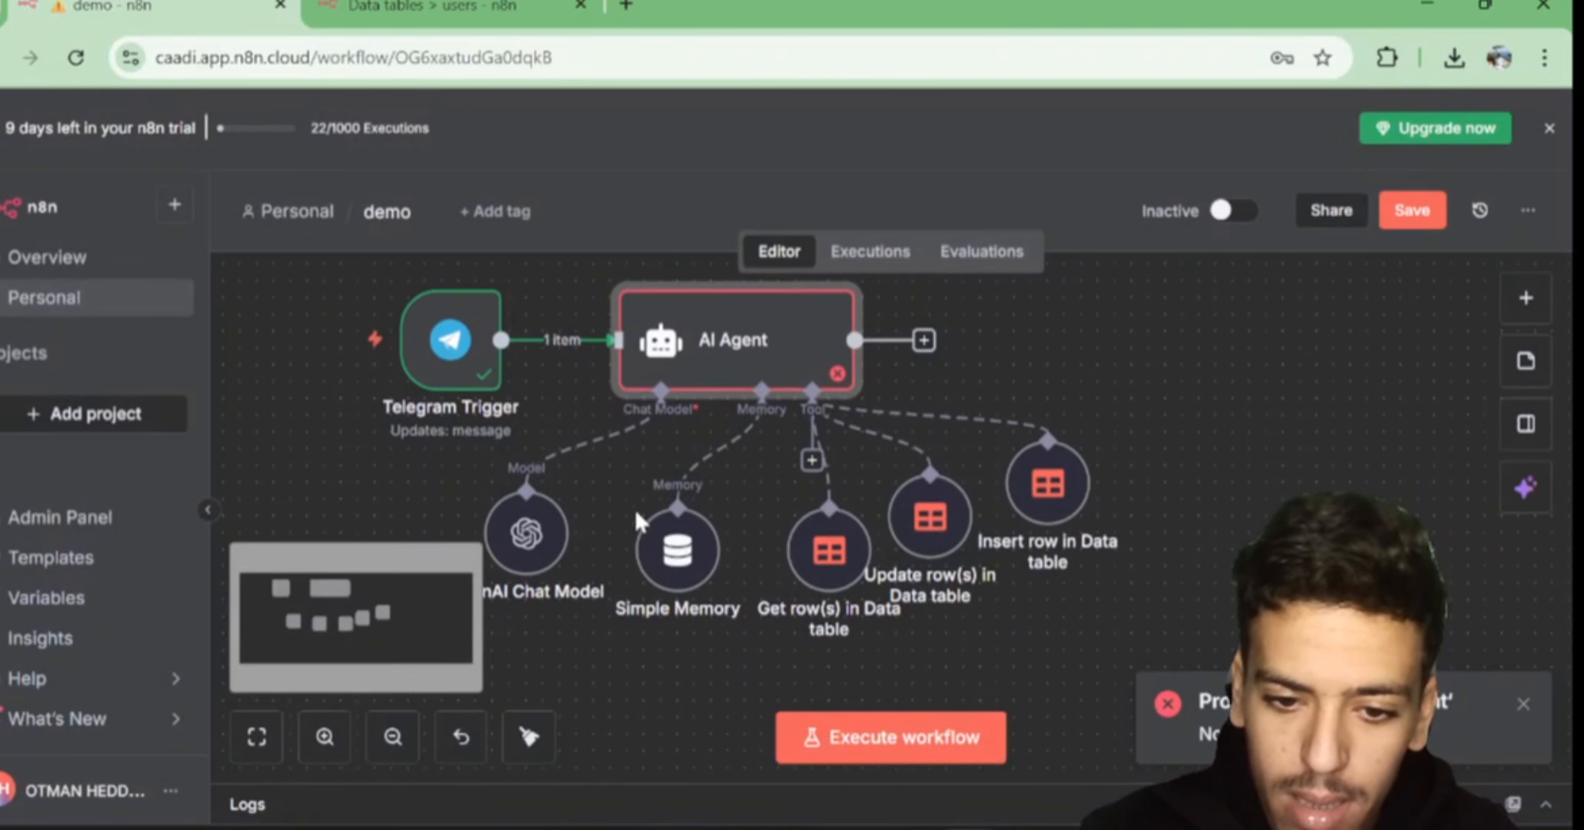
double_click(692, 563)
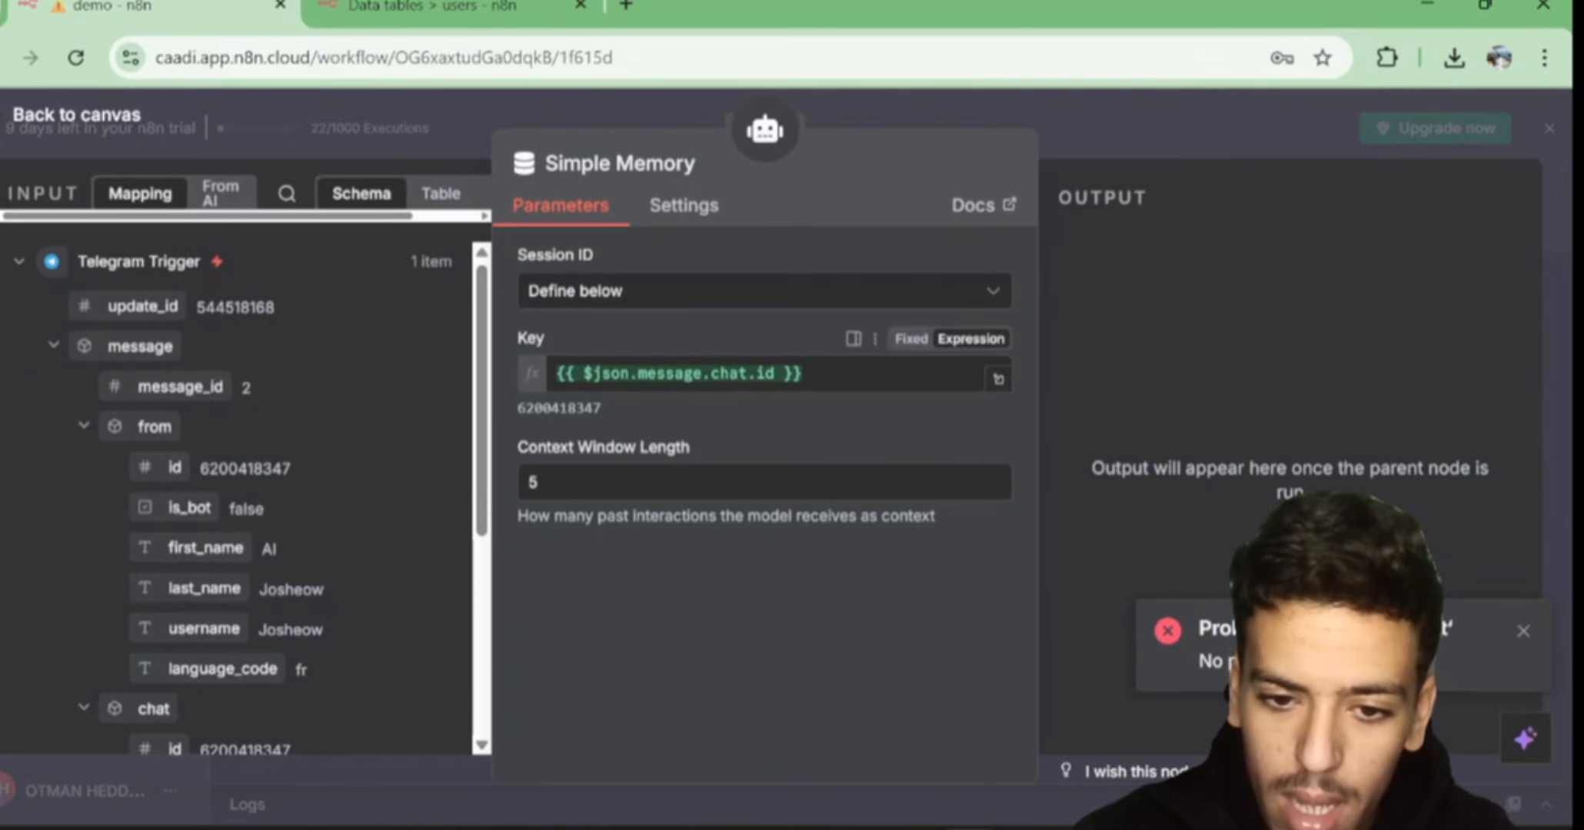
left_click(613, 296)
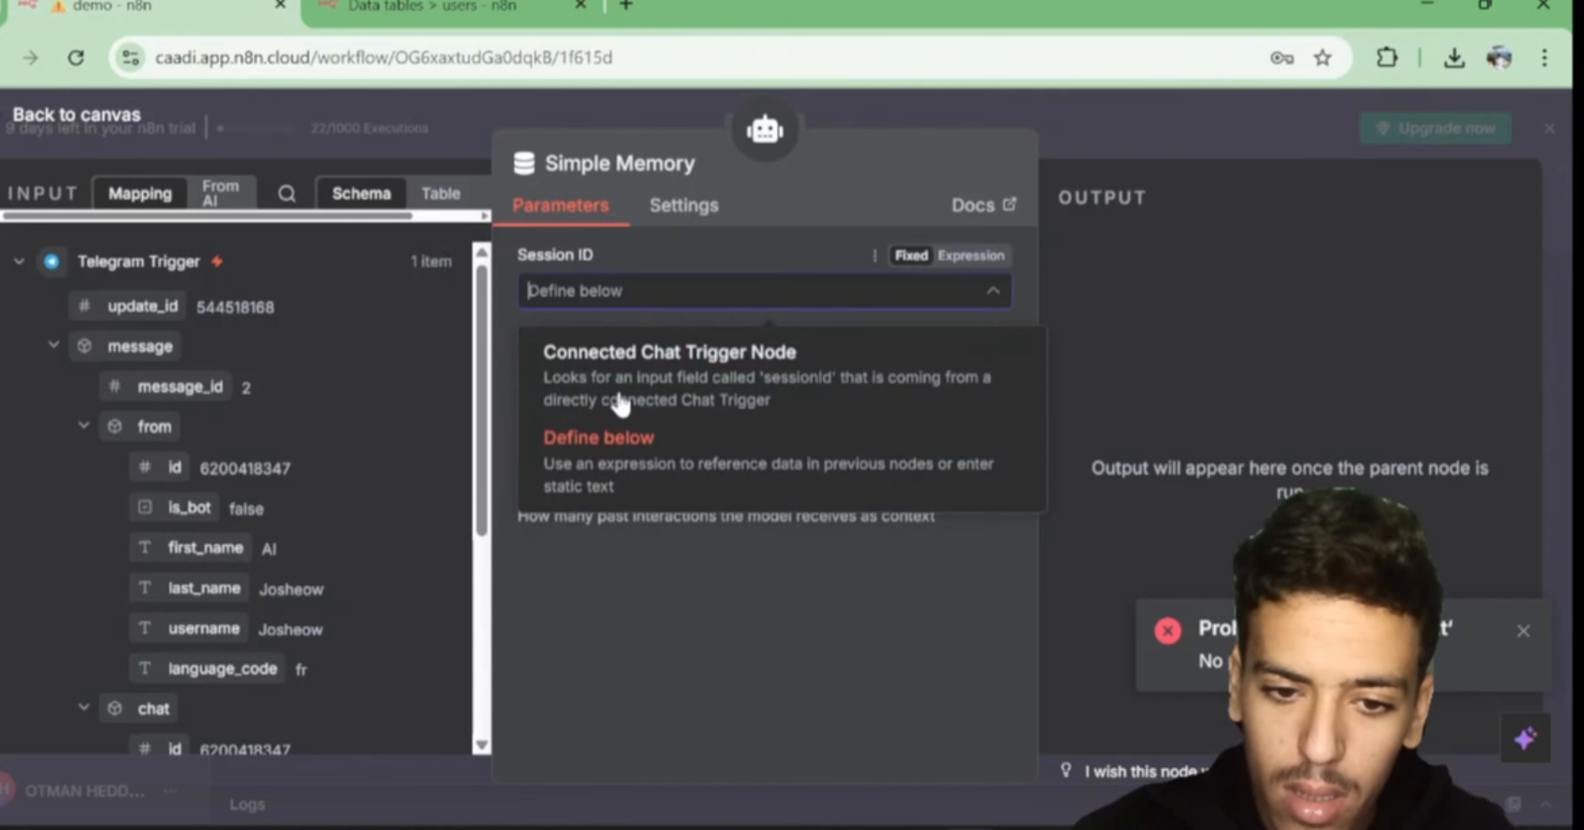
left_click(617, 415)
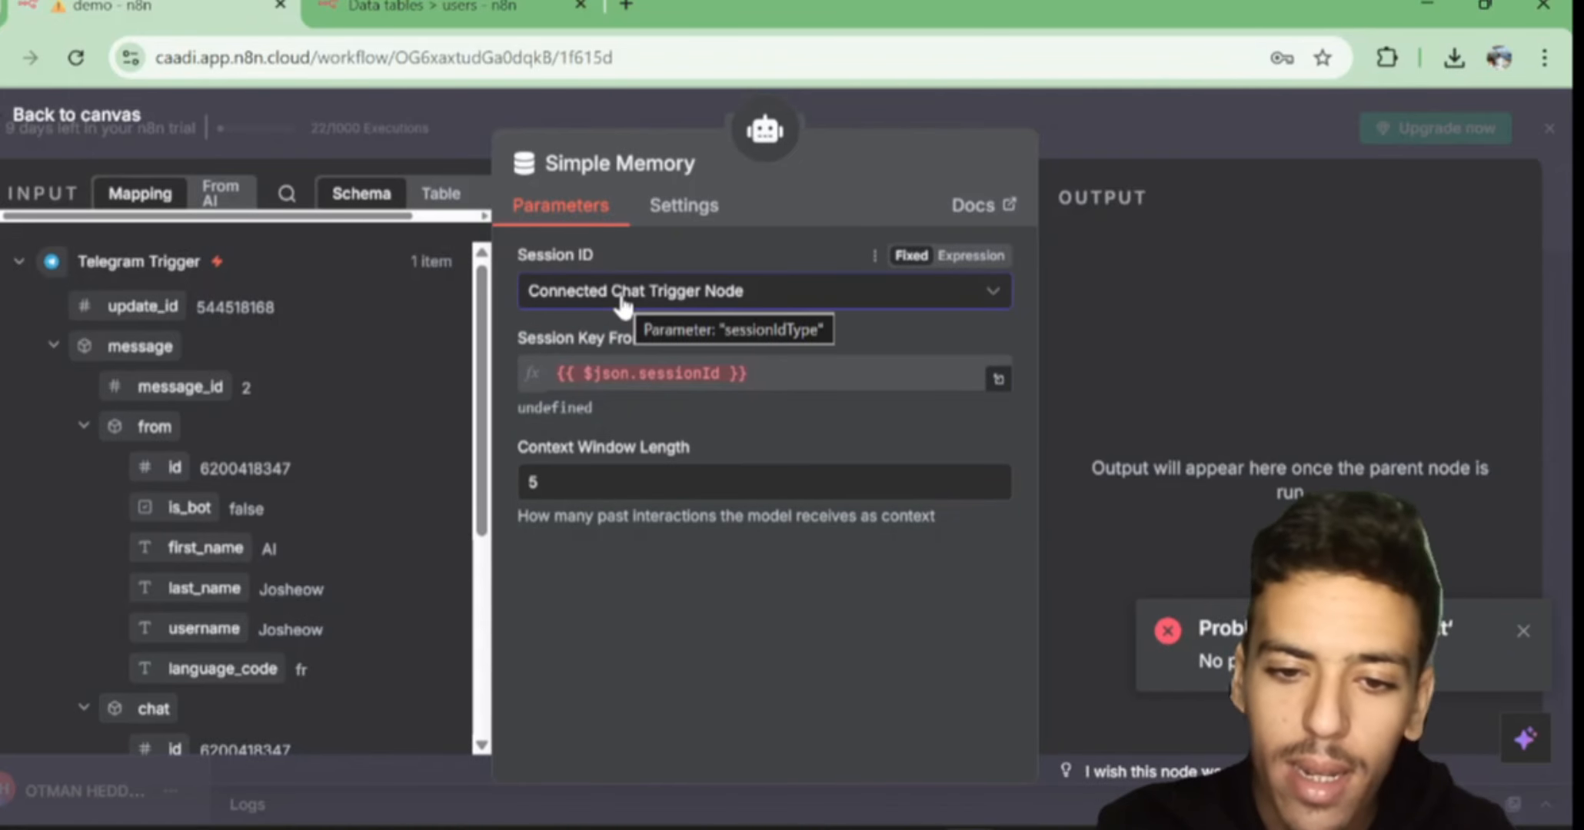
left_click(623, 299)
left_click(625, 438)
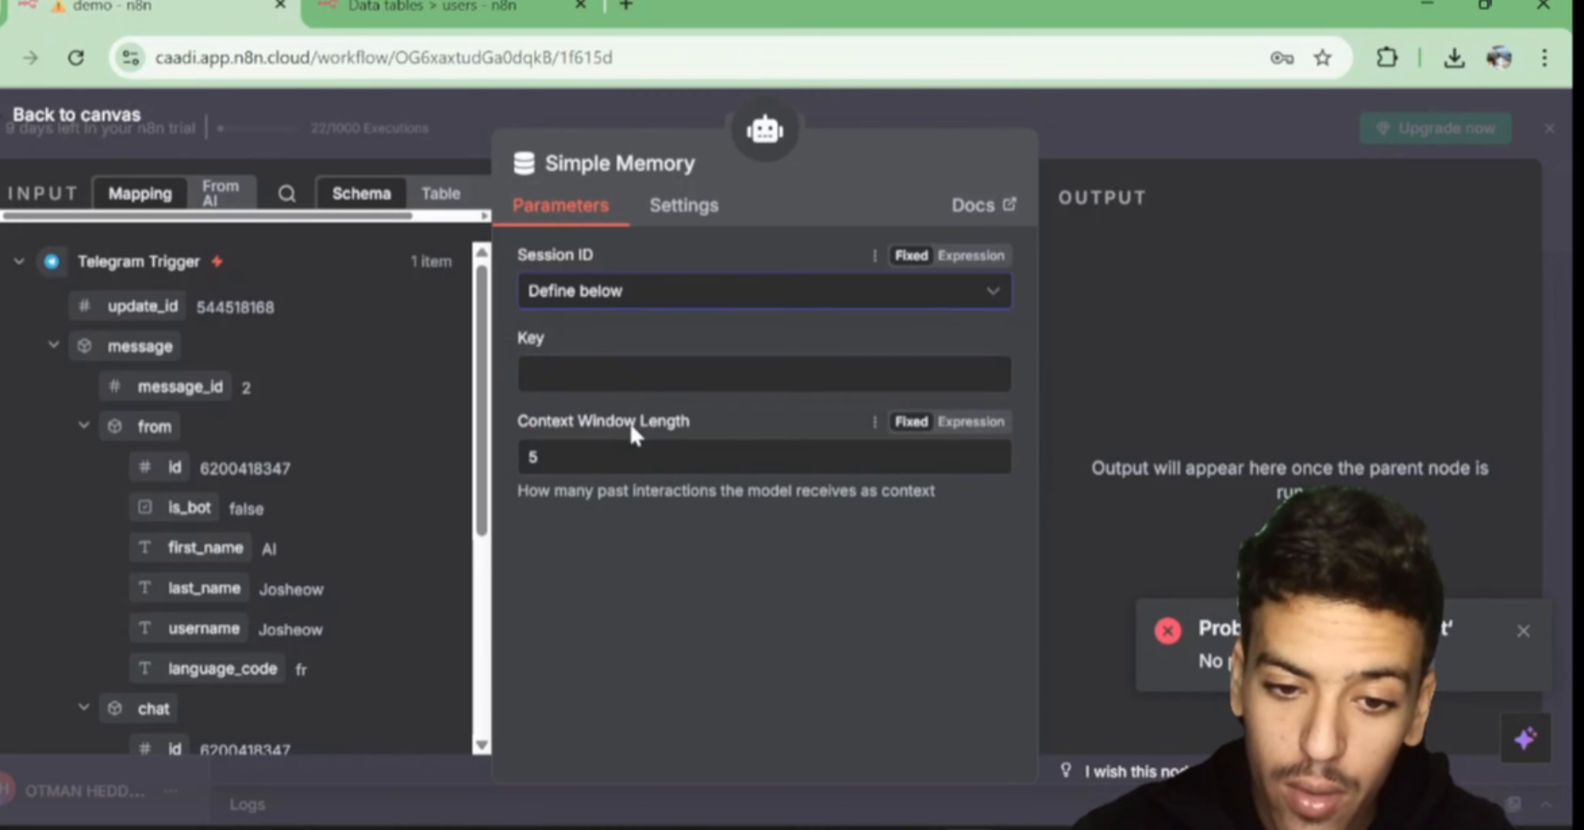
left_click(665, 377)
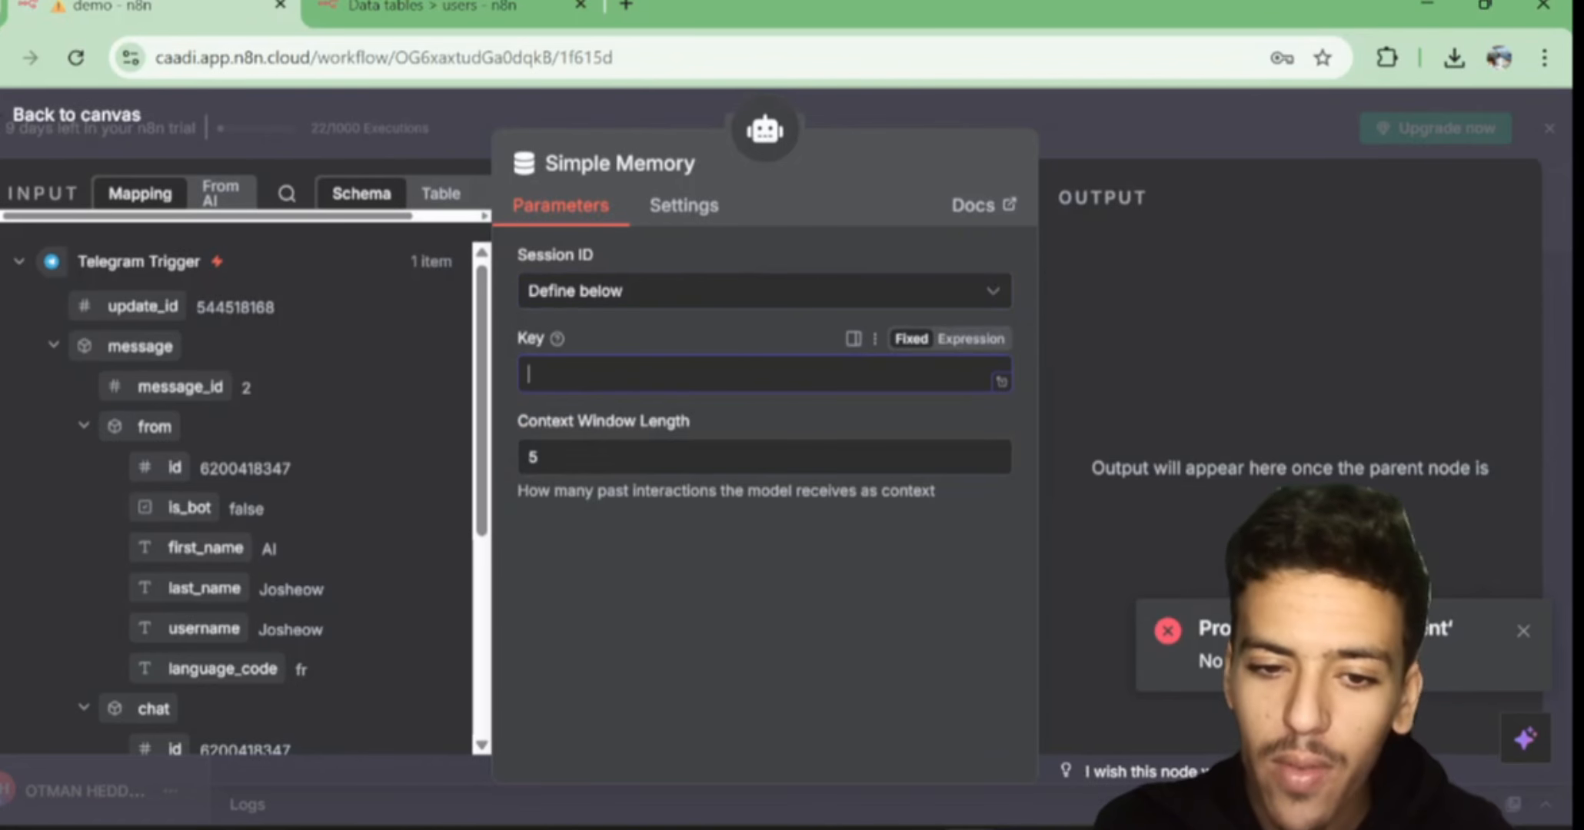
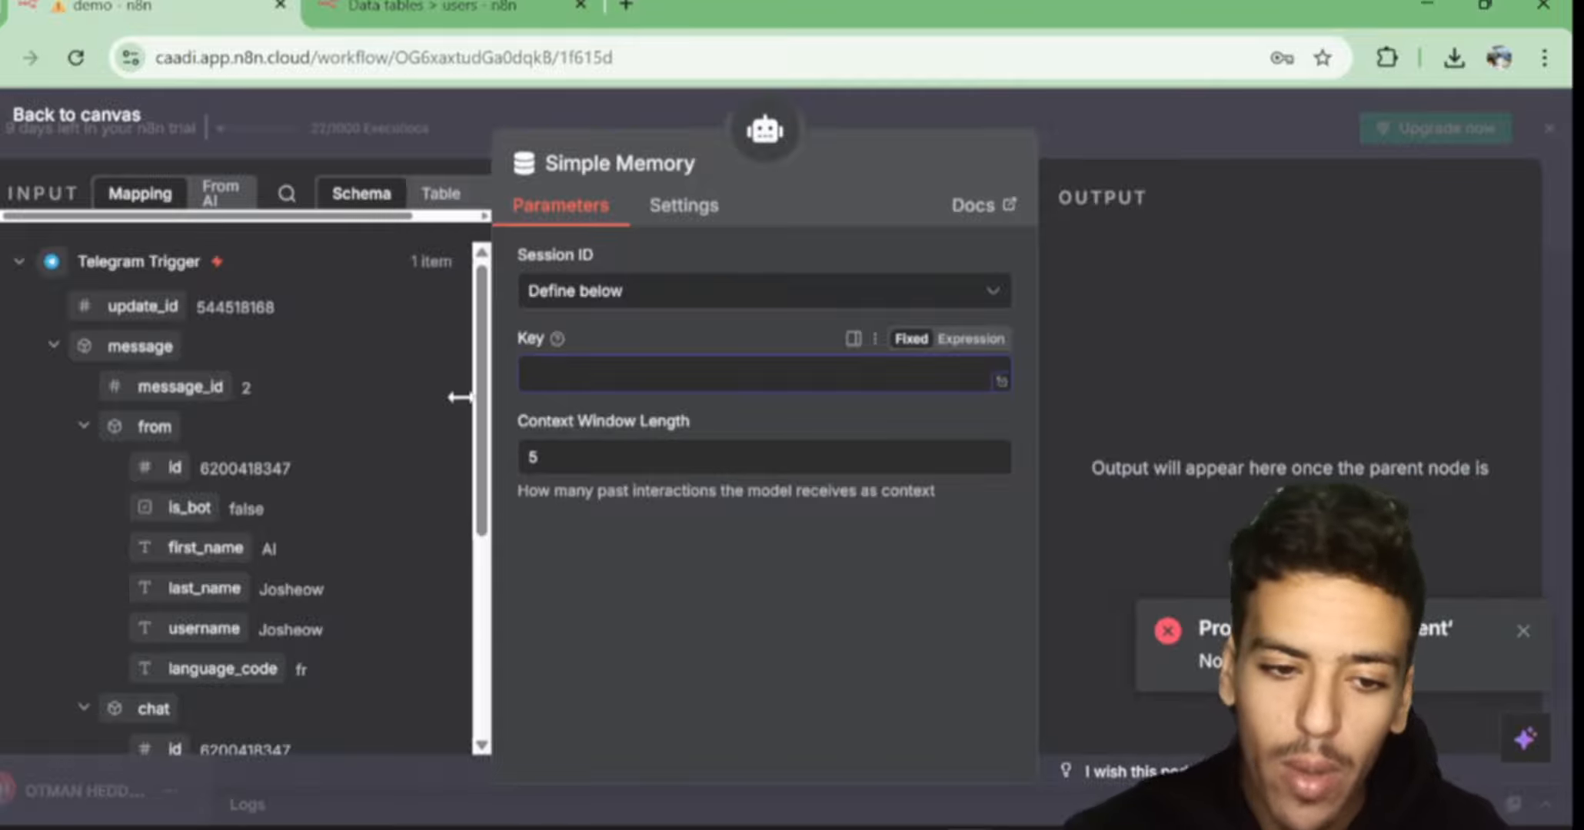
Map the Telegram Trigger's message chat id into the Simple Memory node's session key and return to the canvas
scroll(244, 439, "down", 5)
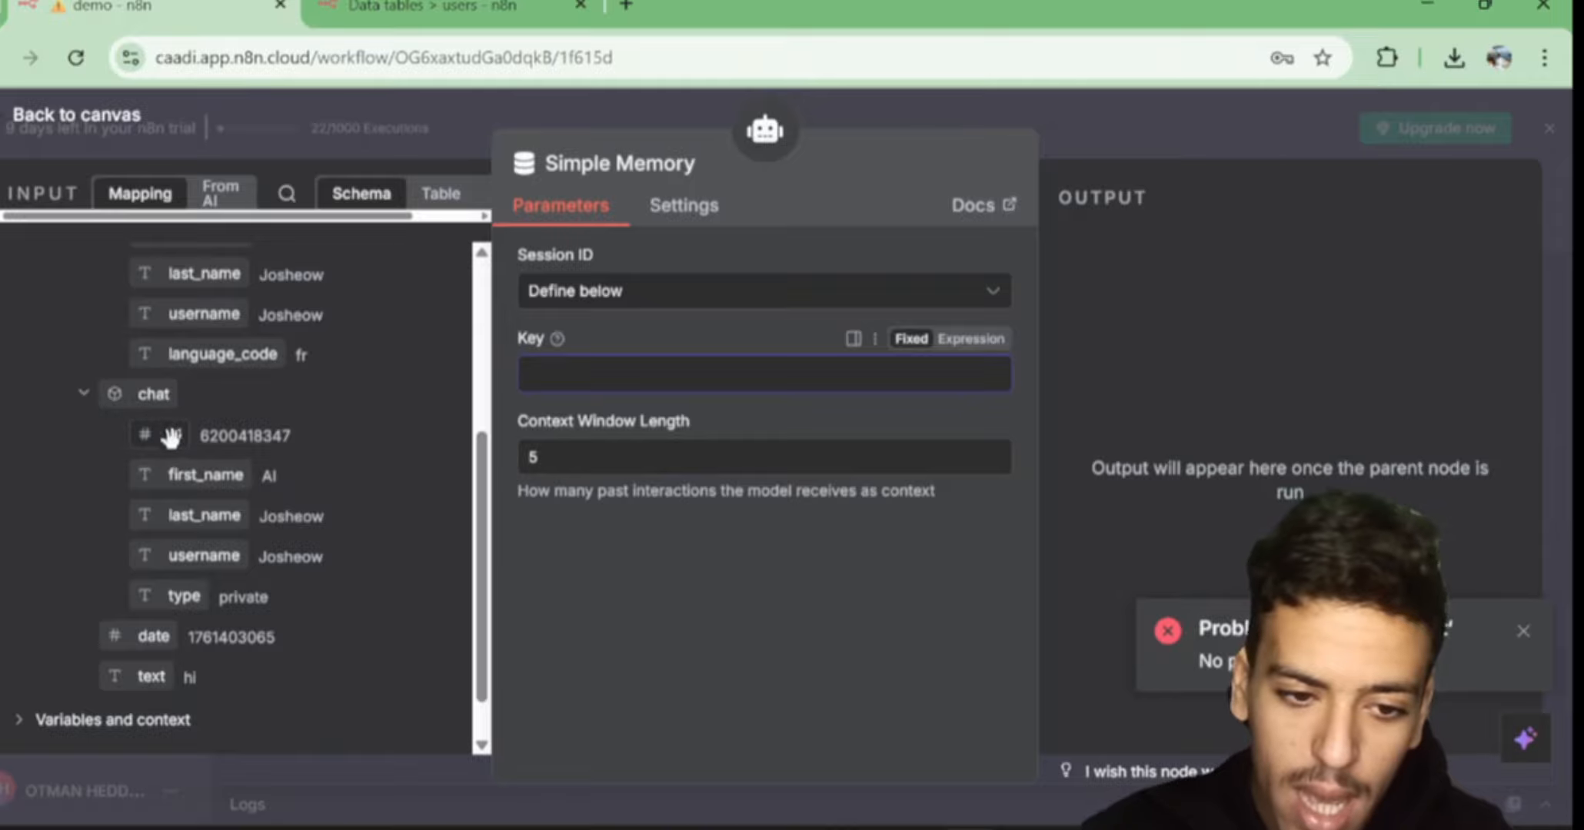
left_click_drag(172, 440, 588, 373)
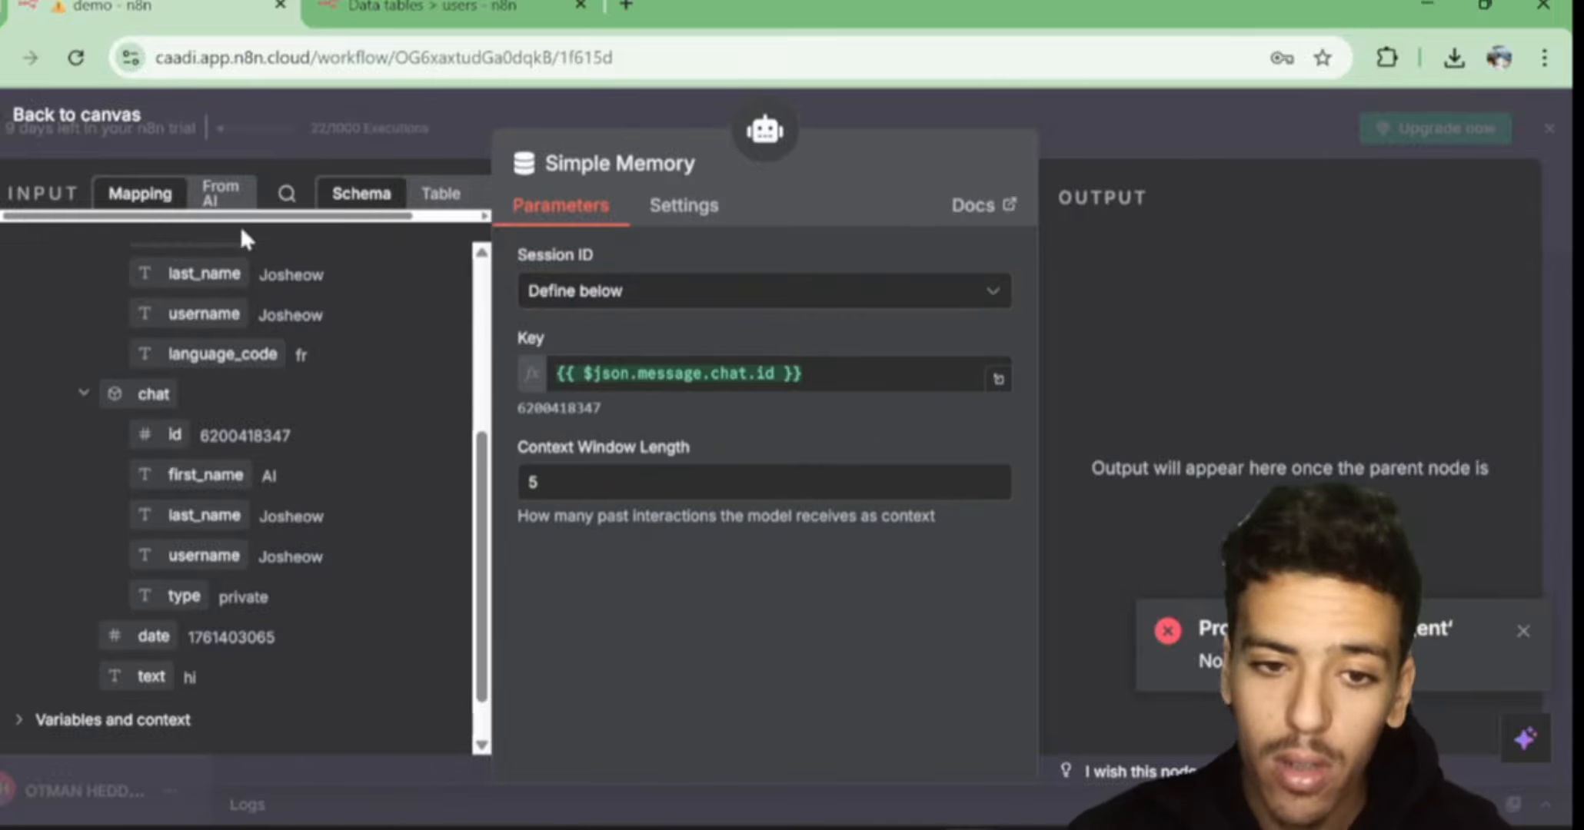
left_click(78, 131)
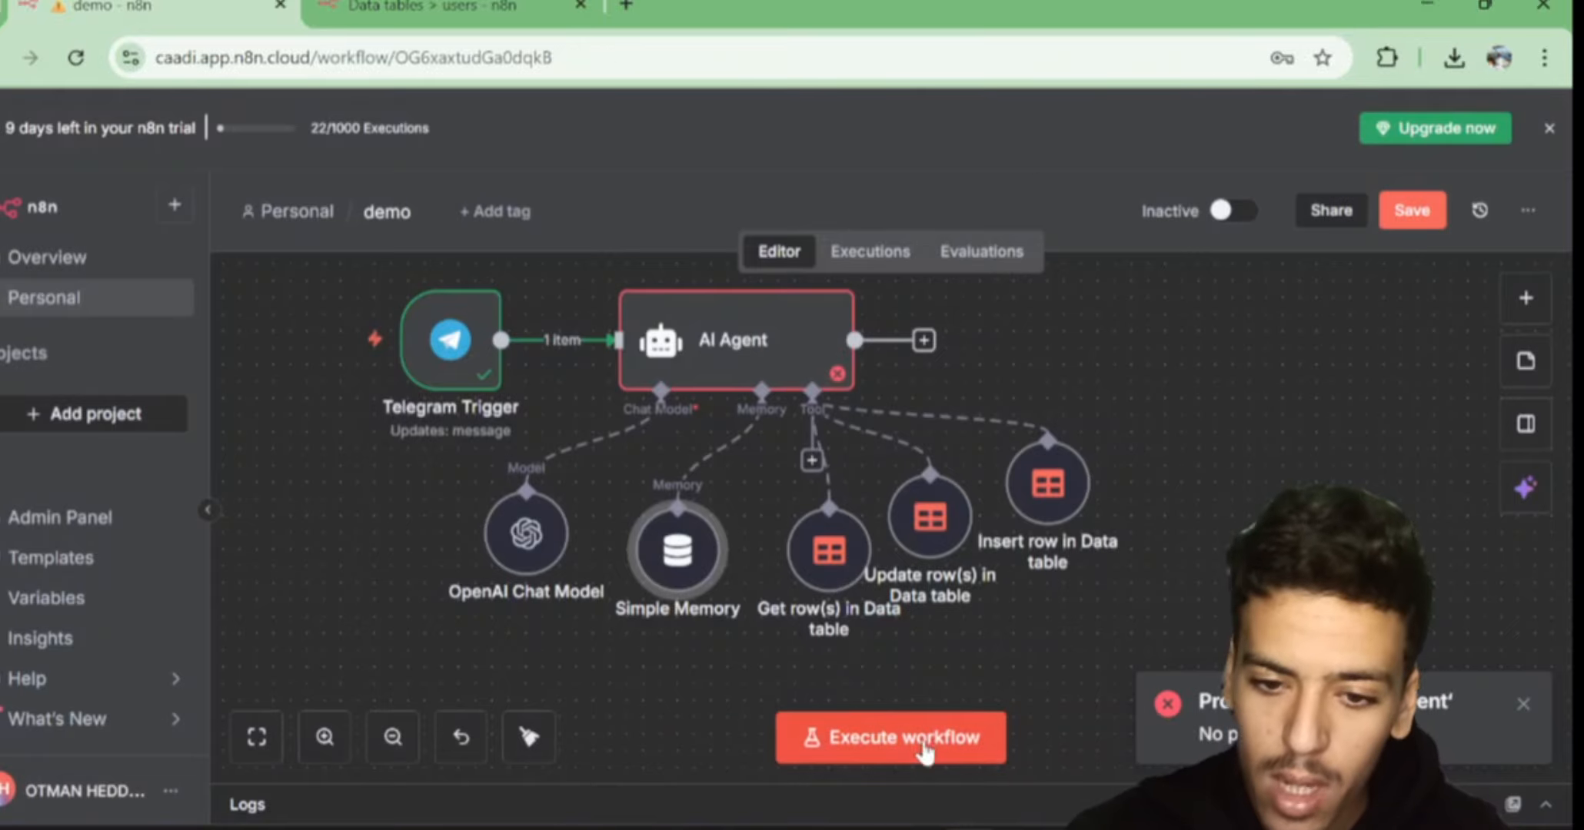
Test-run the workflow by sending "hi" to the n8n bot in Telegram, and check the AI Agent's output in n8n
left_click(919, 740)
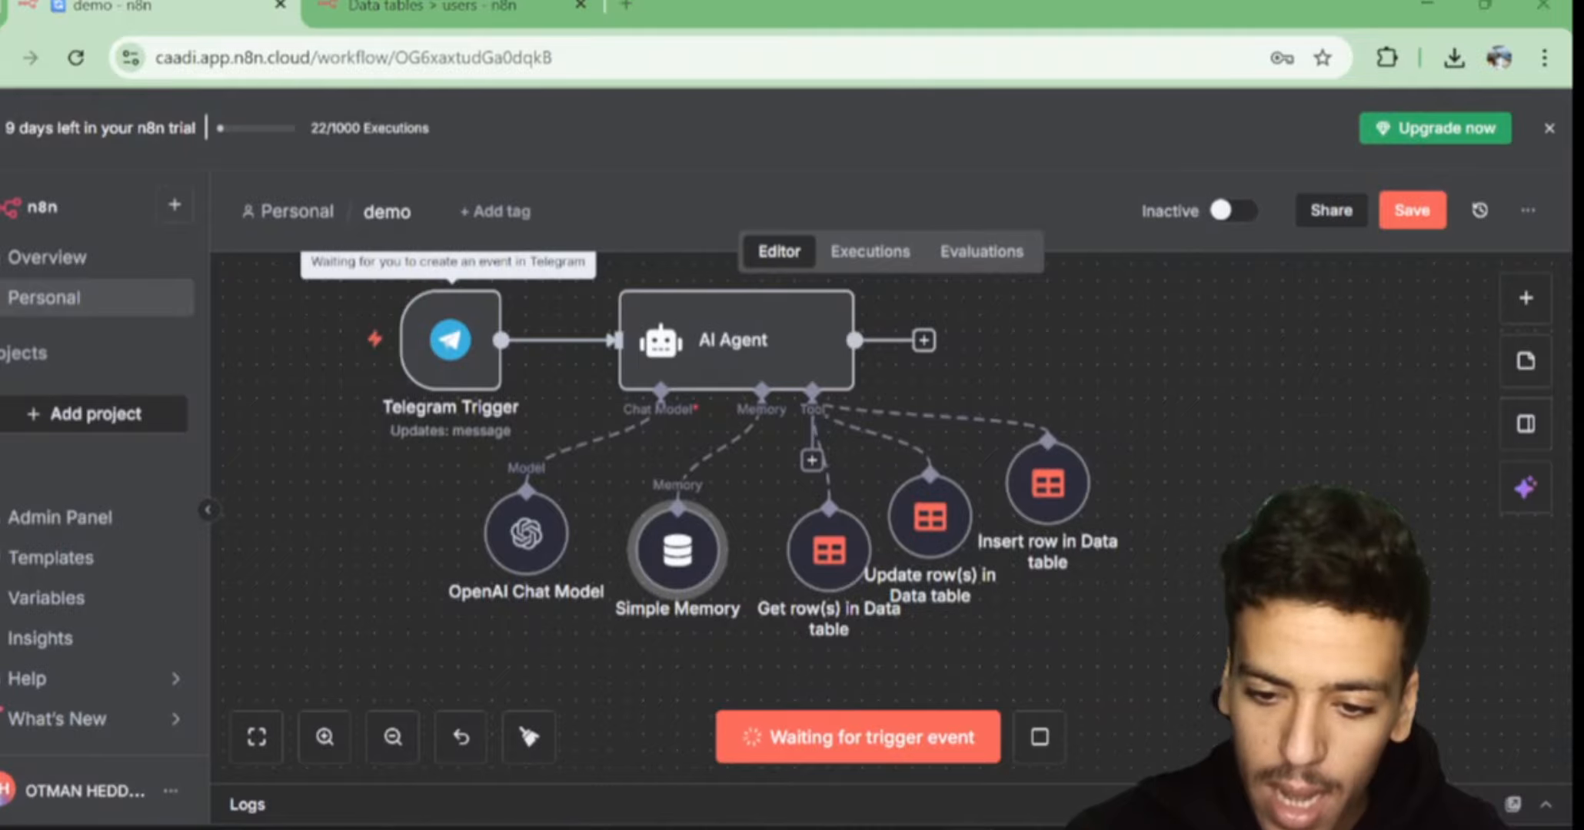
key("alt+Tab")
type("hi")
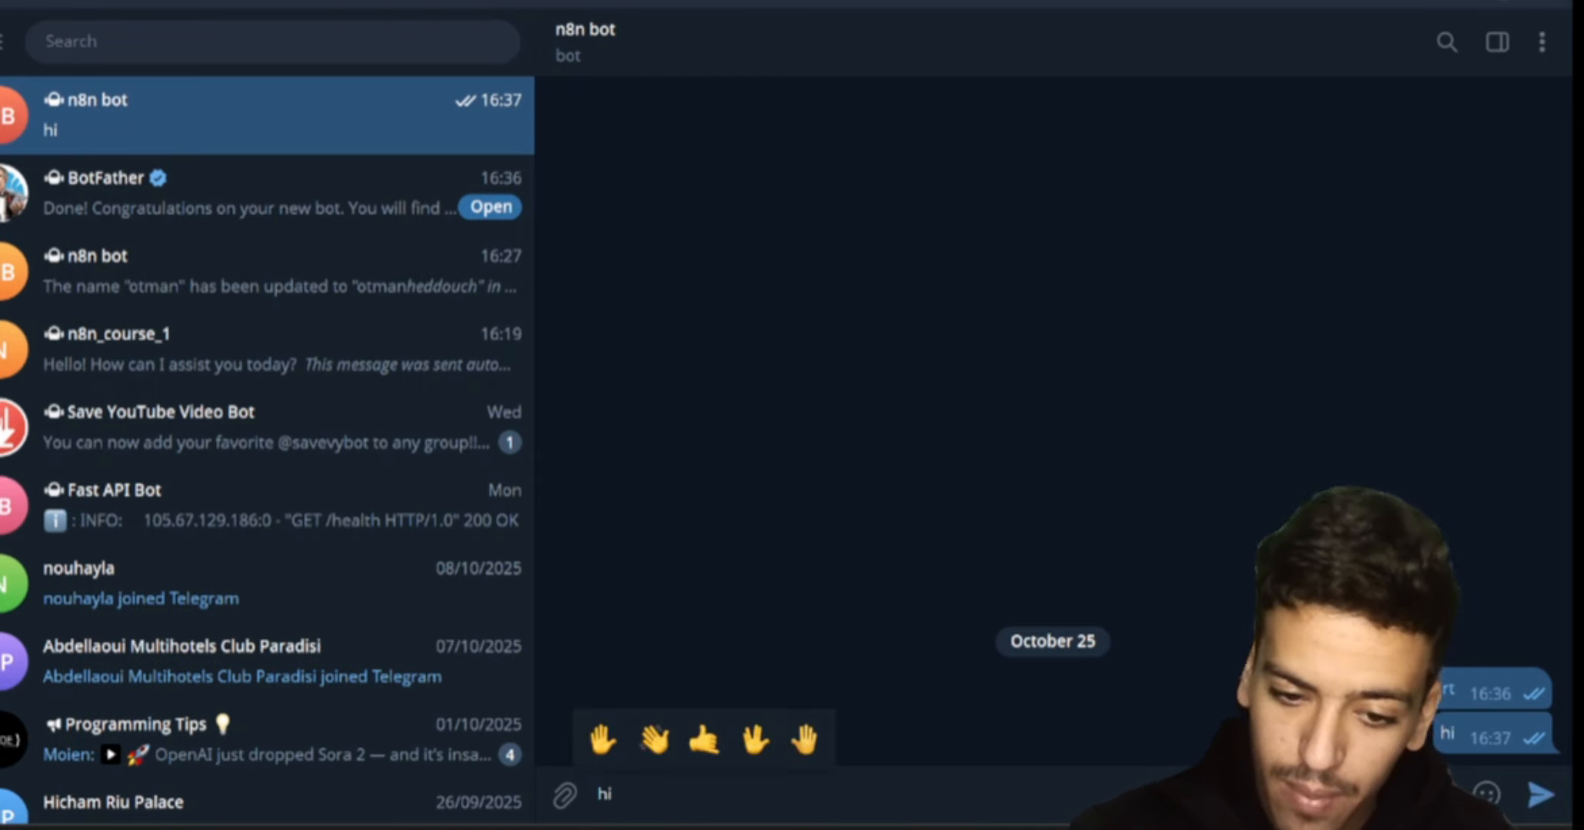
key("Return")
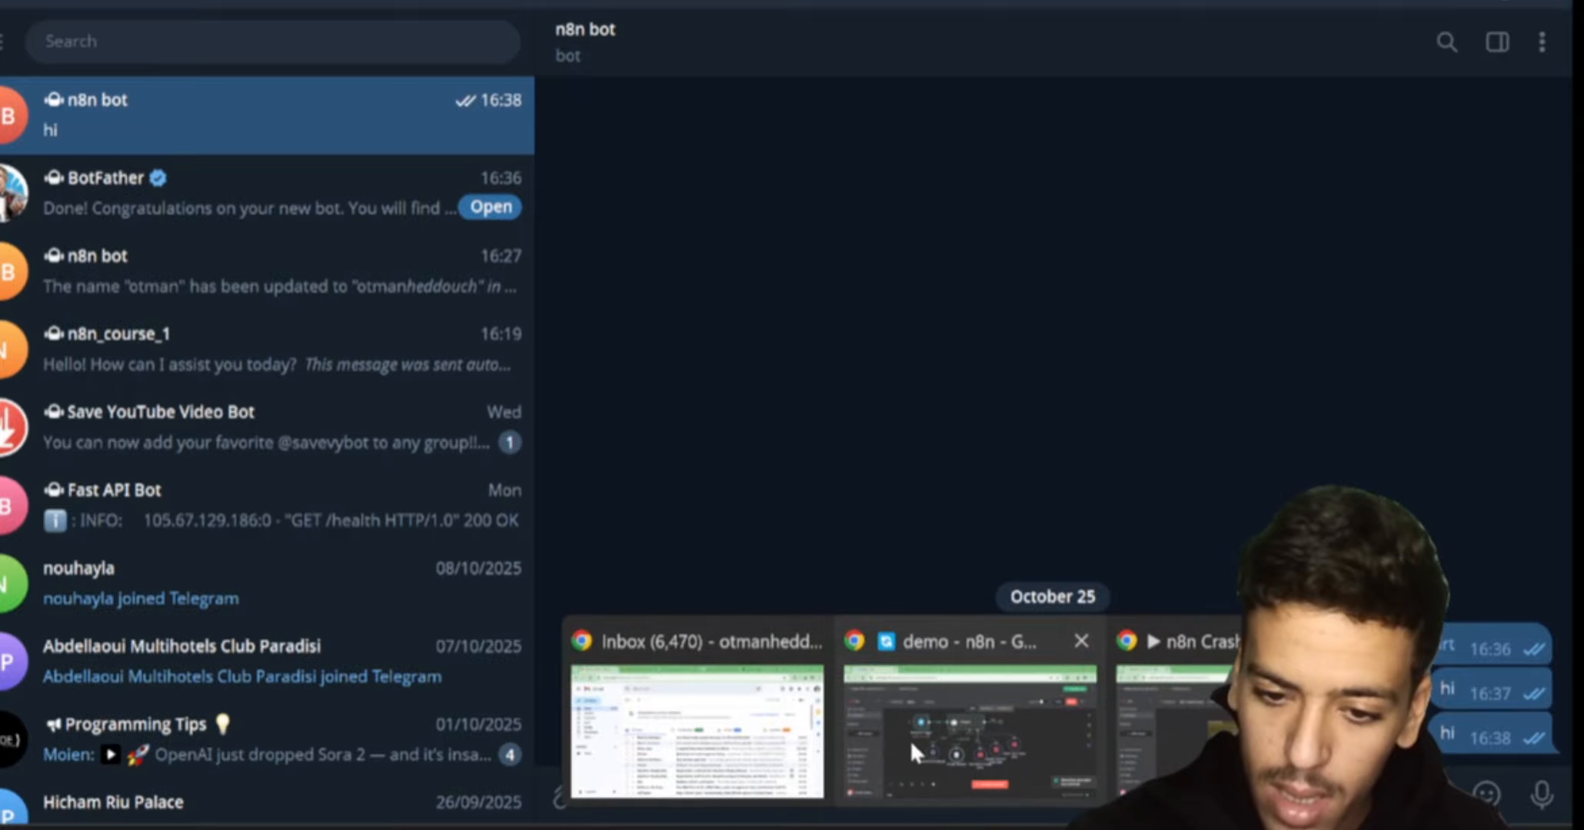
left_click(910, 739)
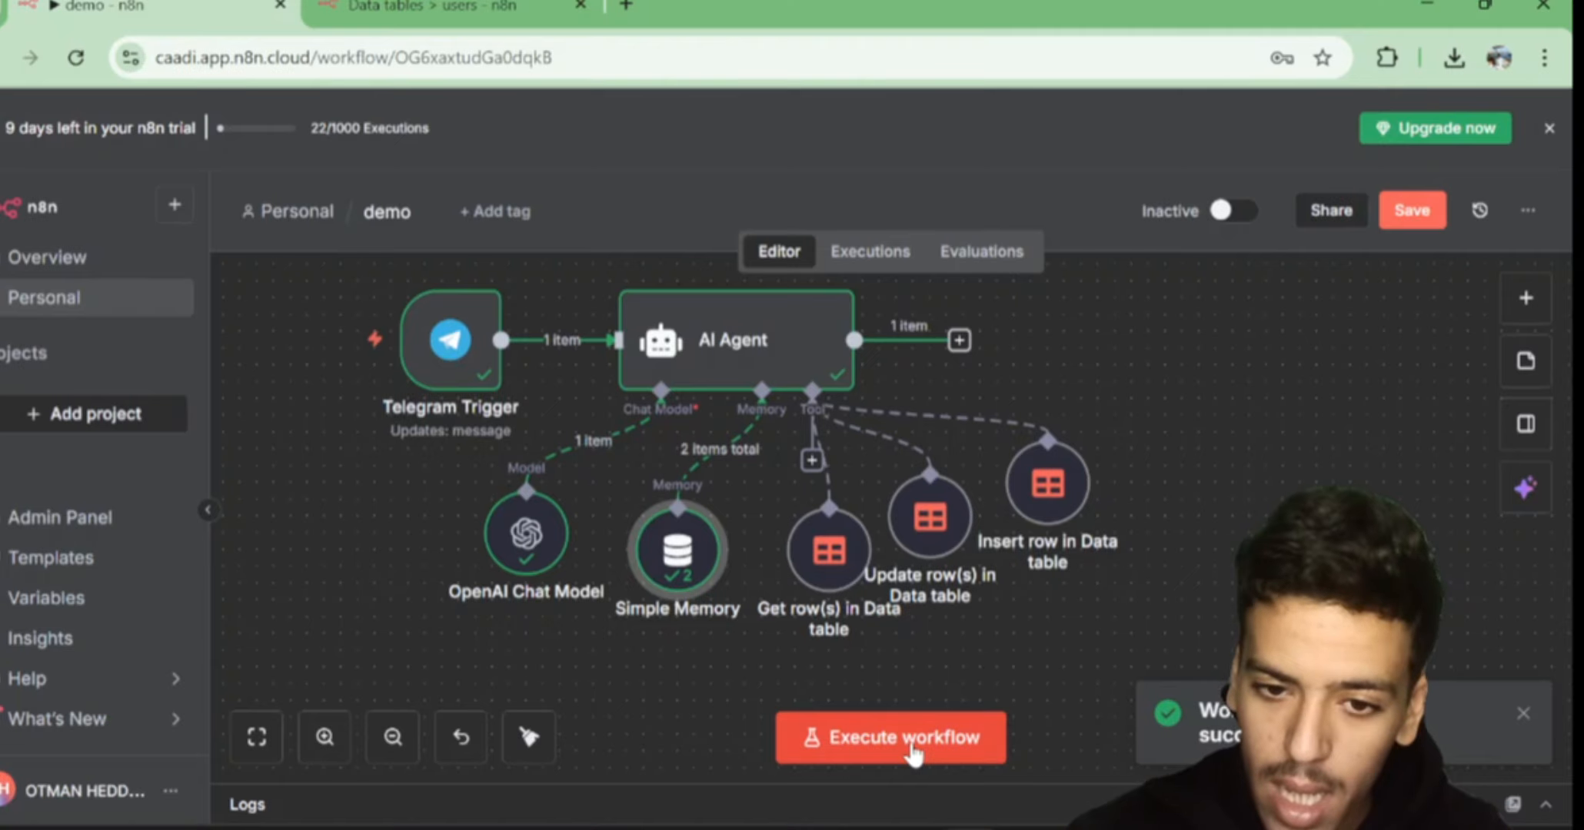
double_click(782, 331)
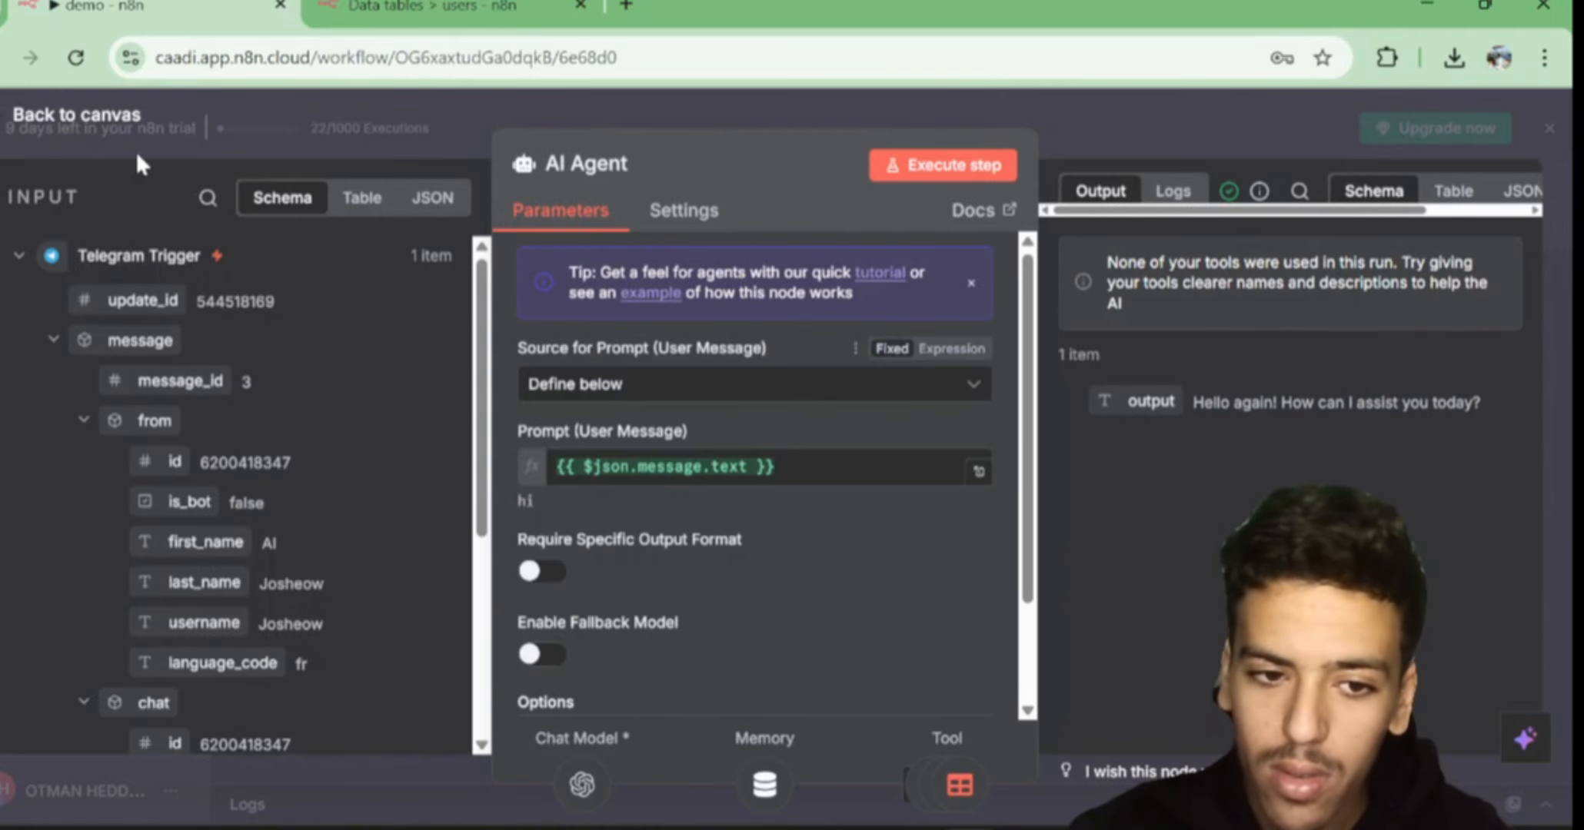
left_click(123, 127)
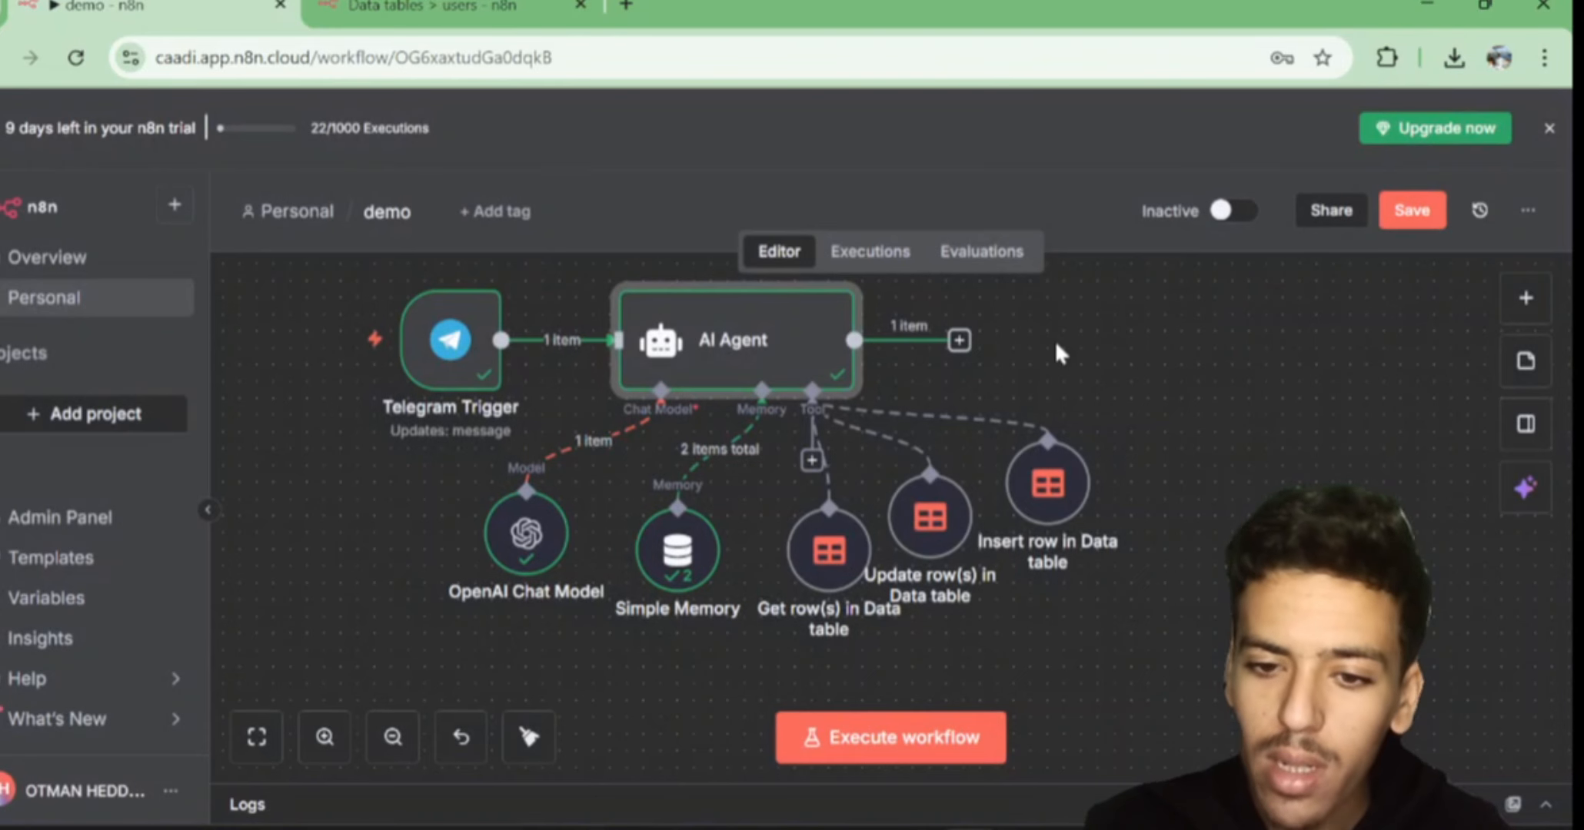
Add a Telegram "Send a text message" node after the AI Agent
left_click(958, 341)
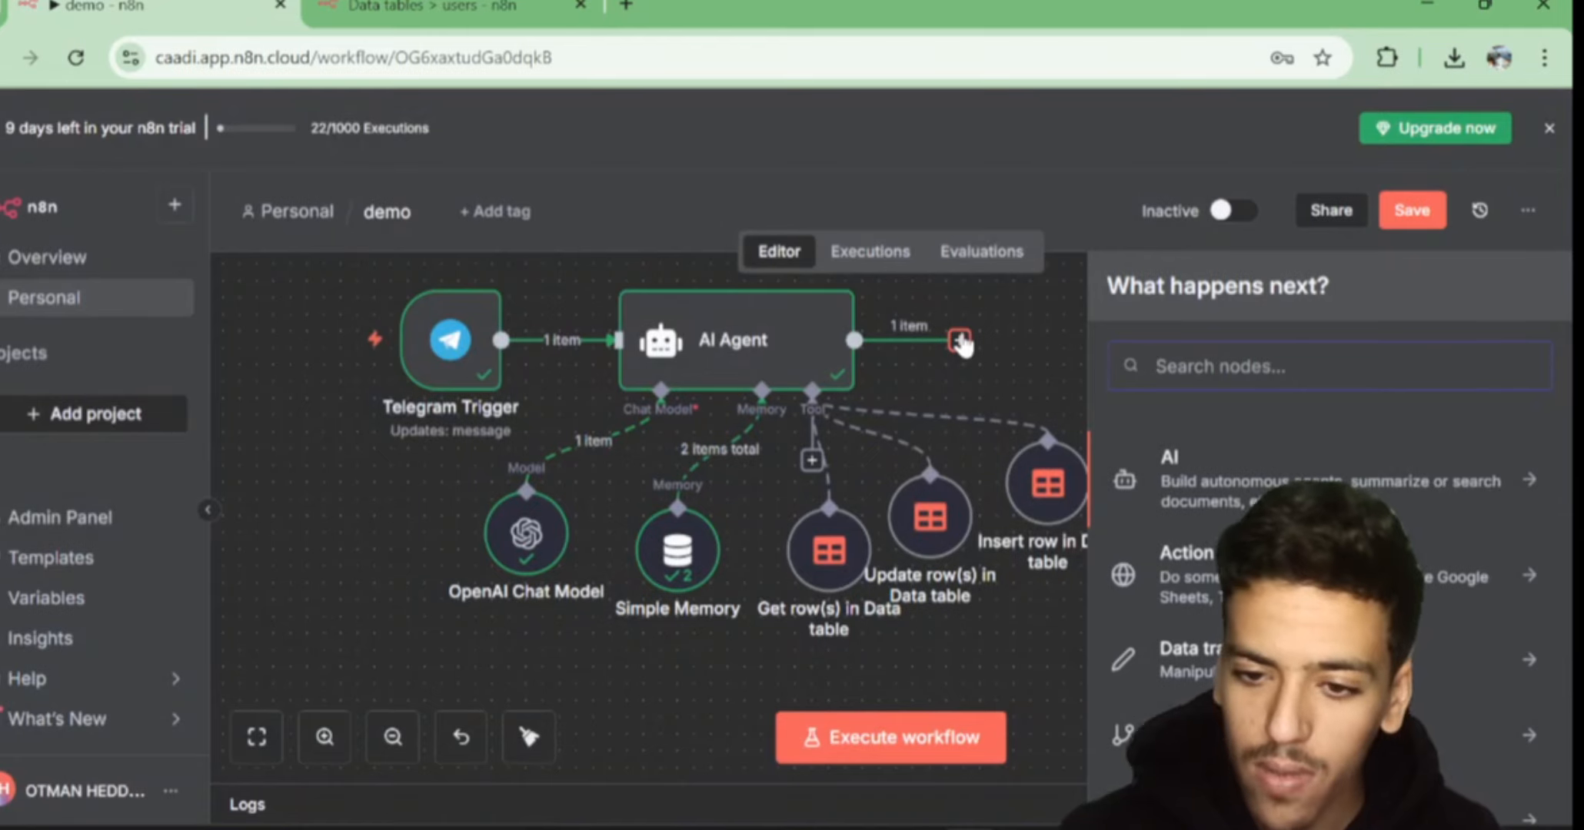
type("tele")
left_click(1196, 462)
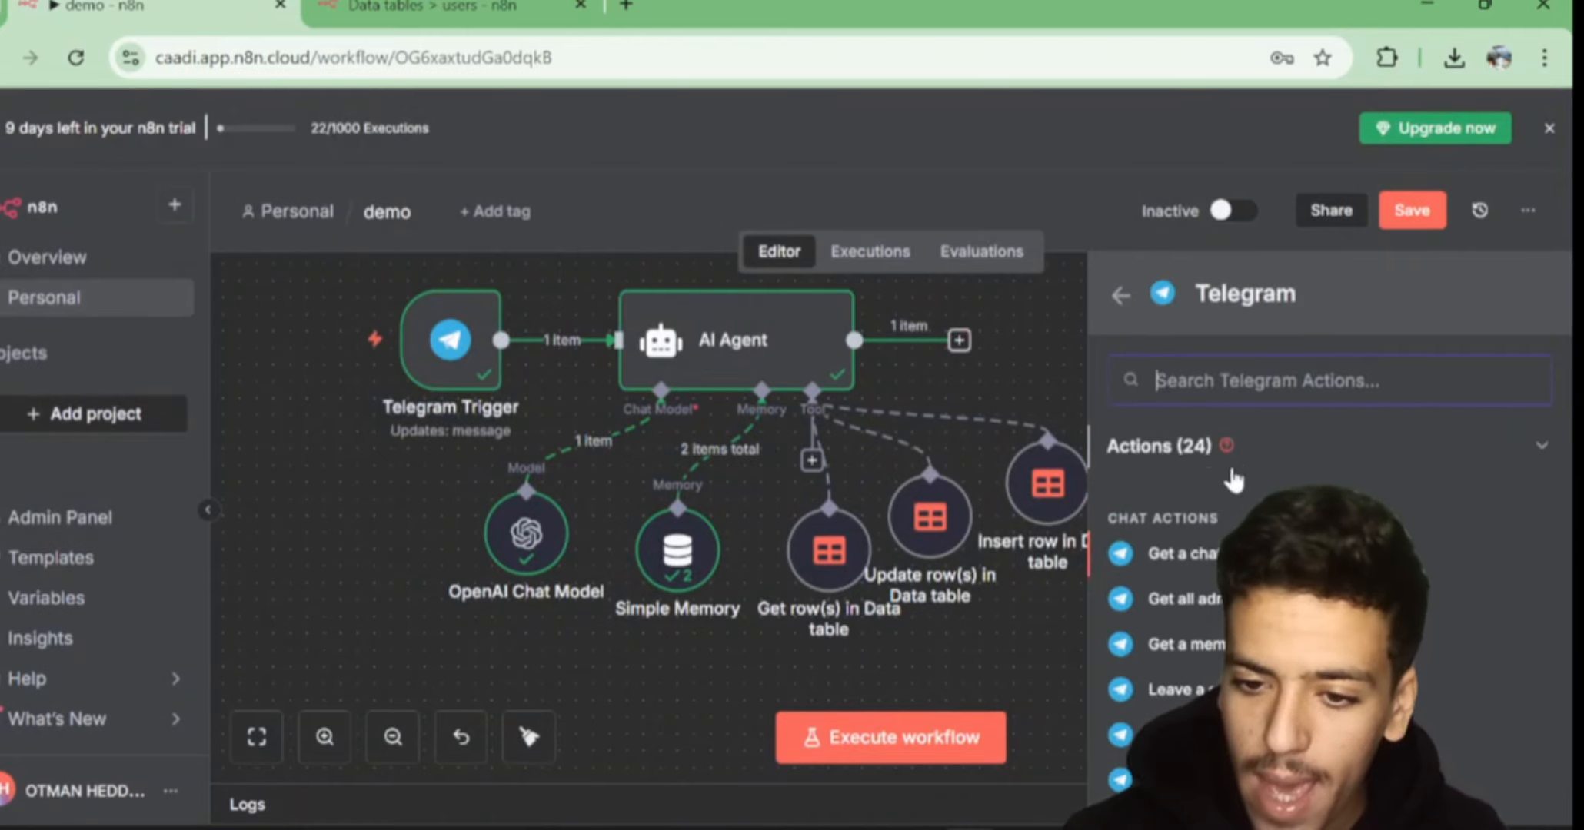
scroll(1230, 470, "down", 10)
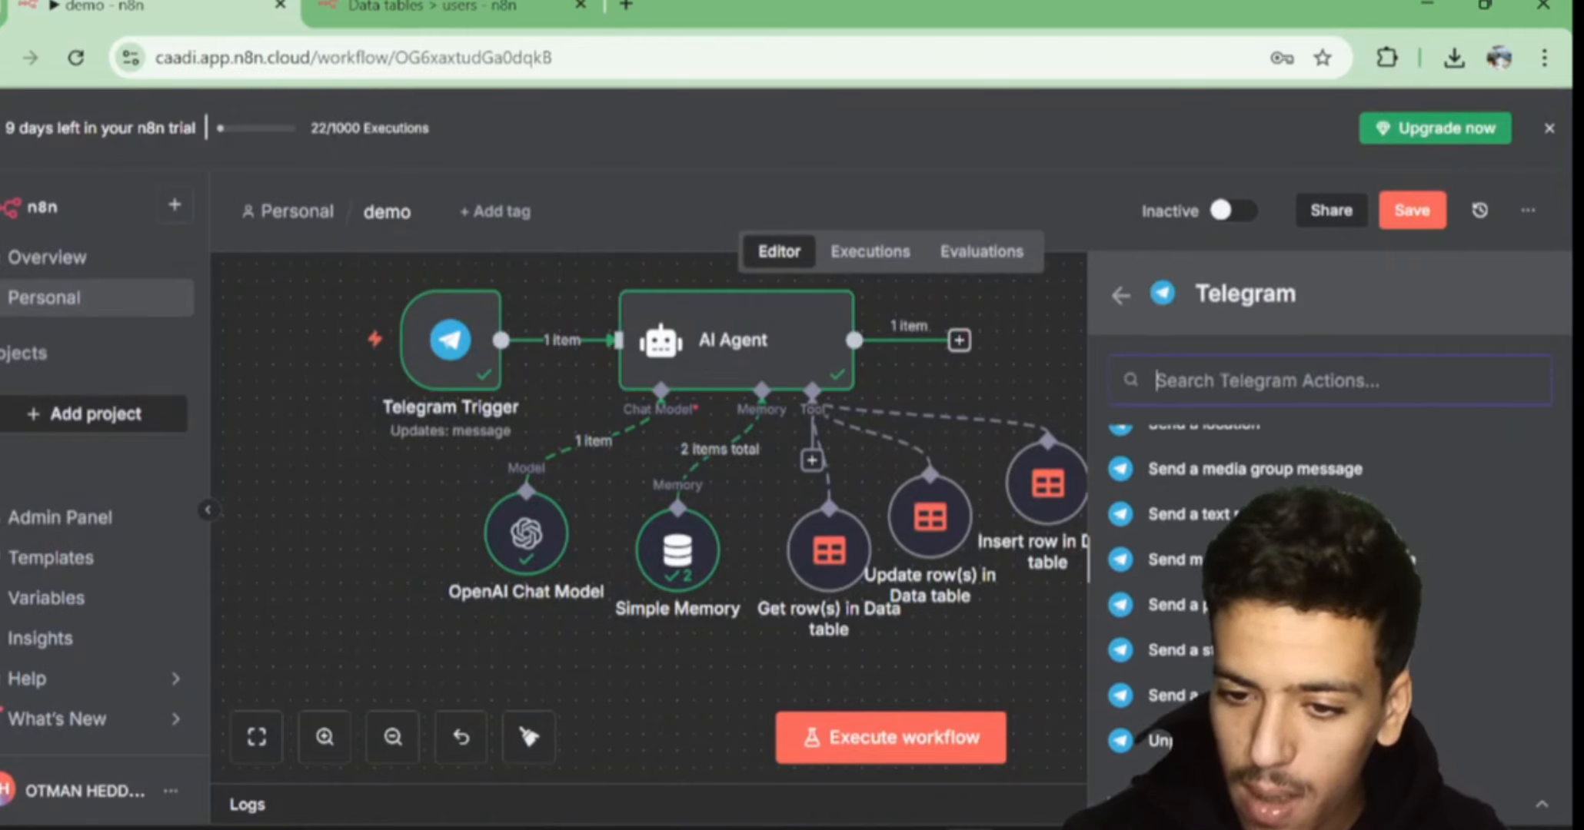
scroll(1307, 584, "up", 1)
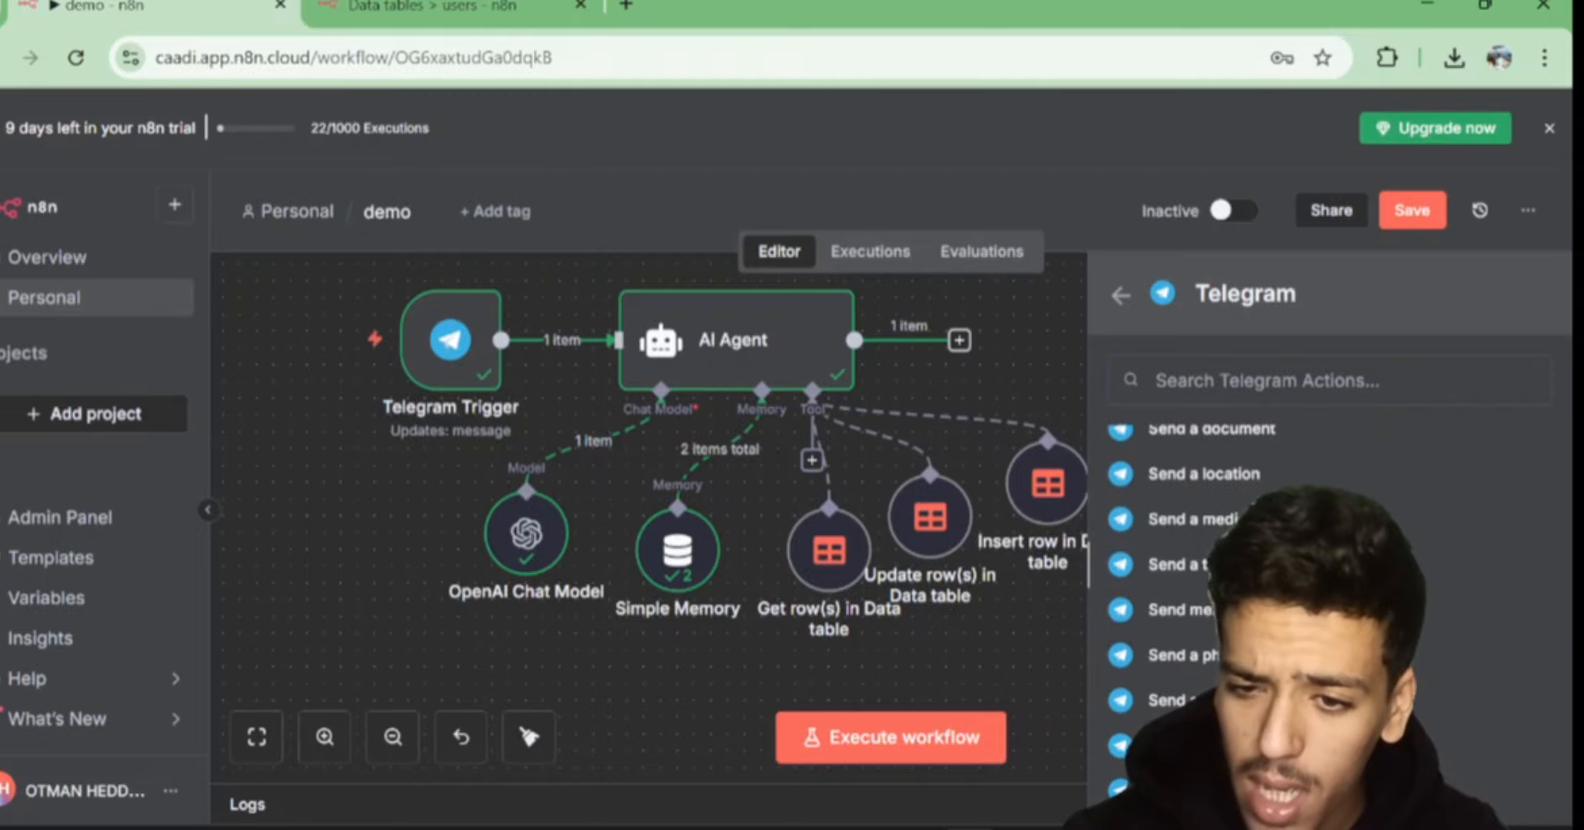
left_click(1184, 564)
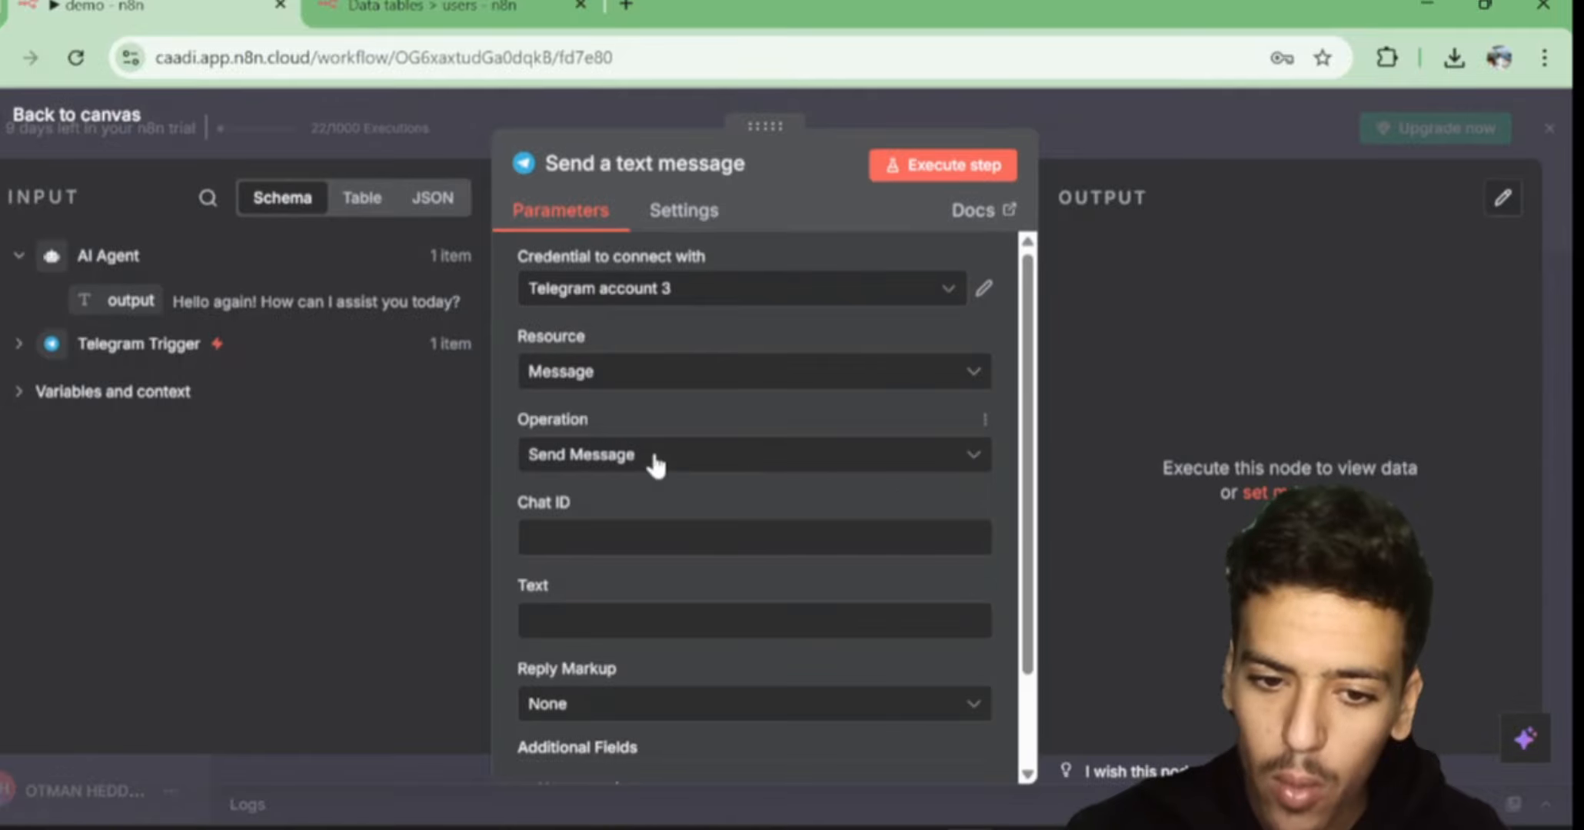
Map the Telegram Trigger's message chat id into the Chat ID of the Send a text message node
left_click(221, 348)
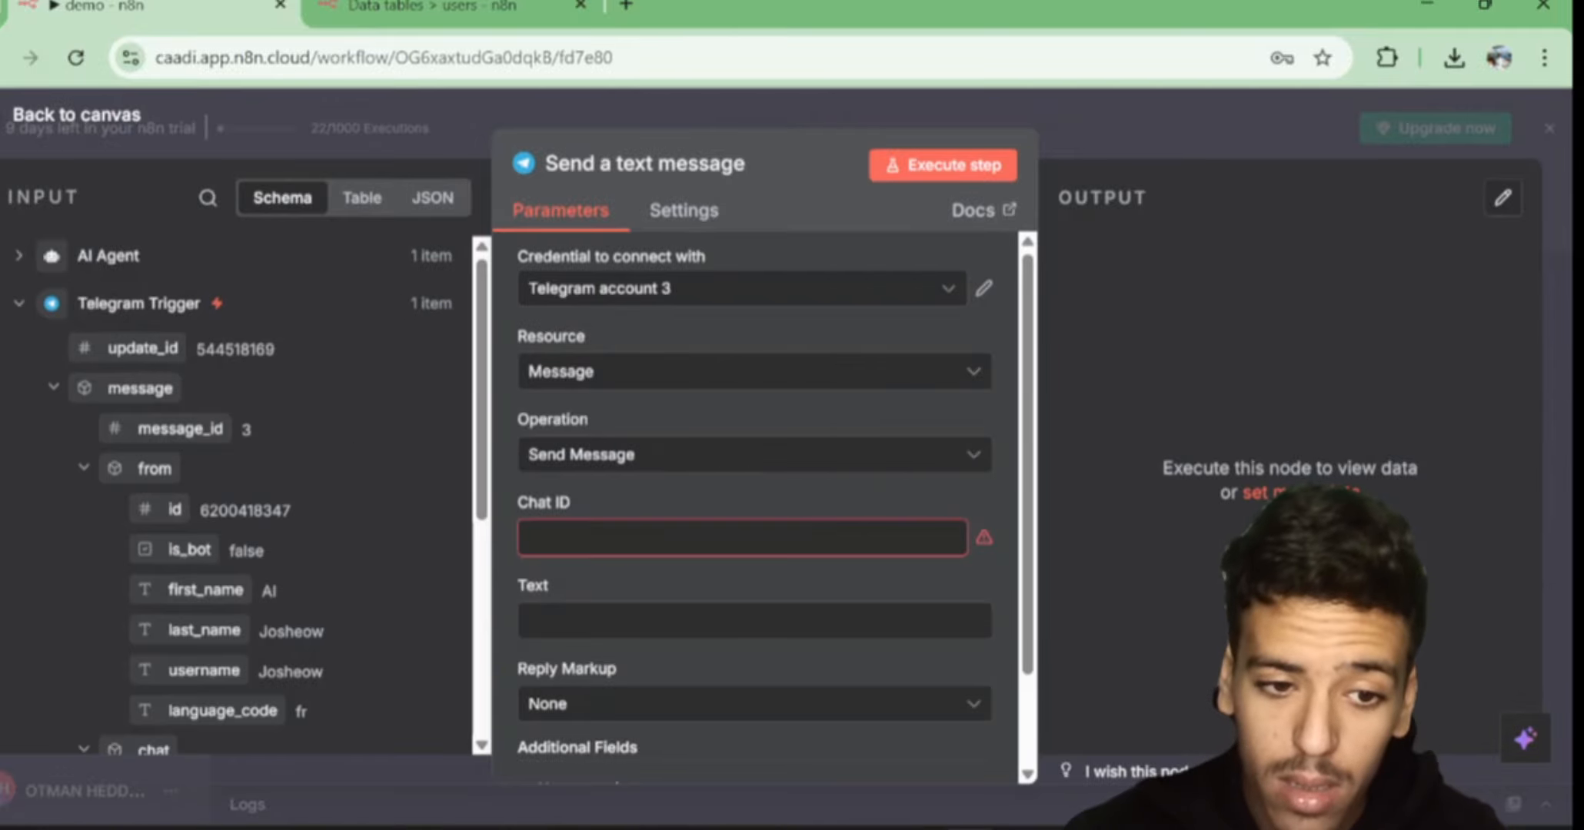
scroll(252, 355, "down", 5)
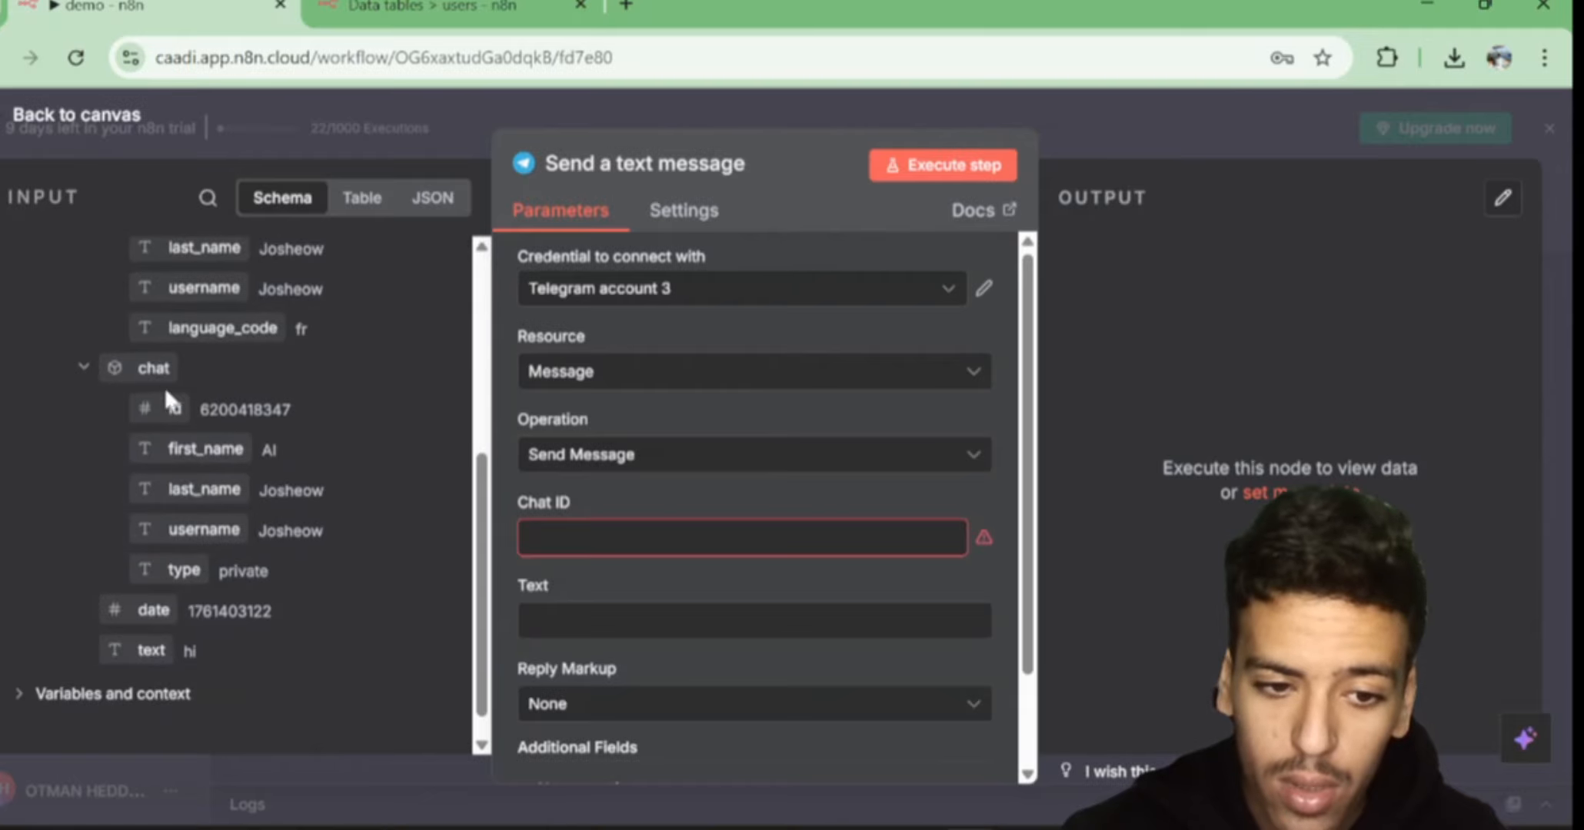
left_click_drag(175, 409, 542, 538)
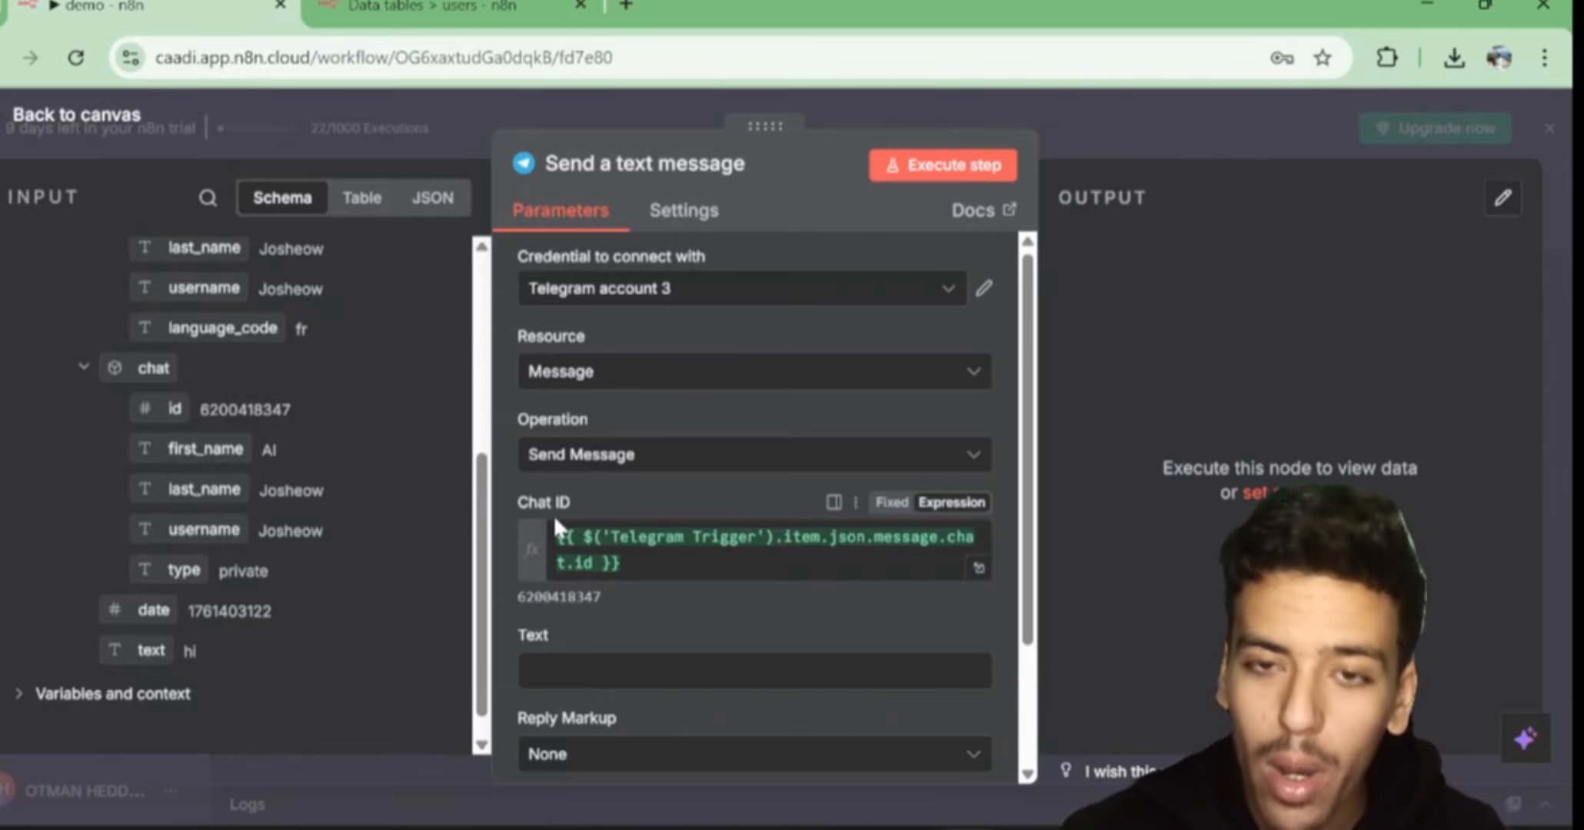
Map the AI Agent's output into the Text of the Send a text message node
scroll(553, 515, "down", 2)
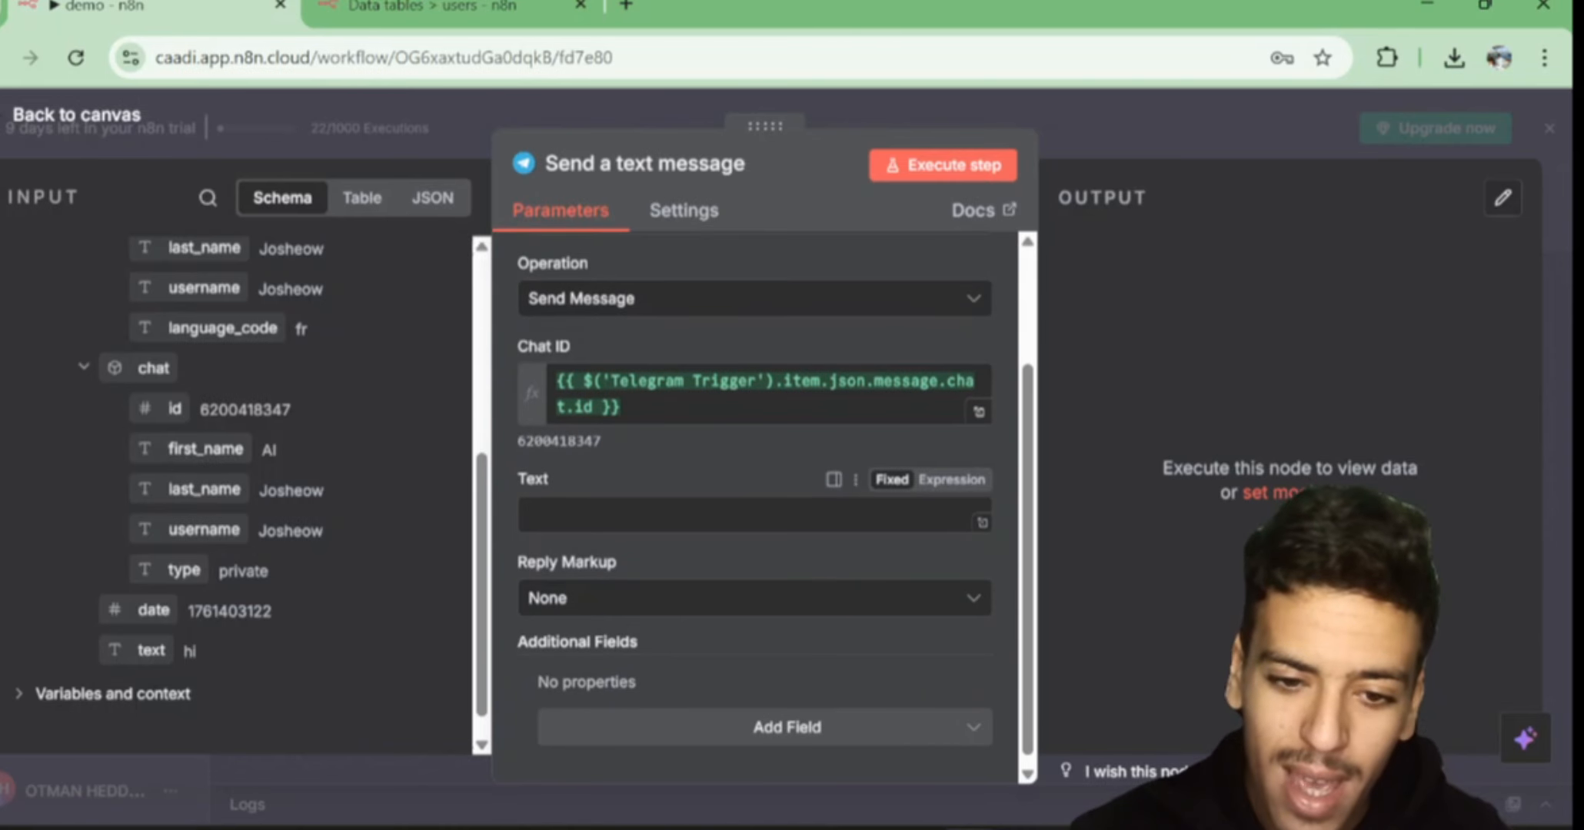
left_click(552, 515)
scroll(315, 399, "up", 5)
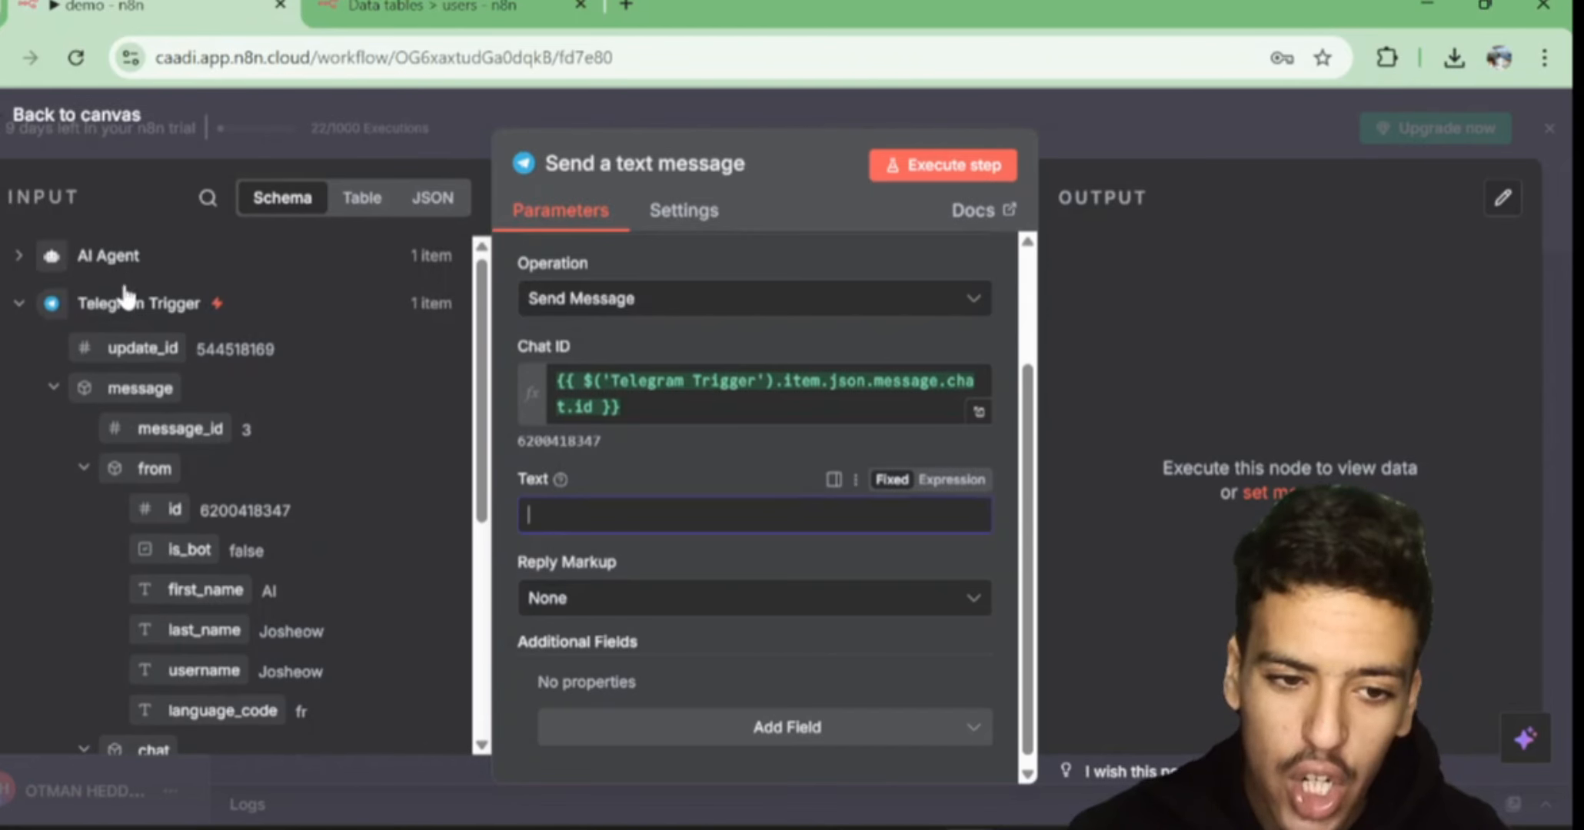
left_click(112, 257)
left_click_drag(137, 296, 555, 516)
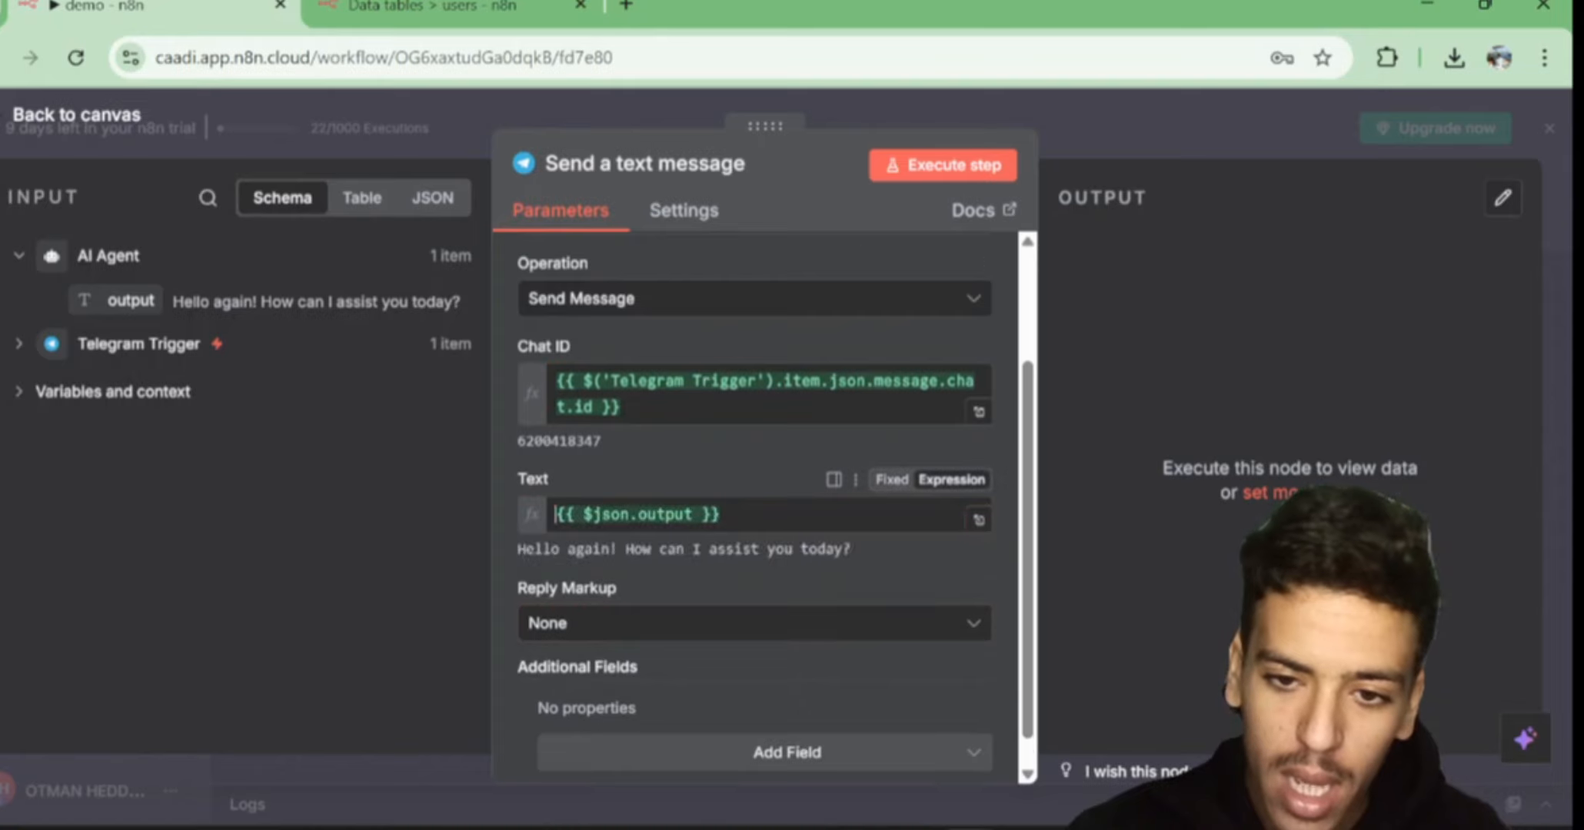
Execute the Send a text message step, check the bot's reply in Telegram, and return to the n8n canvas
left_click(931, 173)
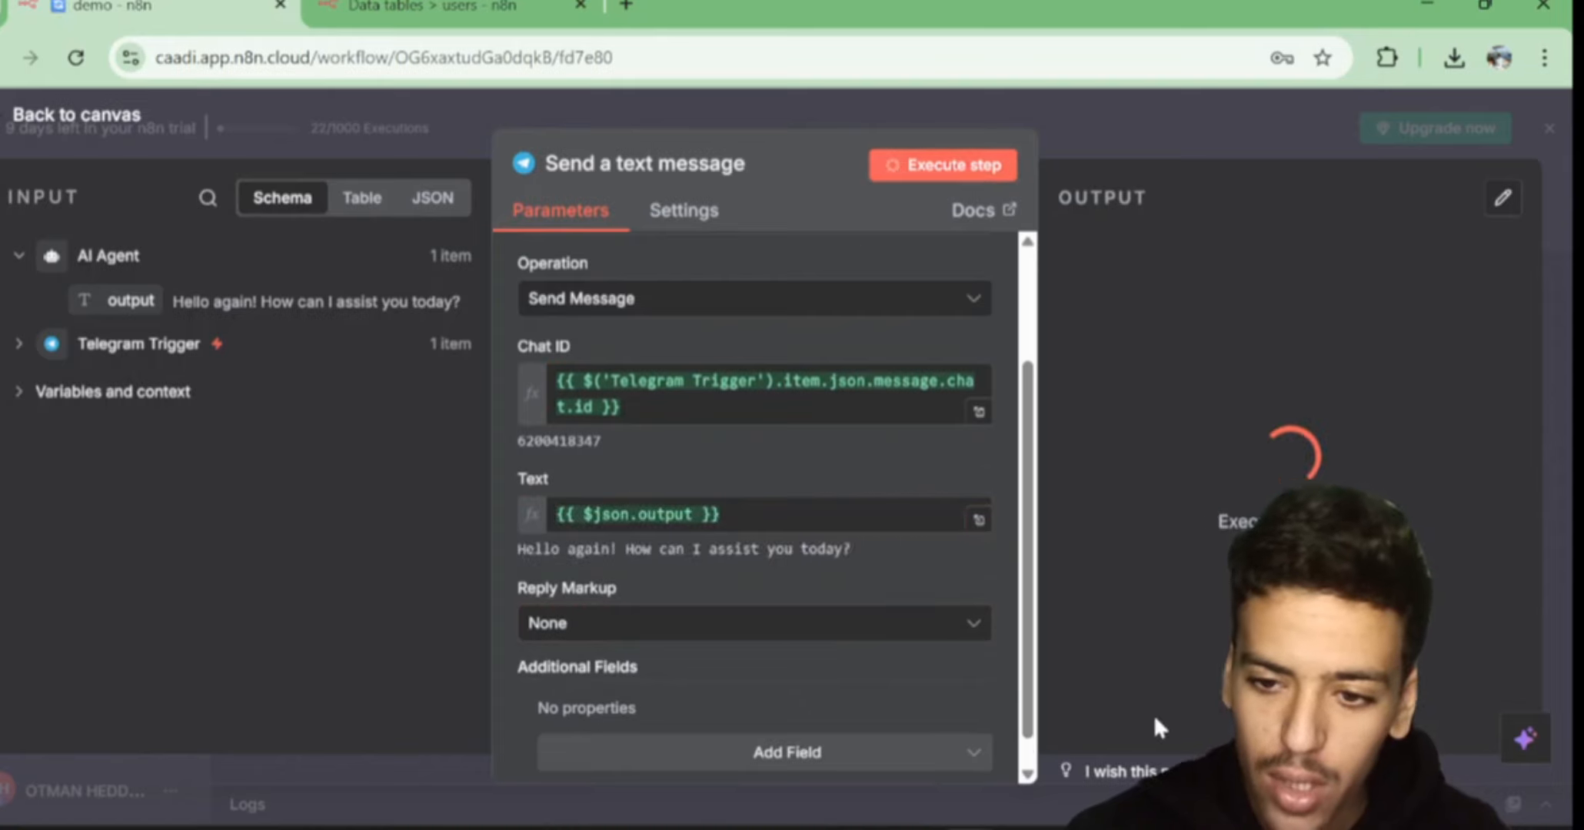
left_click(1168, 827)
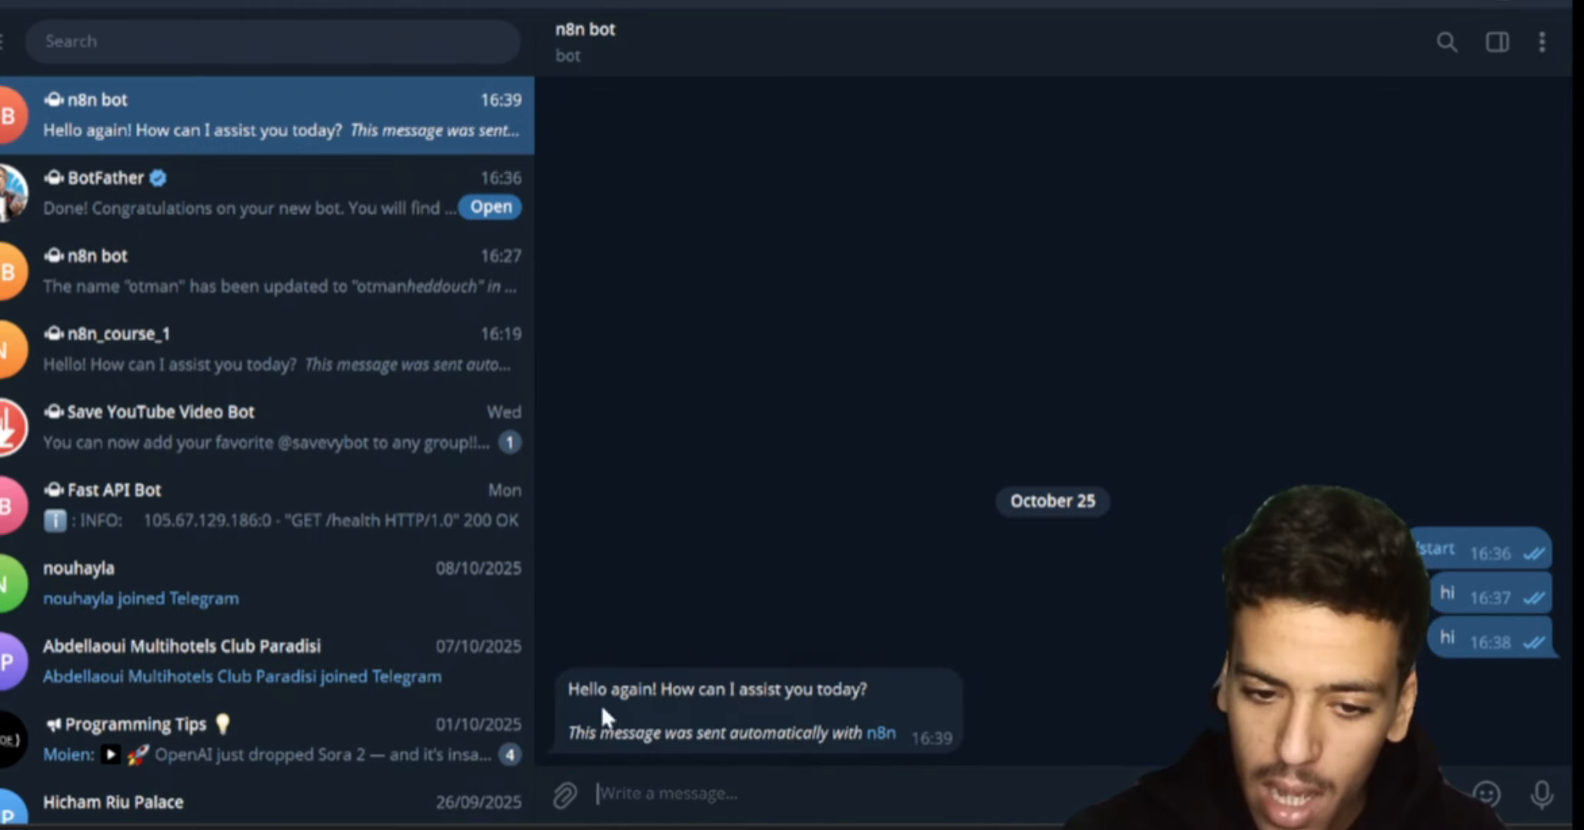
left_click_drag(569, 694, 891, 699)
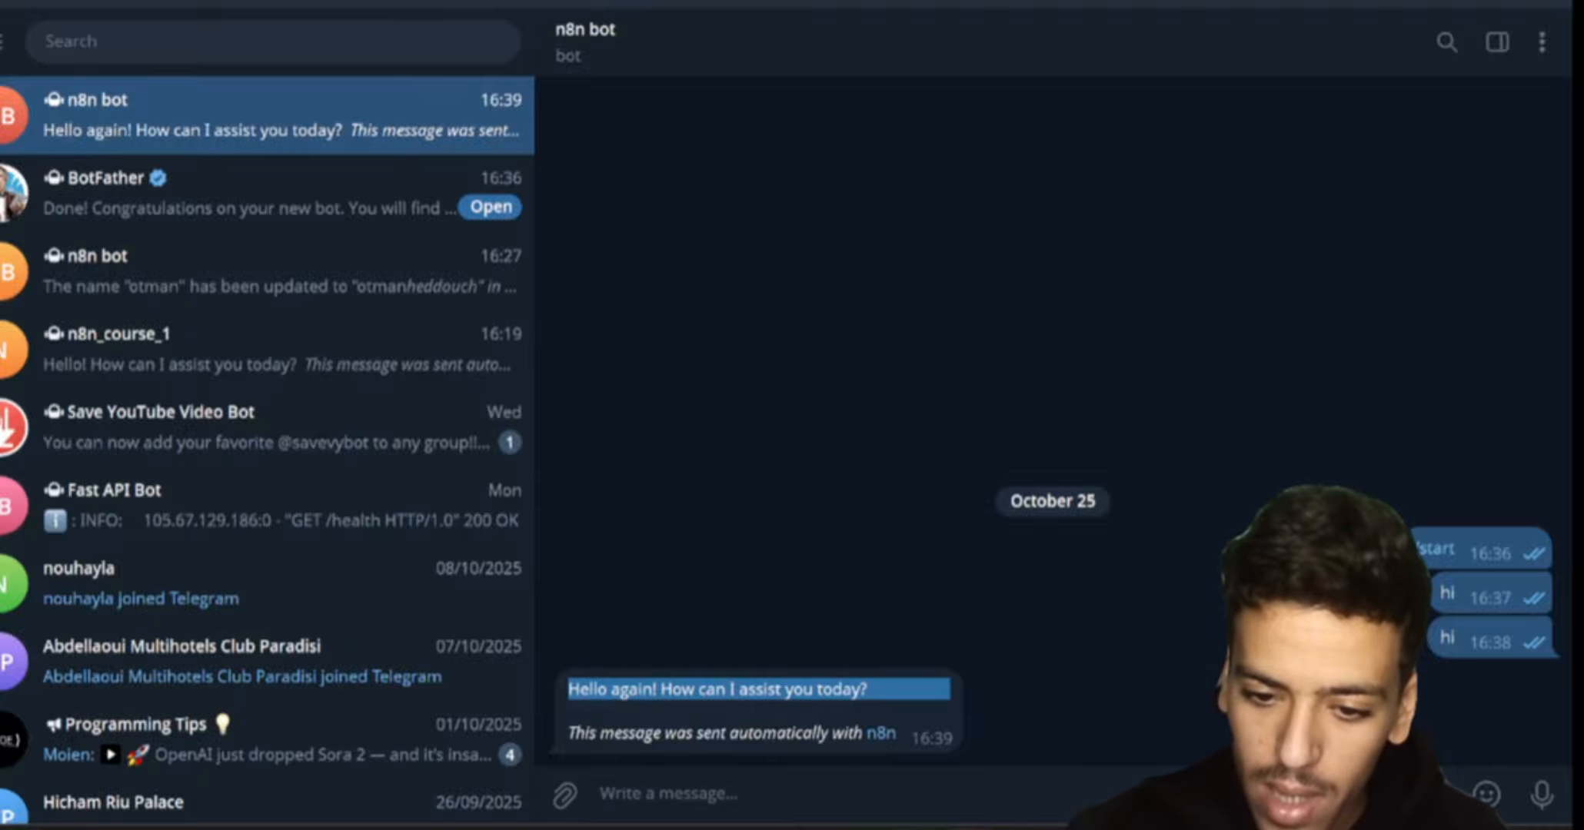
mouse_move(907, 825)
left_click(986, 723)
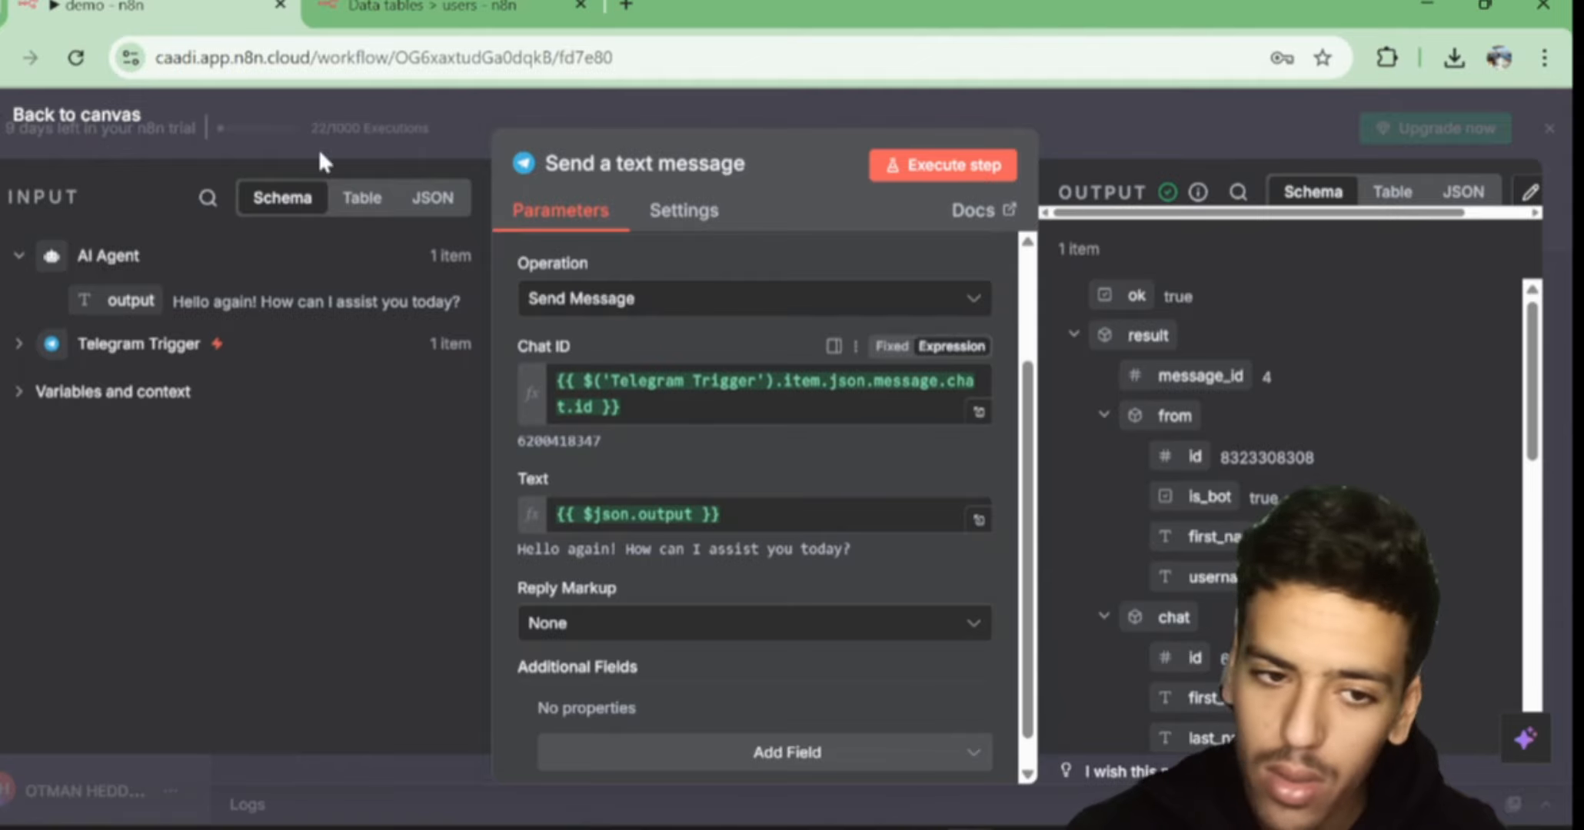
left_click(117, 117)
Align the Send a text message node with the AI Agent, and activate the demo workflow
scroll(1109, 392, "up", 1)
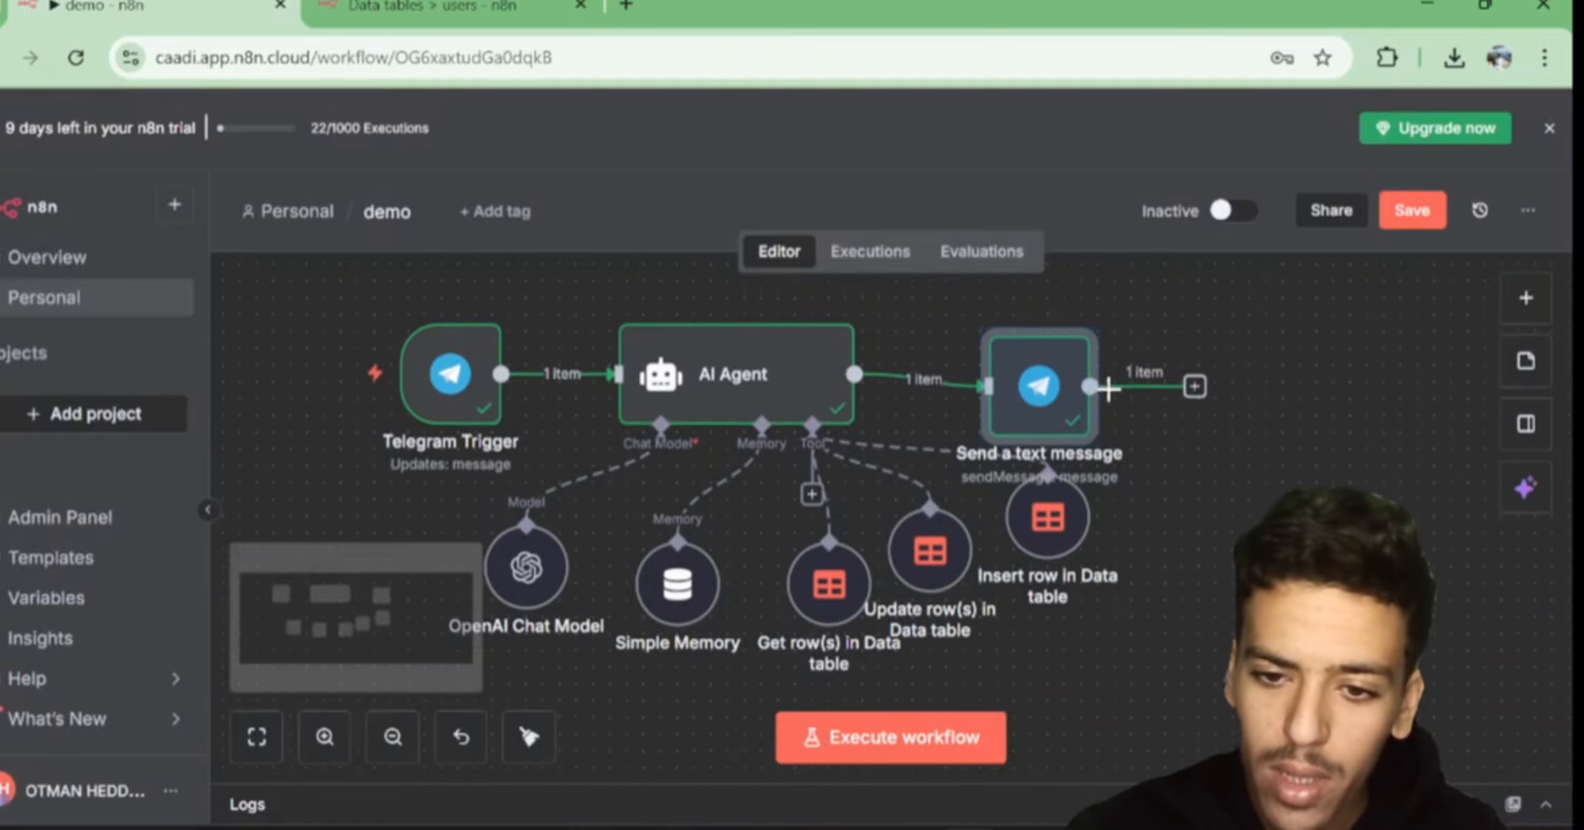
left_click_drag(1061, 398, 1059, 383)
left_click(1216, 442)
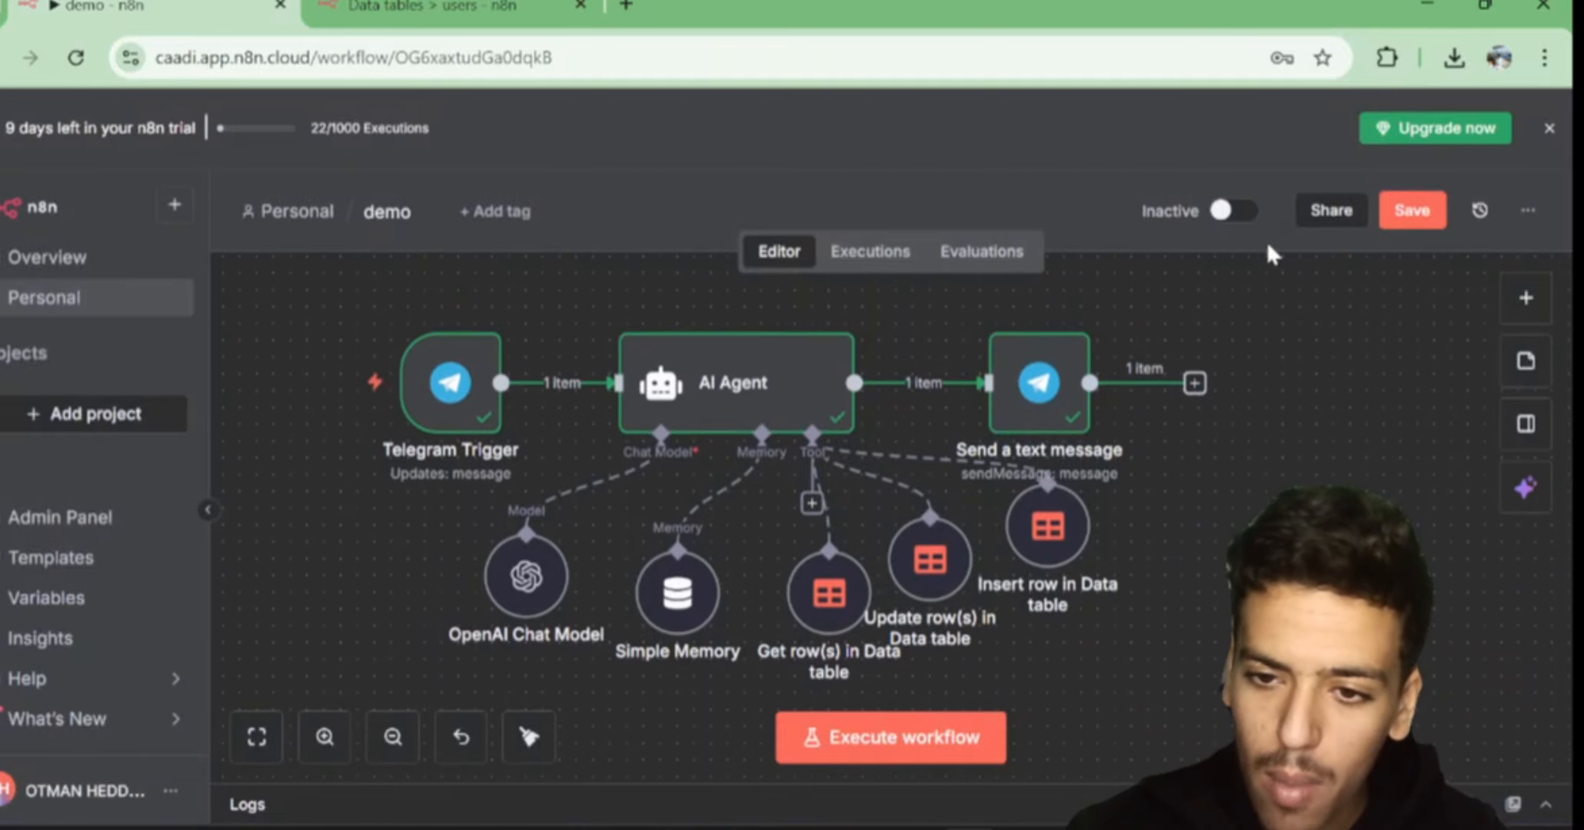
left_click(1229, 212)
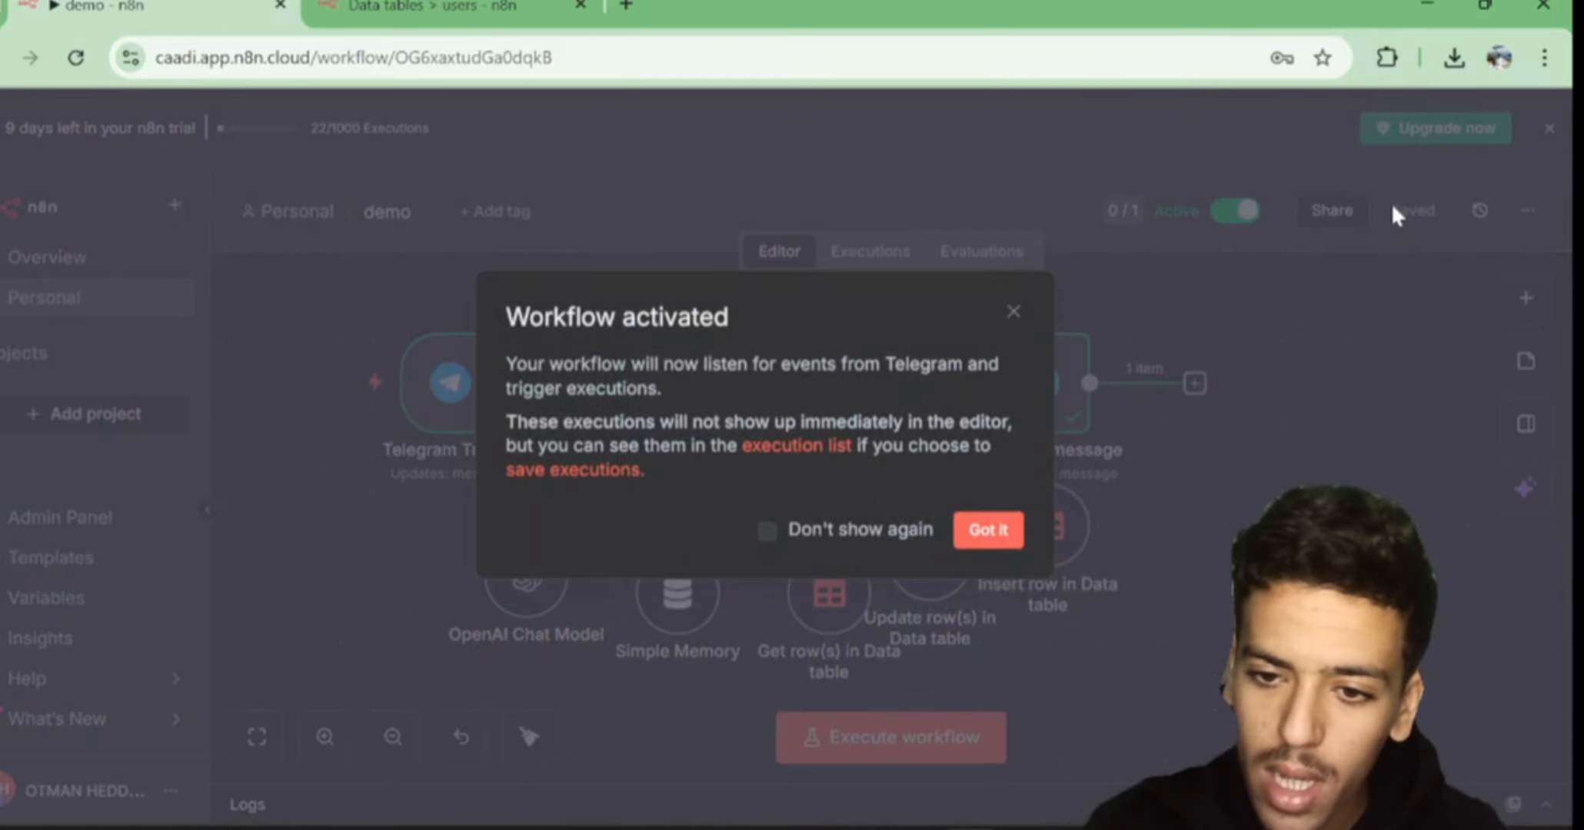
left_click(992, 529)
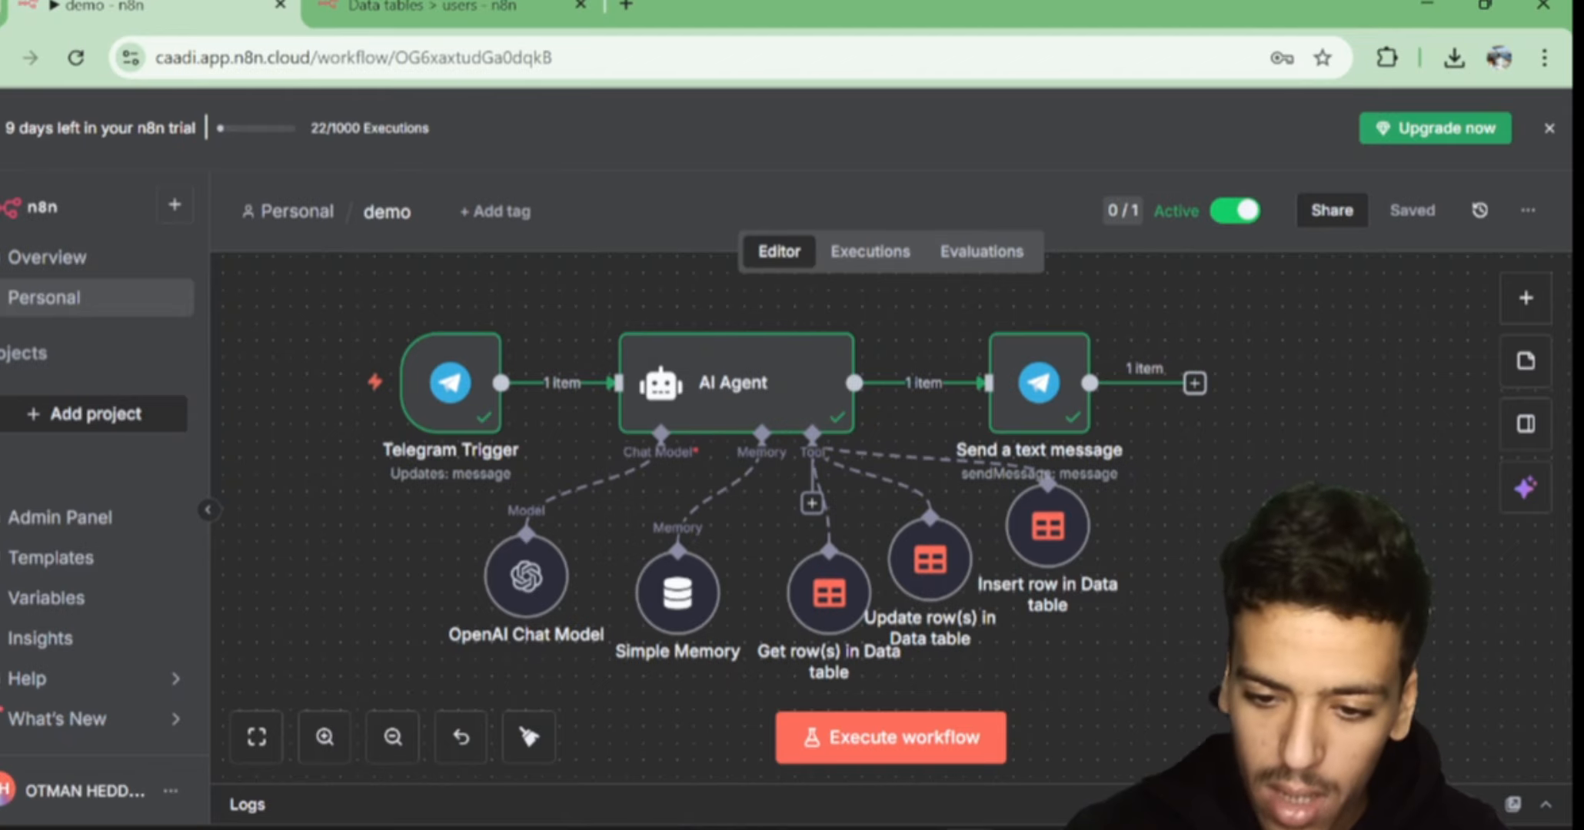
Switch to Telegram, send "hi how are you" to the n8n bot, and read its reply
key("alt+Tab")
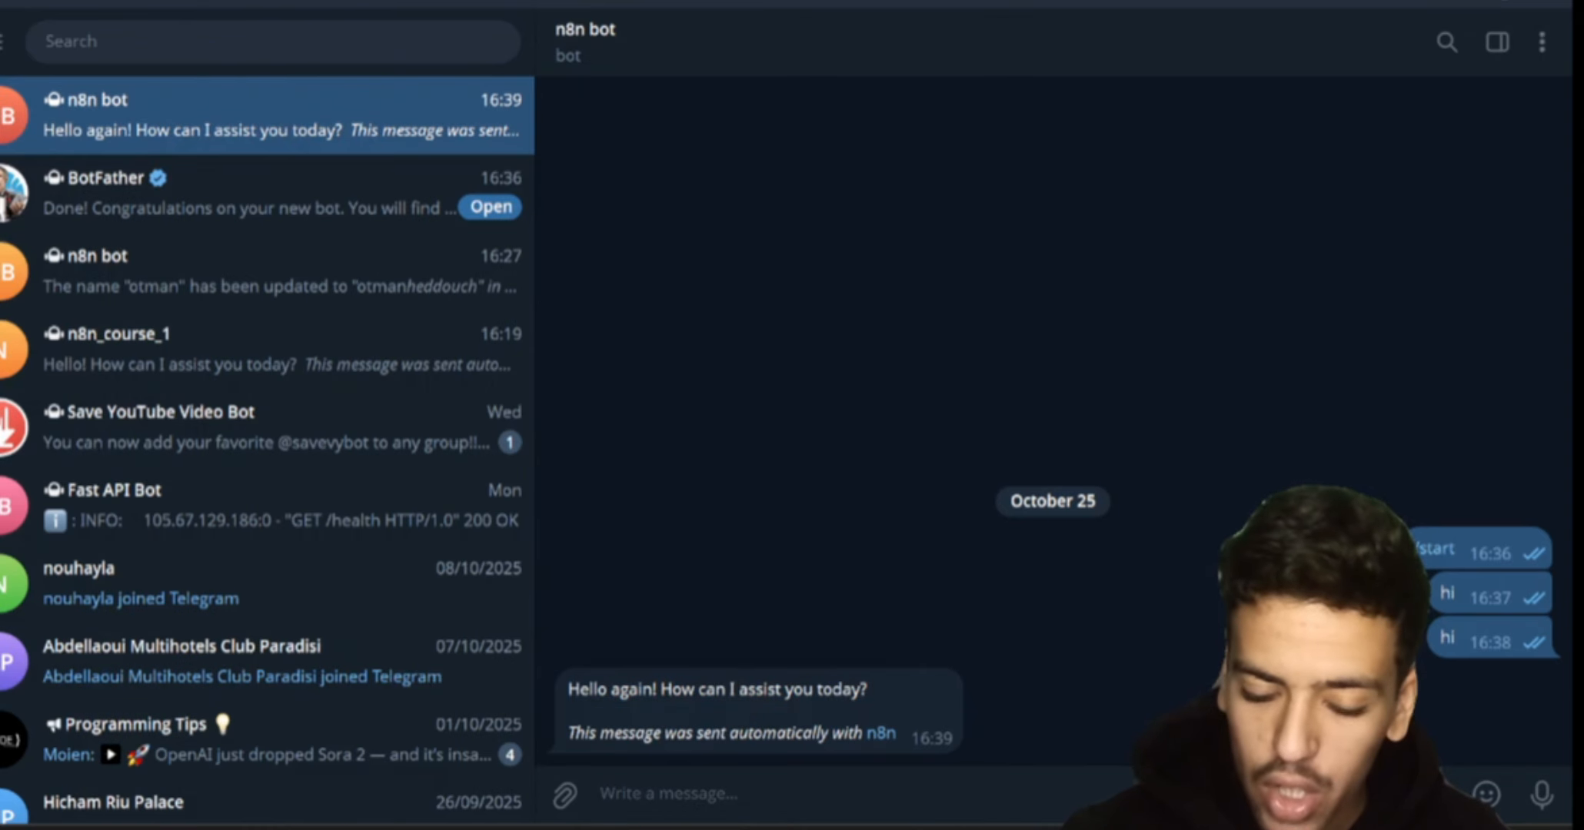
type("hi how are you")
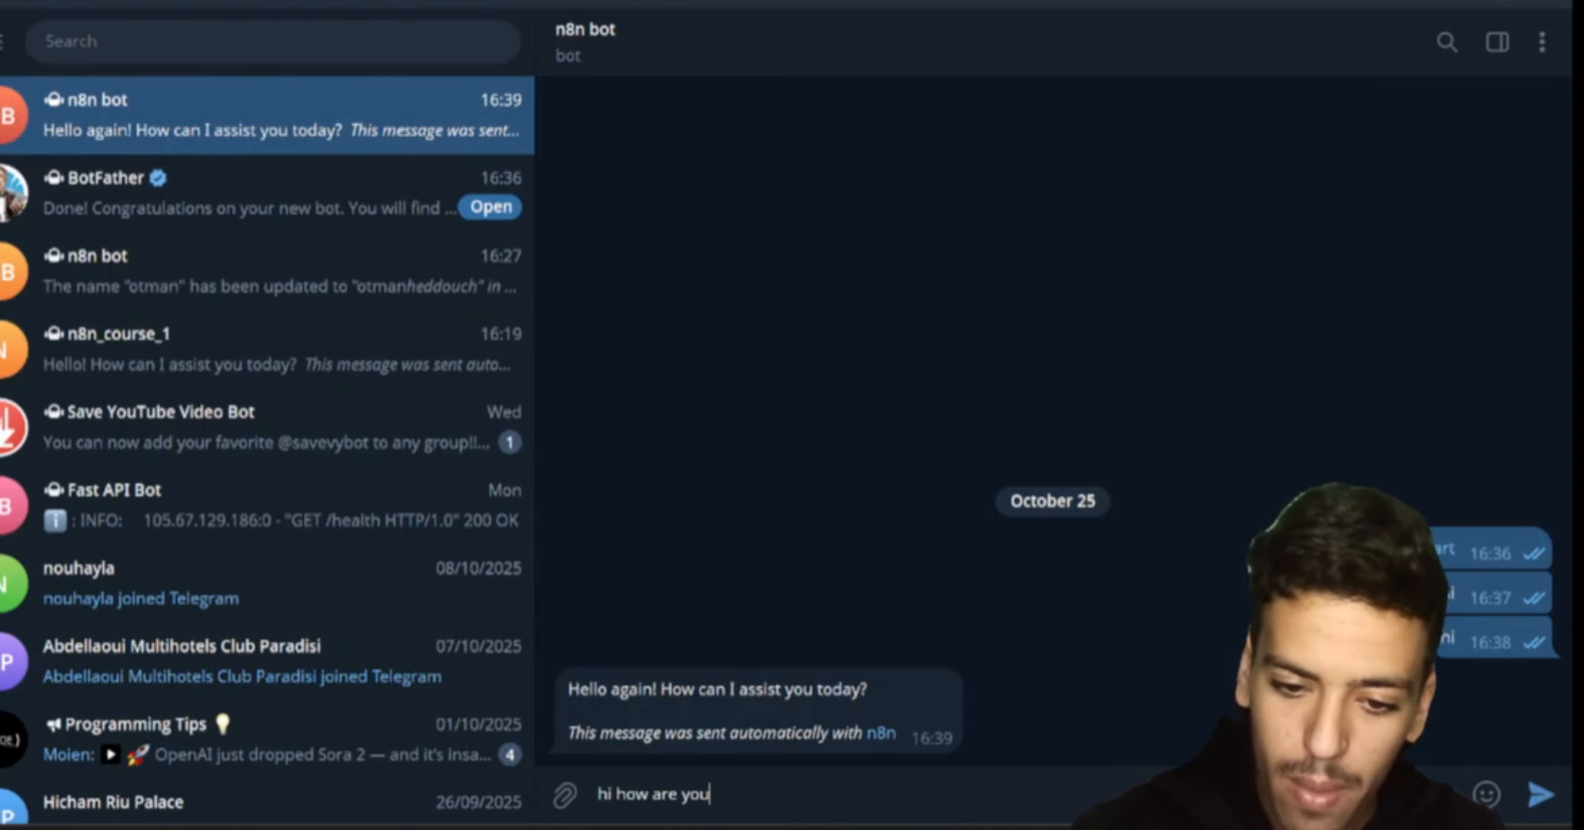
key("Return")
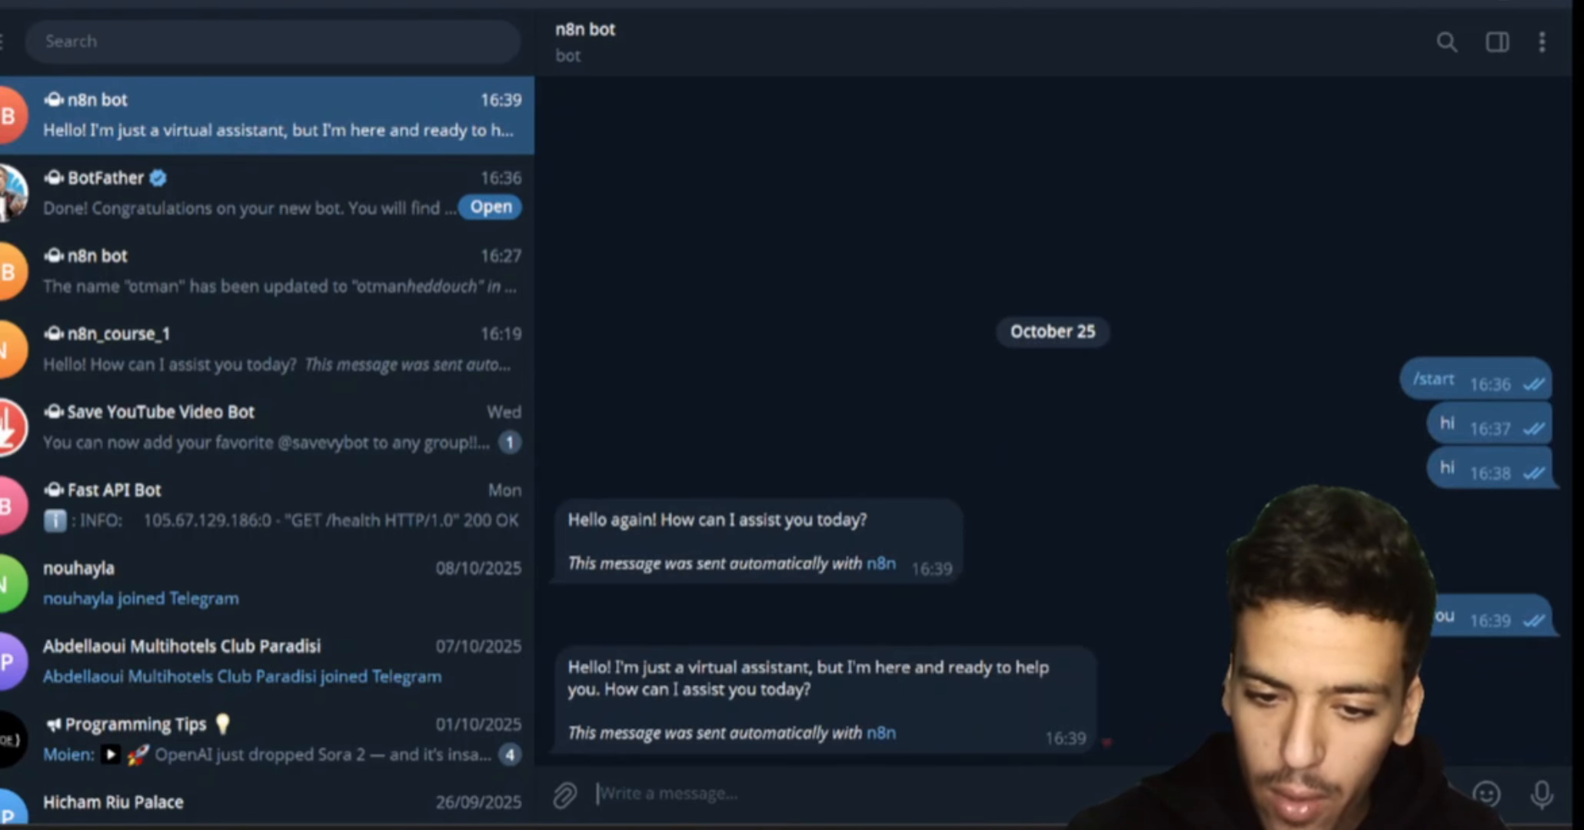
left_click_drag(914, 694, 664, 668)
left_click(915, 686)
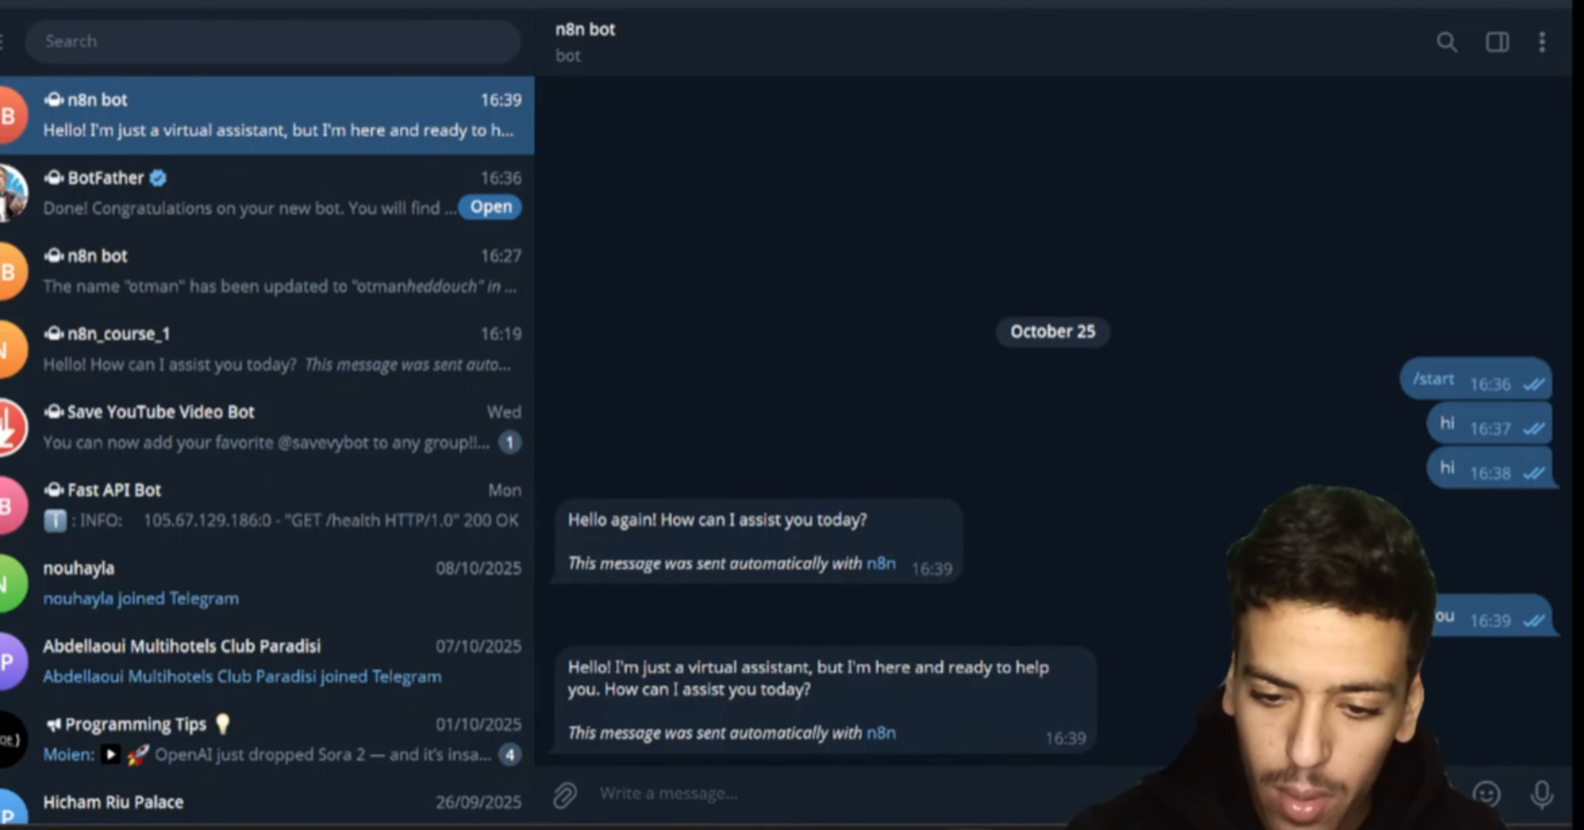
Switch to n8n, then open and reload the users data table to review its rows
left_click(971, 828)
left_click(598, 12)
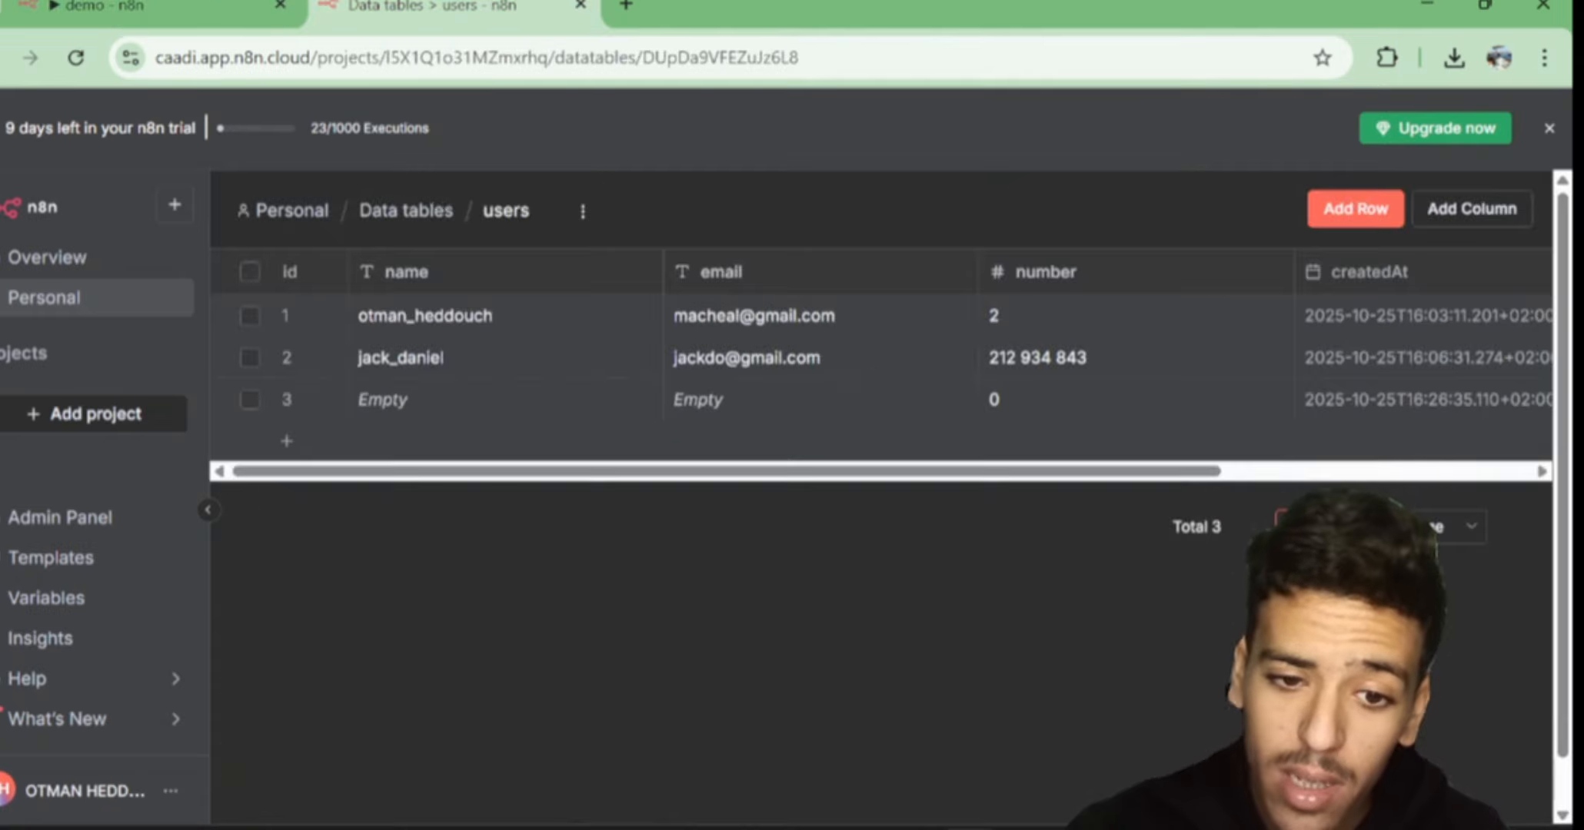
left_click(81, 60)
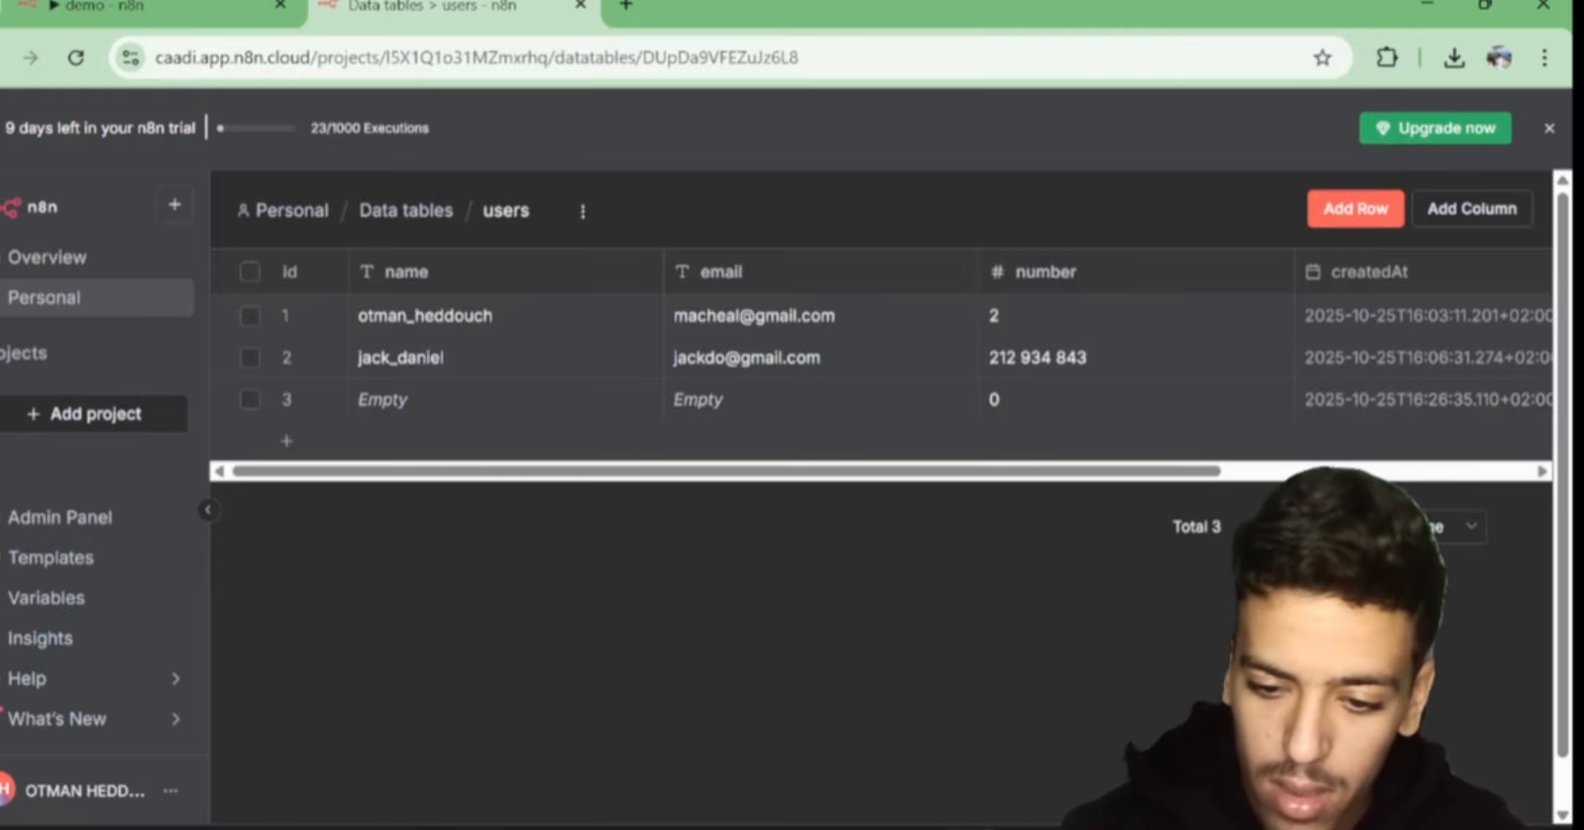
Switch to Telegram, ask the n8n bot "what is in the data base", and read its reply
key("alt+Tab")
type("what ")
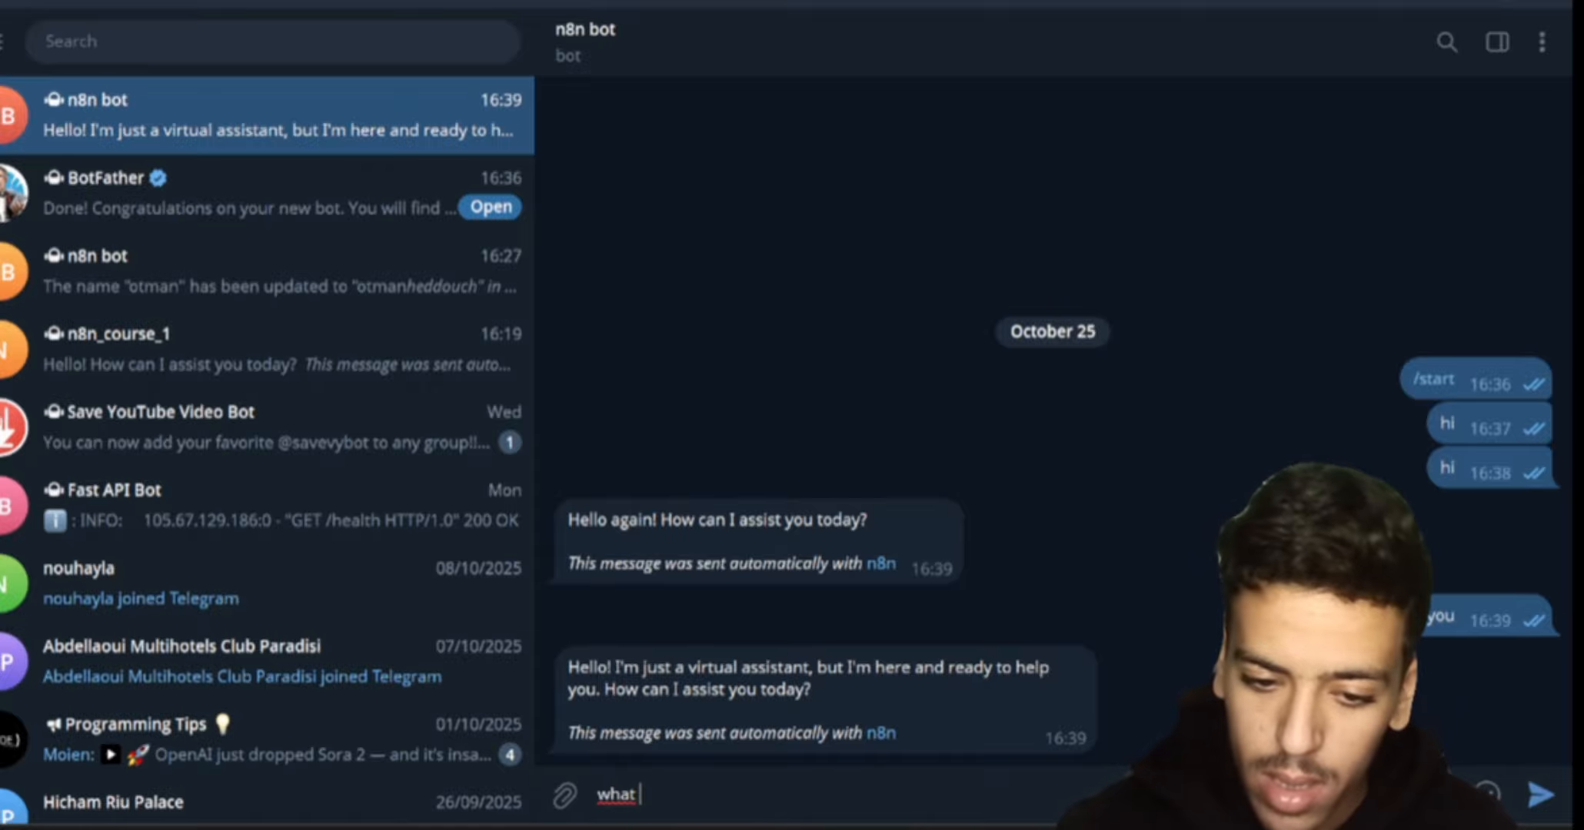
type("is in the data base")
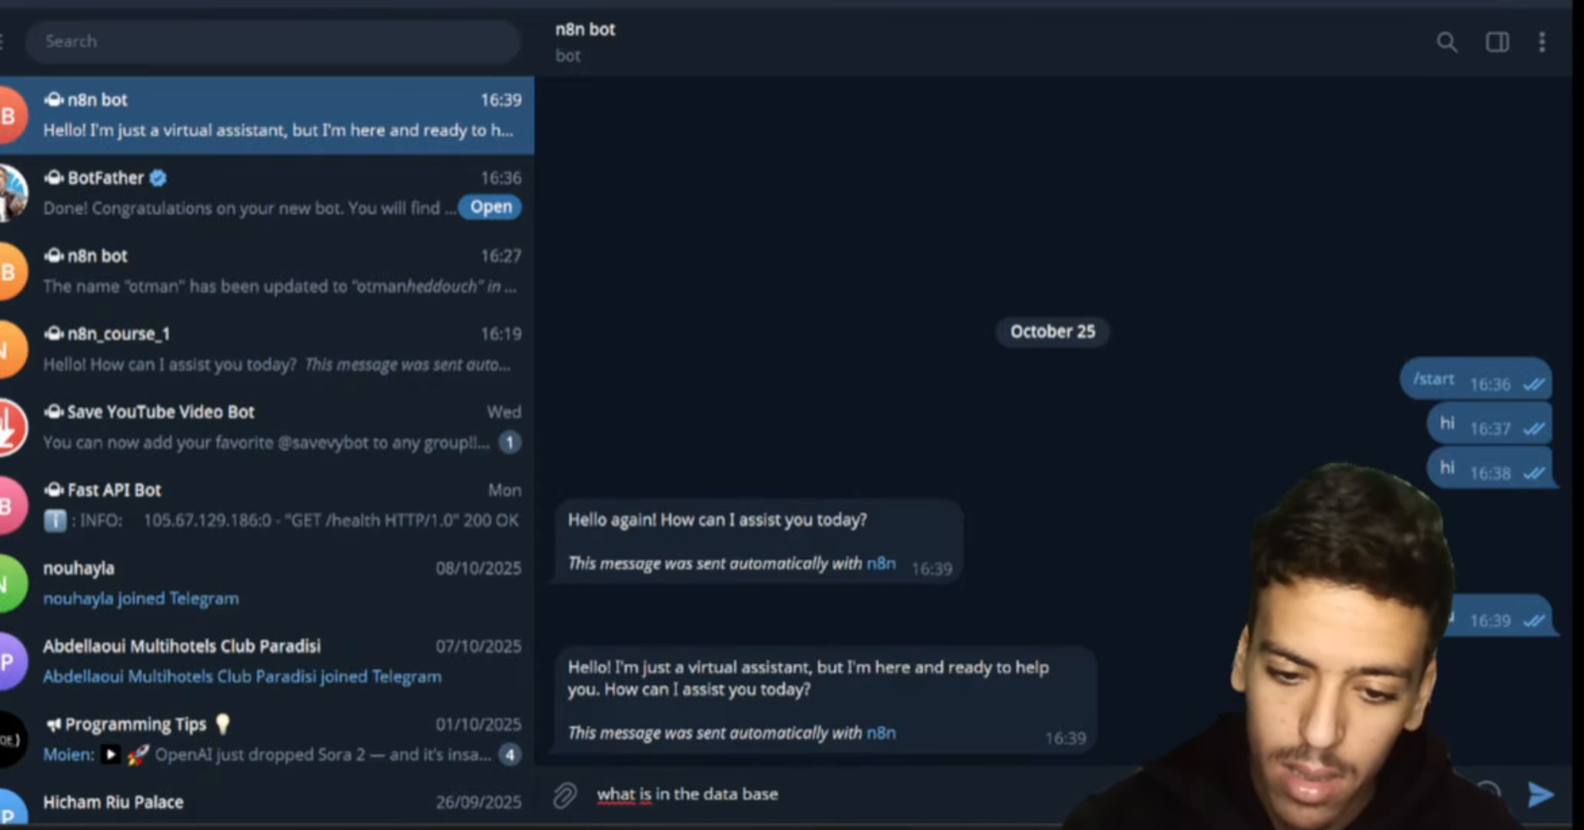
key("Return")
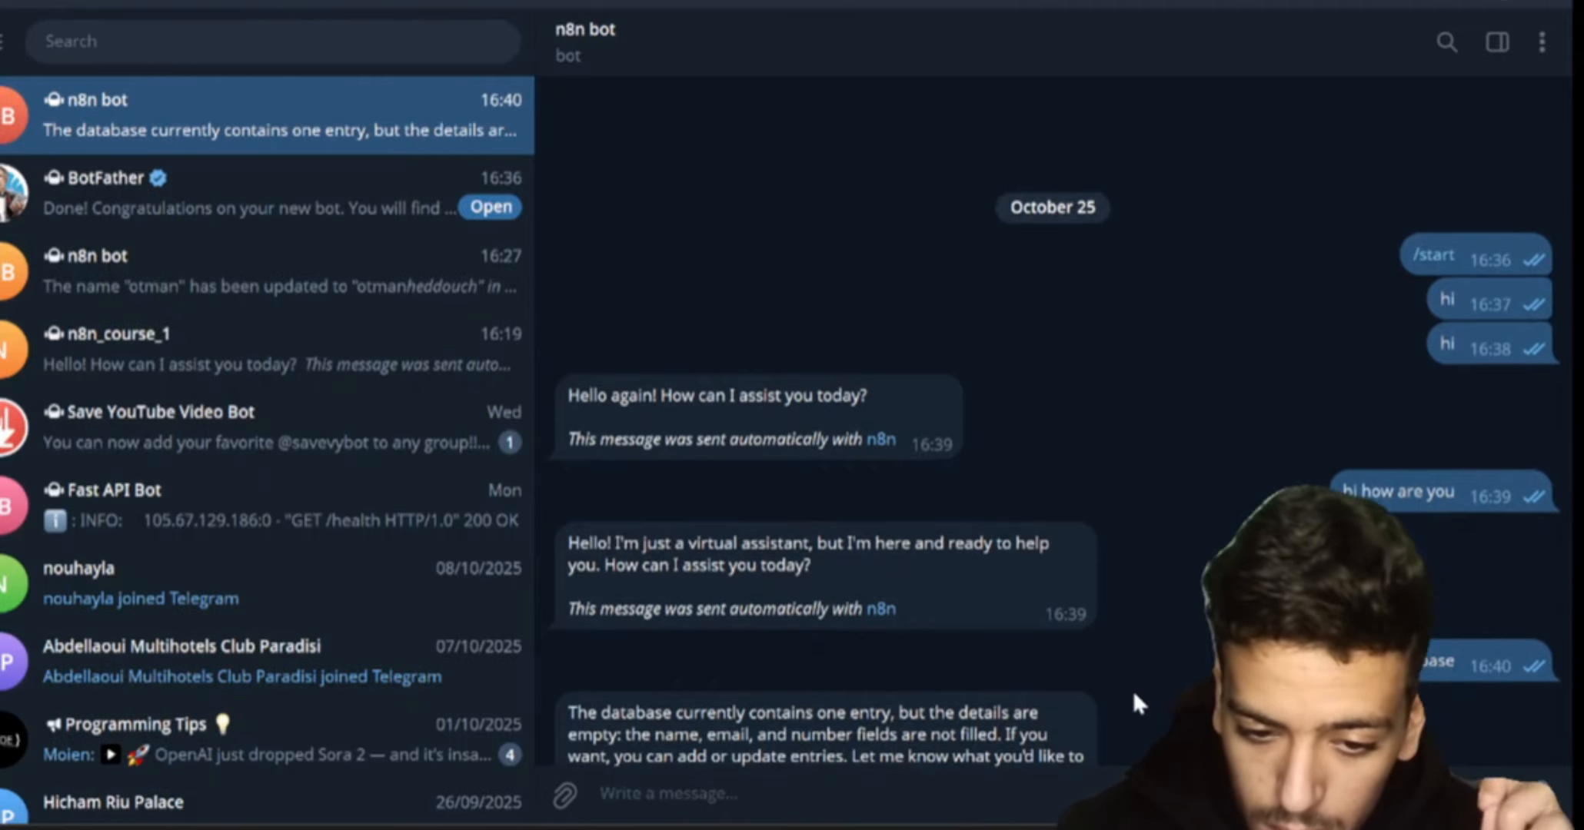
left_click_drag(747, 624, 846, 625)
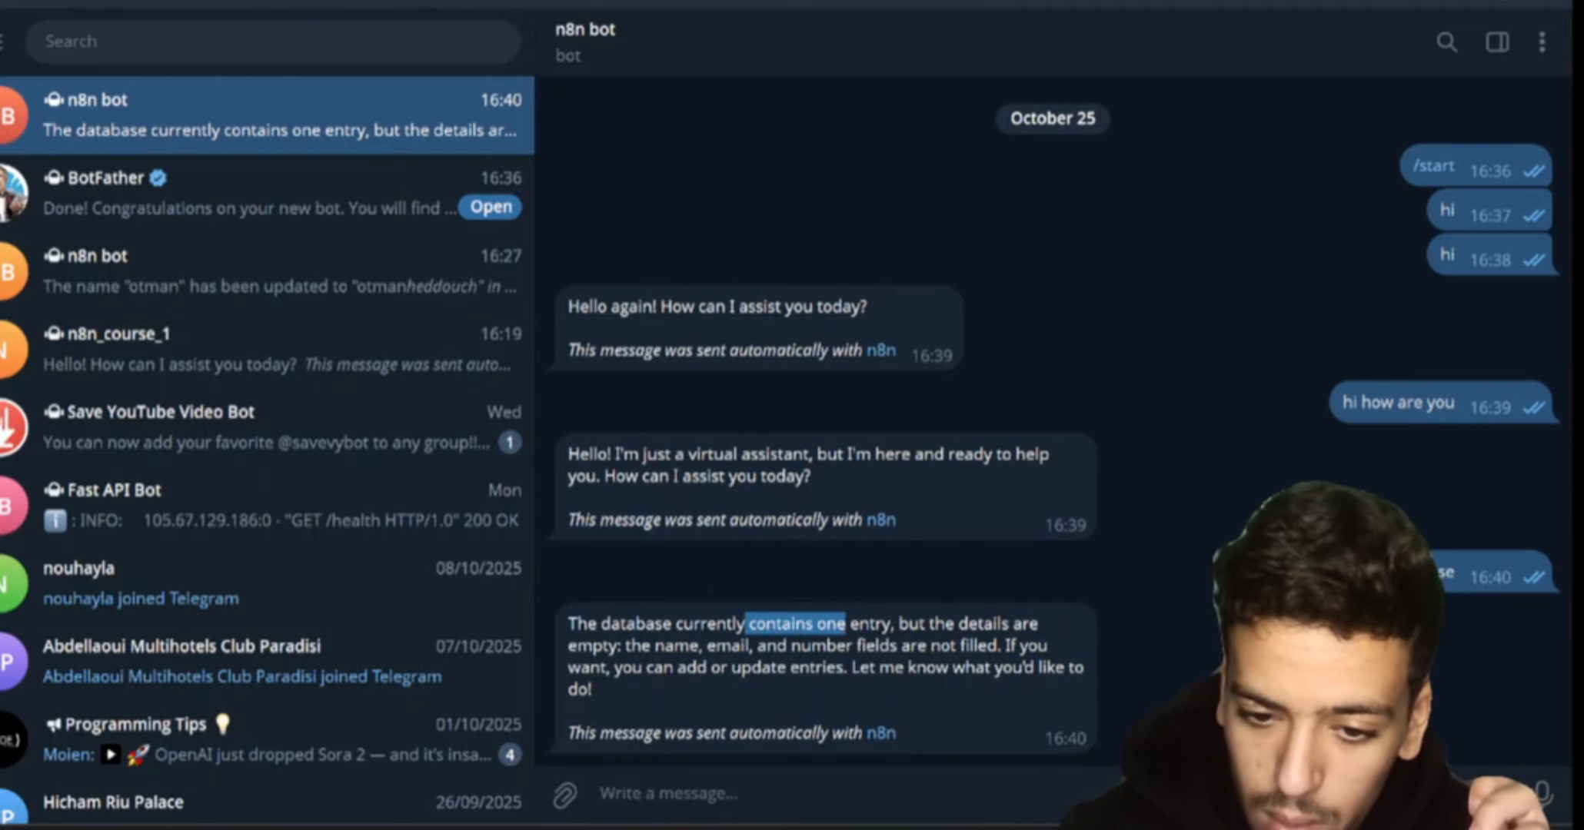
left_click(852, 624)
left_click_drag(654, 646, 790, 646)
left_click(792, 647)
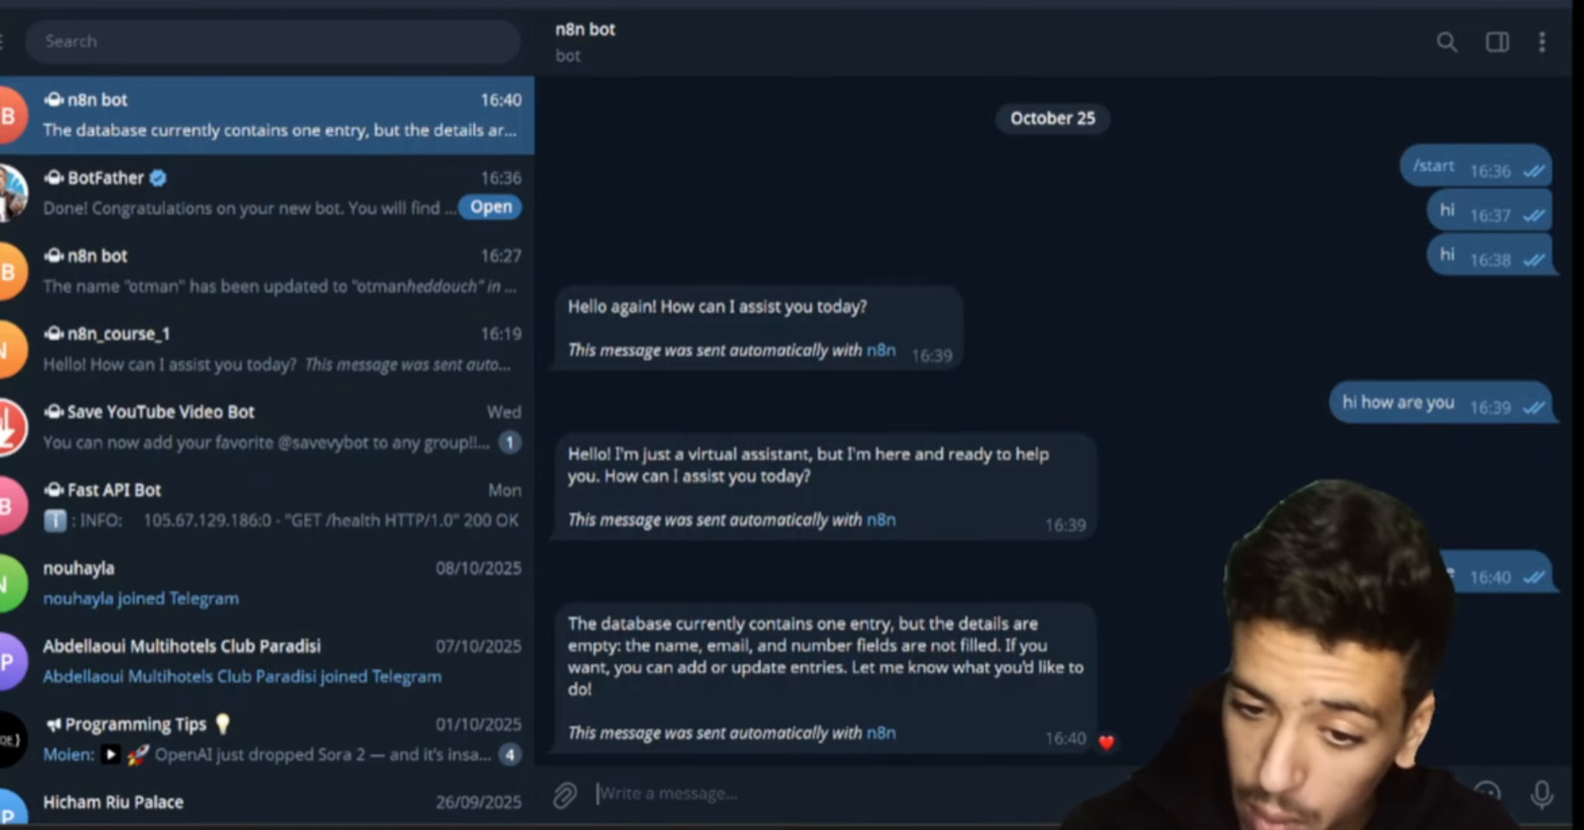
Send the bot a request starting "add the following" with a new user's name, email address and phone number
left_click(778, 794)
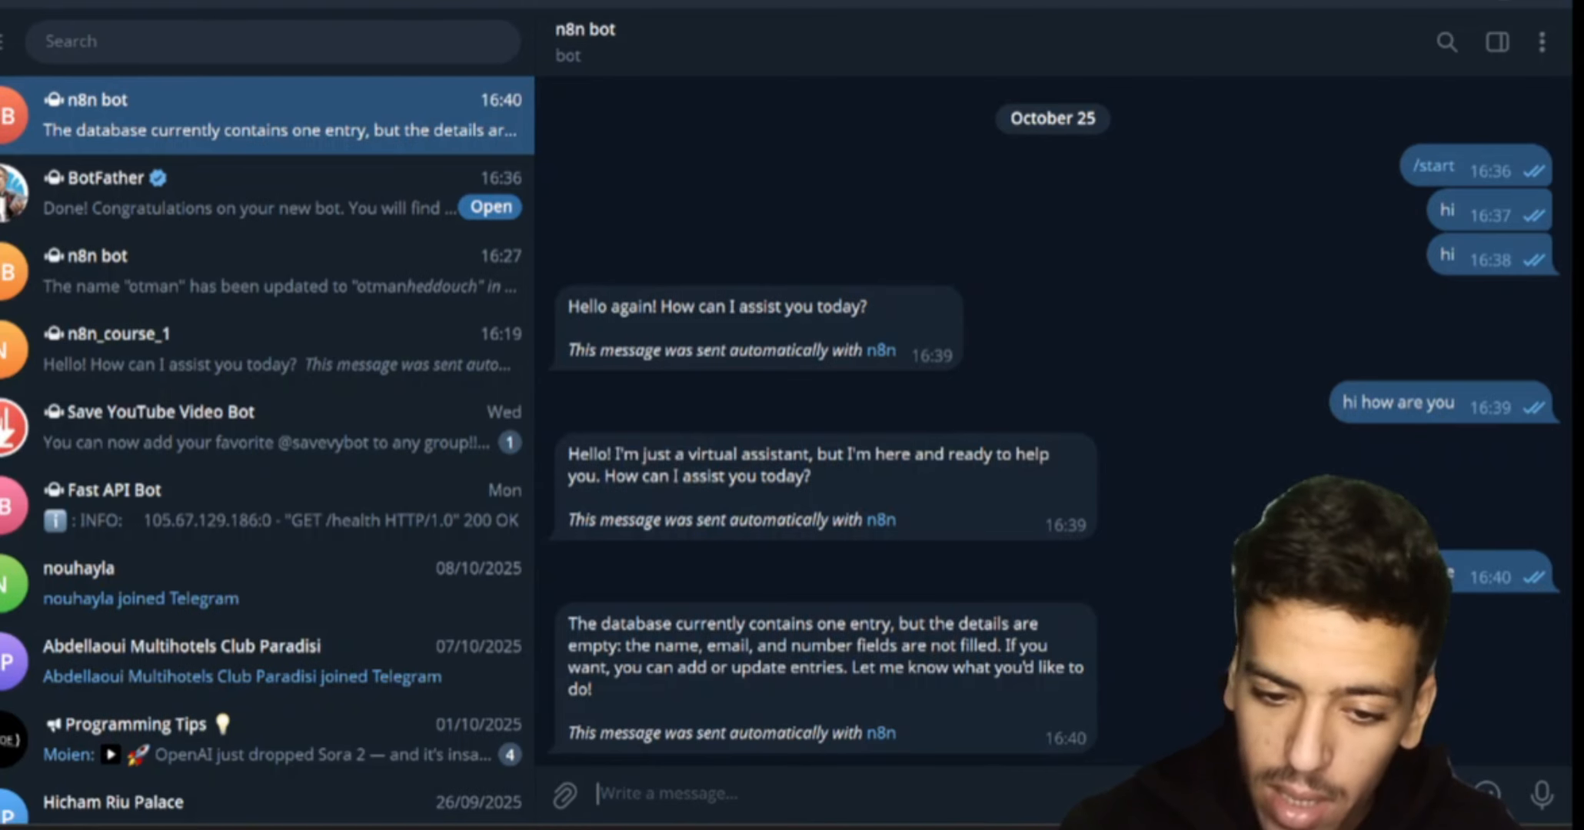
type("add the")
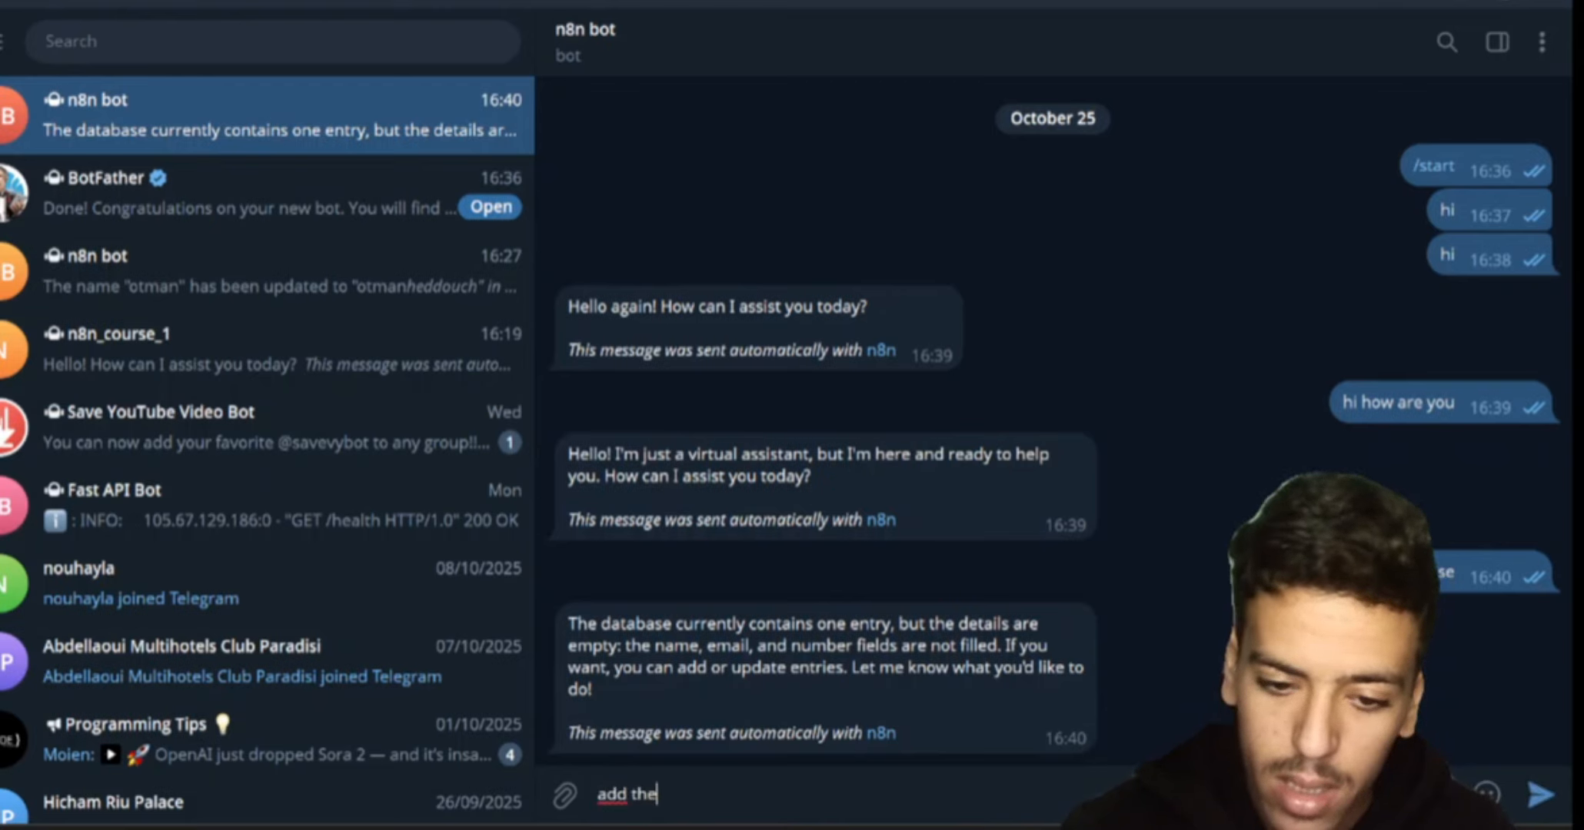
type(" following ")
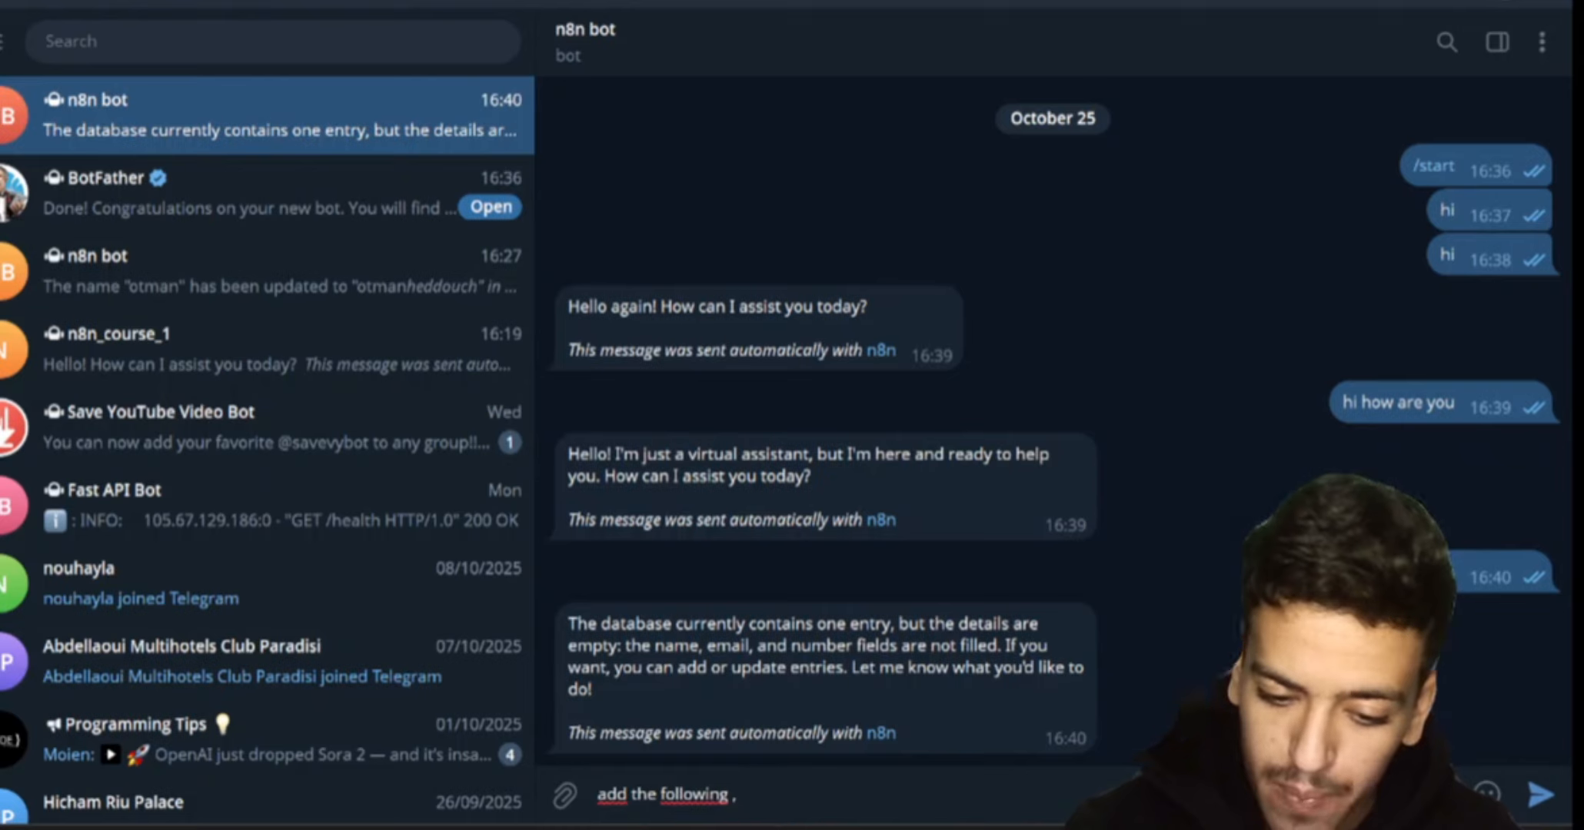
type(",")
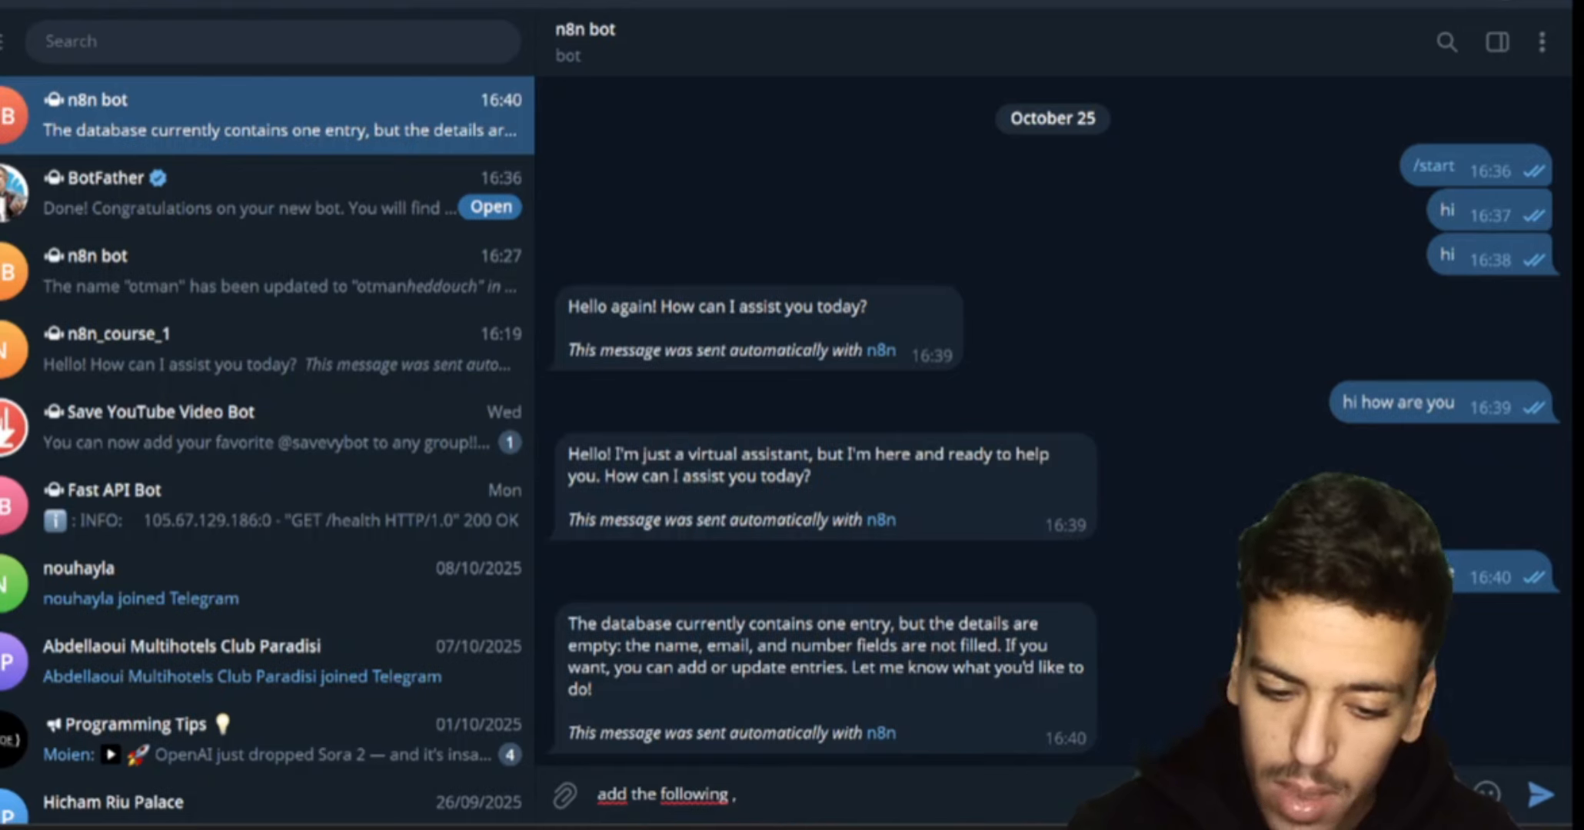
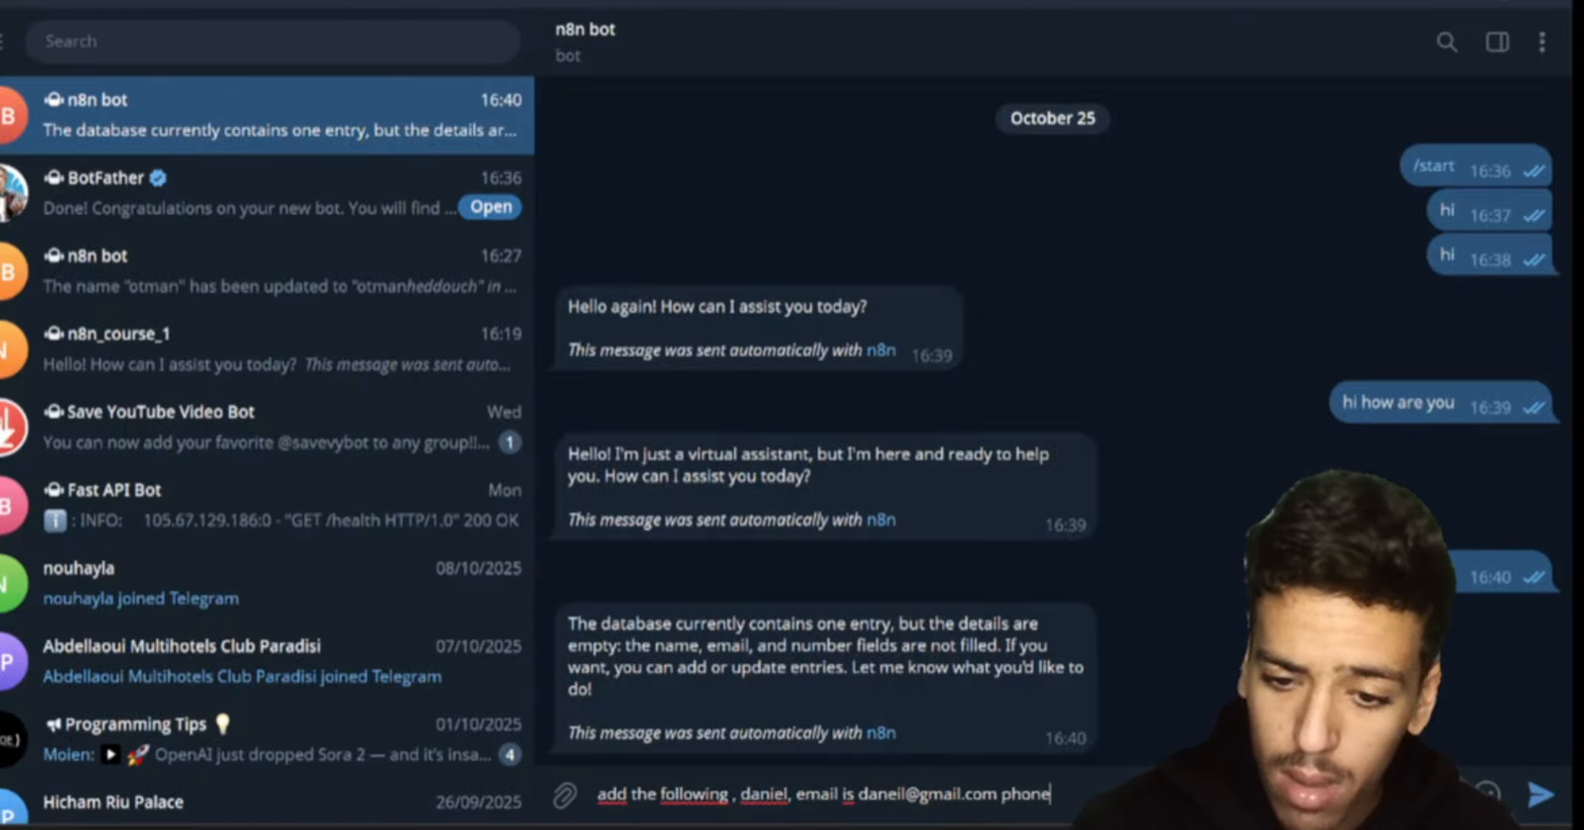
type(" is 222222")
key("Return")
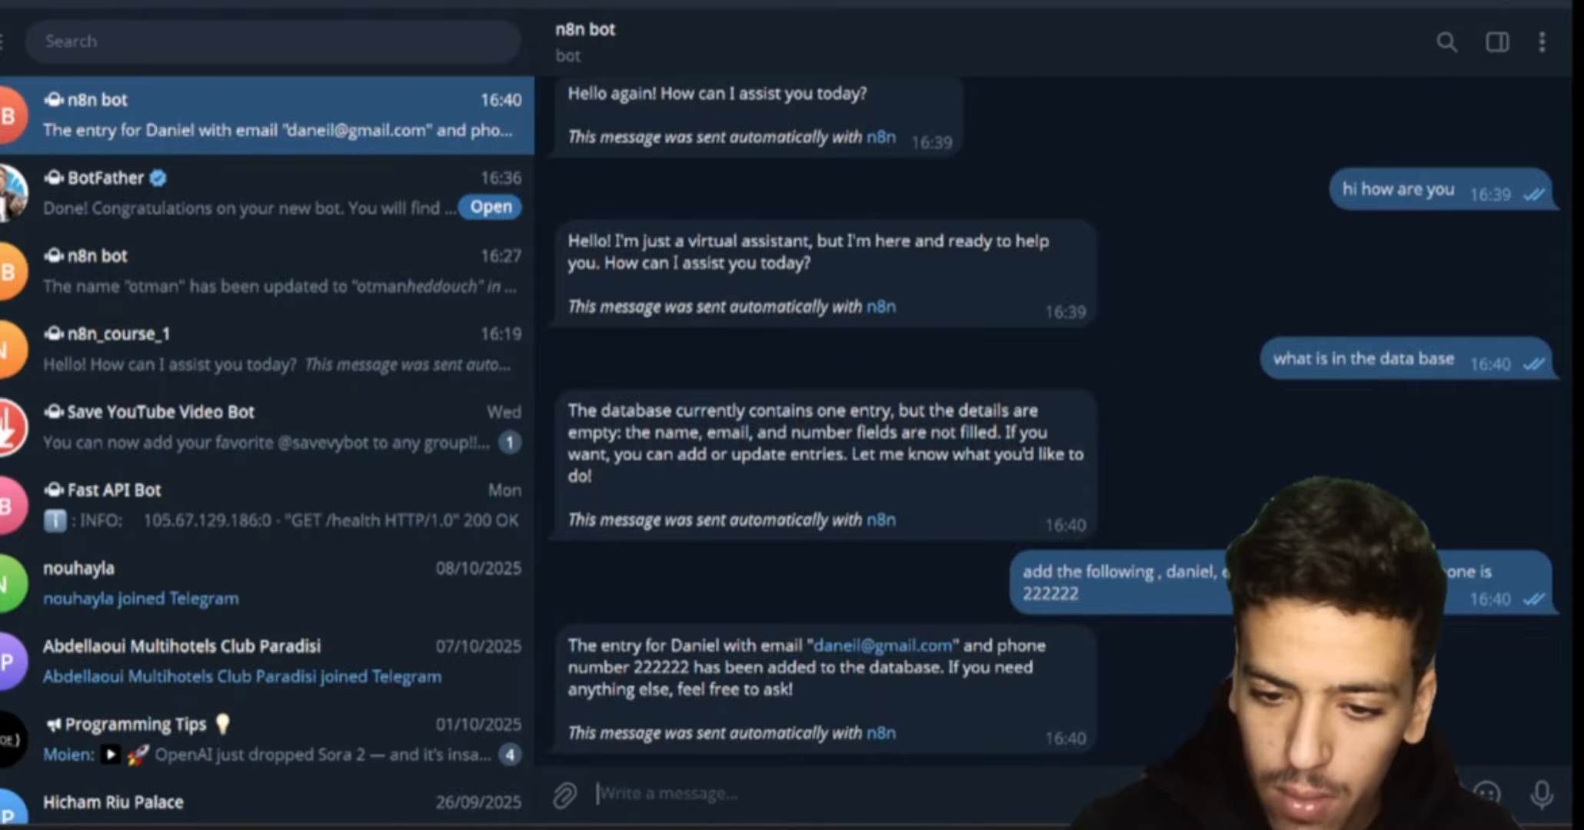
Read the bot's reply, then switch to n8n and reload the users data table to inspect the newest row's name
left_click_drag(706, 646, 832, 646)
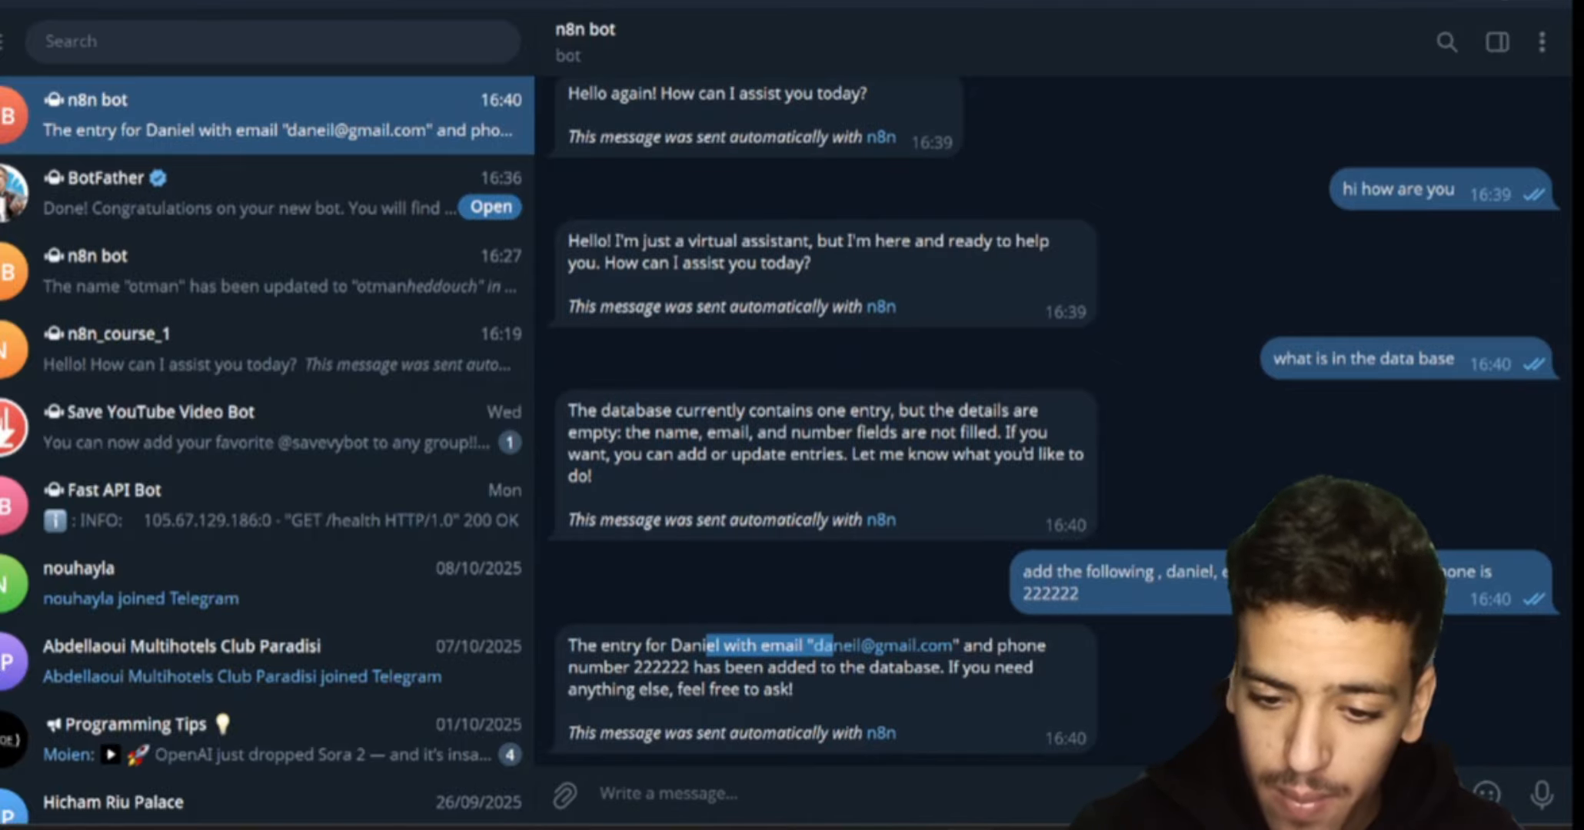
left_click(957, 747)
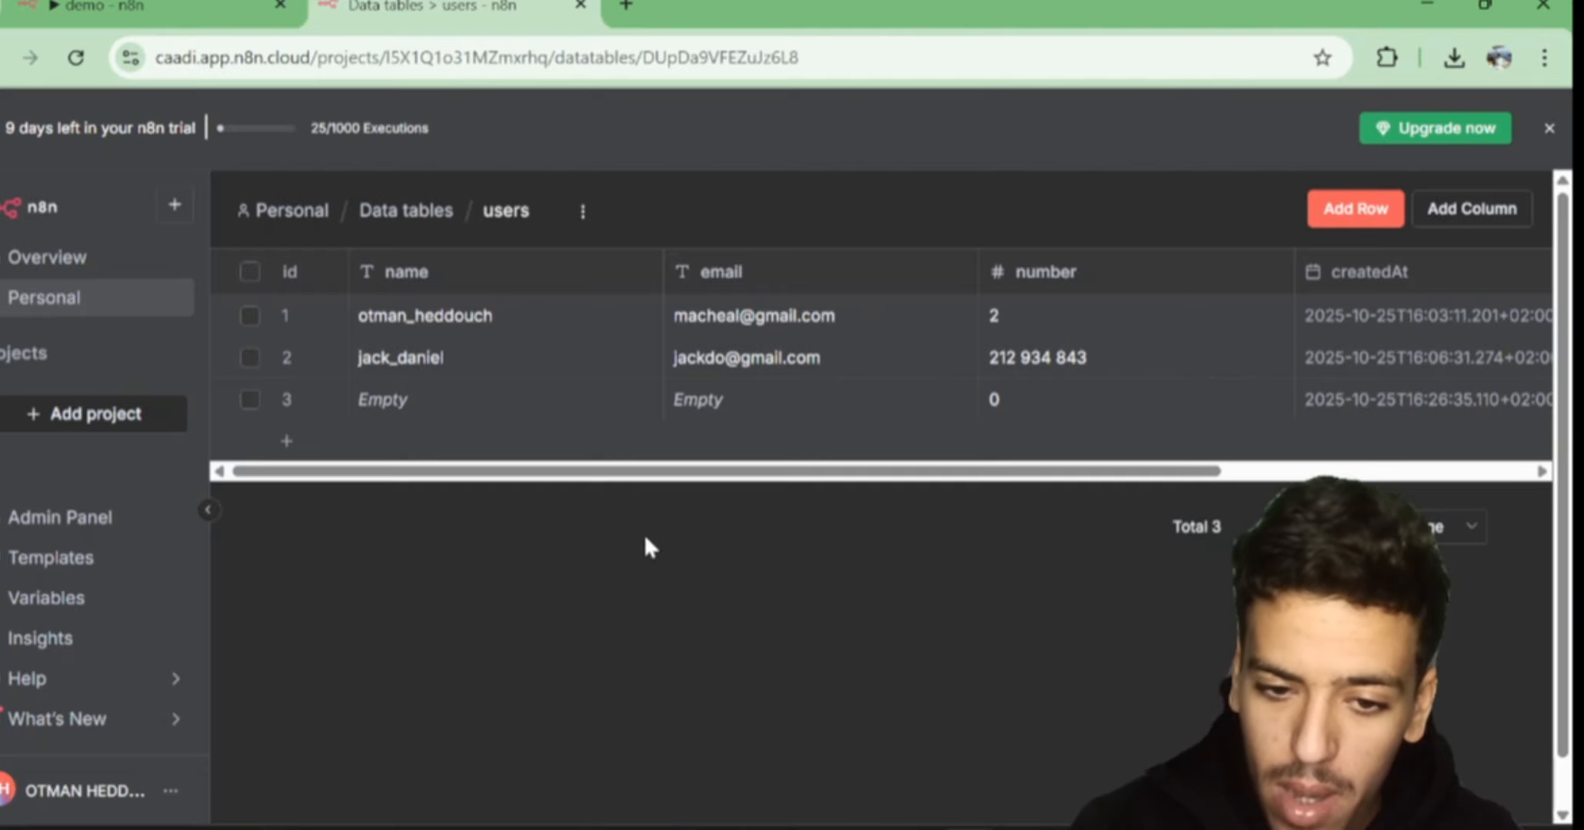
left_click(75, 58)
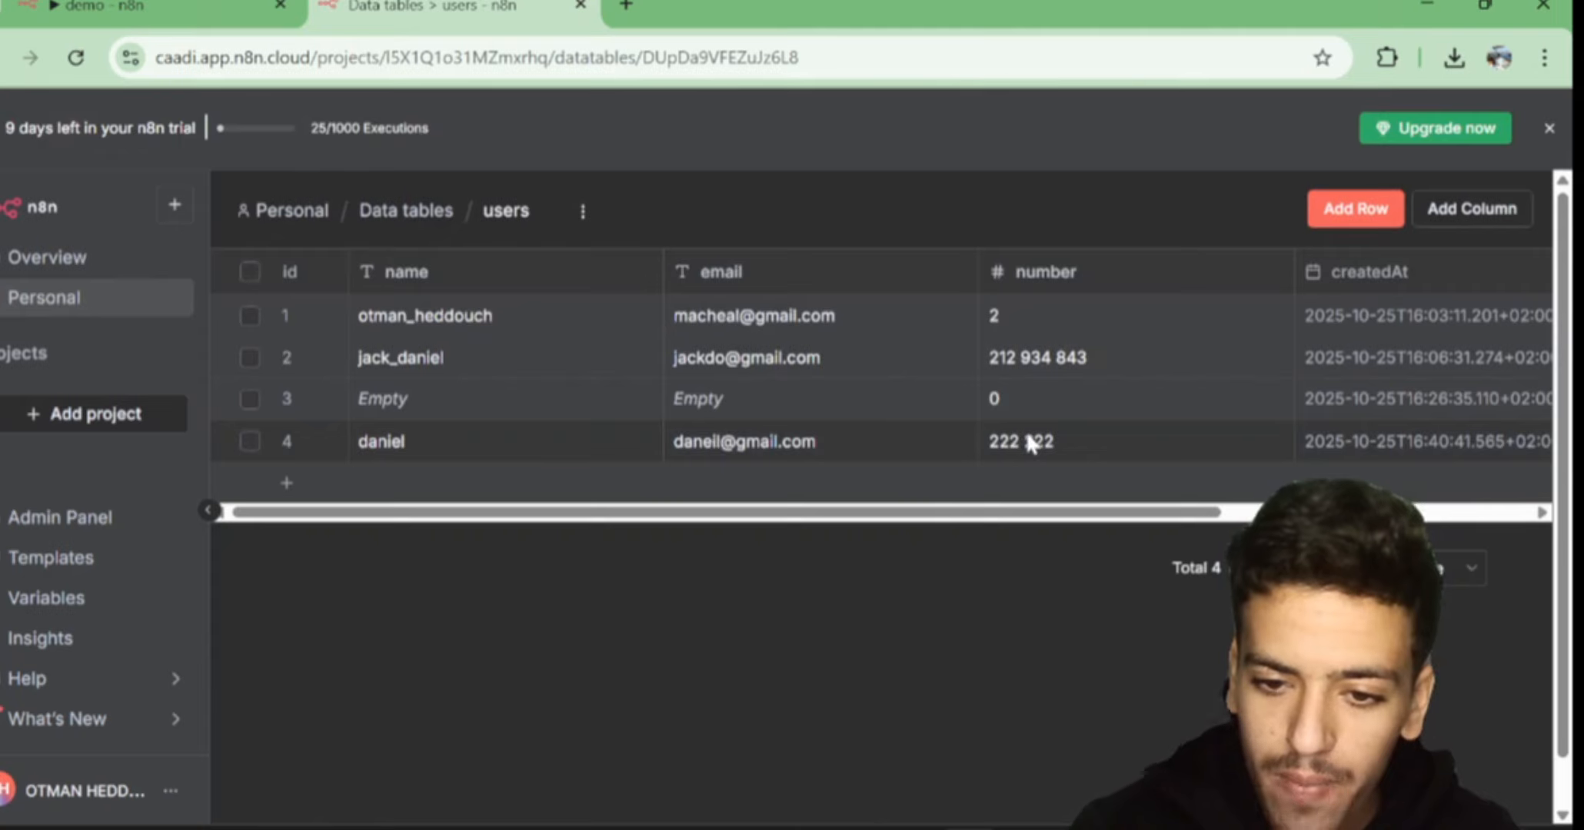
double_click(399, 444)
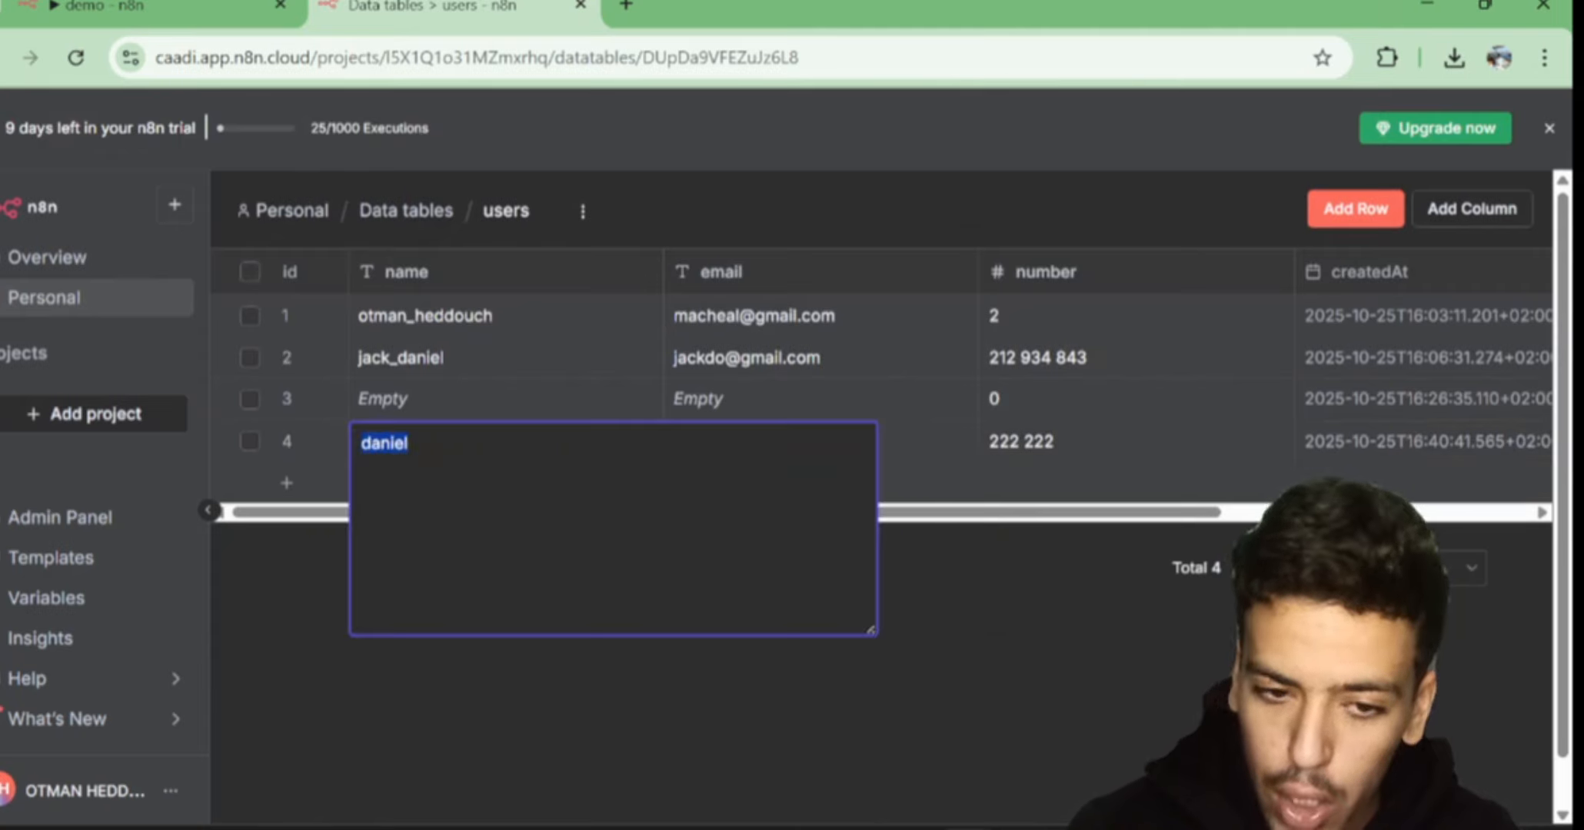
Switch to Telegram and send the n8n bot a request to update the newly added user's name to a different first name
key("alt+Tab")
type("UPD")
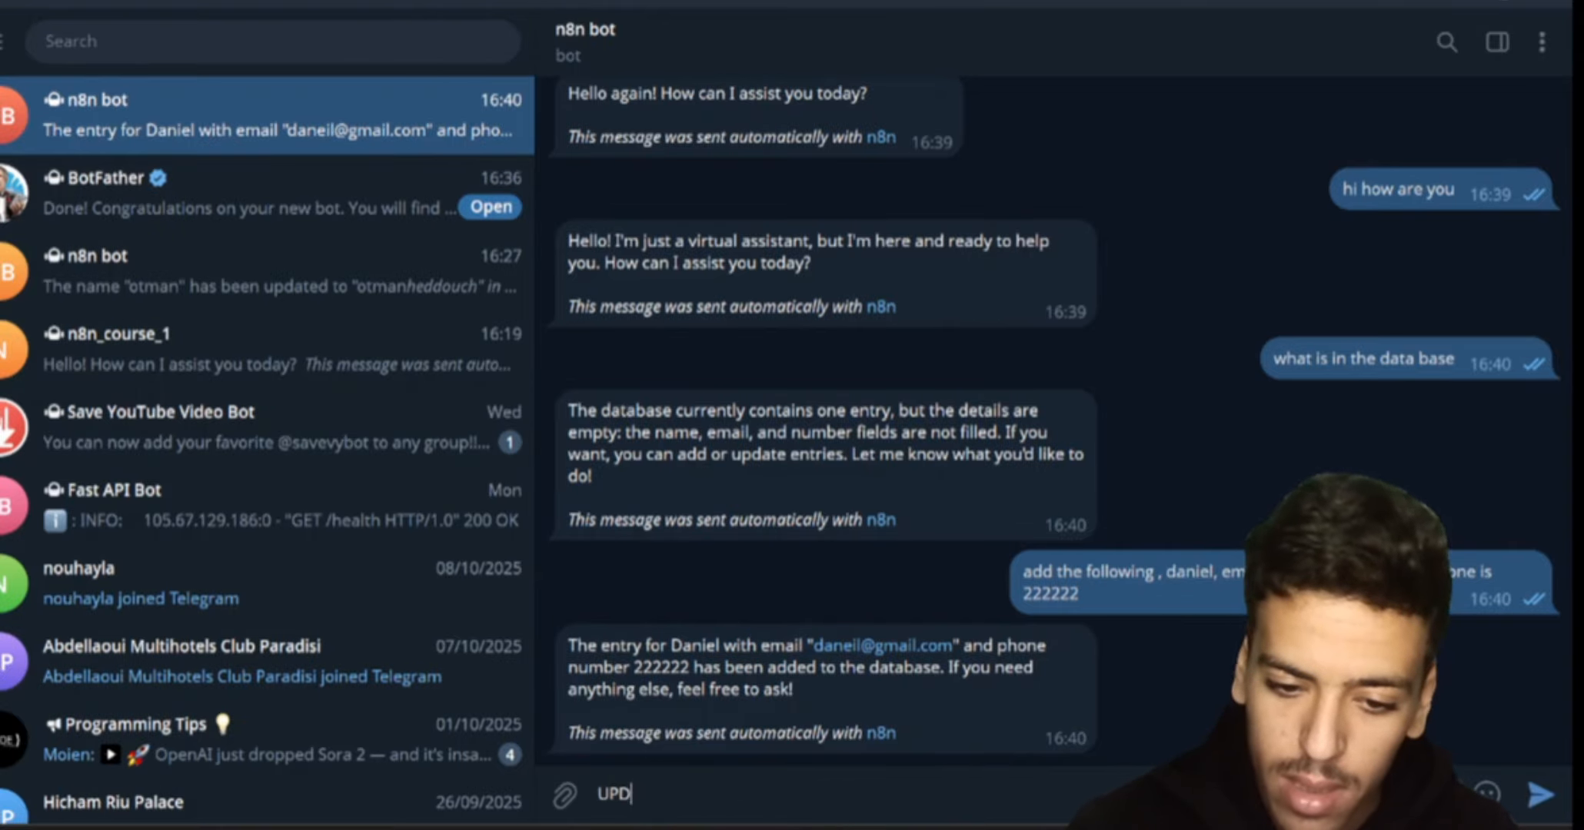
type("A")
key("BackSpace")
key("BackSpace")
key("BackSpace")
key("BackSpace")
type("updat")
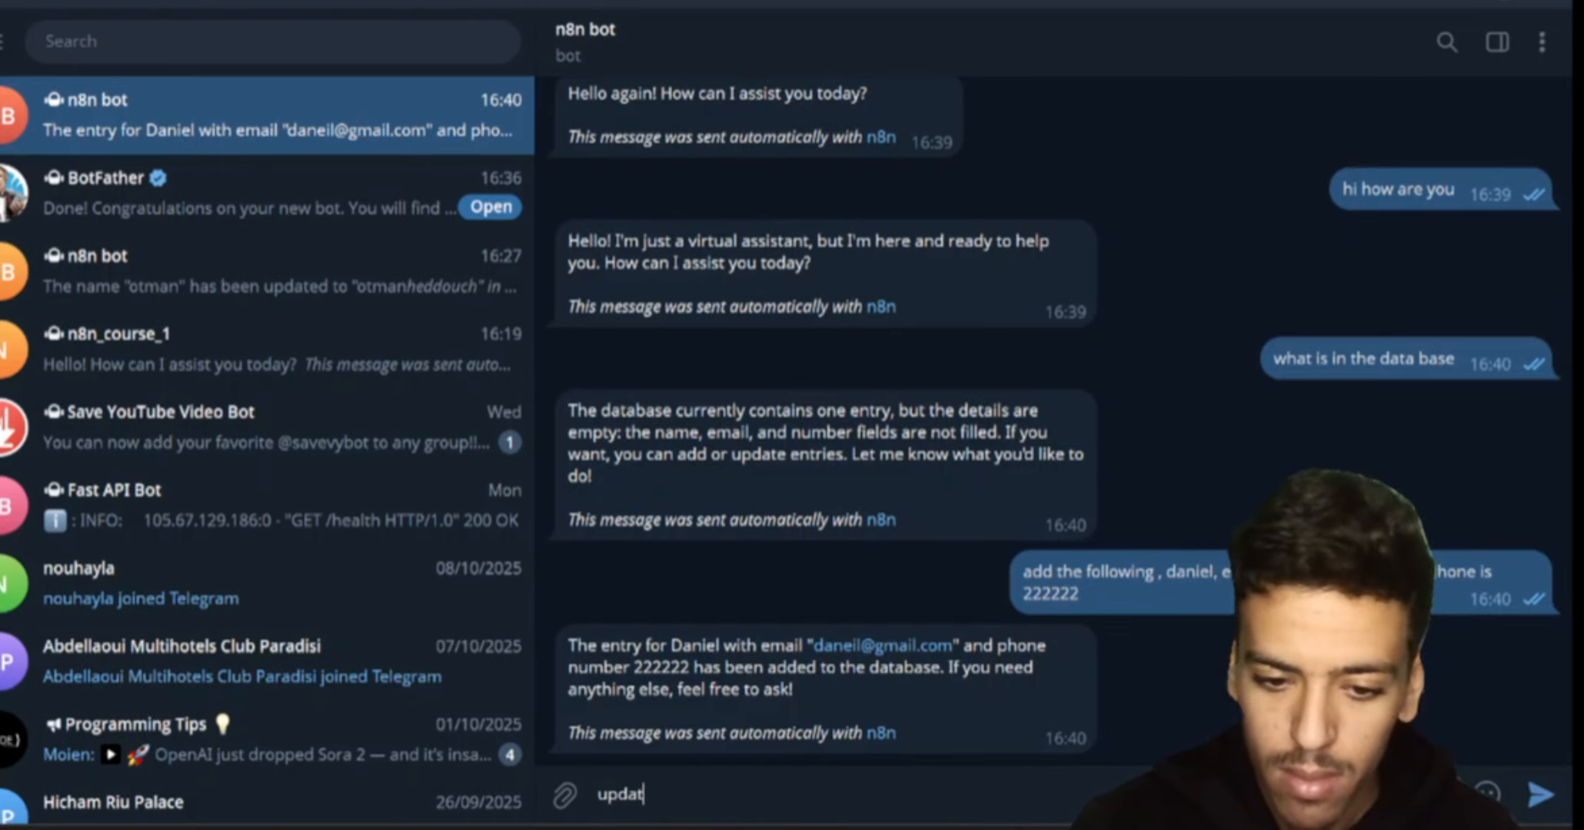
type("e daniel name to mark")
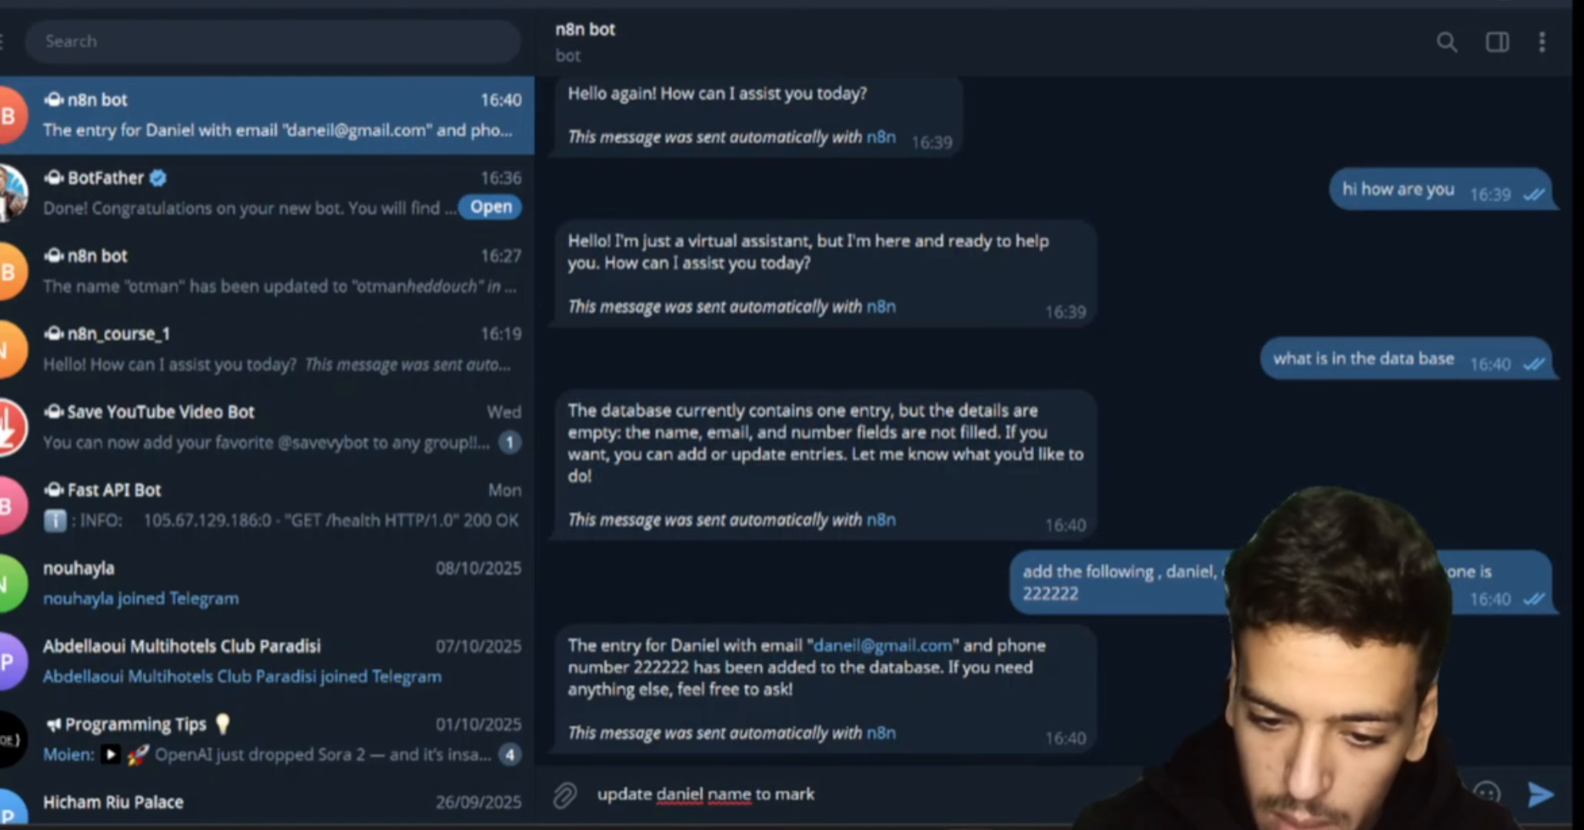
left_click(987, 764)
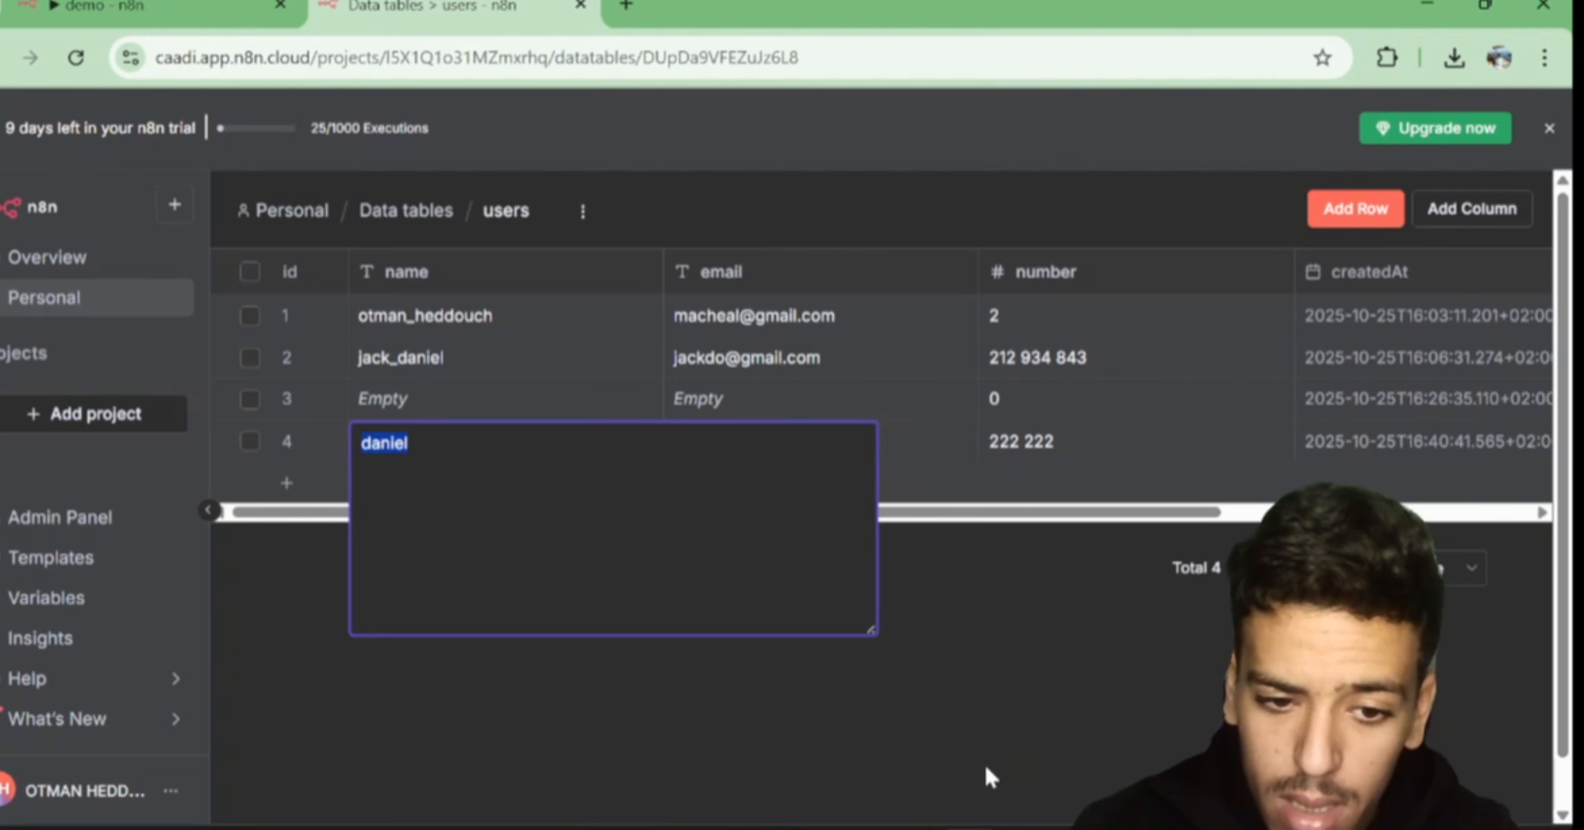
left_click(979, 829)
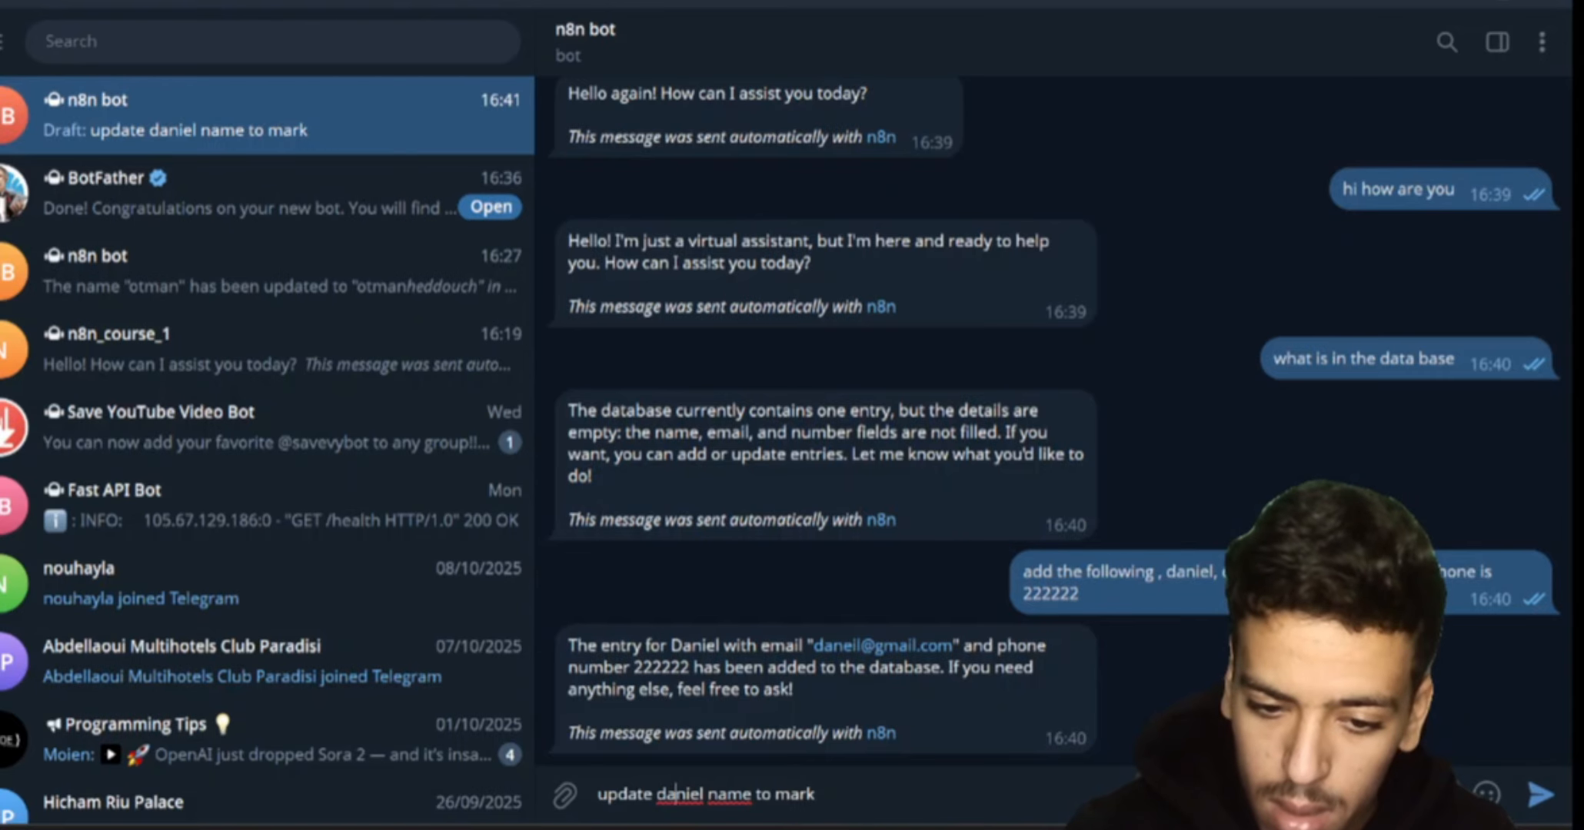
key("Return")
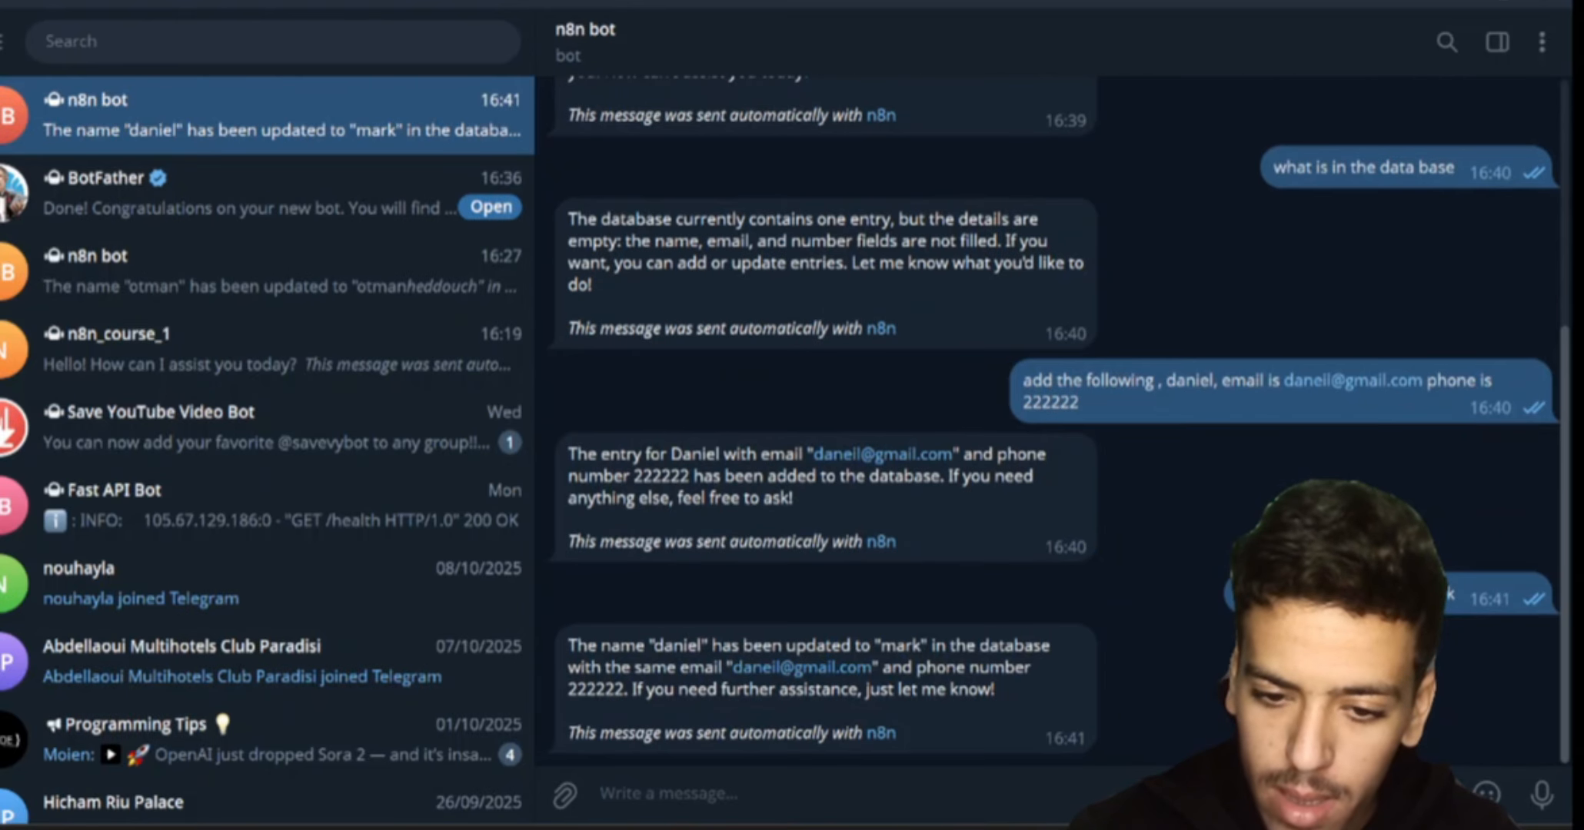
Read the bot's reply about the rename, then switch to n8n and reload the users data table
left_click_drag(631, 668, 711, 705)
left_click(698, 699)
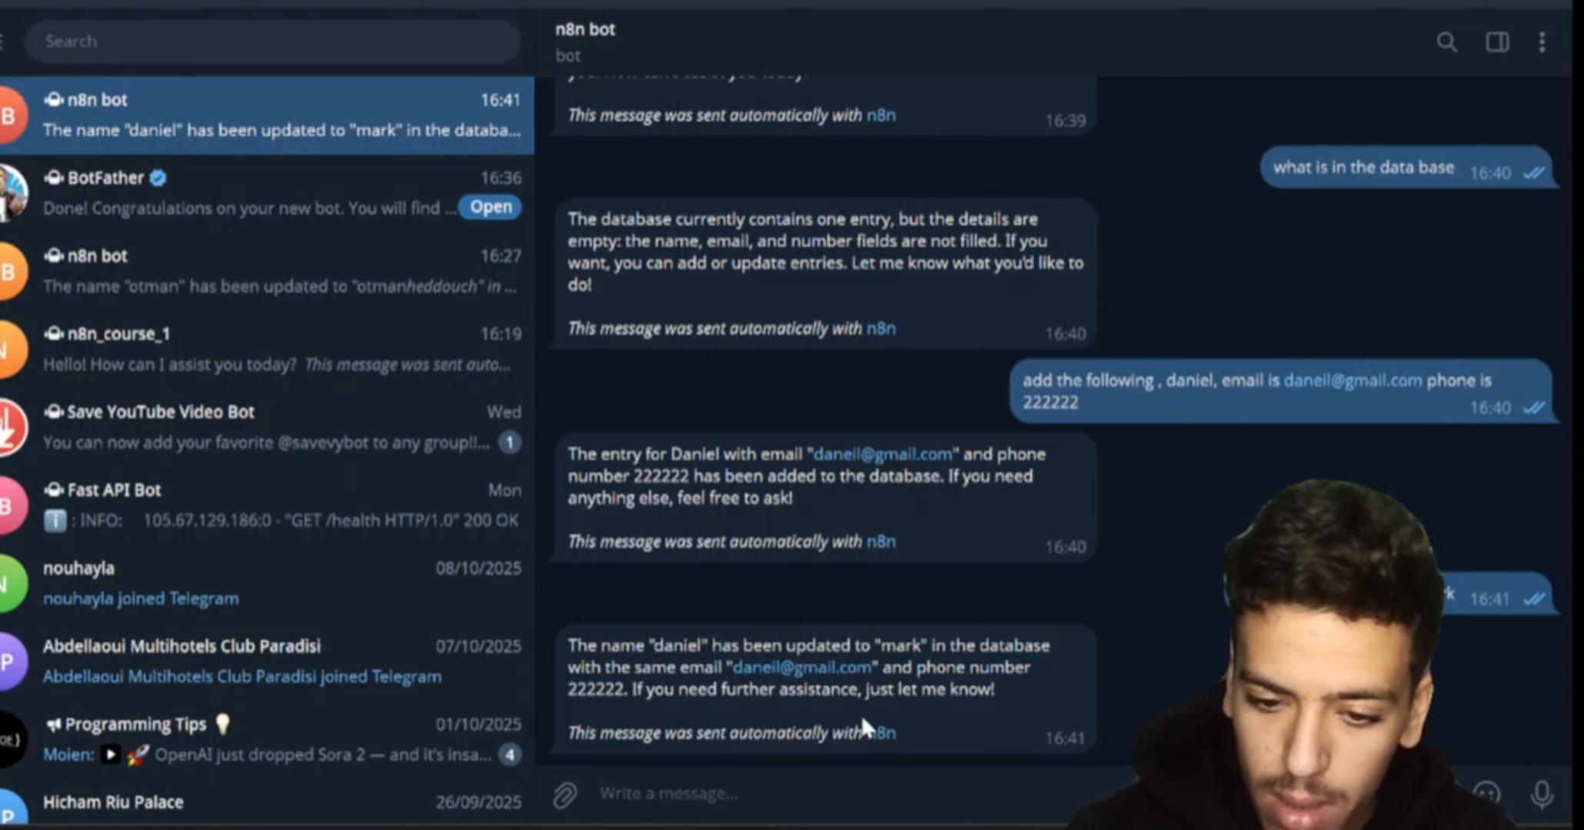
mouse_move(983, 828)
left_click(935, 717)
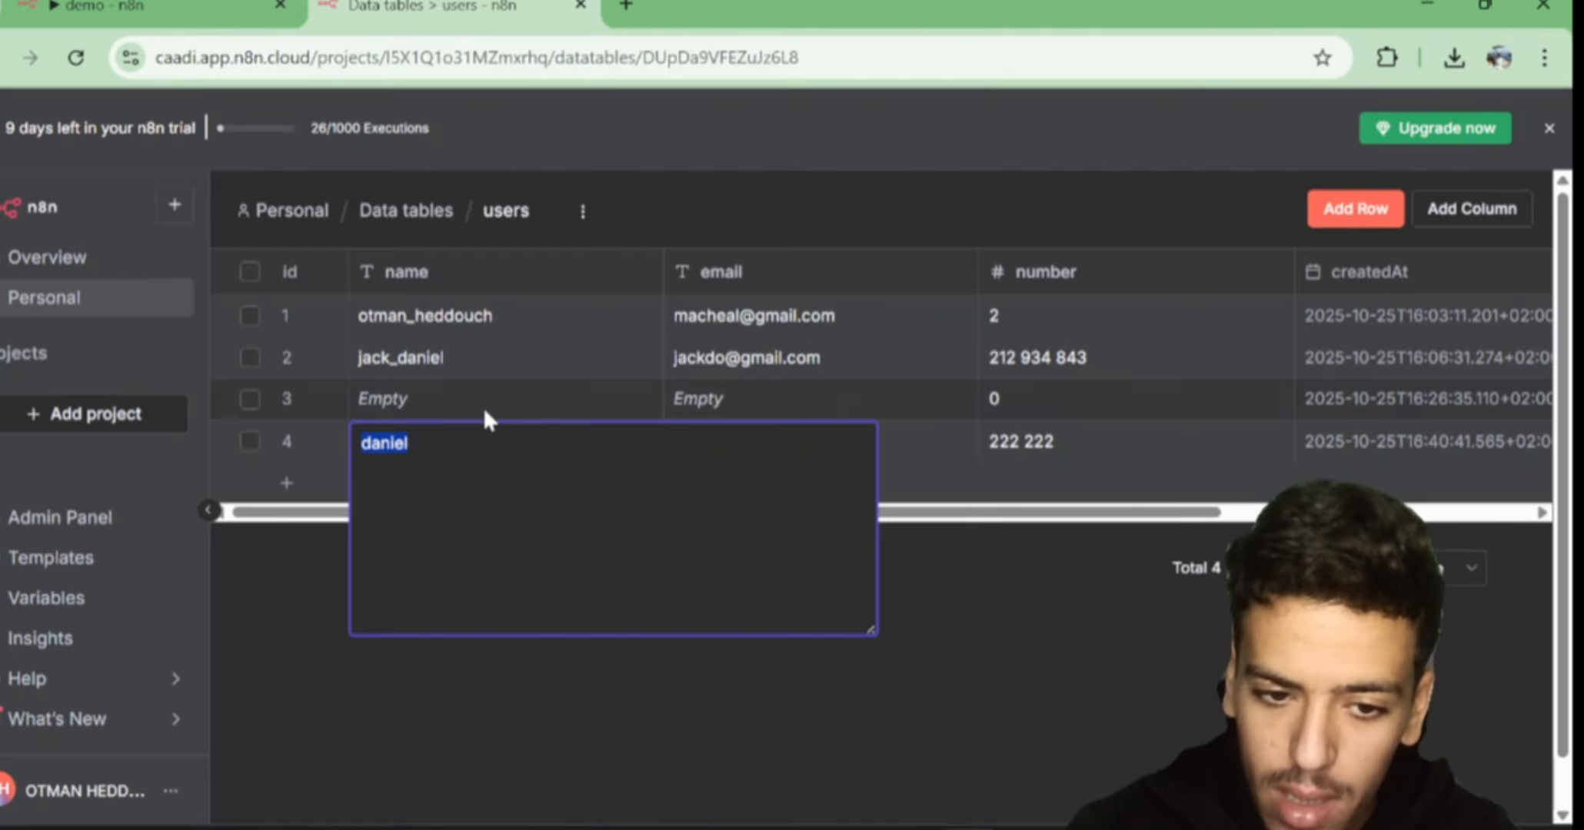
left_click(350, 642)
left_click(75, 58)
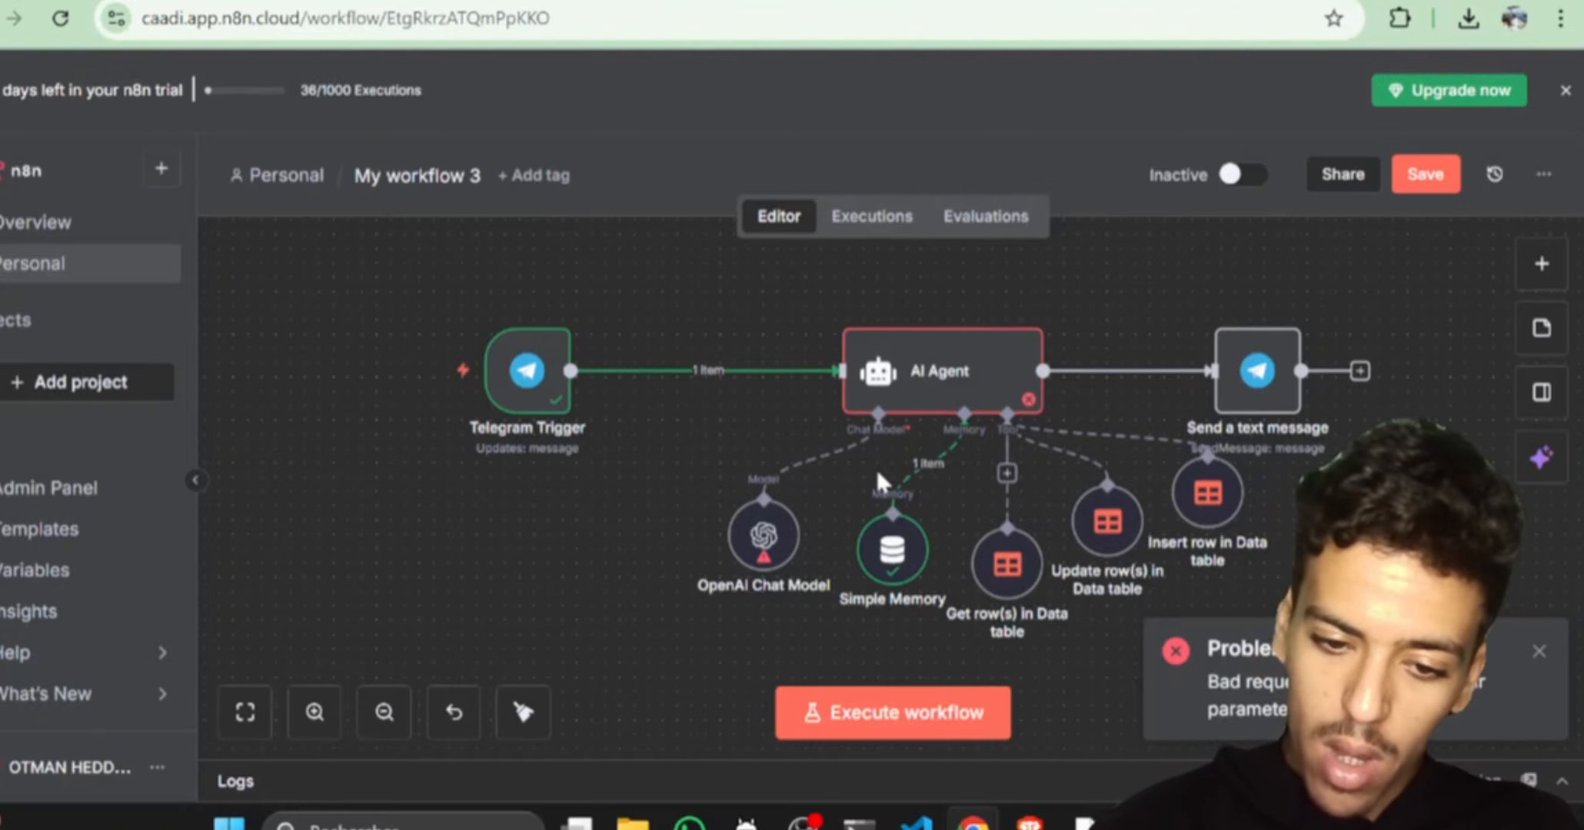
Replace the AI Agent's OpenAI Chat Model with a Google Gemini Chat Model using models/gemini-2.5-flash, and position its node beside Simple Memory
mouse_move(761, 546)
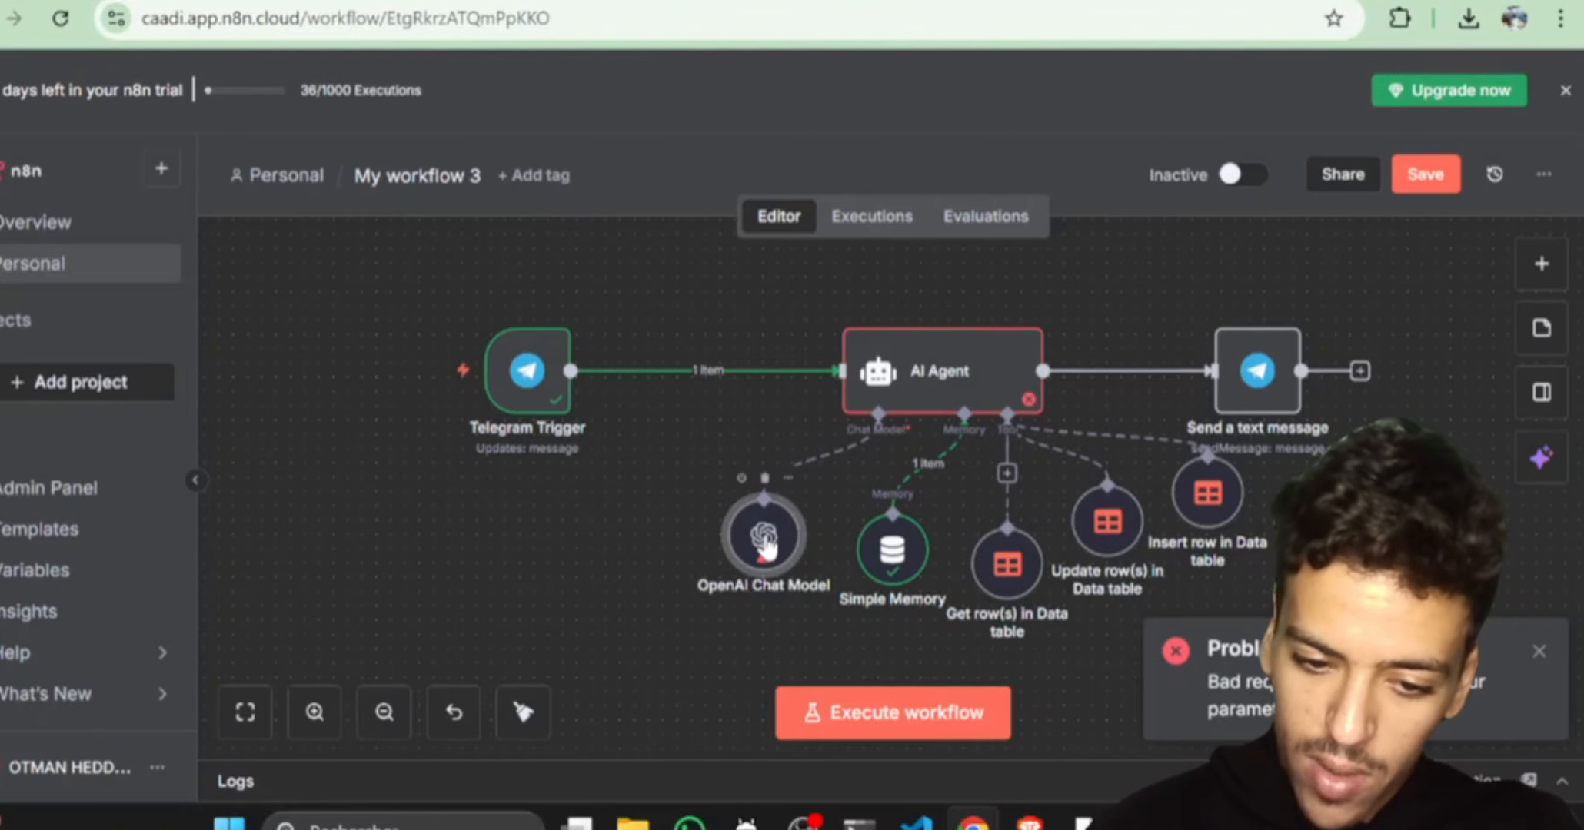
left_click(764, 477)
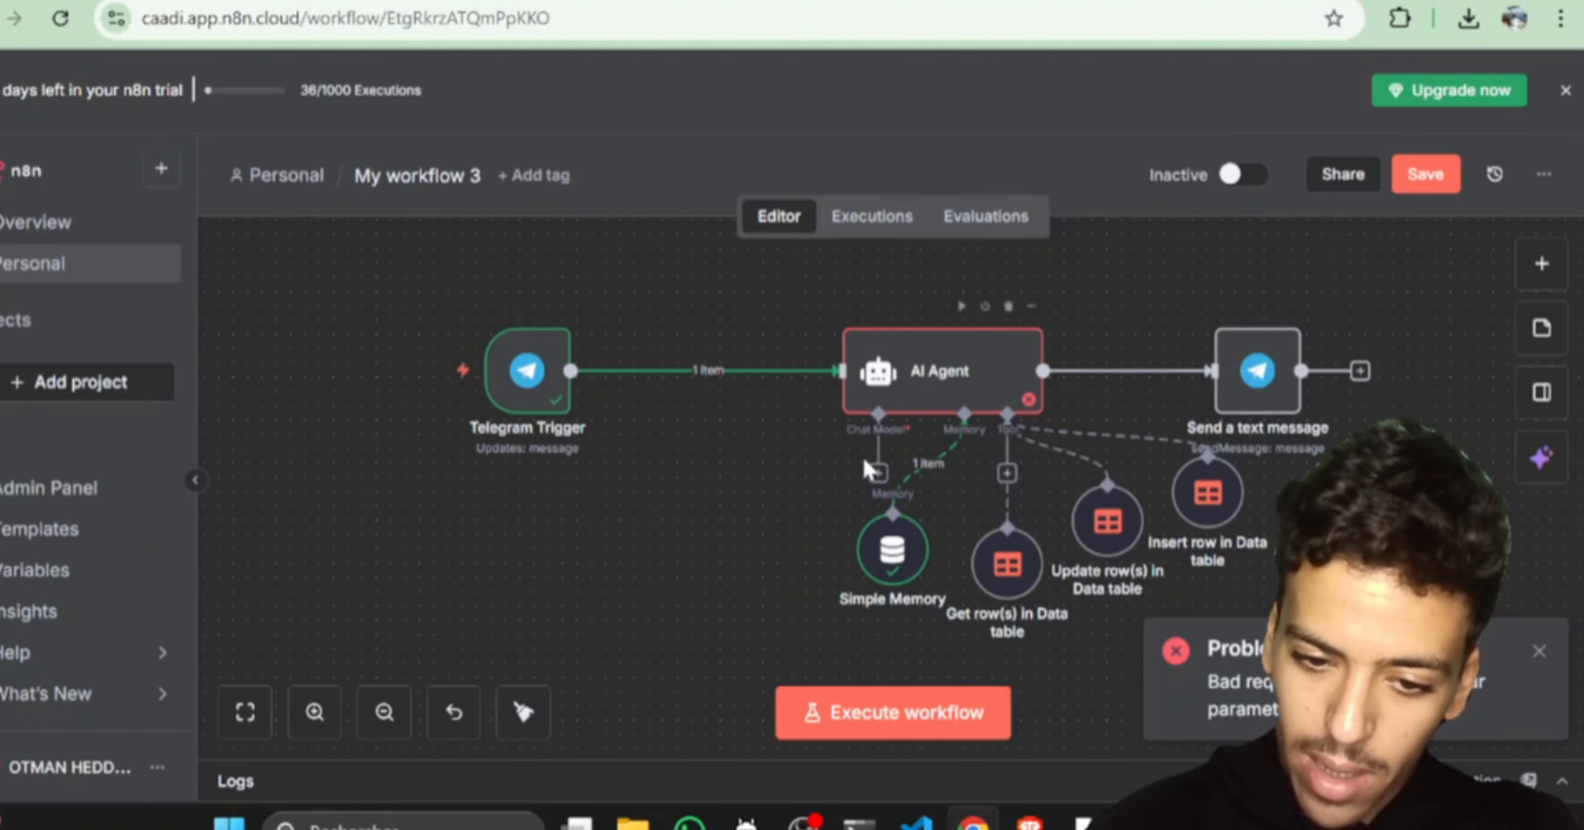
left_click(878, 472)
type("gem")
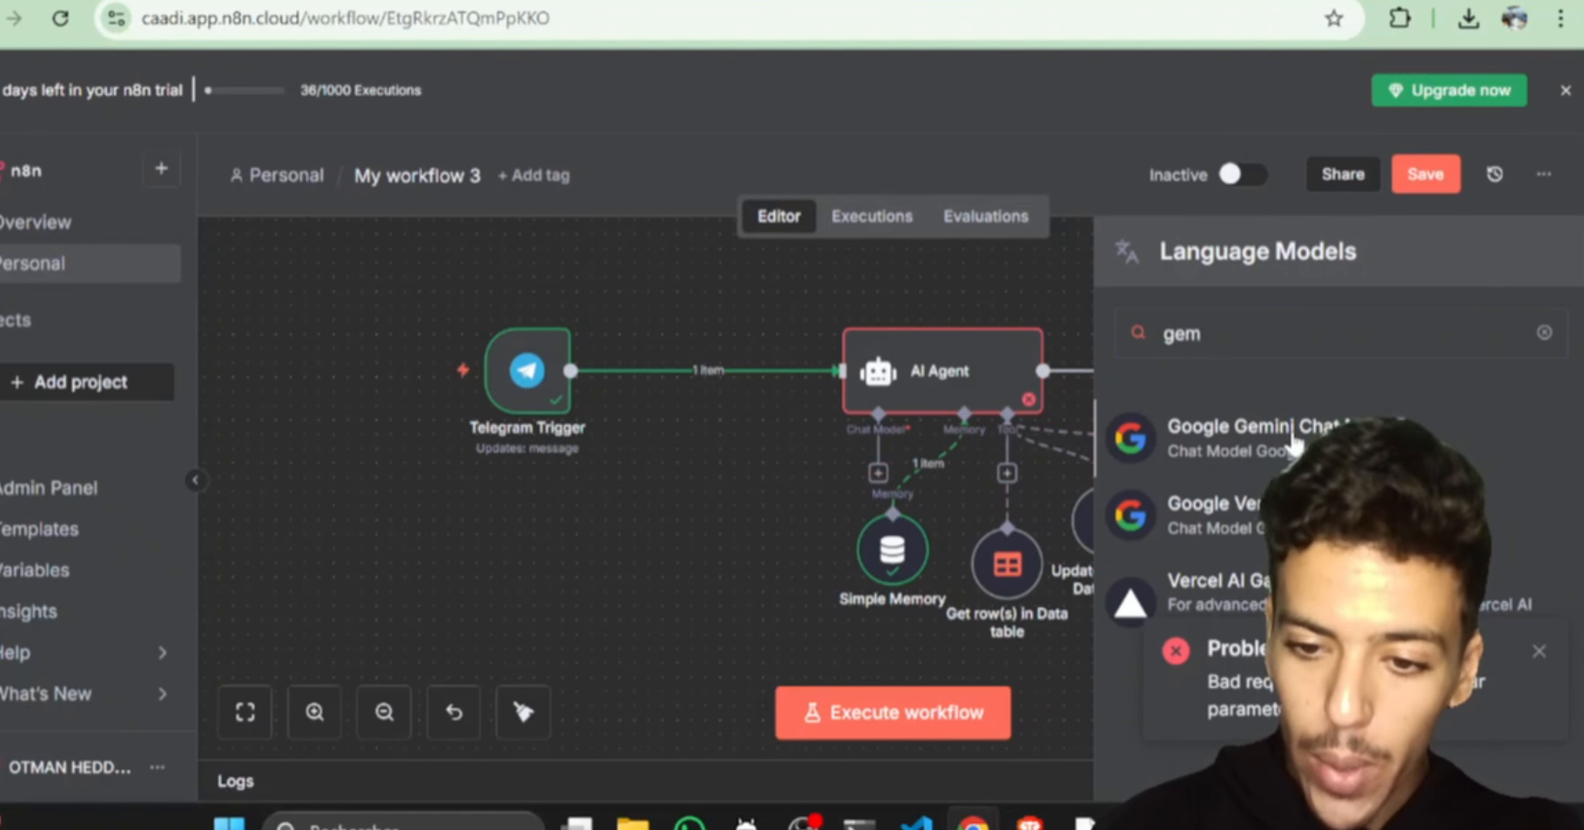
left_click(1291, 437)
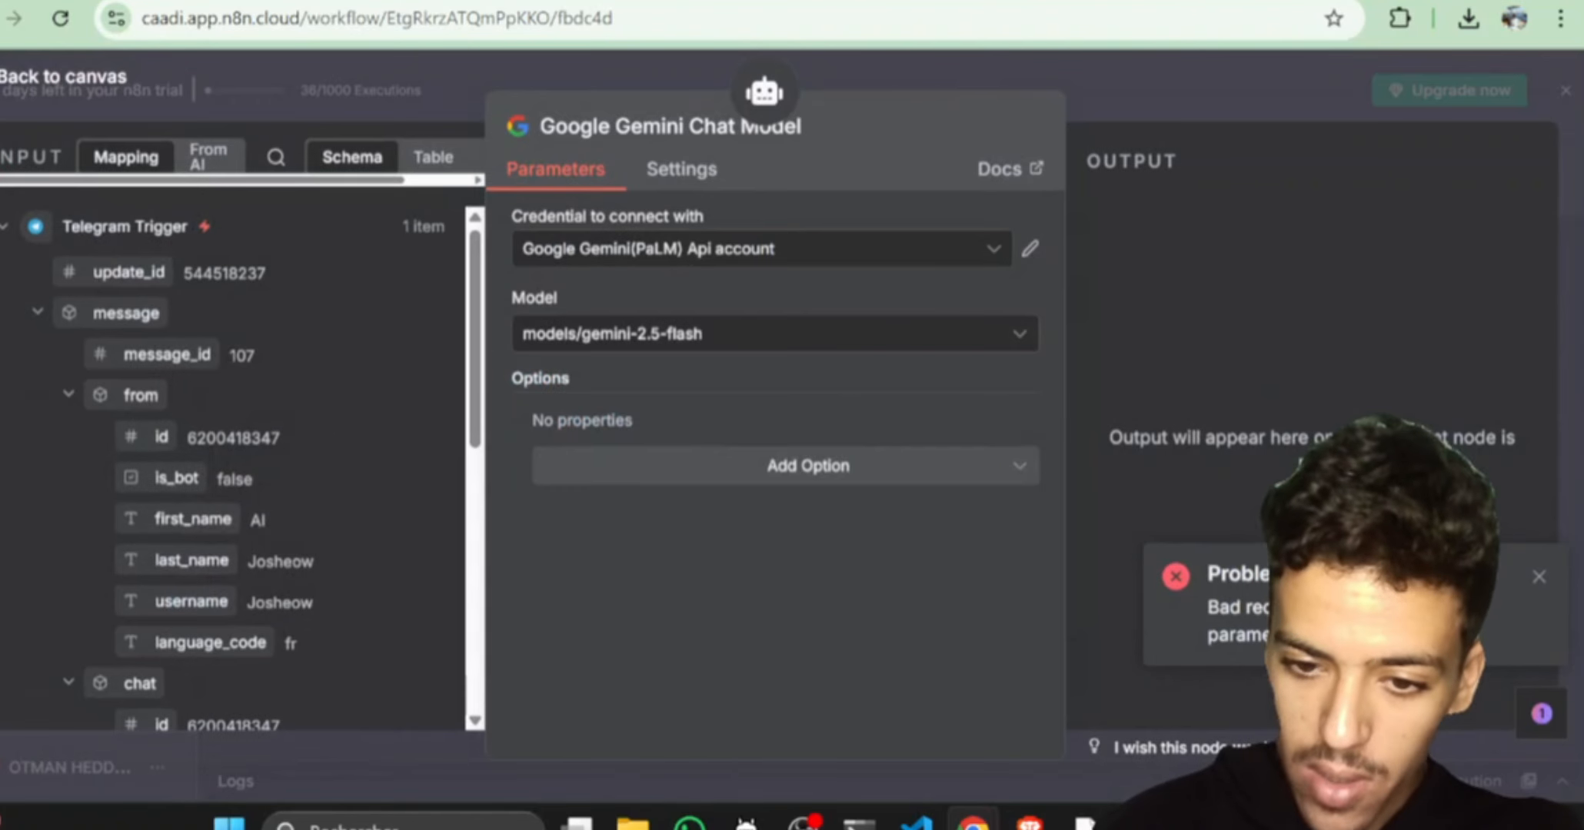
left_click(84, 75)
left_click_drag(772, 529, 787, 544)
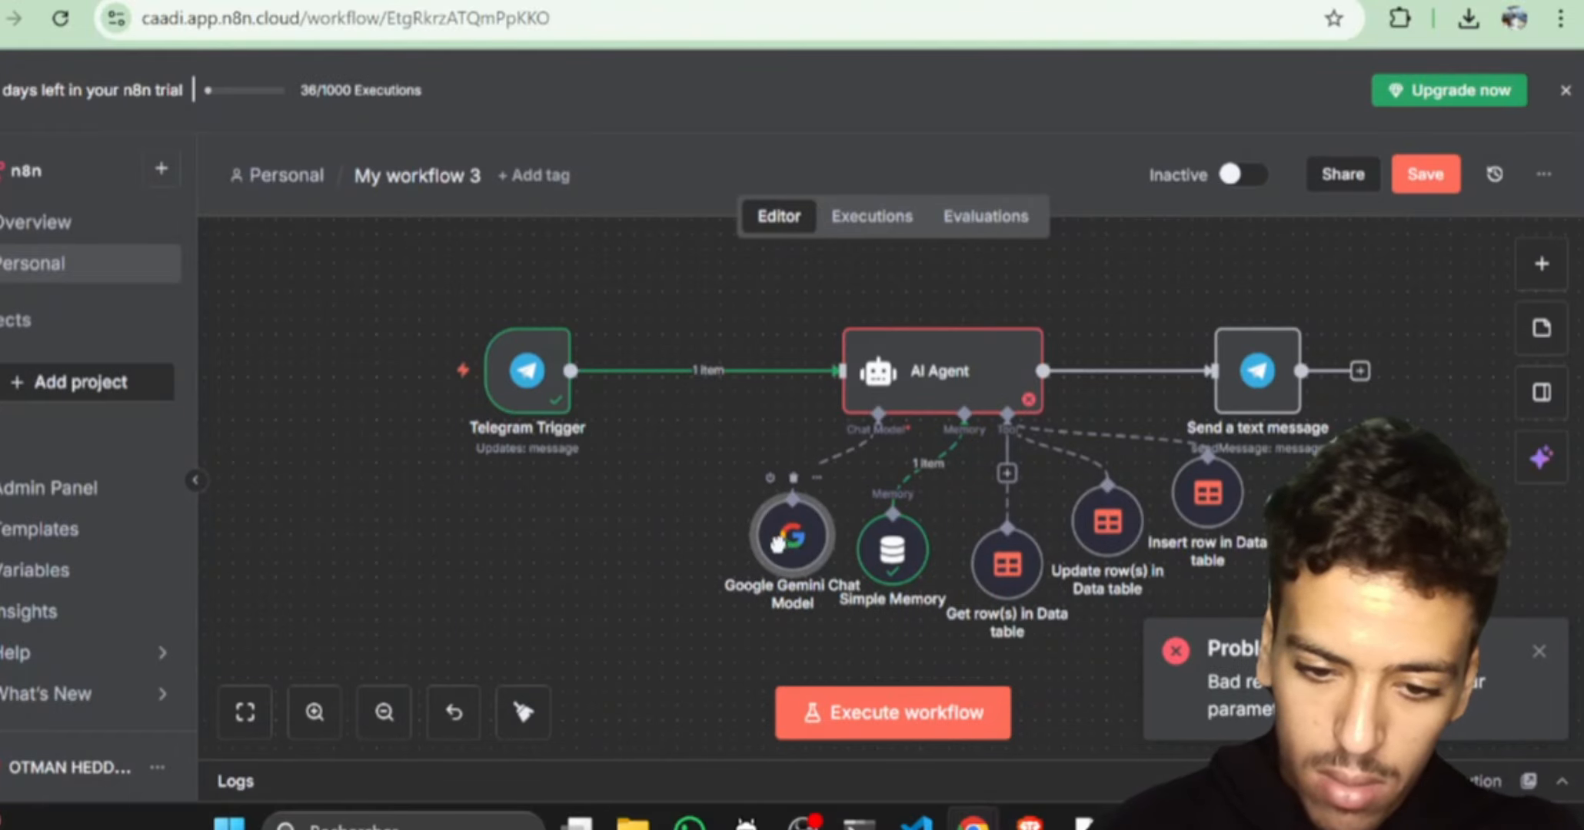
Dismiss the error notification, execute the workflow, send "hi" to the n8n bot in Telegram, and return to the n8n canvas
left_click(1539, 652)
left_click(975, 734)
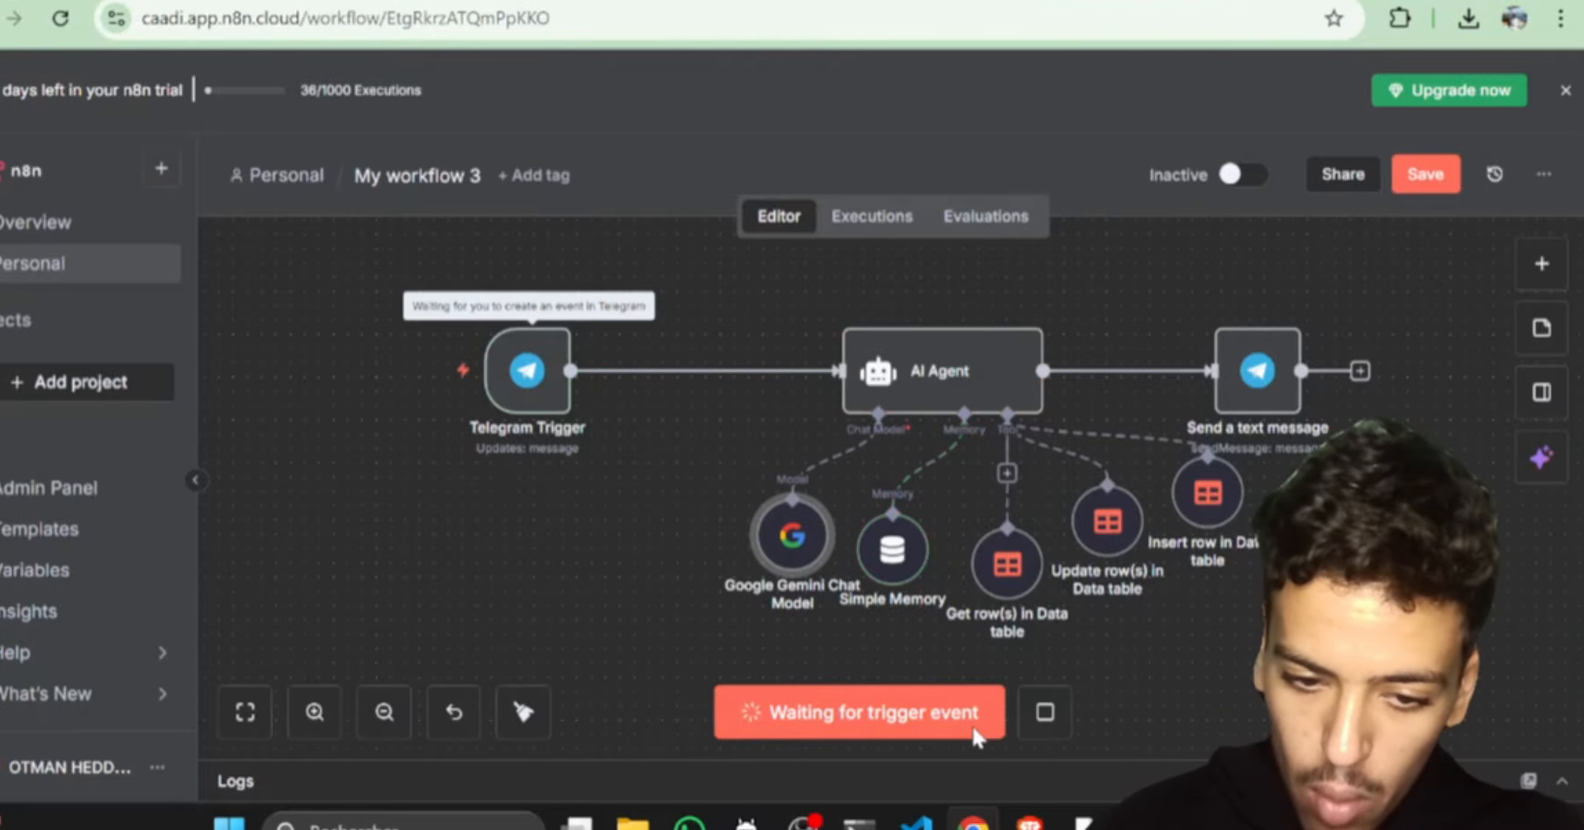
mouse_move(1084, 822)
left_click(1072, 722)
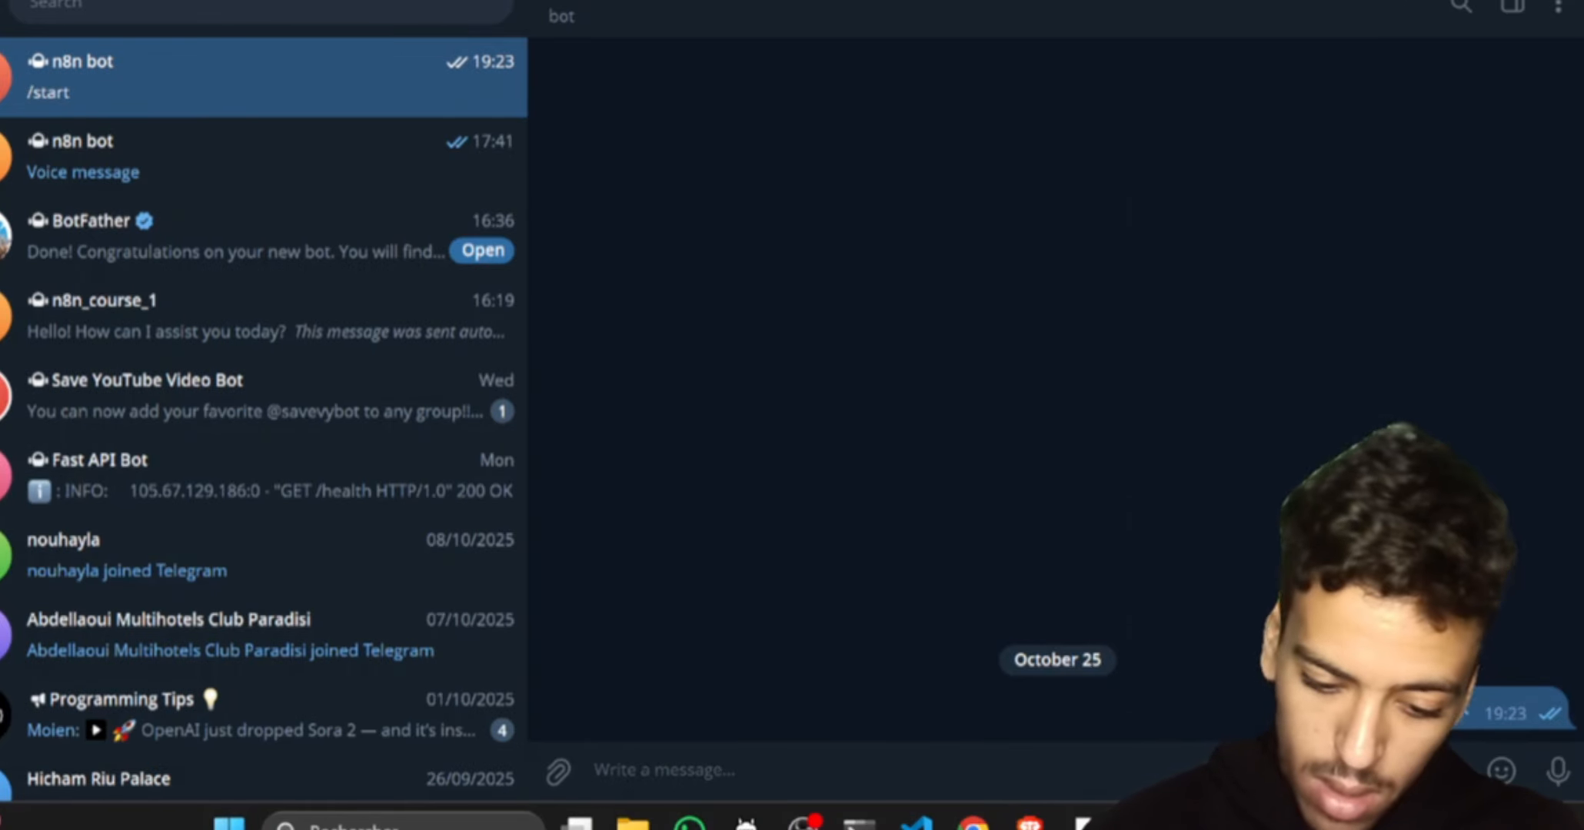
type("hi")
key("Return")
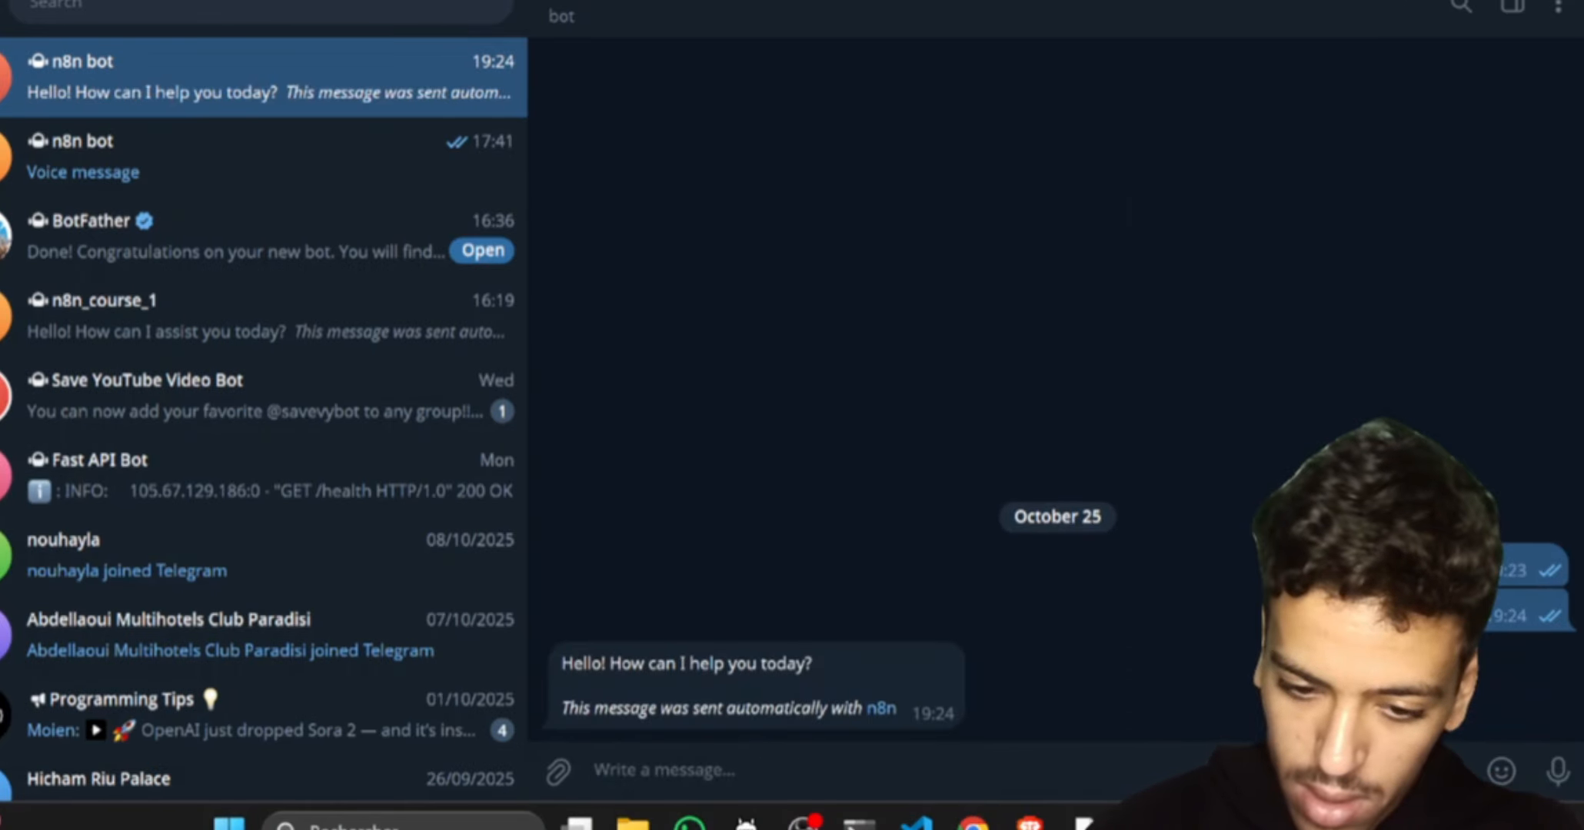
mouse_move(973, 824)
left_click(840, 711)
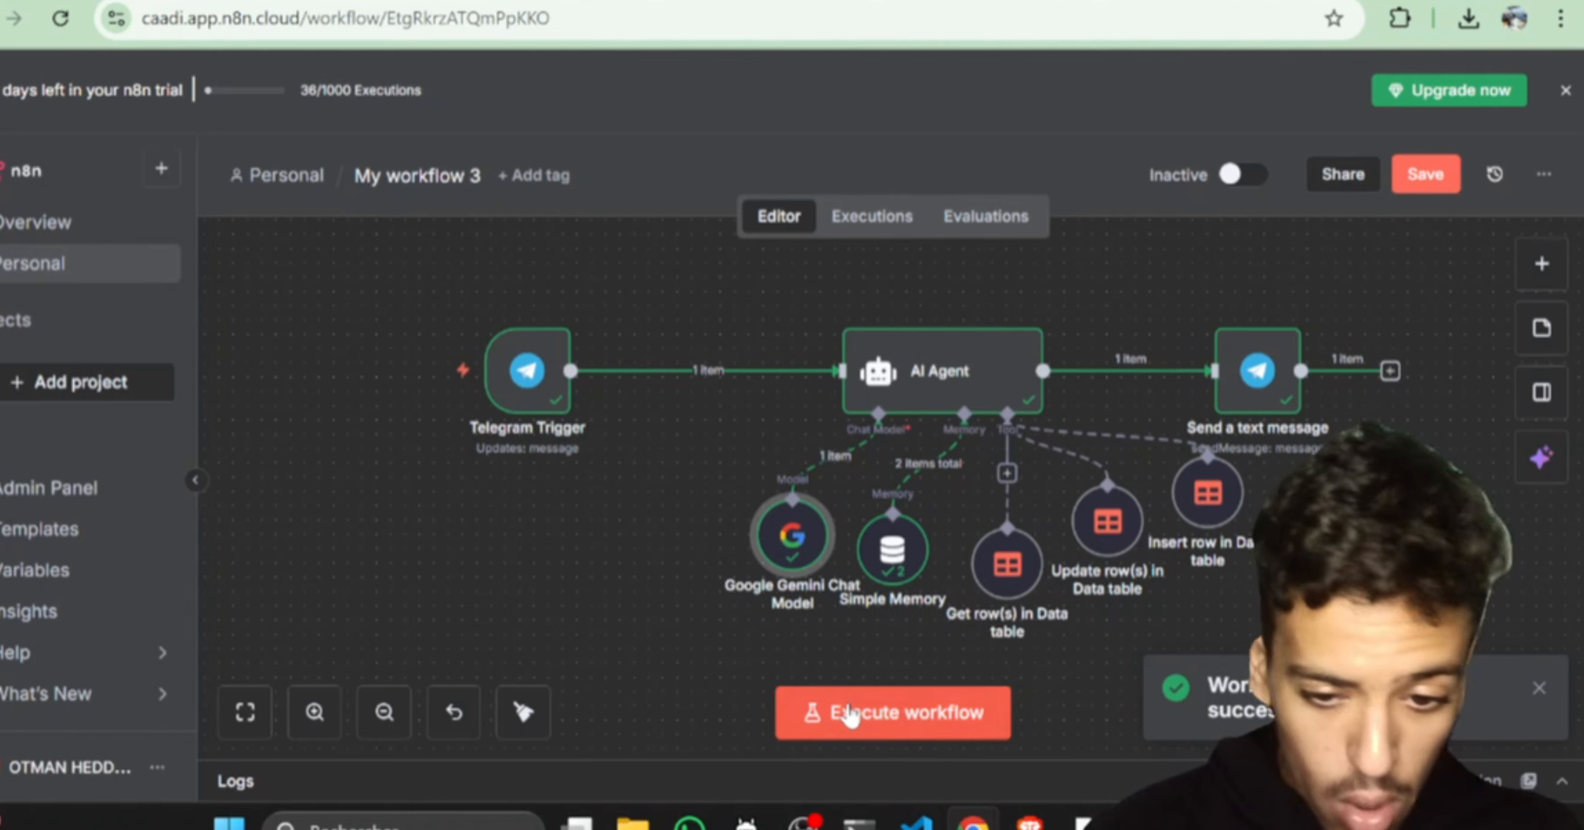
Execute the workflow, send a short voice message to the n8n bot in Telegram, and return to the n8n canvas
left_click(1000, 712)
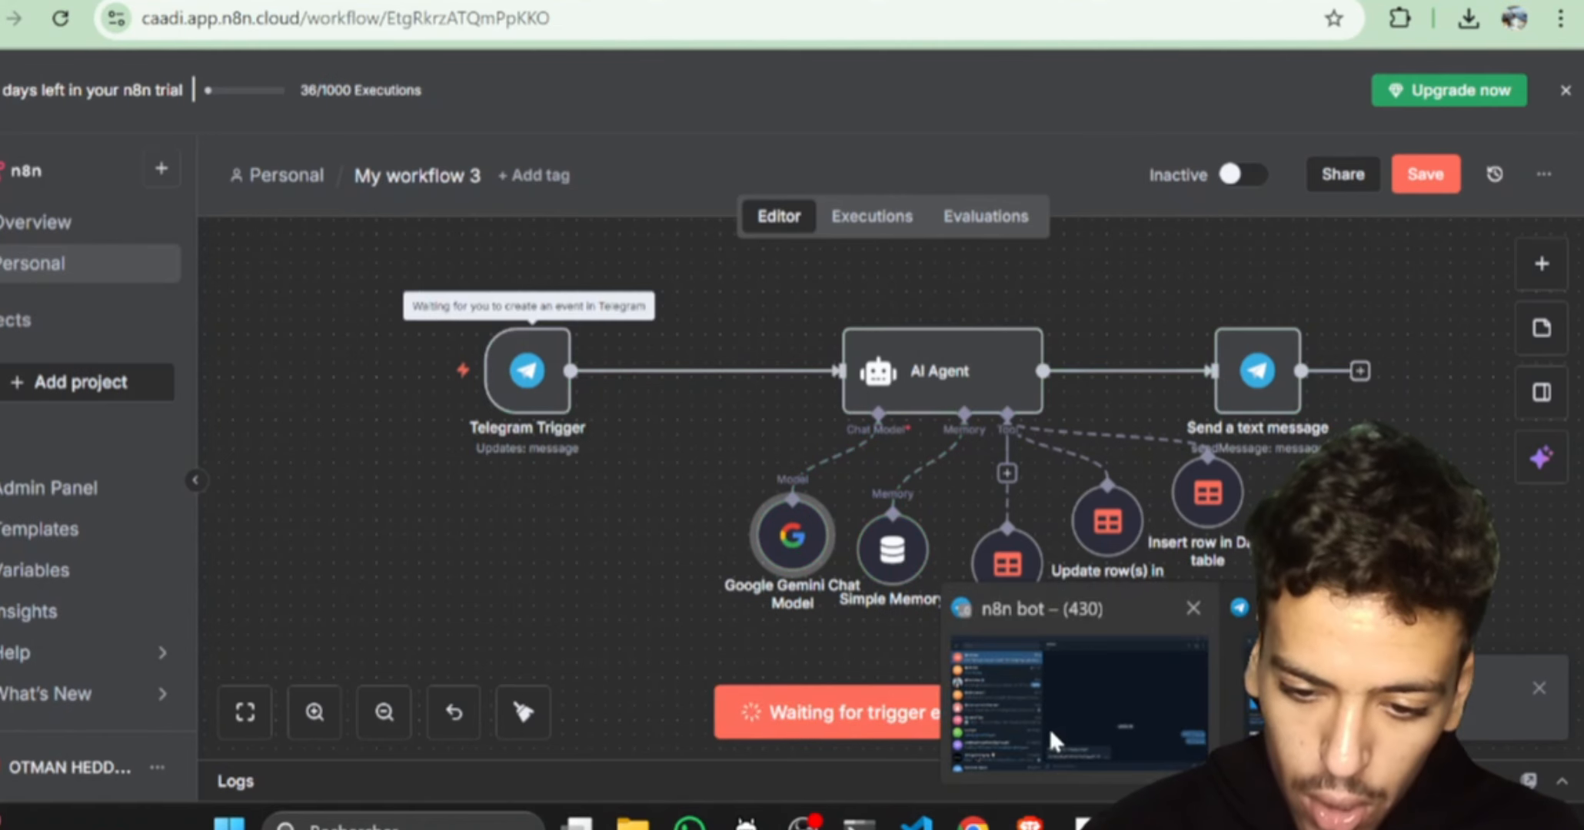
left_click(1115, 685)
left_click(1557, 773)
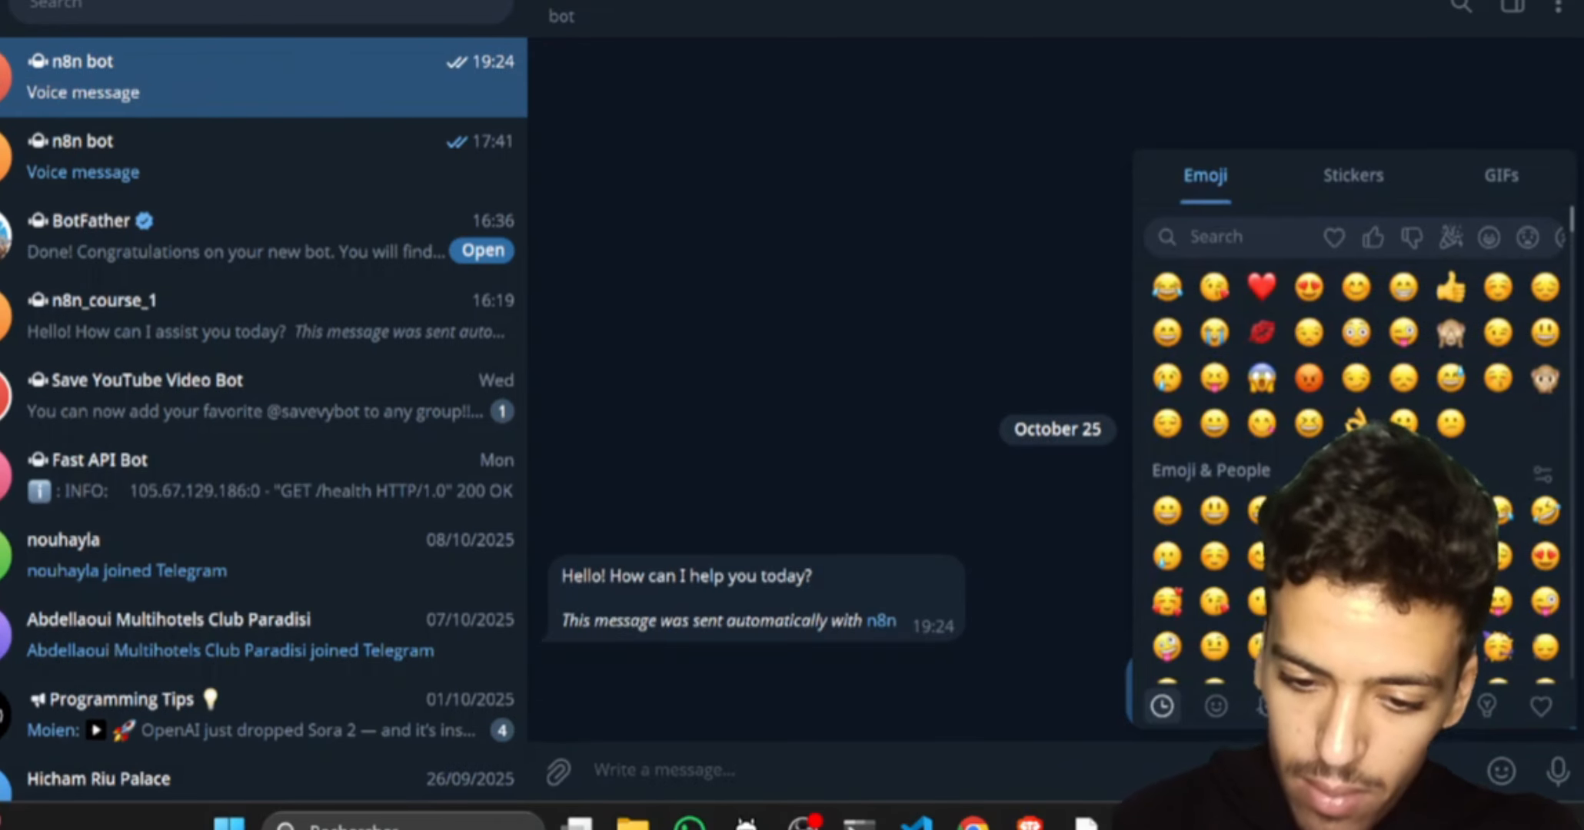
mouse_move(973, 824)
left_click(930, 755)
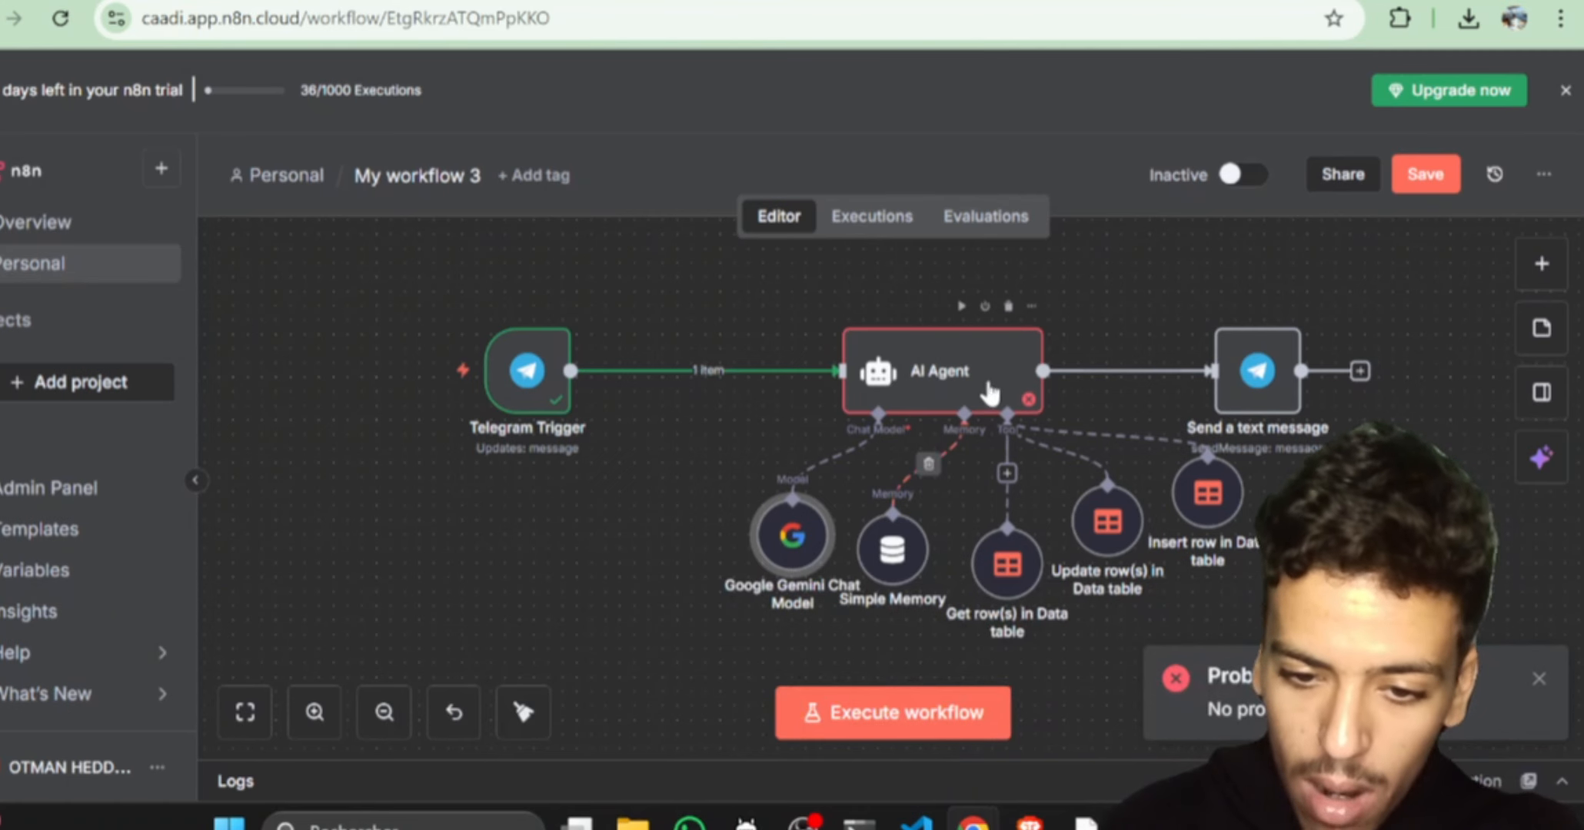
Open the failed AI Agent node and examine its user message prompt expression and the value it resolves to
left_click(987, 397)
double_click(987, 396)
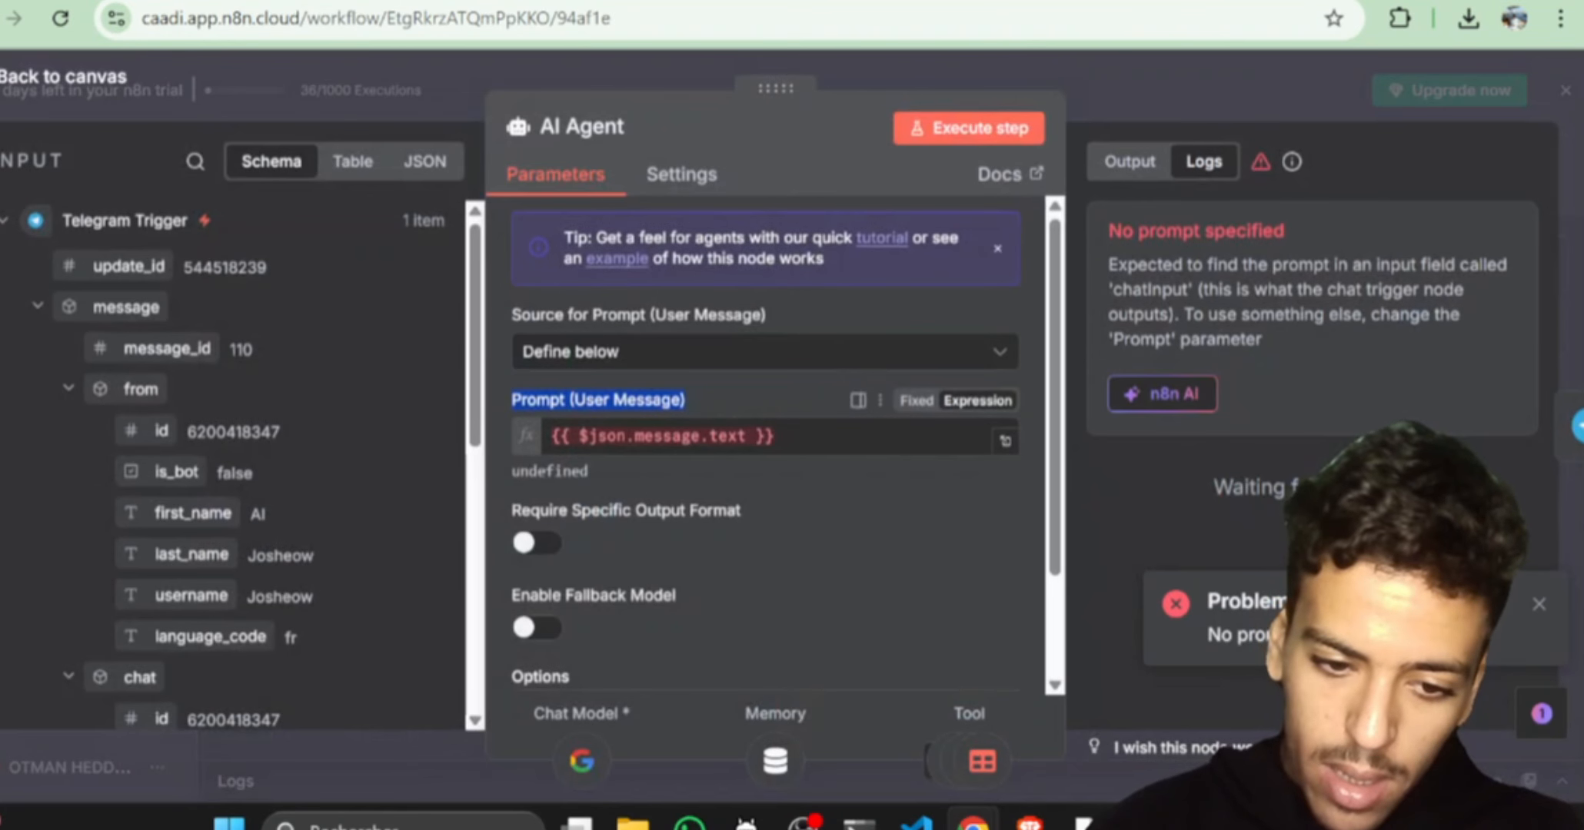
left_click_drag(626, 436, 552, 435)
left_click(574, 380)
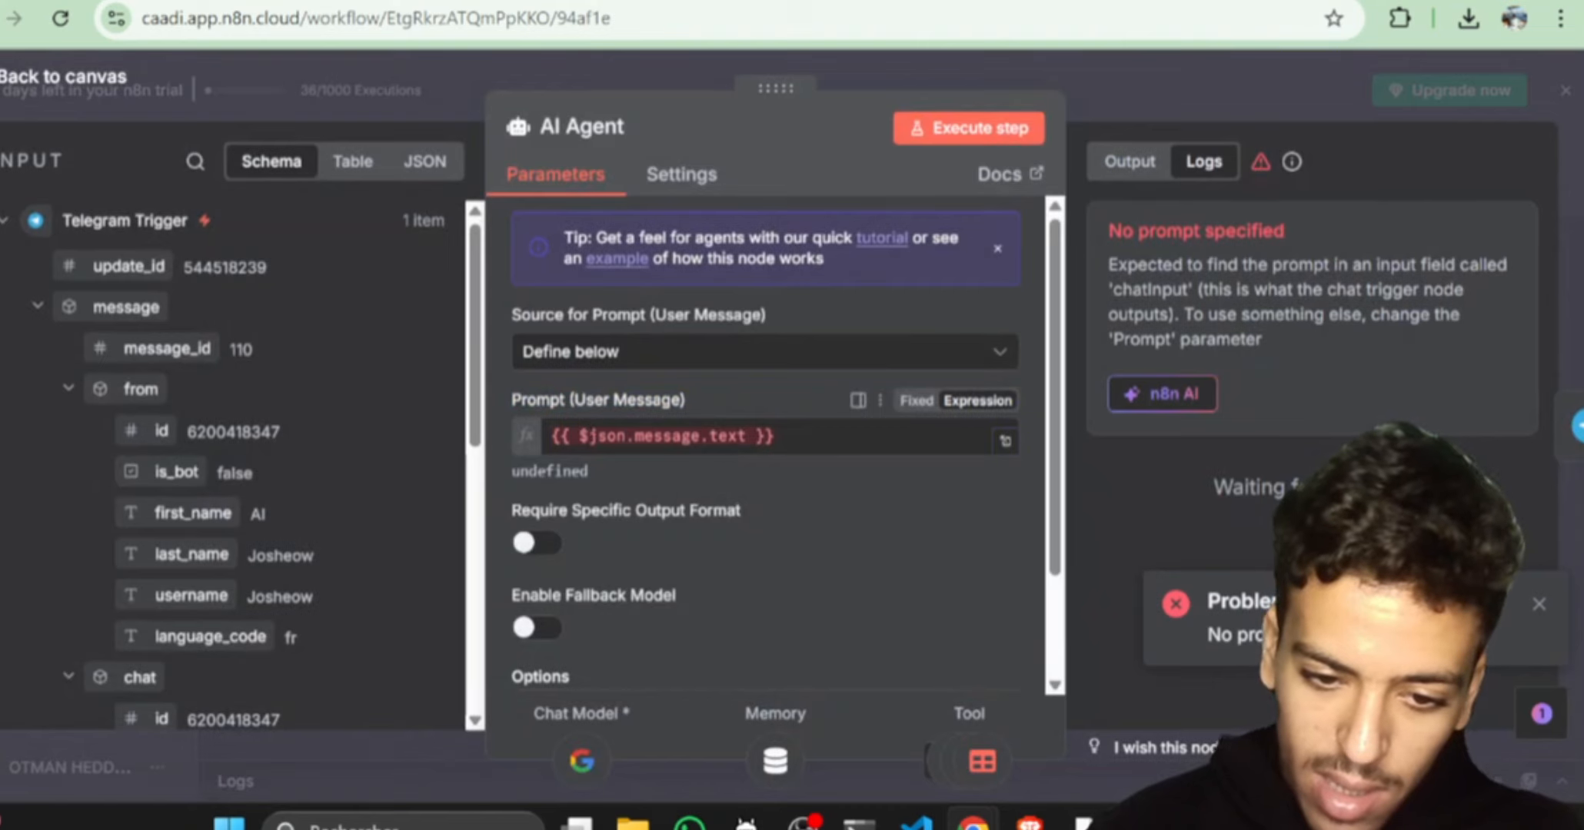
triple_click(607, 436)
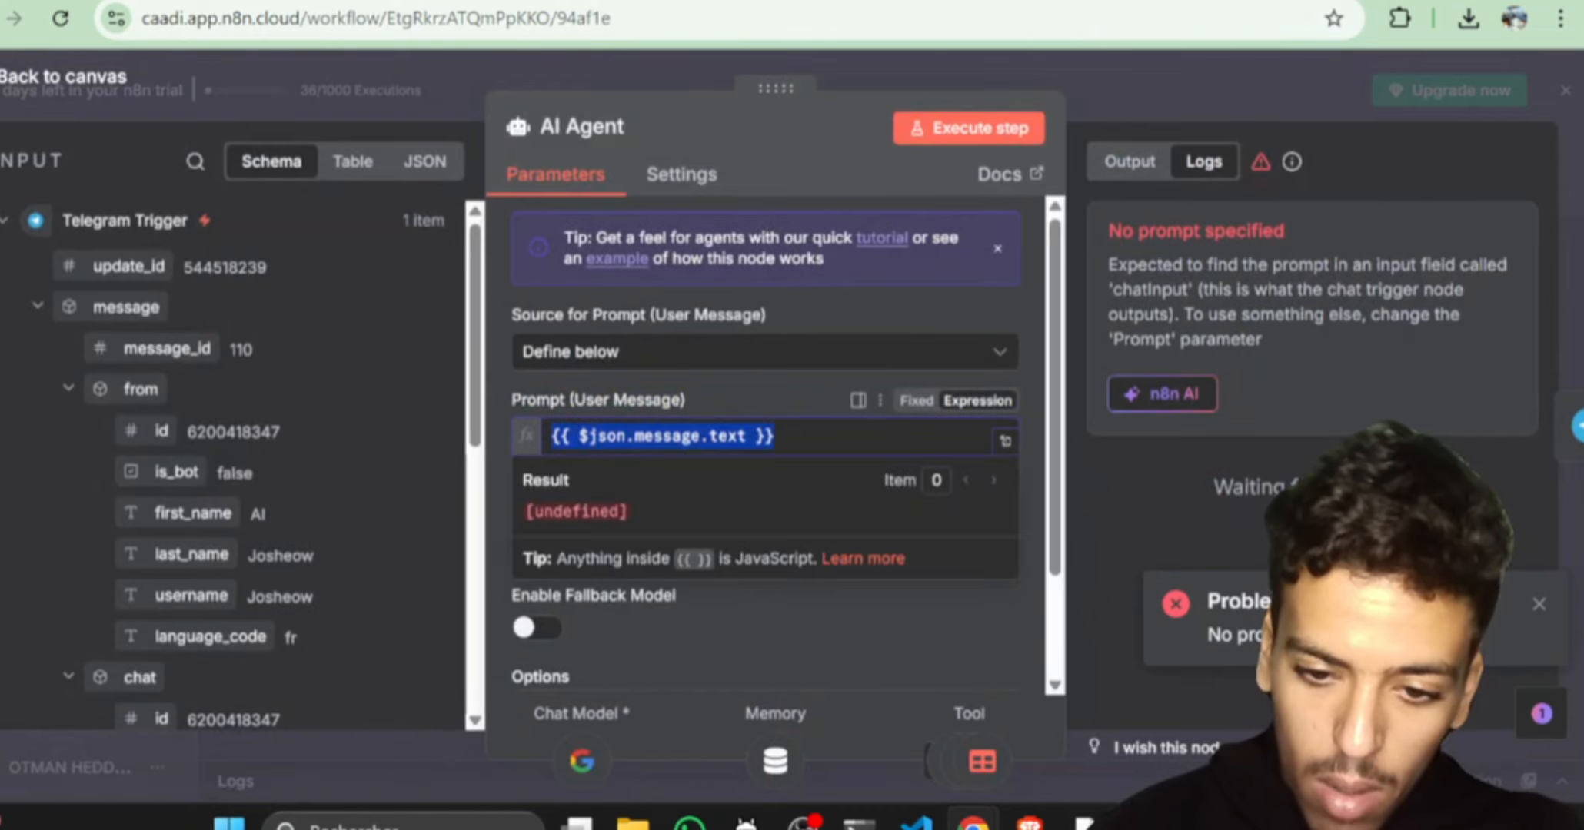
left_click(670, 378)
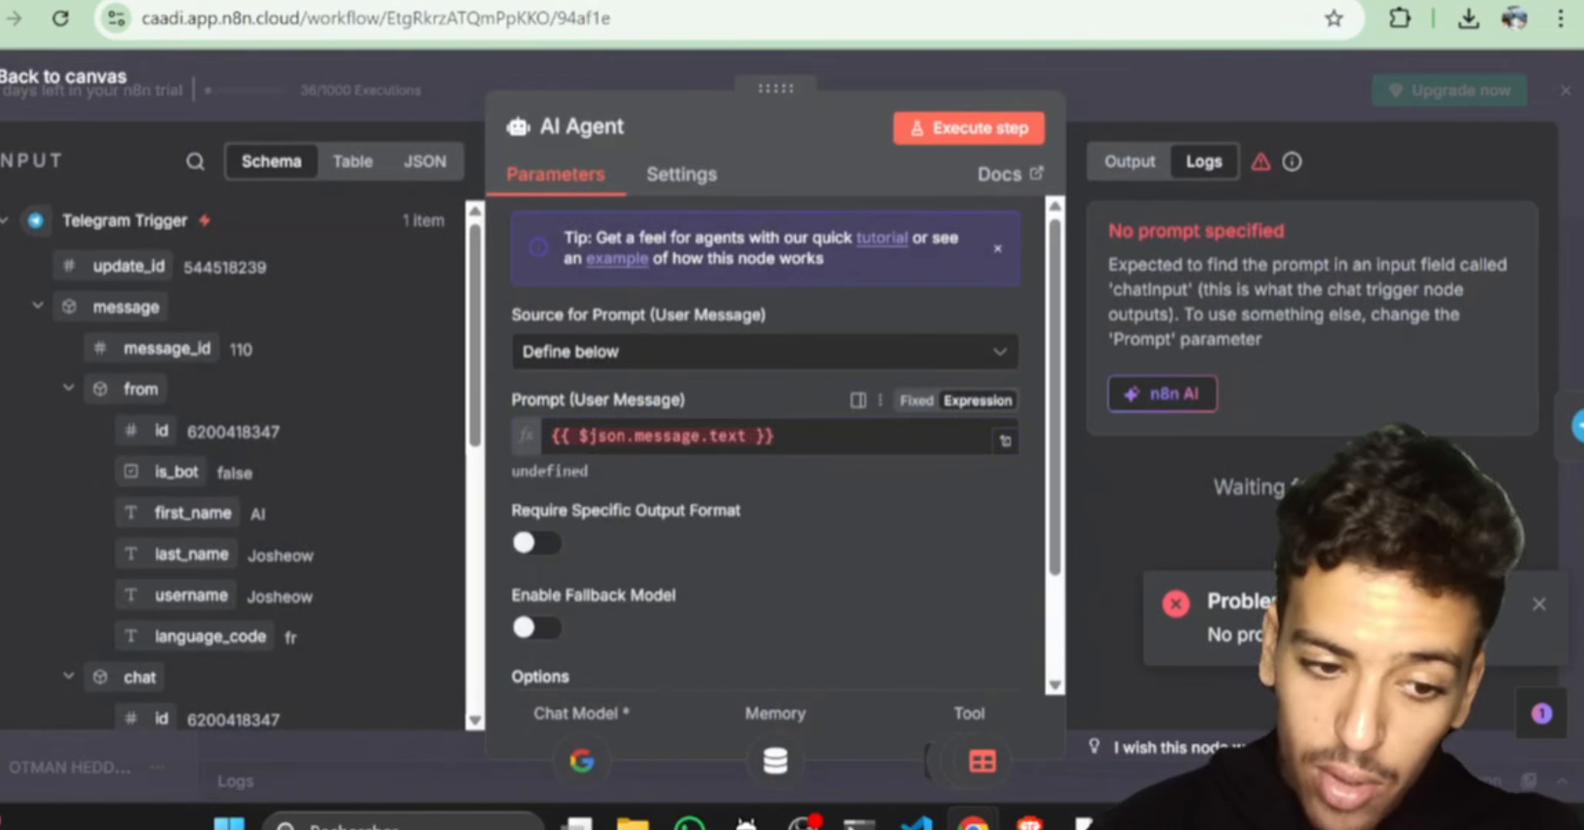
double_click(550, 471)
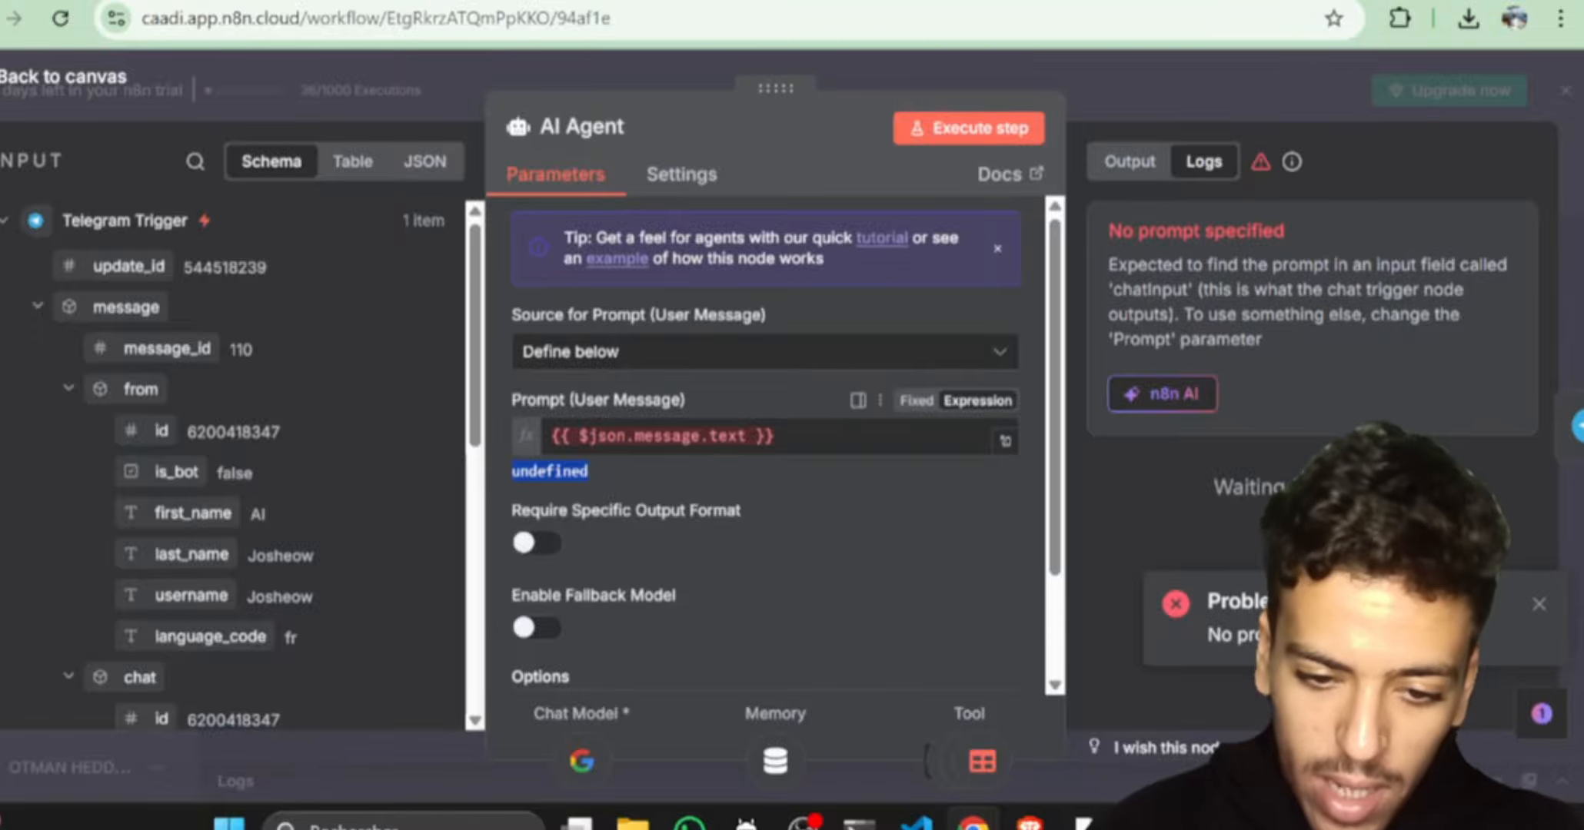
scroll(128, 315, "down", 3)
scroll(127, 316, "up", 3)
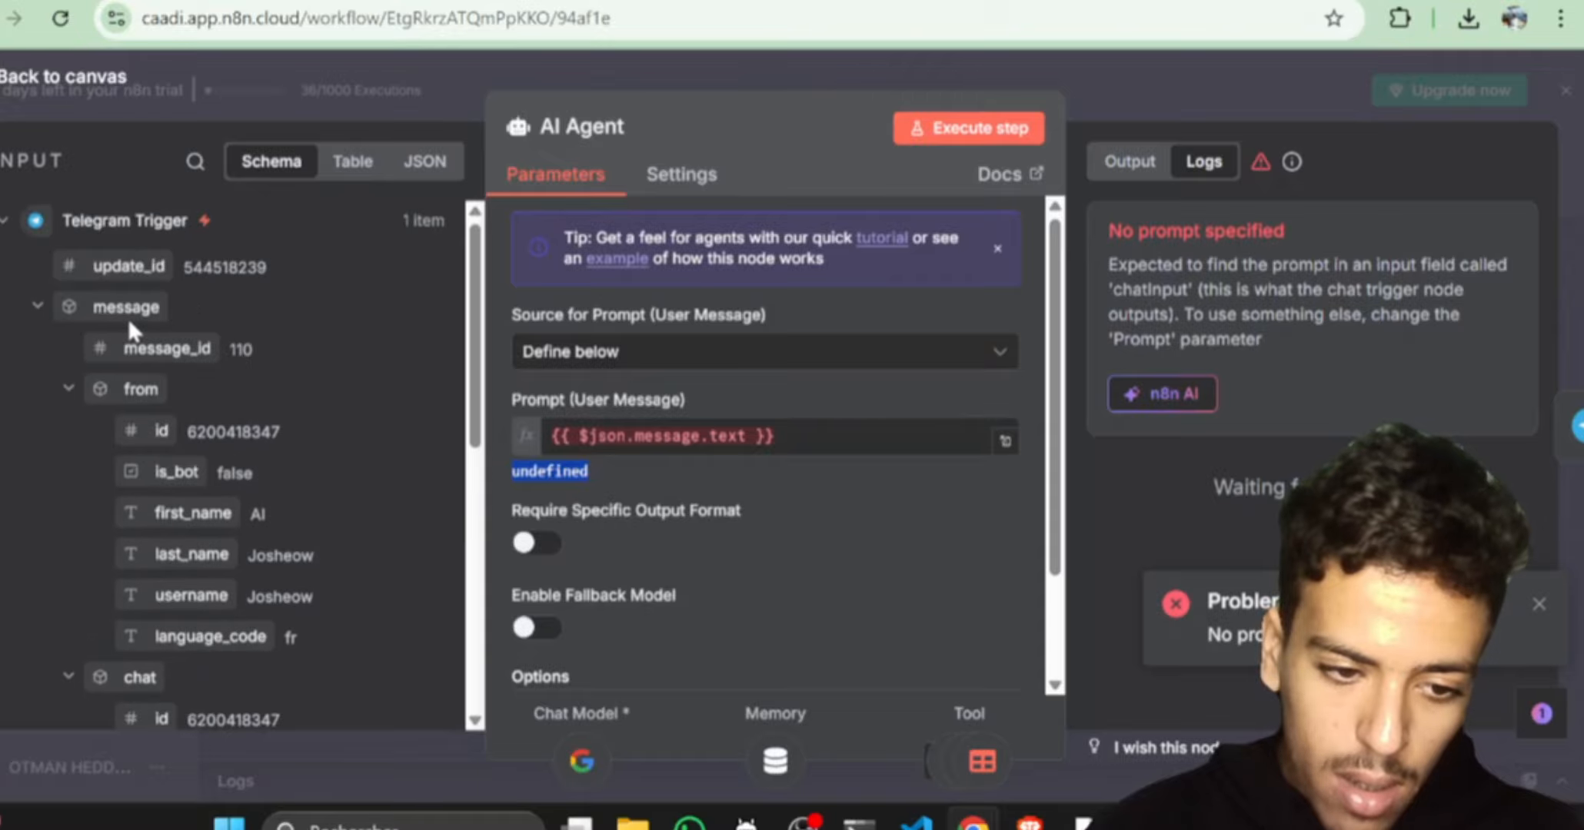
Collapse the from and chat groups in the Telegram Trigger input, inspect the voice fields, and return to the canvas
left_click(68, 390)
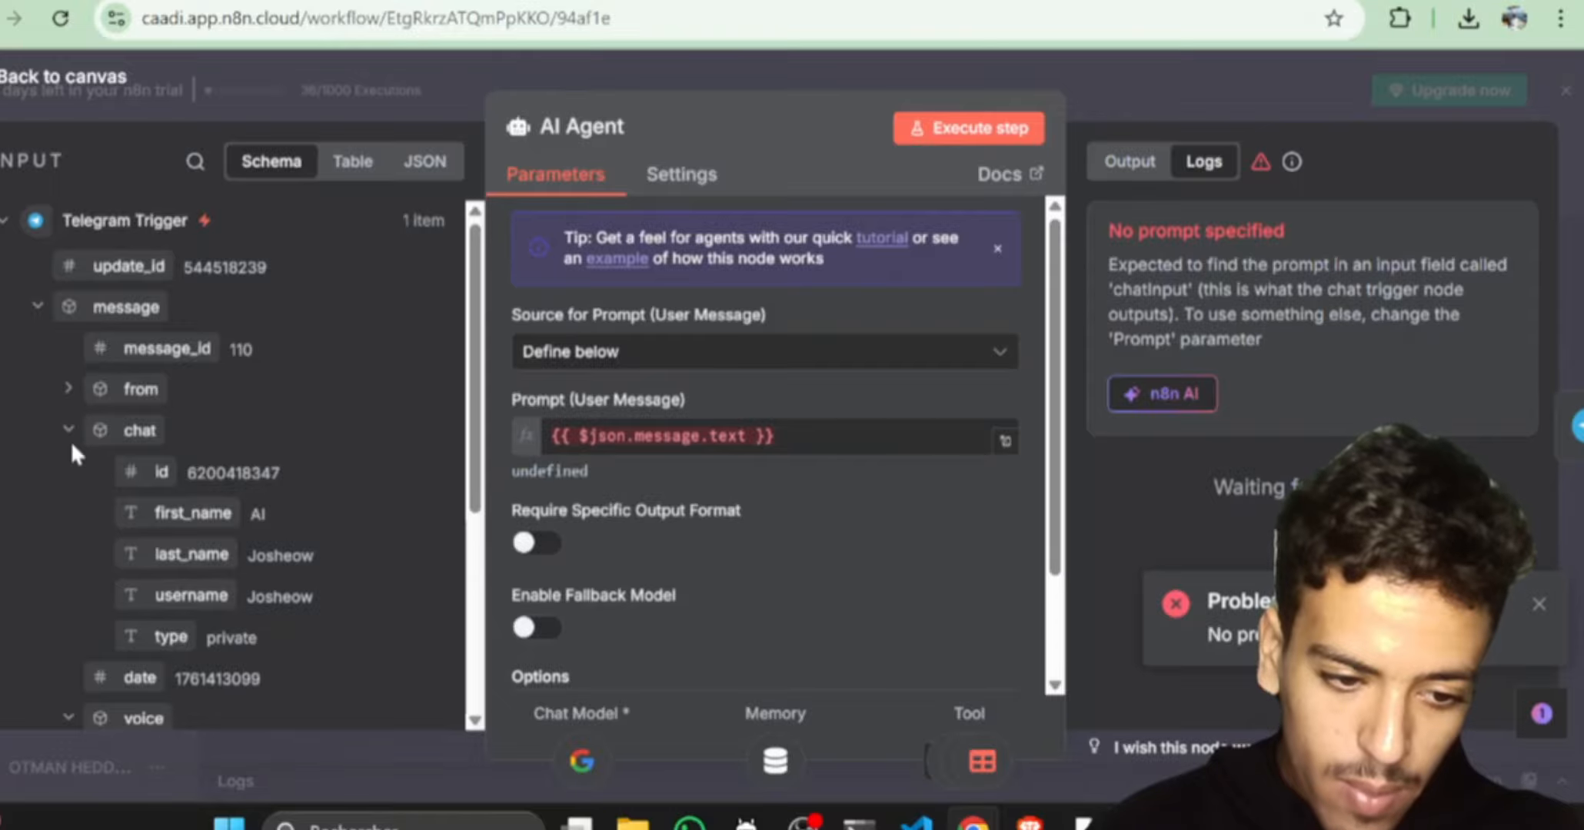
left_click(70, 432)
left_click(68, 512)
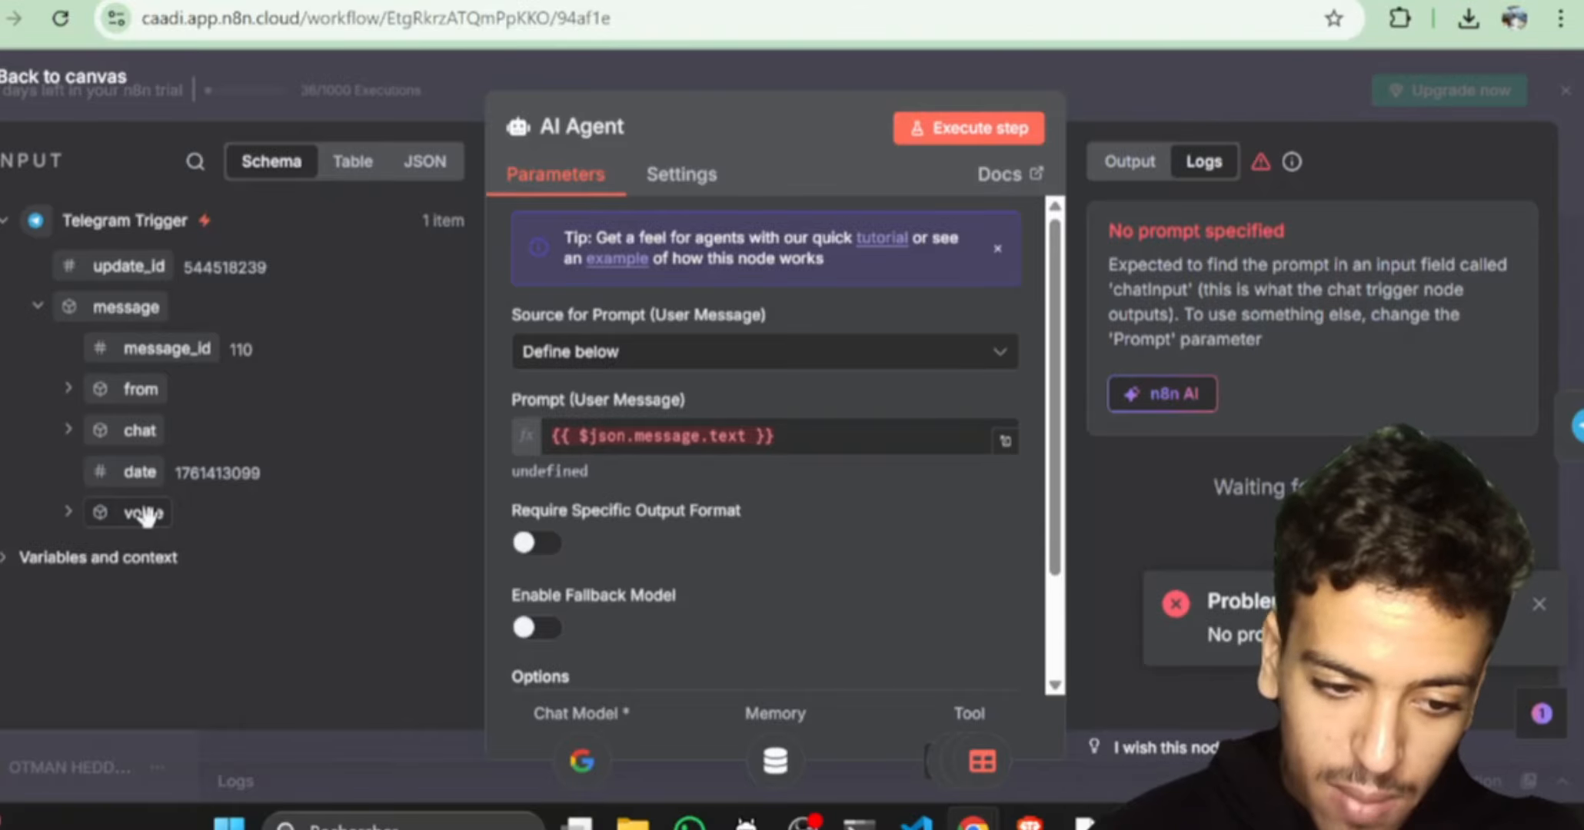
left_click(69, 517)
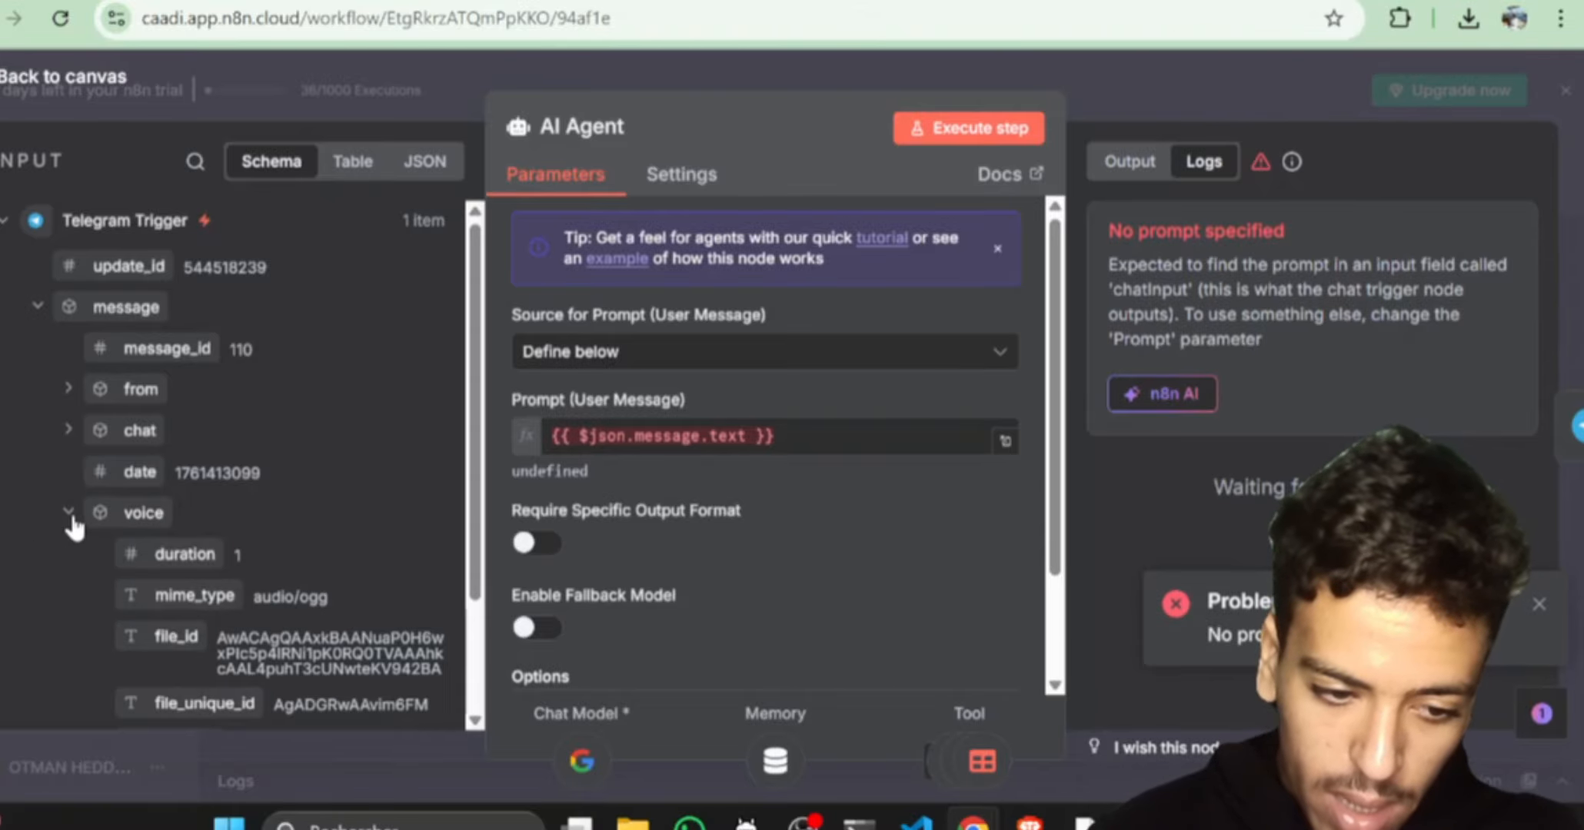
scroll(178, 525, "down", 2)
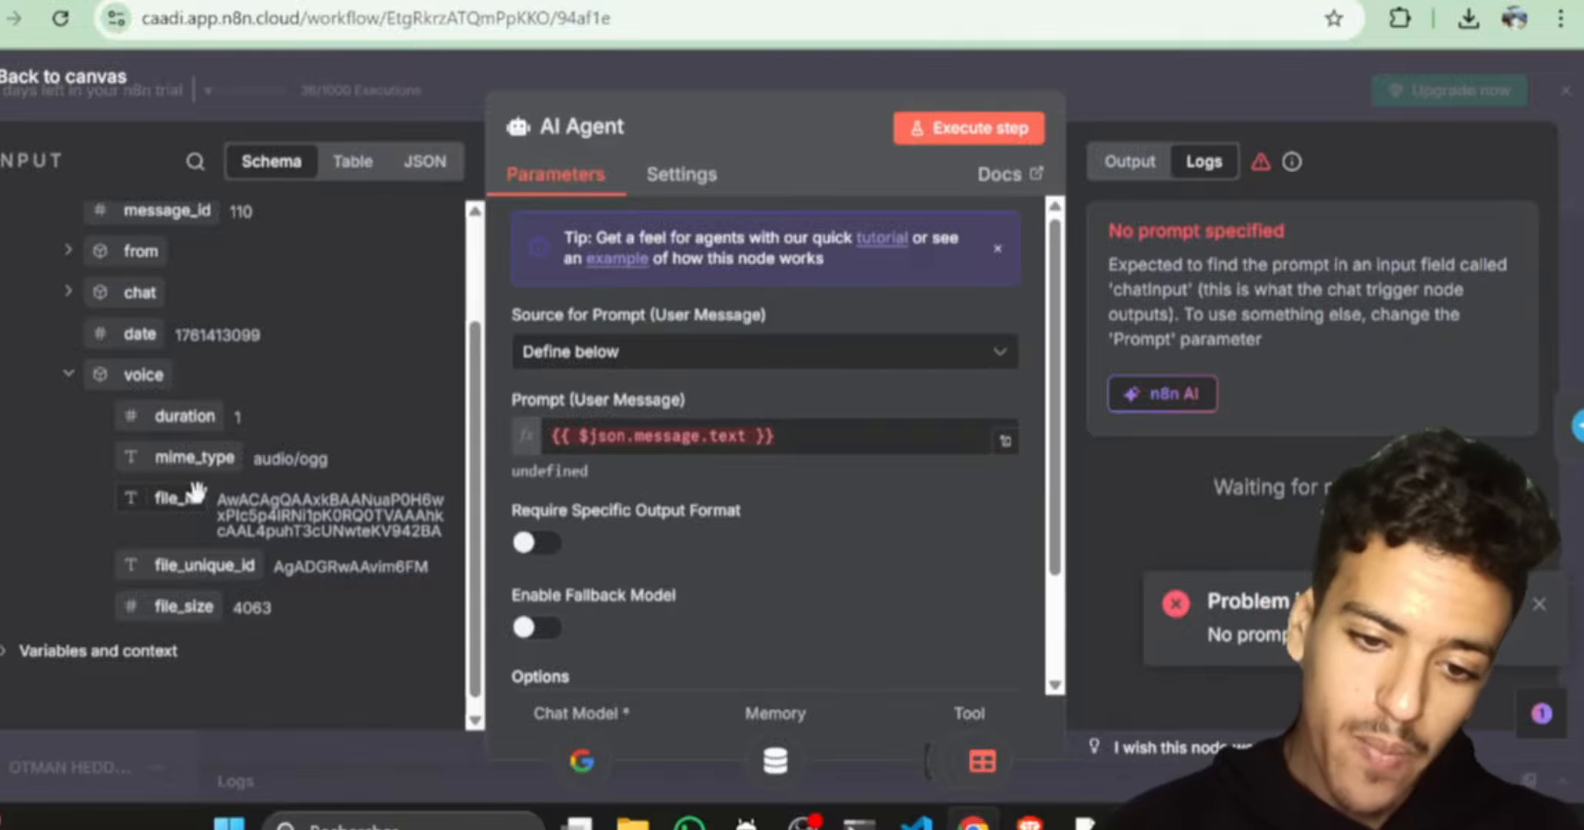
left_click(77, 77)
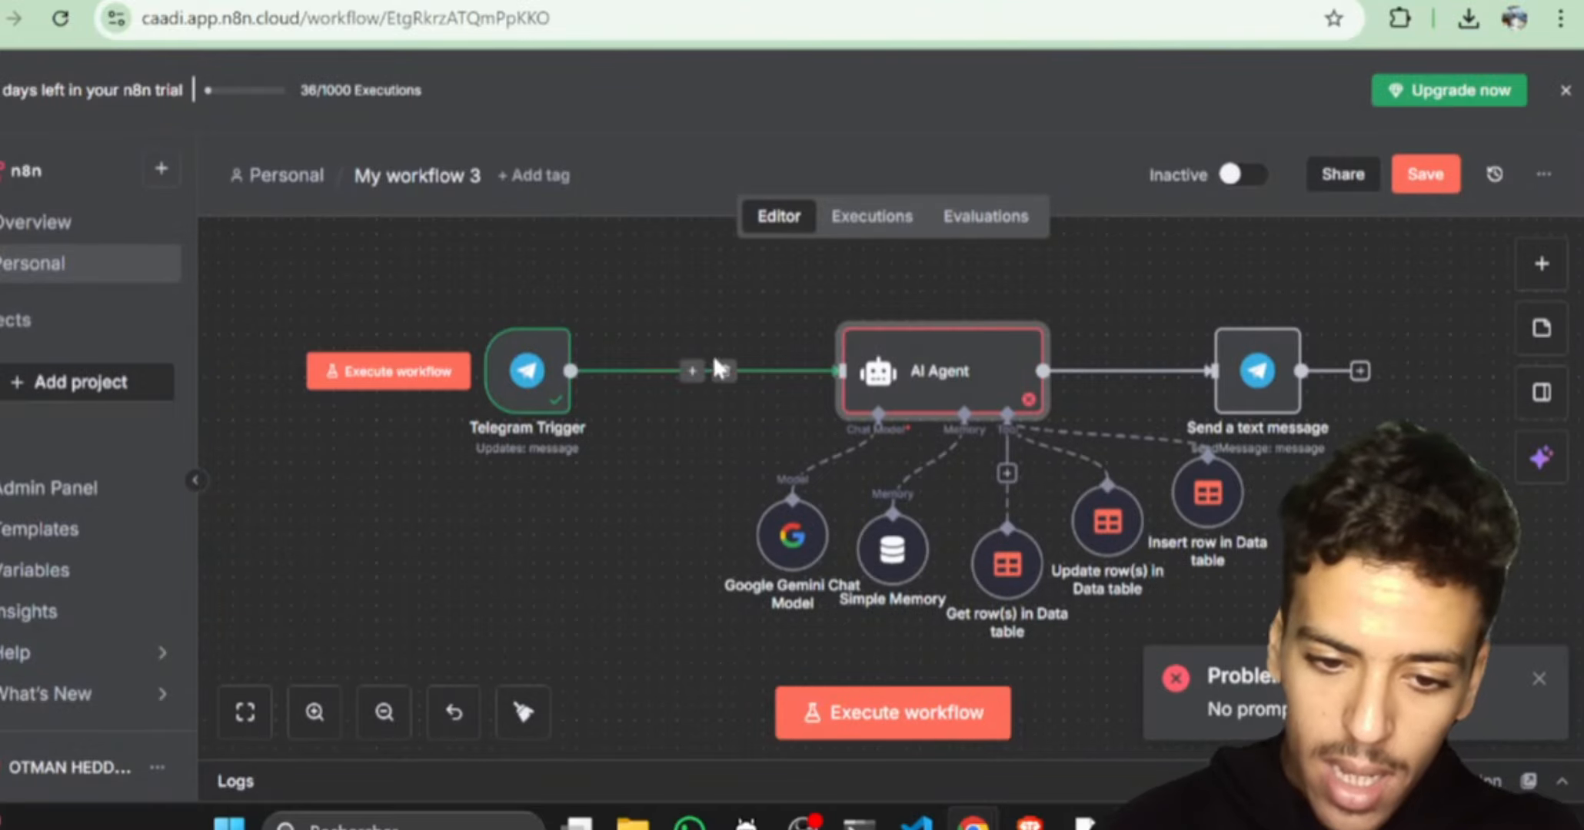
Remove the connection between Telegram Trigger and AI Agent, and add a Switch node after the trigger
left_click(722, 369)
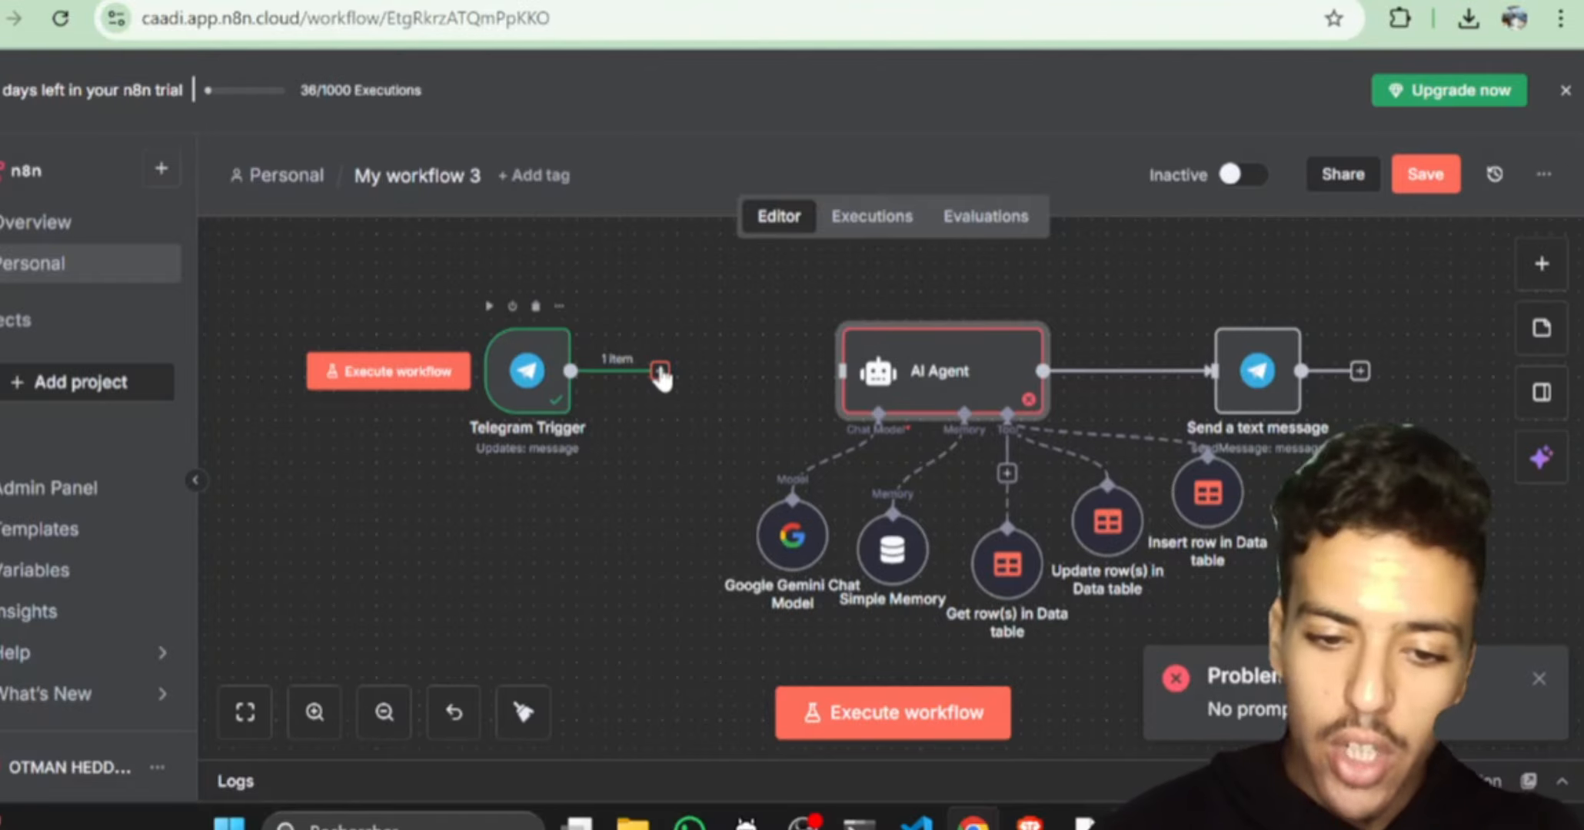
left_click(660, 372)
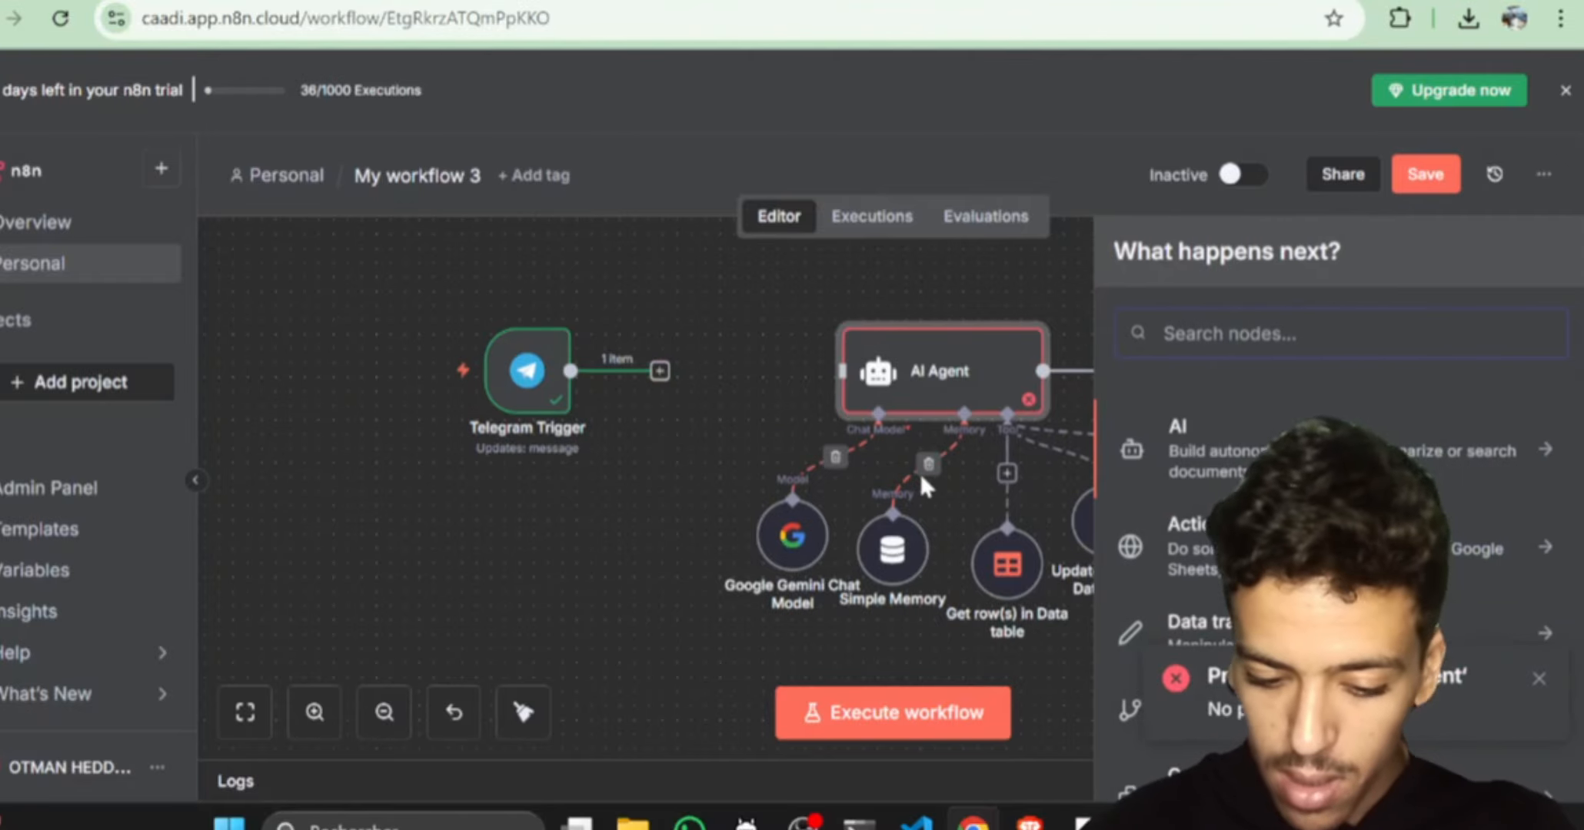
type("swi")
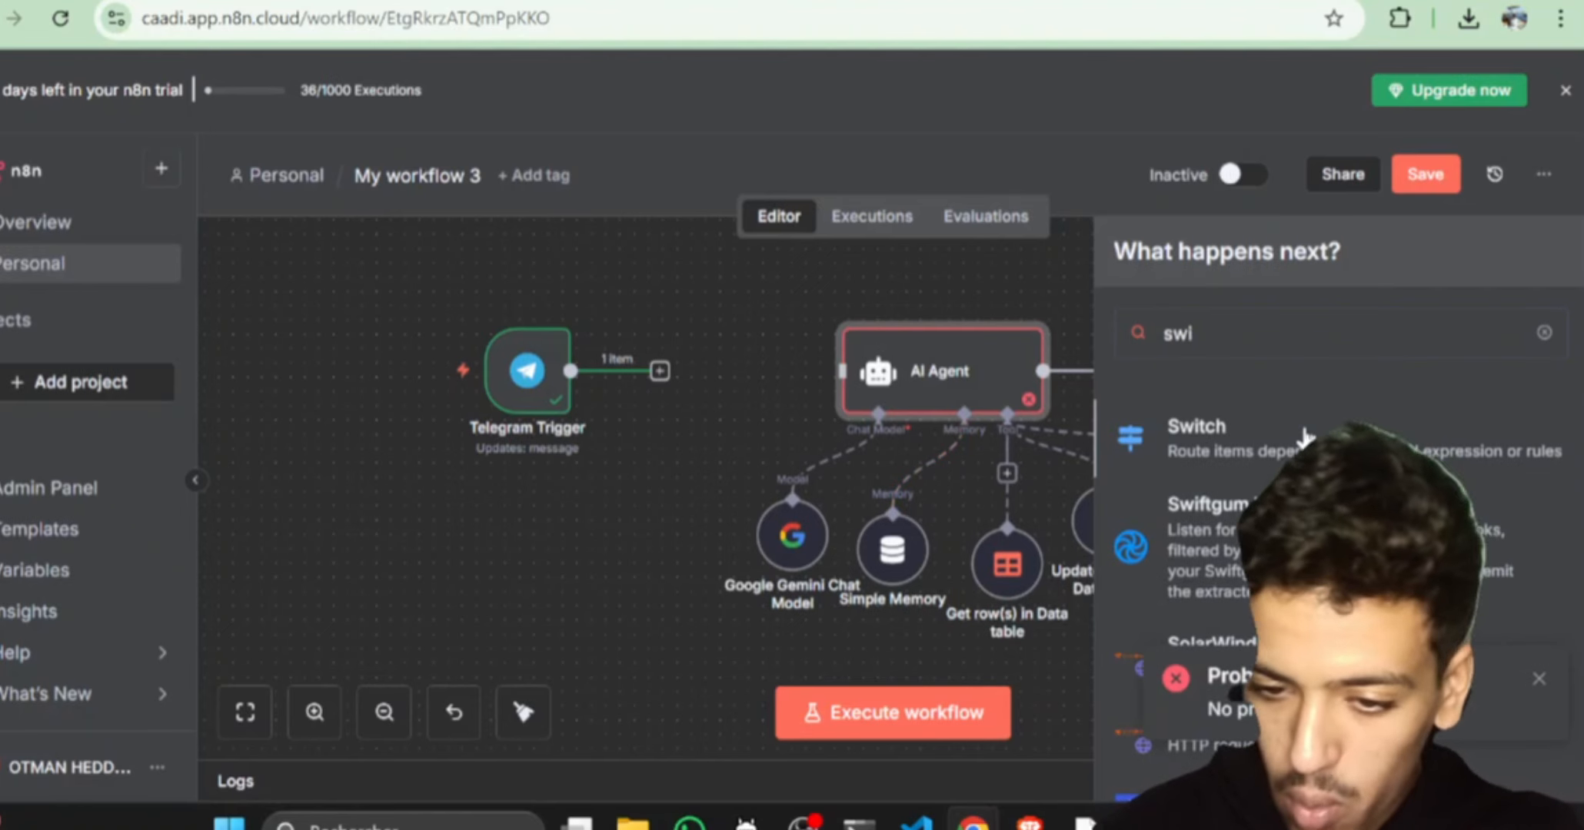
key("Return")
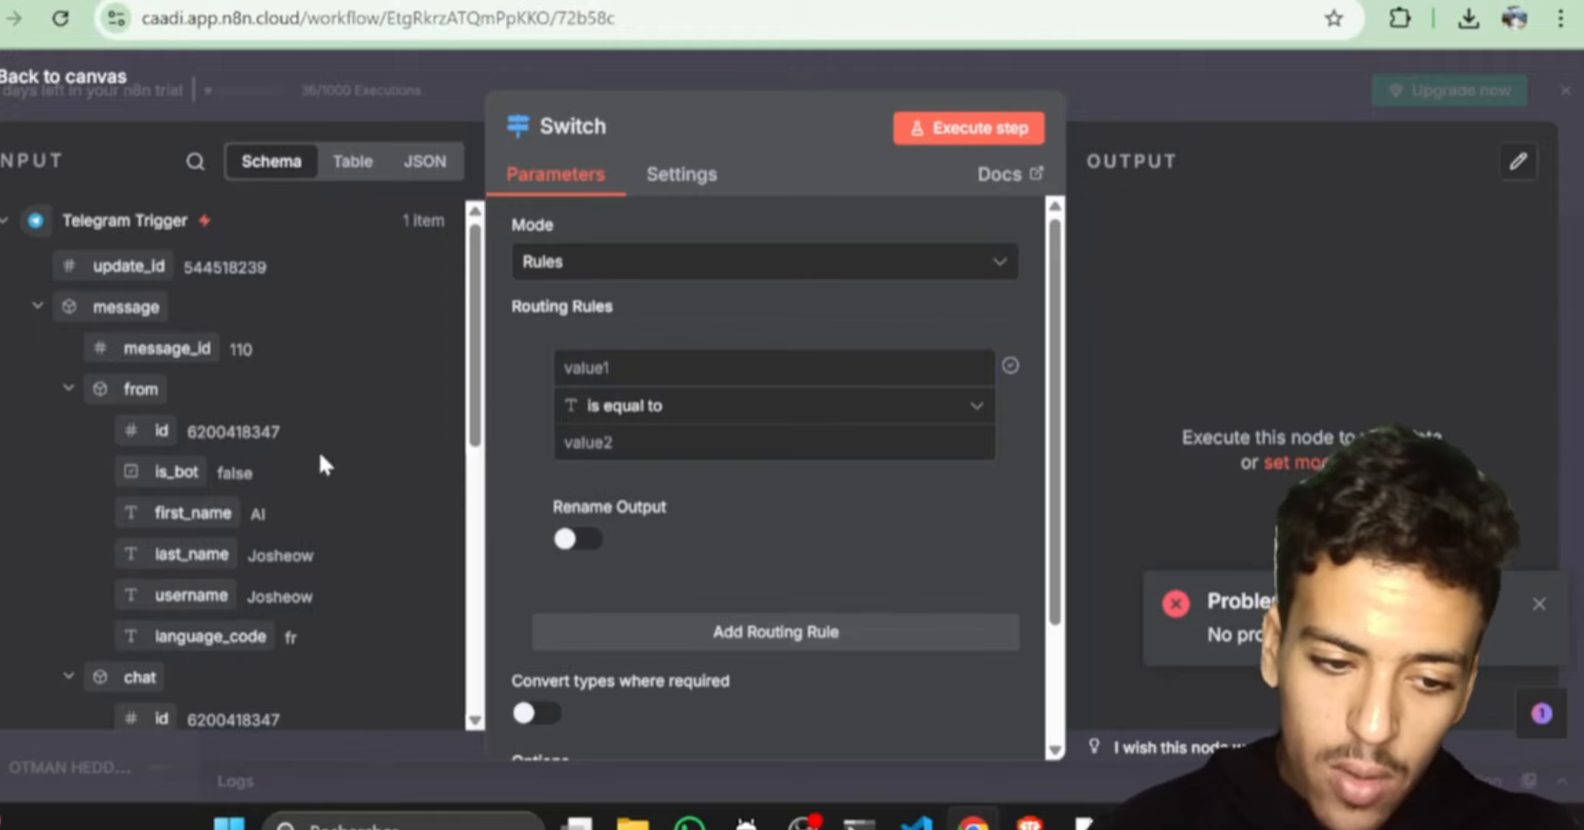
Set the Switch's first routing rule to match when the object {{ $json.message.voice }} exists
scroll(318, 454, "down", 7)
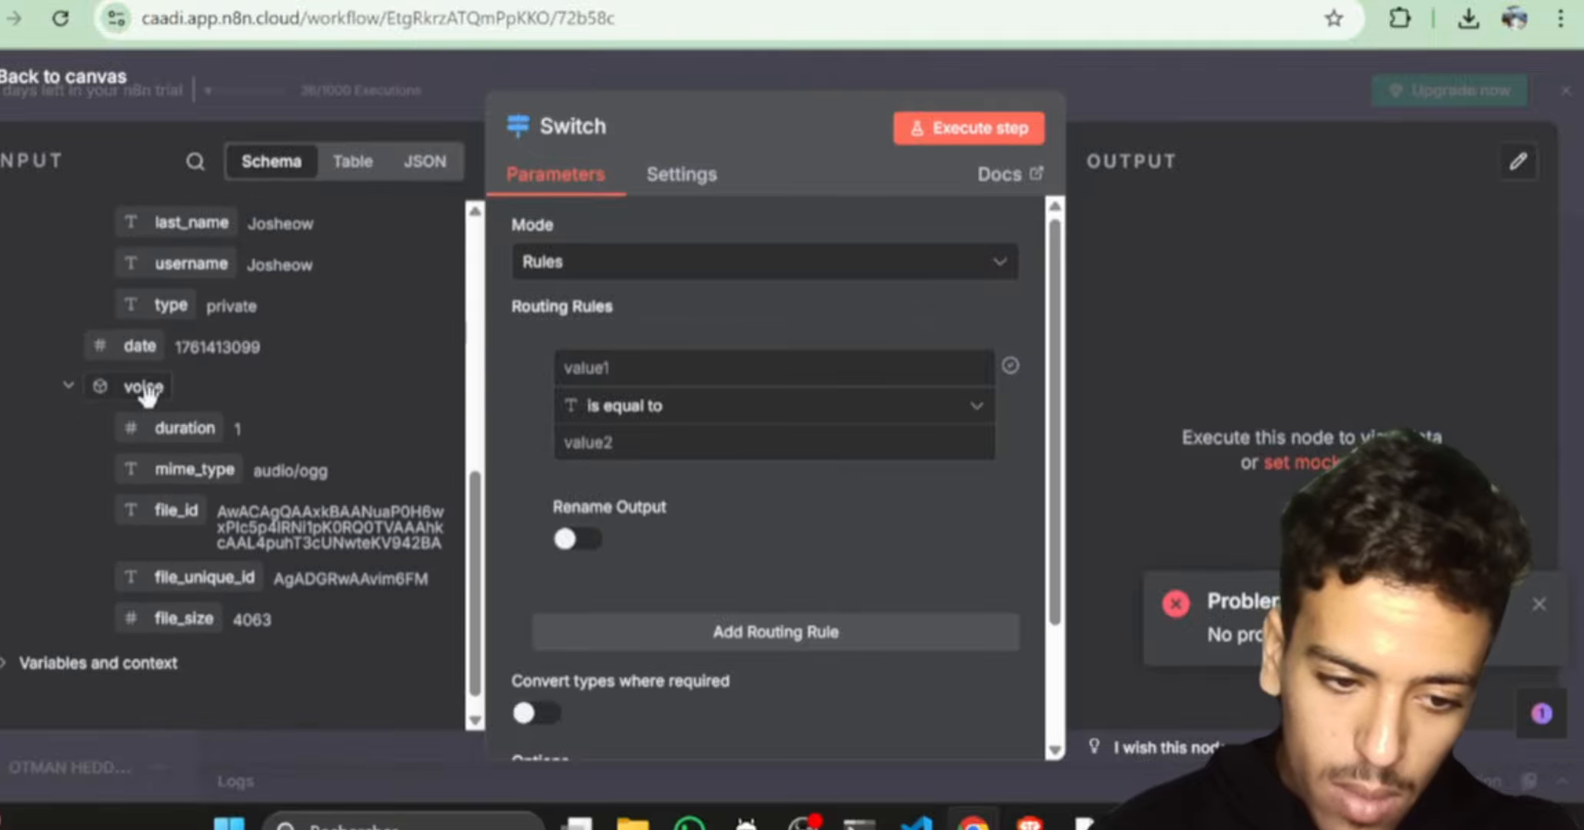
left_click_drag(143, 386, 590, 375)
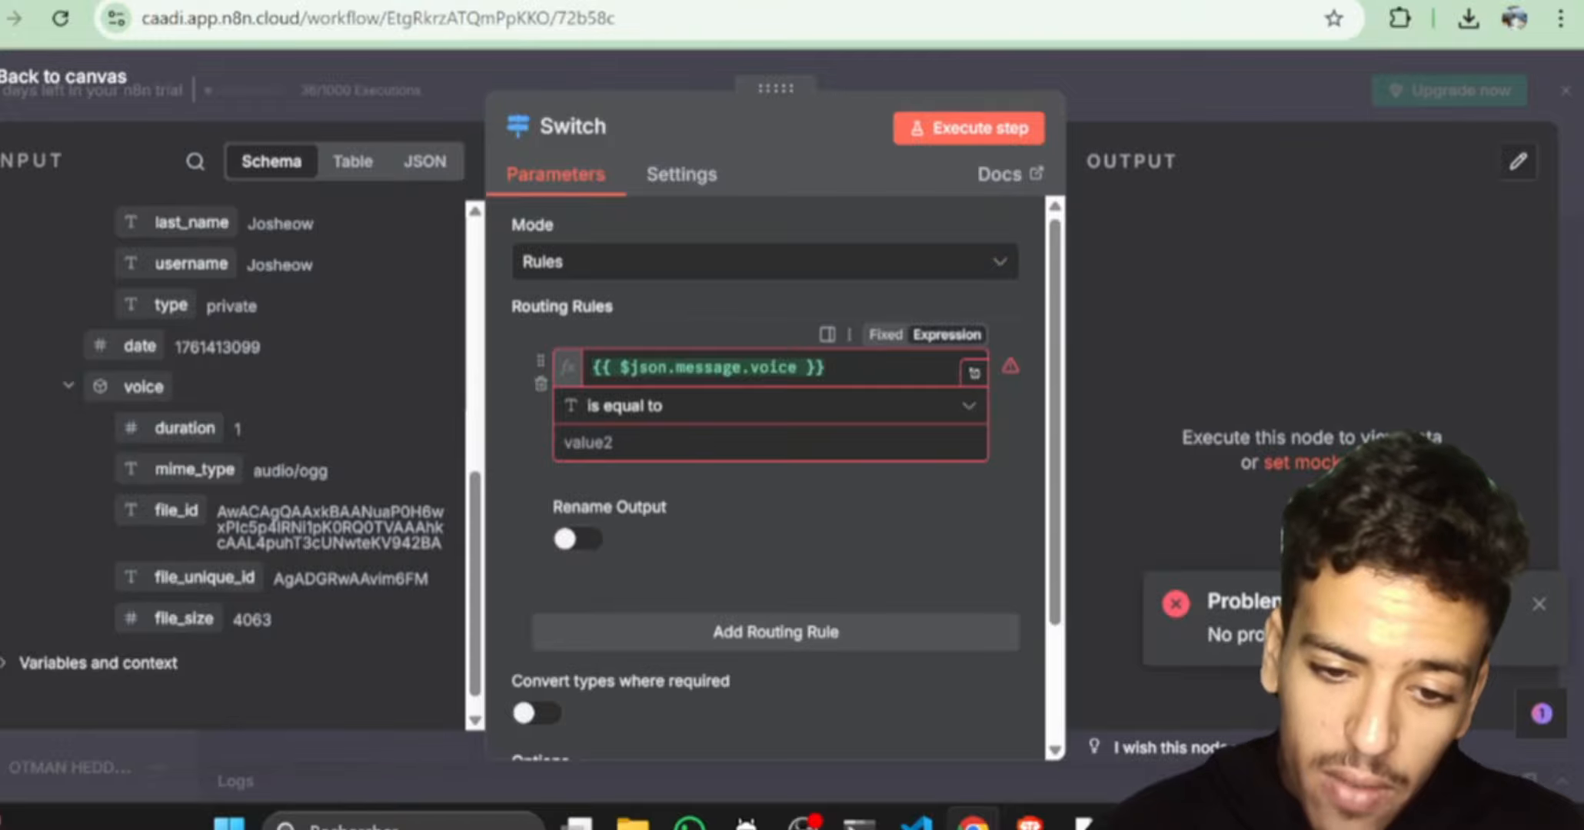
double_click(773, 368)
left_click(711, 282)
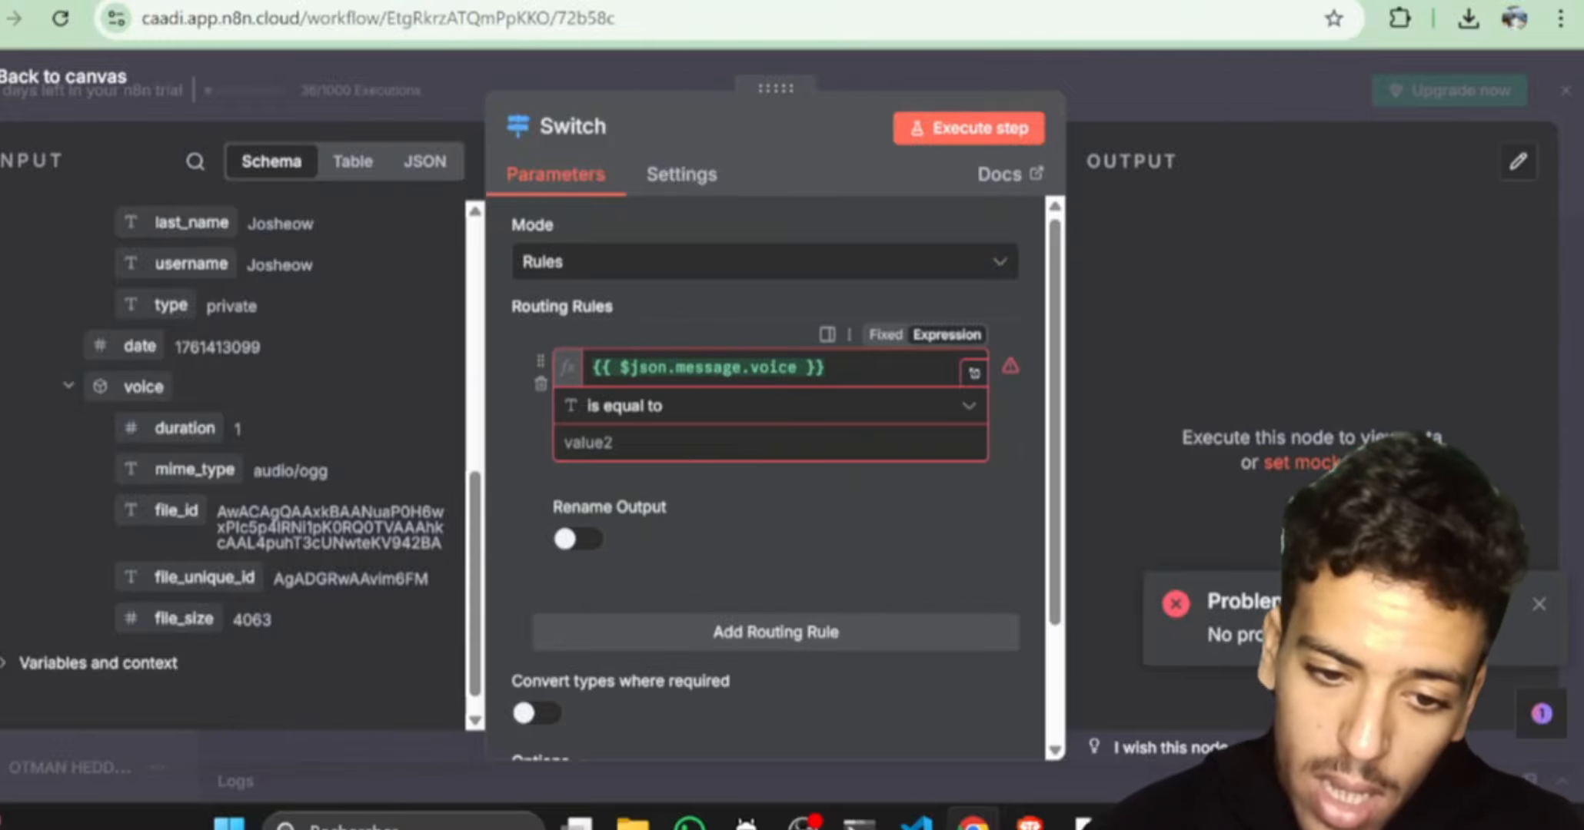
left_click(655, 406)
mouse_move(628, 695)
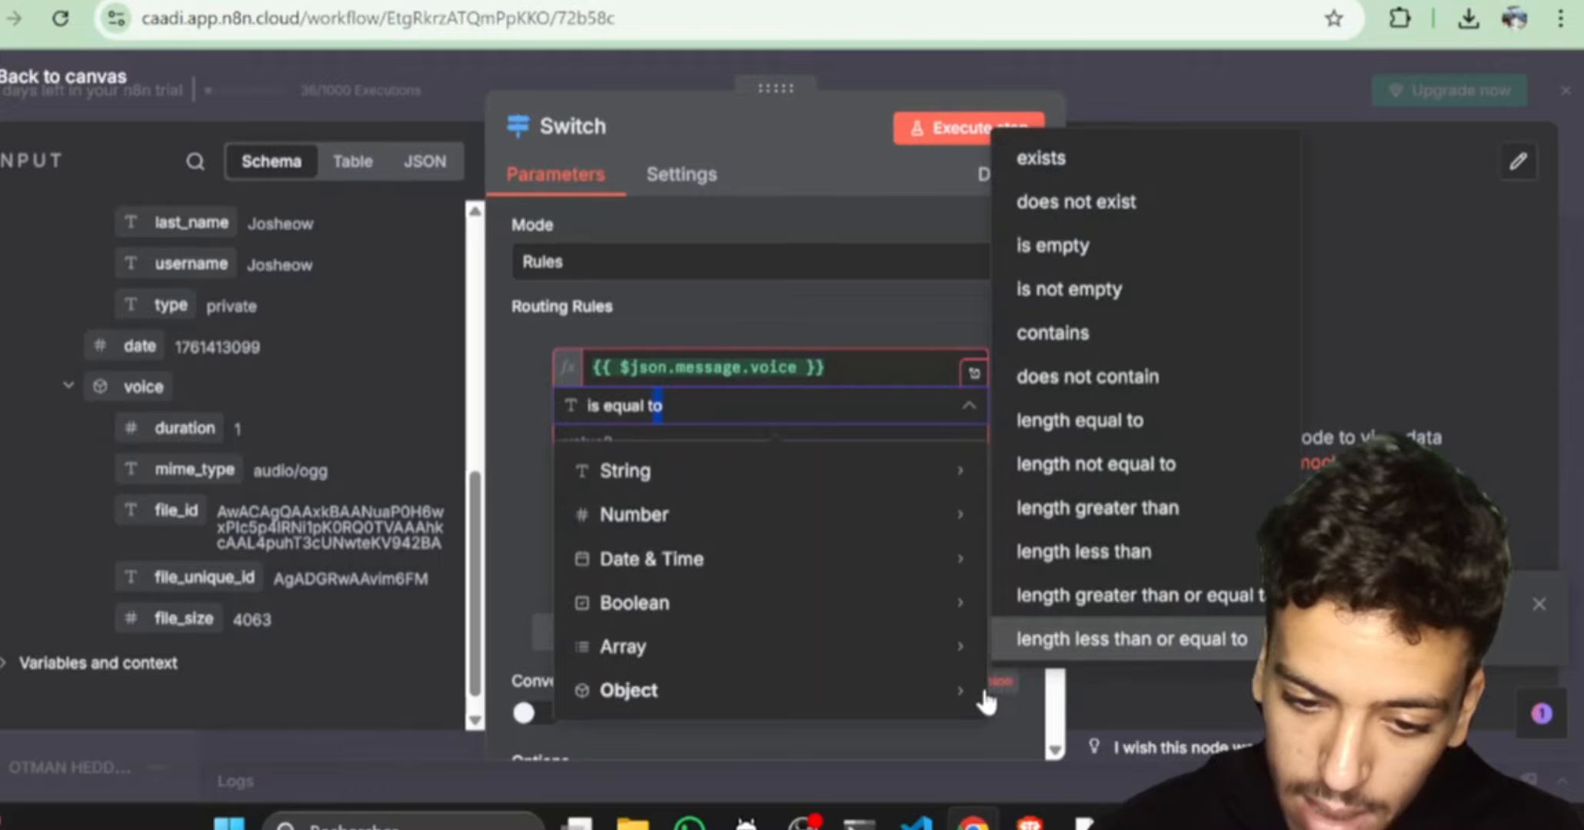
mouse_move(987, 695)
left_click(1080, 555)
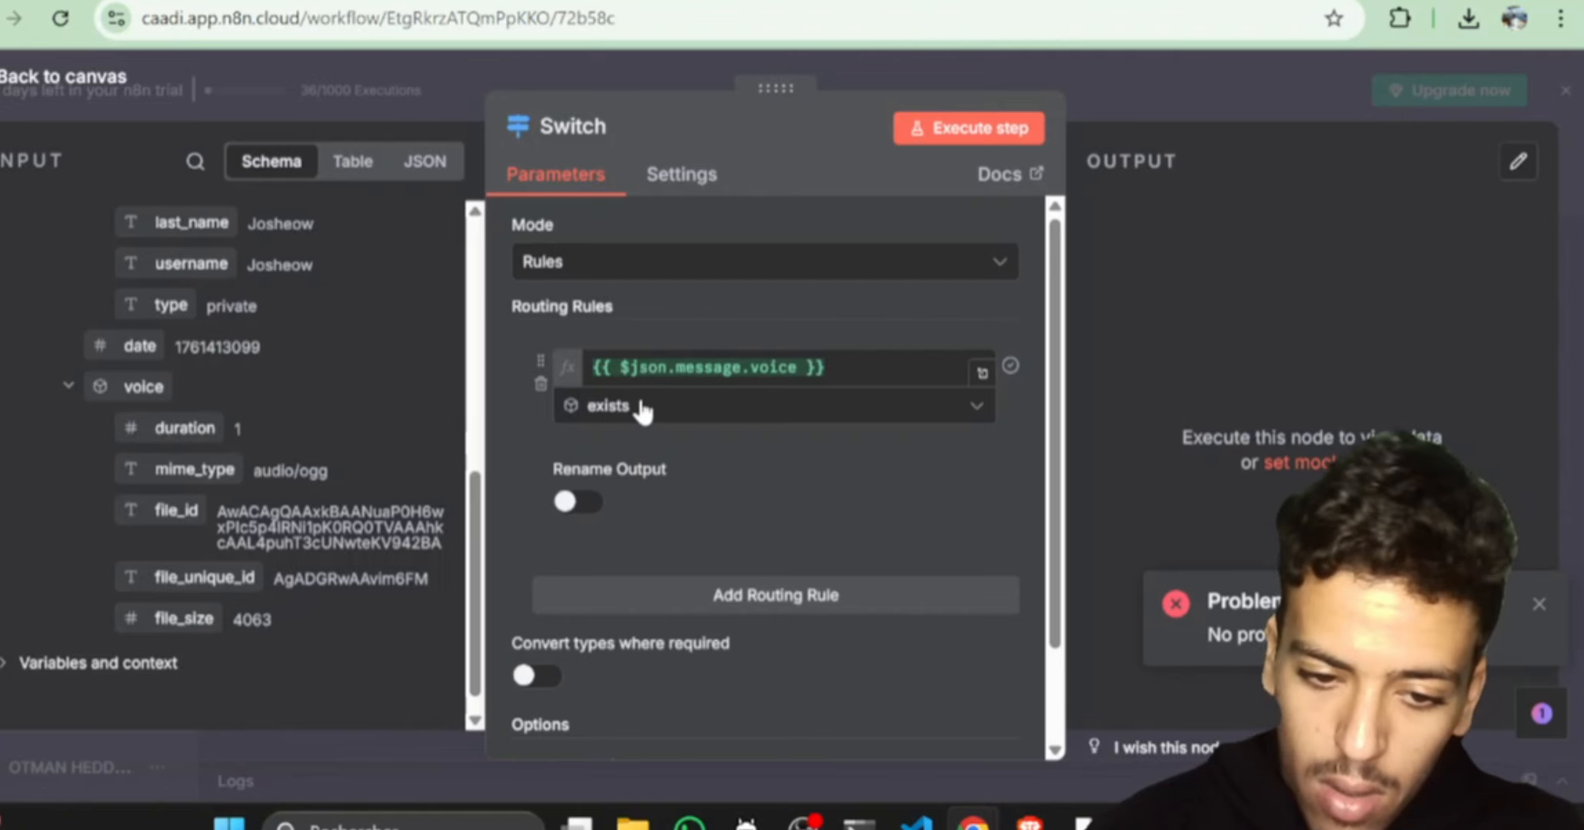
Enable renaming for the first rule's output, name it Voice, and return to the canvas
scroll(333, 446, "up", 1)
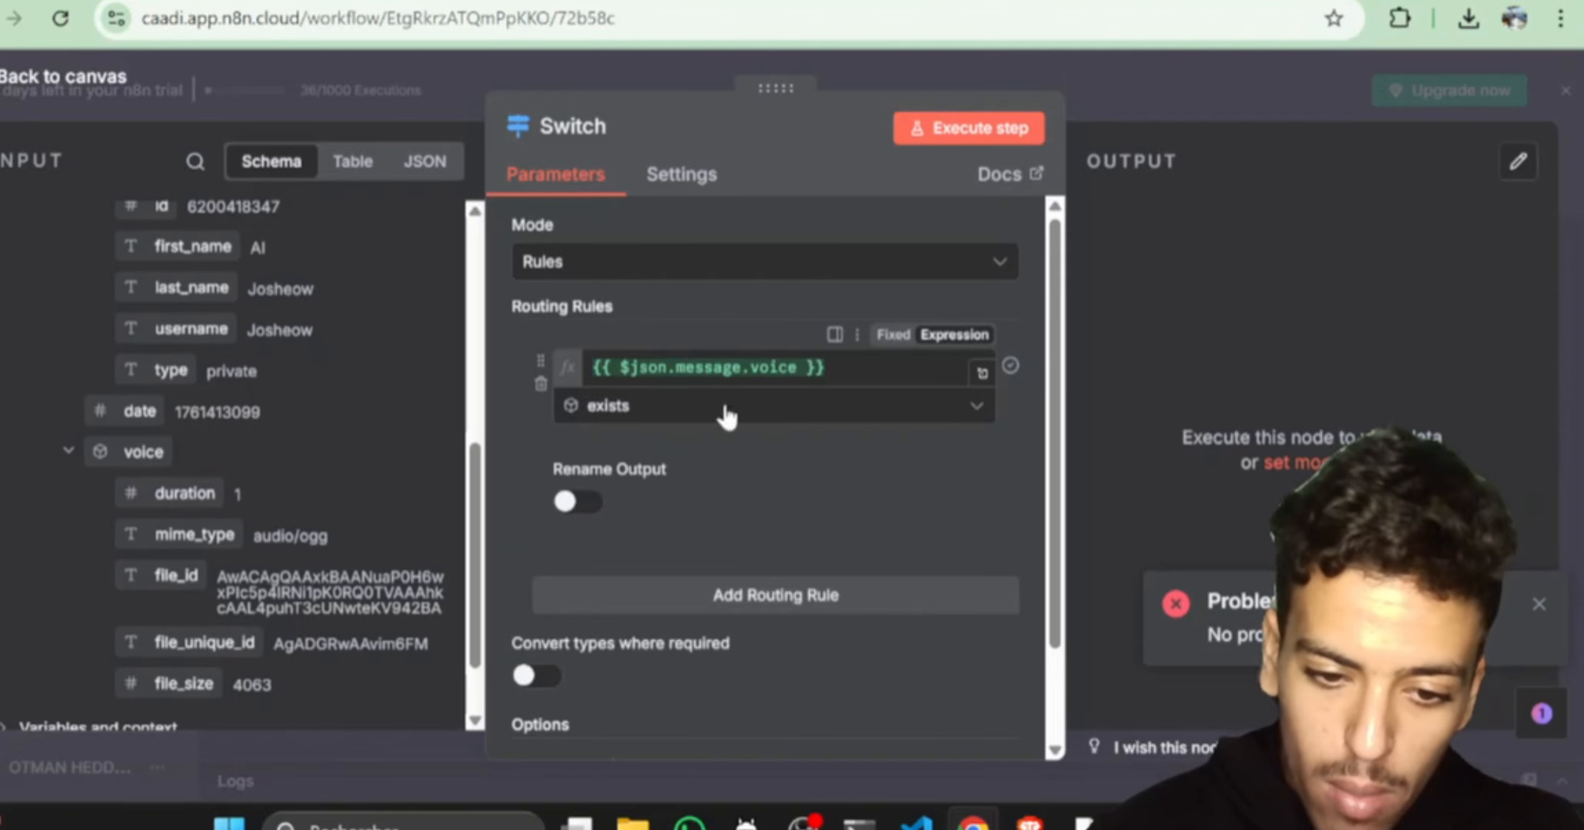
left_click(578, 503)
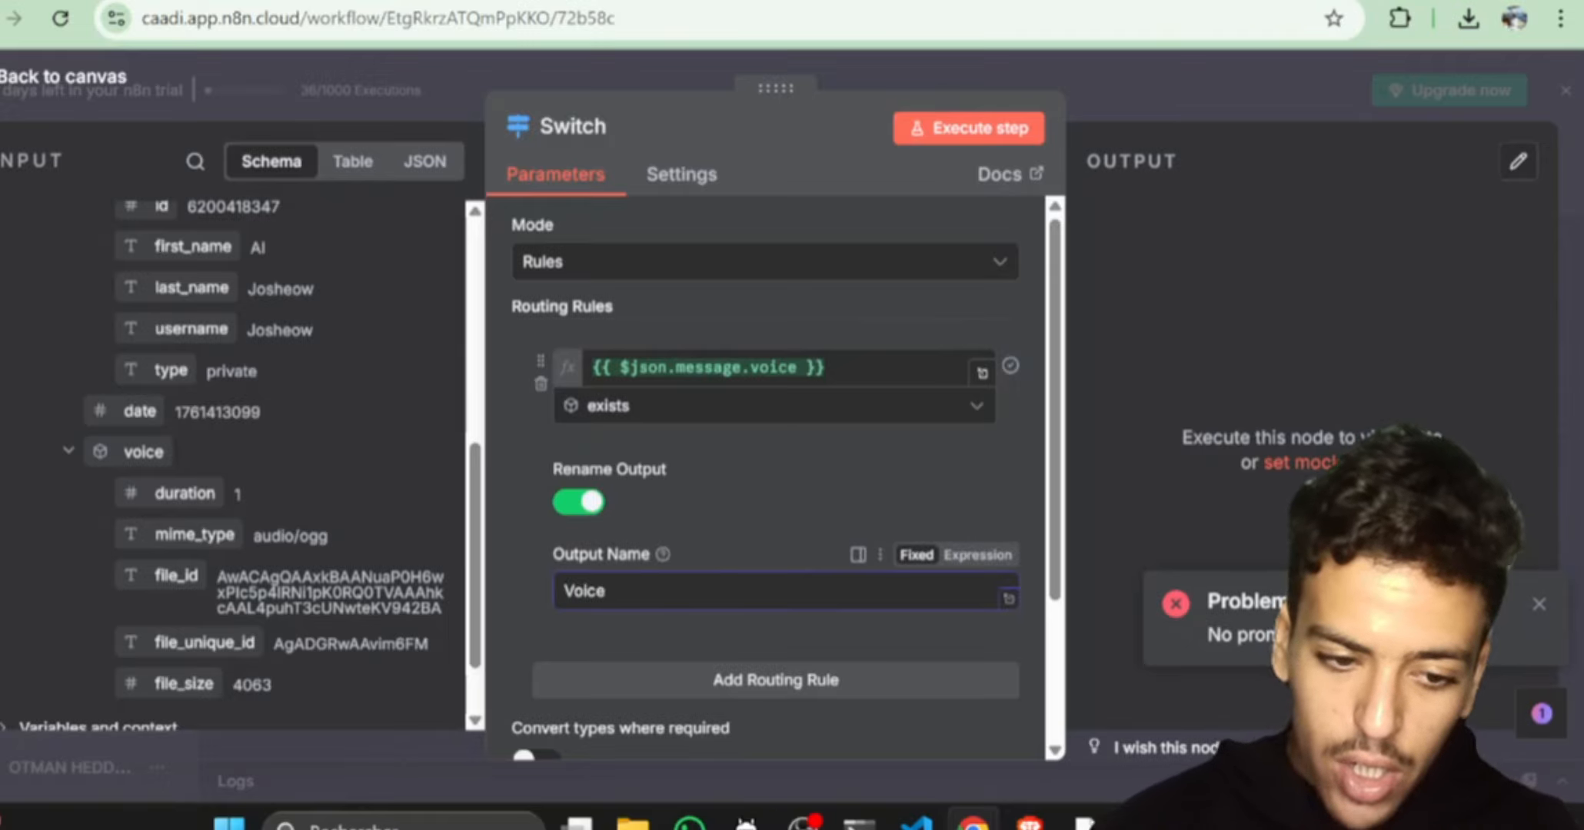
left_click(665, 553)
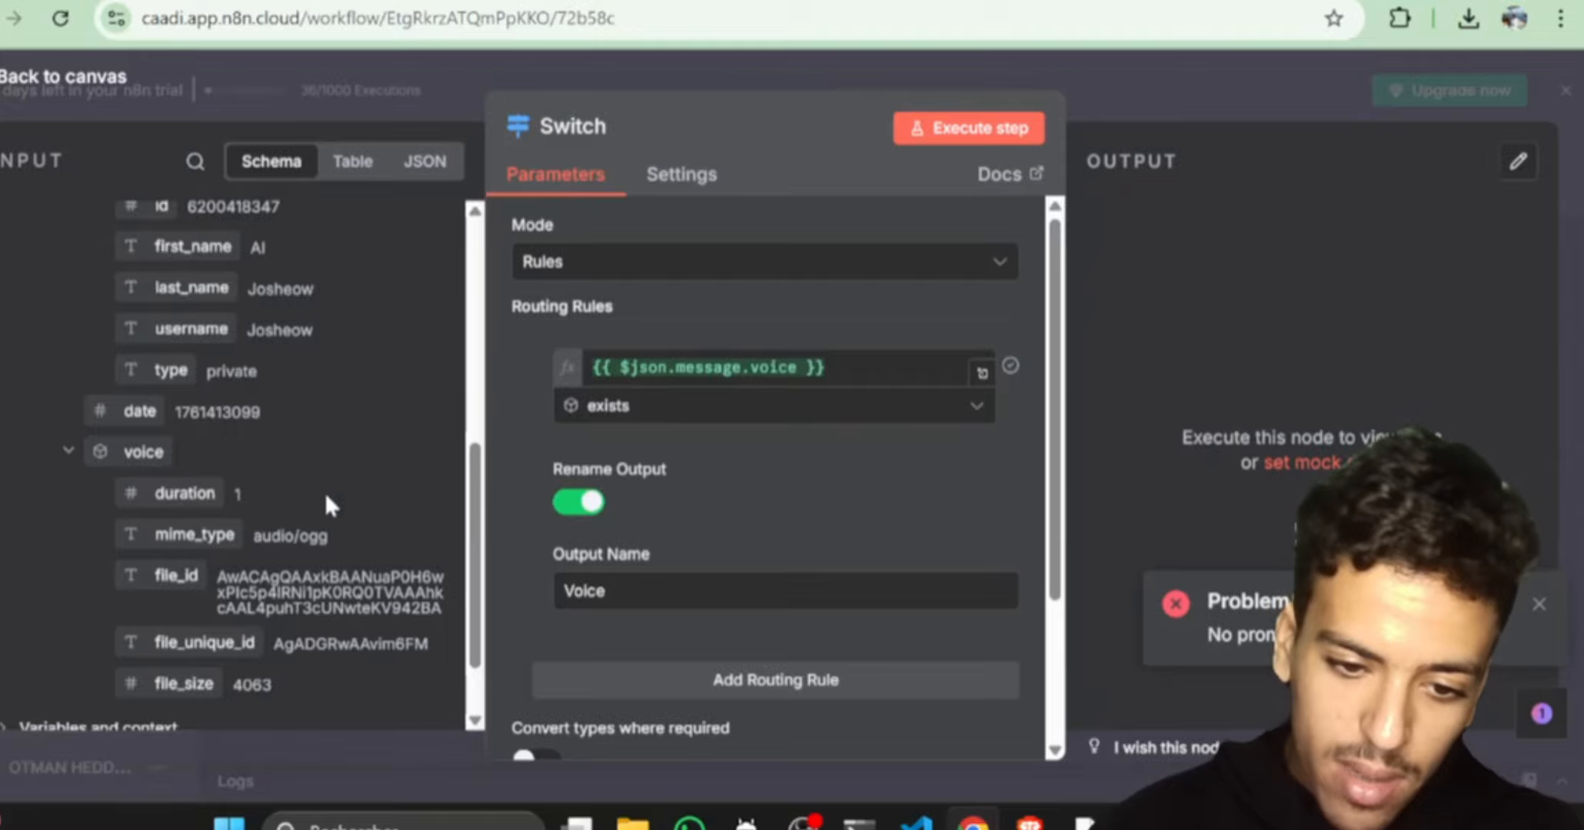
scroll(325, 506, "down", 2)
left_click(60, 73)
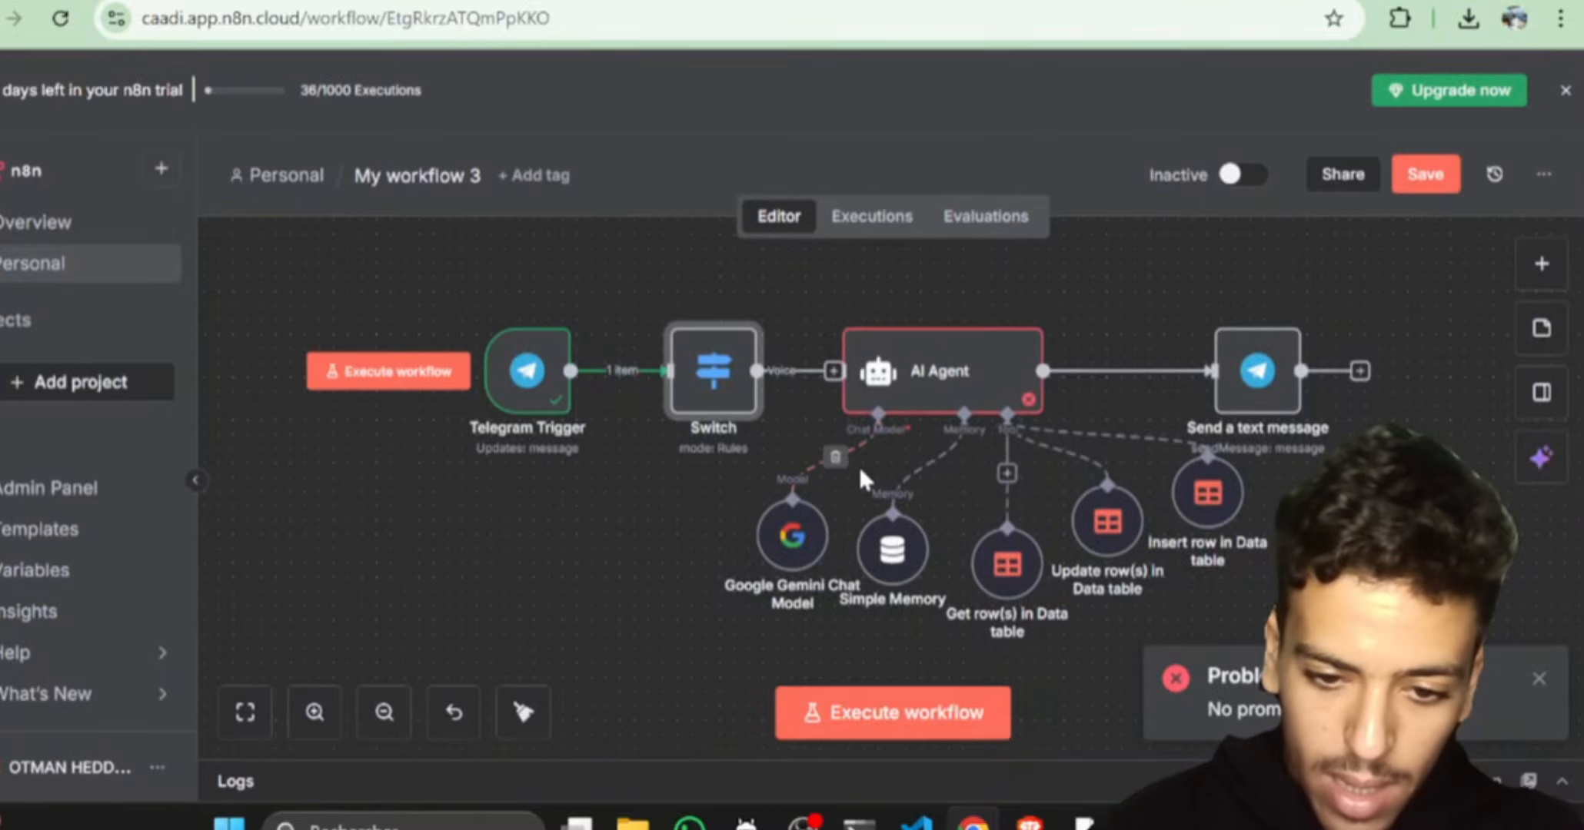
Execute the workflow, send "hi" to the n8n bot in Telegram, and switch back to n8n
left_click(897, 720)
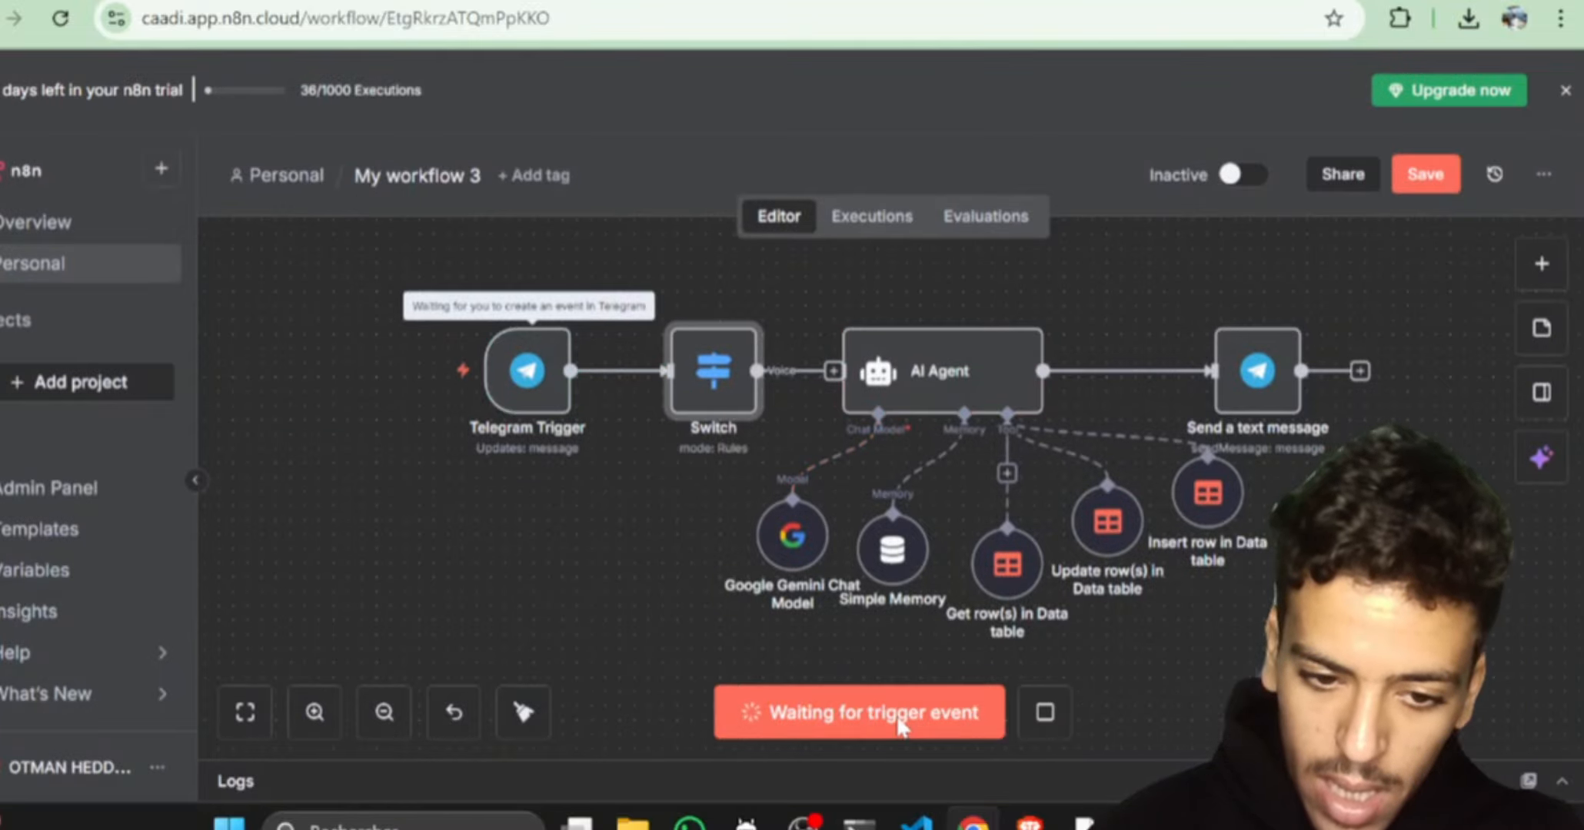
mouse_move(1084, 822)
left_click(1082, 710)
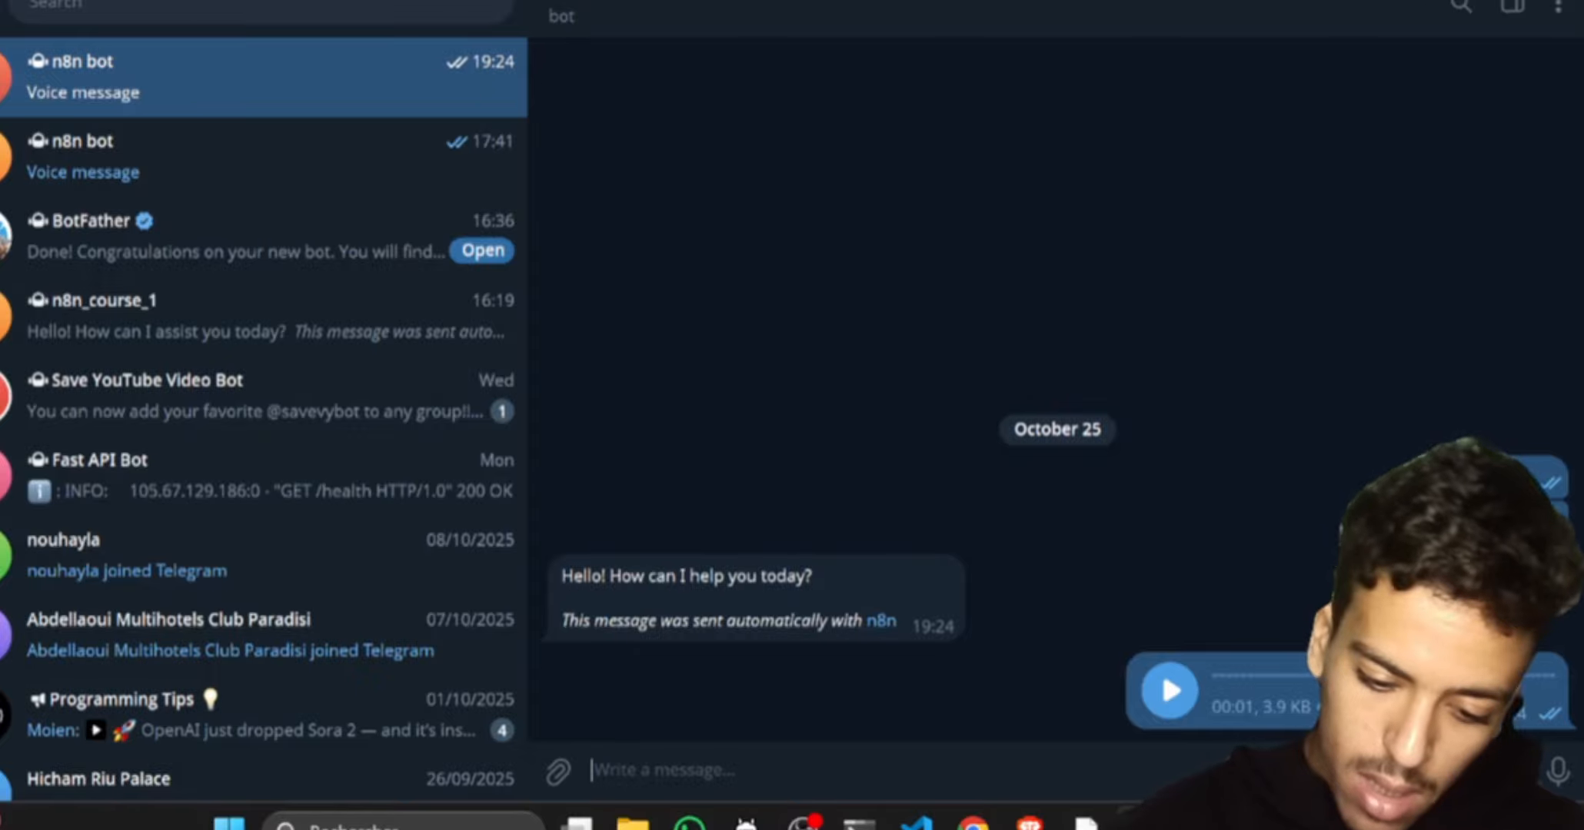
type("hi")
key("Return")
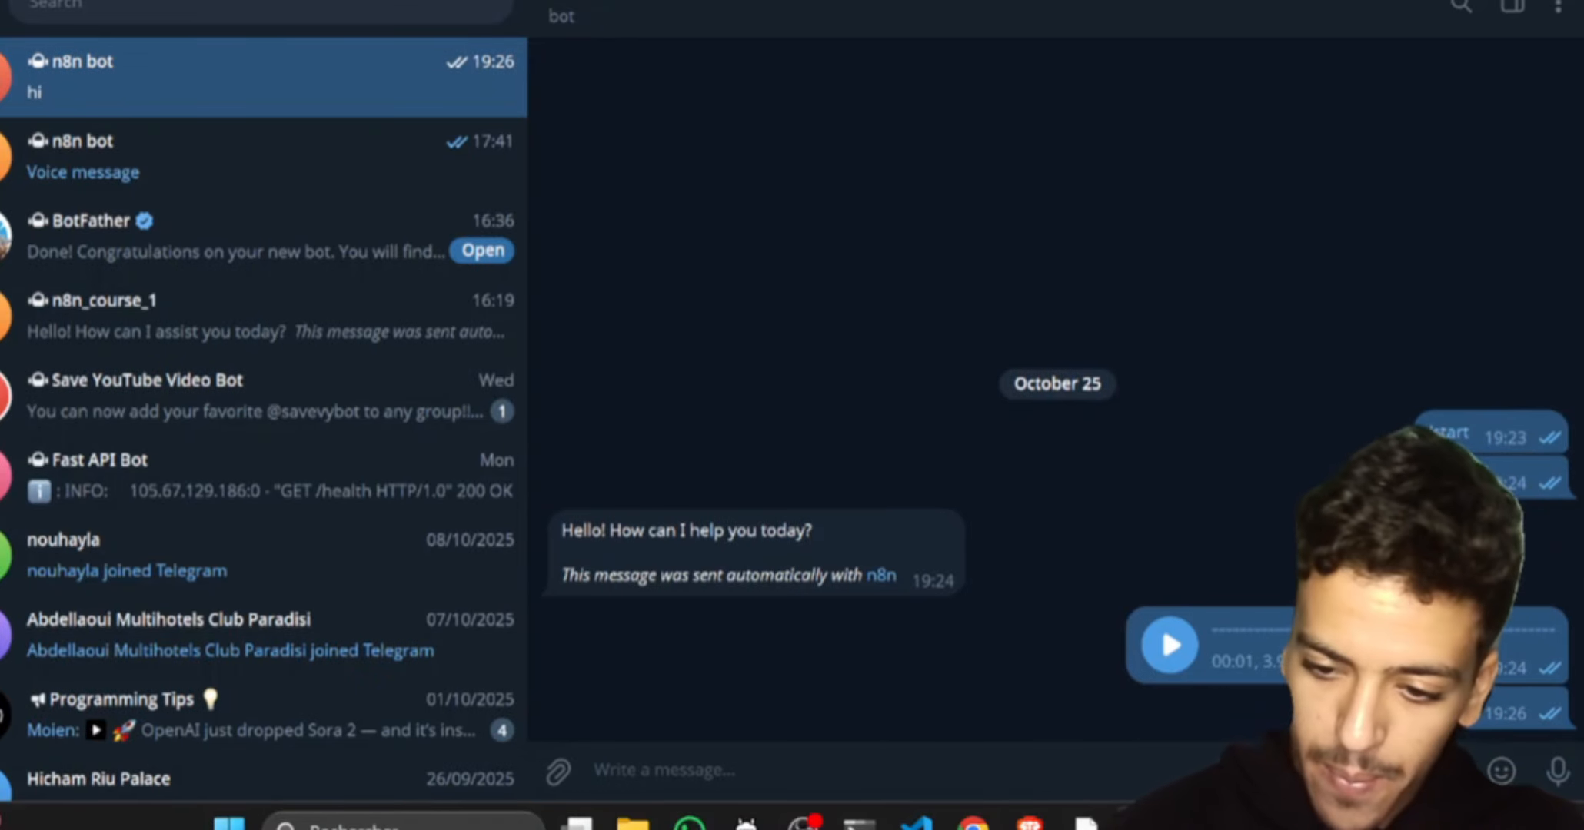
mouse_move(972, 823)
left_click(893, 708)
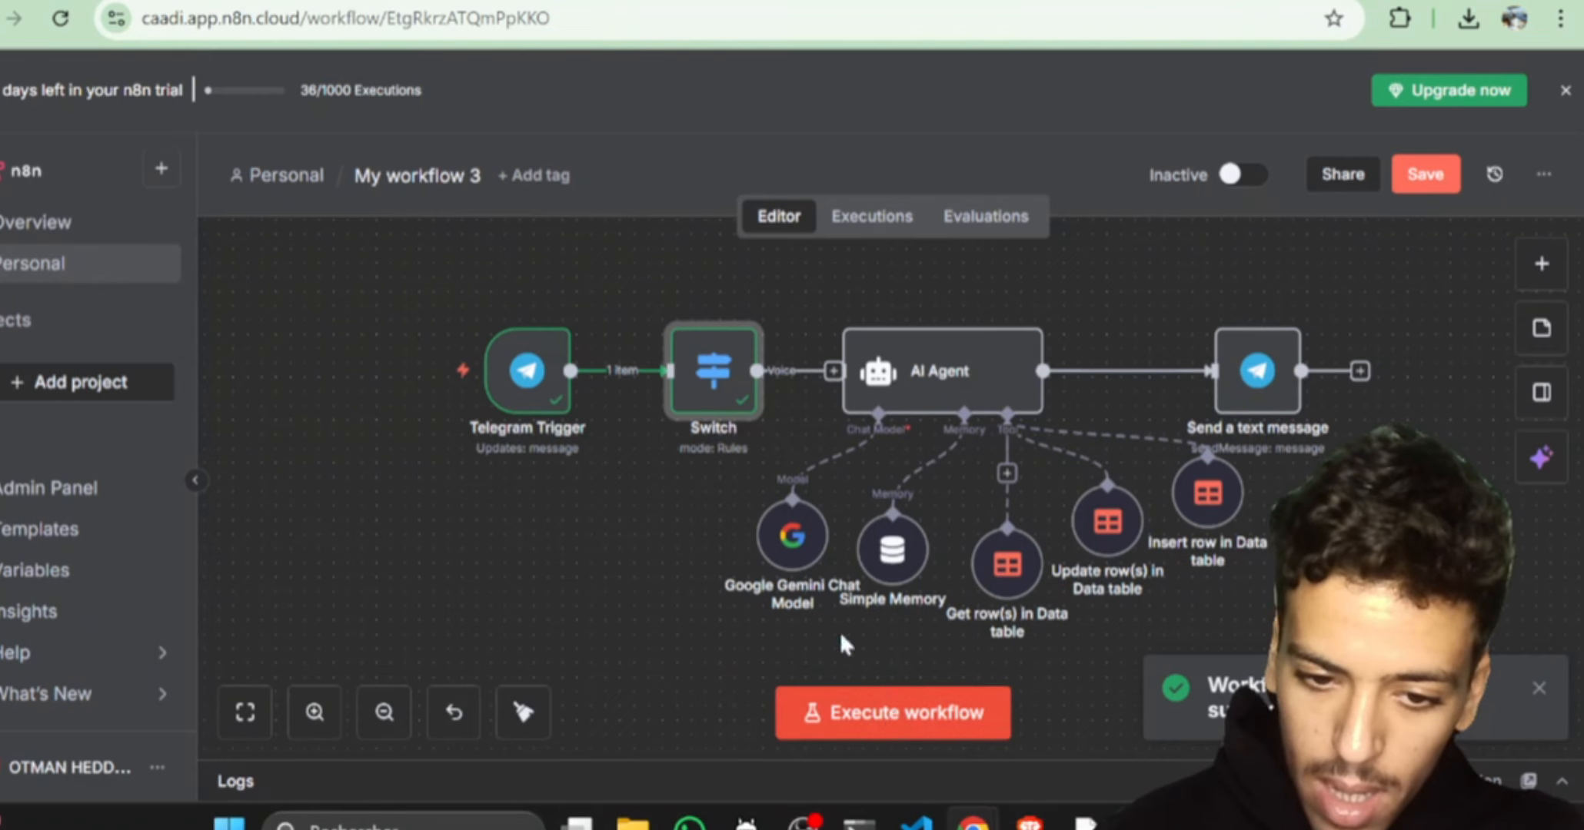
Open the Switch node and add a second routing rule
left_click(314, 713)
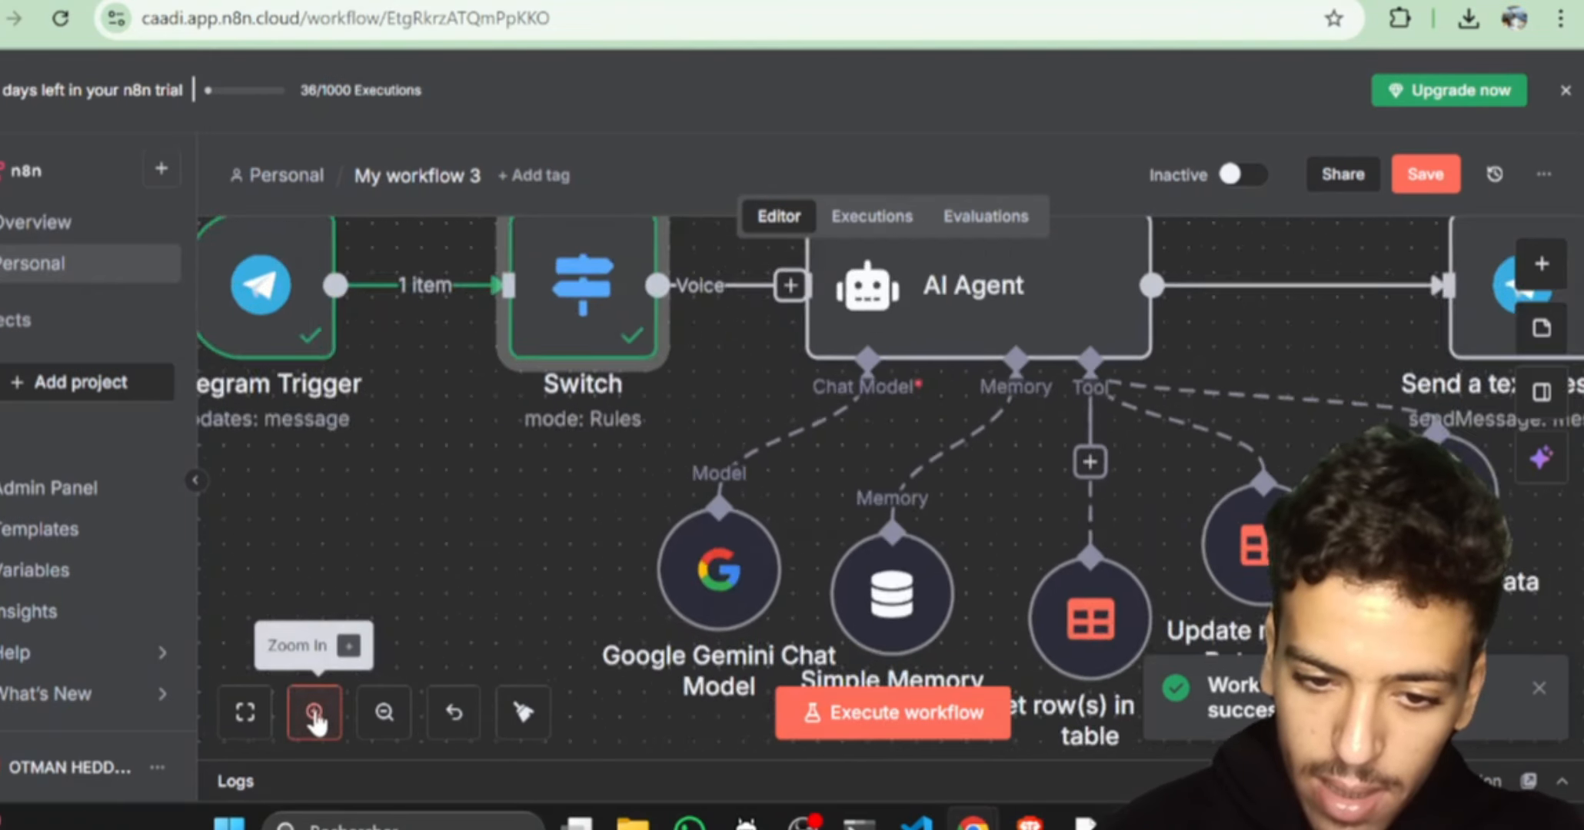
left_click(314, 713)
scroll(638, 362, "up", 2)
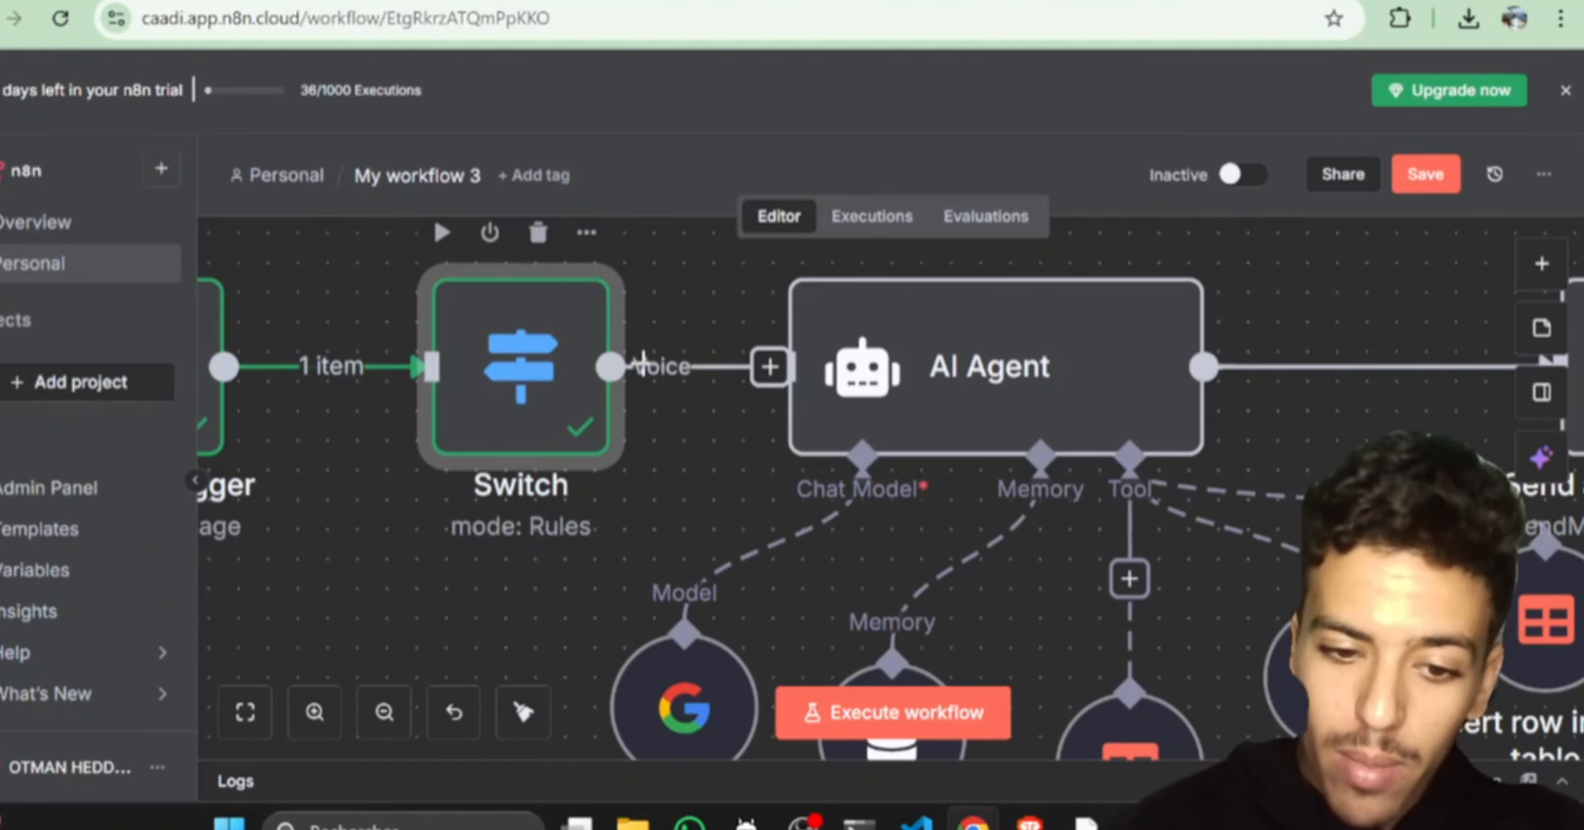
double_click(511, 412)
scroll(318, 487, "down", 5)
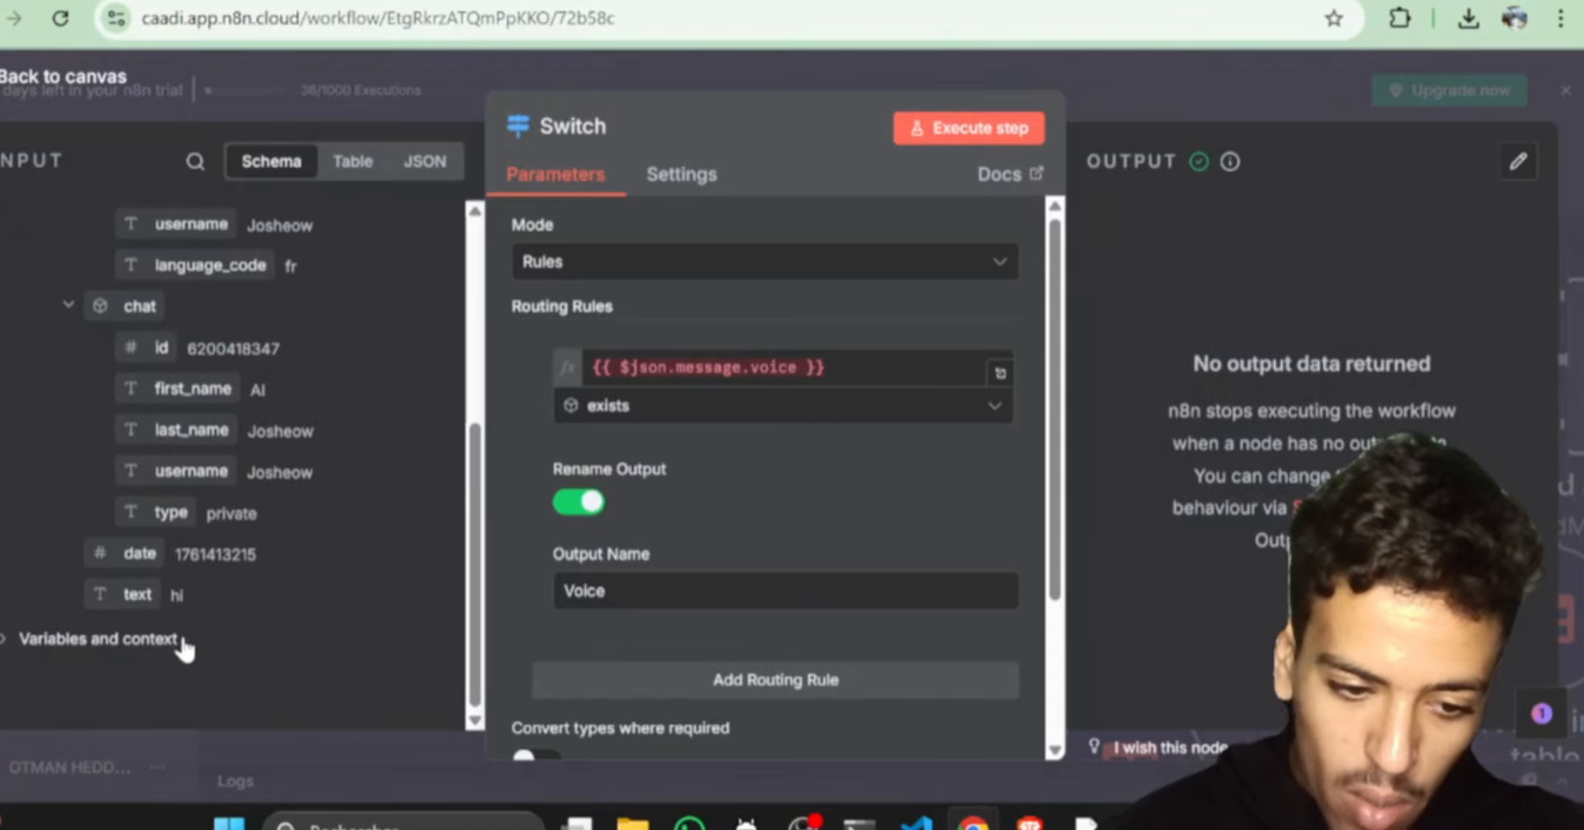
scroll(692, 561, "down", 2)
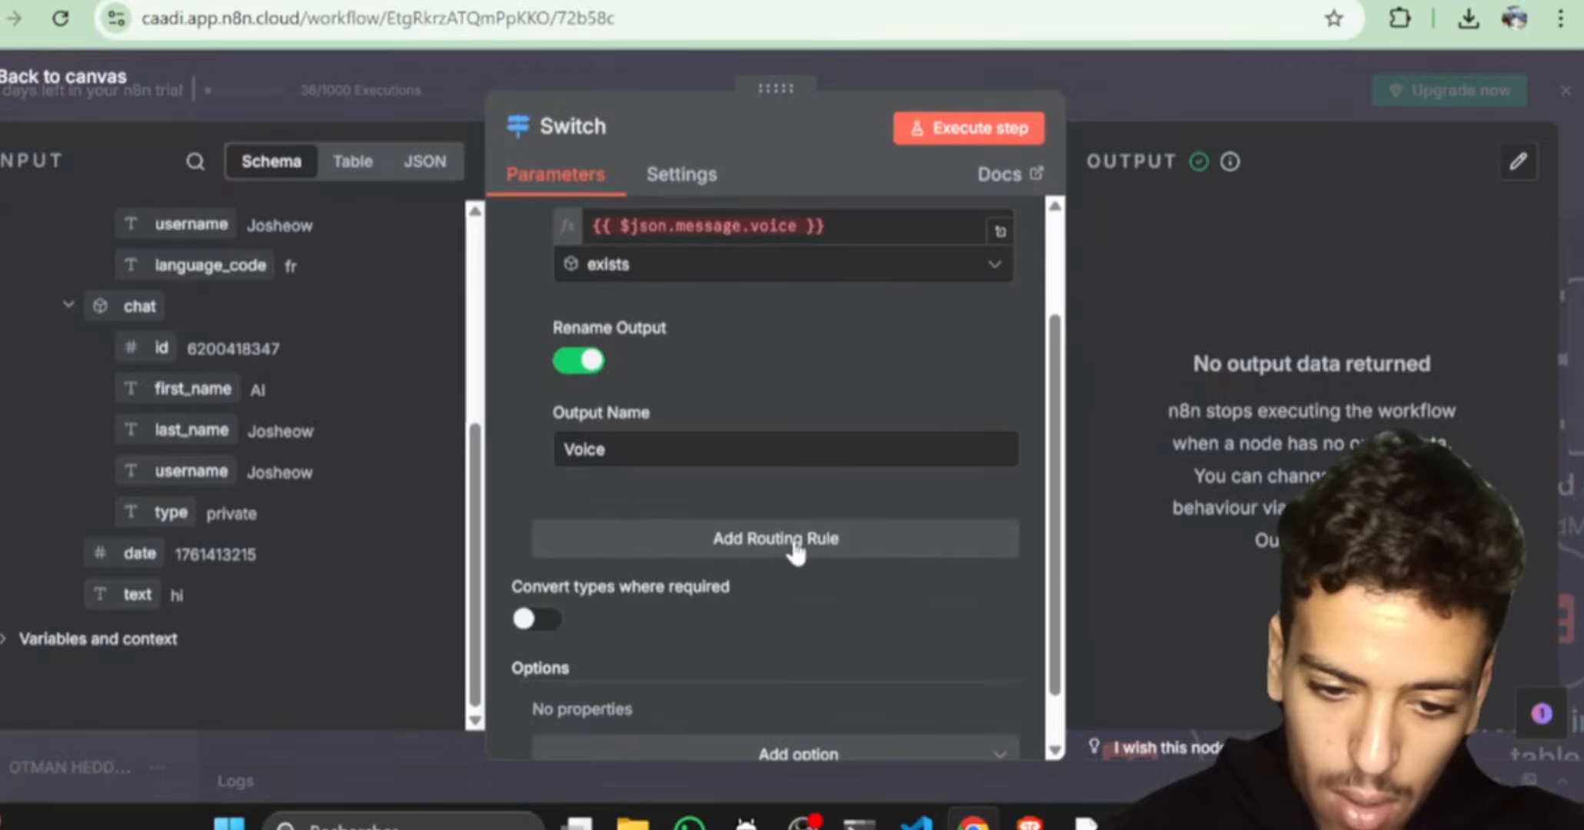
left_click(793, 538)
scroll(792, 534, "down", 1)
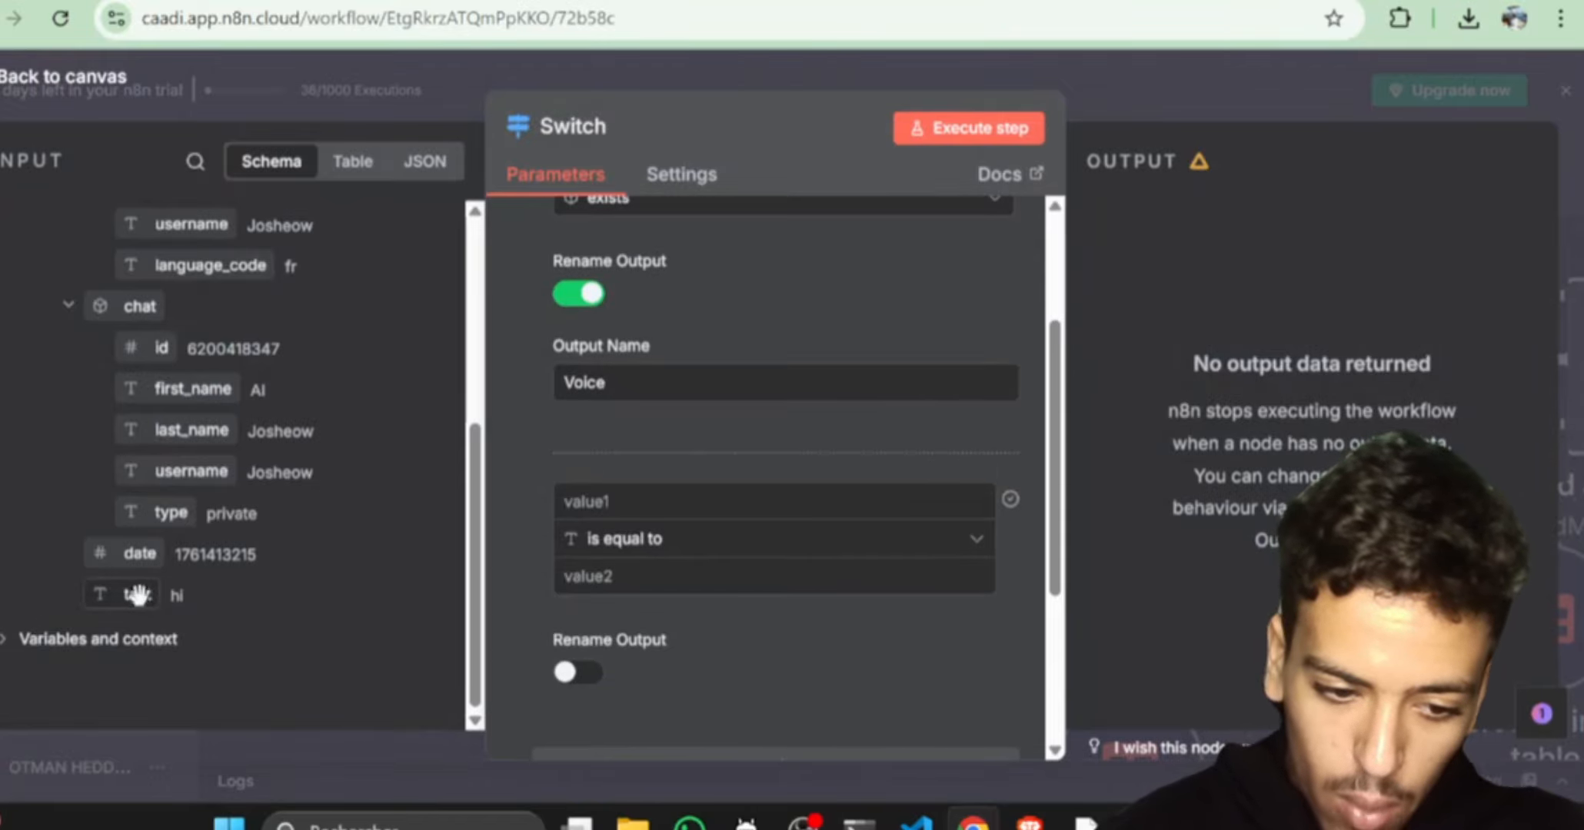
Make the second rule match when the string {{ $json.message.text }} exists, rename its output to Text, and return to the canvas
left_click_drag(137, 595, 619, 500)
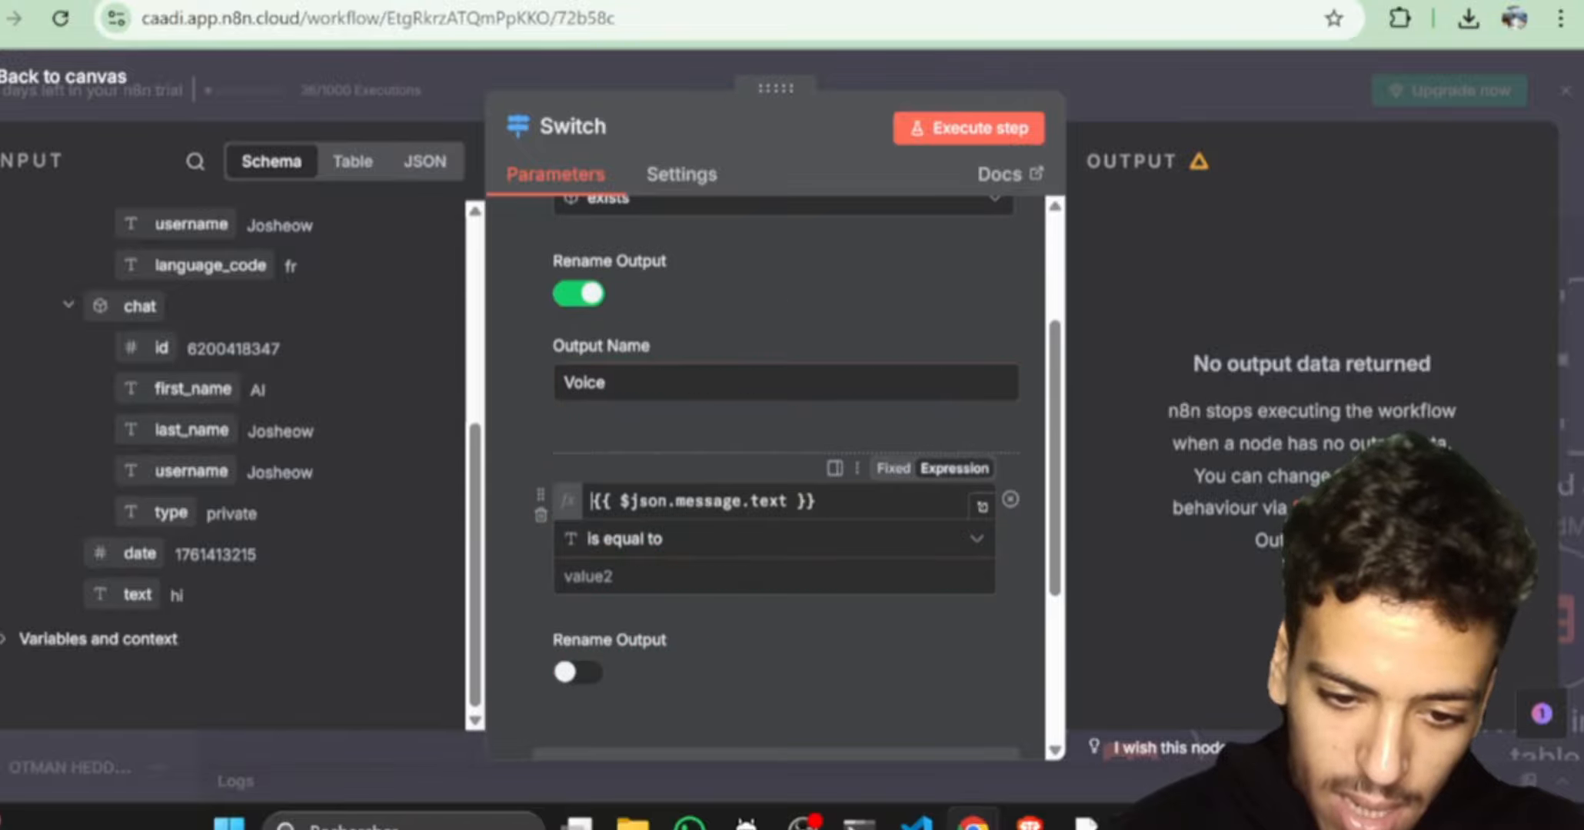
left_click(626, 542)
mouse_move(767, 261)
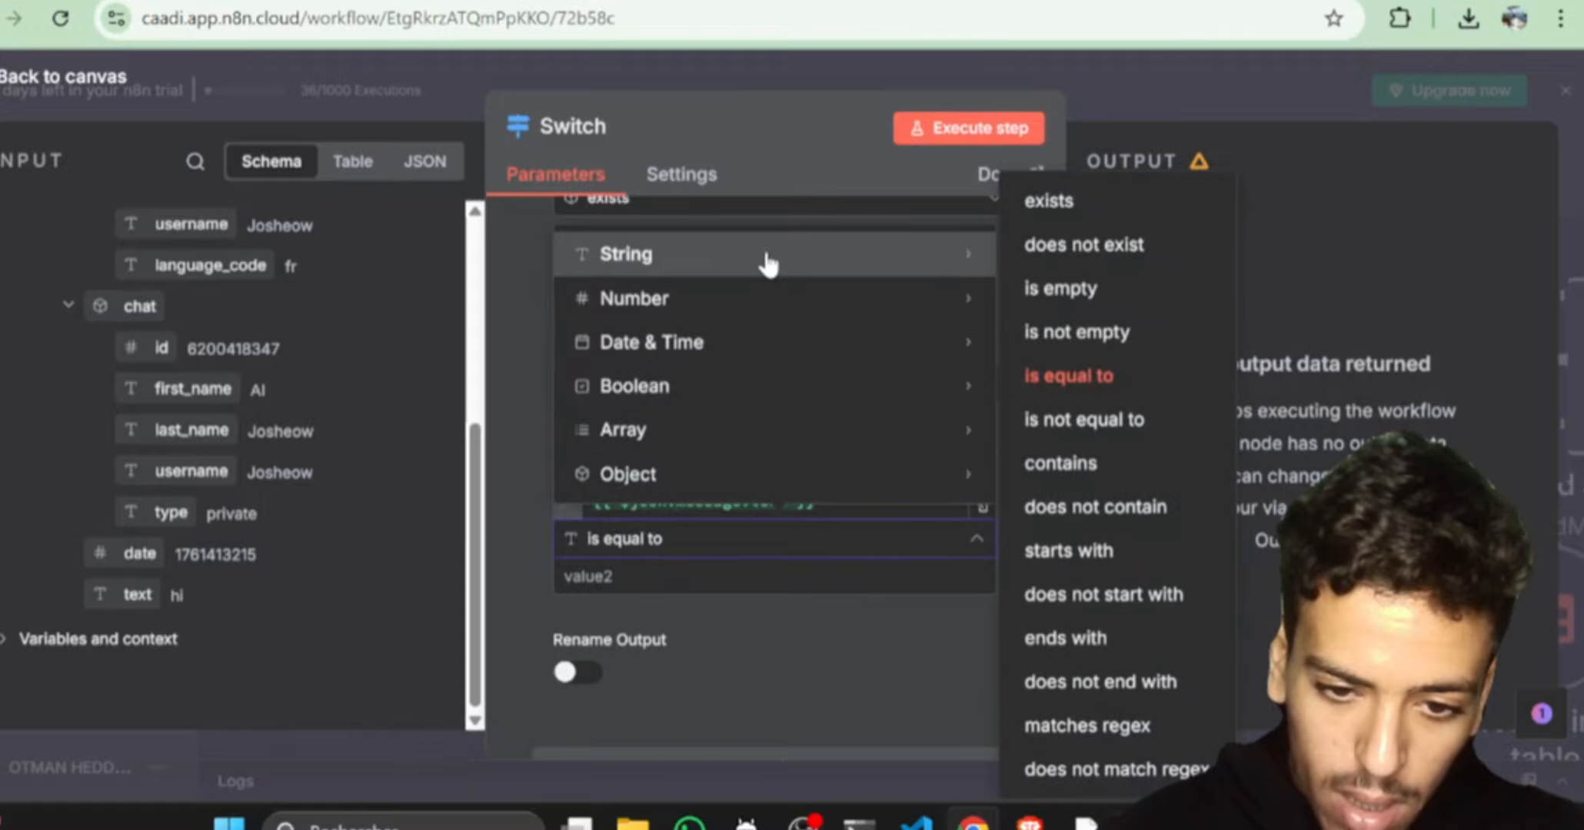
left_click(1047, 200)
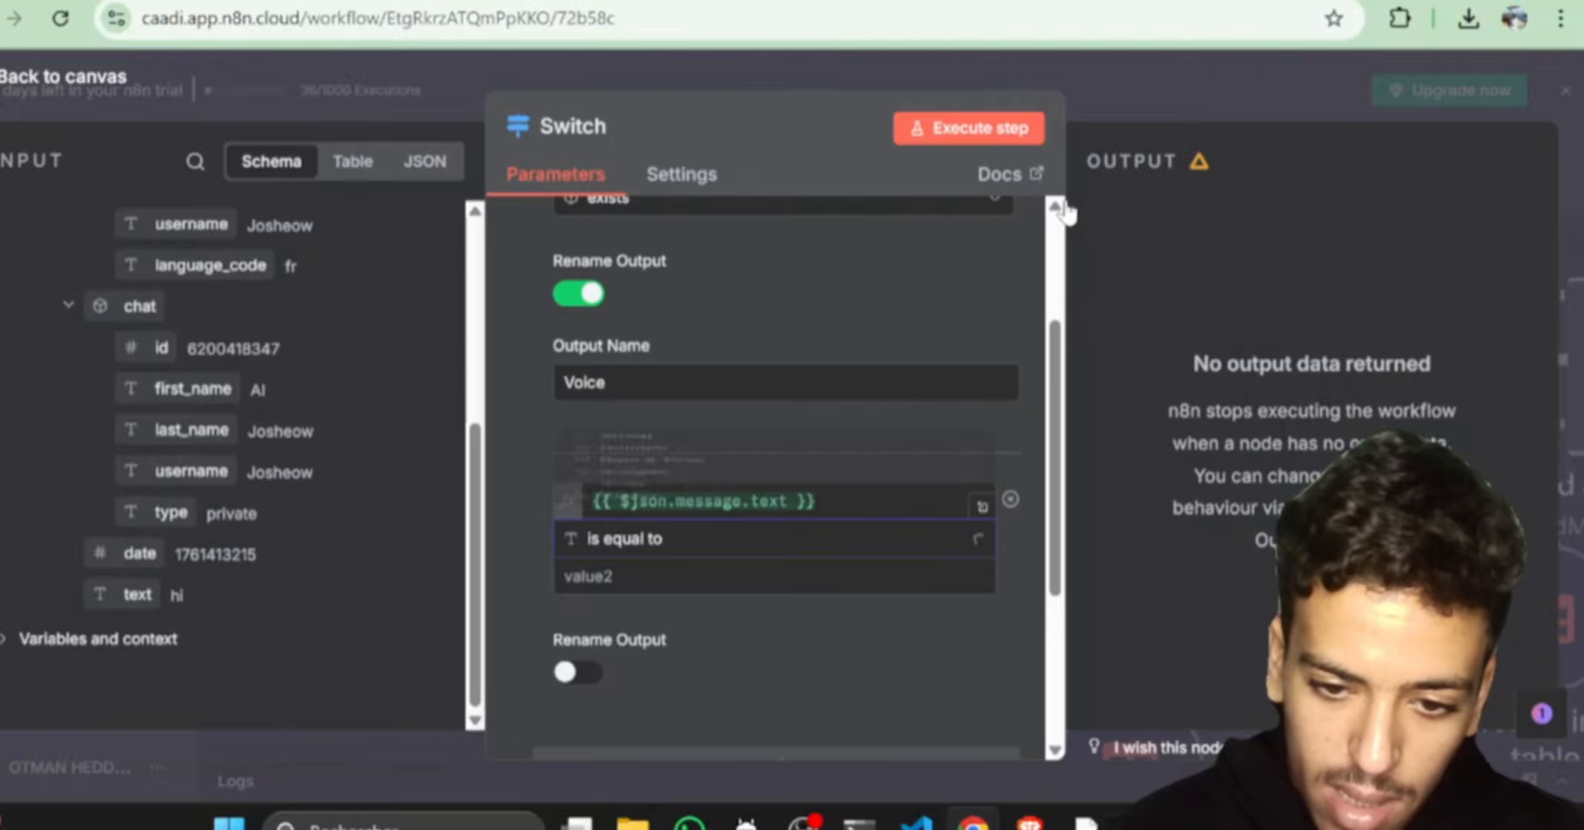
left_click(575, 638)
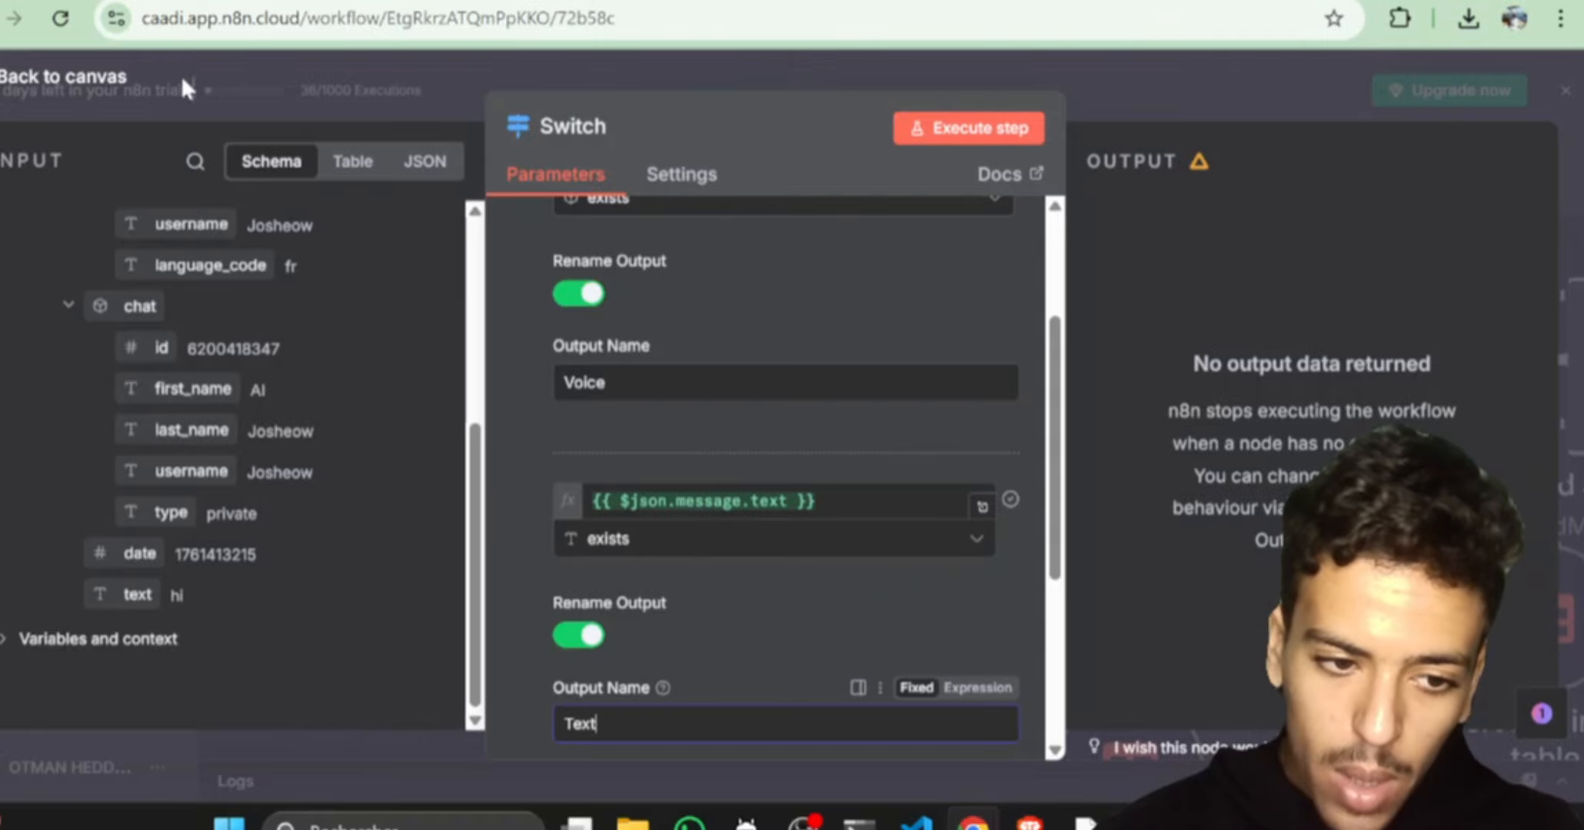
left_click(122, 88)
Move the AI Agent, its sub-nodes and the Send a text message node farther away from the Switch to make room
left_click(382, 714)
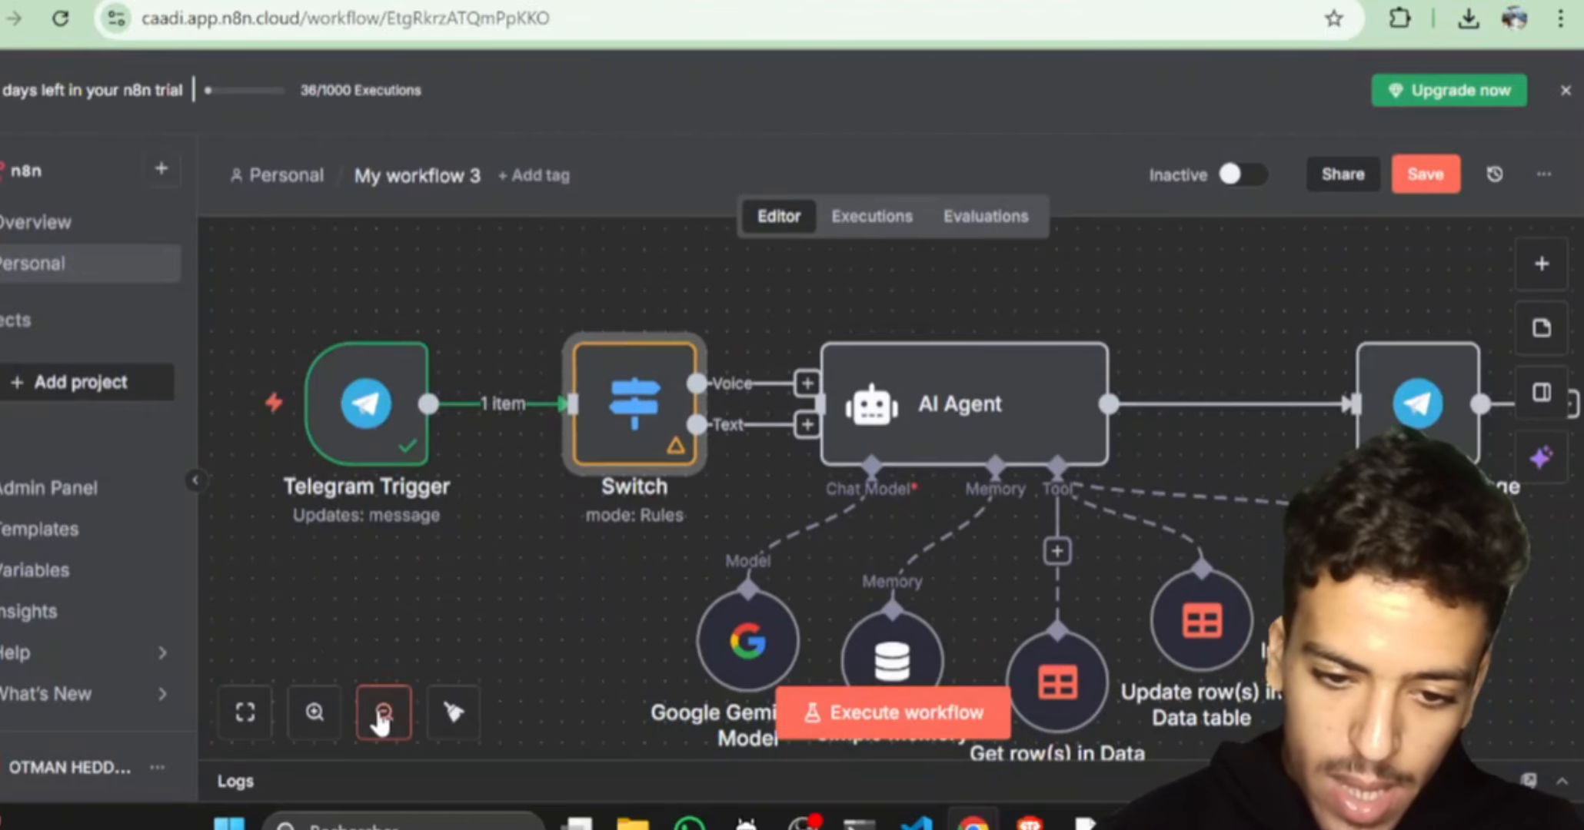
left_click(382, 713)
left_click(382, 713)
left_click(382, 713)
scroll(708, 608, "right", 2)
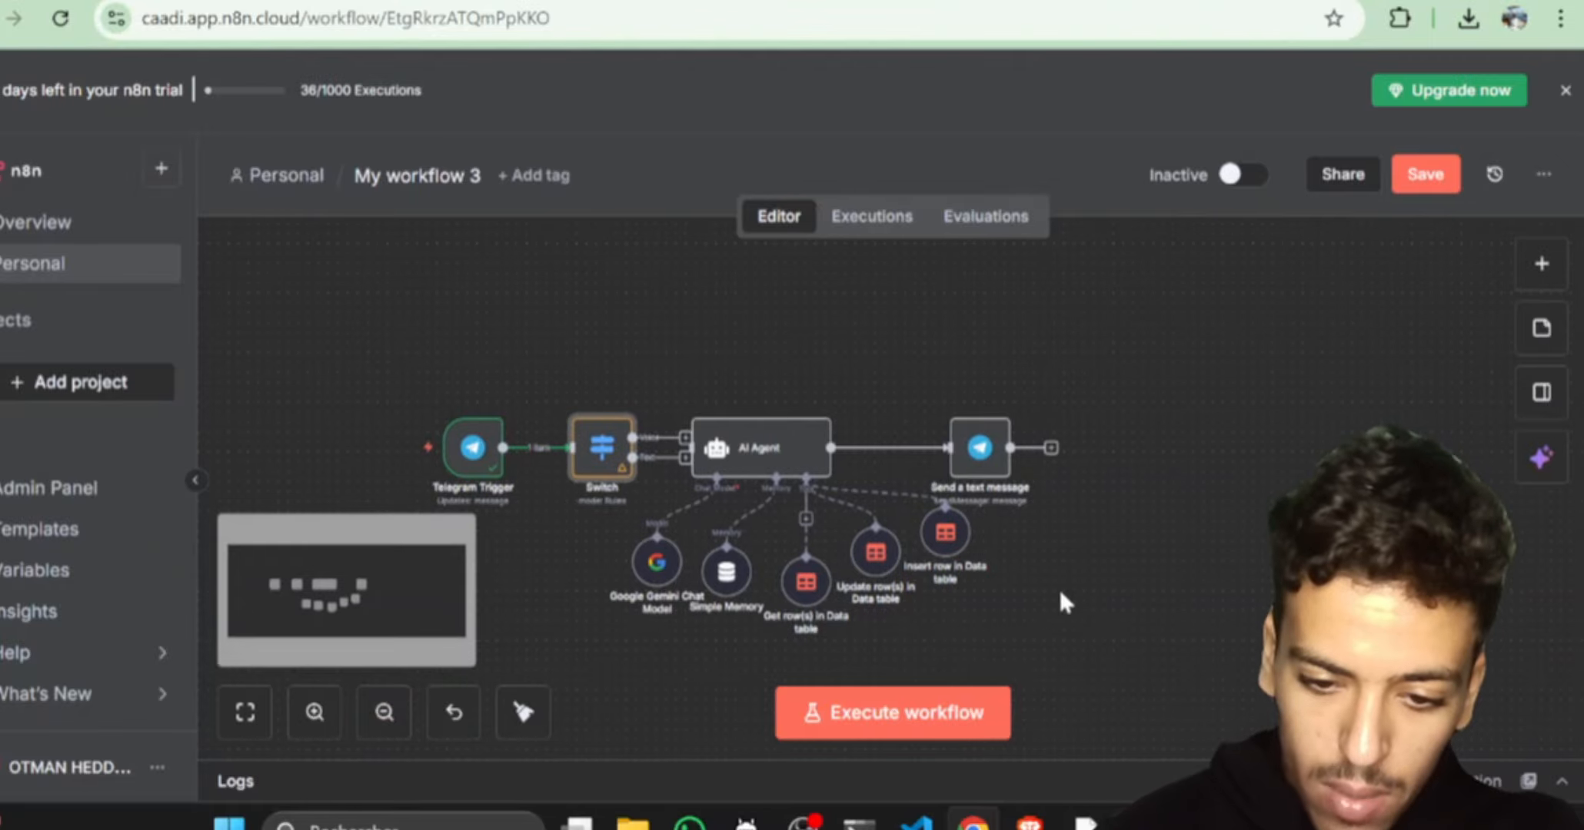
left_click_drag(1119, 578, 555, 438)
left_click_drag(1075, 612, 599, 375)
left_click_drag(743, 482, 952, 492)
left_click(760, 464)
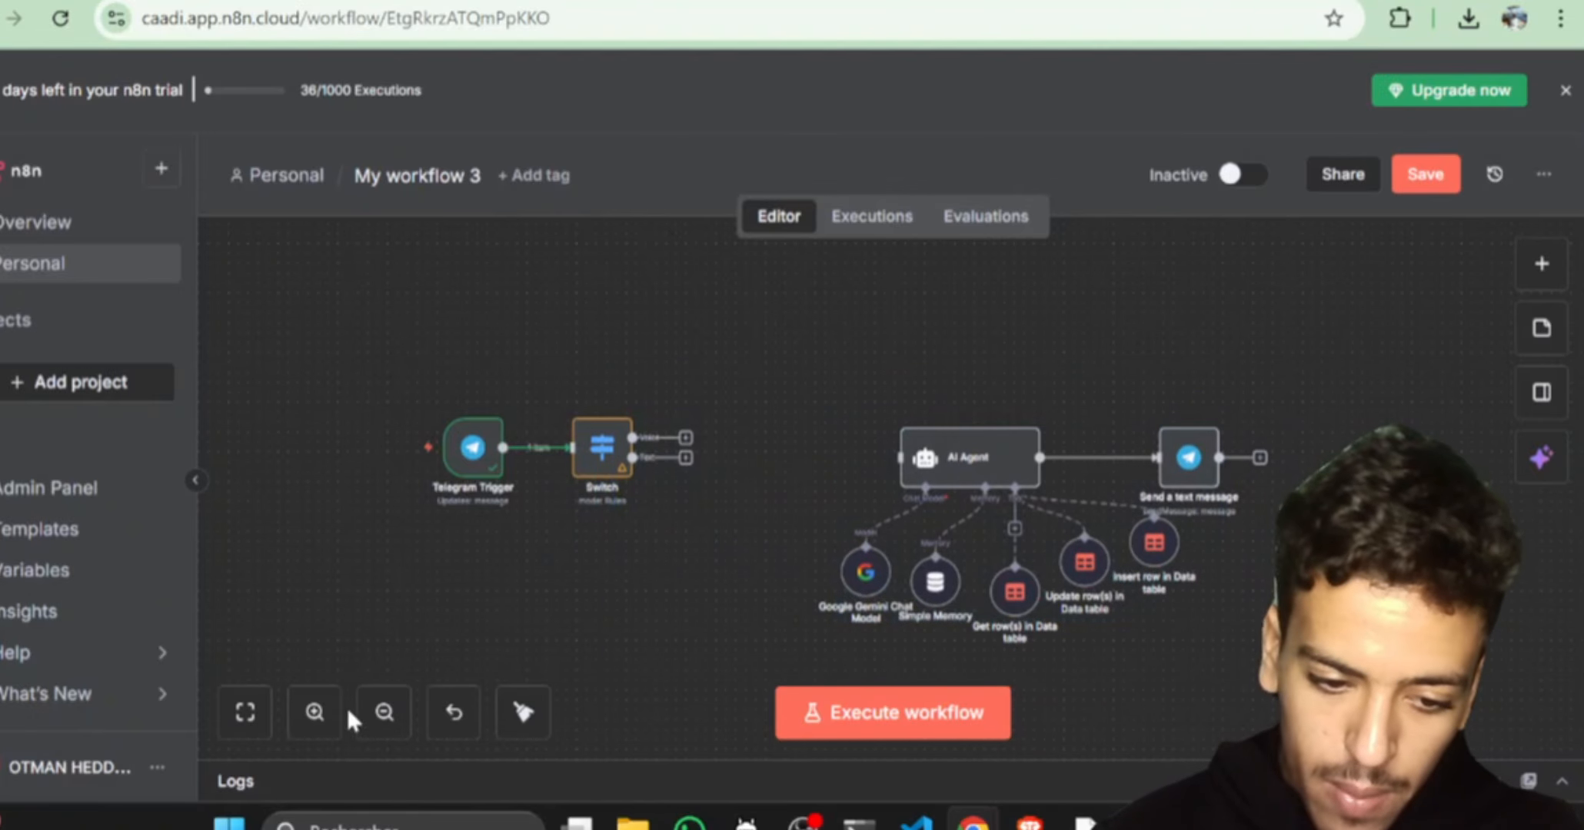
Connect the Switch's Text output to the AI Agent
left_click(314, 711)
left_click(314, 712)
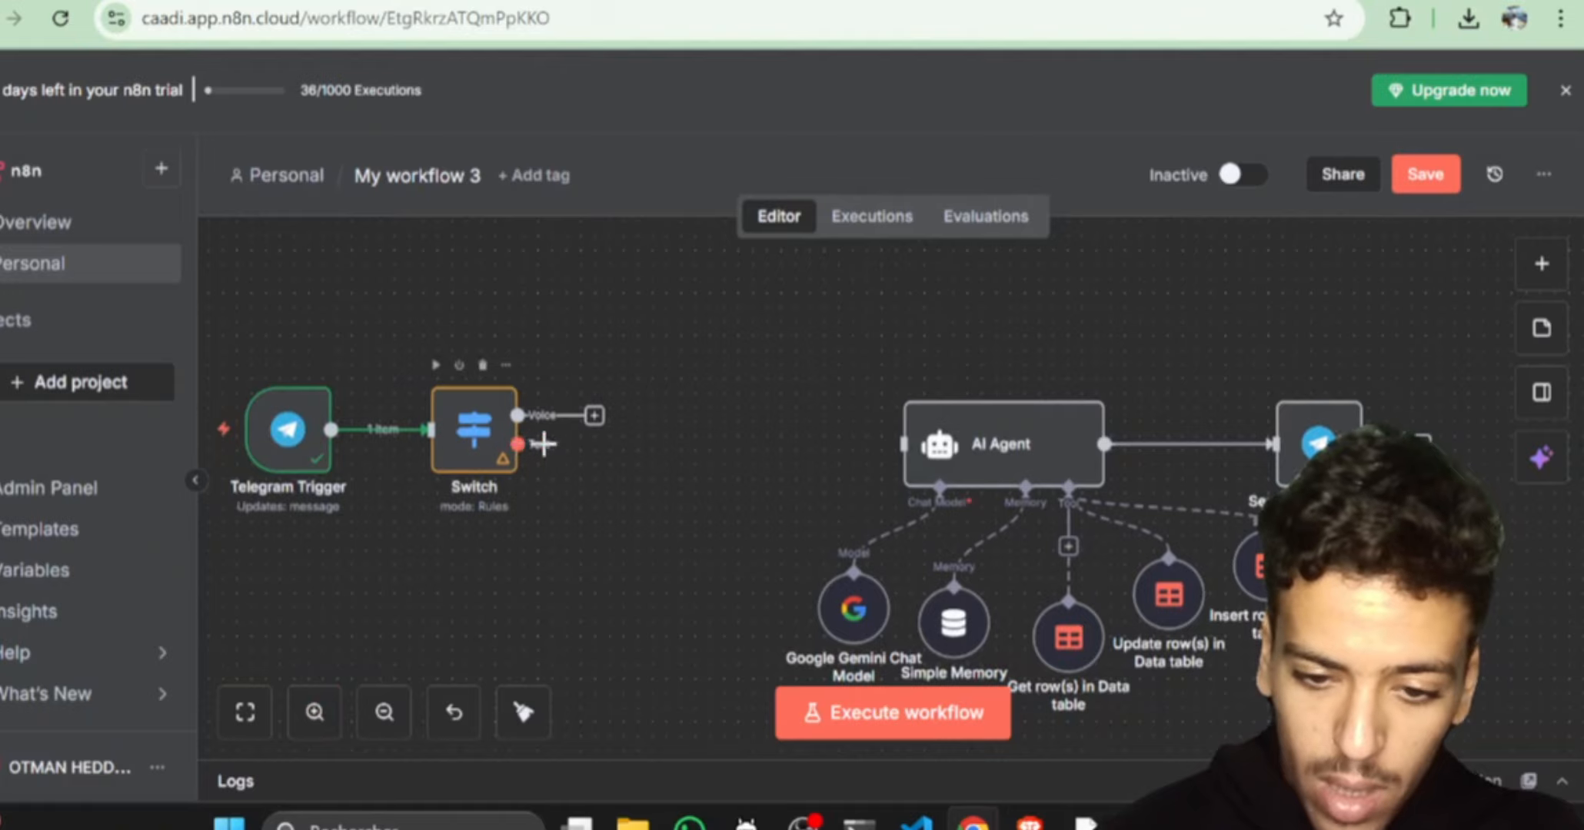
left_click_drag(543, 444, 928, 470)
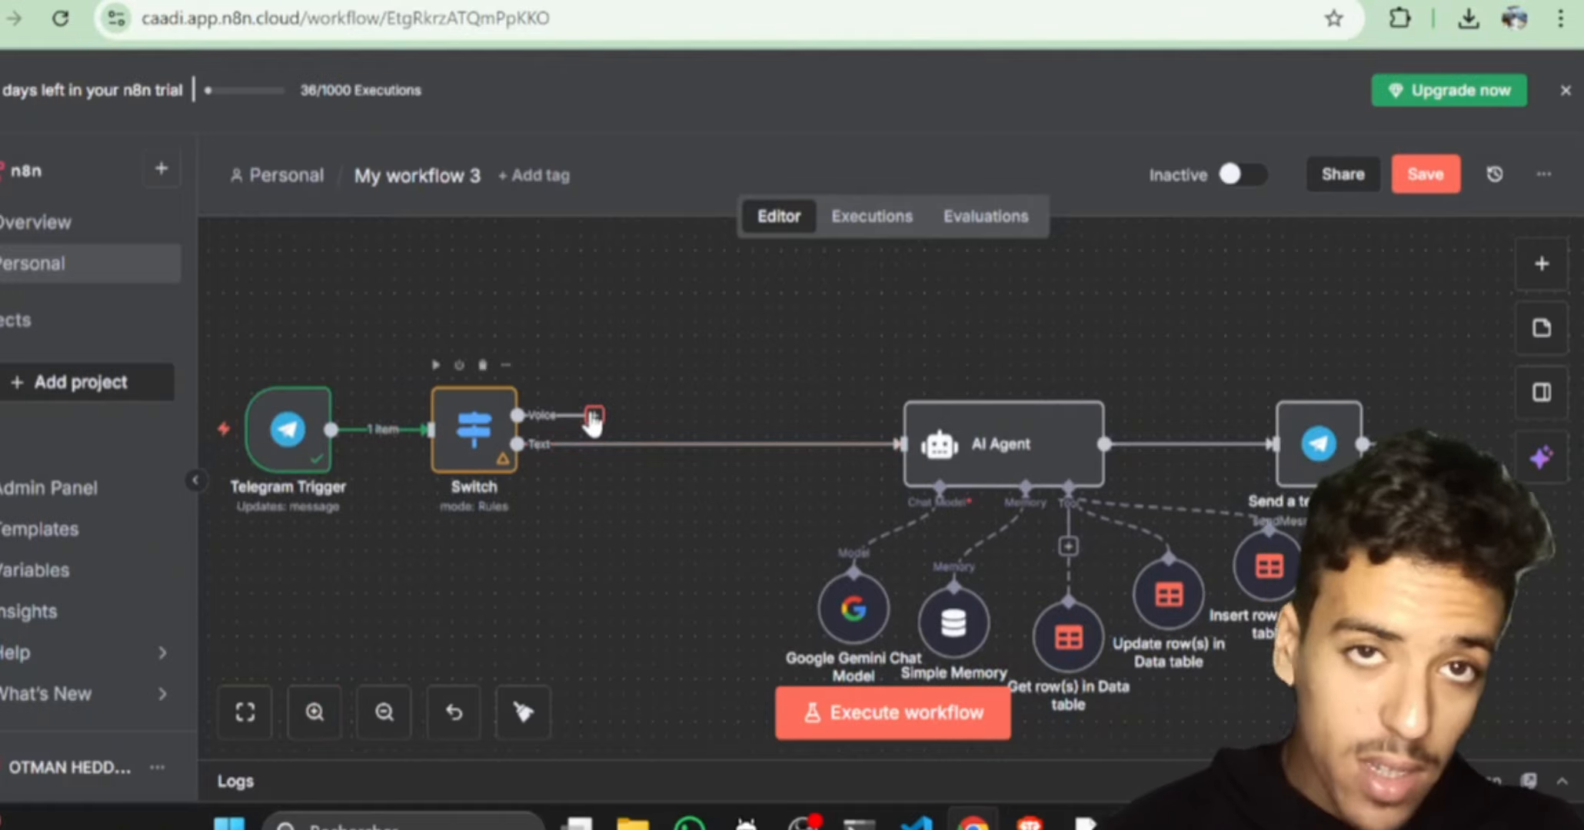
Add a Telegram Get a file node to the Switch's Voice output
left_click(592, 417)
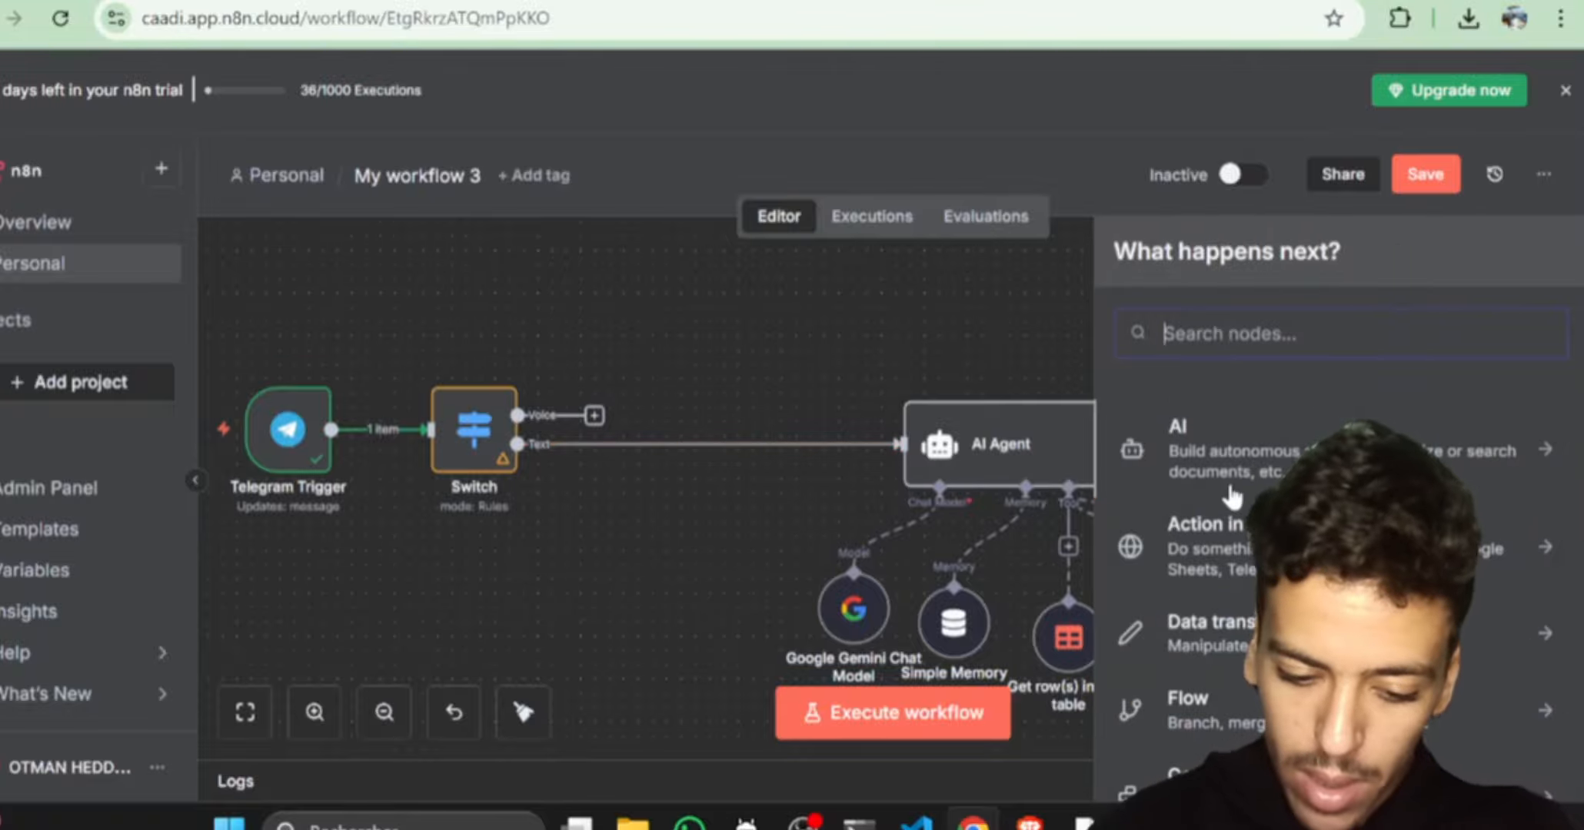
type("tel")
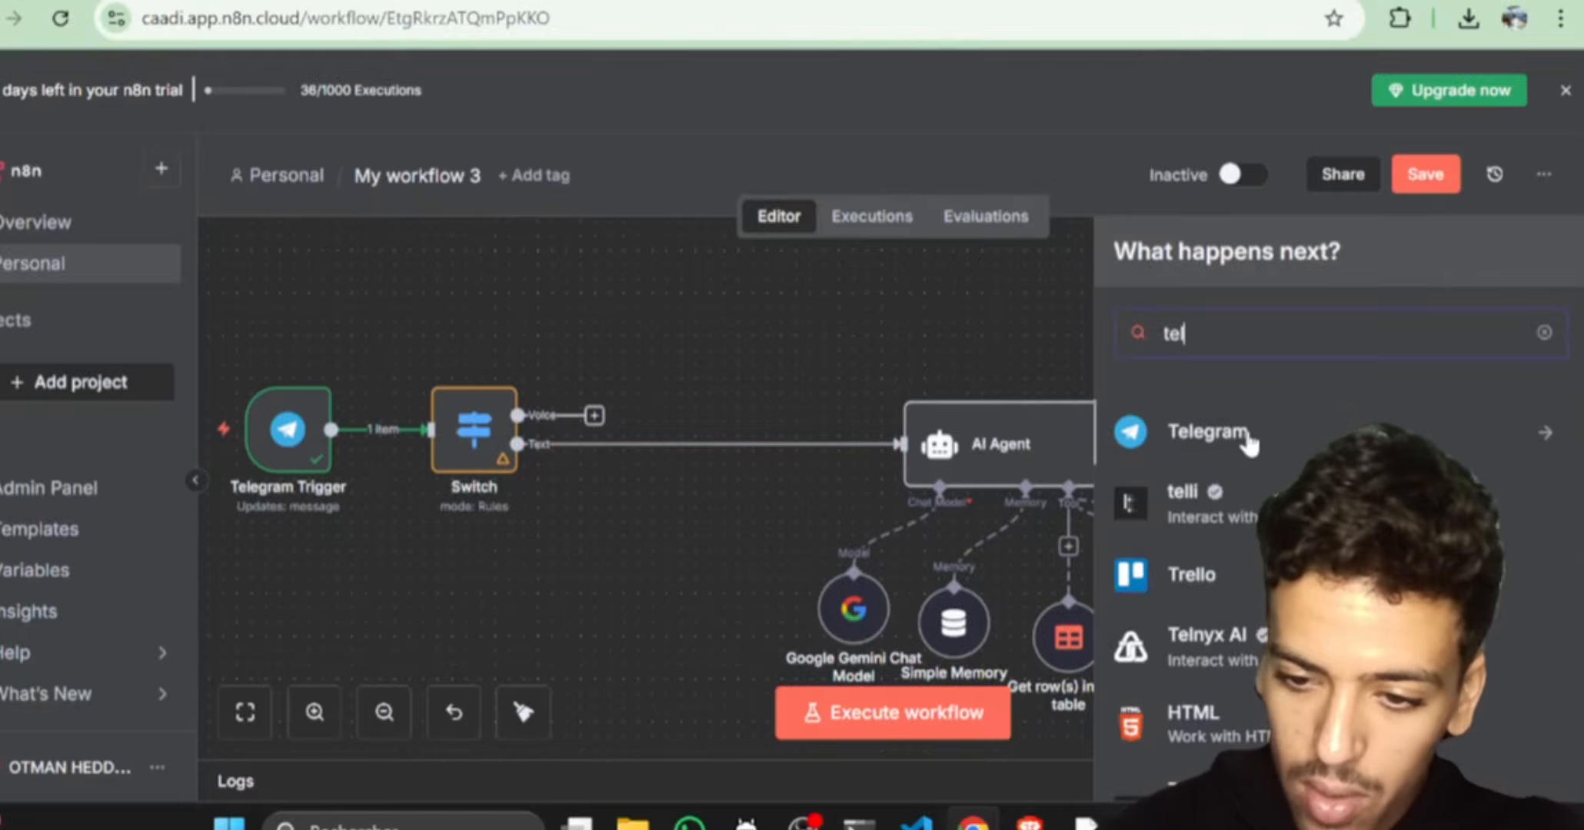
left_click(1249, 444)
scroll(1188, 615, "down", 4)
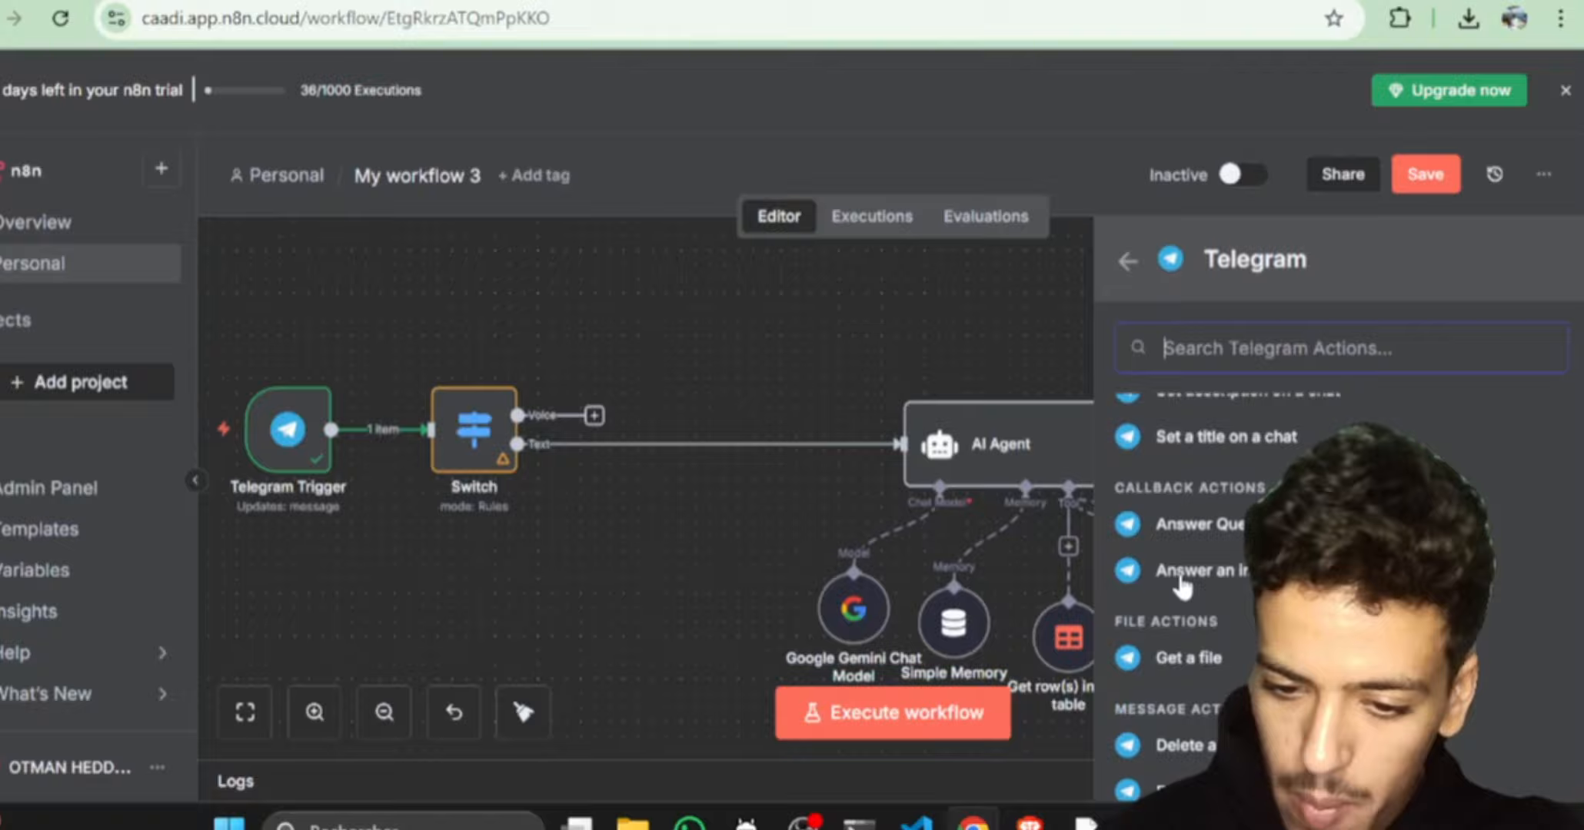
left_click(1188, 660)
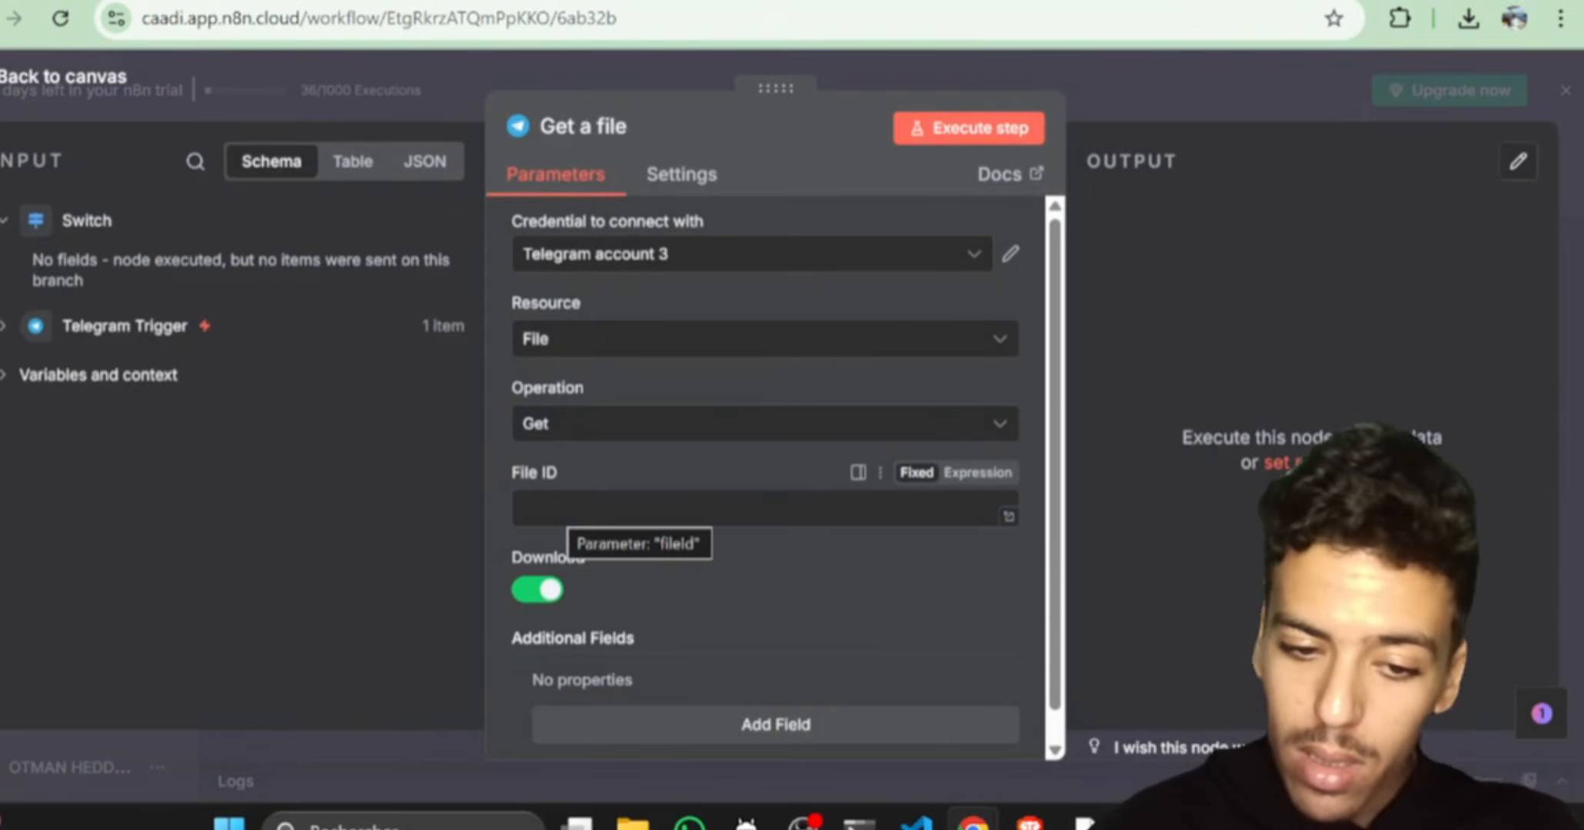
Check the Telegram Trigger's input data for a usable File ID in Get a file, and return to the canvas
left_click(567, 508)
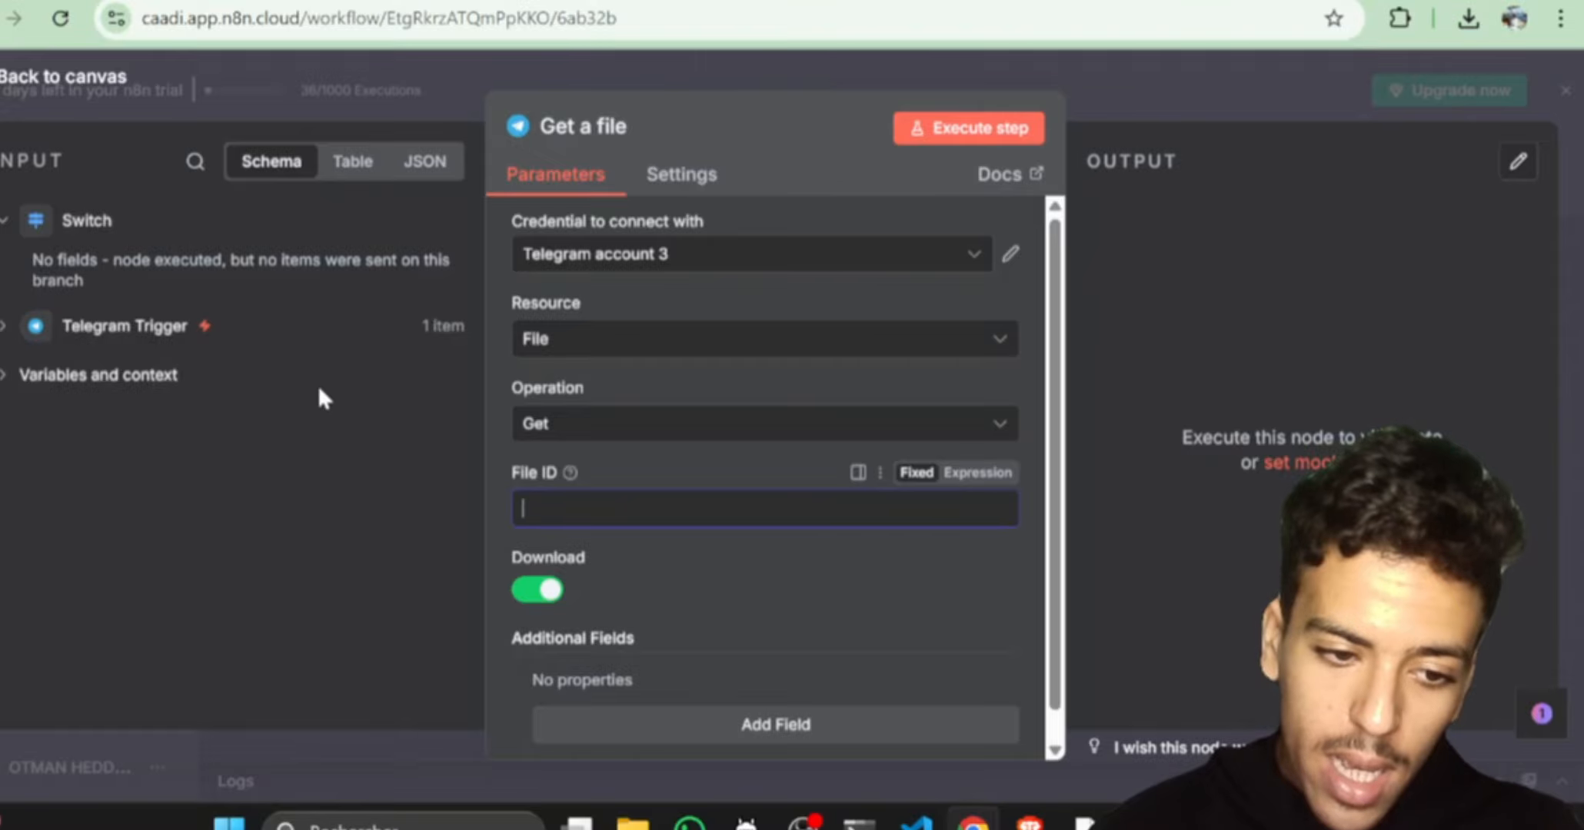
left_click(123, 329)
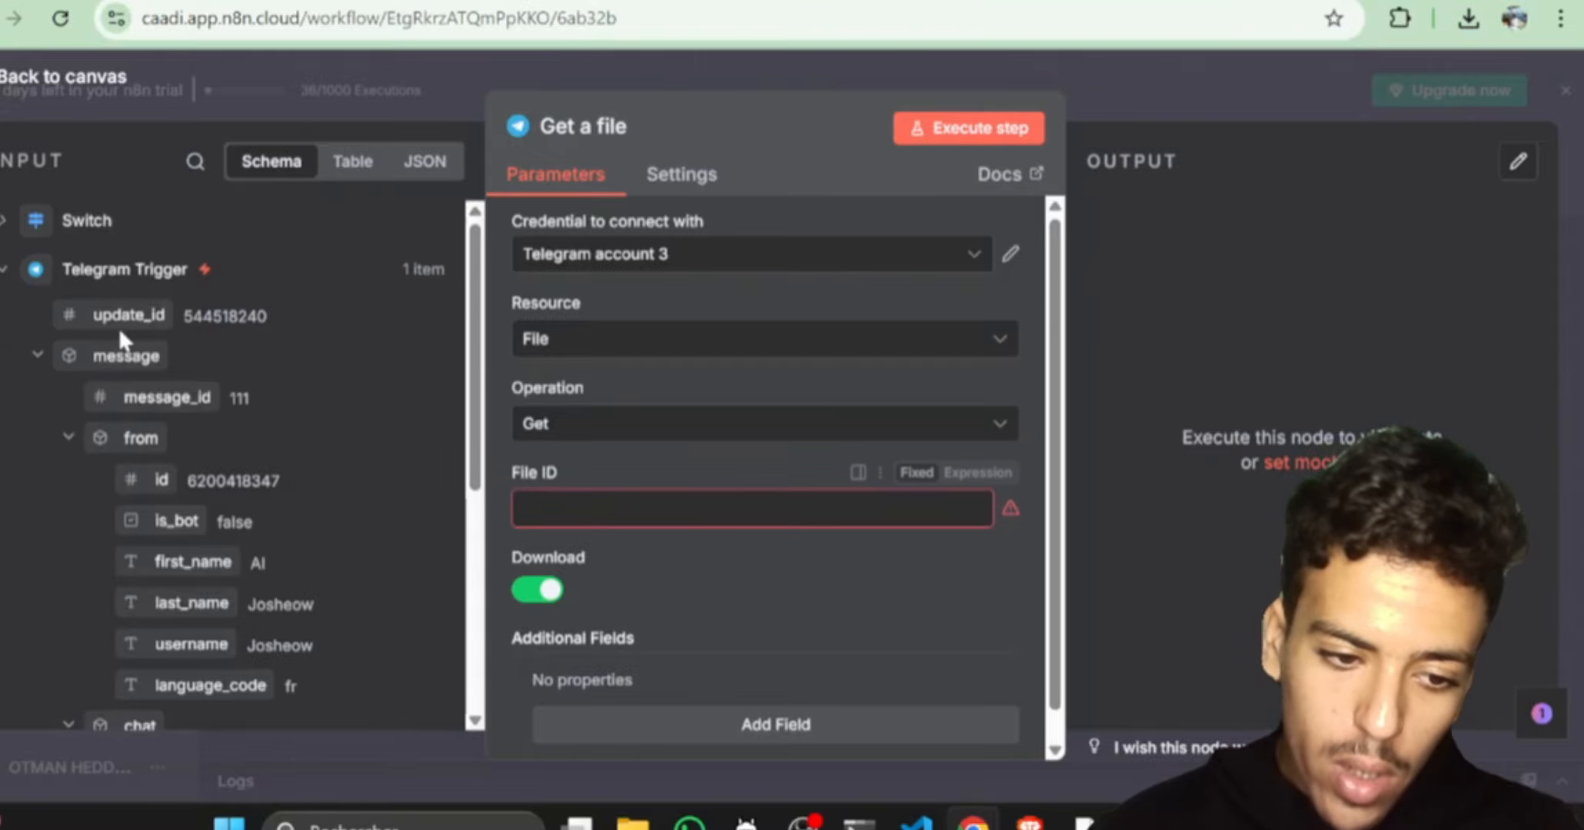
left_click(78, 268)
left_click(75, 89)
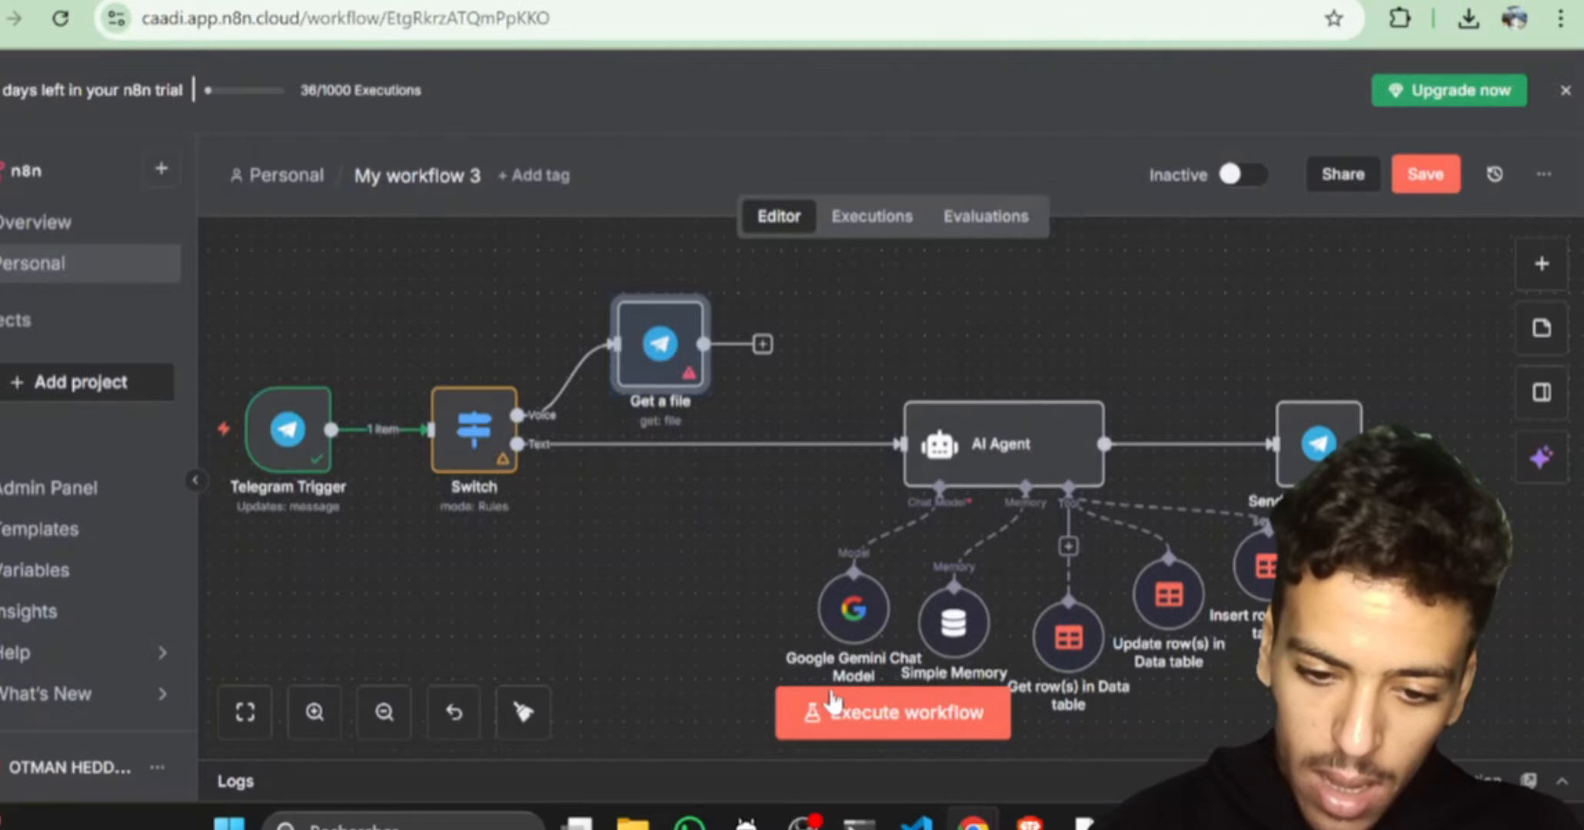
Try to execute the workflow, and remove the connection between the Switch's Voice output and Get a file
left_click(833, 702)
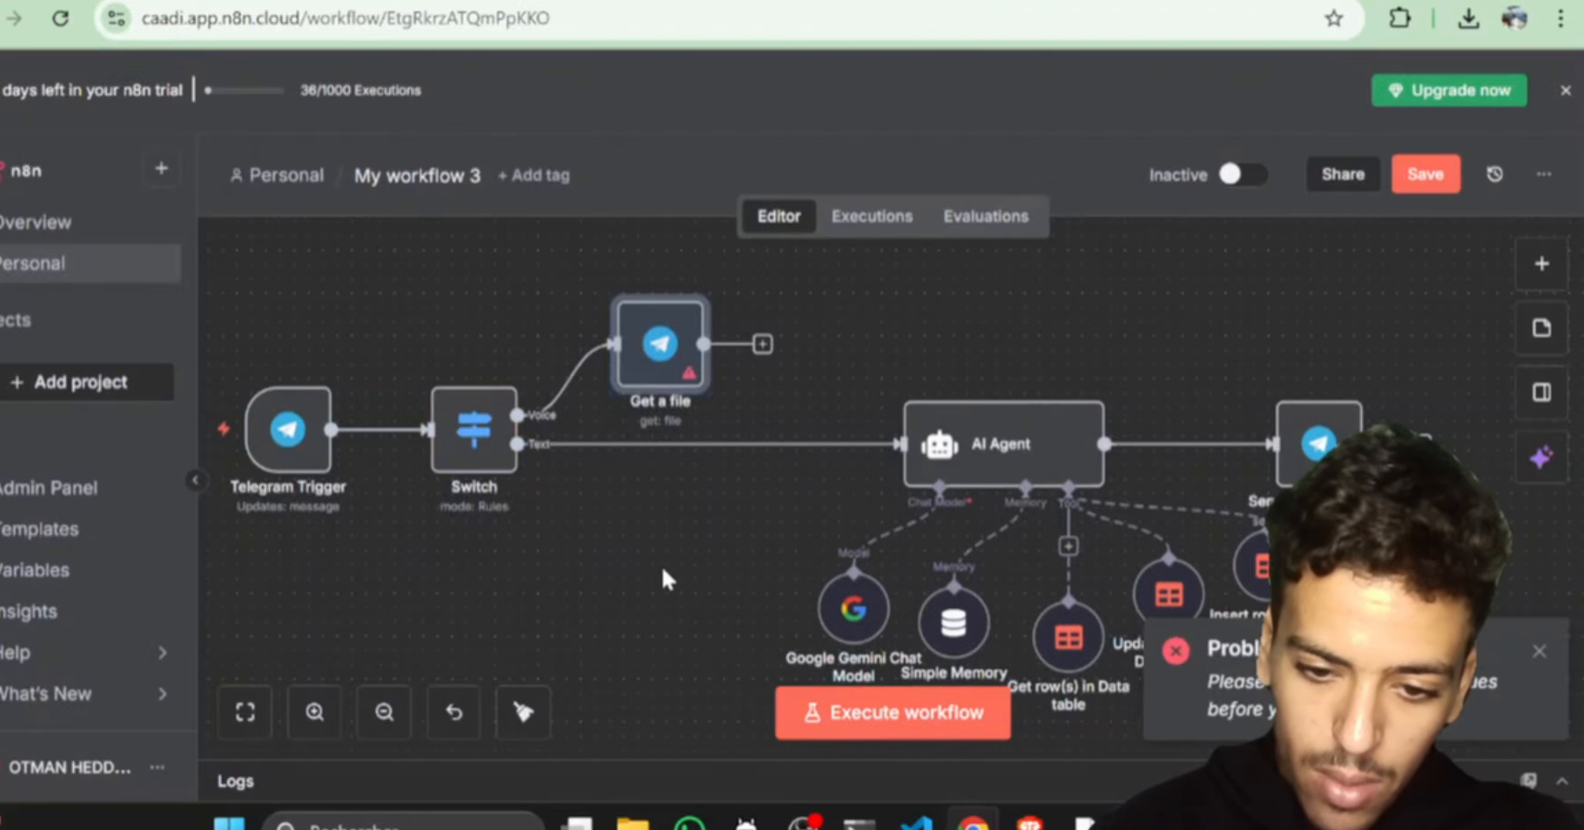
scroll(677, 561, "left", 3)
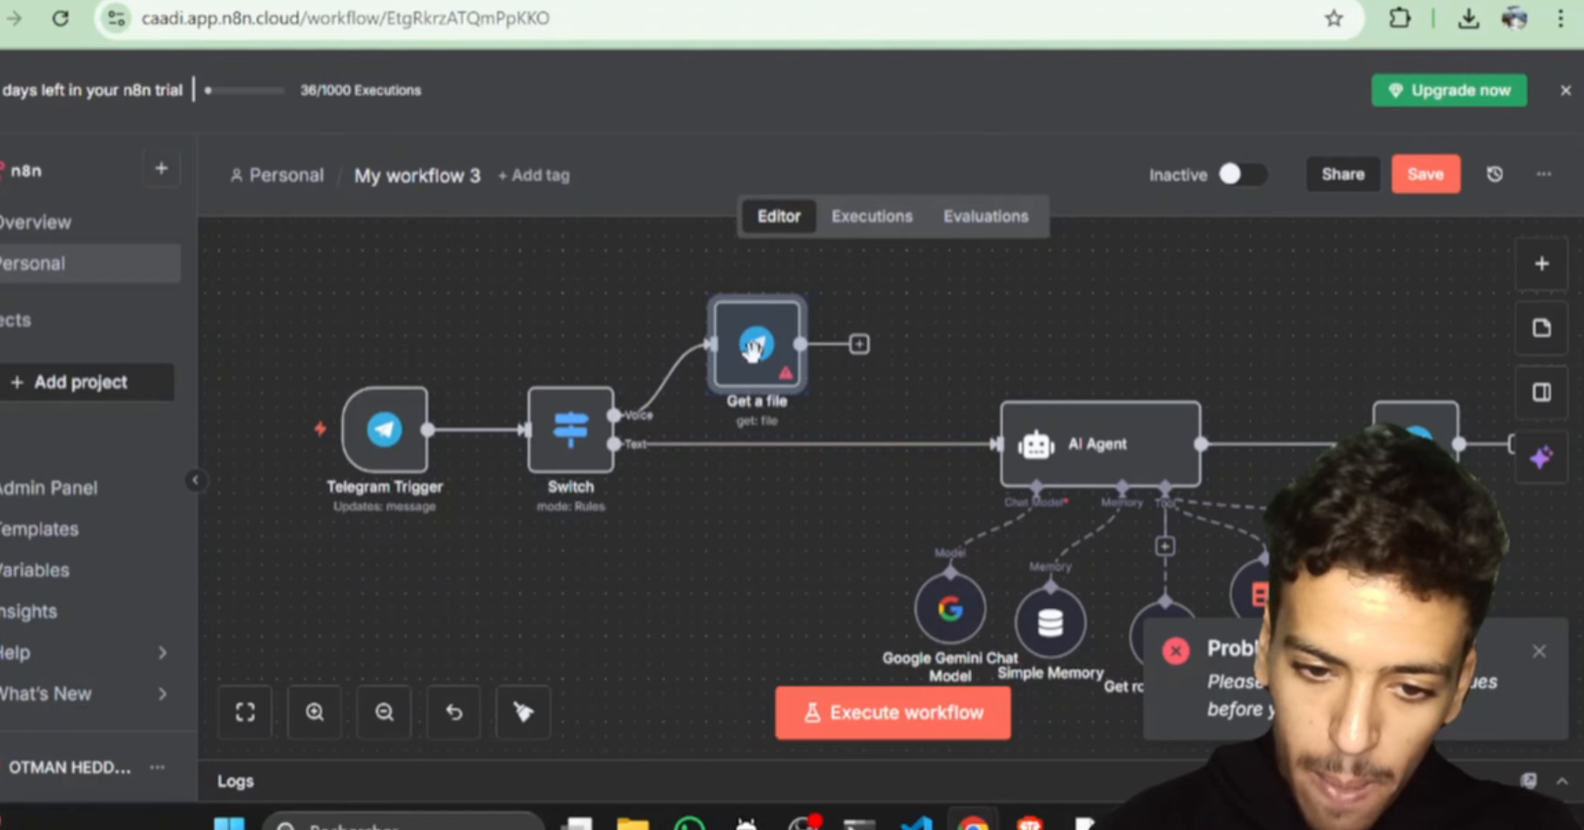
left_click(681, 381)
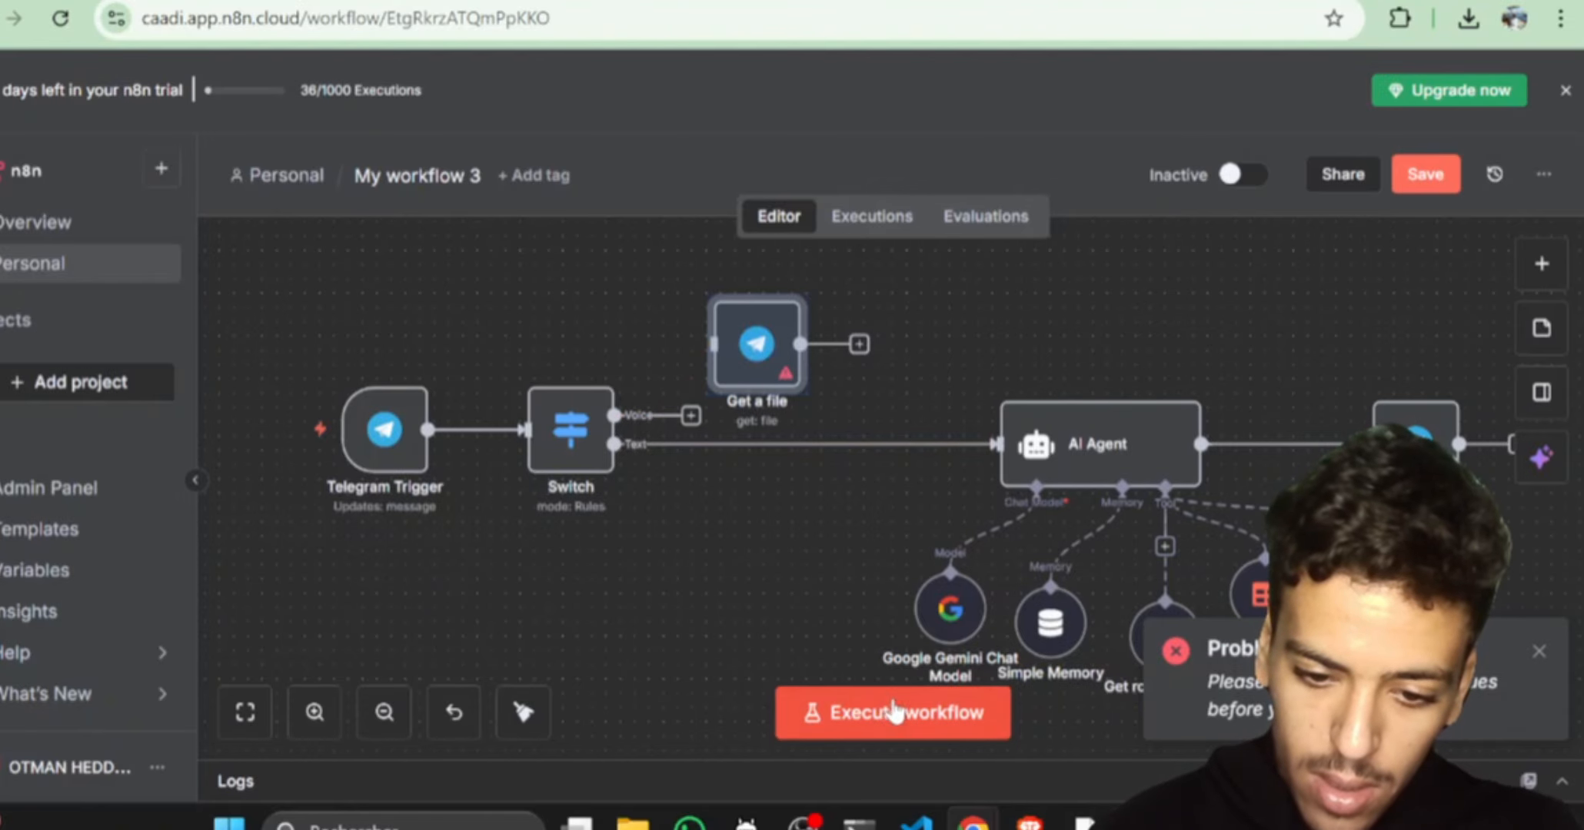
Execute the workflow, send a voice message to the n8n bot in Telegram, and switch back to n8n
left_click(896, 711)
mouse_move(1084, 821)
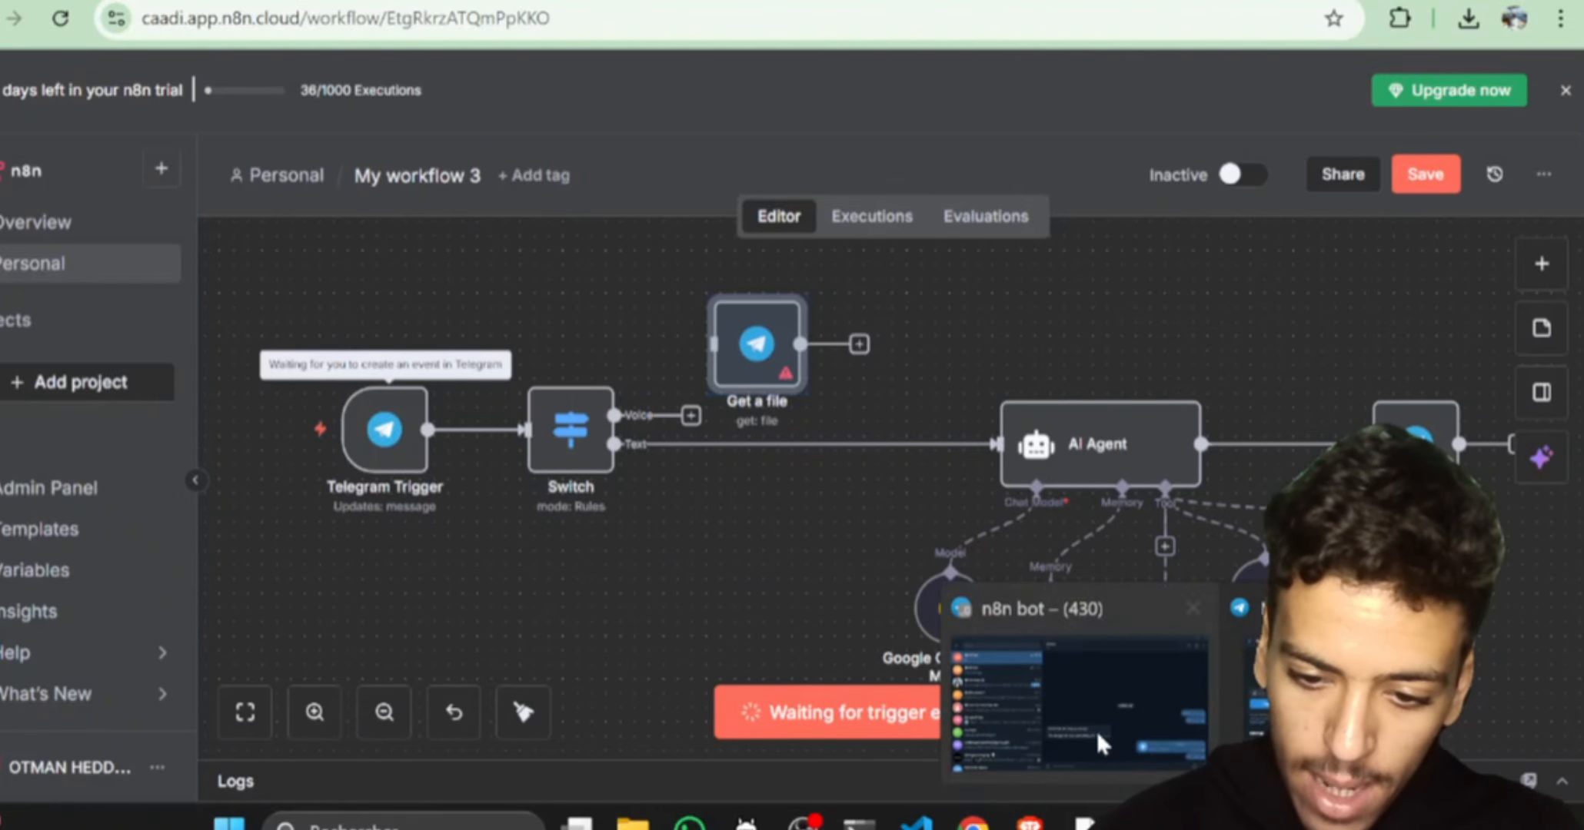
left_click(1080, 687)
left_click_drag(1541, 759, 1558, 771)
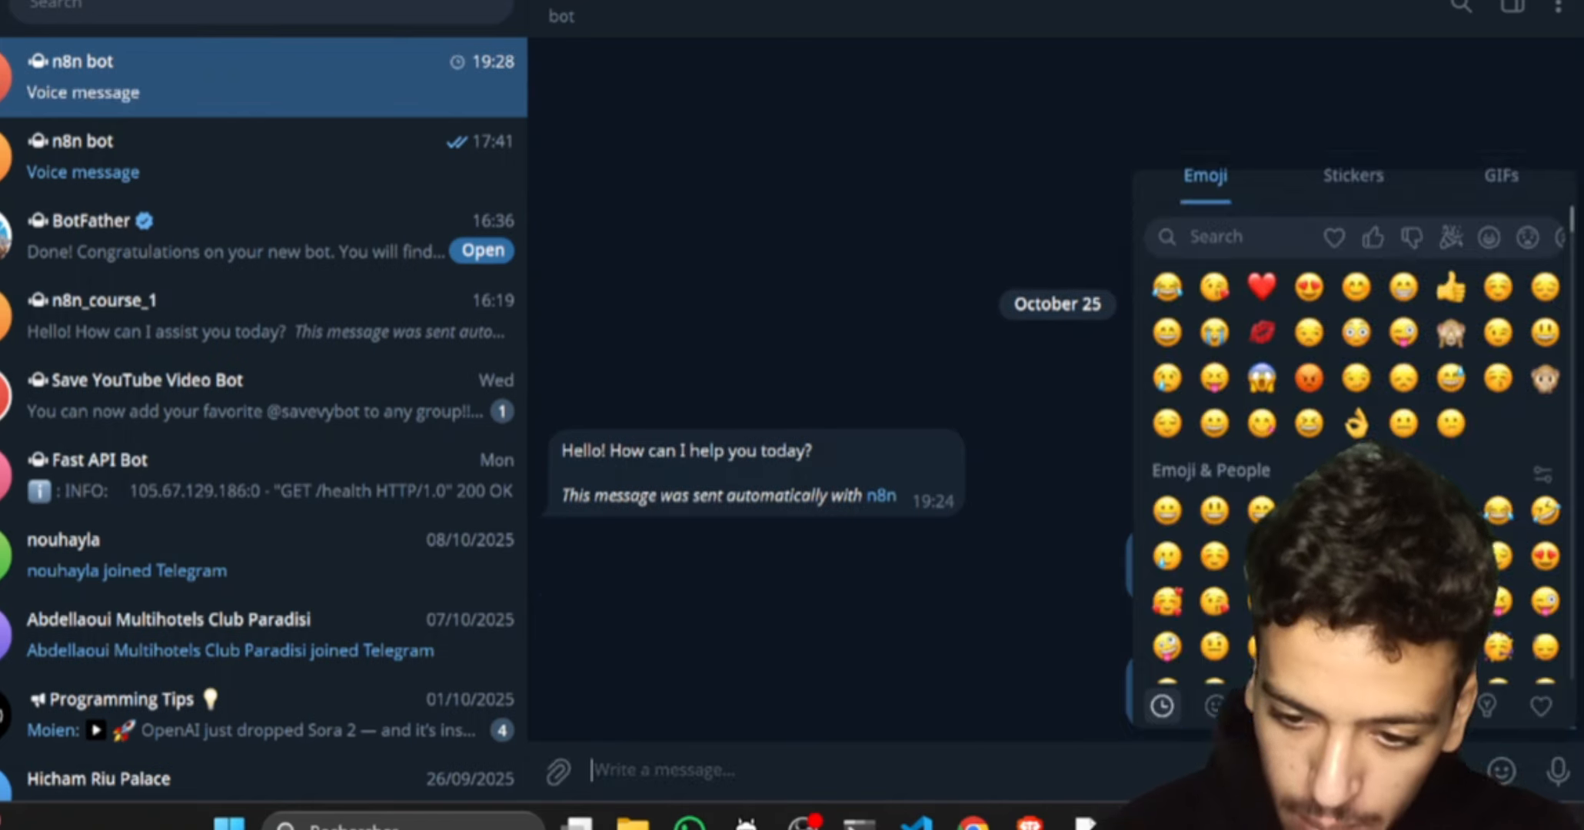
mouse_move(972, 821)
left_click(882, 723)
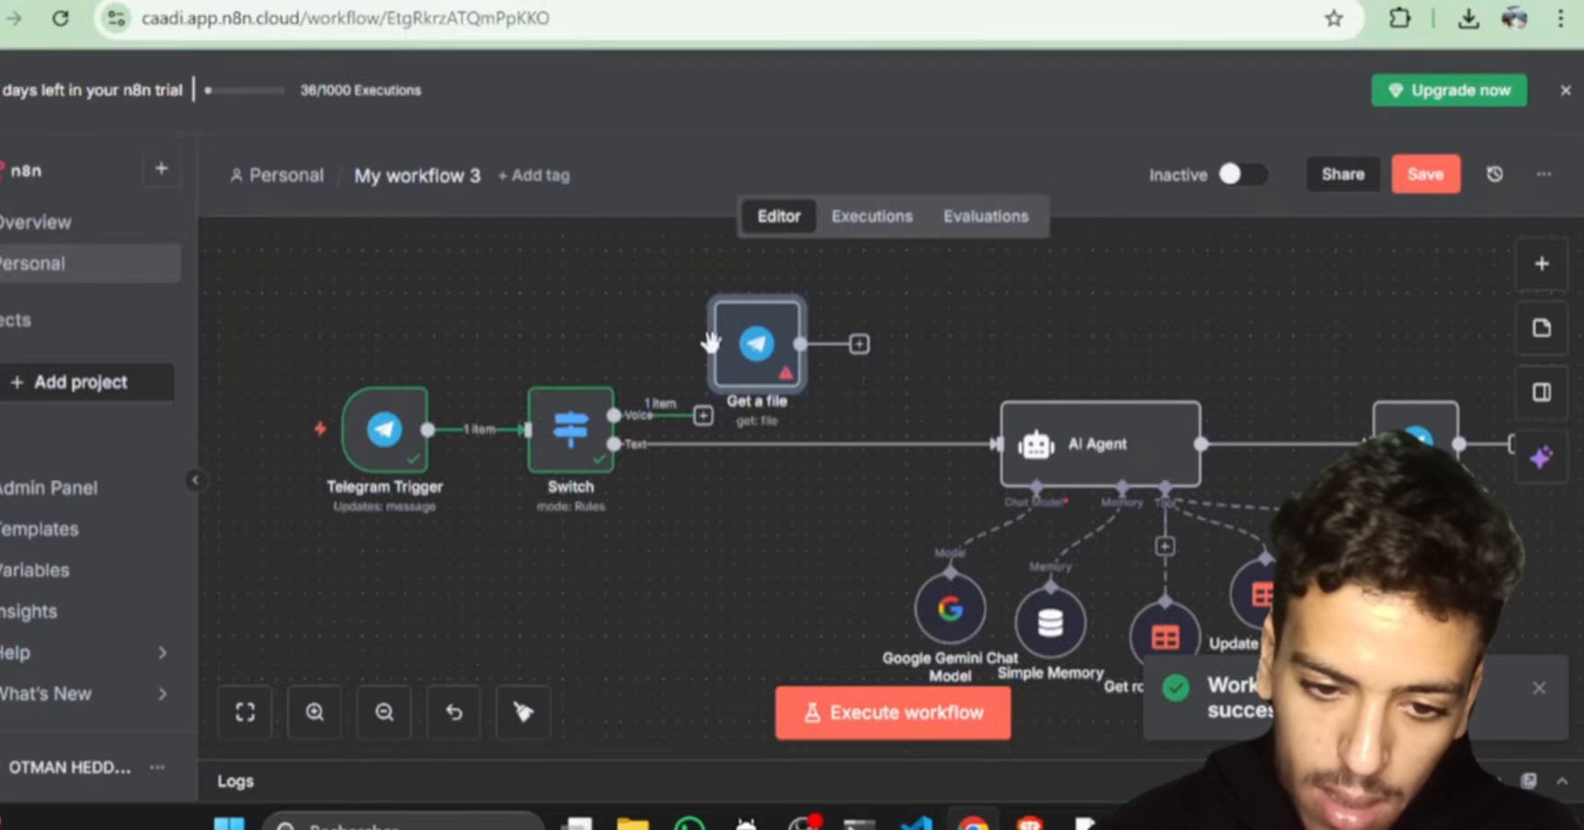
Reconnect the Switch's Voice output to Get a file and set that node's File ID to {{ $json.message.voice.file_id }}
left_click_drag(613, 415, 713, 345)
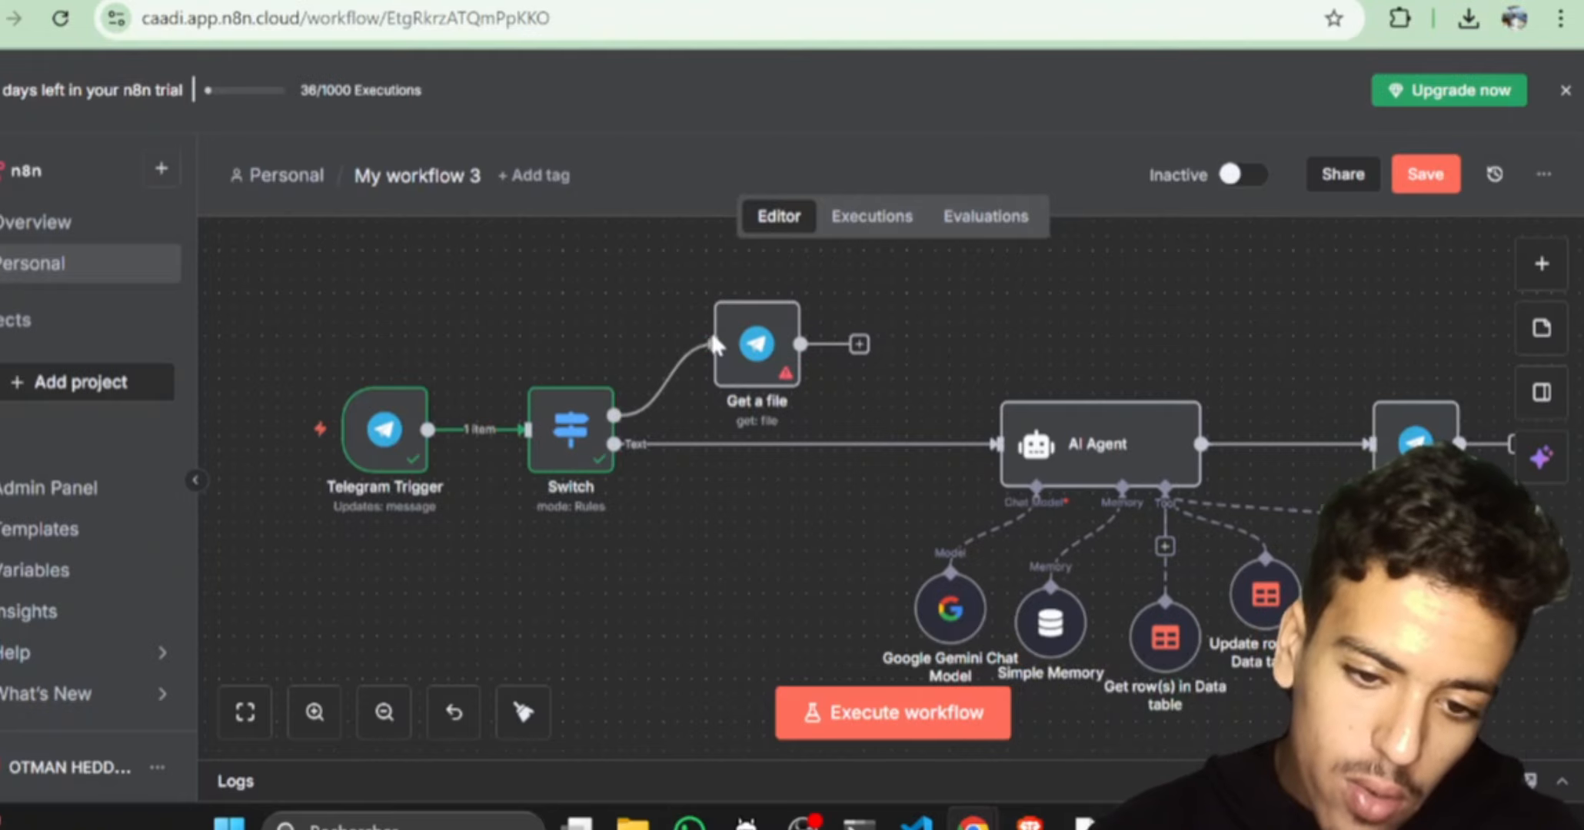
double_click(755, 346)
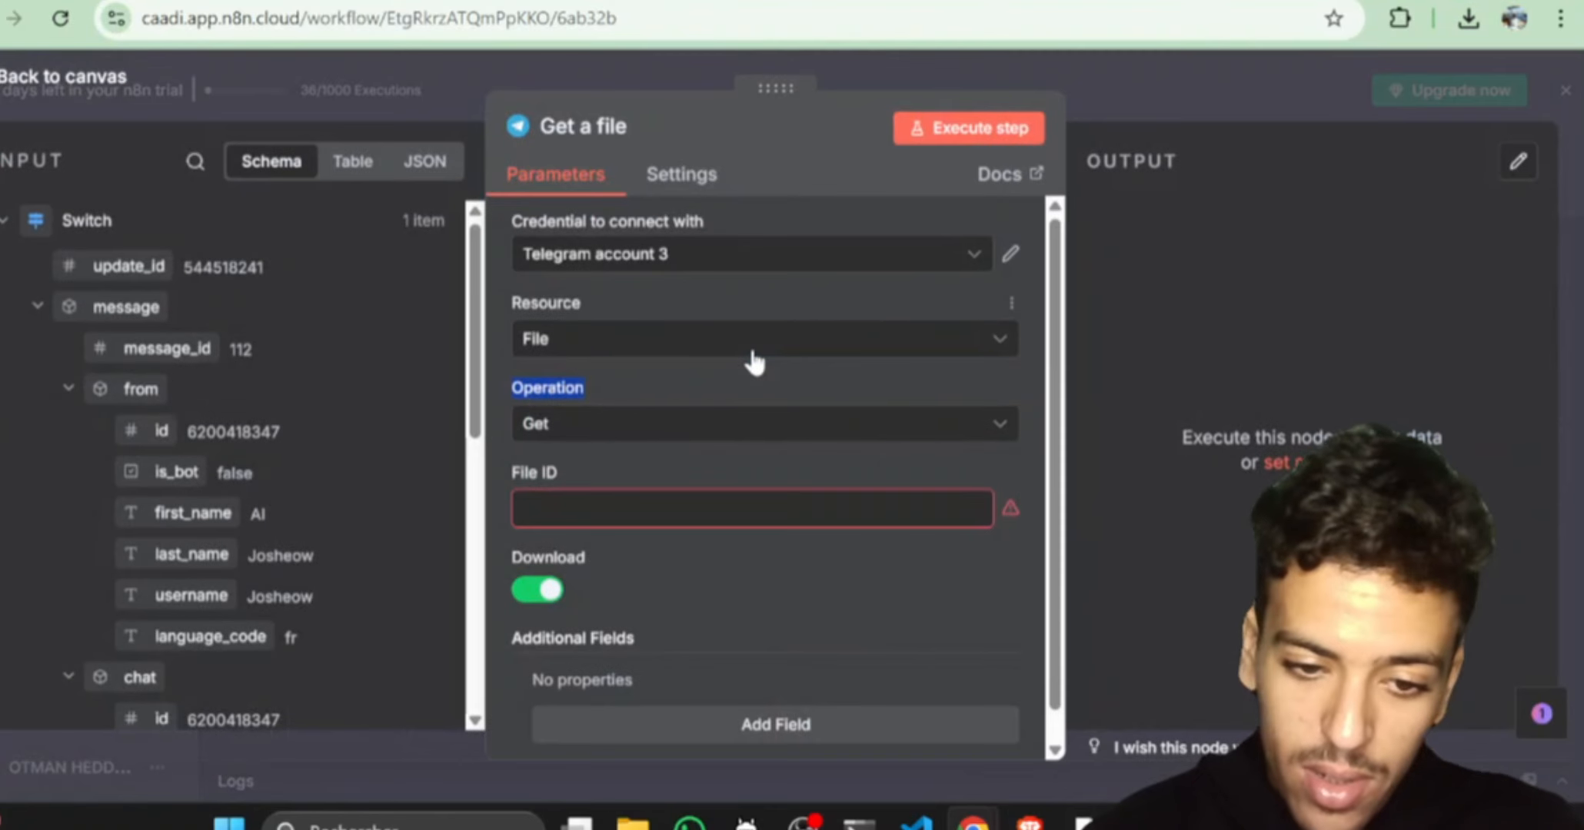
scroll(690, 442, "down", 1)
scroll(320, 442, "down", 5)
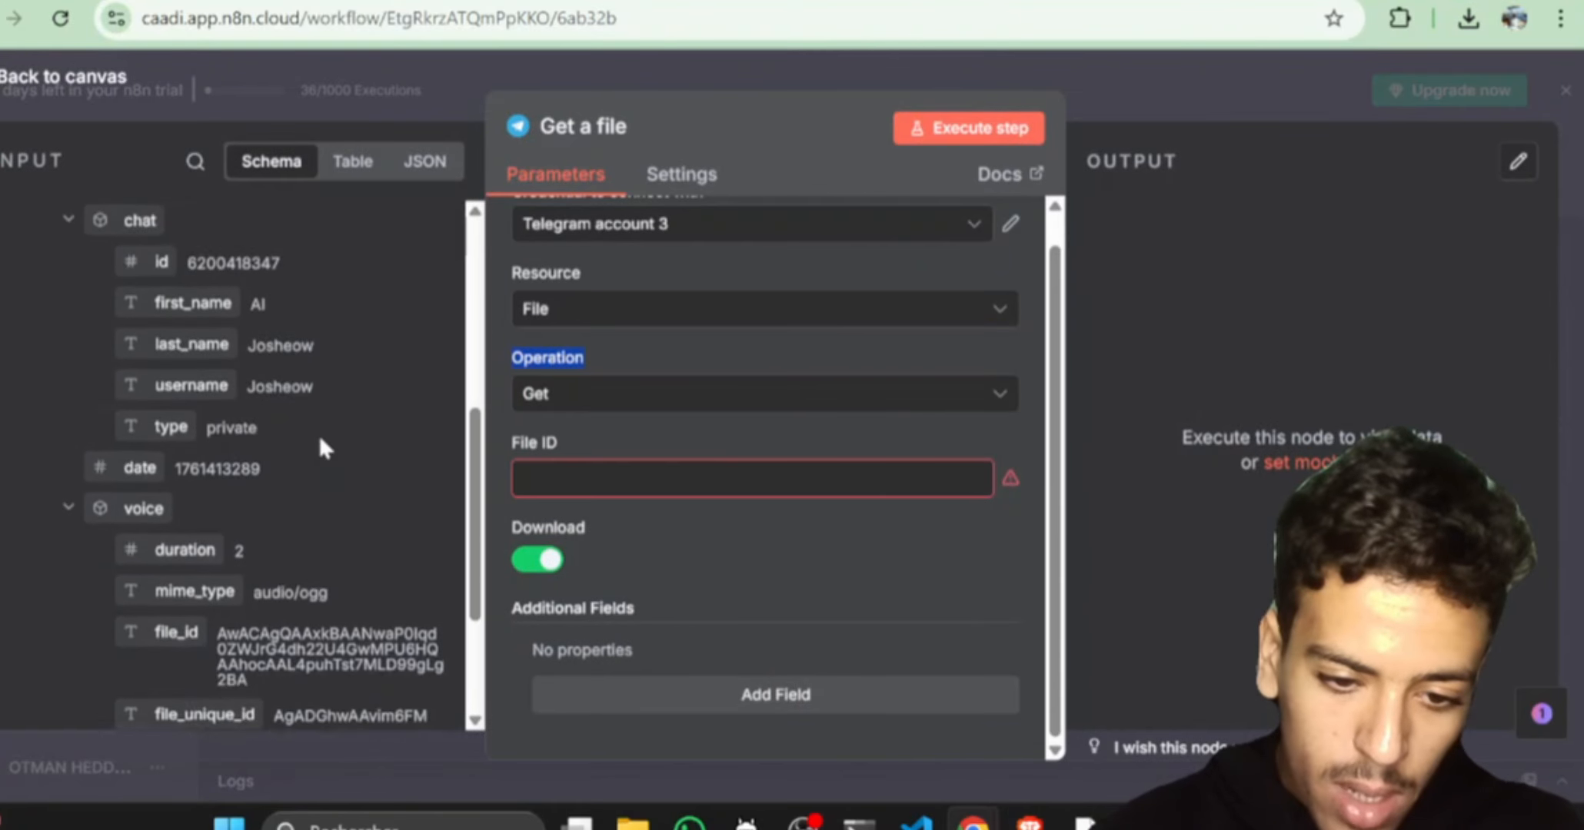
scroll(319, 433, "down", 1)
scroll(325, 604, "up", 1)
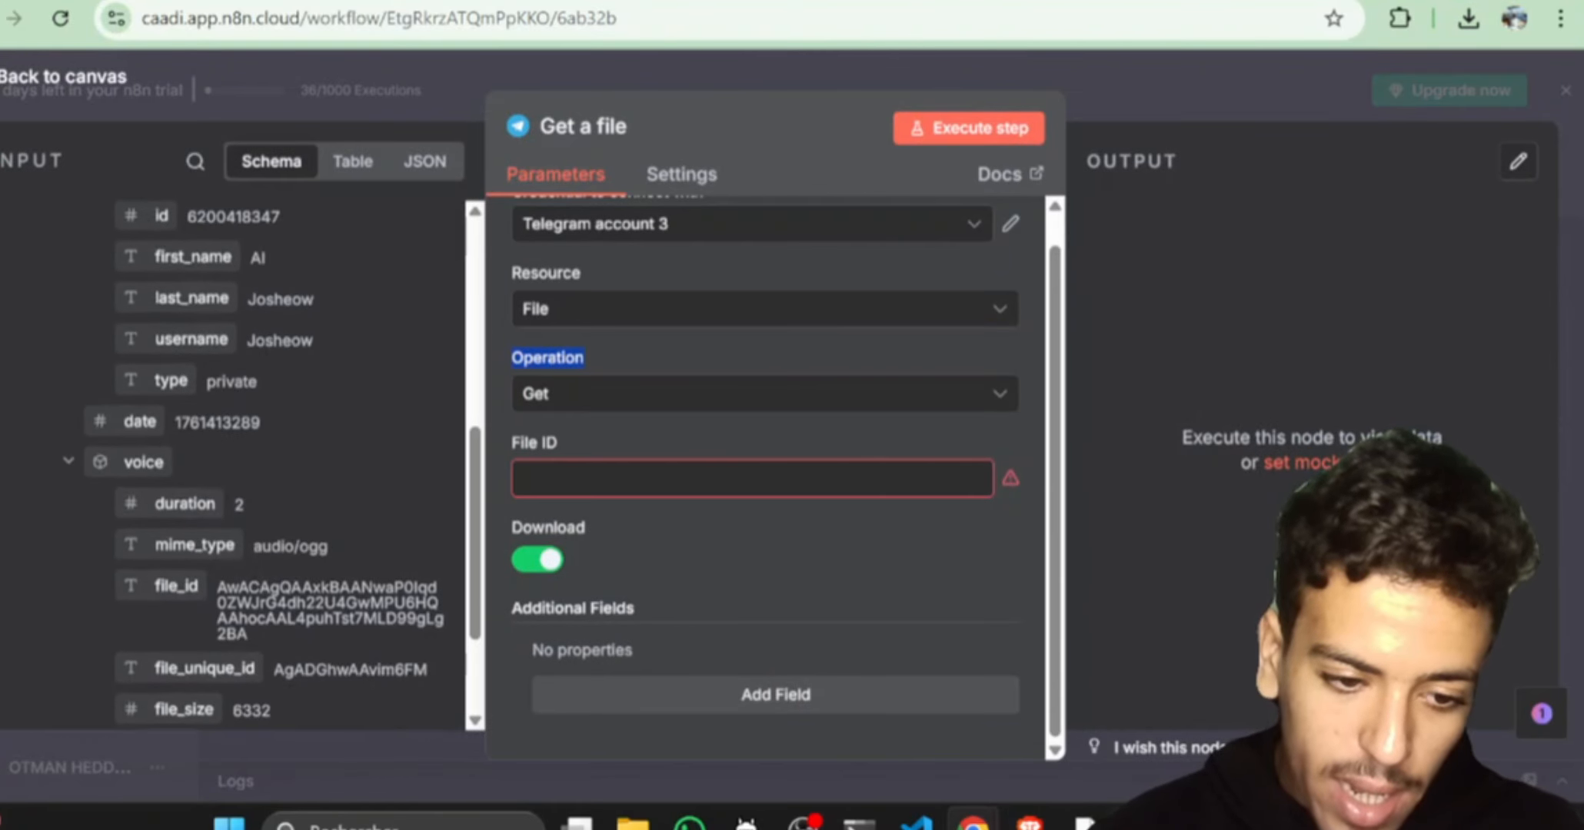
scroll(212, 548, "down", 1)
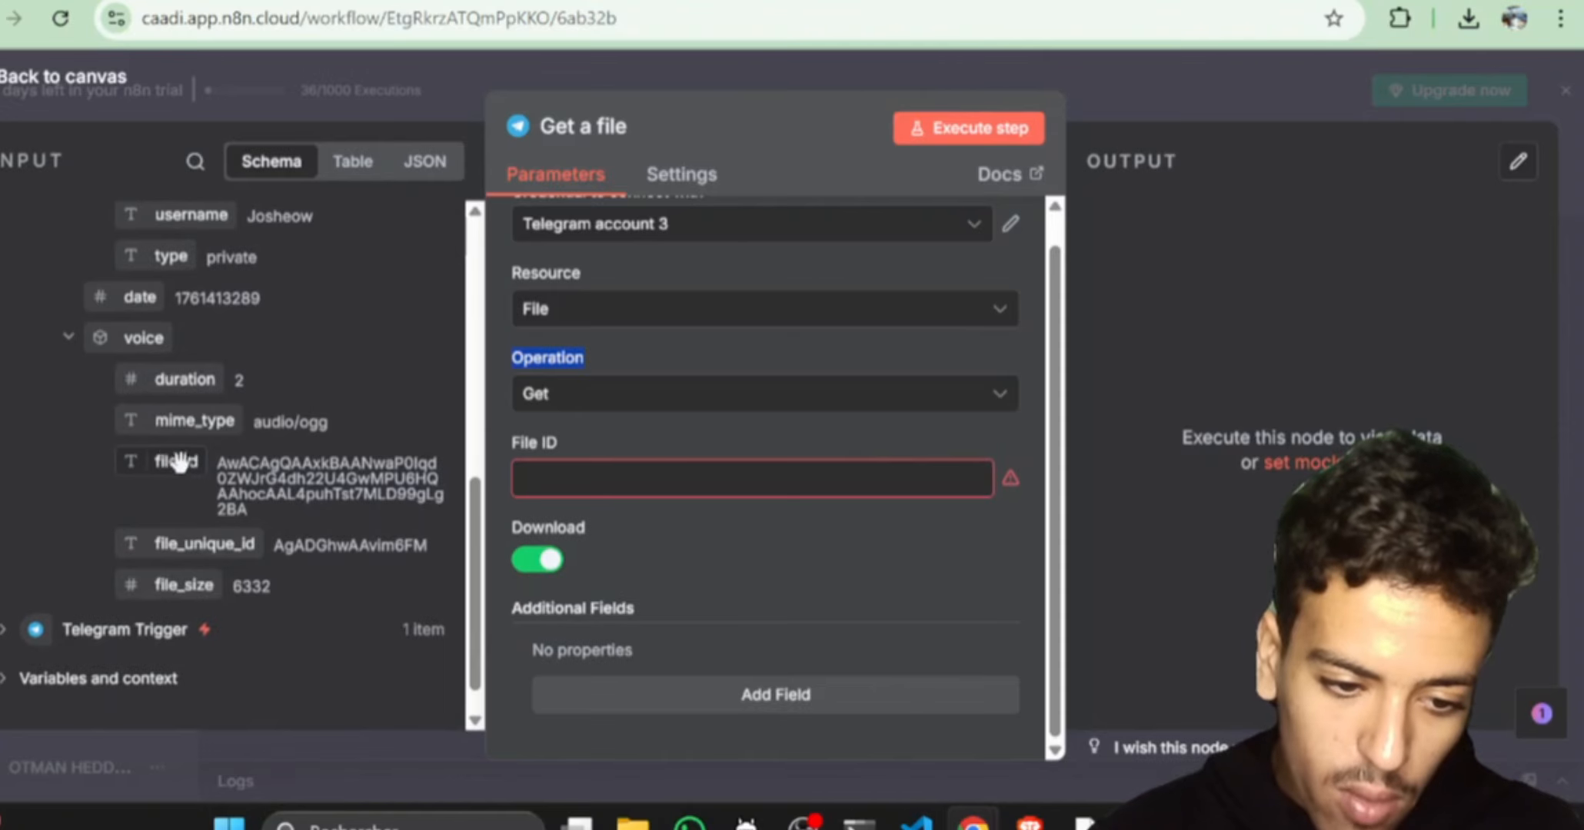
left_click_drag(175, 463, 550, 478)
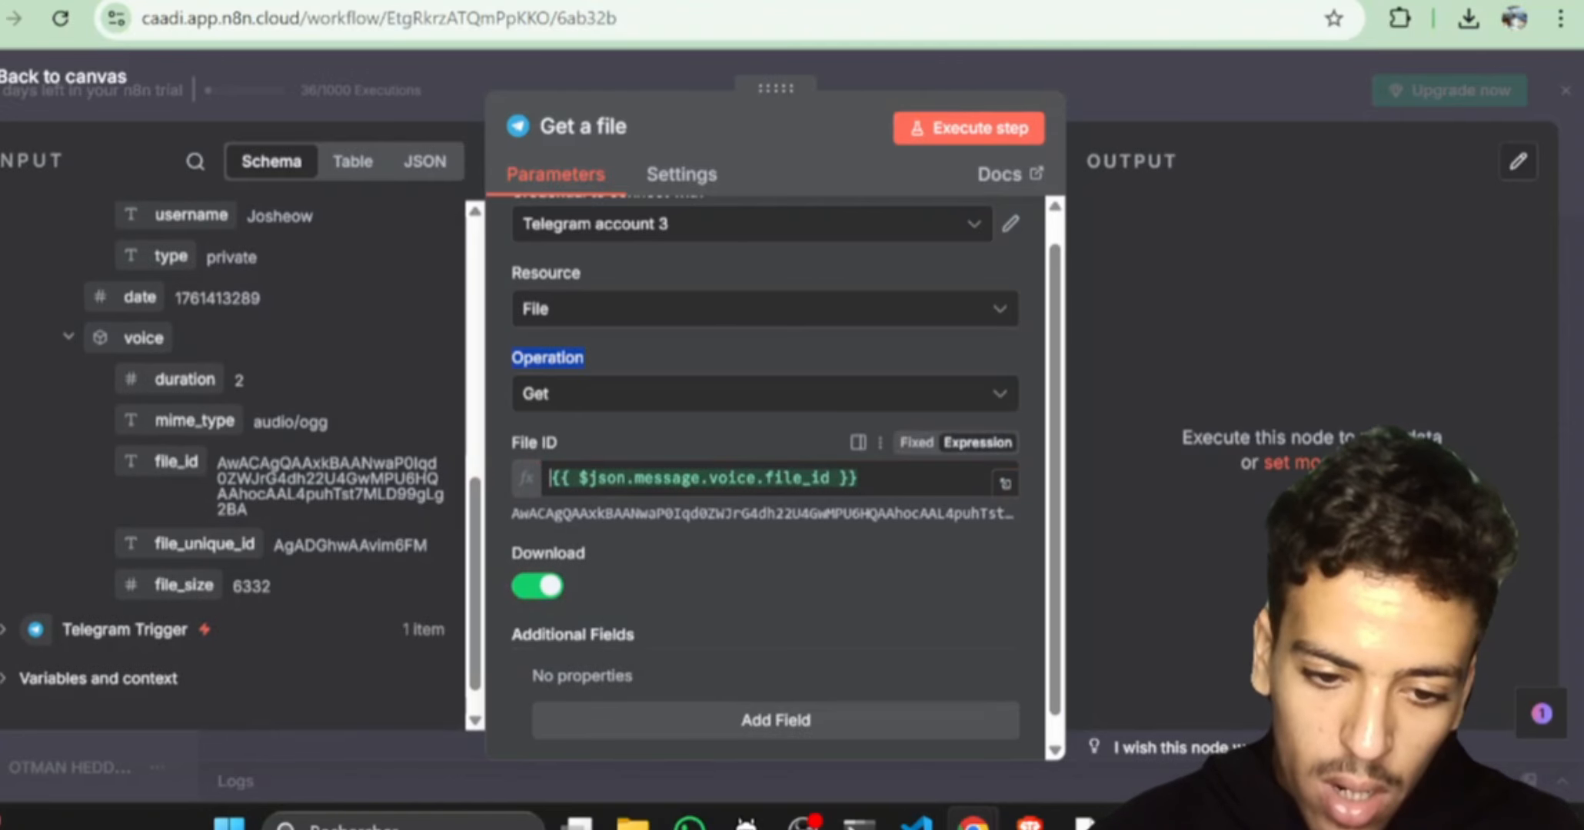
Execute the Get a file step and examine its binary output
left_click(986, 129)
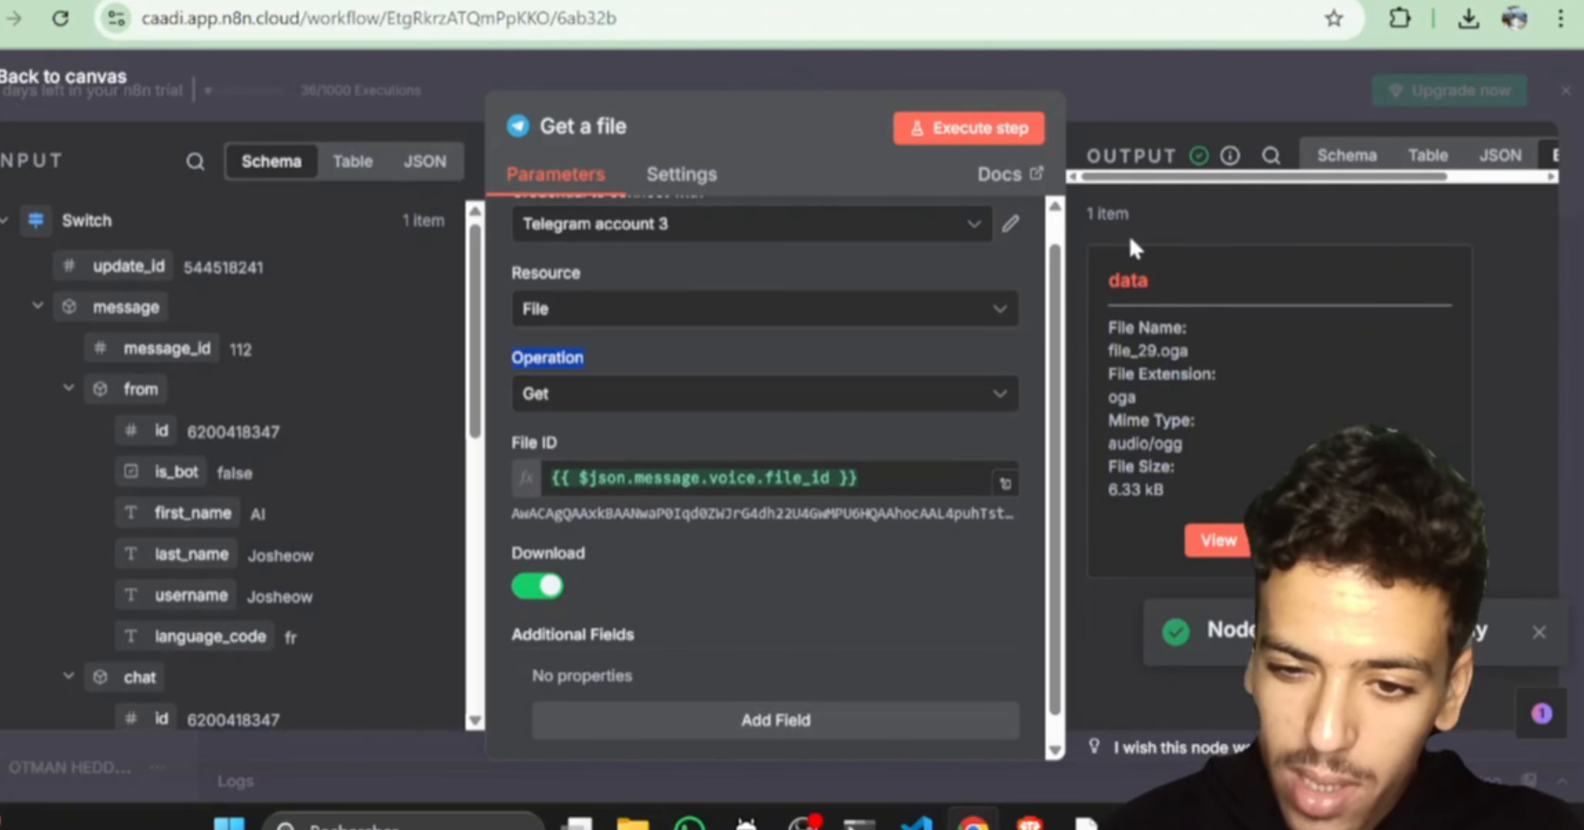
scroll(1462, 135, "right", 2)
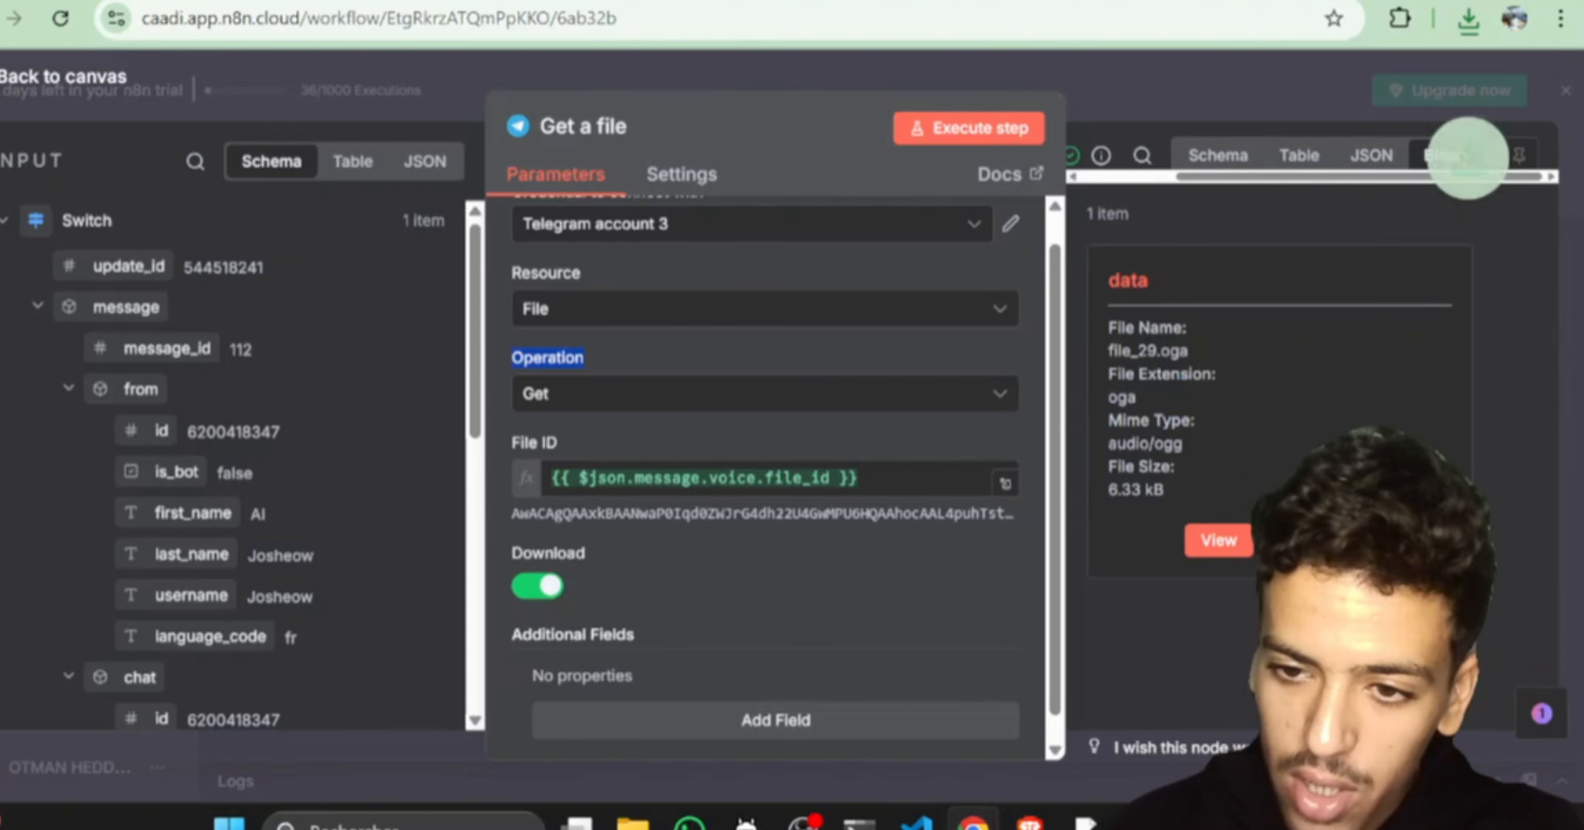
Play the downloaded voice recording file_29, close the player, and return to the workflow canvas
left_click(1226, 75)
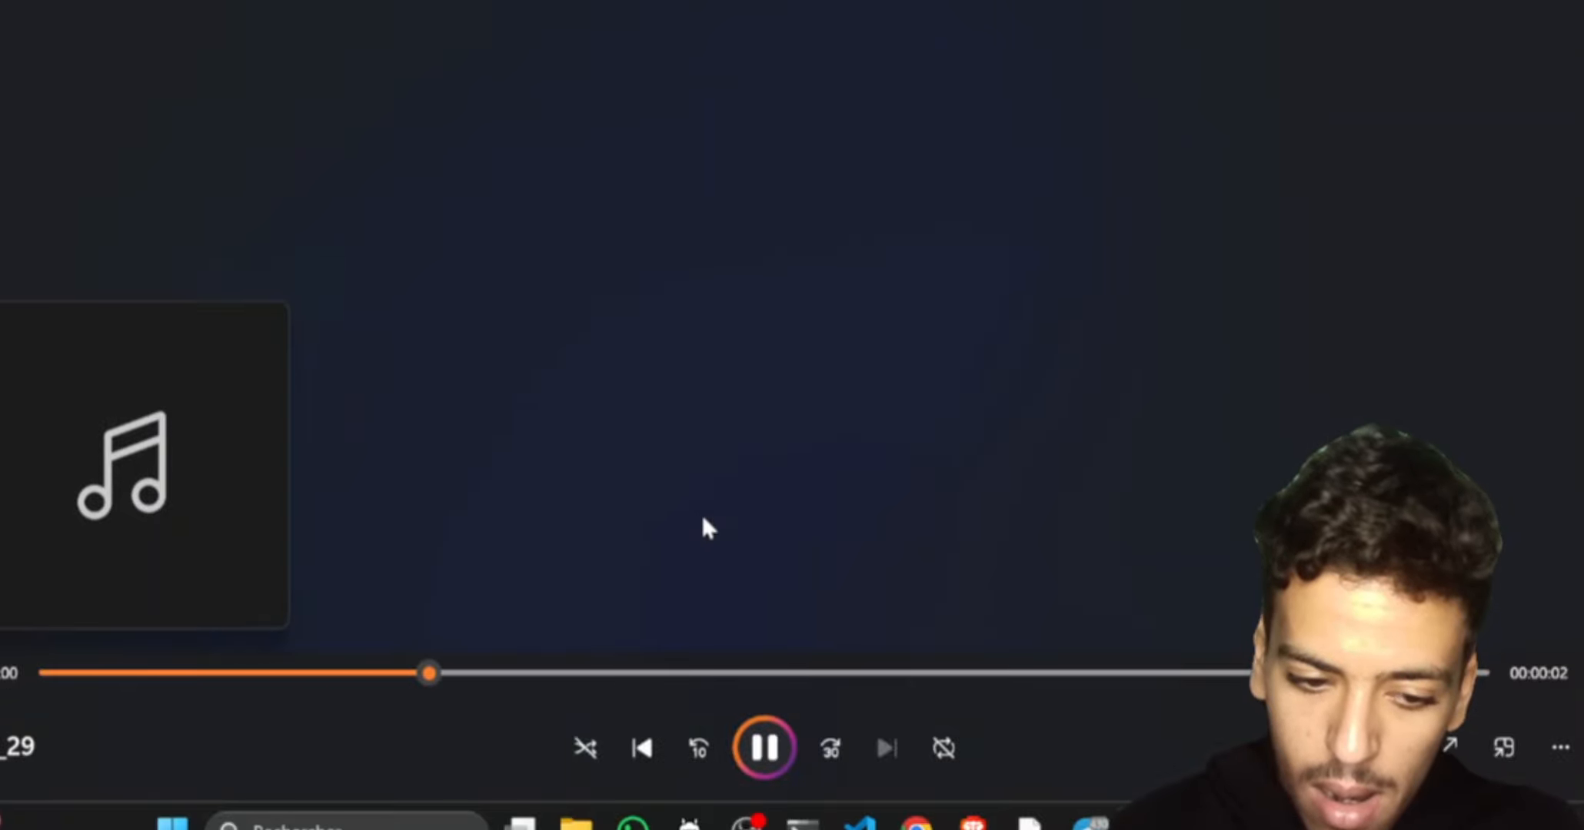
left_click(1564, 1)
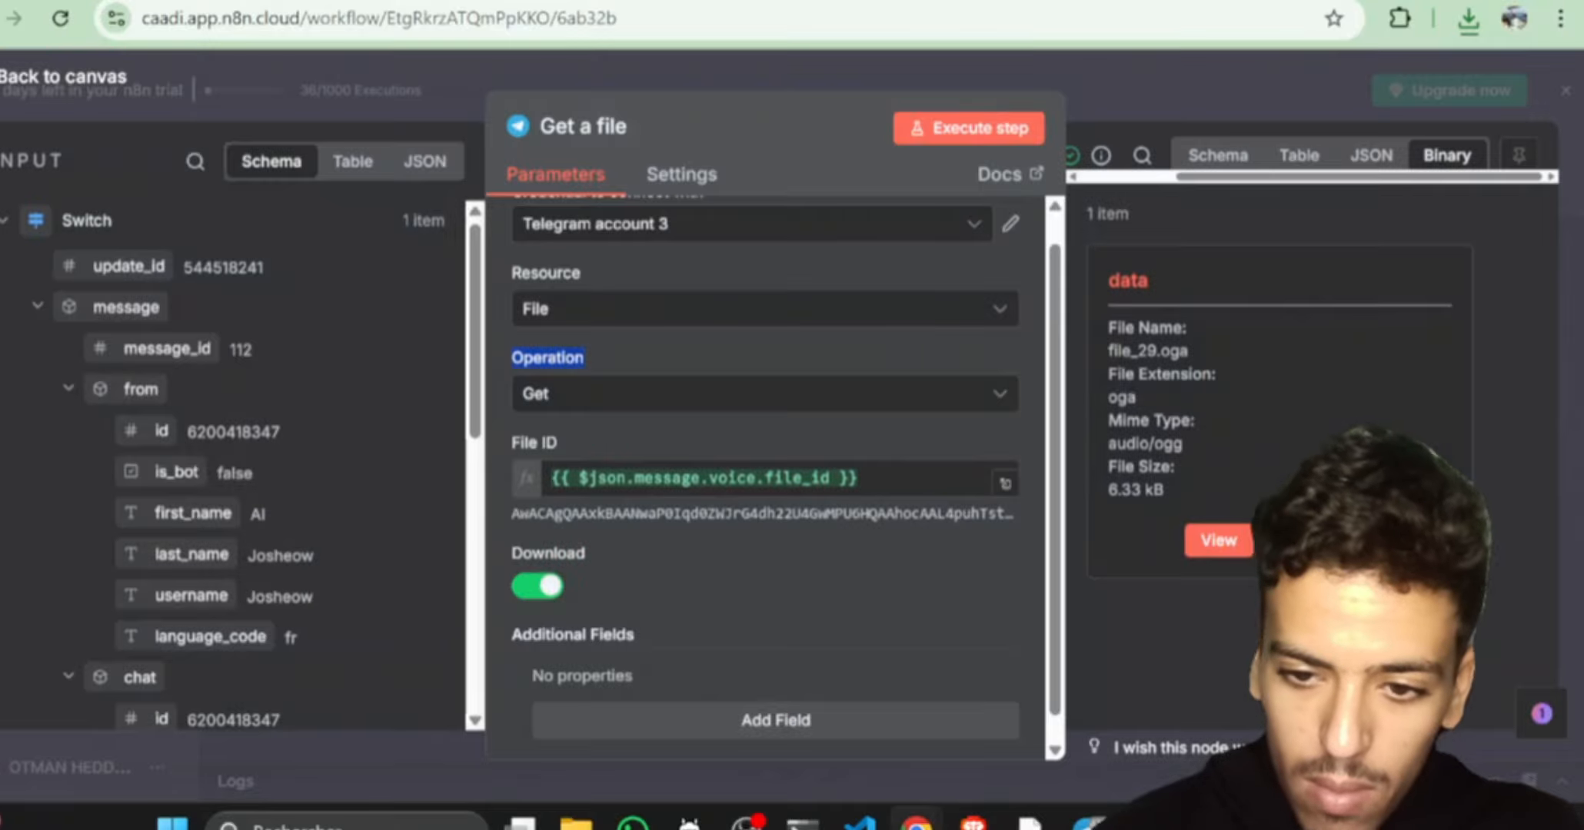
left_click(131, 83)
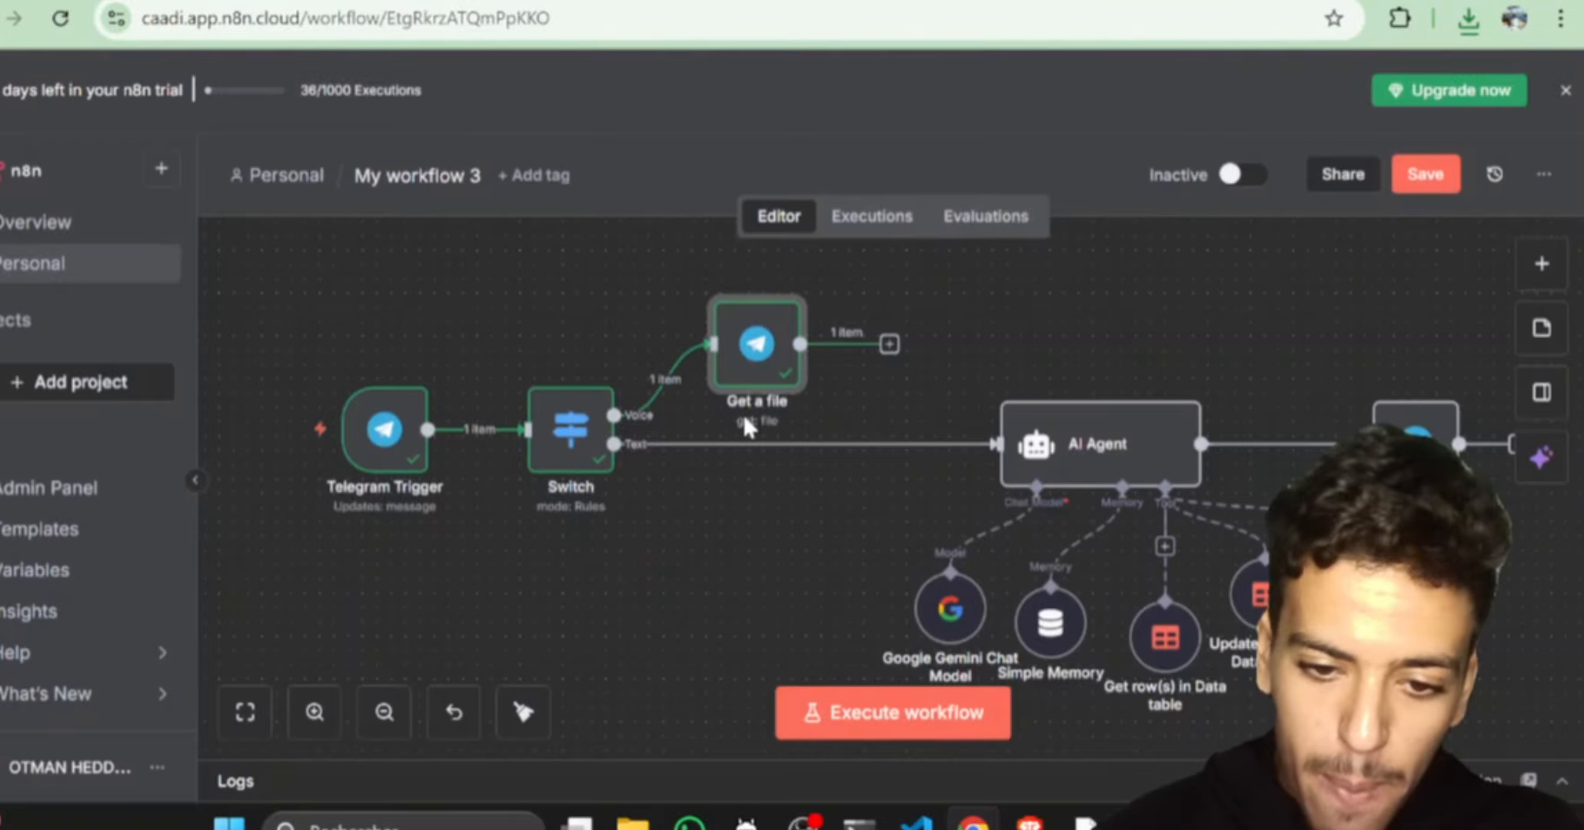
Add a Google Gemini node with the Transcribe a recording action after the Get a file node
scroll(743, 415, "right", 1)
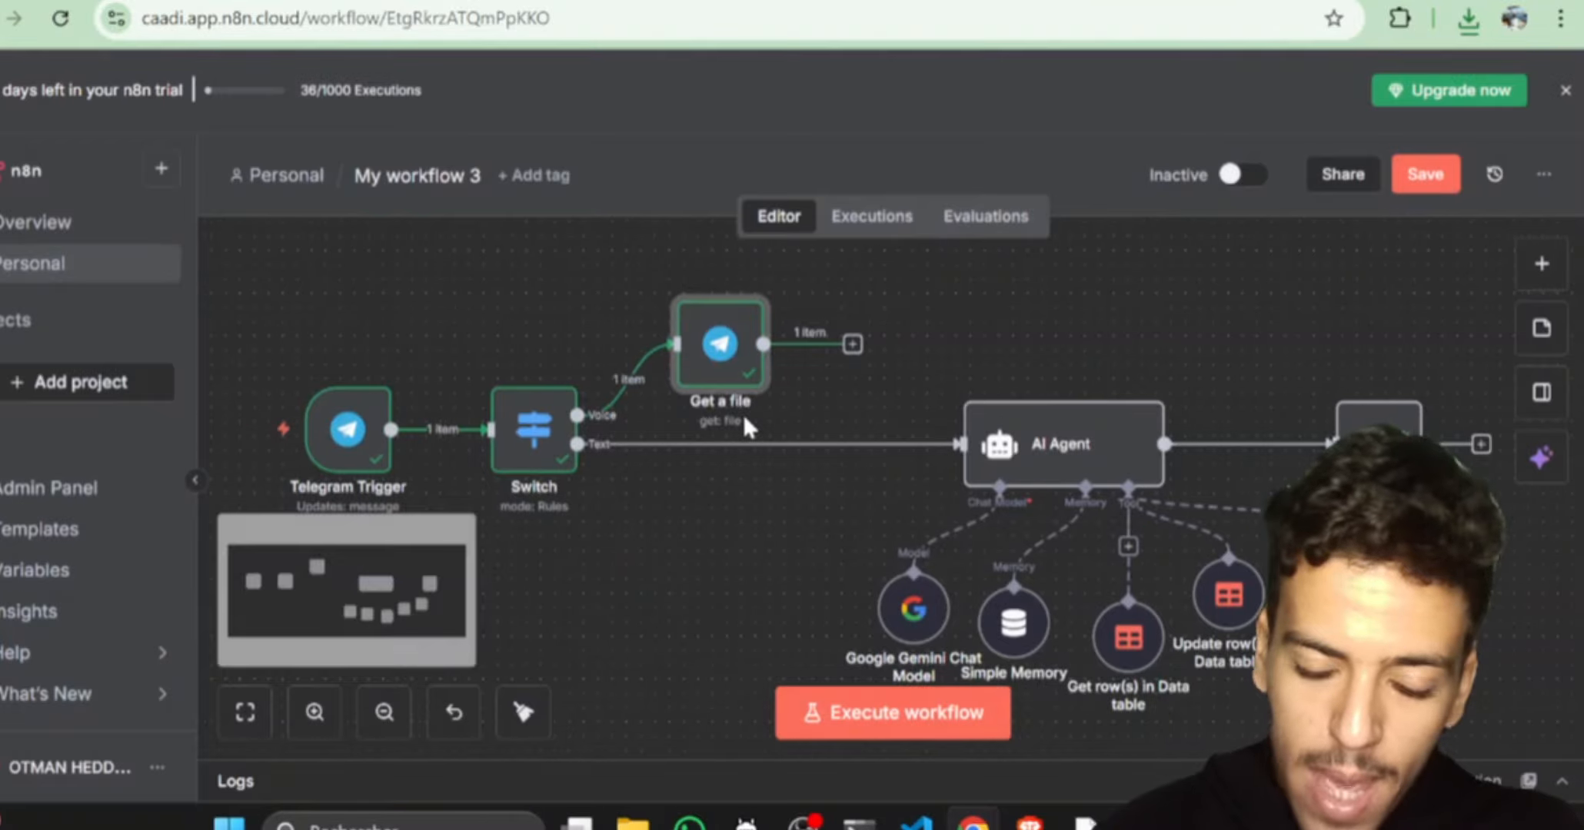
left_click(852, 345)
type("gem")
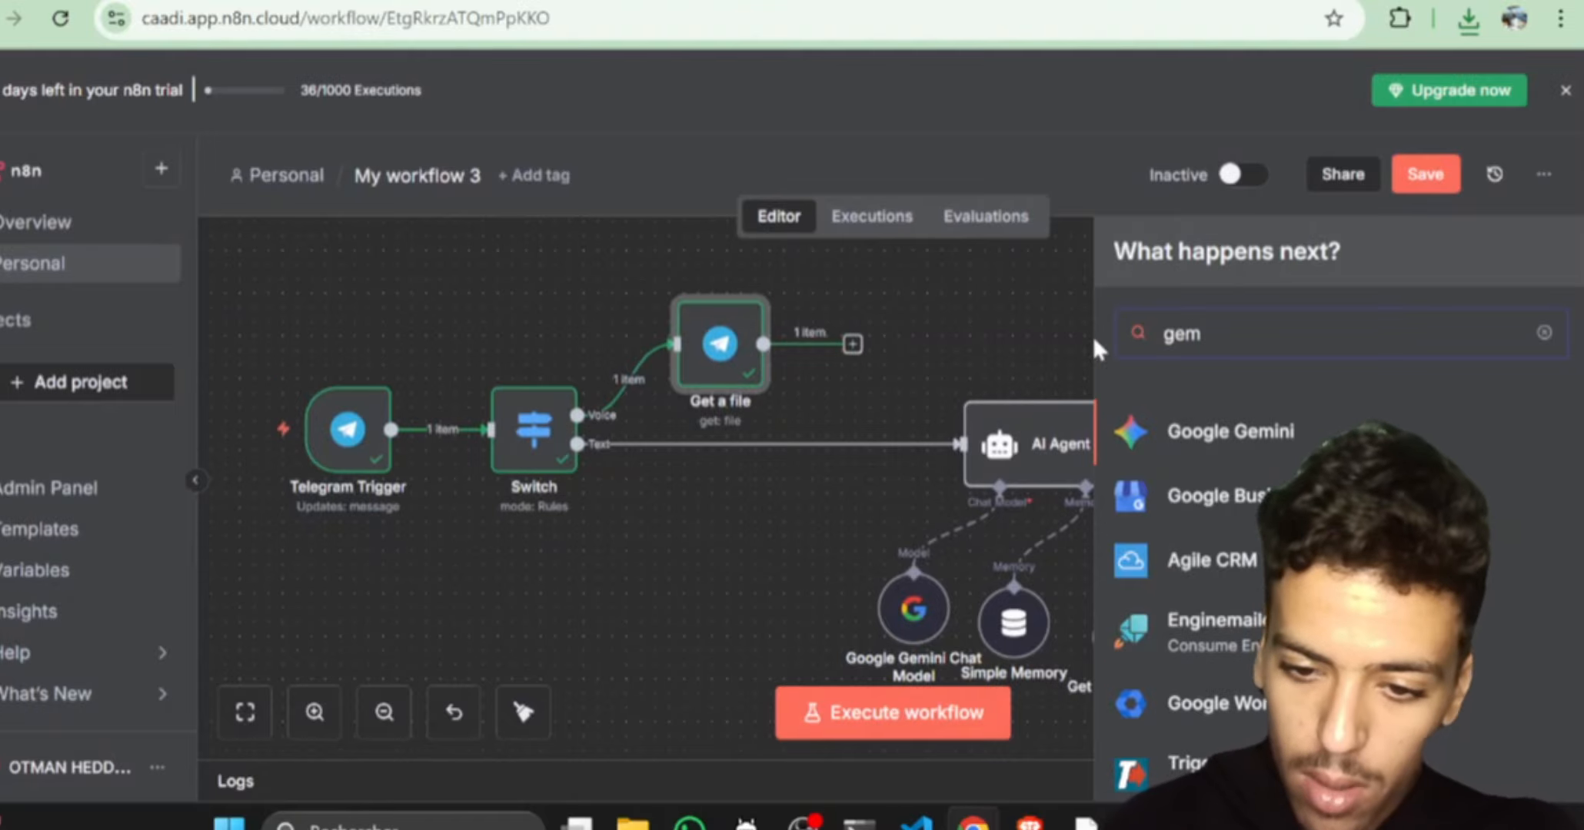
left_click(1170, 430)
scroll(1154, 600, "down", 1)
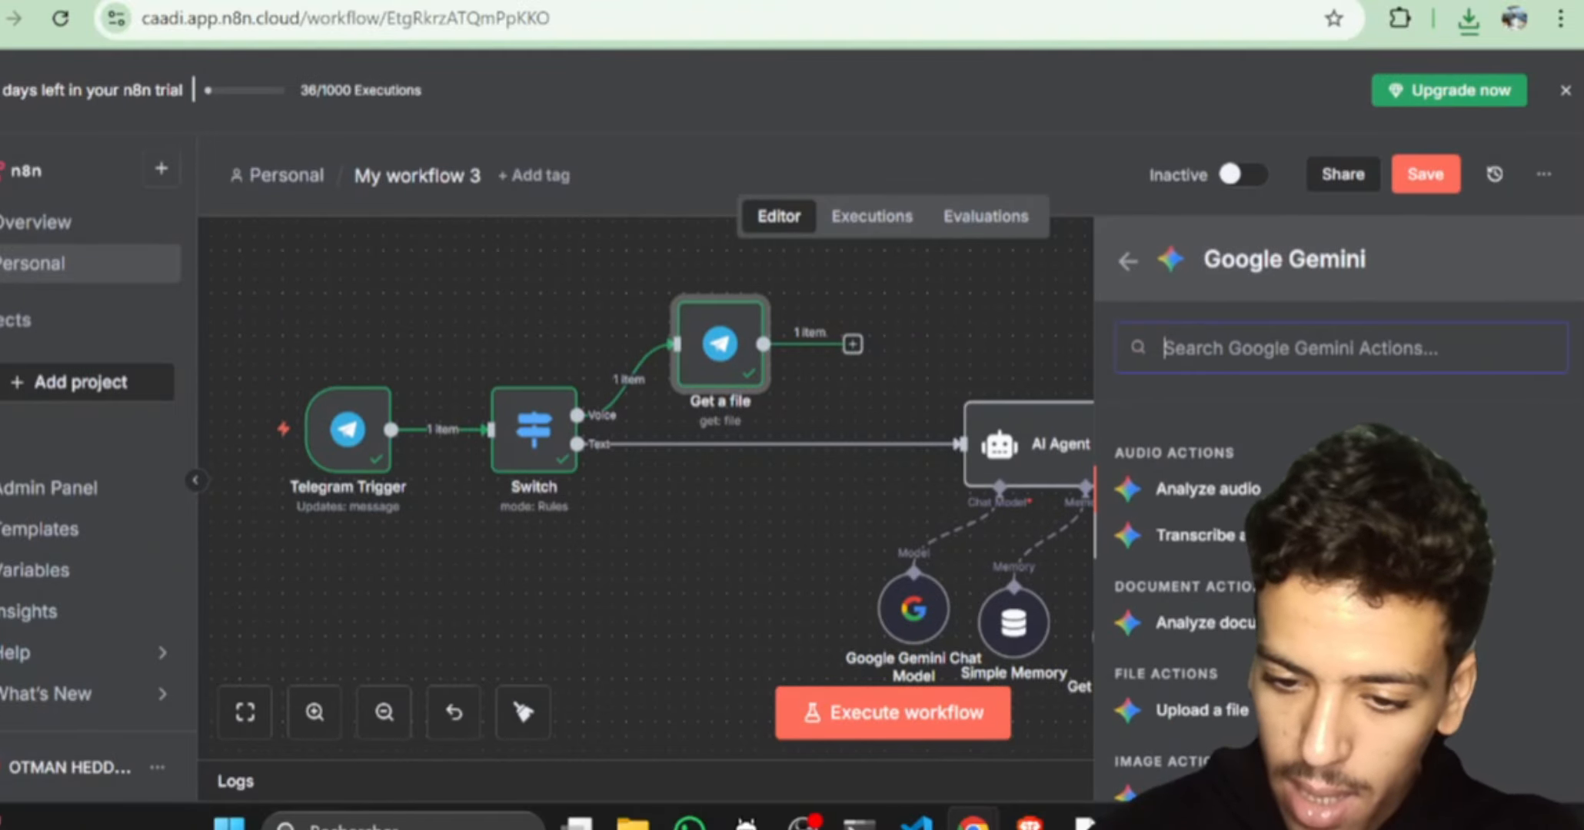
left_click(1235, 538)
Set the Transcribe a recording node's model to models/gemini-2.5-flash-lite-preview-06-17
scroll(832, 543, "down", 1)
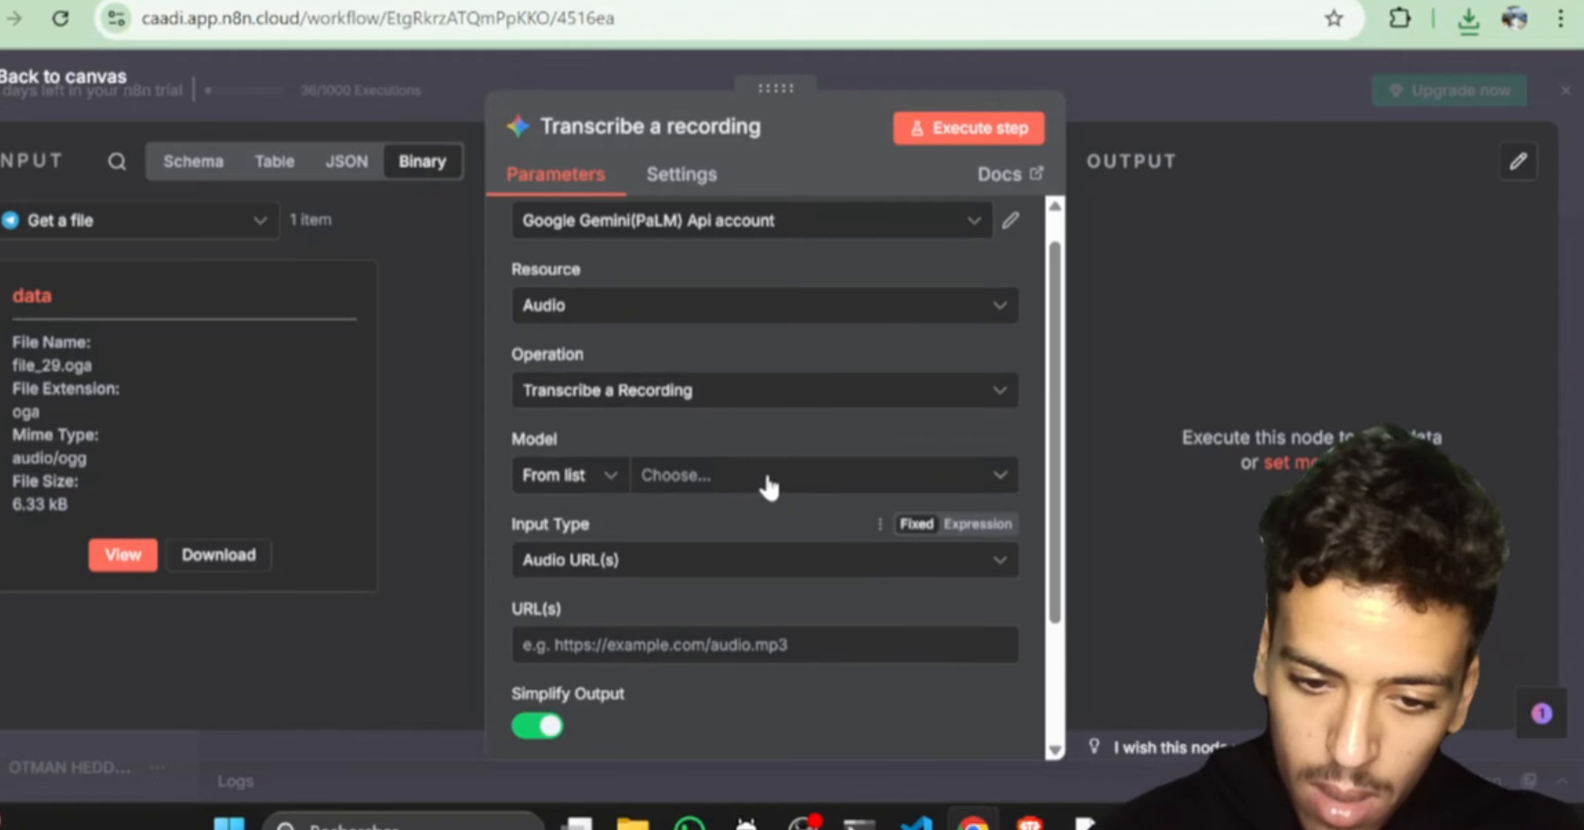
left_click(767, 480)
scroll(646, 677, "down", 1)
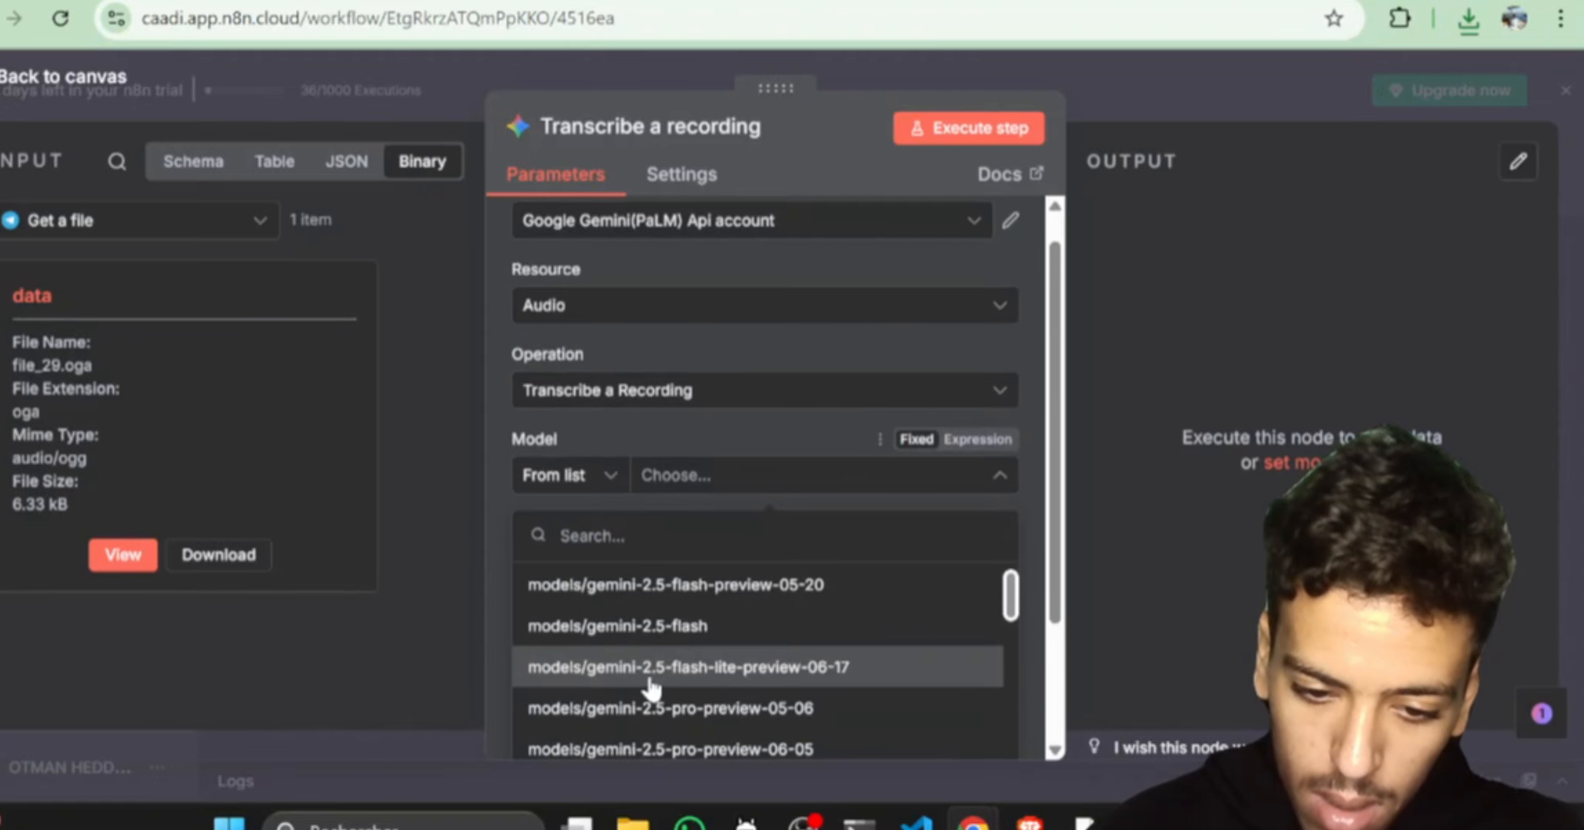
left_click(650, 671)
scroll(674, 686, "down", 2)
scroll(668, 674, "down", 1)
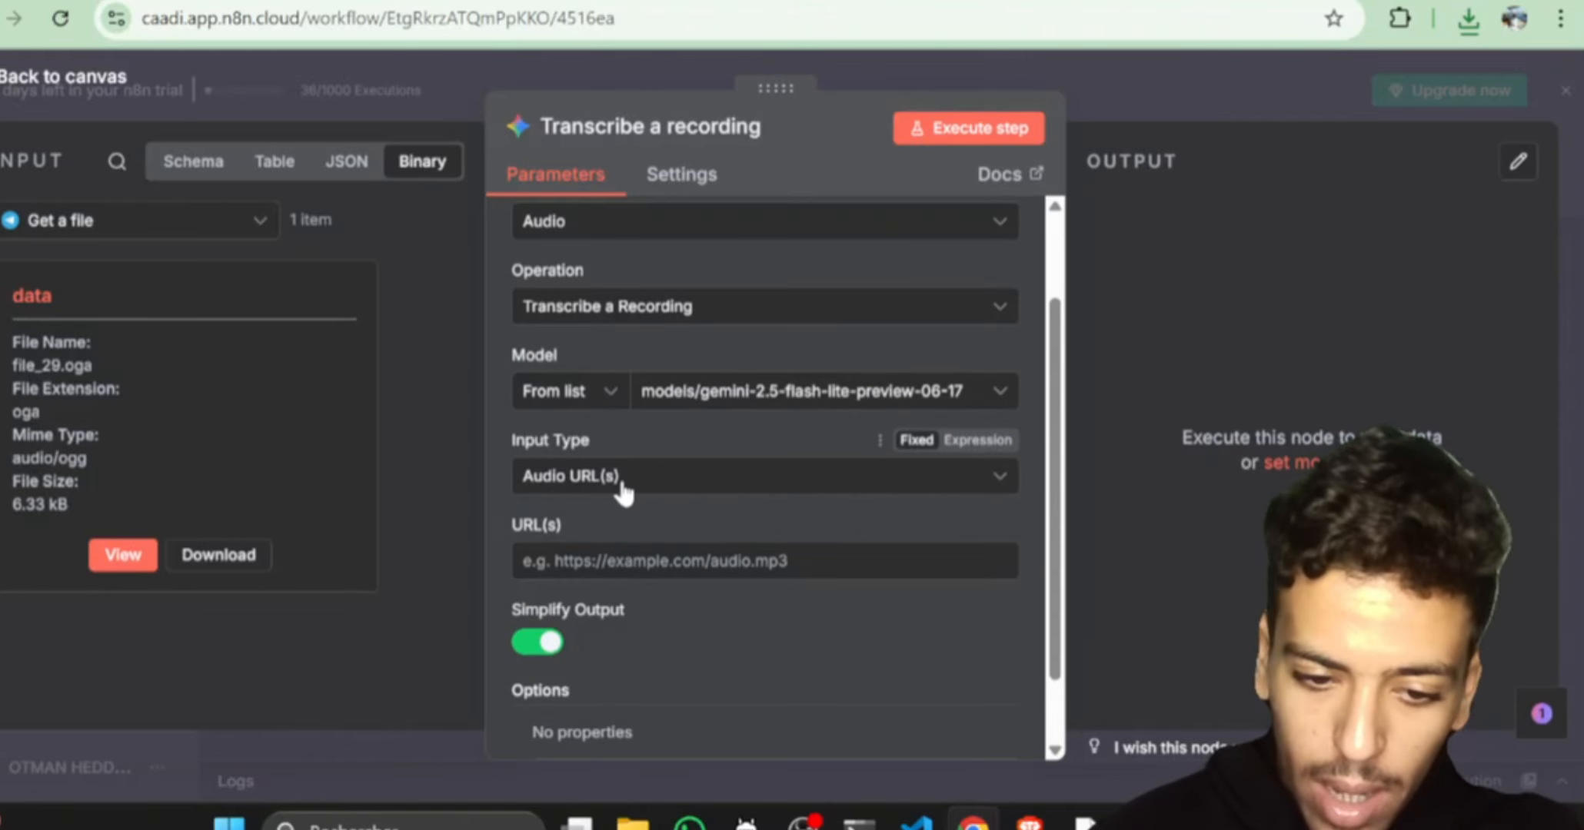
Set the transcription's input type to Binary File(s), check the input data field name against the binary input, execute the step, and return to the canvas
left_click(623, 485)
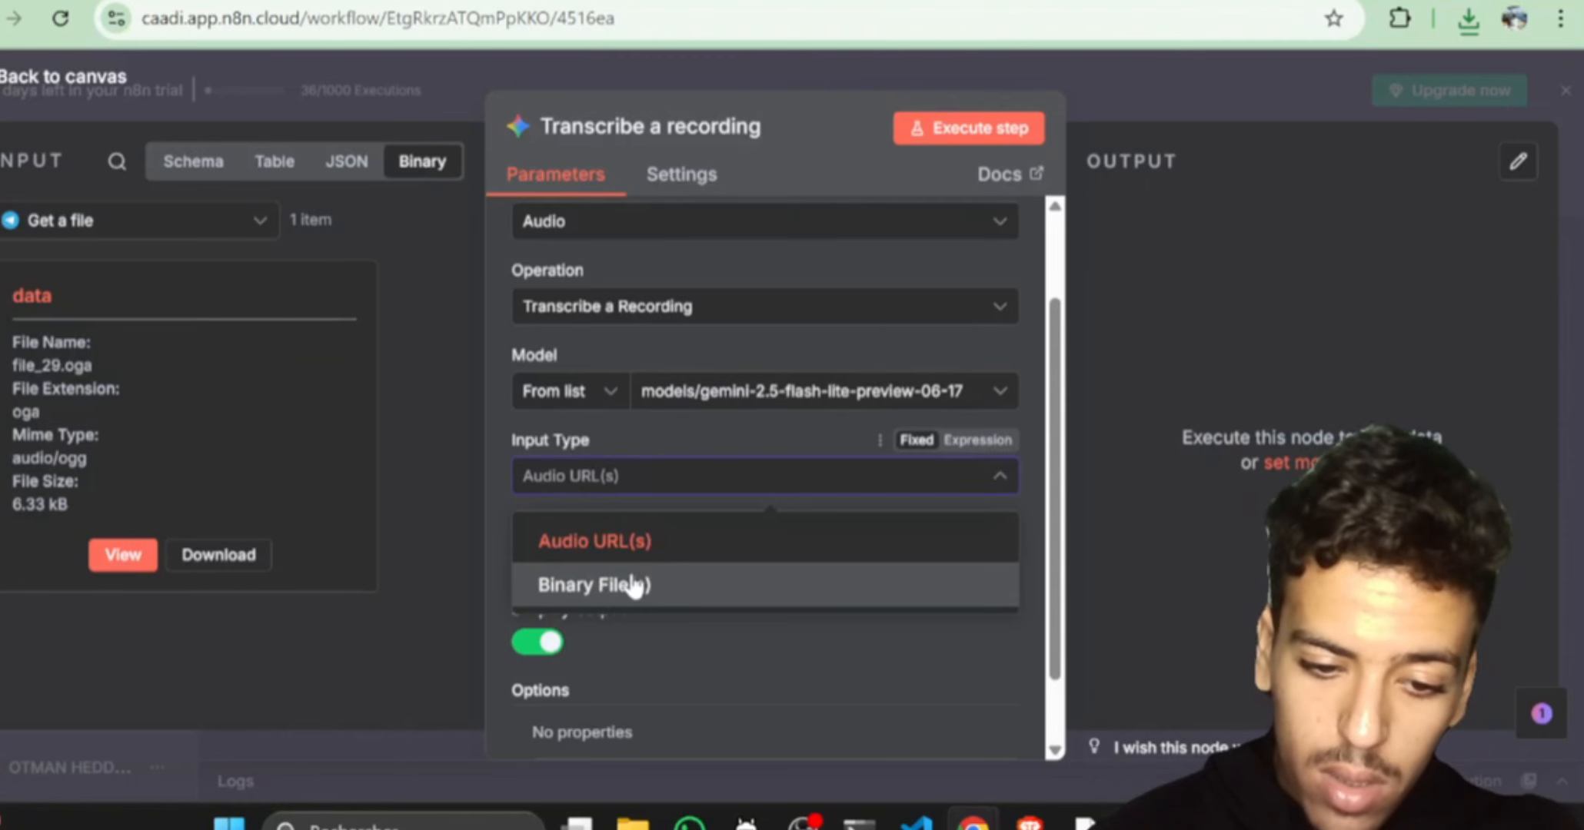
left_click(589, 588)
scroll(528, 581, "down", 3)
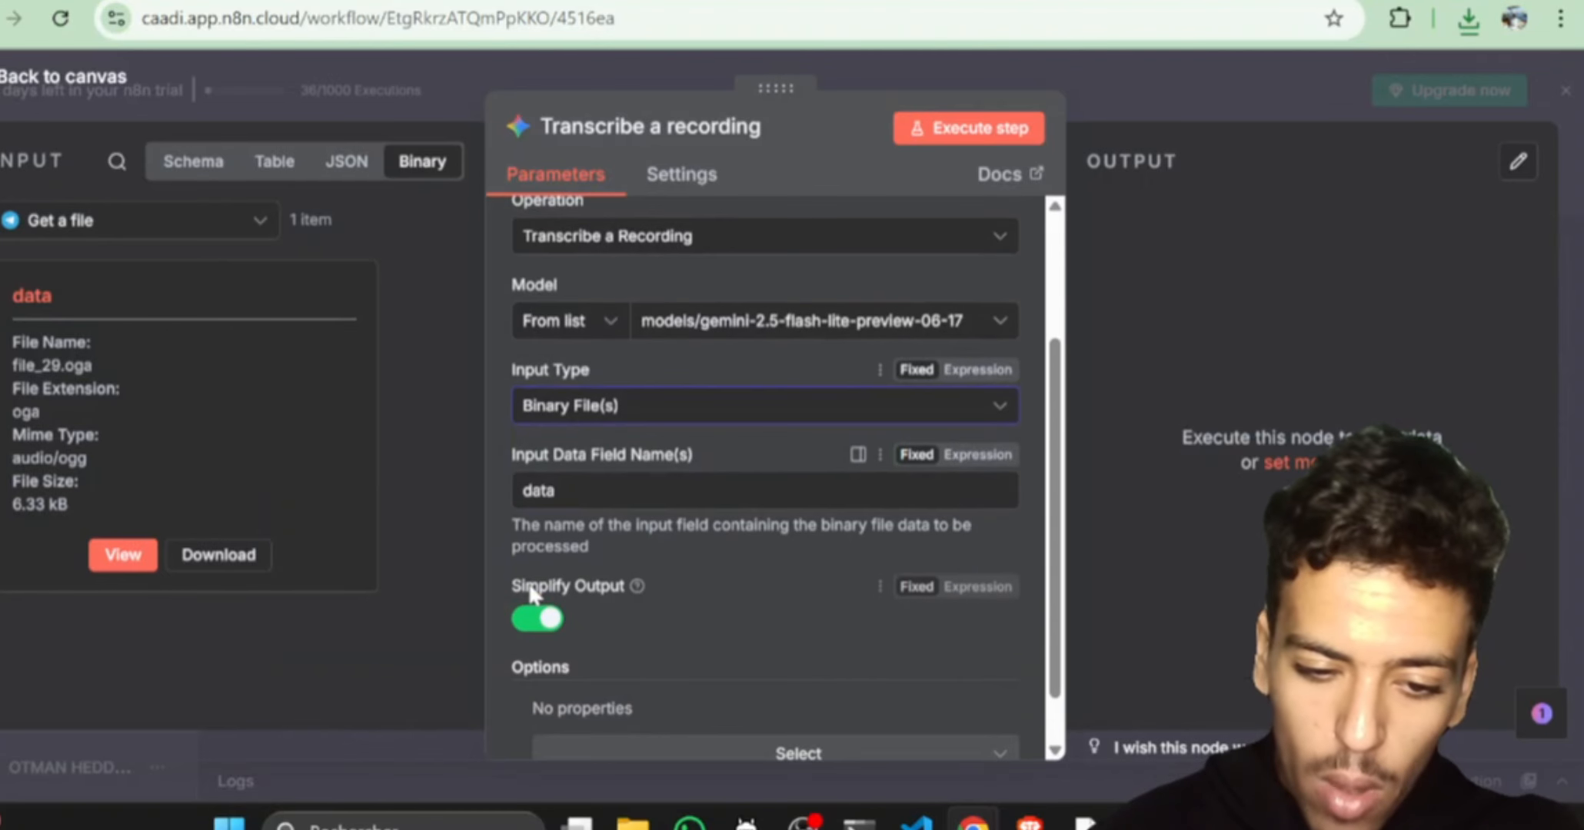
left_click(551, 492)
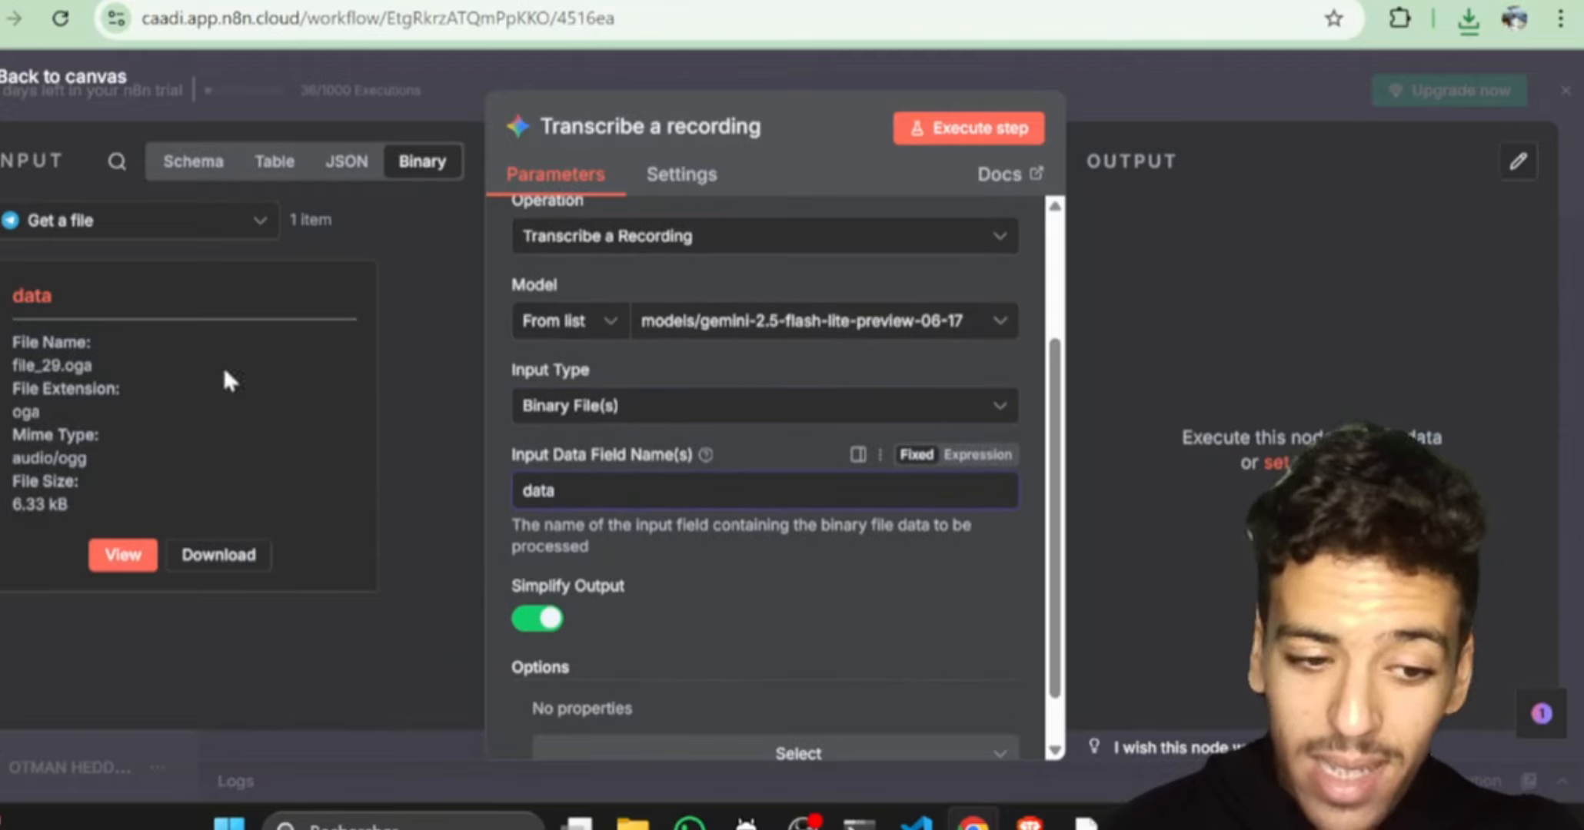
double_click(32, 296)
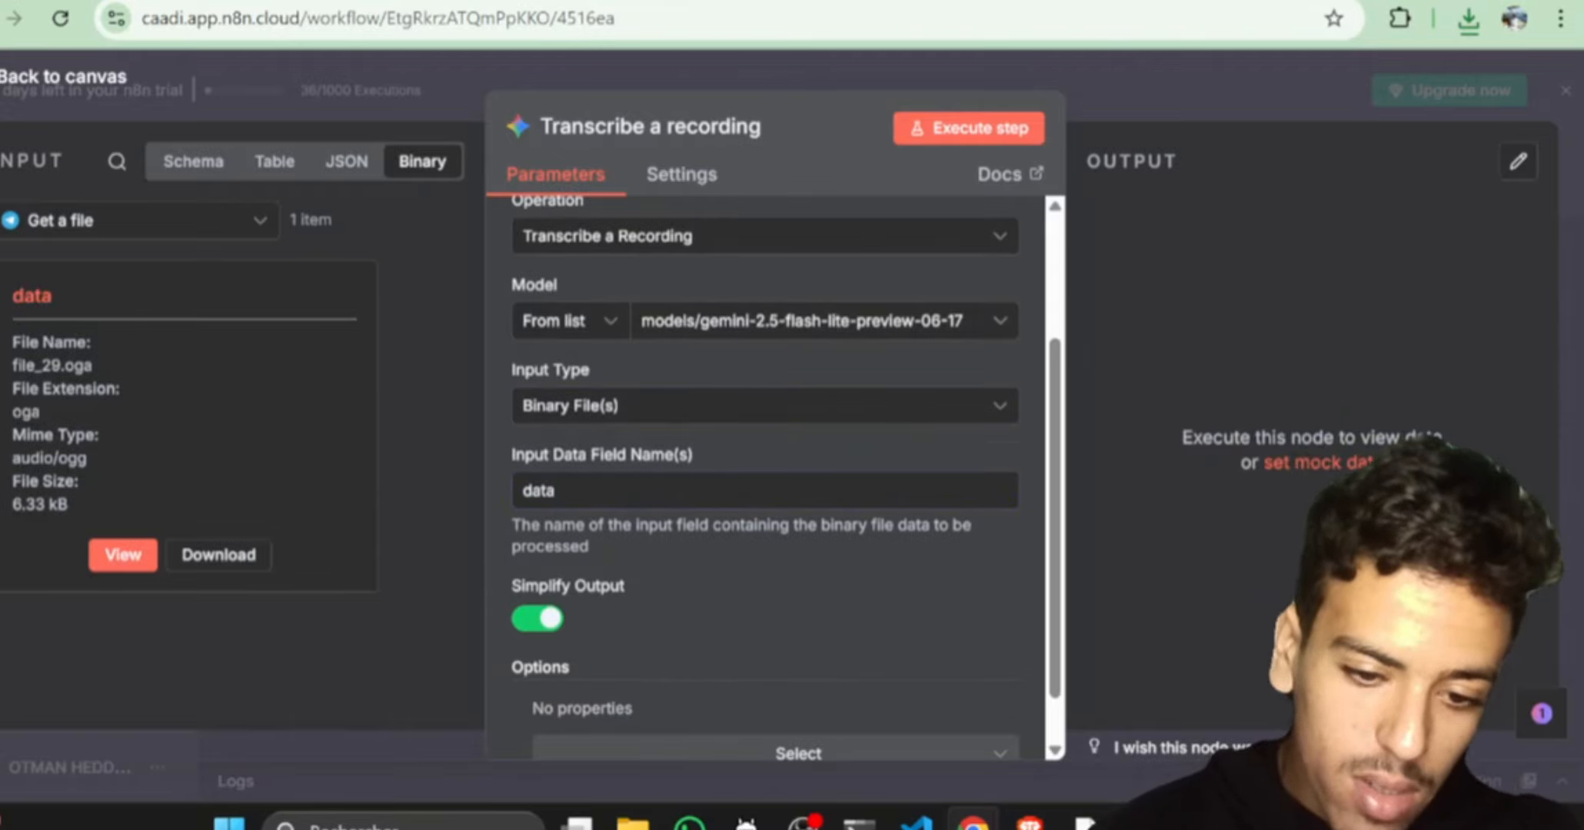
left_click(969, 129)
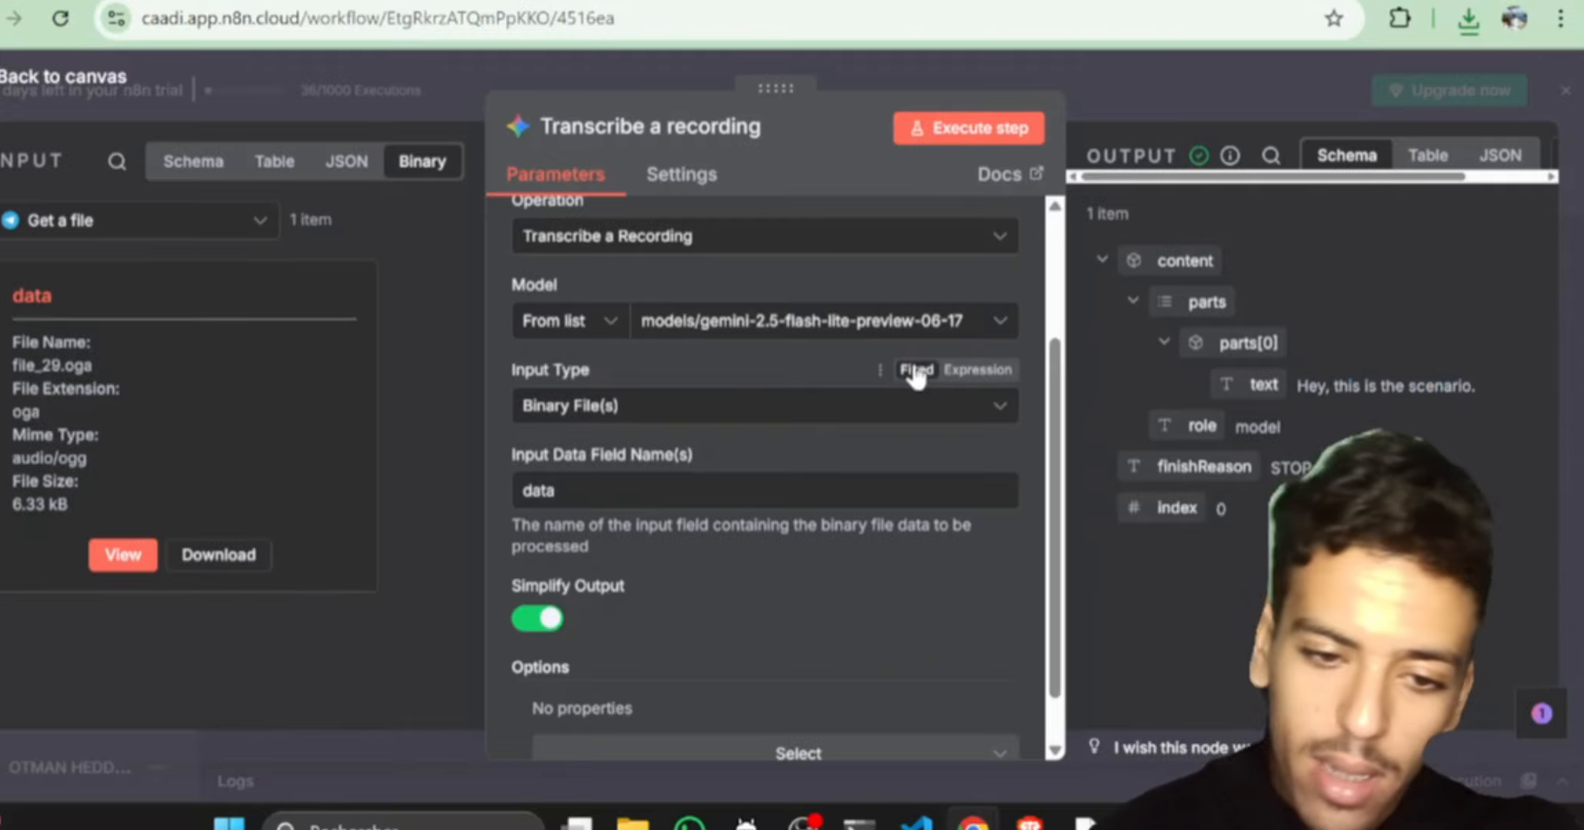
left_click(88, 80)
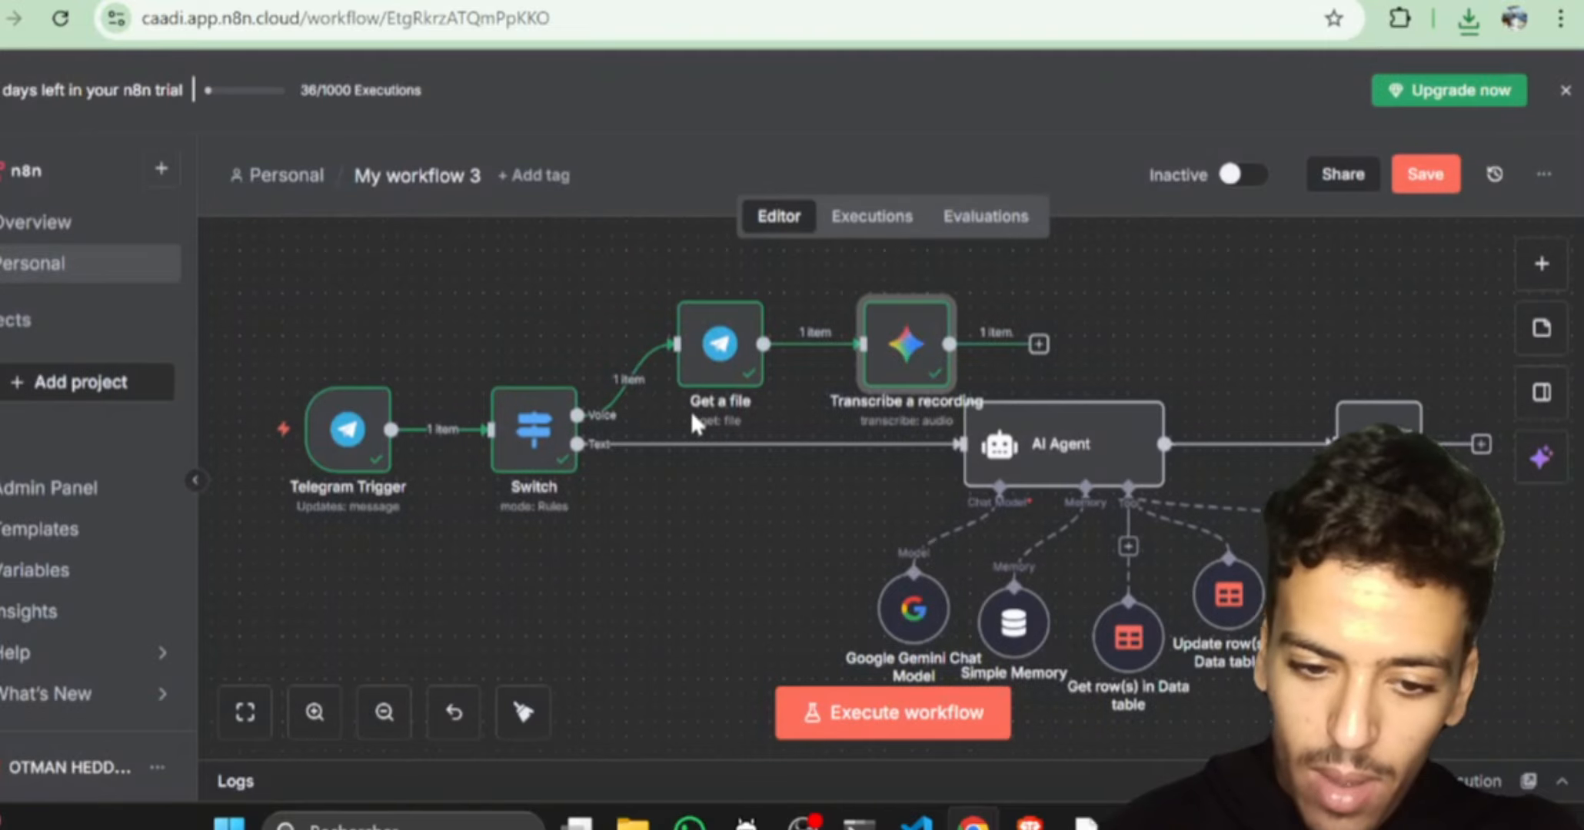
Move the AI Agent, its attached sub-nodes and the Send a text message node together, clear of the Transcribe a recording node
scroll(730, 623, "down", 1)
scroll(715, 615, "right", 1)
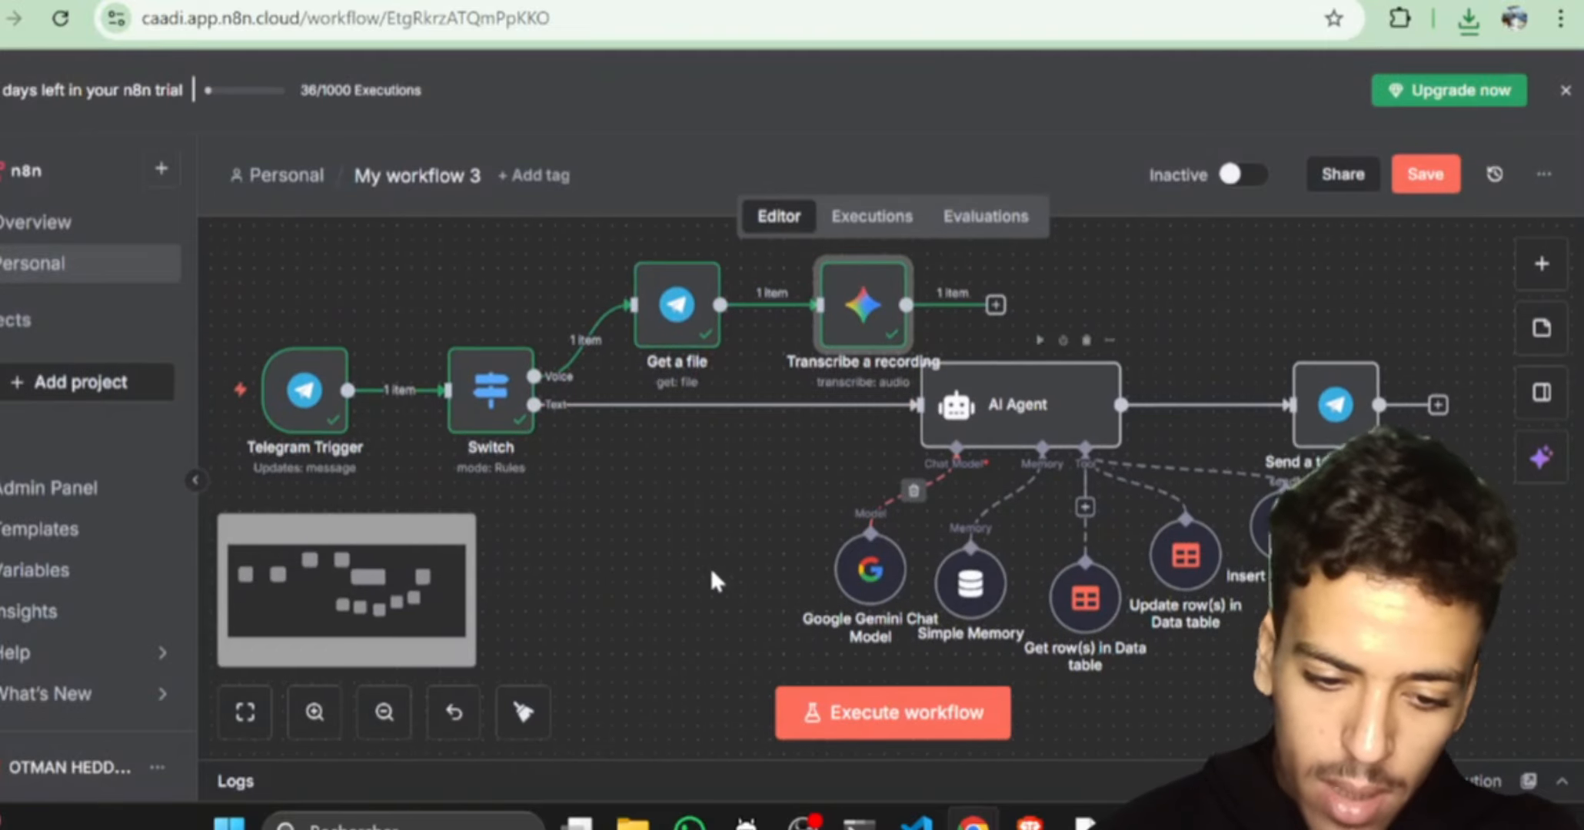
left_click_drag(655, 539, 1234, 704)
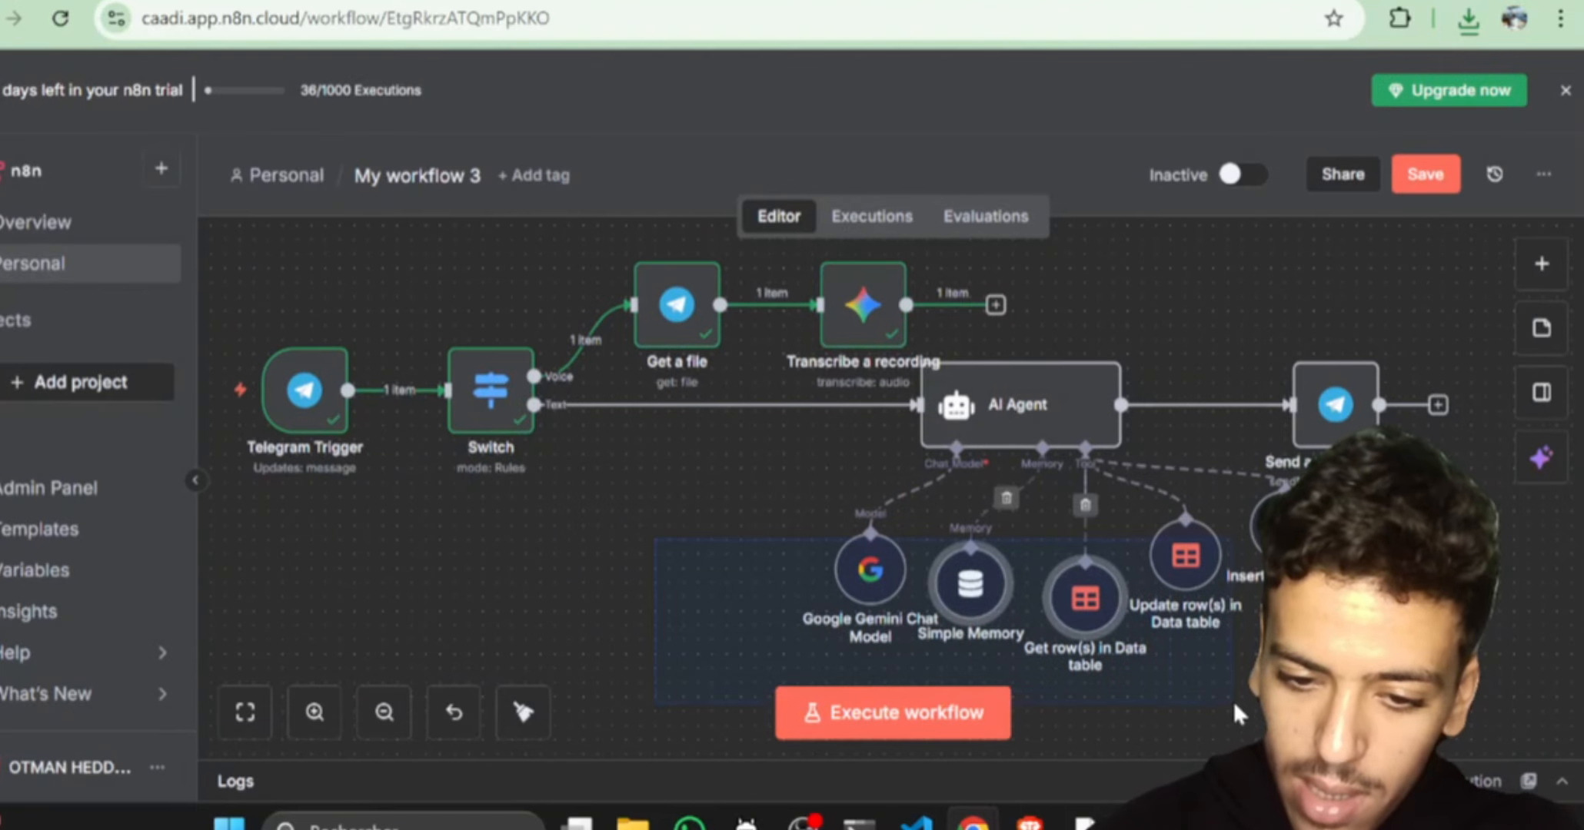
left_click_drag(1457, 701, 763, 378)
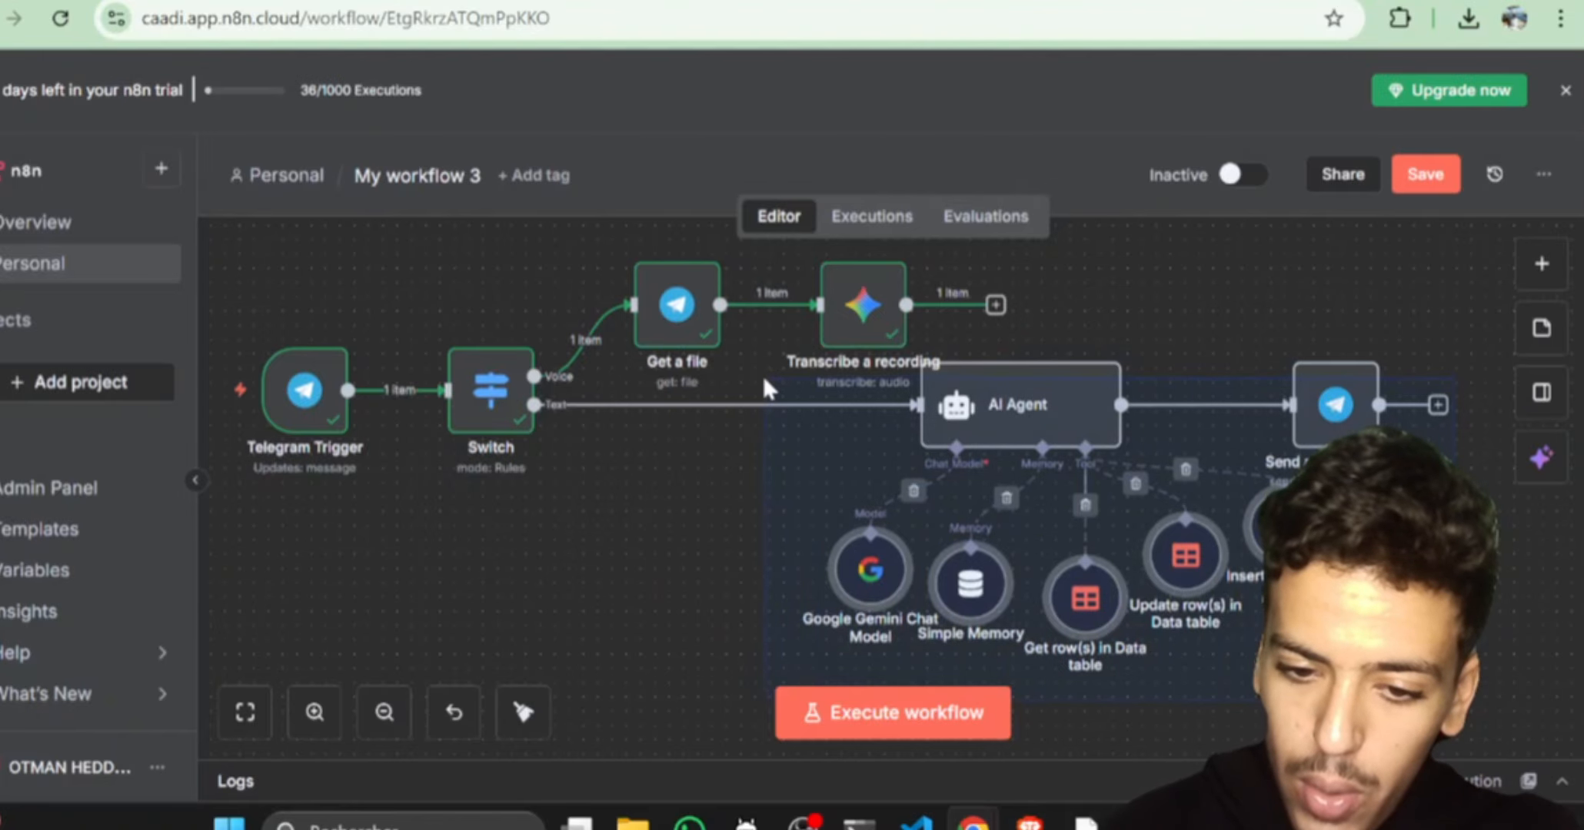
left_click_drag(1000, 408, 1029, 422)
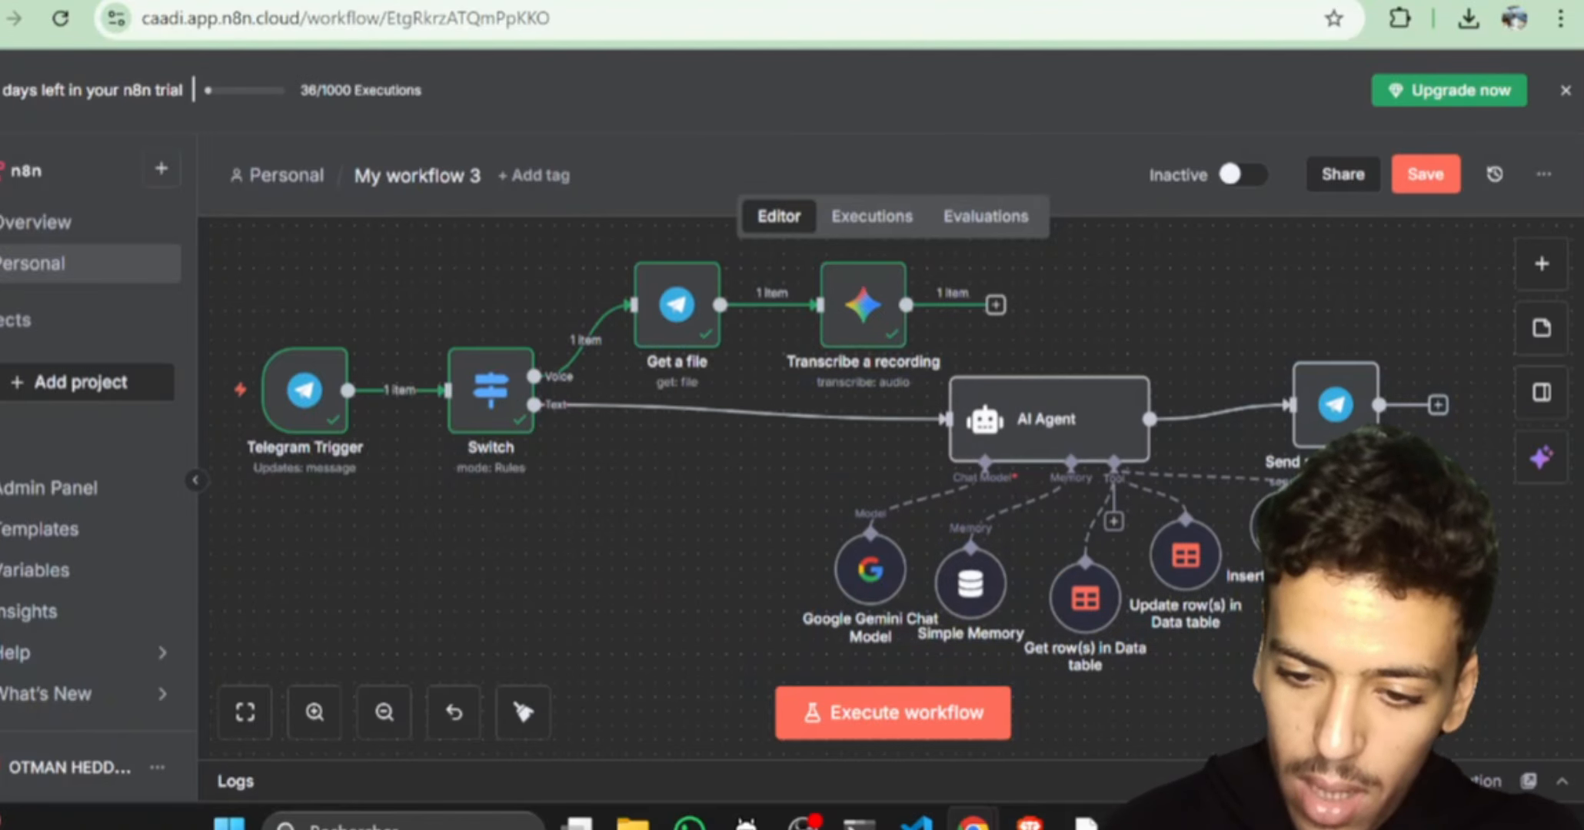
left_click_drag(1536, 635, 795, 331)
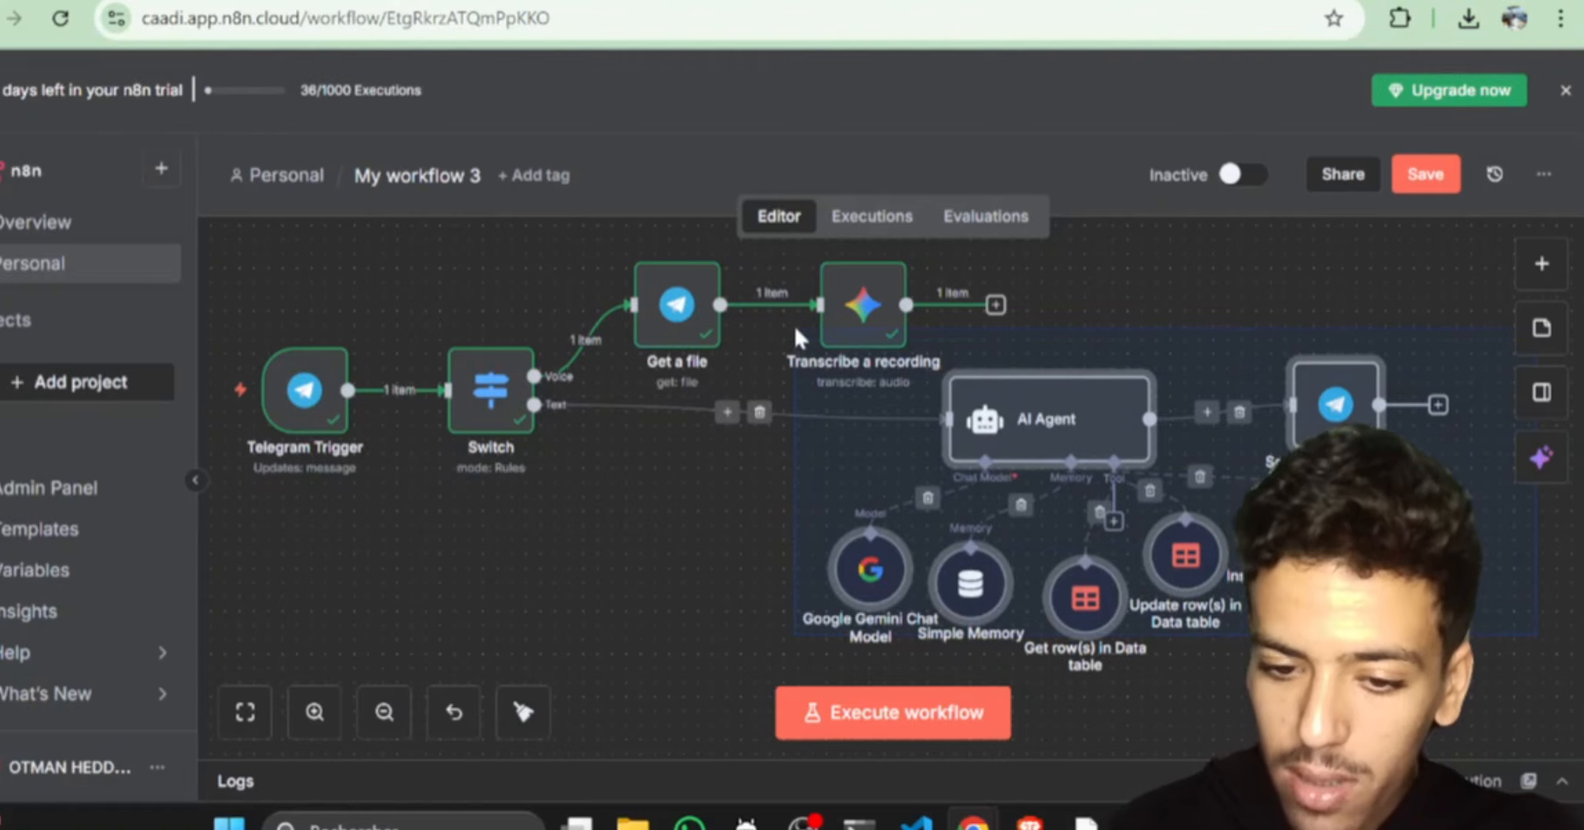
left_click_drag(1118, 459, 1204, 445)
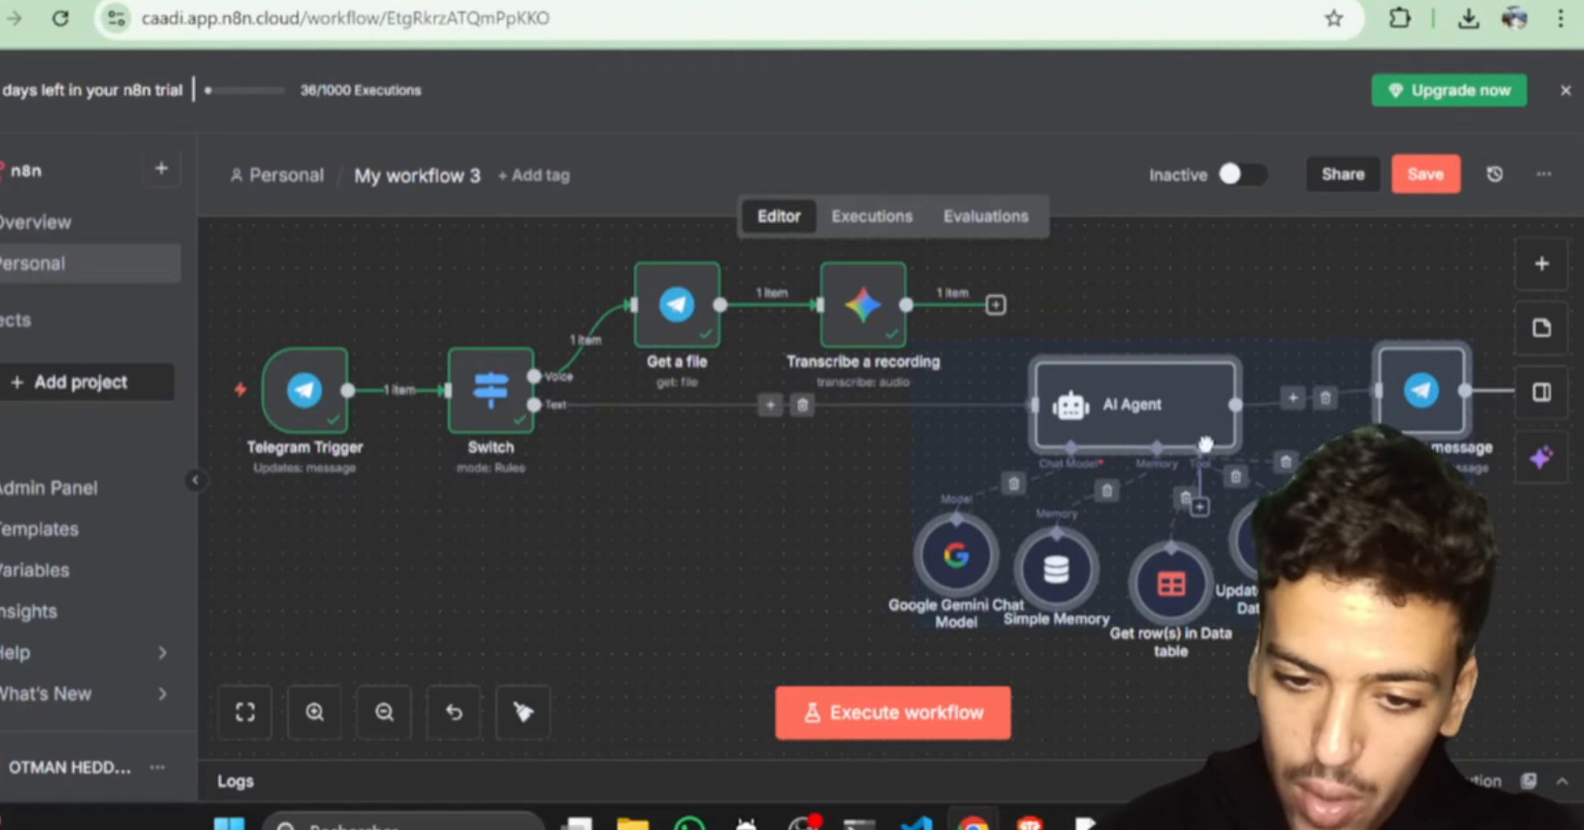
left_click(1169, 274)
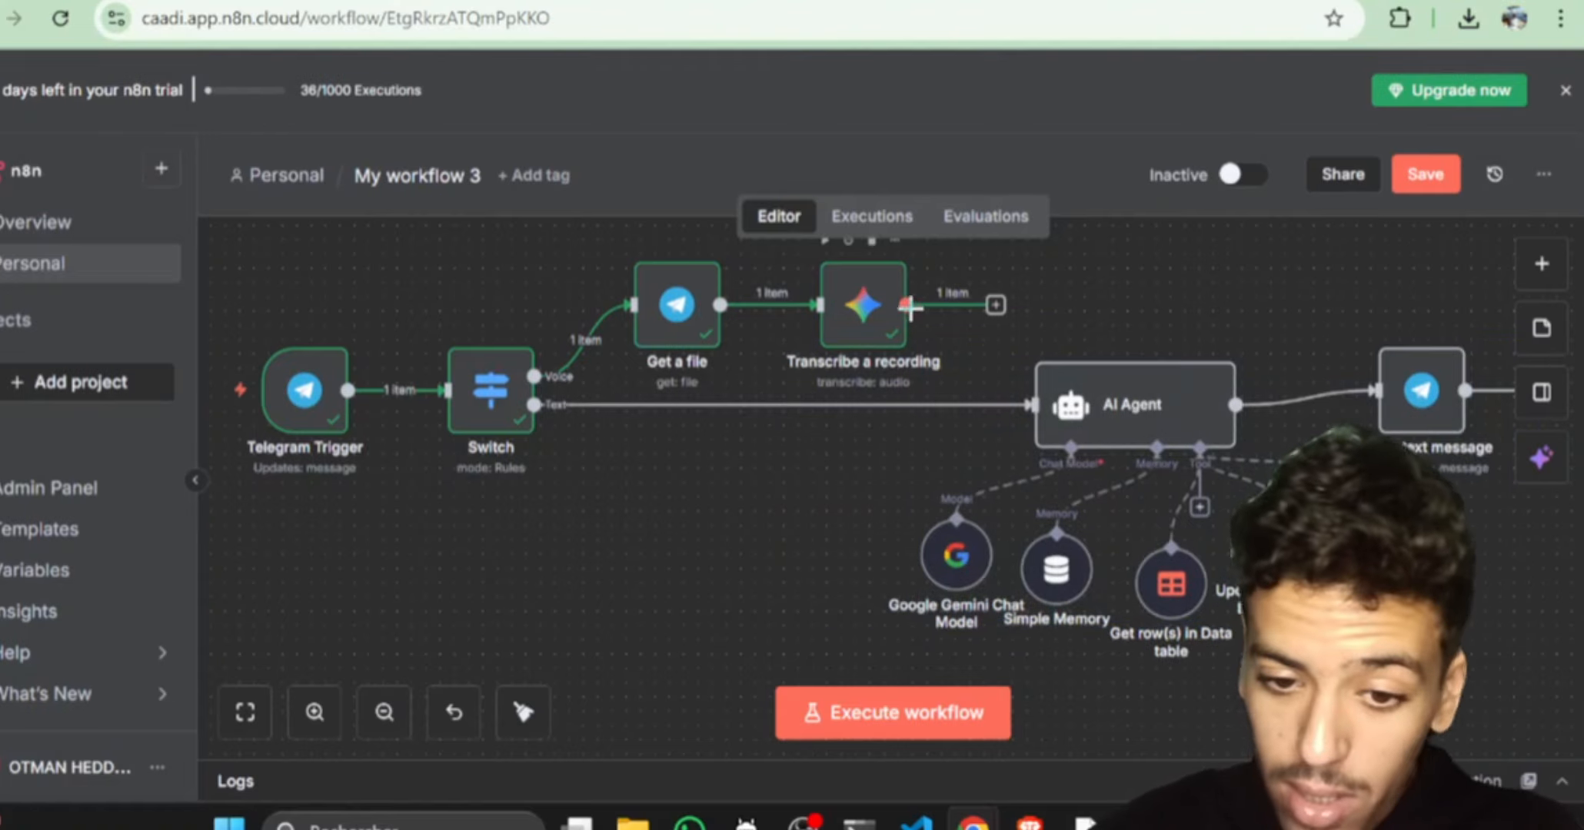
Connect the Transcribe a recording output to the AI Agent and examine the agent's user message prompt
left_click_drag(907, 305, 1034, 405)
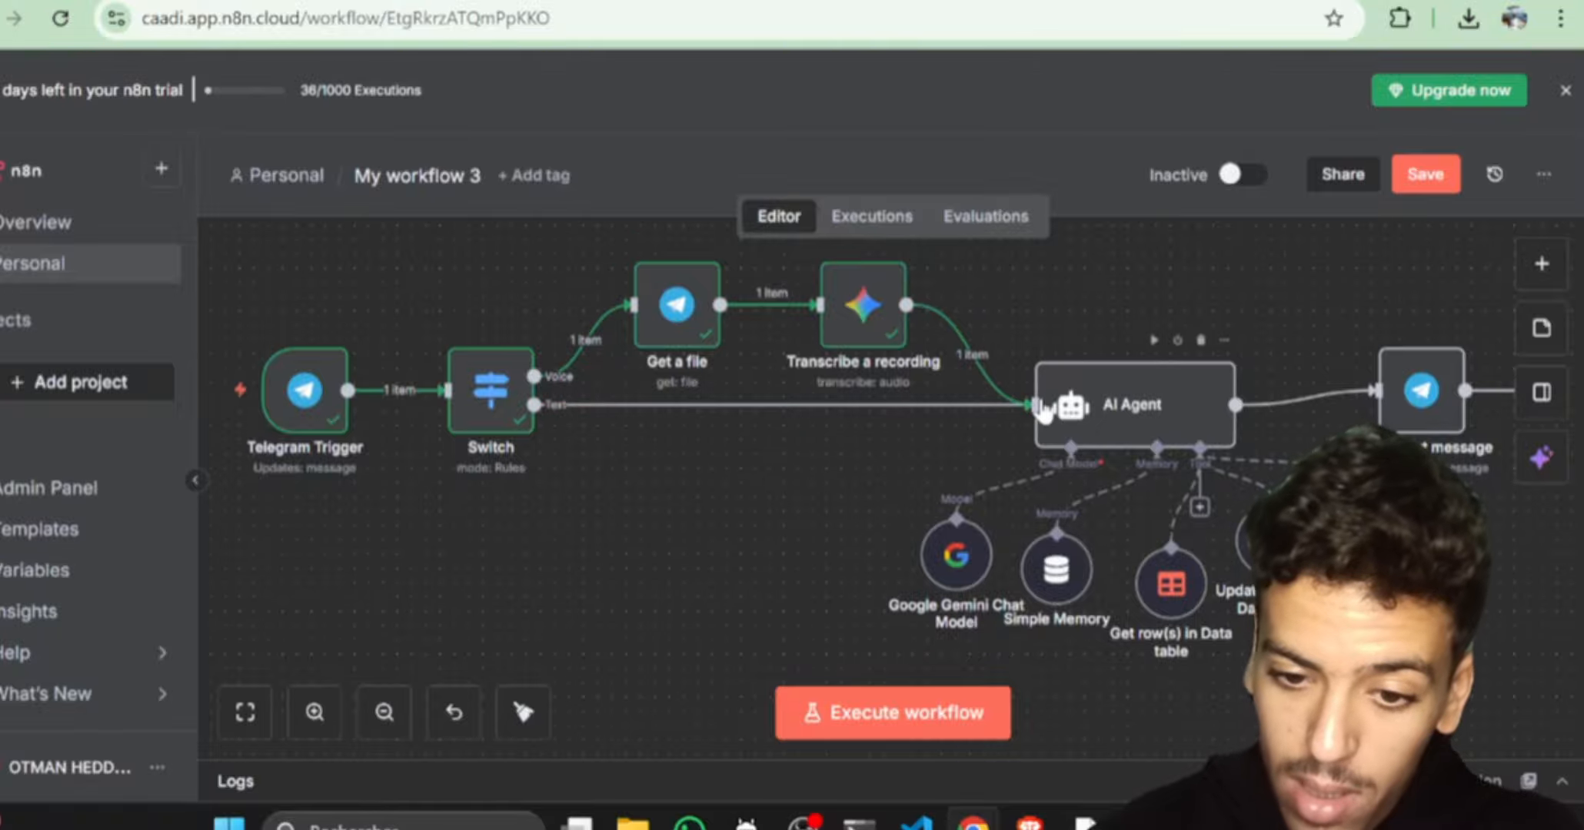
double_click(1107, 427)
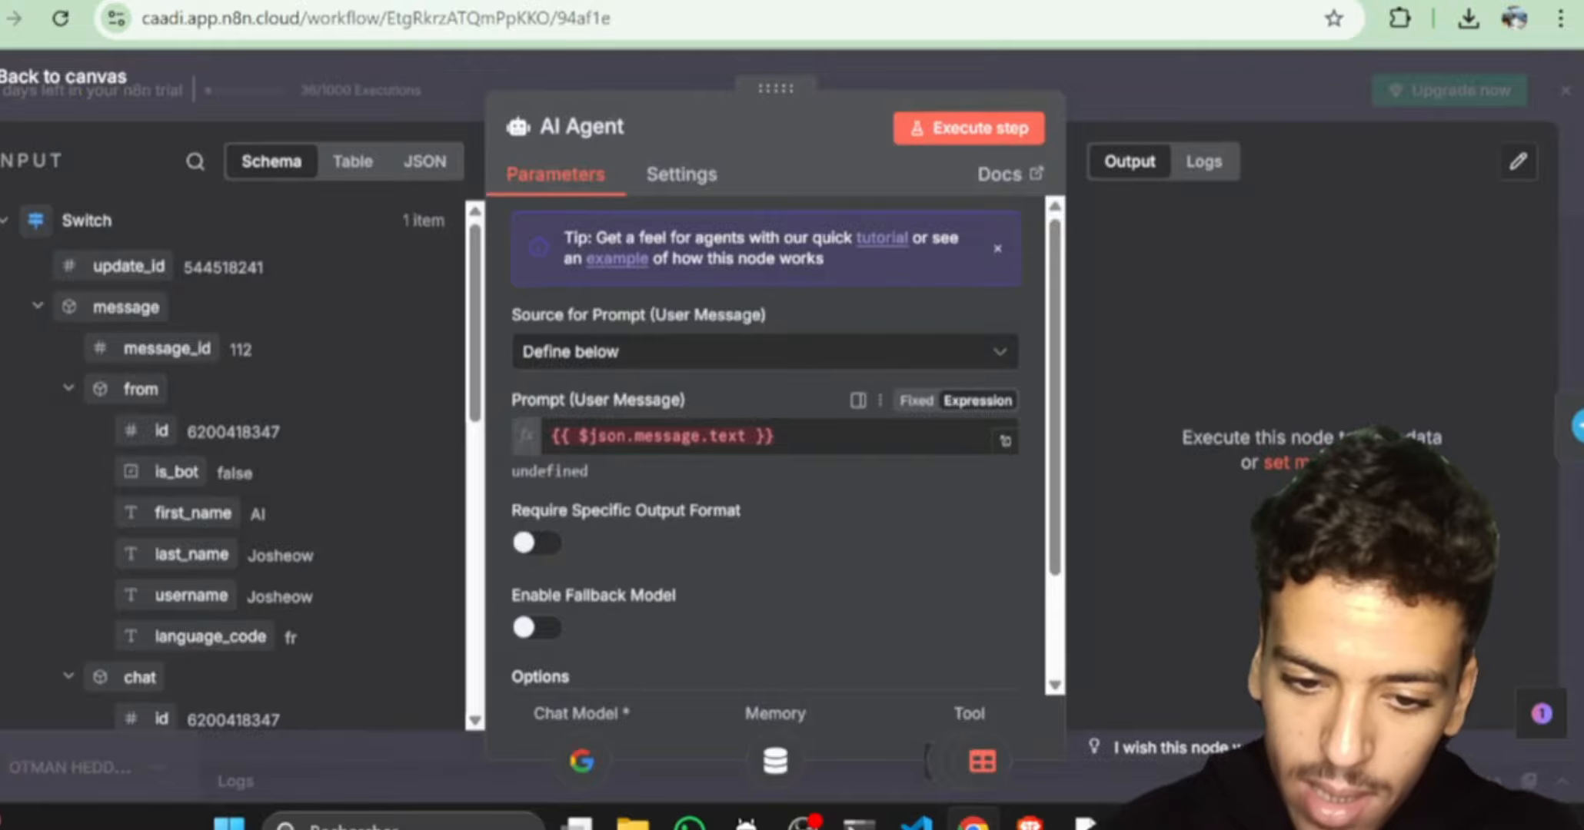
double_click(728, 437)
left_click(108, 86)
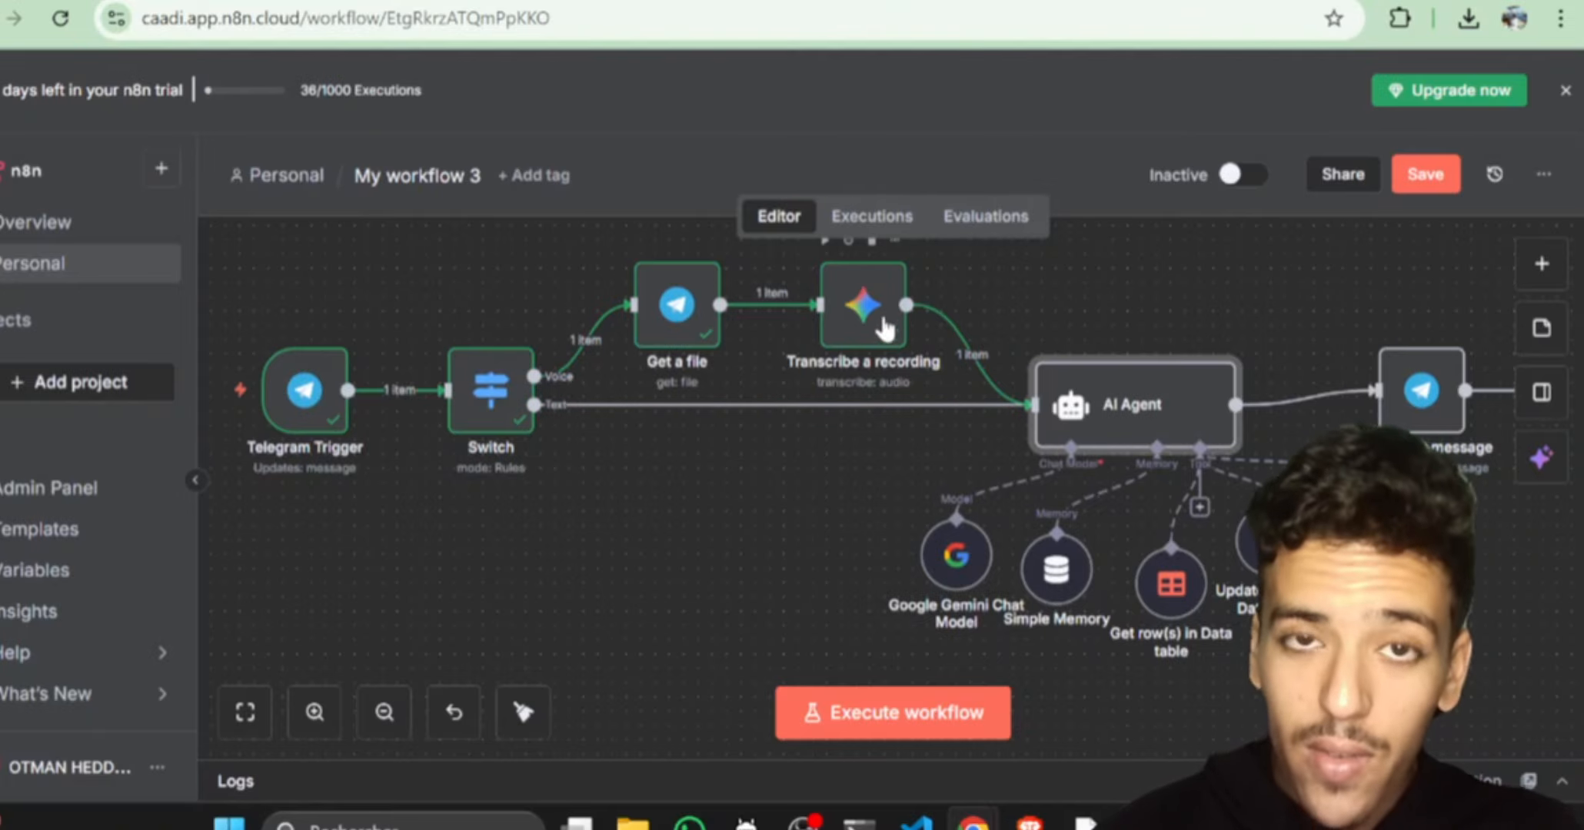
Add the transcription text expression {{ $json.content.parts[0].text }} on a second line of the AI Agent's user message prompt, and return to the canvas
double_click(1109, 411)
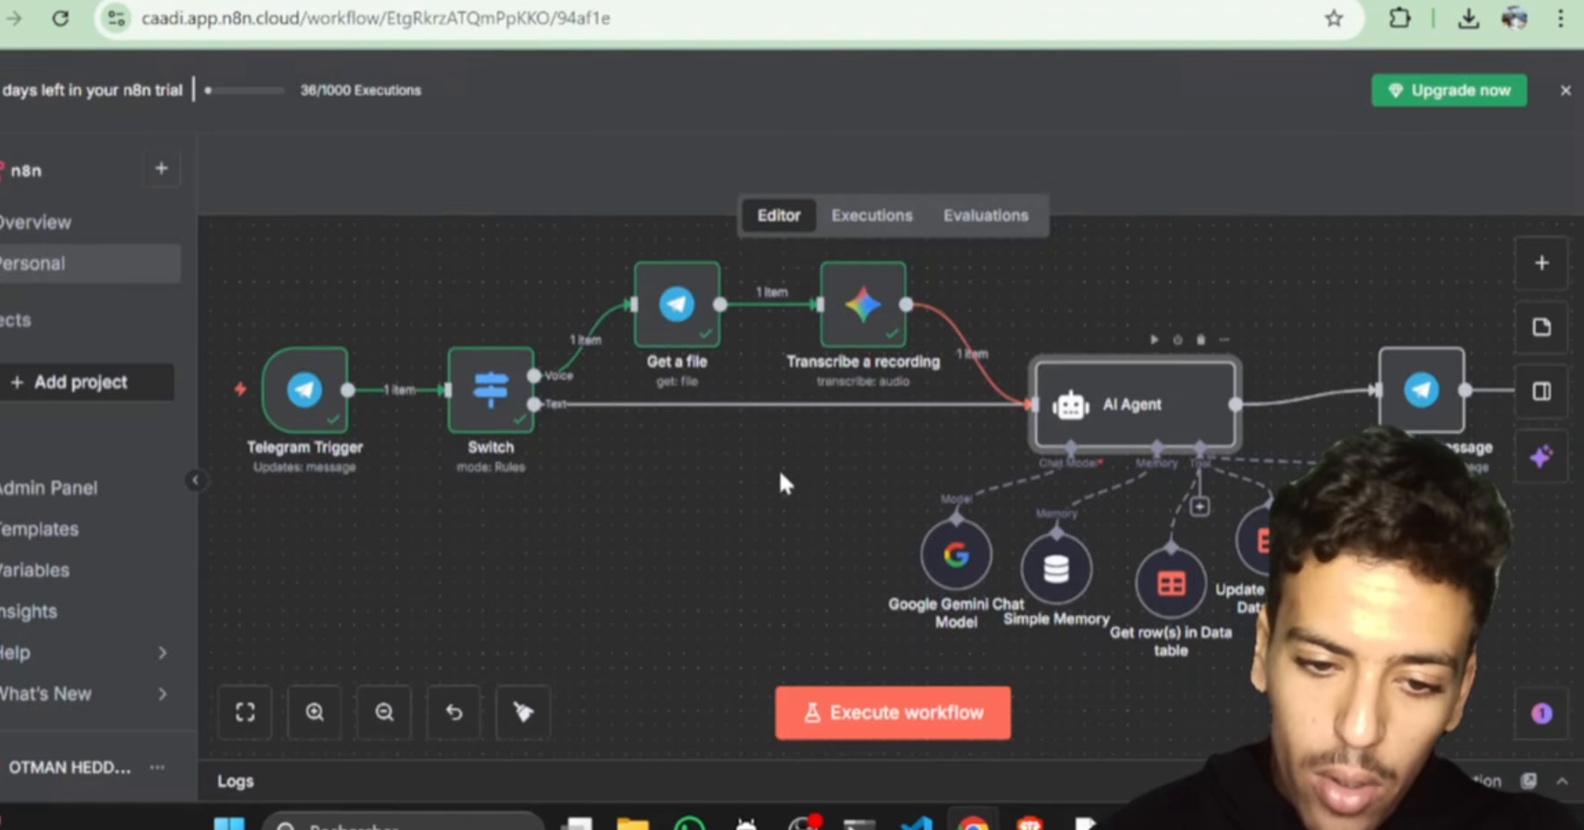
scroll(623, 378, "down", 1)
left_click(776, 367)
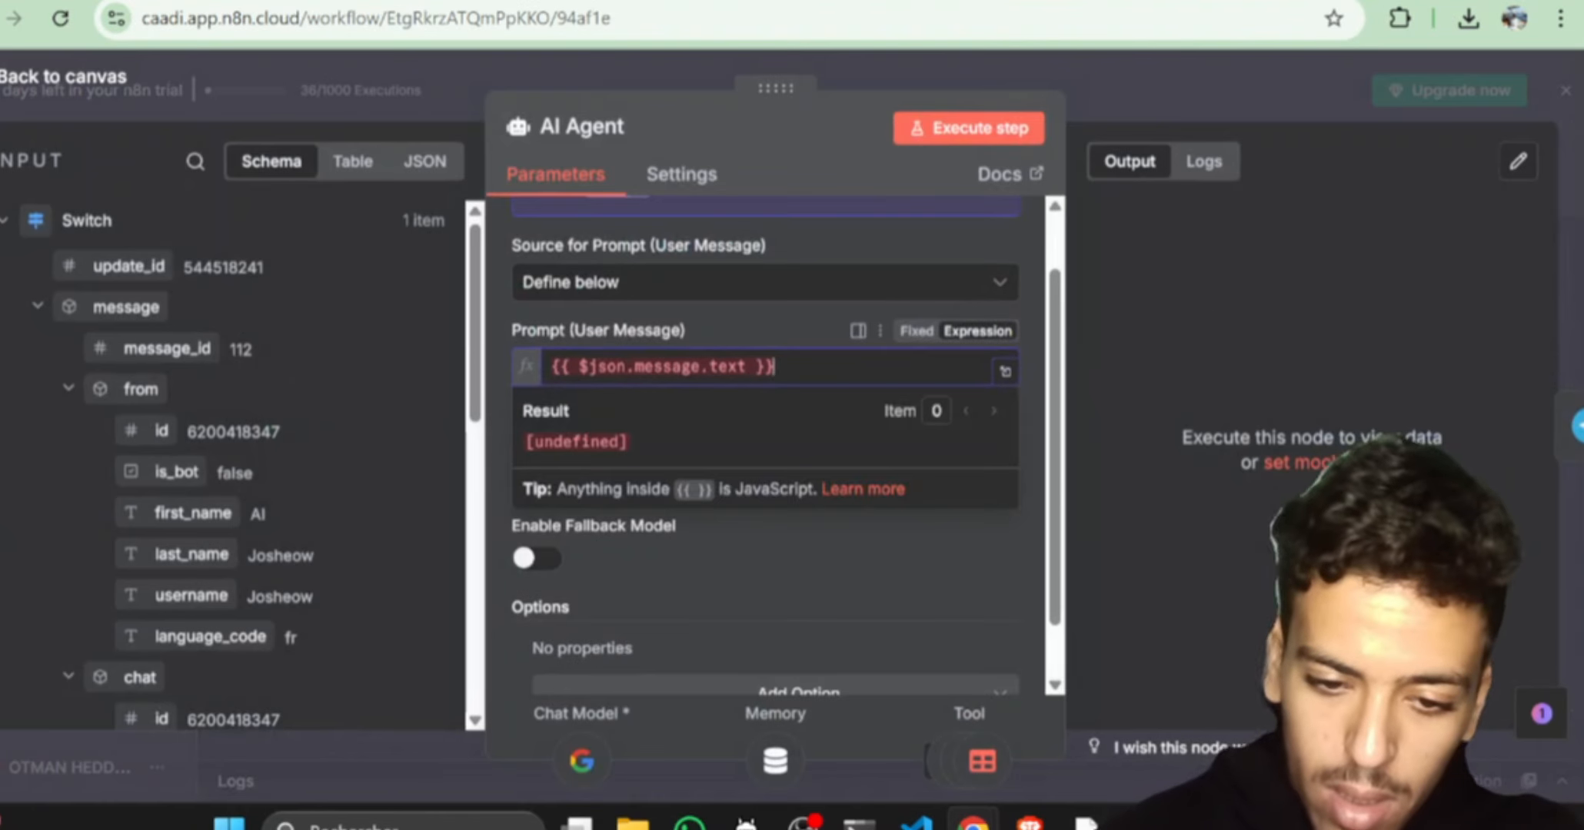
key("Return")
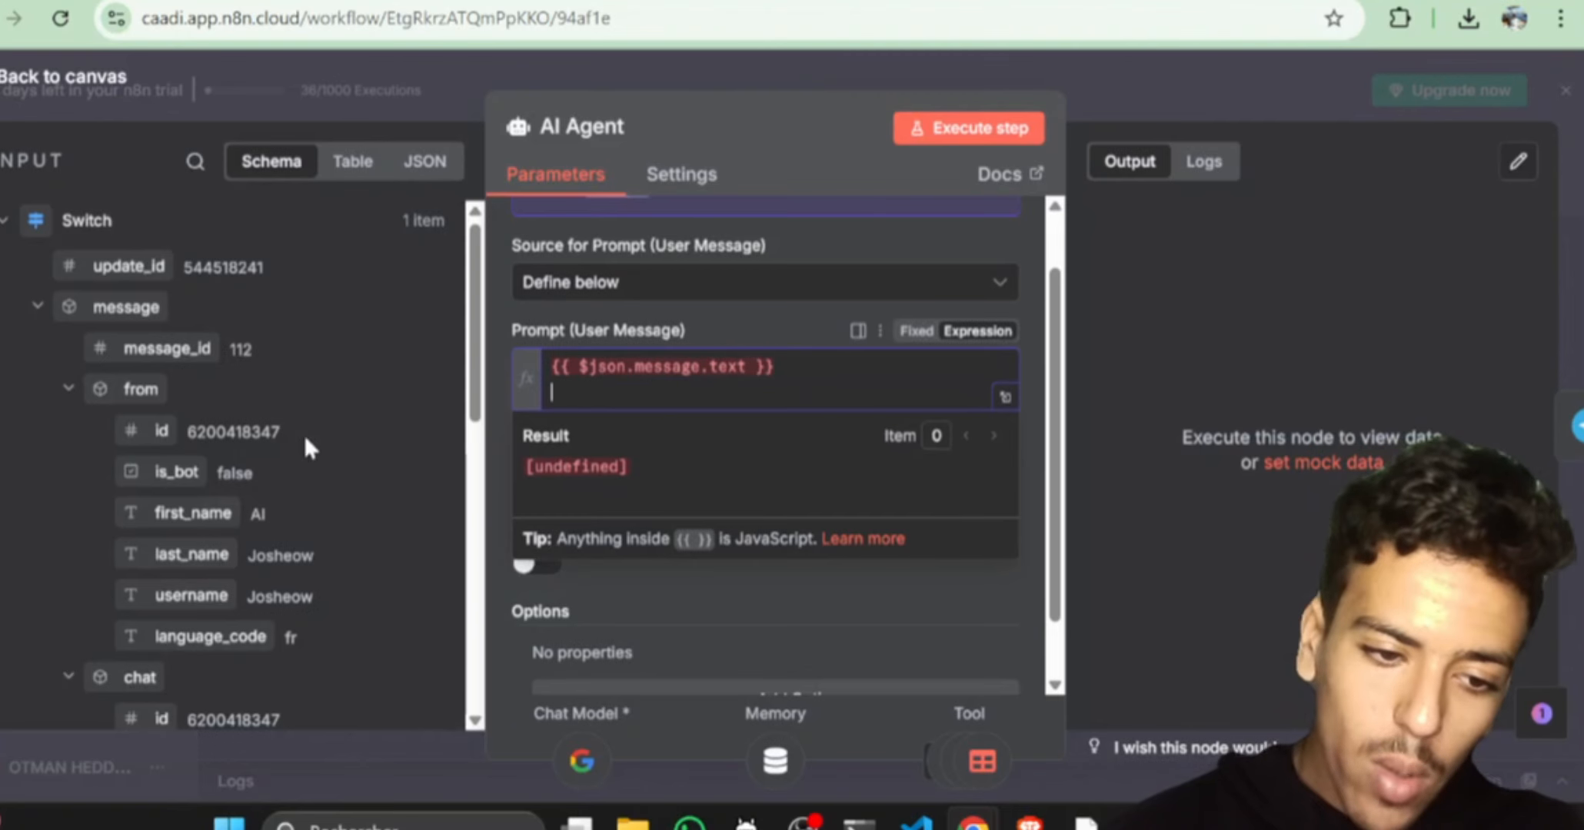
left_click(5, 221)
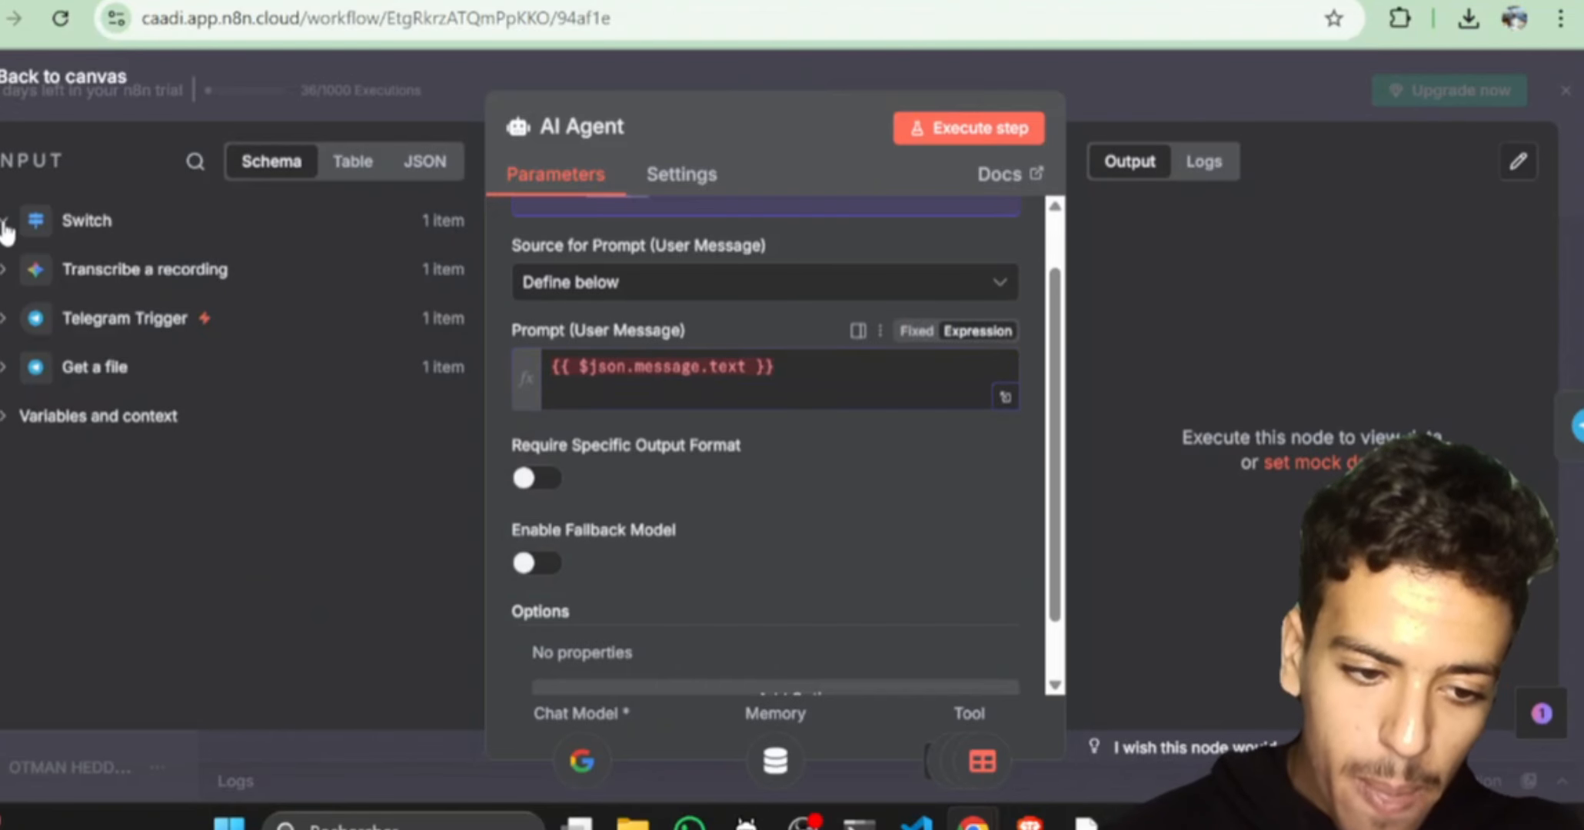
left_click(4, 271)
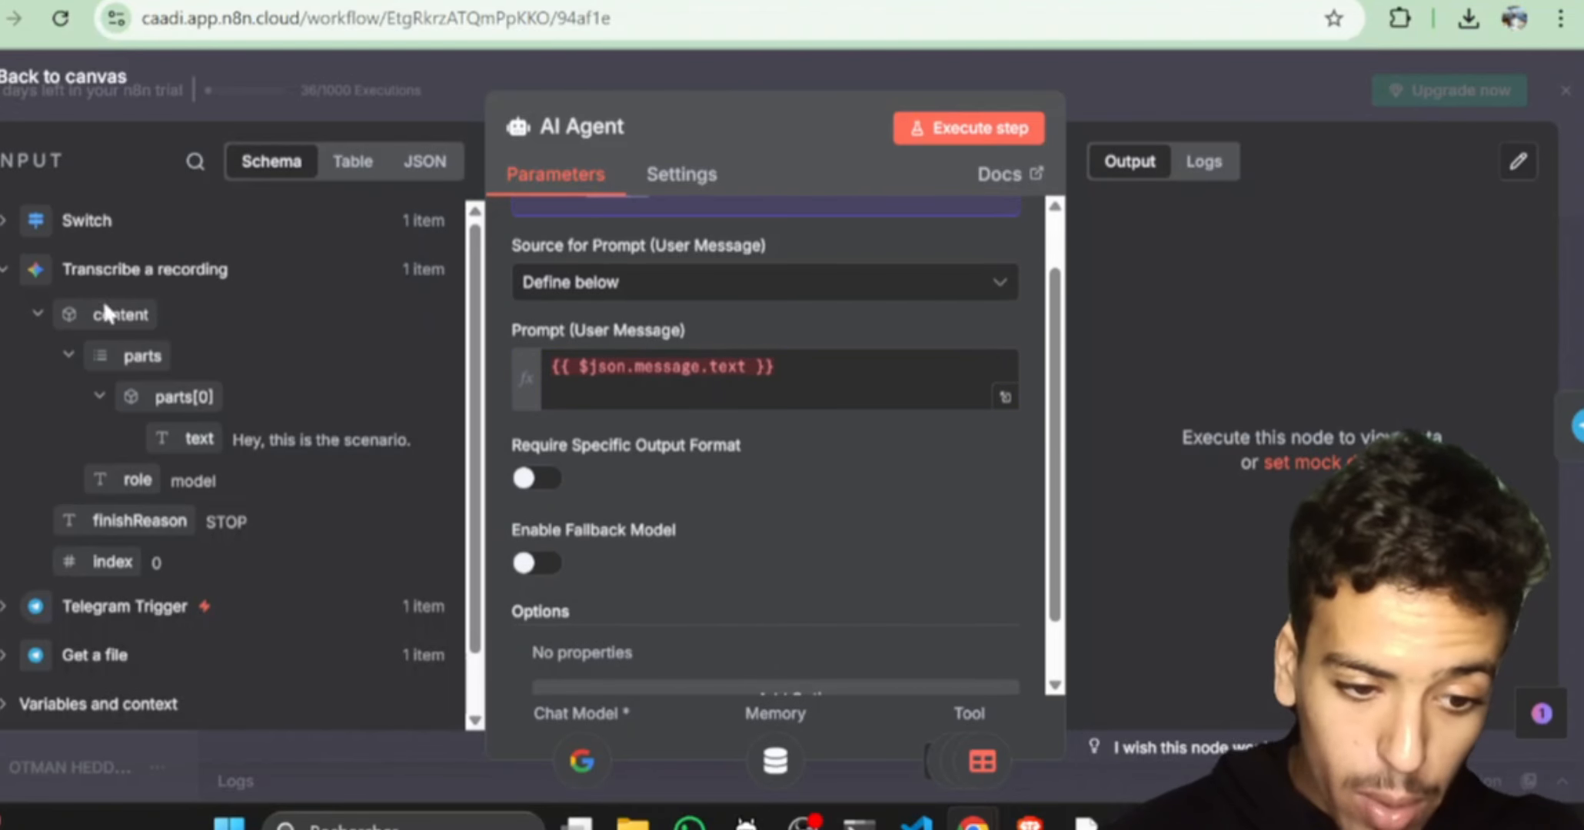
left_click_drag(203, 440, 615, 396)
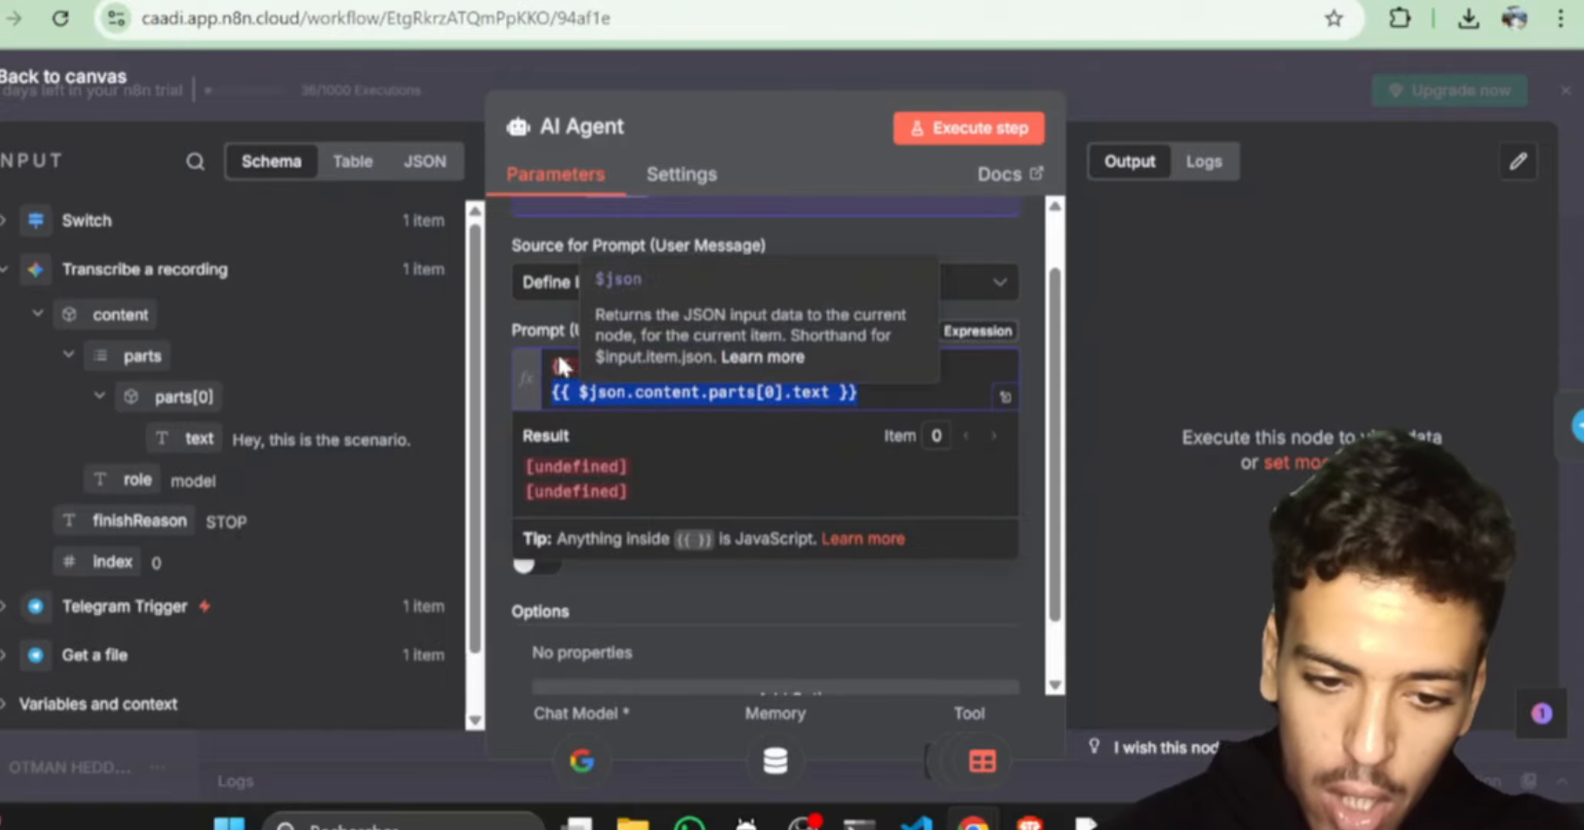
left_click(523, 339)
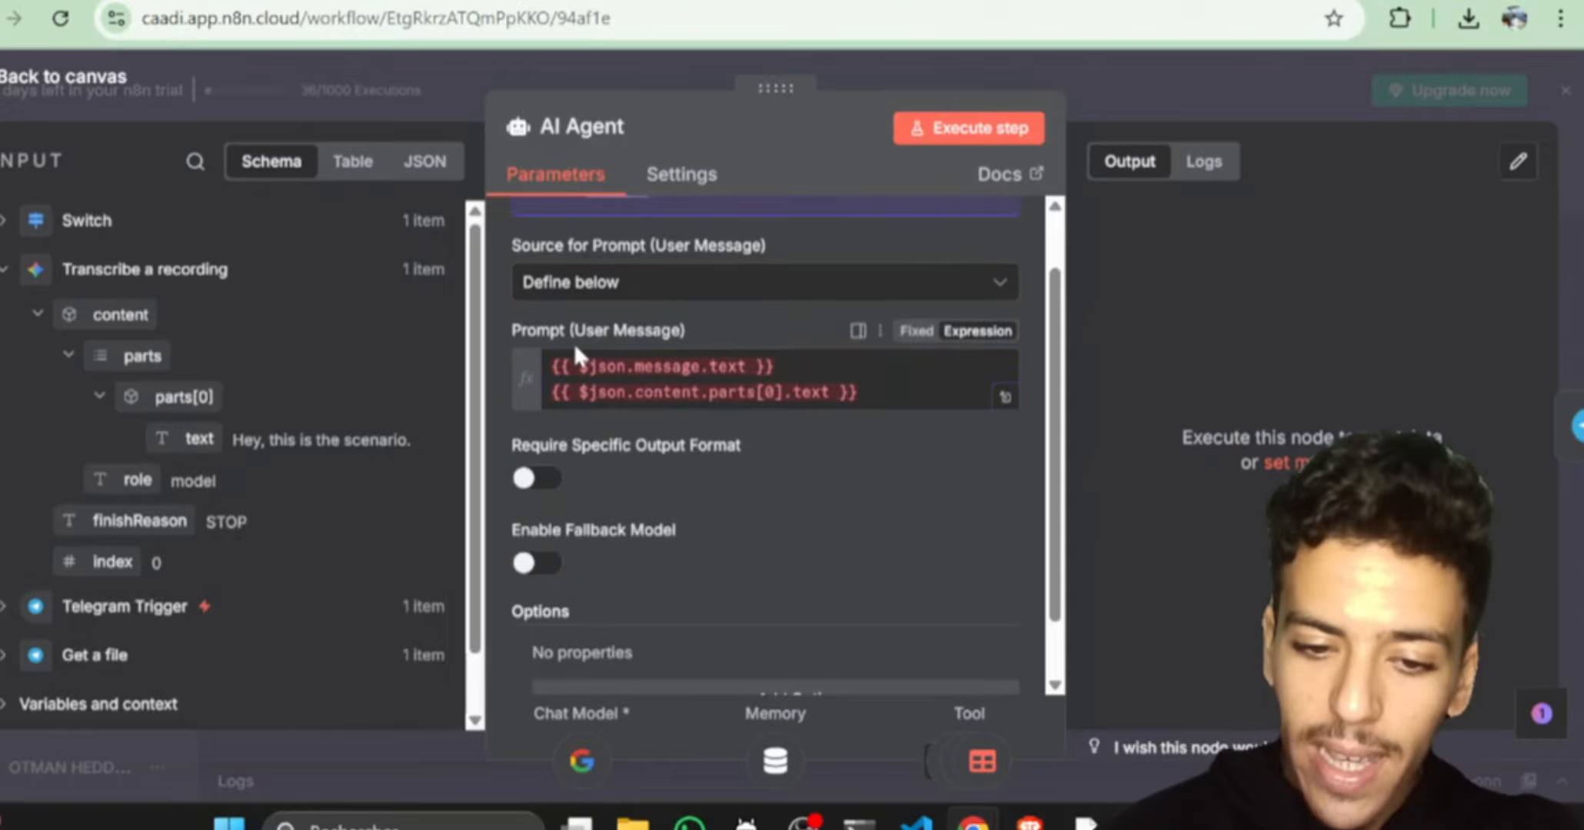
double_click(726, 366)
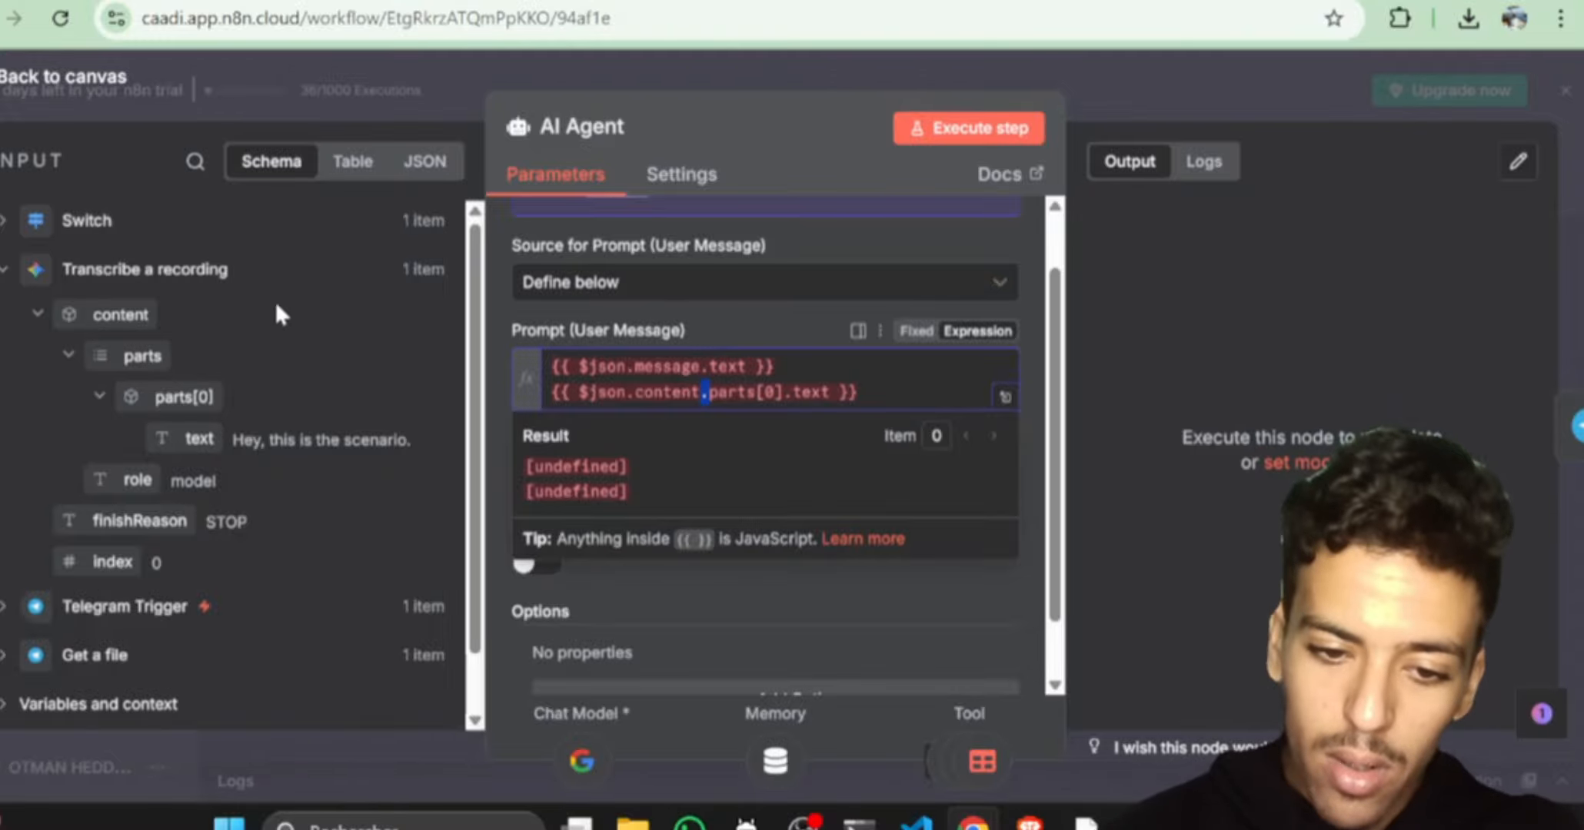
left_click(653, 330)
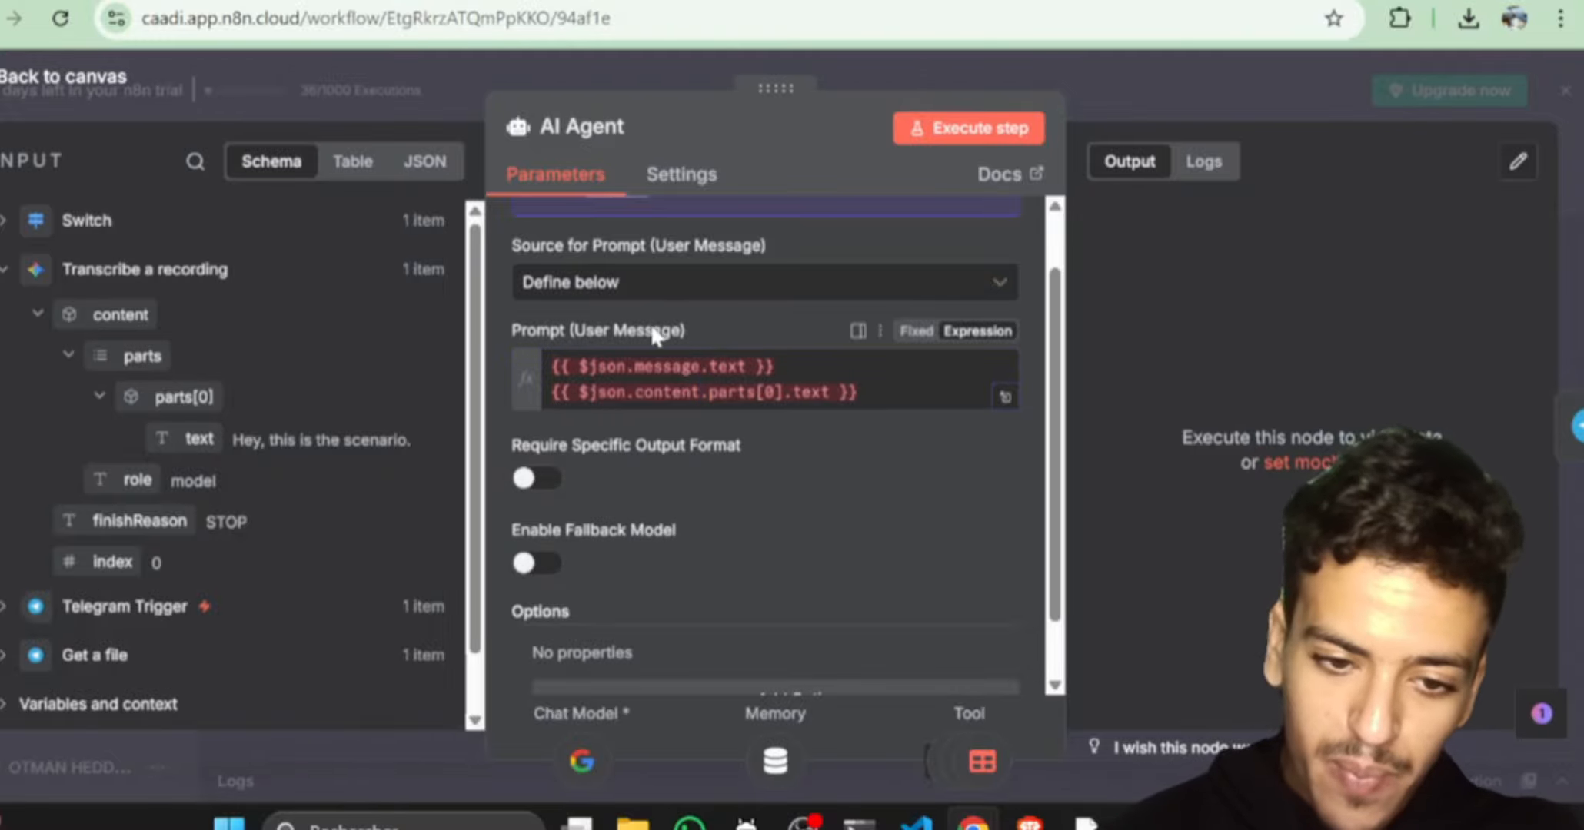
left_click(66, 87)
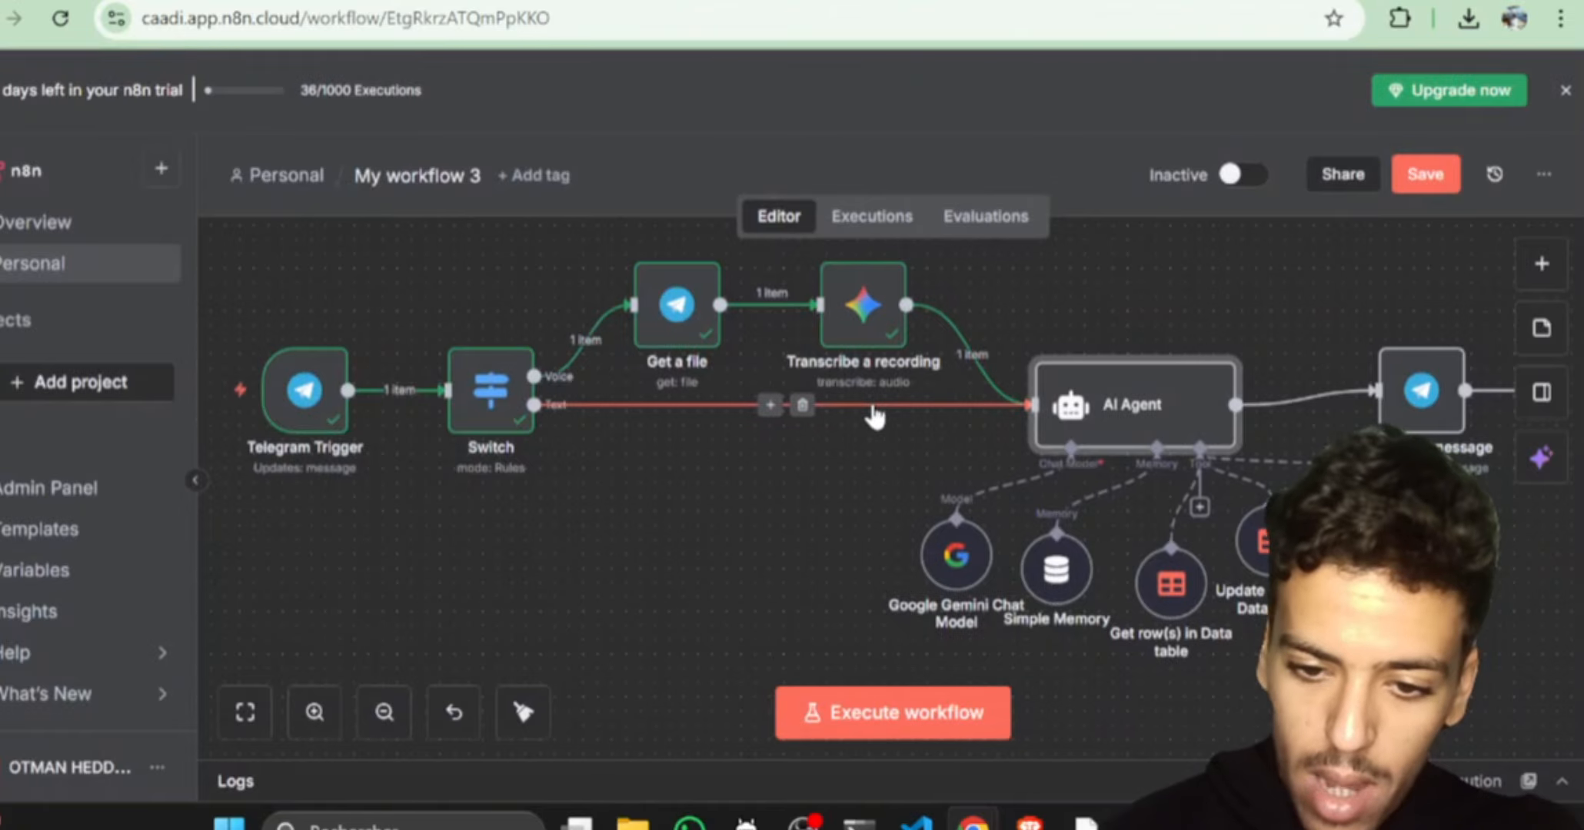
Send the text message "hi" to the n8n bot in Telegram and execute the workflow in n8n to process it
scroll(874, 412, "right", 1)
scroll(874, 412, "left", 2)
left_click(869, 730)
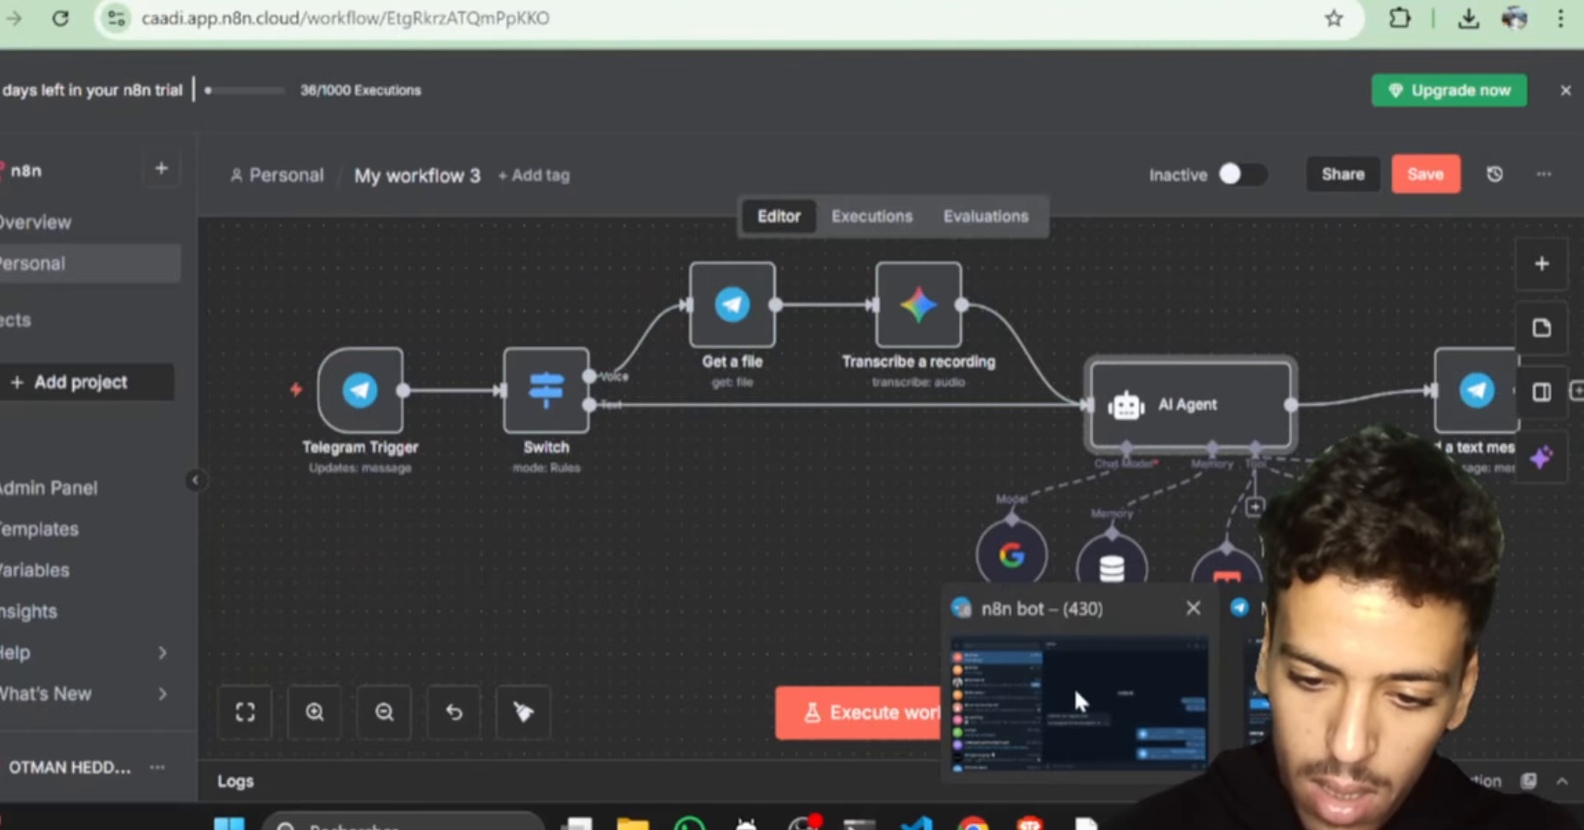
left_click(1076, 677)
type("hi")
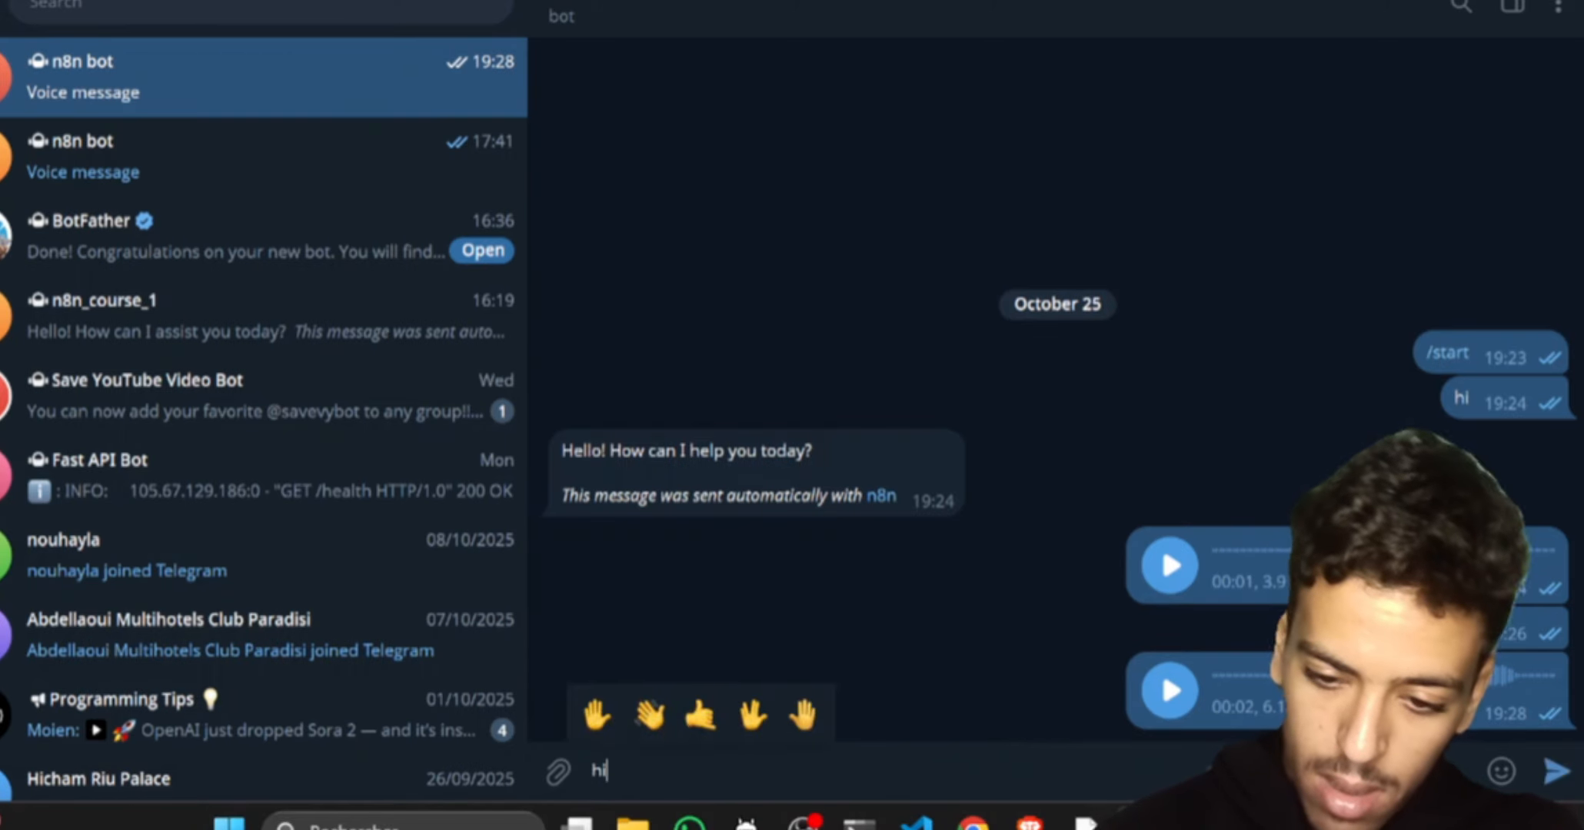
key("Return")
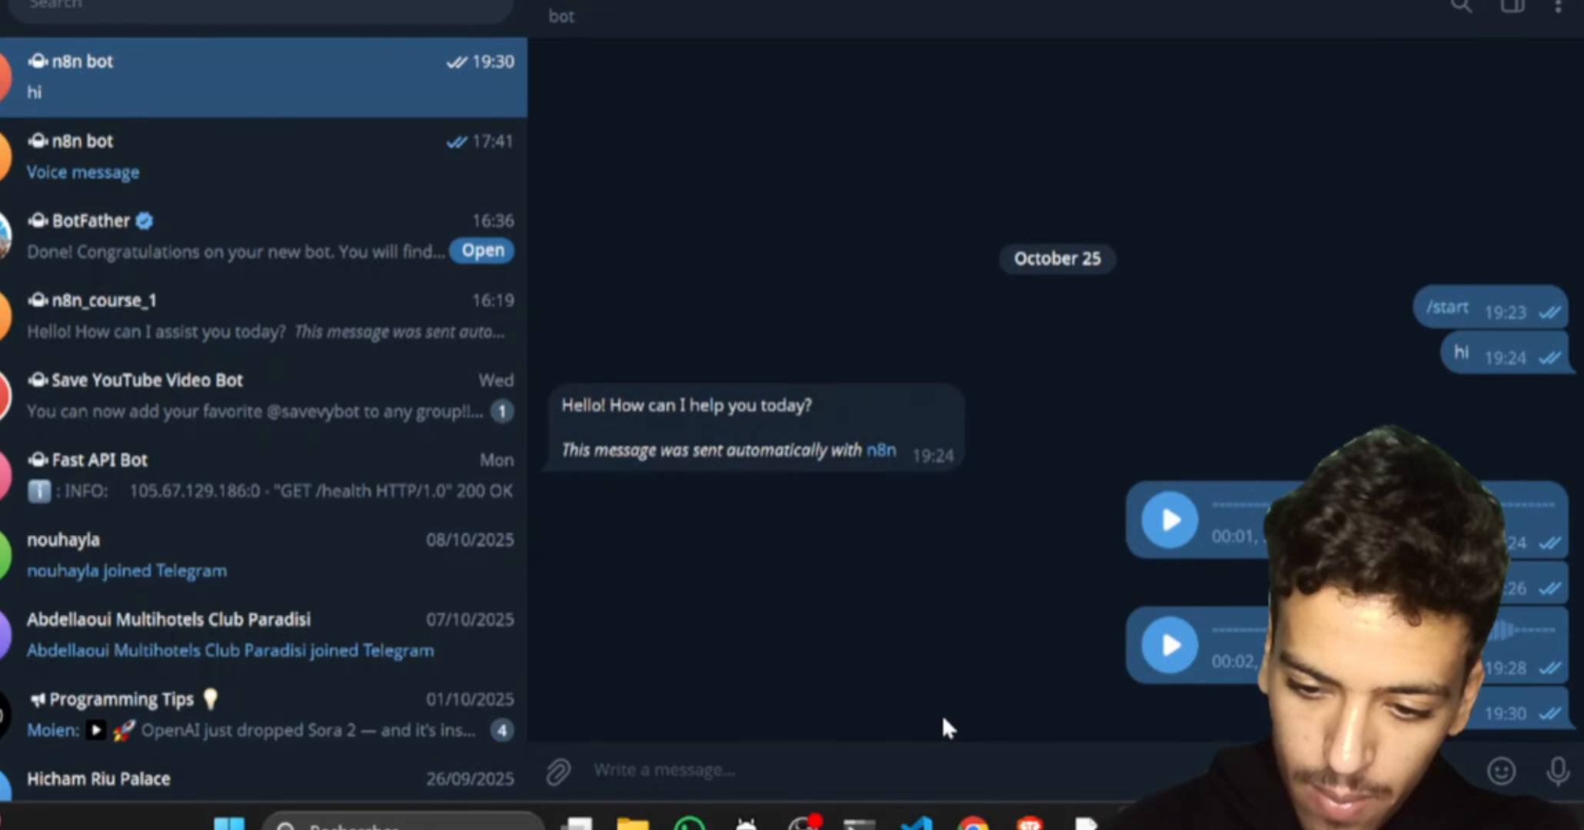
mouse_move(973, 822)
left_click(905, 730)
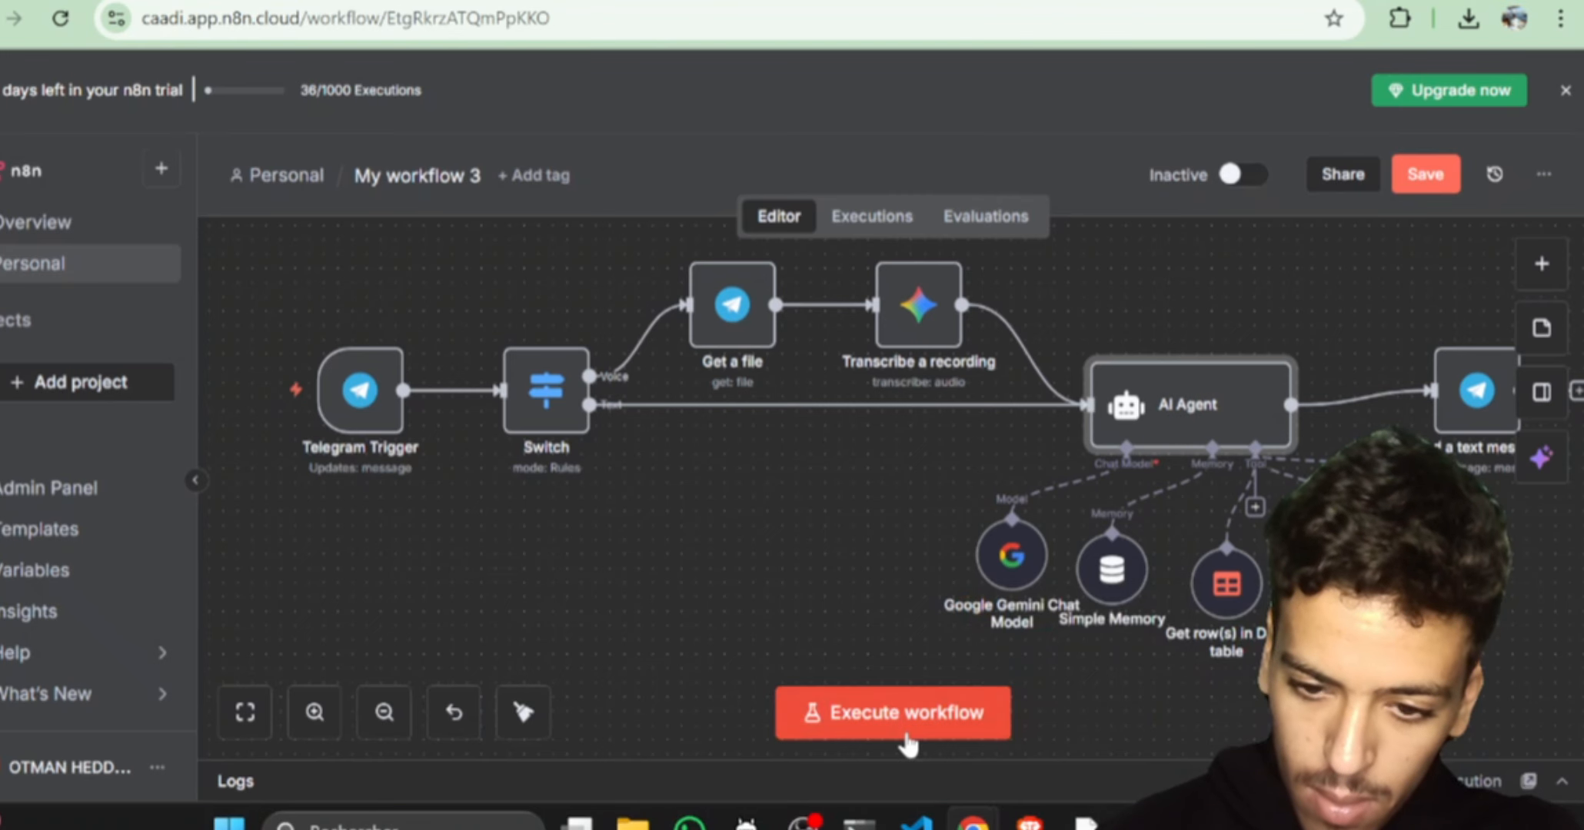
left_click(907, 730)
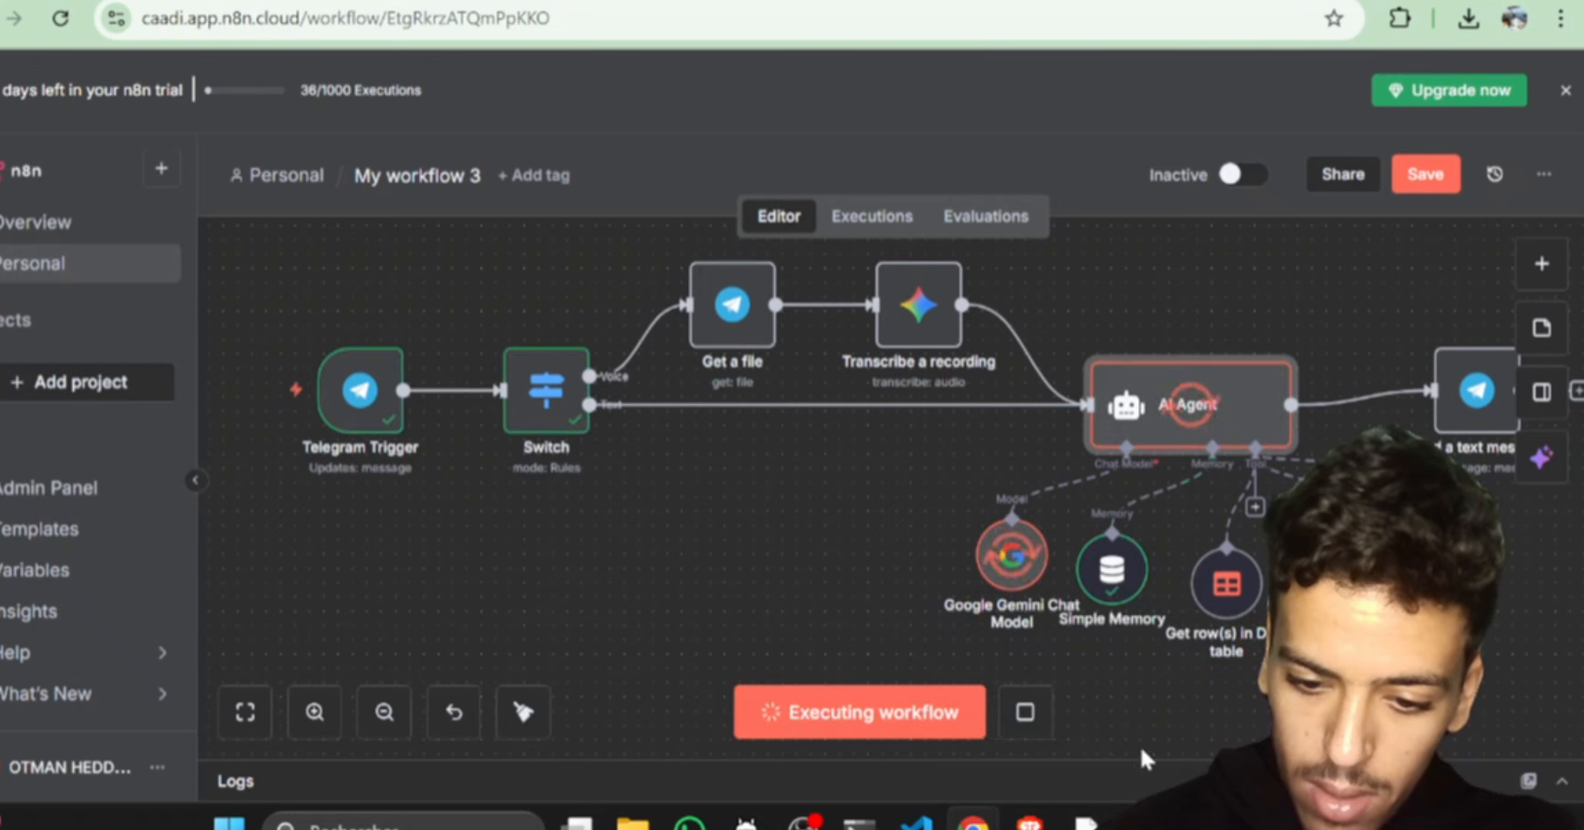
Check the execution path on the canvas and the bot's reply to the text message in Telegram, and return to n8n
scroll(1291, 600, "right", 1)
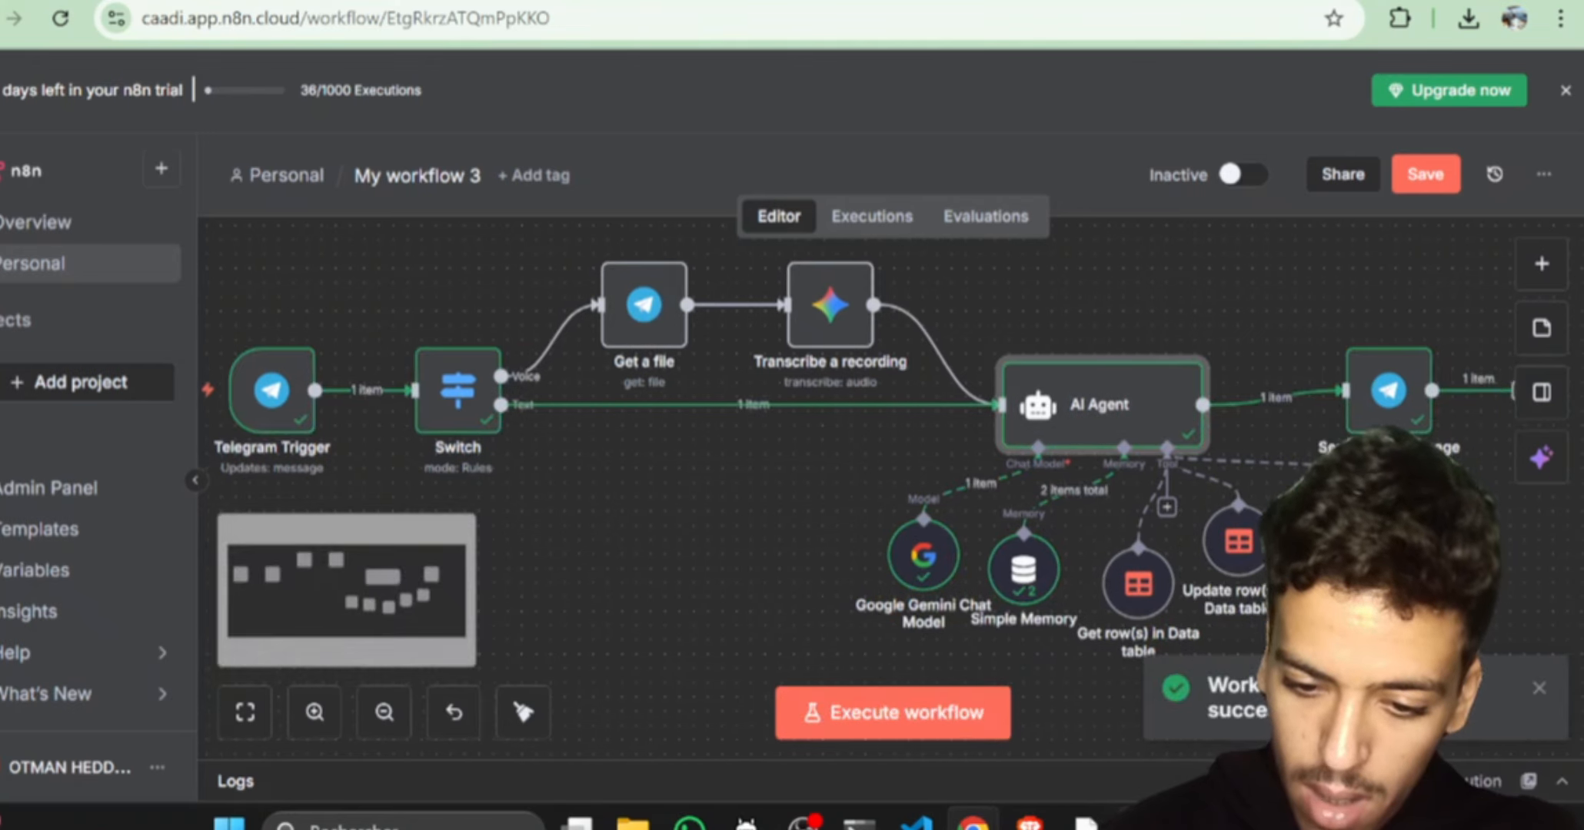
mouse_move(973, 822)
left_click(1053, 734)
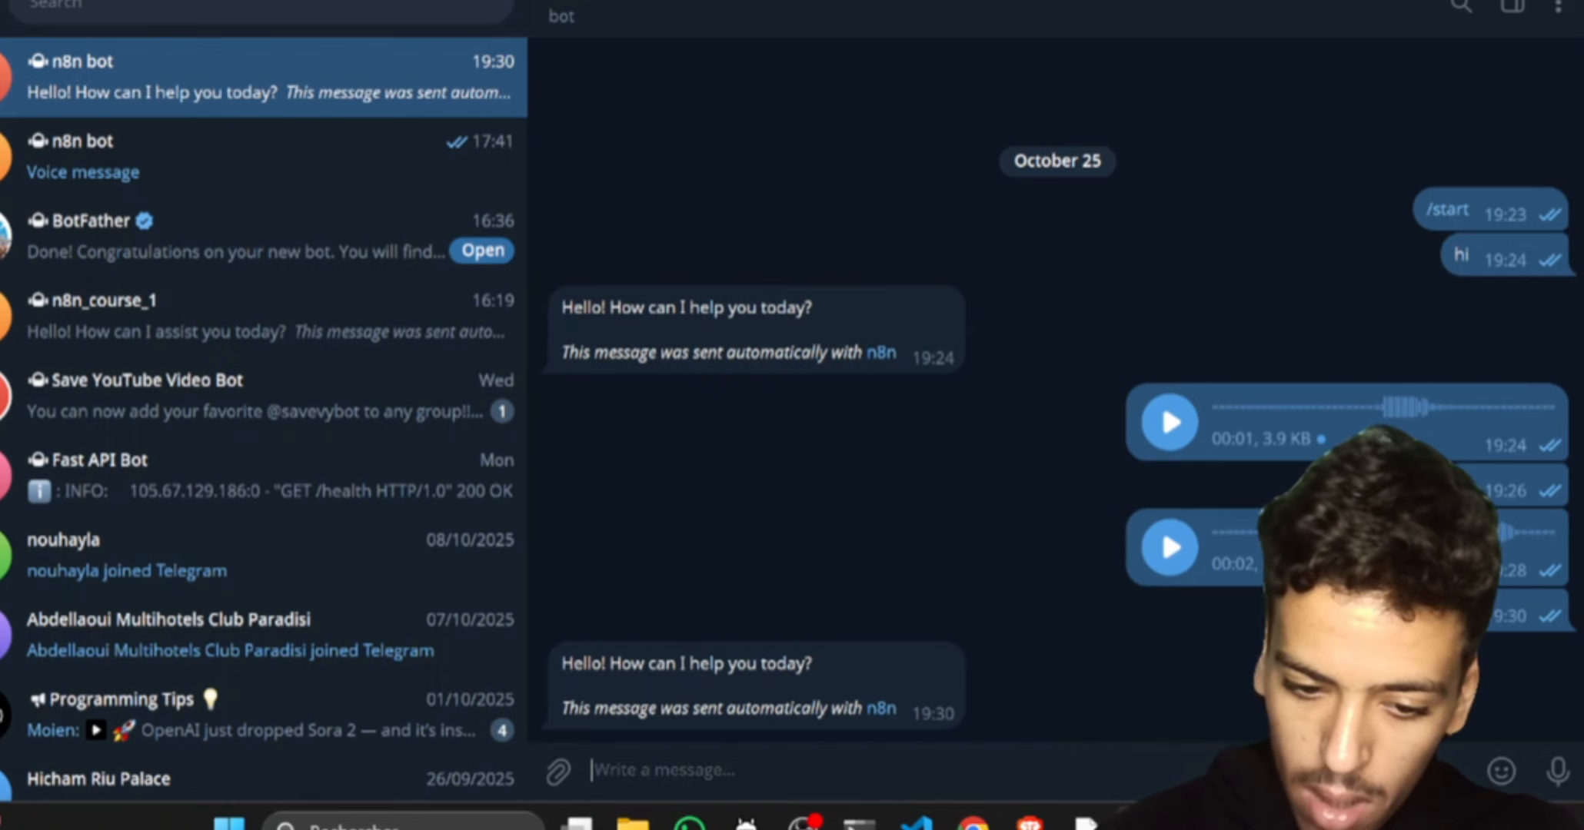
left_click(929, 701)
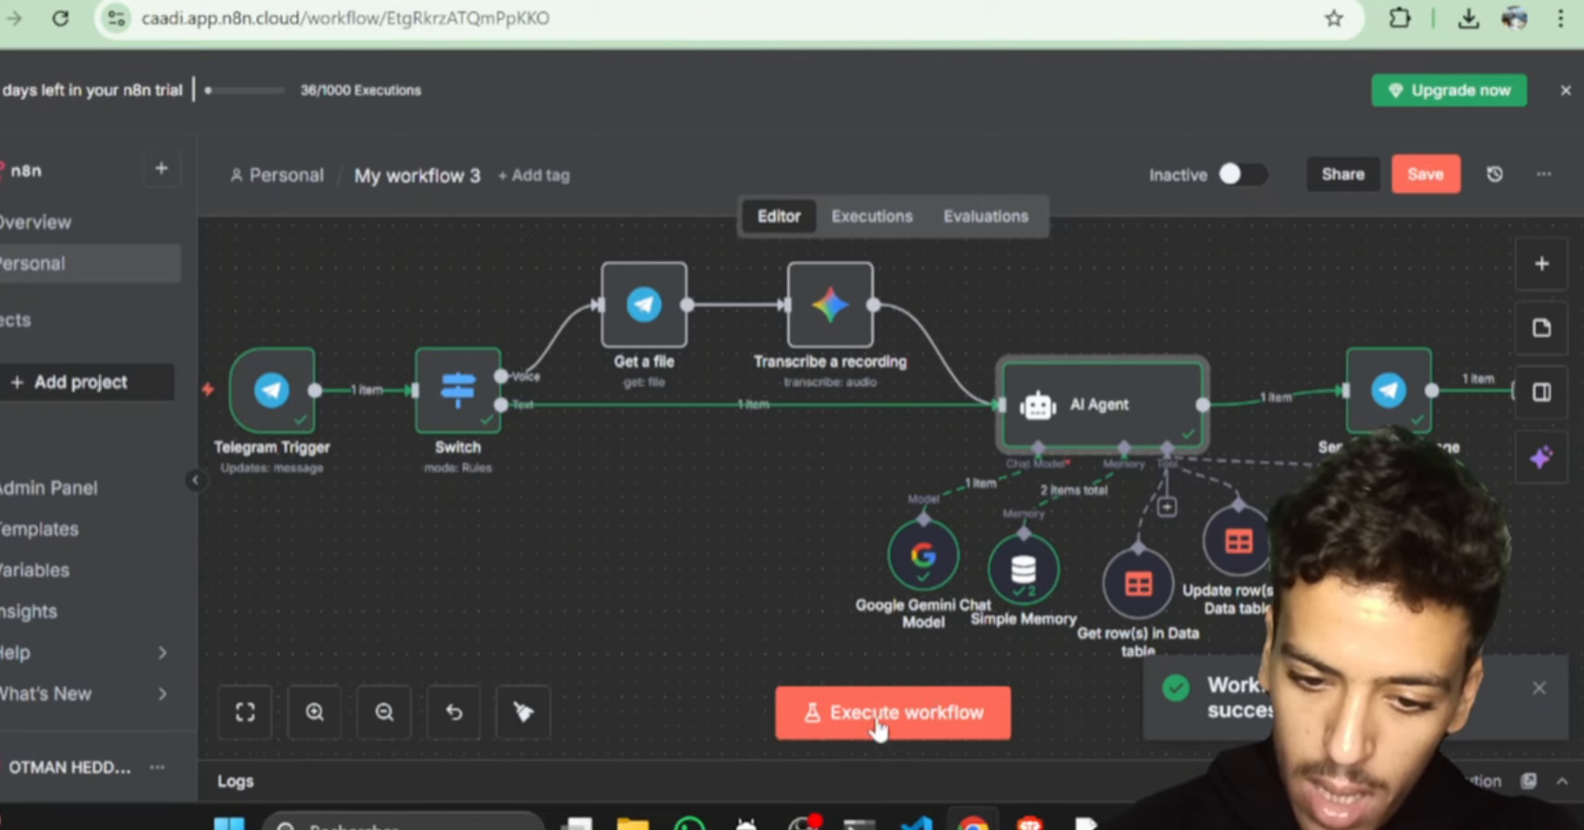
Execute the workflow again, record and send a short voice message to the n8n bot in Telegram, and return to n8n
left_click(878, 728)
mouse_move(973, 822)
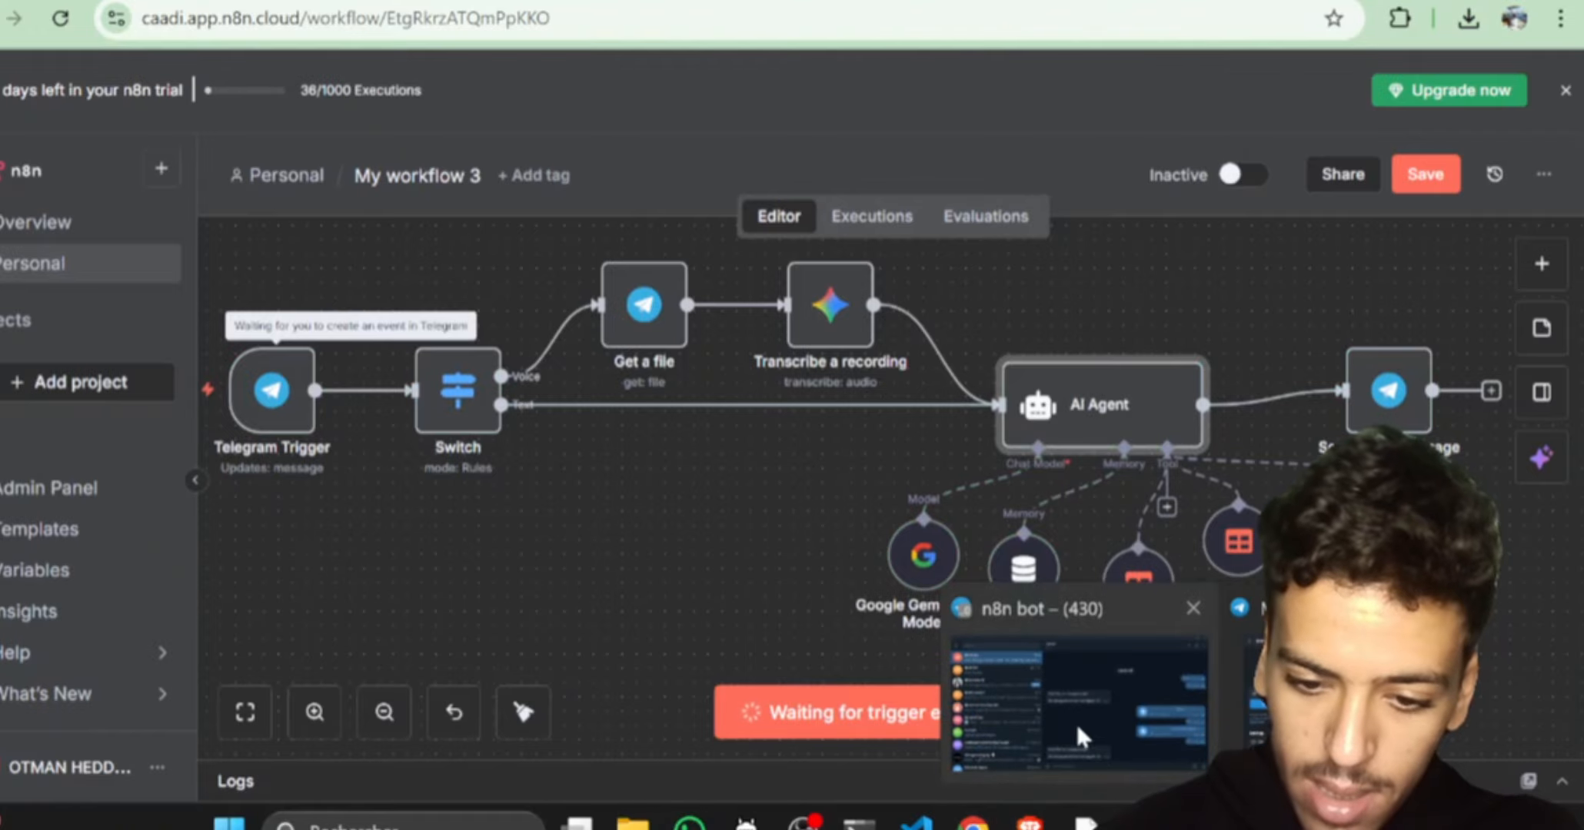
left_click(1069, 692)
left_click_drag(1552, 773, 1552, 773)
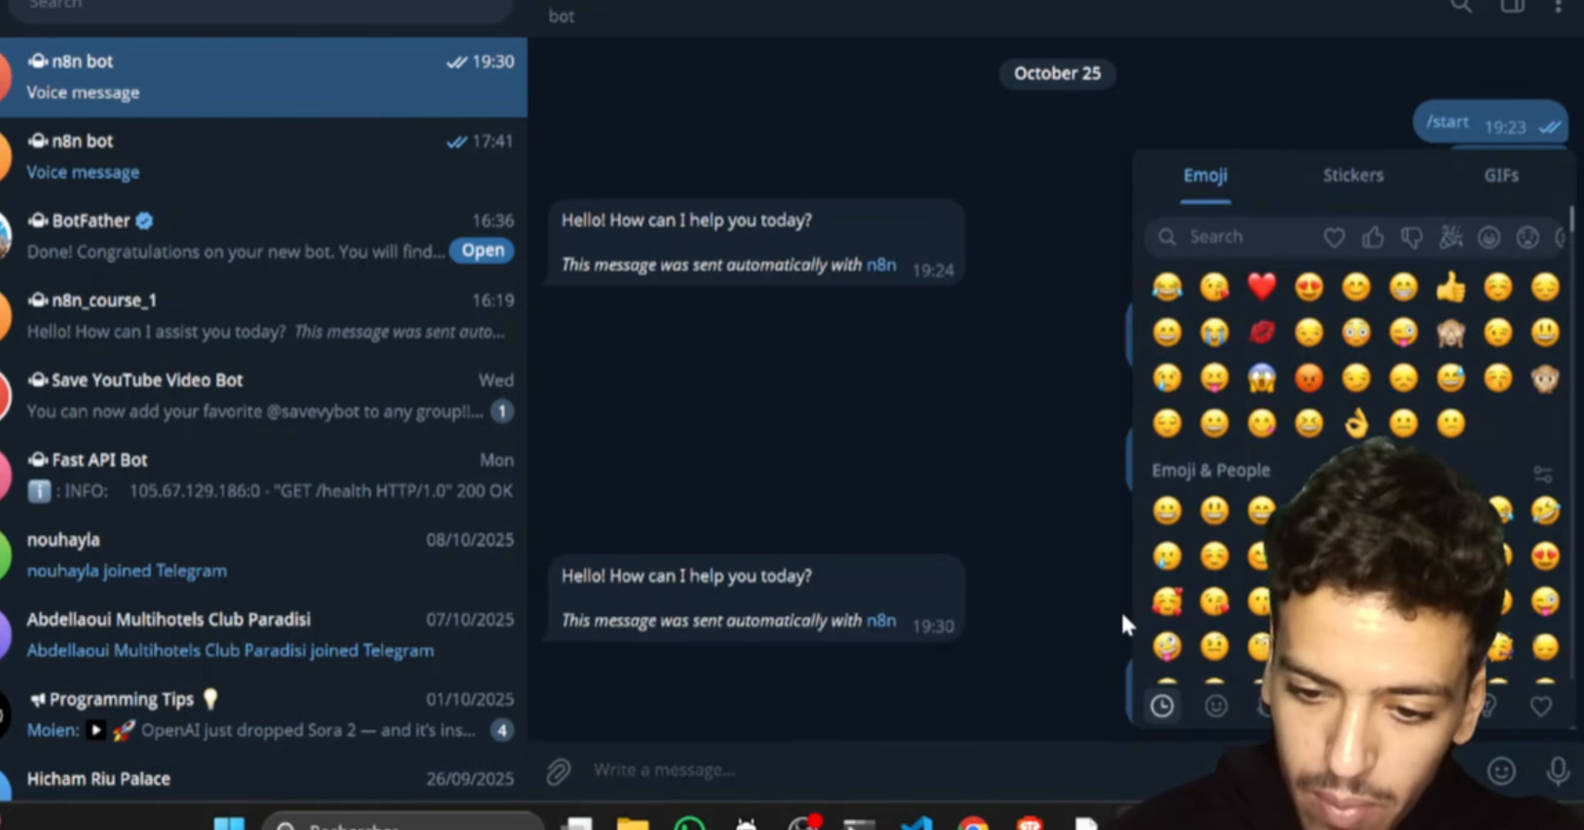
mouse_move(973, 823)
left_click(903, 743)
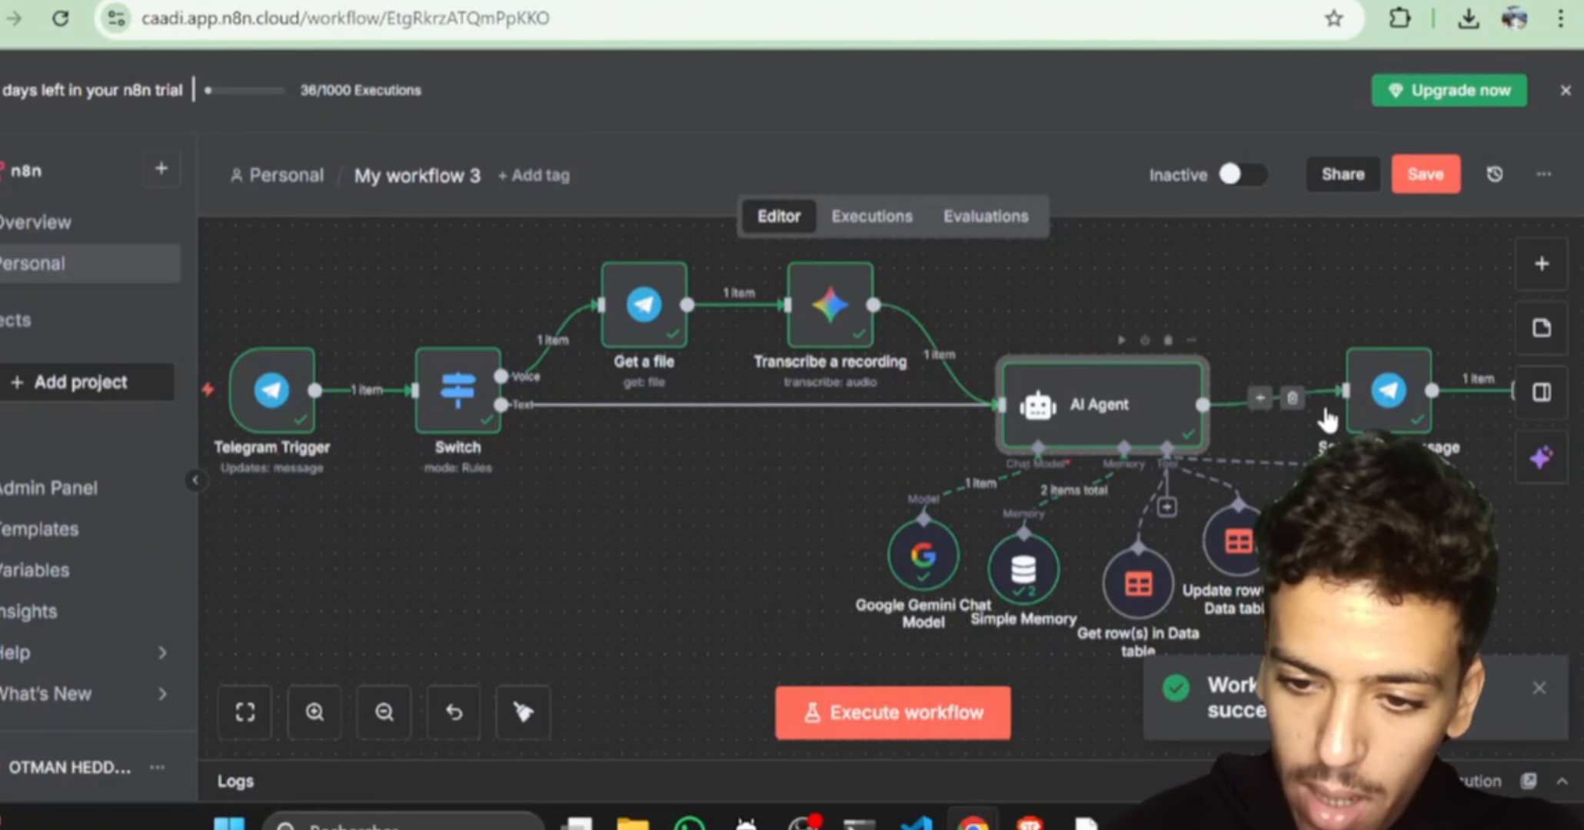
Read the bot's reply to the voice message in the Telegram chat and return to the workflow in n8n
mouse_move(1095, 821)
left_click(1094, 772)
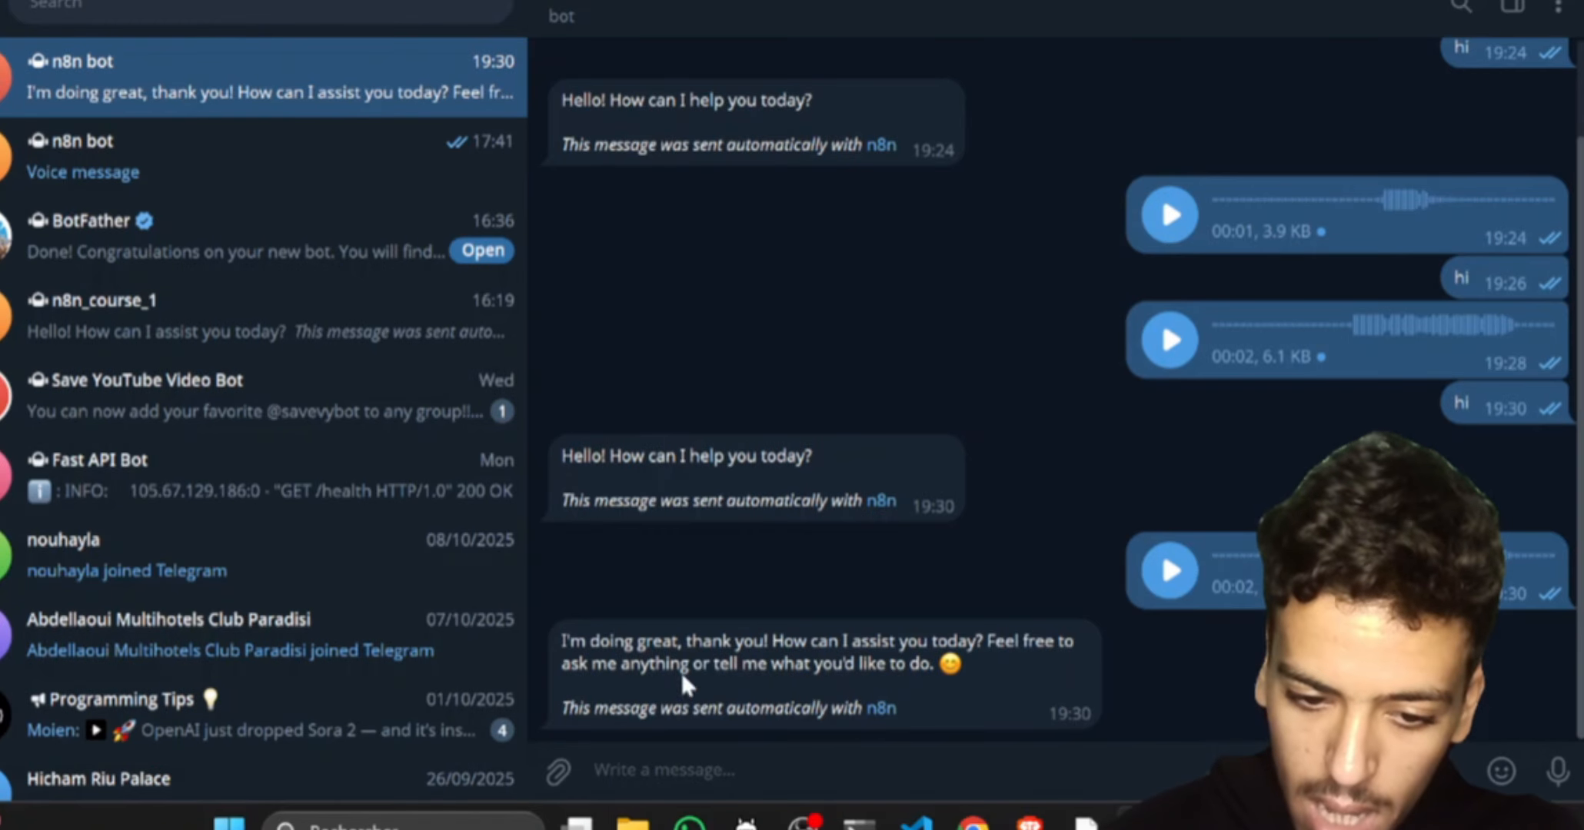
left_click_drag(613, 643, 958, 643)
left_click(958, 644)
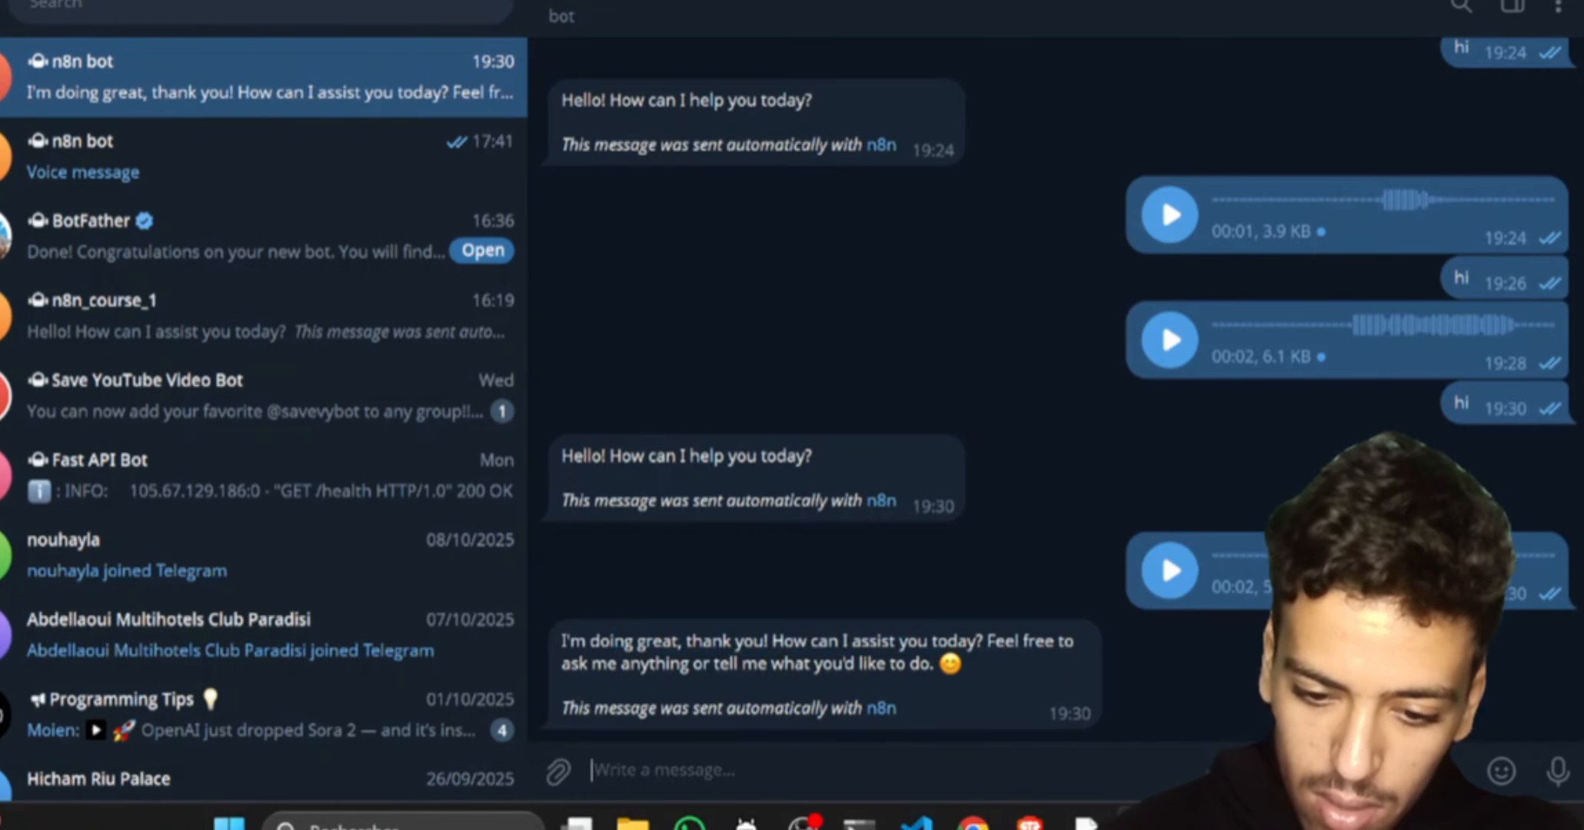
mouse_move(973, 821)
left_click(892, 693)
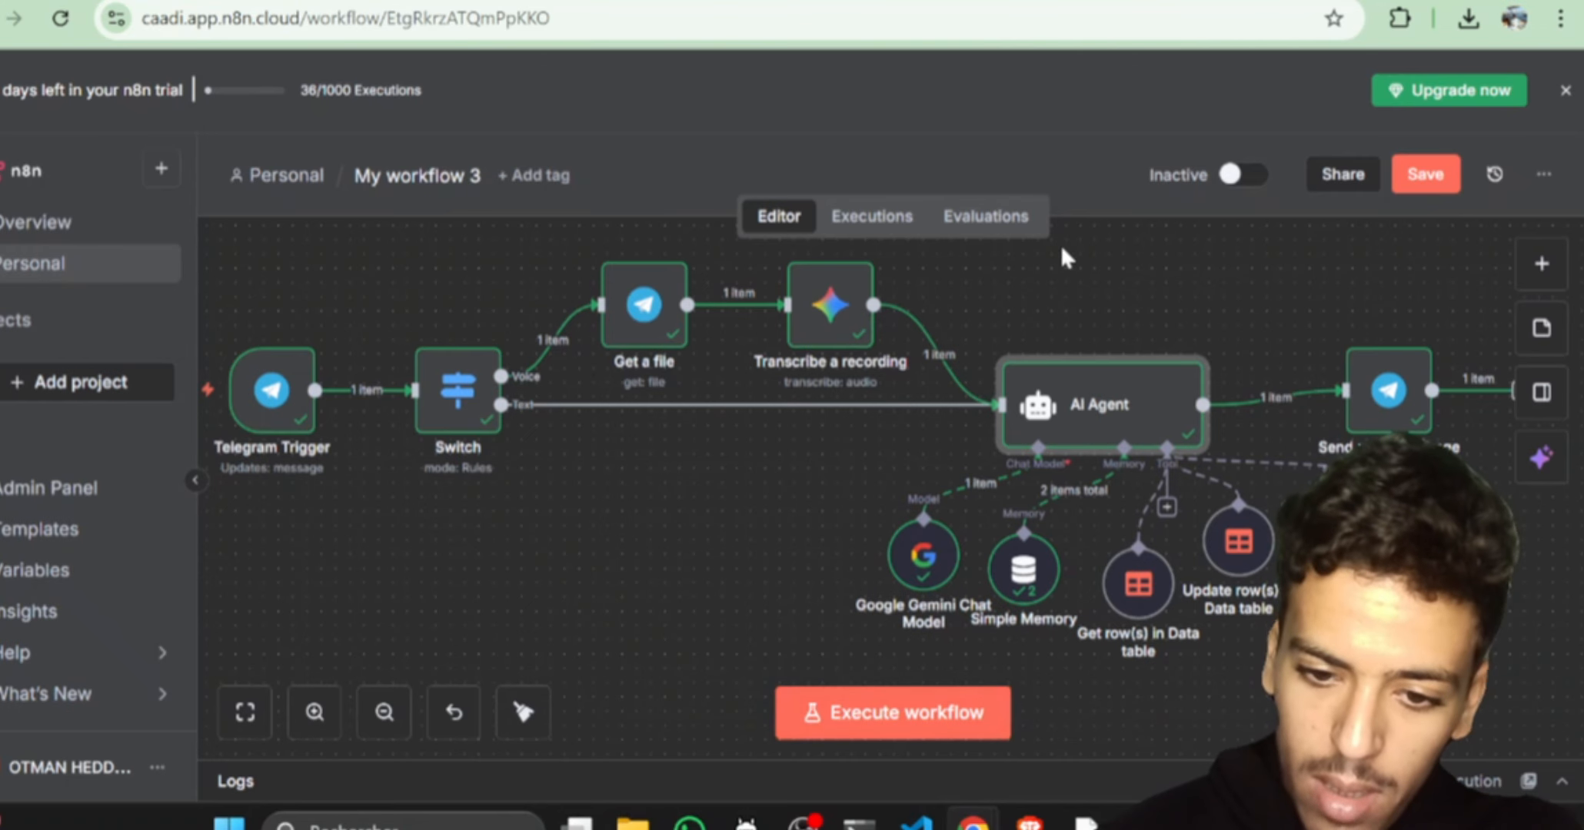
Activate My workflow 3 so it listens for Telegram events, and dismiss the activation notice
left_click(385, 712)
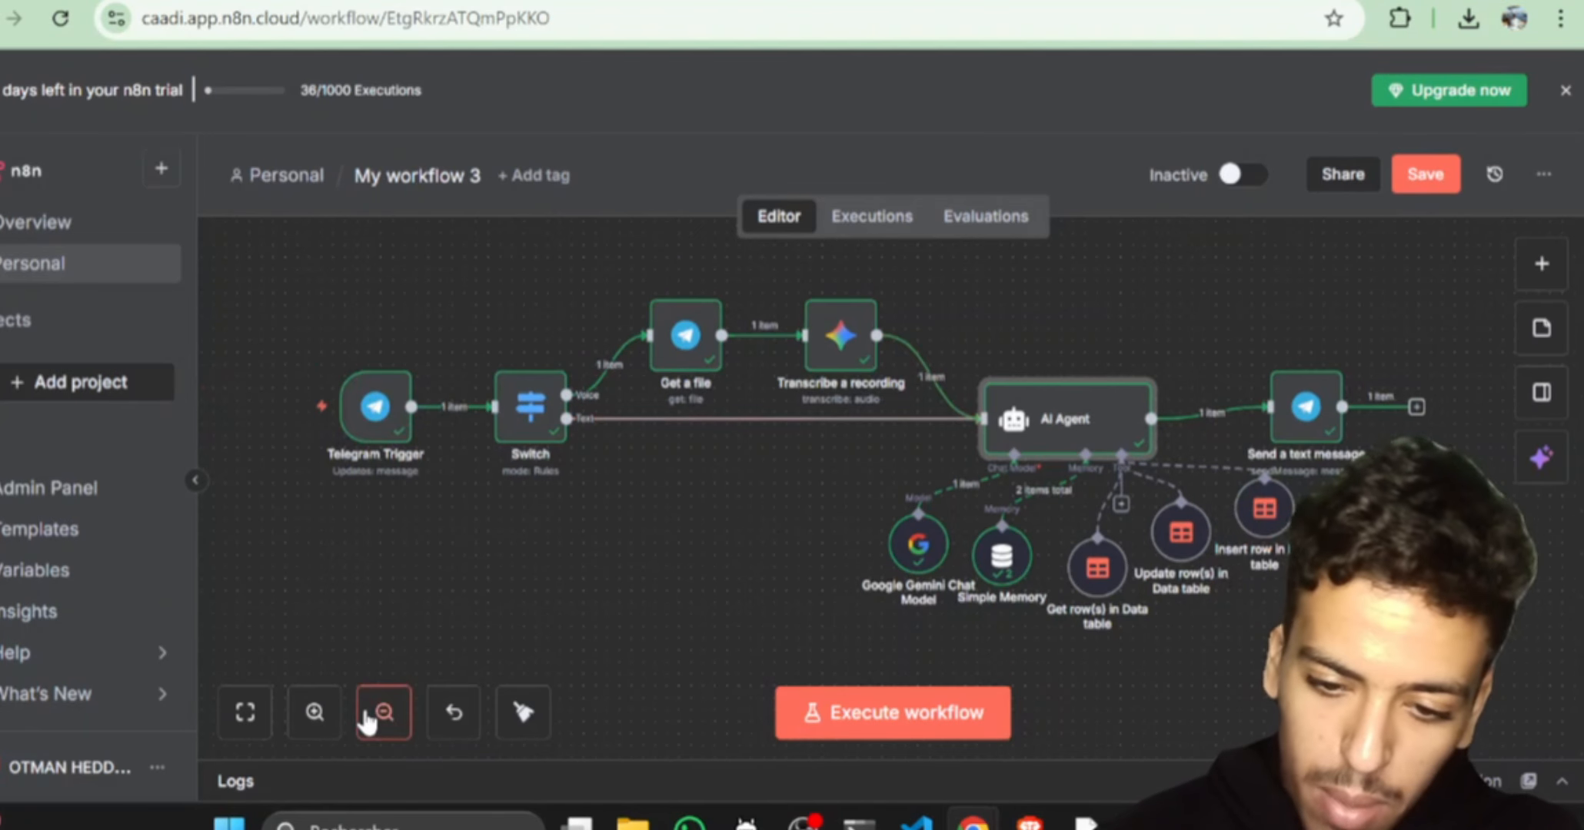
scroll(848, 501, "up", 1)
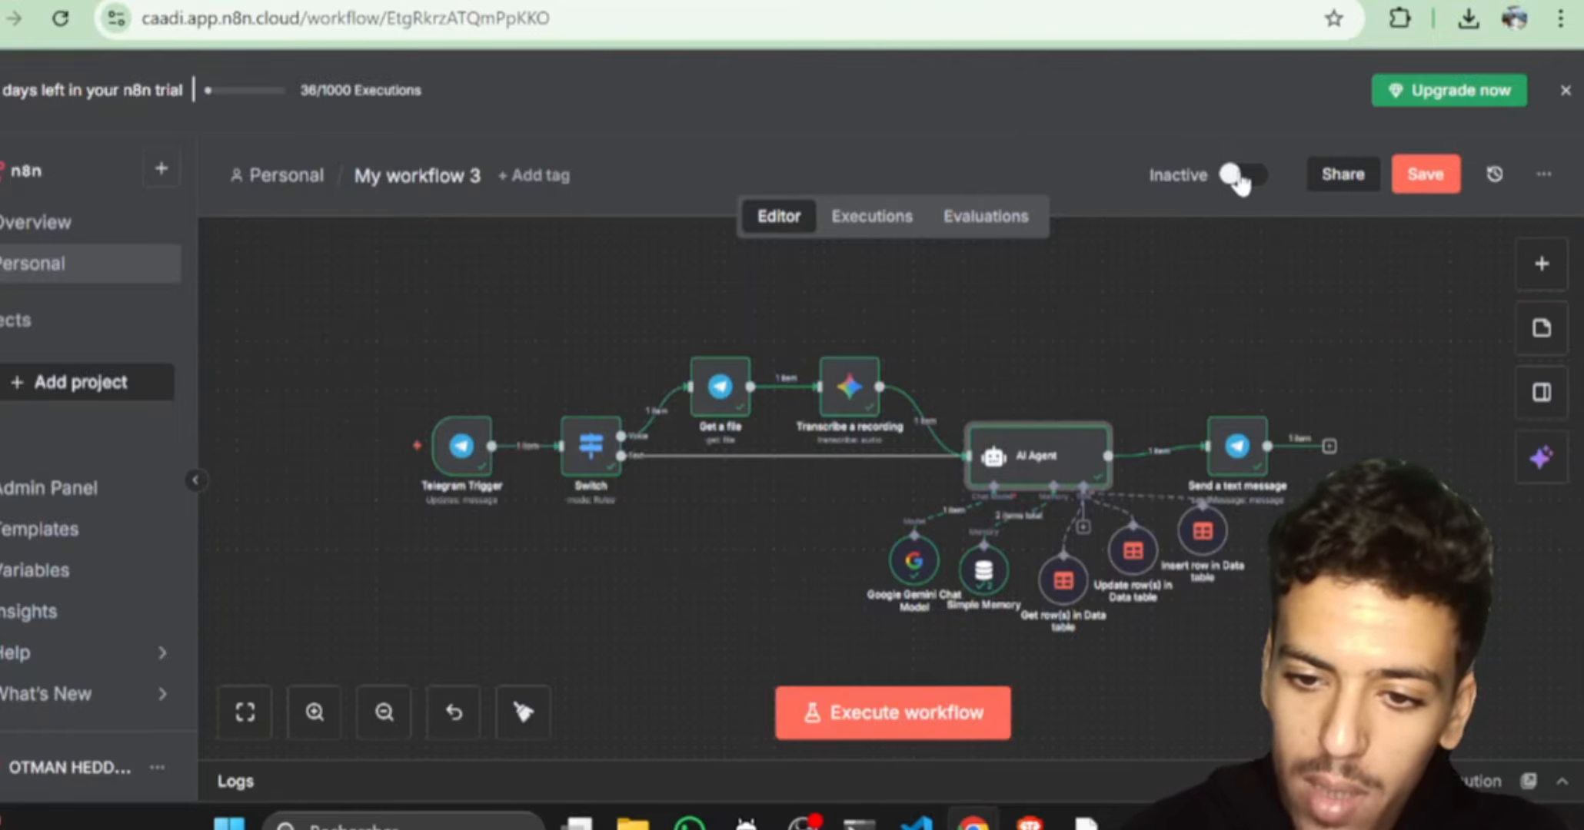
left_click(1239, 174)
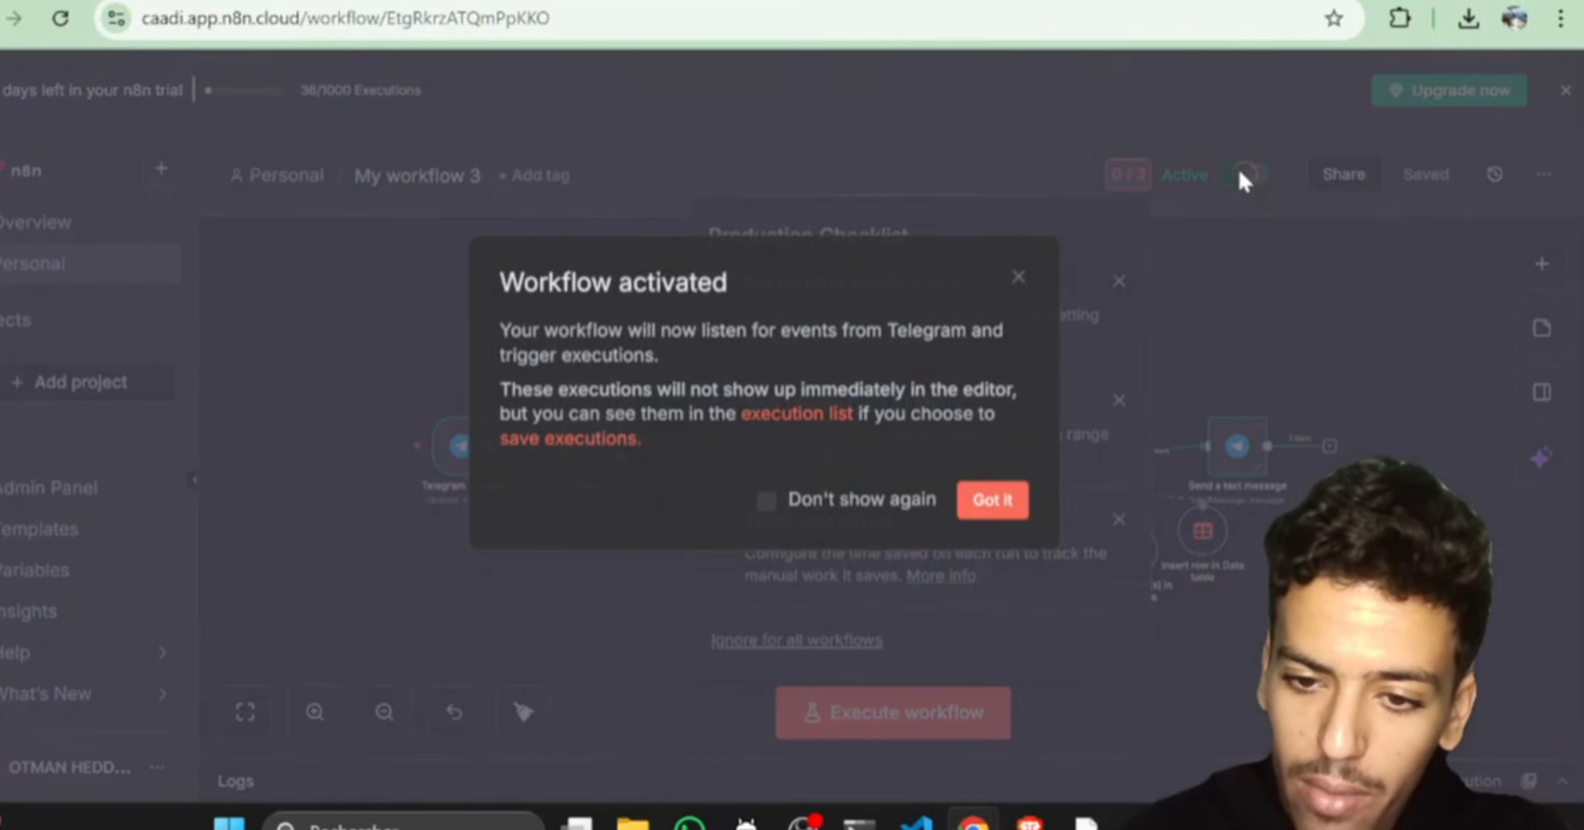
left_click(992, 506)
Send a voice message about the database to the n8n bot in Telegram and read its reply
mouse_move(1090, 819)
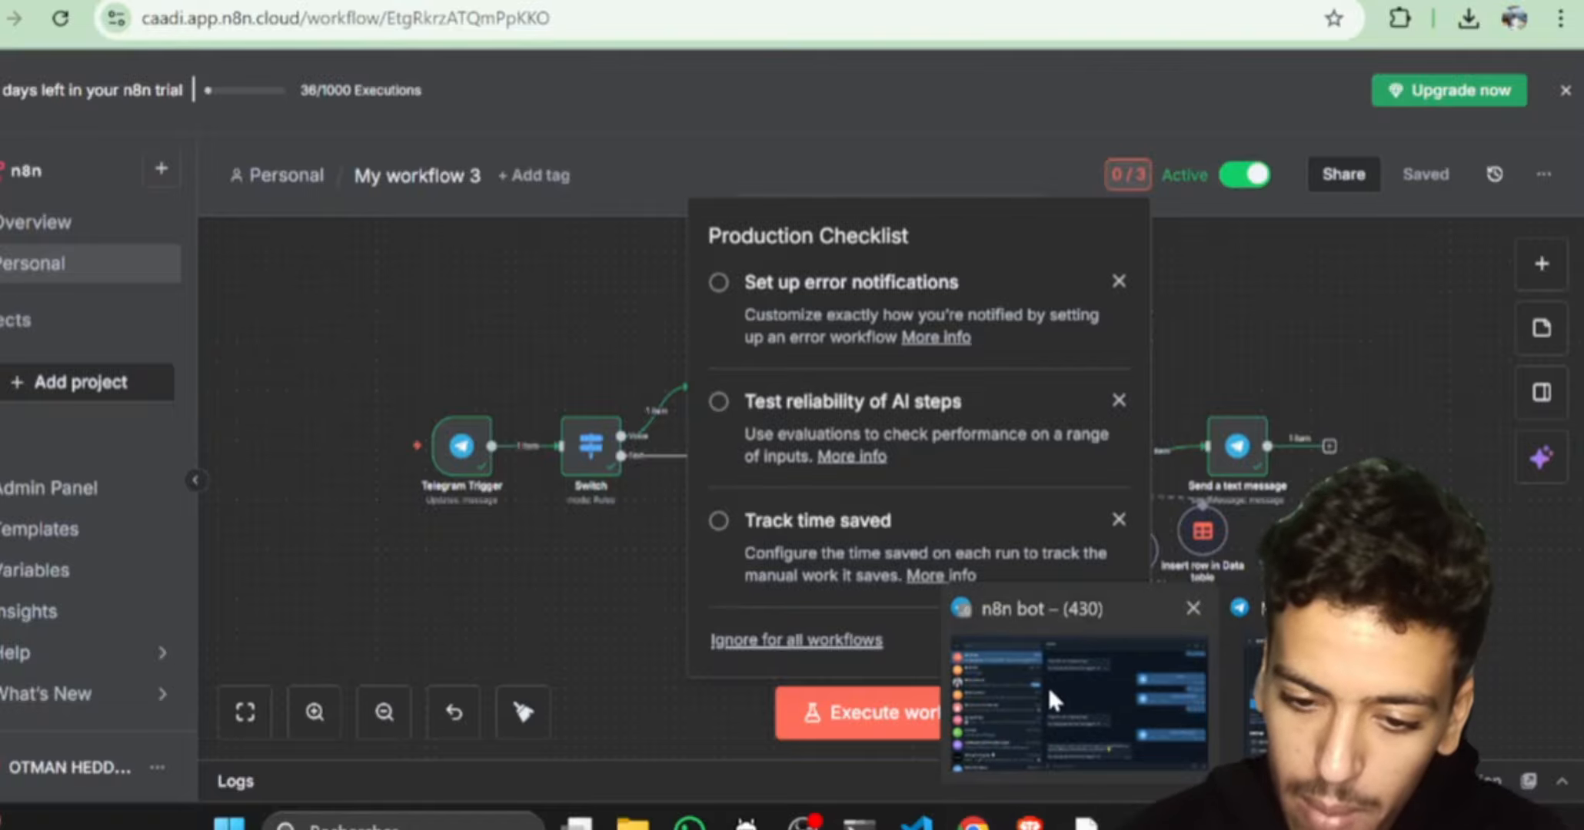
left_click(1047, 686)
left_click_drag(1557, 769, 1557, 771)
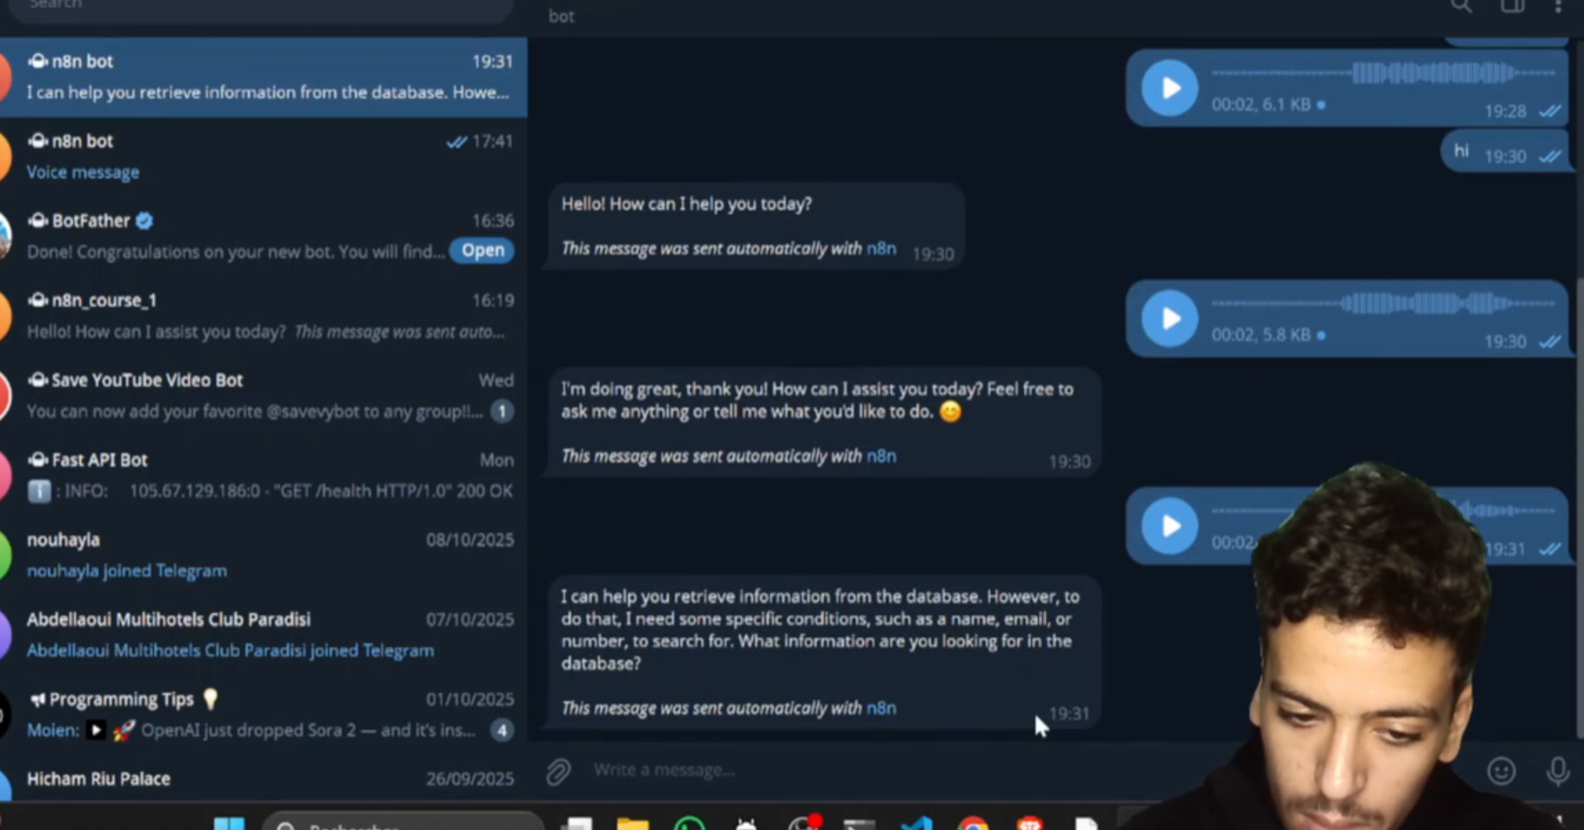
left_click_drag(611, 598, 927, 598)
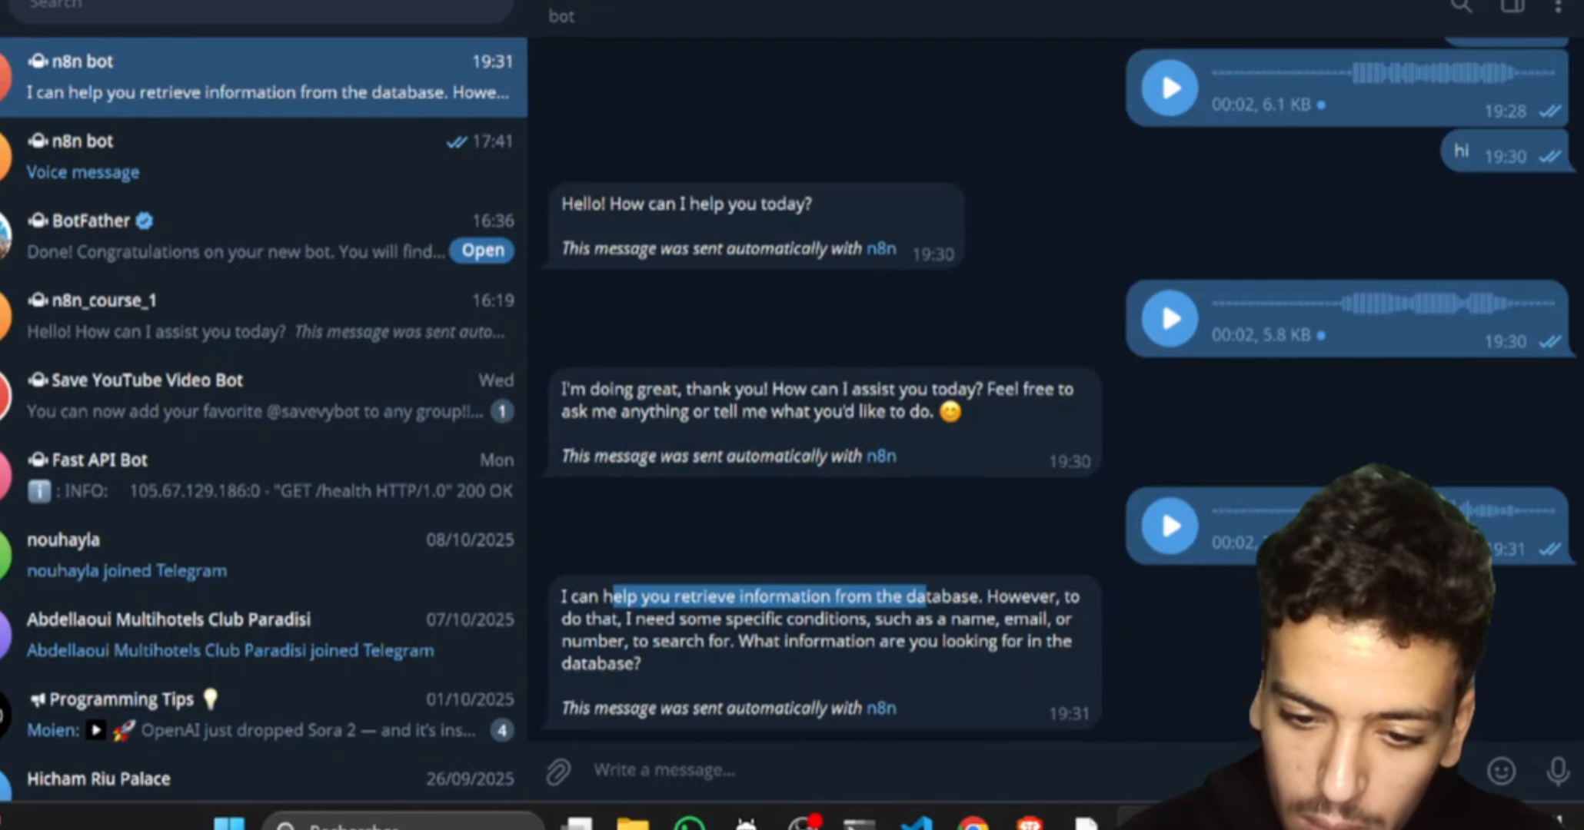
left_click(928, 598)
left_click_drag(687, 620, 869, 619)
left_click(869, 620)
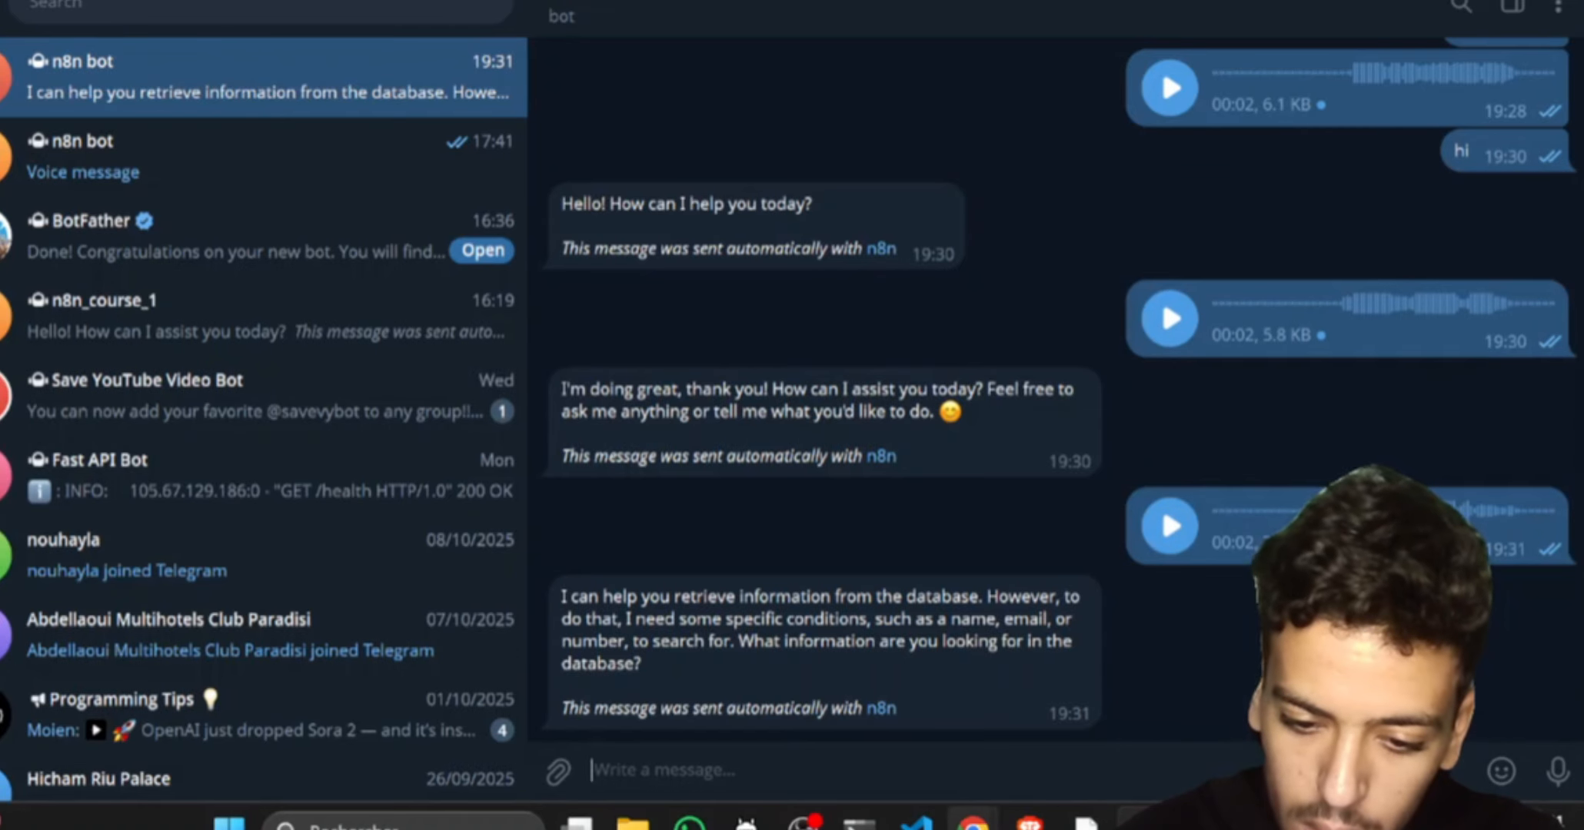
Check the columns and rows of the users data table in n8n and return to the workflow
mouse_move(974, 822)
left_click(882, 739)
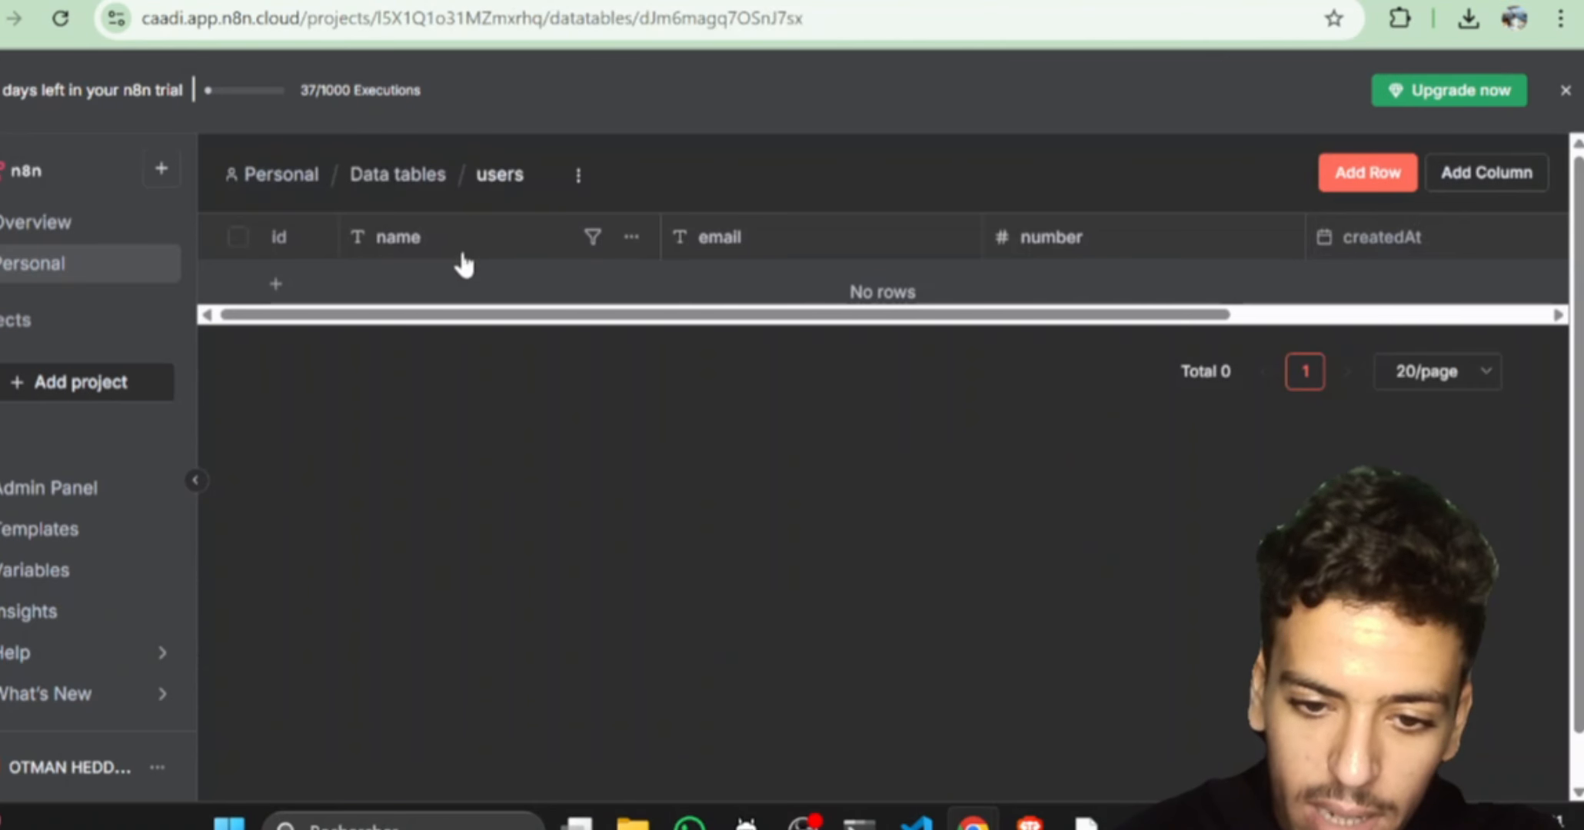
left_click(261, 2)
Send the Telegram bot a voice message adding a user with a name, email and phone number, and read its reply
mouse_move(1199, 821)
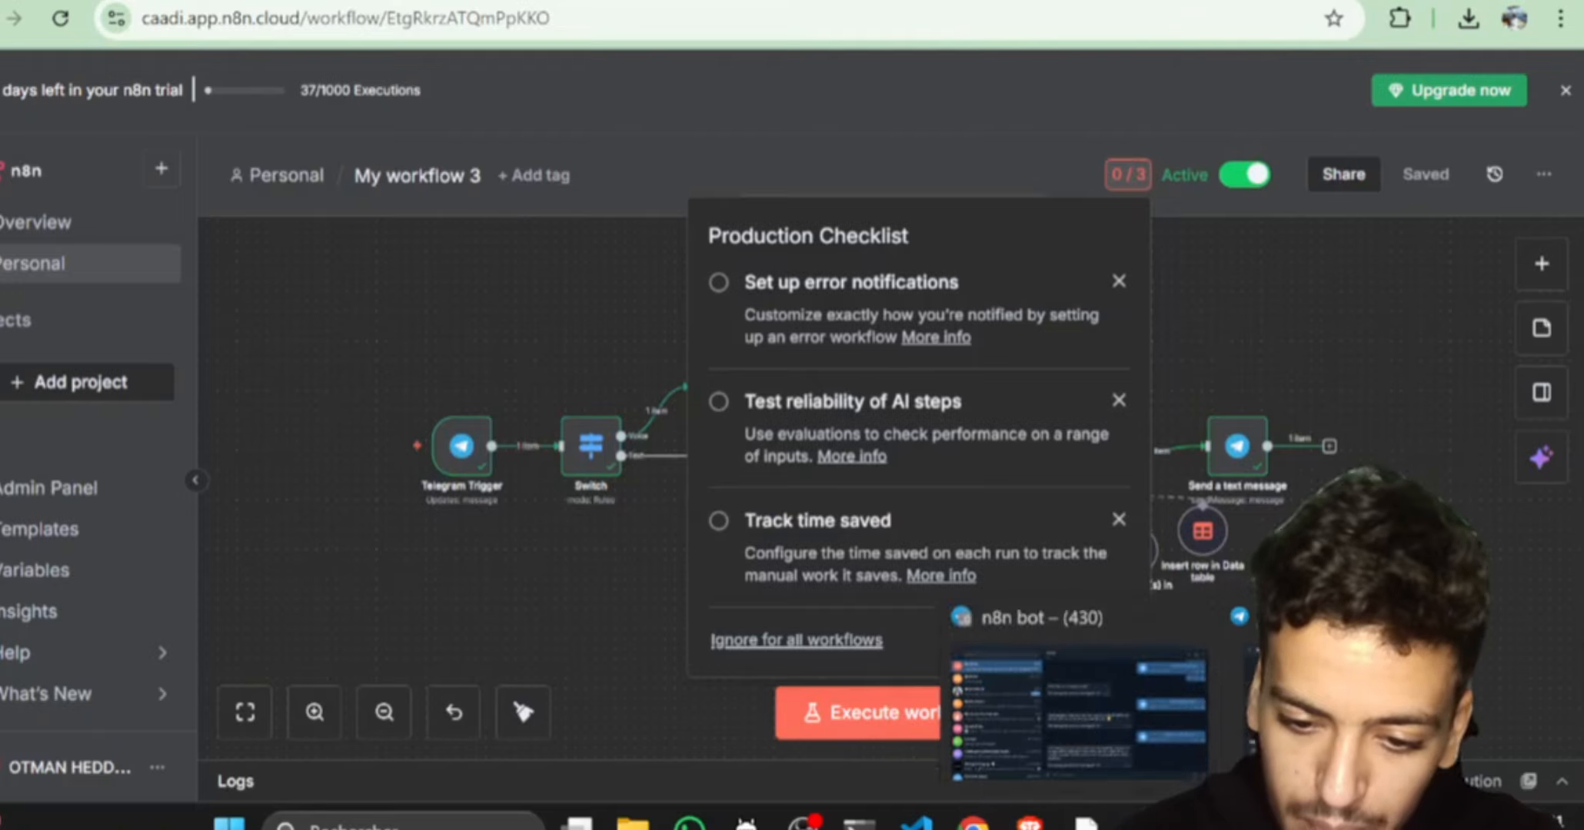
left_click(1117, 708)
left_click_drag(1558, 796, 1559, 801)
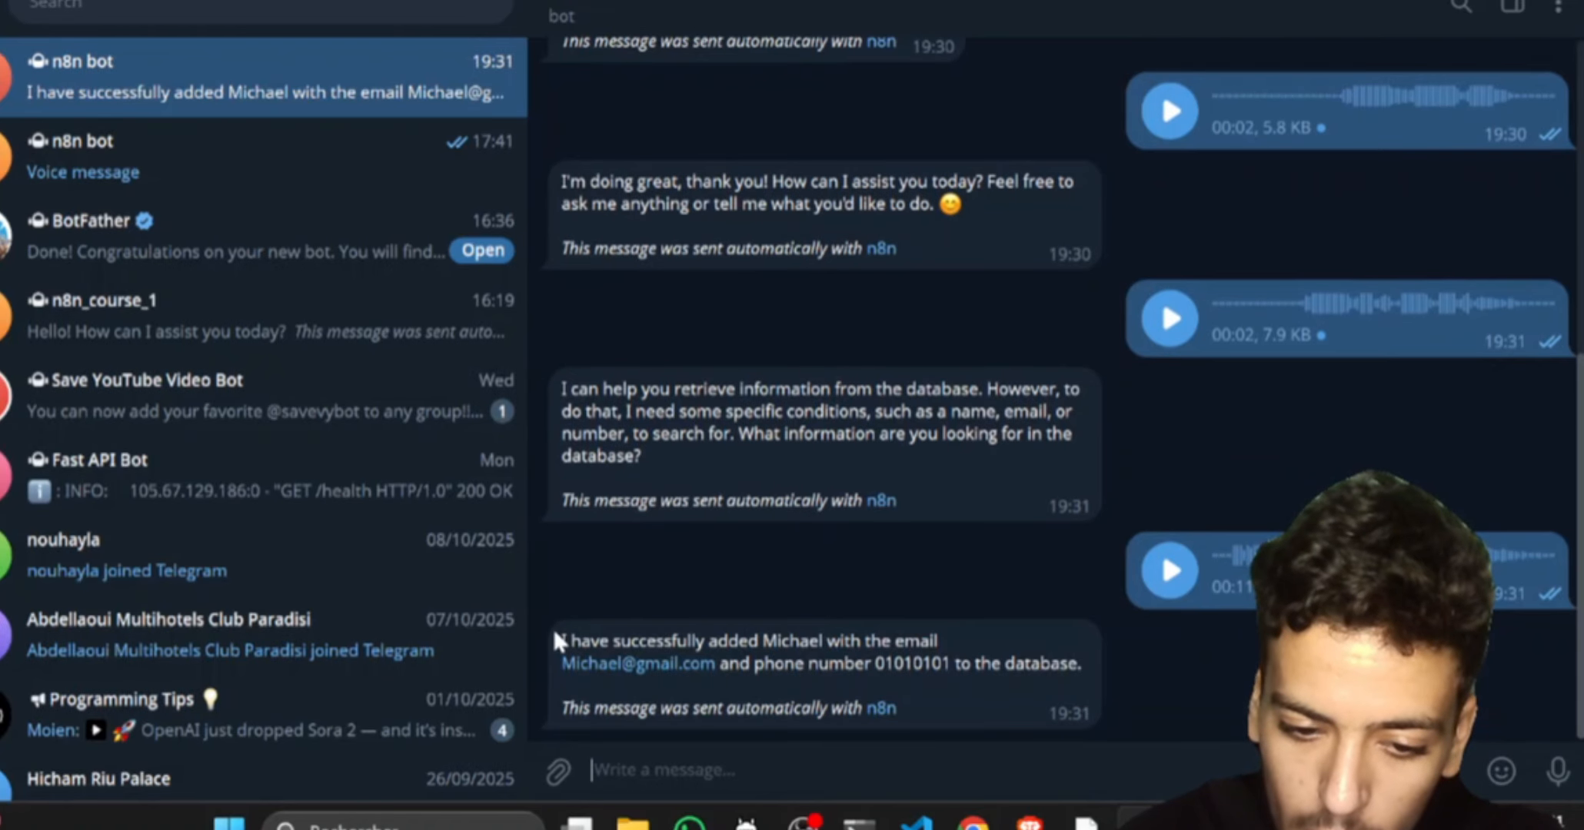
left_click_drag(561, 639, 911, 642)
left_click(912, 644)
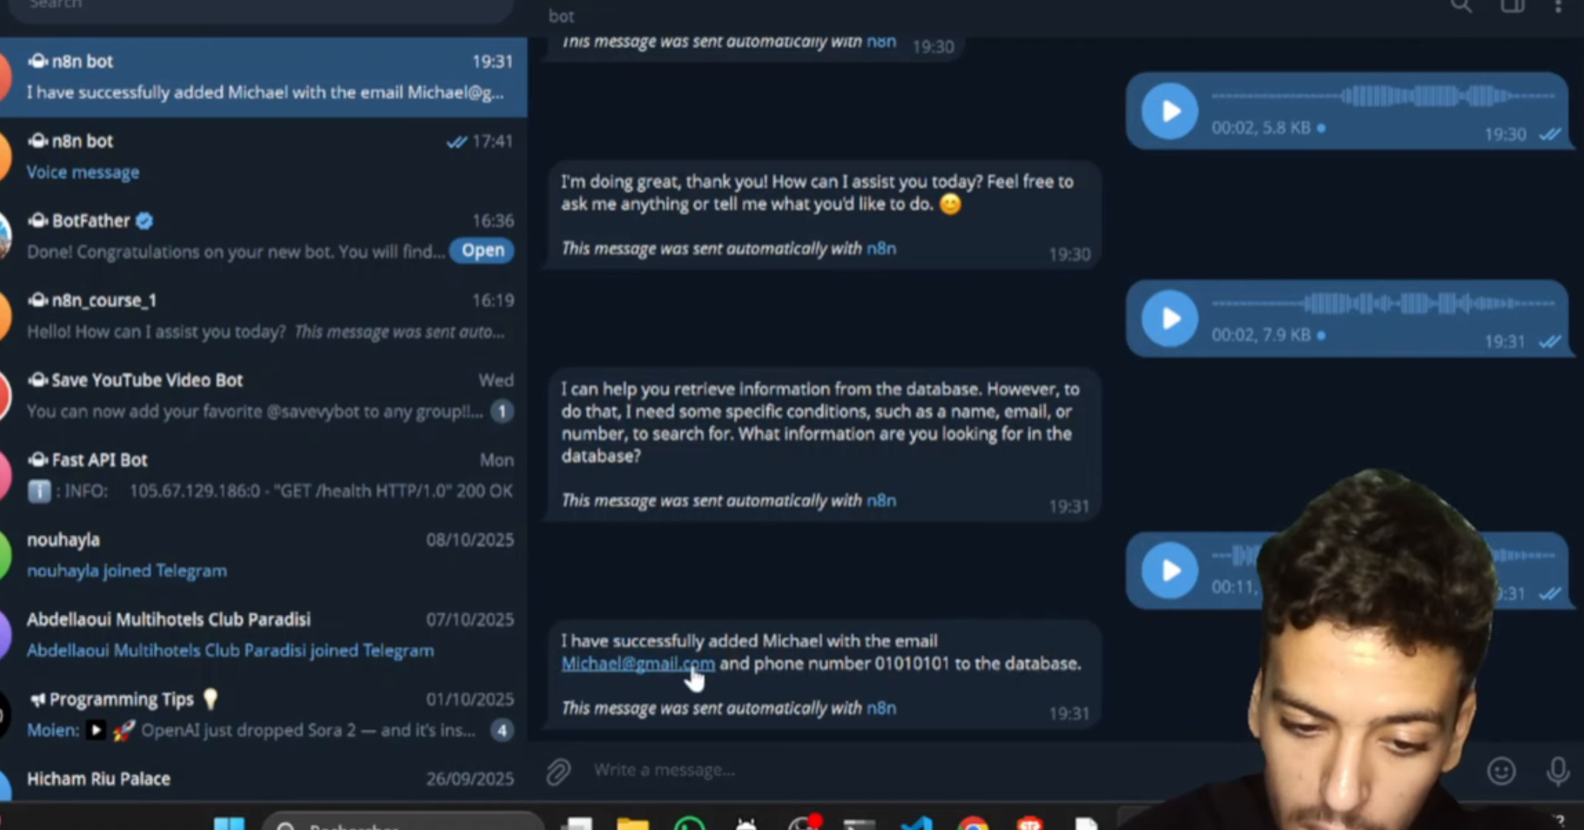
left_click_drag(750, 665, 903, 665)
left_click(906, 665)
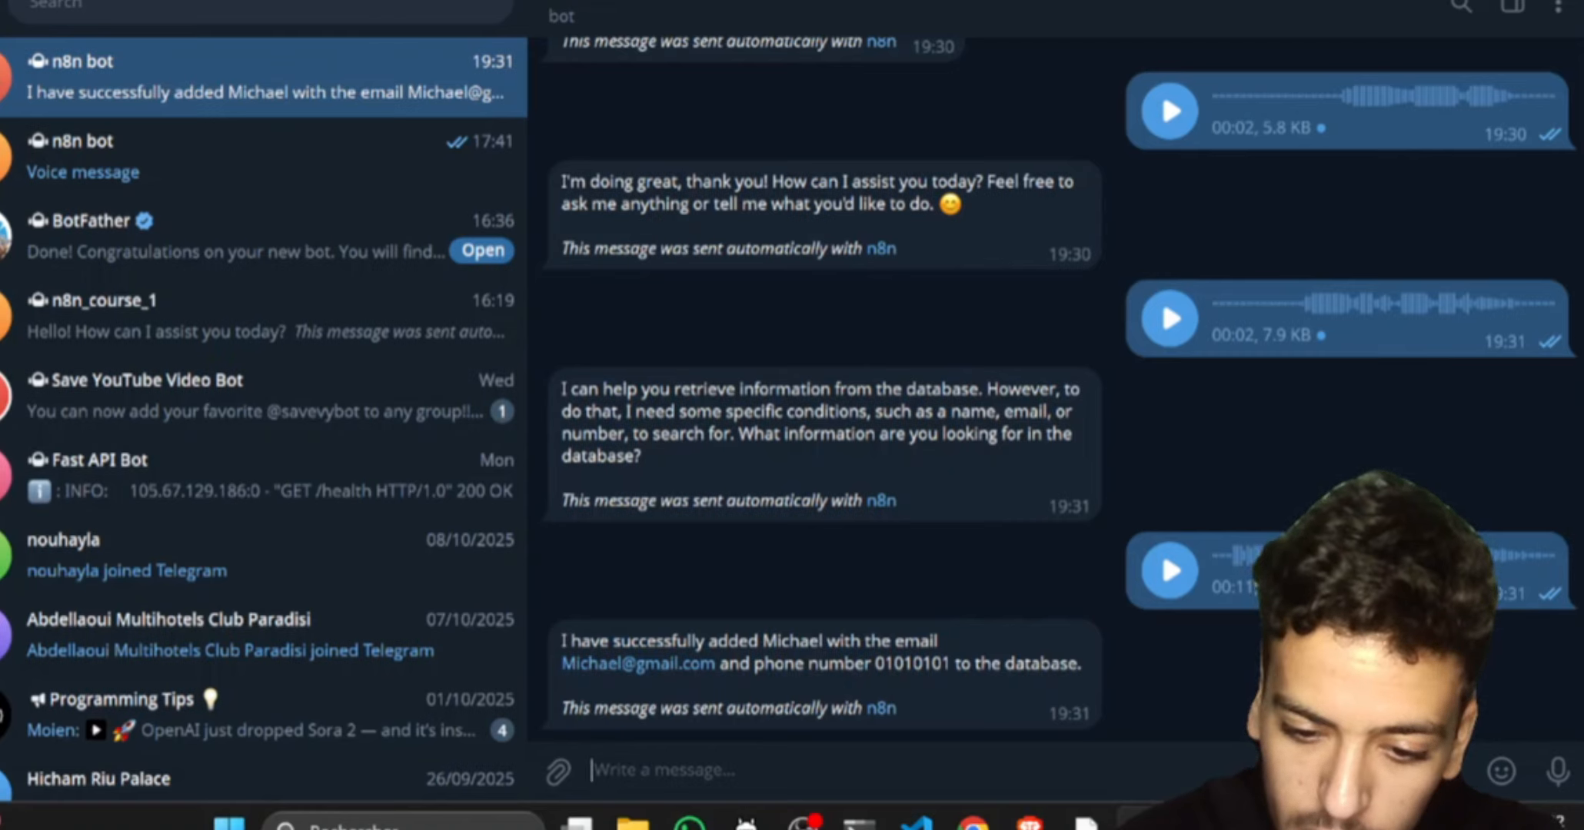
Reload the users data table in n8n and check it for the row inserted by the agent
mouse_move(973, 824)
left_click(863, 697)
key("ctrl+Tab")
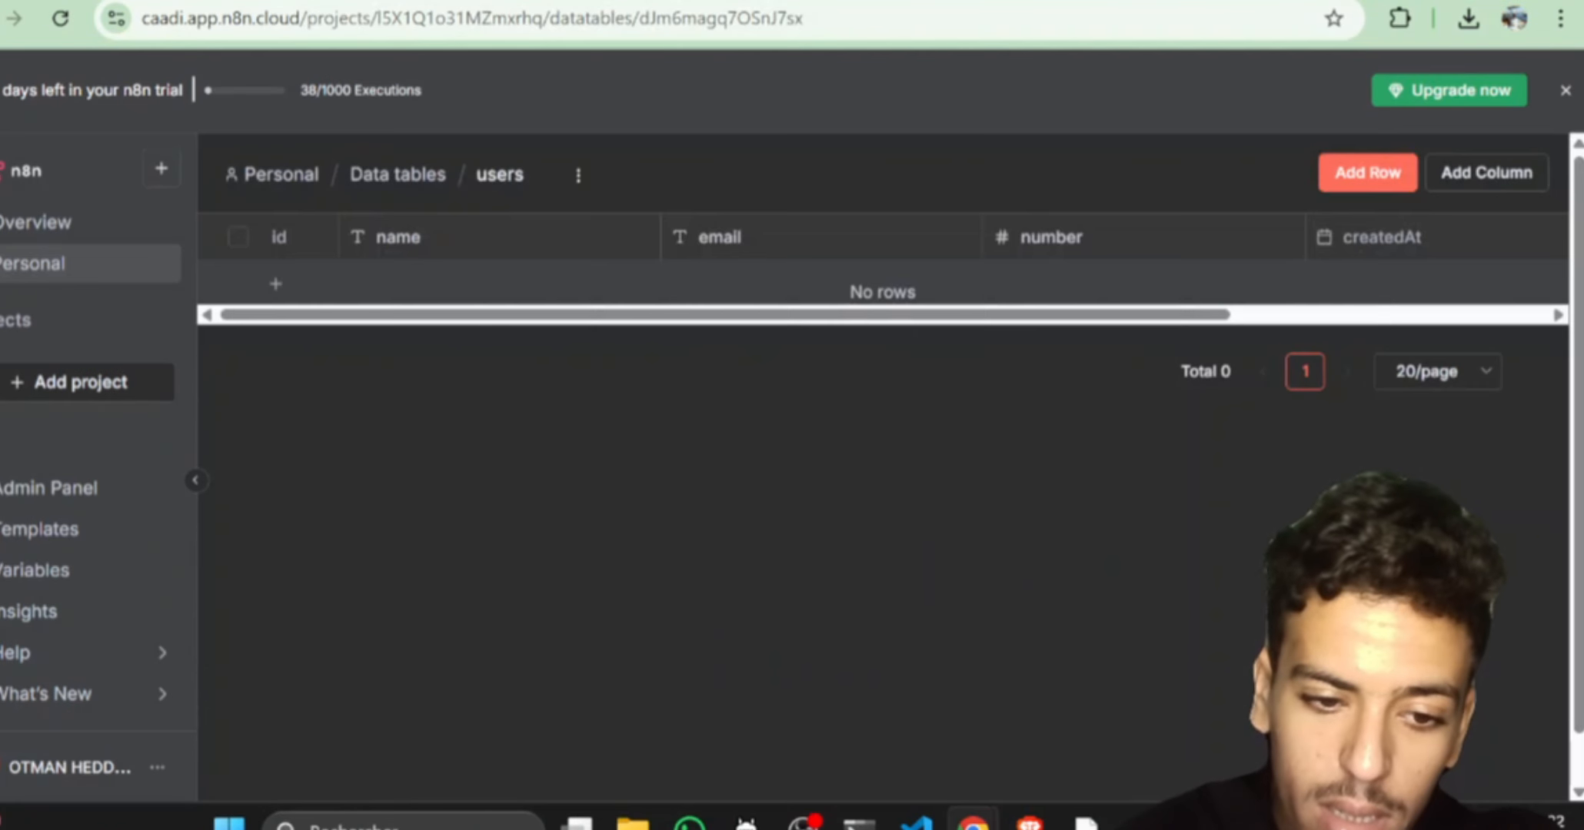
left_click(60, 18)
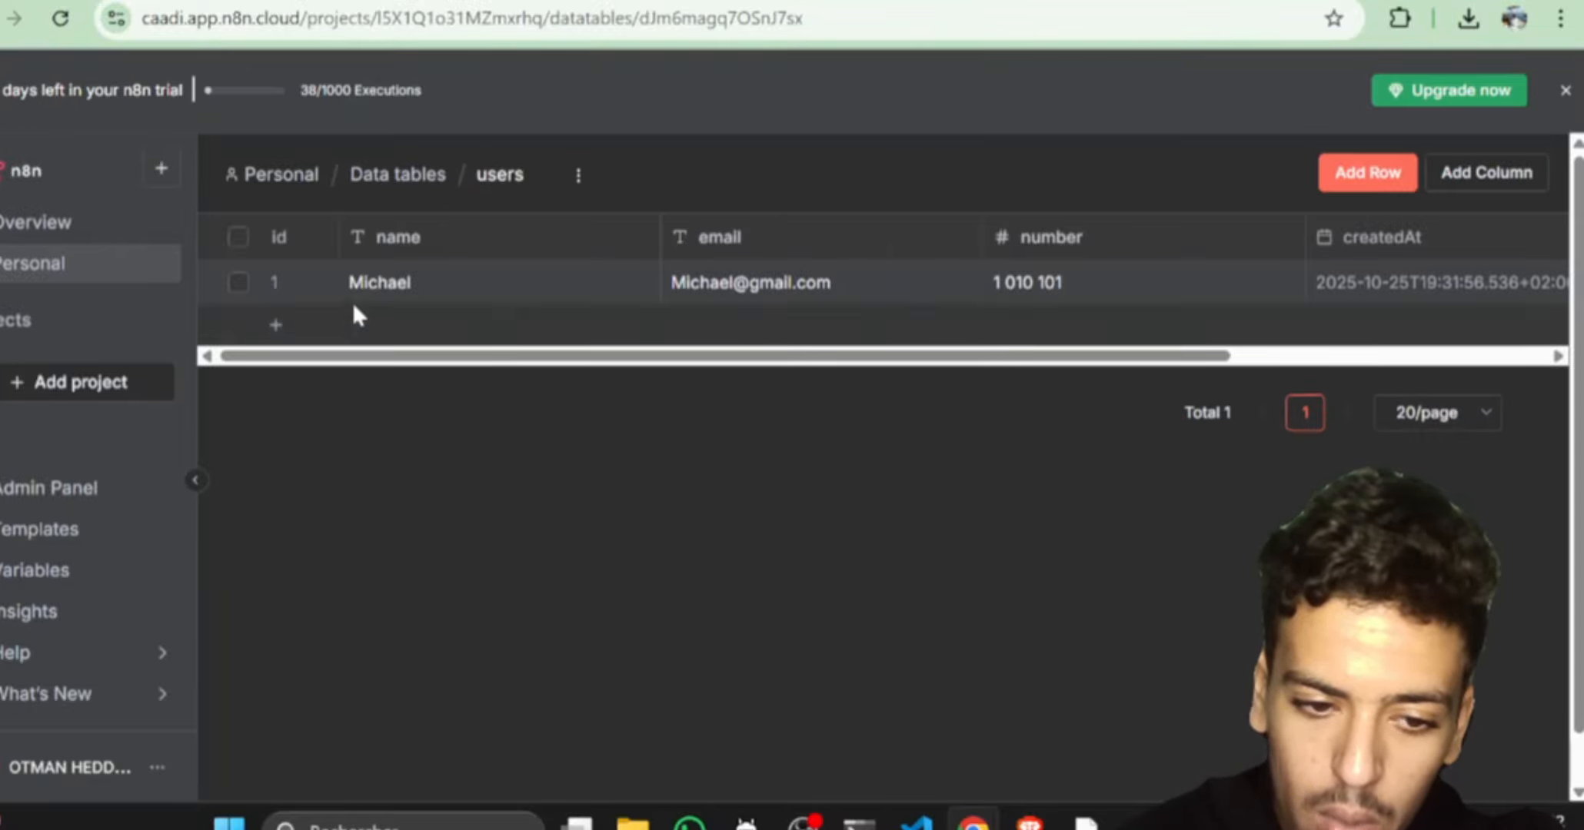
Return to the workflow, dismiss the error notifications item of the Production Checklist, and close the checklist
left_click(218, 1)
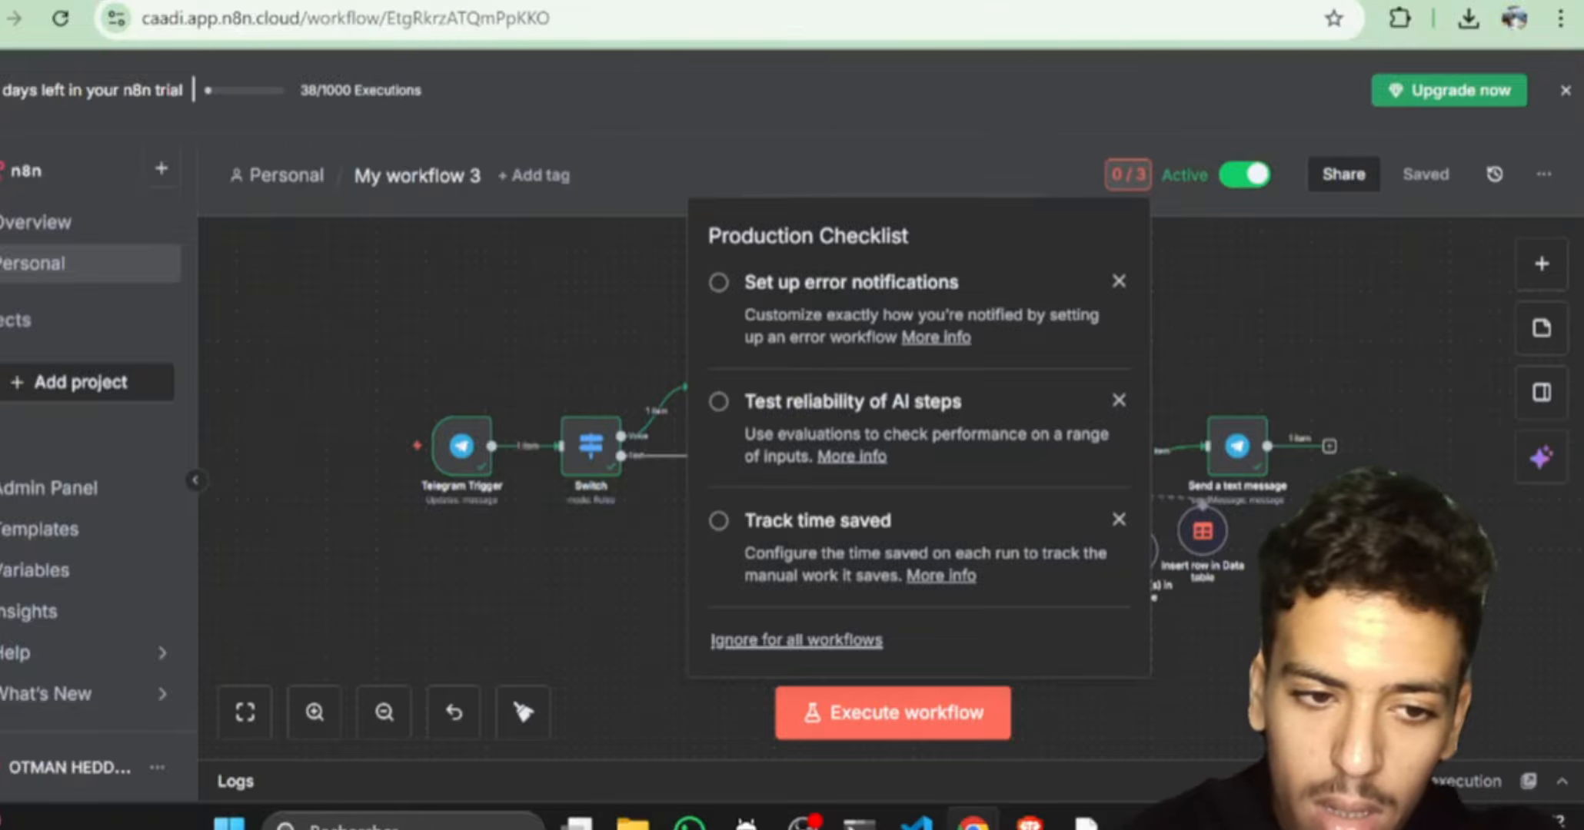
left_click(1124, 292)
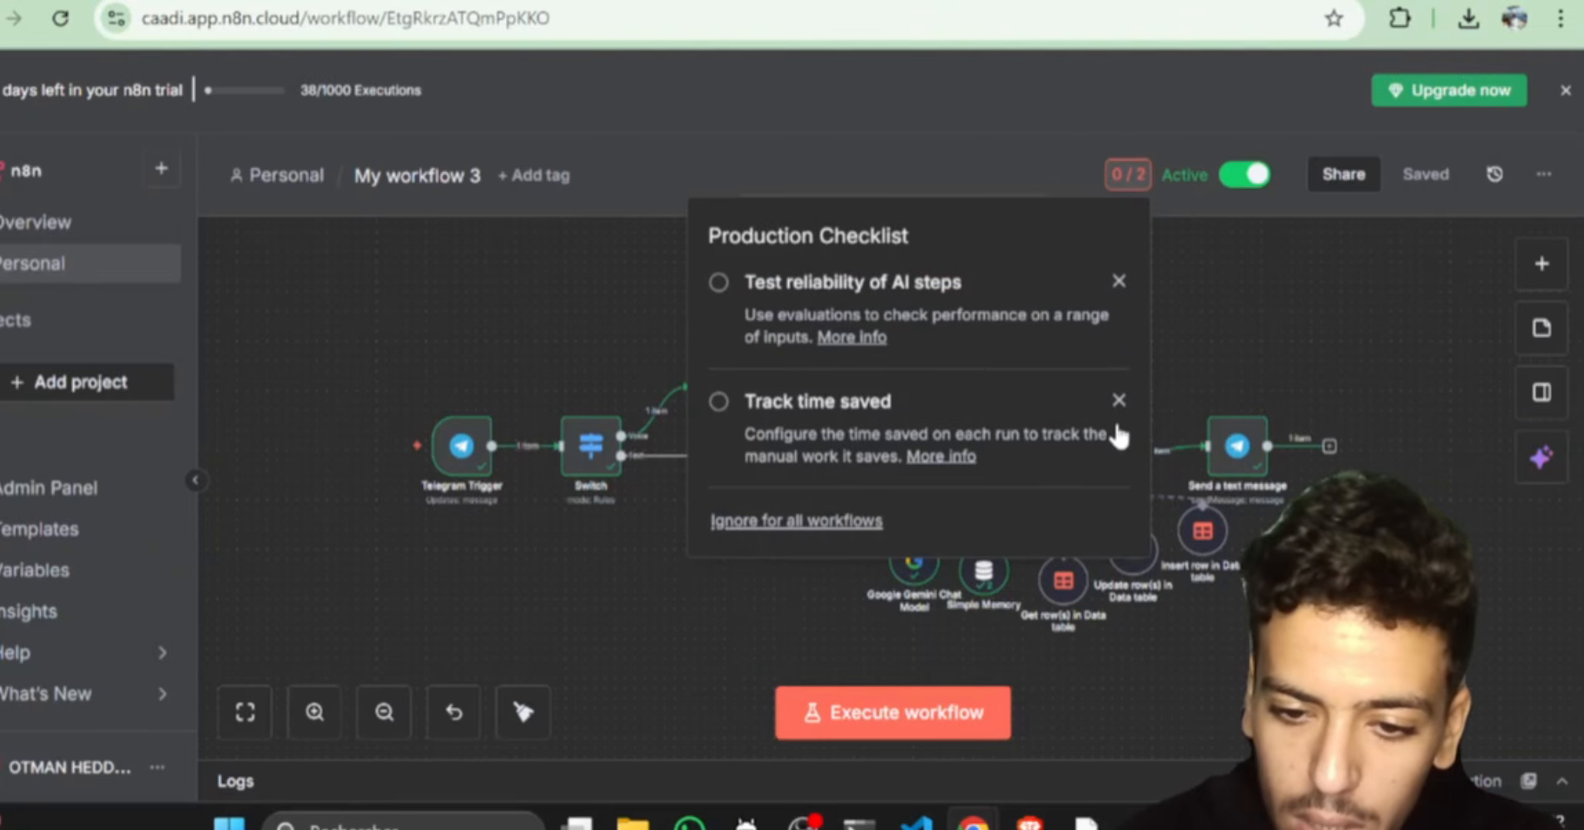
left_click(1208, 350)
Open the Oct 25, 19:31:51 execution and examine the input and output of its Insert row in Data table node
left_click(877, 221)
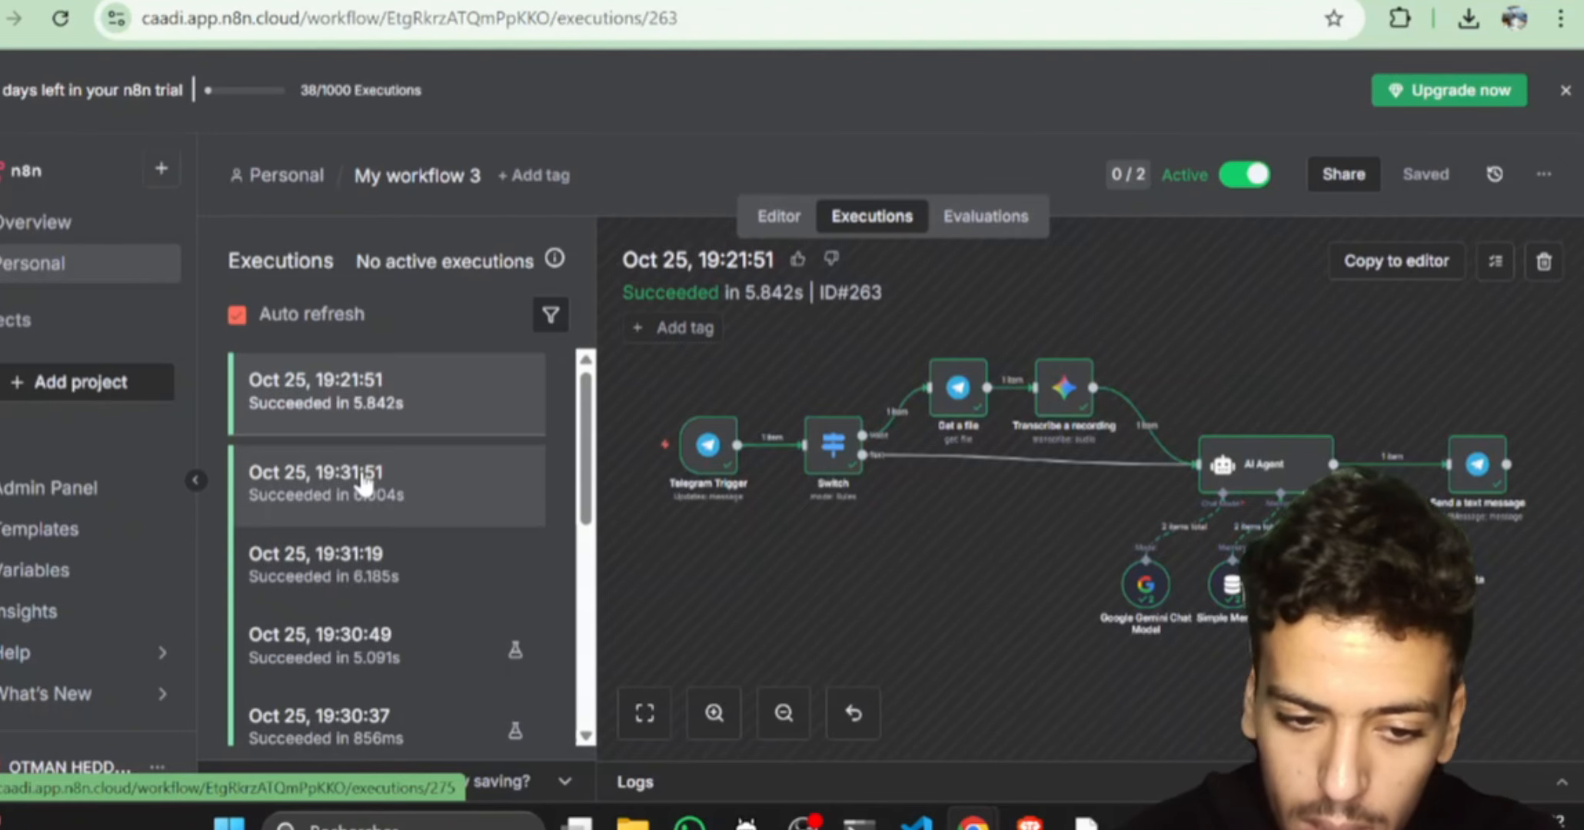
left_click(361, 483)
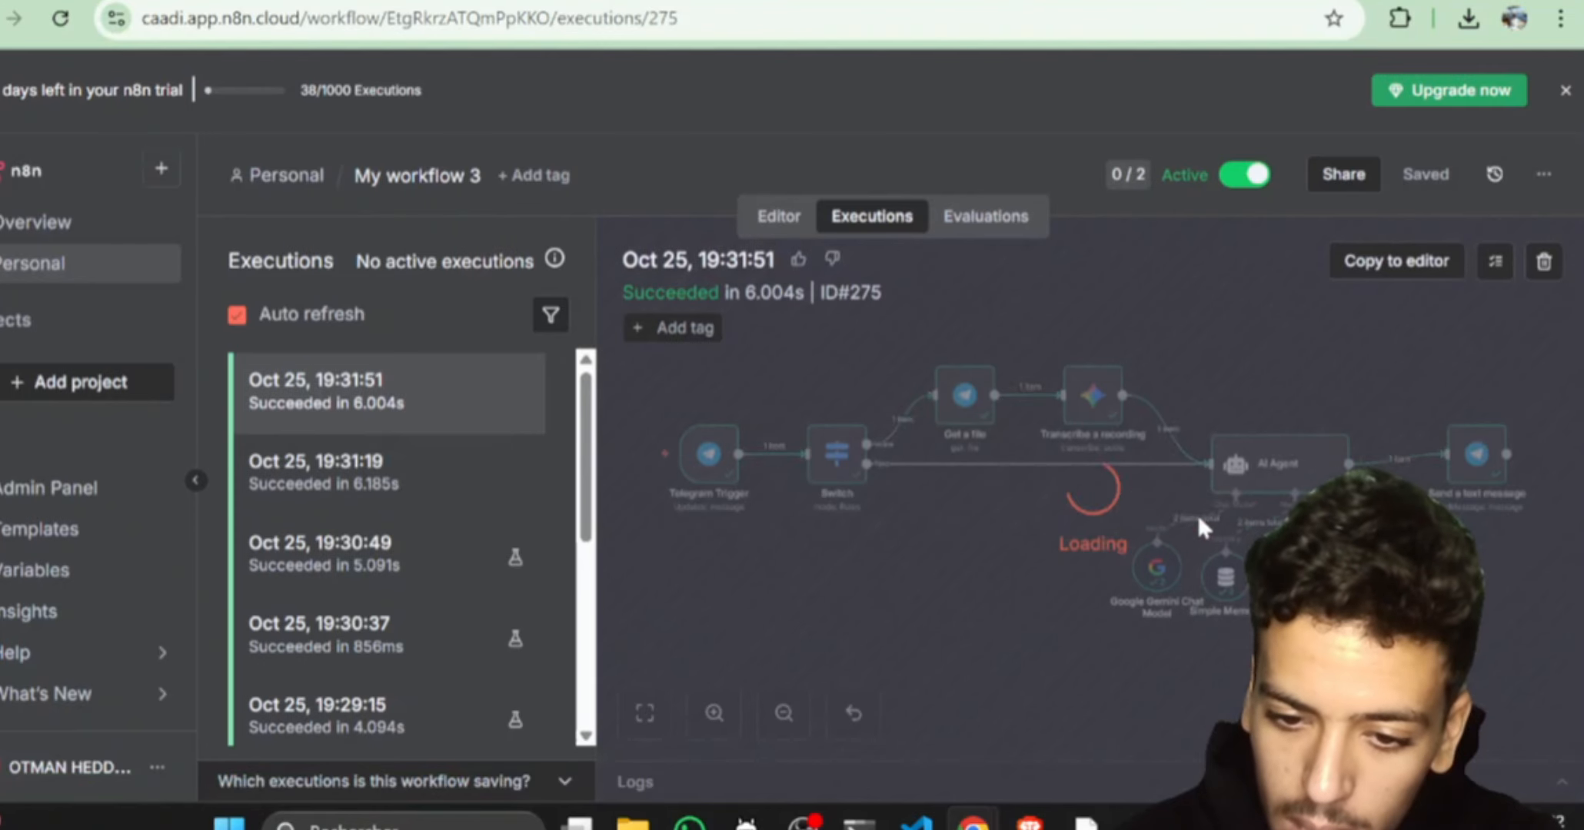
scroll(1292, 473, "right", 2)
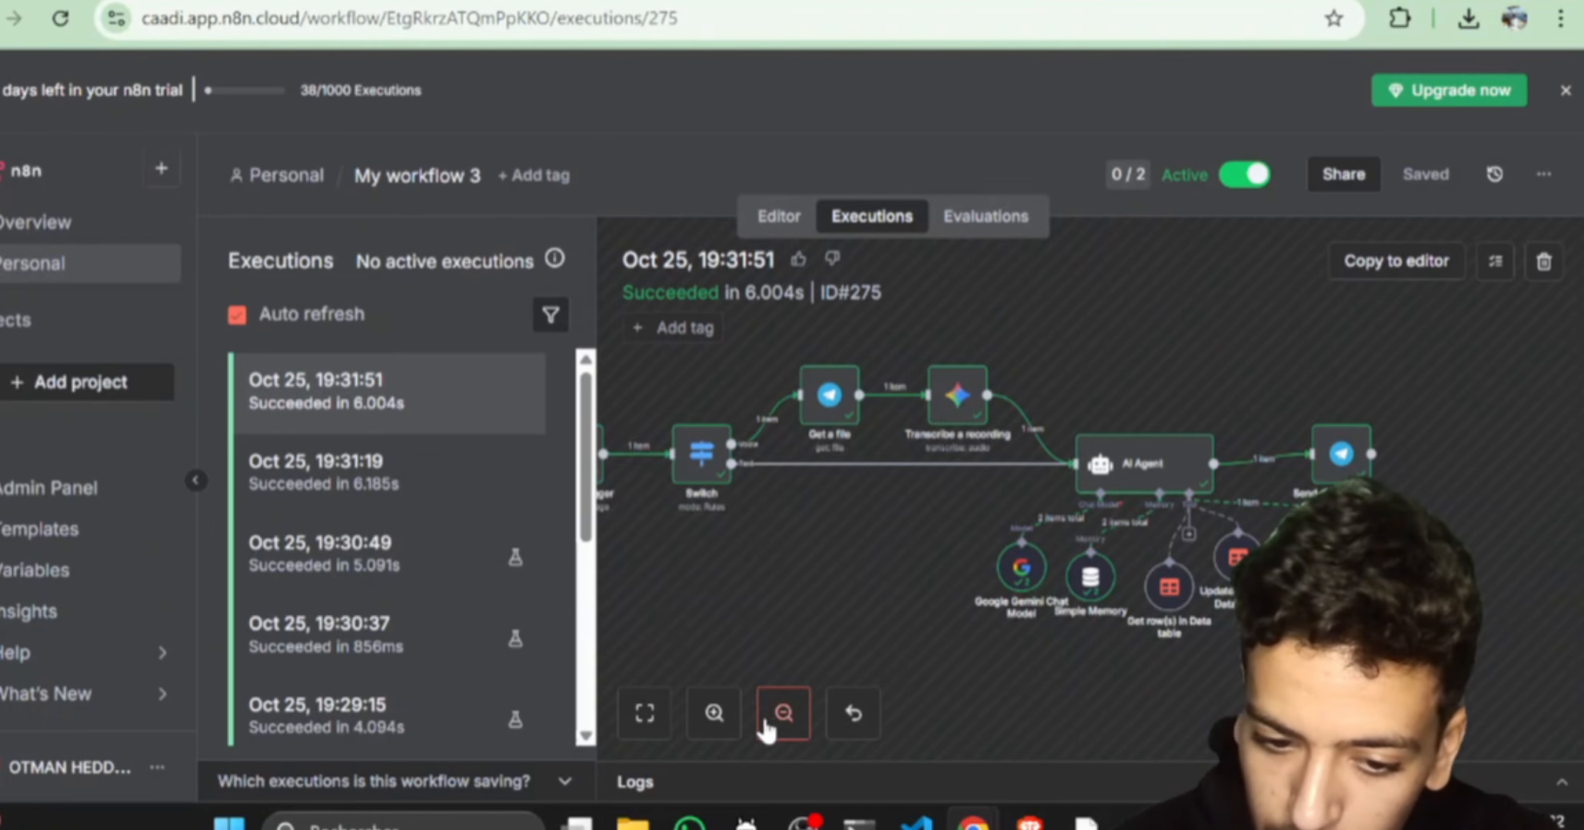
left_click(715, 713)
left_click(714, 713)
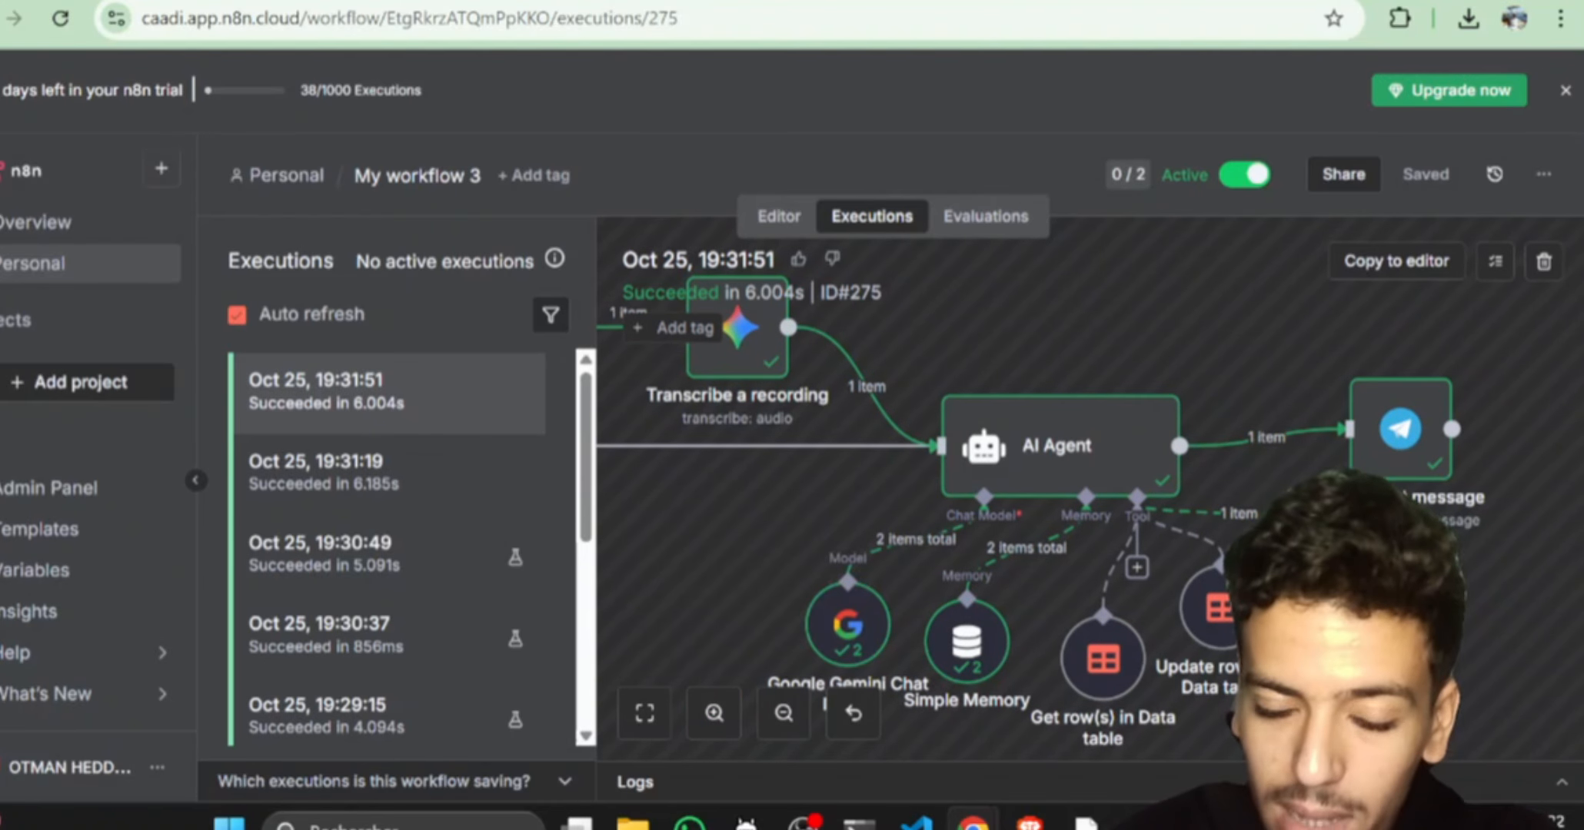
double_click(1341, 573)
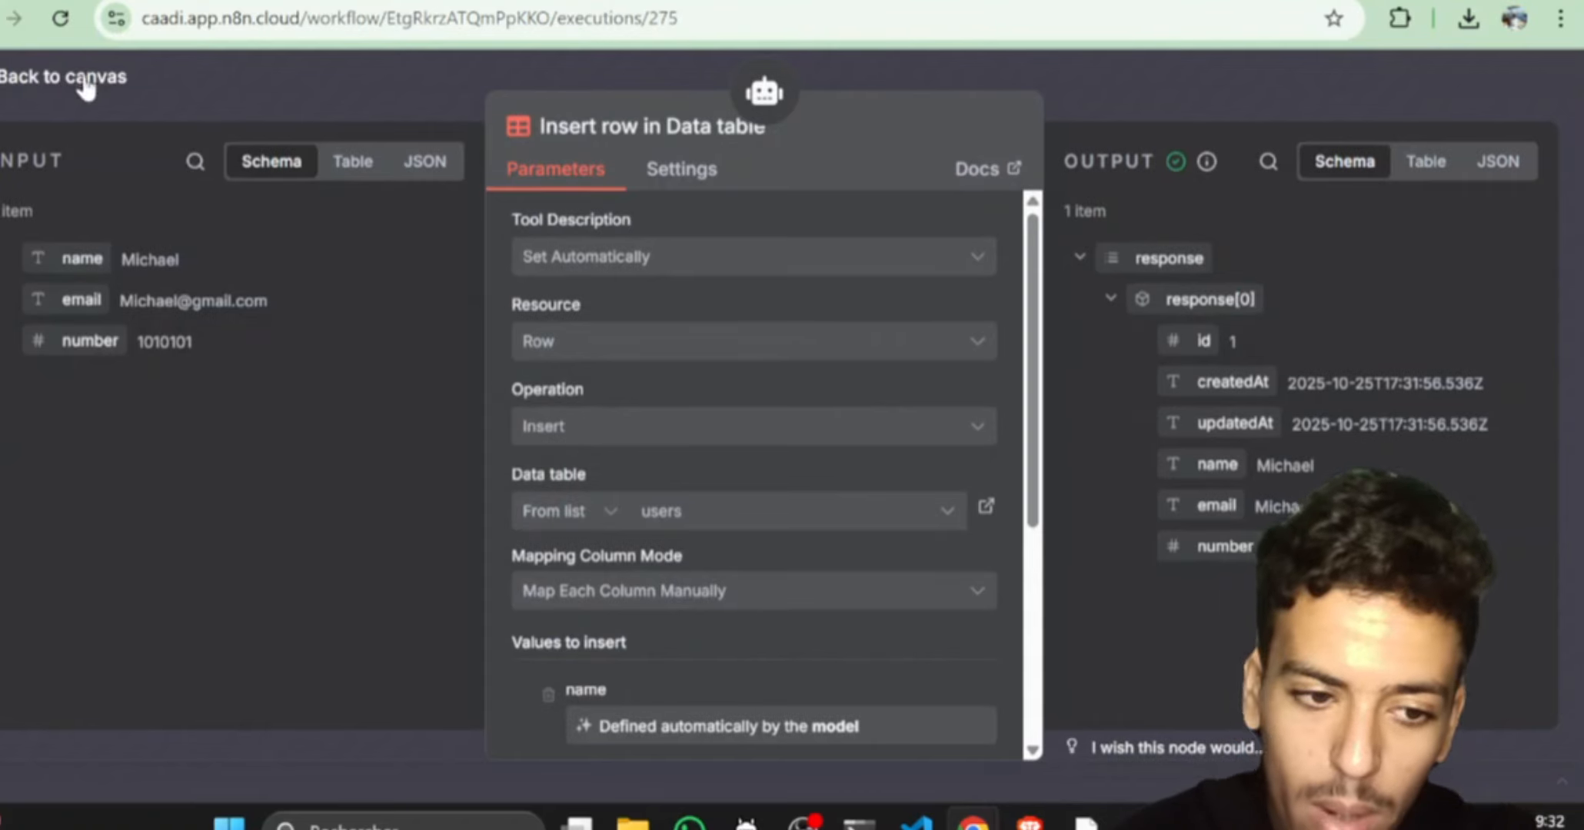
Close the details of the Insert row in Data table node and return to the execution's canvas
left_click(79, 77)
left_click(775, 218)
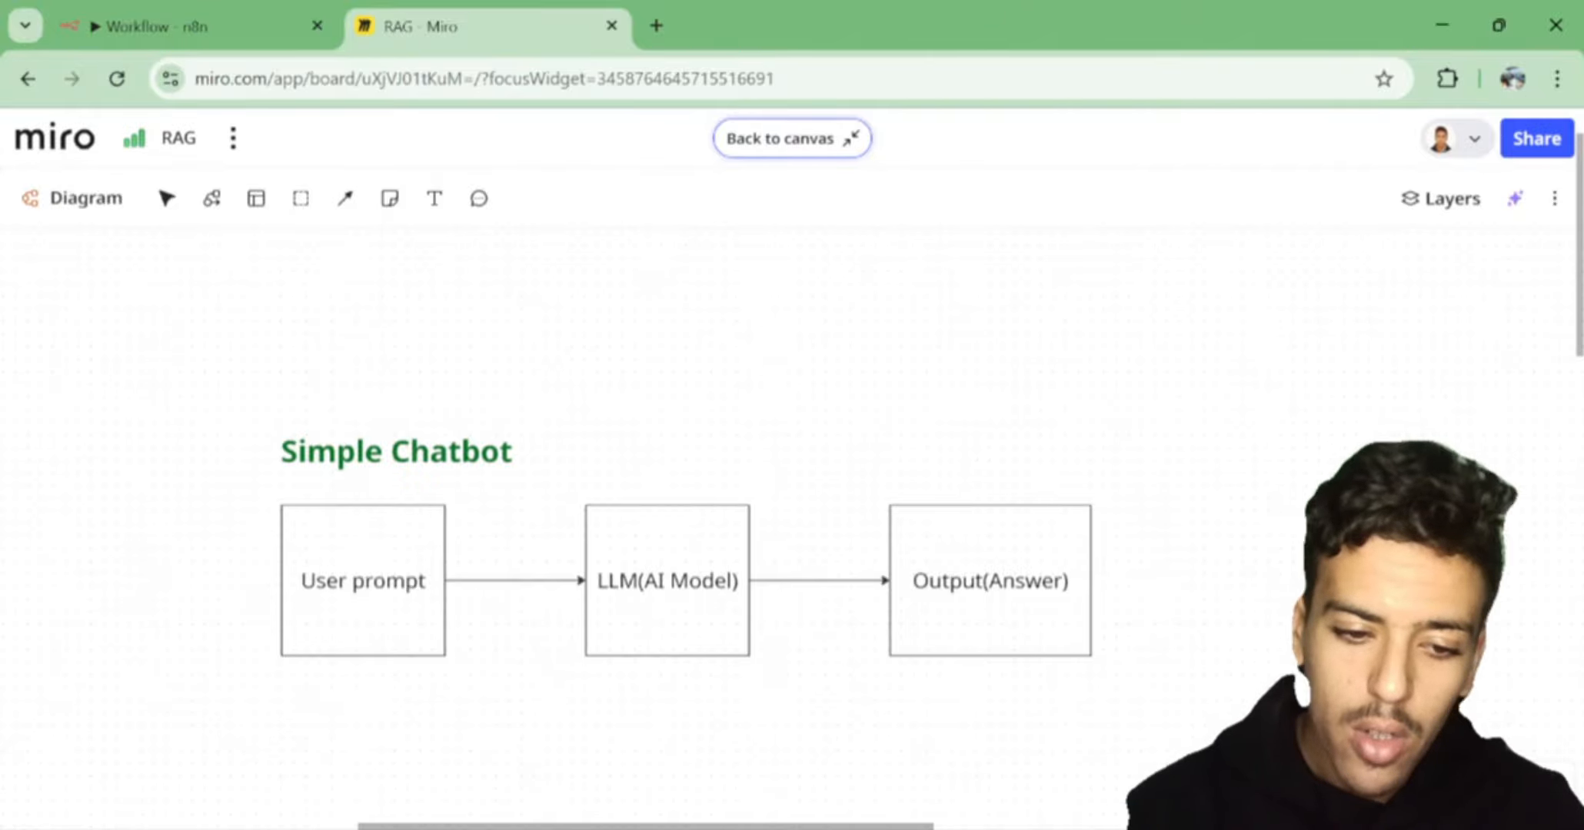
On the RAG board in Miro, examine the Simple Chatbot diagram from user prompt through LLM to output
scroll(792, 539, "down", 2)
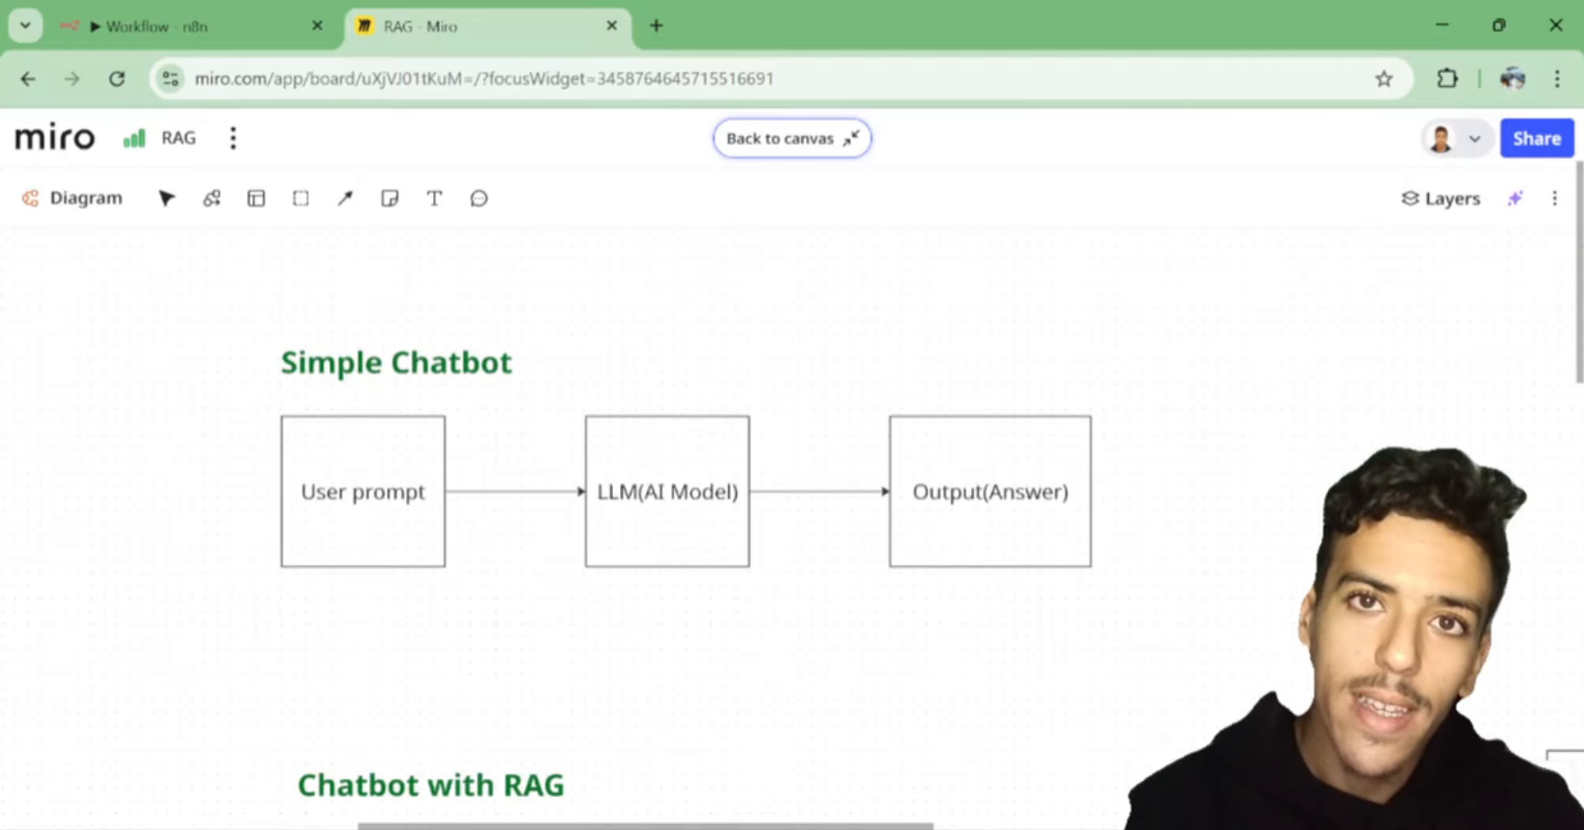
scroll(791, 538, "down", 6)
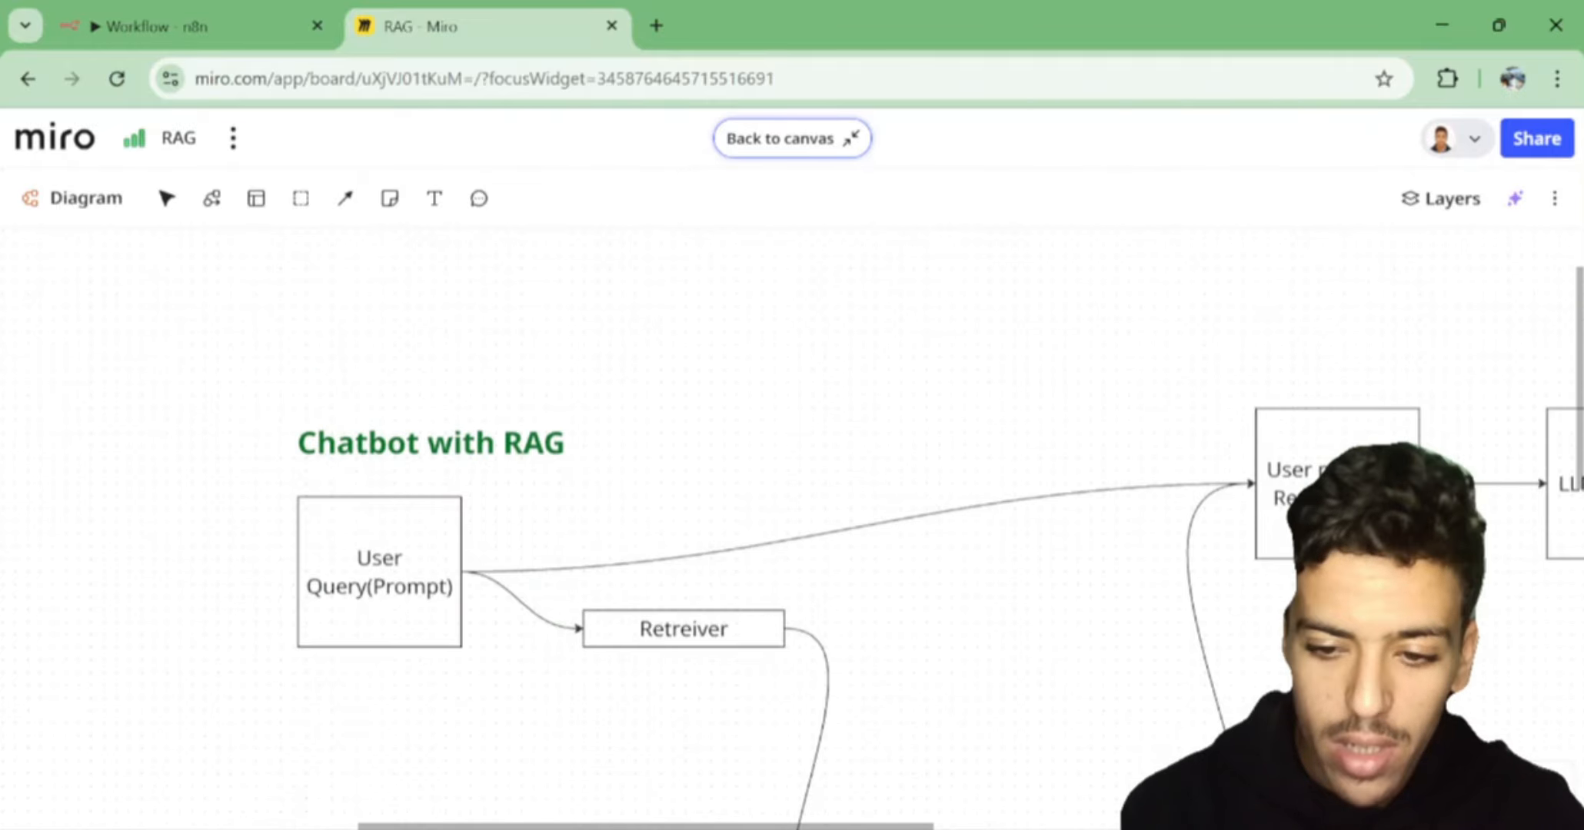
scroll(884, 462, "up", 5)
scroll(884, 461, "up", 5)
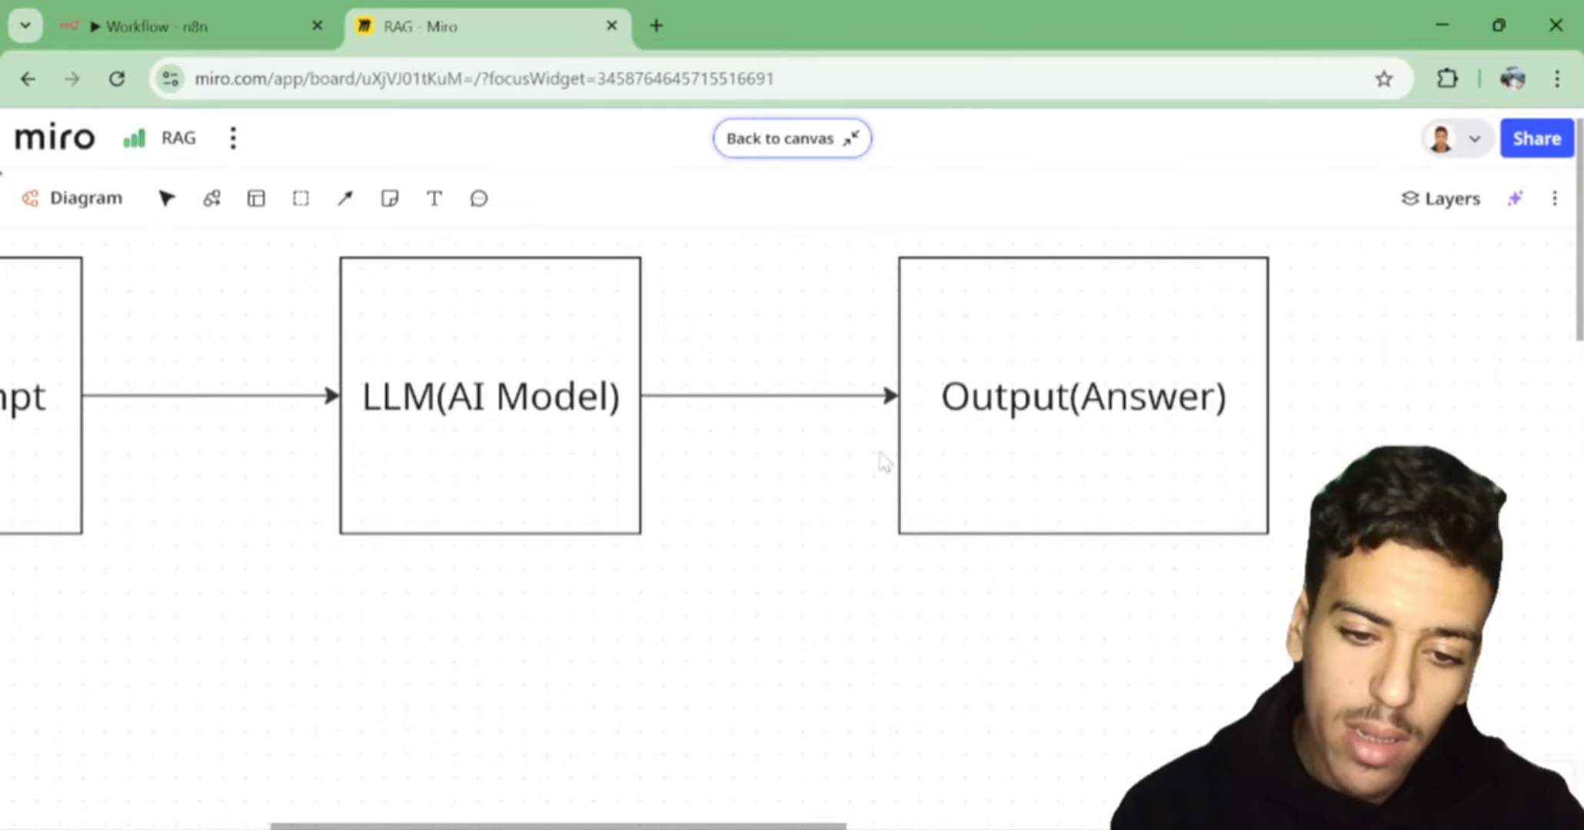
scroll(882, 462, "down", 5)
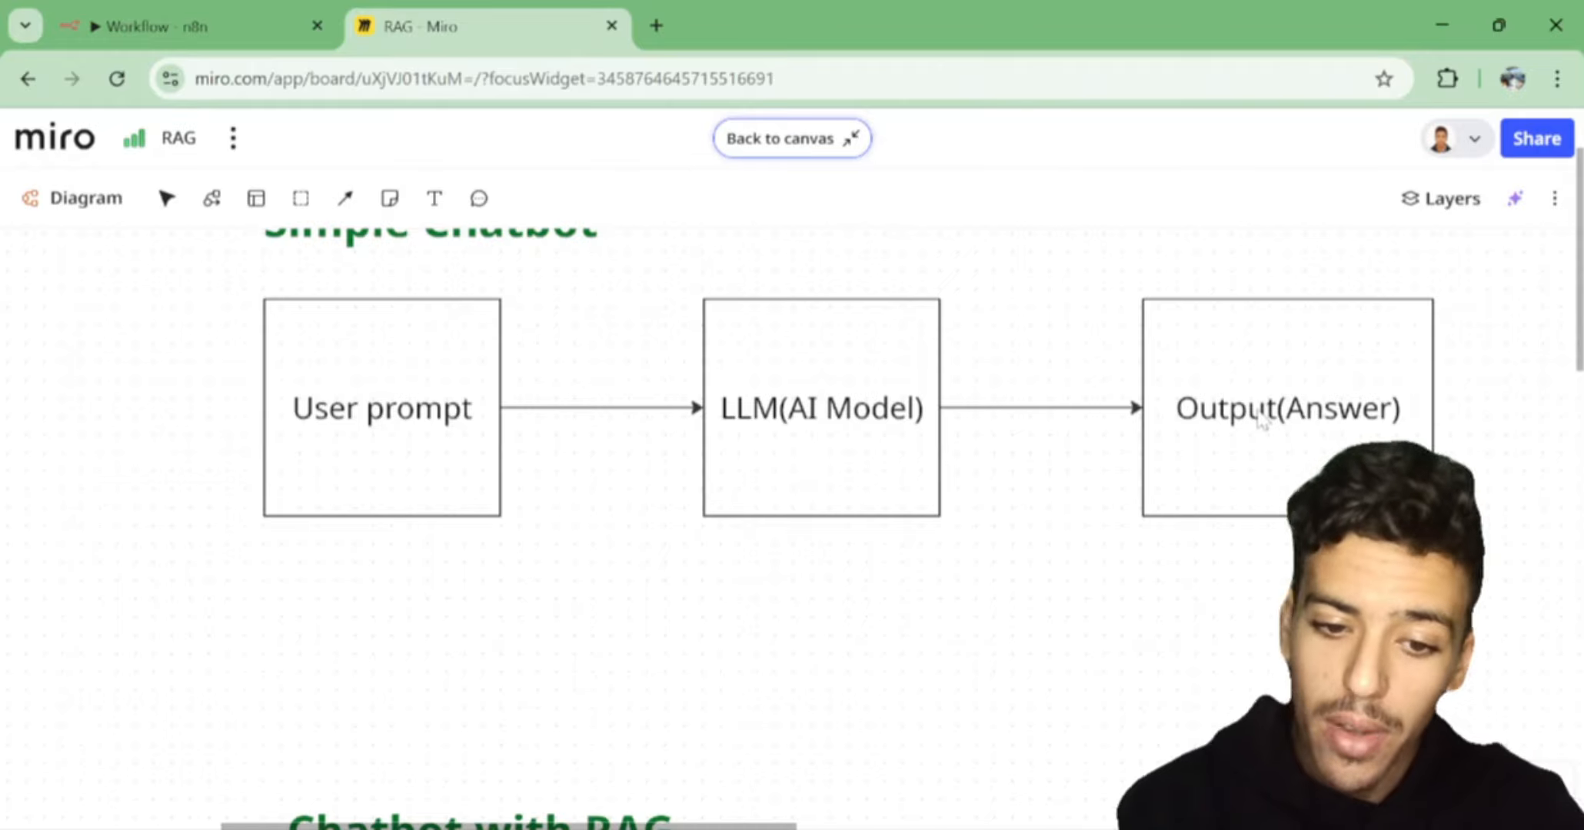
left_click(874, 425)
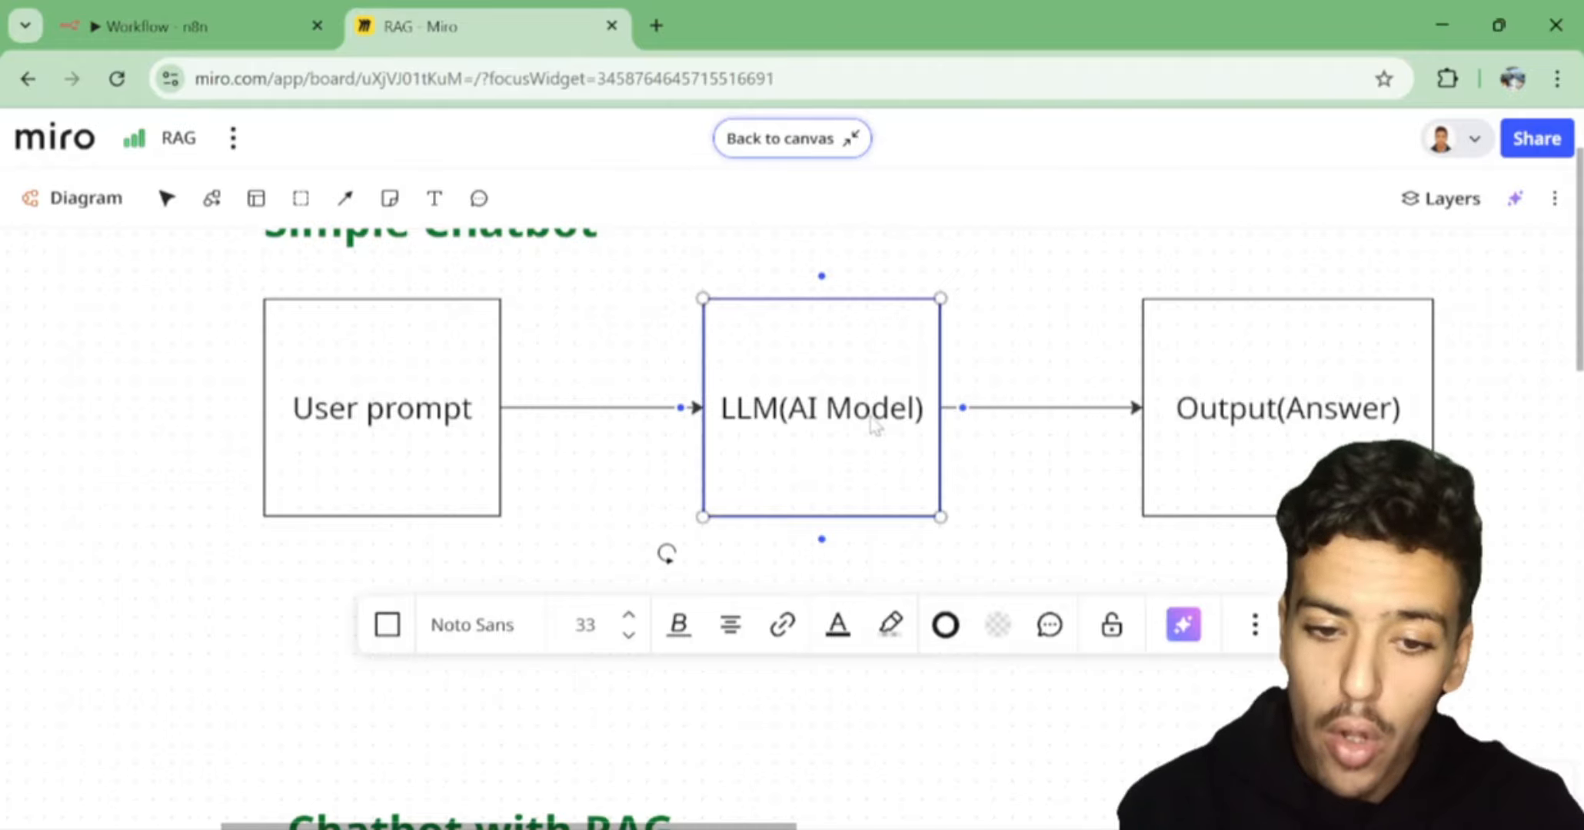
scroll(874, 425, "down", 2)
left_click(862, 530)
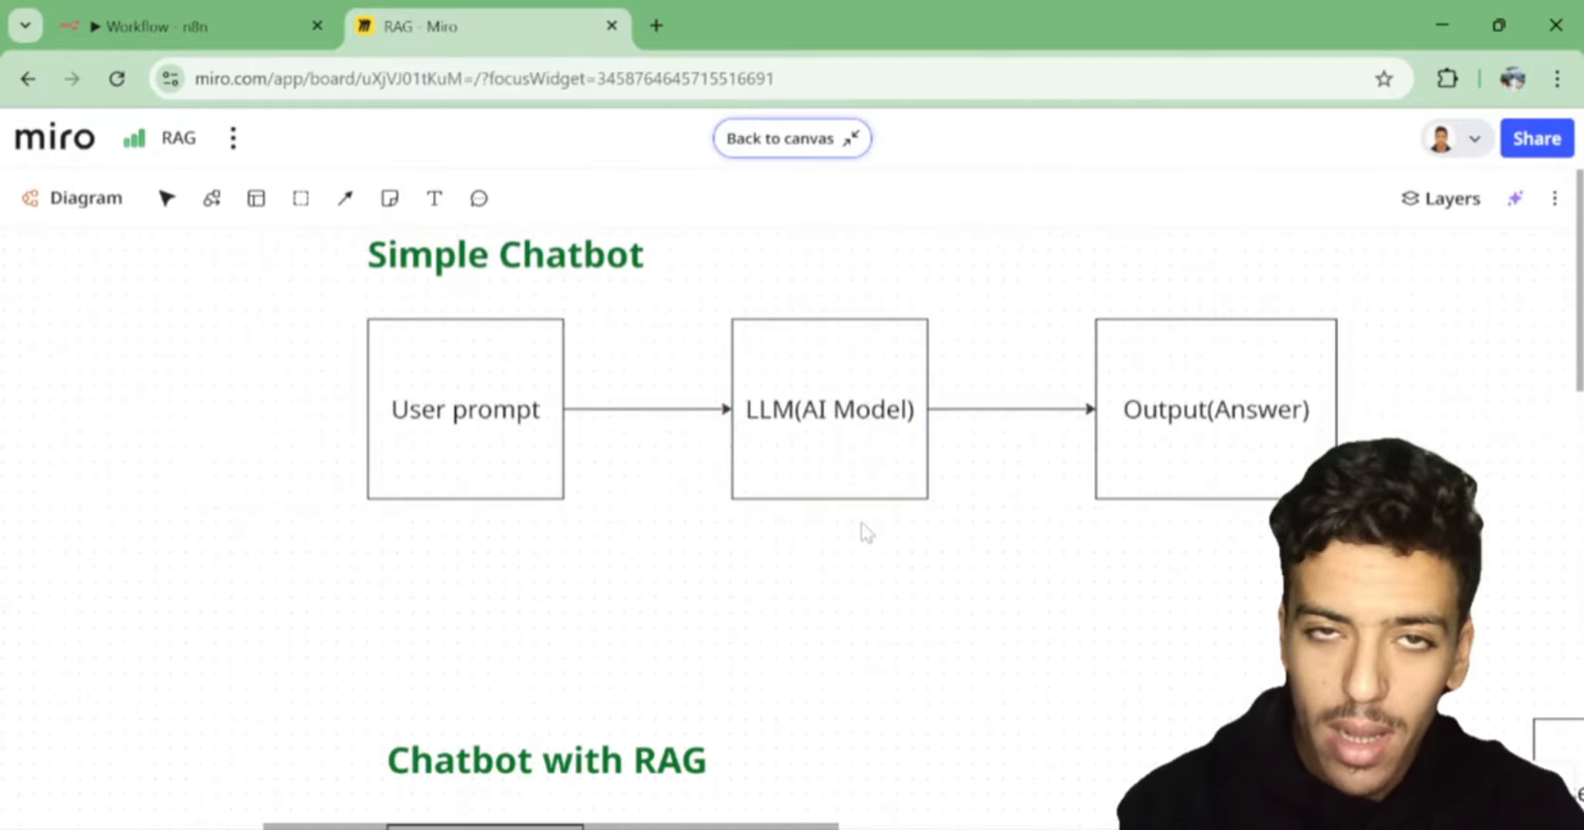
Examine the Chatbot with RAG diagram's overall flow through the retriever, vector database and AI model
scroll(862, 530, "down", 2)
scroll(862, 532, "down", 3)
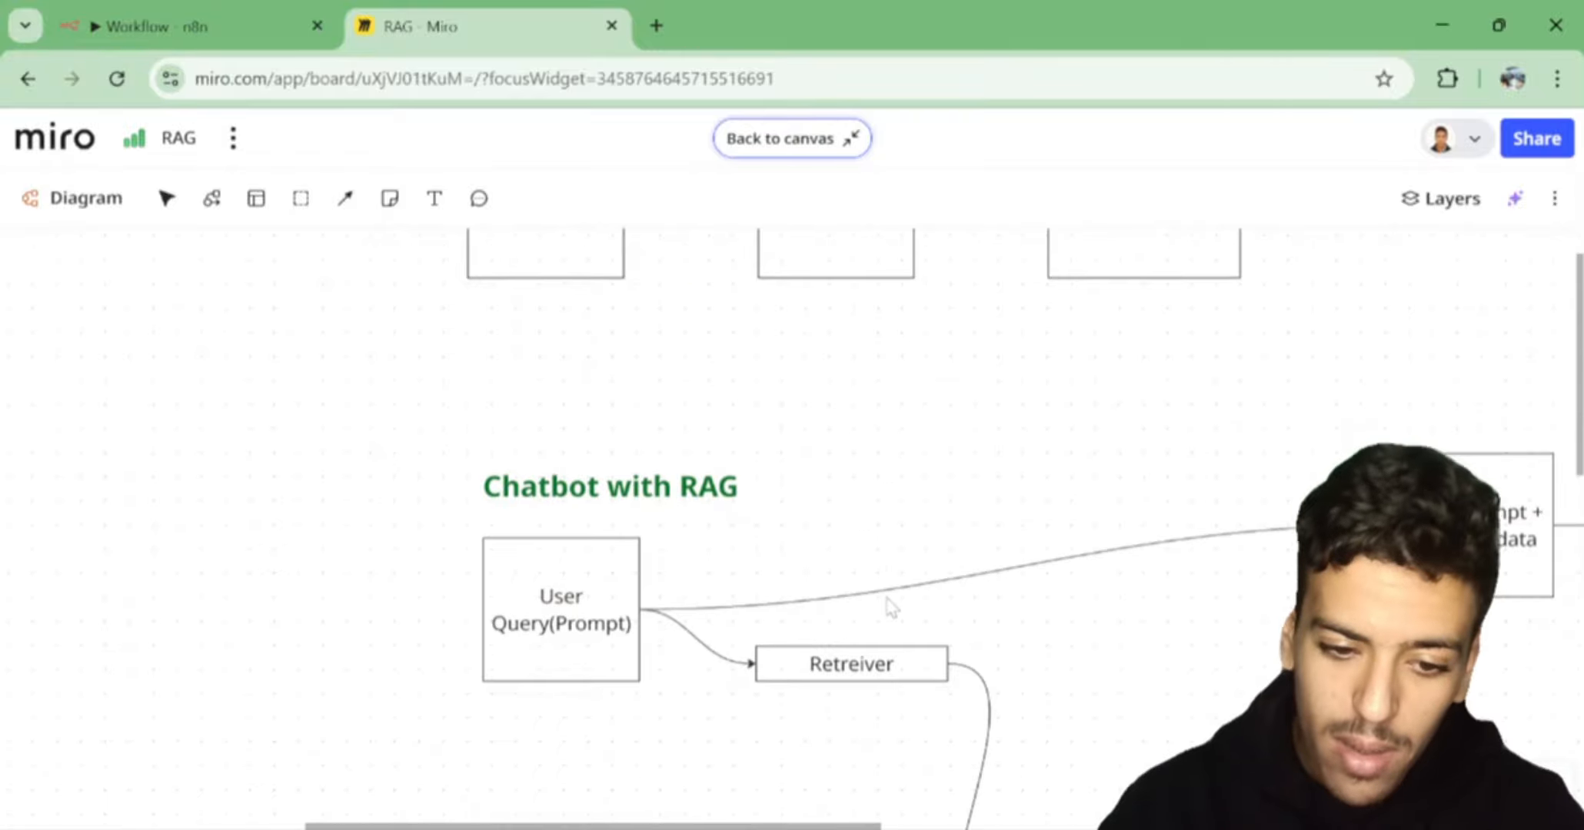
scroll(889, 605, "down", 3)
scroll(895, 627, "down", 1)
scroll(905, 637, "right", 3)
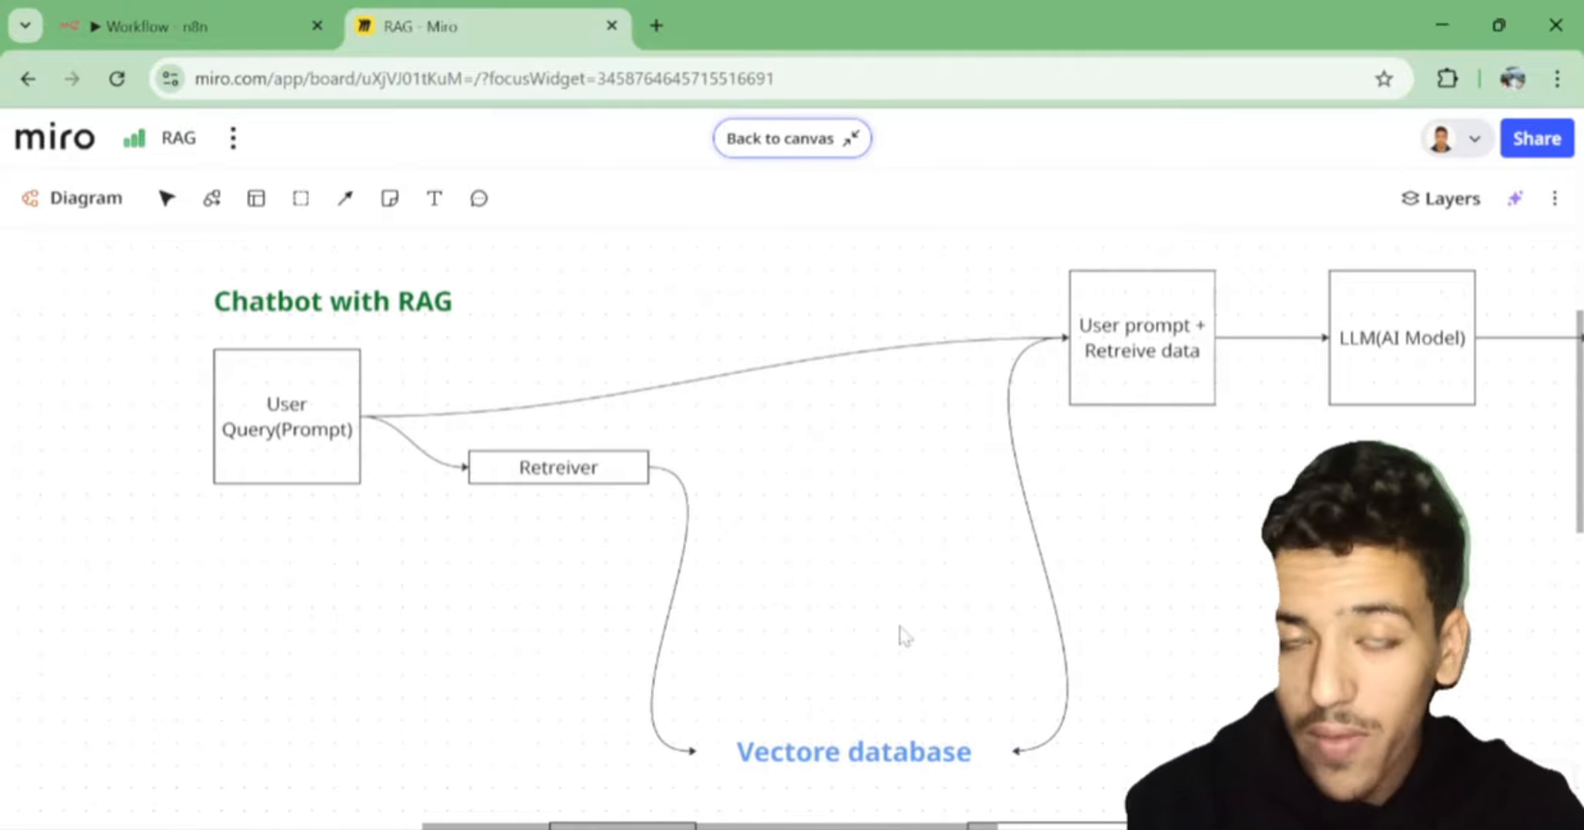
scroll(905, 636, "up", 1)
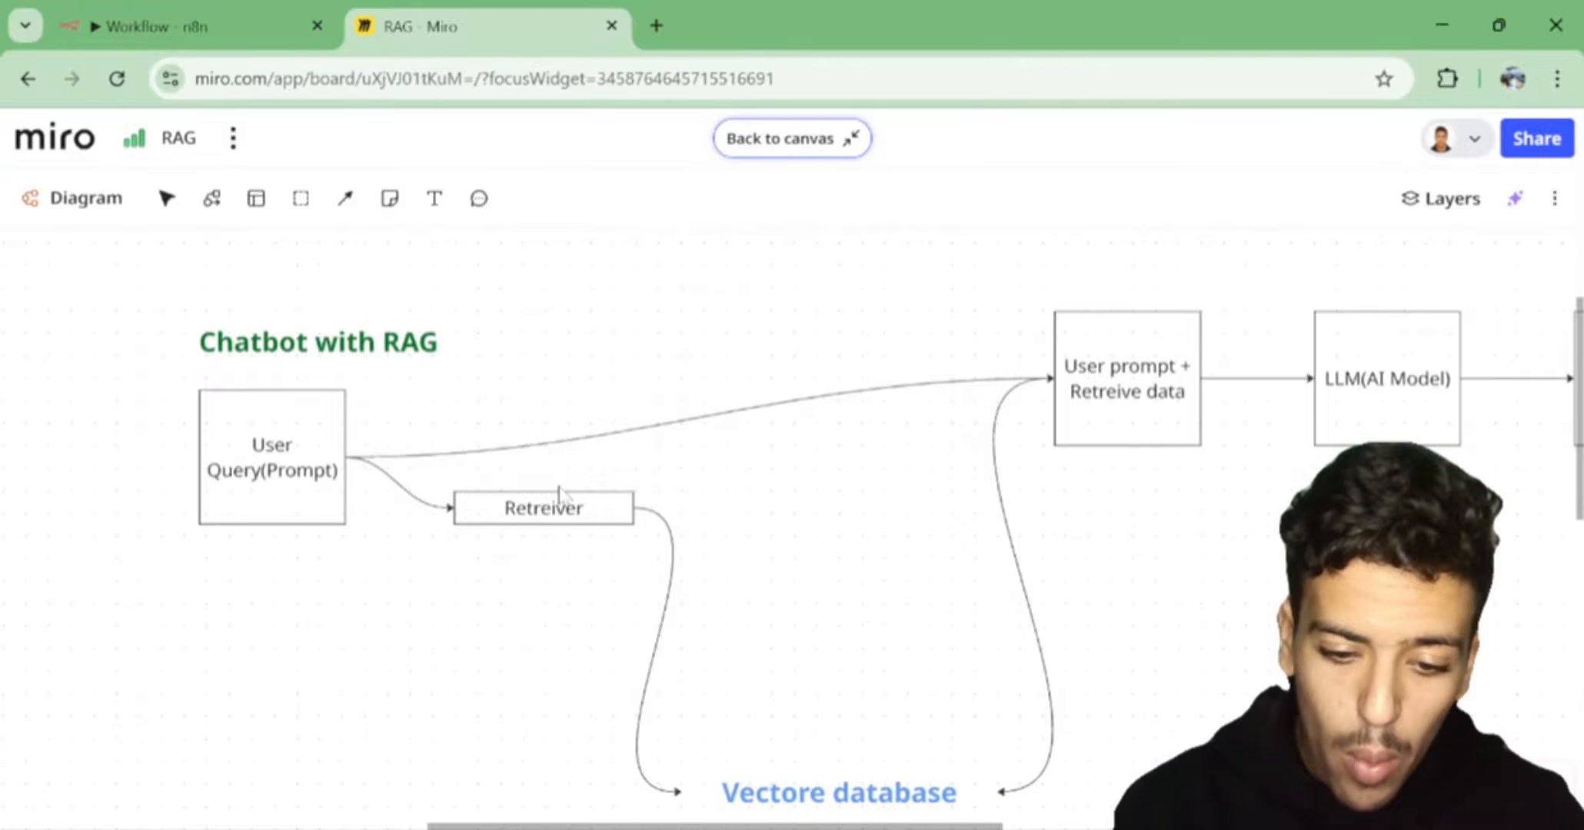
Examine how the RAG diagram splits the Documents box into chunks, highlighting the Documents box and the first chunk
scroll(560, 501, "down", 10)
scroll(558, 496, "up", 5)
scroll(548, 461, "left", 3)
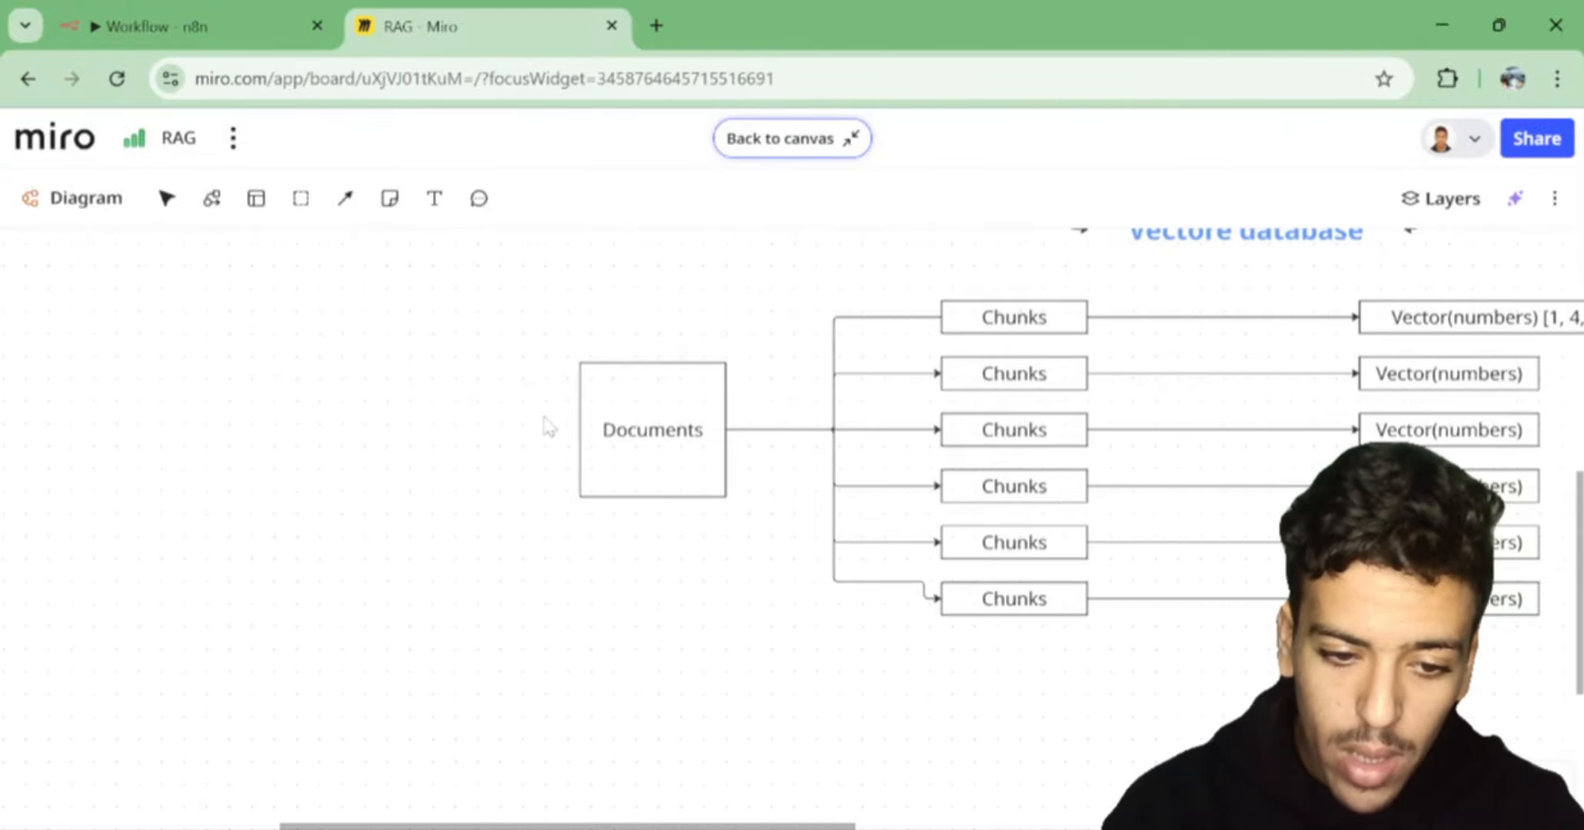
left_click(655, 440)
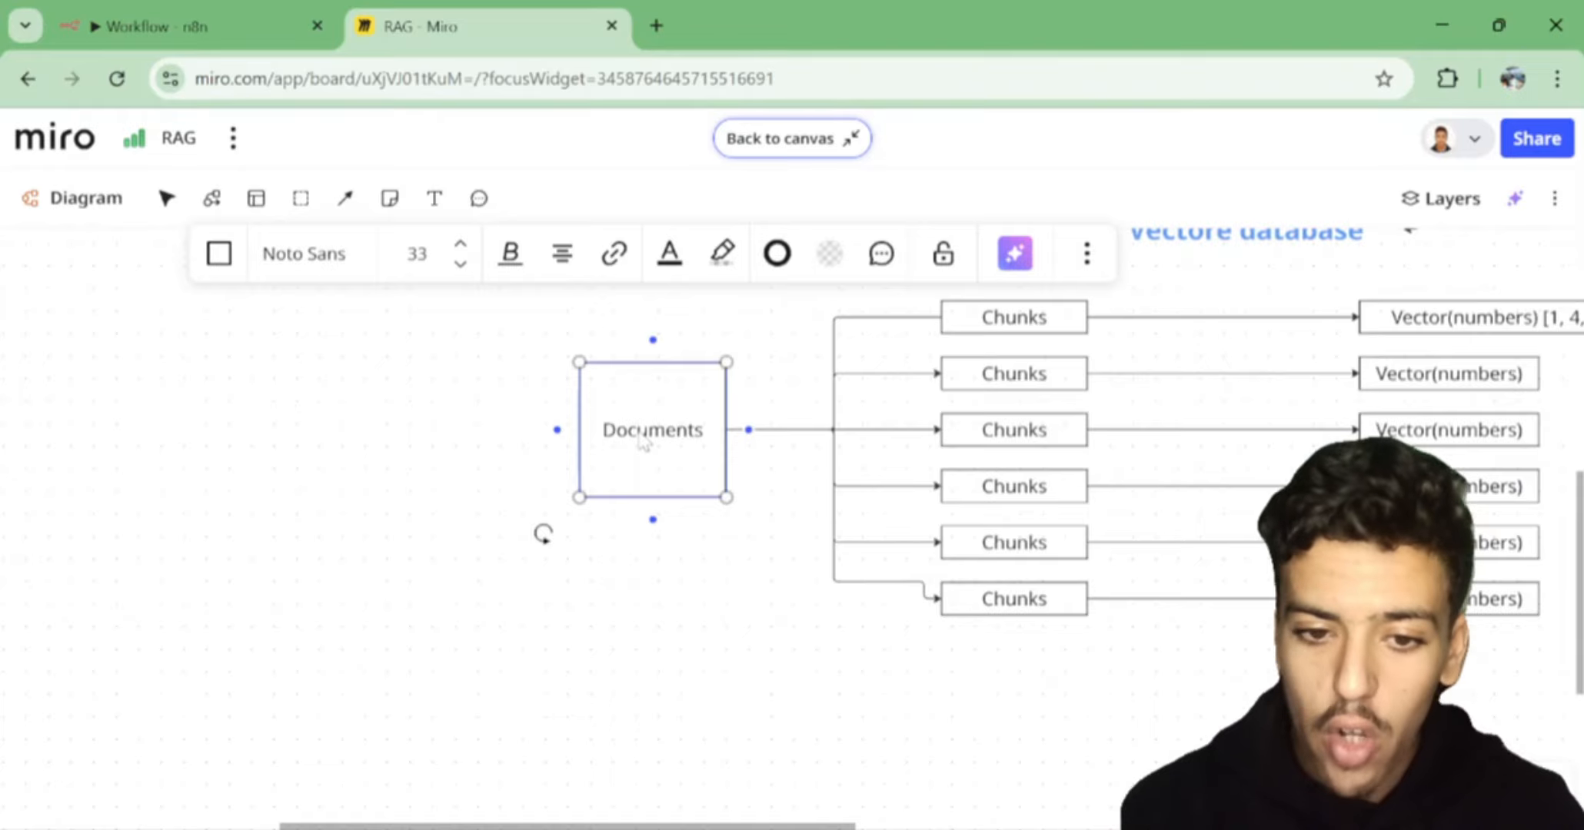
left_click(732, 651)
scroll(732, 651, "up", 1)
scroll(732, 650, "right", 3)
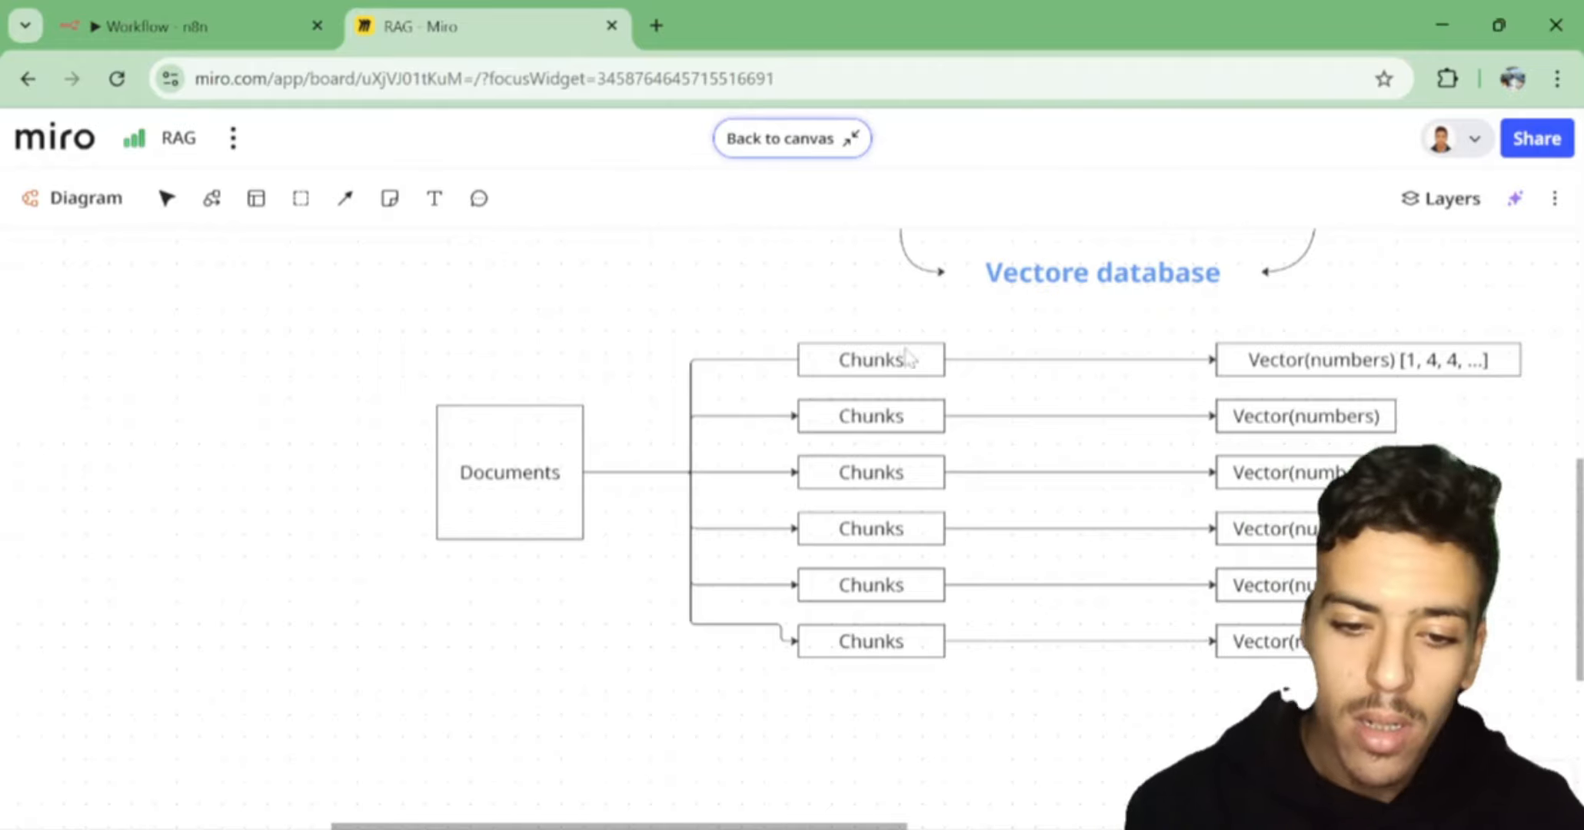
left_click(883, 363)
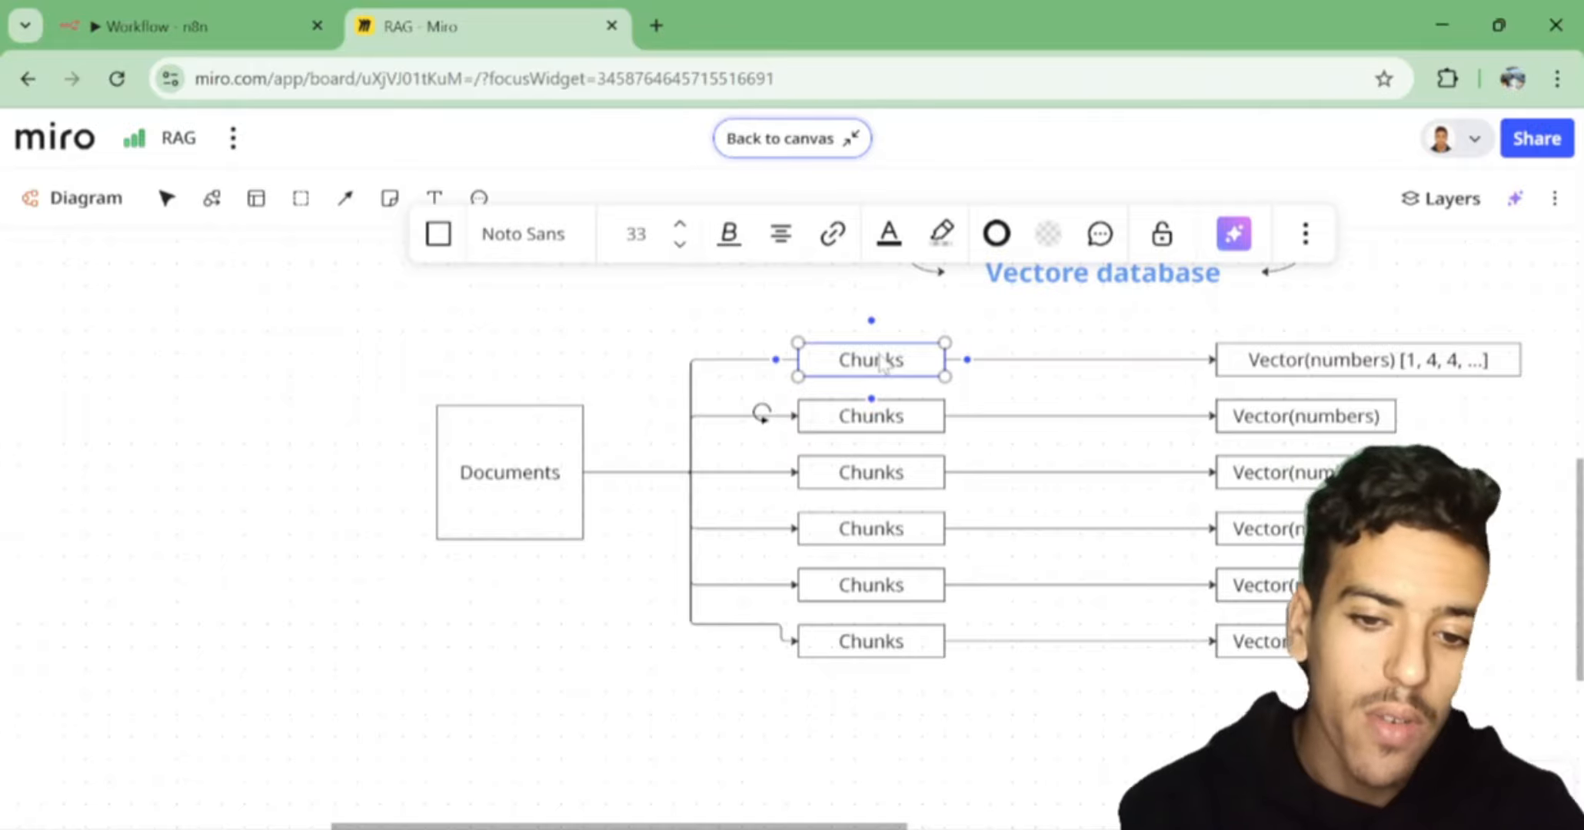
scroll(883, 363, "right", 5)
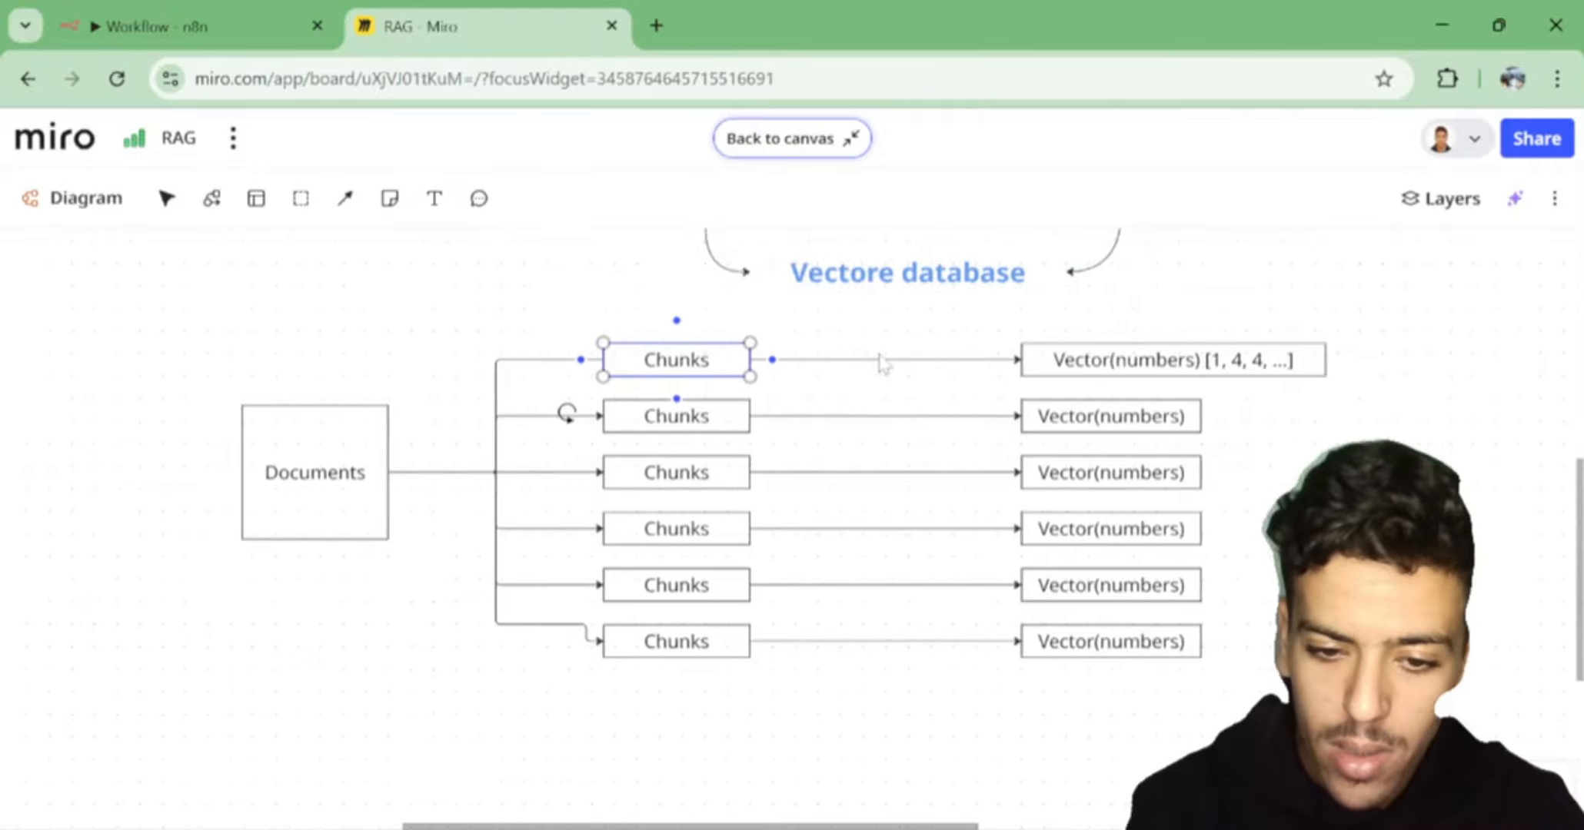
left_click(419, 283)
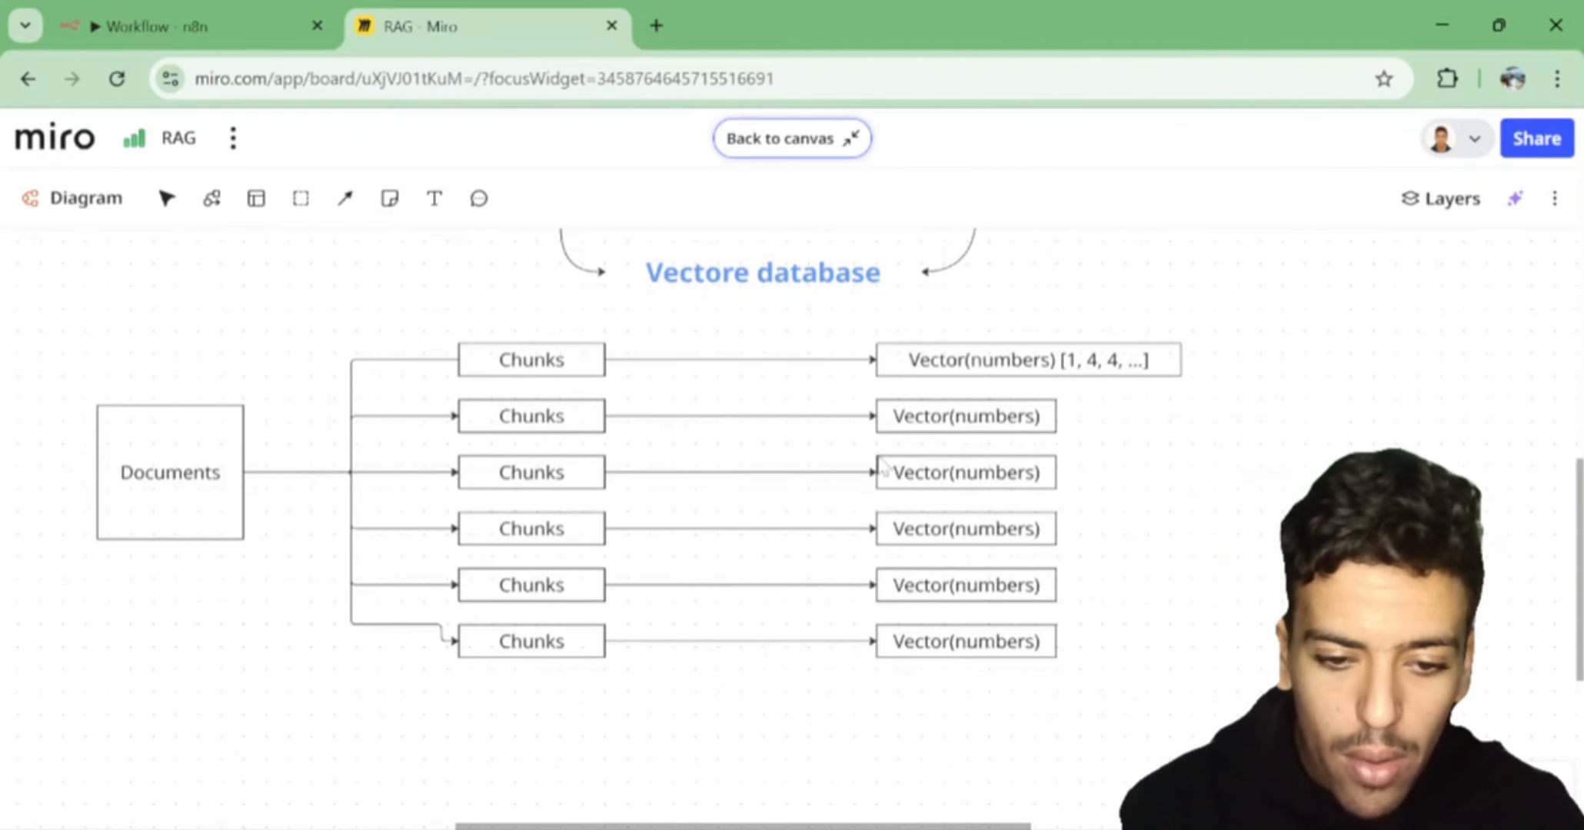
Highlight the group of vector boxes and the Vectore database label to examine where the vectors are stored
left_click_drag(92, 343, 923, 315)
left_click(1133, 692)
scroll(923, 315, "up", 3)
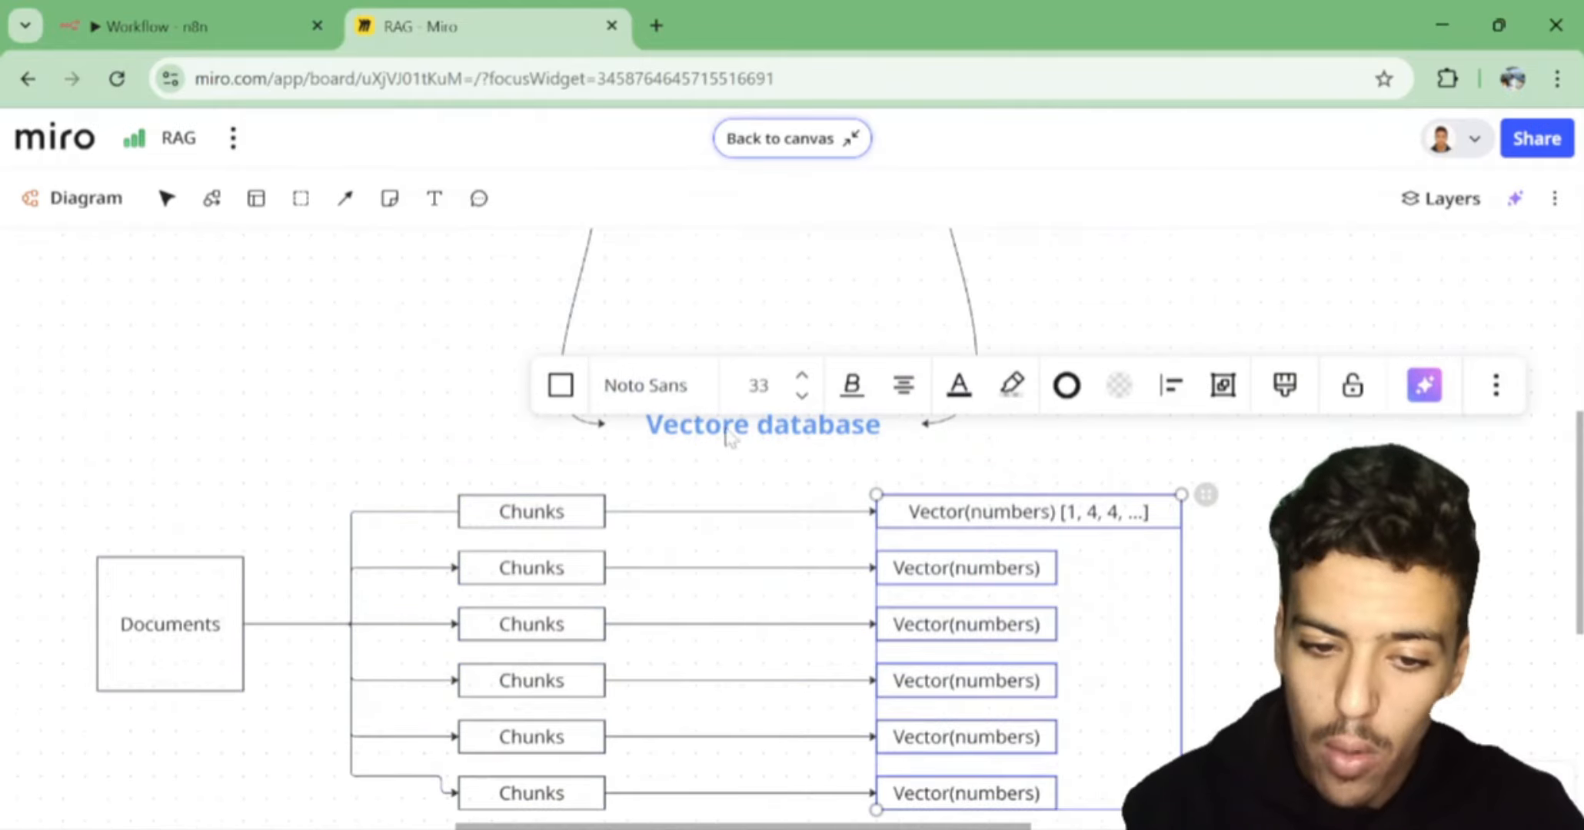
left_click(728, 432)
scroll(728, 432, "down", 3)
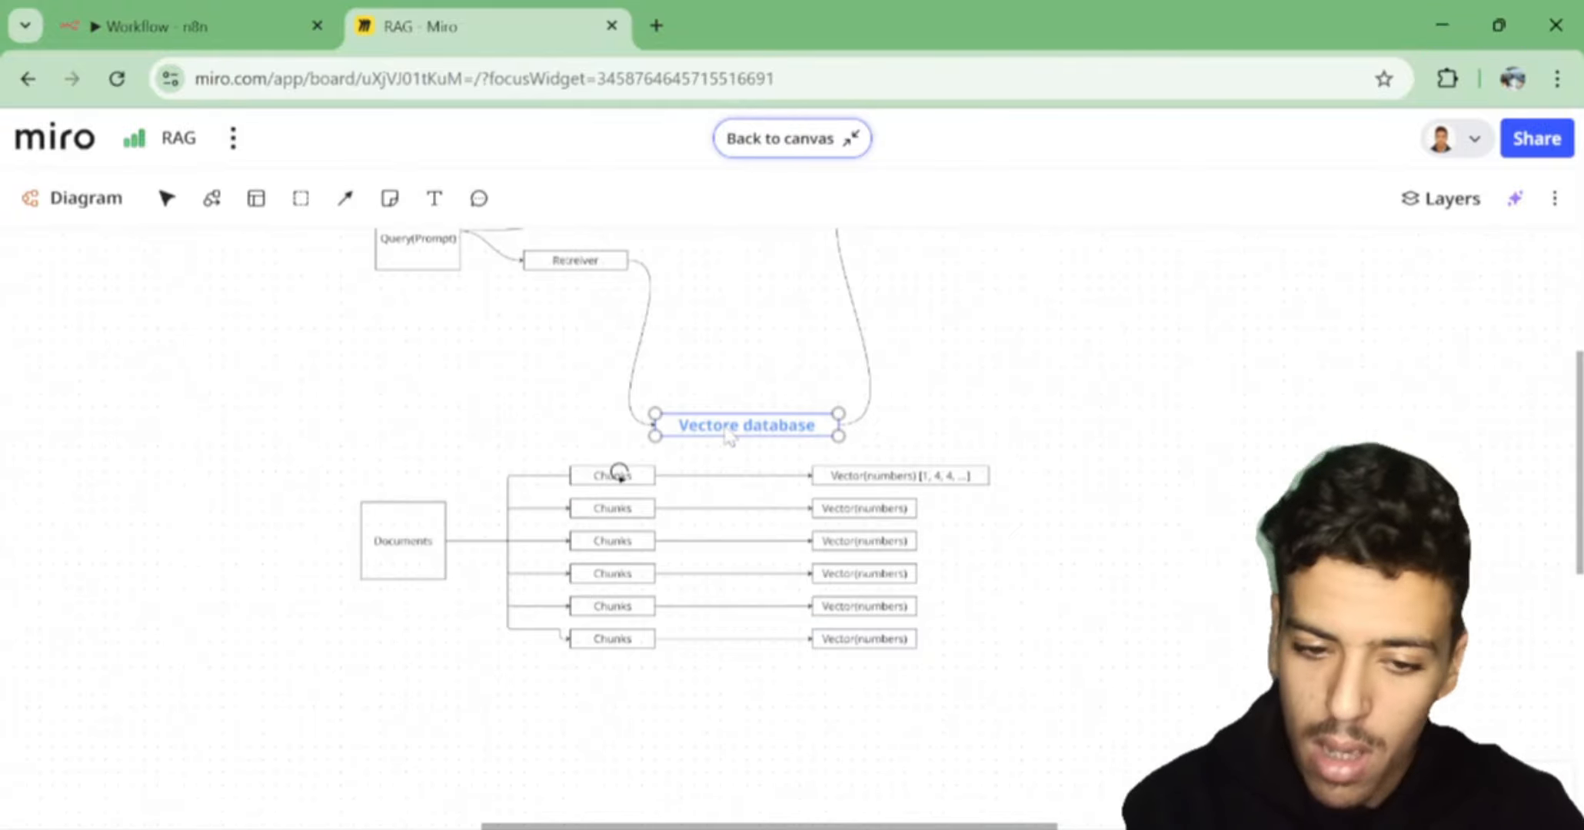
Examine the start of the Chatbot with RAG flow, highlighting the User Query(Prompt) box and the Retreiver box
scroll(727, 435, "up", 4)
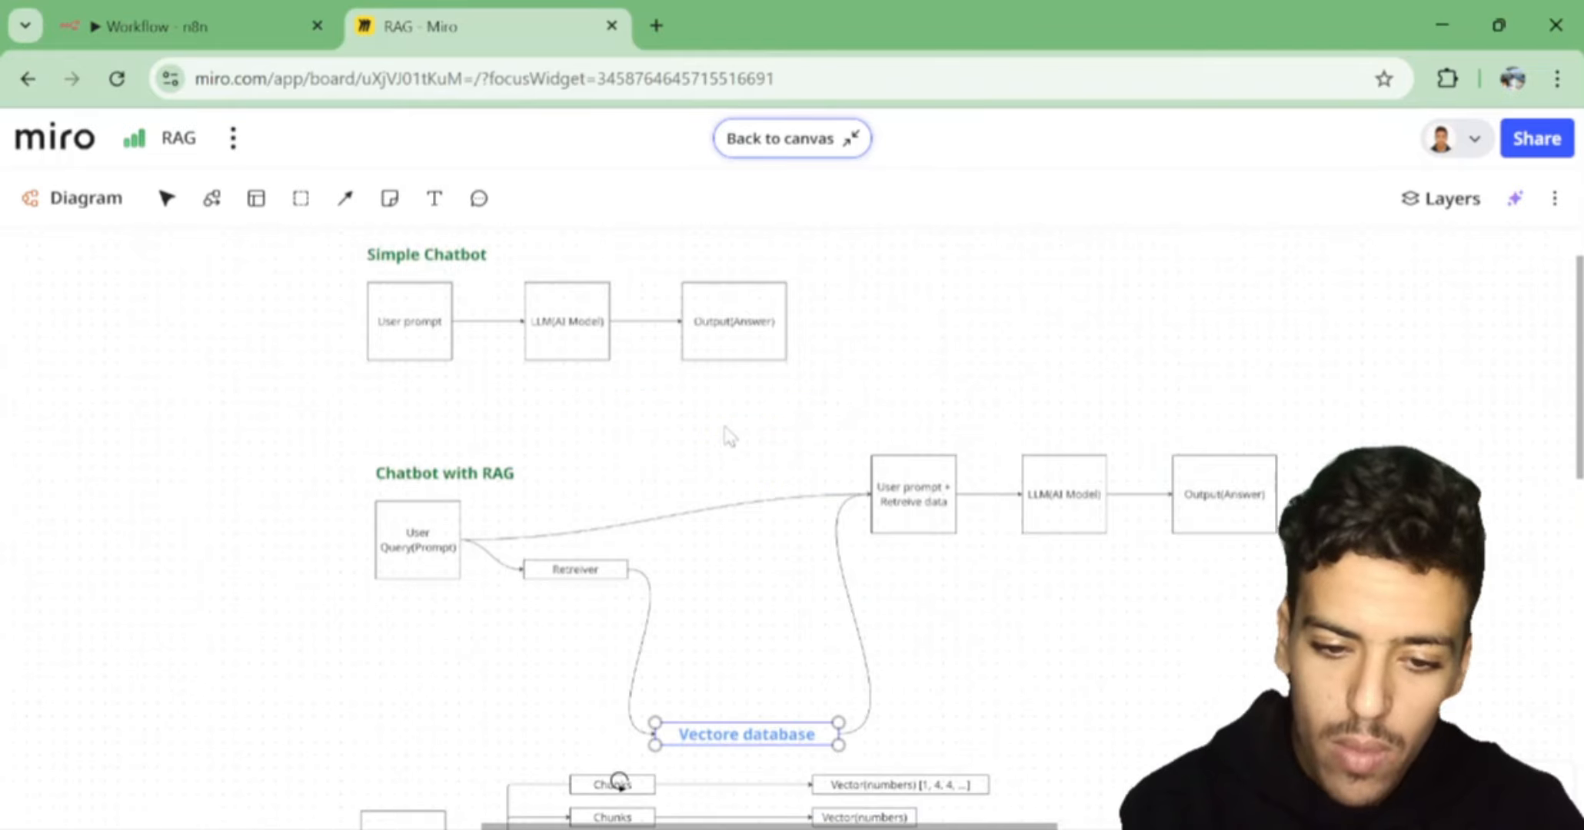
scroll(725, 434, "up", 5)
scroll(692, 523, "up", 1)
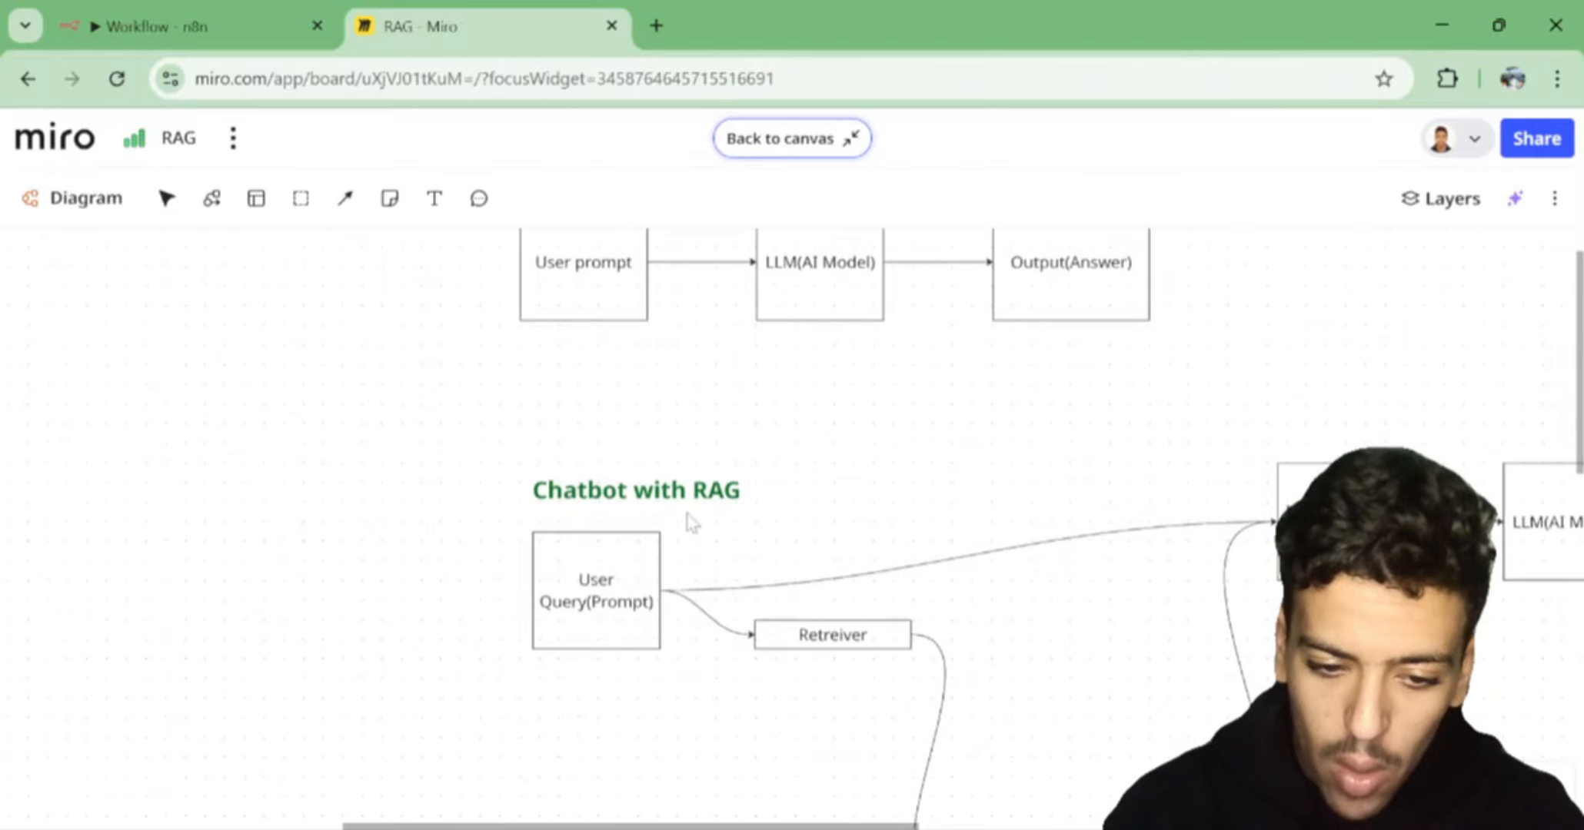
left_click(564, 611)
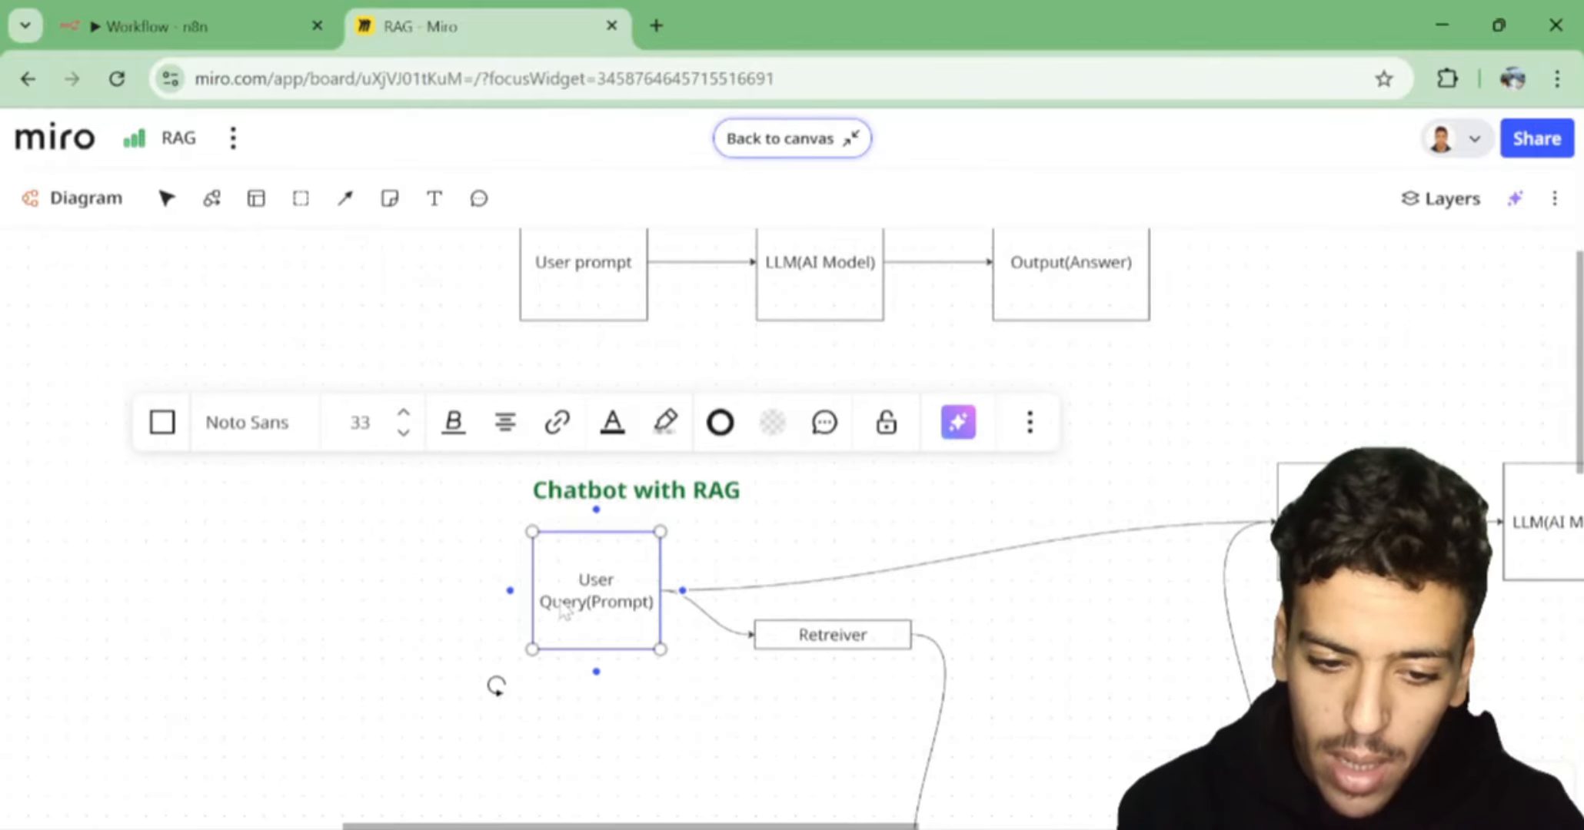
left_click(591, 578)
left_click(449, 567)
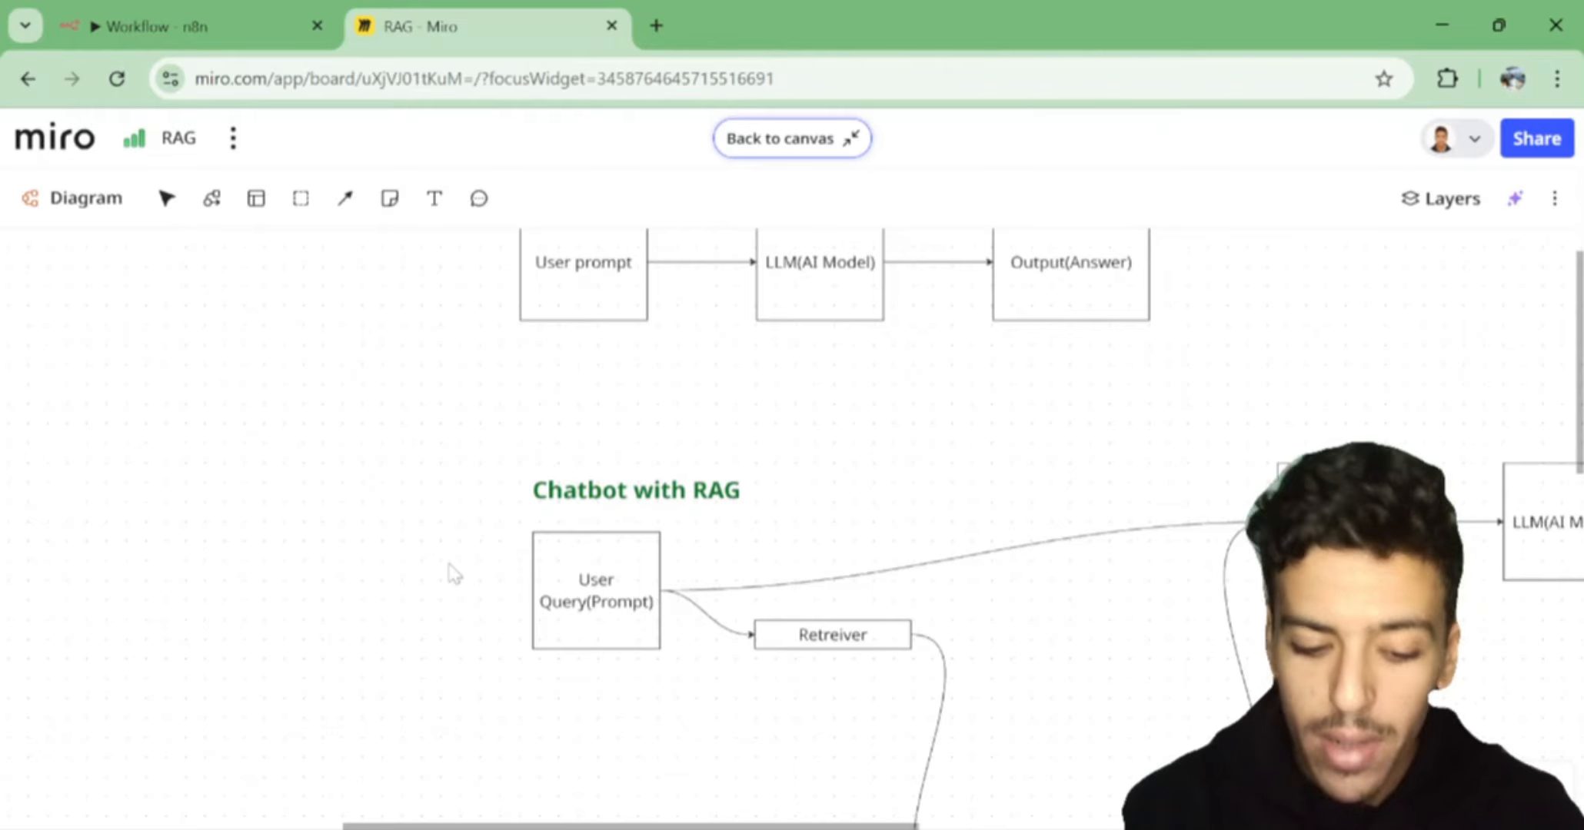
scroll(778, 611, "down", 2)
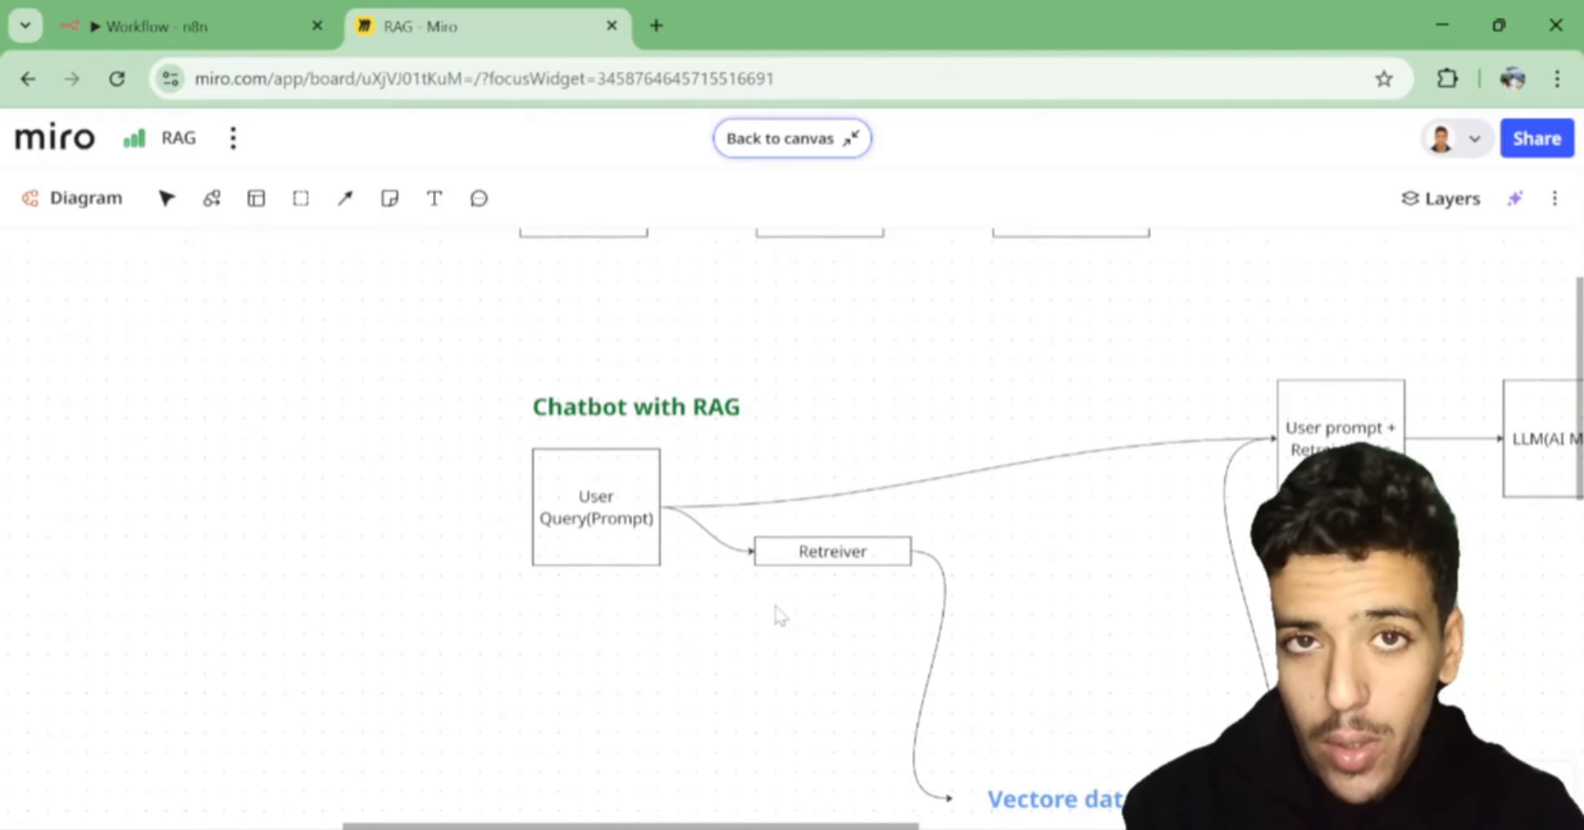
left_click(570, 507)
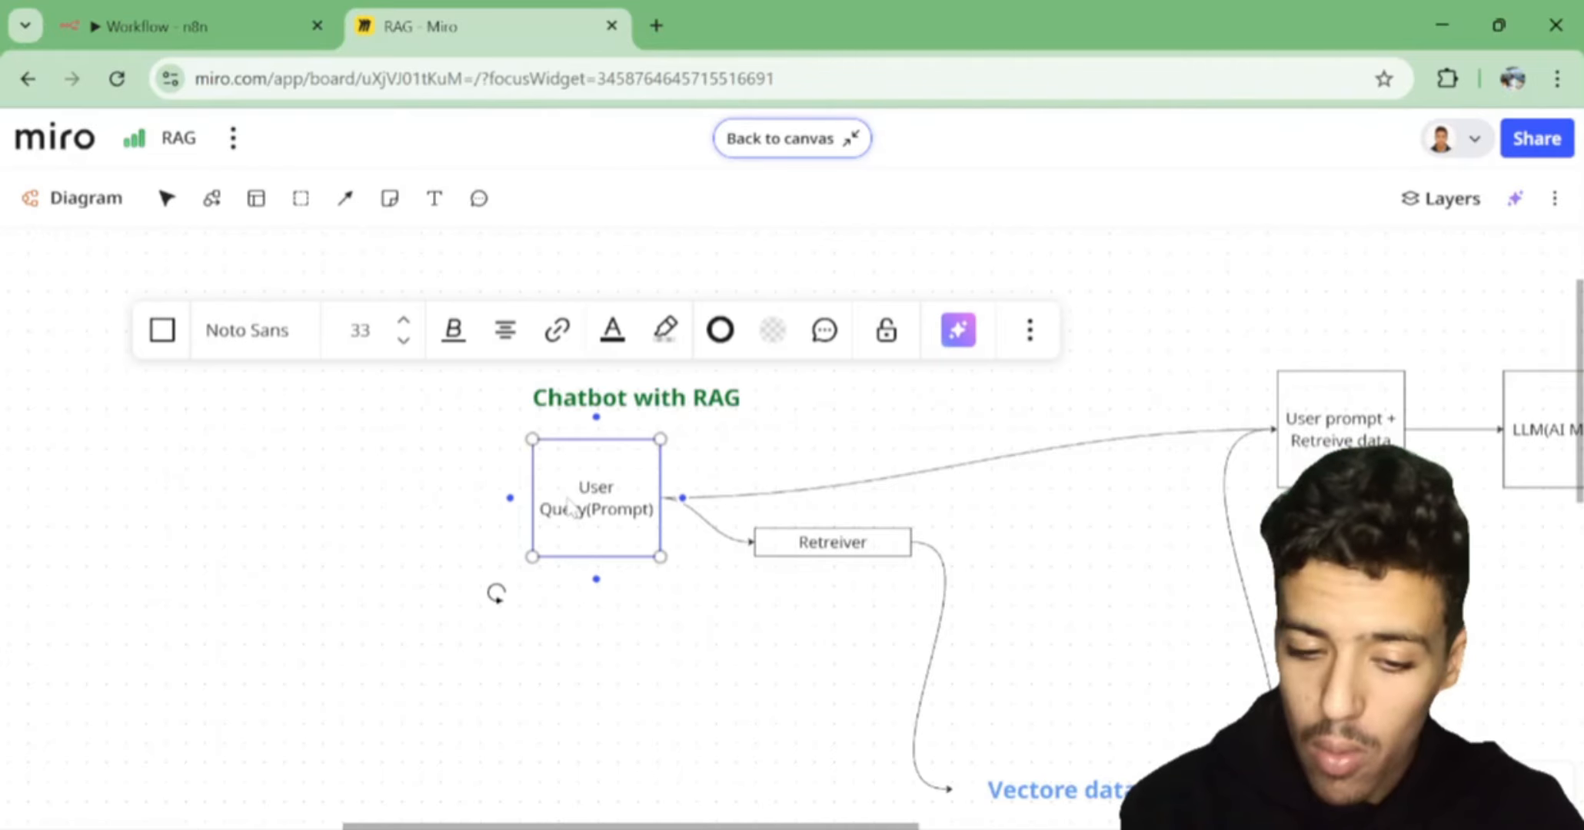
left_click(859, 546)
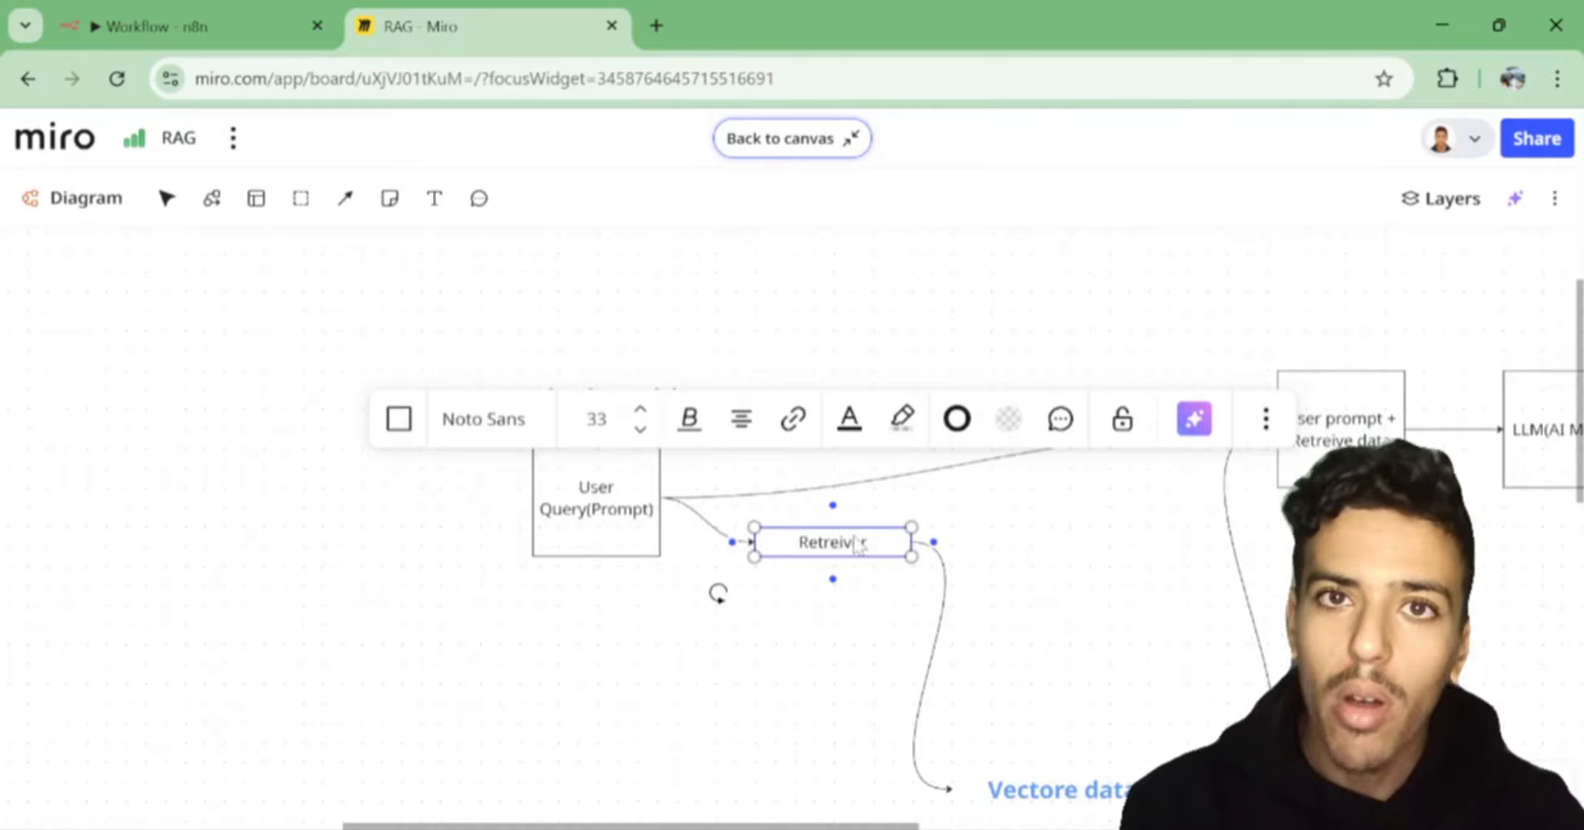
left_click(877, 697)
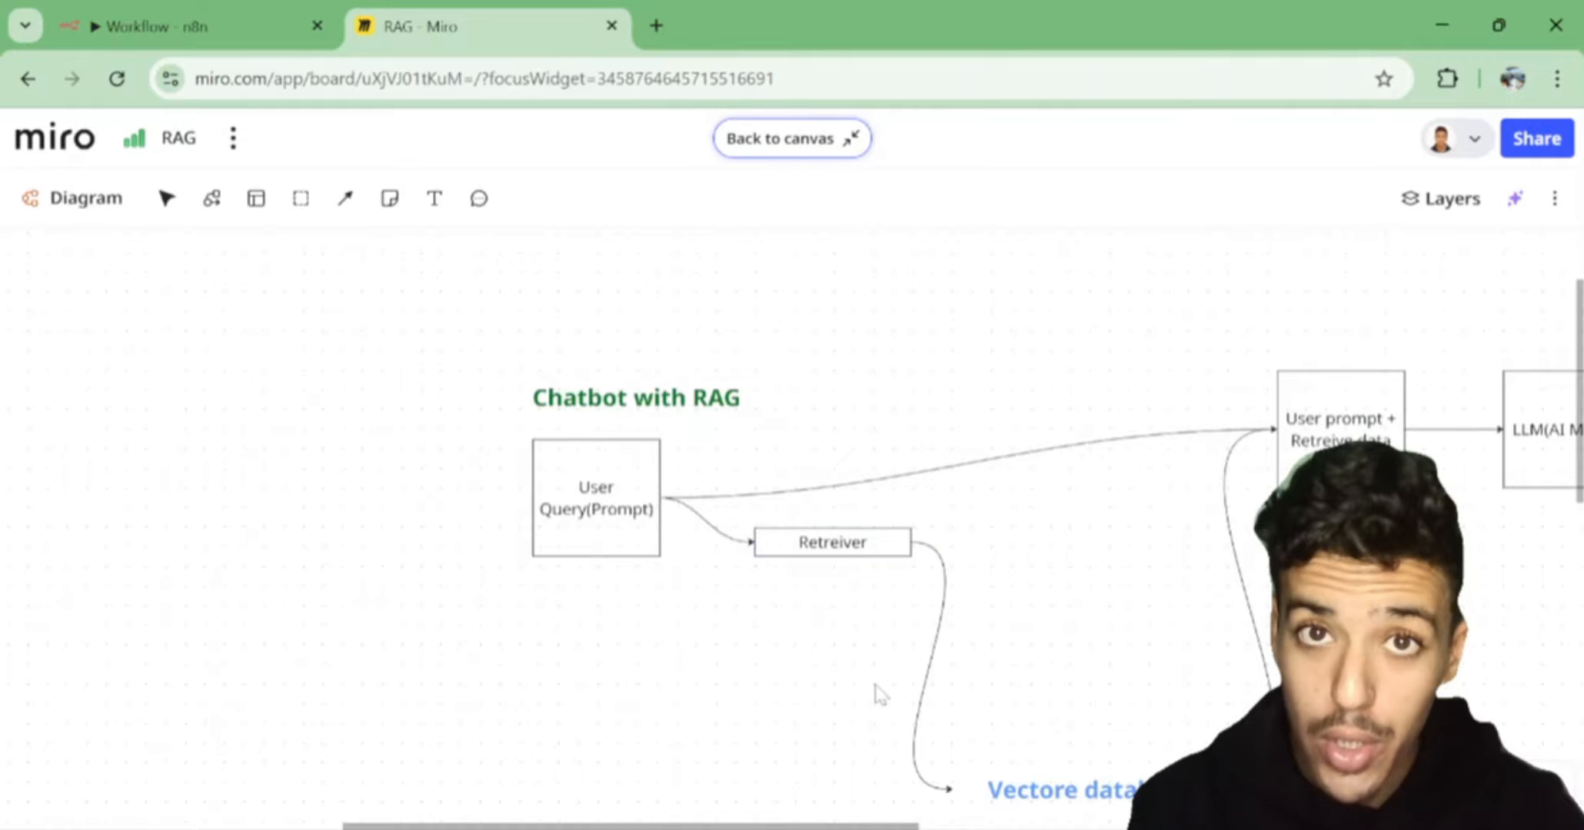
Examine how the Chatbot with RAG diagram routes the query through the retriever and vector database to the LLM and output
scroll(876, 697, "down", 5)
scroll(946, 542, "up", 3)
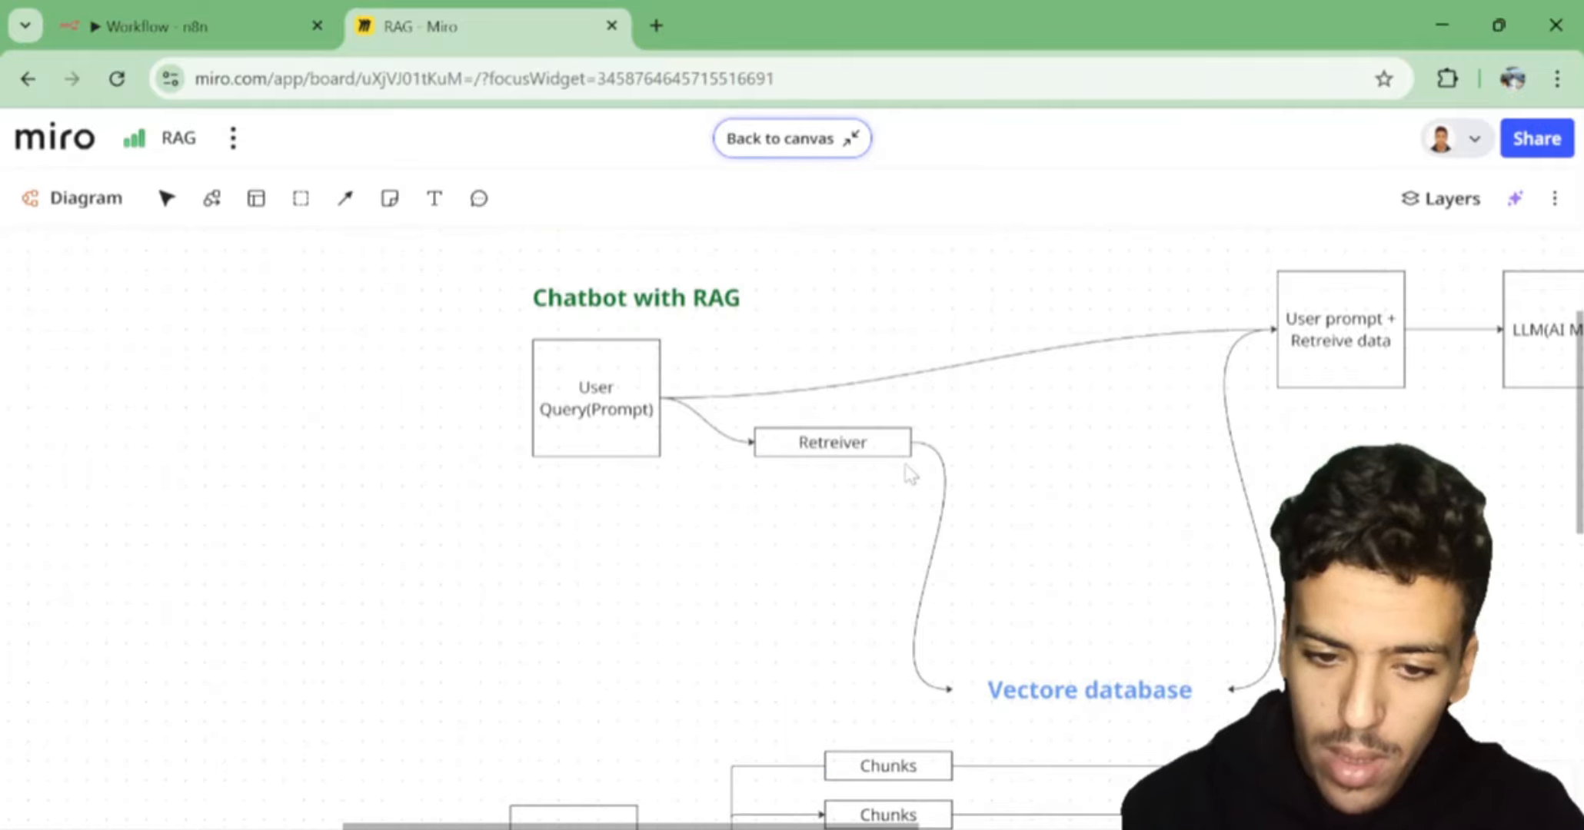
scroll(908, 471, "right", 2)
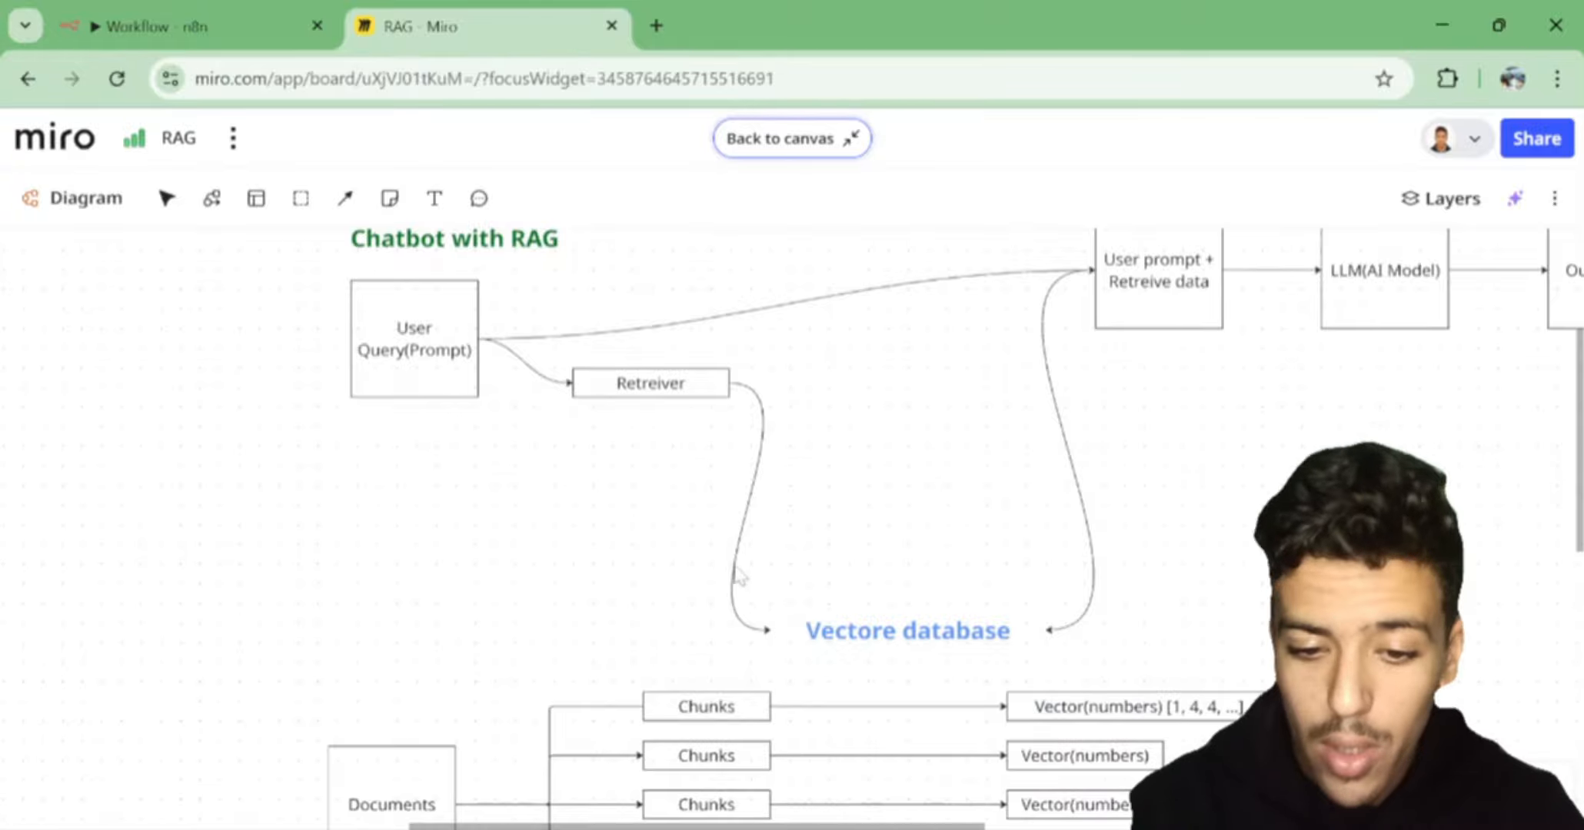
scroll(782, 588, "down", 3)
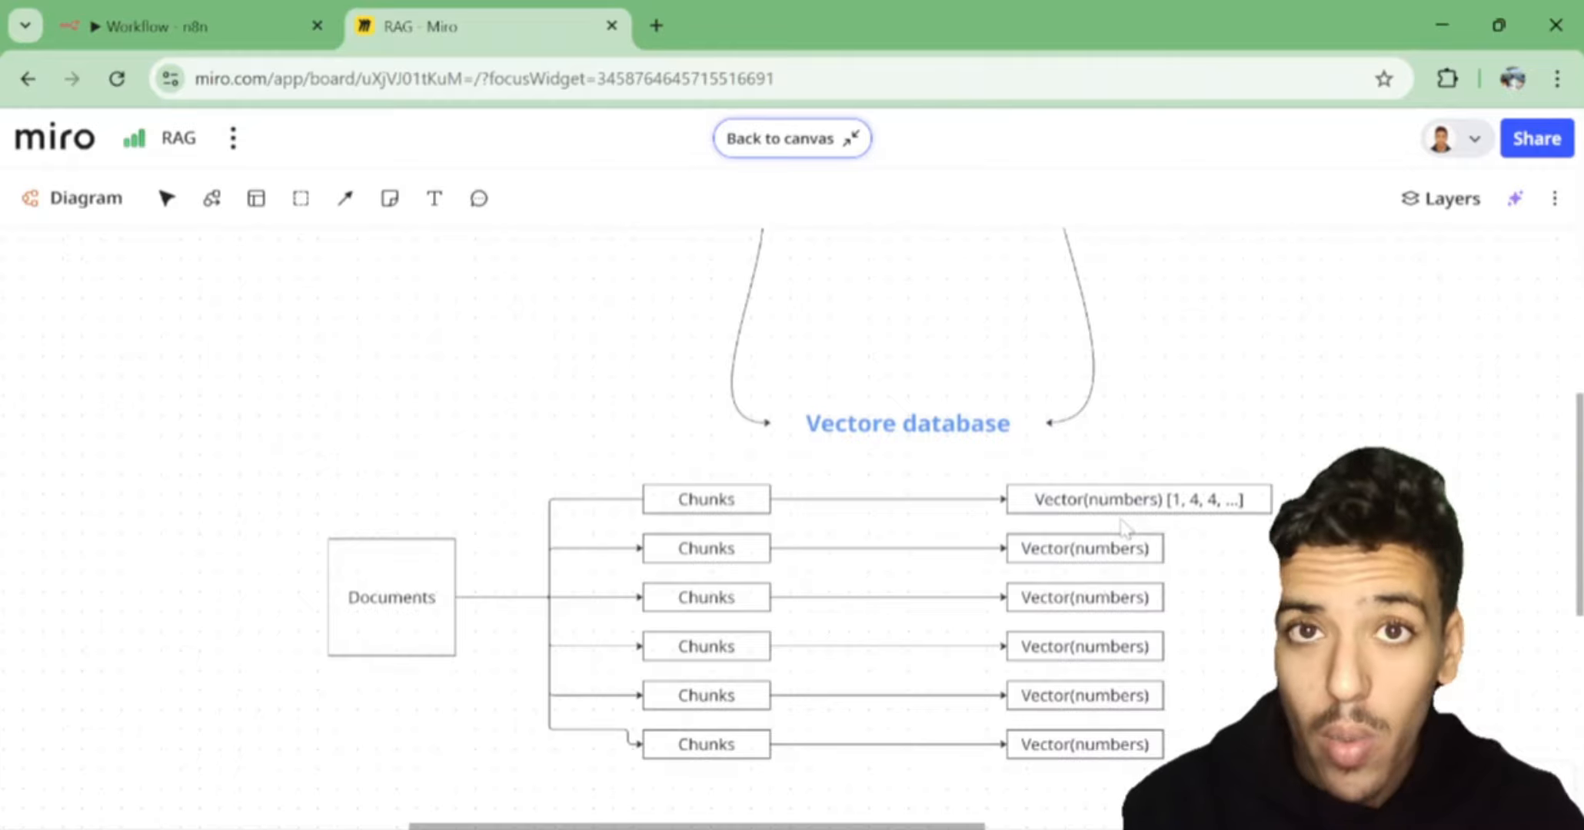
scroll(1091, 550, "down", 1)
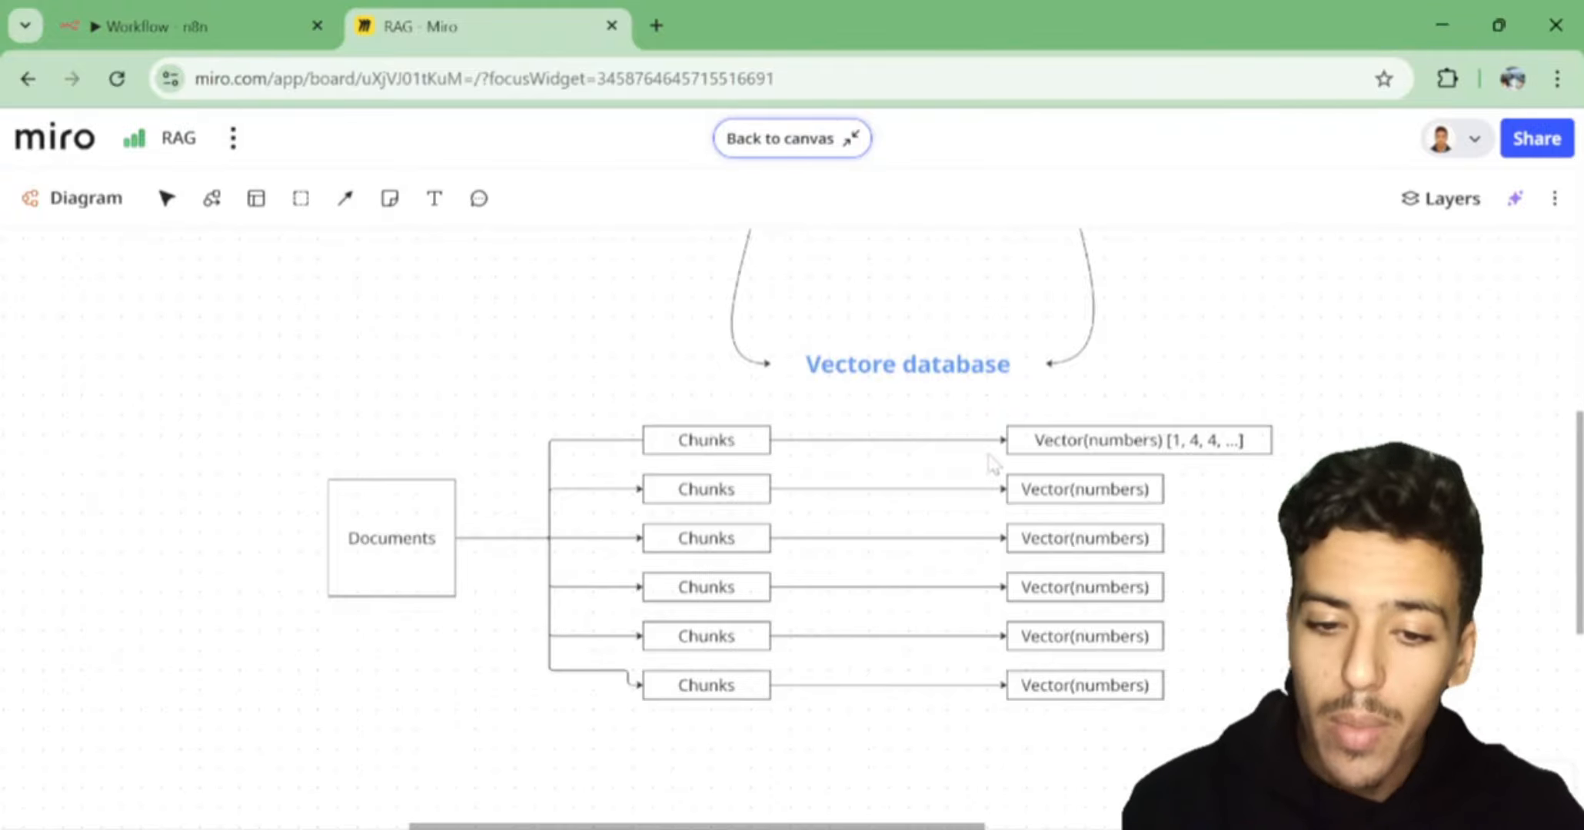
scroll(992, 461, "up", 4)
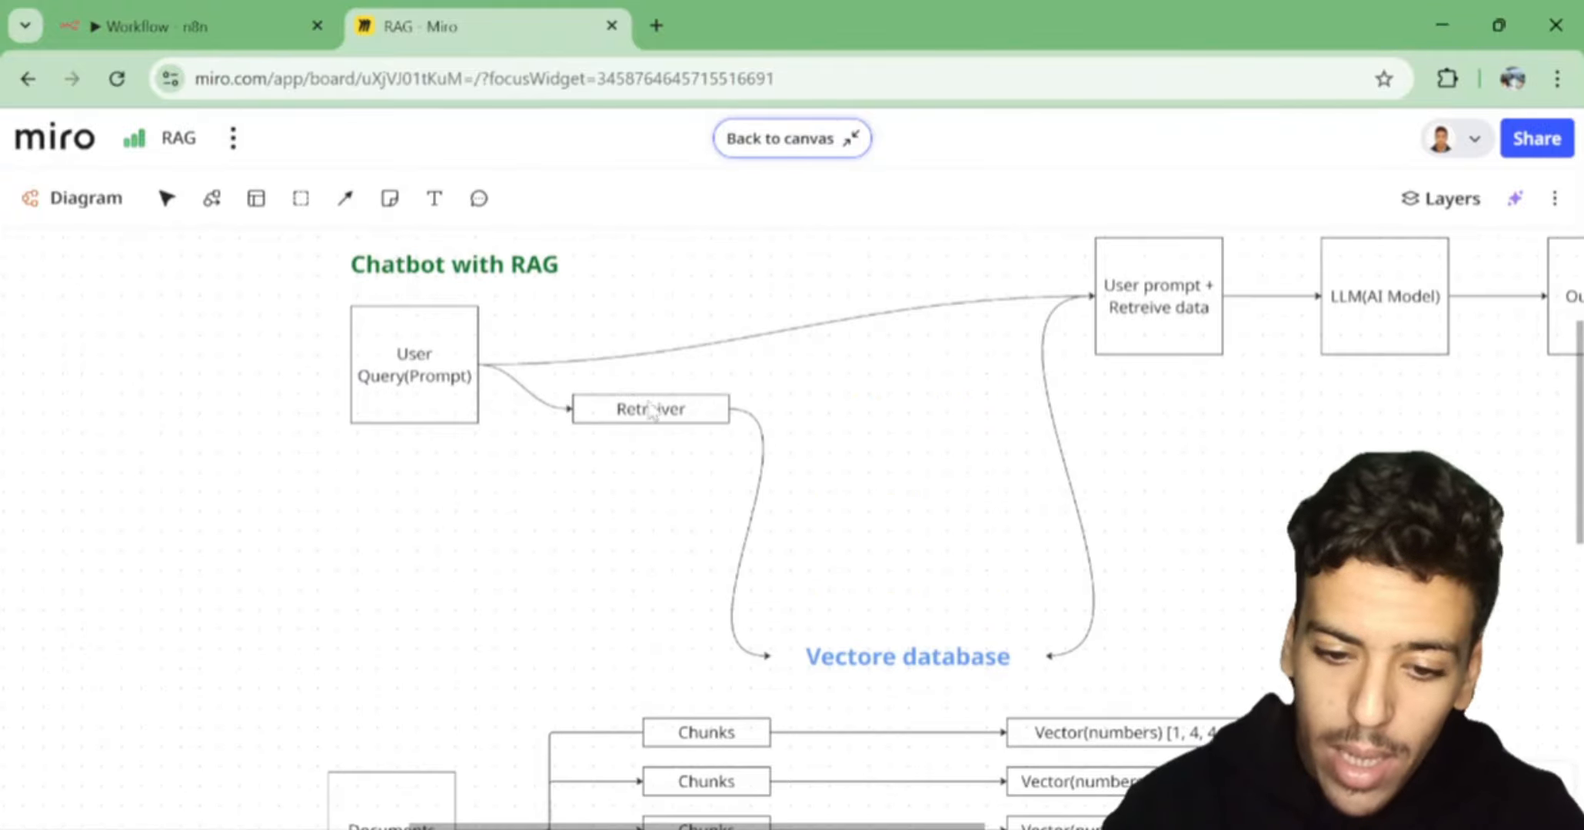
scroll(845, 511, "down", 4)
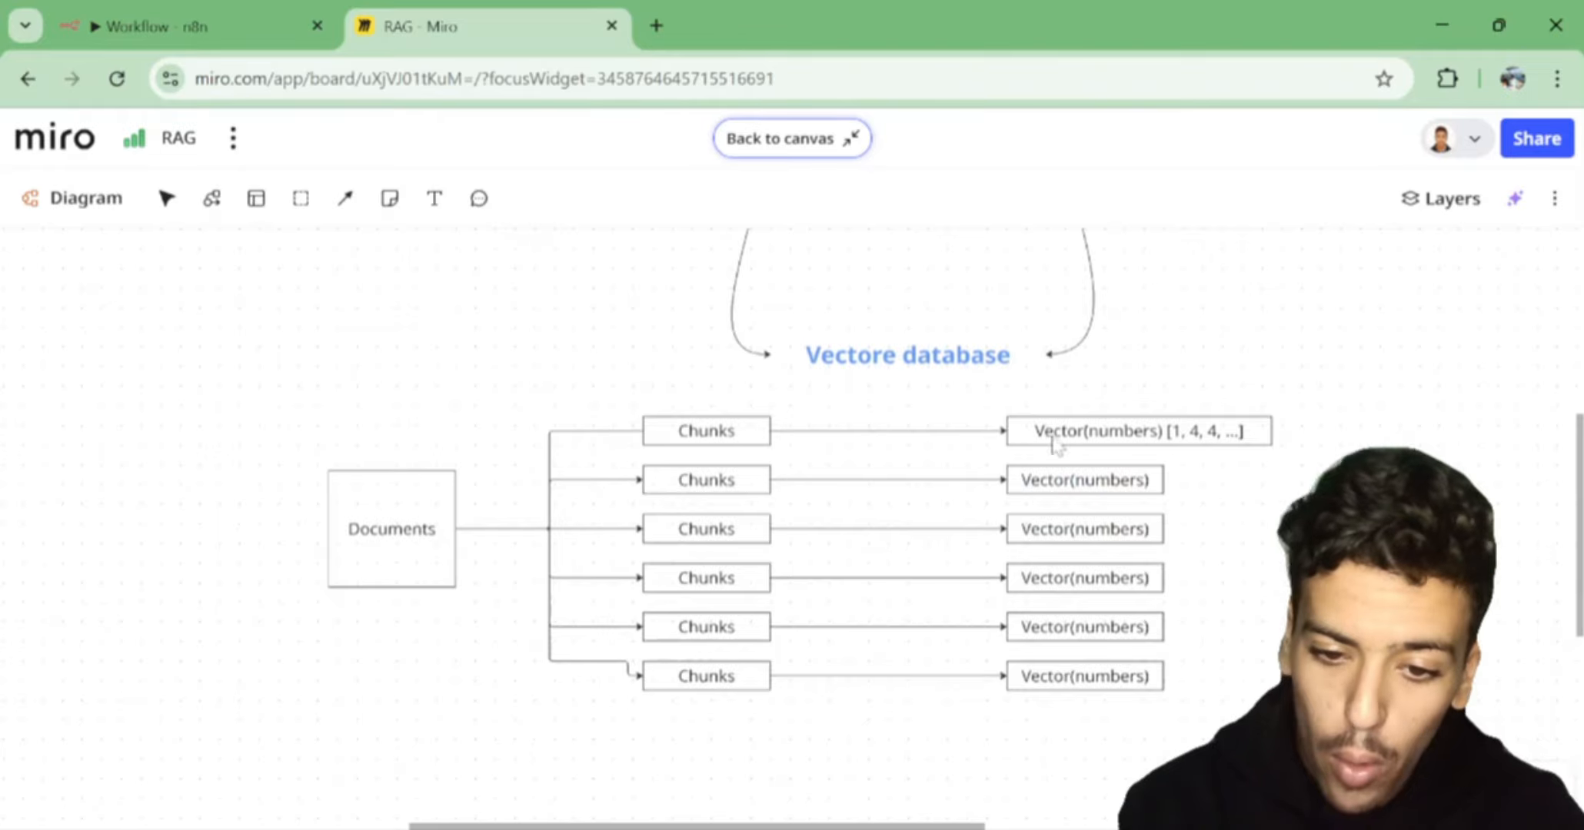
scroll(1014, 688, "up", 4)
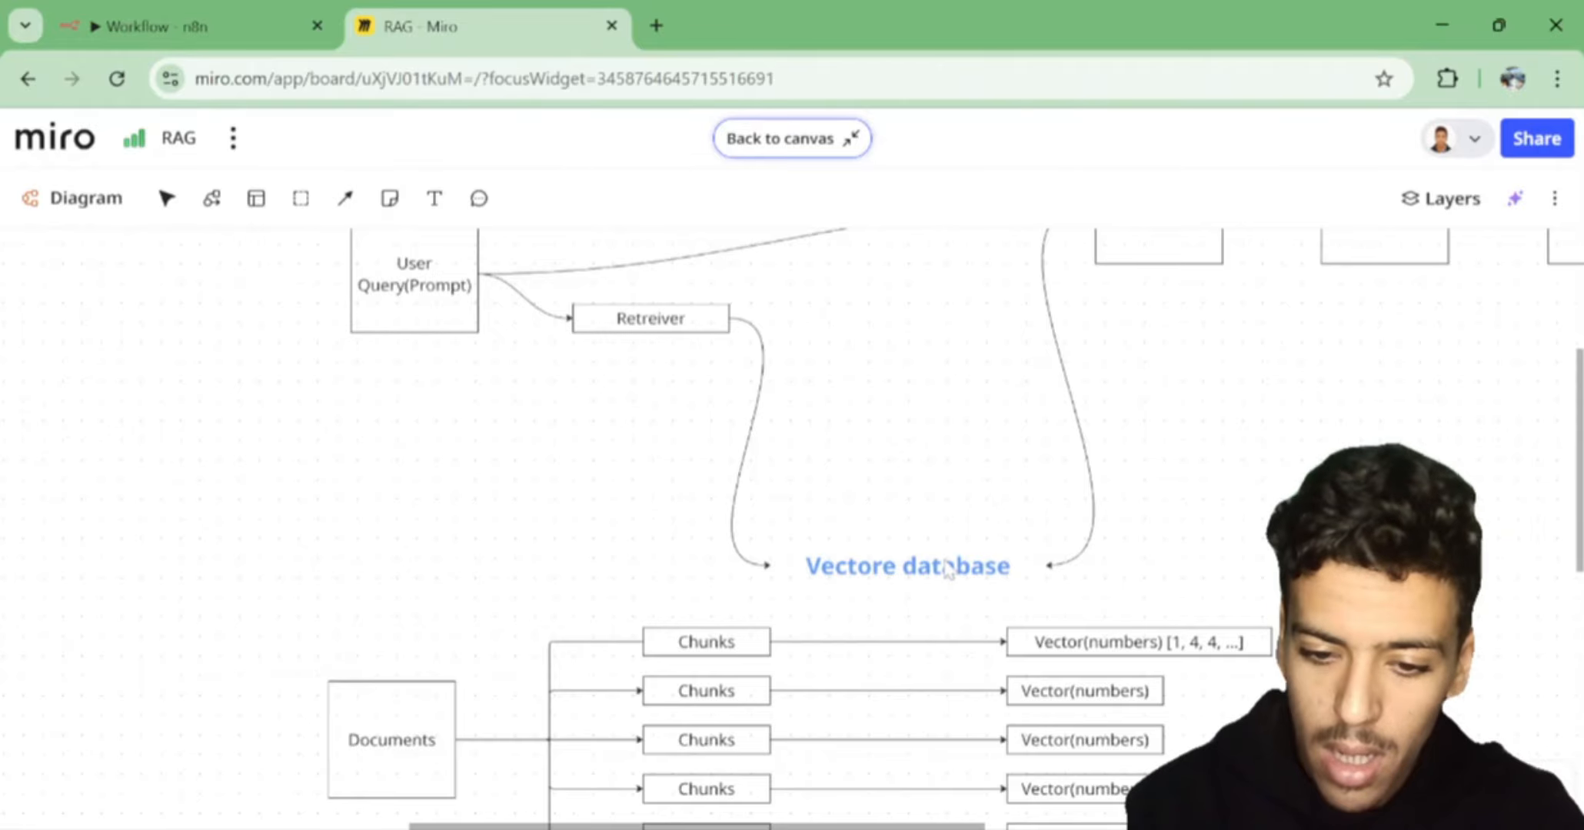
scroll(922, 566, "down", 3)
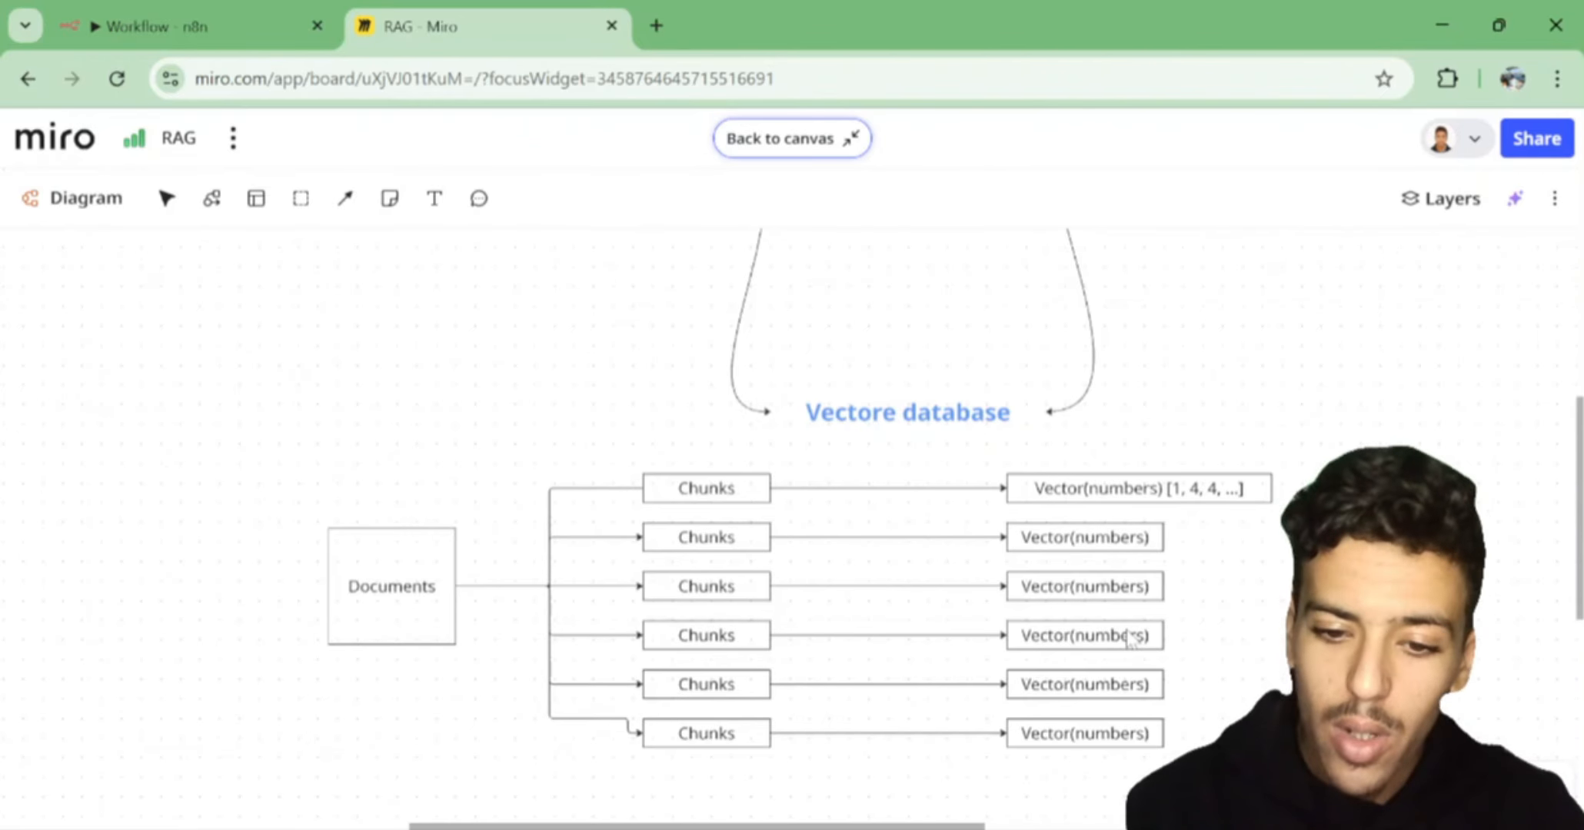
scroll(735, 503, "up", 6)
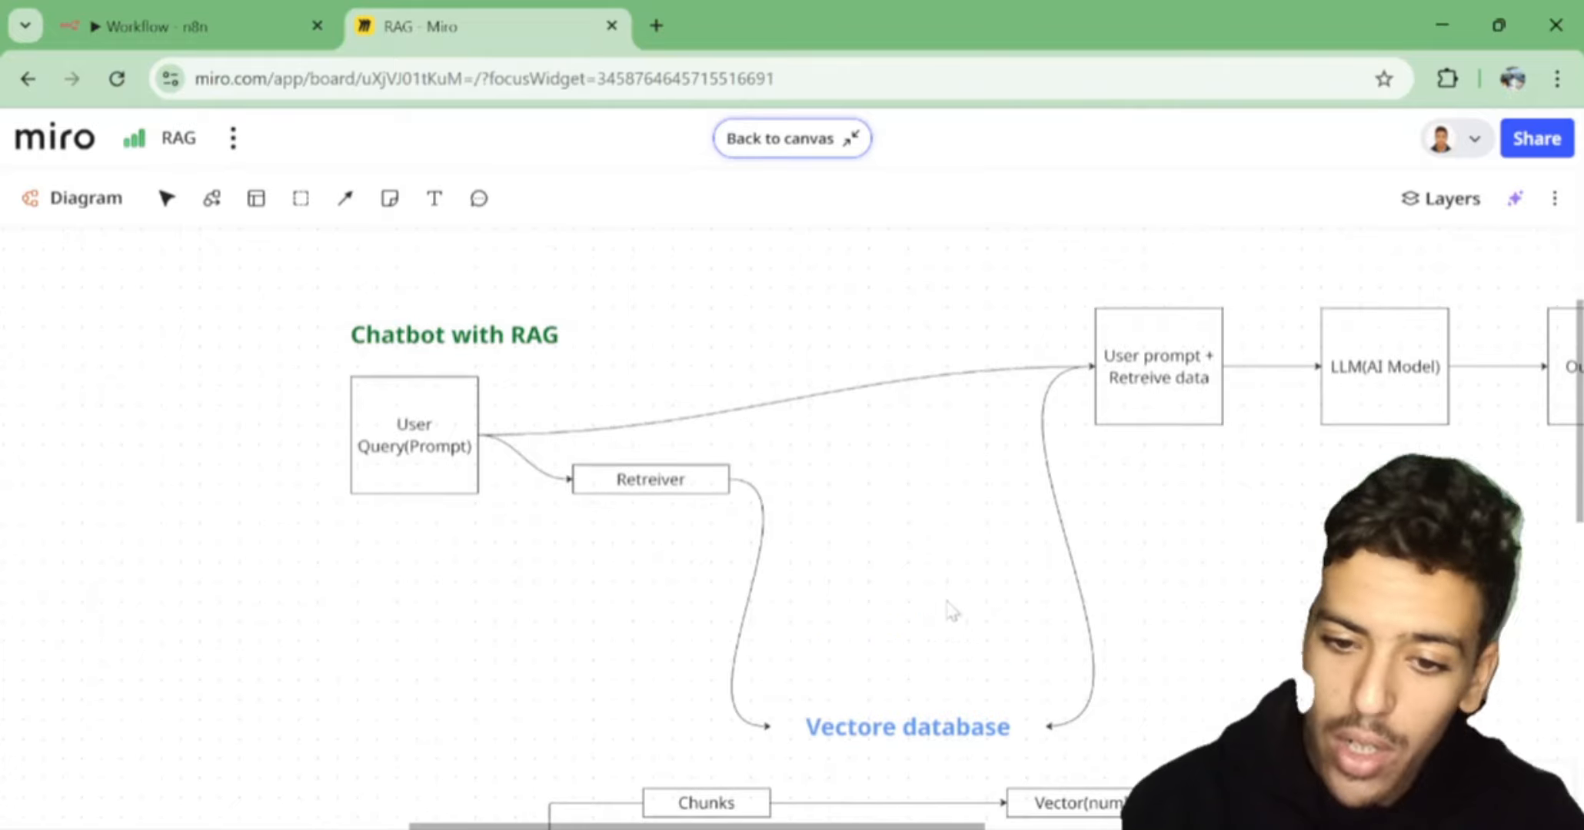
scroll(1154, 378, "right", 3)
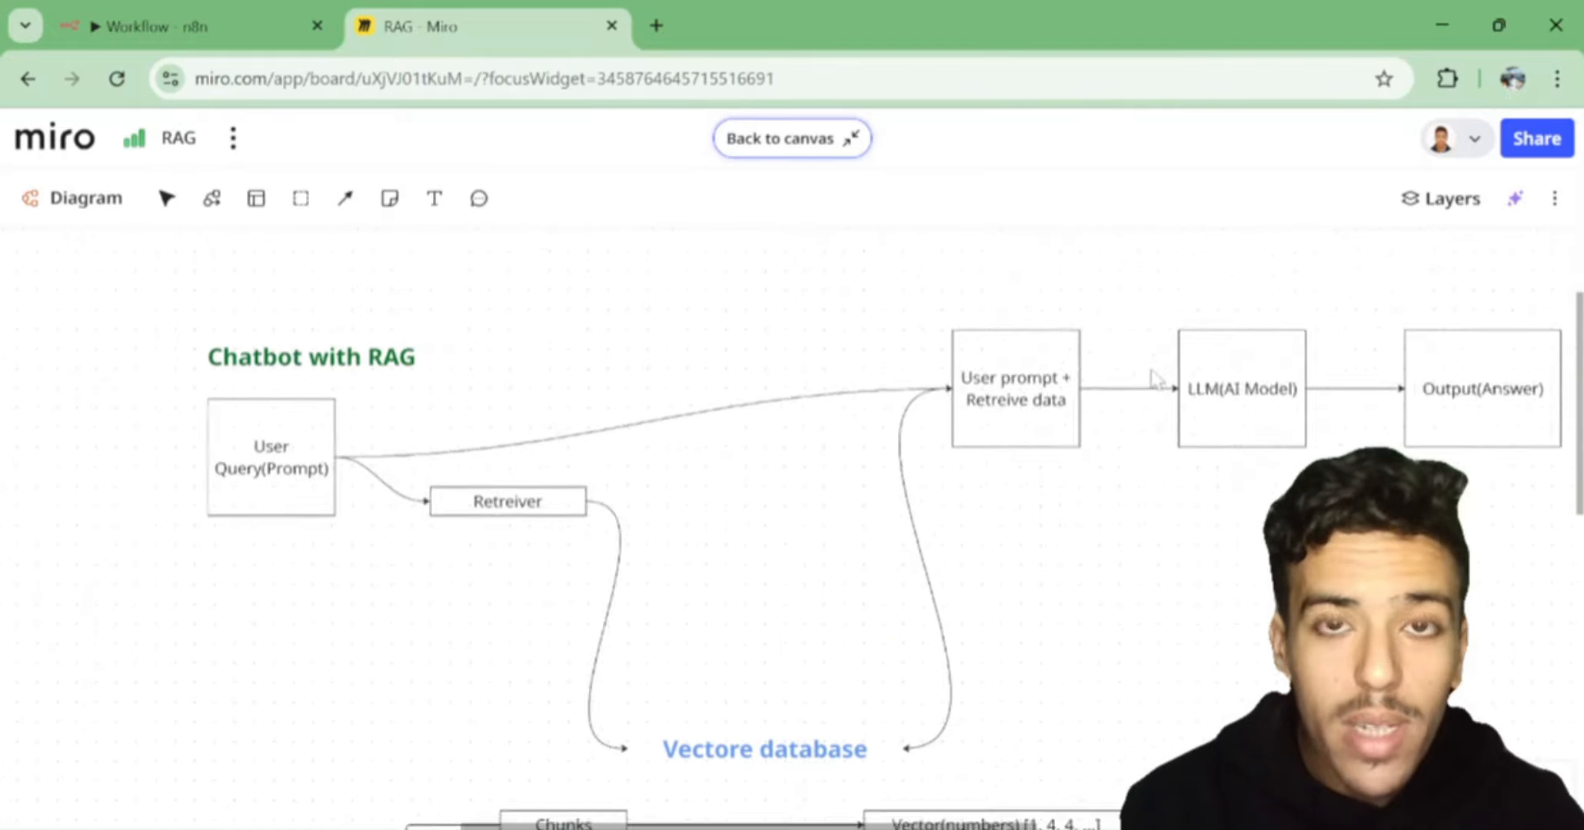
scroll(1153, 378, "right", 3)
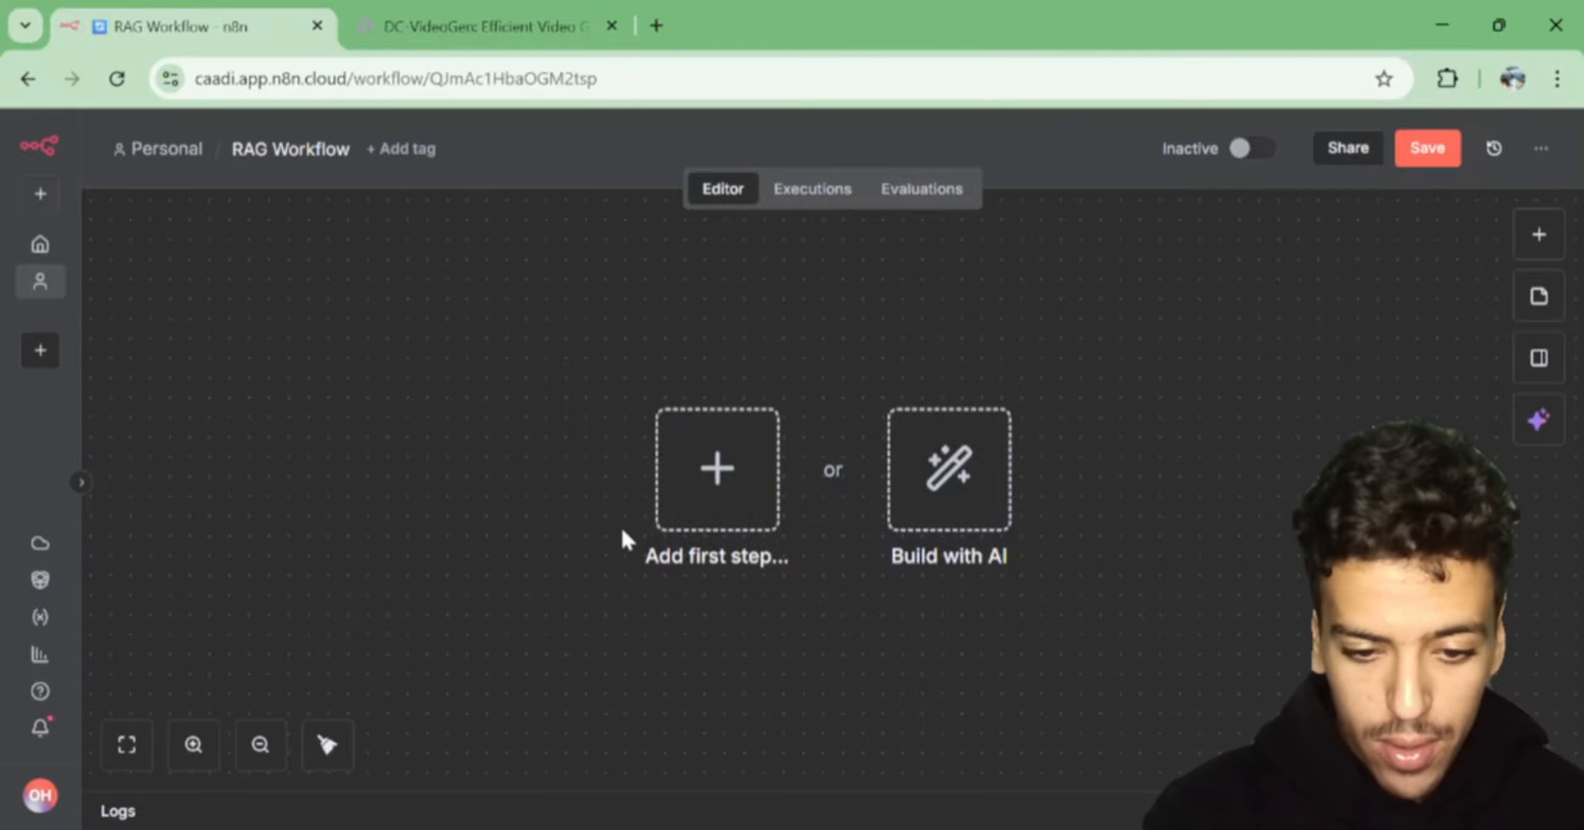
Add an n8n Form trigger that runs on a new form event as the first step of RAG Workflow
left_click(706, 476)
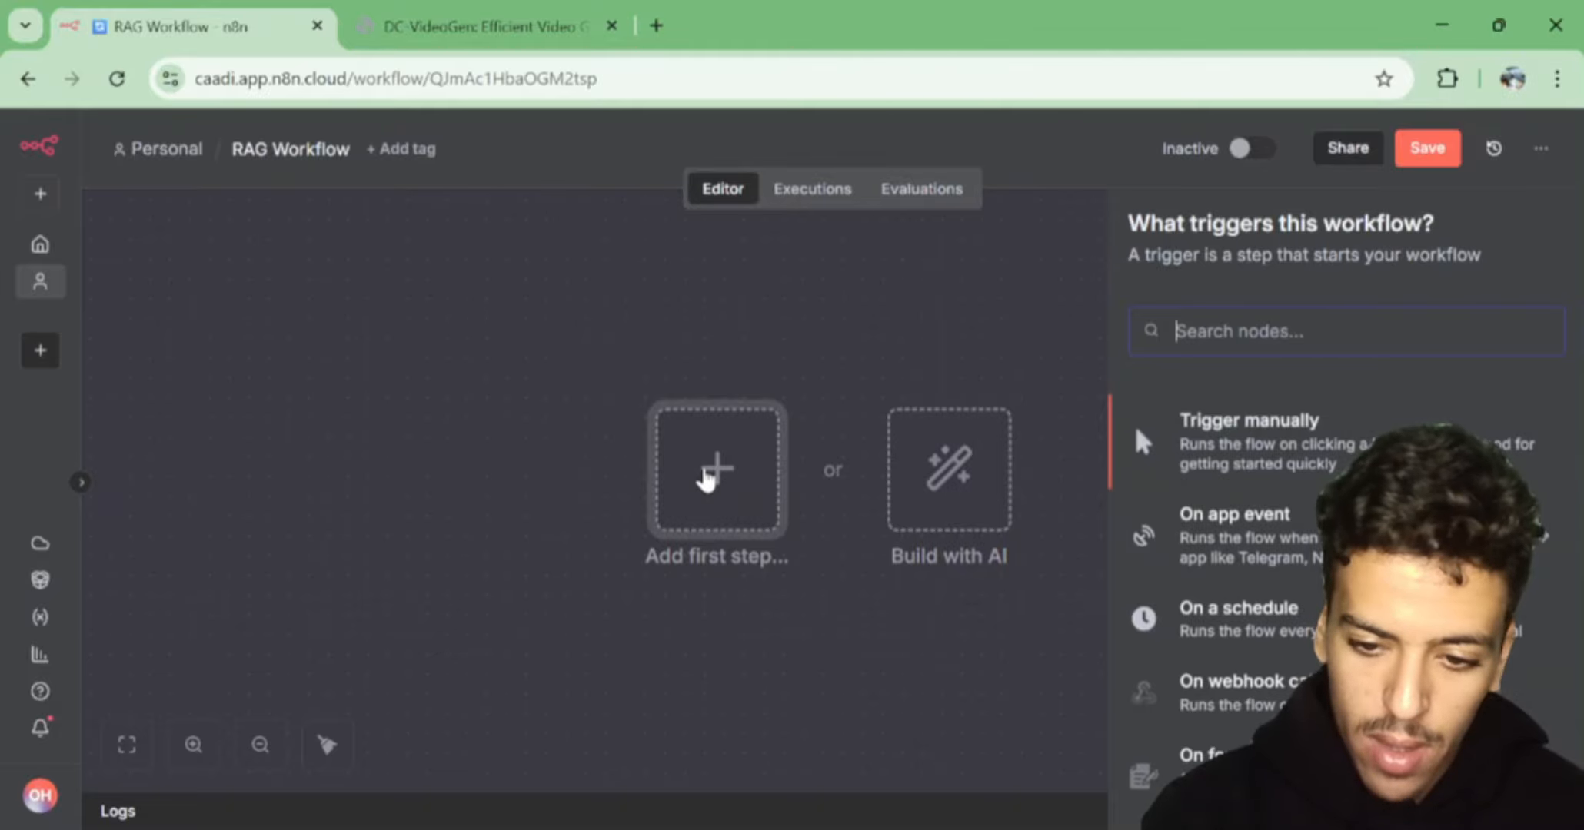
type("n8N")
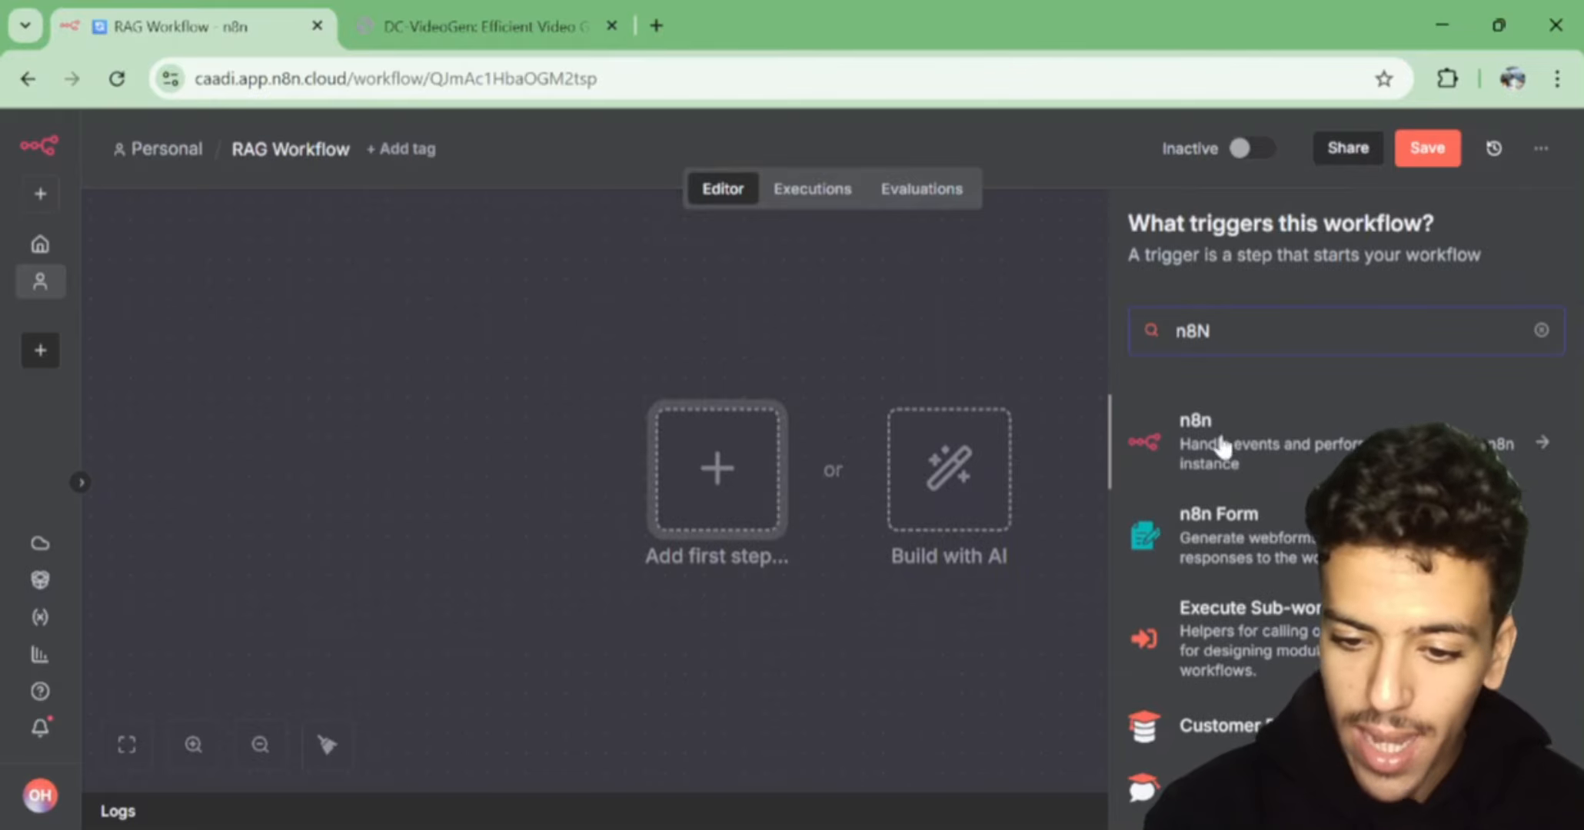
left_click(1249, 550)
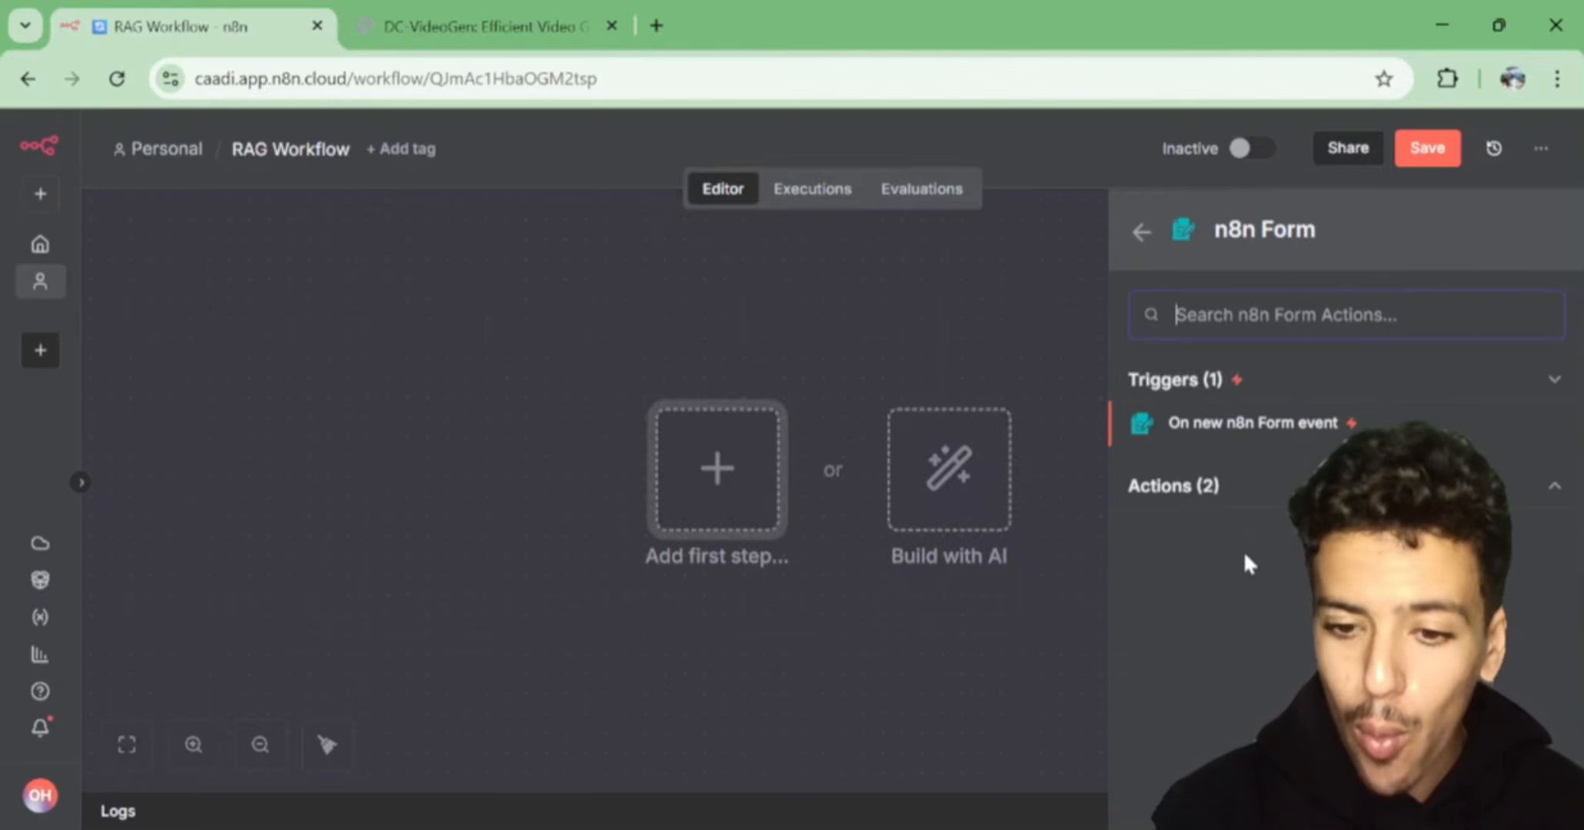
left_click(1230, 424)
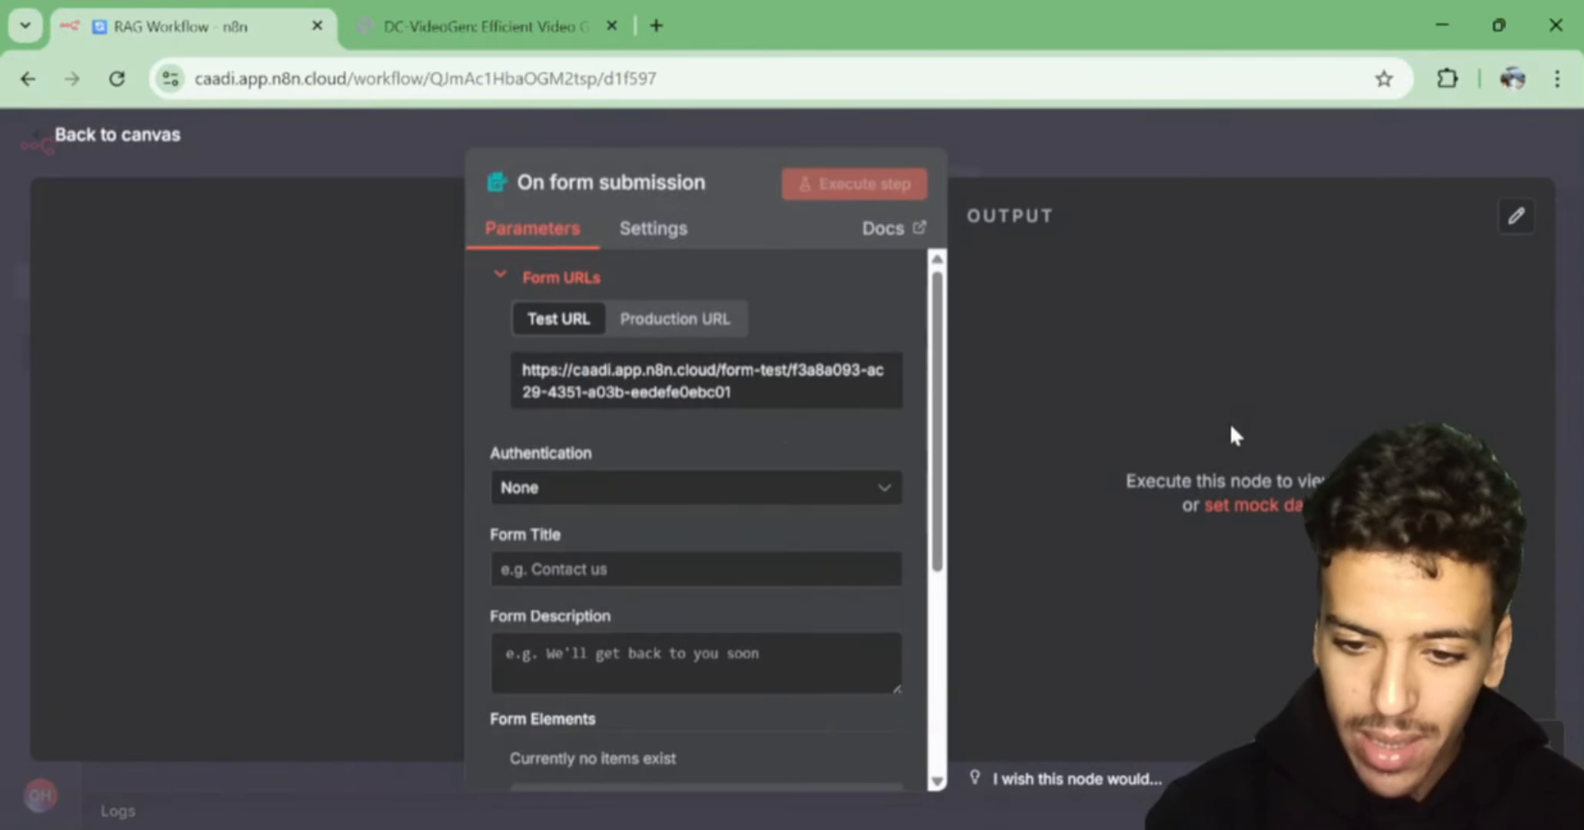
Set the form title to "PDF Uploader"
left_click(649, 584)
type("pdf")
key("BackSpace")
key("BackSpace")
key("BackSpace")
key("BackSpace")
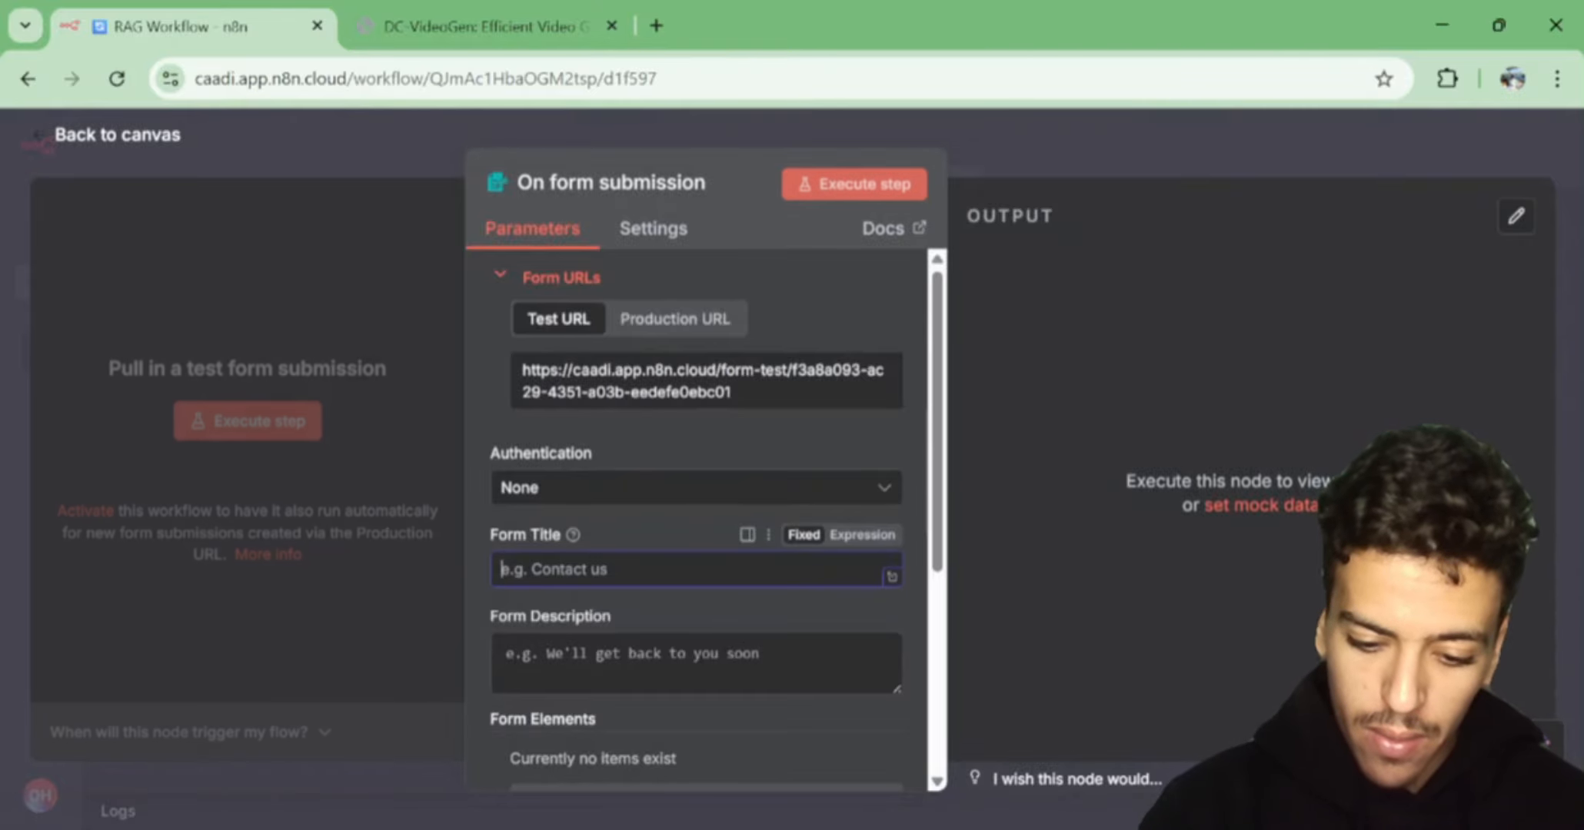
type("PDF")
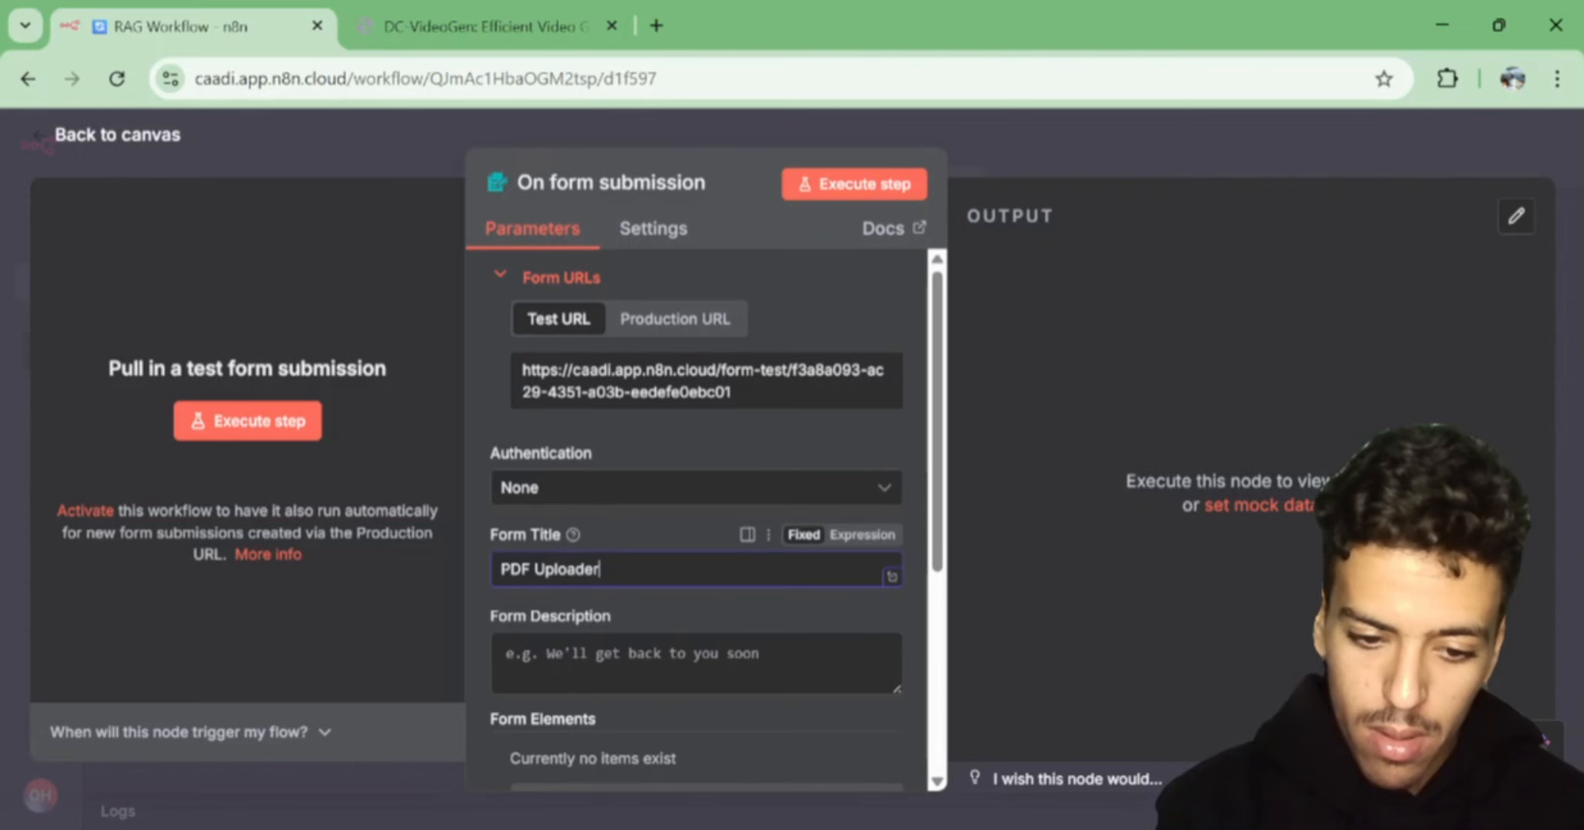
type(" Uploader")
Add a form element named "File" with the element type File
scroll(692, 544, "down", 3)
left_click(690, 585)
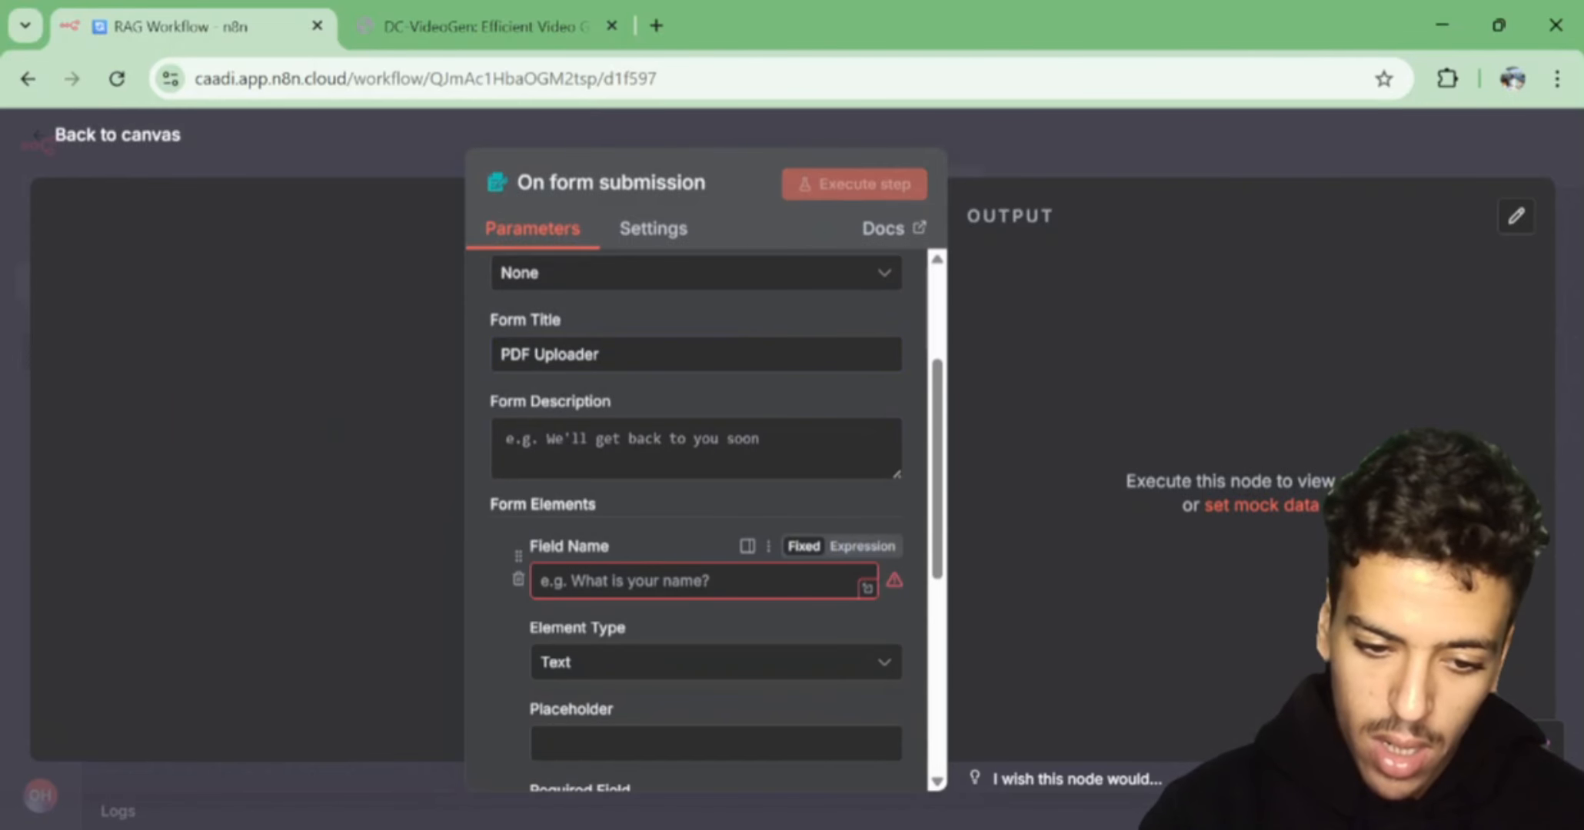
type("File")
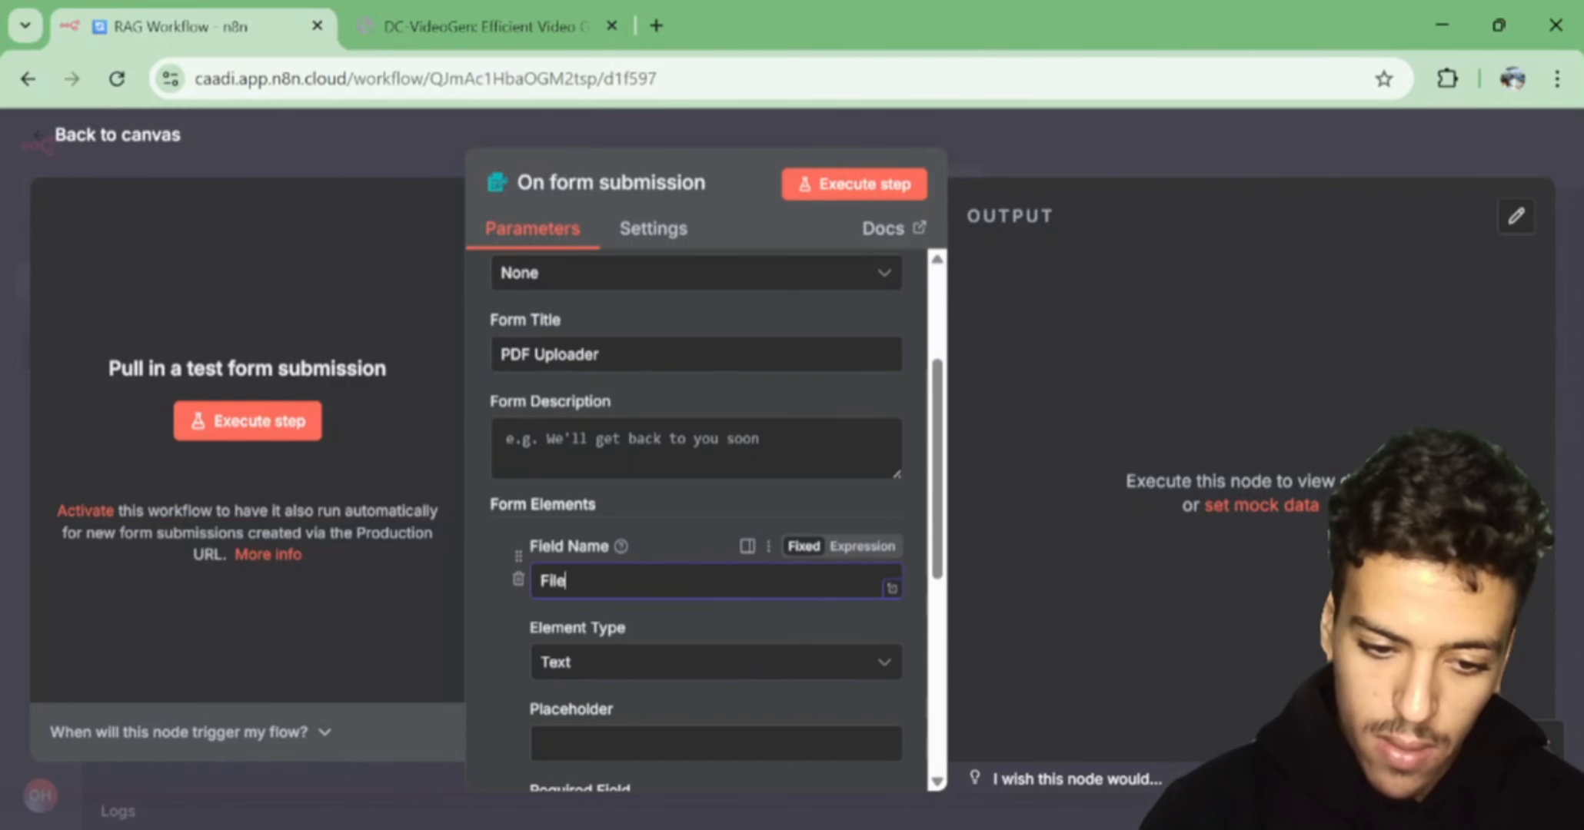
left_click(580, 661)
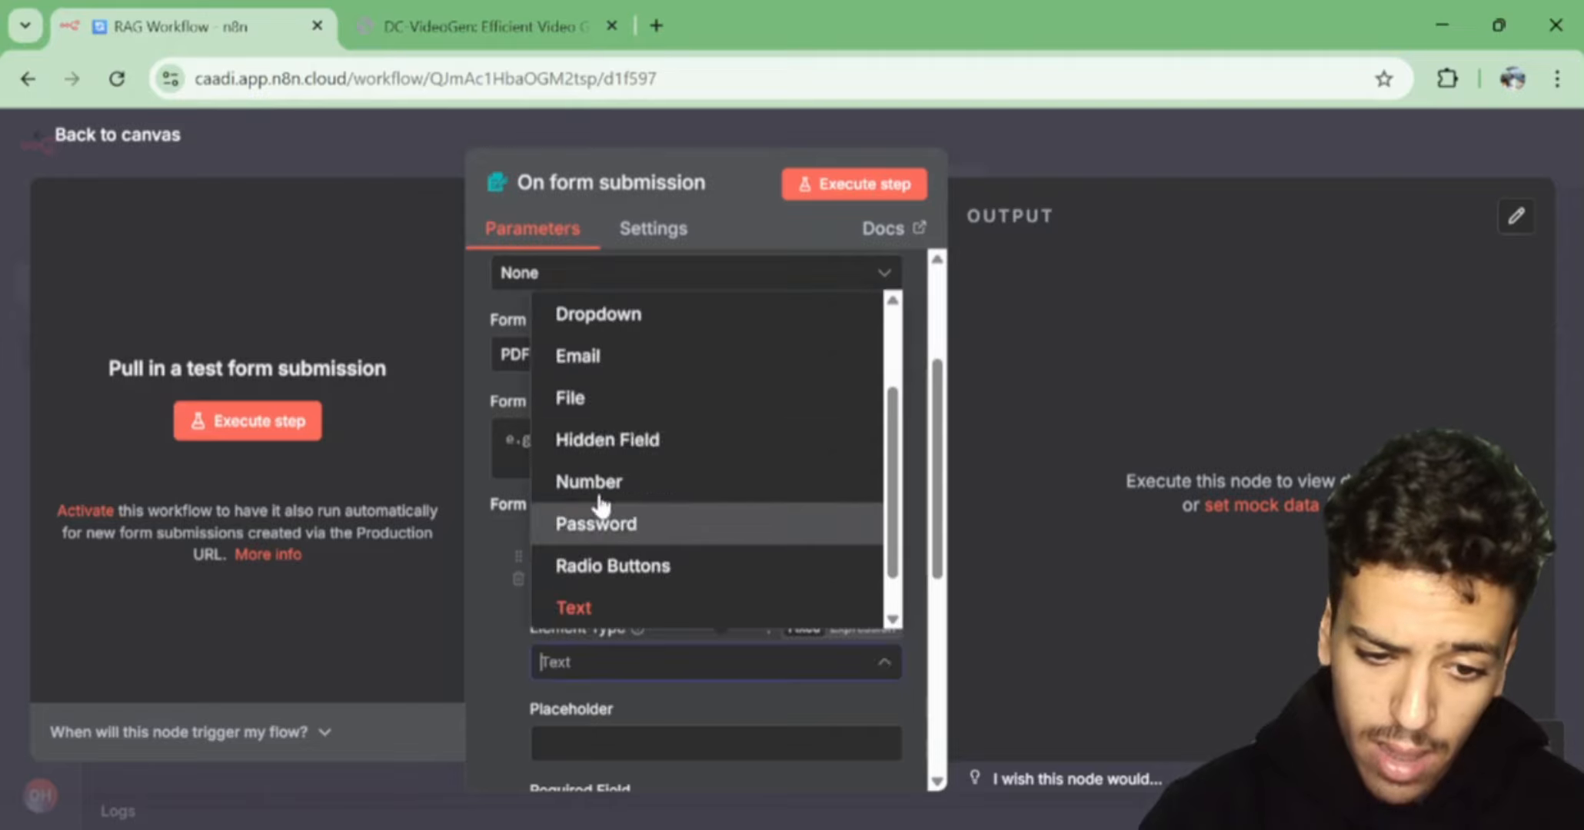
left_click(592, 398)
Limit the File element to .pdf files, make it a required field and return to the canvas
scroll(589, 415, "down", 2)
left_click(644, 605)
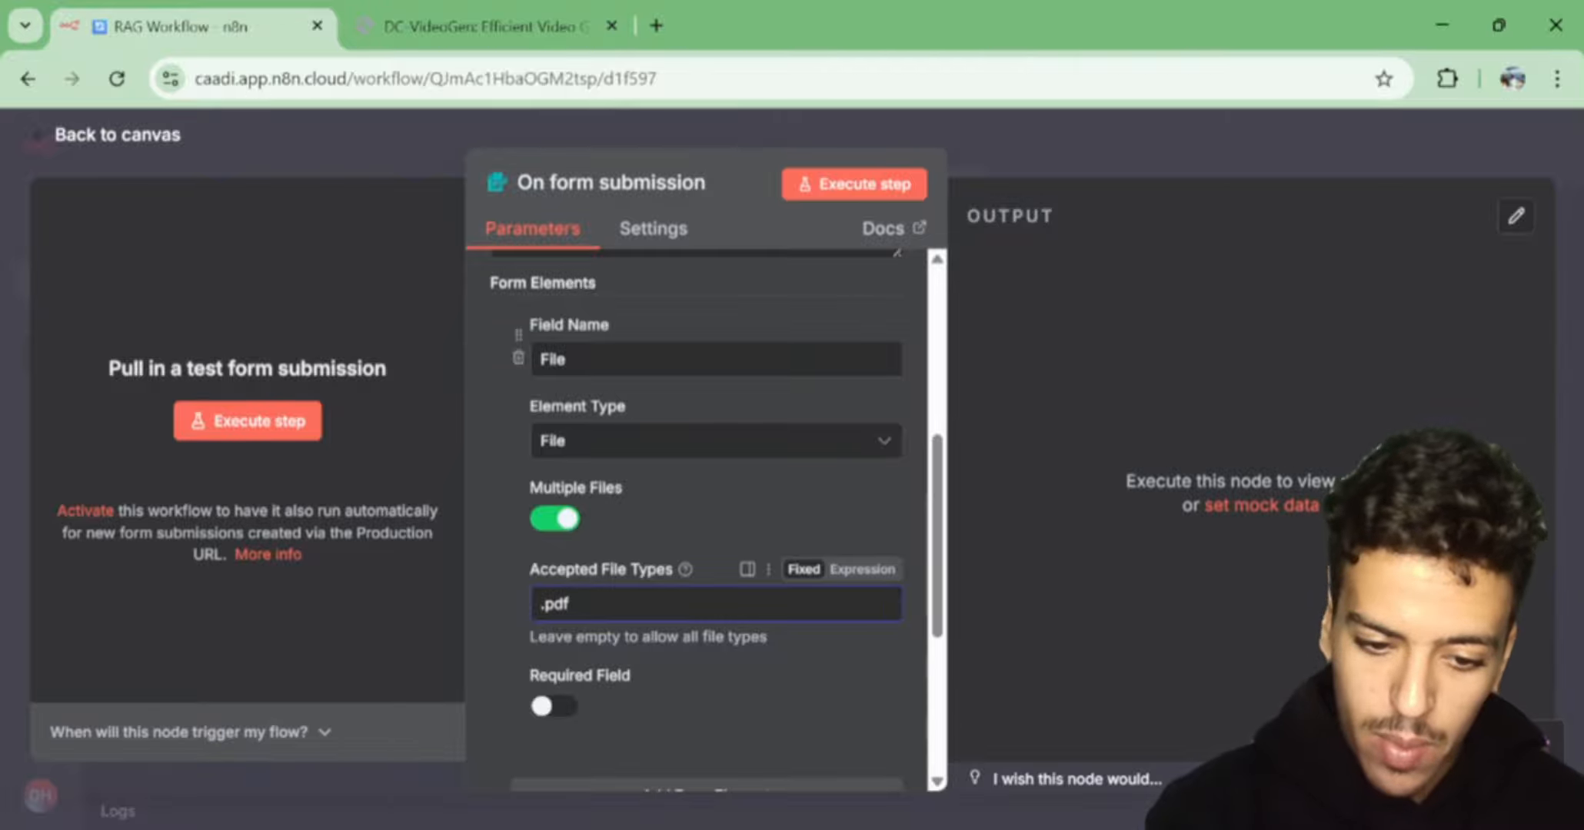
type(".pdf")
scroll(585, 538, "down", 2)
left_click(555, 529)
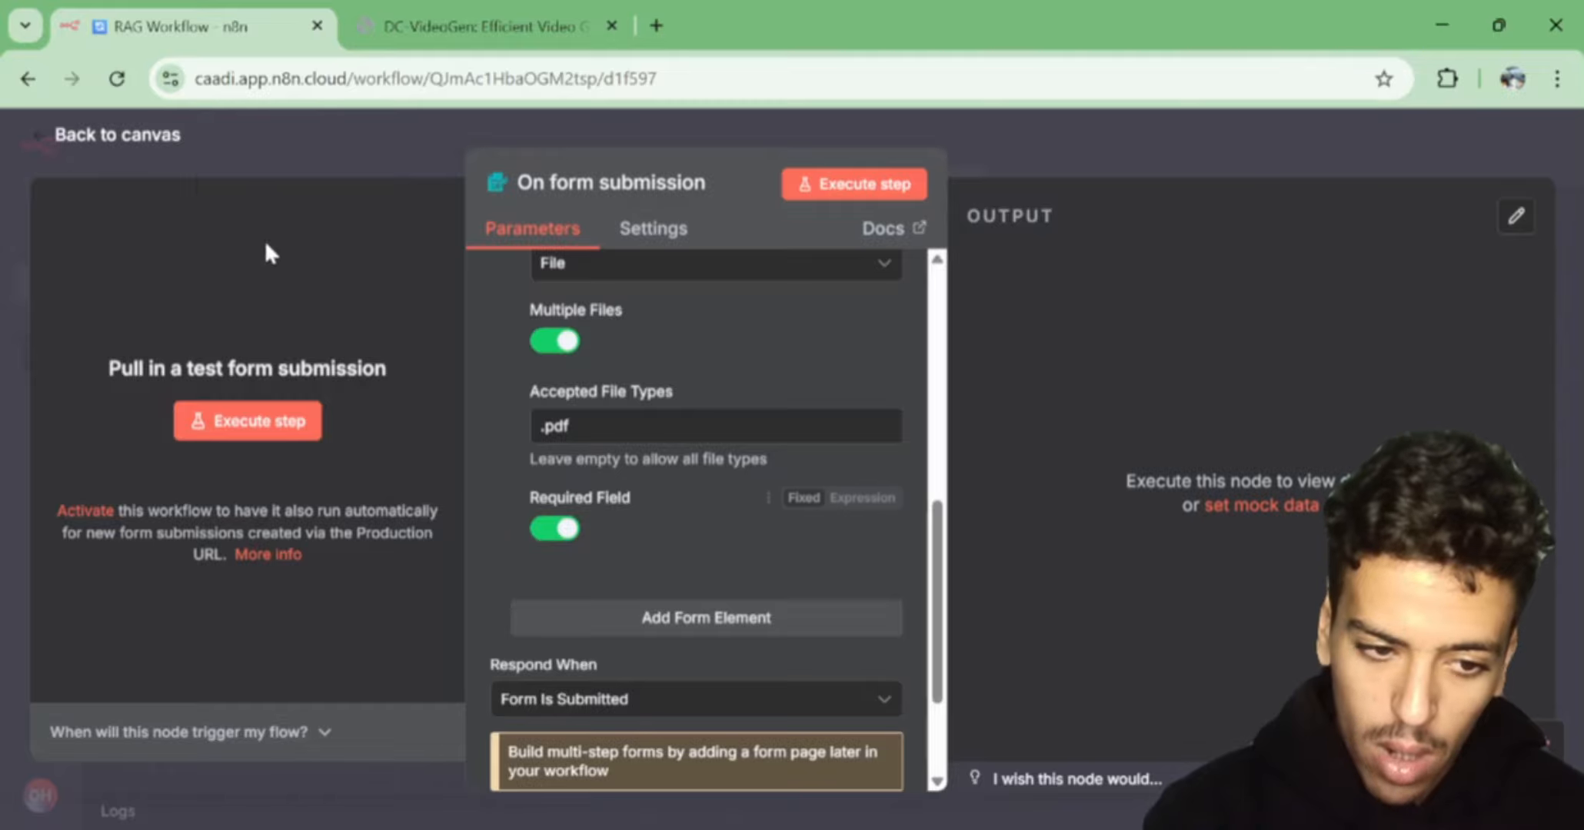
left_click(171, 152)
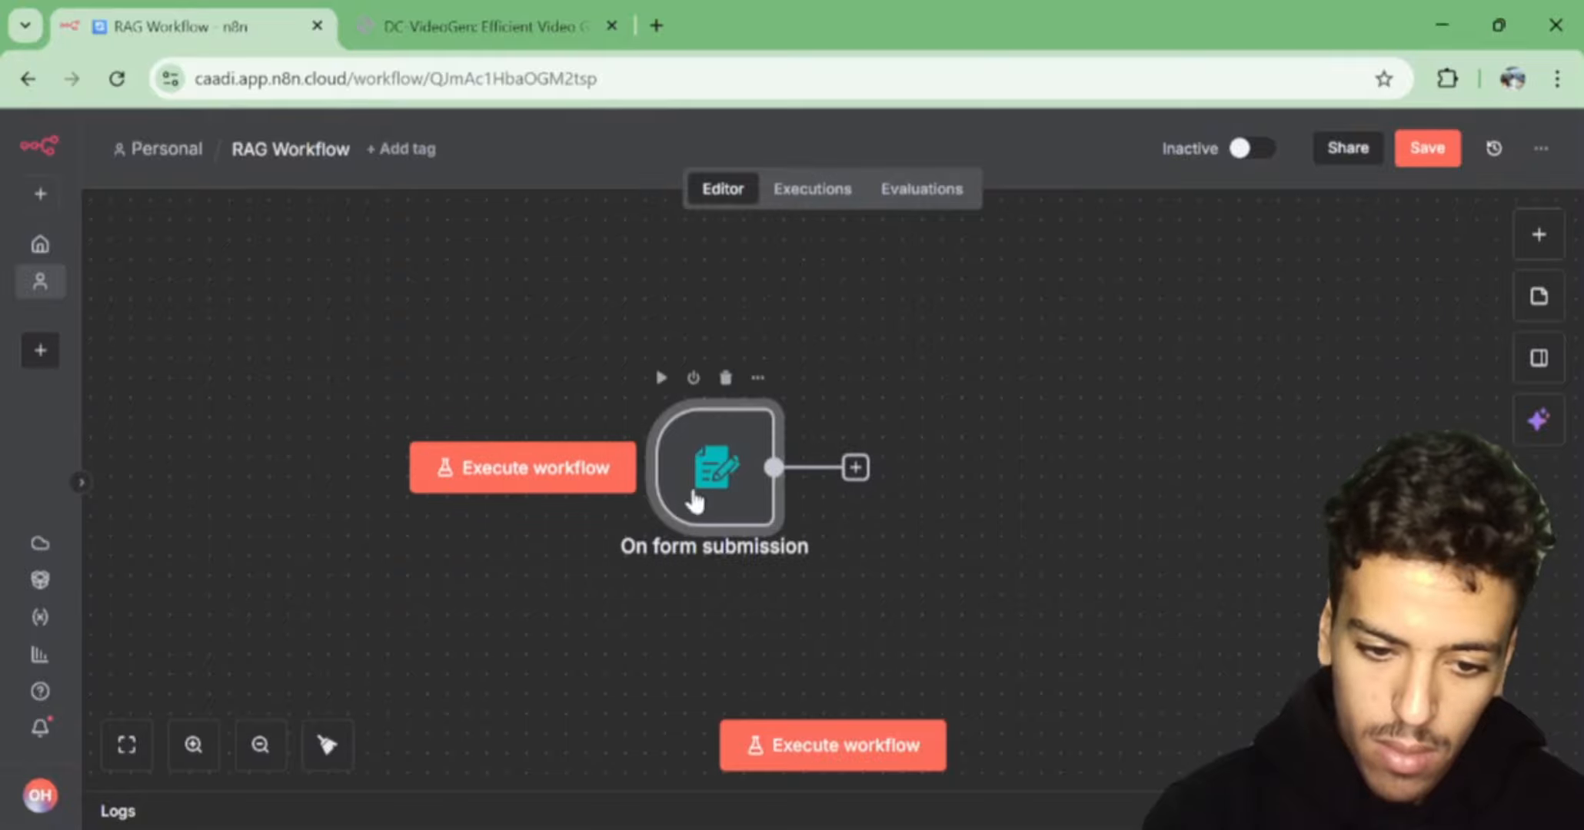
Execute the workflow and submit the PDF Uploader test form with the file 2509.25182v1.pdf
left_click(452, 485)
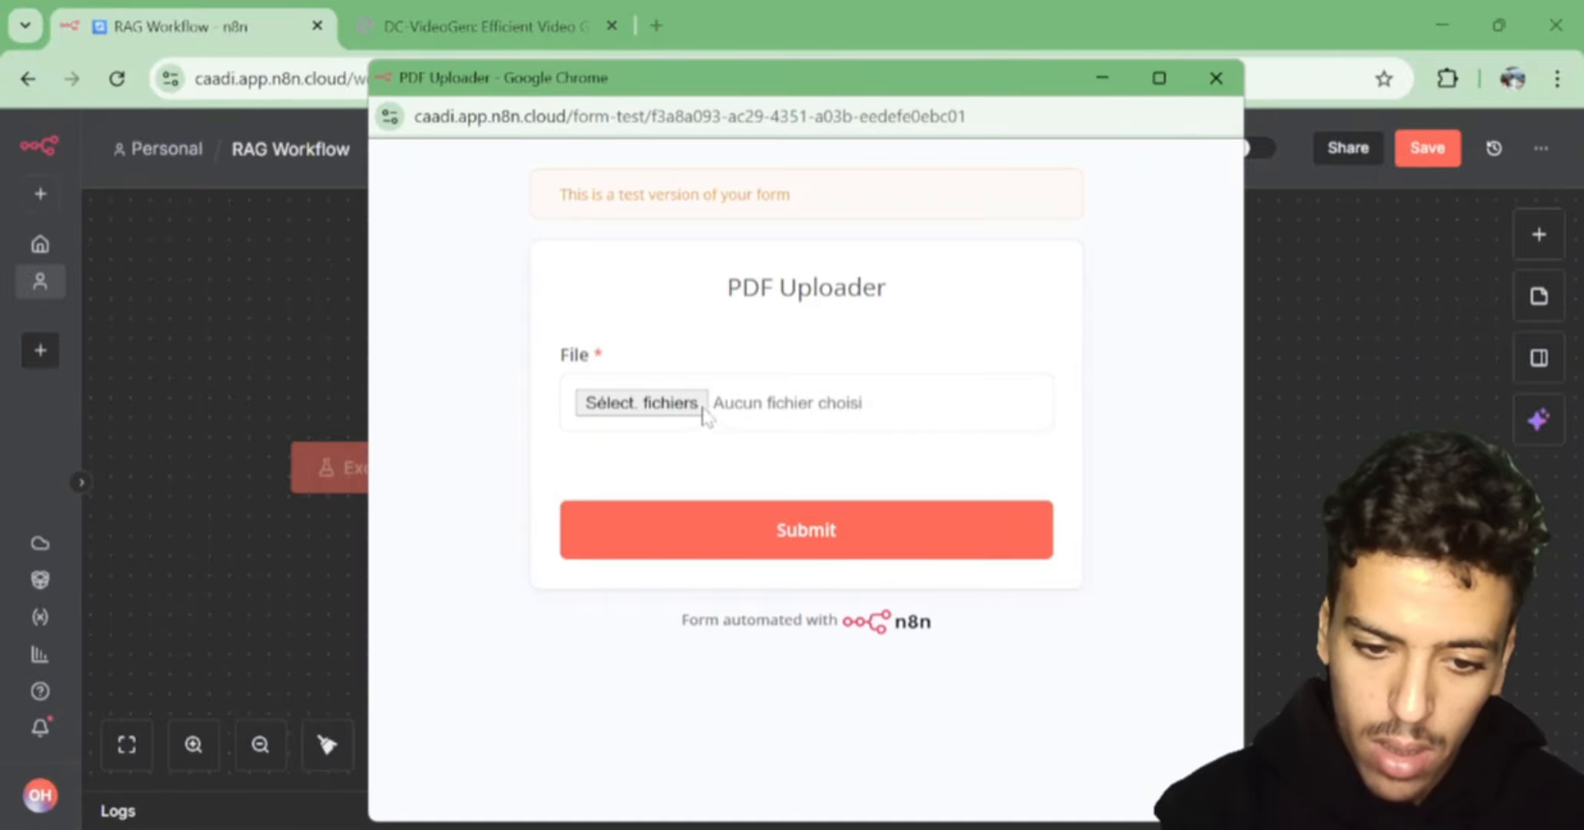
left_click(703, 407)
type("2")
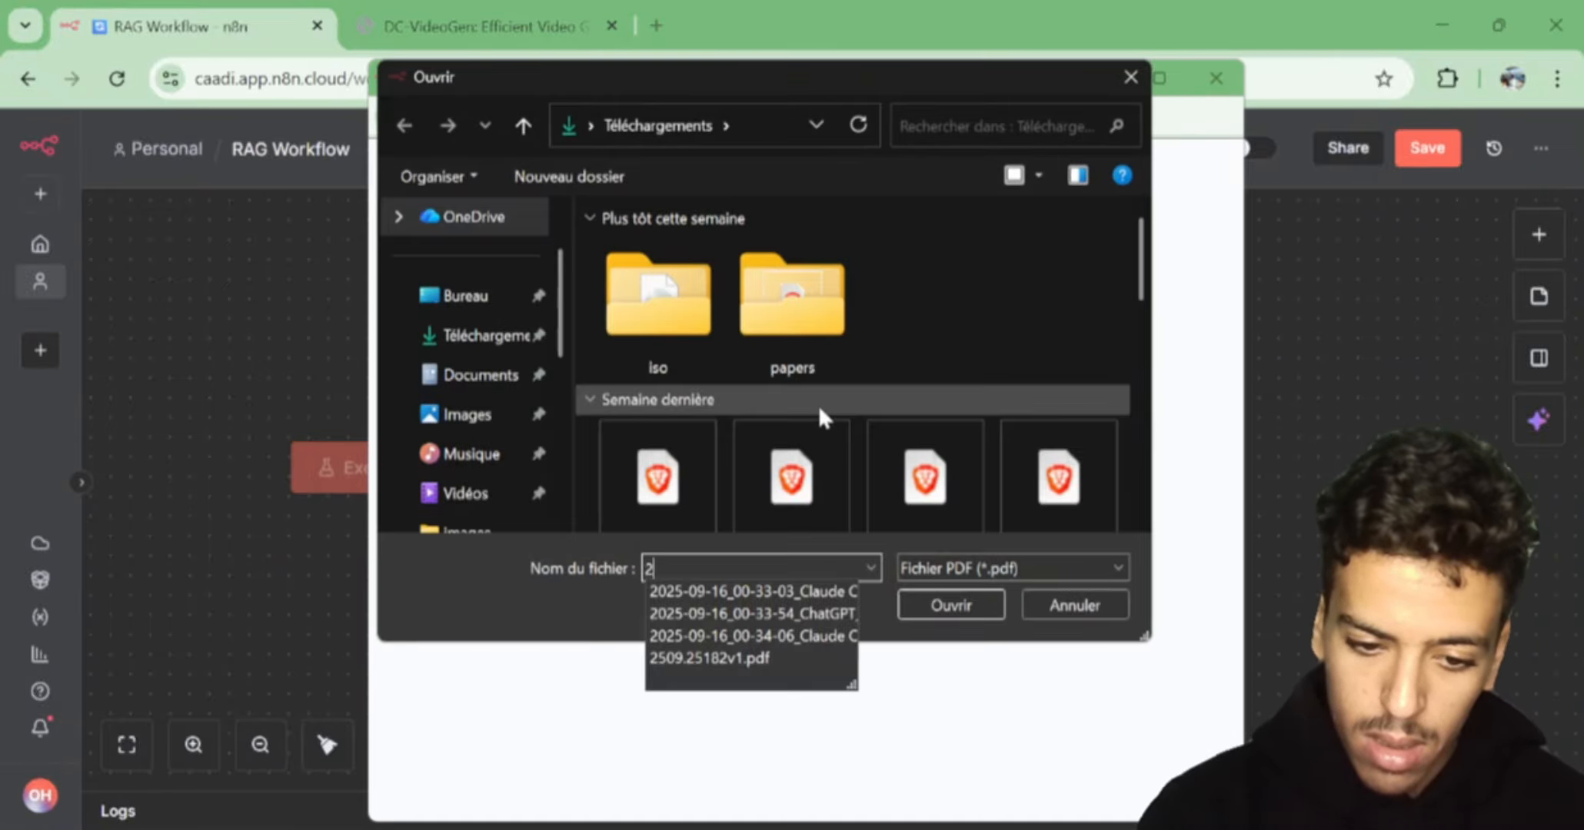
key("Down")
key("Down")
key("Down")
key("Down")
key("Return")
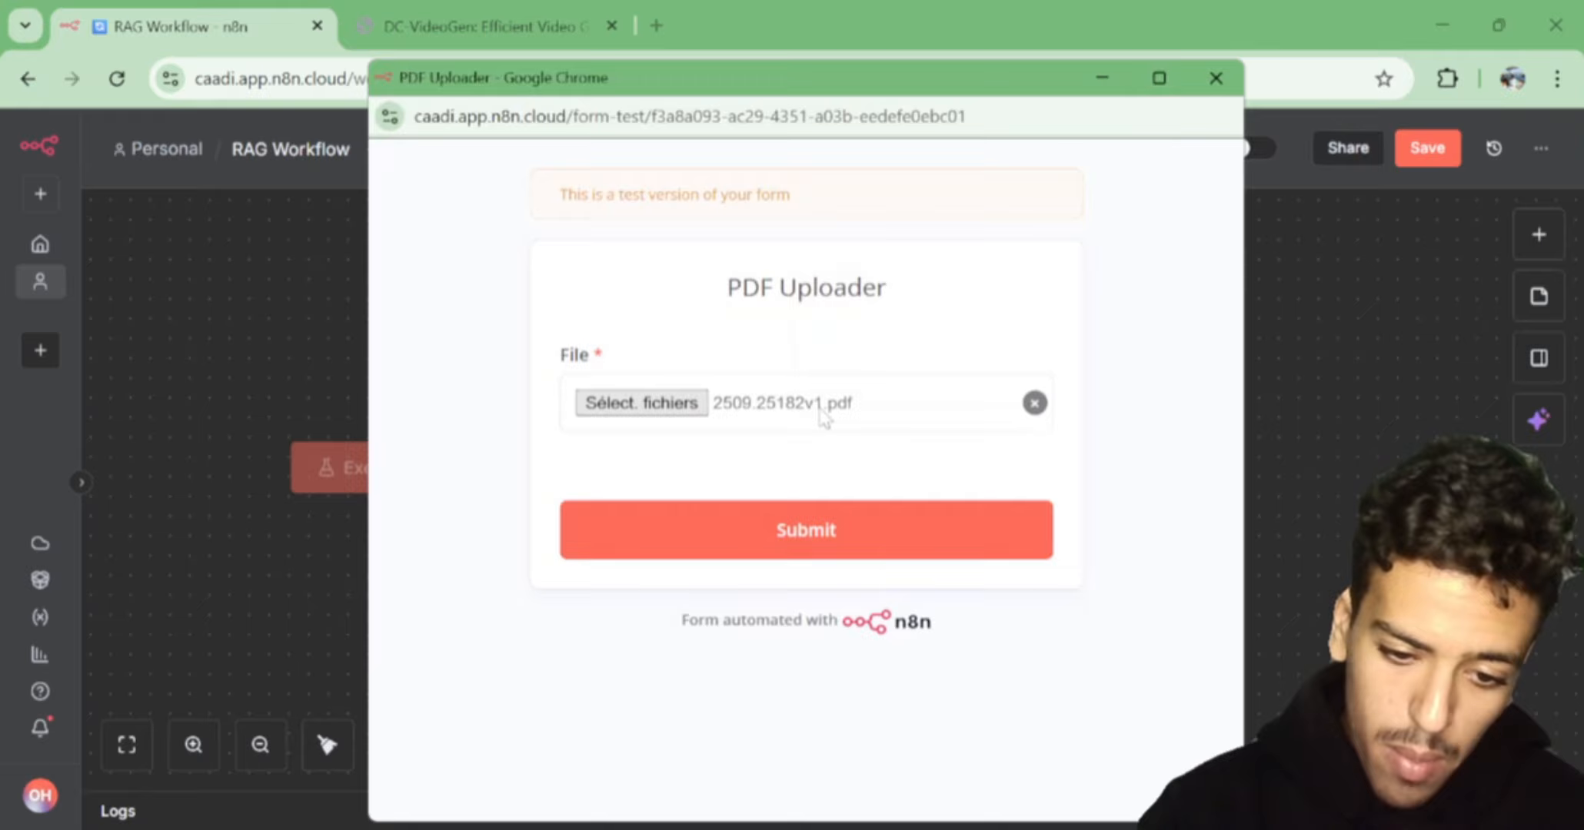
left_click(807, 519)
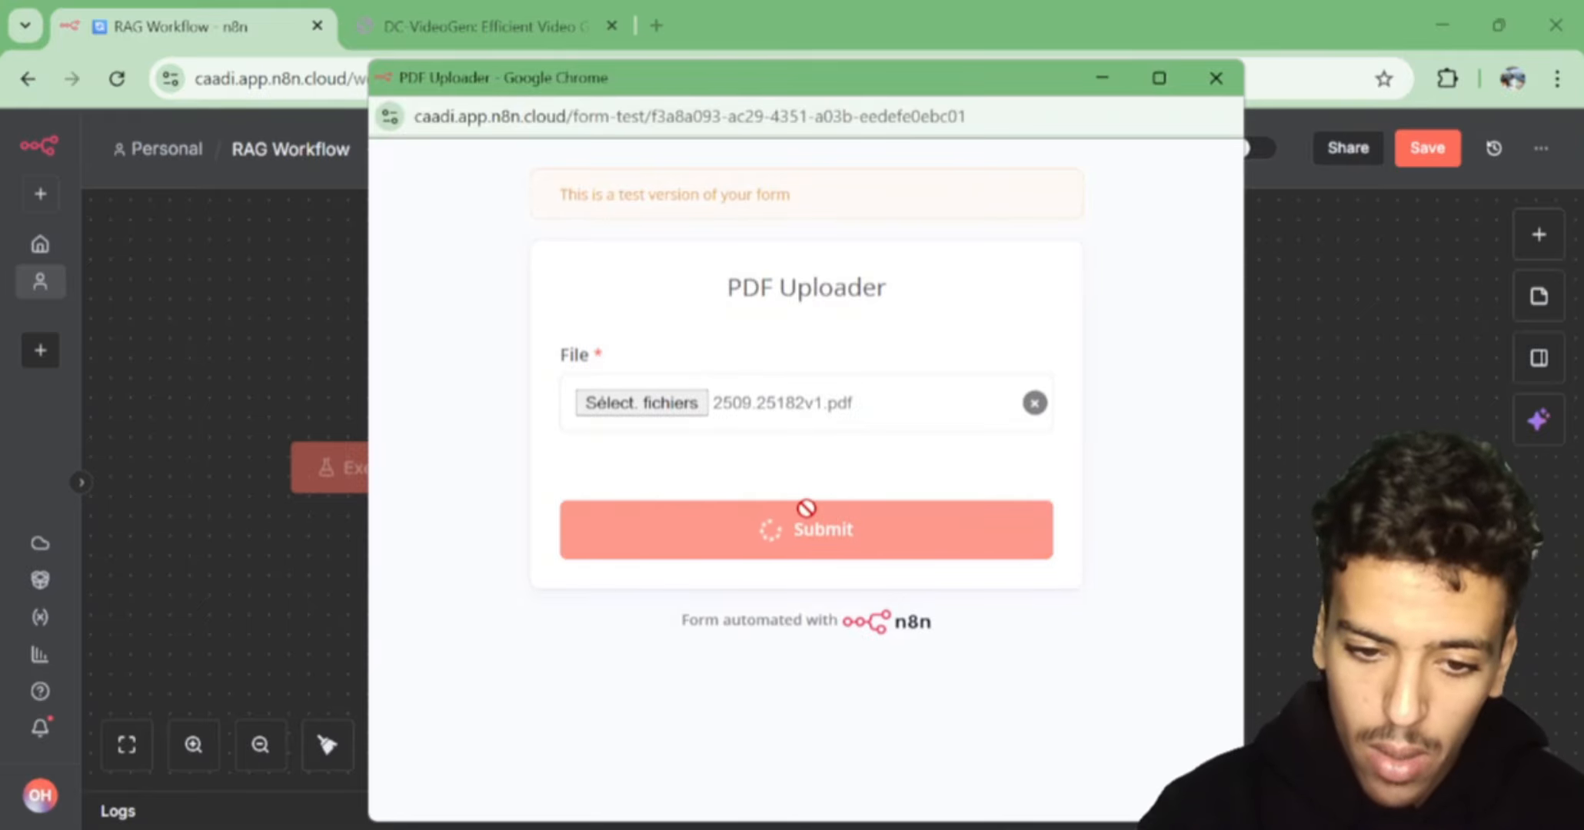
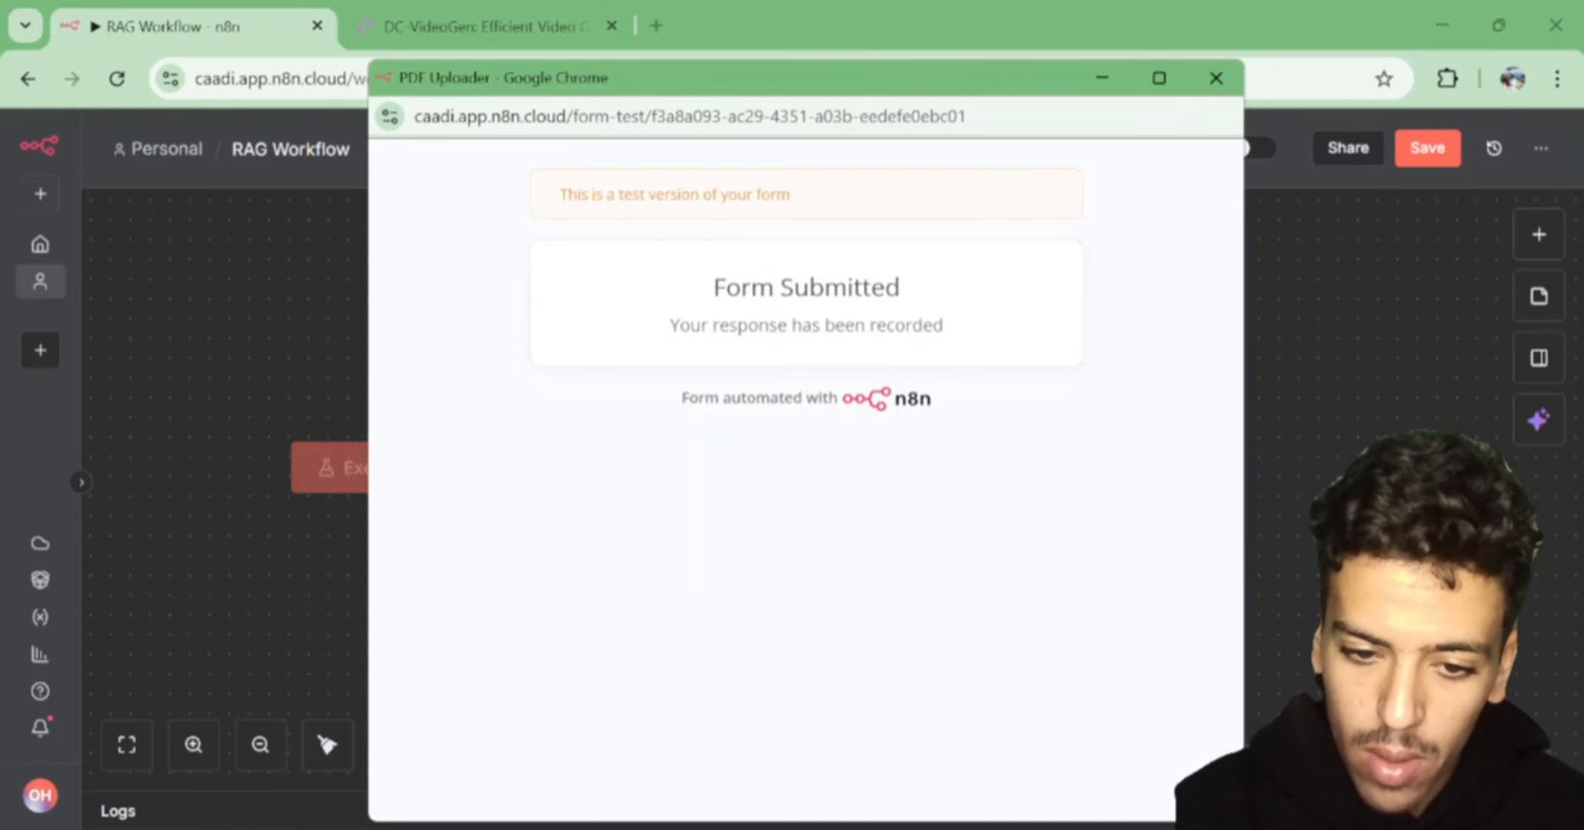
Close the submitted form and inspect the uploaded file's details in the On form submission node's output
left_click(1216, 77)
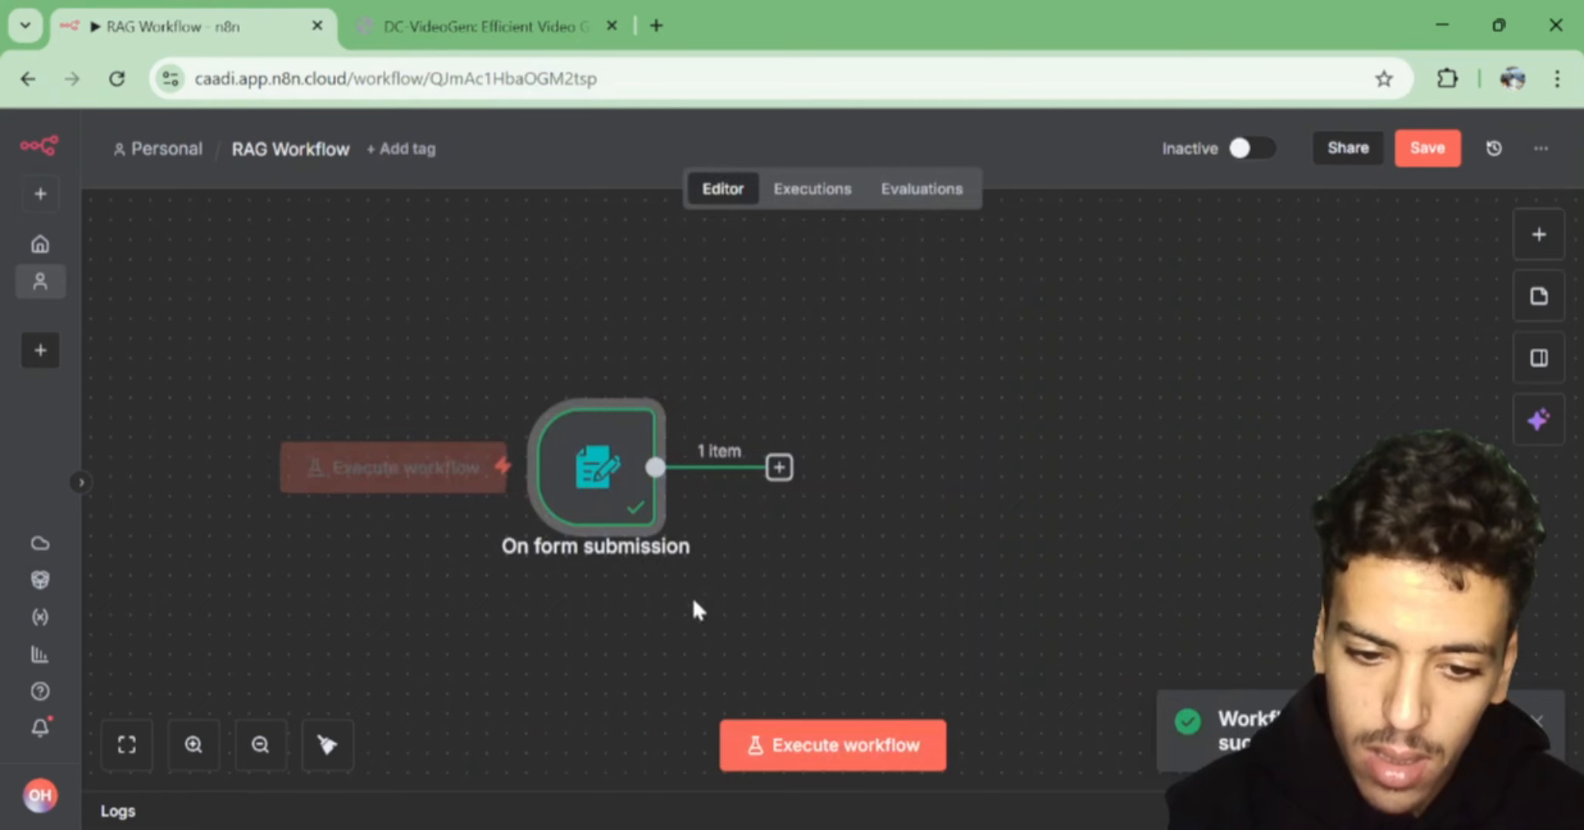
double_click(654, 500)
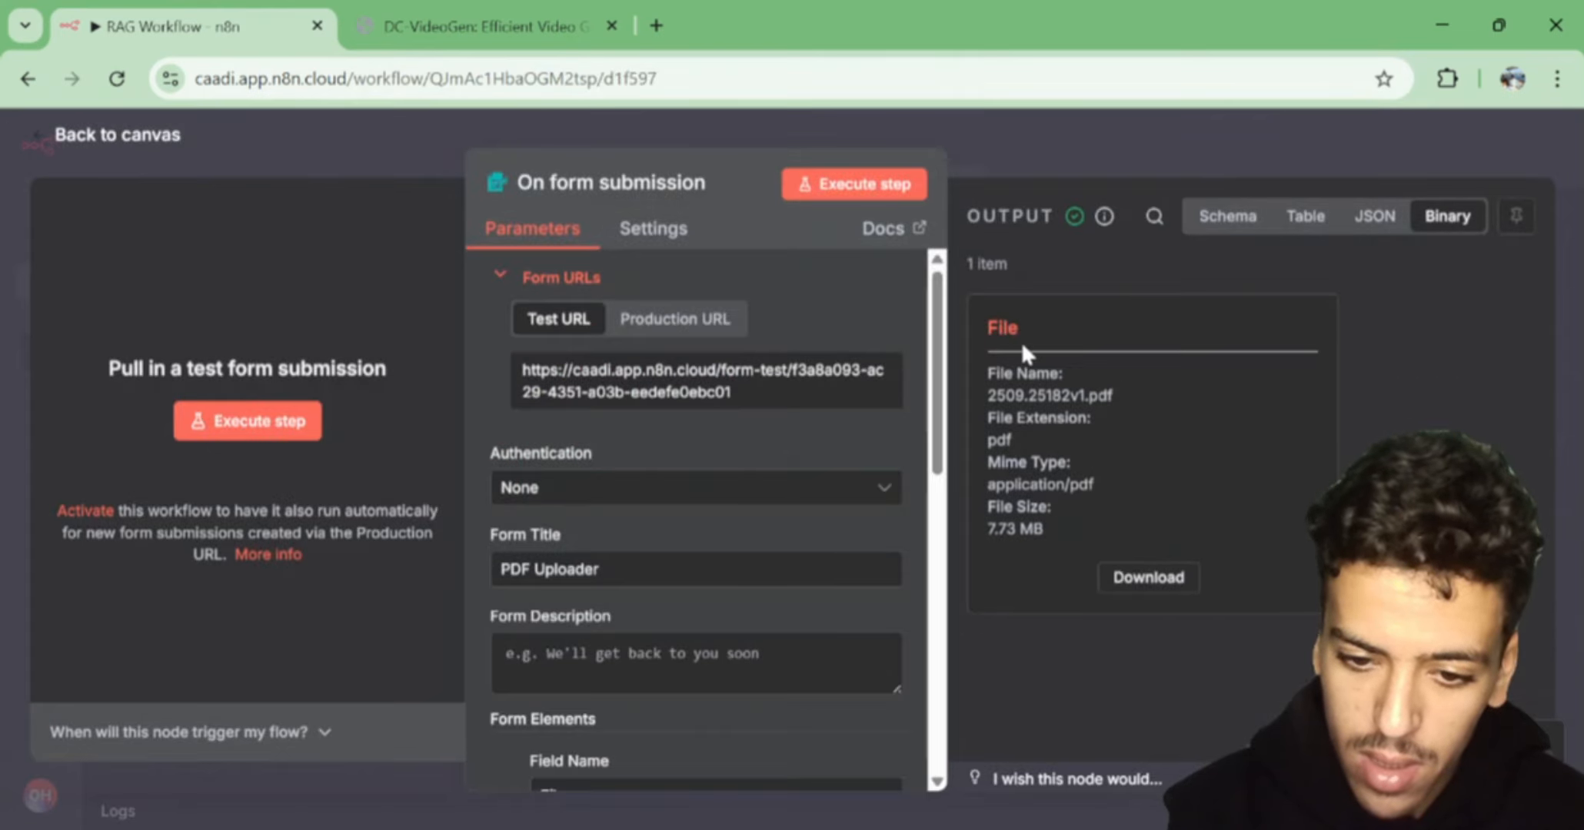
left_click_drag(1021, 341, 1050, 509)
left_click(1076, 507)
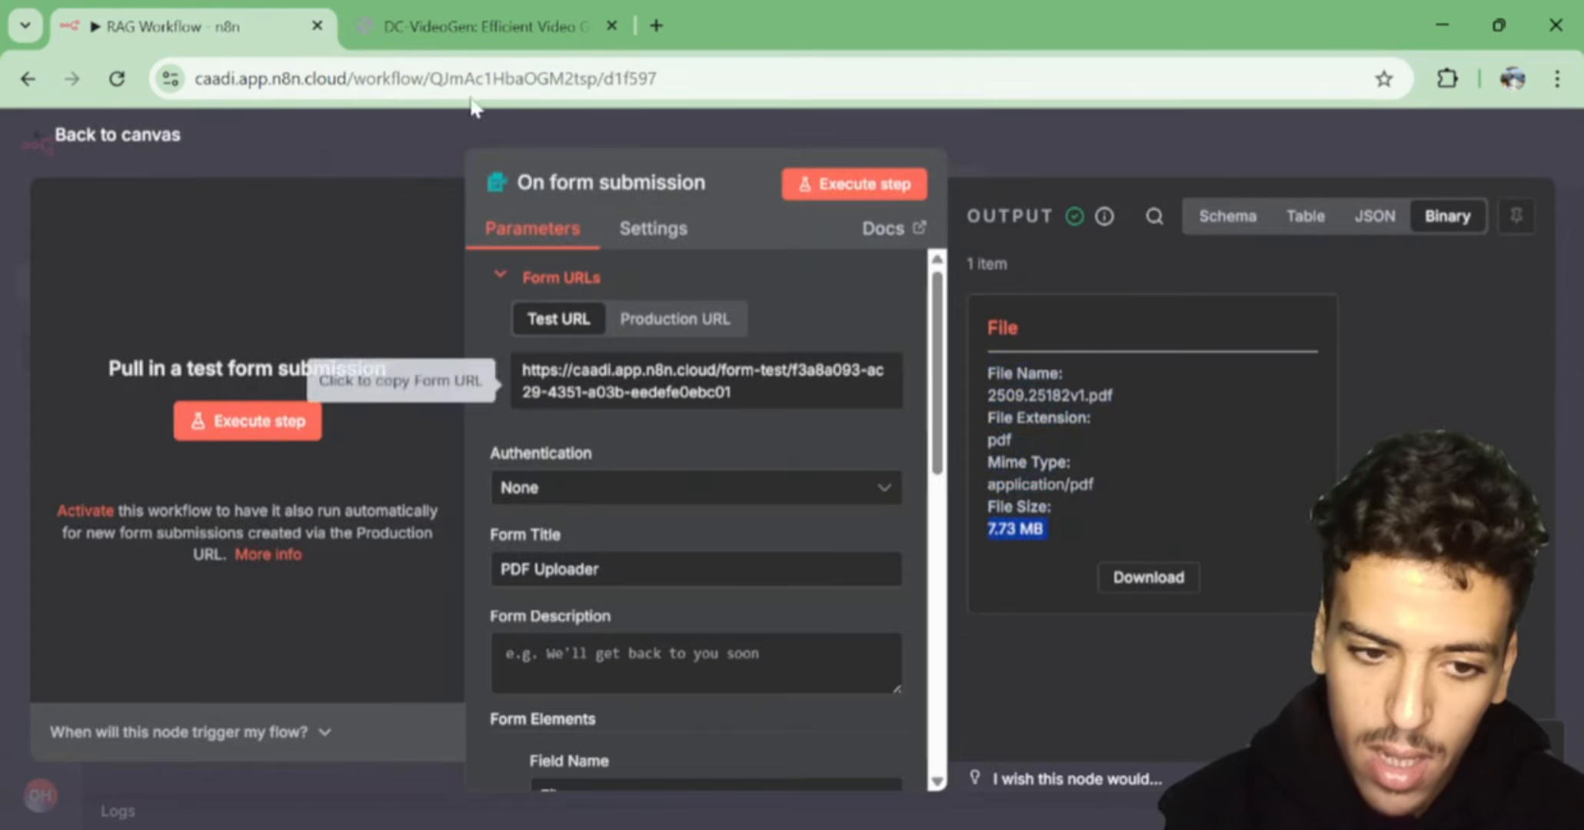
Skim the pages of the source PDF in the browser, then return to the RAG Workflow canvas
left_click(476, 26)
scroll(604, 300, "down", 5)
scroll(604, 299, "up", 5)
scroll(603, 300, "down", 15)
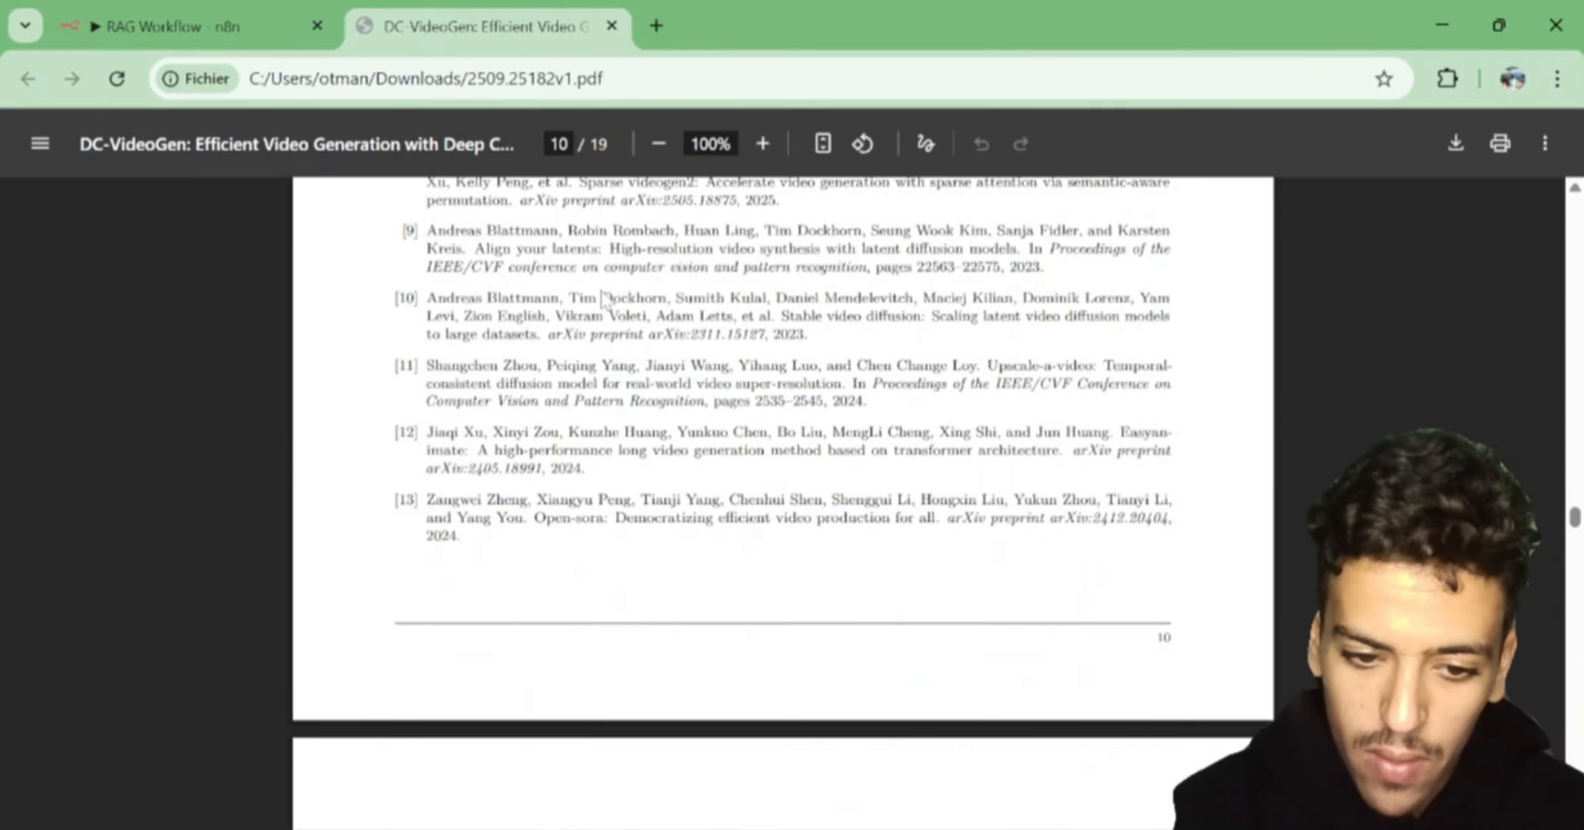
left_click(254, 11)
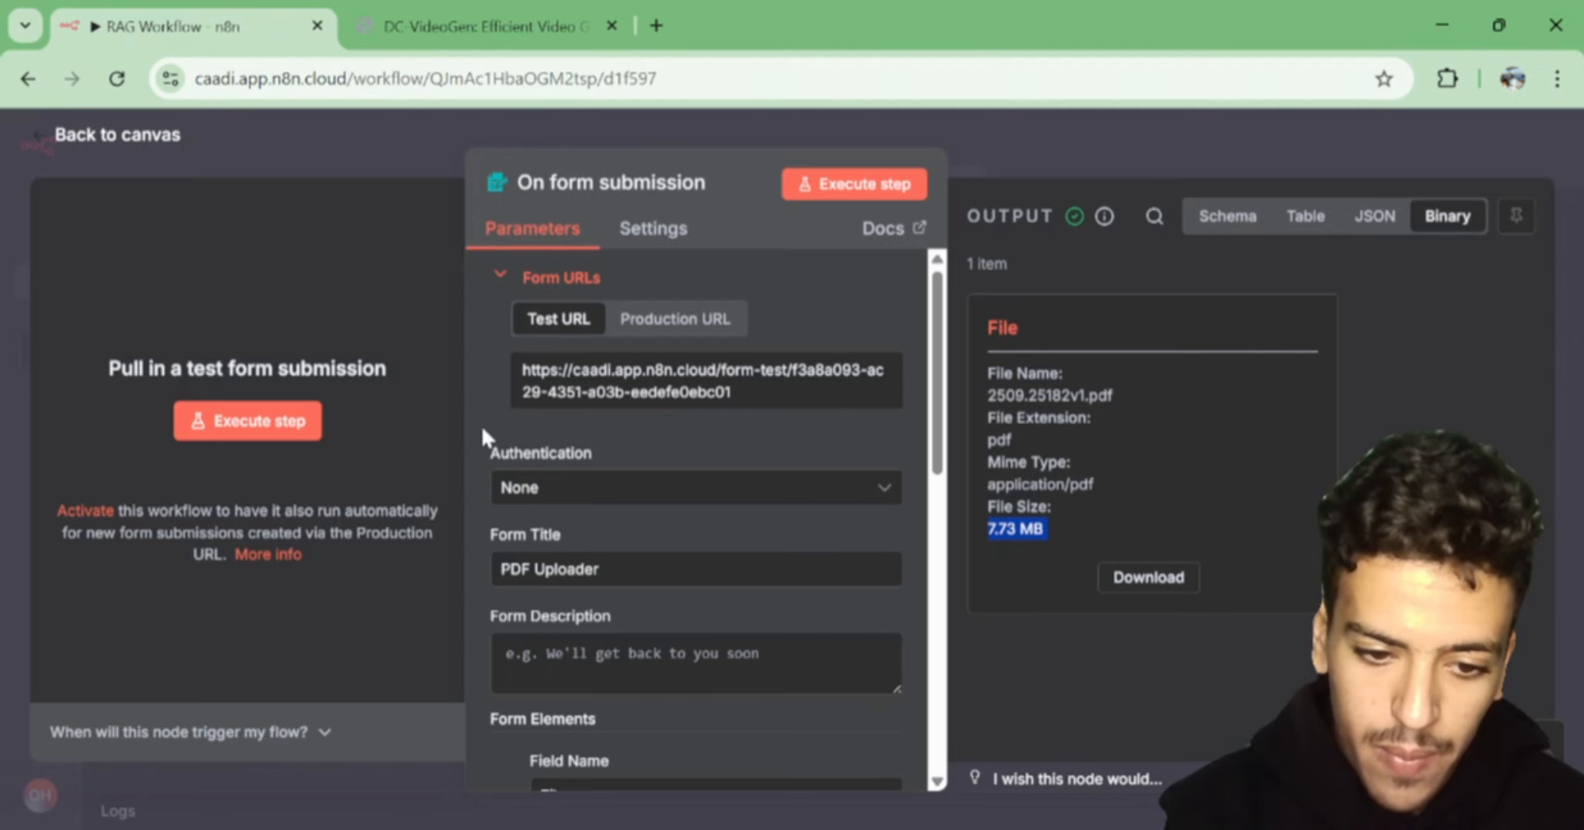
left_click(142, 137)
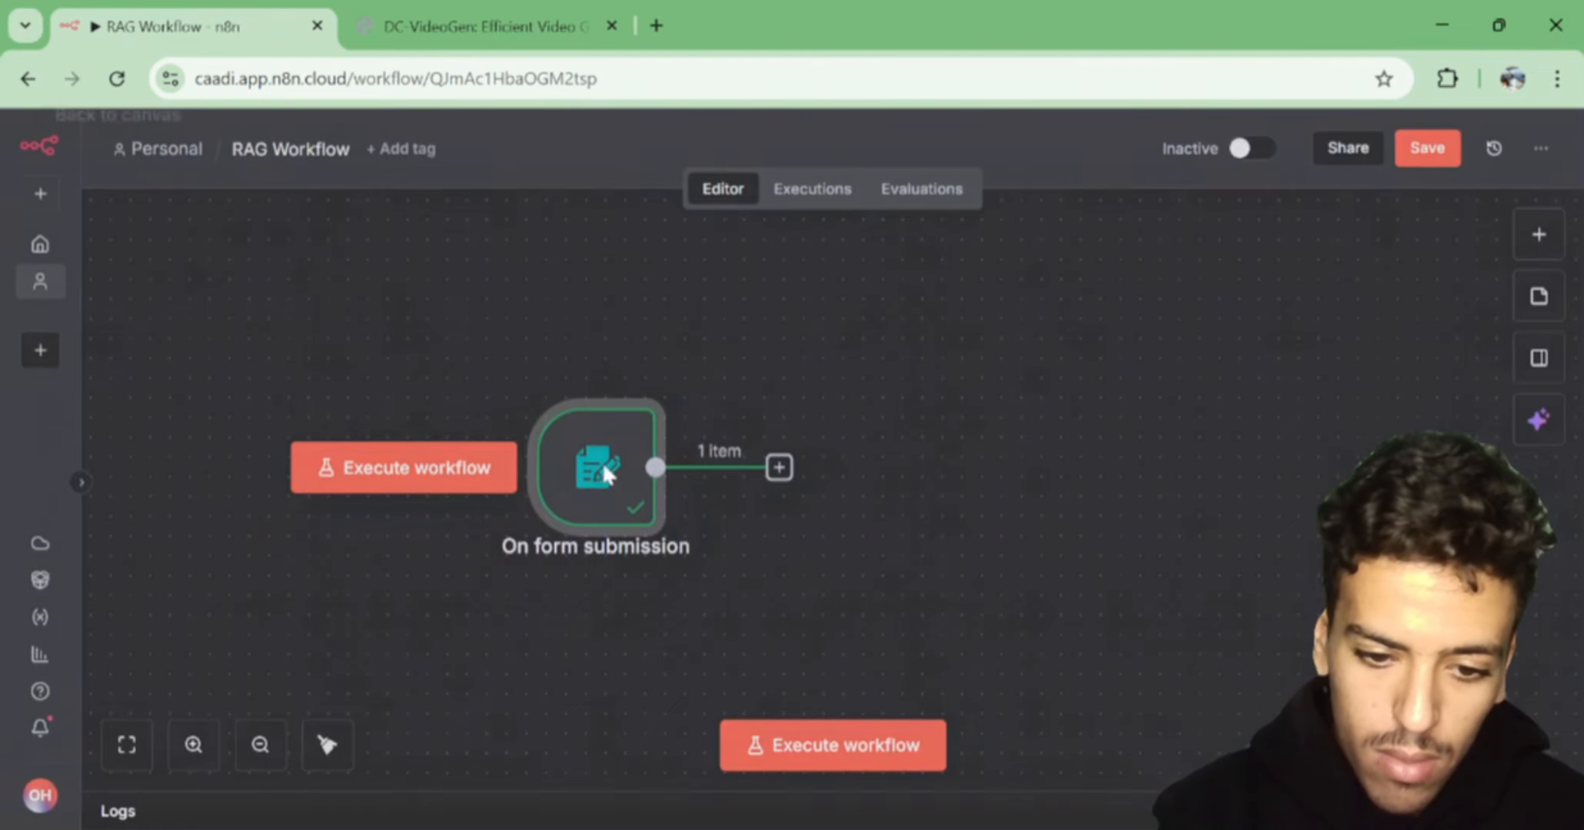
Add an Extract from File node with the Extract from PDF action after On form submission
left_click(779, 468)
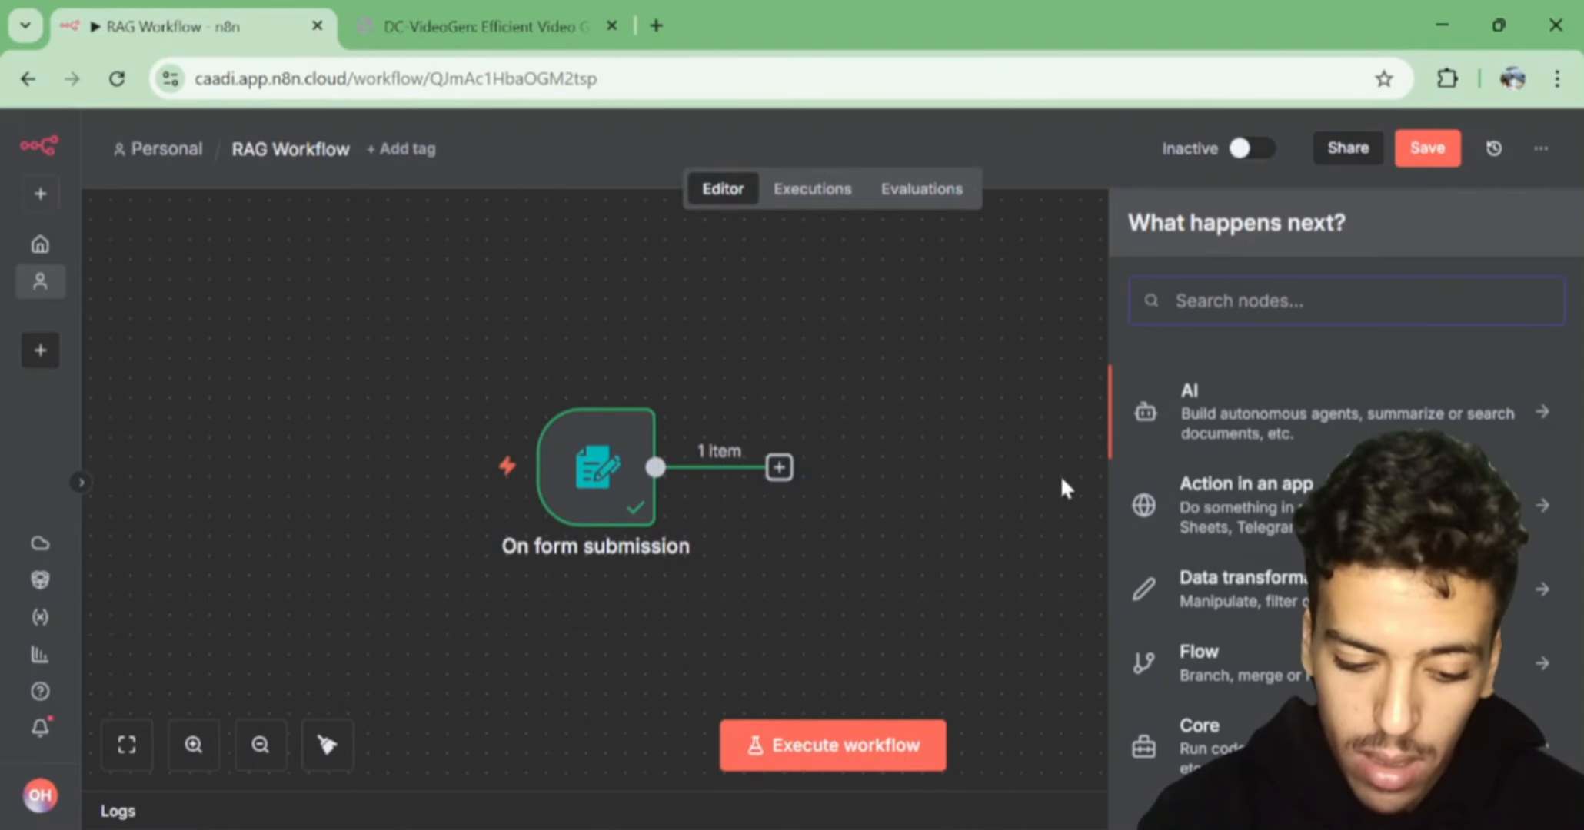
type("extra")
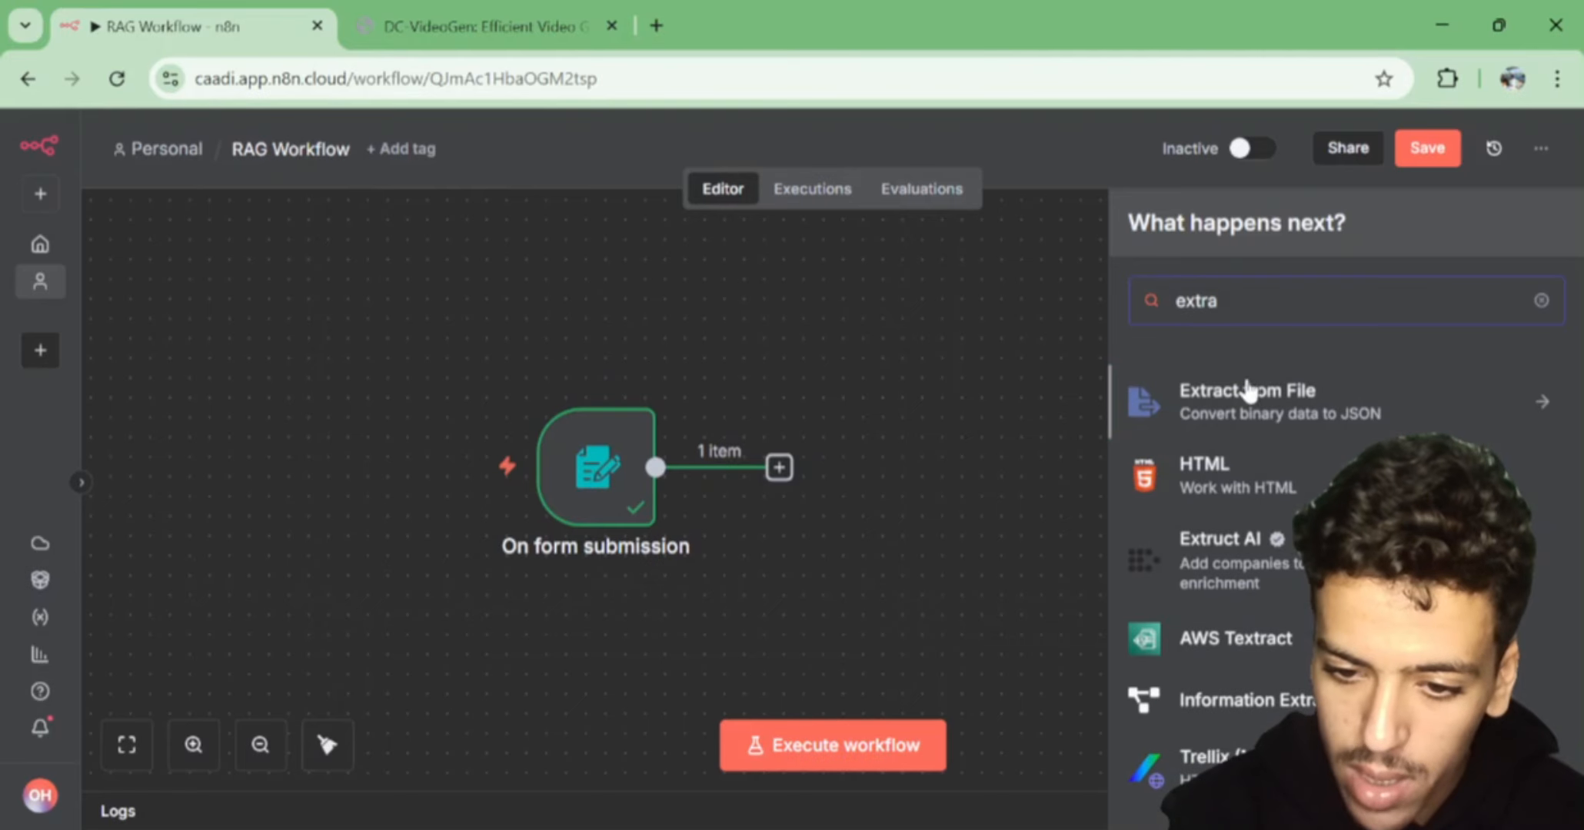
left_click(1277, 413)
scroll(1247, 547, "down", 2)
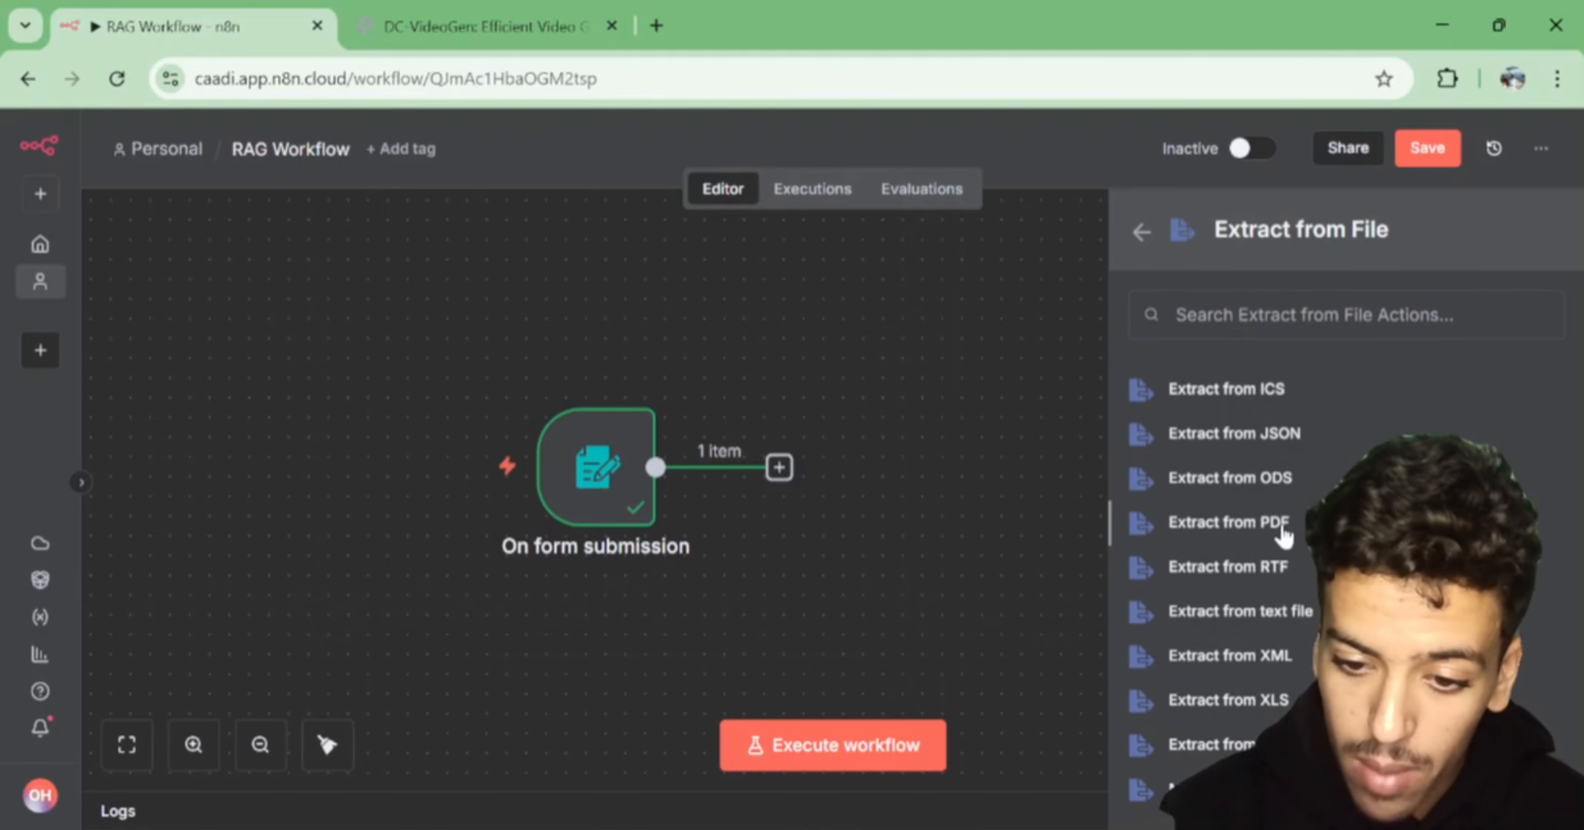
left_click(1281, 524)
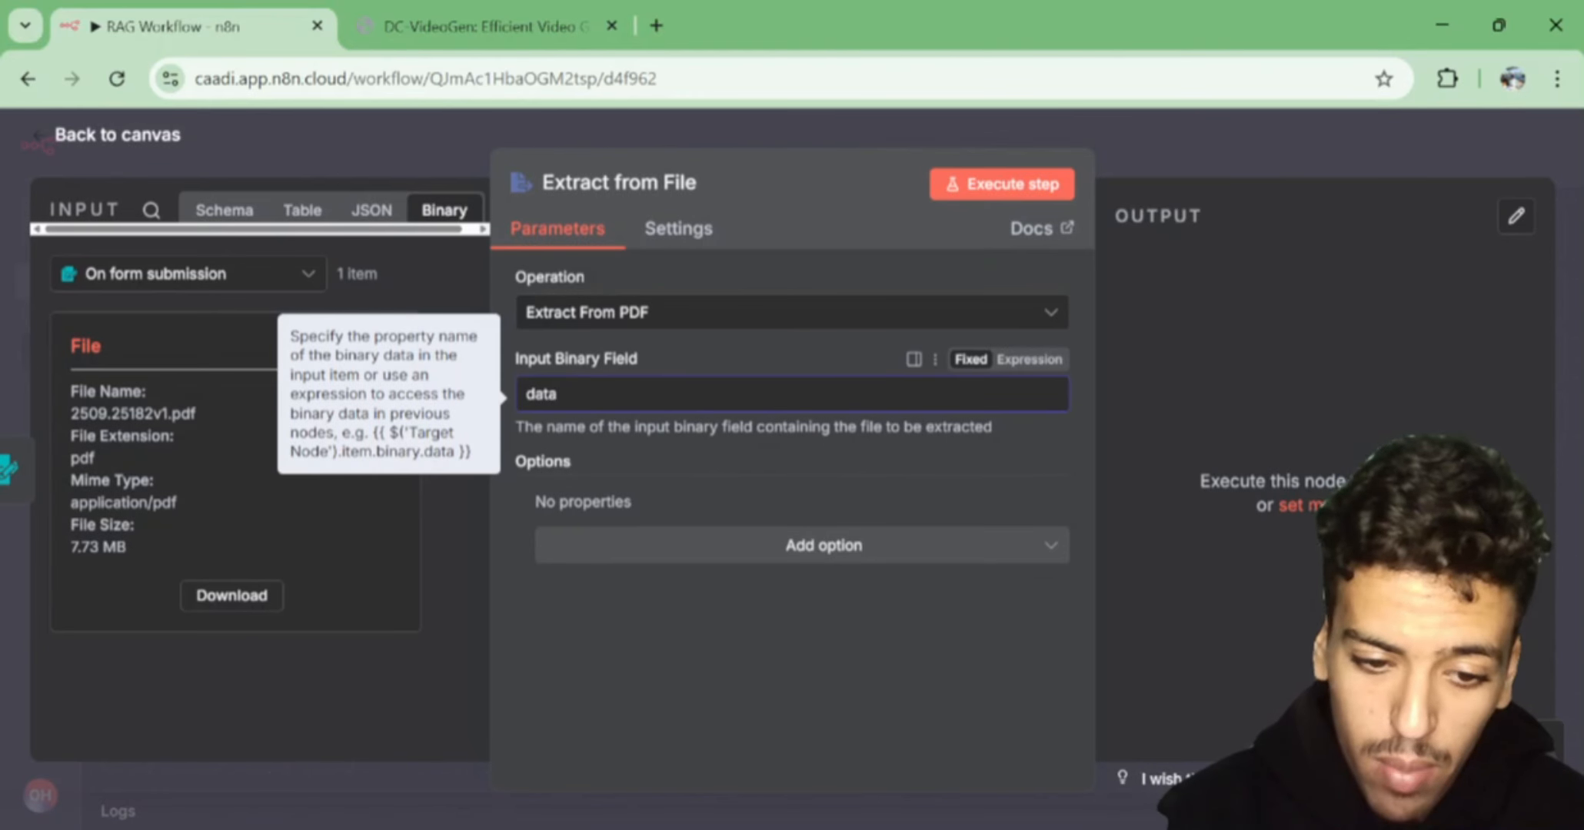
Set the Extract from File node's input binary field to "File" and return to the canvas
double_click(86, 346)
key("ctrl+c")
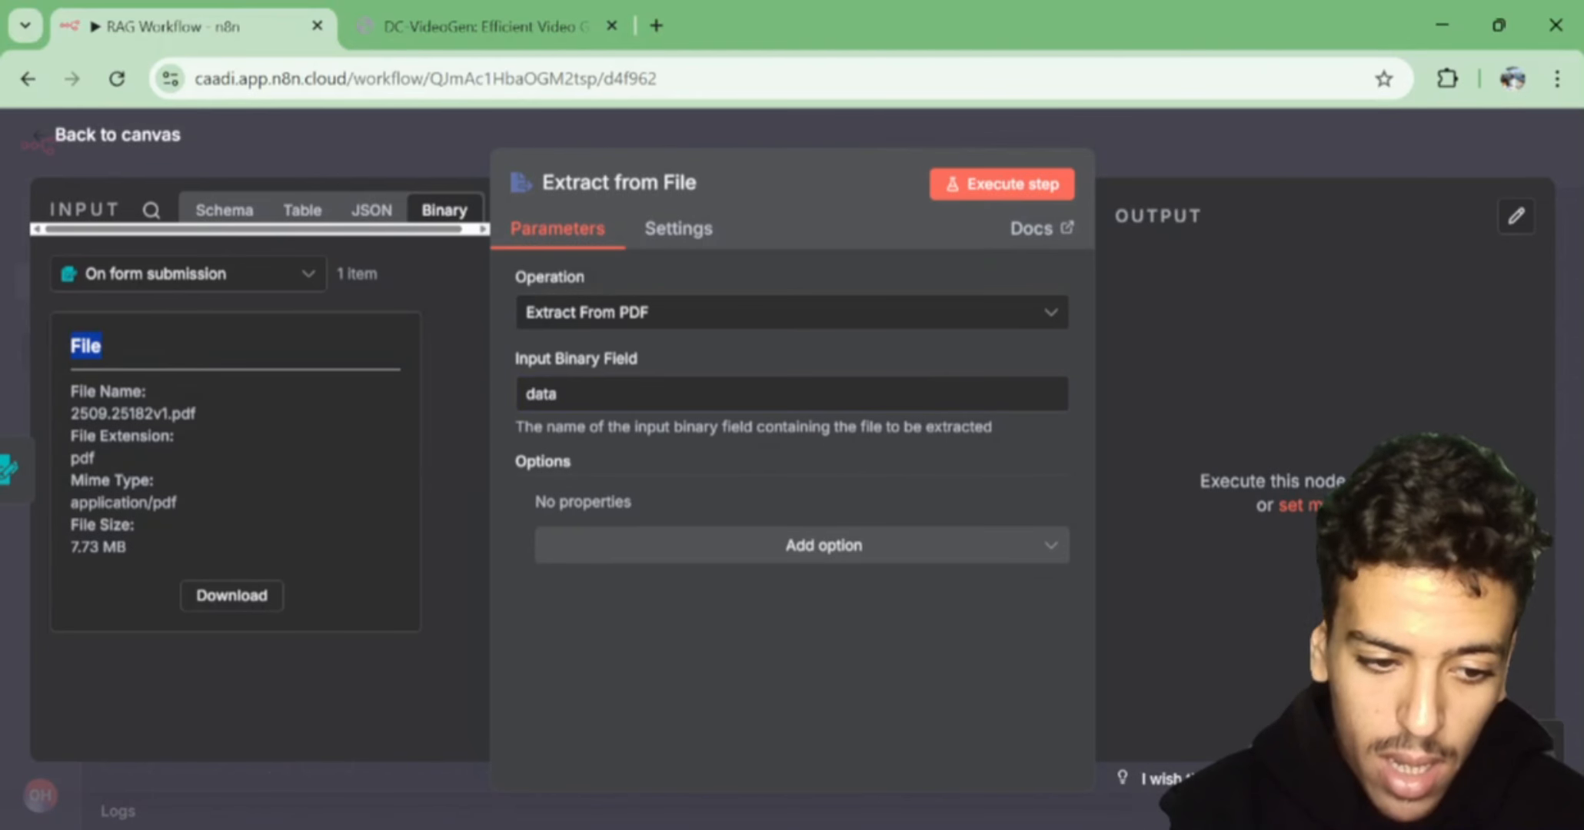
double_click(540, 394)
key("ctrl+v")
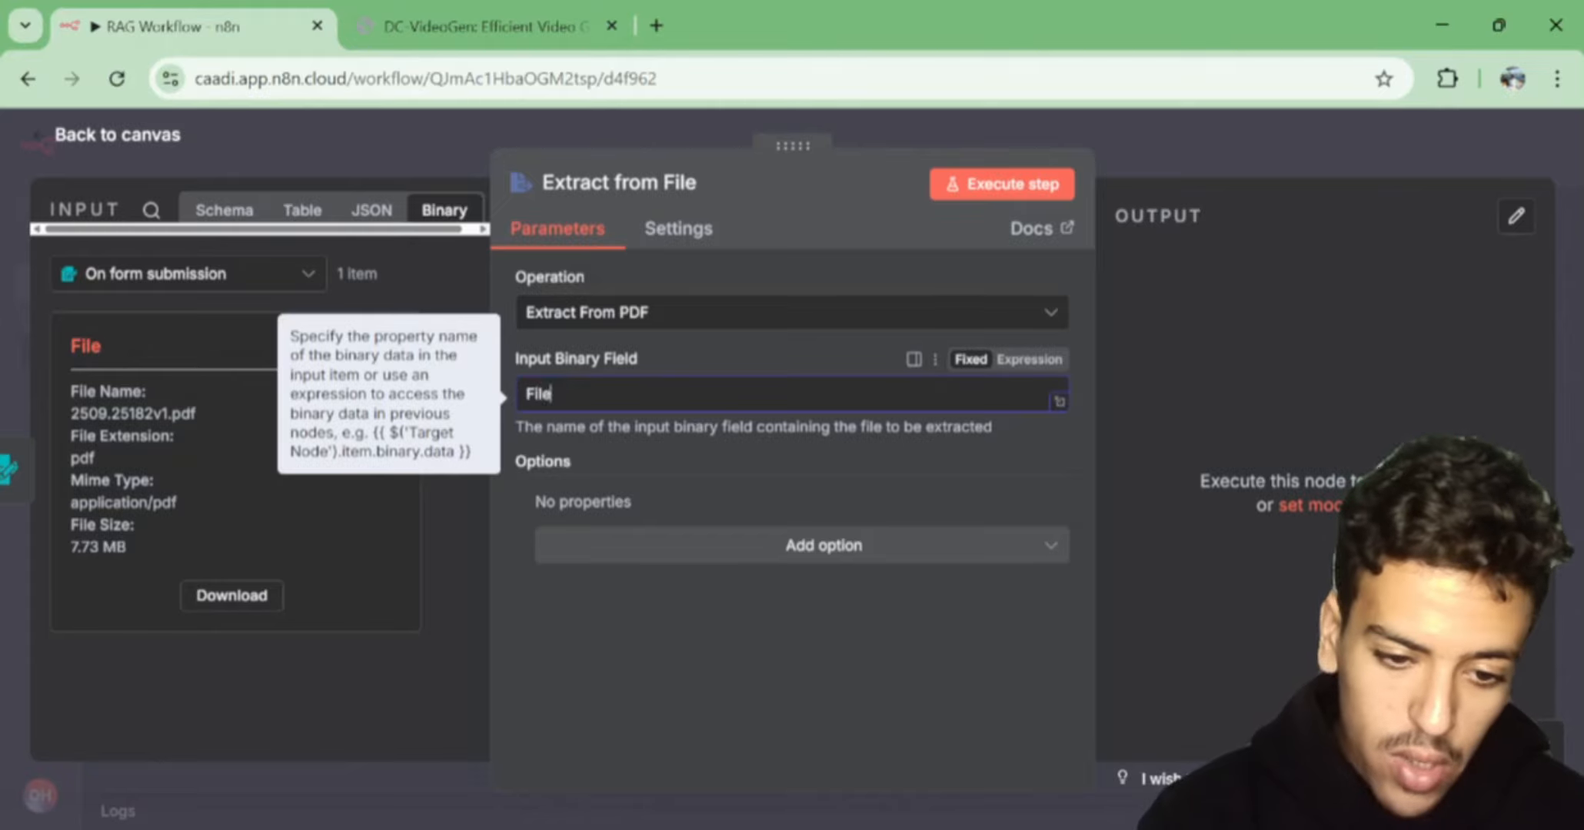
left_click(127, 139)
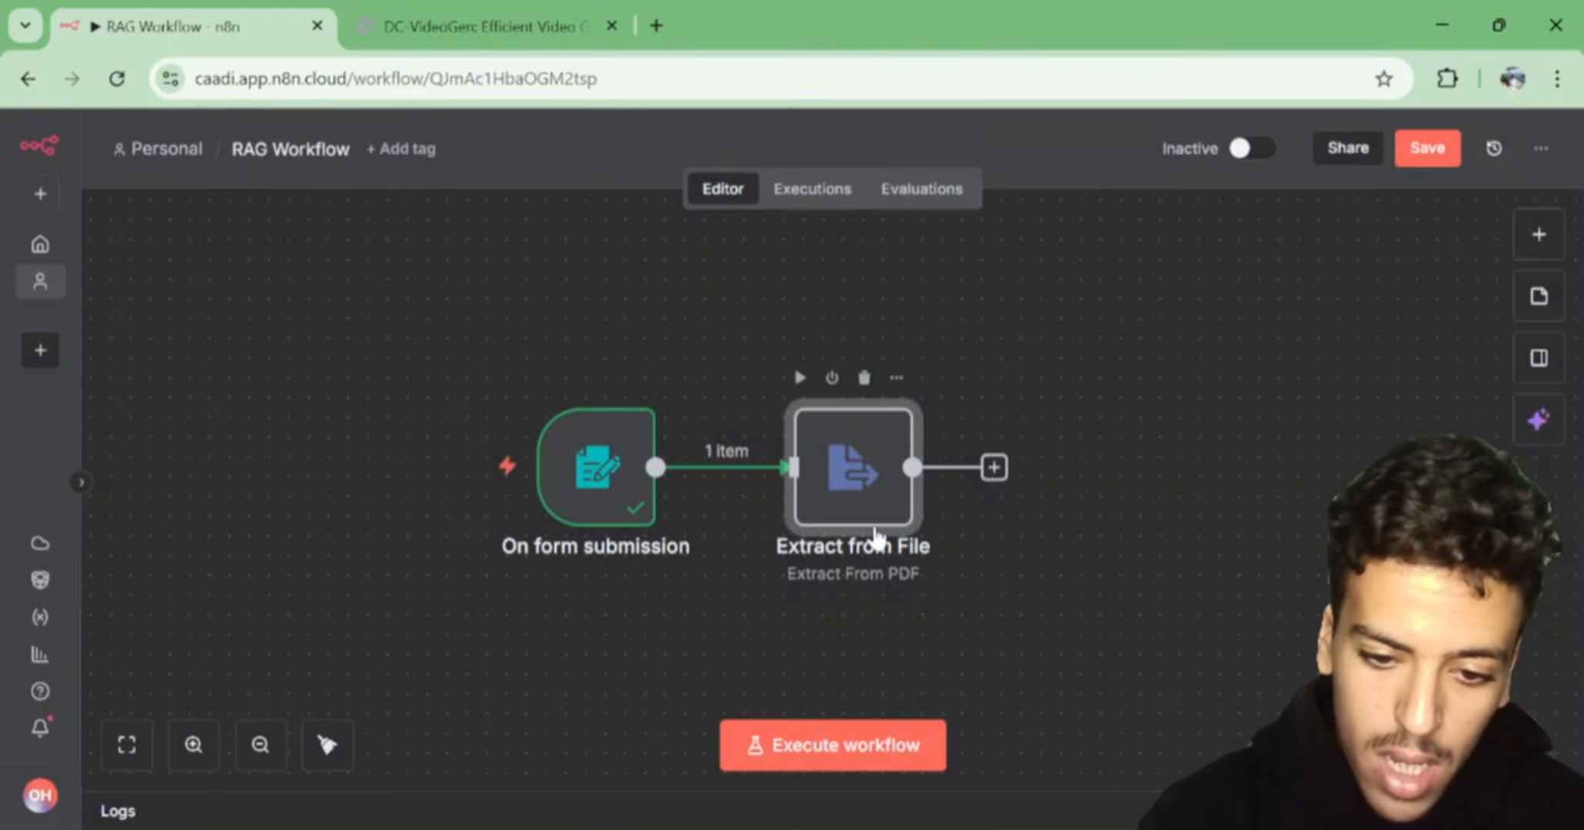
Execute the Extract from File node and look through its output fields
left_click(801, 379)
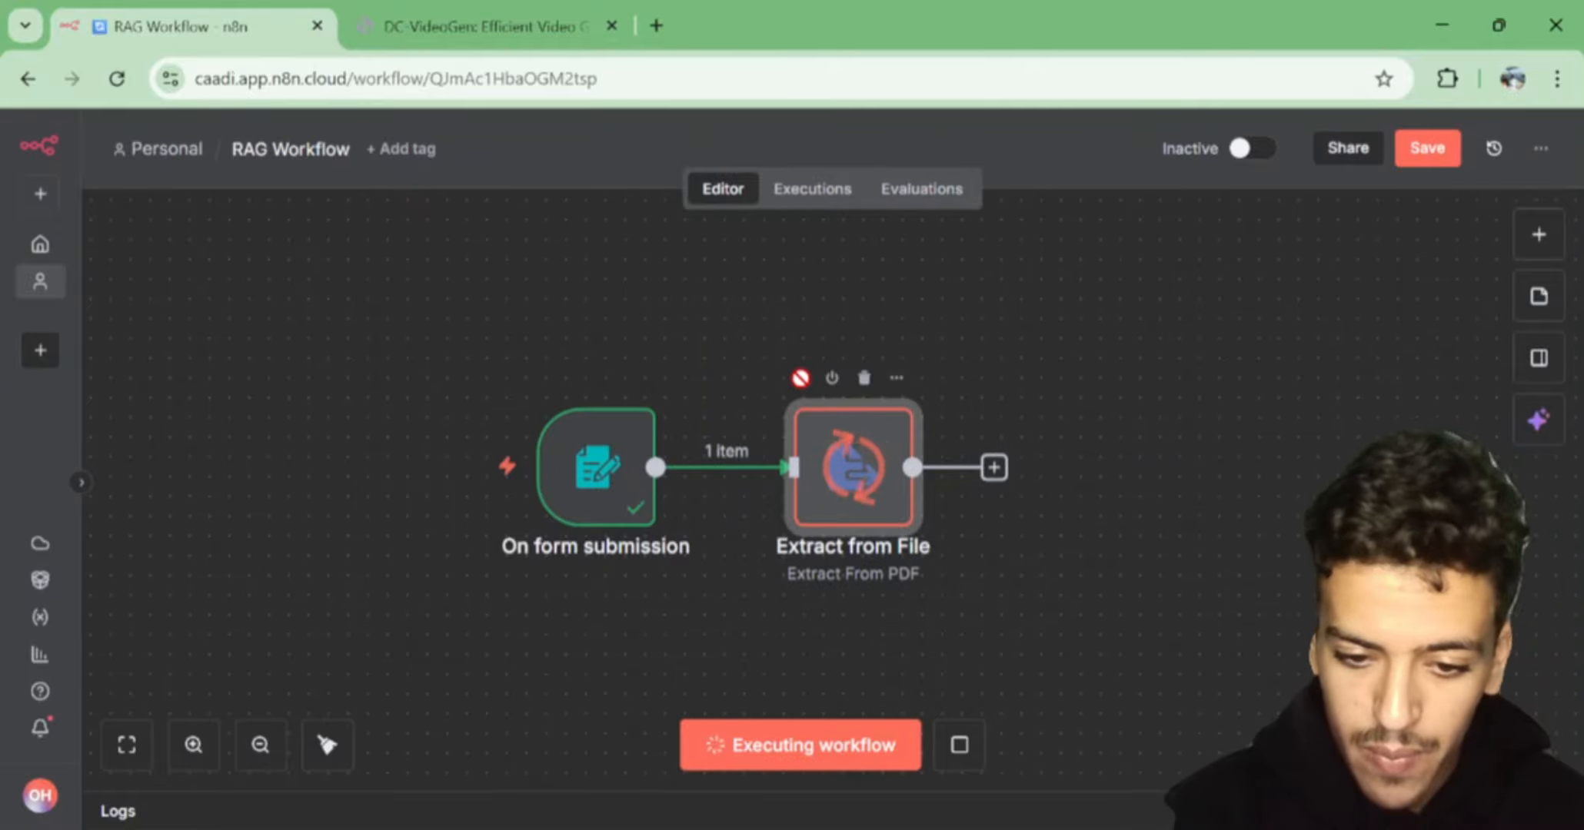
double_click(860, 486)
scroll(1346, 469, "down", 5)
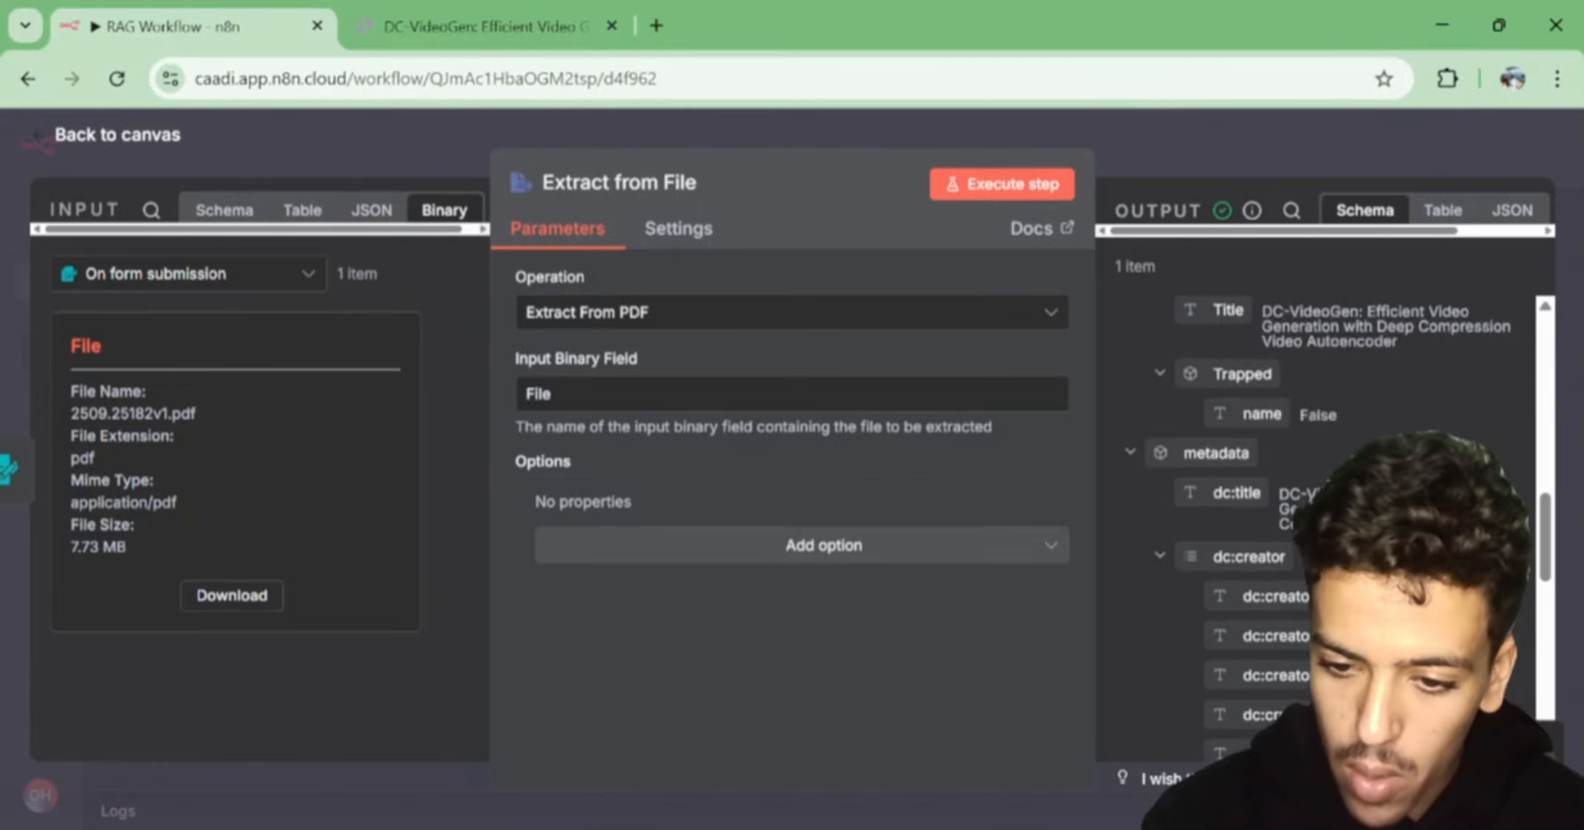
scroll(1322, 500, "down", 10)
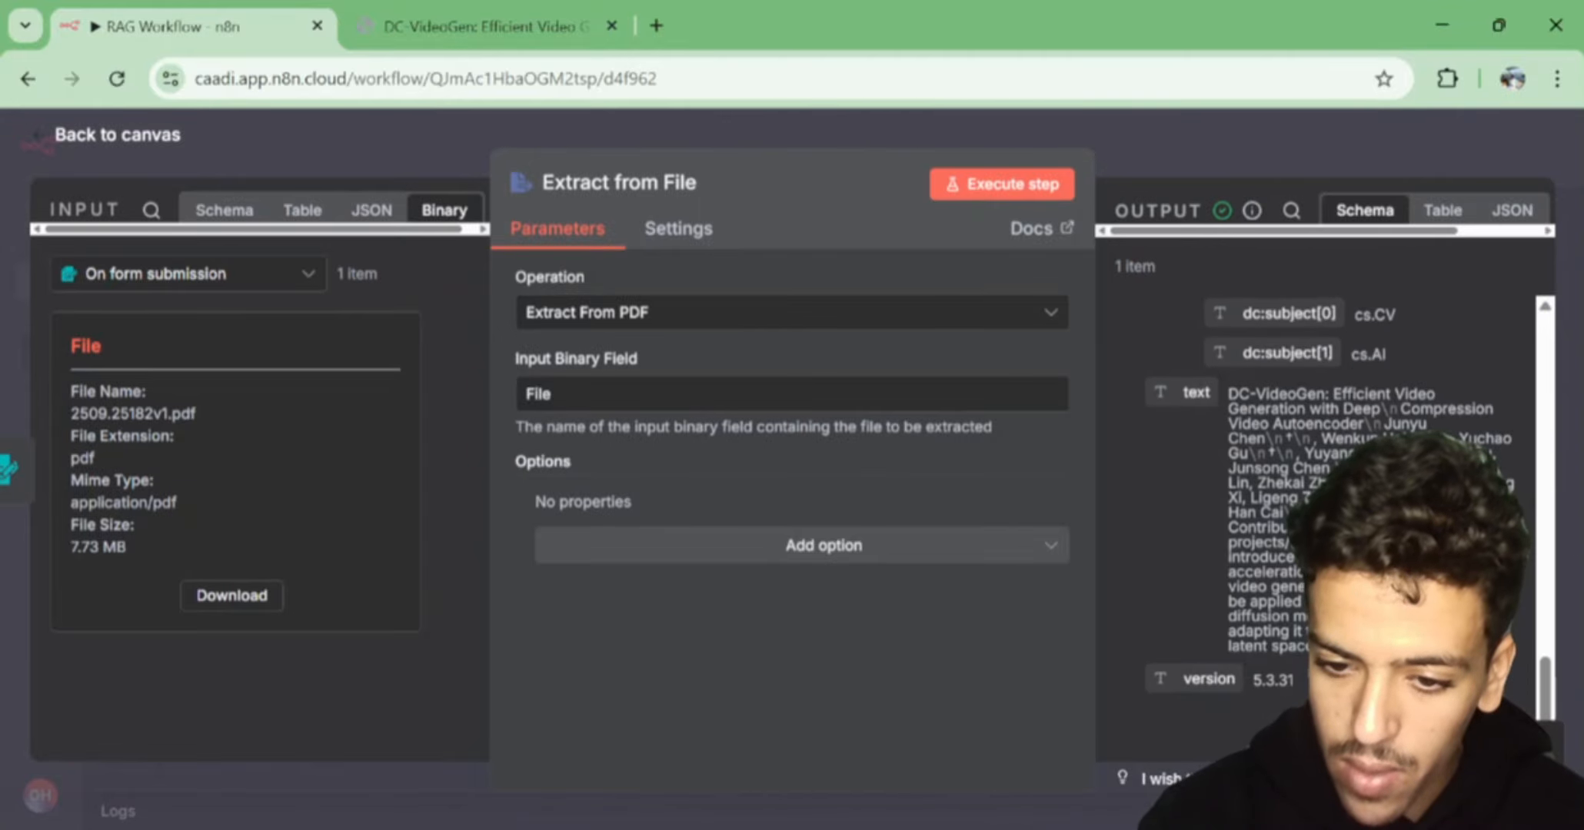
scroll(1238, 404, "up", 10)
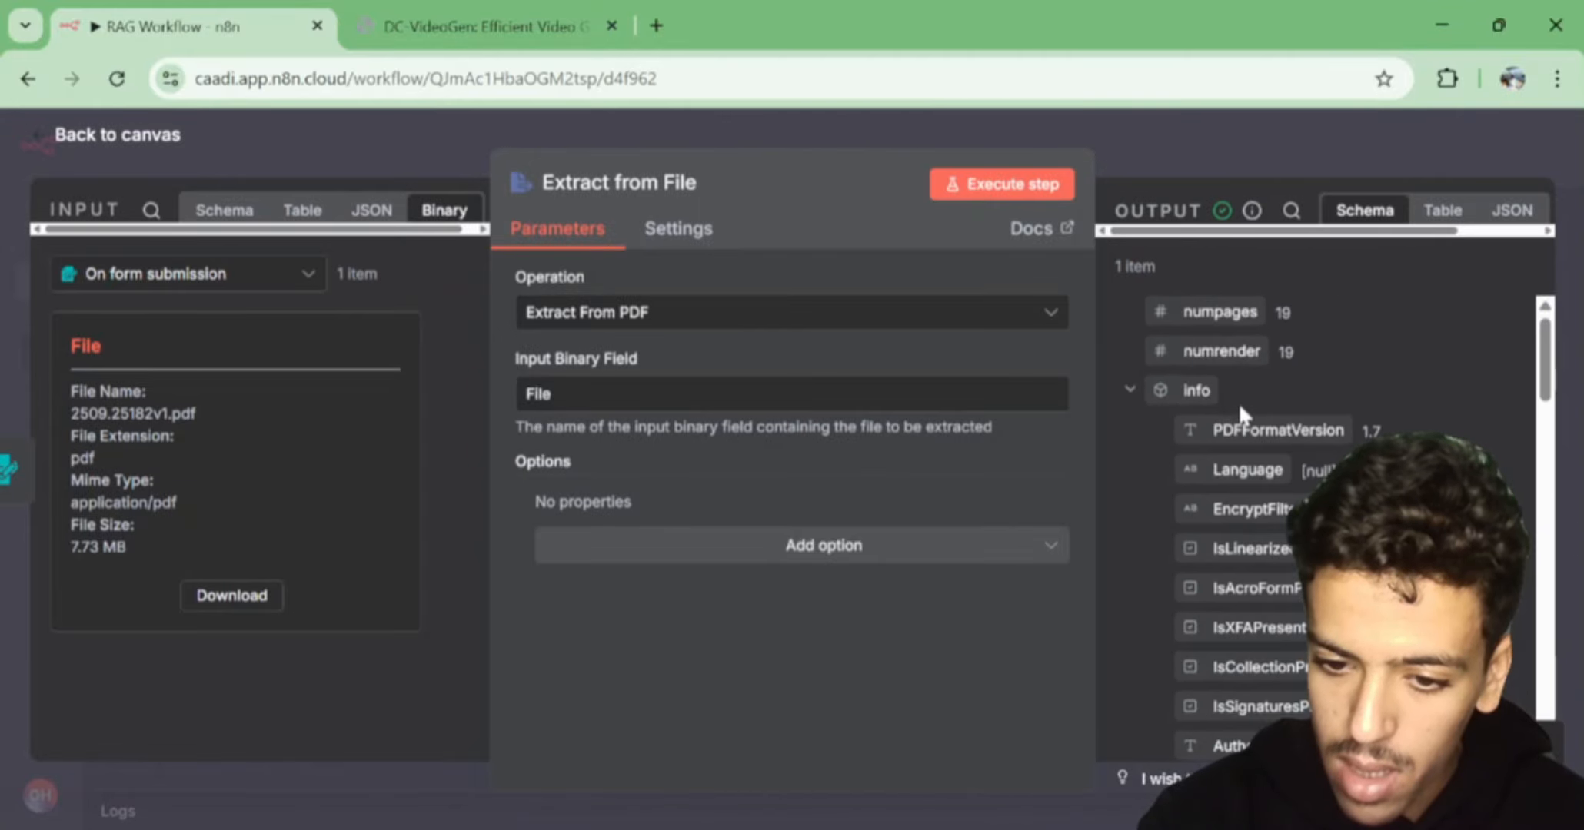
scroll(1239, 404, "down", 2)
scroll(1226, 461, "down", 3)
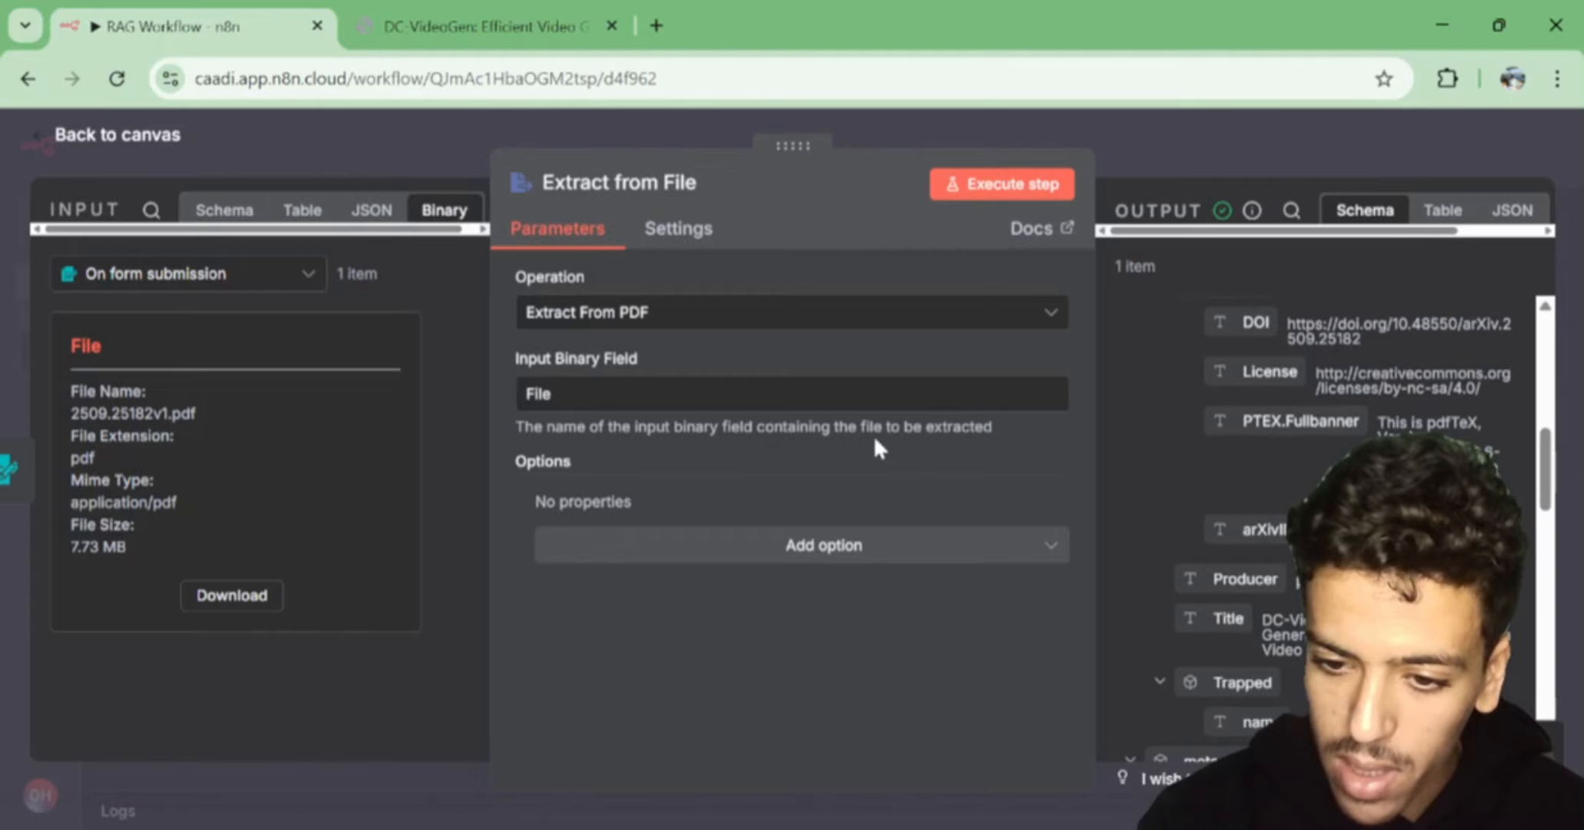
left_click(144, 138)
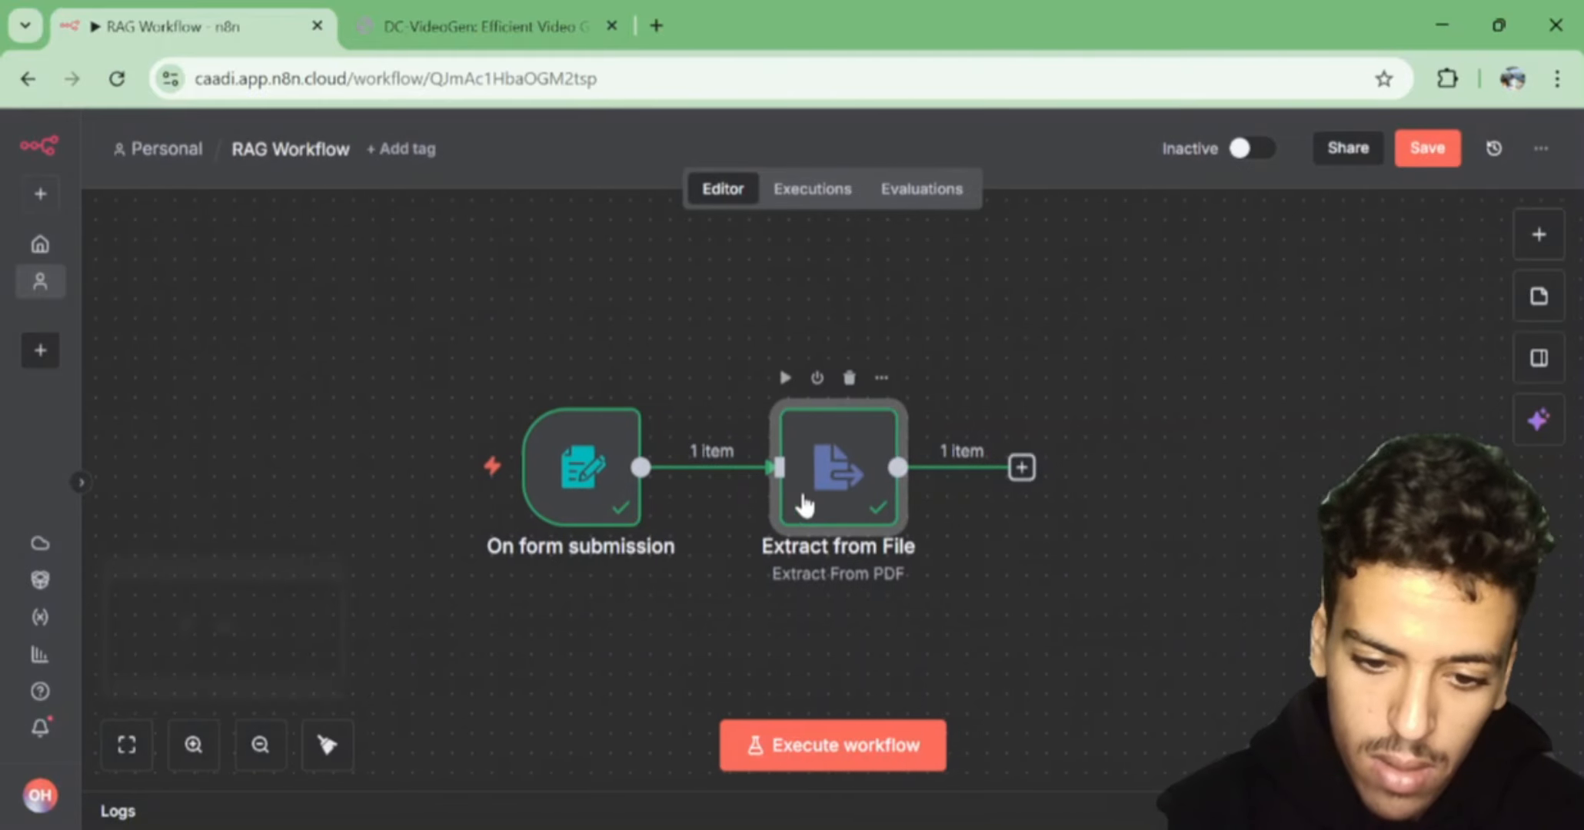
Review the Extract from File output again, from the page count and document info through the metadata to the extracted text
left_click(254, 757)
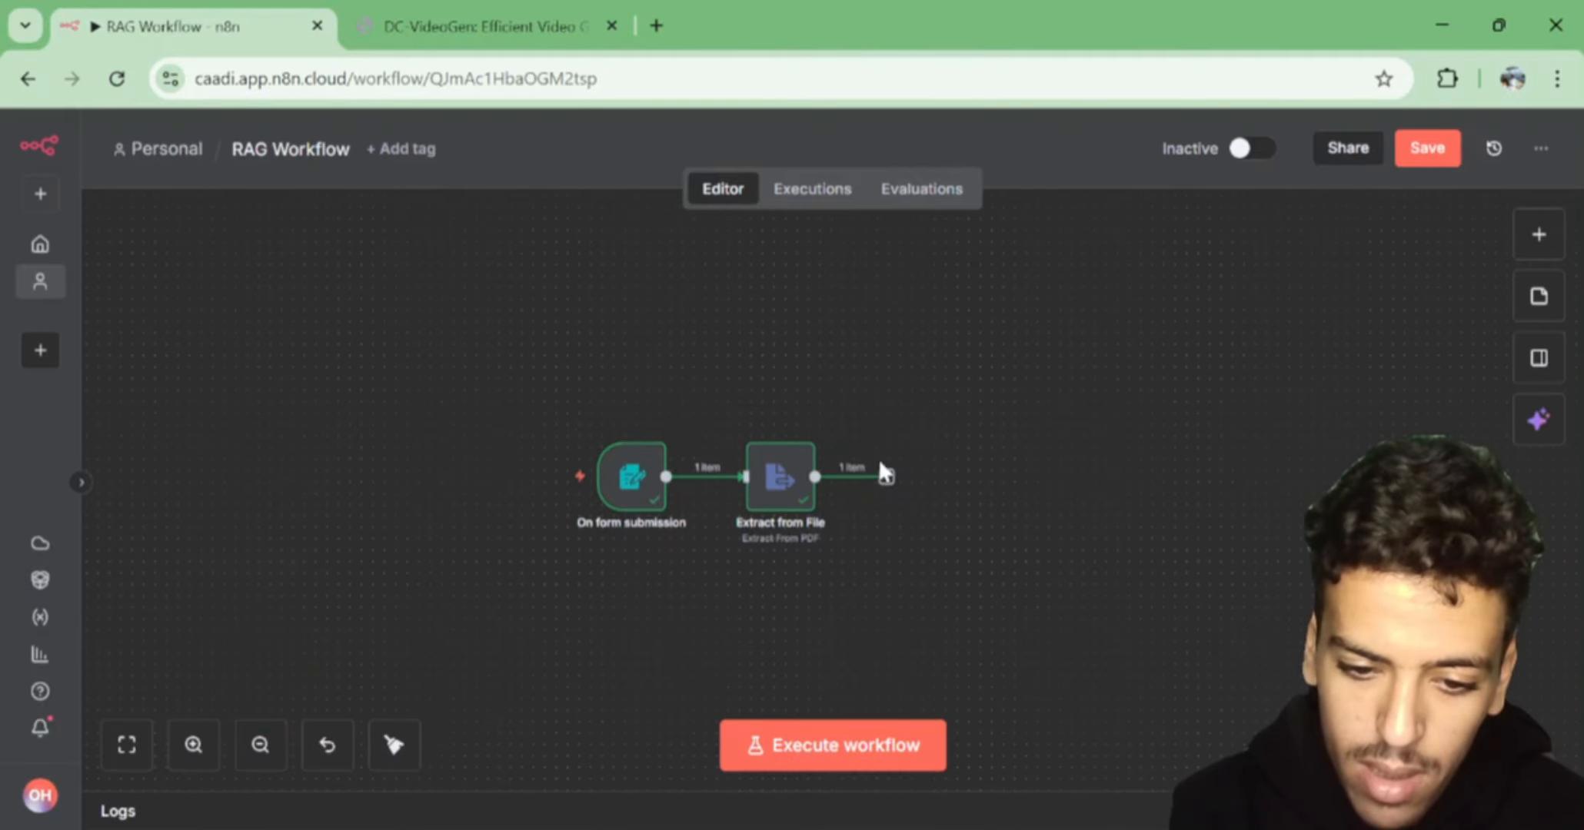
left_click(778, 506)
key("Return")
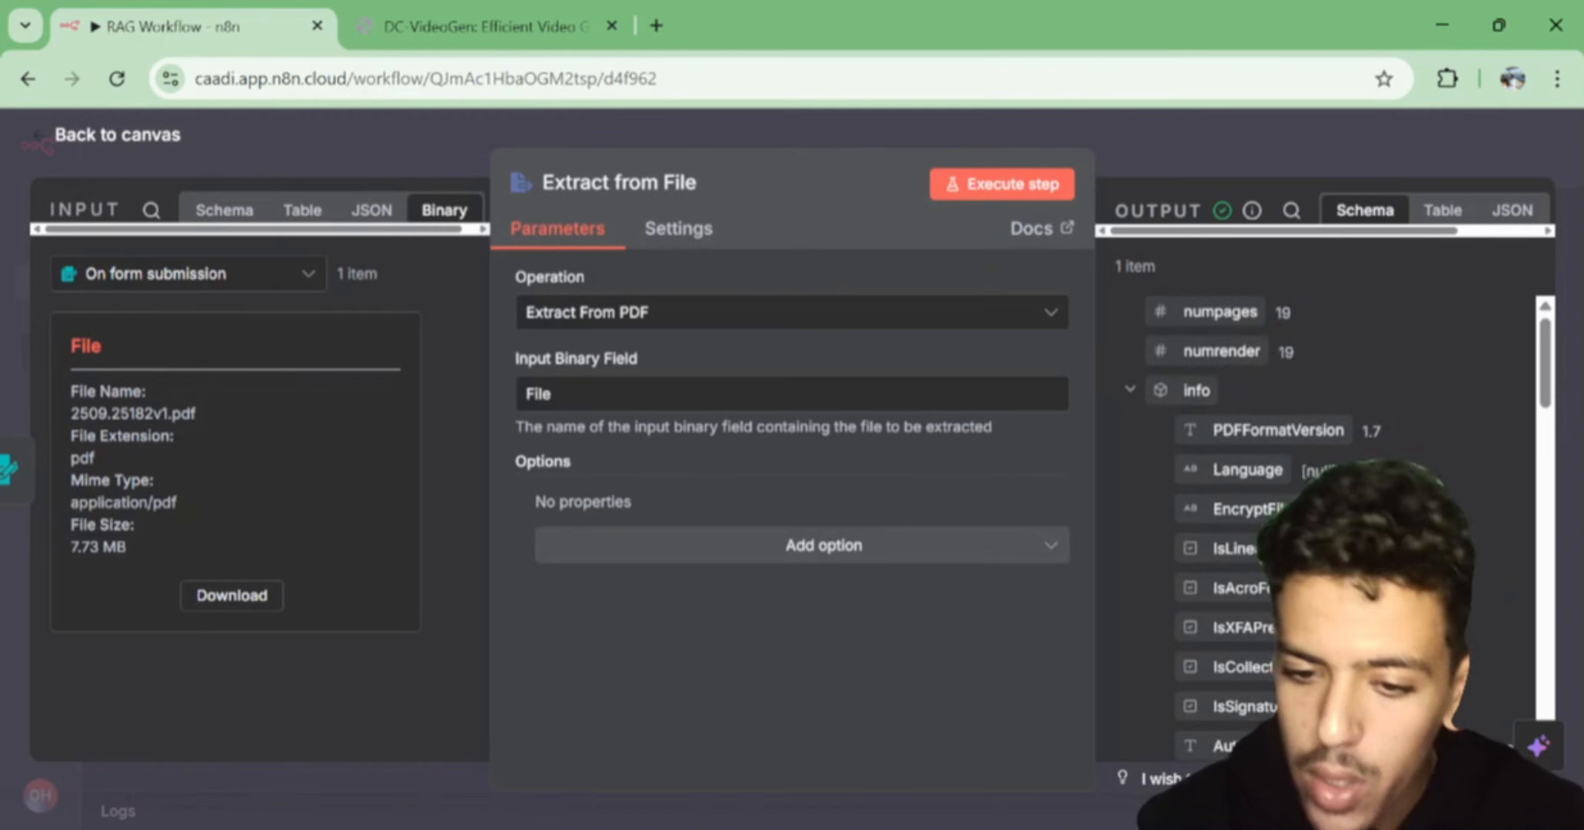
scroll(1240, 551, "down", 5)
scroll(1240, 550, "up", 10)
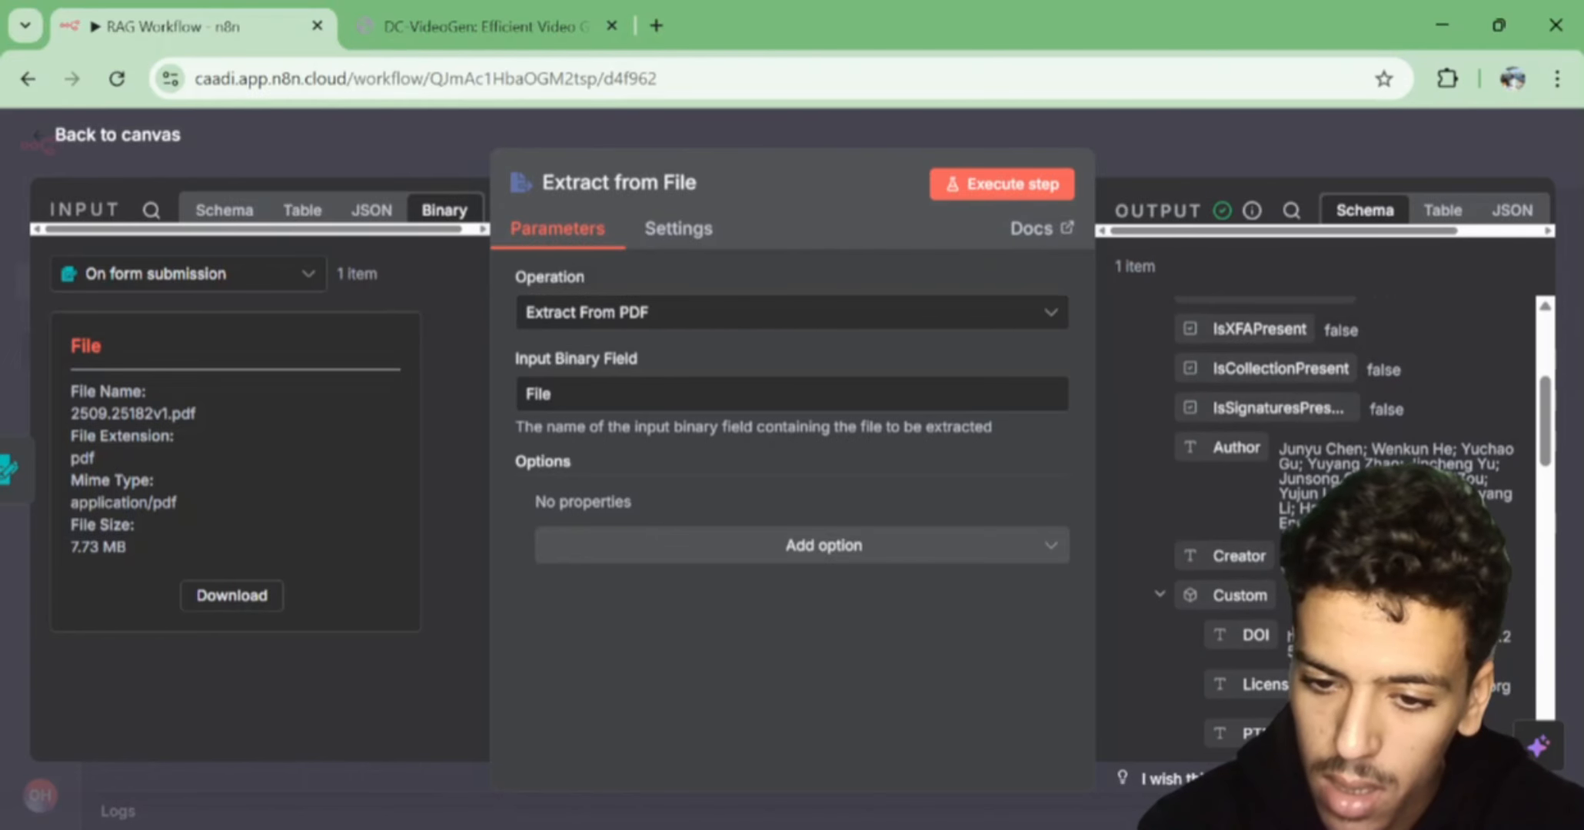
scroll(1240, 550, "up", 3)
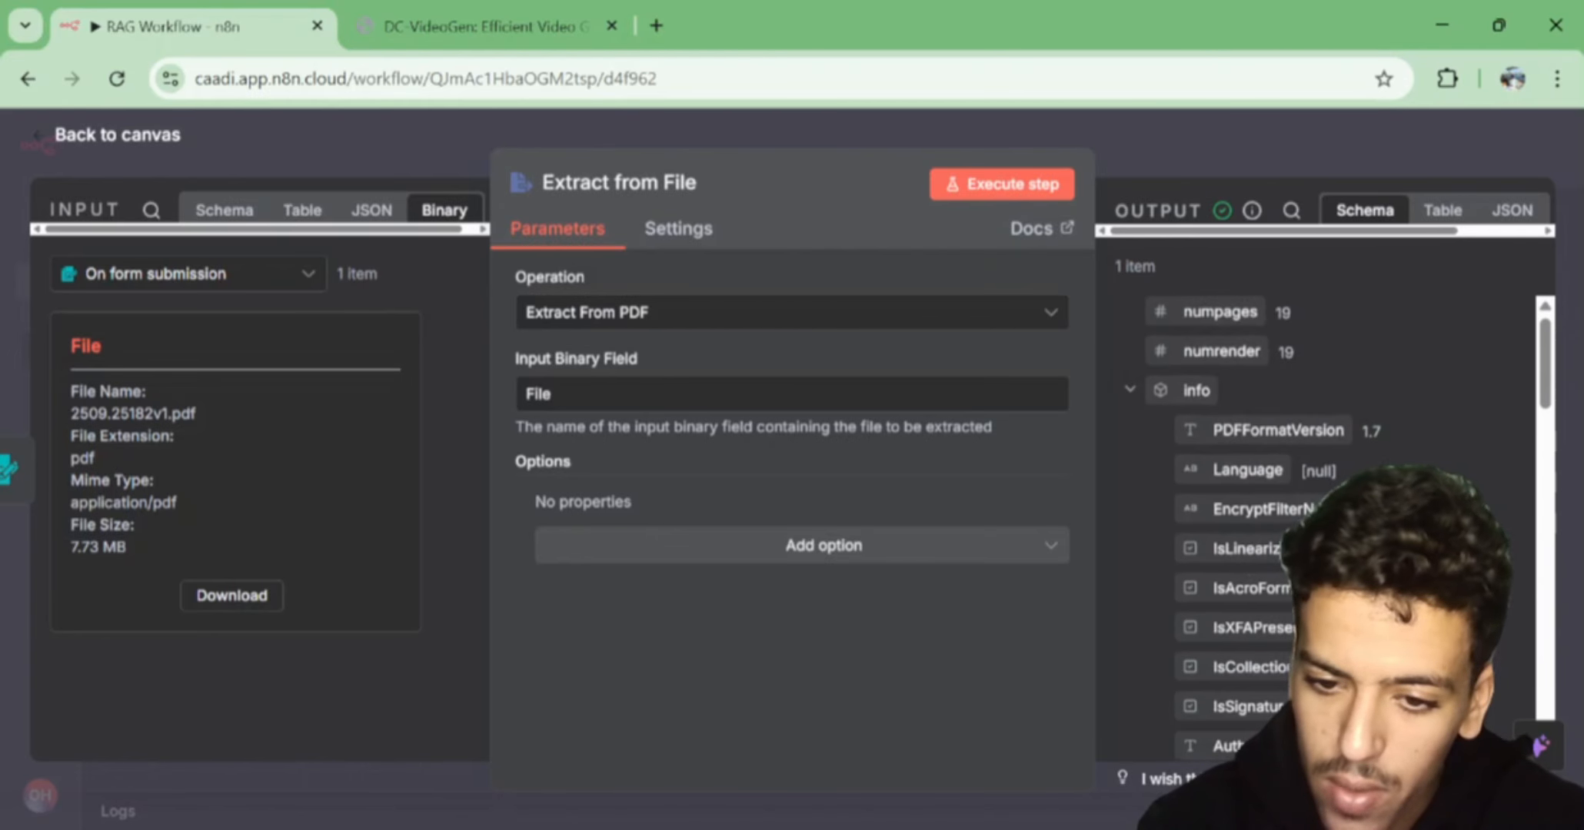
scroll(1200, 457, "down", 10)
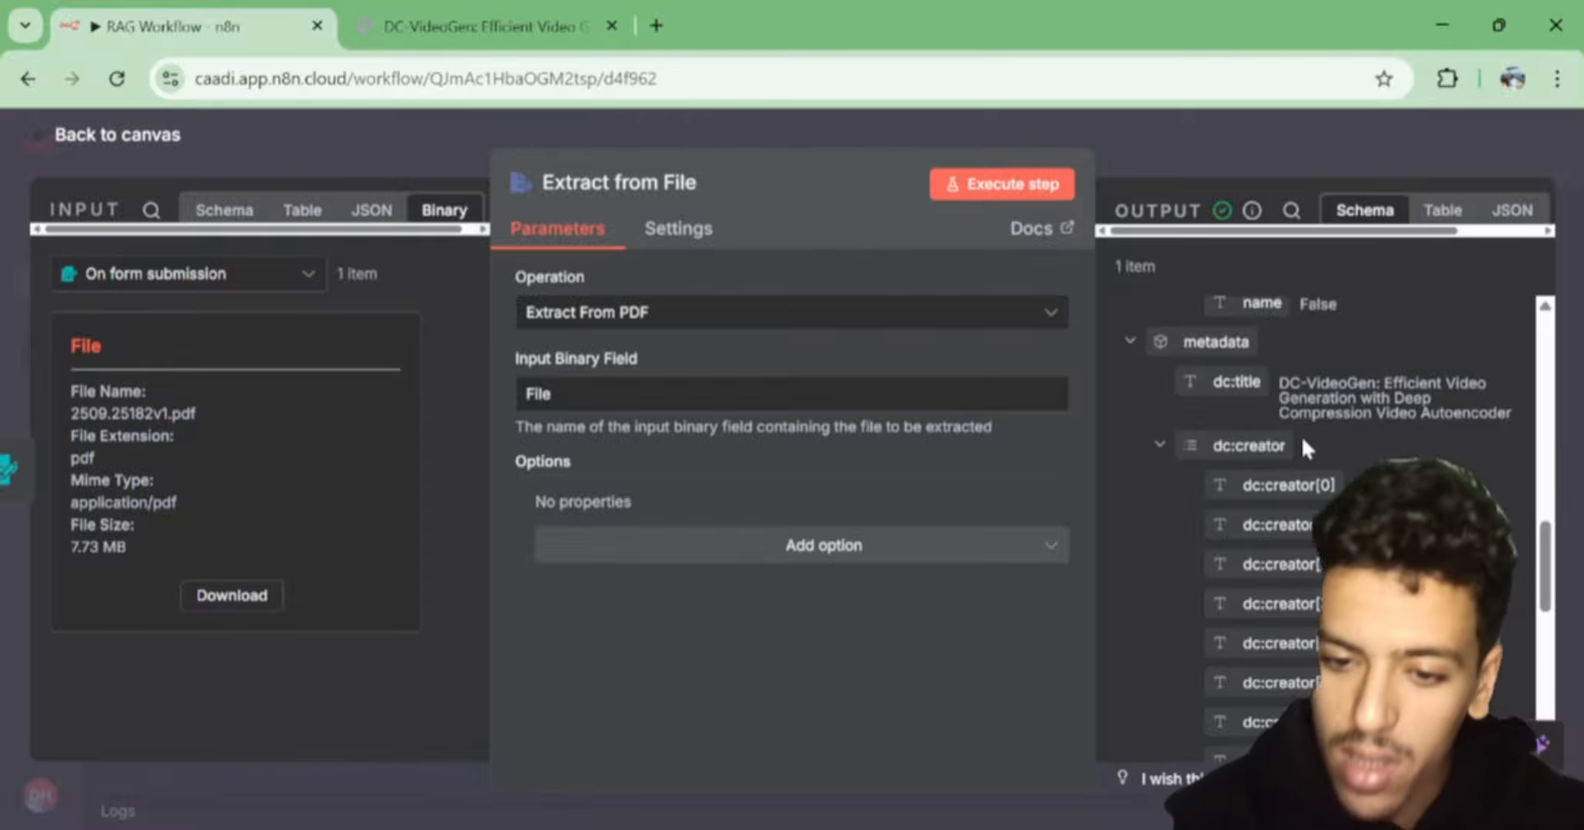
scroll(1300, 435, "down", 5)
scroll(1300, 435, "down", 4)
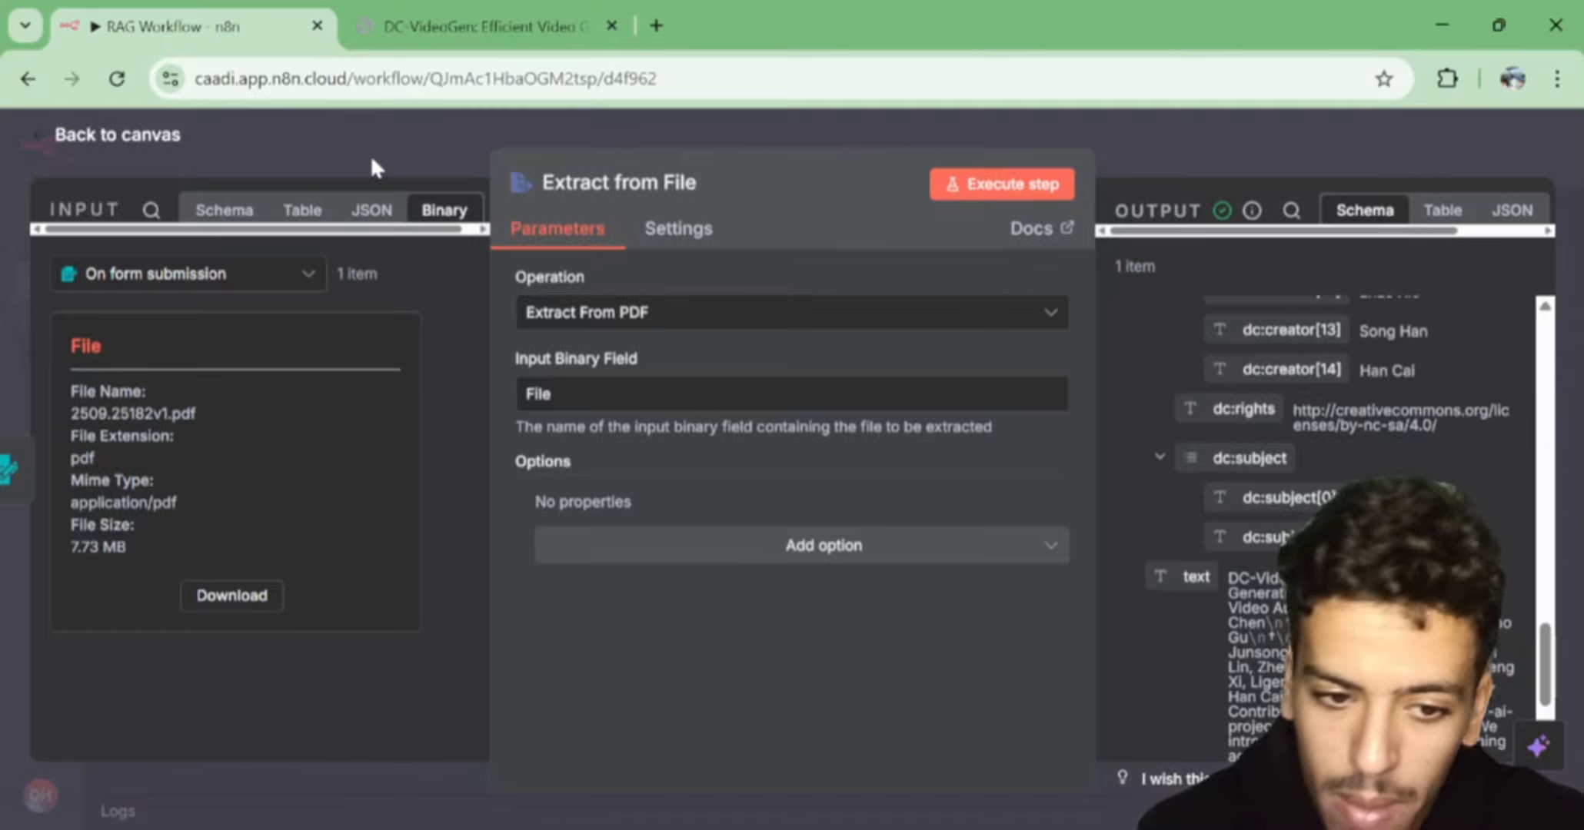
left_click(129, 136)
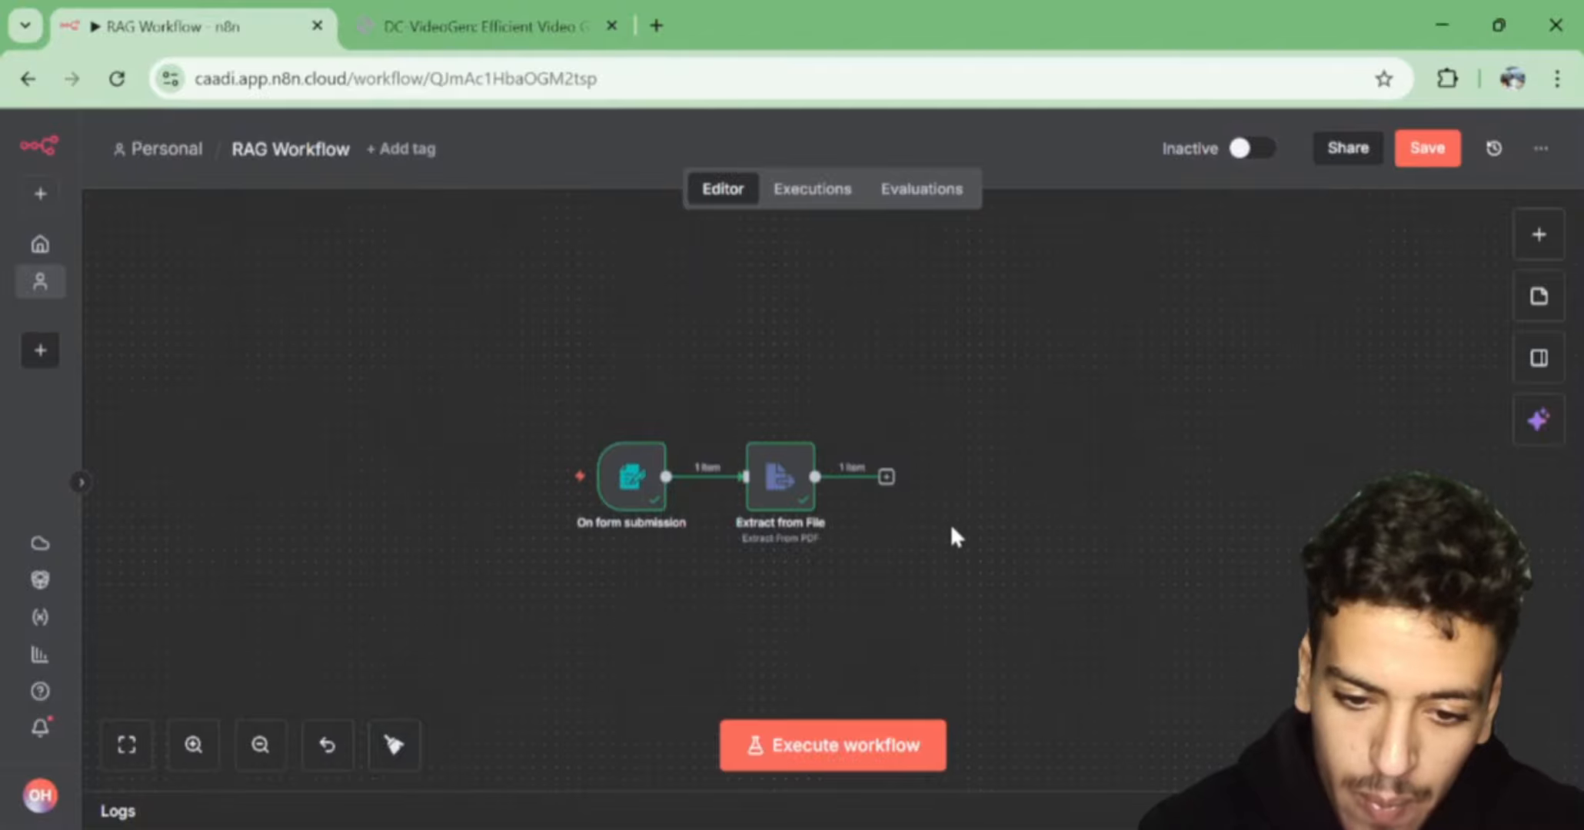
Add an Edit Fields (Set) node after Extract from File
left_click(885, 478)
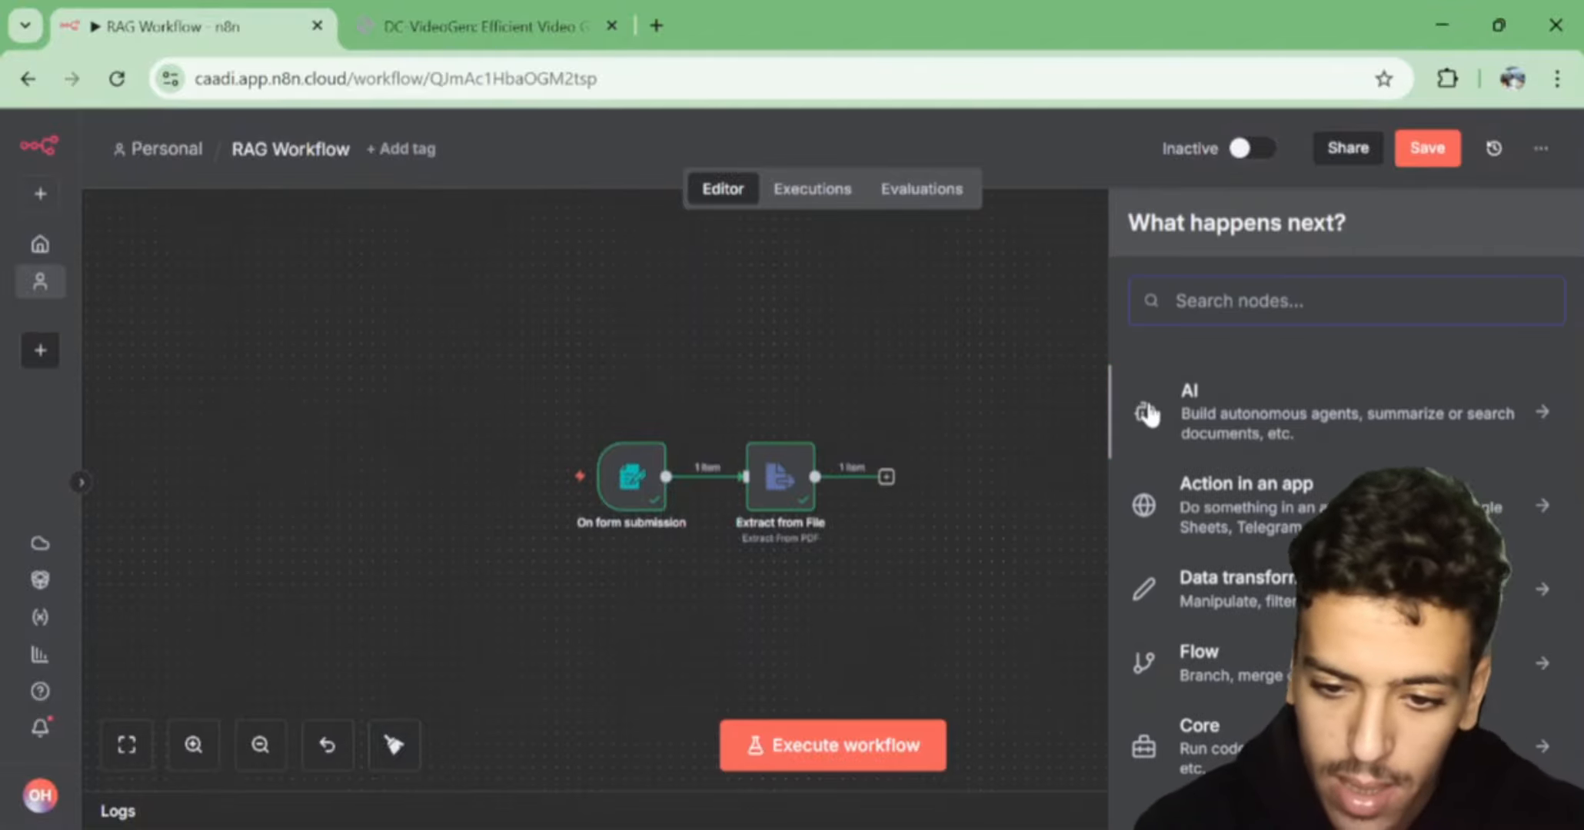
type("edt")
left_click(1249, 495)
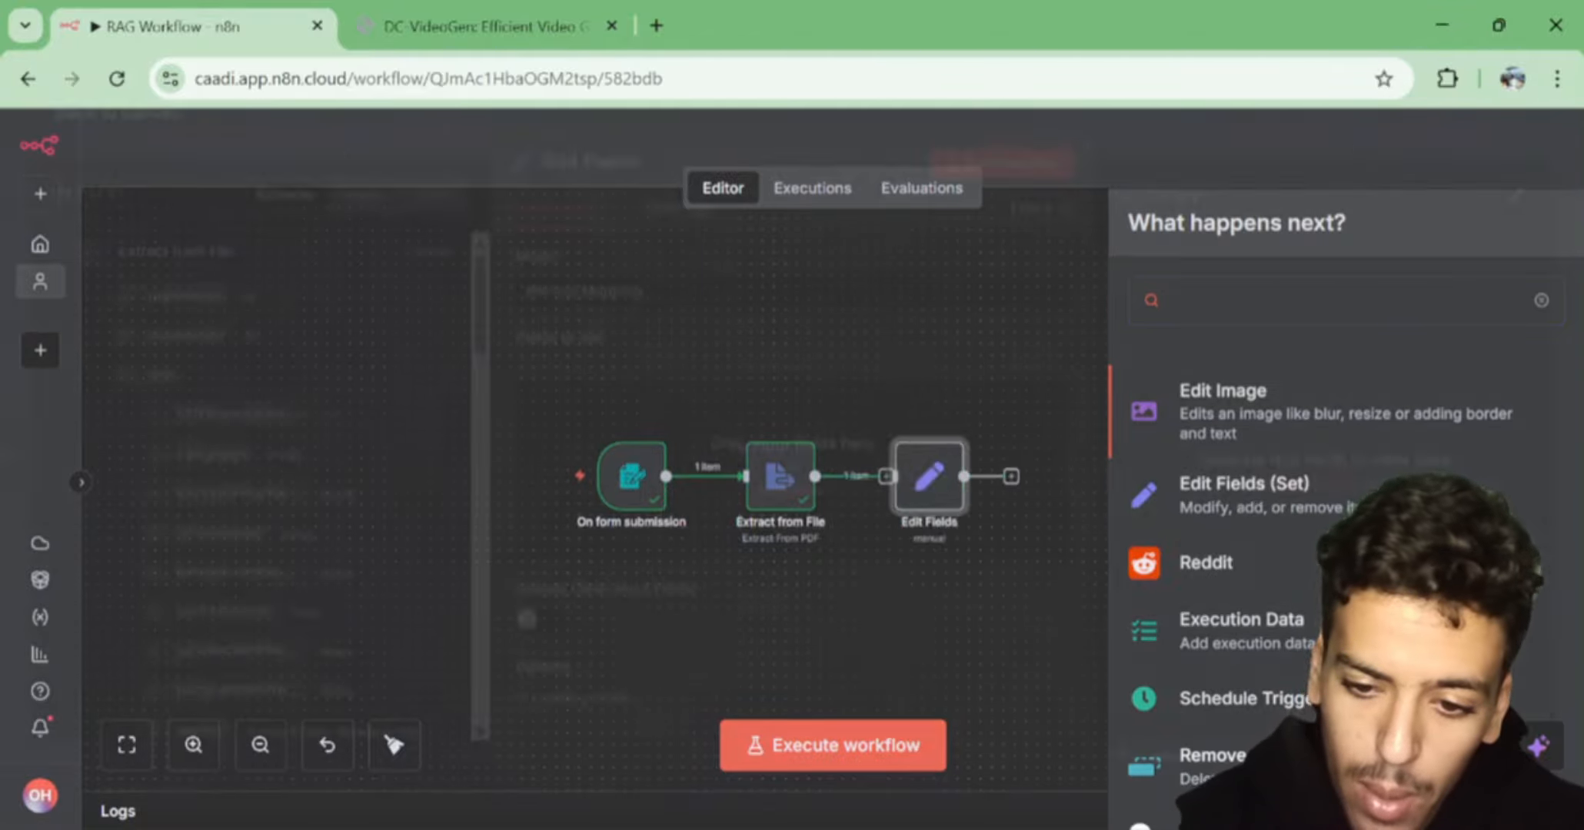
Add a String field named "text" to the Edit Fields node's manual mapping
left_click(783, 511)
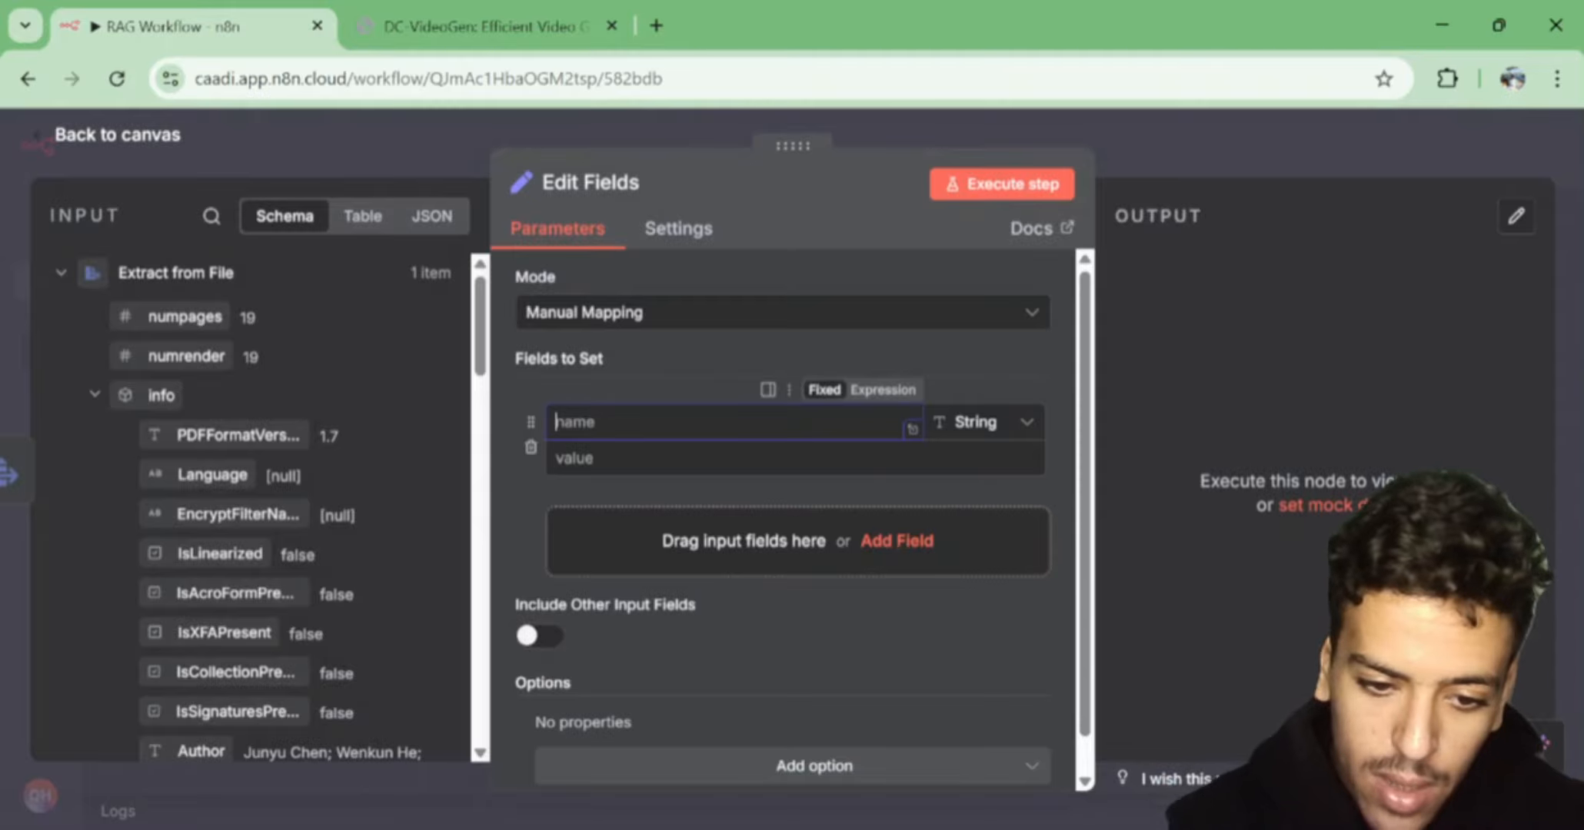
type("text")
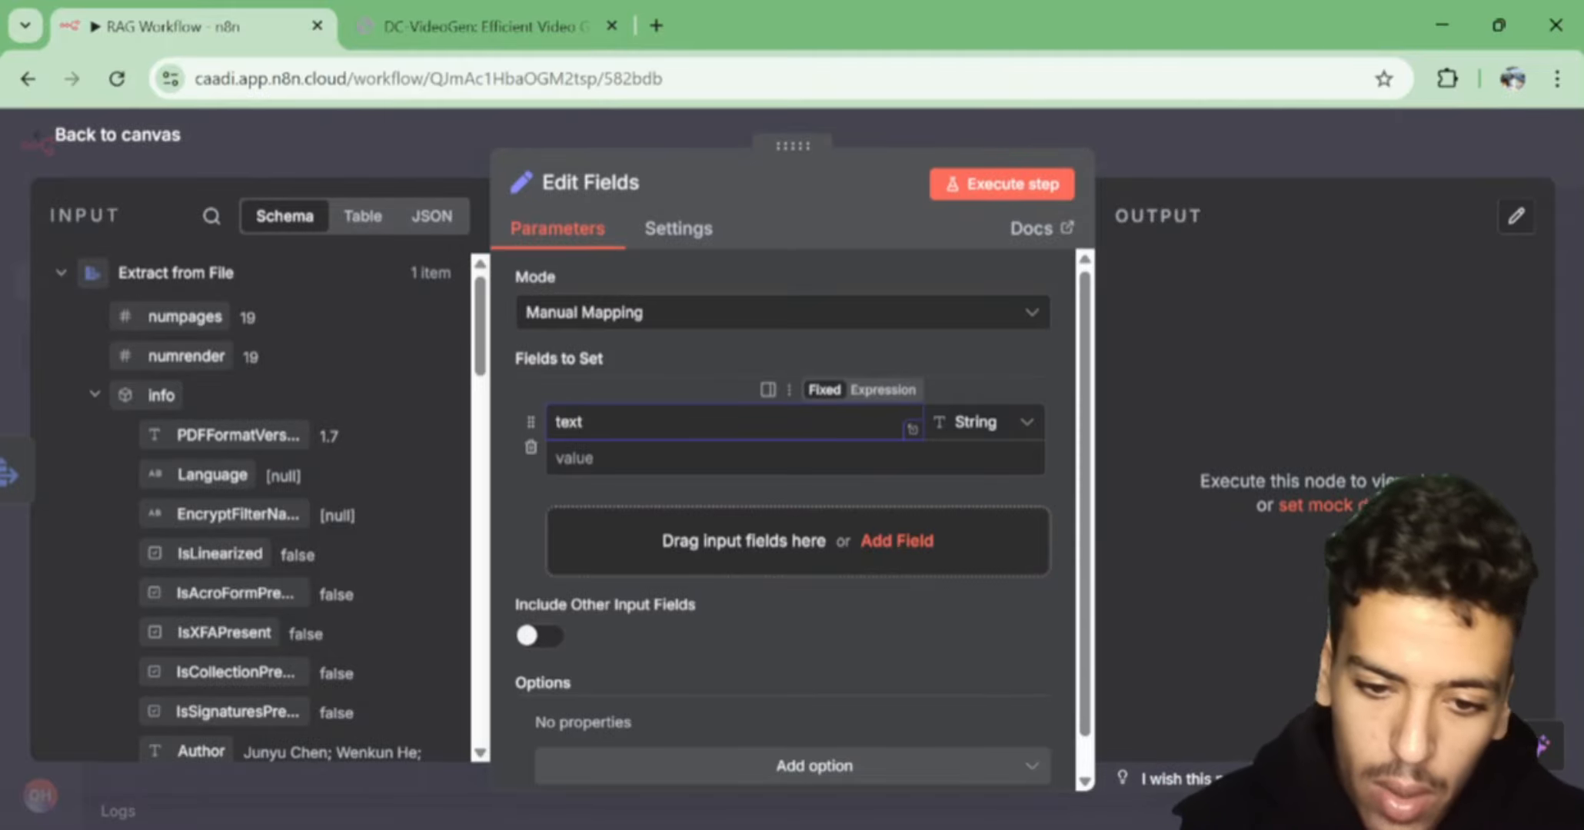
Set the text field's value to 'The authors are {{ $json.info.Author }} .', mapping Author from the input data, and start a new line
scroll(322, 518, "down", 3)
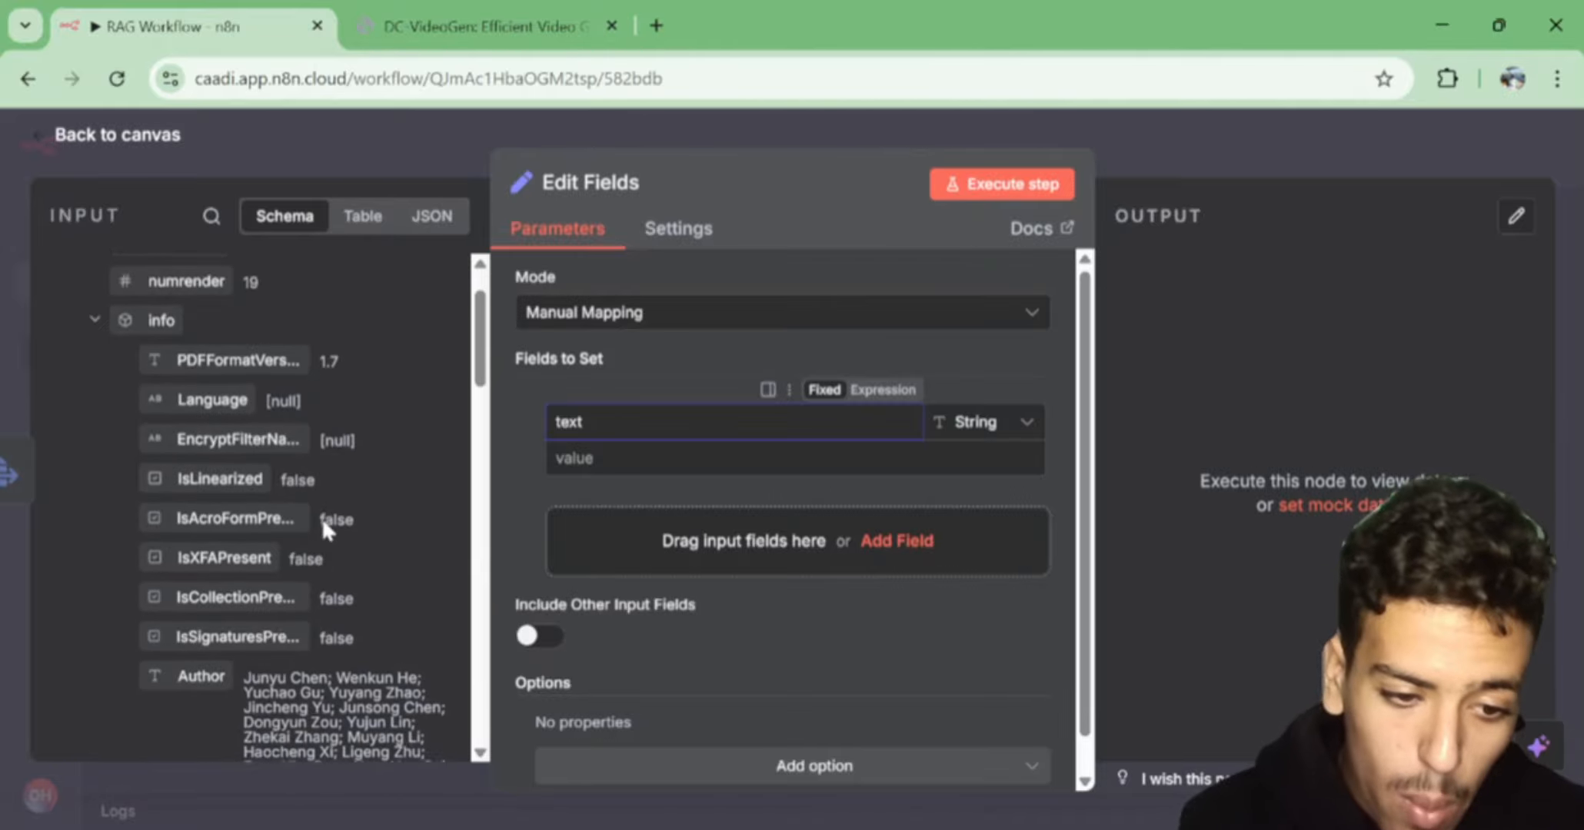
scroll(227, 400, "up", 3)
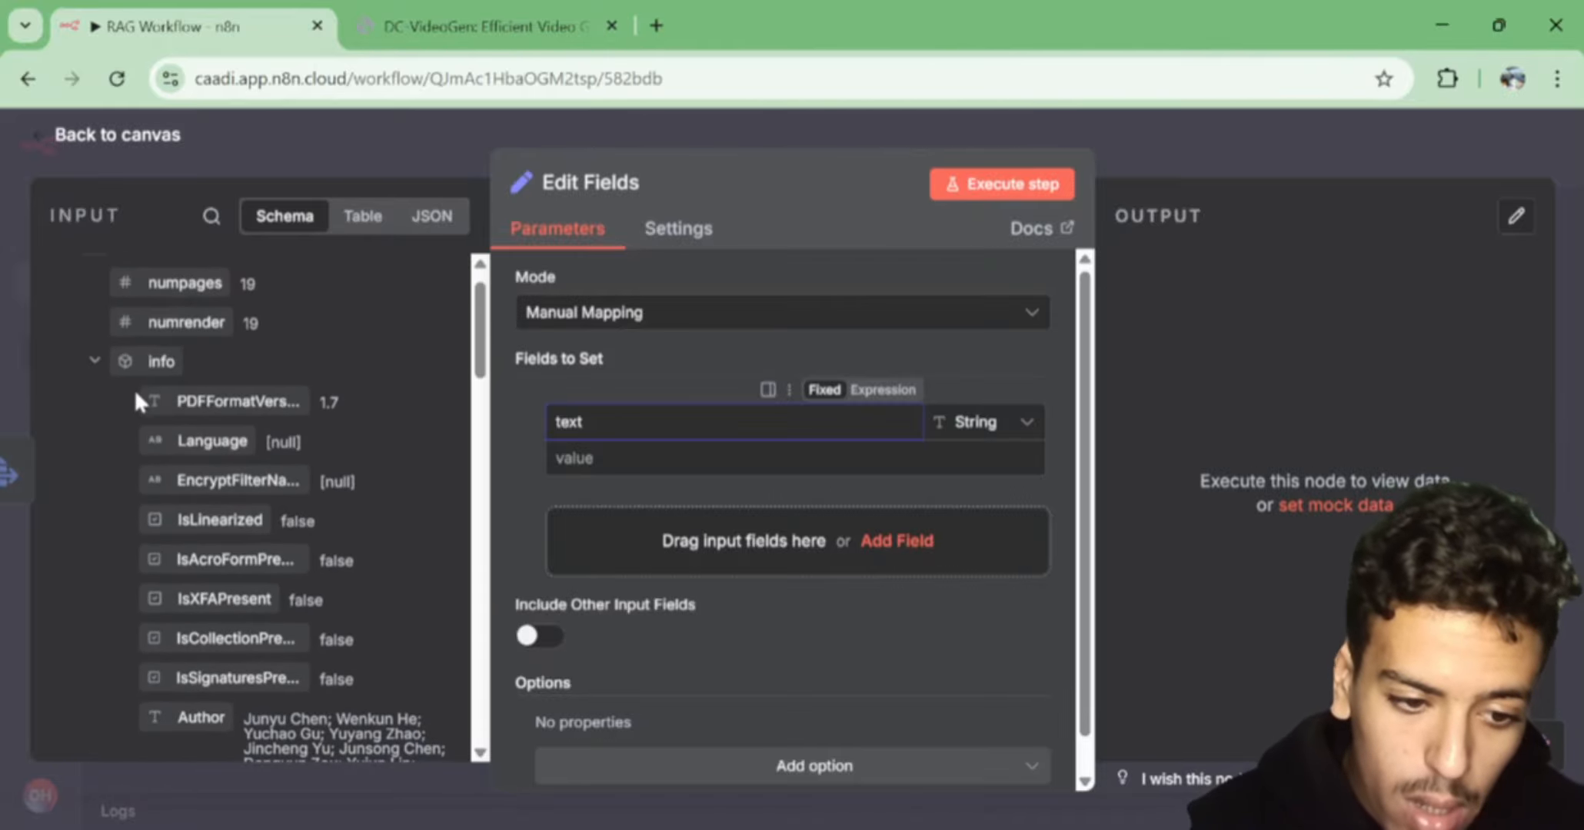
scroll(244, 629, "down", 3)
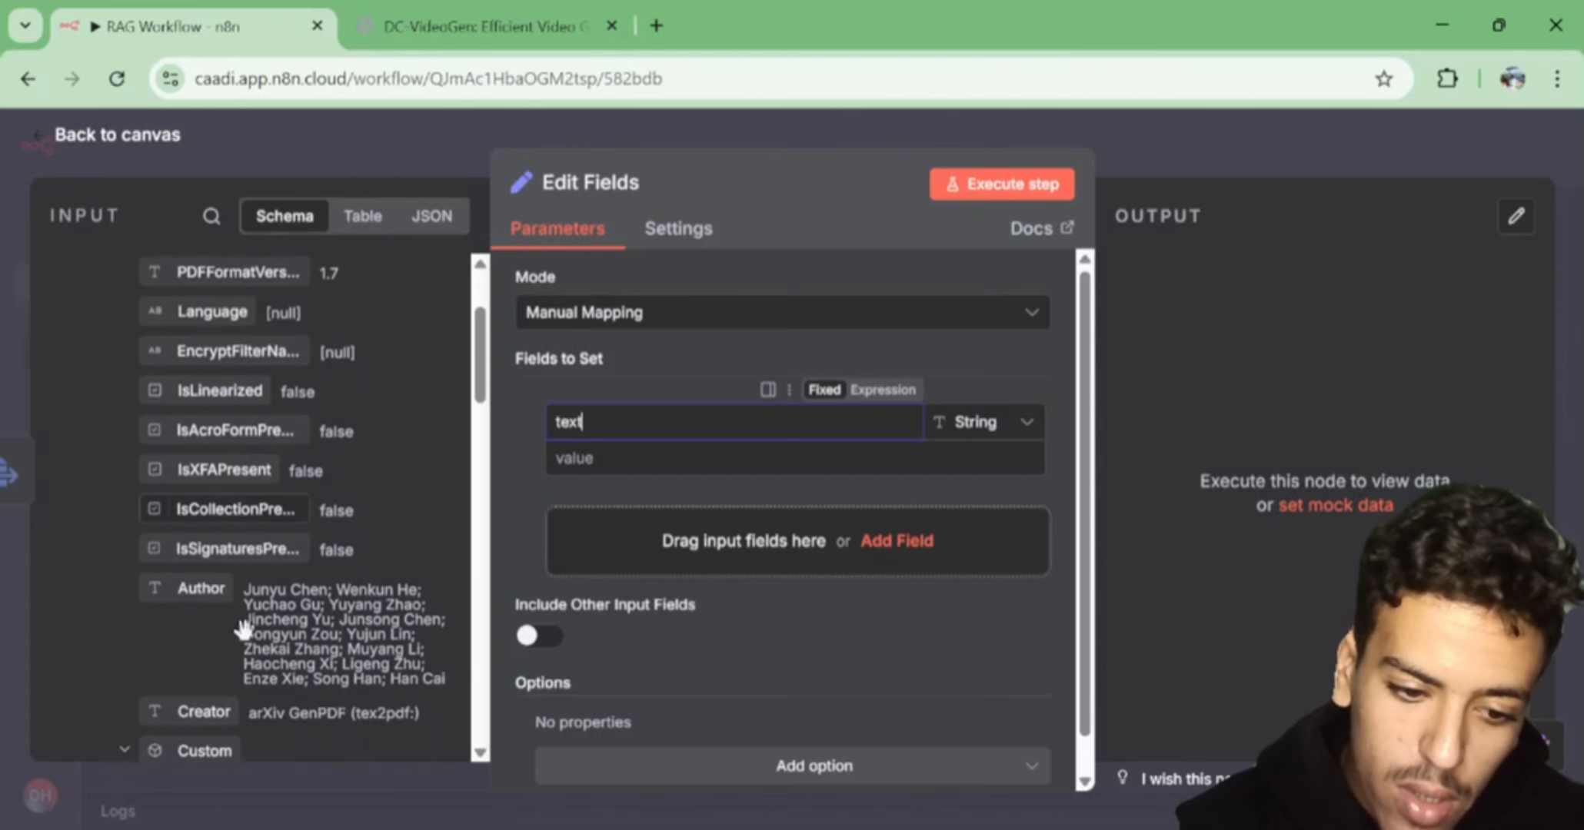
left_click(574, 458)
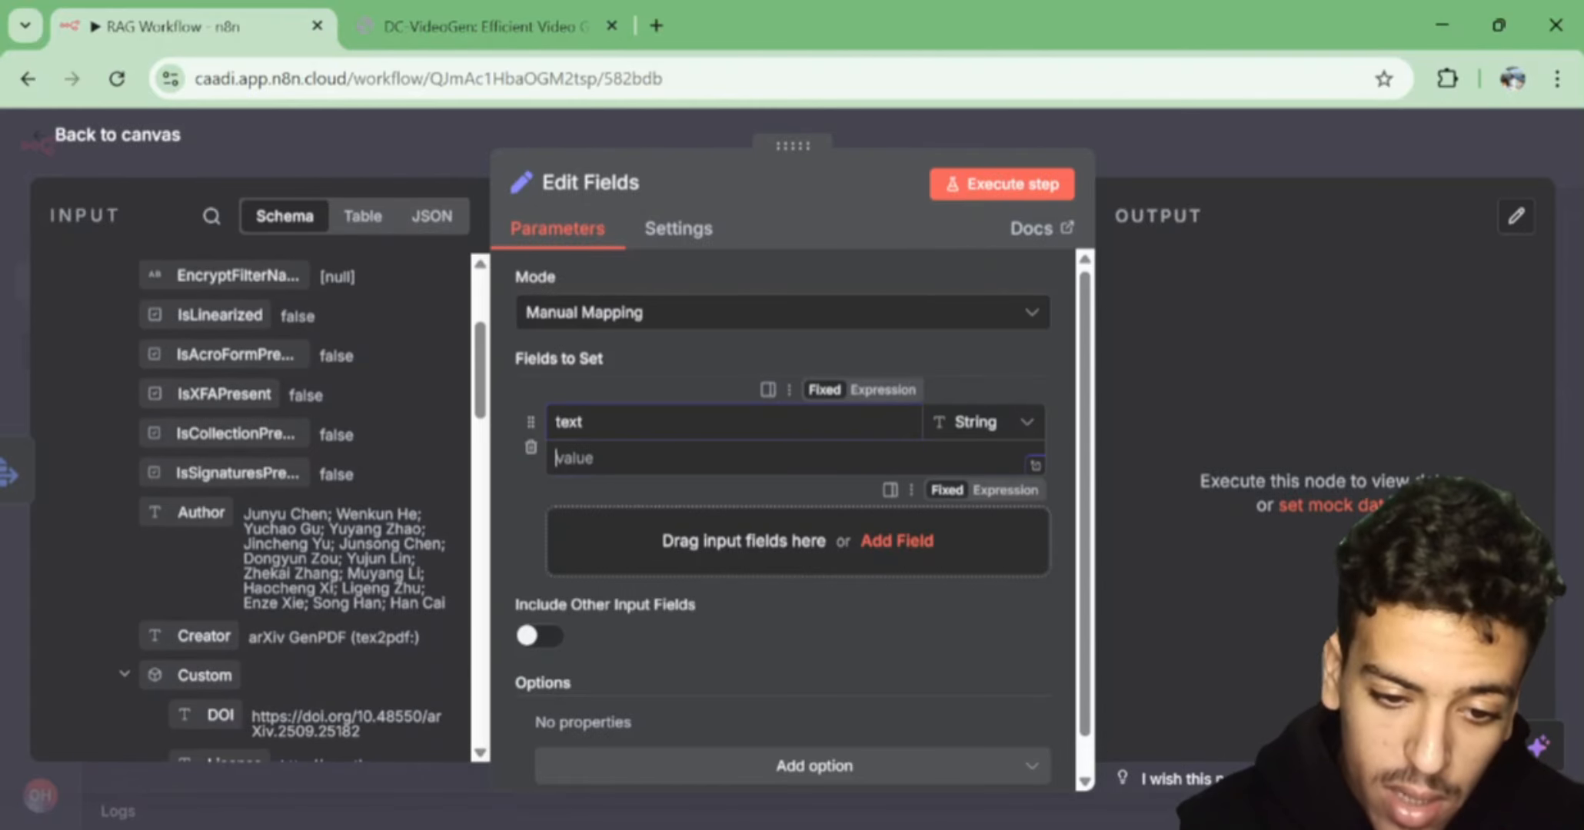
type("The authors are")
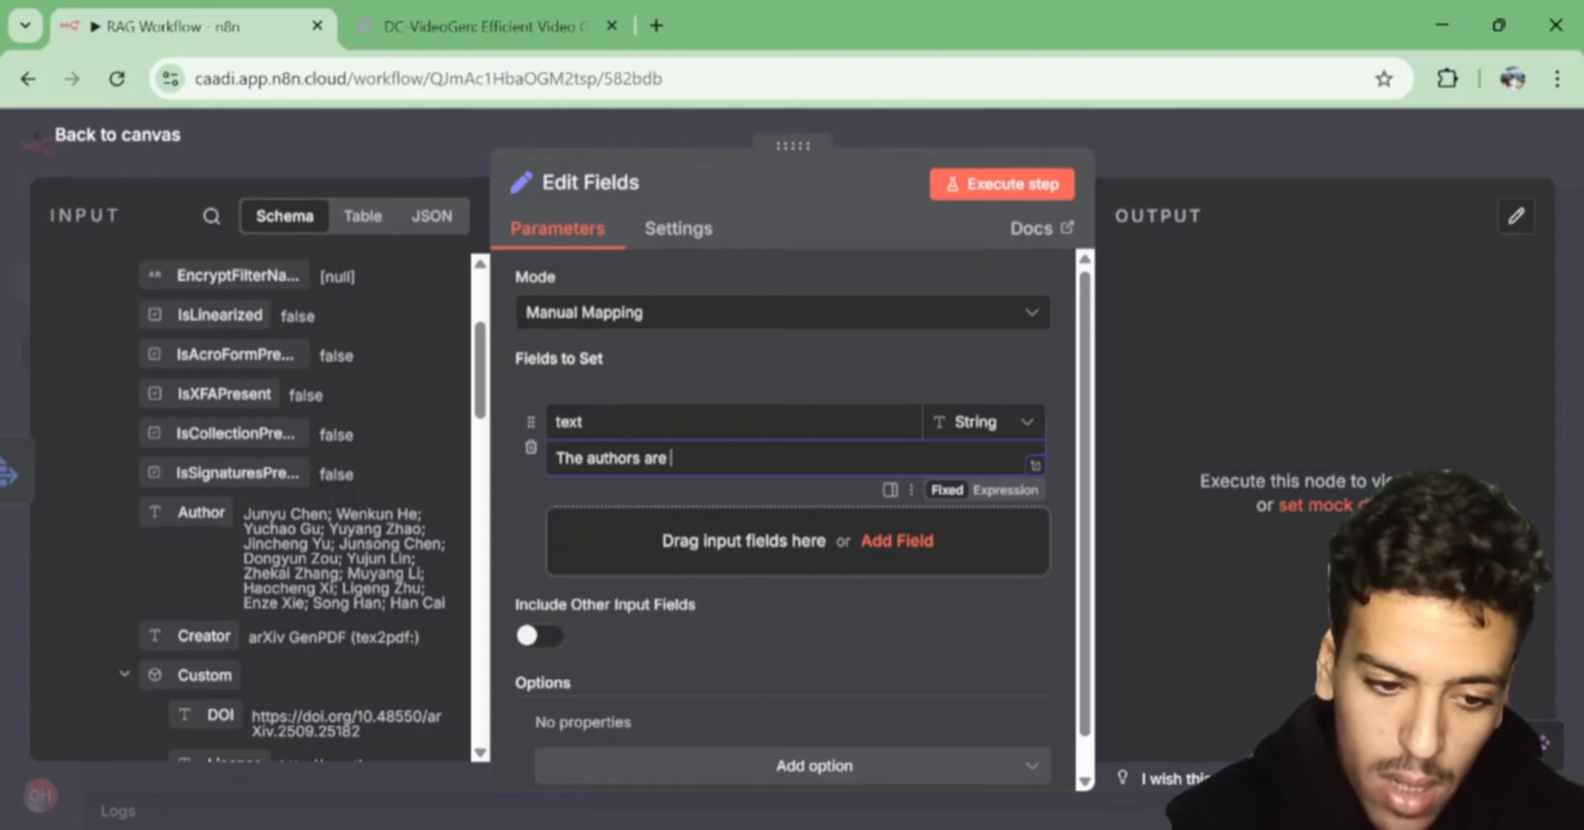
left_click_drag(200, 512, 696, 458)
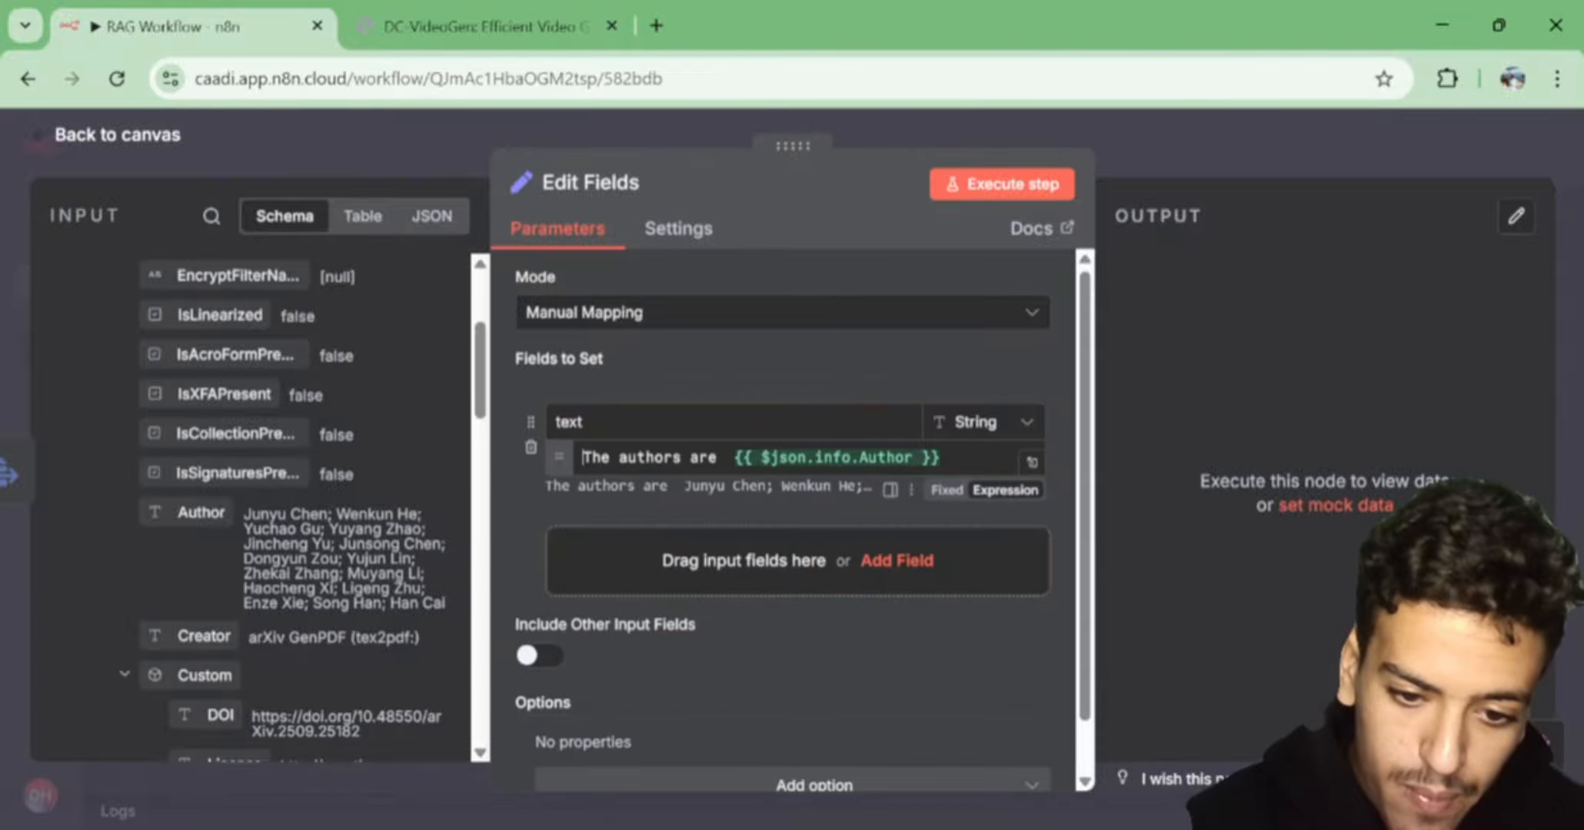
left_click(948, 458)
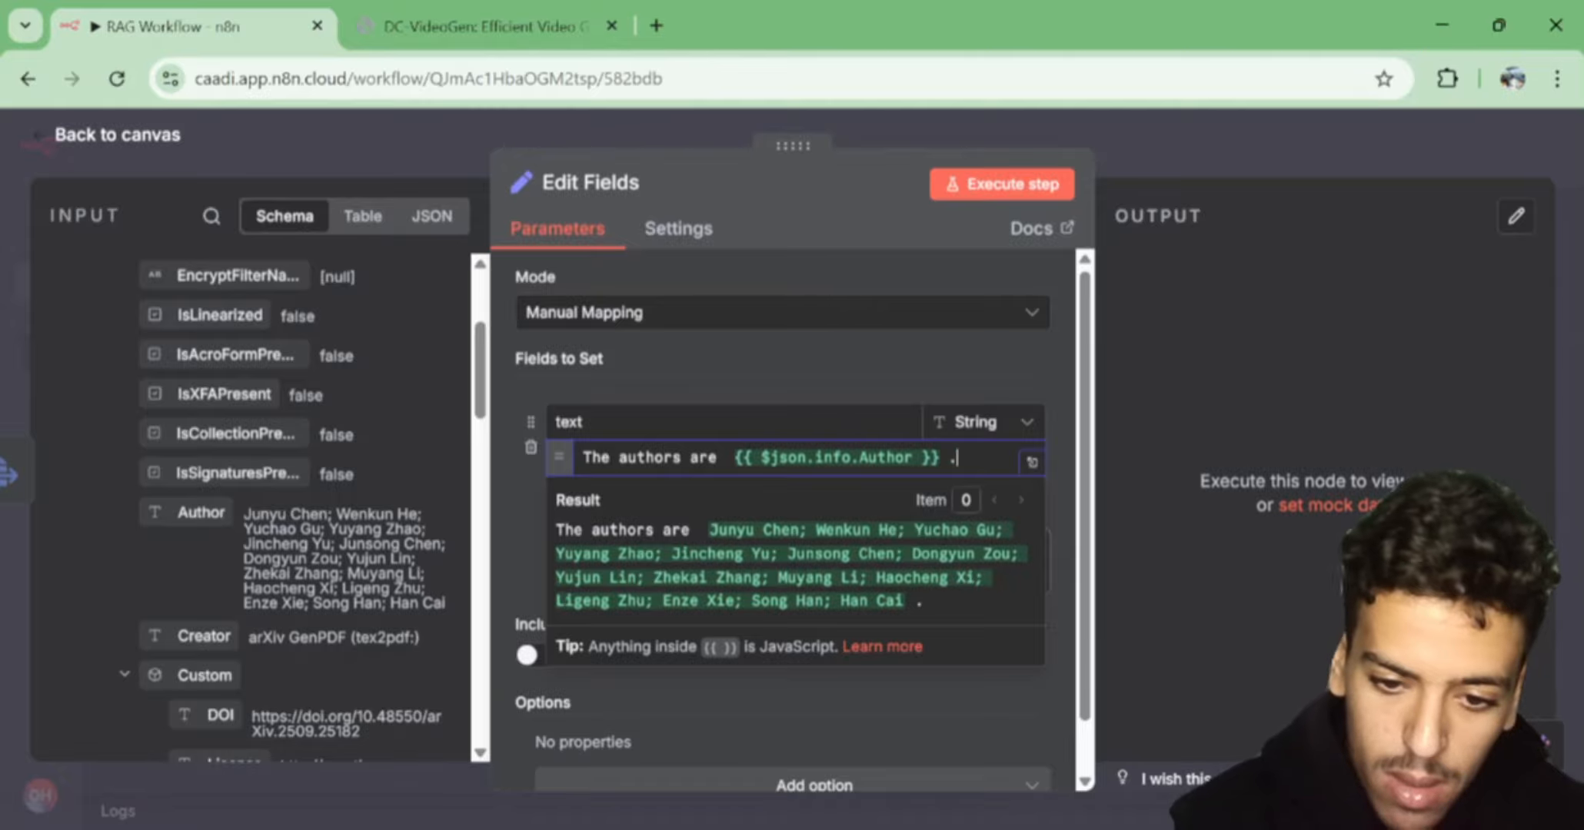
type(".")
key("Return")
Add the lines 'The creator is :{{ $json.info.Creator }} .' and 'Title of the paper:{{ $json.info.Title }}' to the text value, mapping Creator and Title from the input
scroll(246, 667, "down", 3)
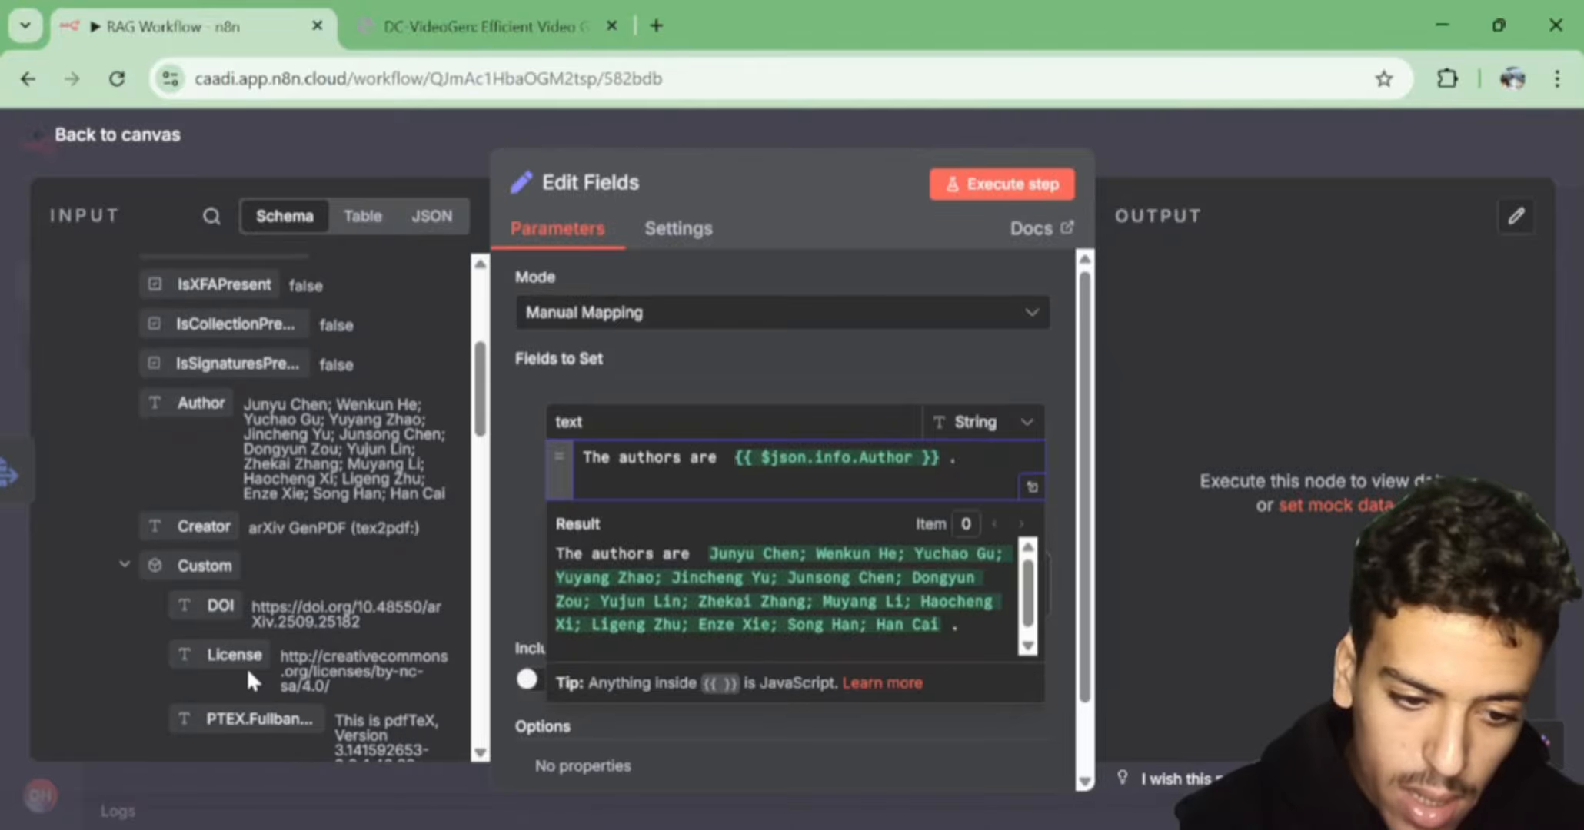
type("T")
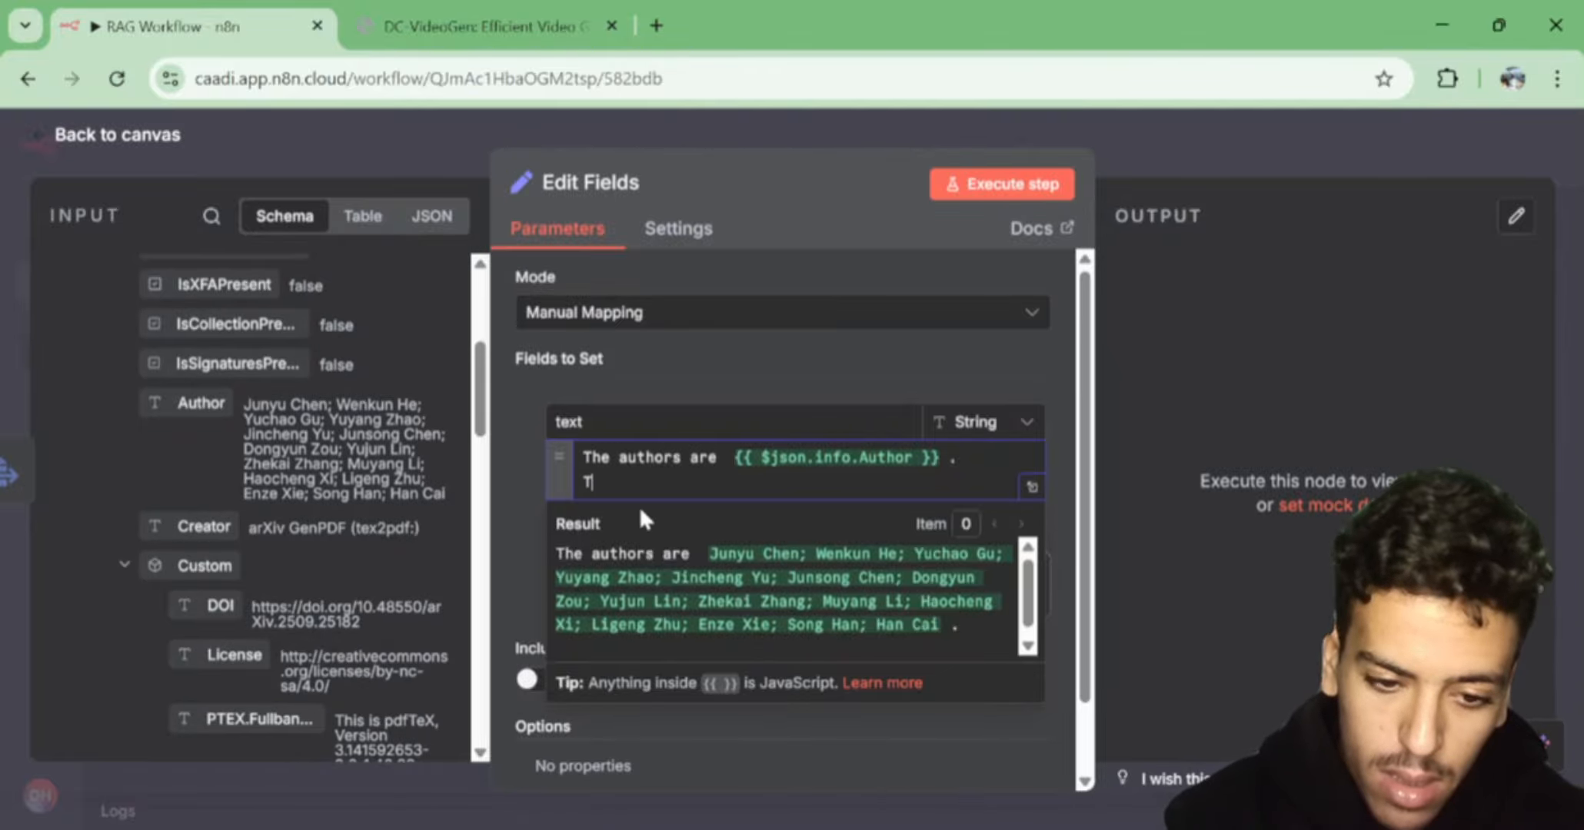
type("he cre")
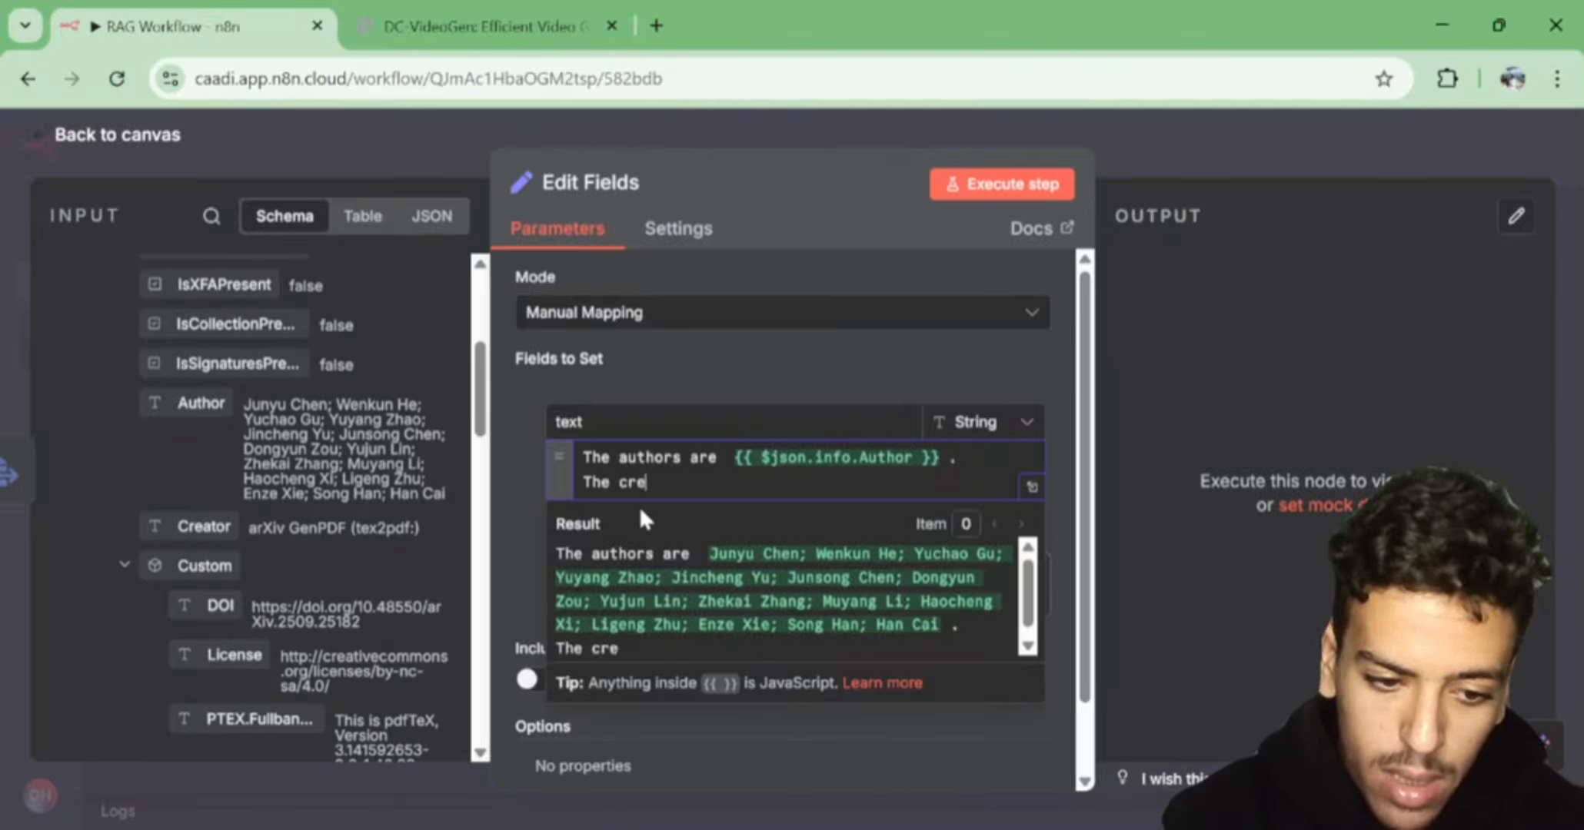
type("ator is :")
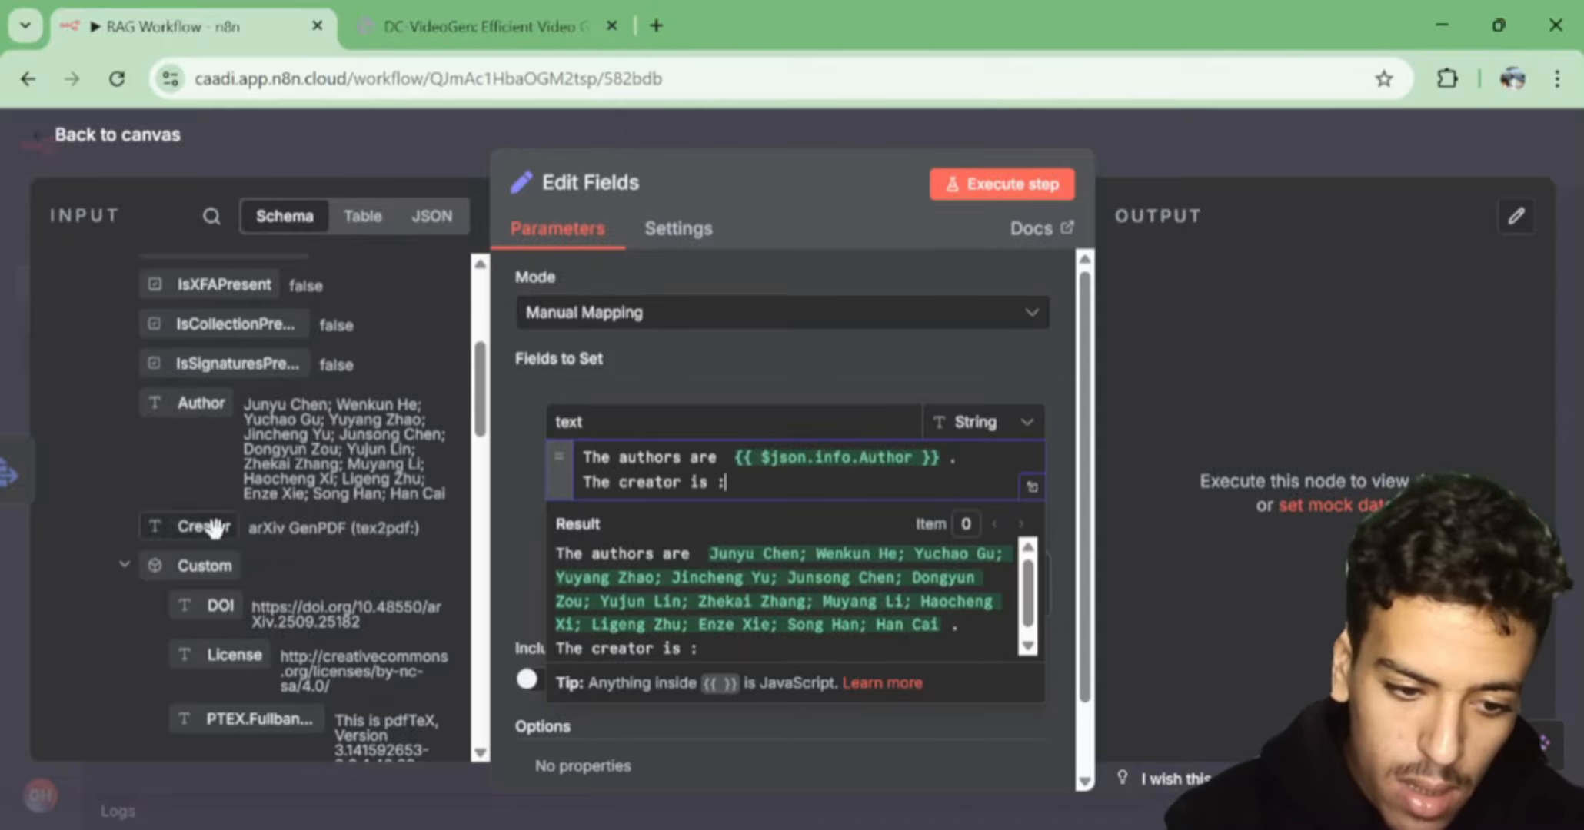
left_click_drag(204, 527, 726, 482)
scroll(310, 574, "down", 5)
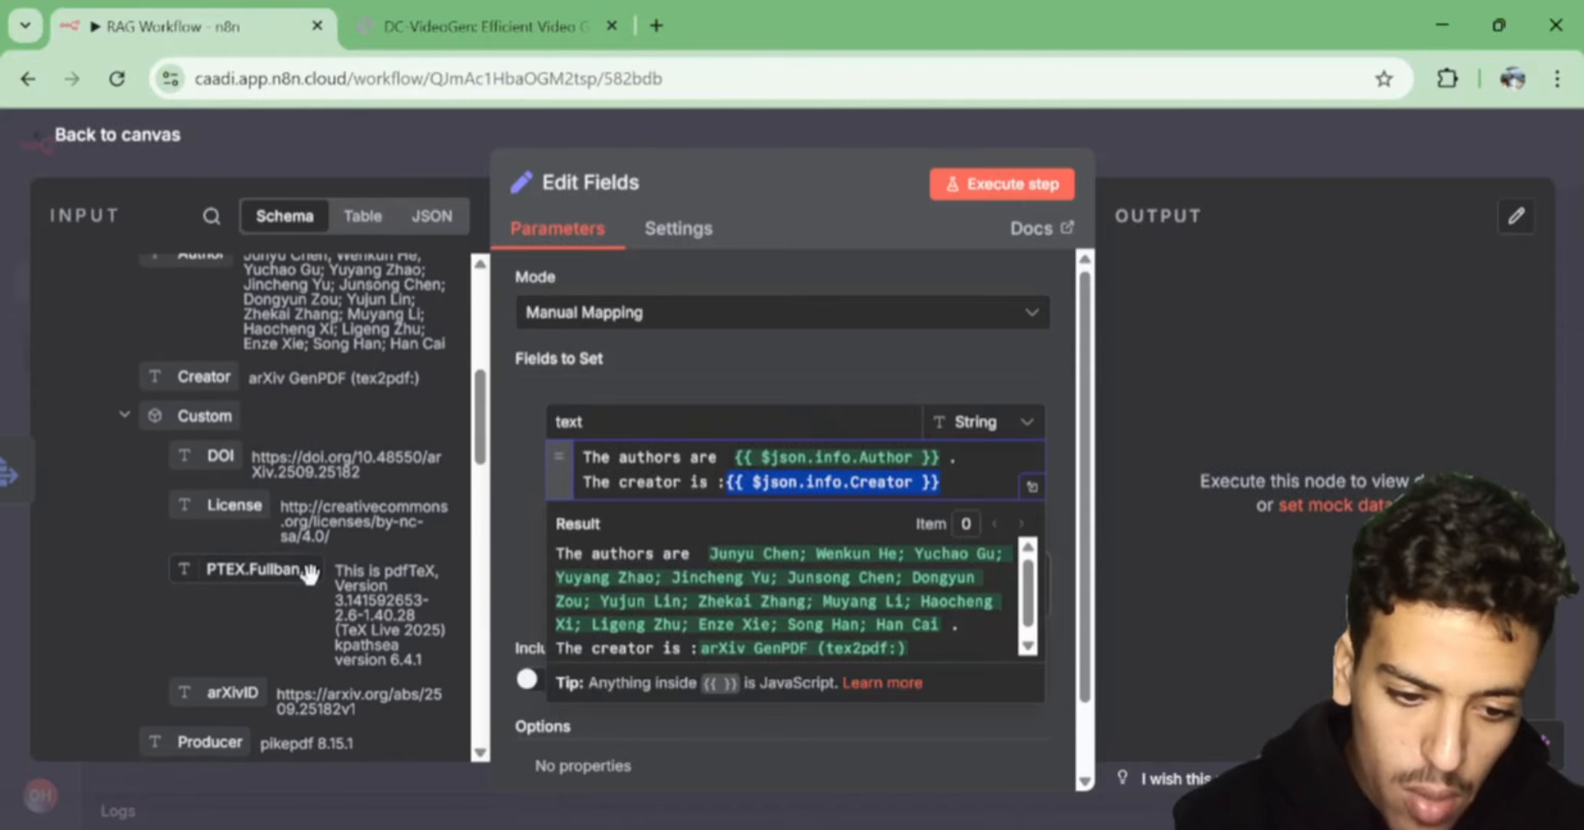
scroll(283, 585, "down", 3)
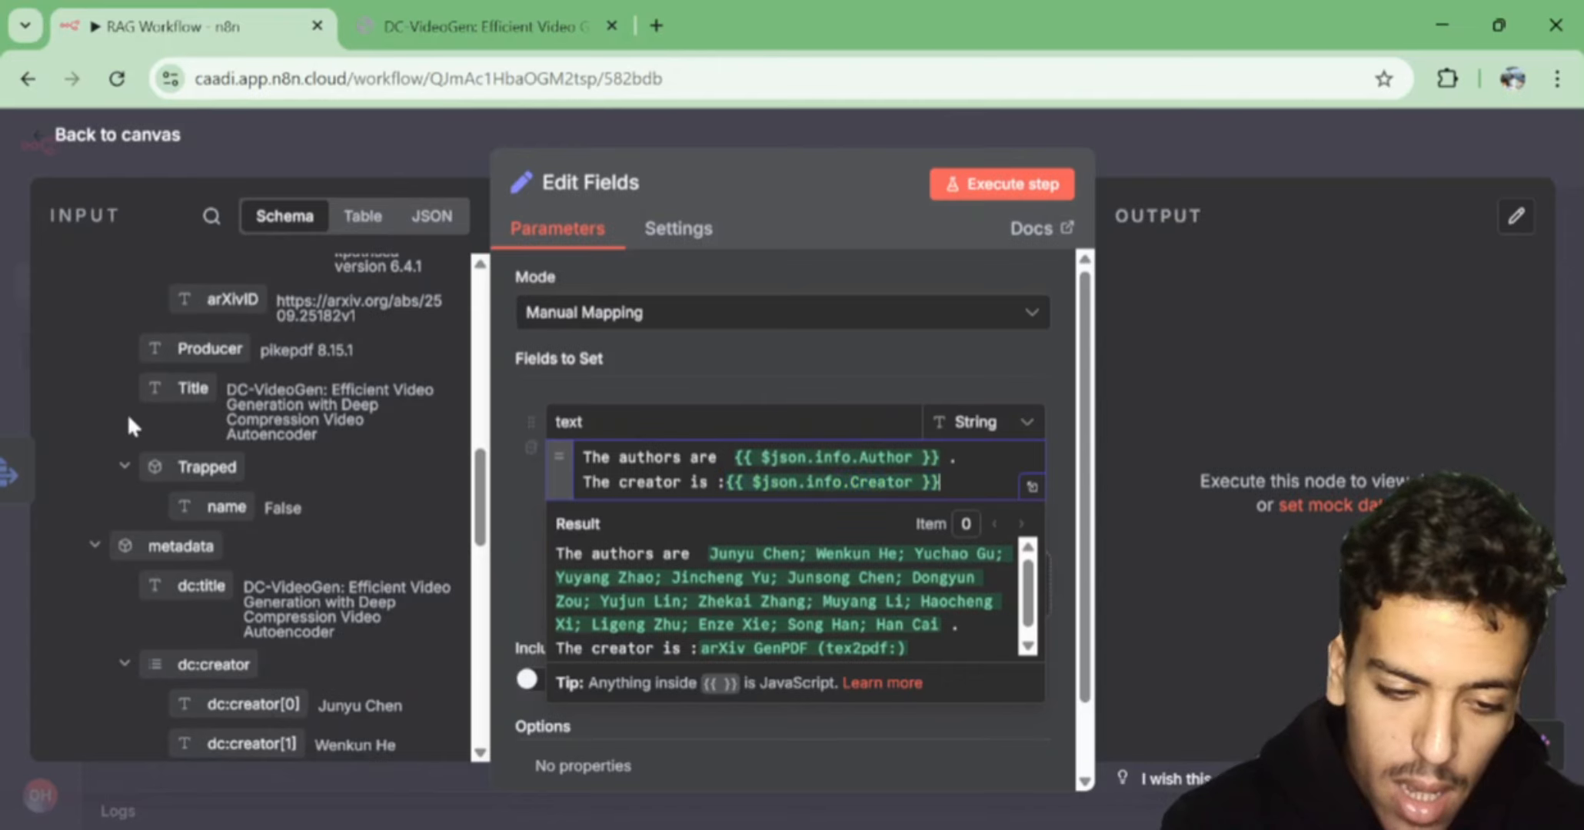
type(".")
key("Return")
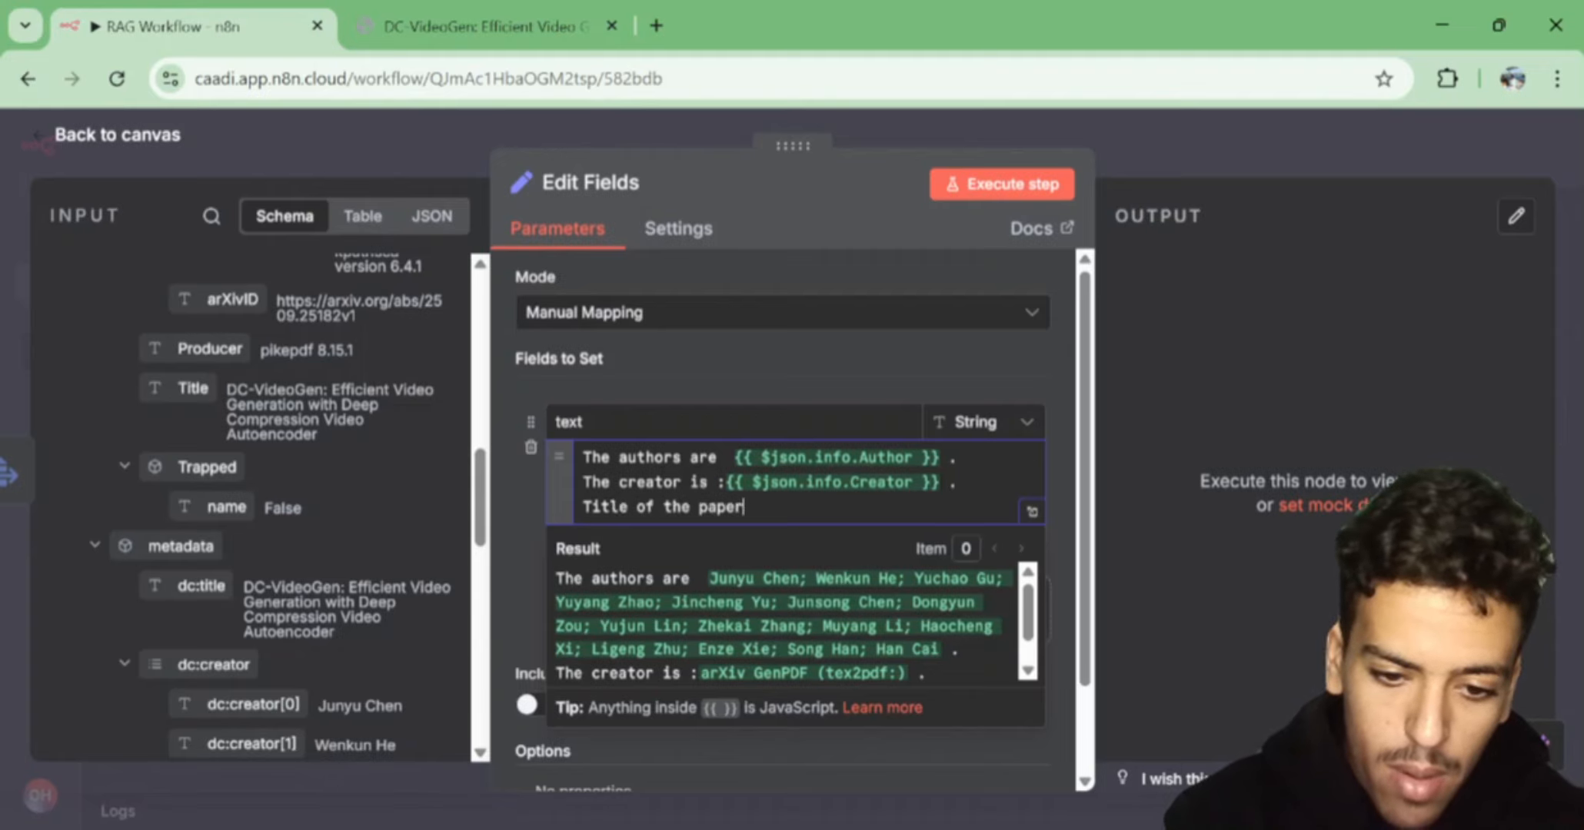
left_click_drag(193, 388, 803, 508)
Examine the remaining input fields down to the extracted text and compare with the reference pages of the source PDF
scroll(213, 528, "down", 3)
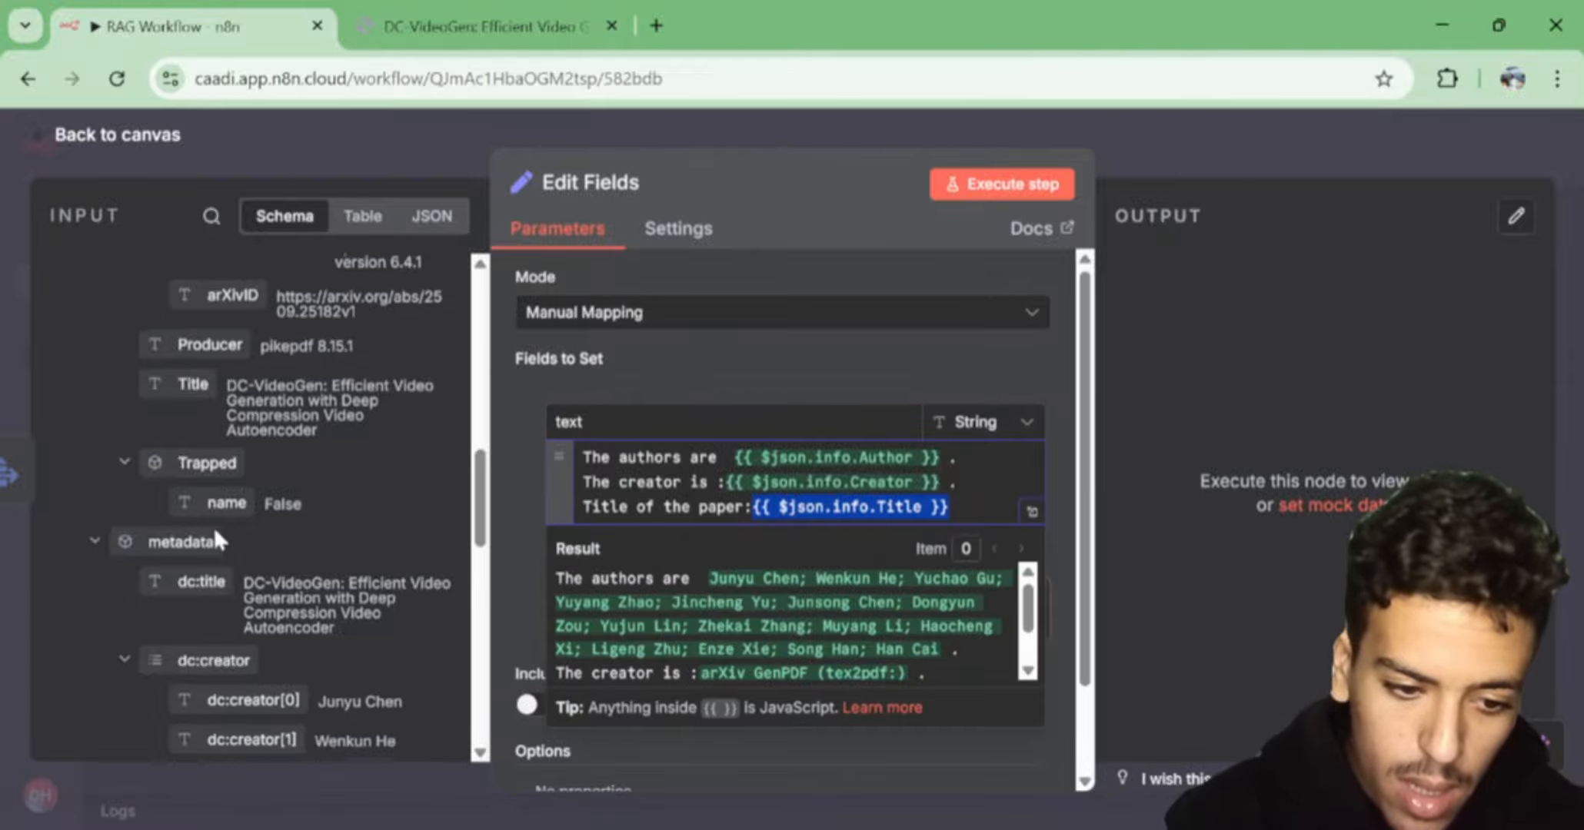
scroll(222, 411, "down", 5)
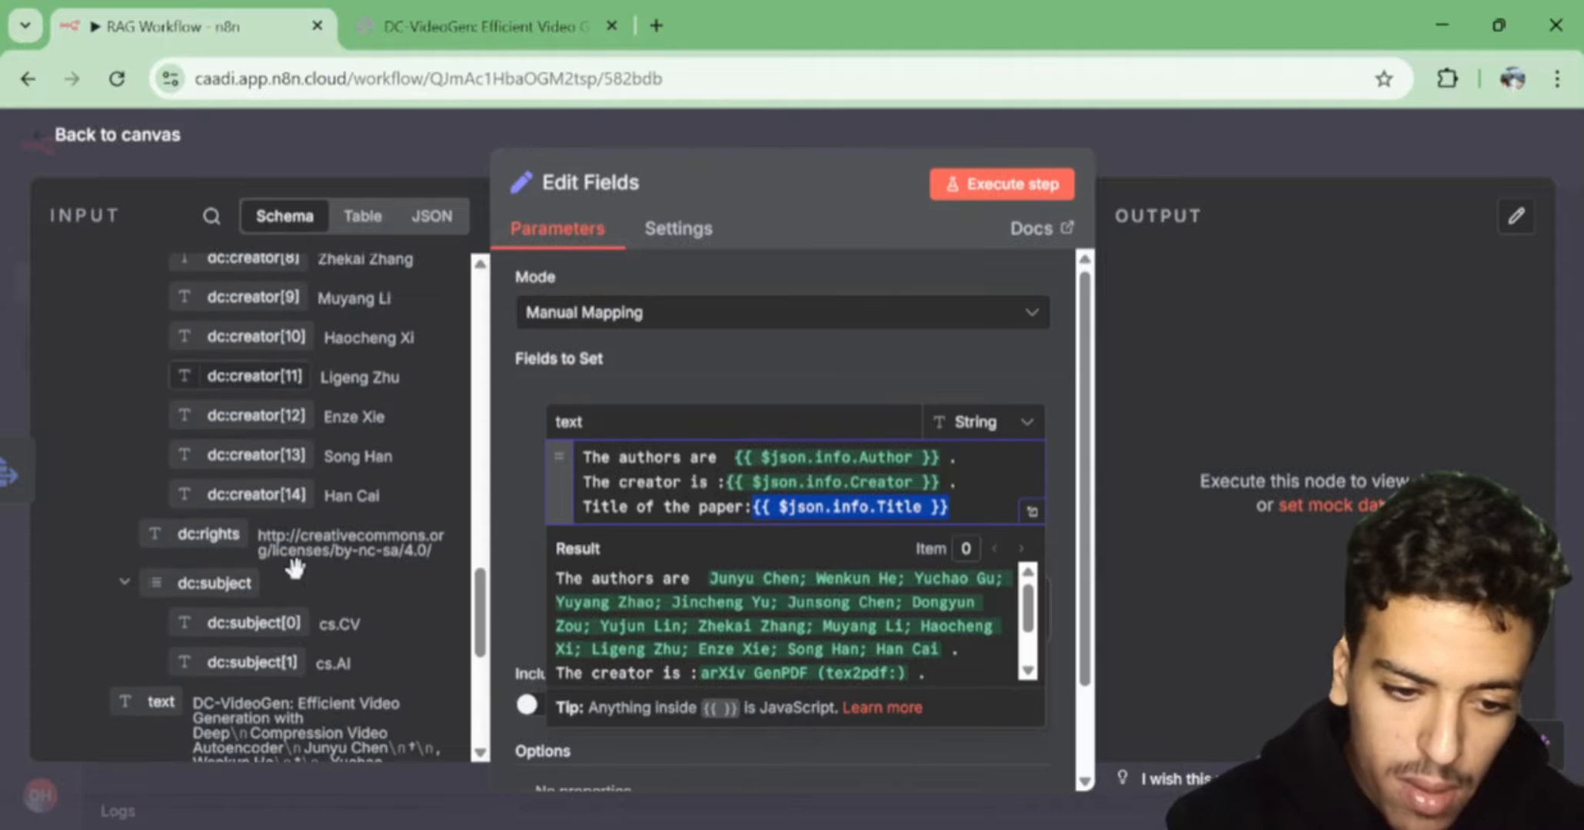
scroll(296, 568, "down", 2)
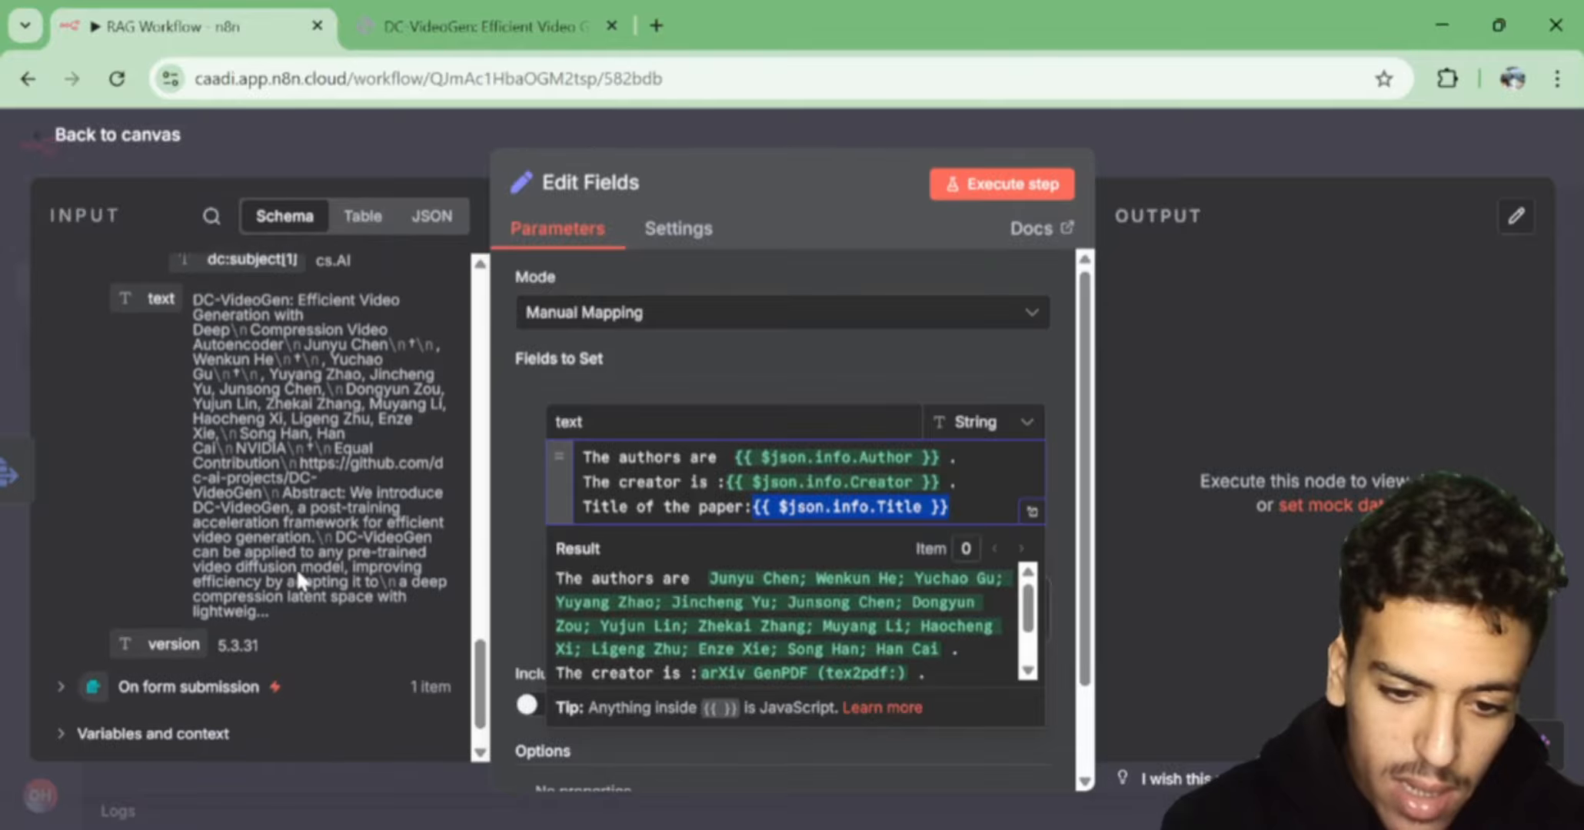
left_click_drag(186, 319, 266, 604)
left_click(484, 26)
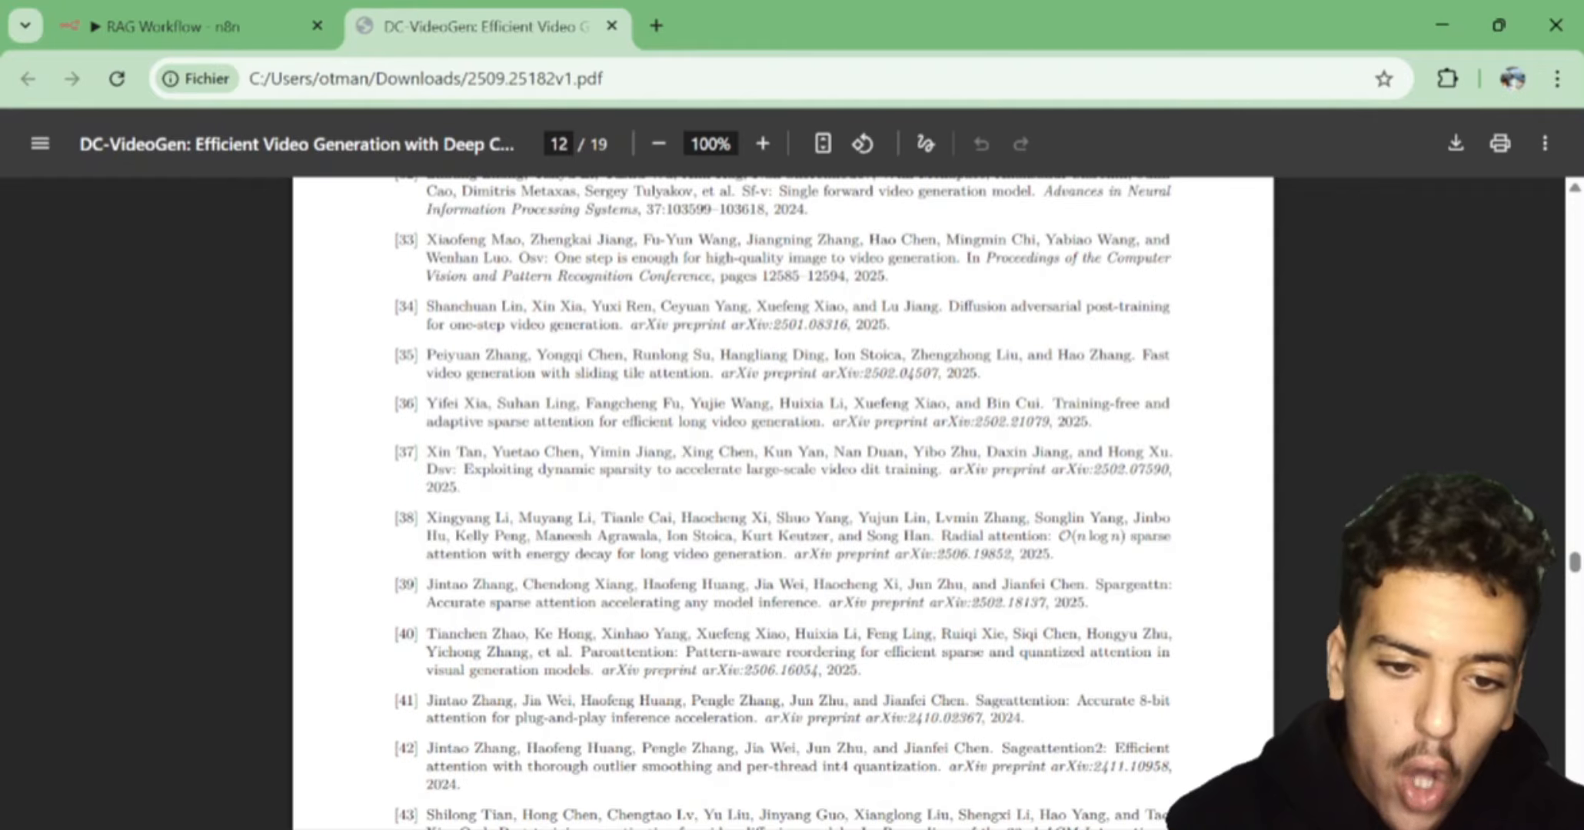
scroll(783, 461, "down", 10)
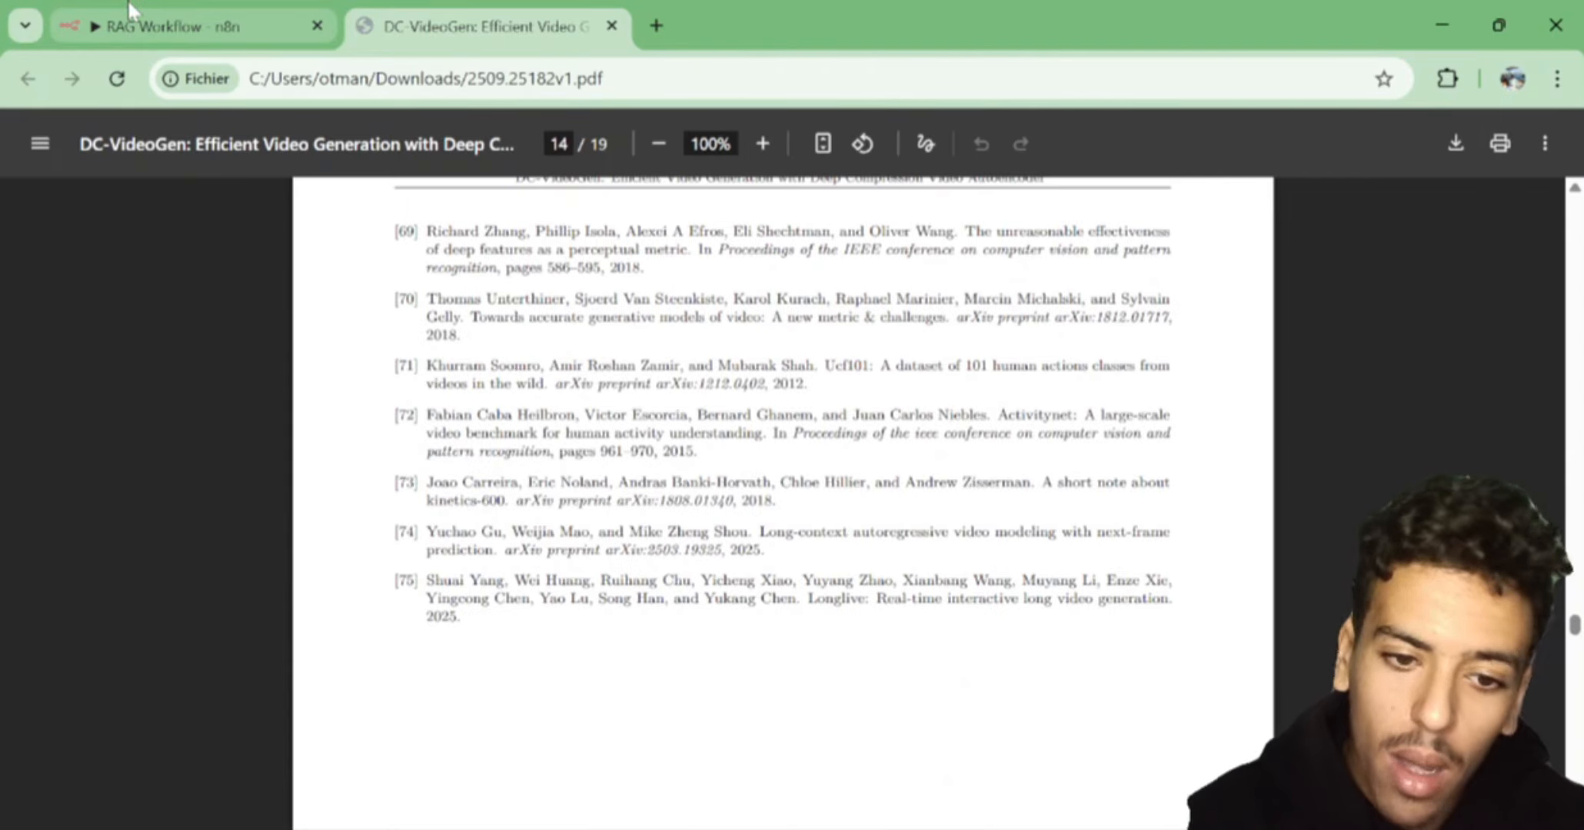
left_click(132, 12)
End the title line with a period and, after a blank line, add 'Content of the paper:{{ $json.text }}' using the extracted text field
left_click(956, 508)
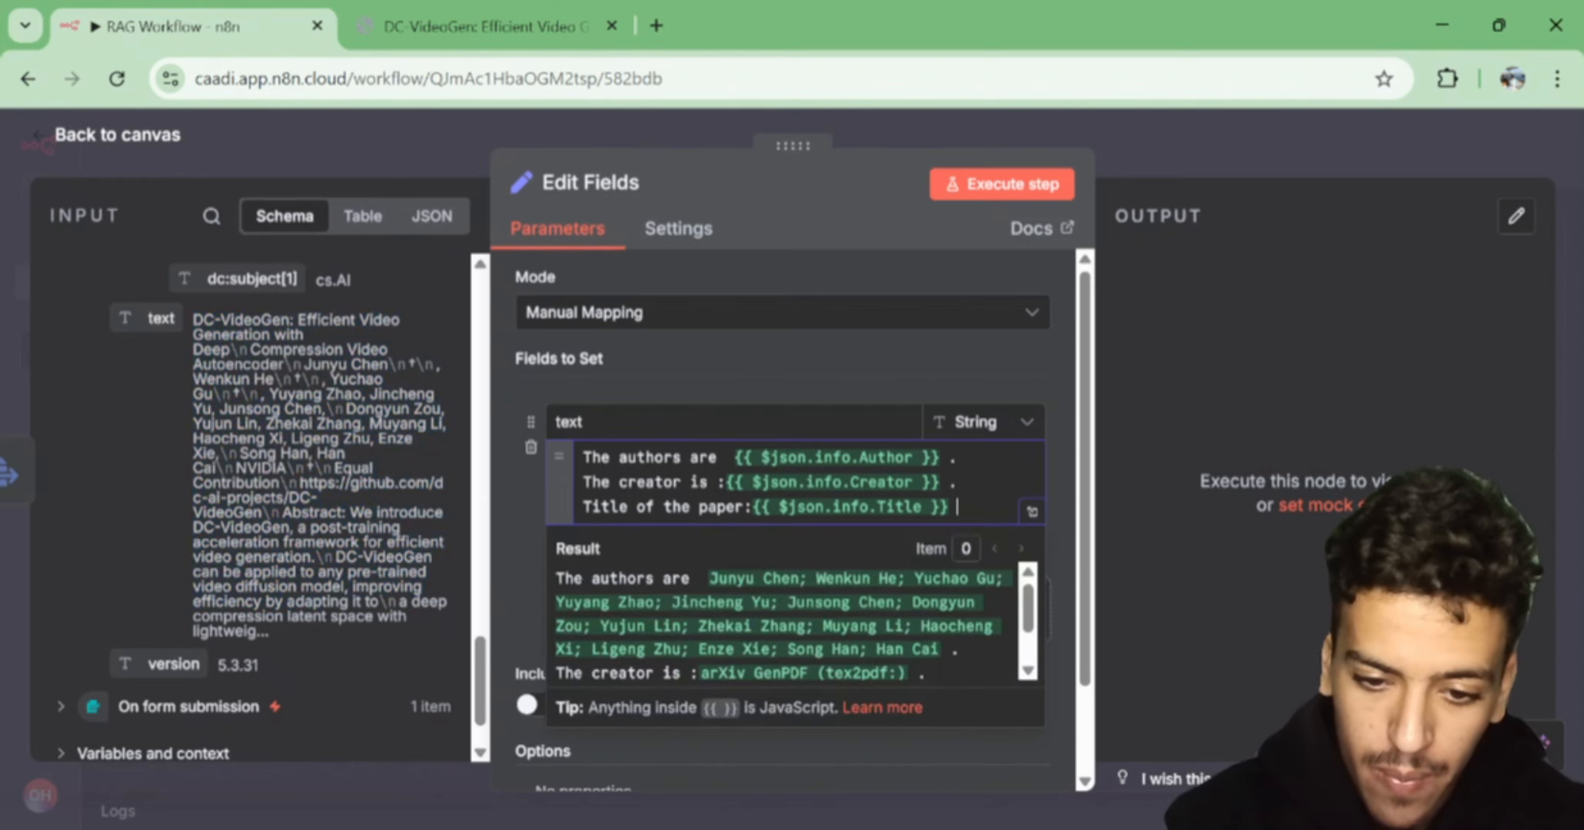
type(".")
key("Return")
key("Return")
type("q")
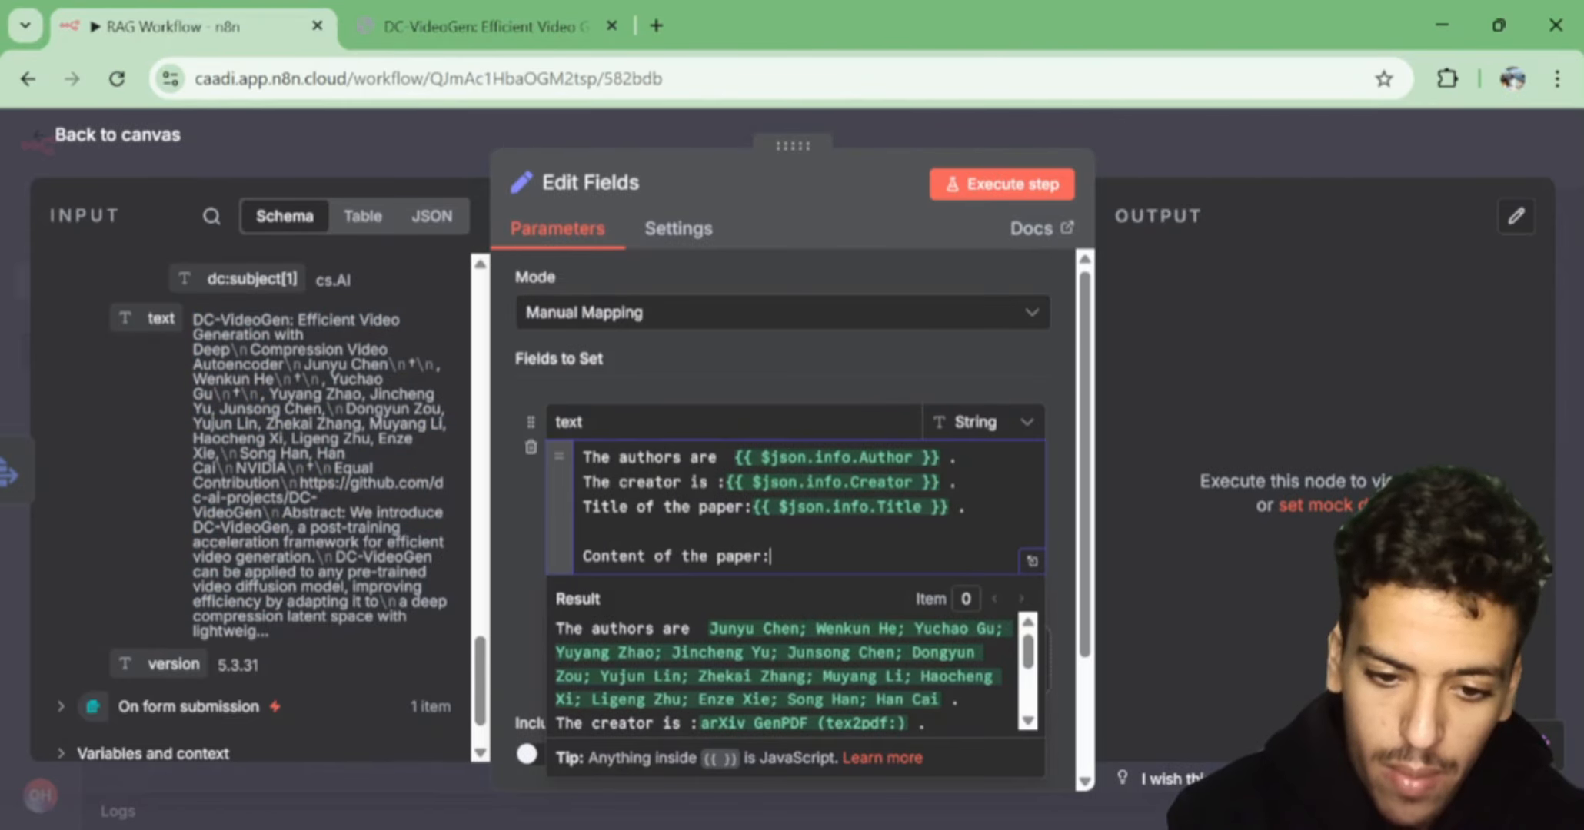
left_click_drag(132, 319, 799, 556)
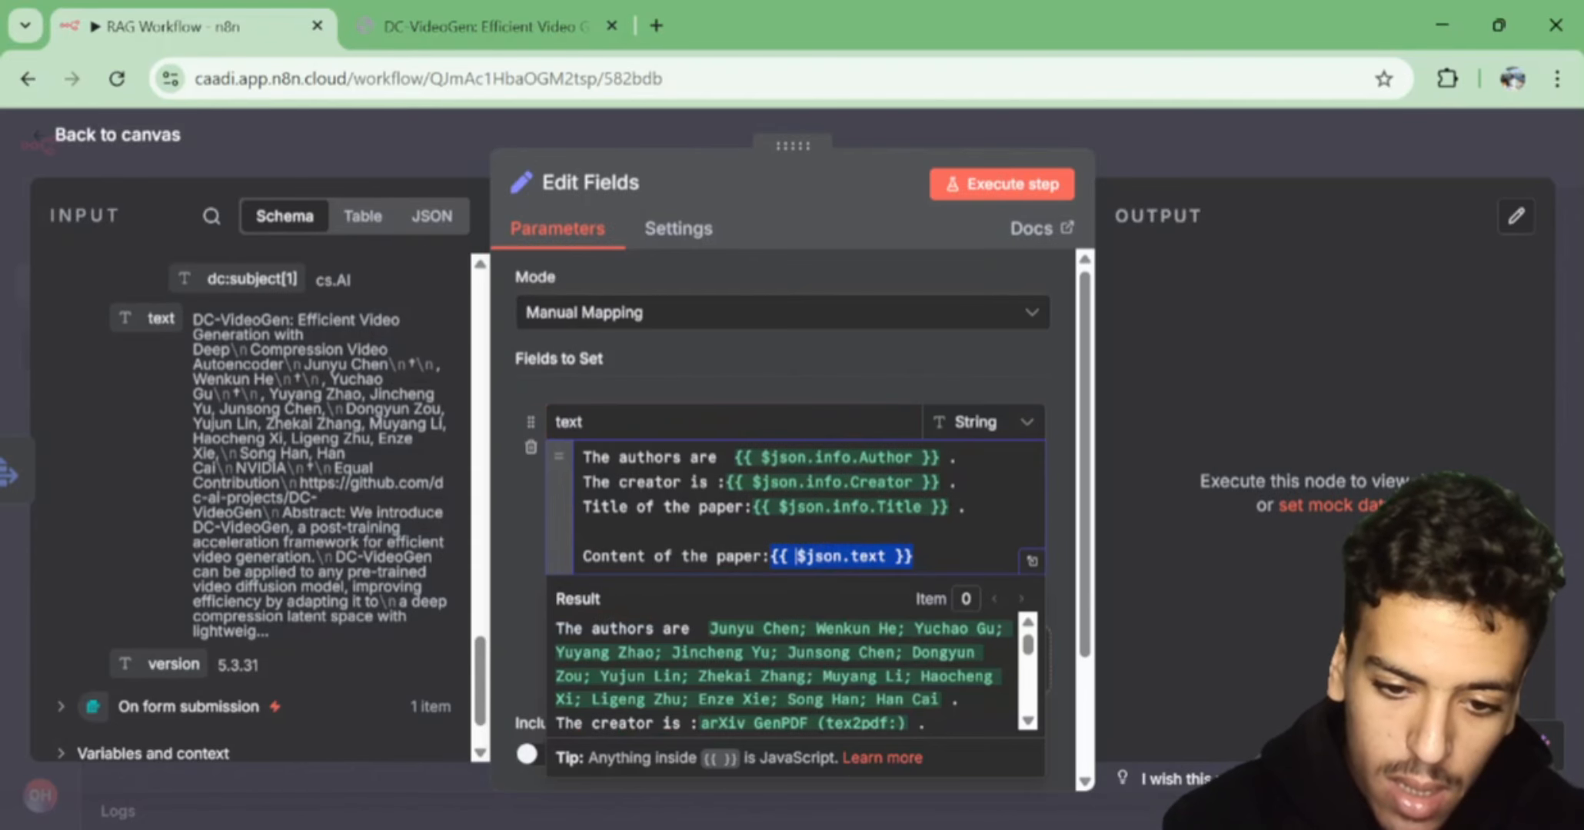
Execute the Edit Fields node and review the composed text in its output before returning to the canvas
left_click(676, 361)
left_click(1029, 176)
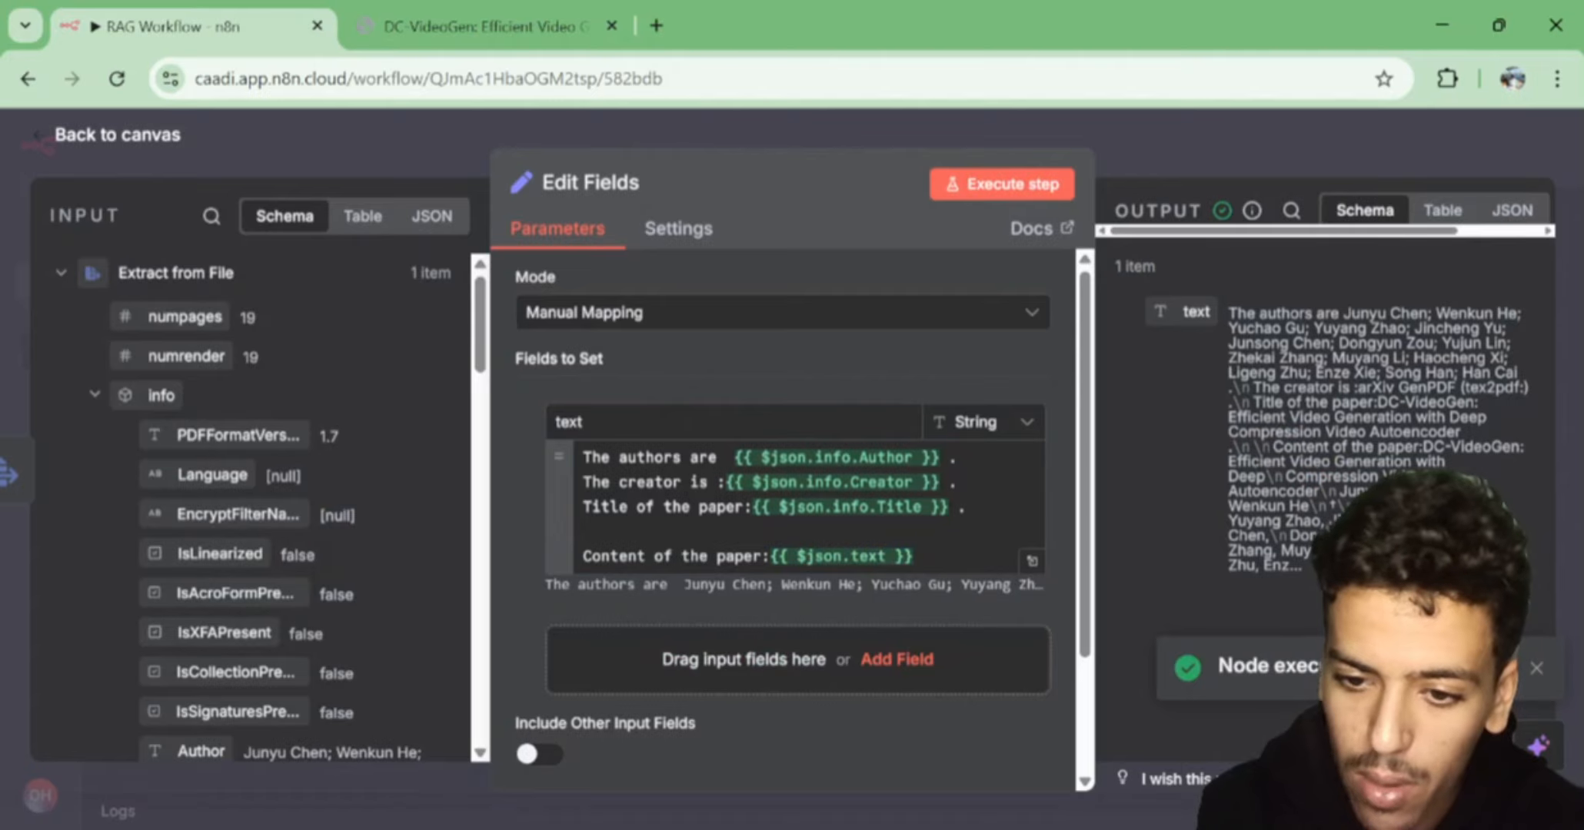
left_click_drag(1228, 327, 1369, 492)
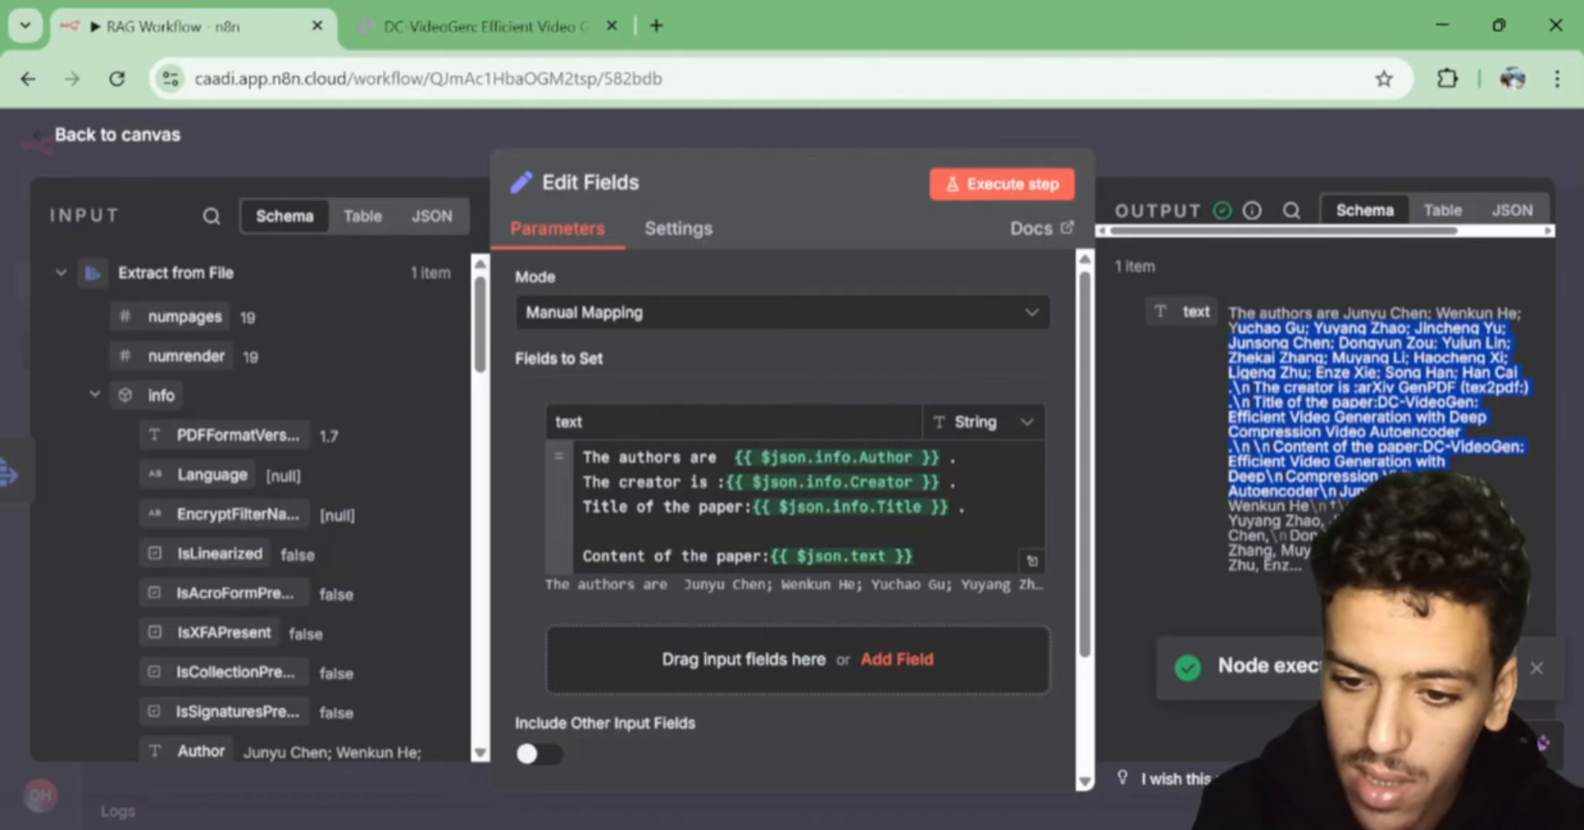
left_click(156, 137)
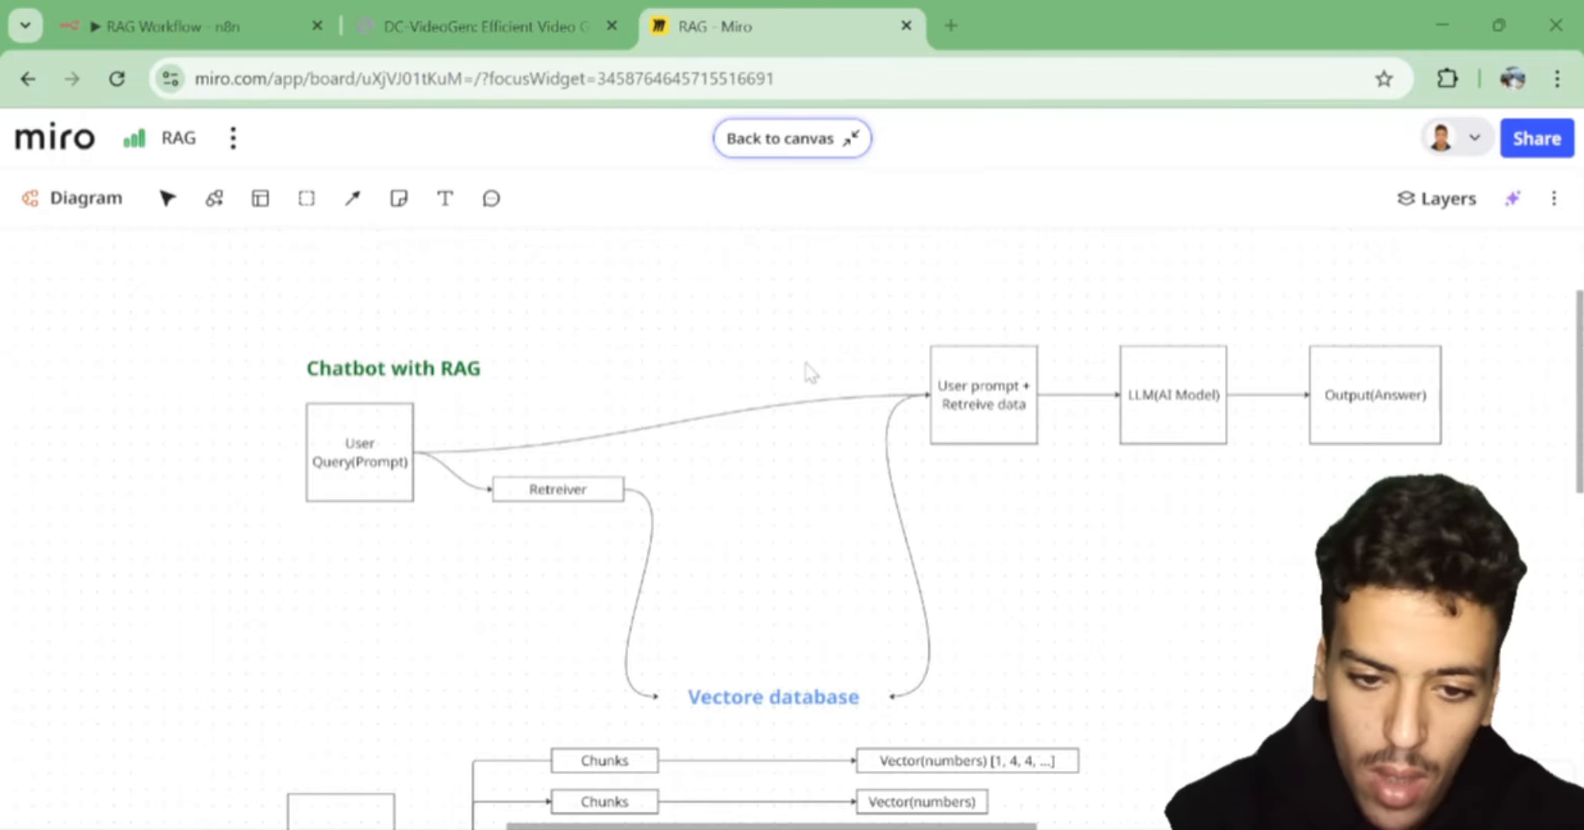
Switch to the RAG board in Miro and examine the chatbot diagrams down to the documents, chunks and vectors
scroll(810, 372, "up", 5)
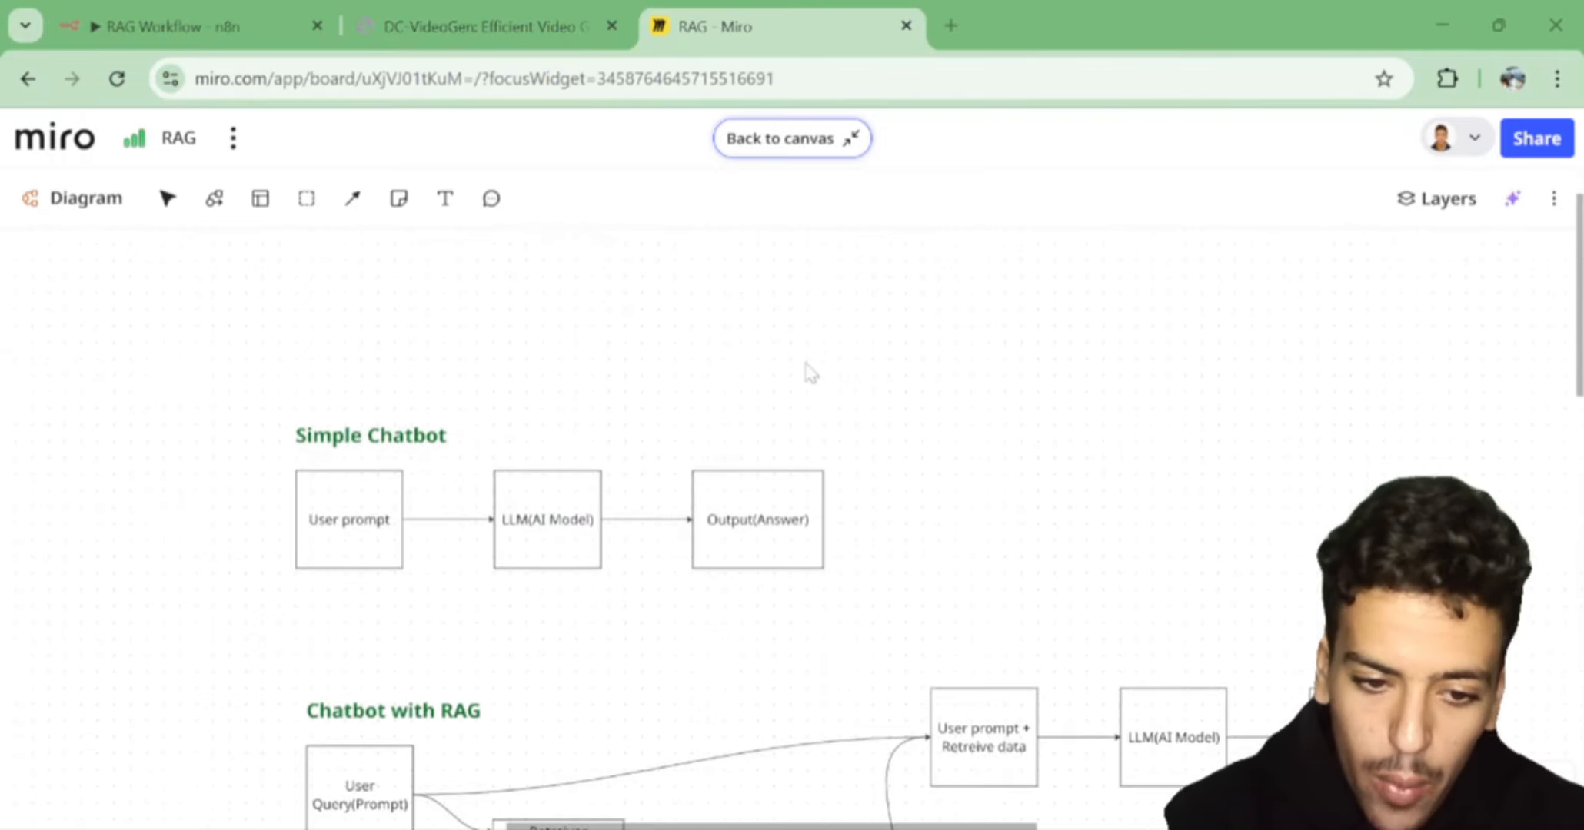
scroll(595, 355, "down", 5)
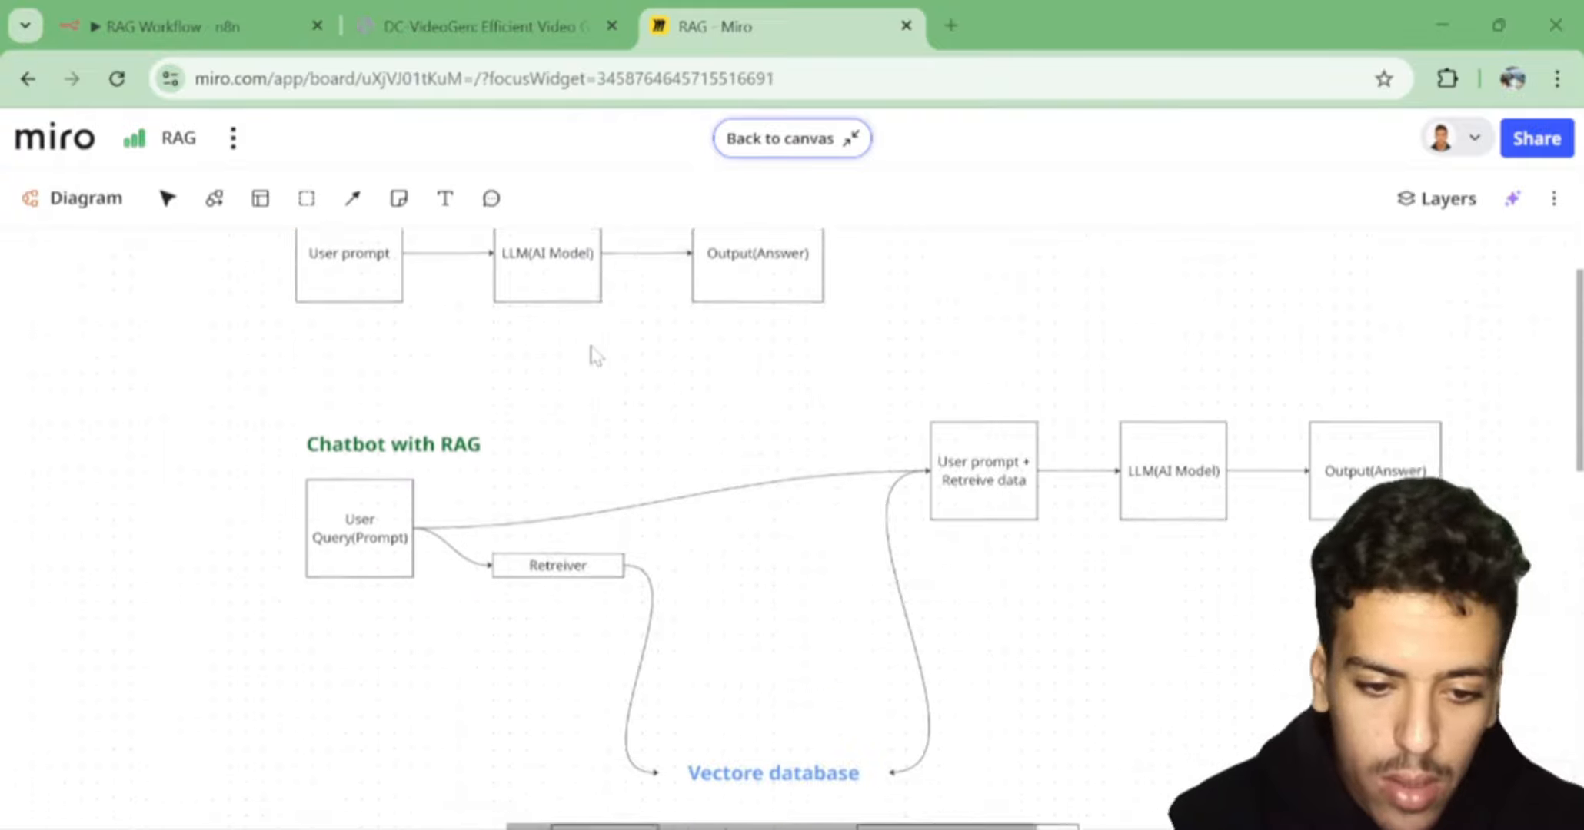
scroll(413, 373, "down", 1)
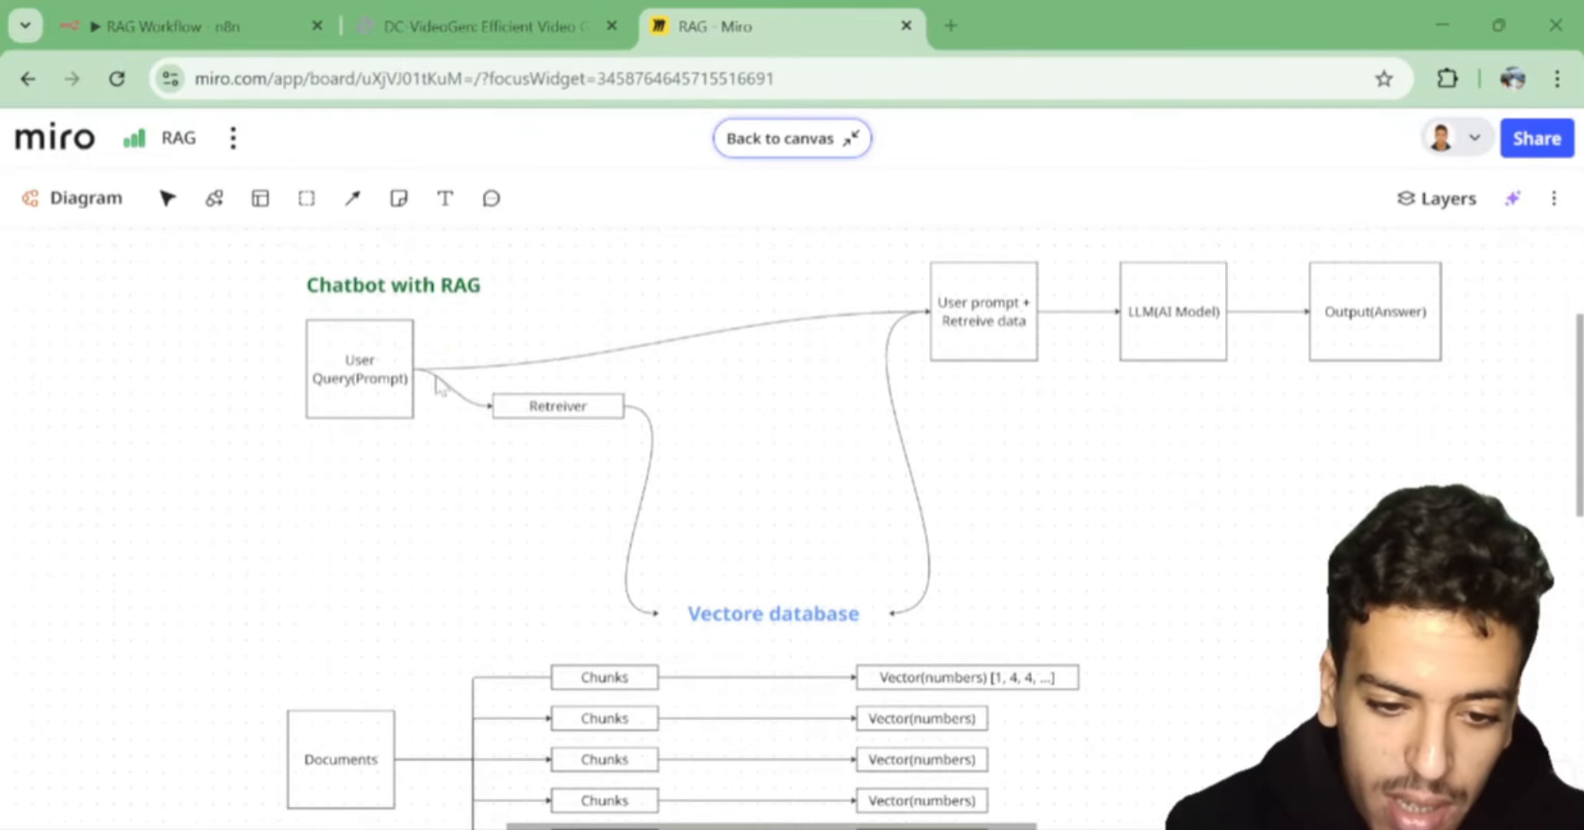
scroll(528, 417, "down", 5)
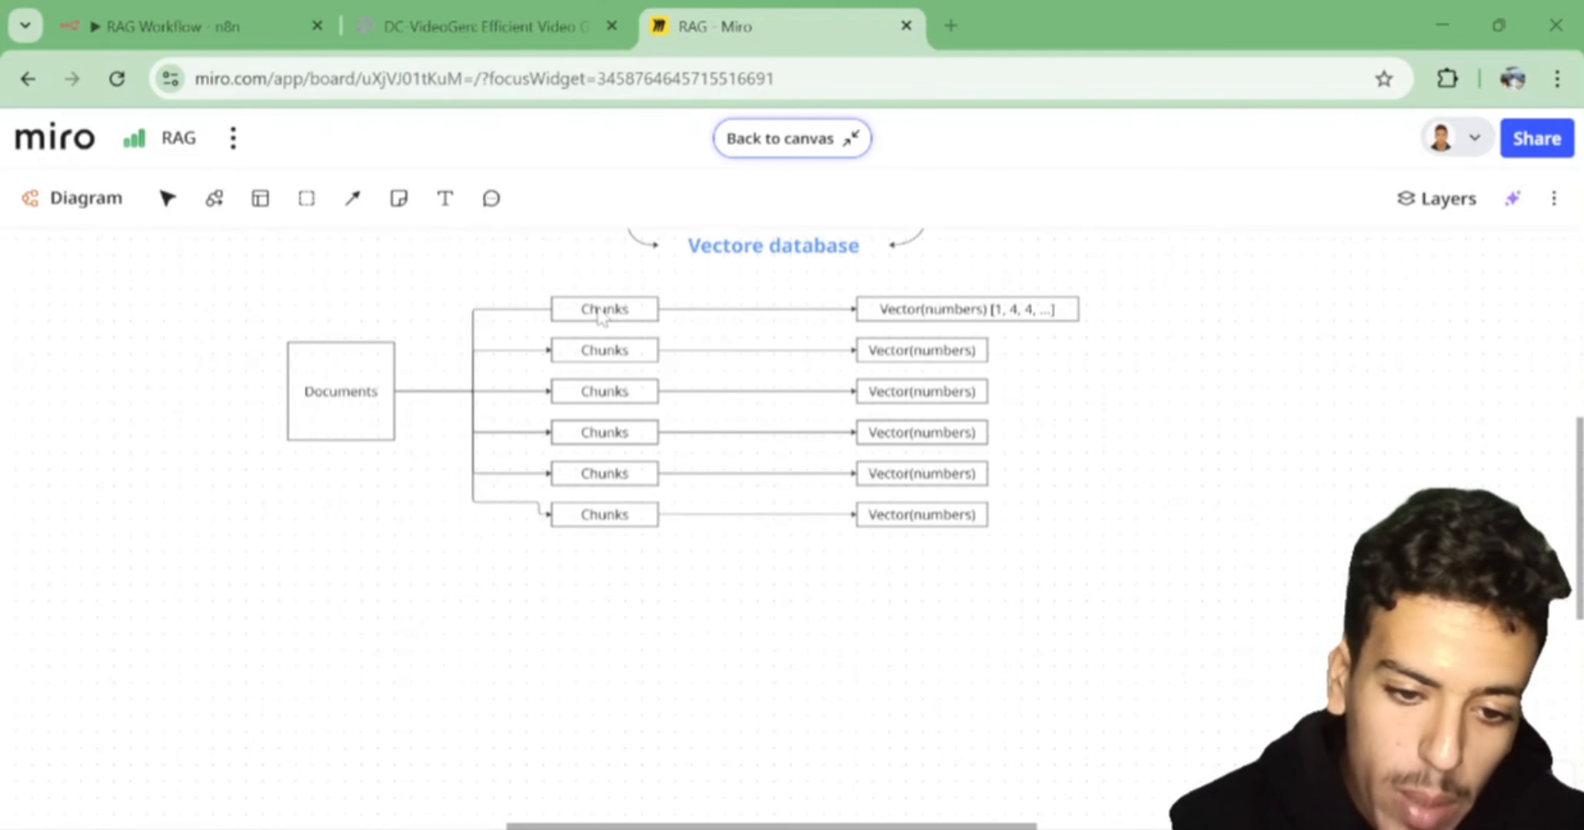
Switch back to the n8n RAG workflow and review the Edit Fields node's text output again
left_click(192, 26)
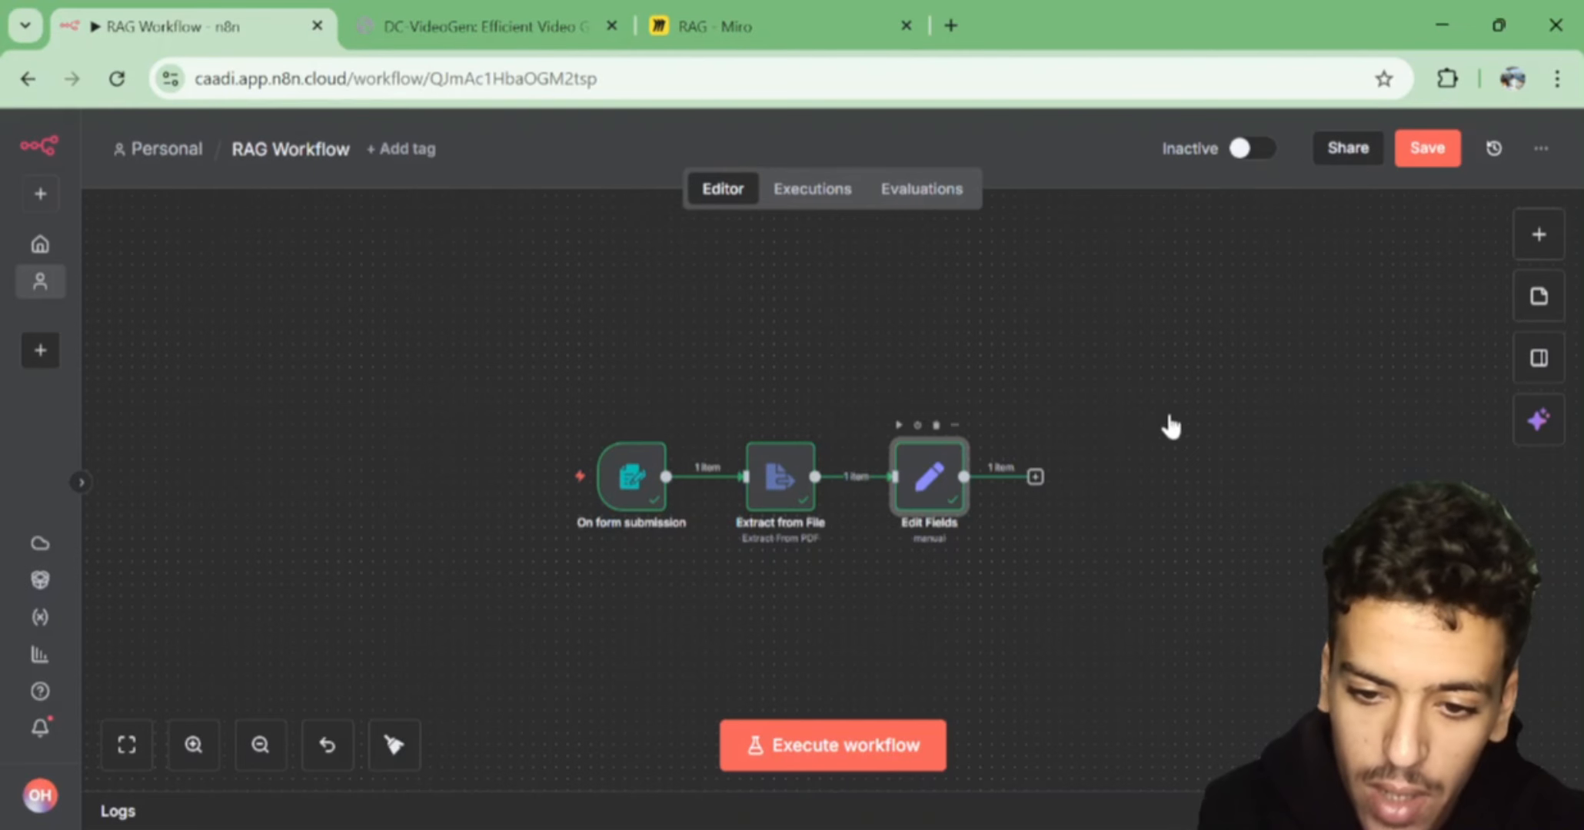
key("Return")
left_click_drag(1422, 552, 1254, 329)
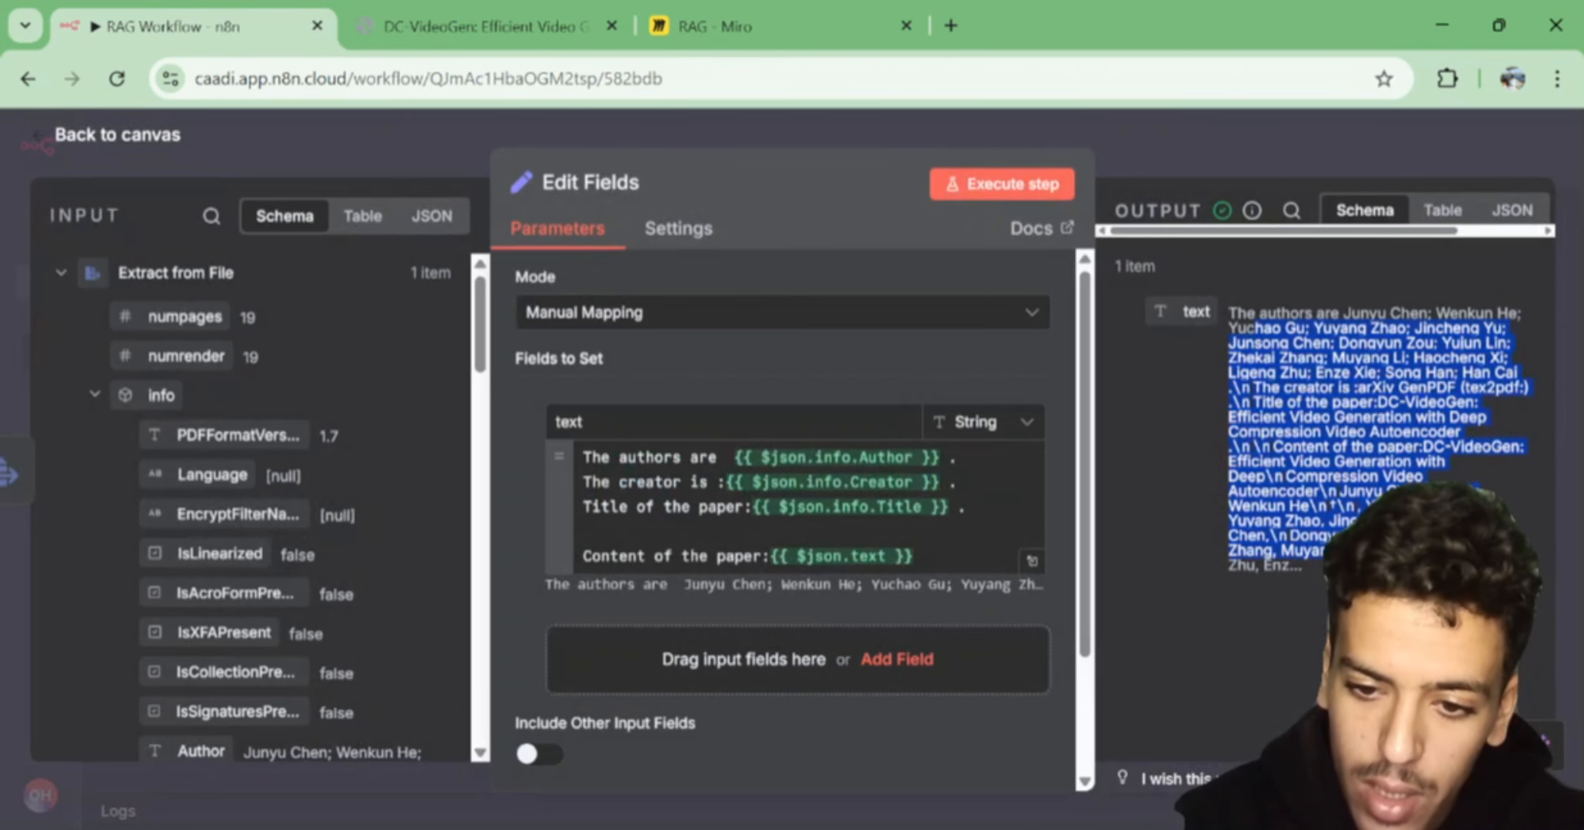
left_click(1249, 329)
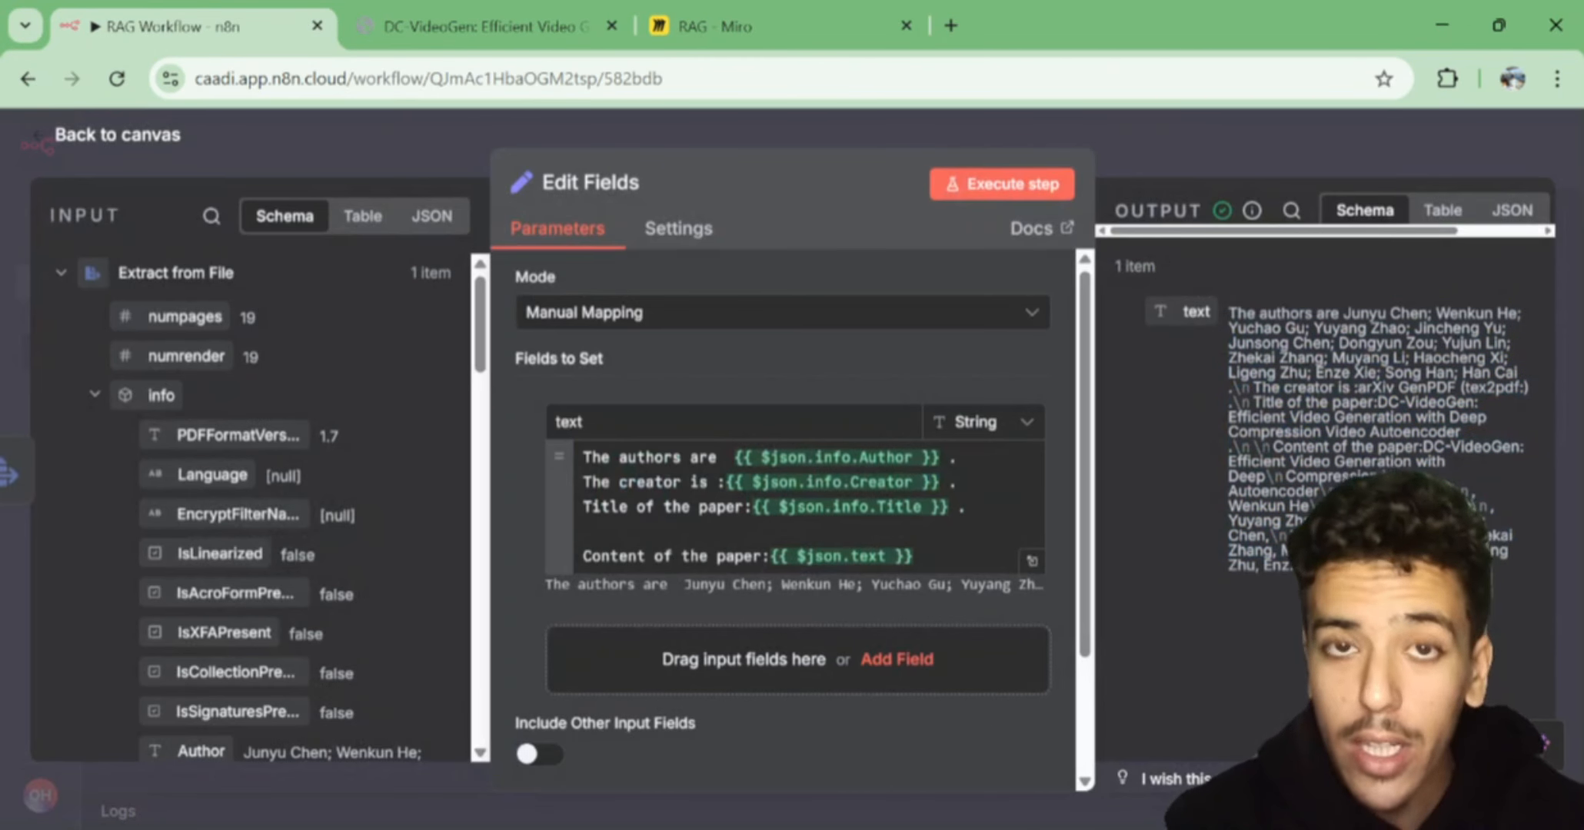
left_click(153, 136)
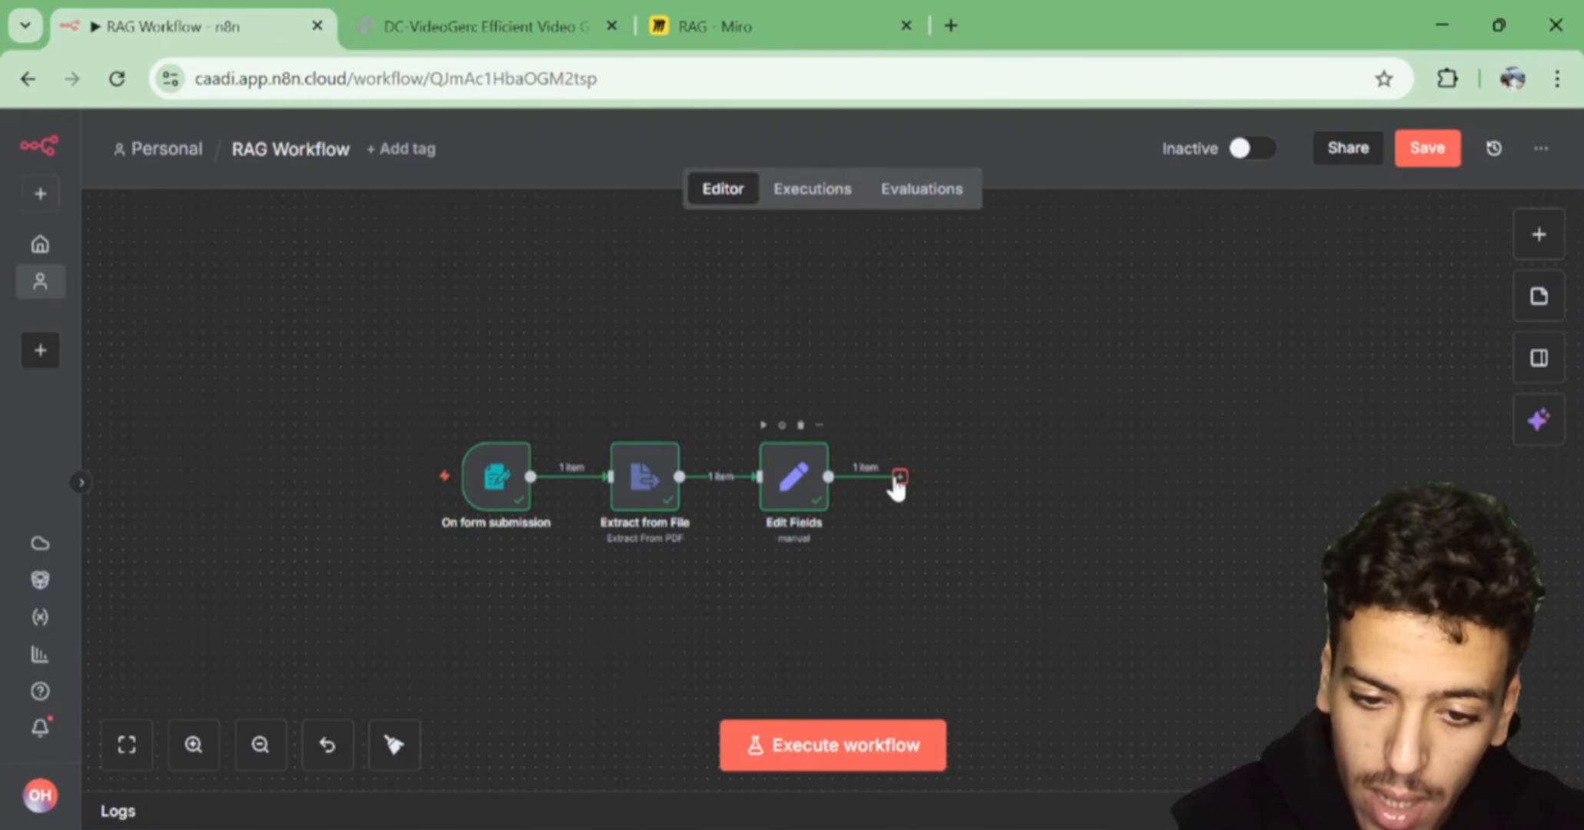
Start adding a node after Edit Fields and bring up the Vector Stores category of the other AI nodes
left_click(898, 478)
left_click(1260, 447)
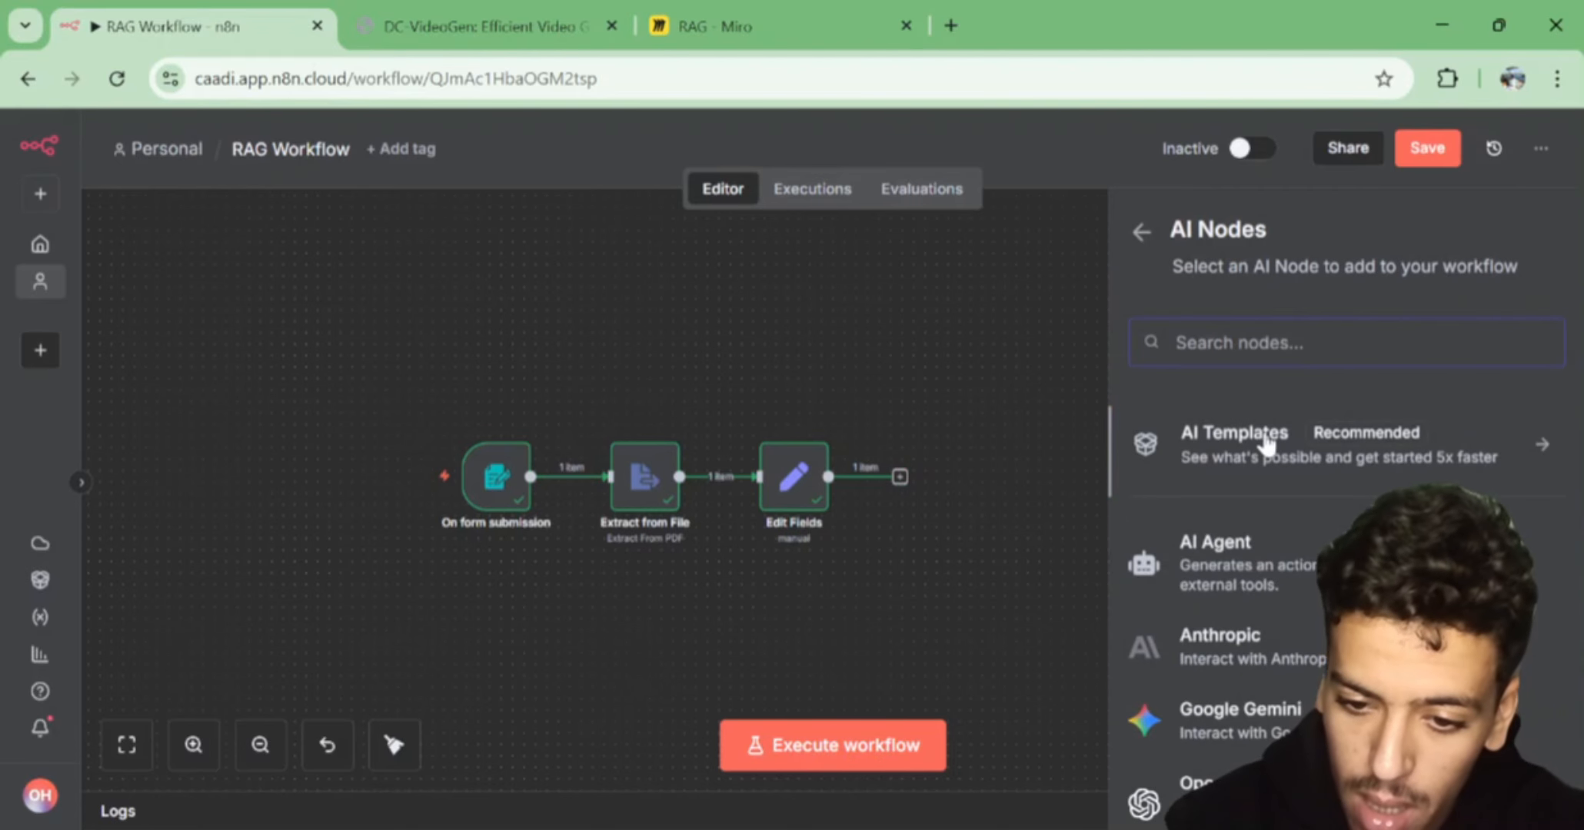
scroll(1267, 444, "down", 5)
left_click(1291, 723)
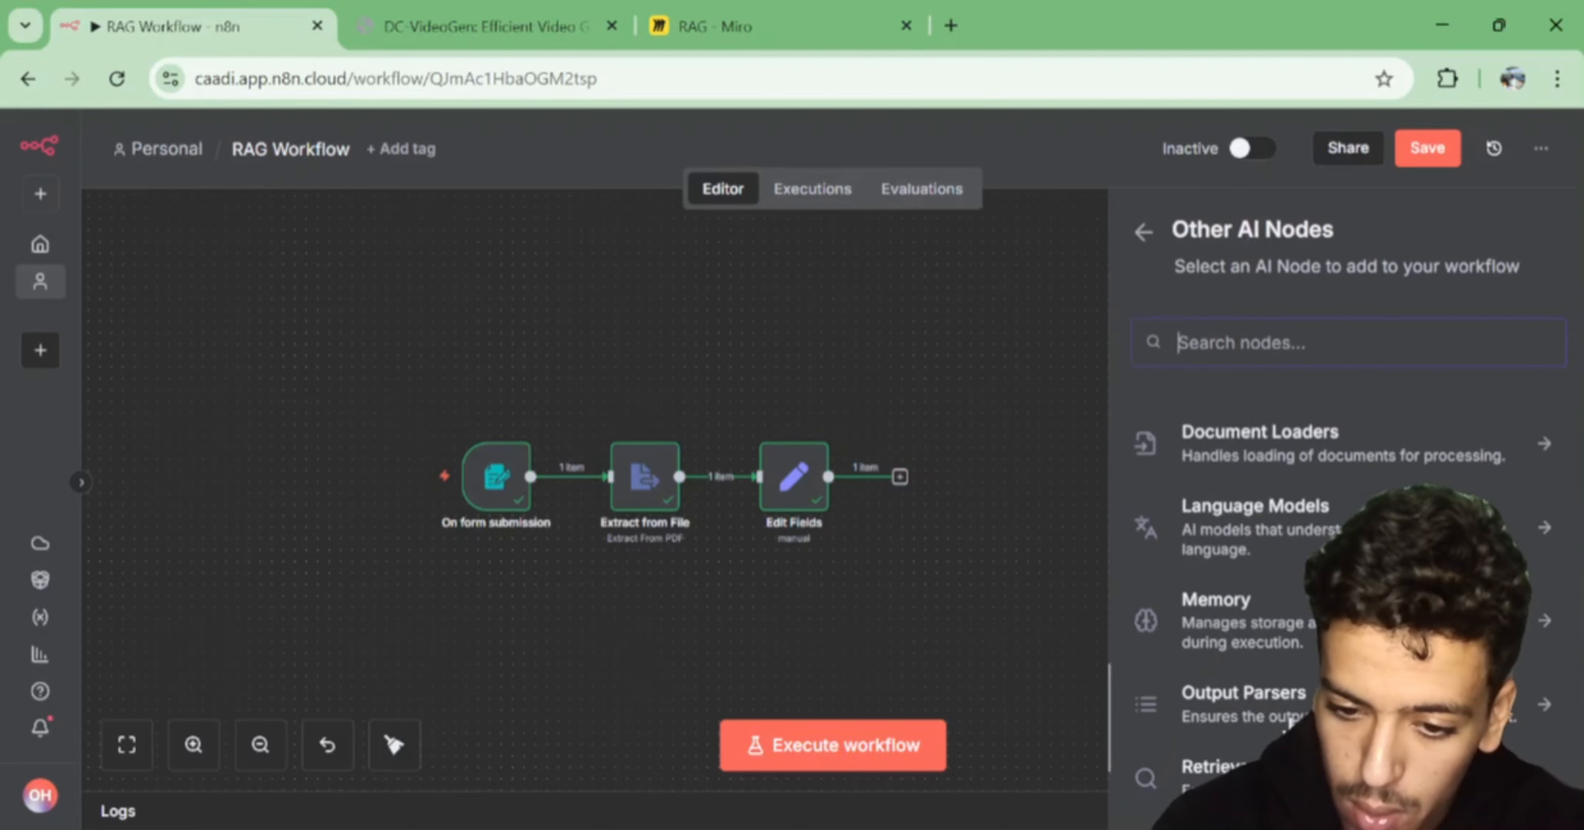
scroll(1290, 566, "down", 5)
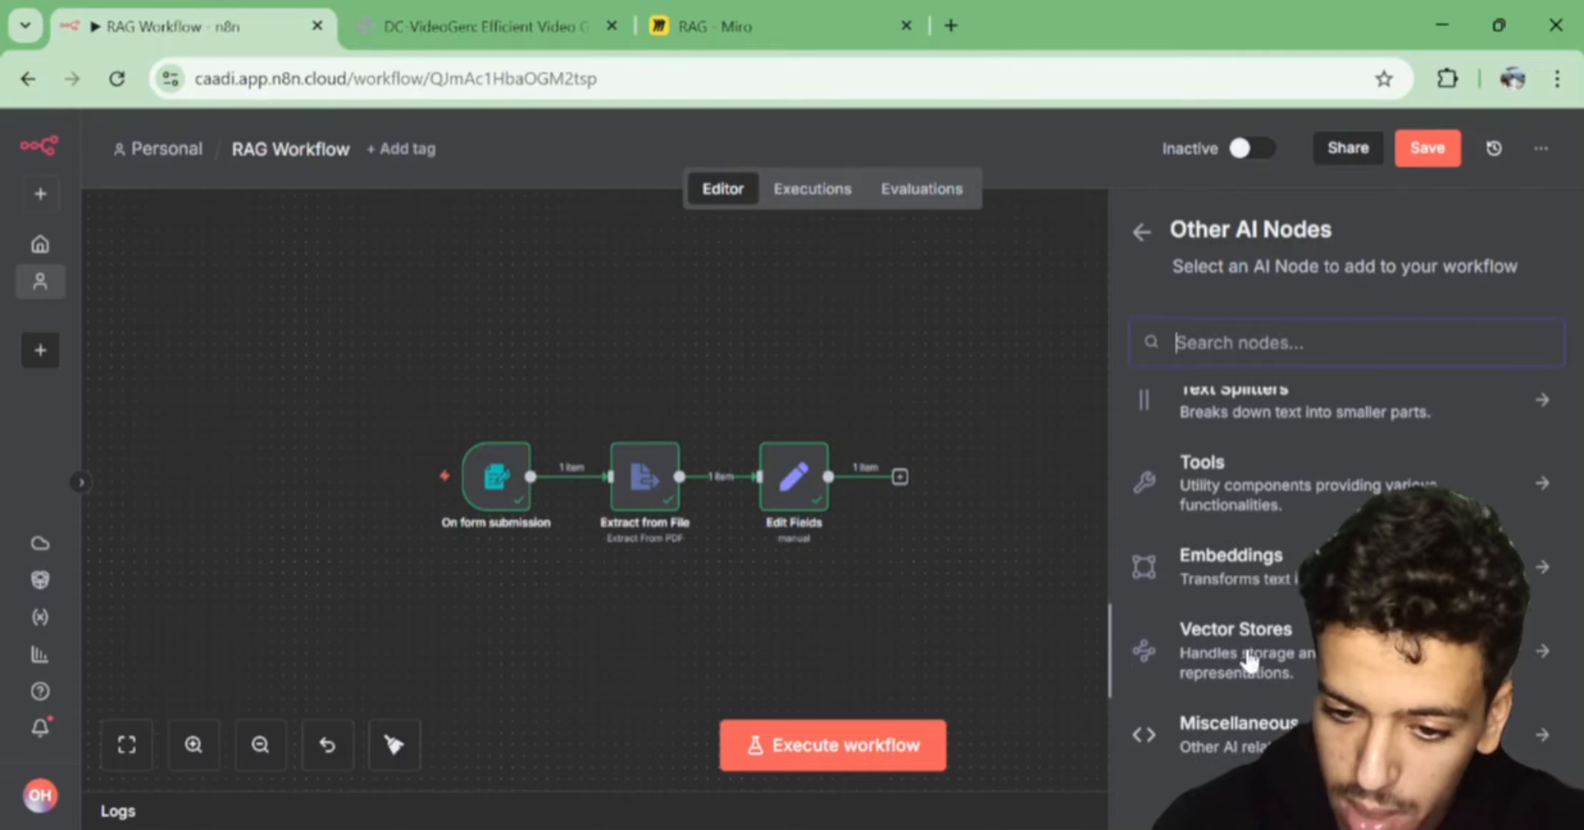
left_click(1289, 654)
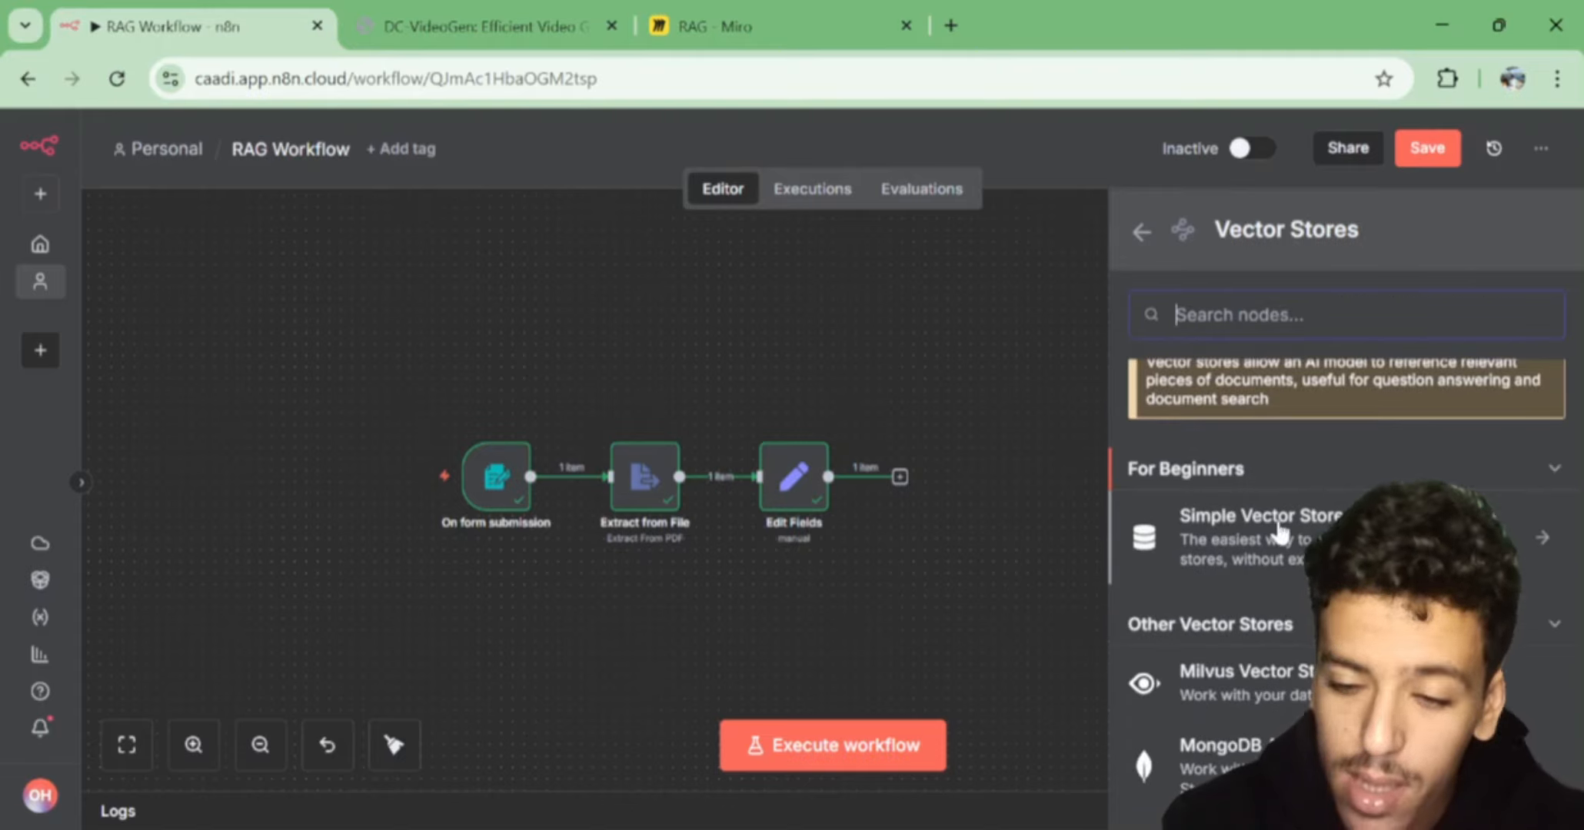
Examine the available vector store nodes, from Simple Vector Store through Pinecone, Qdrant, Supabase and Weaviate
scroll(1274, 536, "down", 6)
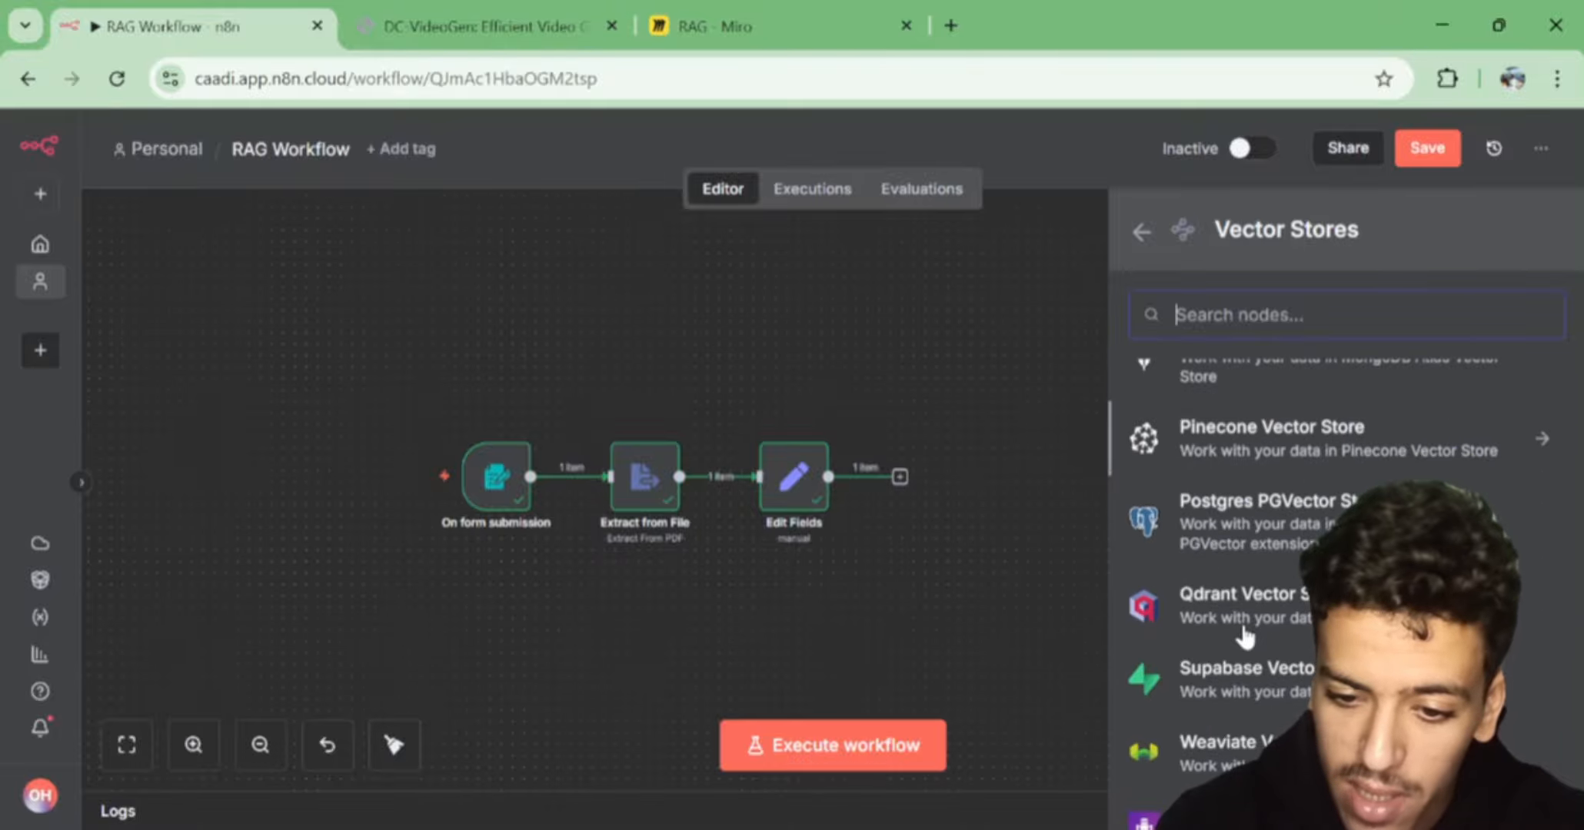
scroll(1245, 634, "up", 6)
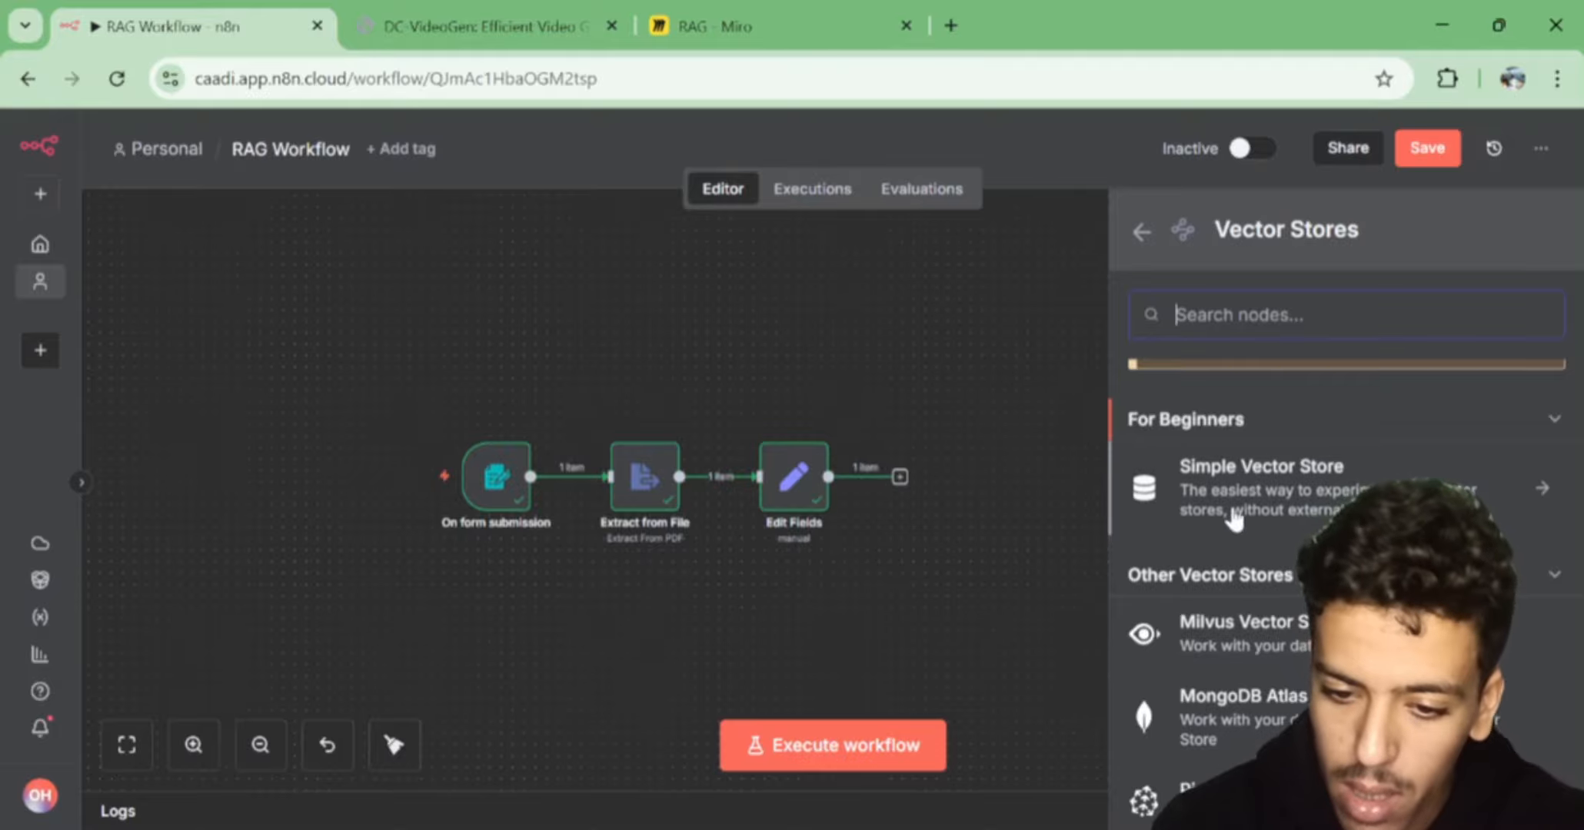
scroll(1207, 599, "down", 5)
scroll(1197, 660, "up", 2)
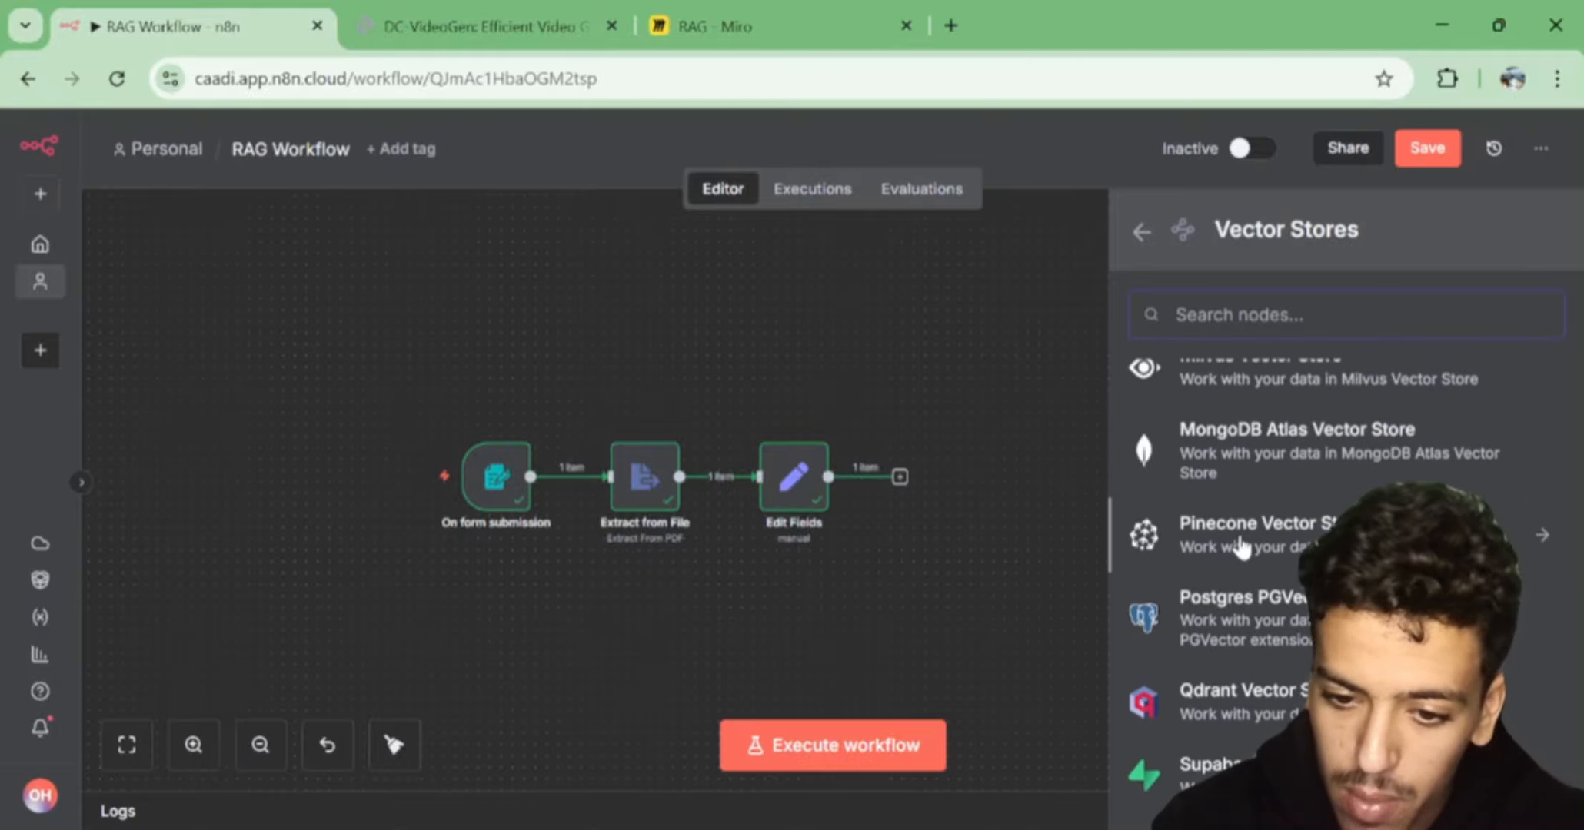
scroll(1230, 554, "down", 3)
scroll(1241, 546, "up", 2)
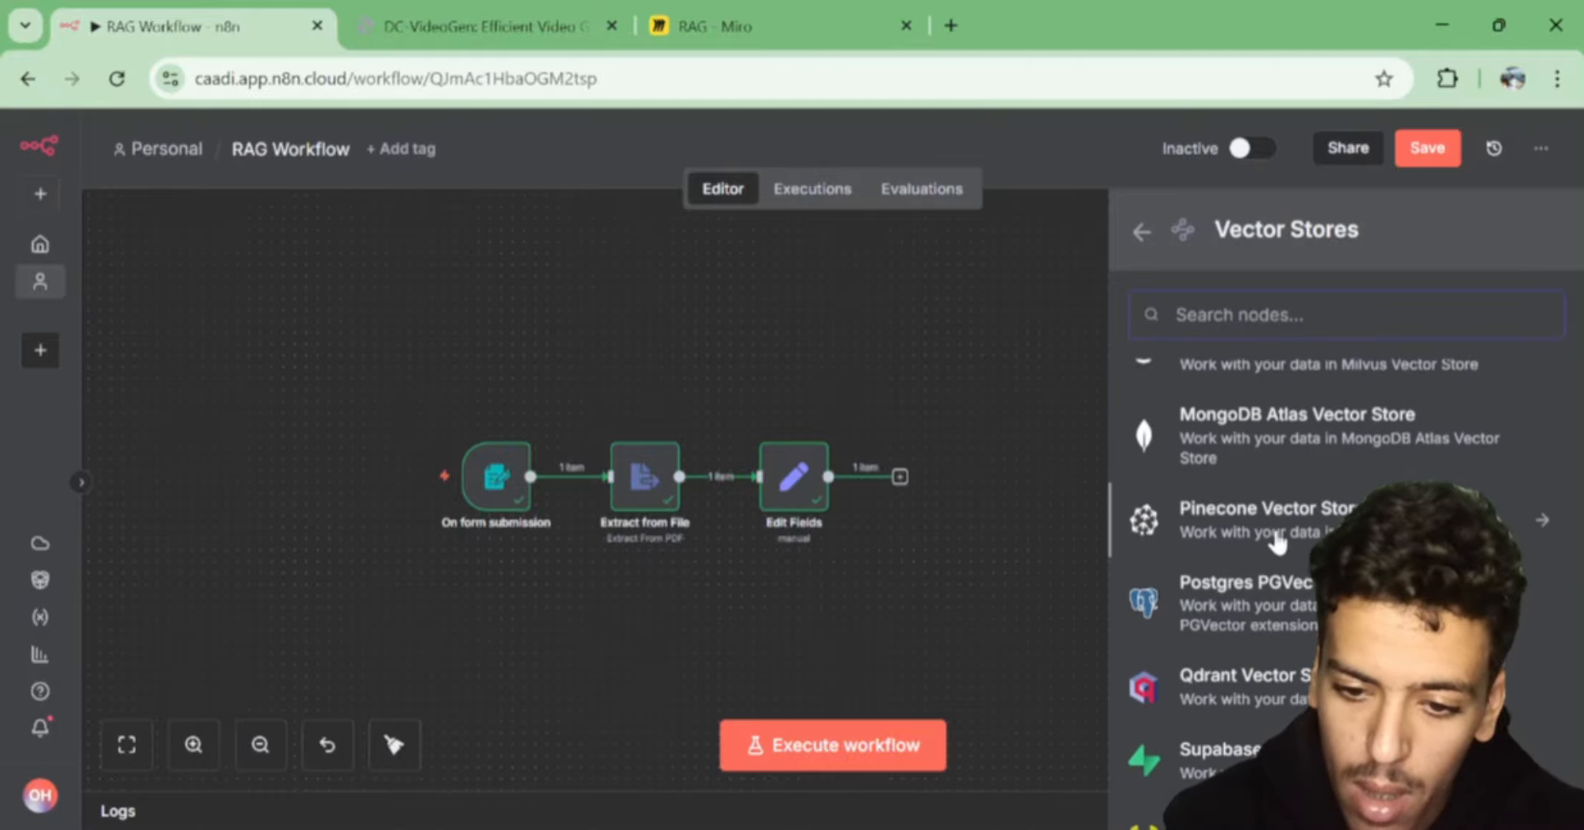
scroll(1277, 542, "up", 3)
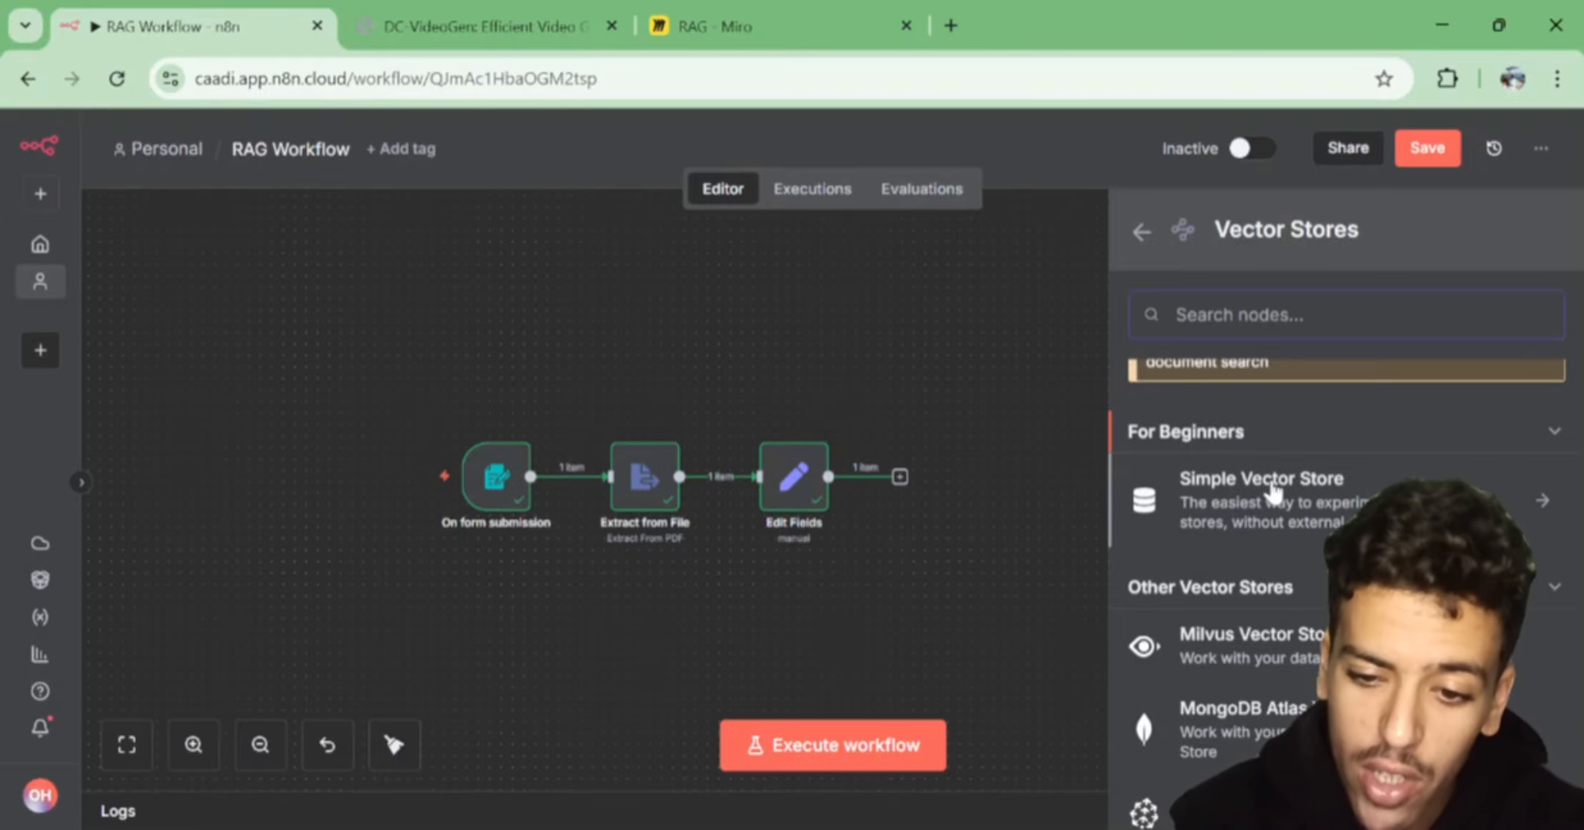
scroll(1230, 492, "down", 4)
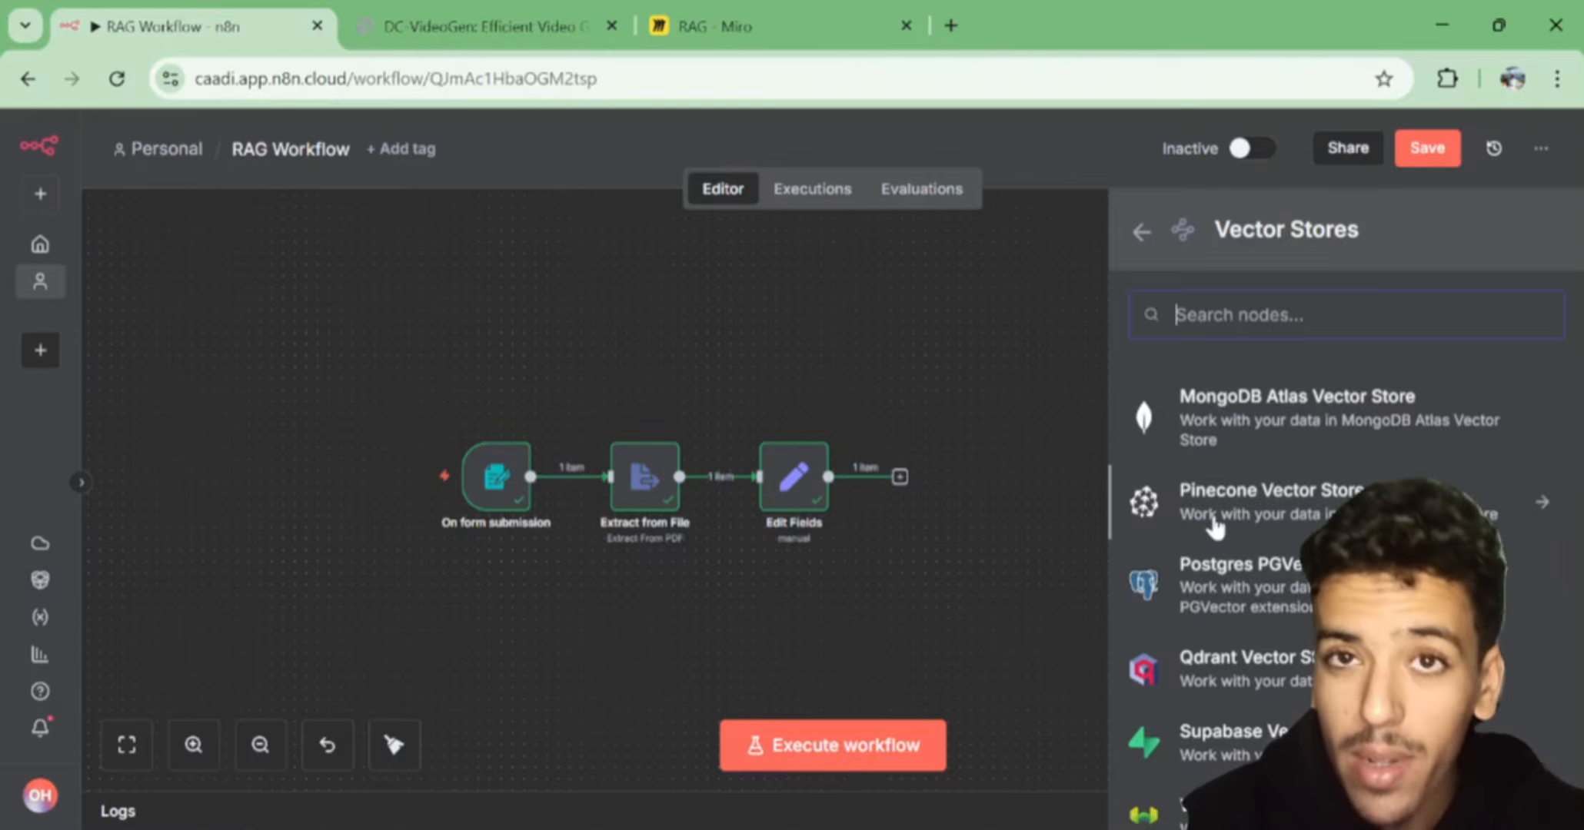
scroll(1216, 626, "up", 3)
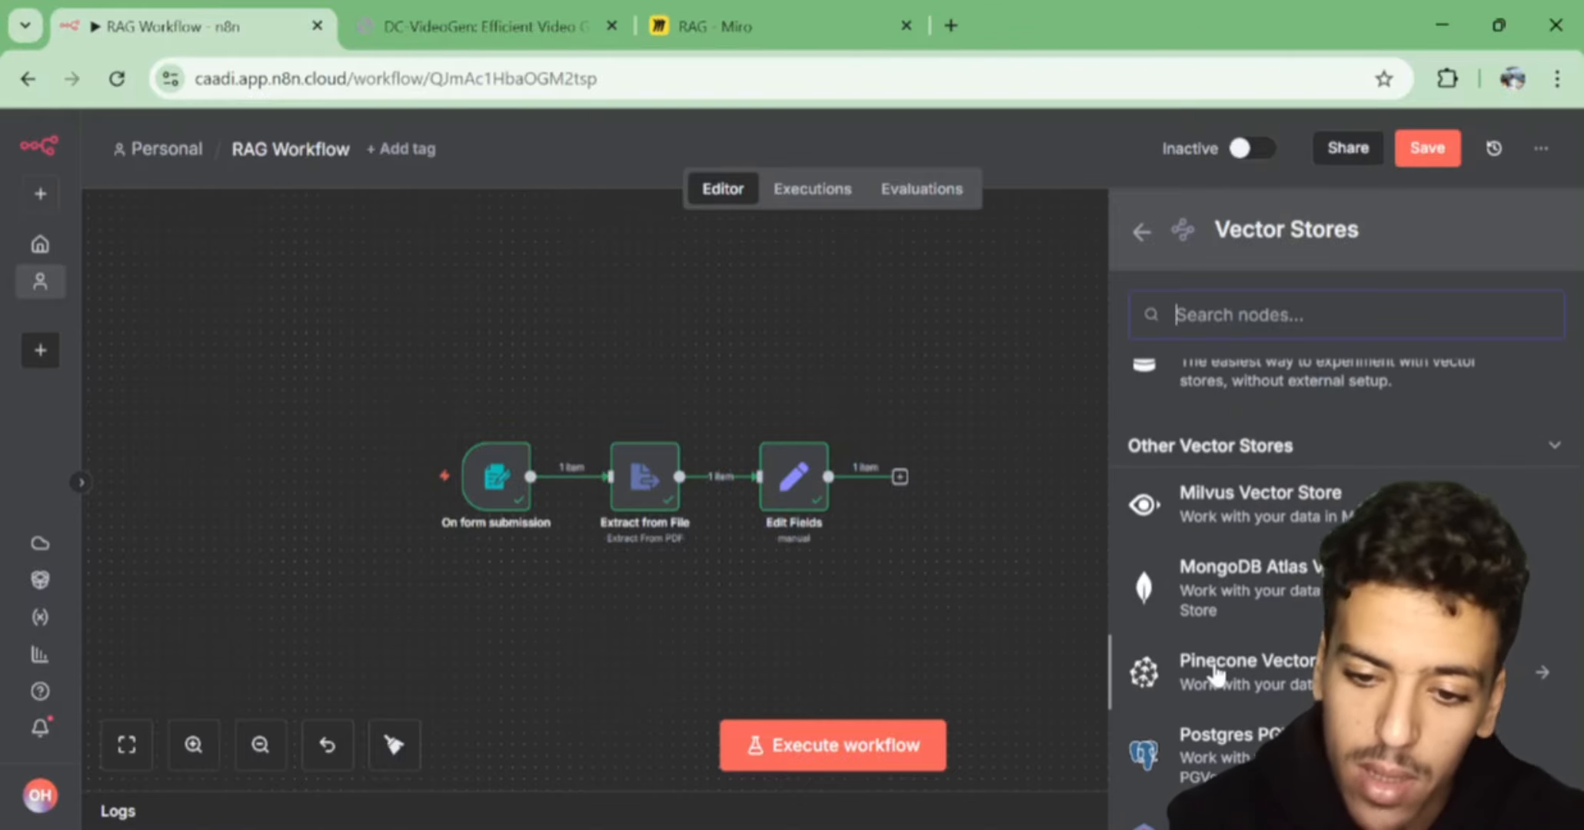
scroll(1215, 674, "up", 3)
Add a Simple Vector Store node with the add-documents action, review its memory key and embedding batch size, and return to the canvas
left_click(1223, 572)
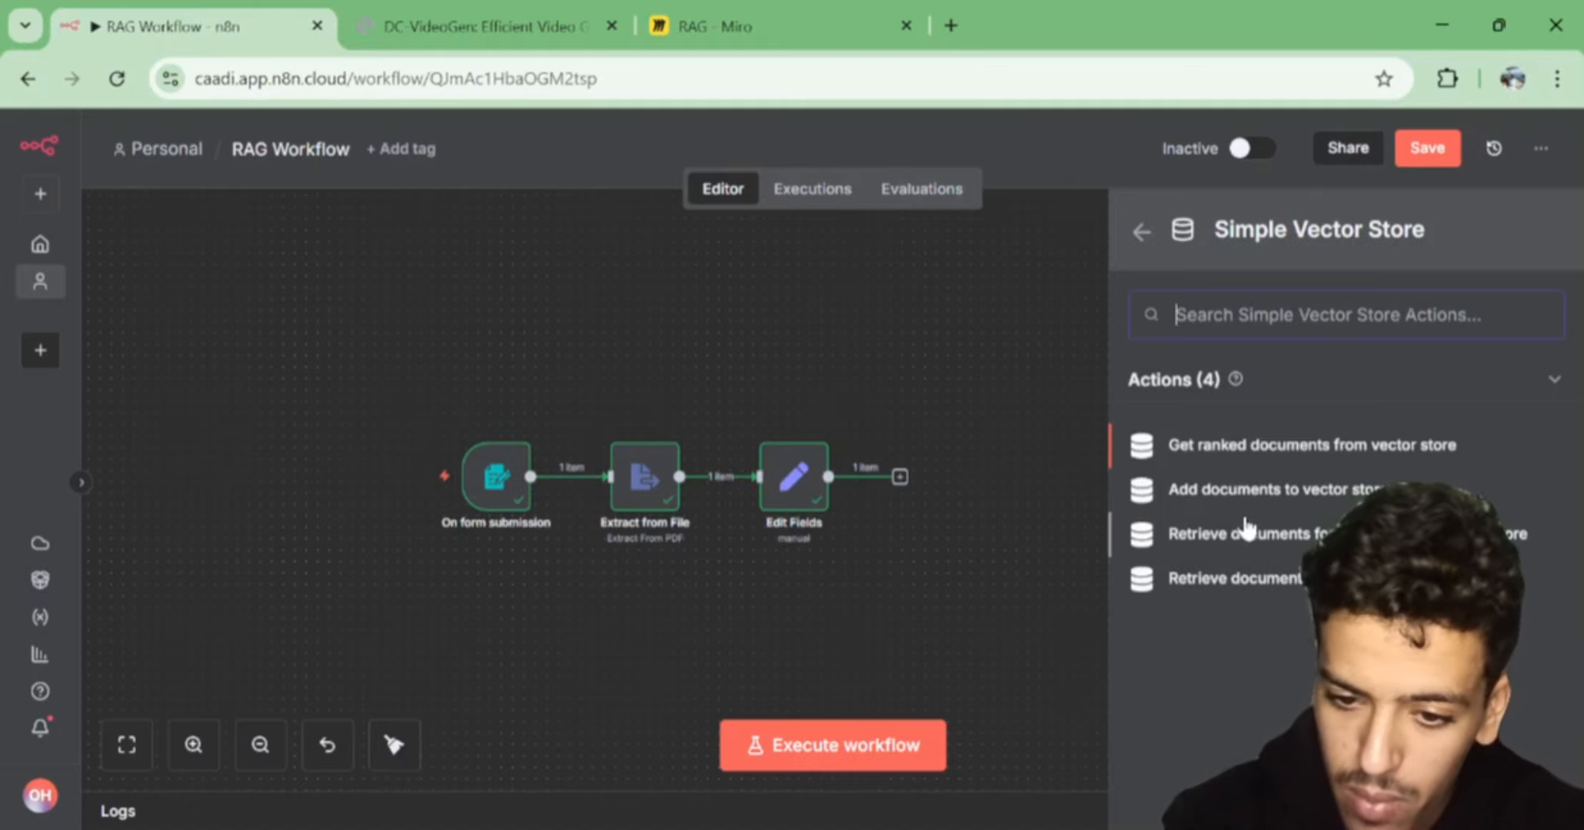
left_click(1230, 496)
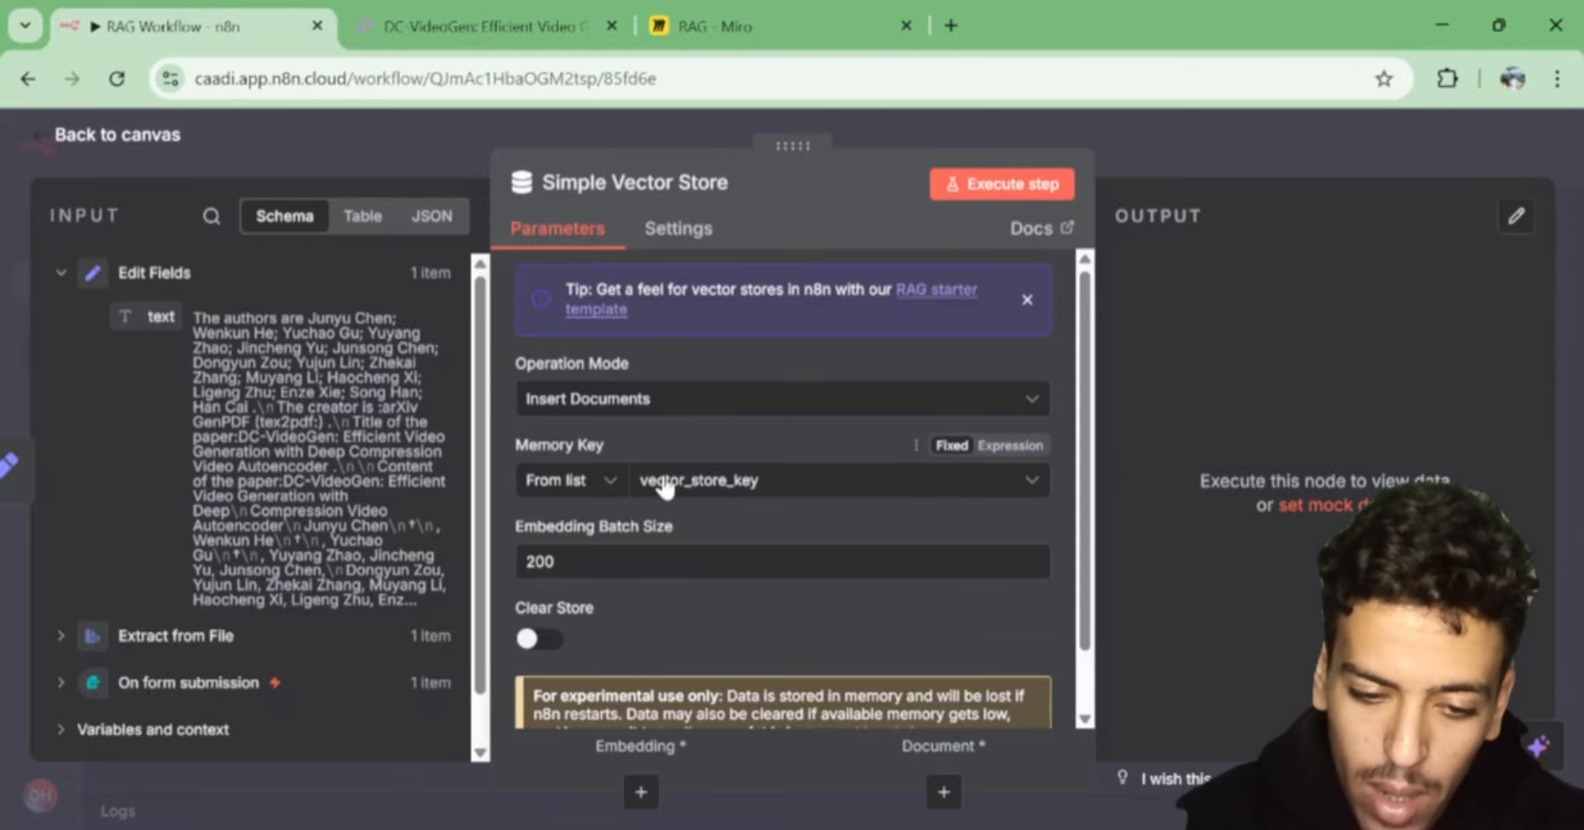
left_click(665, 482)
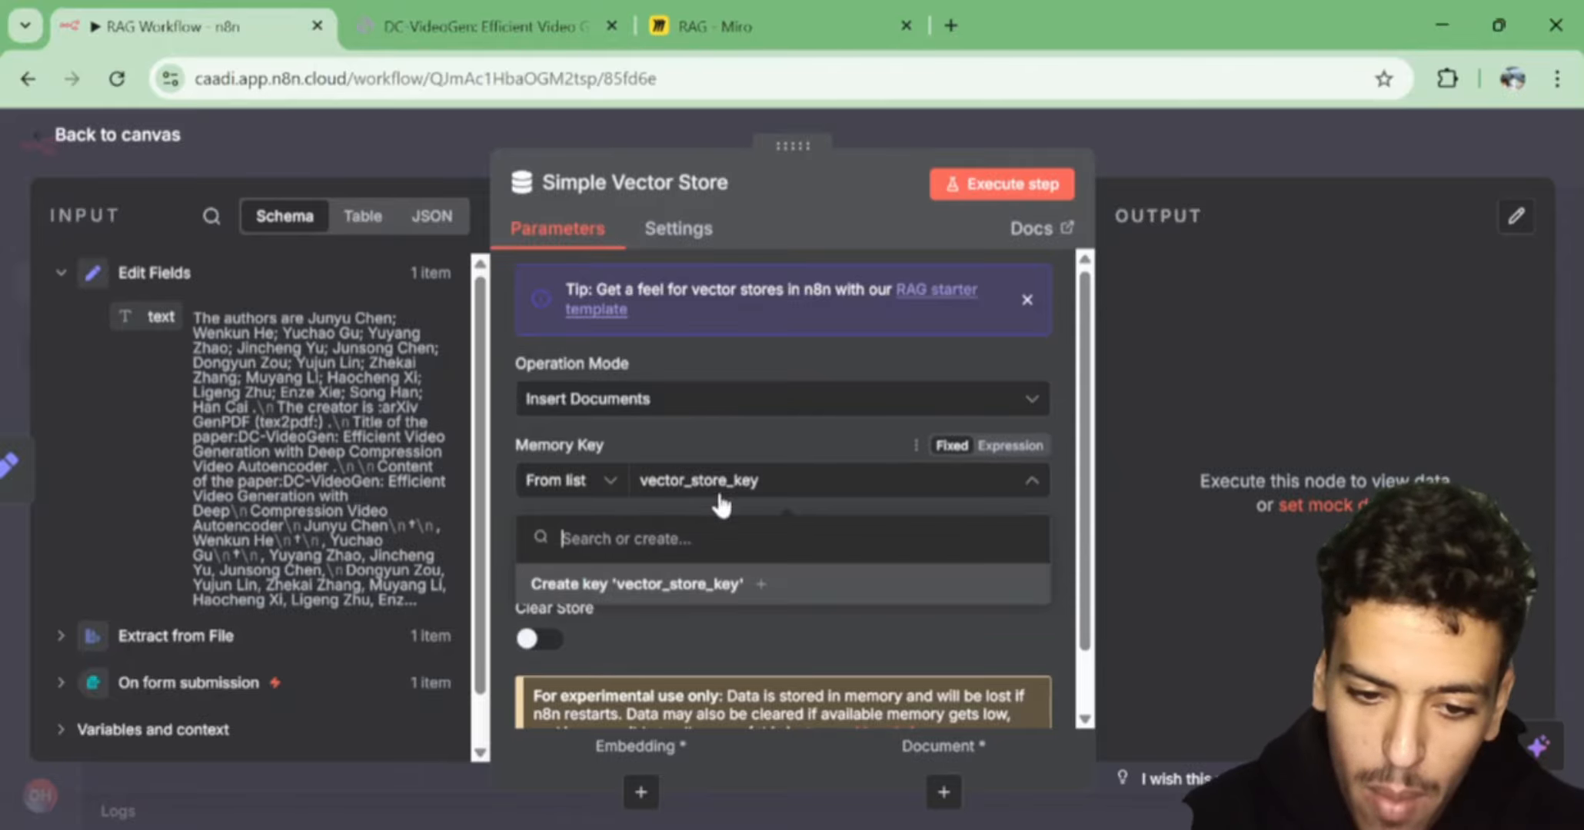
left_click(670, 428)
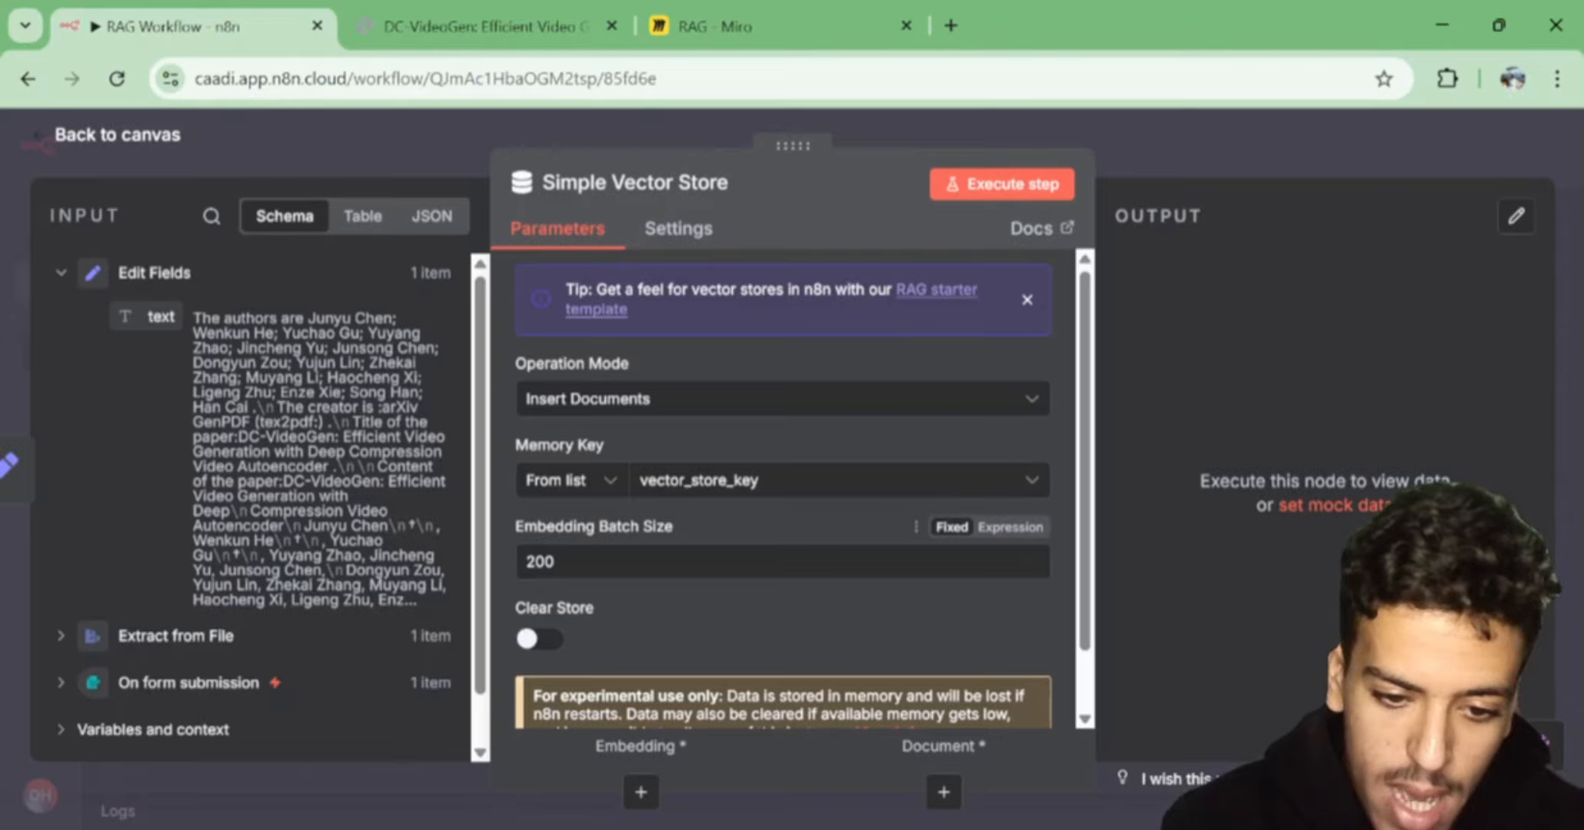
mouse_move(684, 528)
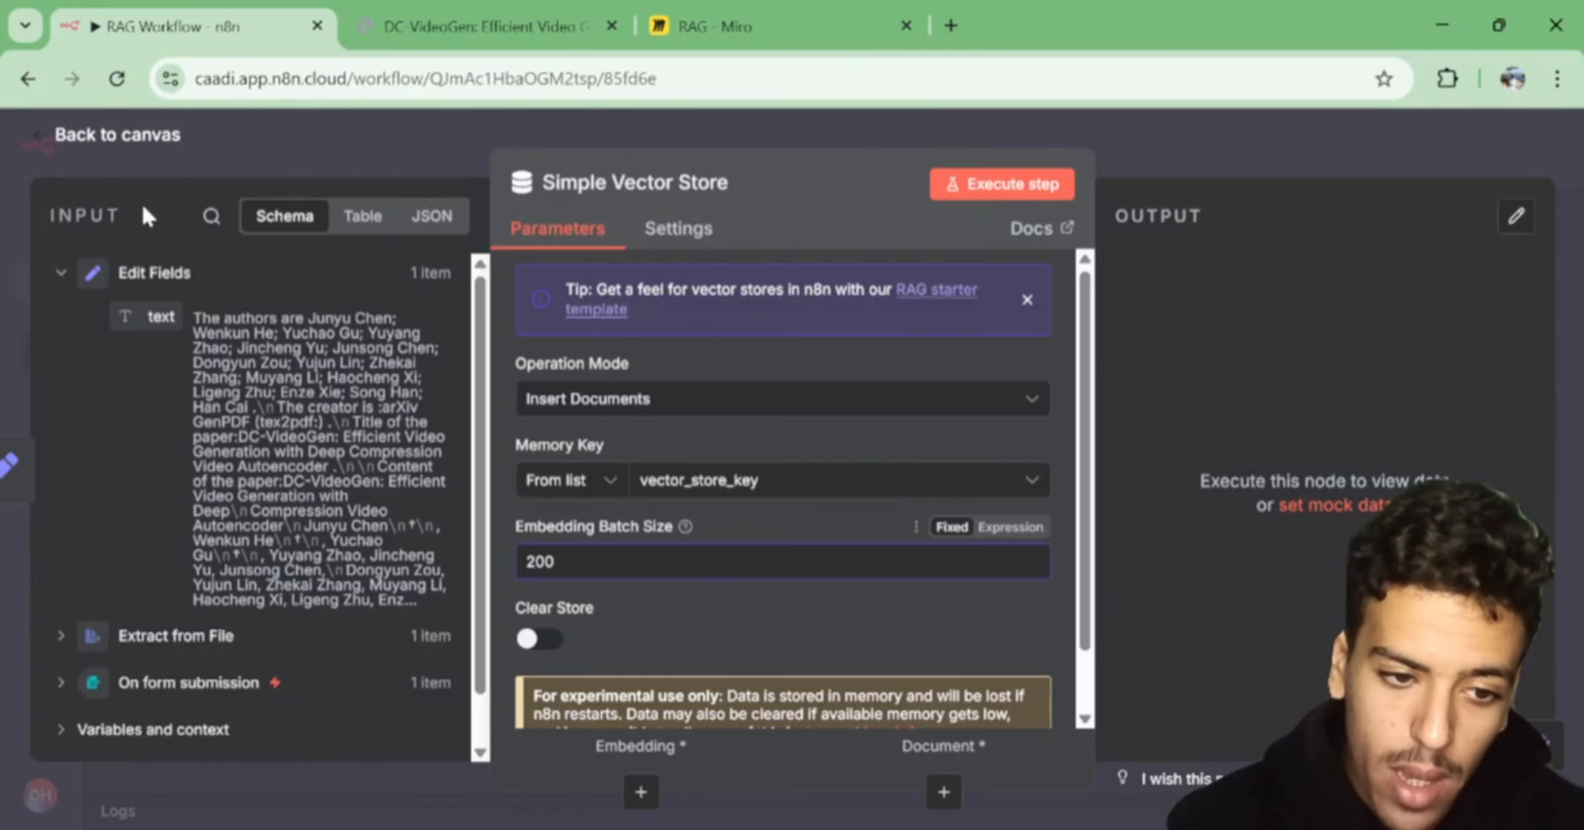
left_click(123, 135)
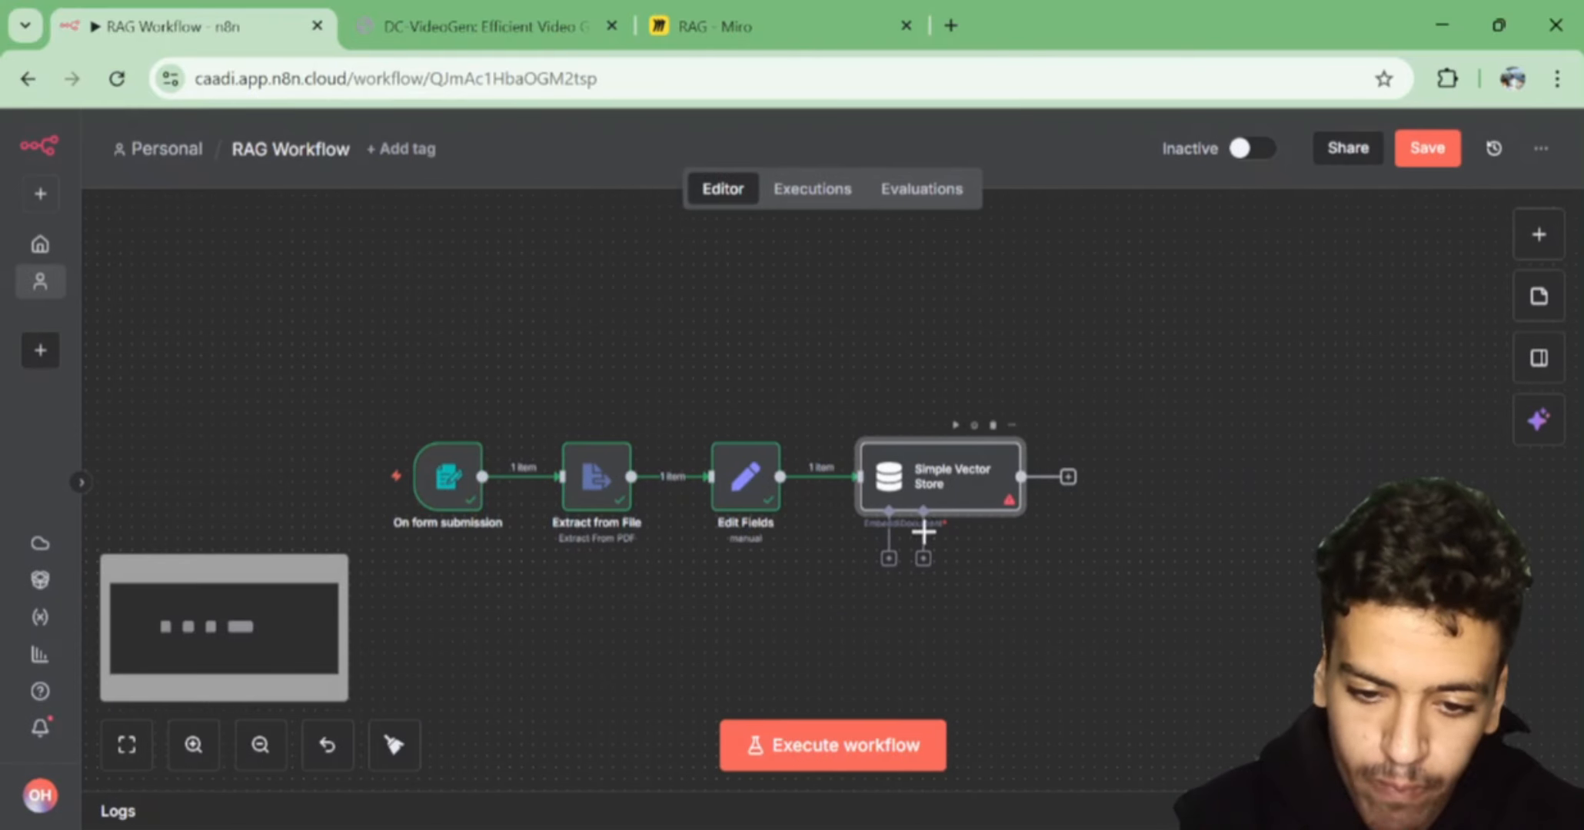
List the embedding nodes for the Simple Vector Store, check the chunks-to-vectors diagram in Miro, and switch back to n8n
left_click(179, 750)
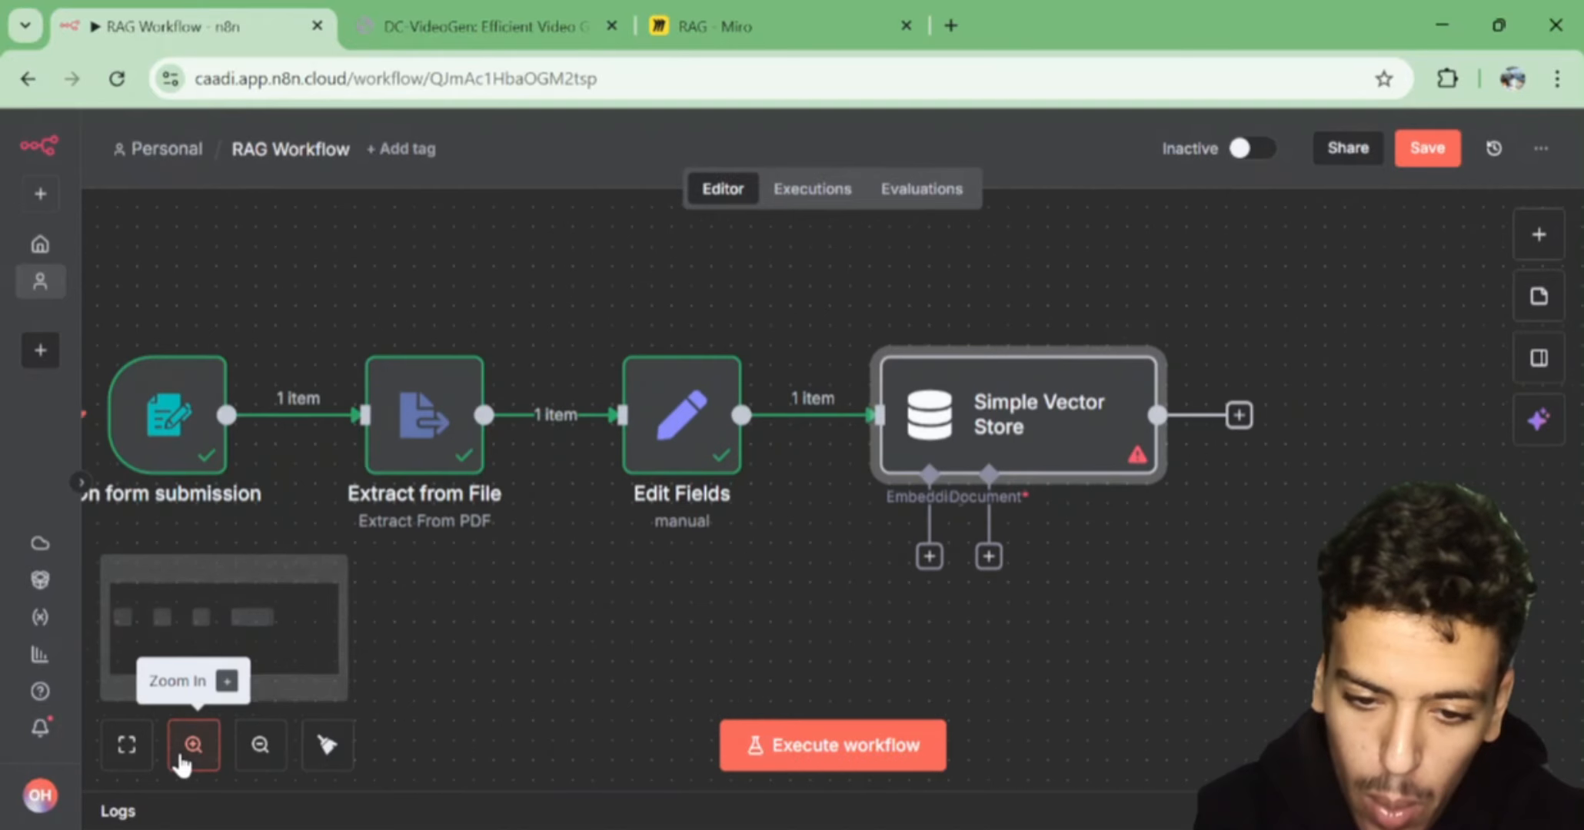
left_click(179, 750)
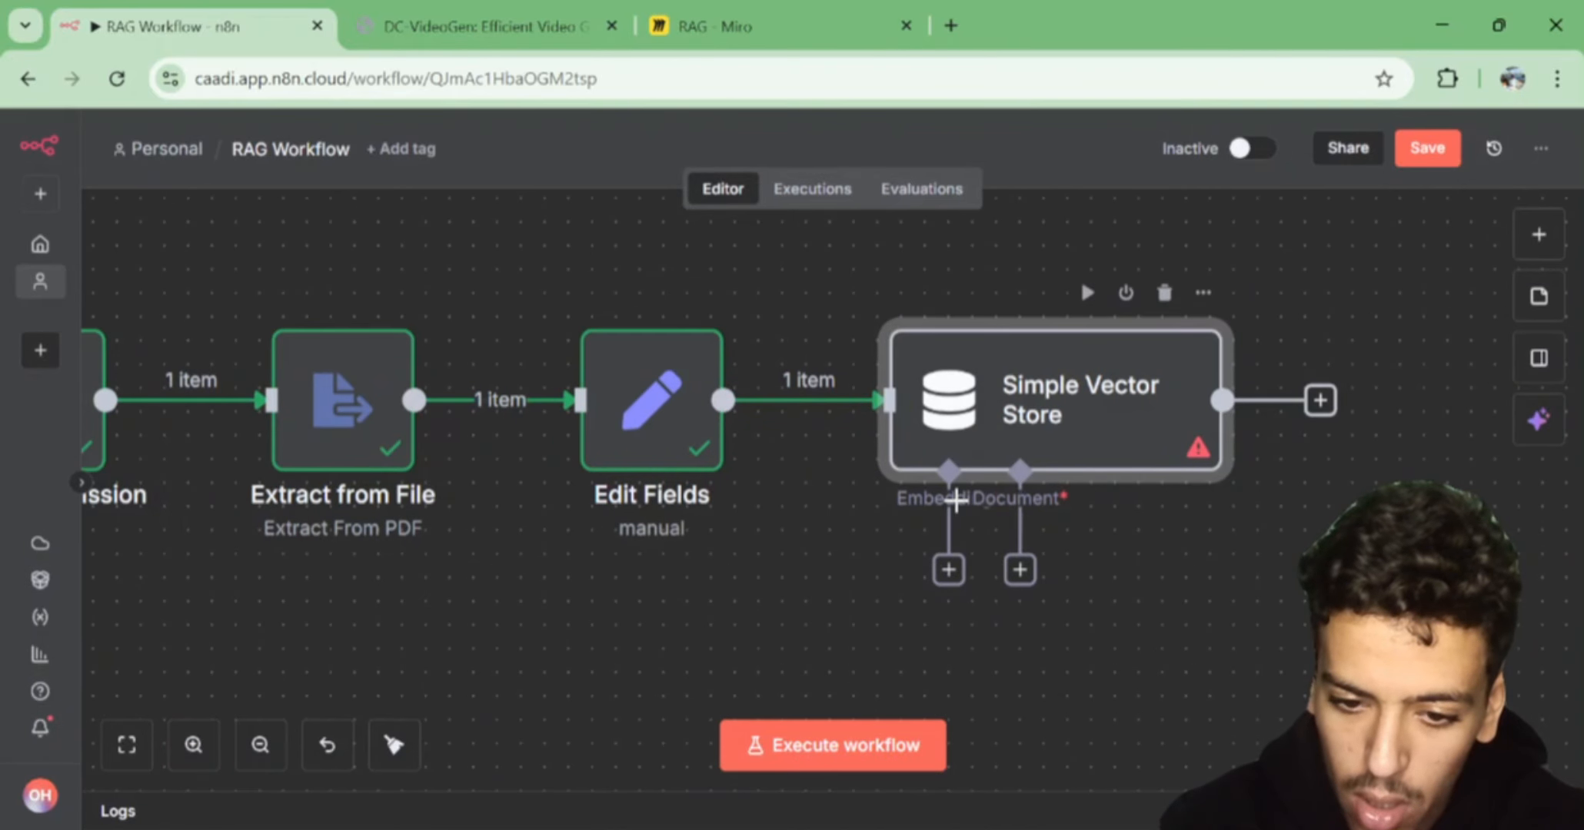
left_click(950, 570)
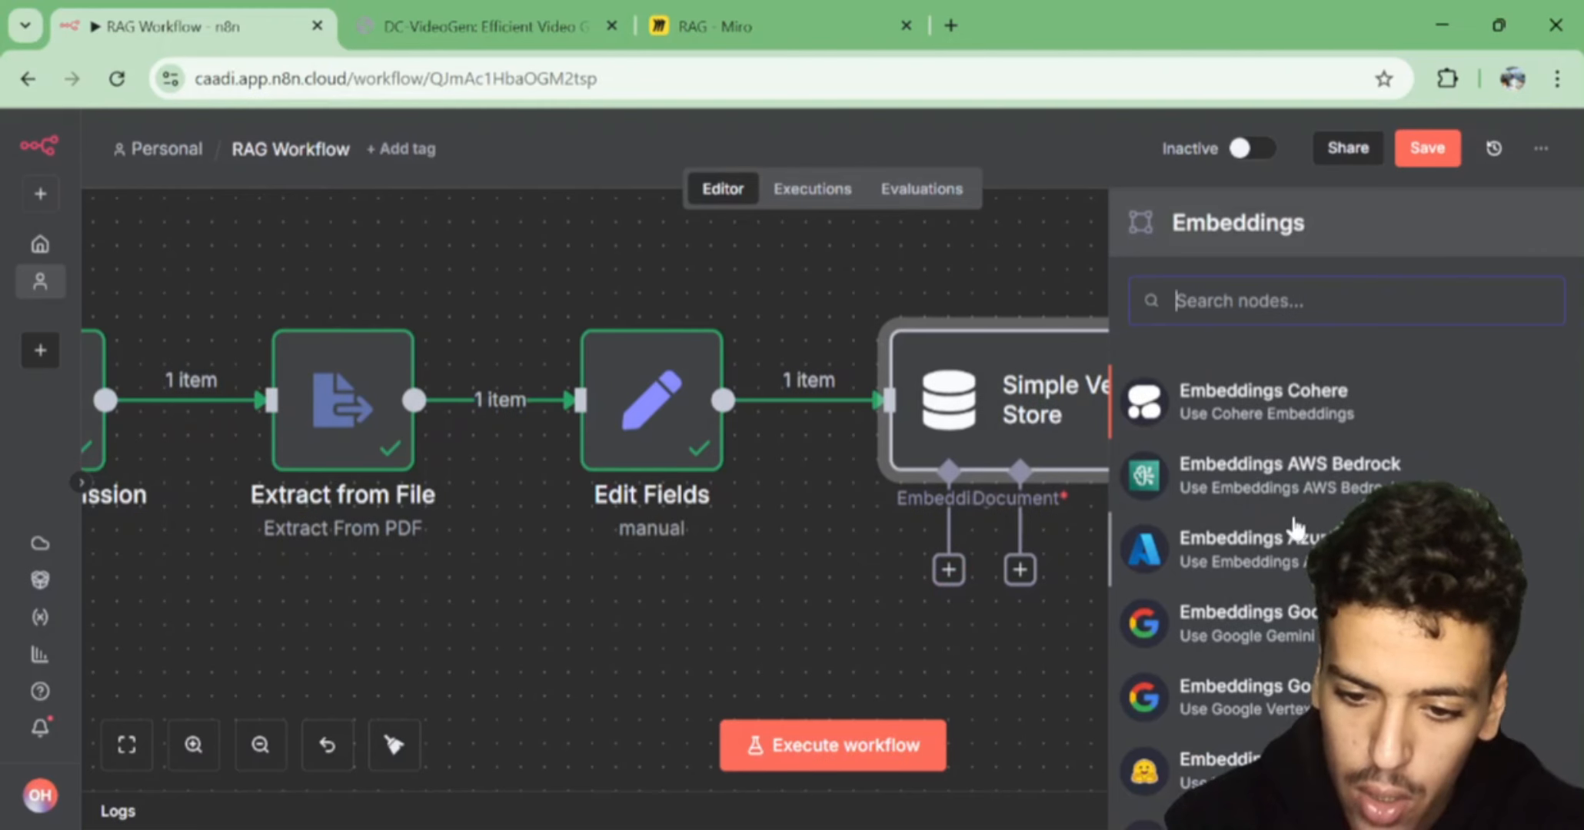
scroll(1295, 528, "down", 1)
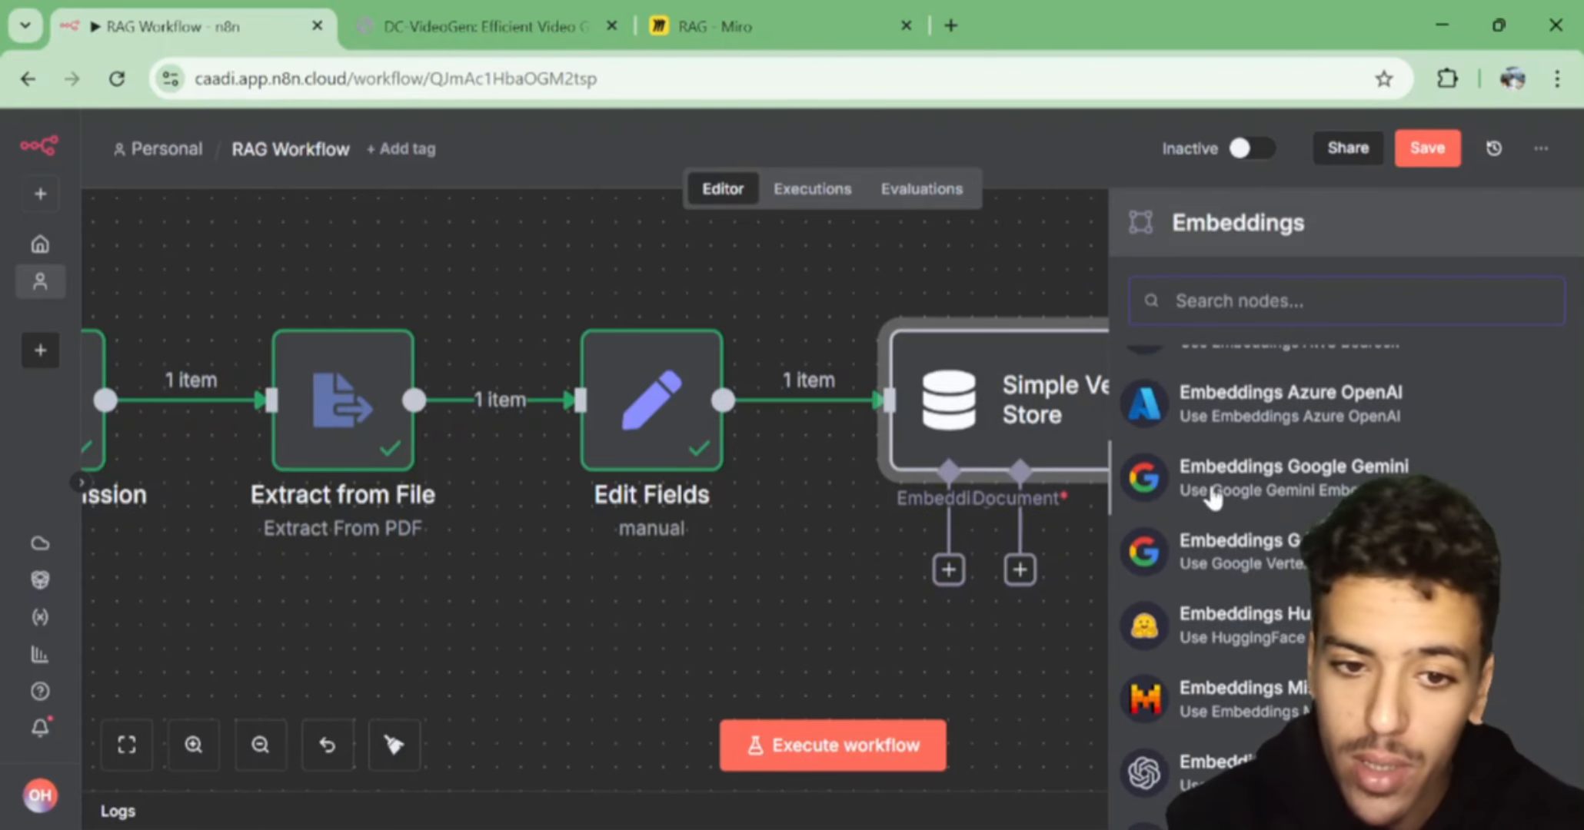
left_click(738, 11)
scroll(602, 394, "up", 2)
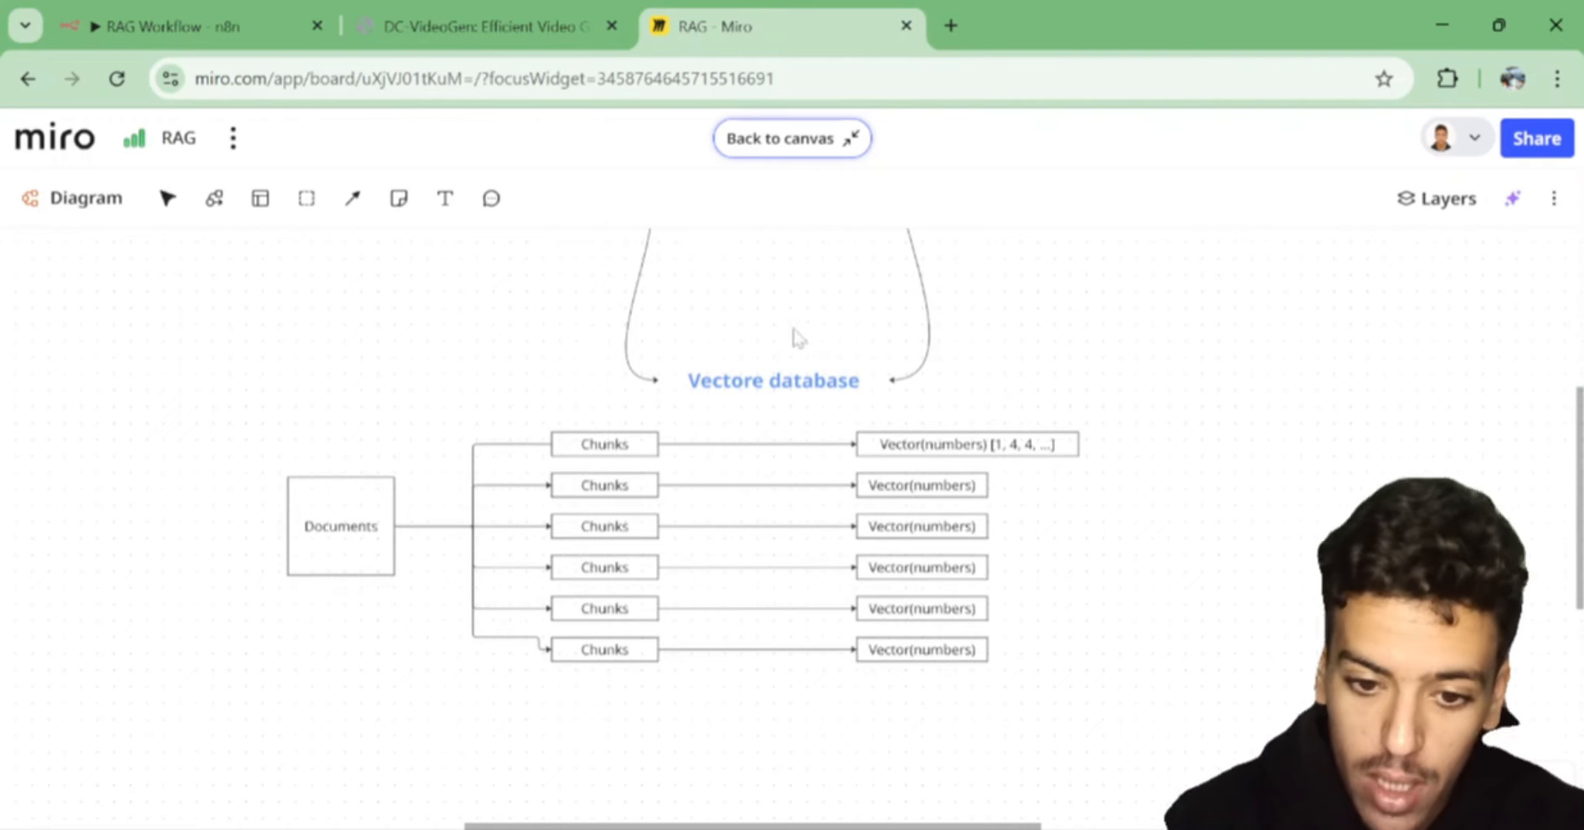
left_click(204, 25)
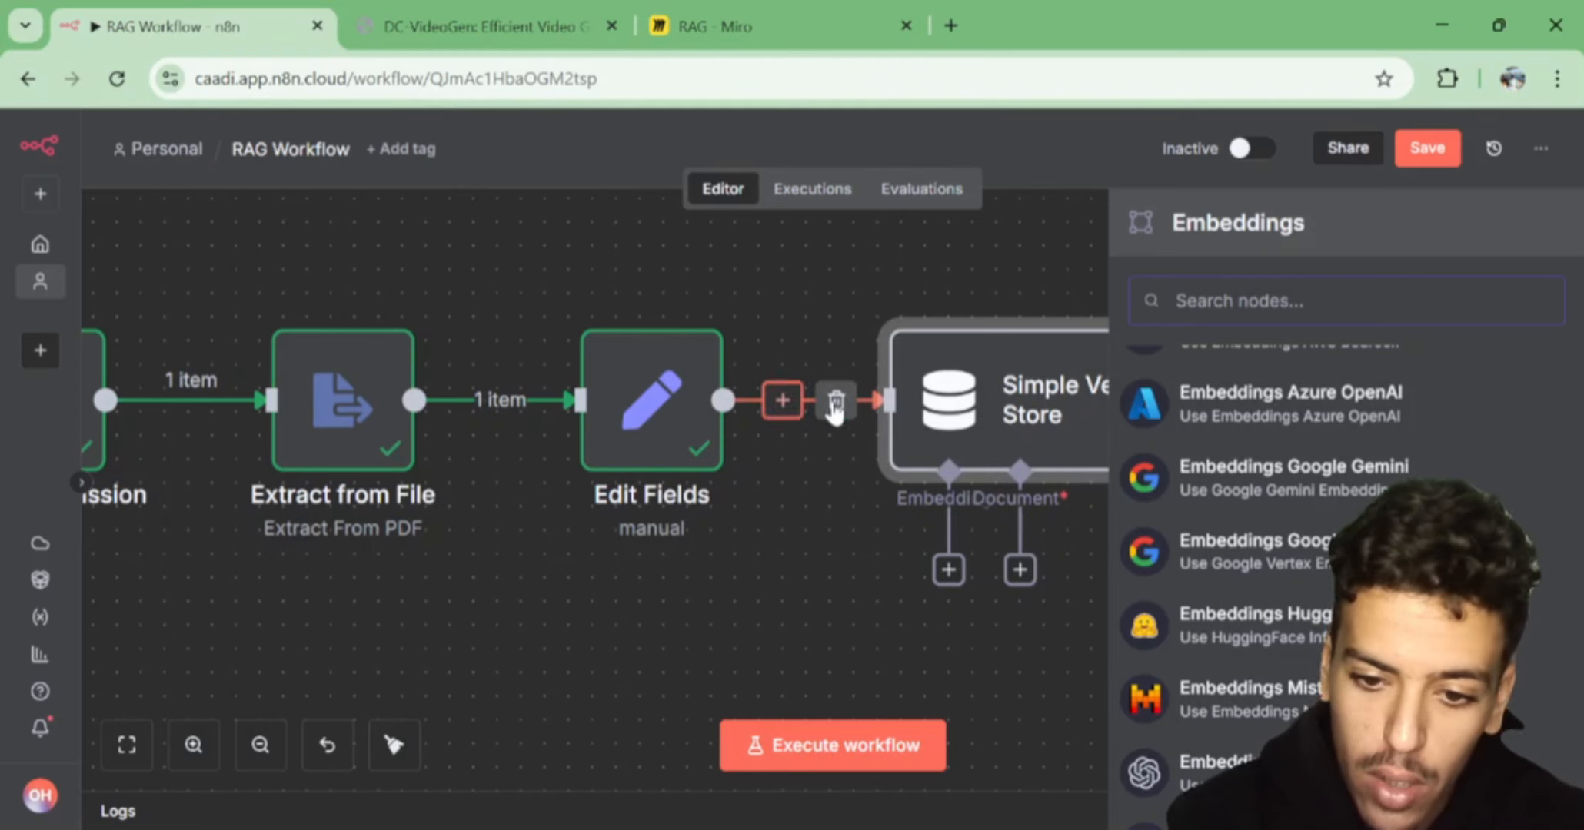
Add Embeddings Google Gemini with the models/text-embedding-004 model and move its node clear of the vector store's Document connector
left_click(1302, 476)
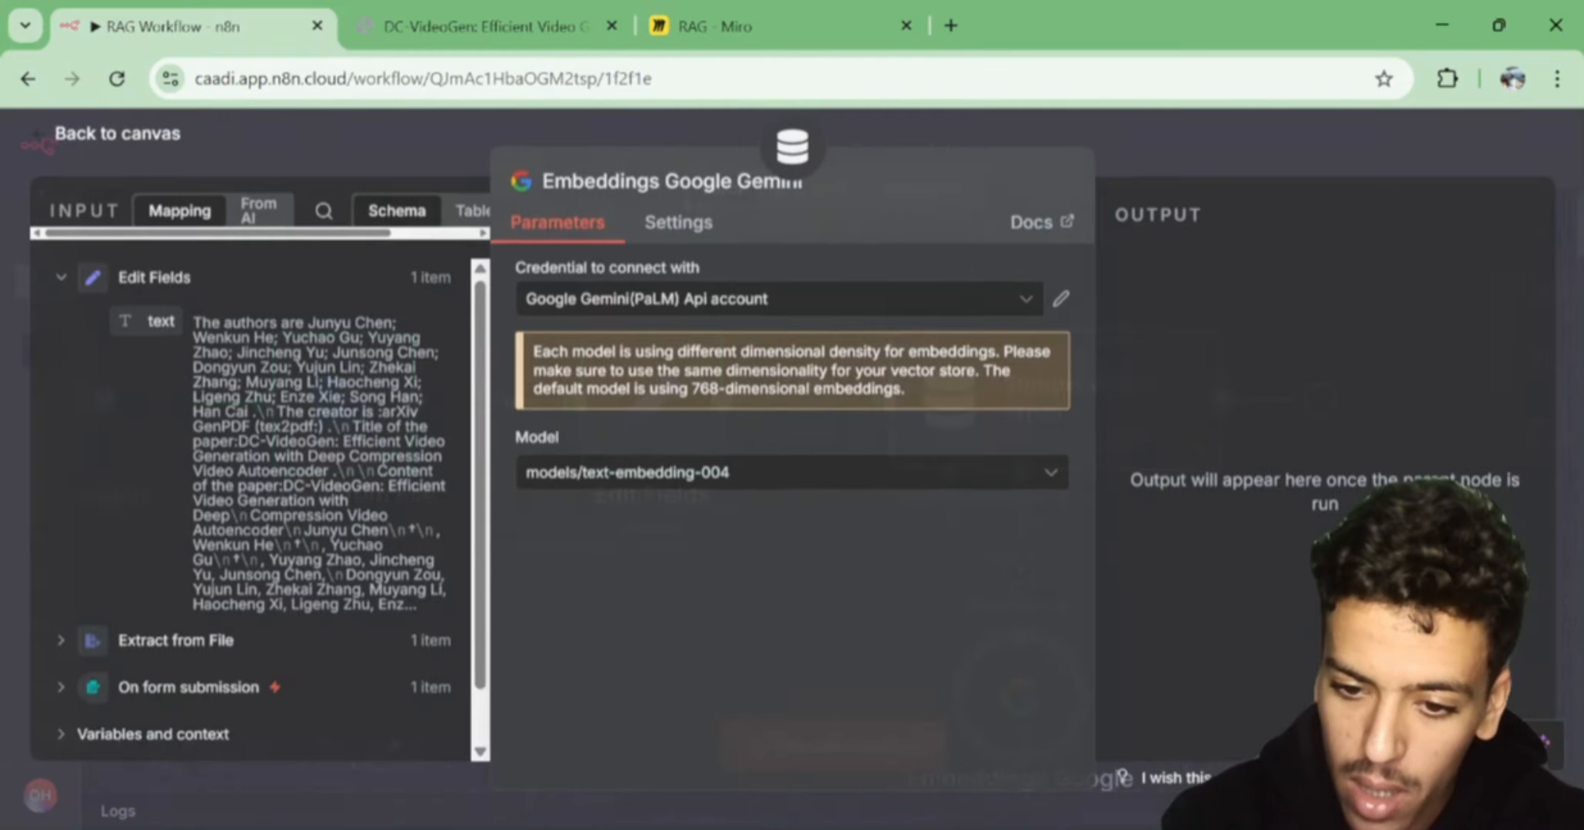
left_click(873, 483)
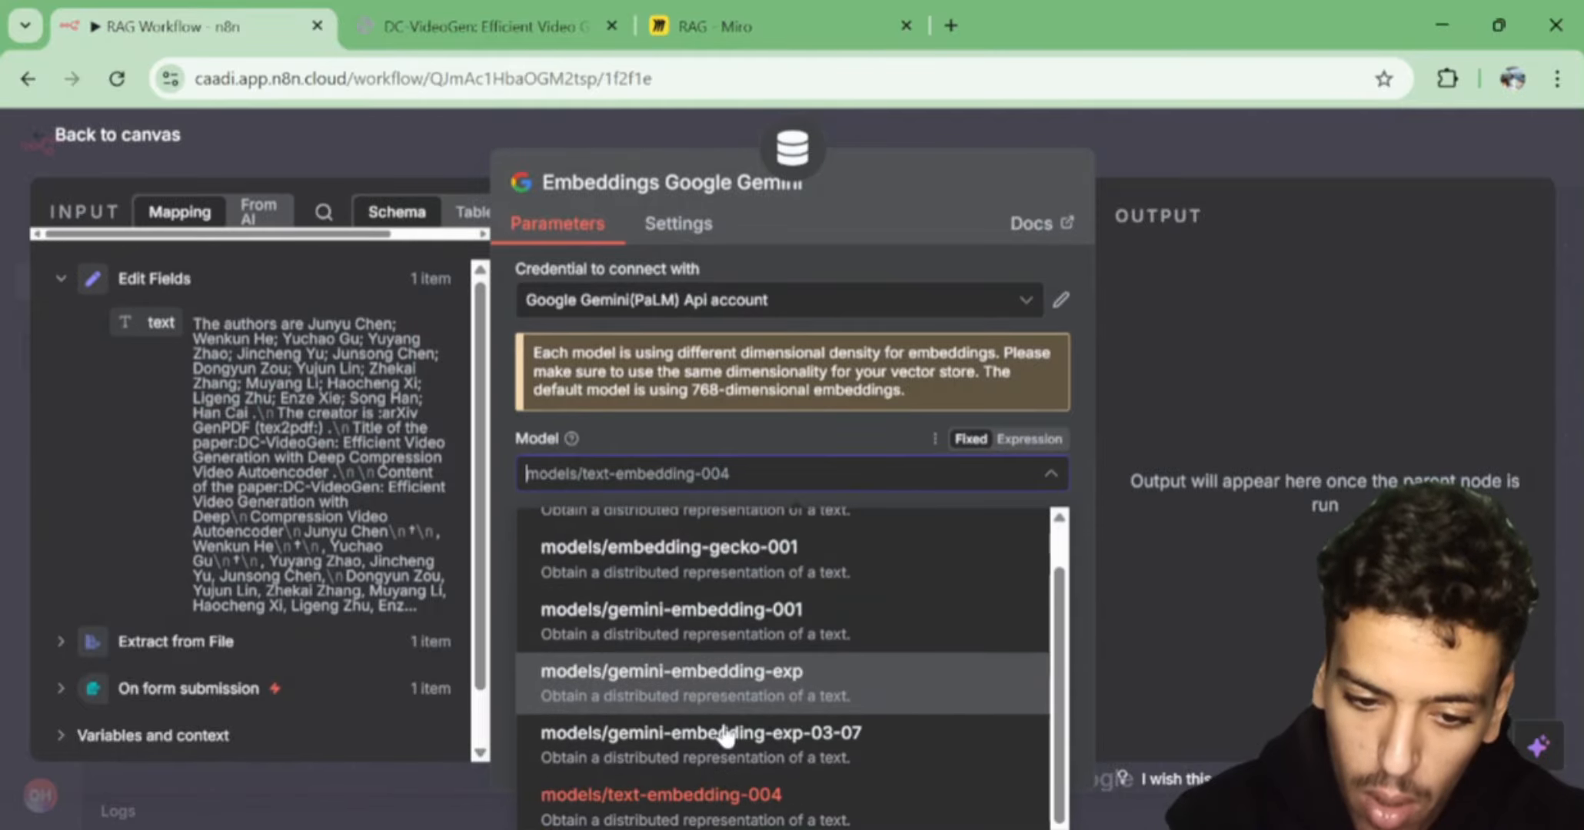
left_click(735, 806)
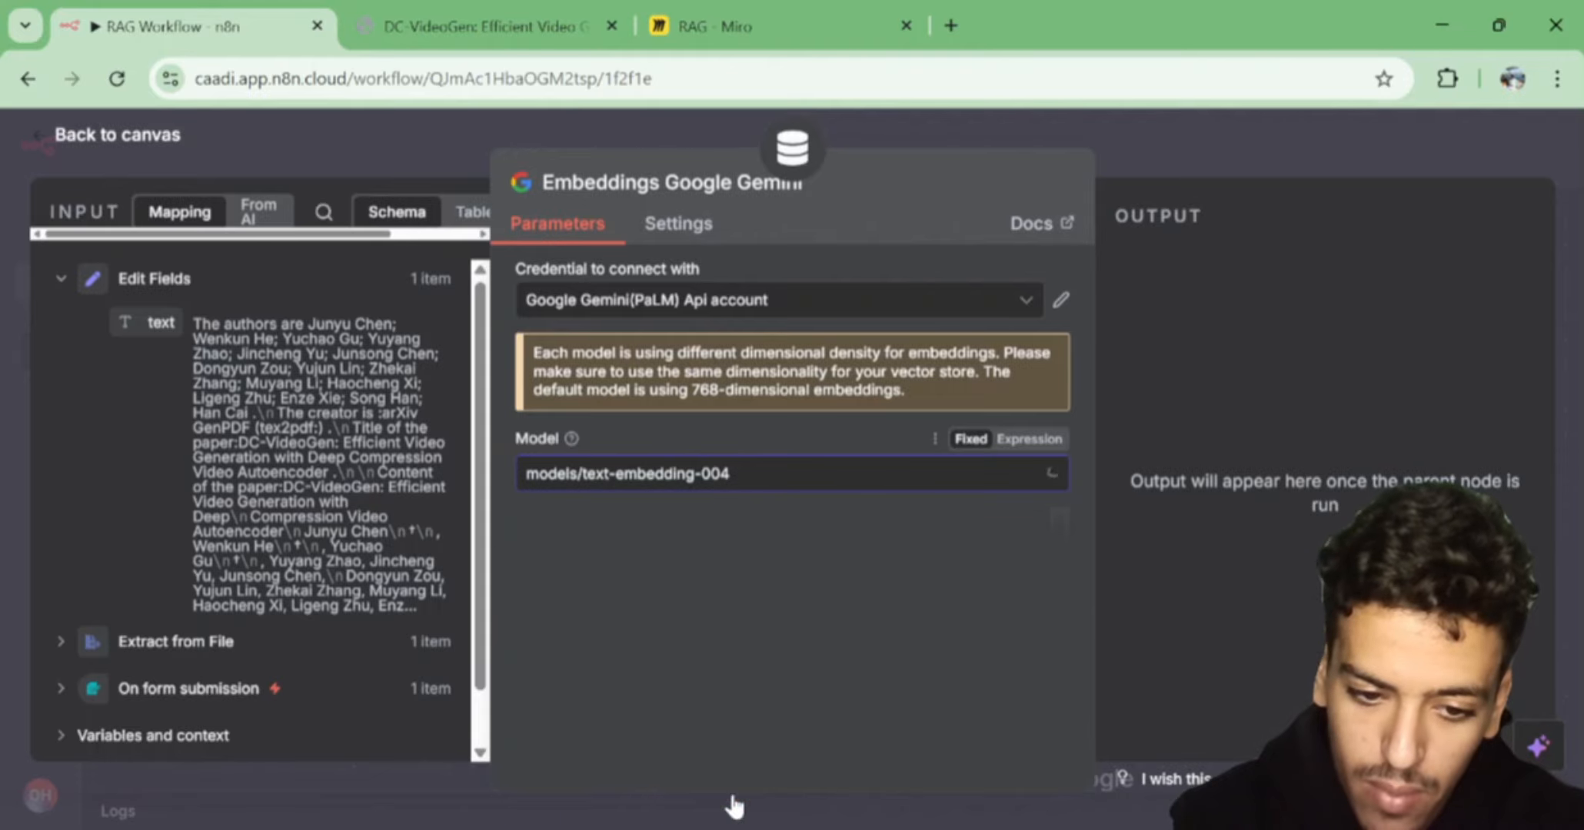
left_click(156, 152)
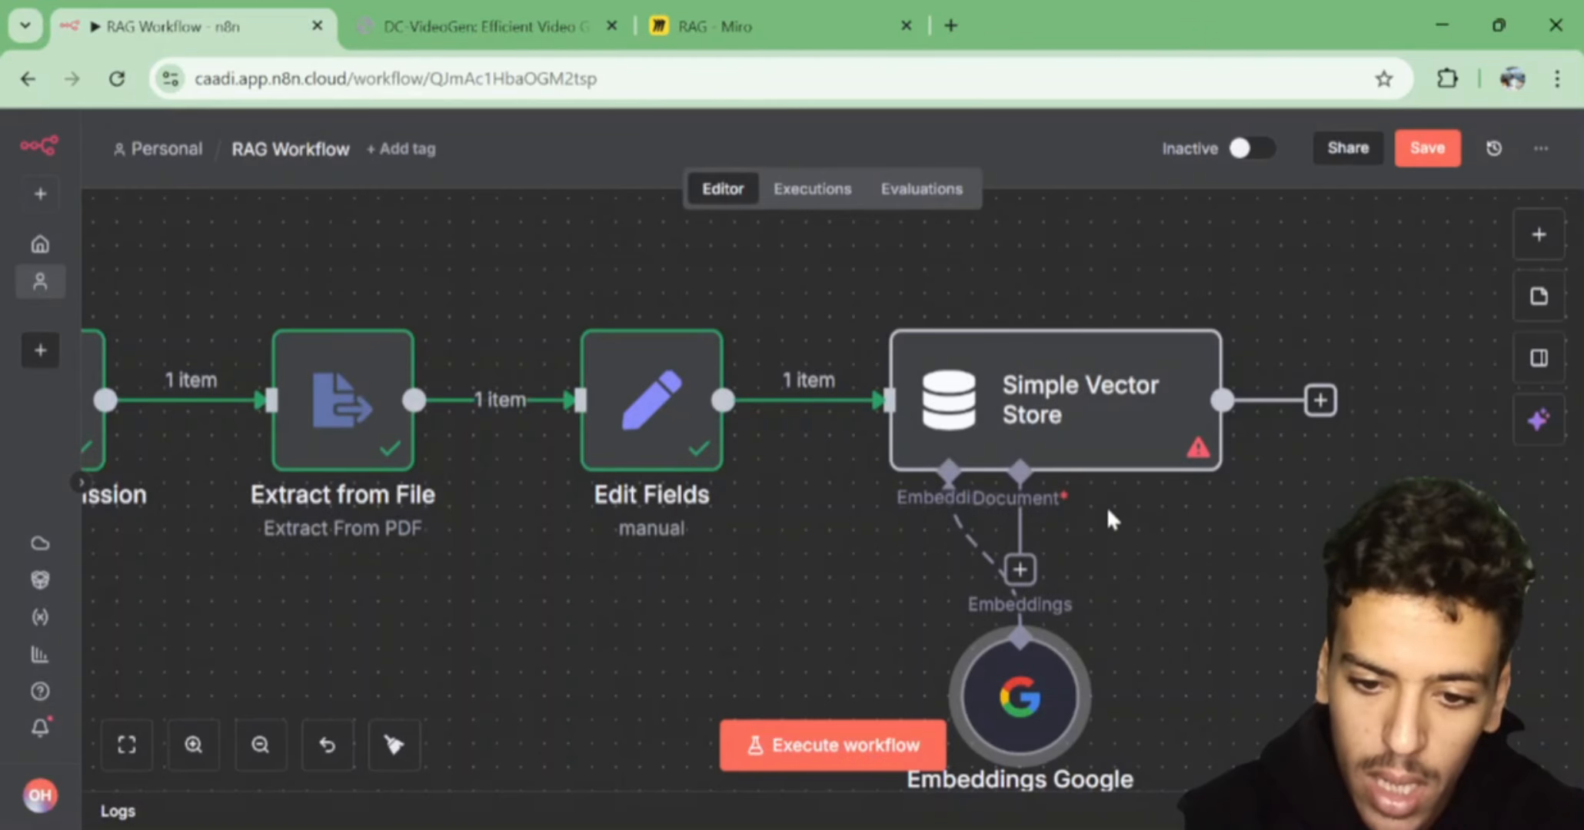
left_click_drag(703, 631, 679, 631)
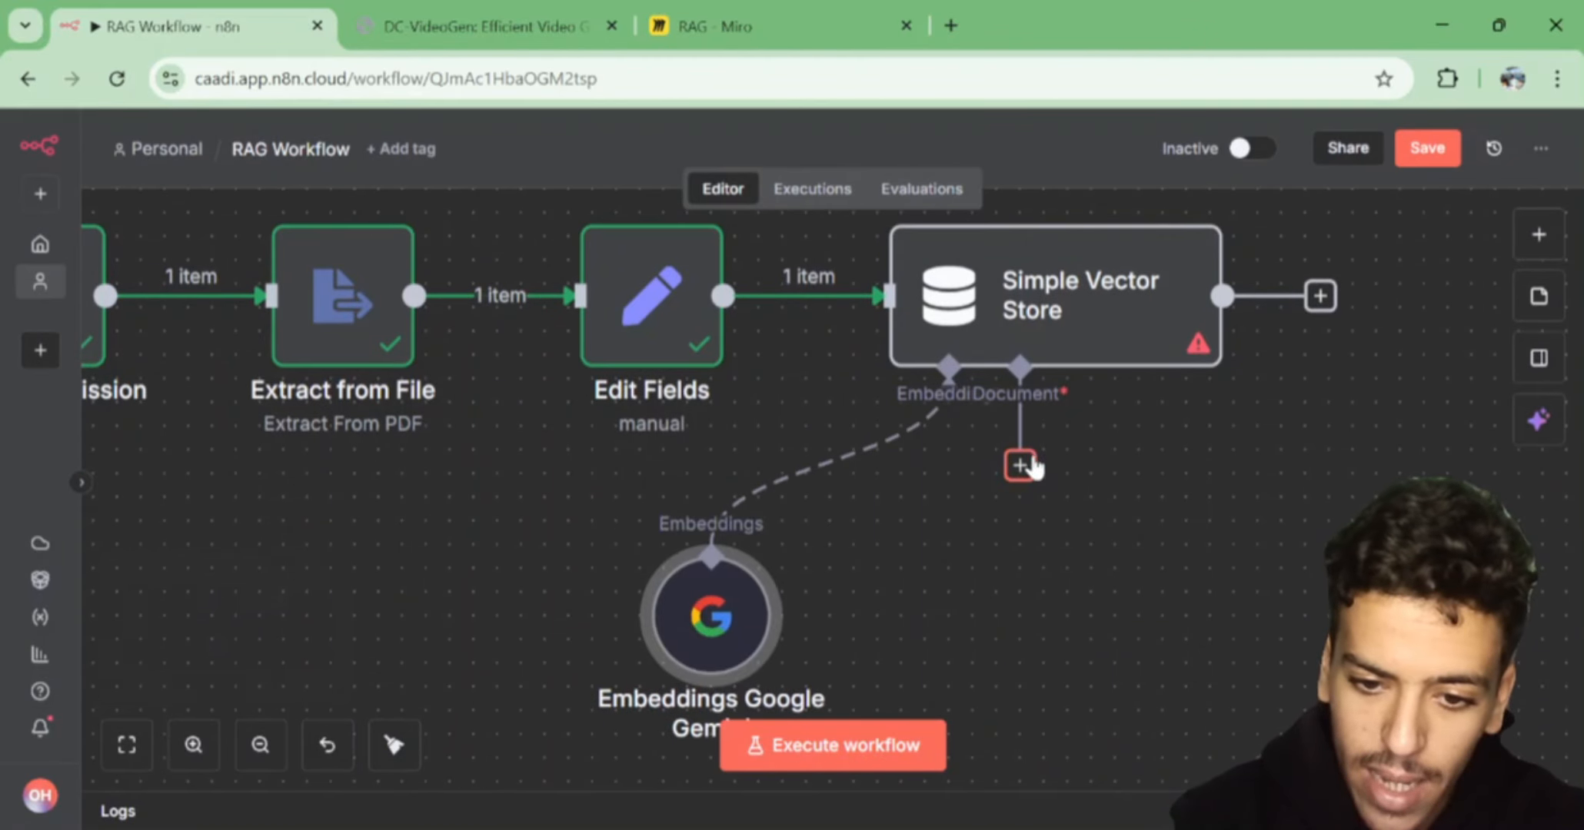
Attach a Default Data Loader to the vector store's Document input, check the chunk diagram in Miro, and switch back to n8n
left_click(1020, 467)
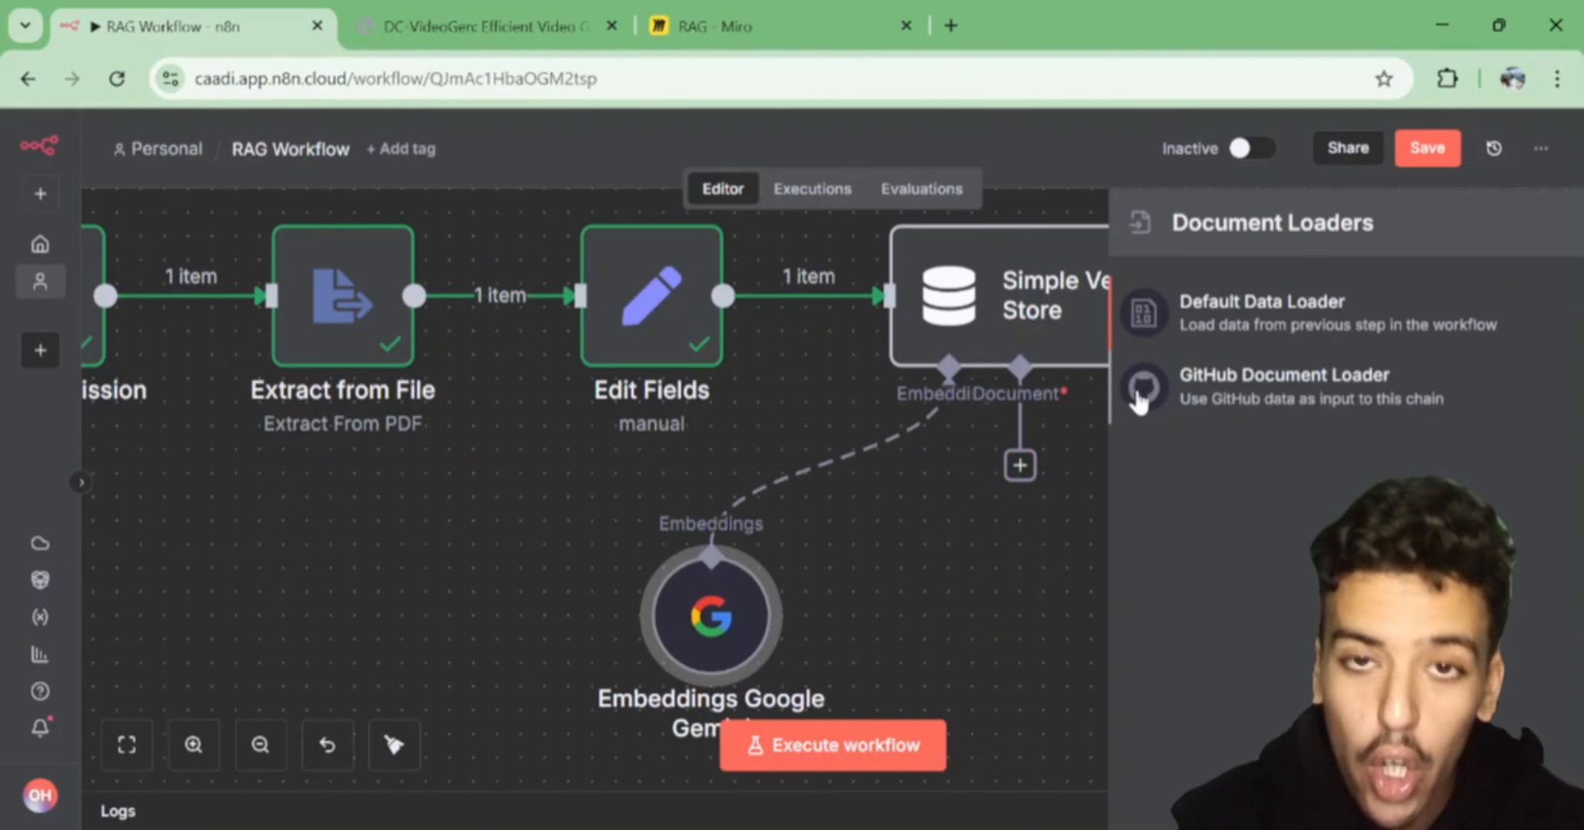
left_click(1297, 323)
left_click(484, 27)
left_click(705, 23)
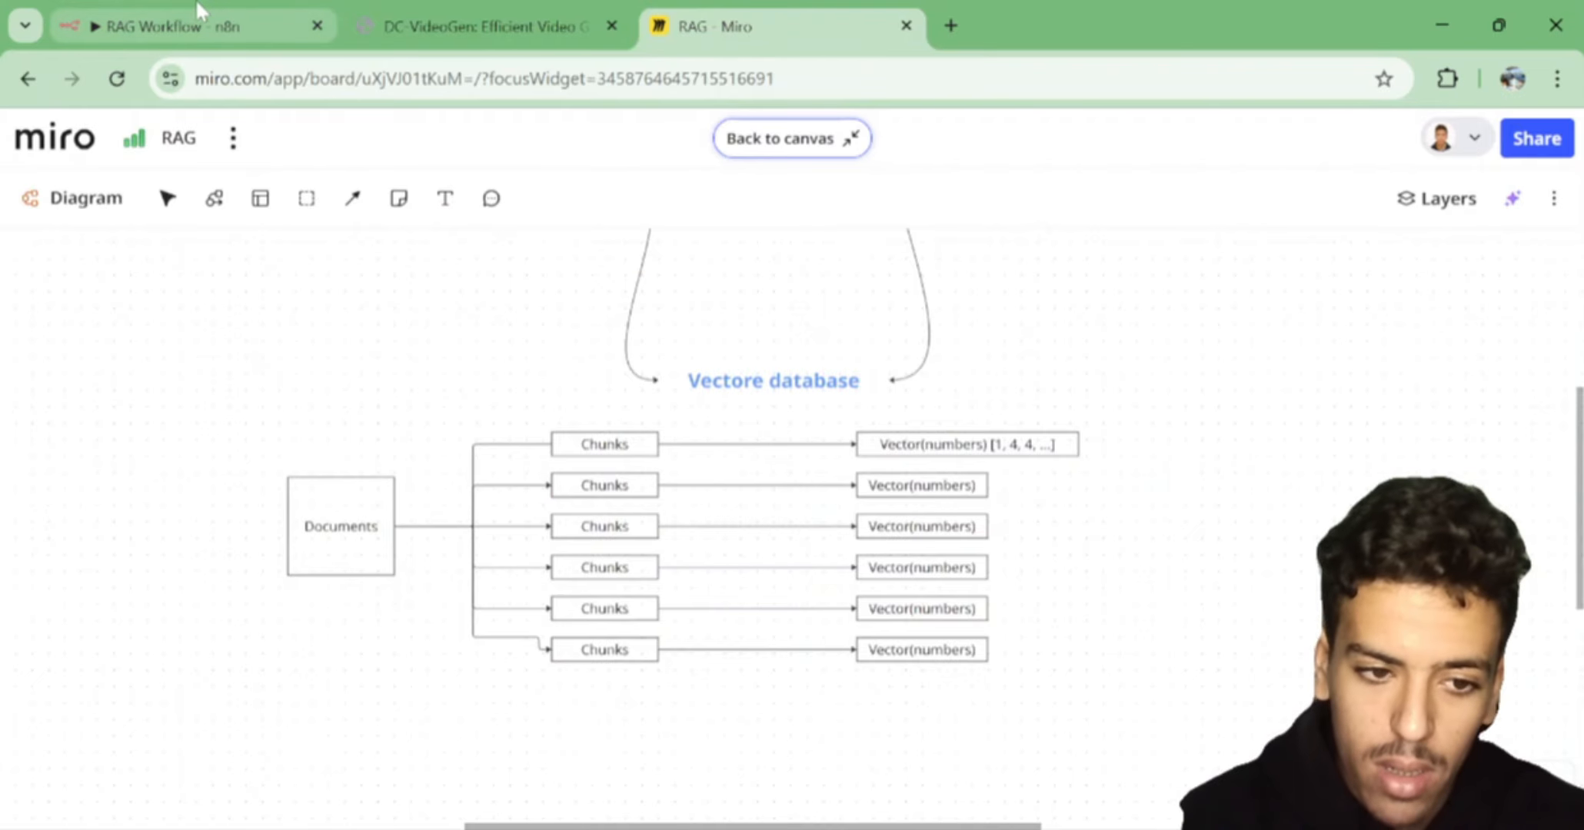
left_click(177, 26)
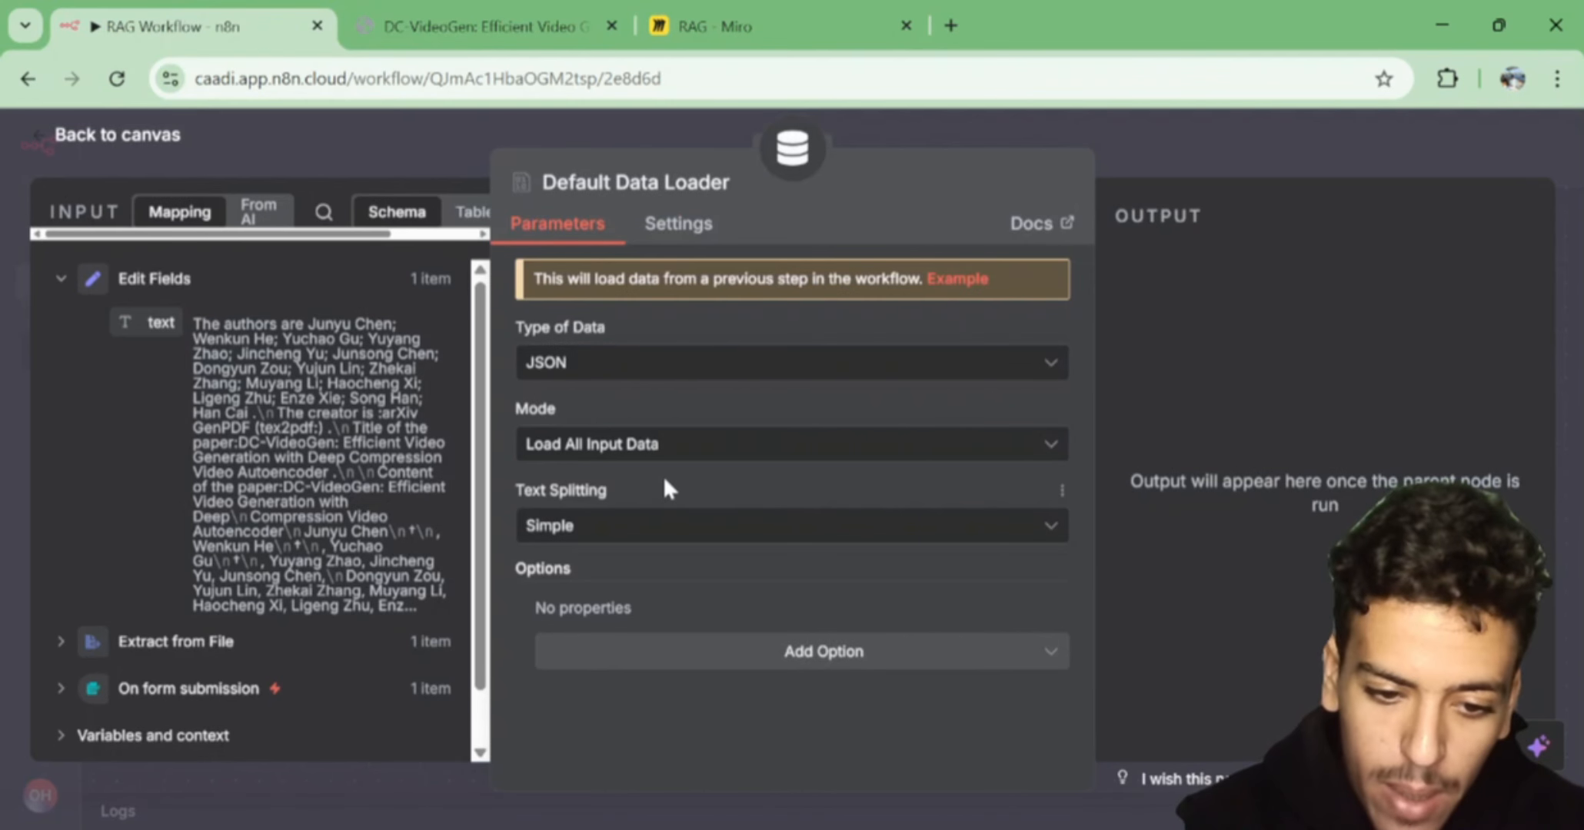
Set the Default Data Loader's text splitting to Custom and return to the canvas showing the whole workflow
left_click(573, 529)
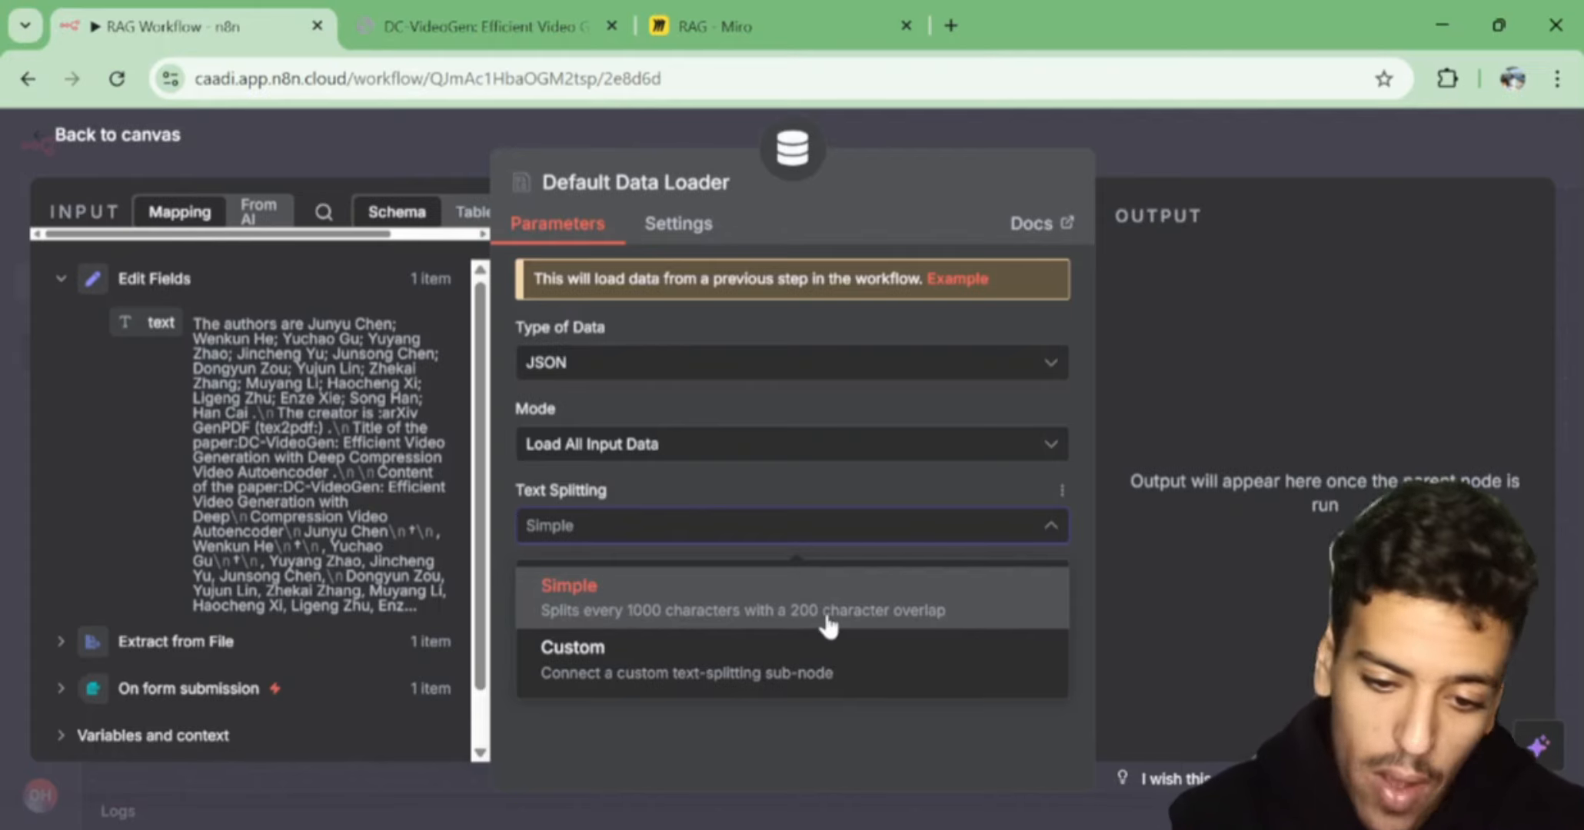
left_click(722, 679)
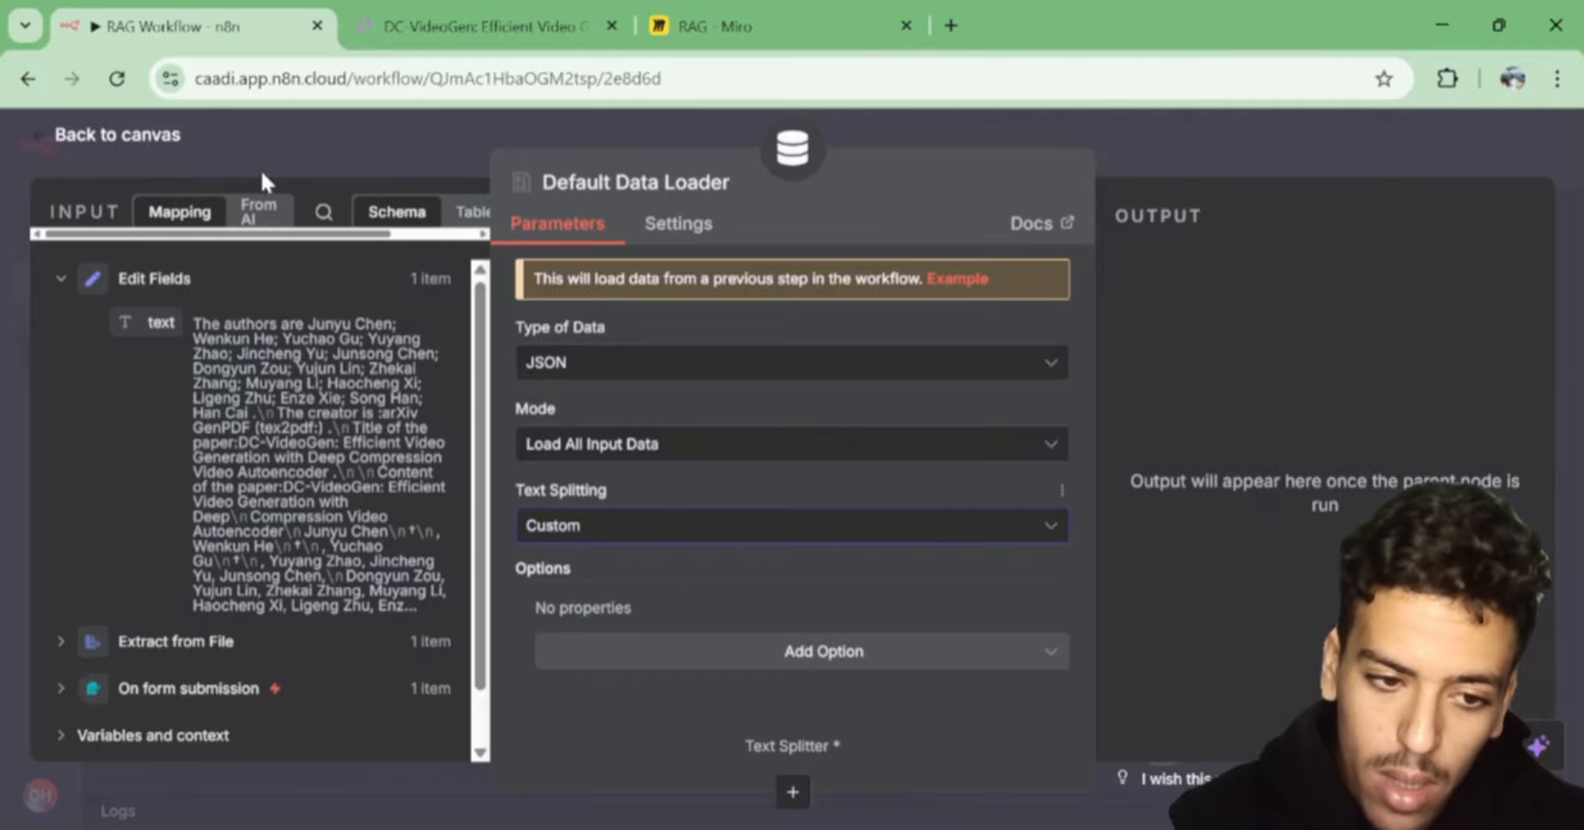
left_click(149, 150)
scroll(999, 638, "down", 2)
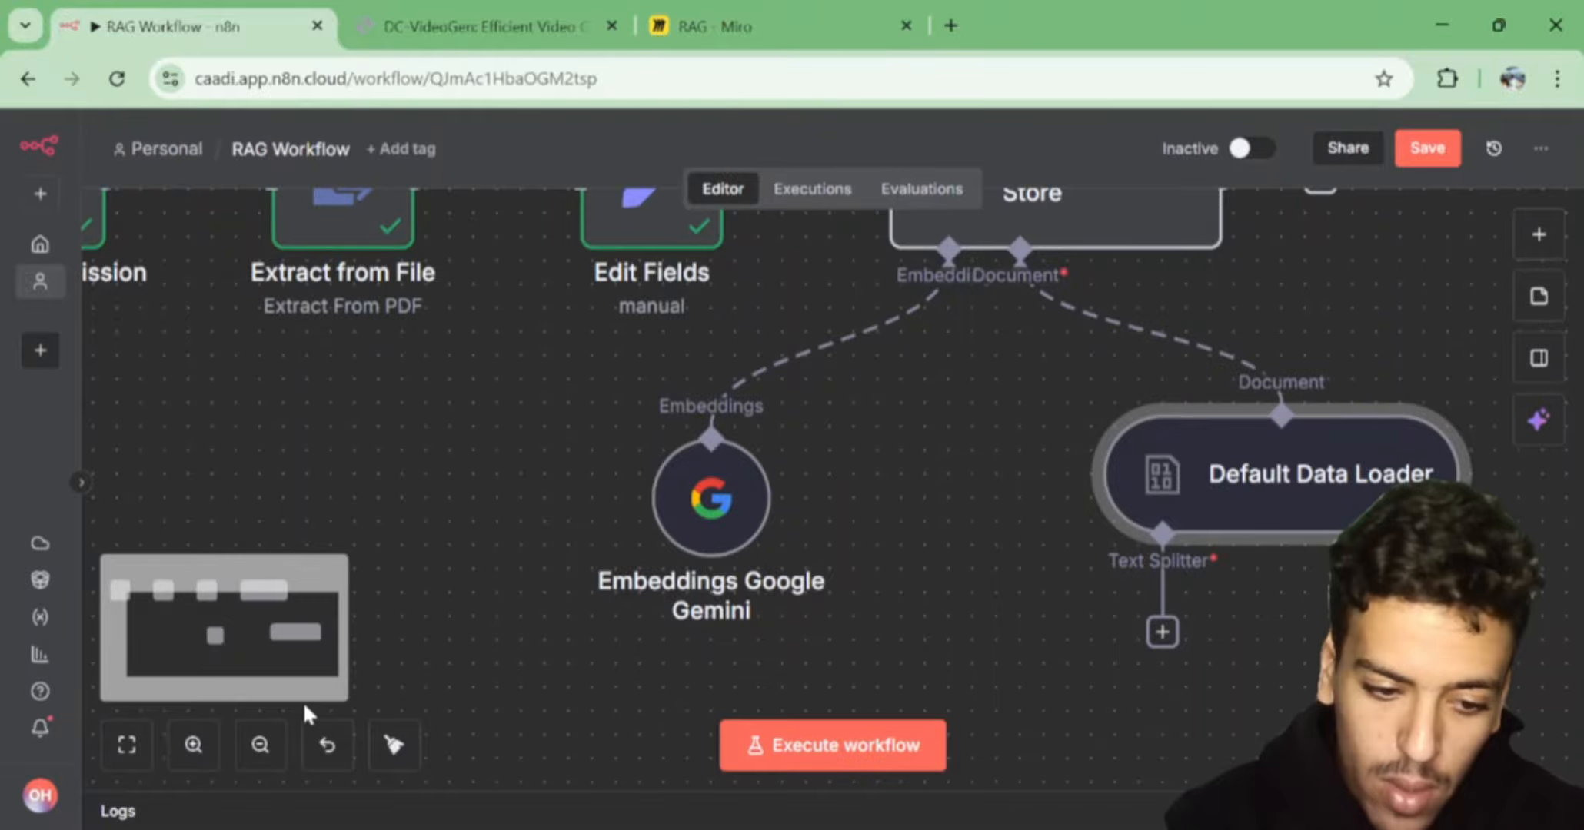
left_click(259, 745)
left_click(260, 744)
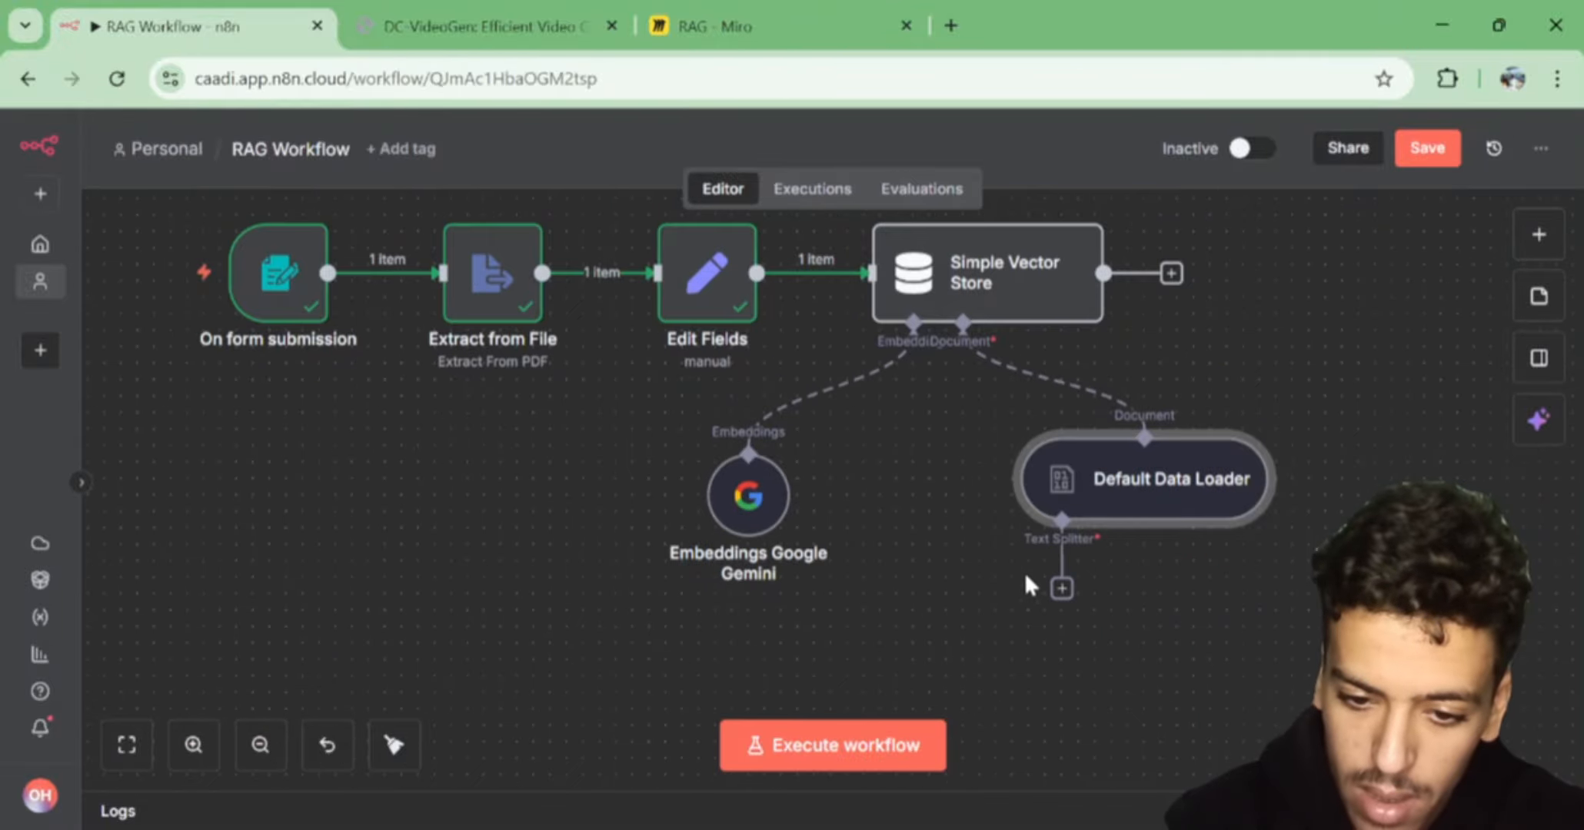
Set the Default Data Loader's text splitting to Simple, keep its mode at Load All Input Data, and return to the canvas
double_click(1163, 483)
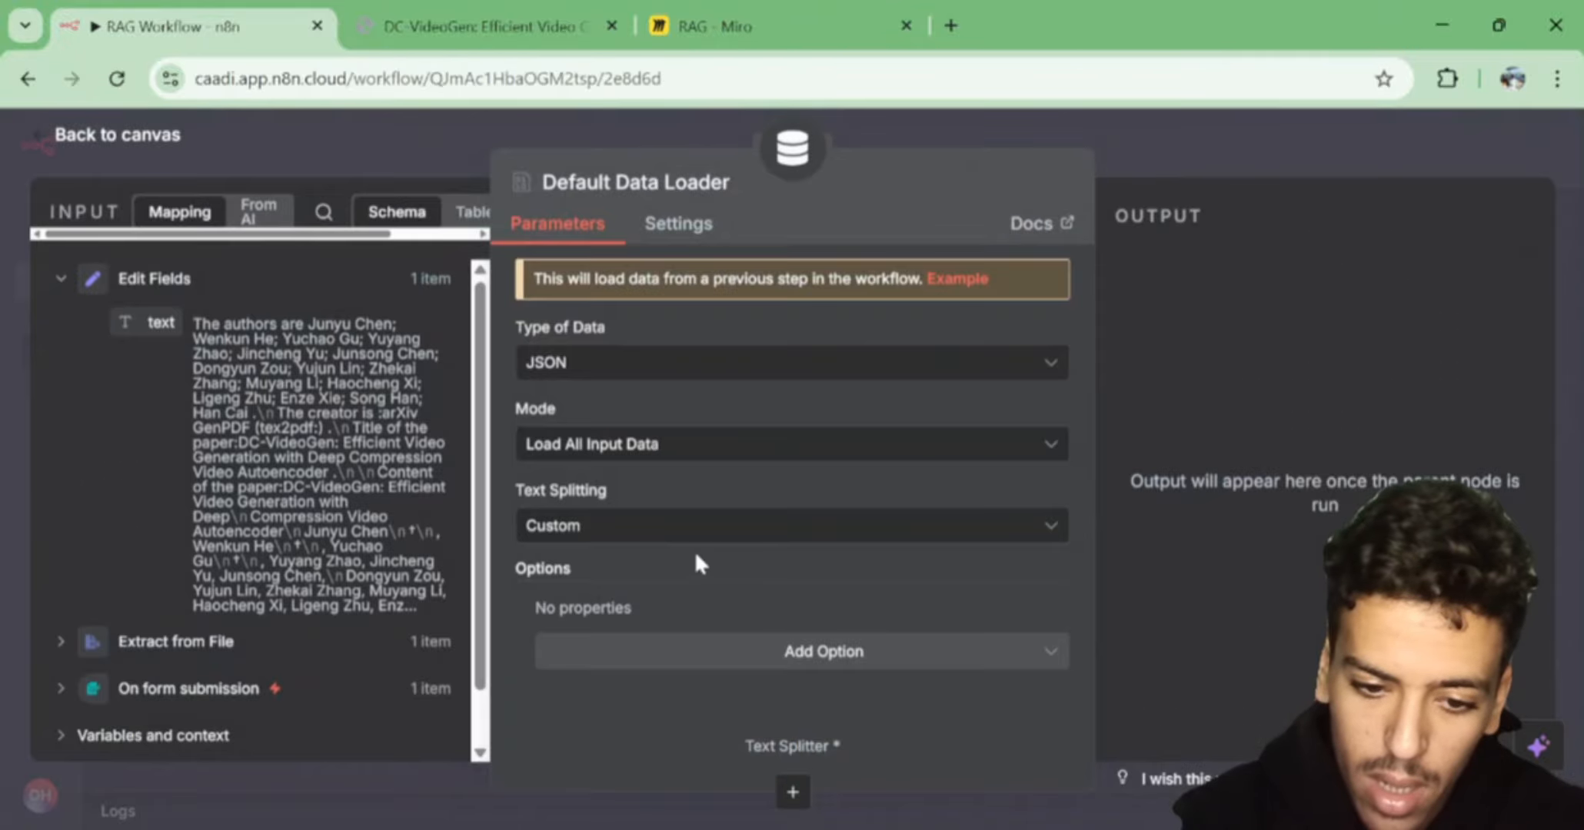
left_click(607, 531)
left_click(589, 615)
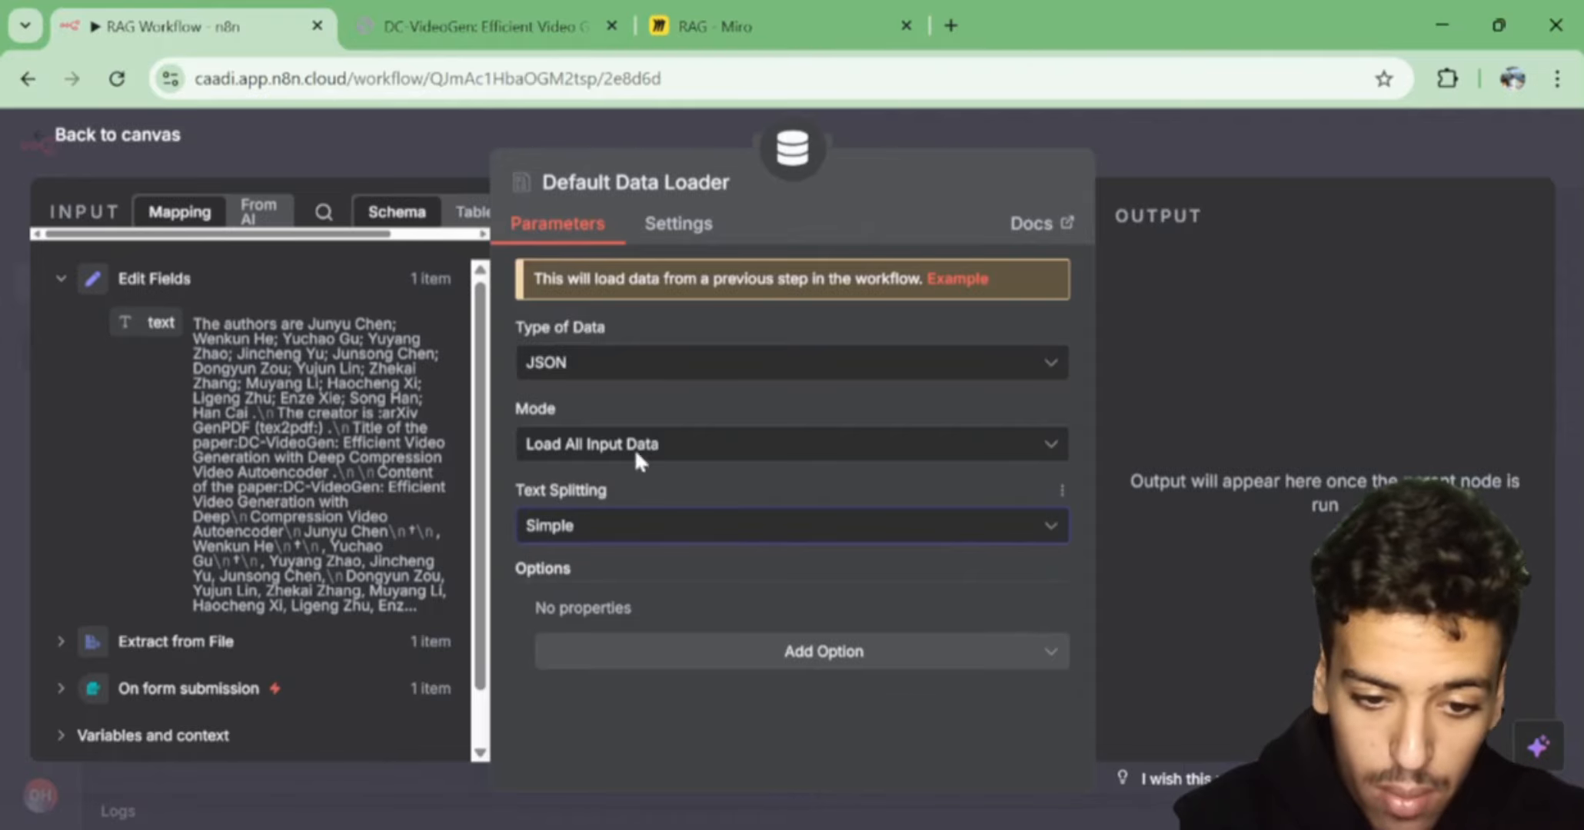
left_click(562, 454)
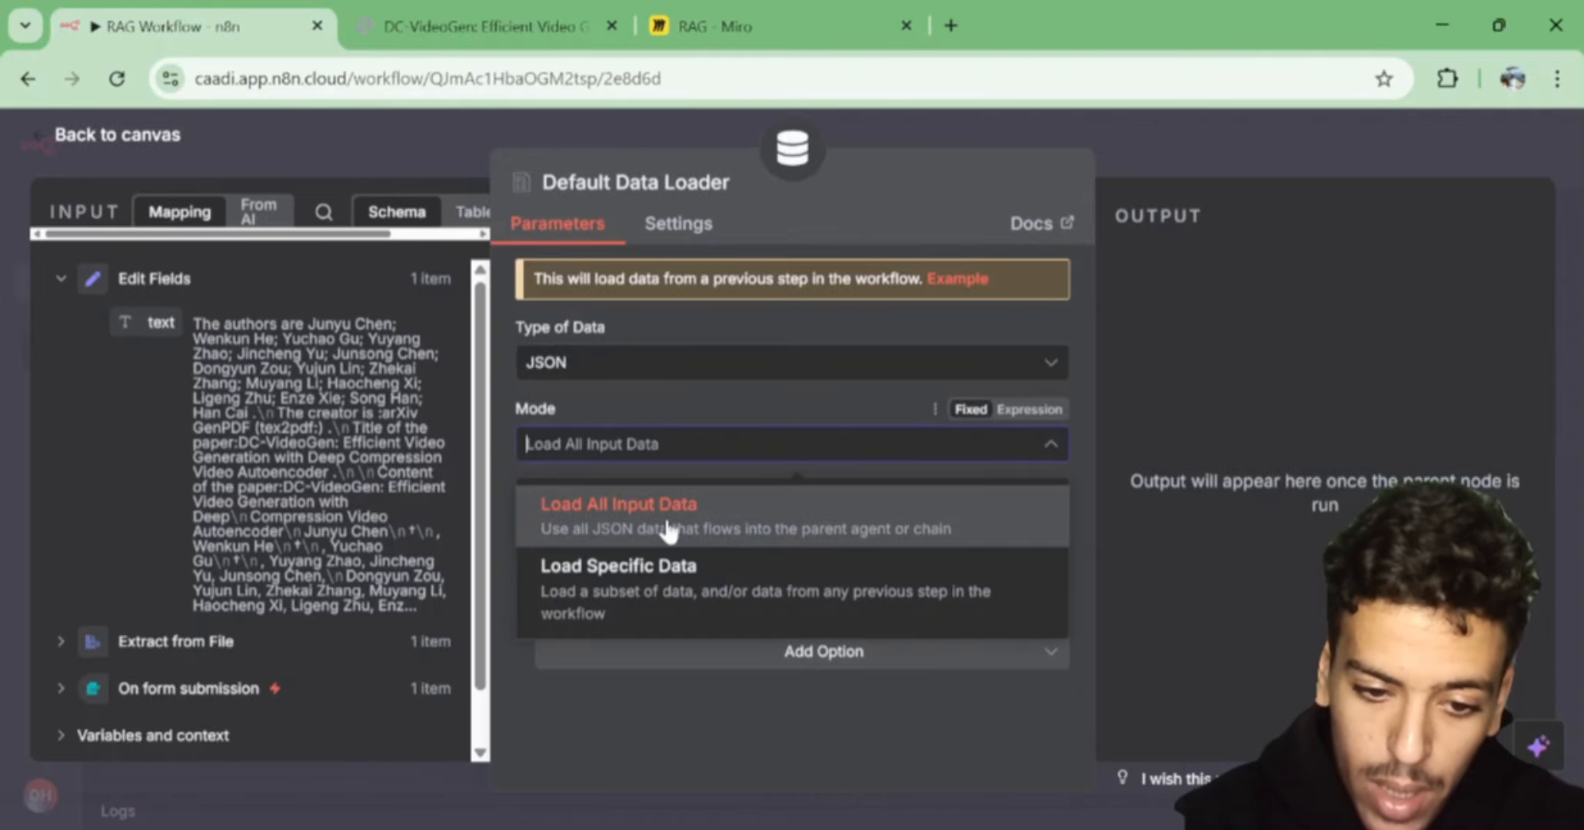
left_click(683, 515)
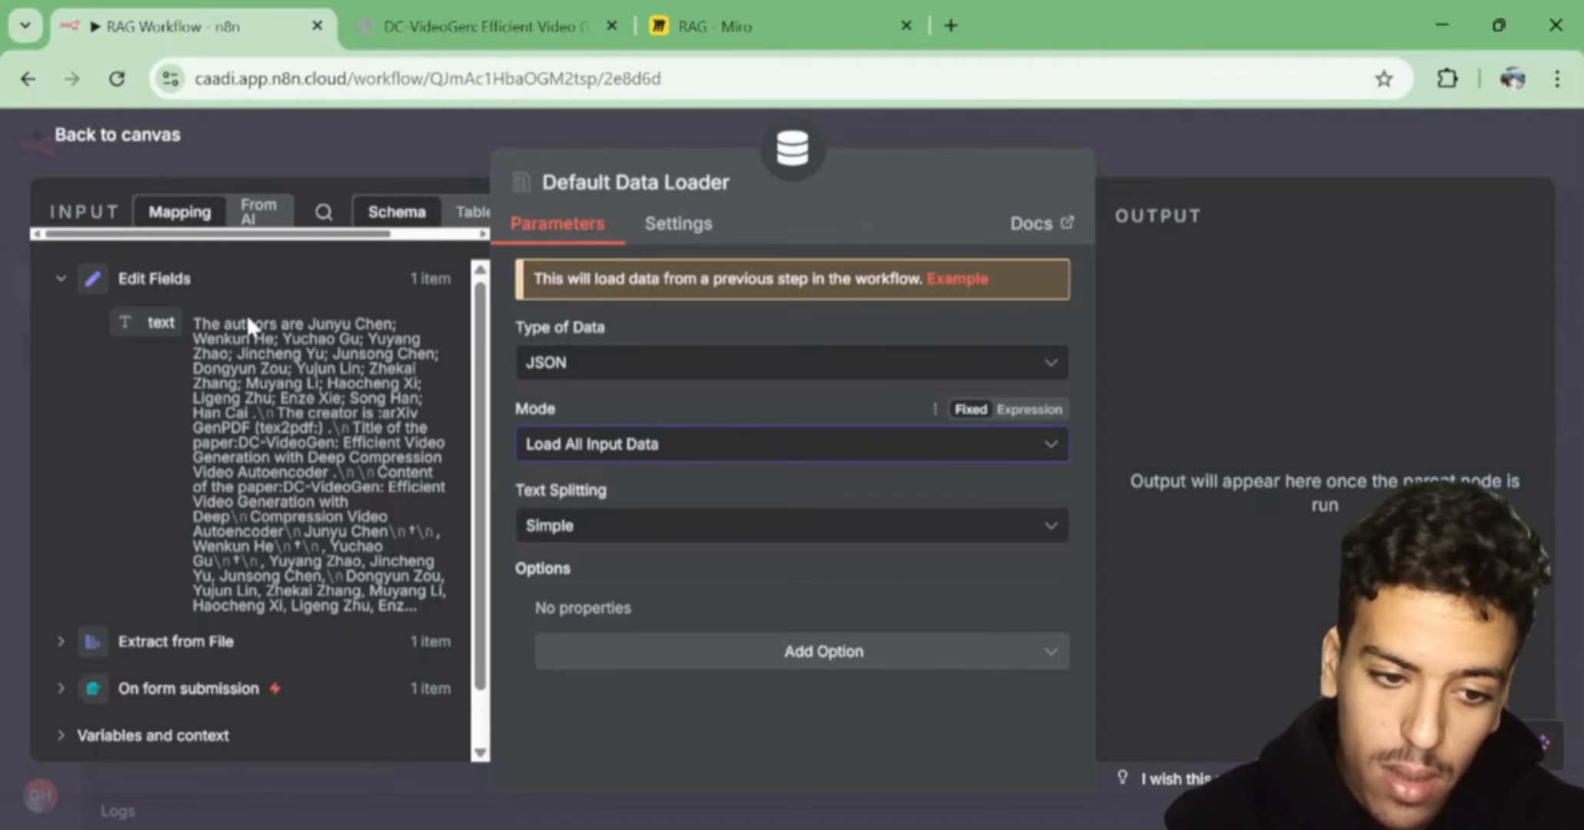
left_click(115, 141)
Move the Default Data Loader node closer beneath the Simple Vector Store, check the chunk diagram in Miro, and switch back to n8n
scroll(769, 477, "right", 2)
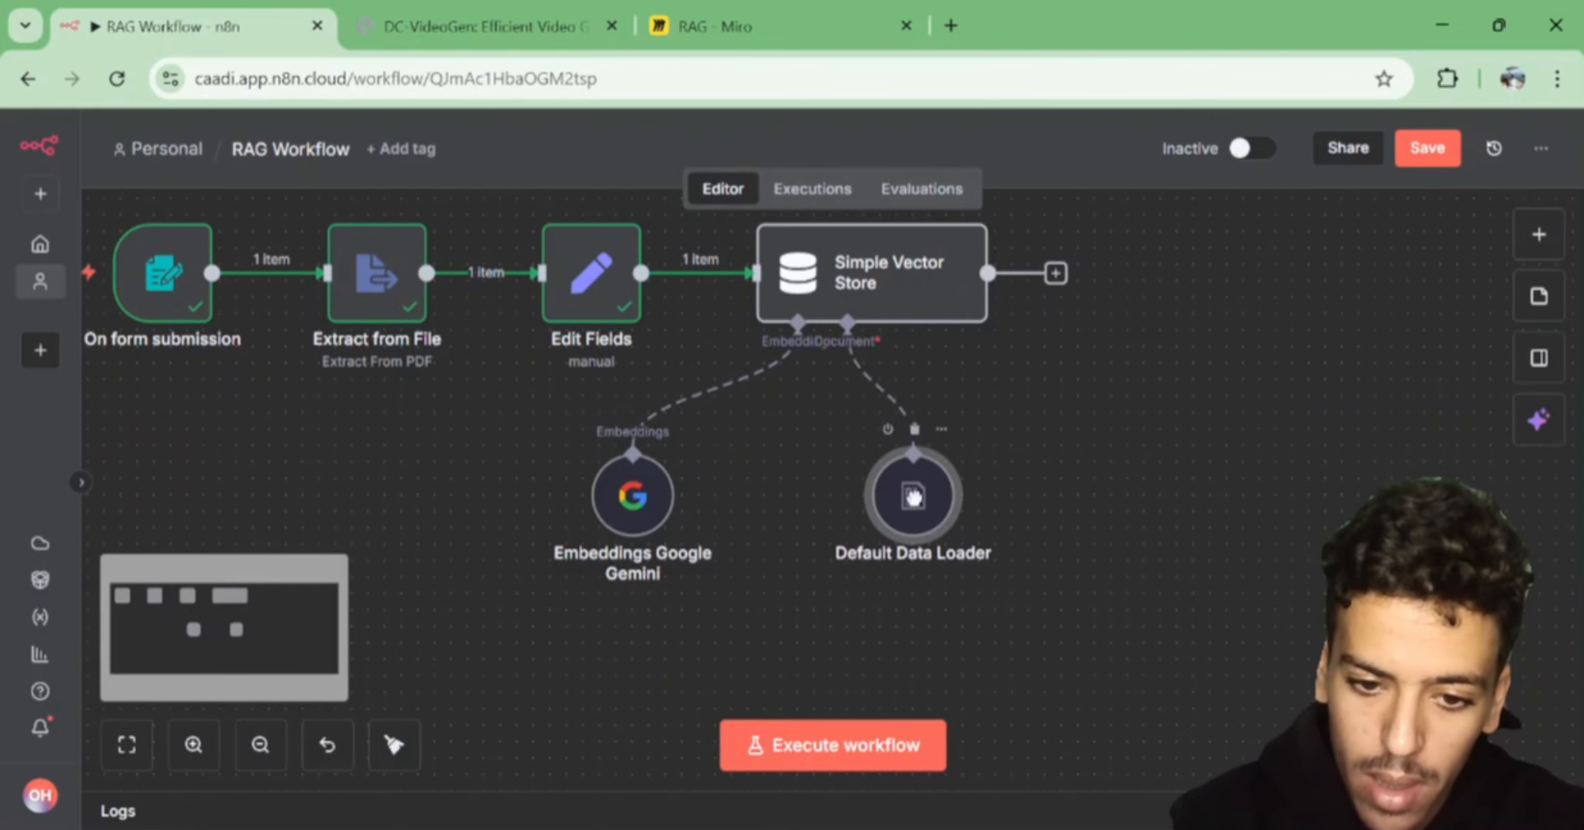
left_click_drag(913, 496, 880, 514)
scroll(880, 514, "up", 1)
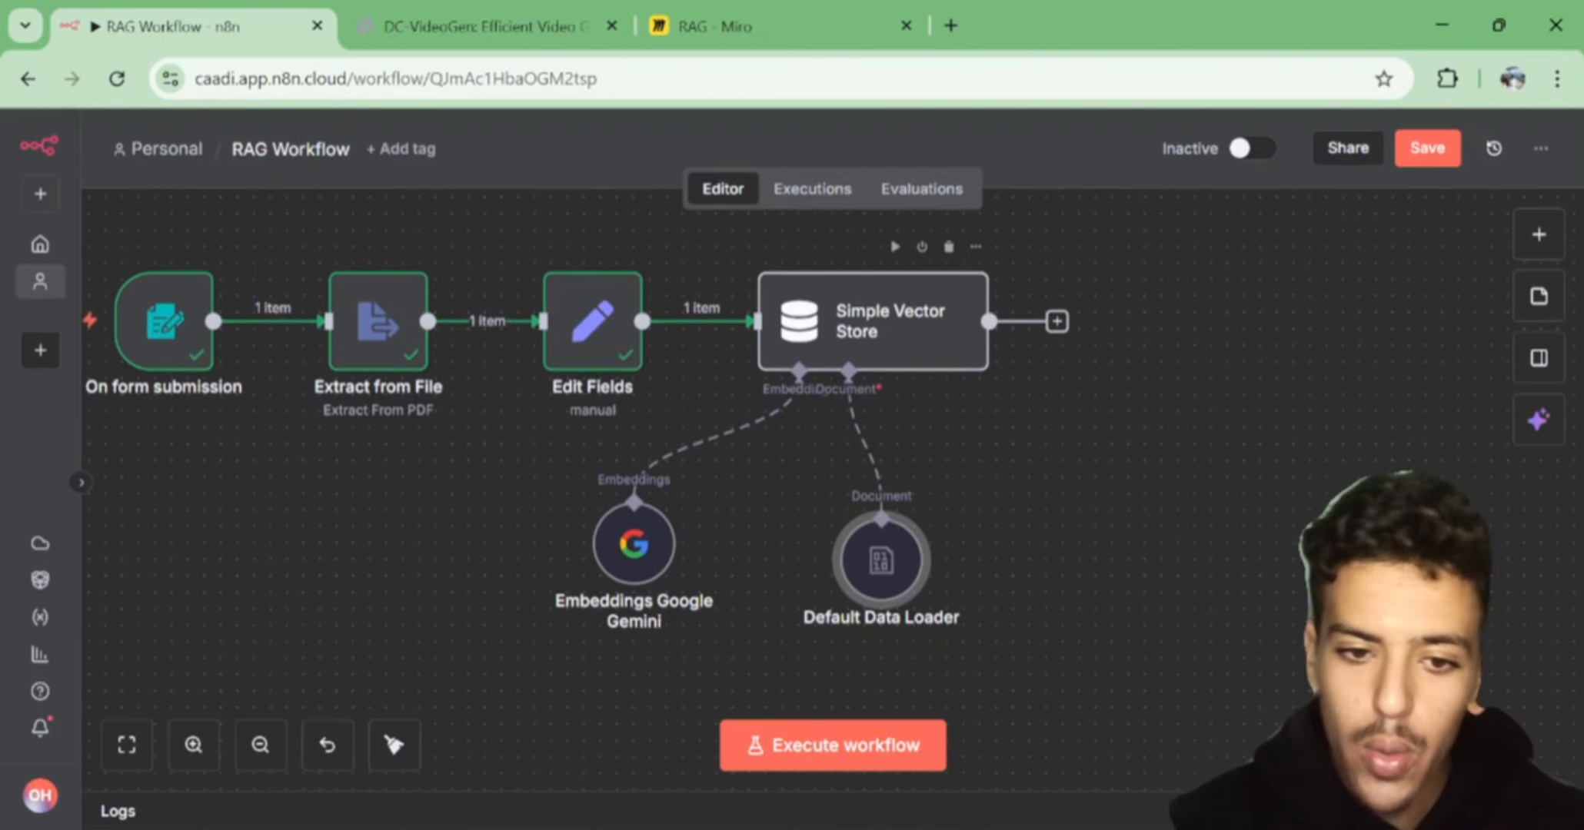
left_click(723, 26)
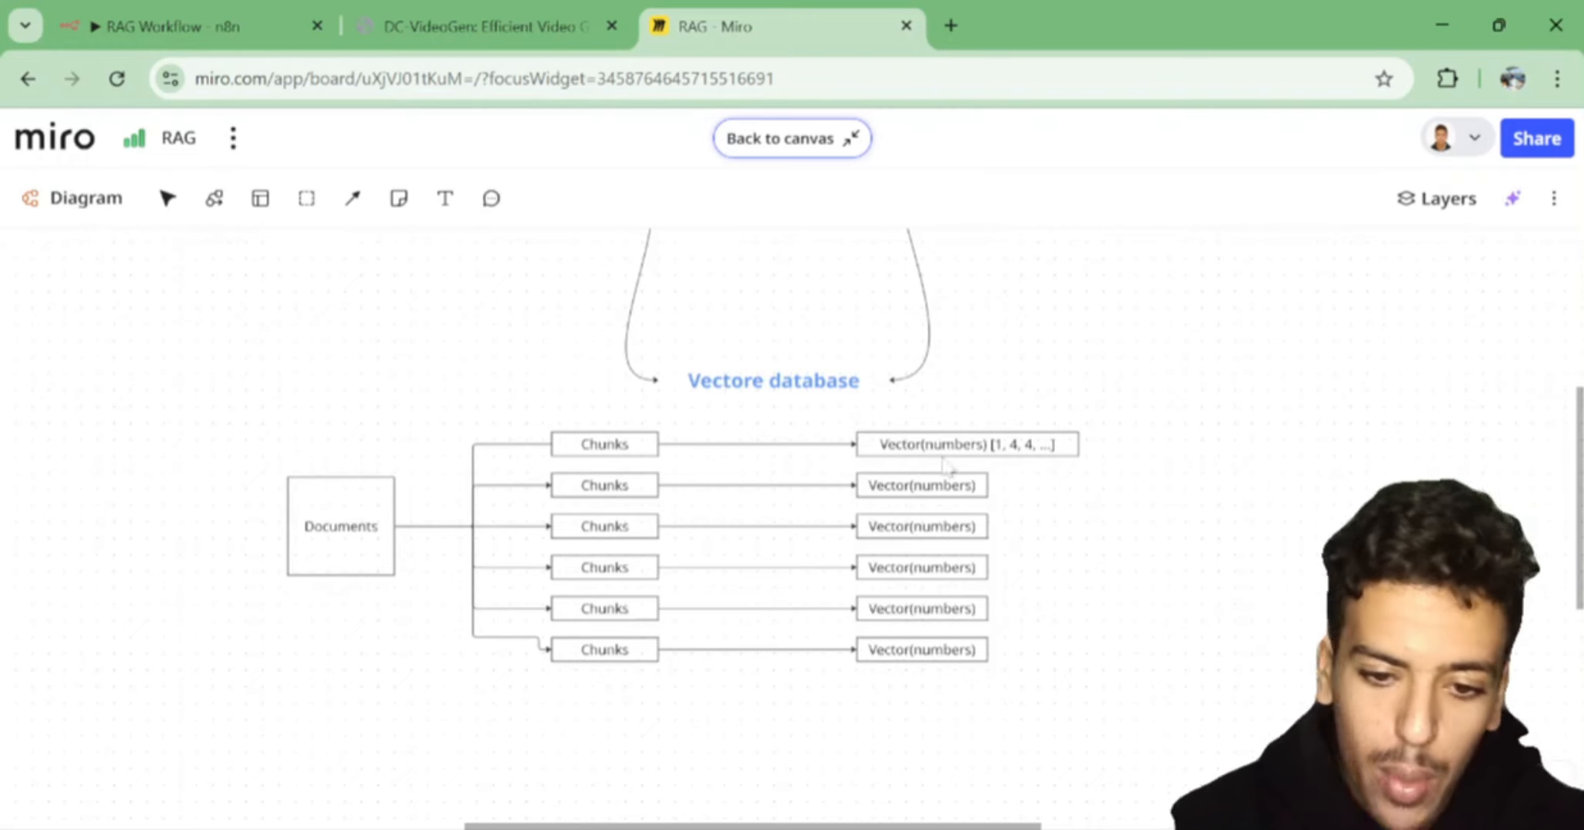
left_click(192, 26)
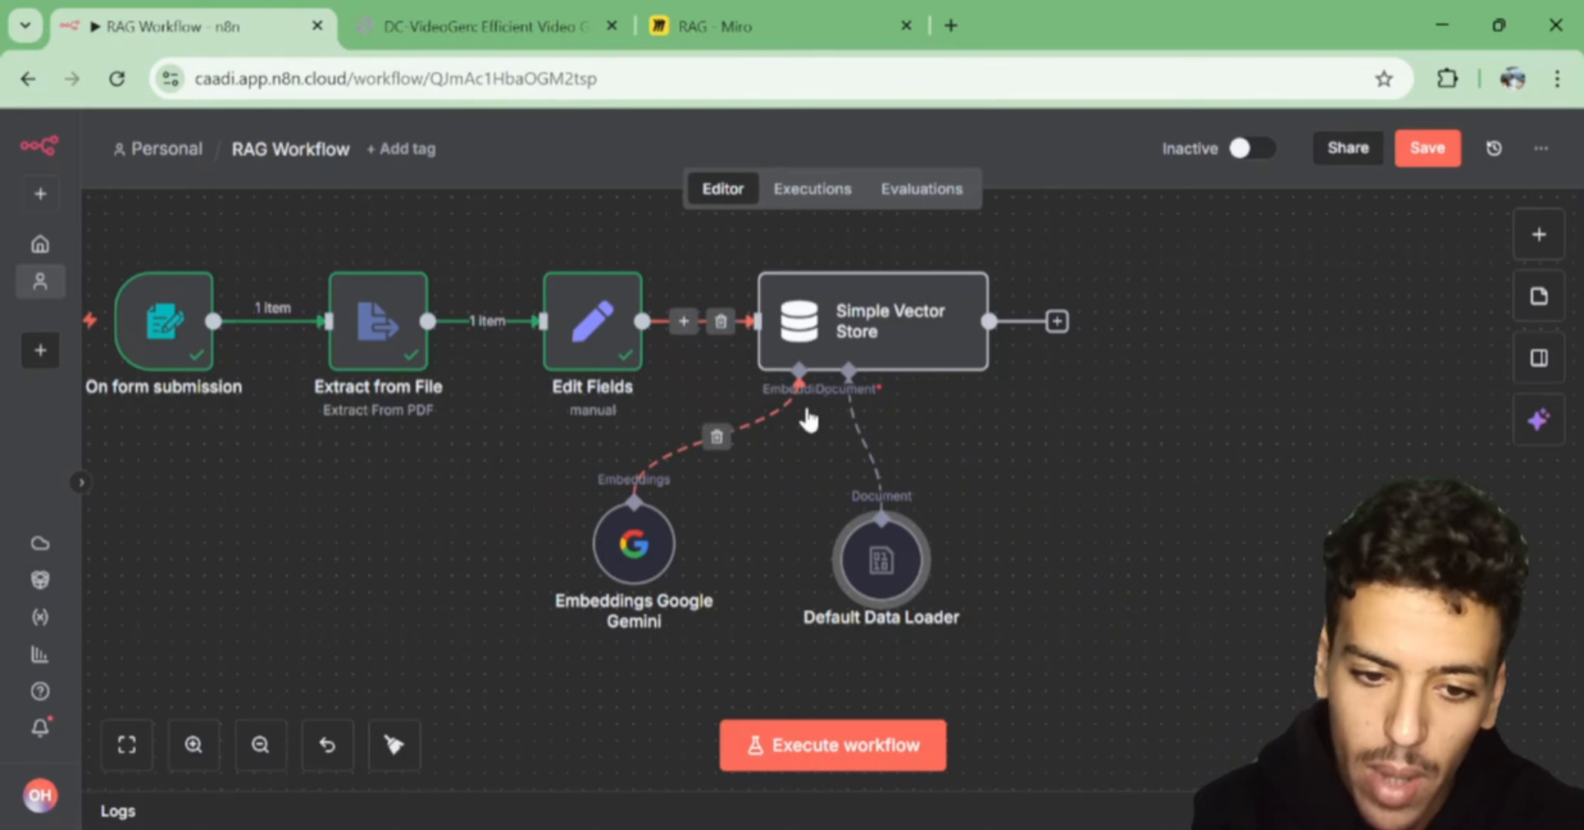
Execute the Simple Vector Store node on its own and look through its output
double_click(897, 325)
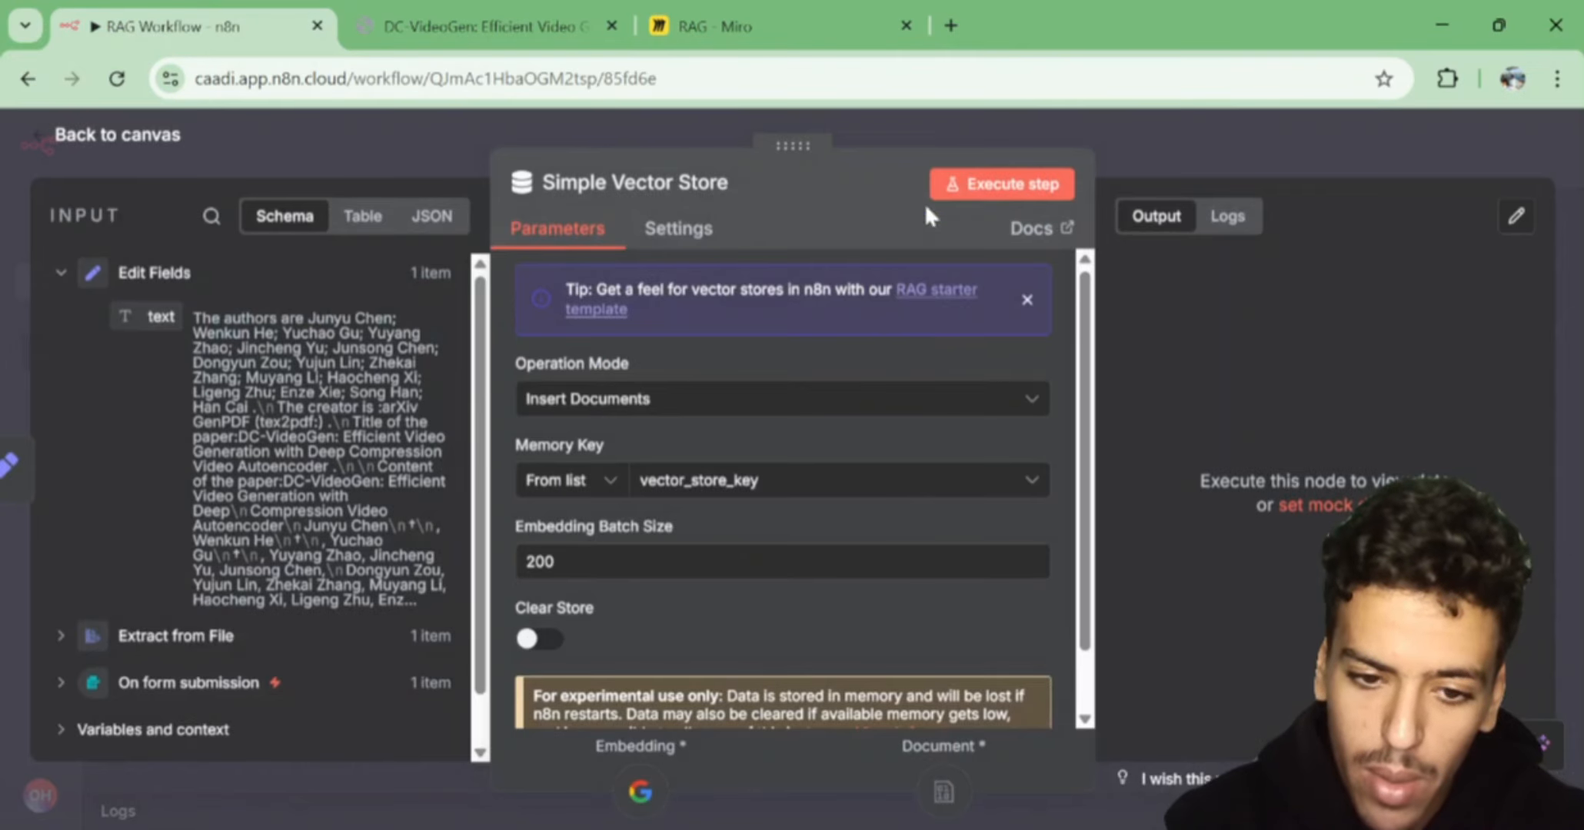
left_click(993, 186)
mouse_move(688, 526)
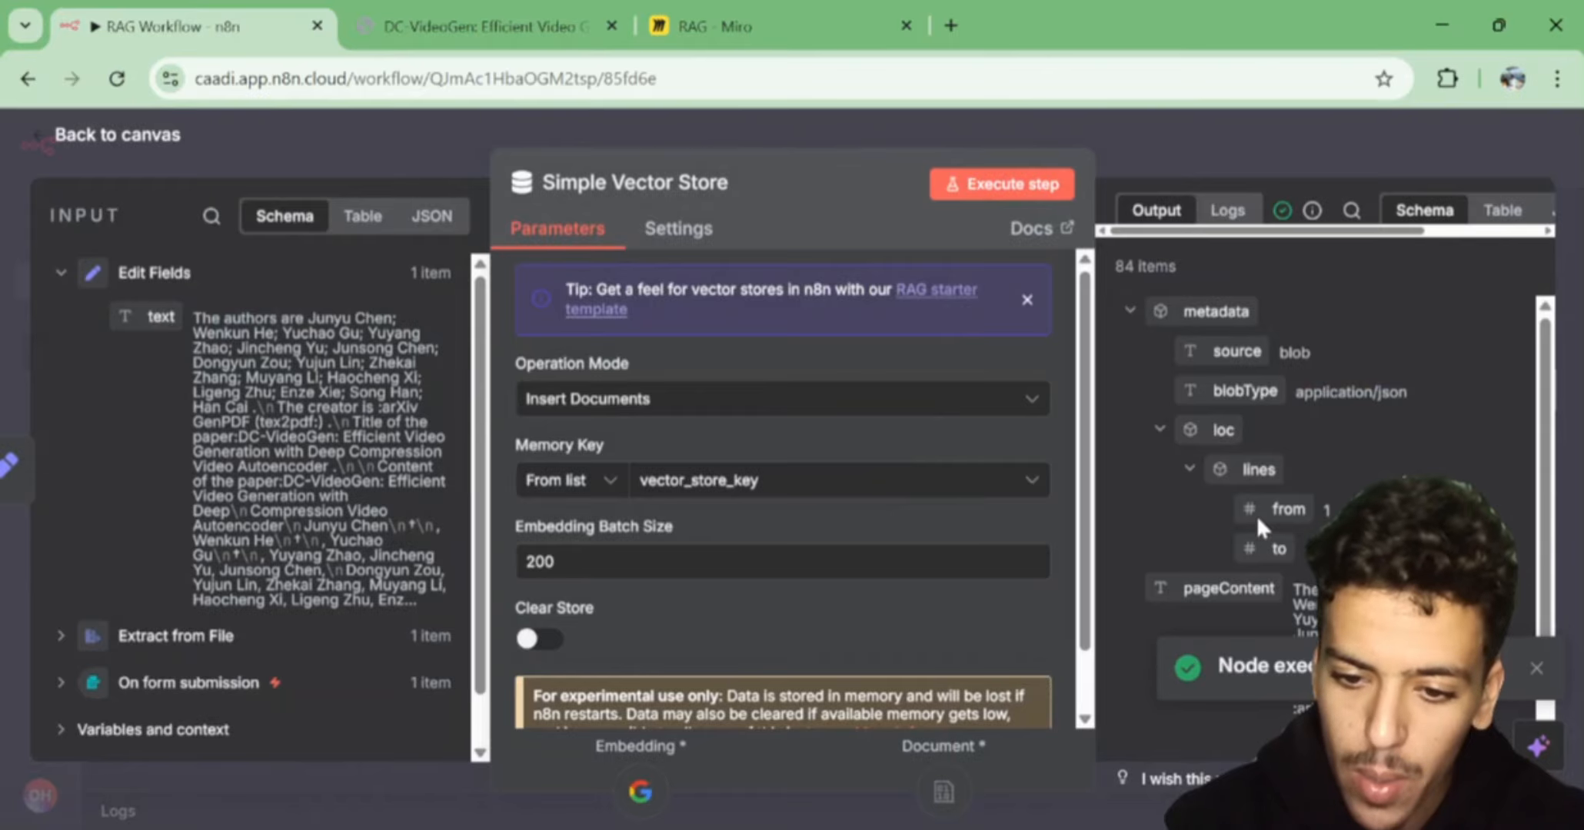
scroll(1285, 528, "down", 1)
scroll(1285, 528, "up", 1)
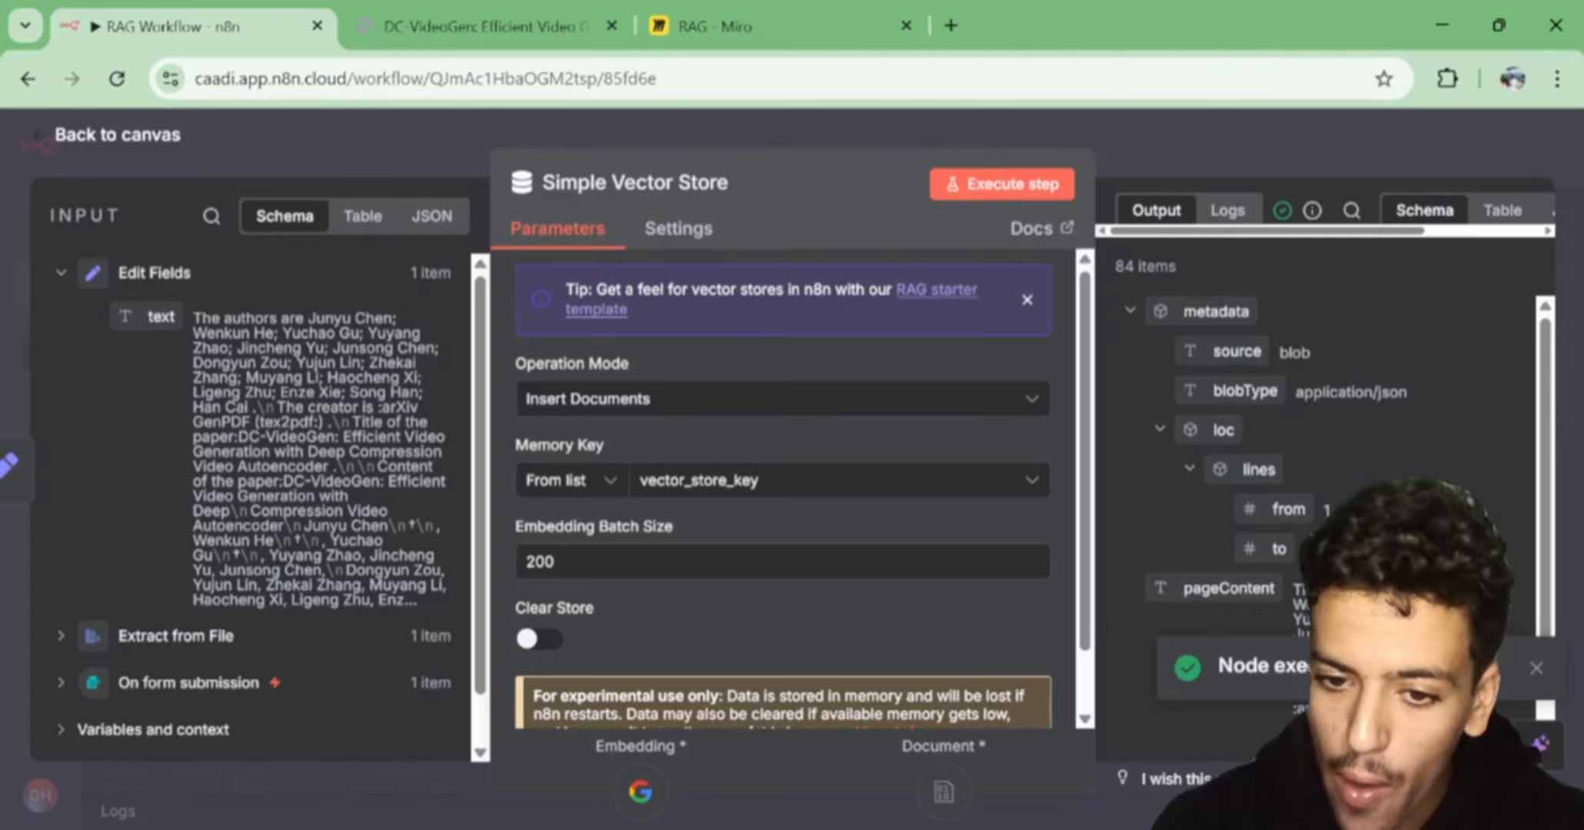
Compare Miro's chunk diagram with the item count, metadata and pageContent in the vector store's output, and return to the n8n canvas
left_click(769, 26)
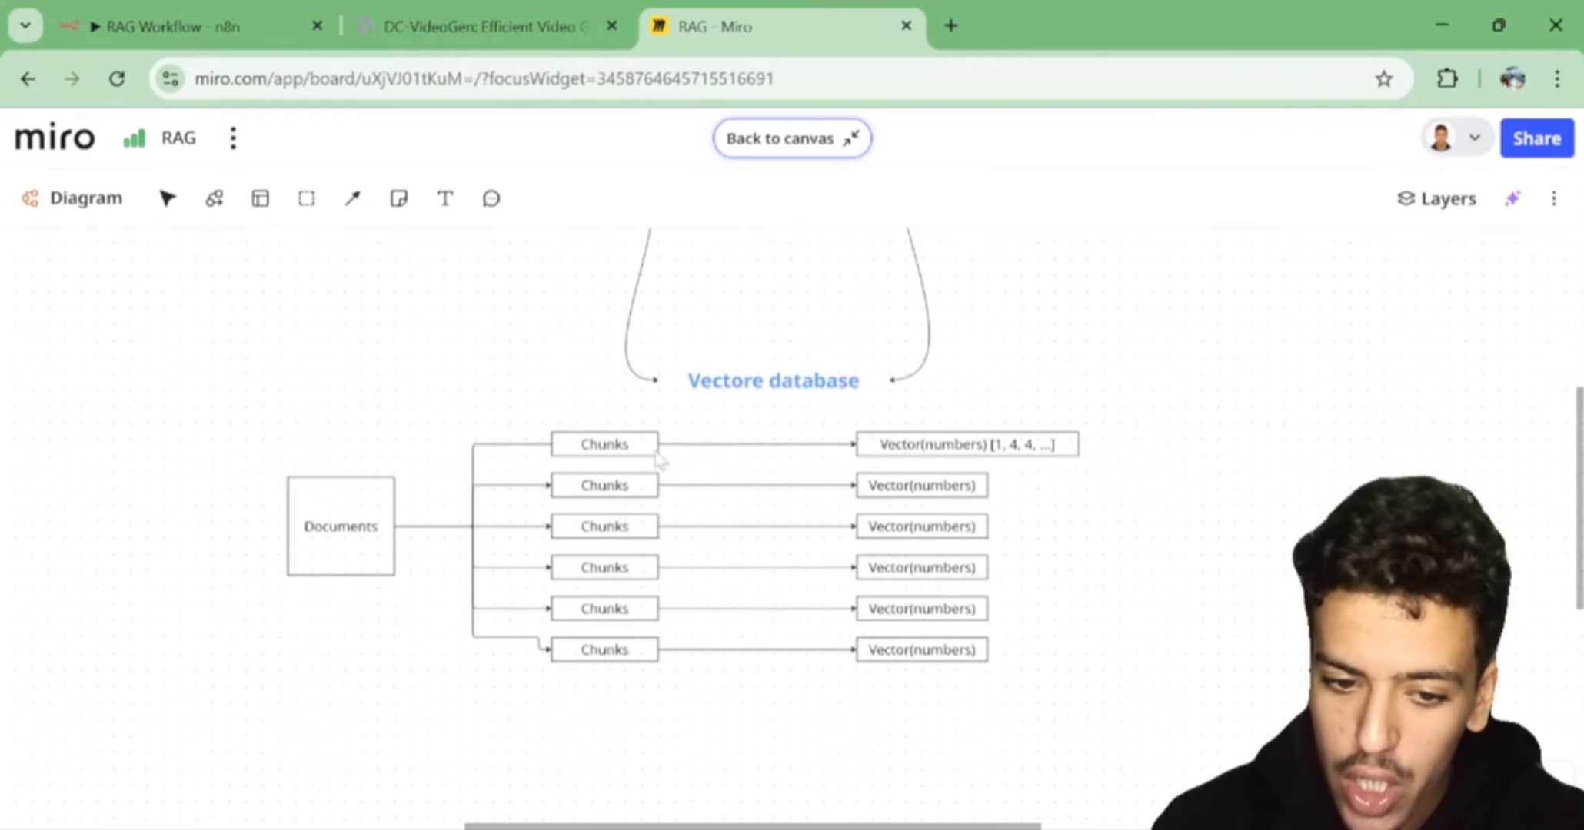
left_click(177, 26)
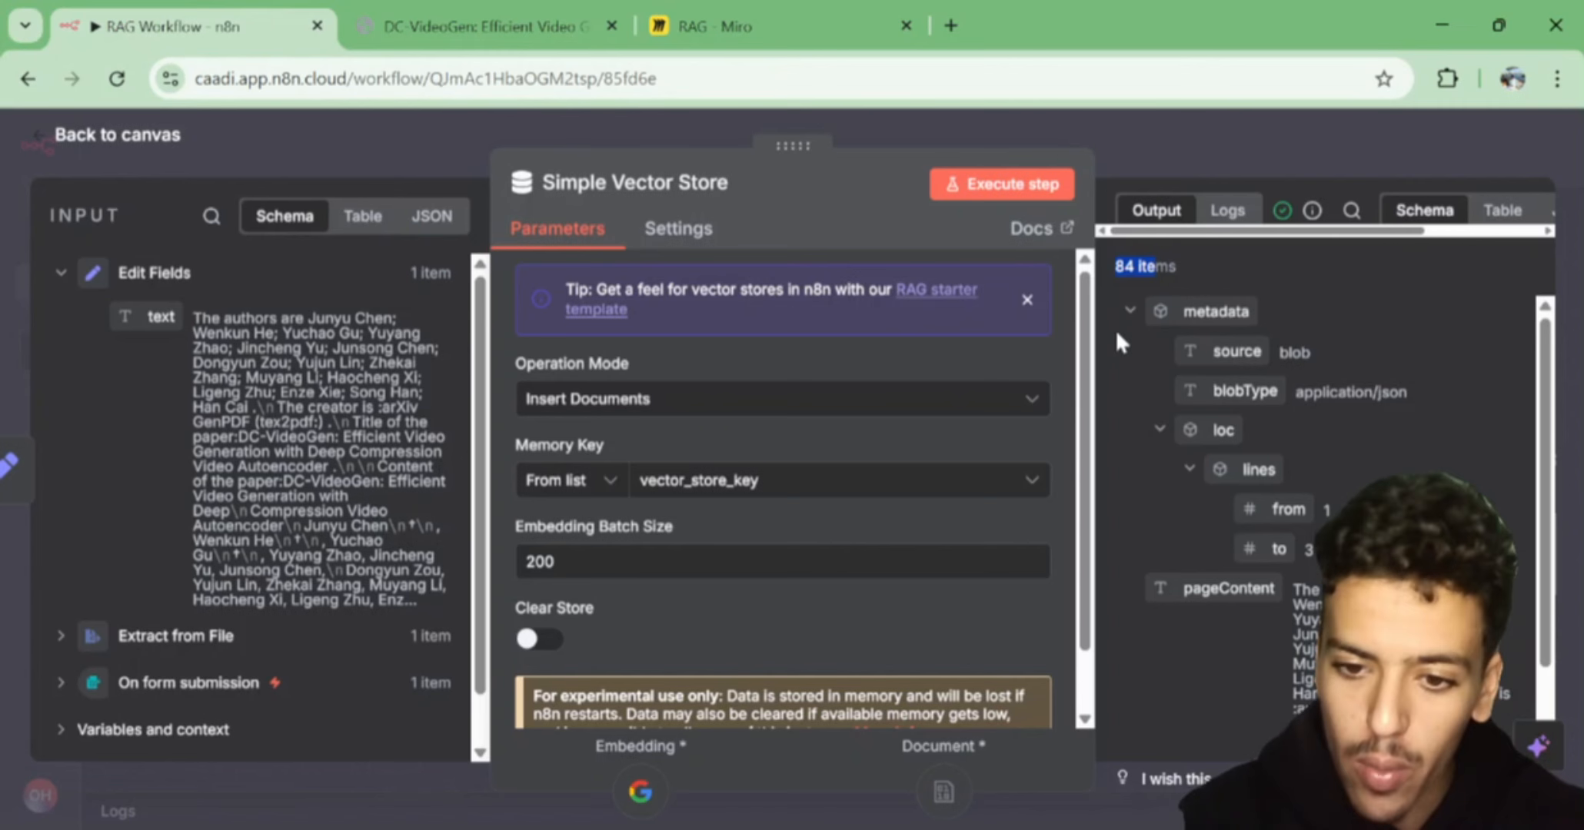
scroll(1333, 474, "down", 2)
scroll(1222, 440, "up", 2)
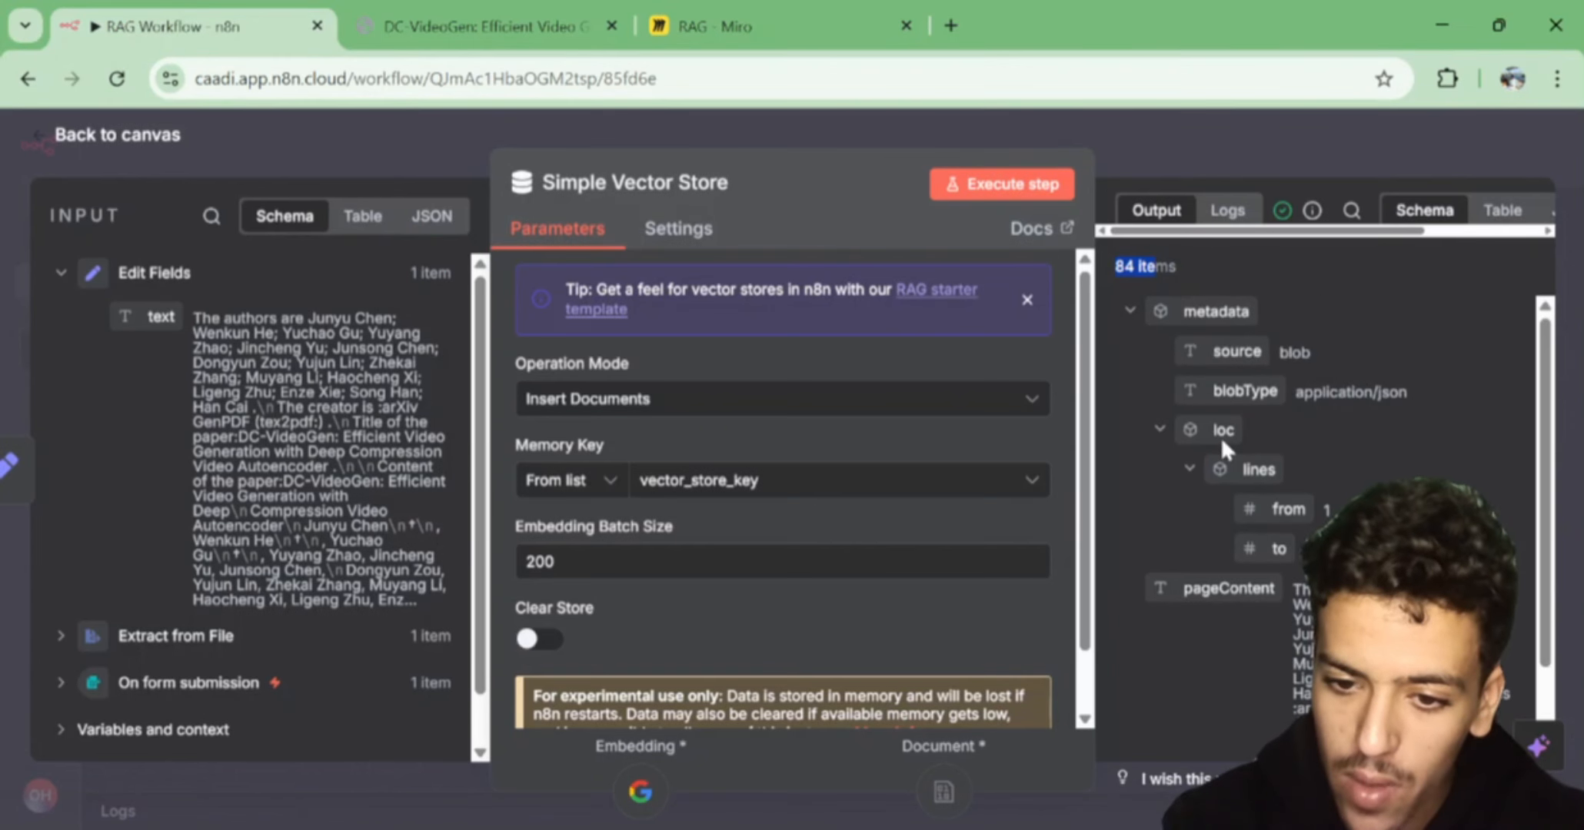
left_click_drag(1191, 302, 1201, 325)
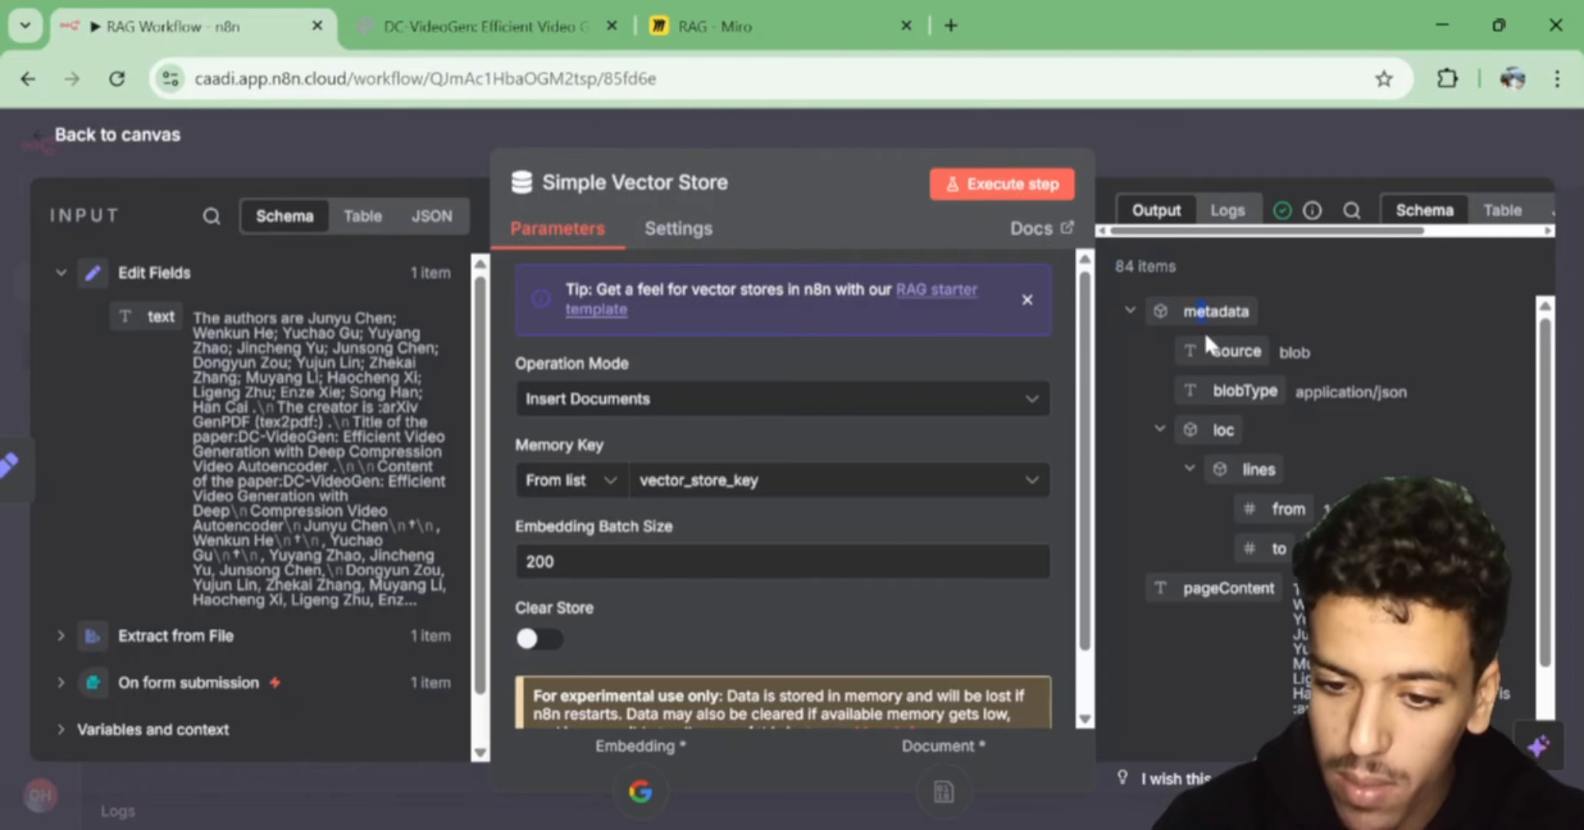
scroll(1268, 399, "down", 1)
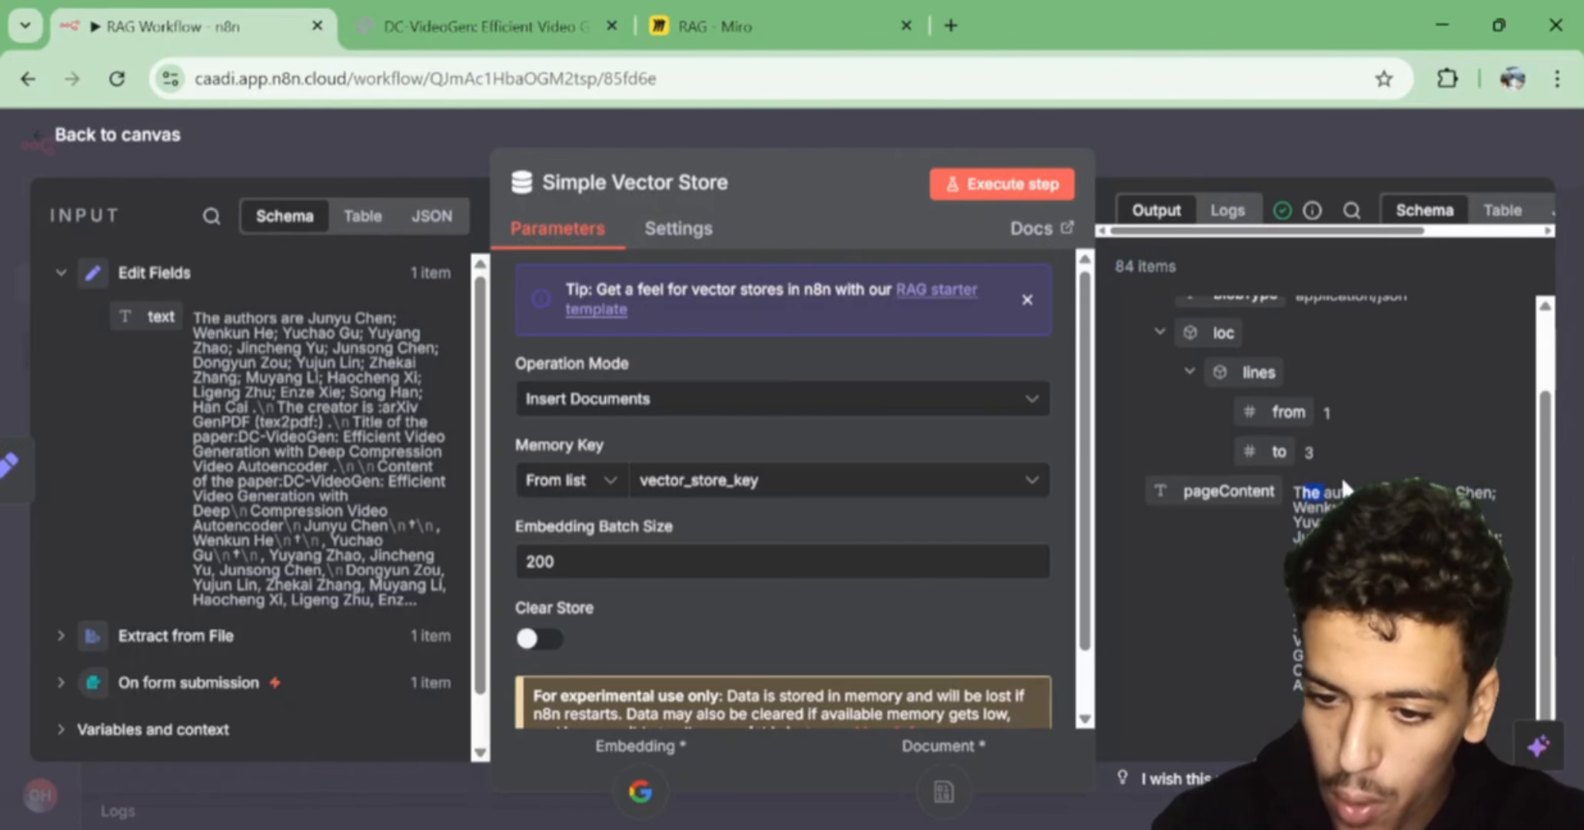
left_click_drag(1342, 485, 1430, 686)
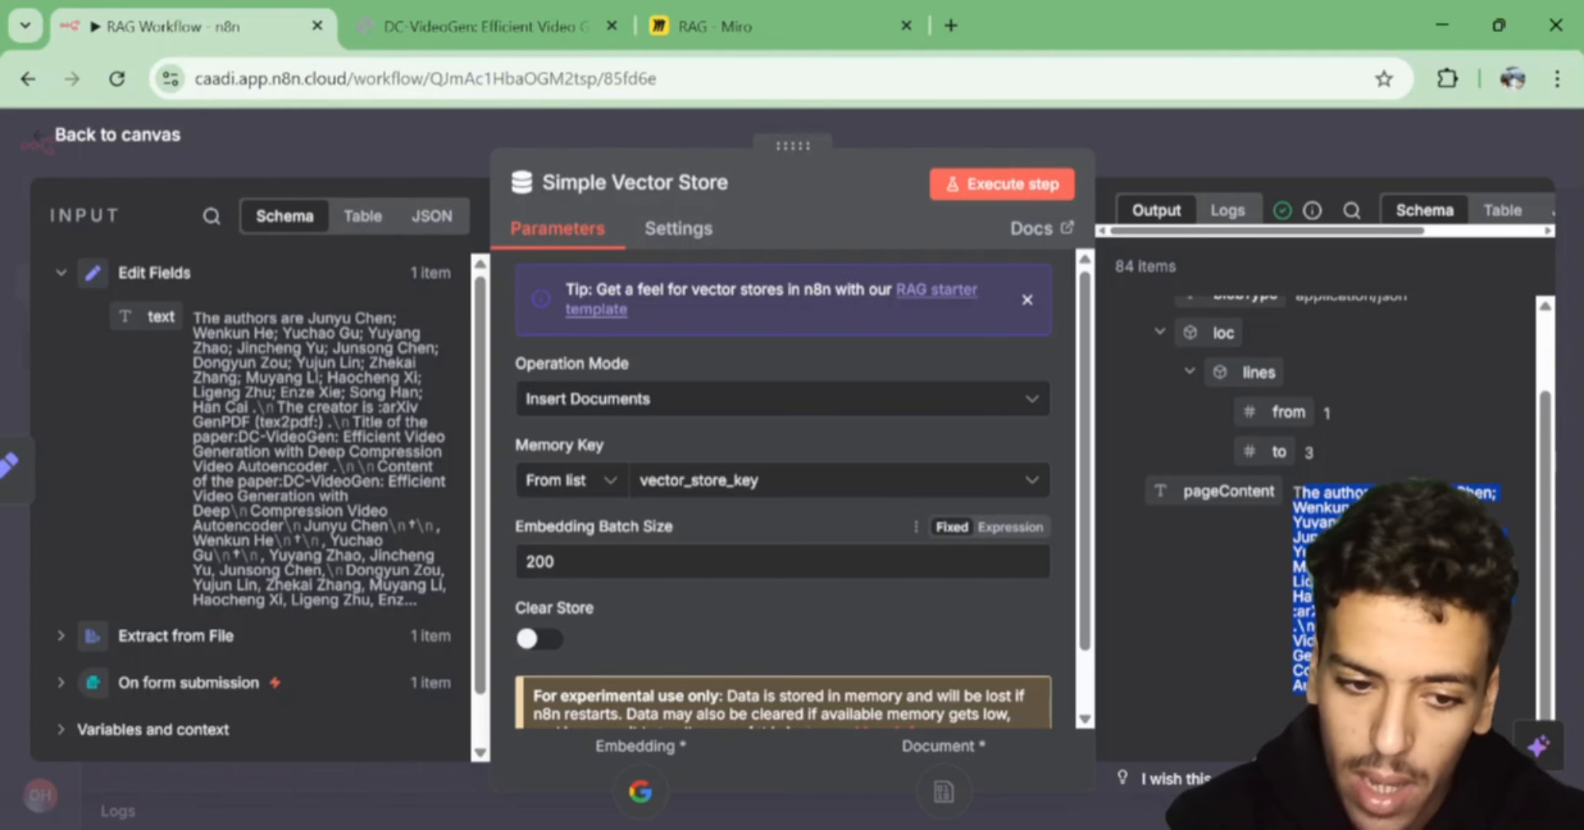
scroll(653, 518, "down", 1)
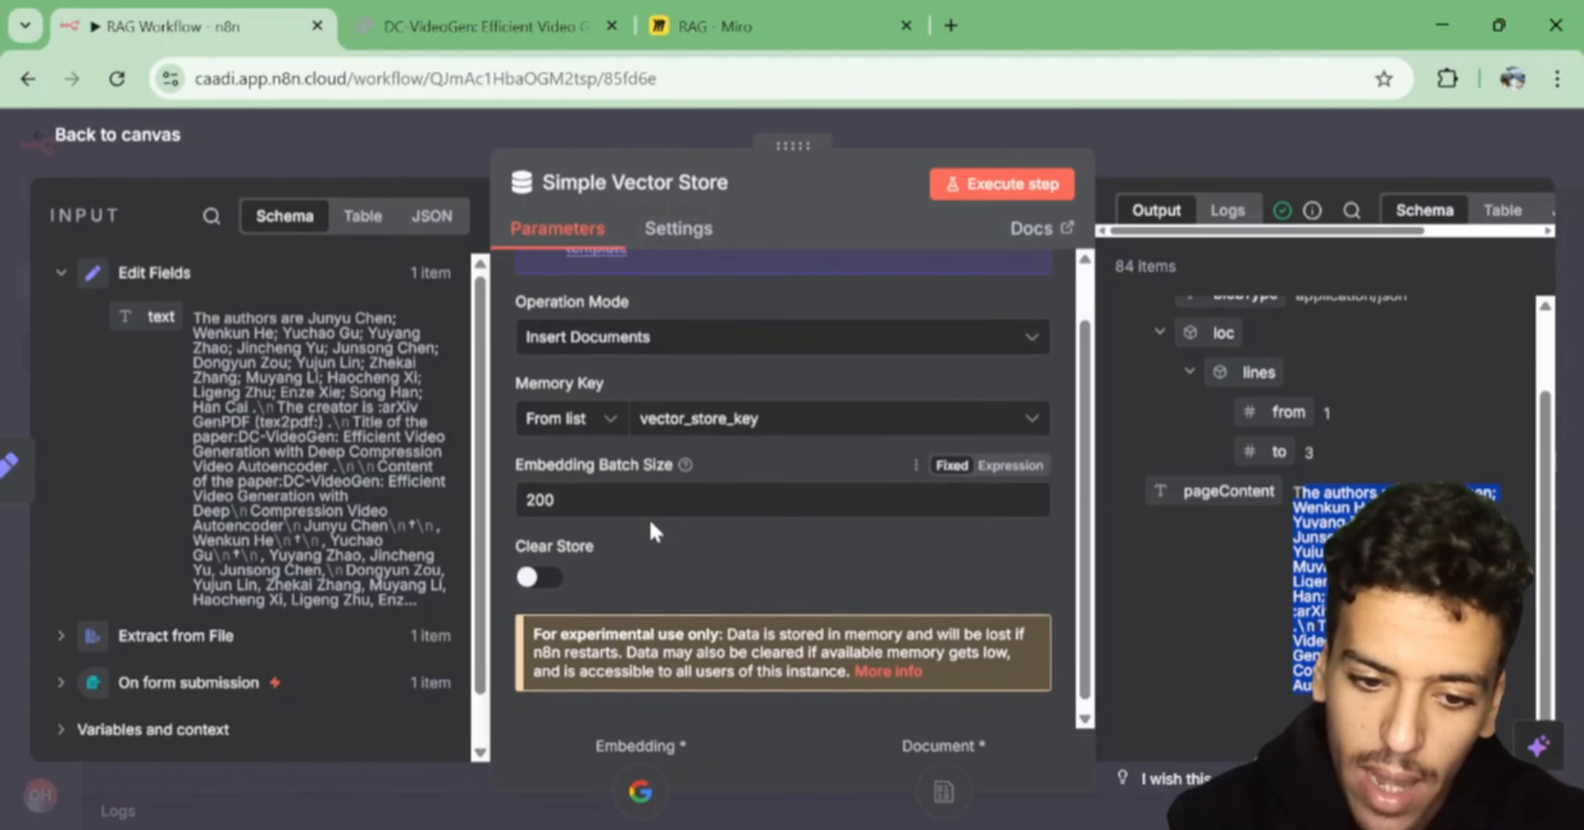
left_click(158, 141)
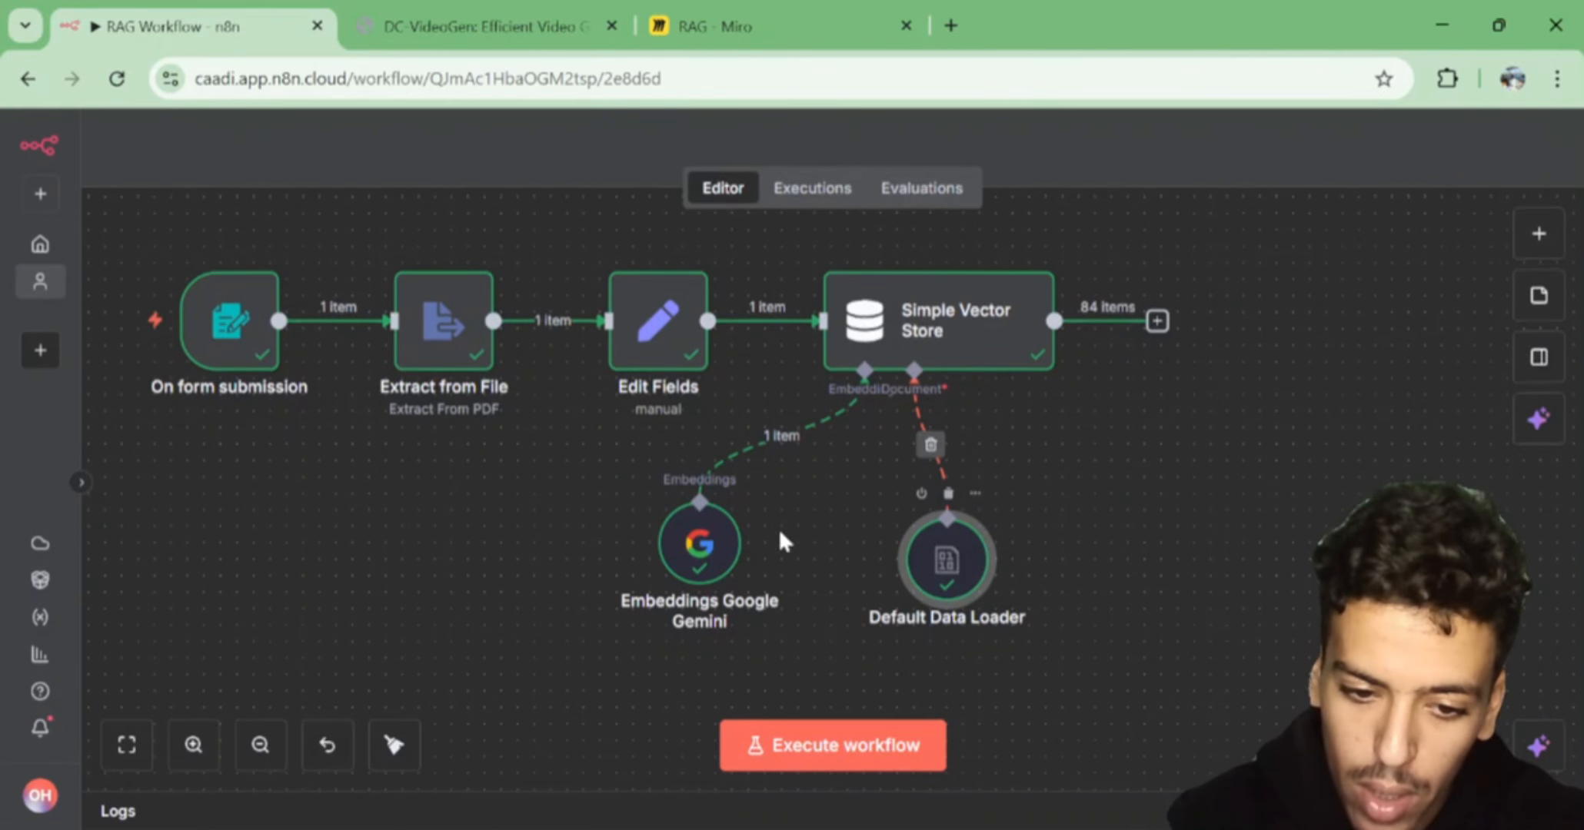
Examine the Default Data Loader's text splitting options and the first response's pageContent, and return to the canvas
key("Return")
left_click(573, 528)
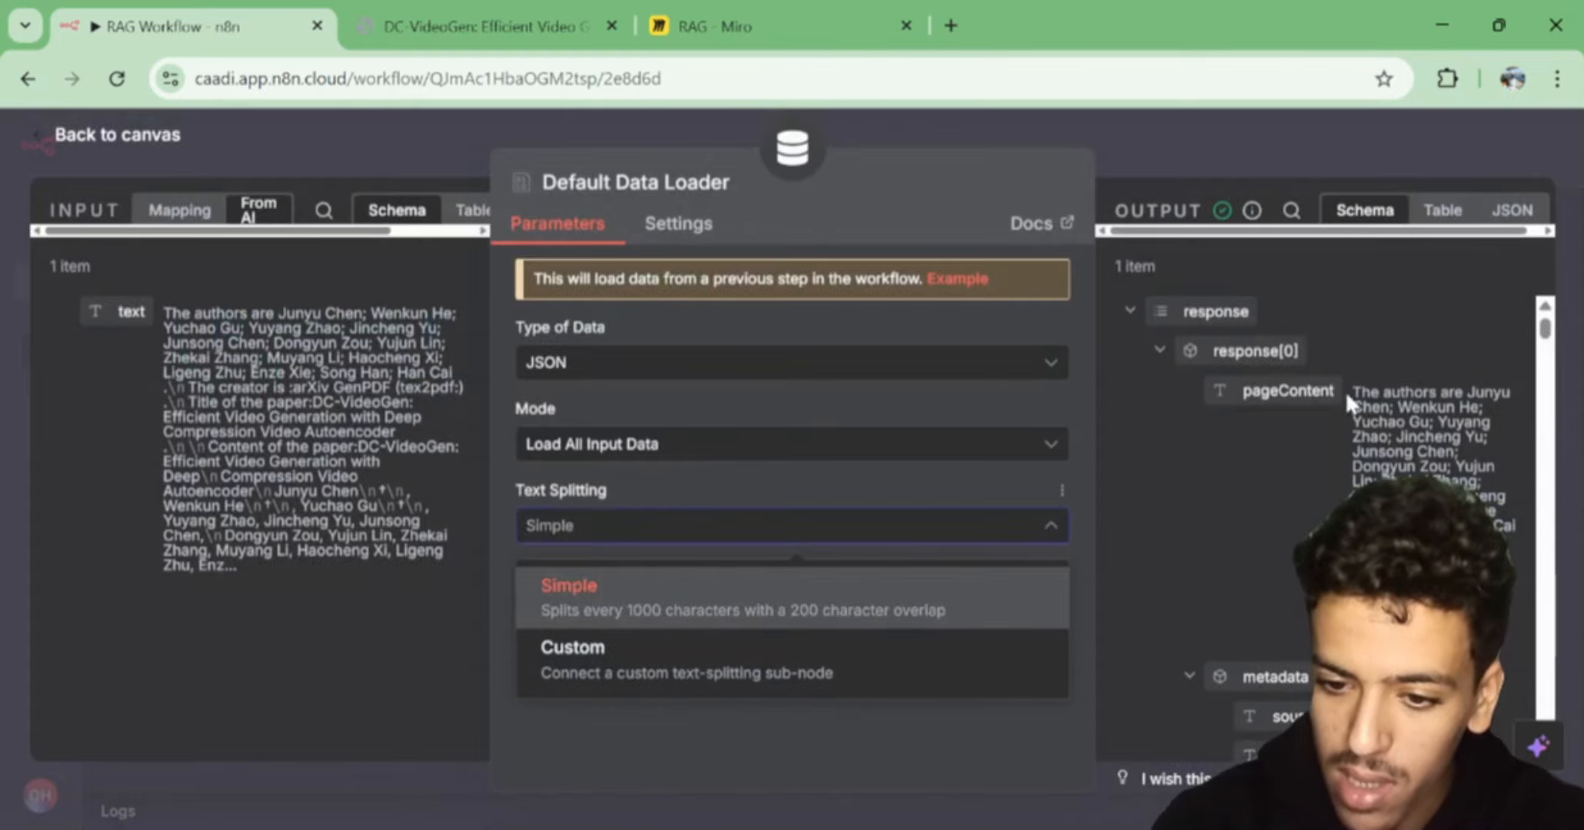
left_click_drag(1350, 394, 1453, 584)
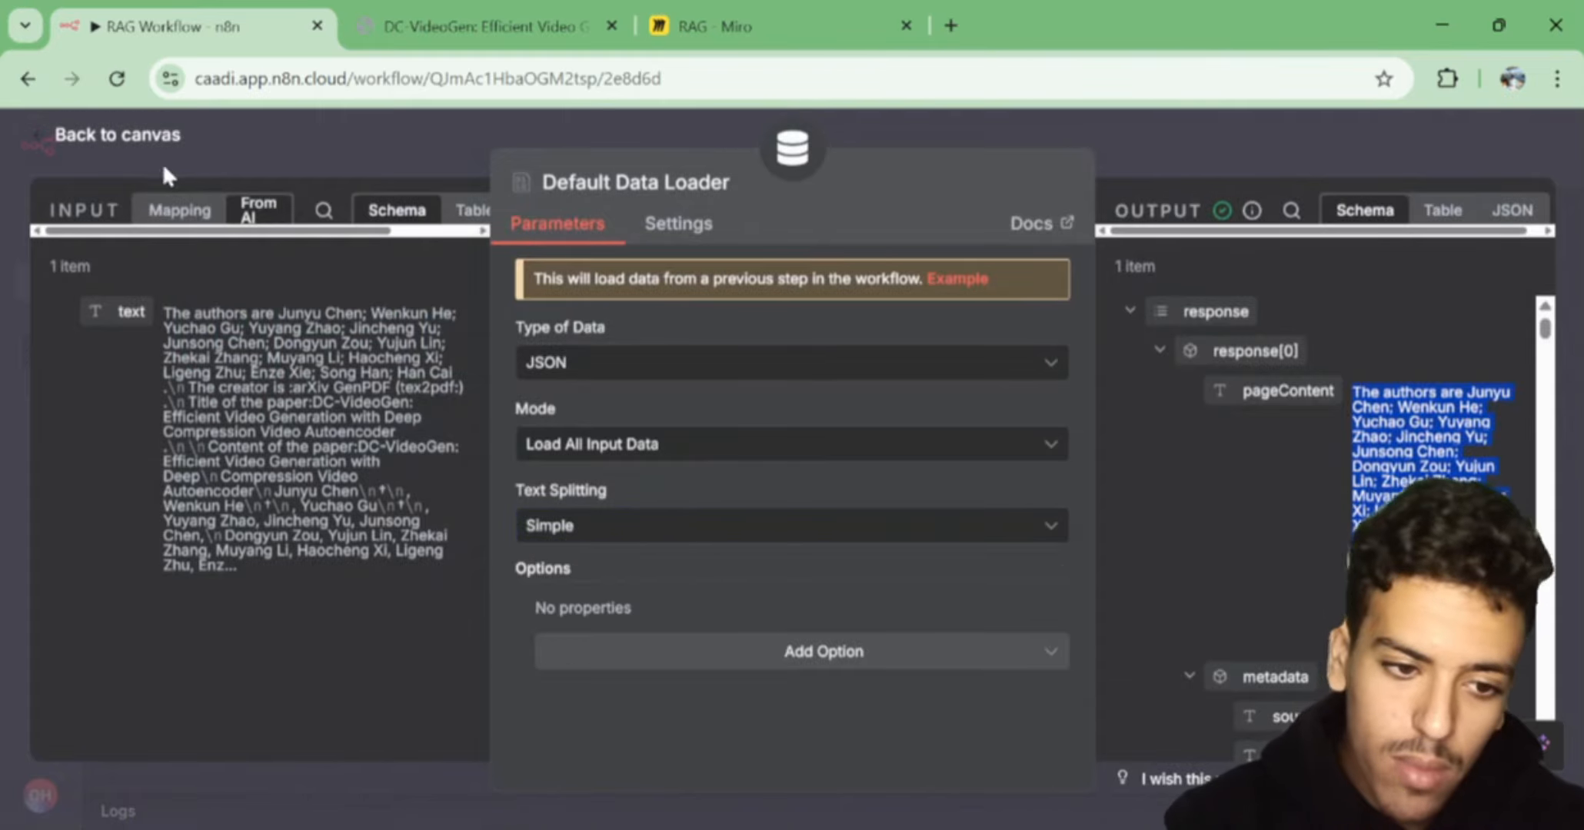
left_click(126, 138)
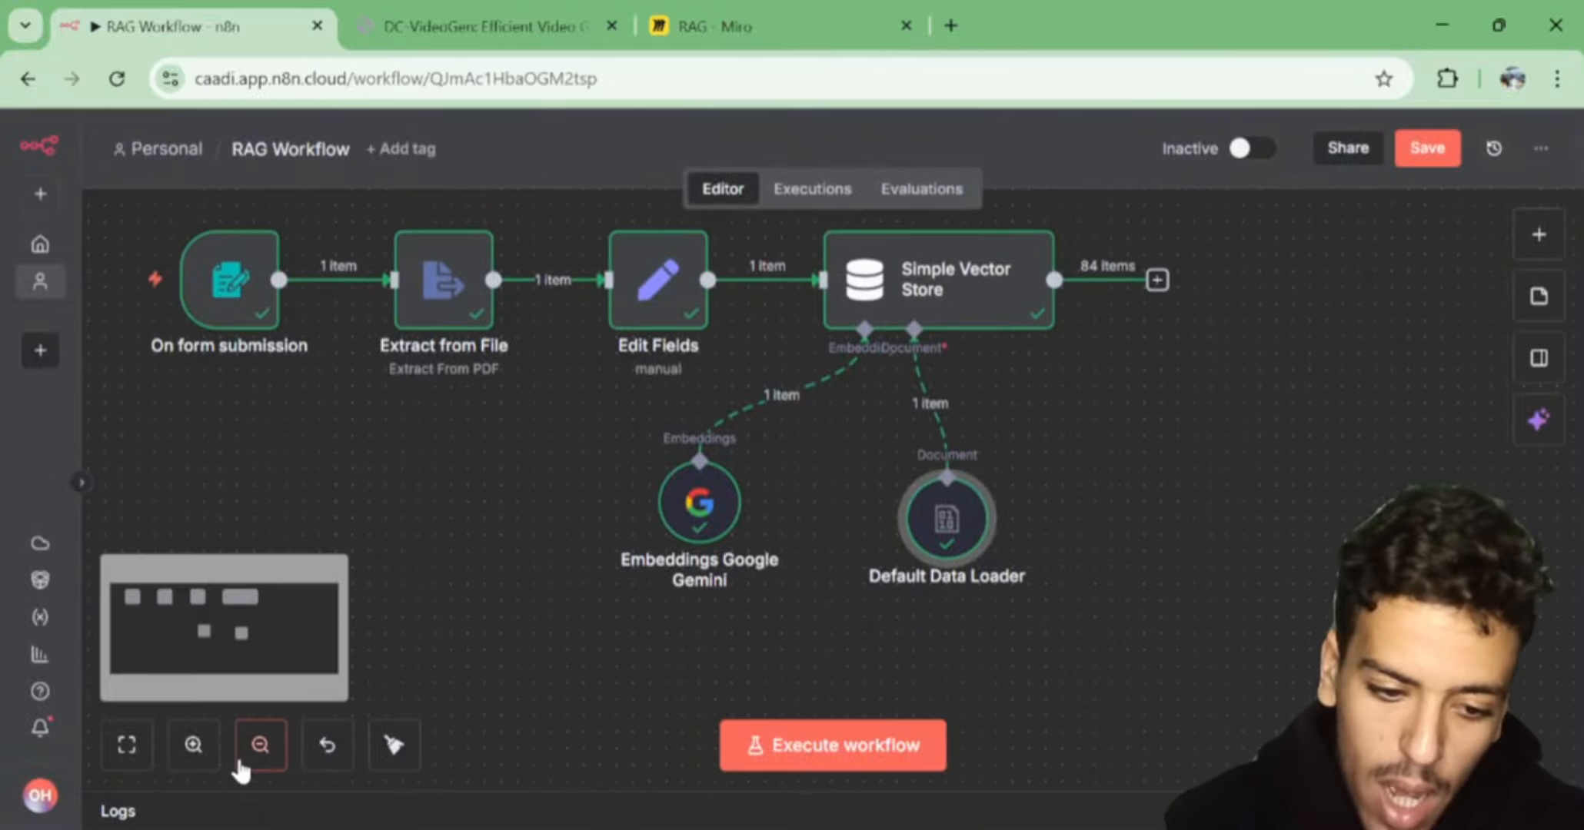
Find "chat" among the nodes, add a Chat Trigger with default settings to the empty canvas, and return to the canvas
left_click(260, 744)
scroll(880, 332, "up", 1)
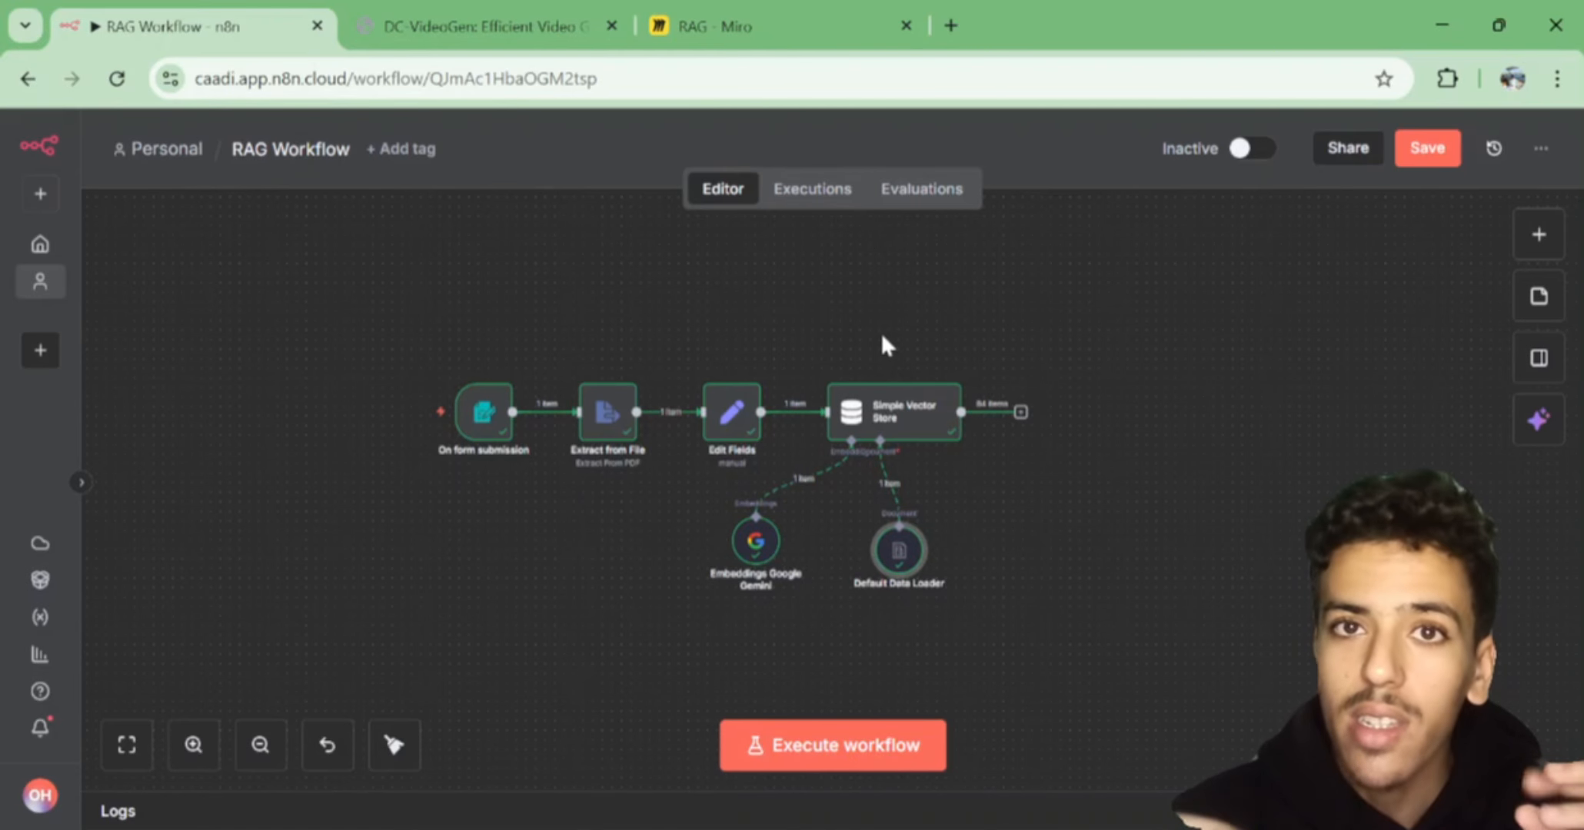
scroll(879, 331, "down", 2)
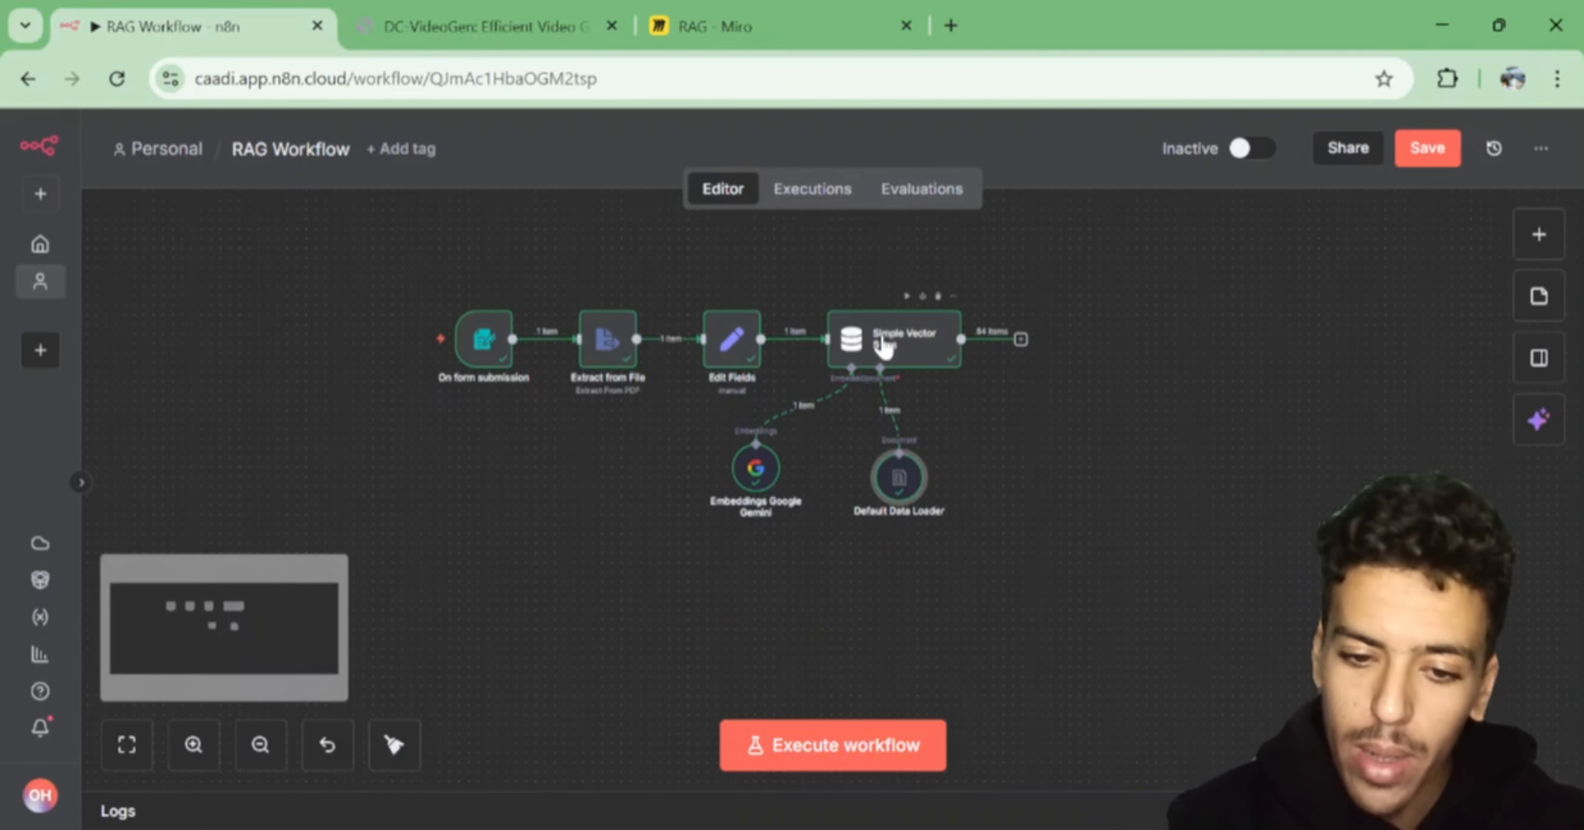
right_click(525, 547)
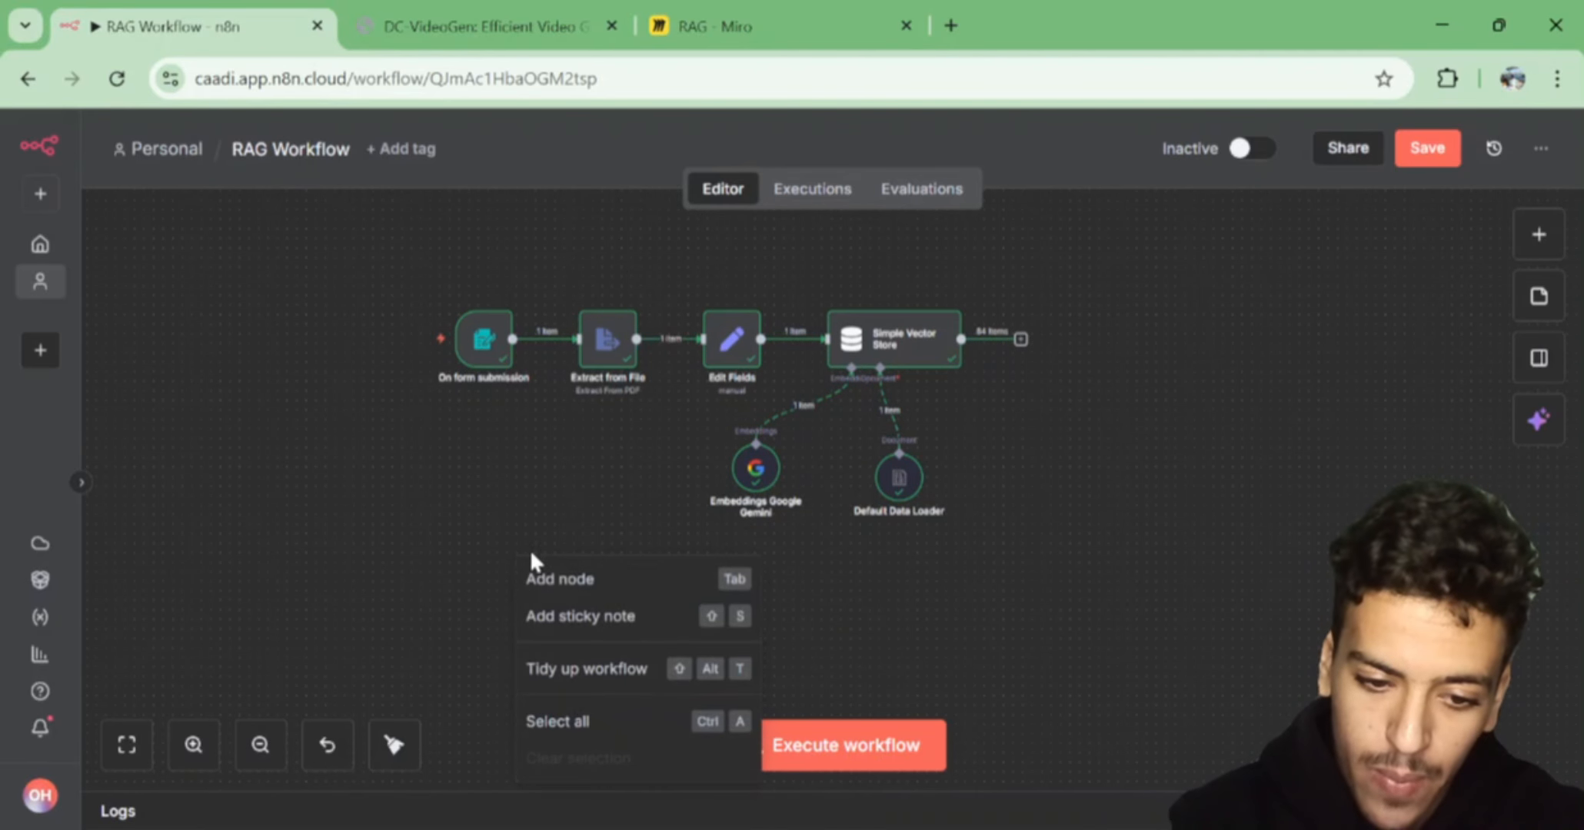
left_click(547, 577)
type("chat")
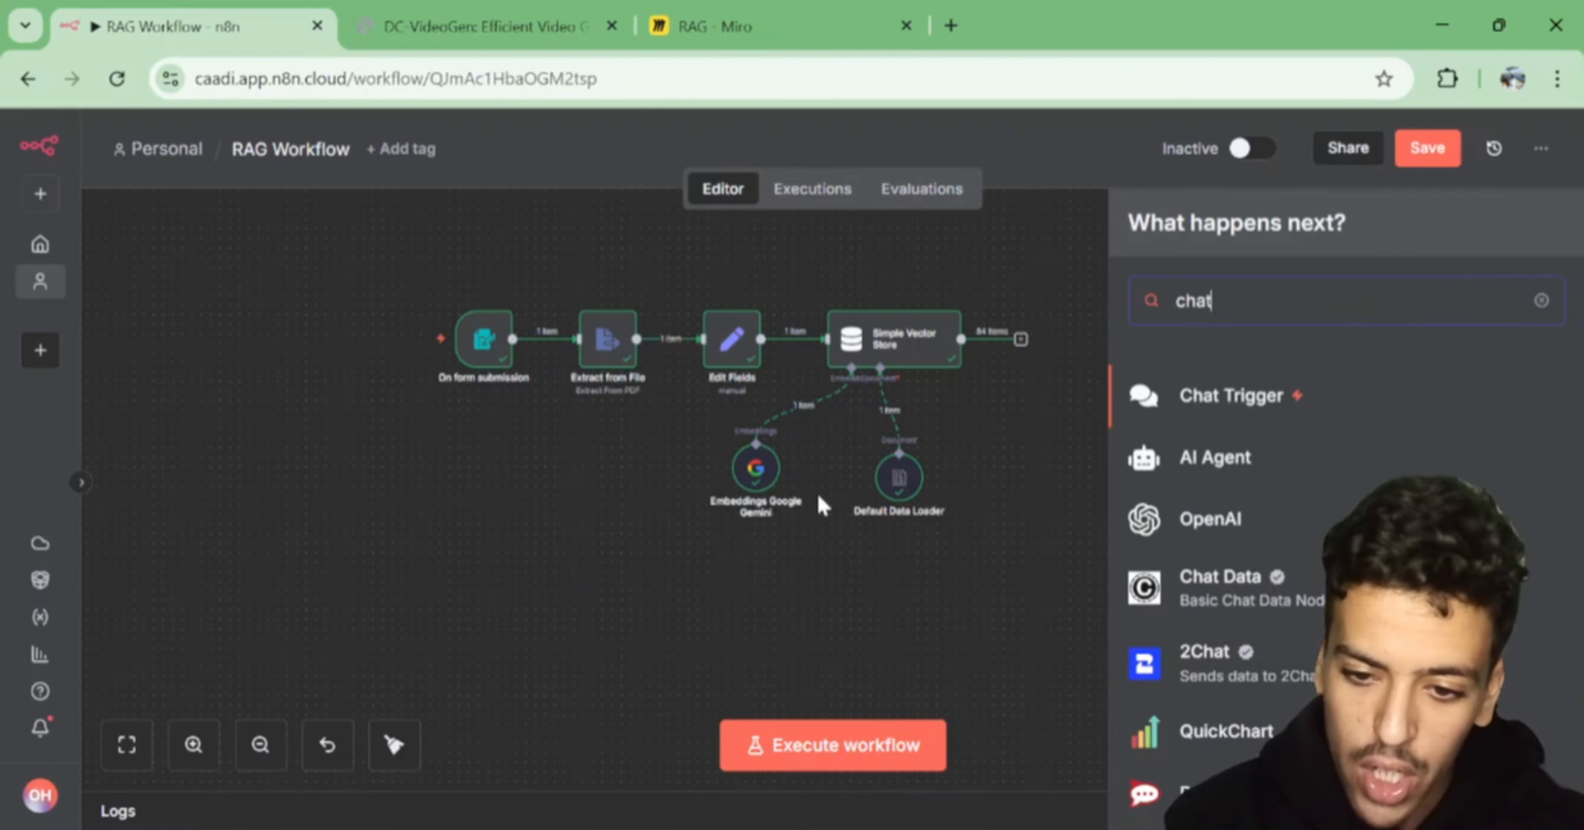
left_click(1250, 421)
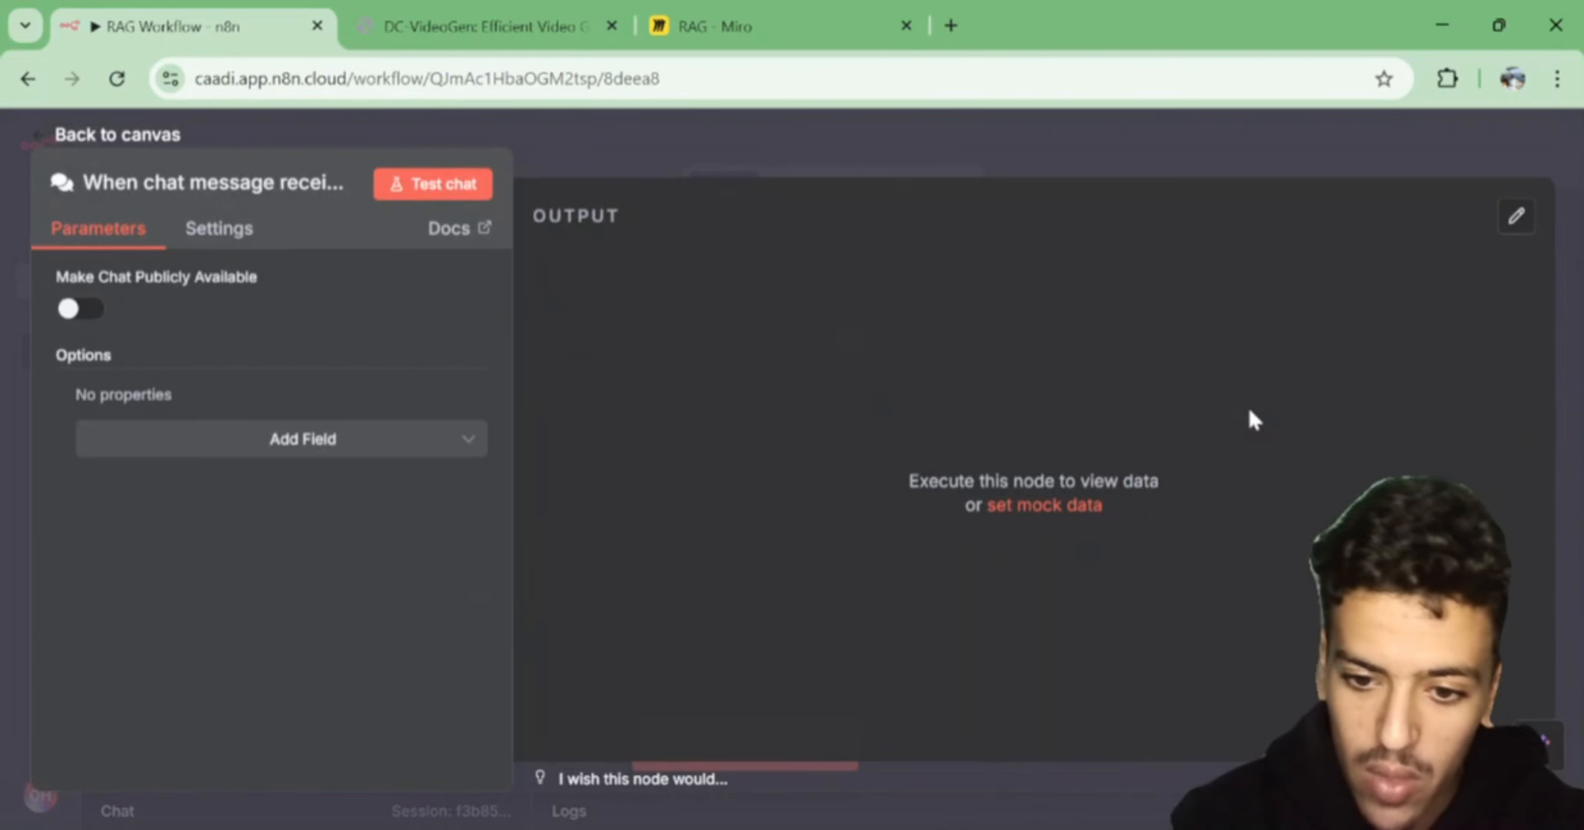
left_click(92, 136)
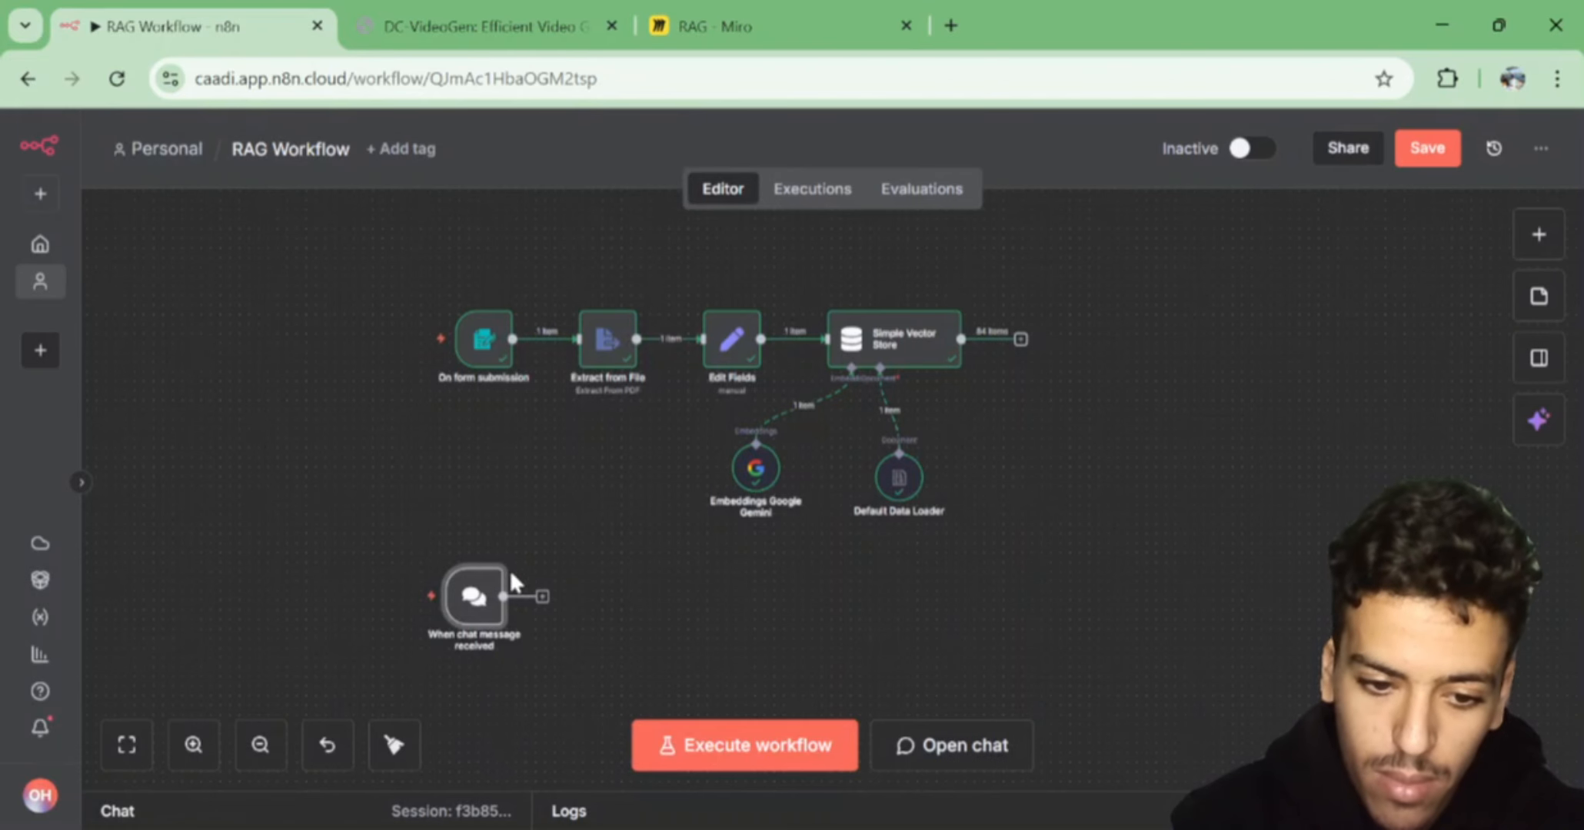
Place the chat trigger to the right of the Simple Vector Store and move the Embeddings Google Gemini node further down
left_click_drag(496, 569, 686, 512)
left_click_drag(1154, 322, 1173, 302)
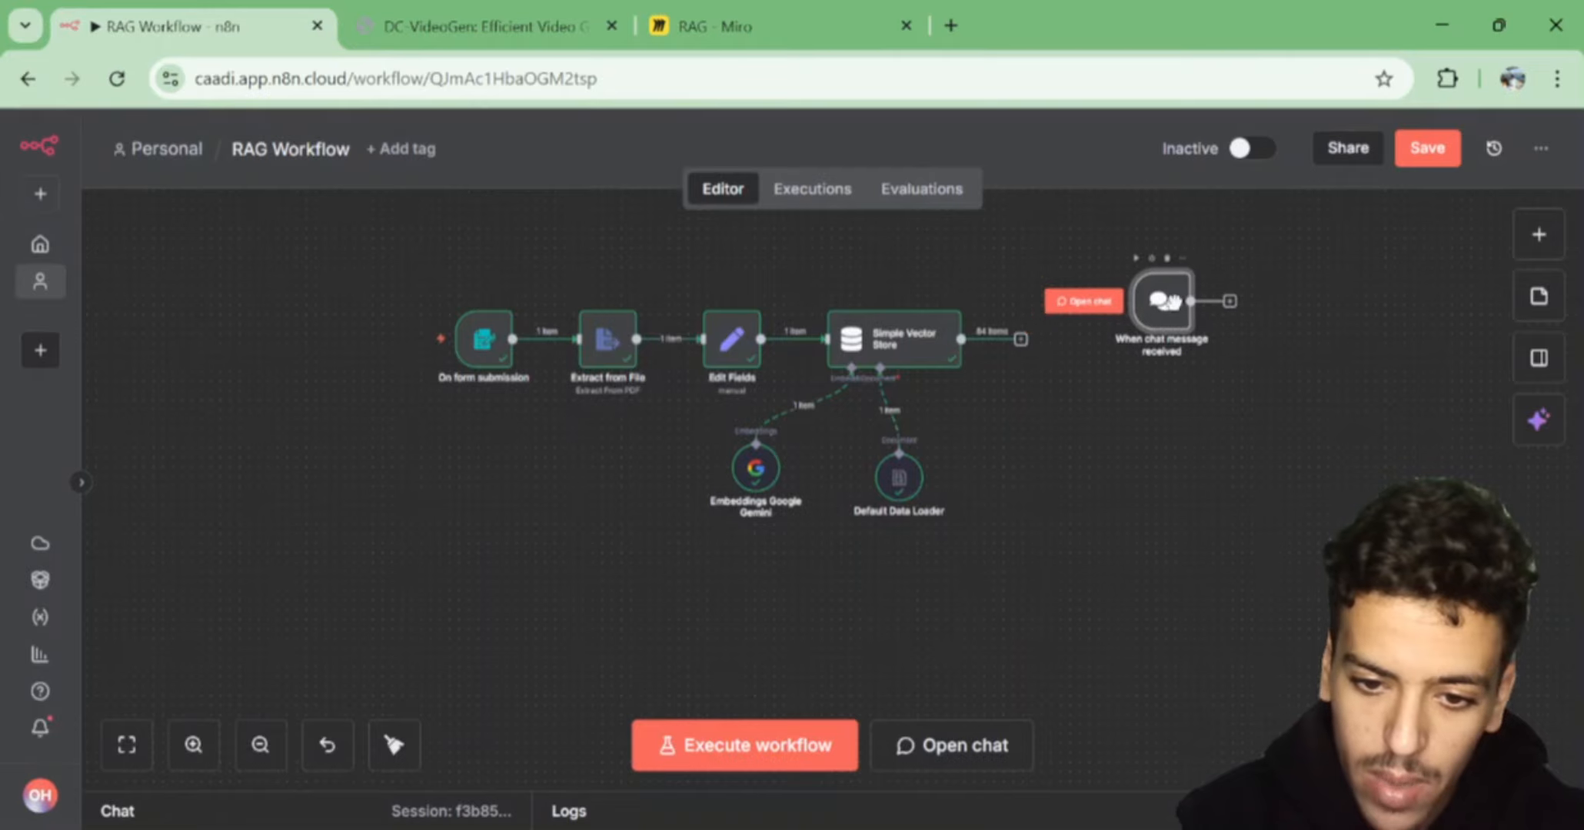
scroll(1037, 414, "right", 3)
scroll(1037, 414, "up", 2)
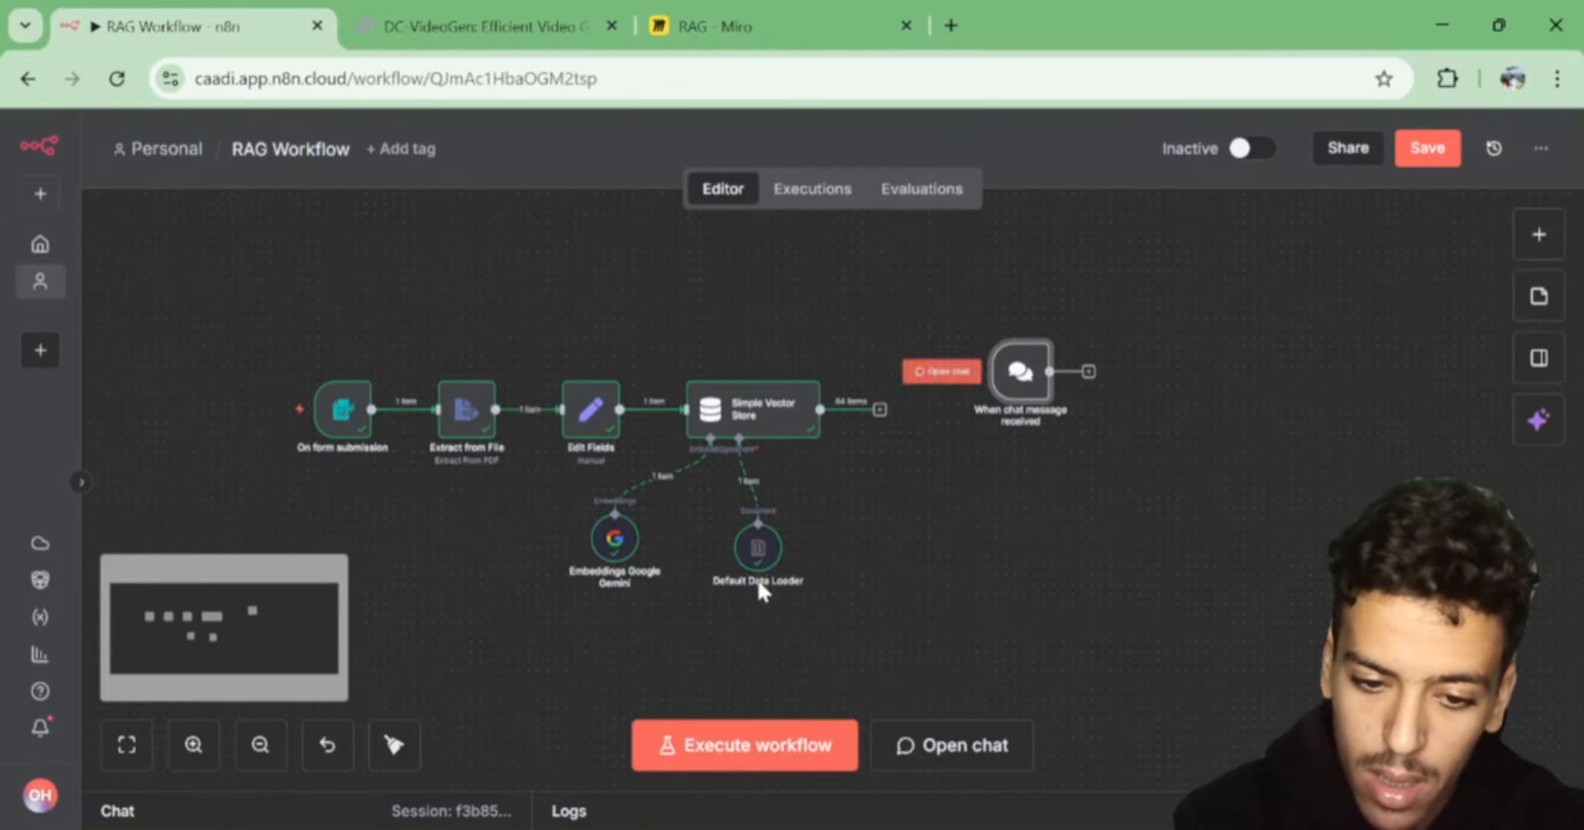
scroll(637, 565, "down", 2)
left_click_drag(614, 480, 628, 649)
scroll(907, 506, "up", 2)
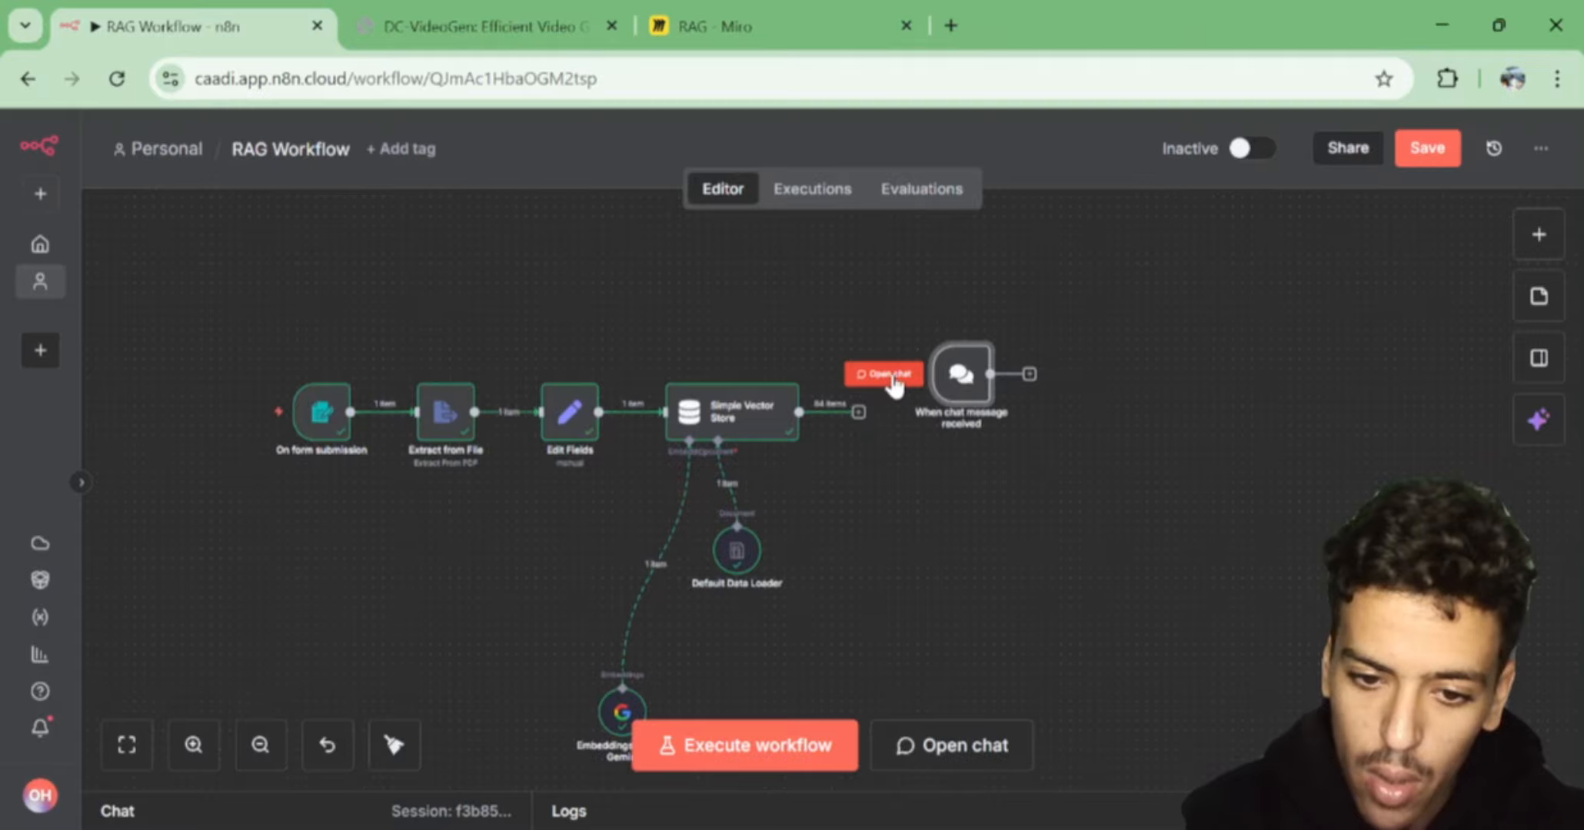
Test the chat trigger by sending the message "what are the authors", and collapse the chat and logs area
left_click(895, 376)
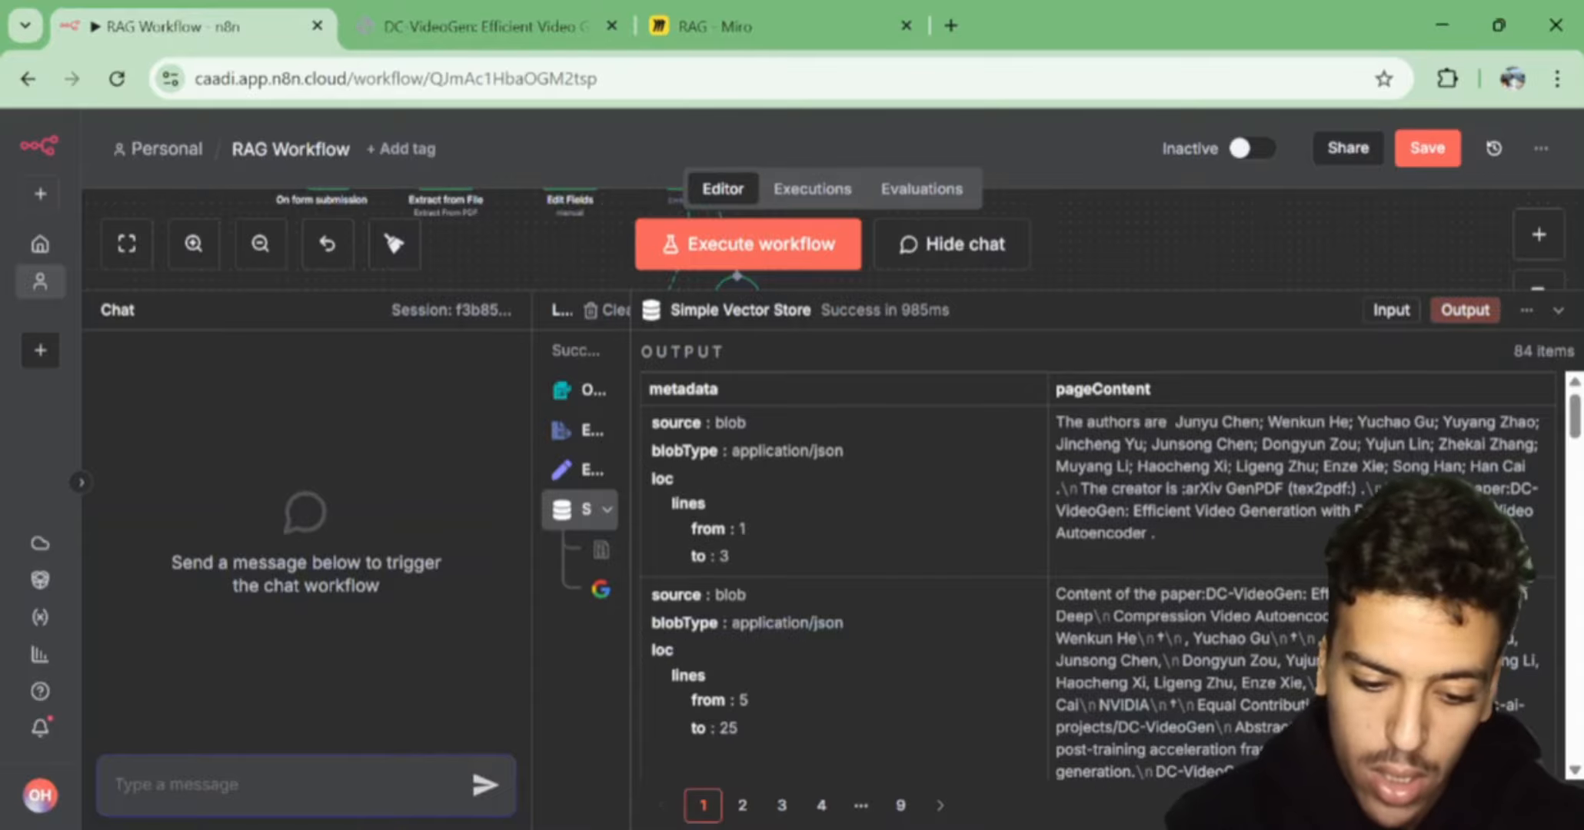
type("what")
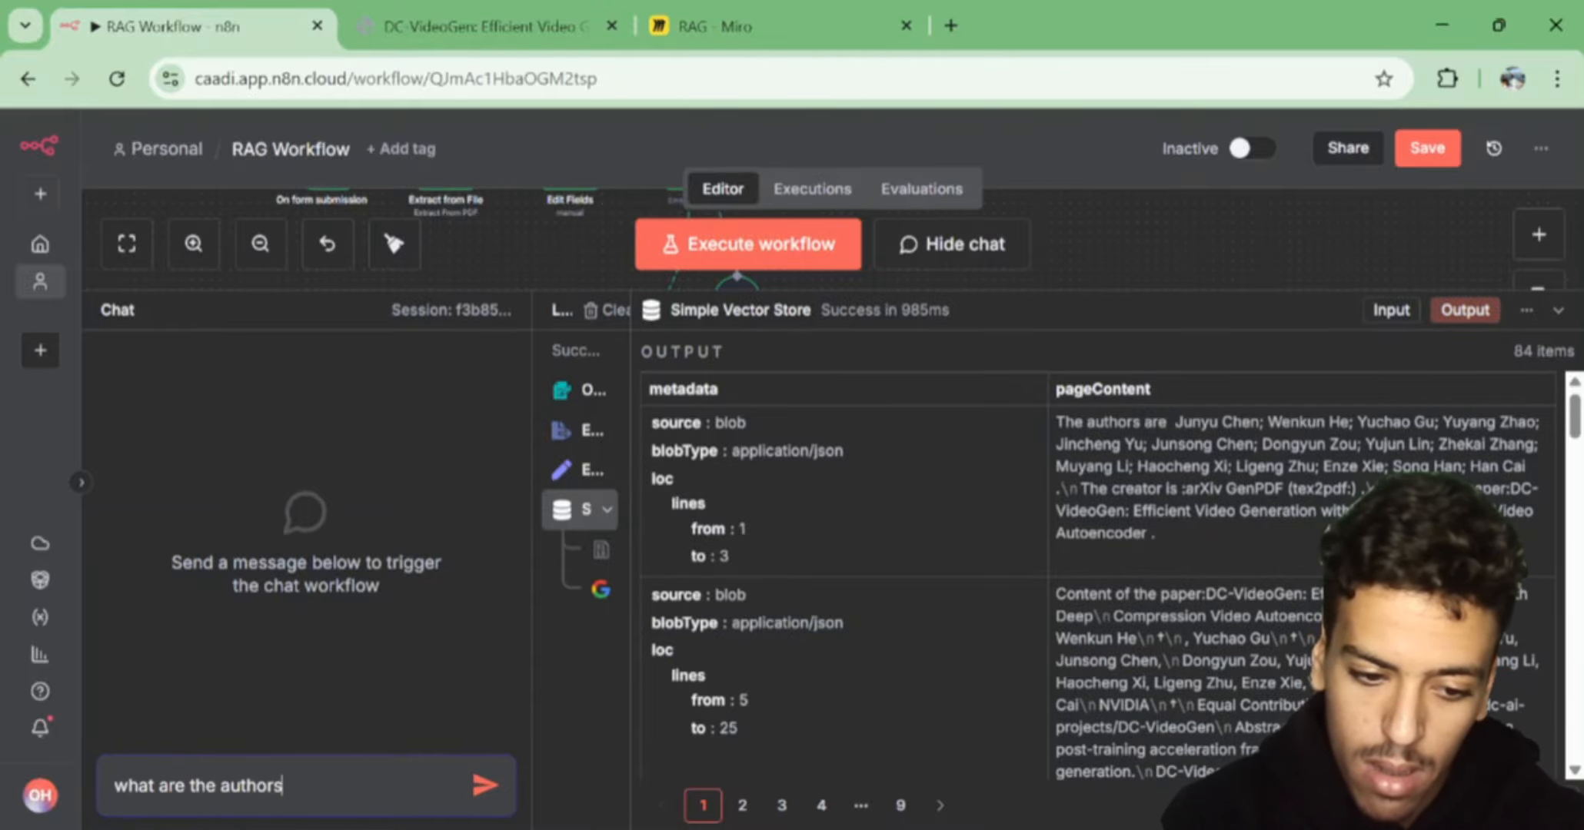
type(" are the authors")
key("Return")
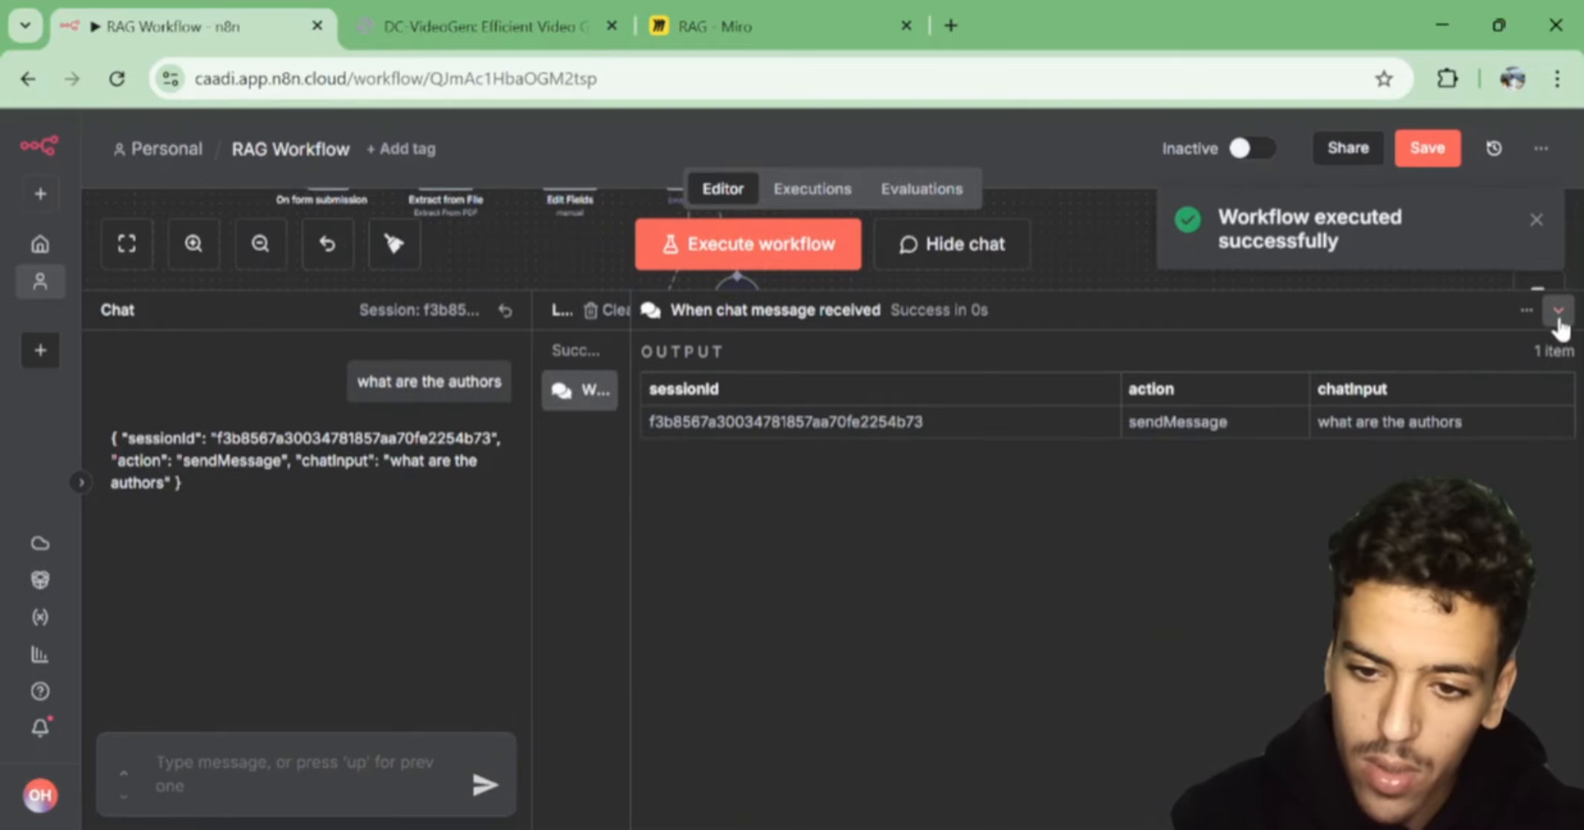
left_click(1558, 314)
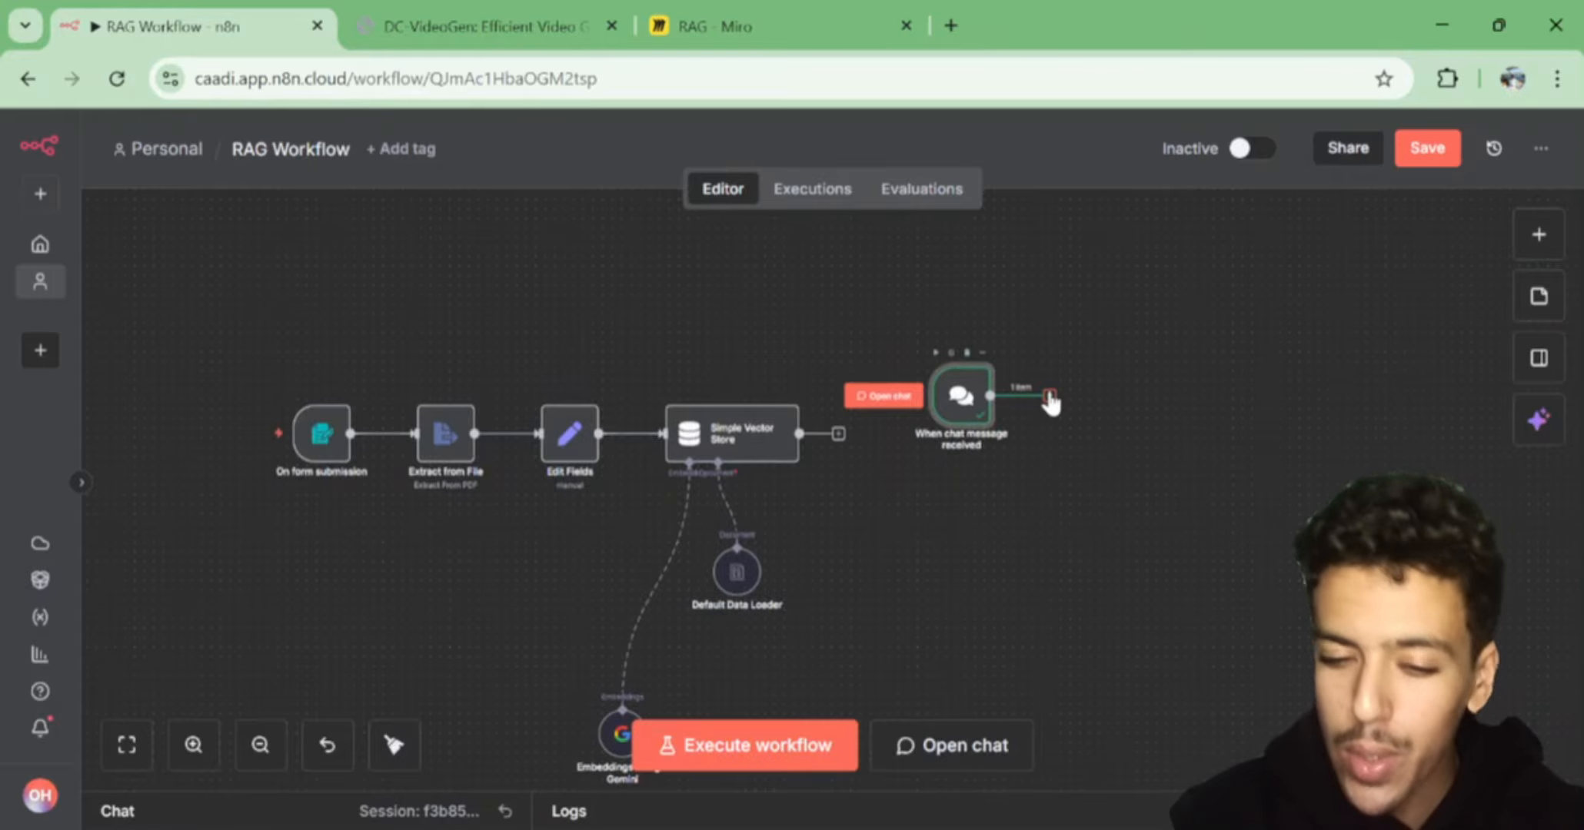
left_click(1050, 398)
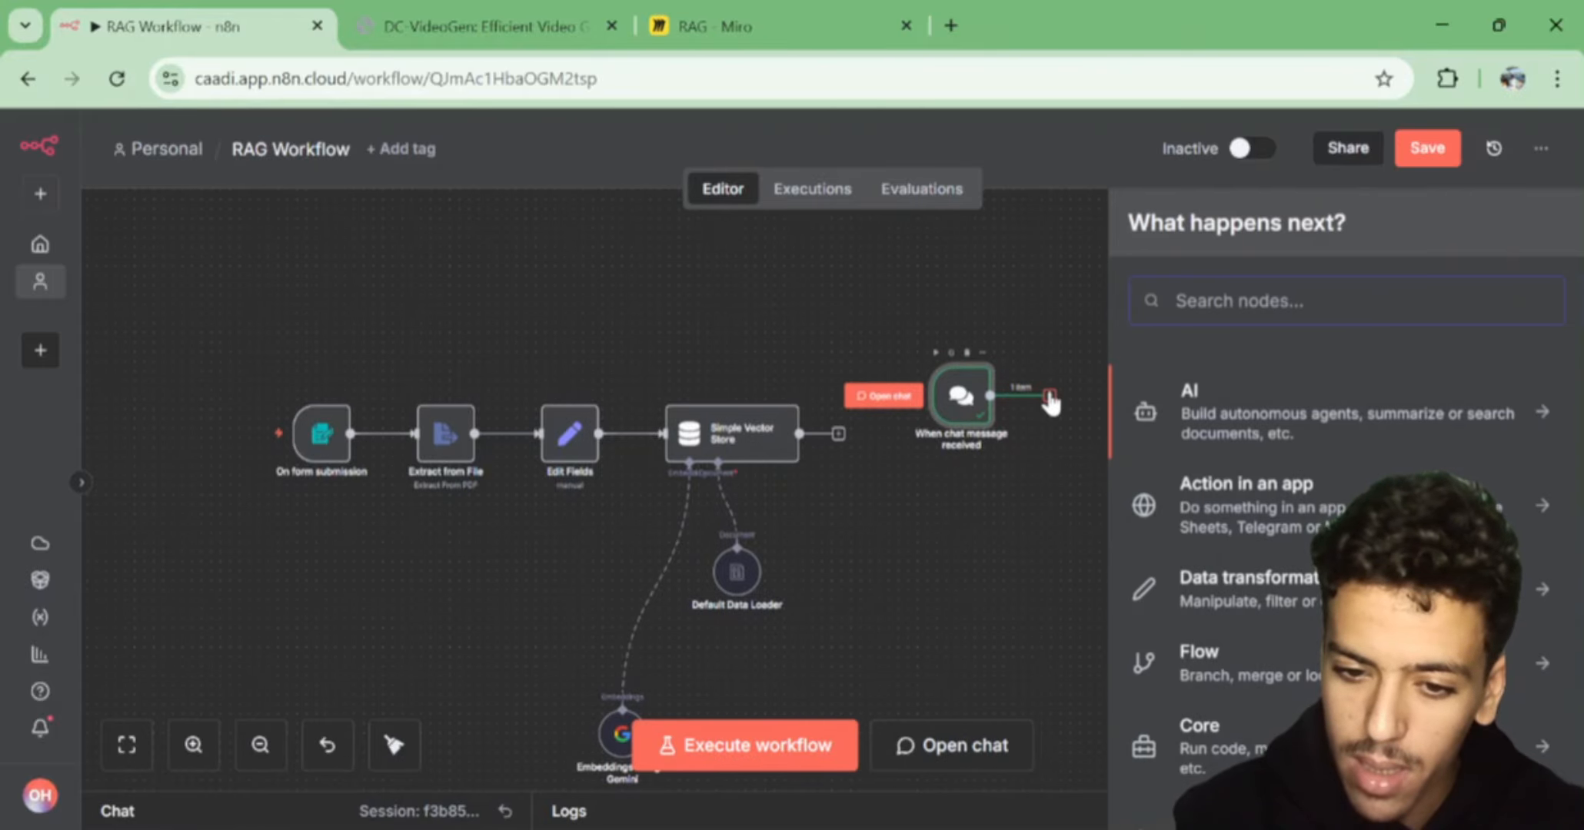
left_click(1251, 450)
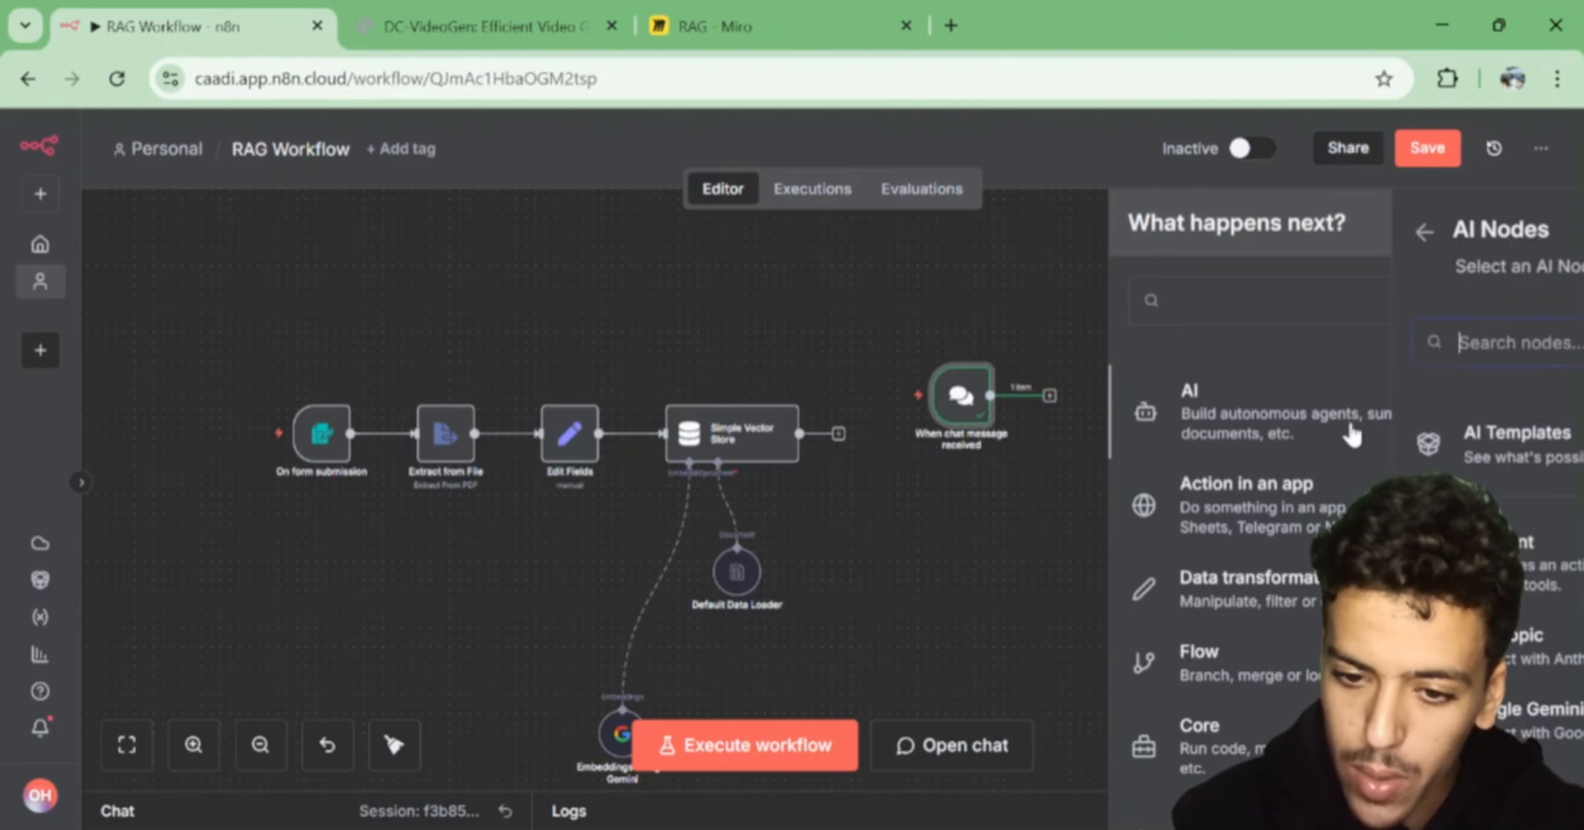
scroll(1304, 552, "down", 5)
left_click(1212, 704)
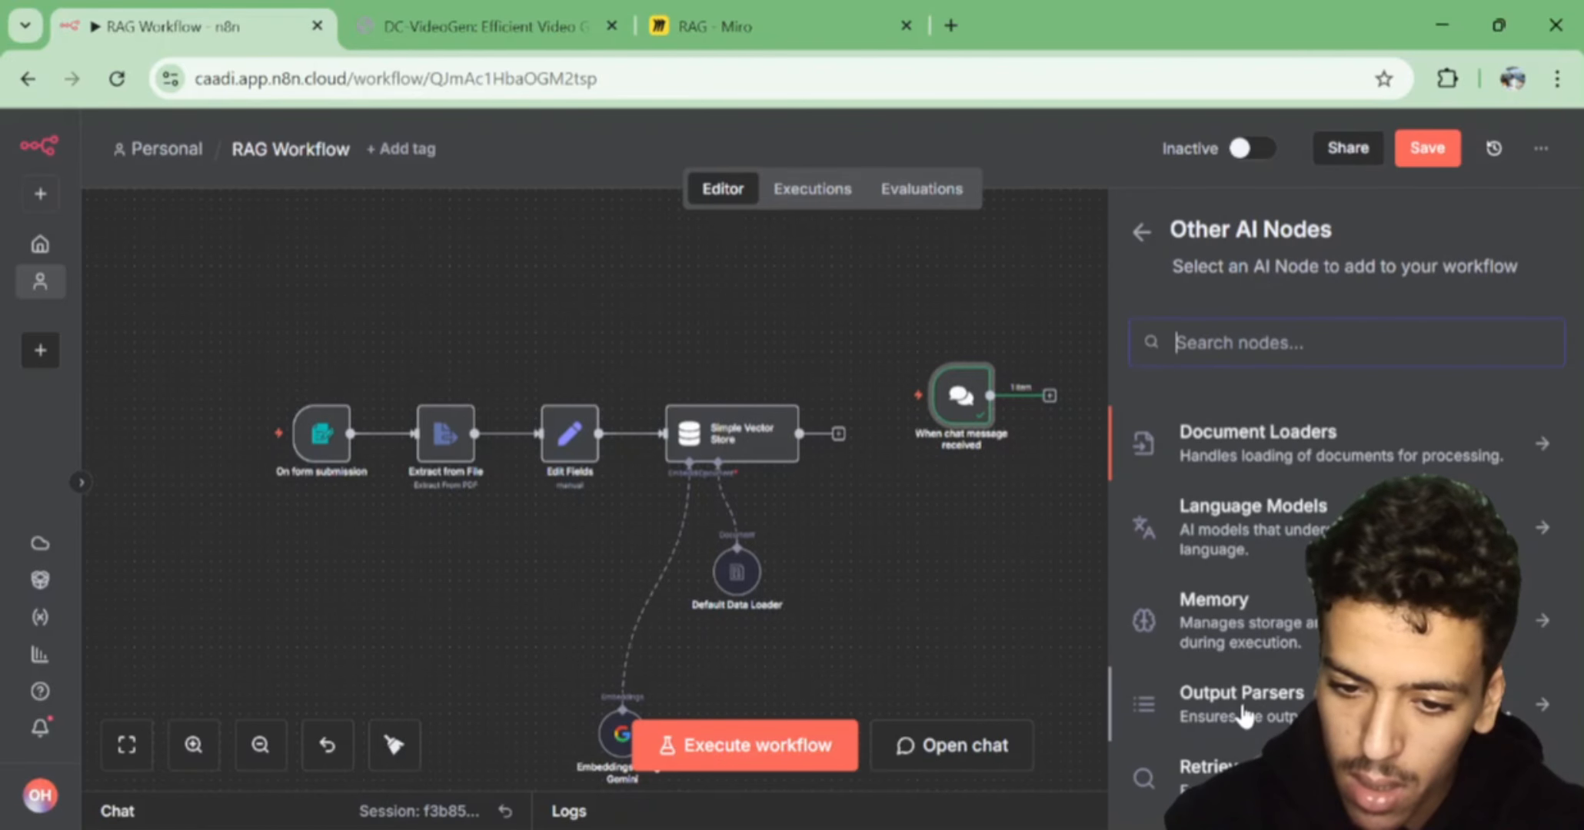
scroll(1254, 674, "down", 3)
scroll(1254, 674, "down", 2)
left_click(1261, 658)
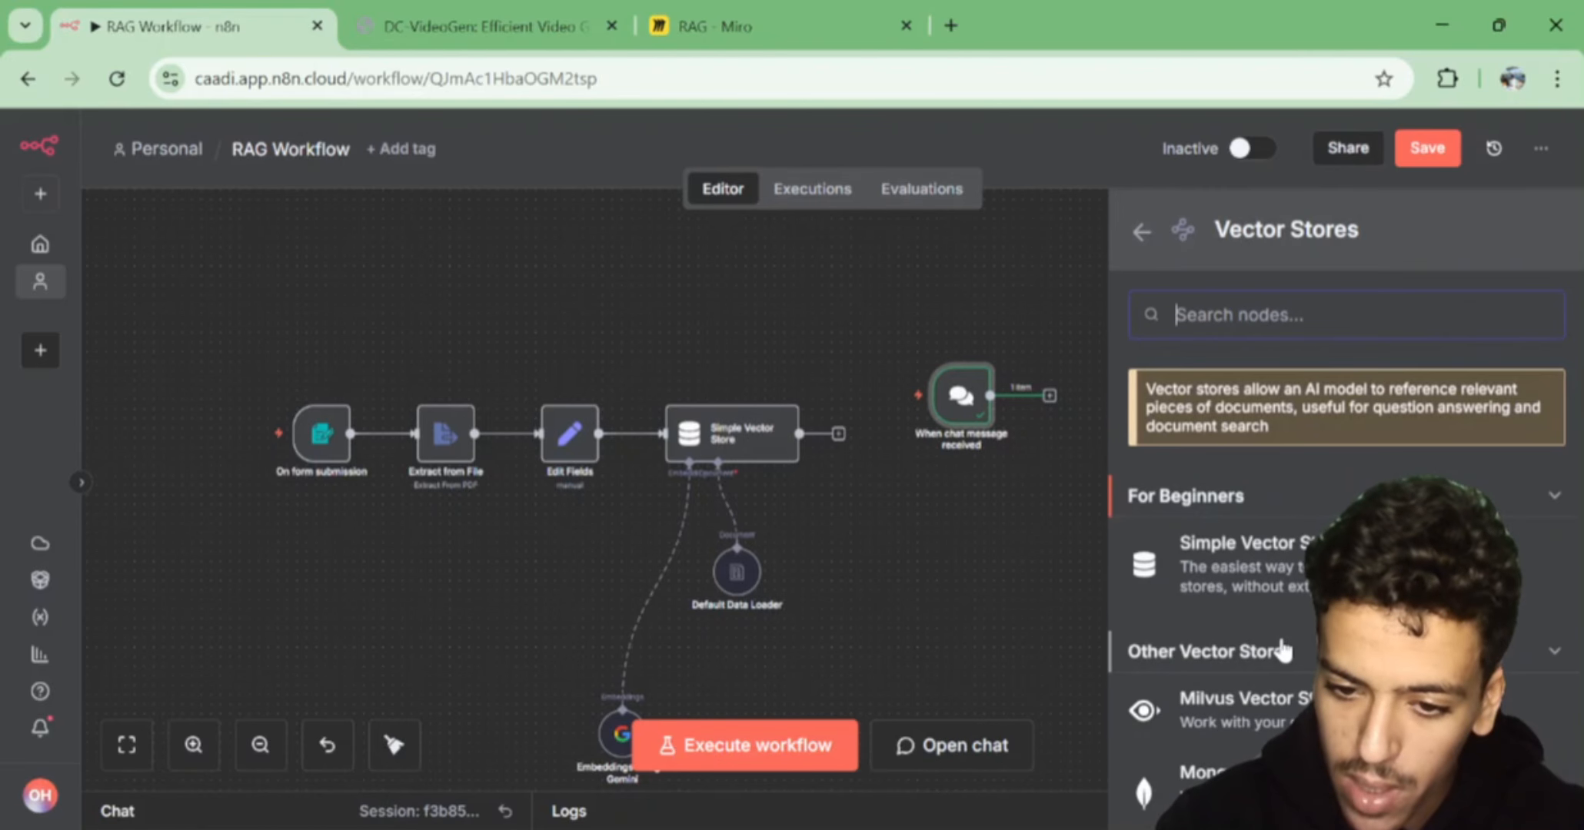
left_click(1289, 560)
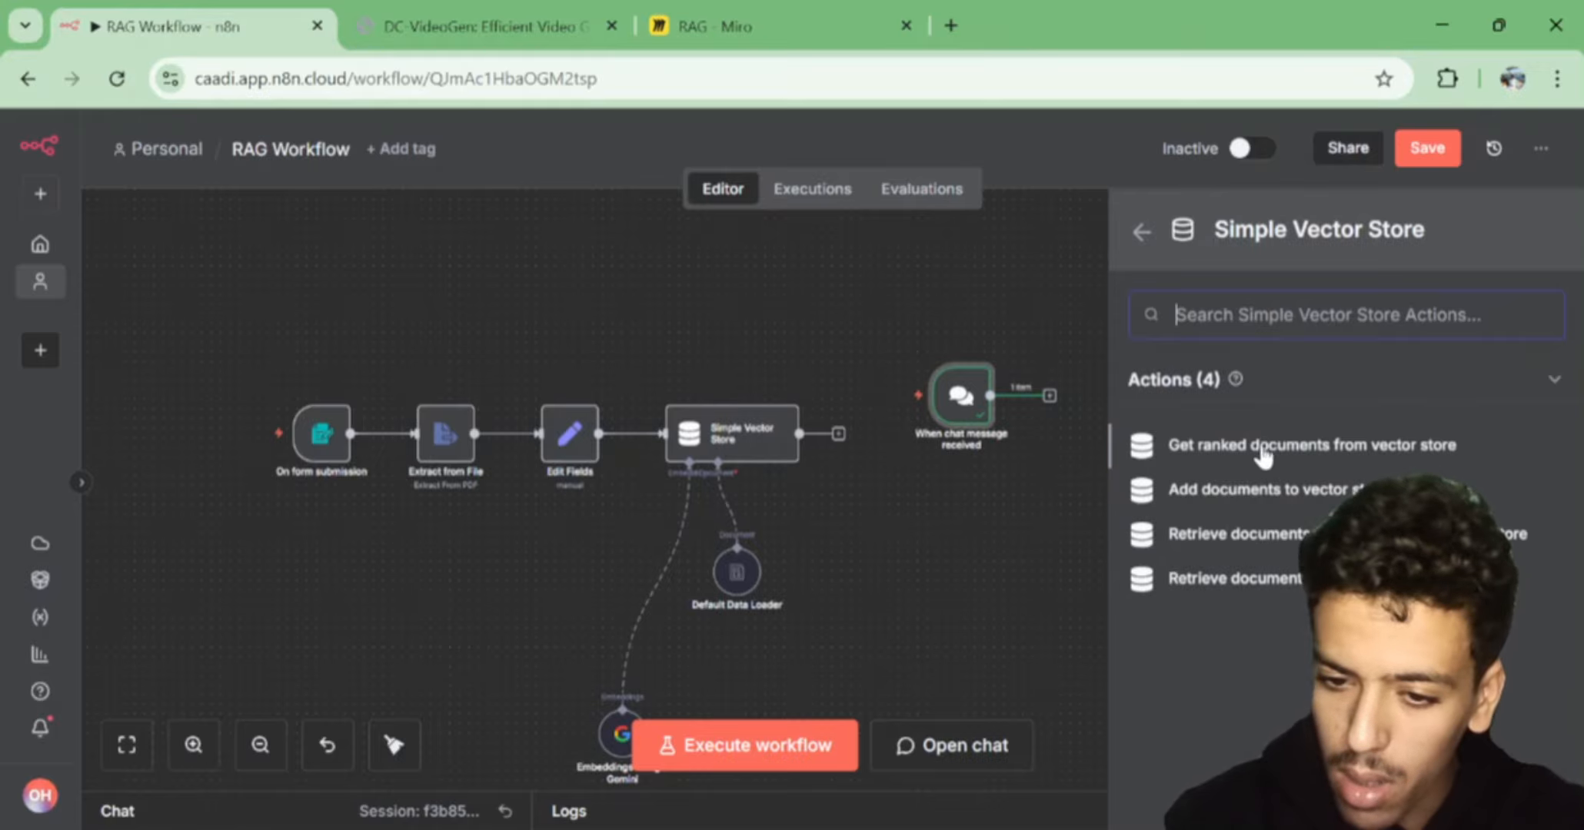
left_click(1273, 538)
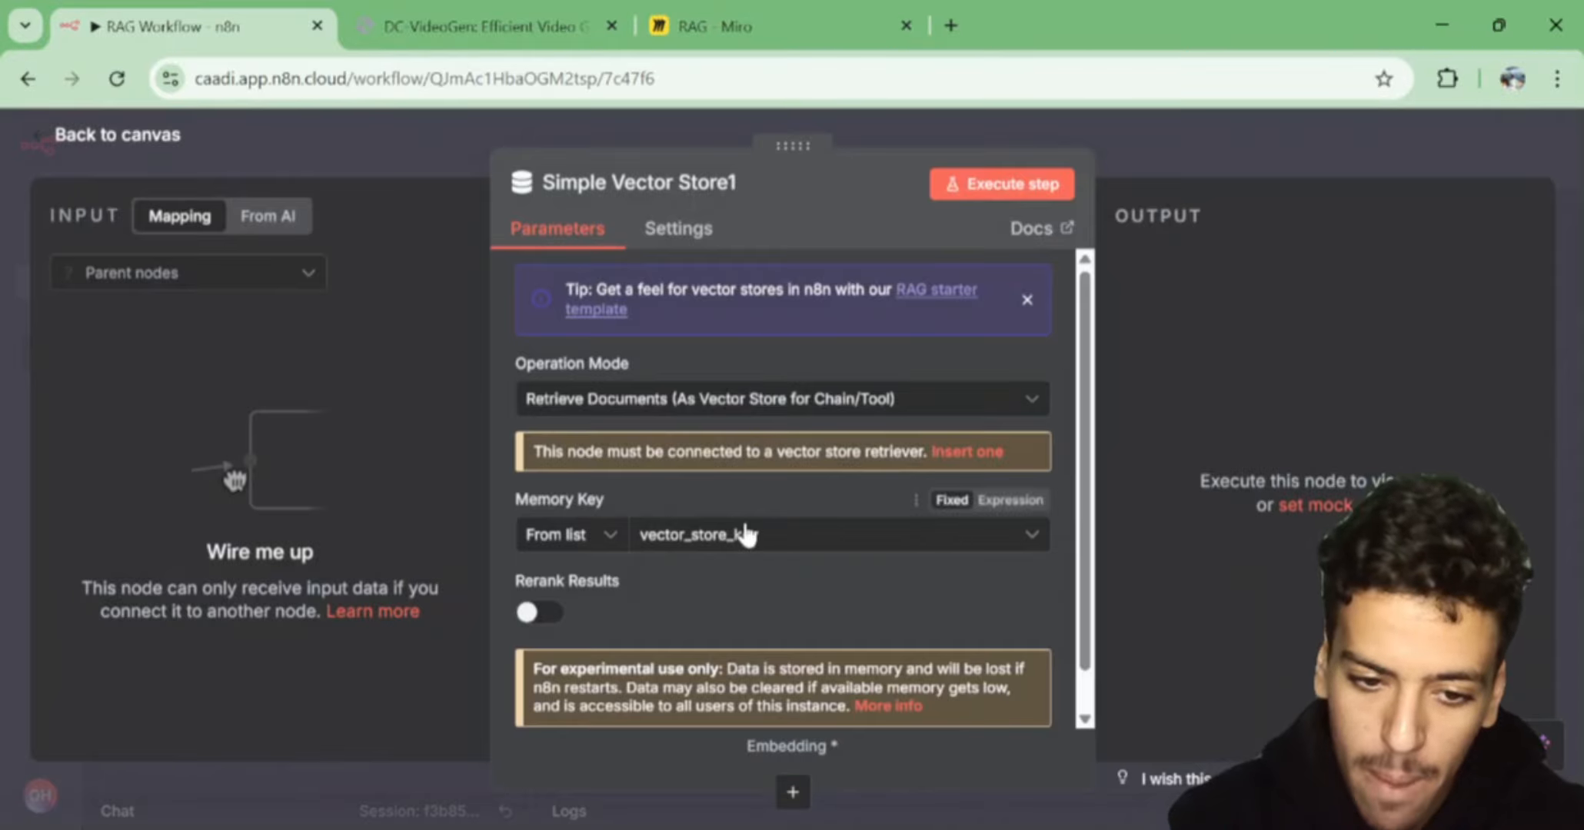
scroll(742, 535, "down", 1)
left_click(153, 143)
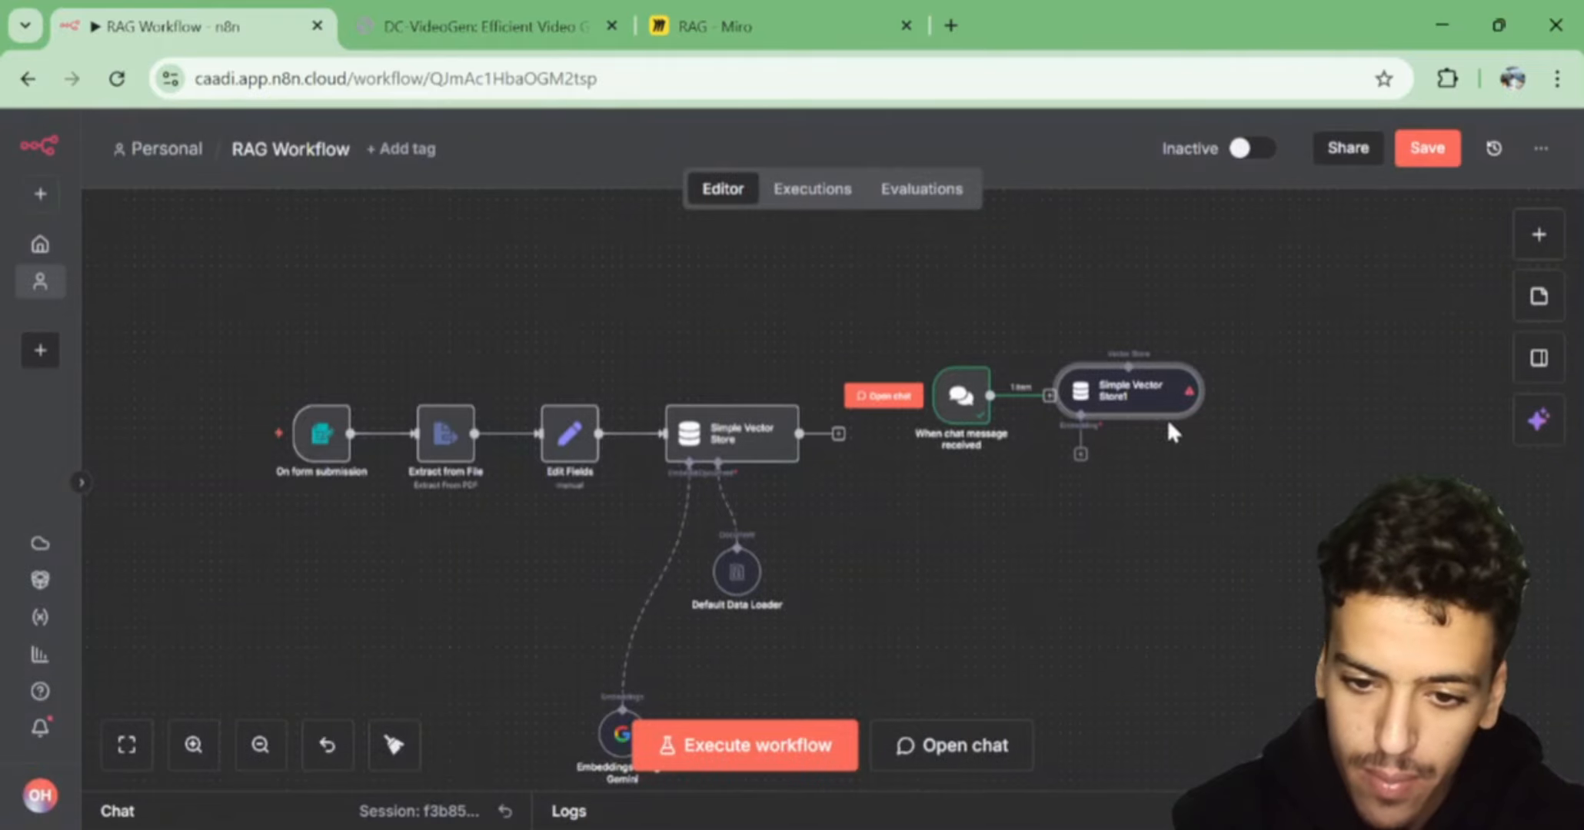
double_click(1176, 461)
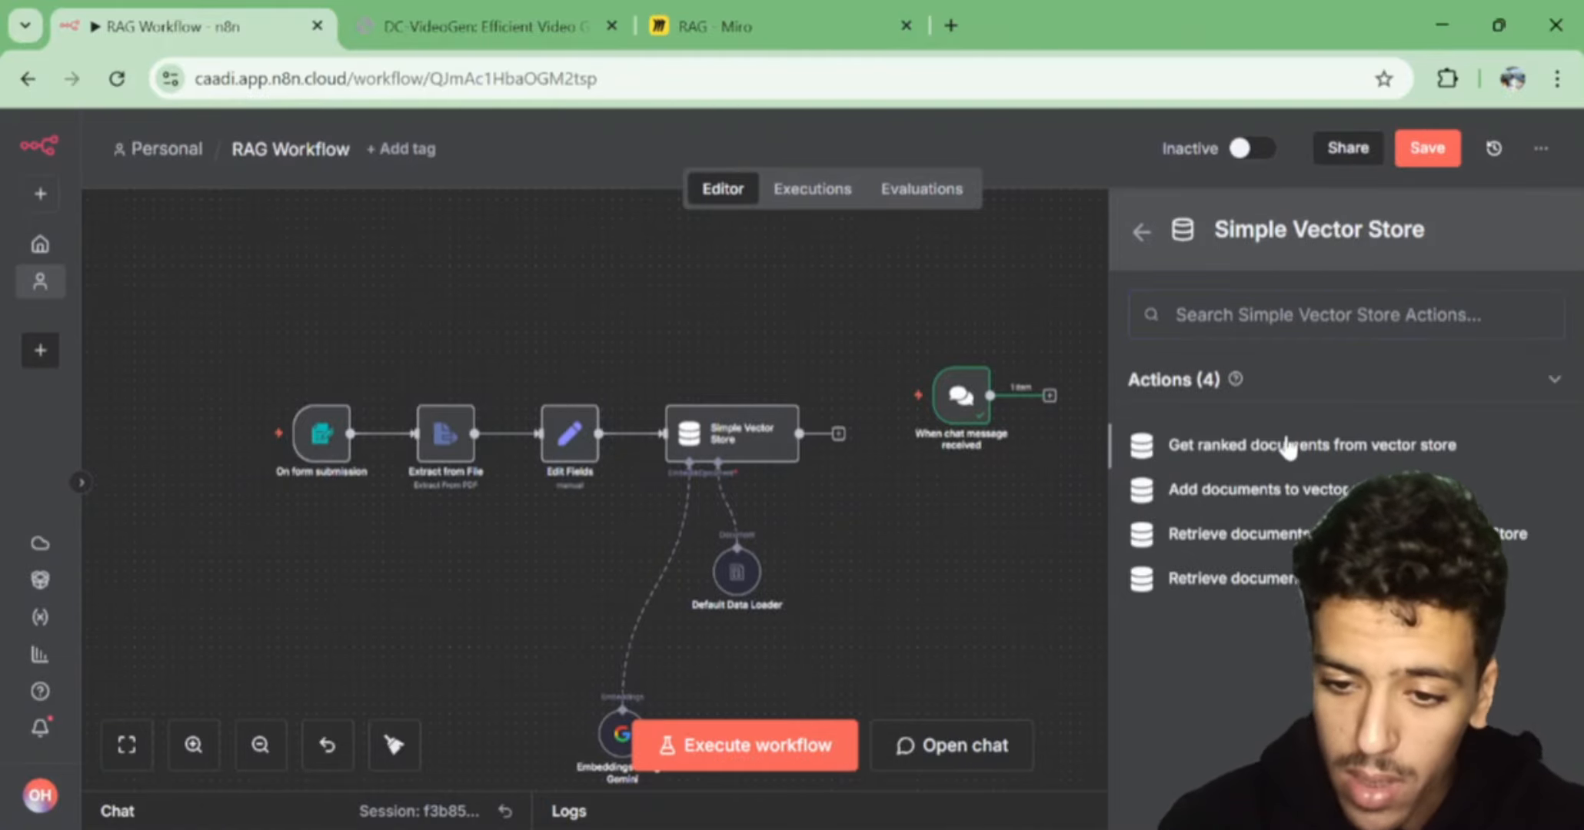
Add the Simple Vector Store action "Get ranked documents from vector store" after the chat trigger and rename the node "Retrieval"
left_click(1288, 446)
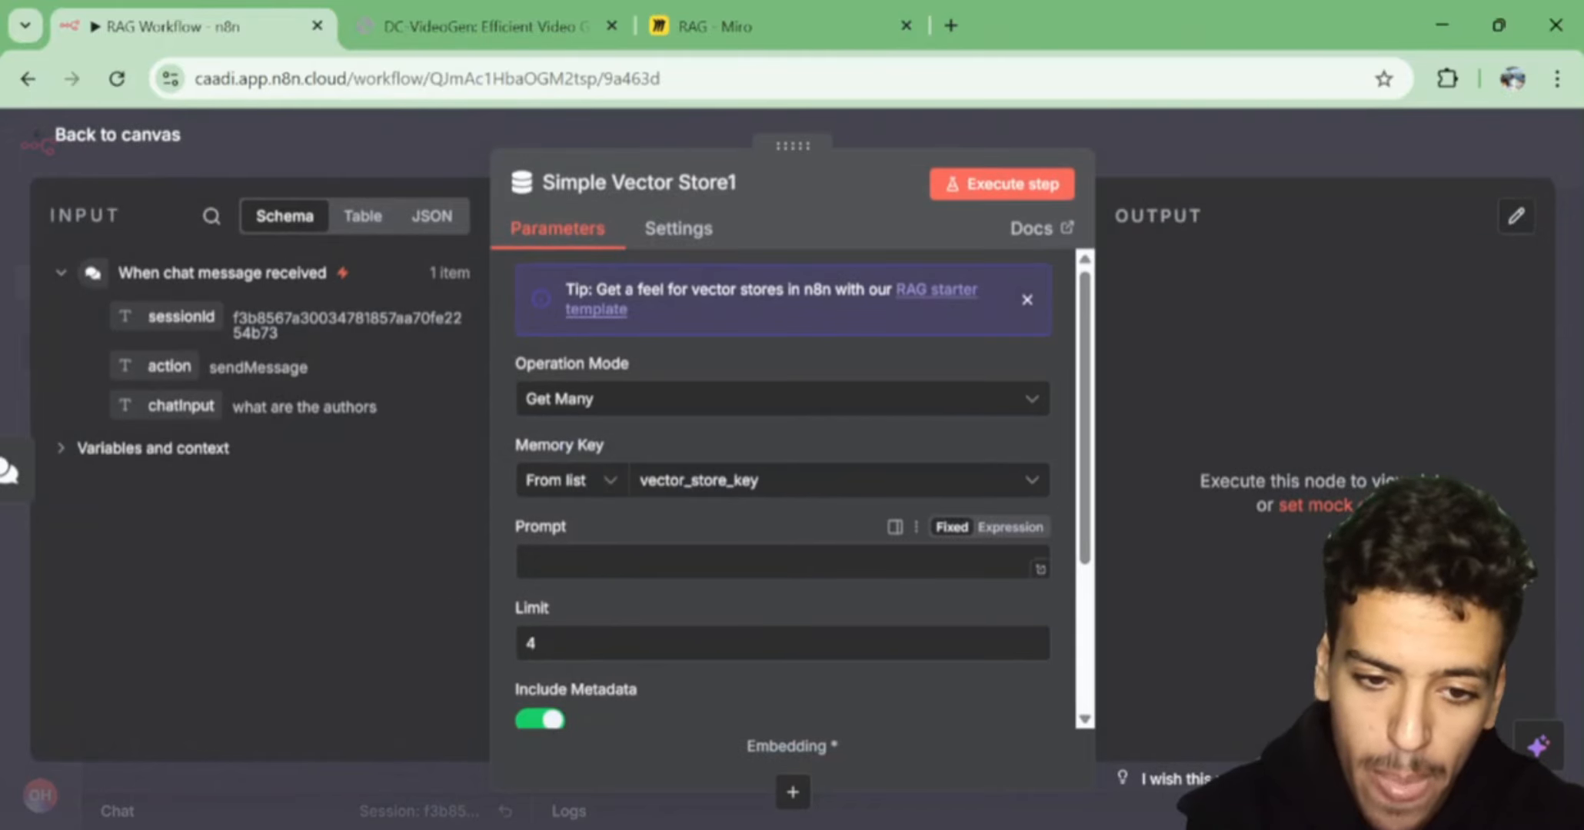
left_click(631, 183)
key("BackSpace")
type("R")
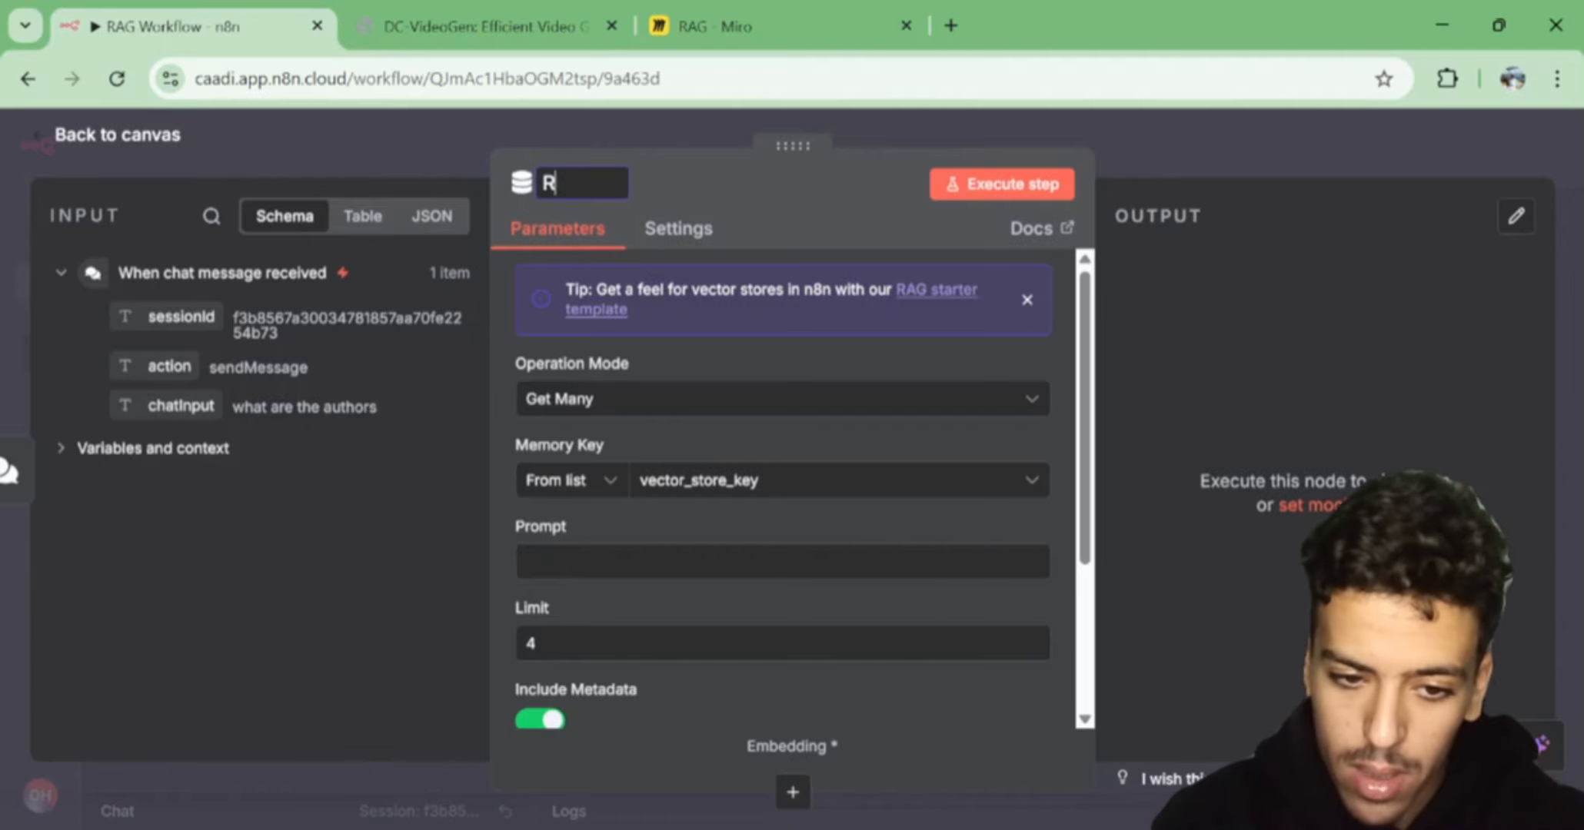
type("etr")
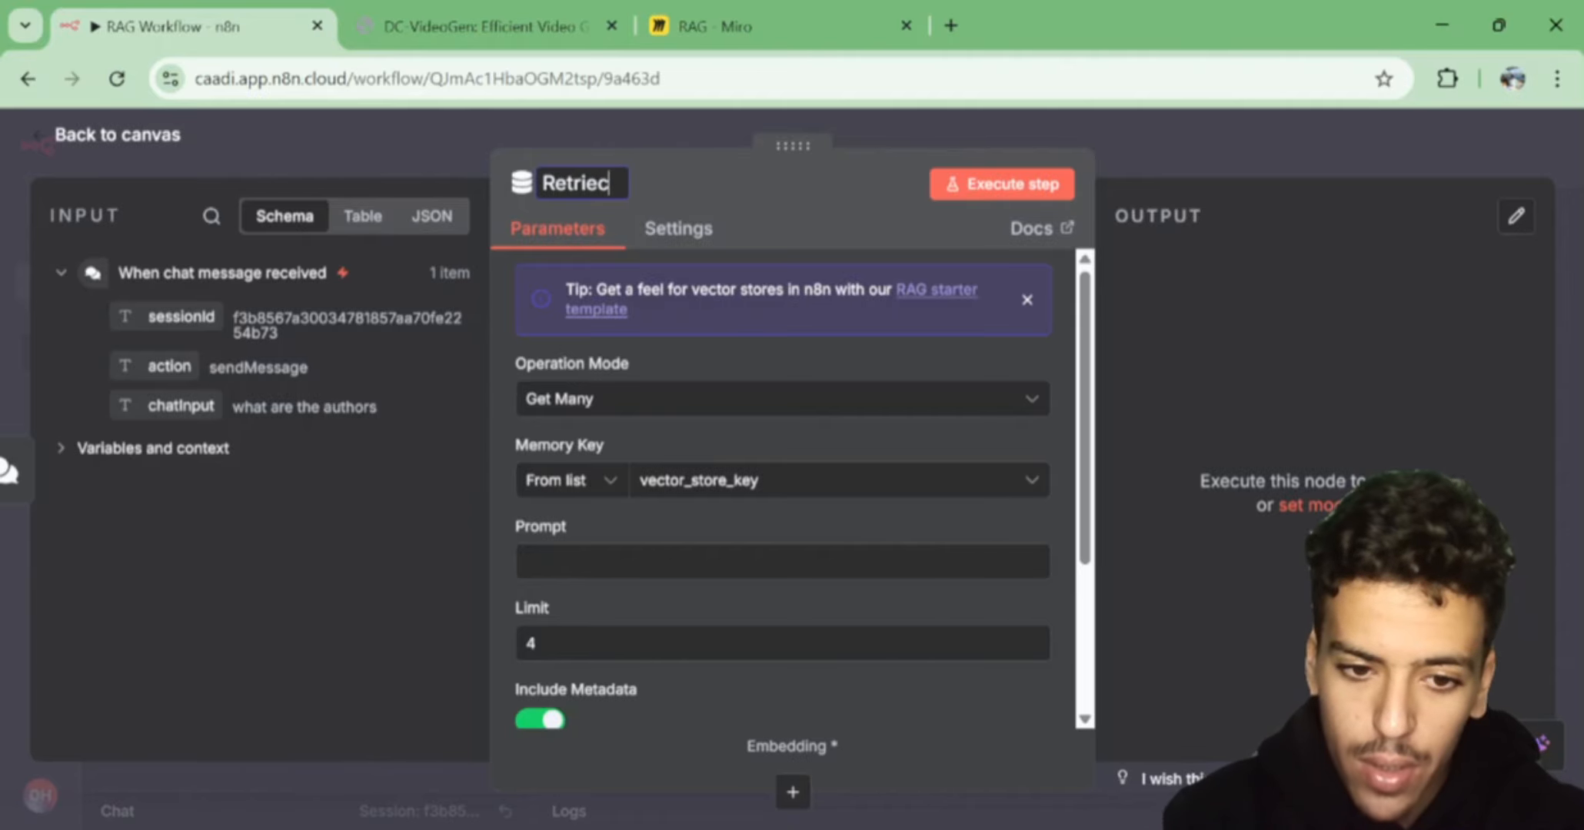
type("ieval")
Review the retriever and vector database part of the "Chatbot with RAG" diagram in Miro, and return to the n8n workflow
left_click(715, 26)
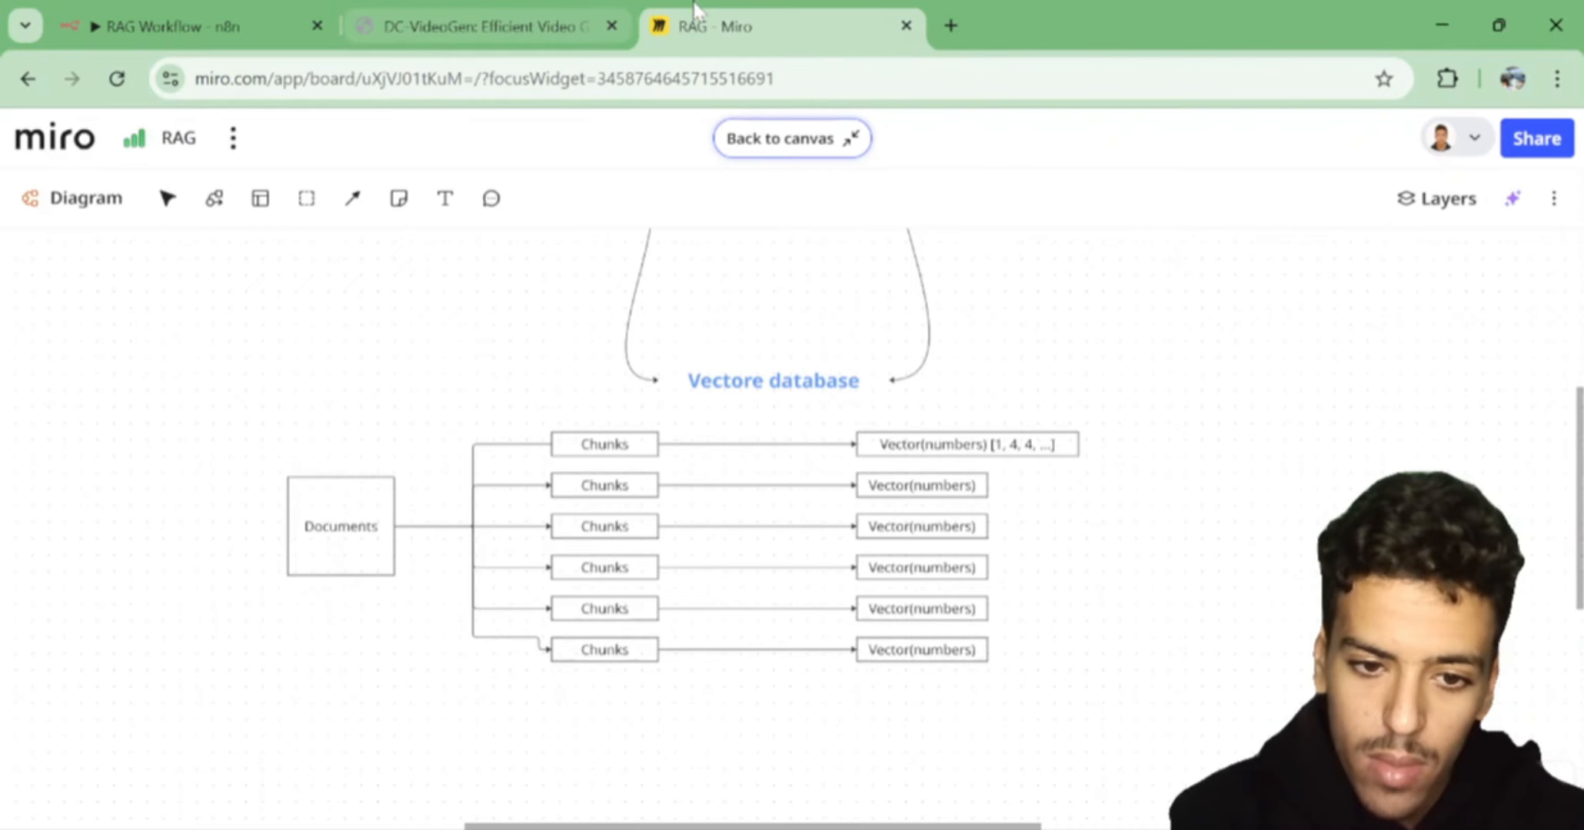
scroll(490, 526, "up", 7)
scroll(489, 526, "down", 3)
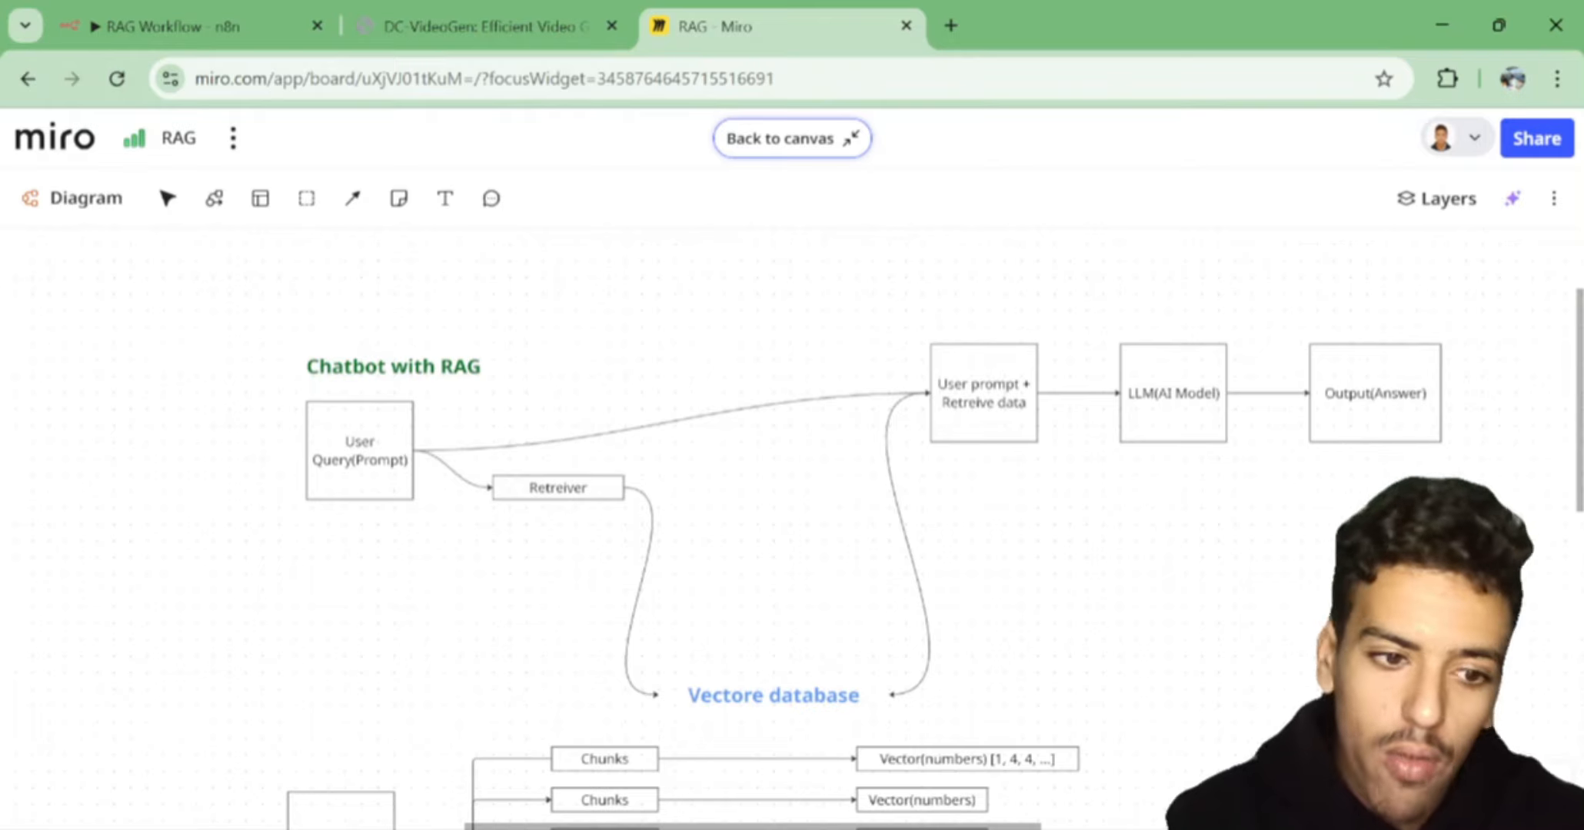
left_click(225, 9)
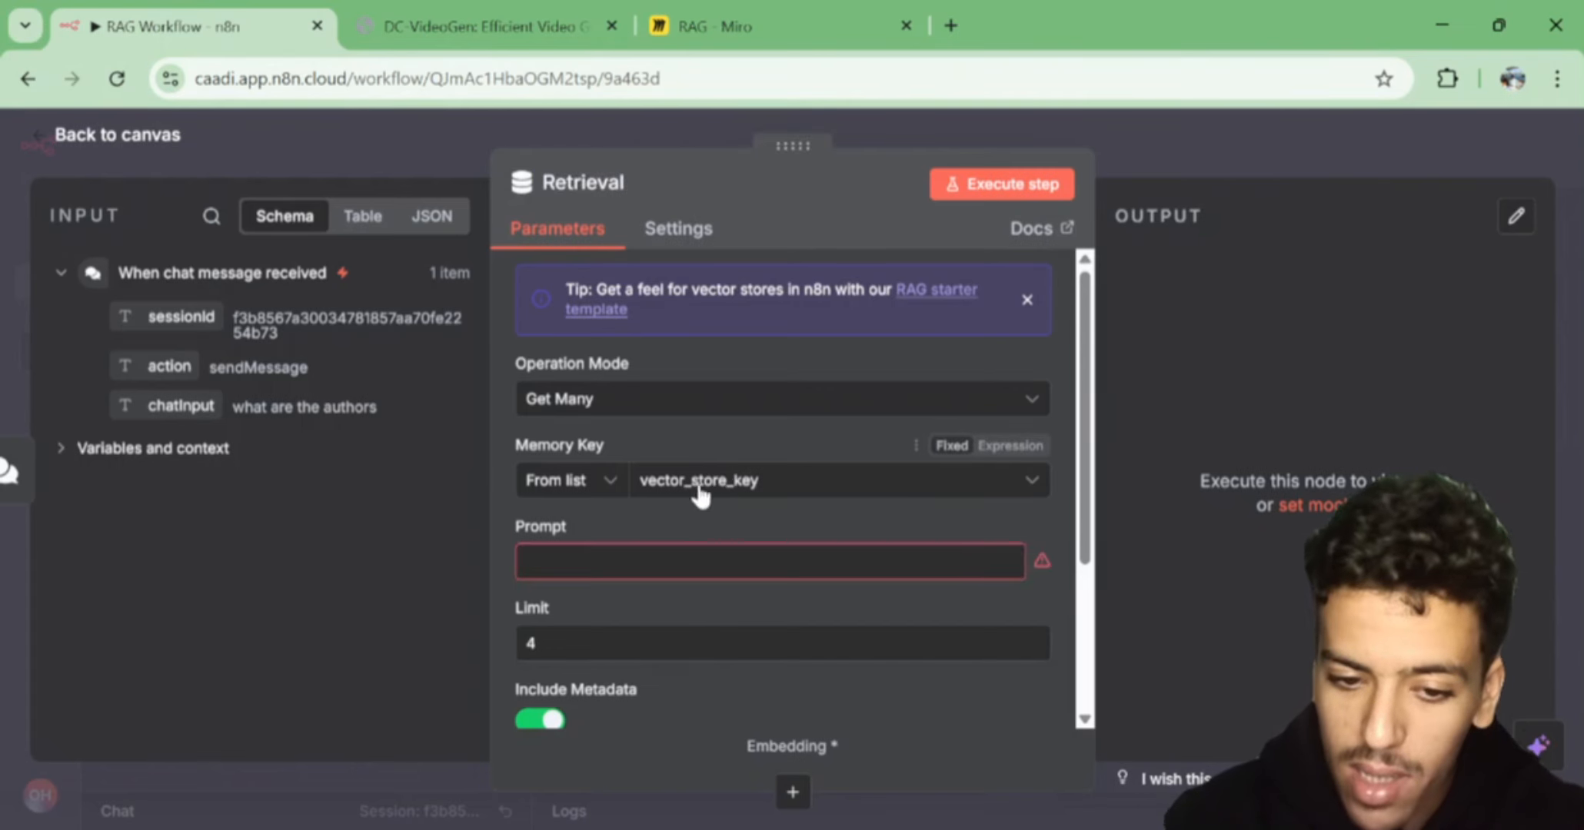
Select vector_store_key as the Retrieval node's memory key, map chatInput into its prompt as {{ $json.chatInput }}, and check the Limit option's description
left_click(730, 486)
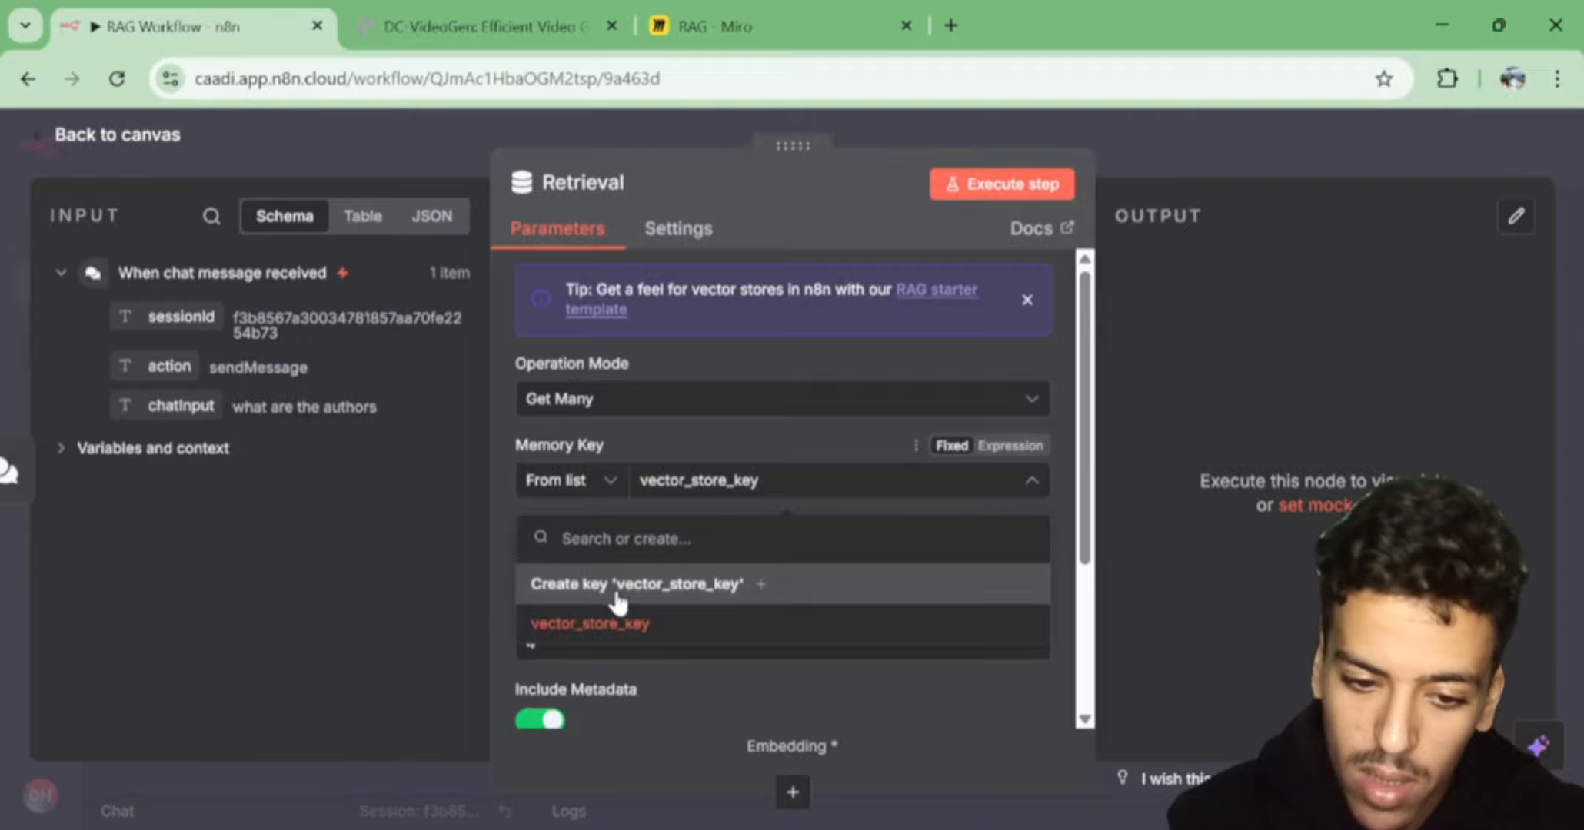
left_click(601, 622)
scroll(603, 610, "down", 1)
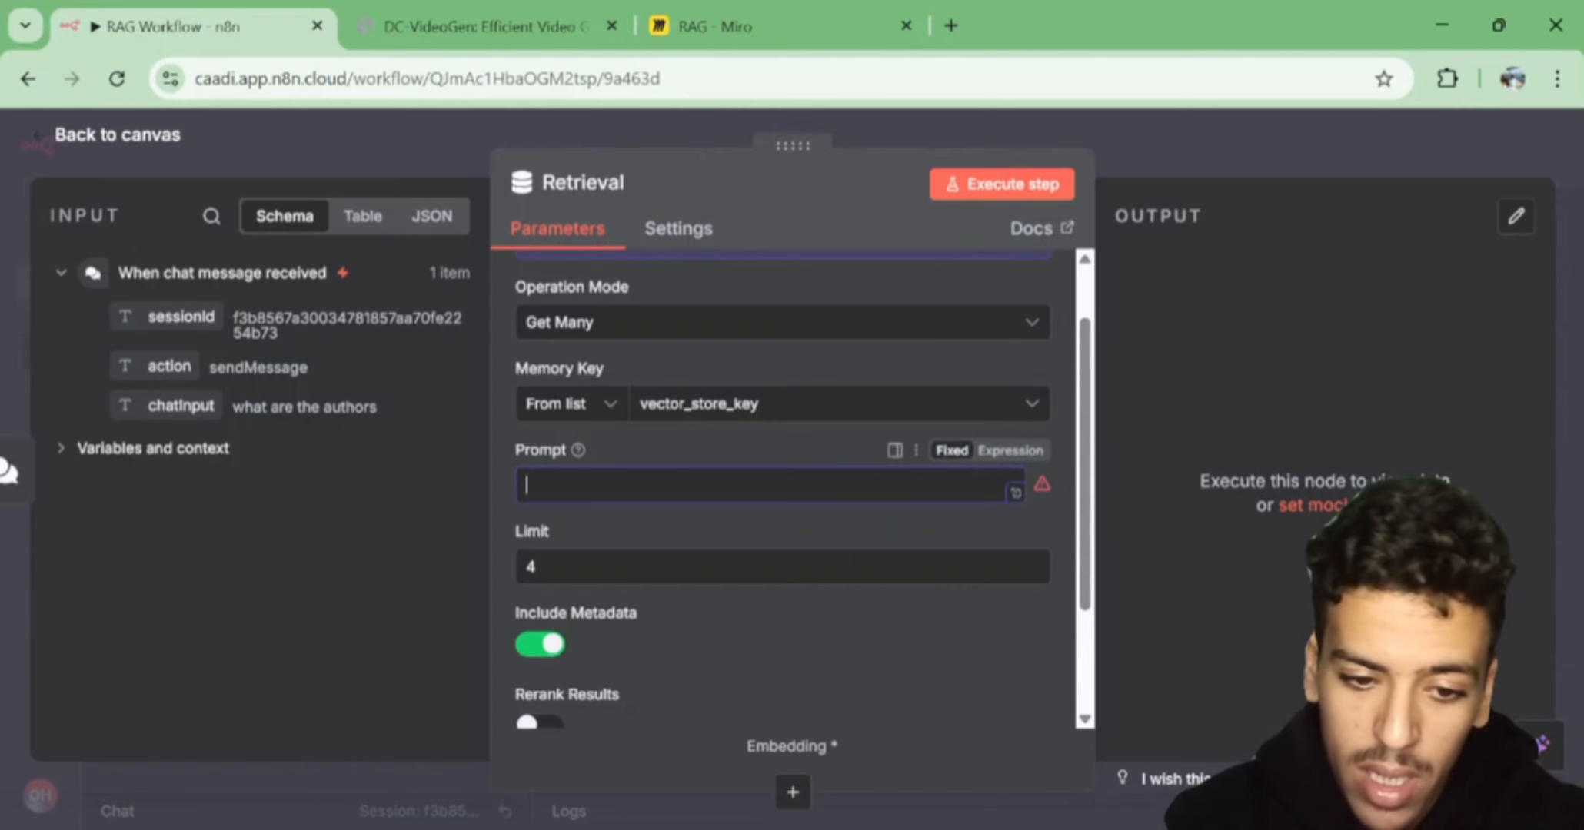
left_click_drag(199, 407, 573, 485)
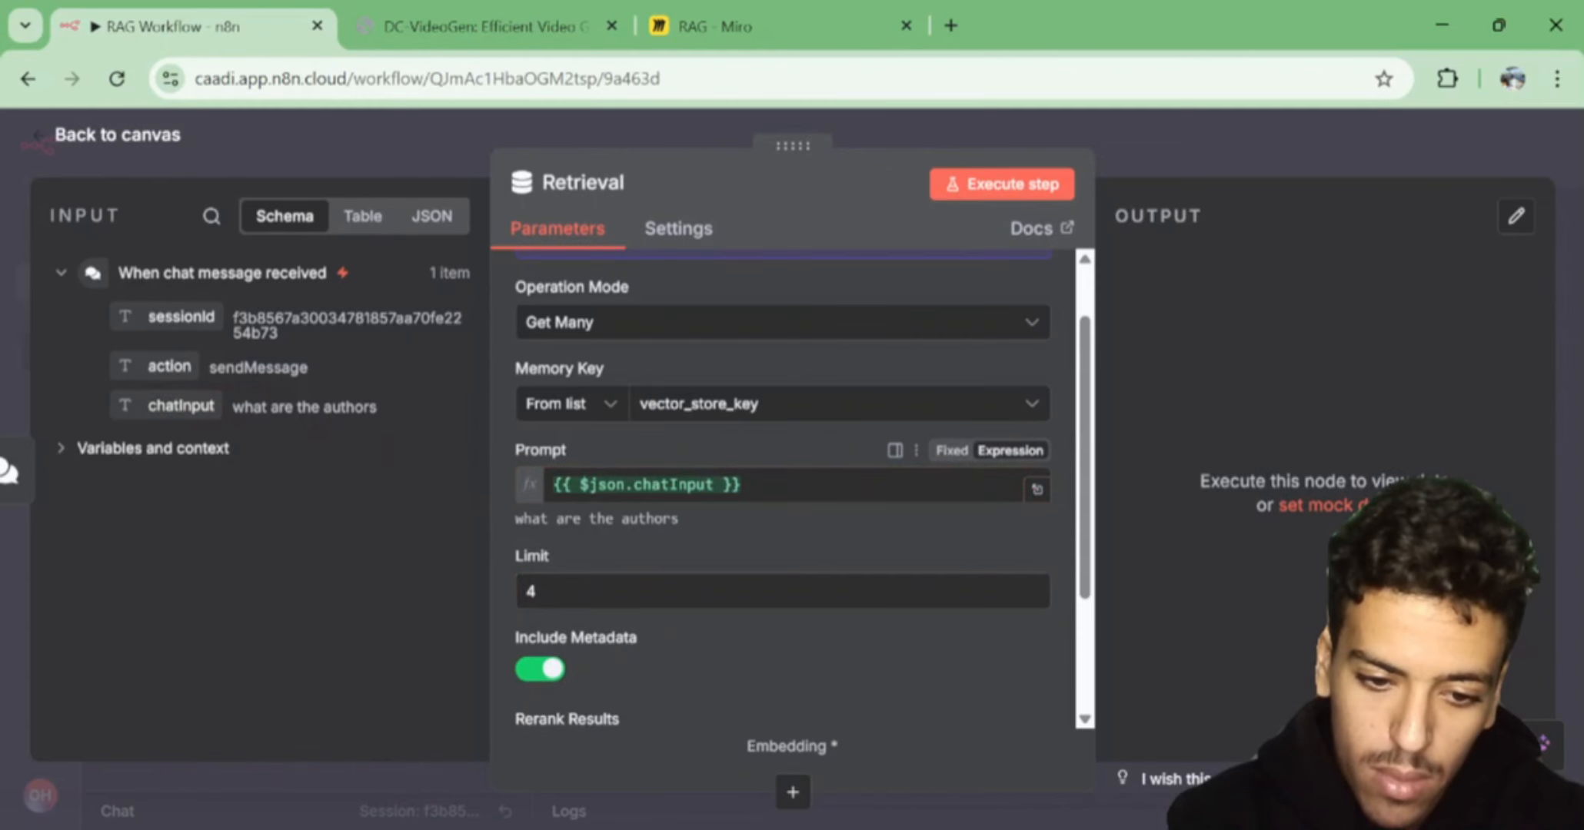
scroll(572, 507, "down", 1)
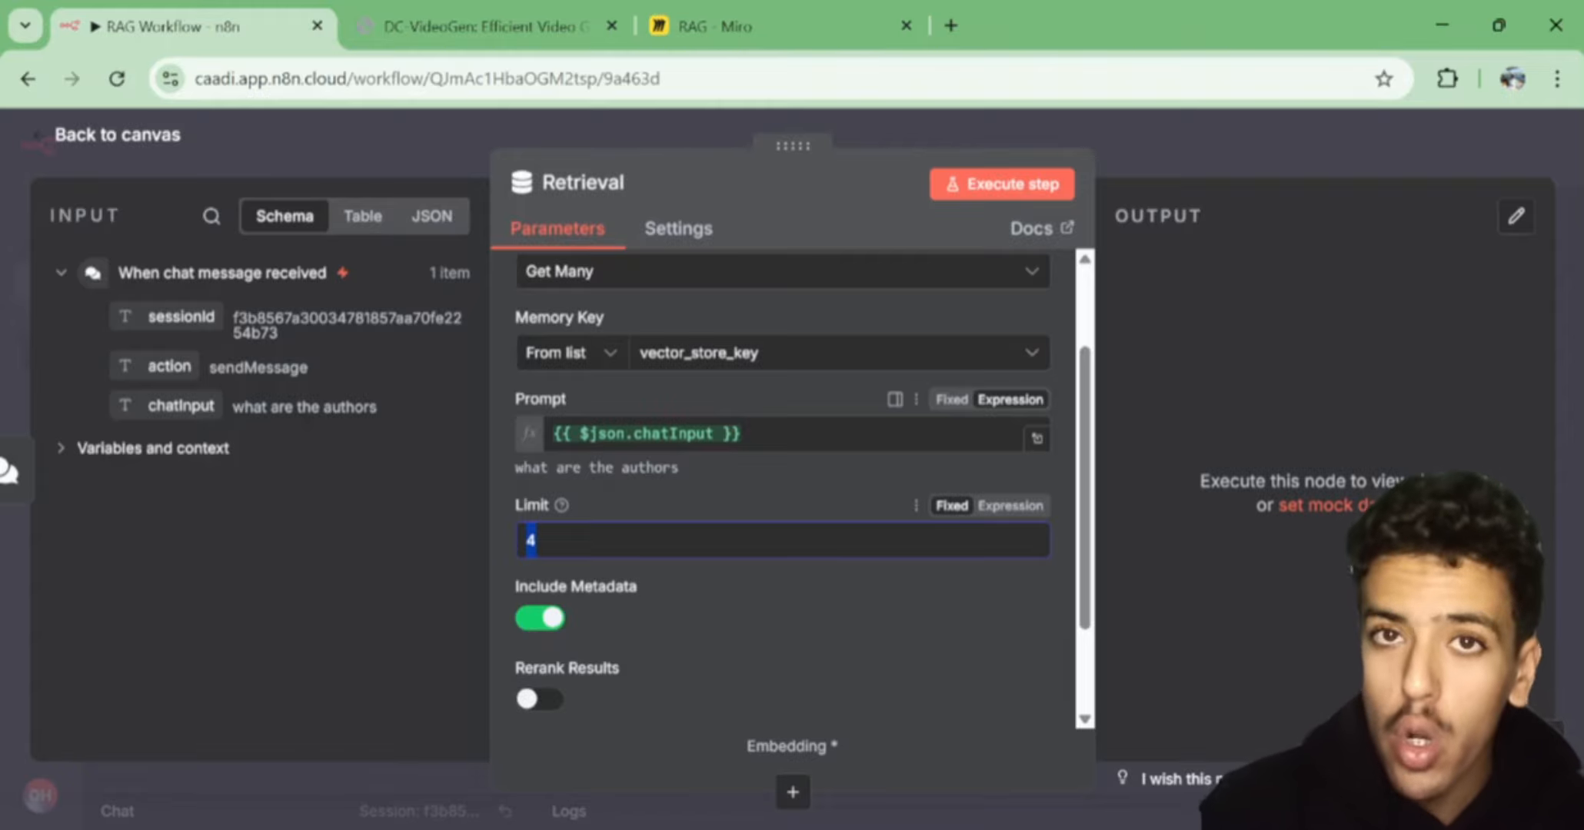
left_click(561, 505)
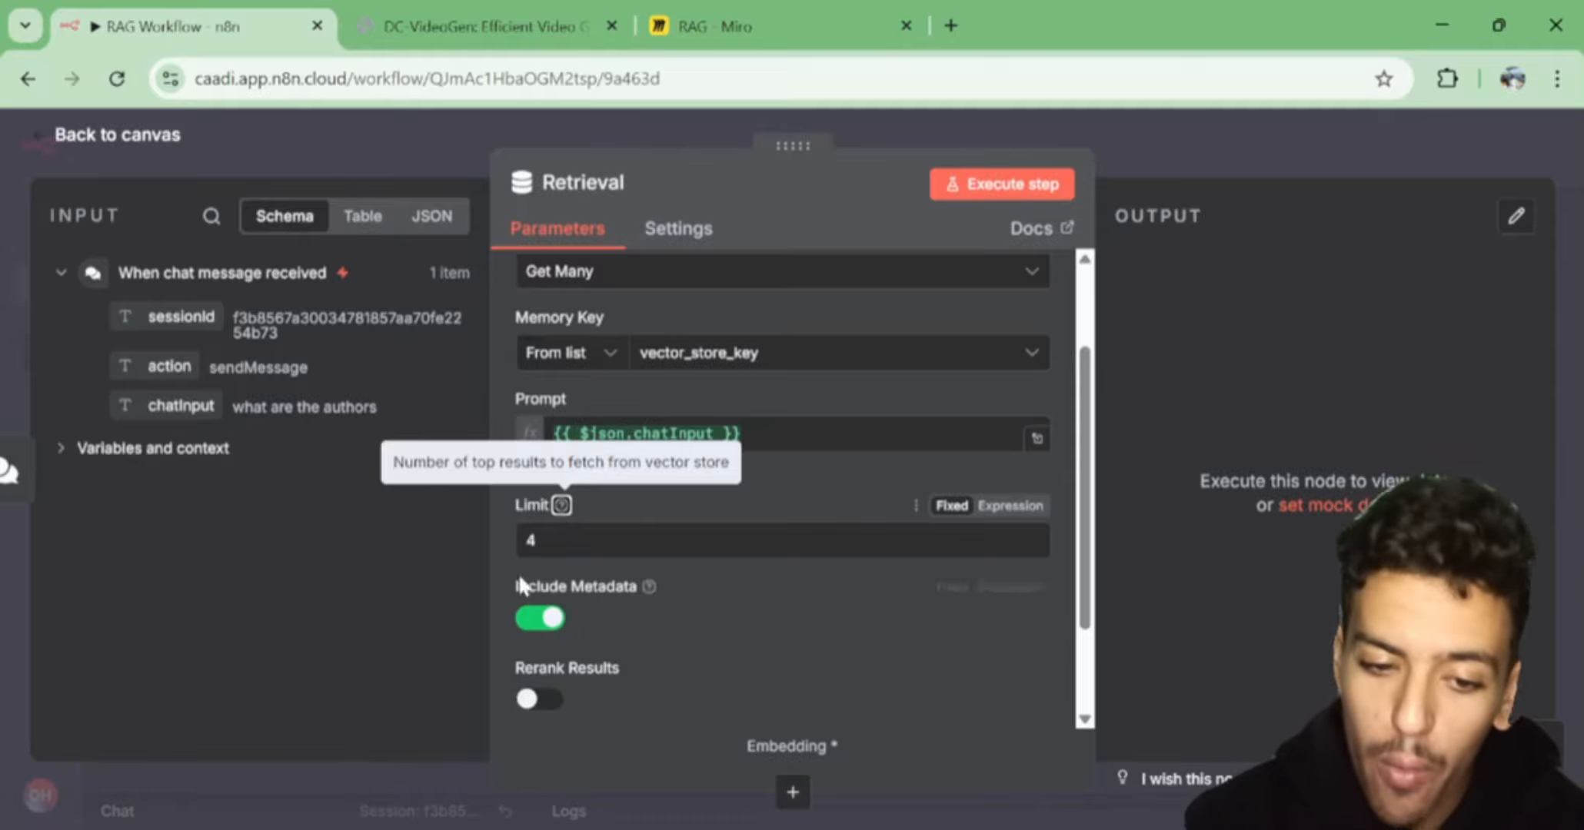
left_click(537, 540)
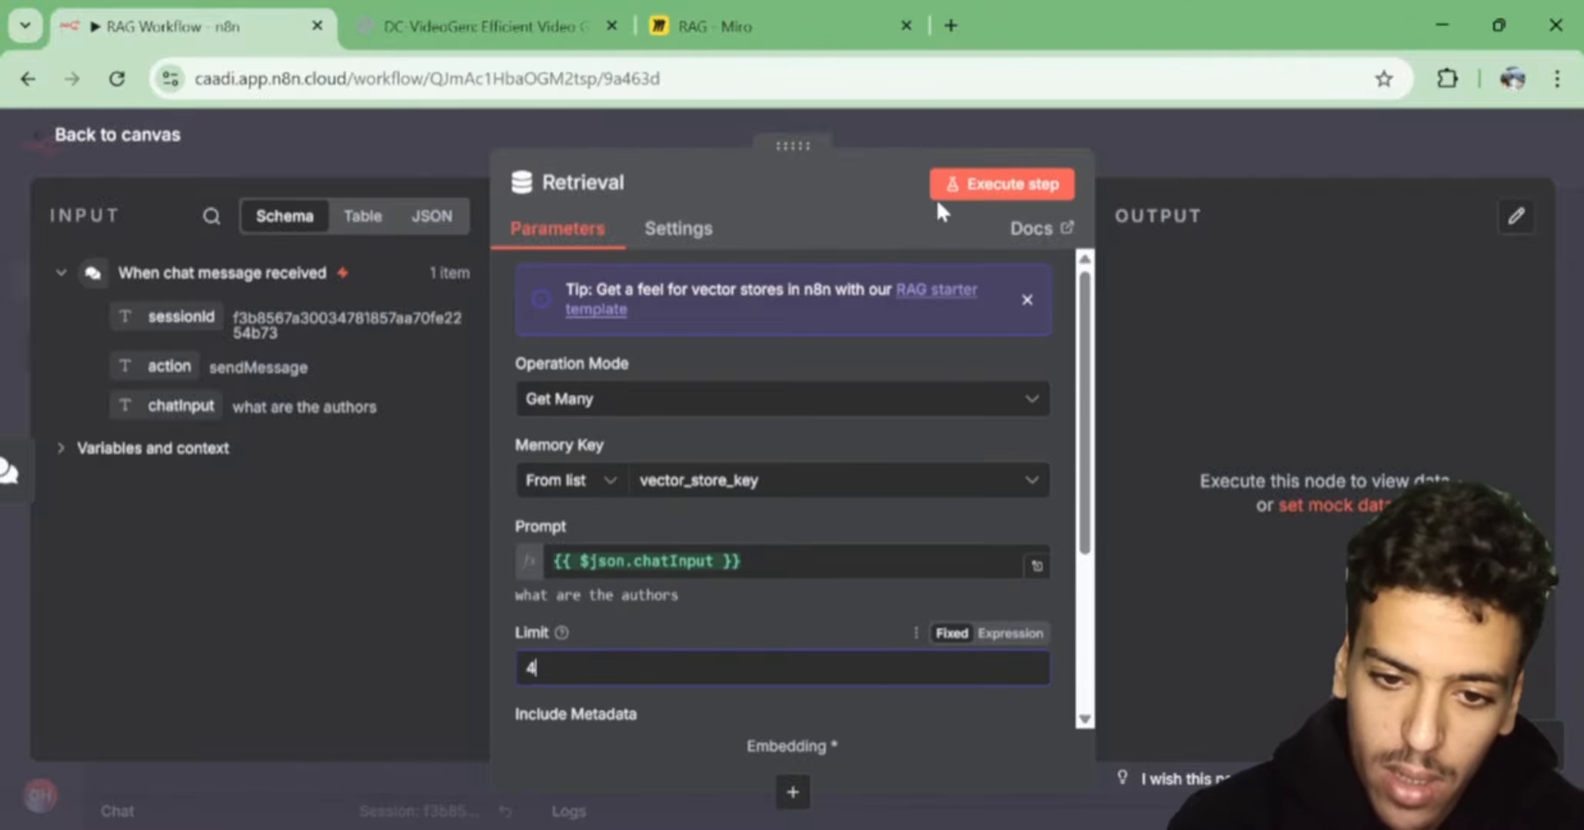
Connect the Retrieval node's embedding input to the existing Embeddings Google Gemini node and move that node slightly down and to the right
left_click(953, 190)
left_click(142, 137)
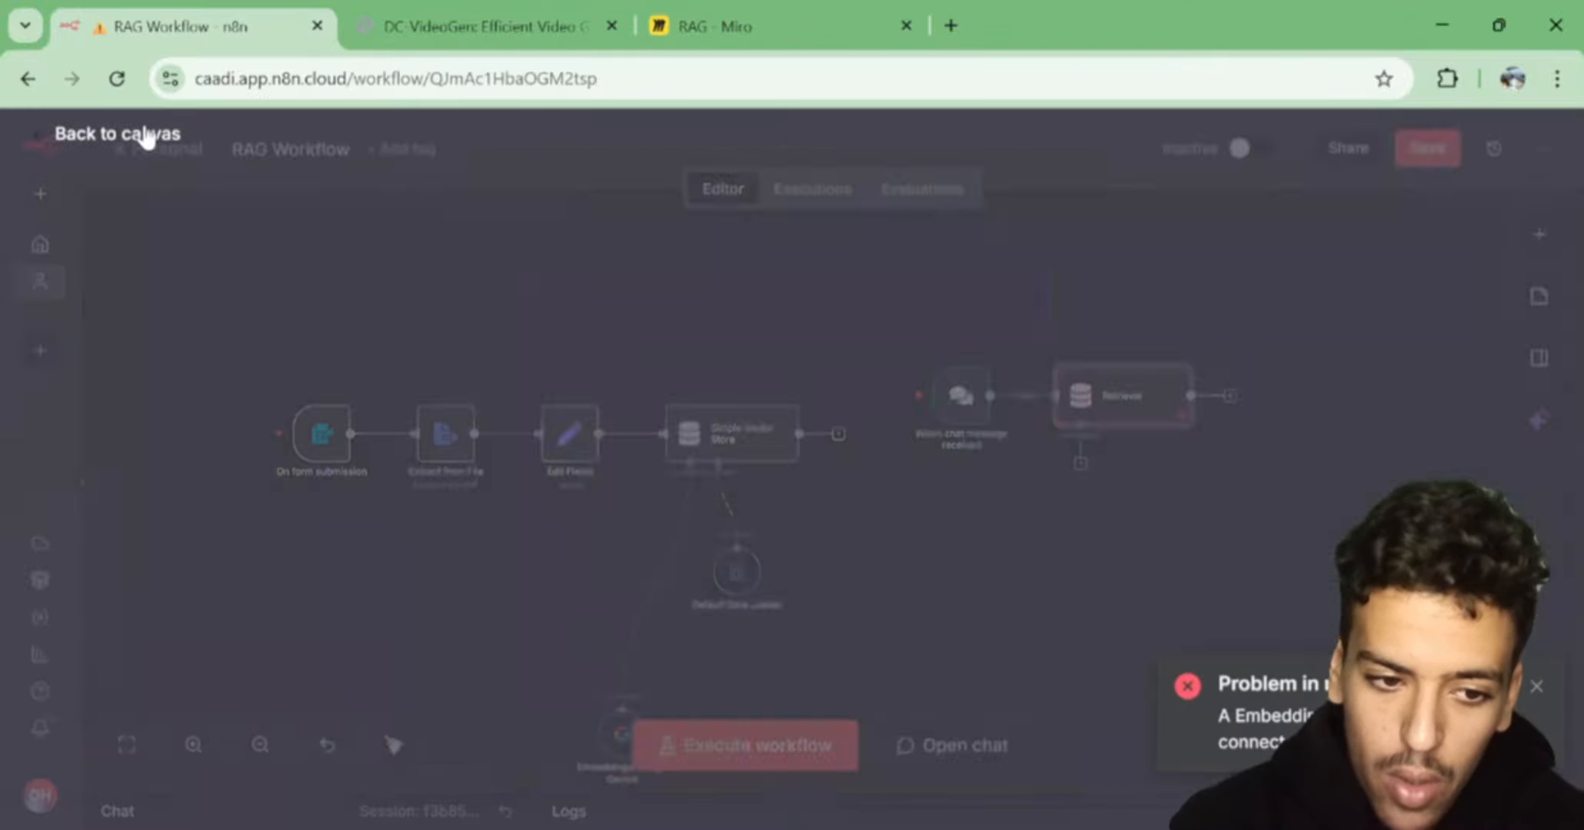
scroll(795, 479, "down", 3)
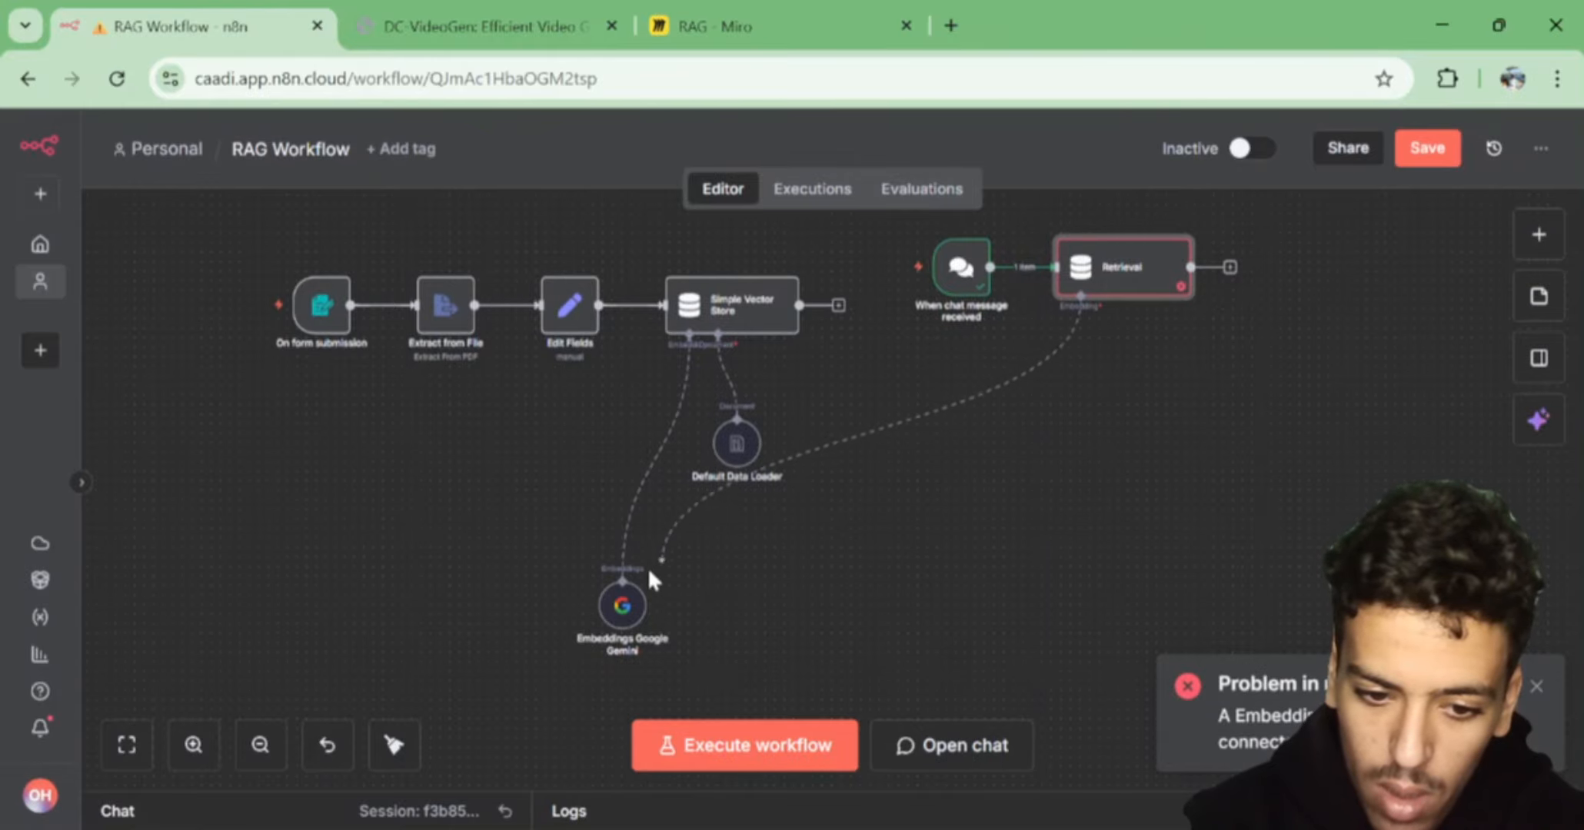
left_click_drag(652, 578, 673, 632)
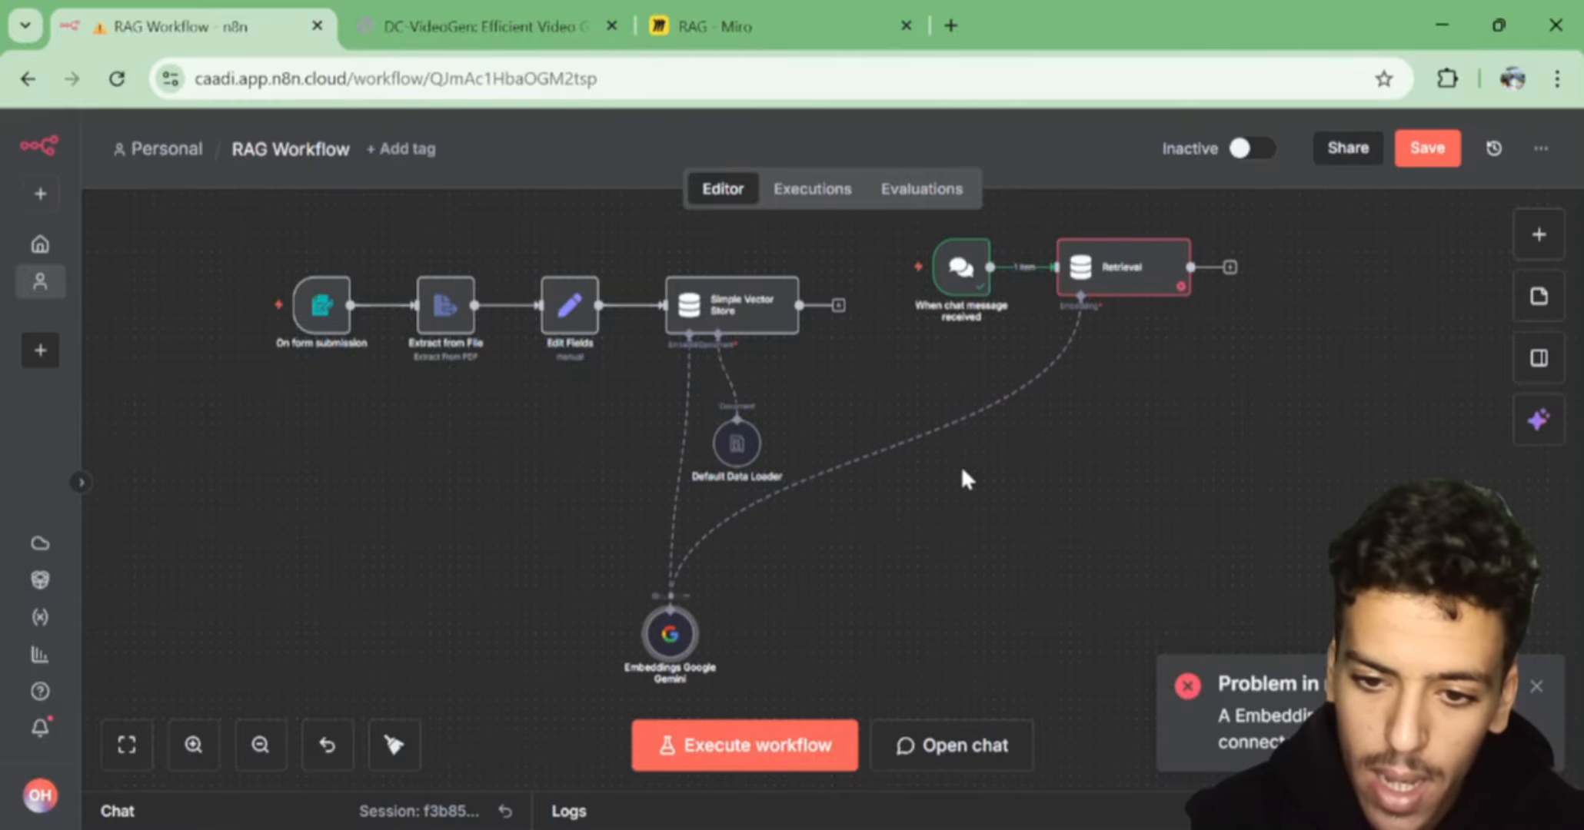
Execute the Retrieval node with the chat question "what are the authors" and return to the canvas
double_click(1092, 277)
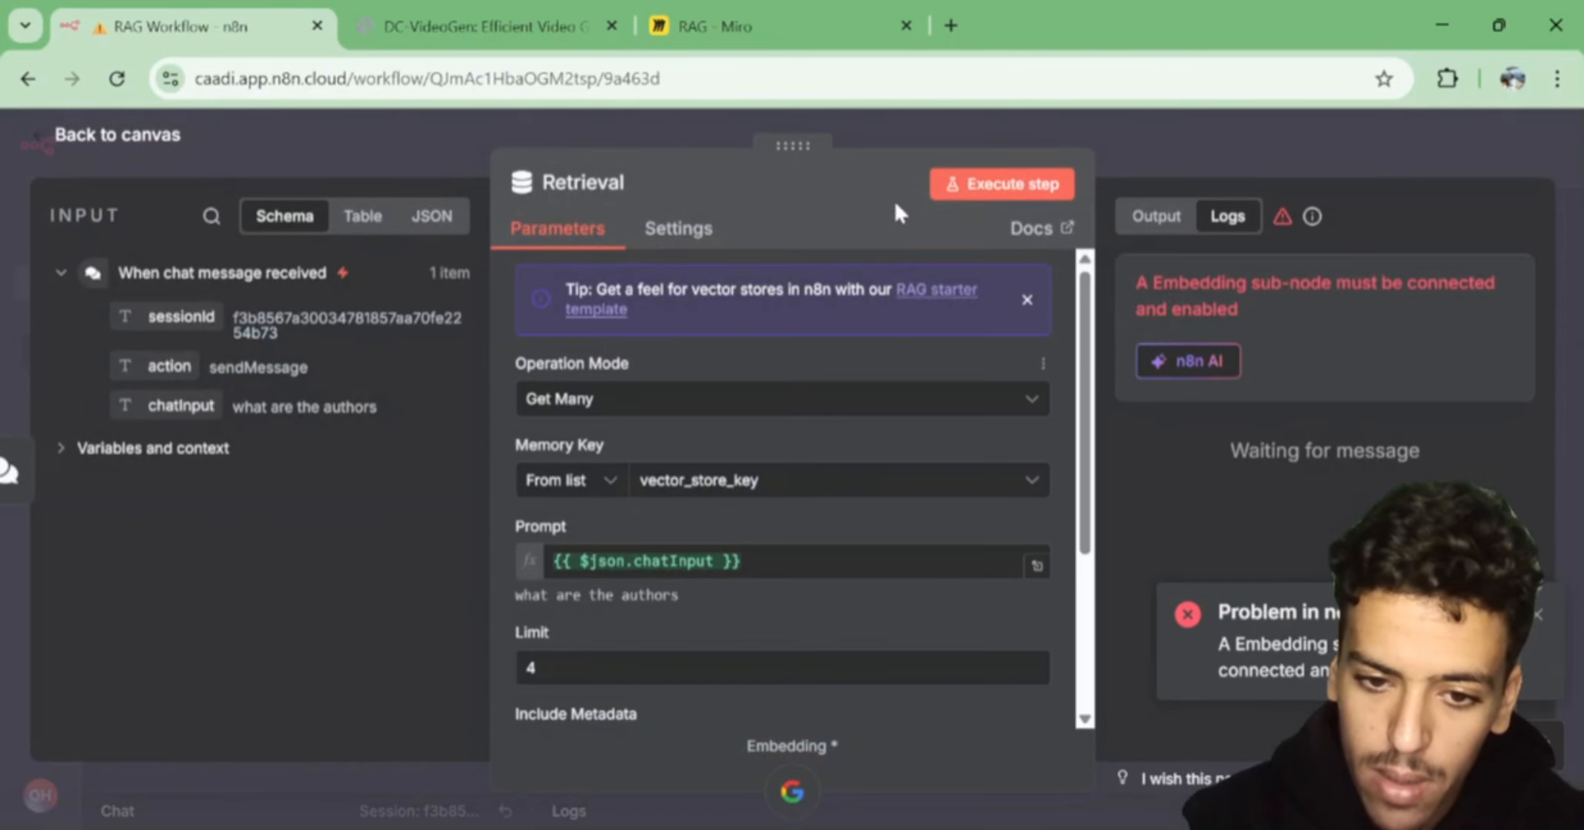
left_click(960, 184)
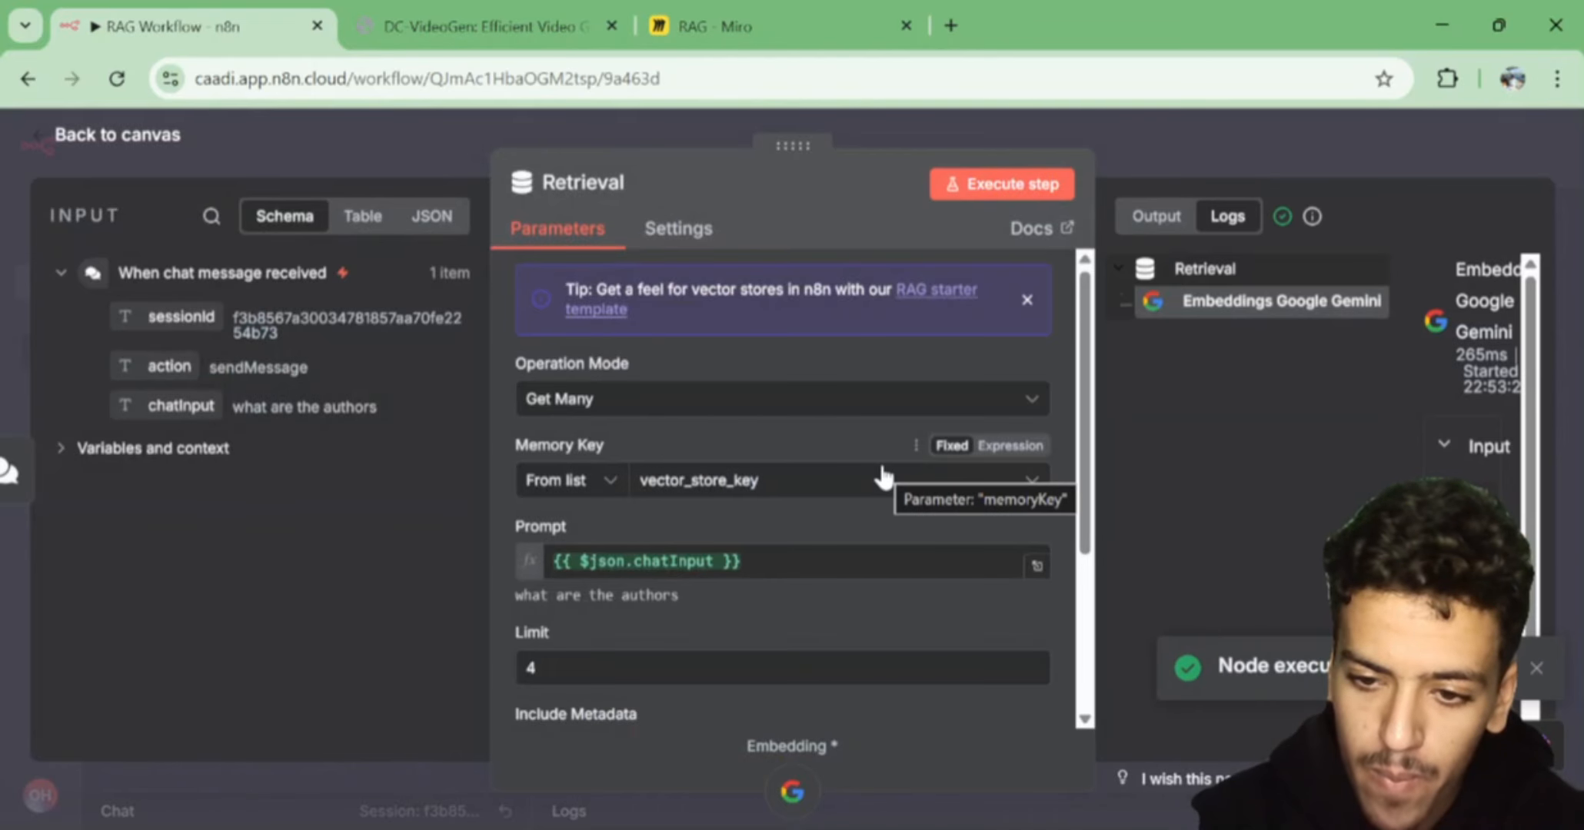
left_click(147, 140)
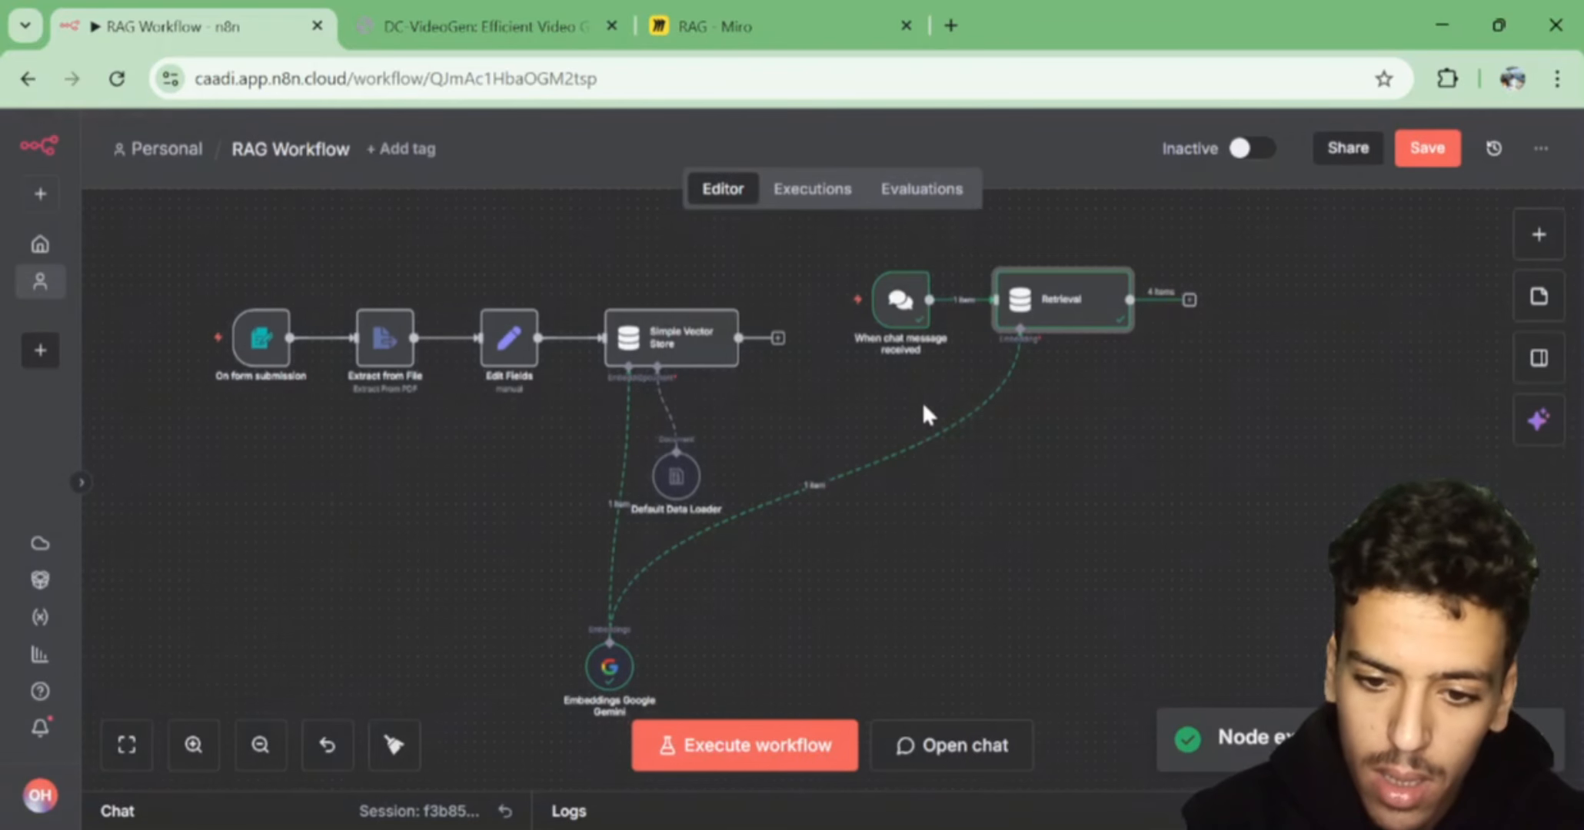
Enlarge the Retrieval node's output area and examine the first retrieved document's pageContent in the Schema view
double_click(1013, 286)
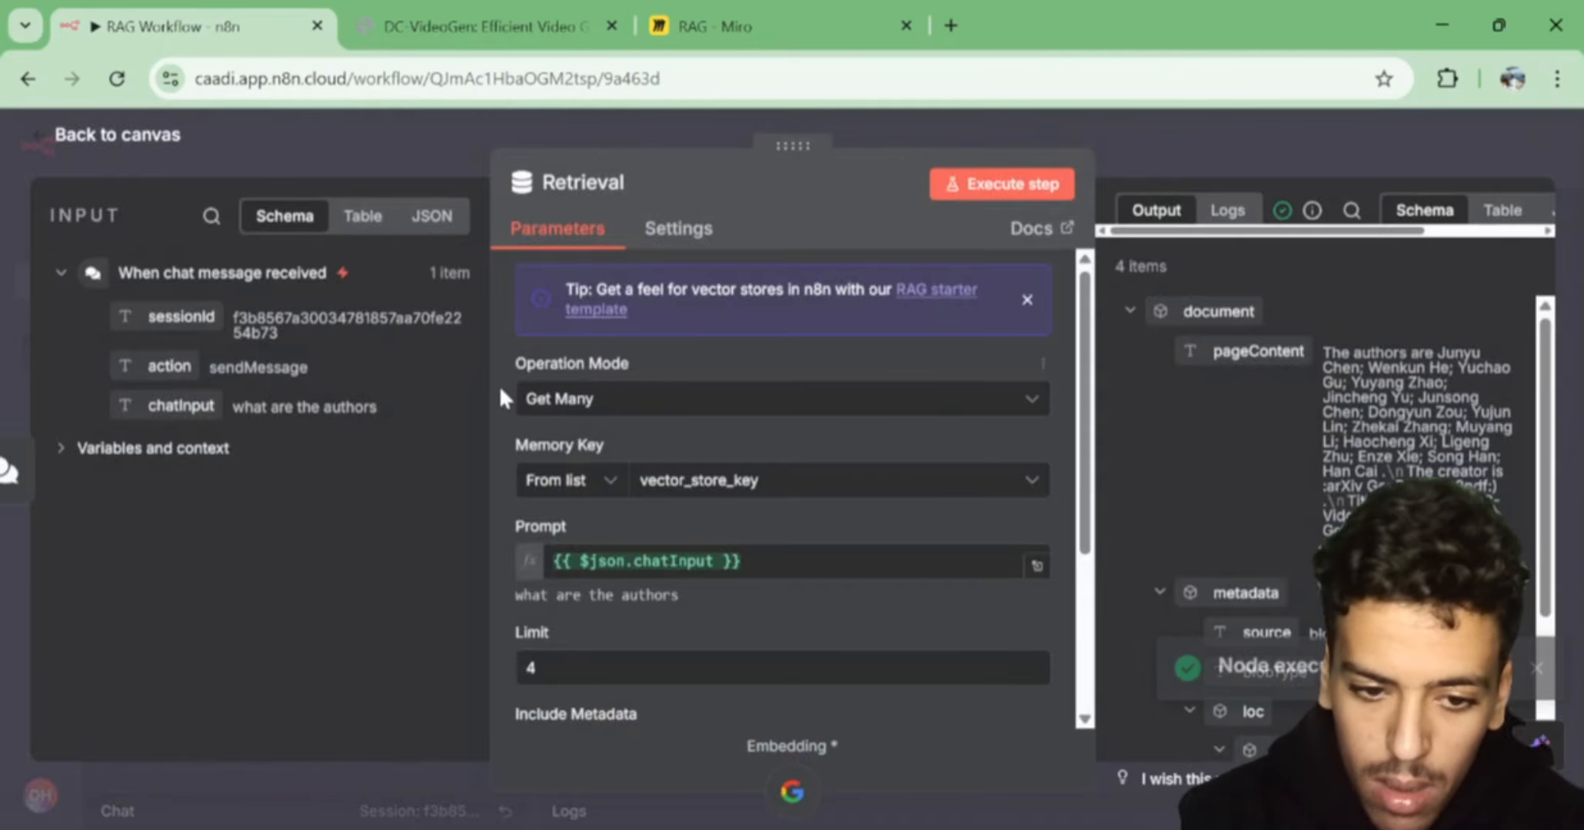
left_click_drag(487, 364, 365, 363)
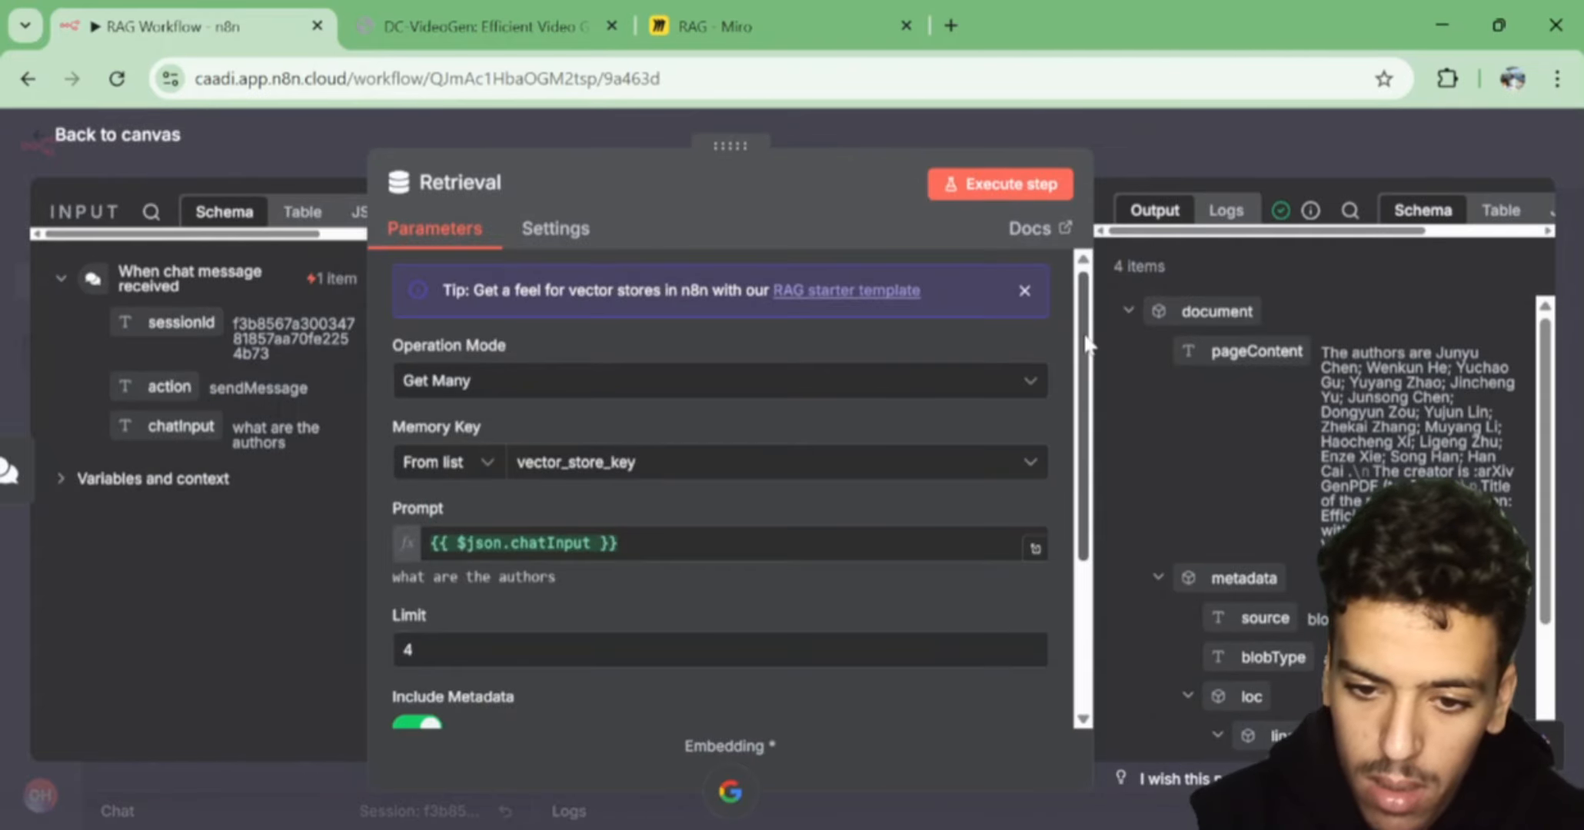
left_click_drag(1088, 344, 859, 365)
left_click(894, 309)
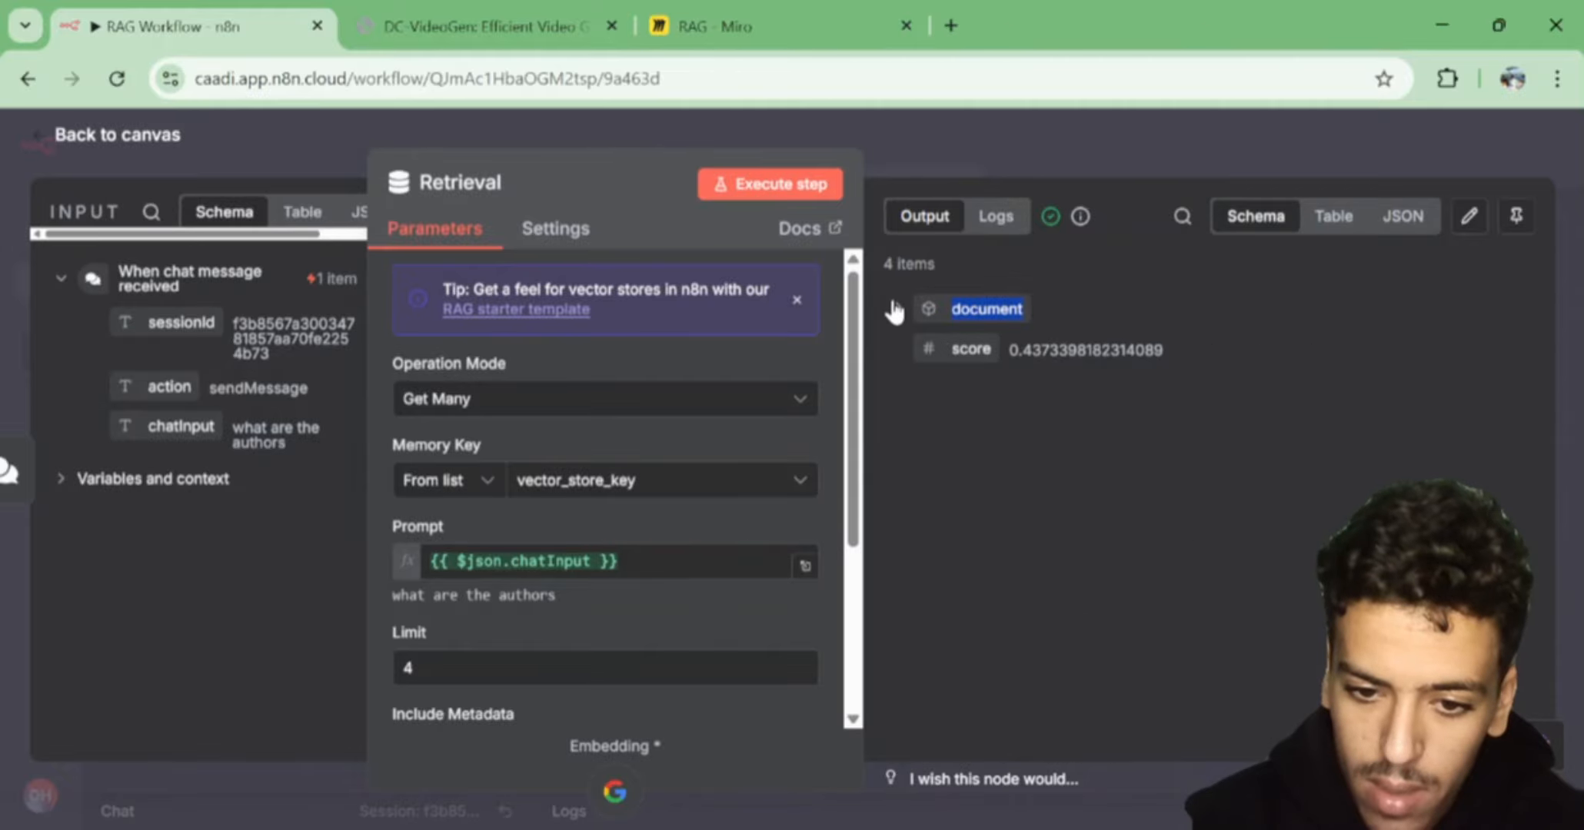
left_click(896, 309)
scroll(976, 440, "down", 1)
scroll(1023, 408, "up", 1)
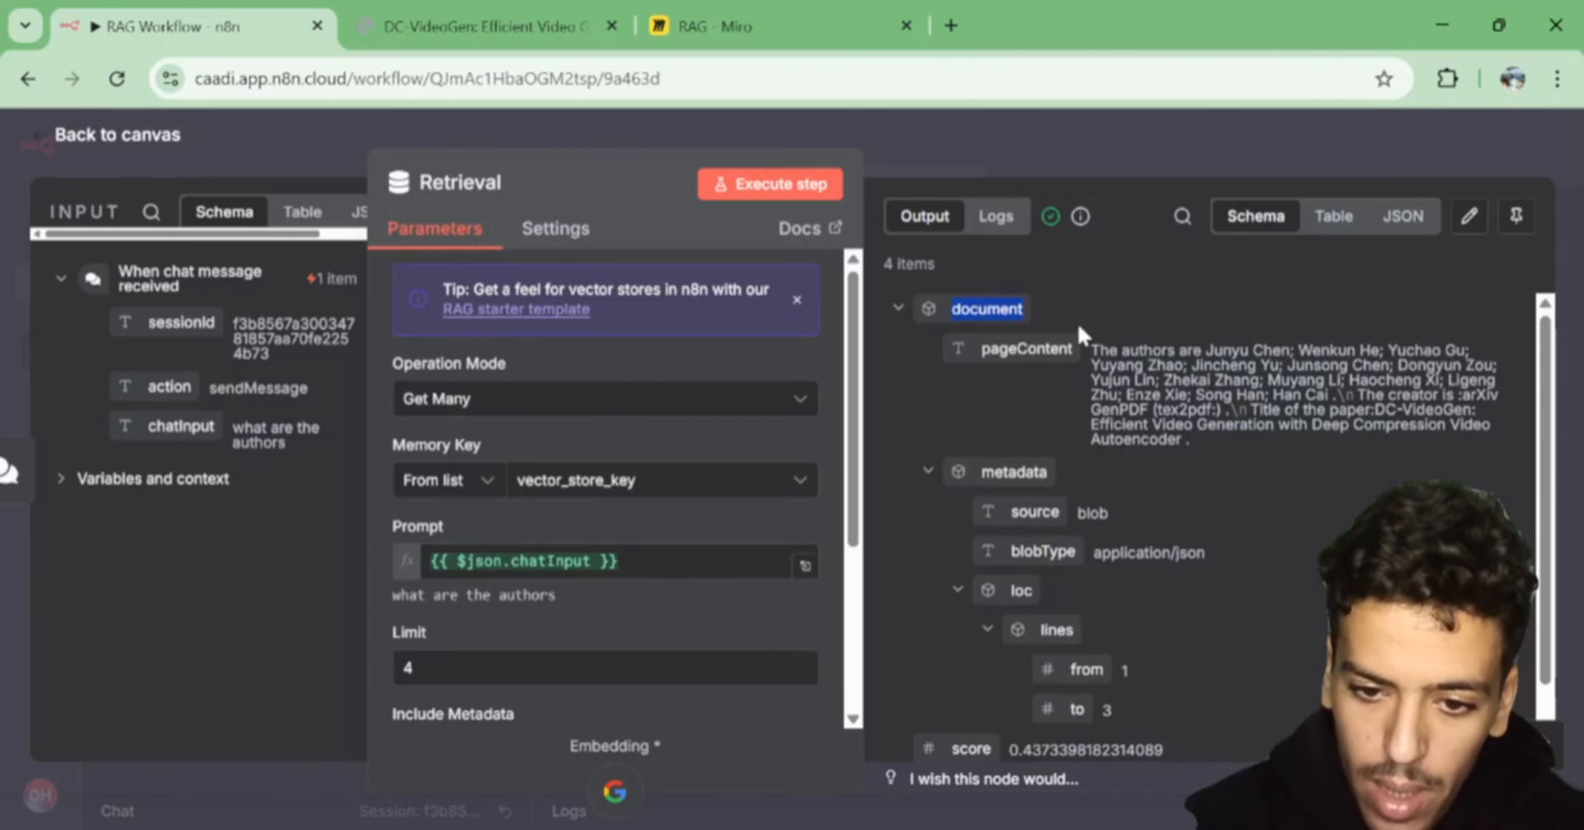
left_click_drag(1095, 352, 1248, 426)
left_click(1249, 426)
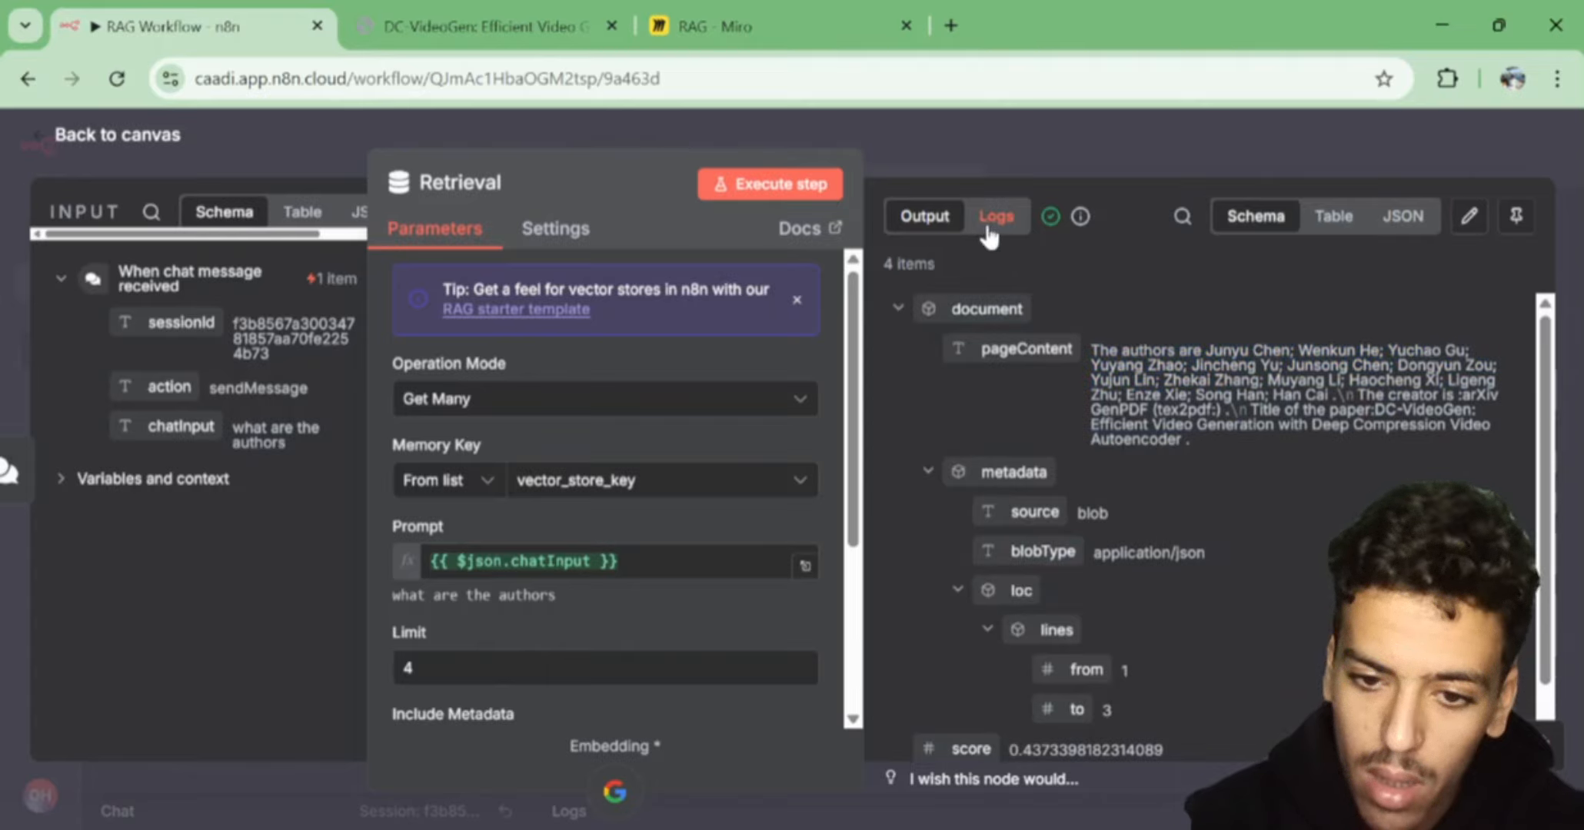
Show the Retrieval output as JSON and examine the pageContent and score of each retrieved document
left_click(1403, 216)
scroll(953, 427, "down", 15)
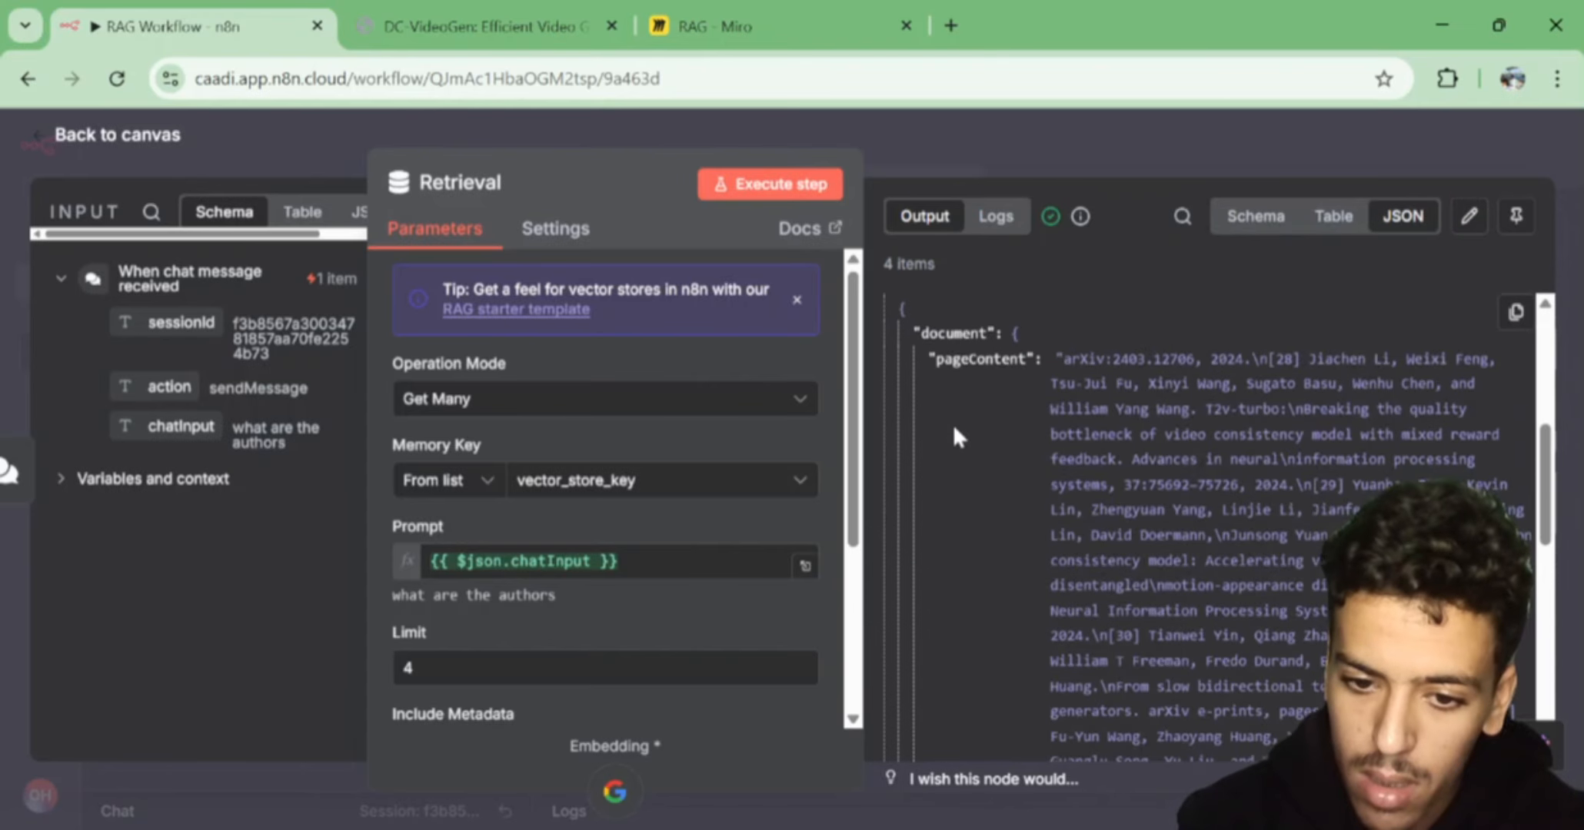
scroll(953, 427, "up", 15)
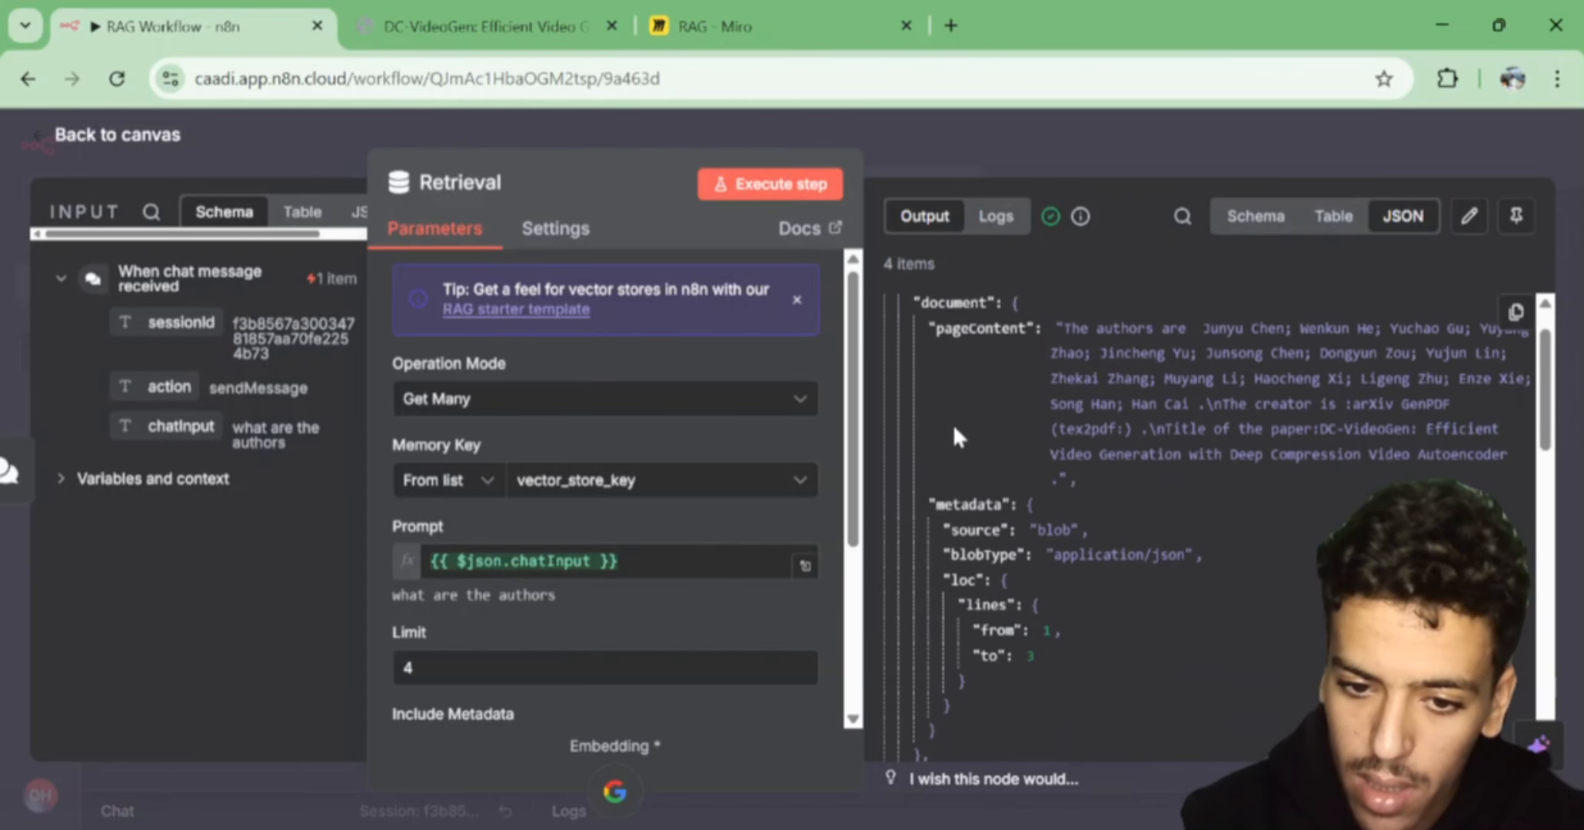
scroll(1015, 407, "down", 5)
scroll(1069, 391, "up", 5)
left_click_drag(1059, 381, 1353, 511)
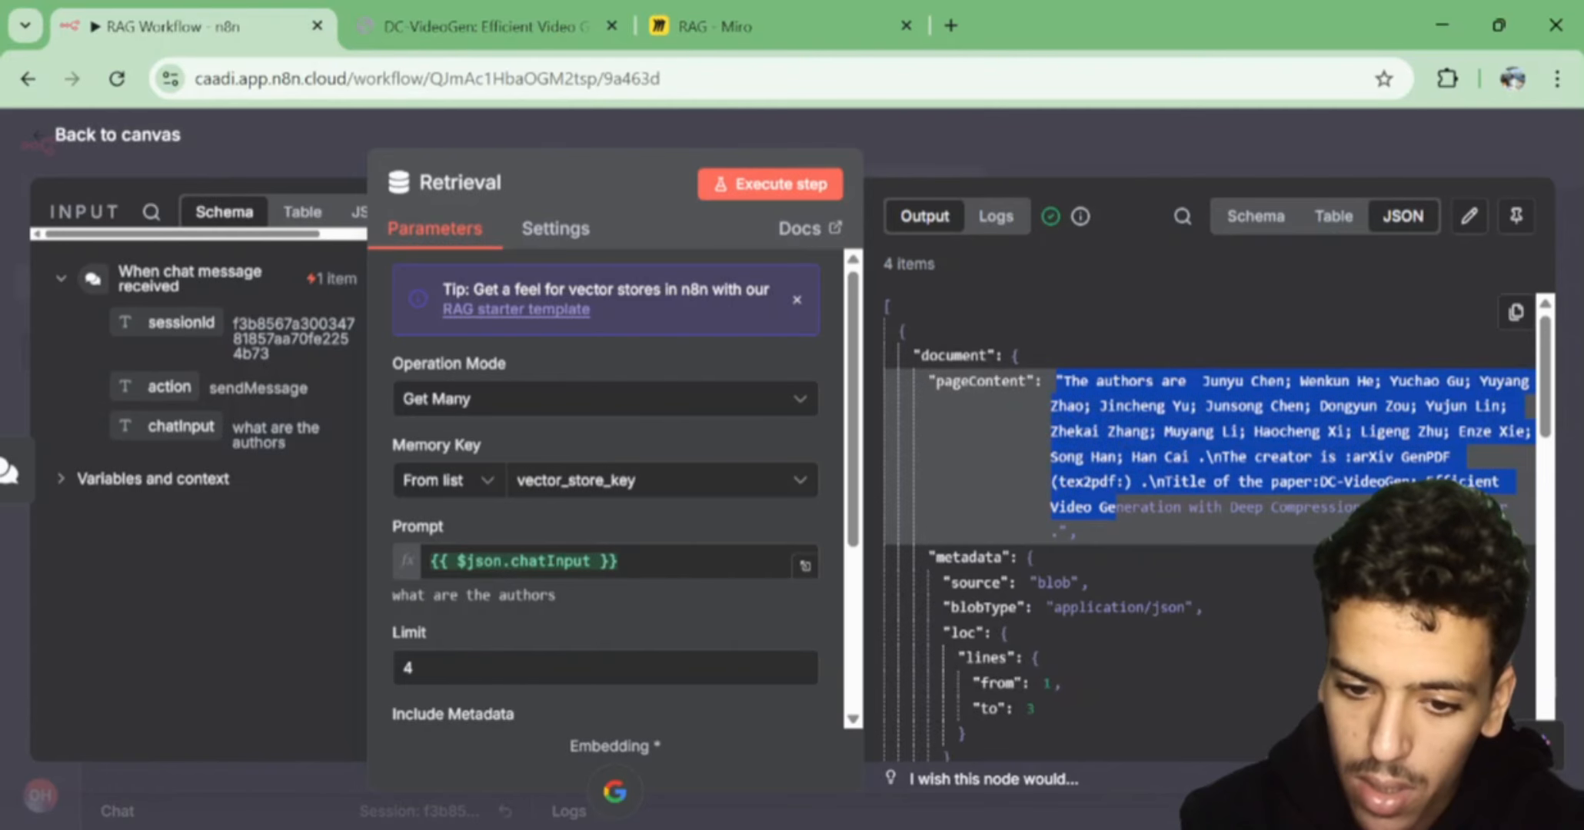
scroll(1230, 500, "down", 6)
left_click_drag(1092, 474, 1166, 608)
scroll(1167, 615, "down", 7)
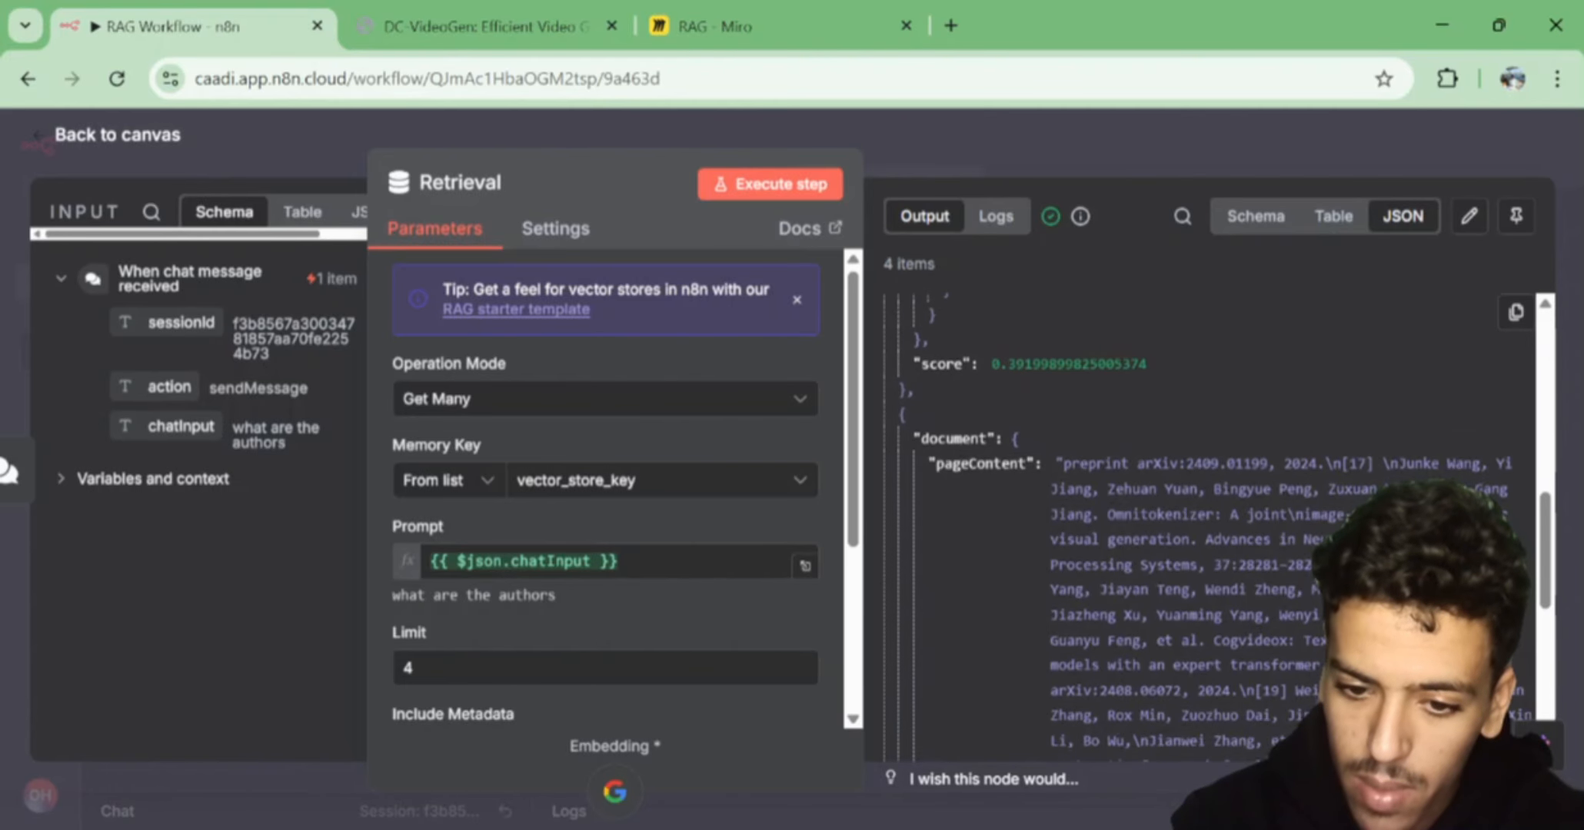
Examine the remaining retrieved documents' pageContent, metadata and score in the Retrieval node's JSON output and return to the canvas
left_click_drag(1107, 514, 1175, 630)
scroll(1176, 631, "down", 7)
scroll(1176, 626, "down", 5)
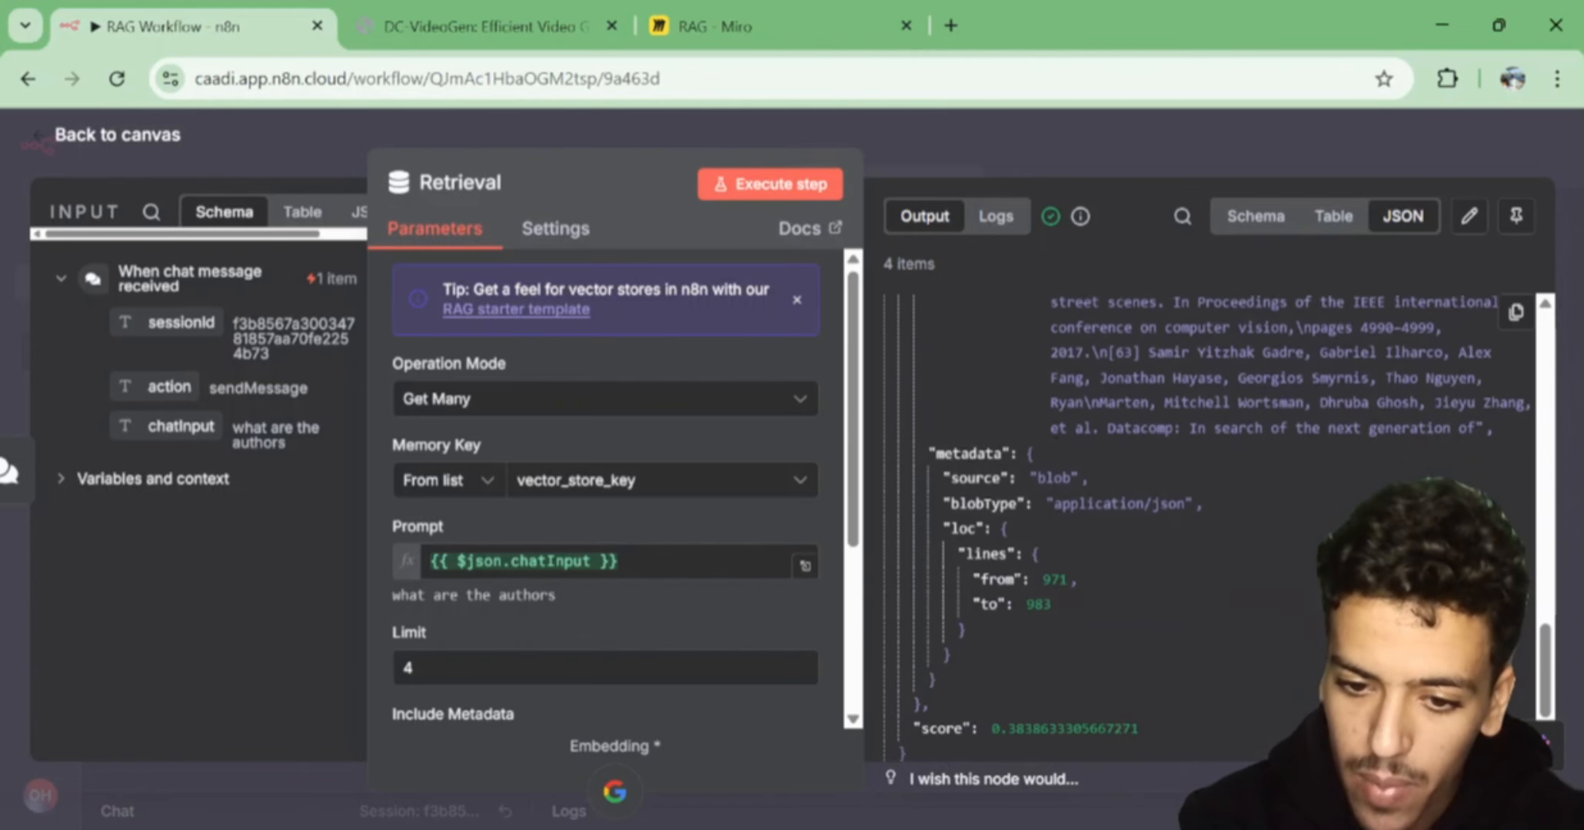
scroll(1145, 451, "up", 4)
left_click_drag(1058, 401, 1211, 636)
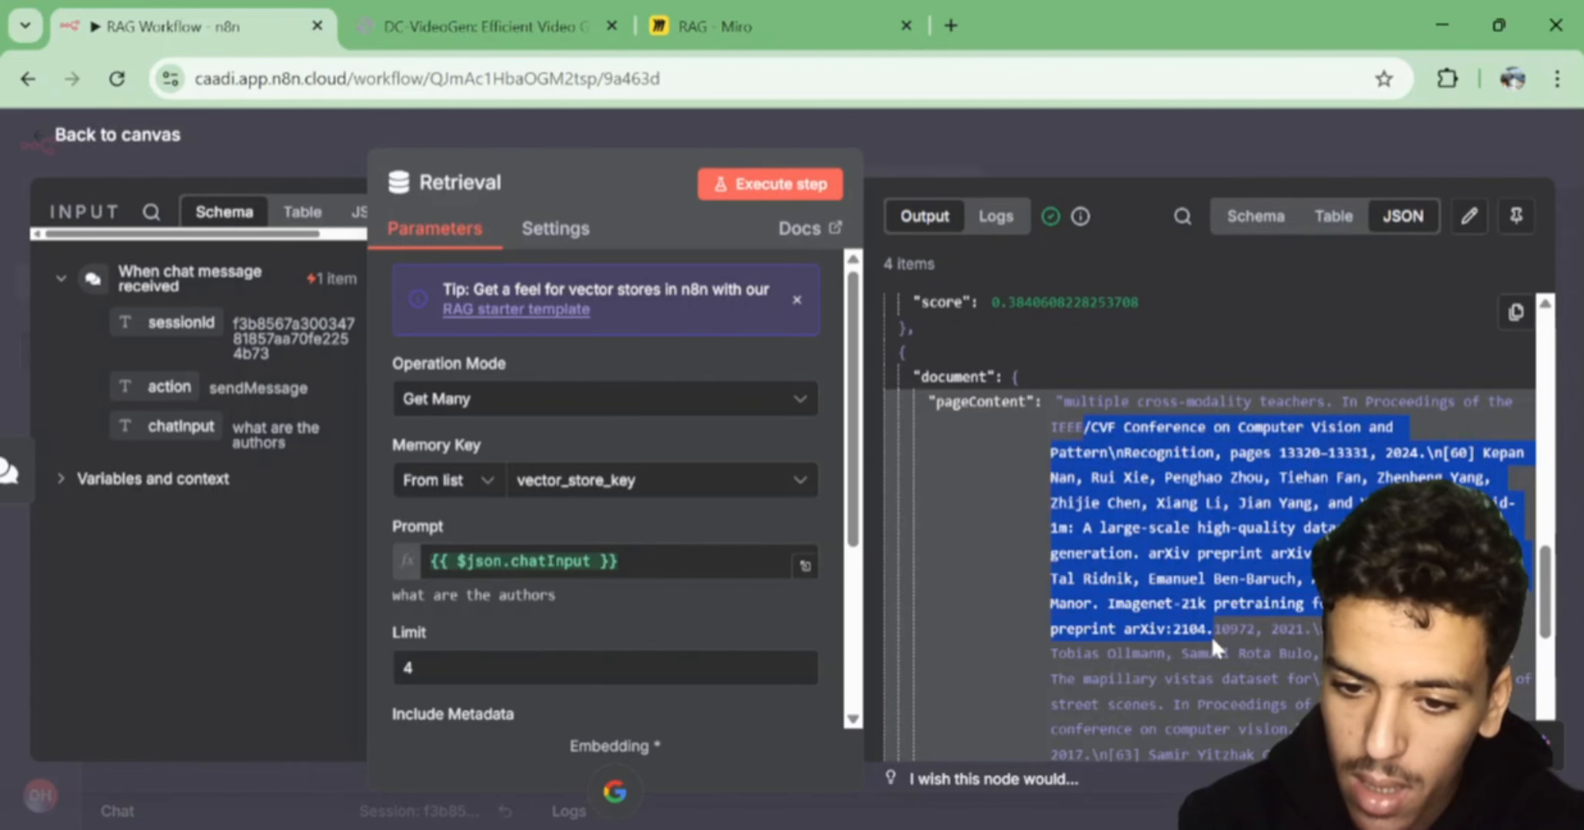
left_click(1212, 635)
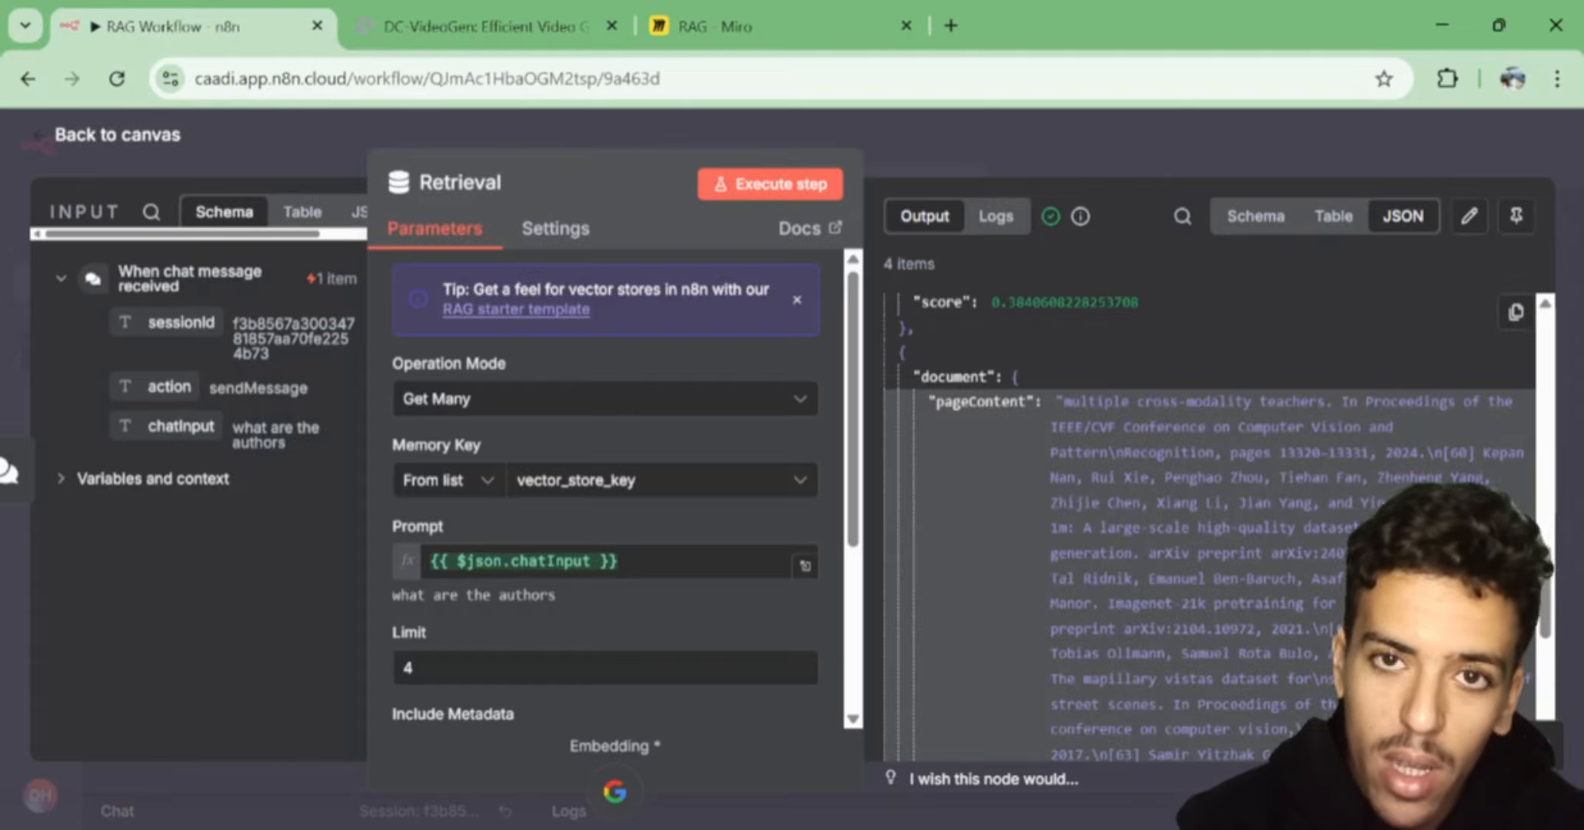
left_click(142, 137)
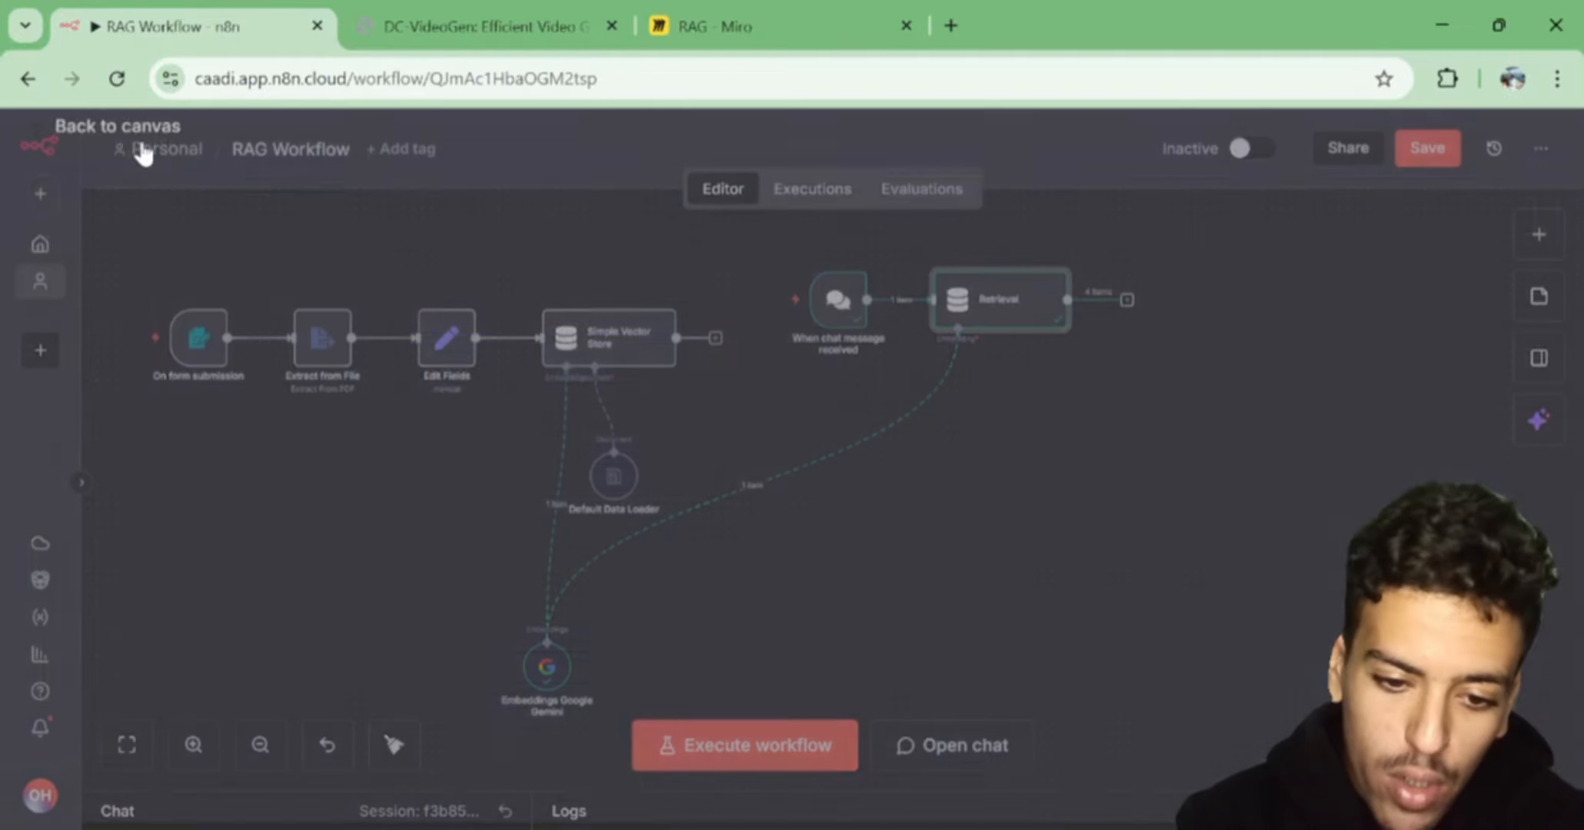
Reopen the Retrieval node to recheck the first retrieved document in its JSON output, and return to the canvas
scroll(832, 430, "up", 1)
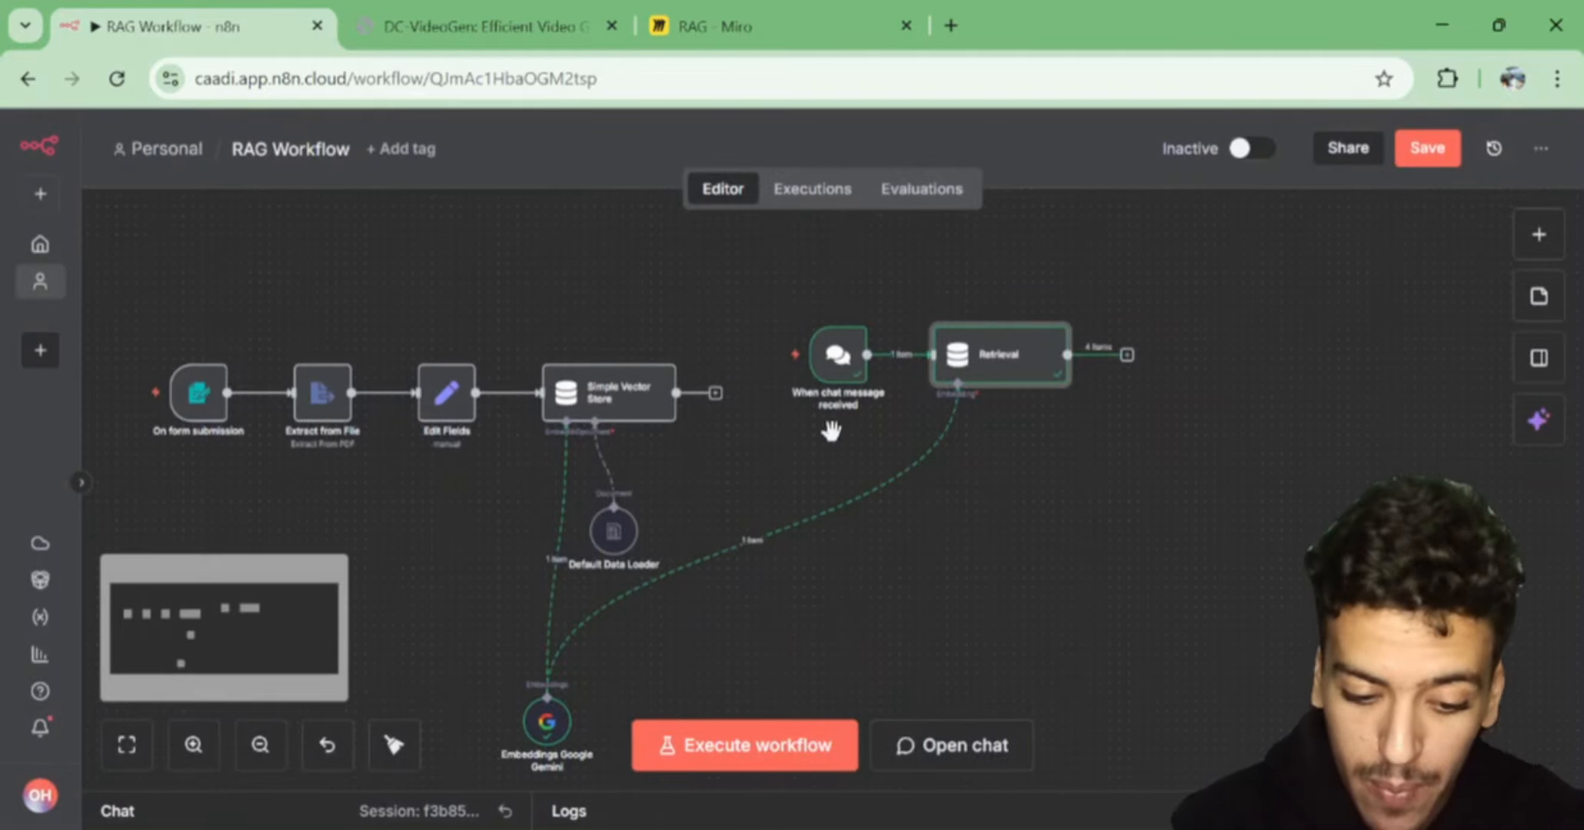
scroll(831, 431, "right", 1)
double_click(971, 350)
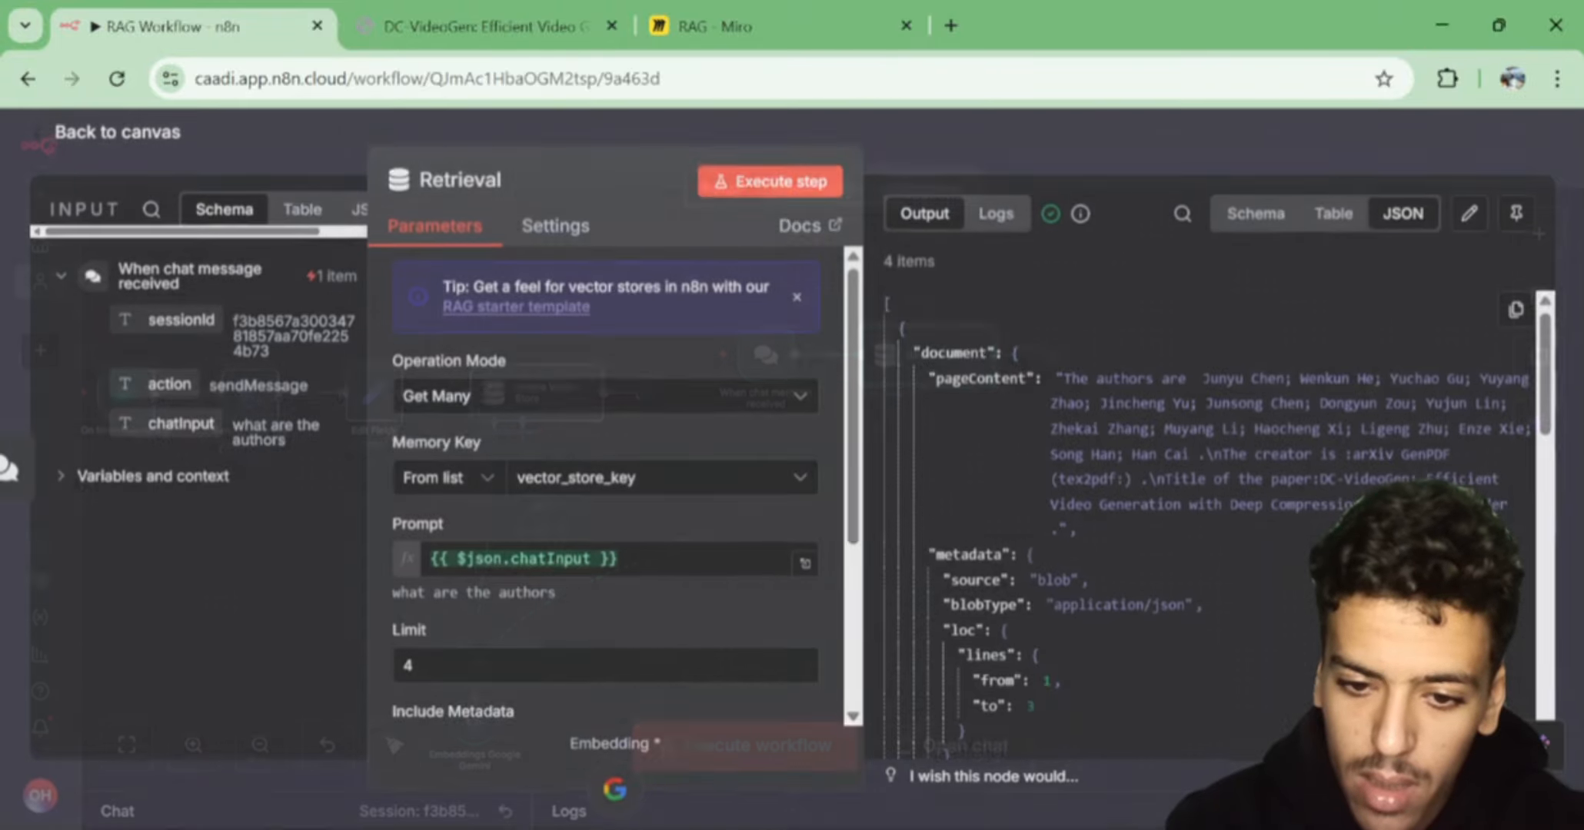
left_click(155, 148)
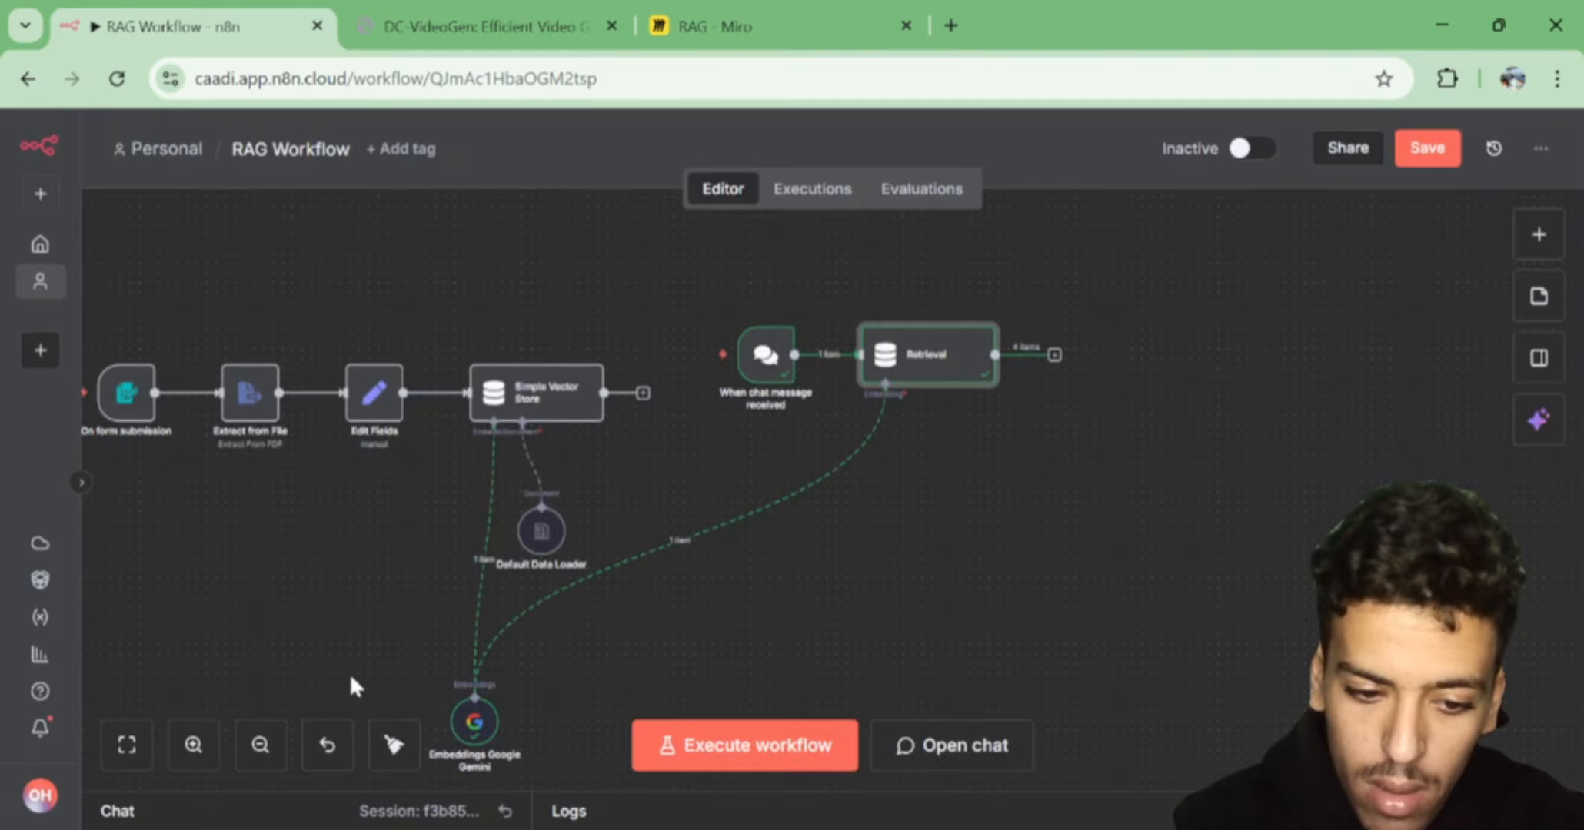
Inspect the chat trigger and Retrieval nodes on the canvas, including the item count and the embedding connection
left_click(193, 752)
left_click(193, 752)
left_click(193, 752)
left_click(193, 753)
scroll(1101, 338, "up", 1)
scroll(1100, 336, "right", 3)
scroll(1100, 335, "up", 1)
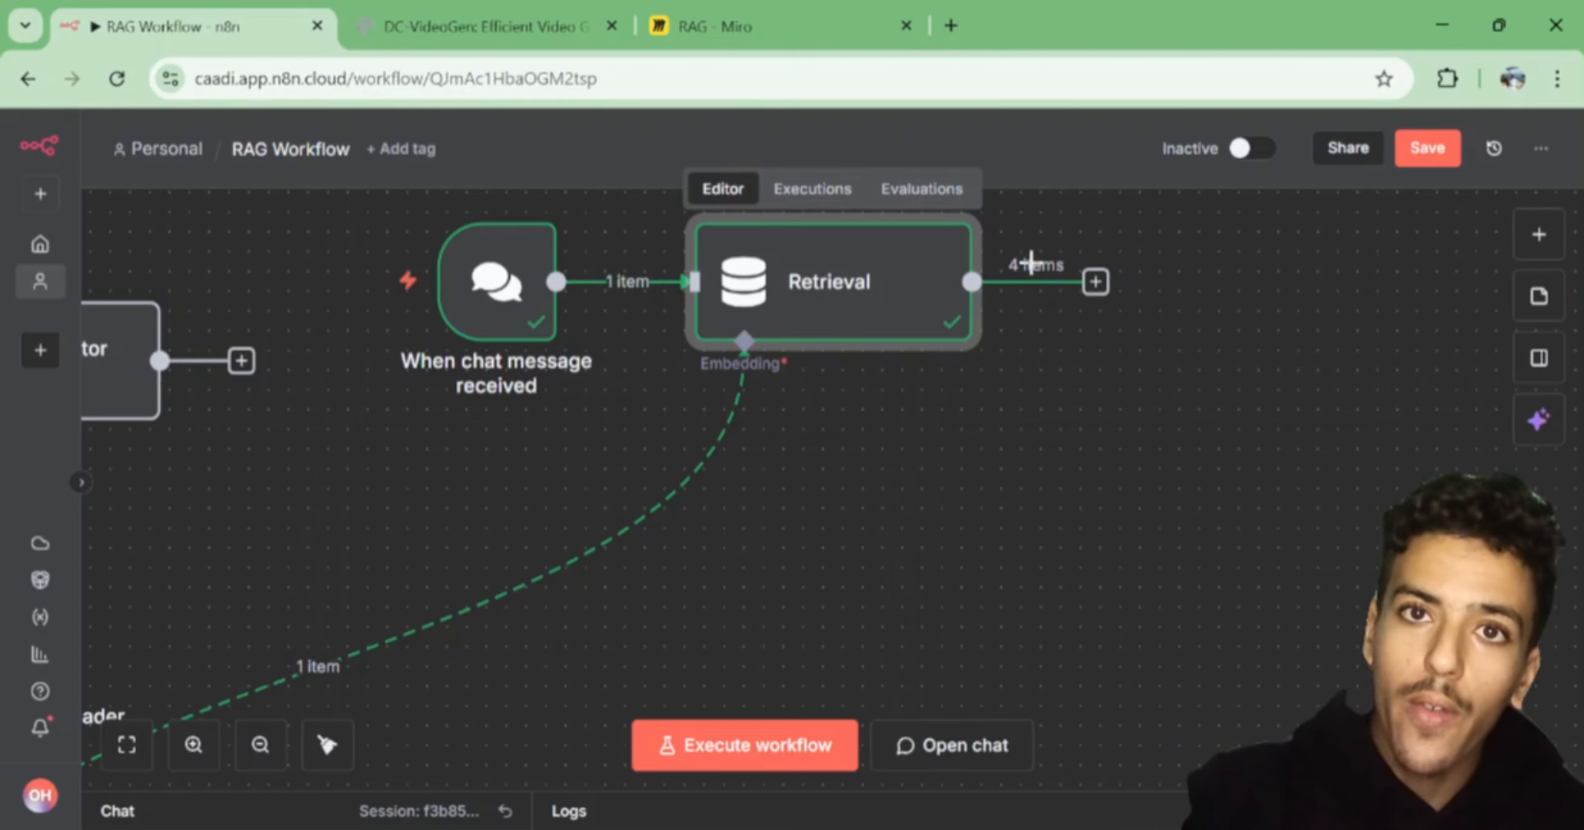
mouse_move(613, 509)
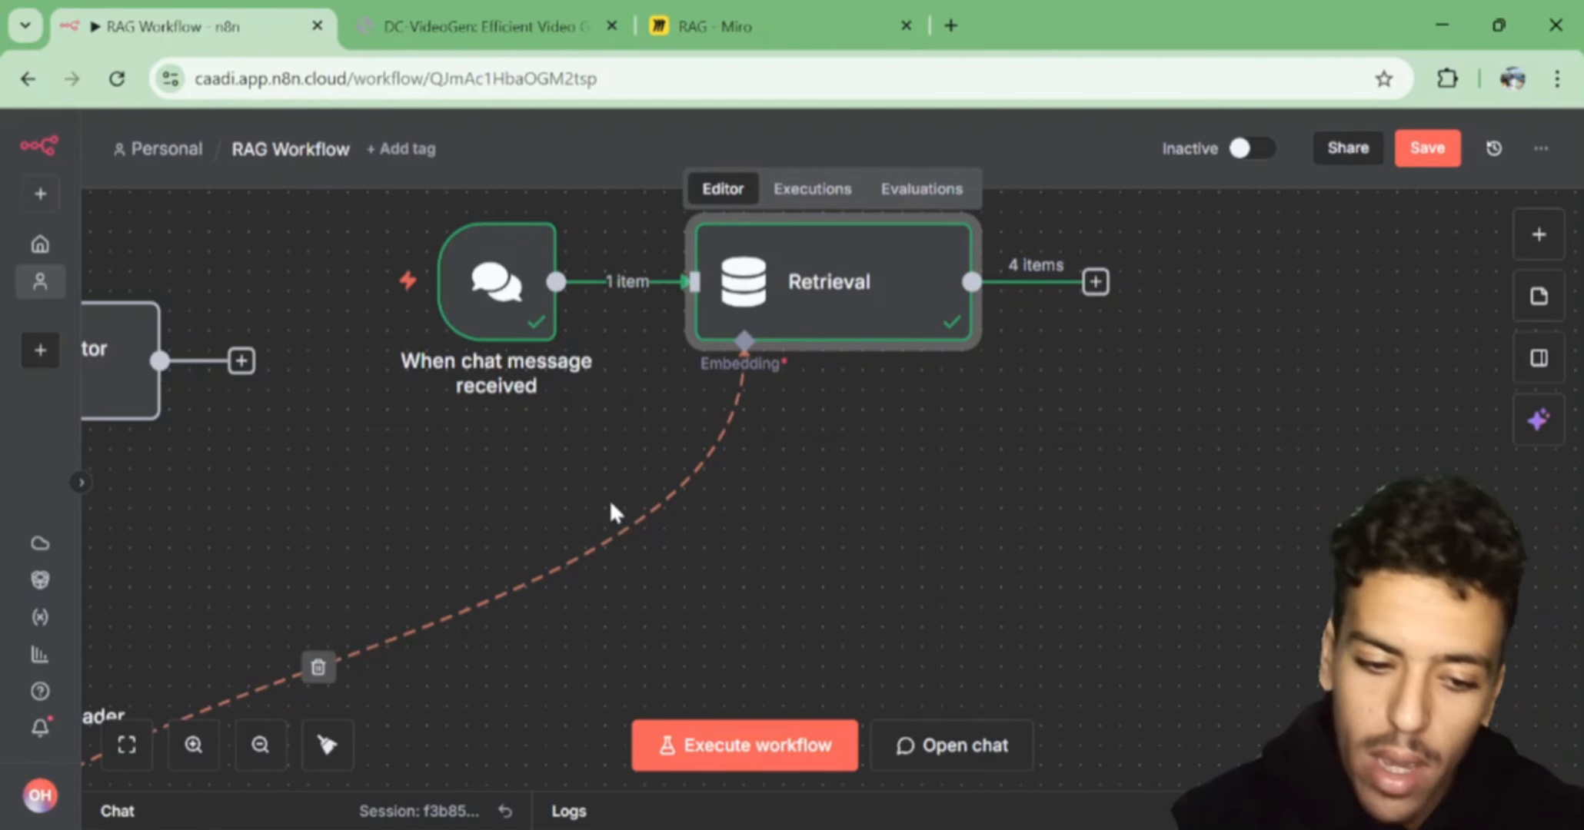
left_click(244, 747)
left_click(243, 746)
scroll(976, 492, "right", 3)
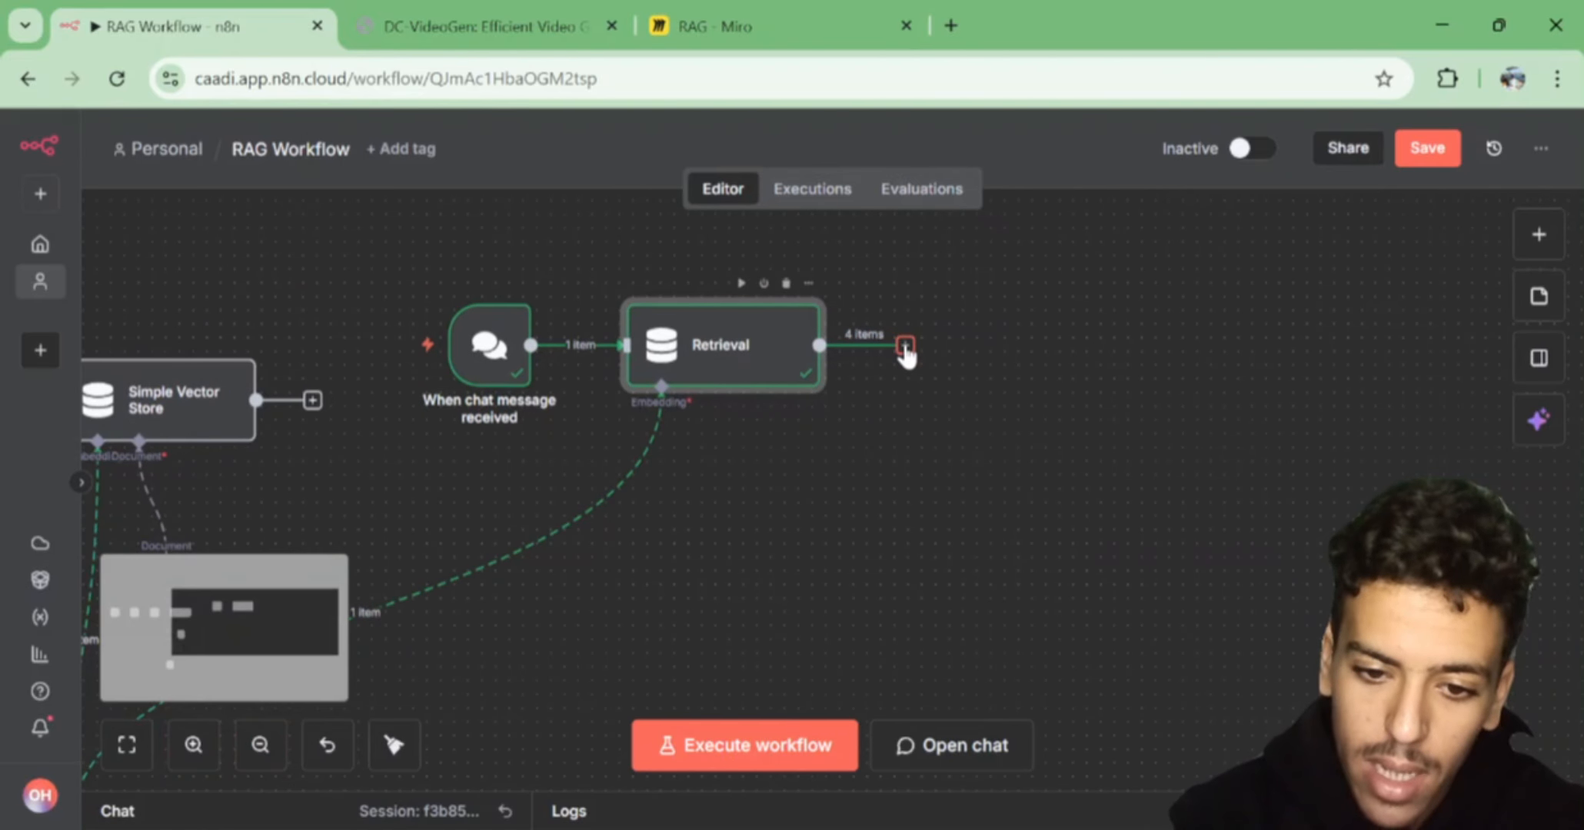
Switch to the RAG board in Miro, review the Chatbot with RAG and vector database diagrams, and return to the n8n workflow
left_click(696, 28)
scroll(655, 661, "down", 5)
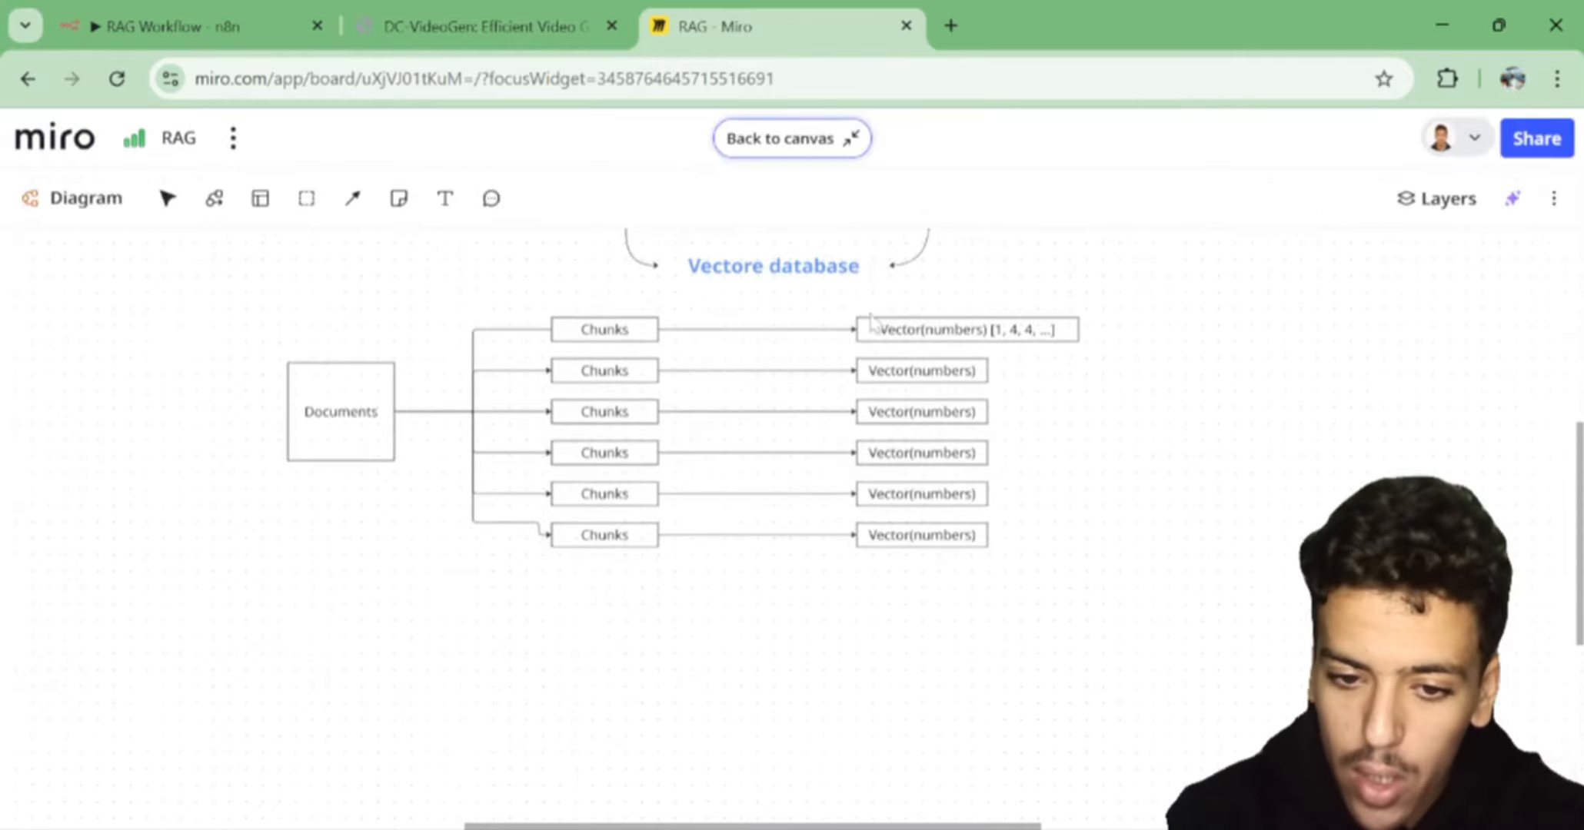
scroll(862, 327, "up", 5)
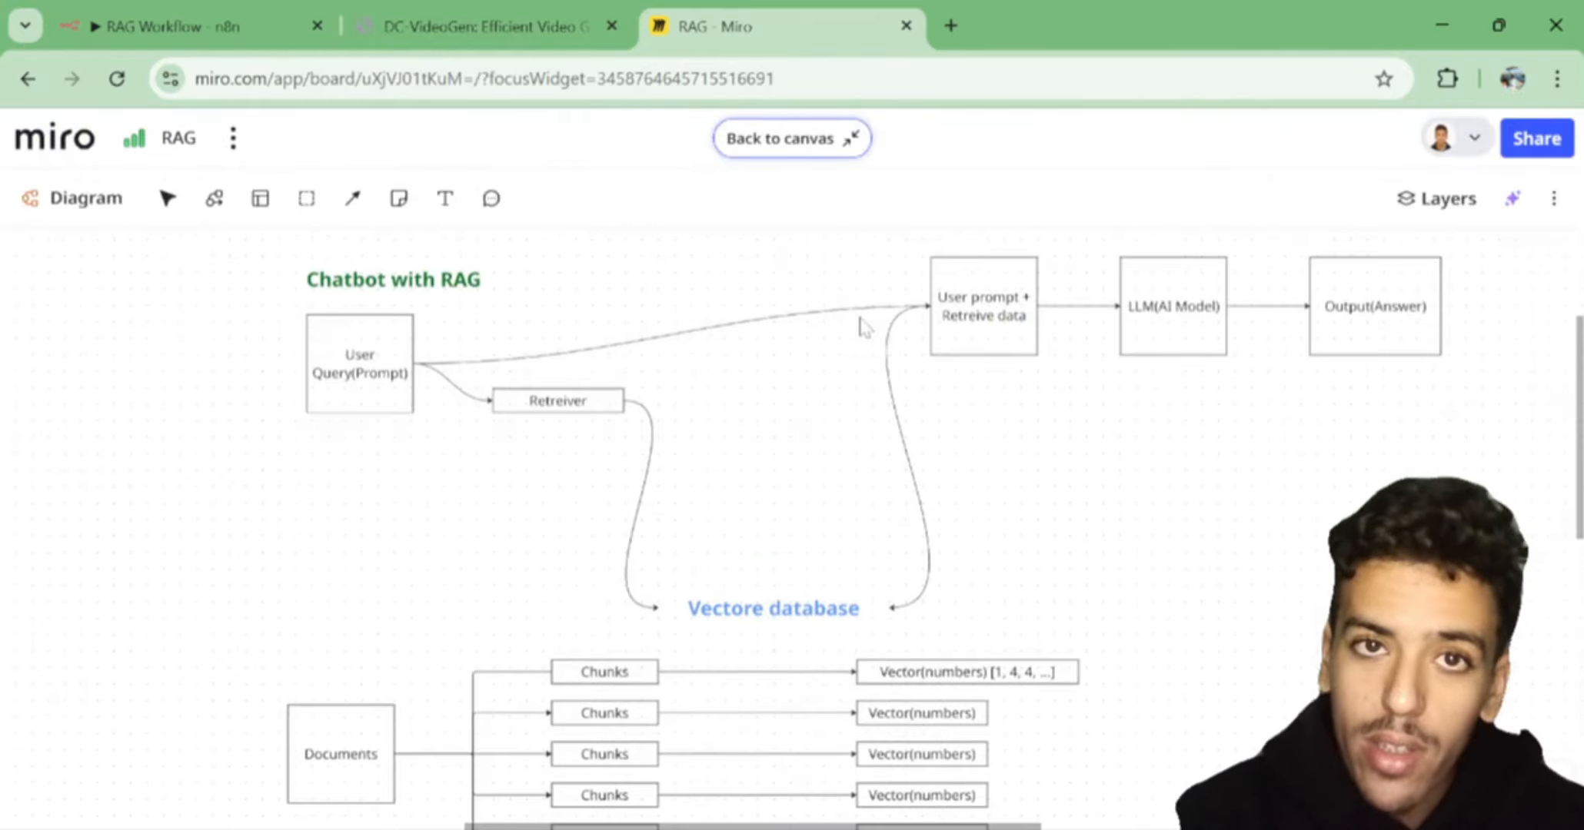
left_click(215, 23)
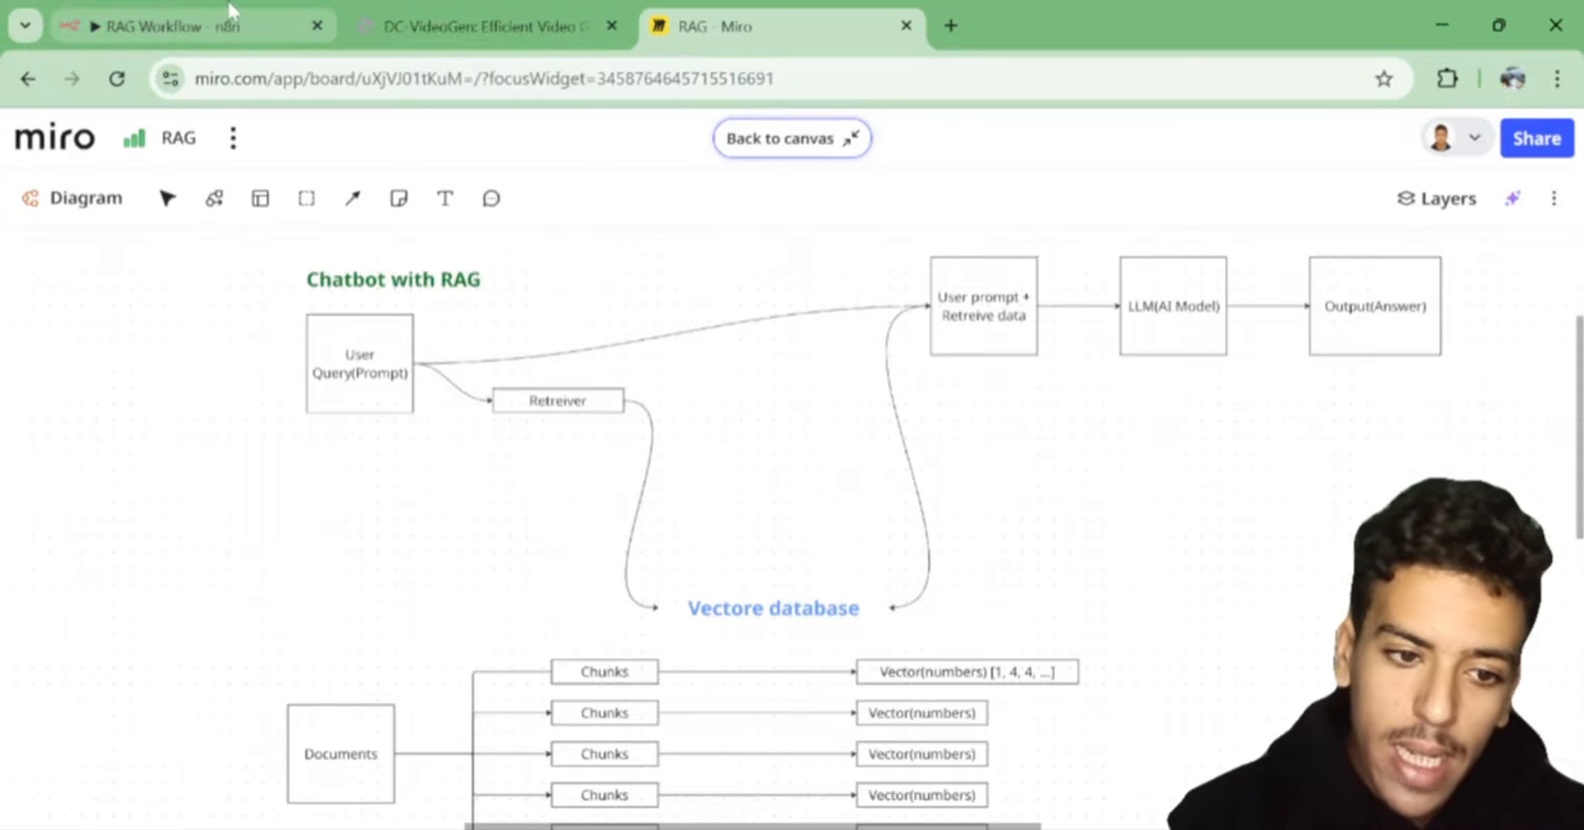
Add an Aggregate node after the Retrieval node
left_click(905, 346)
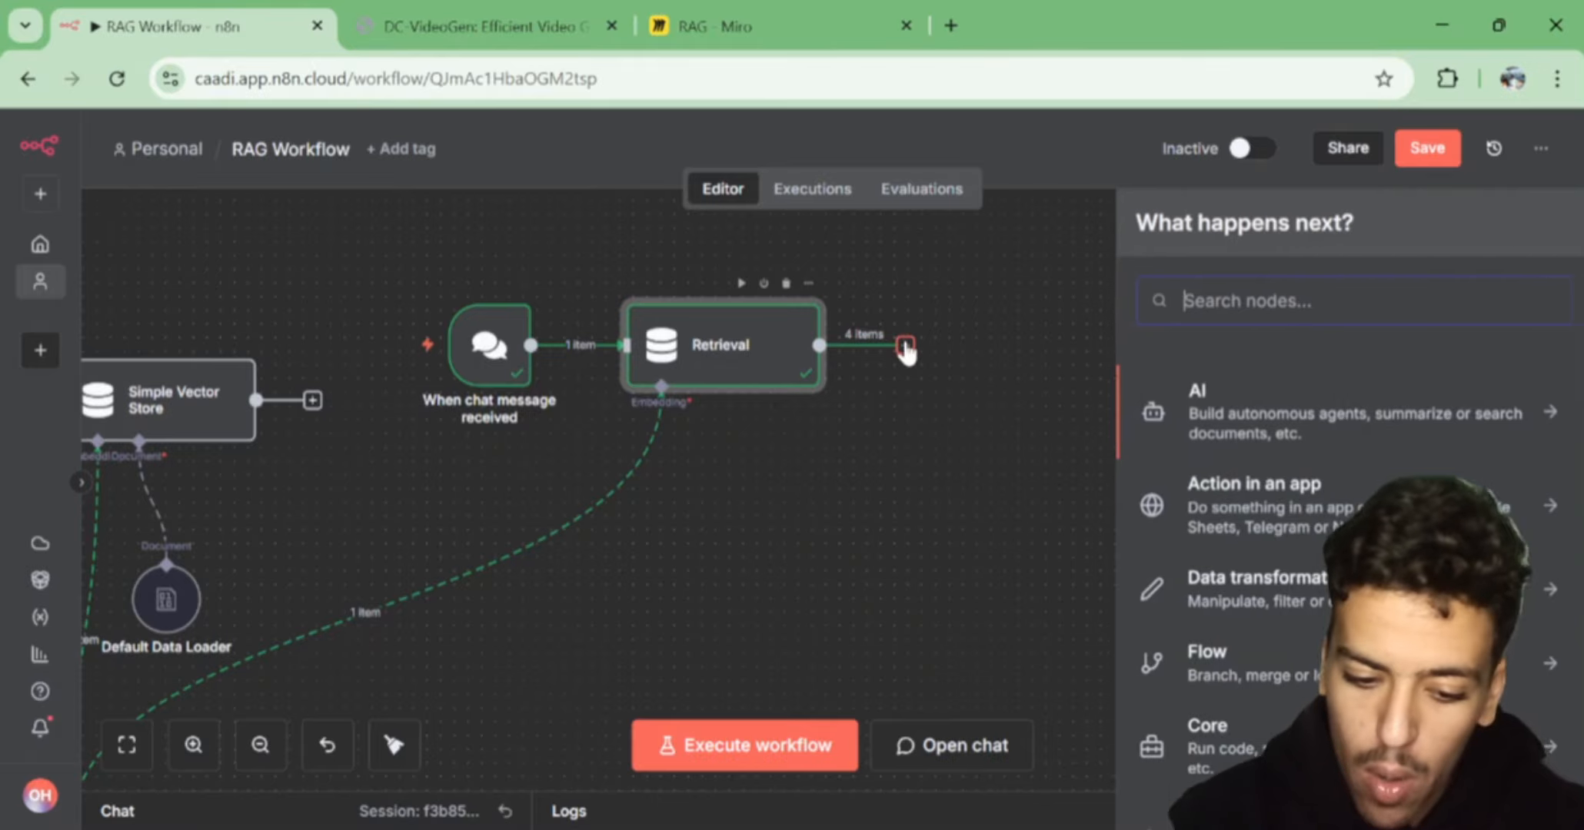
type("agg")
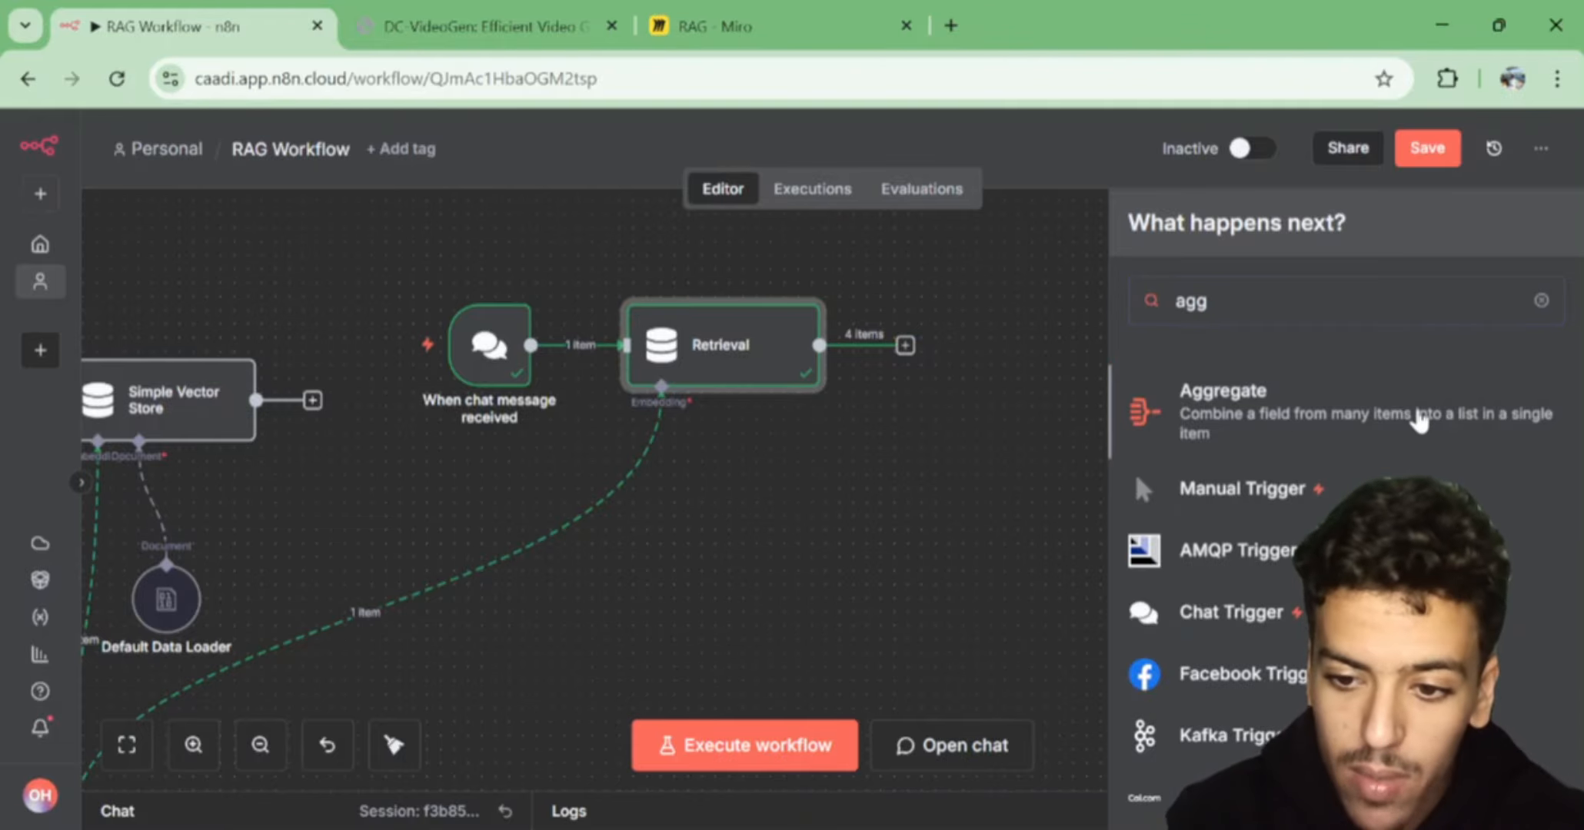
left_click(1342, 423)
left_click(542, 432)
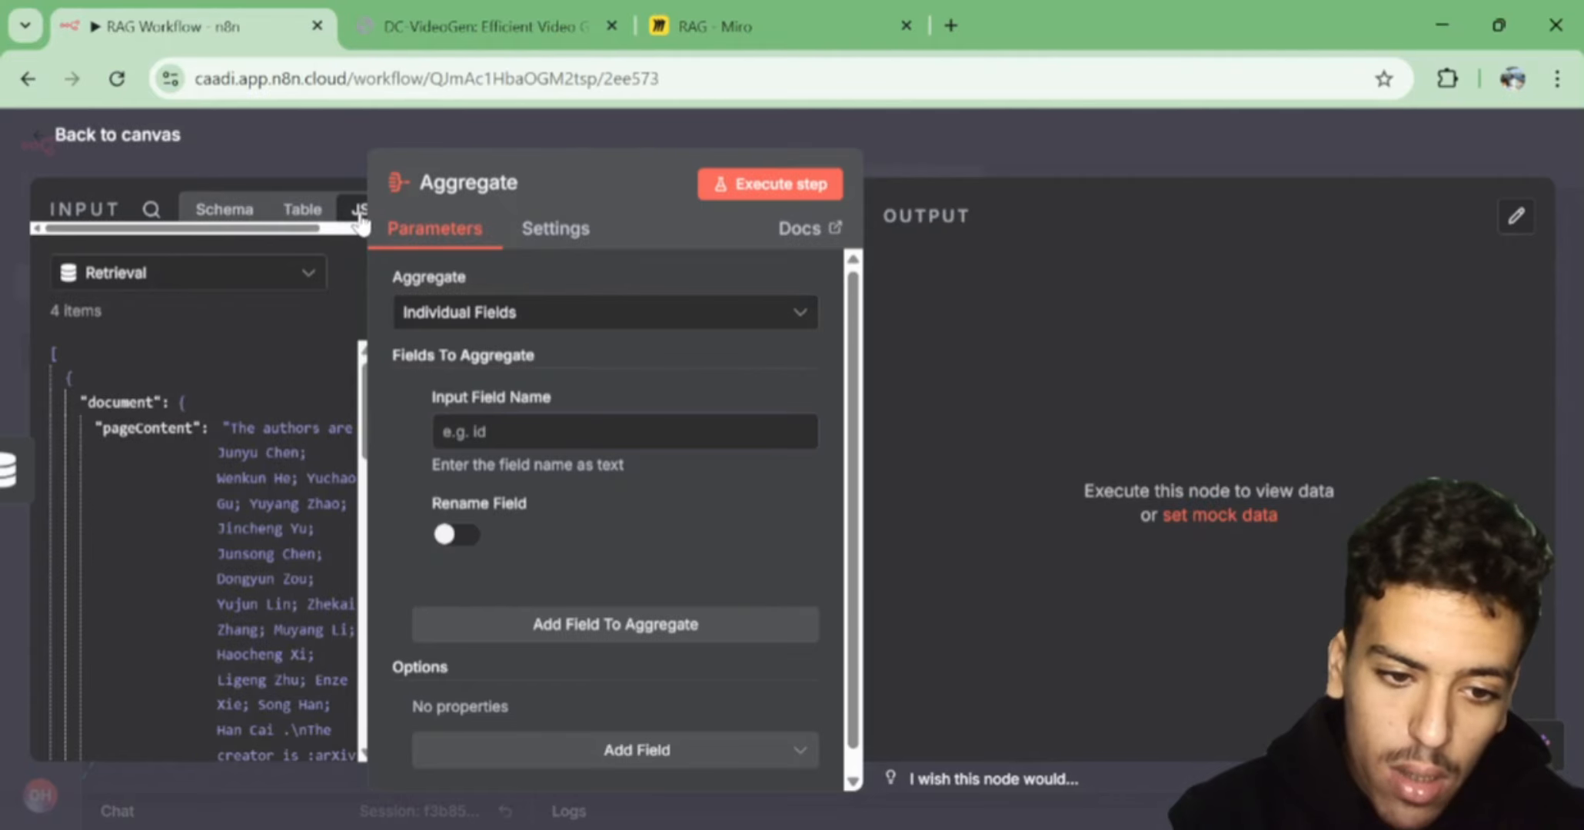
Widen the Aggregate node's parameter and input areas so that the Retrieval JSON is easier to read
left_click_drag(367, 207, 526, 217)
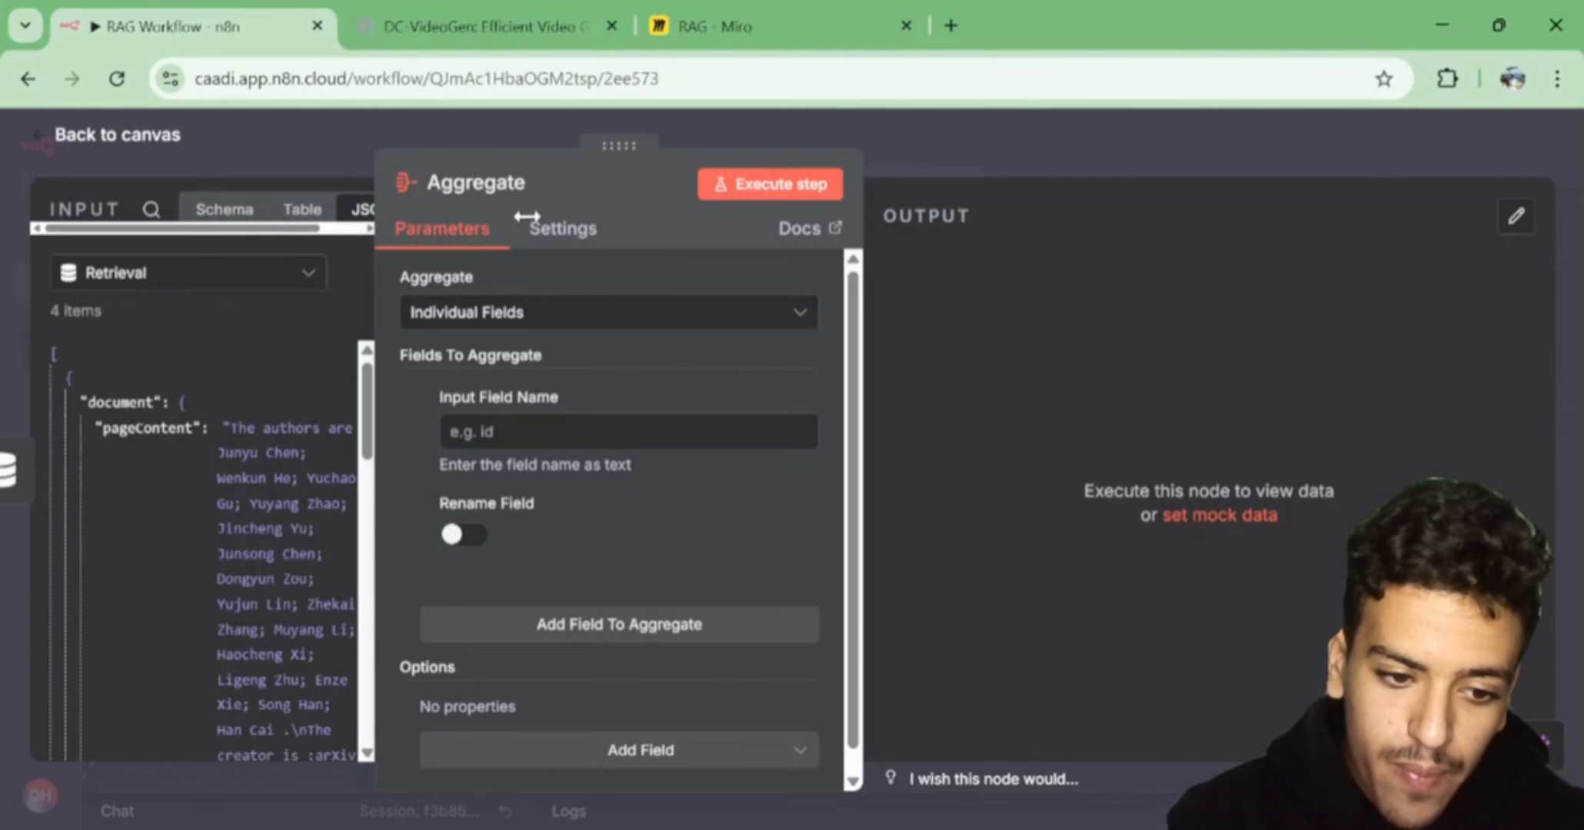
left_click(859, 237)
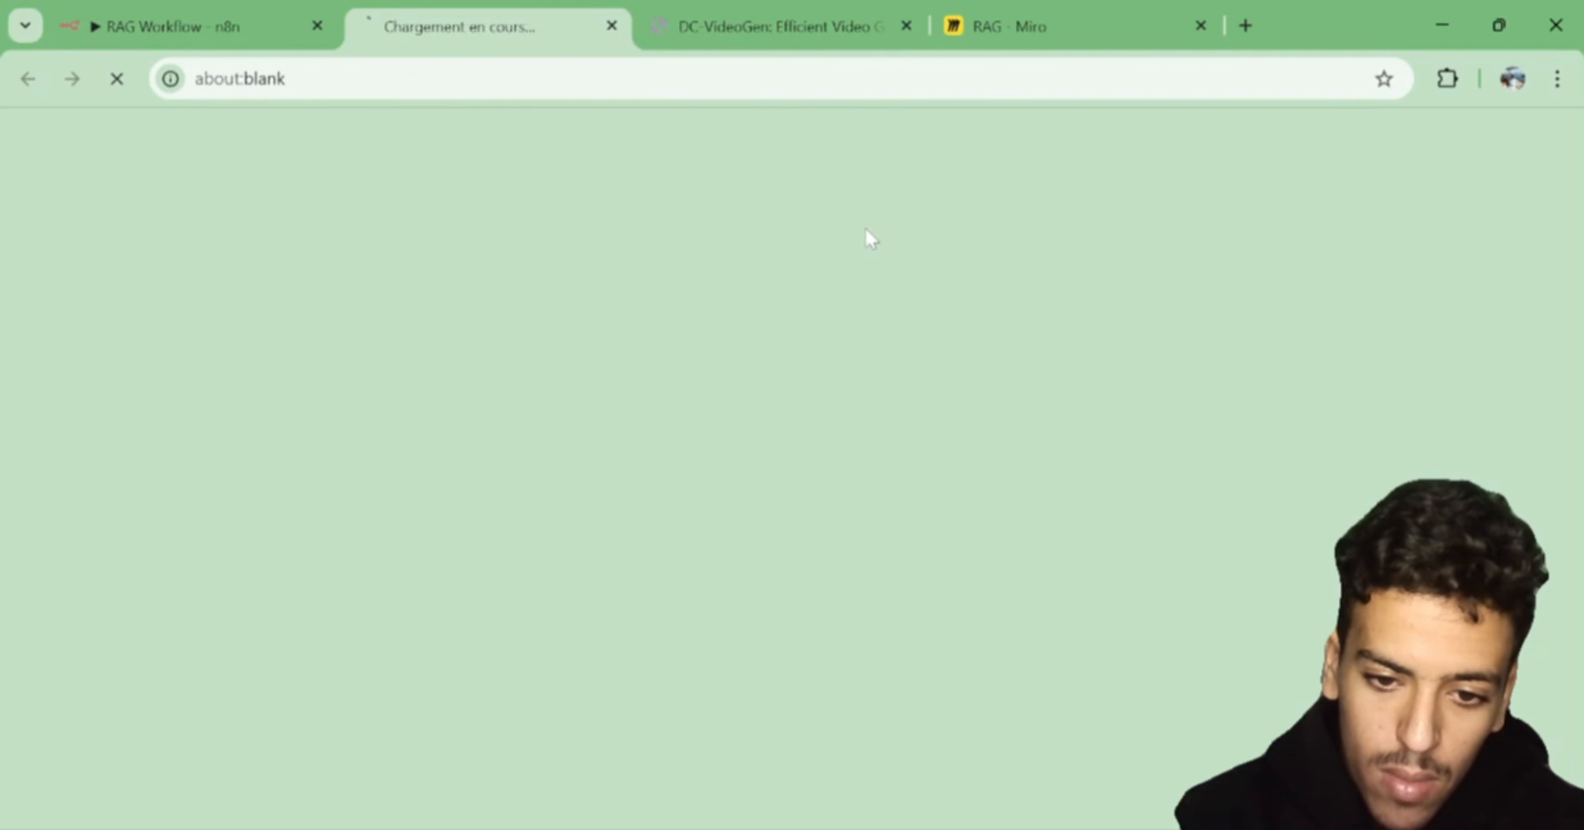
key("ctrl+w")
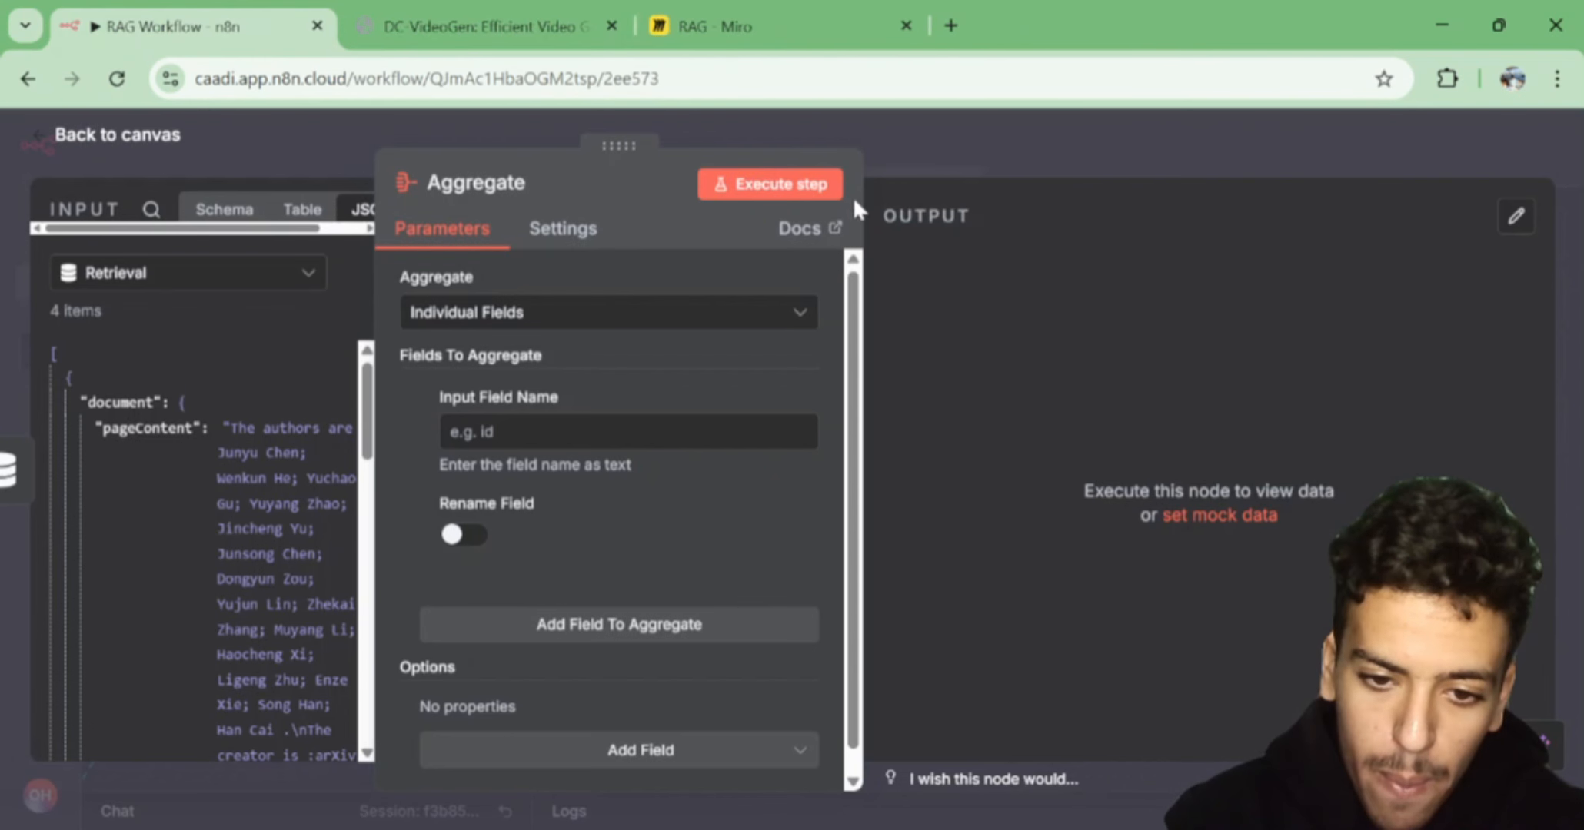
left_click_drag(861, 205, 1071, 219)
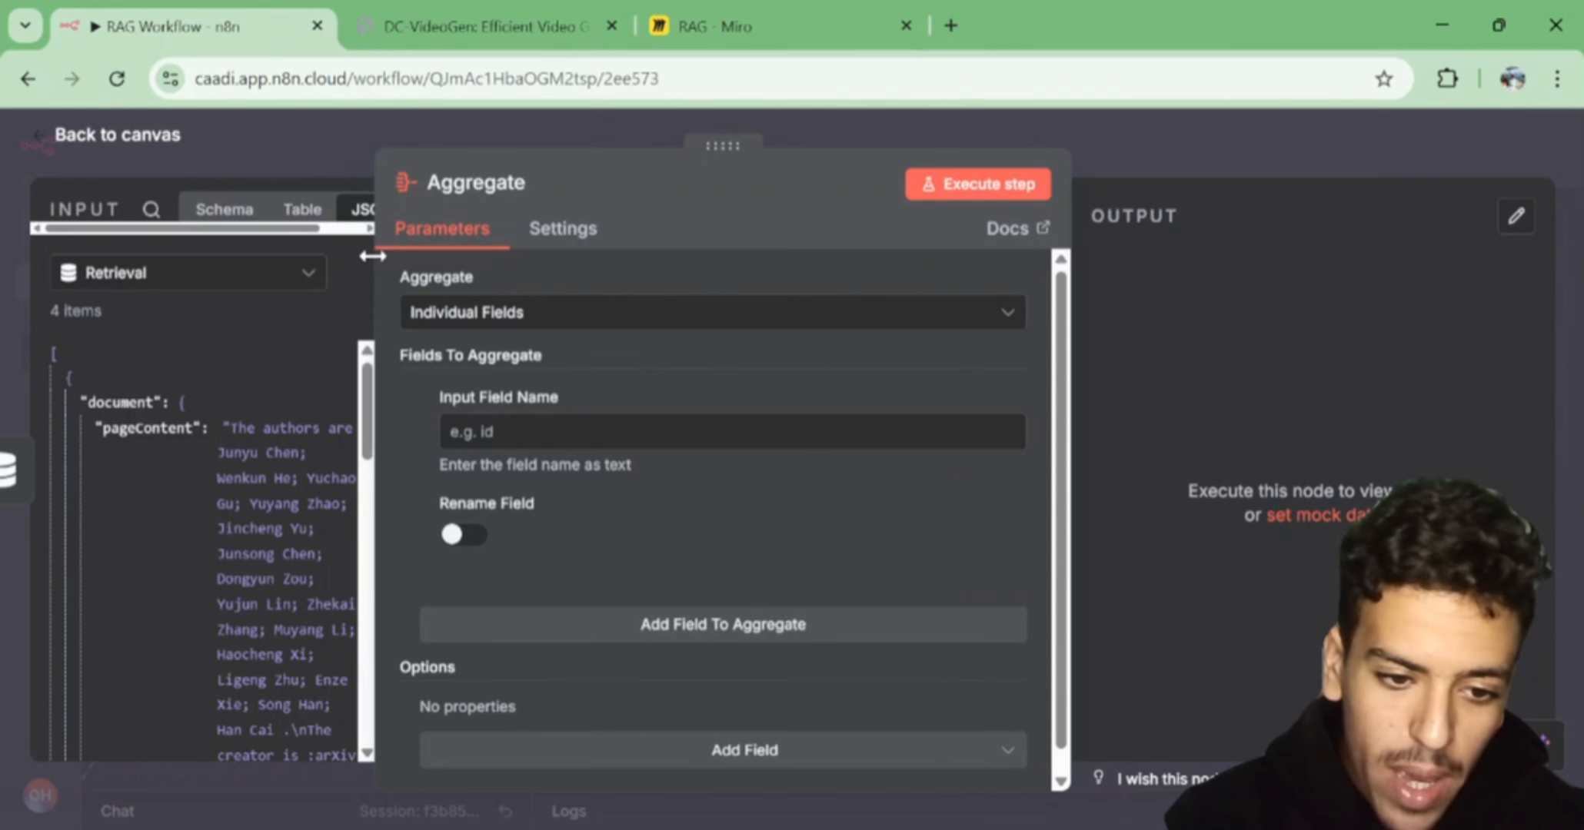
left_click_drag(367, 254, 585, 257)
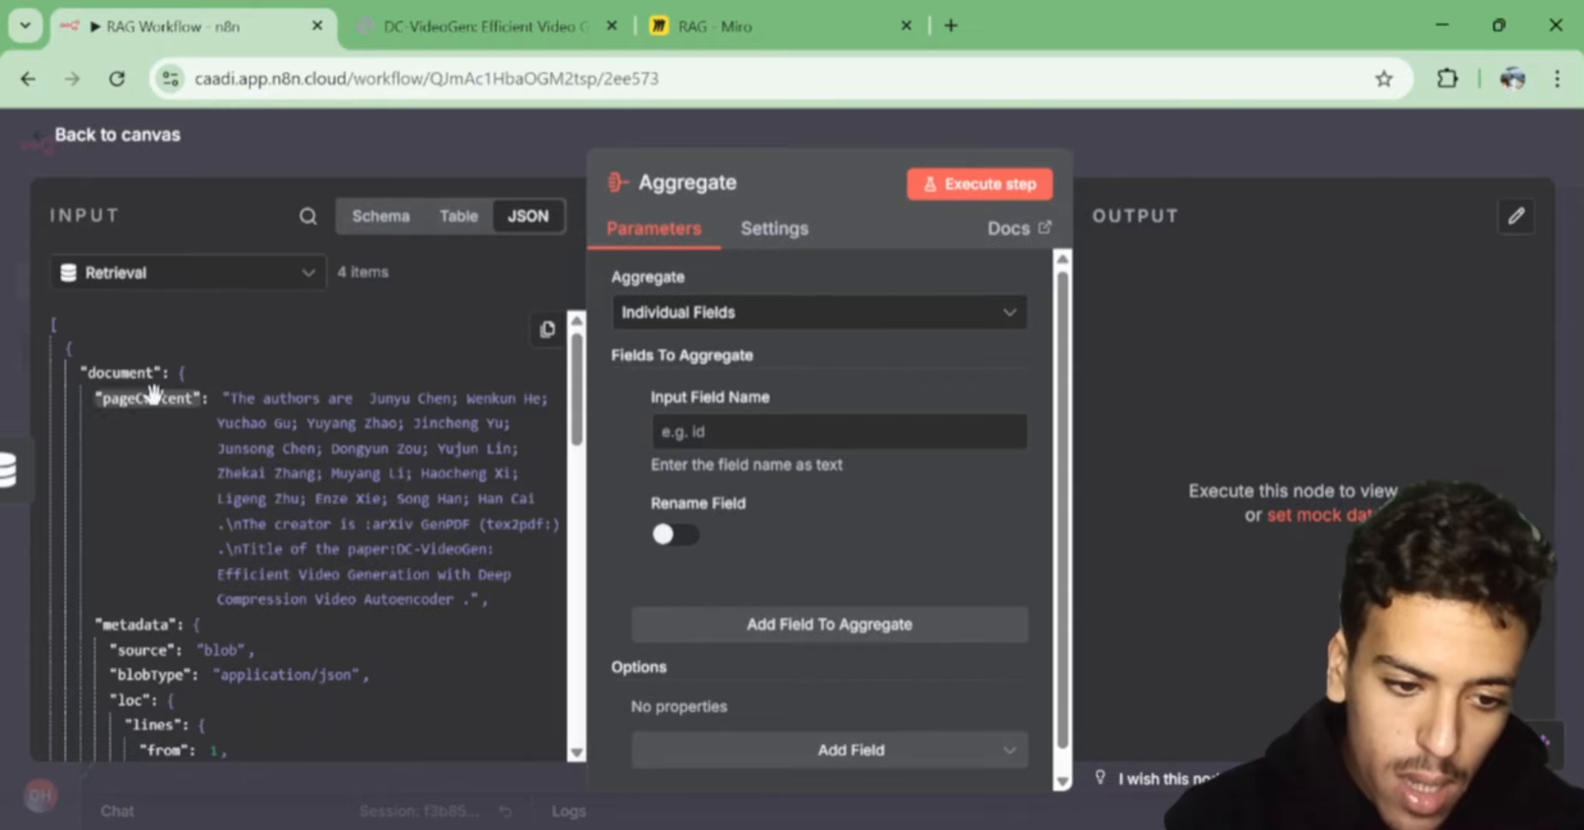
Set the Aggregate node's input field name to document.pageContent by mapping it from the Retrieval JSON
scroll(154, 394, "down", 8)
scroll(207, 408, "up", 4)
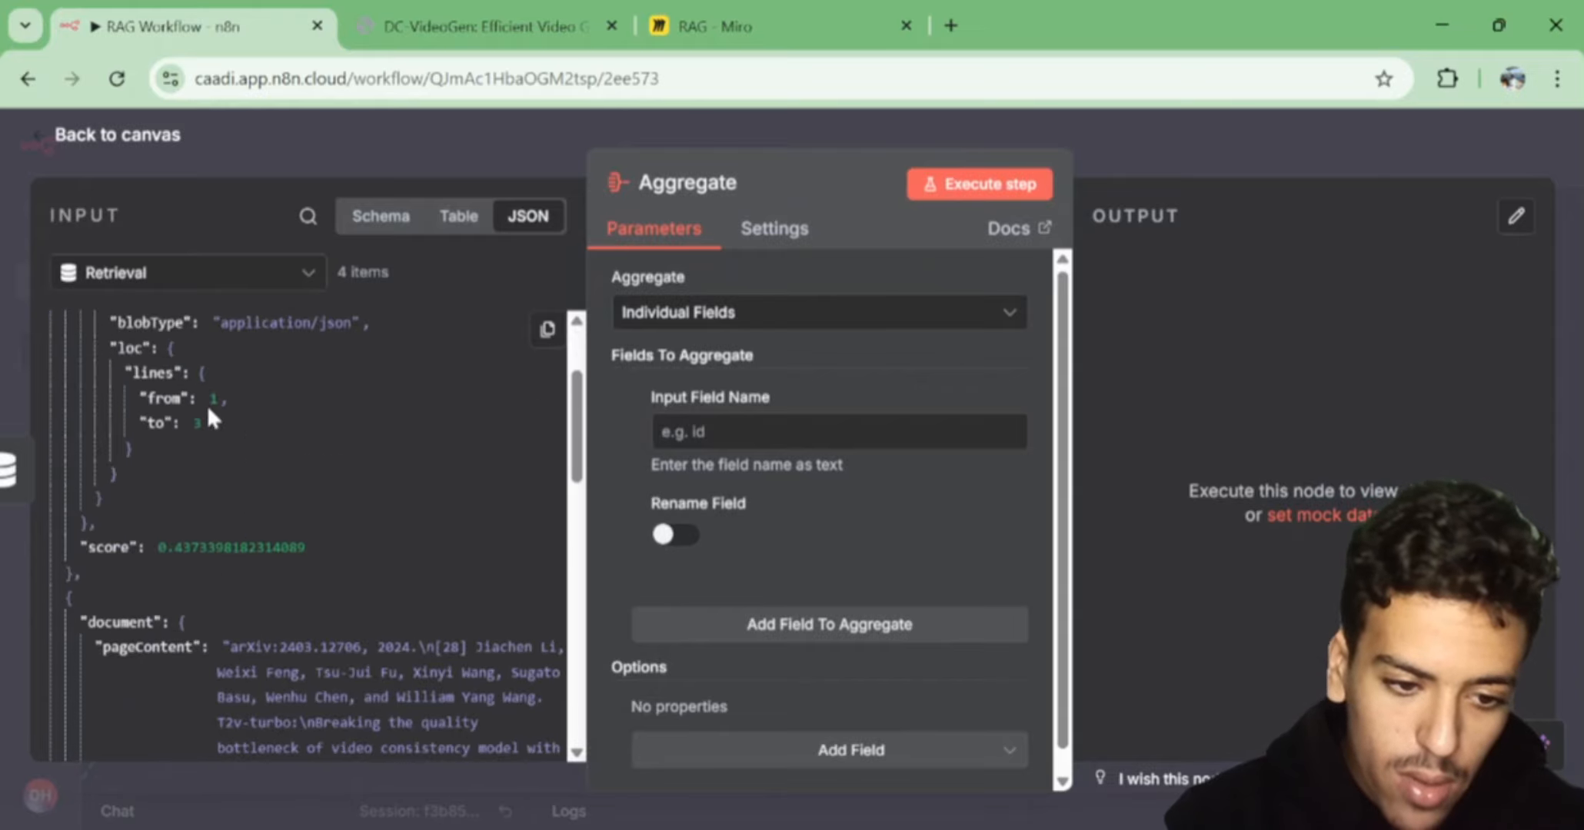
scroll(208, 412, "up", 5)
left_click_drag(150, 384, 770, 460)
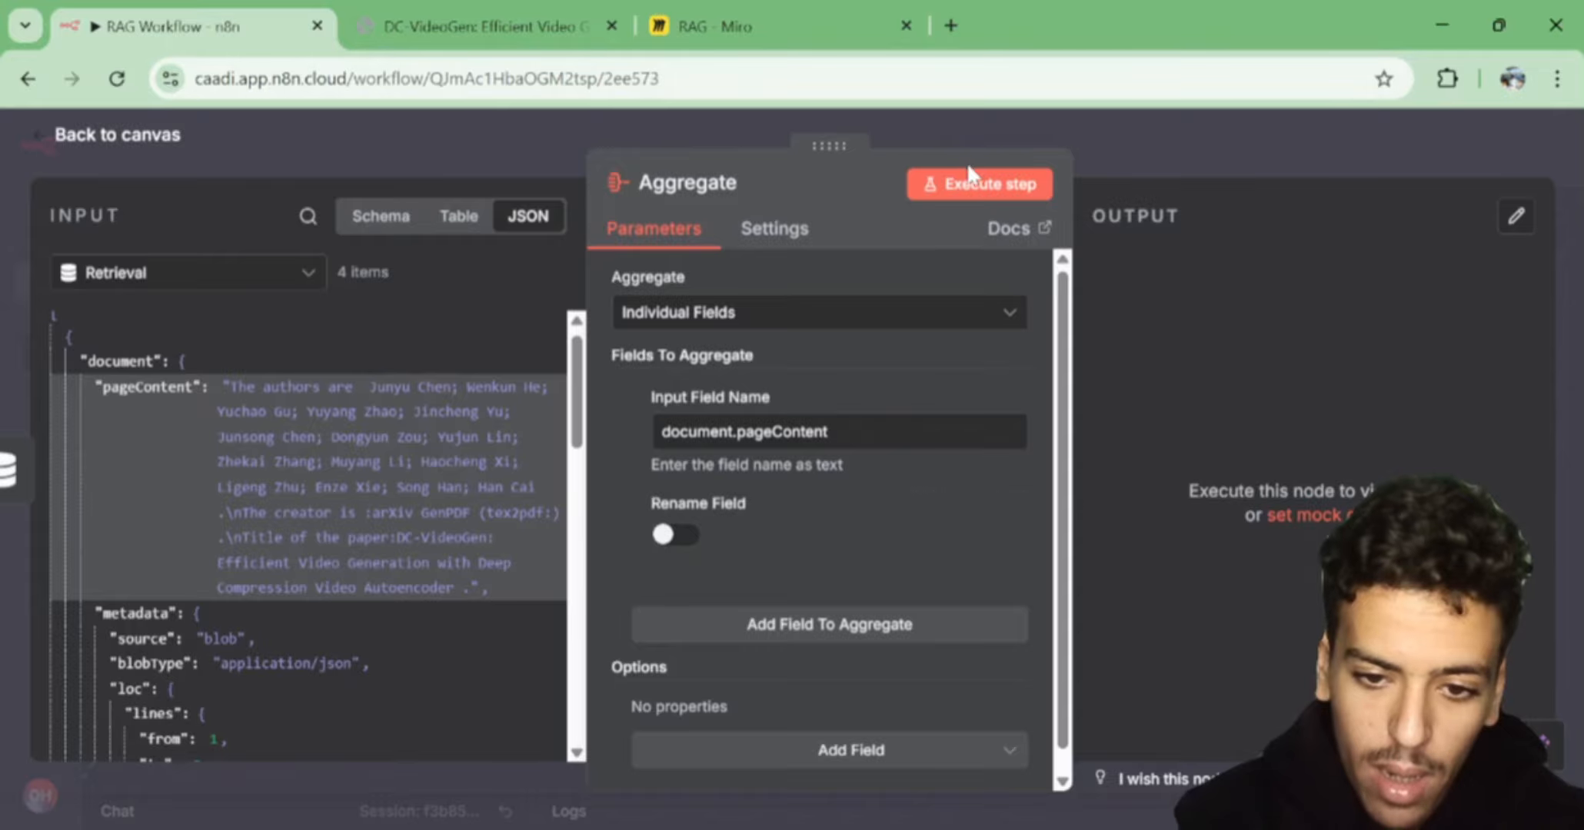
Execute the Aggregate node, examine the combined pageContent list in its output, and return to the canvas
left_click(980, 185)
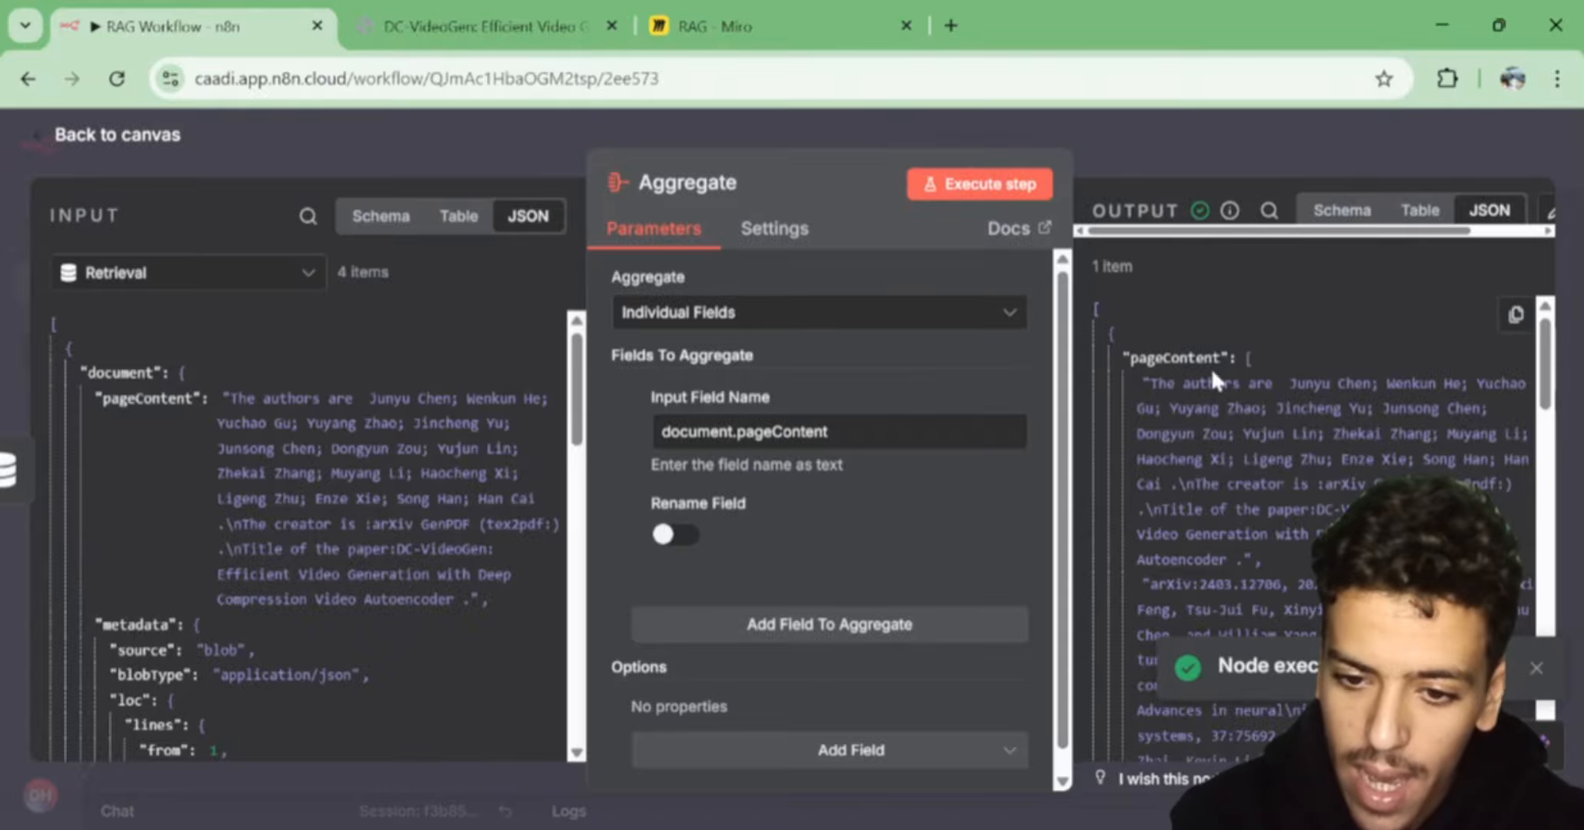
scroll(1234, 363, "down", 15)
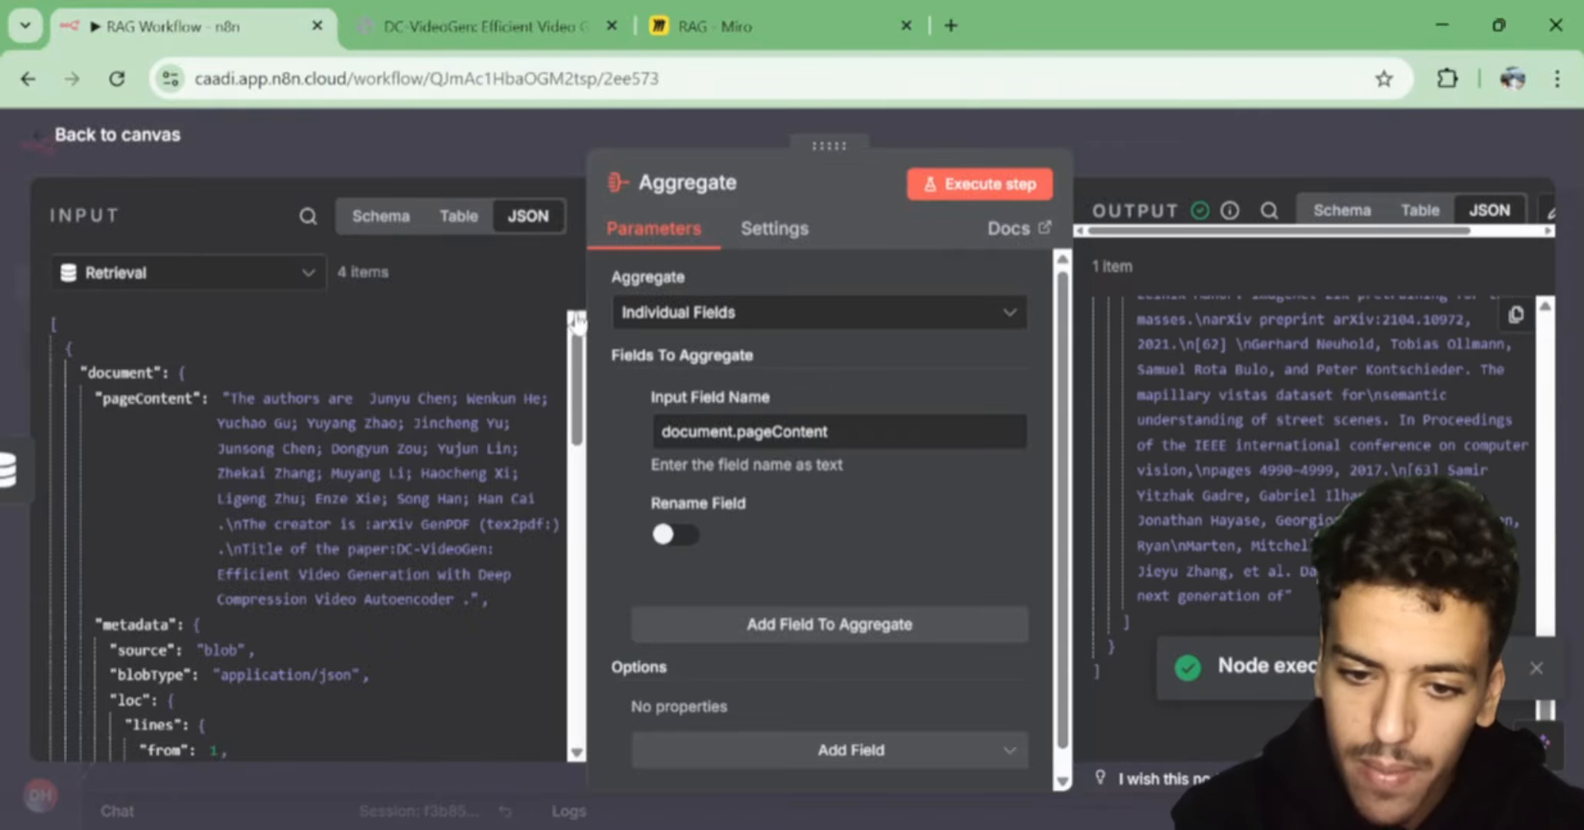
left_click(112, 140)
Move the Aggregate node slightly closer to the Retrieval node and add an Edit Fields (Set) node after it
scroll(769, 454, "right", 2)
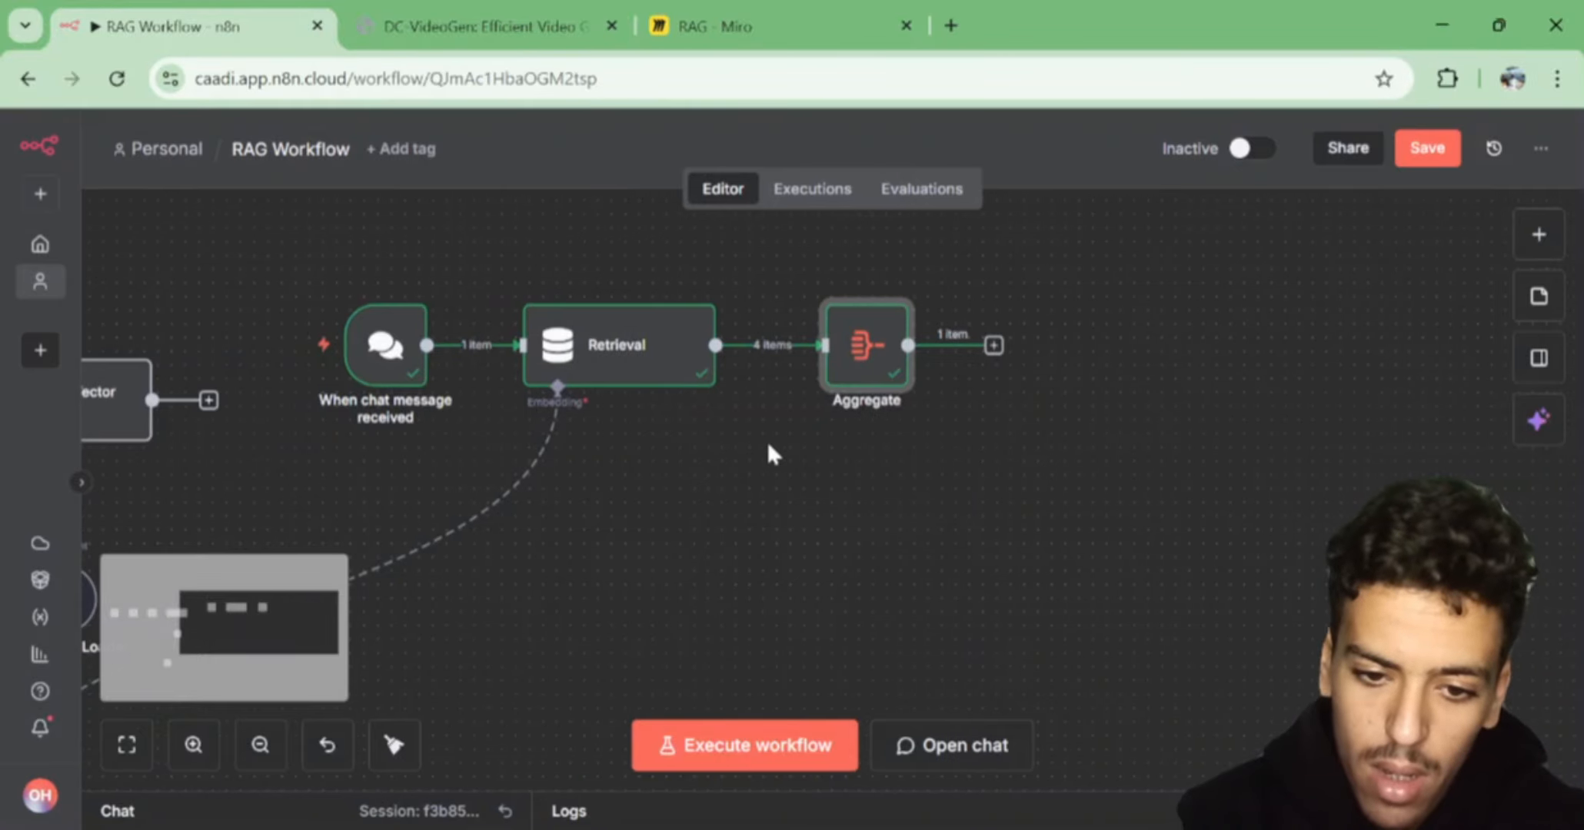
left_click_drag(861, 369, 834, 371)
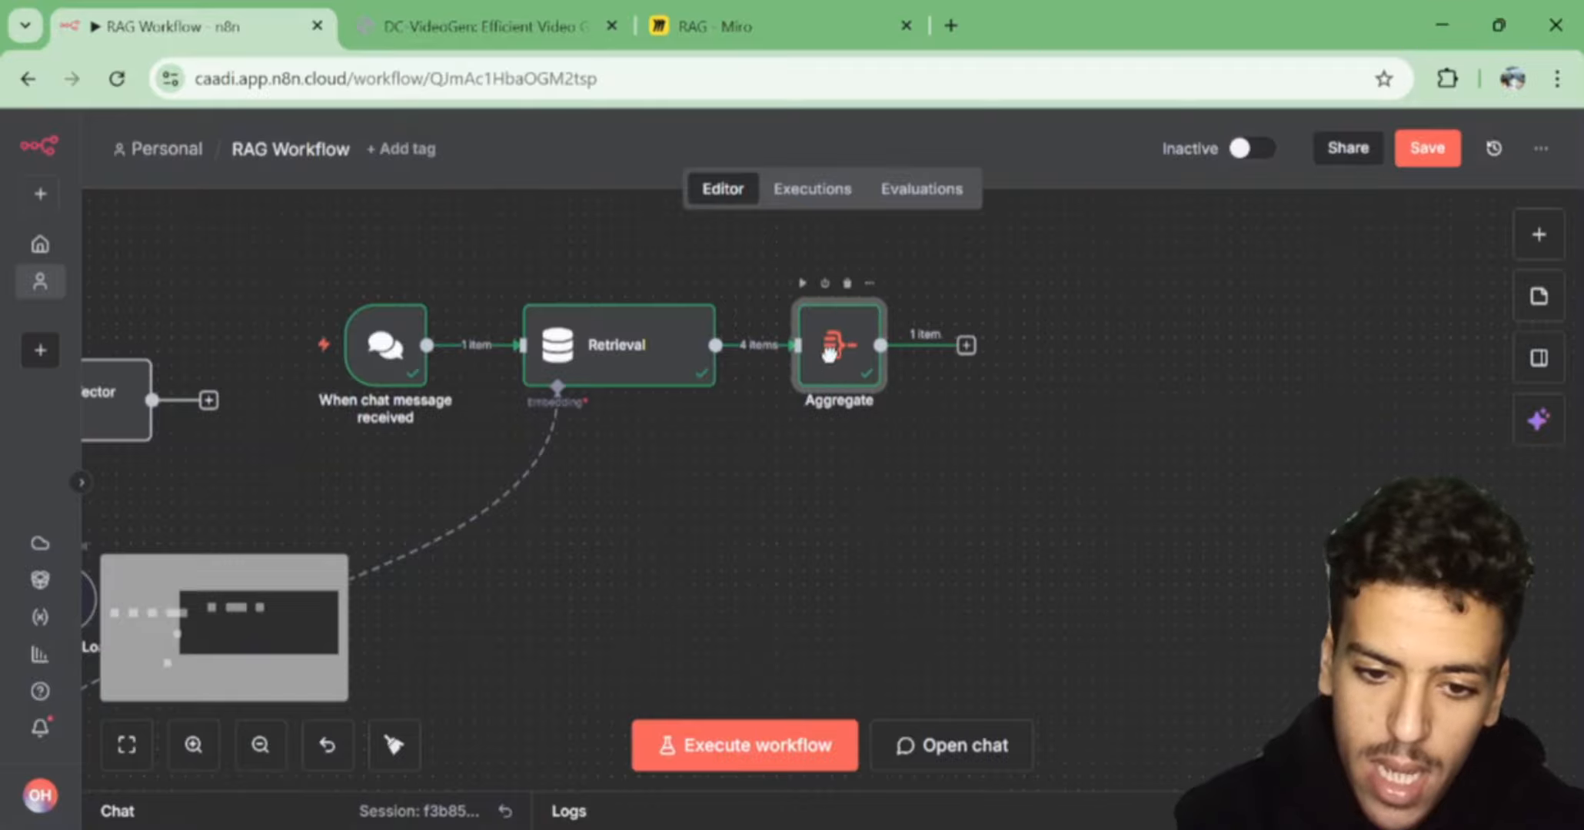
left_click(965, 345)
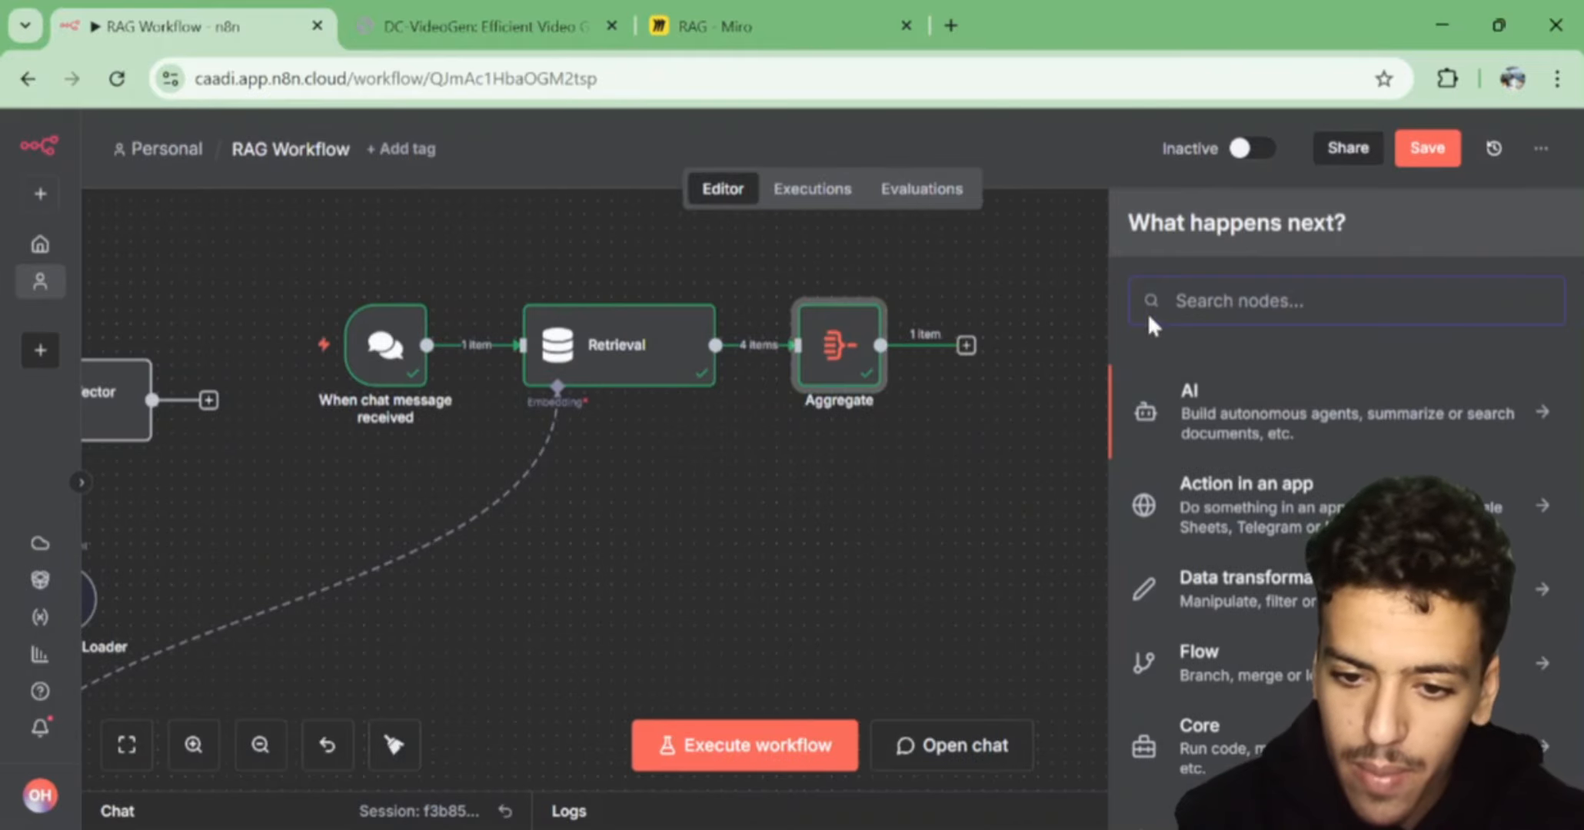
type("edt")
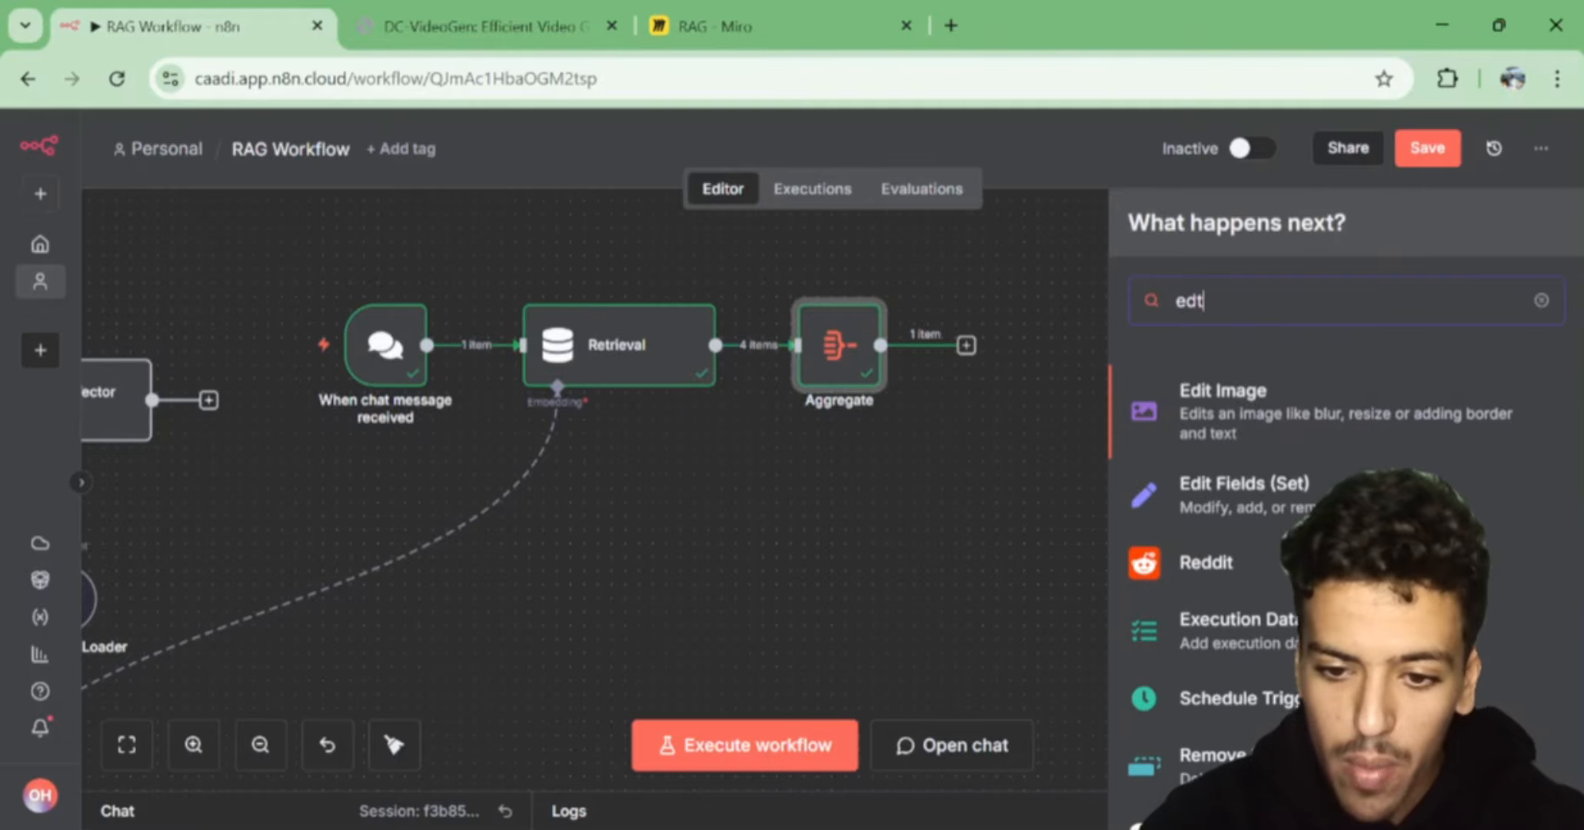
left_click(1236, 511)
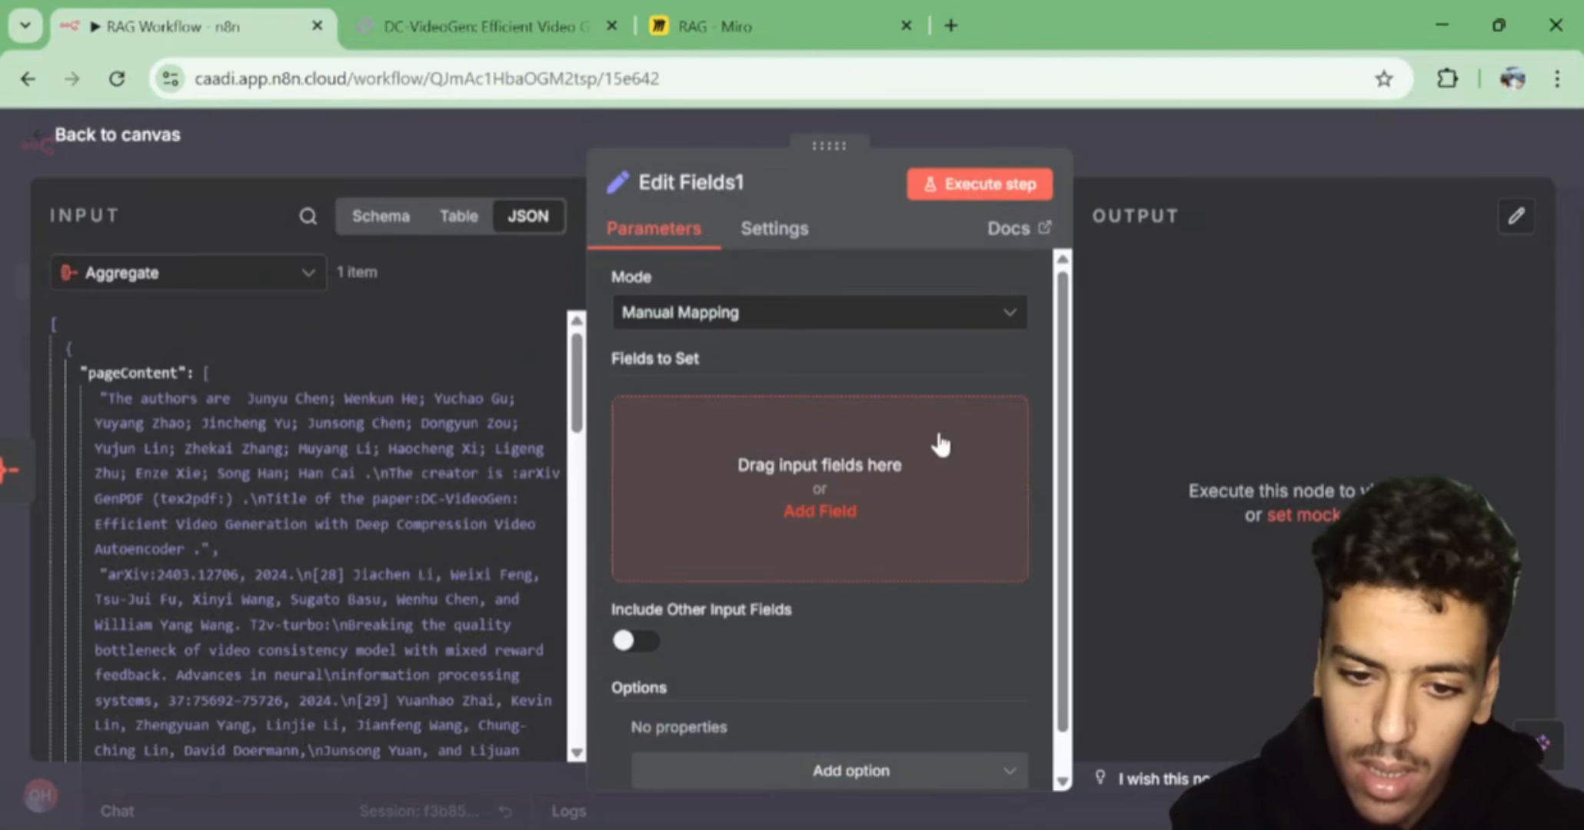
Add a string field named retrieval_content to the new Edit Fields node and look through the Aggregate input JSON
left_click(820, 511)
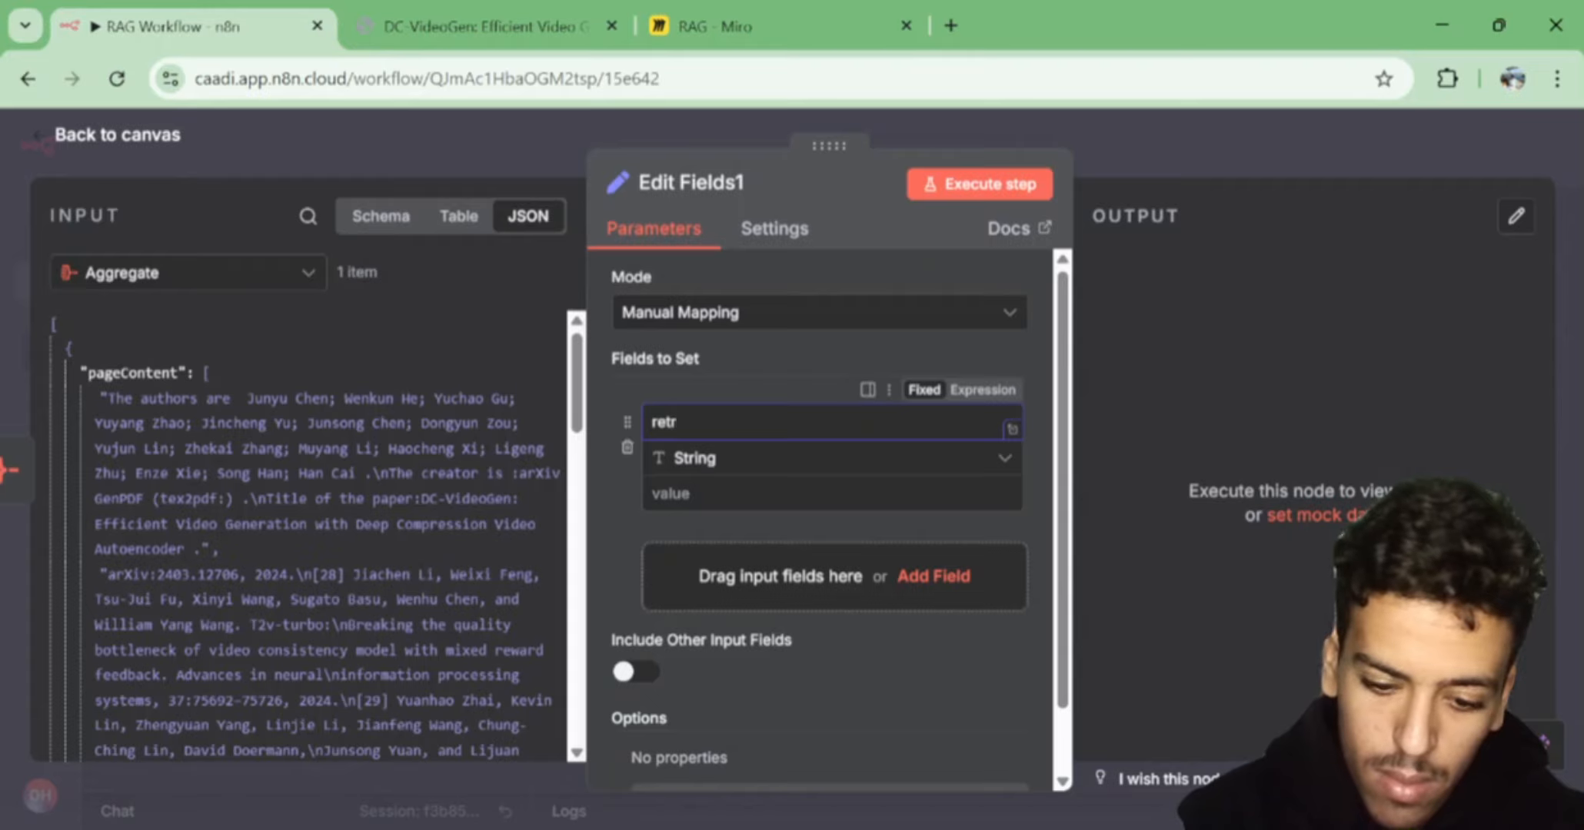
type("retrieval_content")
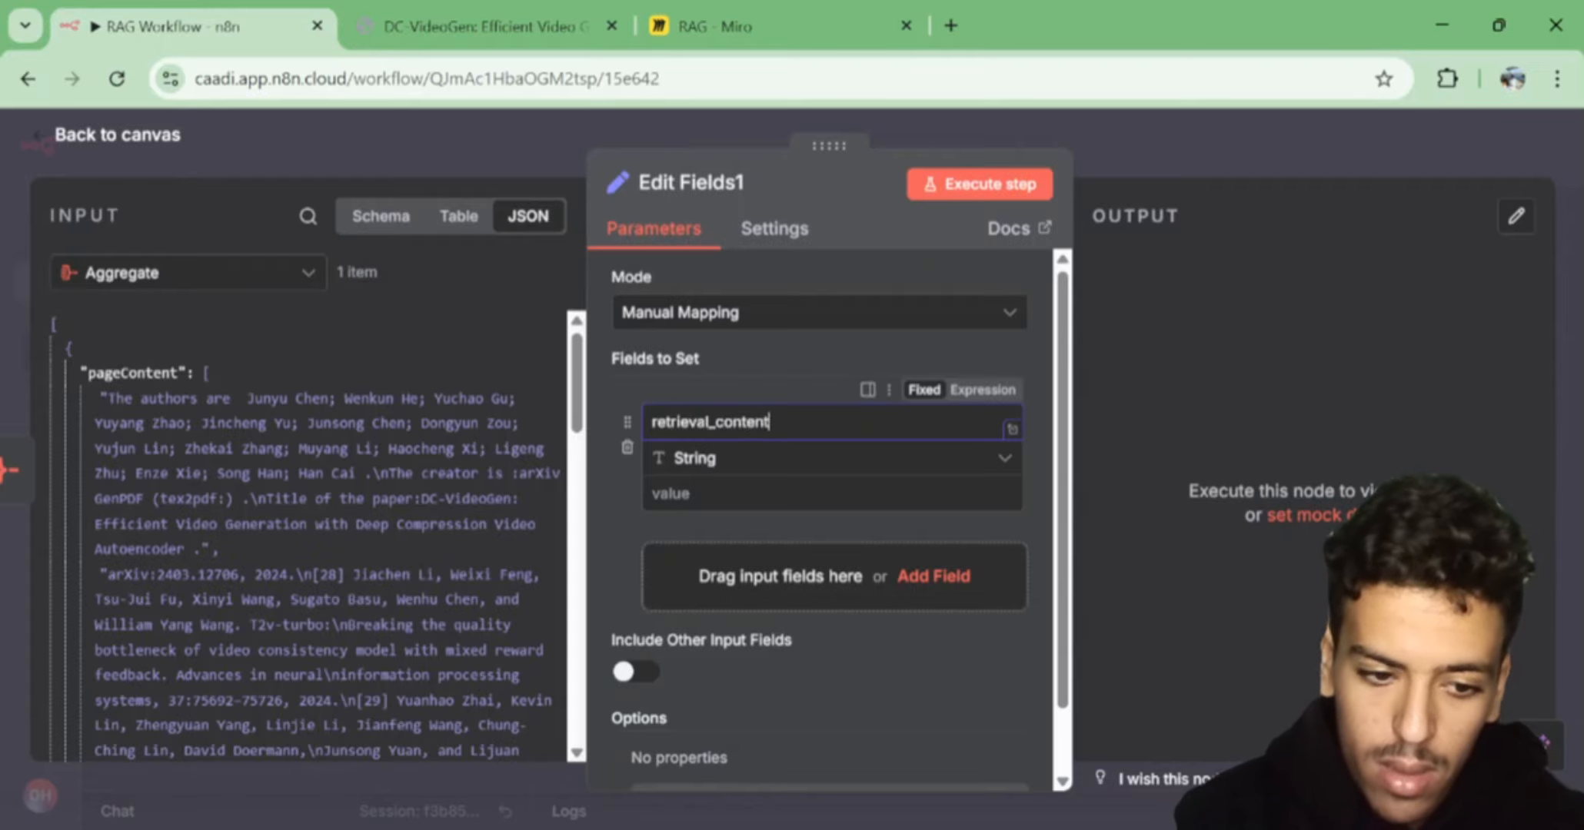
scroll(299, 385, "down", 3)
scroll(230, 400, "up", 3)
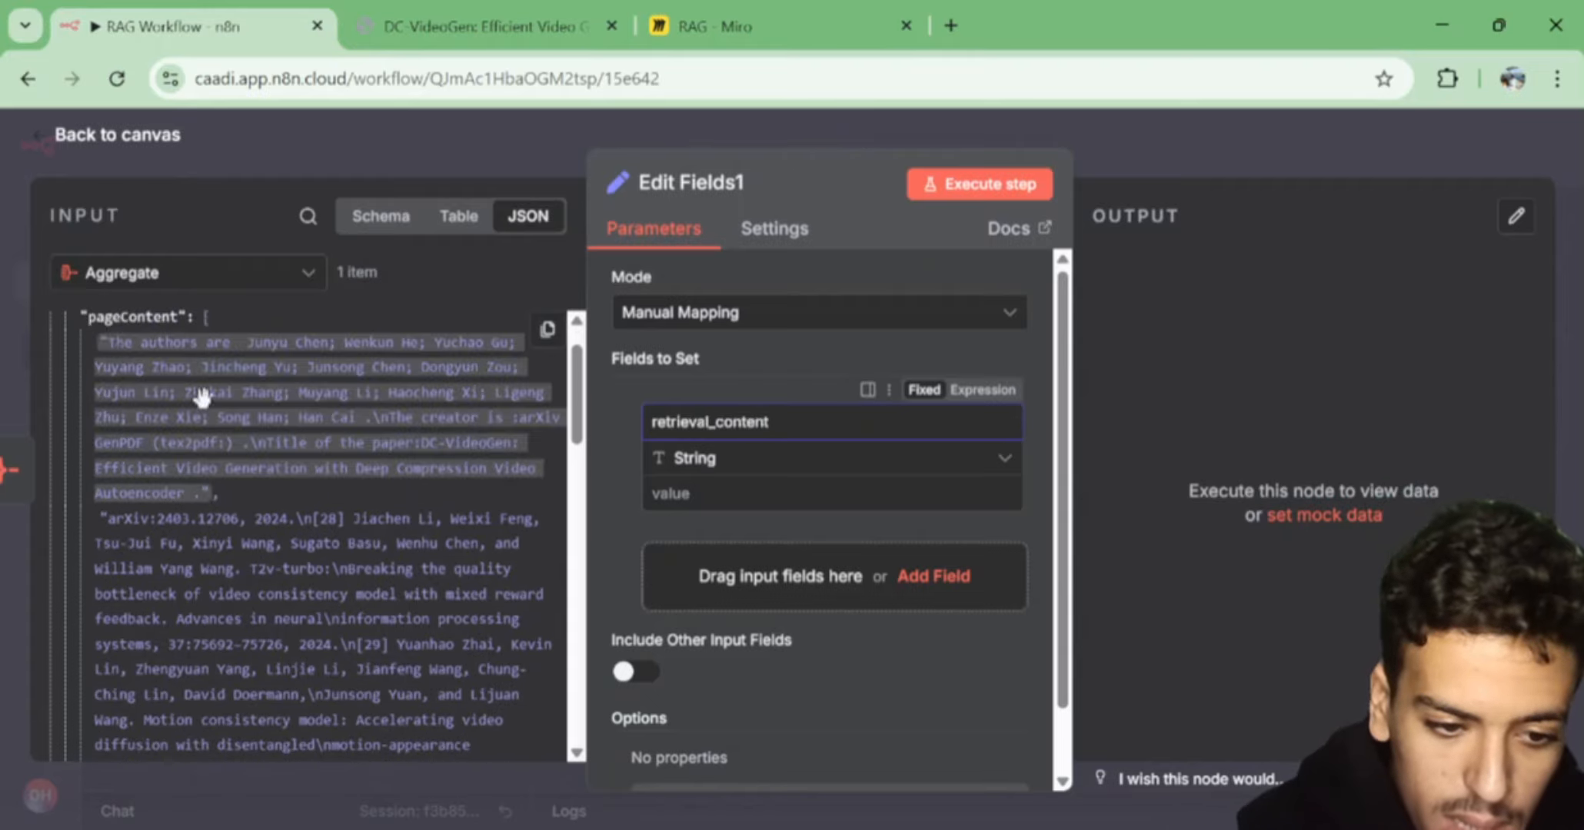
scroll(200, 477, "down", 5)
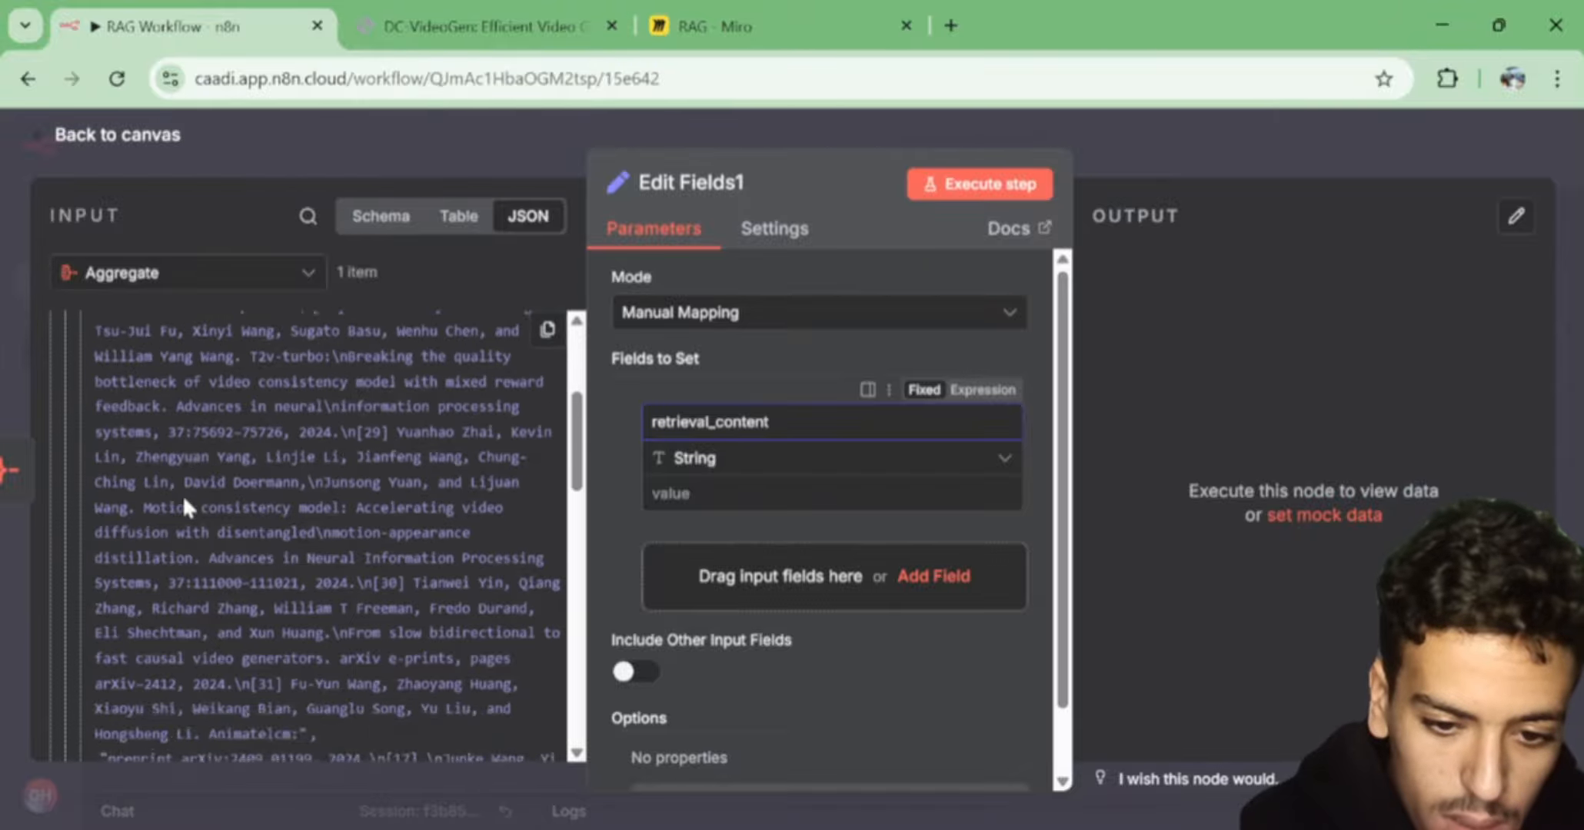
scroll(182, 496, "up", 5)
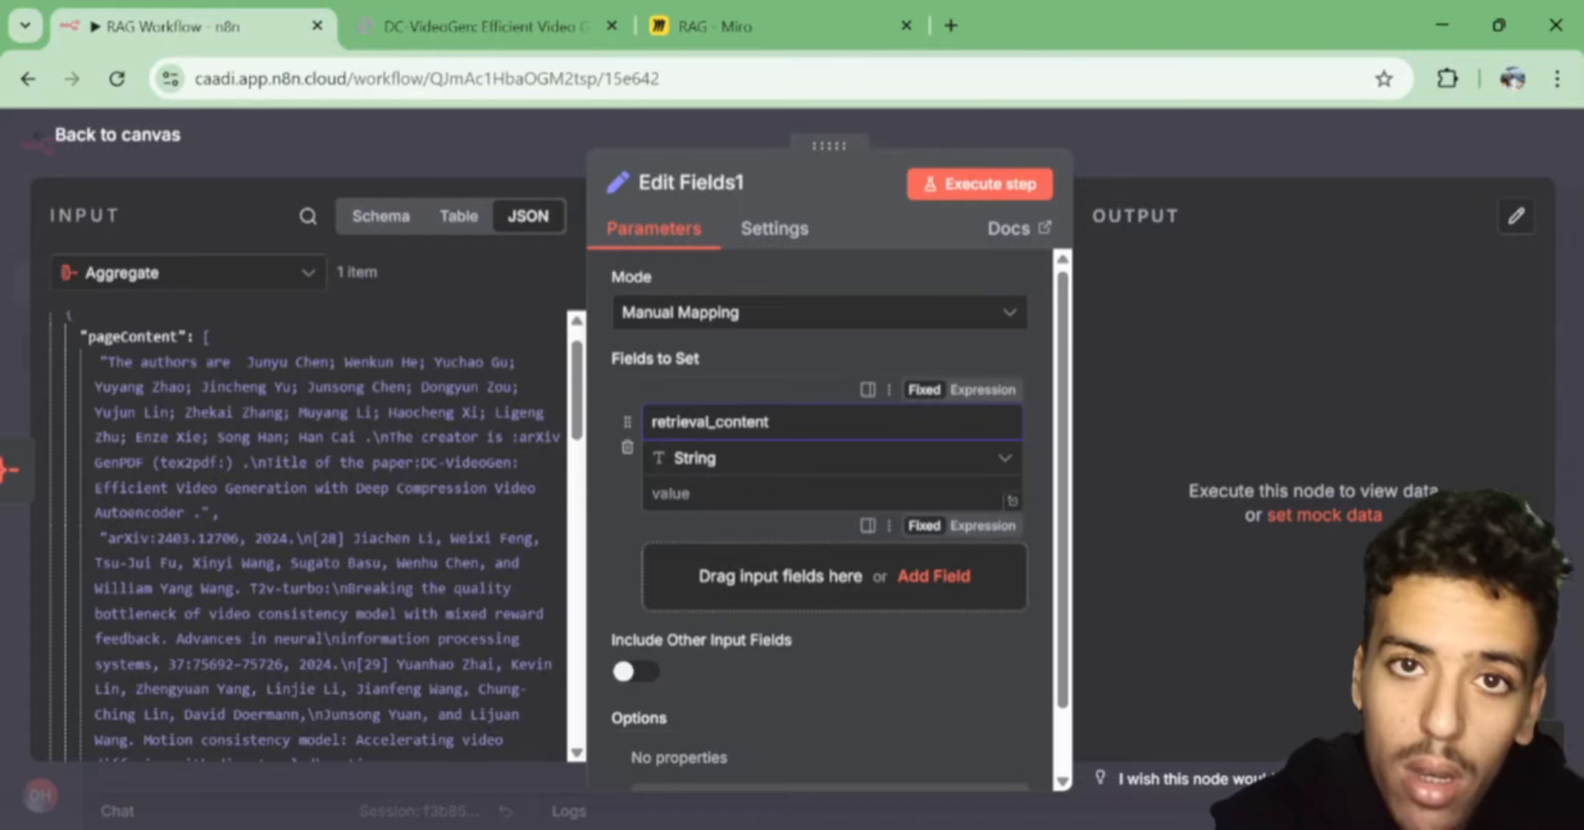
Set the retrieval_content value to {{ $json.pageContent }} by mapping pageContent from the Aggregate JSON
left_click(753, 494)
scroll(163, 392, "up", 1)
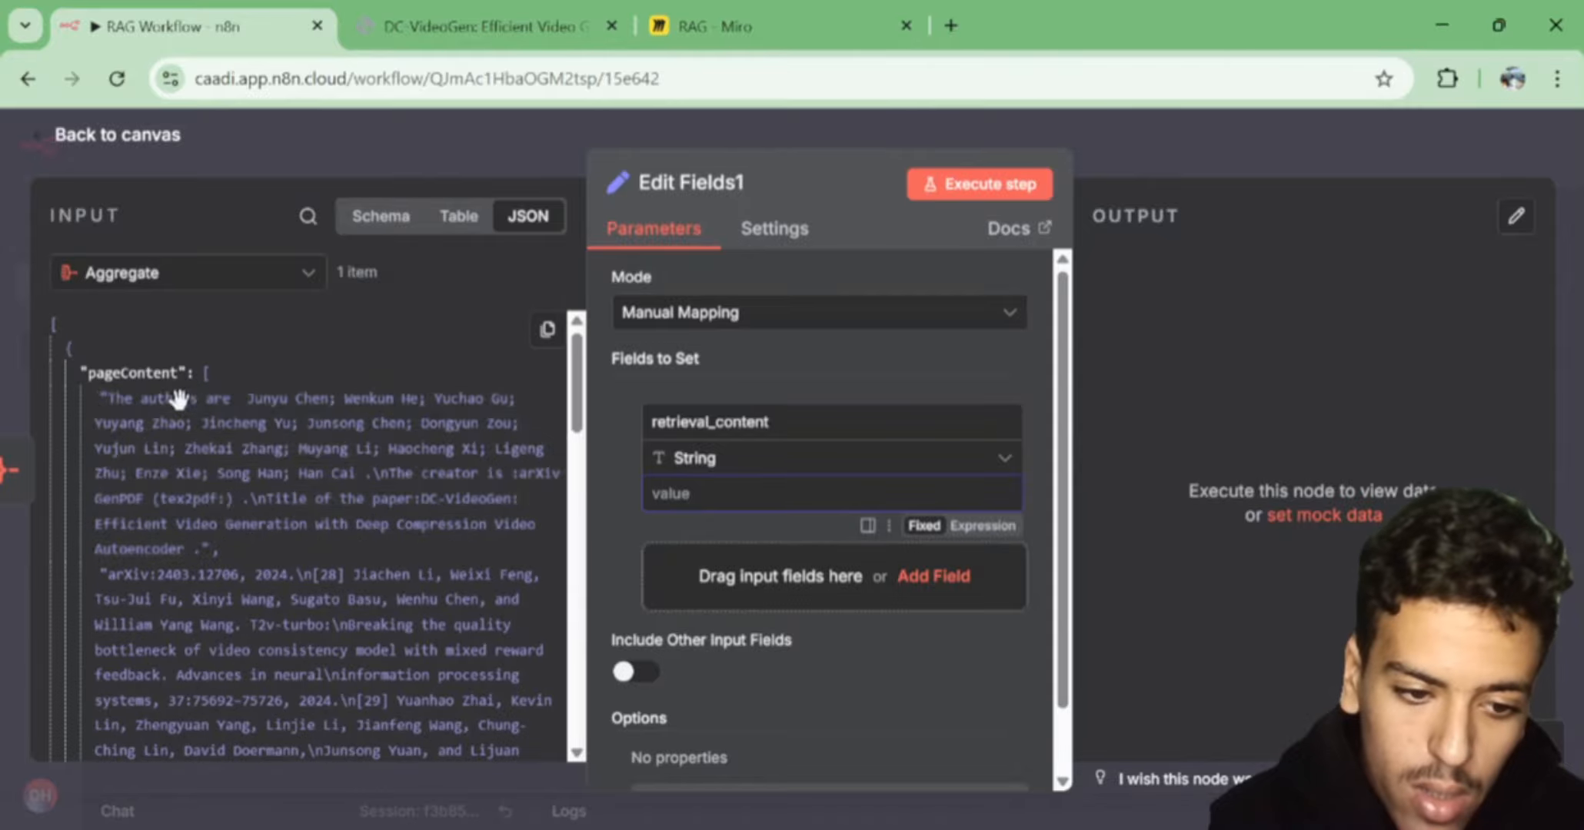
left_click_drag(154, 373, 884, 520)
left_click(914, 511)
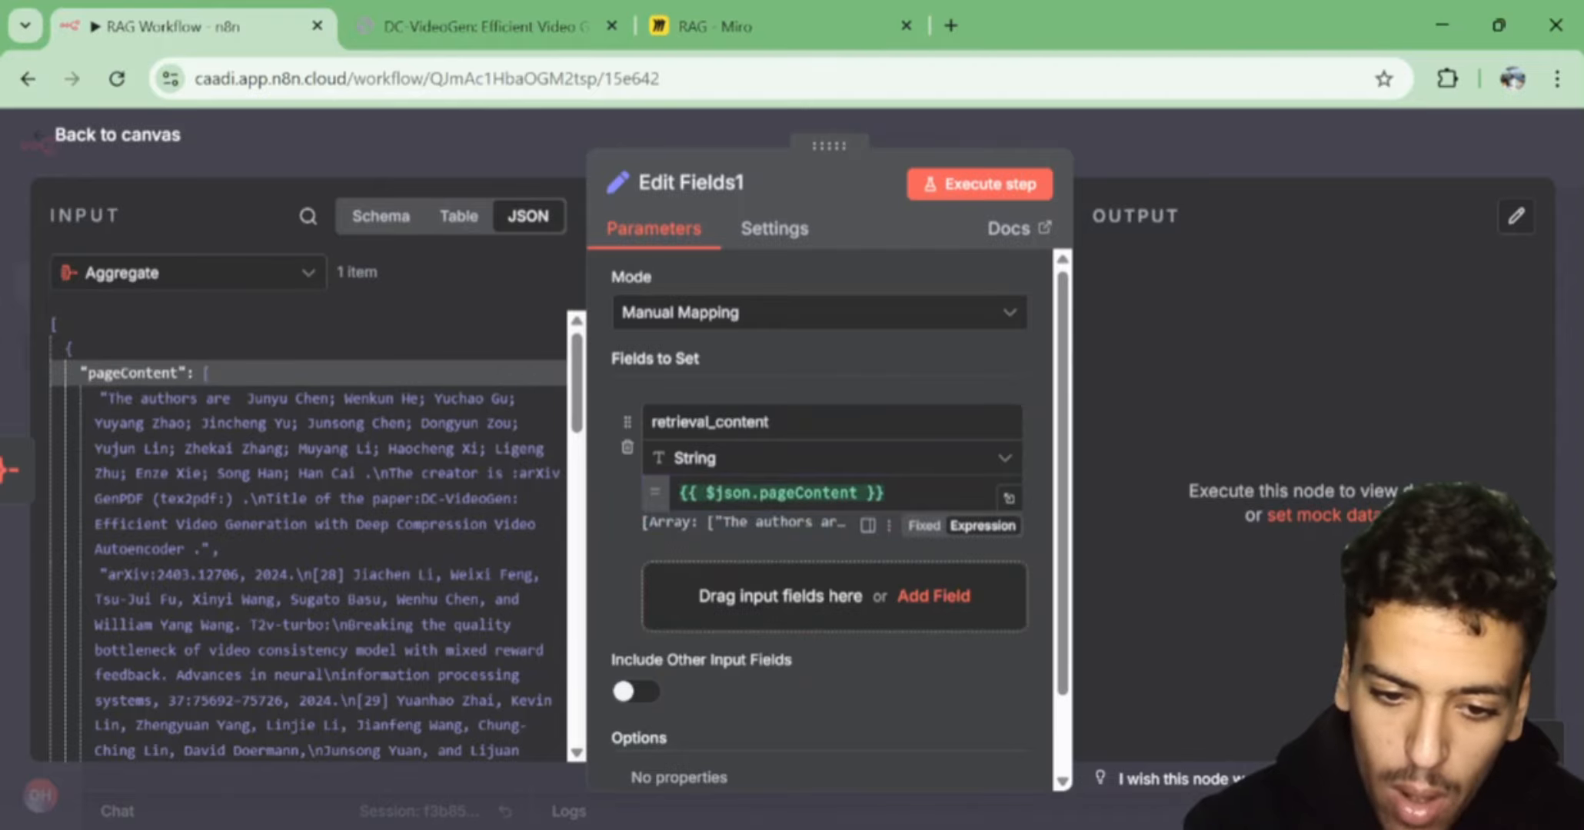
Insert "".concat() before $json.pageContent in the retrieval_content expression
left_click(698, 493)
type("\"")
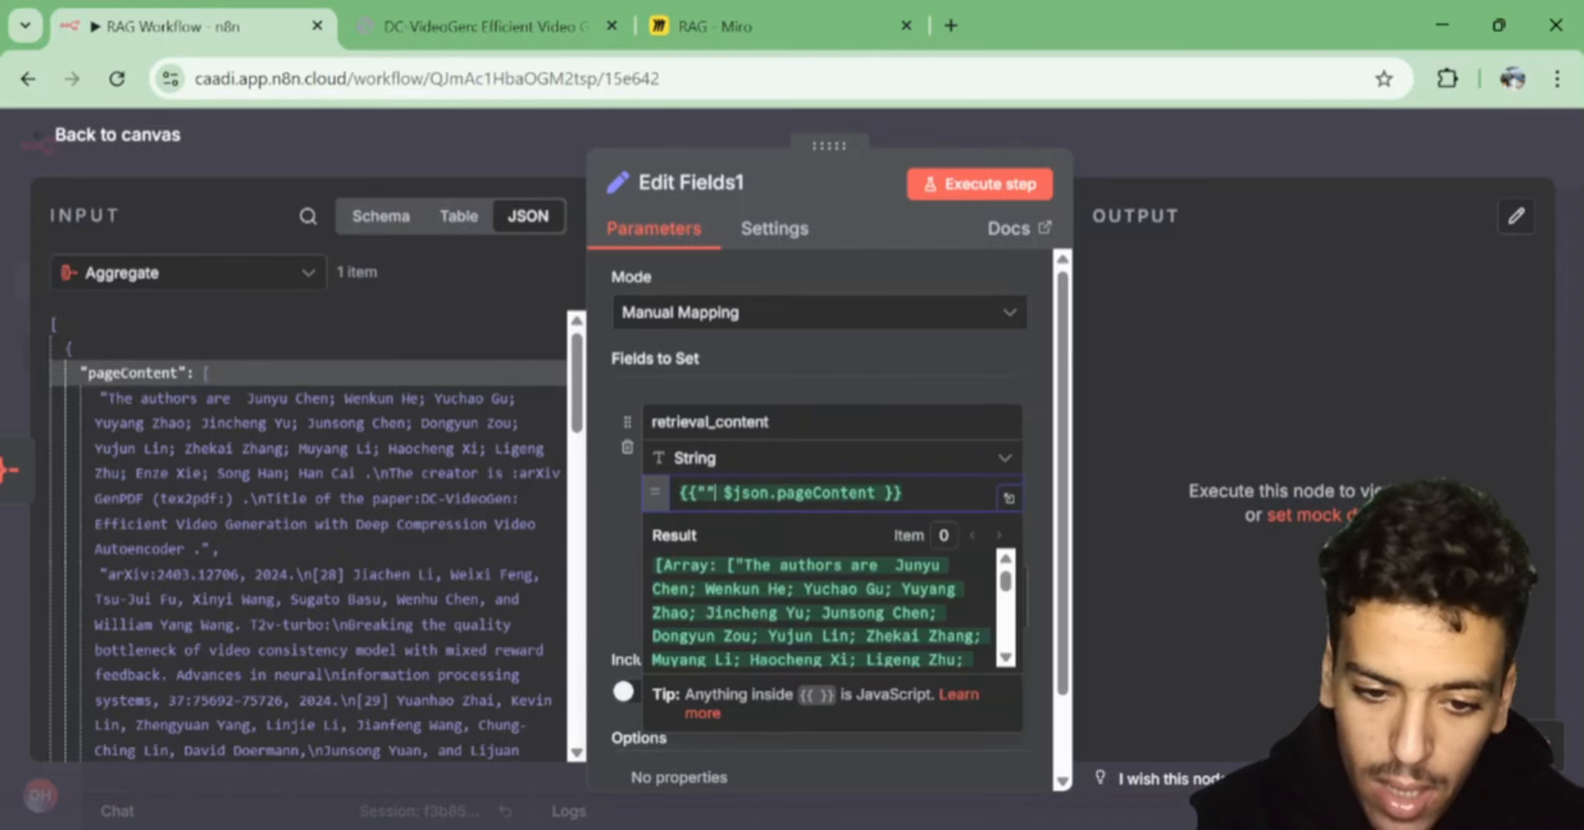
key("BackSpace")
type(".c")
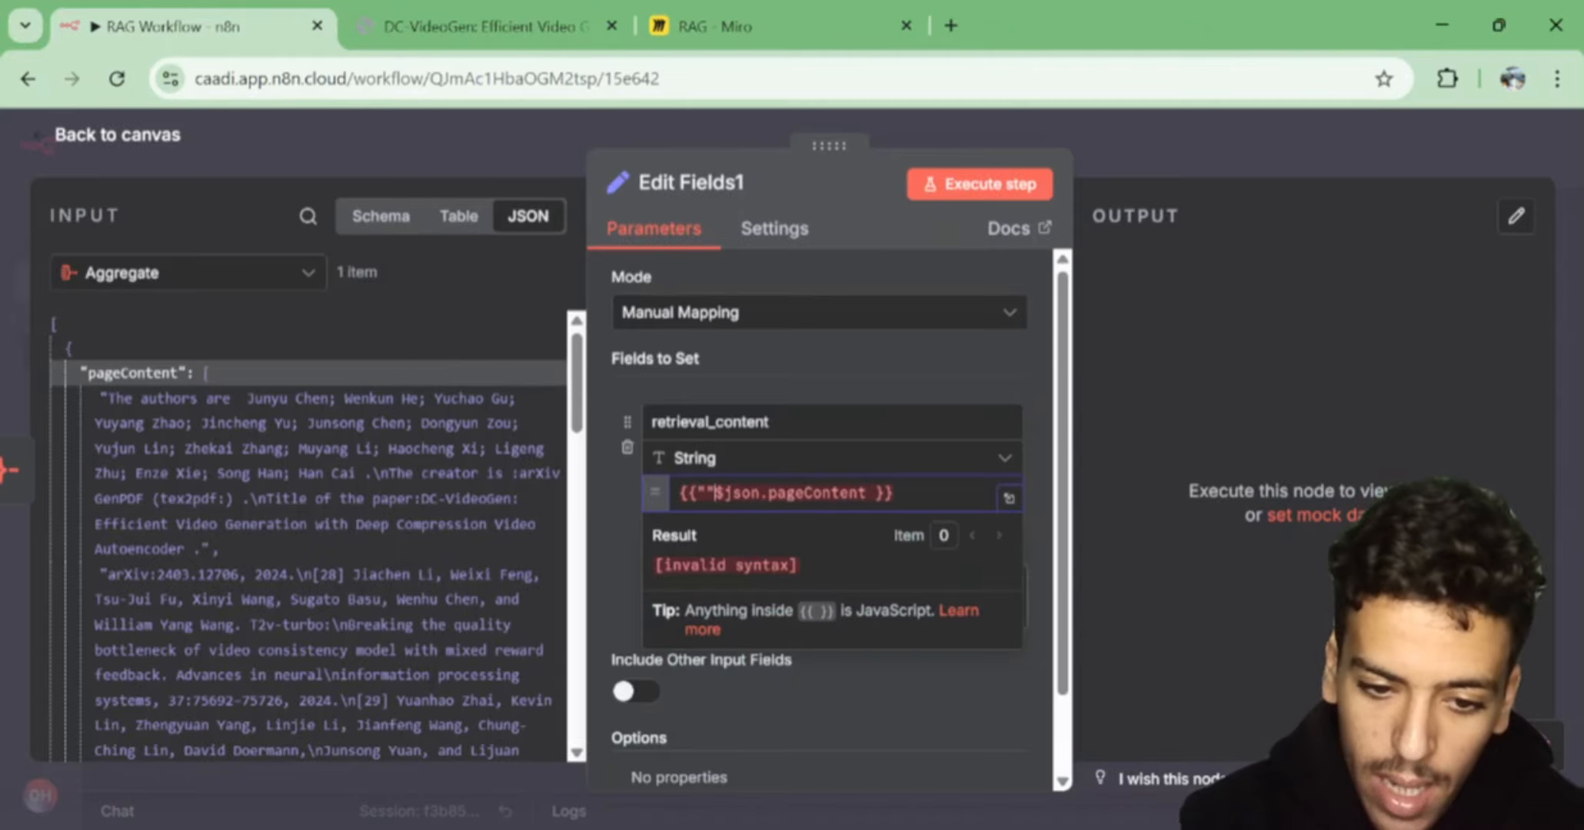
type("oncat(")
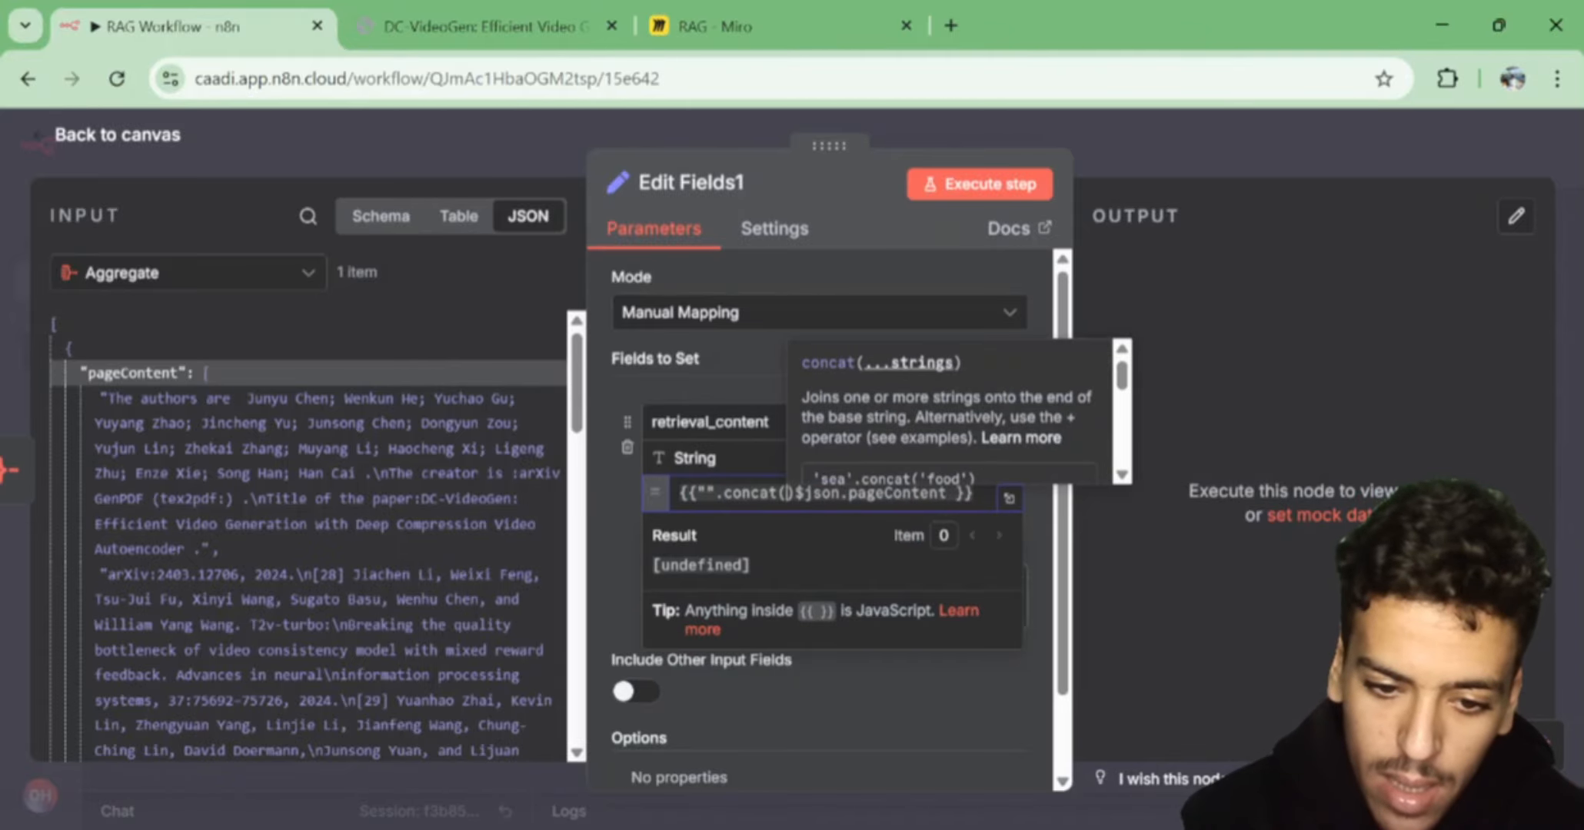
key("Return")
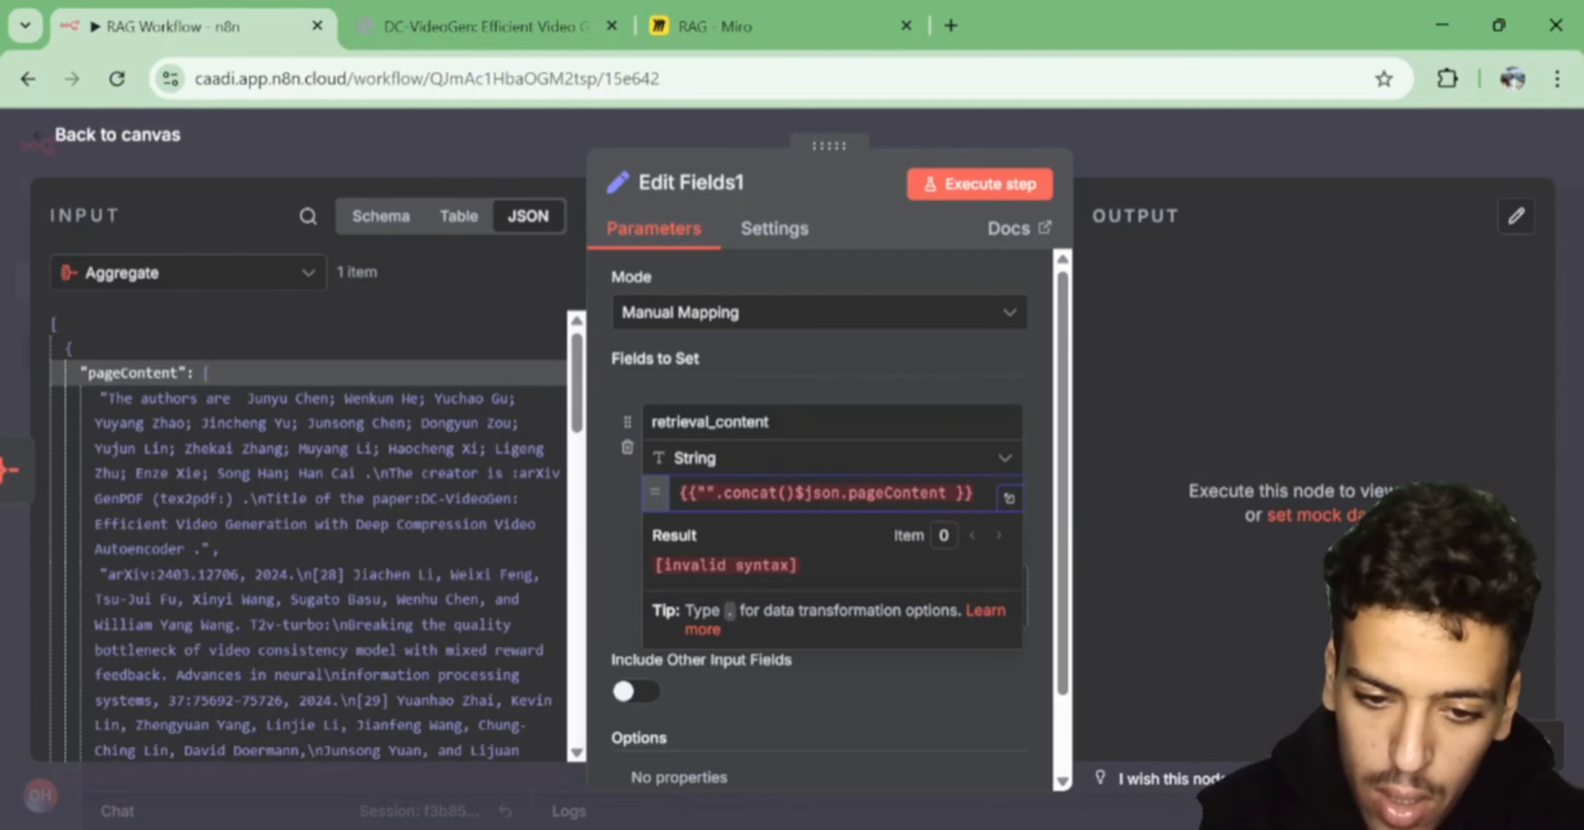
Move $json.pageContent inside the concat parentheses so that the expression reads {{"".concat($json.pageContent) }}
key("Left")
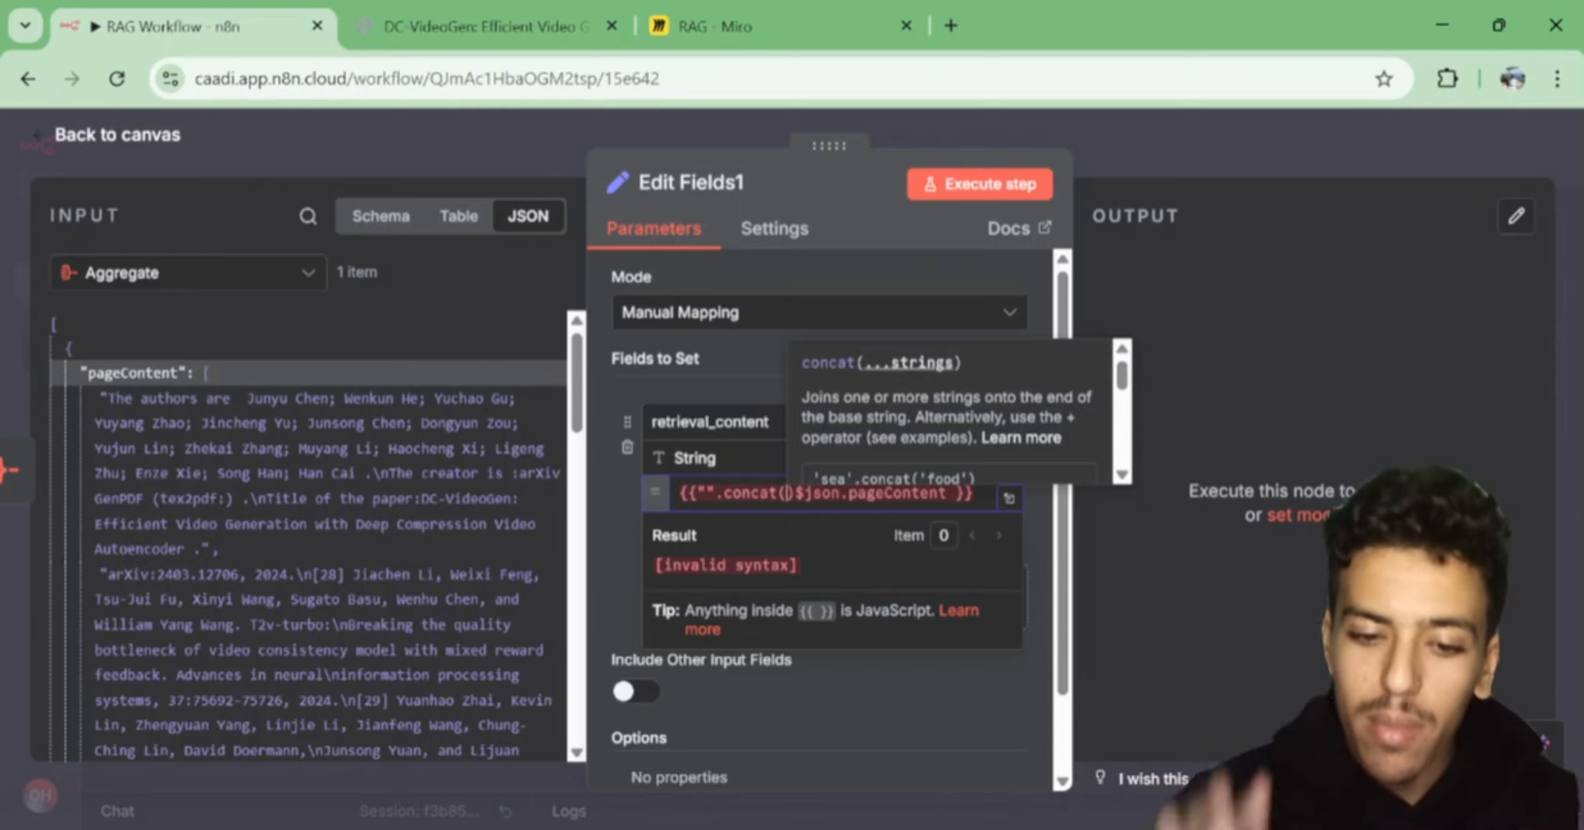
key("Right")
key("shift+Right")
key("shift+Right")
key("shift+Right")
key("shift+Right")
key("shift+Right")
key("shift+Right")
key("shift+Right")
key("shift+Right")
key("shift+Right")
key("shift+Right")
key("shift+Right")
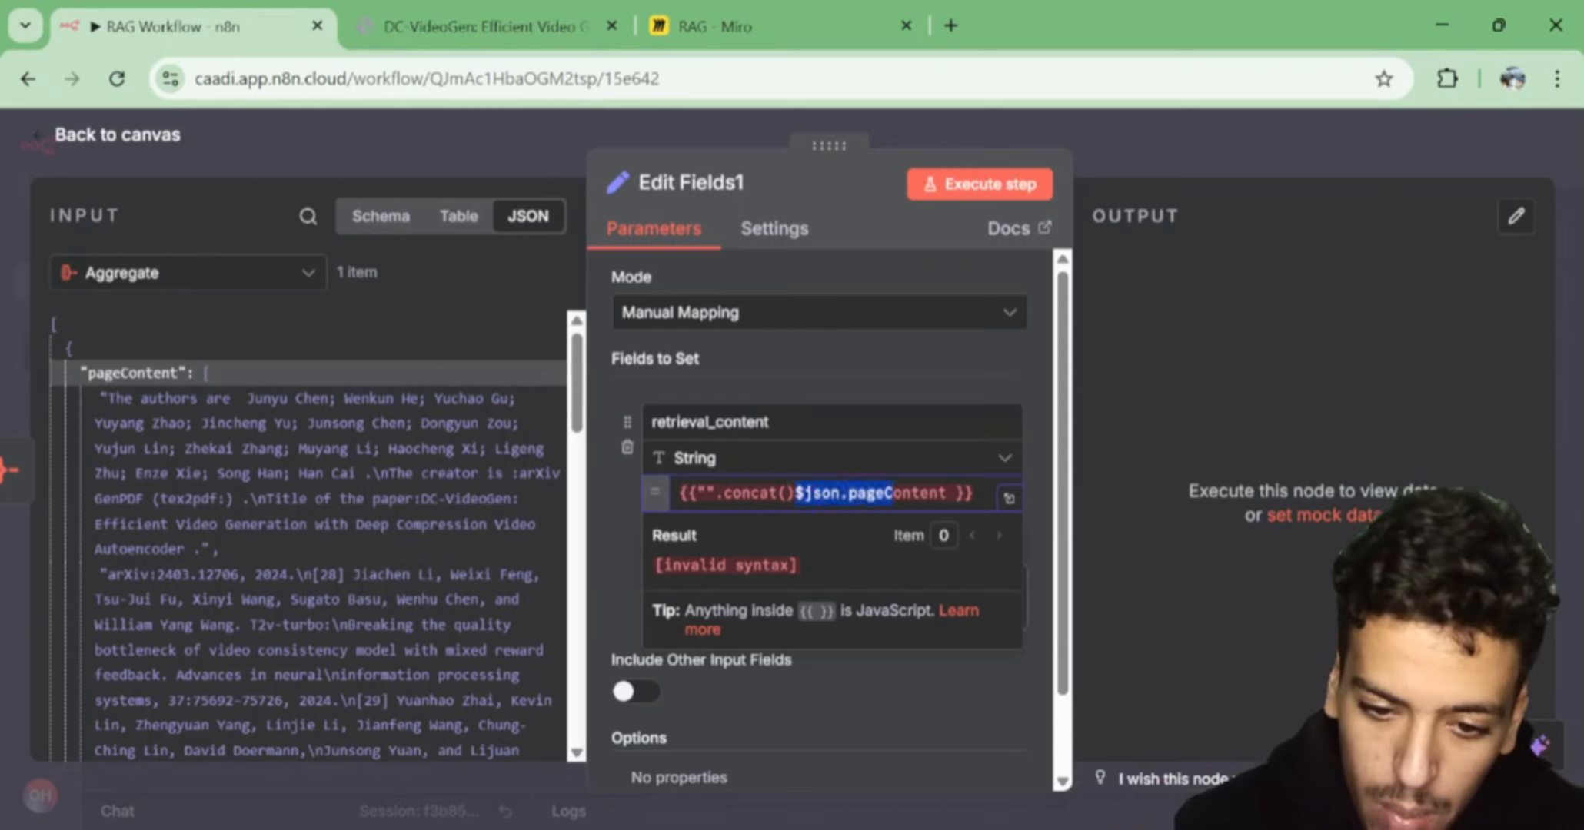
key("shift+Right")
key("ctrl+c")
key("BackSpace")
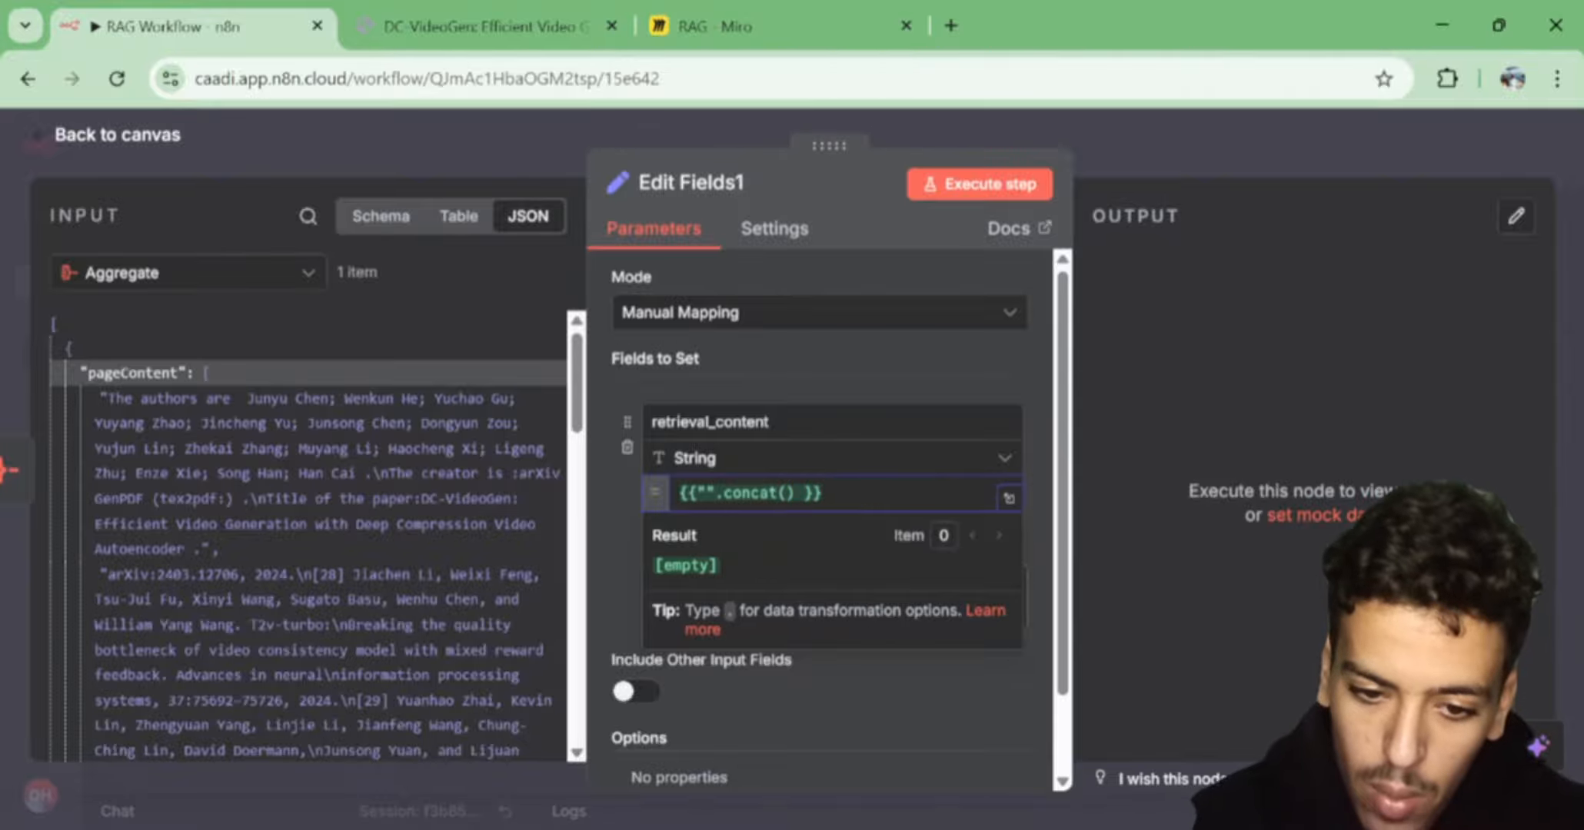
key("Left")
key("ctrl+v")
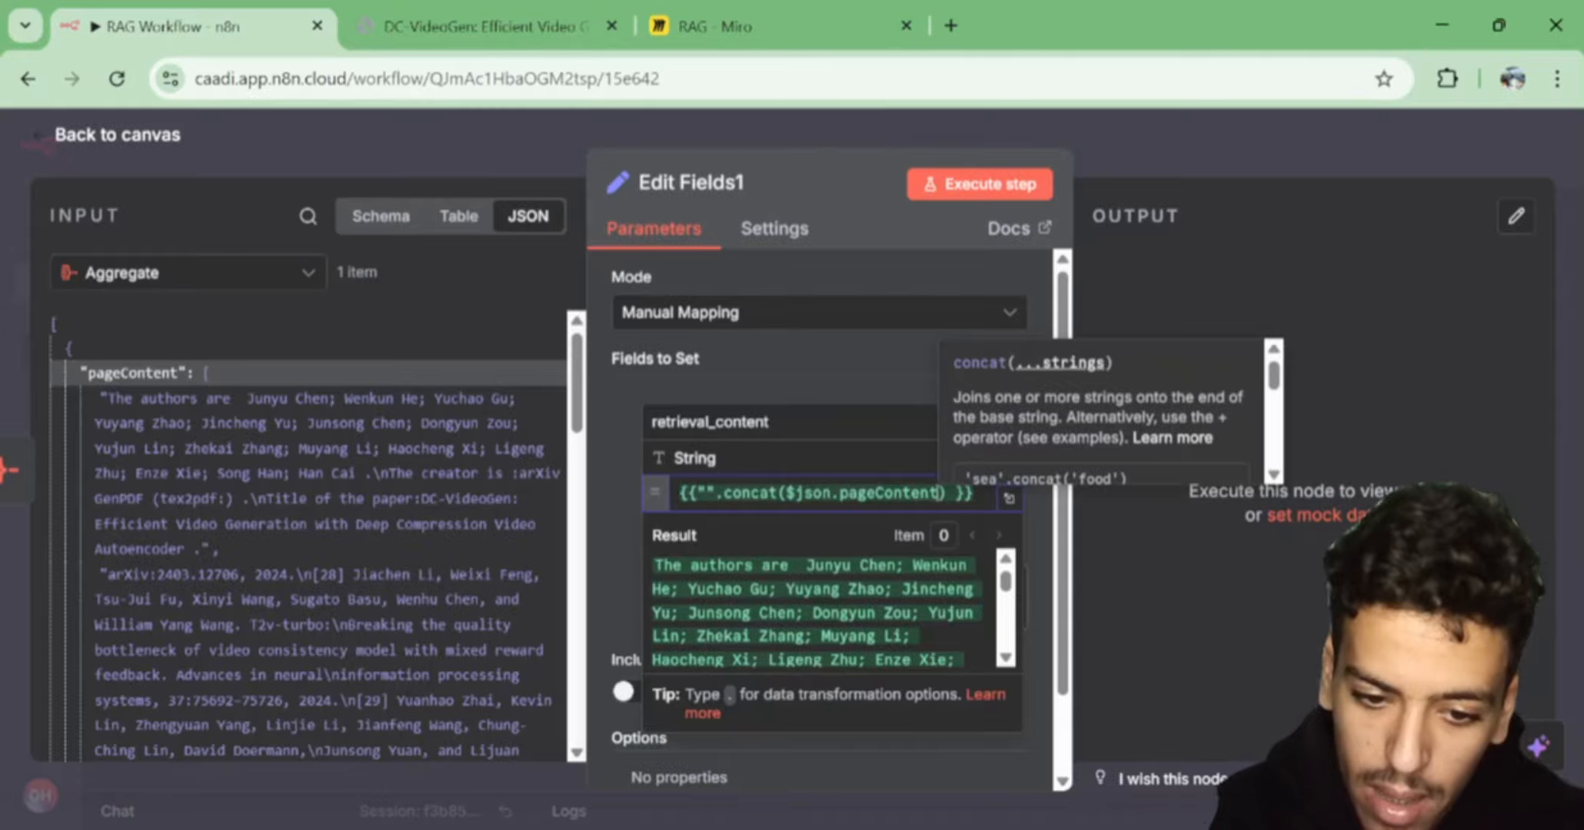
Review the expression's result preview, execute the Edit Fields node, and examine the retrieval_content output
scroll(826, 608, "down", 10)
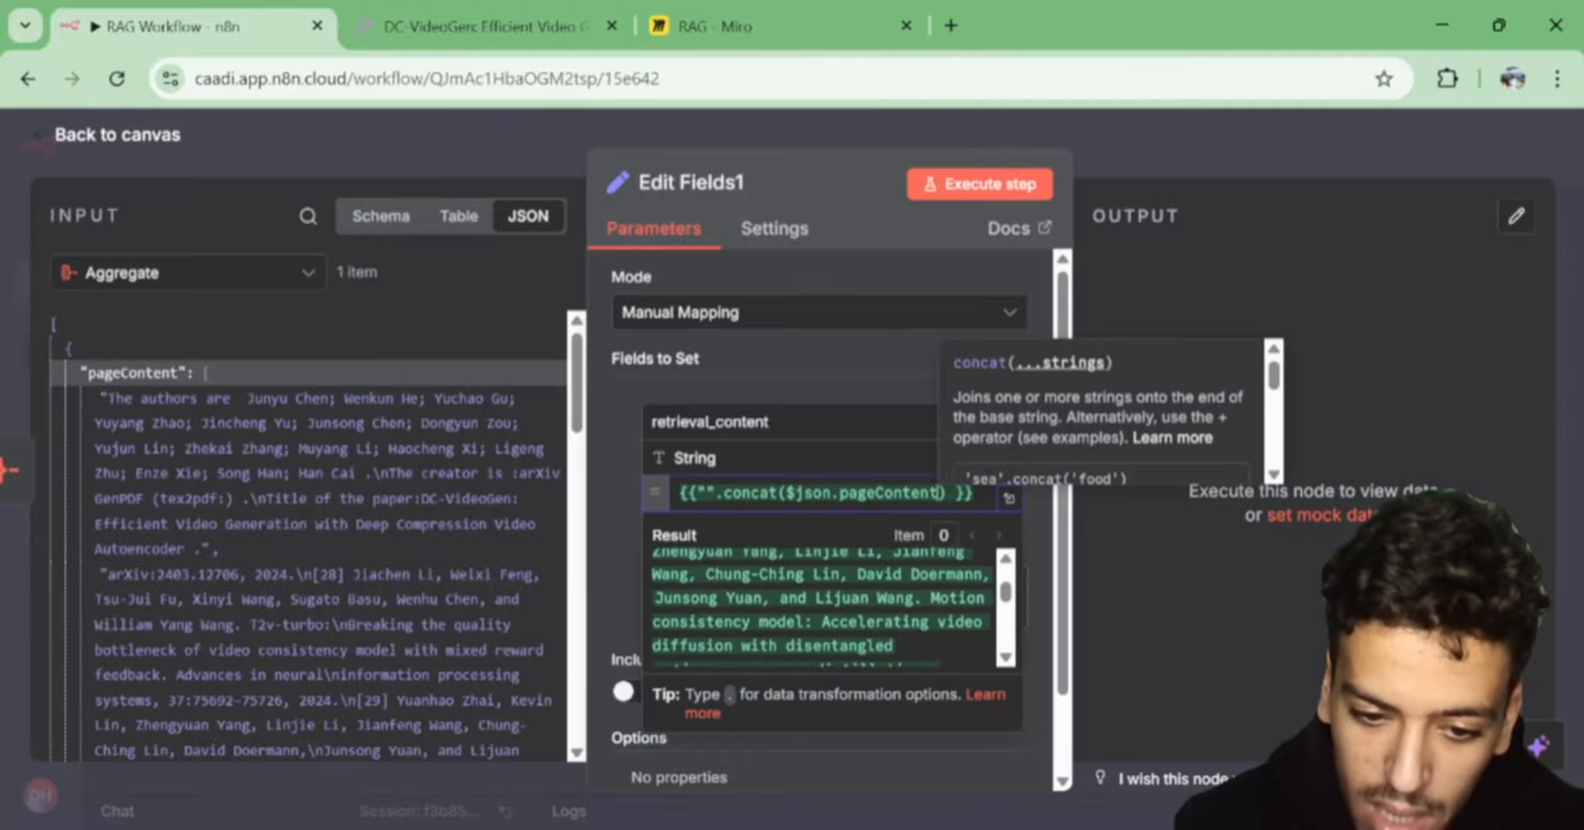
scroll(819, 608, "down", 8)
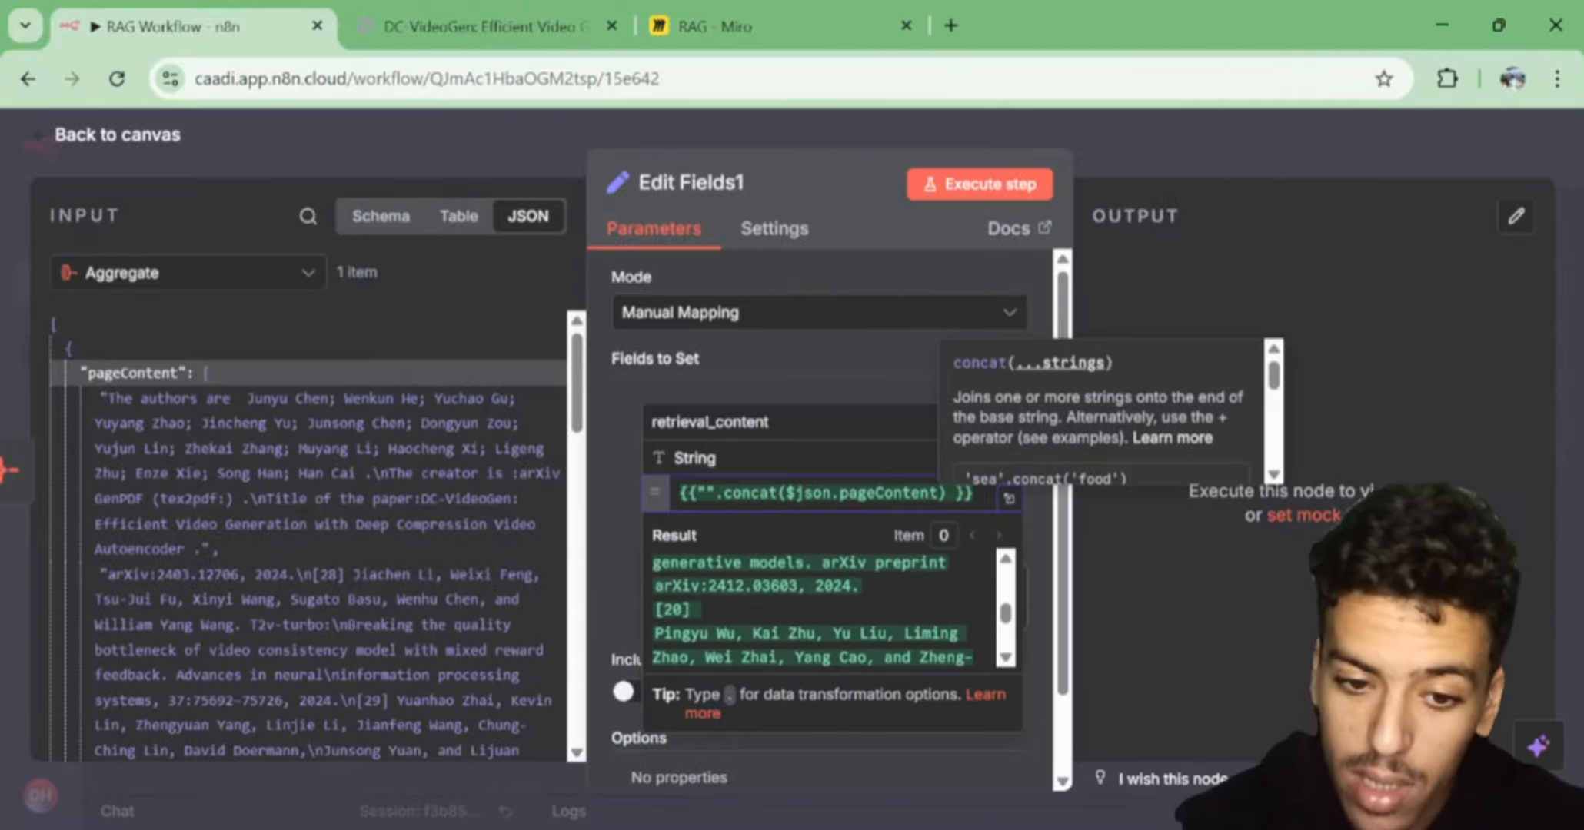
left_click(742, 375)
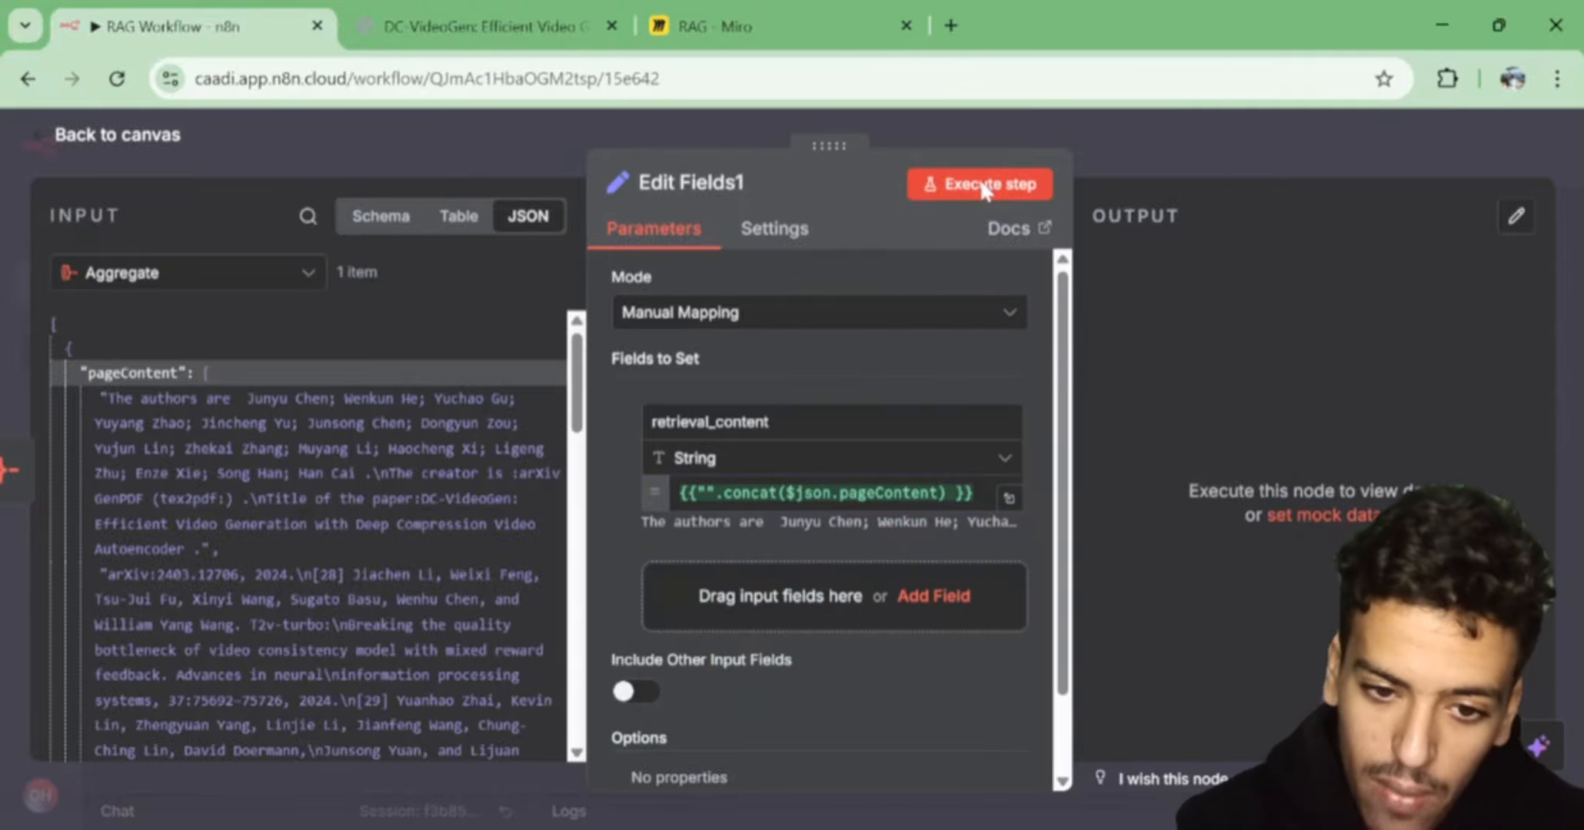
left_click(984, 184)
scroll(1328, 439, "down", 10)
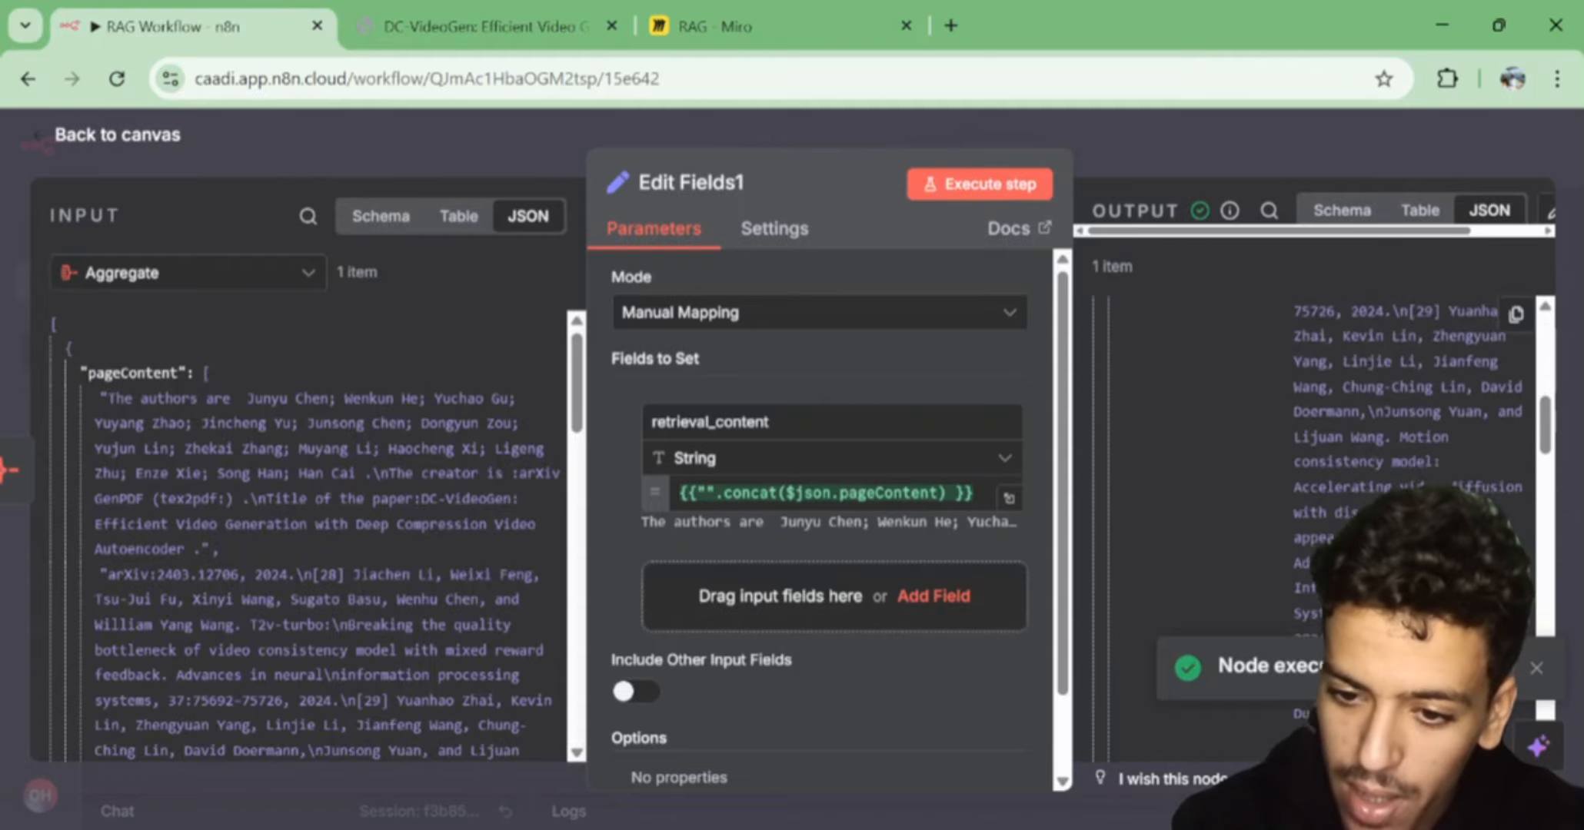
scroll(1329, 439, "up", 10)
Rename the Edit Fields node as "Set contents into one item" and return to the canvas
left_click(696, 183)
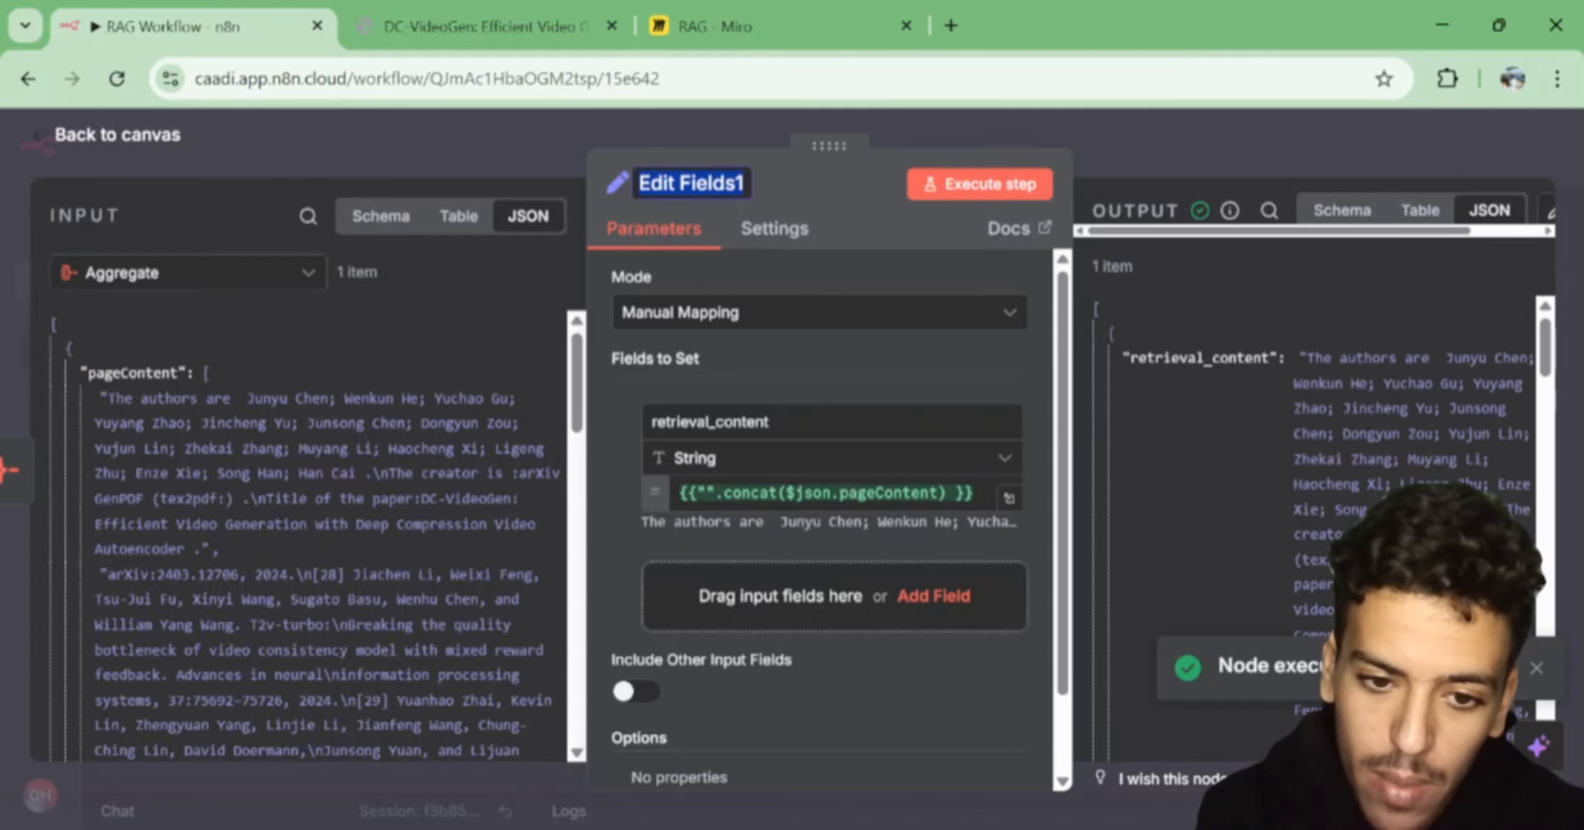
key("BackSpace")
type("Set")
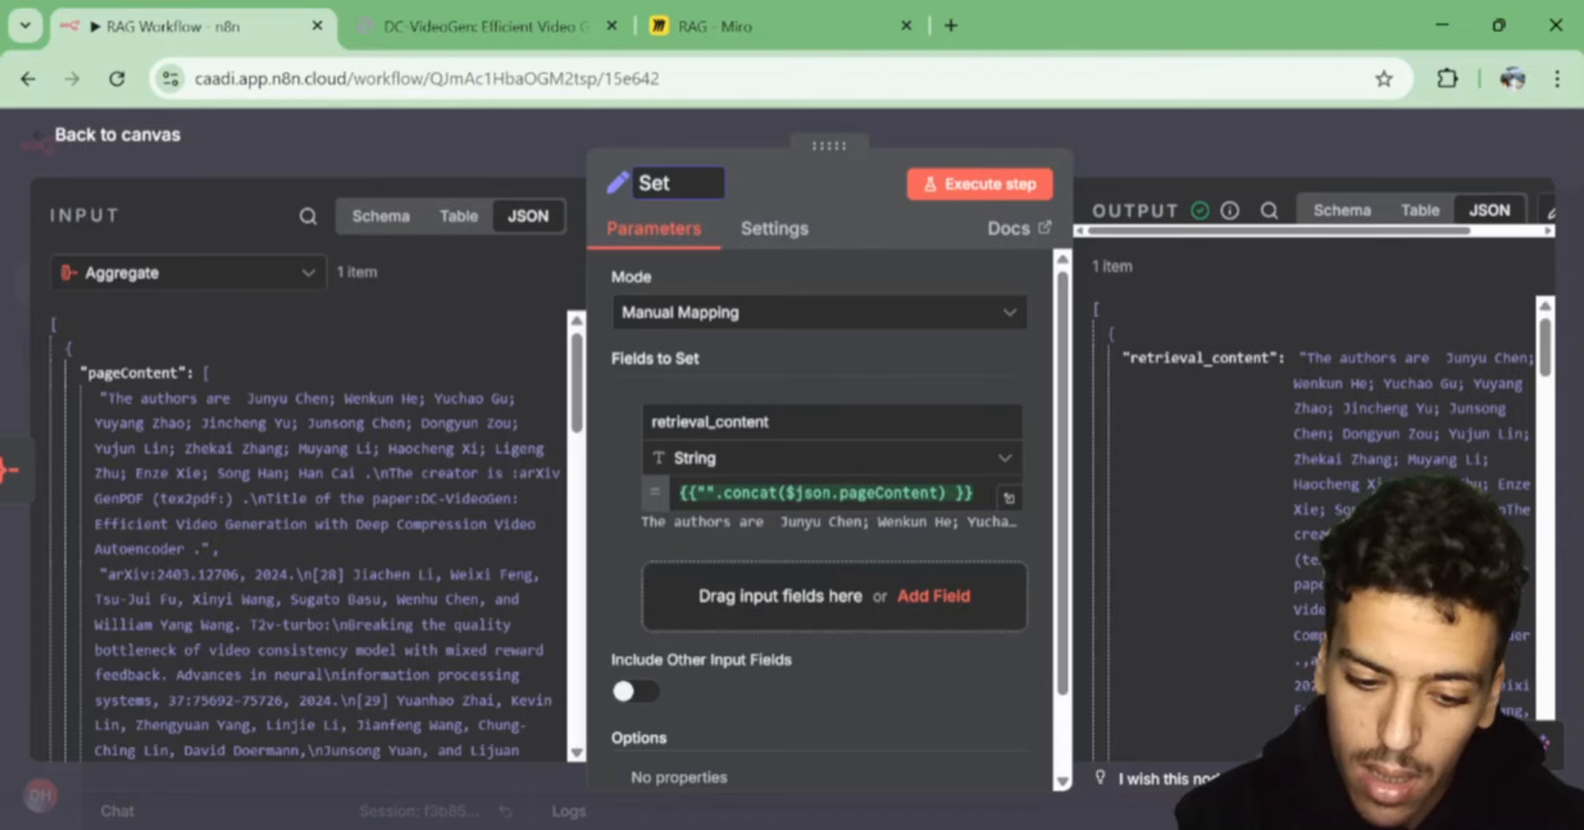
type(" content")
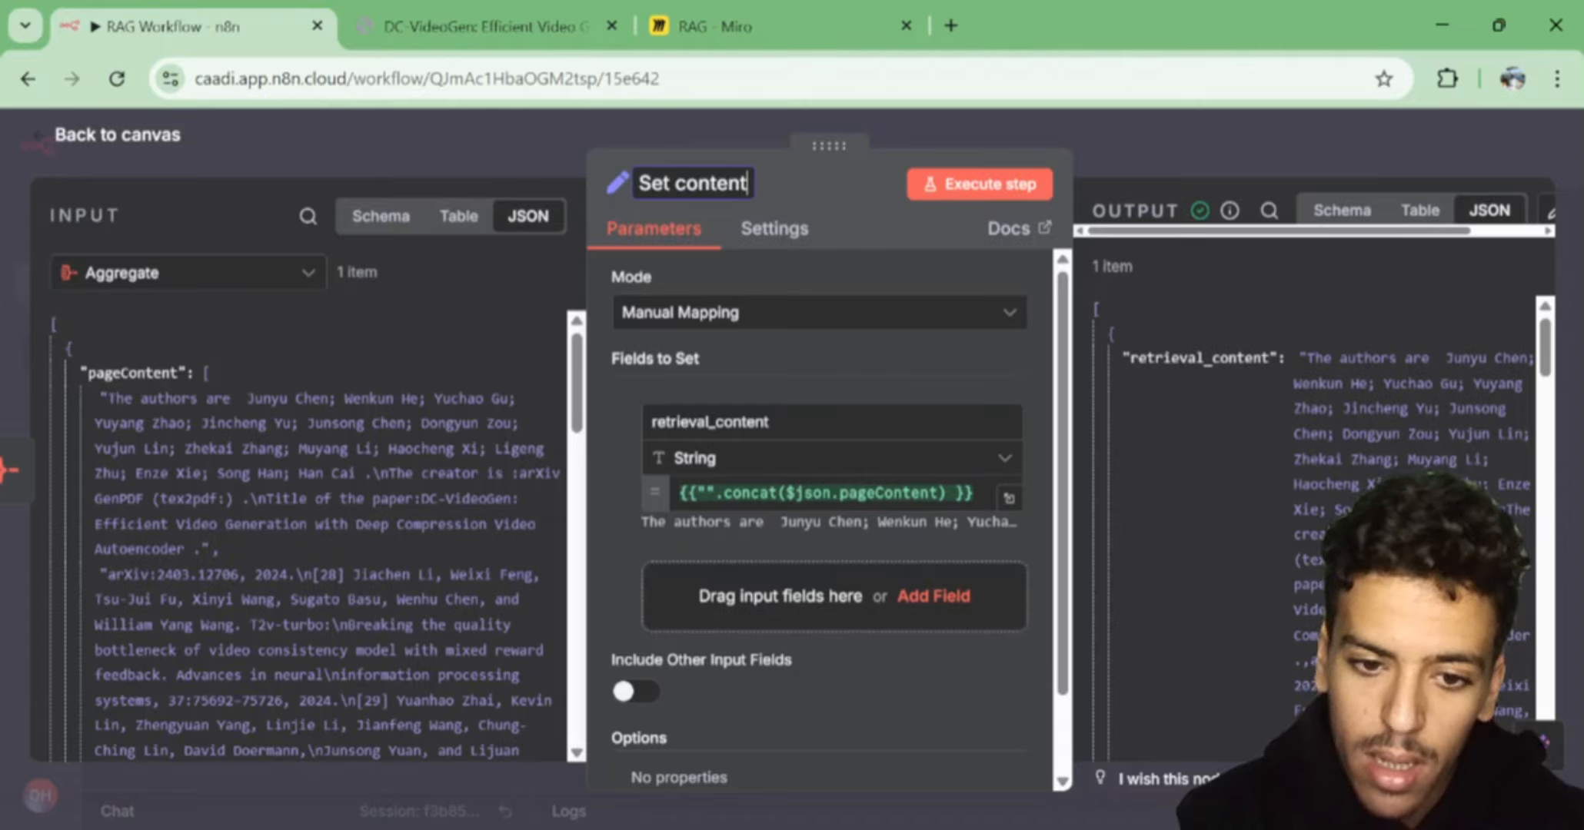
type("s into one")
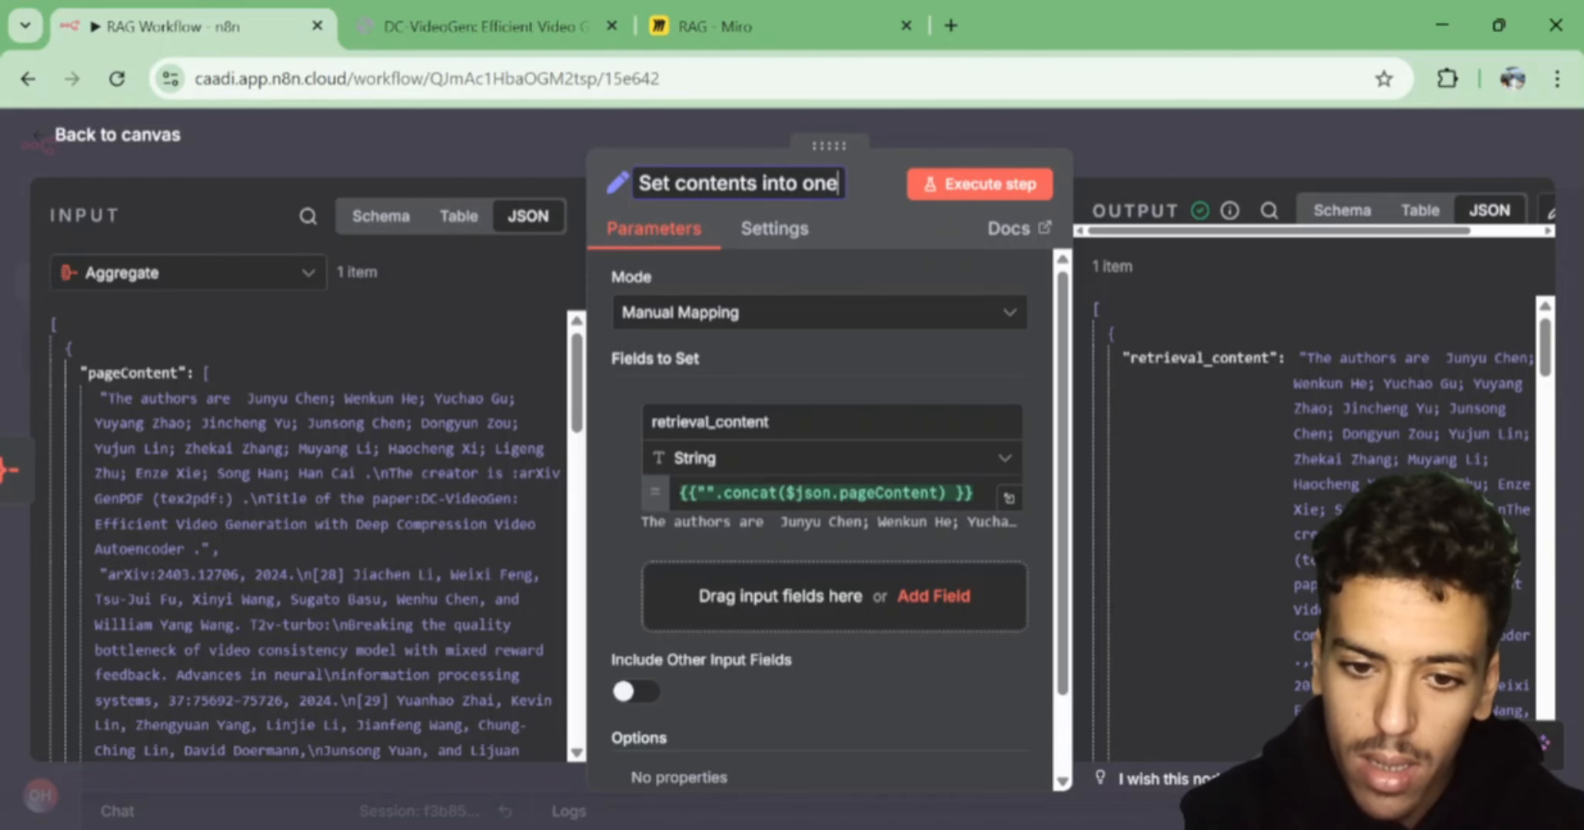
type(" item")
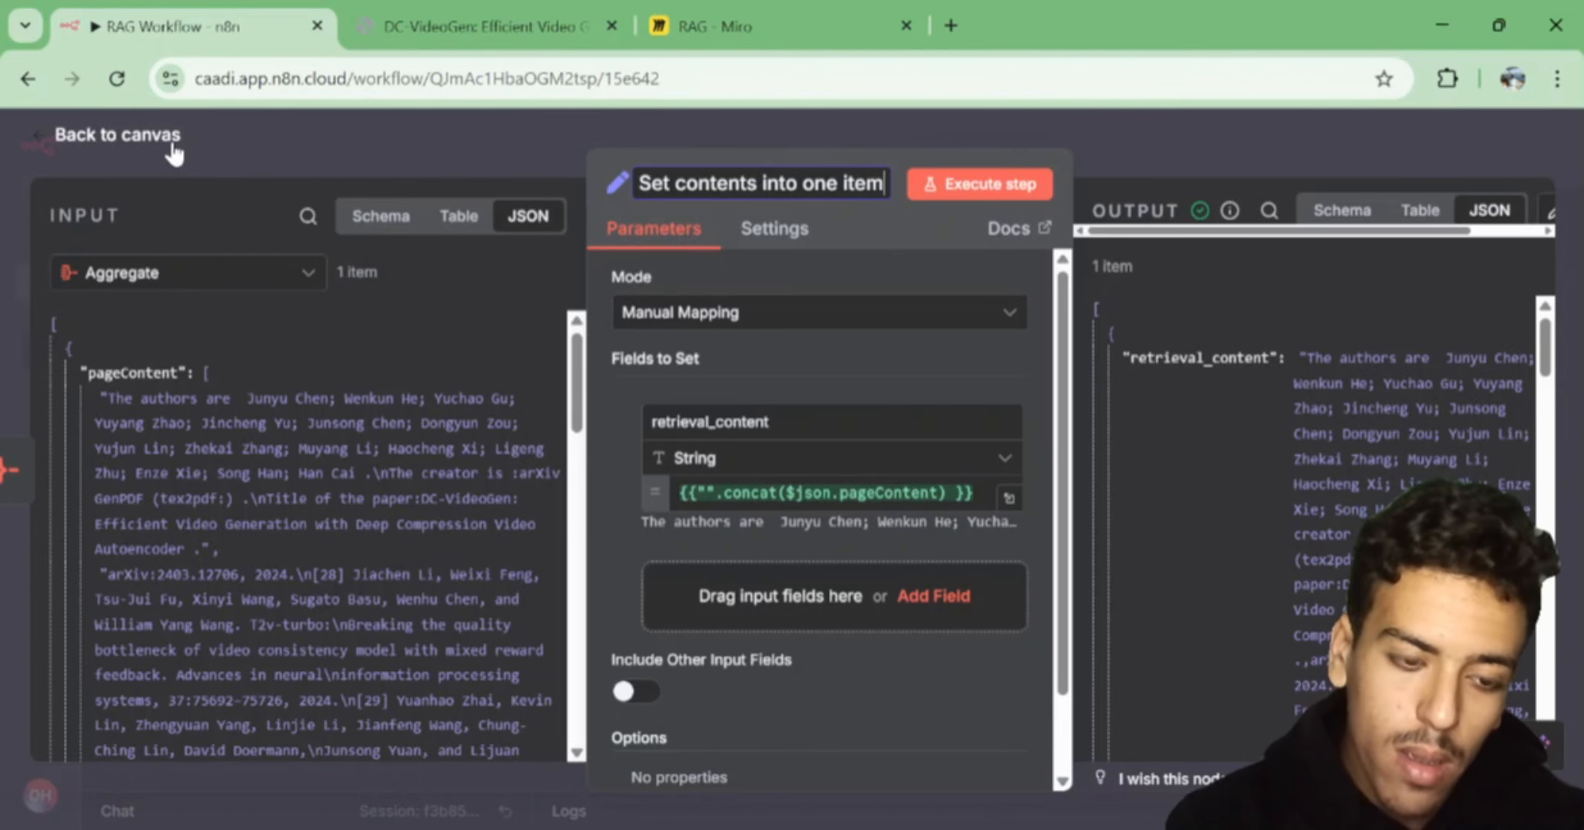
left_click(173, 154)
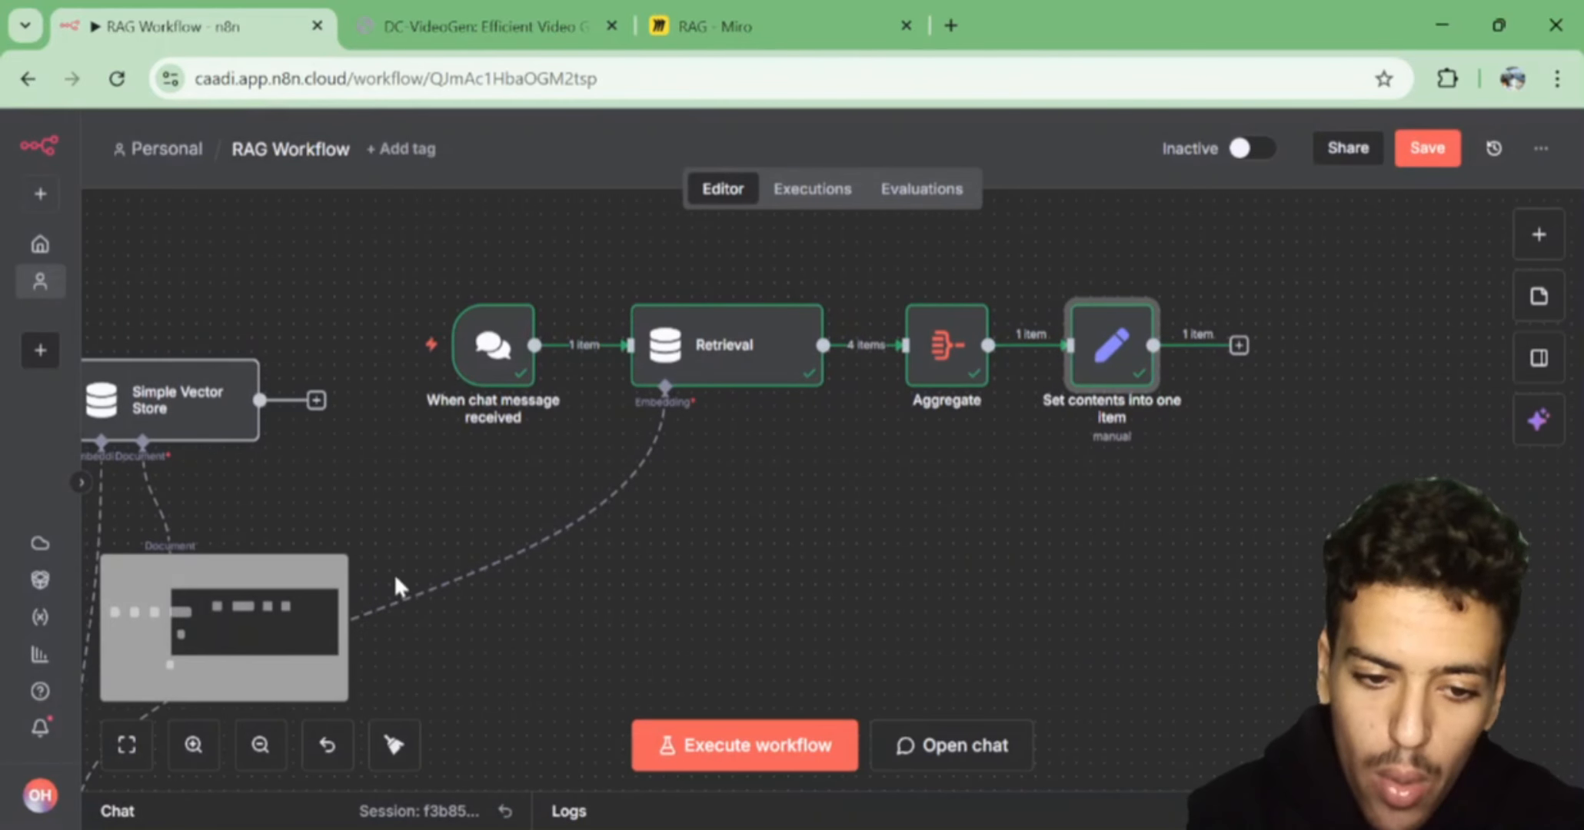
Add an AI Agent node after "Set contents into one item" and set its user message prompt source to Define below
left_click(260, 745)
left_click(260, 744)
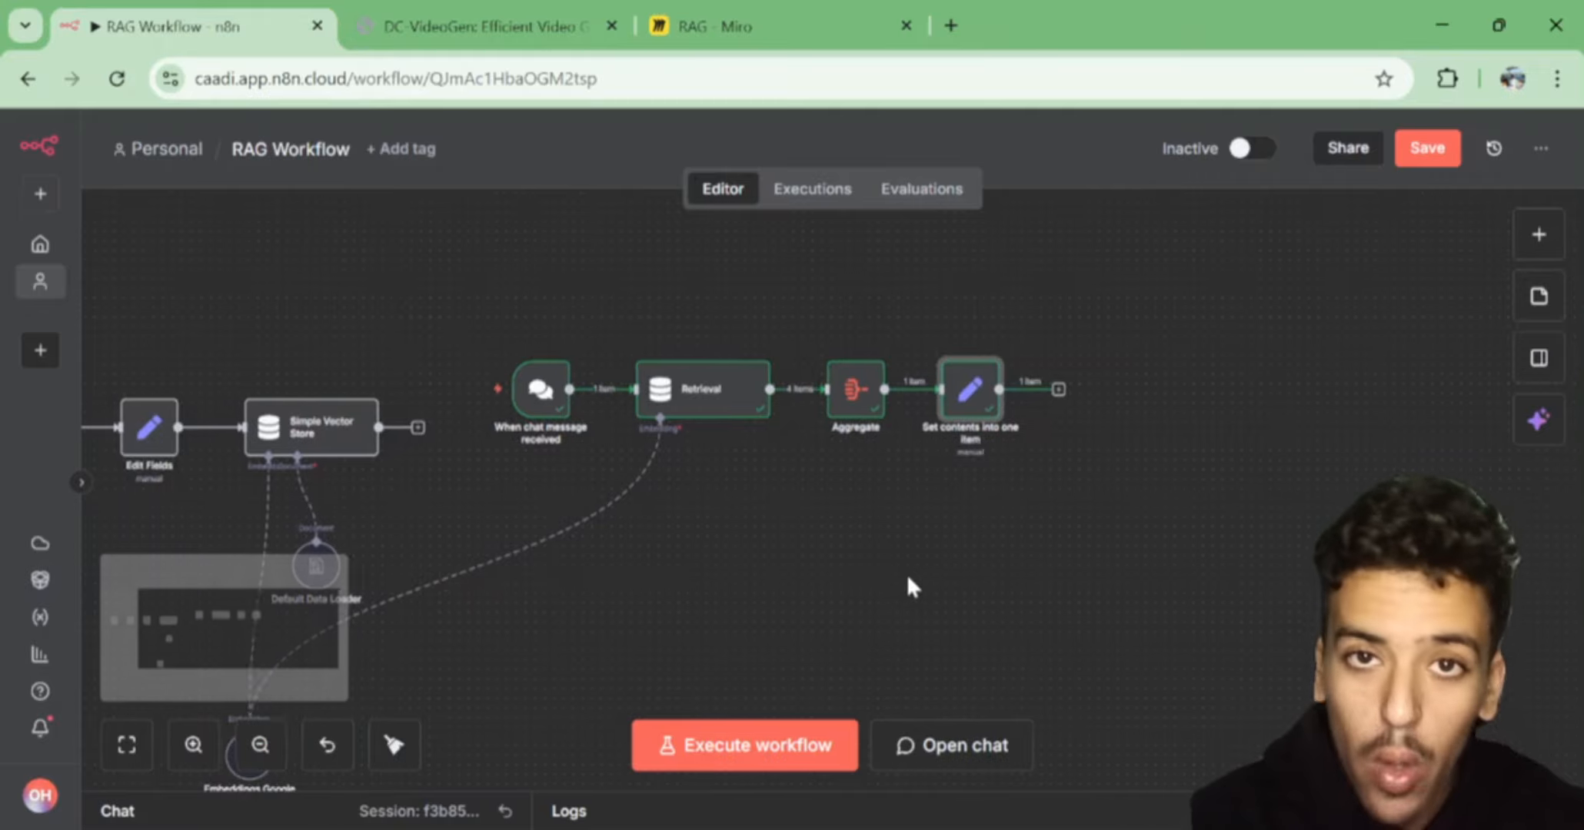
left_click(1057, 391)
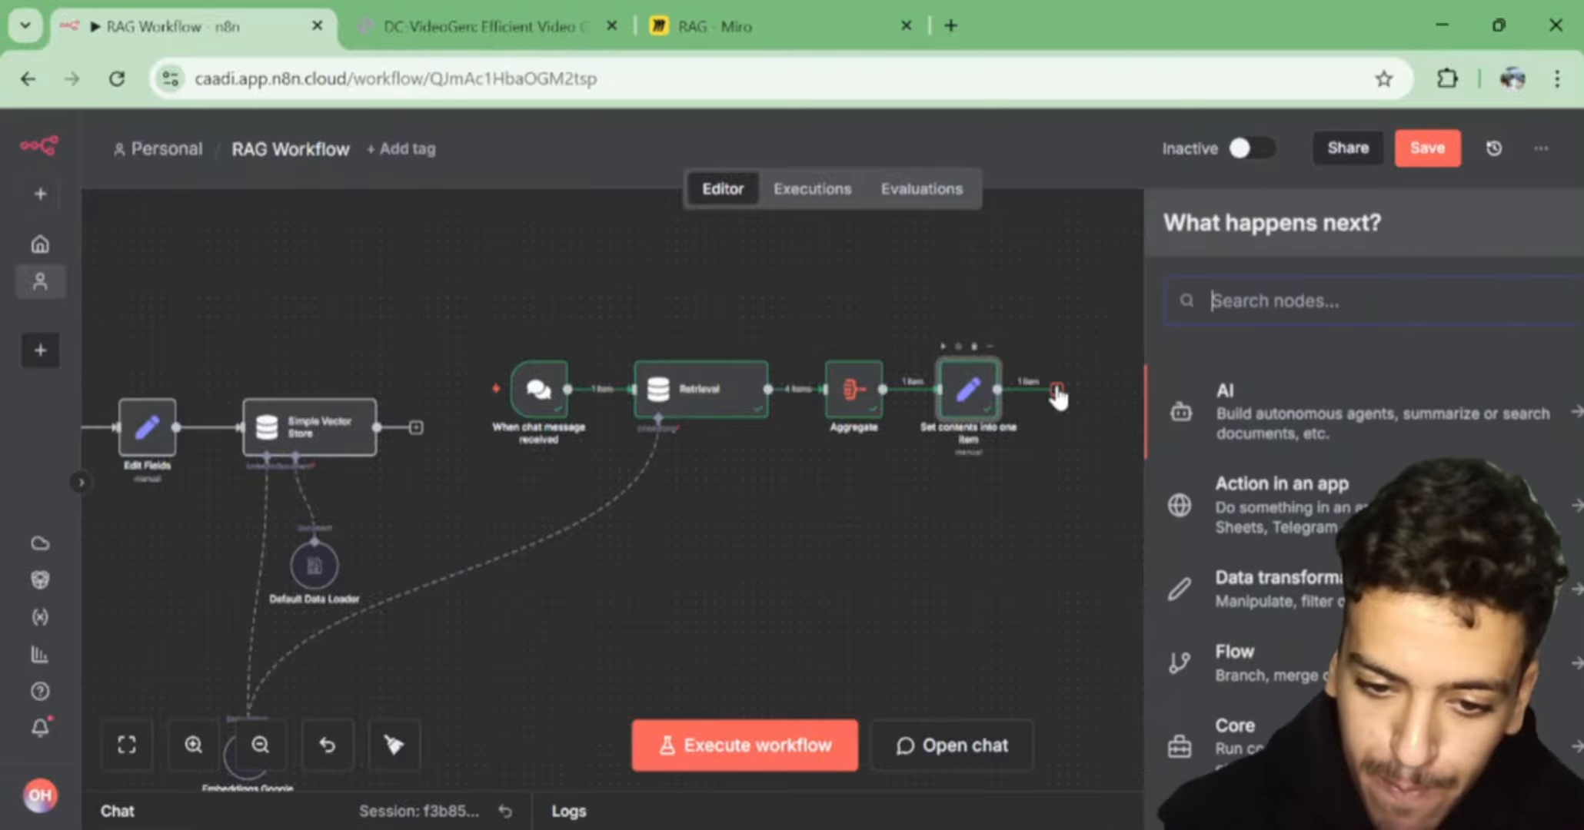
left_click(1254, 435)
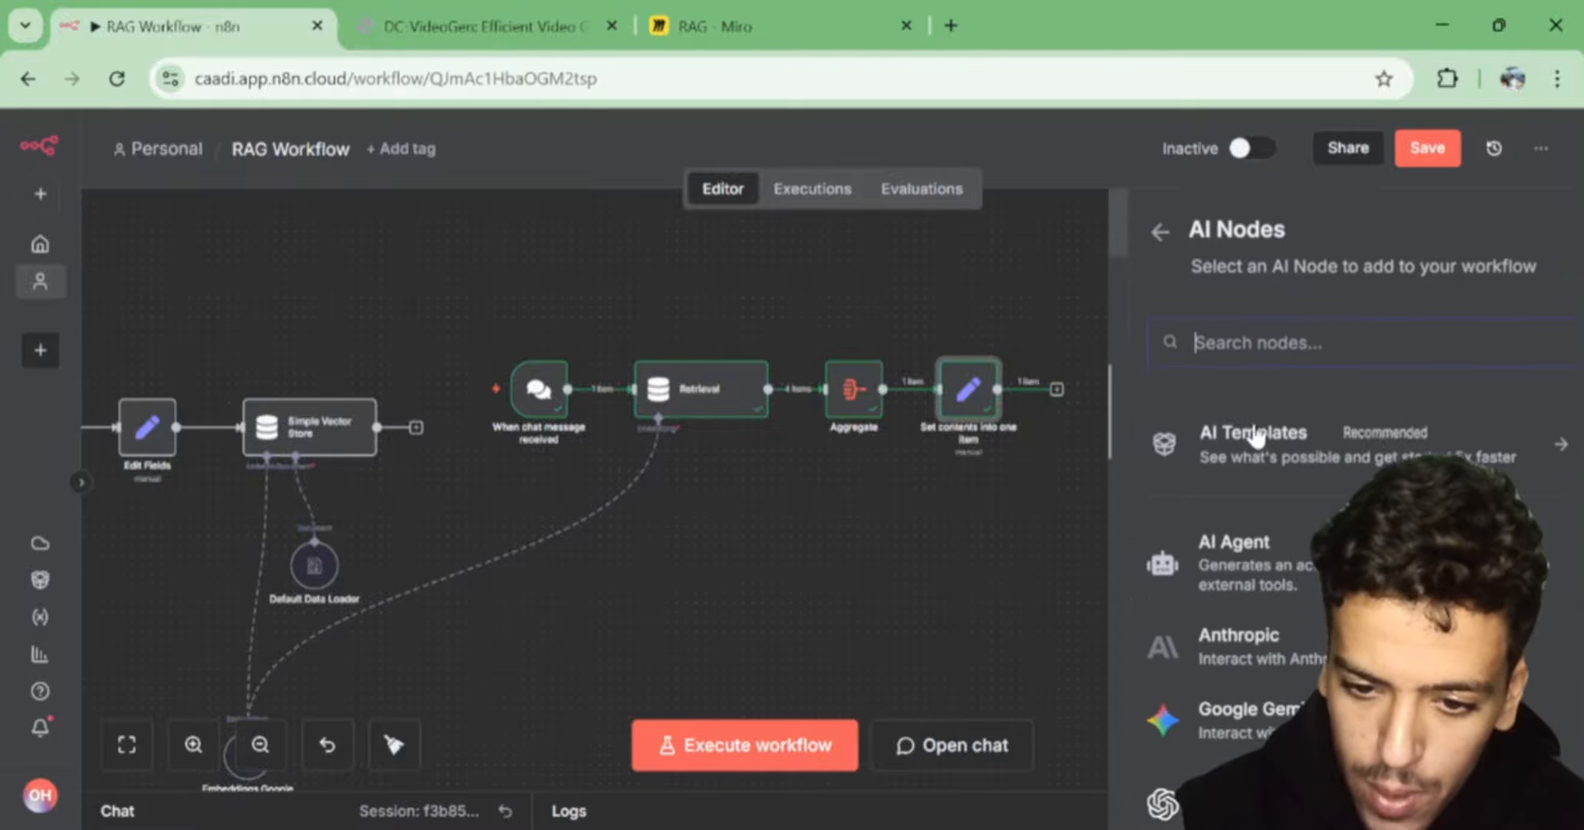
left_click(1257, 569)
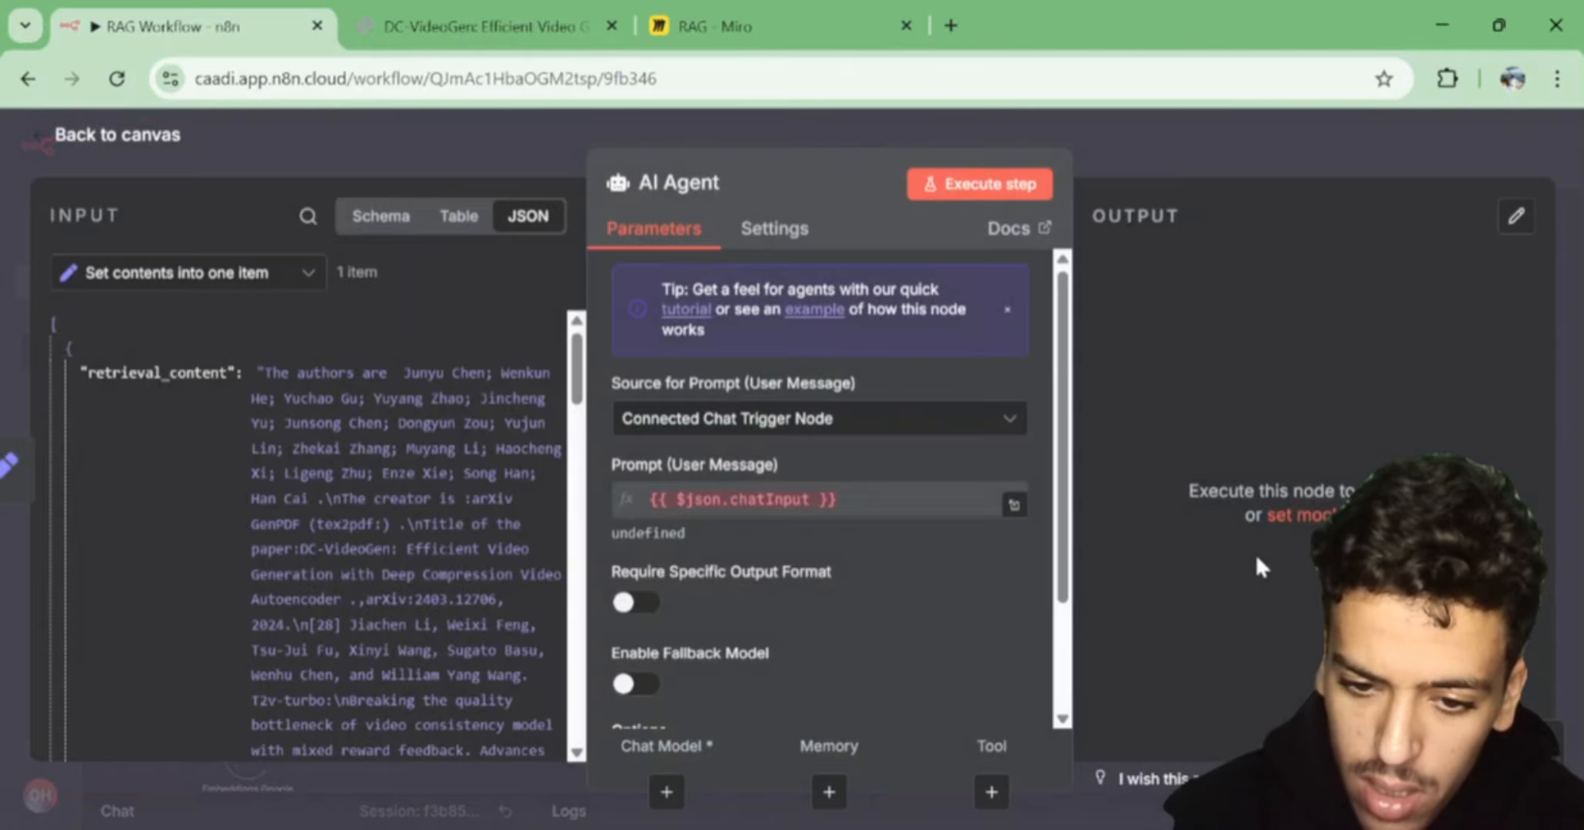
left_click(743, 421)
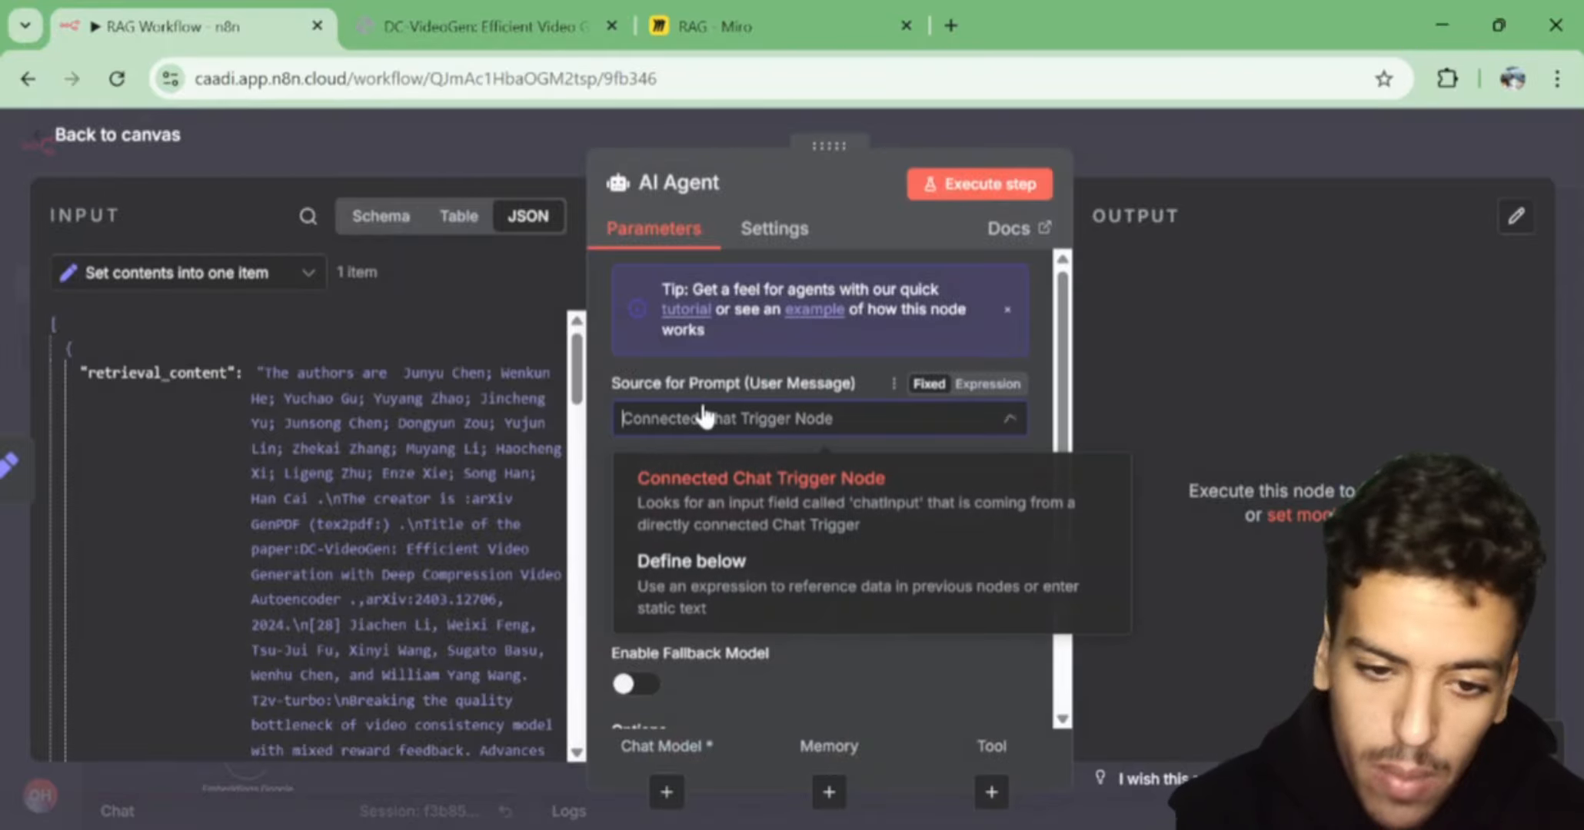
left_click(662, 586)
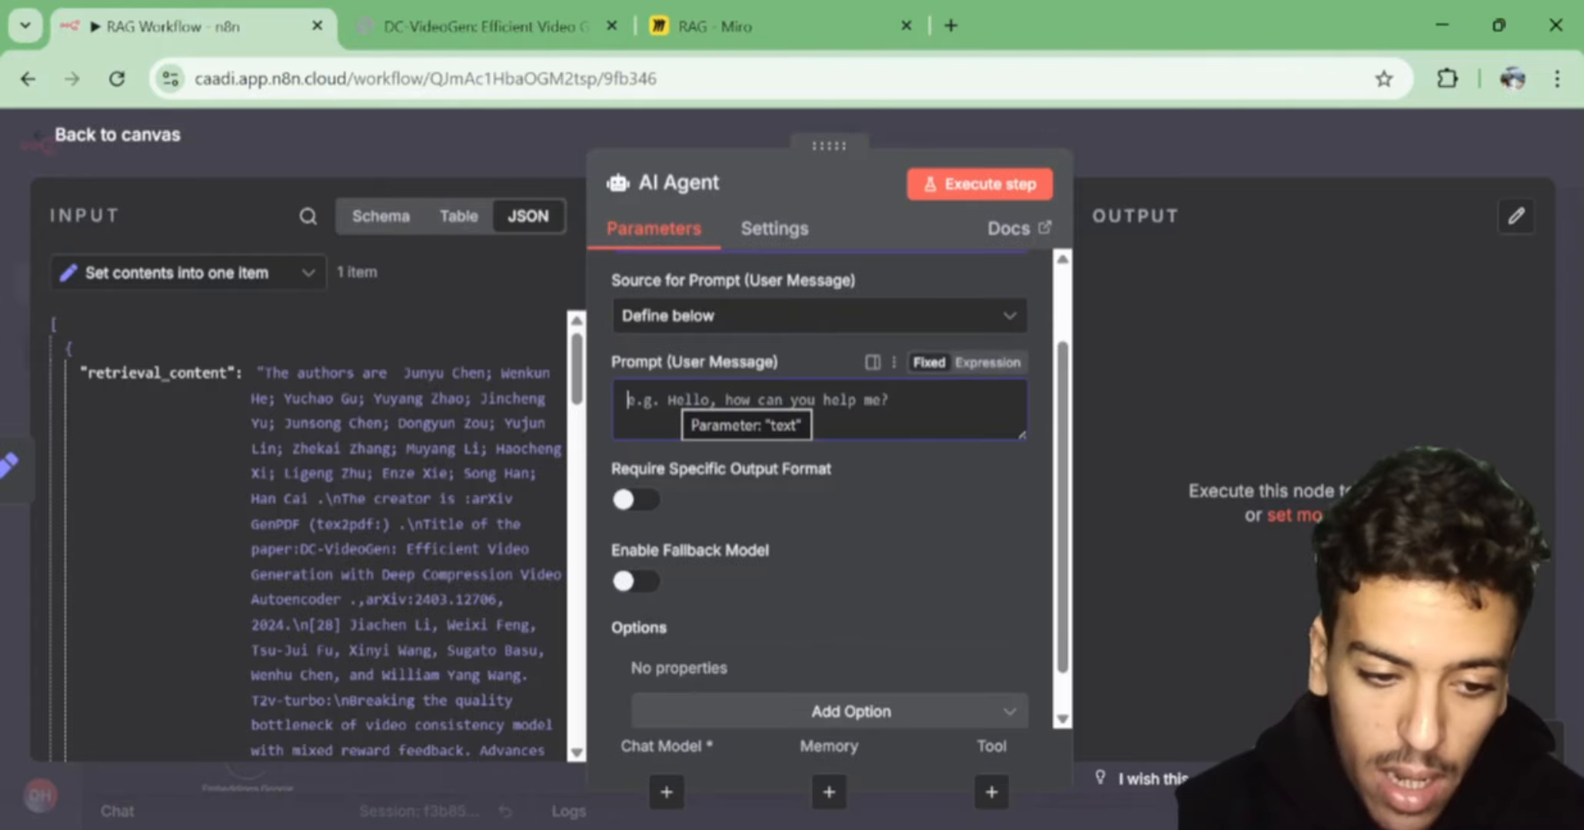
Check the user prompt and retrieved data stage in the Miro RAG diagram, and return to n8n to view the AI Agent's input as a schema
left_click(730, 79)
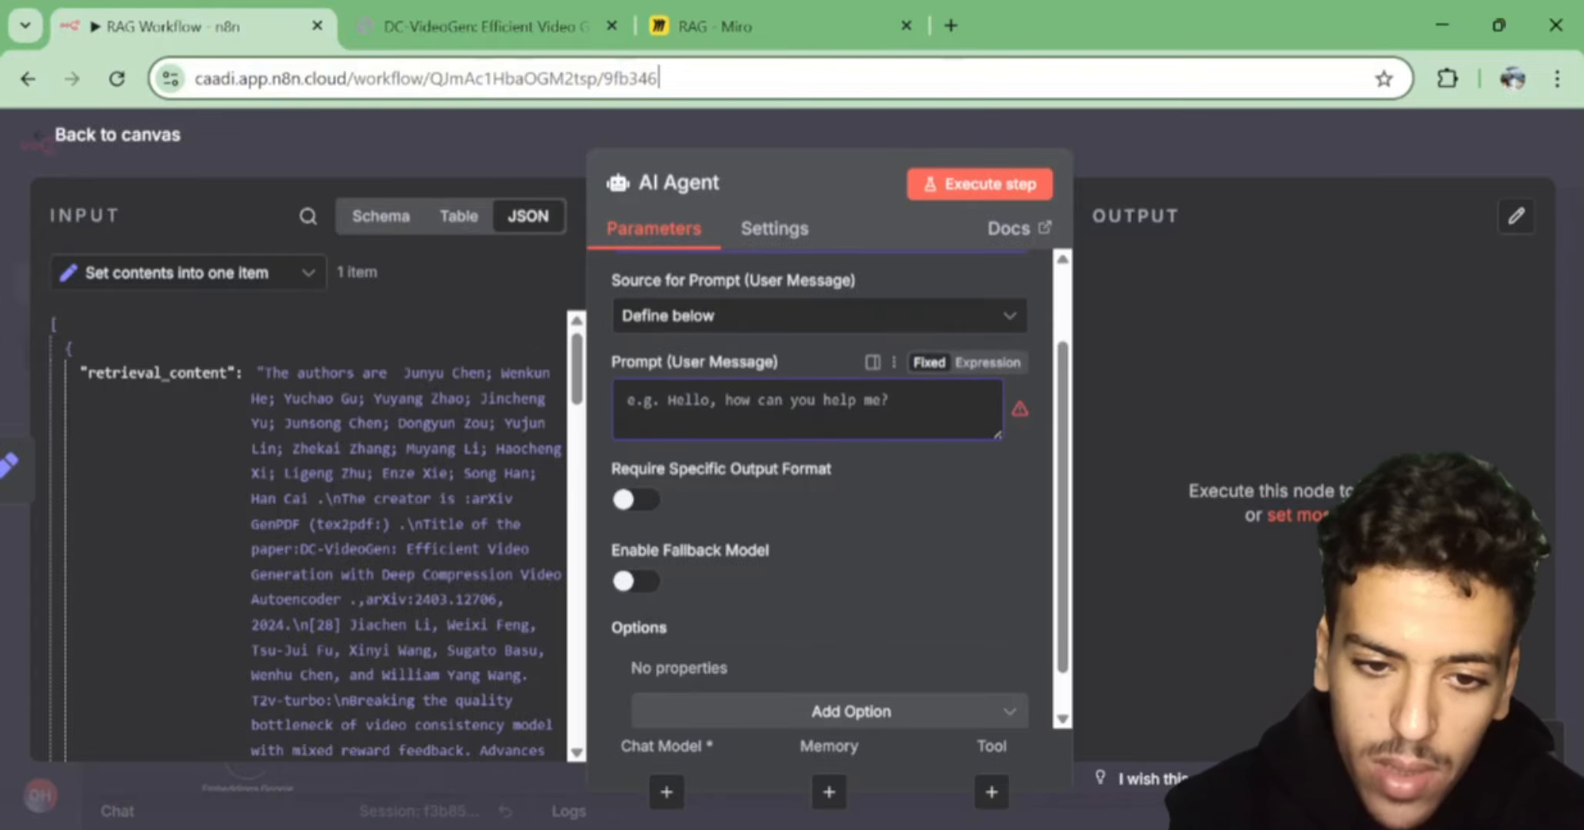
left_click(715, 26)
scroll(767, 396, "right", 3)
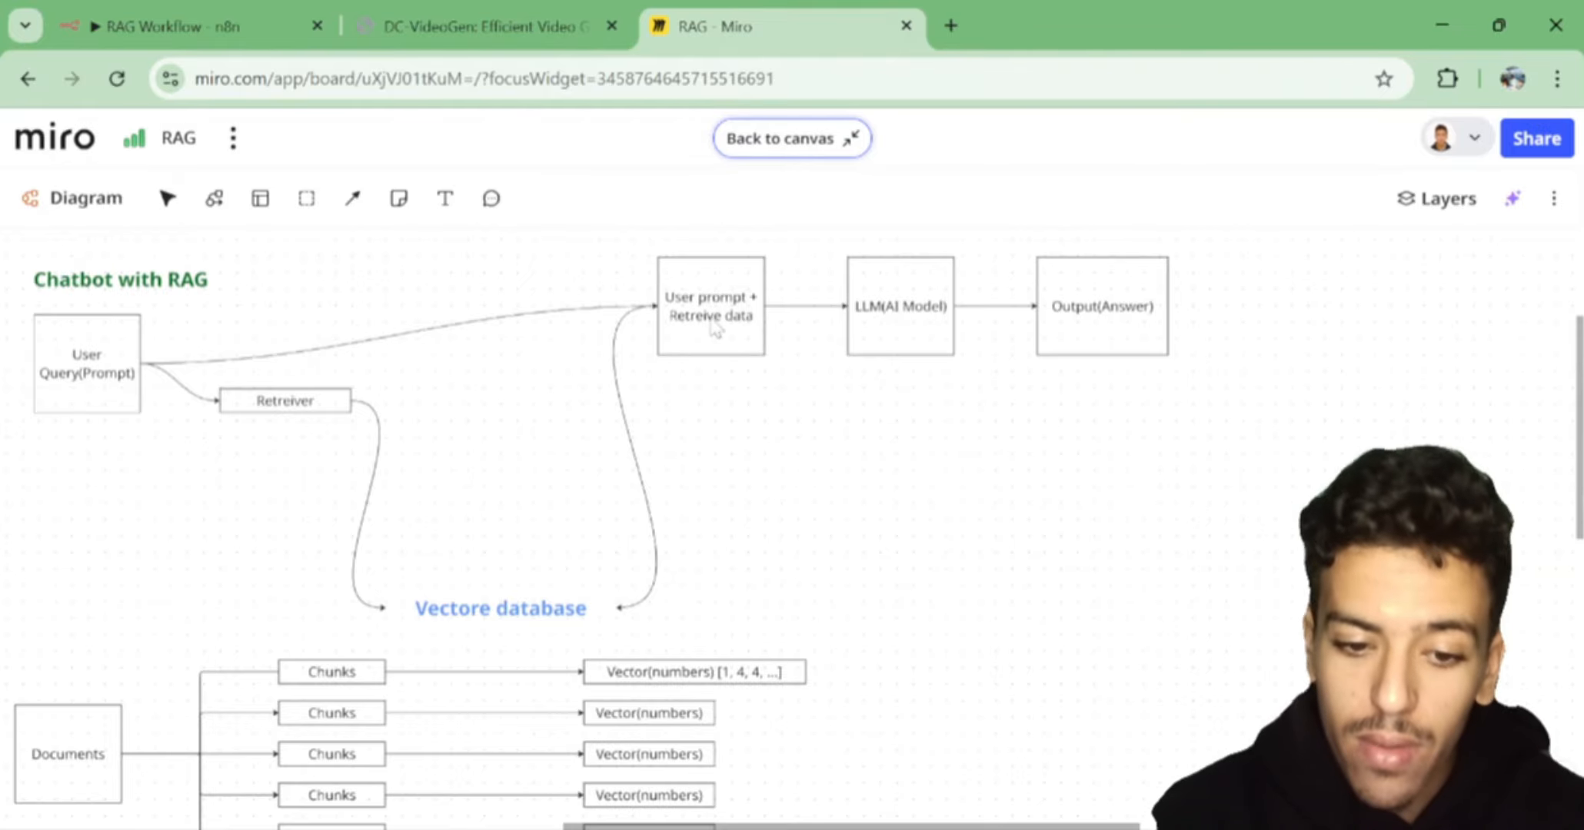
left_click(201, 23)
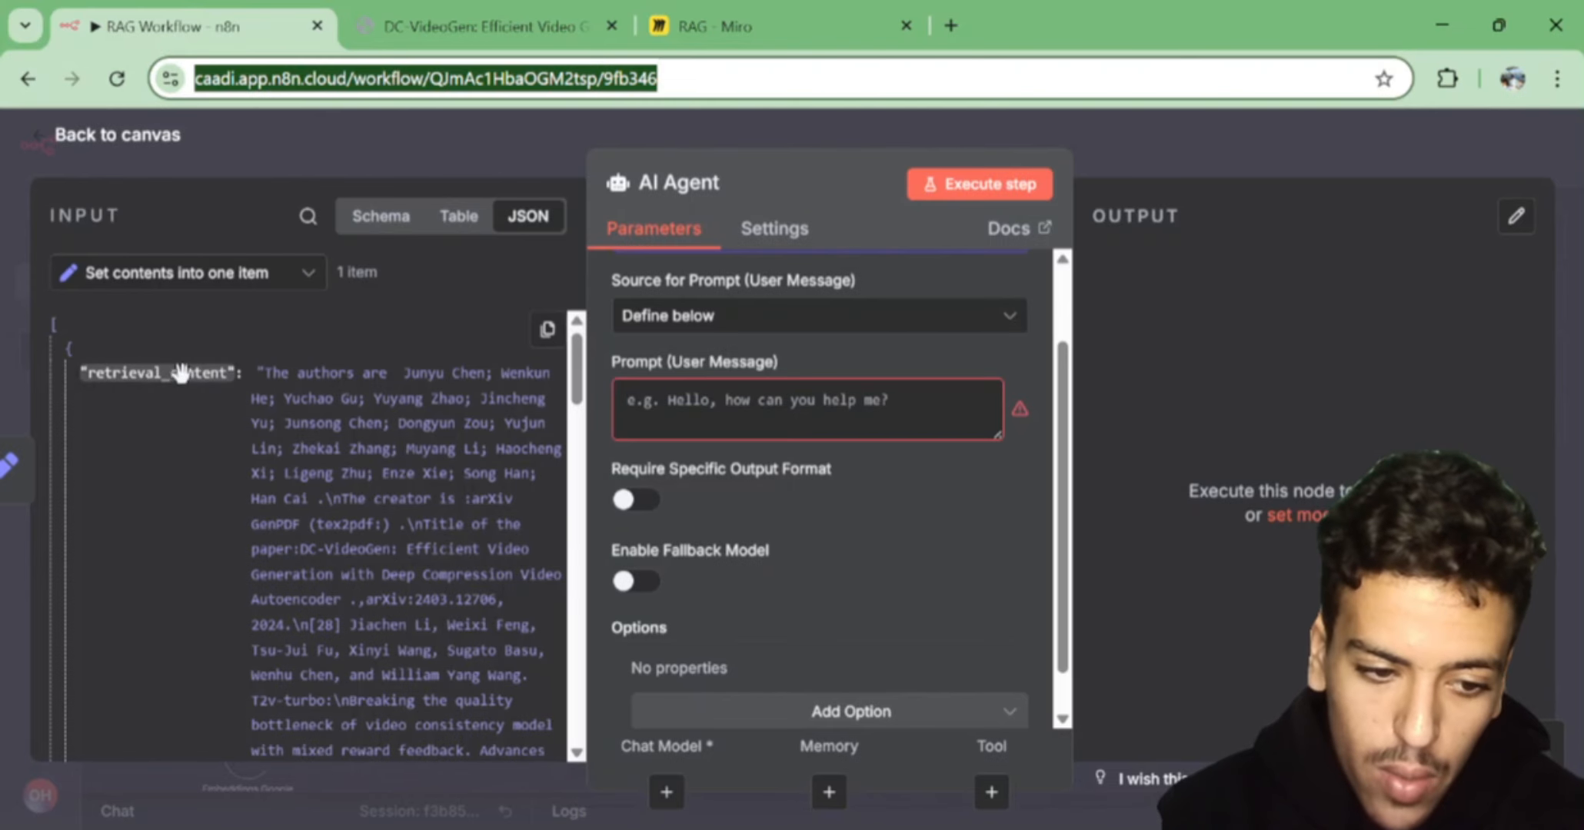
left_click(380, 216)
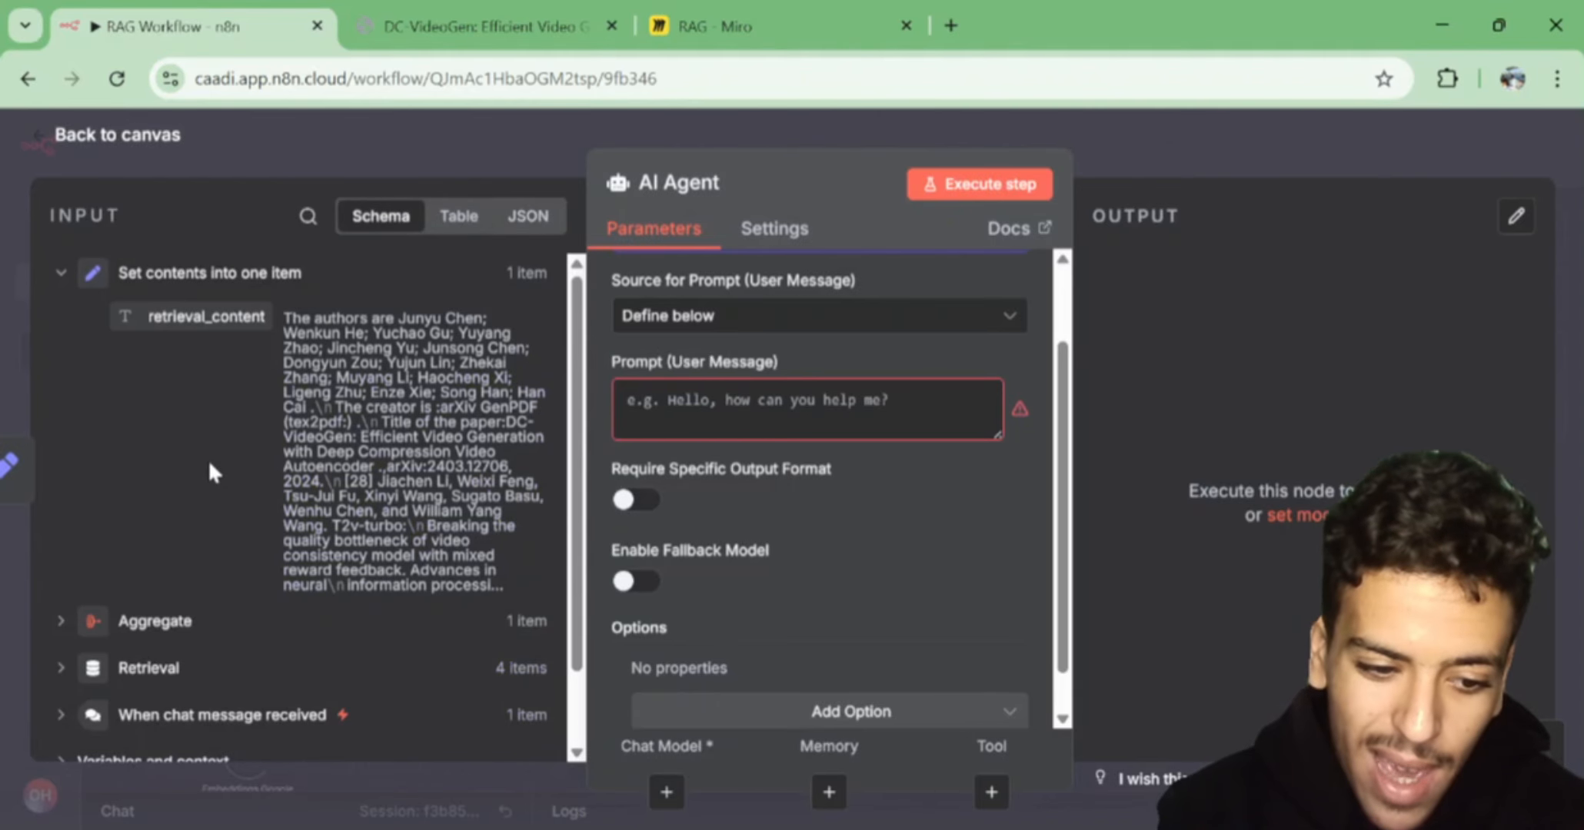
Begin the AI Agent's user prompt with "Retieval document: " followed by the retrieval_content field from "Set contents into one item"
scroll(214, 470, "down", 1)
left_click(169, 626)
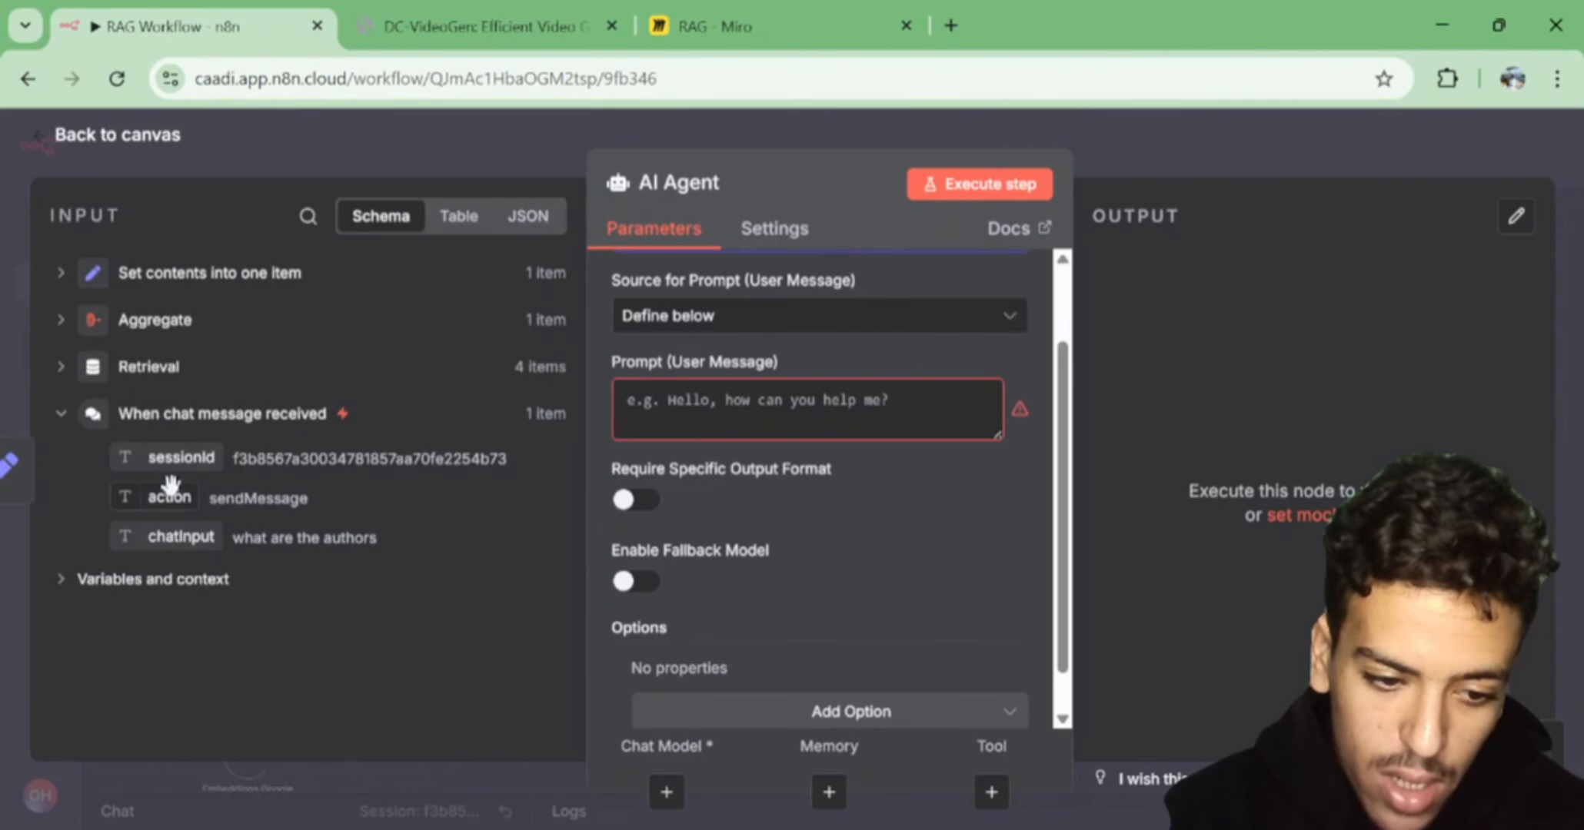
left_click(775, 415)
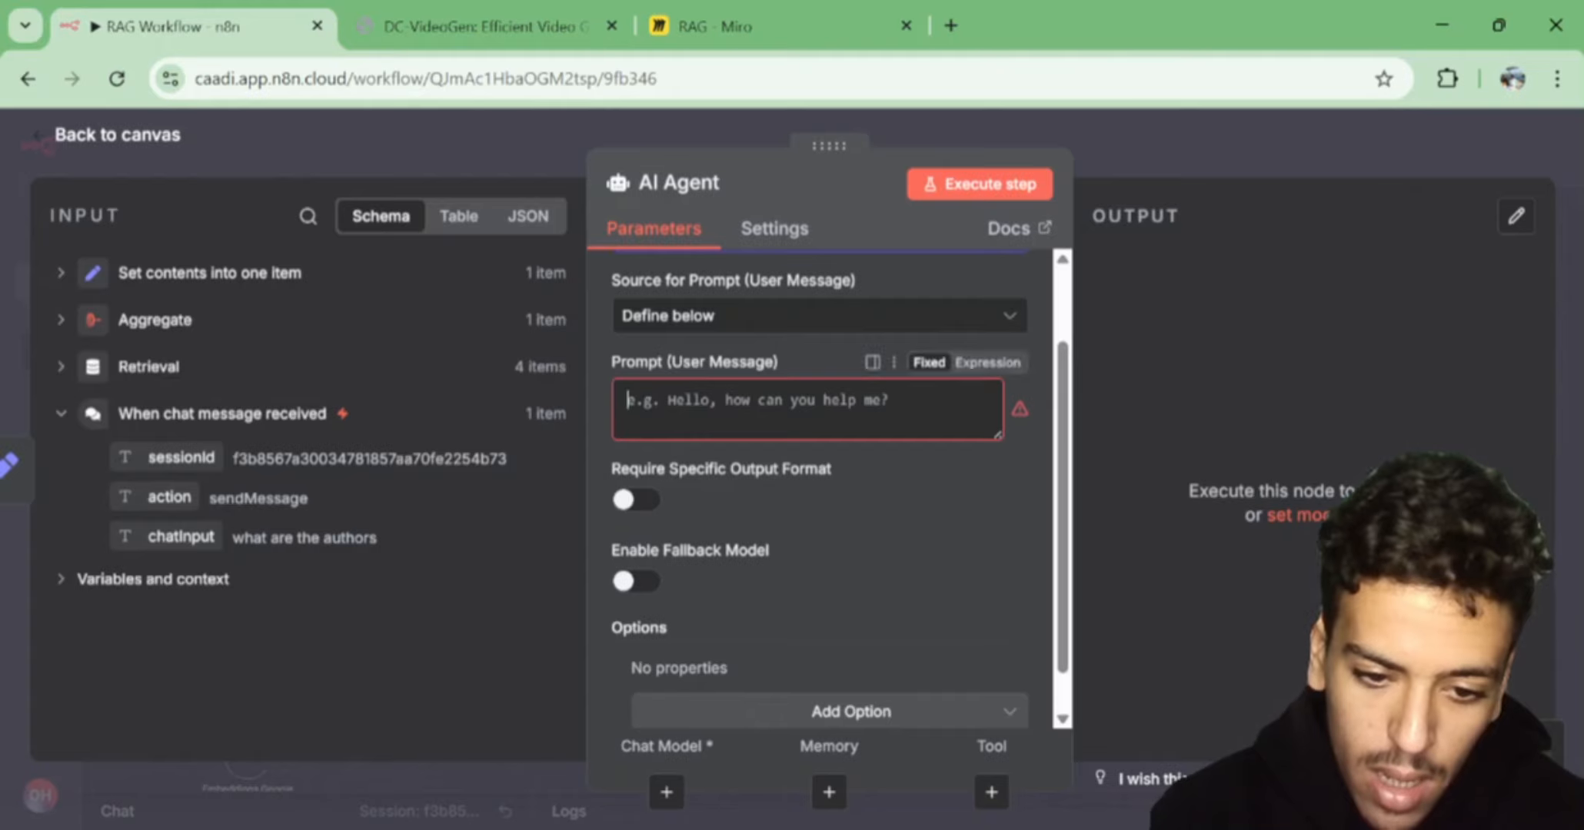
type("Retieval docu")
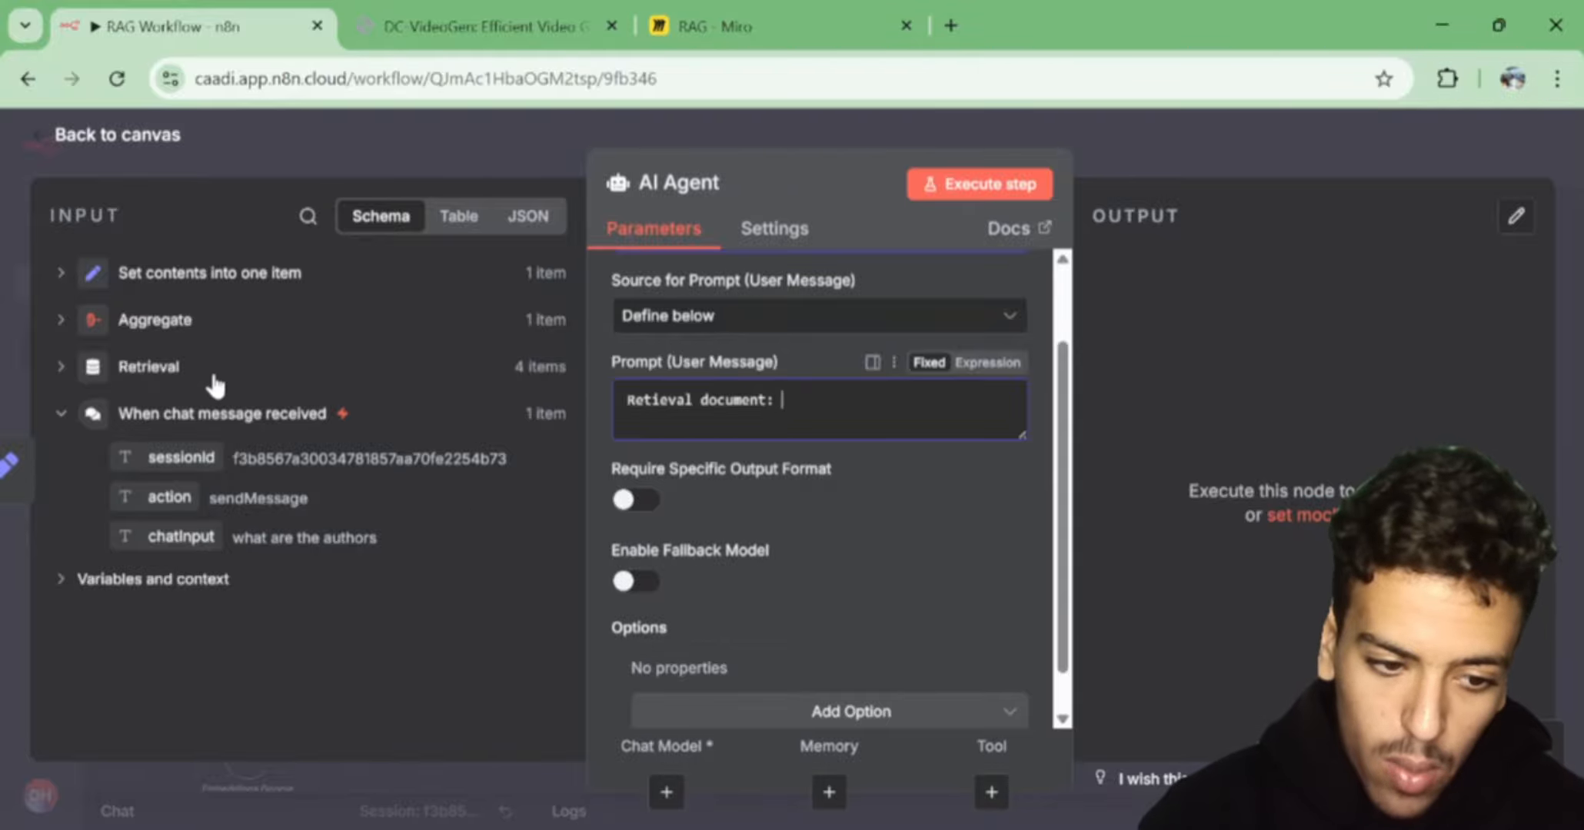
left_click(156, 285)
left_click_drag(188, 316, 817, 407)
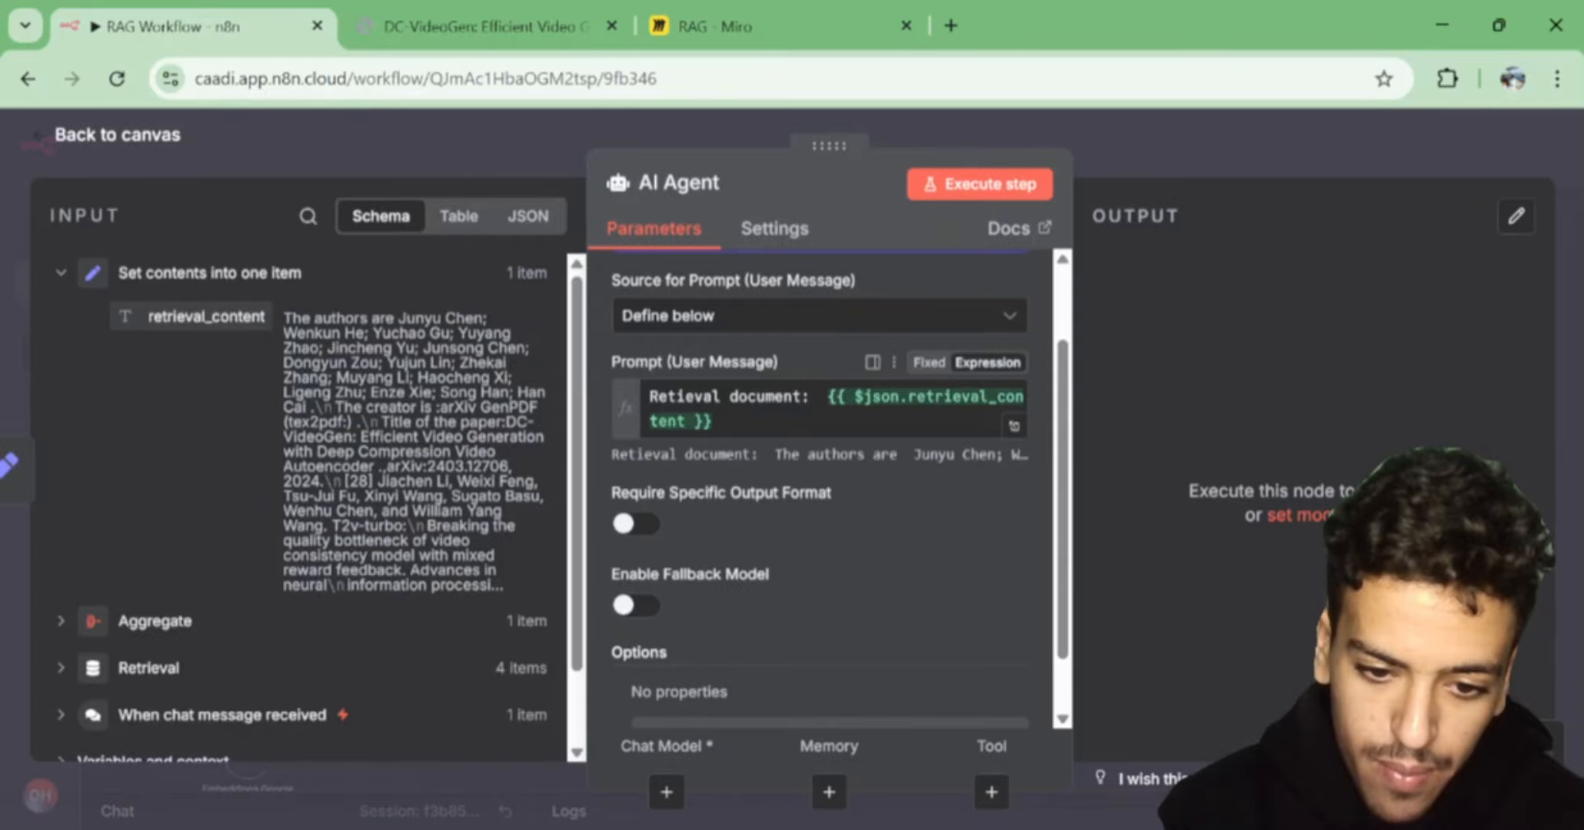
Add "User question is :" below the retrieval document in the prompt, followed by the chatInput field from "When chat message received"
key("Return")
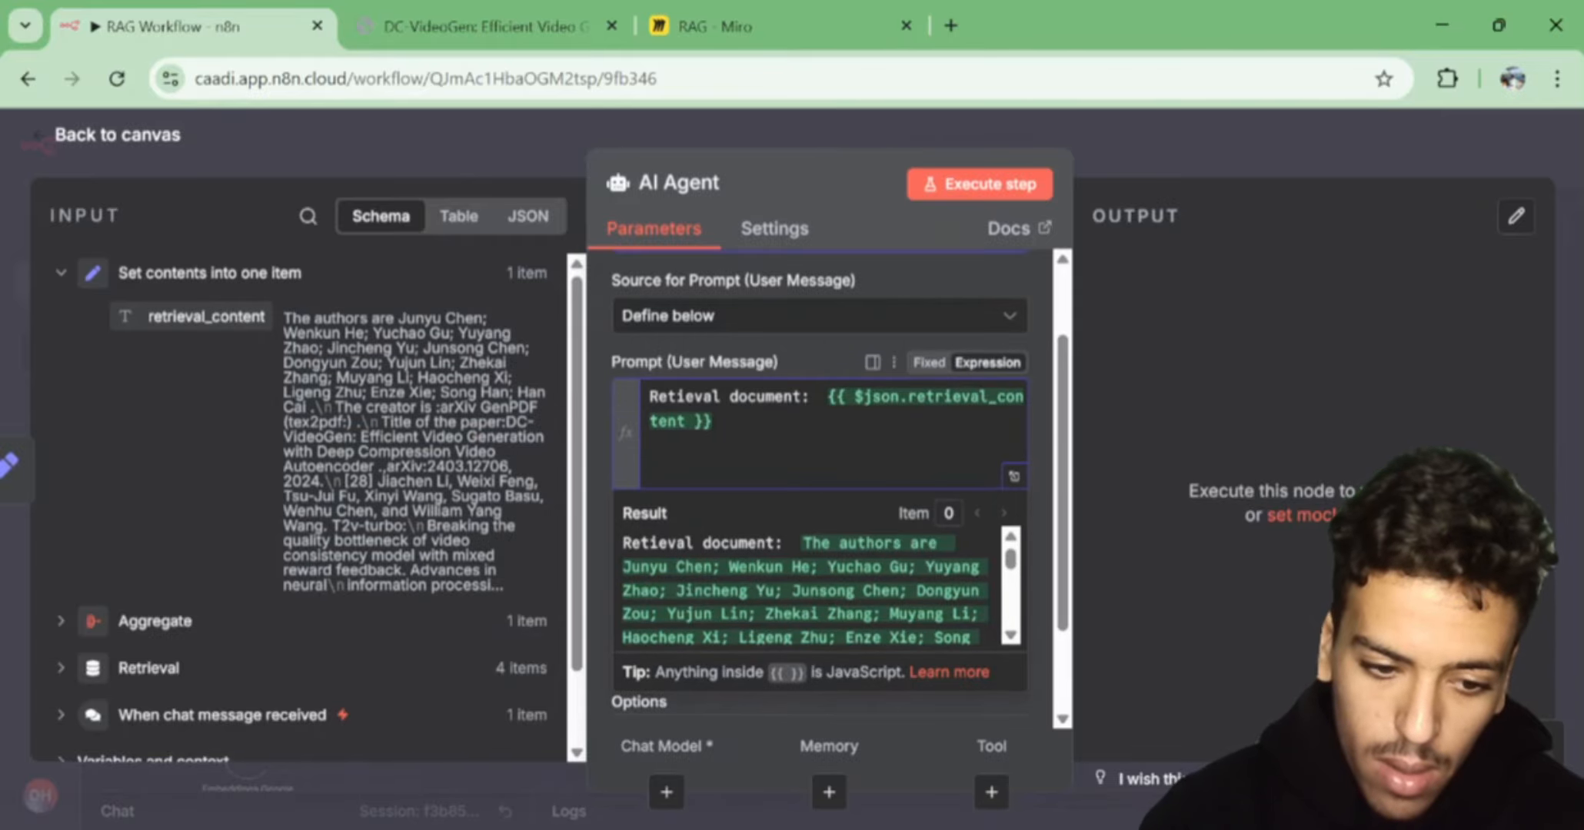
scroll(307, 461, "down", 2)
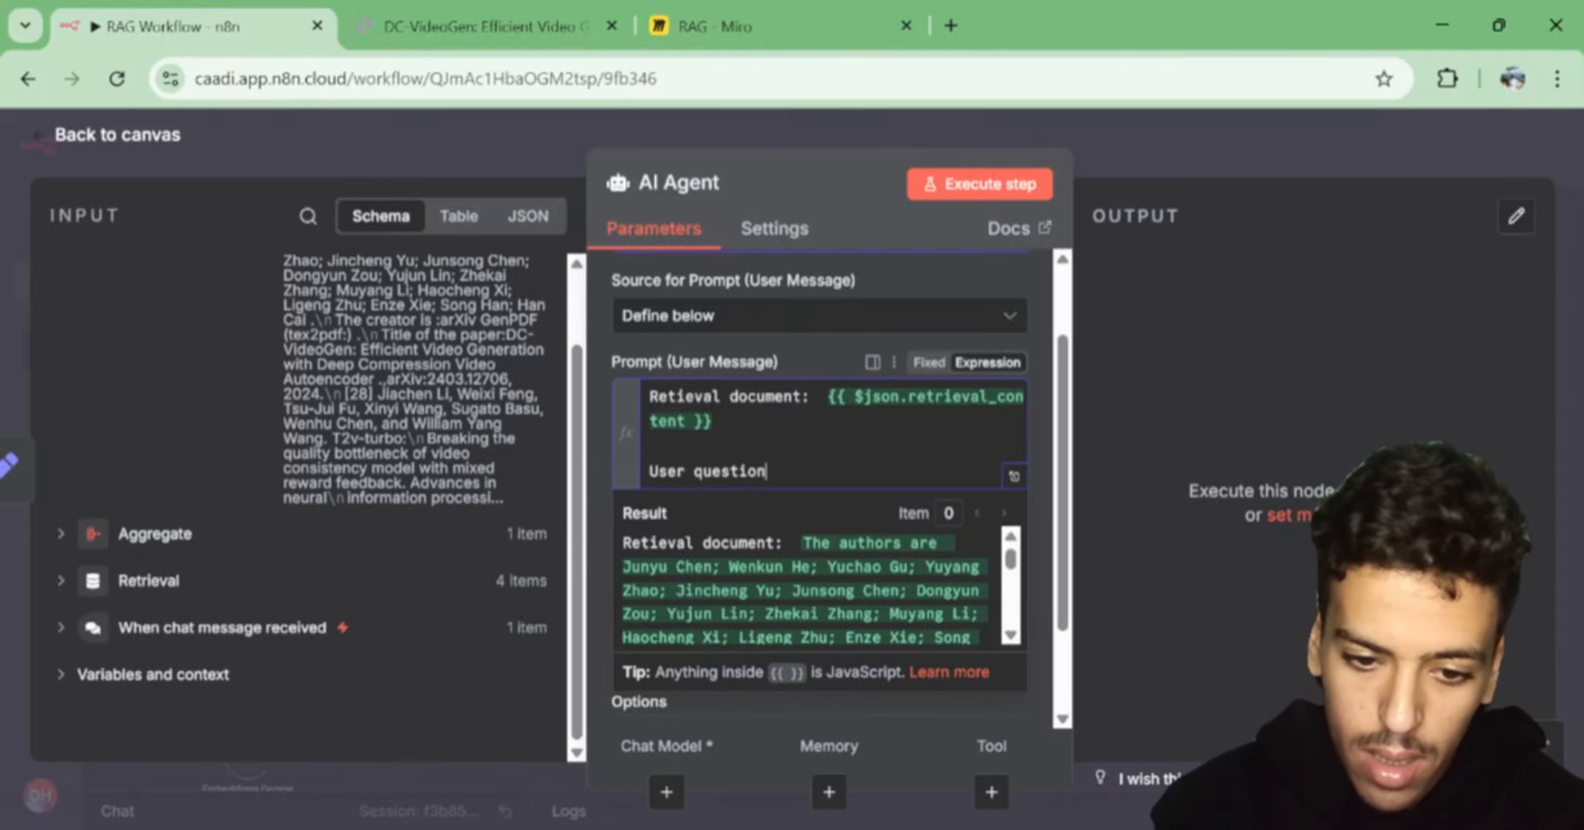
left_click(115, 634)
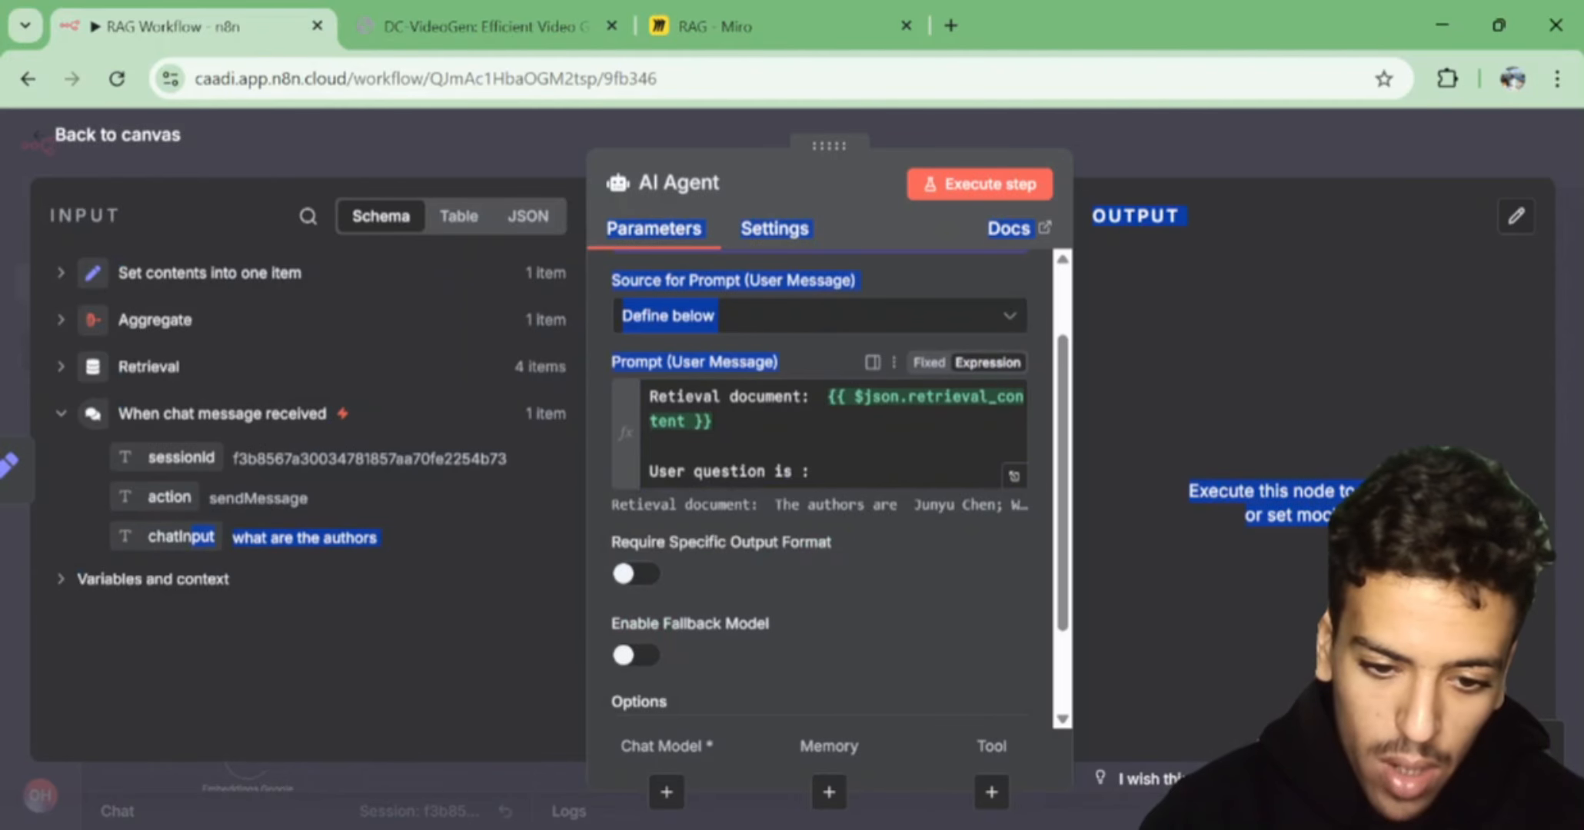
left_click_drag(219, 535, 954, 471)
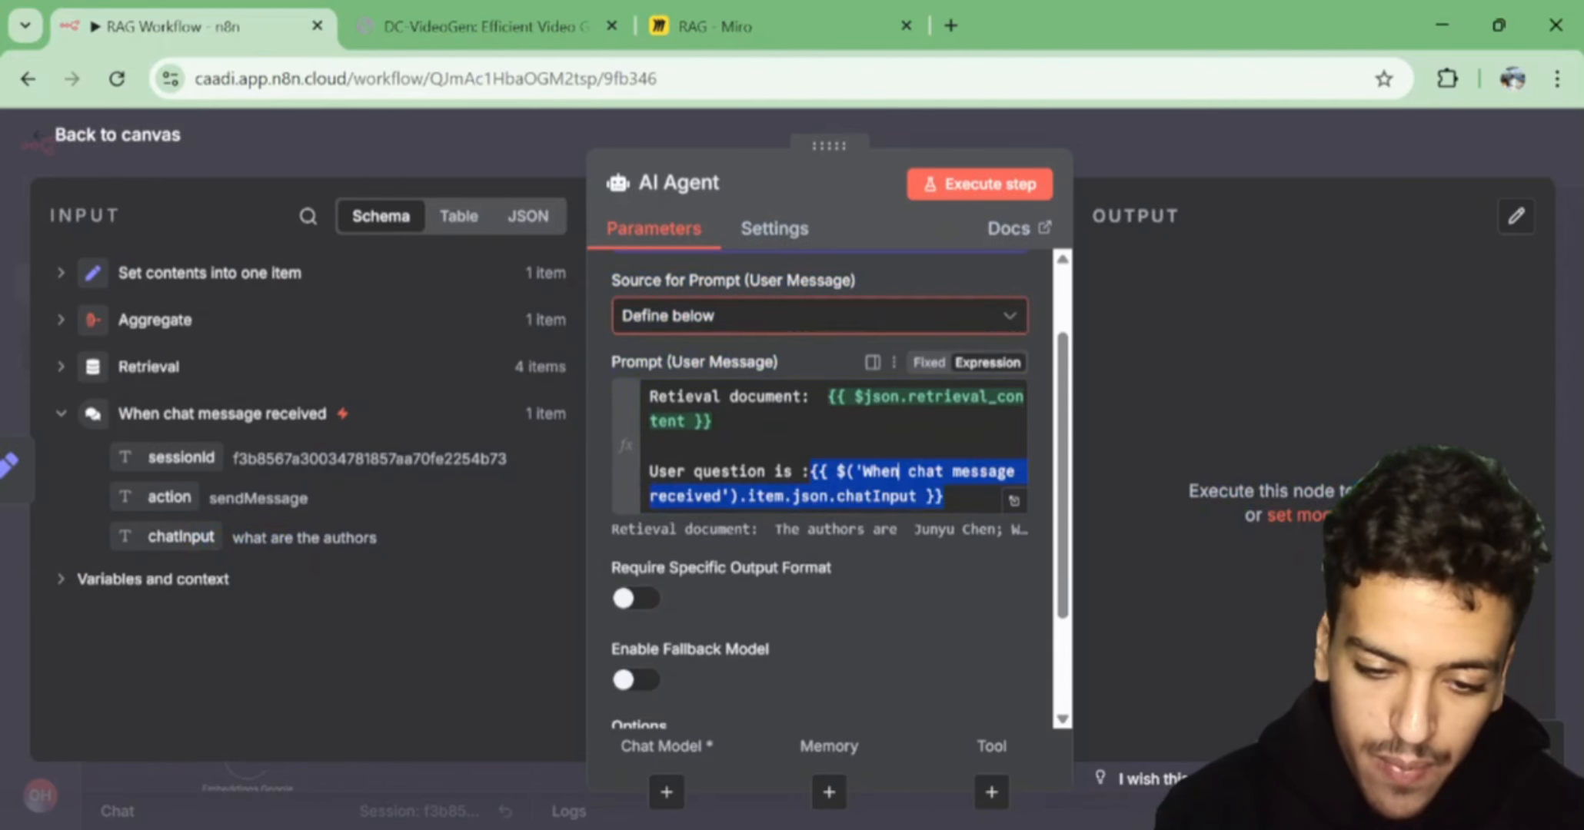
left_click(1196, 449)
scroll(1003, 521, "down", 2)
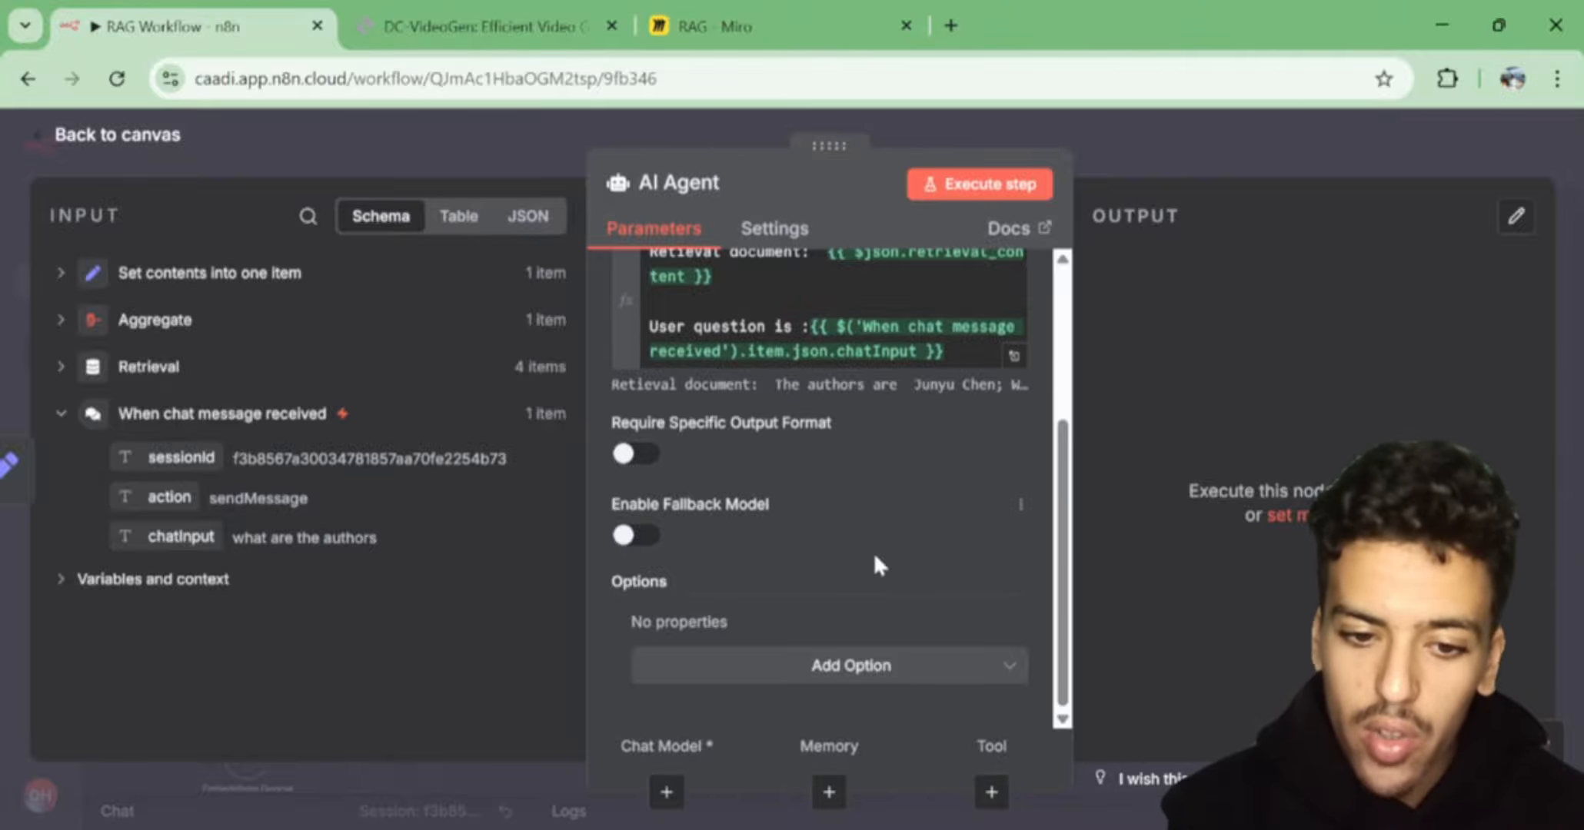
scroll(873, 552, "up", 2)
left_click(722, 397)
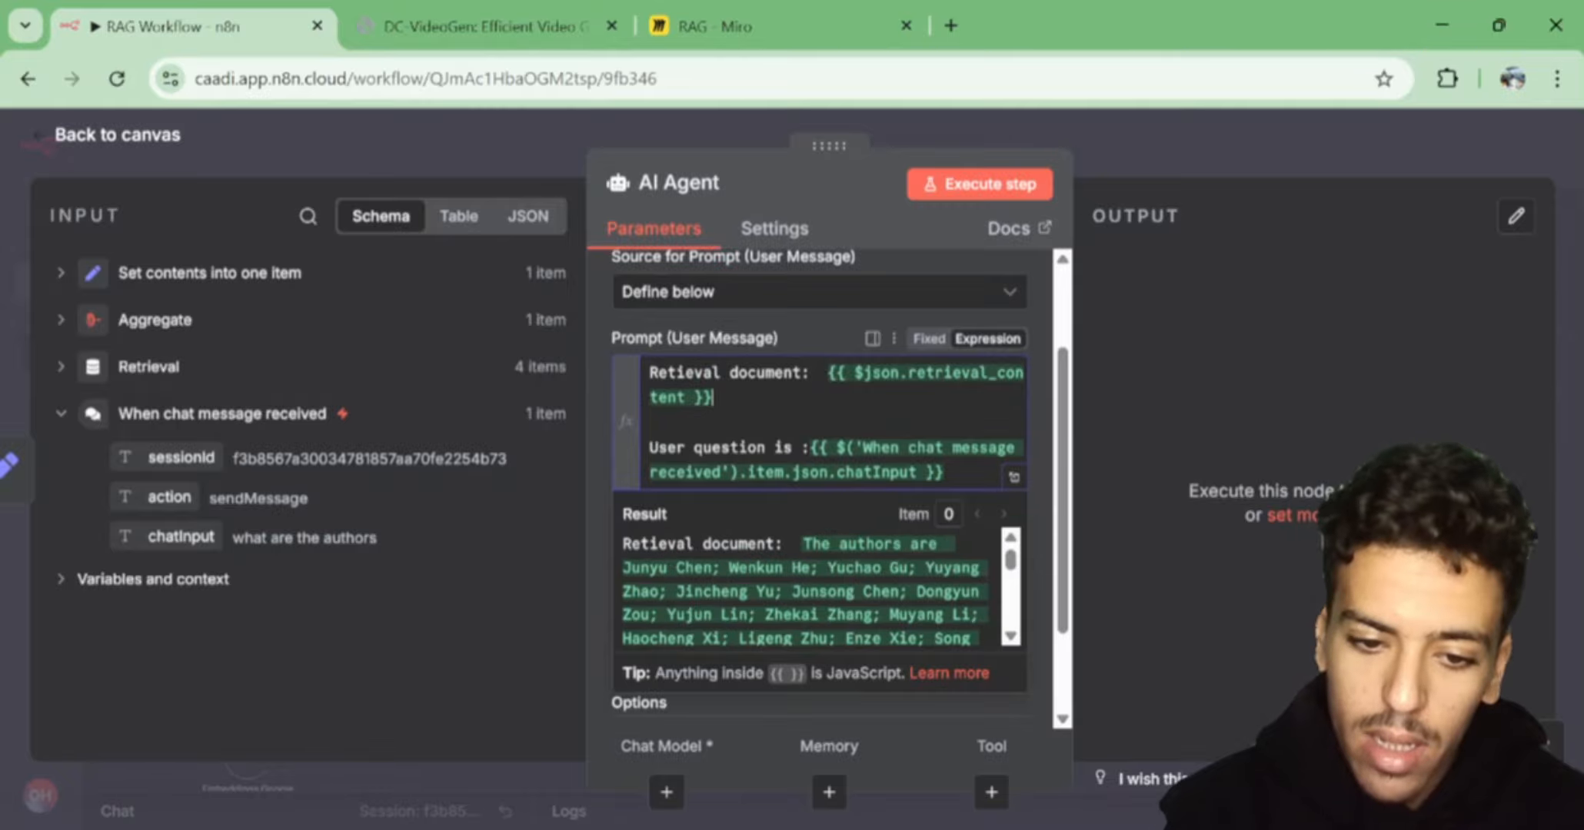
left_click(1191, 452)
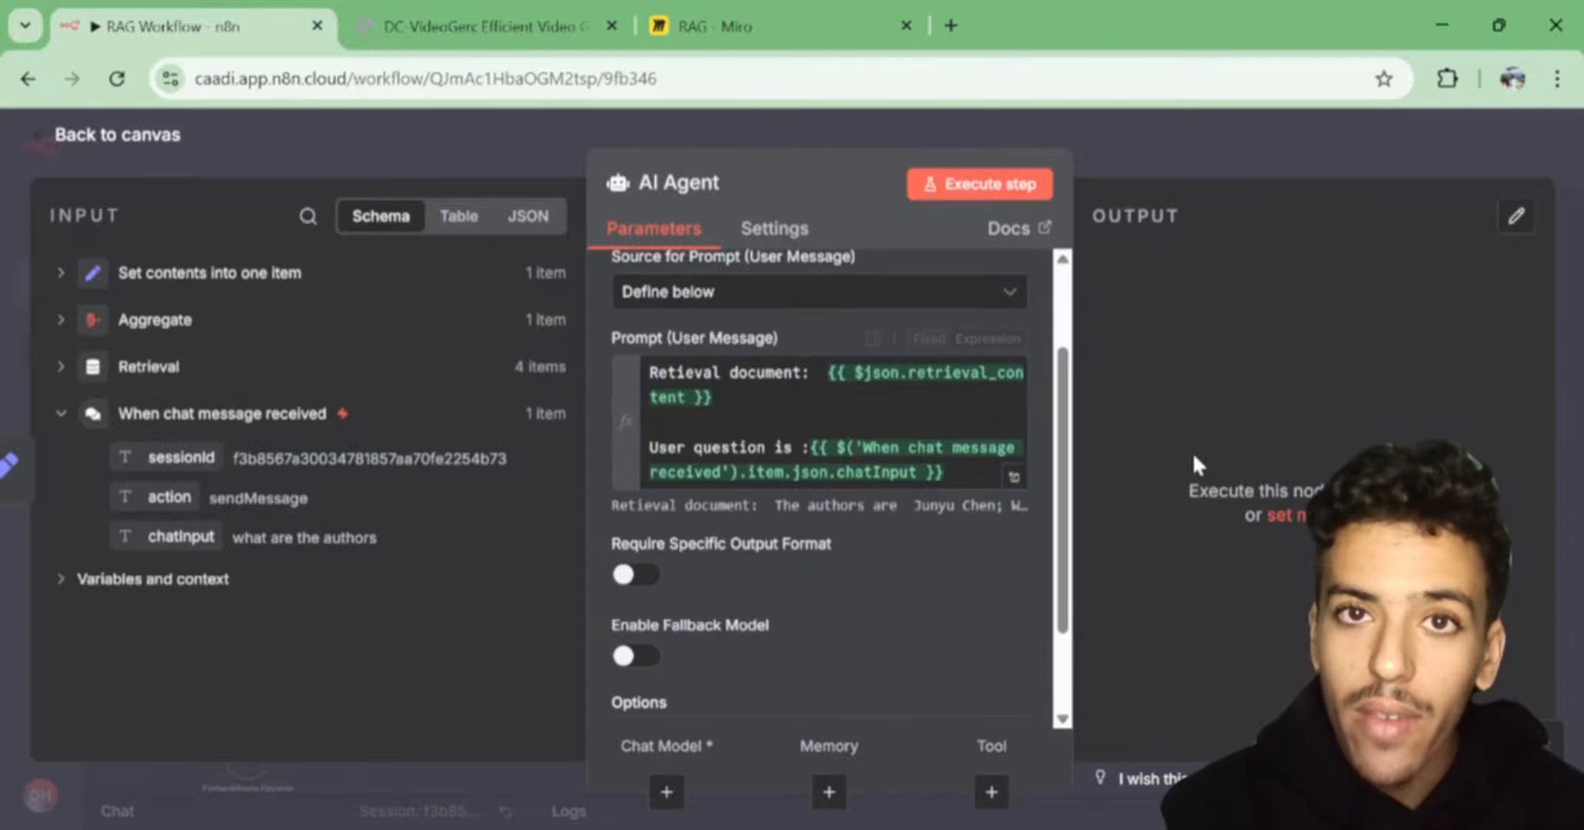
Add the System Message option to the AI Agent
scroll(1063, 475, "down", 1)
scroll(1063, 475, "down", 2)
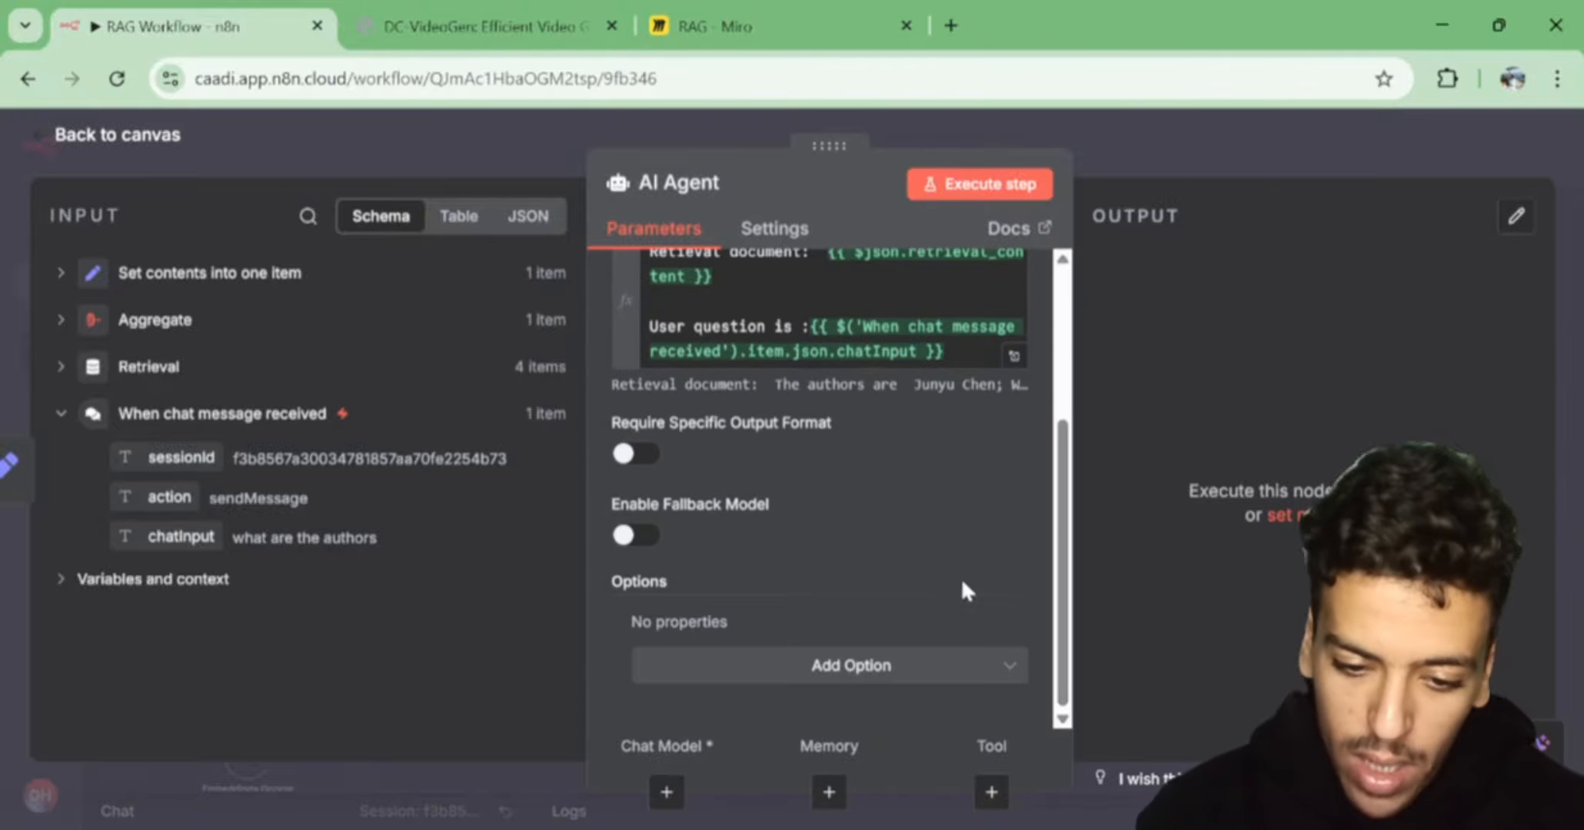
left_click(890, 667)
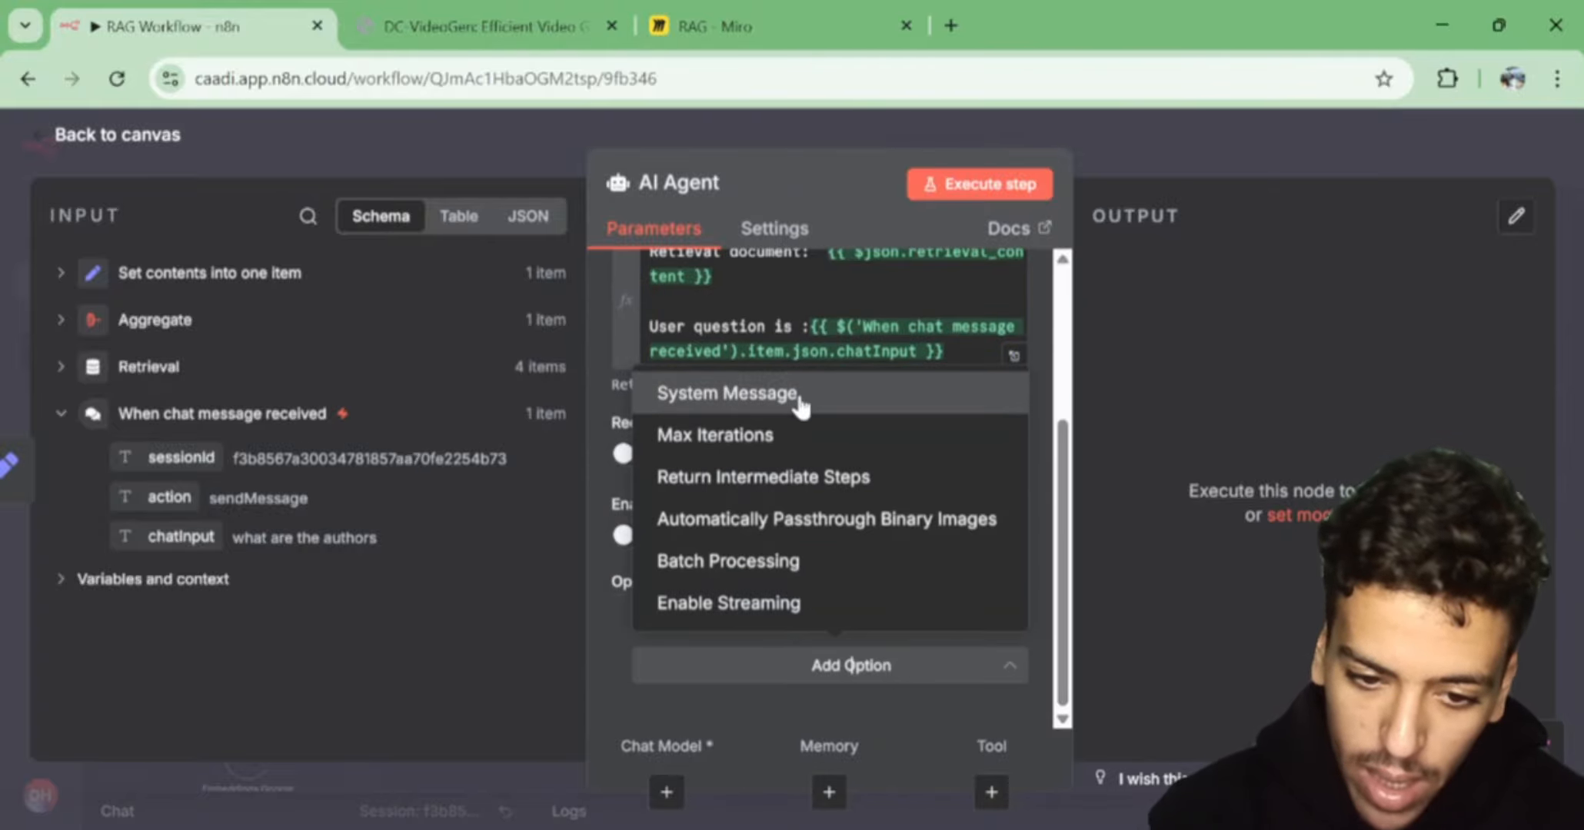
left_click(789, 409)
scroll(755, 630, "down", 2)
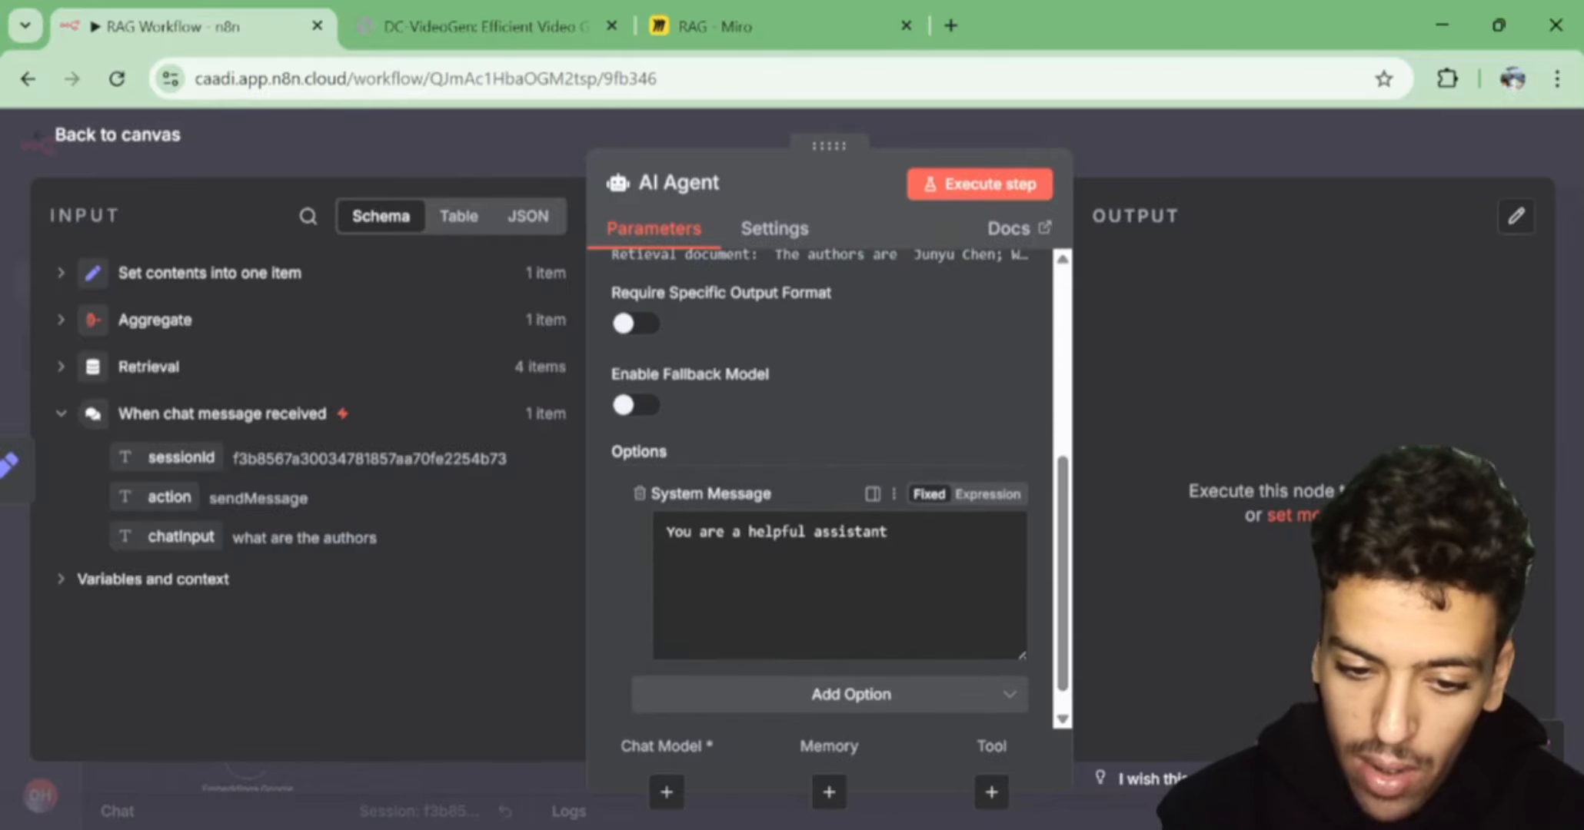
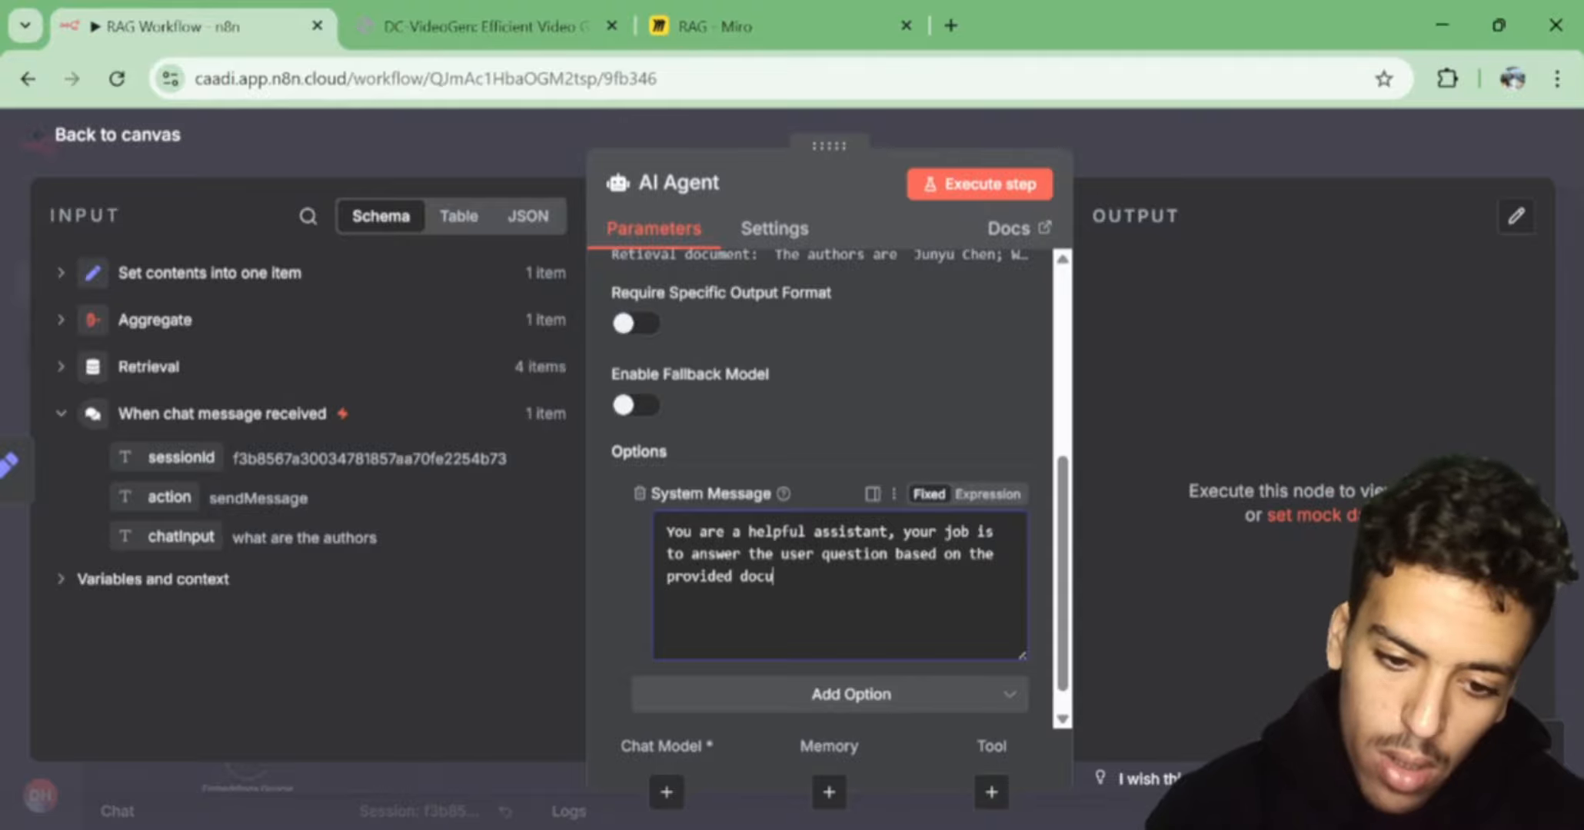
Finish the AI Agent's system message so its job is to answer the user question "based on the provided content."
type("ment")
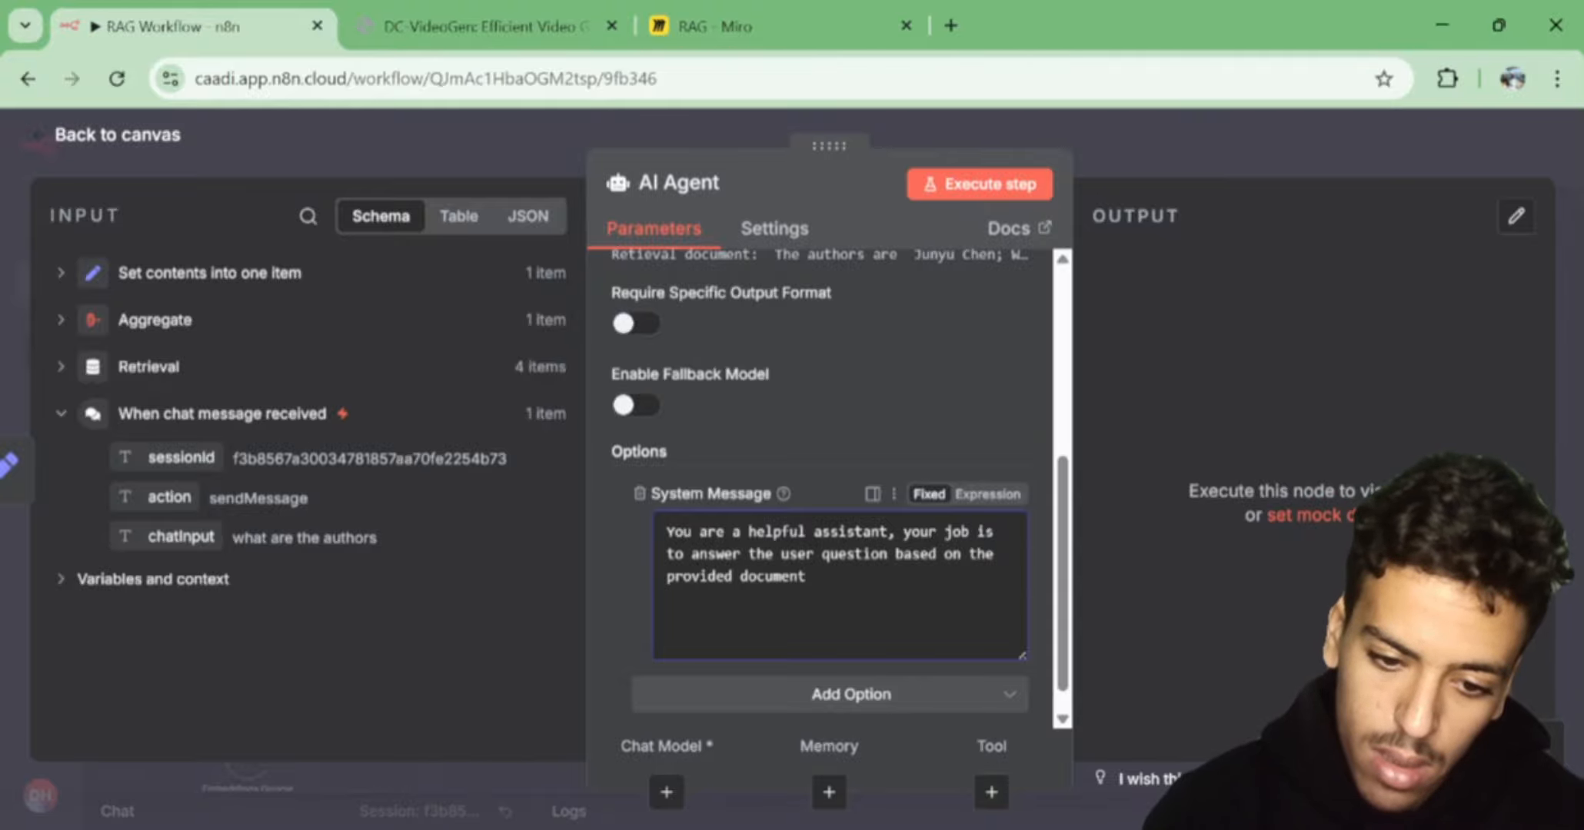
key("BackSpace")
key("BackSpace")
key("BackSpace")
key("BackSpace")
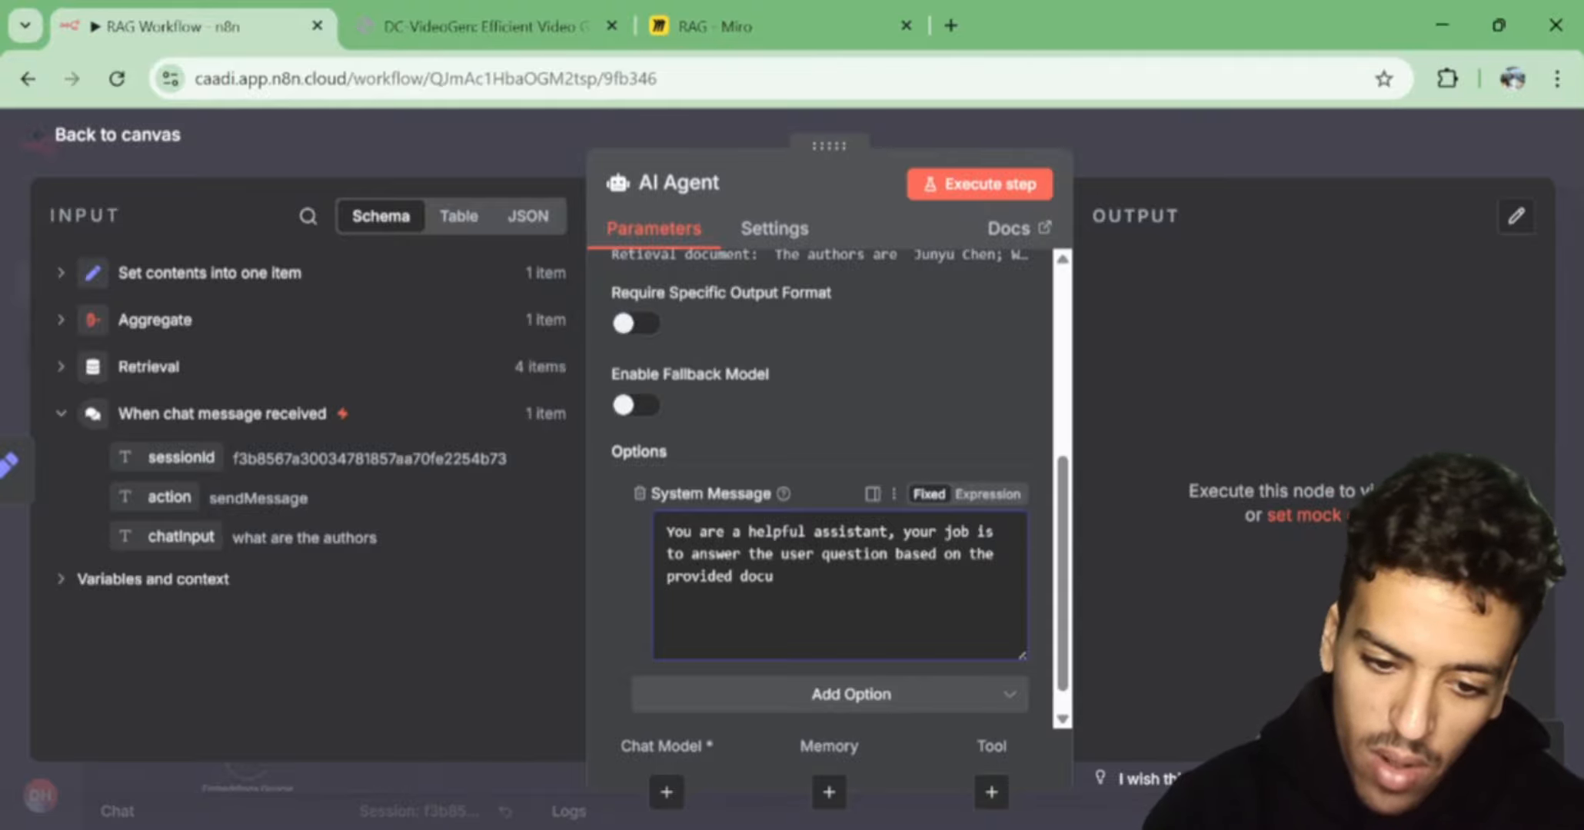
type("conte")
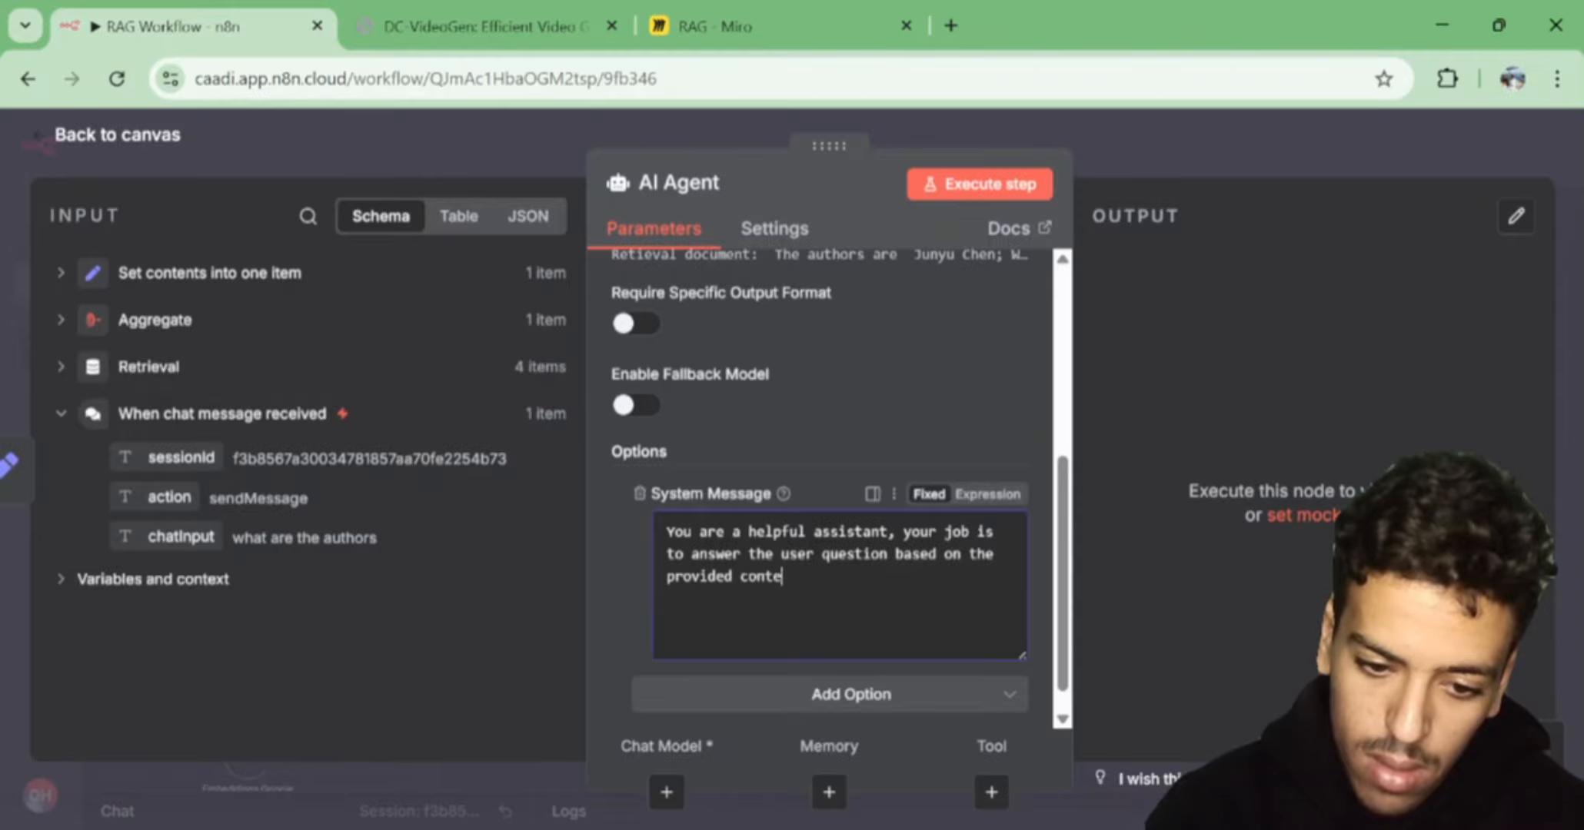
type("nt.")
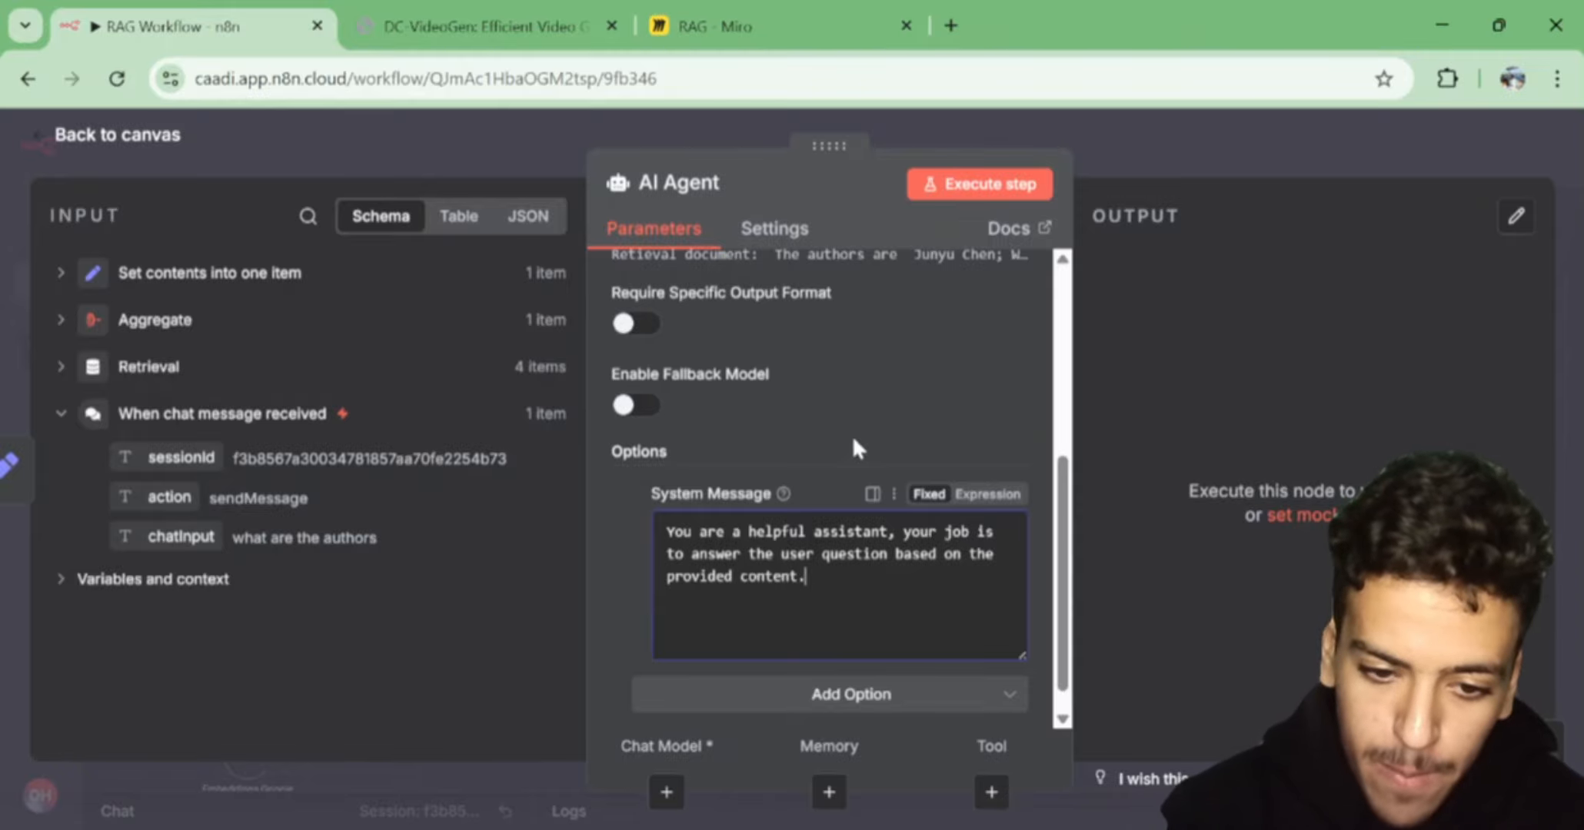
left_click(122, 138)
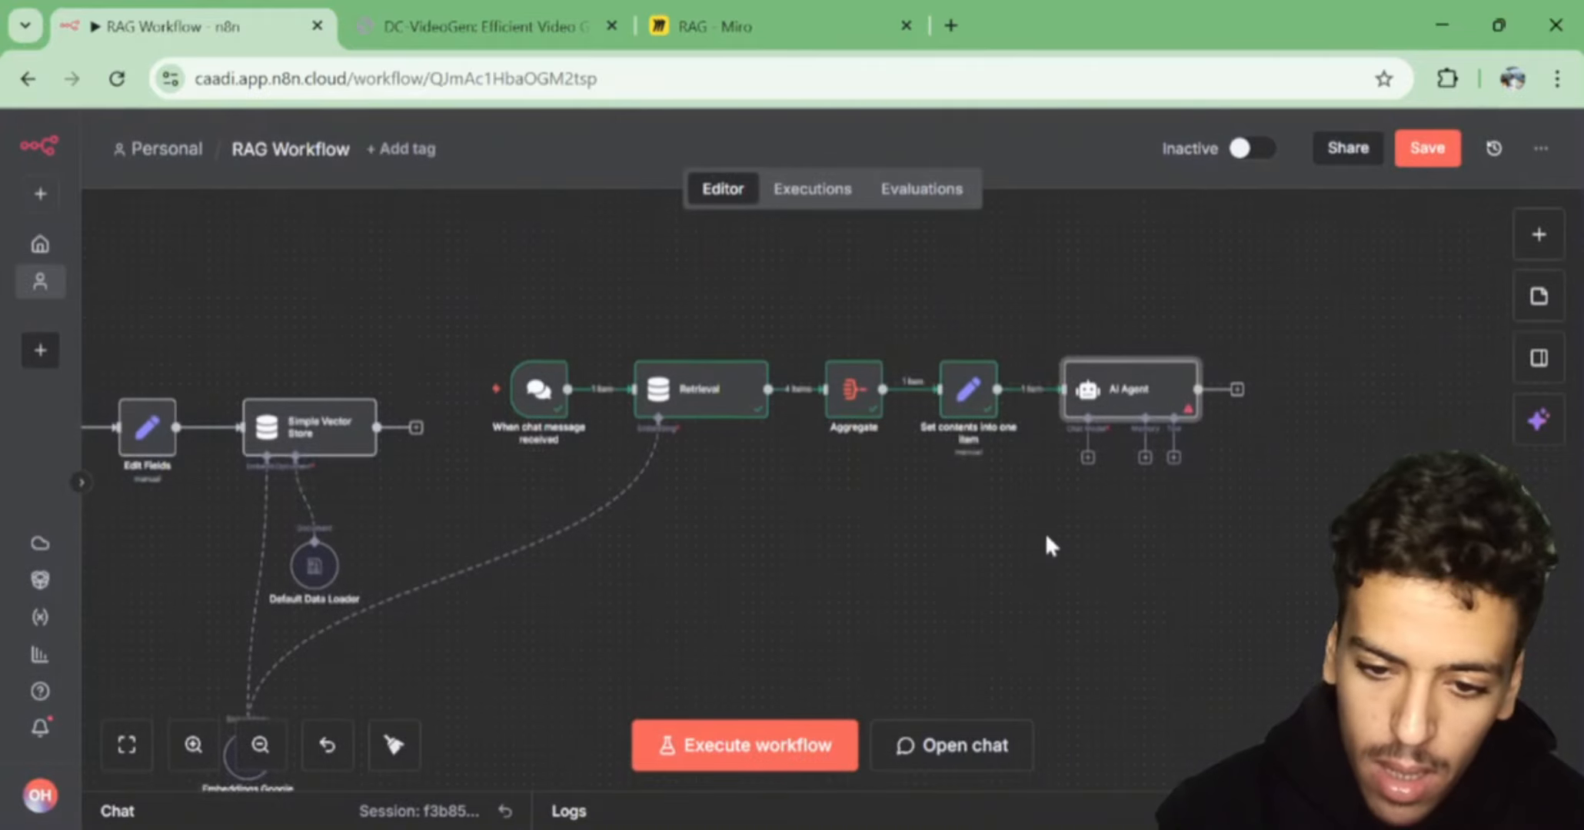
Attach a Google Gemini Chat Model to the AI Agent as its chat model
scroll(1049, 546, "down", 1)
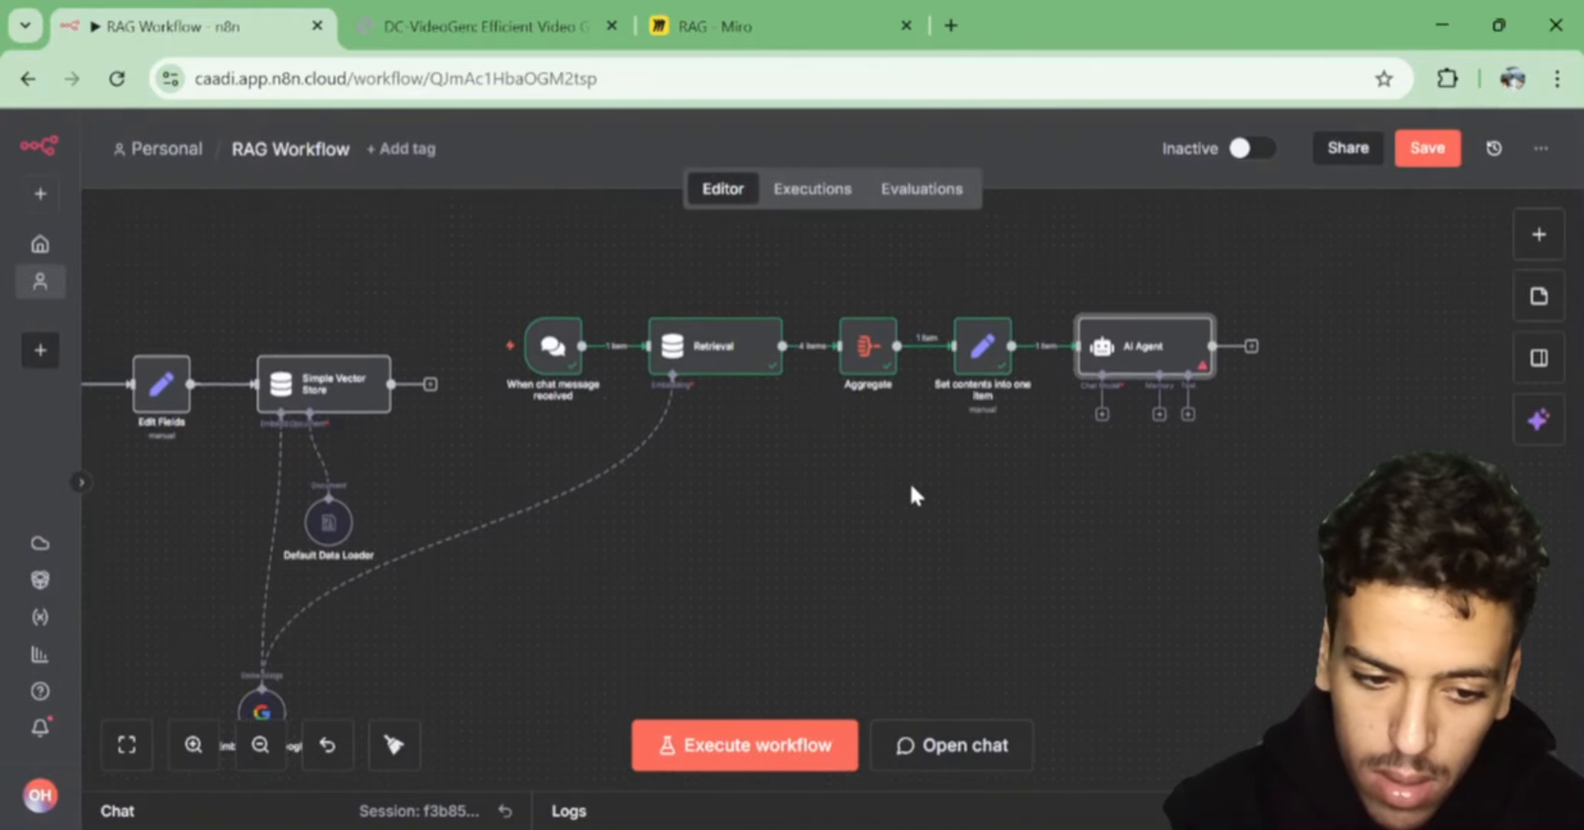
scroll(915, 496, "left", 5)
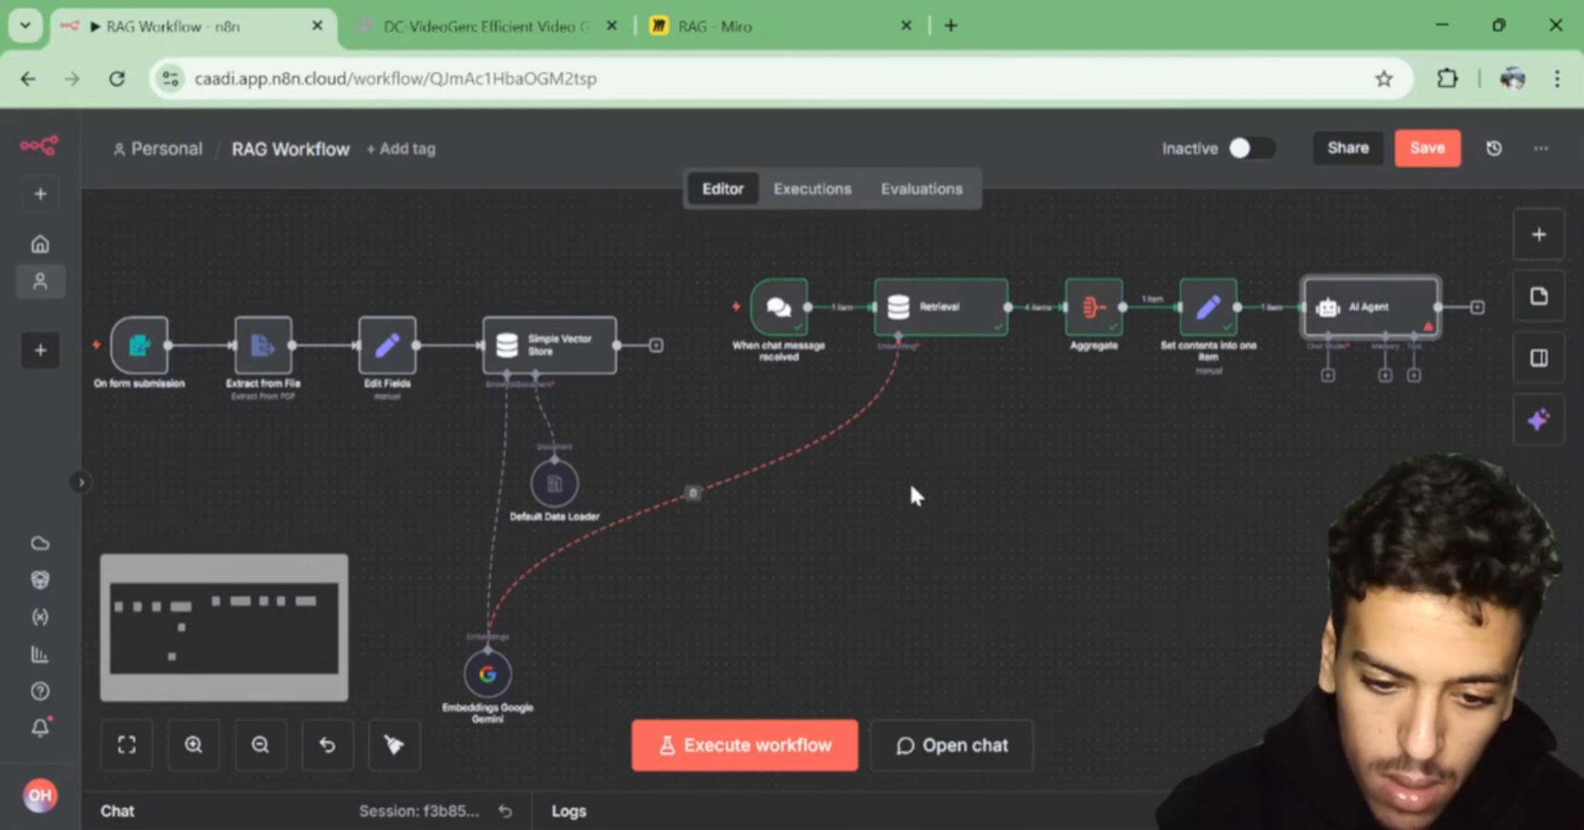
scroll(914, 496, "right", 1)
left_click(1293, 375)
type("GE")
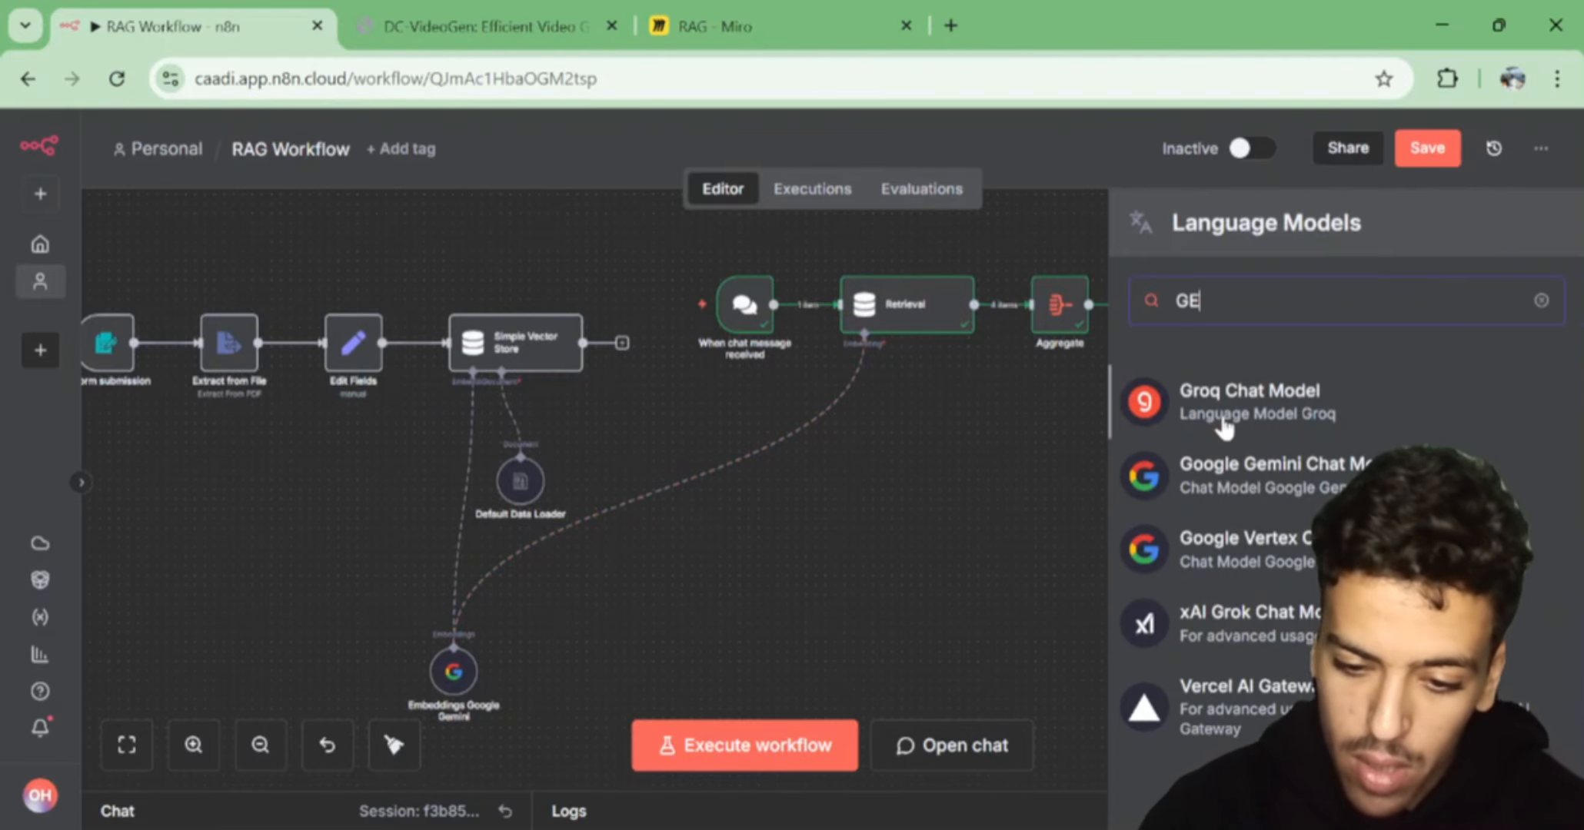
left_click(1268, 477)
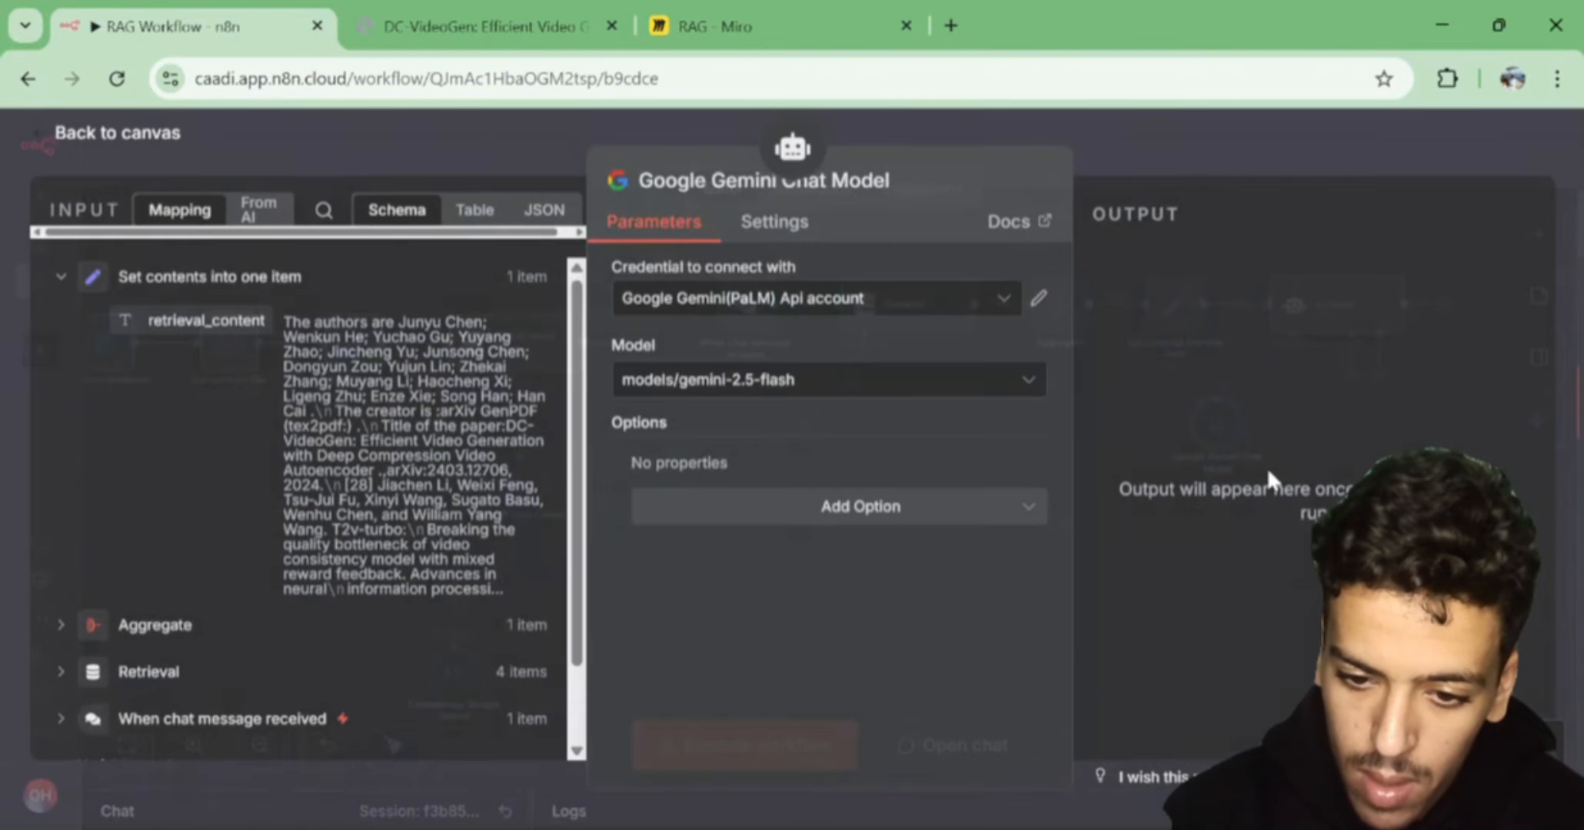
Set the Google Gemini Chat Model to models/gemini-2.5-flash-lite and return to the canvas
left_click(792, 385)
scroll(809, 619, "down", 10)
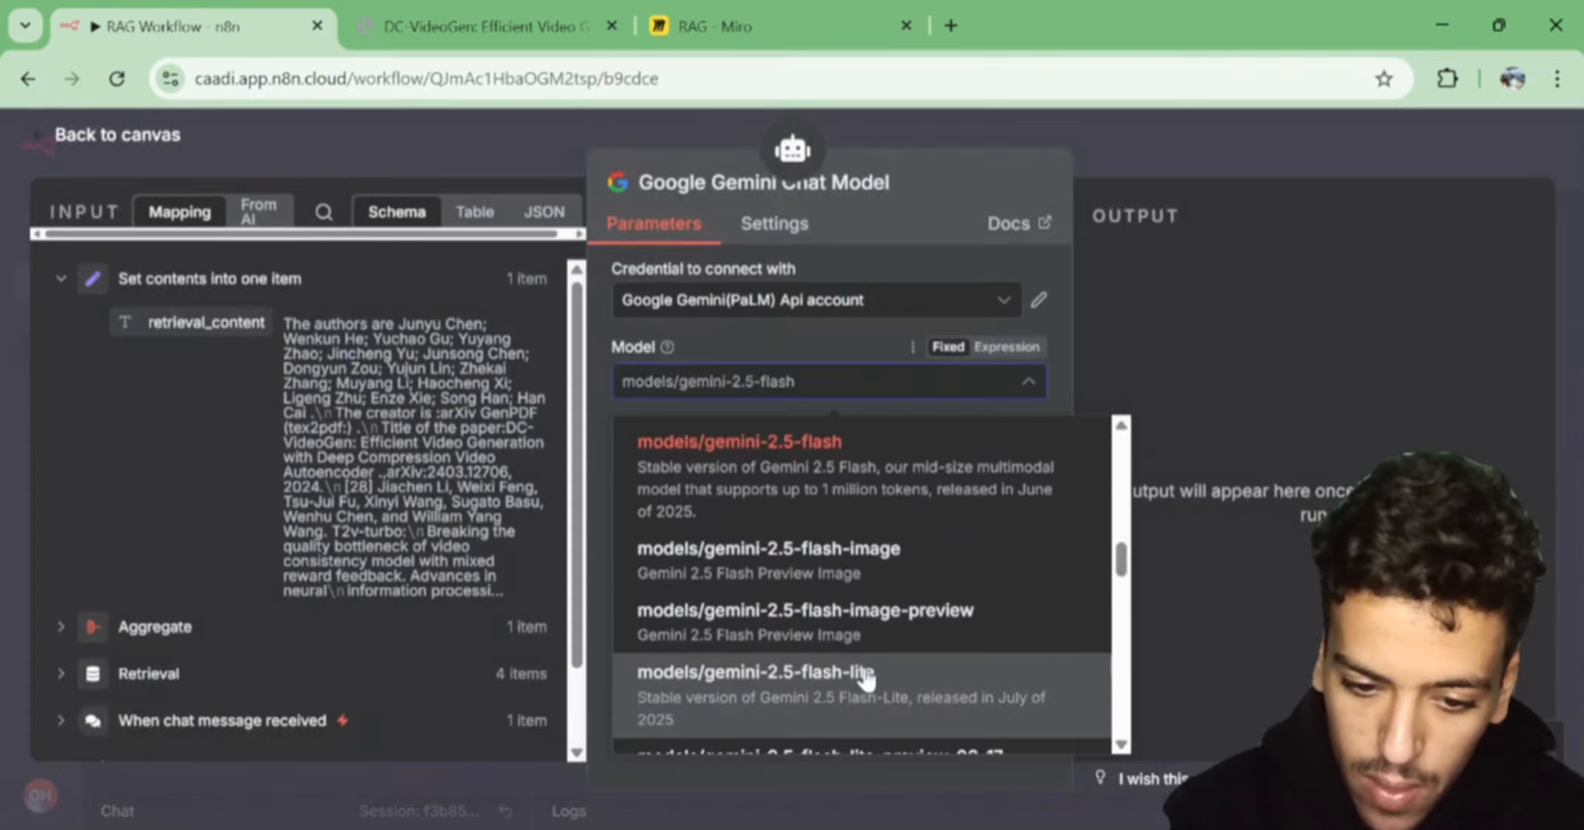
left_click(862, 680)
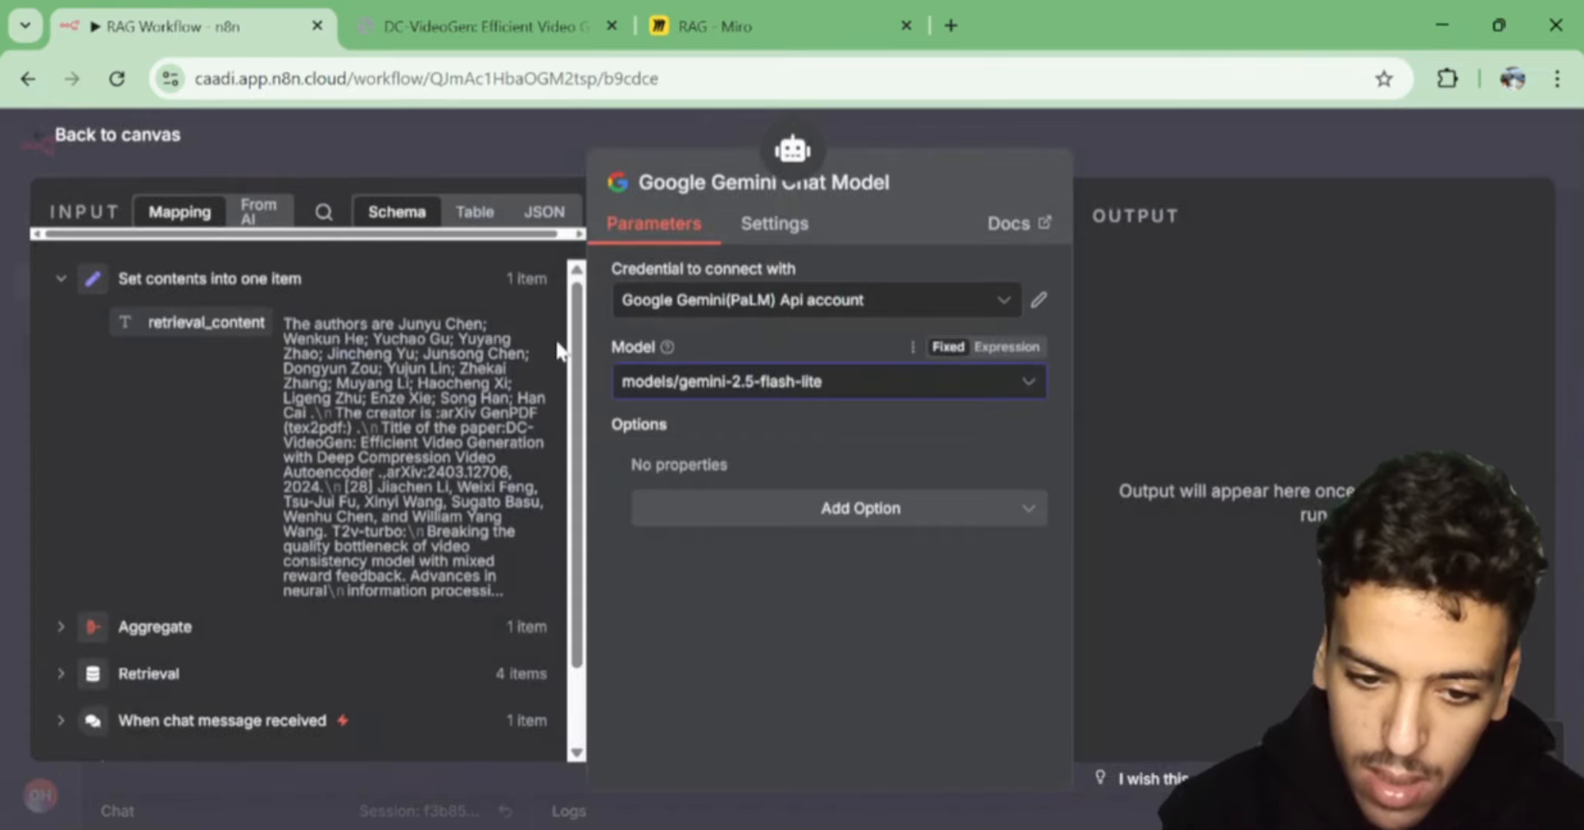
left_click(142, 137)
Attach a Simple Memory node to the AI Agent's memory connection
scroll(914, 359, "right", 5)
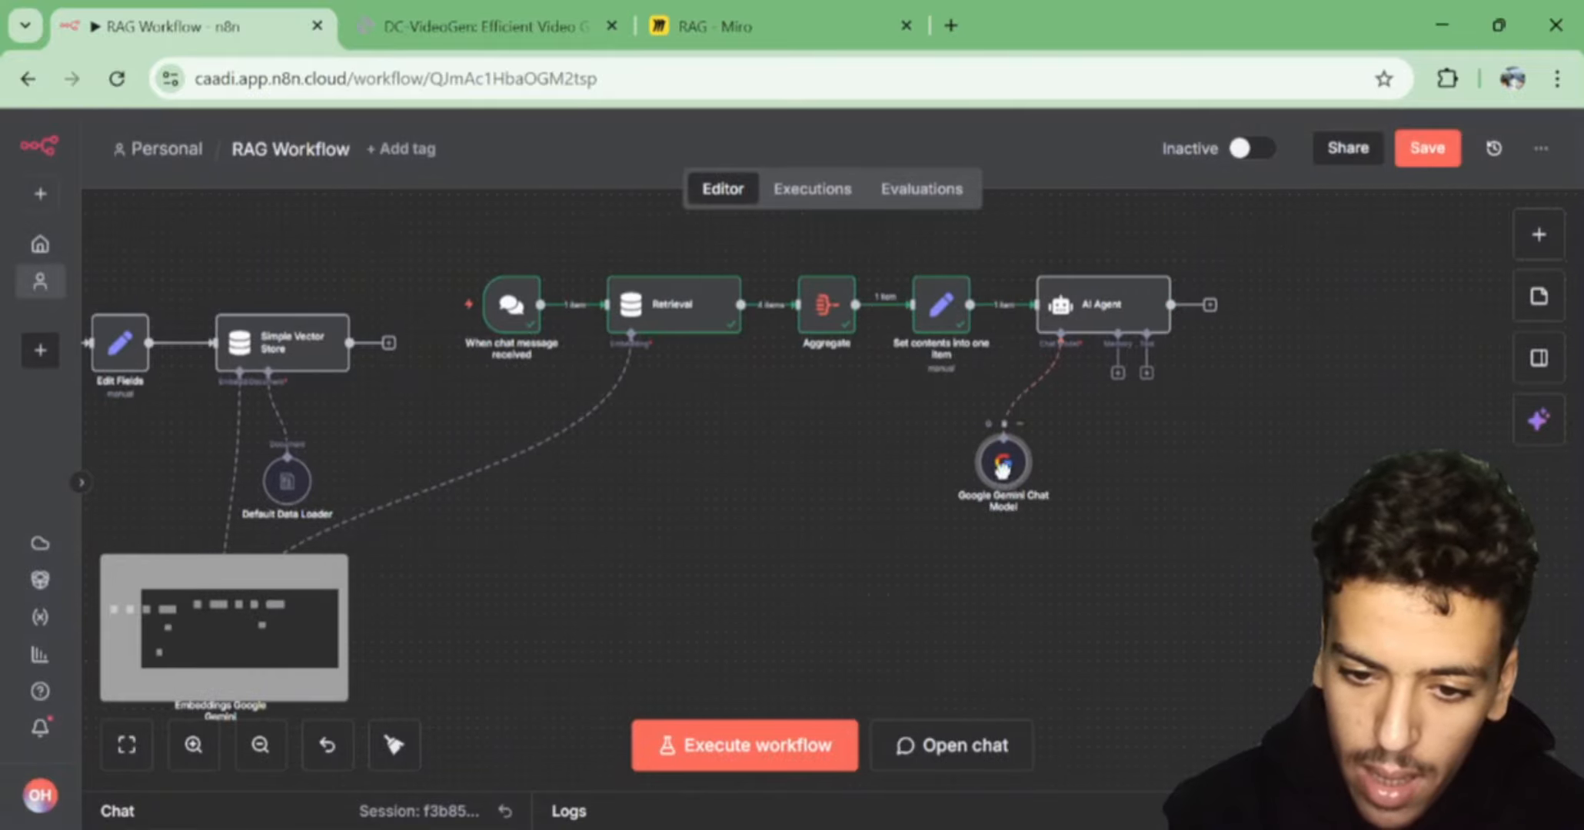
left_click(1118, 374)
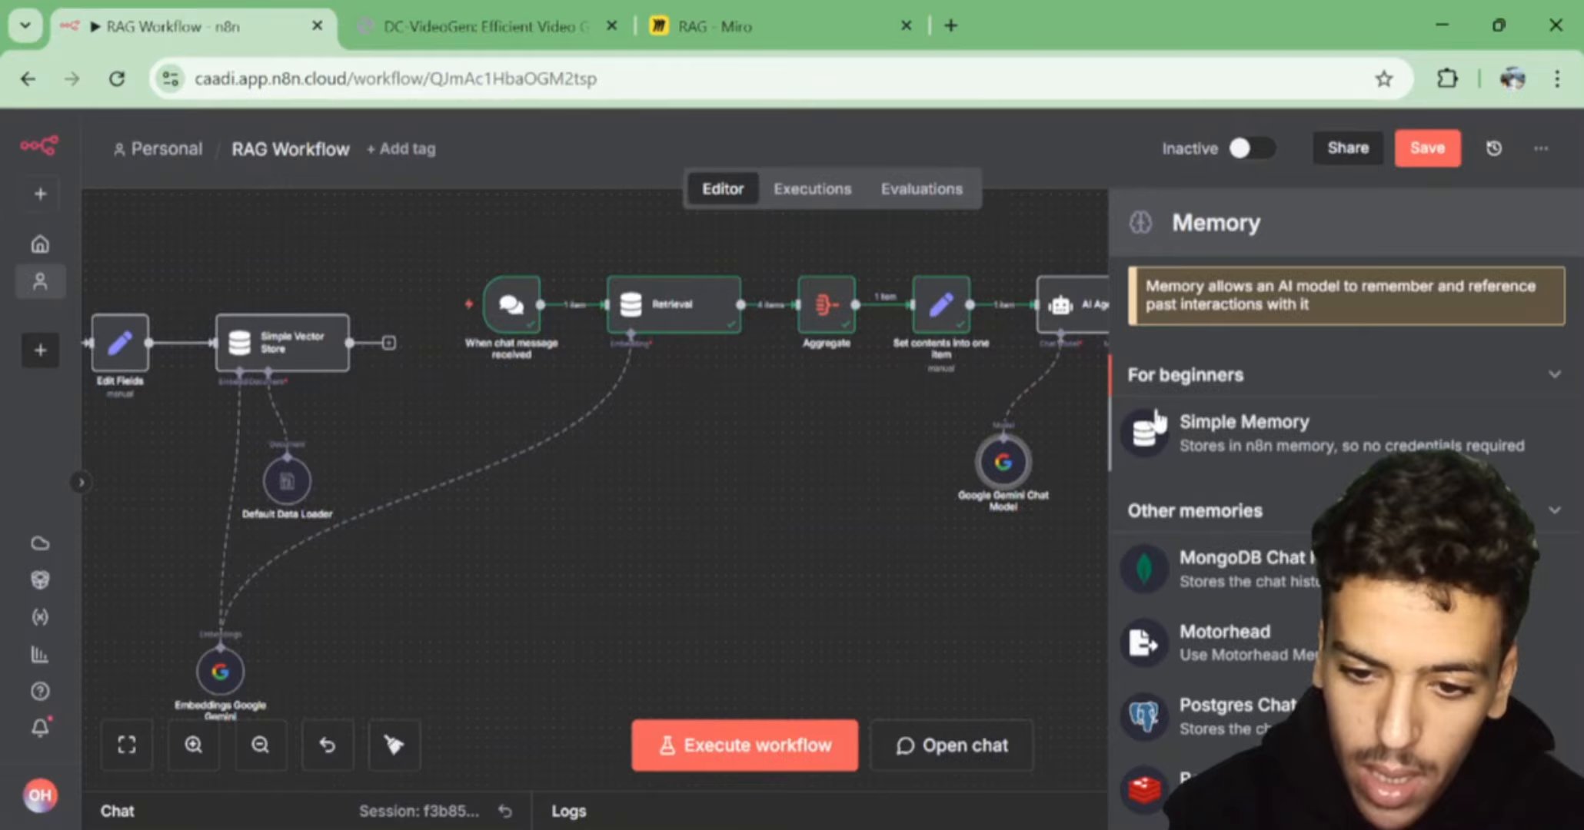
left_click(1213, 444)
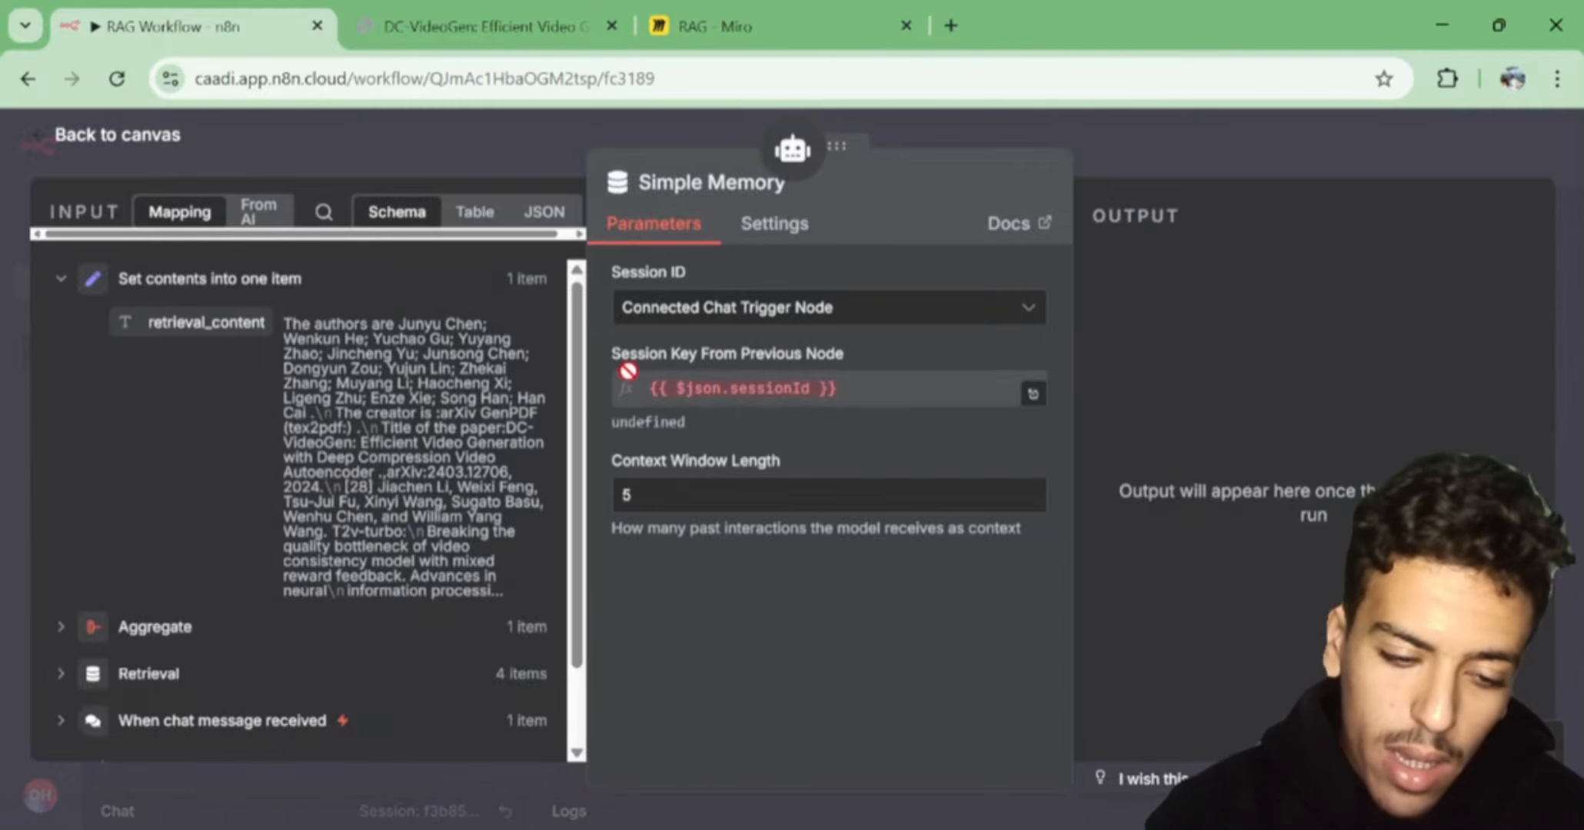
Set the memory's session ID to Define below, with the sessionId field from "When chat message received" as its key
left_click(779, 319)
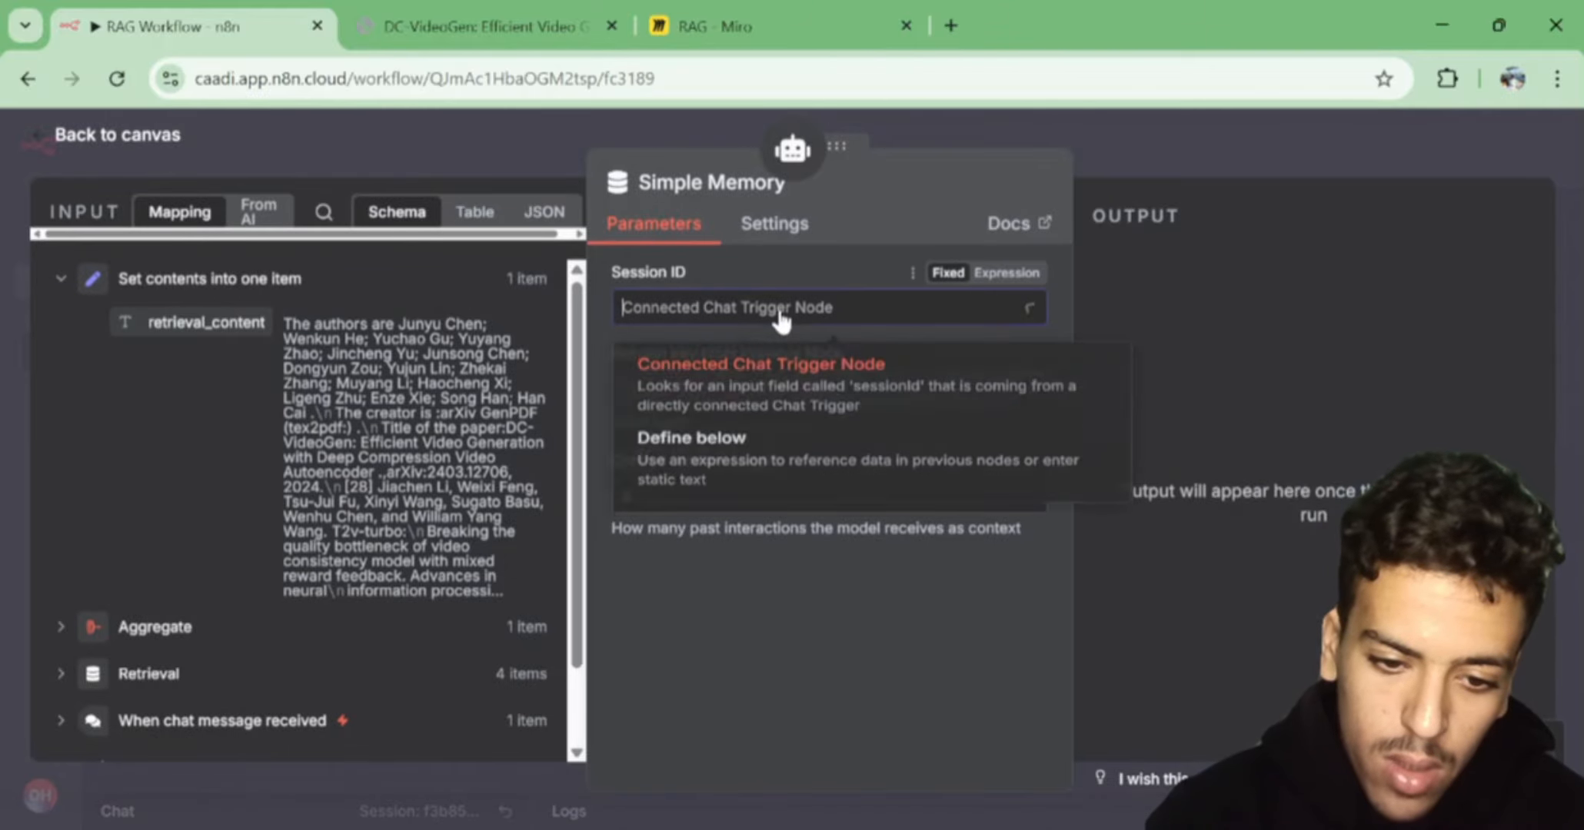
left_click(694, 471)
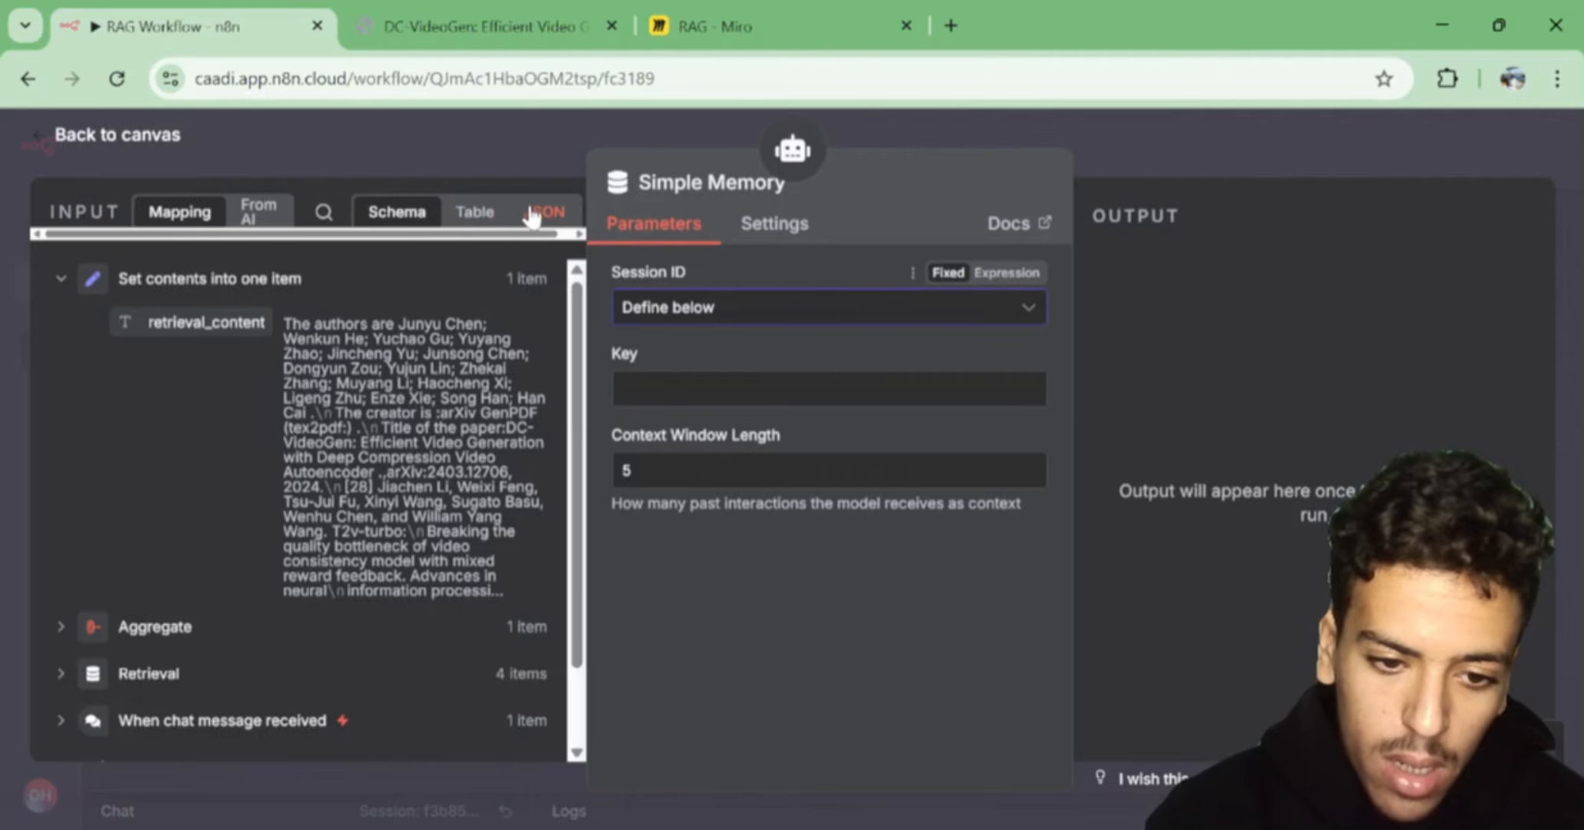
scroll(265, 399, "down", 3)
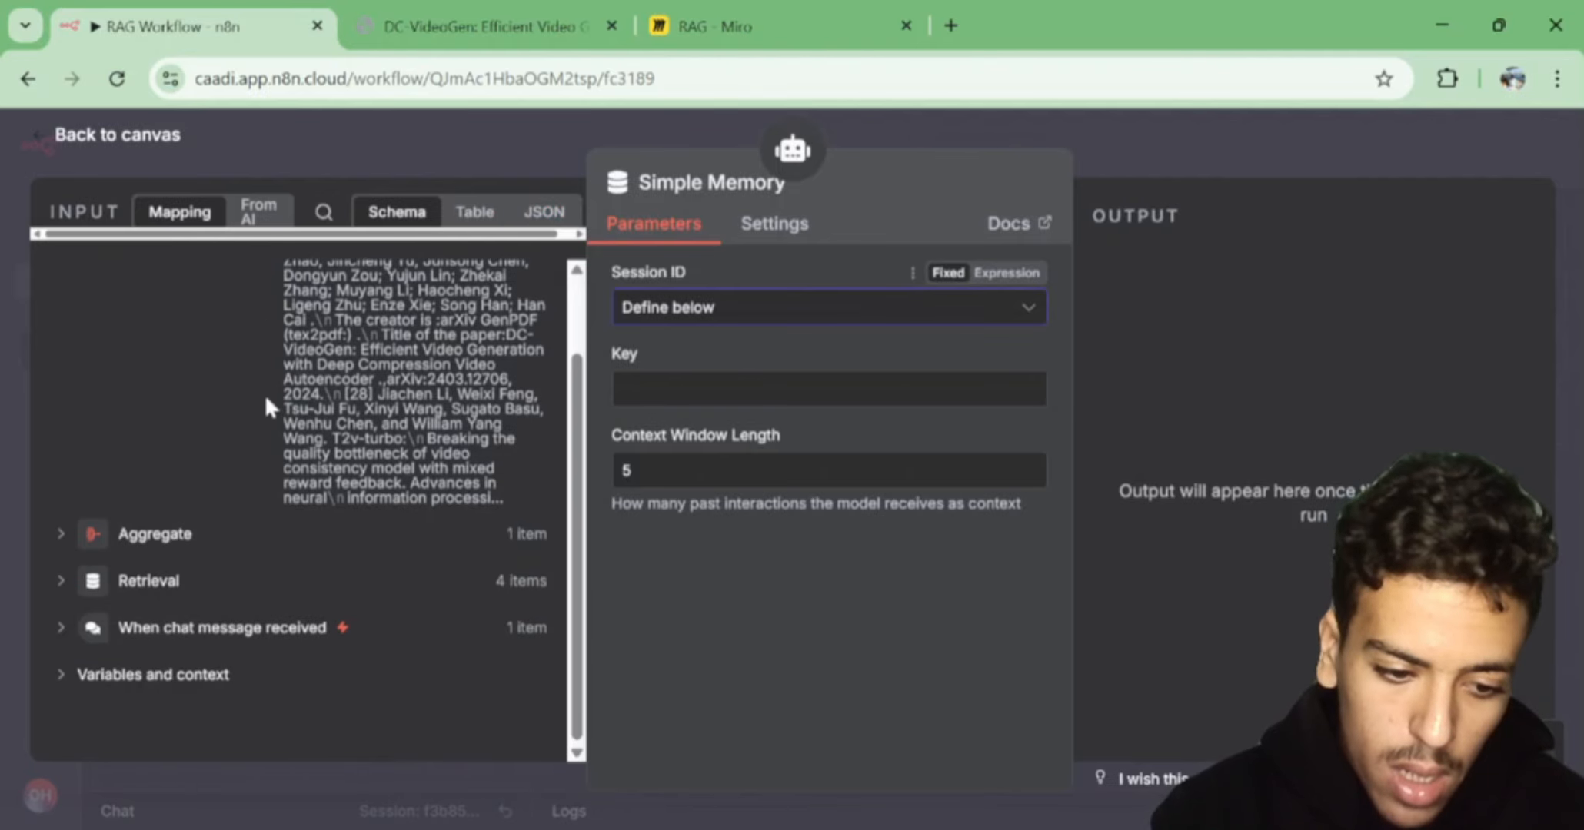
left_click(206, 636)
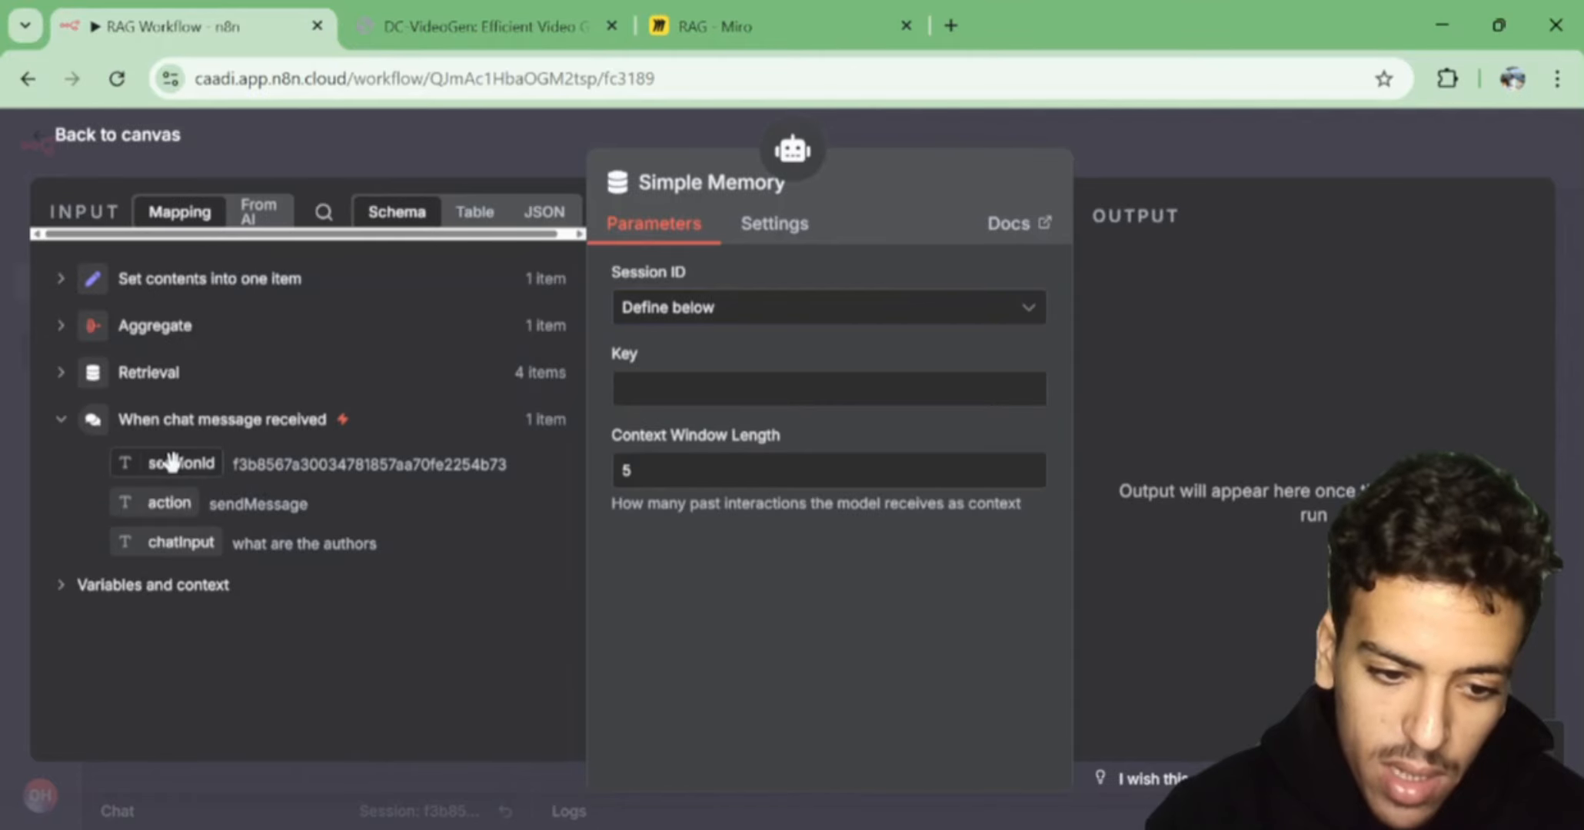
left_click_drag(178, 462, 645, 385)
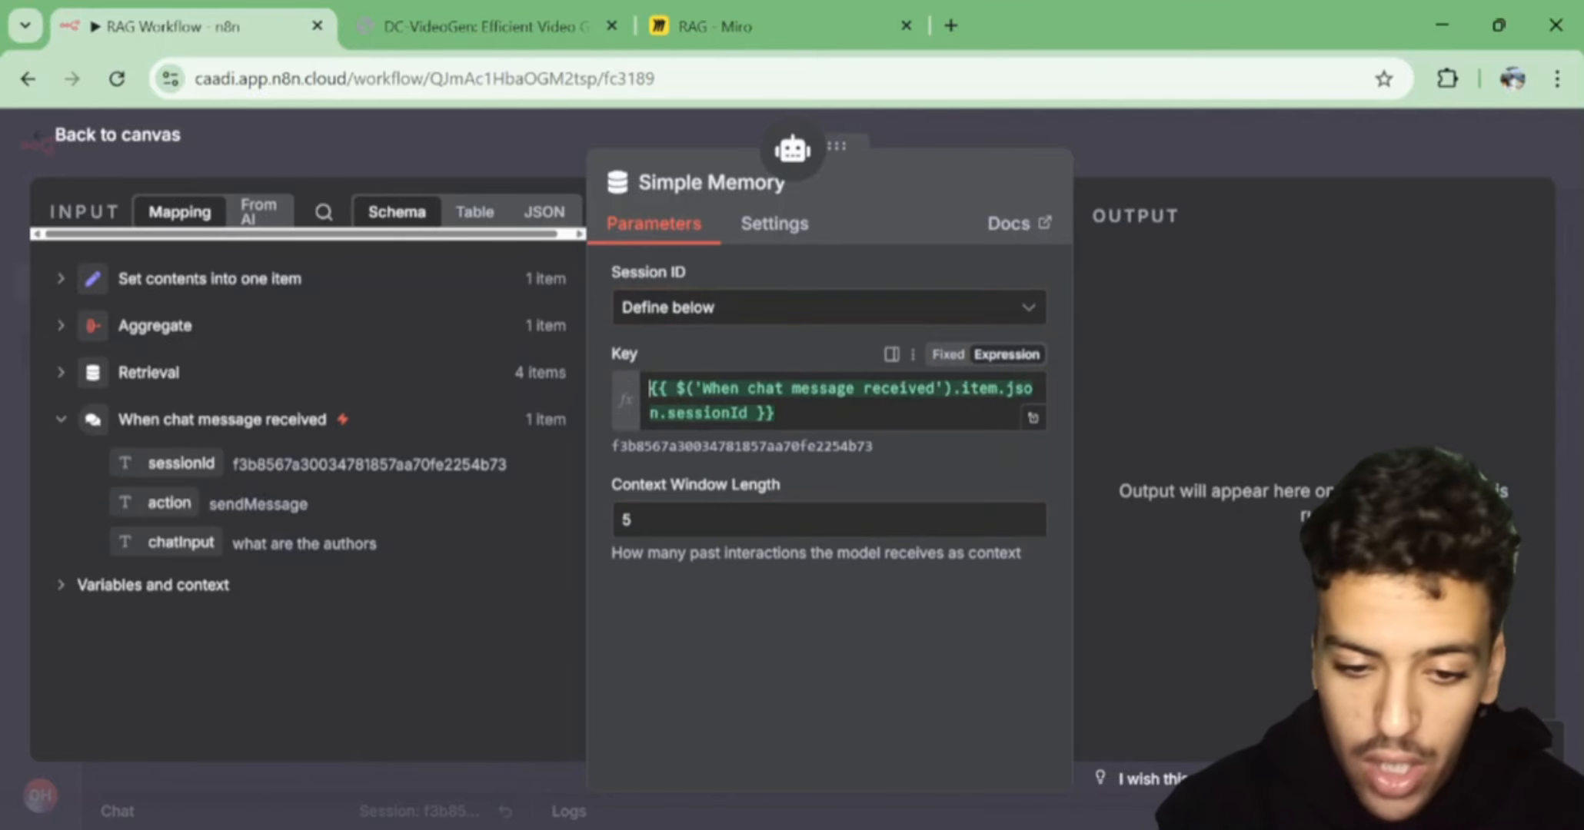
left_click(661, 520)
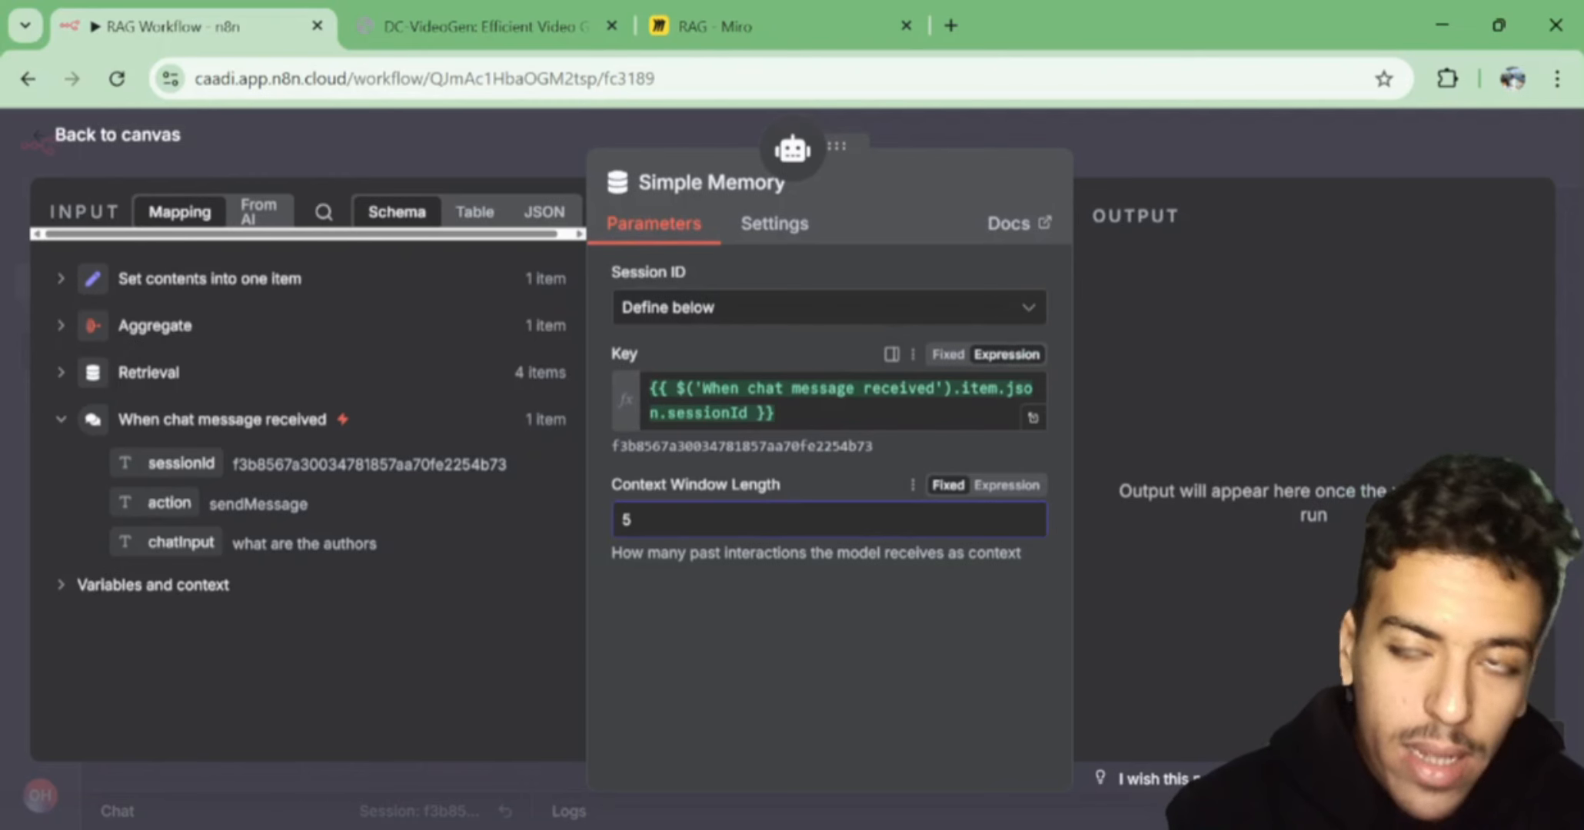
left_click(815, 390)
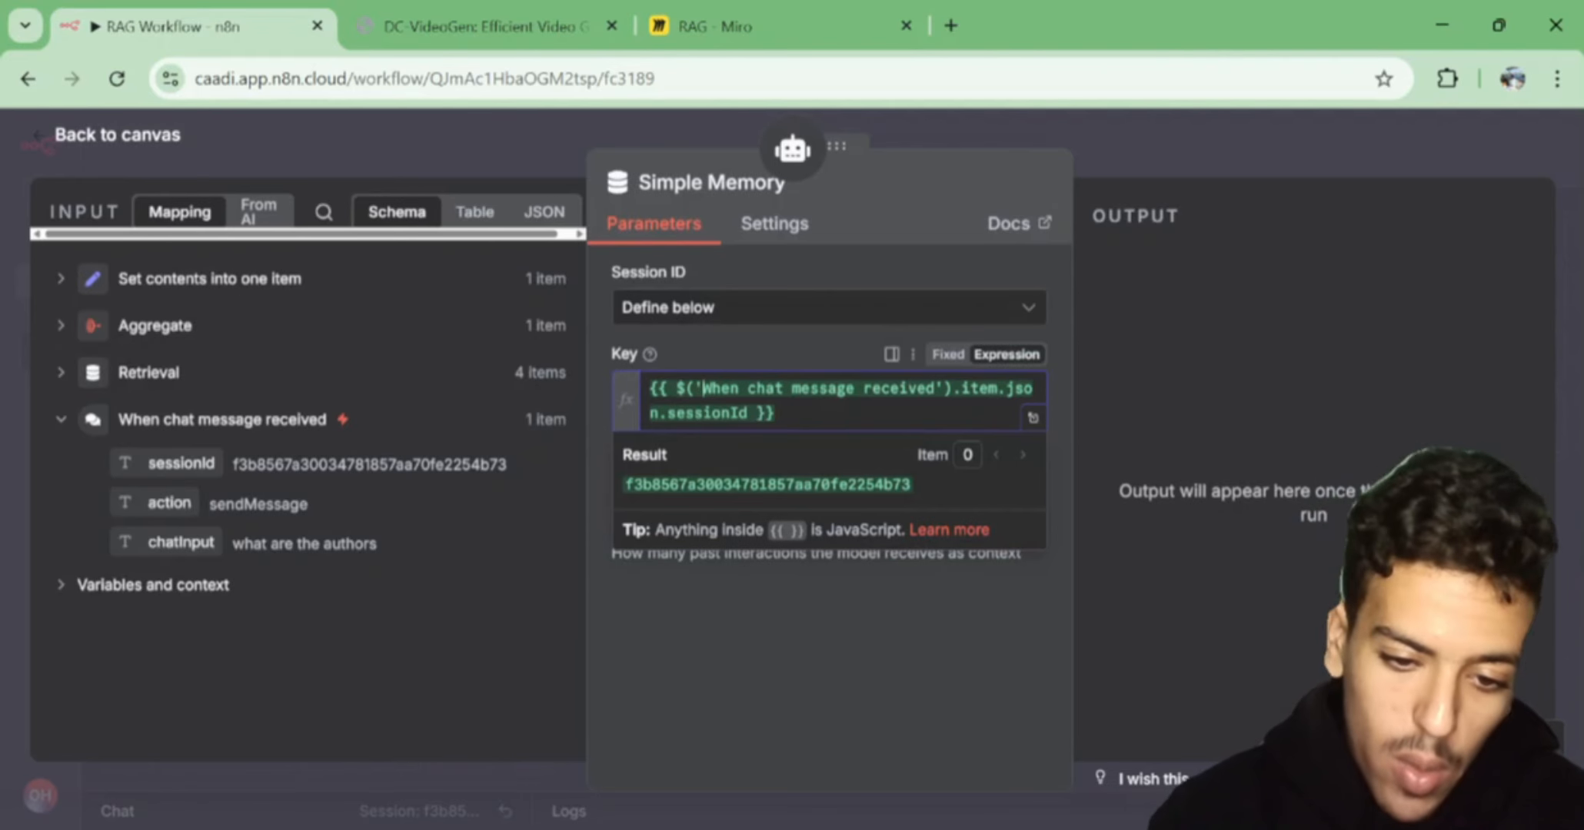
left_click_drag(650, 388, 778, 413)
left_click(792, 413)
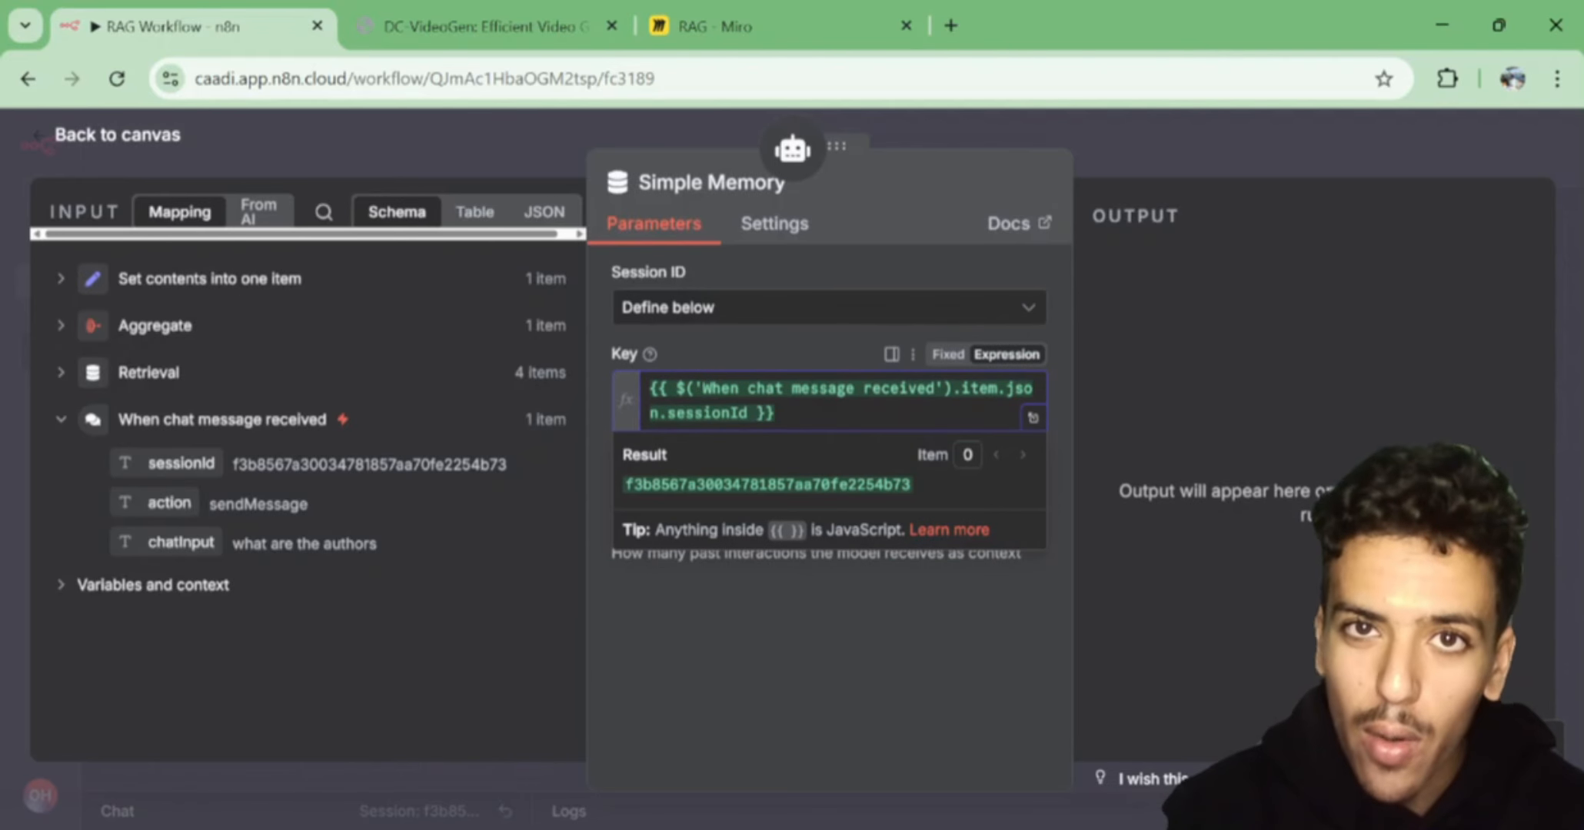
left_click(694, 344)
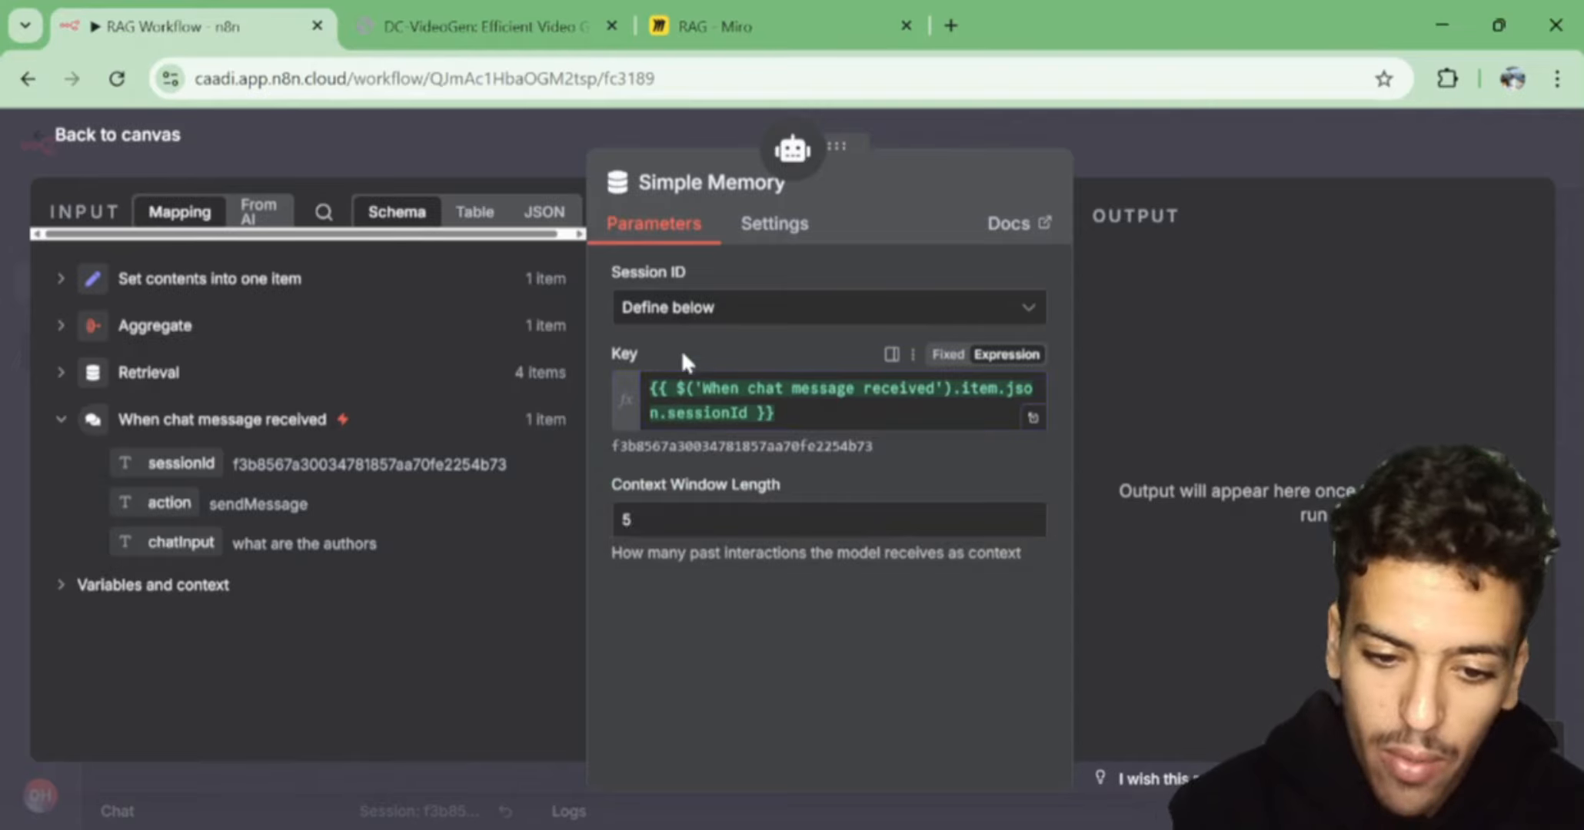
left_click(116, 134)
Open the workflow chat, recall the previous question and extend it to "what are the authors of the paper" without sending it
scroll(968, 341, "right", 2)
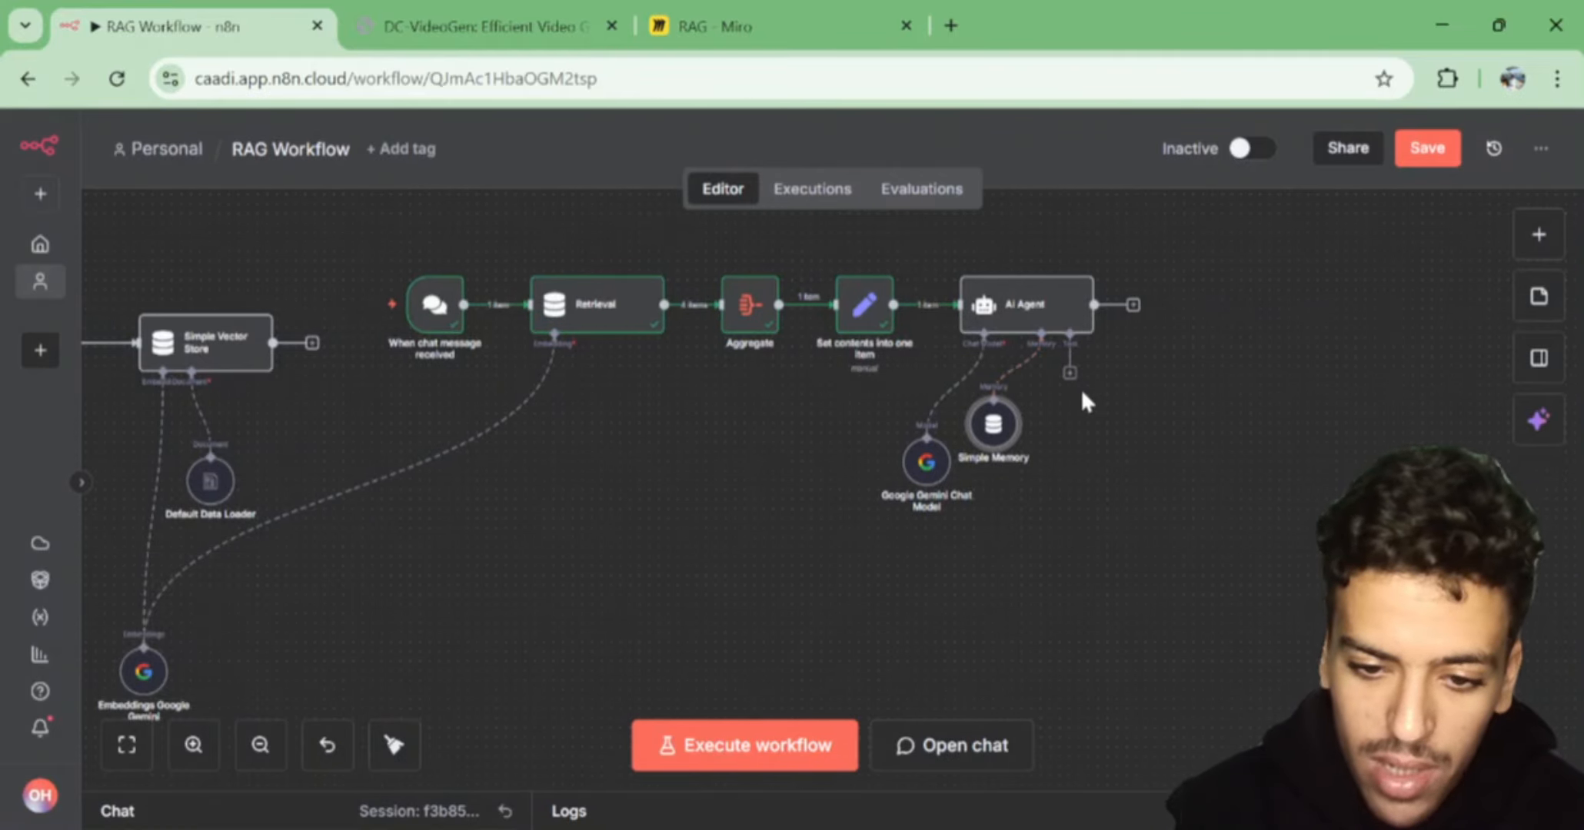
scroll(1080, 388, "left", 2)
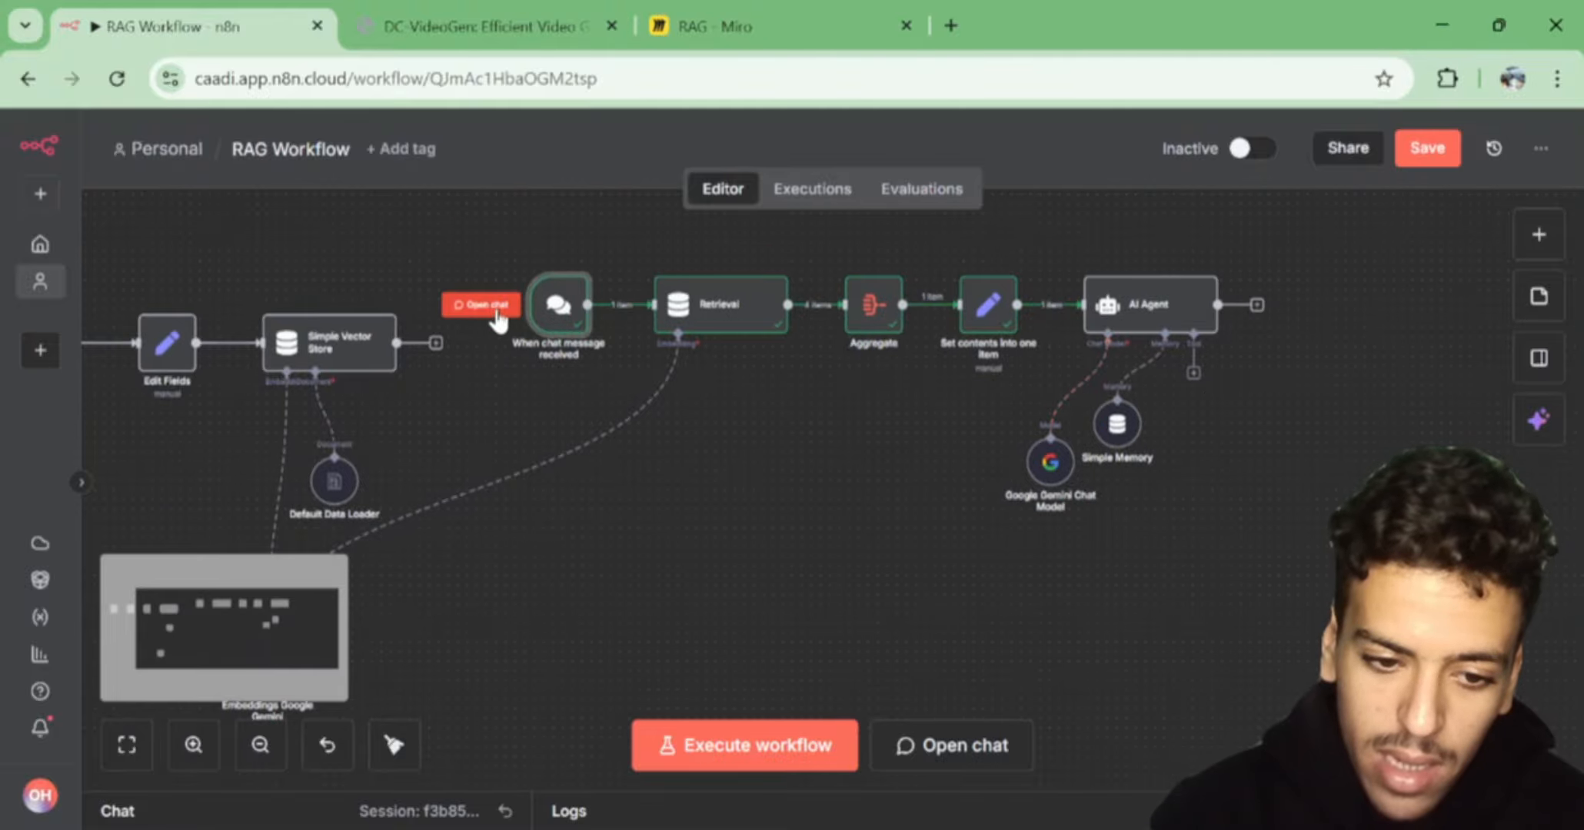
left_click(498, 319)
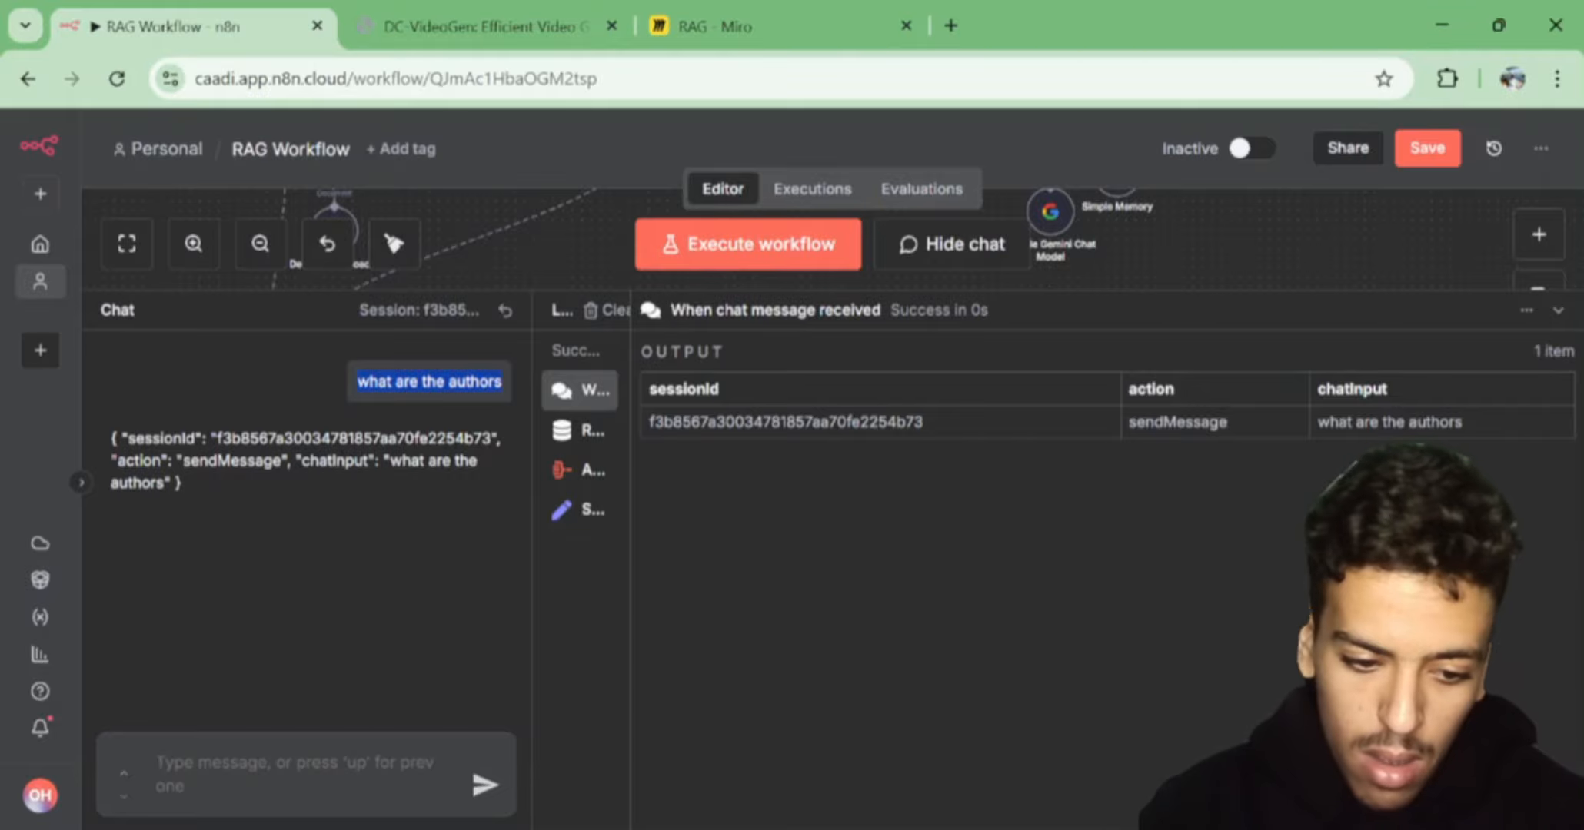
key("Up")
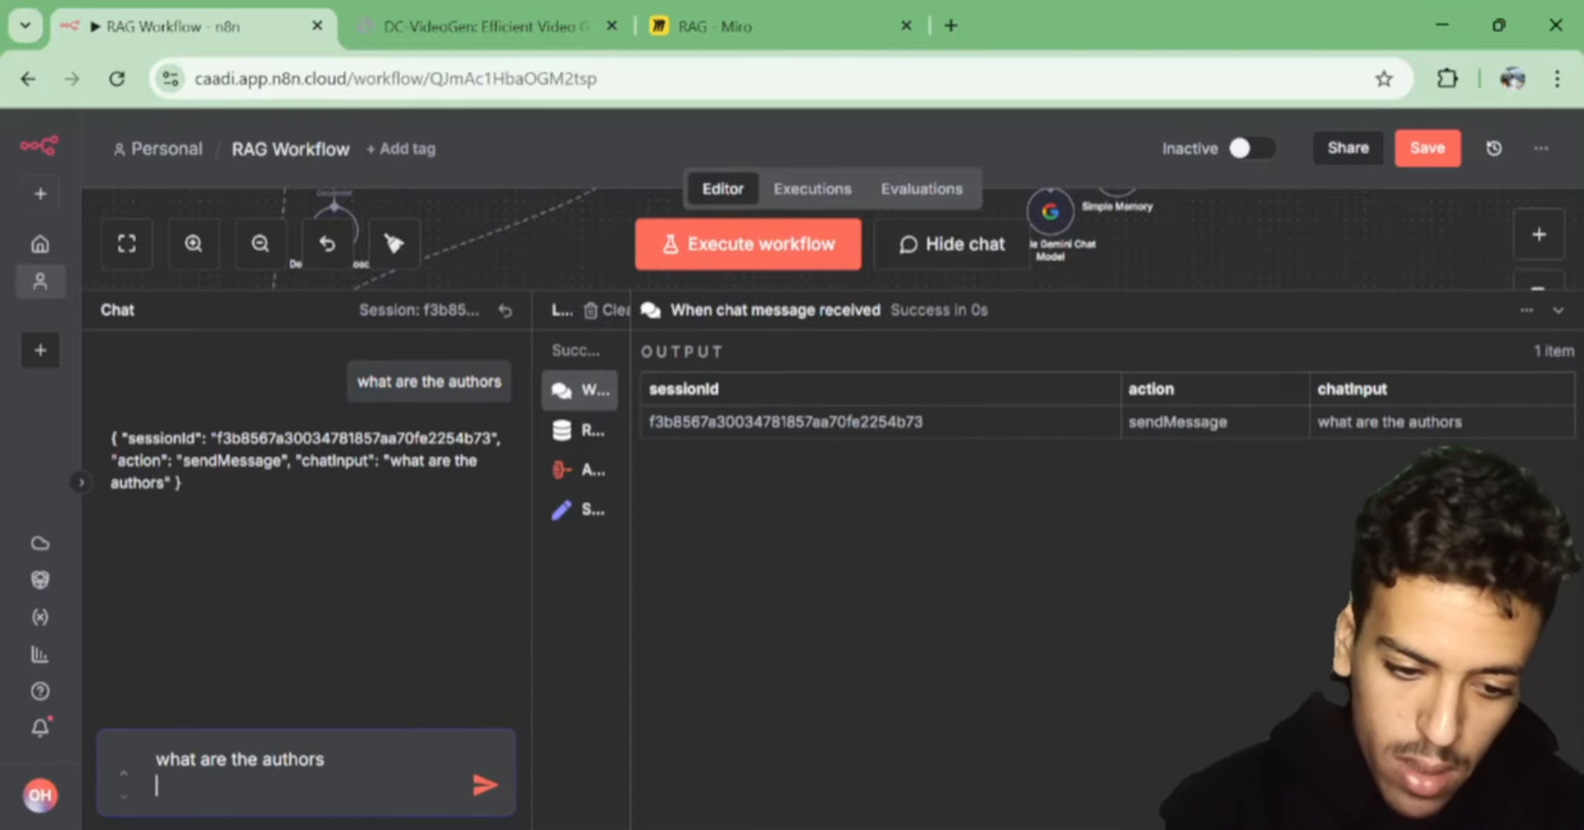
key("BackSpace")
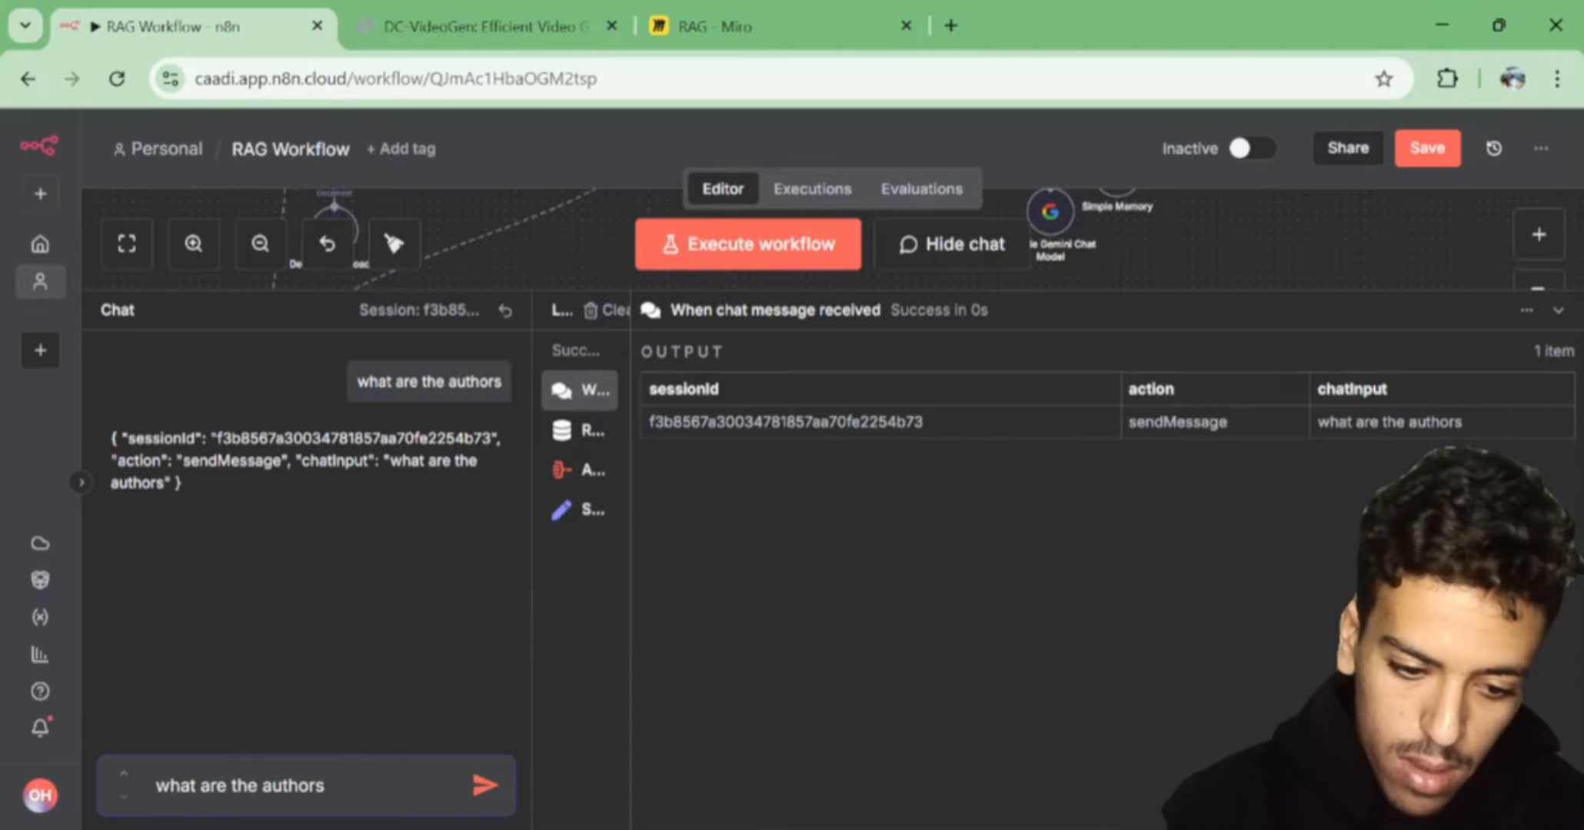
type("of the paper")
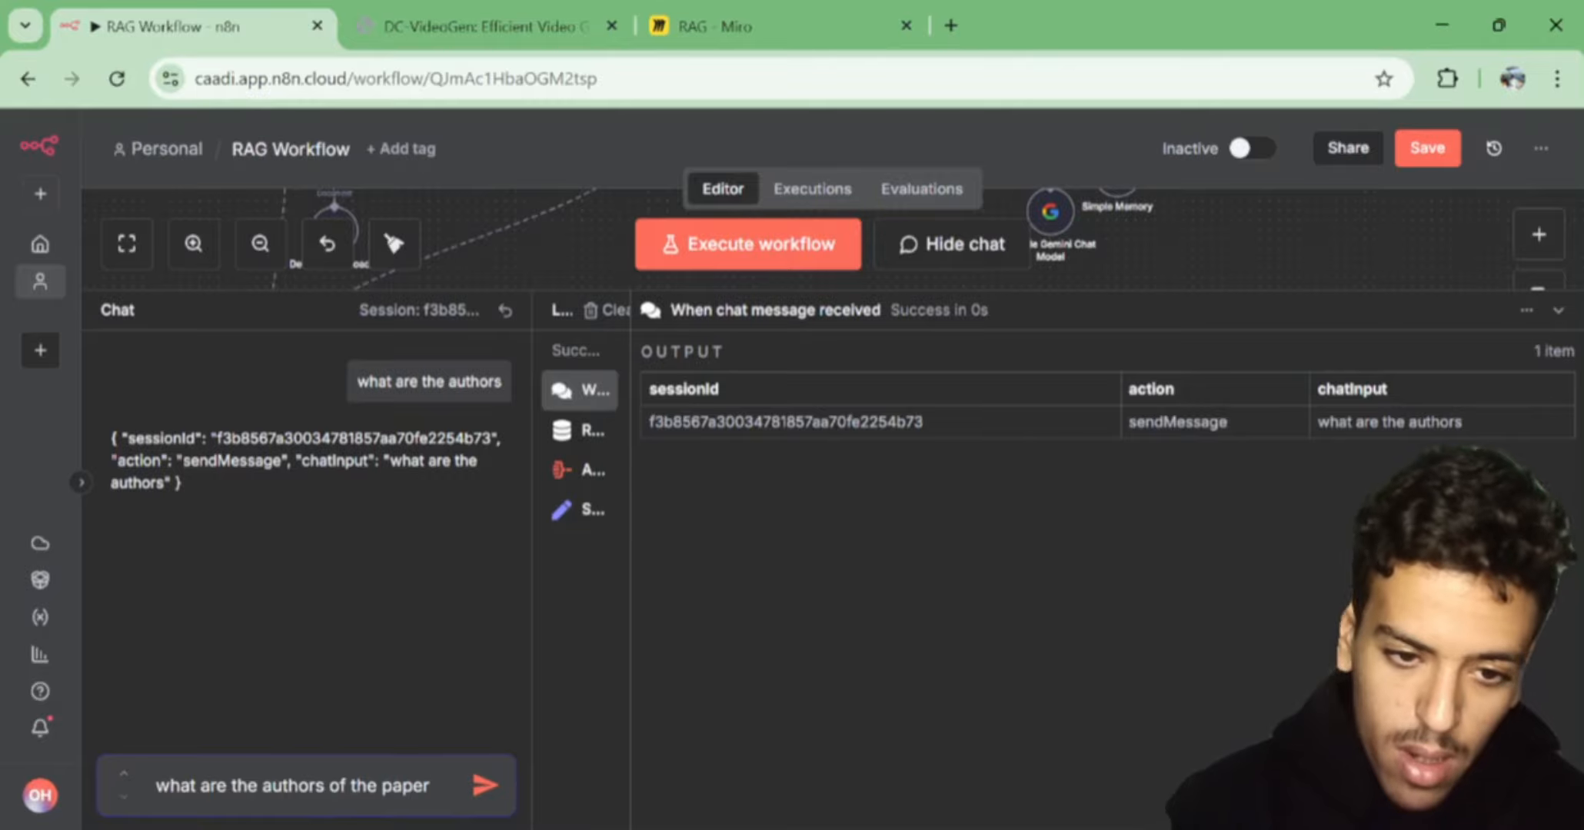
Switch to the DC-VideoGen PDF, check the author list on its first page, and return to the n8n workflow
key("ctrl+Tab")
scroll(782, 500, "up", 10)
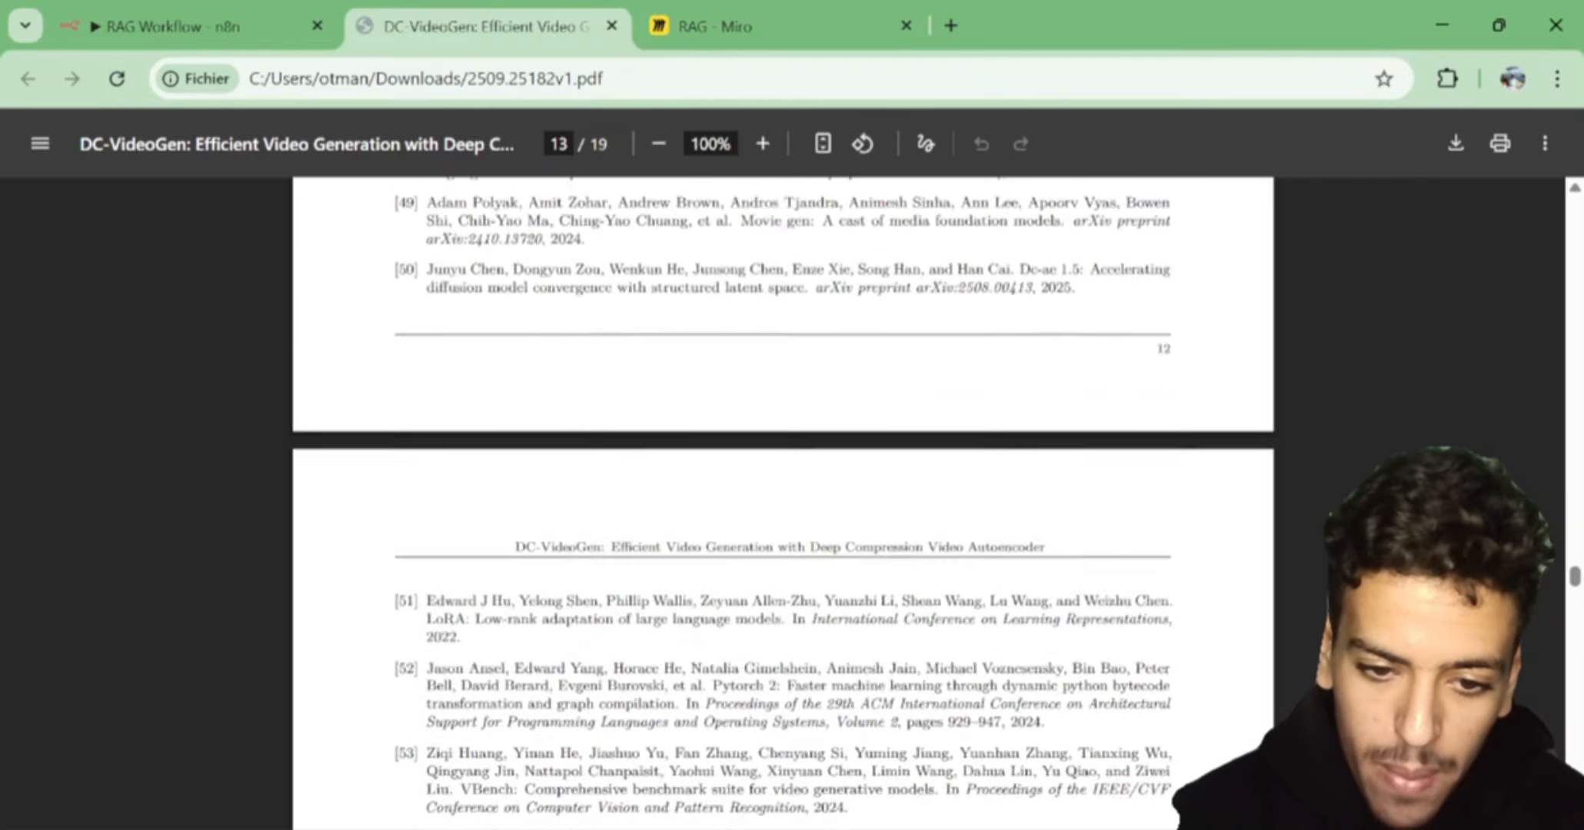
scroll(1526, 437, "up", 20)
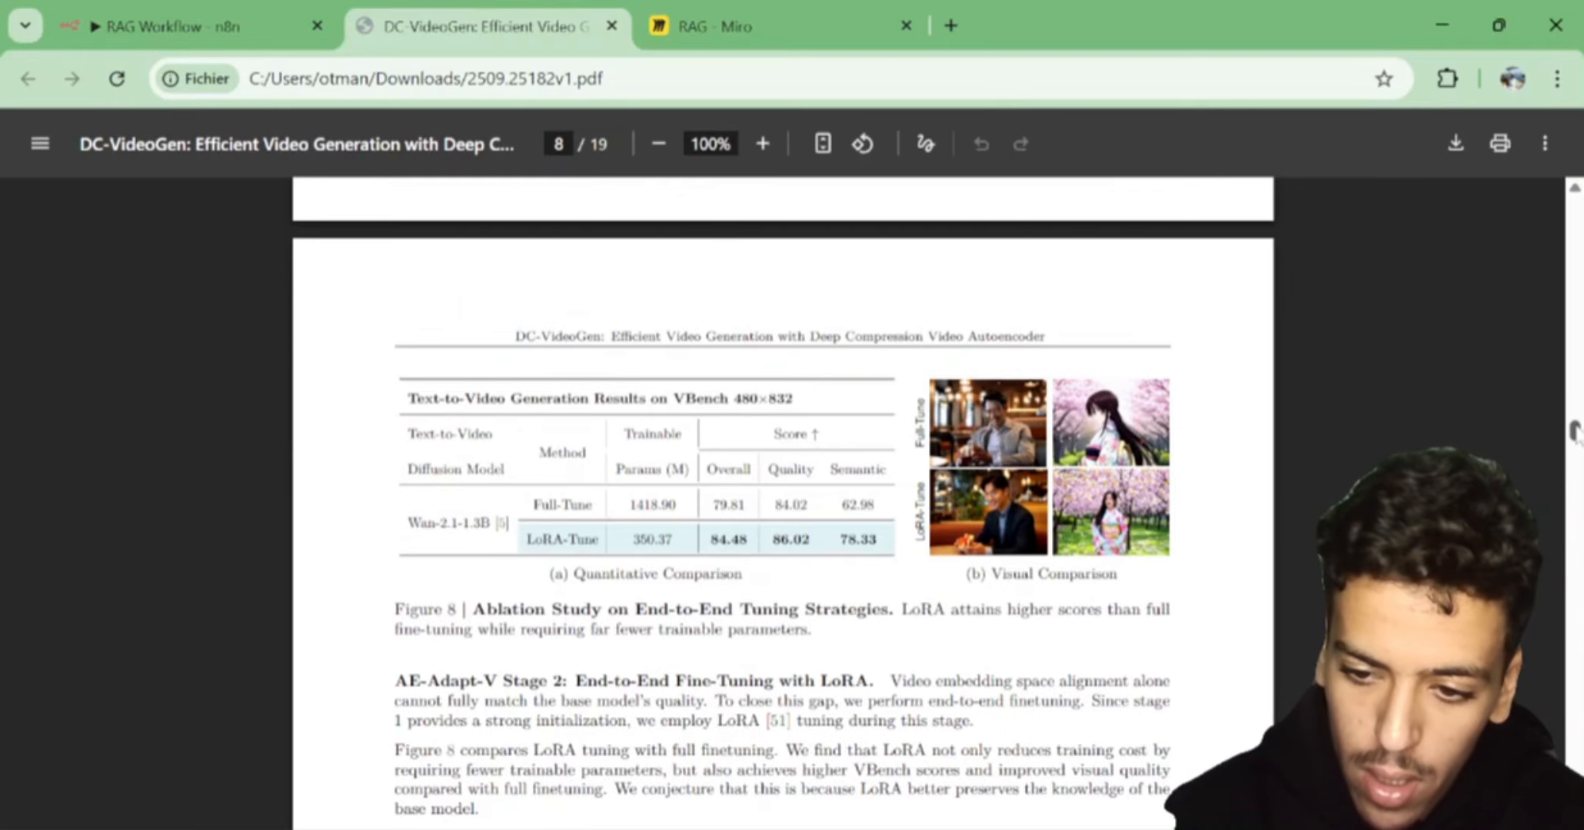
left_click_drag(1577, 435, 1579, 177)
scroll(1364, 484, "up", 3)
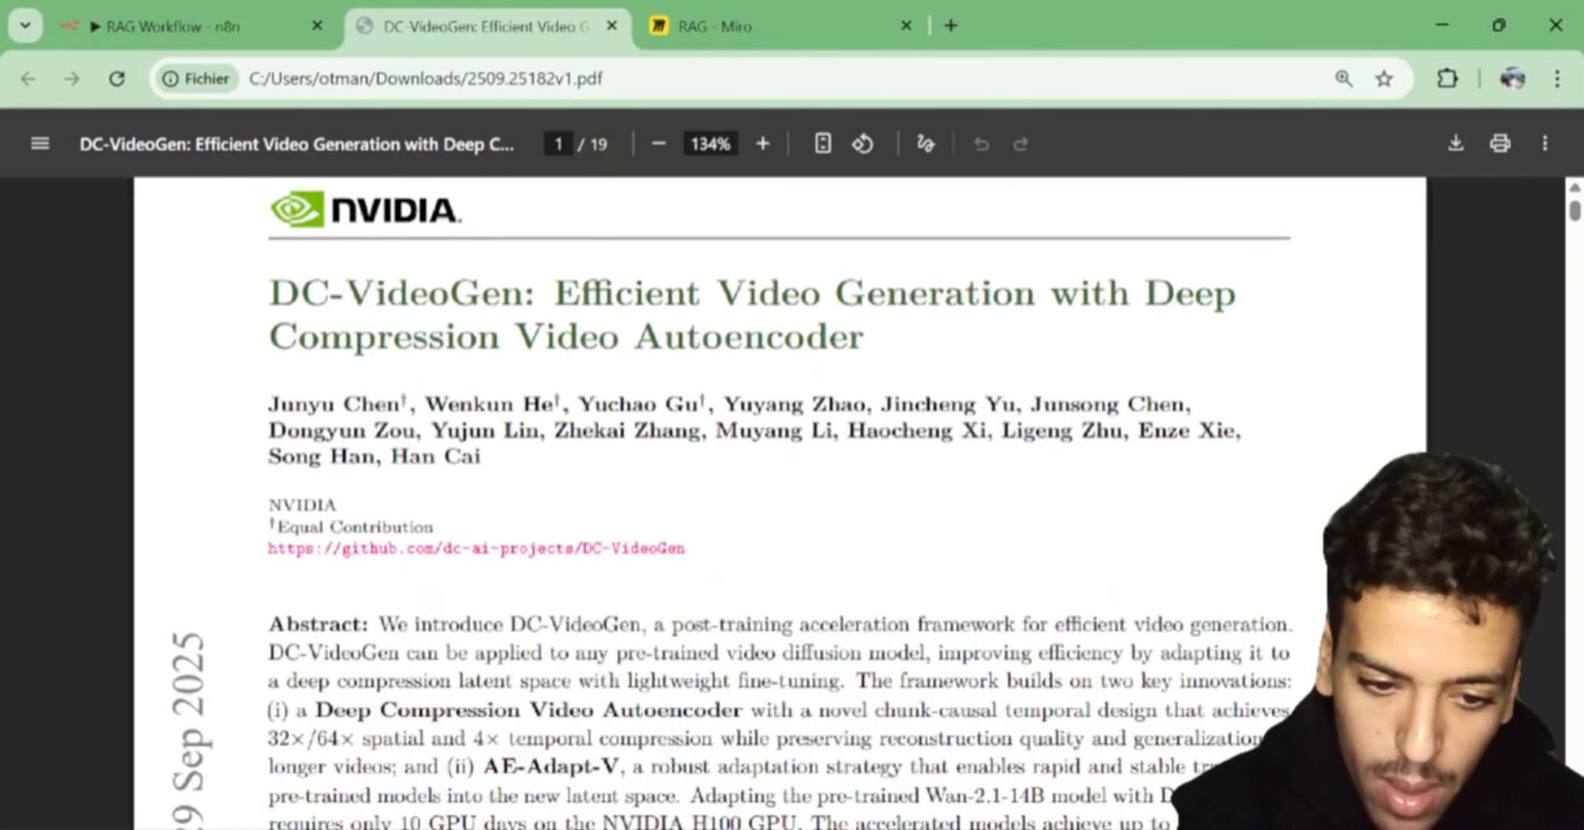
scroll(761, 430, "up", 2)
left_click_drag(192, 398, 437, 459)
left_click(200, 26)
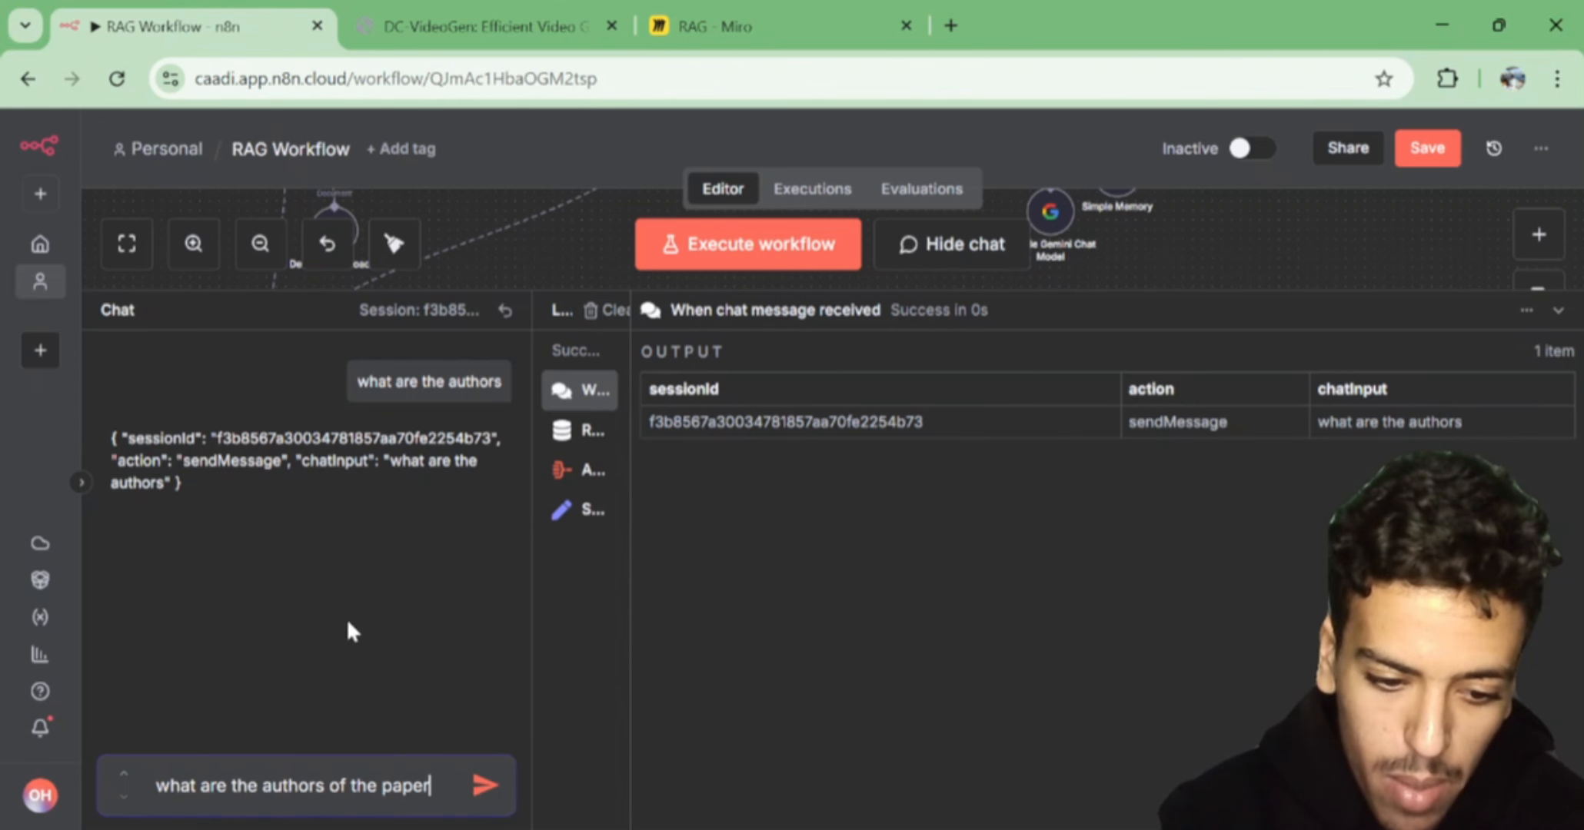
Add a question mark to the drafted chat question, send it, and check the authors named in the reply
type("?")
key("Return")
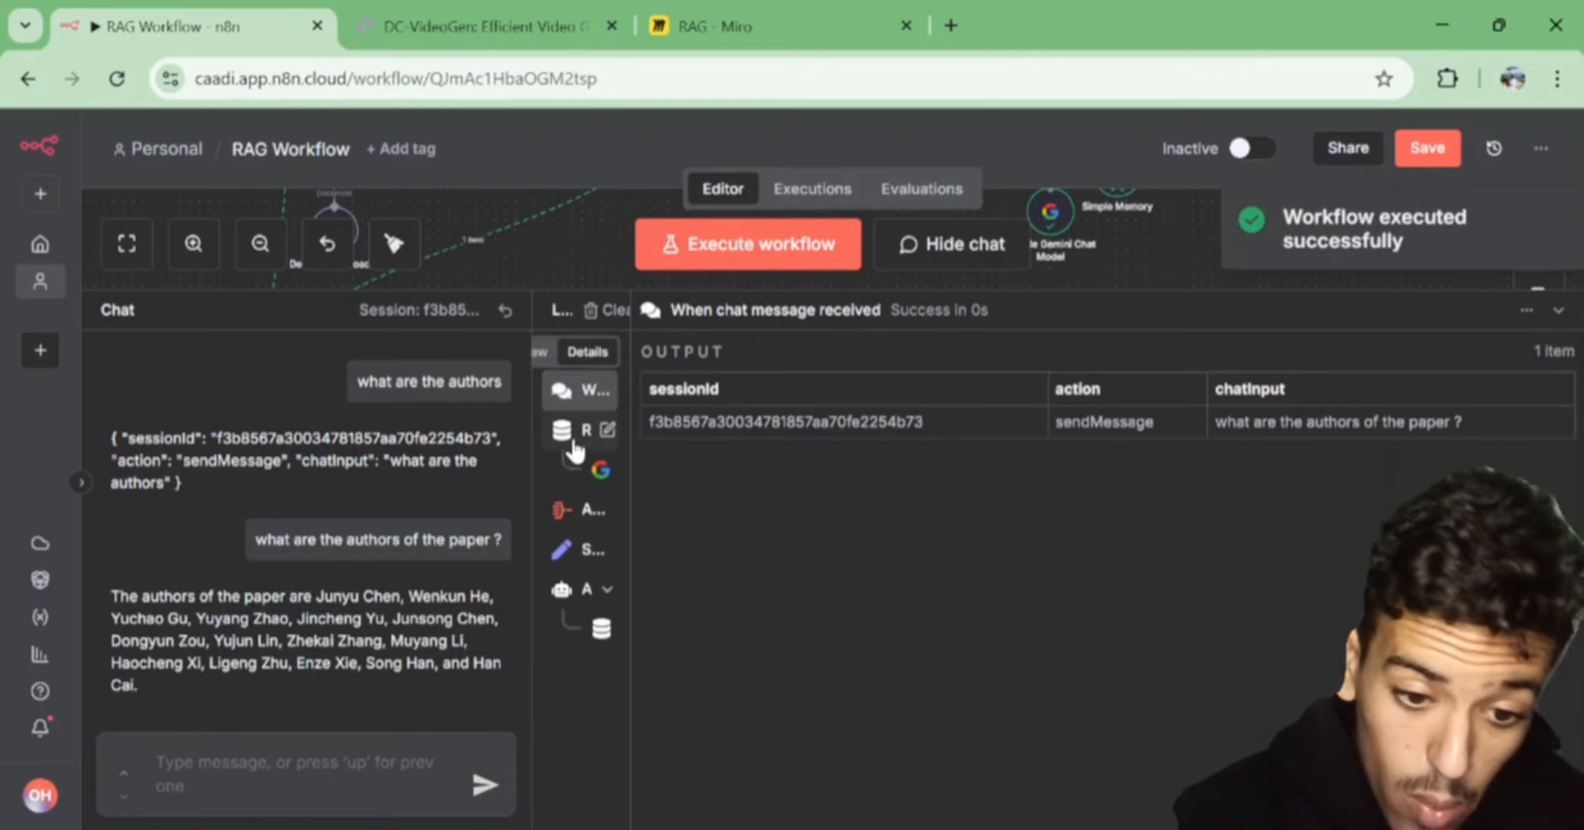
left_click_drag(109, 590, 399, 597)
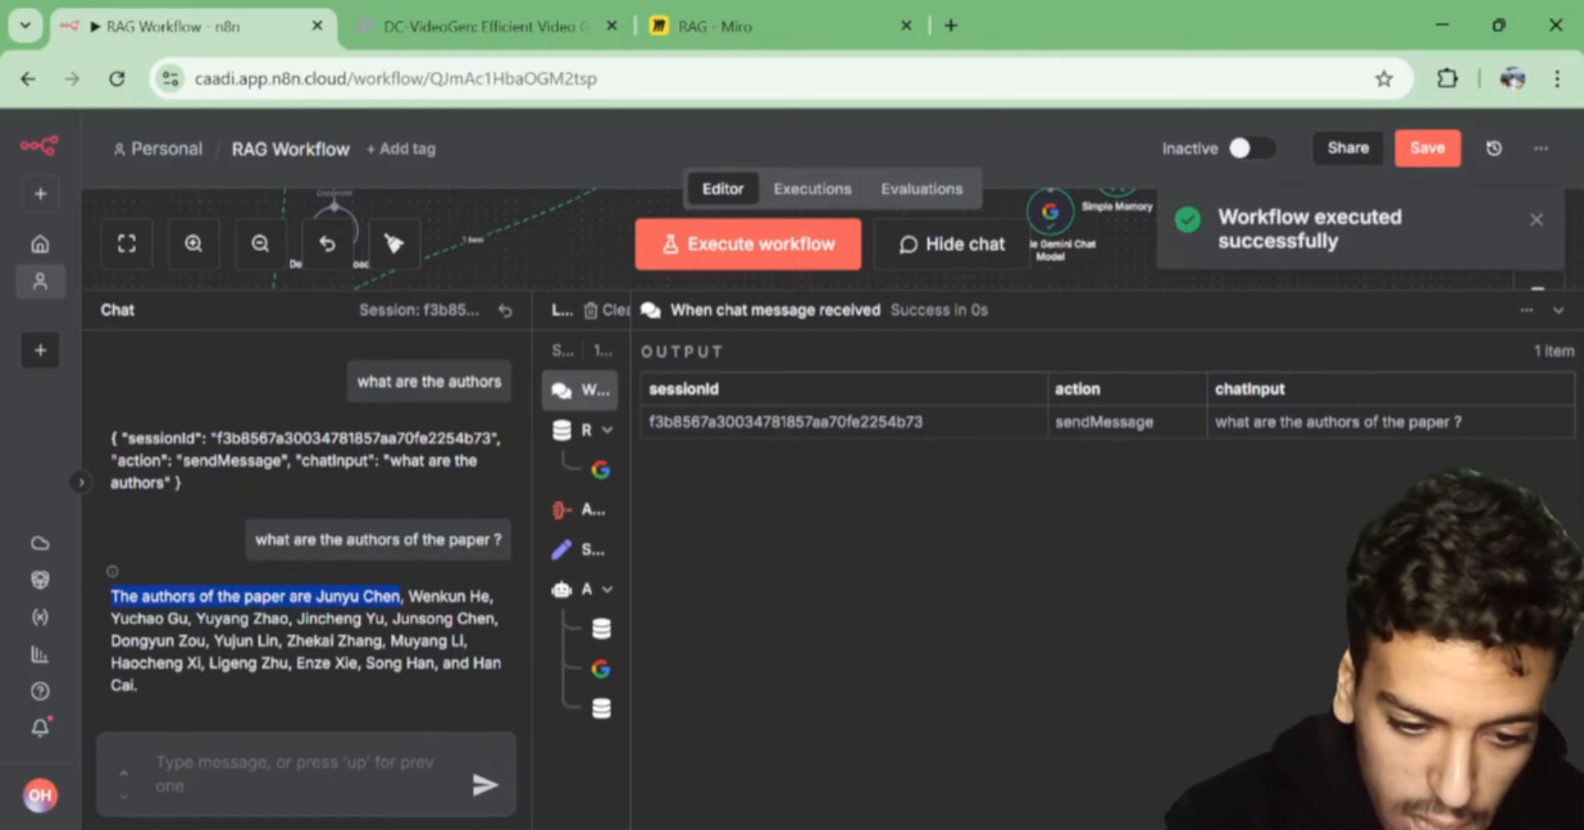
Compare the authors named in the chat reply with the author list in the DC-VideoGen PDF, and return to the n8n workflow
left_click(400, 597)
left_click_drag(110, 592, 140, 687)
left_click(476, 26)
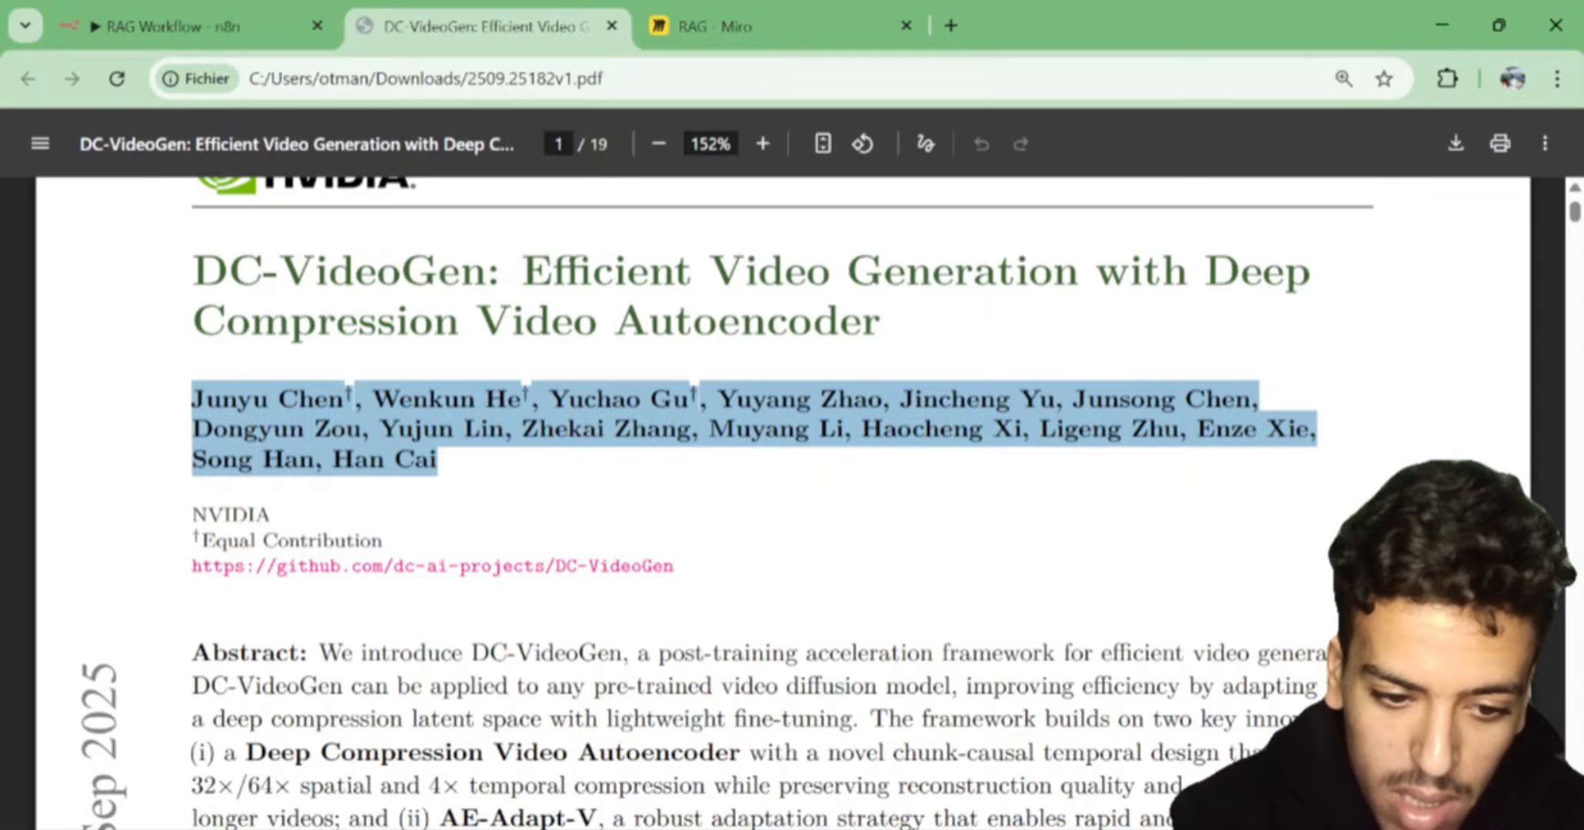
left_click(192, 26)
left_click(469, 26)
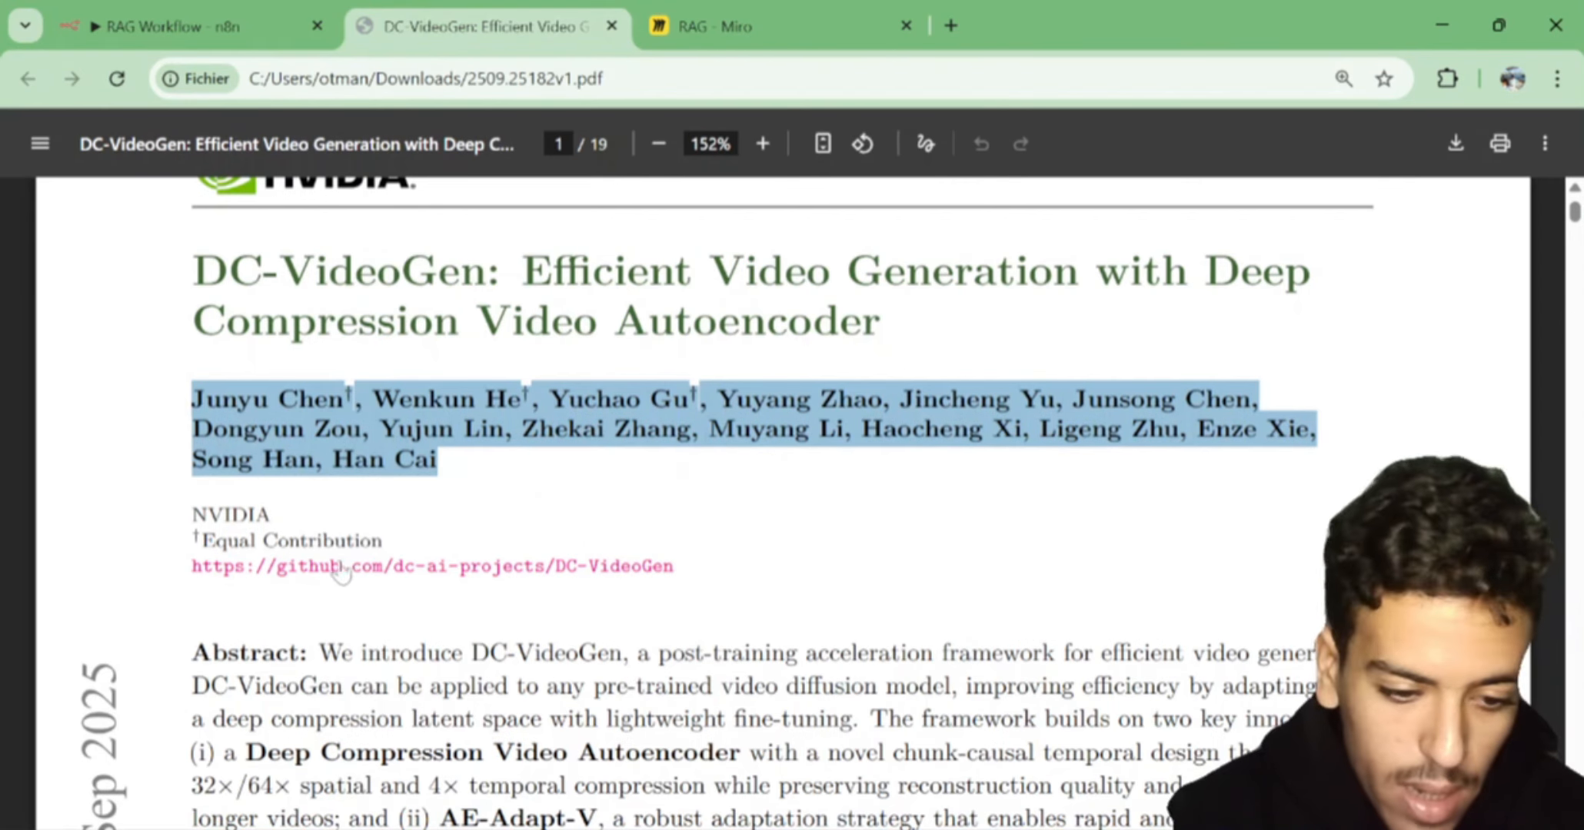
left_click(193, 26)
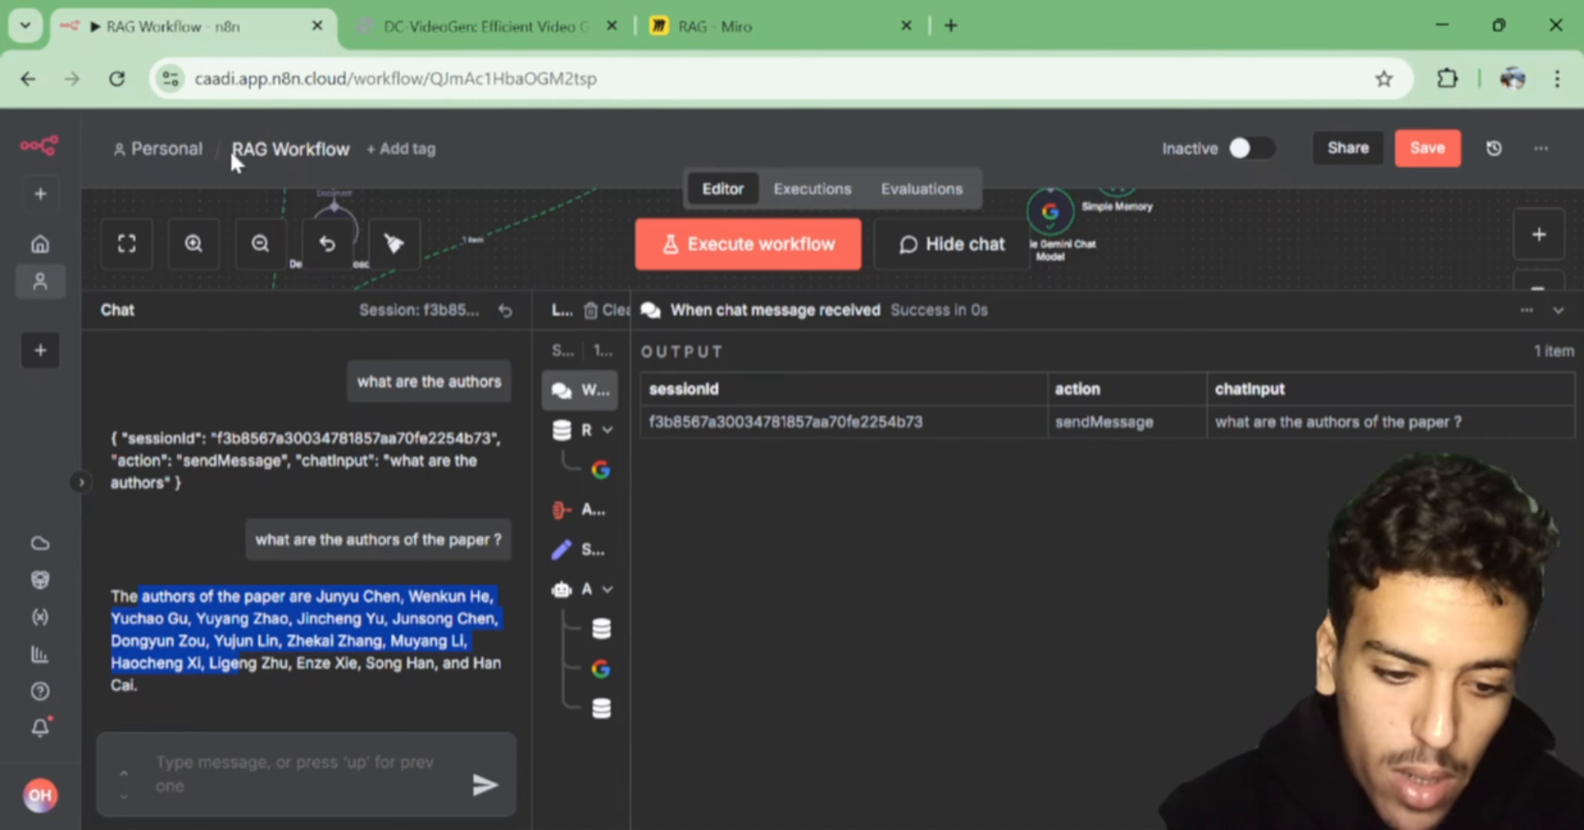
key("alt+Tab")
Send the chat message "Give me the implementation in gihtub of the paper"
left_click(296, 774)
type("GIVE ")
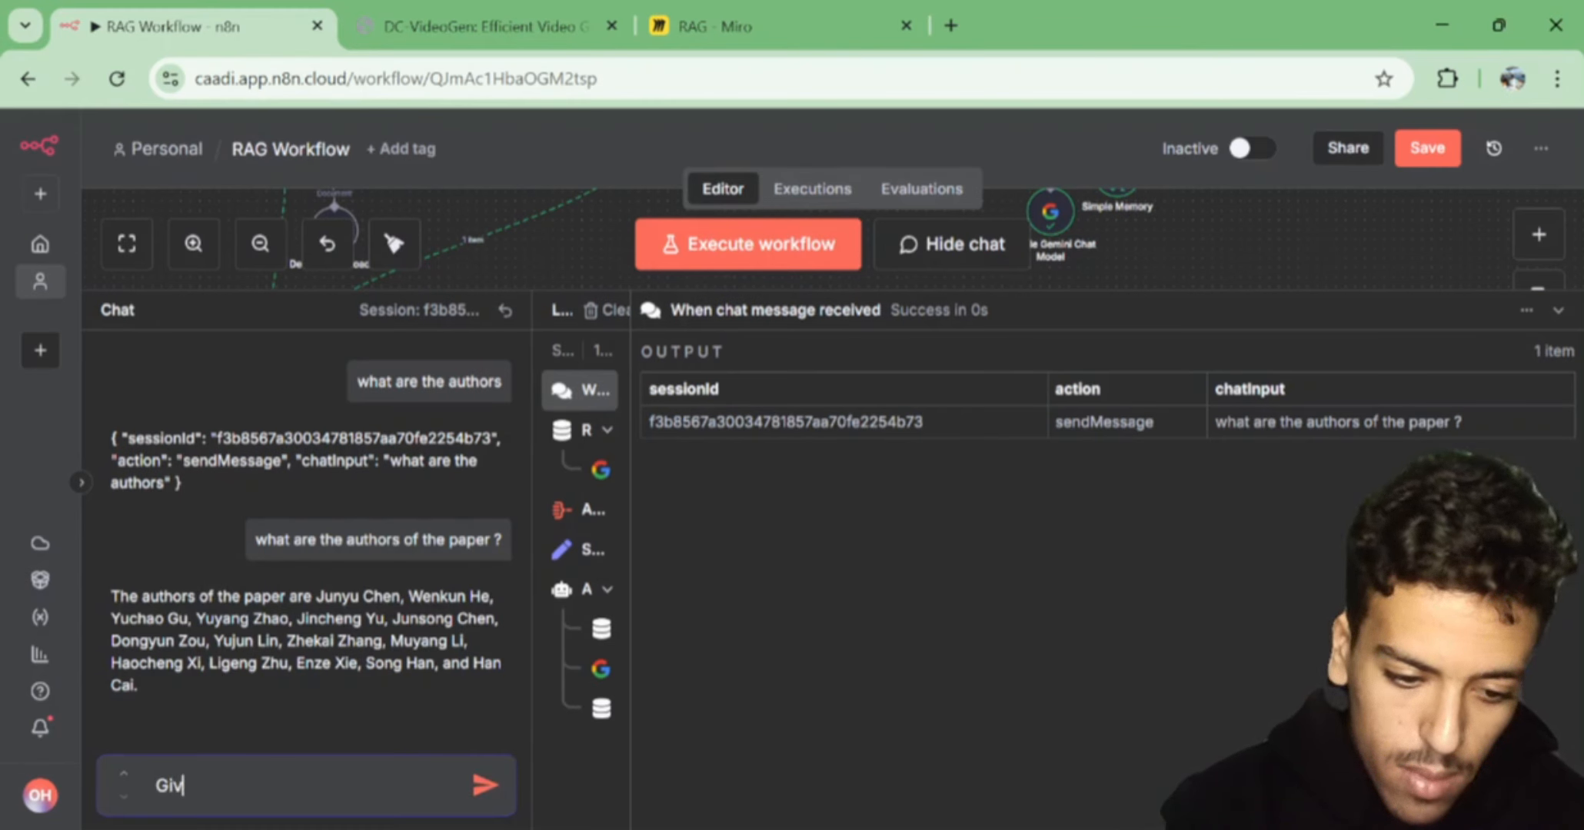
type("e me the source")
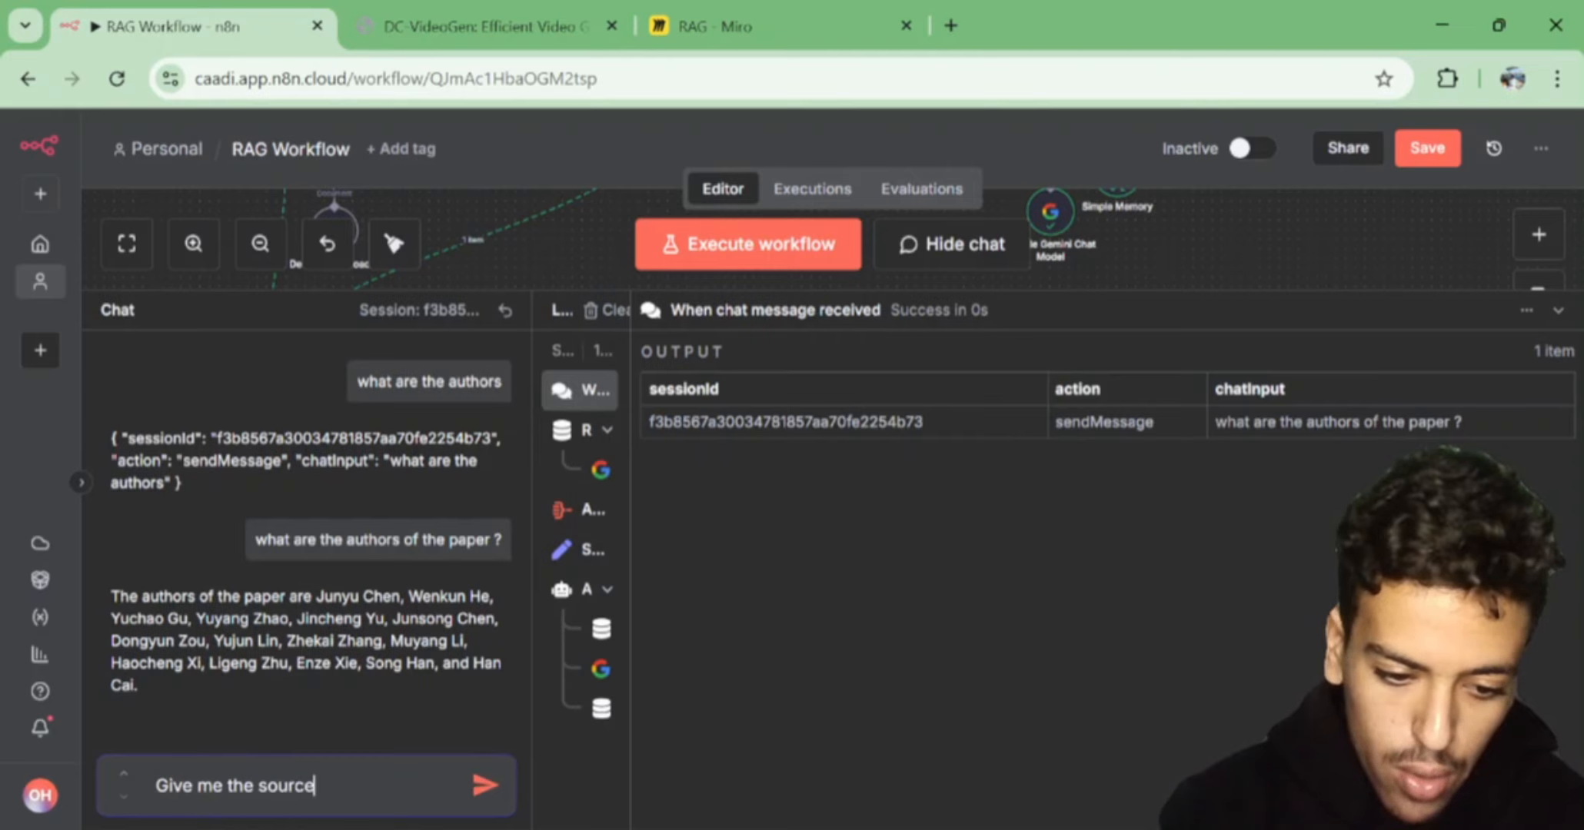
type(" code o")
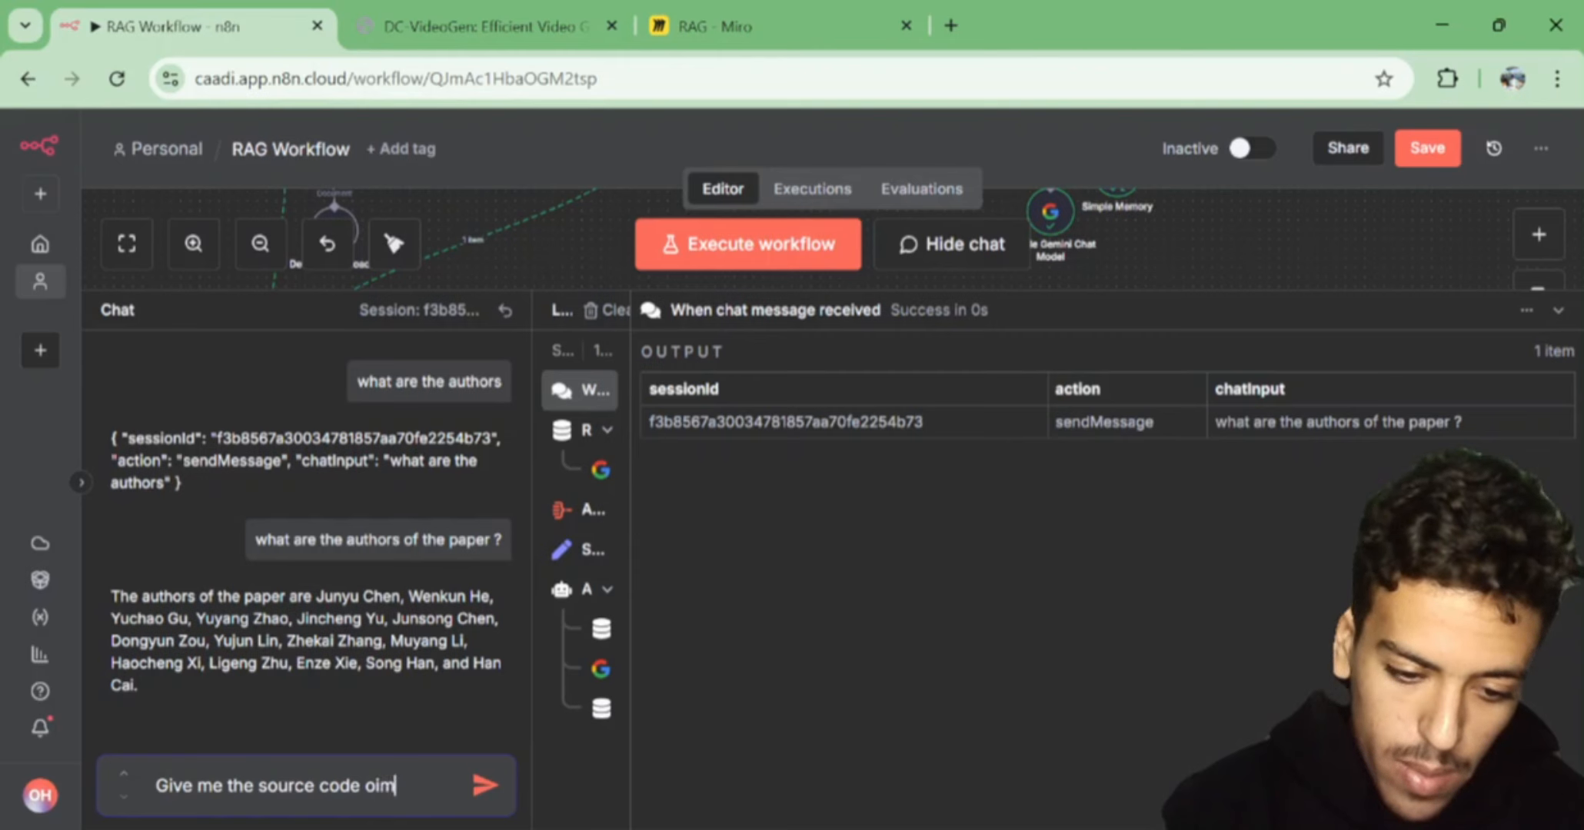
left_click(231, 785, "shift")
key("BackSpace")
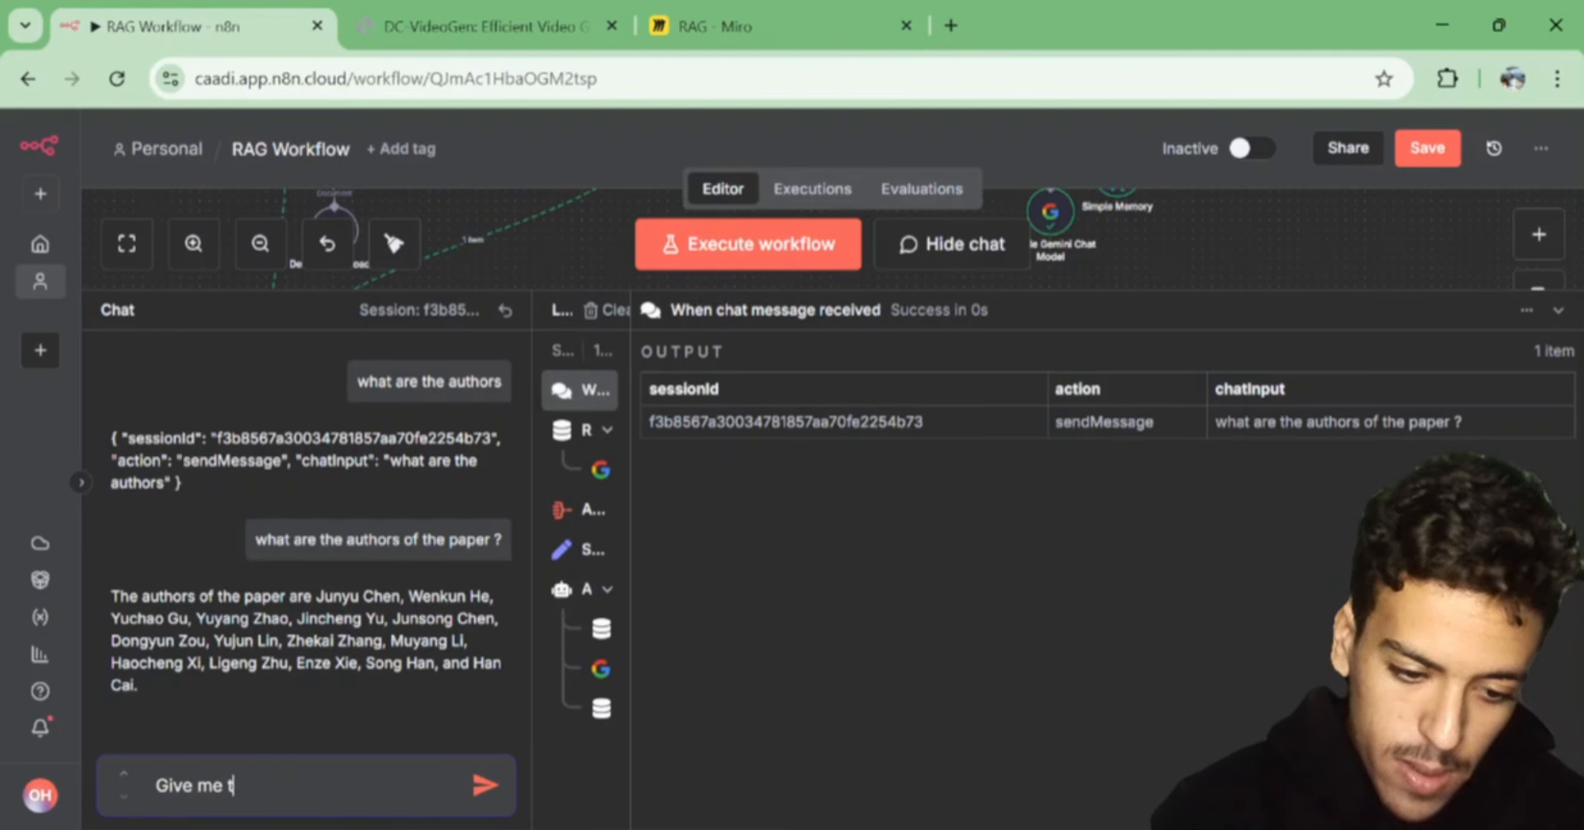
type("he implement")
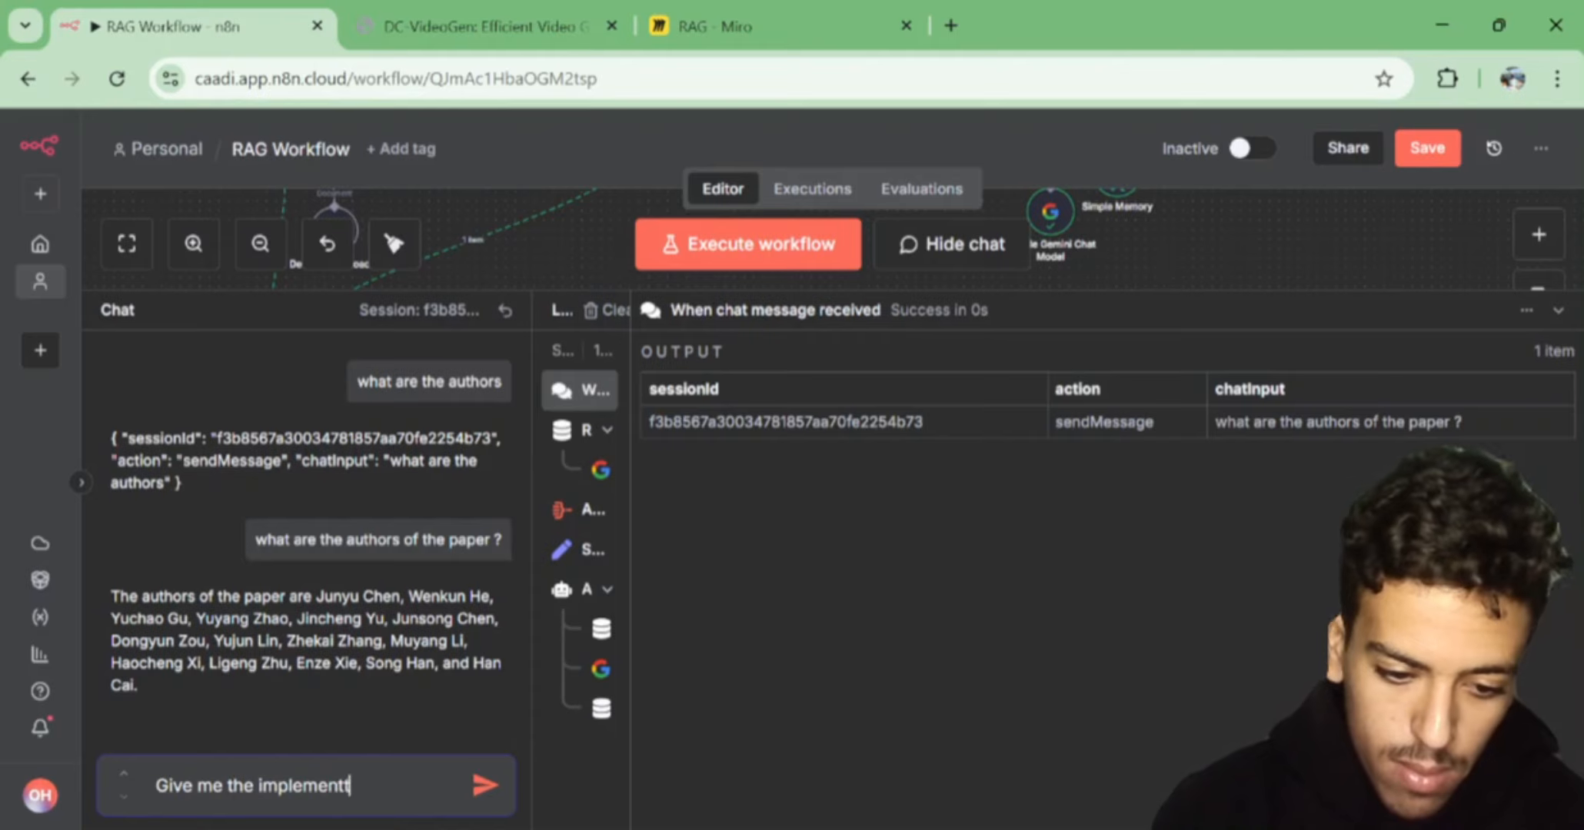
type("t")
key("BackSpace")
type("ation ")
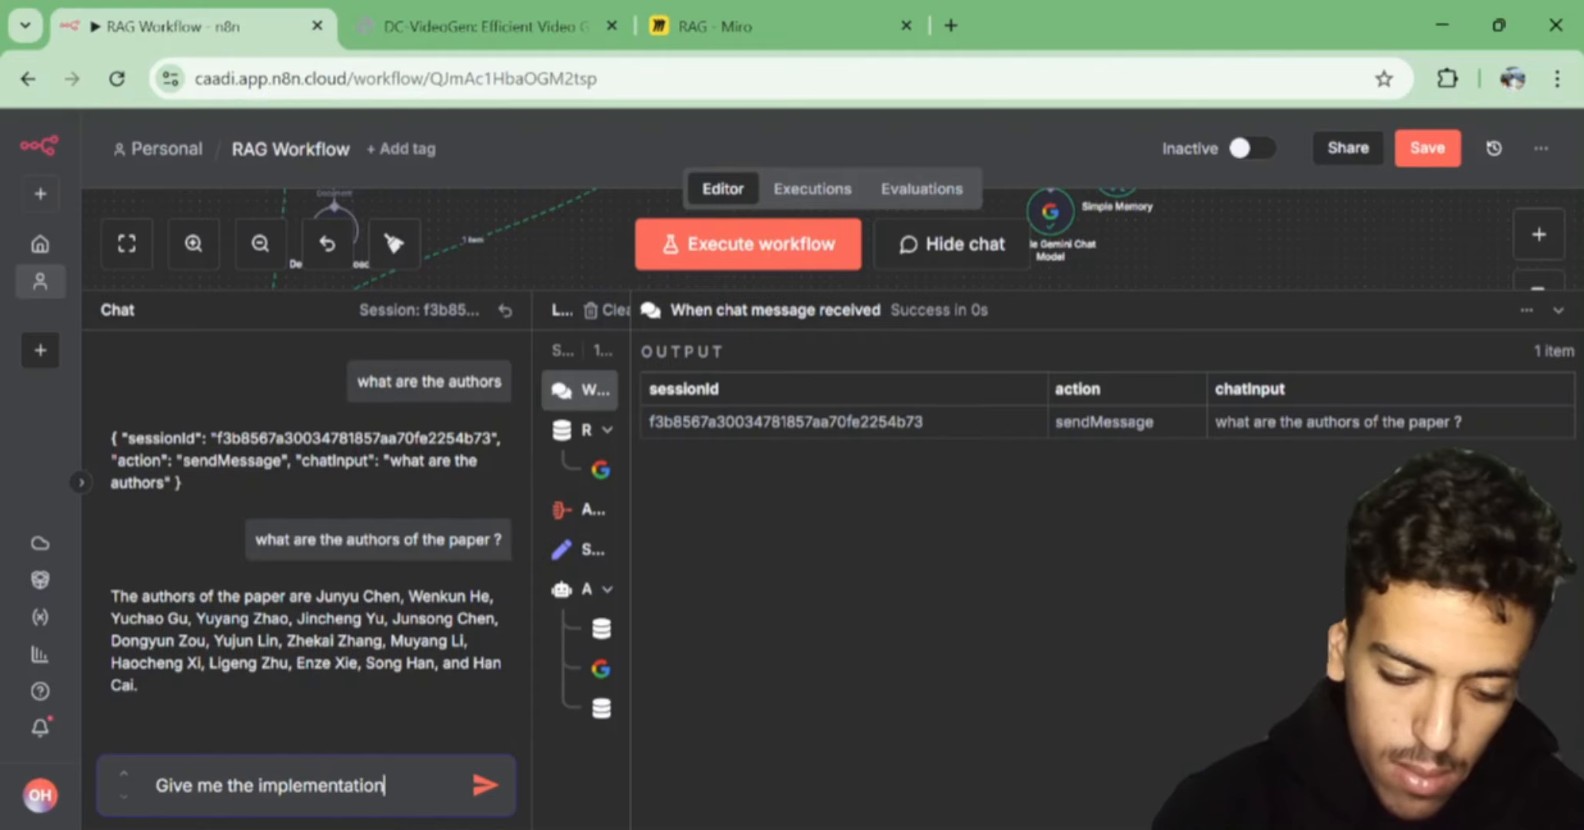
type("in gihtub")
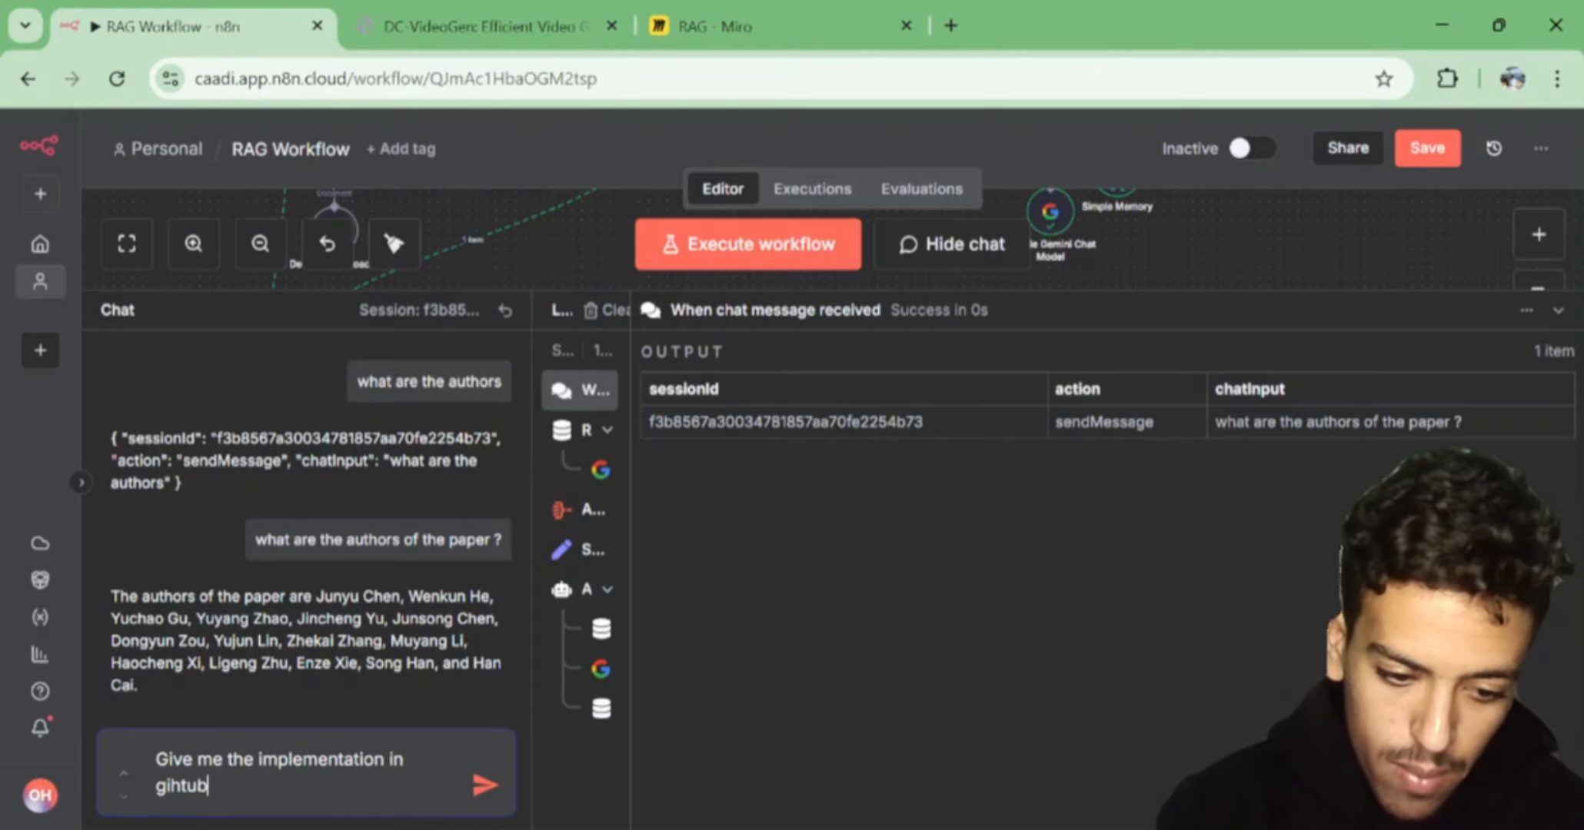
type(" of the paper")
key("Return")
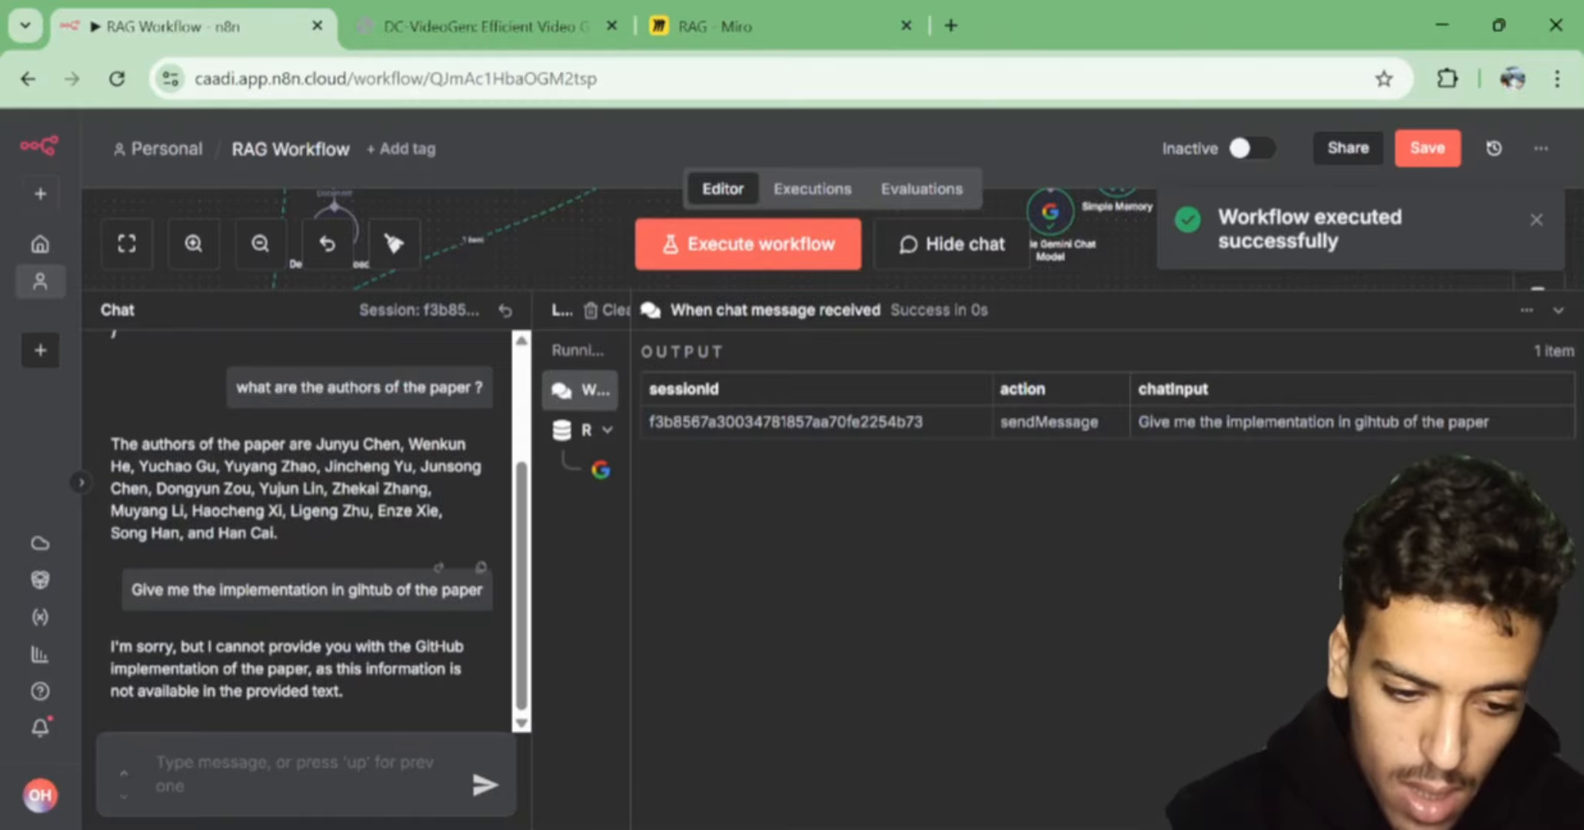
Read the chat reply to the GitHub implementation request
left_click_drag(215, 648, 341, 650)
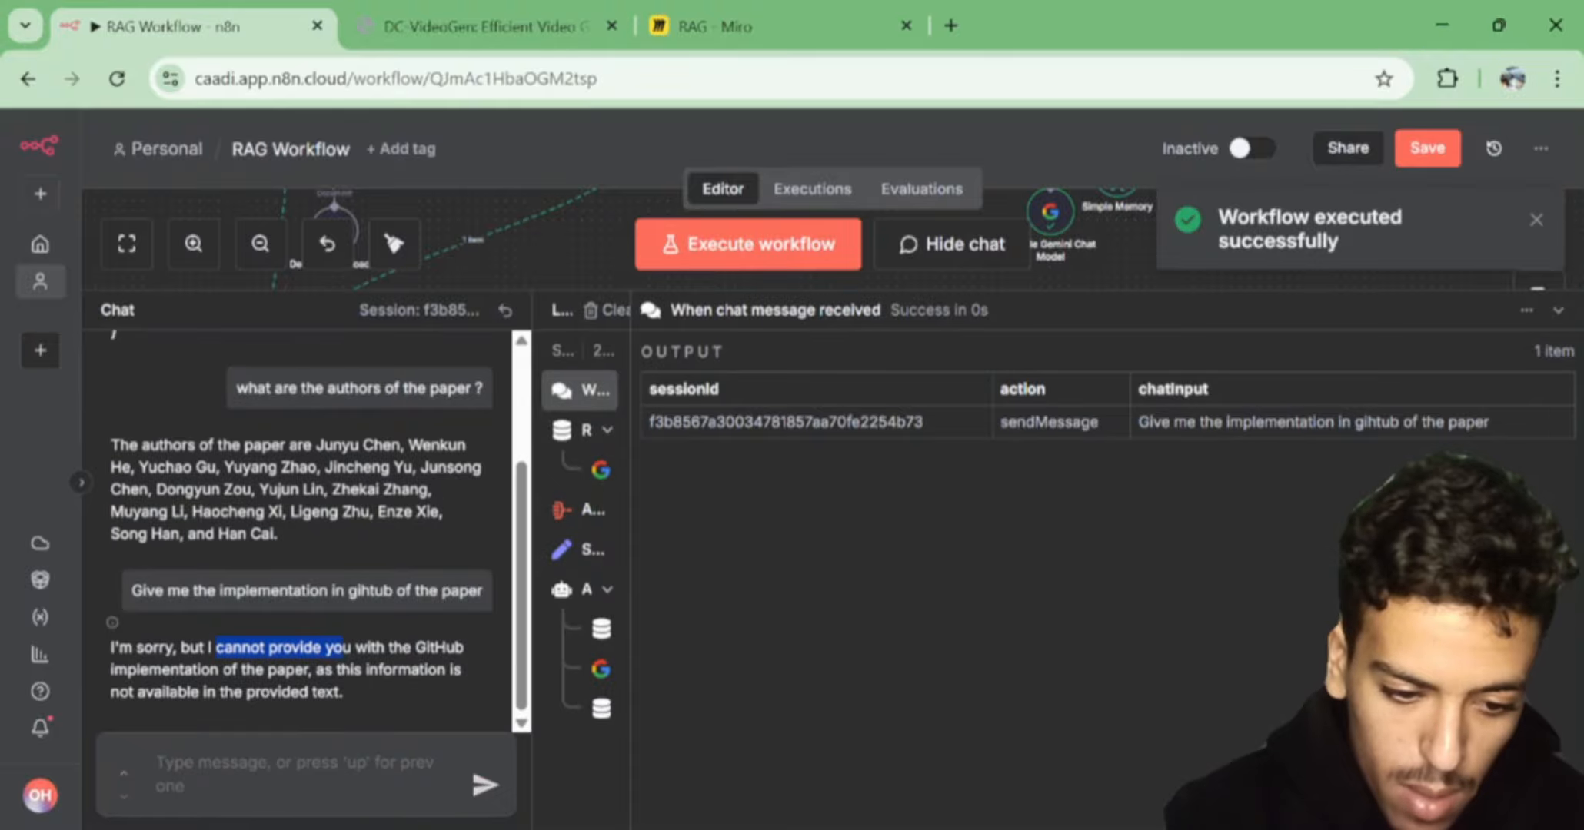
left_click(341, 650)
left_click_drag(203, 692, 317, 692)
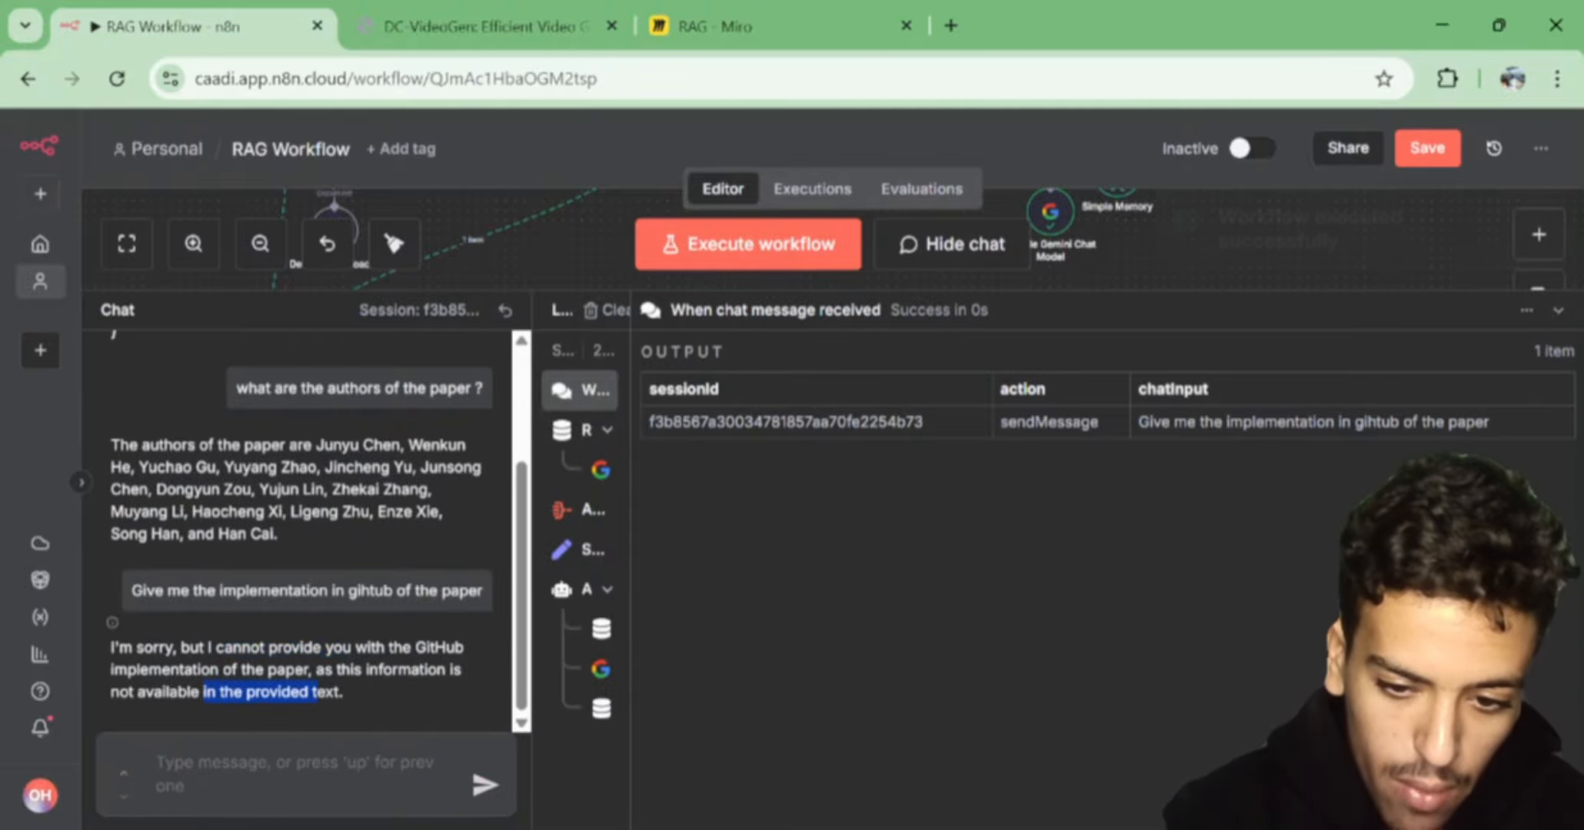
Collapse the chat and logs, search the "Set contents into one item" node's data for "github.com", and return to the canvas
left_click(1558, 315)
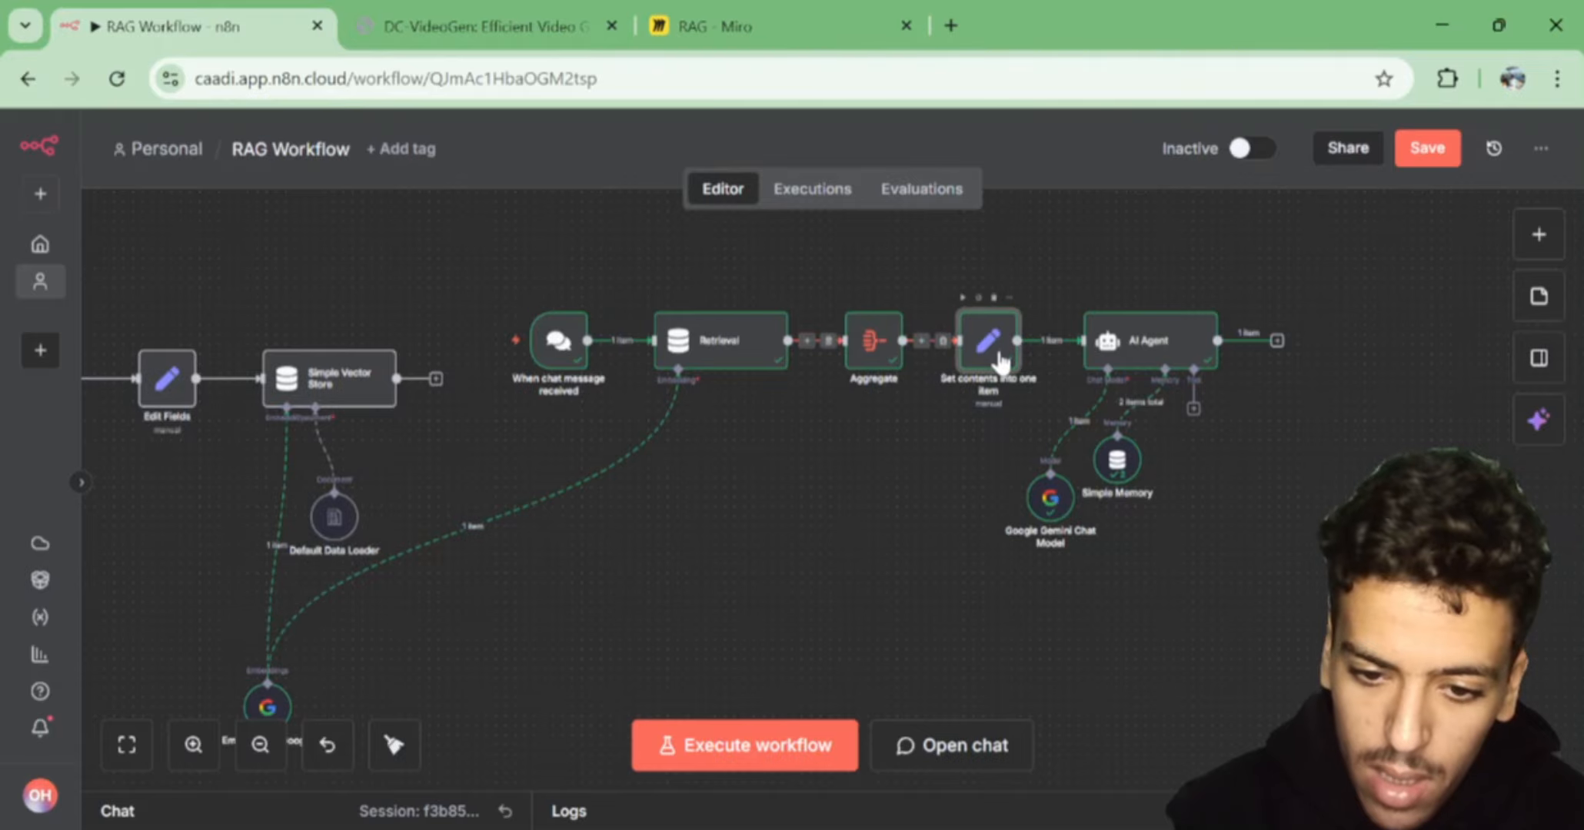
double_click(992, 342)
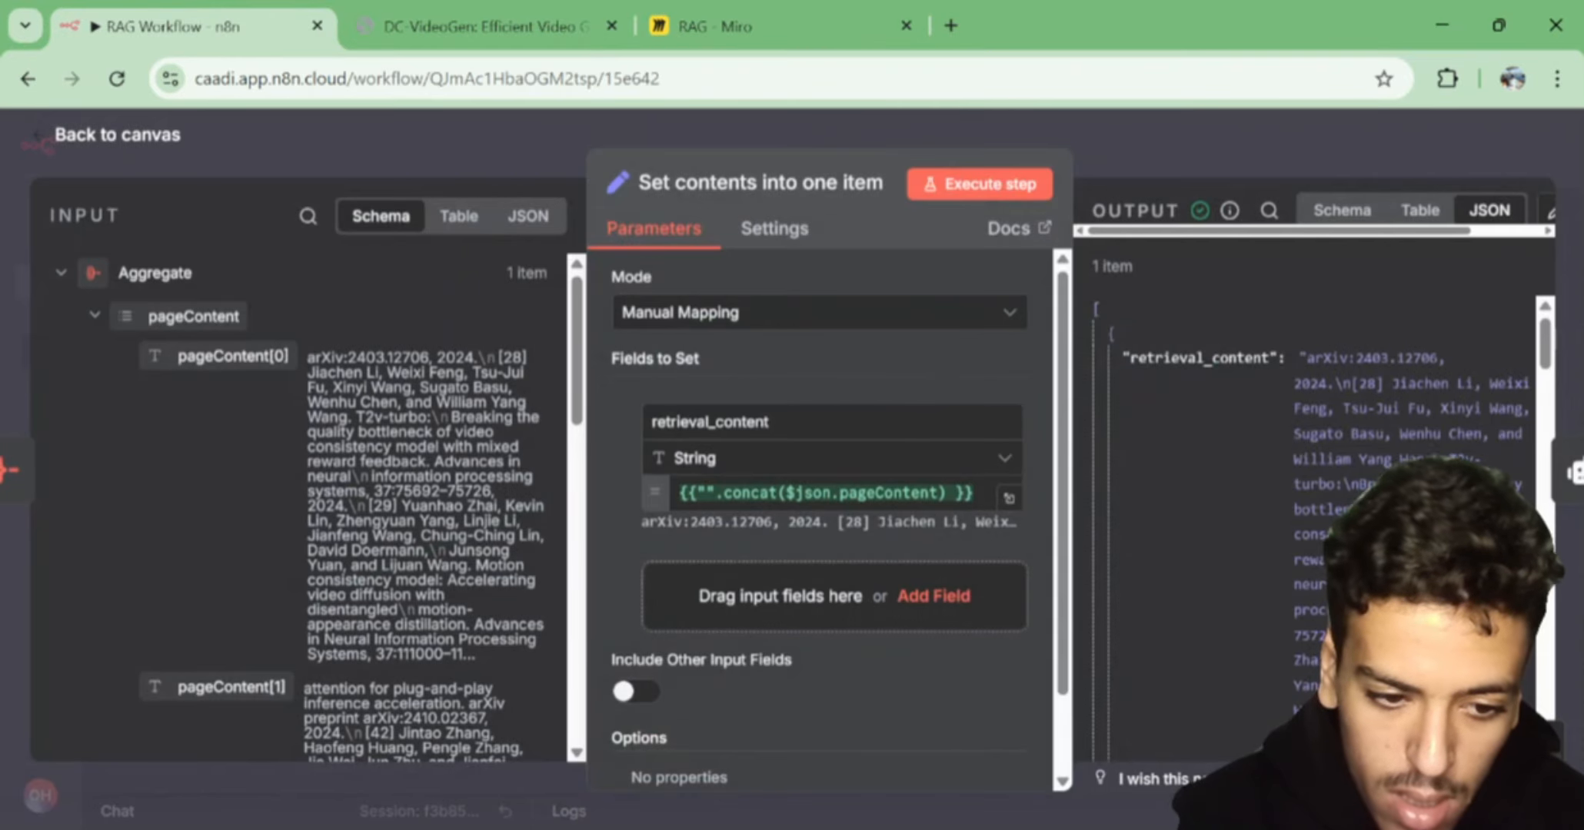
scroll(423, 507, "down", 4)
scroll(1206, 372, "down", 2)
scroll(1207, 372, "down", 3)
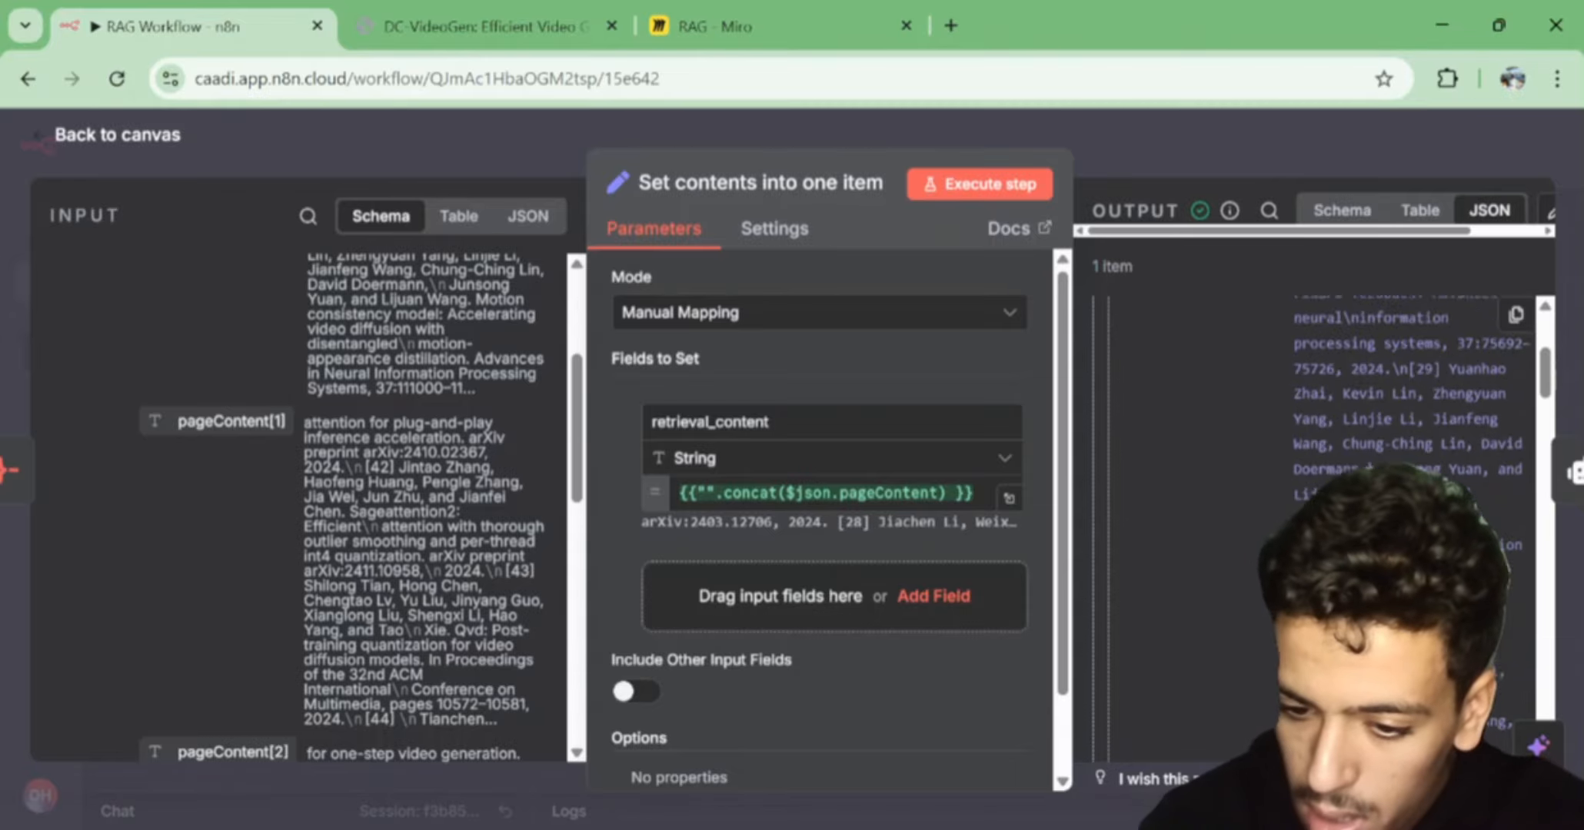
key("ctrl+f")
type("github.com")
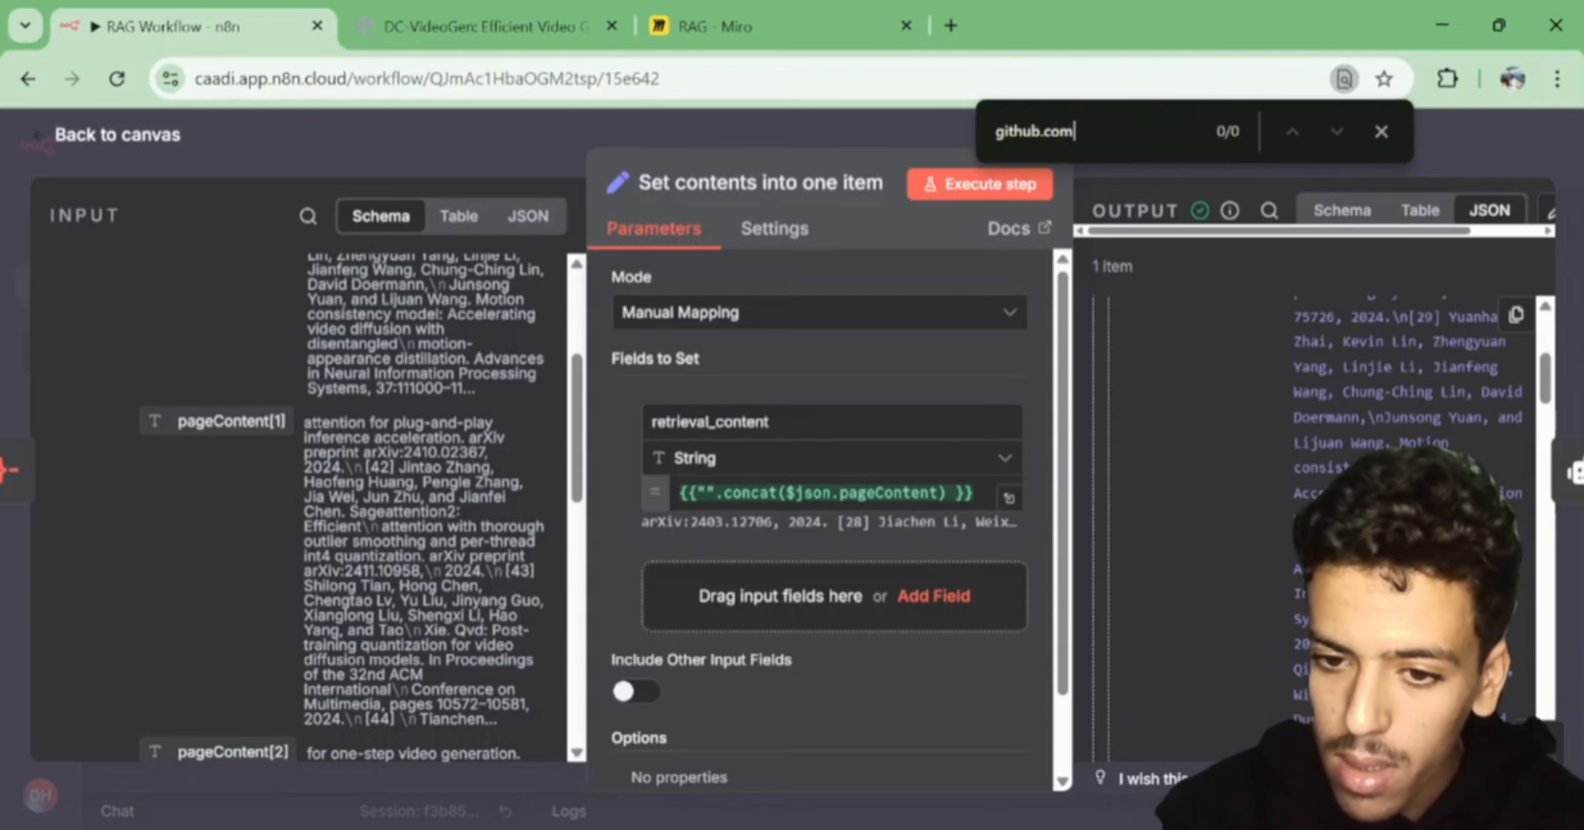
key("ctrl+a")
key("BackSpace")
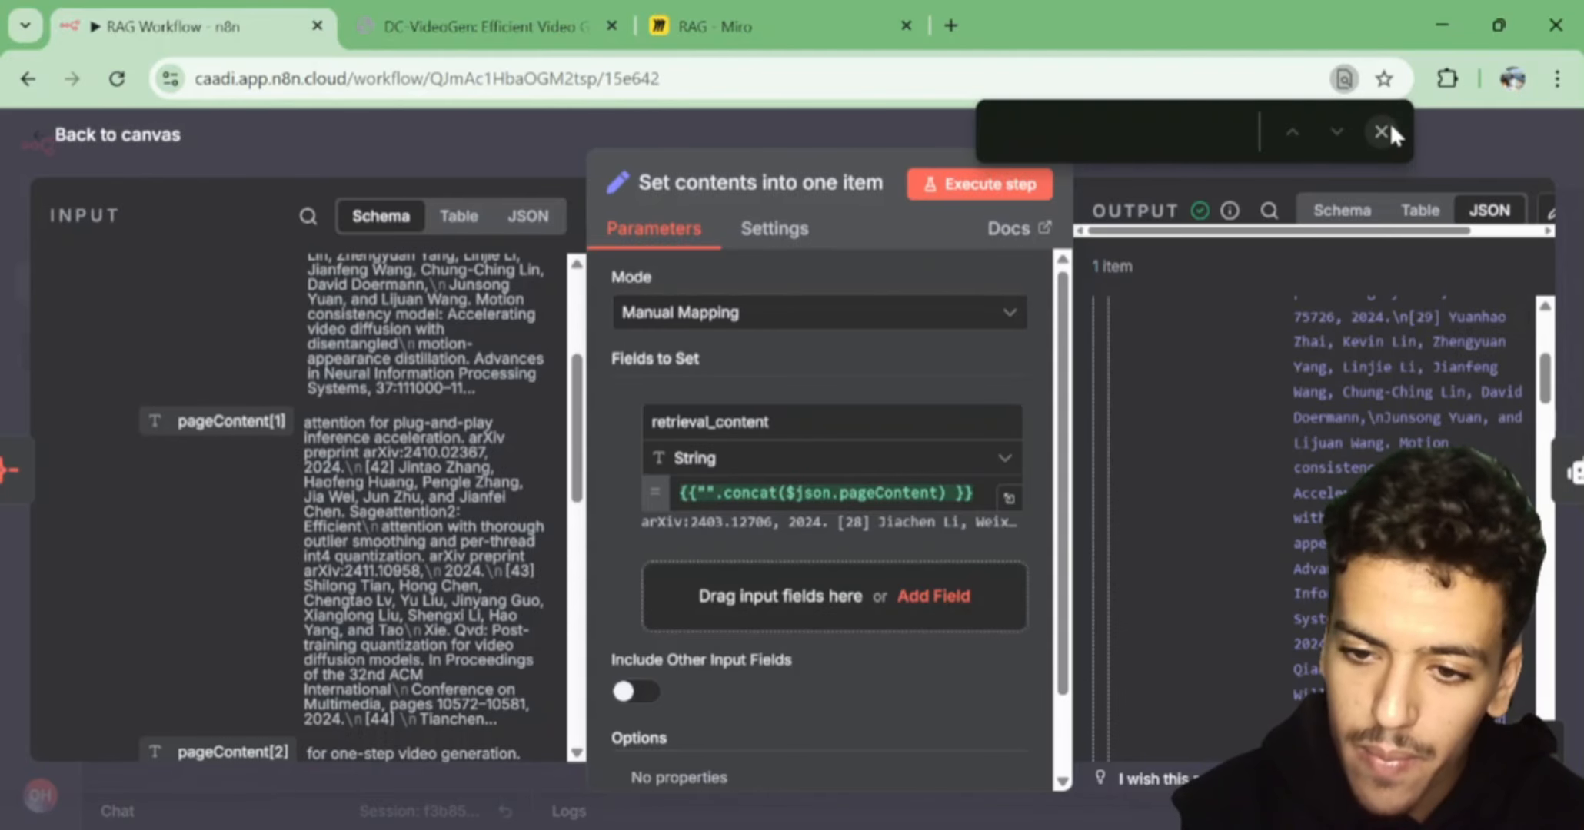
left_click(1382, 130)
key("Escape")
Look over the document ingestion and retrieval branches of the workflow, and reopen the chat from the chat trigger node
scroll(592, 429, "down", 1)
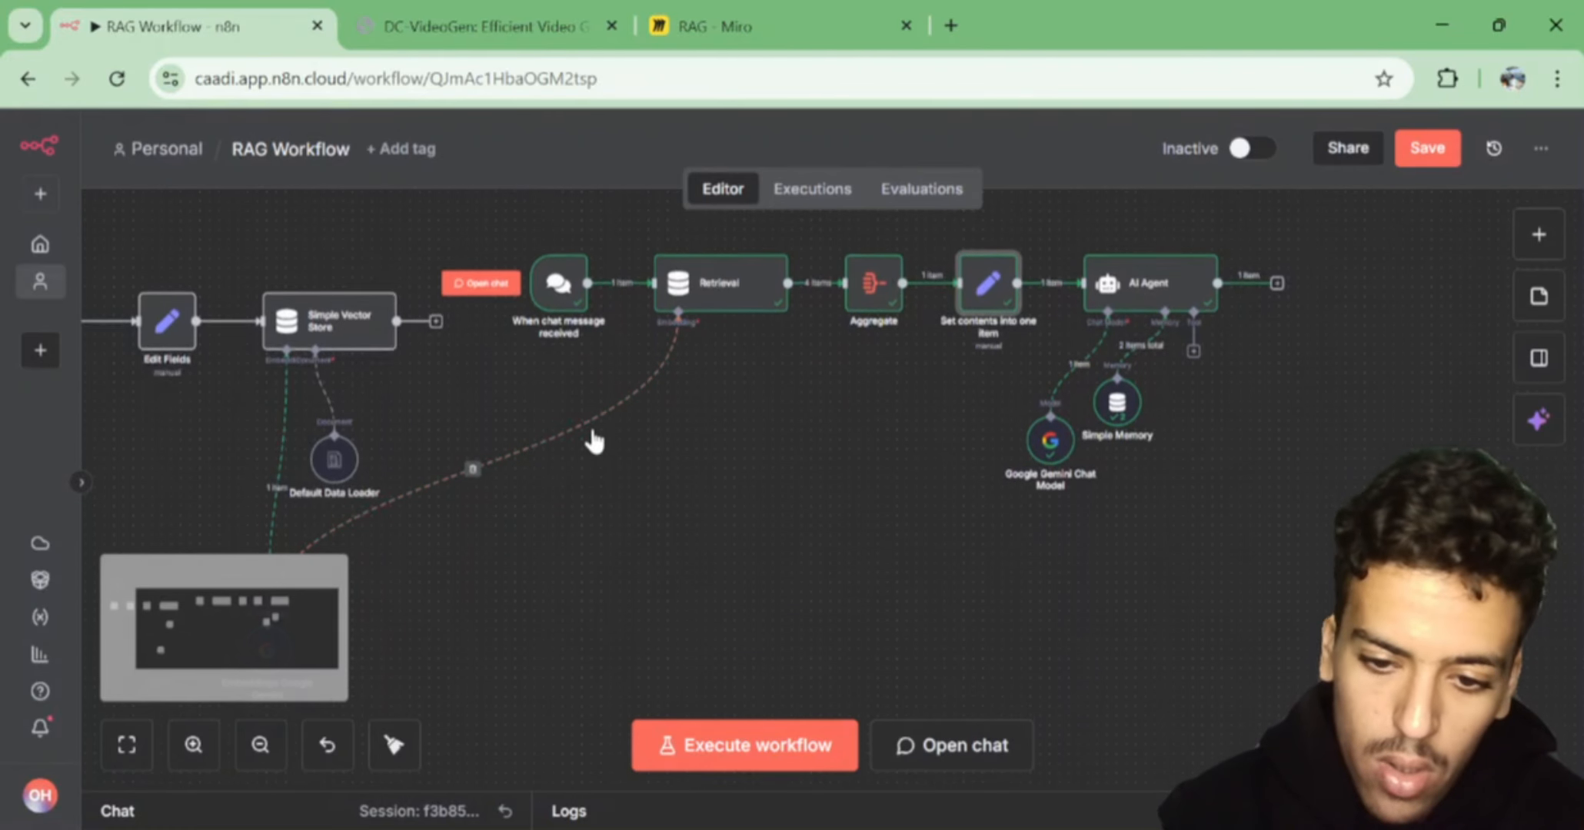
scroll(948, 505, "up", 2)
scroll(949, 505, "left", 2)
scroll(690, 525, "left", 4)
scroll(690, 525, "down", 1)
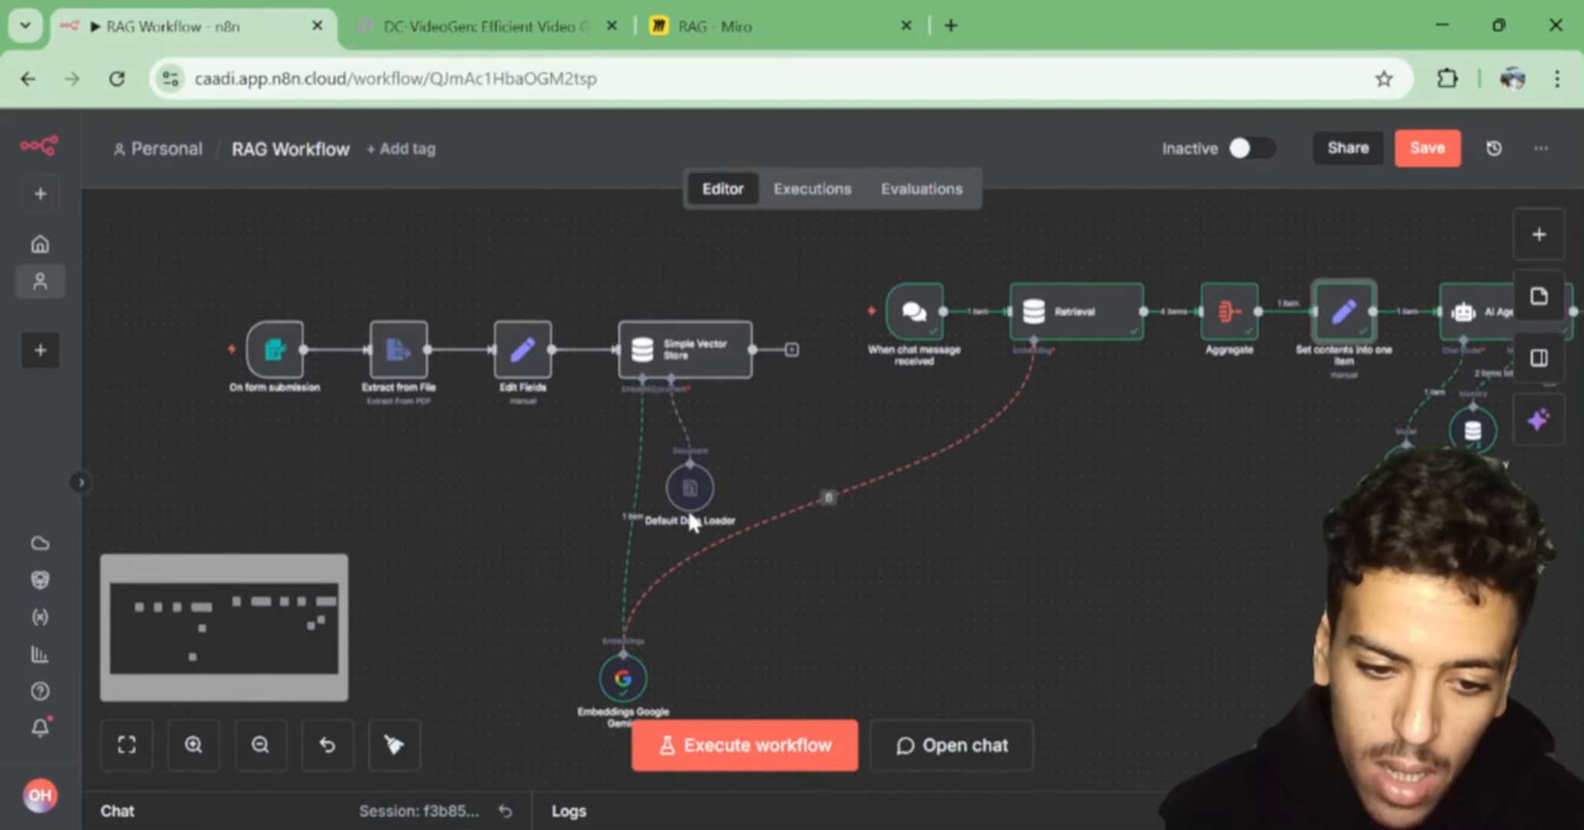
scroll(930, 491, "right", 1)
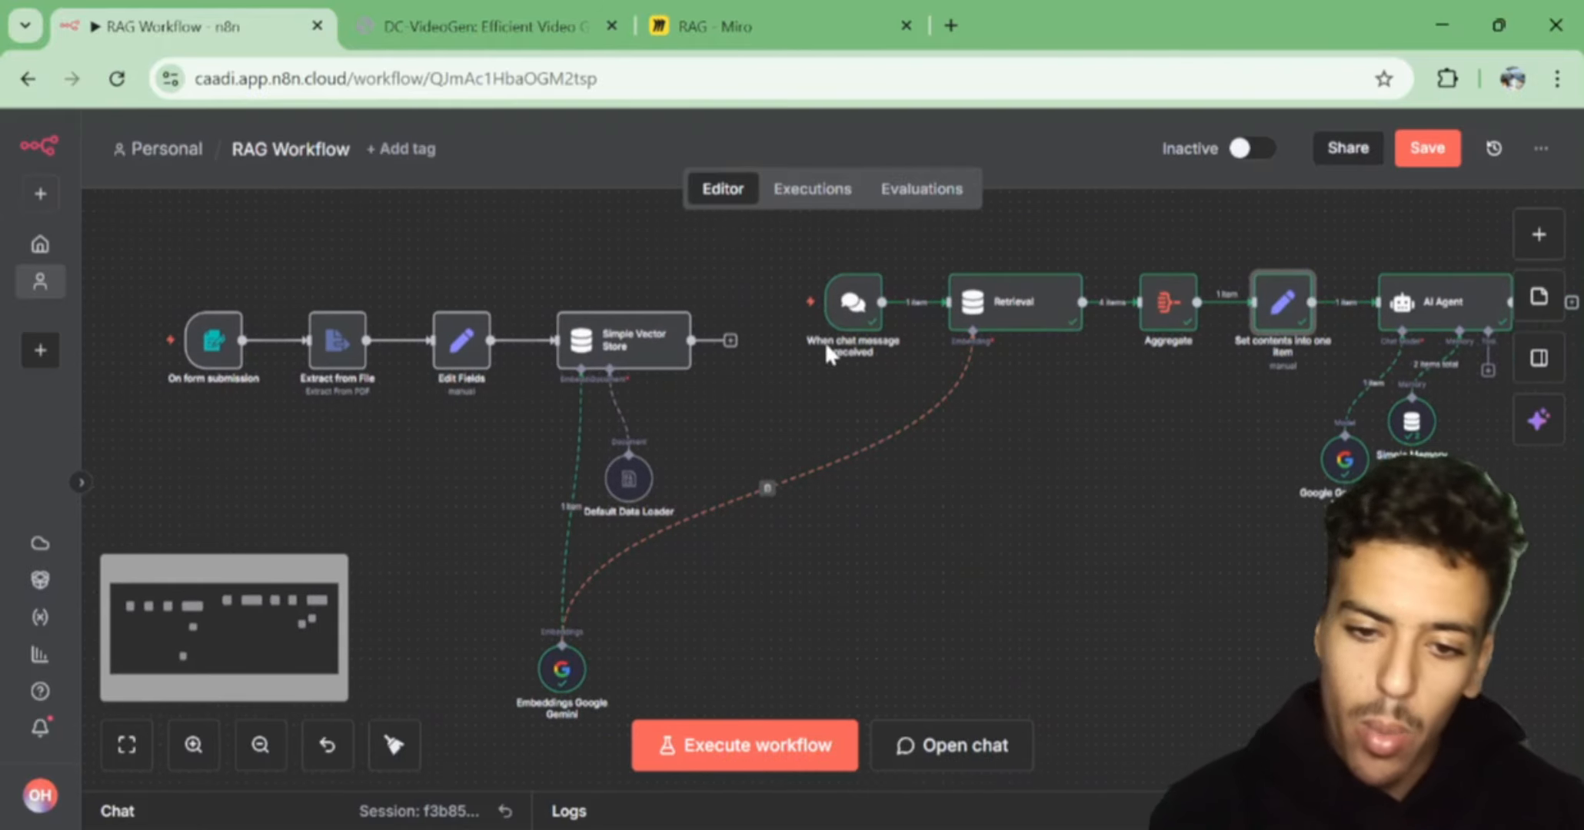
left_click(781, 305)
Switch to the DC-VideoGen PDF and check the GitHub link and abstract on its first page
left_click(517, 29)
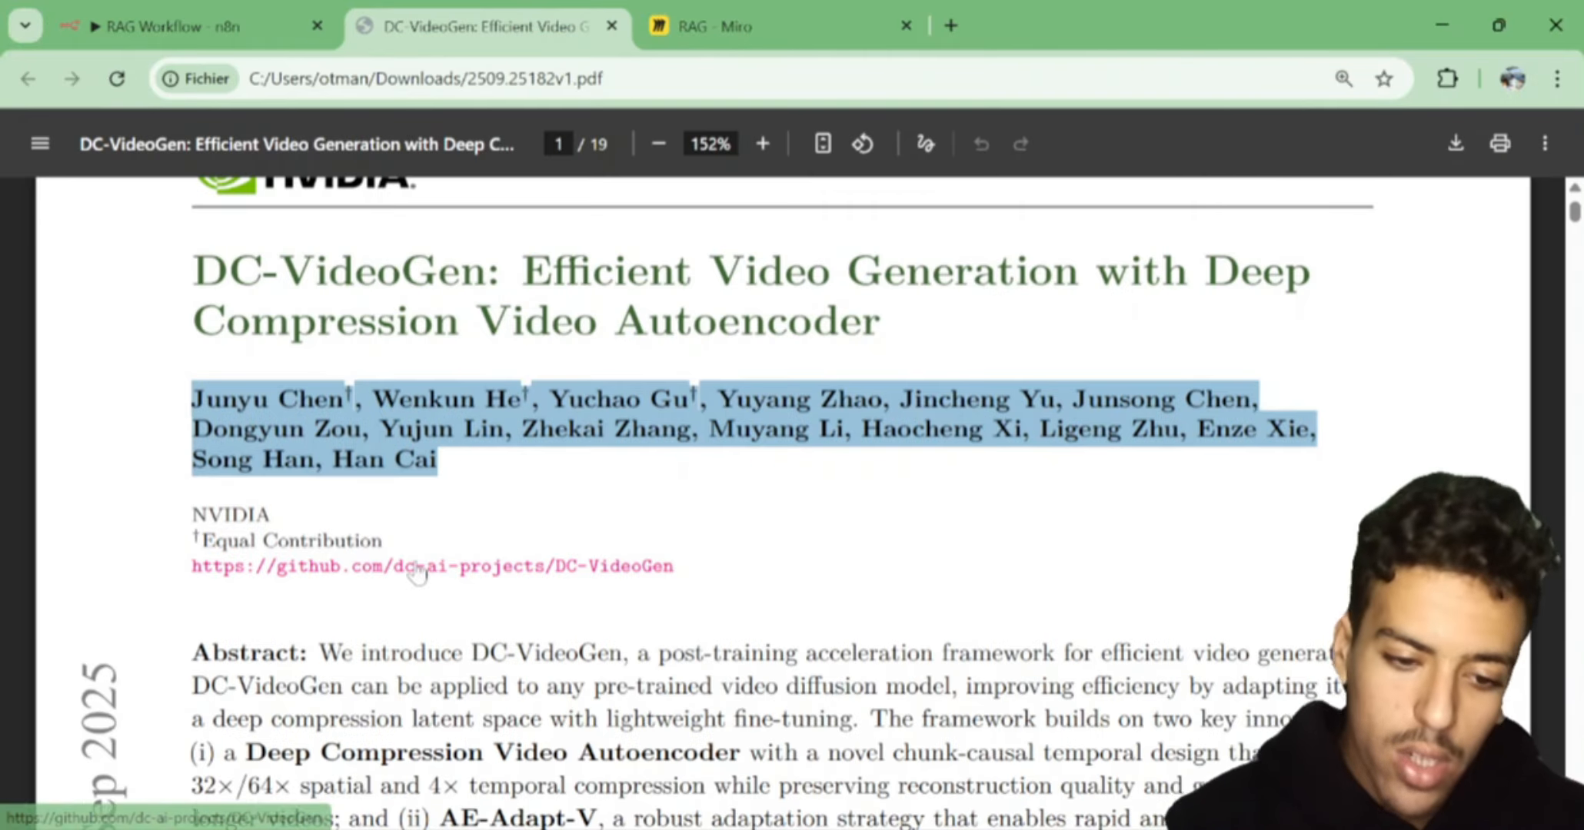
scroll(419, 572, "down", 3)
scroll(419, 573, "down", 4, "ctrl")
scroll(784, 499, "down", 7)
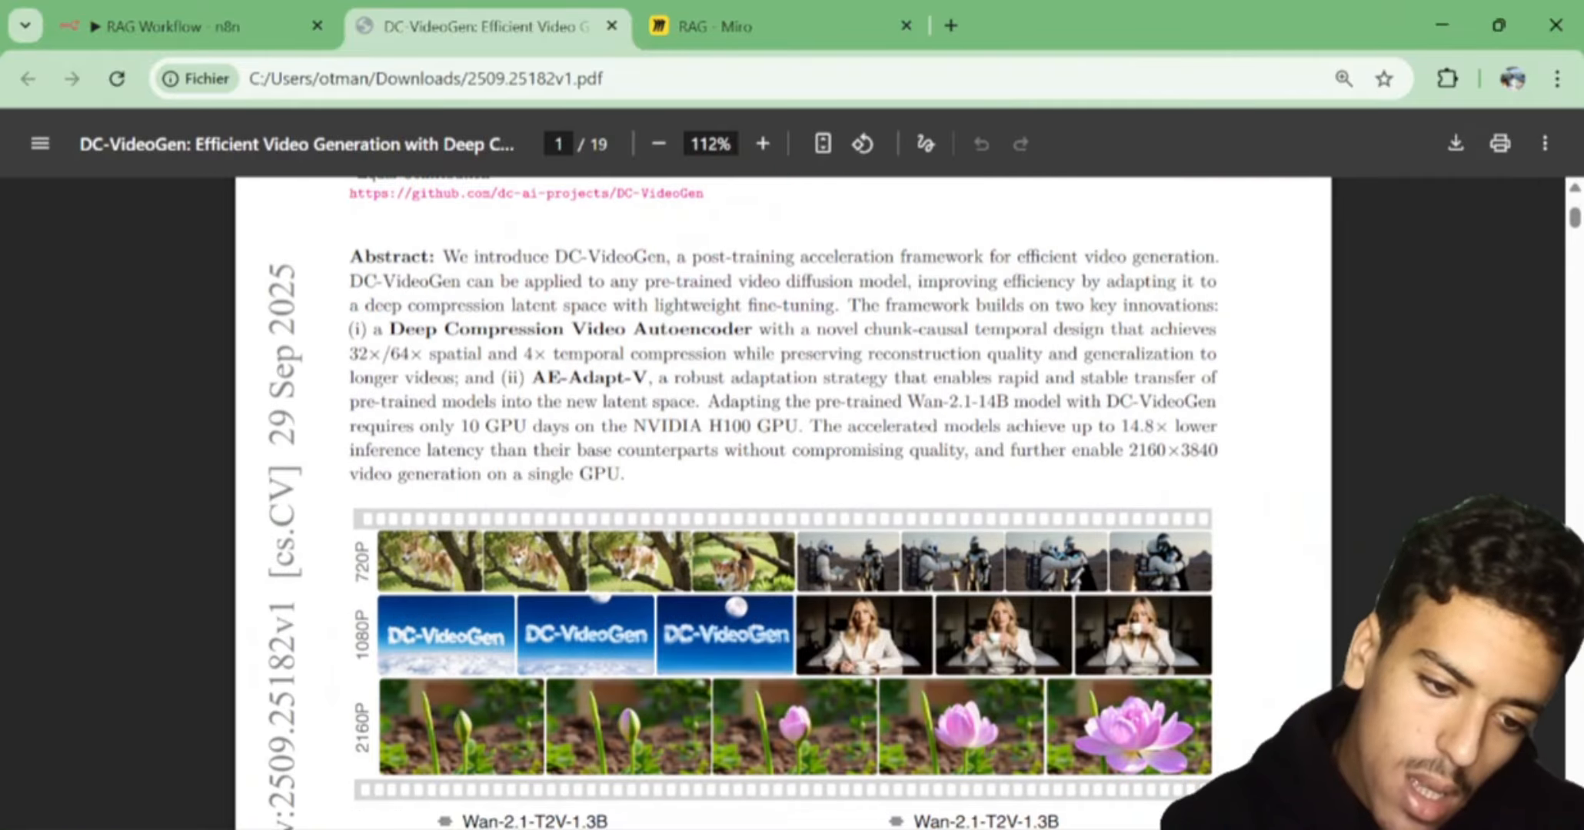
scroll(784, 500, "up", 6)
scroll(784, 500, "up", 1)
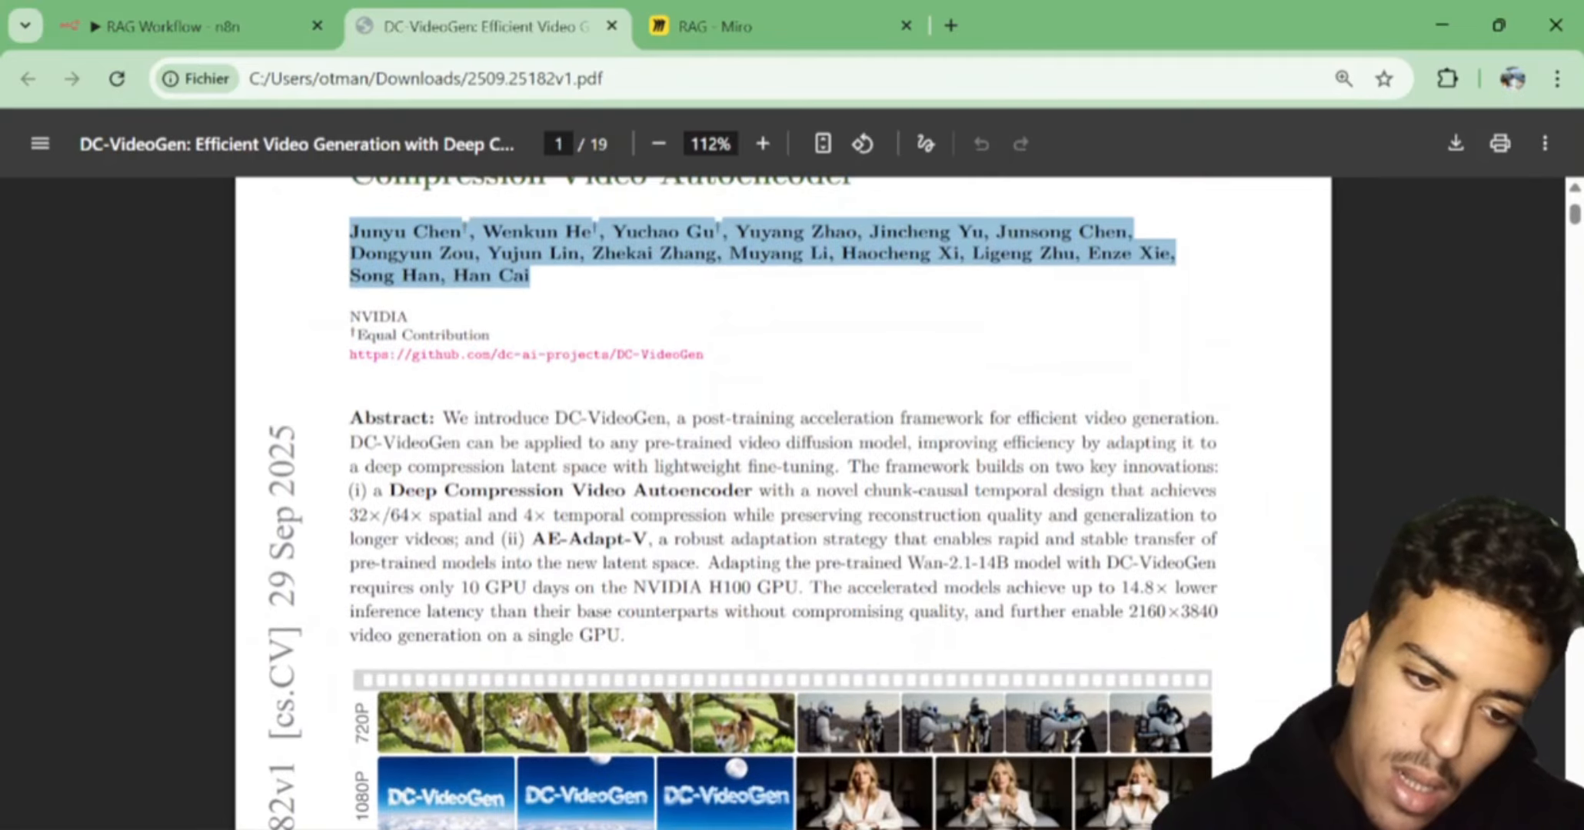
Return to the n8n workflow and send the chat message "summerize the paper please"
left_click(192, 27)
type("s")
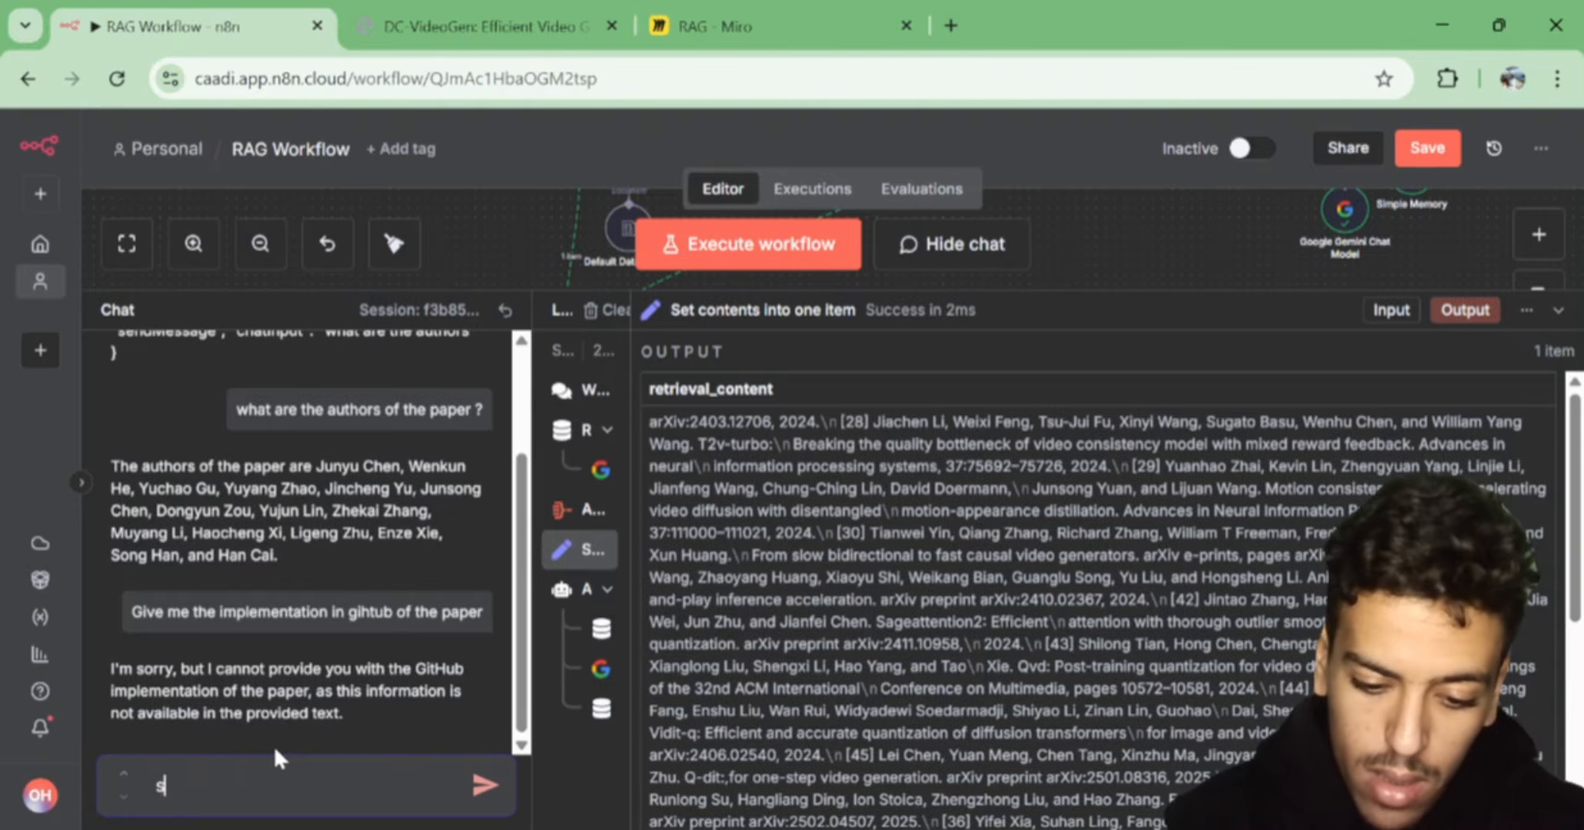
type("umerize")
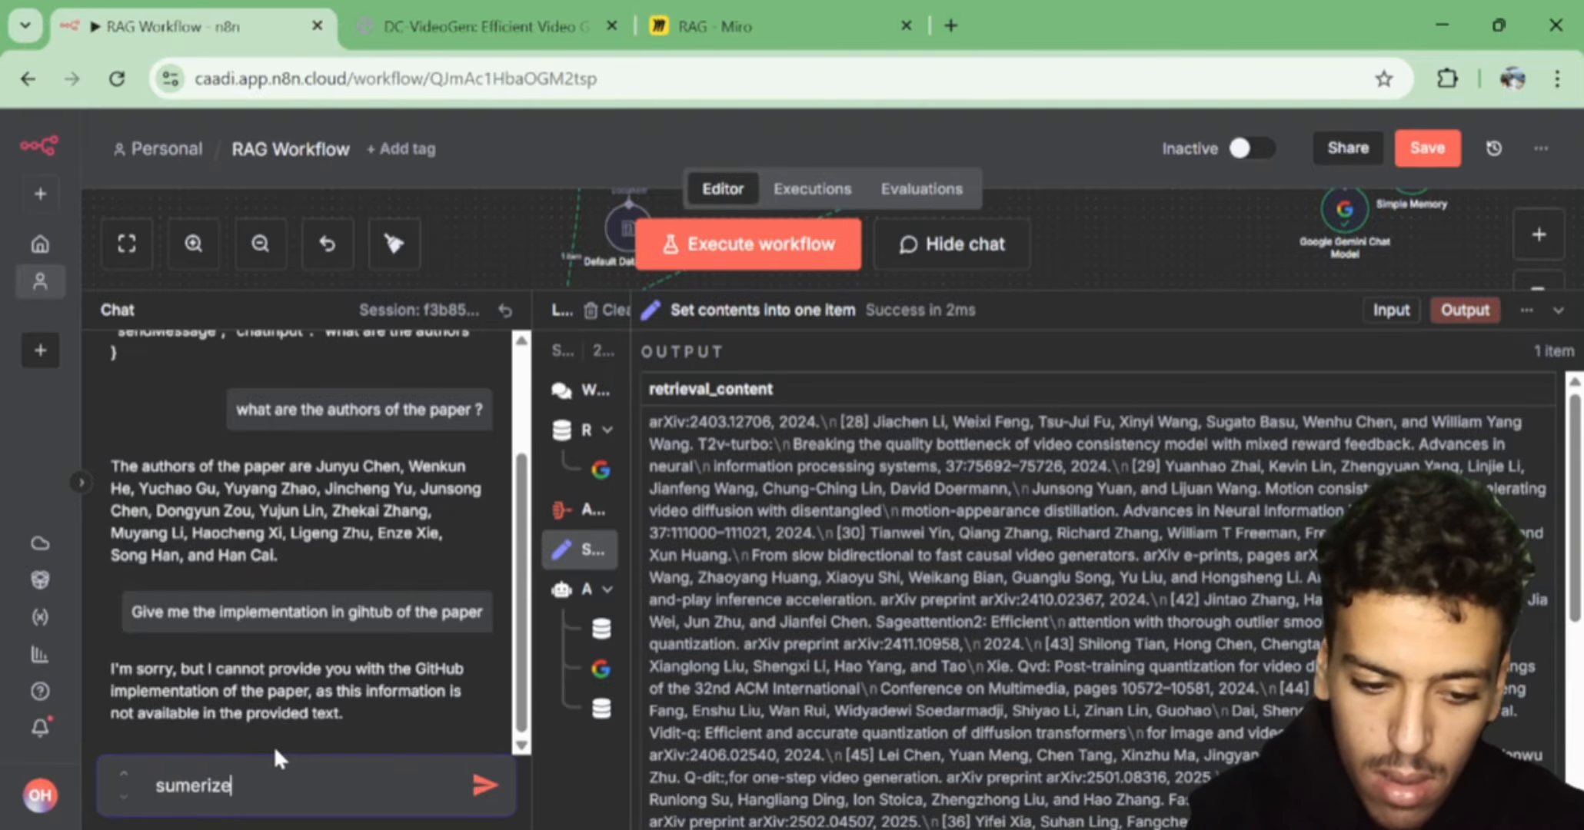
key("BackSpace")
key("BackSpace")
key("BackSpace")
key("BackSpace")
key("BackSpace")
key("BackSpace")
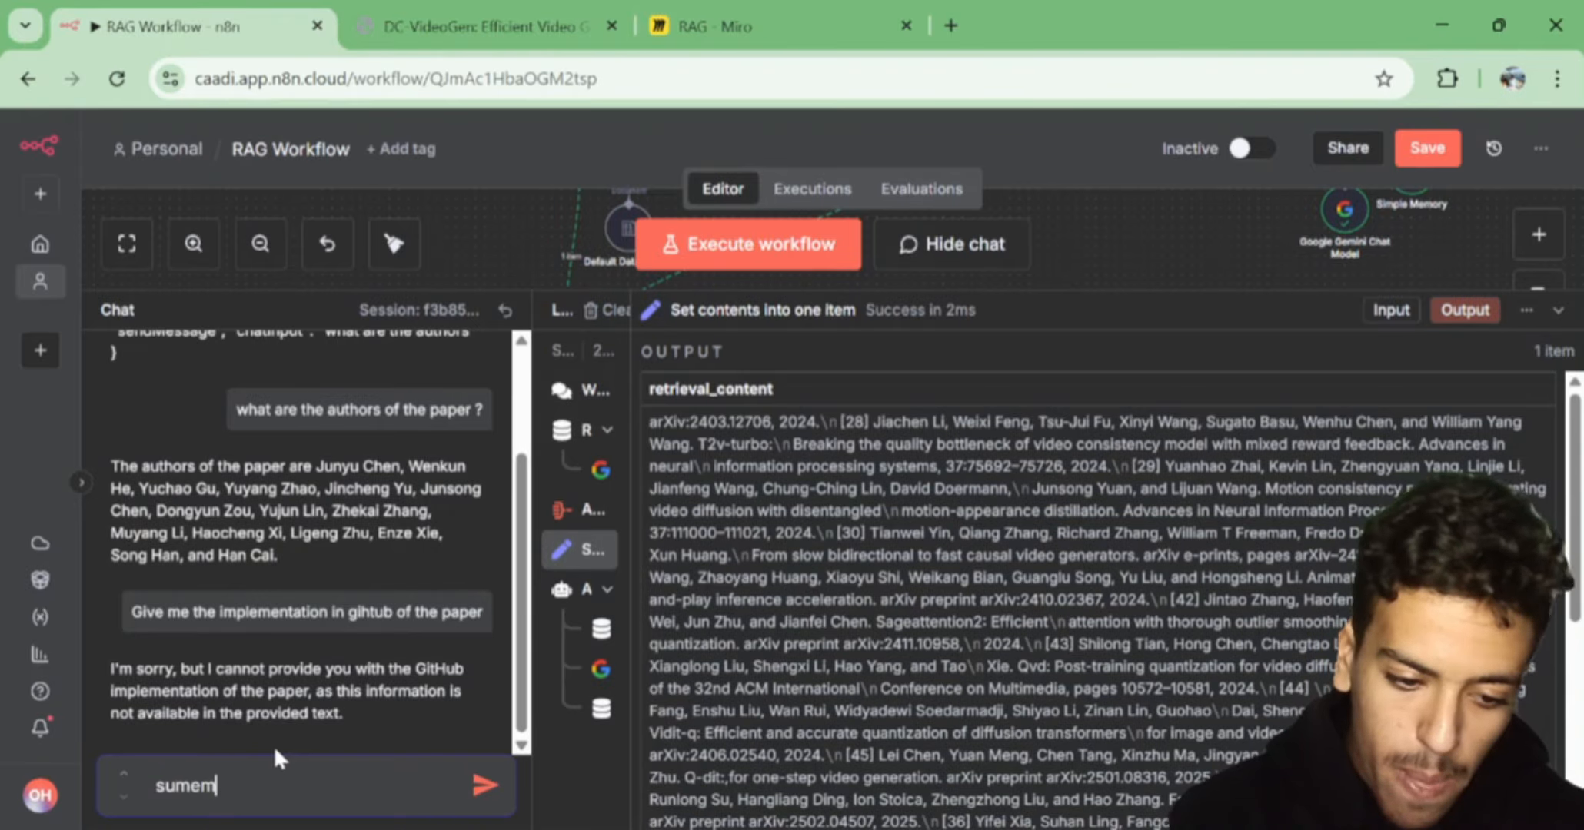
type("meri")
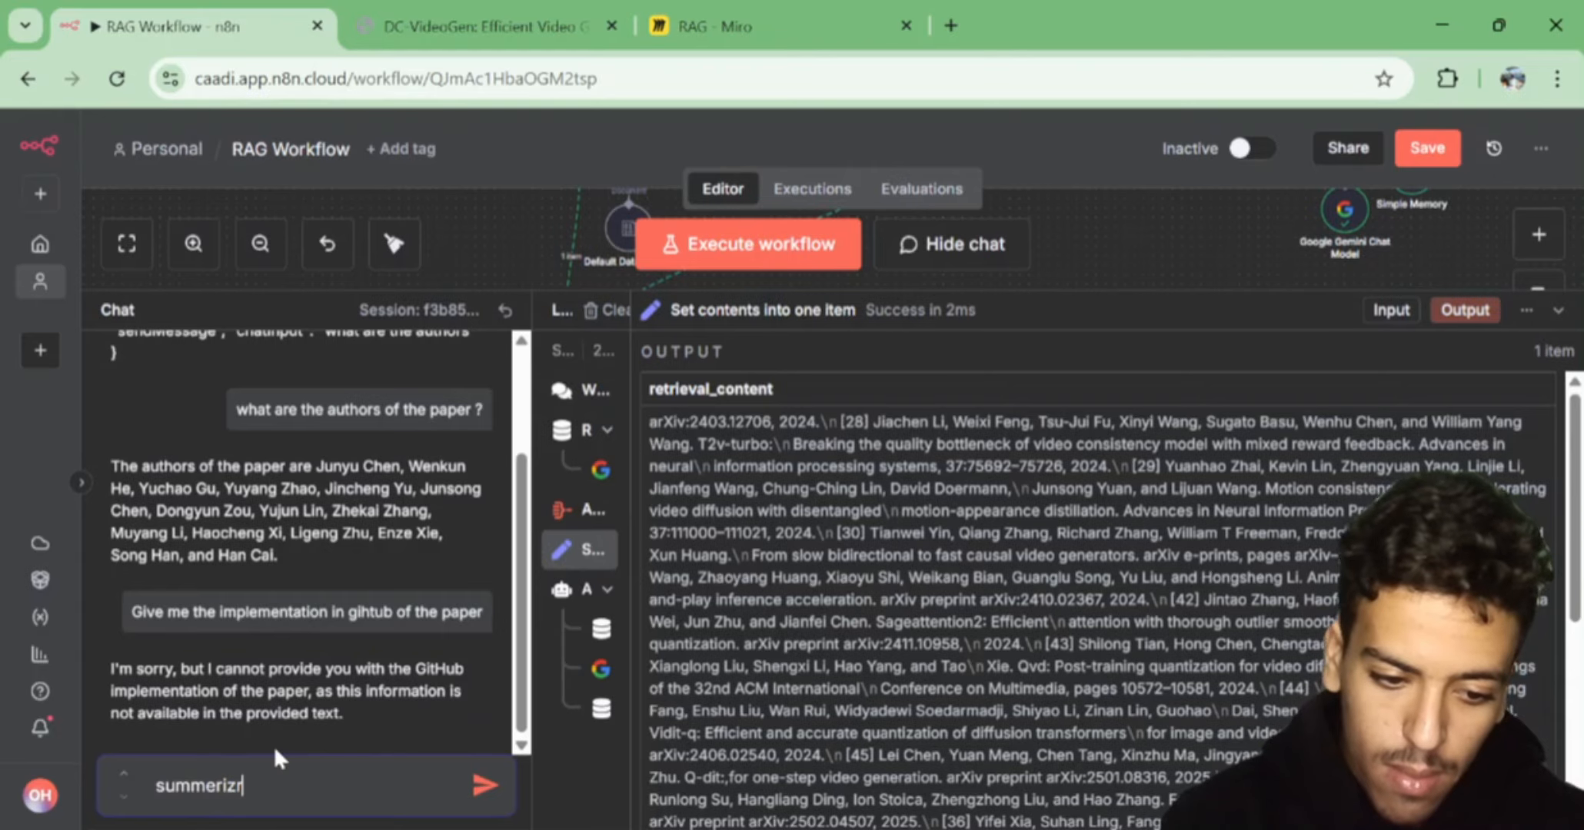
type("ze th")
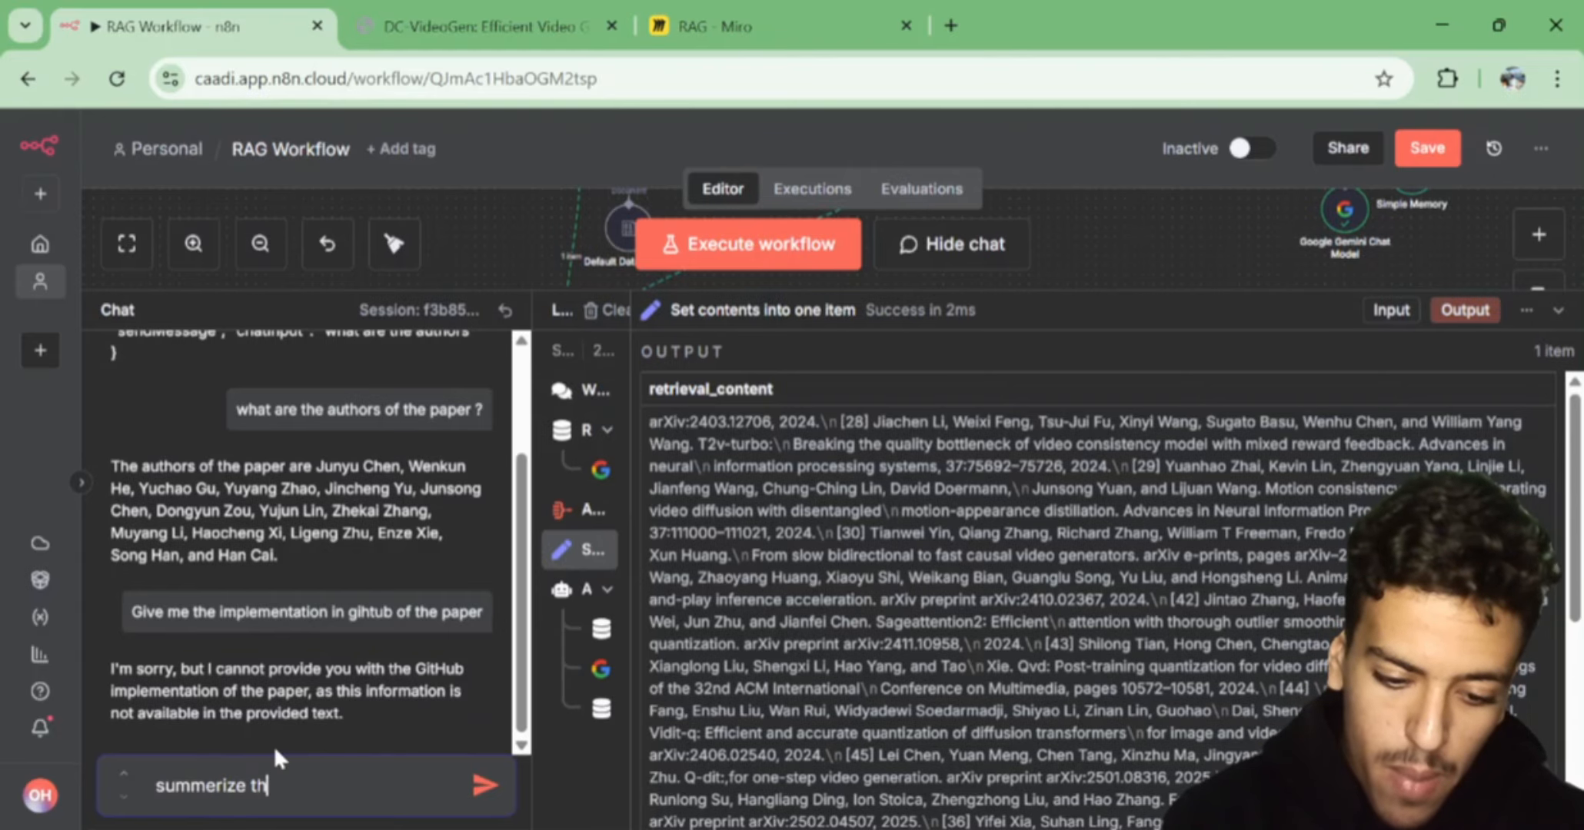
type("e paper please")
key("Return")
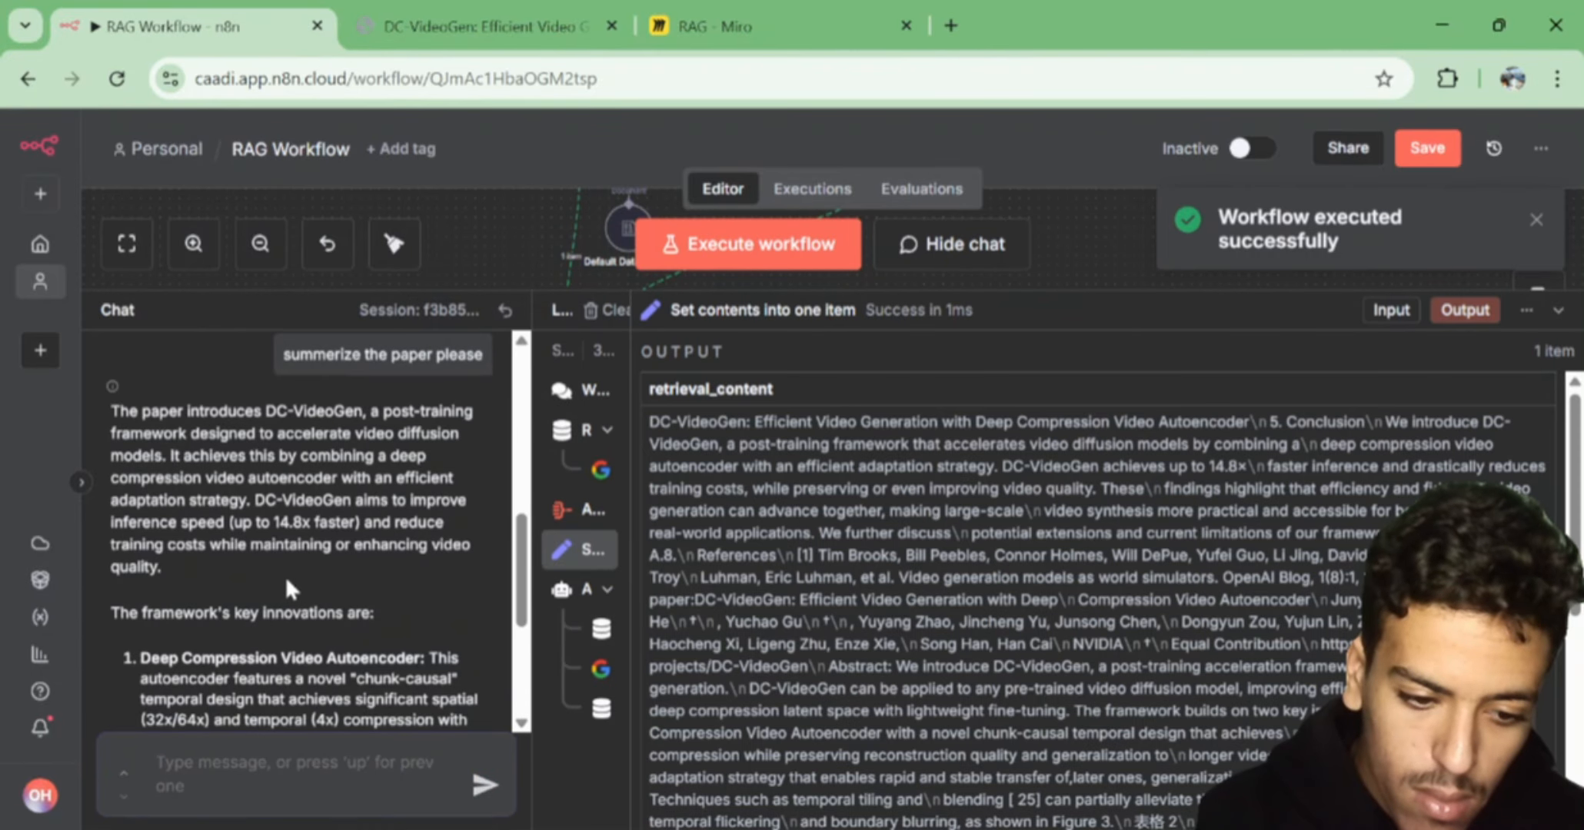
Read the generated paper summary in the chat reply, including its introduction and key innovations
scroll(286, 577, "down", 3)
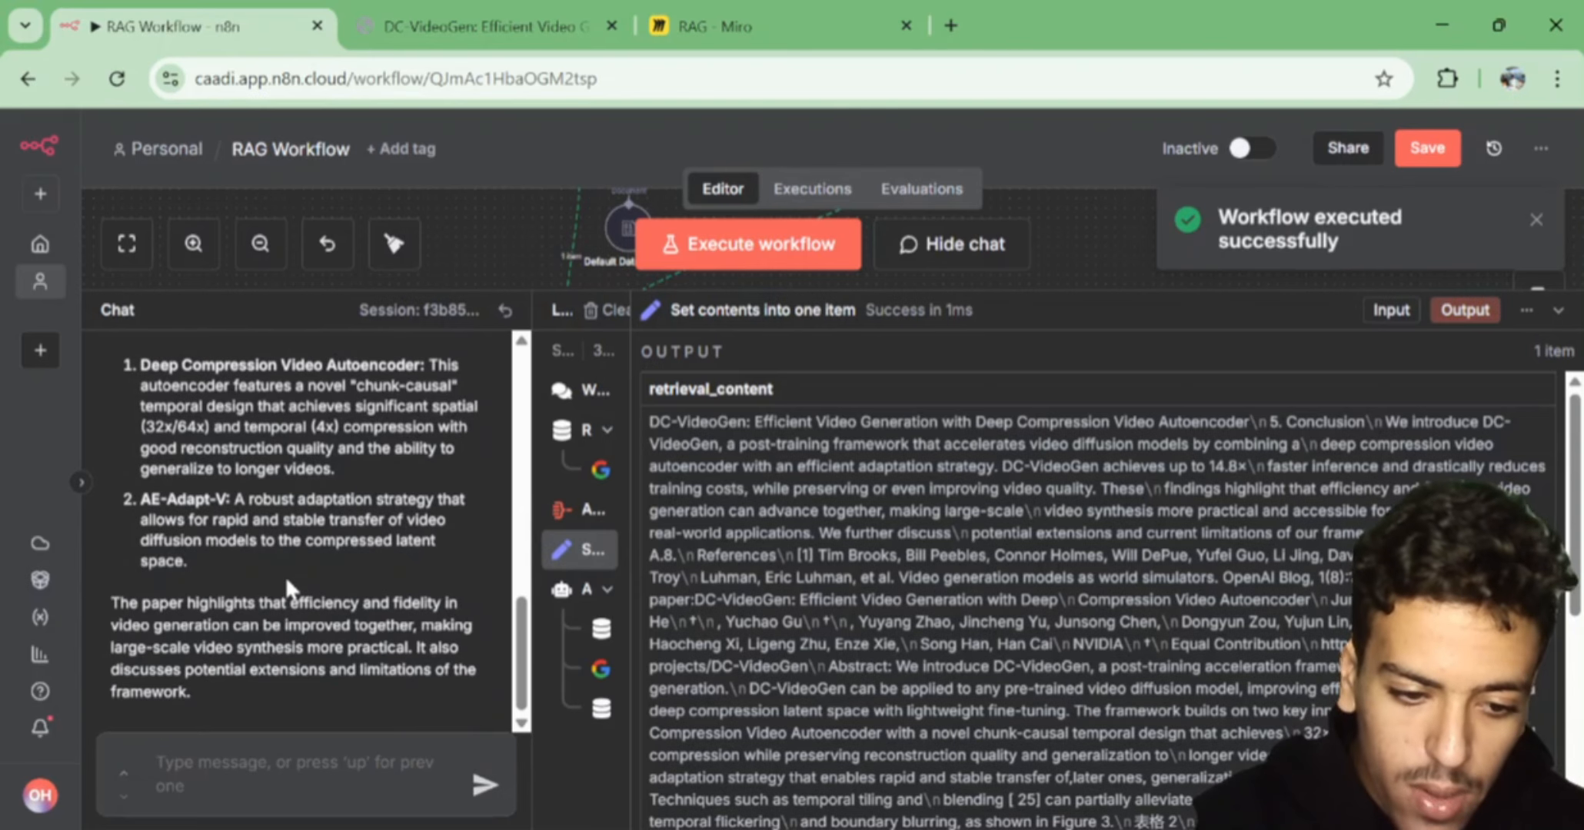
scroll(286, 577, "up", 5)
left_click_drag(151, 453, 274, 453)
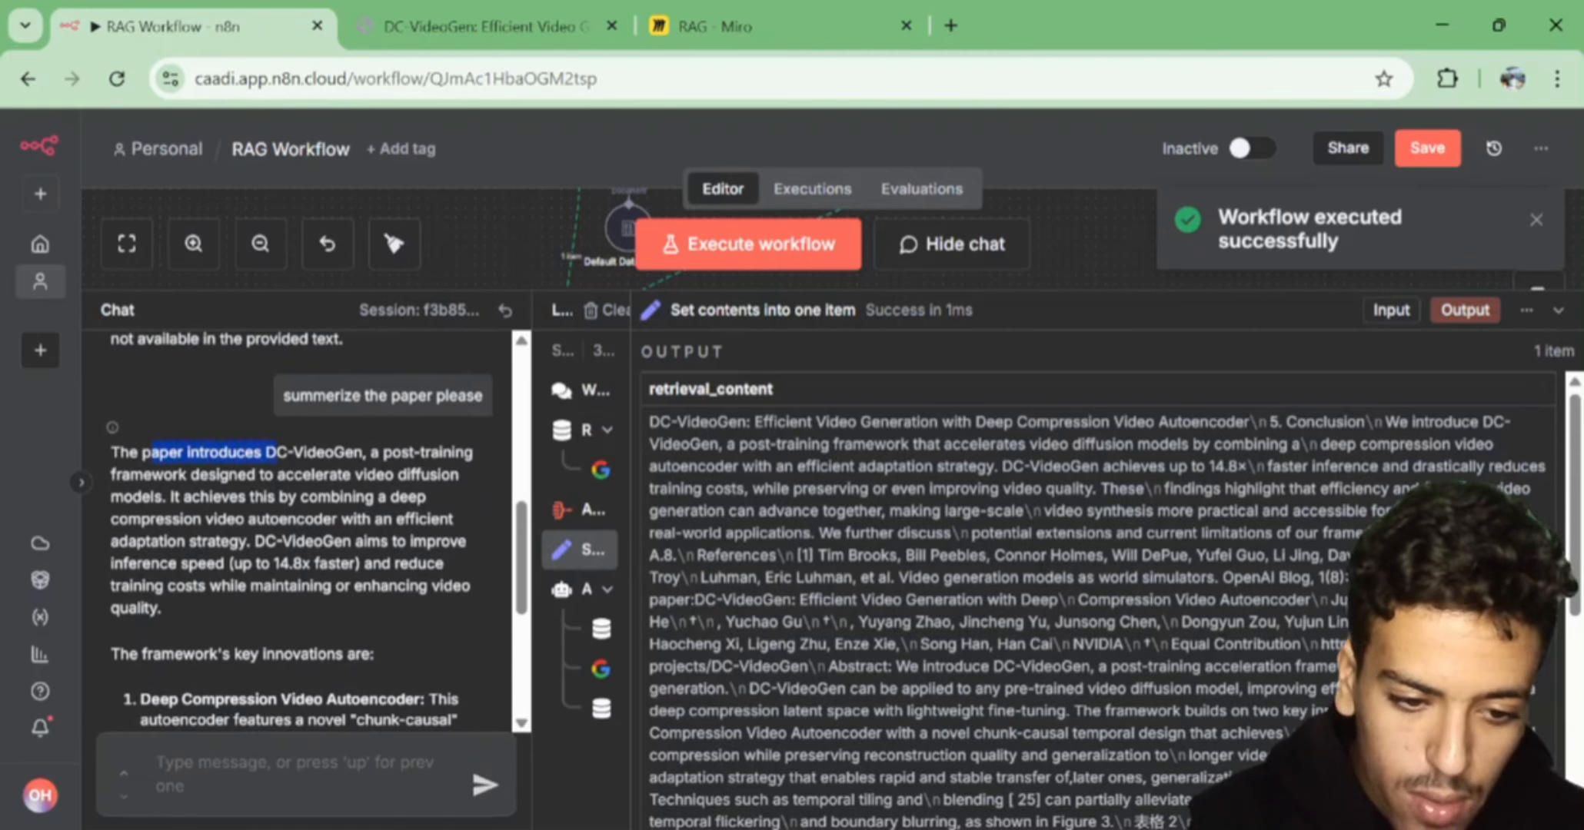
left_click(275, 453)
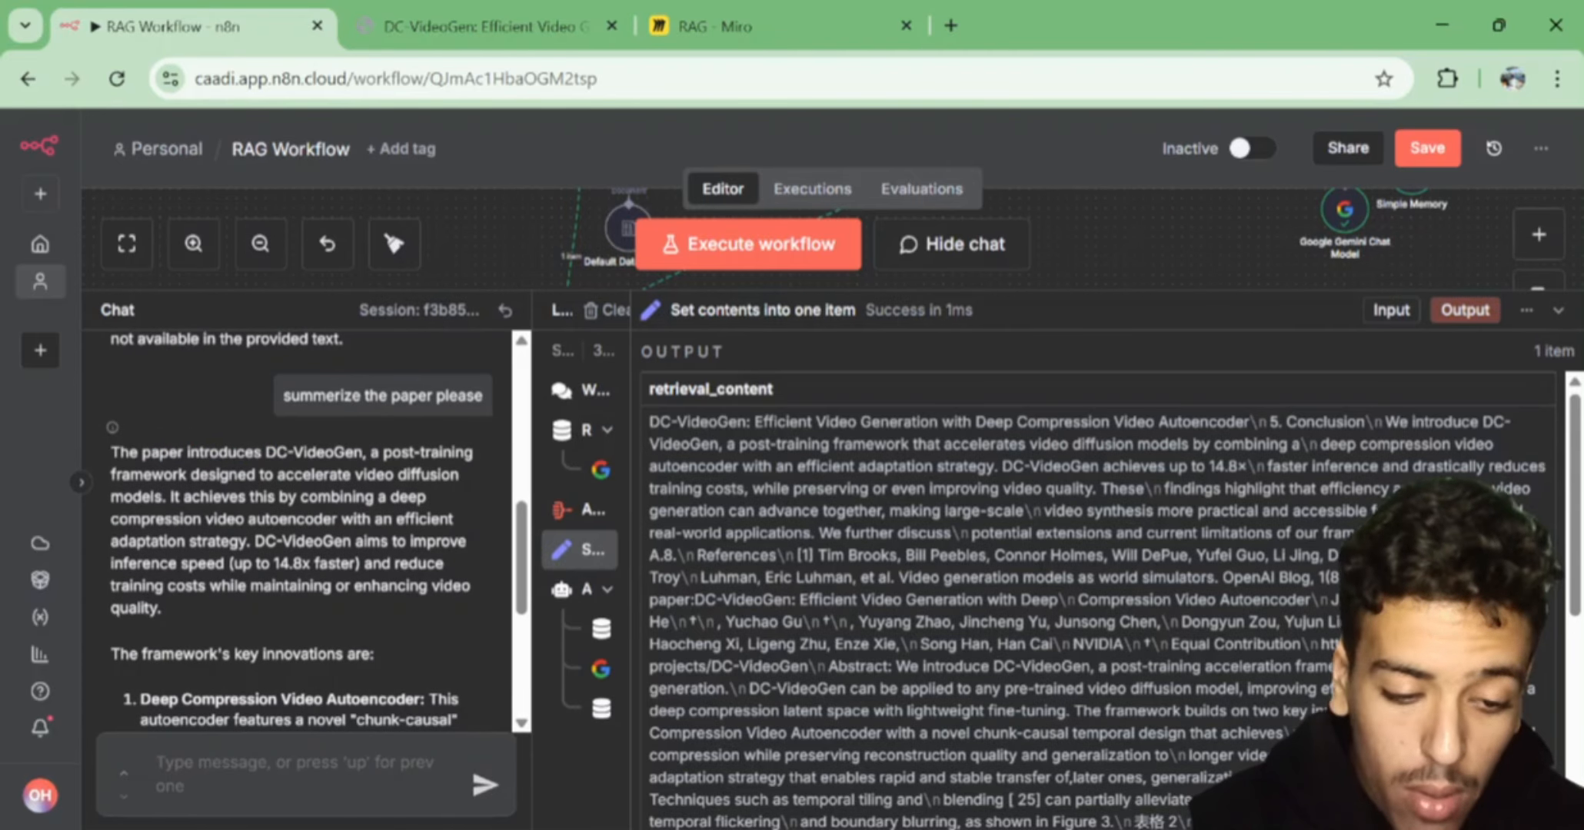
scroll(192, 475, "down", 1)
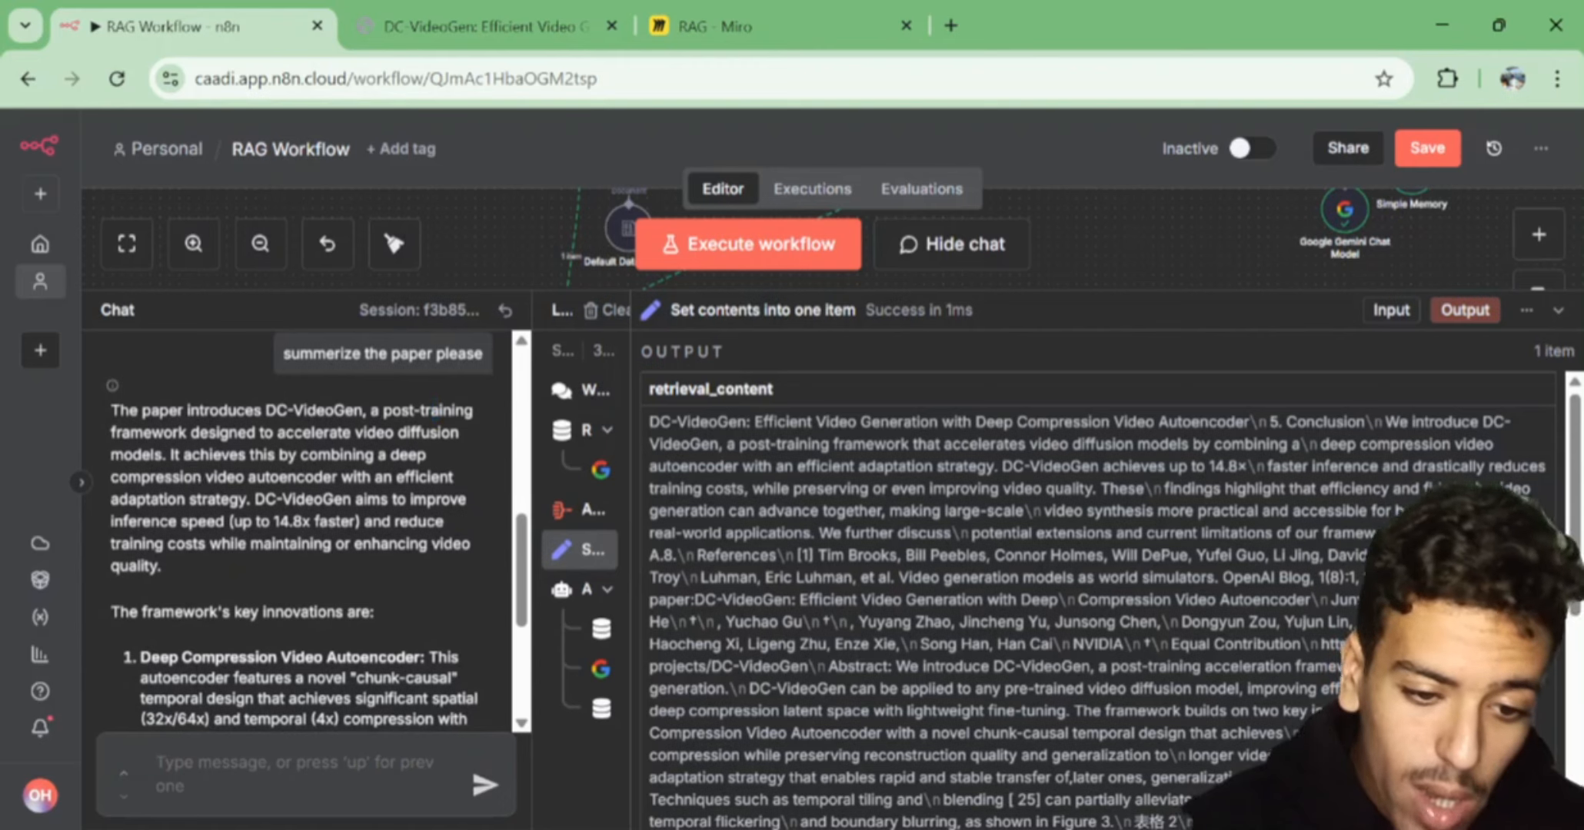
left_click_drag(290, 411, 394, 434)
left_click(393, 434)
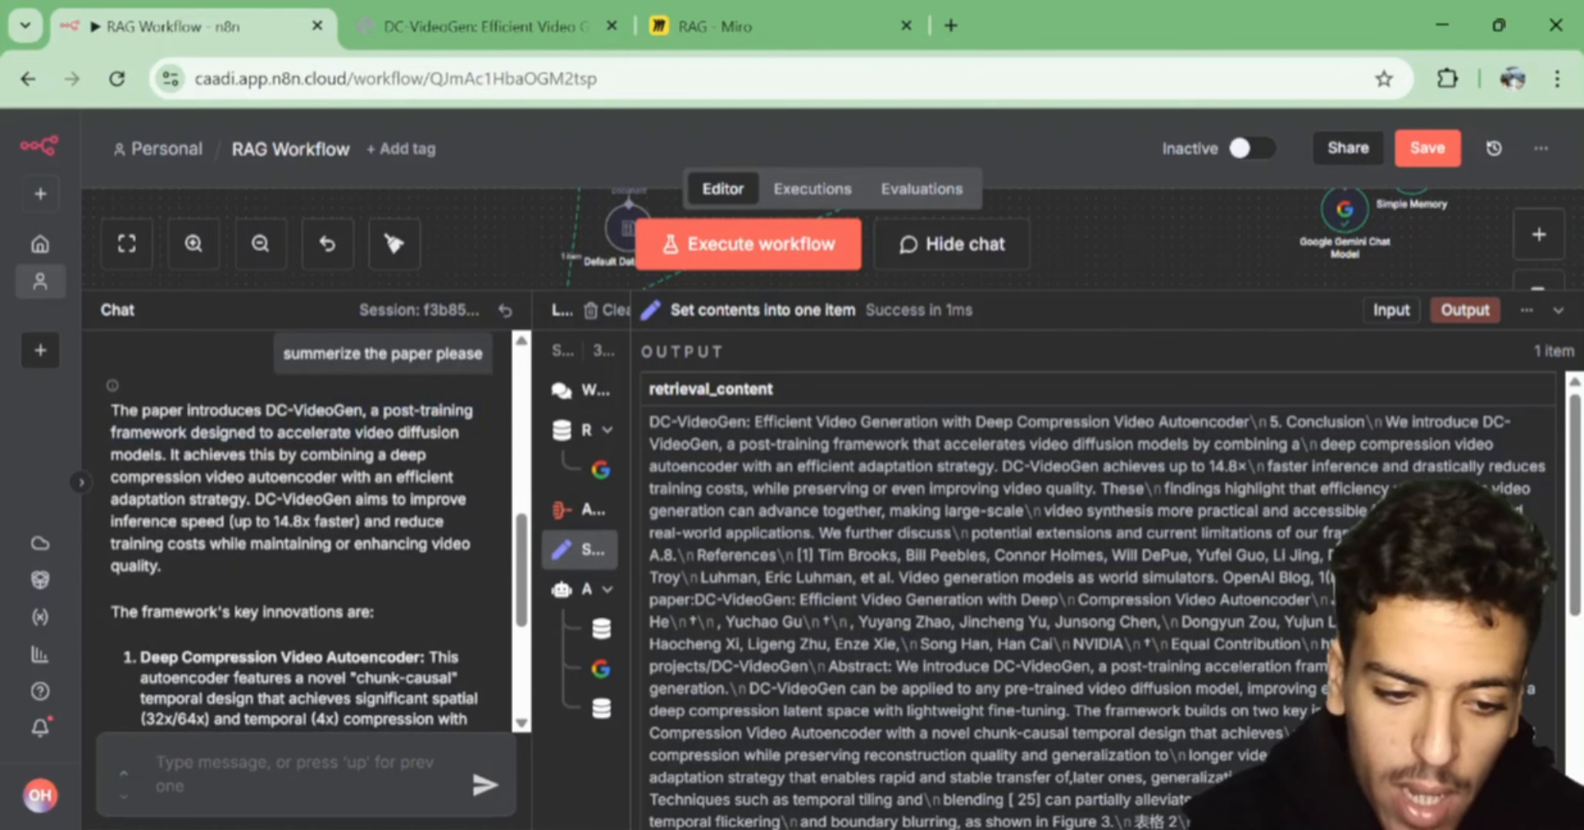
Read the rest of the paper summary in the chat reply, down to the AE-Adapt-V item and closing paragraph
left_click_drag(171, 454, 339, 454)
scroll(339, 455, "down", 1)
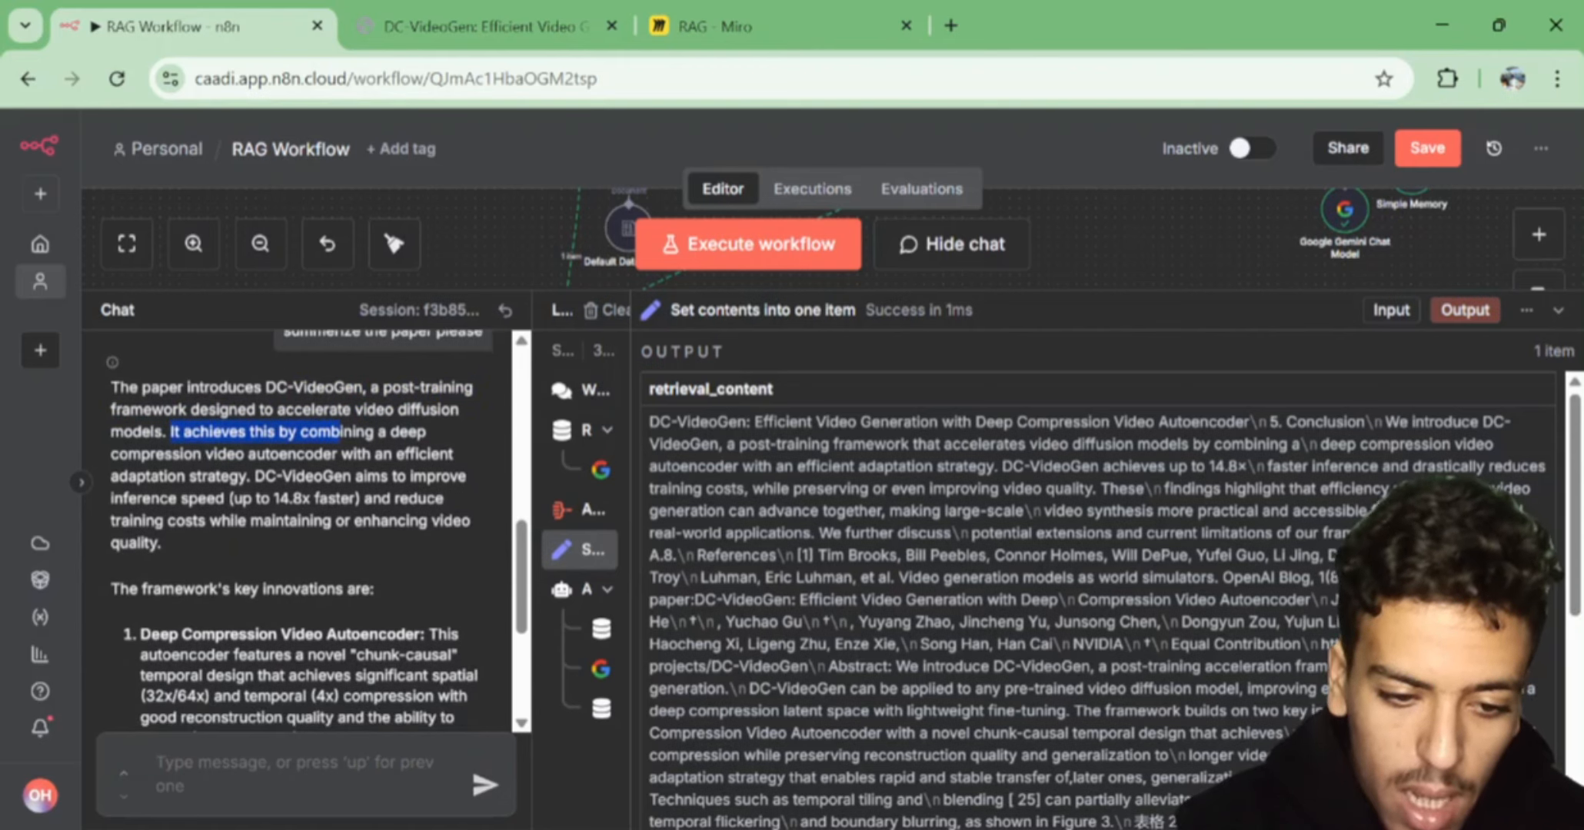
scroll(339, 452, "down", 1)
right_click(336, 450)
left_click(191, 419)
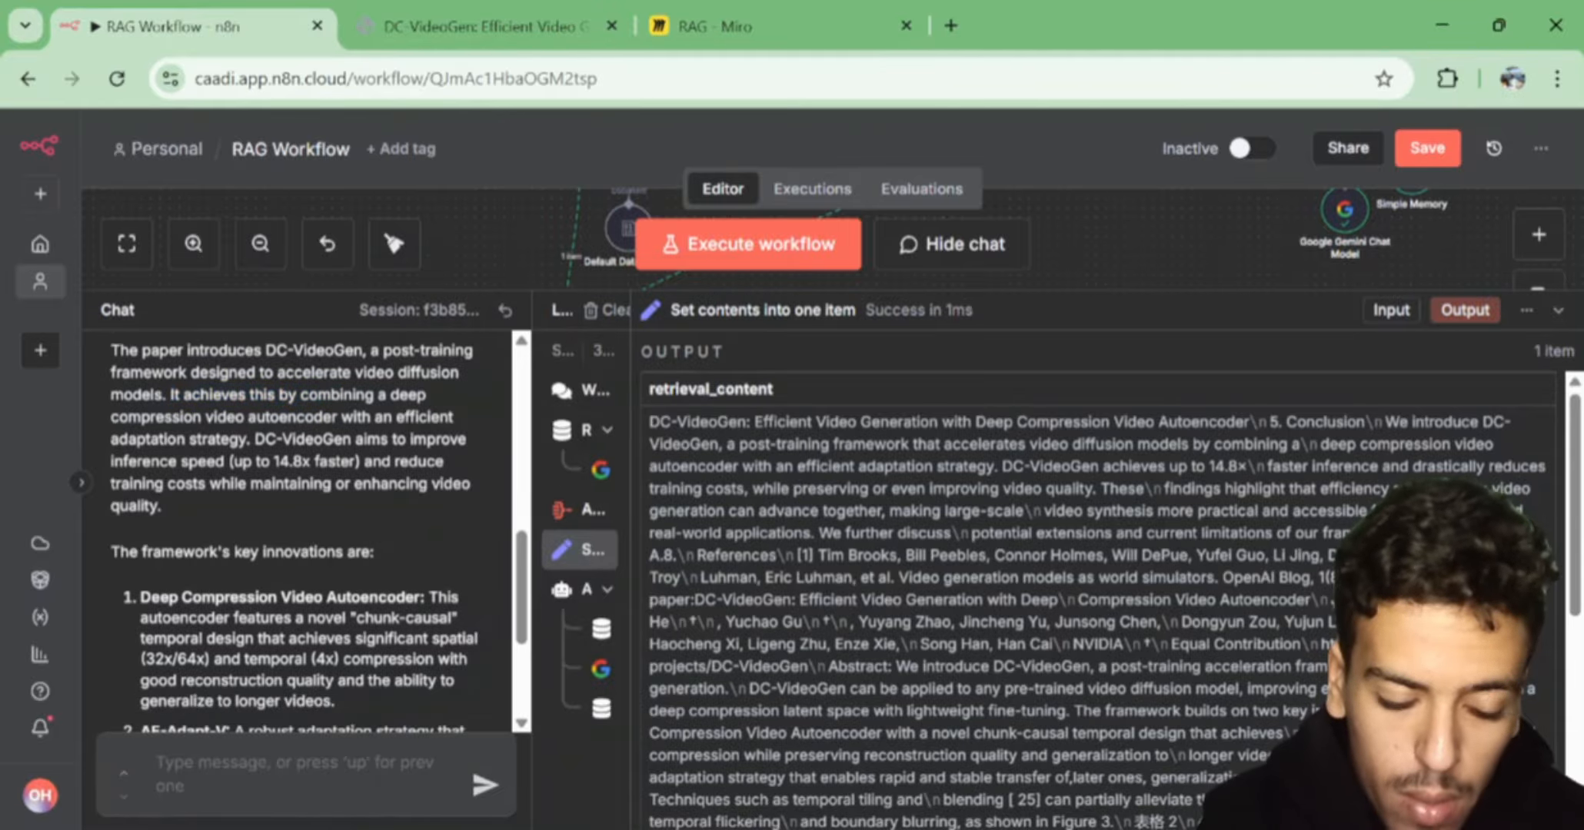
scroll(234, 423, "down", 3)
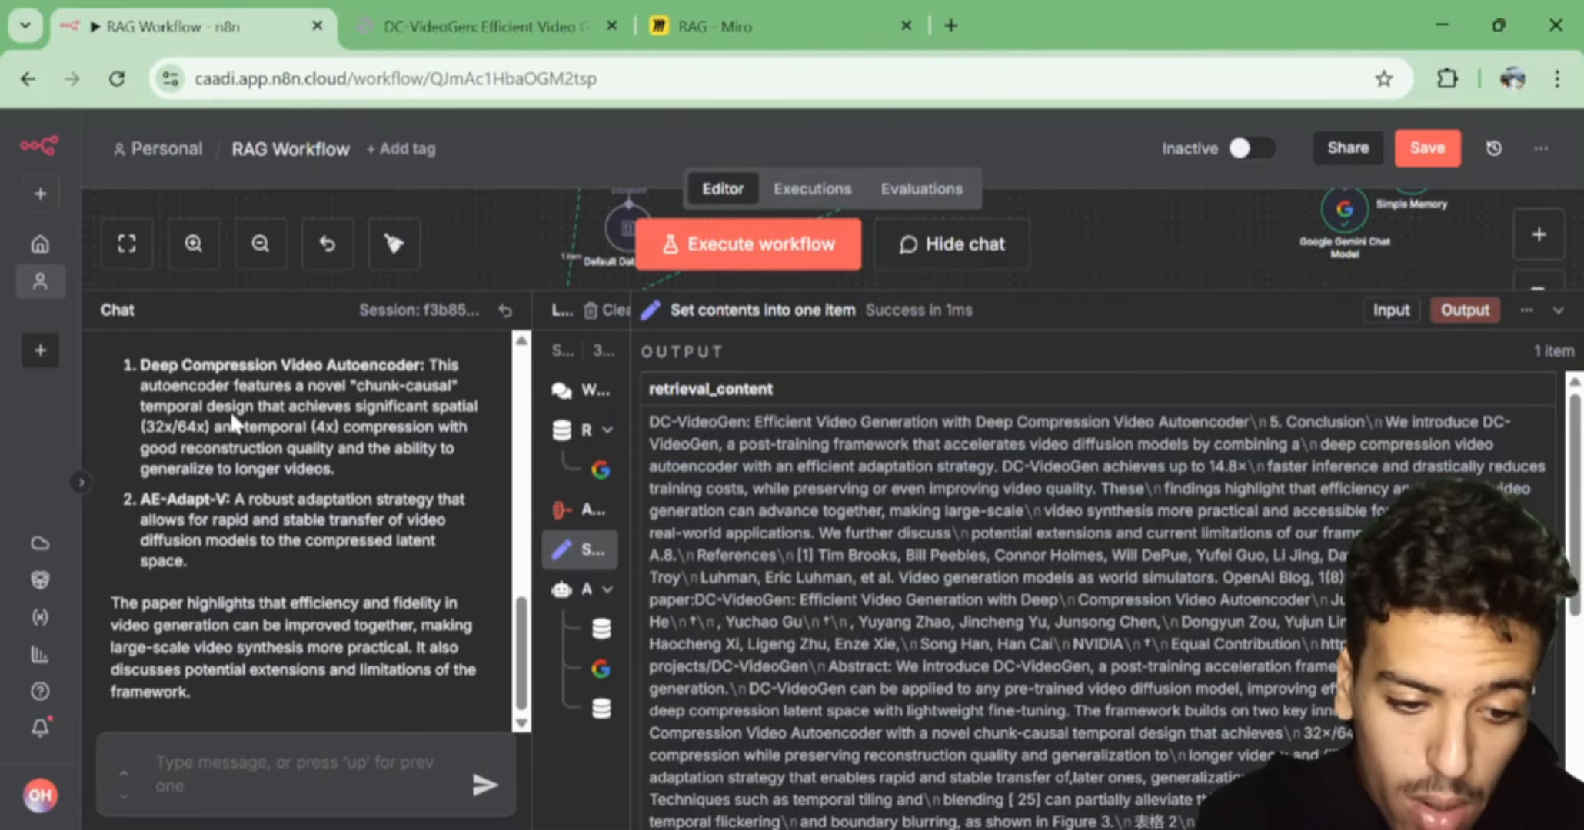
scroll(307, 462, "up", 4)
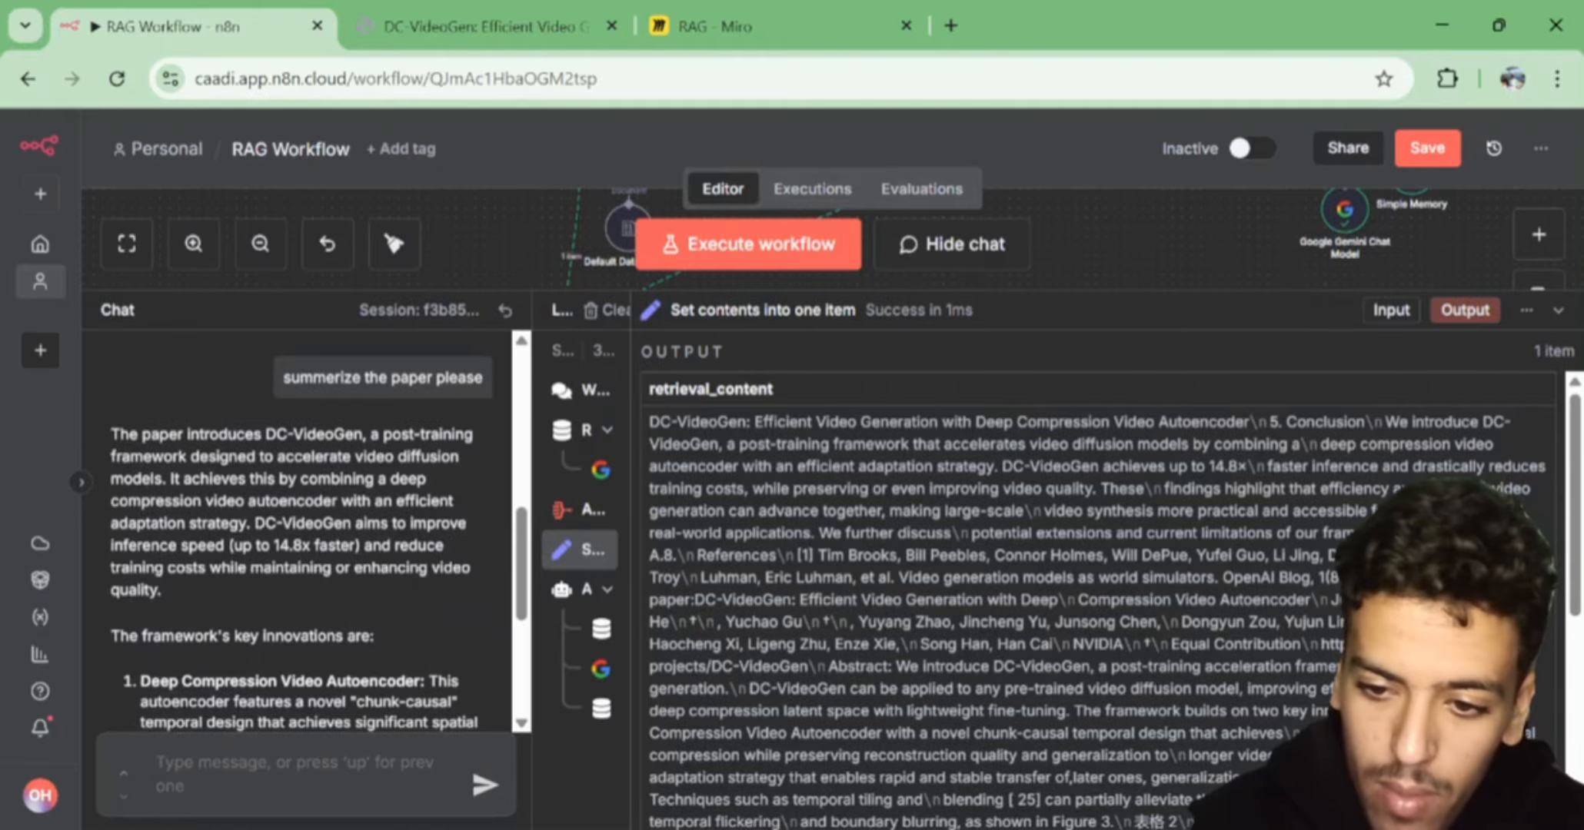
Collapse the chat and logs area and look over the document ingestion branch from On form submission to Simple Vector Store
left_click(1558, 312)
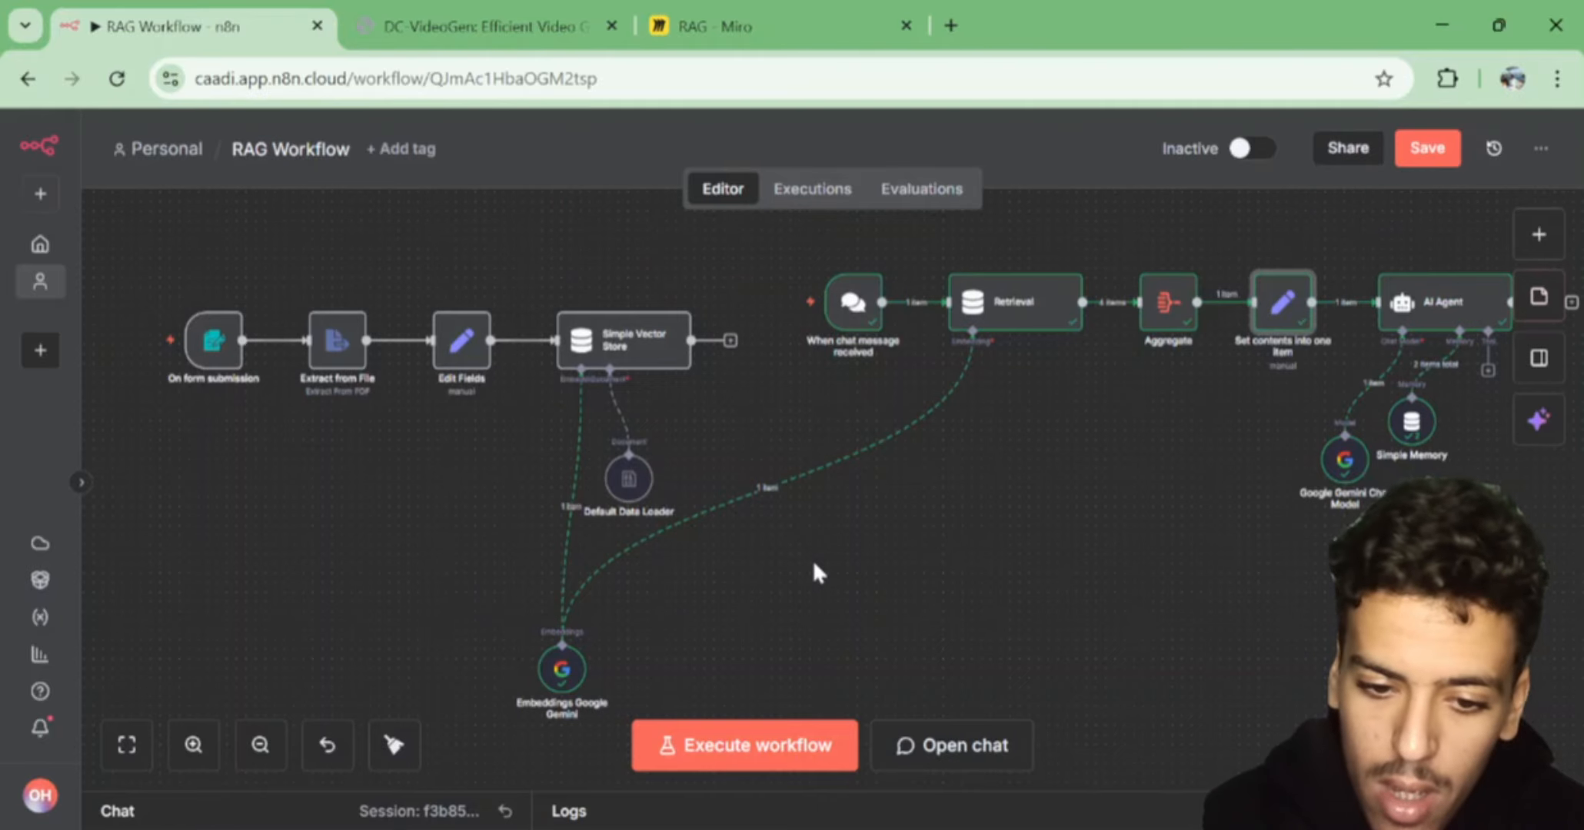
left_click(258, 744)
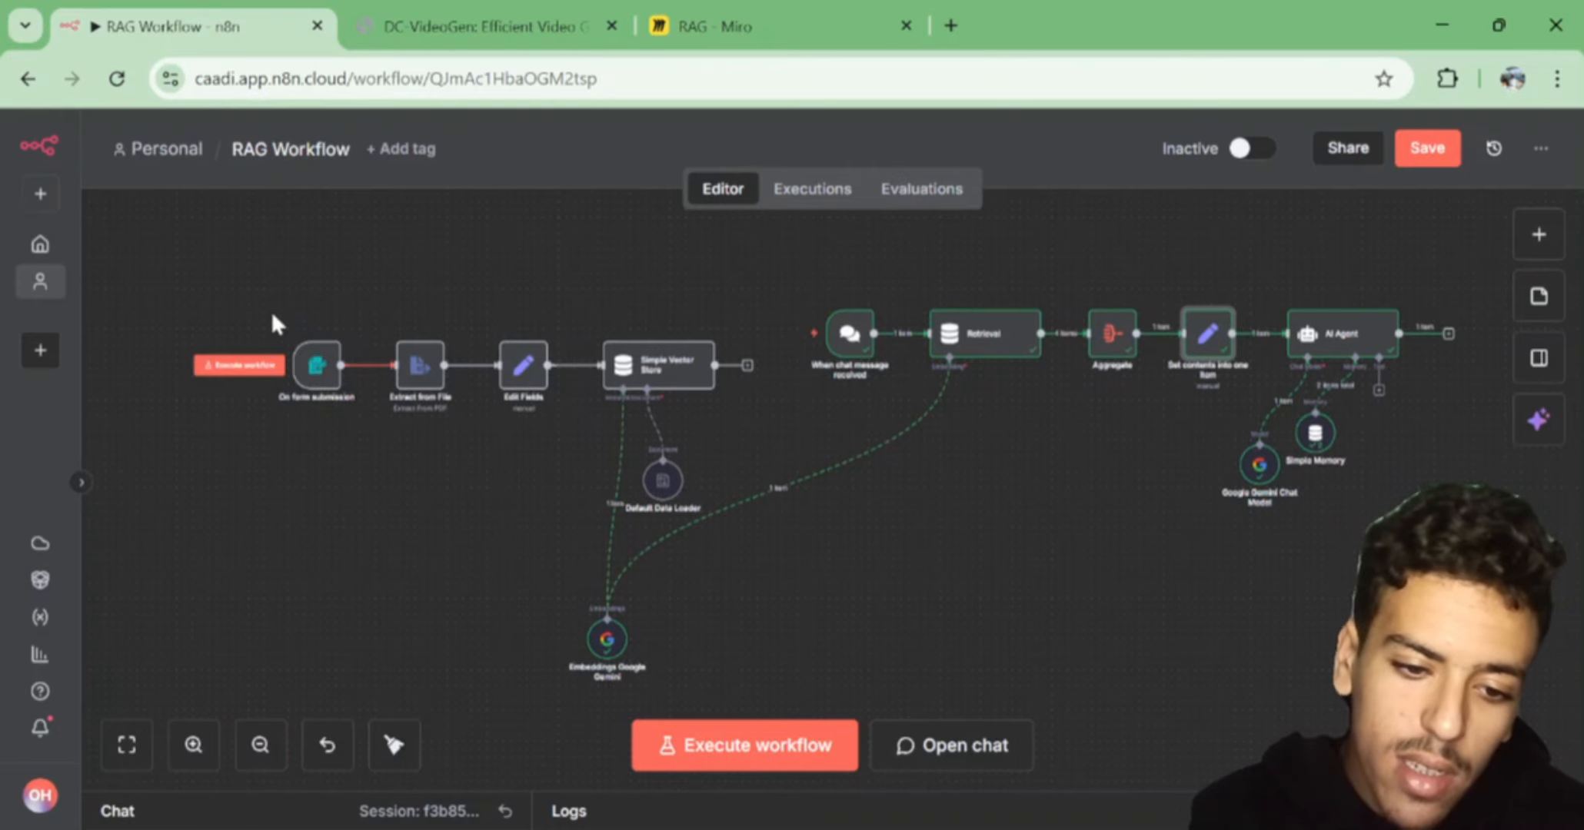
left_click_drag(272, 312, 758, 602)
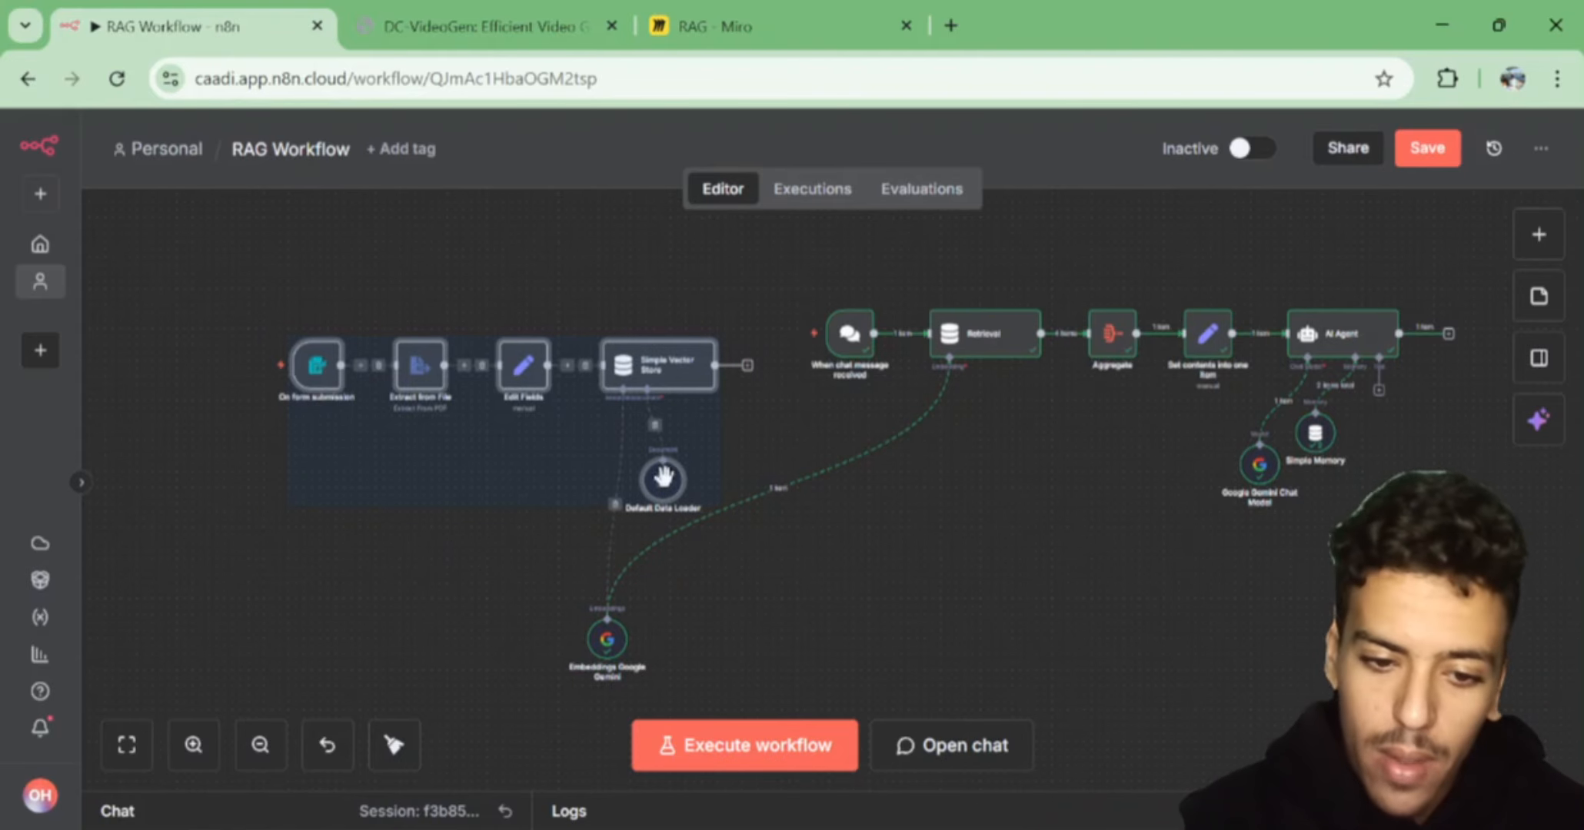
left_click(654, 322)
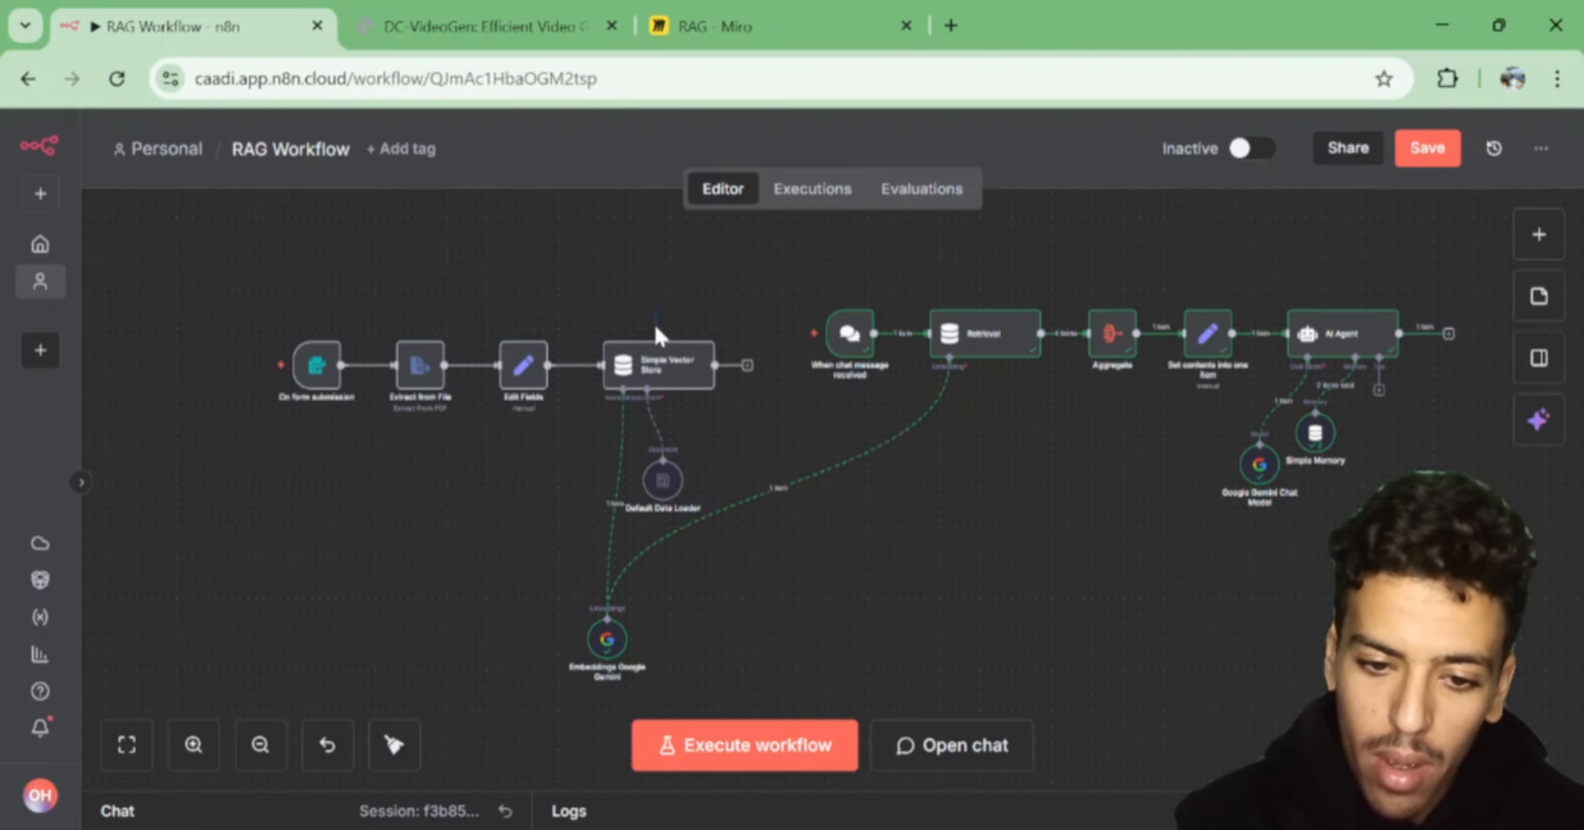
scroll(944, 523, "right", 2)
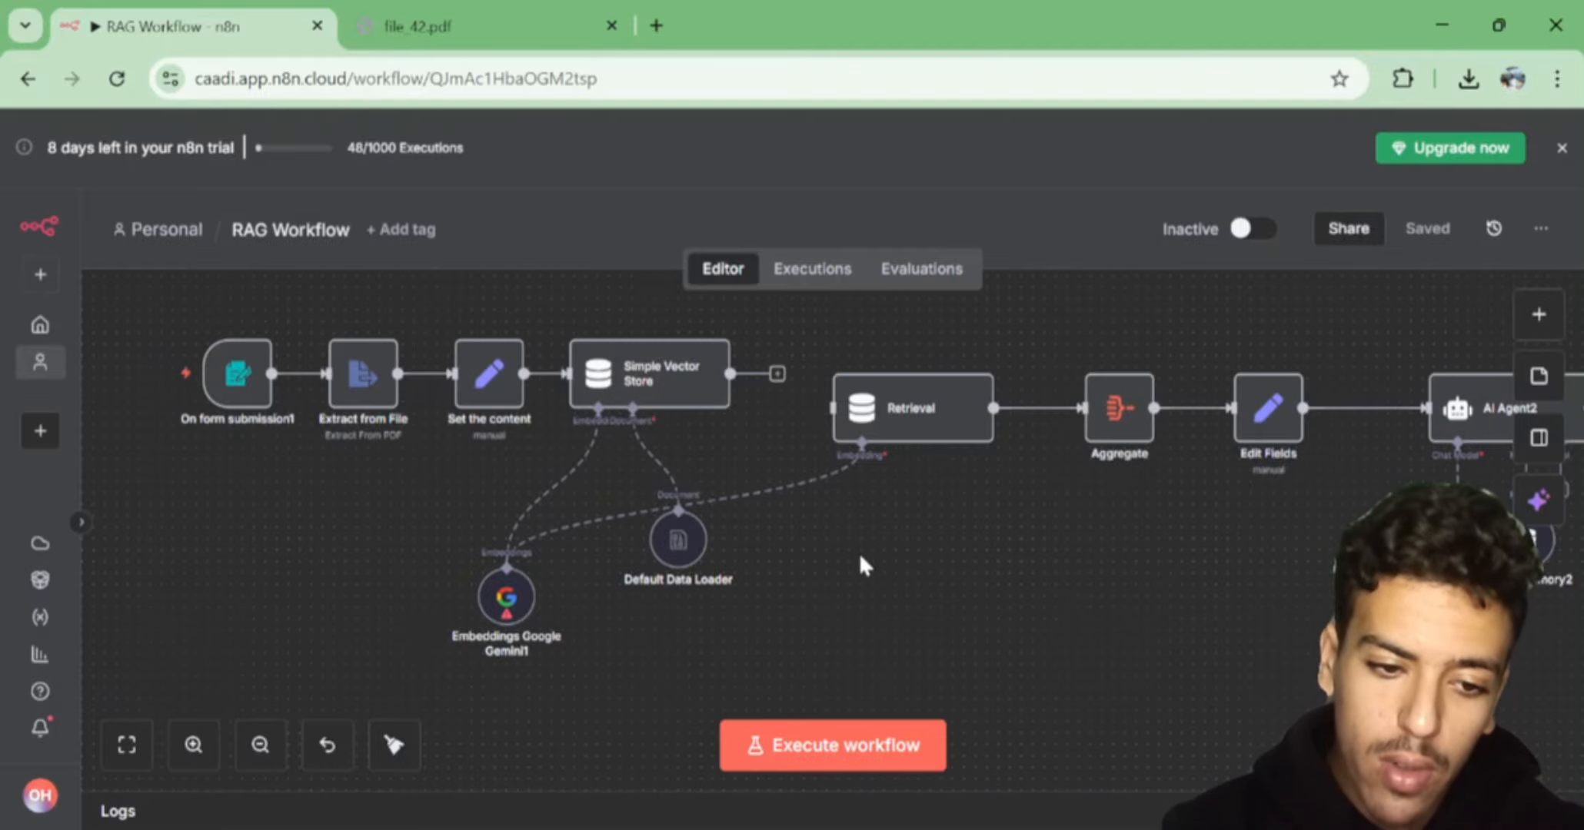
Look over the reworked RAG workflow, from the form trigger through the Retrieval node to the AI Agent
left_click(260, 744)
left_click(260, 744)
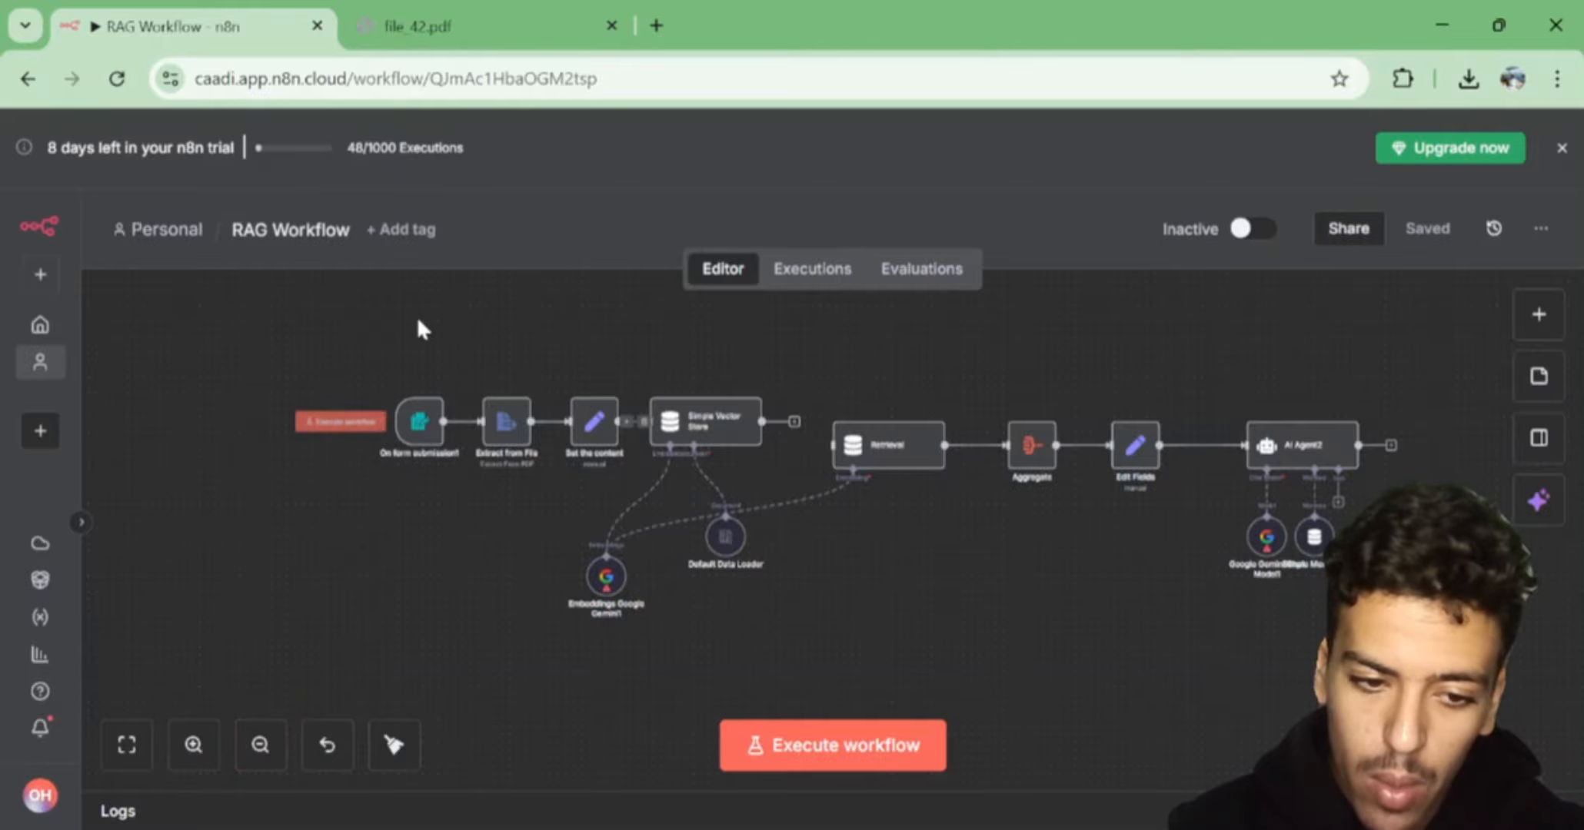
left_click_drag(417, 318, 1376, 615)
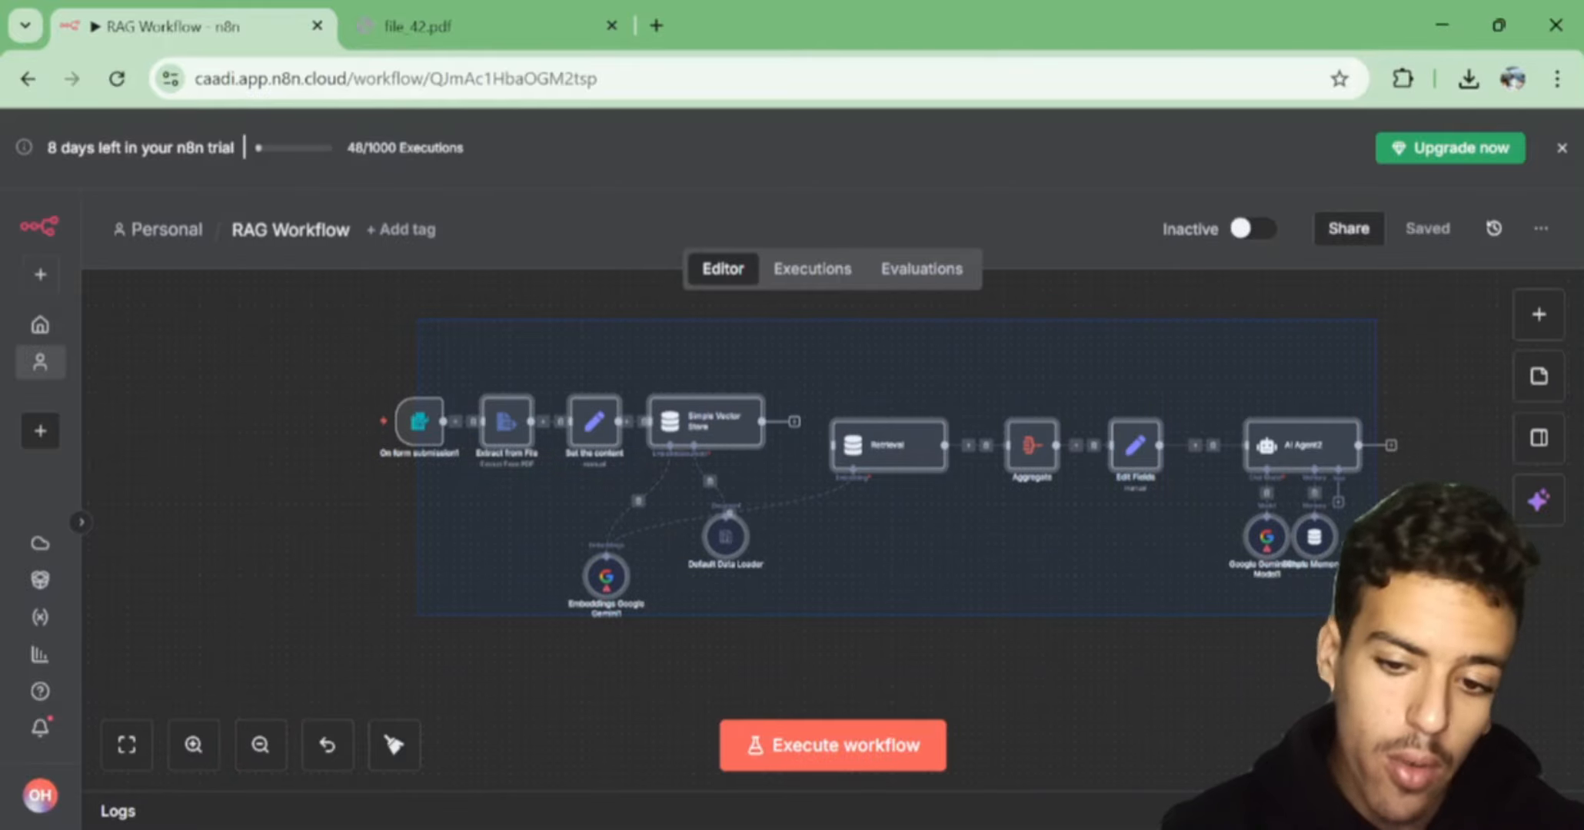
left_click(1195, 629)
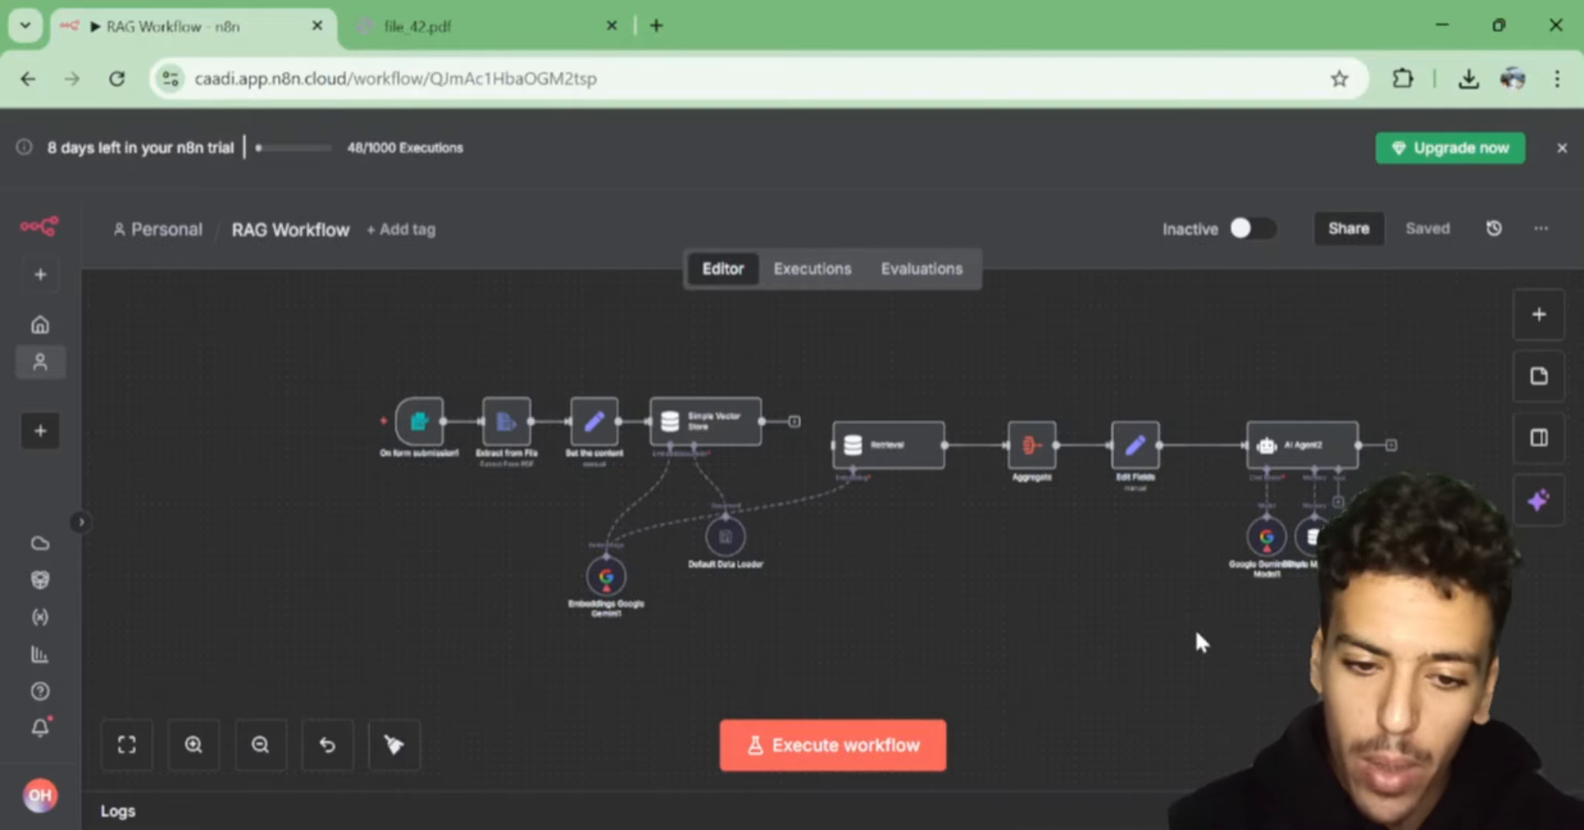
mouse_move(862, 463)
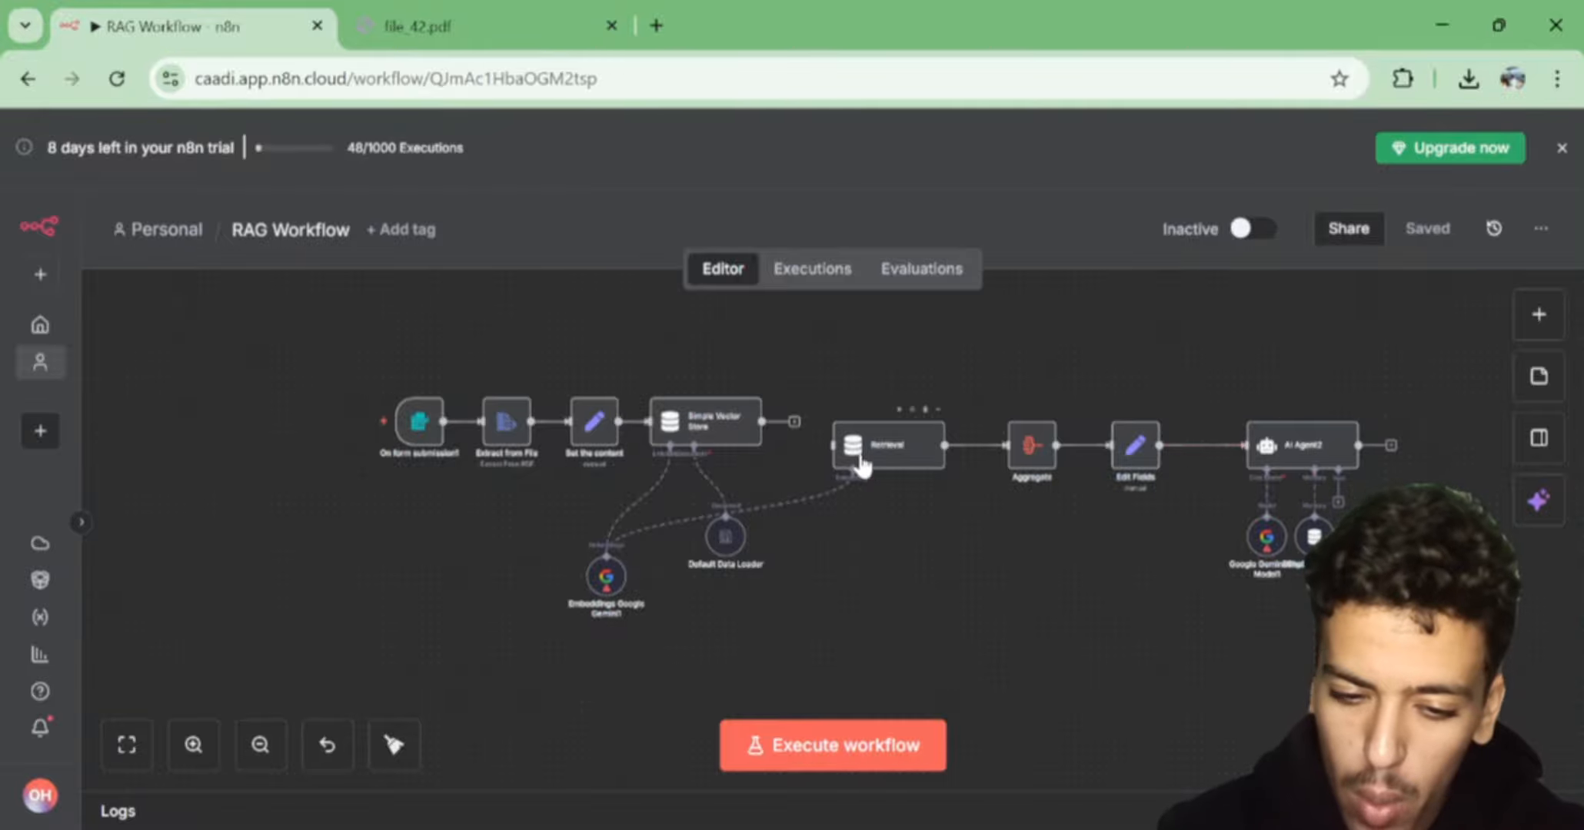
scroll(521, 597, "left", 3)
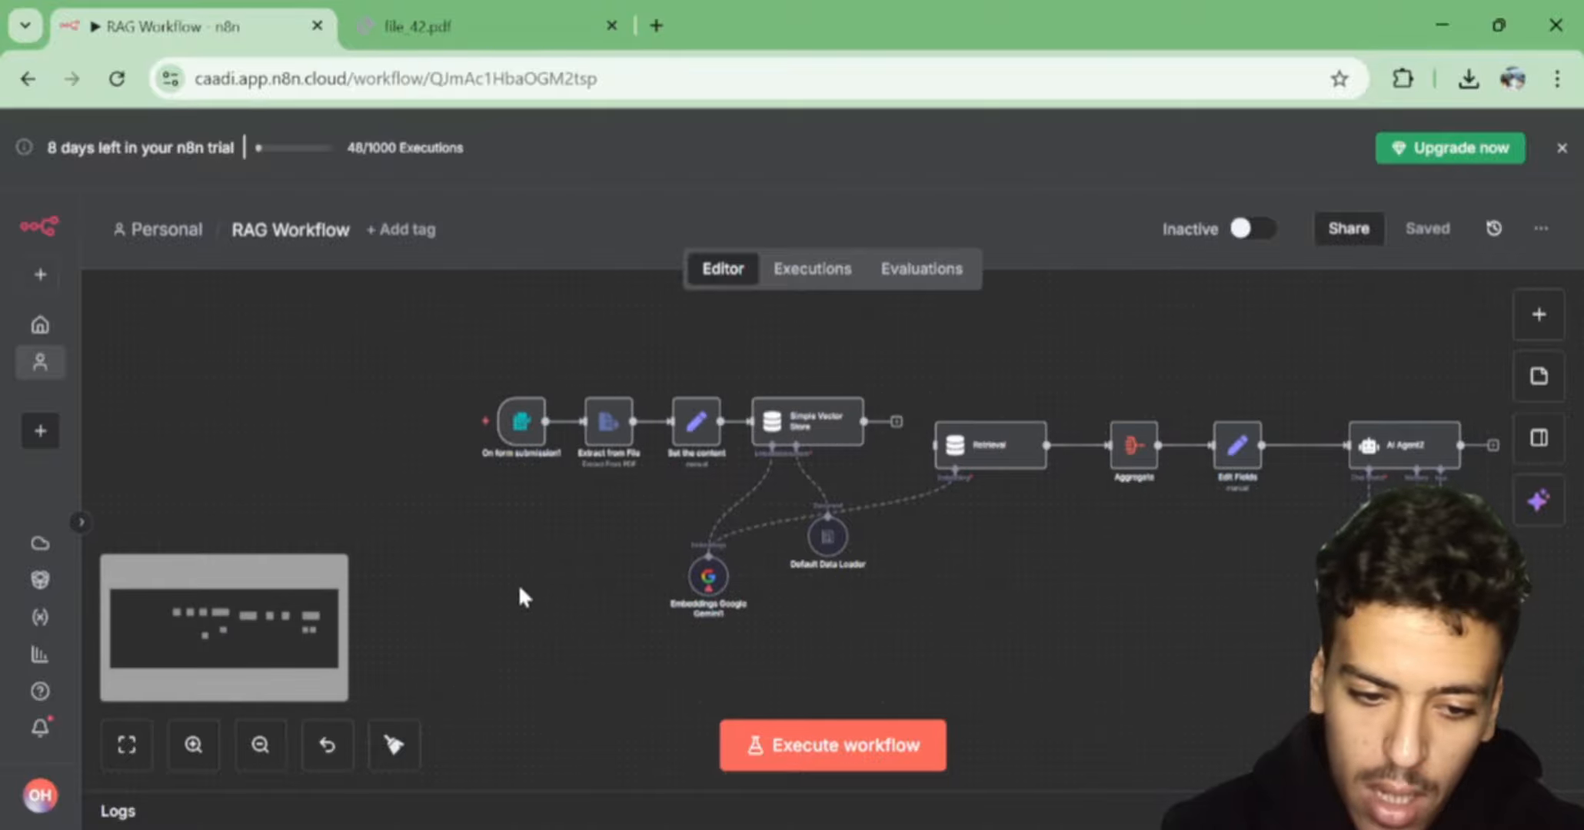
Delete the form submission trigger in front of the Extract from File node
left_click(193, 744)
scroll(404, 453, "up", 2)
mouse_move(405, 461)
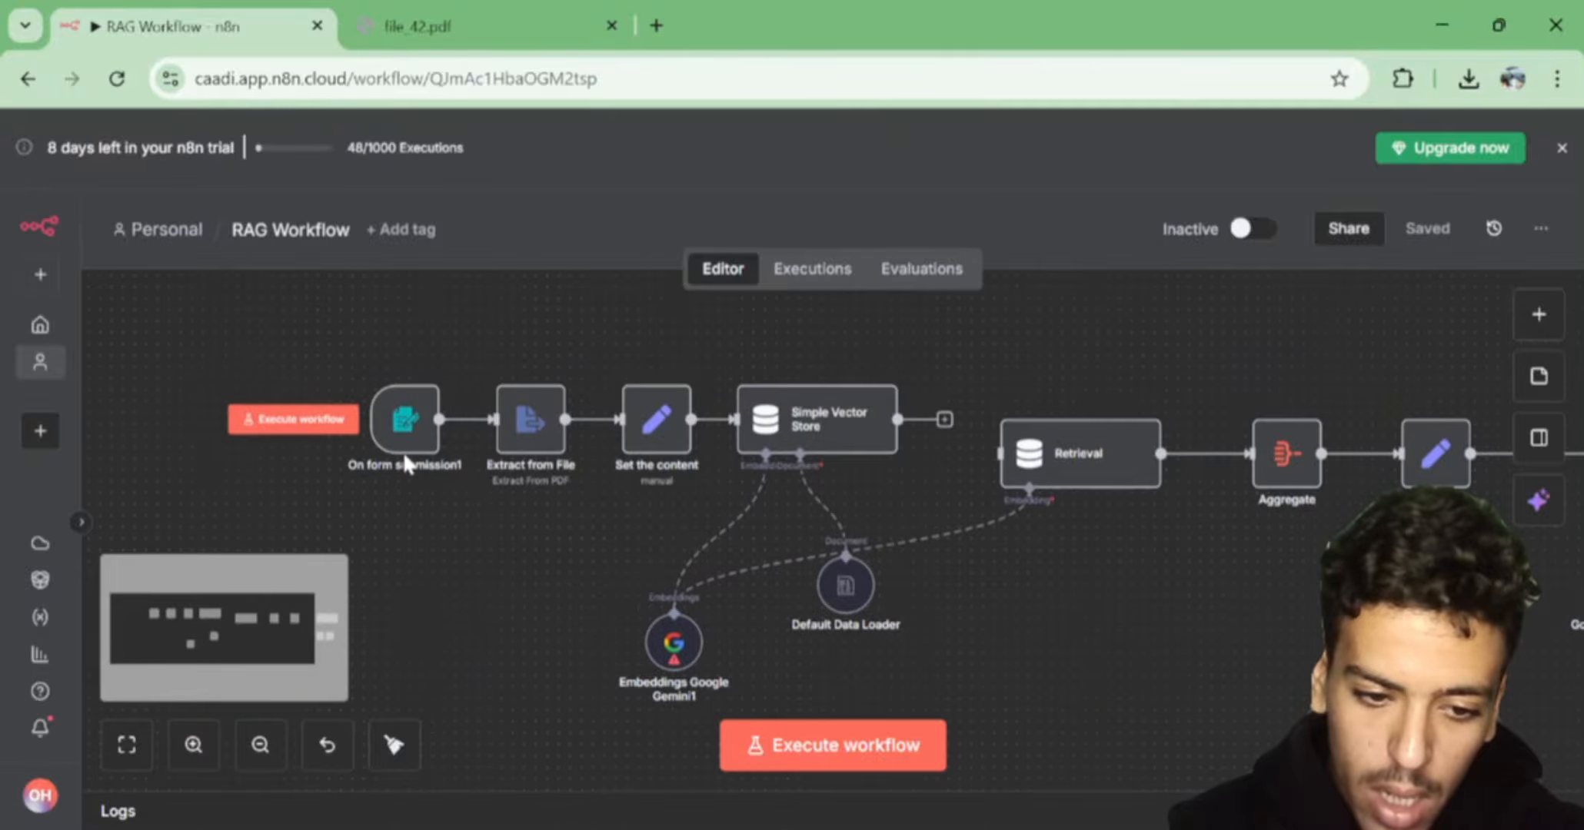
mouse_move(424, 436)
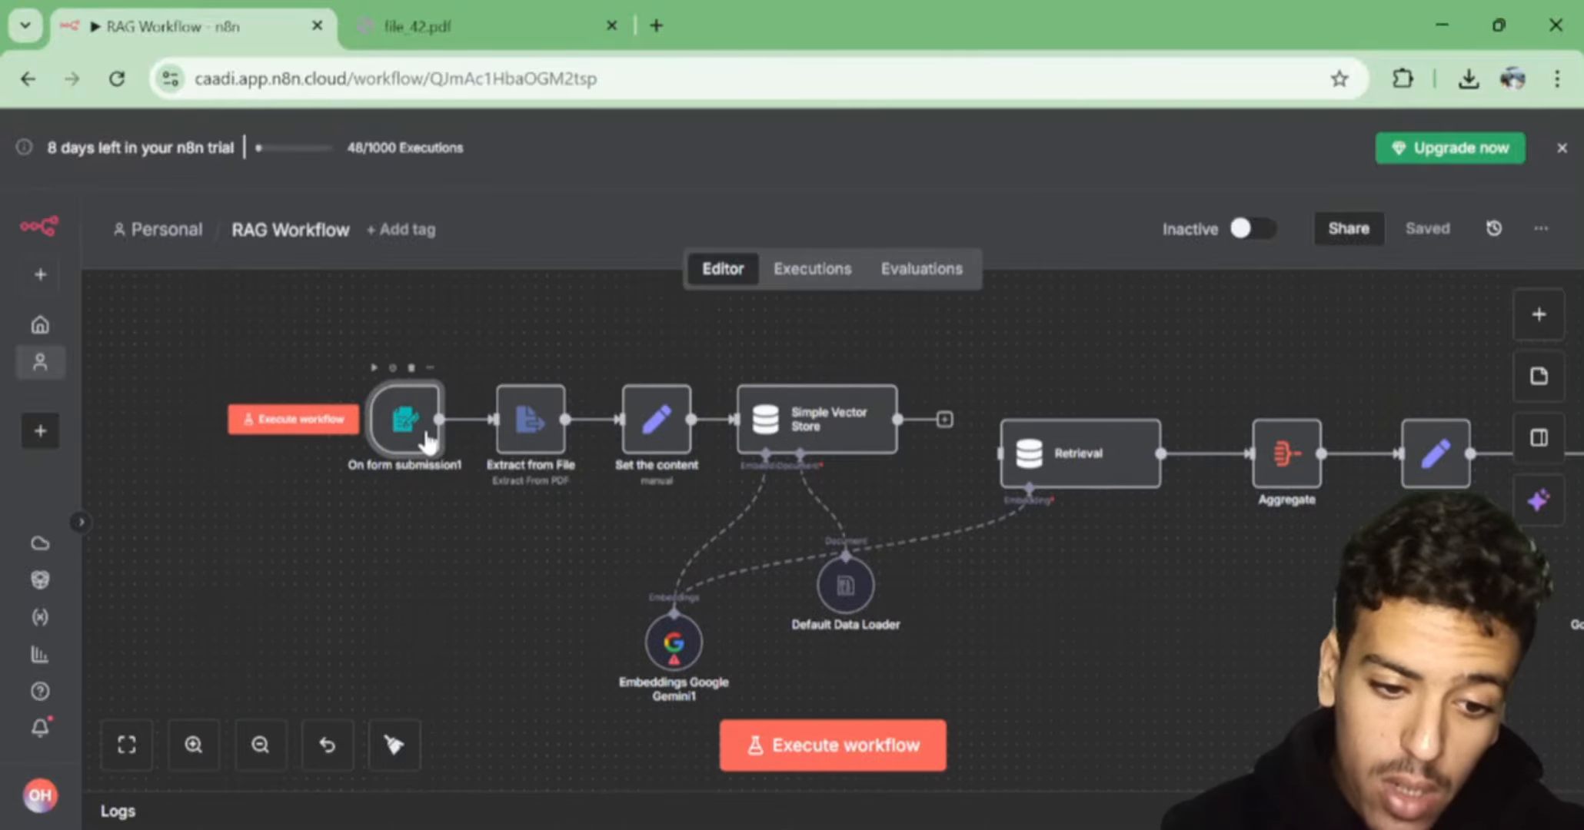
key("Delete")
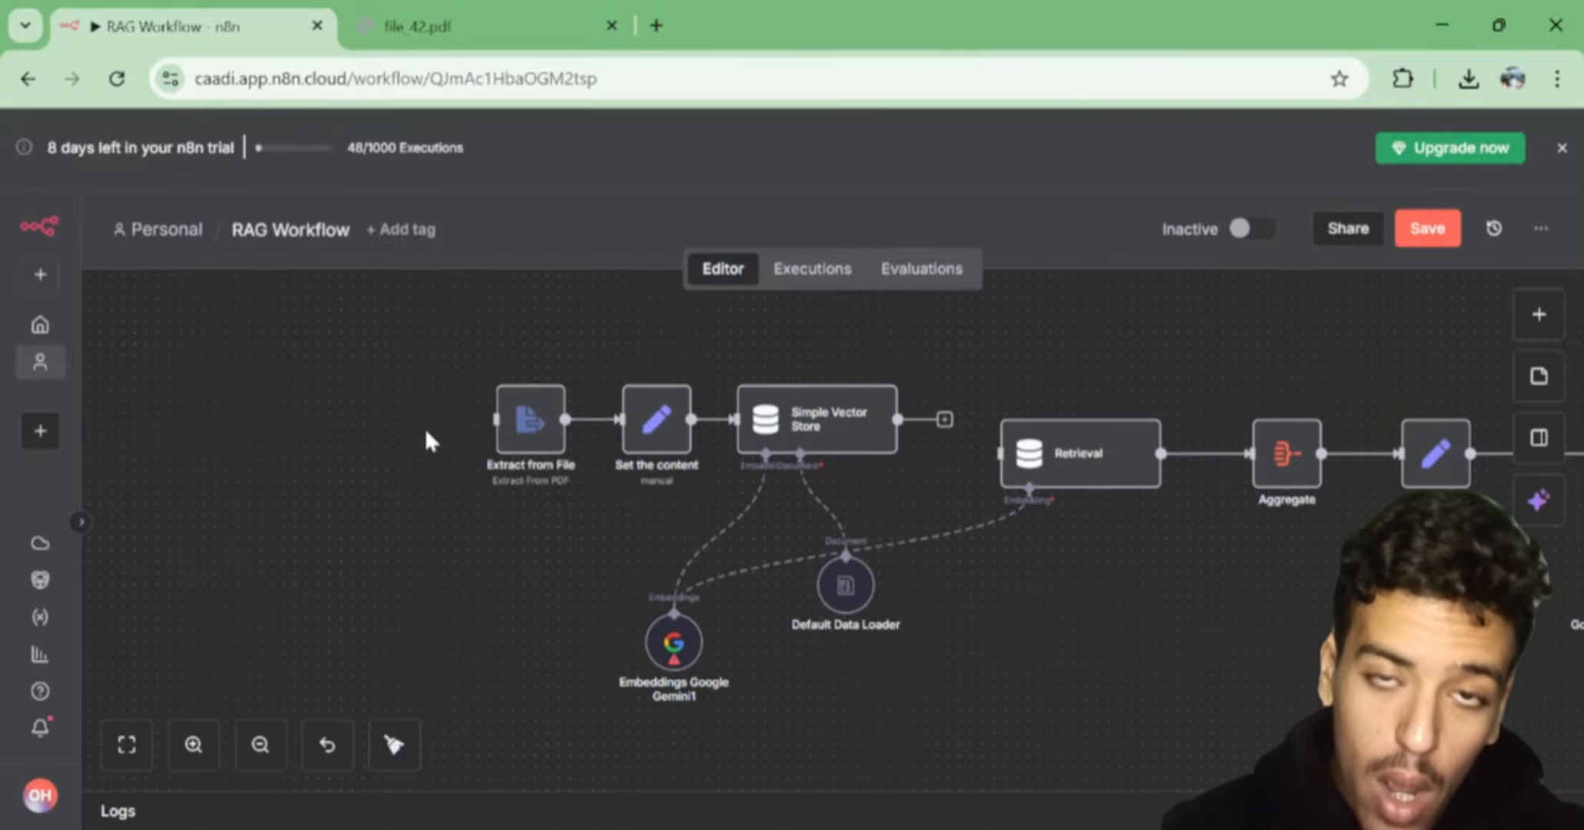
Add a Telegram "On message" trigger and place it in front of the Extract from File node
right_click(295, 500)
left_click(339, 540)
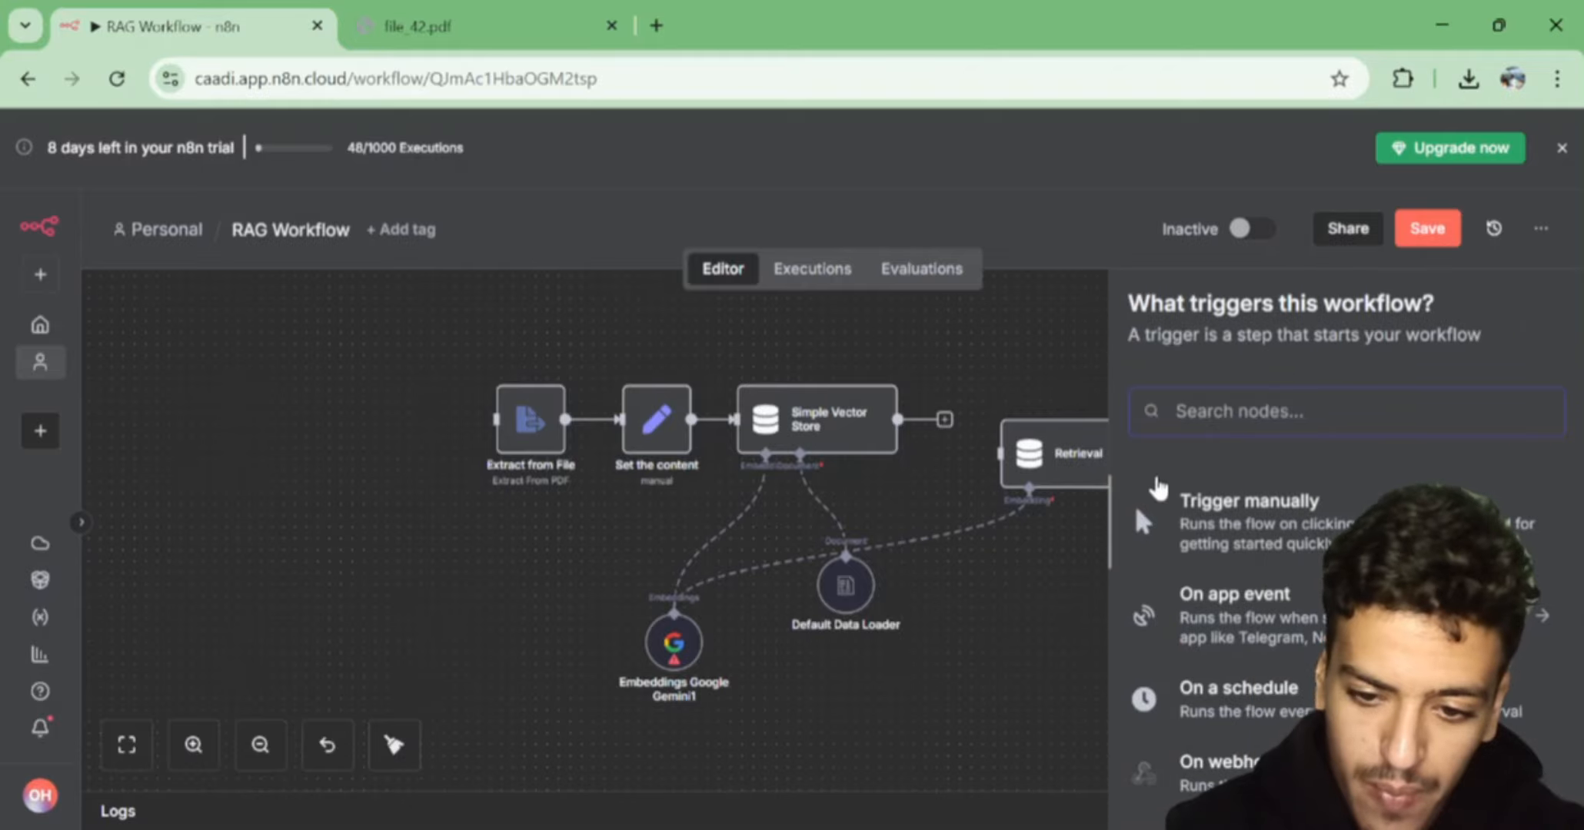
type("tele")
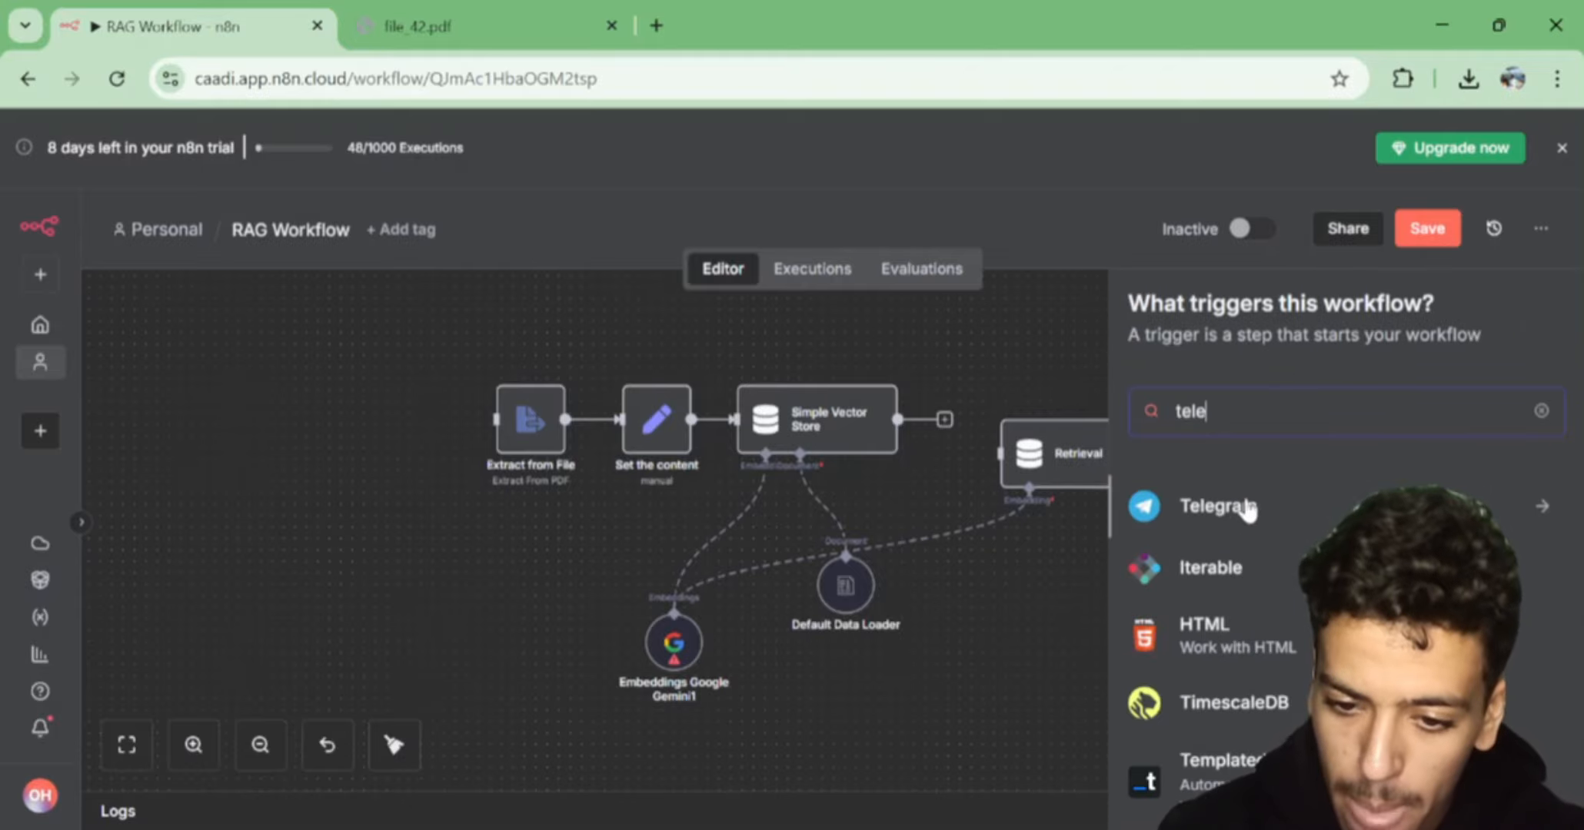
left_click(1249, 513)
scroll(1242, 611, "down", 2)
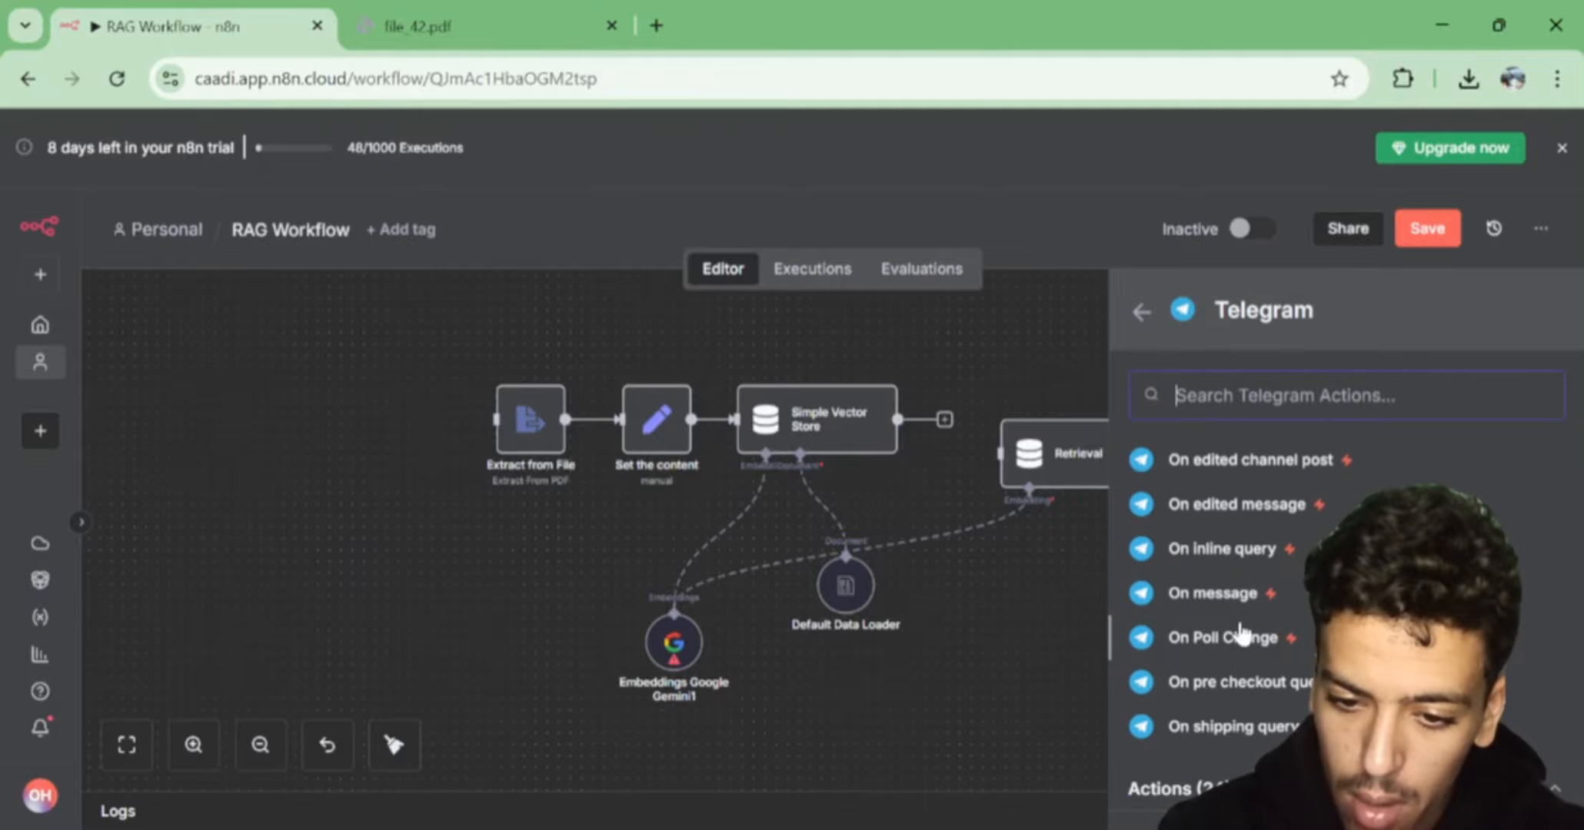
left_click(1224, 598)
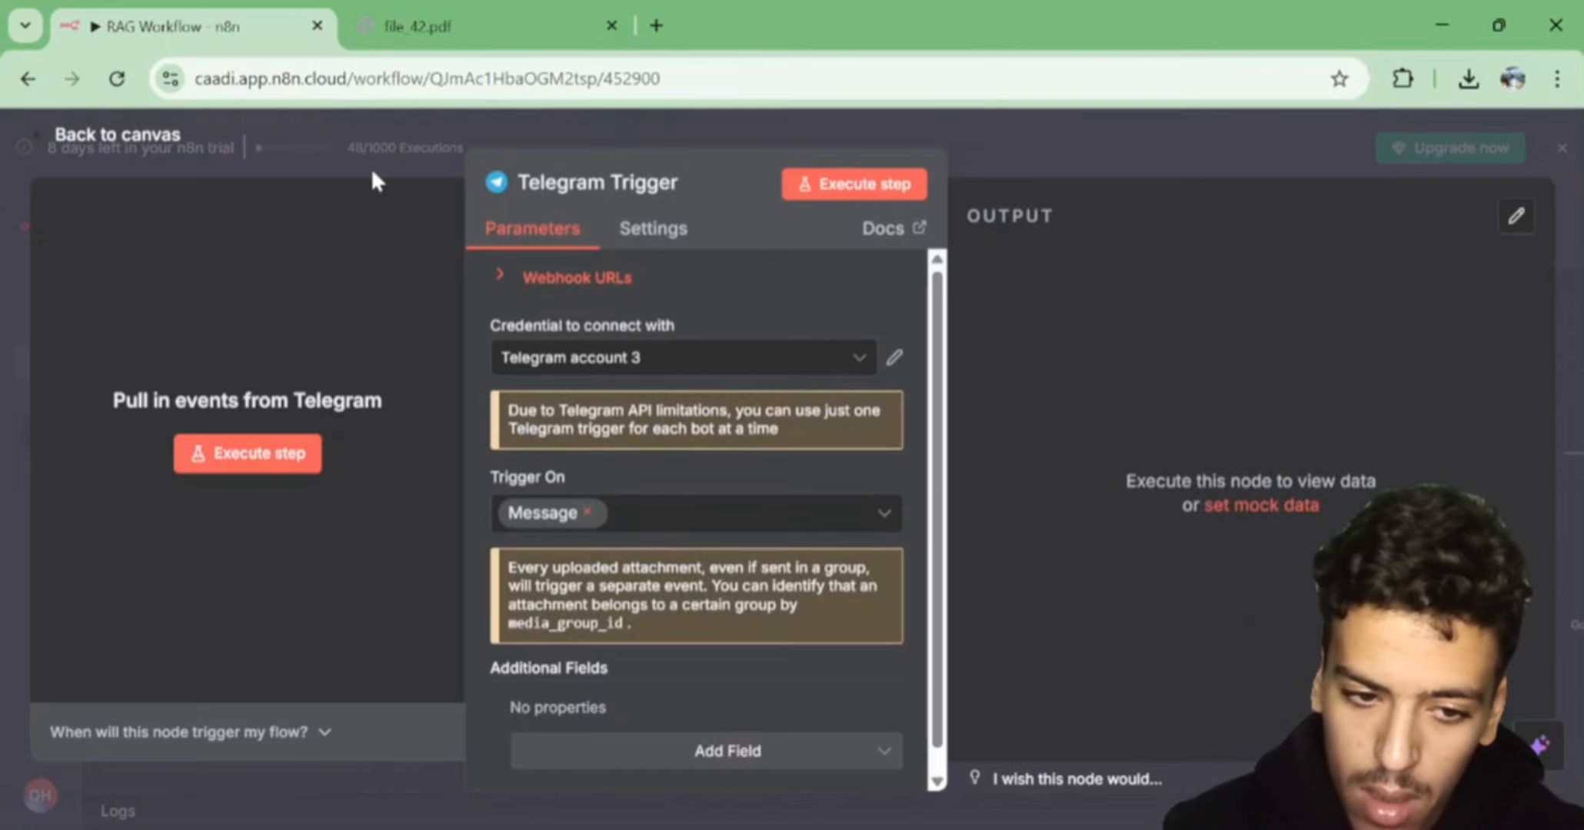
left_click(166, 141)
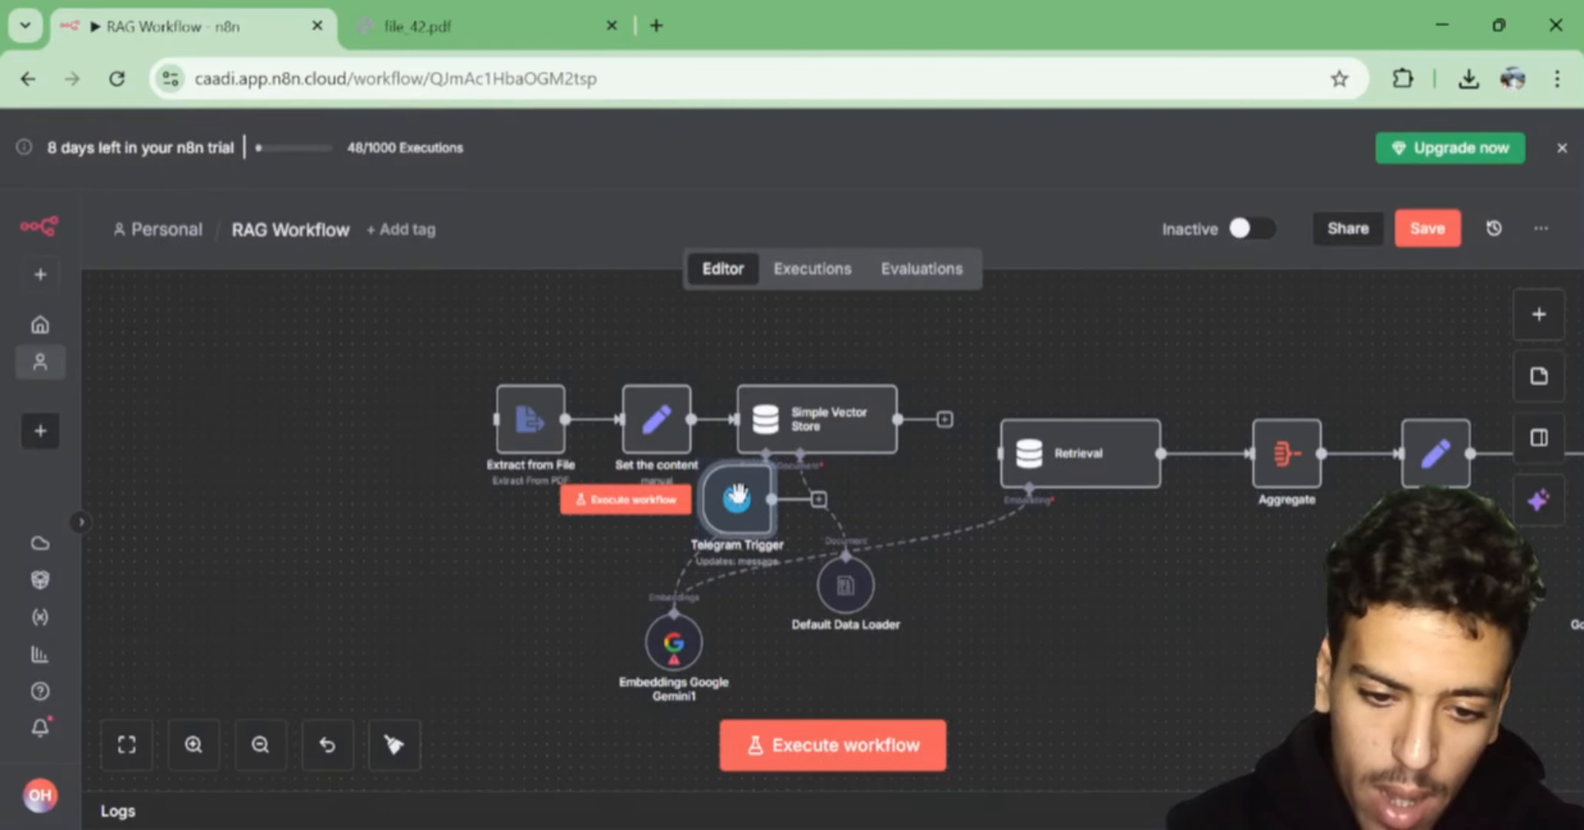
left_click_drag(741, 489, 329, 375)
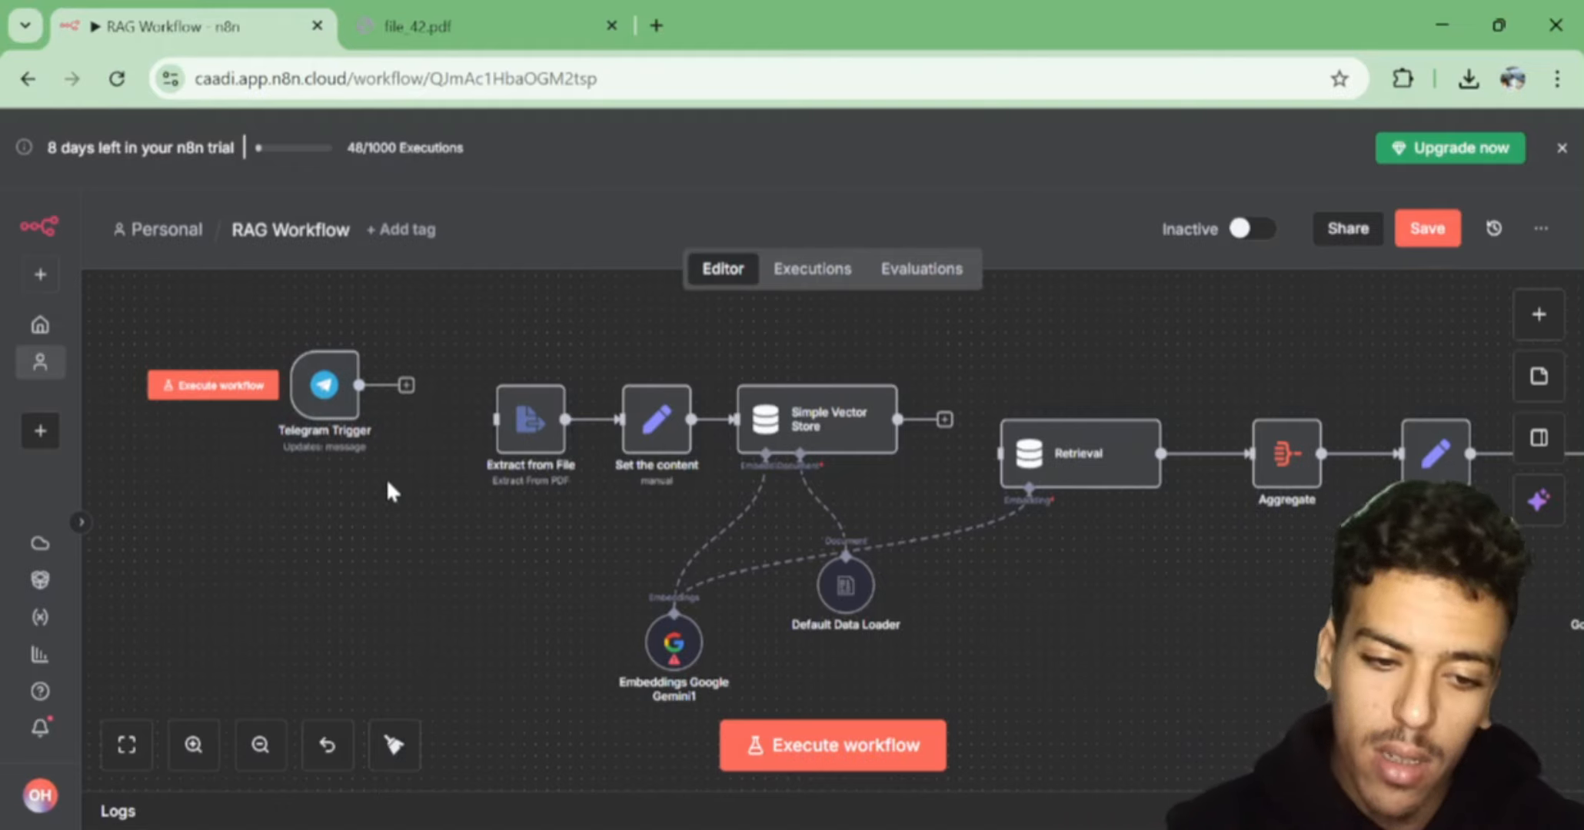
left_click_drag(348, 411, 346, 457)
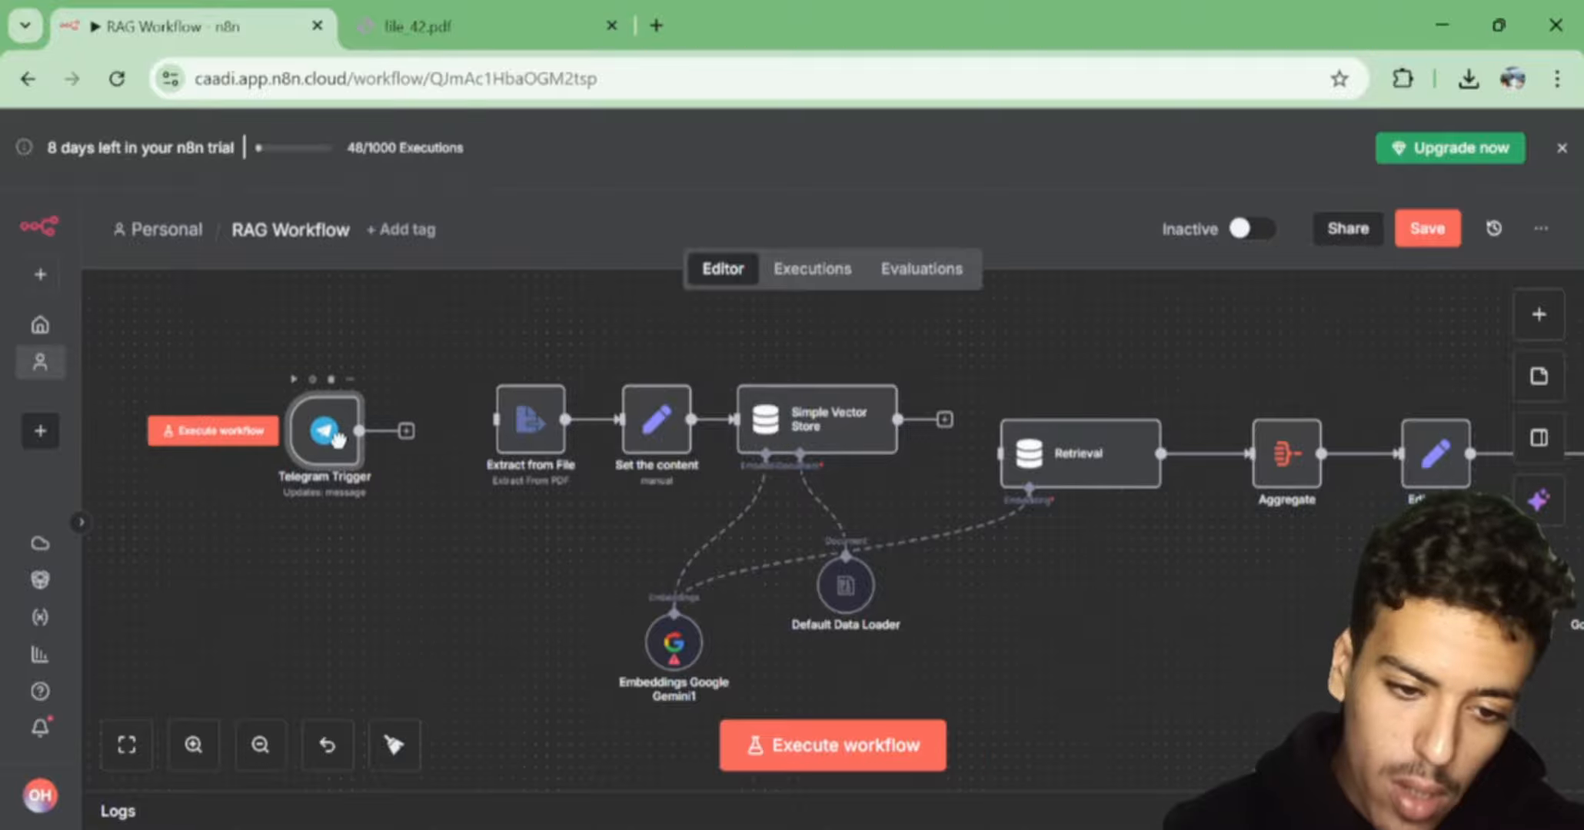
Try to run the workflow from the Telegram Trigger, and delete every node except that trigger
left_click(219, 435)
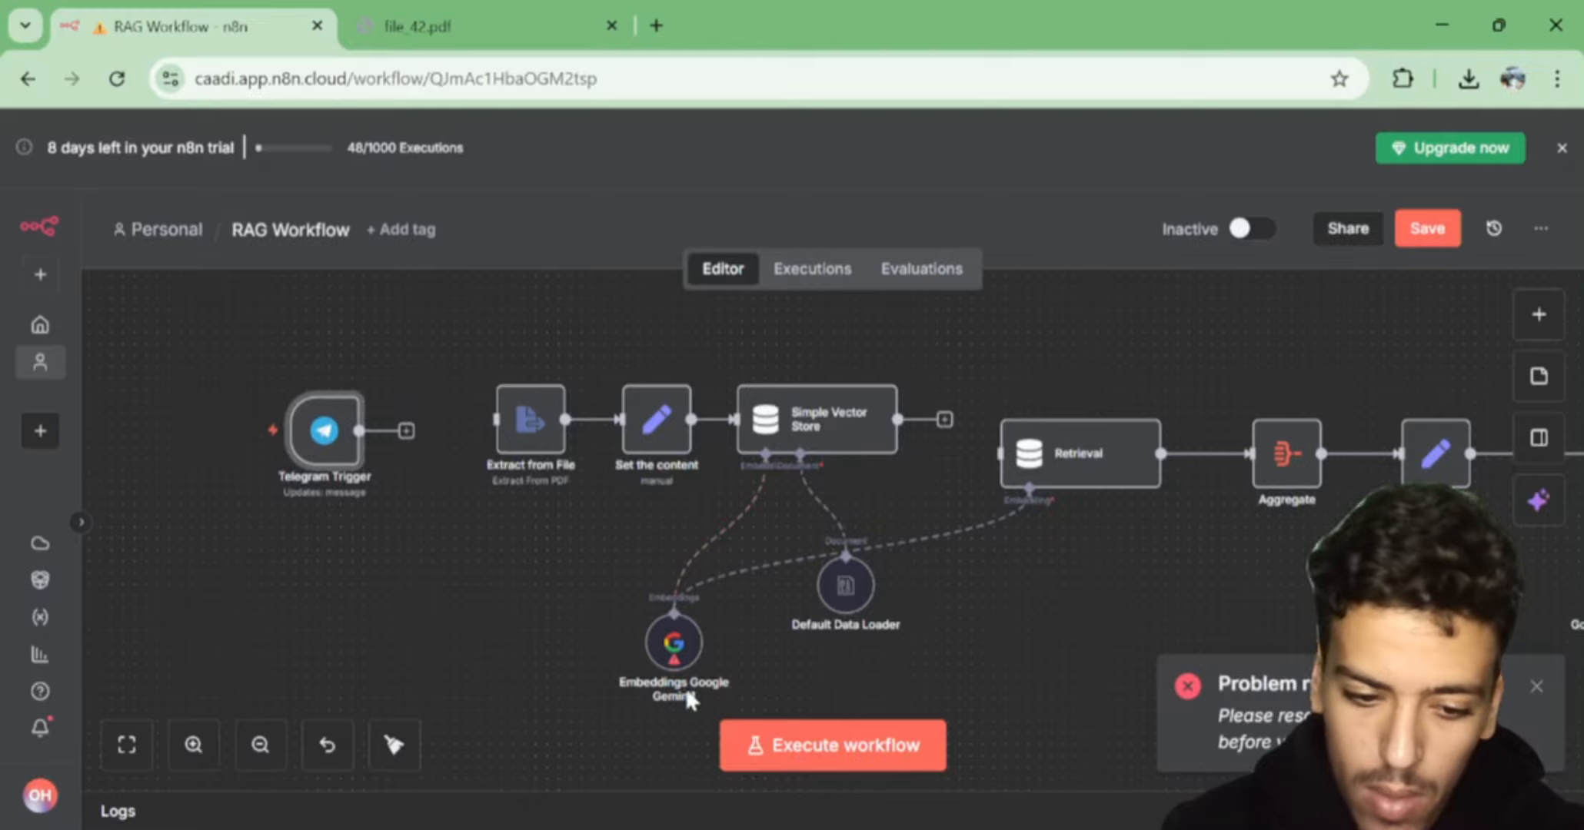
left_click(260, 744)
left_click(260, 745)
left_click(260, 744)
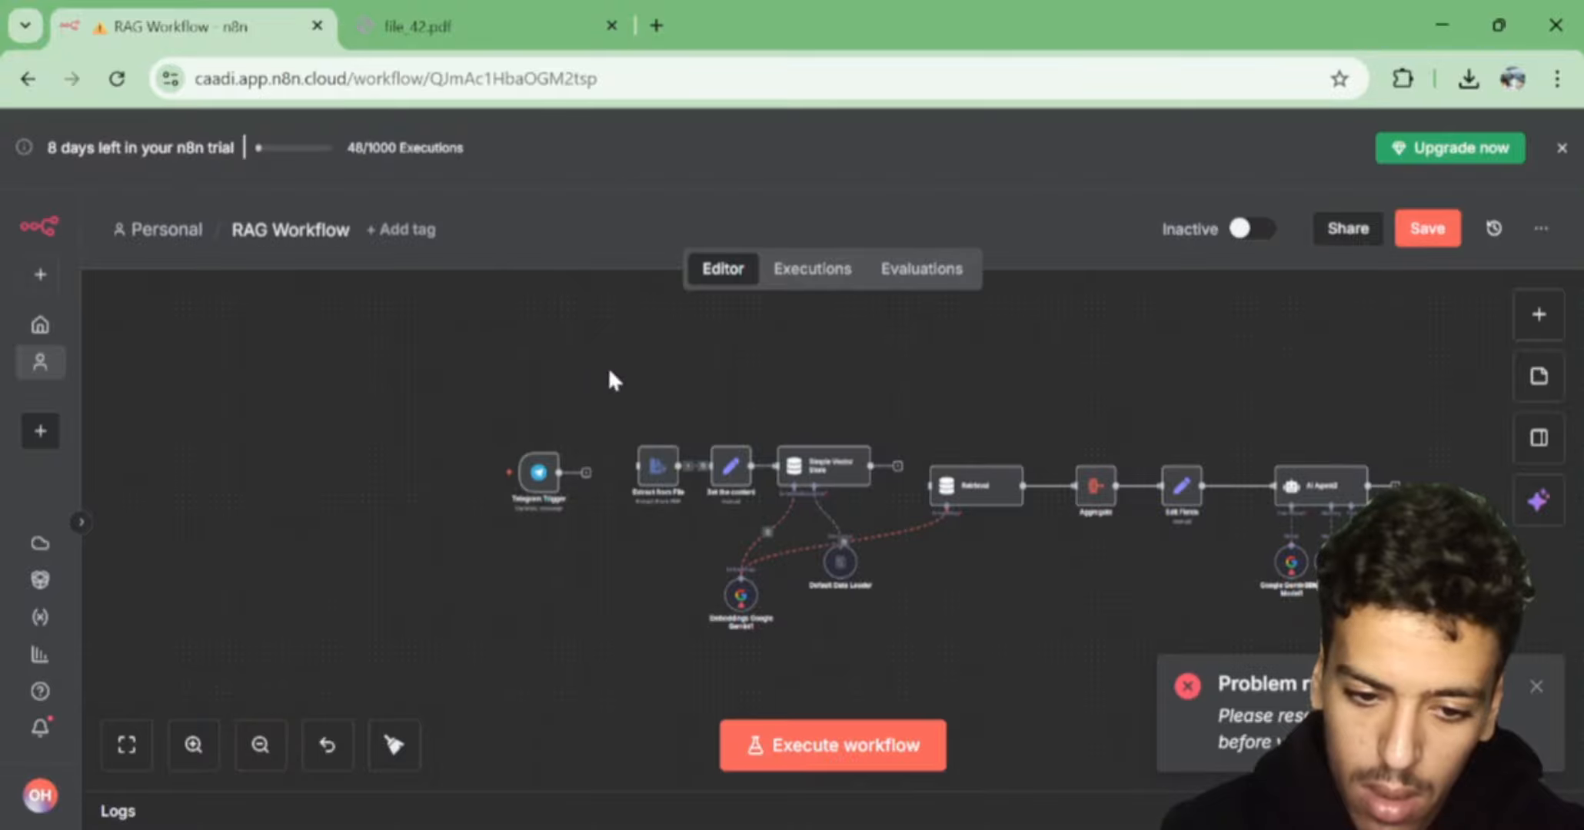
left_click_drag(595, 360, 1351, 660)
key("Delete")
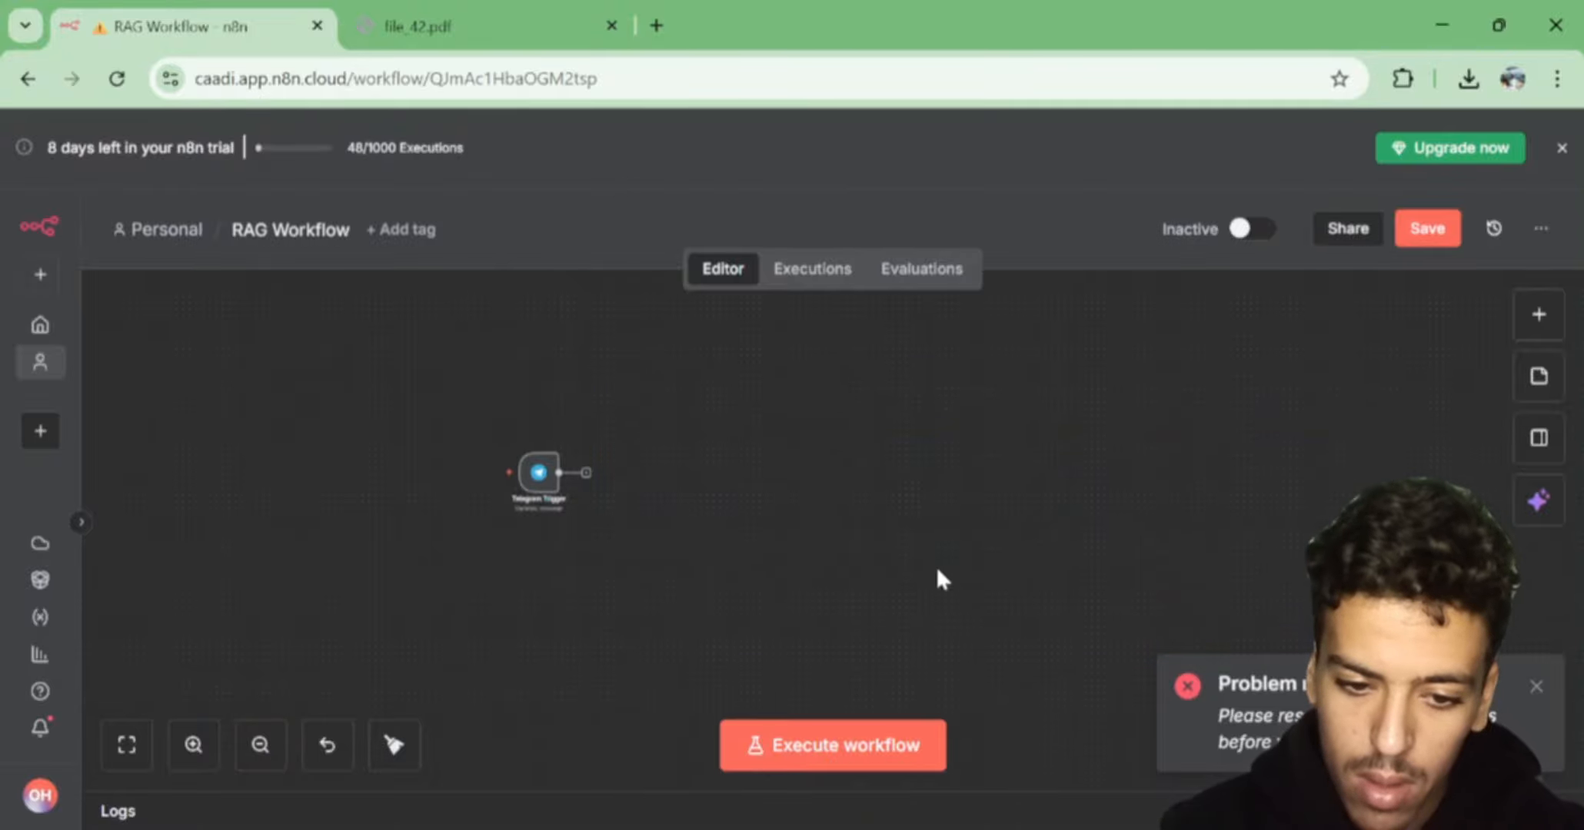
Execute the workflow so it listens for a Telegram event, and move the Telegram Trigger closer to the canvas centre
left_click(843, 750)
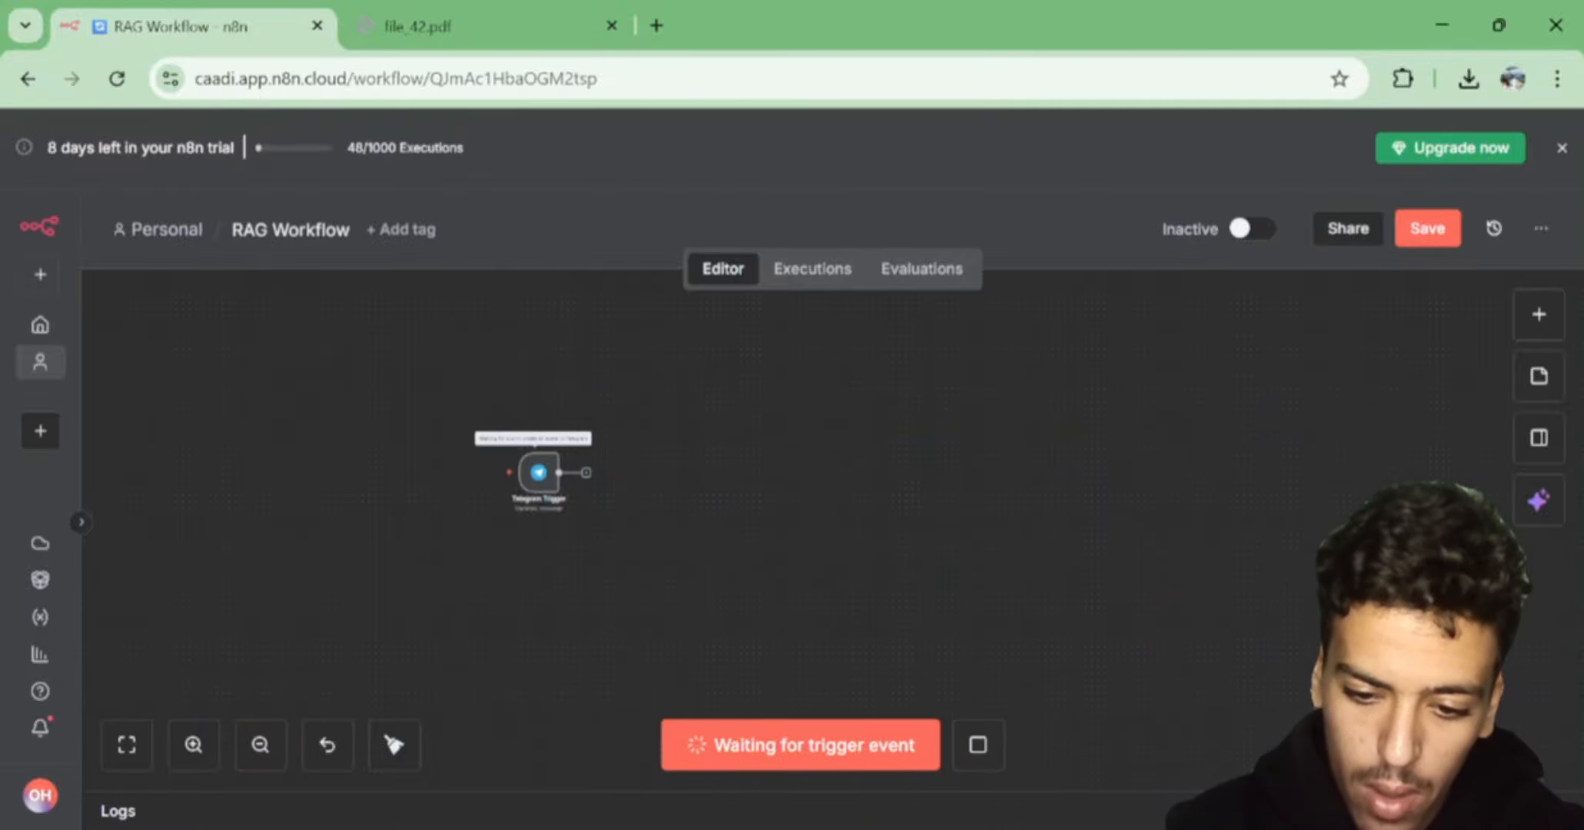
left_click(194, 744)
left_click(194, 744)
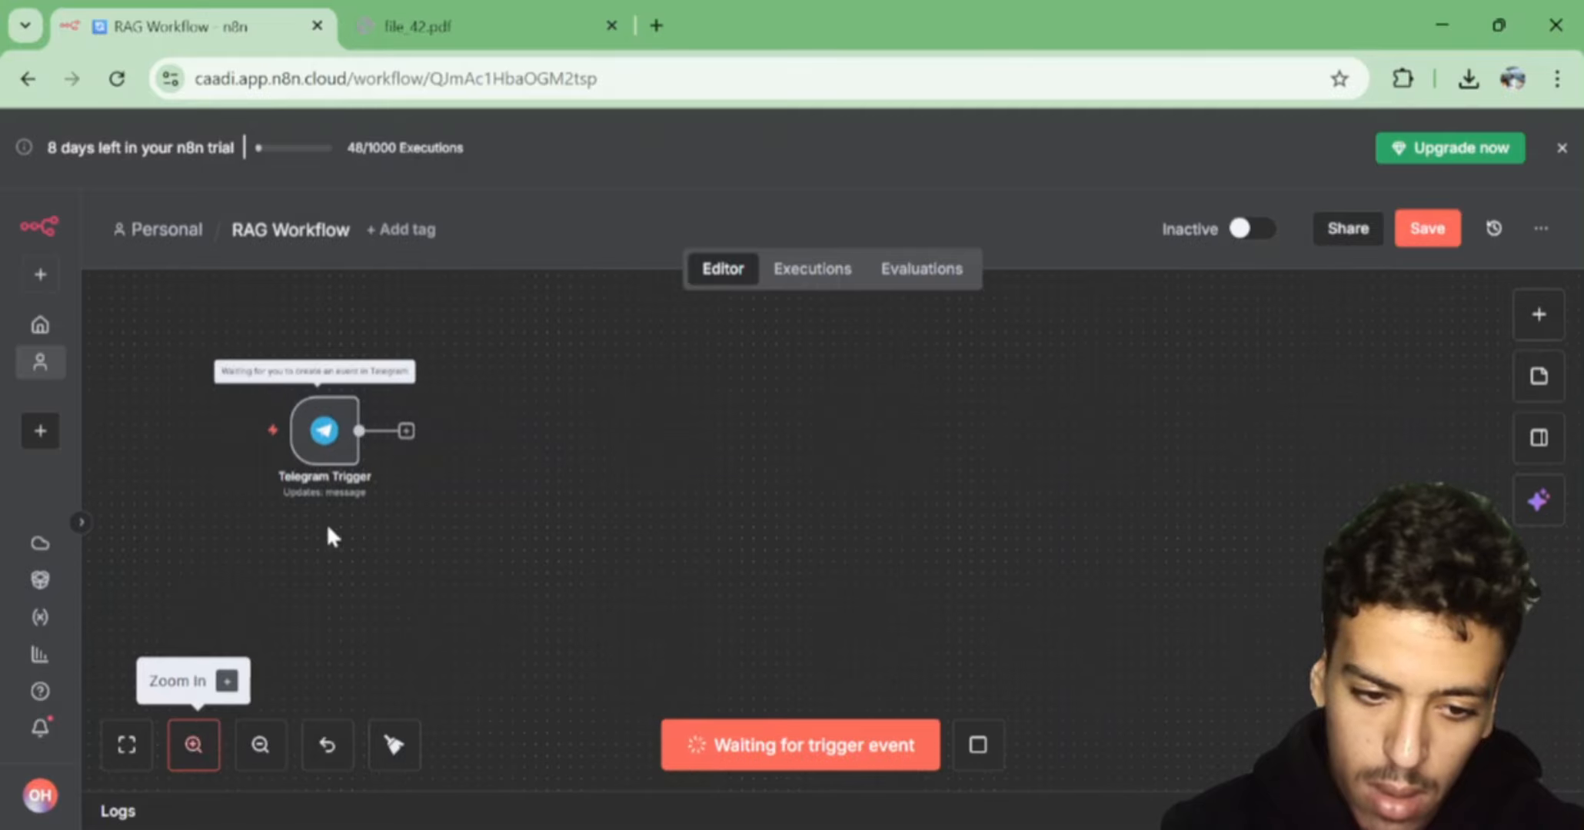
left_click_drag(347, 431, 573, 494)
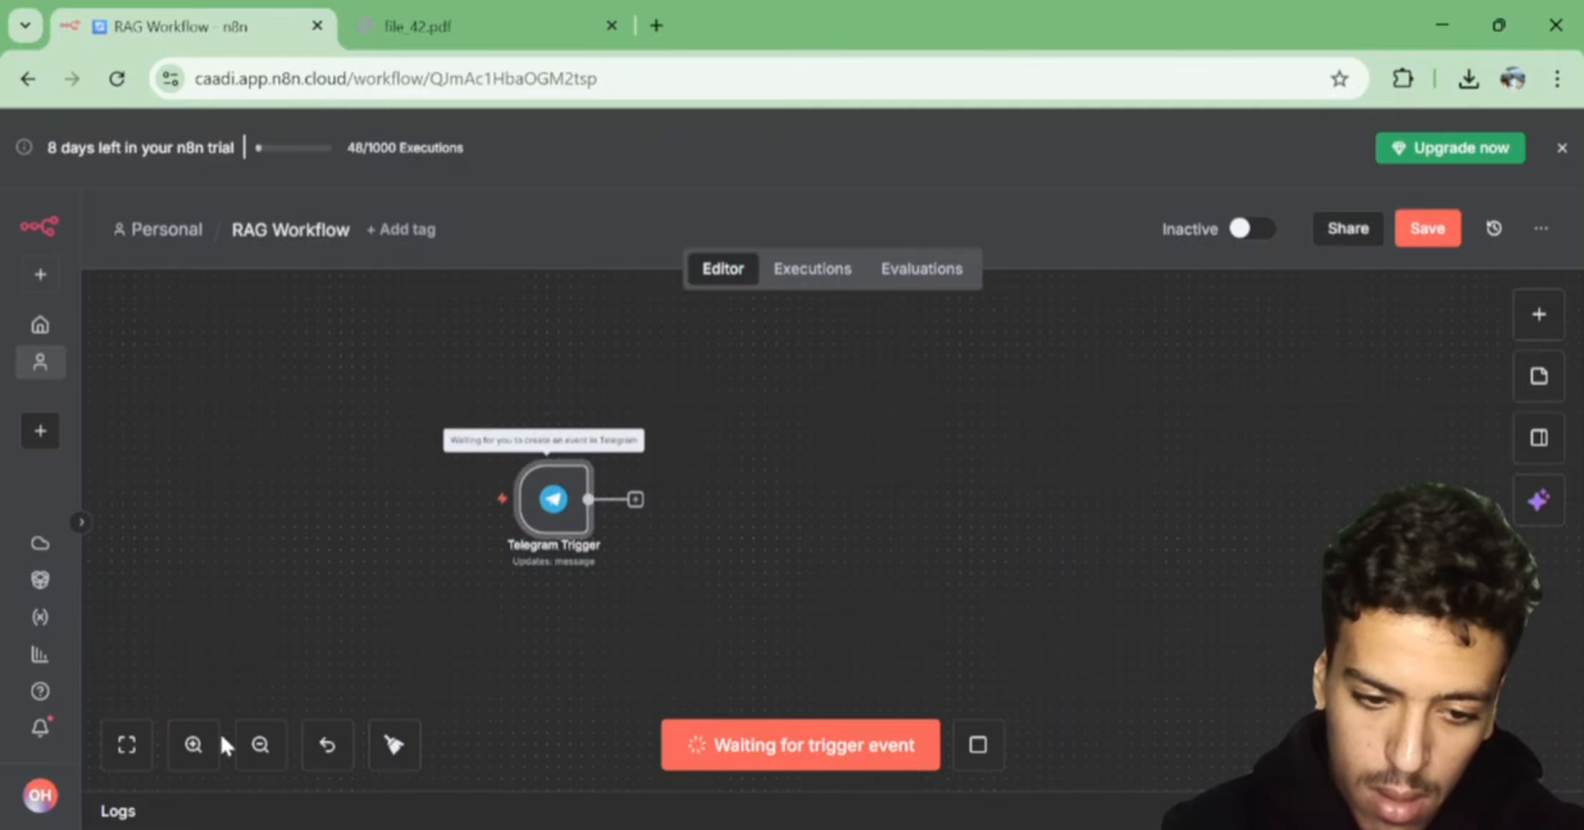
left_click(193, 745)
left_click(193, 744)
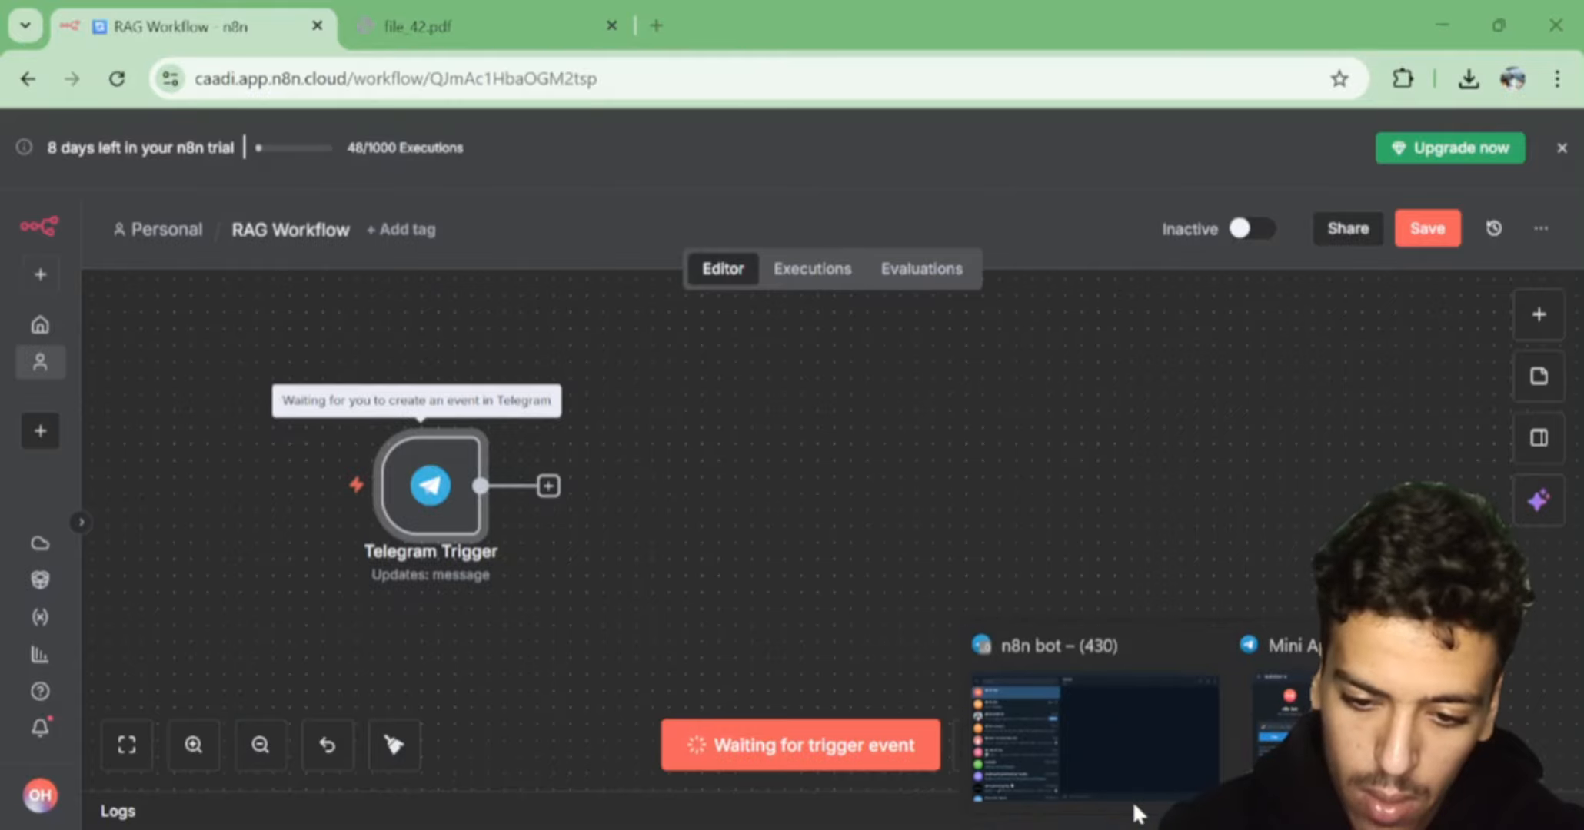
Switch to Telegram, send the PDF bearing a person's name to the n8n bot as a file, and return to the n8n workflow
left_click(1130, 792)
left_click(596, 804)
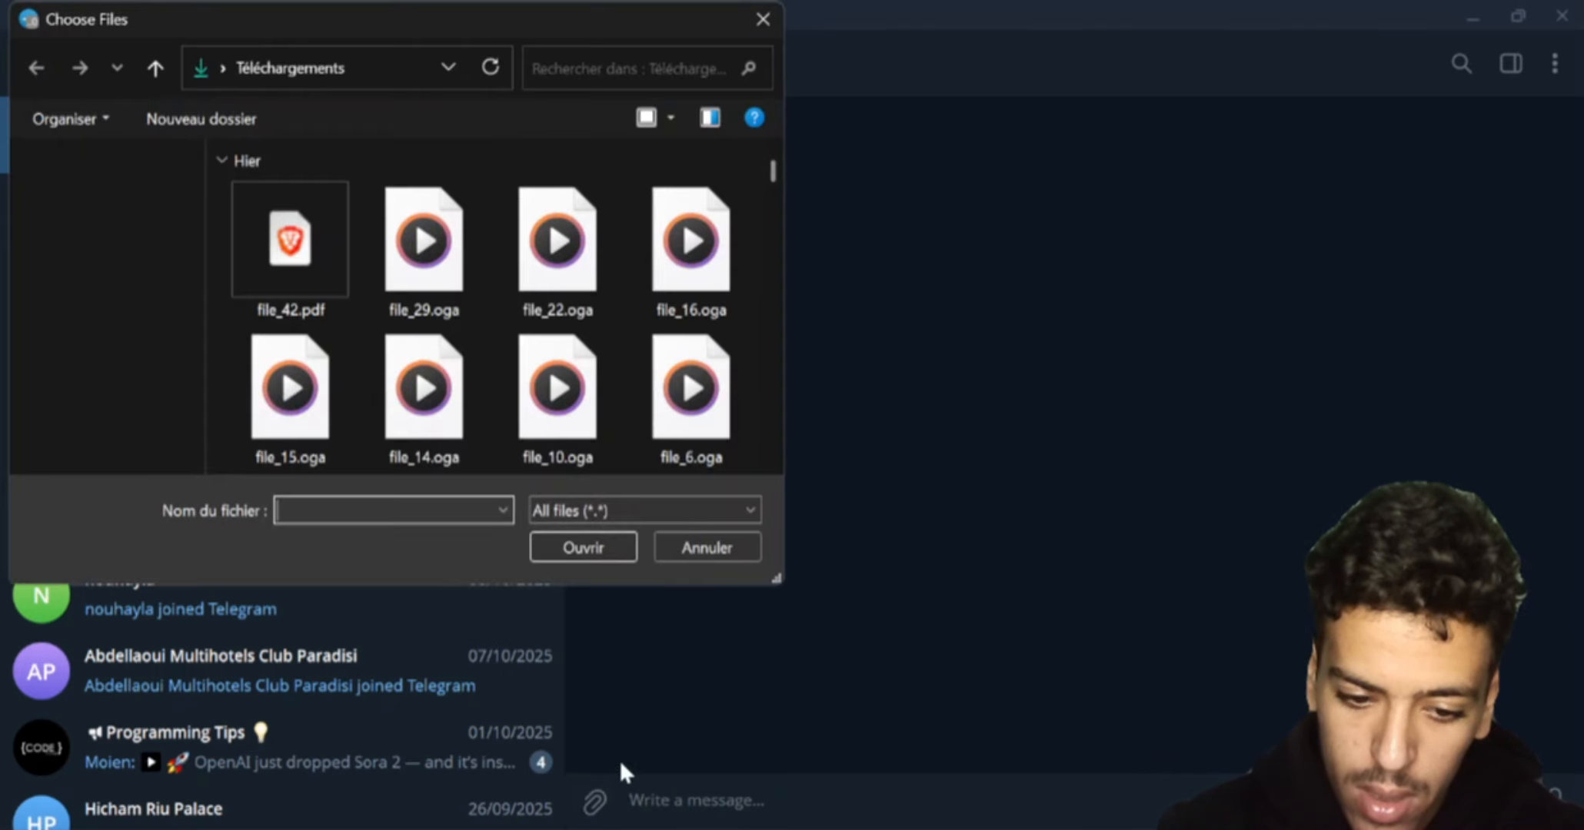
type("ot")
key("Down")
key("Return")
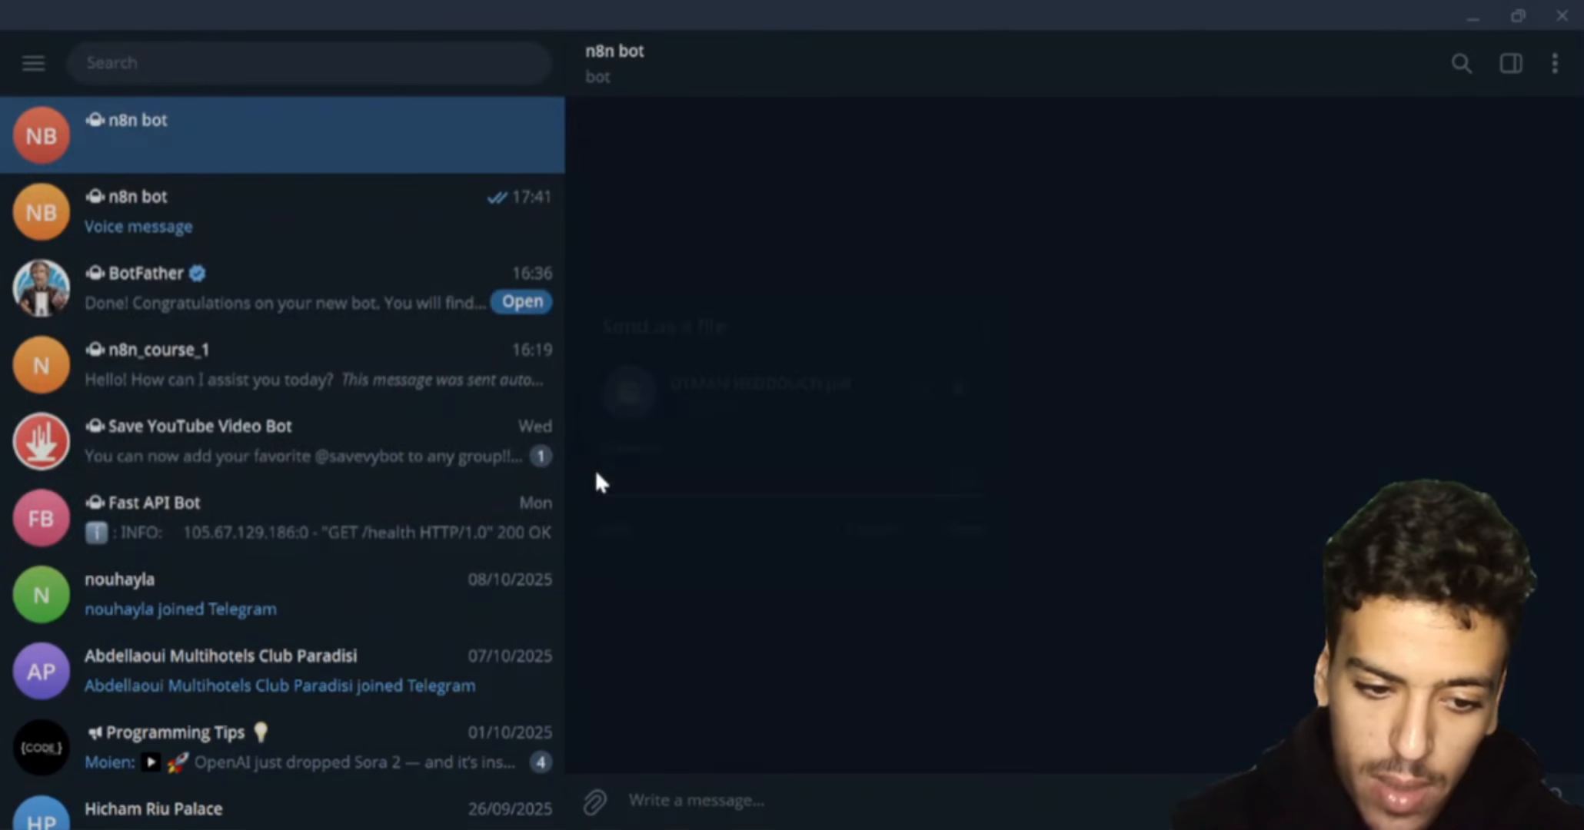
left_click(966, 531)
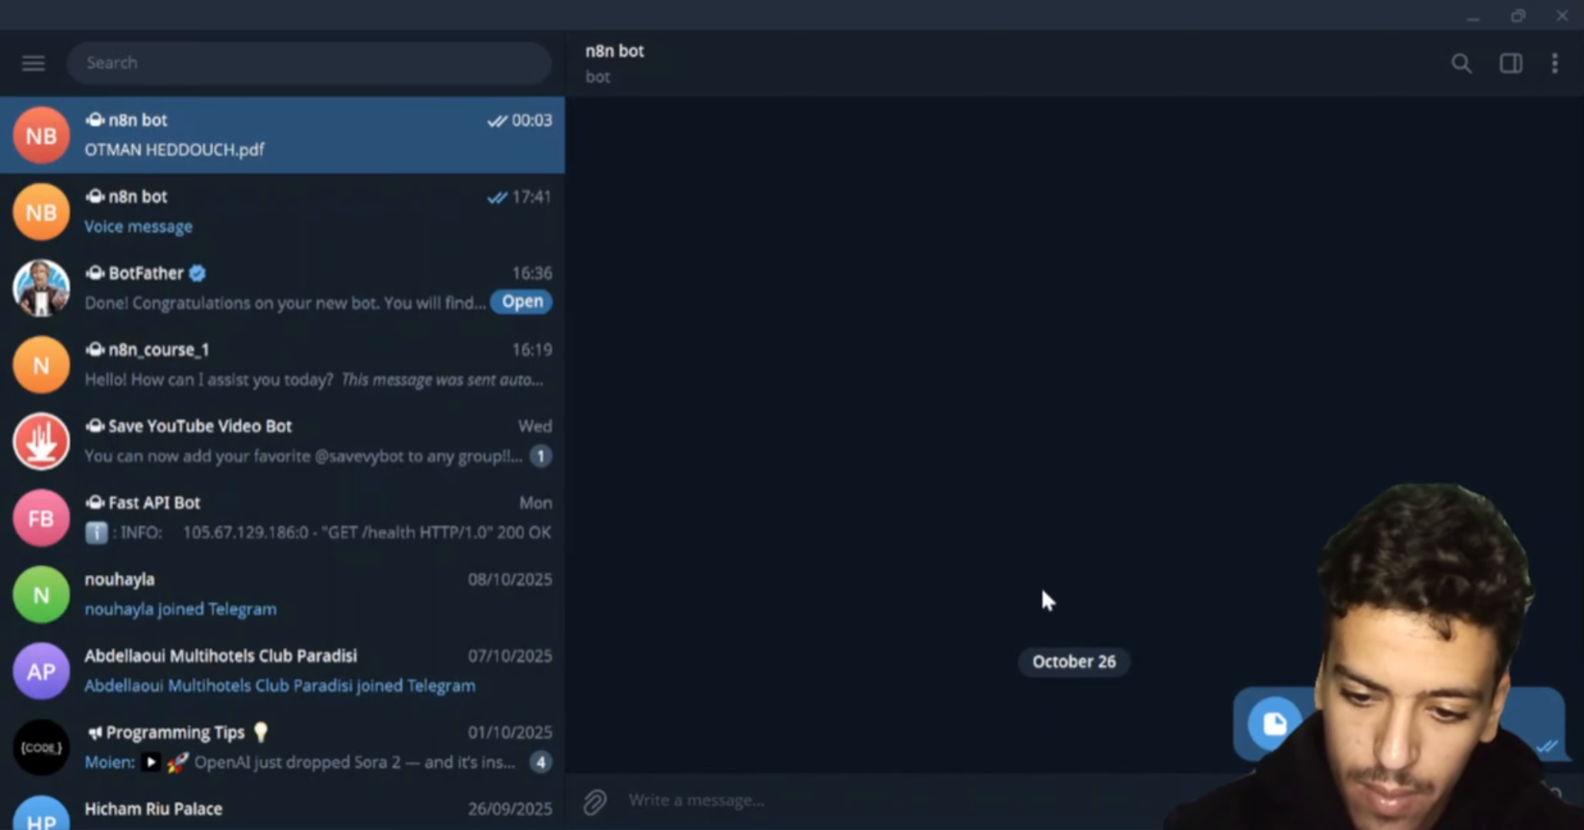
mouse_move(949, 821)
left_click(799, 726)
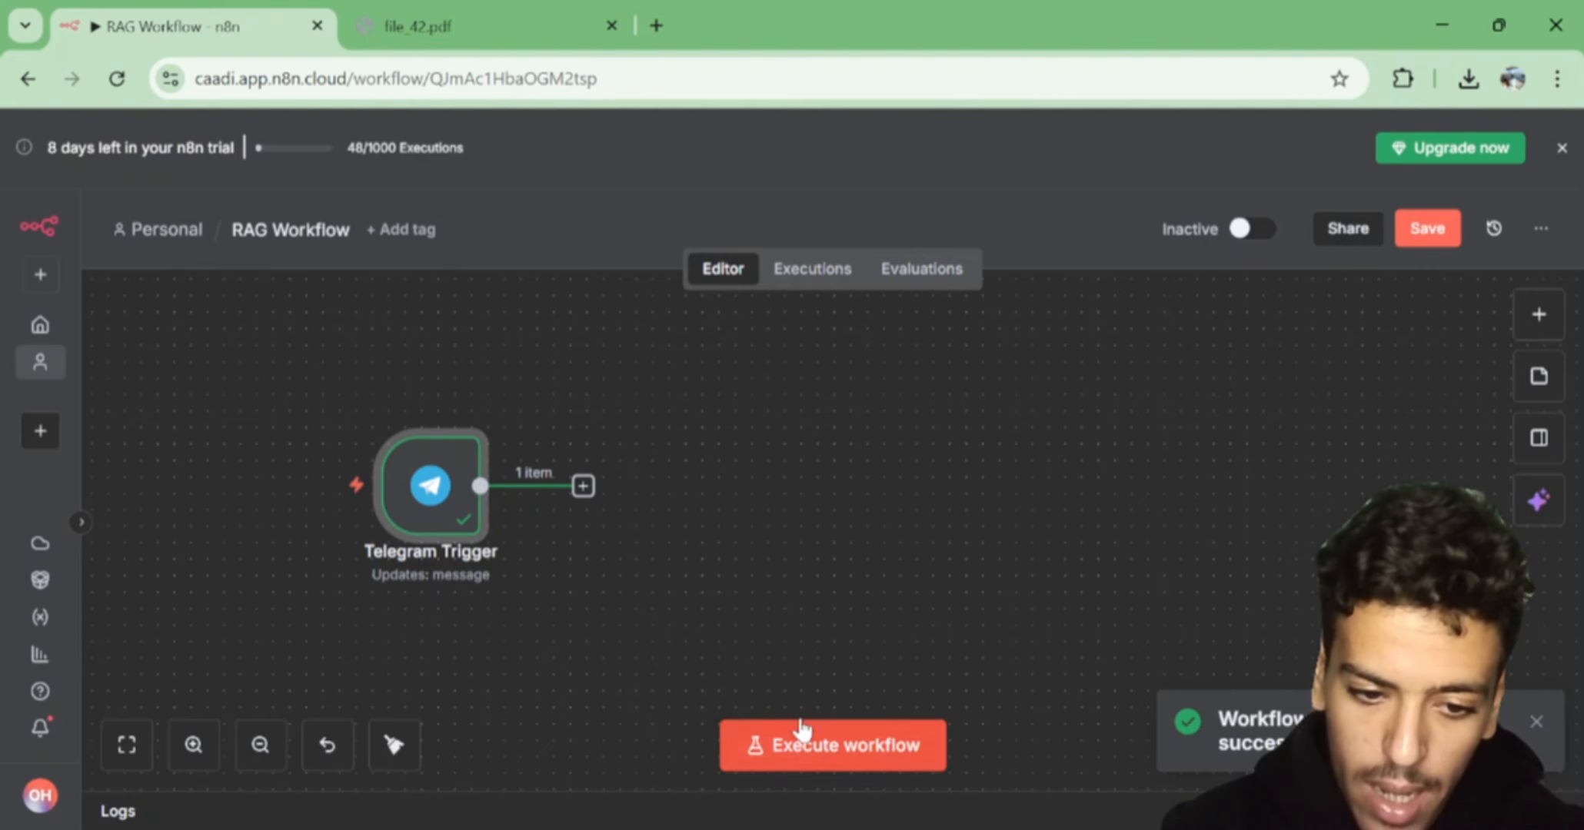
Examine the document fields in the Telegram Trigger's output and return to the canvas
double_click(457, 530)
scroll(1020, 505, "down", 5)
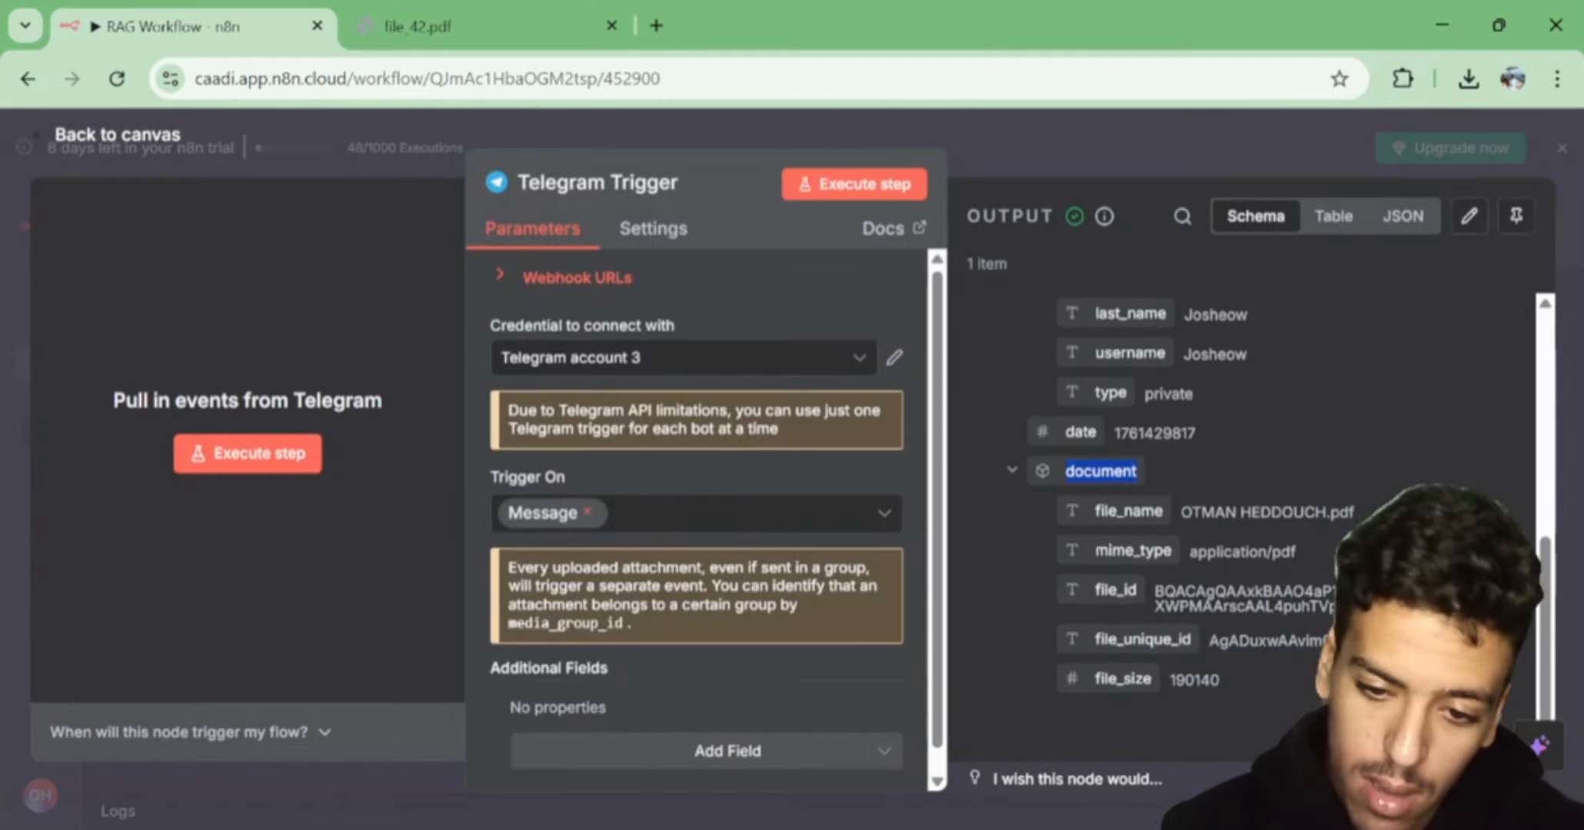
left_click(170, 140)
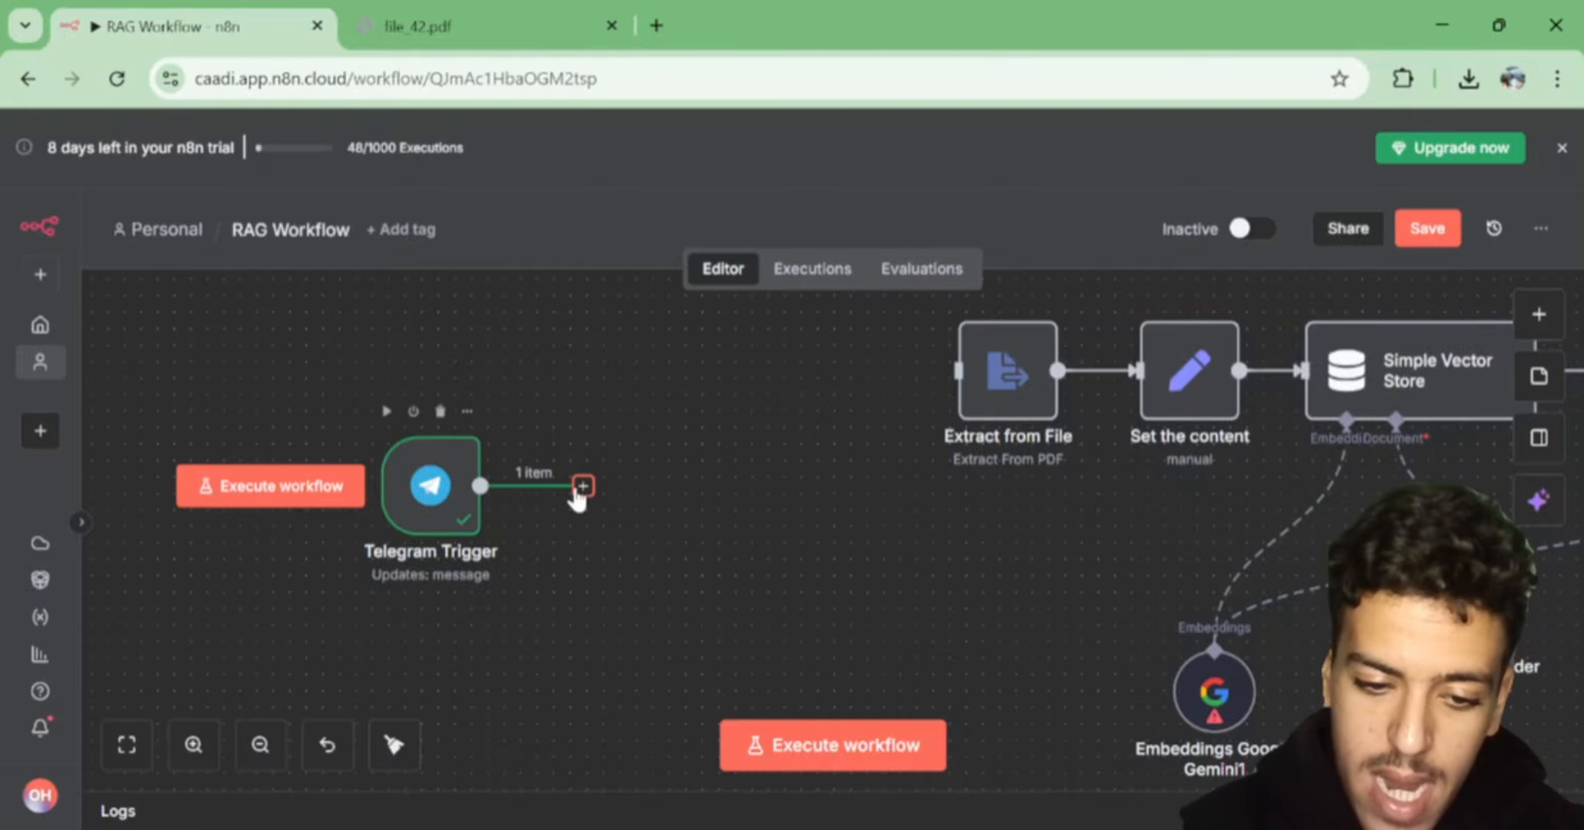
Add a Switch node directly after the Telegram Trigger
left_click(583, 486)
type("swi")
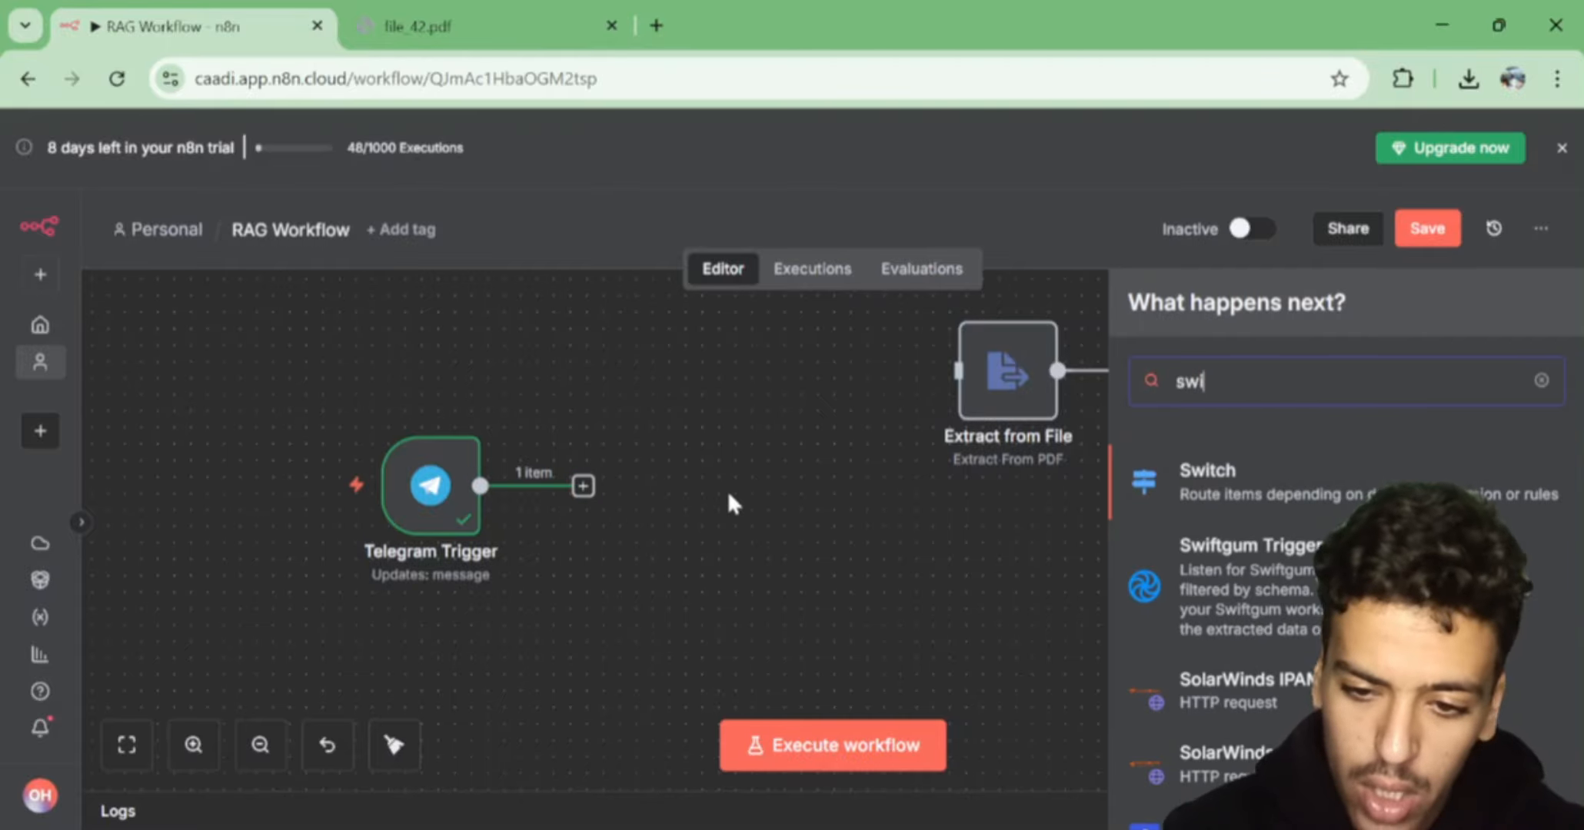
left_click(1228, 486)
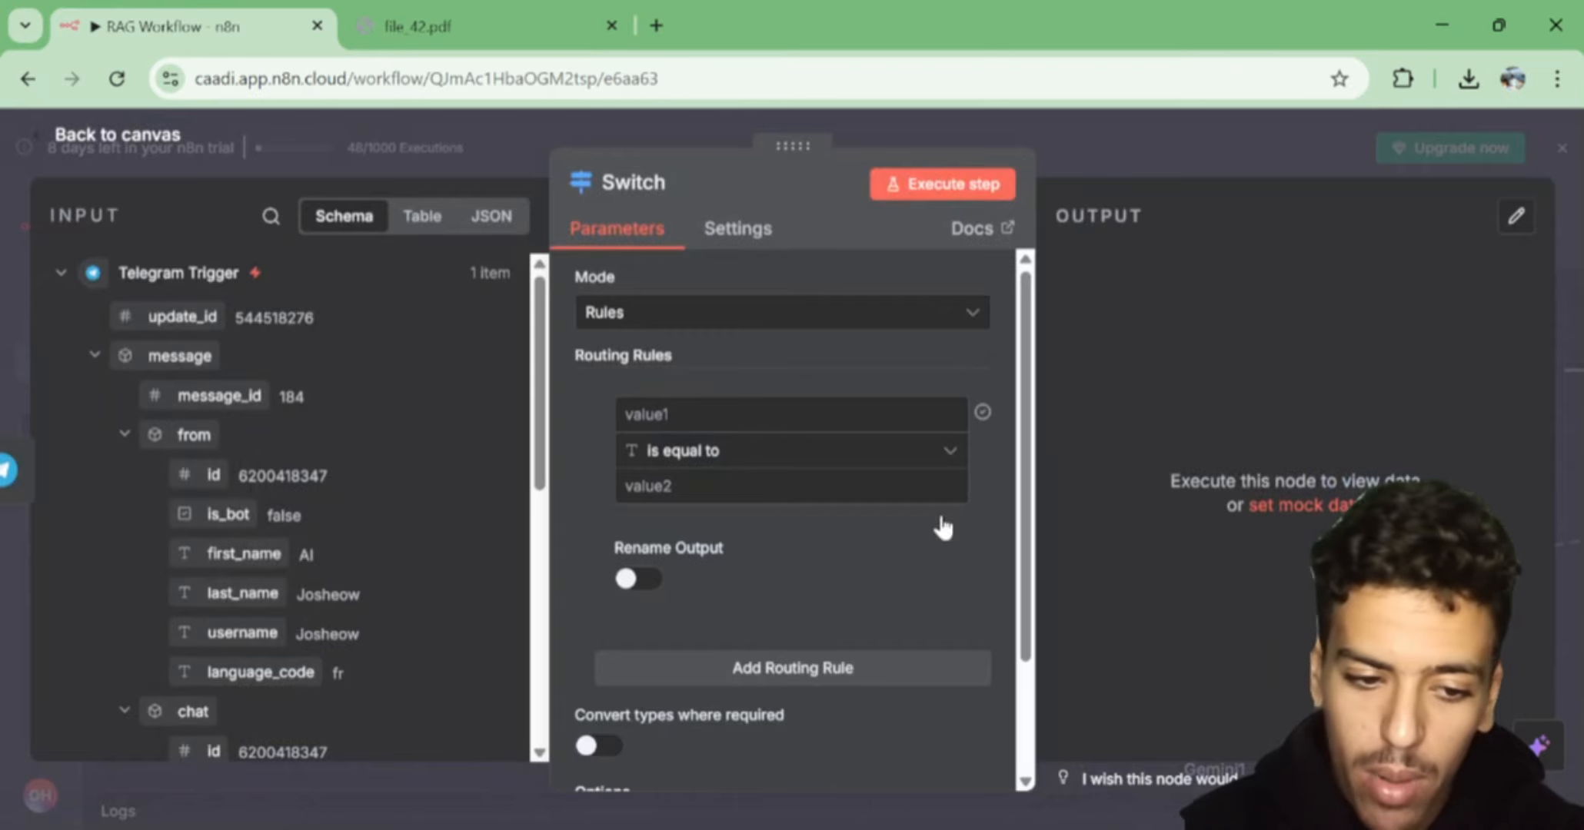
Make the Switch's first routing rule check that the object {{ $json.message.document }} exists, and name its output Document
scroll(241, 561, "down", 5)
left_click_drag(241, 561, 657, 414)
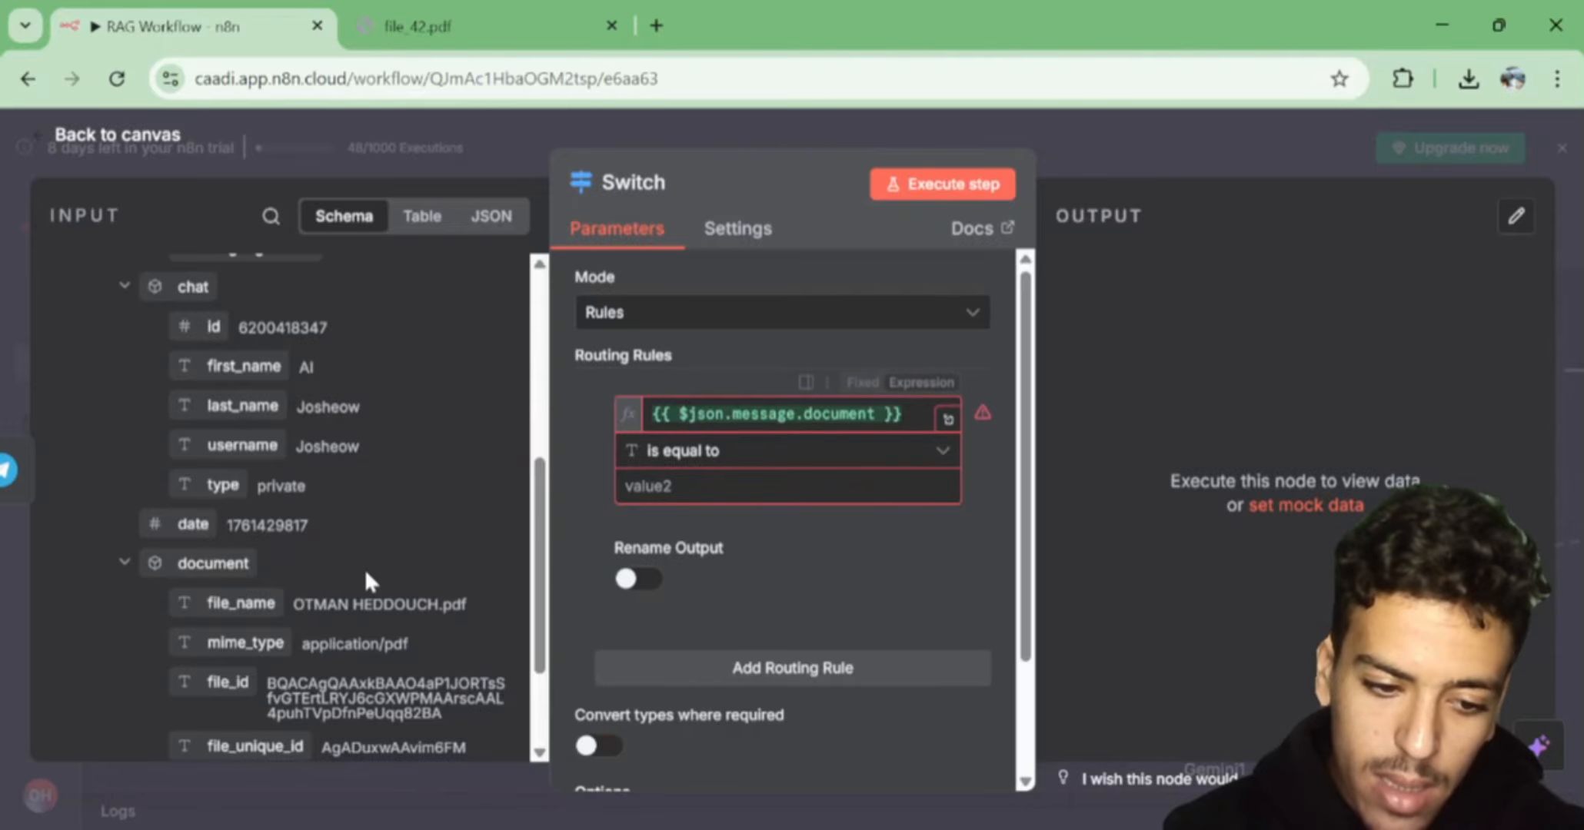
scroll(365, 569, "down", 2)
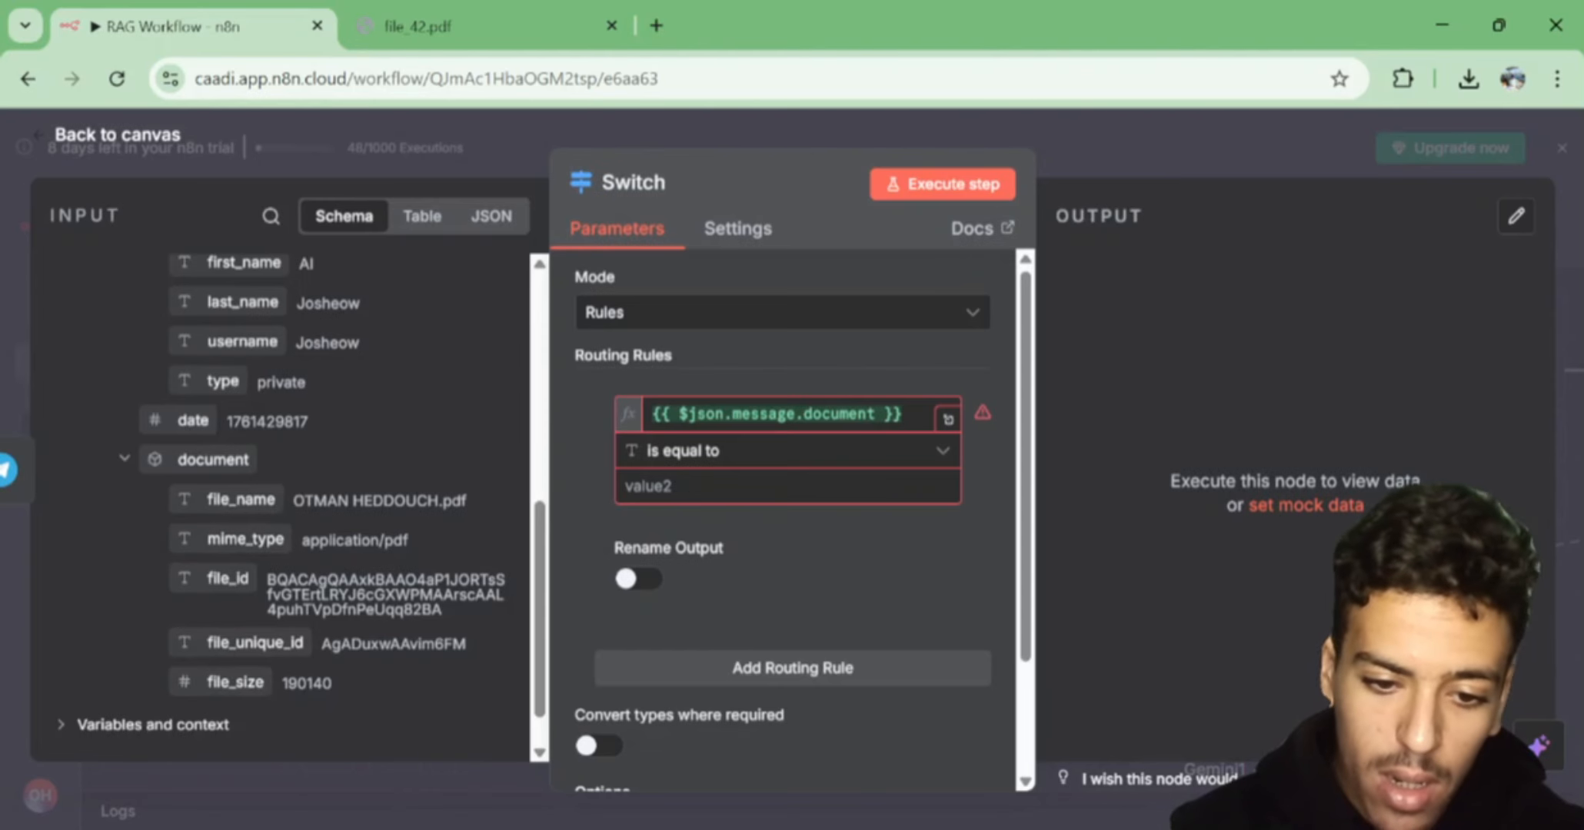
left_click(757, 452)
mouse_move(737, 734)
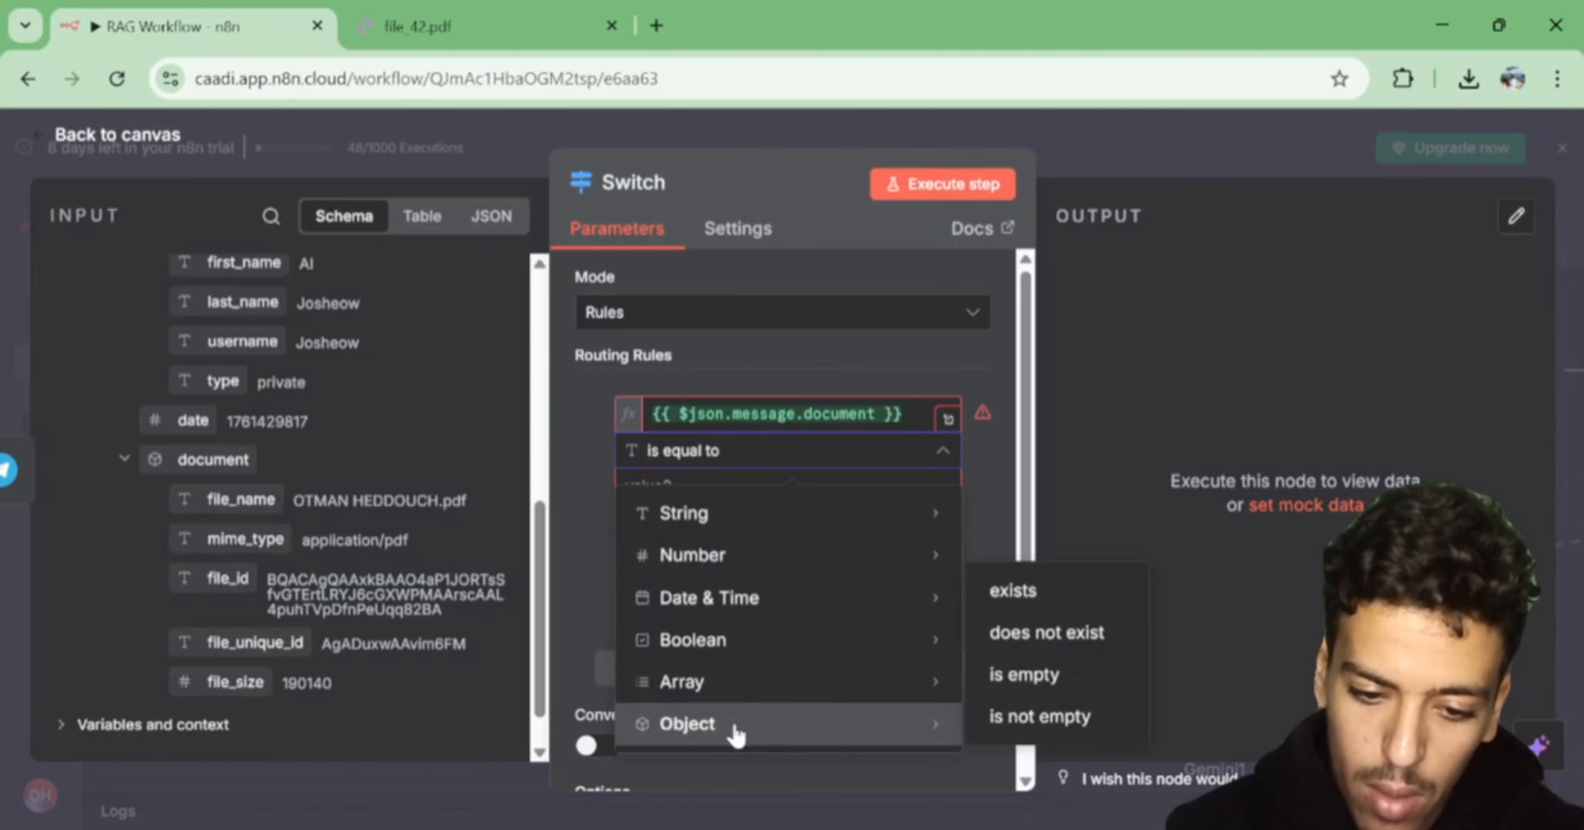
mouse_move(958, 698)
mouse_move(944, 723)
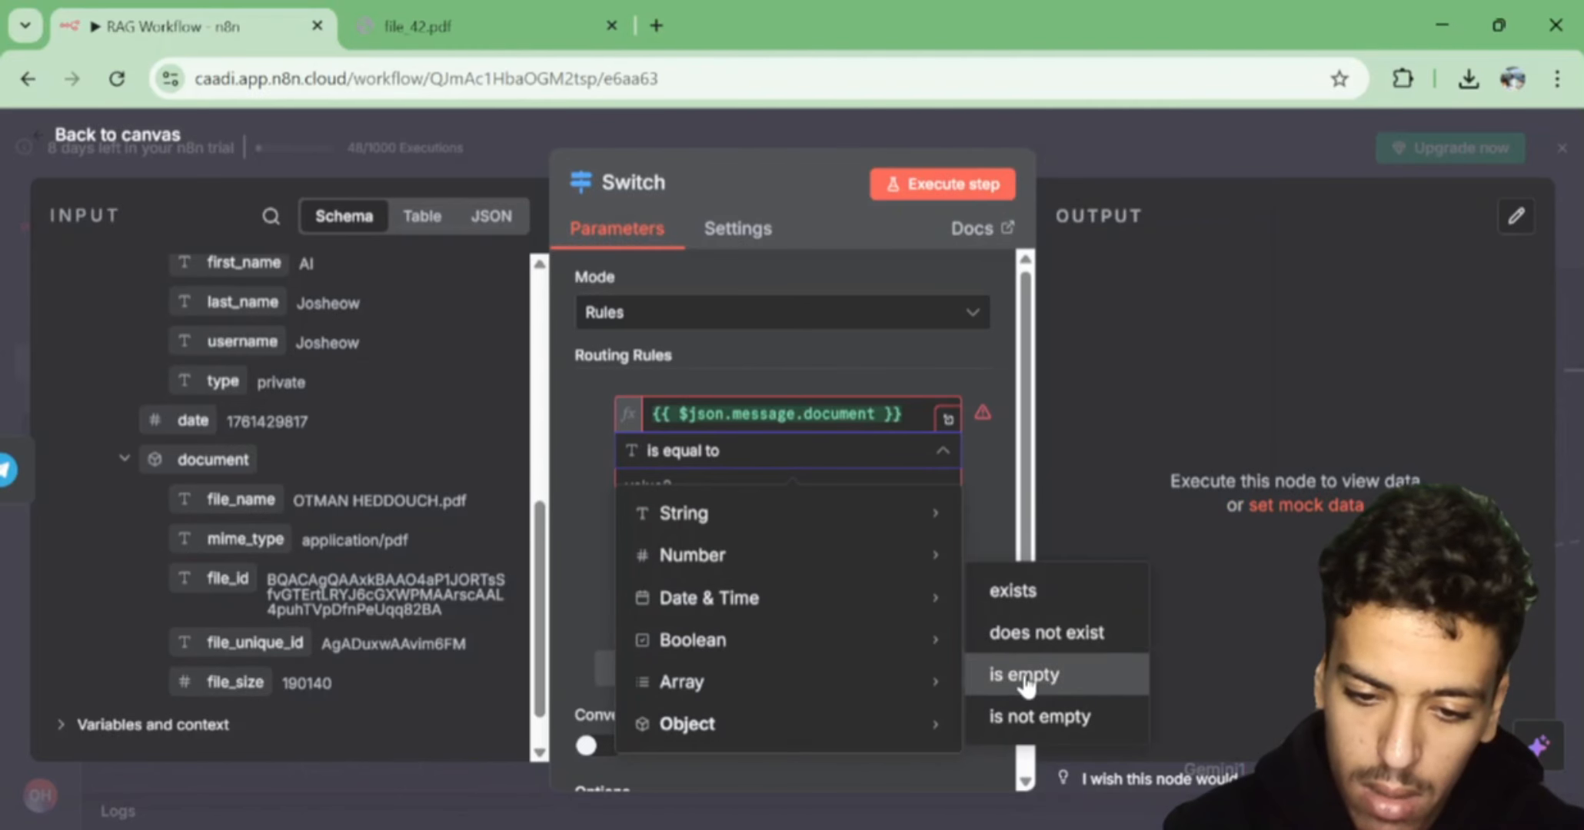
left_click(1028, 591)
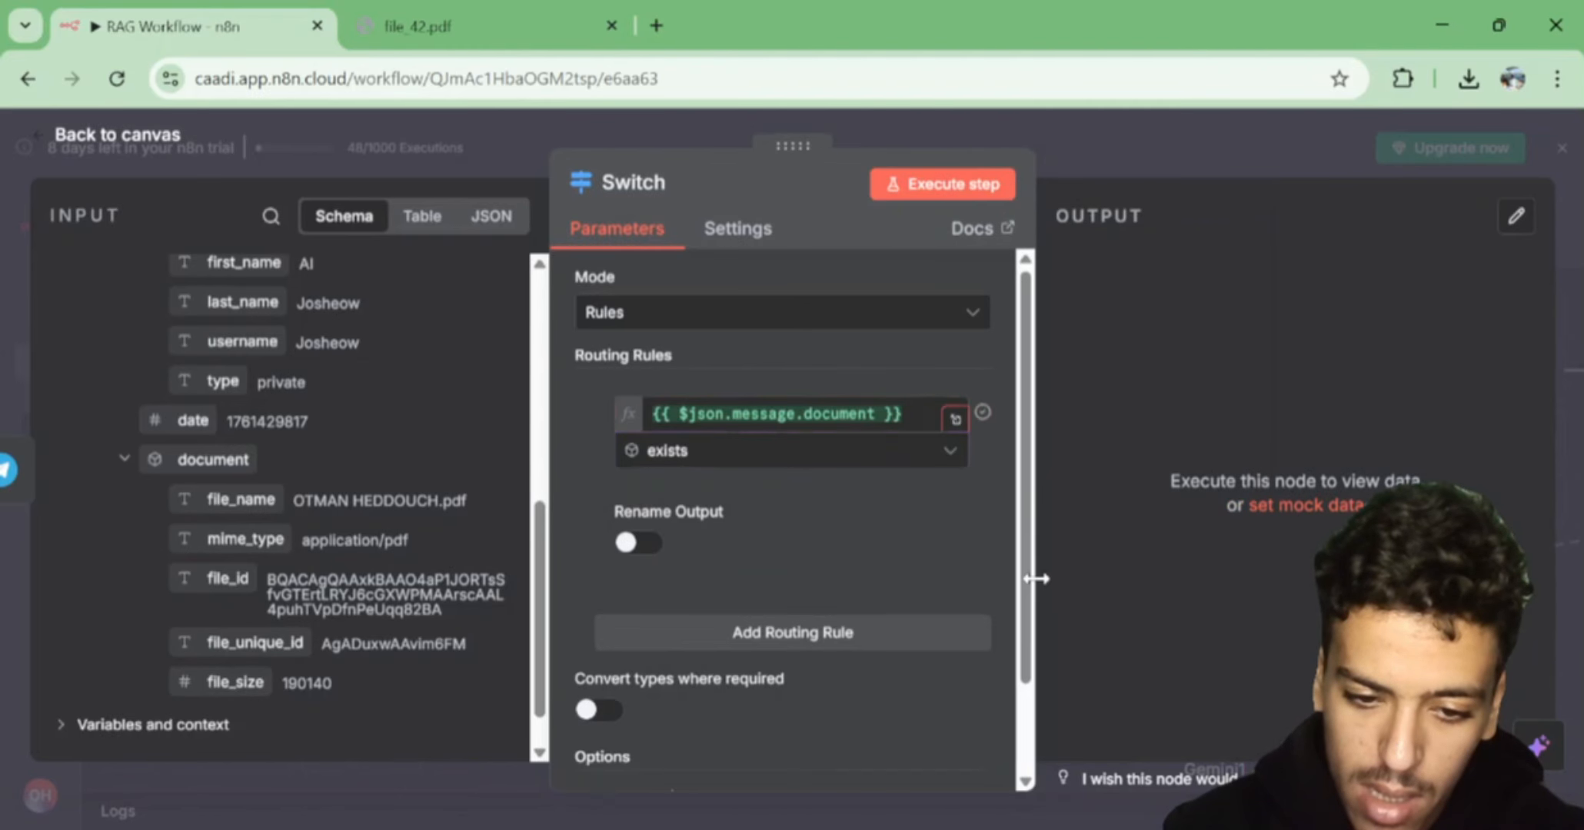
left_click(636, 543)
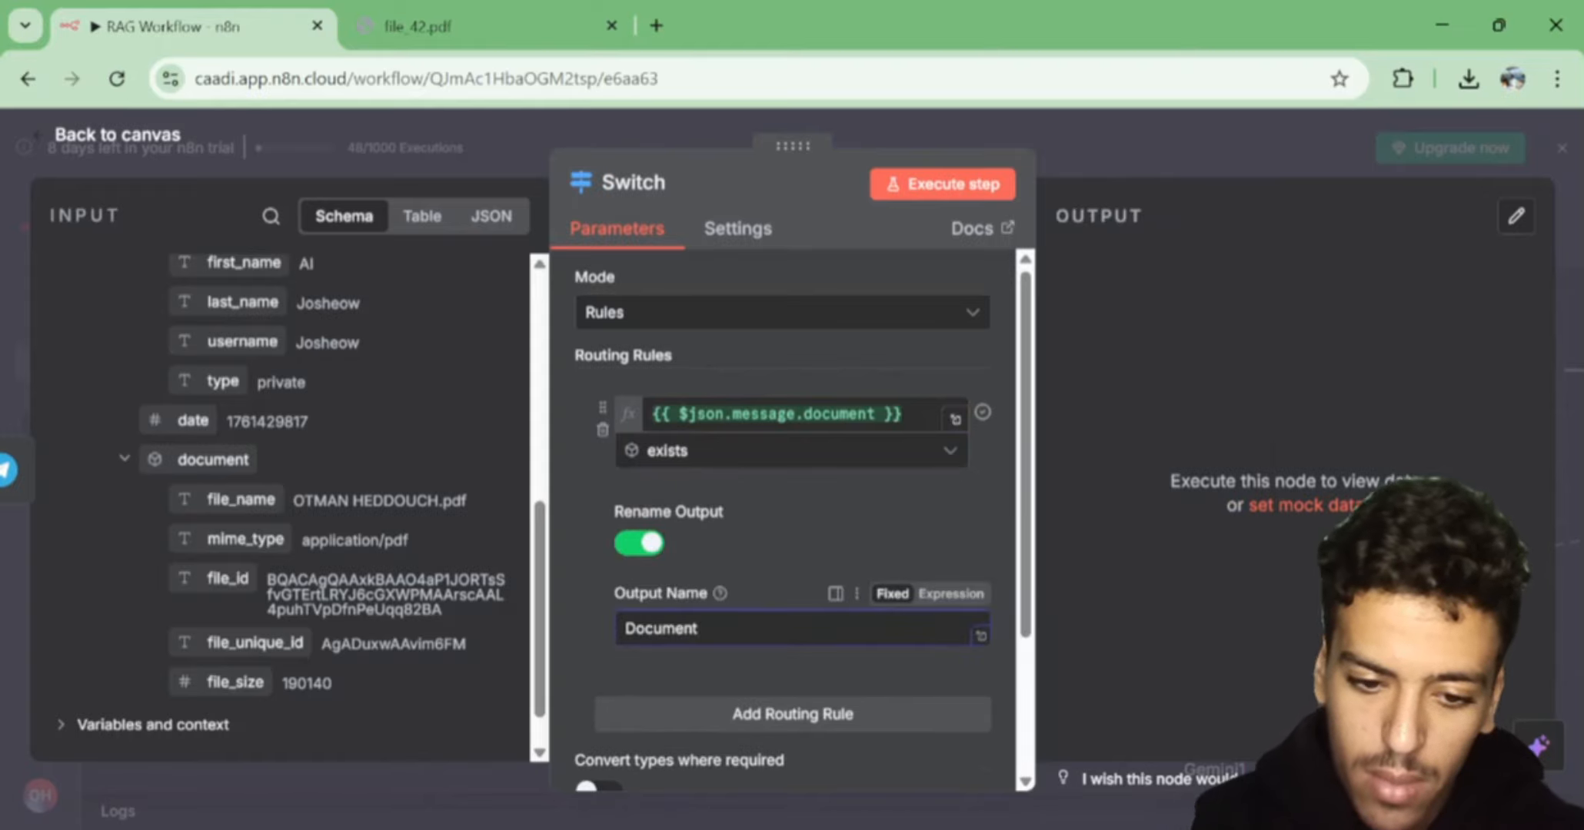
left_click(713, 676)
Add a second routing rule checking that the object {{ $json.message.voice }} exists, and name its output Voice
scroll(712, 677, "down", 2)
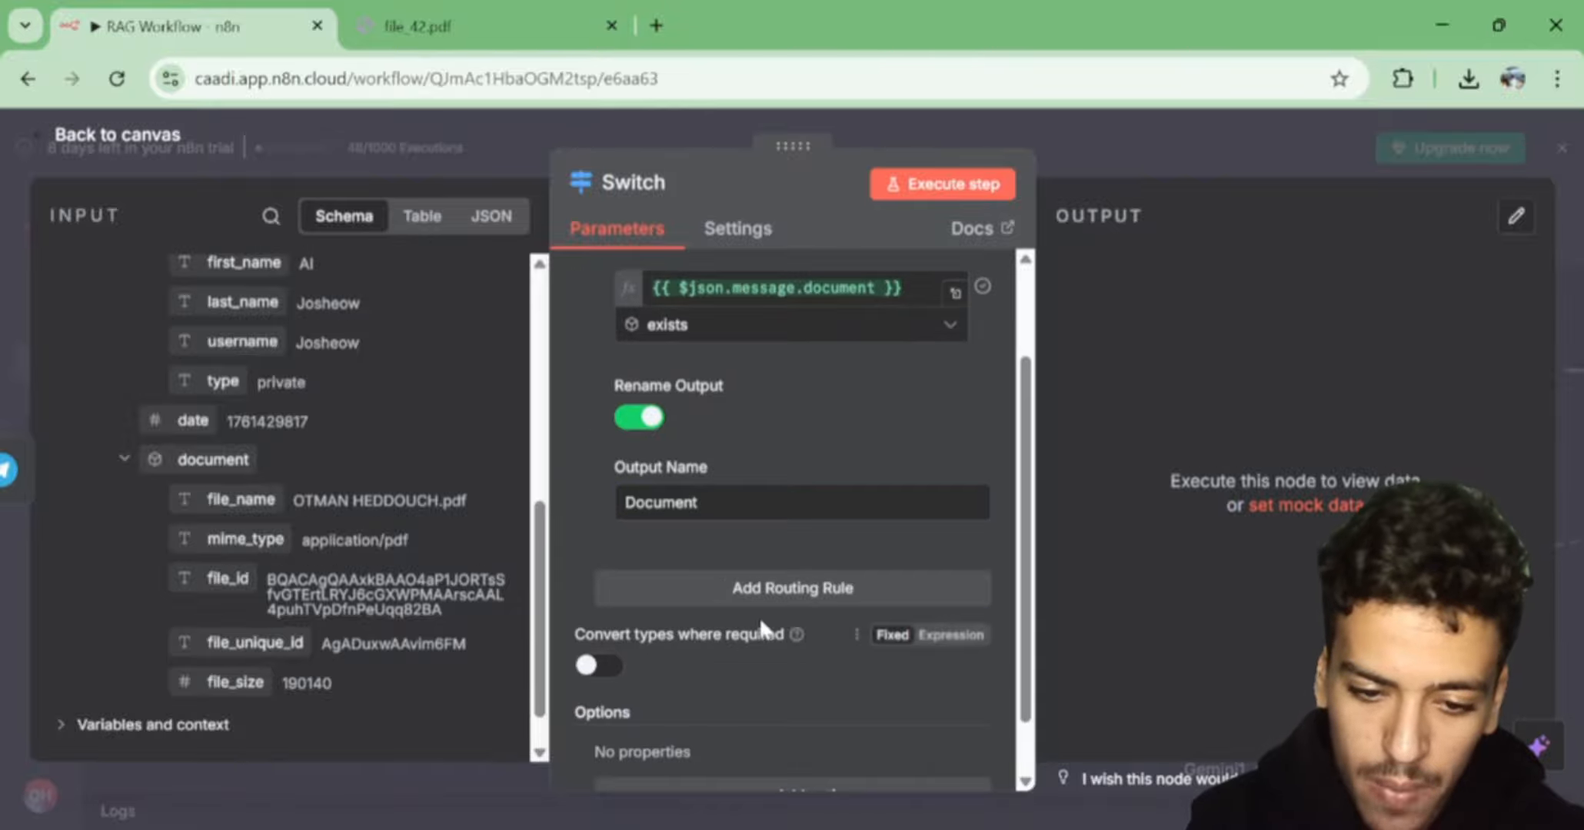
left_click(788, 590)
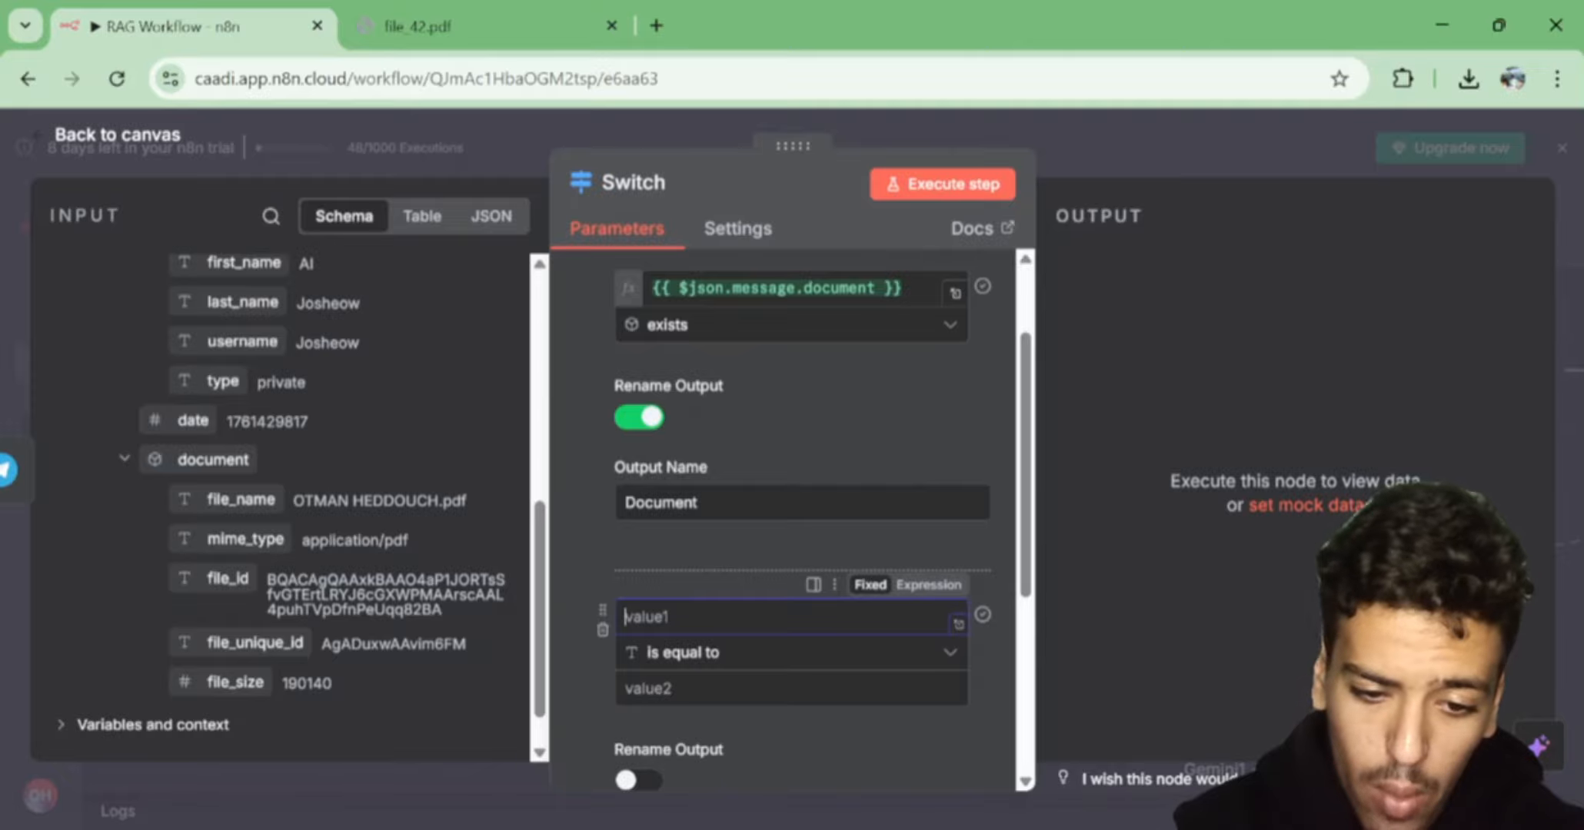
left_click_drag(213, 459, 639, 621)
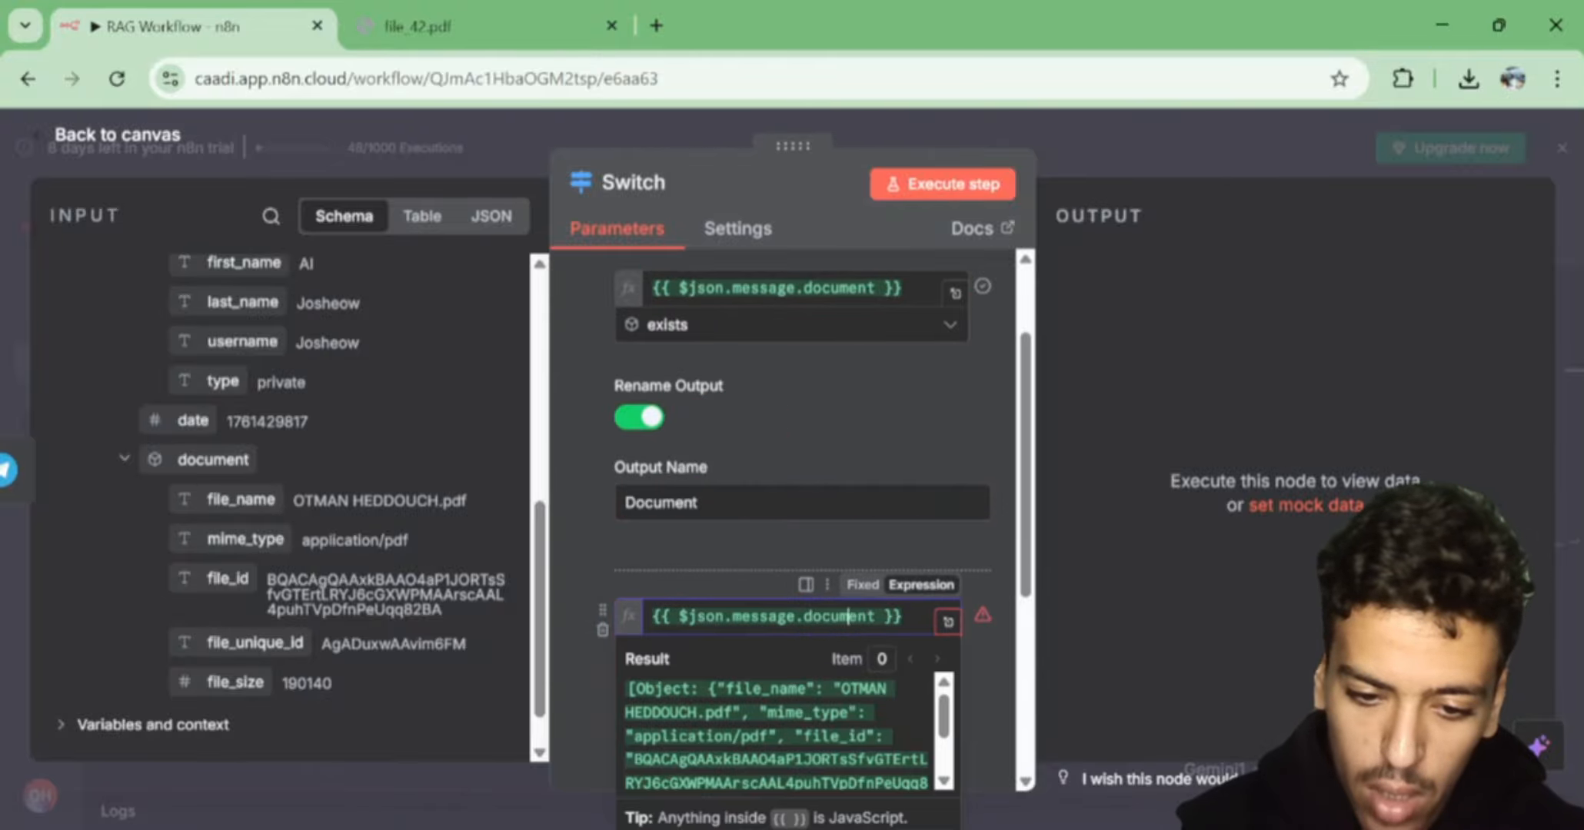
type("voice")
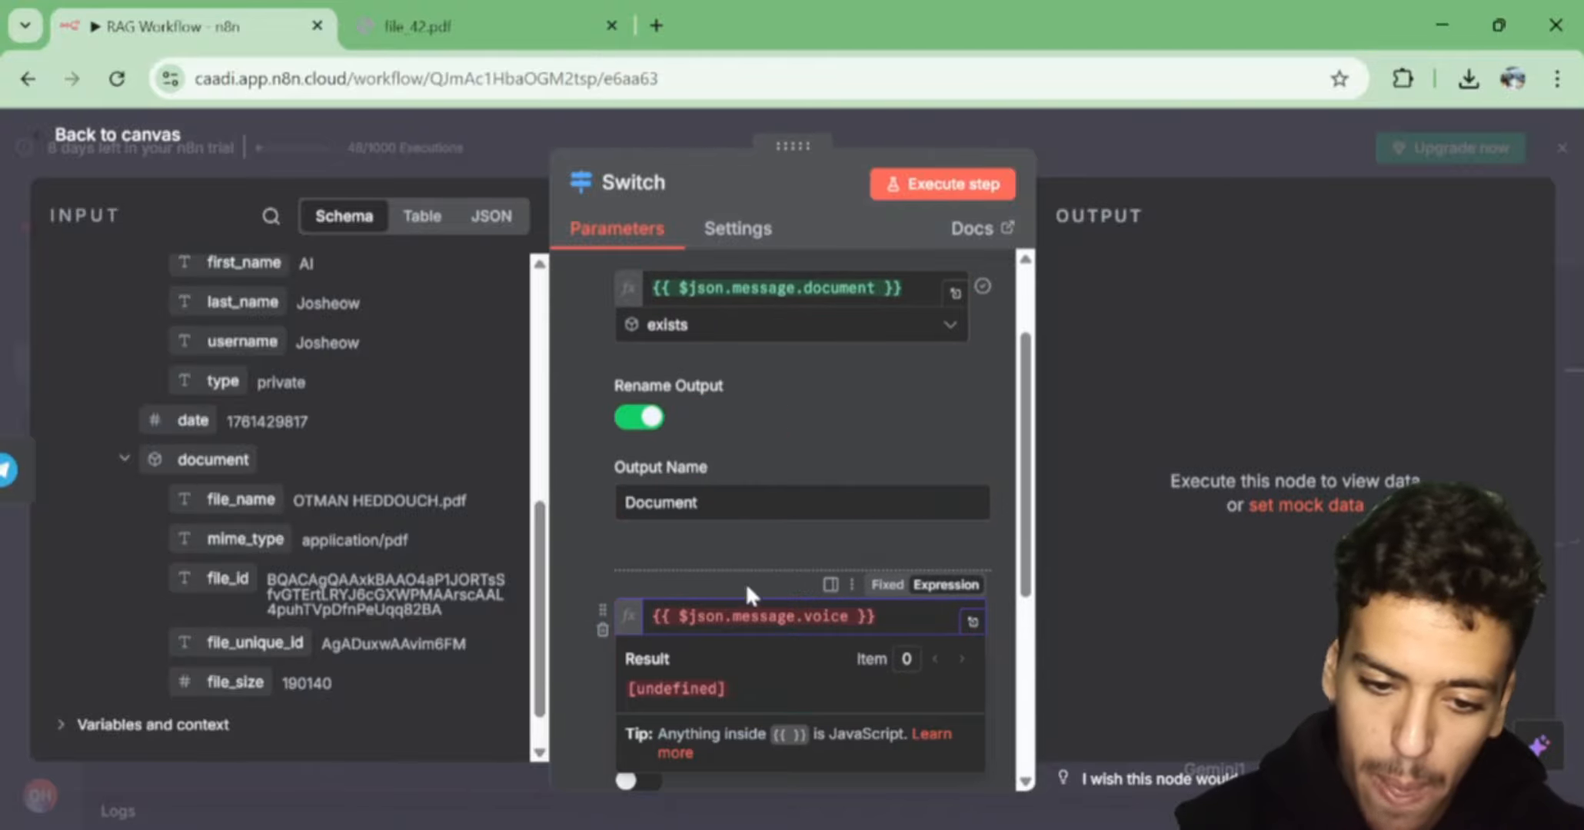
left_click(736, 572)
left_click(739, 561)
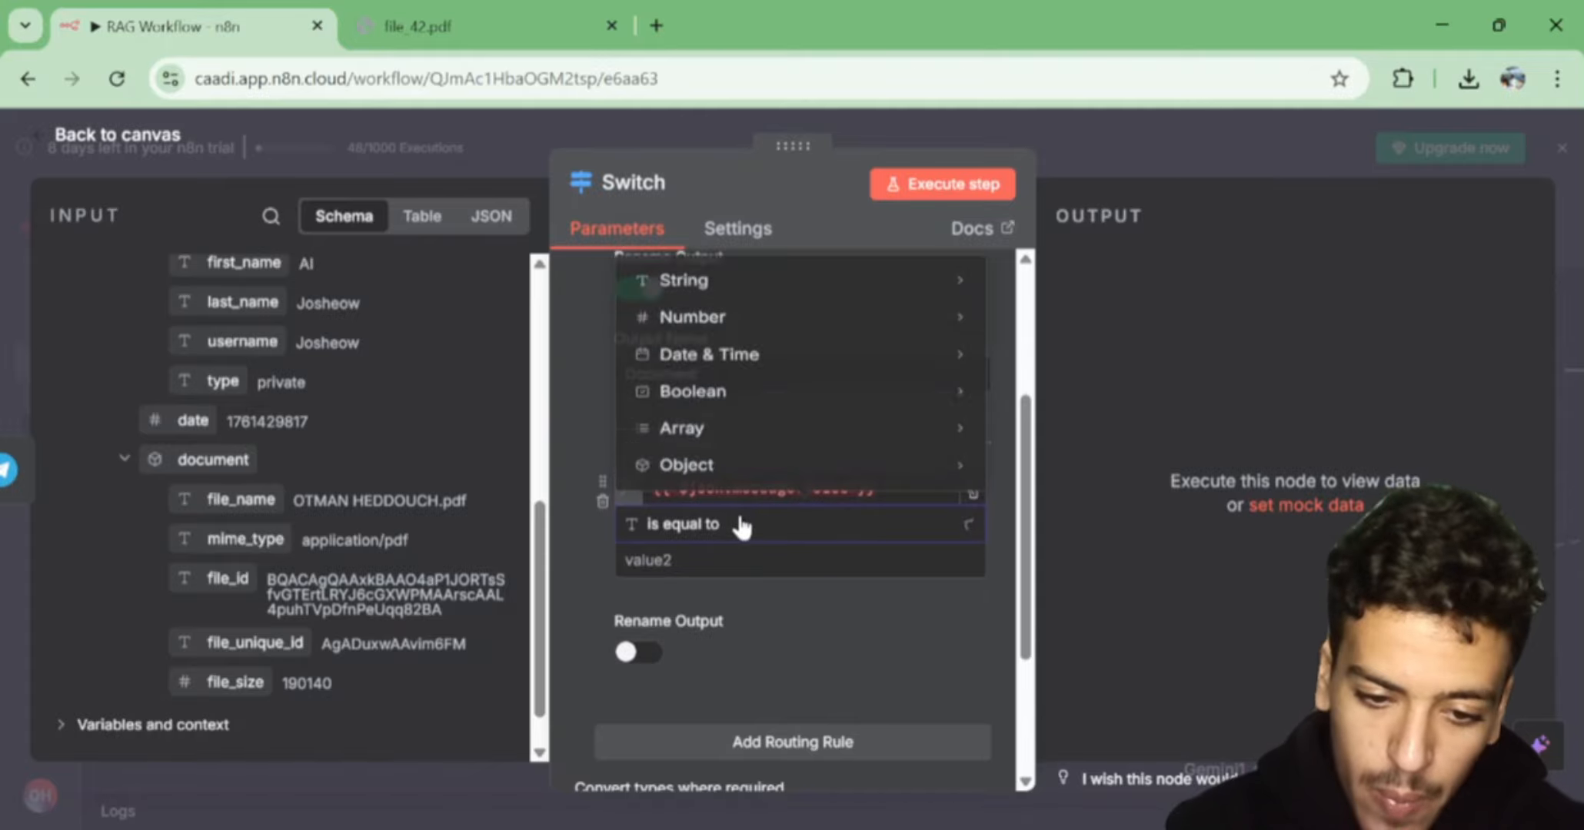
mouse_move(769, 465)
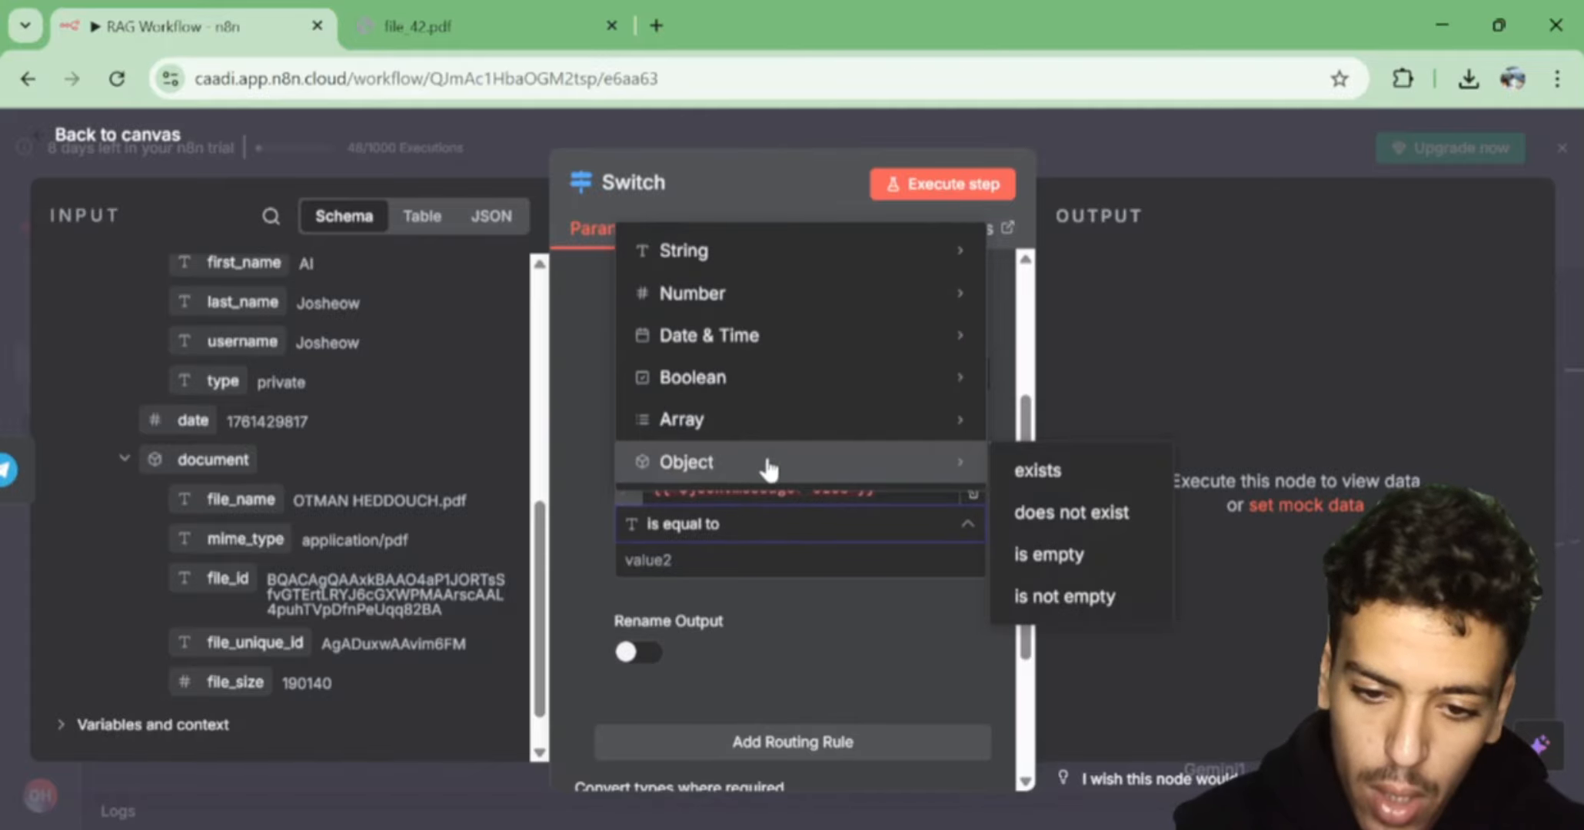
left_click(1016, 472)
left_click(644, 620)
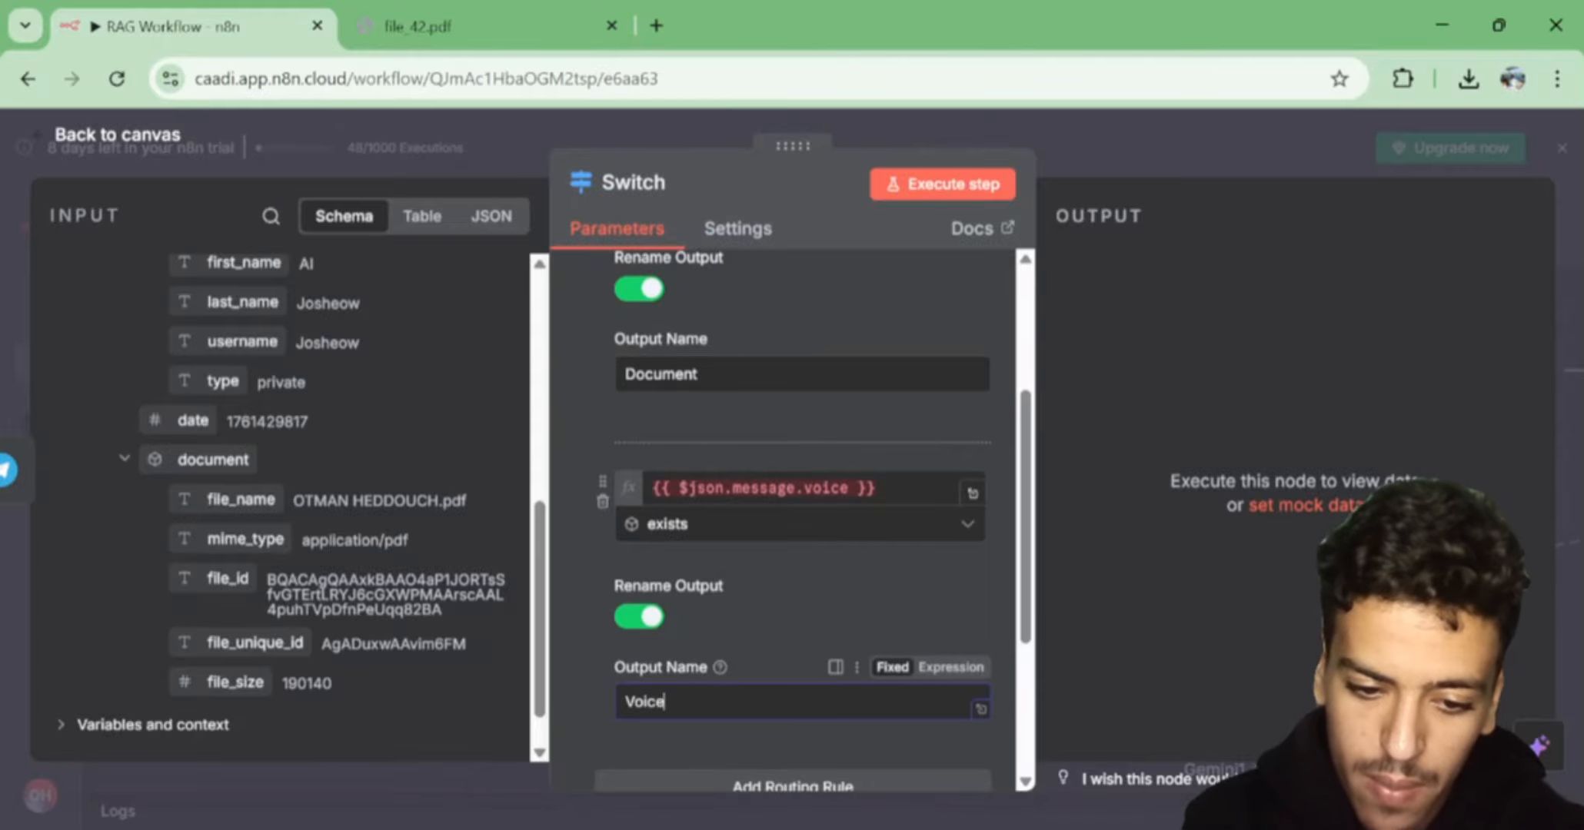
Add a third routing rule to the Switch below the Voice rule
scroll(769, 539, "down", 3)
left_click(785, 655)
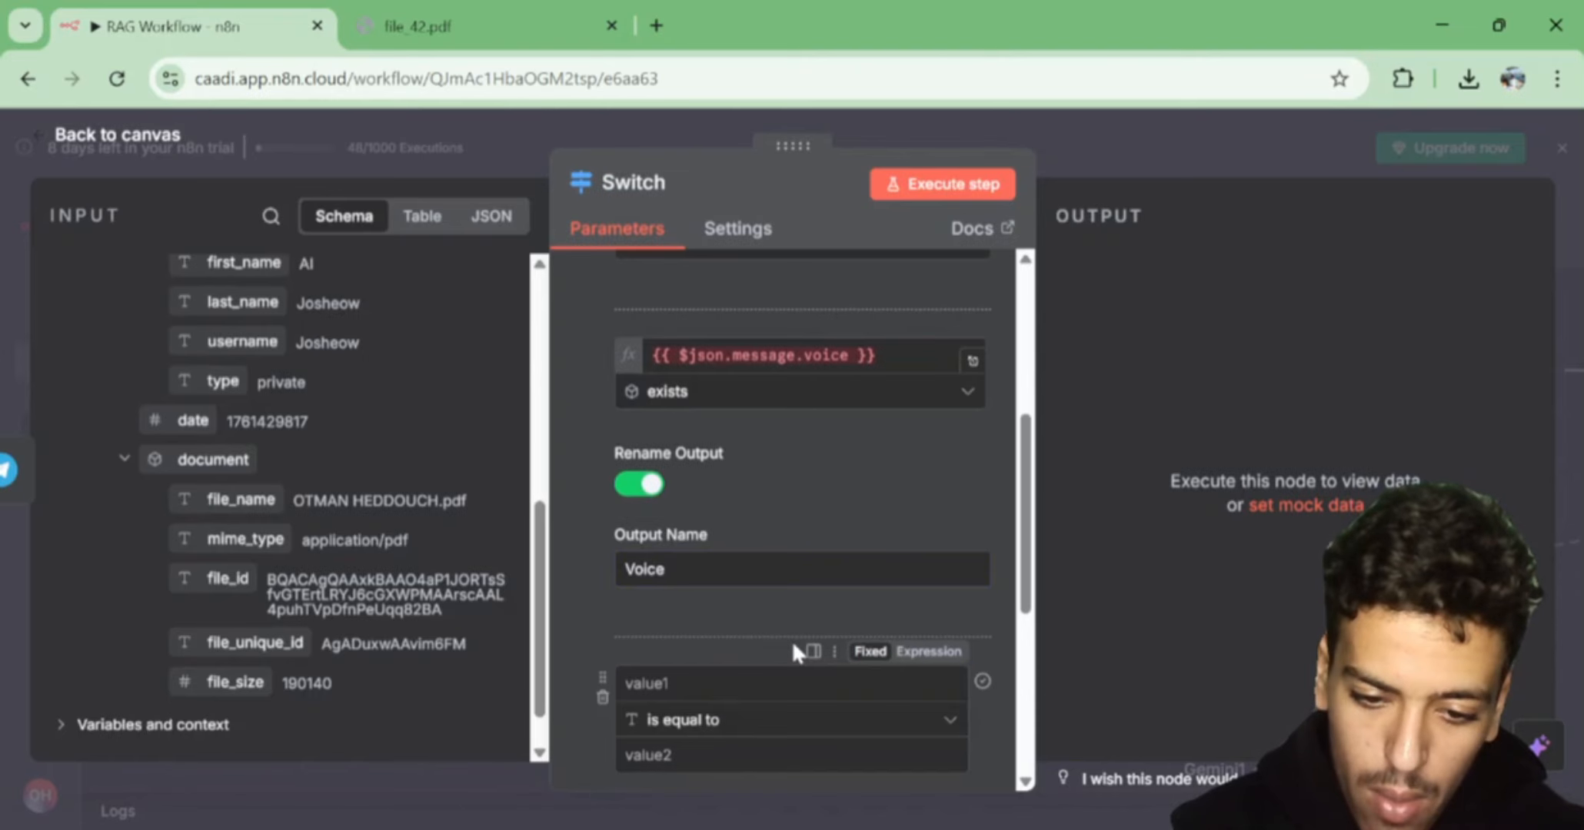
scroll(796, 653, "down", 2)
left_click(784, 549)
key("ctrl+v")
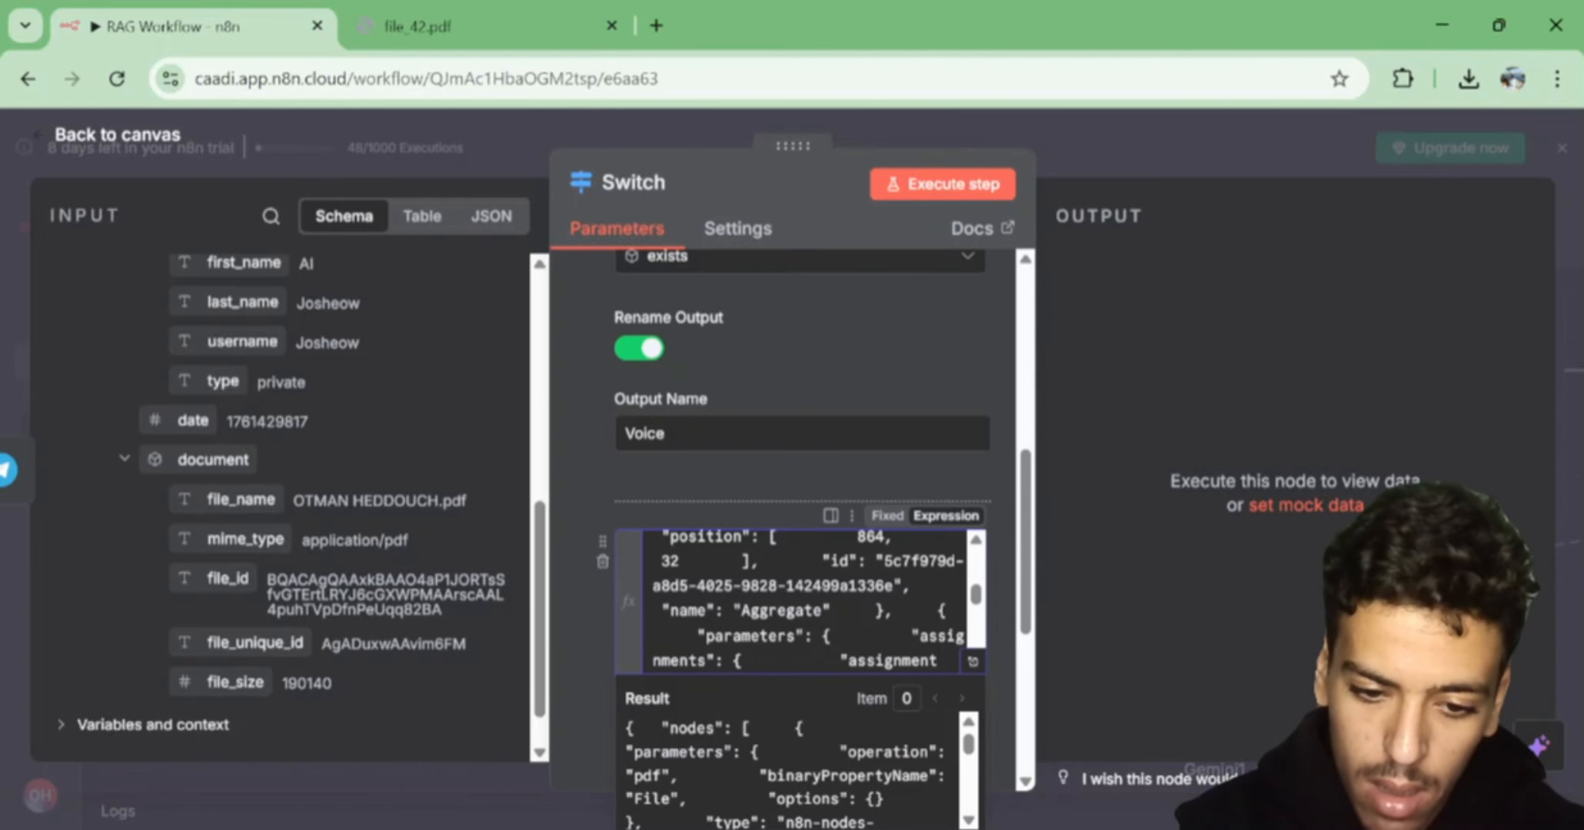
key("ctrl+a")
key("BackSpace")
Set the third routing rule's first value to the expression {{ $json.message.text }}, starting from the document field's reference
left_click_drag(204, 483, 698, 296)
scroll(699, 295, "up", 3)
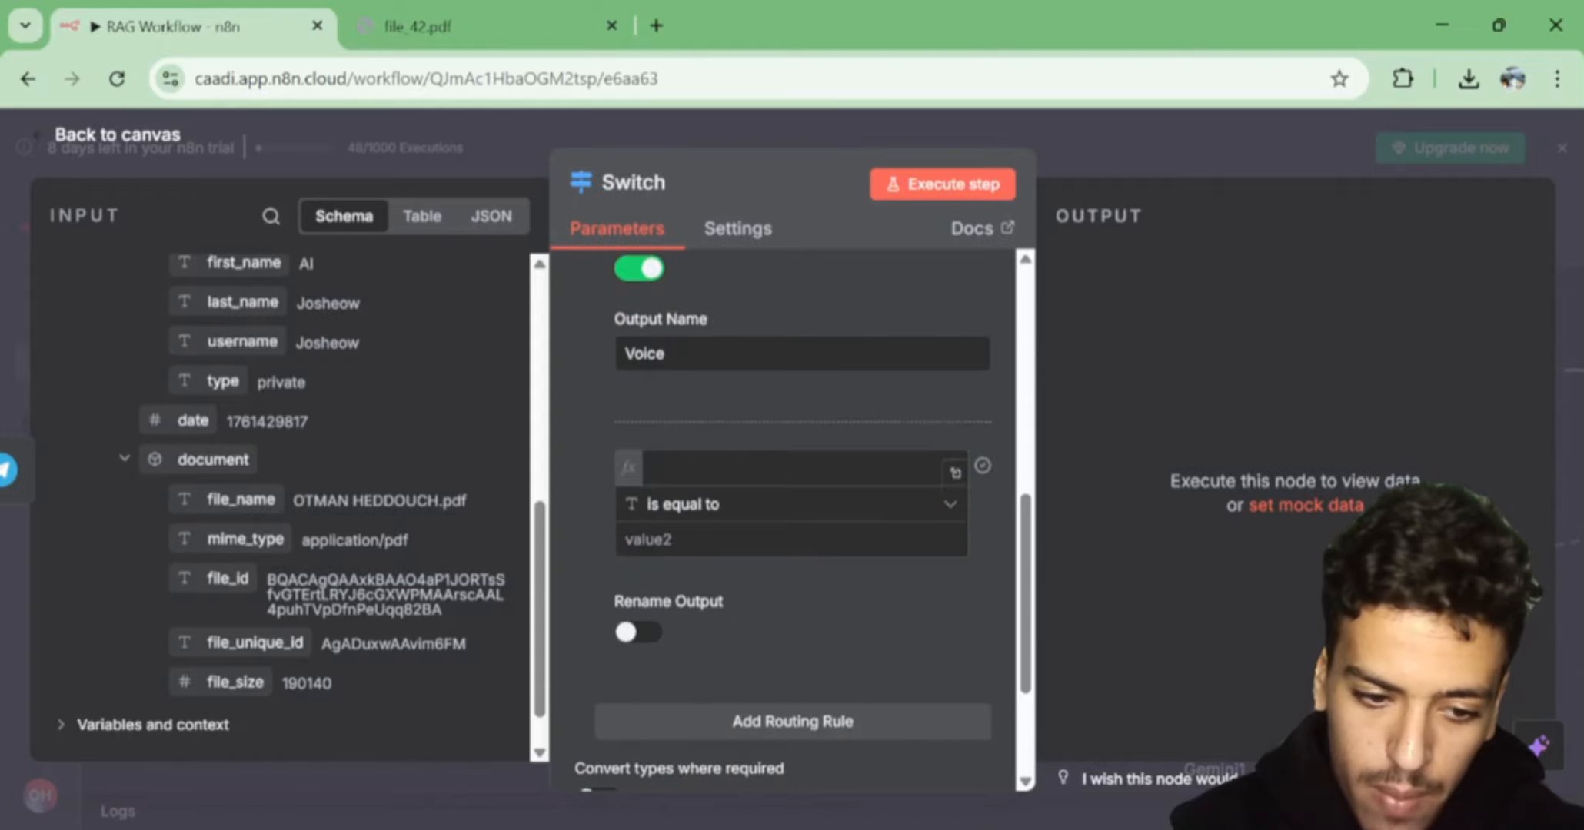
left_click_drag(202, 462, 704, 468)
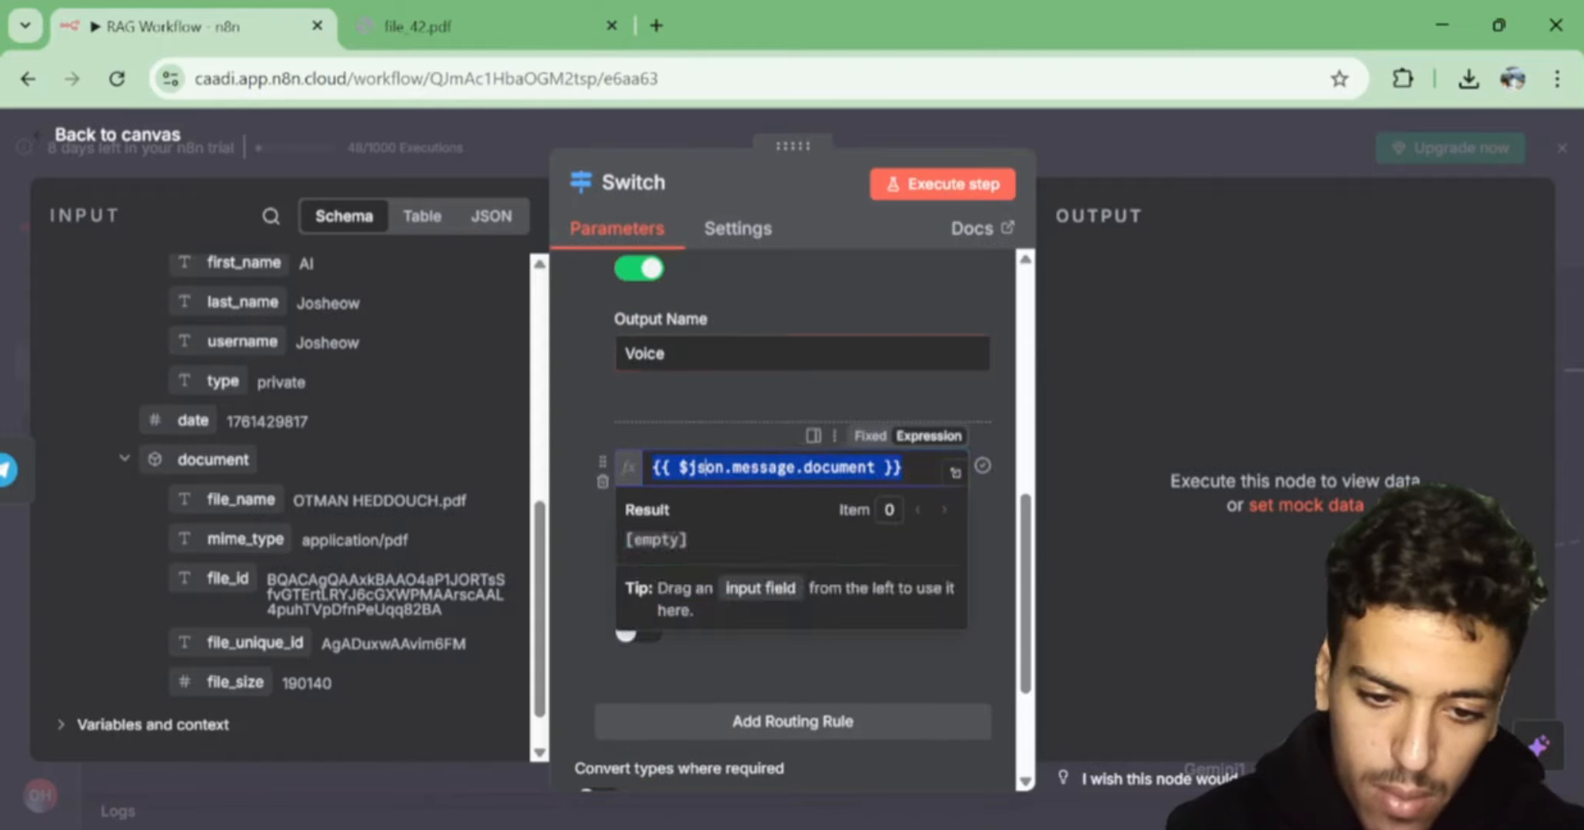
key("BackSpace")
key("BackSpace")
key("BackSpace")
key("BackSpace")
key("BackSpace")
key("BackSpace")
key("BackSpace")
key("BackSpace")
type("tex")
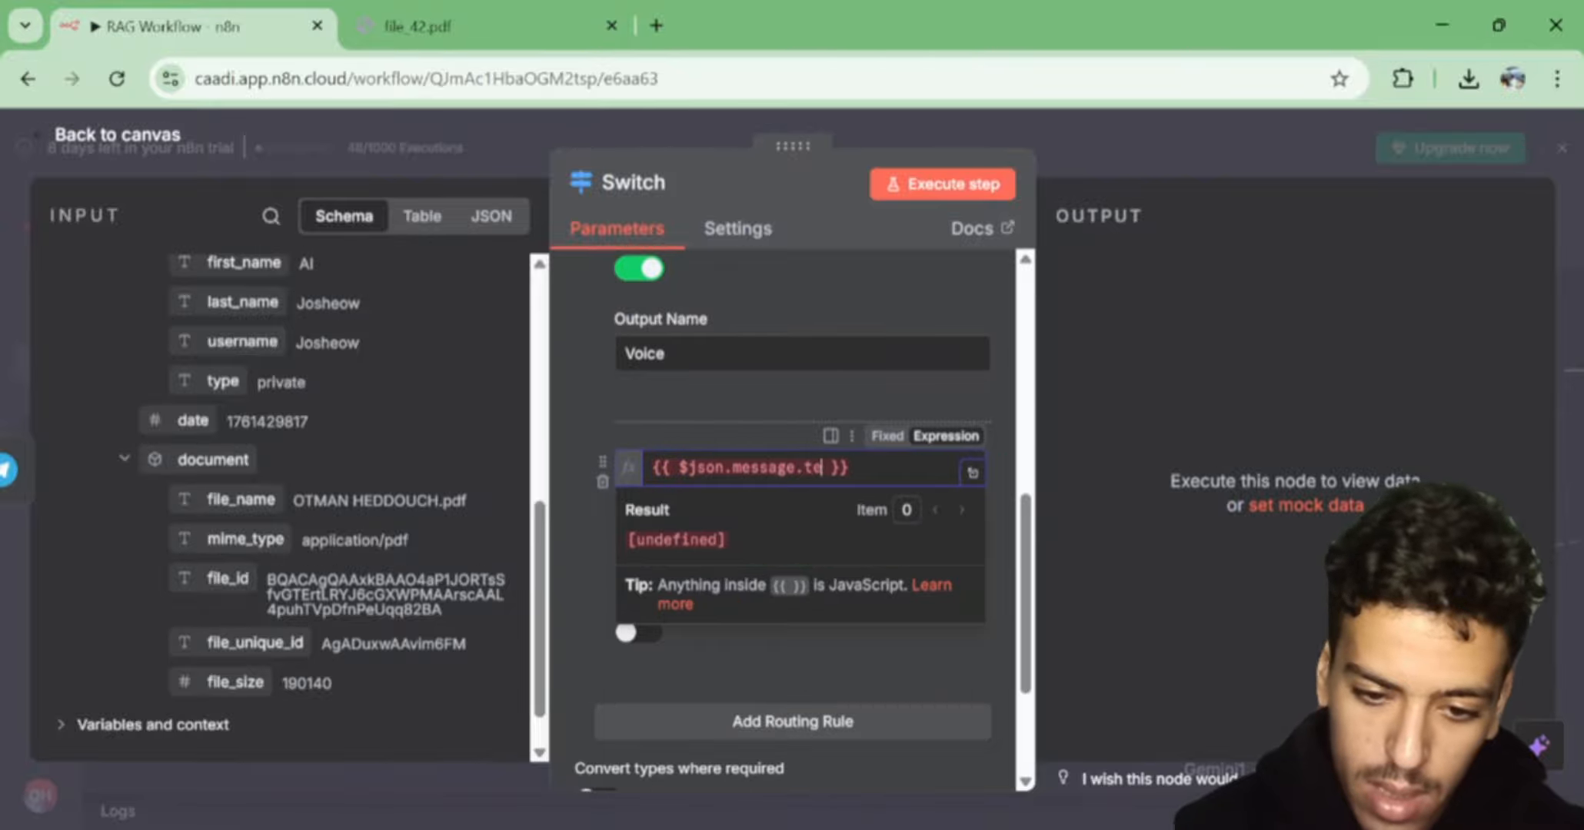
Set the third rule's condition to the string operator "exists", name its output Text, and return to the canvas
left_click(653, 402)
left_click(715, 521)
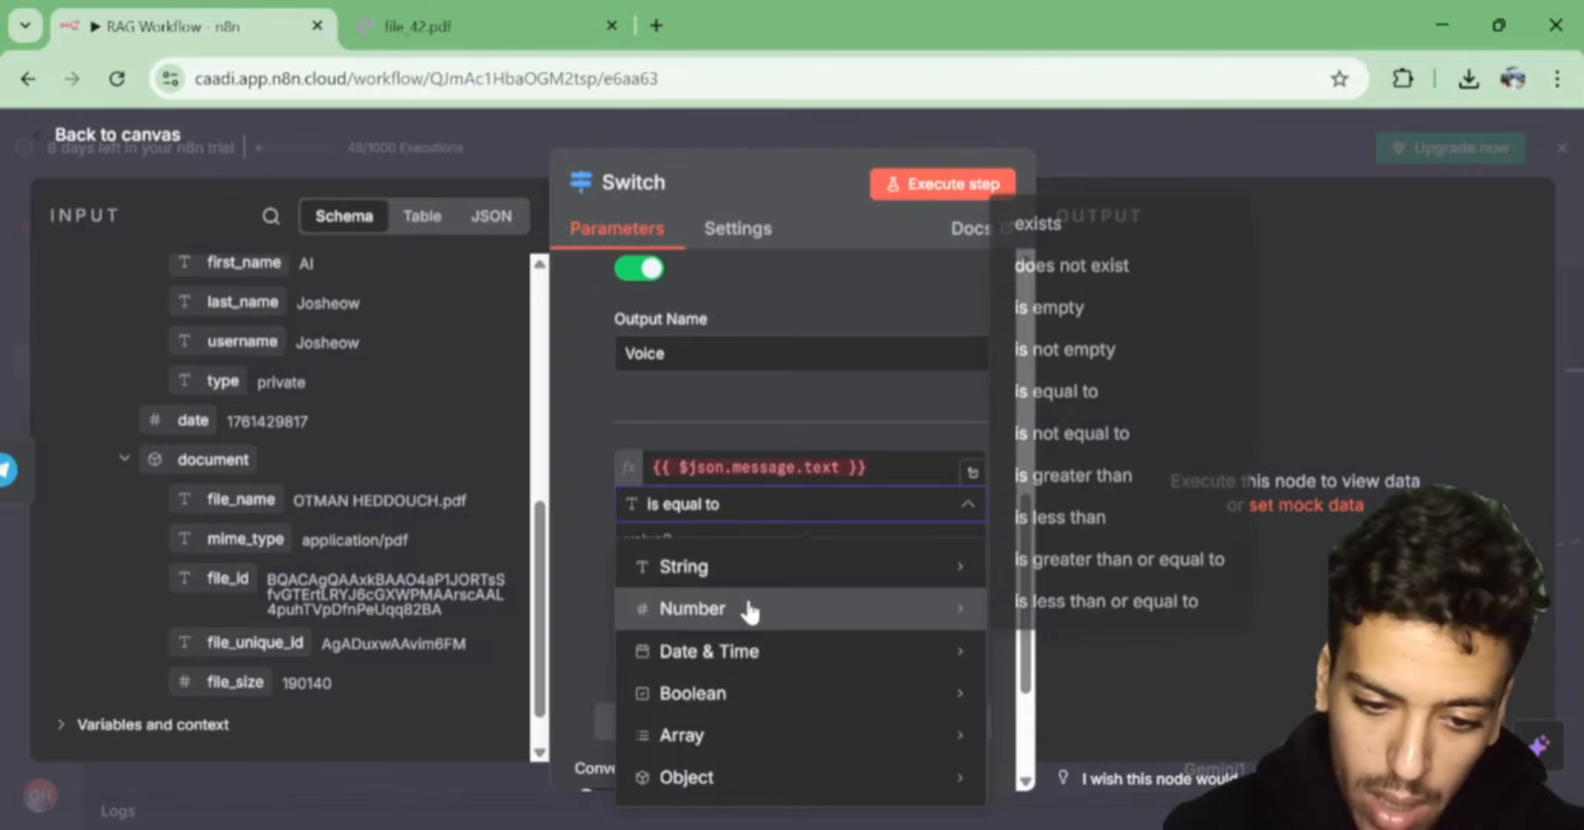
mouse_move(759, 584)
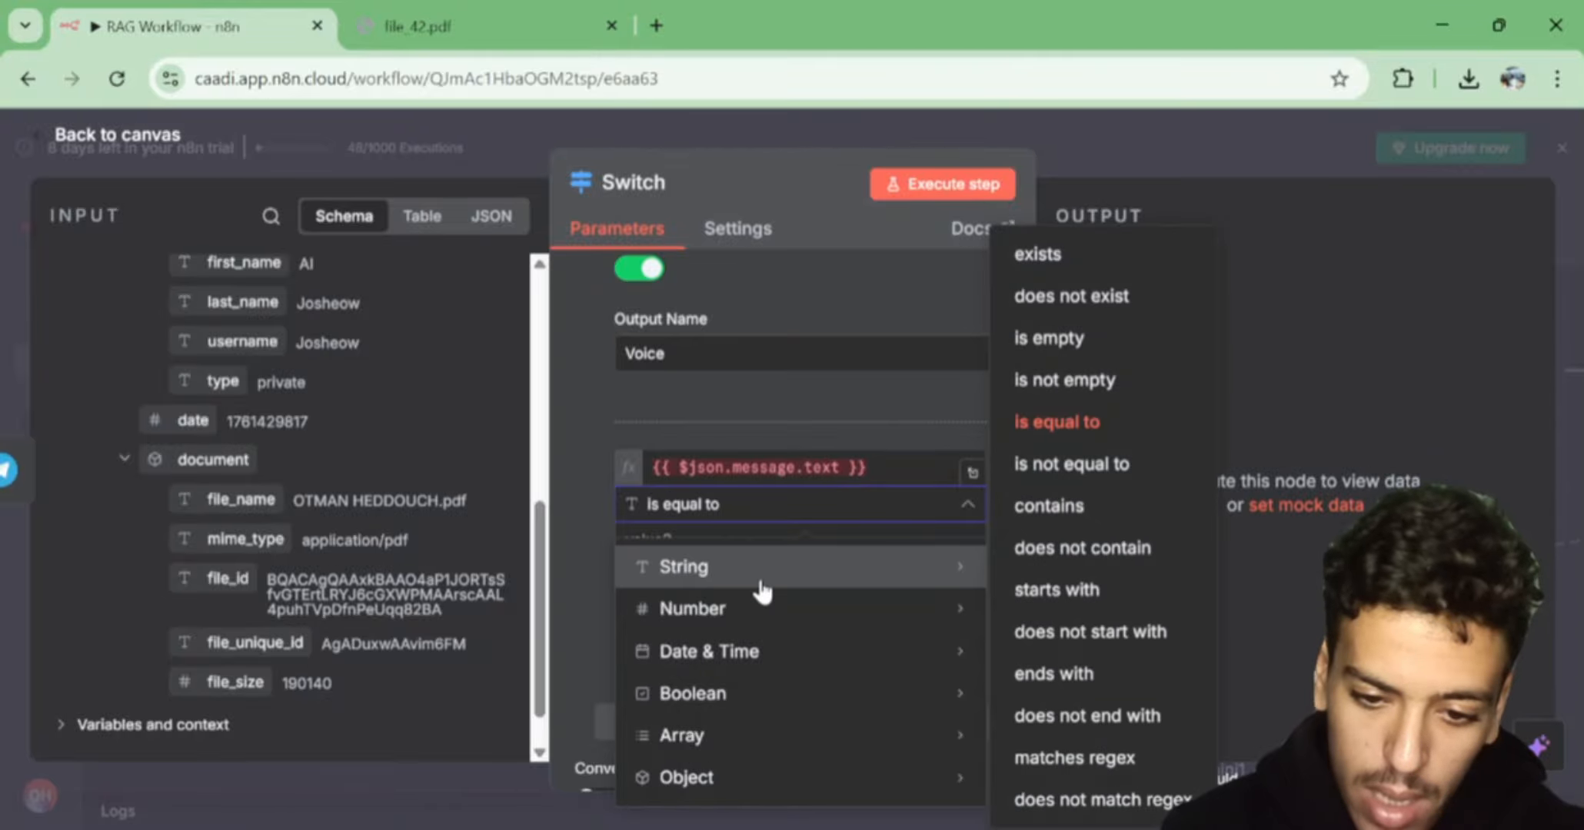
left_click(1080, 262)
left_click(644, 597)
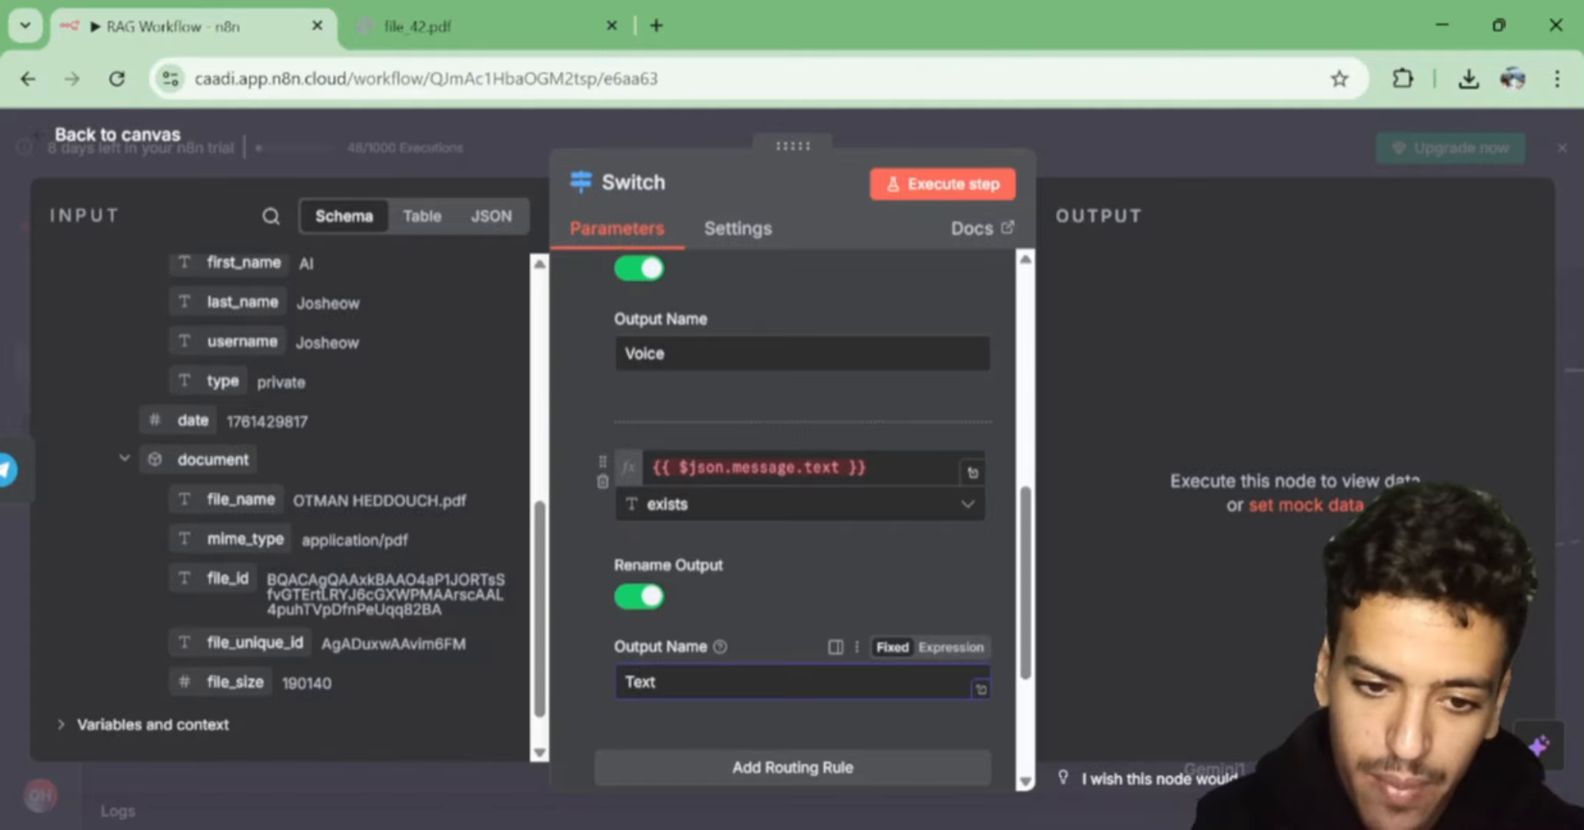
left_click(112, 142)
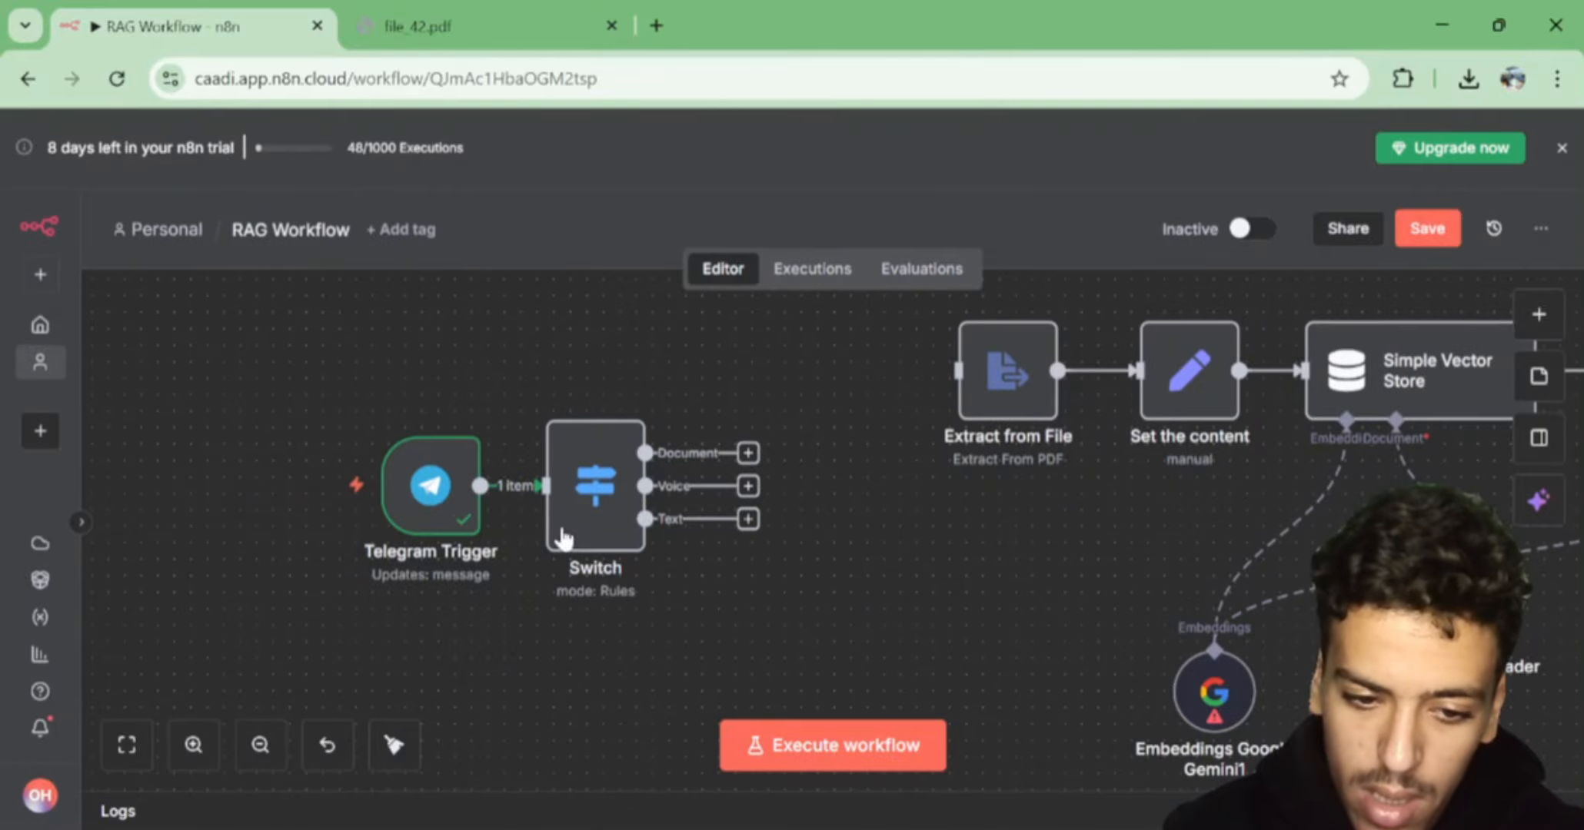
Try to execute the workflow, and open the Embeddings Google Gemini1 and Google Gemini Chat Model1 nodes to load their credentials
left_click(451, 521)
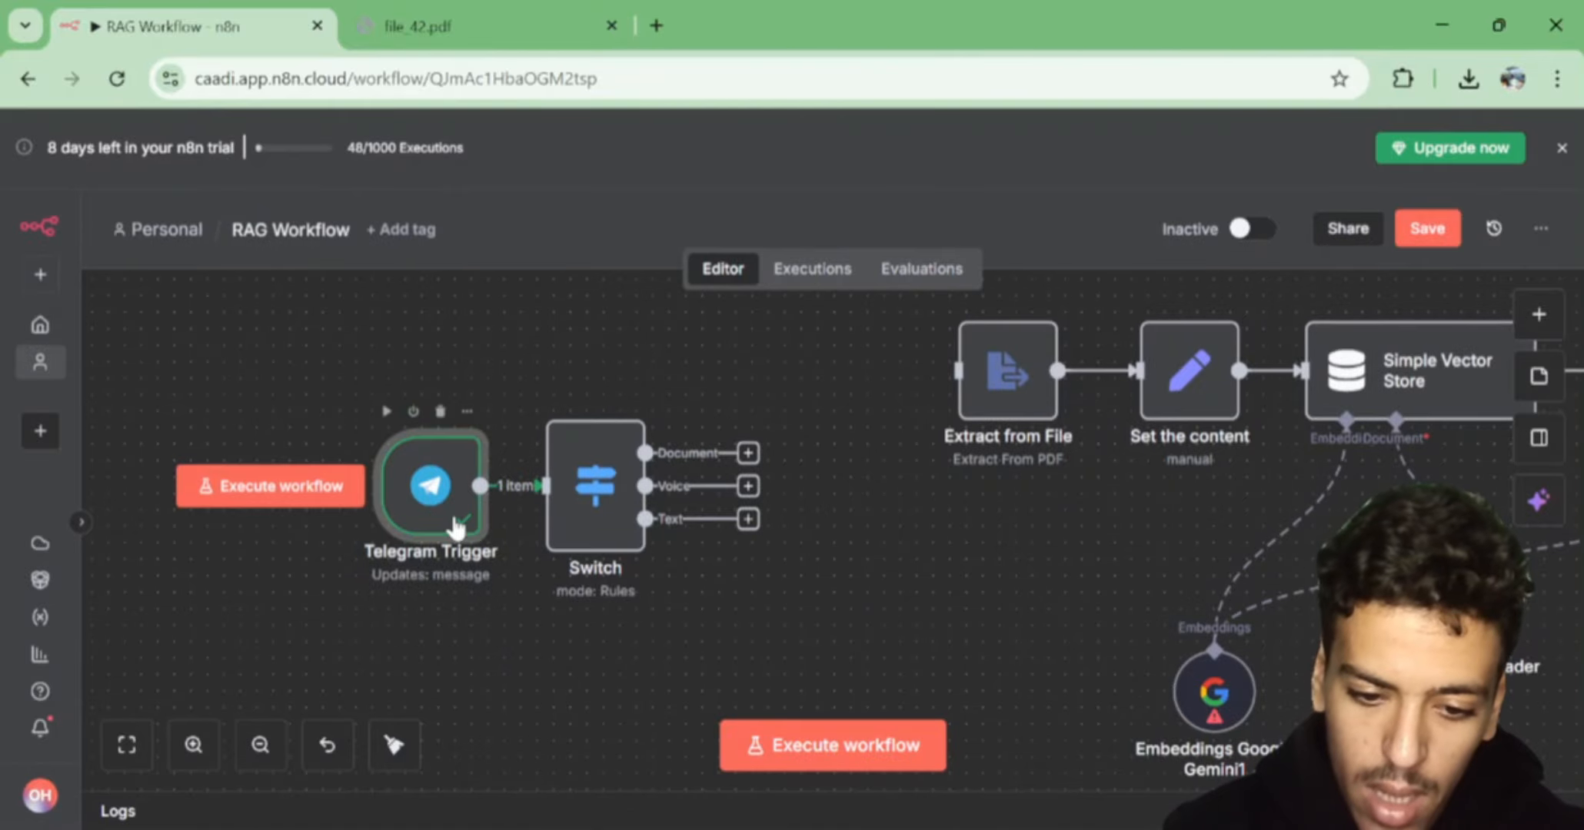
left_click(845, 752)
left_click(260, 758)
left_click(260, 757)
left_click(260, 757)
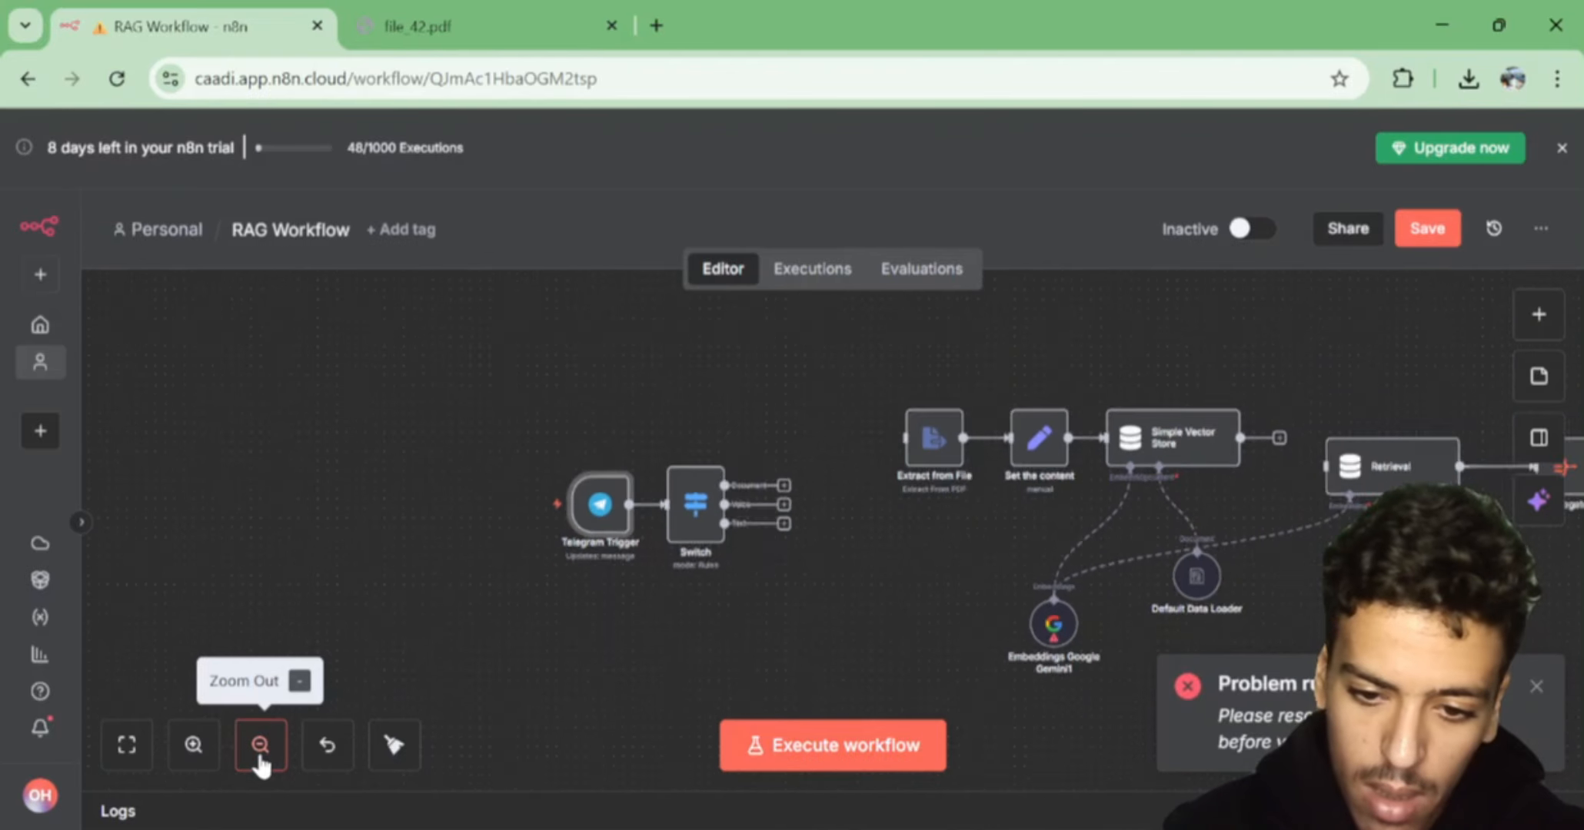
left_click(259, 758)
scroll(1142, 440, "right", 3)
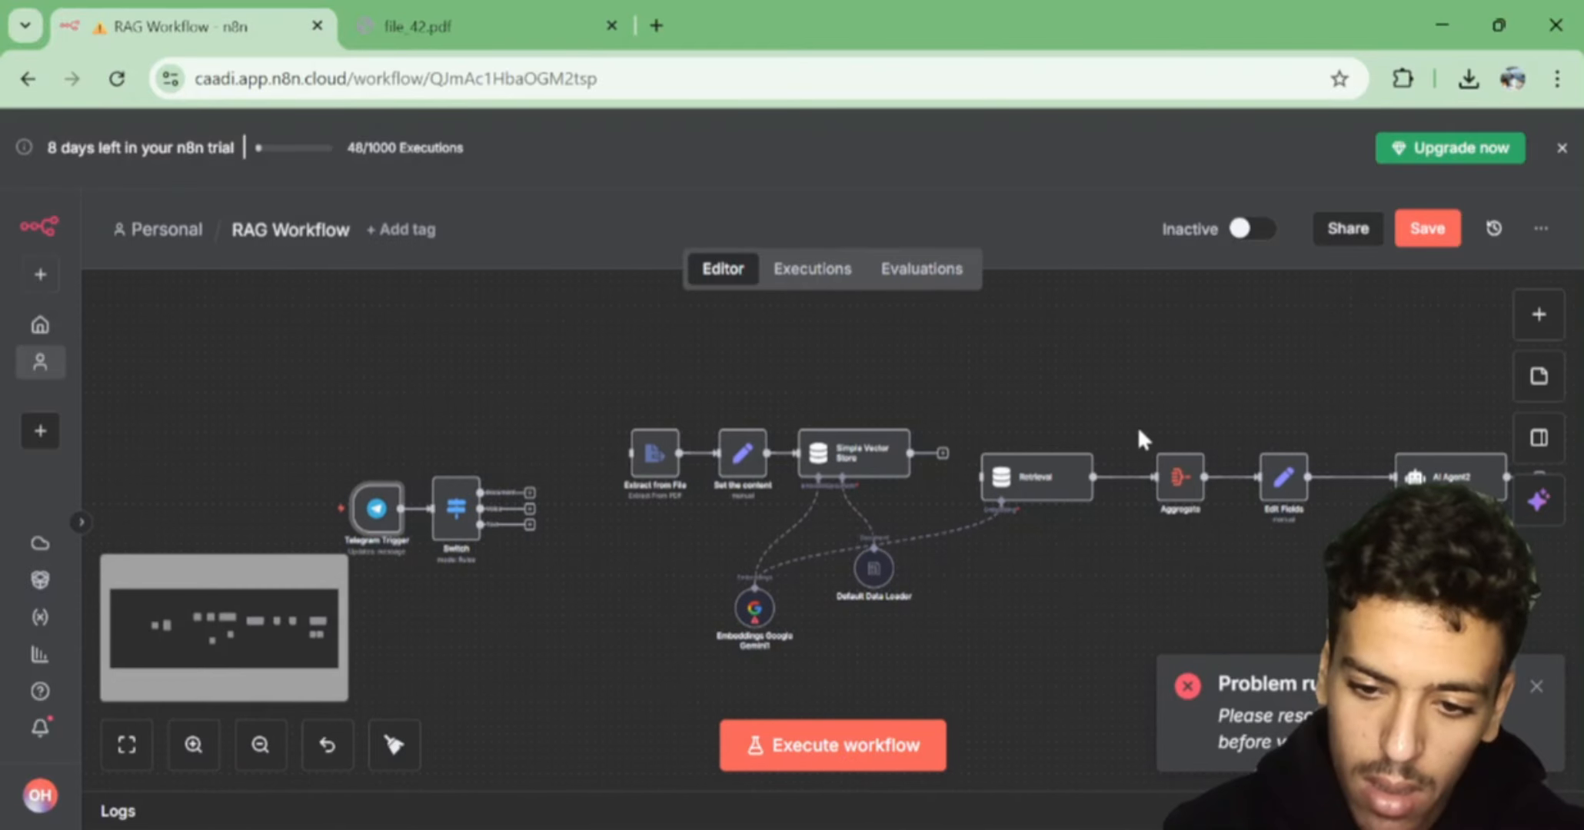
double_click(754, 609)
left_click(166, 142)
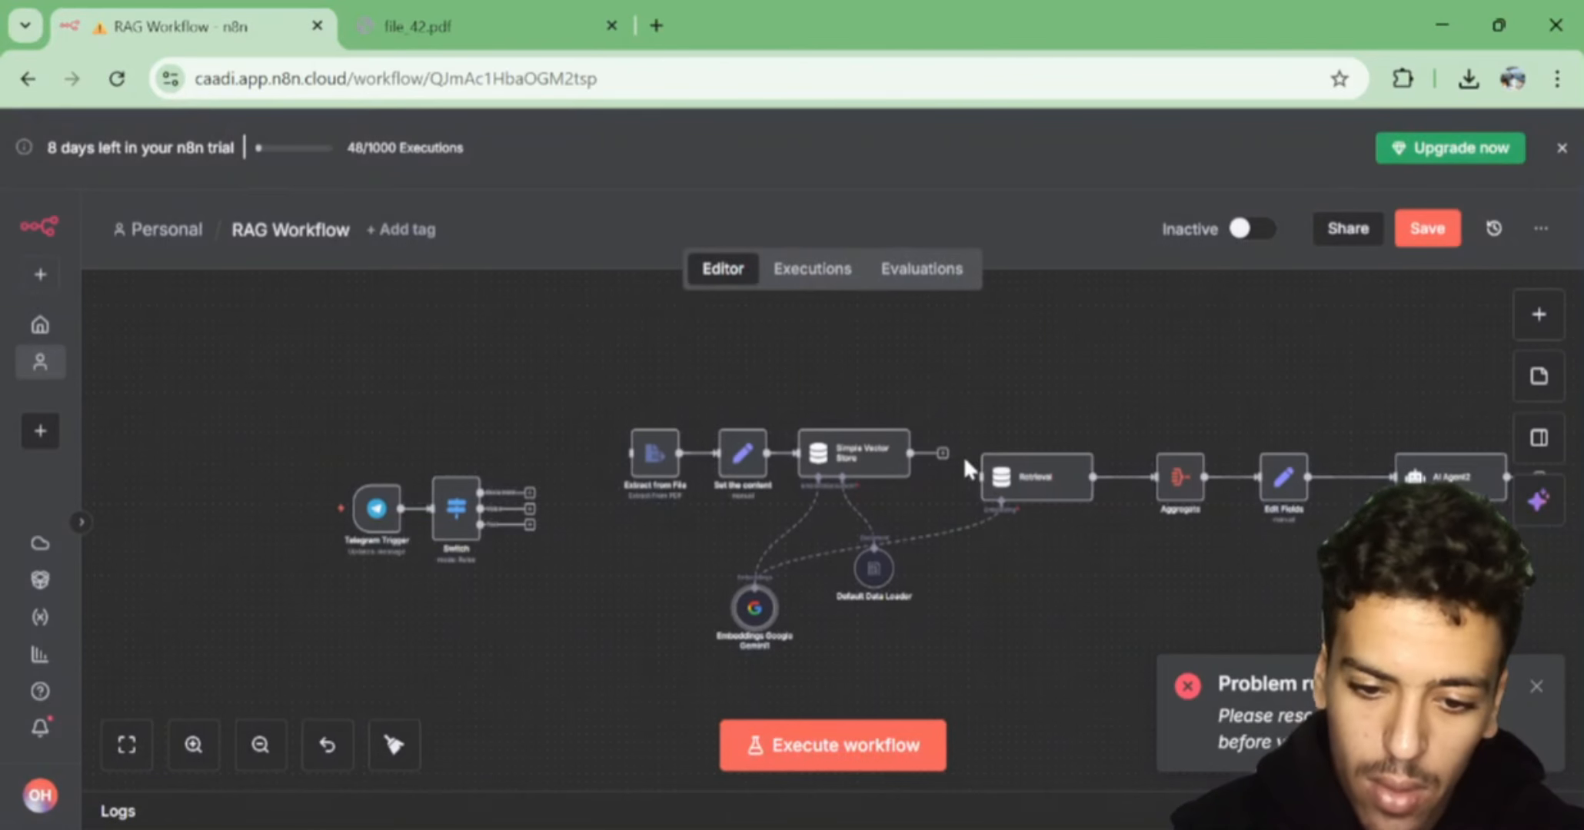
scroll(964, 455, "right", 3)
double_click(1107, 569)
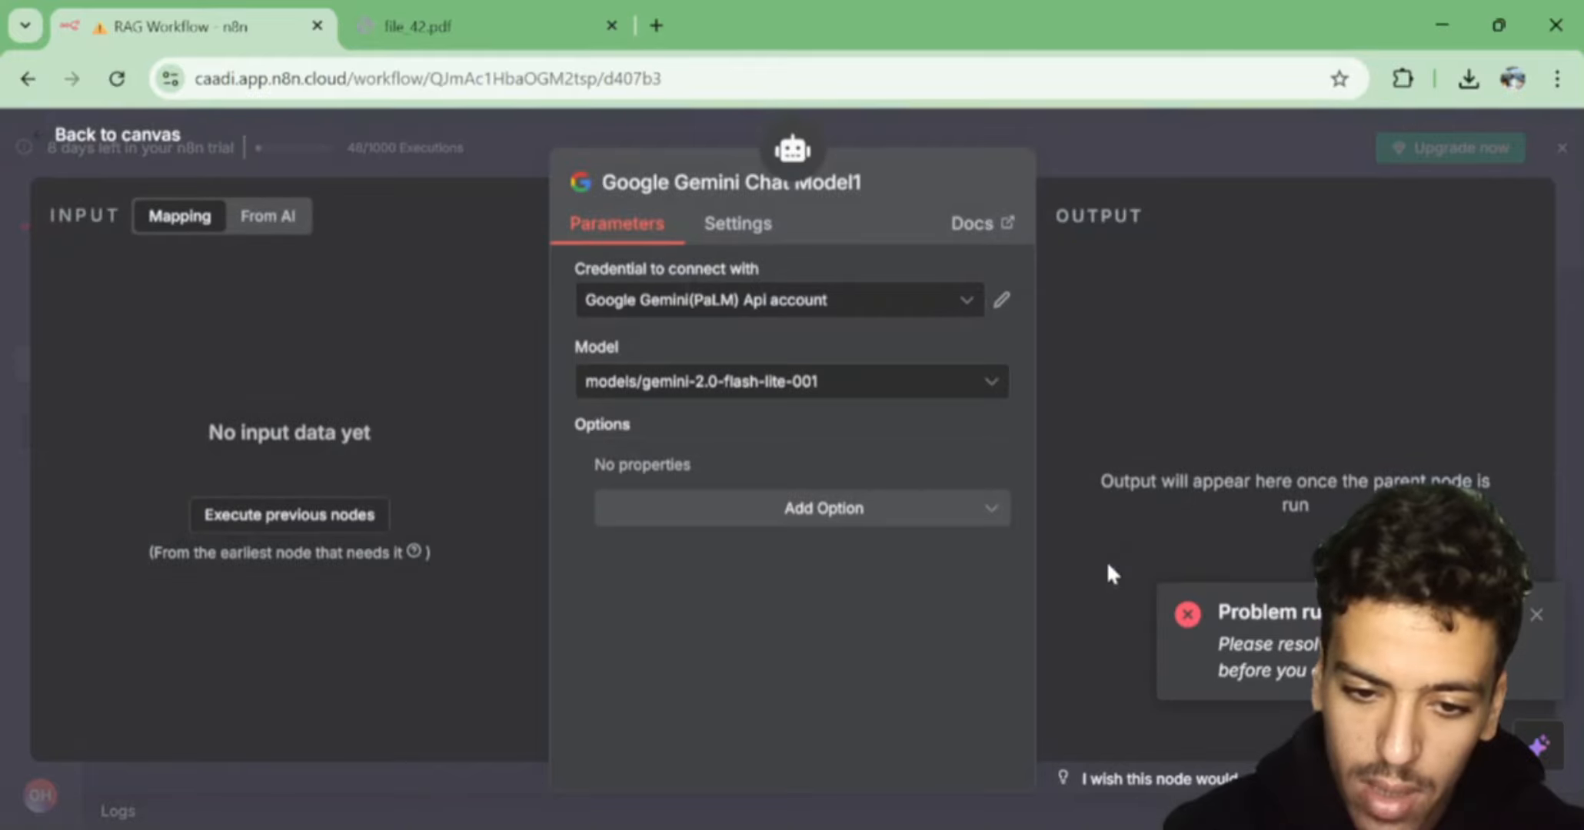
left_click(154, 150)
scroll(363, 361, "left", 5)
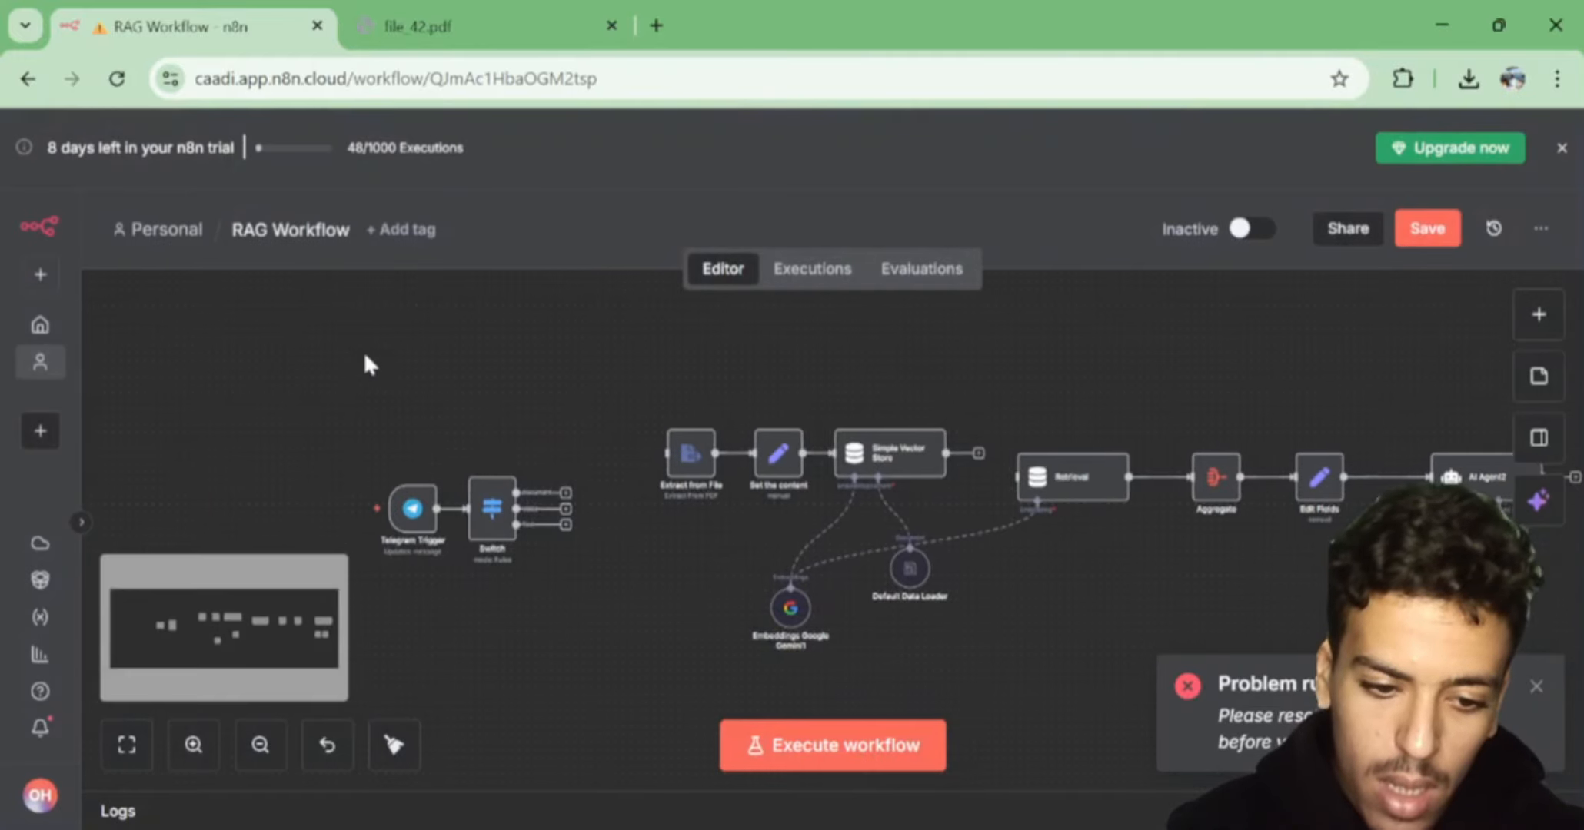
Execute the workflow so it waits for a Telegram event, switch to Telegram, and send "hi" to the n8n bot
left_click(793, 734)
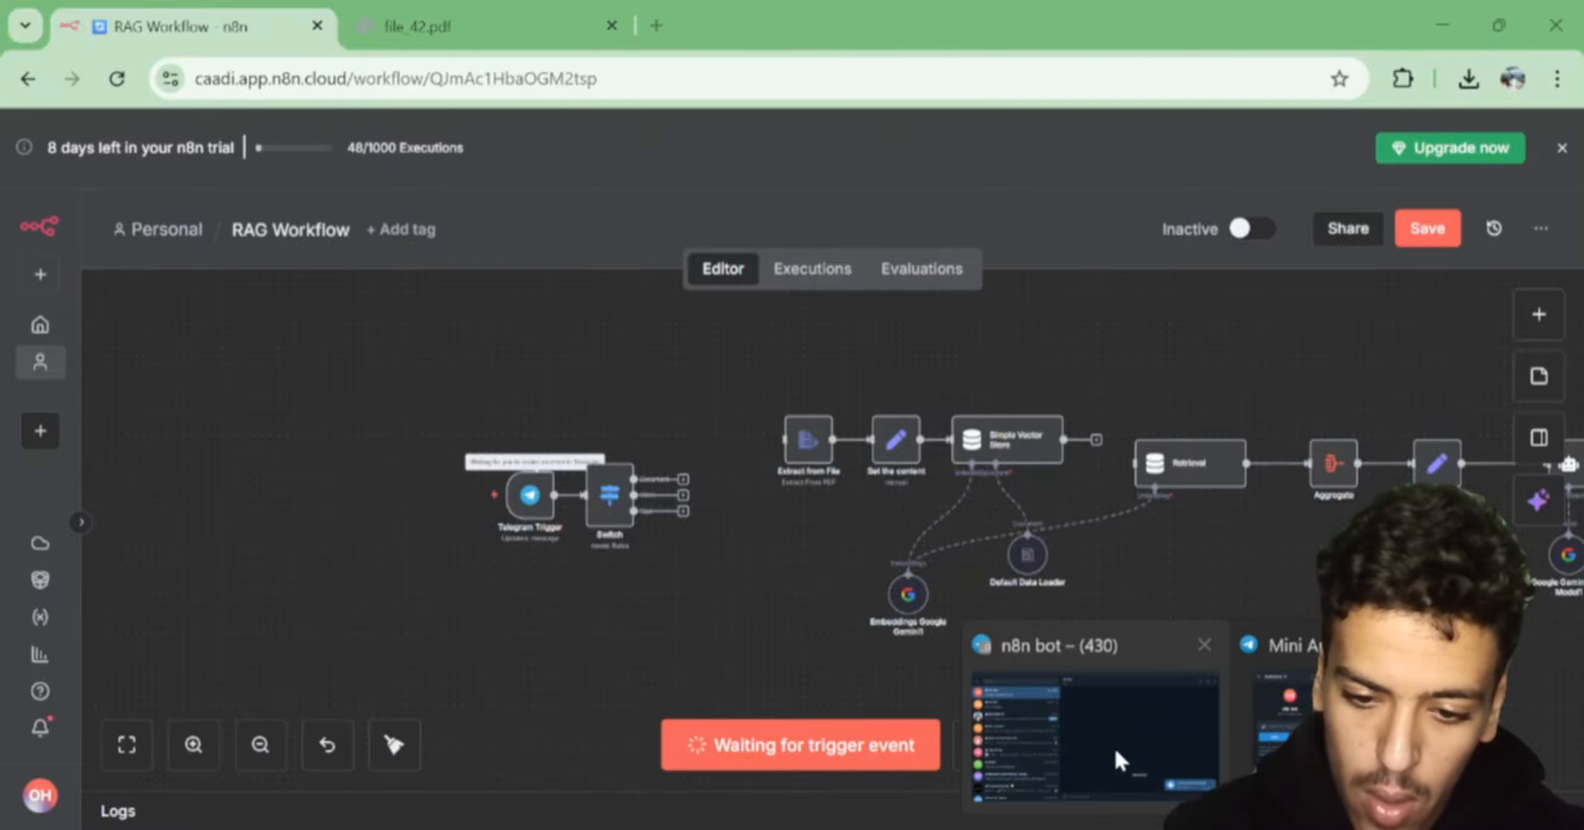
left_click(1113, 748)
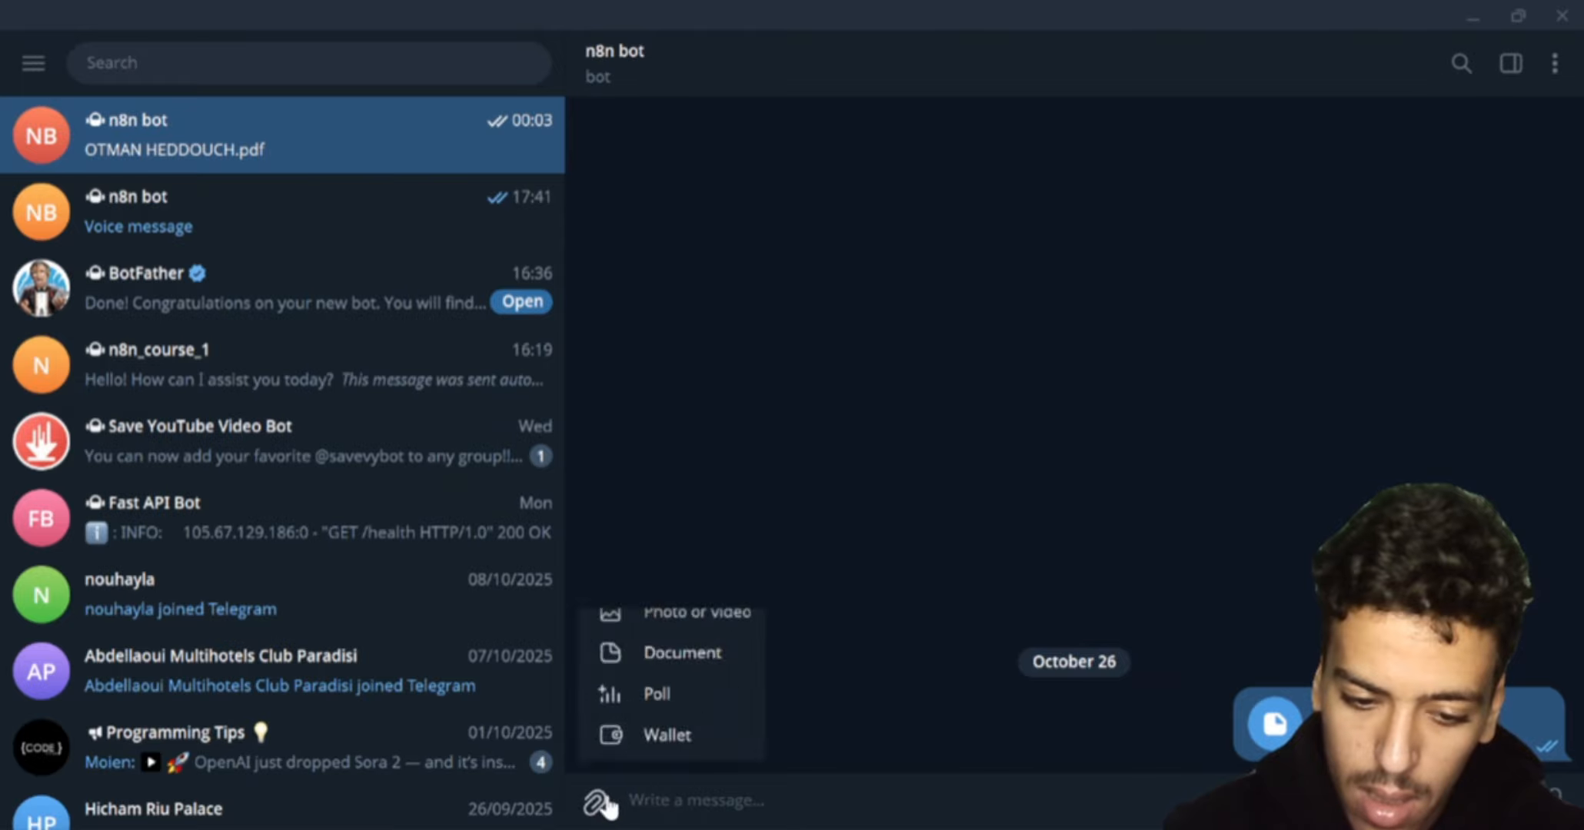
type("hi")
key("Return")
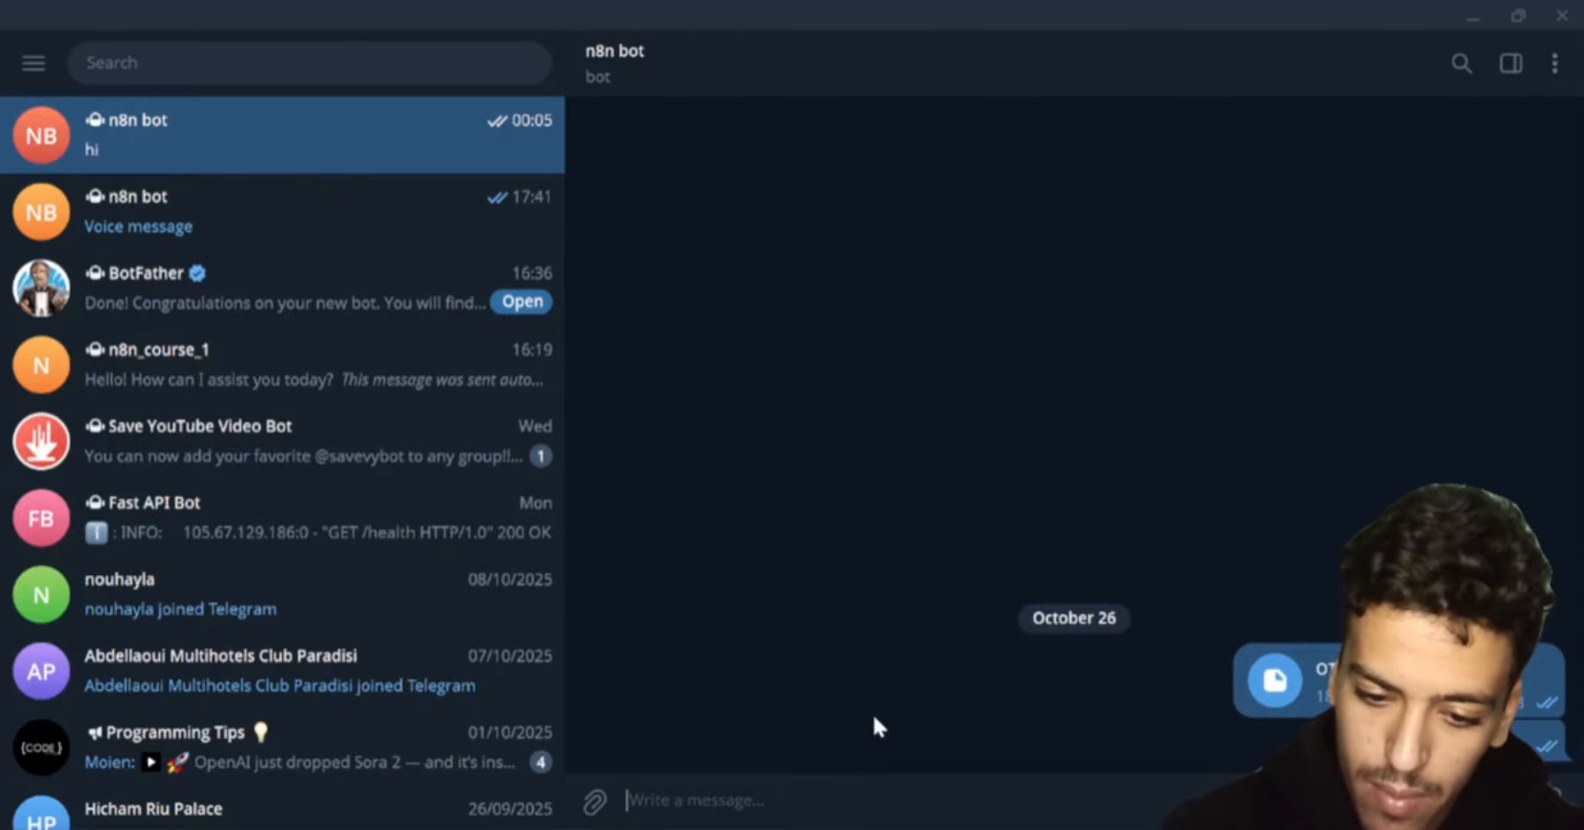
Switch to the n8n workflow, execute it so it waits for a Telegram event, and send the n8n bot a voice message in Telegram
left_click(915, 769)
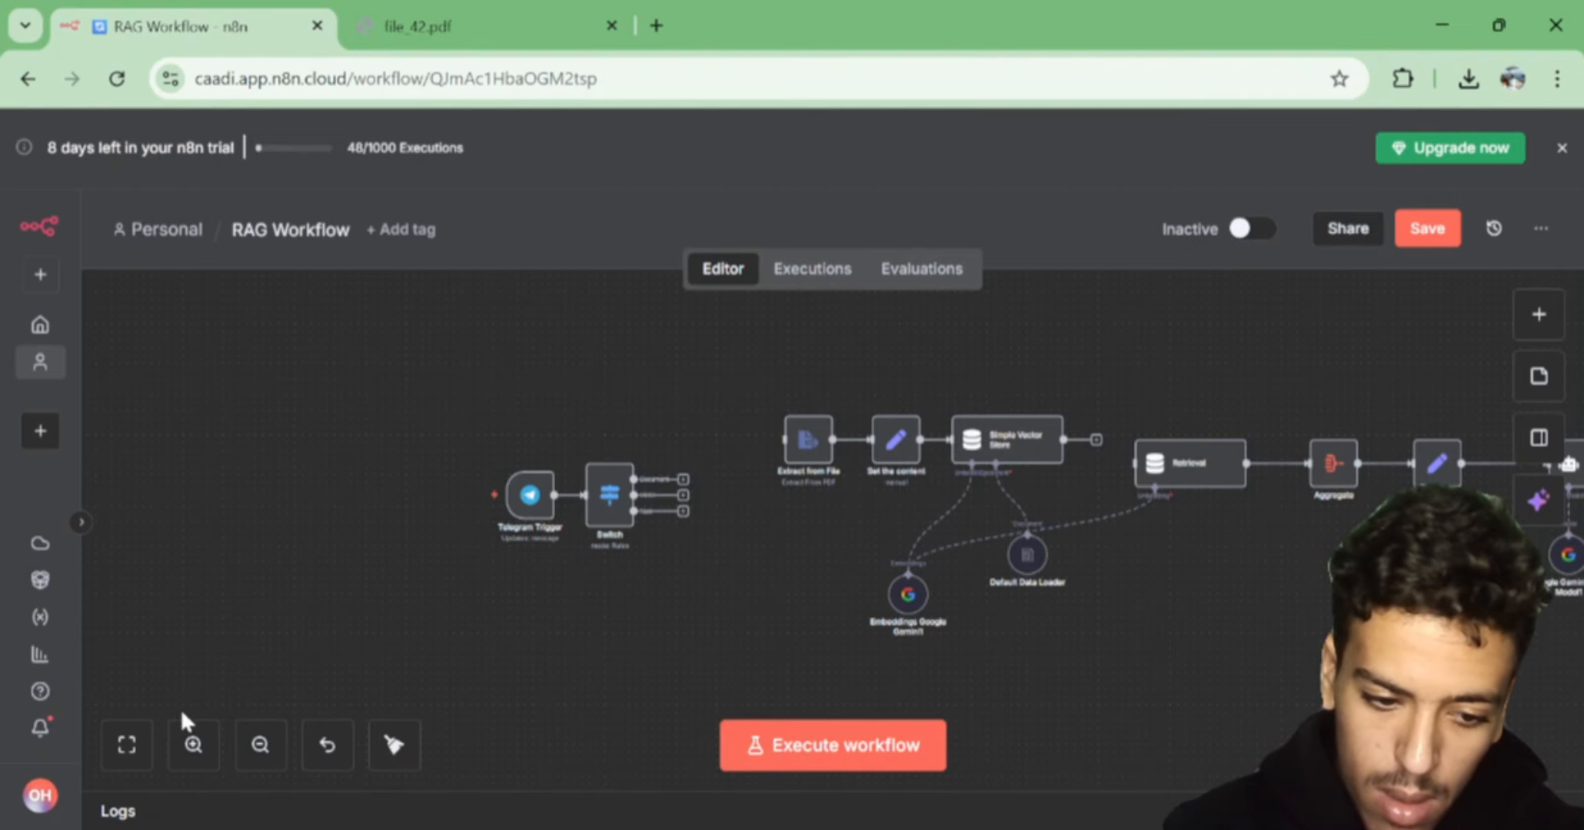
left_click(194, 739)
left_click(193, 739)
left_click(194, 739)
scroll(365, 606, "left", 4)
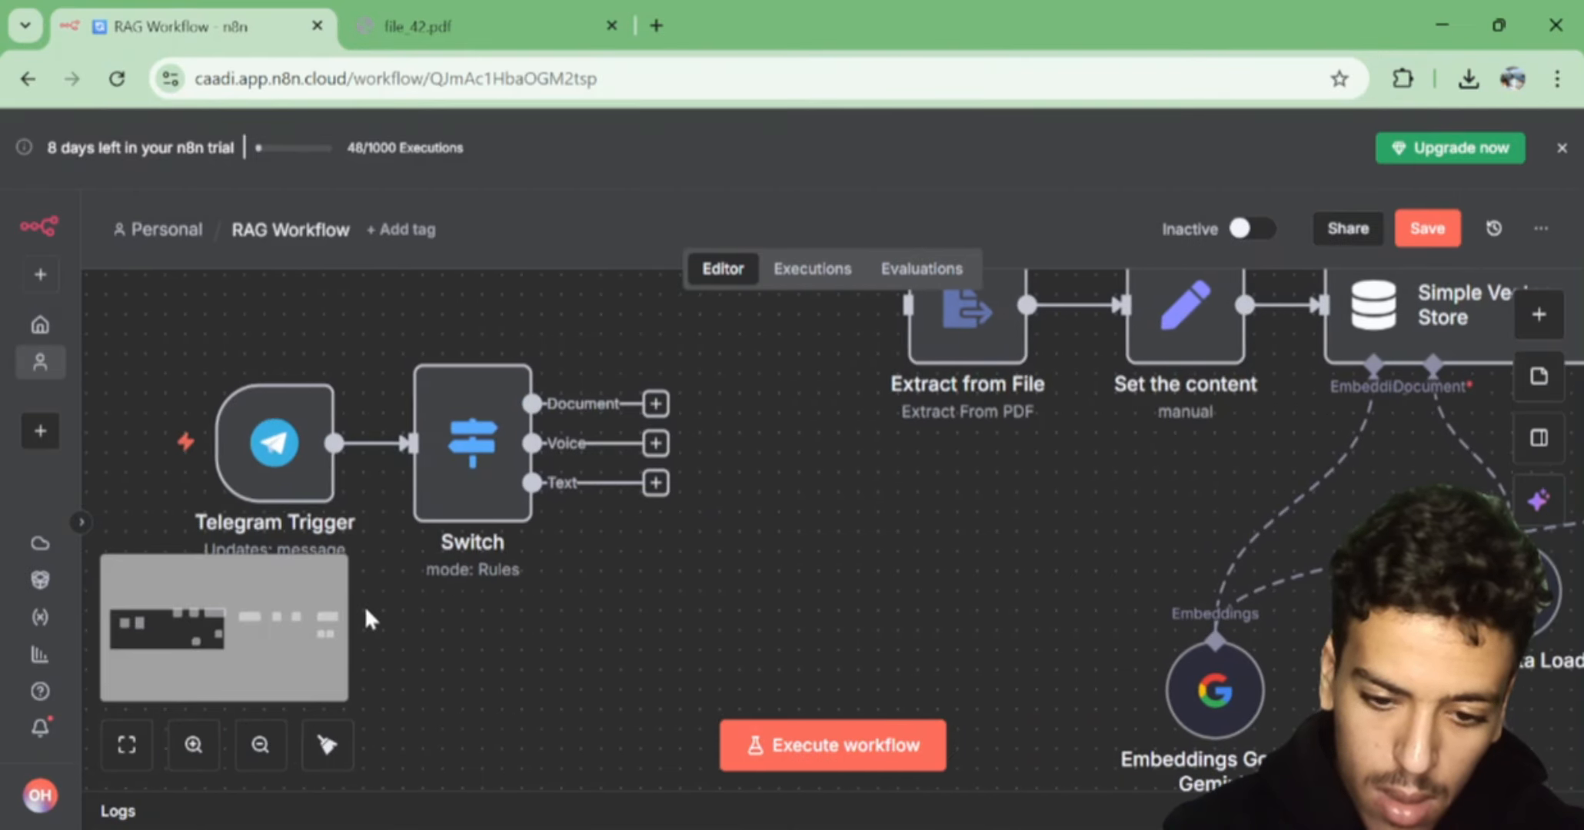
left_click(810, 742)
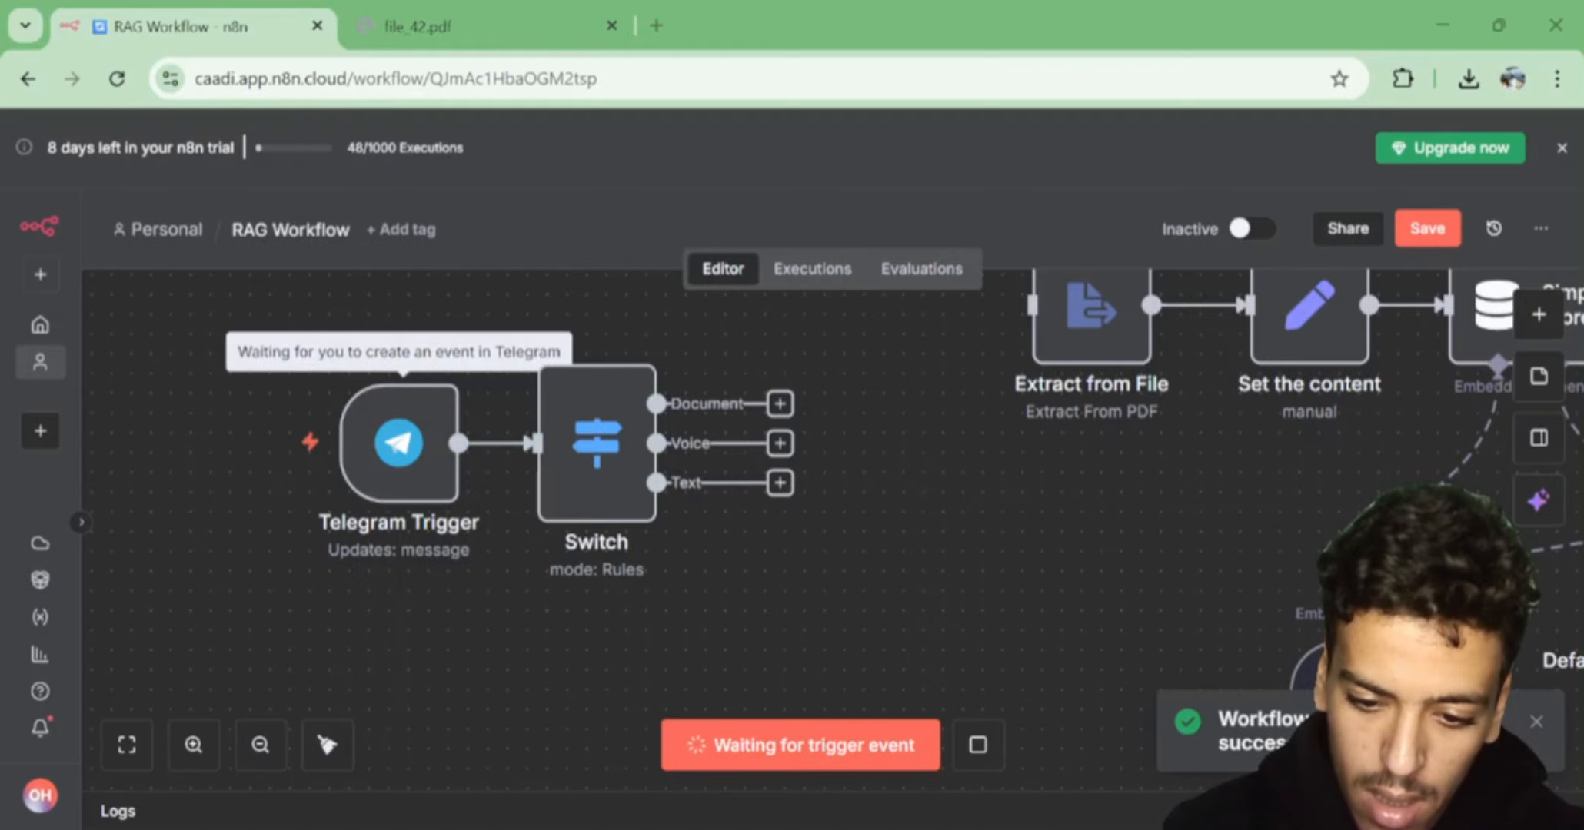
left_click(1088, 733)
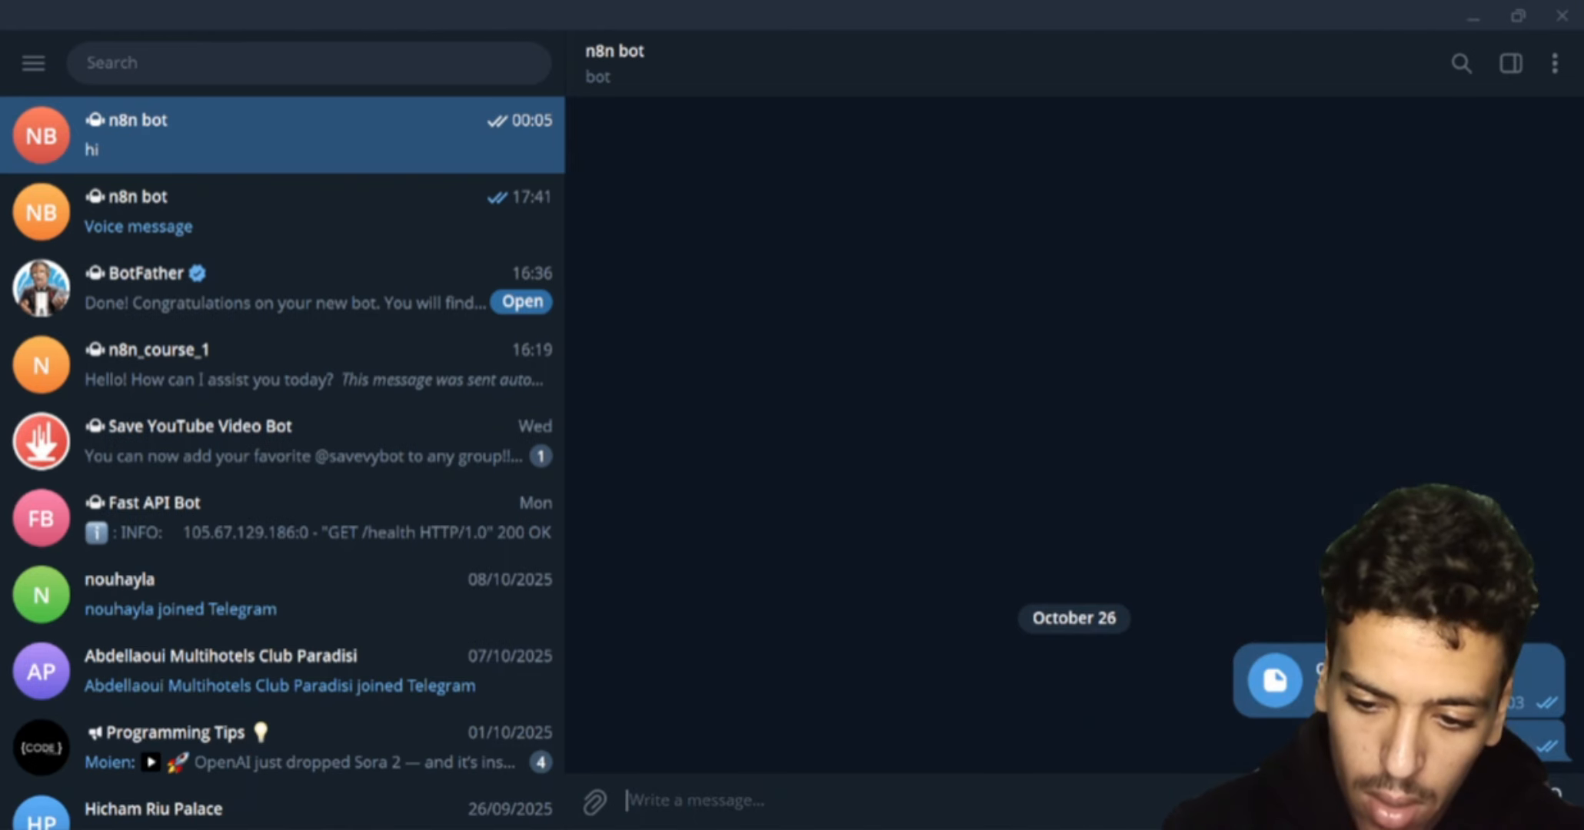
left_click(1556, 799)
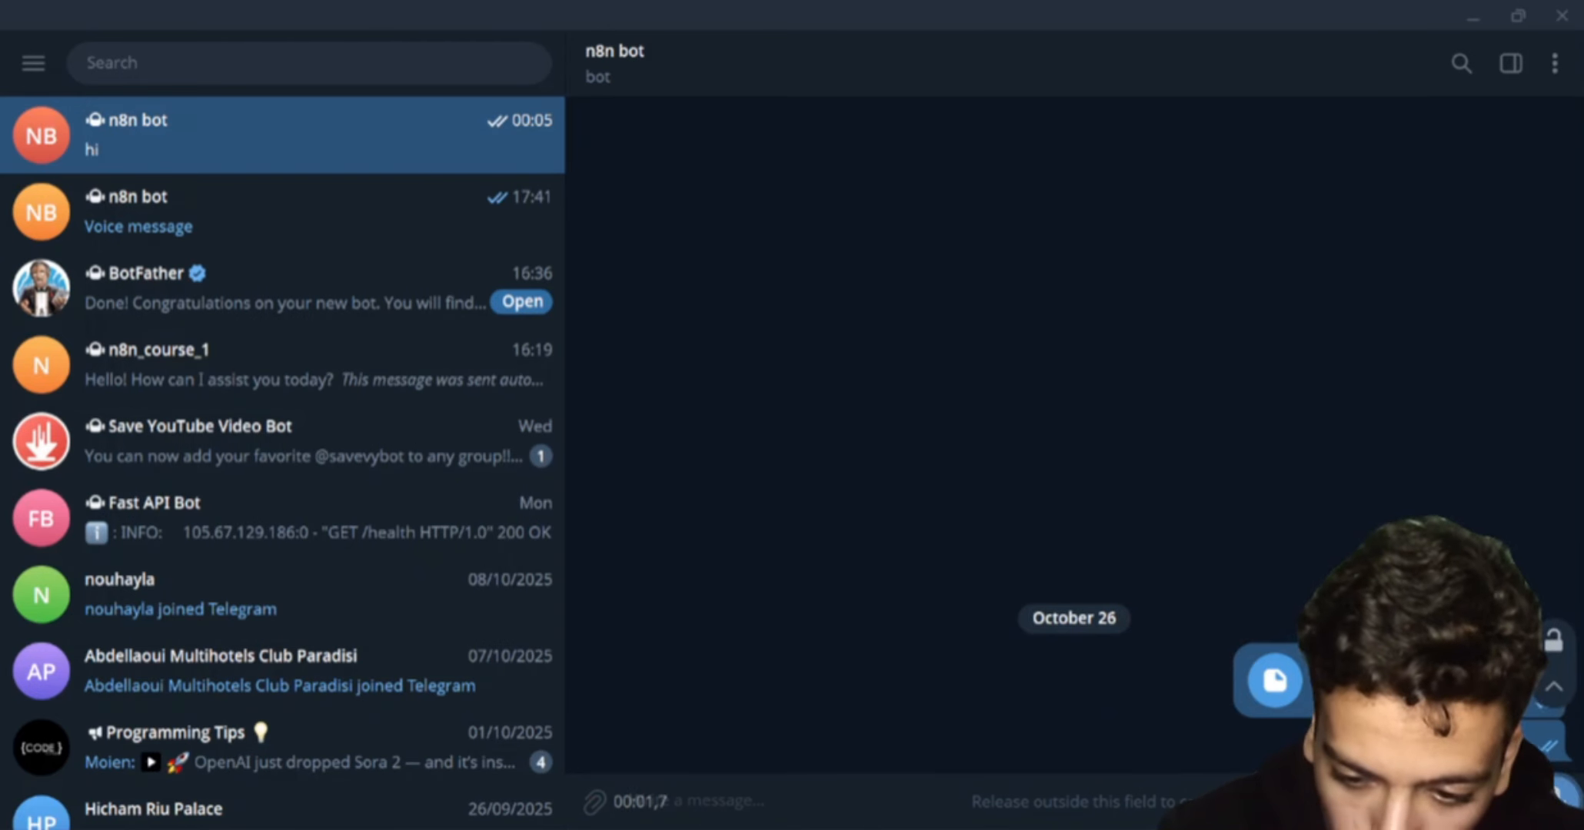
left_click(892, 752)
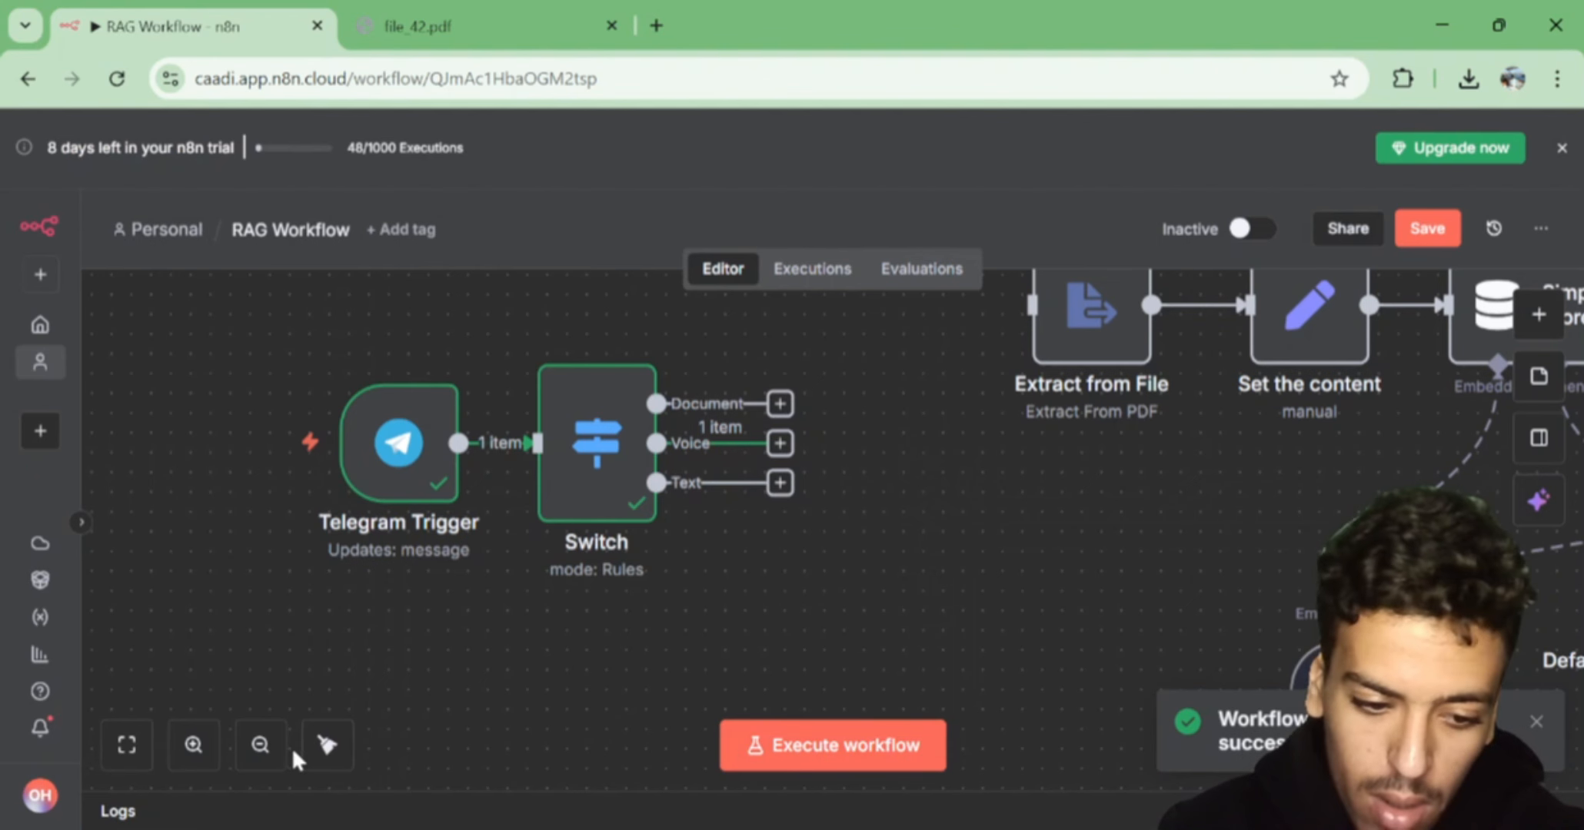
Select the Telegram Trigger and Switch nodes together and move them away from the Extract from File chain to make room
left_click(256, 750)
left_click(256, 749)
scroll(880, 591, "right", 3)
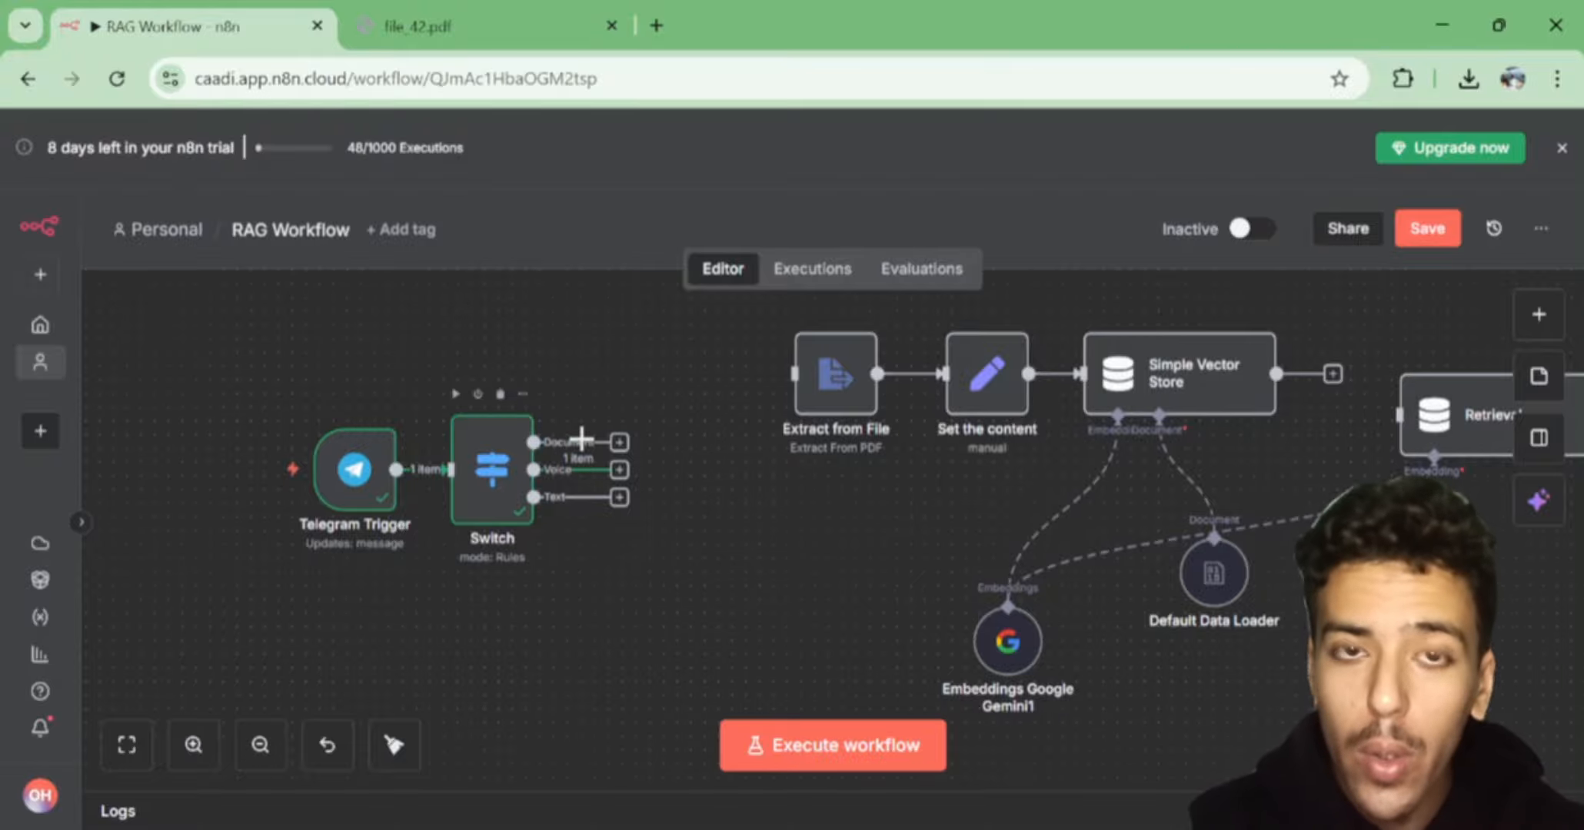
left_click_drag(262, 336, 709, 652)
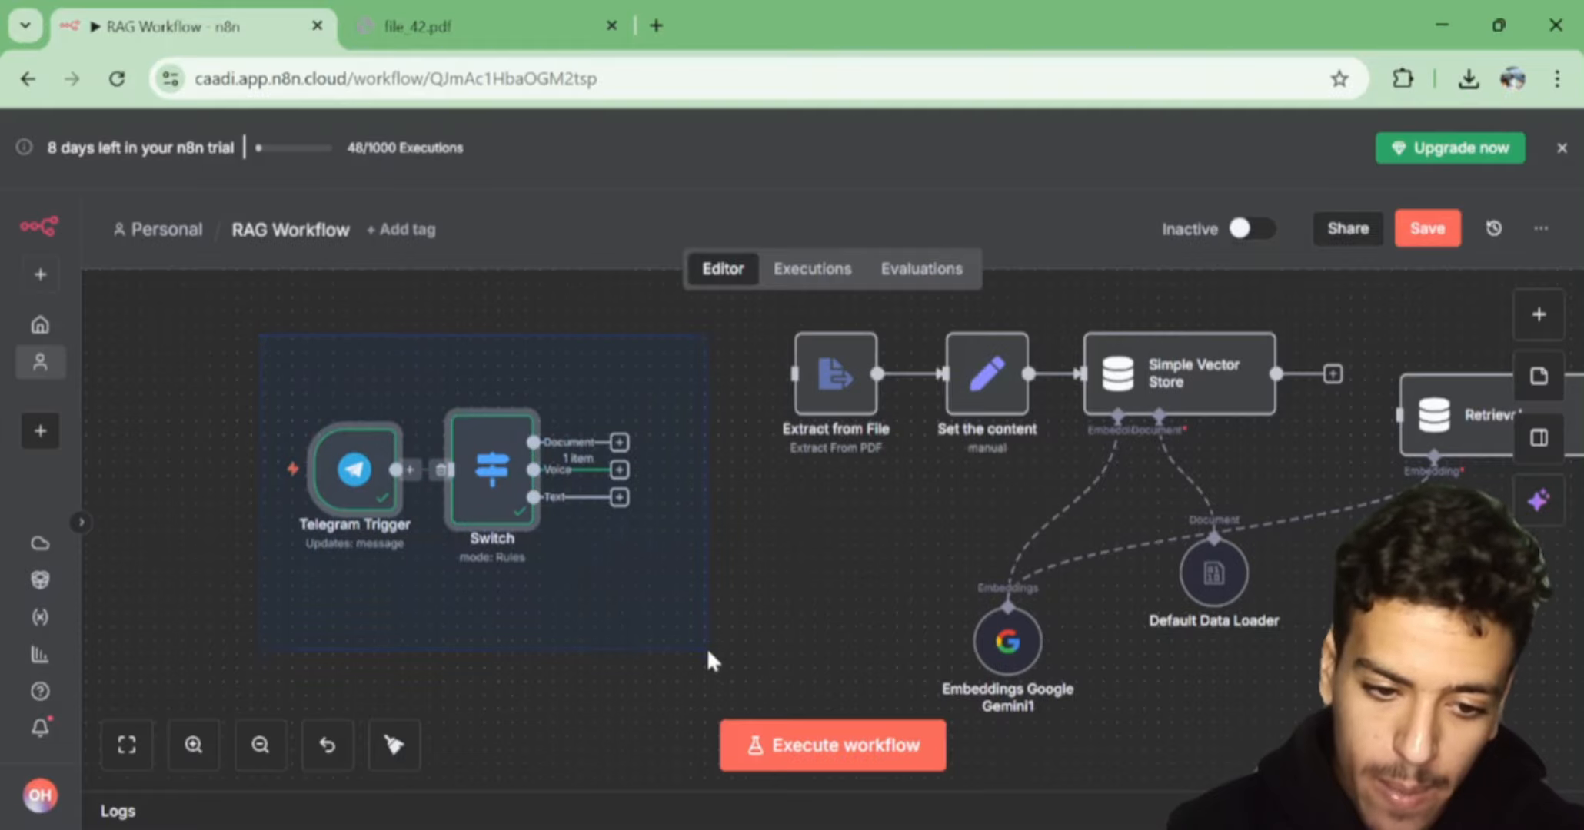
left_click_drag(527, 501, 321, 507)
scroll(321, 508, "left", 2)
left_click(535, 562)
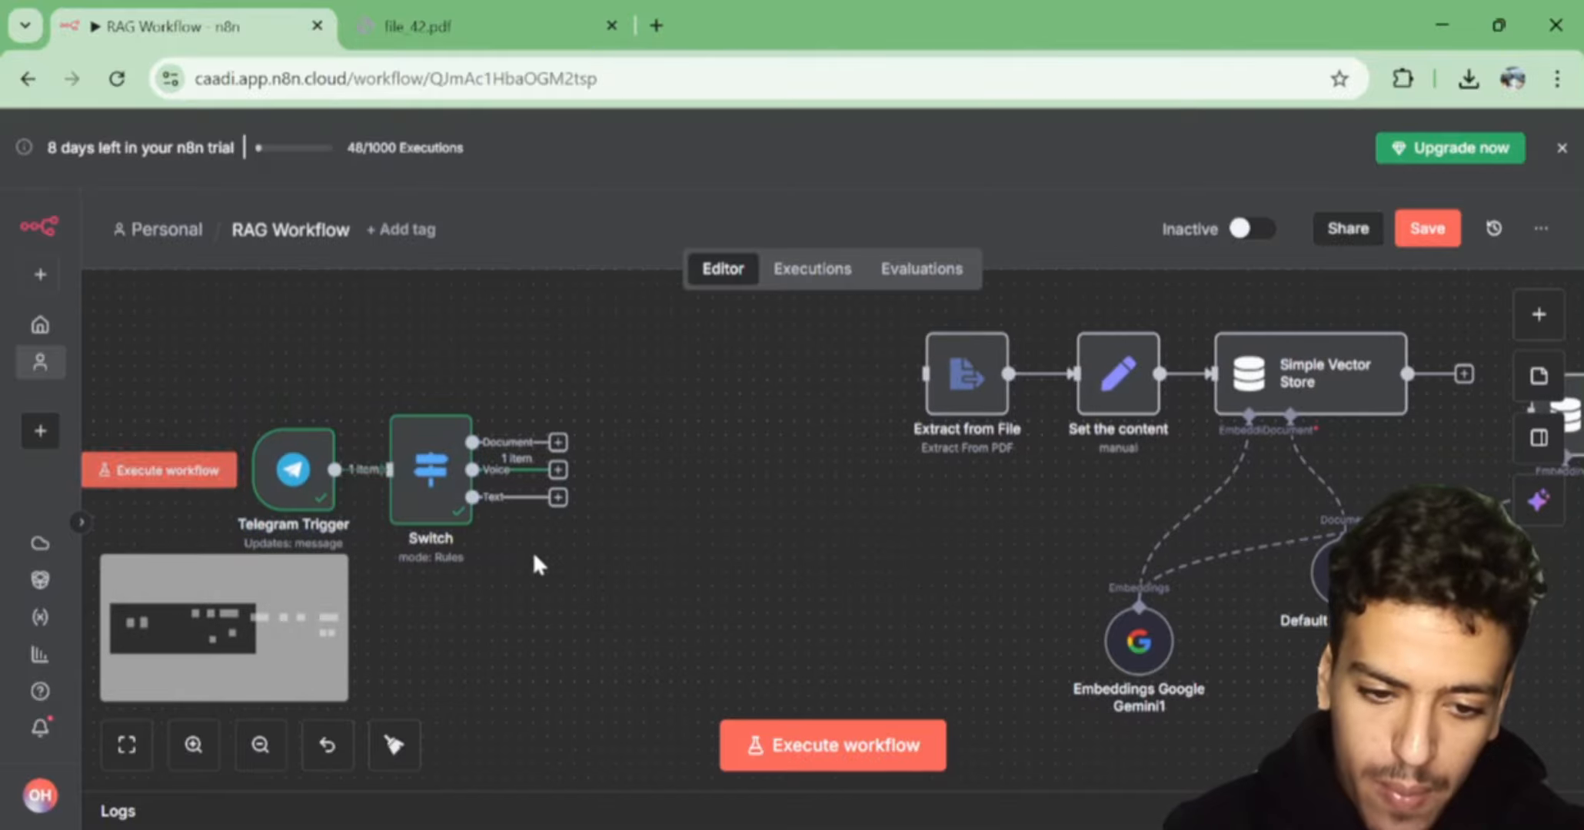
Add a Telegram "Get a file" node to the Switch's Document output
left_click(558, 442)
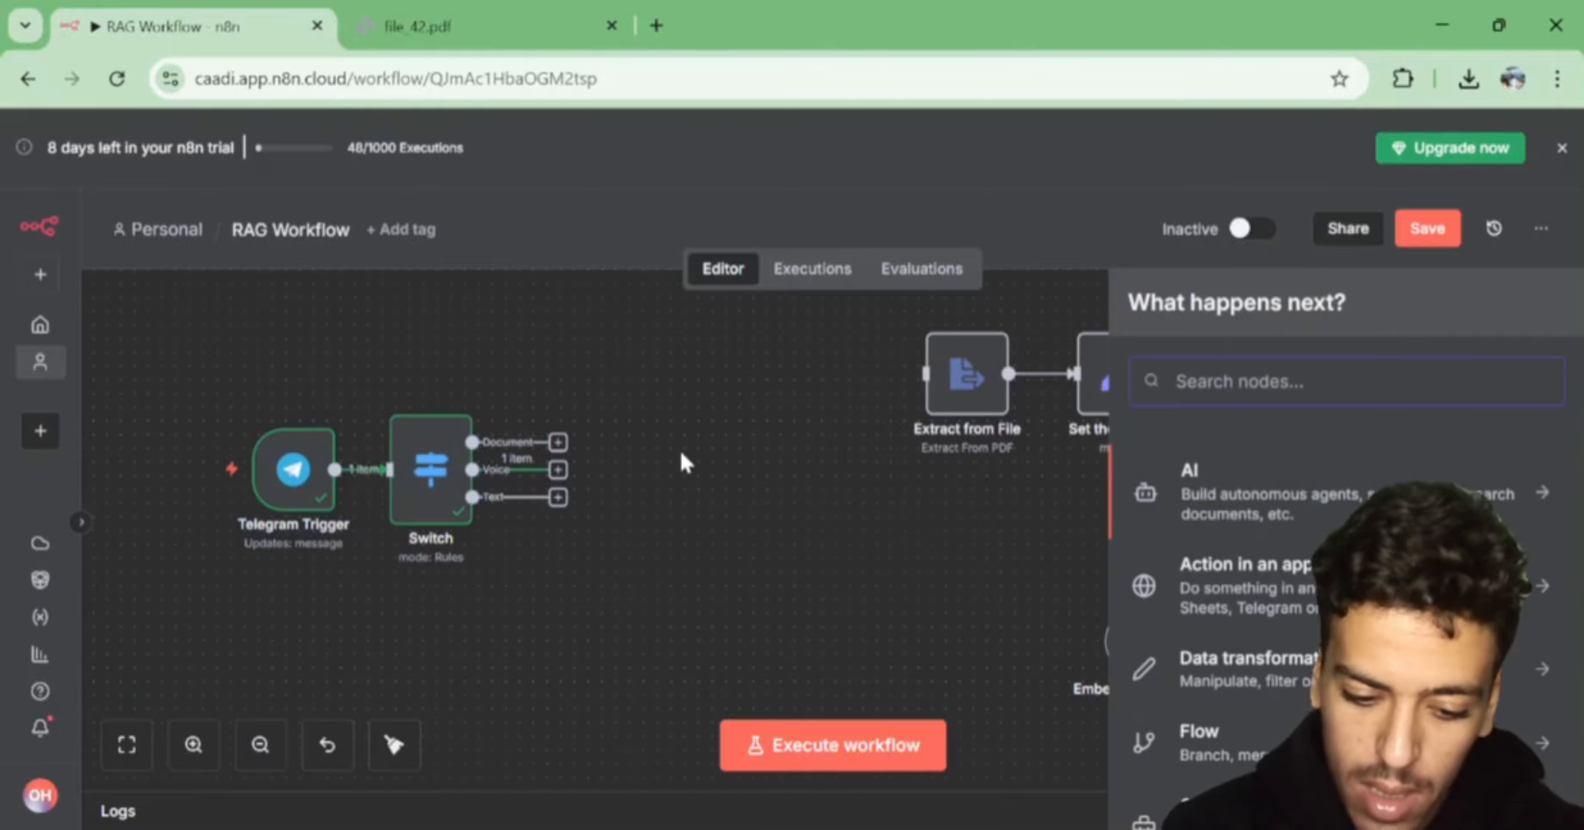
type("tele")
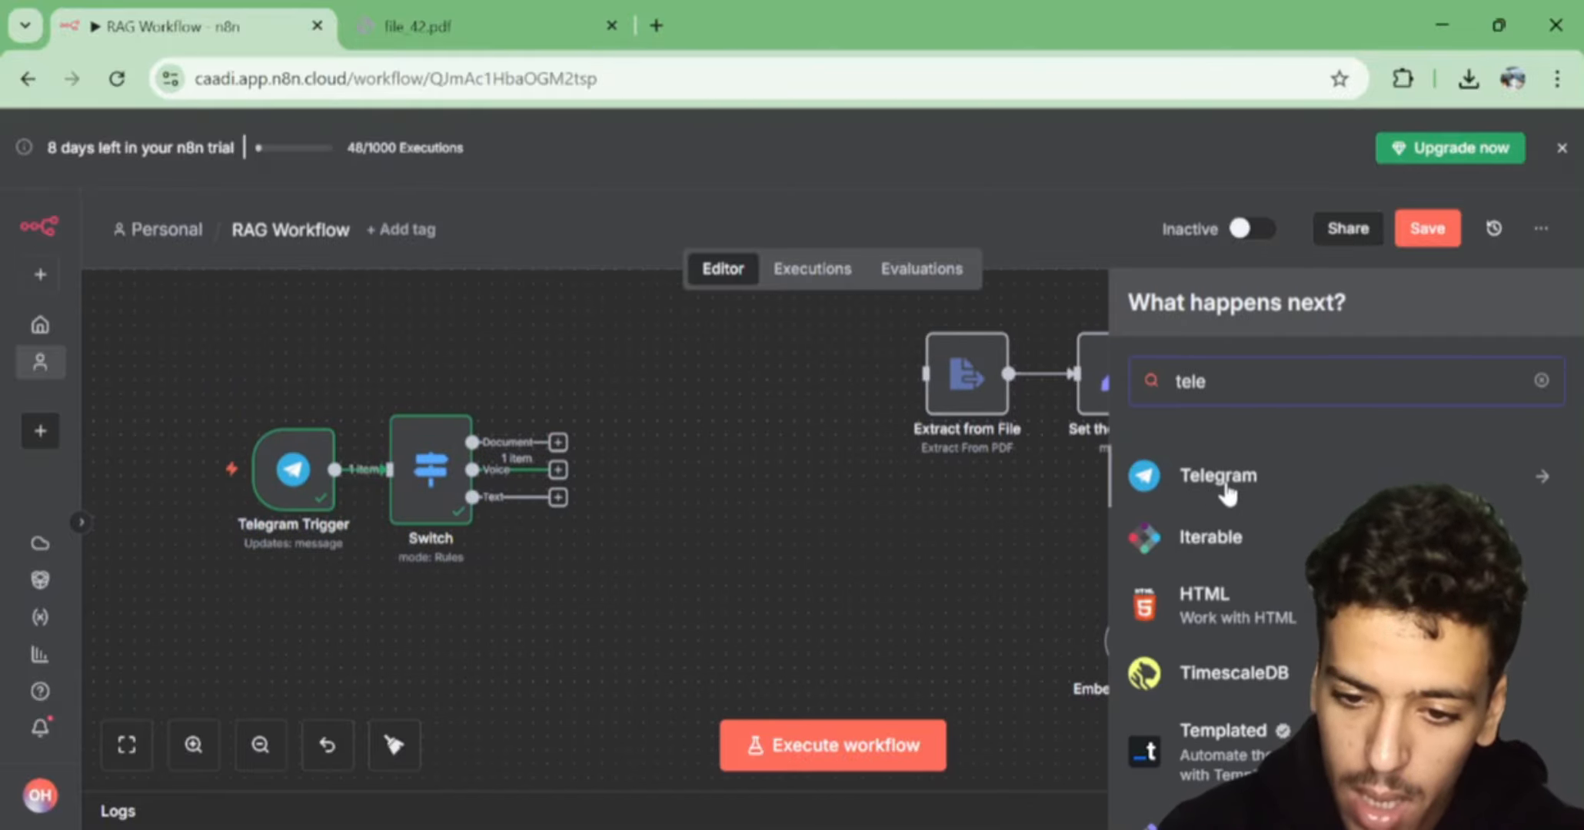
left_click(1225, 476)
scroll(1226, 626, "down", 5)
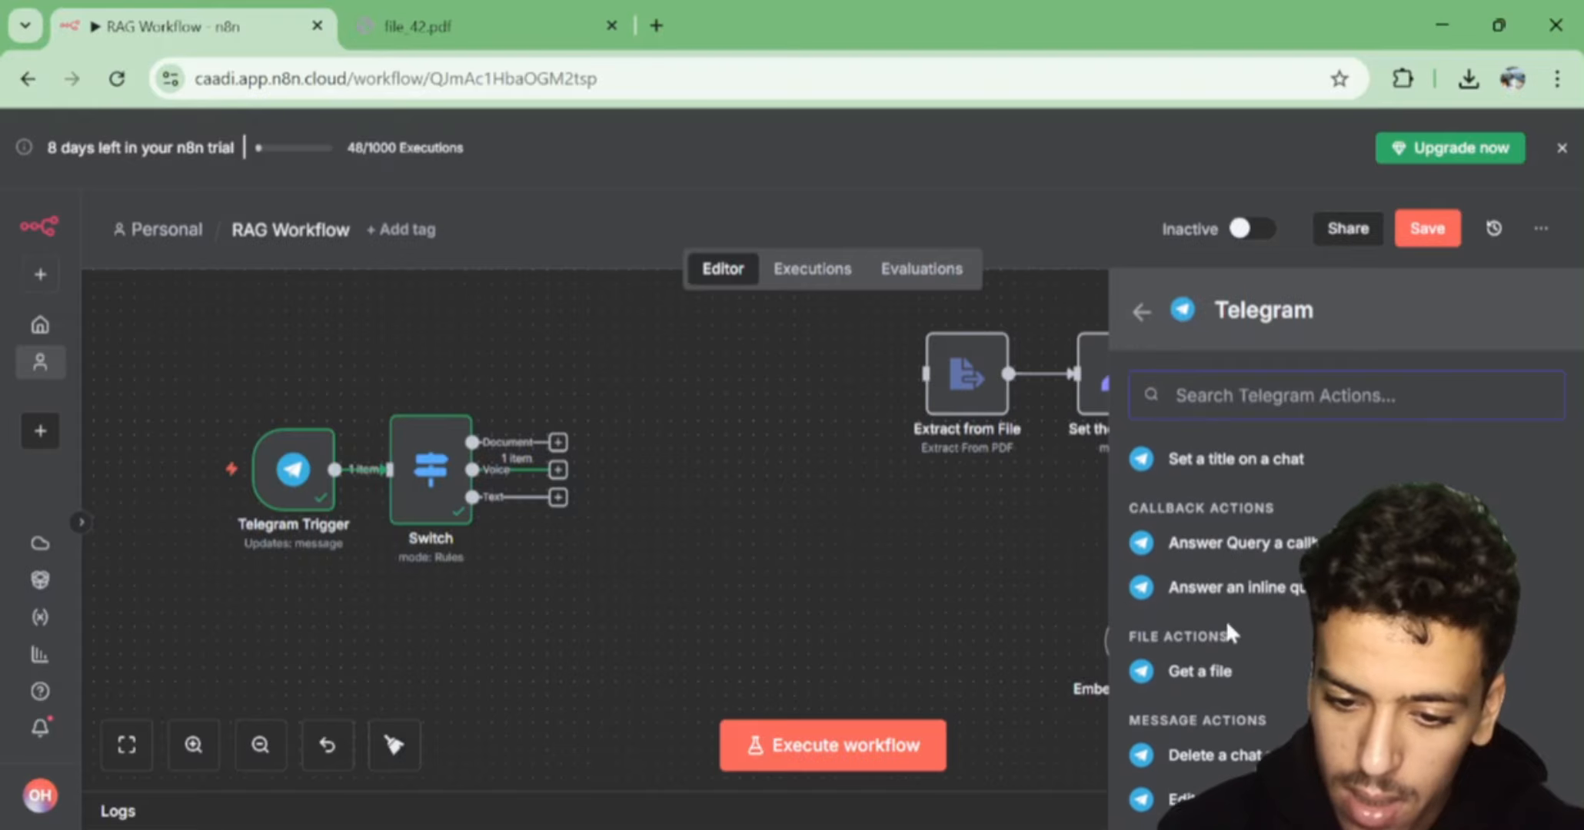
left_click(1213, 666)
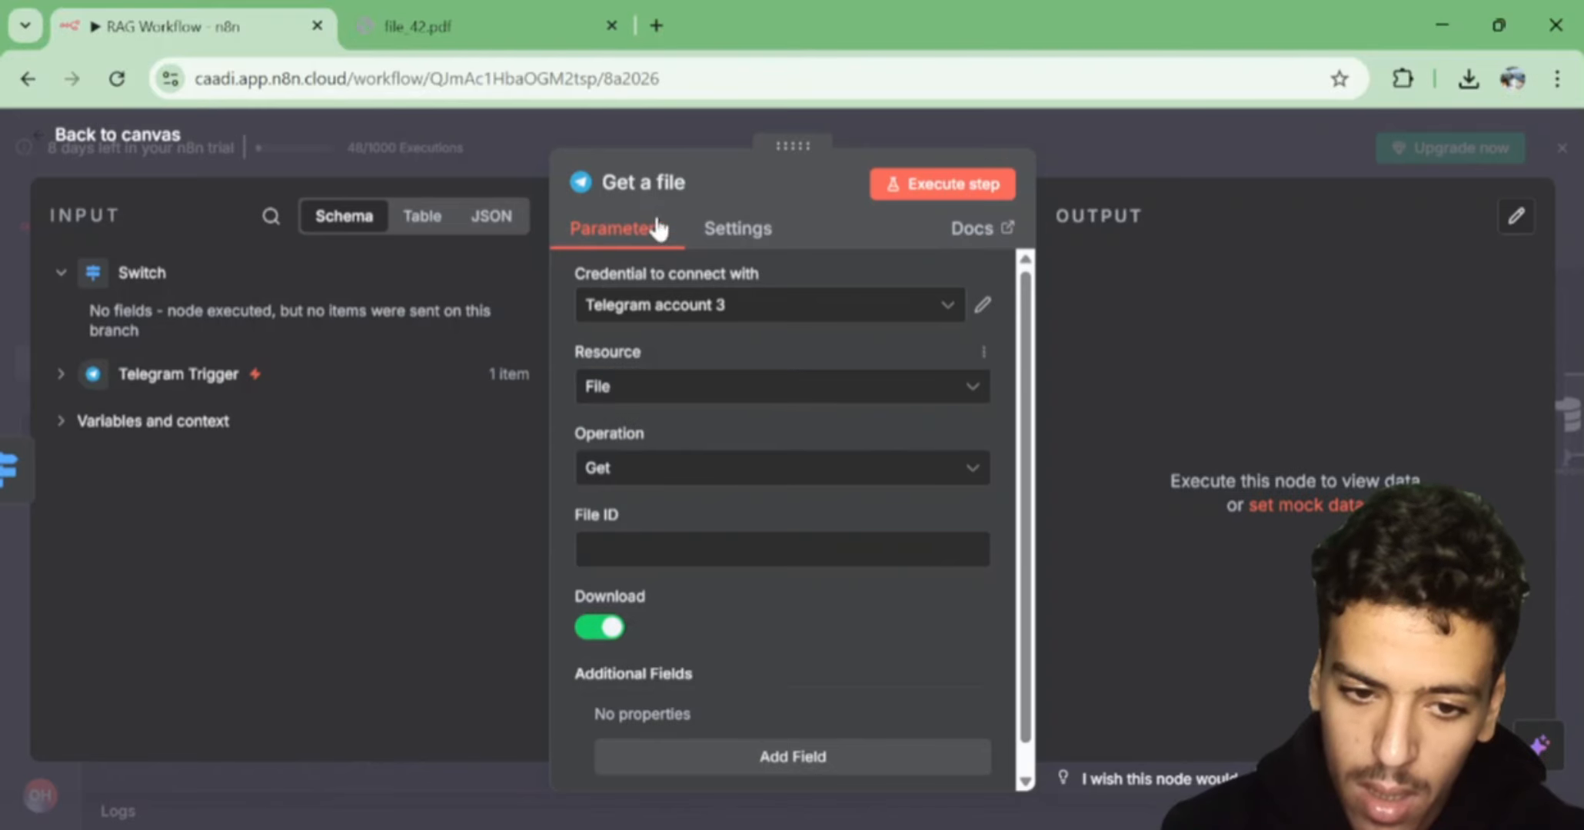
Rename the new Telegram file node to "Get a document"
left_click(653, 185)
left_click(673, 184)
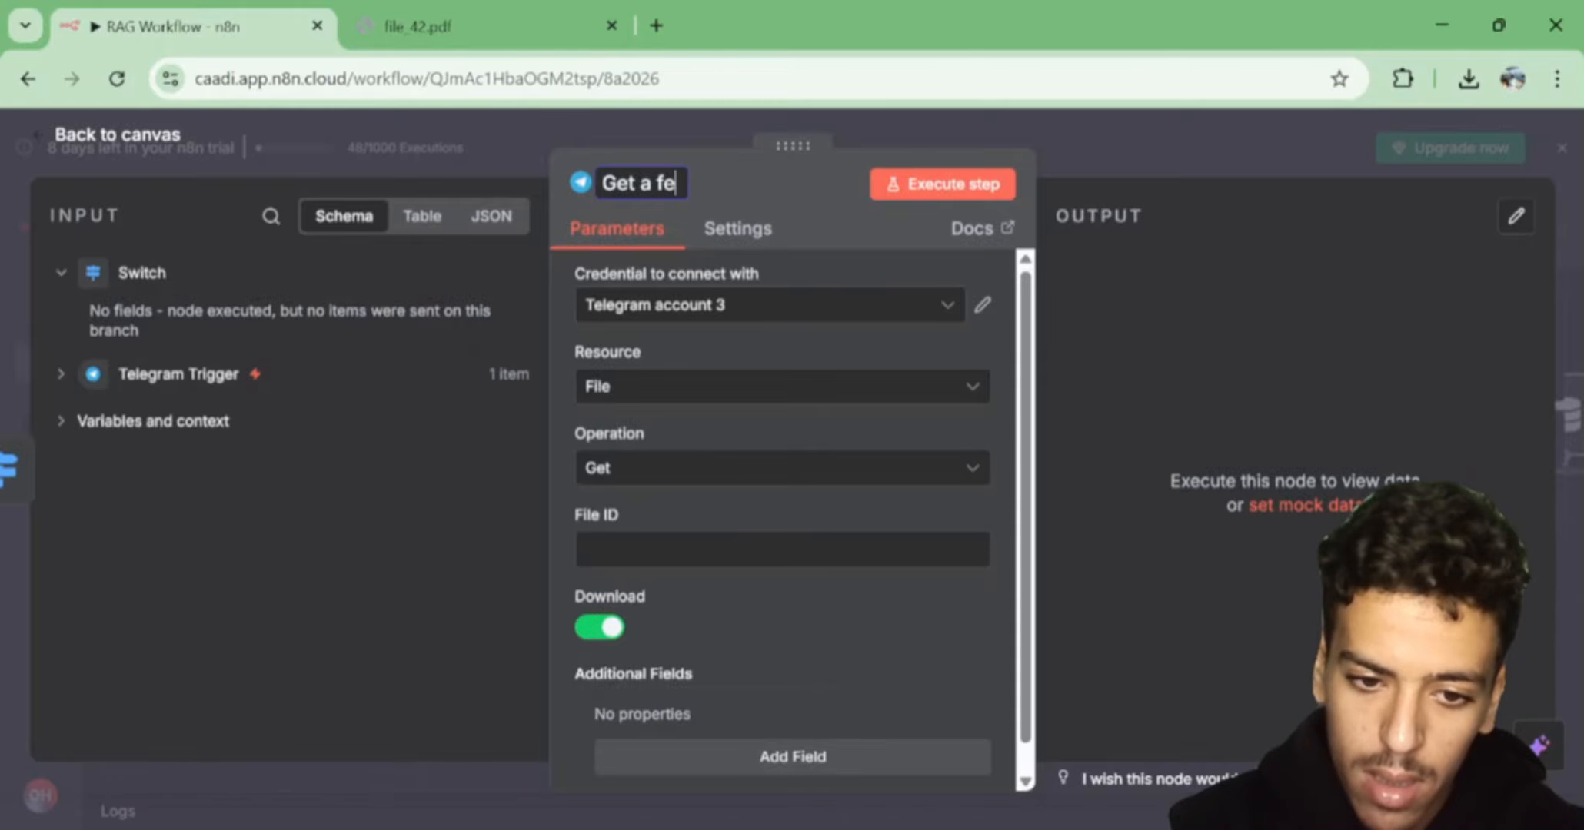
type("document")
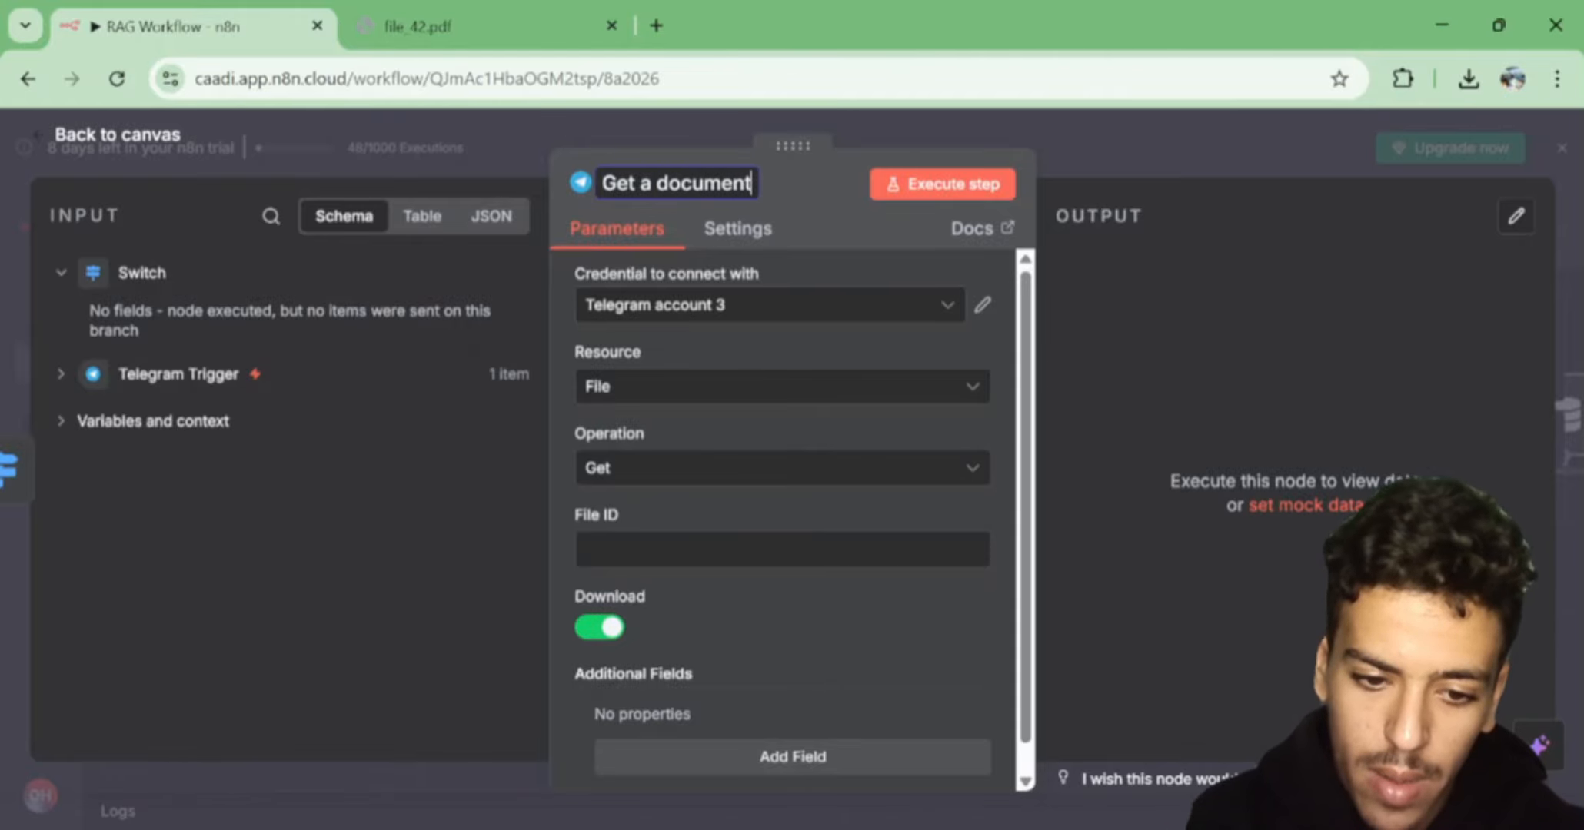
key("Return")
Look through the Telegram Trigger's input fields, return to the canvas, and shift the Get a document node slightly away from the Switch
left_click(151, 377)
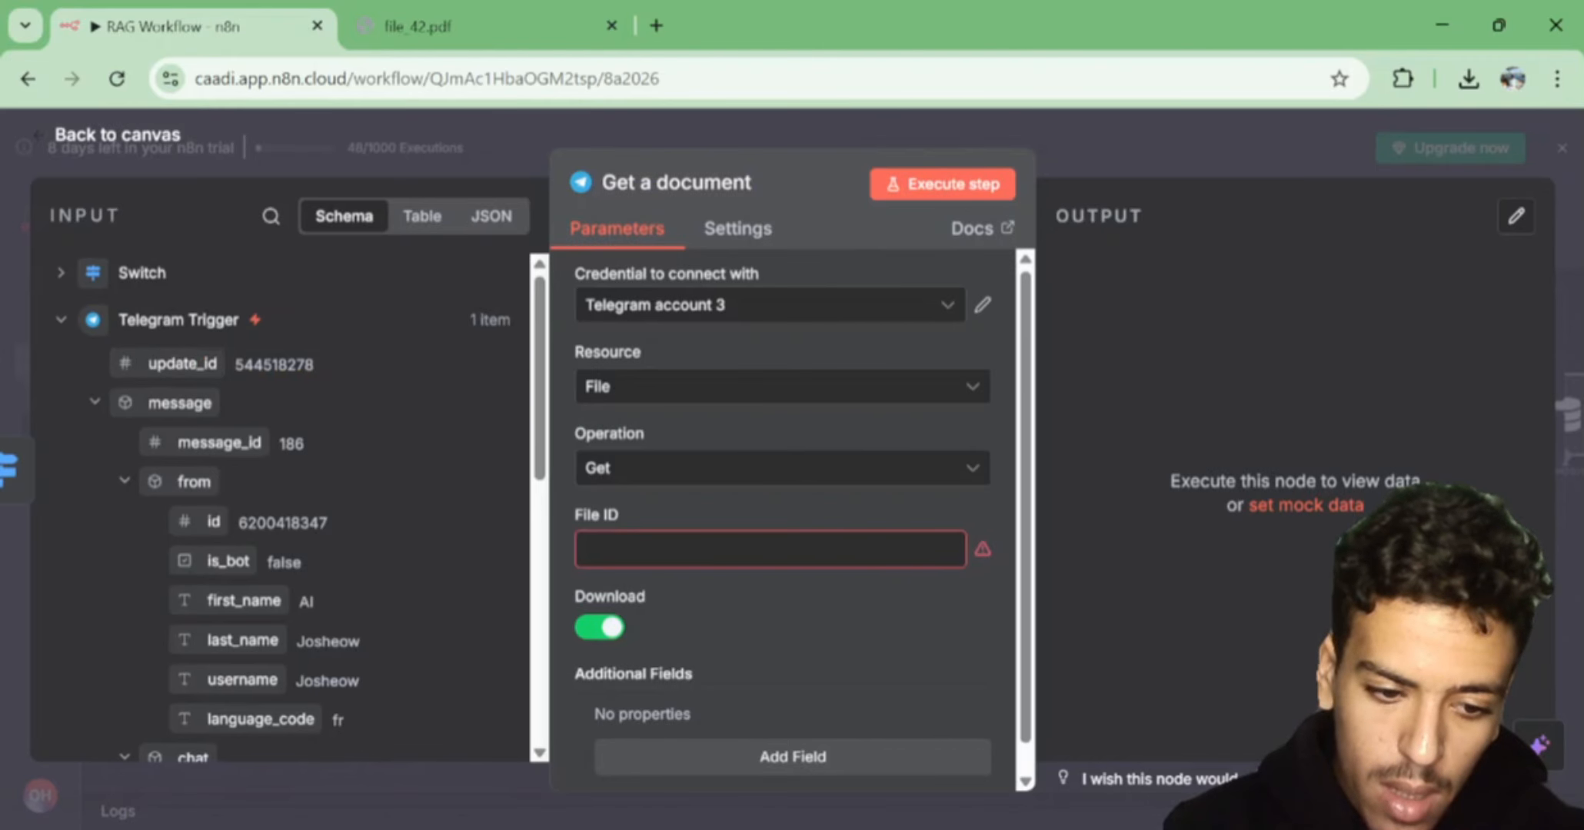
scroll(280, 553, "down", 5)
scroll(282, 560, "up", 5)
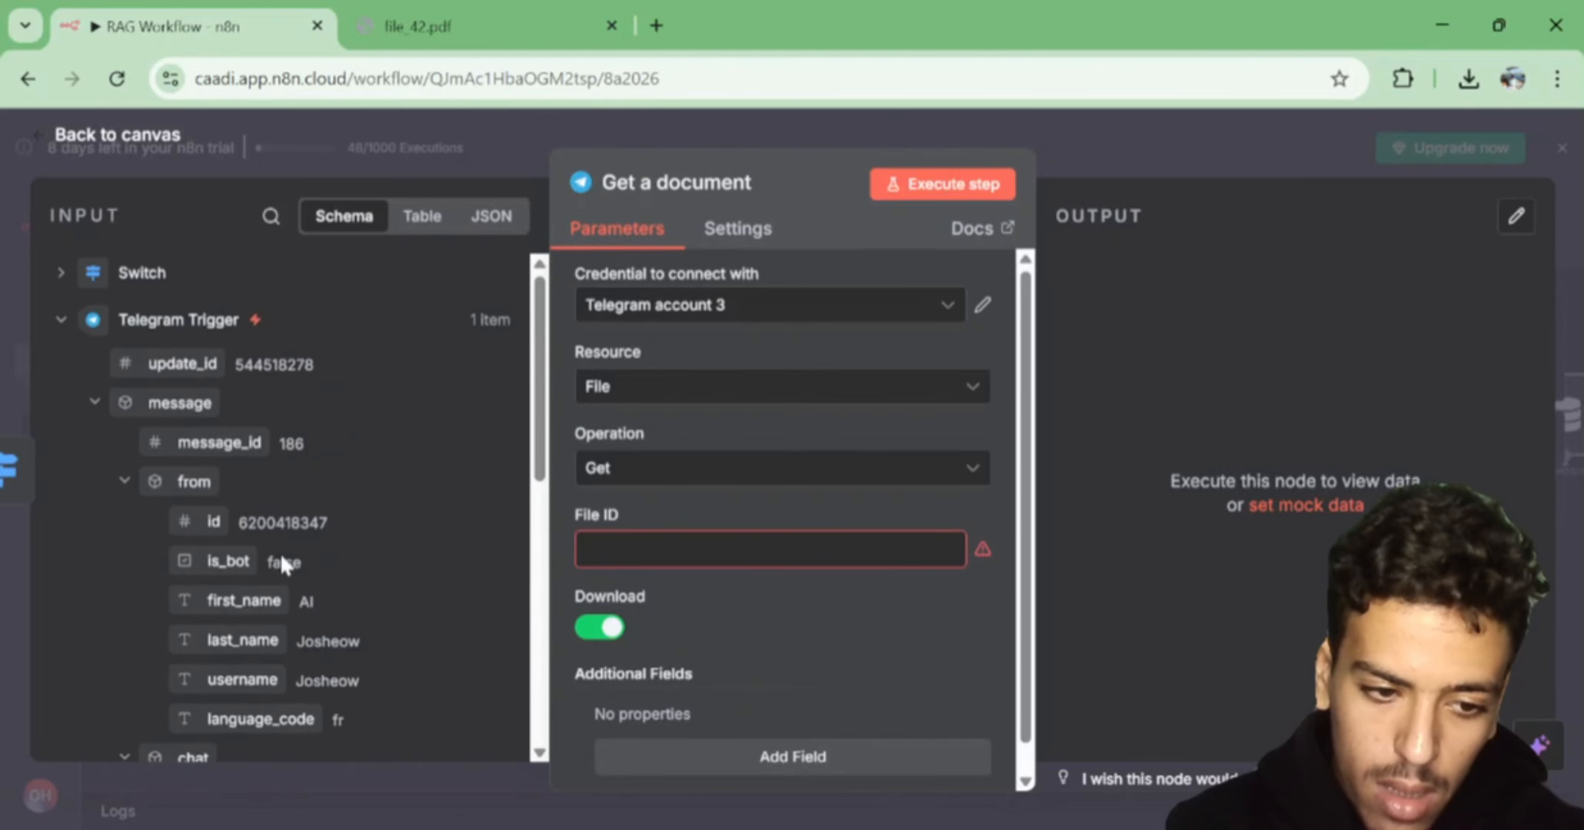
left_click(170, 323)
left_click(130, 153)
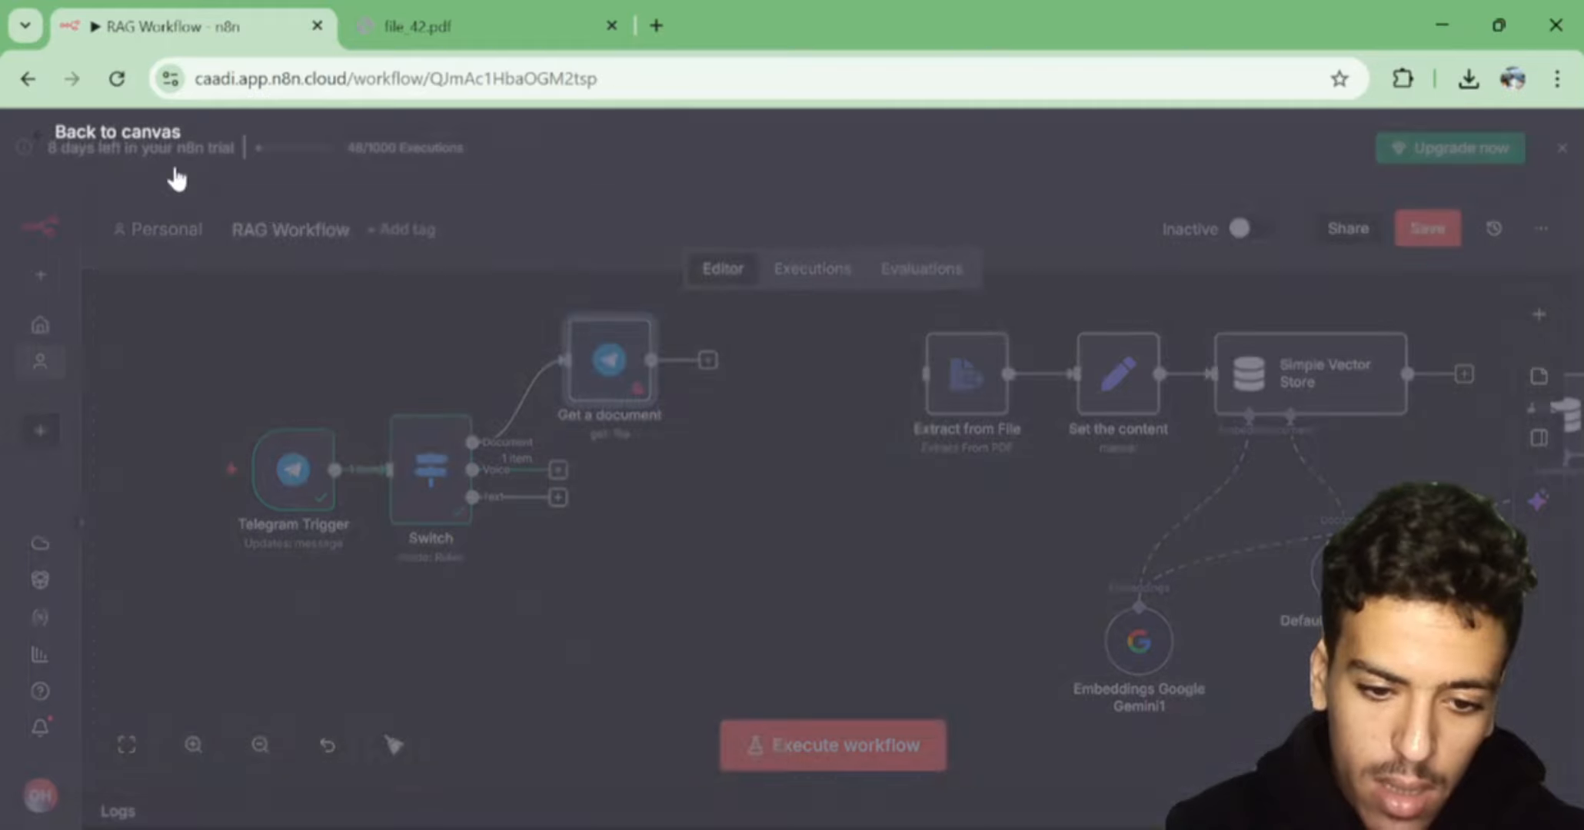
left_click_drag(597, 369, 611, 369)
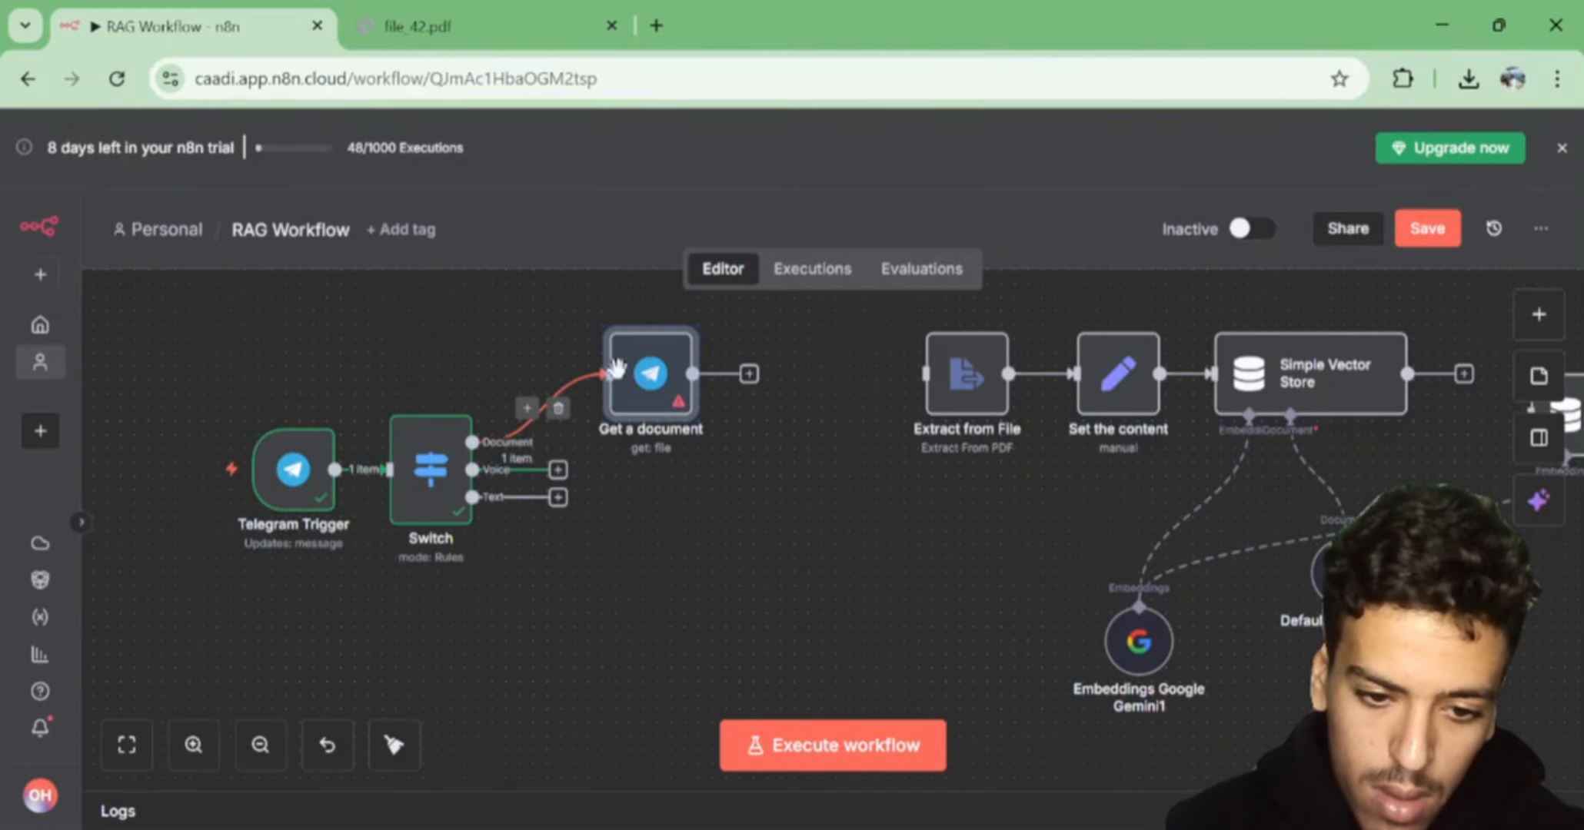
Try to execute the workflow, and fill the Get a document node's File ID with the placeholder "hduedeu" so it can run
left_click(793, 747)
double_click(652, 407)
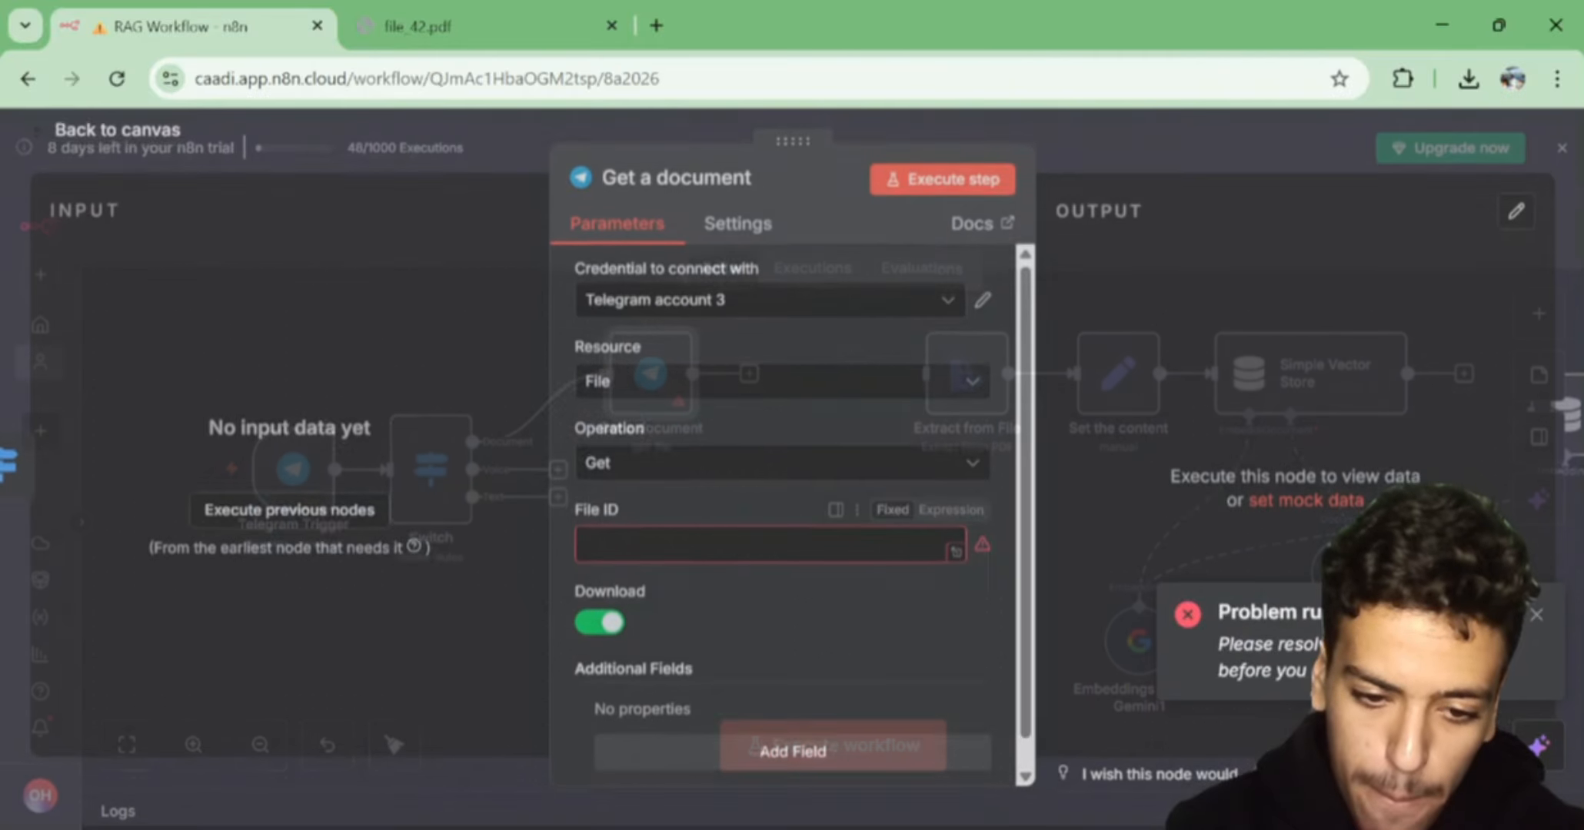
left_click(953, 555)
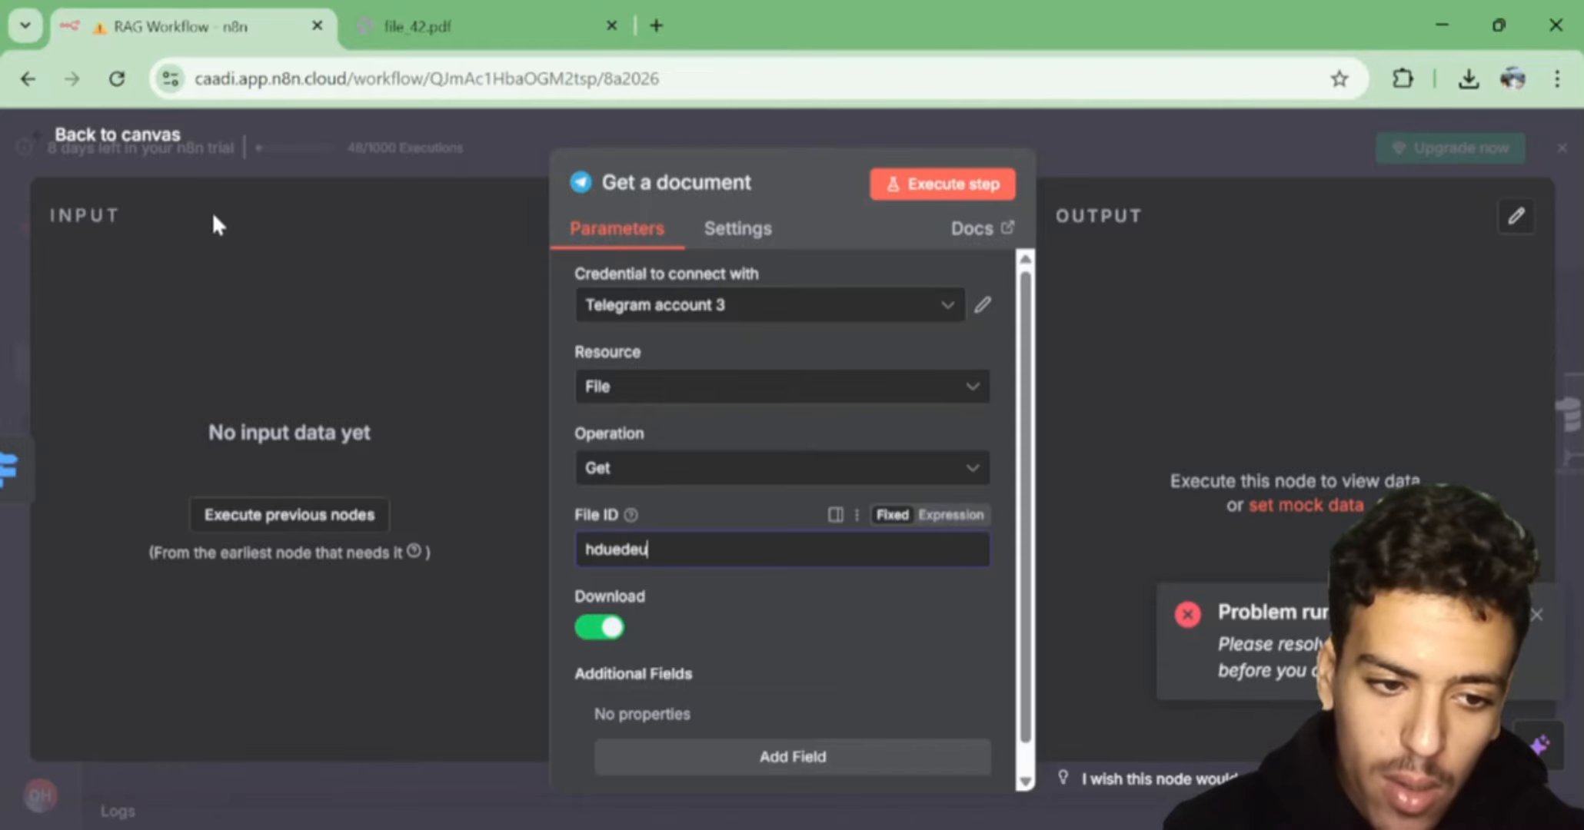
left_click(138, 137)
Execute the workflow, send the n8n bot the PDF document whose name starts with "ot" in Telegram, and return to n8n
left_click(810, 746)
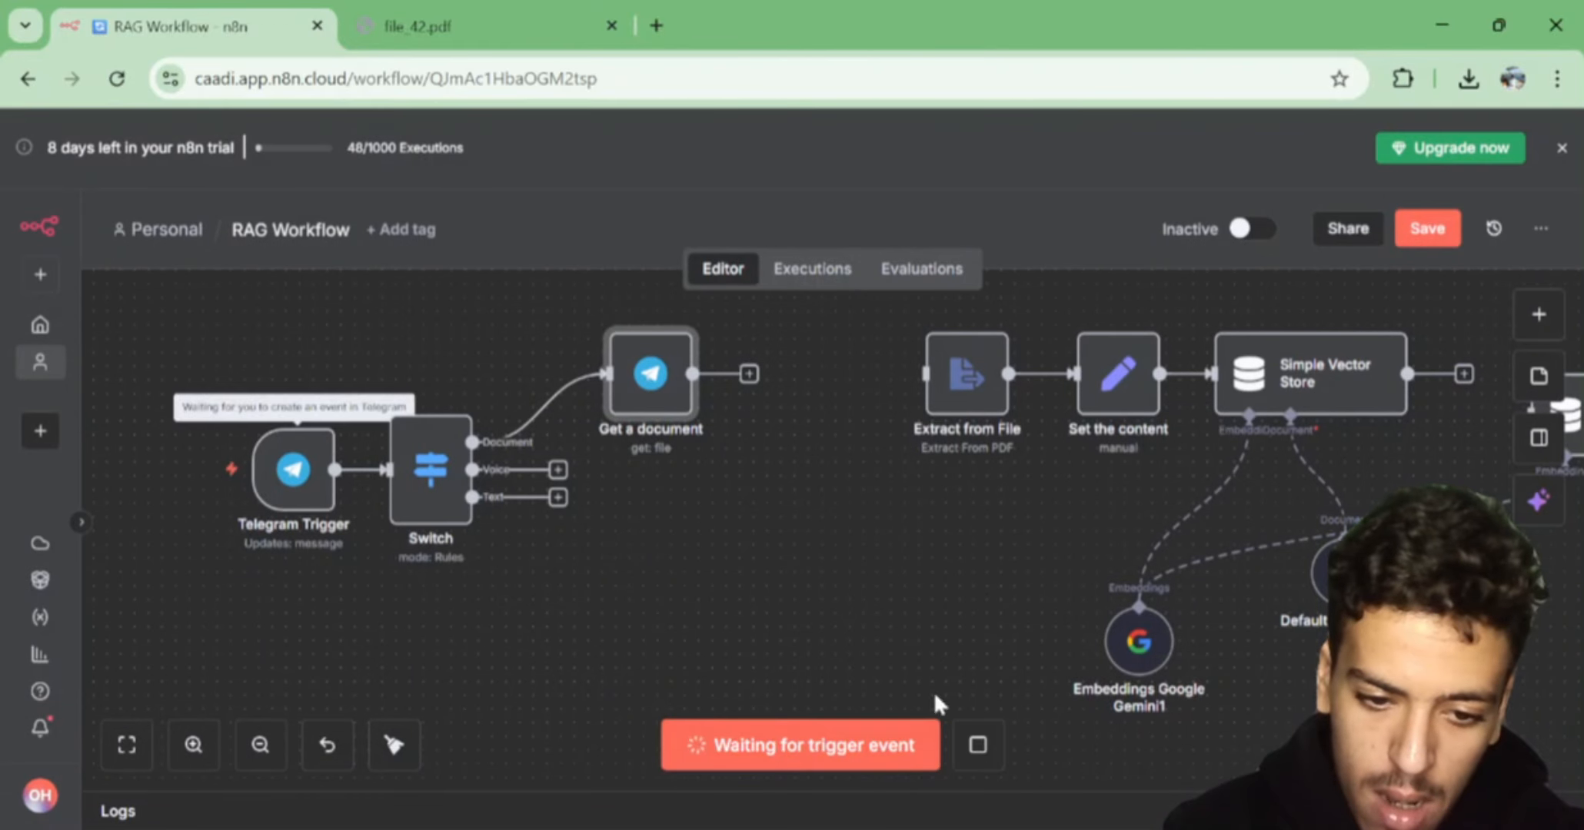
left_click(1126, 819)
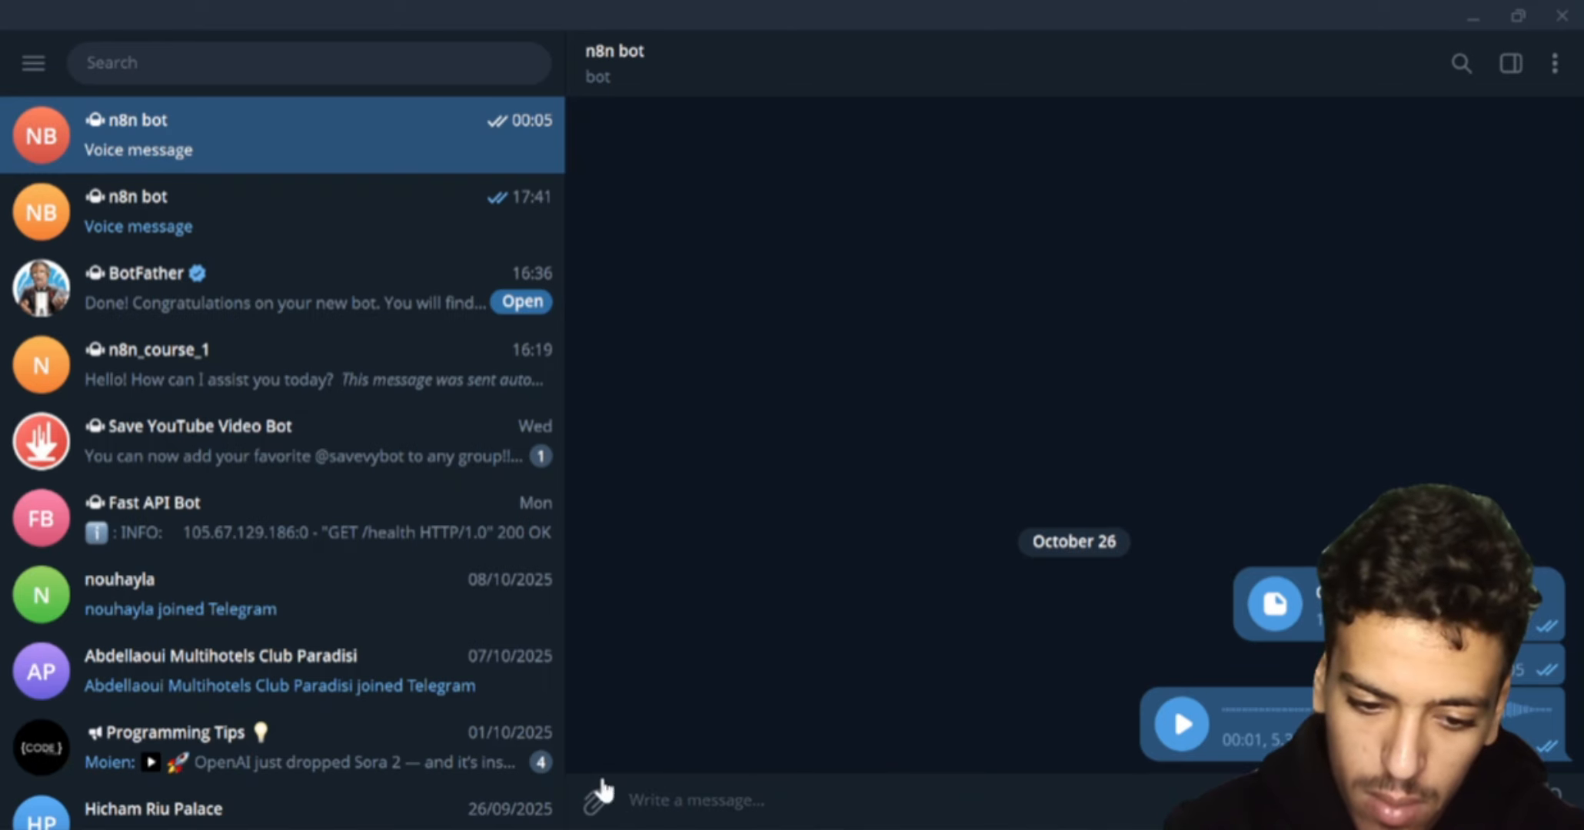
left_click(607, 796)
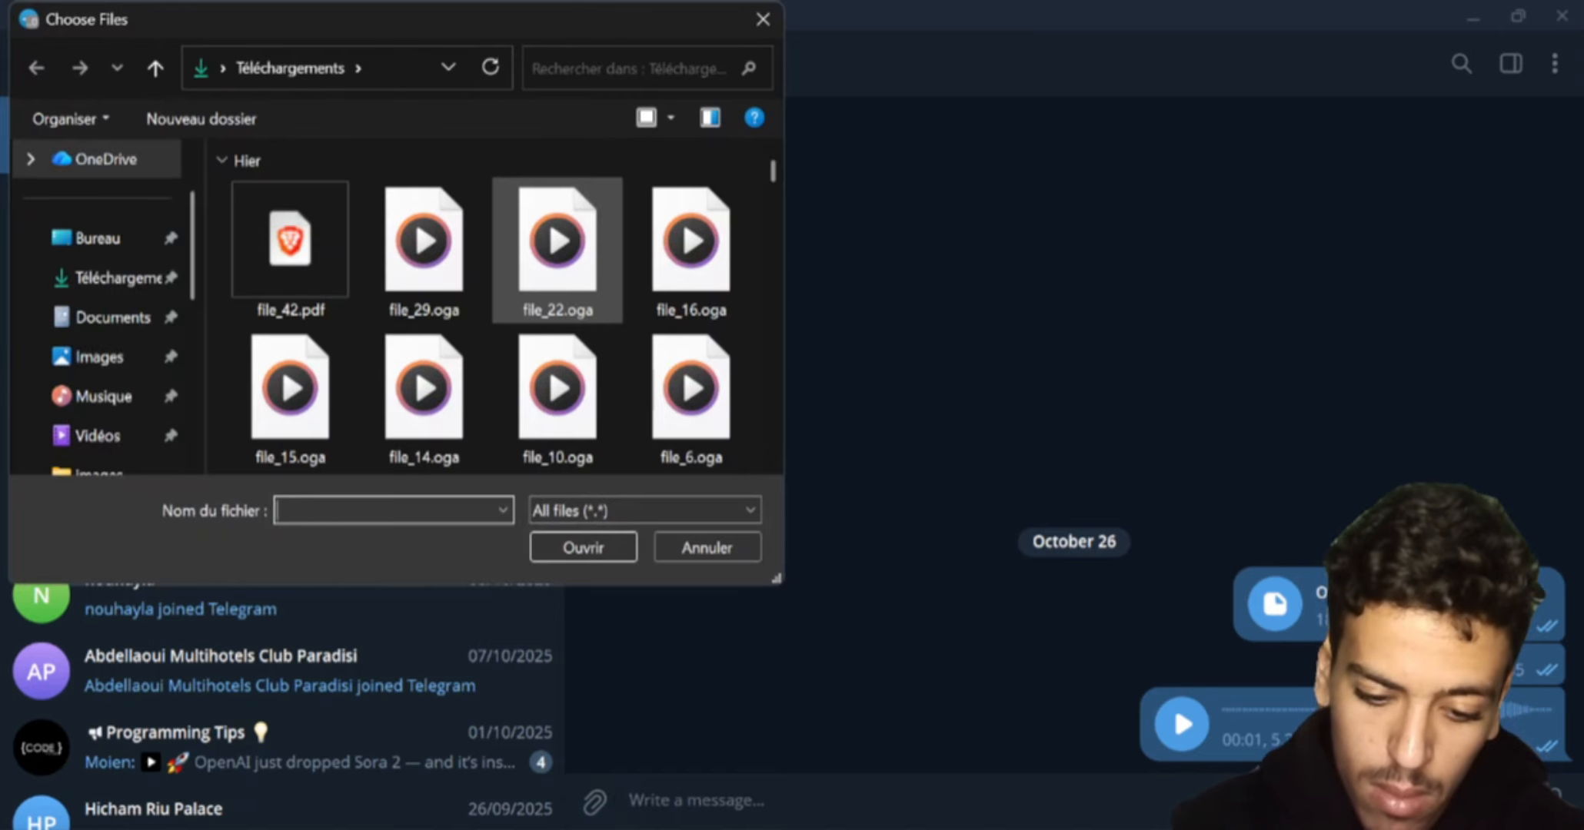
type("ot")
key("Return")
key("Return")
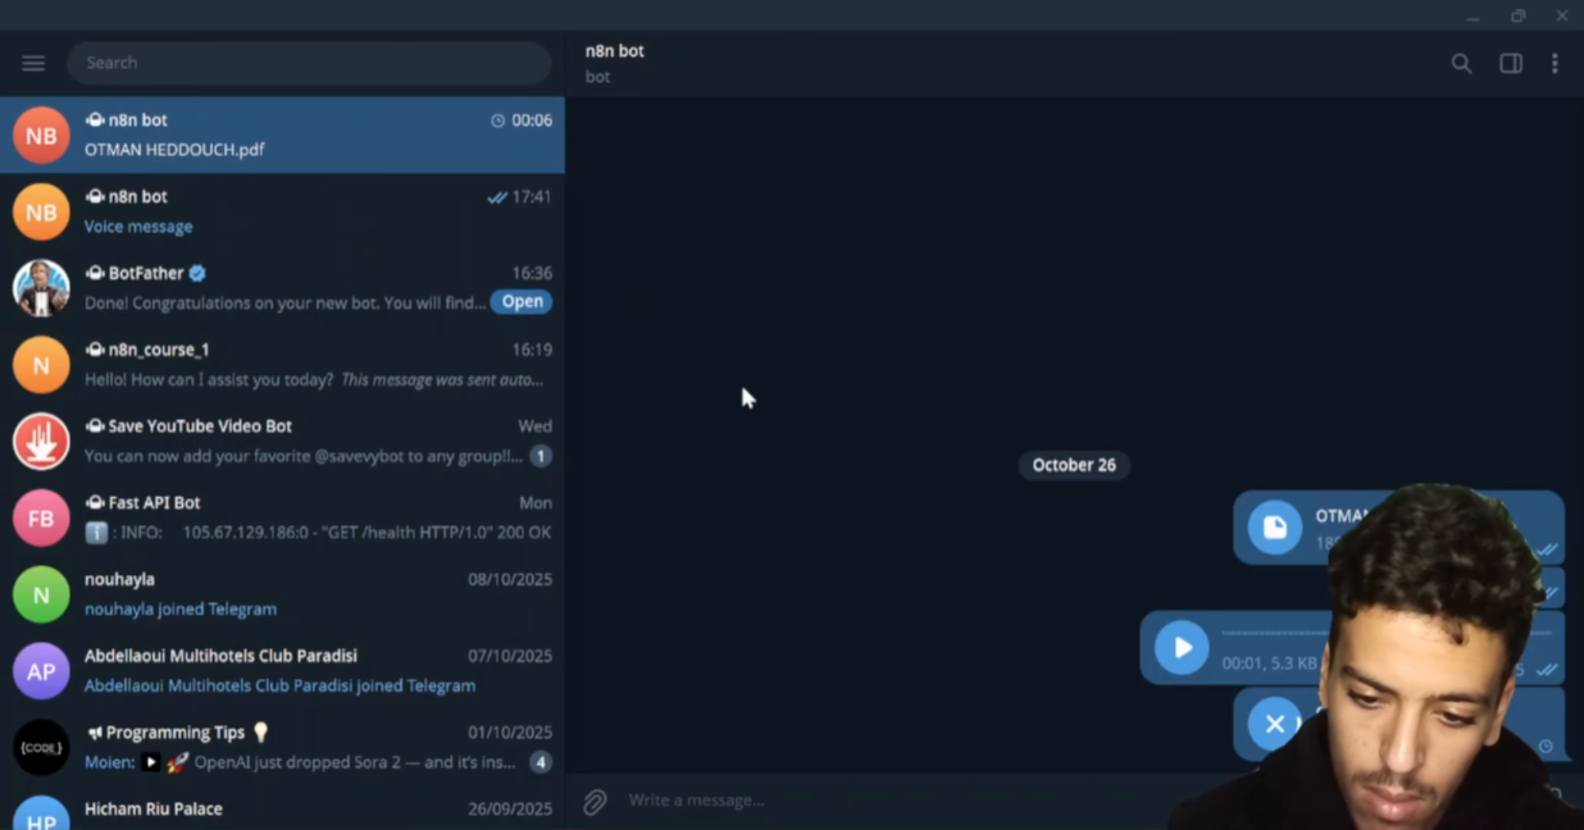
left_click(896, 777)
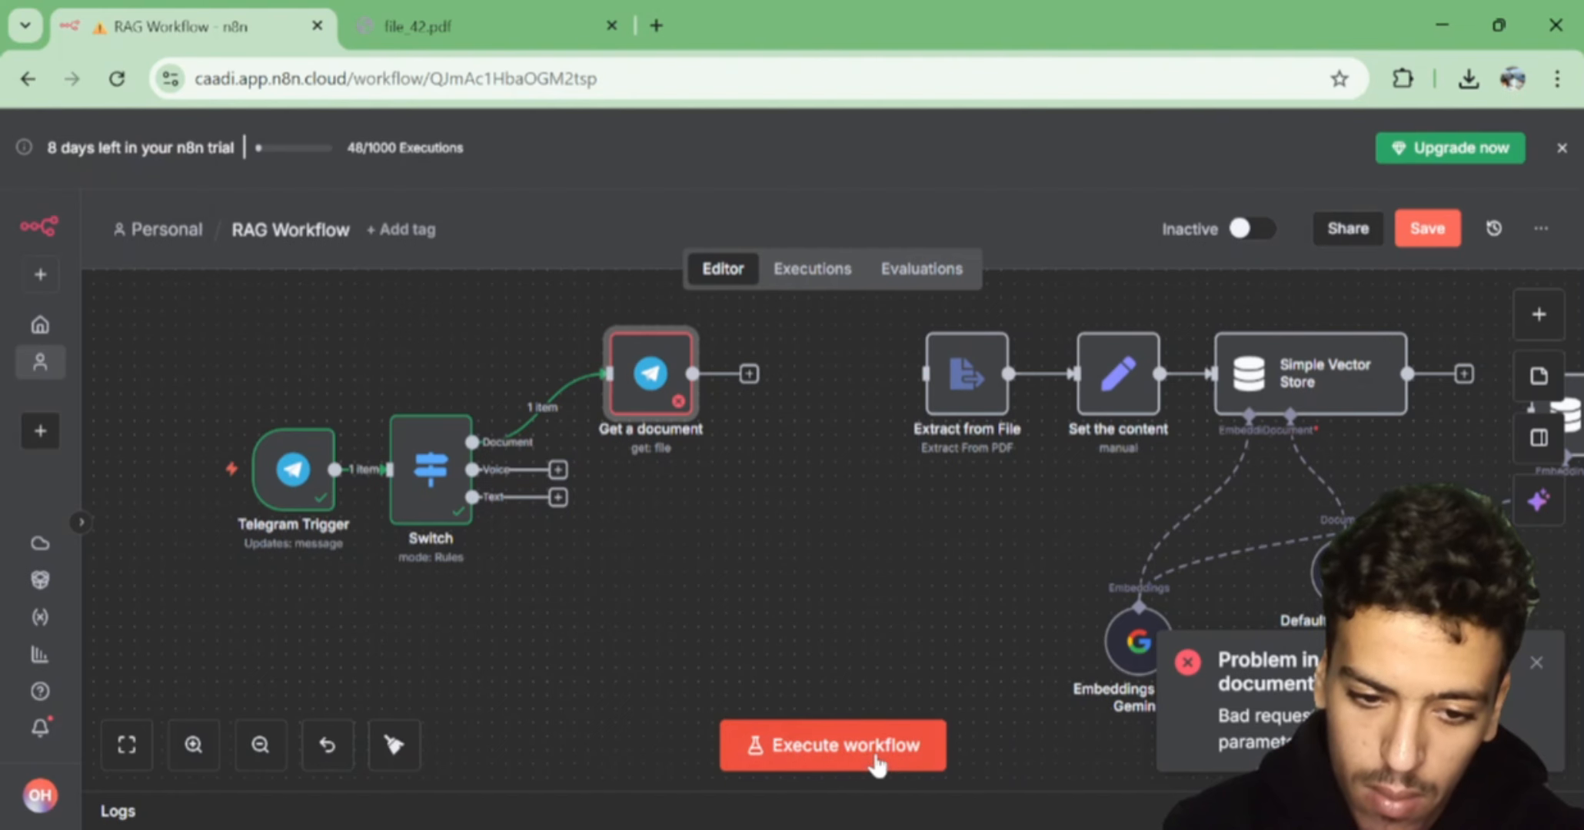
Set Get a document's File ID to {{ $json.message.document.file_id }} in place of the placeholder, execute the step, and return to the canvas
double_click(632, 384)
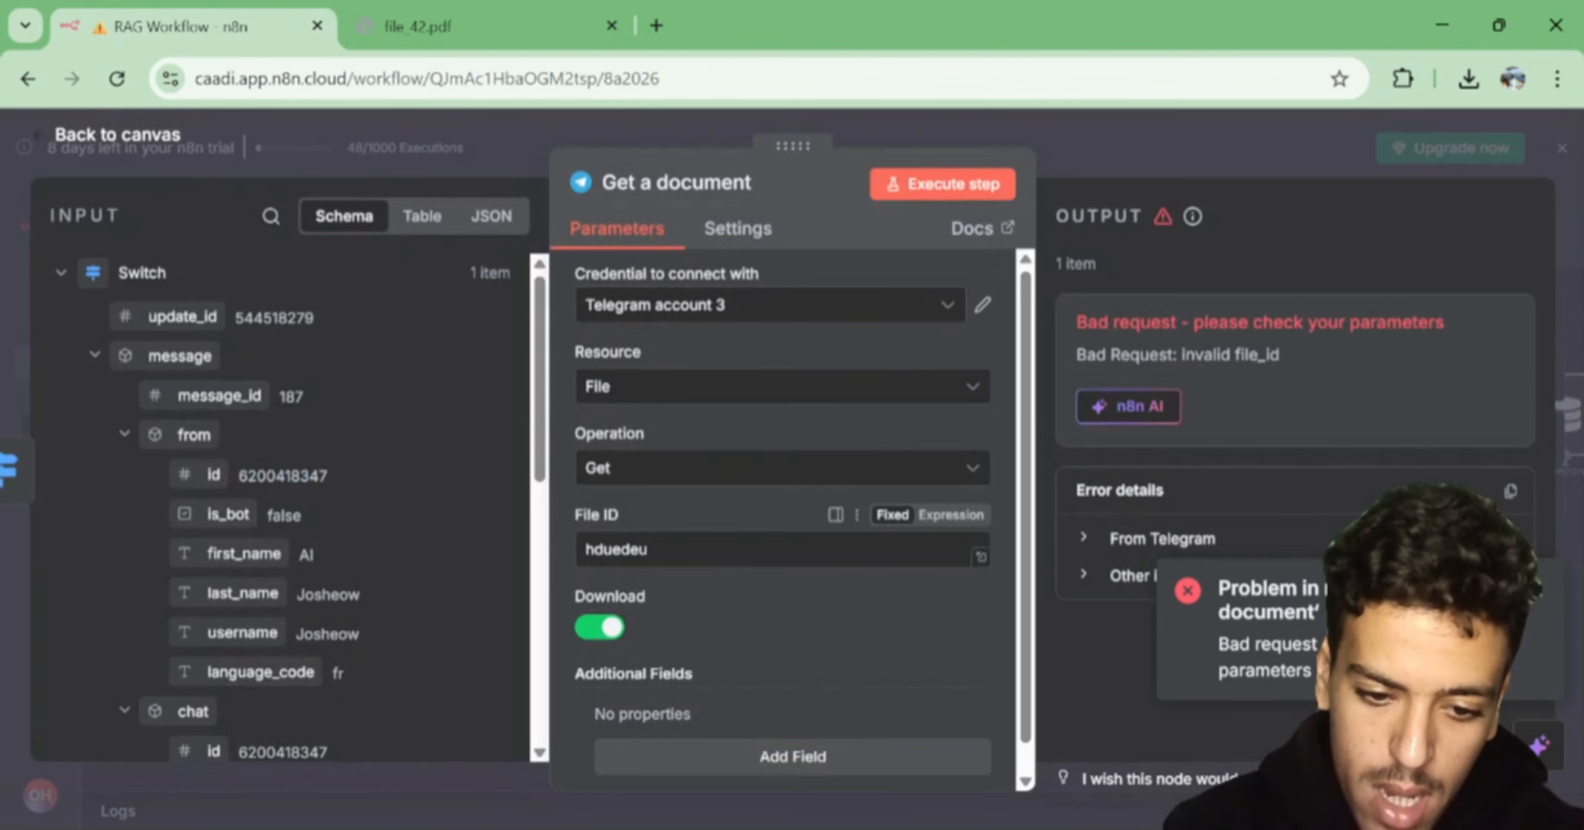
scroll(658, 562, "down", 1)
left_click(681, 522)
key("ctrl+a")
key("BackSpace")
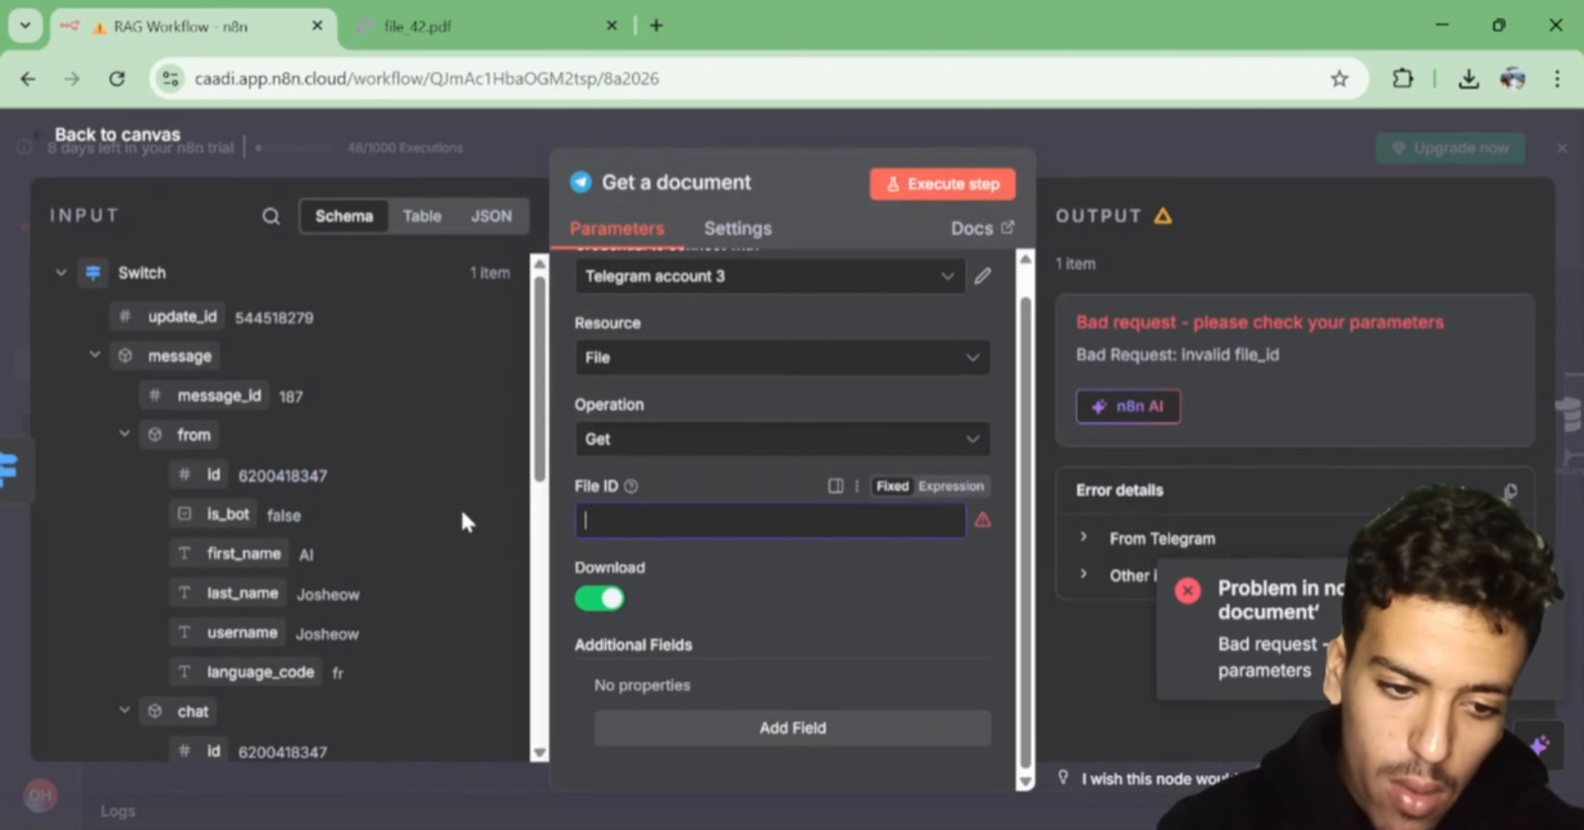
scroll(306, 506, "down", 5)
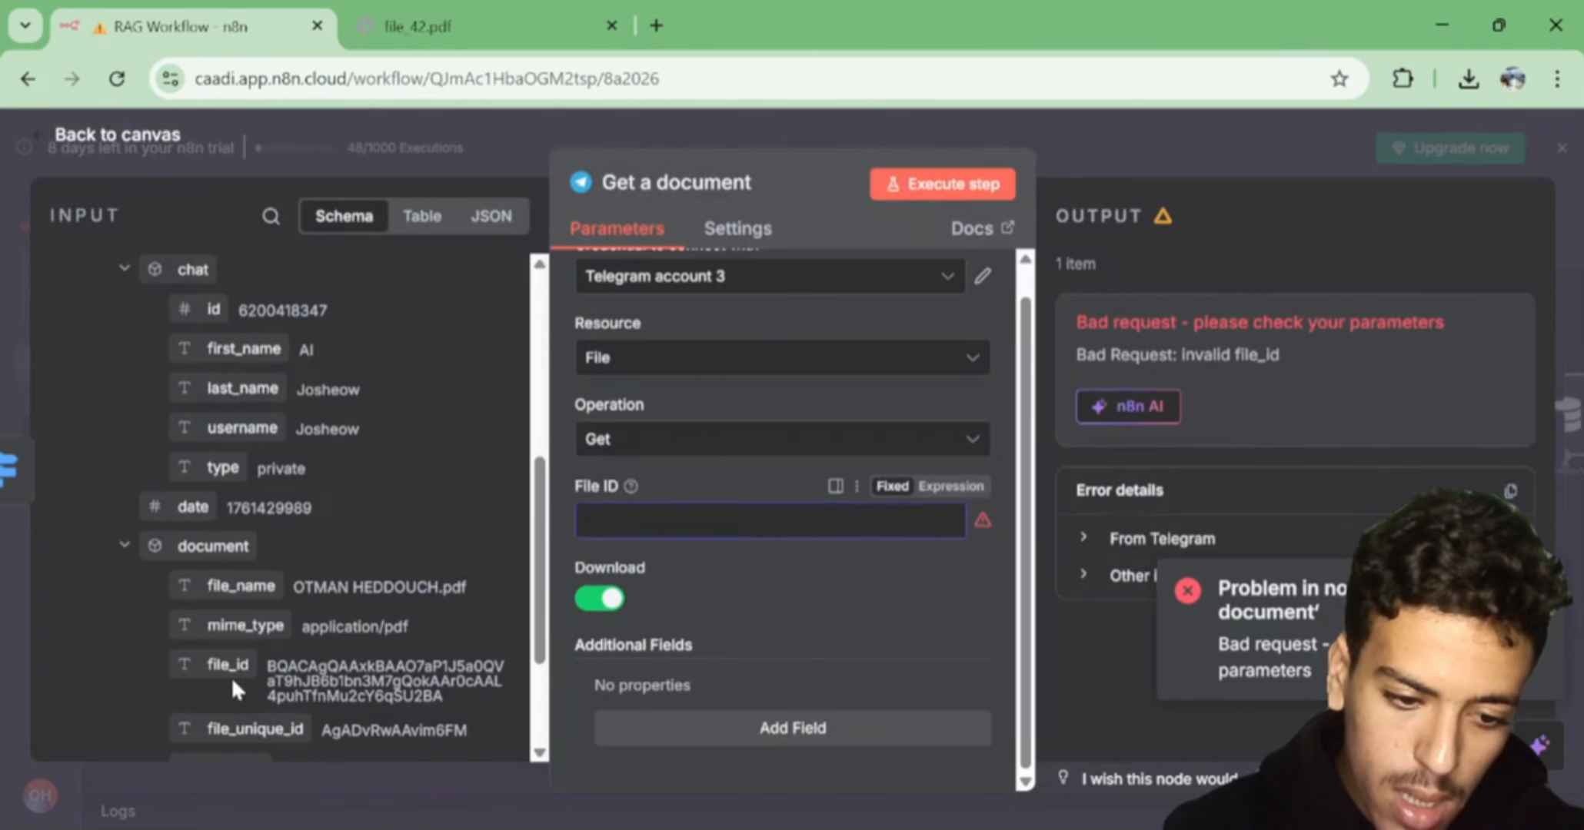
left_click_drag(230, 667, 956, 528)
left_click_drag(238, 663, 613, 522)
left_click(764, 560)
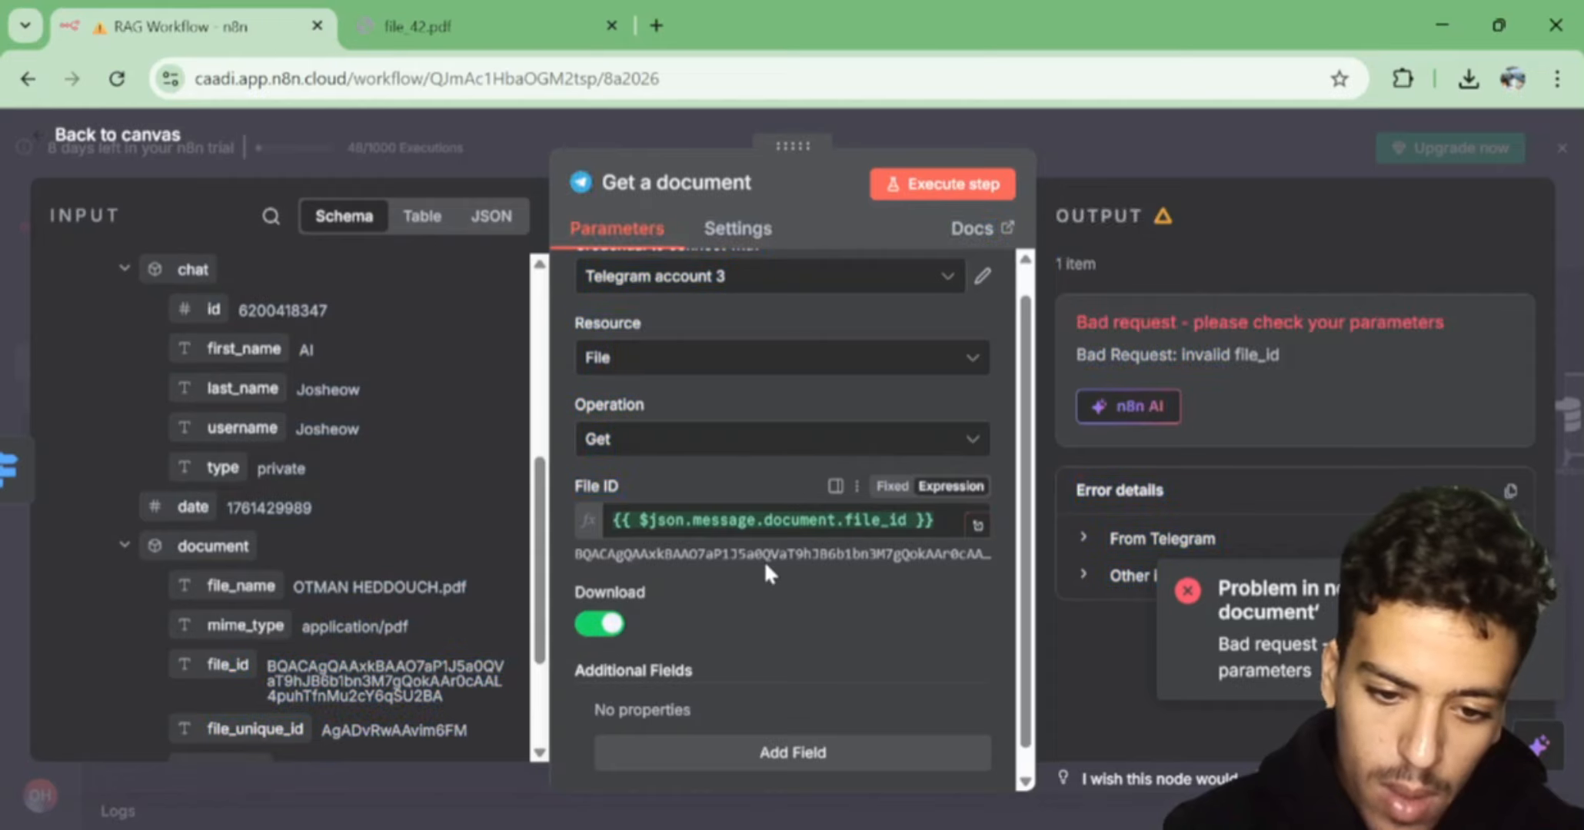
left_click(938, 189)
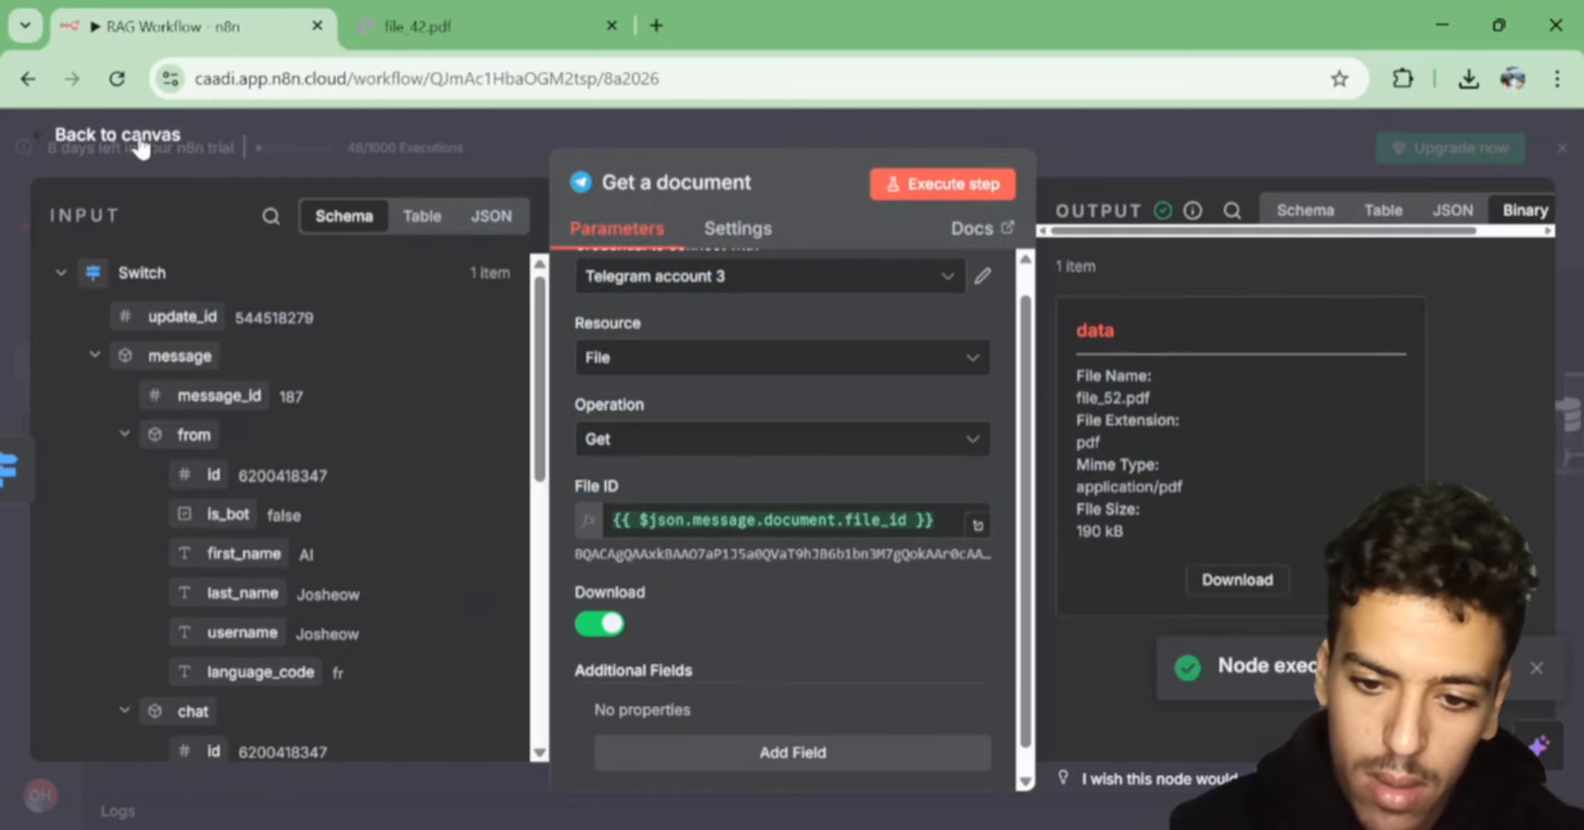
left_click(123, 135)
Duplicate the Get a document node, place the copy below the original, and connect it to the Switch's Voice output
scroll(619, 467, "down", 1)
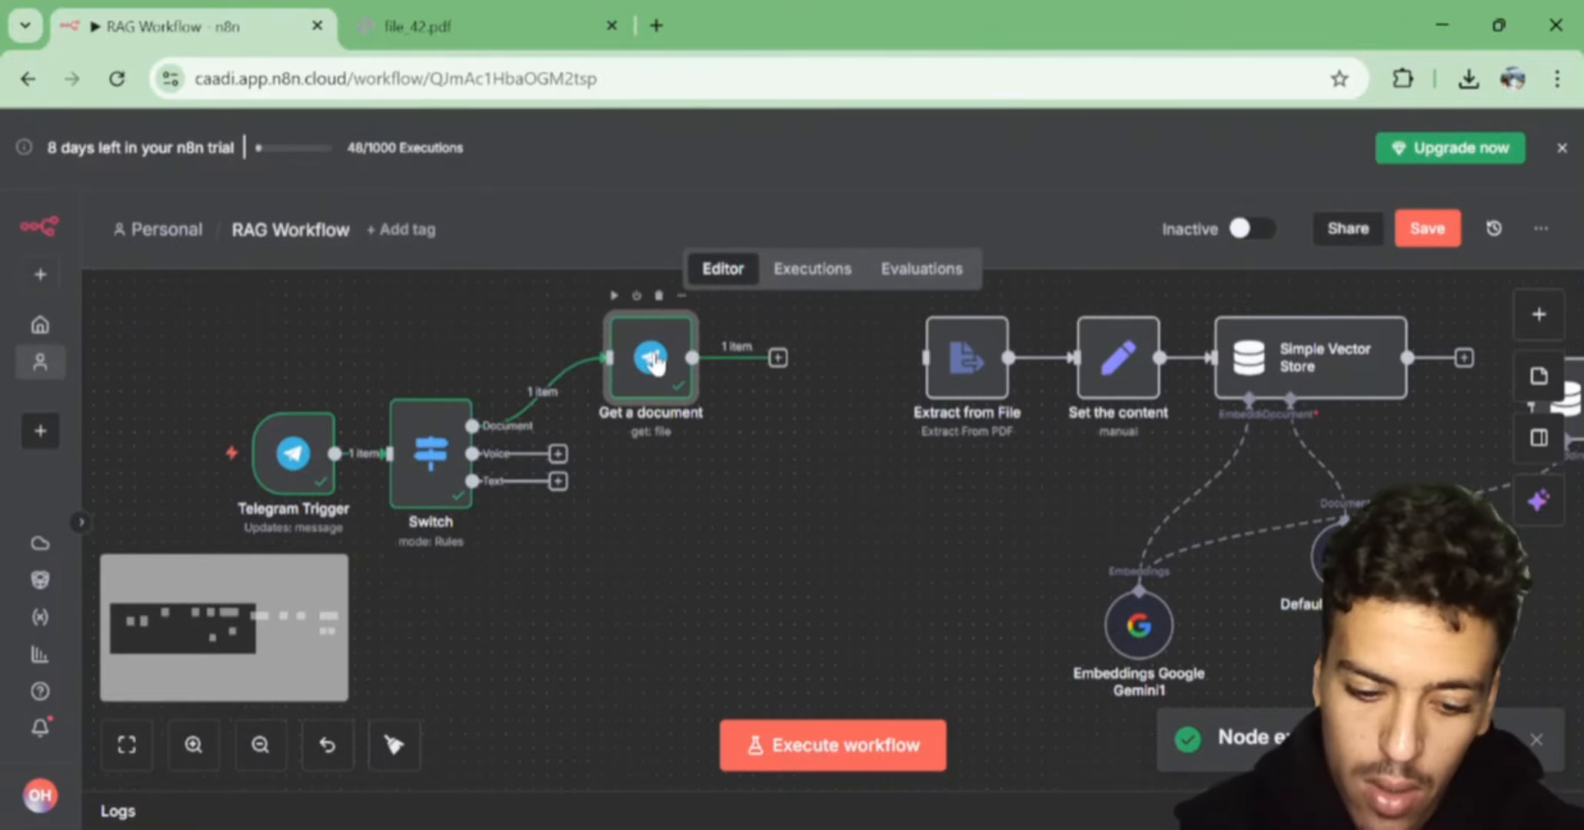
key("ctrl+c")
key("ctrl+v")
left_click_drag(776, 481, 665, 573)
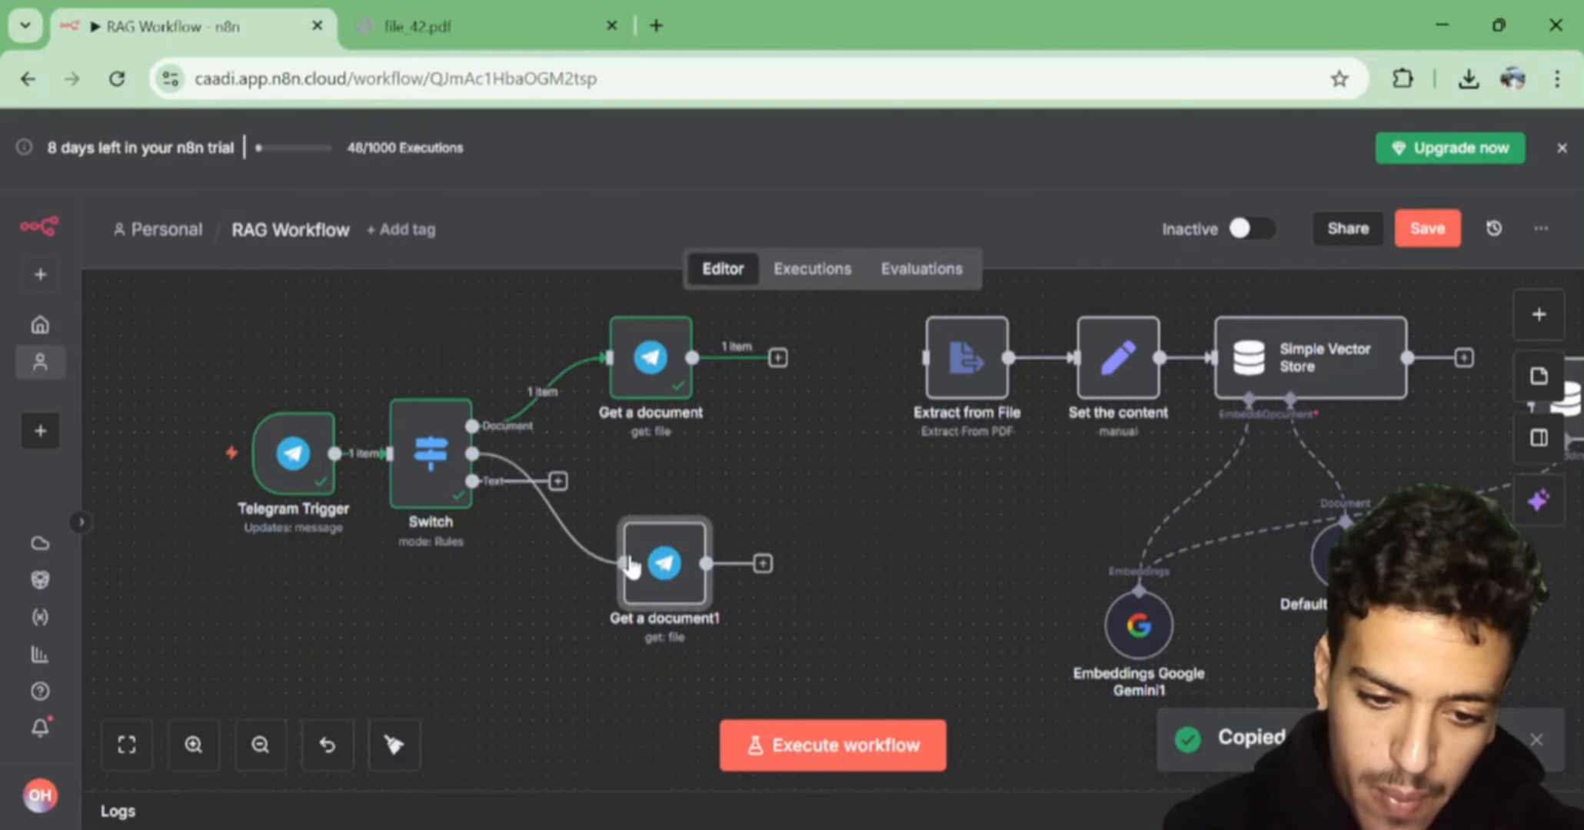
Rename the copied node as Get a voice, set its File ID to {{ $json.message.voice.file_id }}, and return to the canvas
double_click(679, 580)
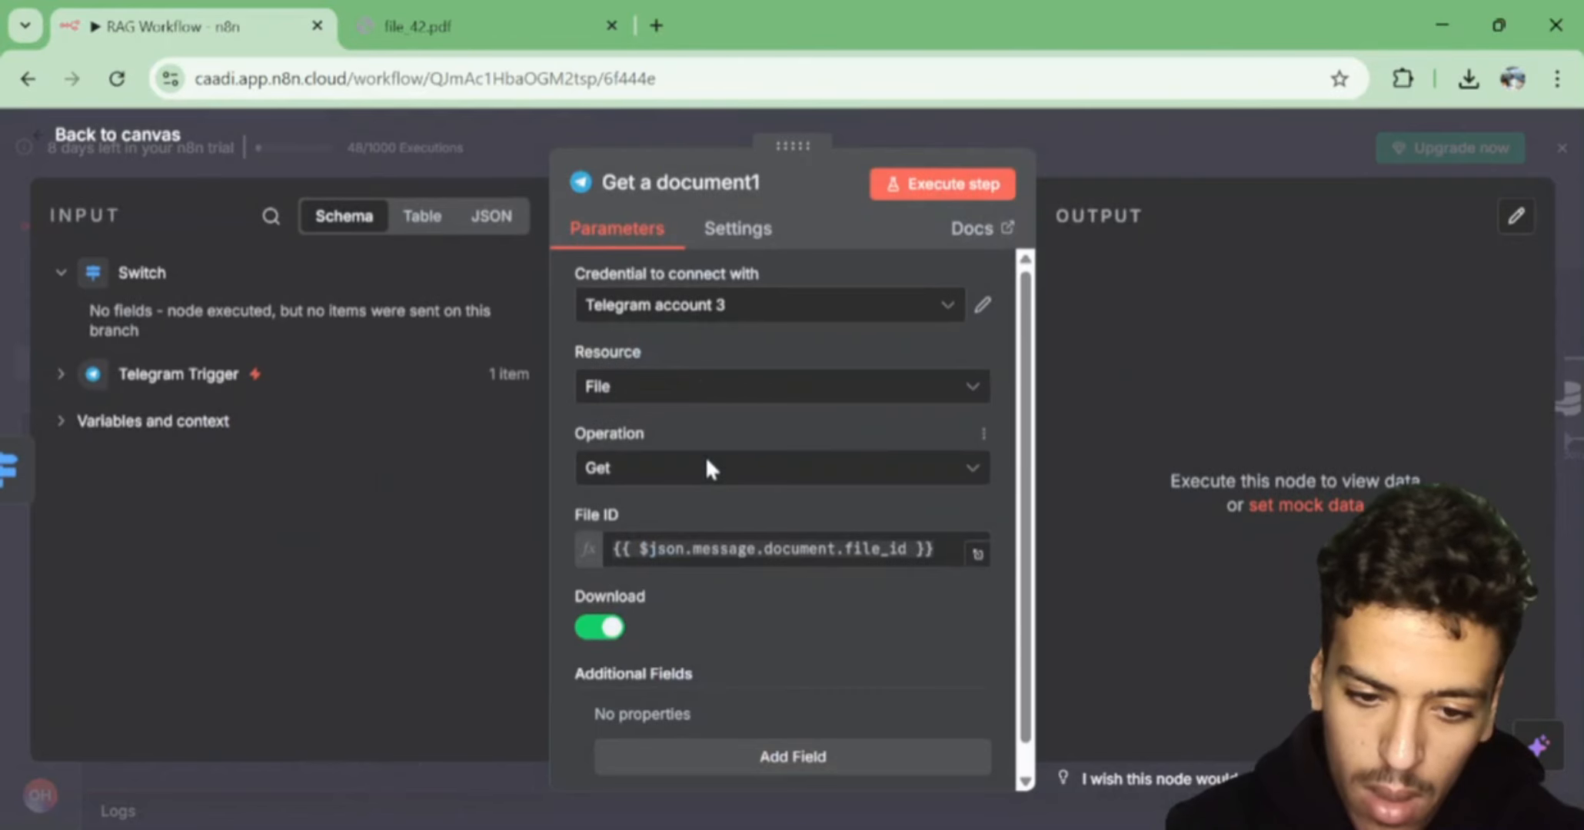
left_click(681, 183)
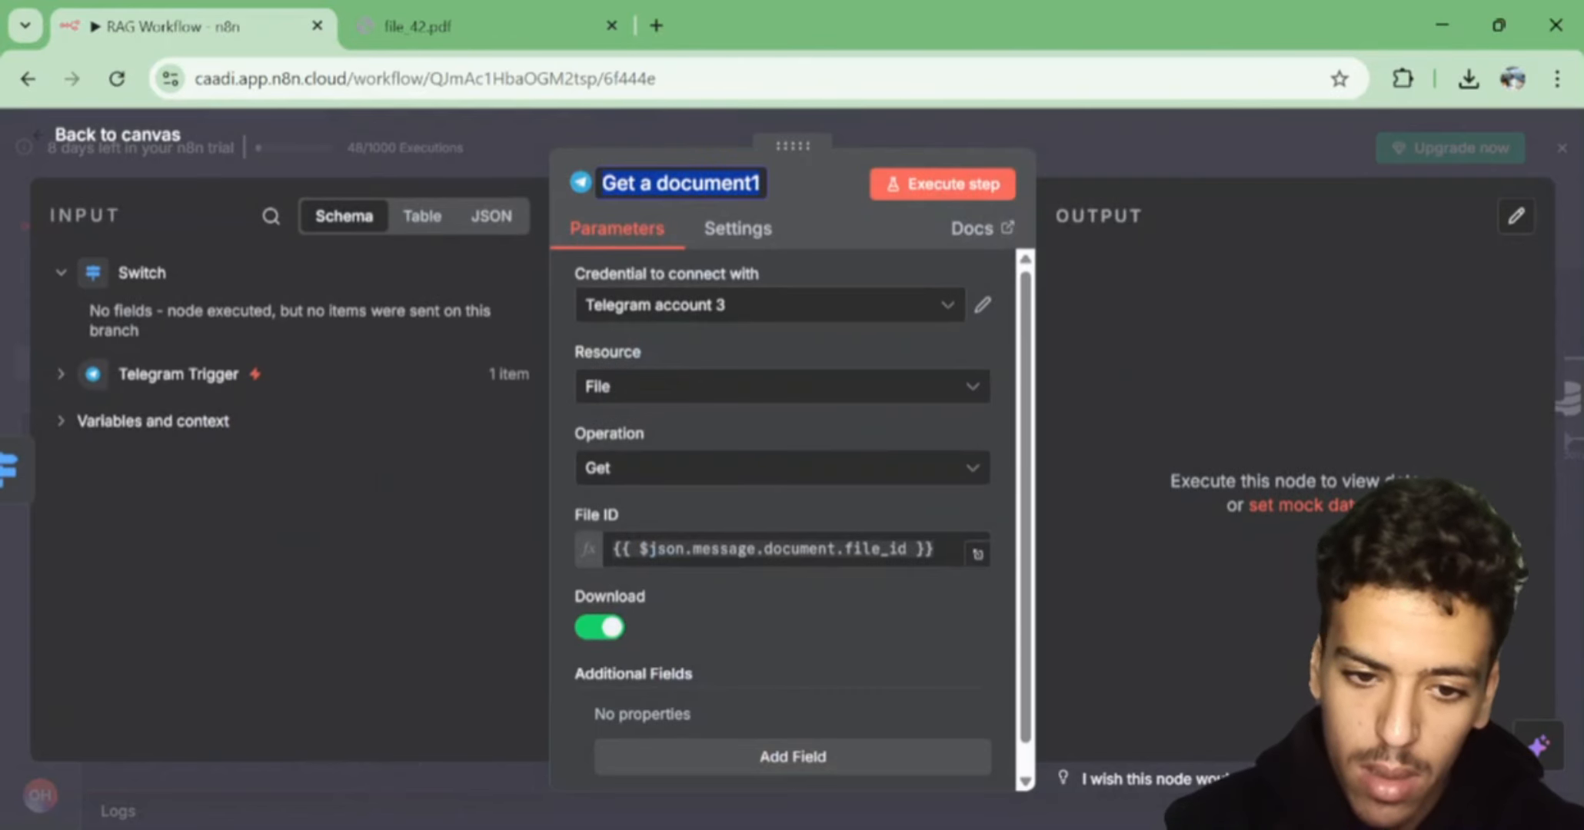
type("Get a")
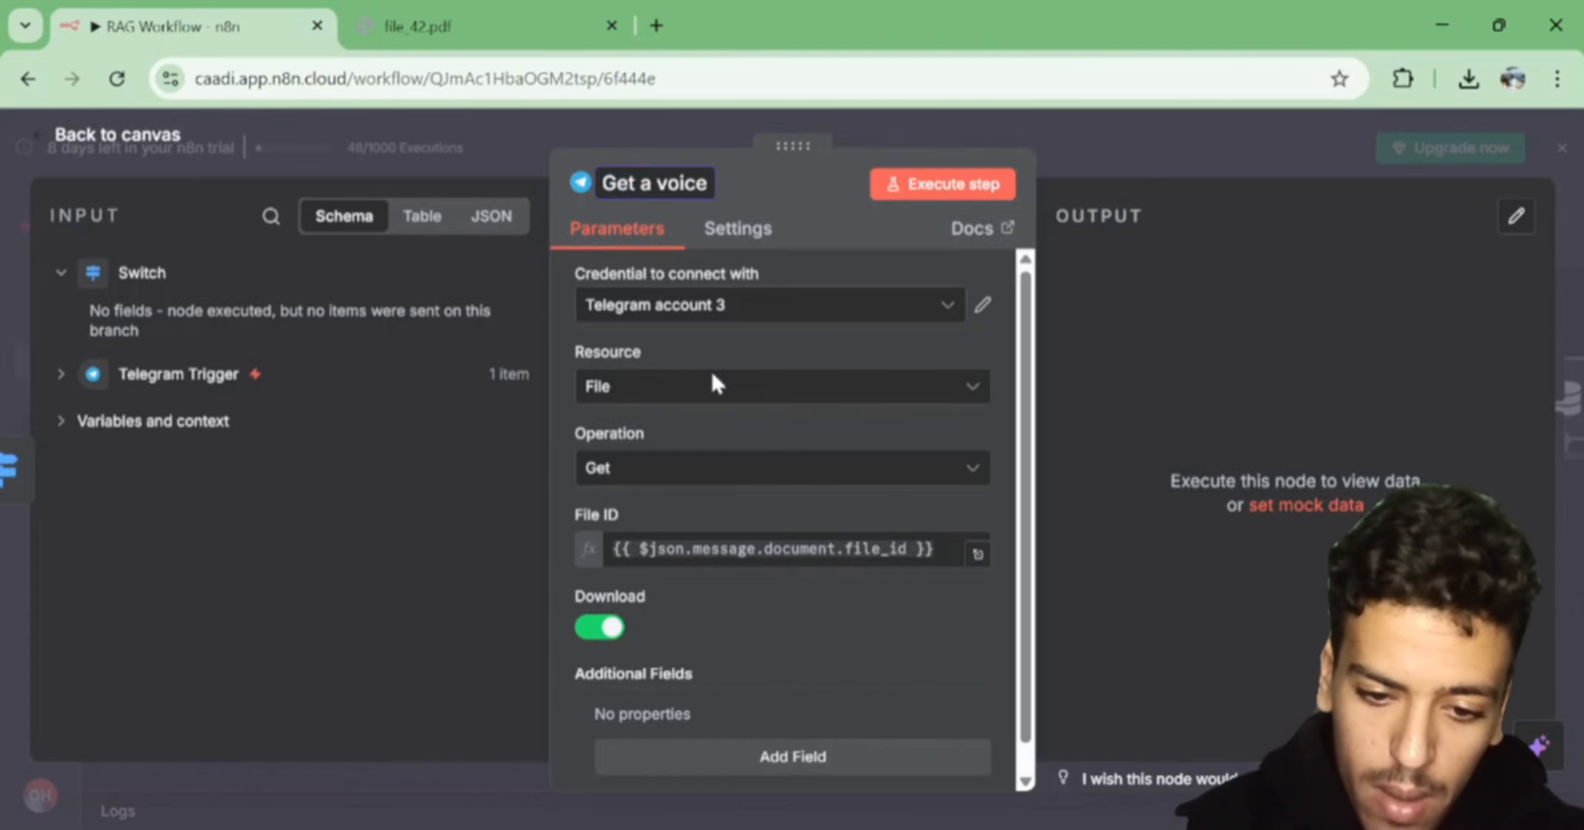
double_click(805, 548)
type("voi")
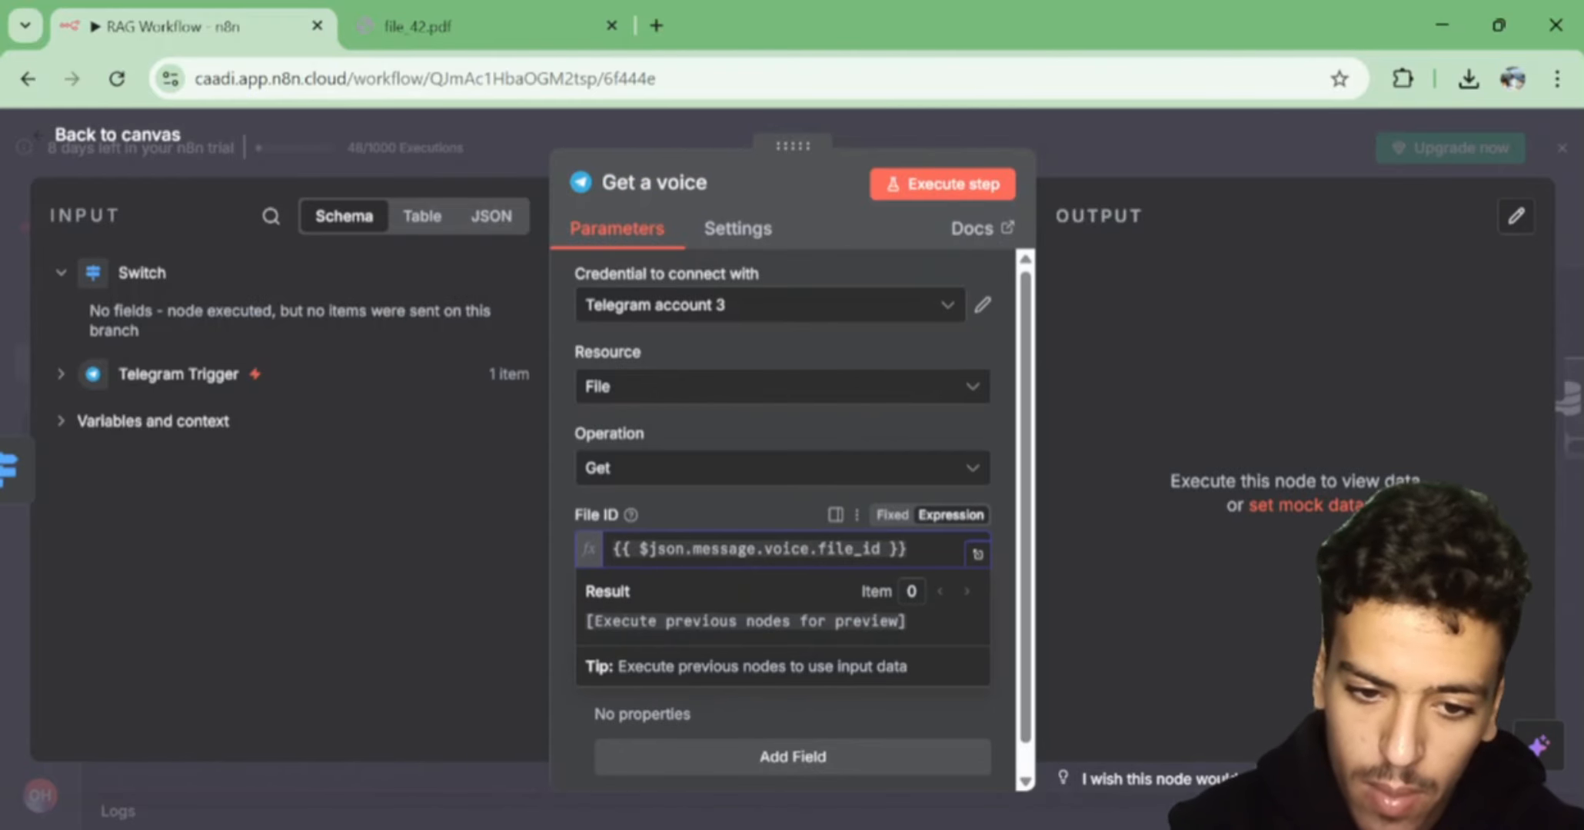
left_click(171, 138)
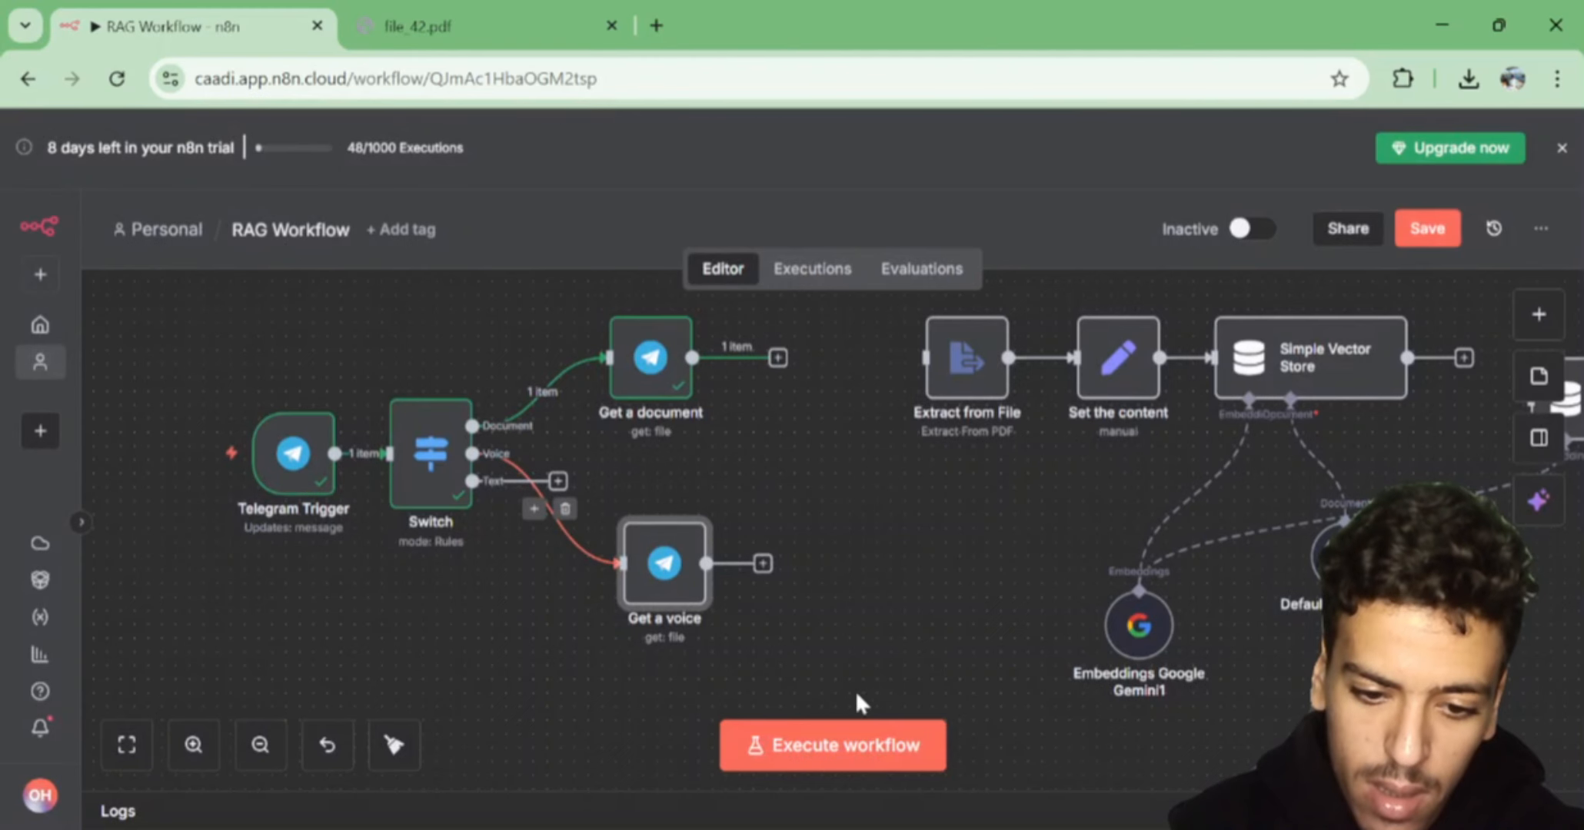
Execute the workflow, send the n8n bot a short voice message in Telegram, and check Get a voice's output in n8n
left_click(832, 745)
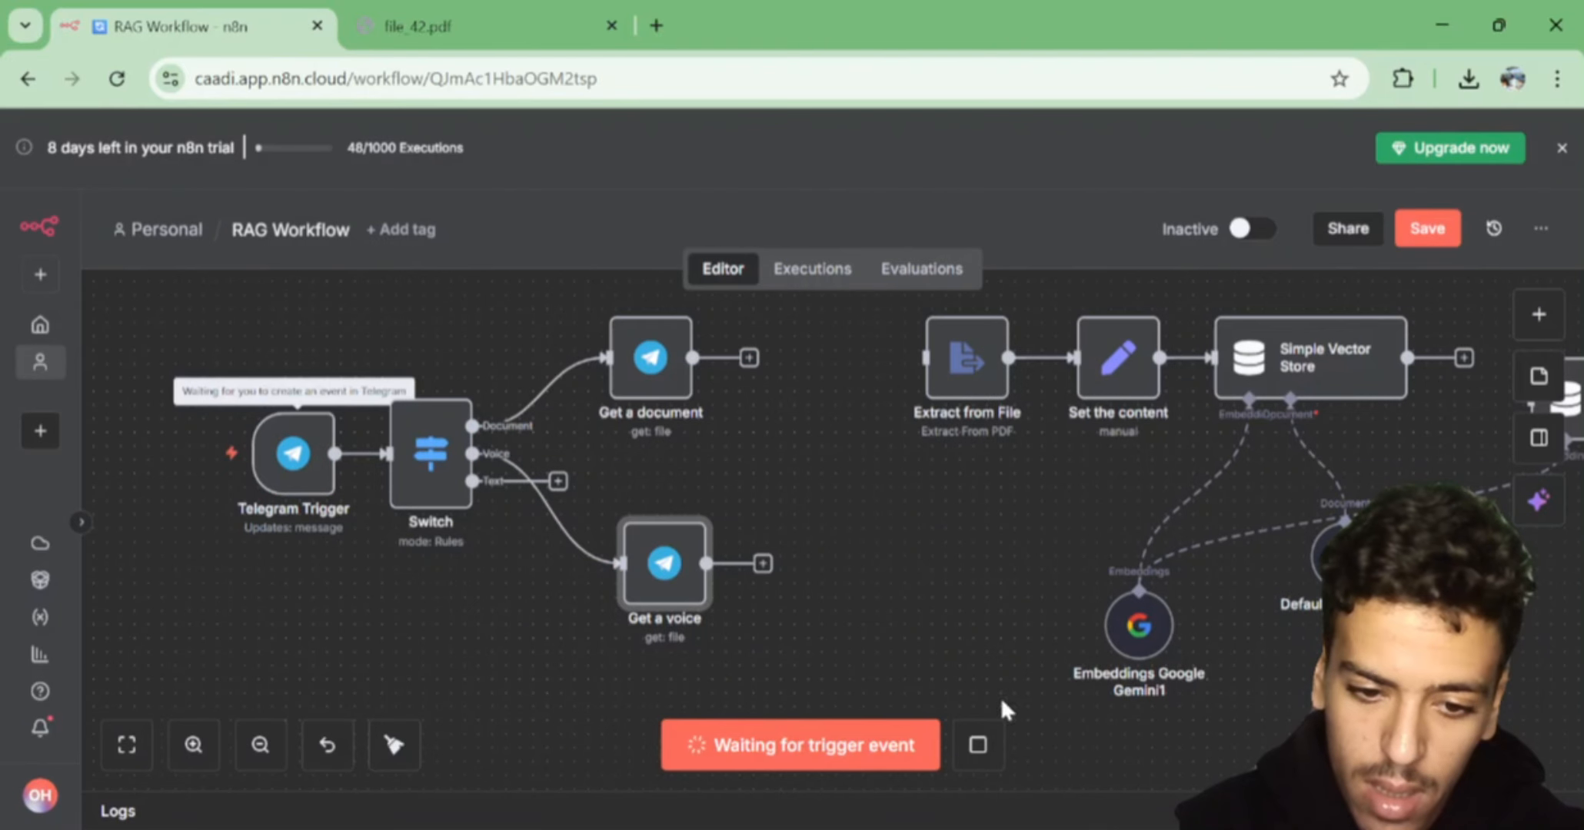
left_click(1111, 777)
left_click(1557, 796)
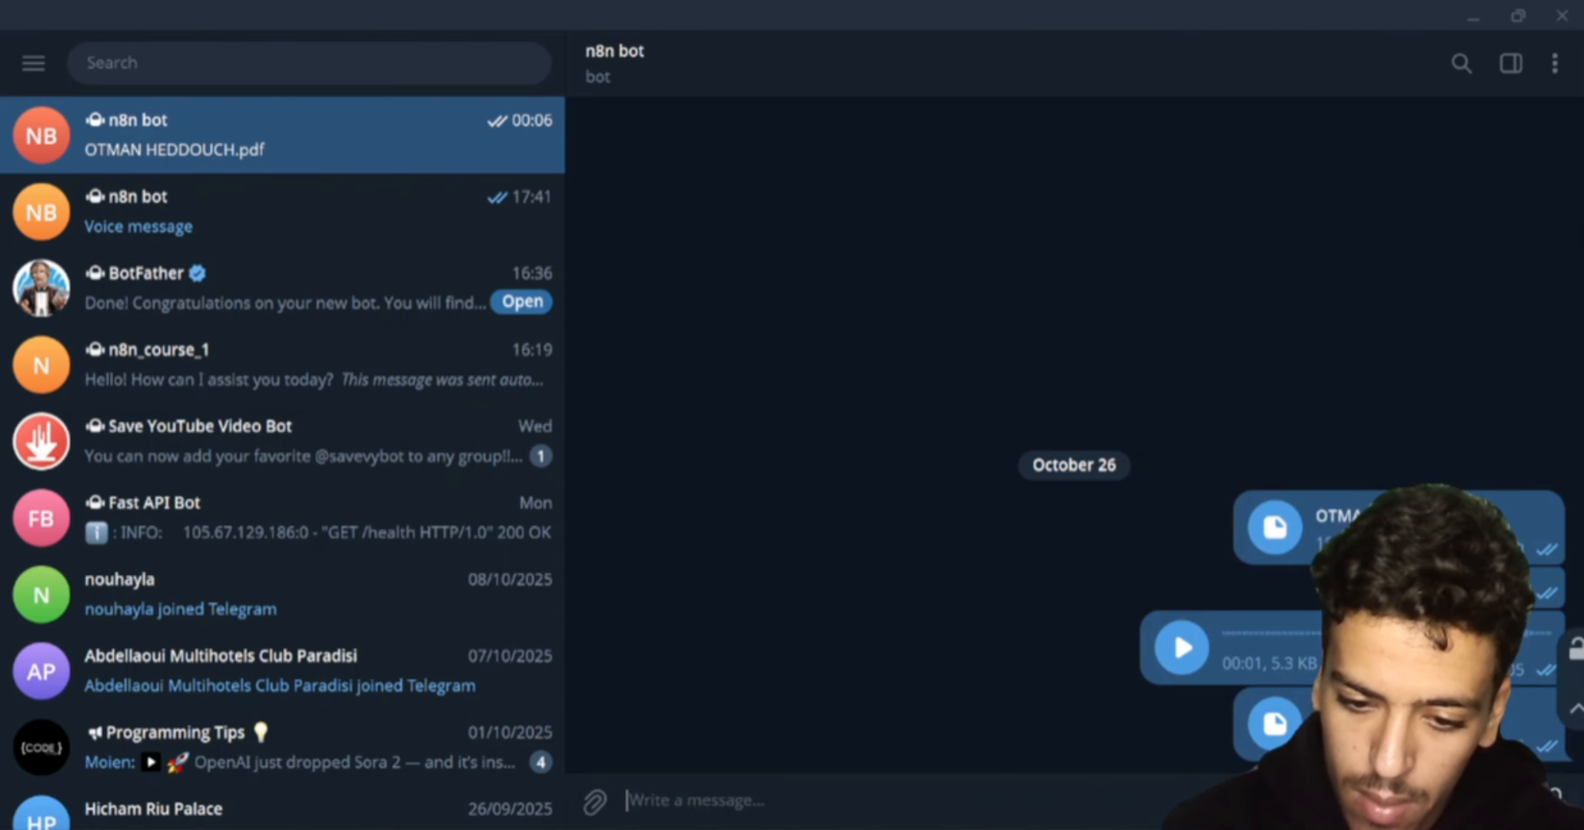
left_click(1557, 796)
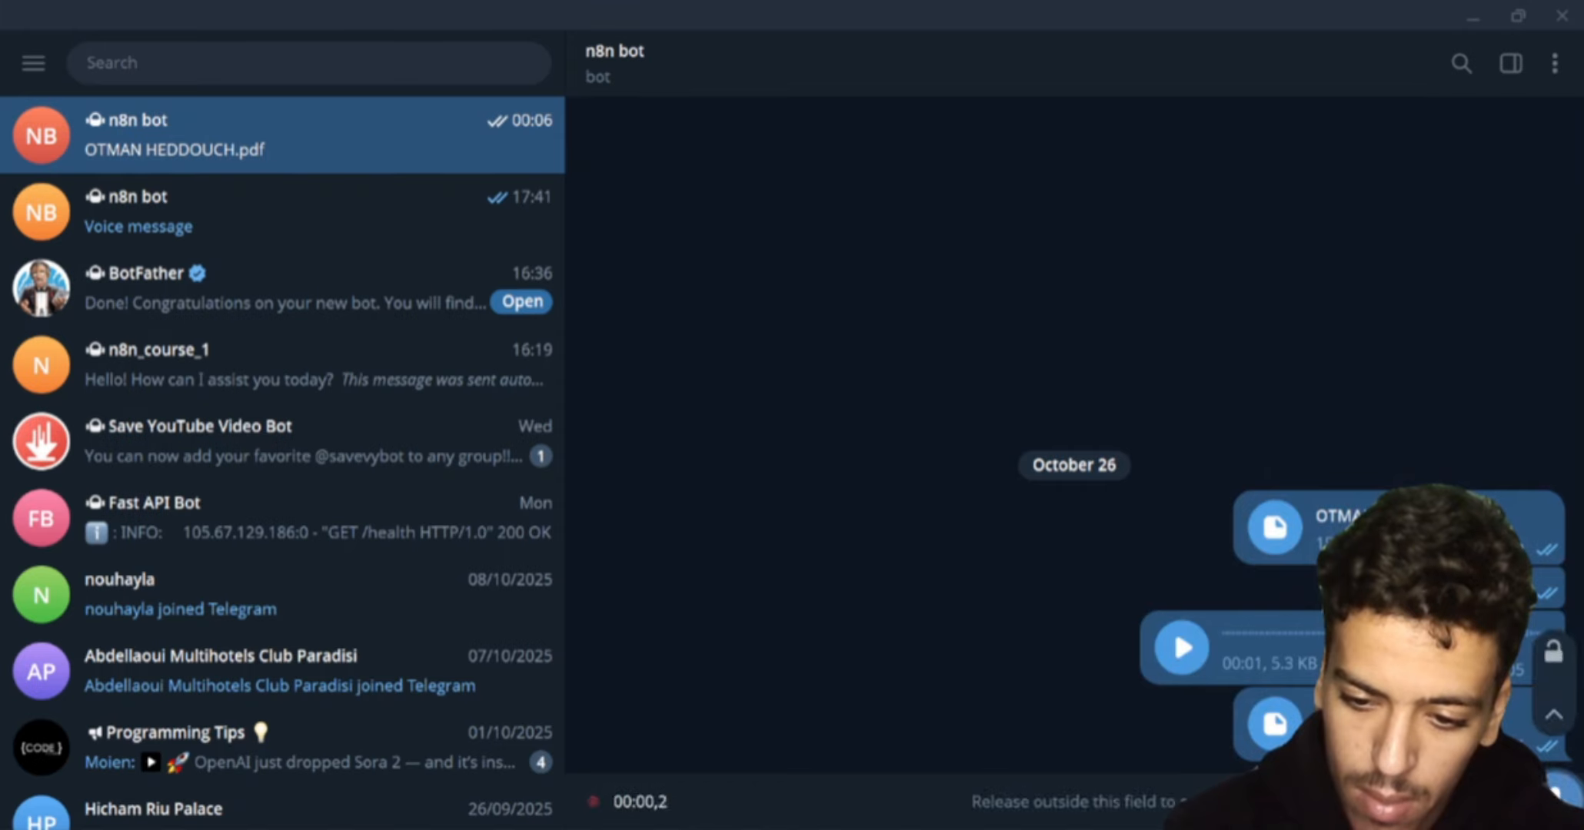
left_click_drag(1552, 788, 1554, 792)
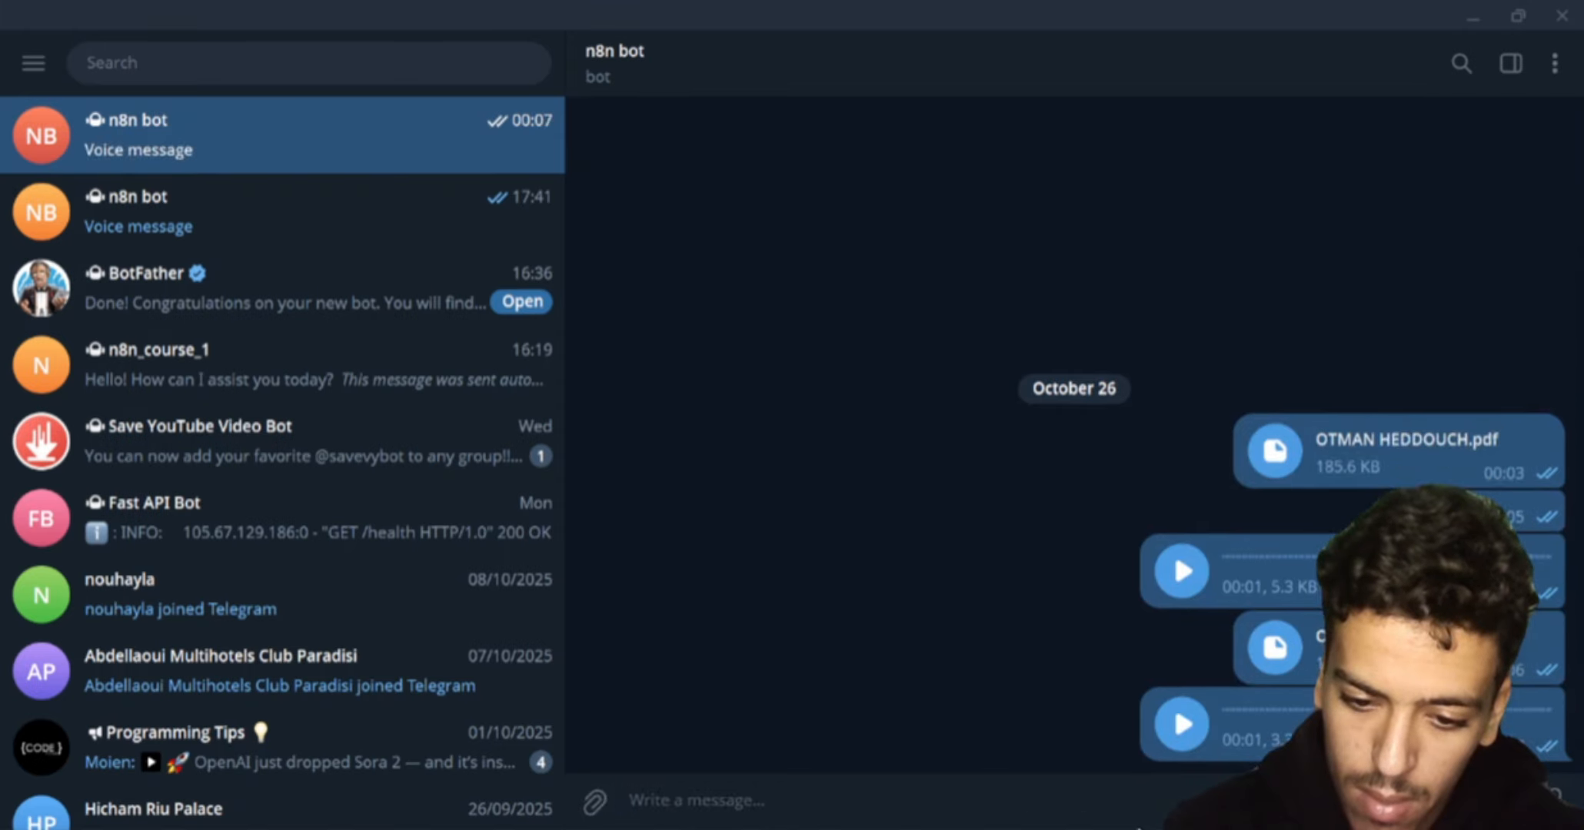
left_click(906, 772)
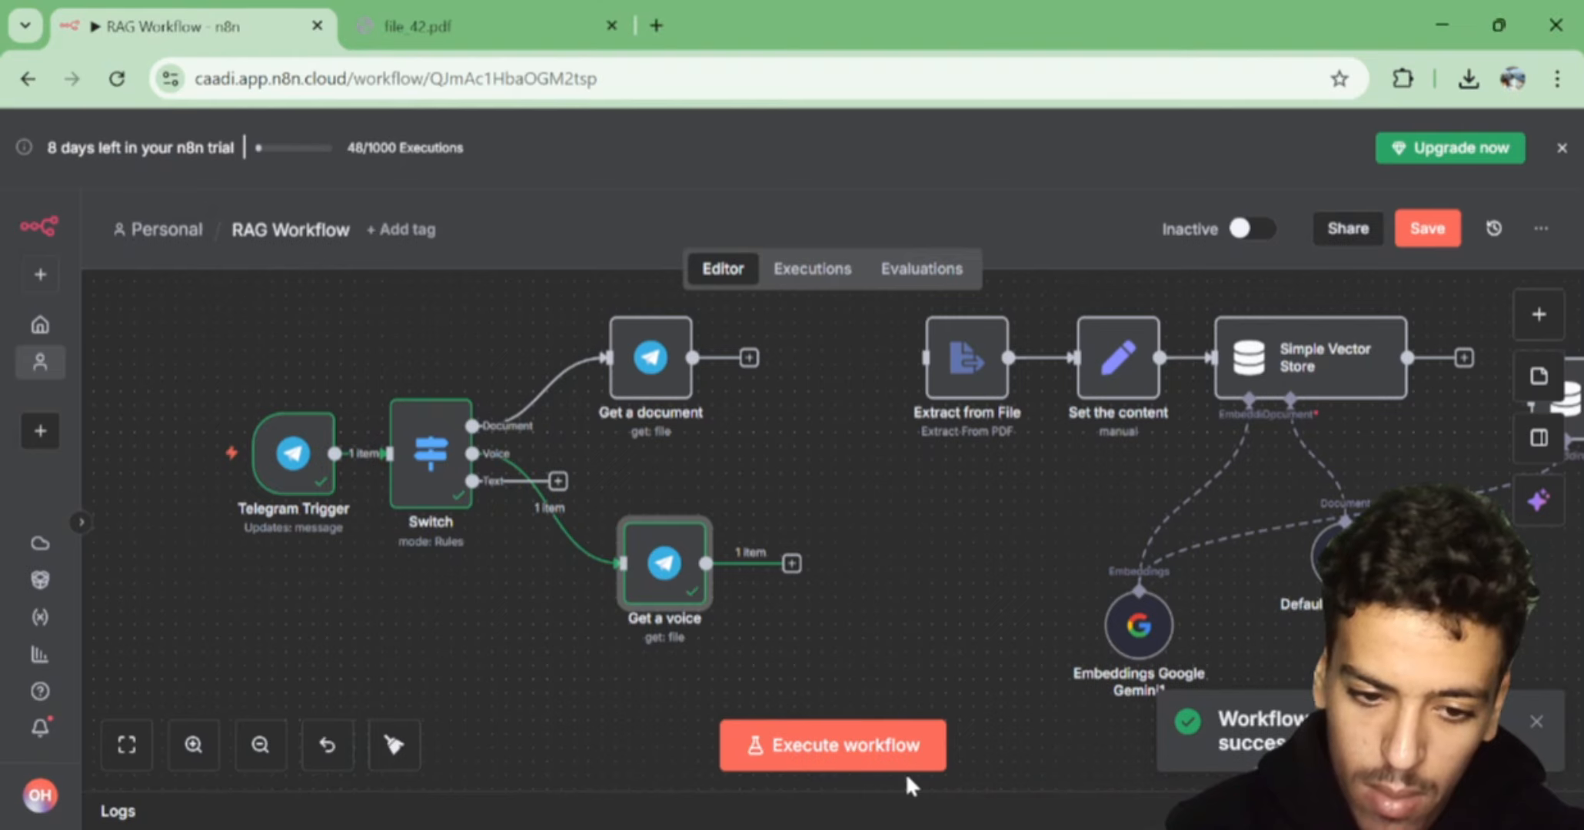
double_click(686, 609)
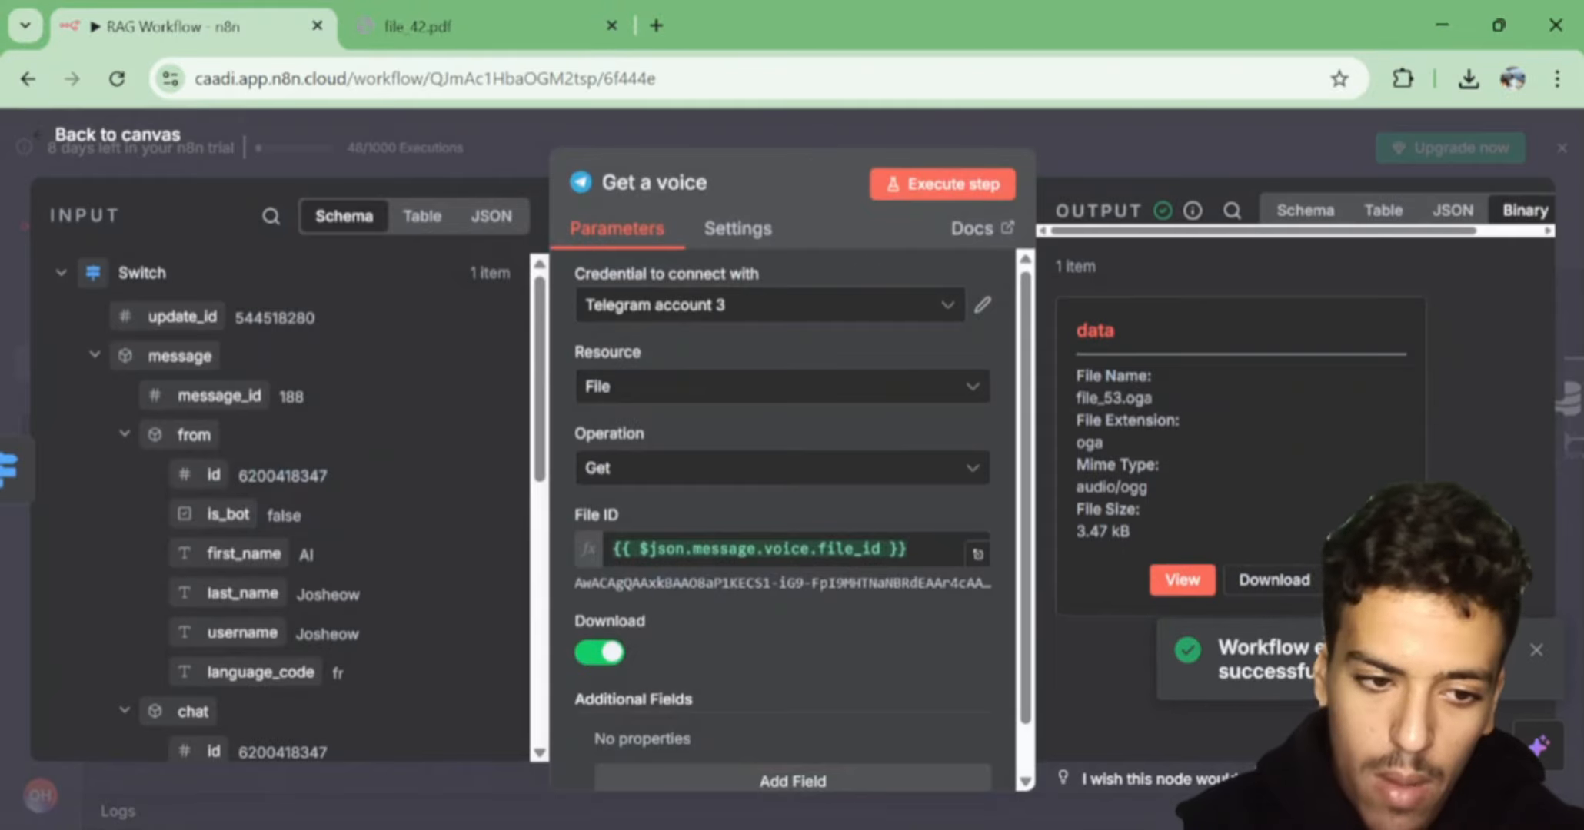
left_click(150, 137)
Add a Google Gemini node with the Transcribe a recording action after Get a voice
scroll(642, 472, "right", 2)
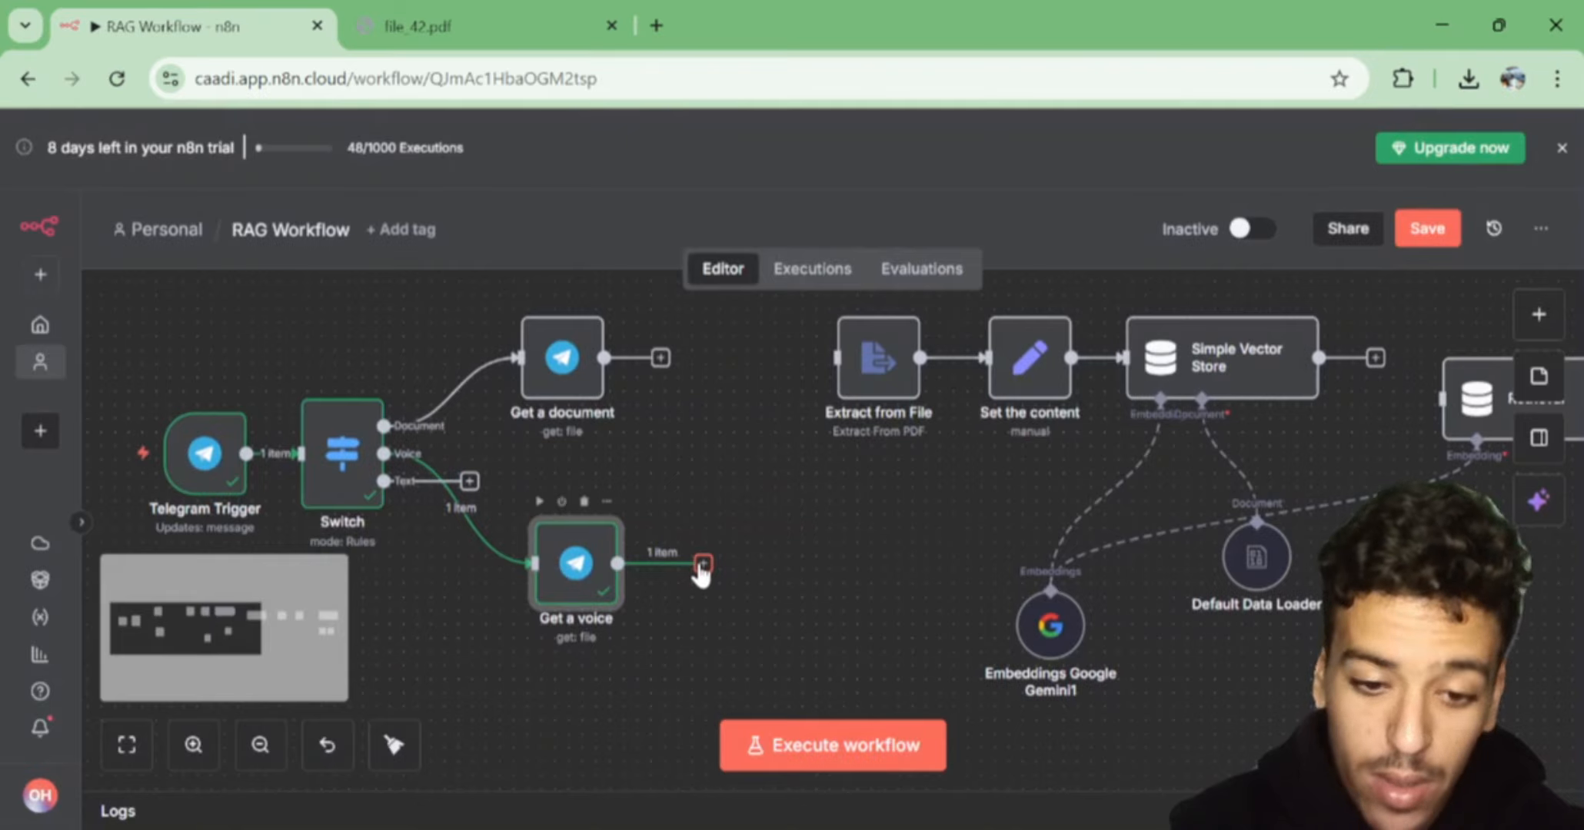
left_click(702, 565)
type("gem")
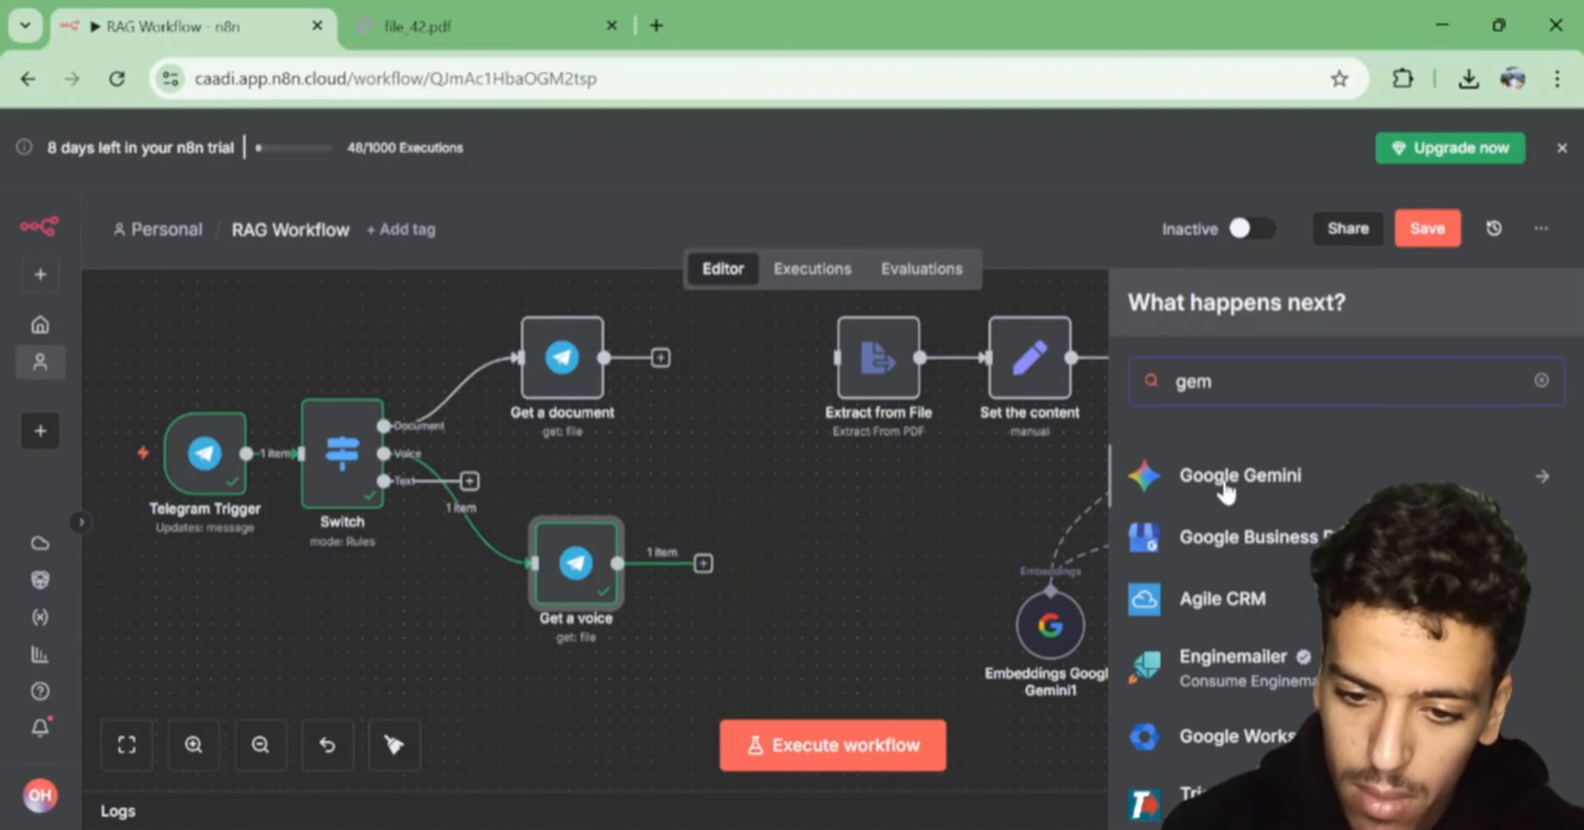
left_click(1226, 492)
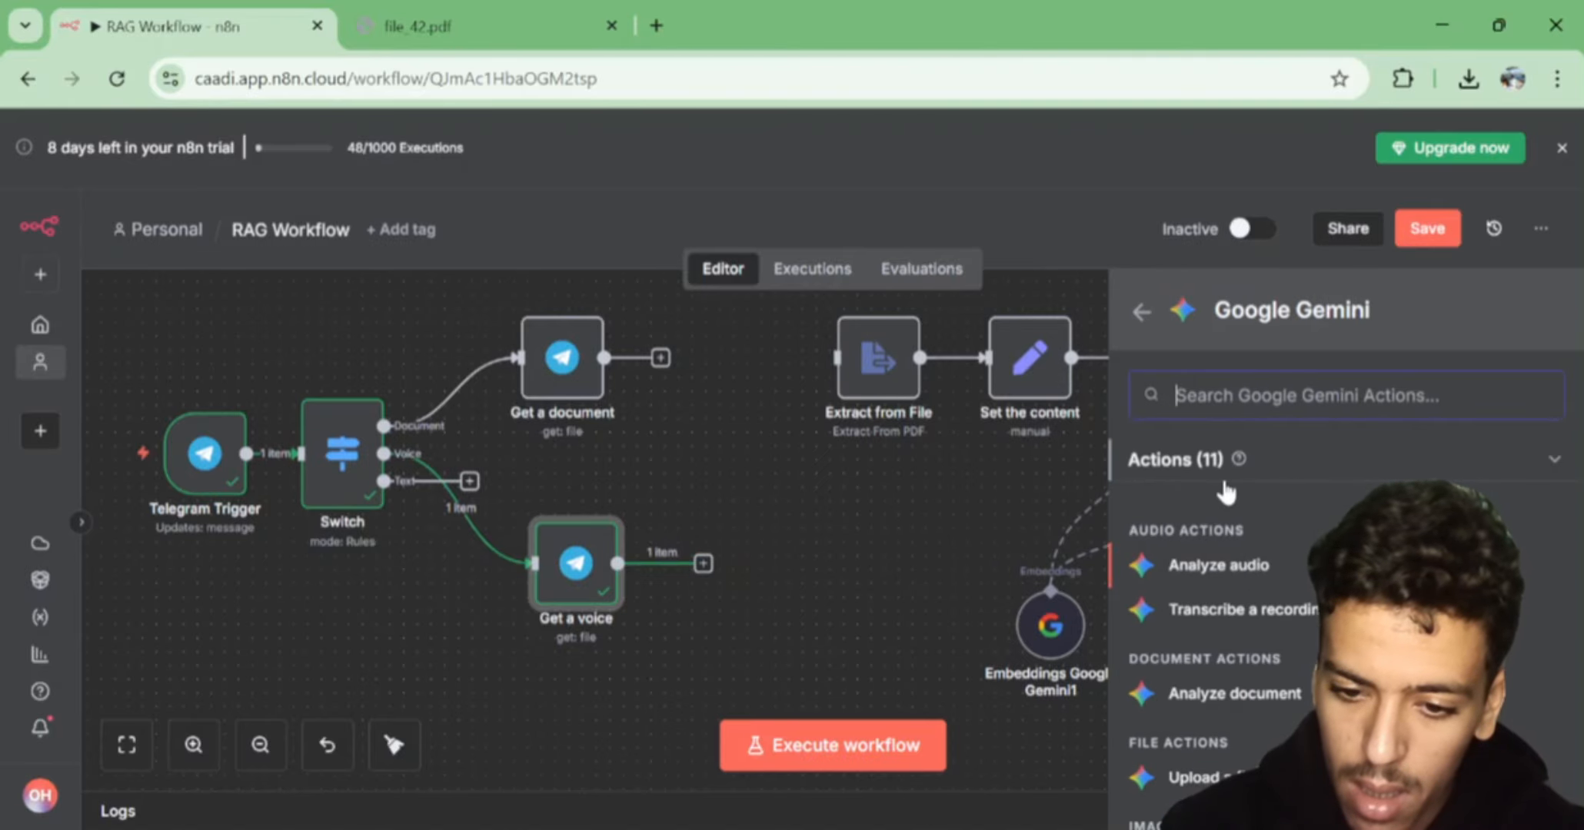
scroll(1237, 566, "down", 2)
scroll(1245, 585, "up", 2)
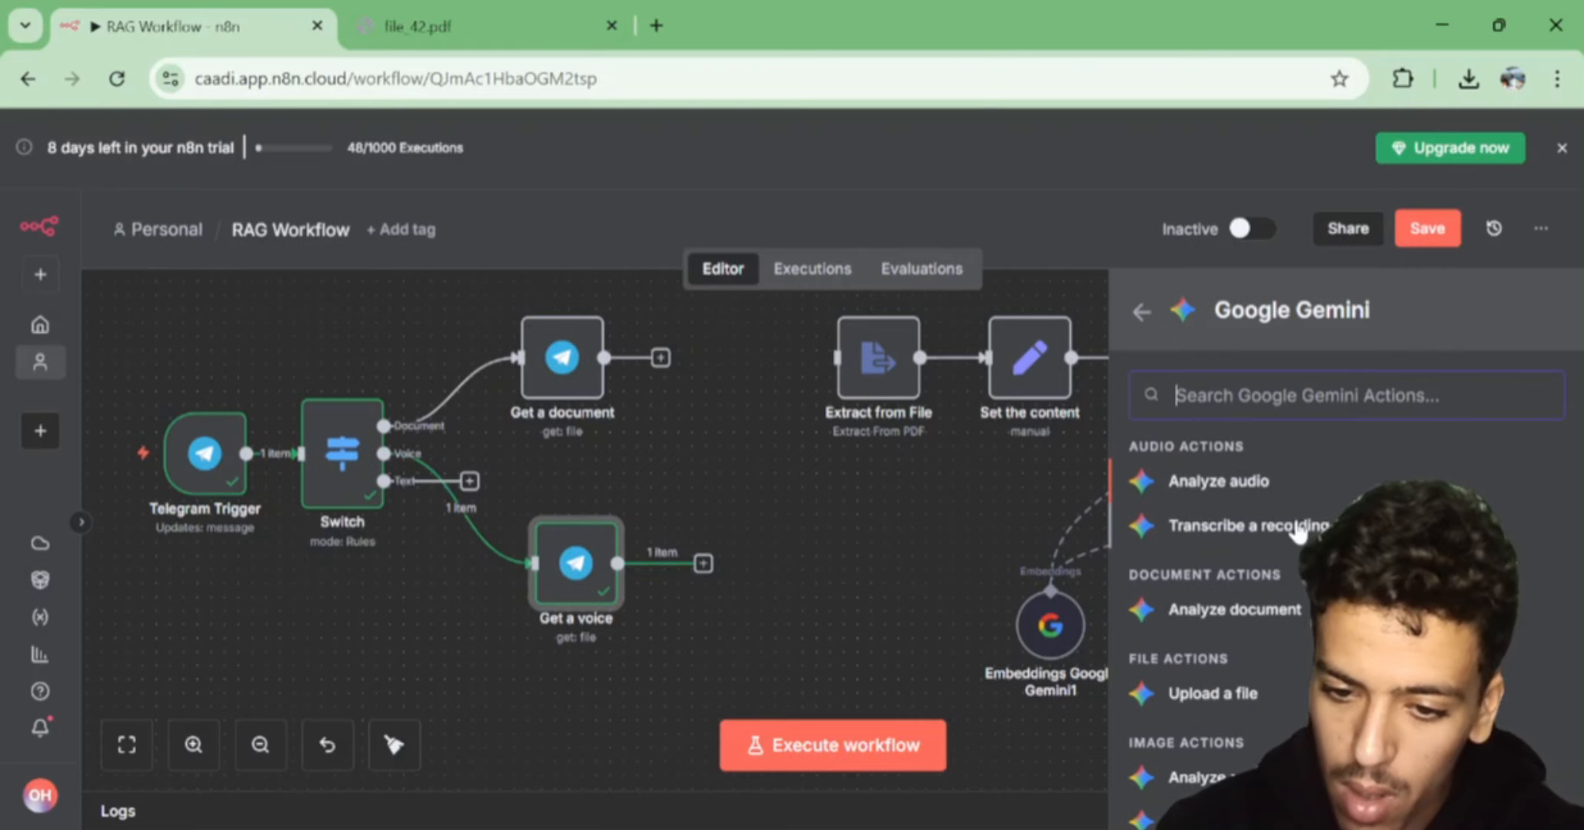
left_click(1298, 530)
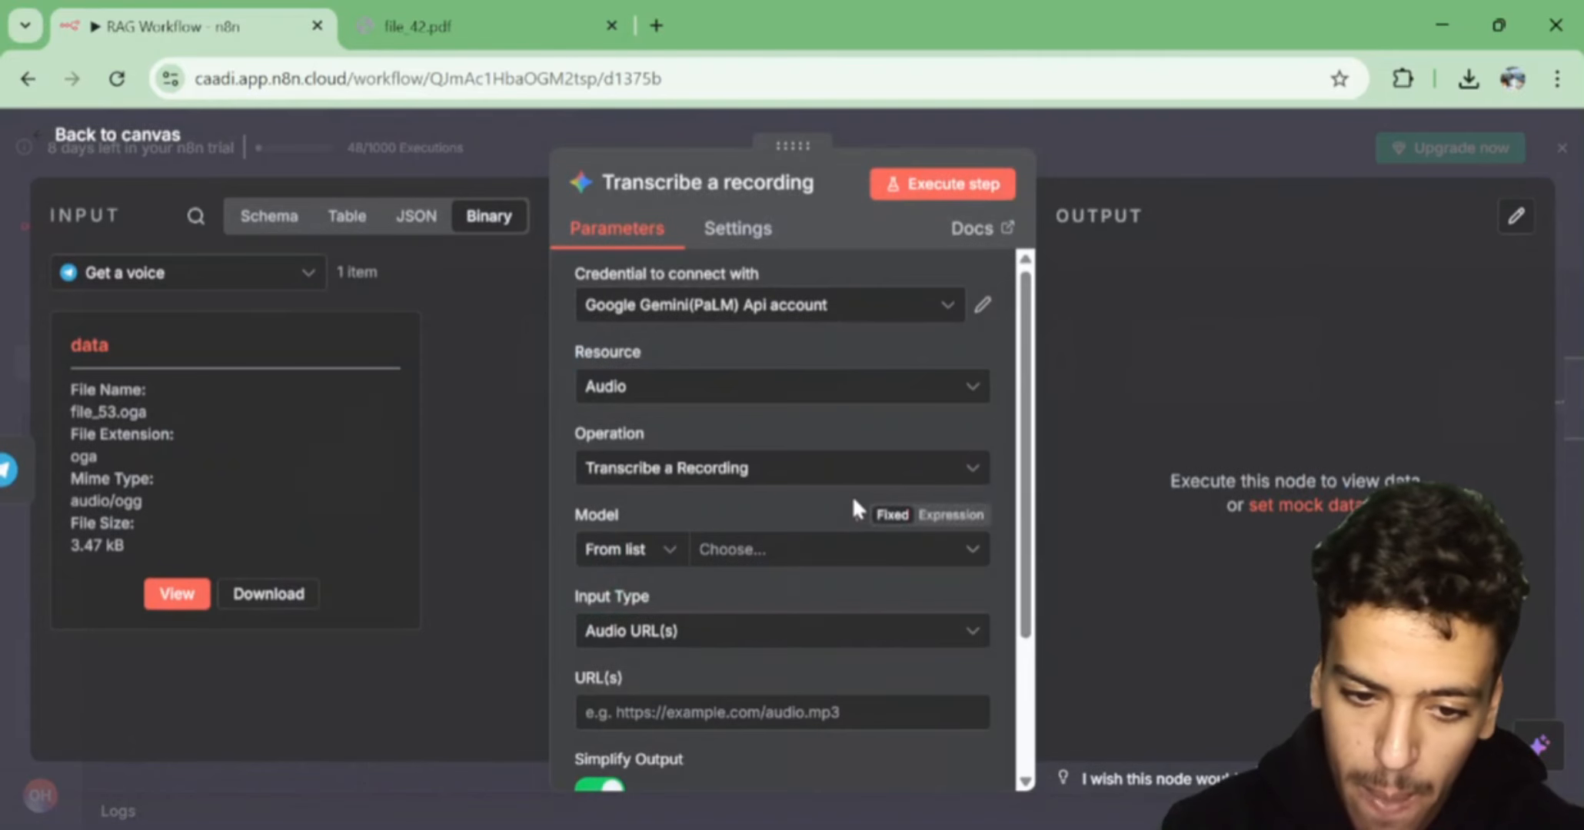
Set the transcription model to models/gemini-2.5-flash-lite-preview-06-17 and the input type to Binary File(s), execute the step, and return to the canvas
left_click(787, 551)
scroll(755, 660, "down", 2)
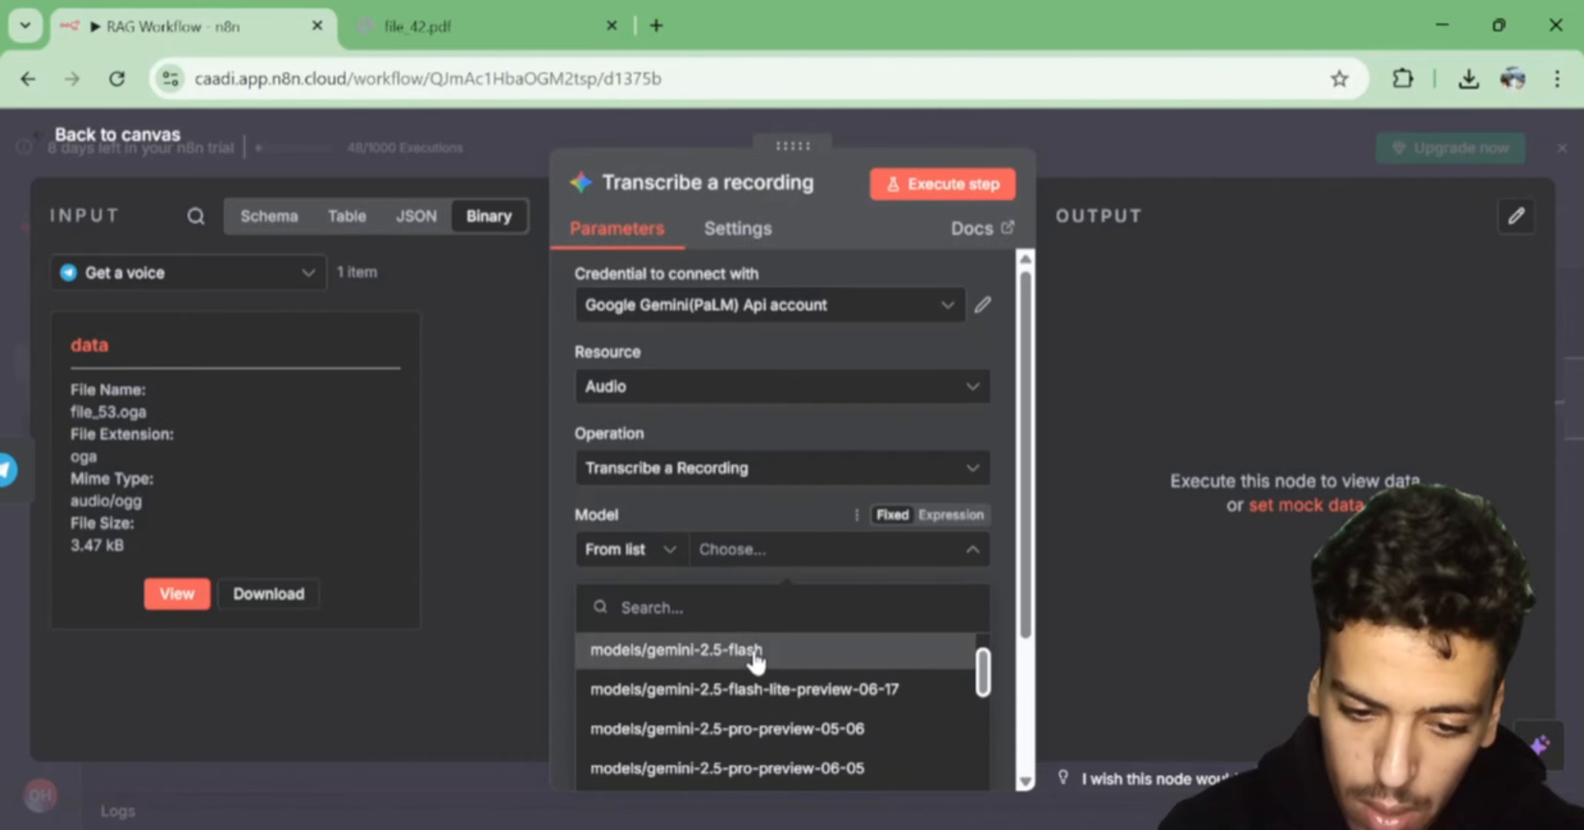
left_click(770, 696)
scroll(778, 637, "down", 1)
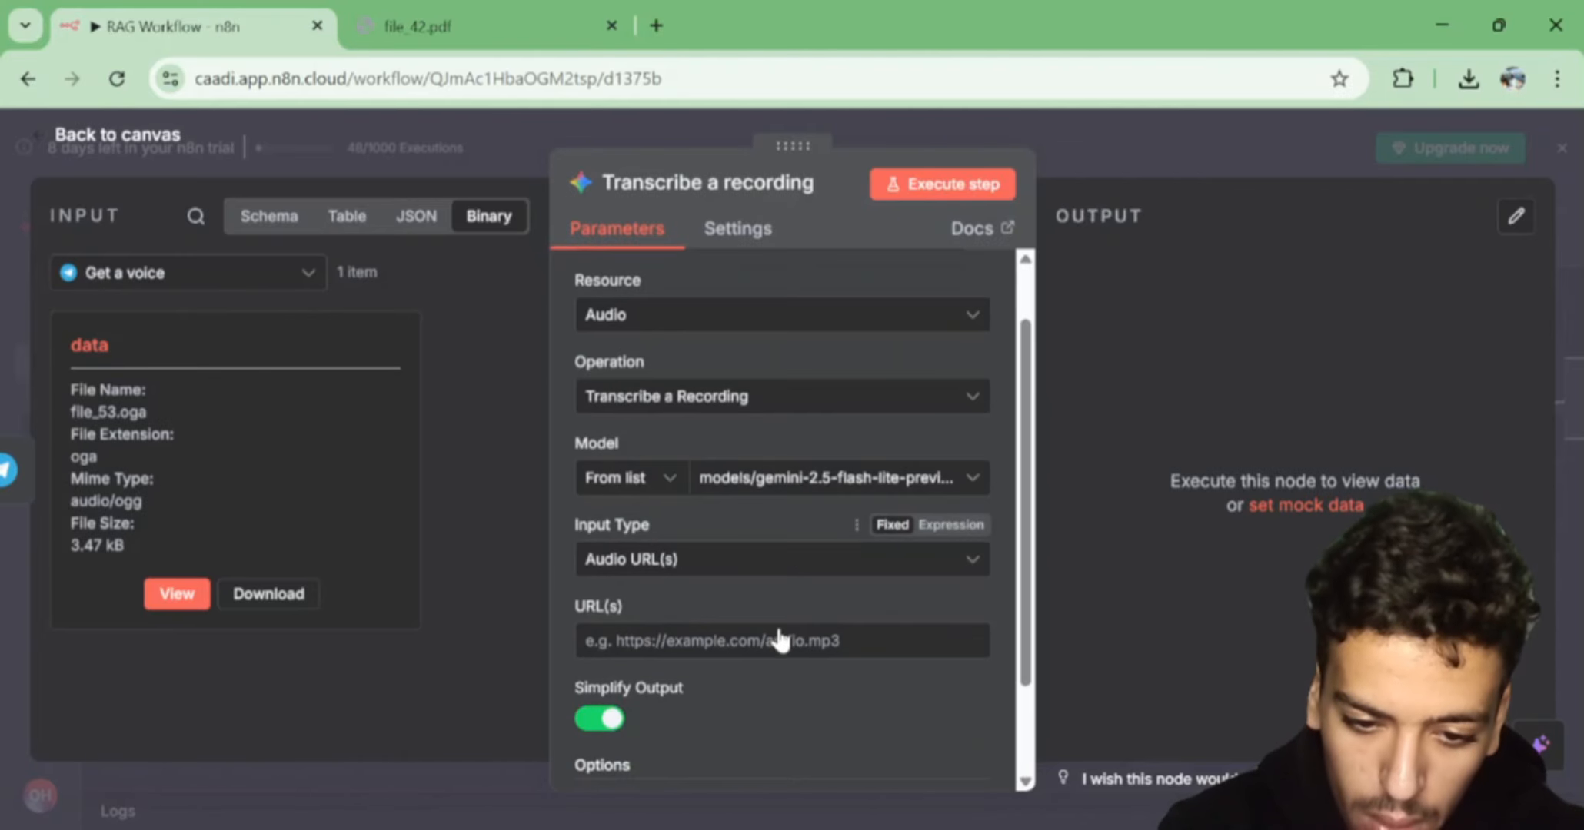
left_click(742, 570)
left_click(685, 665)
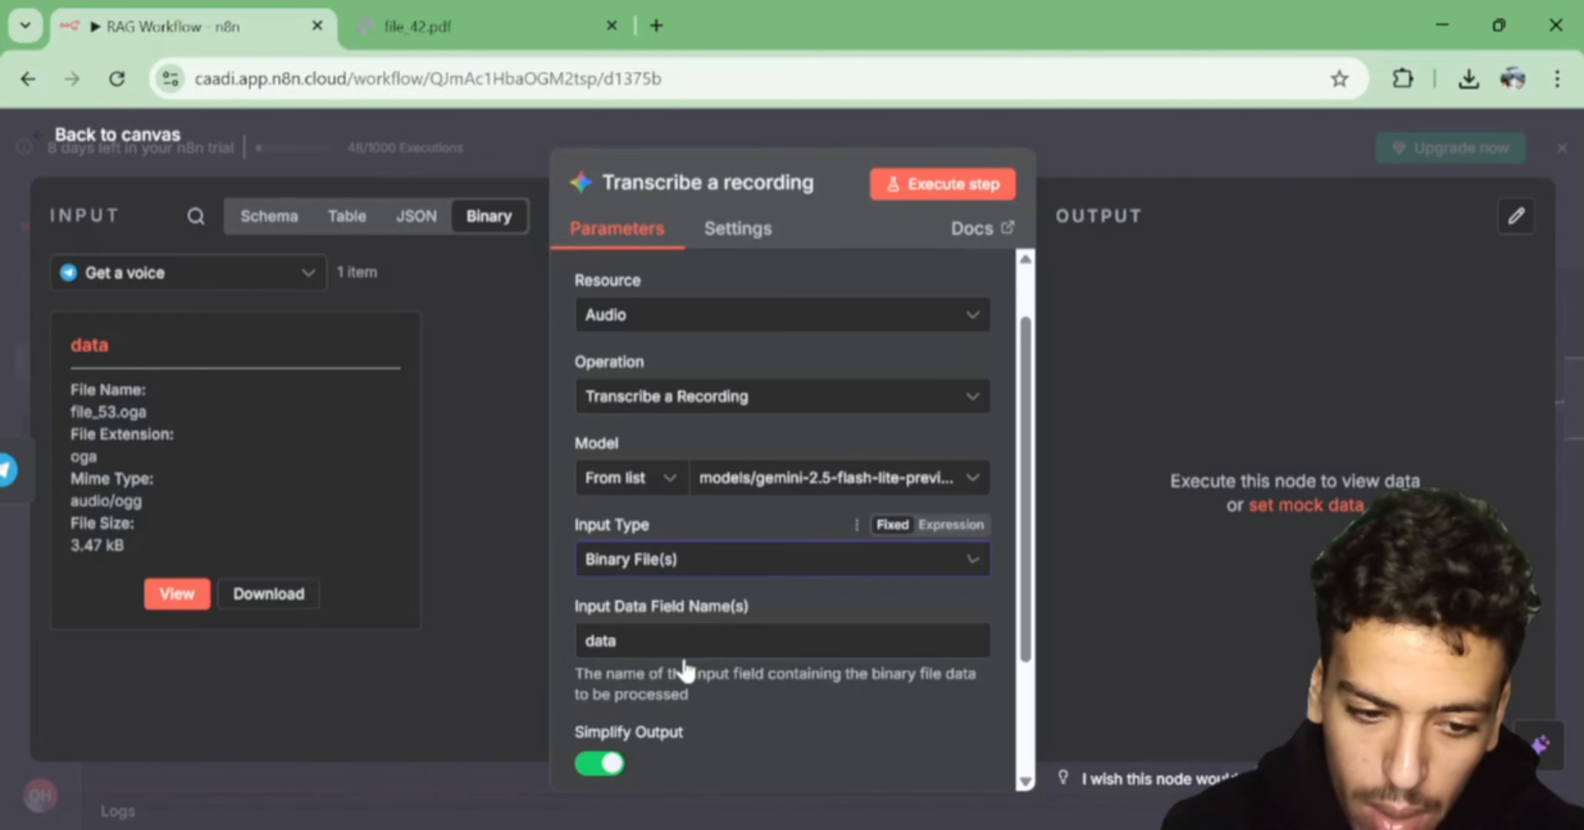
left_click(667, 640)
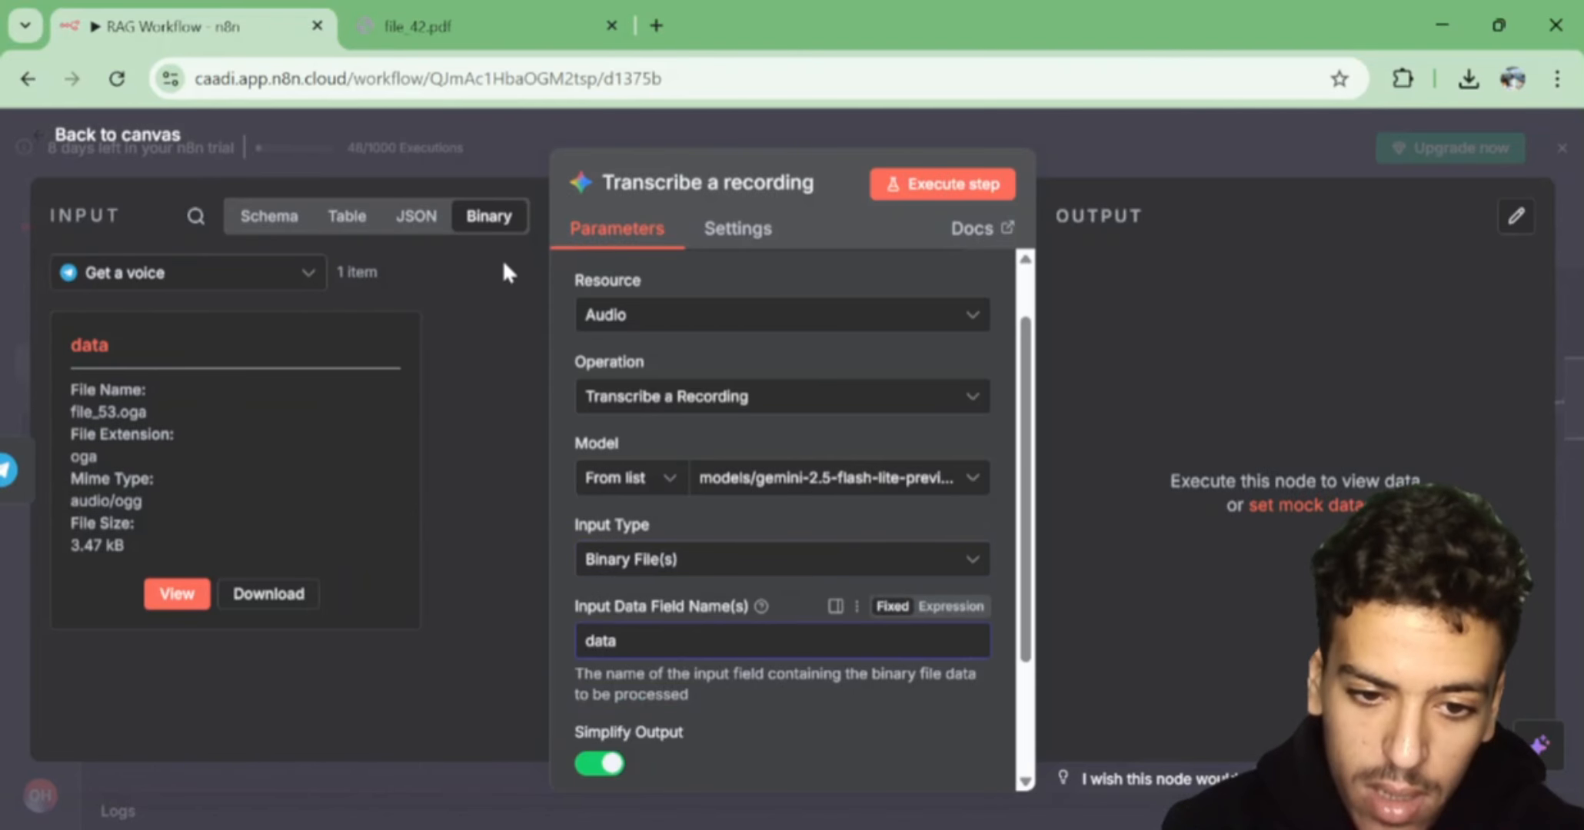
left_click(955, 189)
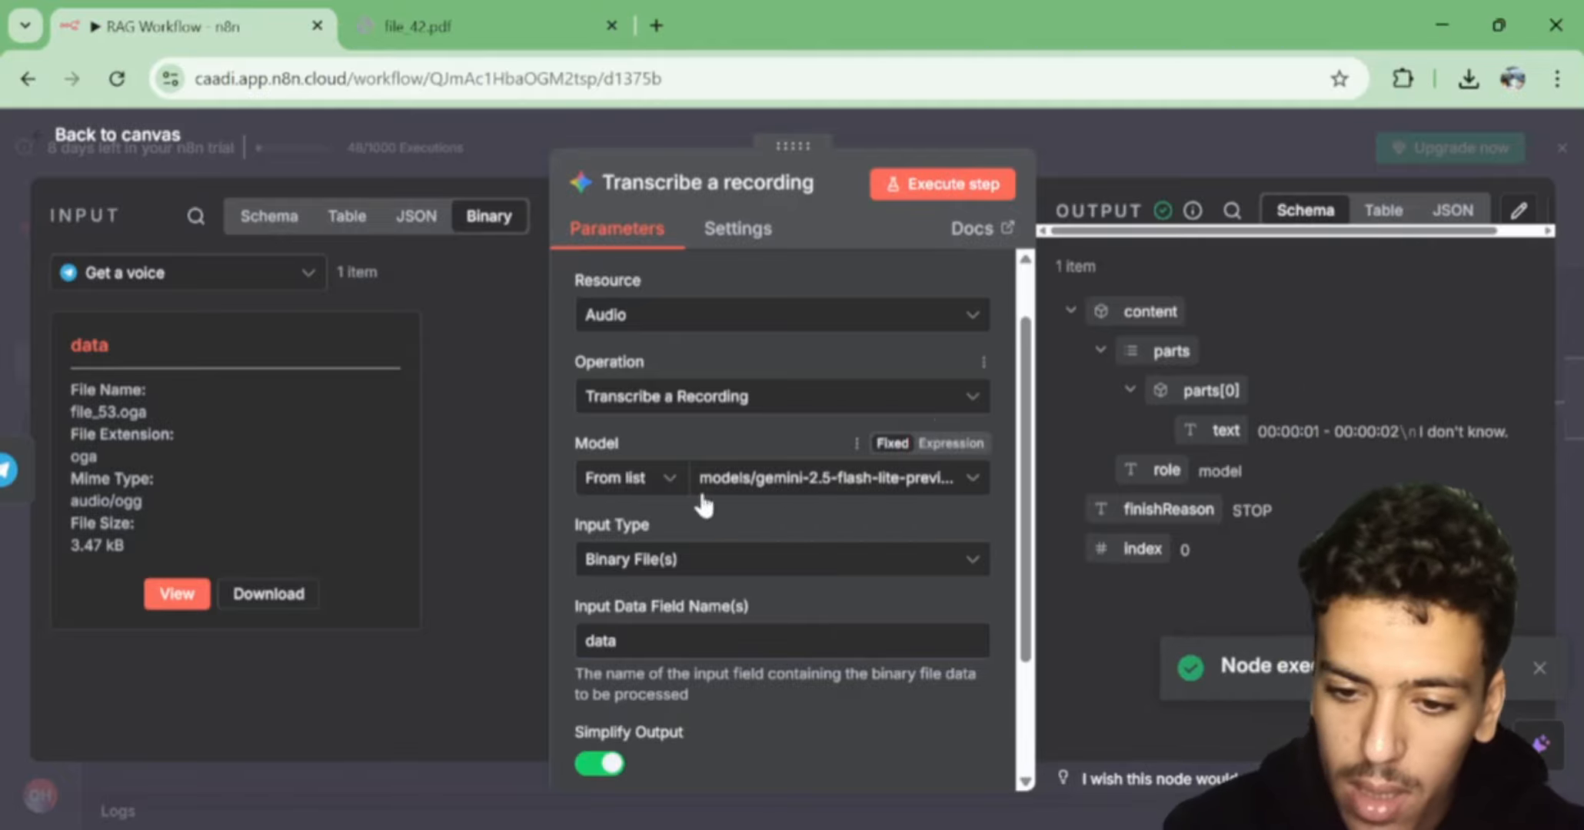
left_click(82, 133)
Tidy the voice branch's node positions, connect Get a document to Extract from File, and place Extract from File beside it
left_click_drag(582, 565, 552, 564)
left_click_drag(751, 550, 700, 548)
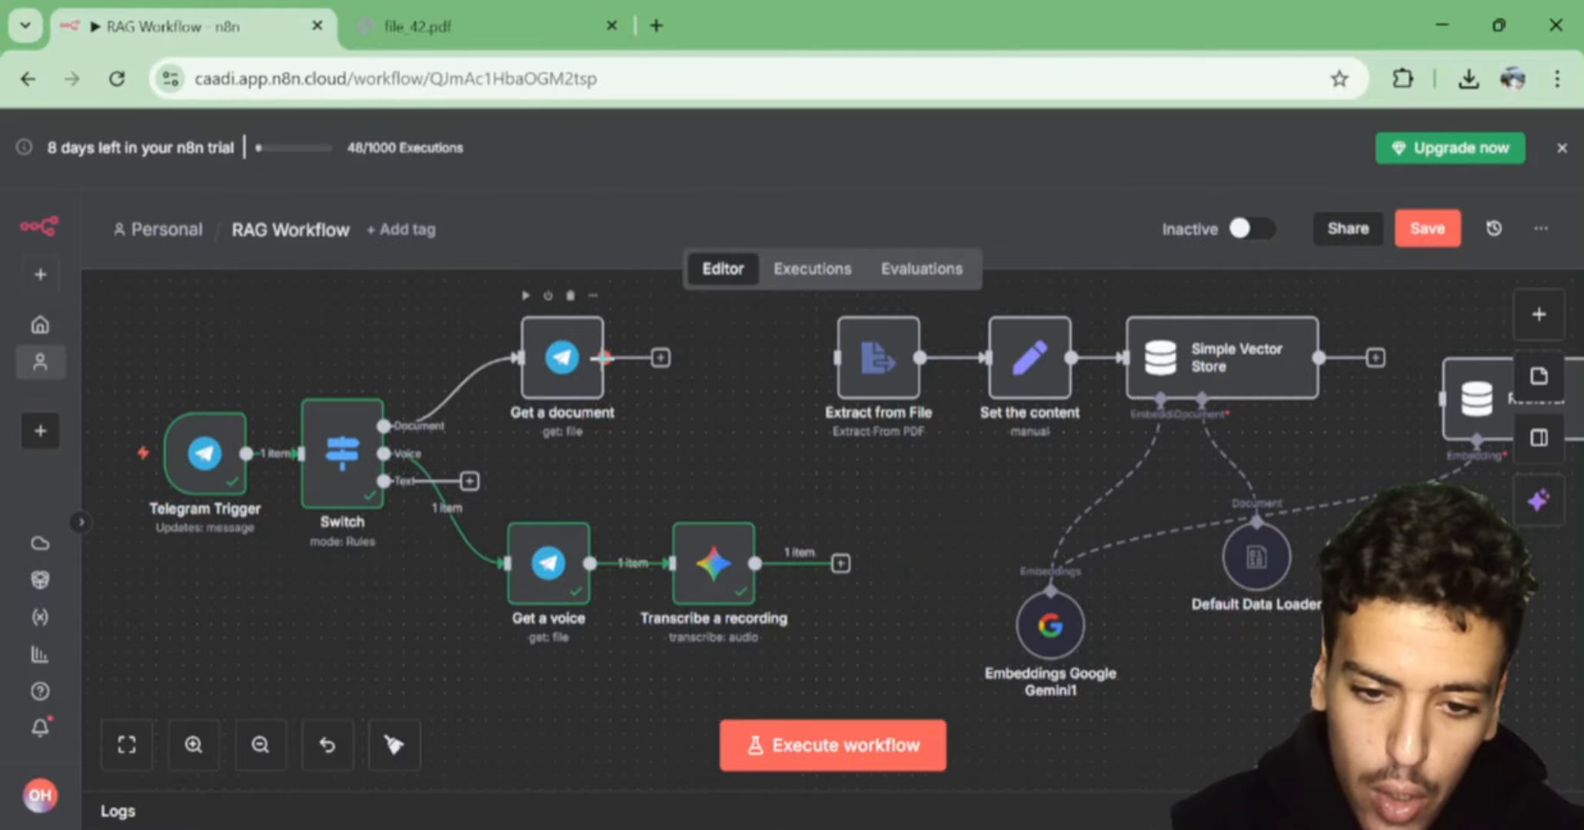
left_click_drag(683, 360, 726, 376)
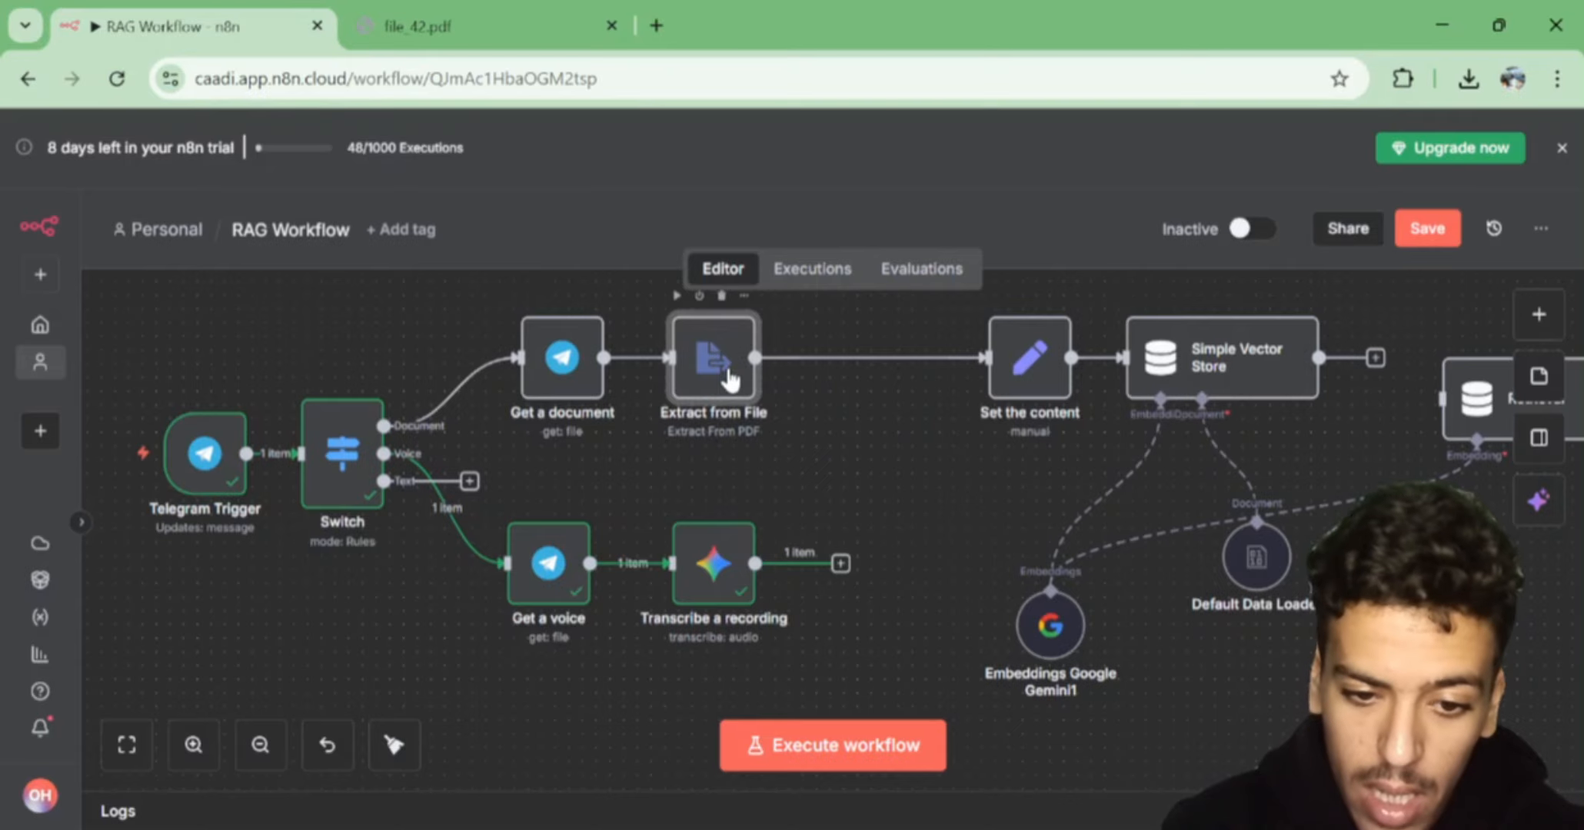
Check the Input Binary Field of Extract from File and the parameters of Get a document
double_click(729, 377)
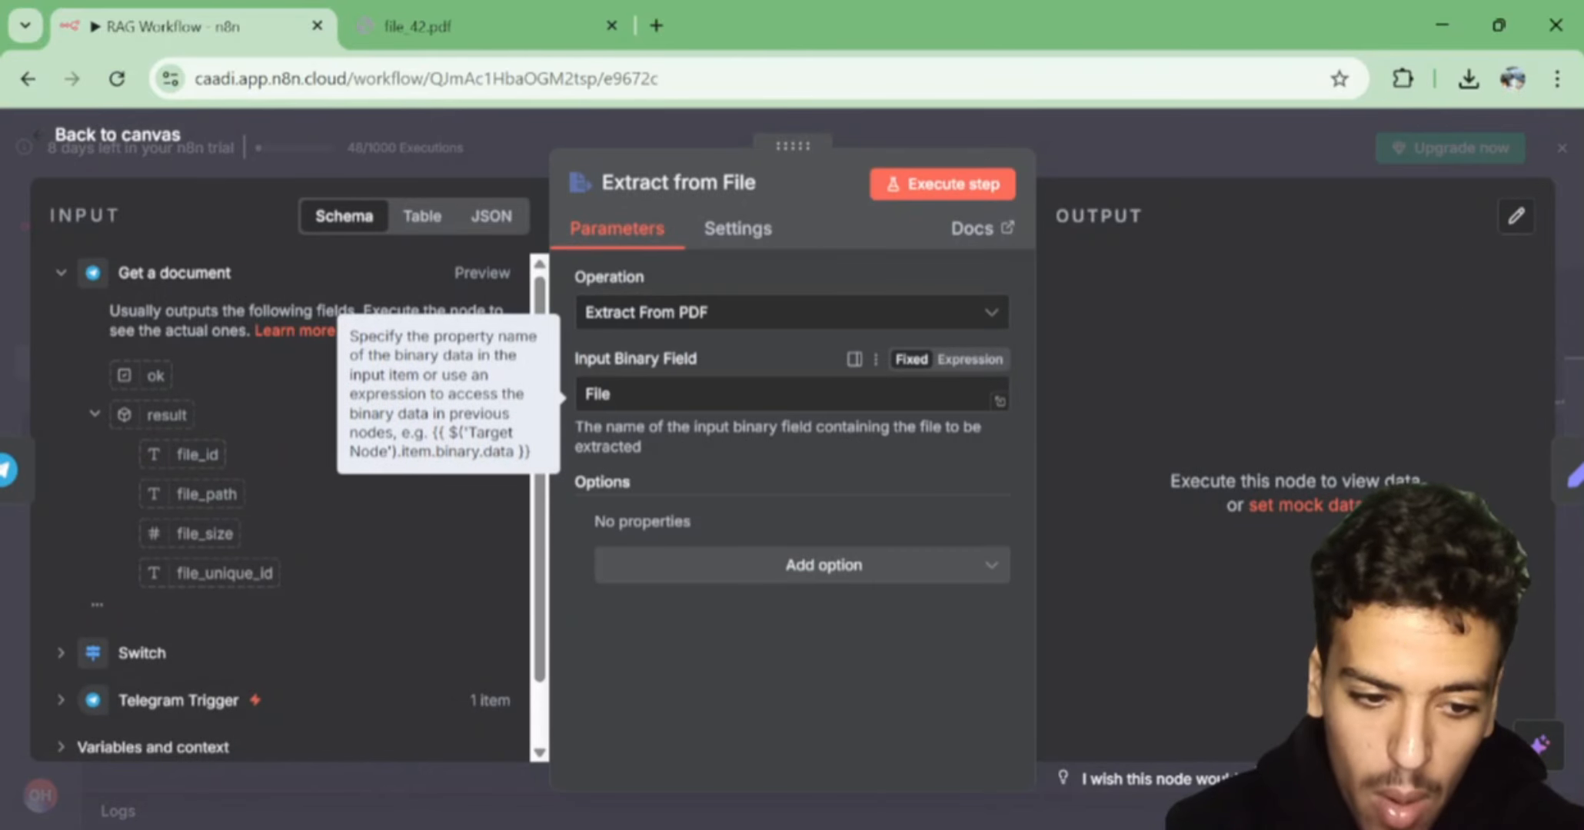
left_click(215, 147)
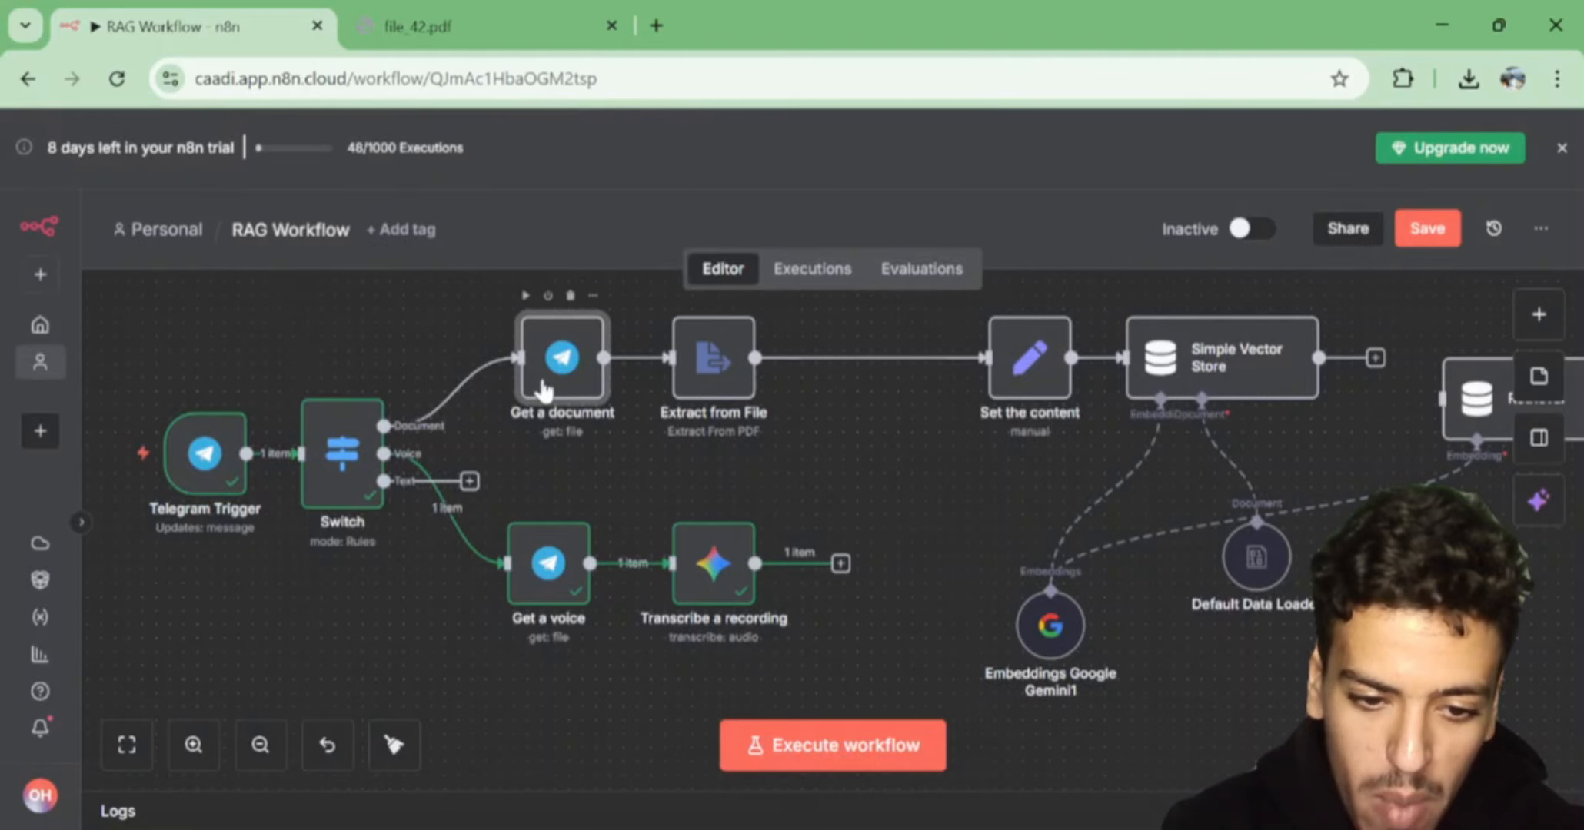
double_click(542, 380)
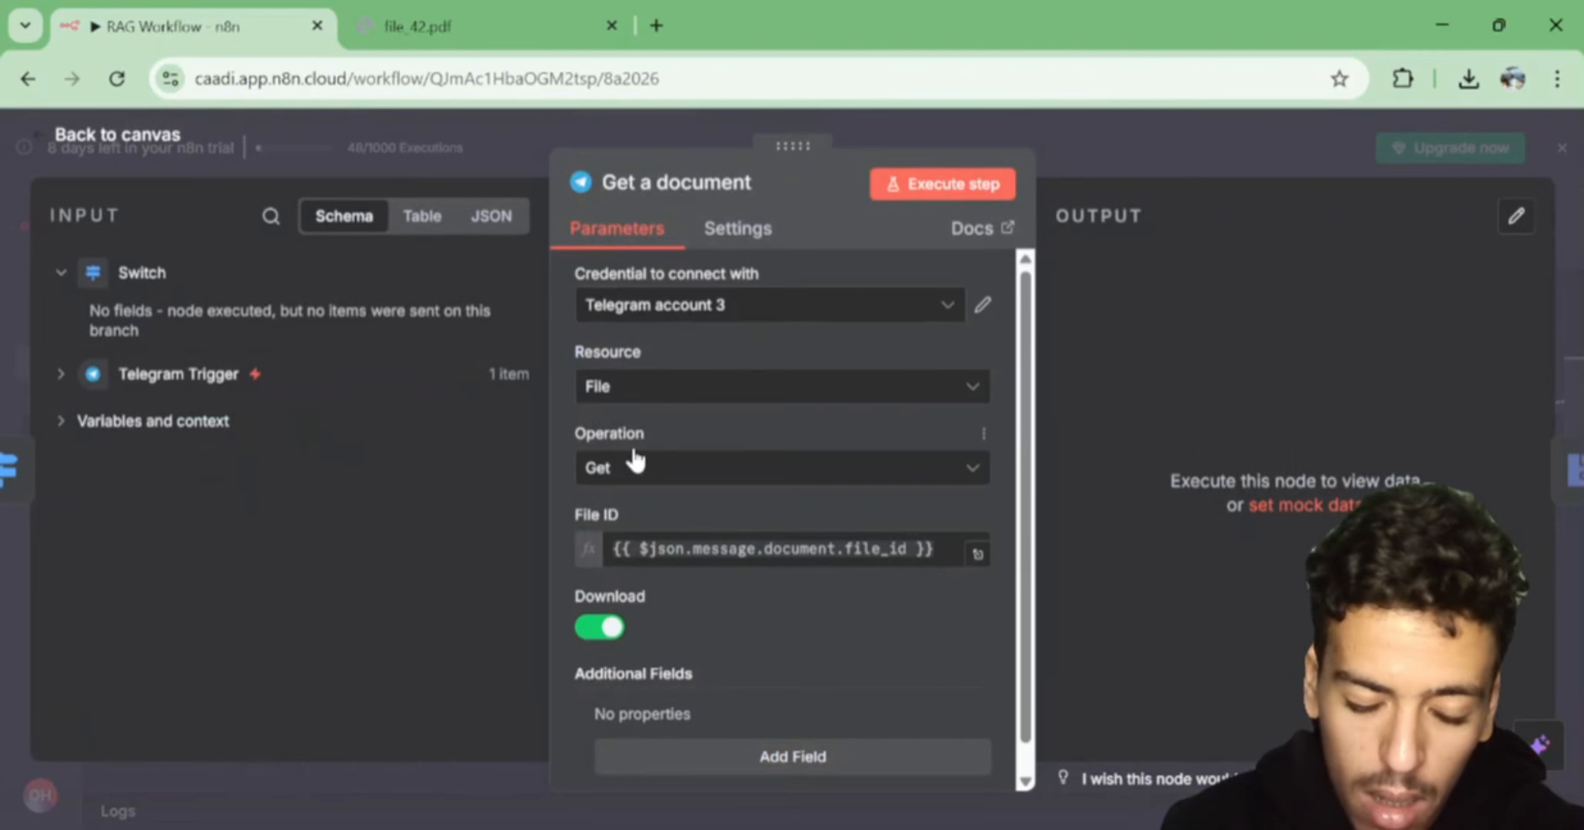
left_click(138, 150)
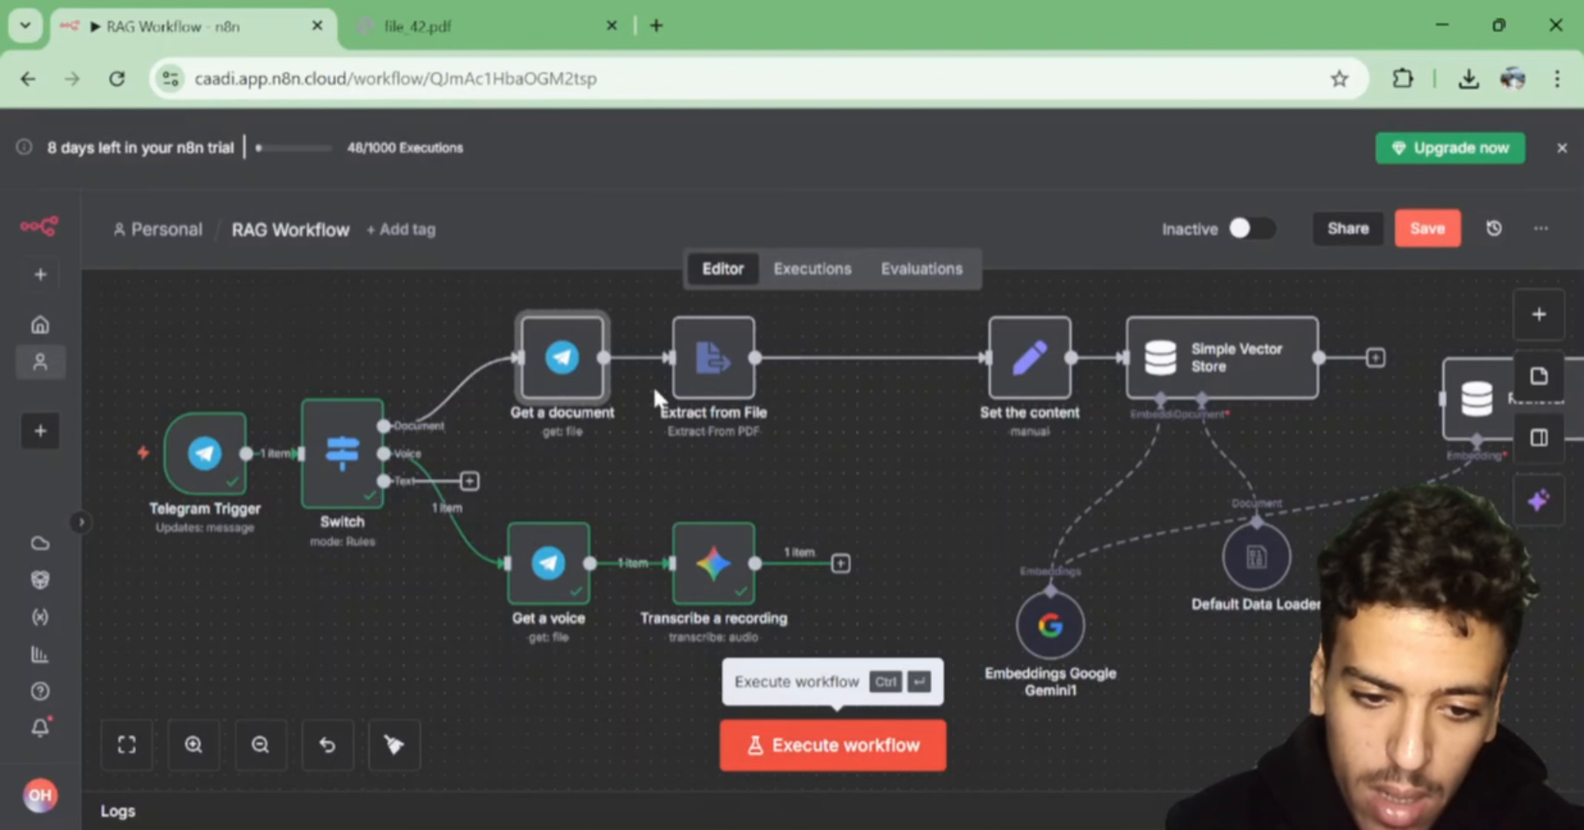
left_click(734, 396)
double_click(733, 397)
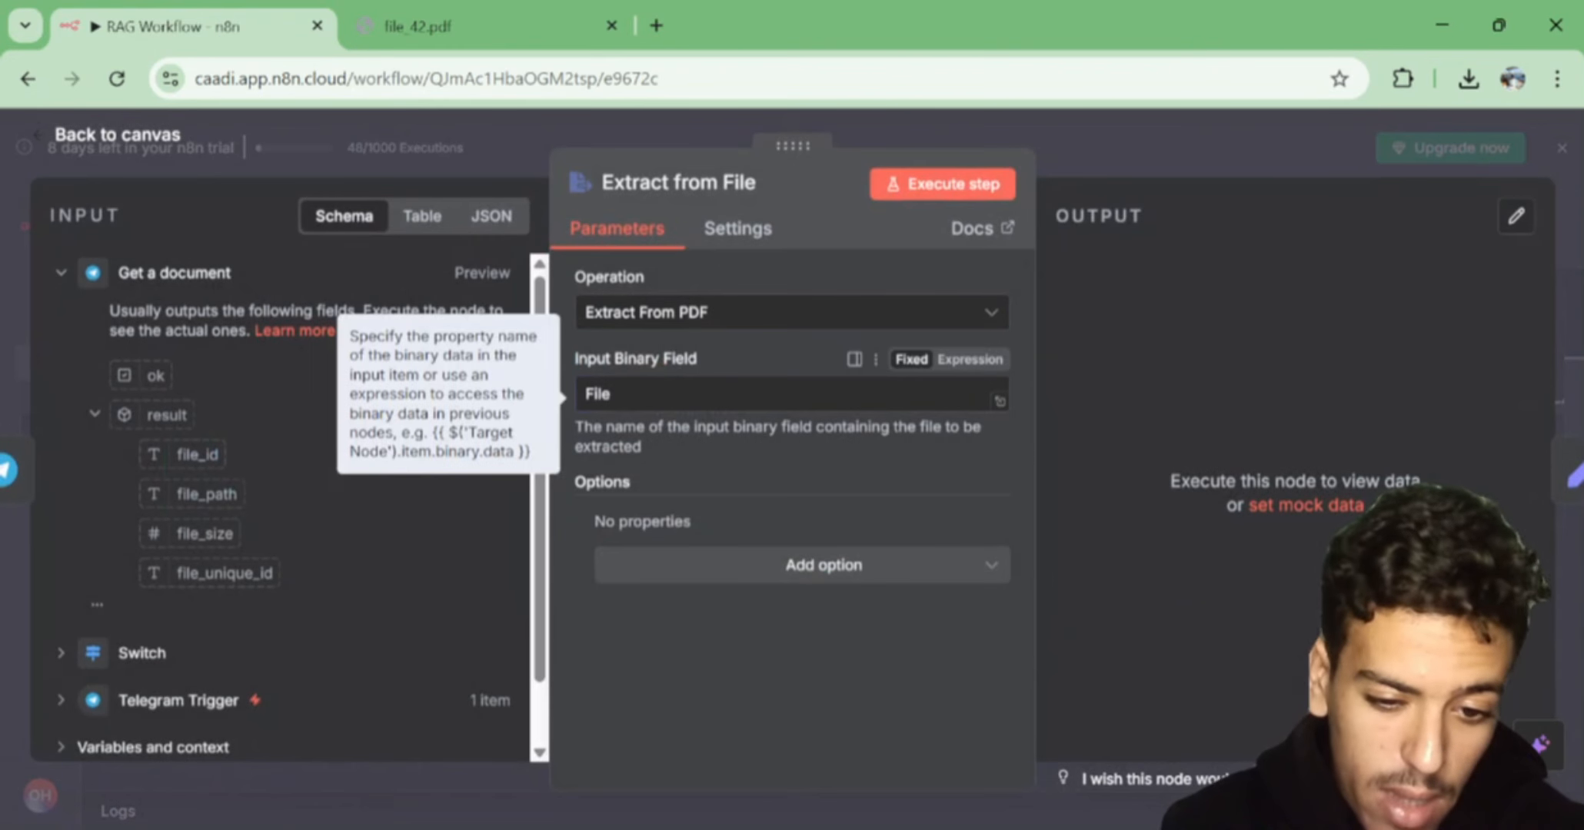
left_click(150, 153)
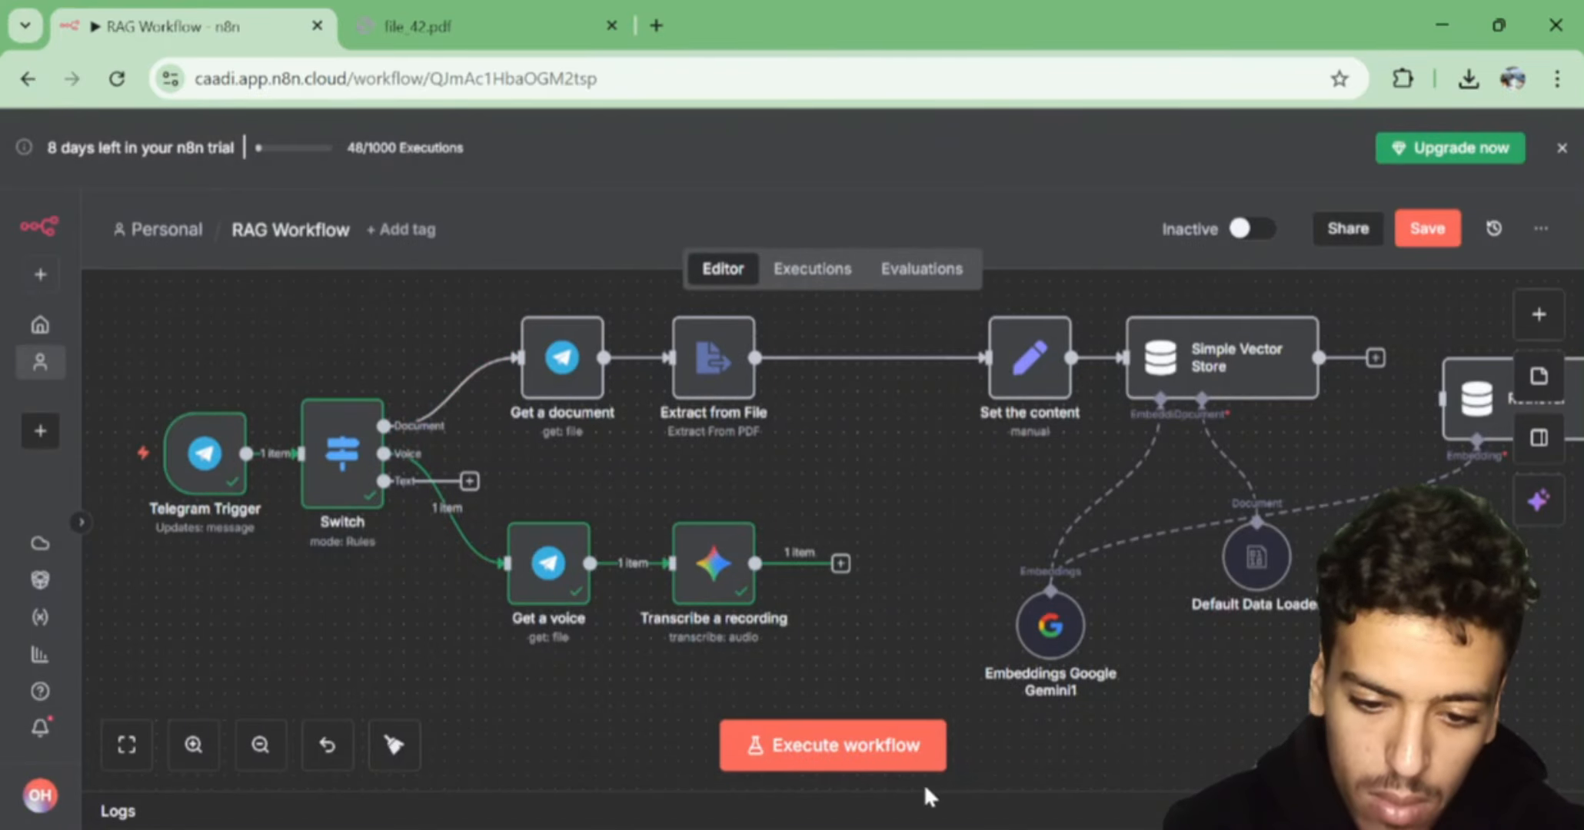
Execute the workflow, send the n8n bot the PDF document whose name starts with "ot" in Telegram, and execute the workflow again in n8n
left_click(857, 747)
mouse_move(1246, 829)
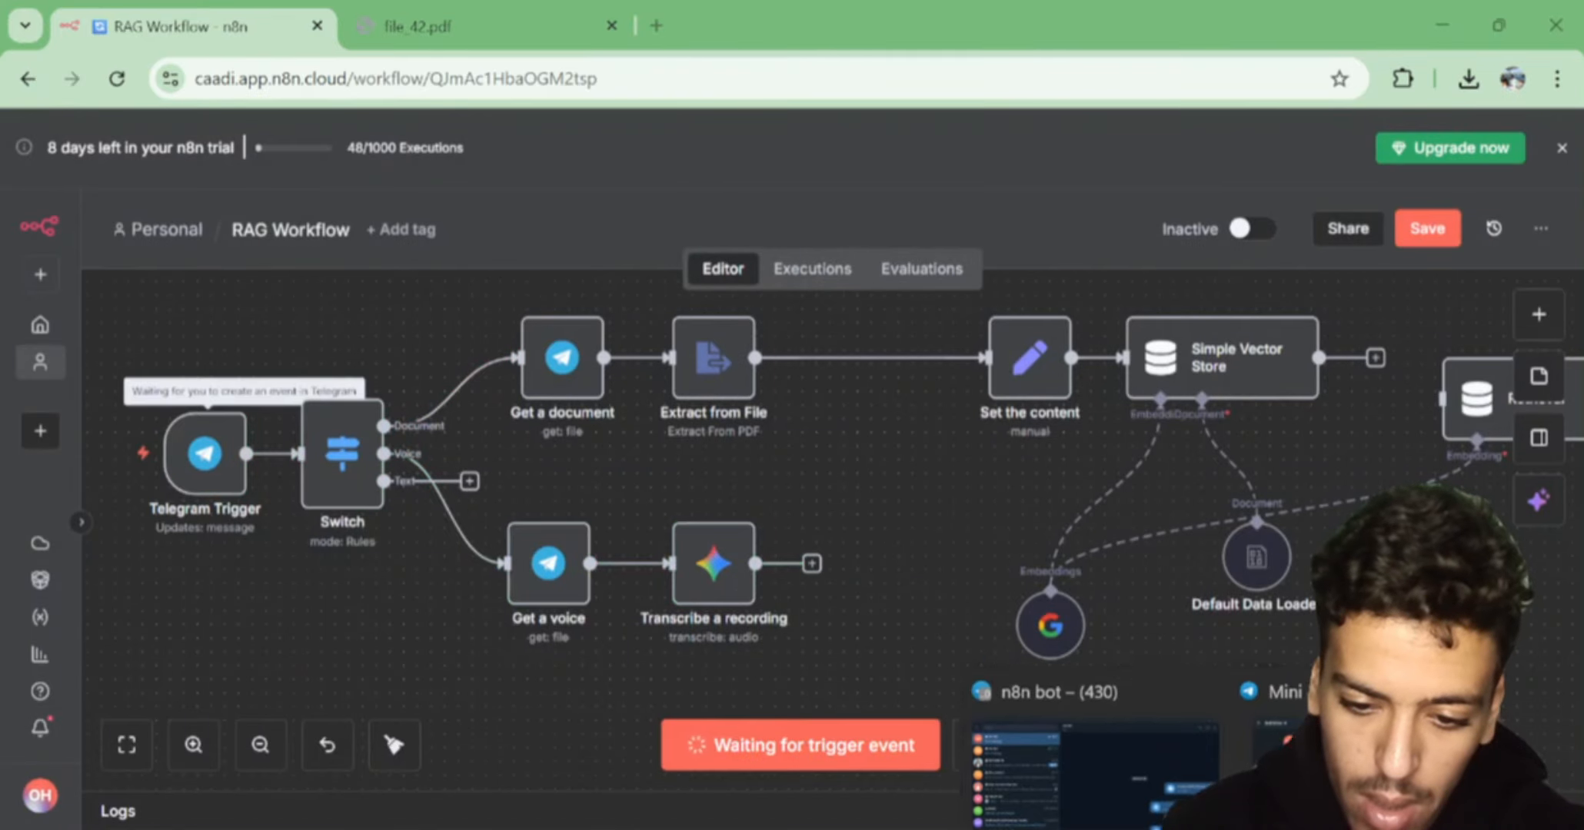
left_click(1096, 799)
mouse_move(594, 802)
left_click(669, 688)
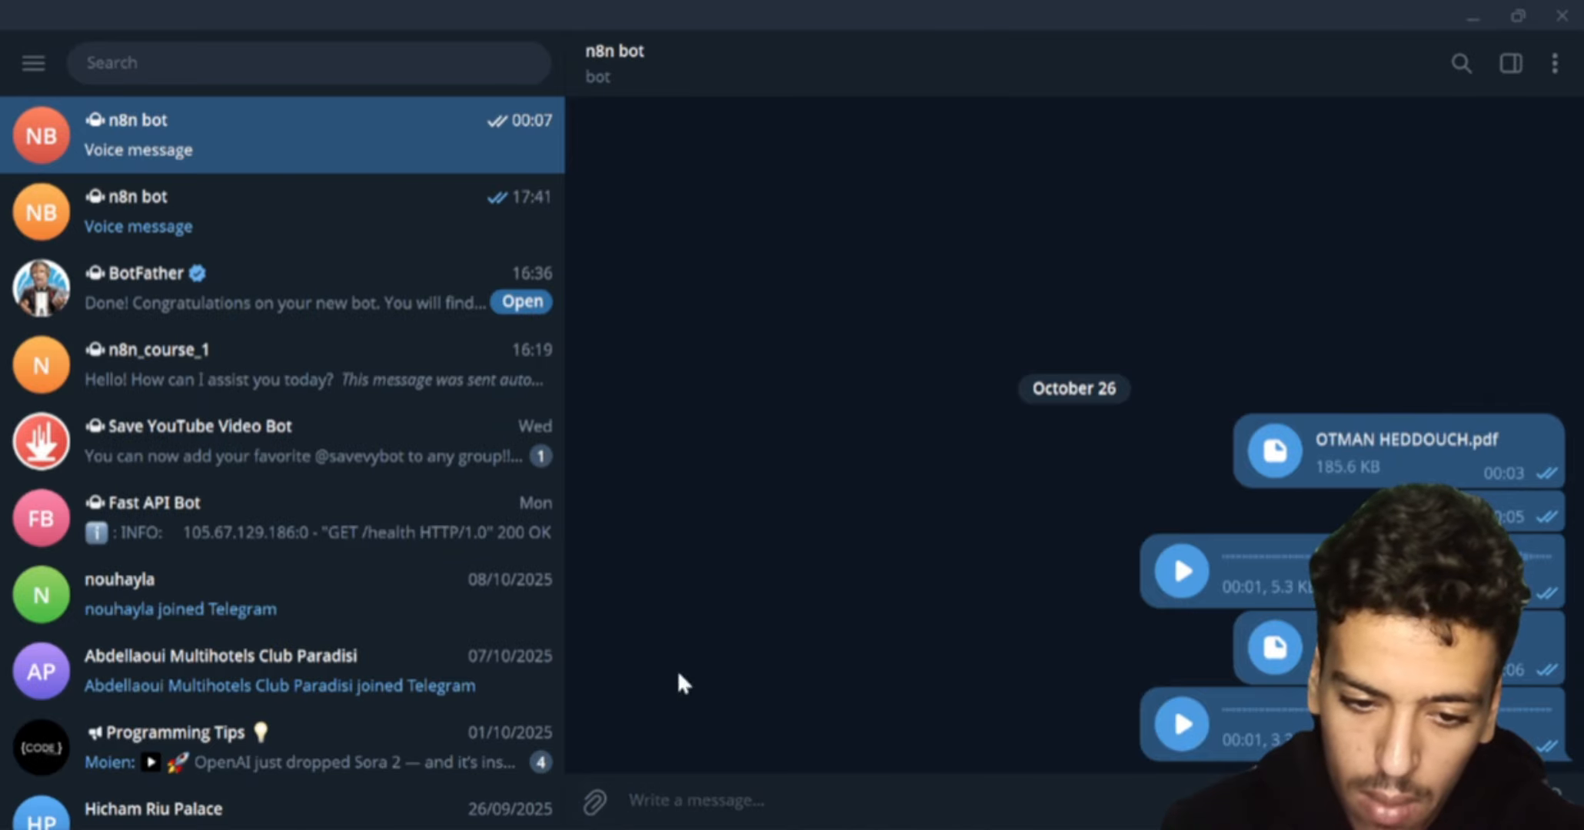
type("ot")
key("Down")
key("Return")
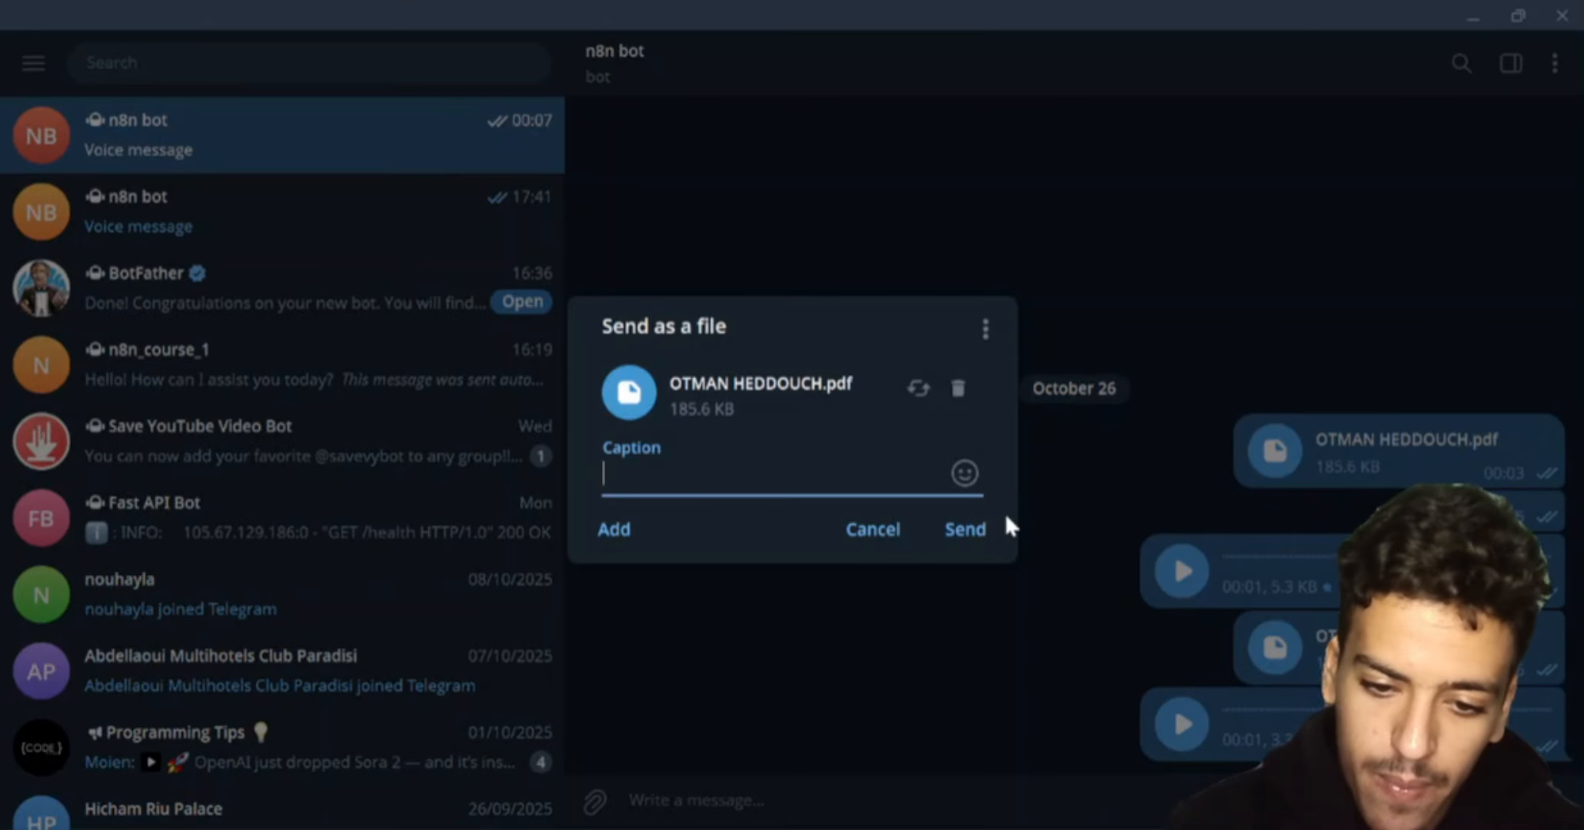
left_click(1007, 520)
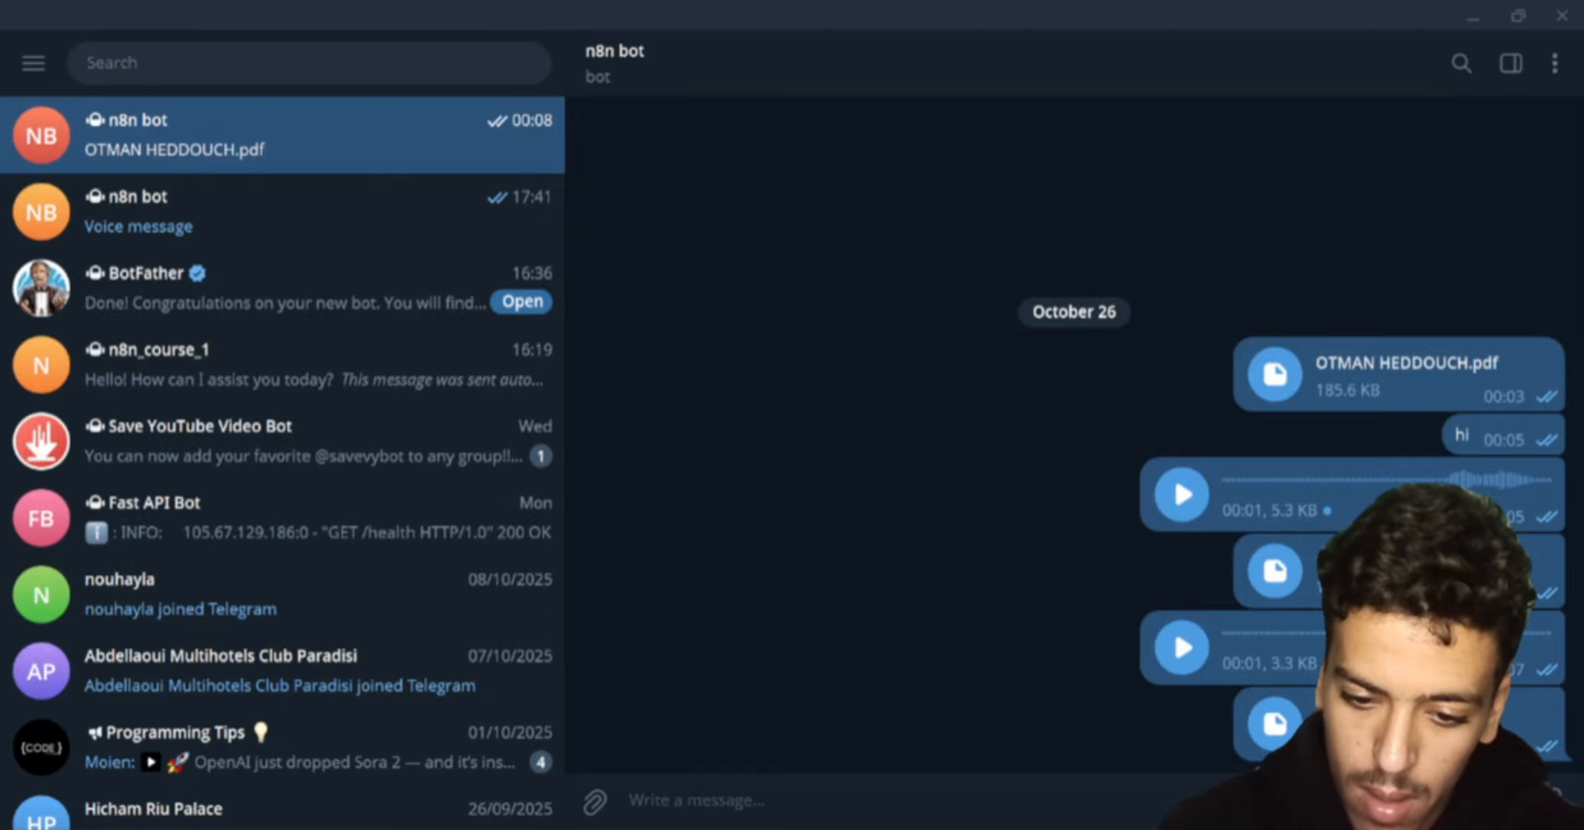
mouse_move(992, 827)
left_click(908, 708)
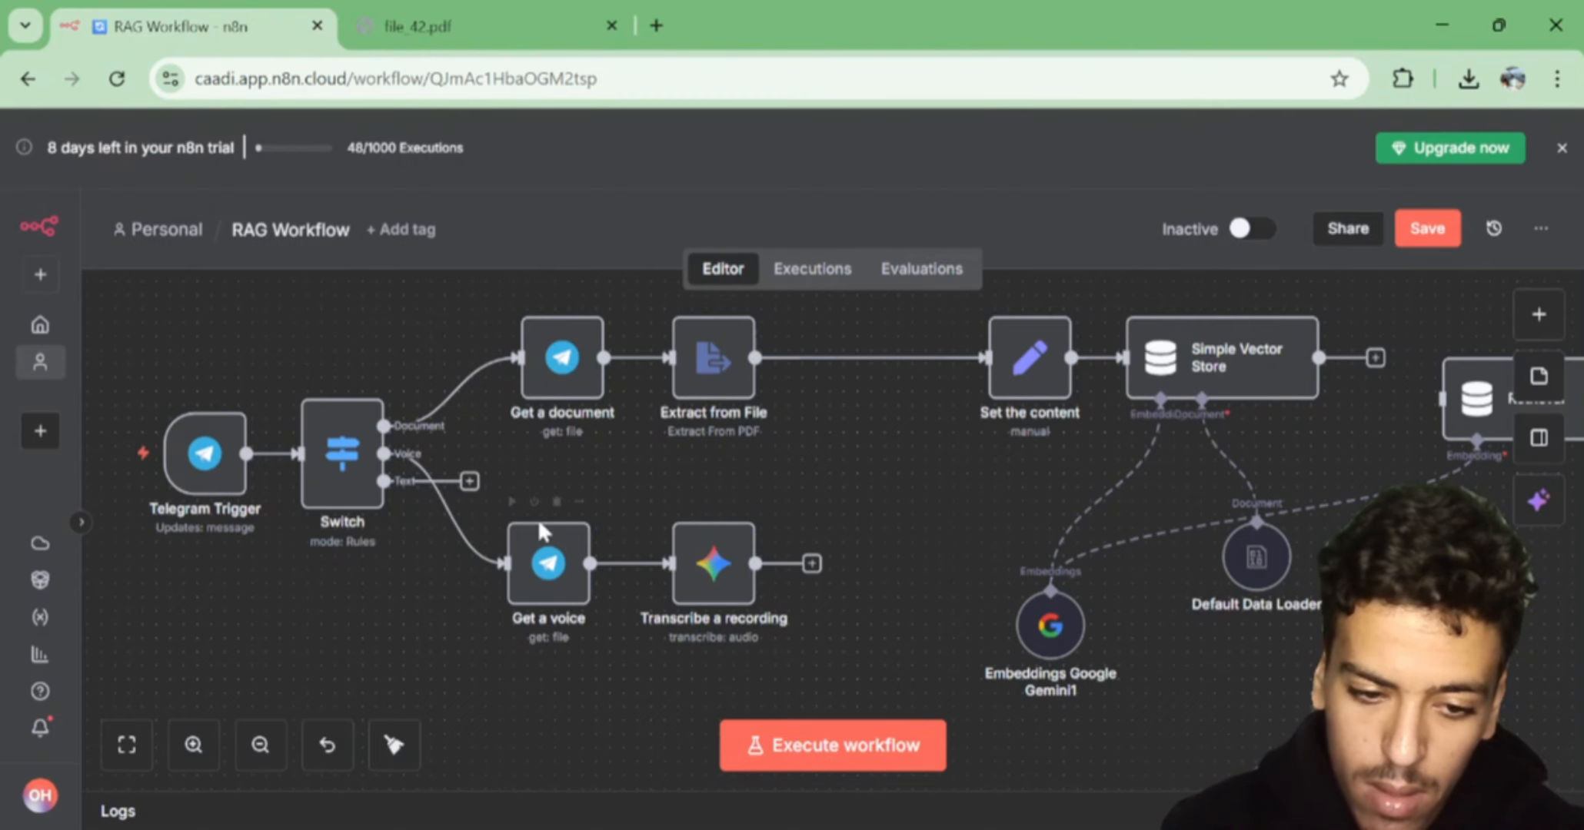
left_click(809, 744)
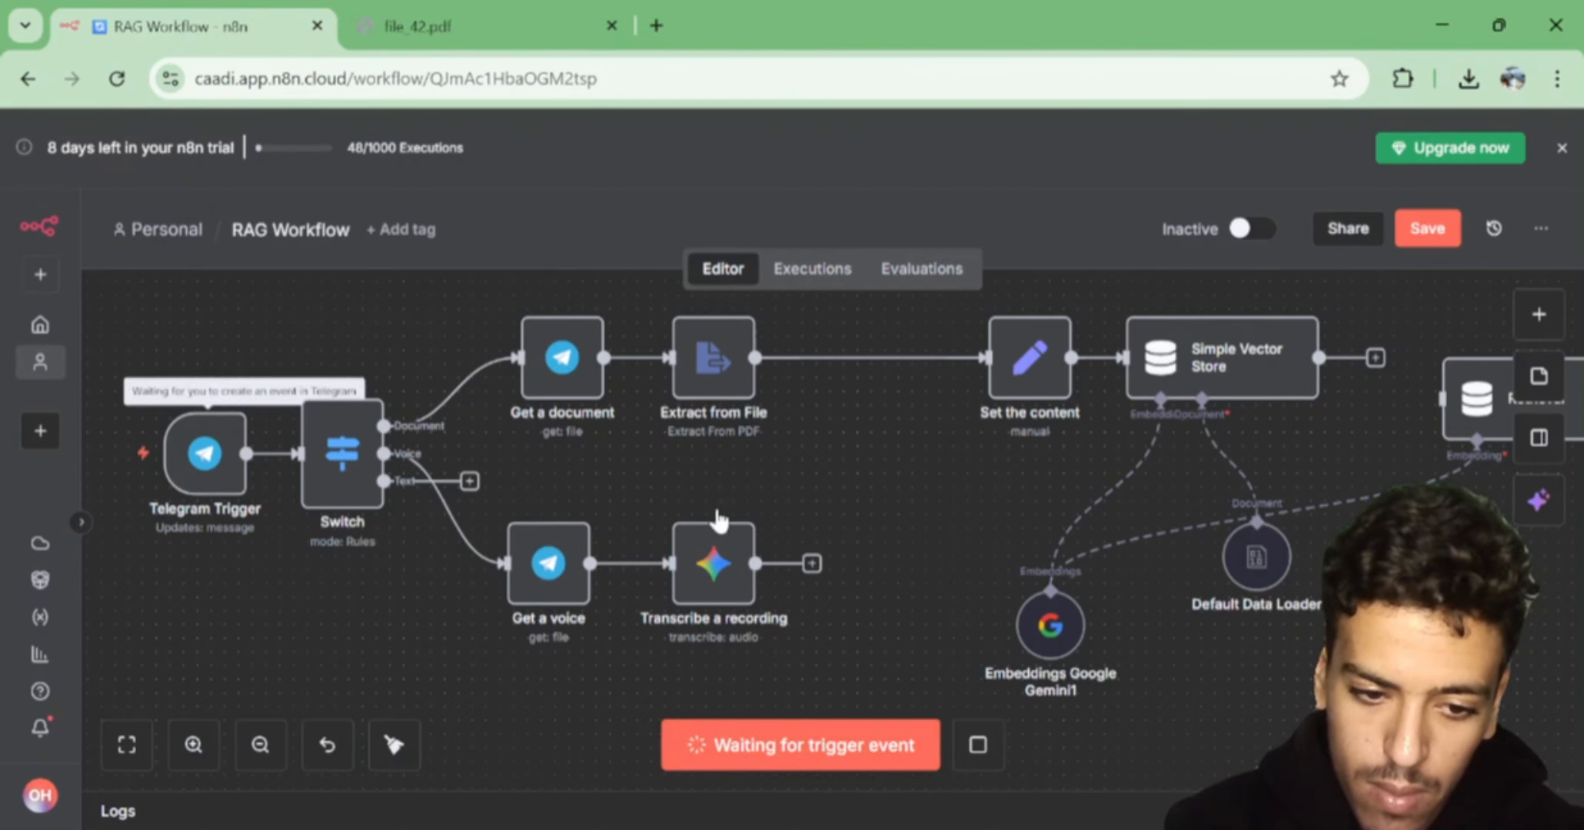
Set the Input Binary Field of Extract from File to data, execute the step, and return to the canvas
scroll(719, 521, "left", 1)
scroll(719, 522, "up", 1)
left_click(734, 397)
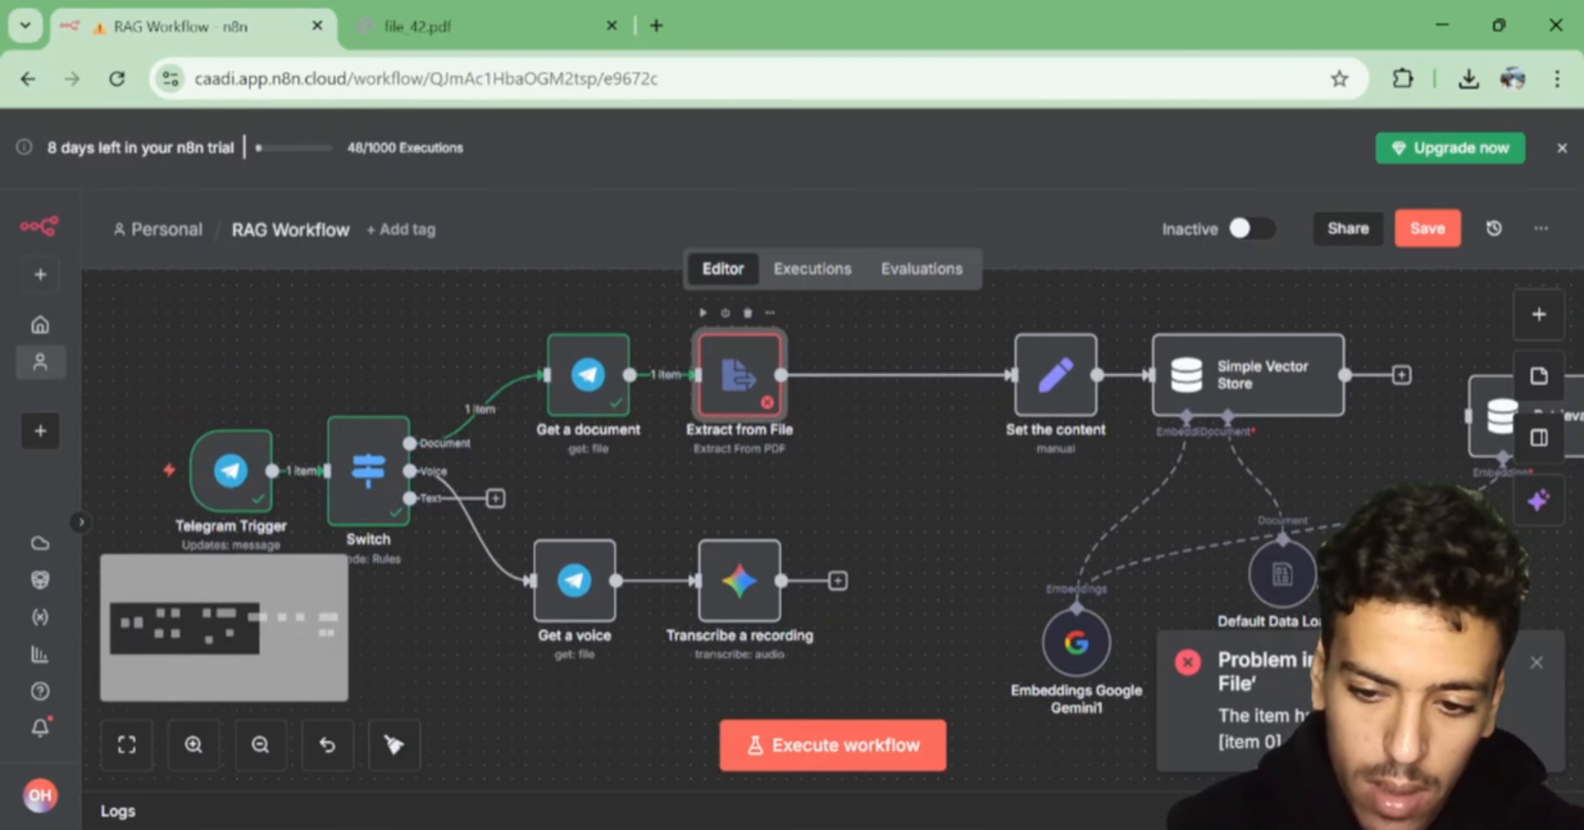
double_click(734, 396)
left_click(661, 395)
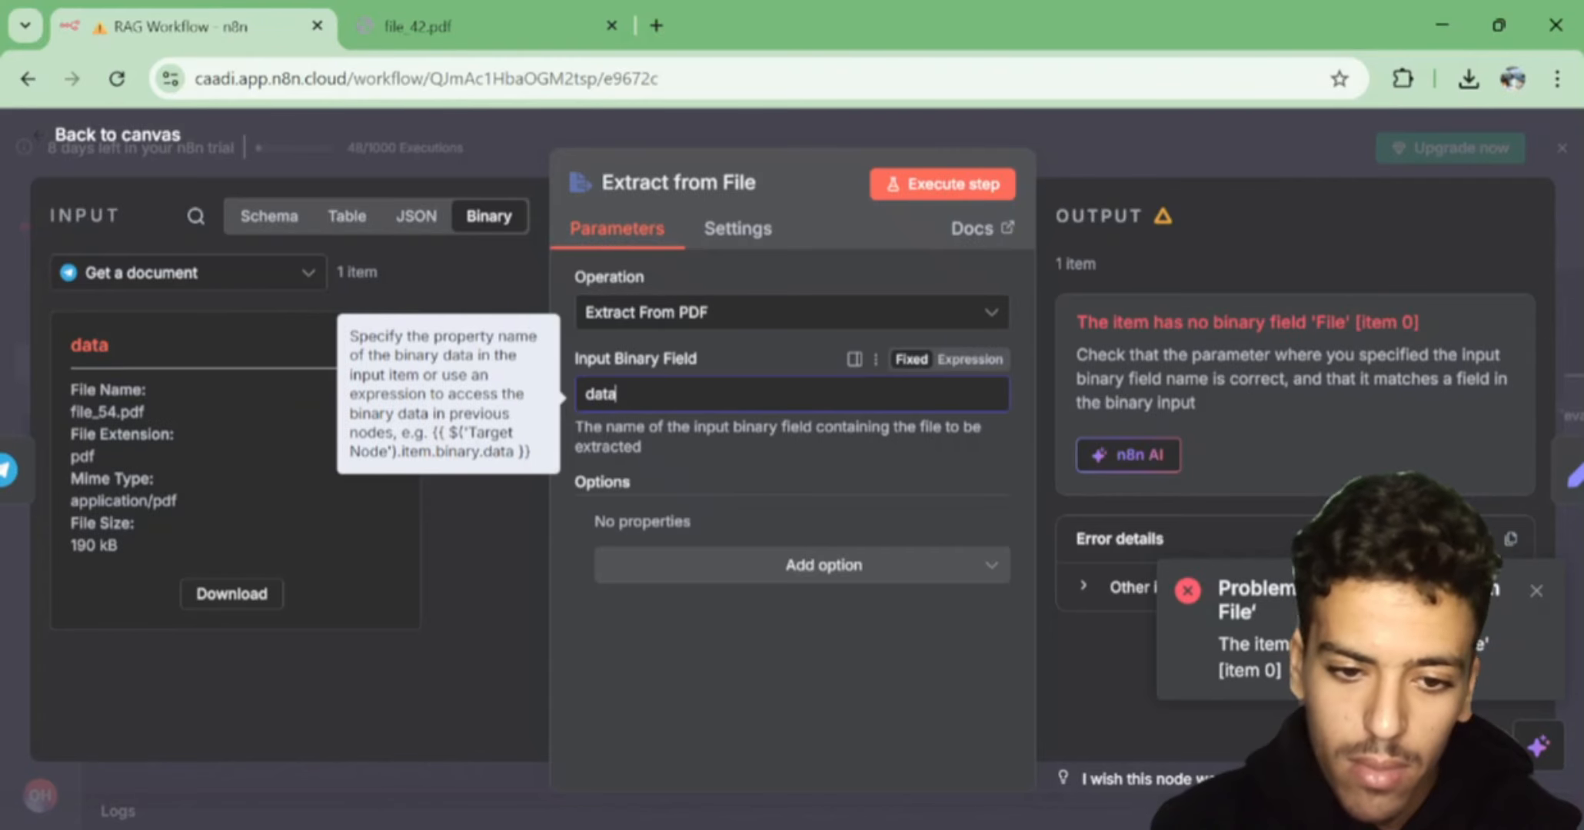
type("data")
left_click(950, 188)
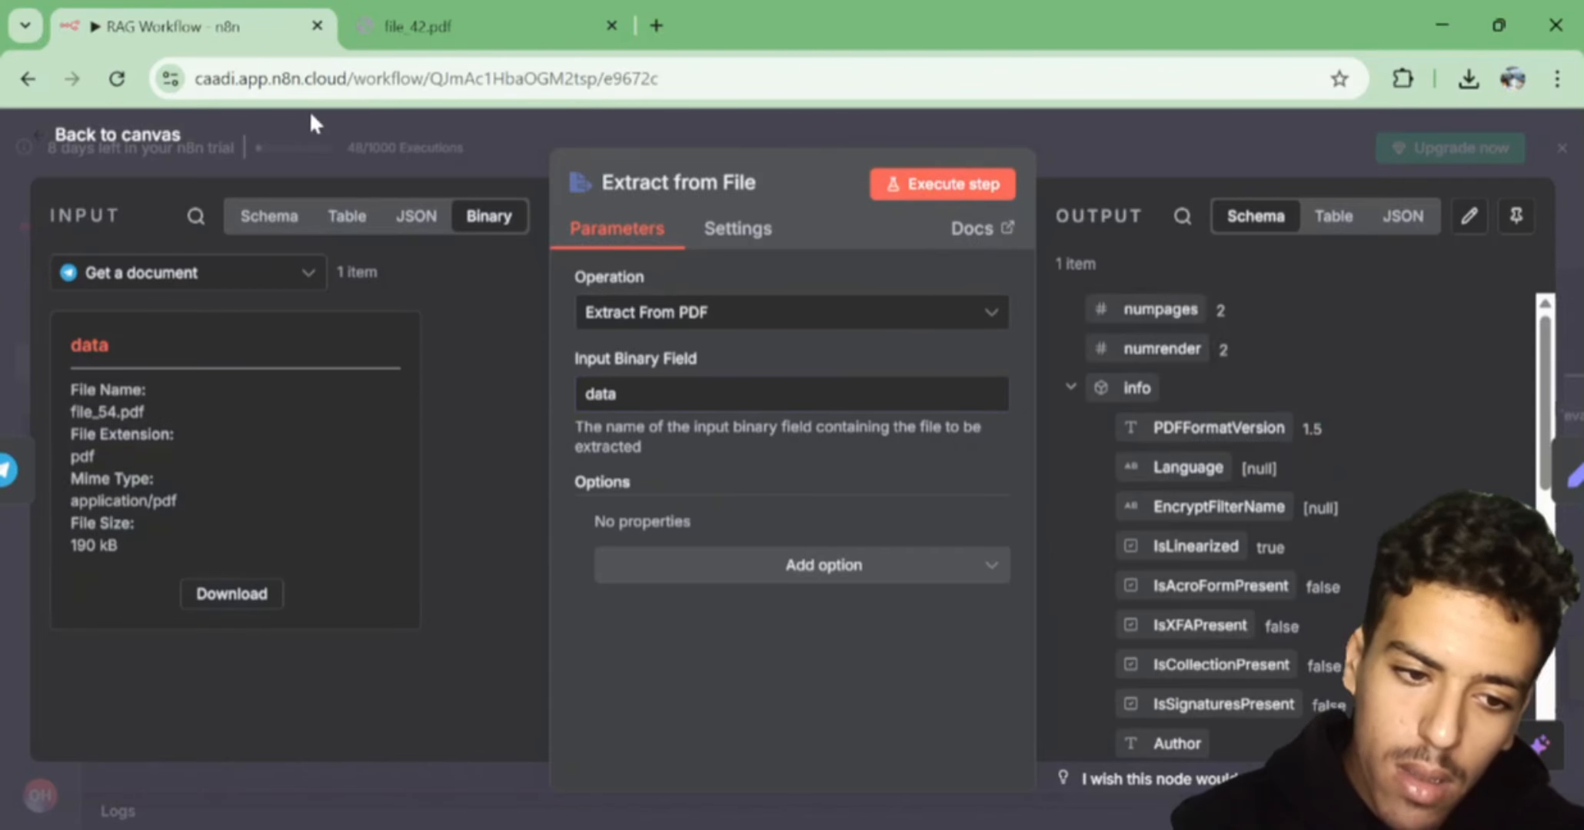
left_click(183, 138)
Move the Set the content node close beside Extract from File in the document branch
scroll(632, 322, "right", 2)
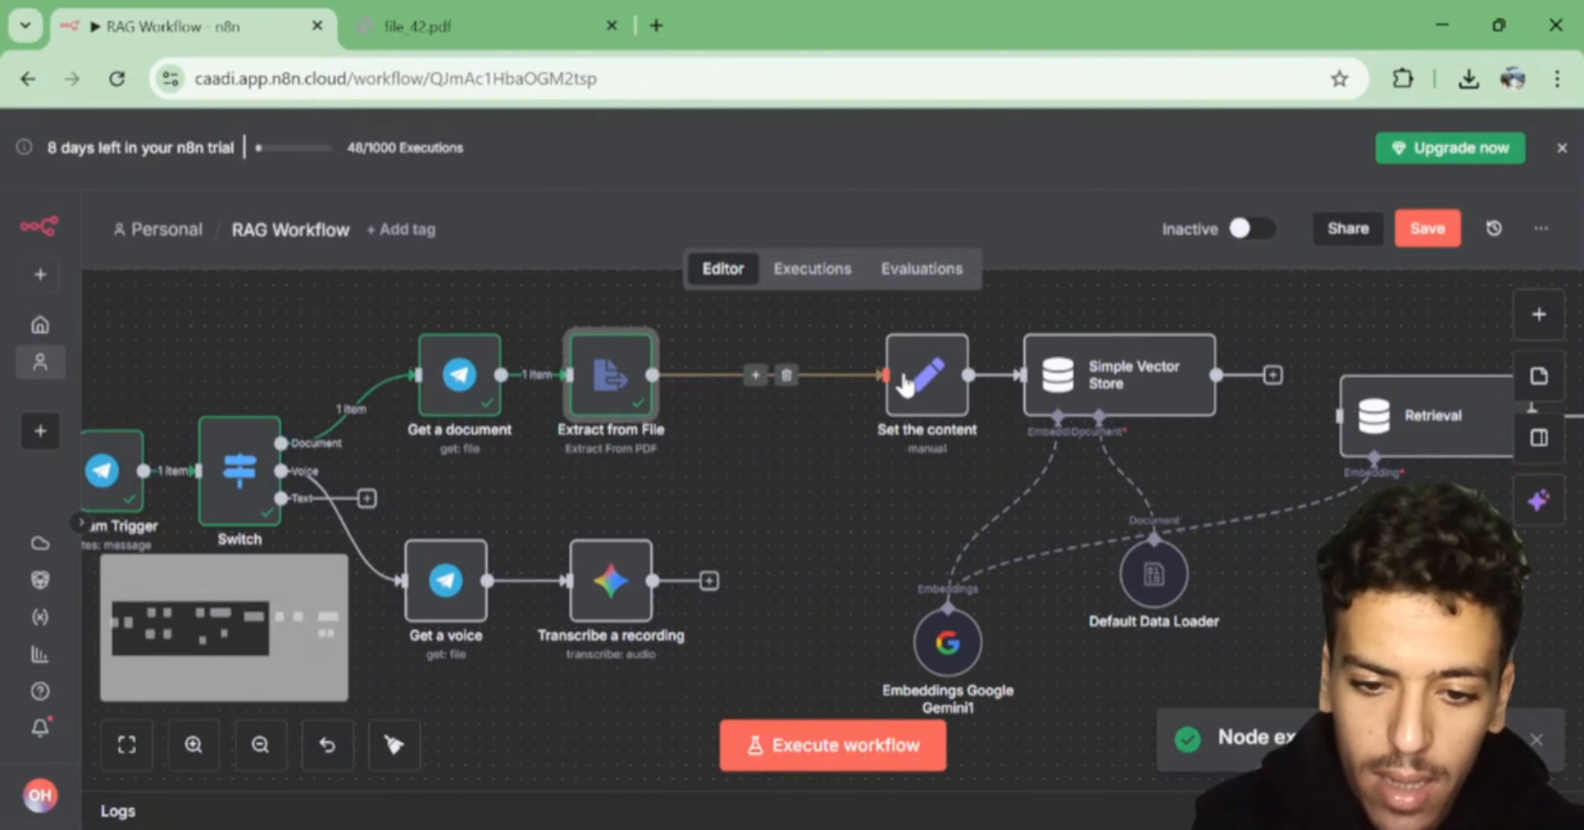
left_click_drag(906, 382, 760, 366)
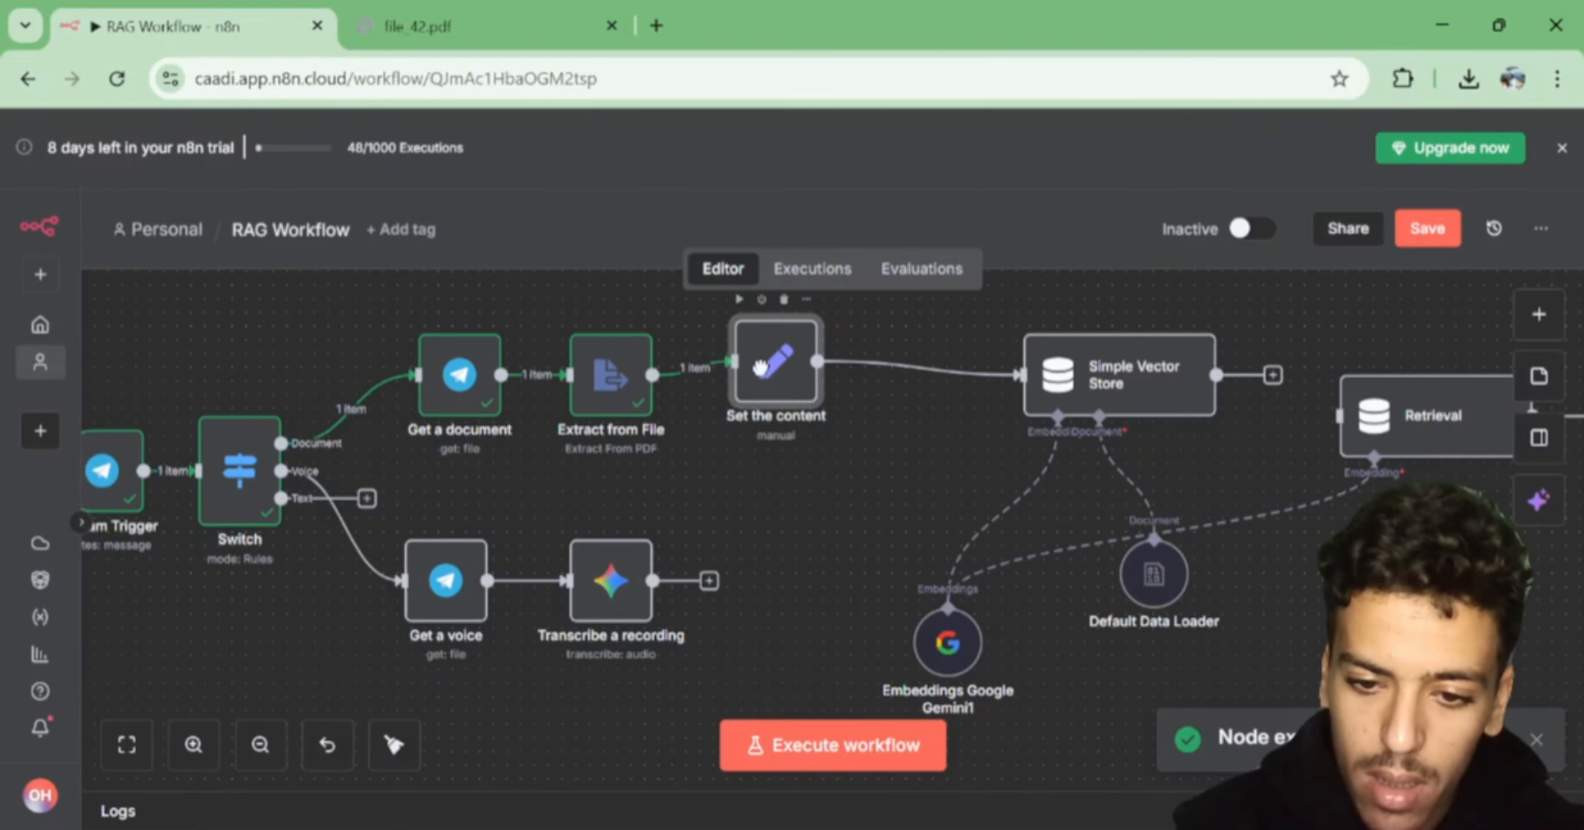
scroll(986, 406, "up", 1)
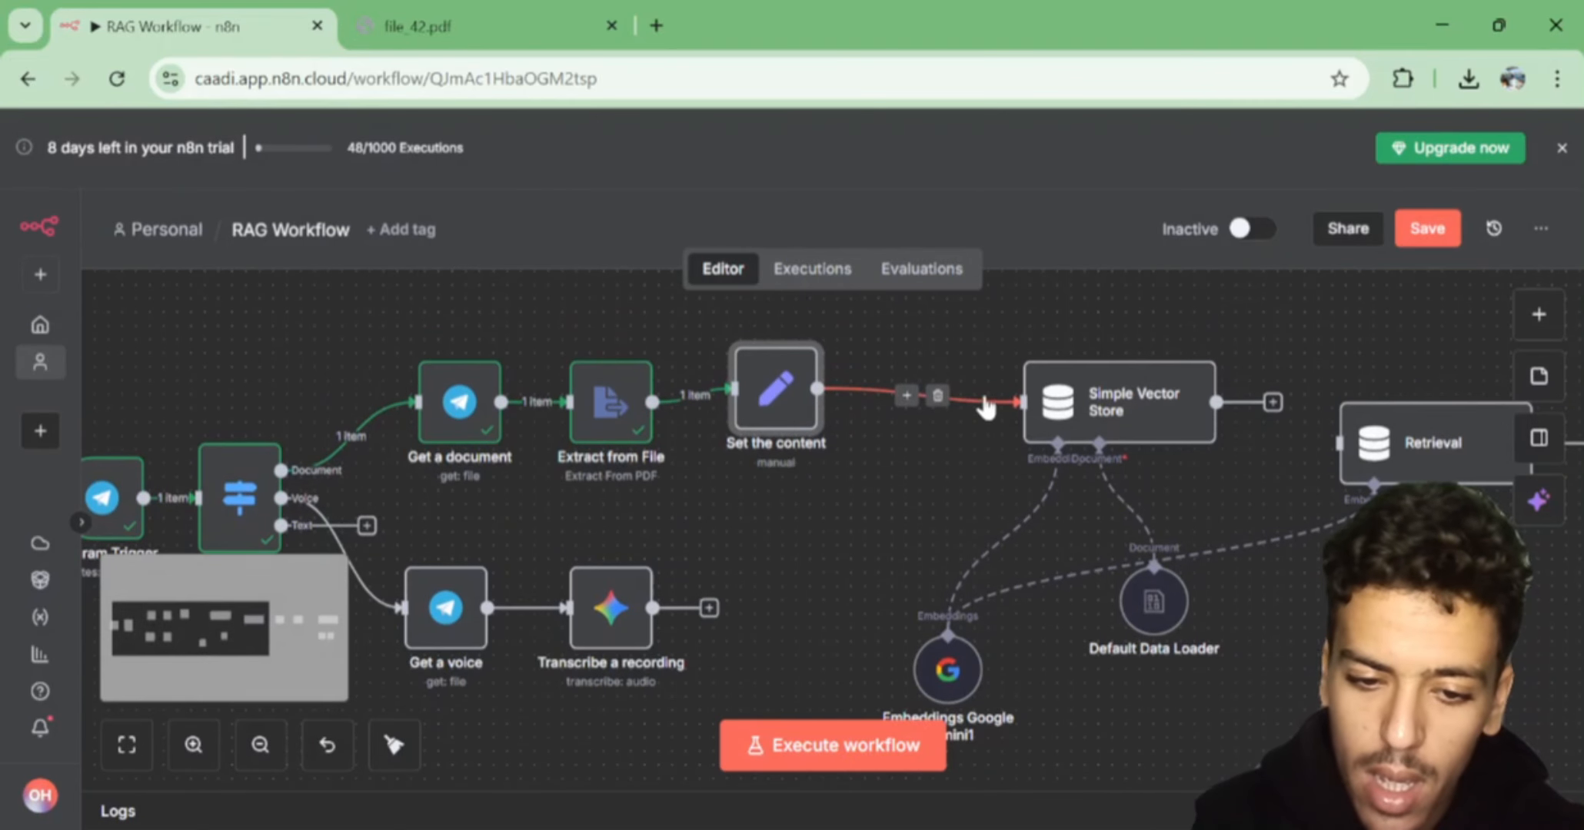
Create the memory key telegram_db for the Simple Vector Store node and return to the canvas
double_click(1112, 405)
left_click(826, 483)
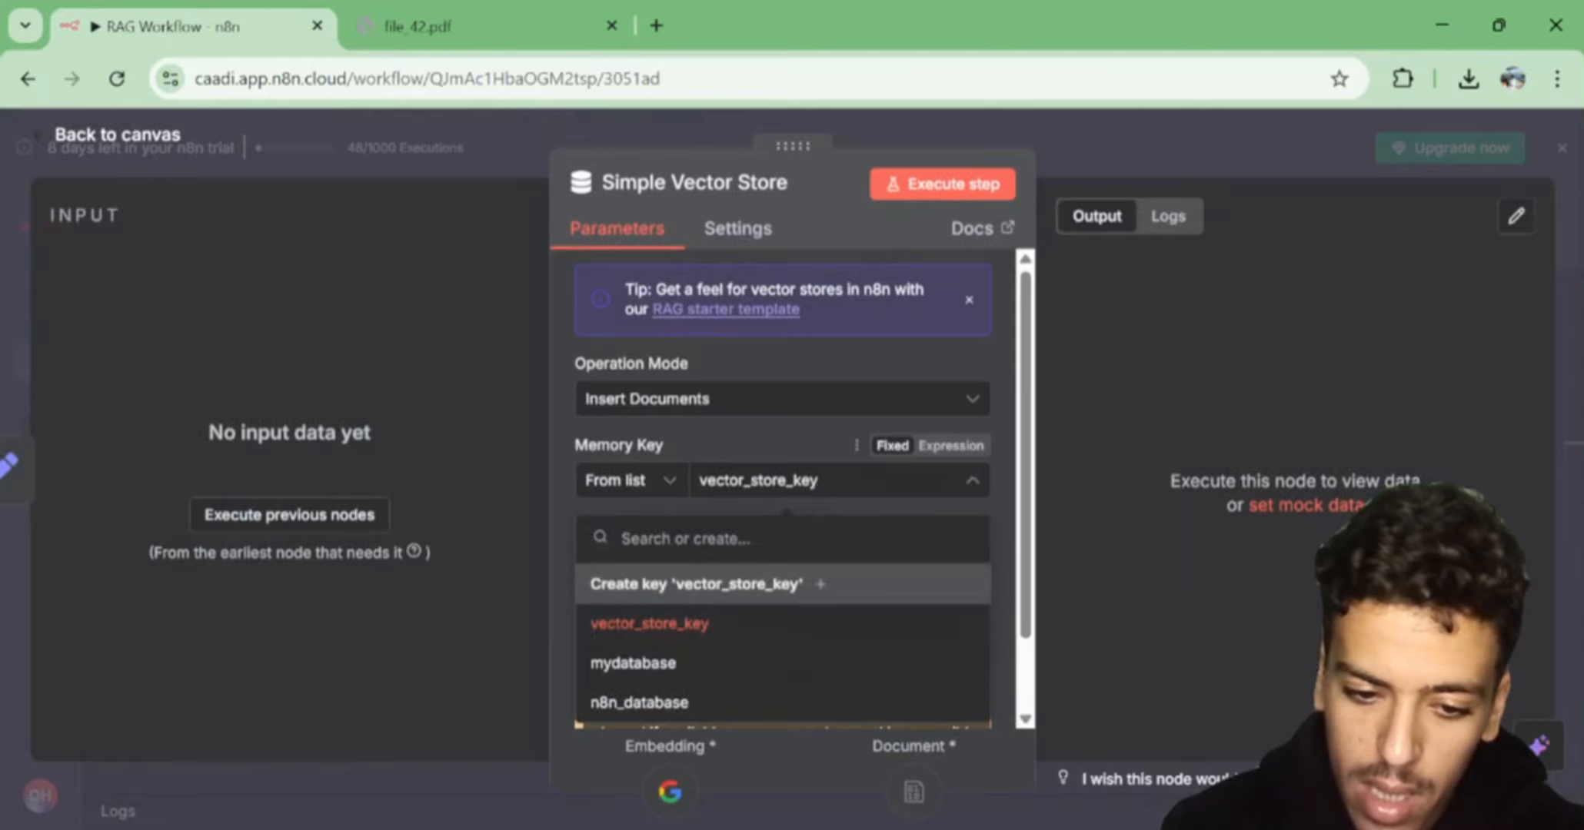
type("te")
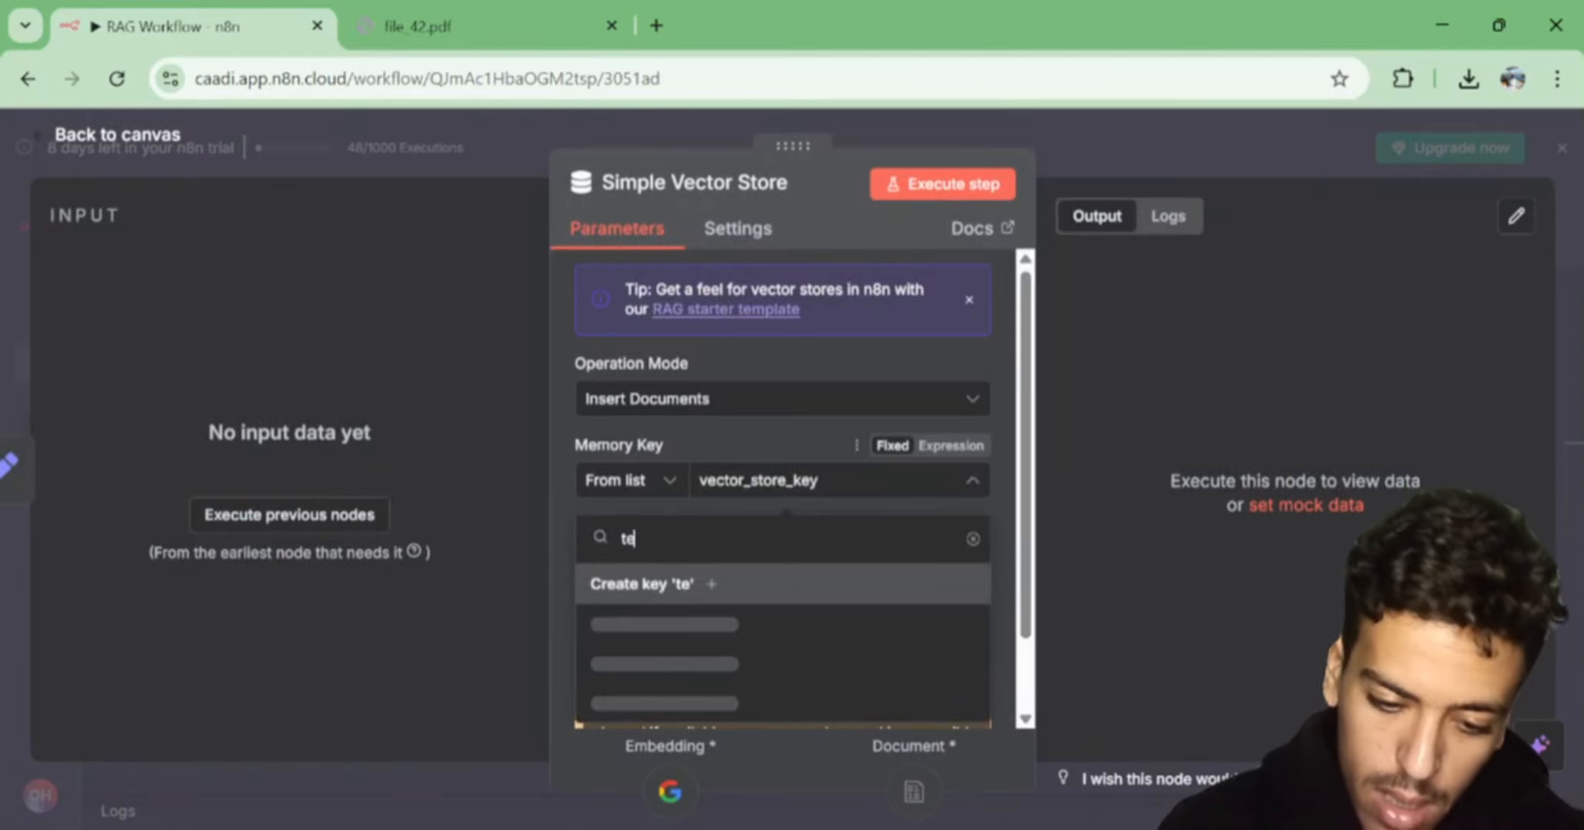
type("legram_db")
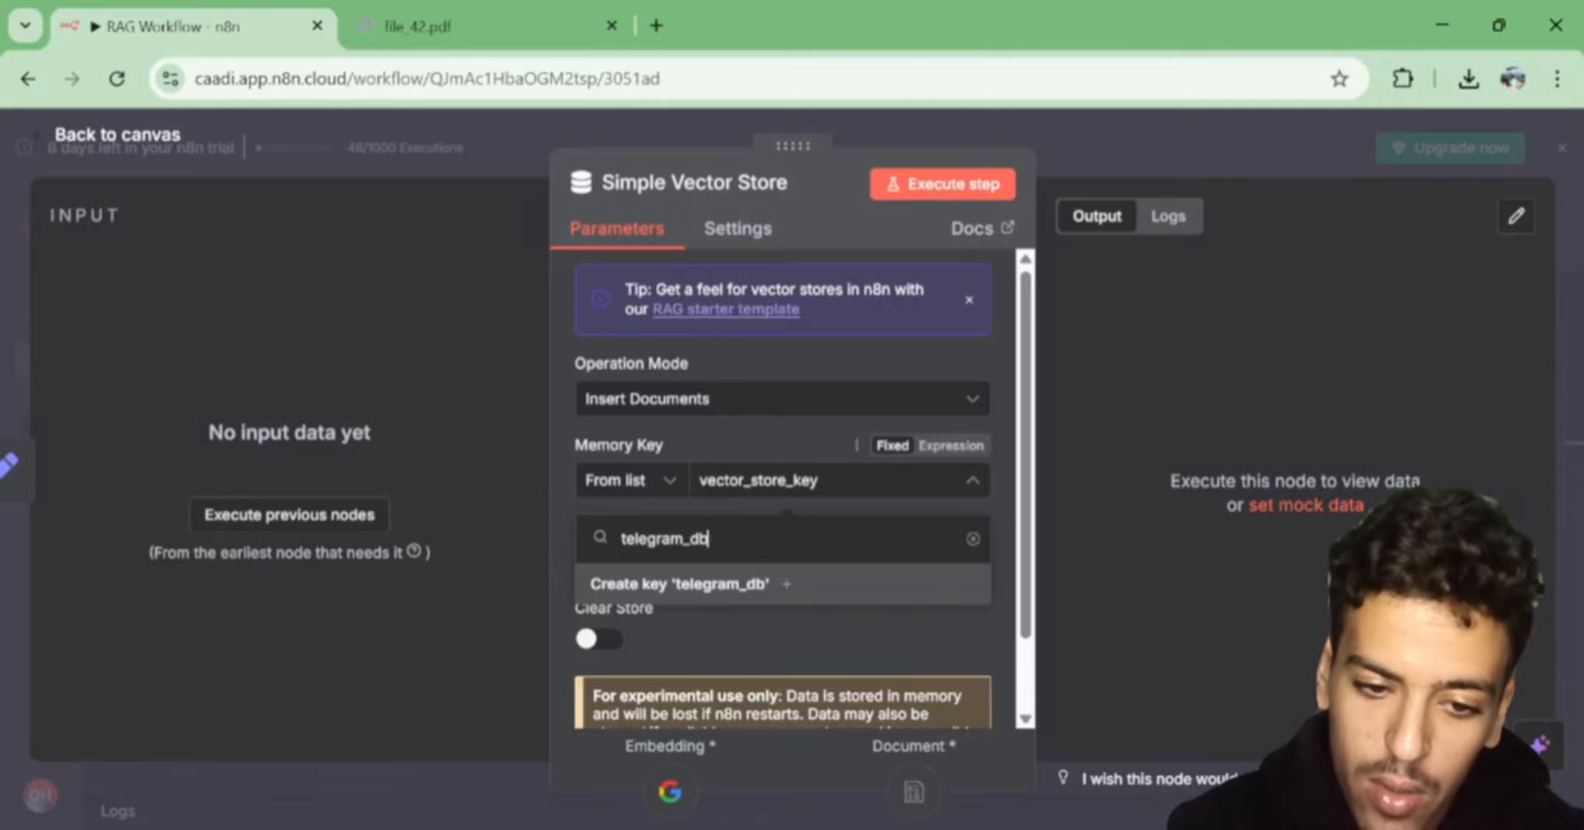
left_click(681, 585)
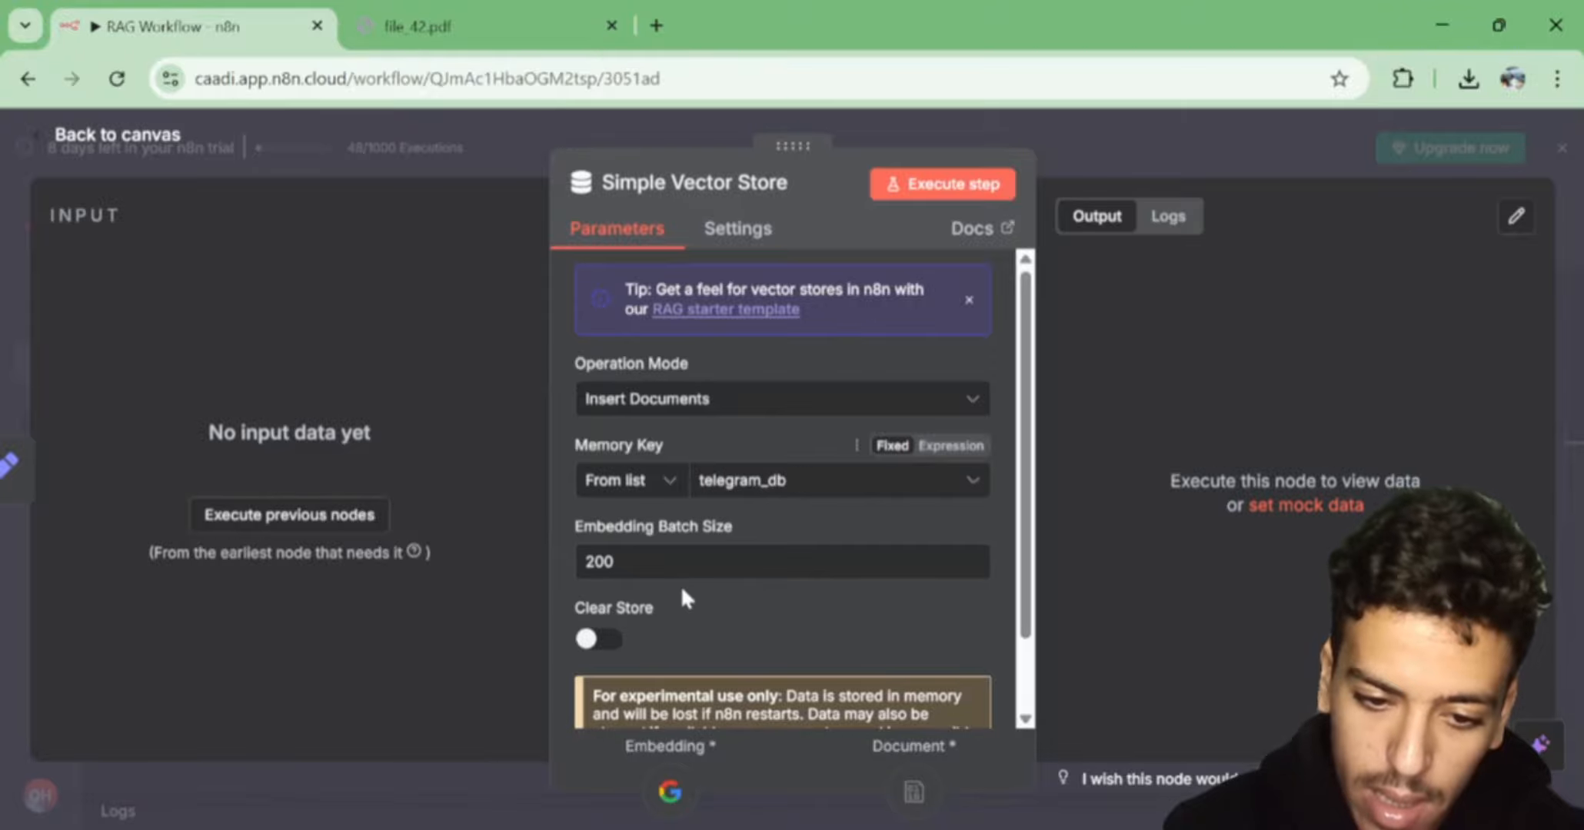
left_click(133, 146)
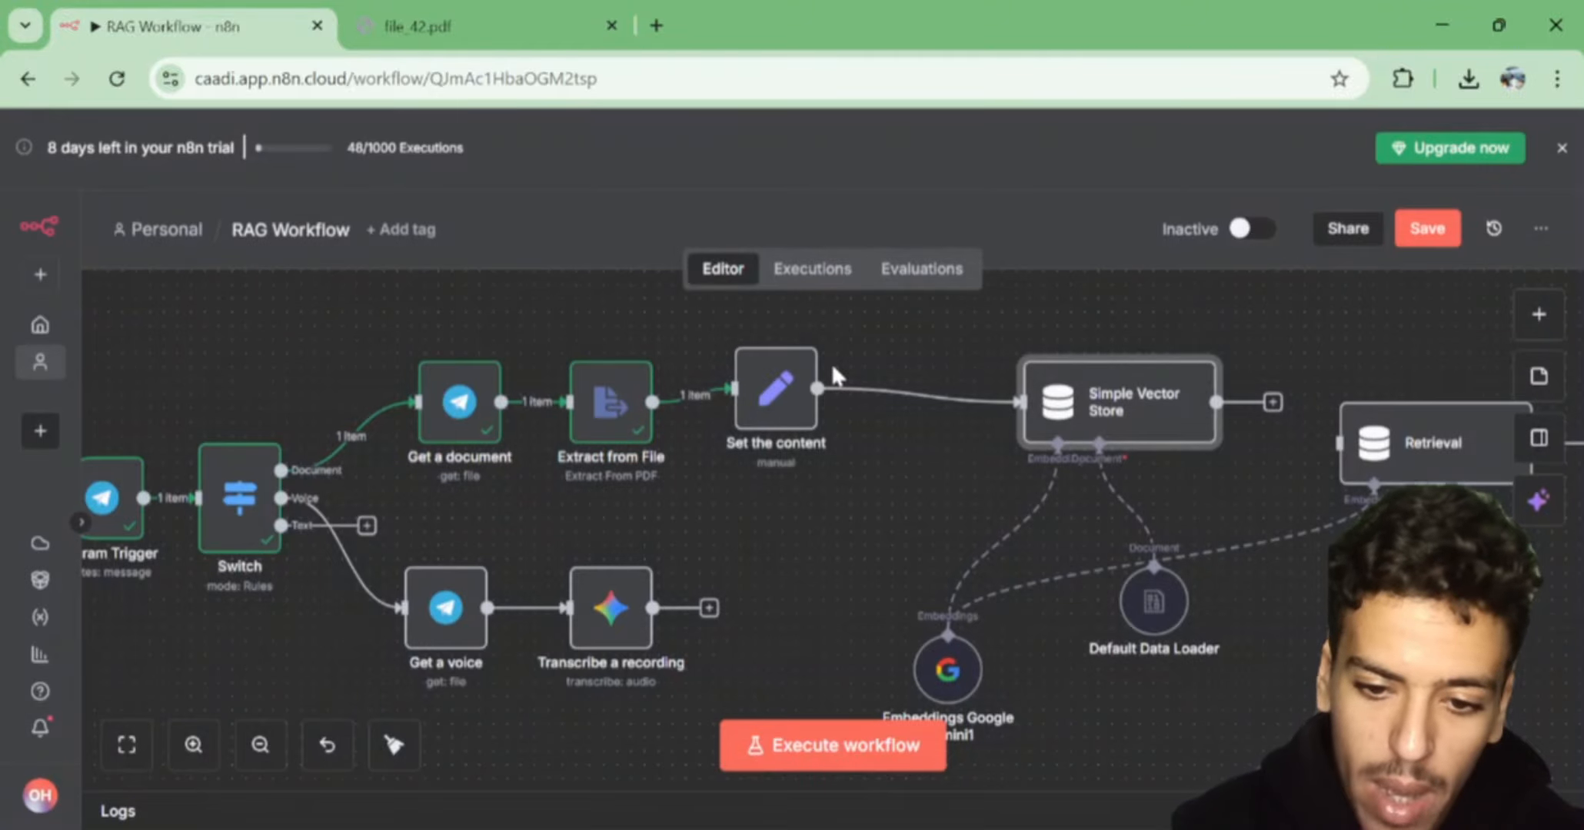
Set the Retrieval node's memory key to telegram_db and its limit to 4, and return to the canvas
scroll(832, 363, "right", 3)
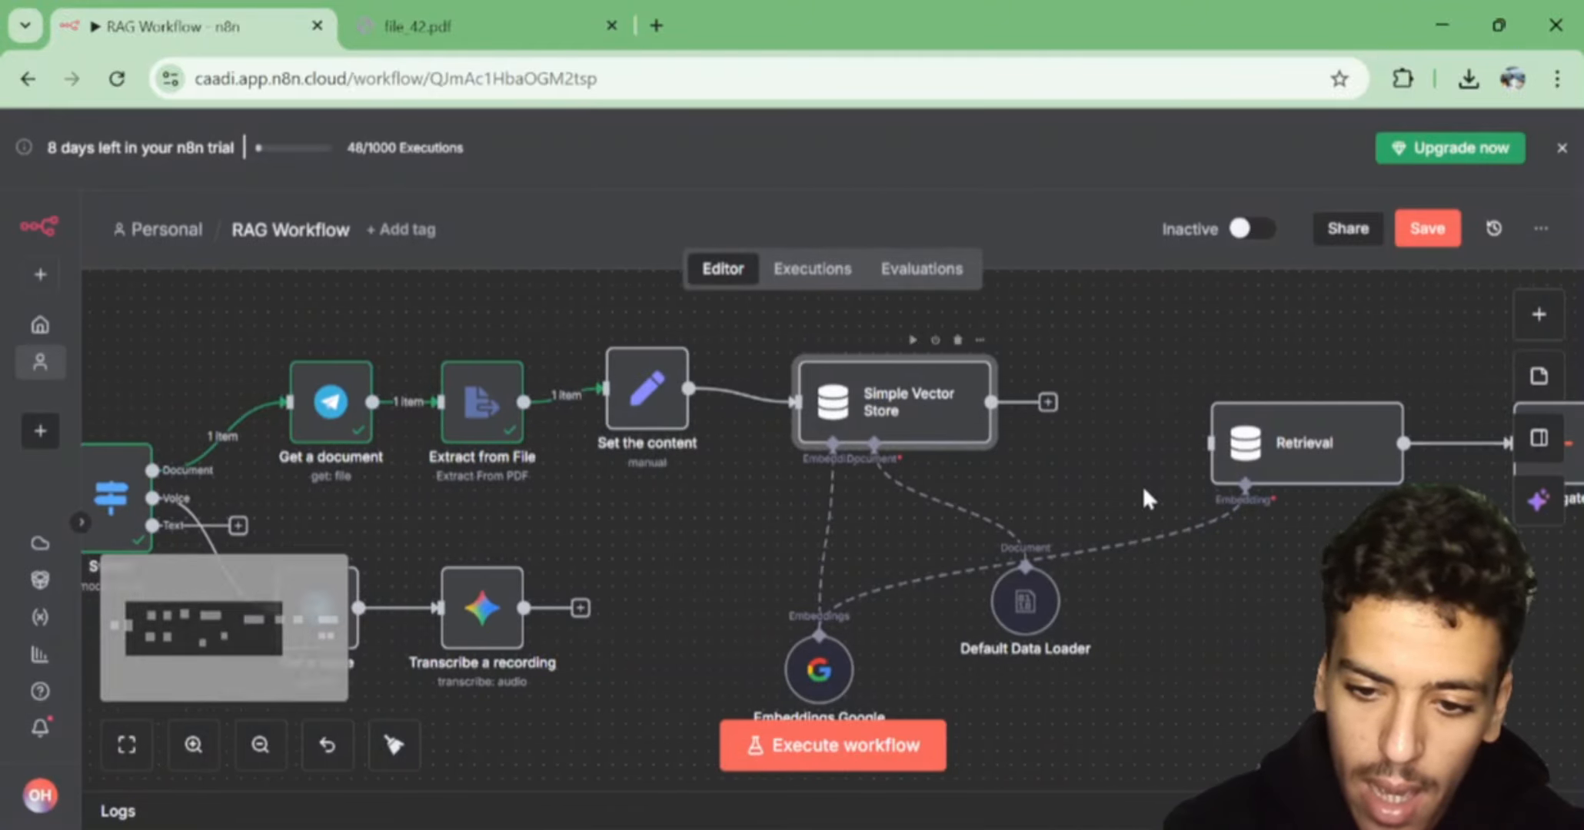
scroll(1149, 495, "right", 3)
double_click(1136, 452)
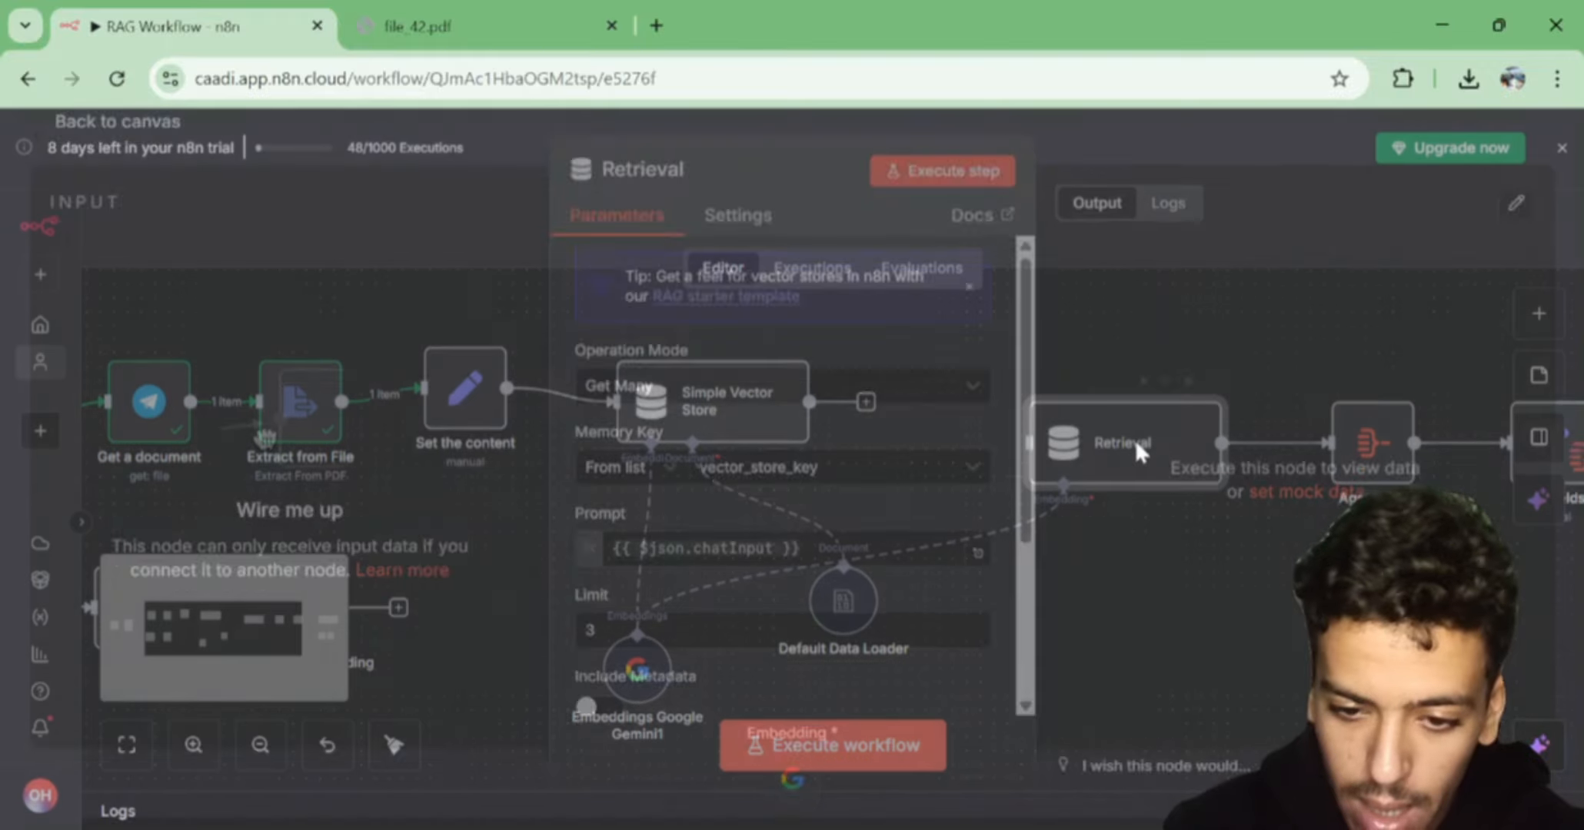
left_click(781, 486)
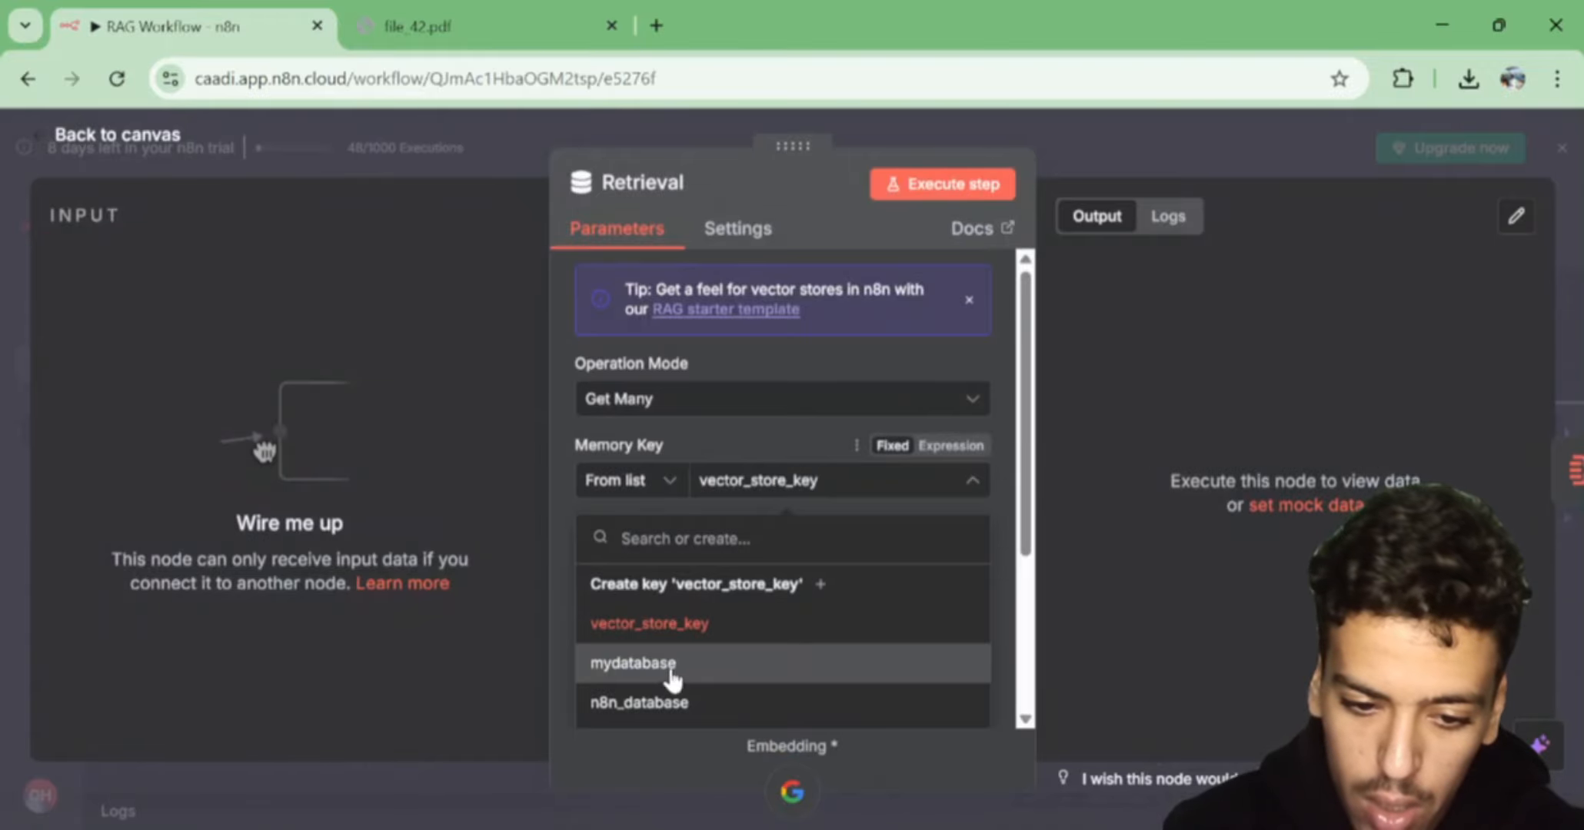
type("tel")
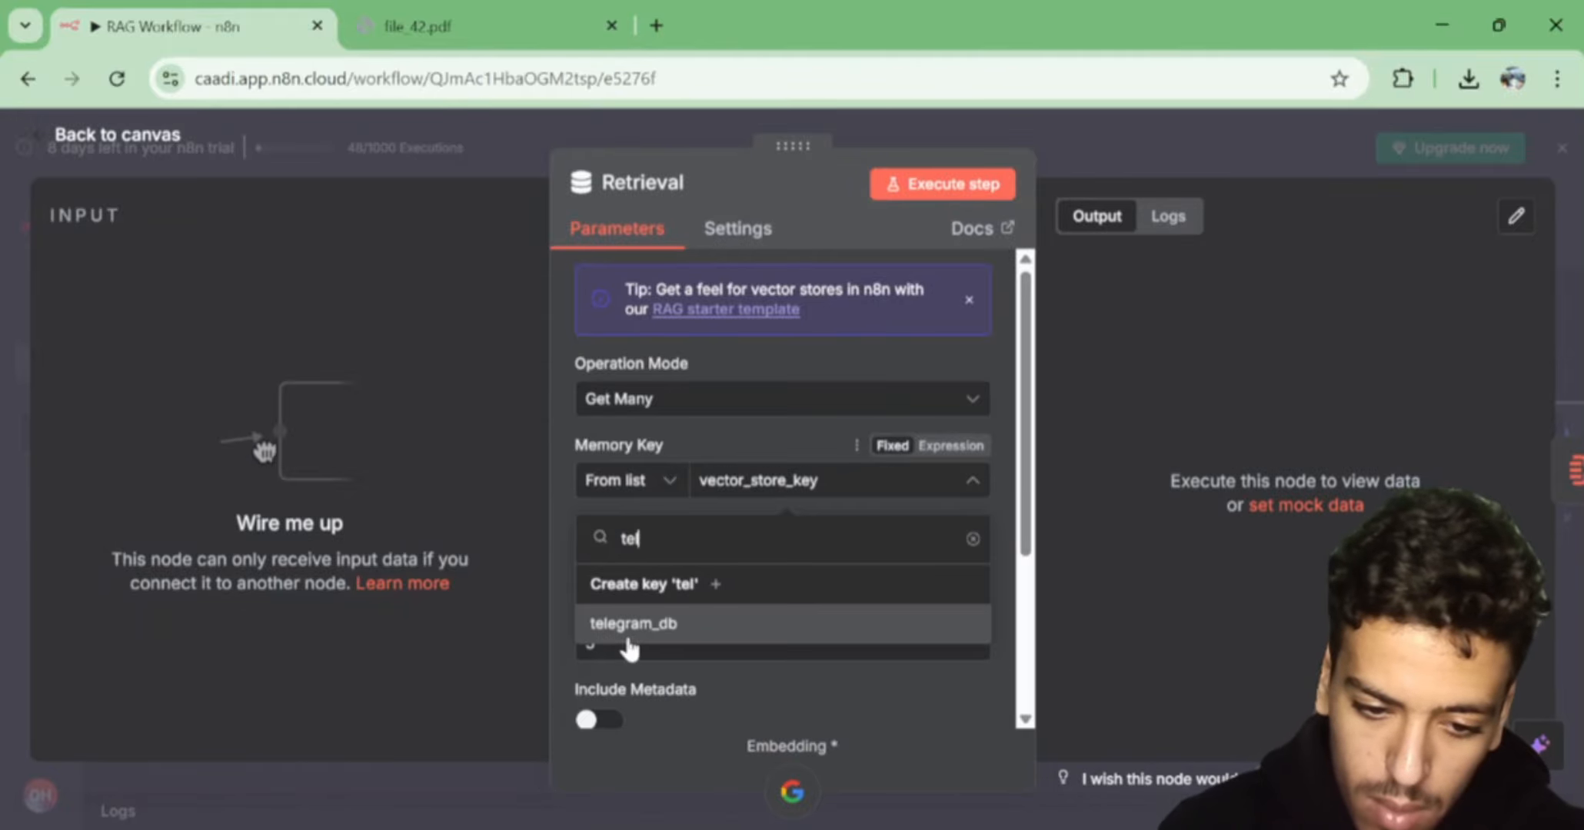
left_click(672, 624)
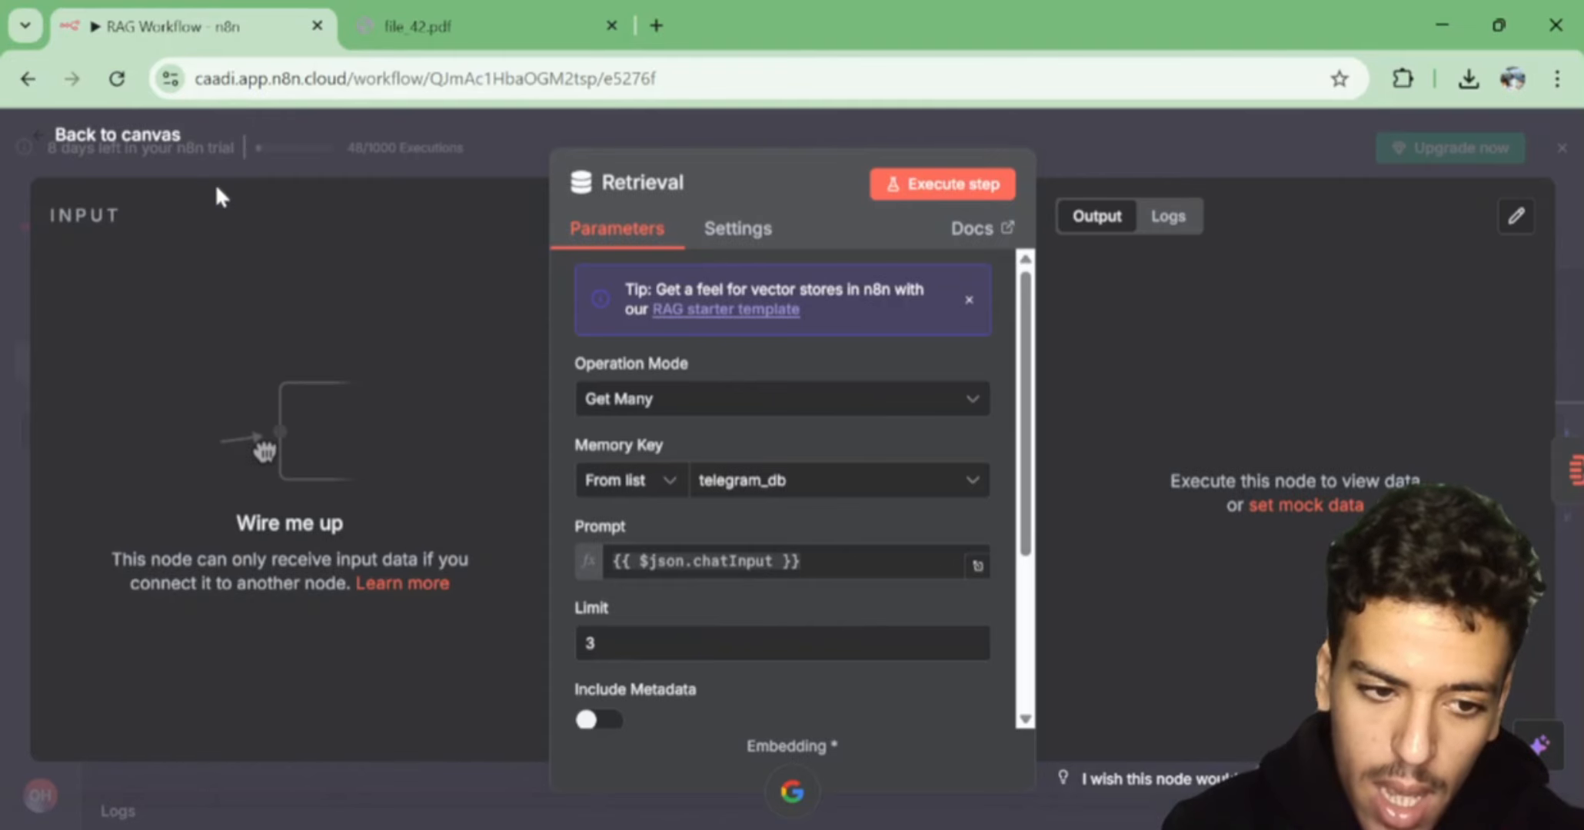
left_click(615, 643)
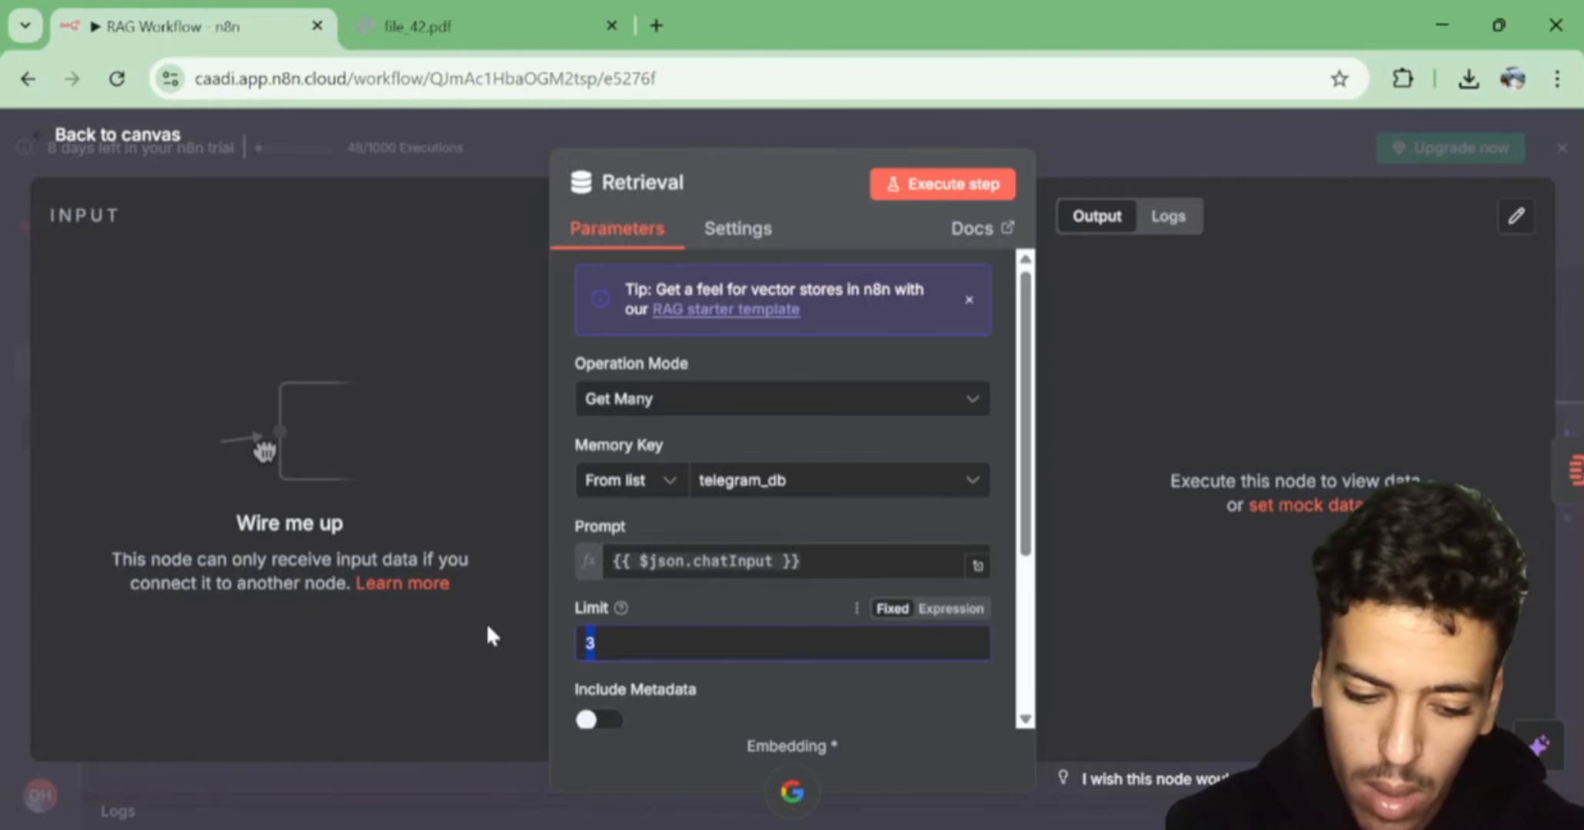
key("BackSpace")
type("4")
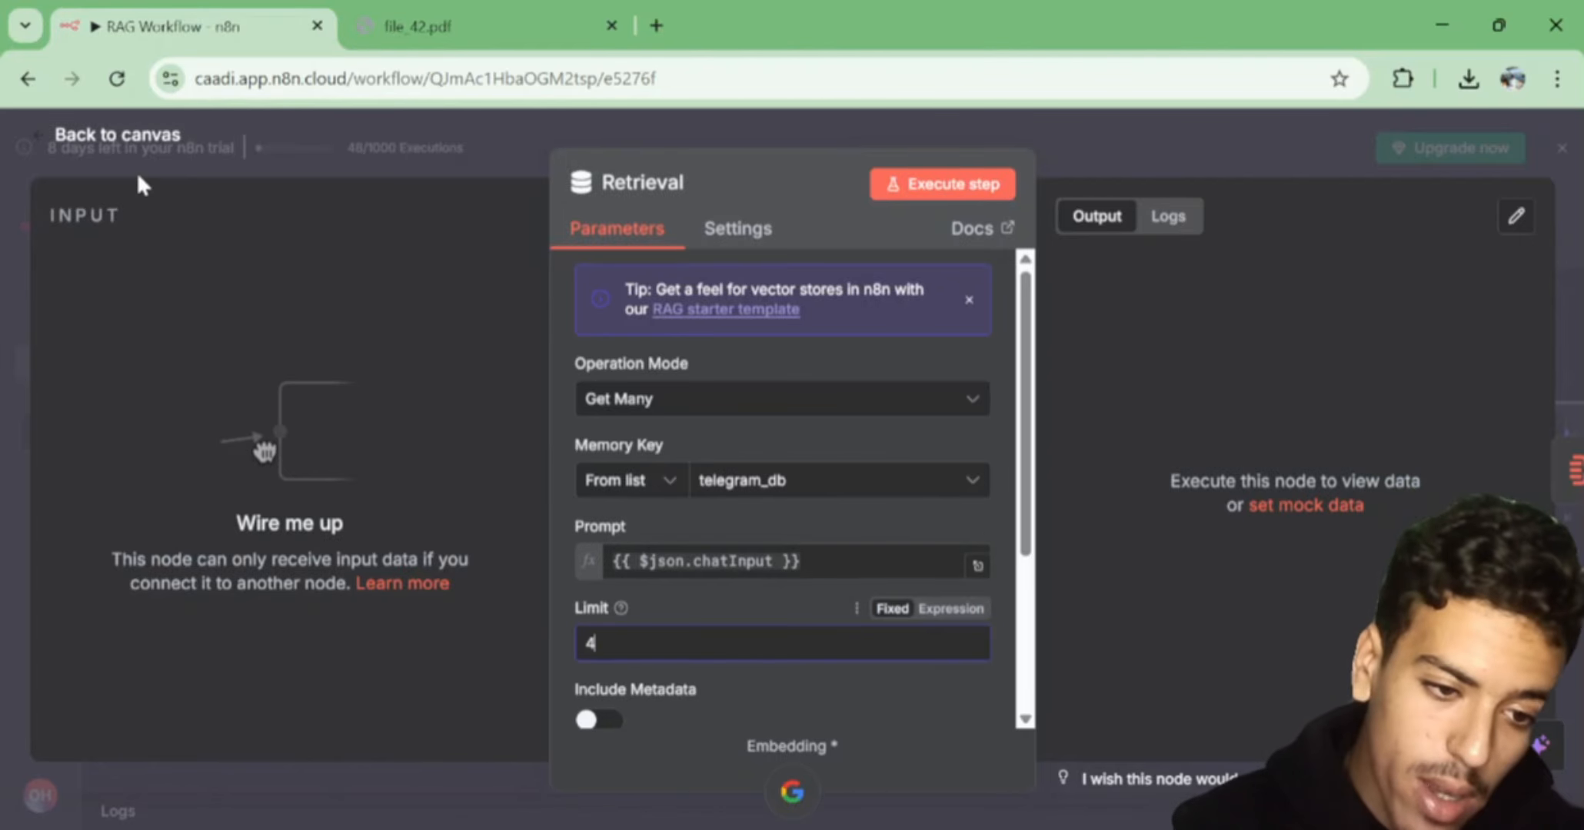
left_click(115, 138)
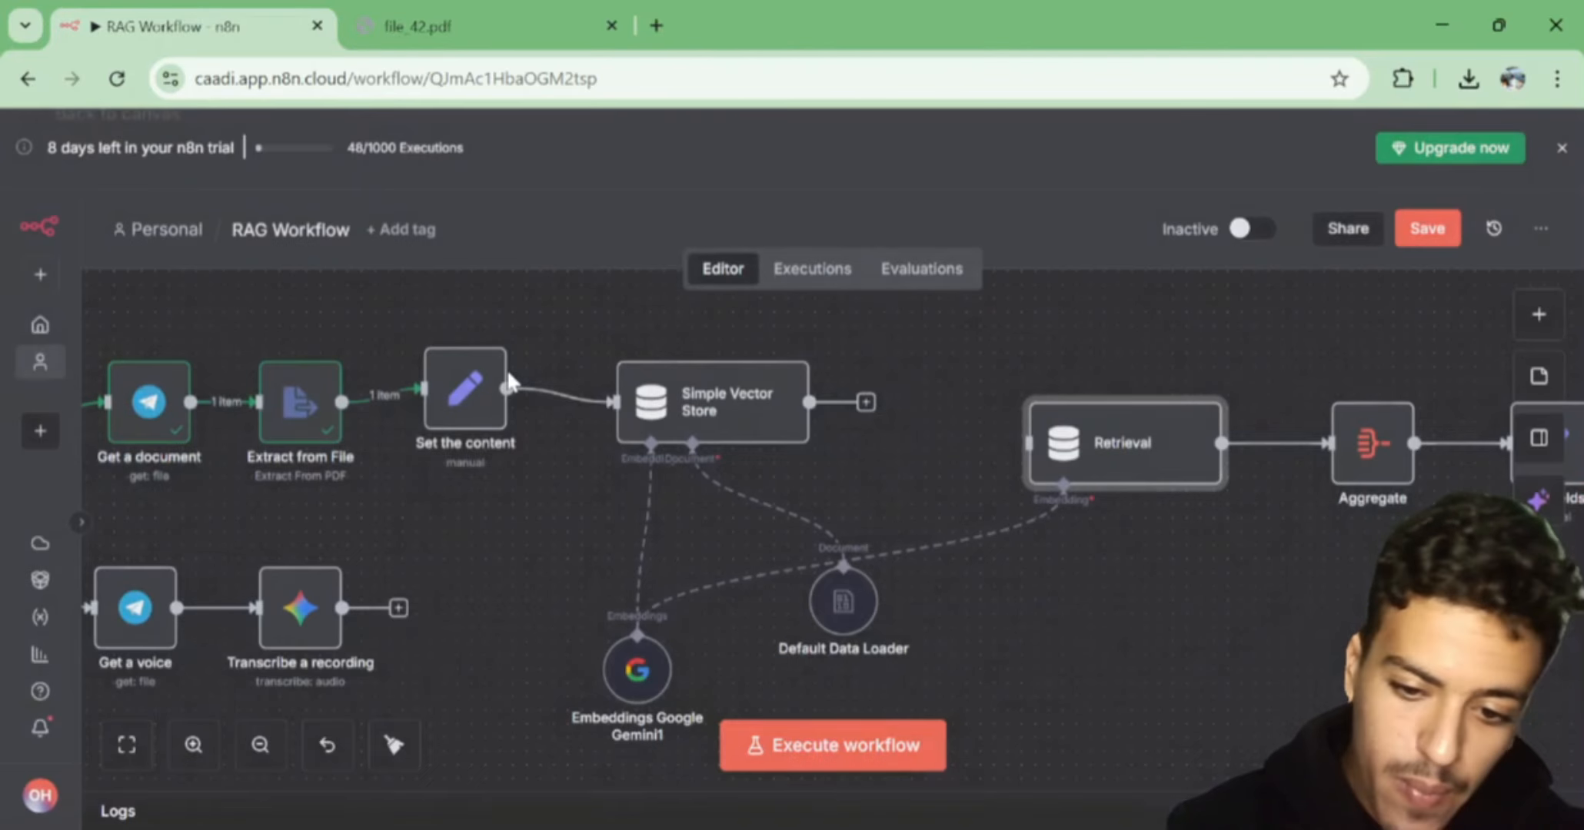
Align Set the content with Extract from File and move Simple Vector Store closer to it in the document branch
left_click(246, 755)
left_click(246, 758)
scroll(693, 620, "down", 1)
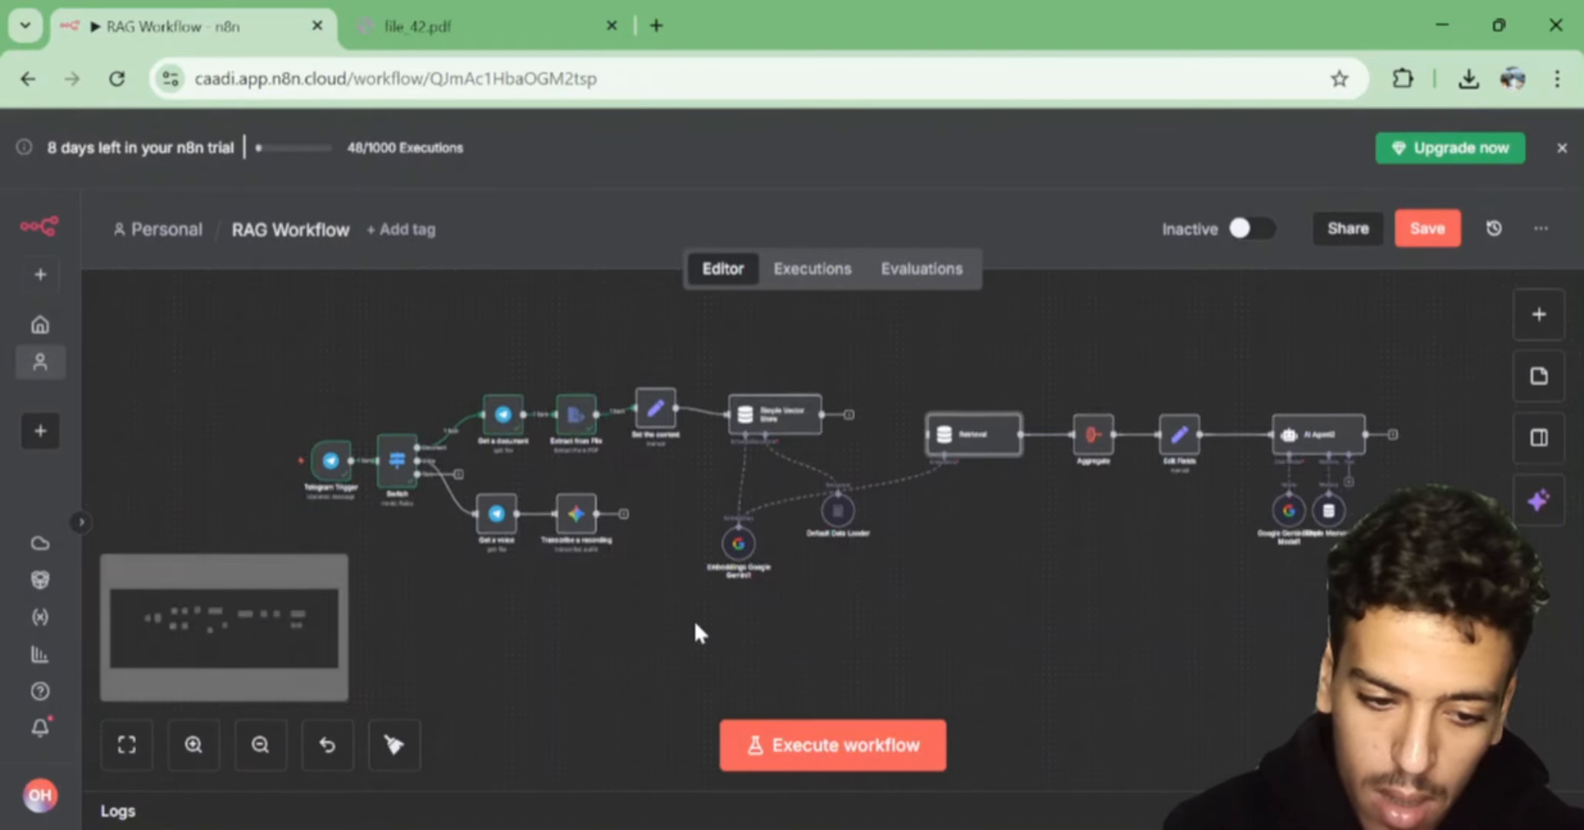
left_click(194, 746)
left_click(193, 745)
scroll(595, 612, "left", 3)
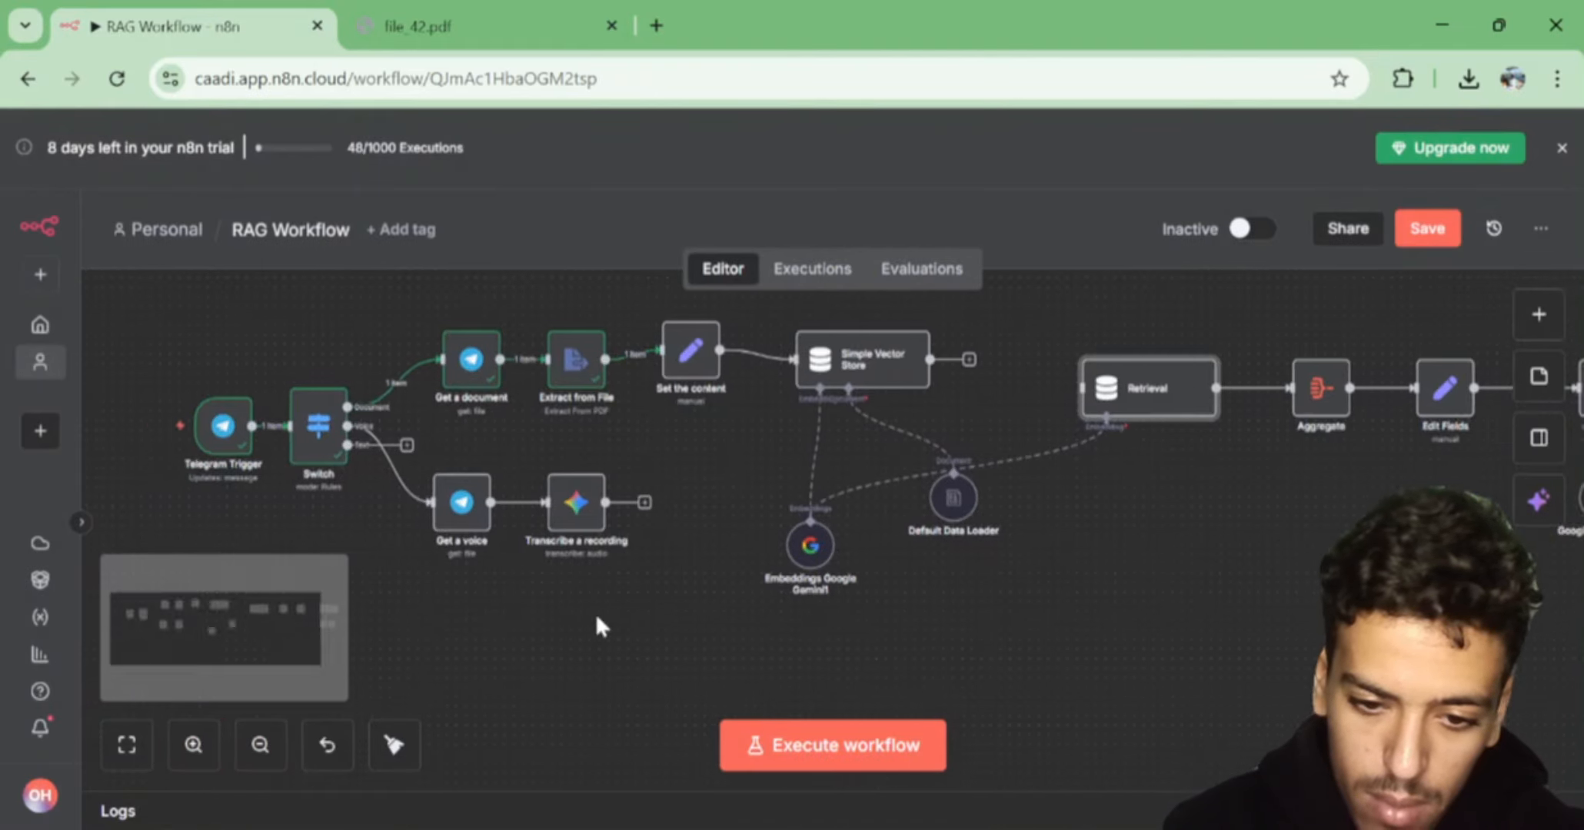
scroll(595, 613, "right", 2)
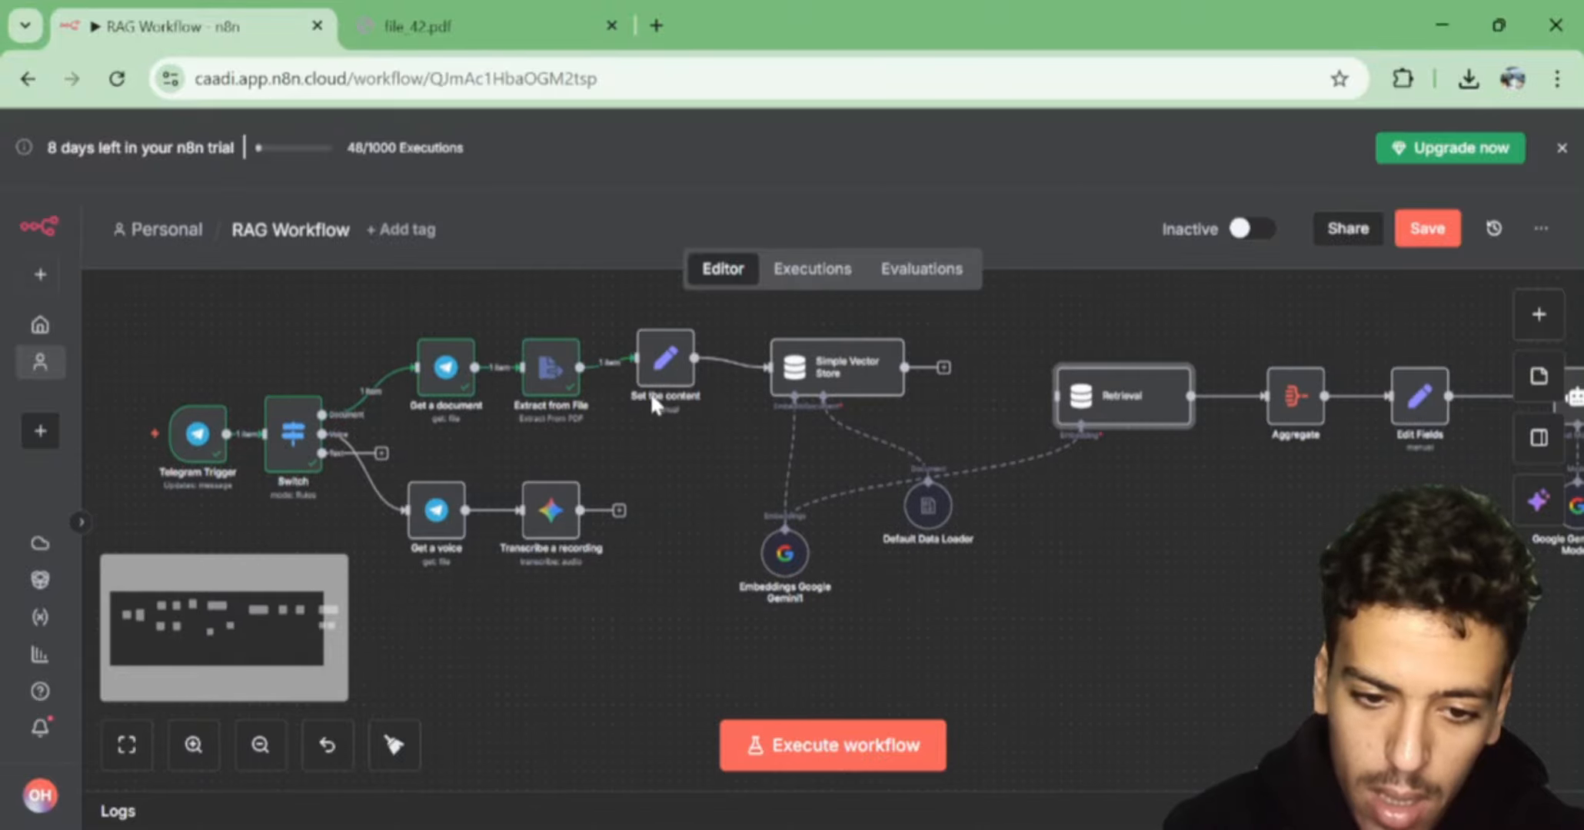
left_click_drag(834, 390, 813, 384)
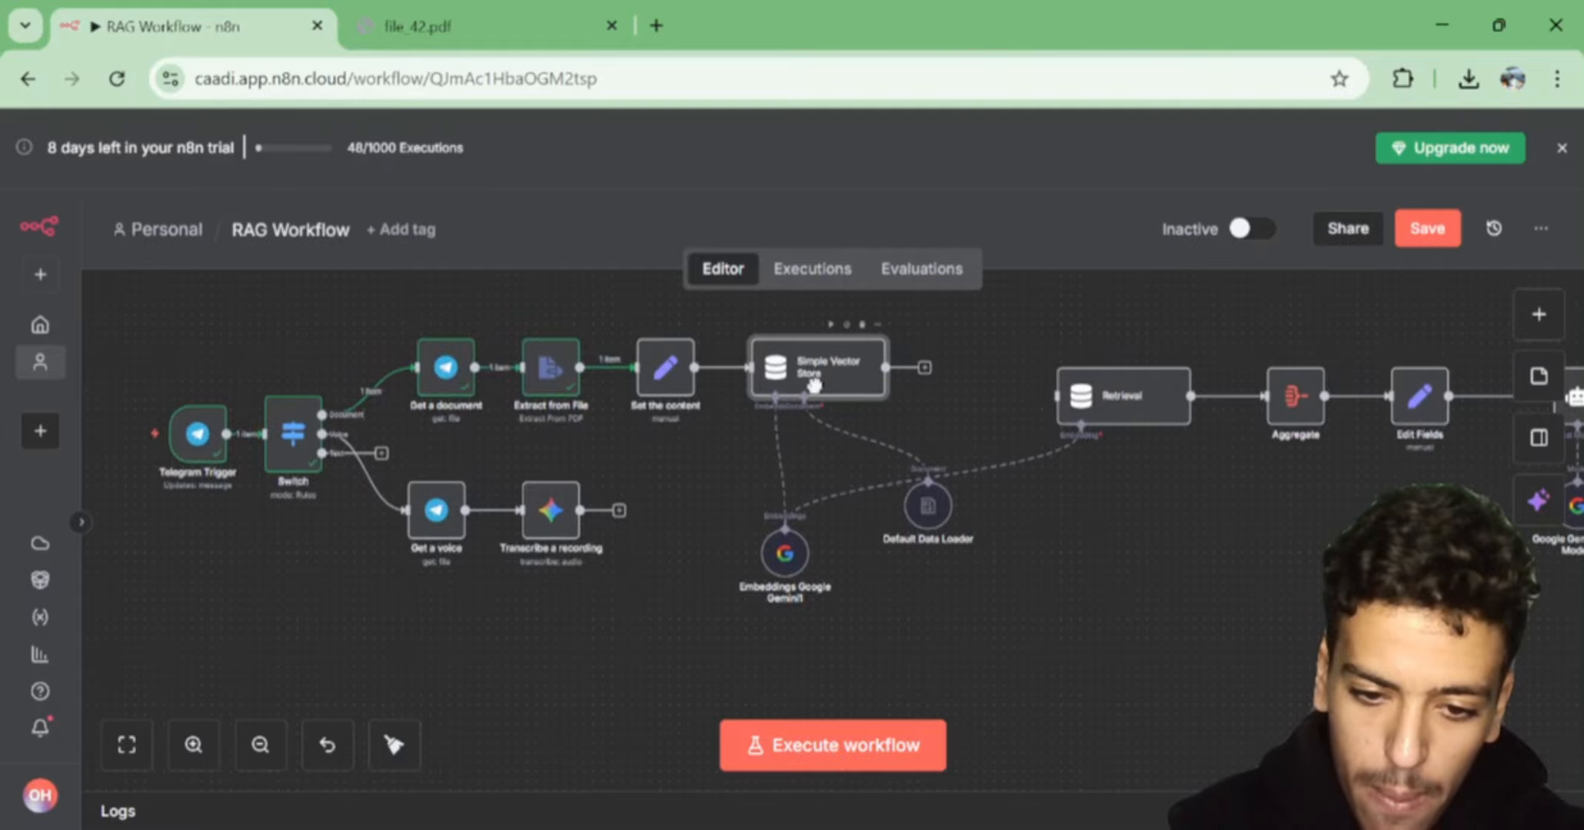
Execute the Set the content node and the Simple Vector Store node individually from the canvas
scroll(955, 536, "up", 2)
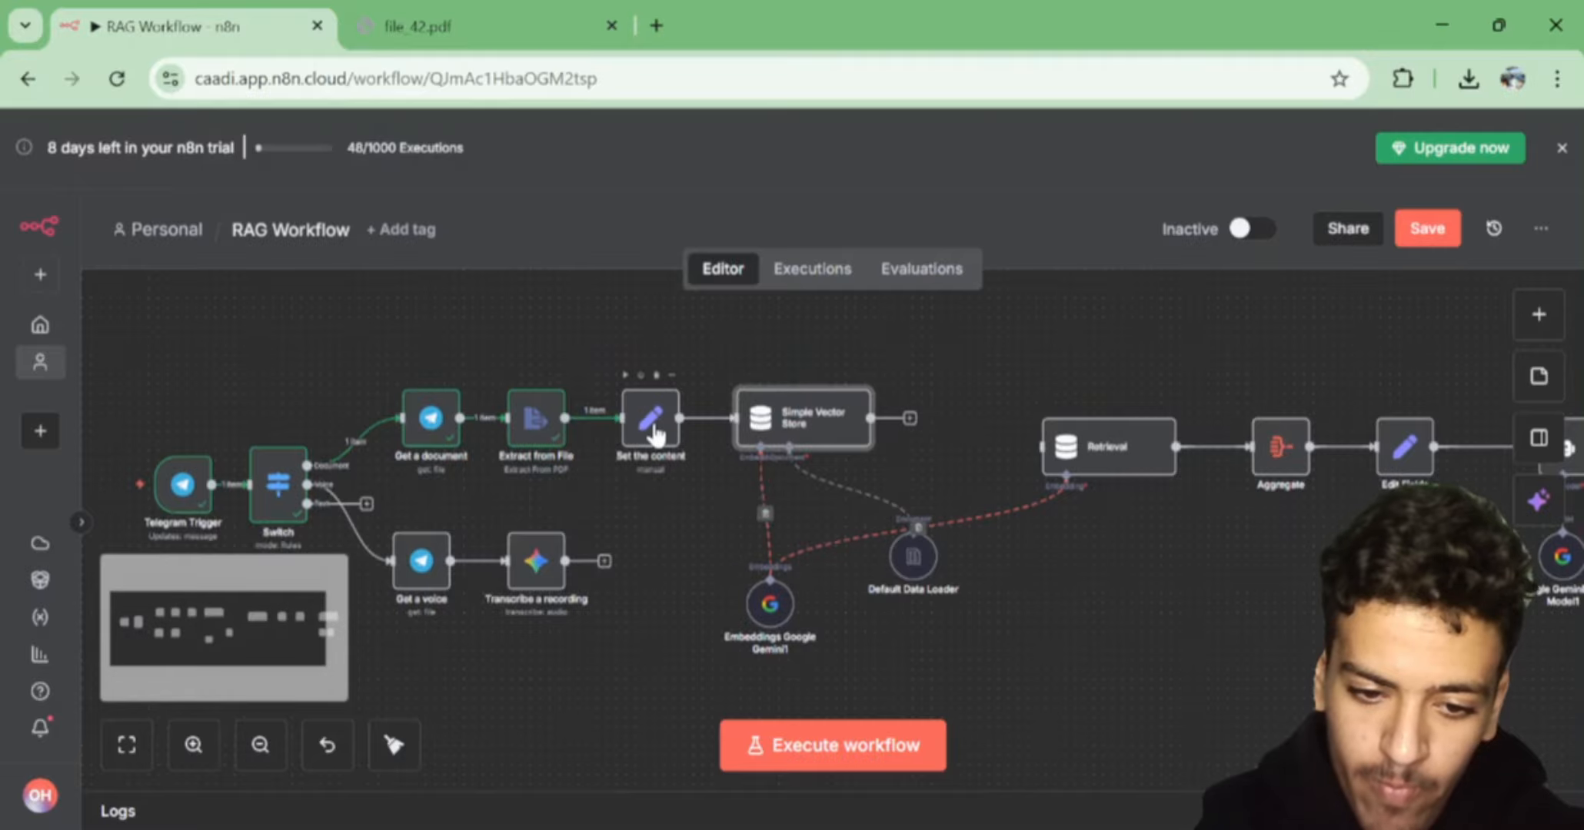
left_click(626, 375)
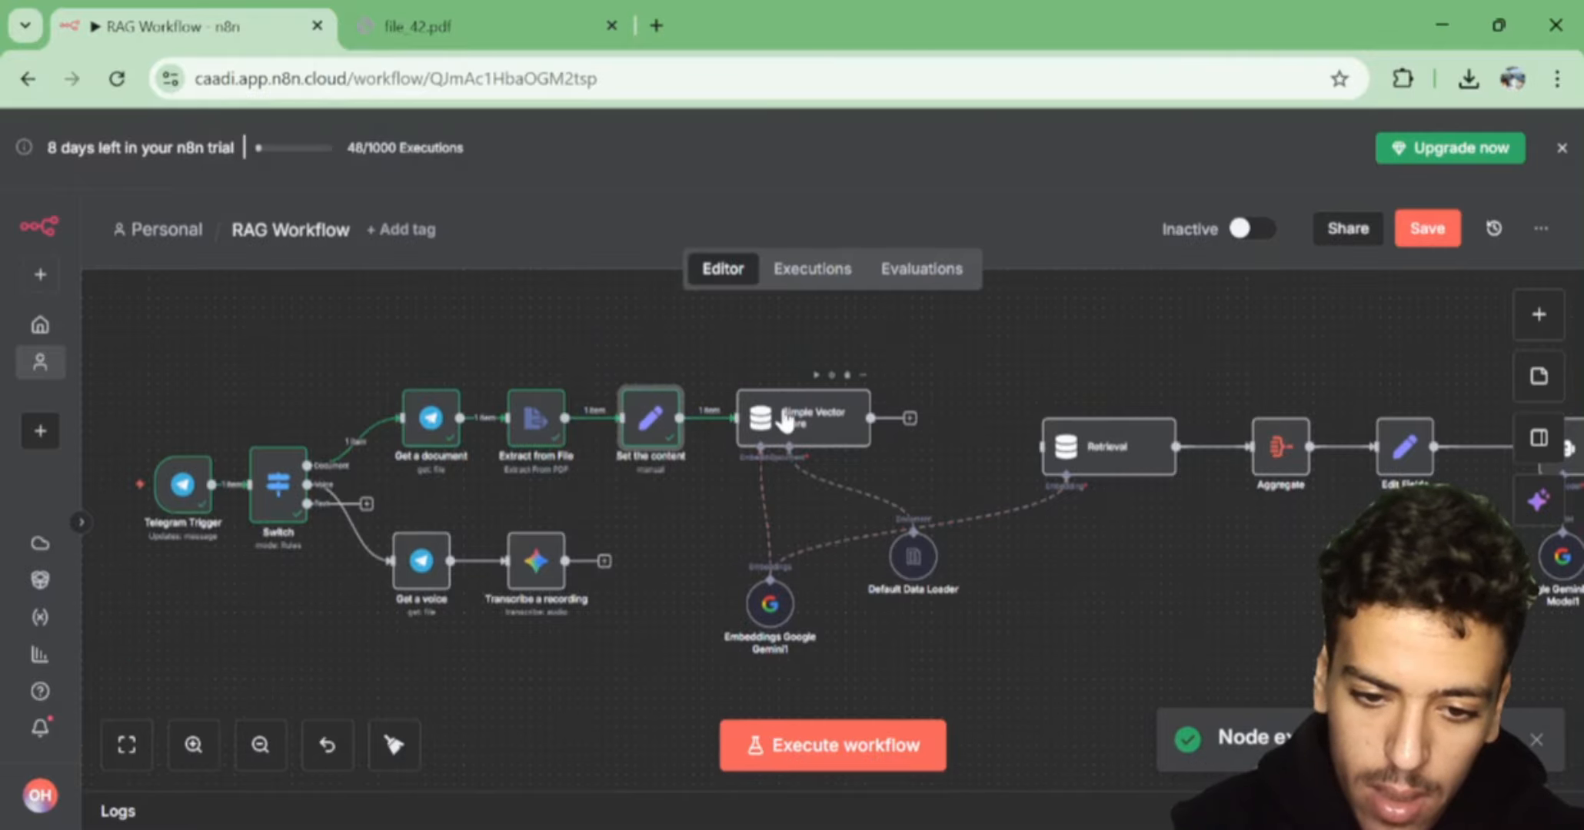
left_click(818, 376)
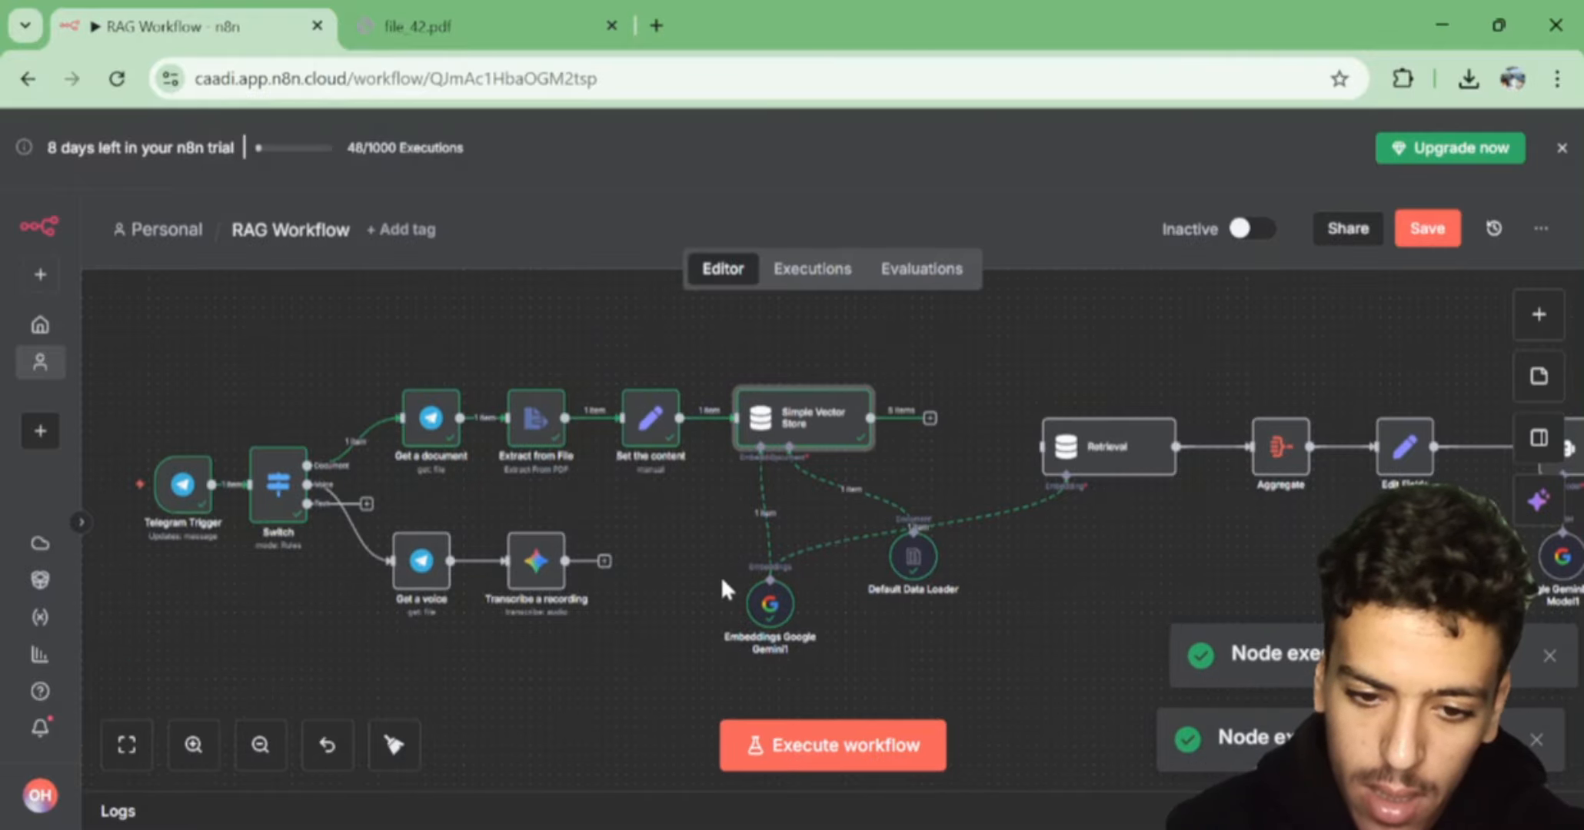
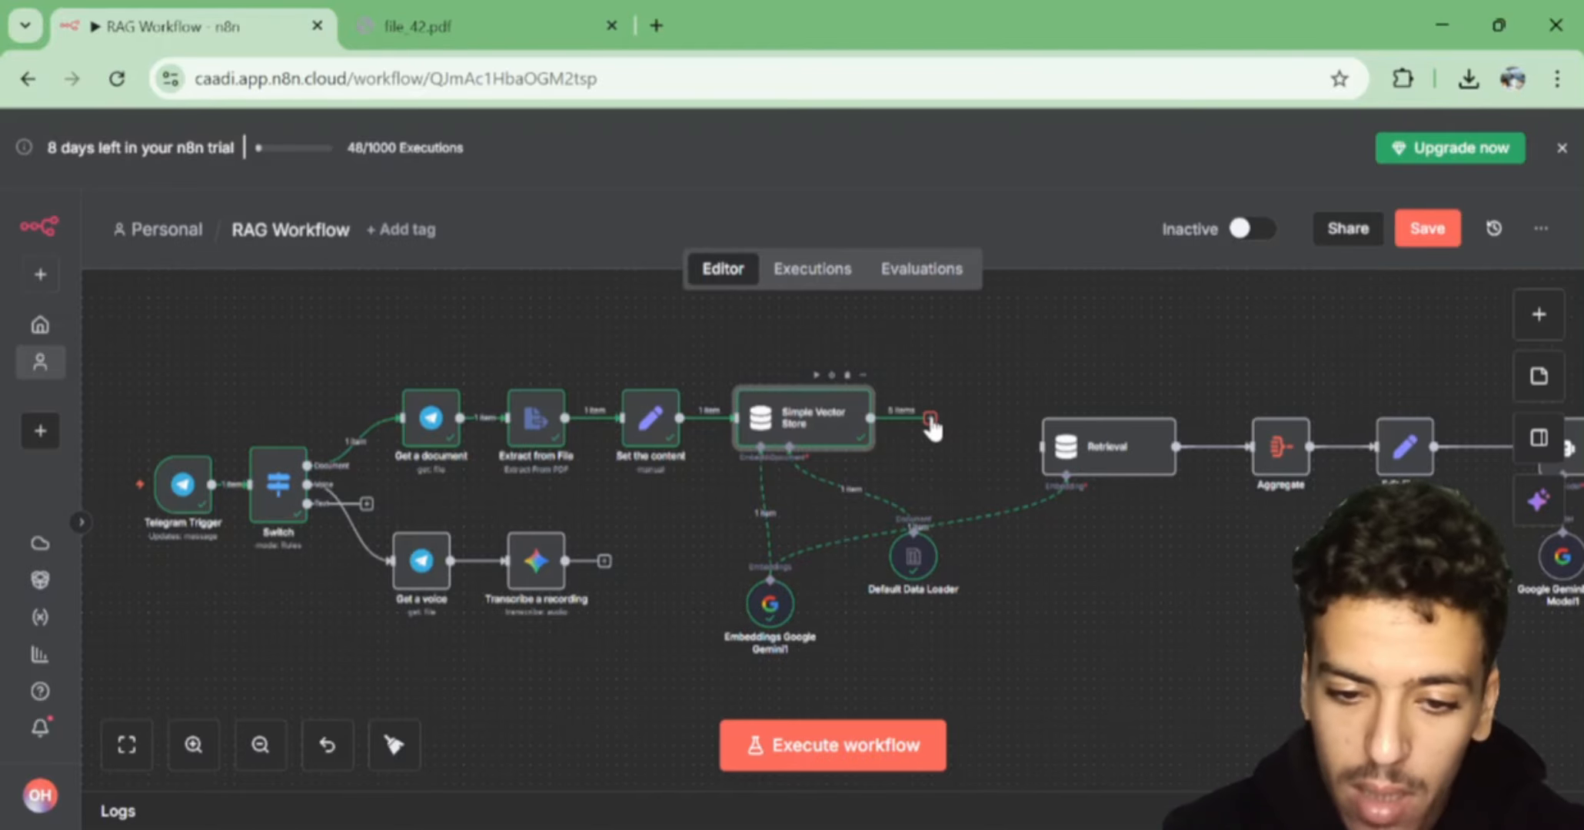
Add an Edit Fields (Set) node after Simple Vector Store and give it a string field named output
left_click(929, 418)
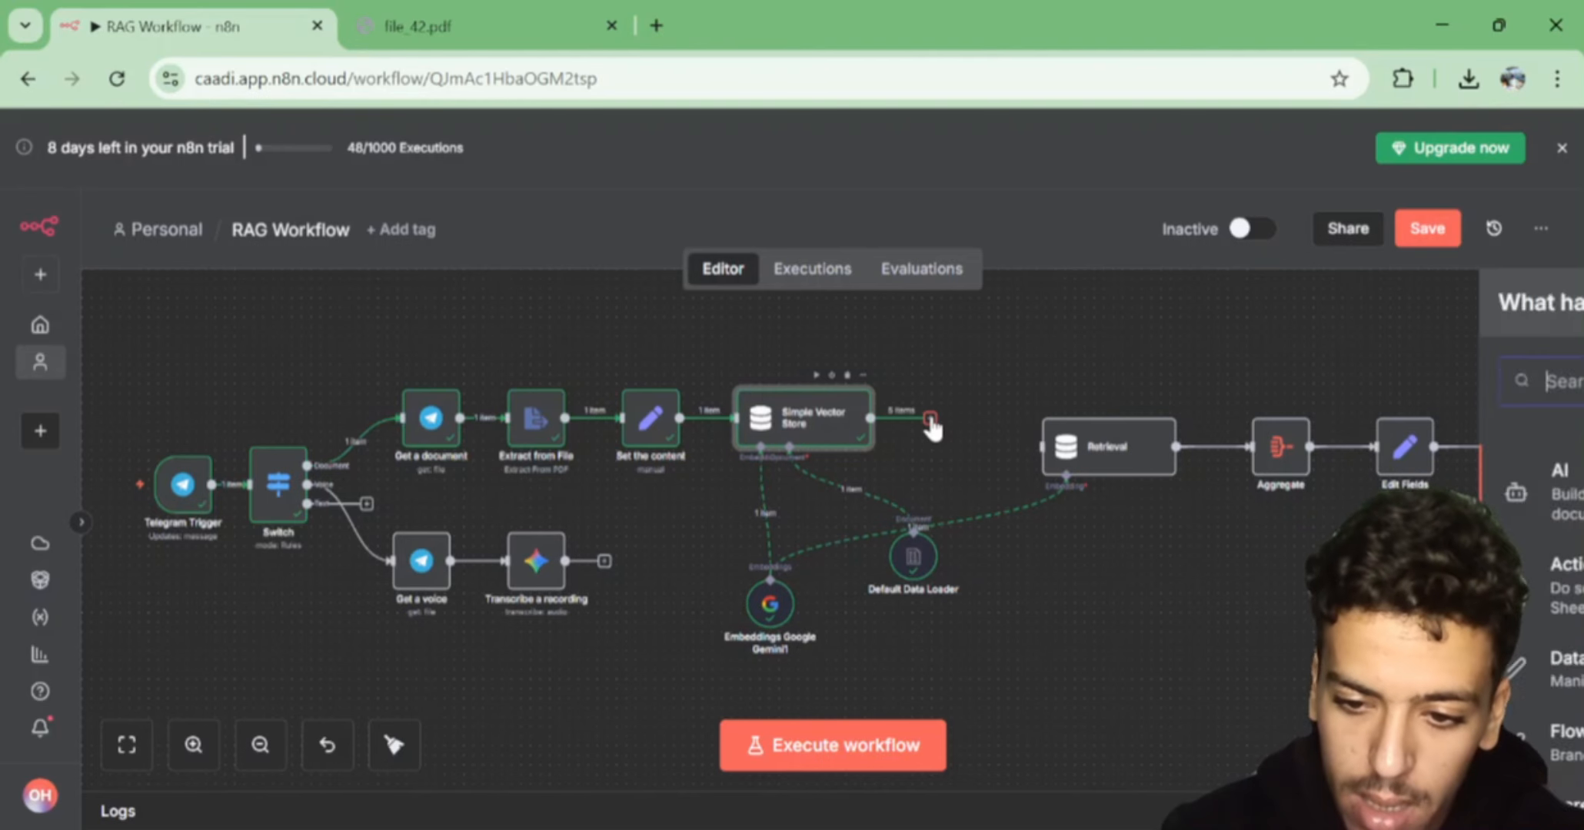
type("SET")
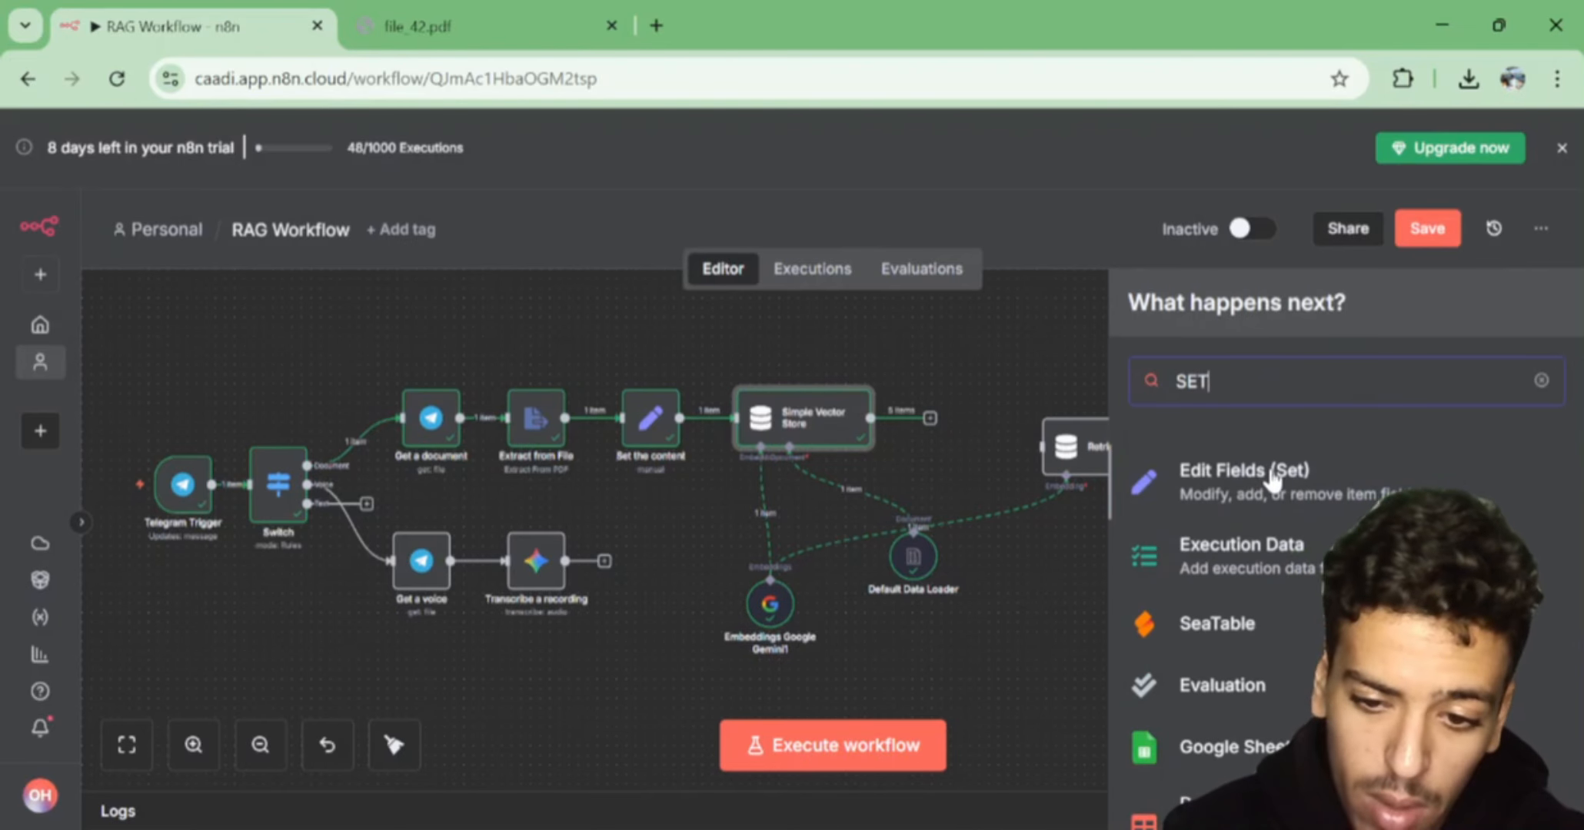
left_click(1272, 475)
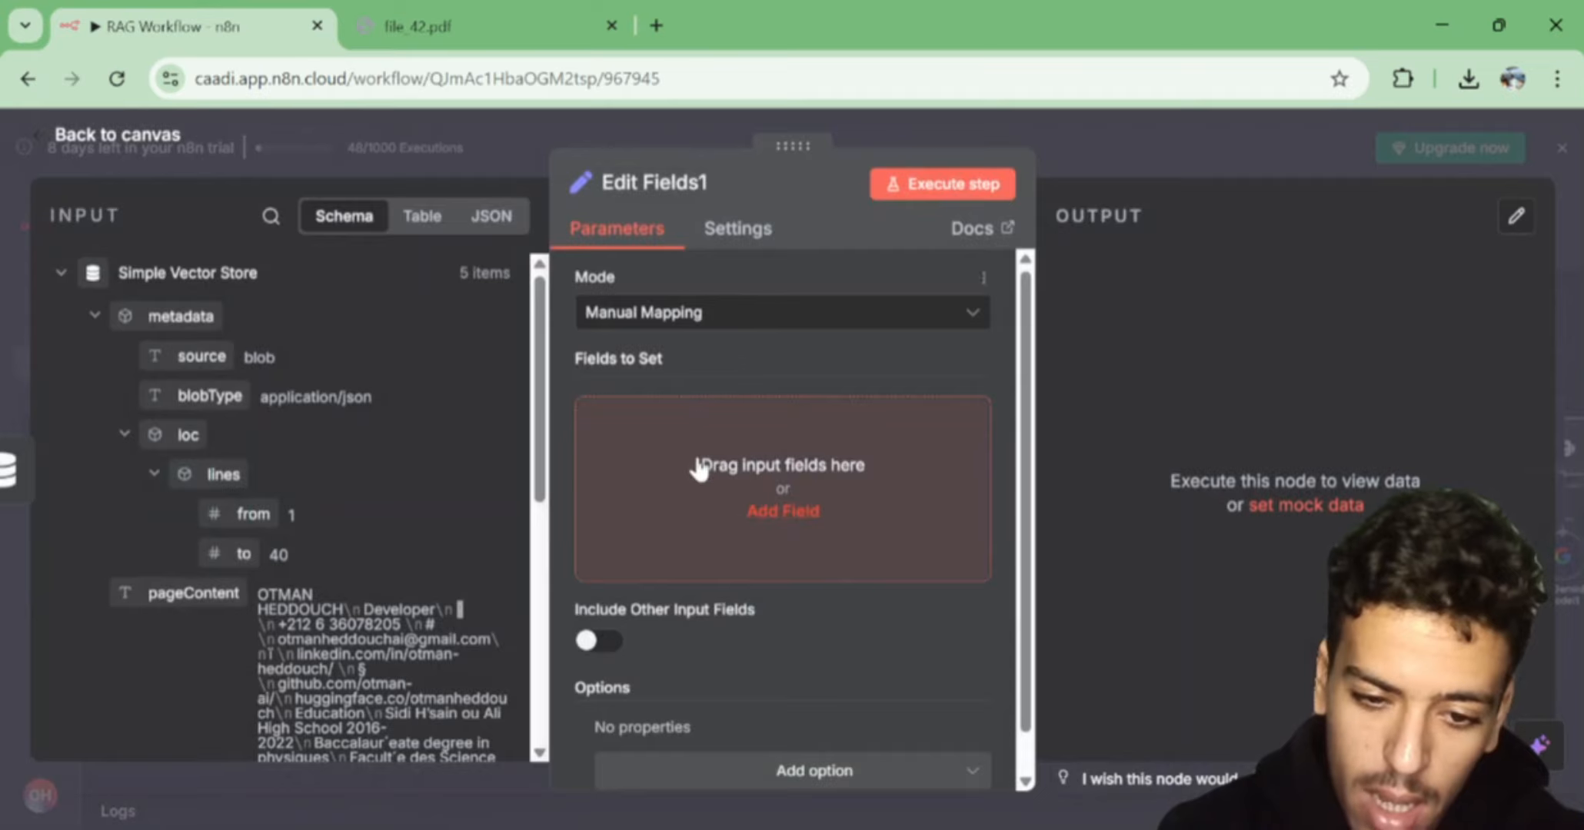
left_click(781, 509)
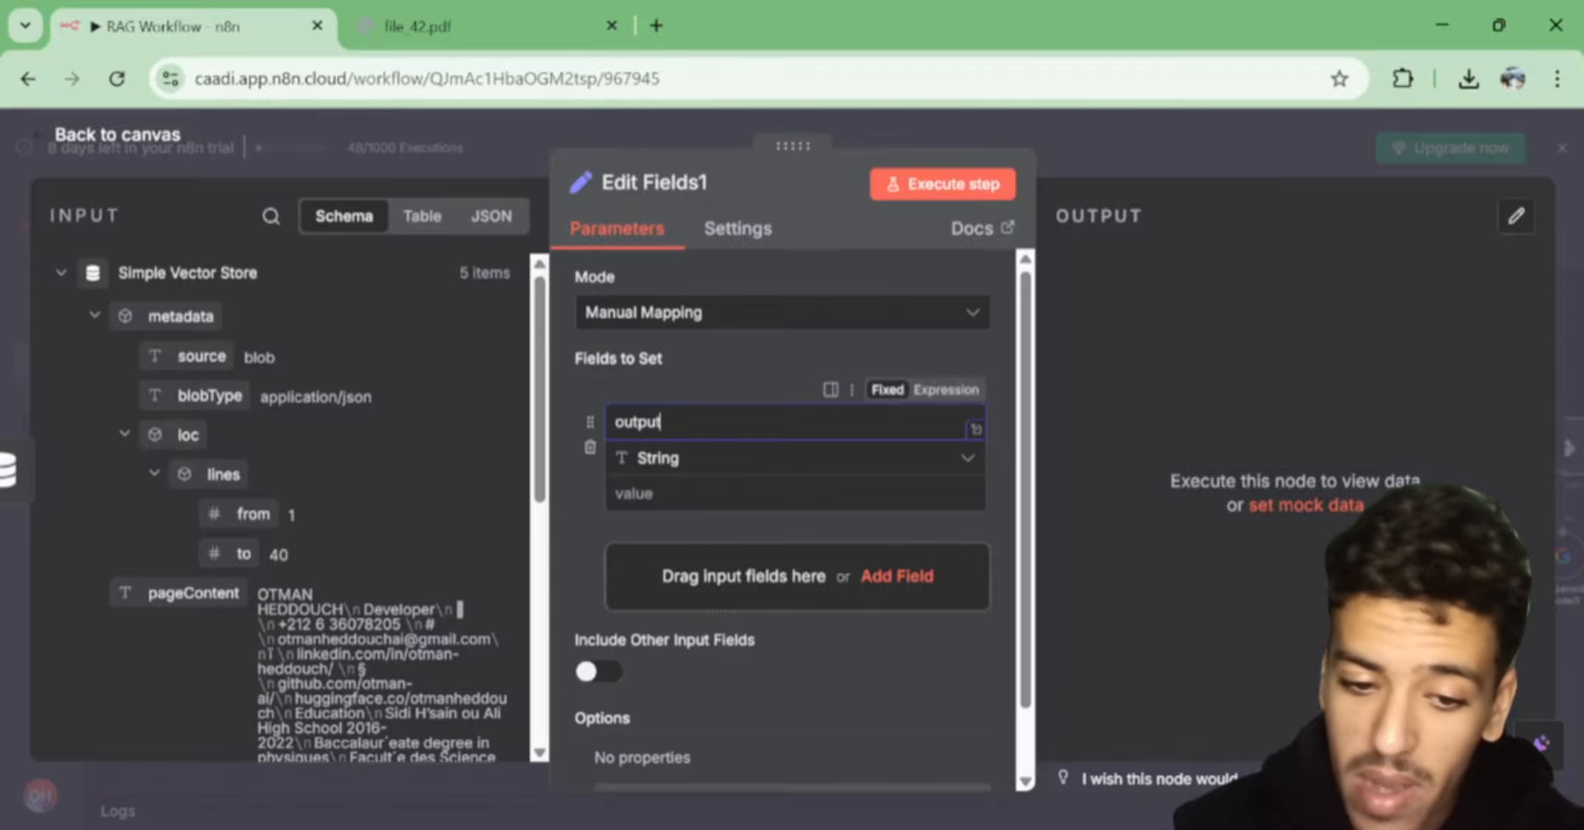
Rename the new Edit Fields node as "Set the embedding succes response"
left_click(687, 192)
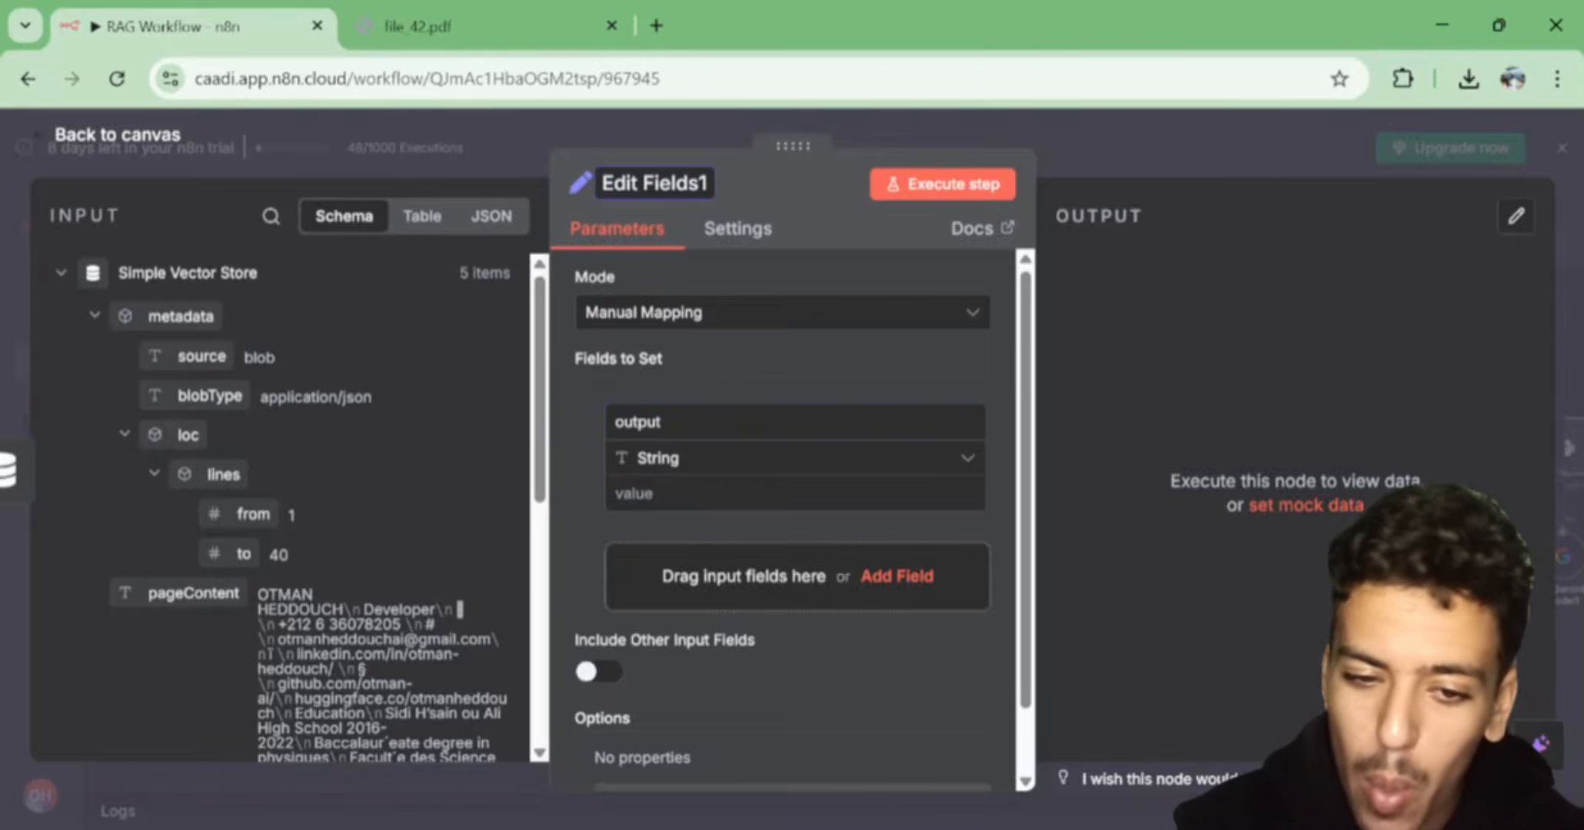
key("BackSpace")
key("BackSpace")
key("BackSpace")
key("BackSpace")
key("BackSpace")
key("BackSpace")
key("BackSpace")
key("BackSpace")
key("BackSpace")
key("BackSpace")
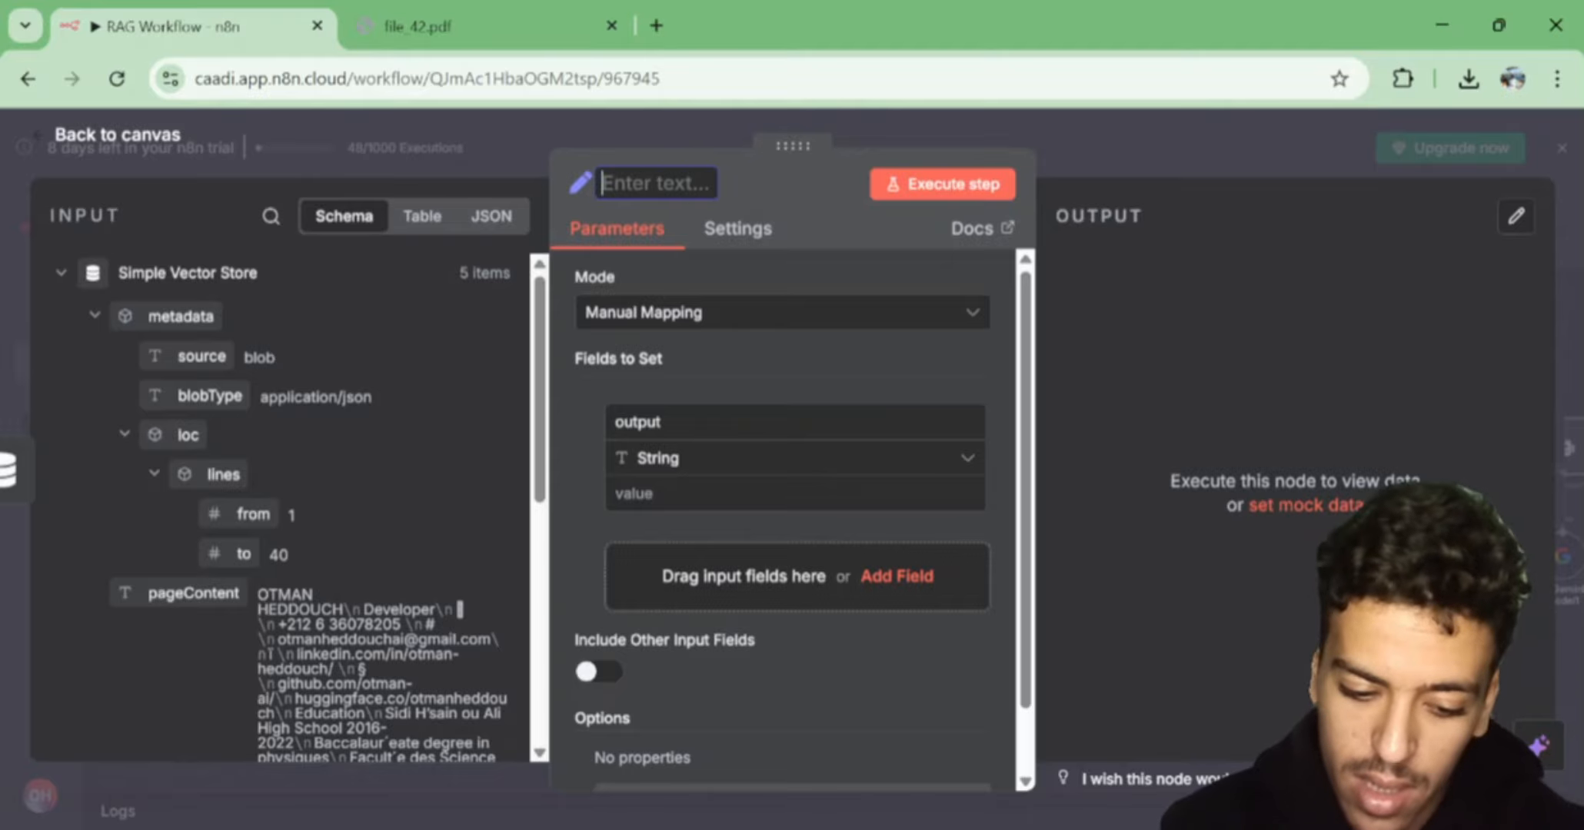
type("Set t")
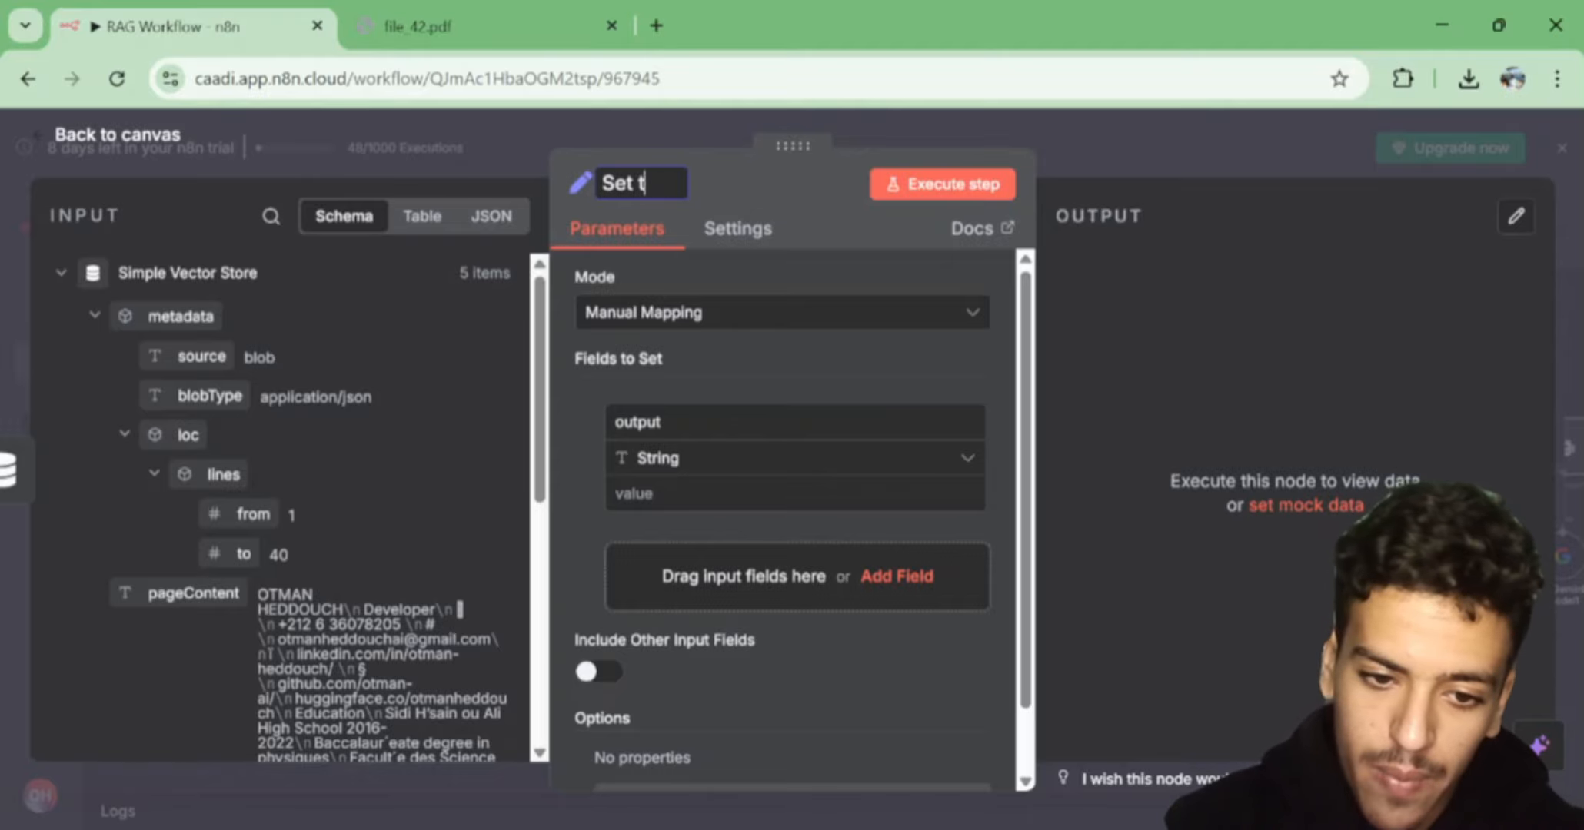
type("he ")
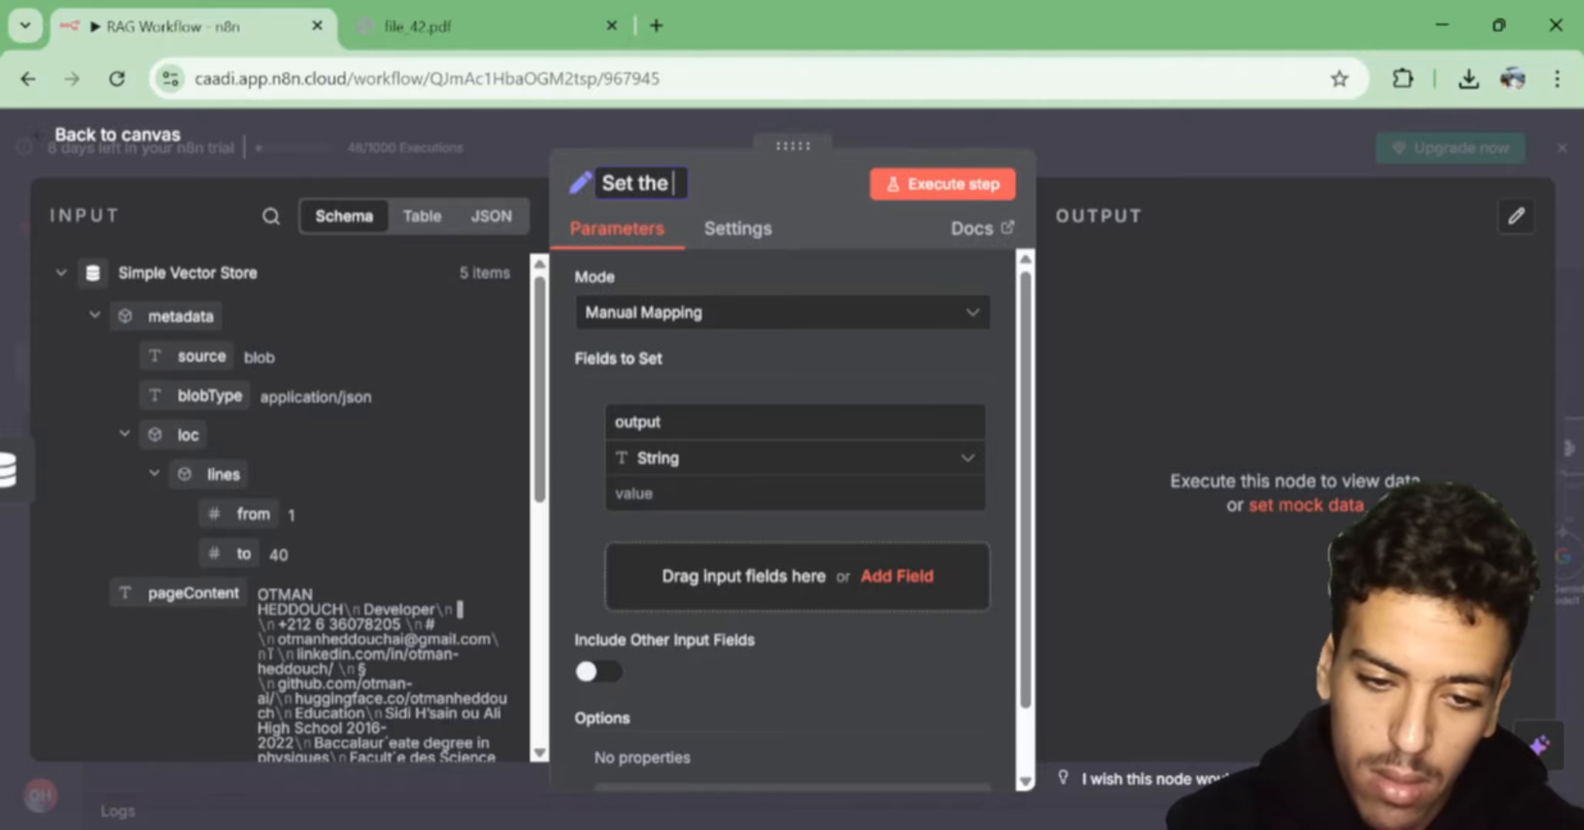
type("embeddi")
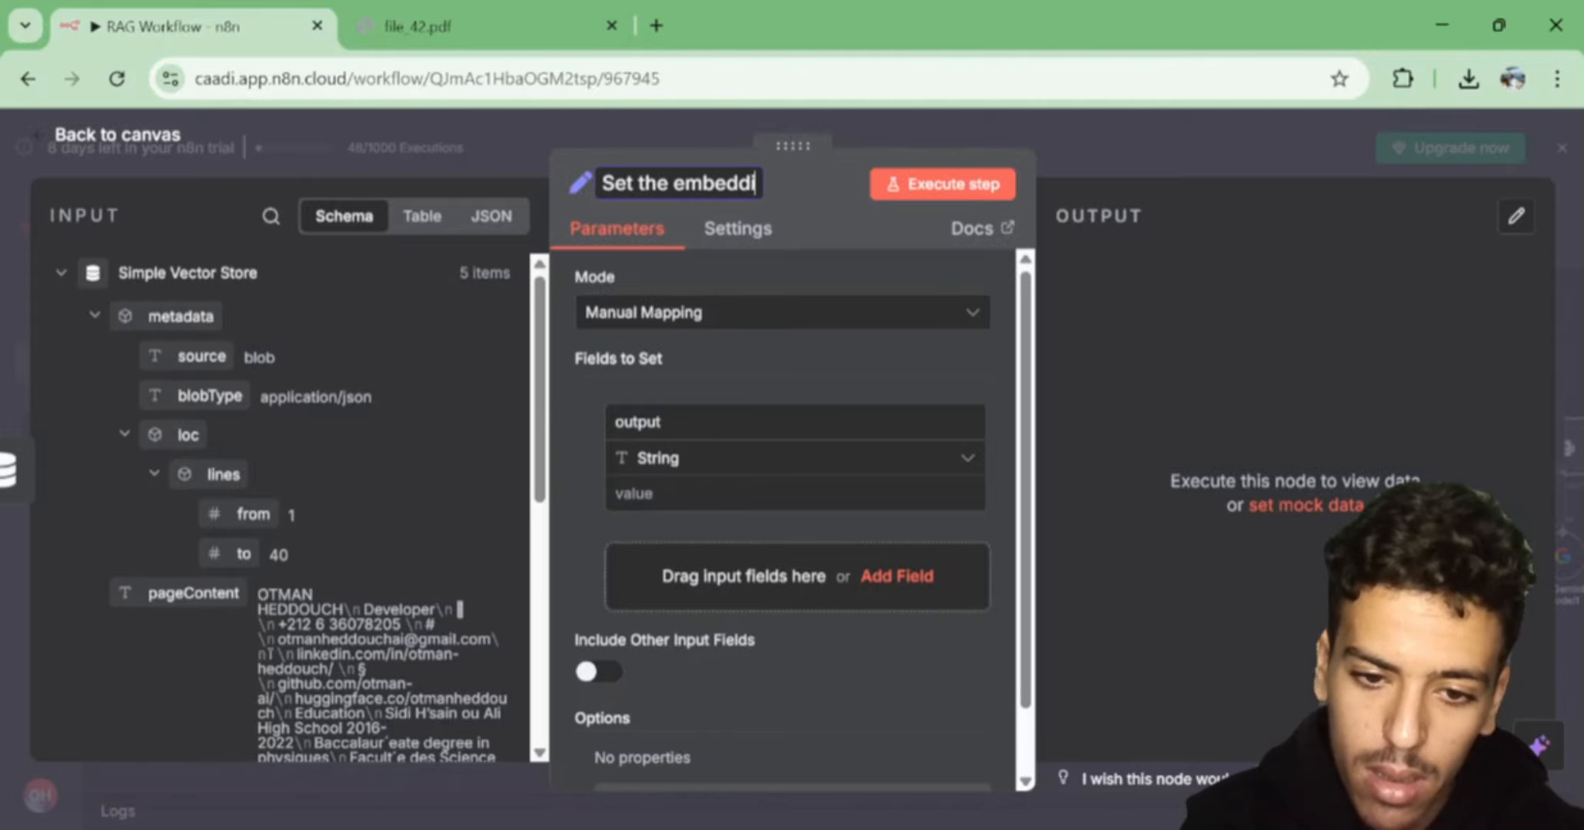
type("ng succes respo")
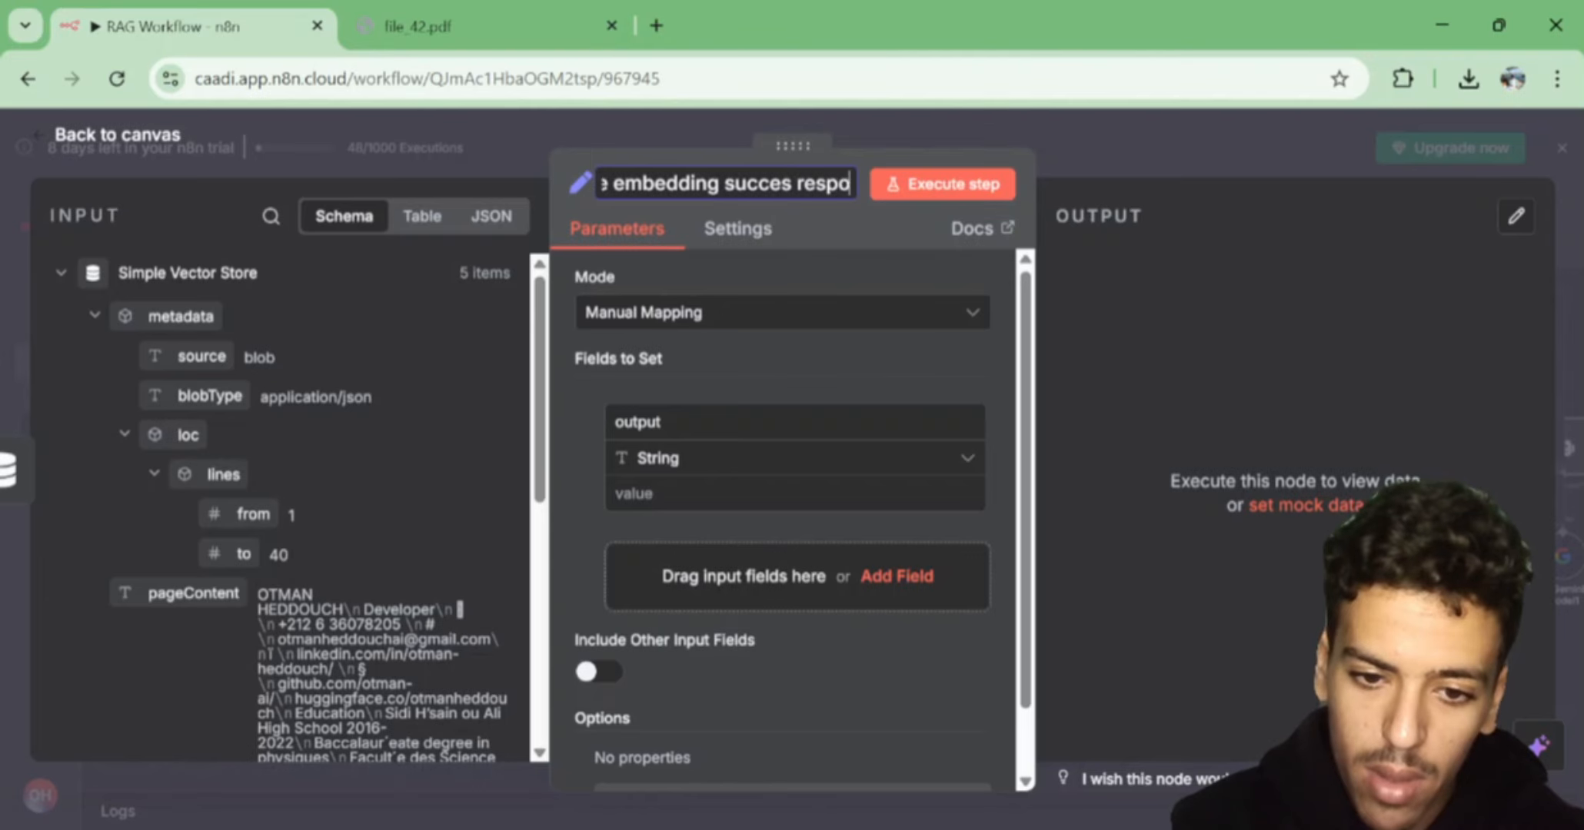
type("nse")
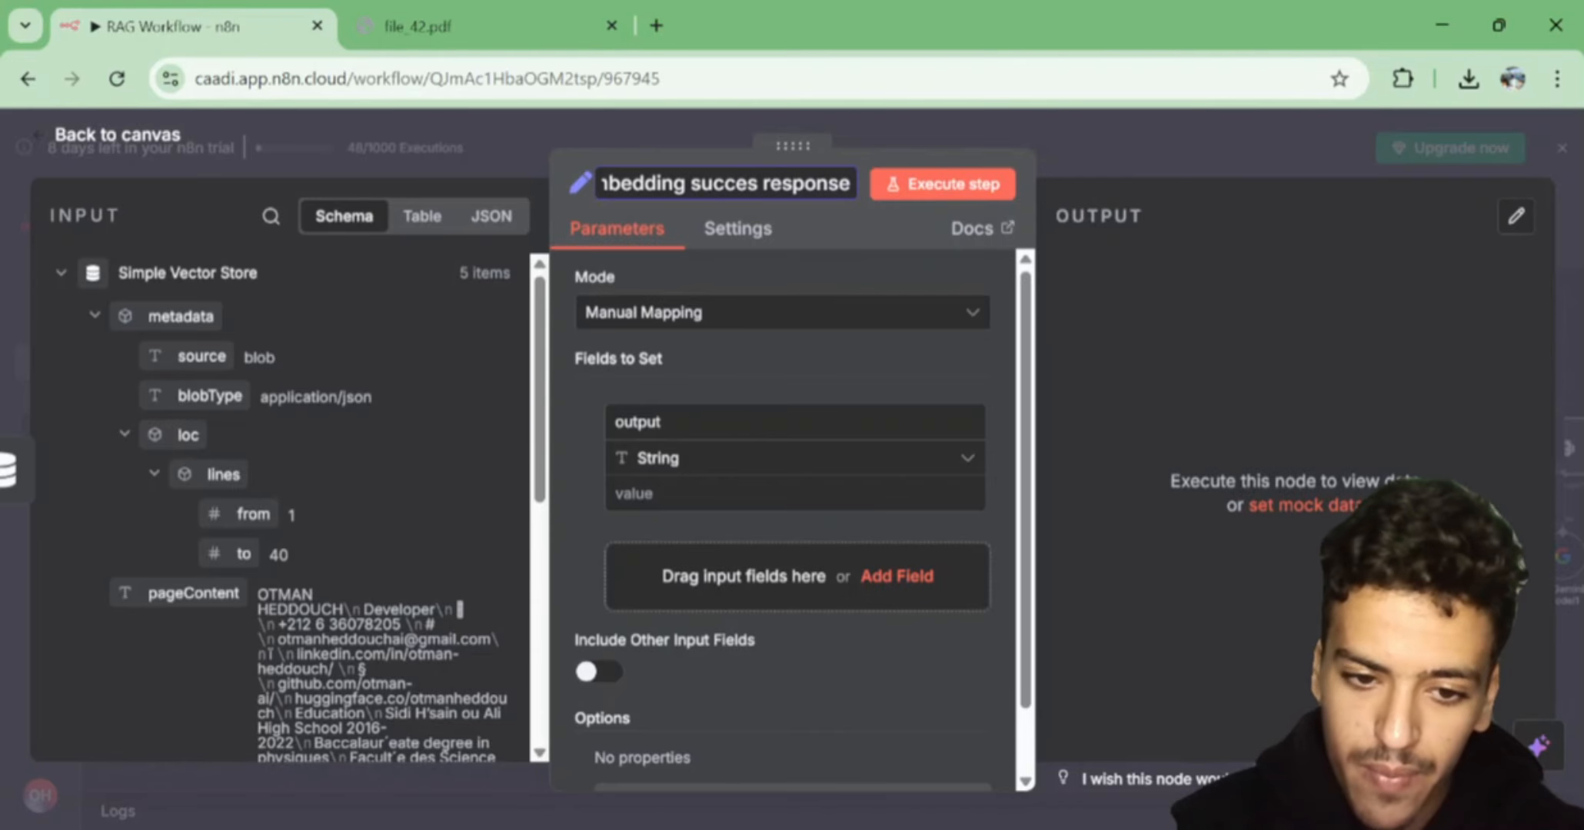
Set the output field's value to "Your document has been saved in the database", execute the node and return to the canvas
left_click(661, 492)
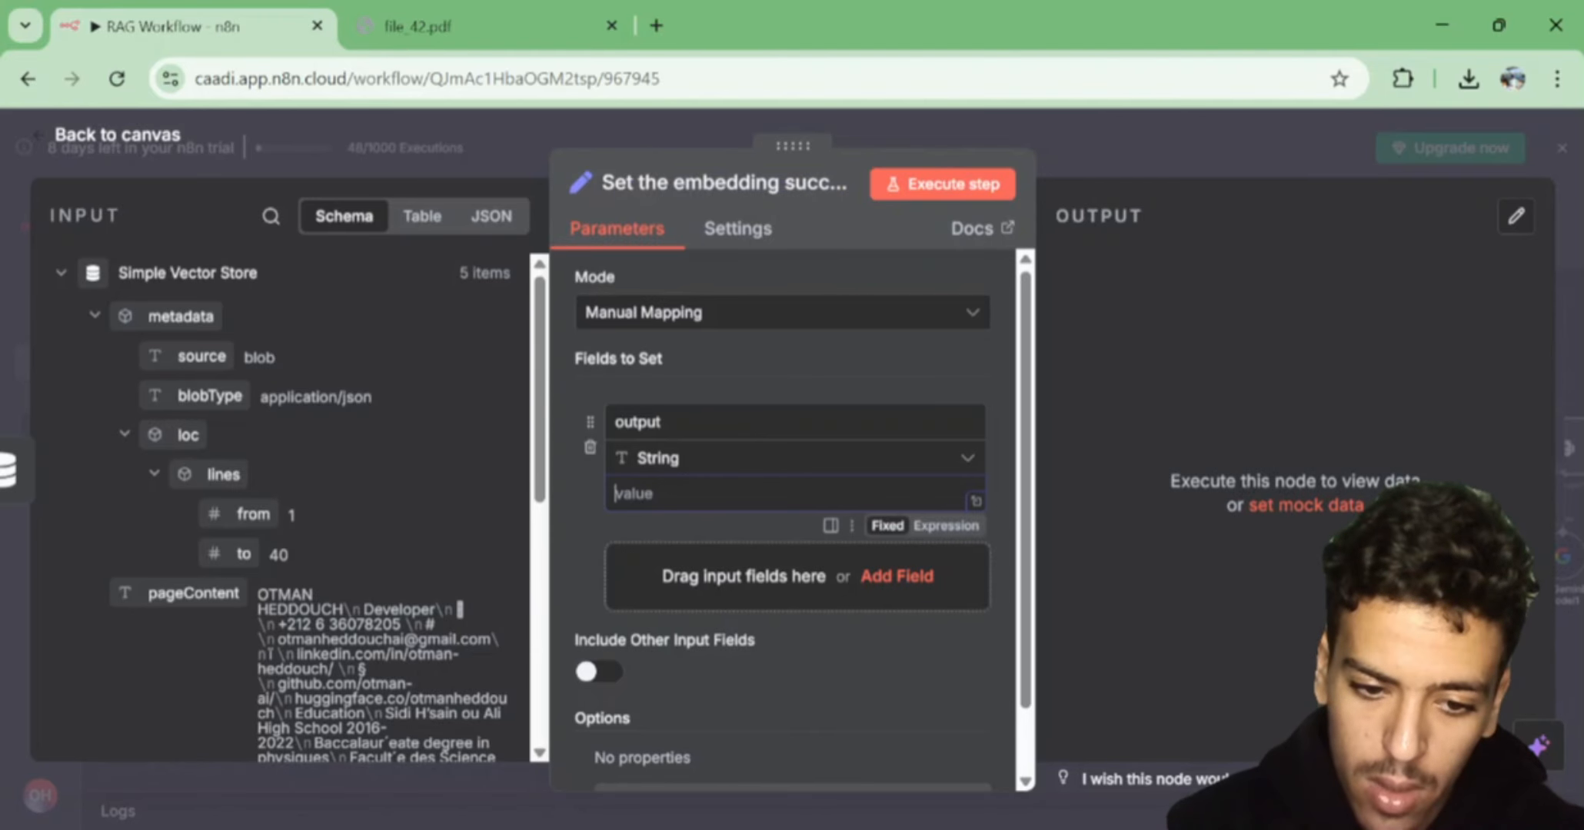
type("Your ")
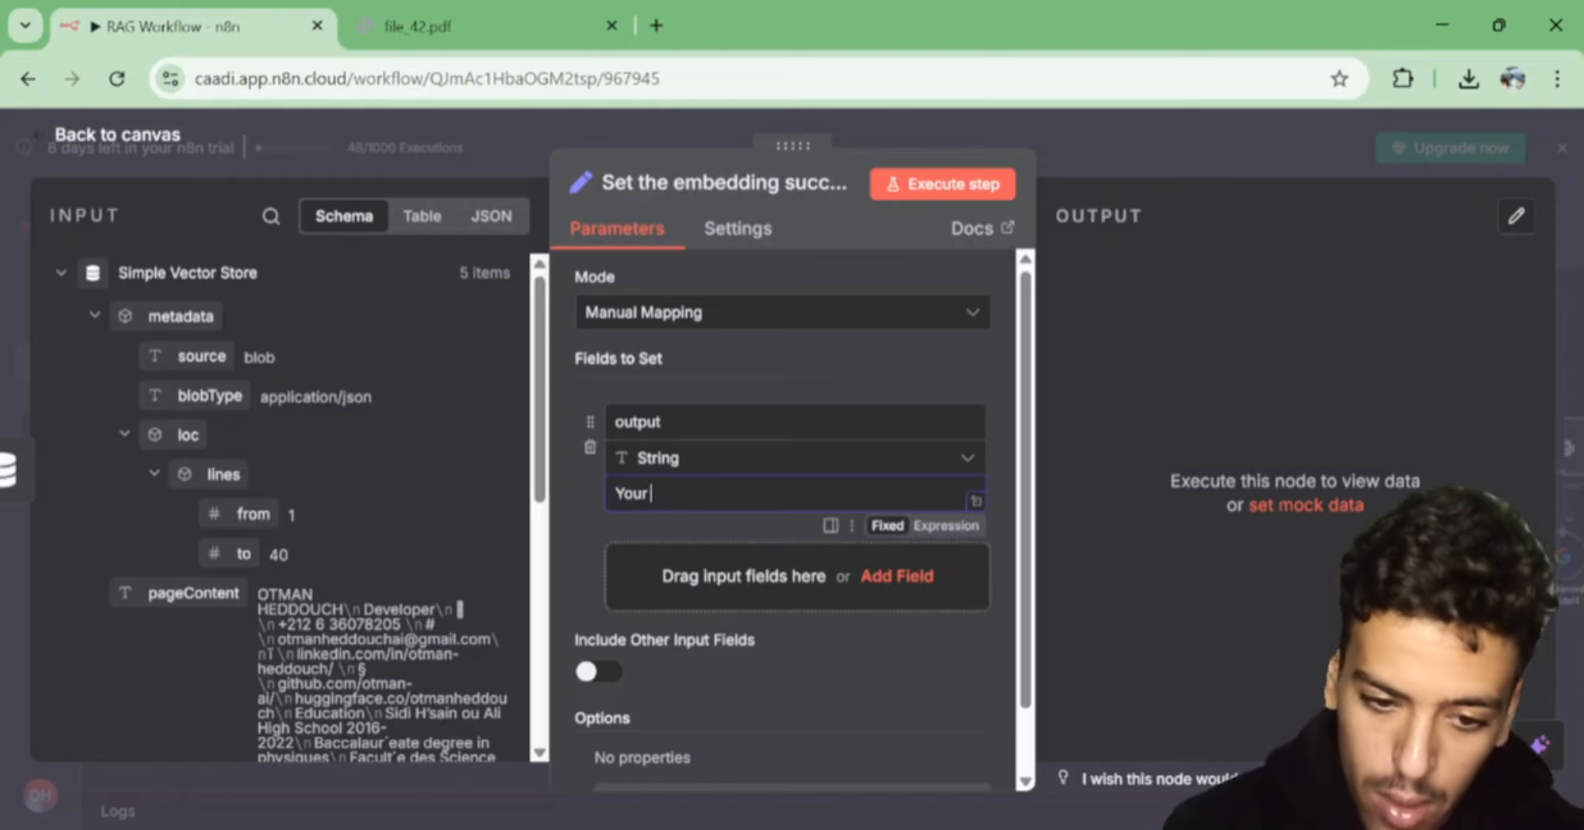
type("document h")
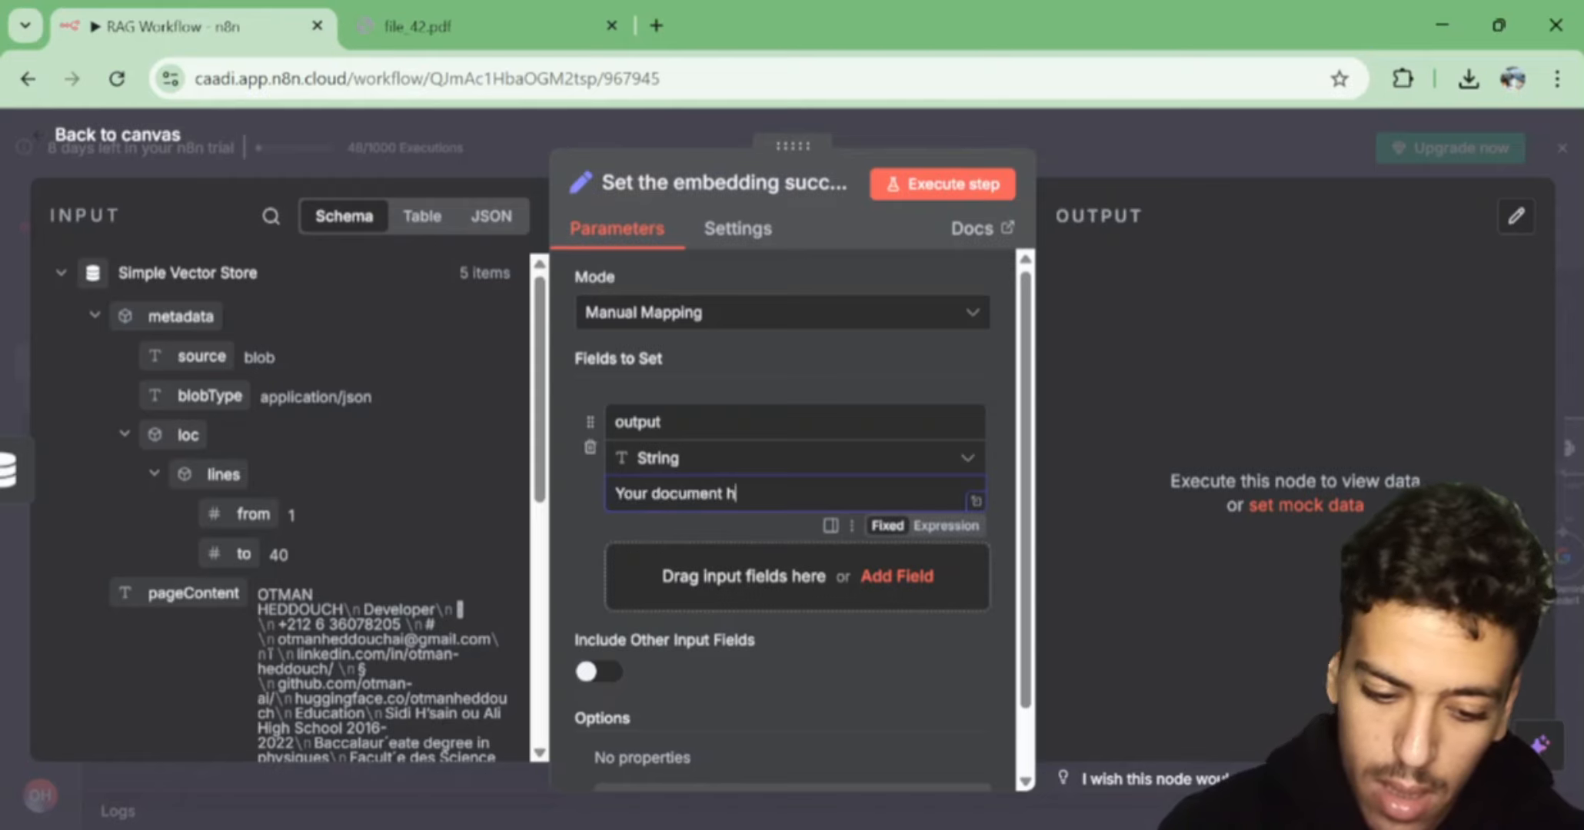
type("as been saved in the data")
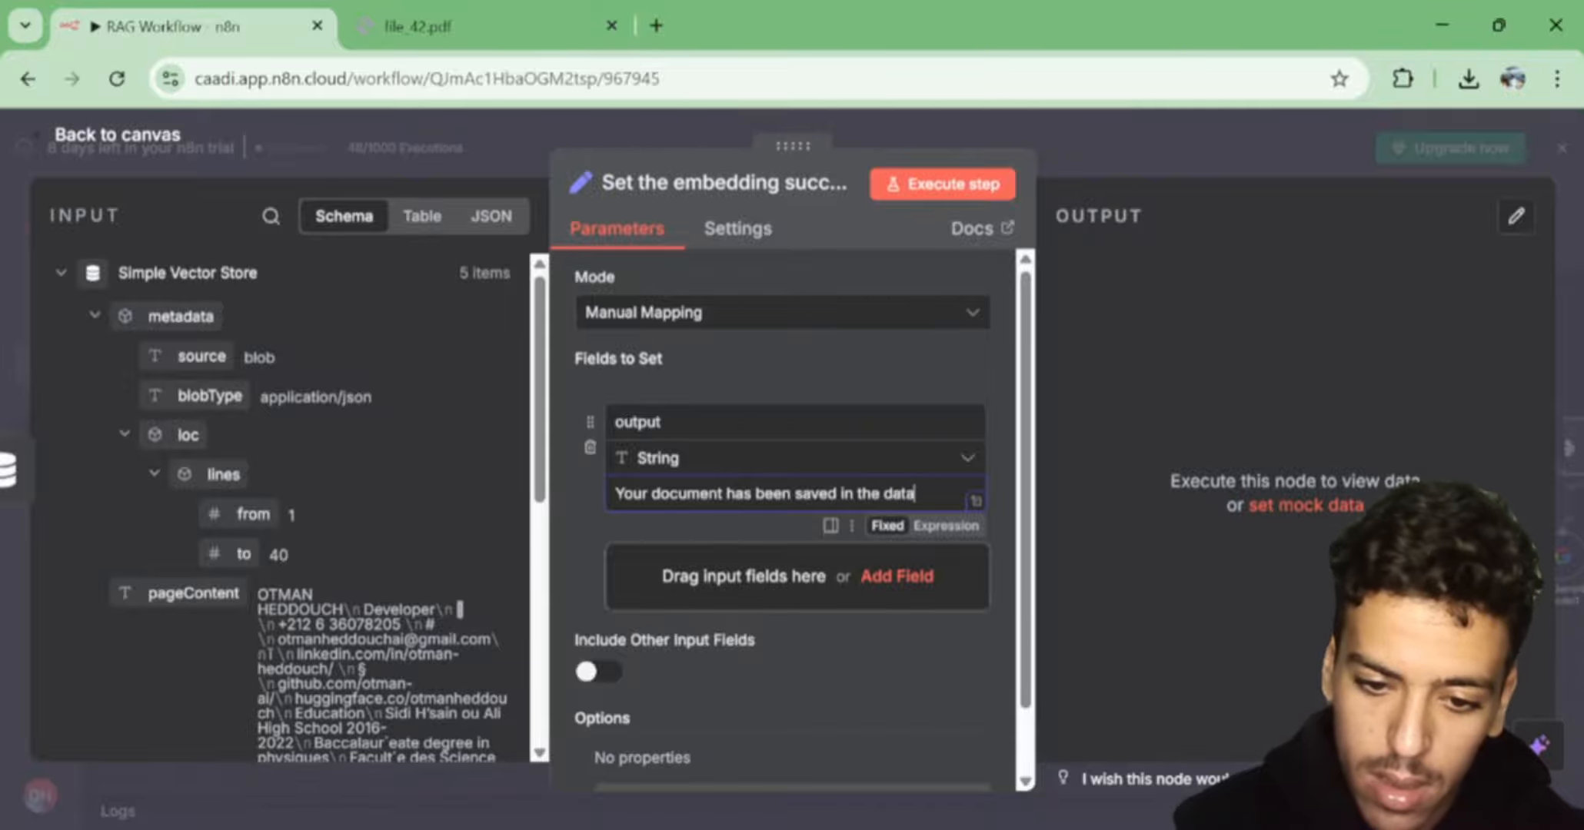
type("base")
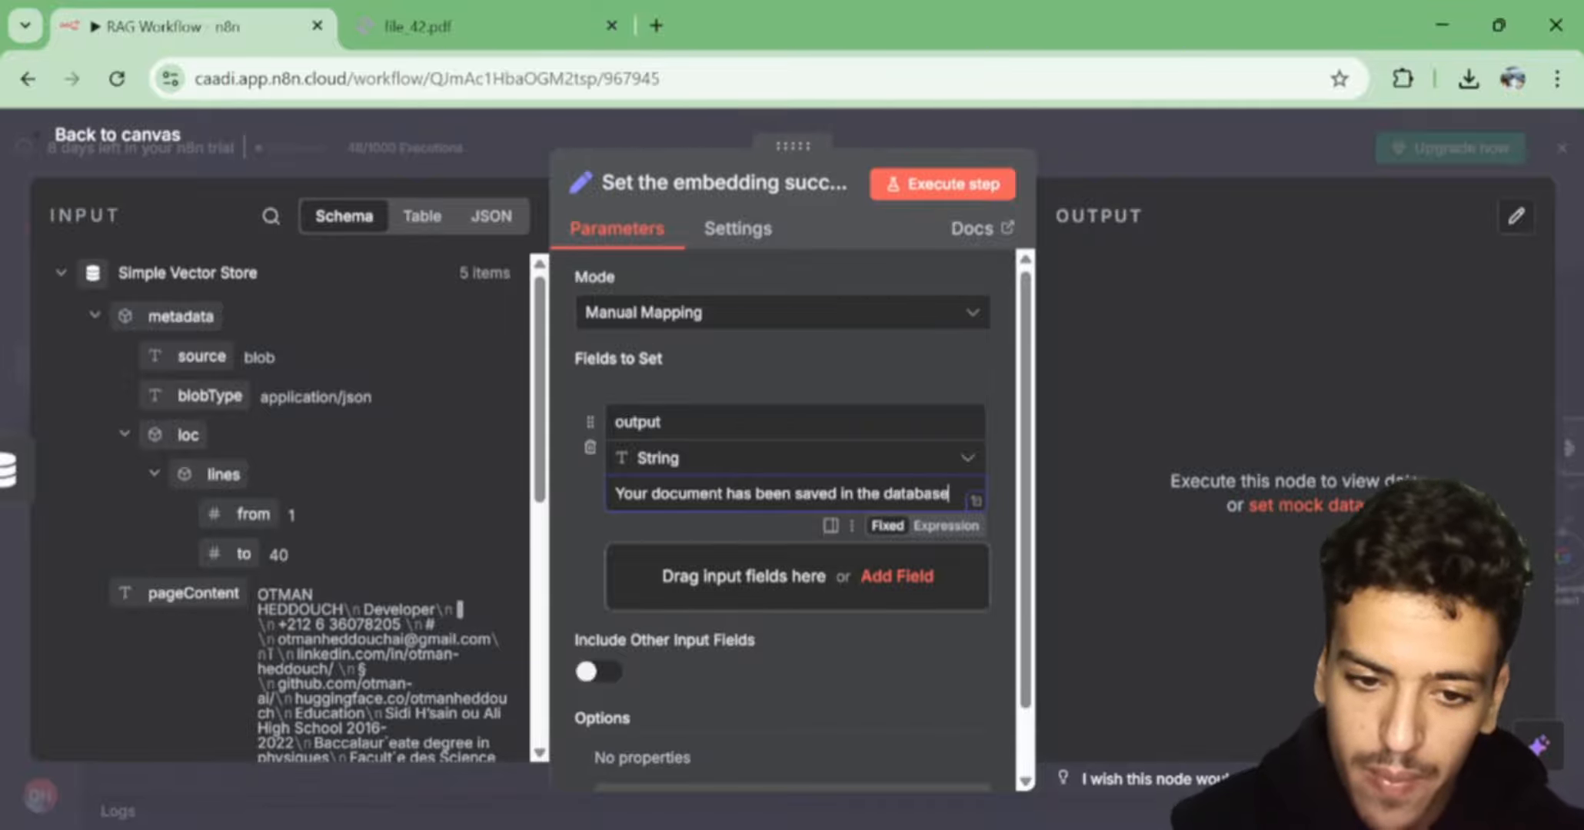
left_click(933, 189)
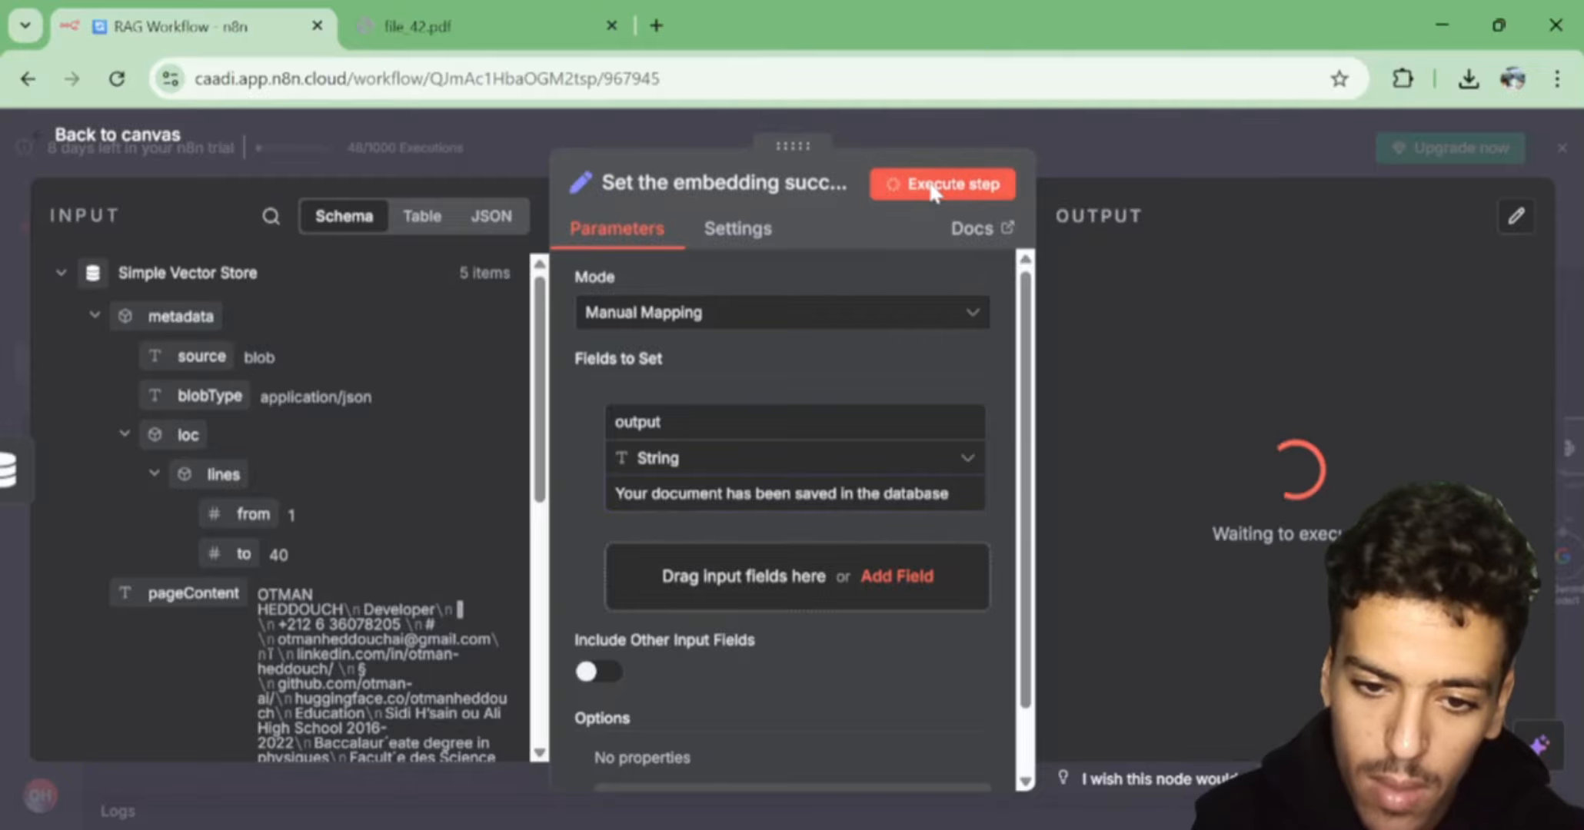
left_click(131, 137)
Move the Retrieval node and the Aggregate, Edit Fields and AI Agent2 group below the document branch to free space
scroll(1000, 483, "right", 3)
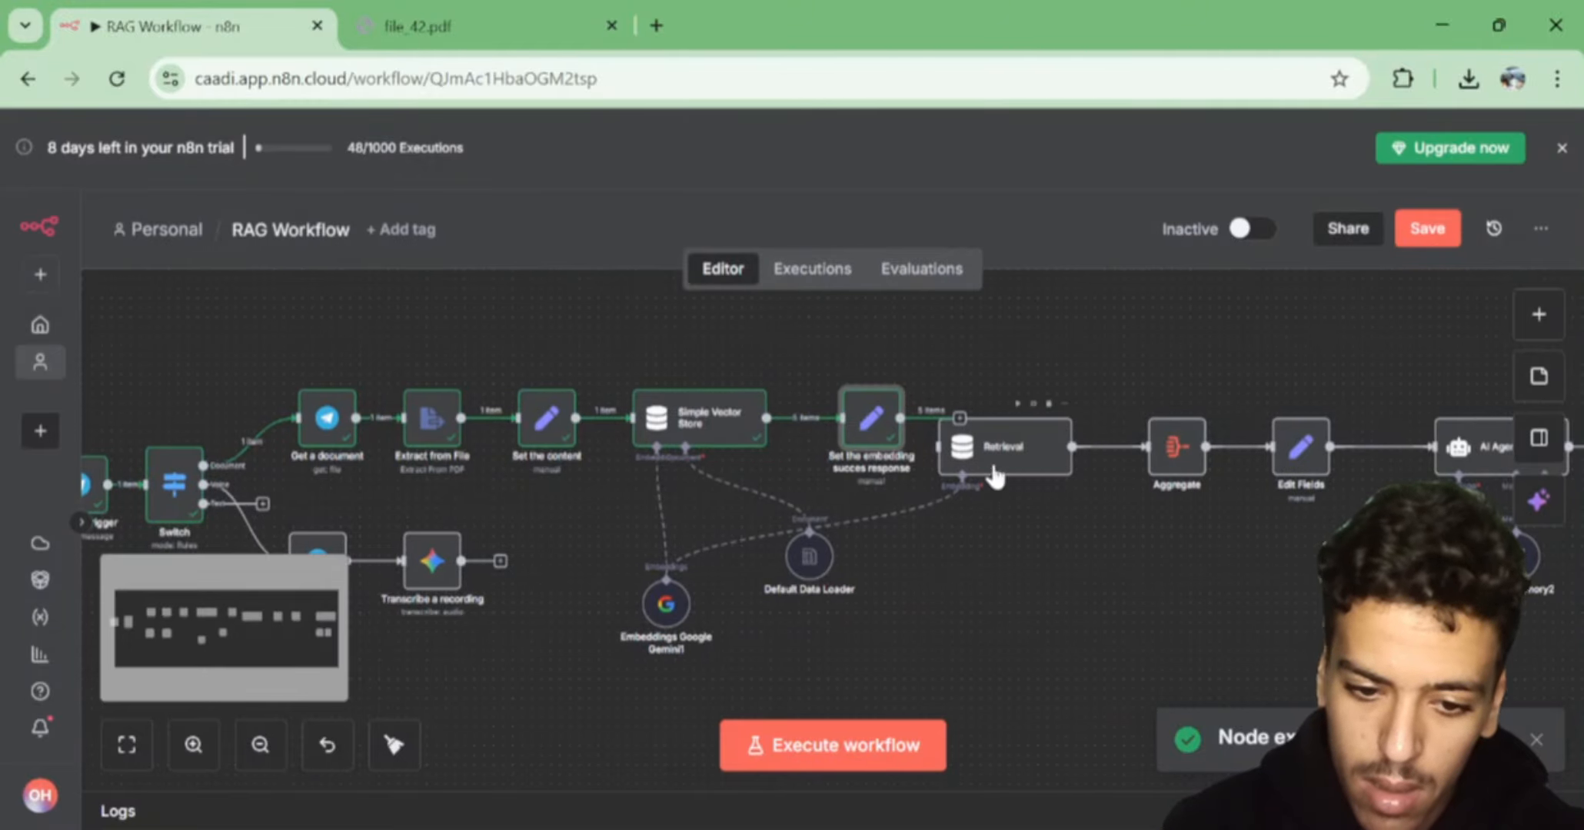
left_click_drag(995, 476, 1057, 603)
scroll(1000, 476, "right", 8)
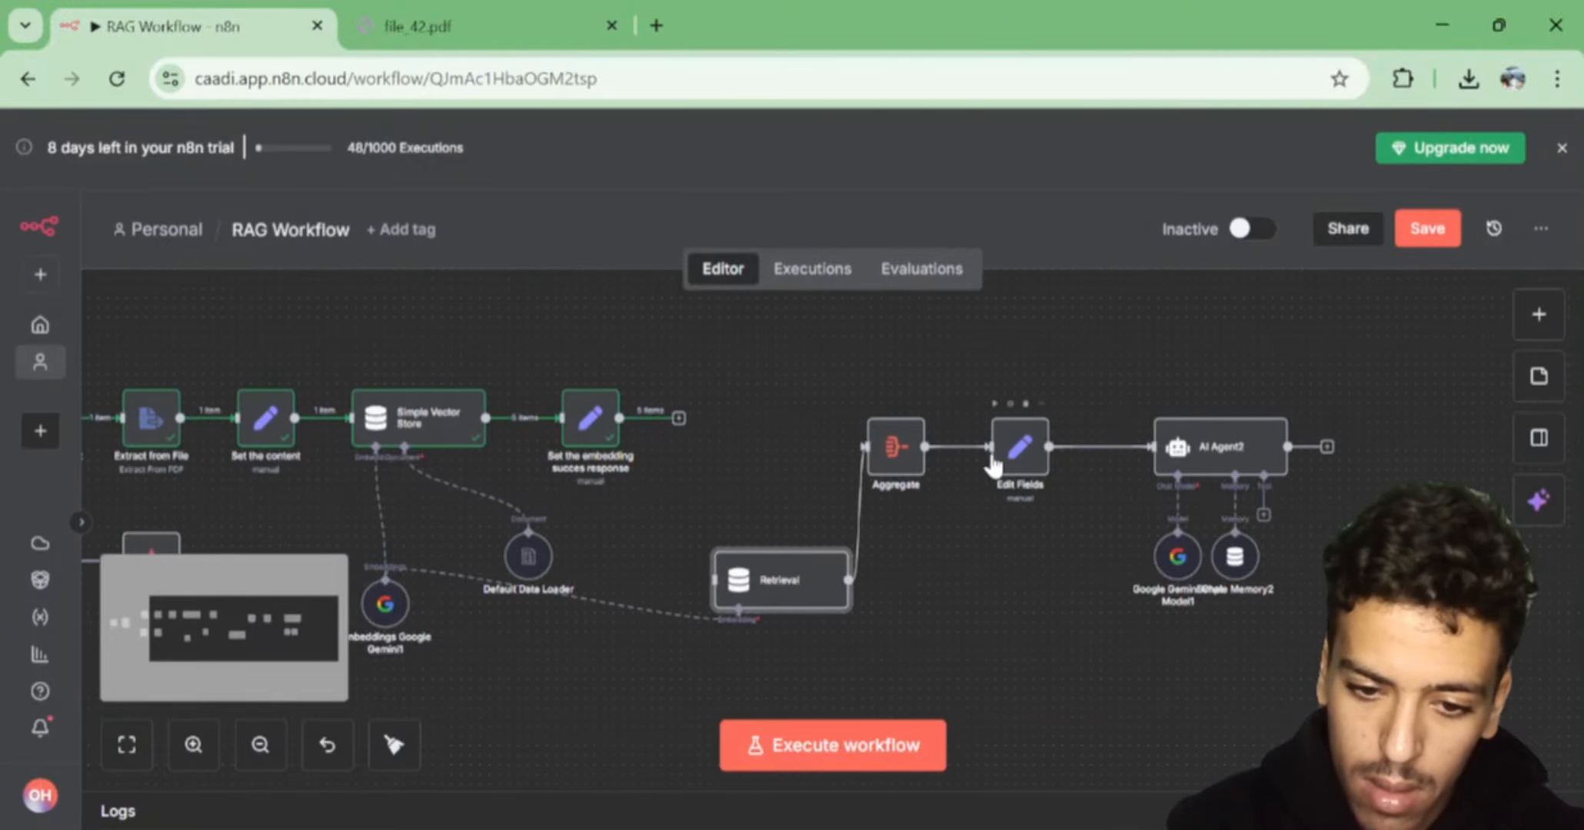
left_click_drag(857, 408, 1307, 615)
left_click_drag(1172, 448, 1248, 619)
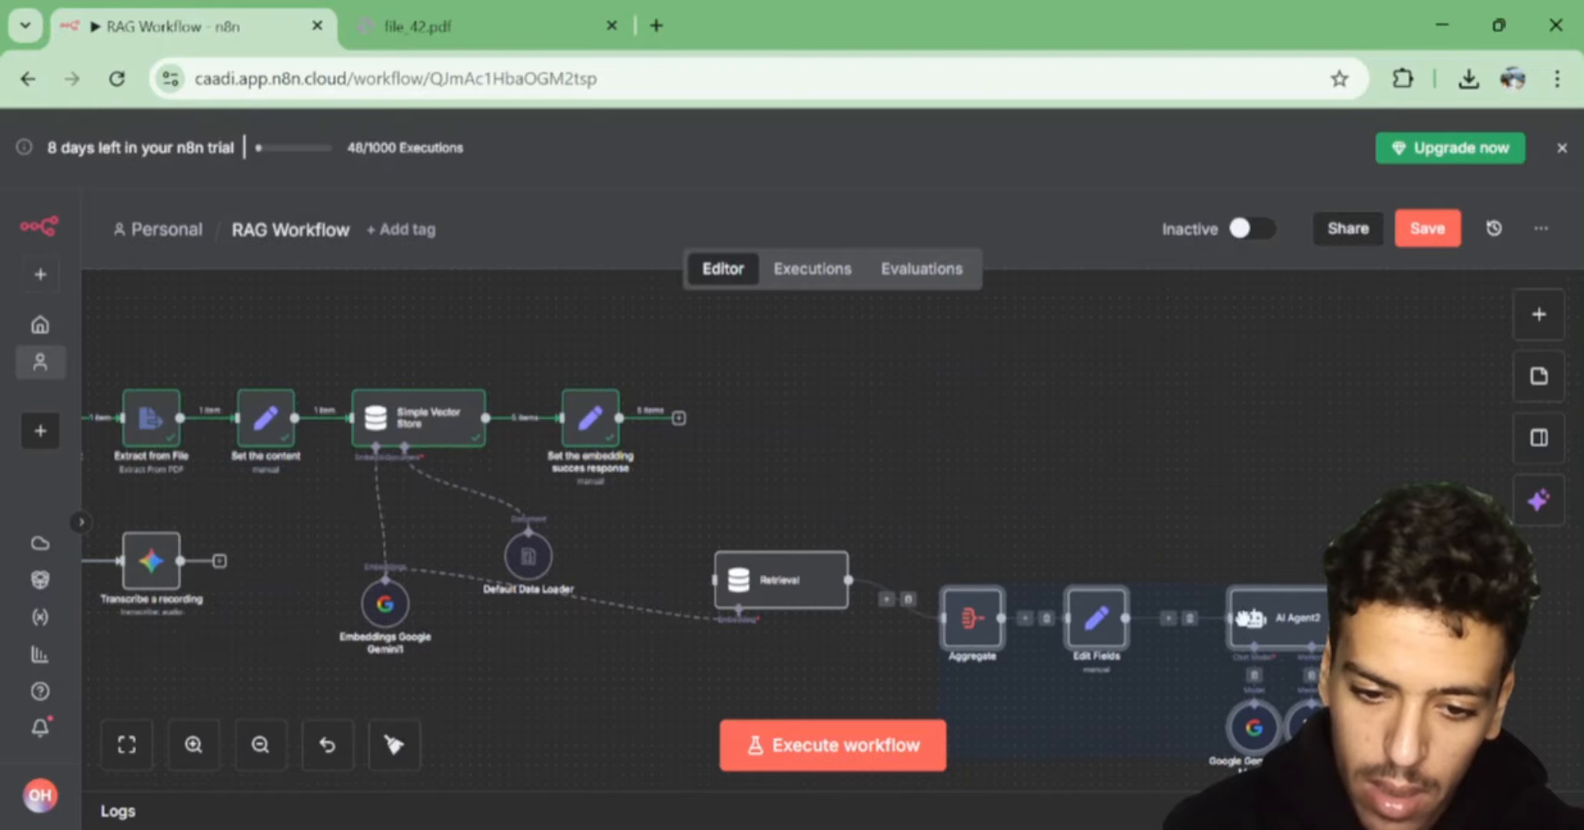
Add a Telegram "Send a text message" node after Set the embedding succes response
left_click(678, 419)
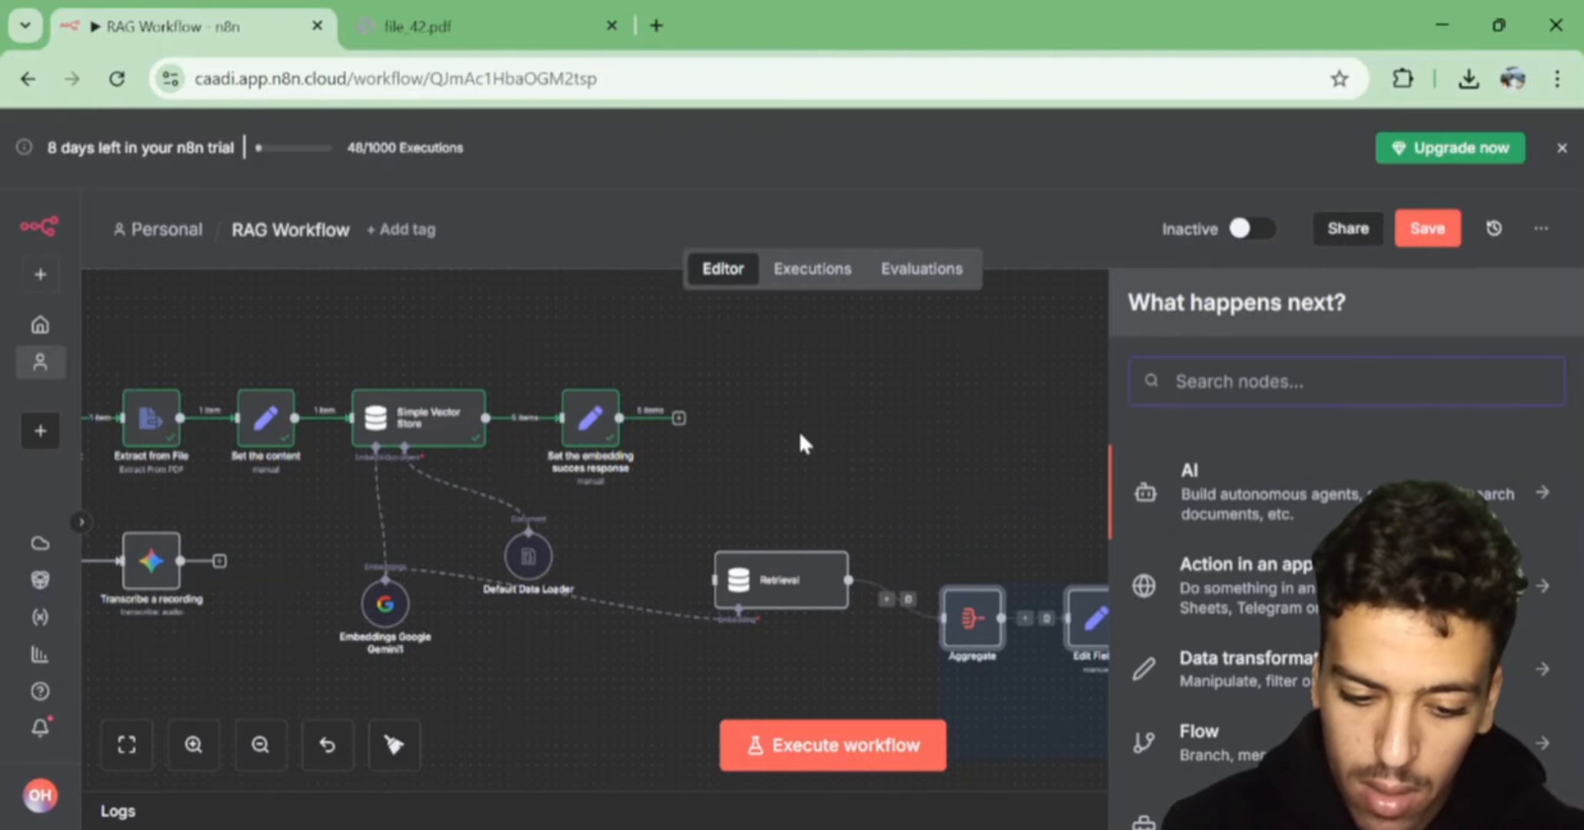
type("tele")
left_click(1238, 475)
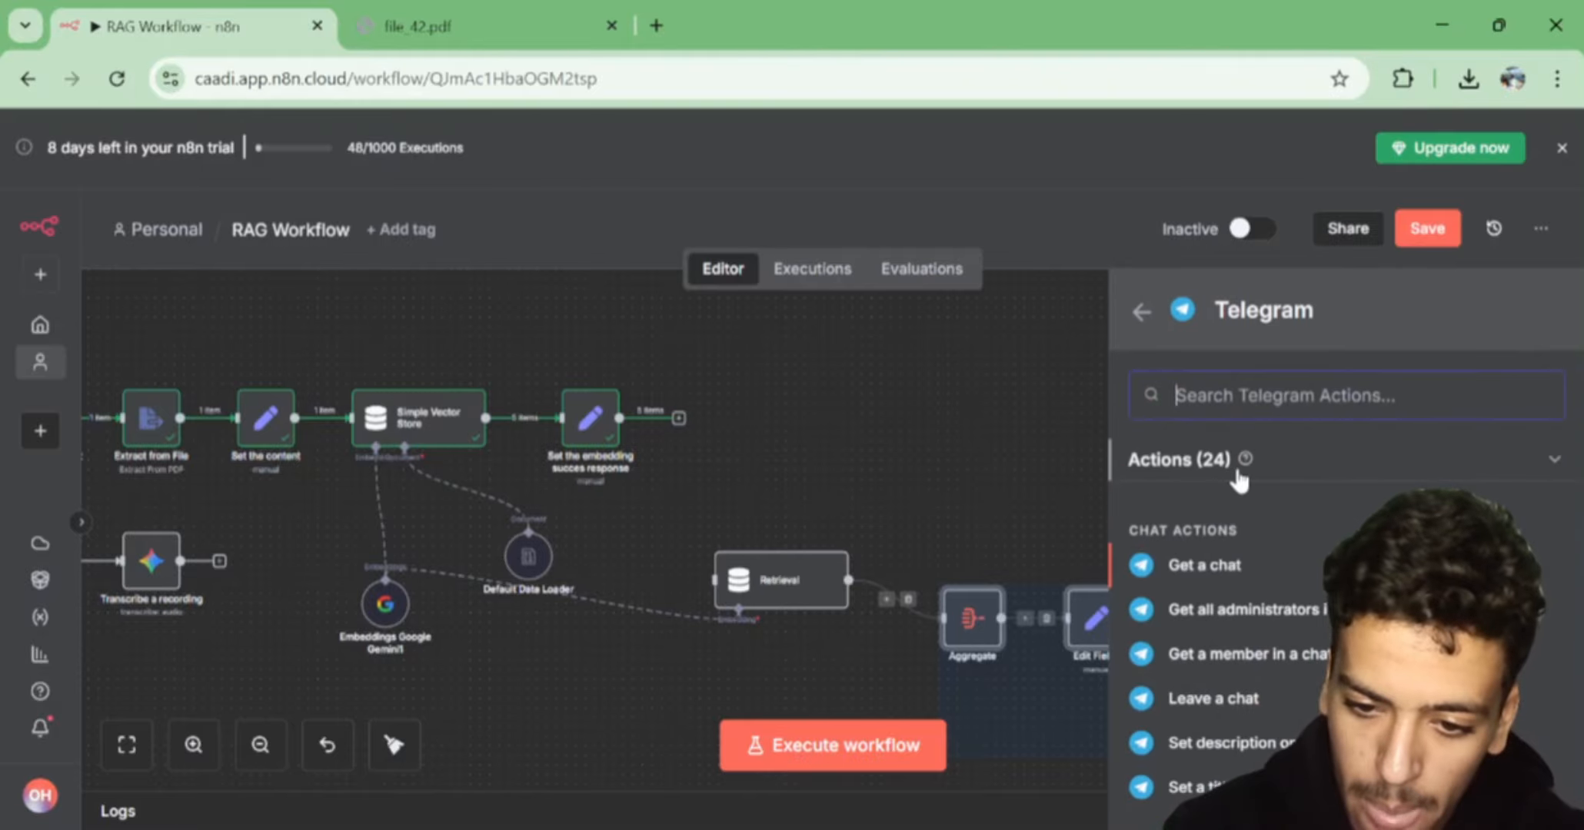
type("send")
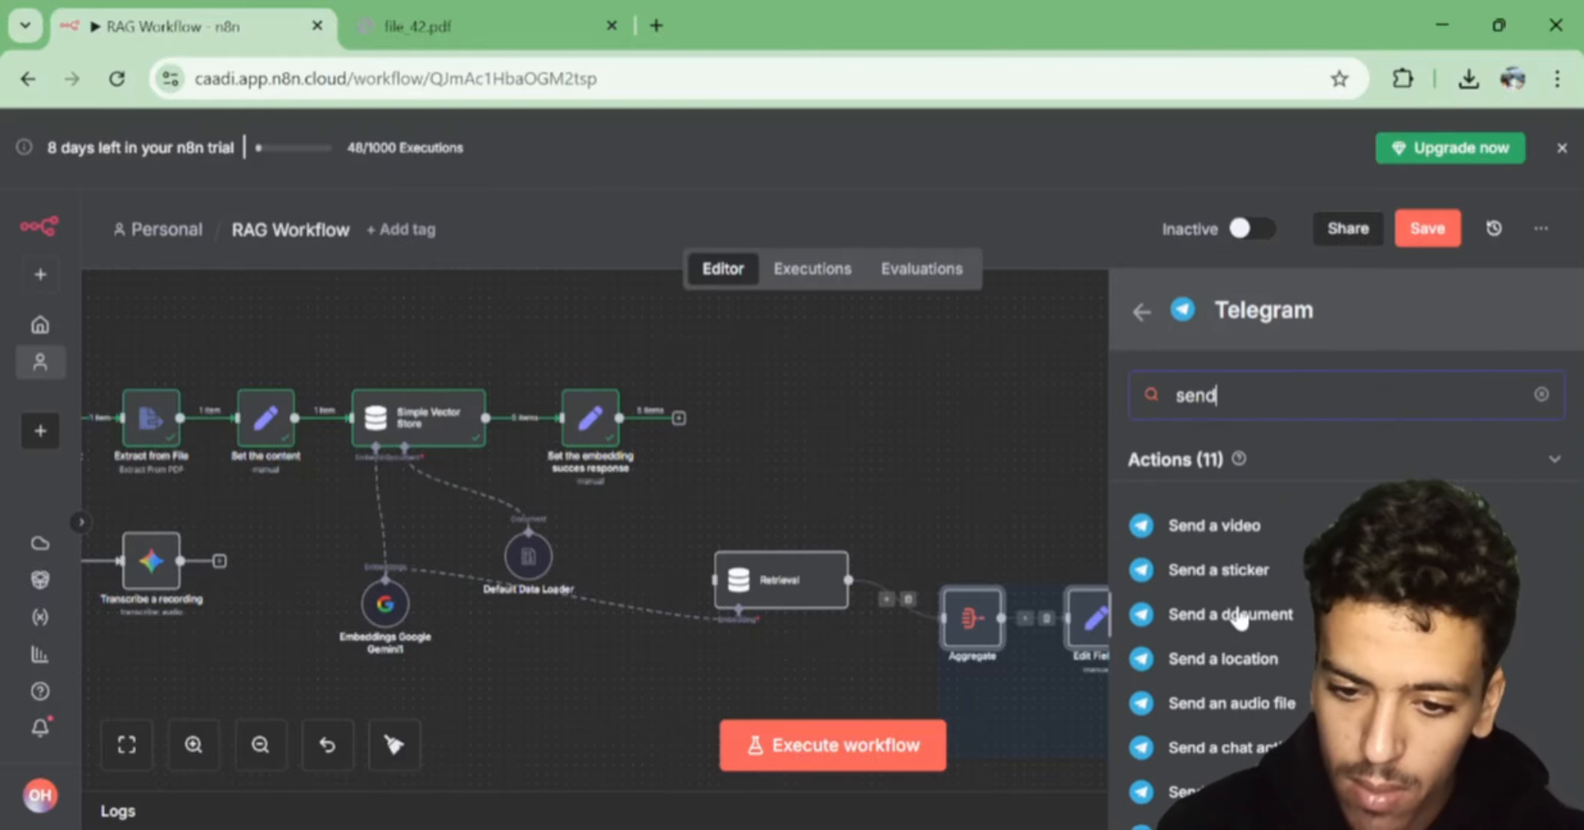
scroll(1240, 630, "down", 4)
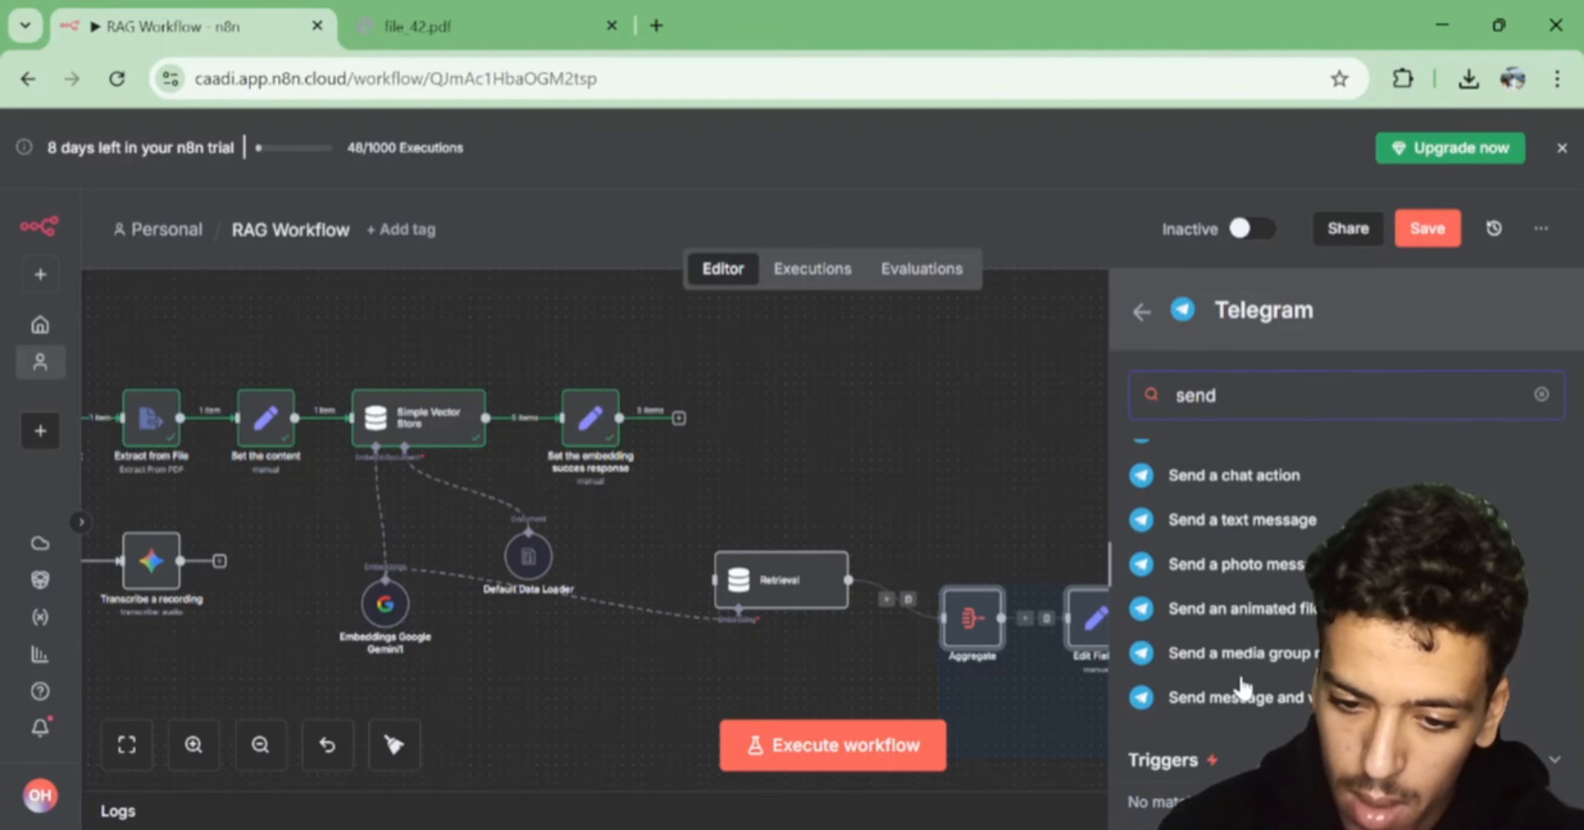
scroll(1244, 686, "up", 2)
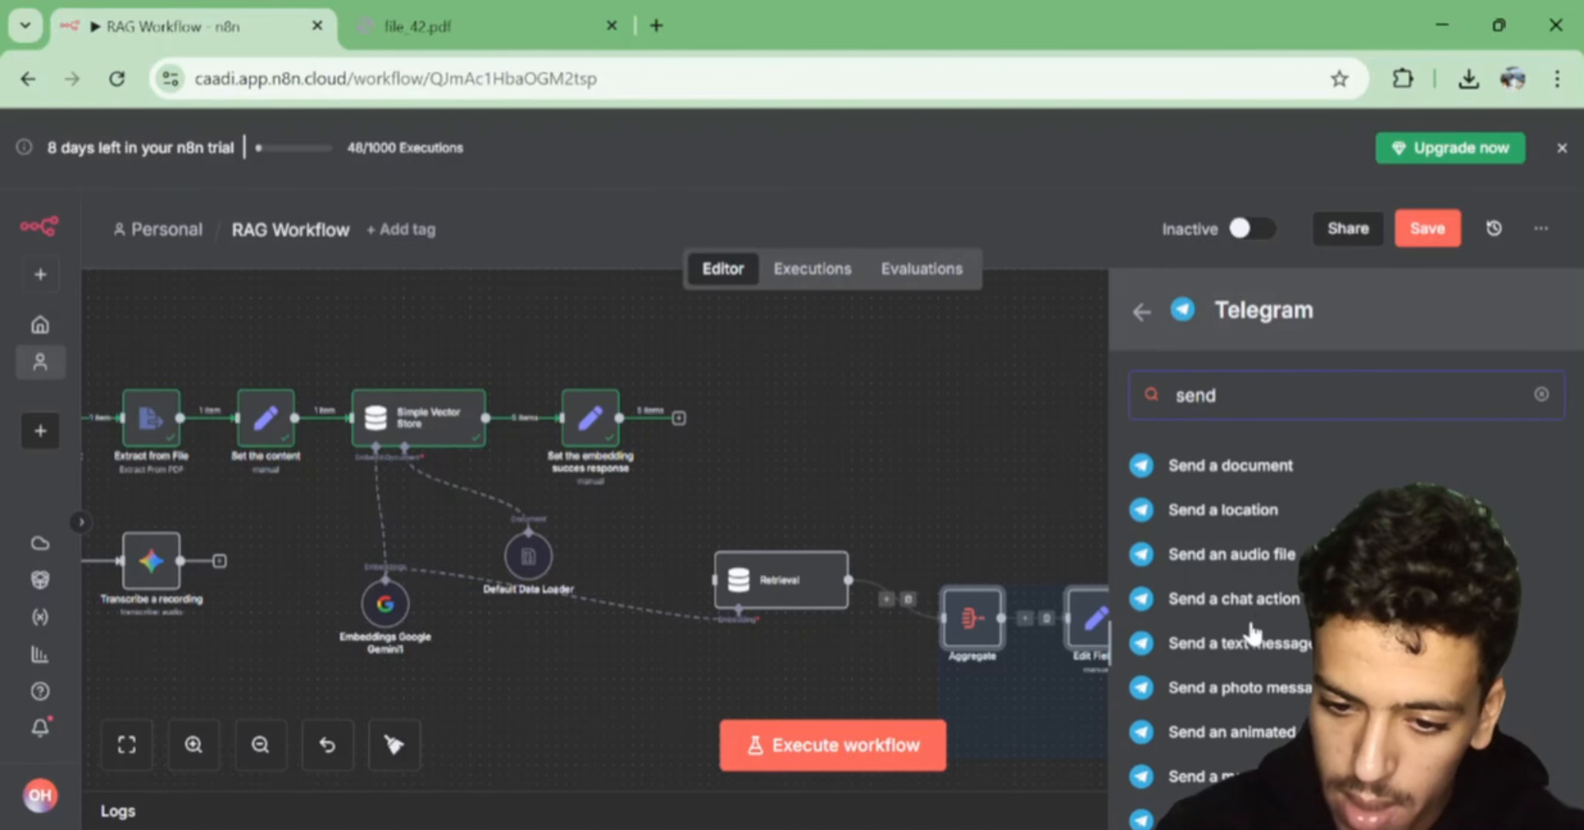
left_click(1245, 644)
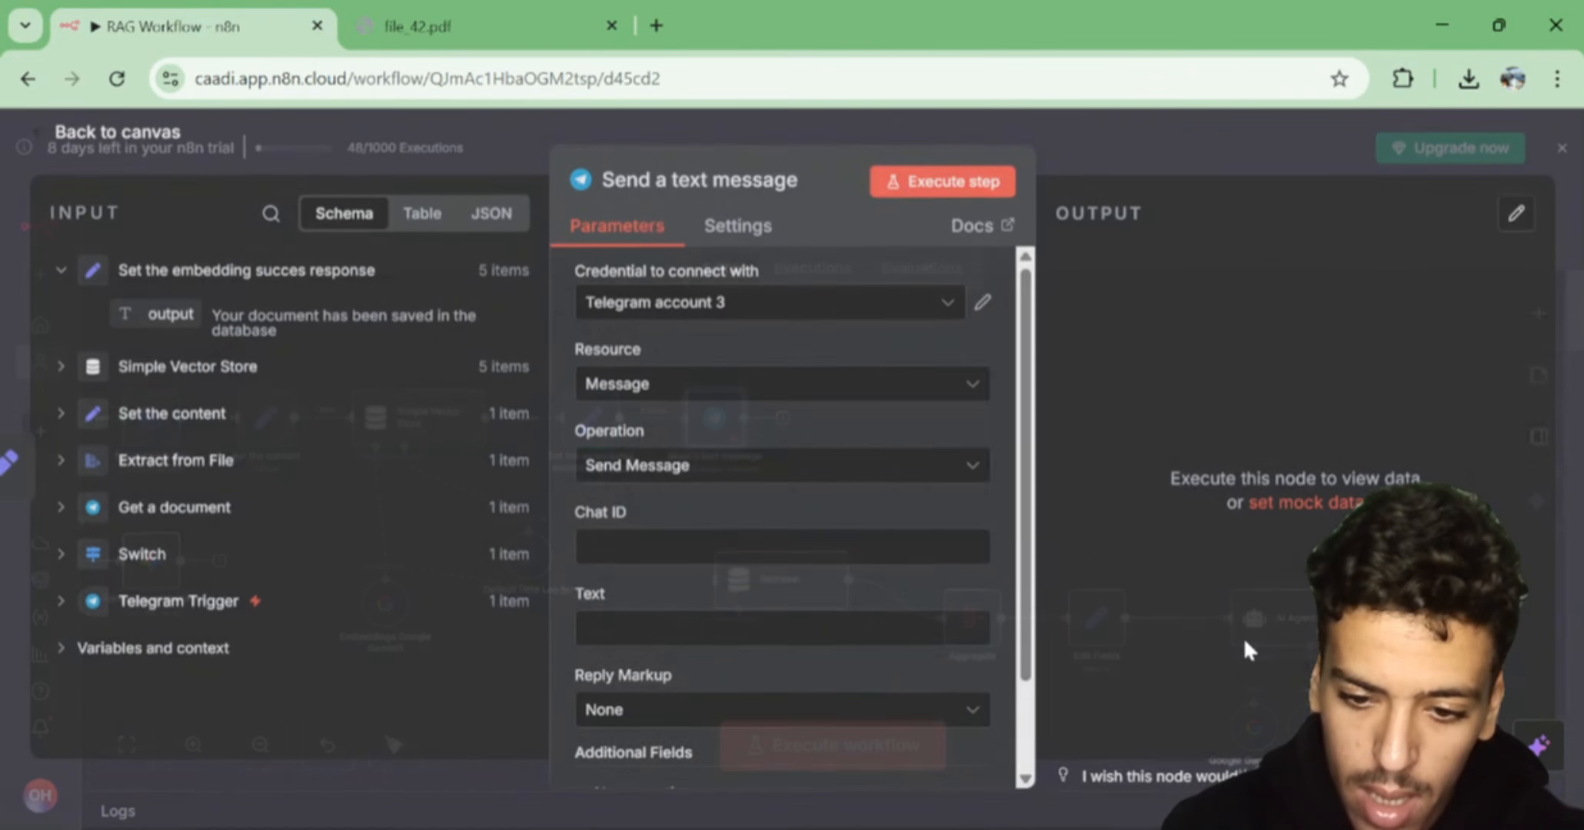
Map the message's chat id from the Telegram Trigger data to the Chat ID of the Send a text message node
left_click(213, 608)
scroll(212, 603, "down", 3)
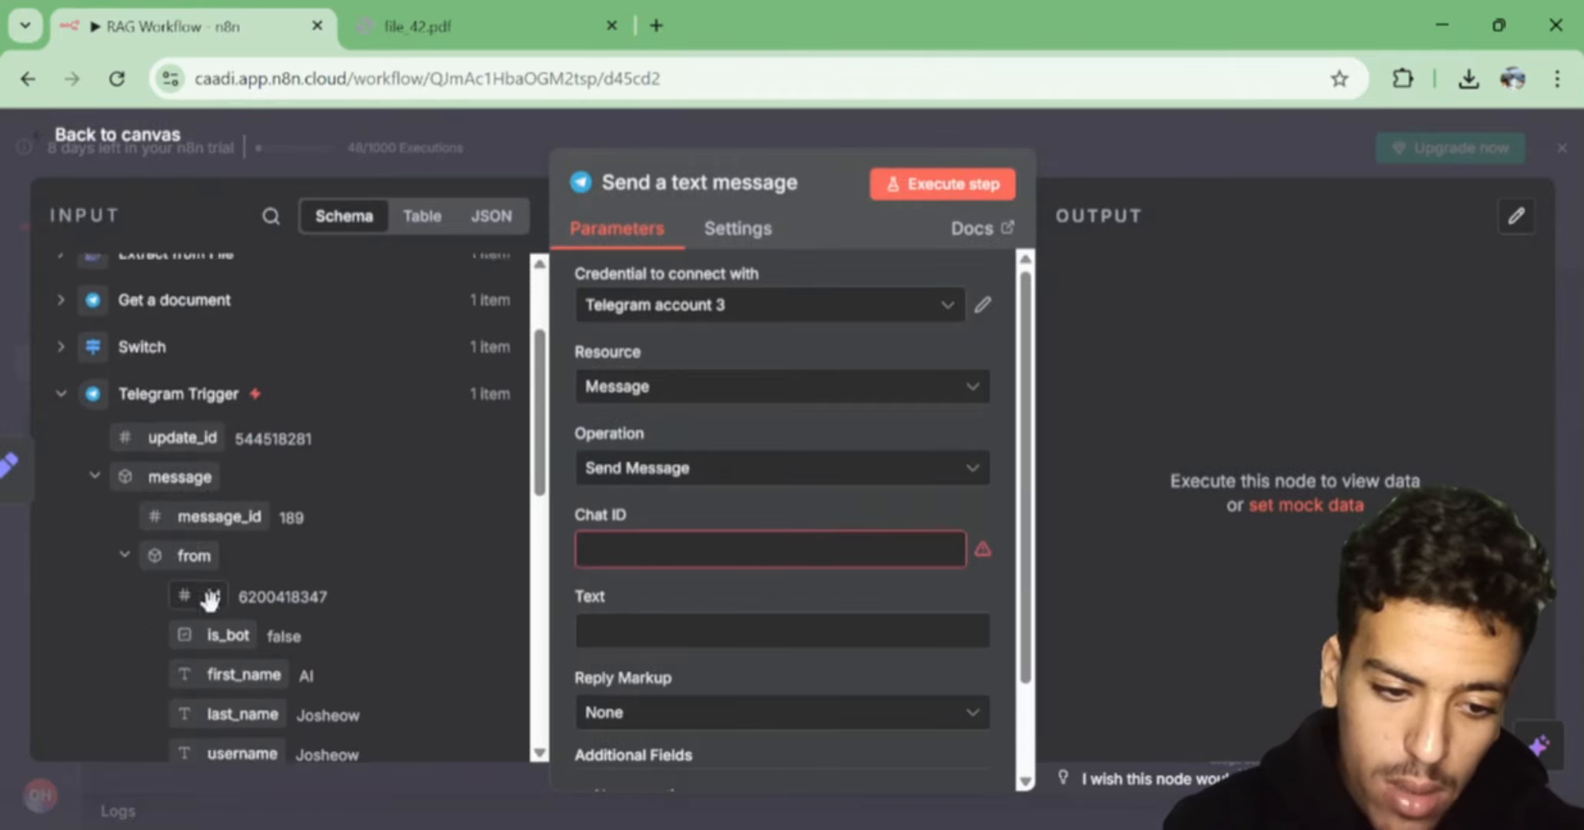
scroll(210, 602, "down", 3)
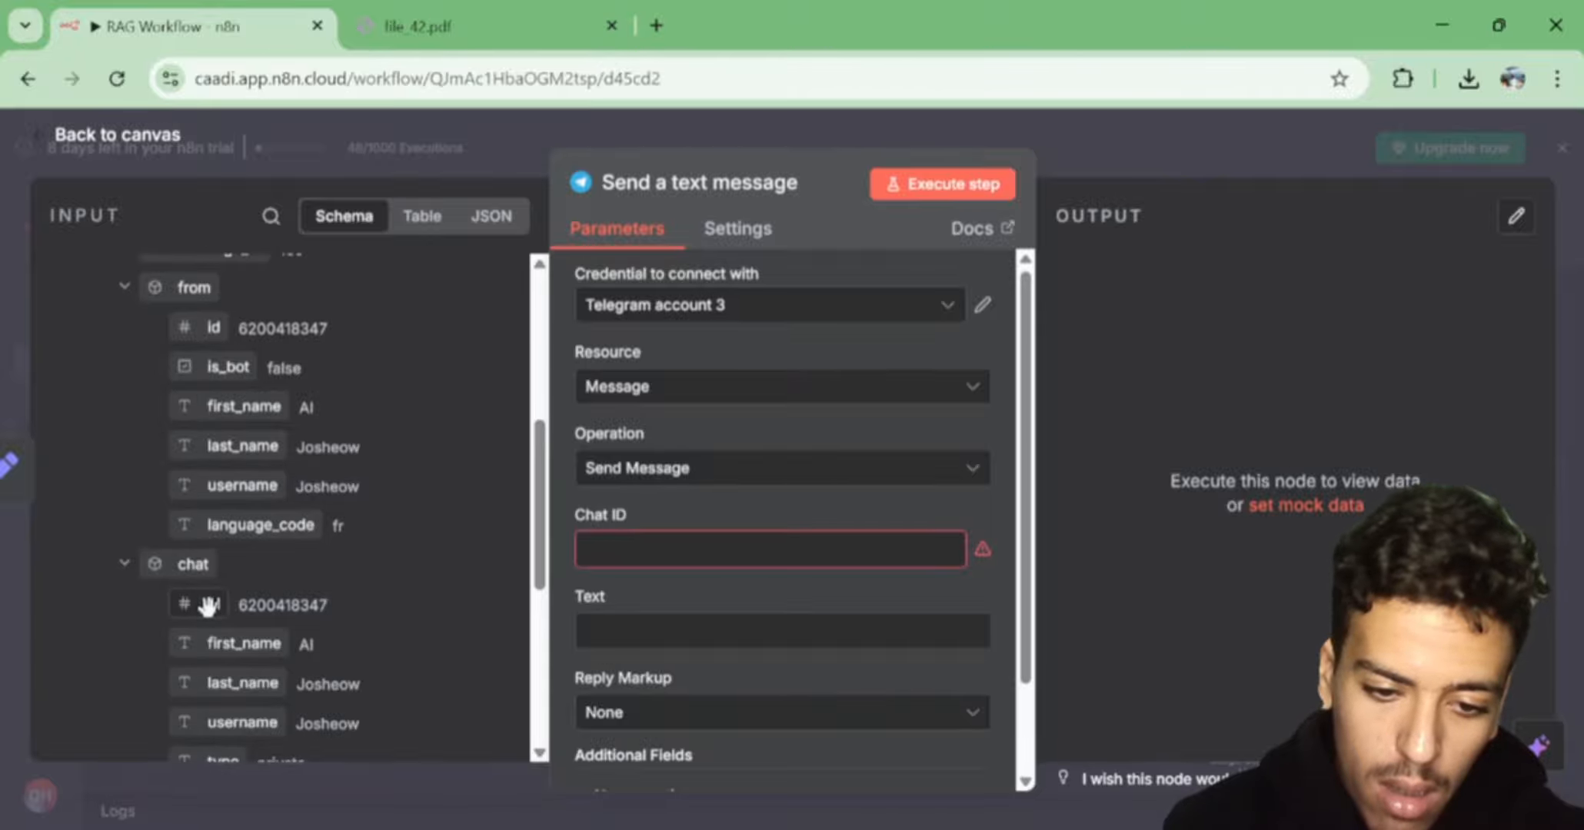
left_click_drag(208, 608, 648, 547)
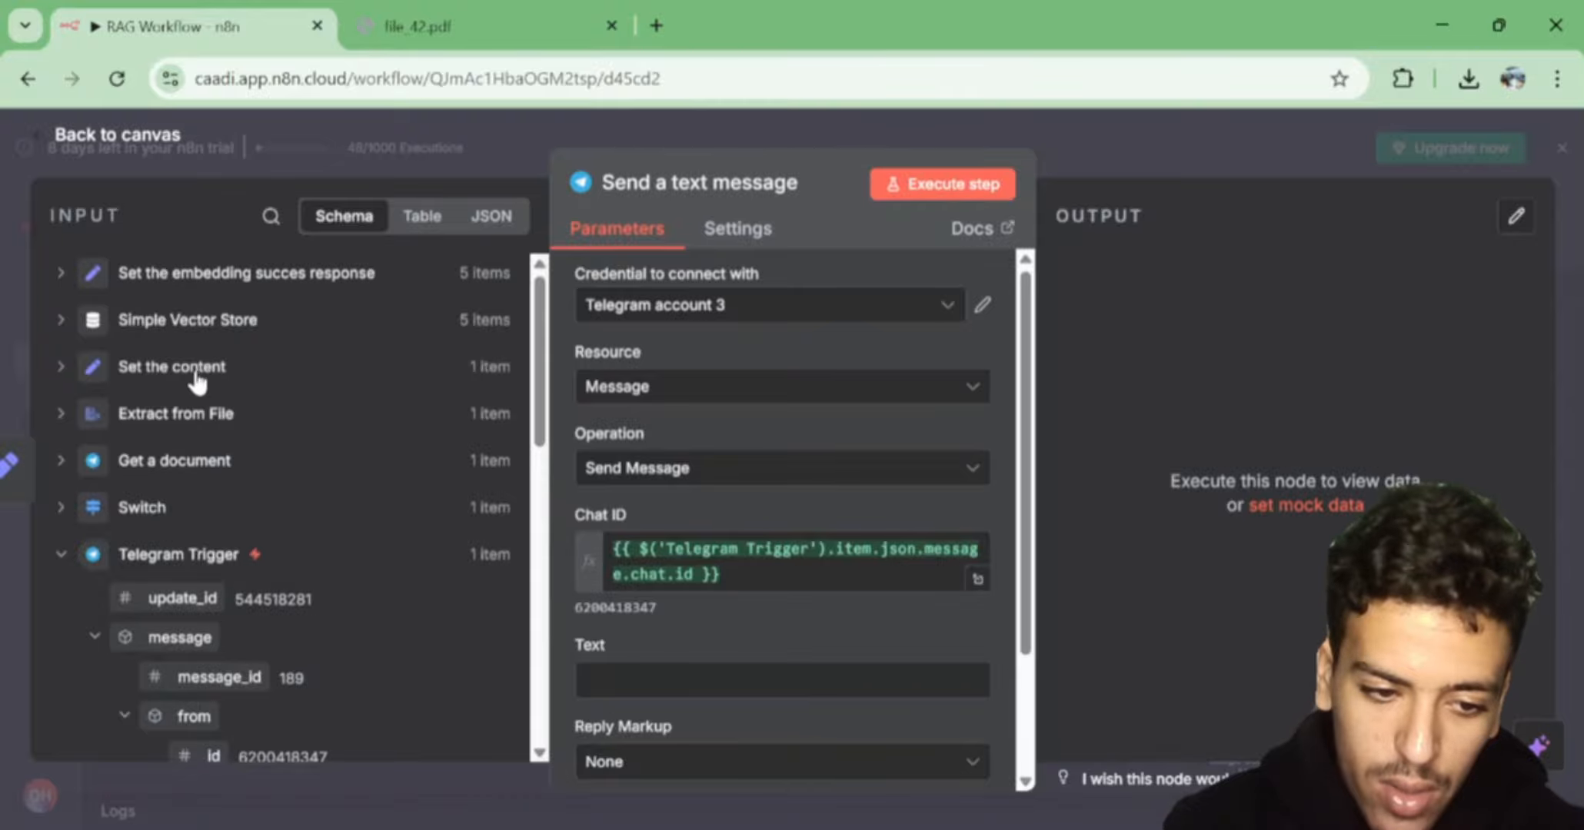
Map the output field of Set the embedding succes response to the message's Text as {{ $json.output }}
left_click_drag(171, 367, 240, 478)
left_click(132, 367)
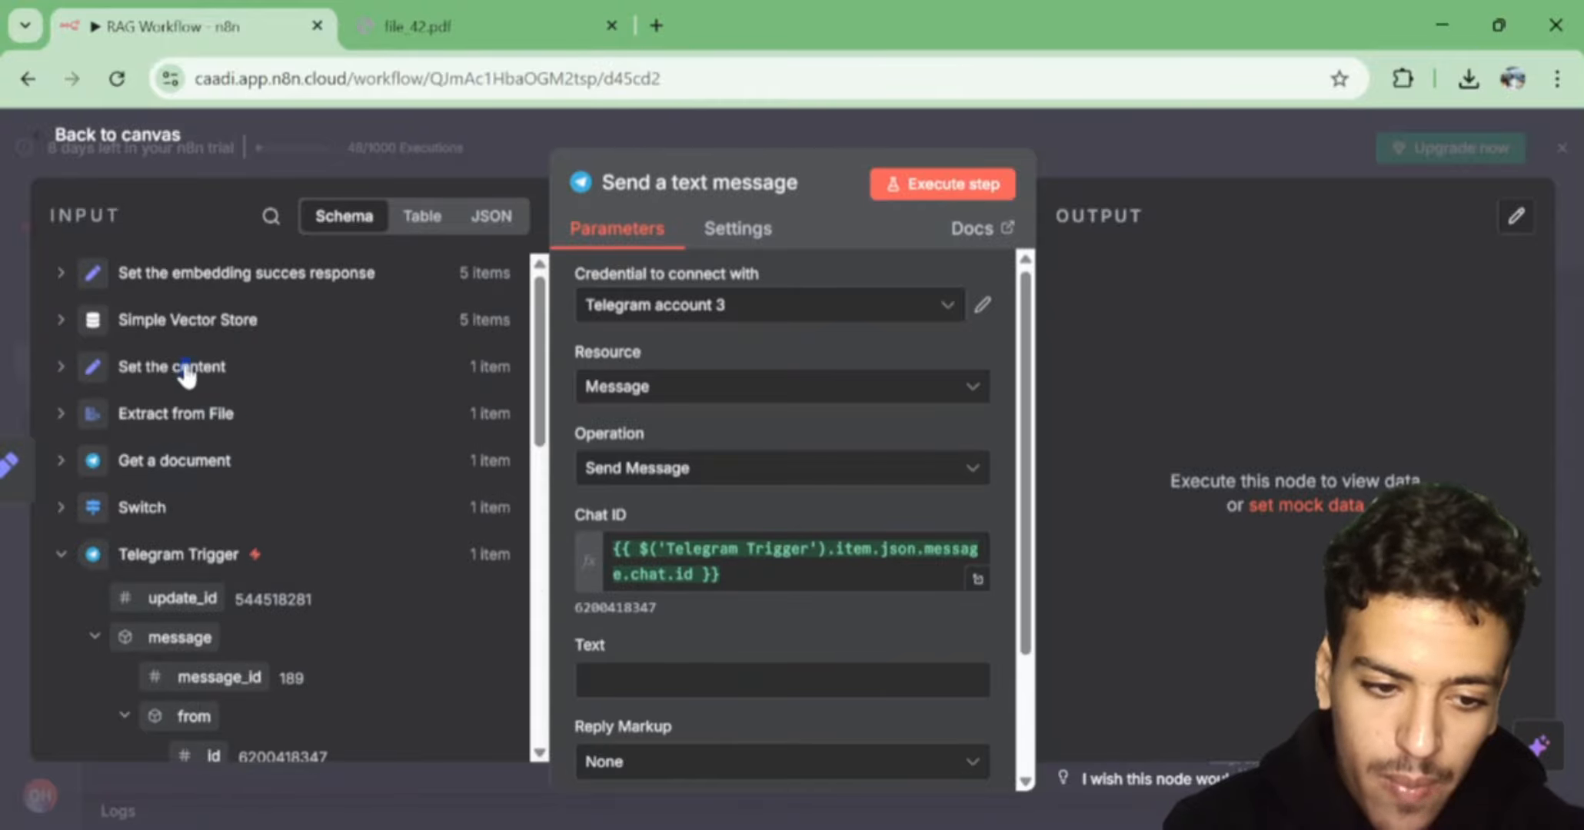
left_click(186, 272)
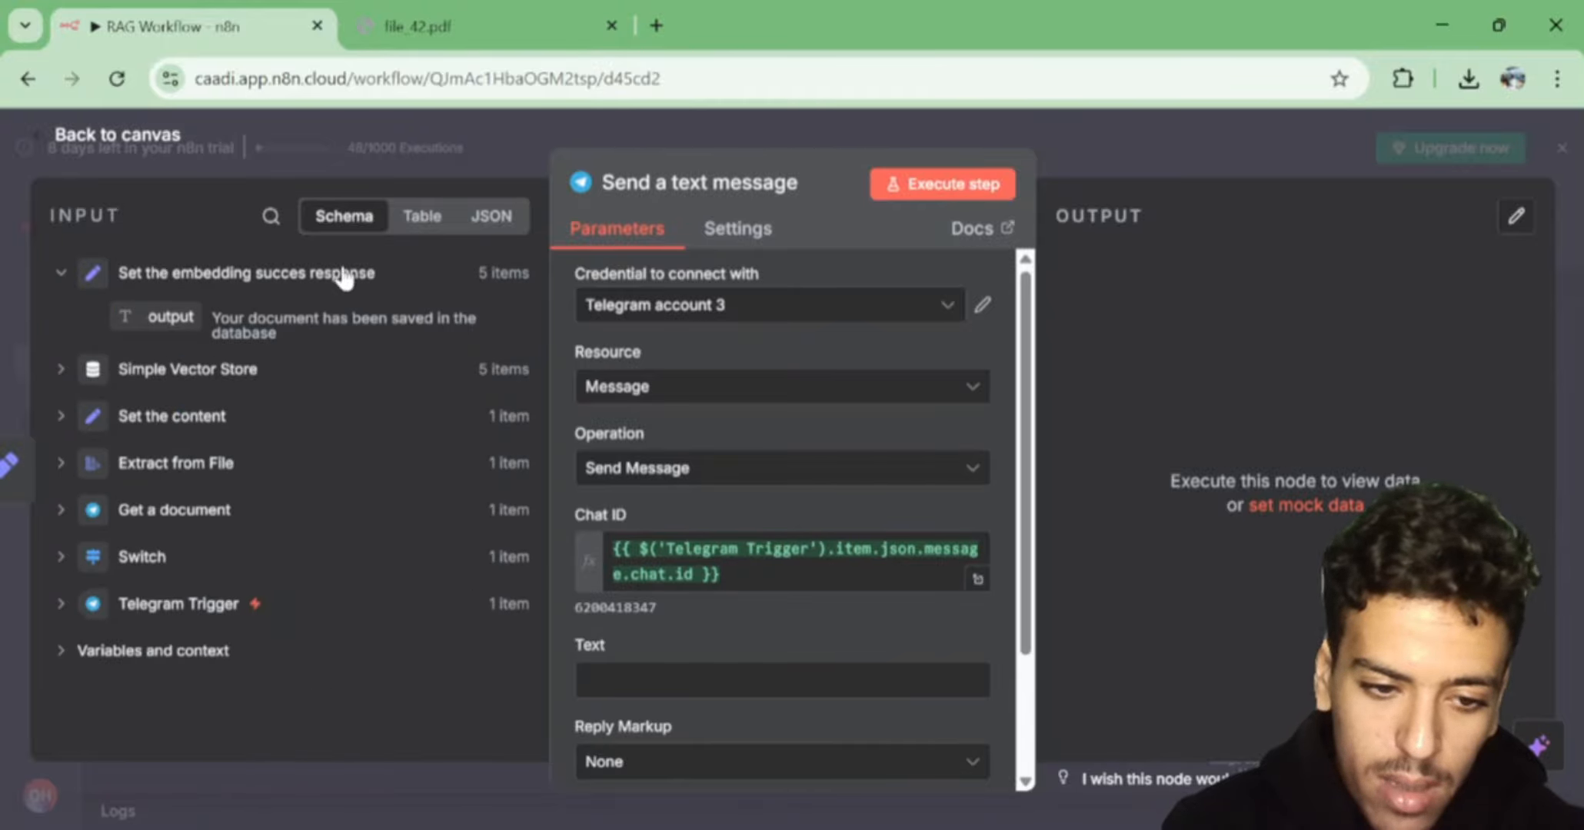
left_click_drag(171, 315, 620, 680)
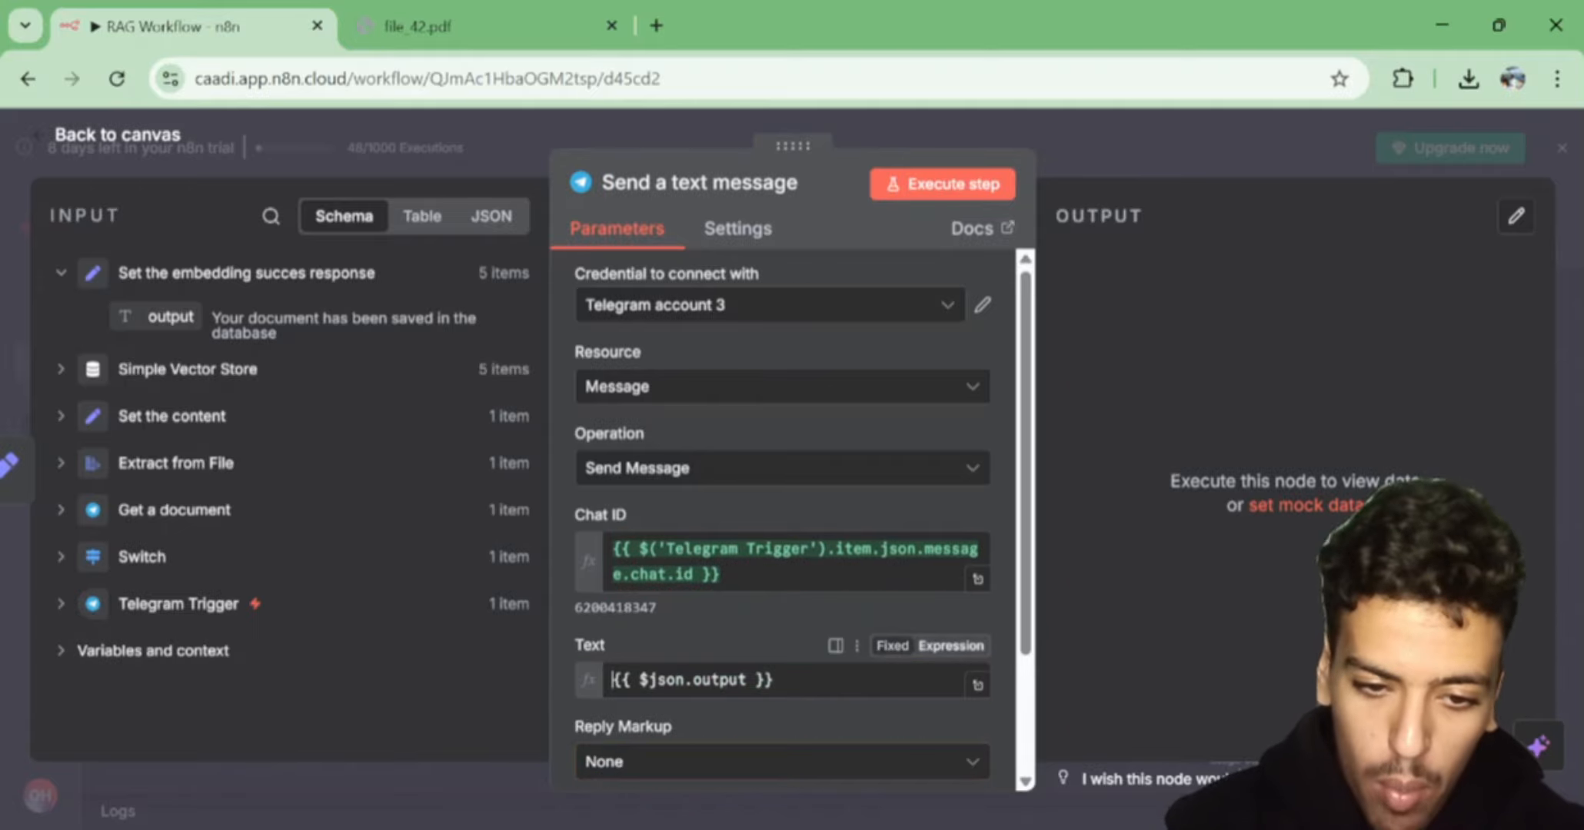
Execute the Send a text message node, check the n8n bot chat in Telegram, and return to n8n
left_click(971, 193)
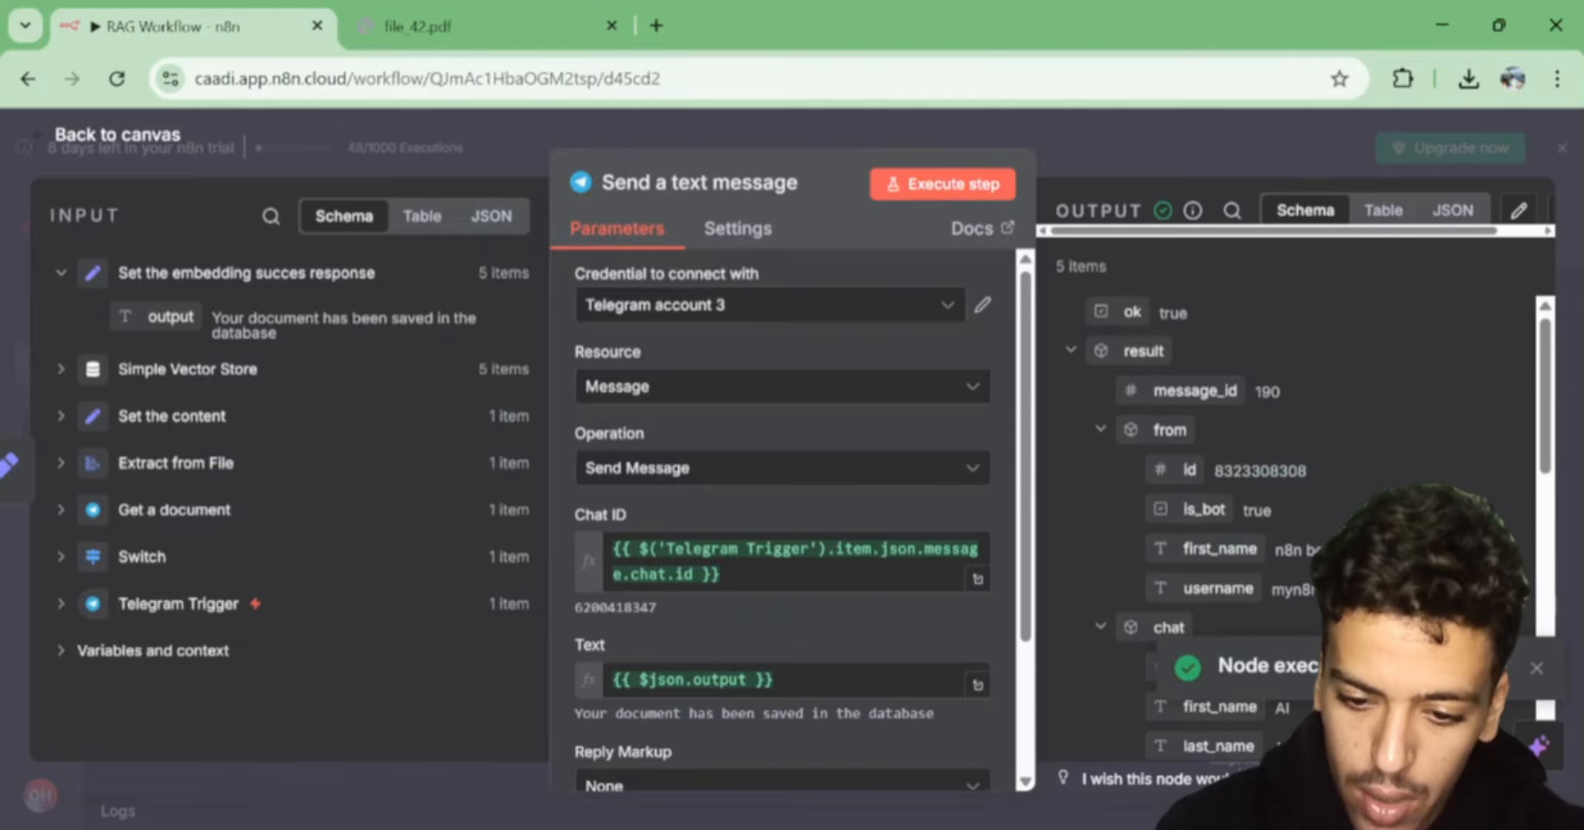
left_click(1073, 784)
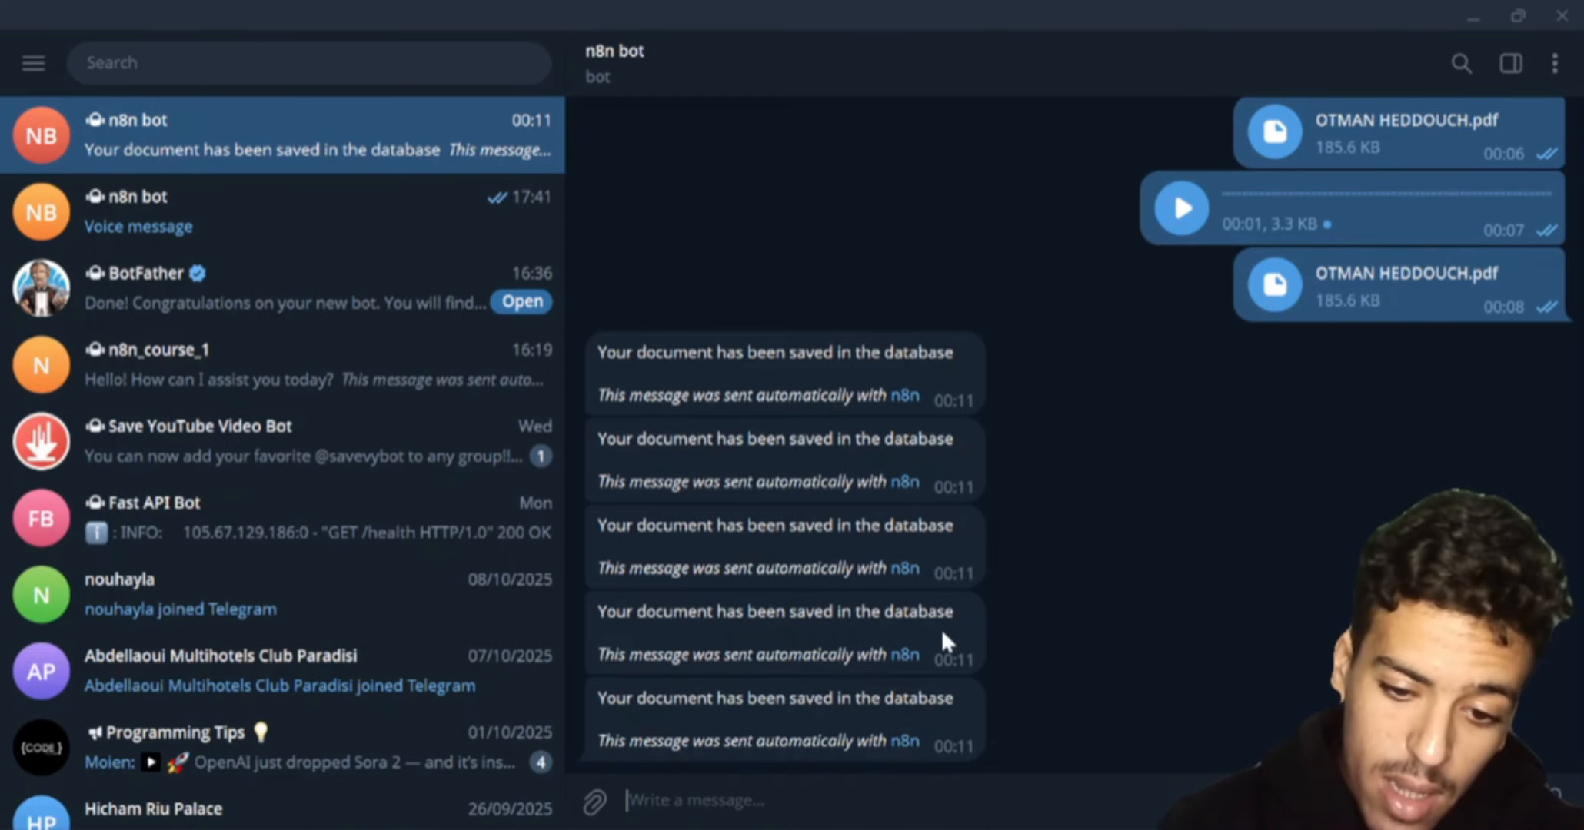
mouse_move(961, 824)
left_click(898, 732)
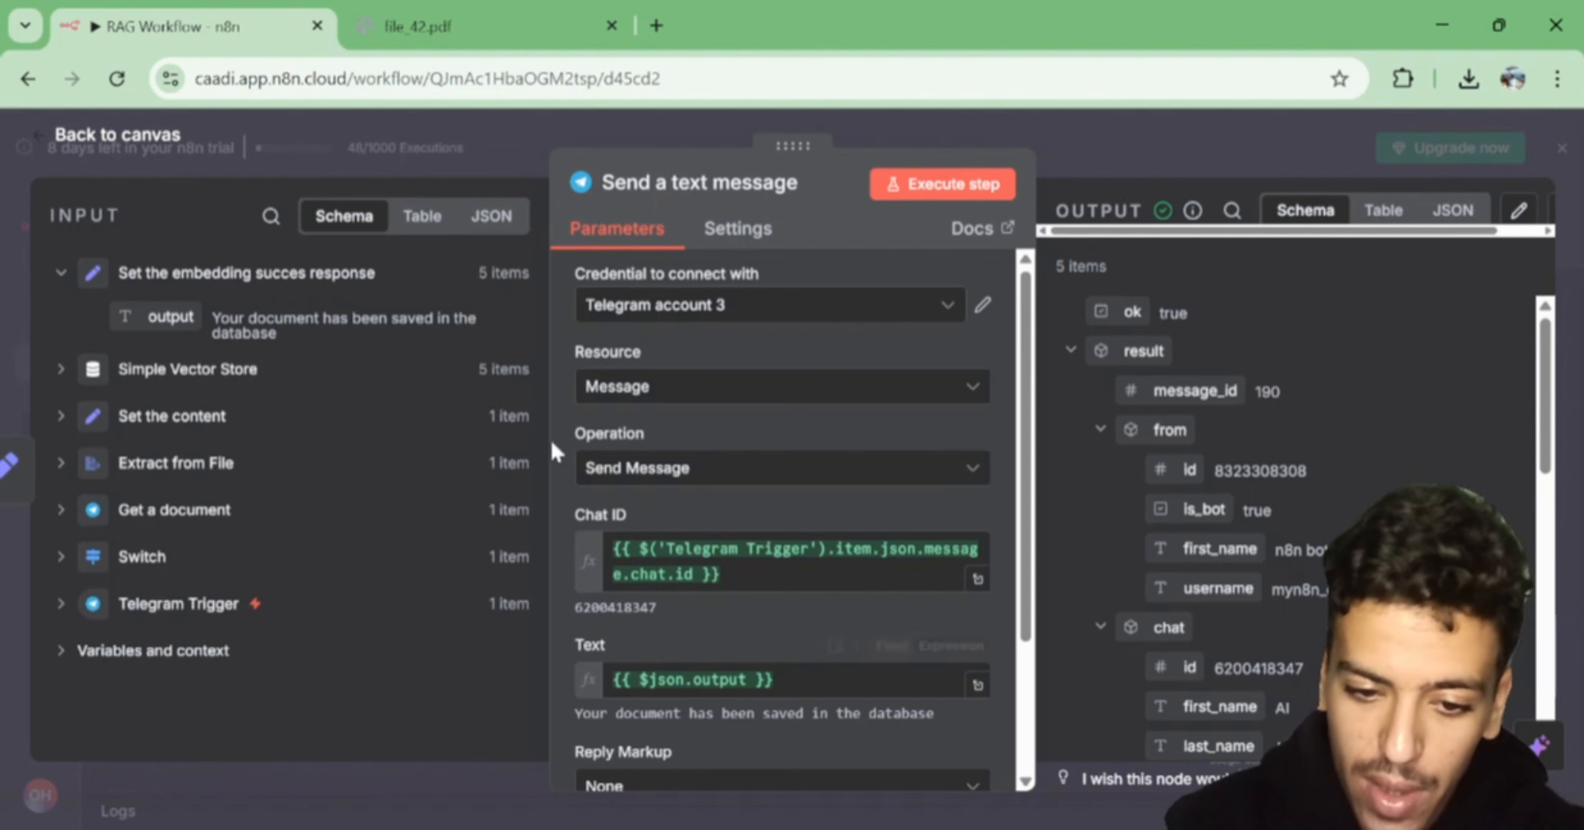
Insert an Aggregate node between Simple Vector Store and Set the embedding succes response
left_click(165, 137)
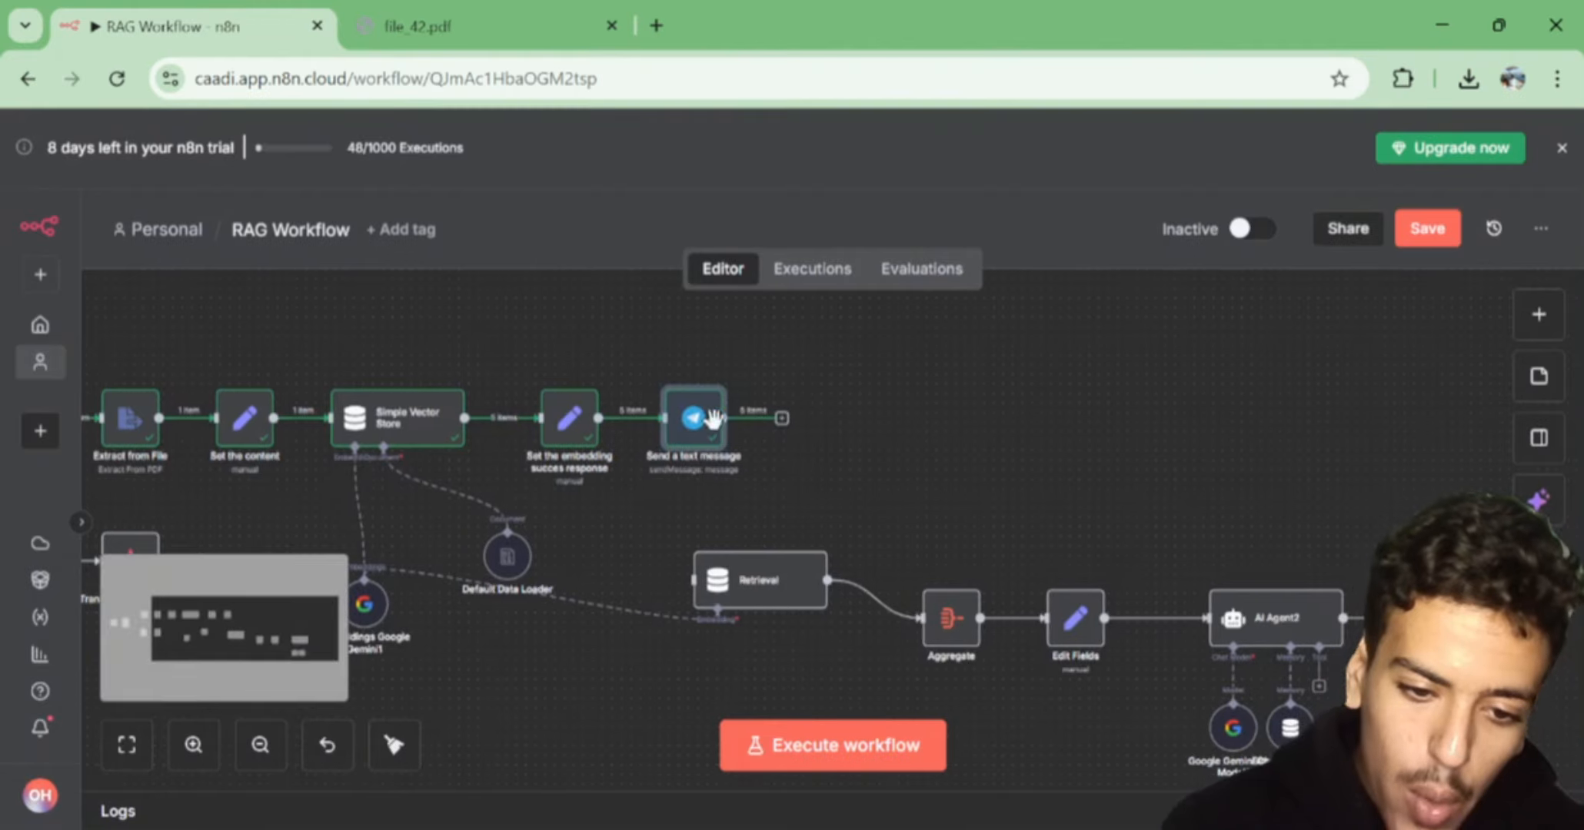
scroll(431, 431, "left", 3)
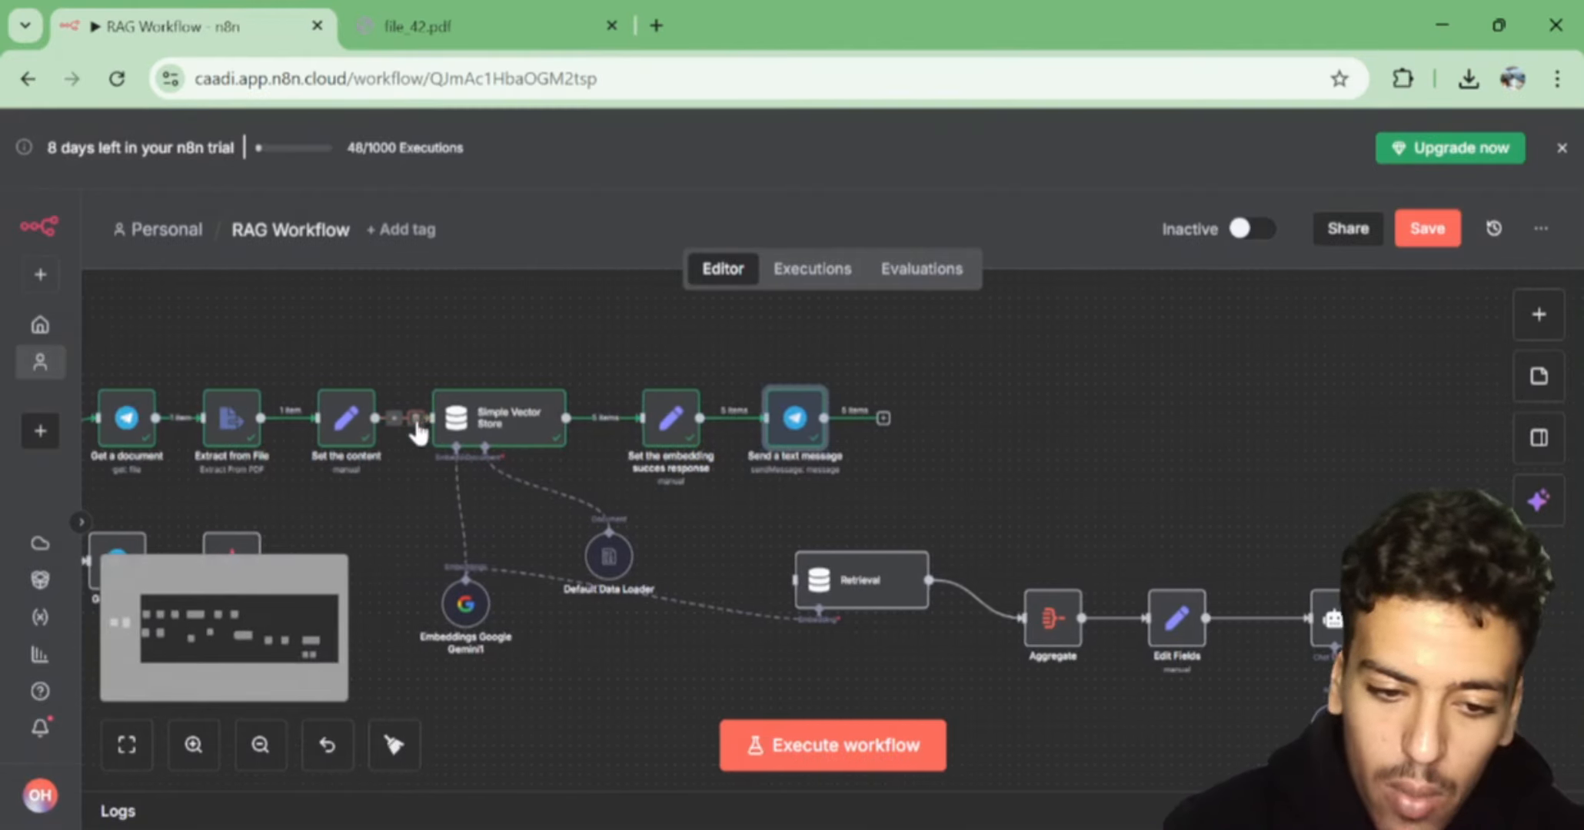
left_click(193, 744)
scroll(492, 511, "left", 4)
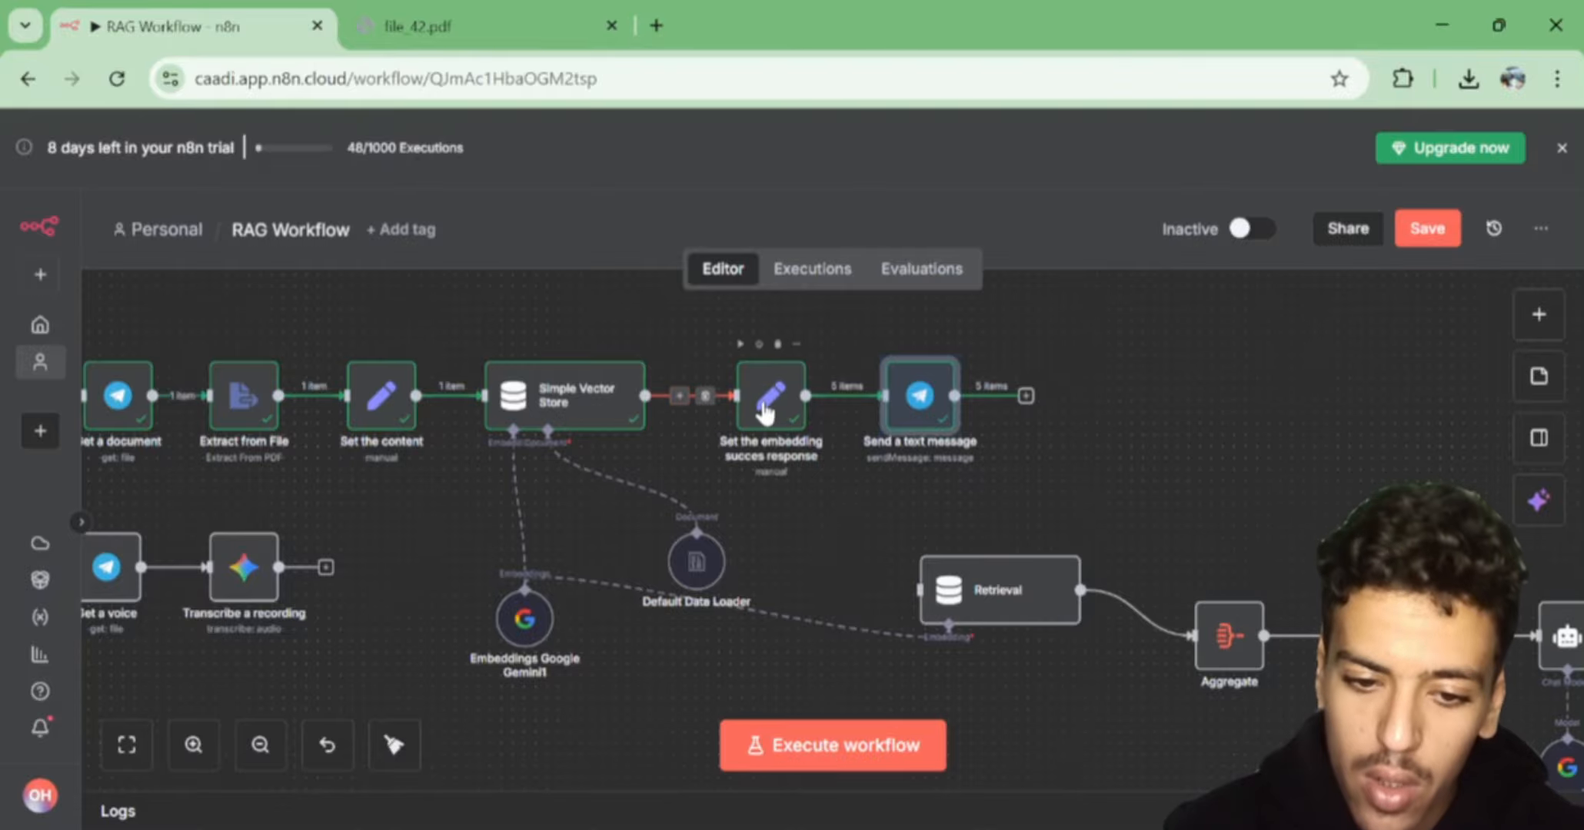
left_click(680, 398)
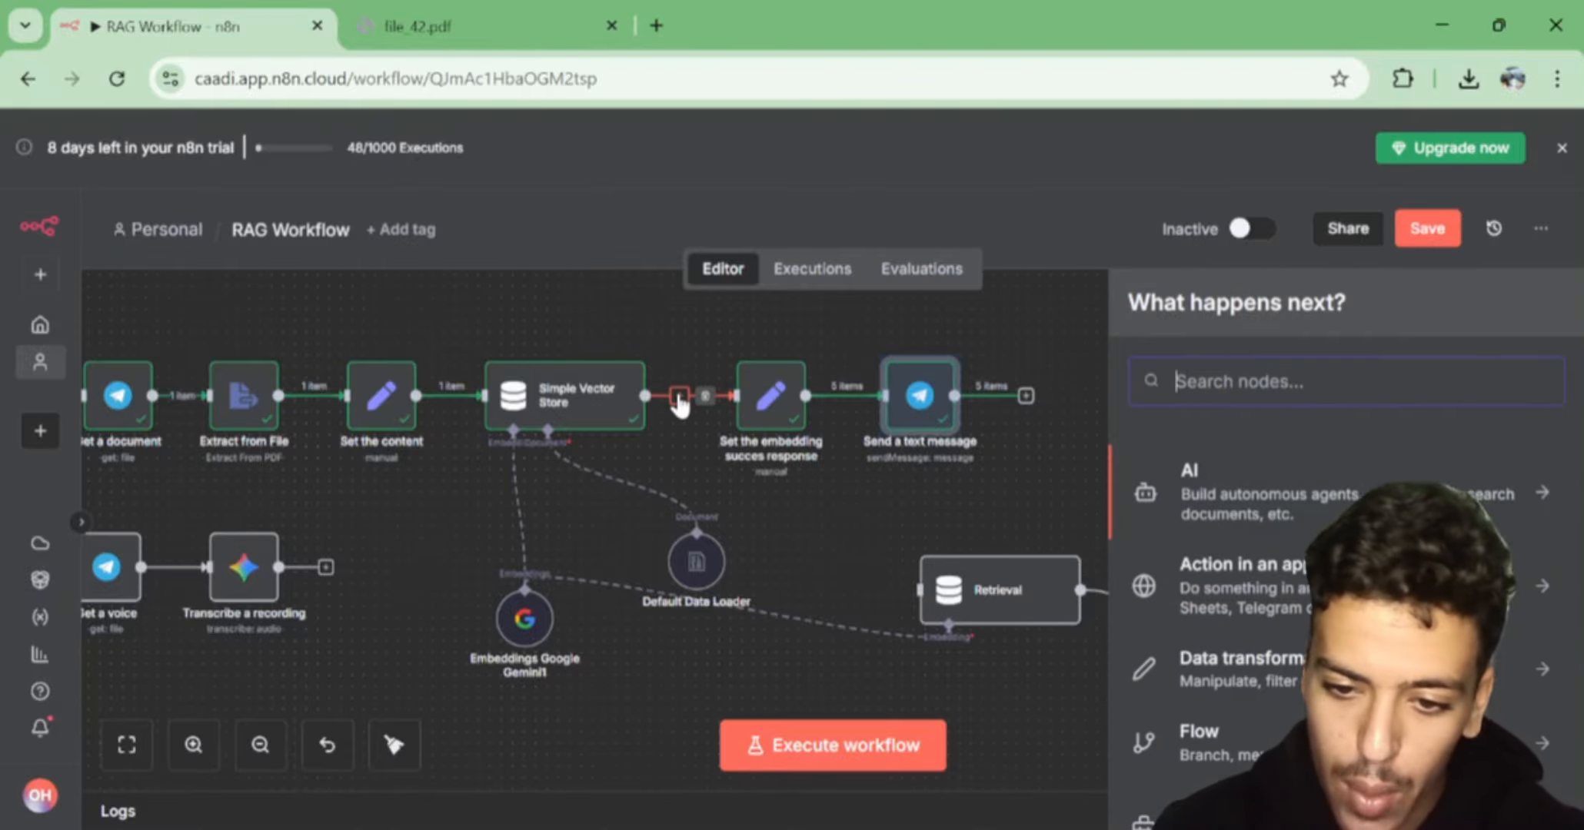
type("agg")
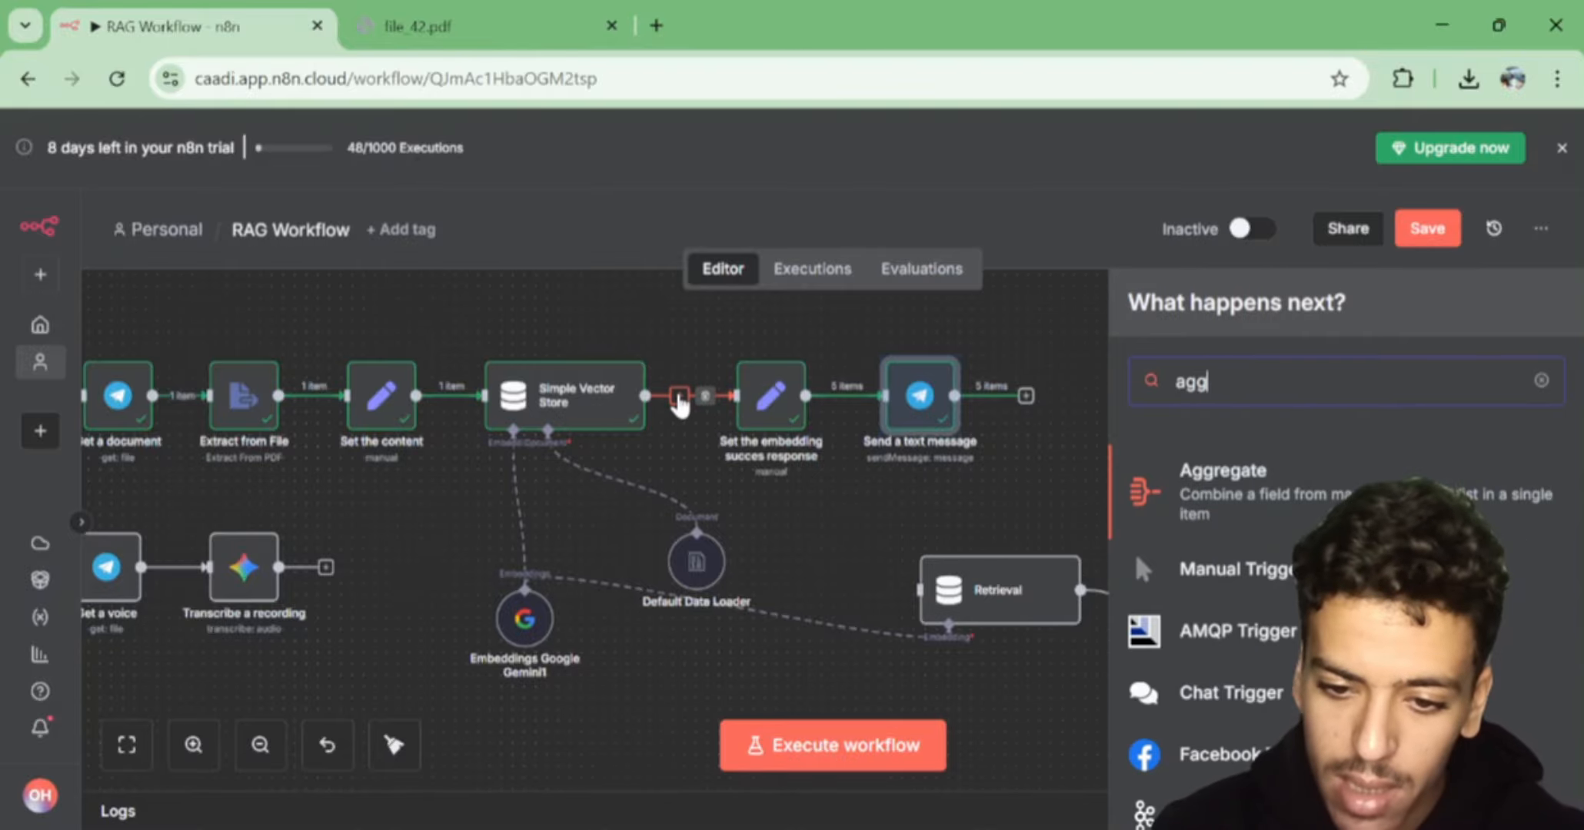
left_click(1167, 508)
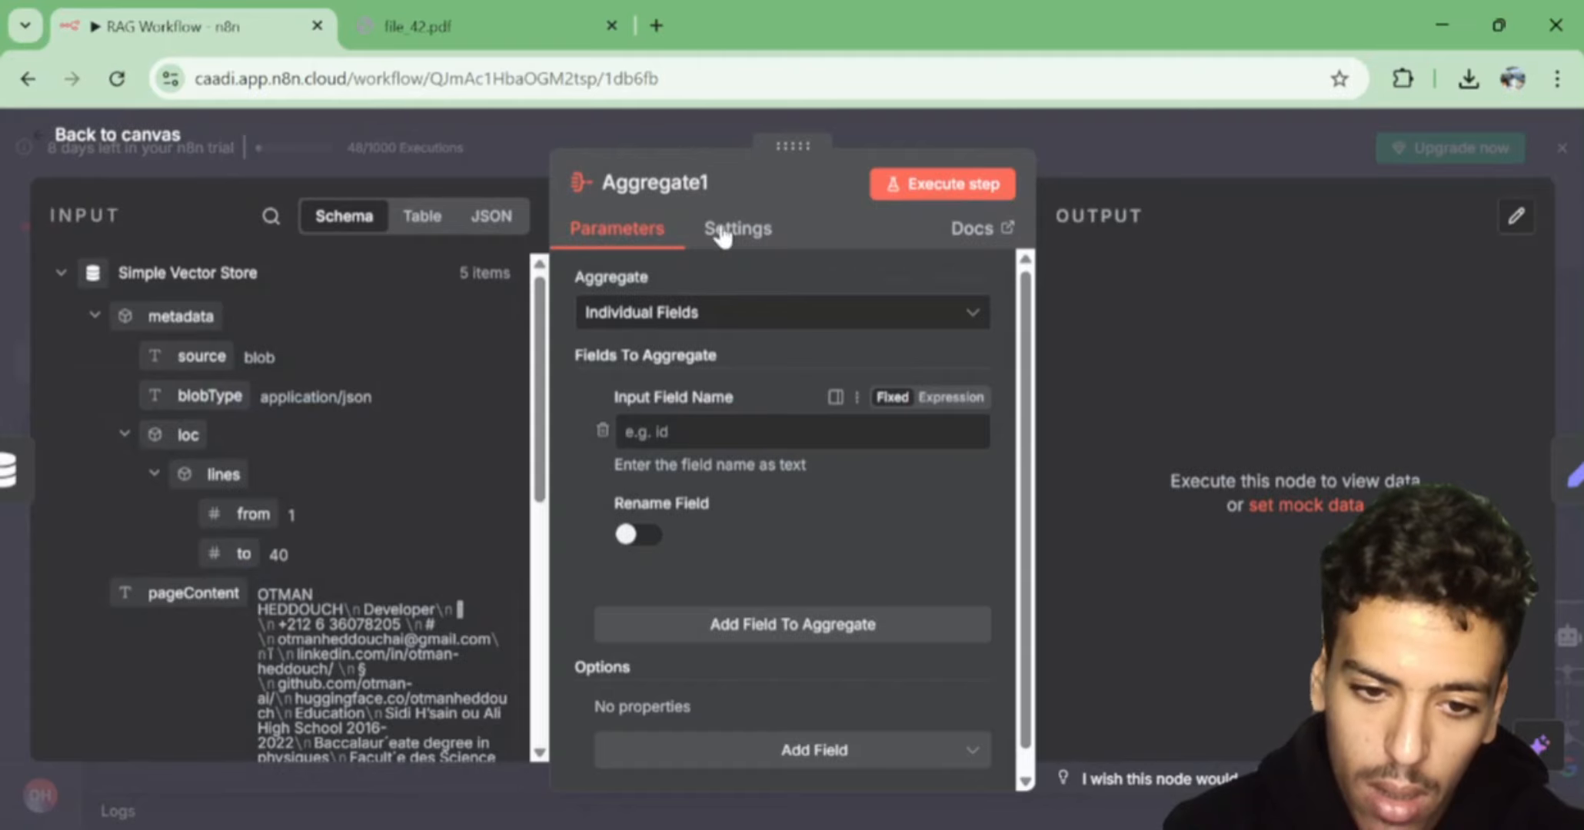
Map pageContent as the field to aggregate and rename the node to Aggregate embedding data
left_click_drag(212, 591, 669, 432)
left_click(655, 183)
left_click(707, 183)
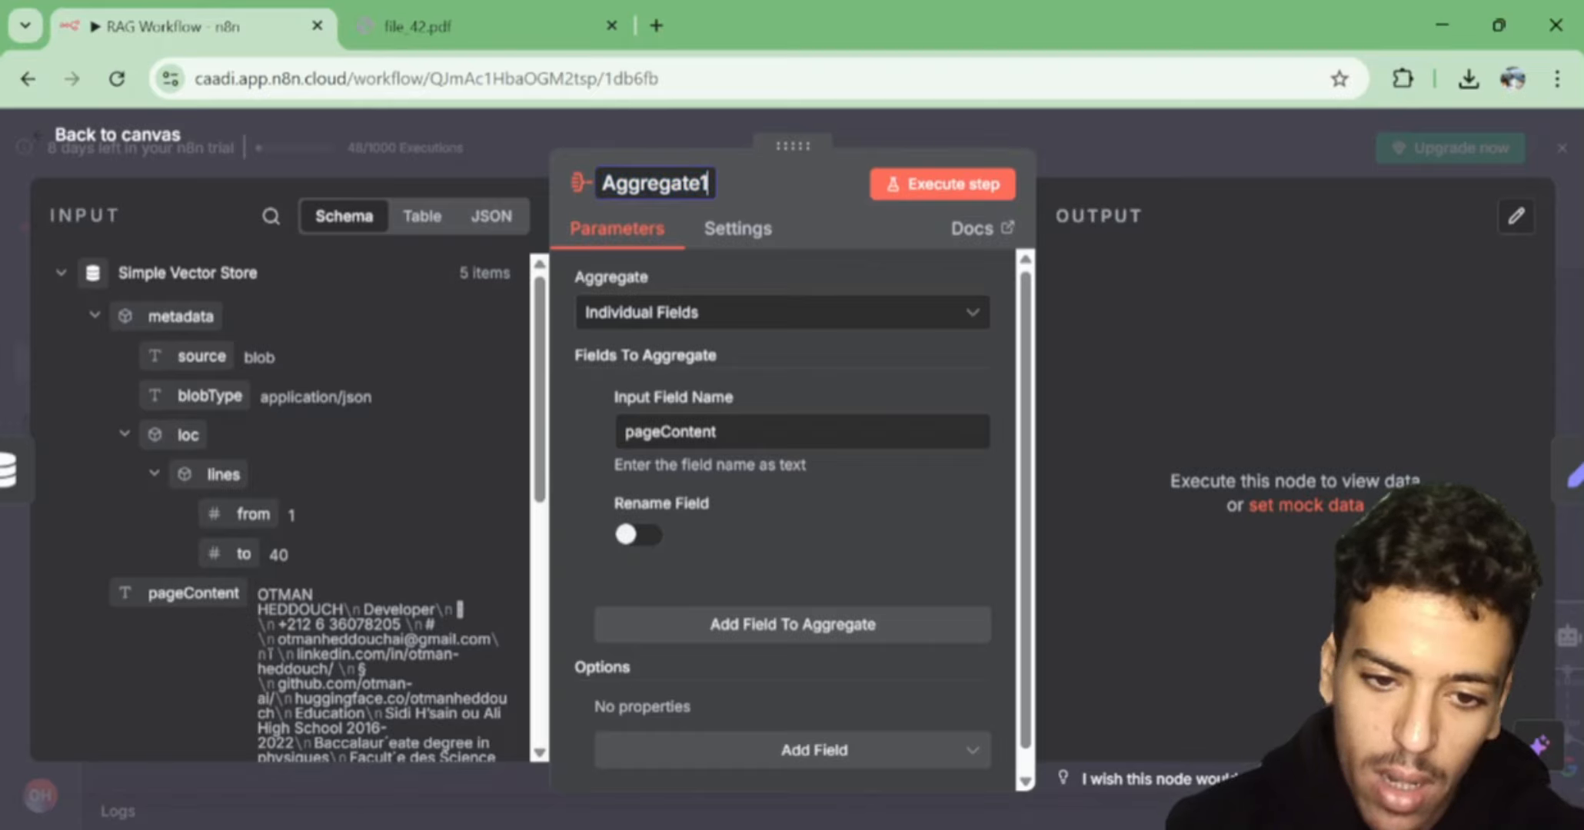
type("embeddin")
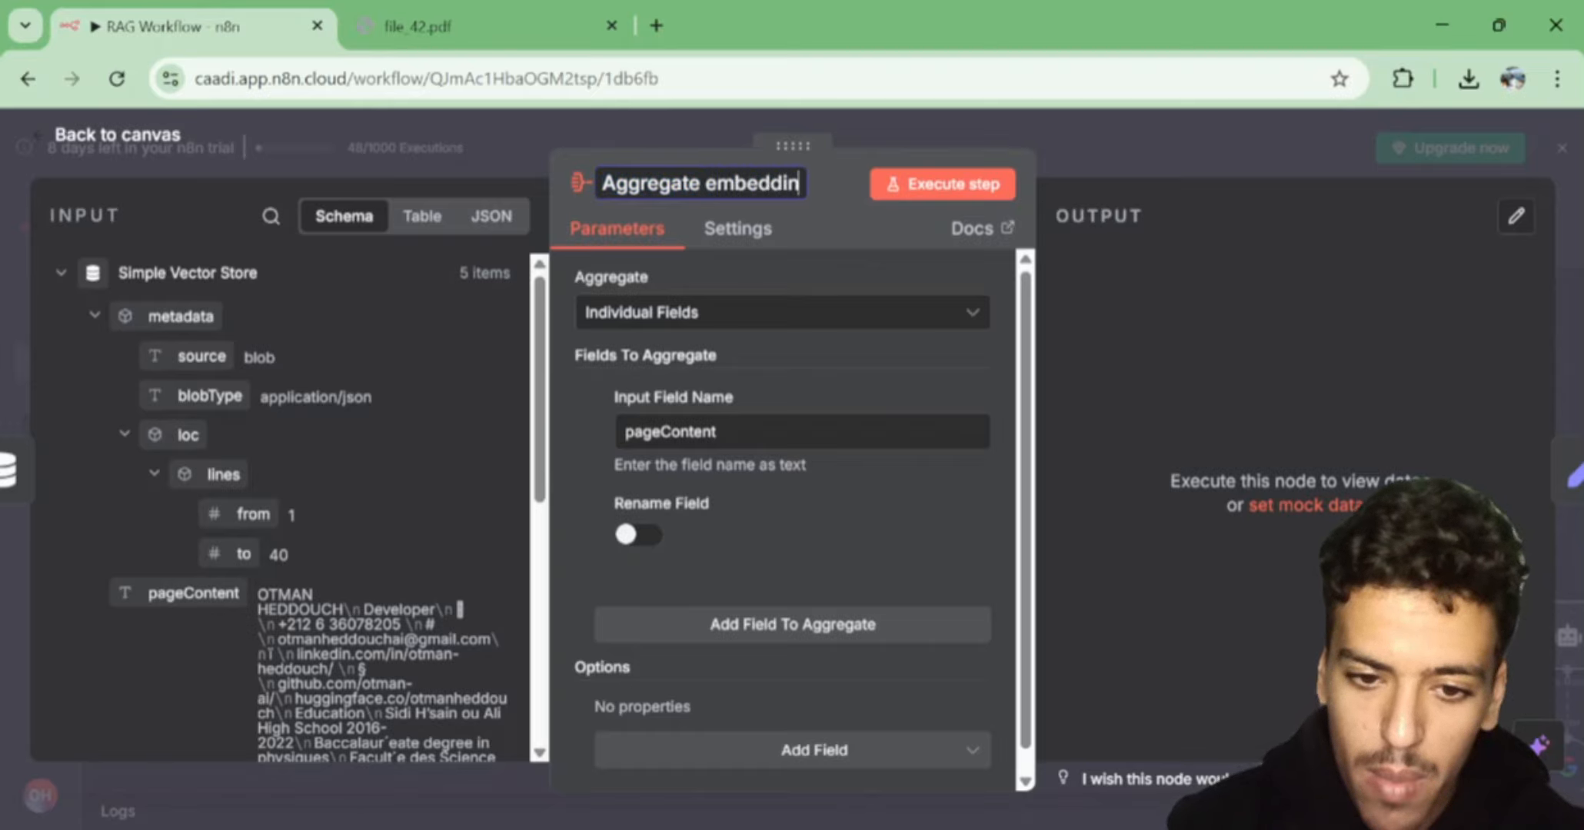
type("g data")
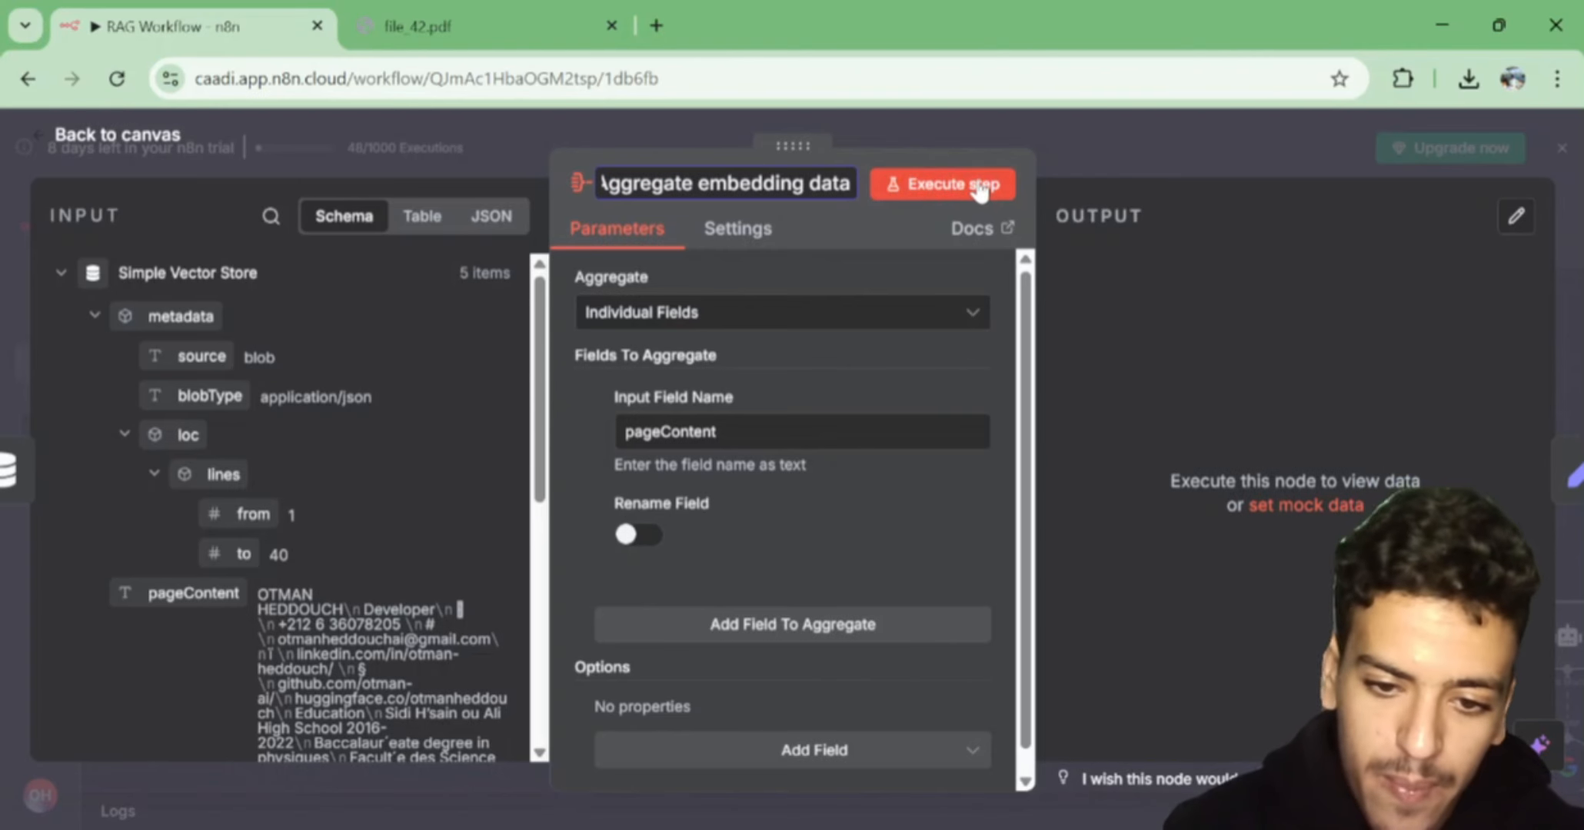
Execute the Aggregate embedding data node and return to the canvas
left_click(980, 192)
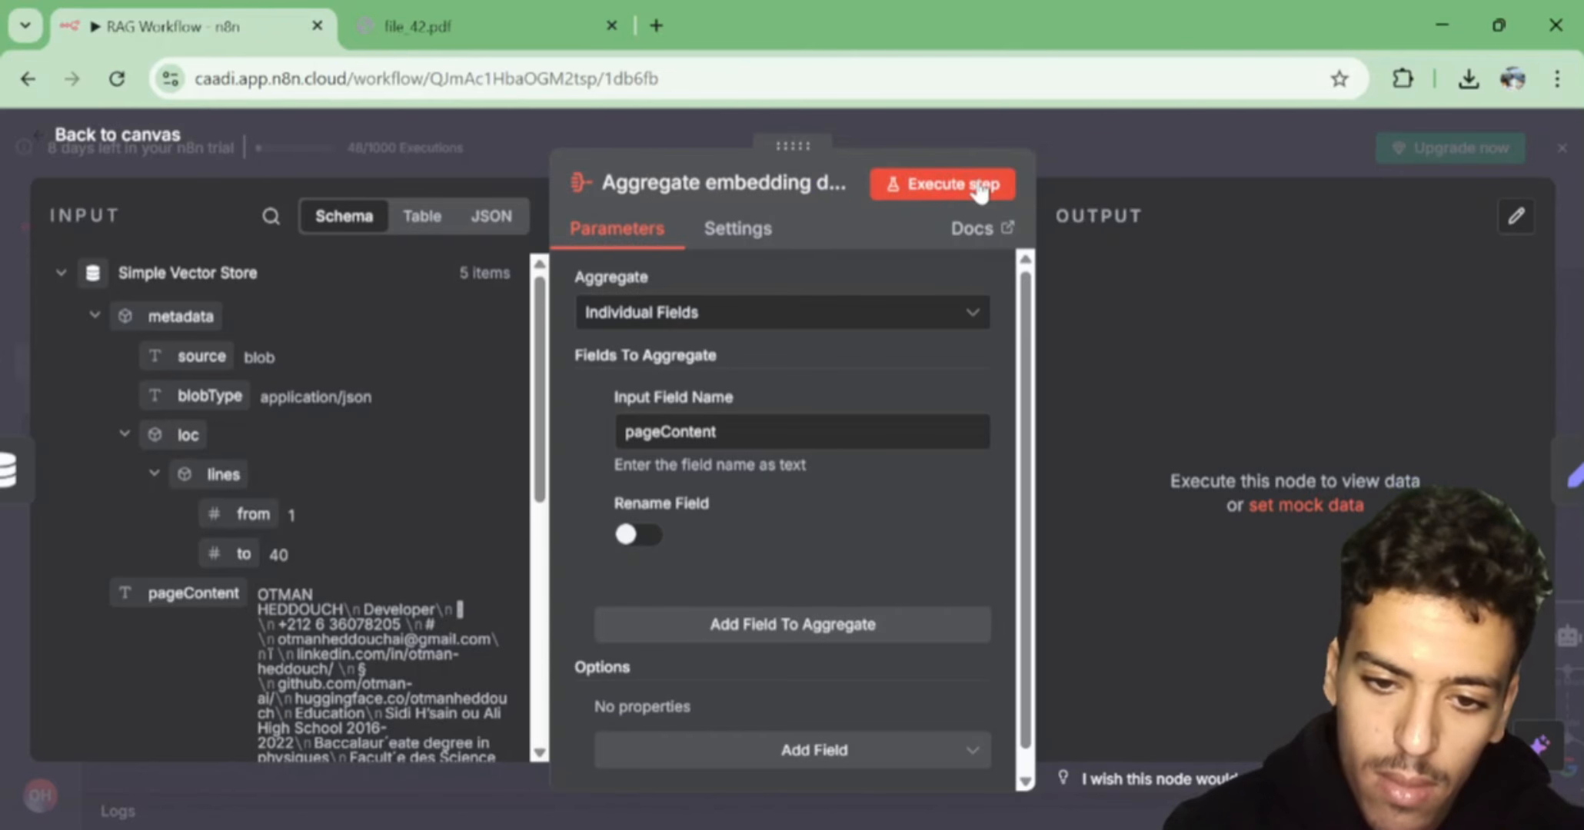
left_click(167, 145)
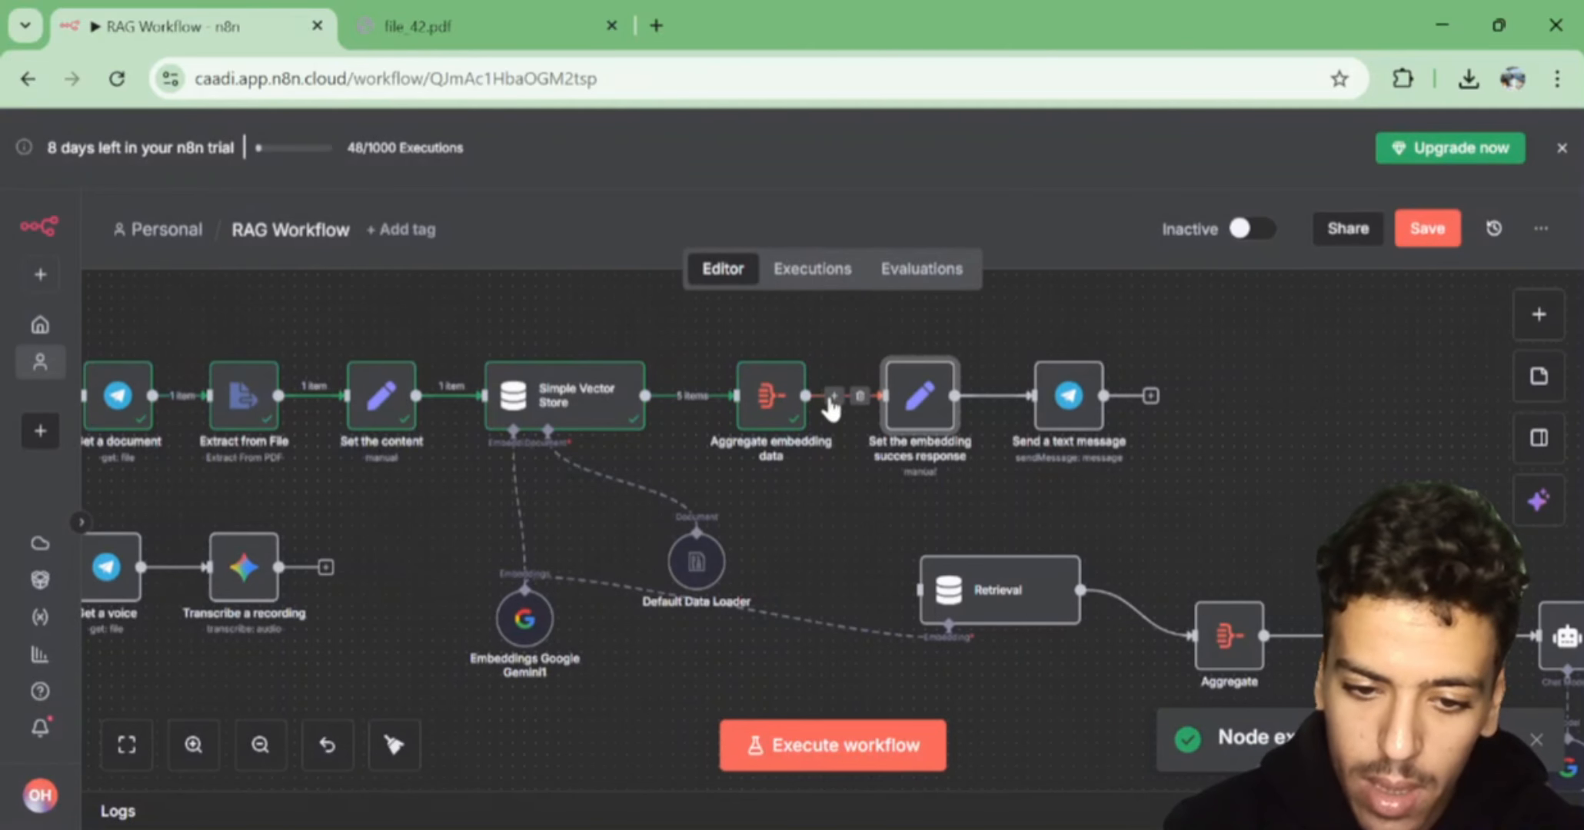
left_click(197, 748)
left_click(197, 749)
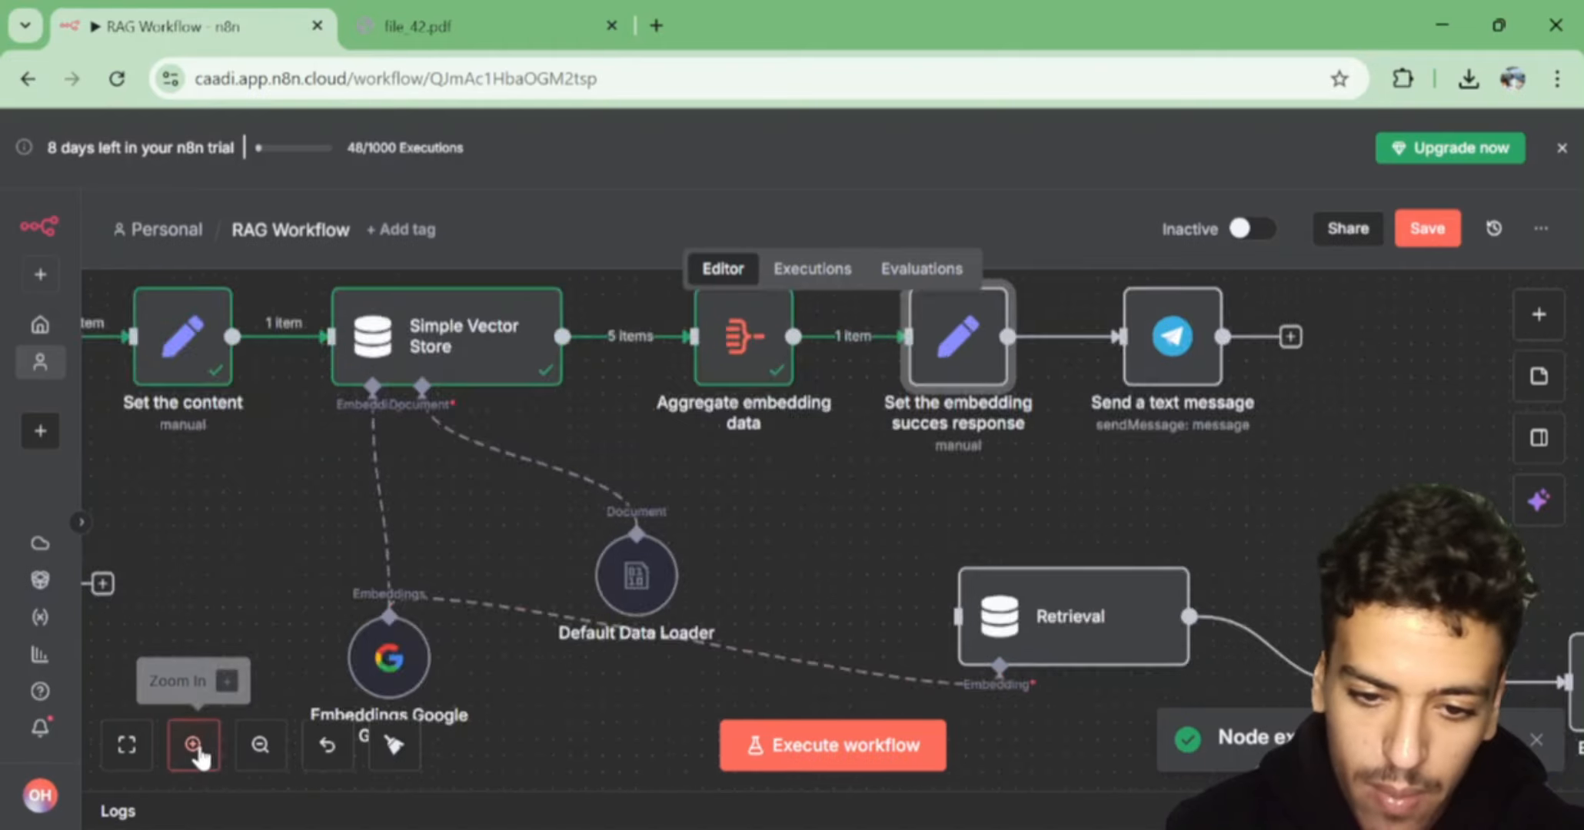
left_click(197, 749)
scroll(792, 416, "up", 1)
scroll(792, 422, "up", 1)
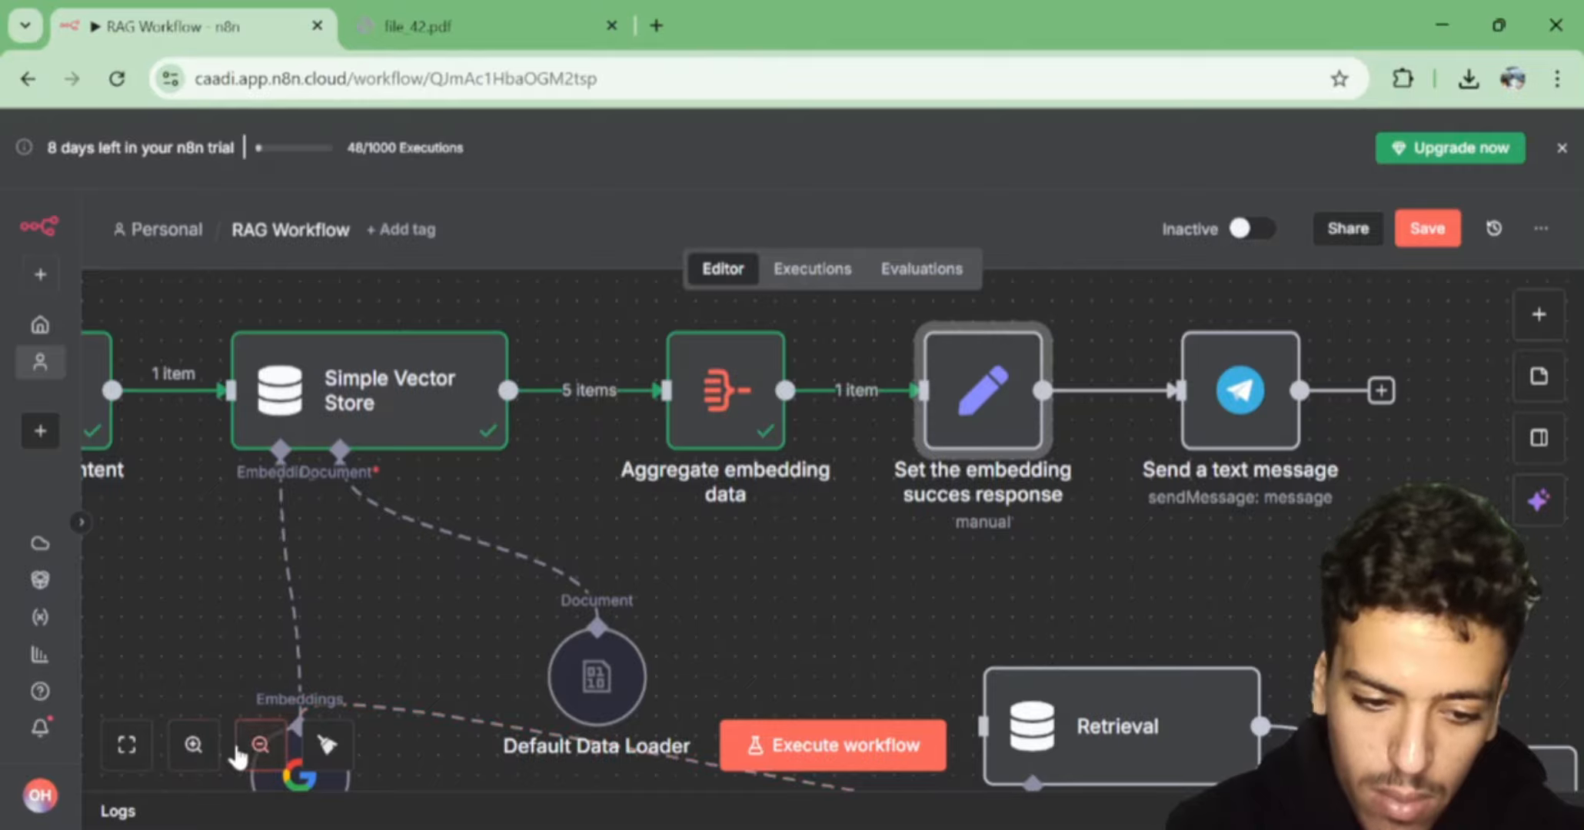
Move the Embeddings Google Gemini1 node and the Retrieval to AI Agent2 group down, below the document and voice branches
left_click(260, 744)
left_click(260, 745)
scroll(632, 623, "down", 2)
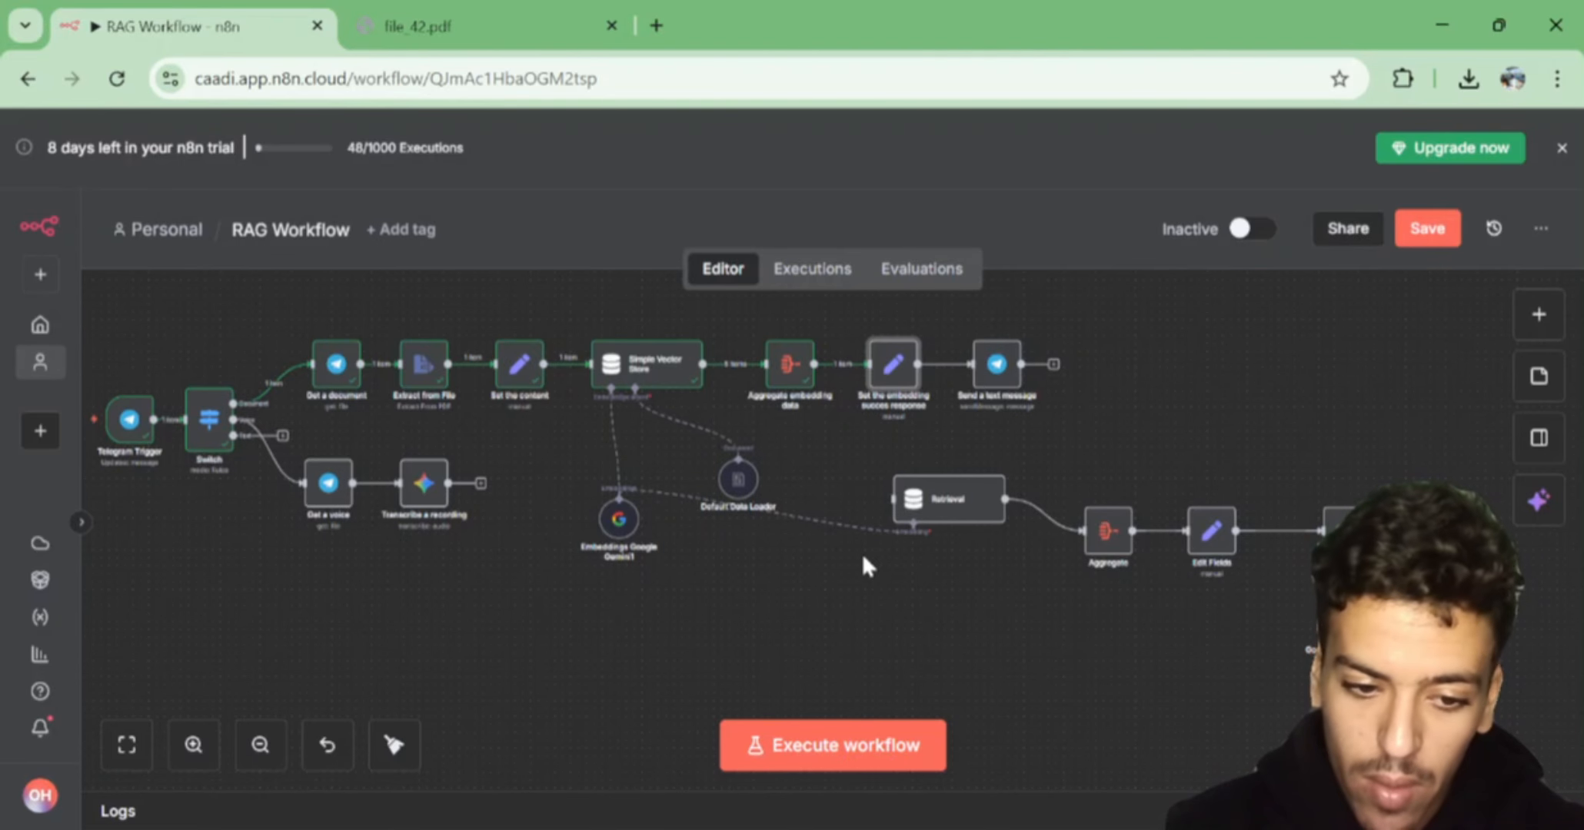
left_click_drag(608, 520, 661, 755)
left_click_drag(862, 397, 1523, 692)
left_click_drag(1209, 523, 750, 636)
scroll(749, 636, "left", 5)
left_click(194, 744)
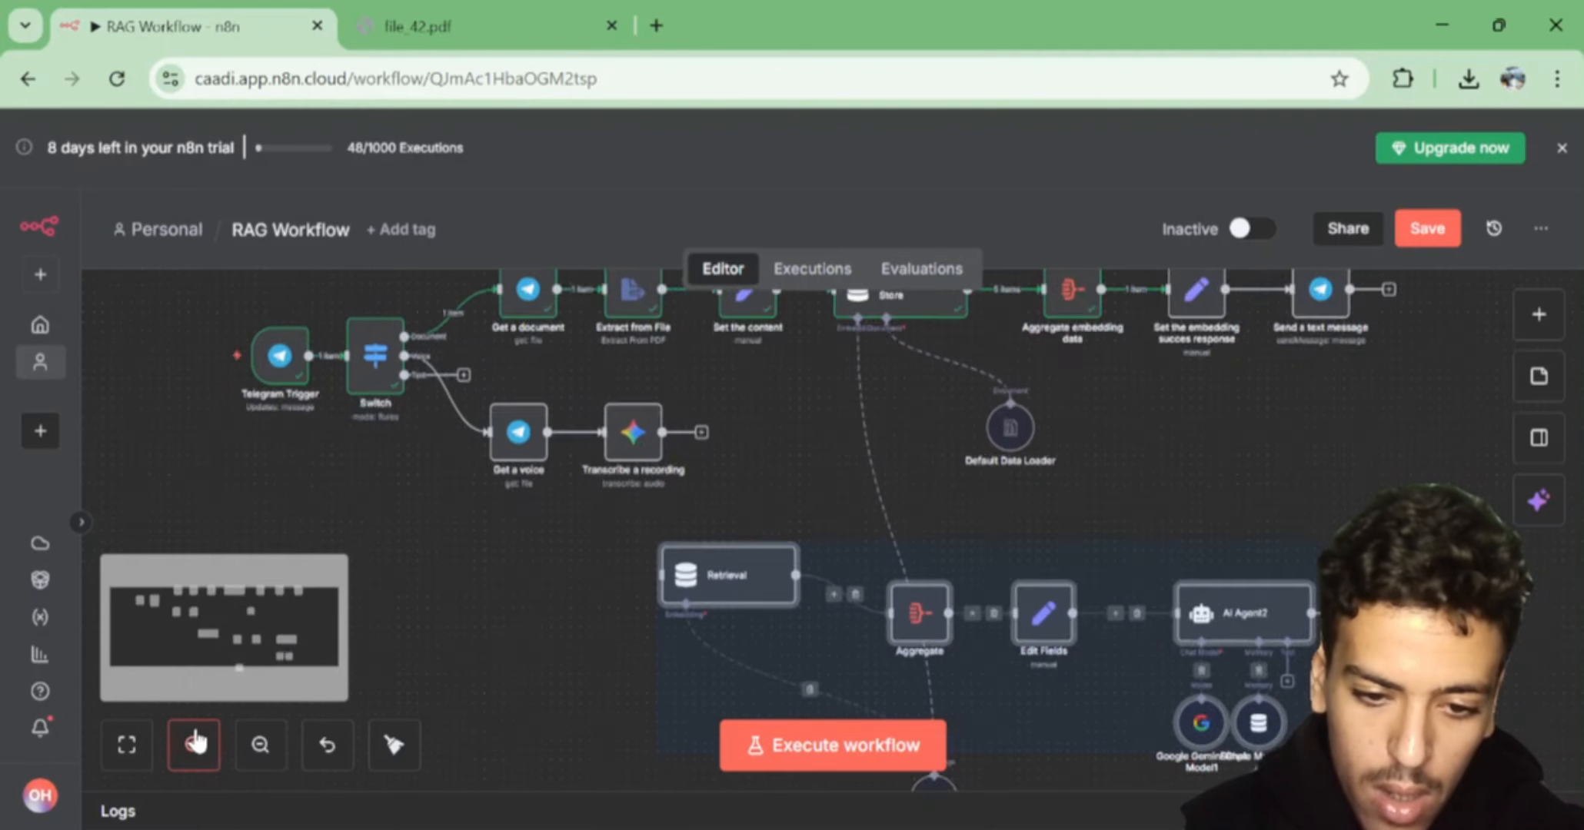
left_click(194, 744)
left_click(193, 744)
scroll(567, 481, "up", 2)
scroll(567, 478, "left", 3)
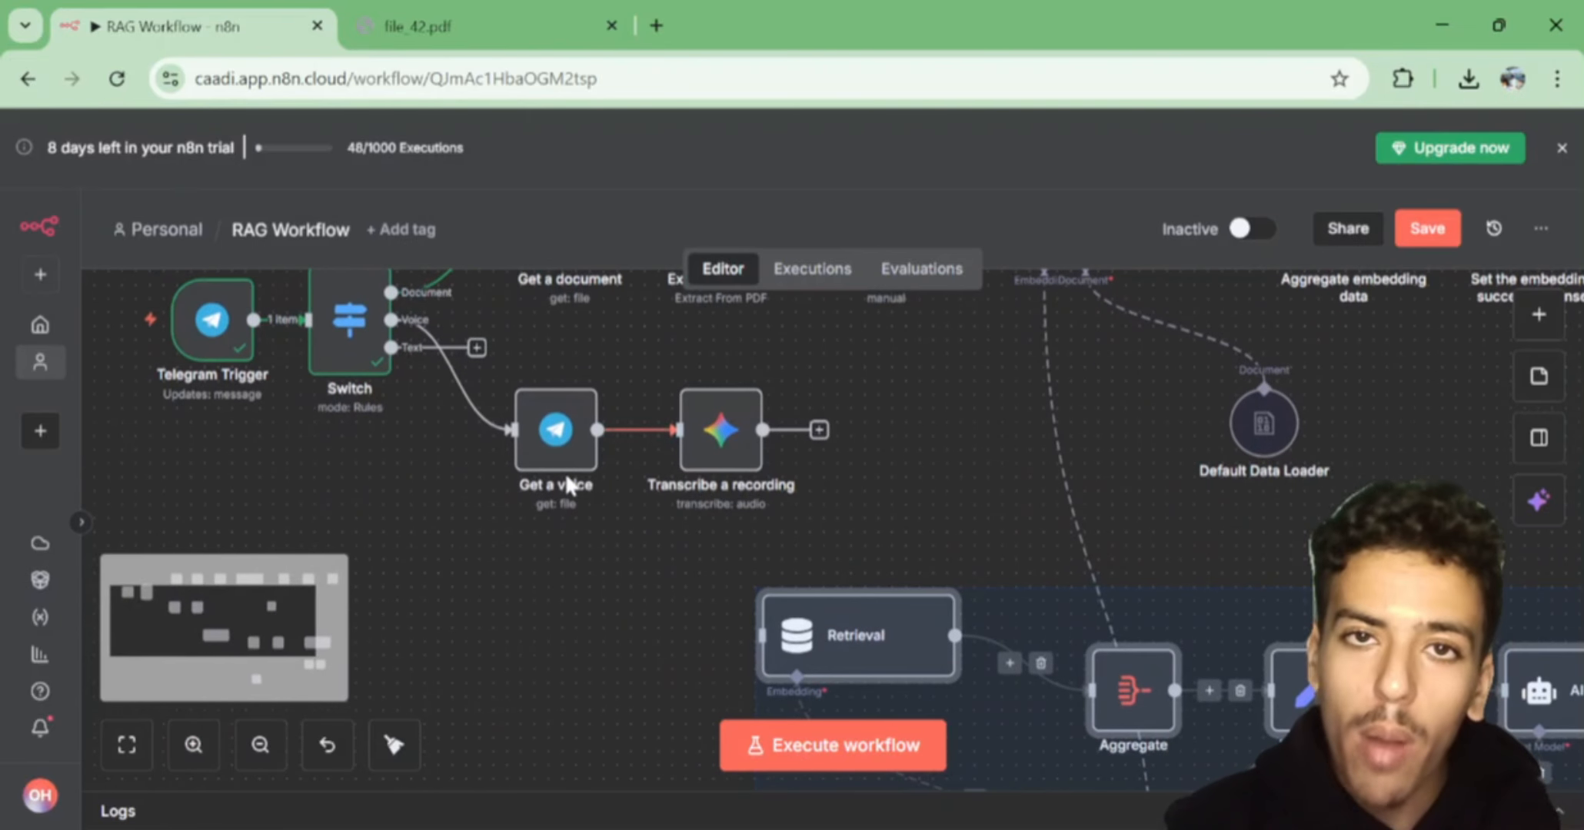
scroll(567, 479, "up", 1)
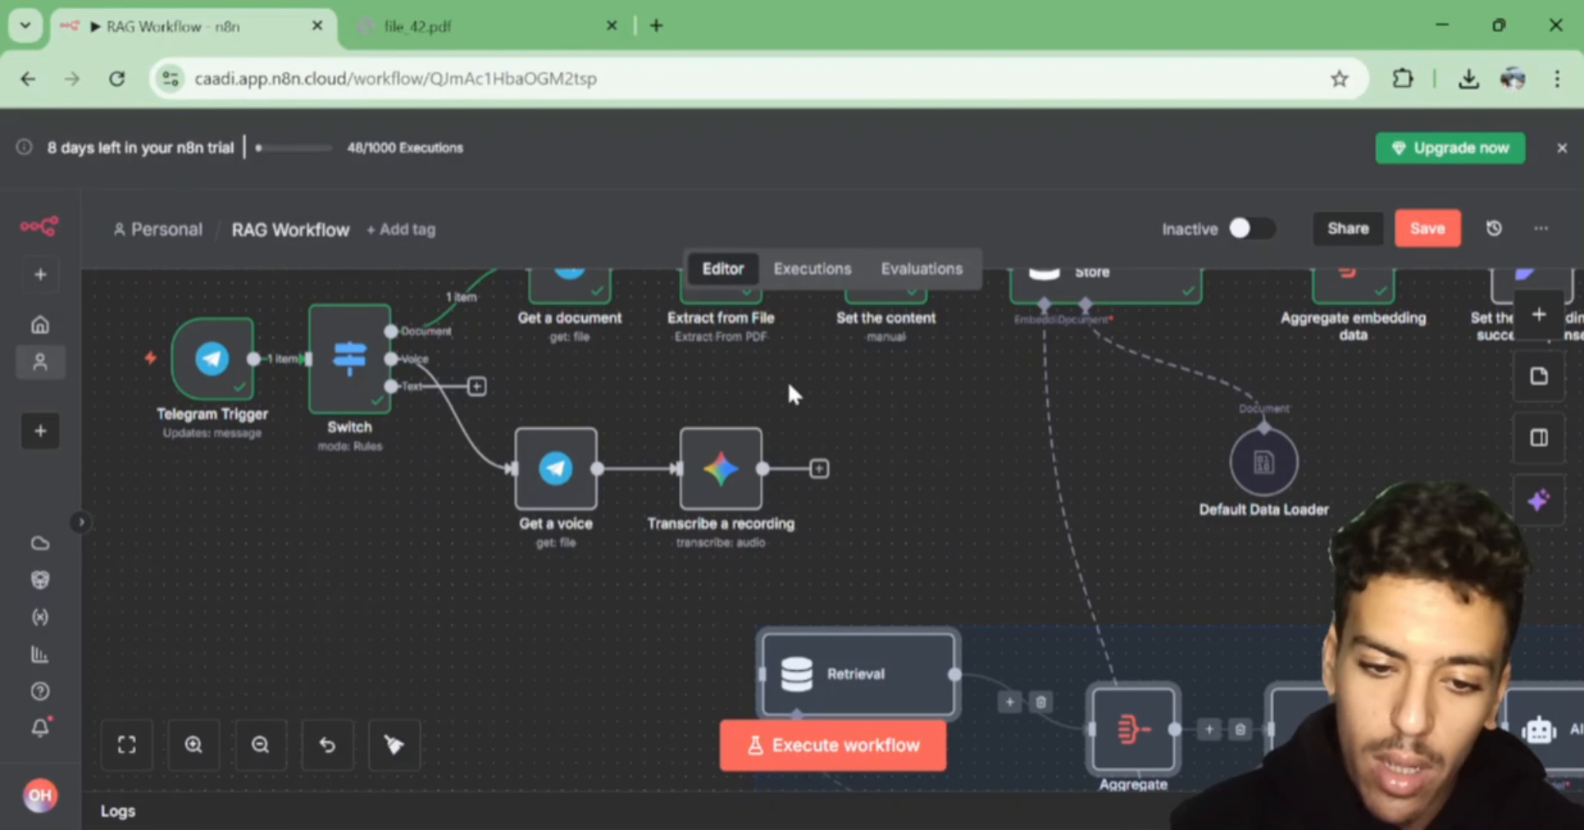
left_click(811, 375)
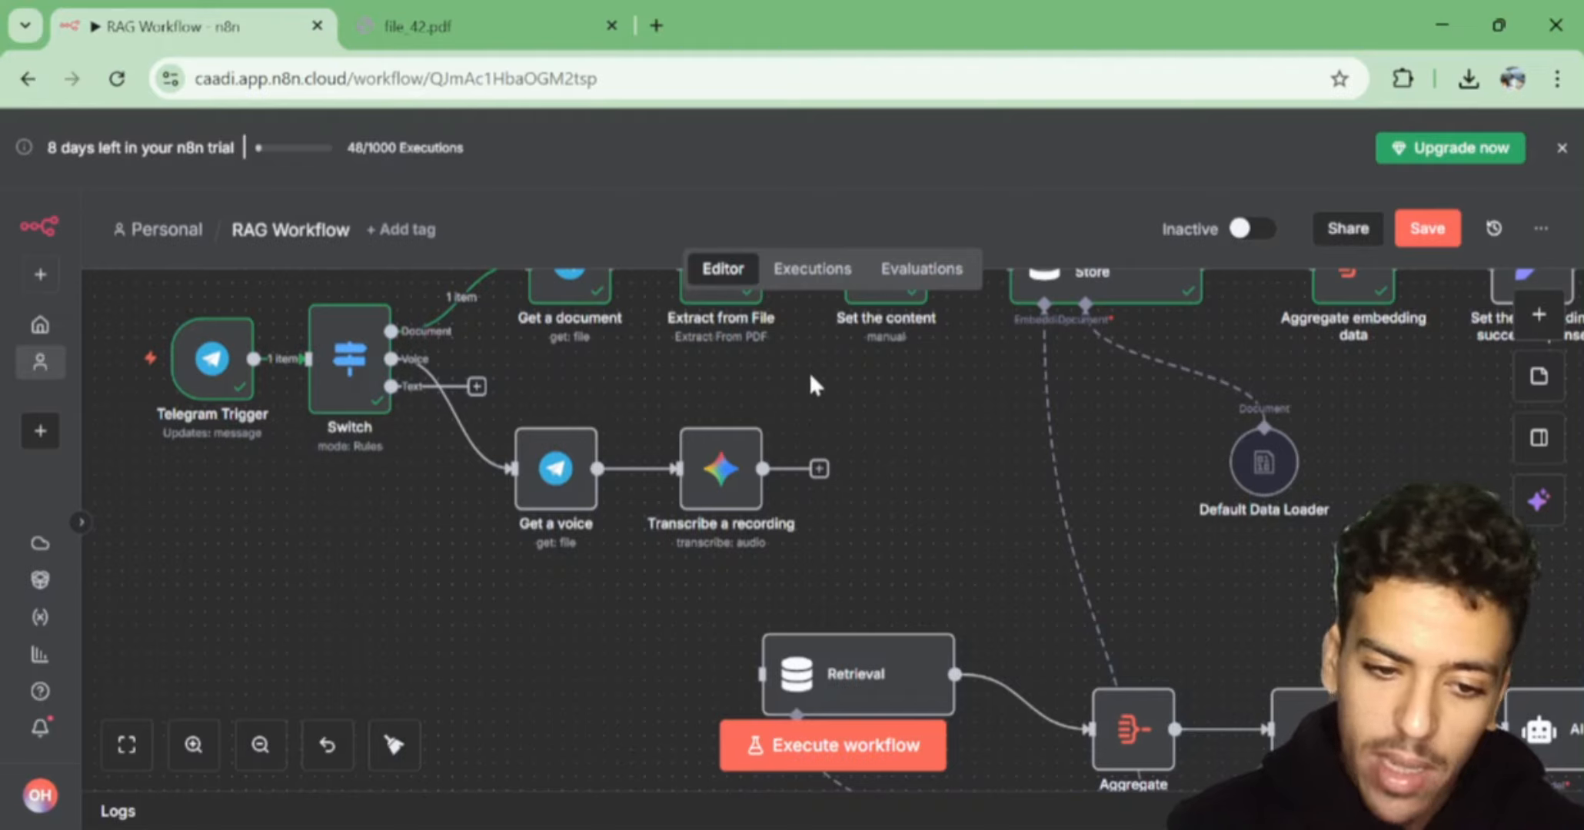
Add an Edit Fields (Set) node to the Text output of the Switch
mouse_move(402, 415)
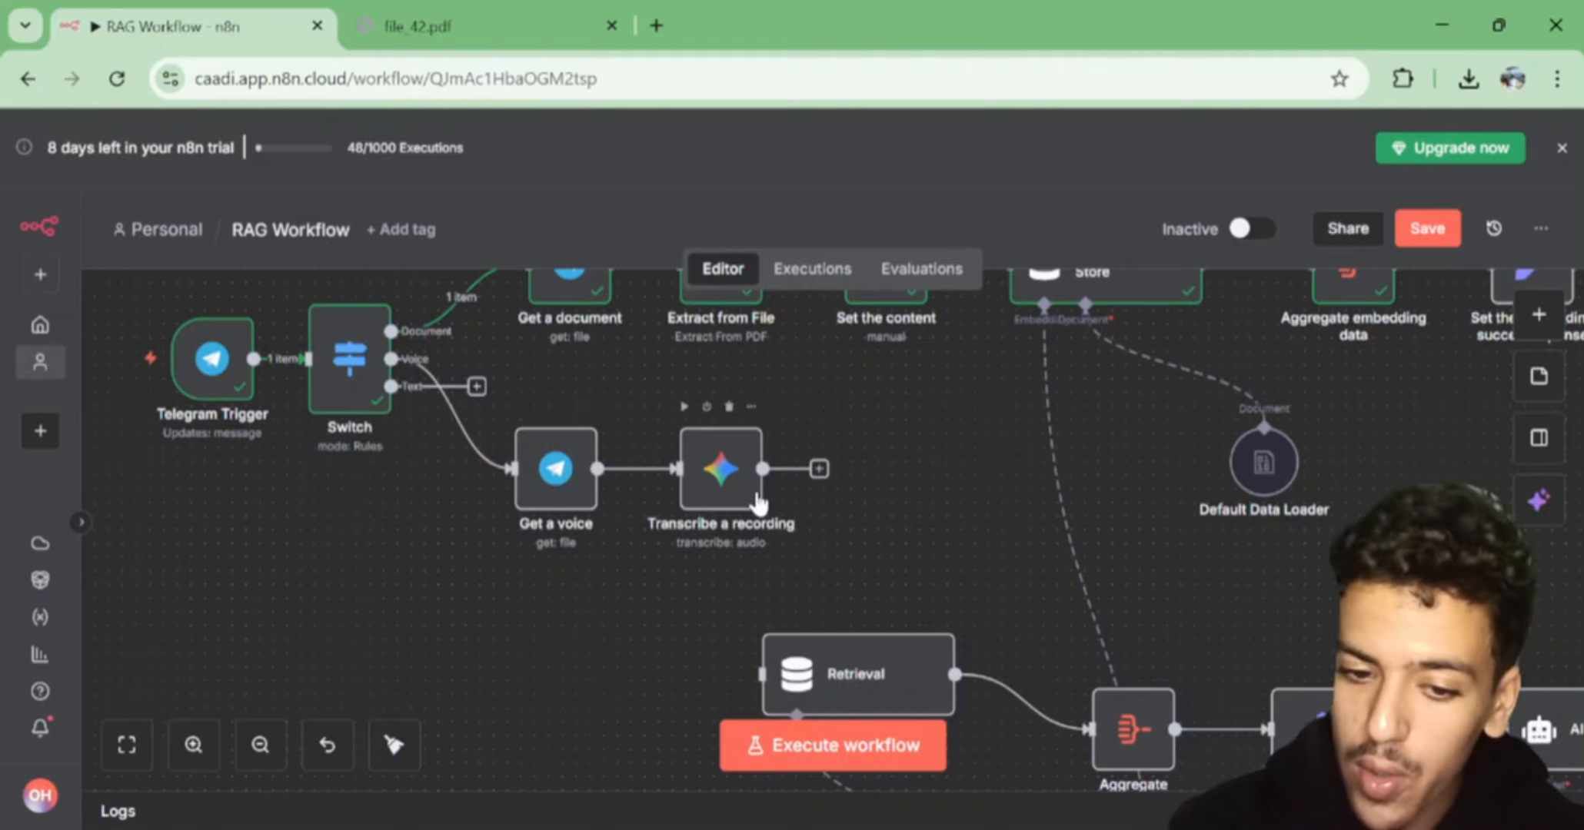
mouse_move(597, 469)
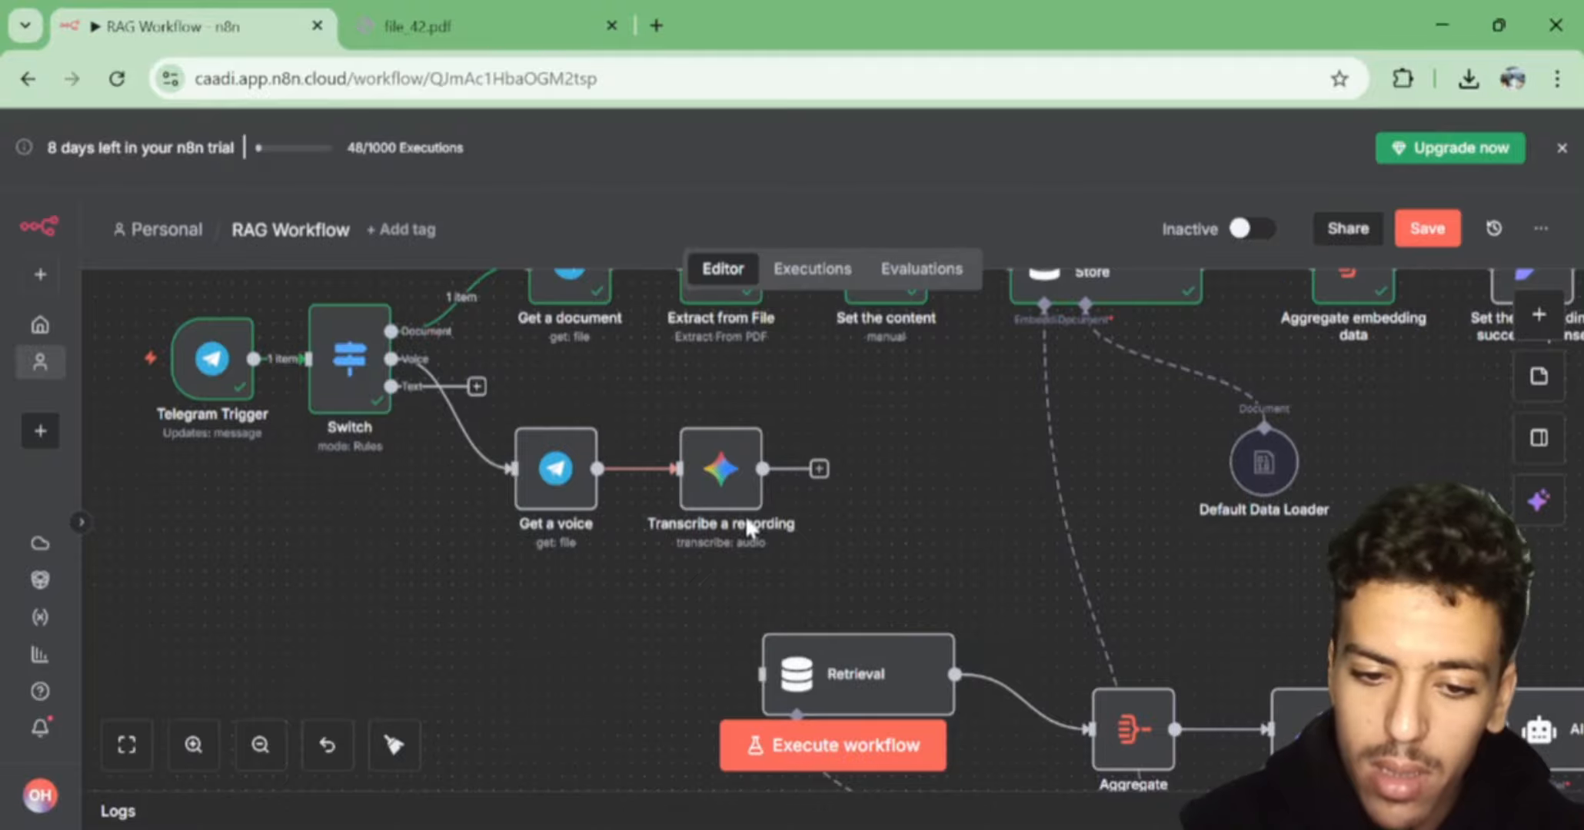
scroll(759, 484, "down", 1)
scroll(759, 484, "down", 1)
left_click_drag(749, 550, 1226, 710)
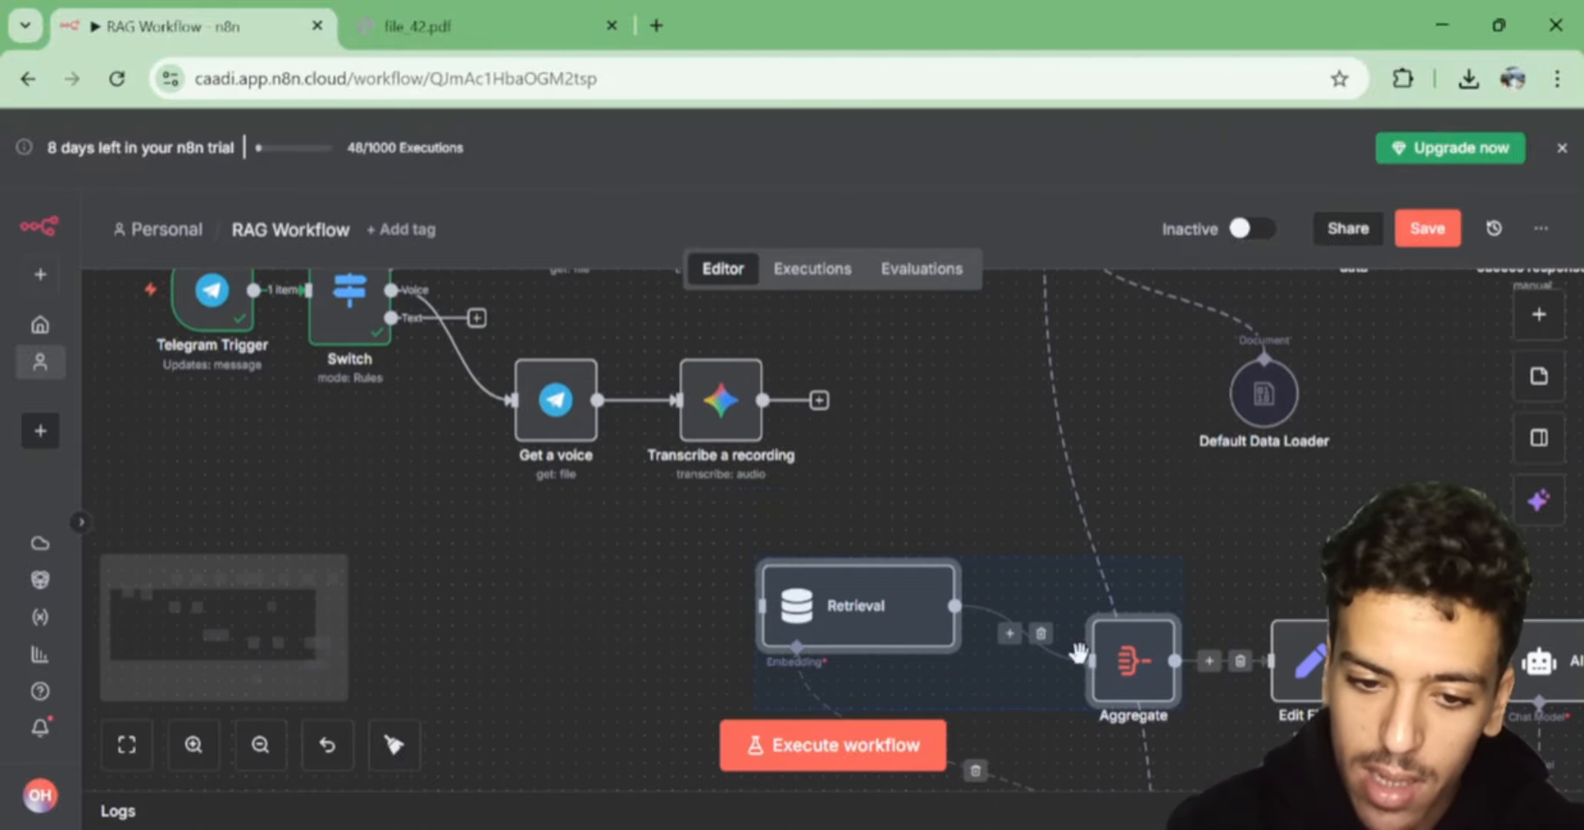
scroll(820, 396, "up", 3)
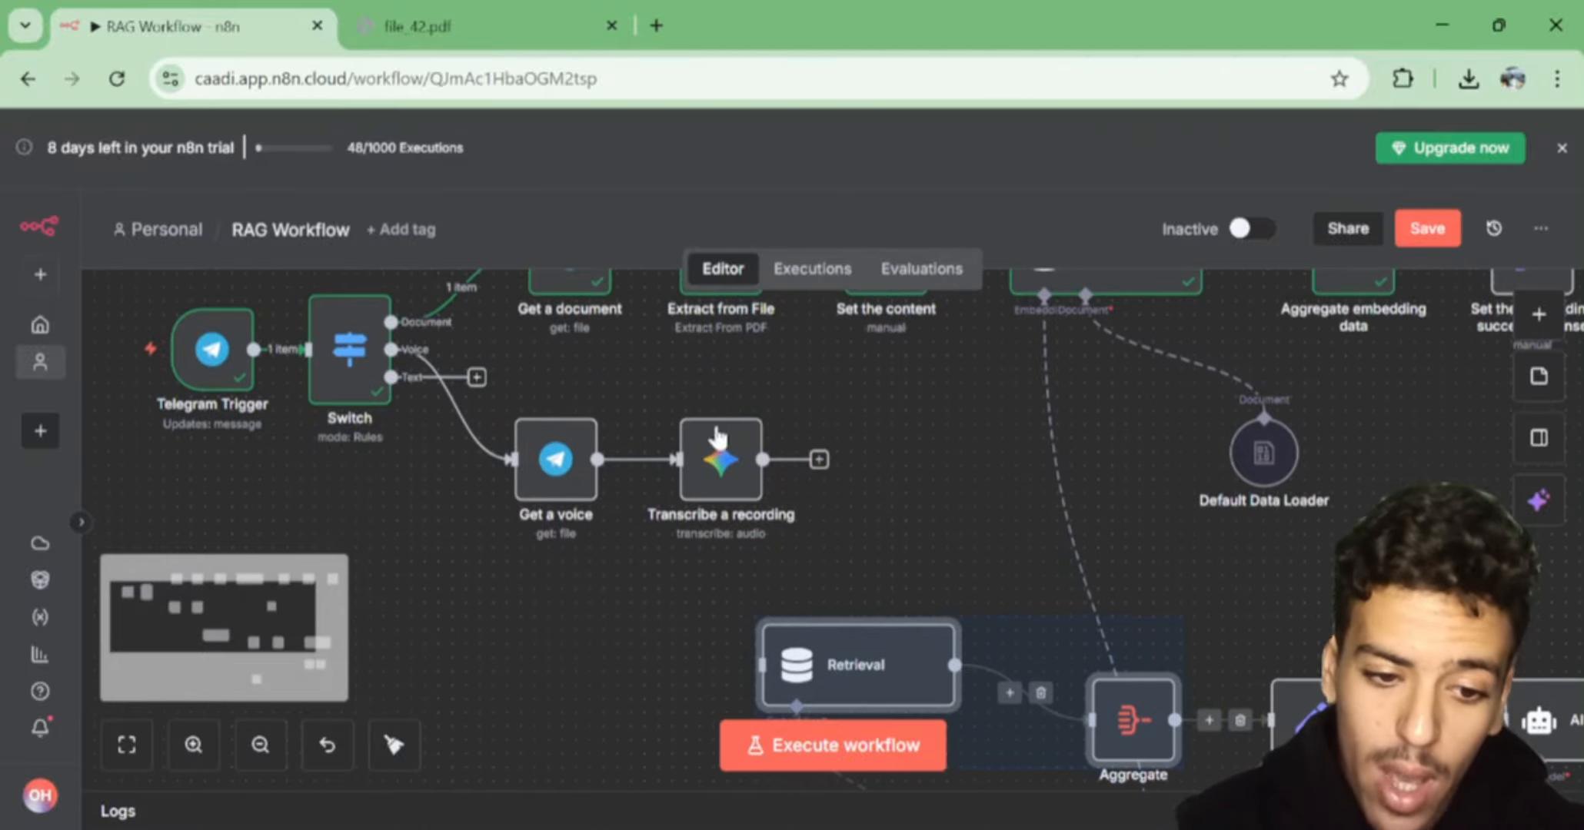
left_click(477, 377)
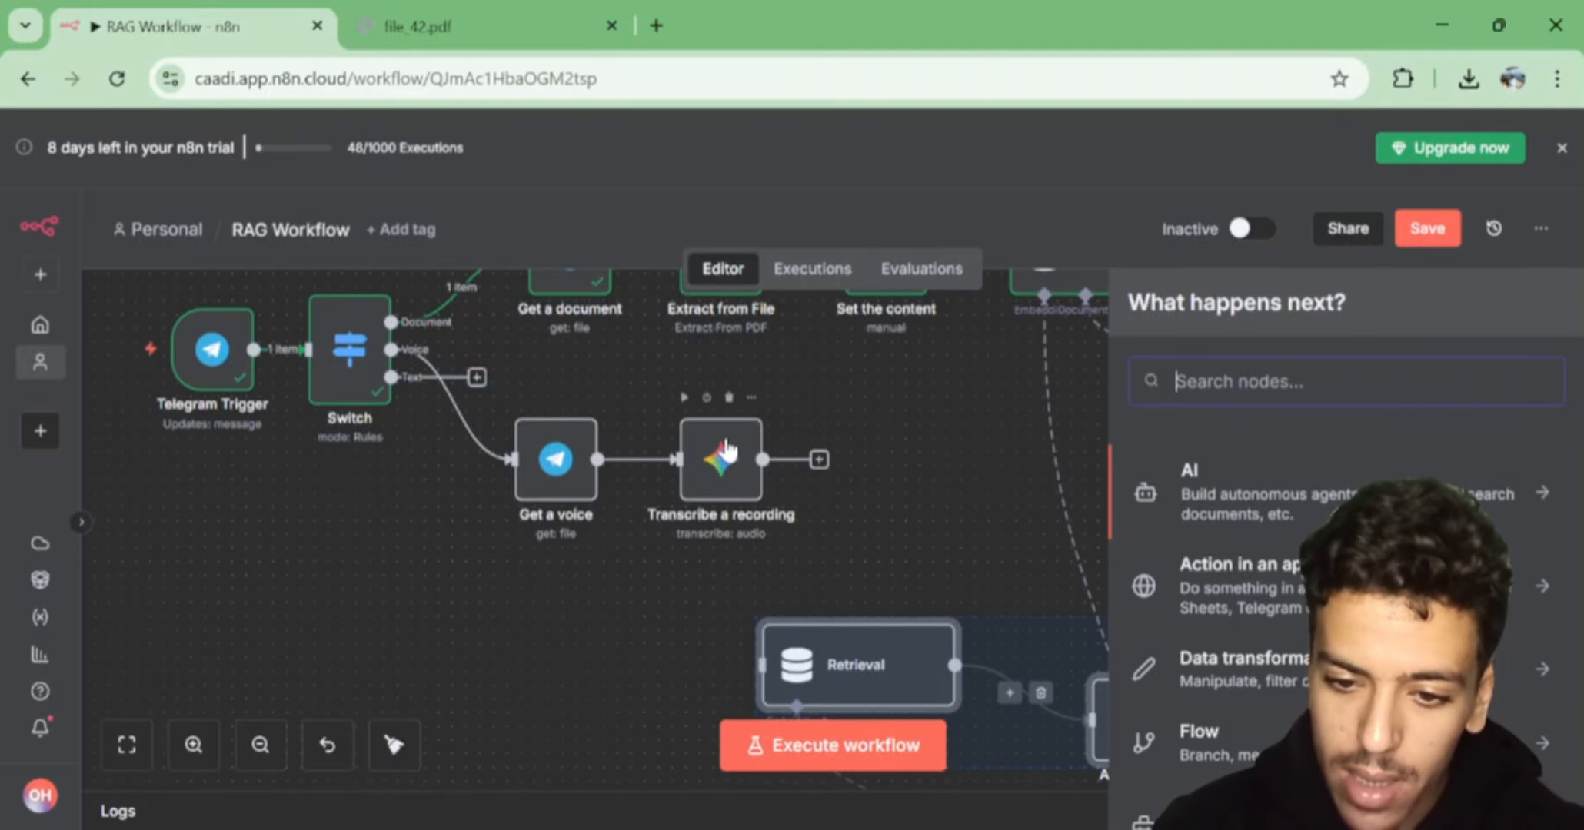
type("edt")
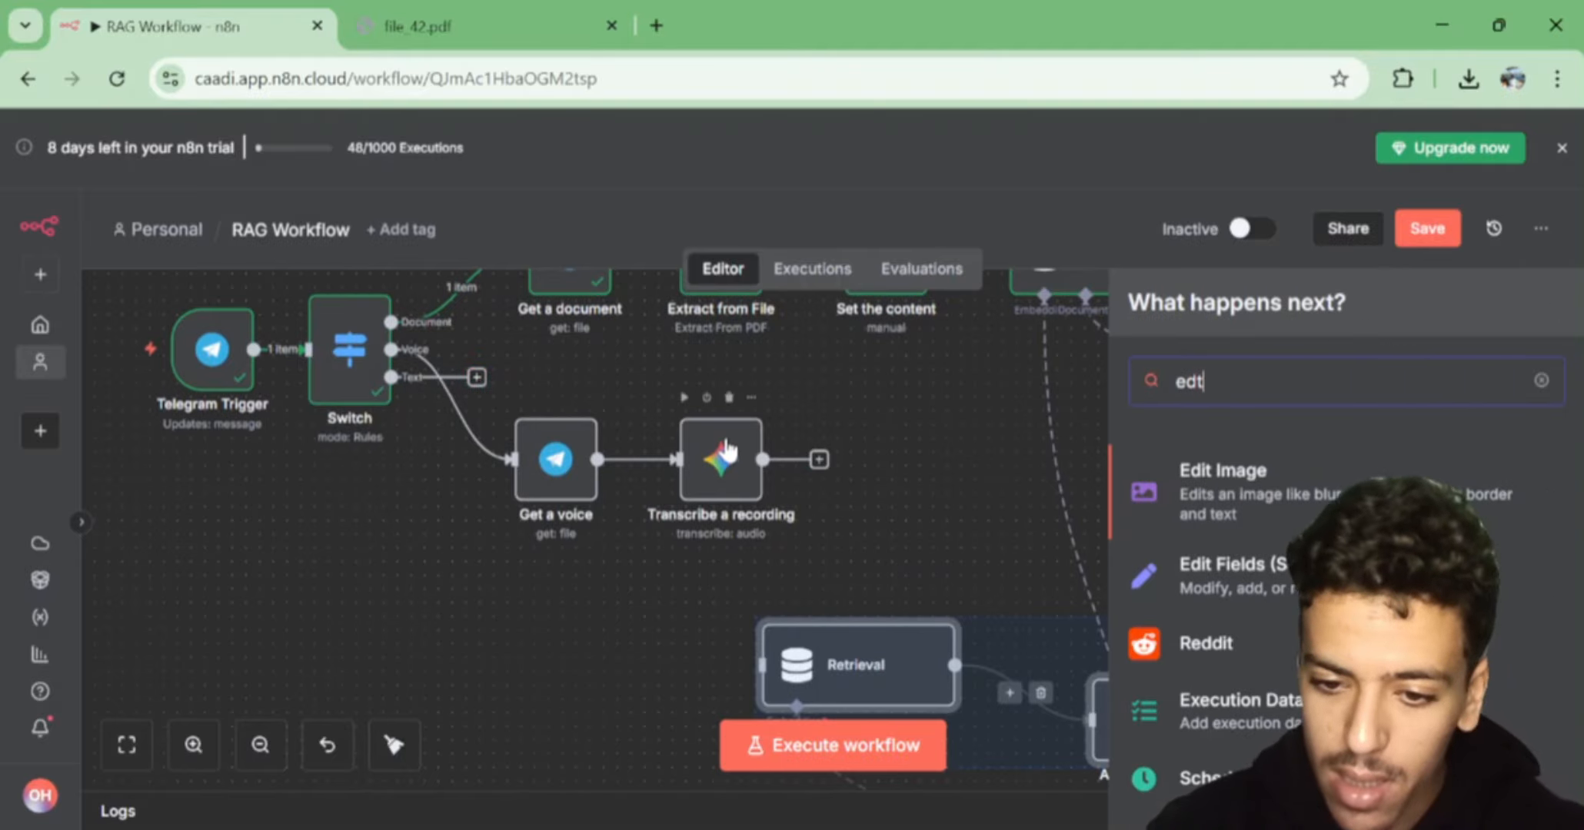
left_click(1243, 590)
Rename the node to Set the Query and add a String field named query, leaving its value empty
left_click(658, 184)
key("BackSpace")
type("S")
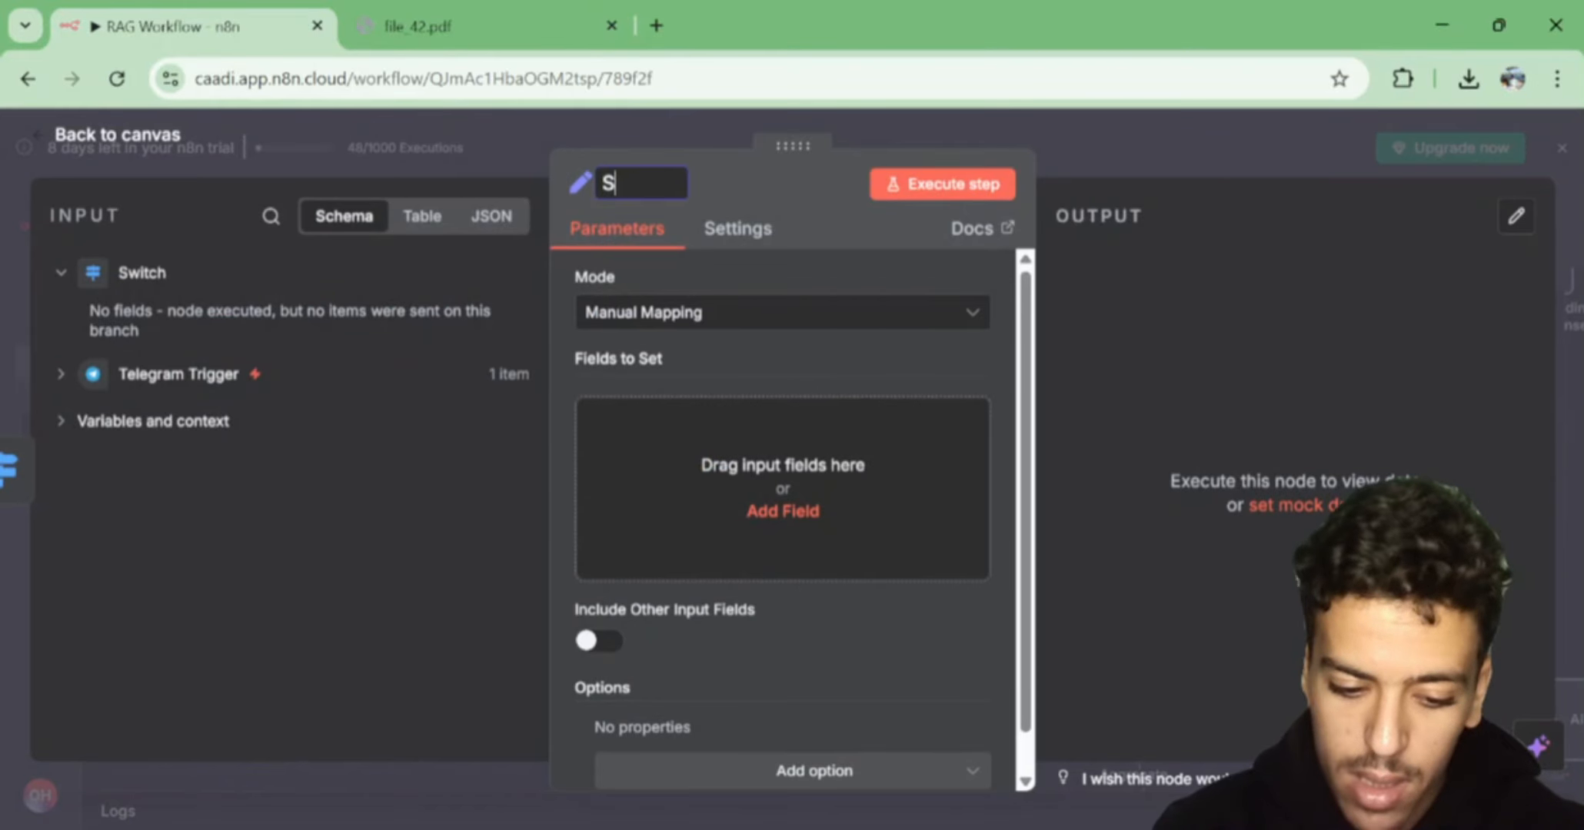
type("et the Q")
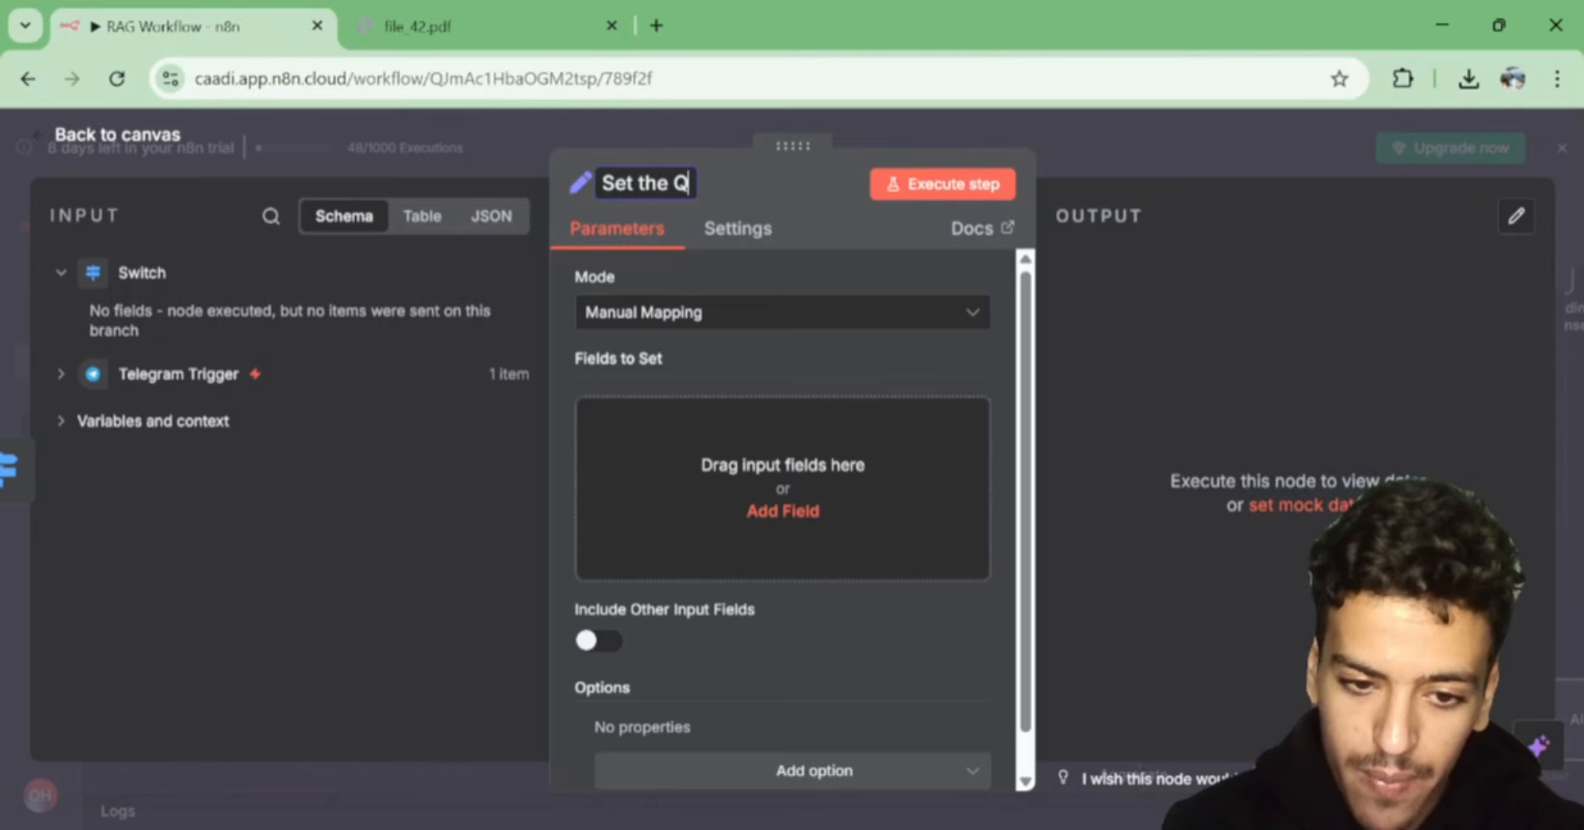
type("uery")
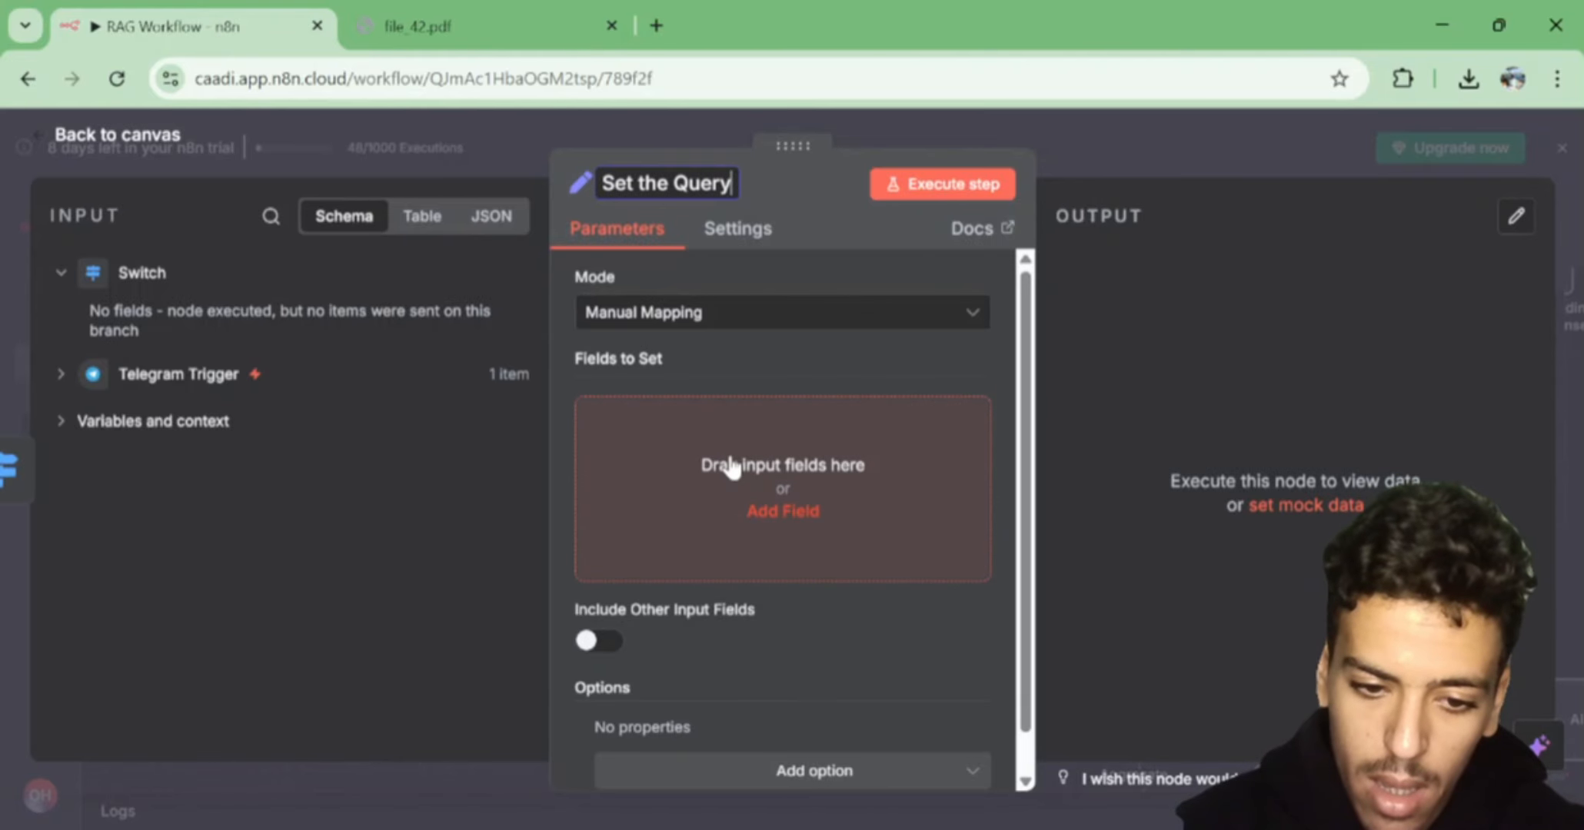
left_click(673, 423)
type("query")
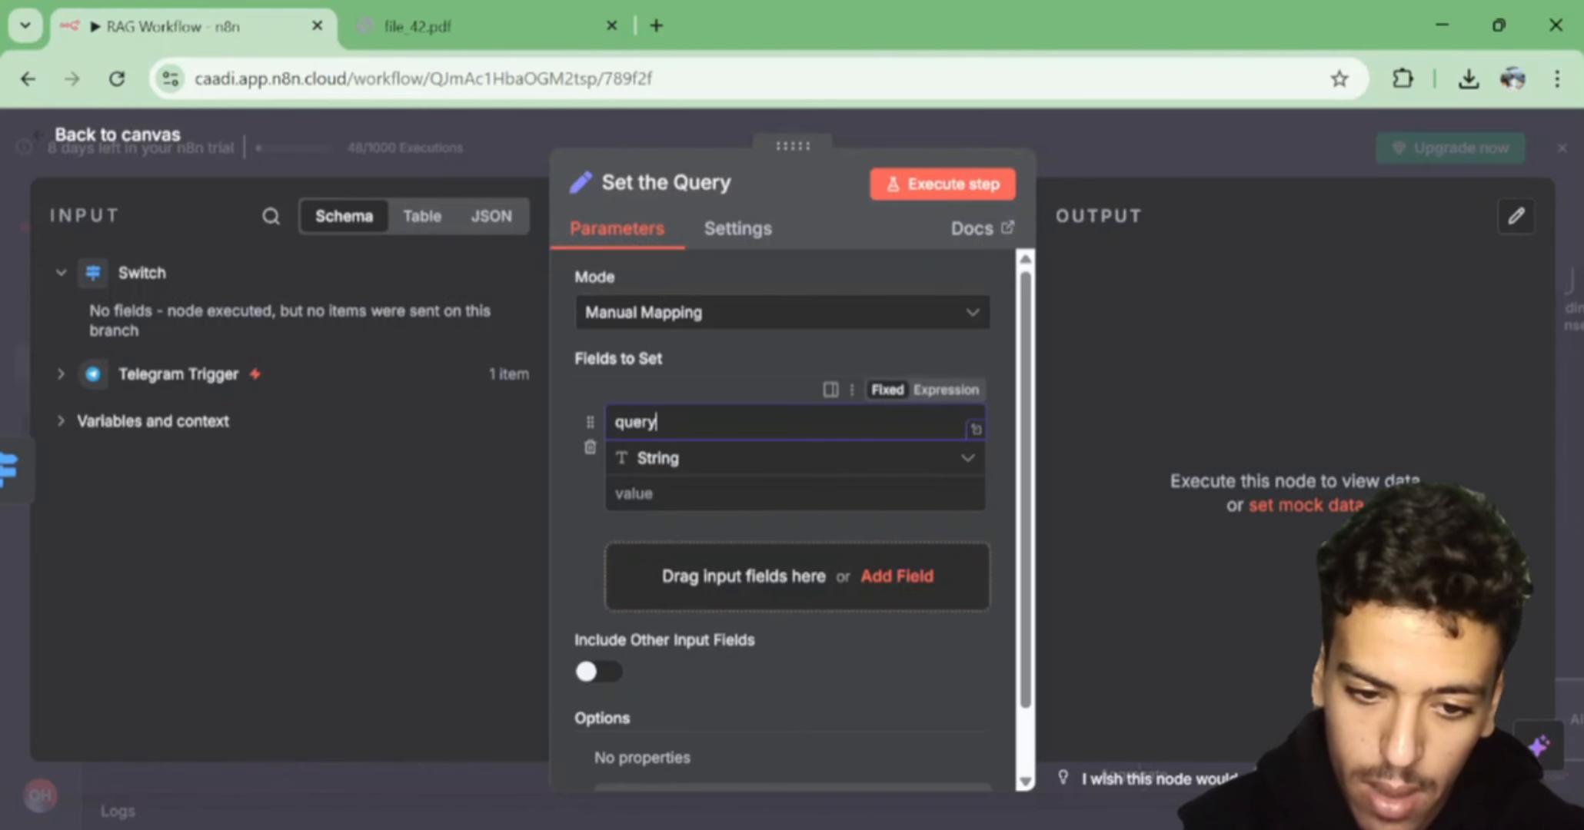
left_click(672, 494)
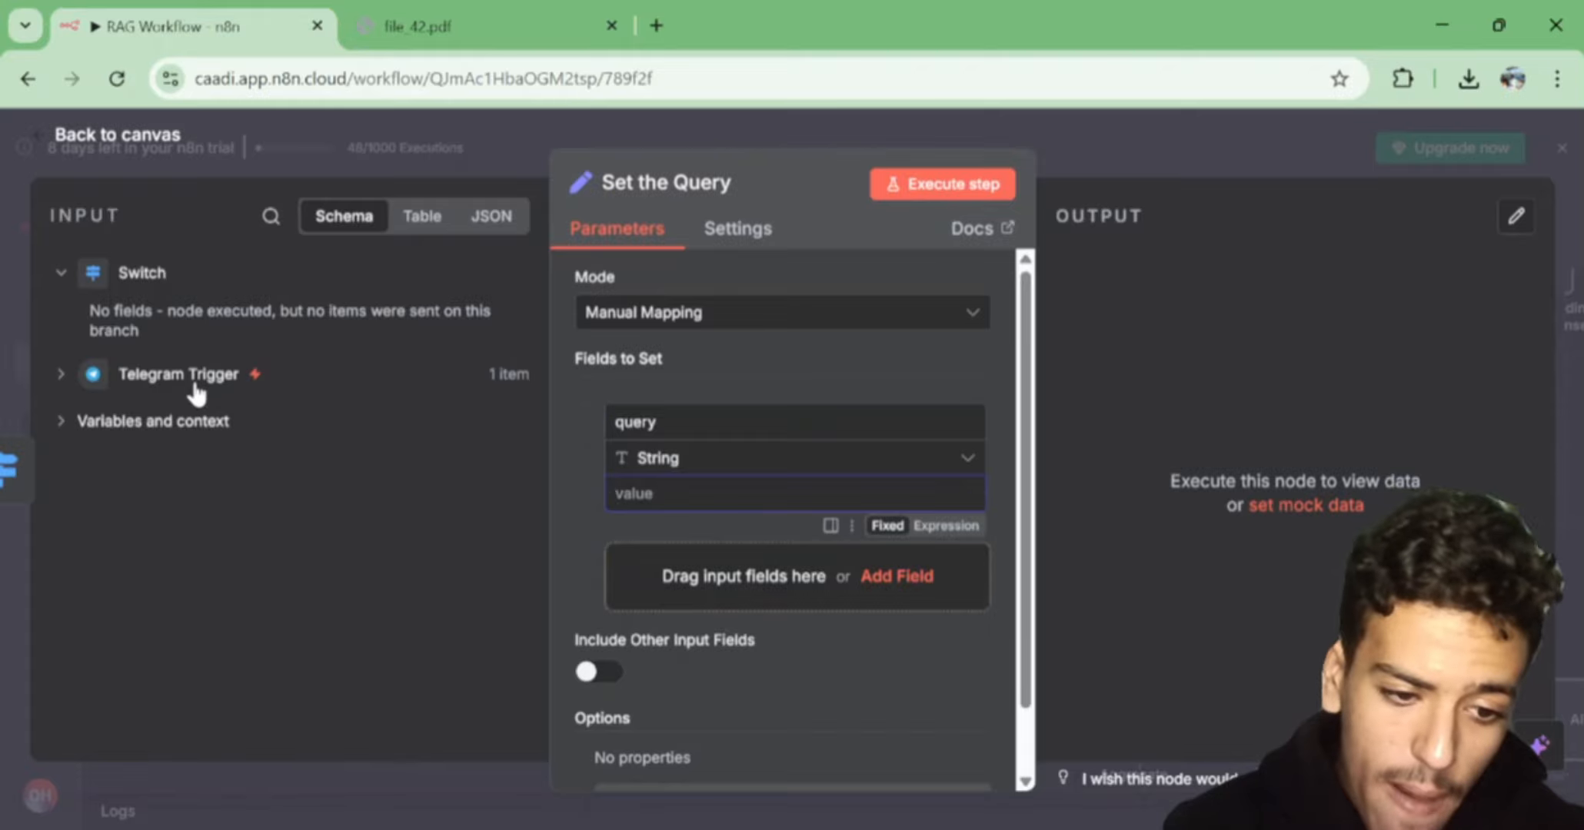
left_click(139, 143)
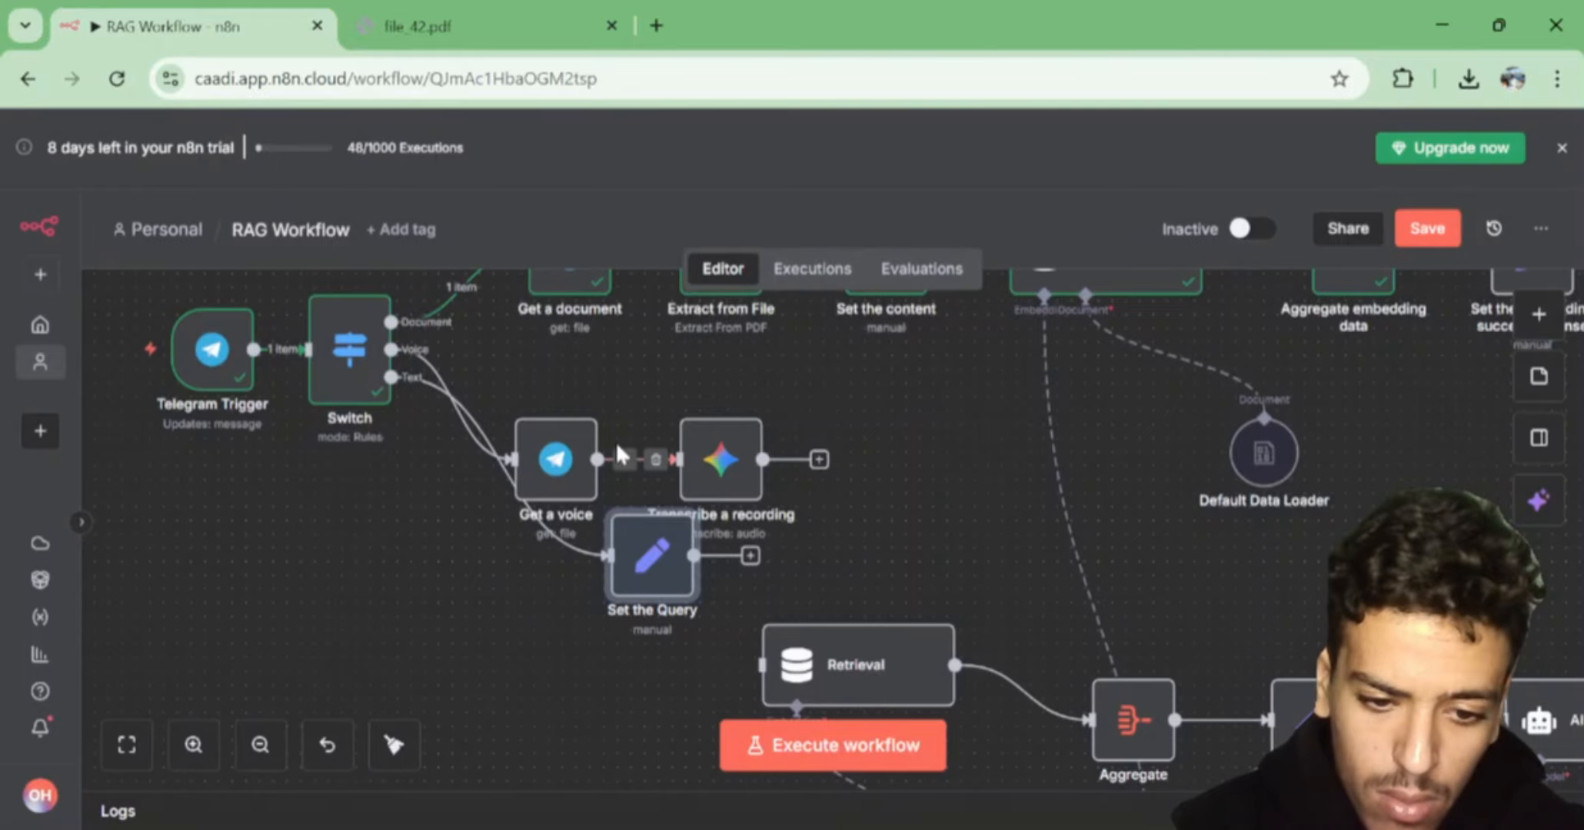
Place the Set the Query node below the Switch and shift Get a voice closer to Transcribe a recording
left_click_drag(650, 555, 435, 569)
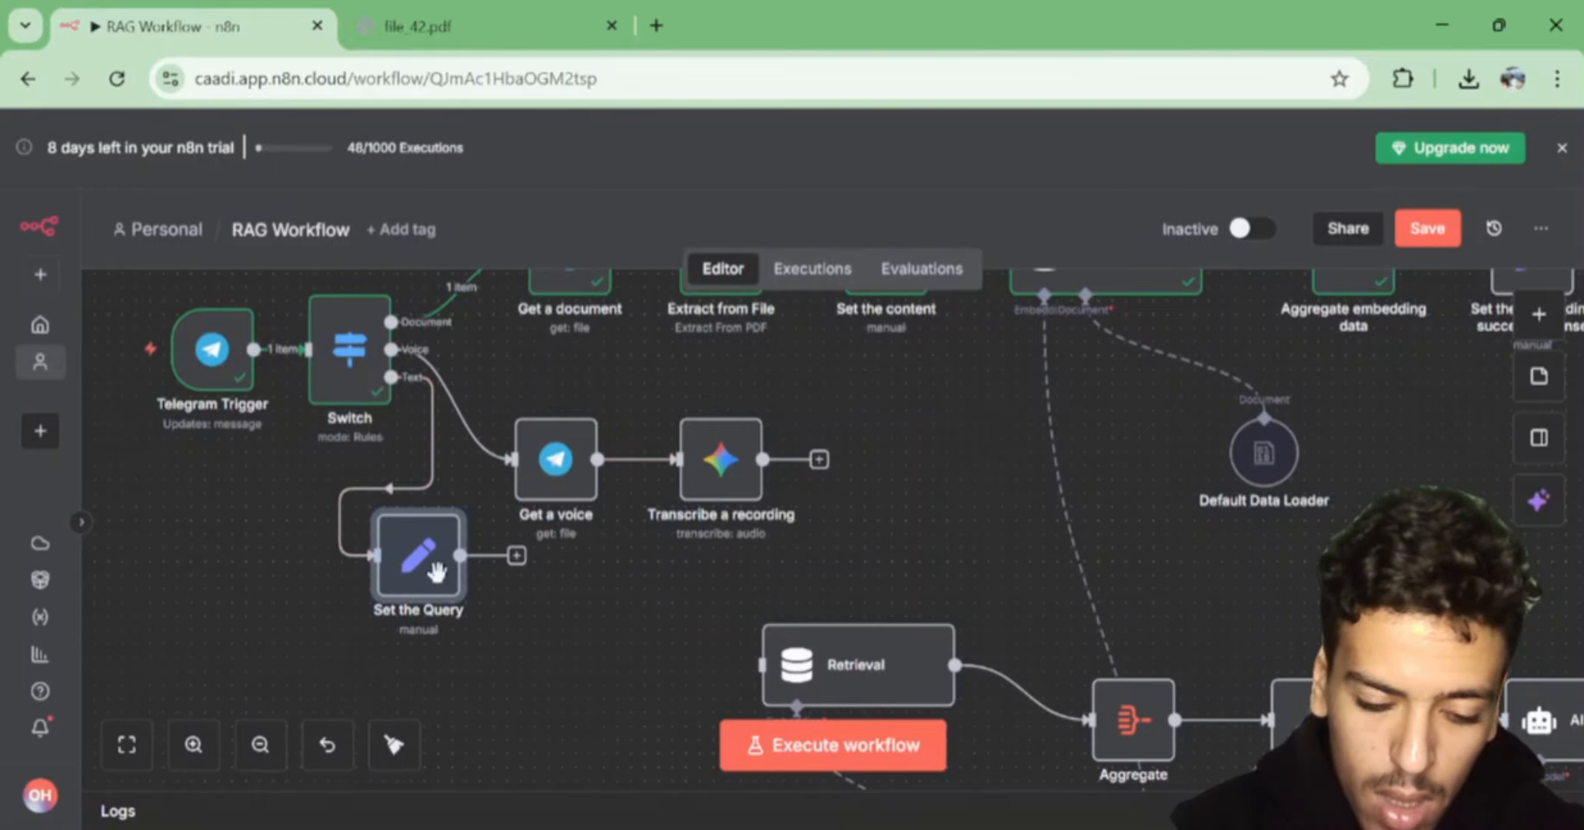
scroll(437, 569, "left", 2)
left_click(654, 484)
left_click_drag(653, 484, 709, 470)
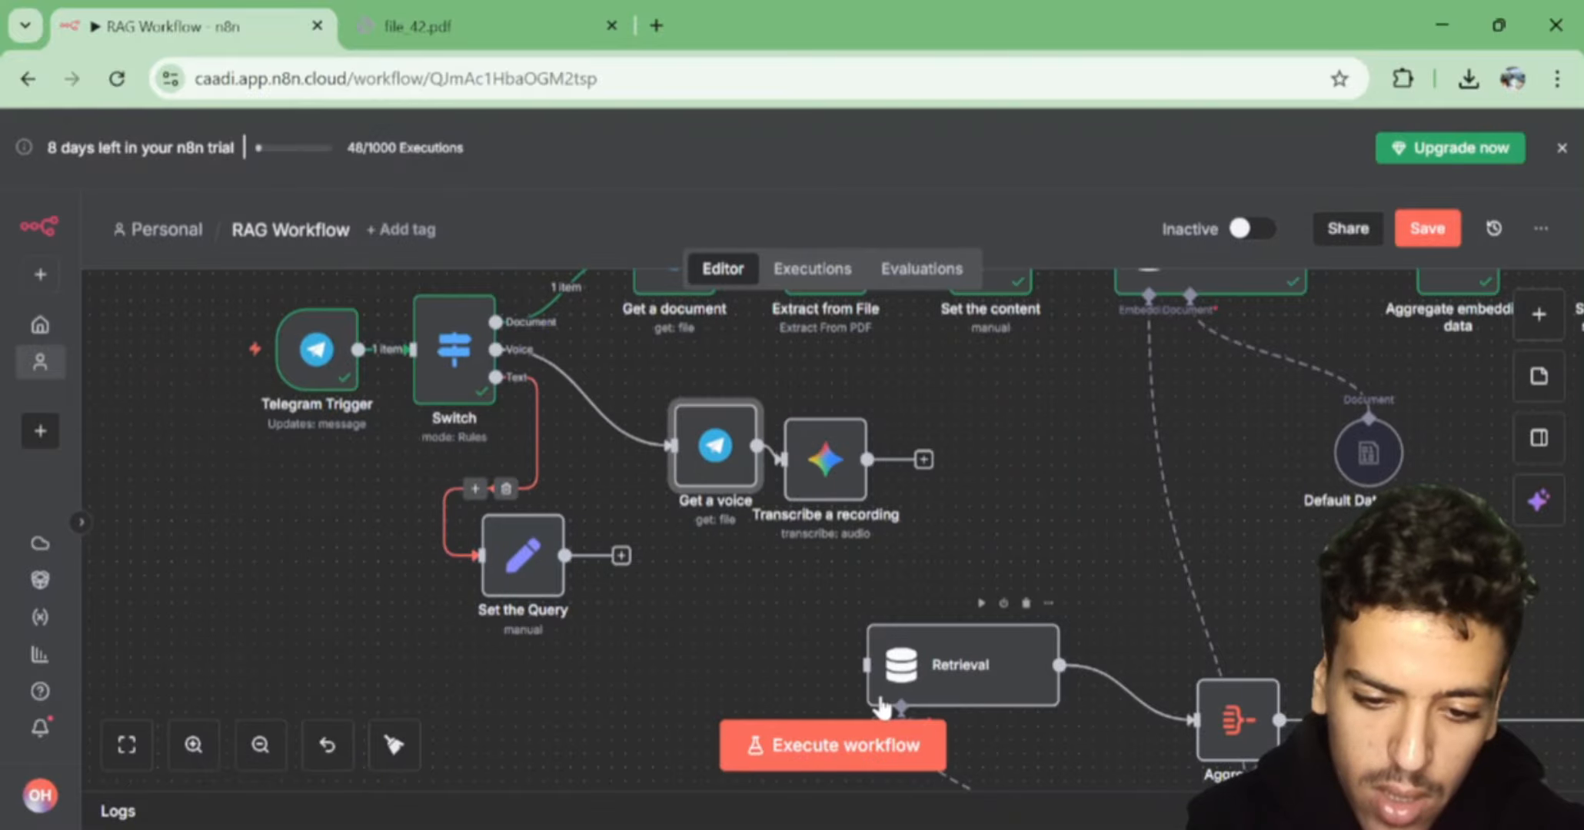
Execute the workflow, send "hi" to the n8n bot in Telegram as the trigger event, and return to n8n
left_click(884, 739)
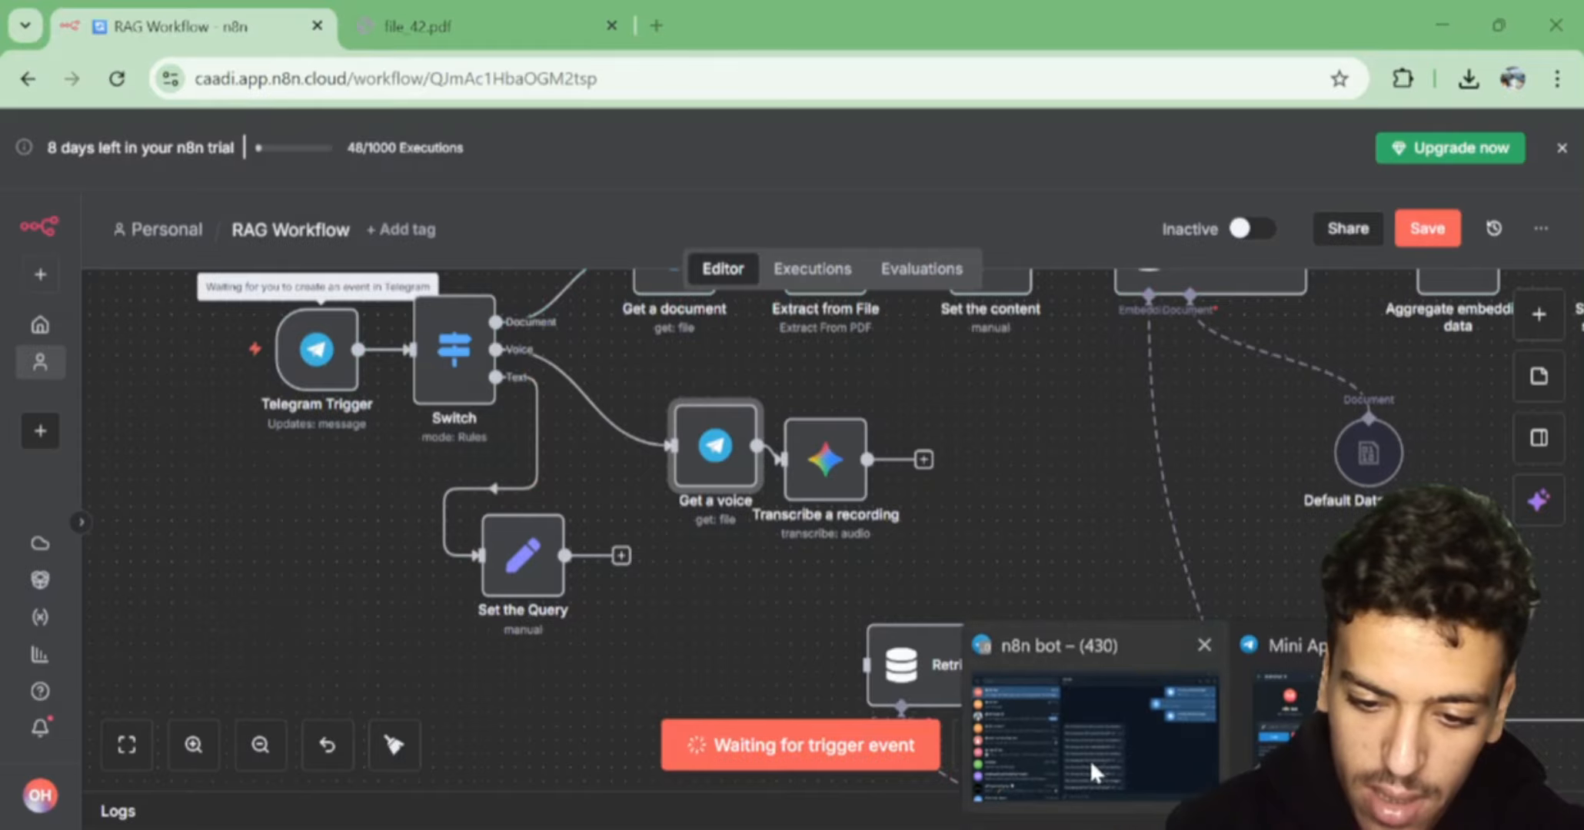
left_click(1089, 760)
type("hi")
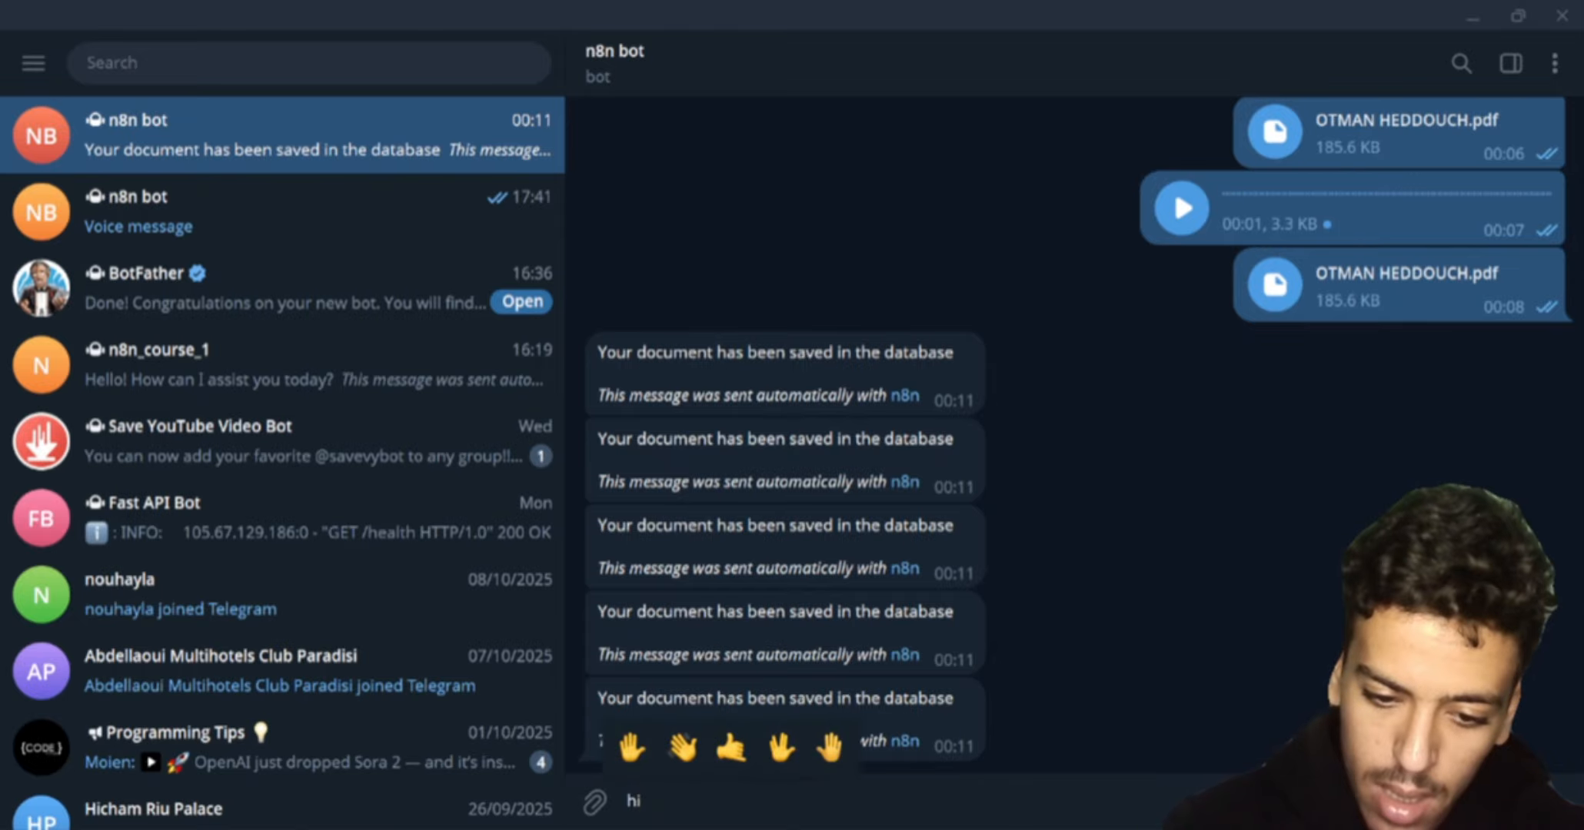
key("Return")
left_click(932, 754)
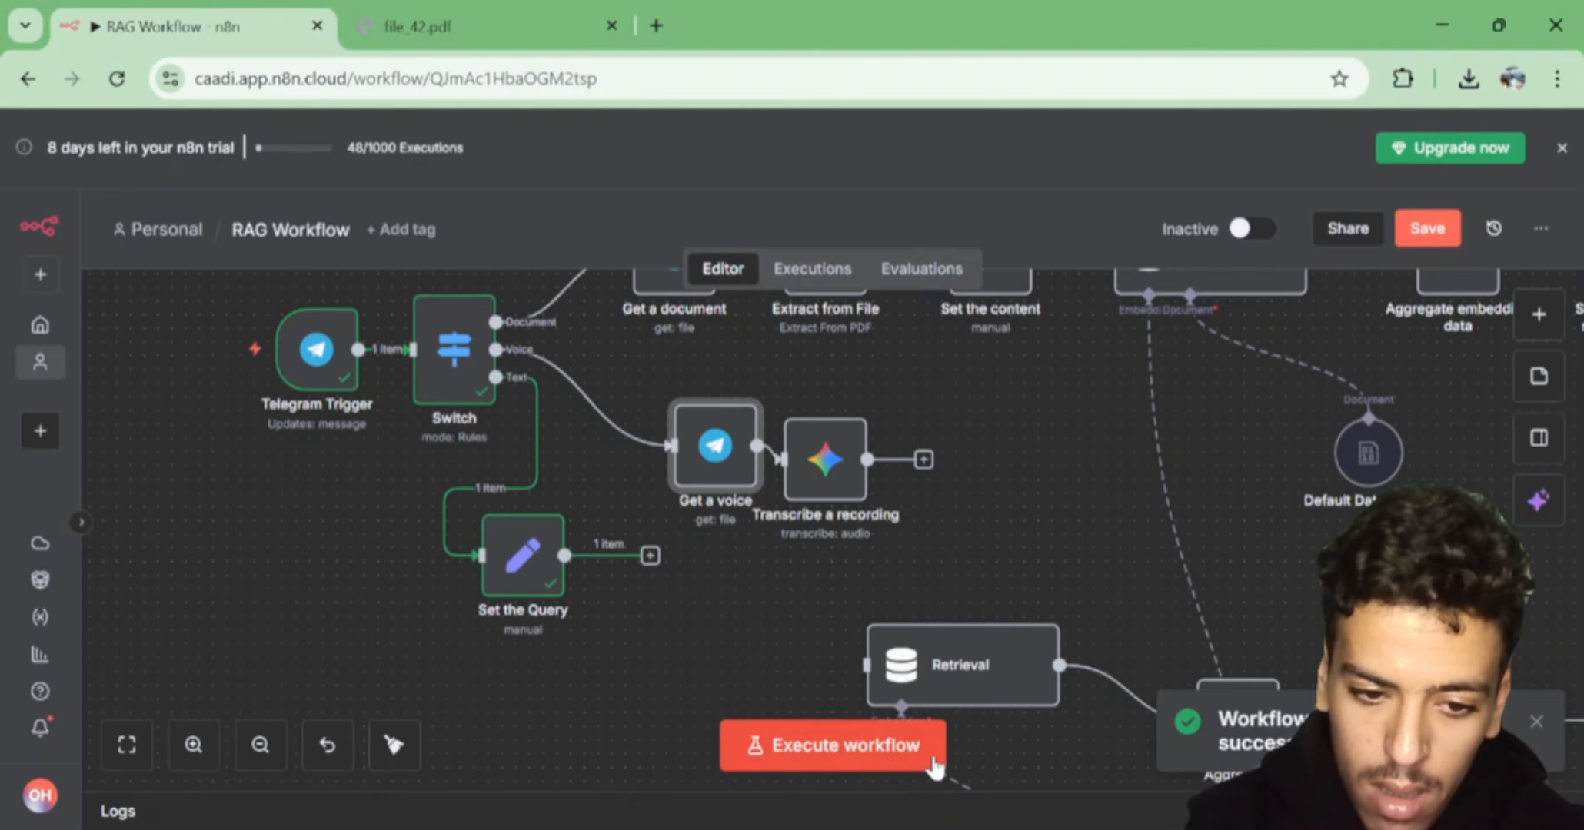
Map the Switch message text into the Set the Query node's query value as {{ $json.message.text }} and return to the canvas
double_click(534, 560)
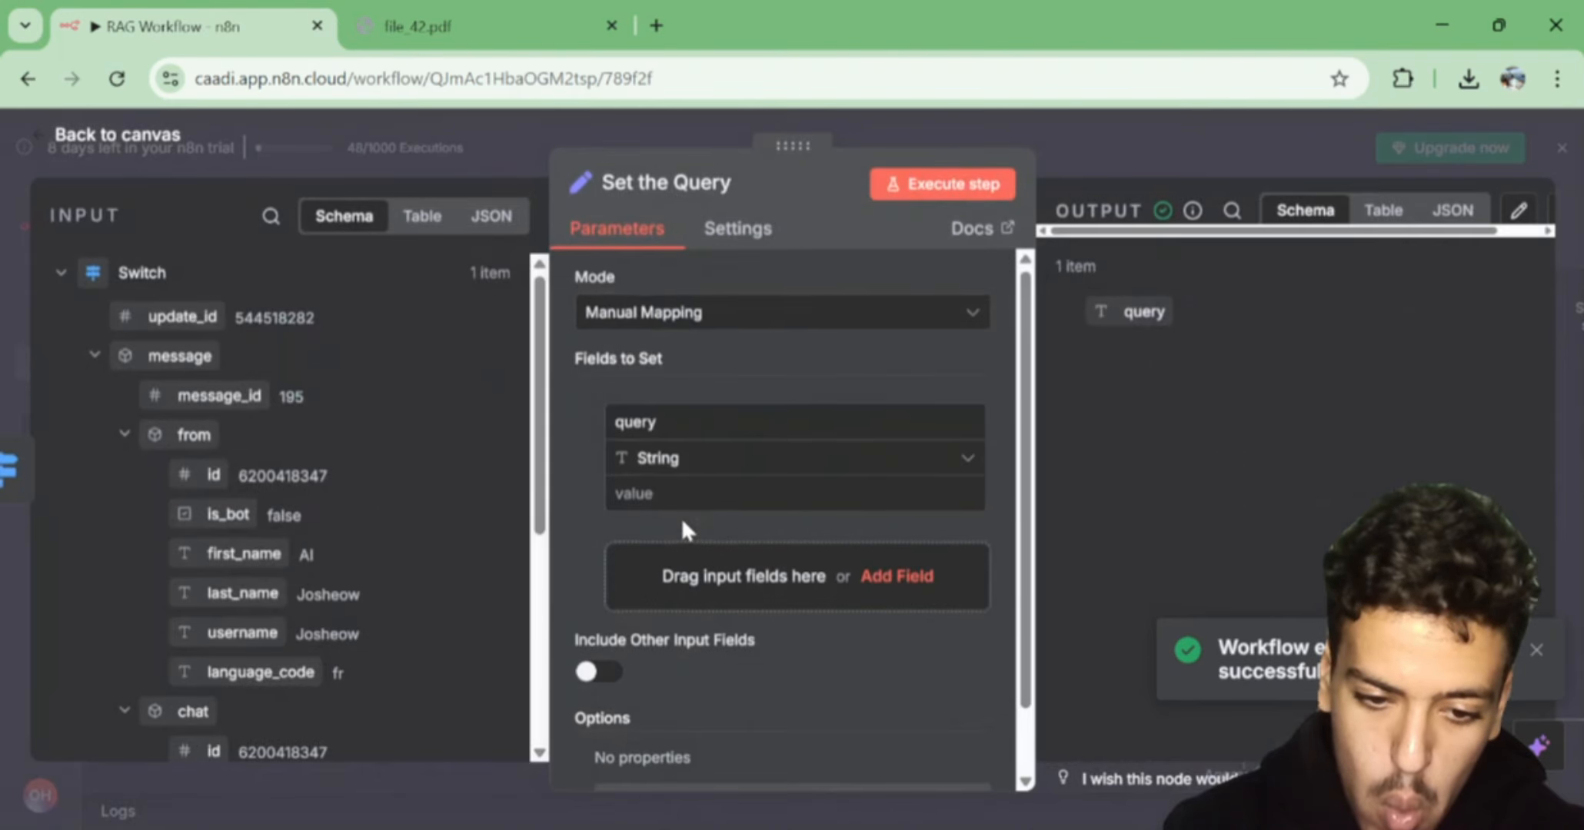
scroll(682, 523, "down", 1)
left_click(681, 474)
scroll(357, 434, "down", 5)
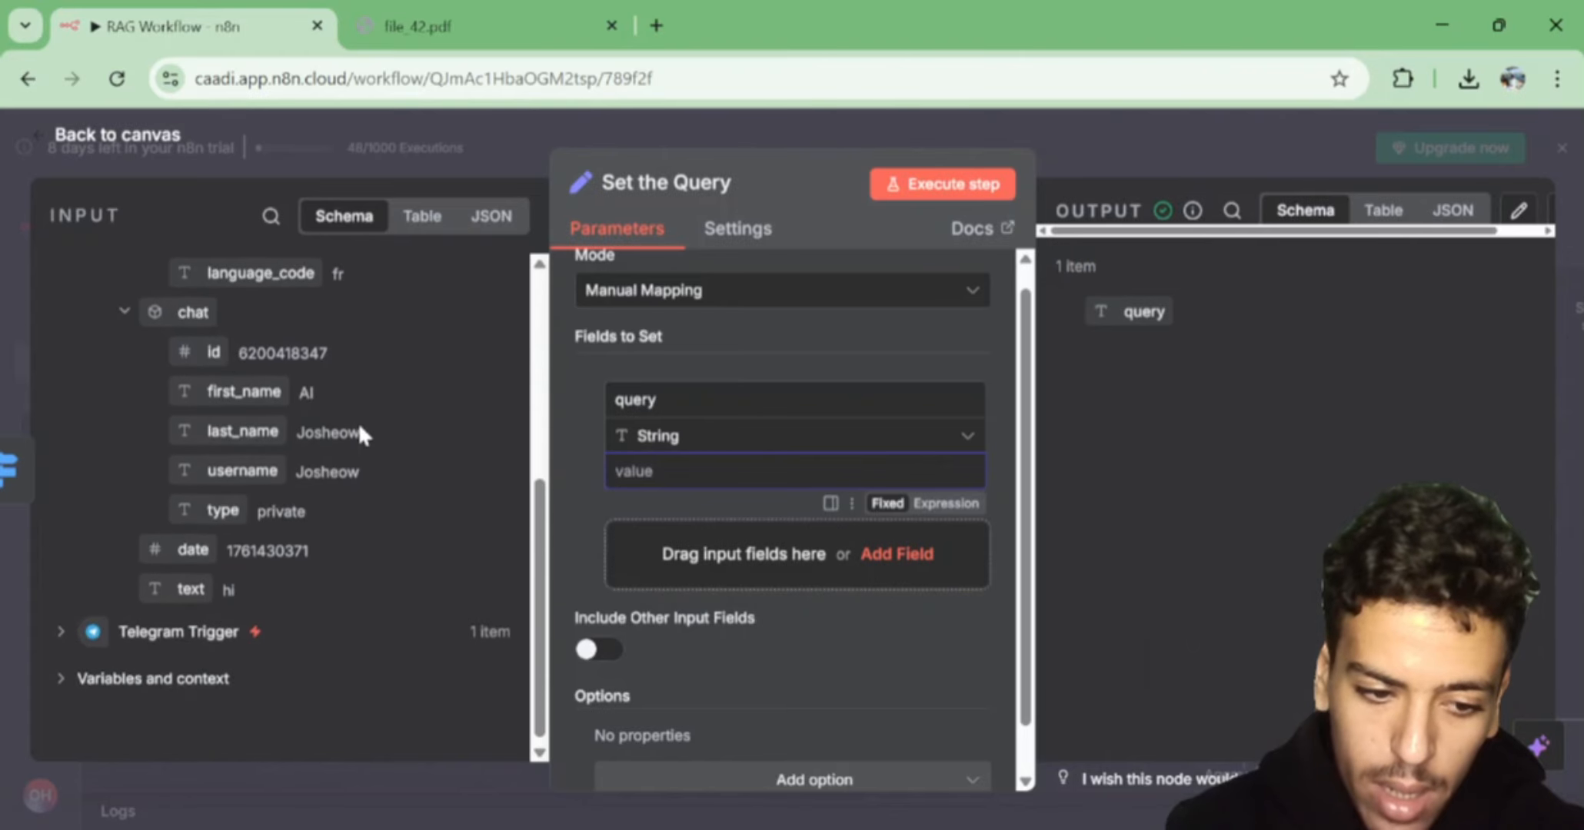
left_click_drag(185, 586, 485, 460)
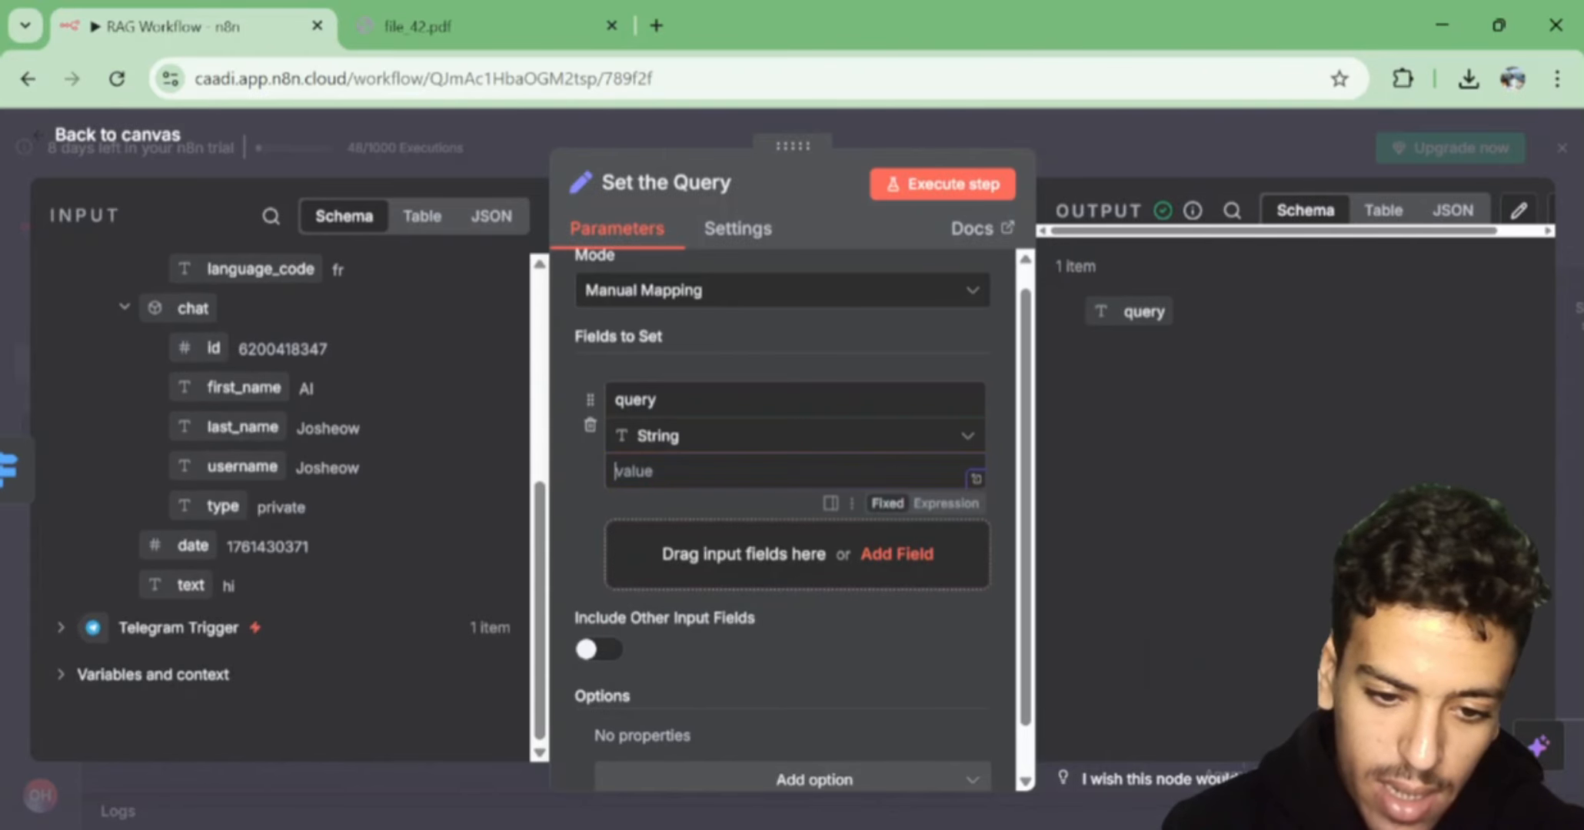
left_click_drag(158, 582, 653, 471)
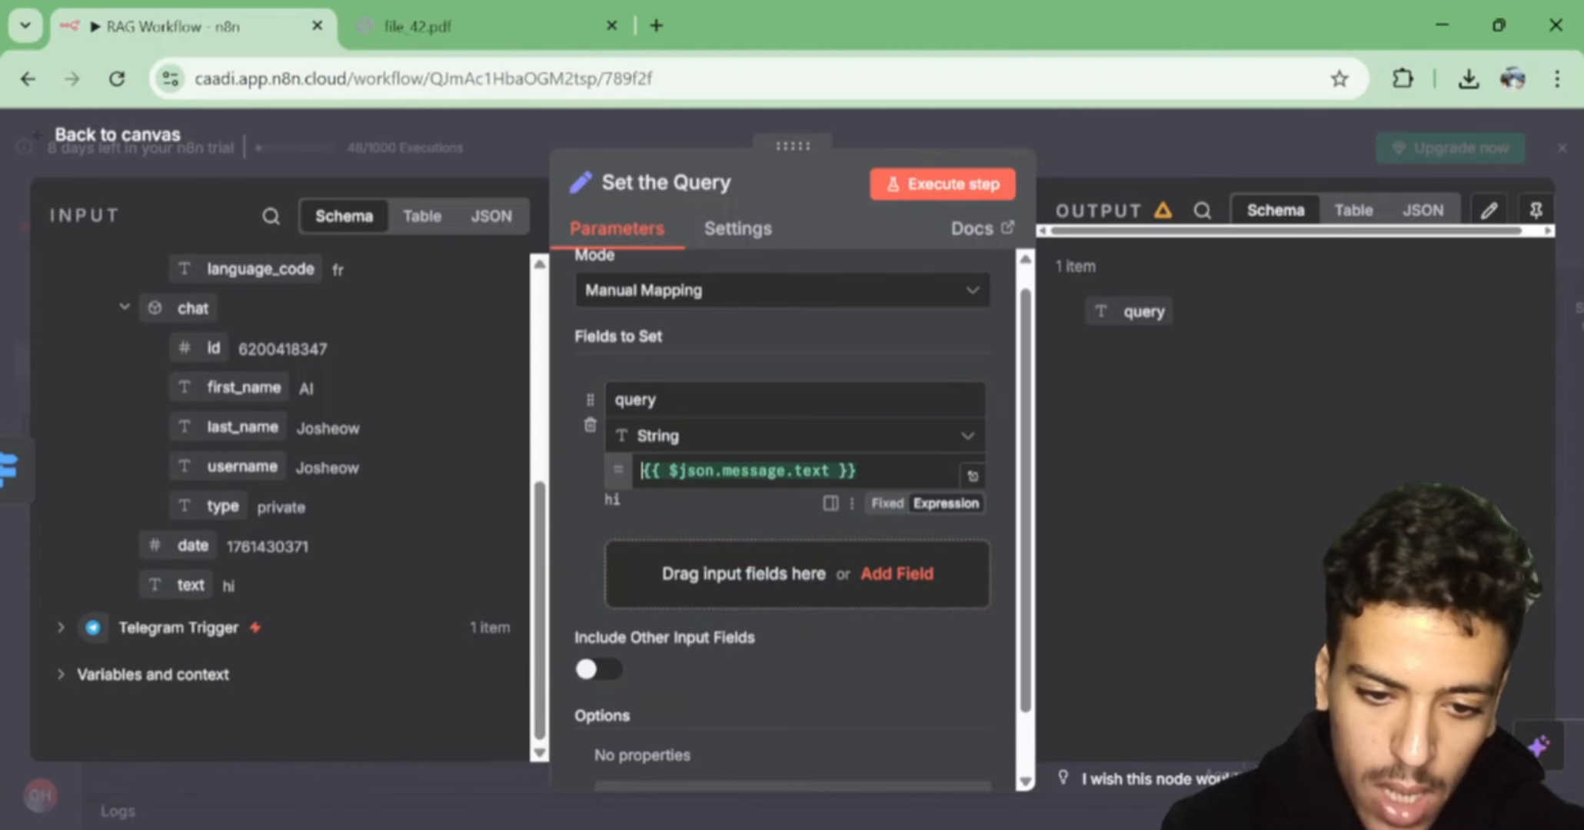
left_click(163, 135)
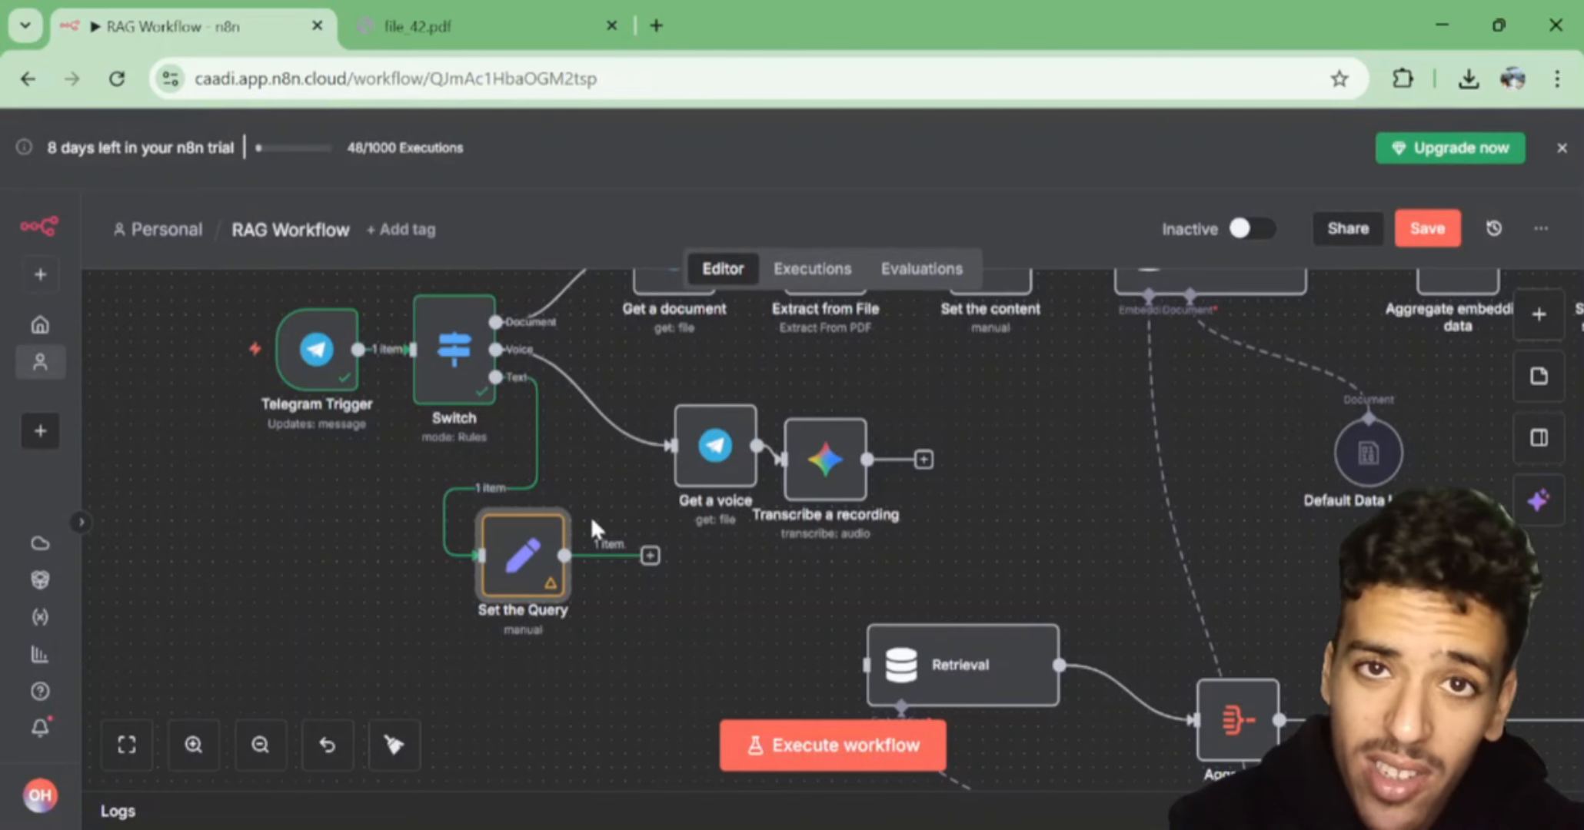
Connect Transcribe a recording to Set the Query and line up the voice nodes ahead of it
left_click_drag(542, 534, 623, 531)
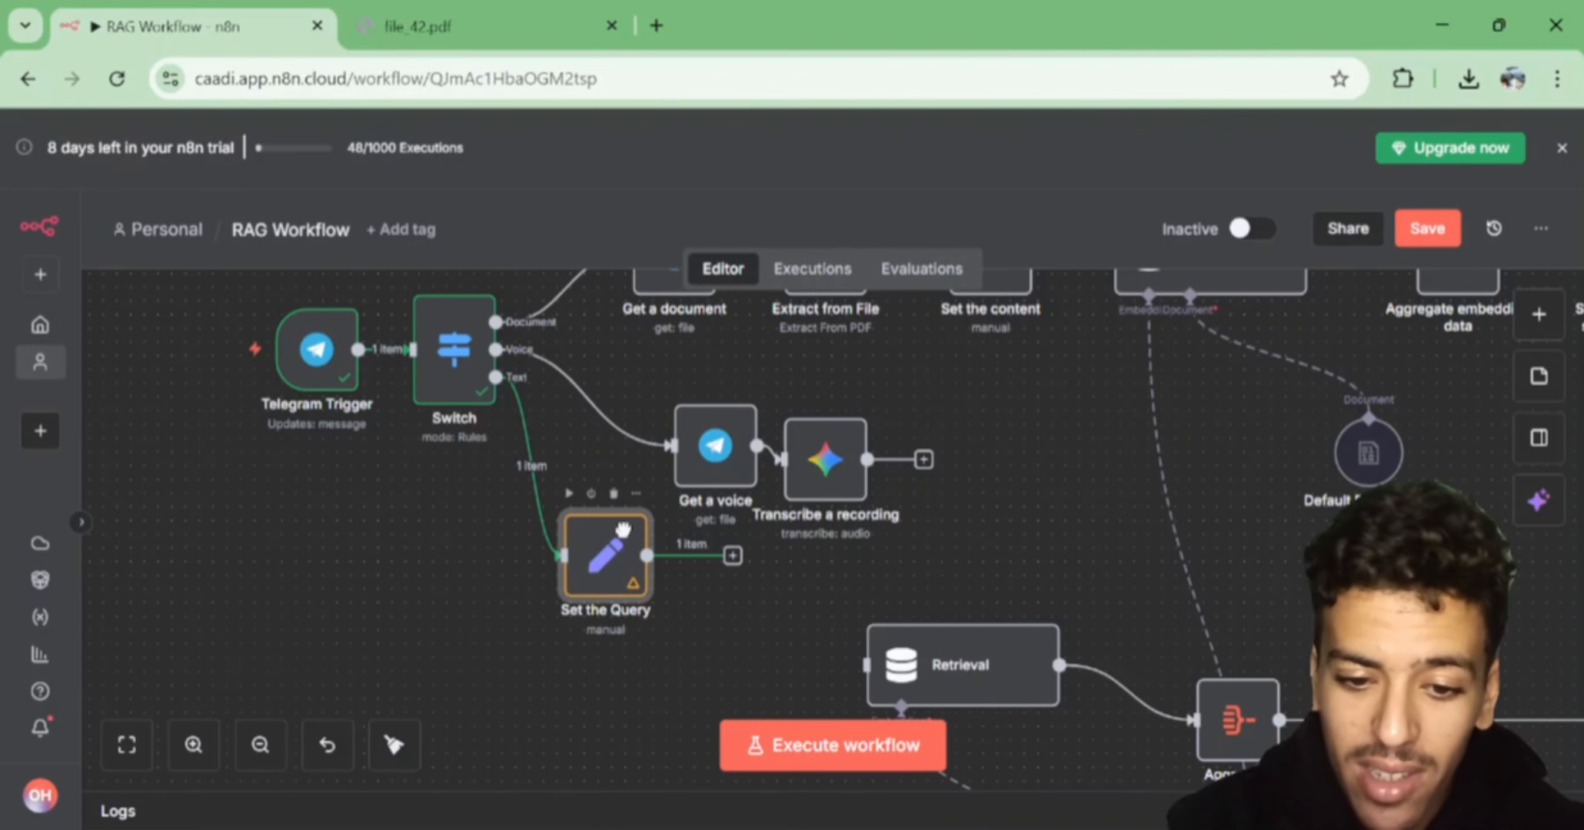
left_click_drag(715, 477, 632, 418)
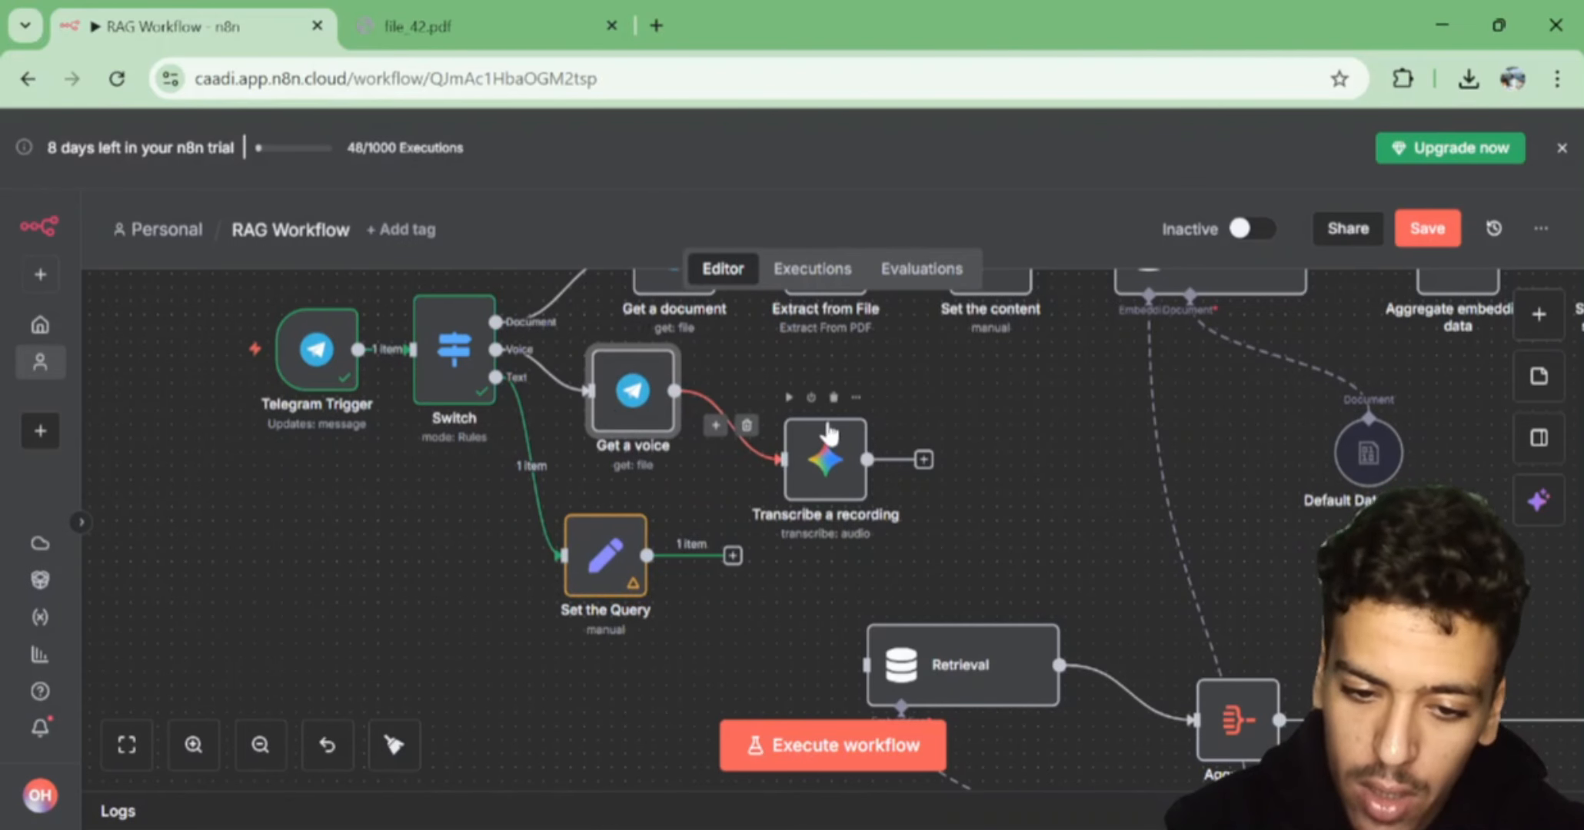
left_click_drag(828, 435, 927, 491)
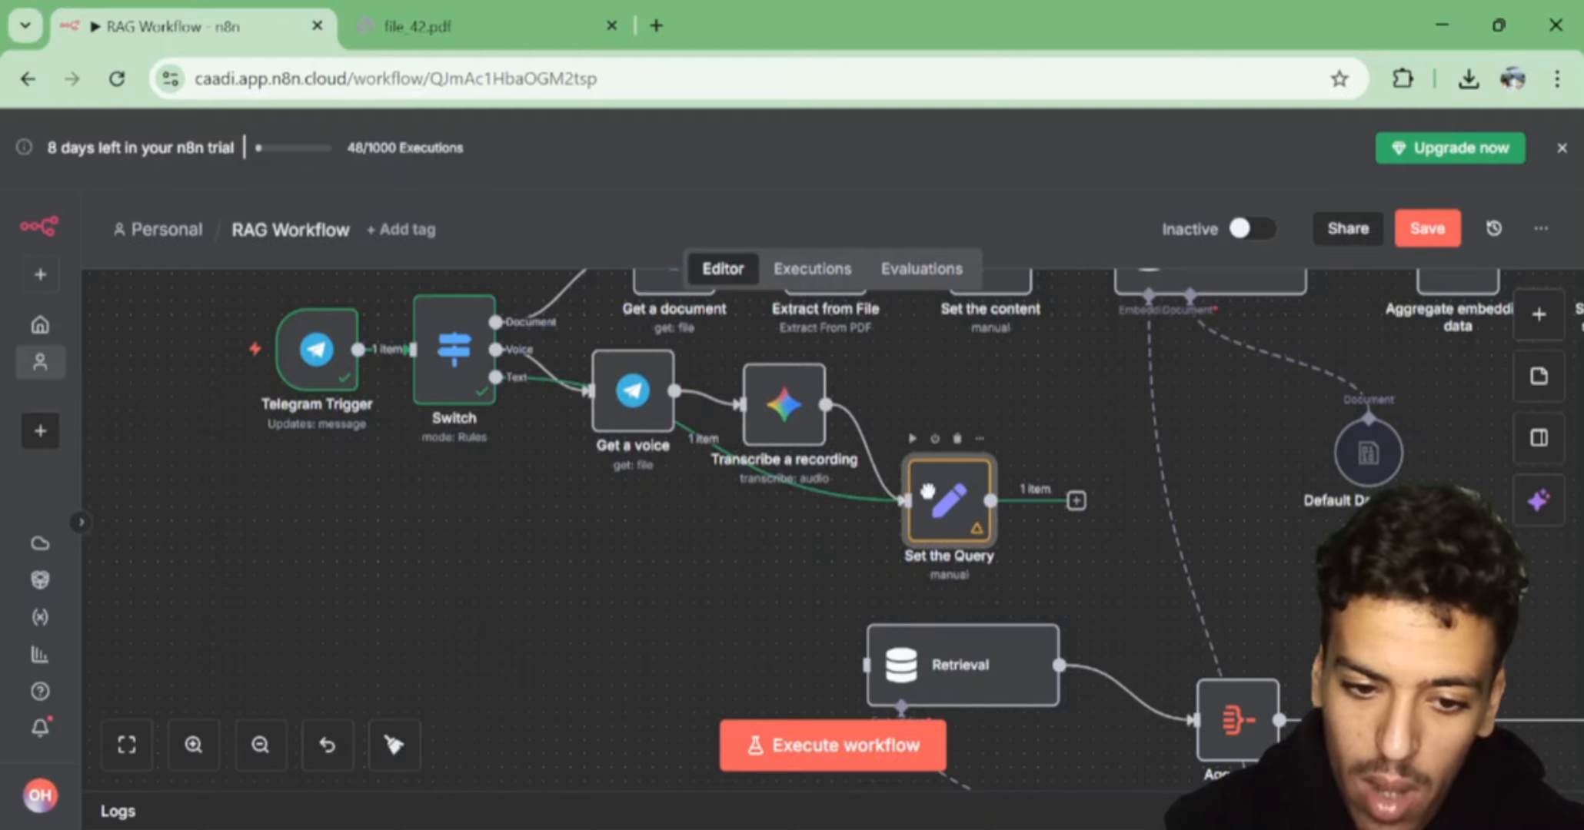
Select the document-branch nodes together and move them well above the voice and text branches
left_click(260, 749)
left_click(260, 749)
left_click(260, 750)
left_click(259, 750)
scroll(643, 558, "right", 2)
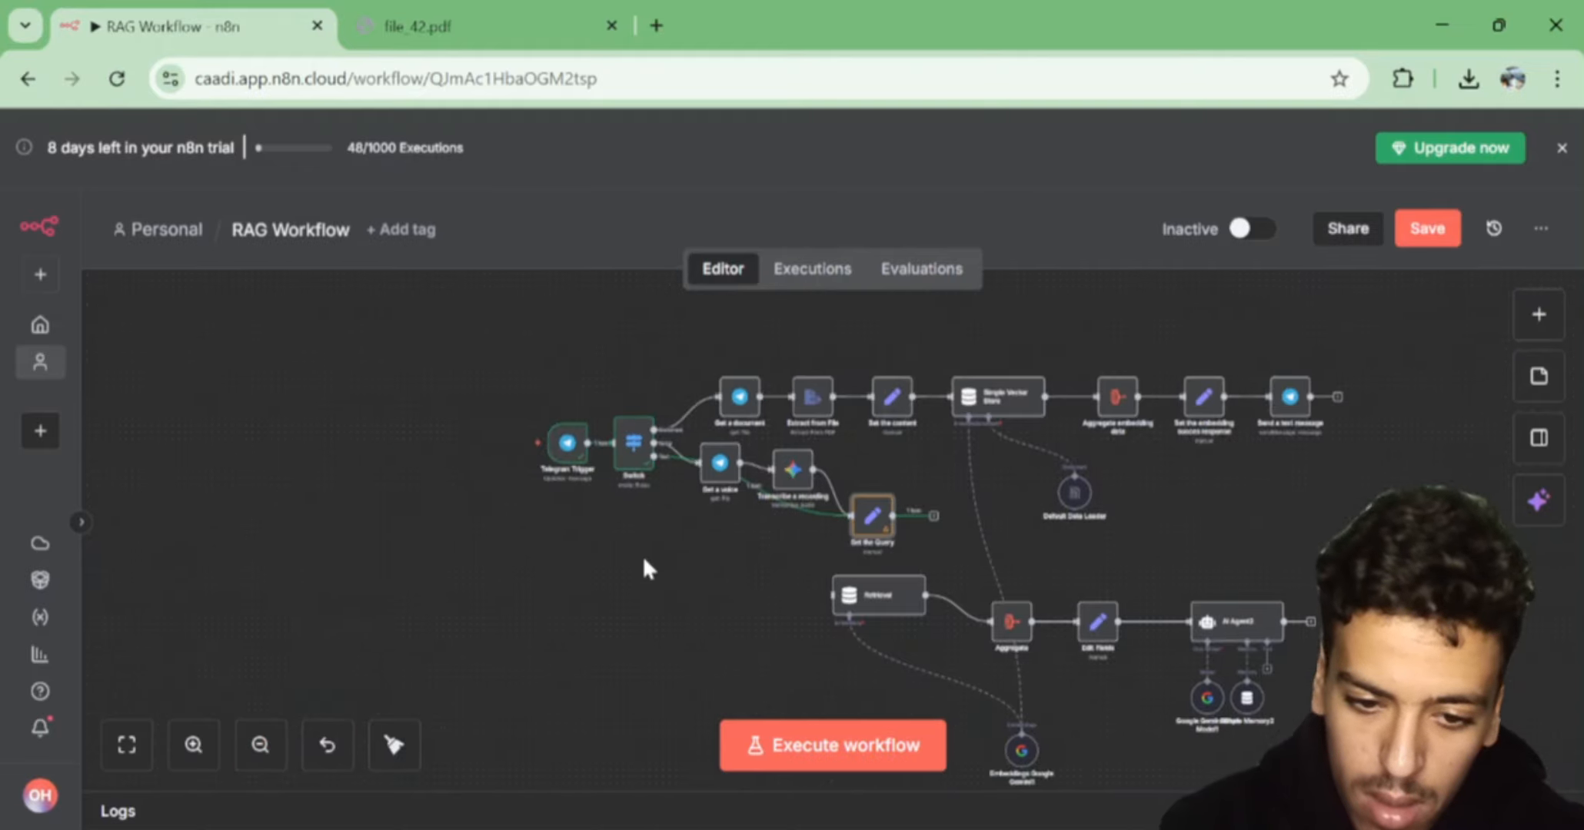
left_click_drag(554, 336, 1176, 447)
left_click_drag(882, 382, 868, 288)
scroll(699, 549, "down", 2)
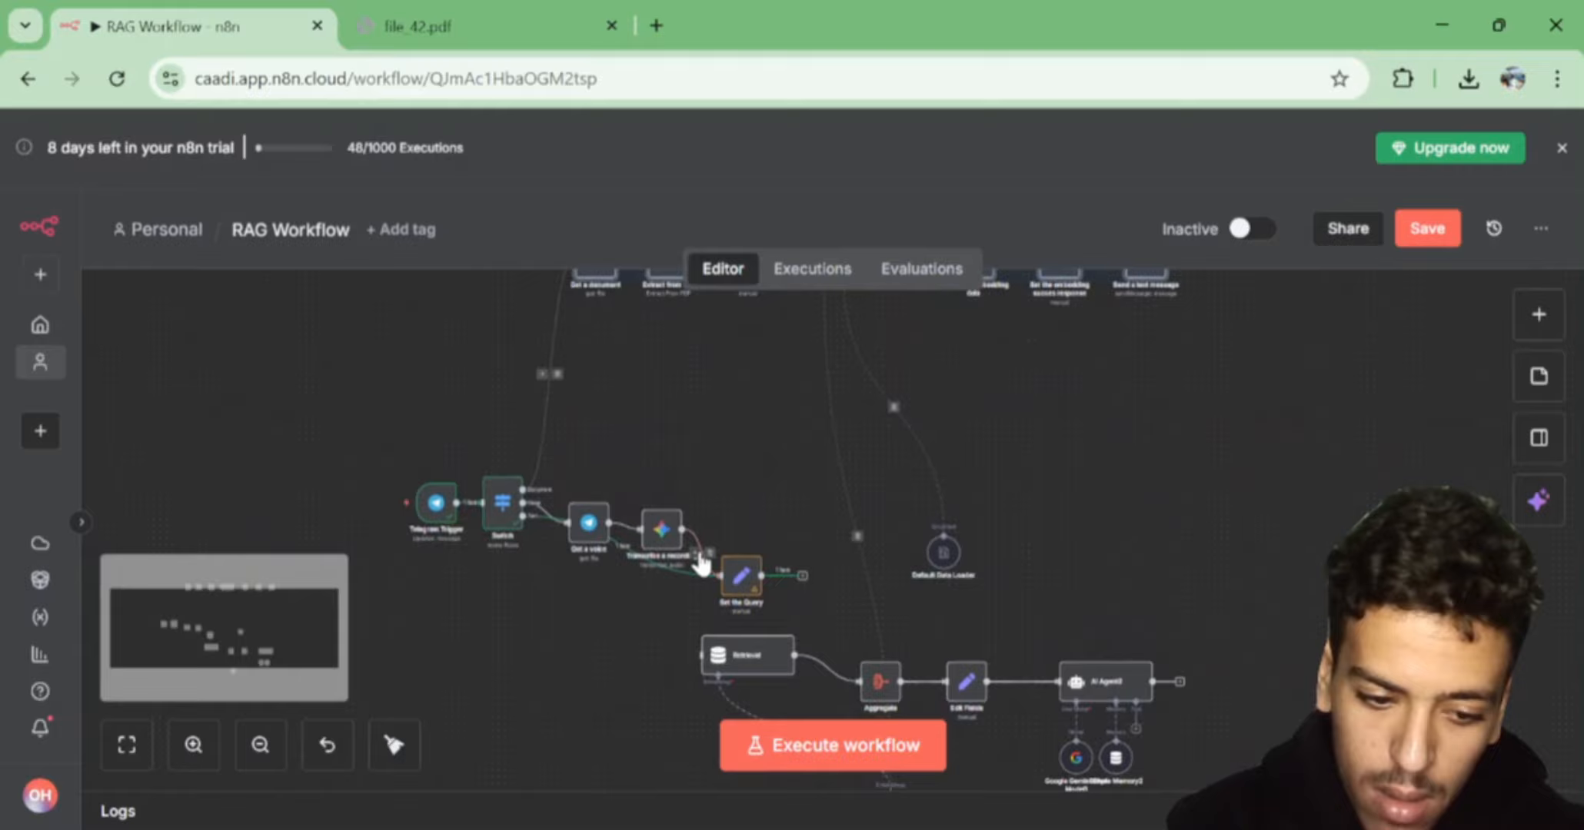
Space out Get a voice, Transcribe a recording and Set the Query so their connections no longer overlap
left_click(193, 744)
left_click(193, 744)
left_click(193, 744)
left_click(193, 744)
scroll(520, 582, "left", 3)
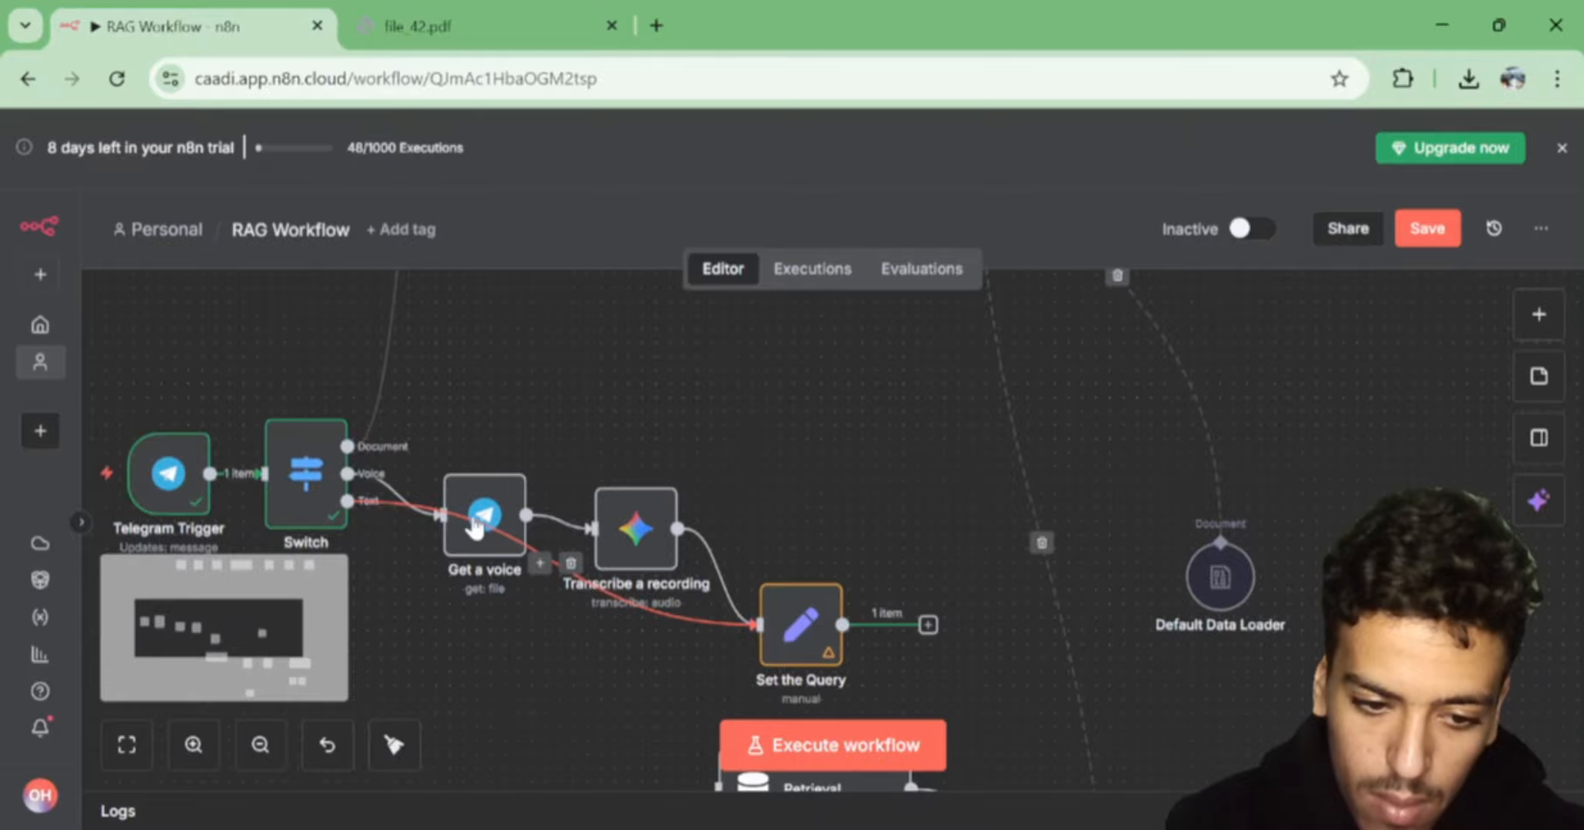
left_click_drag(502, 478, 529, 409)
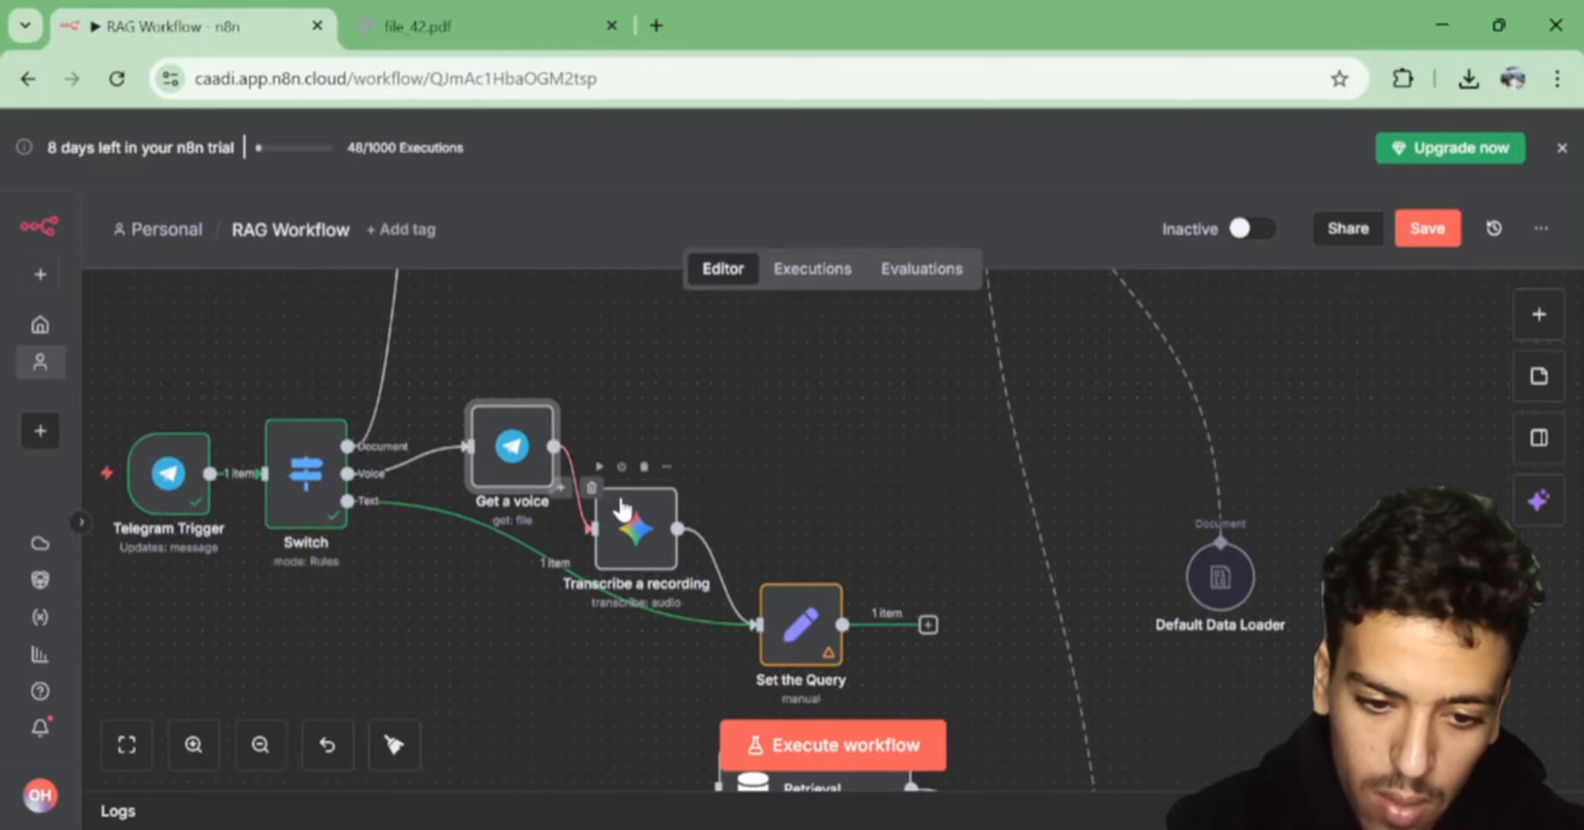
left_click_drag(624, 504, 638, 435)
left_click_drag(805, 615, 798, 648)
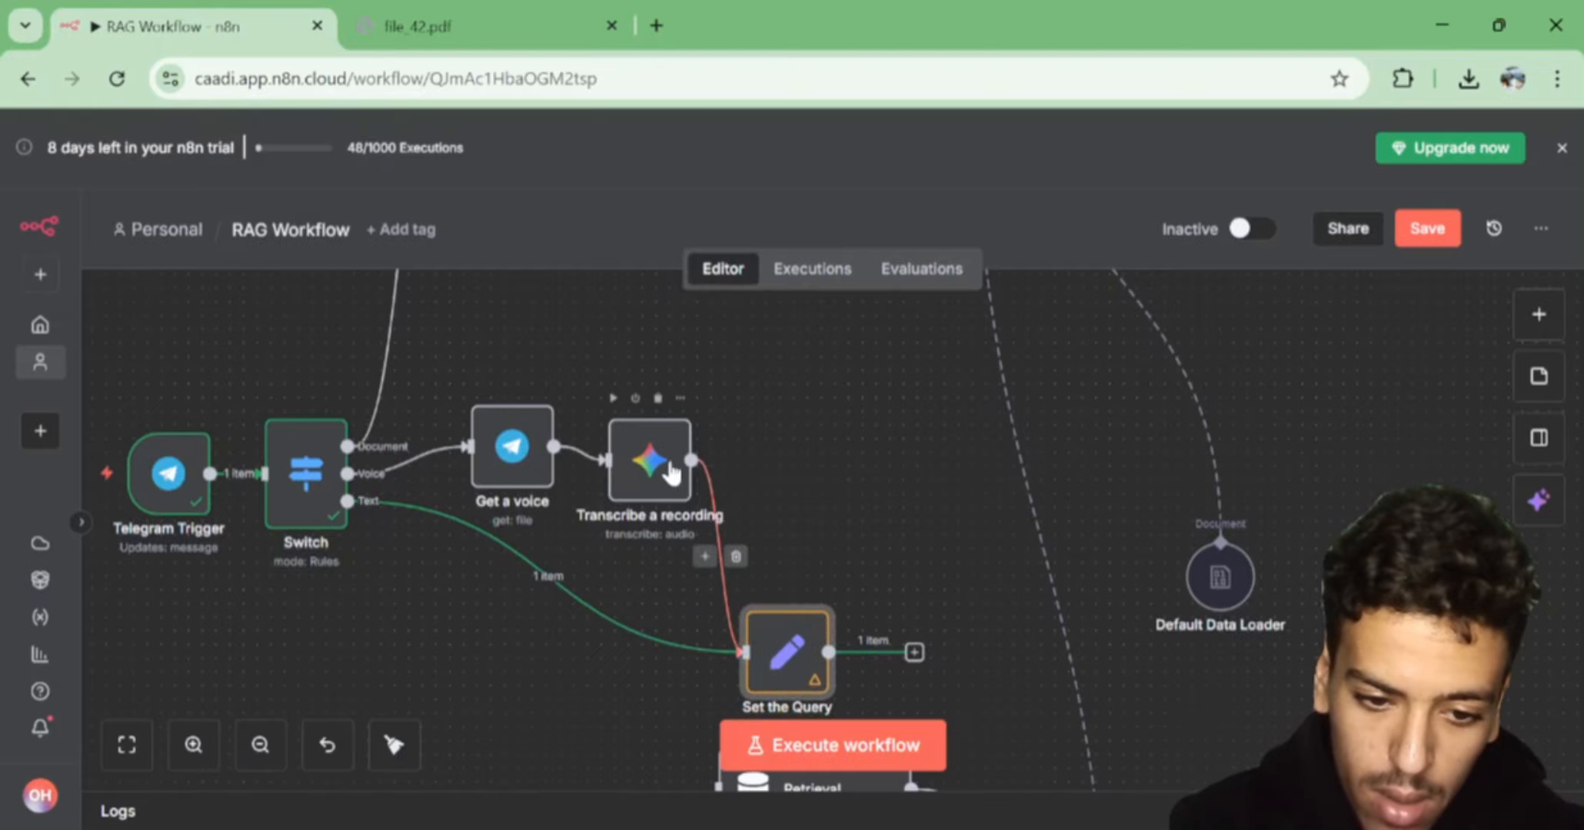
left_click_drag(672, 460, 687, 460)
left_click_drag(805, 678, 875, 665)
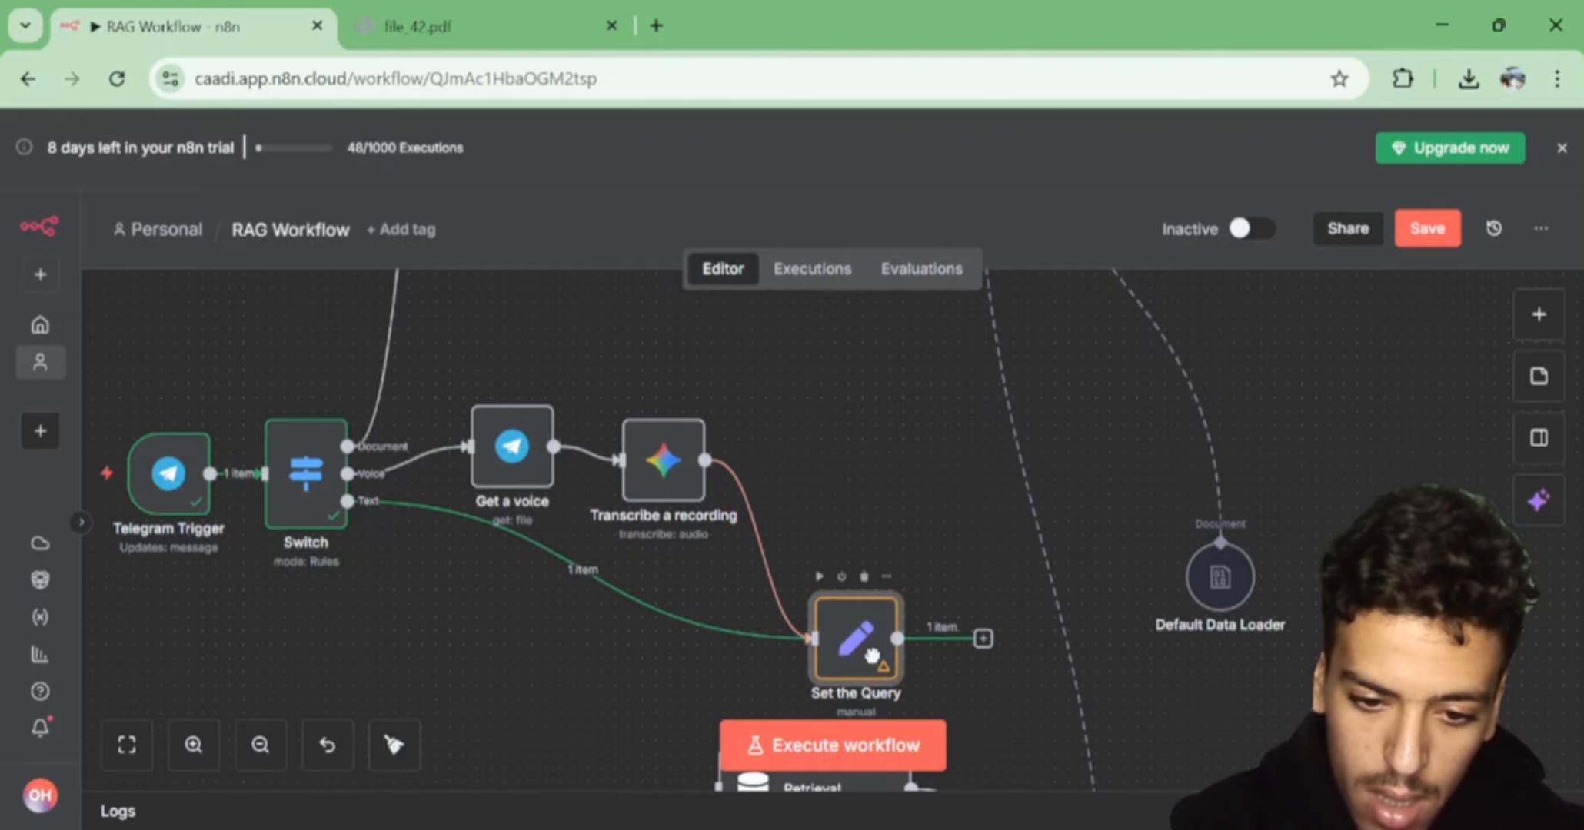
Connect Set the Query to the Retrieval node and place Retrieval just after it
scroll(877, 665, "down", 3)
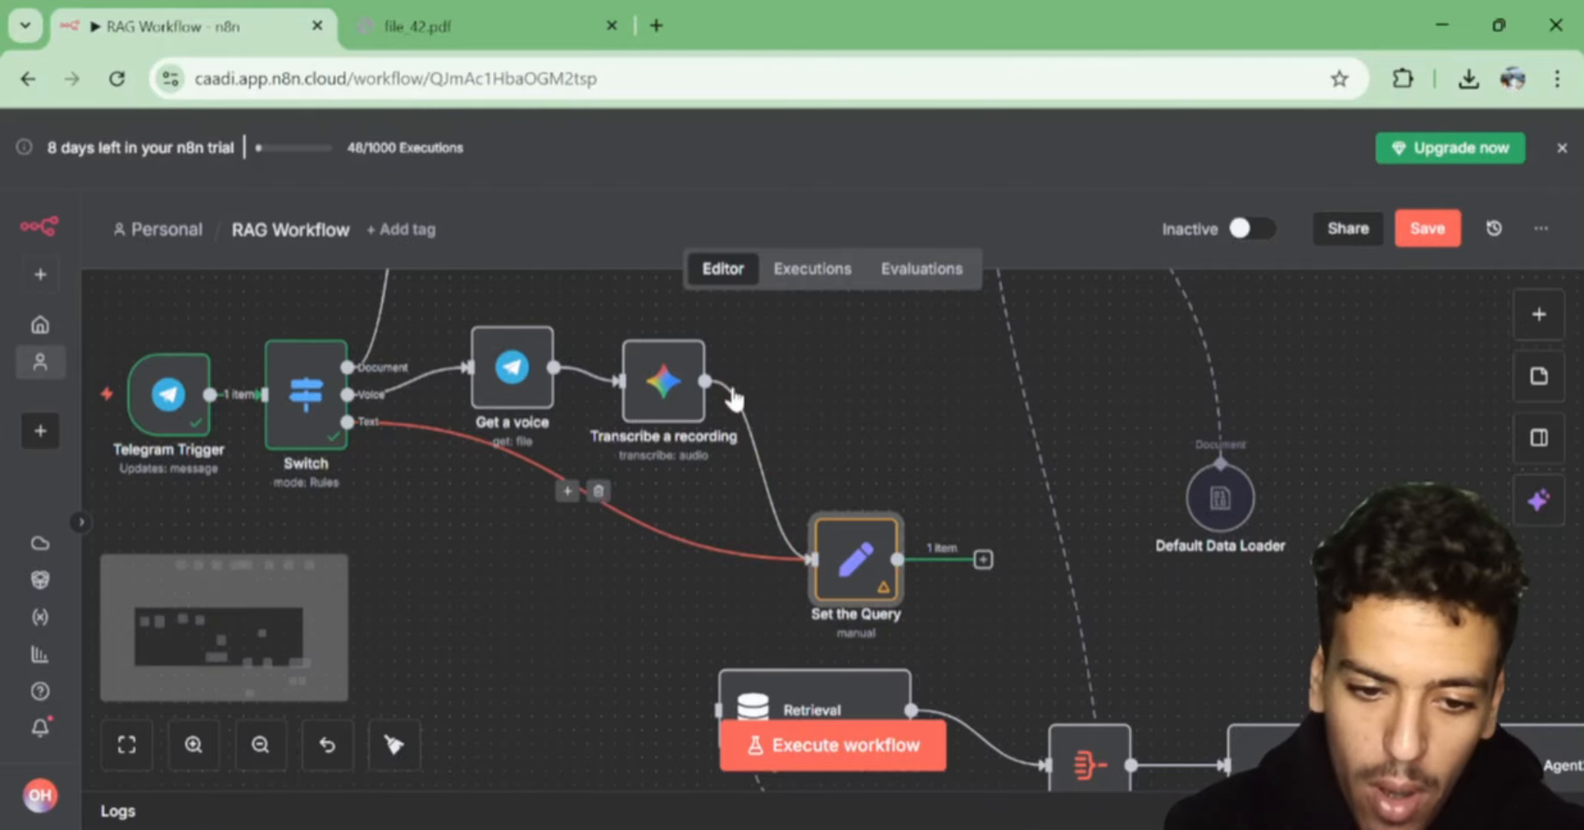
scroll(879, 577, "down", 3)
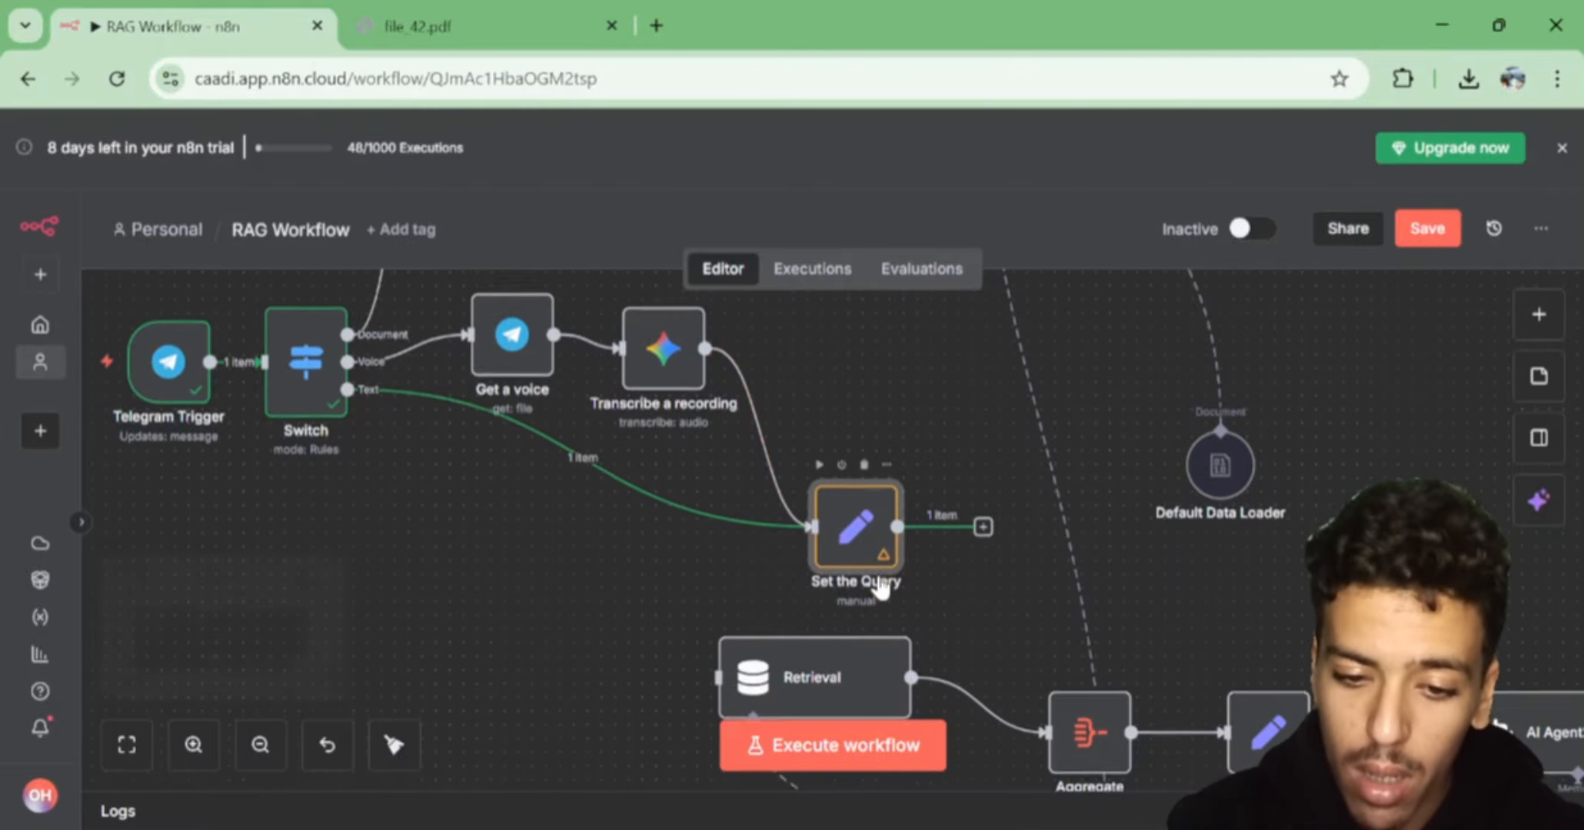
scroll(877, 573, "right", 4)
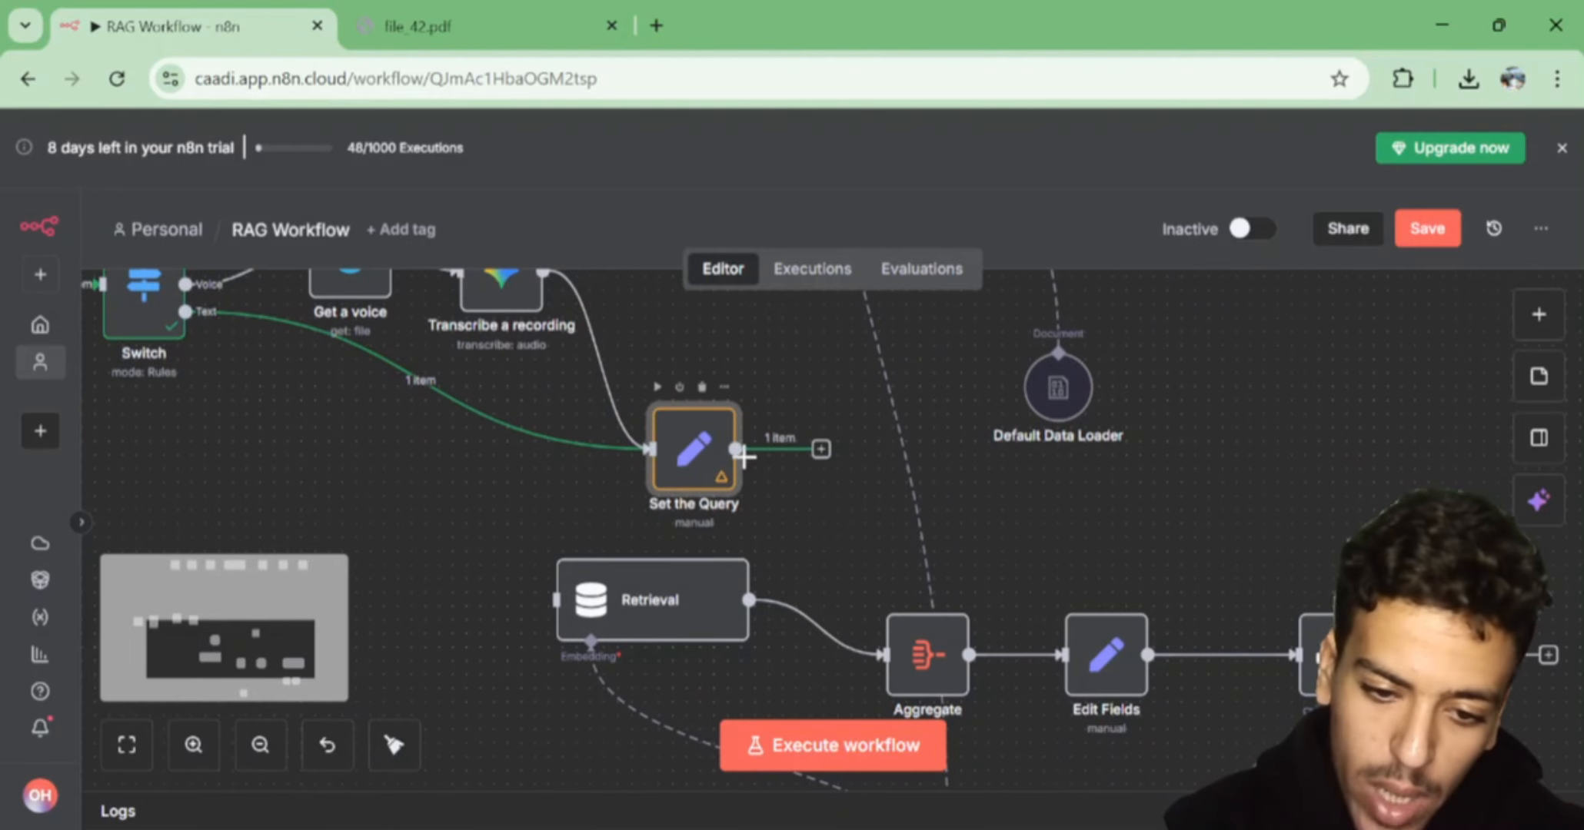
left_click_drag(736, 449, 961, 552)
Select the Aggregate, Edit Fields and AI Agent2 nodes with their sub-nodes and shift the group past Retrieval
left_click(259, 740)
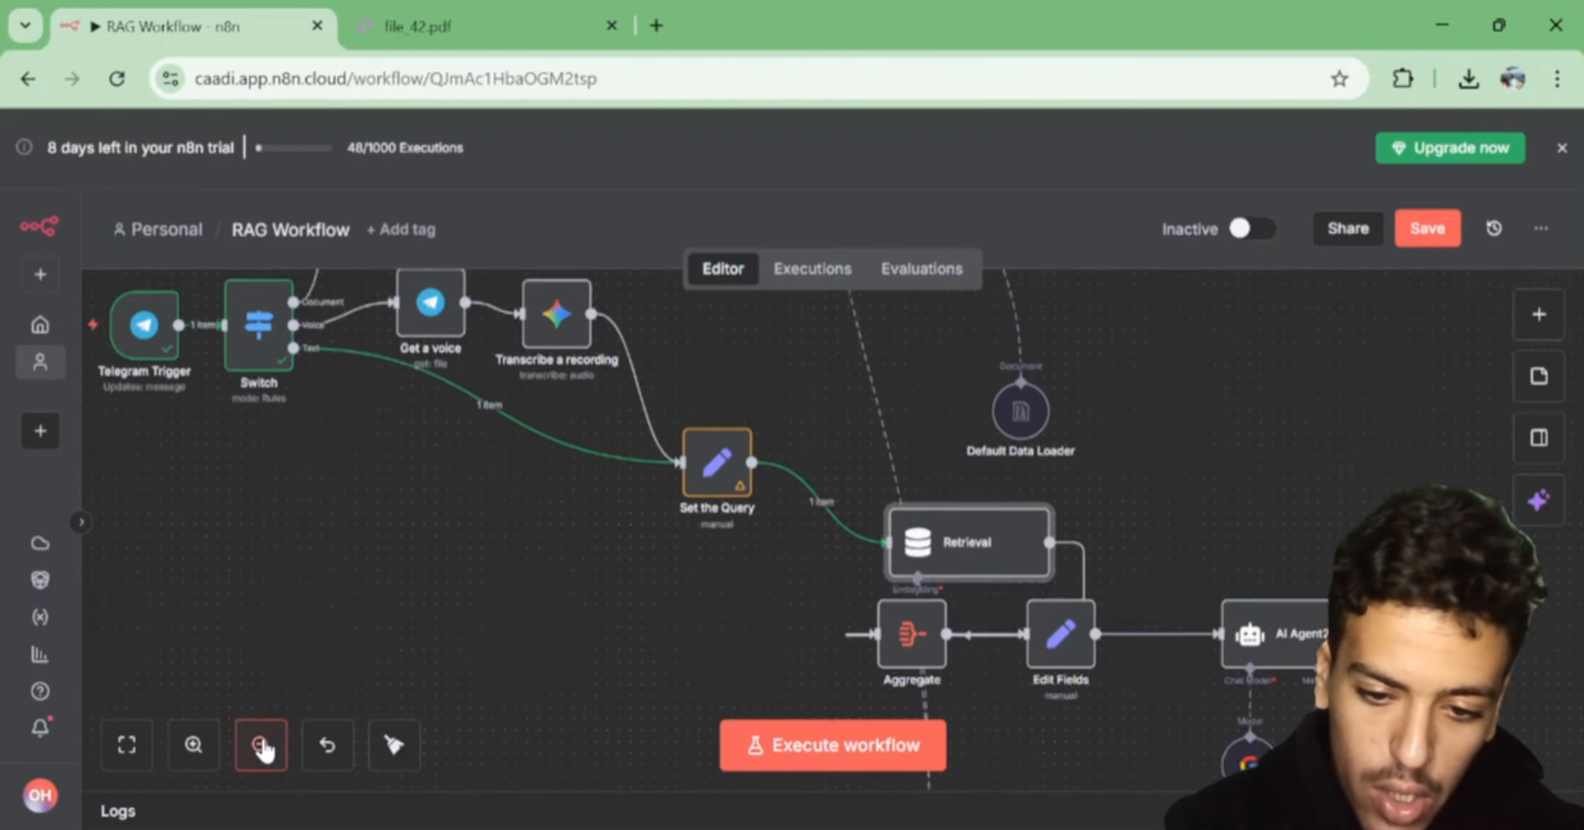
left_click(259, 739)
scroll(1007, 636, "down", 2)
left_click_drag(788, 505, 1384, 690)
left_click_drag(1076, 535, 1283, 476)
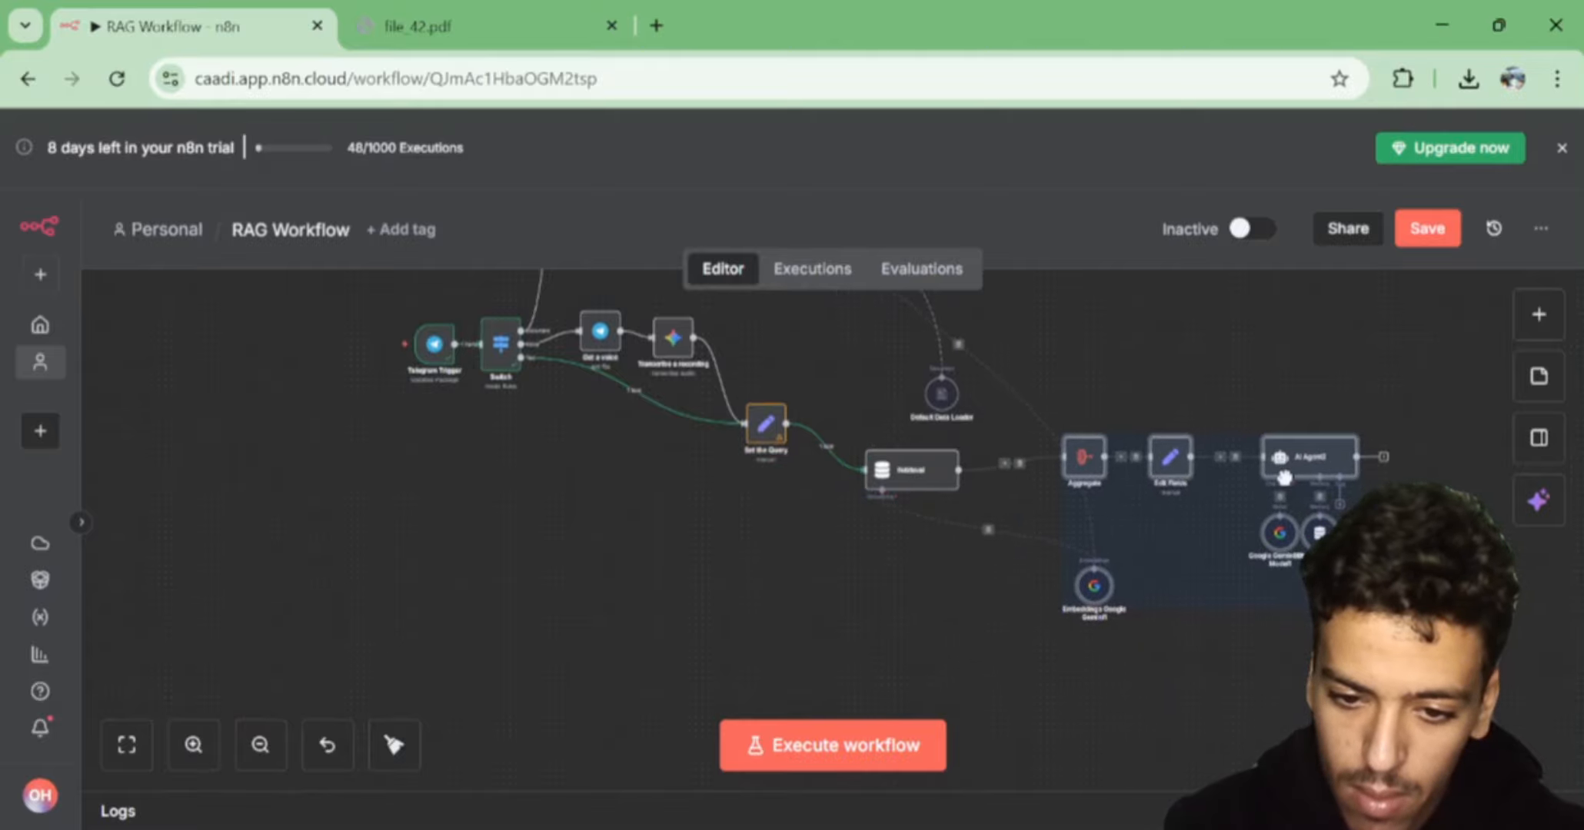
Replace the Retrieval node's prompt with the query field from Set the Query, {{ $json.query }}
left_click(193, 744)
double_click(193, 744)
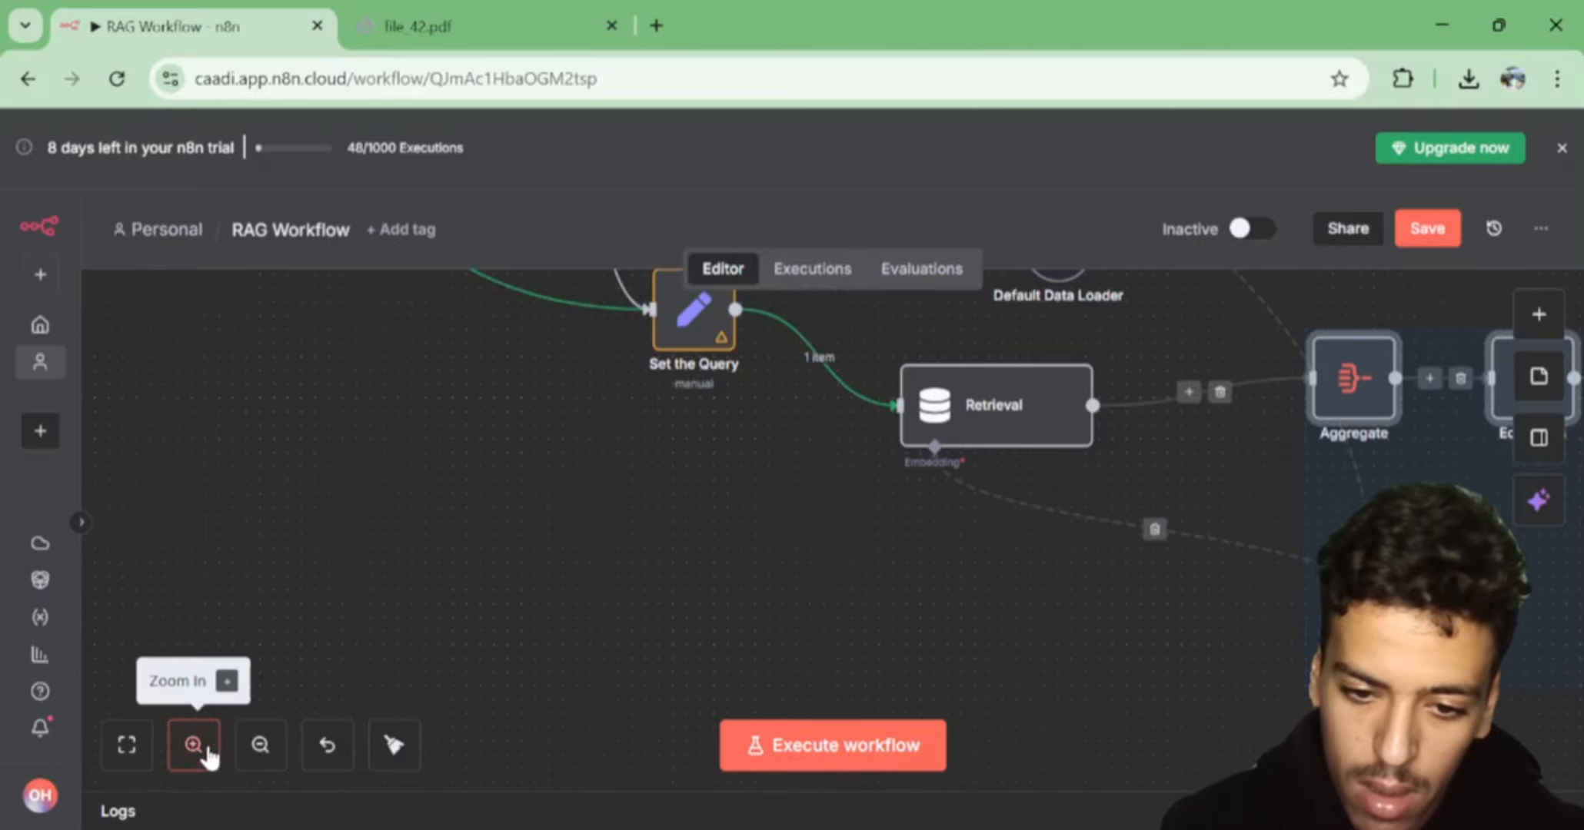
left_click(193, 745)
scroll(946, 527, "up", 1)
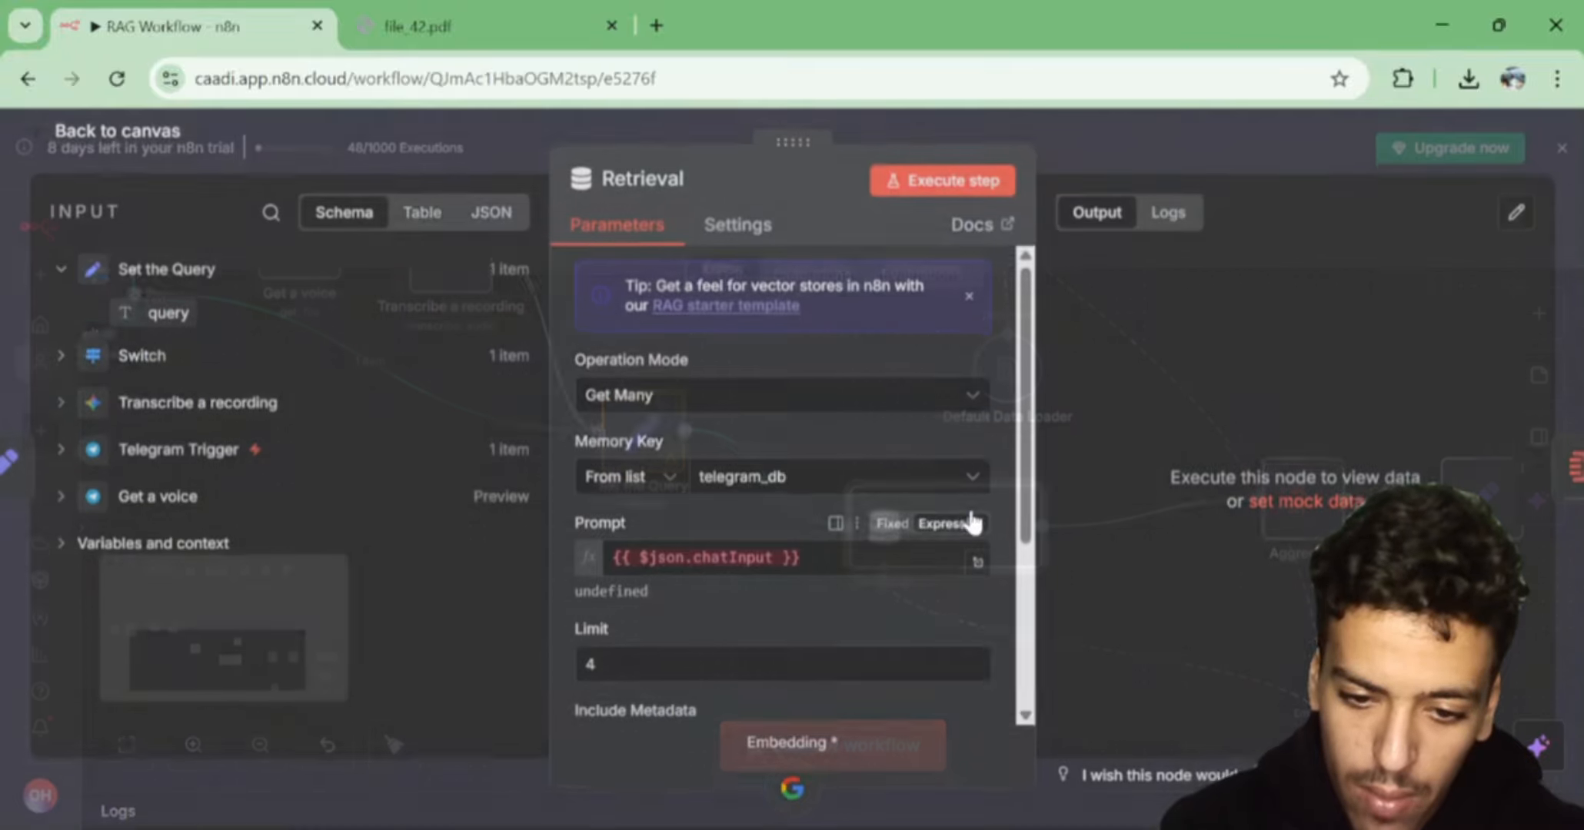
double_click(973, 525)
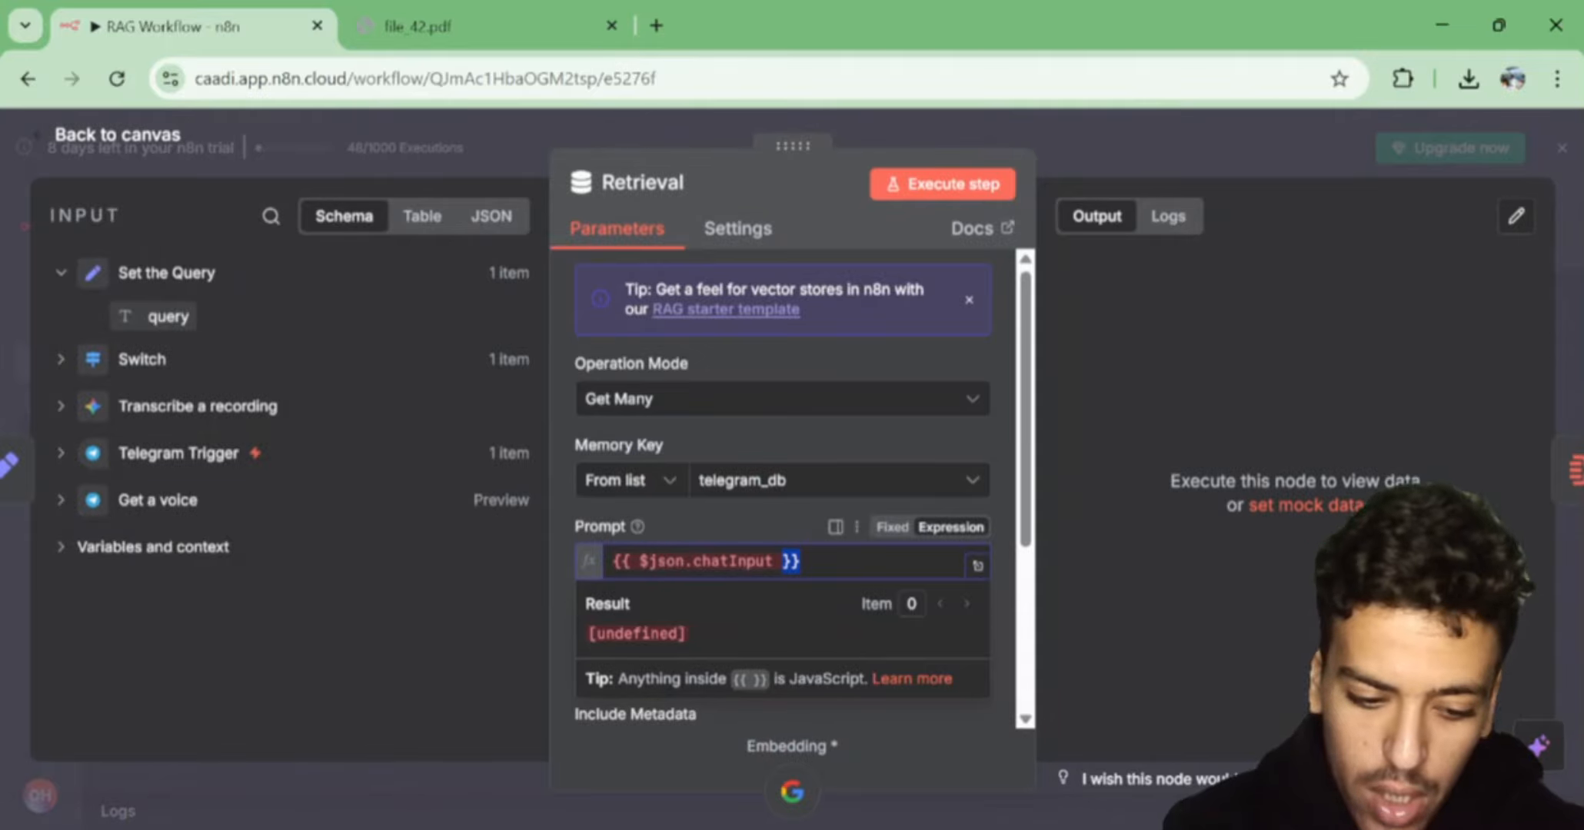
key("ctrl+a")
key("BackSpace")
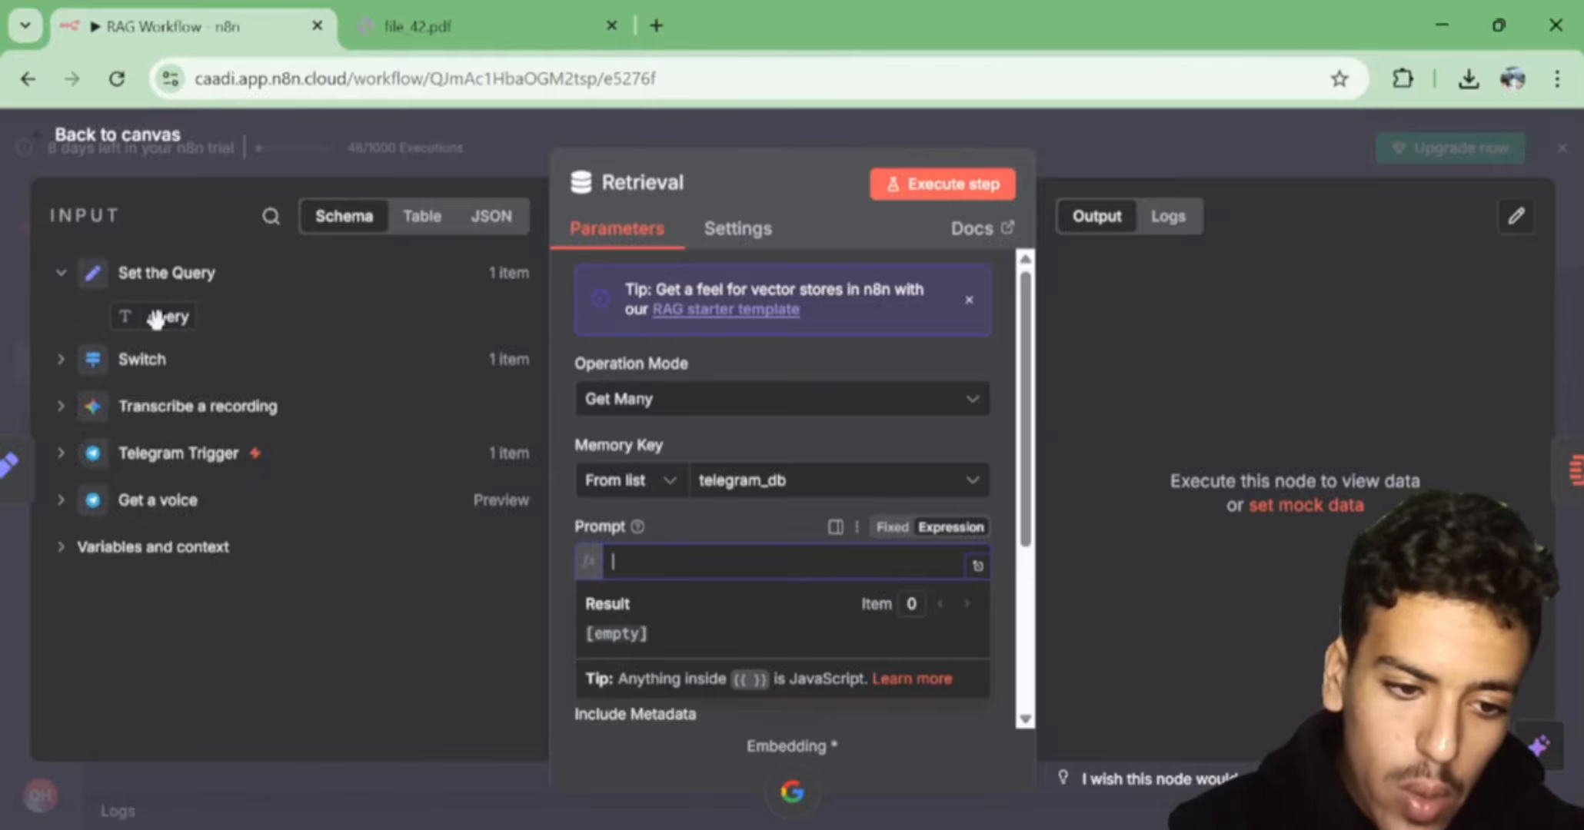
left_click_drag(156, 317, 680, 561)
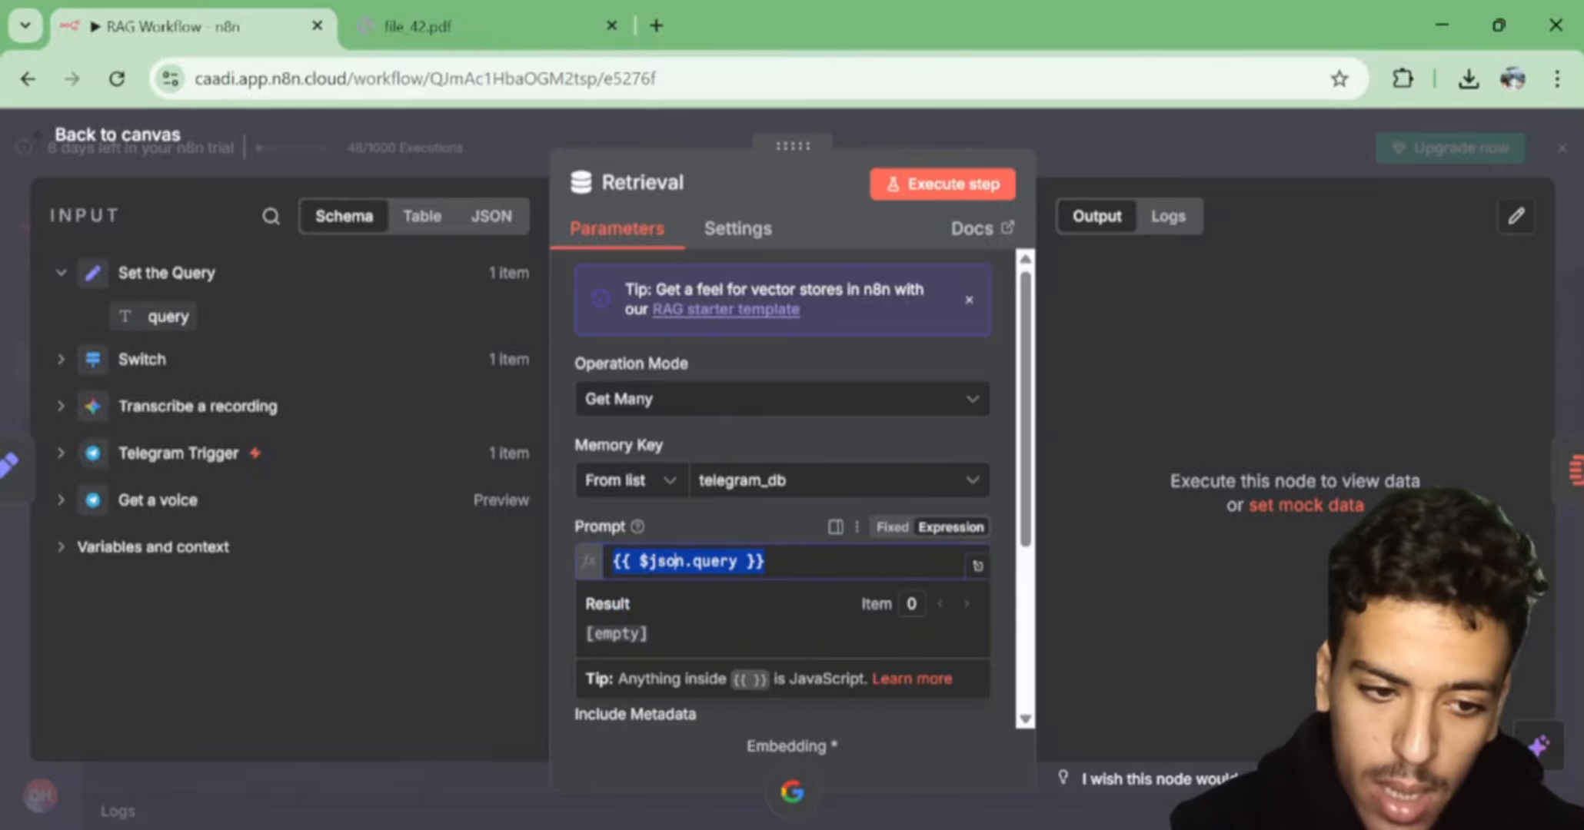
left_click(166, 142)
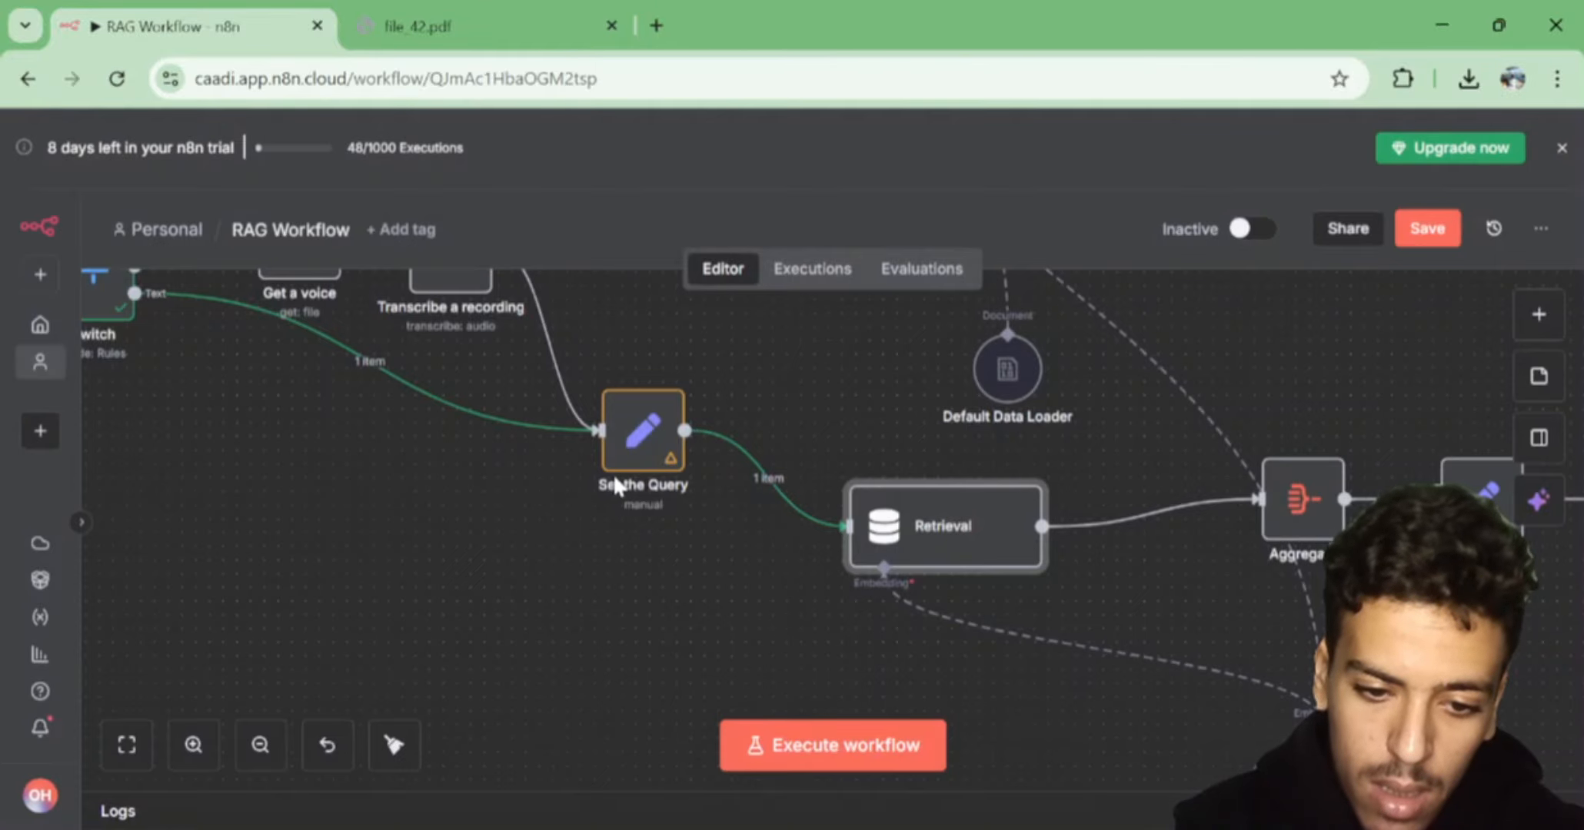
Add a blank line after the query expression in Set the Query and try to find the Transcribe a recording output among the inputs
double_click(660, 446)
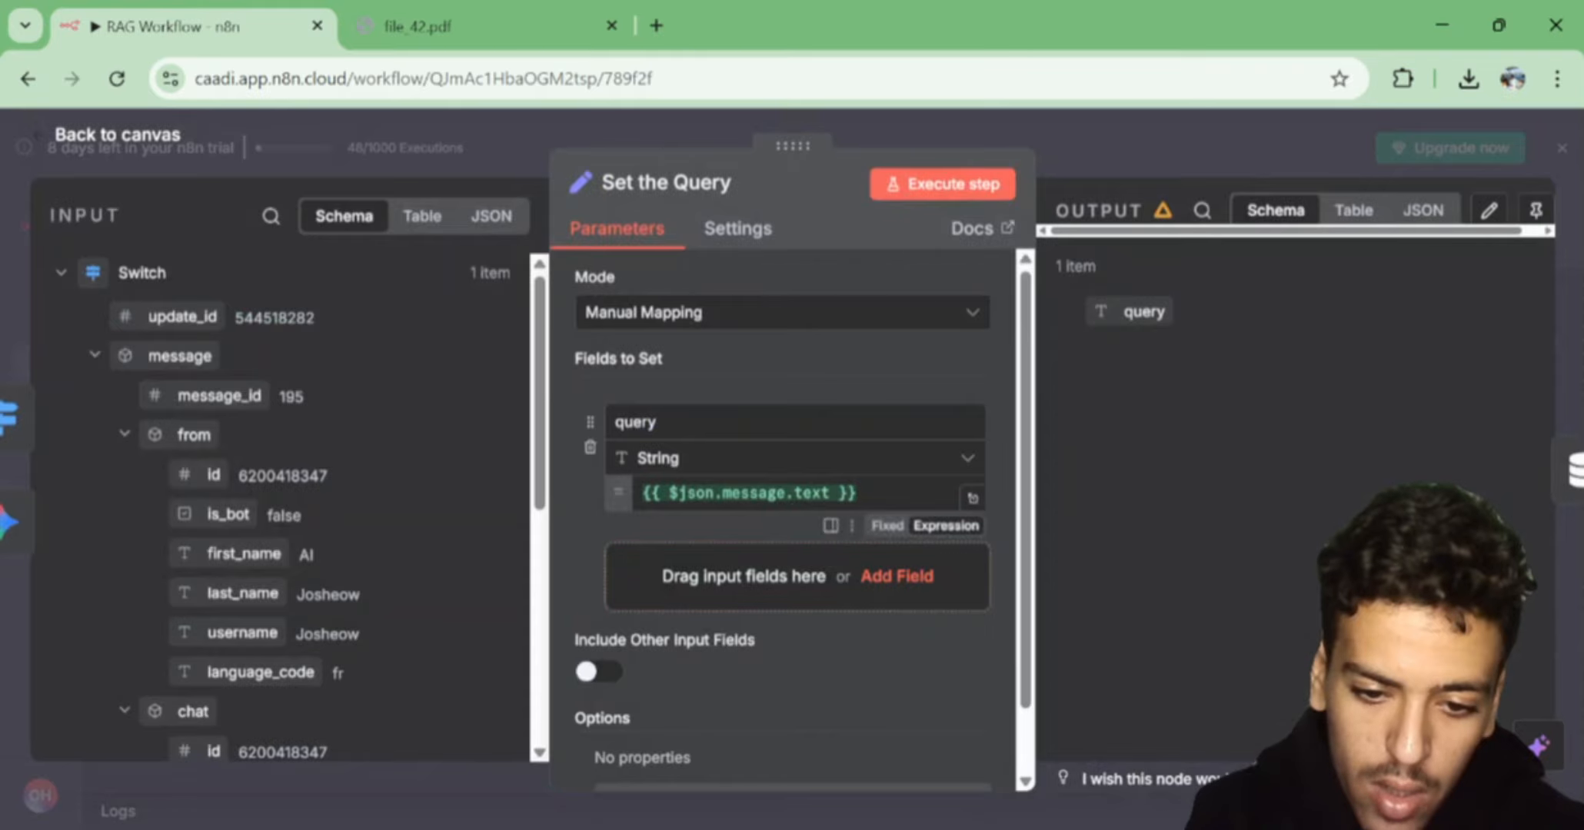
left_click(885, 494)
key("Return")
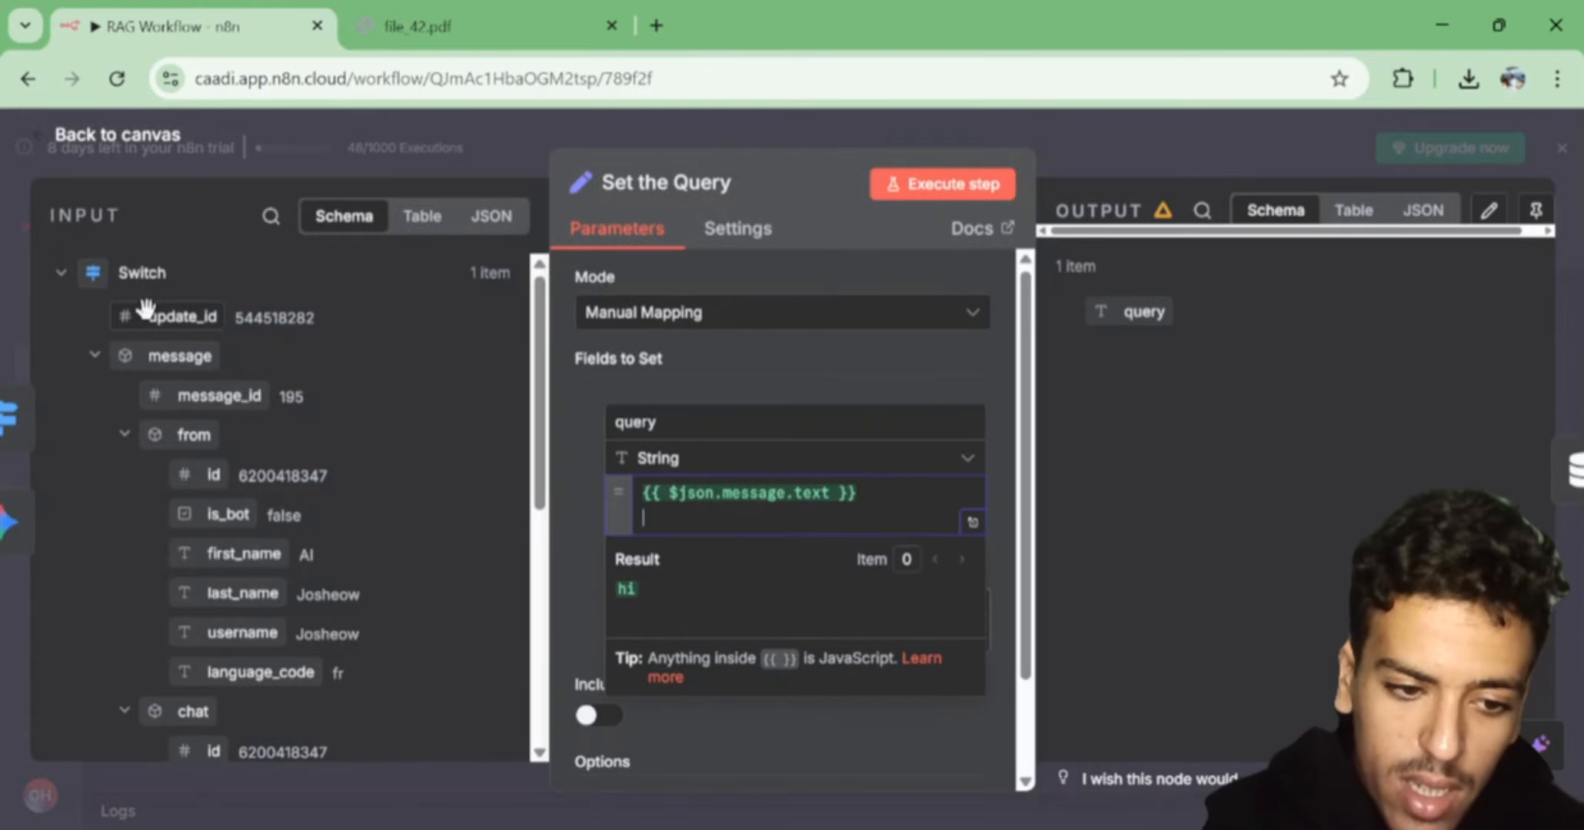
left_click(58, 272)
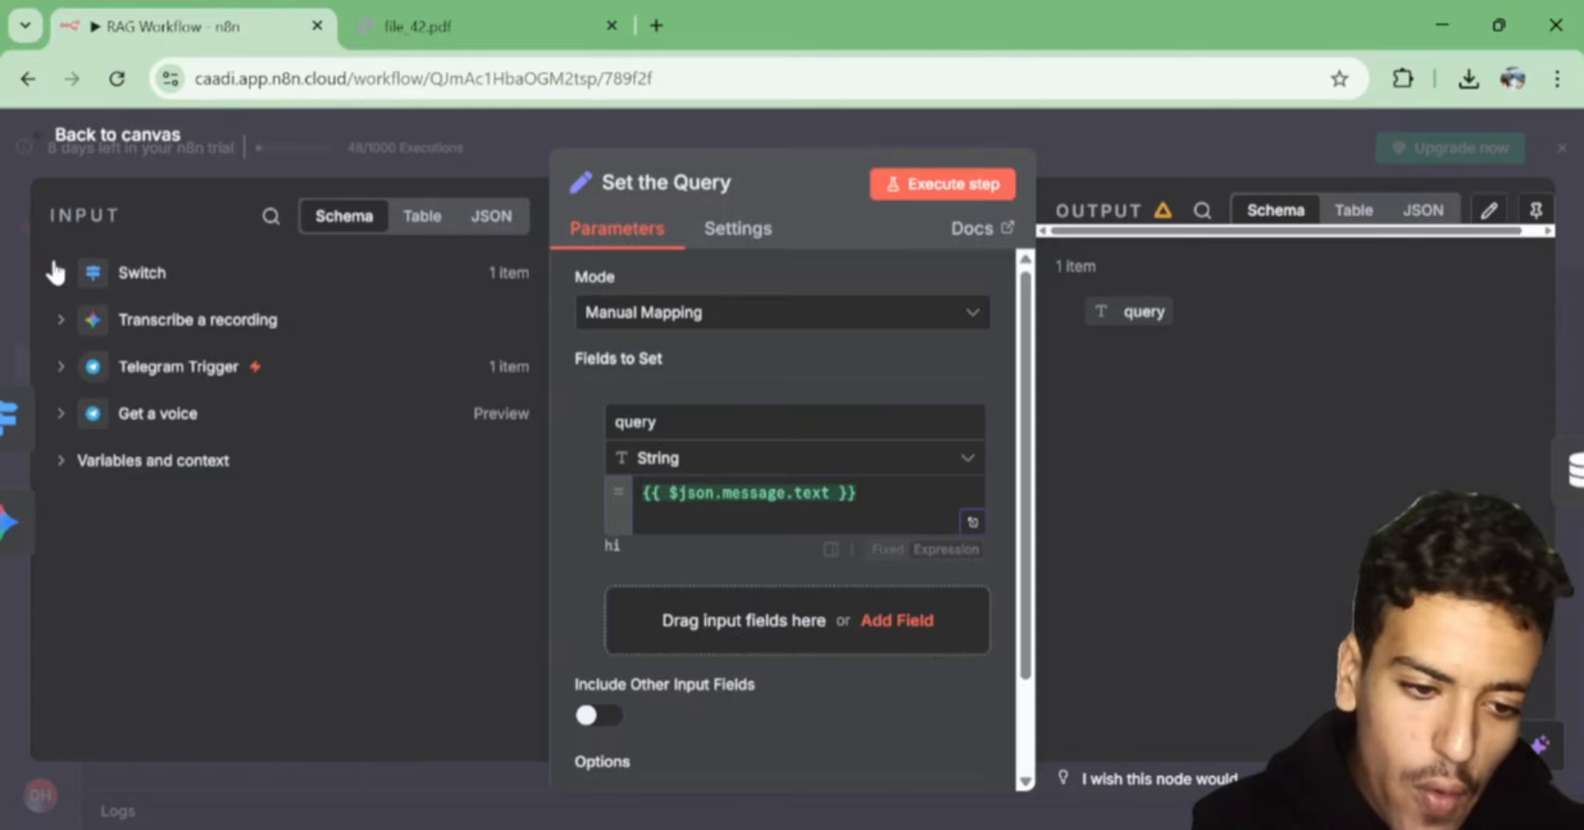
left_click(112, 323)
left_click(127, 140)
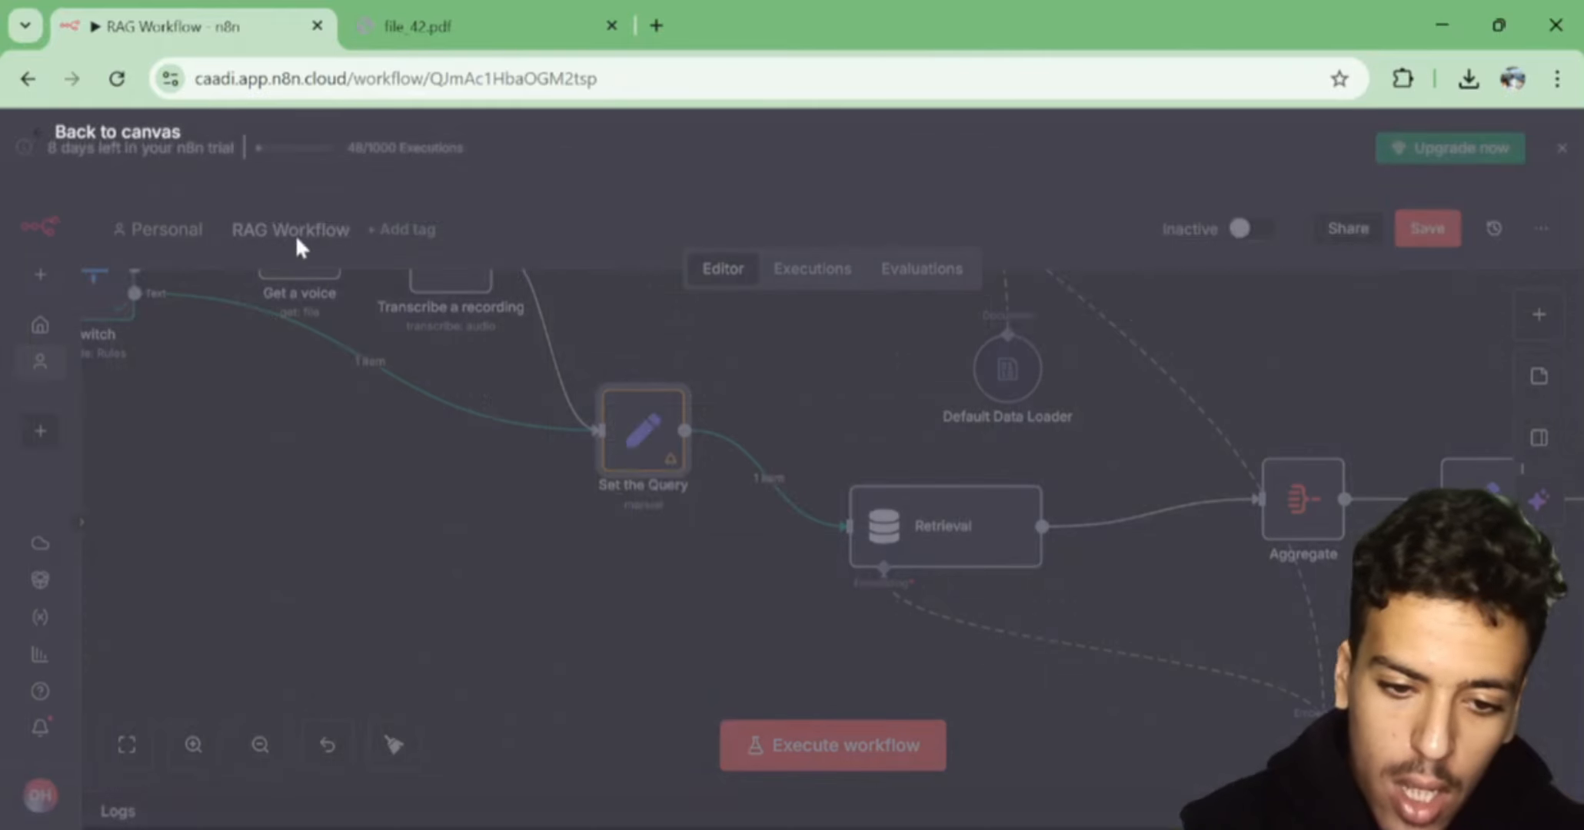
Execute the workflow, send a voice message to the n8n bot in Telegram, and return to n8n
scroll(750, 504, "left", 4)
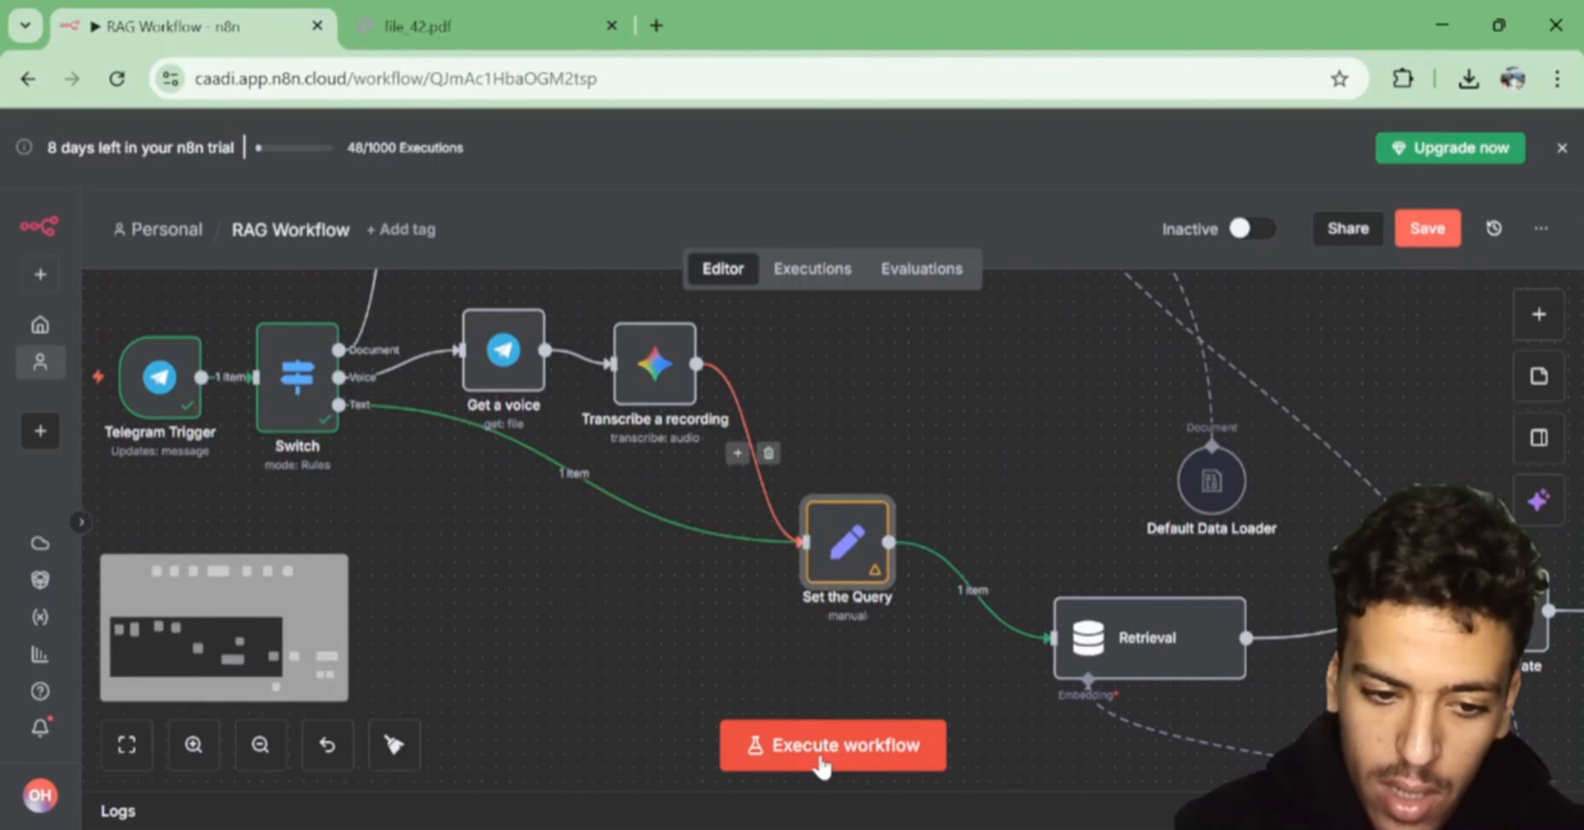
left_click(820, 749)
mouse_move(1228, 827)
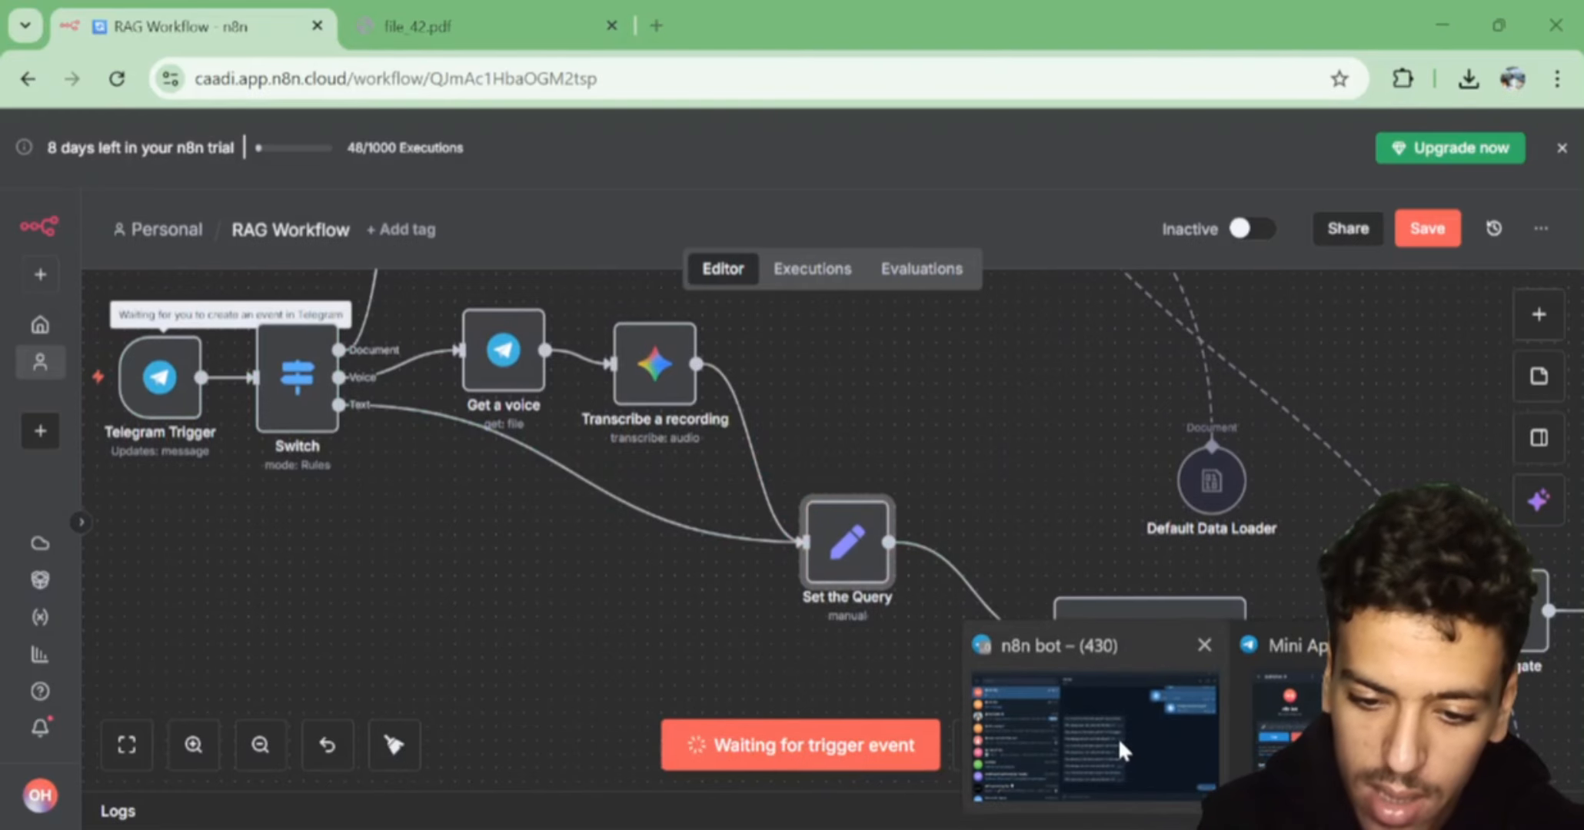
left_click(1117, 739)
left_click(1557, 800)
left_click_drag(1557, 799, 1558, 799)
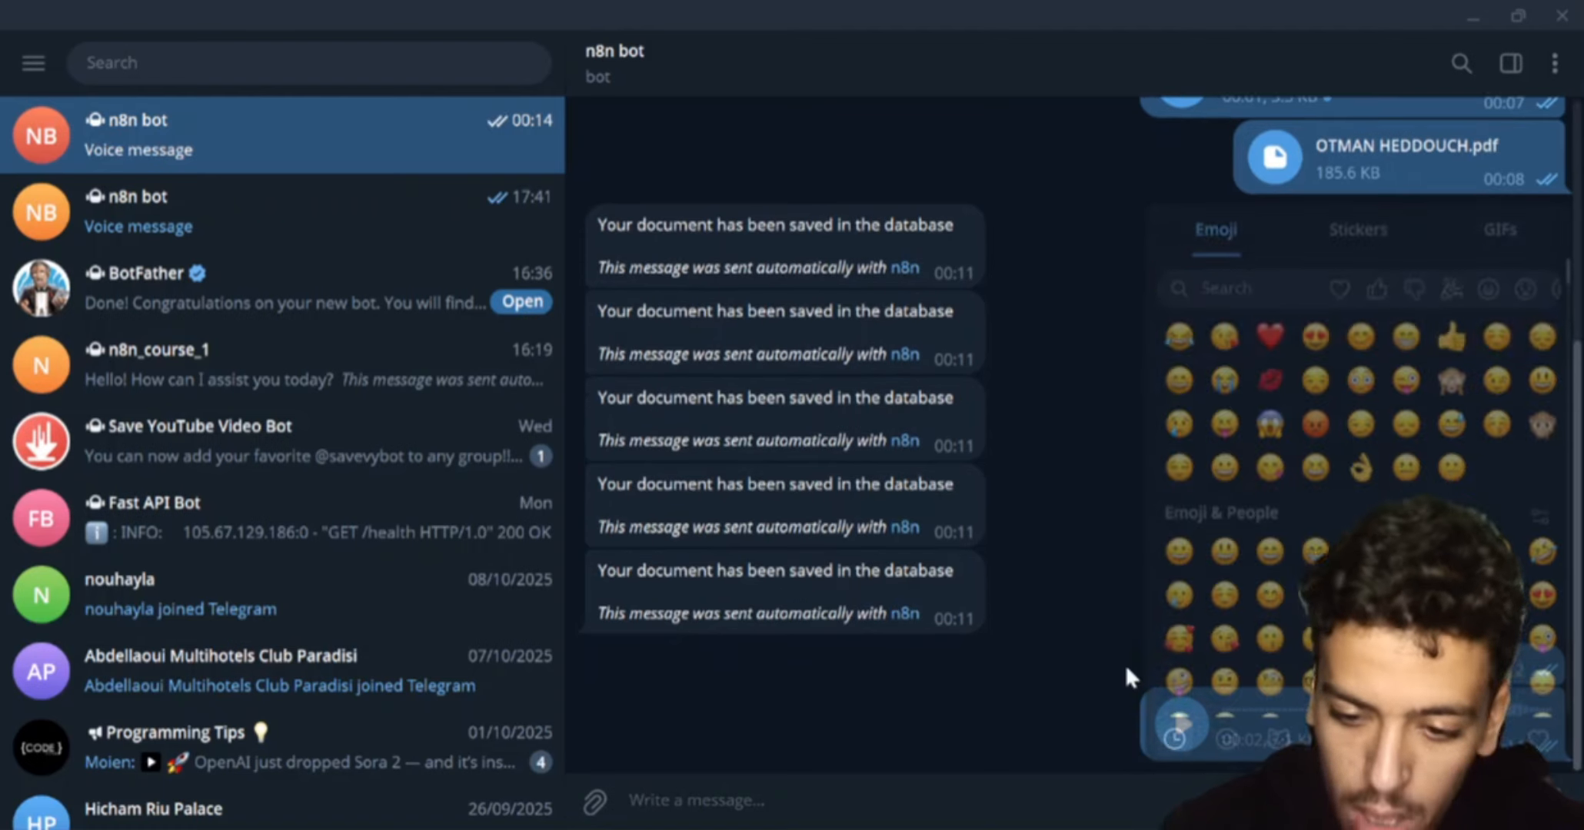
mouse_move(993, 826)
left_click(955, 782)
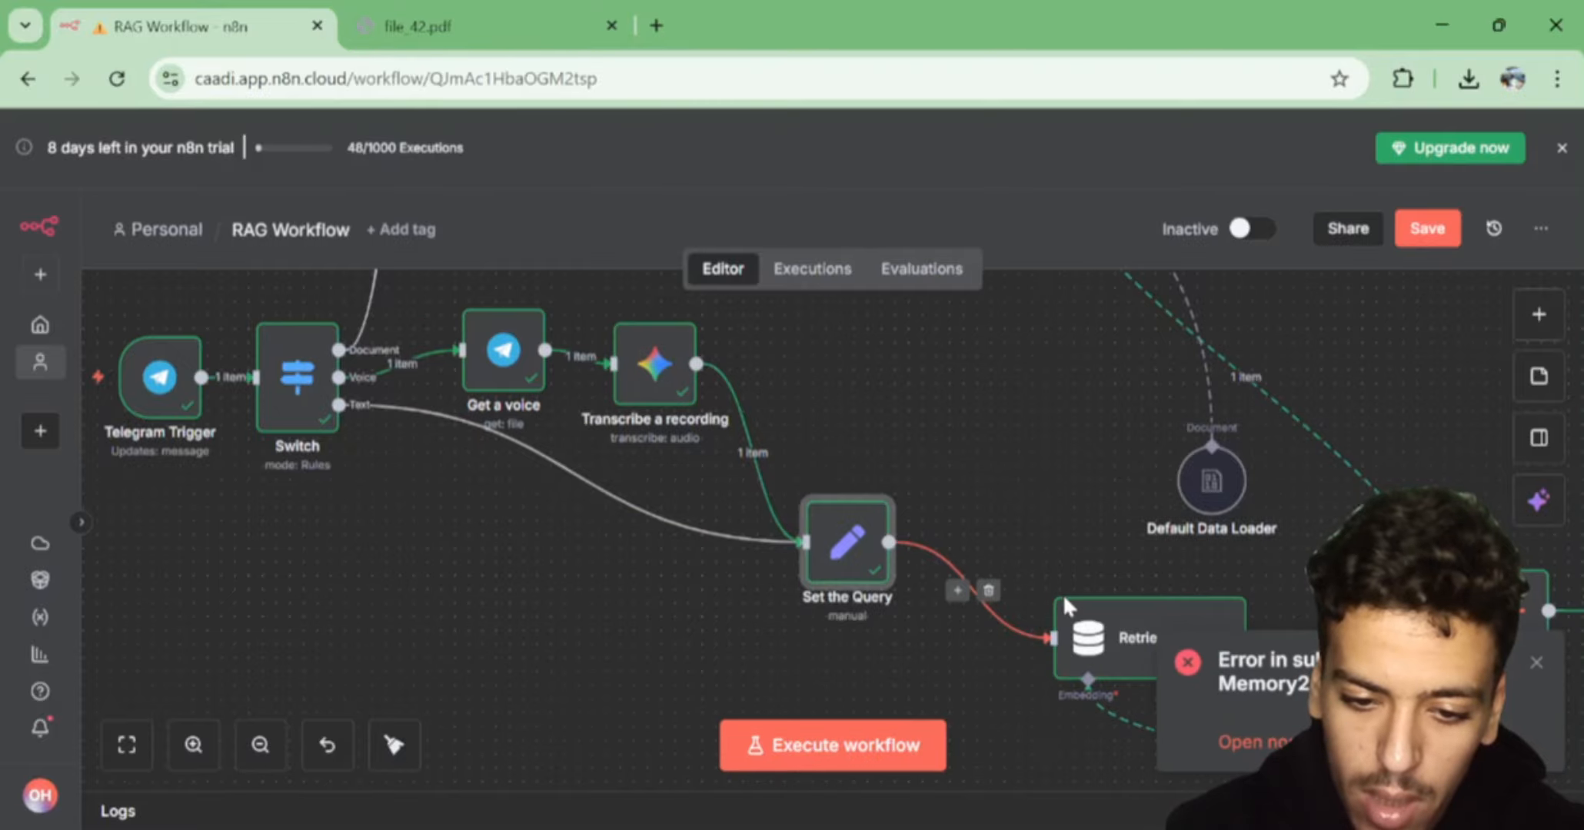
Remove the blank line in Set the Query's query value and append Transcribe a recording's text, {{ $json.content.parts[0].text }}, after the message text expression
double_click(821, 560)
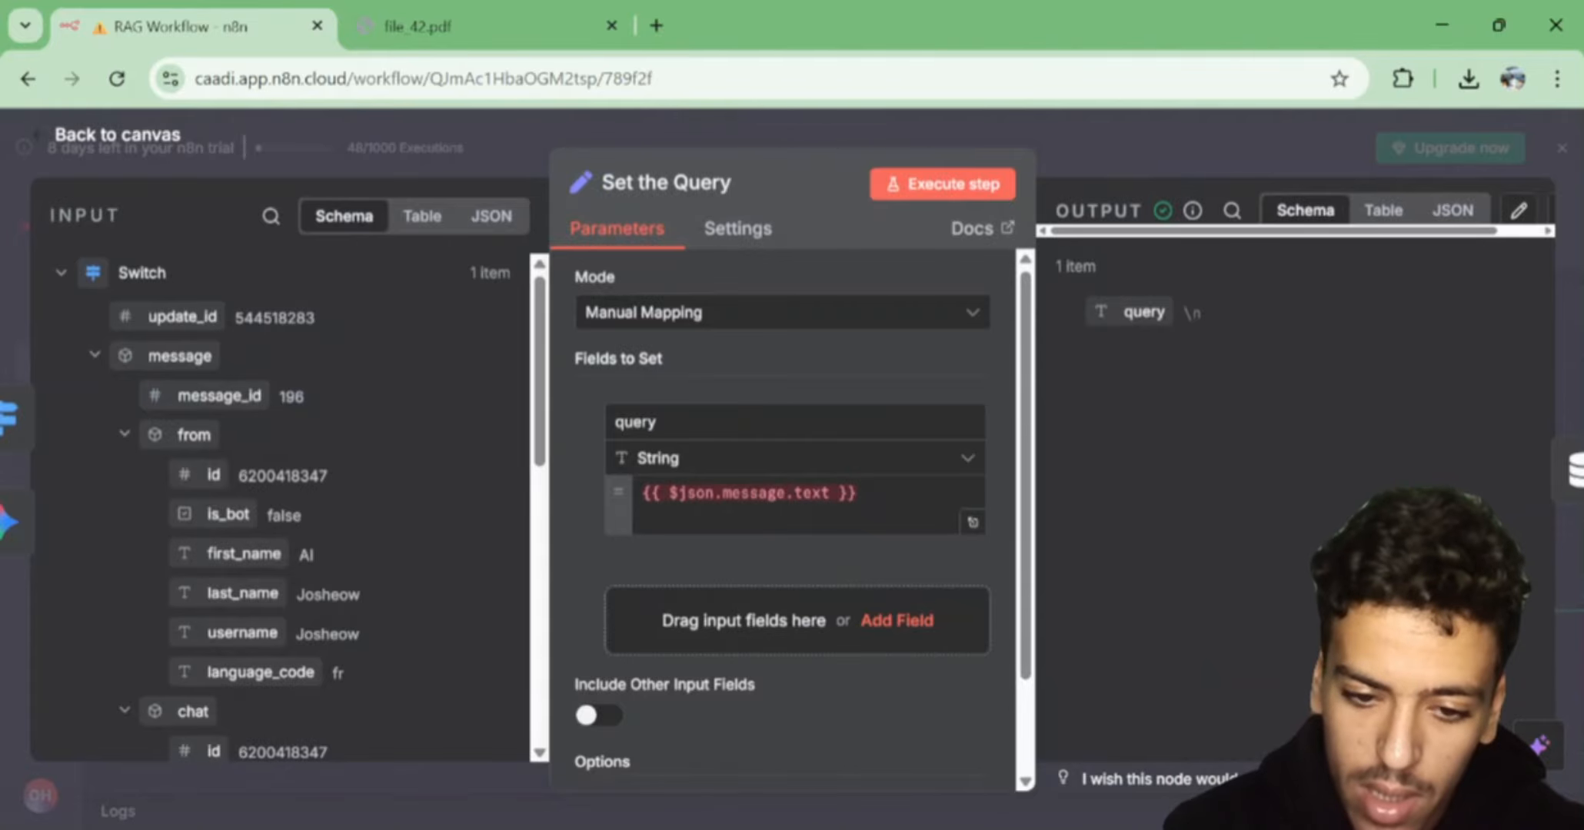
left_click(797, 515)
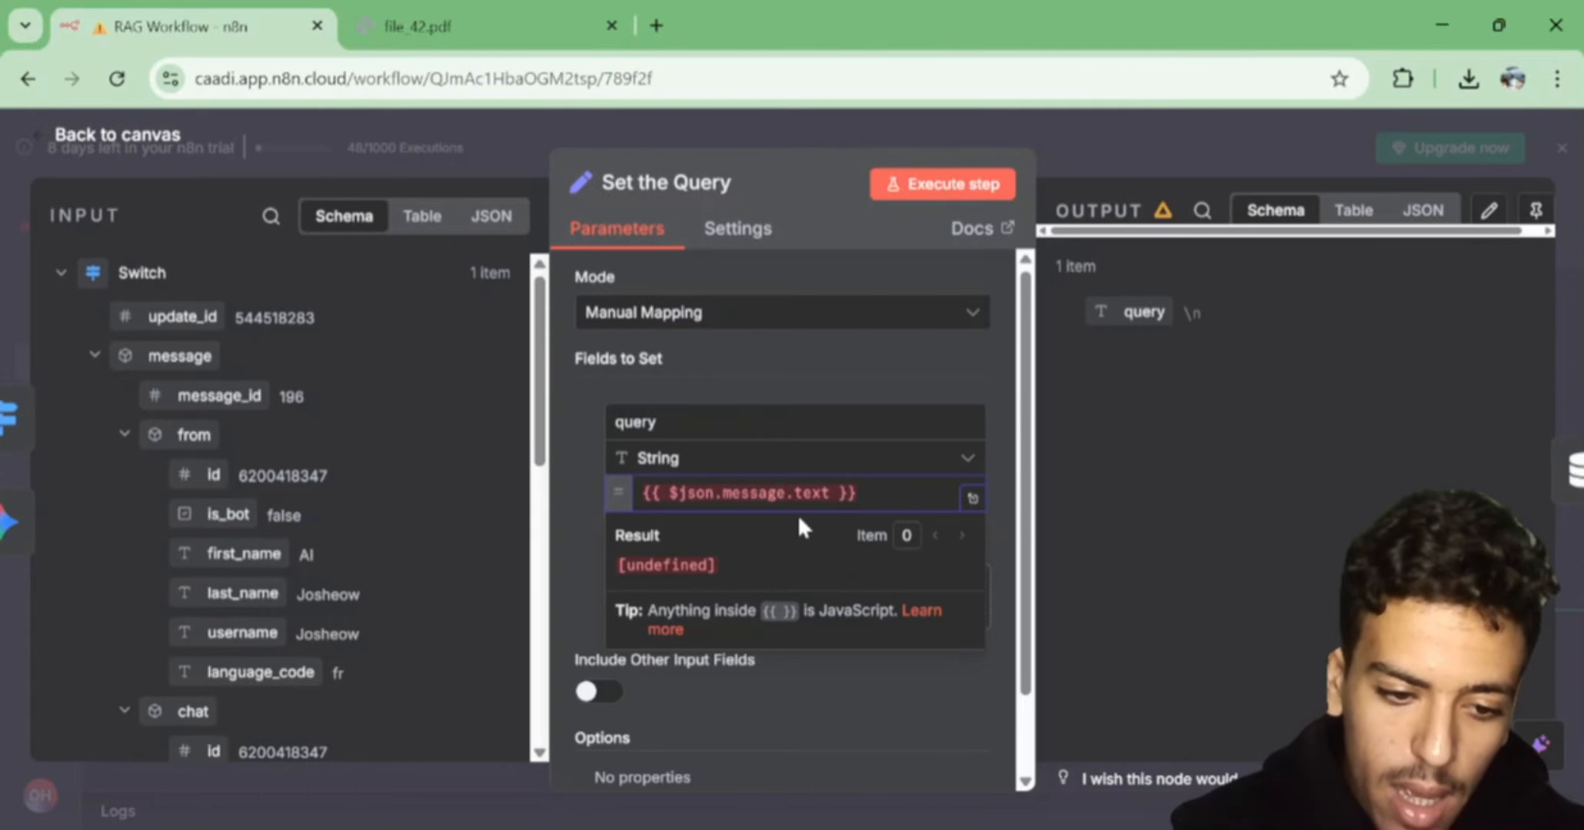
left_click(46, 268)
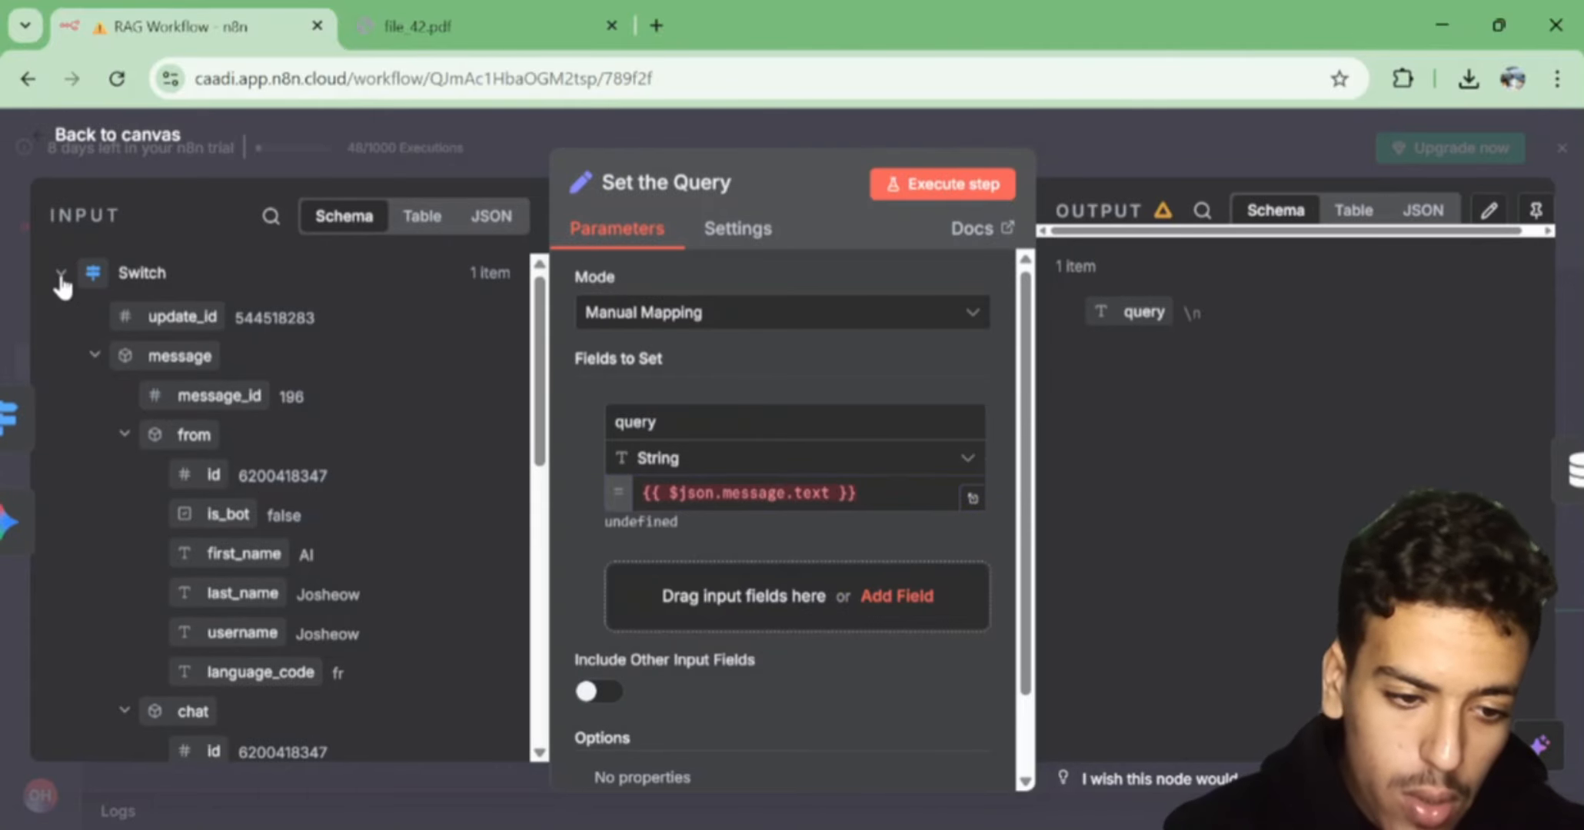
left_click(61, 272)
left_click(94, 325)
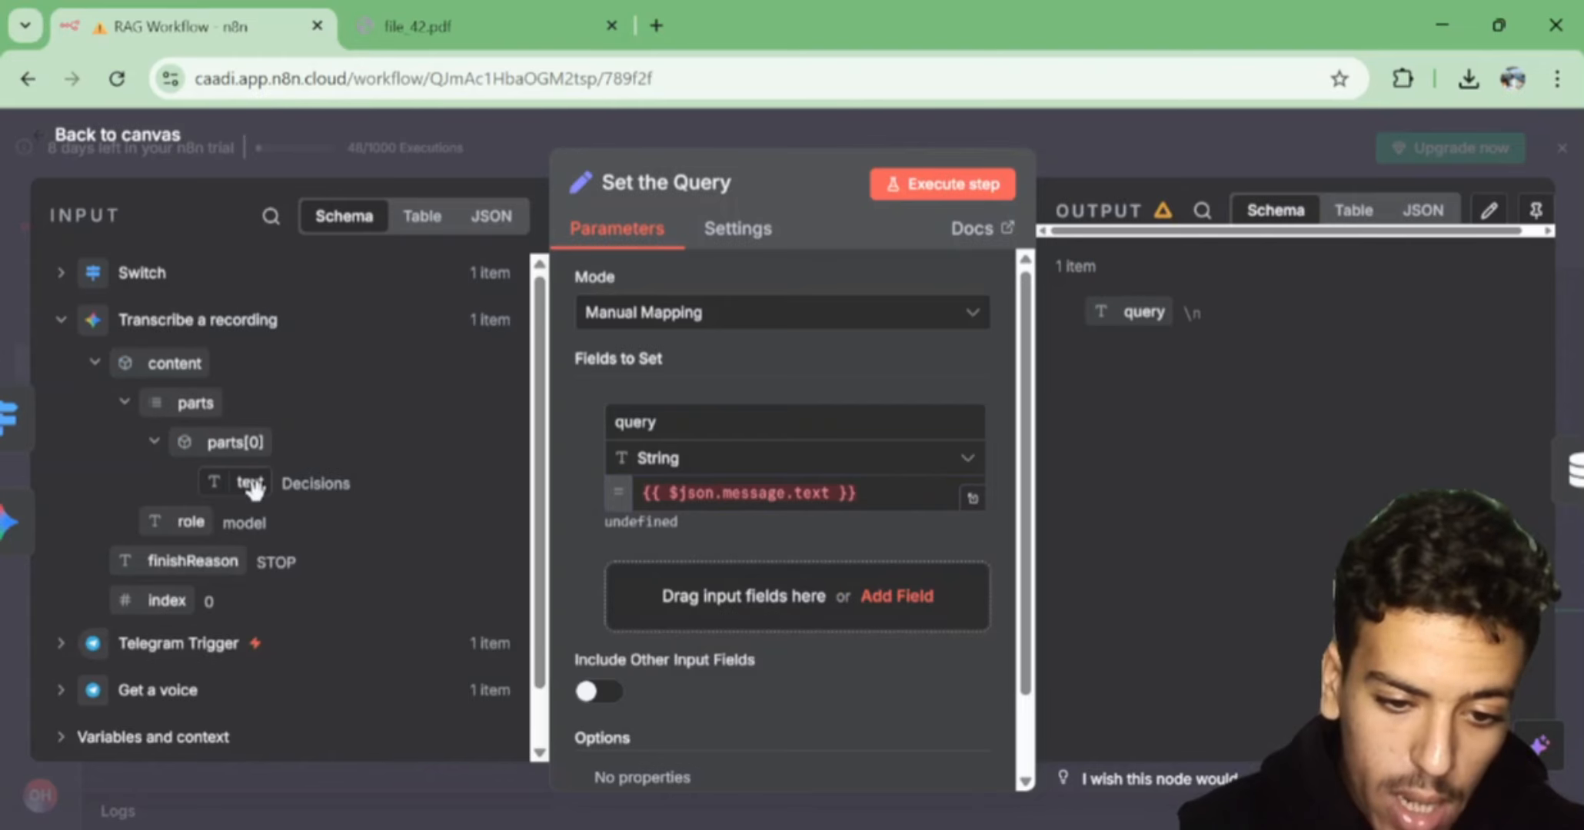
left_click_drag(250, 482, 906, 493)
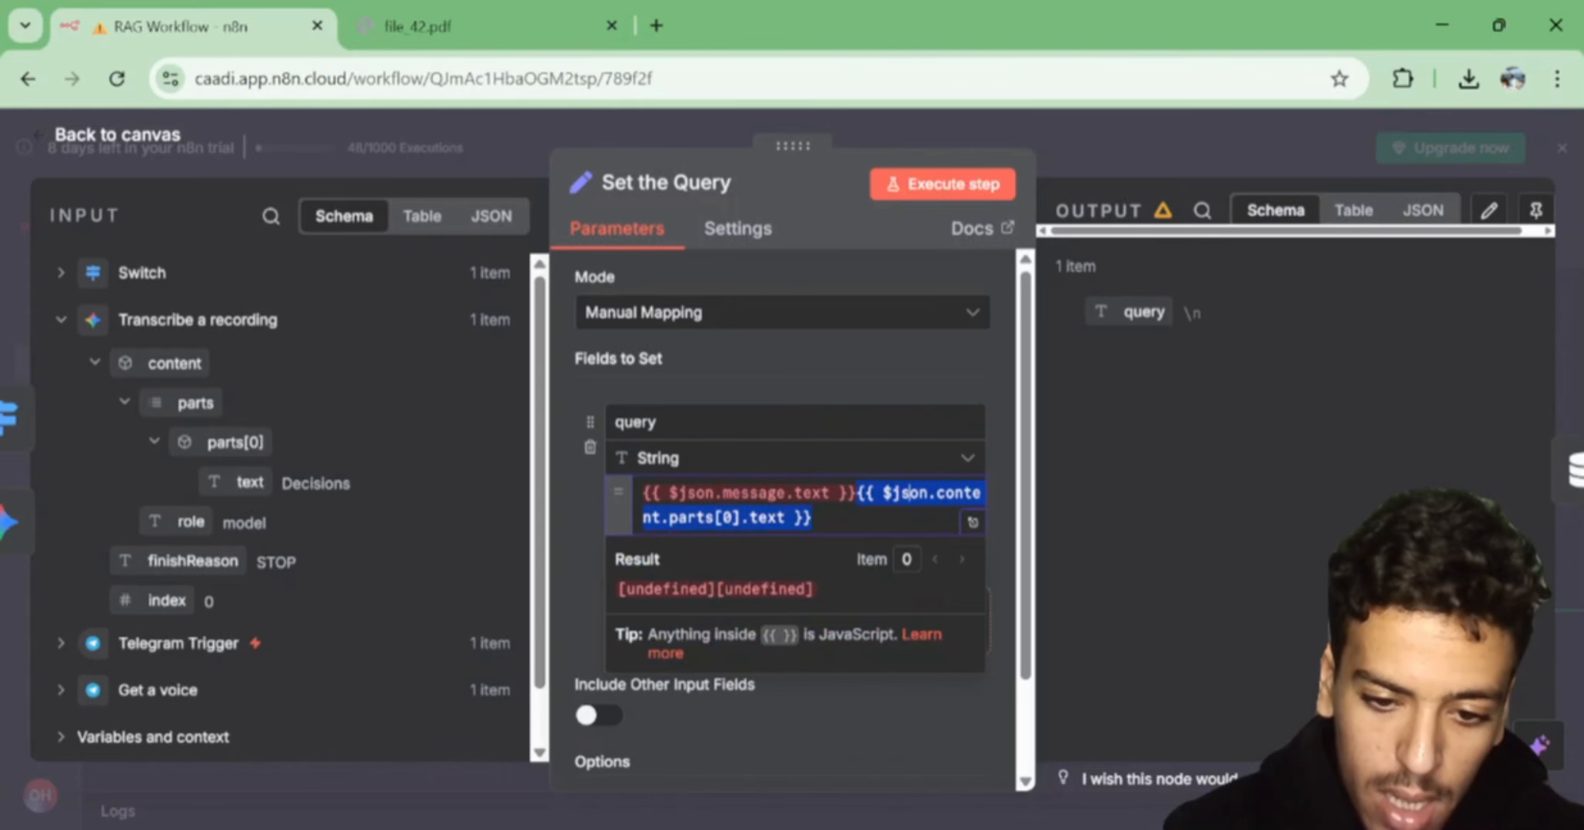
left_click(749, 363)
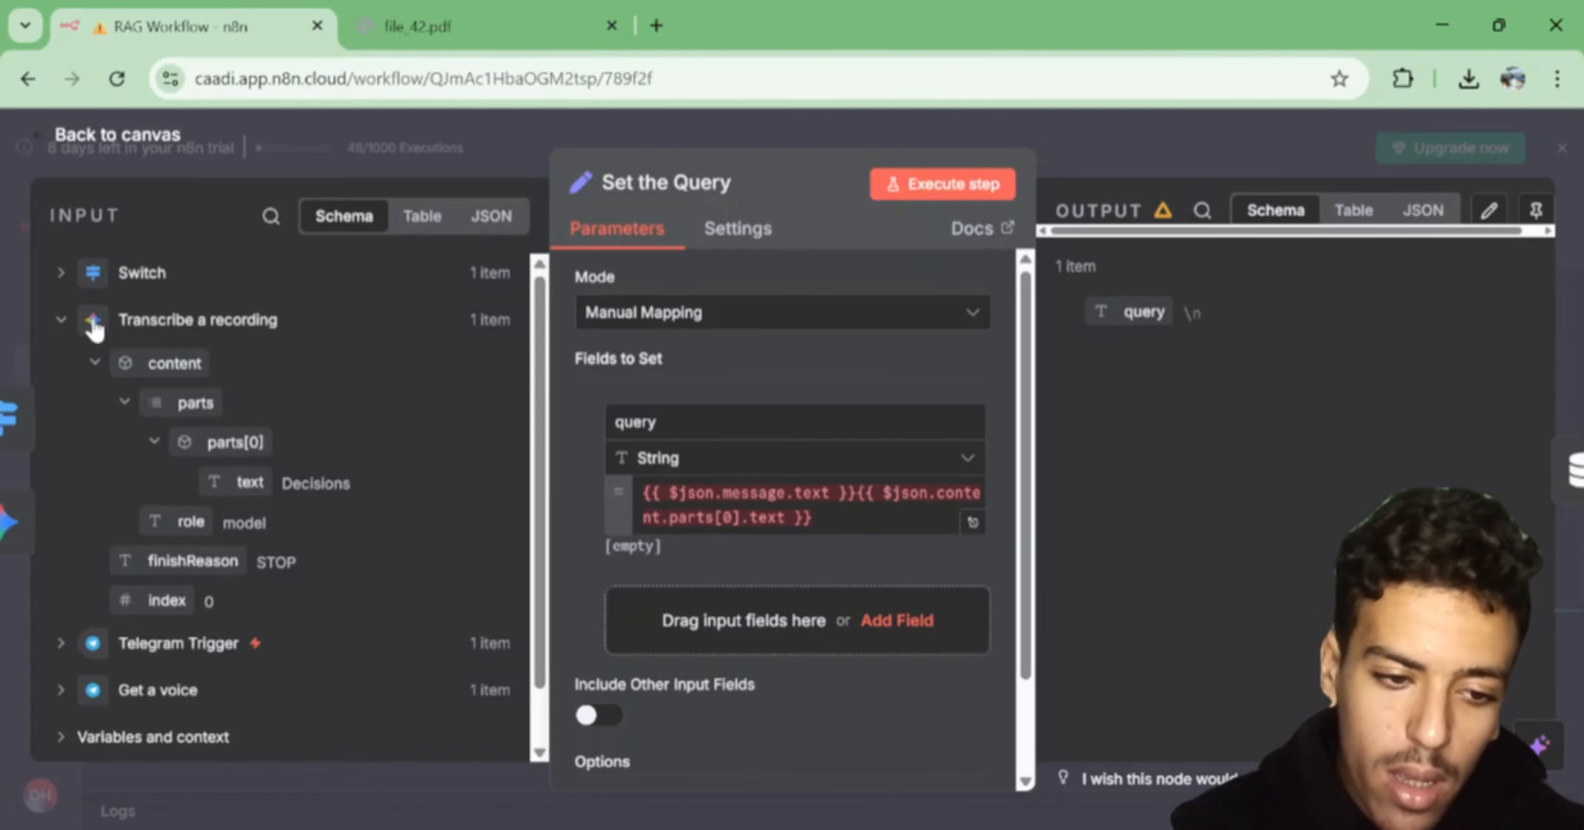
left_click(90, 142)
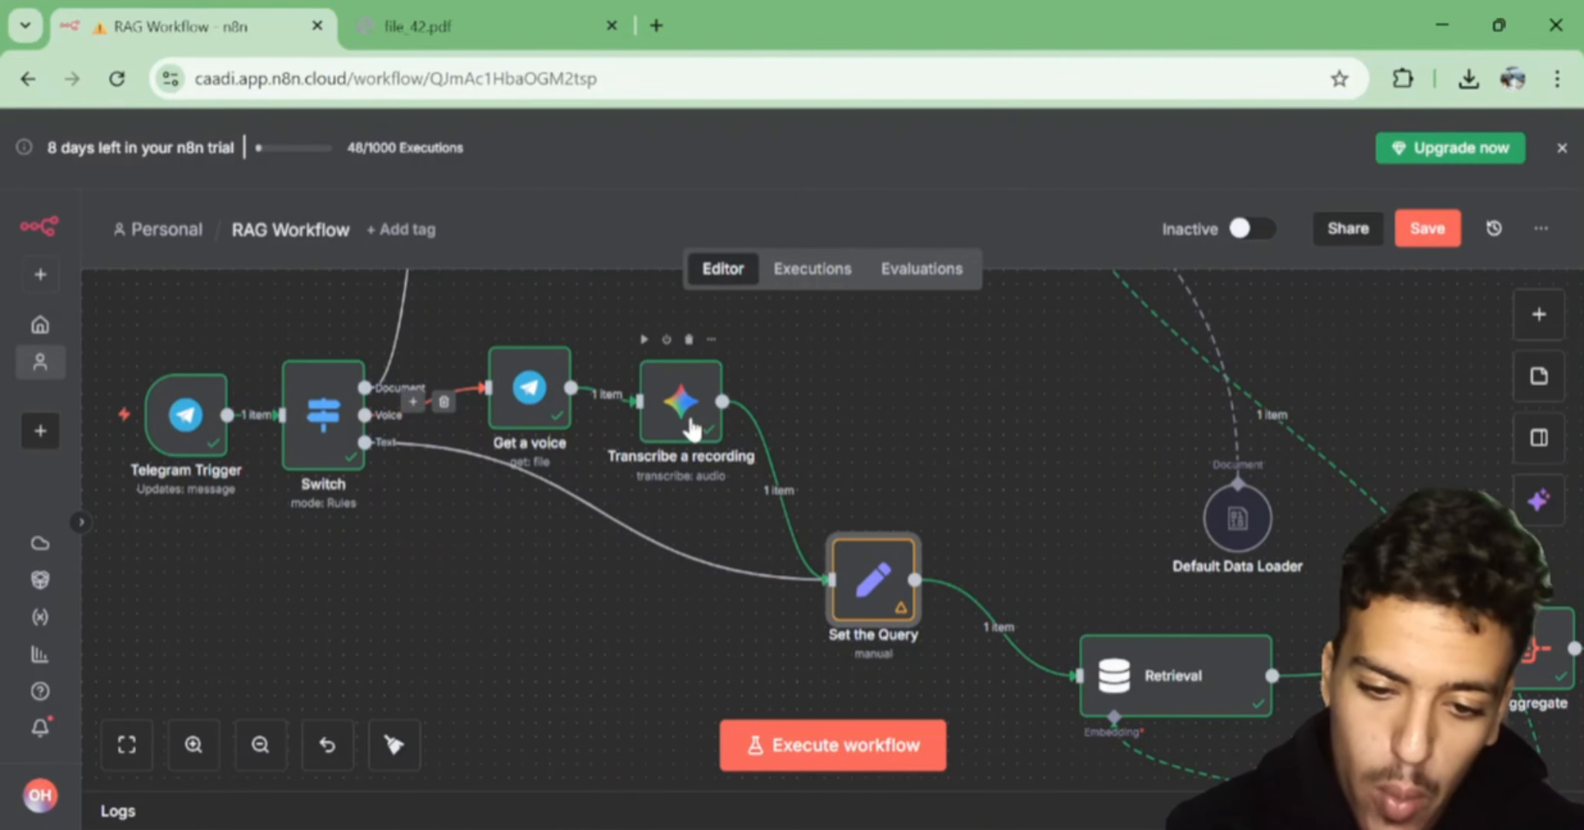
Nudge the Transcribe a recording node, execute Set the Query on its own, and check its query output
left_click_drag(674, 425, 721, 396)
scroll(1019, 569, "right", 2)
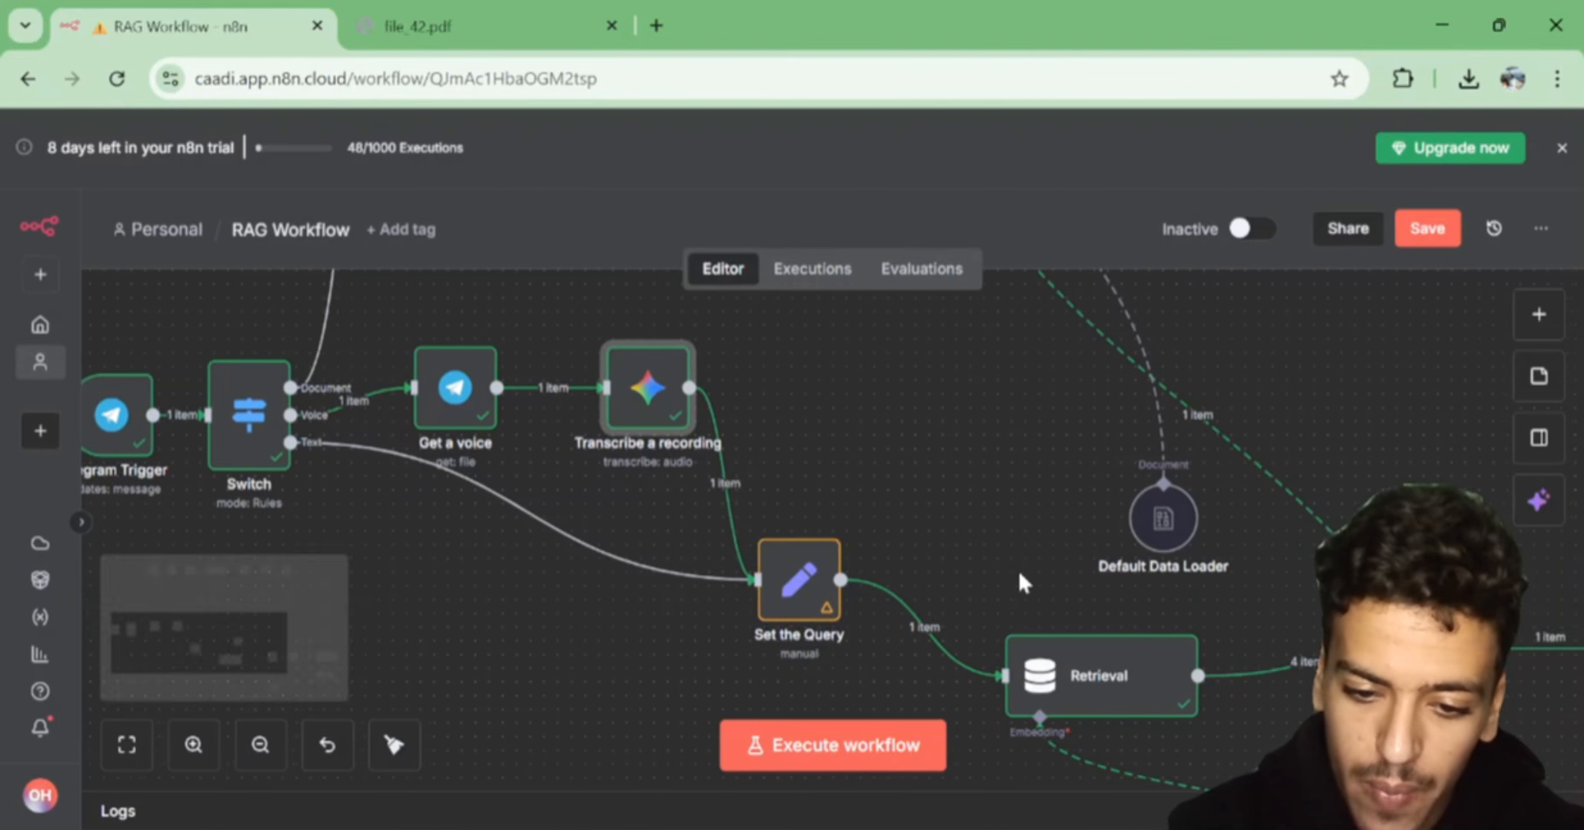
left_click(783, 597)
left_click(717, 519)
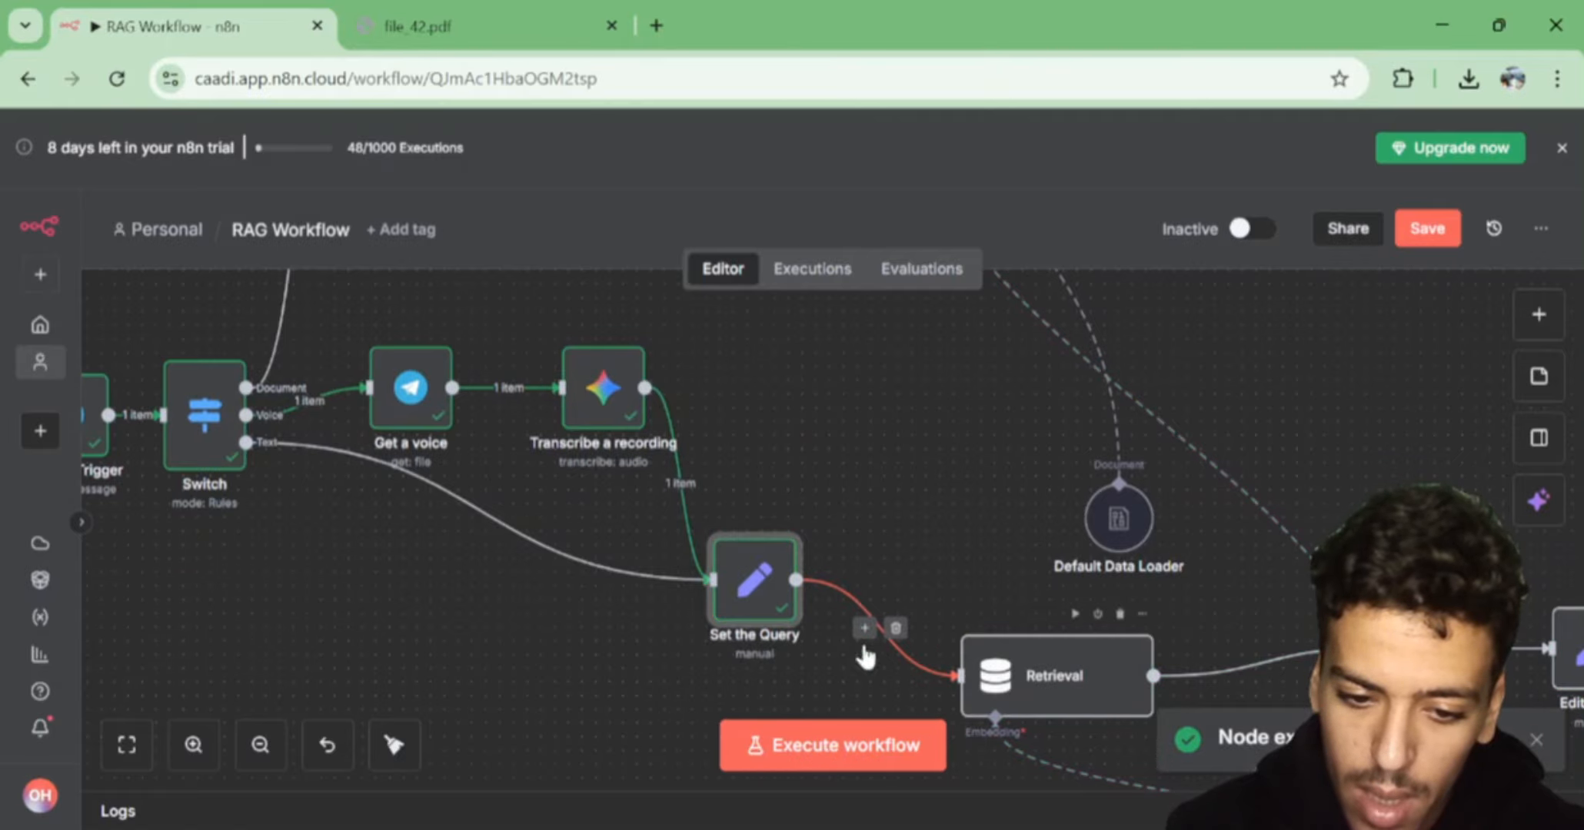
double_click(757, 617)
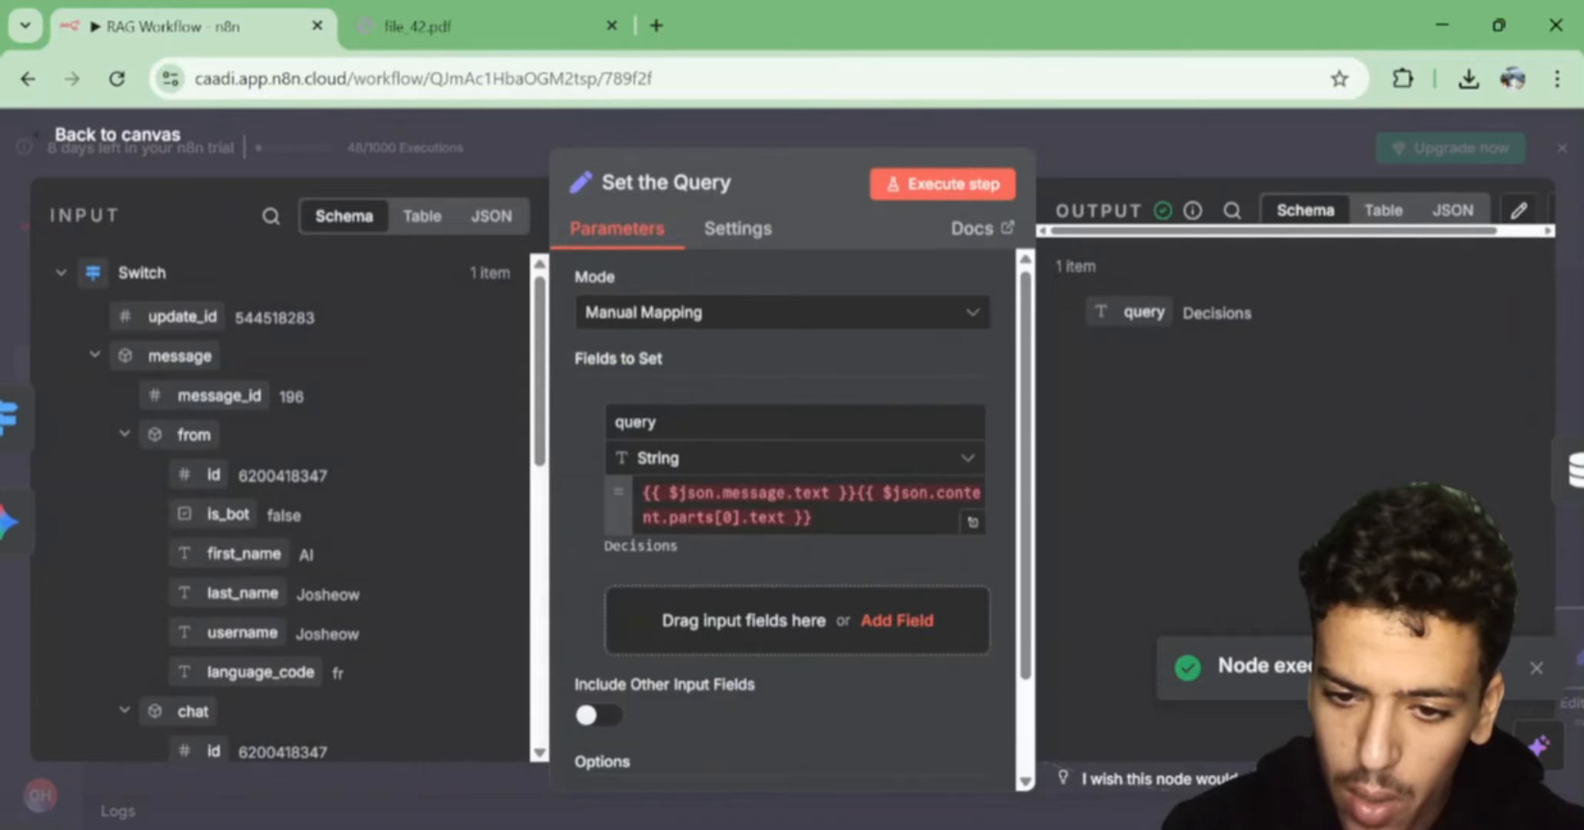
left_click(144, 151)
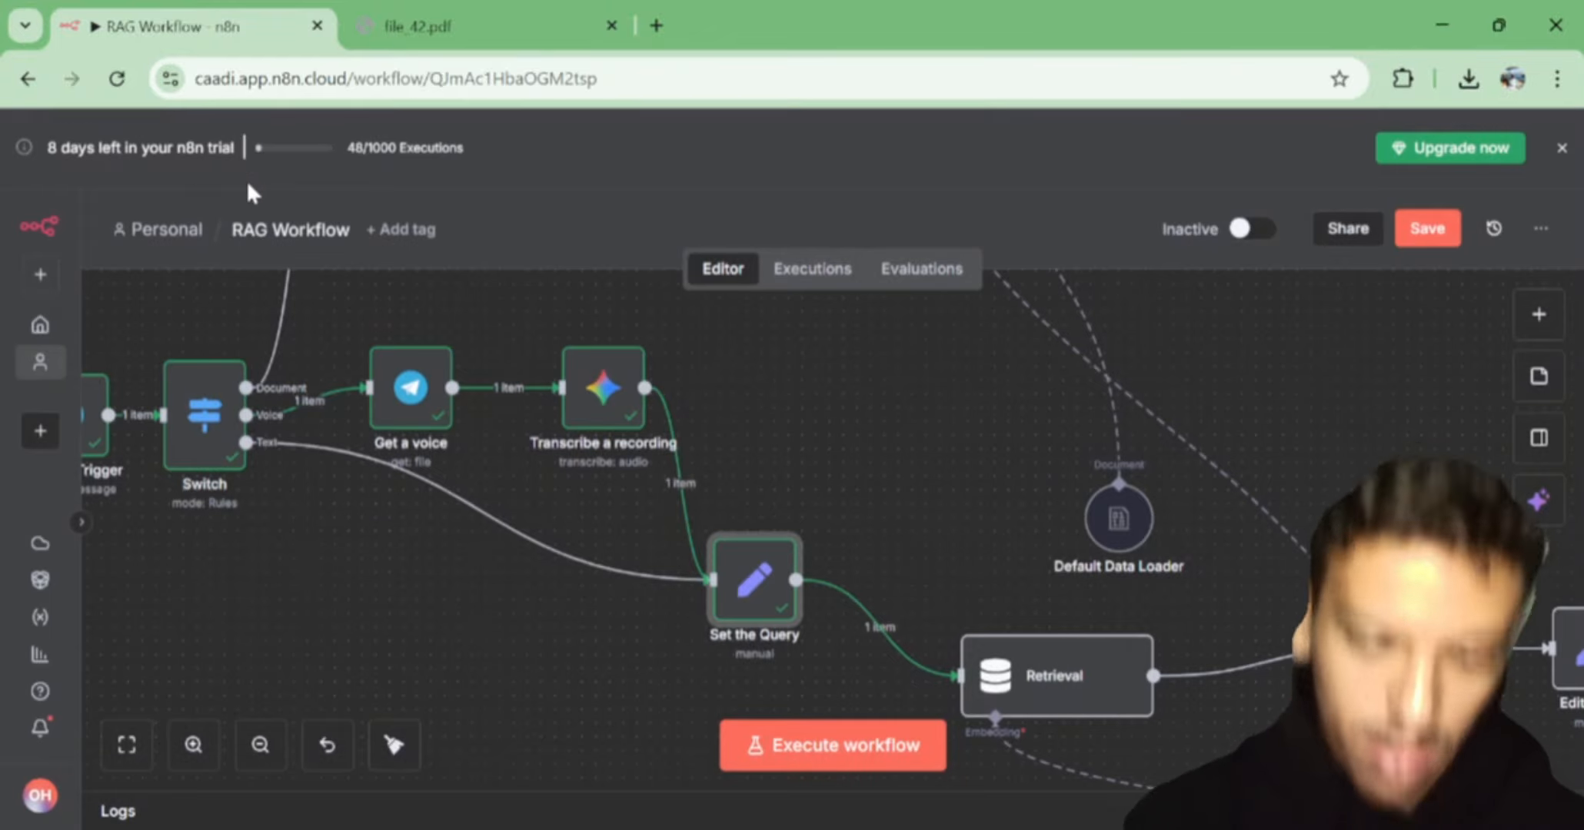
Rename the AI Agent2 node to AI Agent response and execute its previous nodes to load input data
scroll(944, 582, "right", 3)
scroll(944, 581, "down", 2)
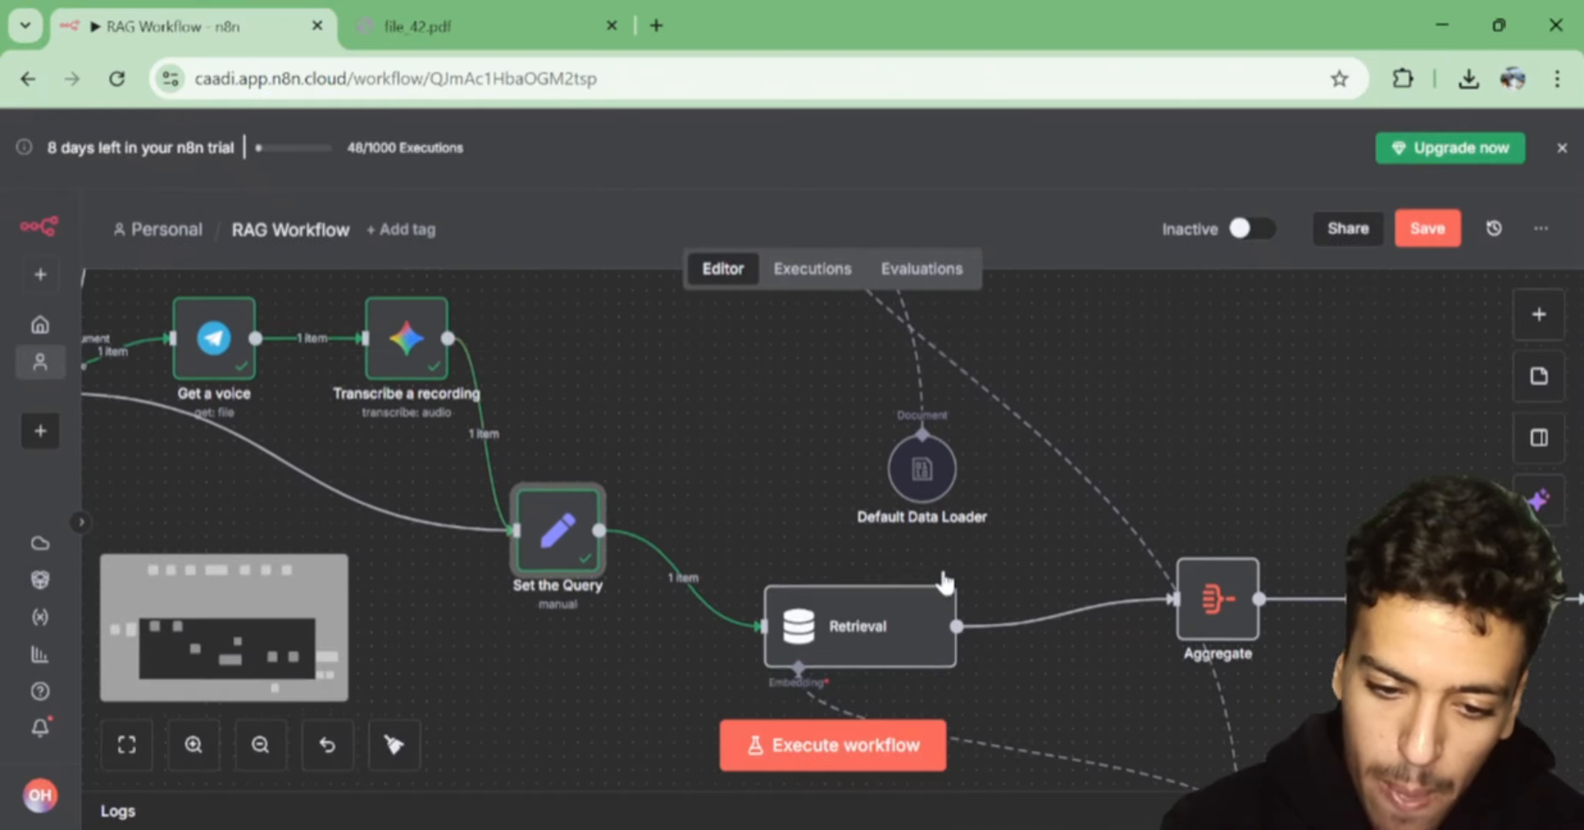
scroll(944, 581, "up", 1)
scroll(802, 590, "right", 8)
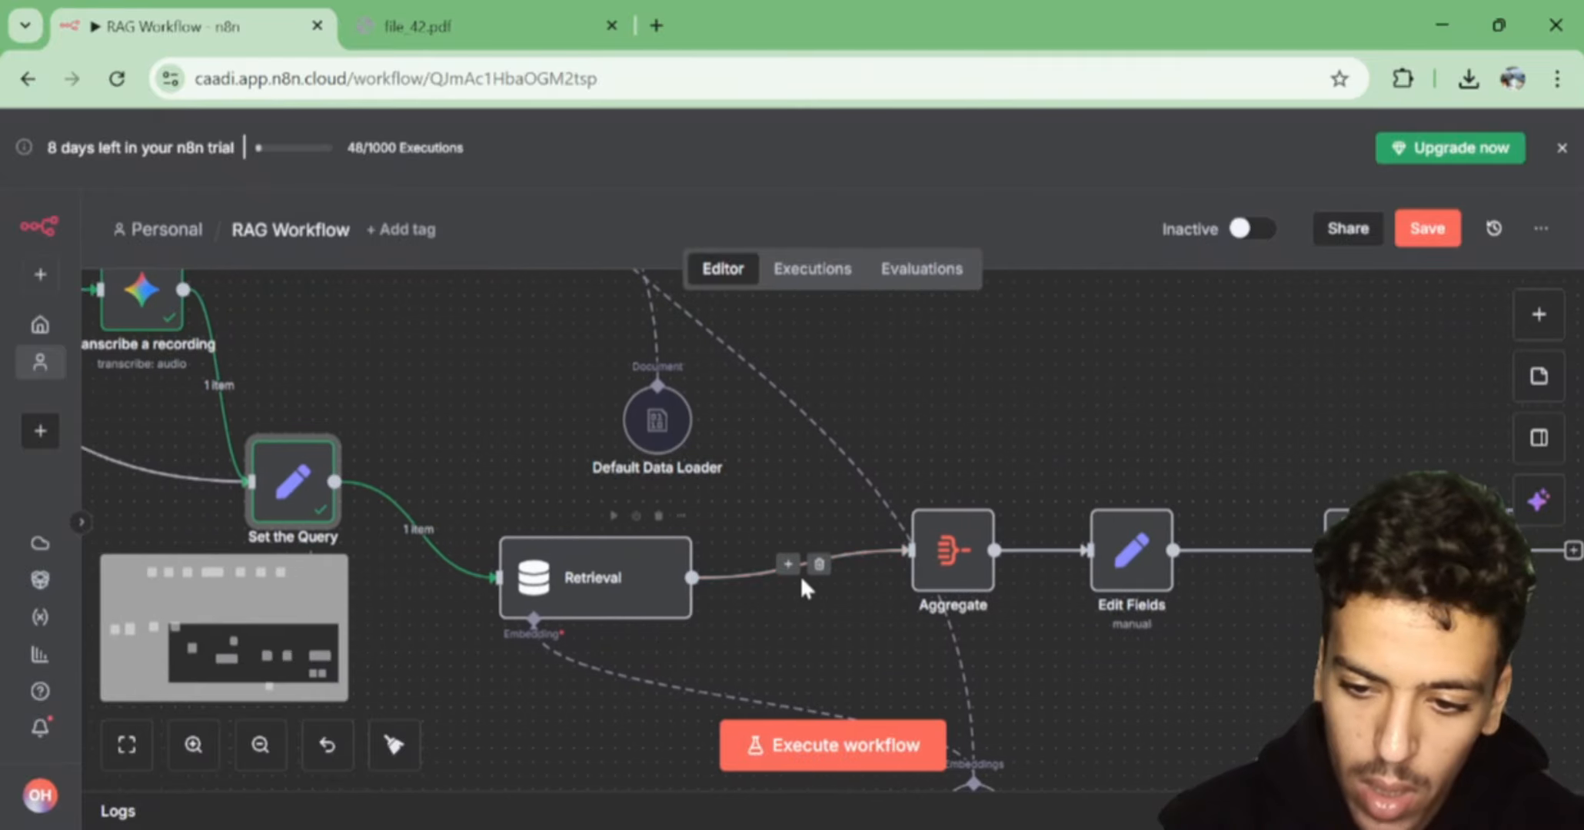
scroll(802, 590, "down", 2)
left_click_drag(1003, 650, 907, 636)
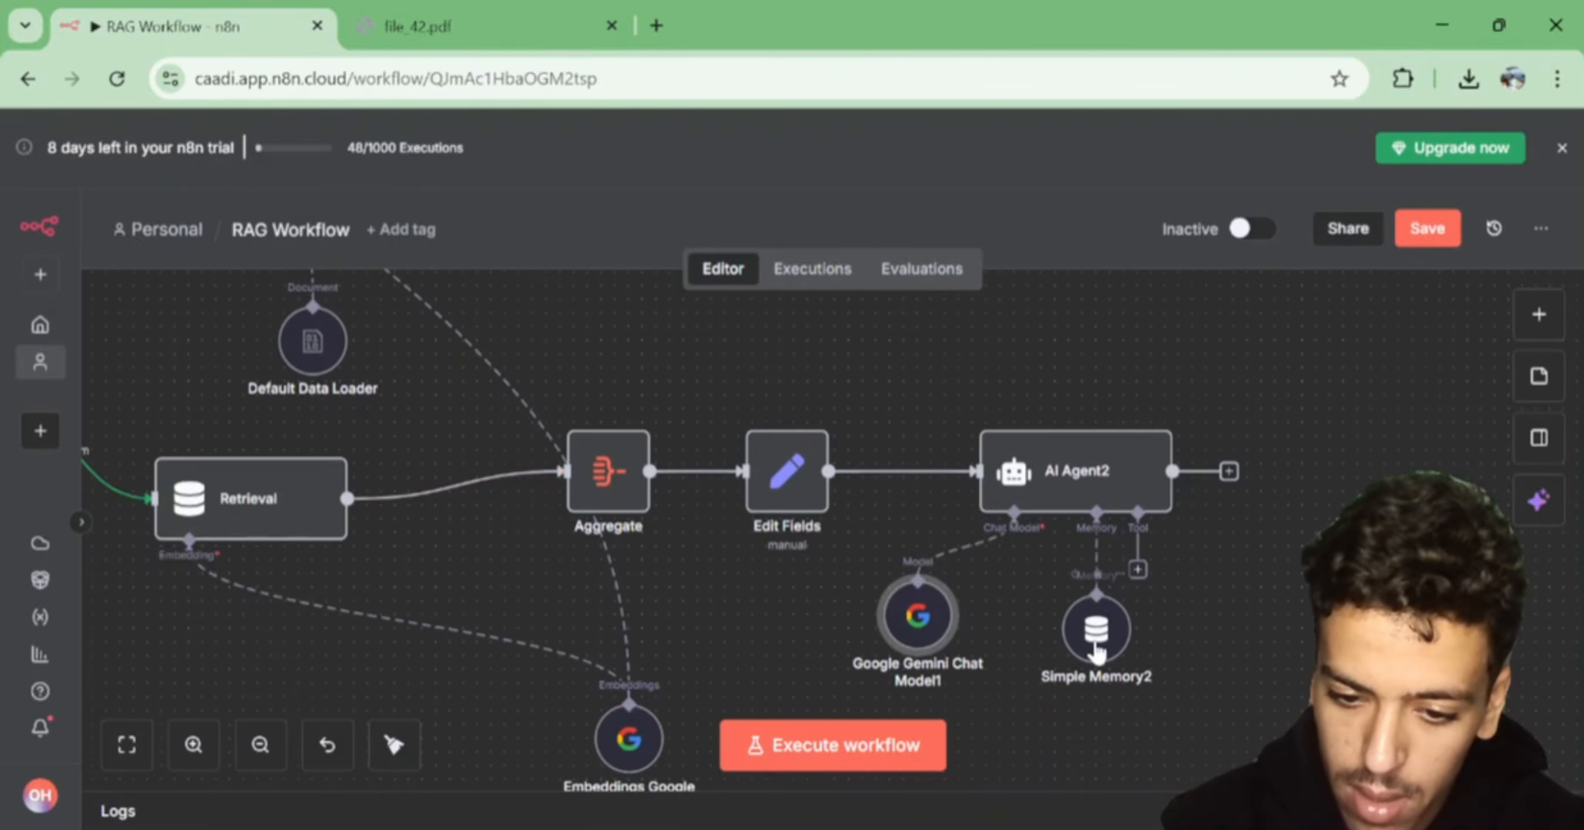
double_click(1074, 507)
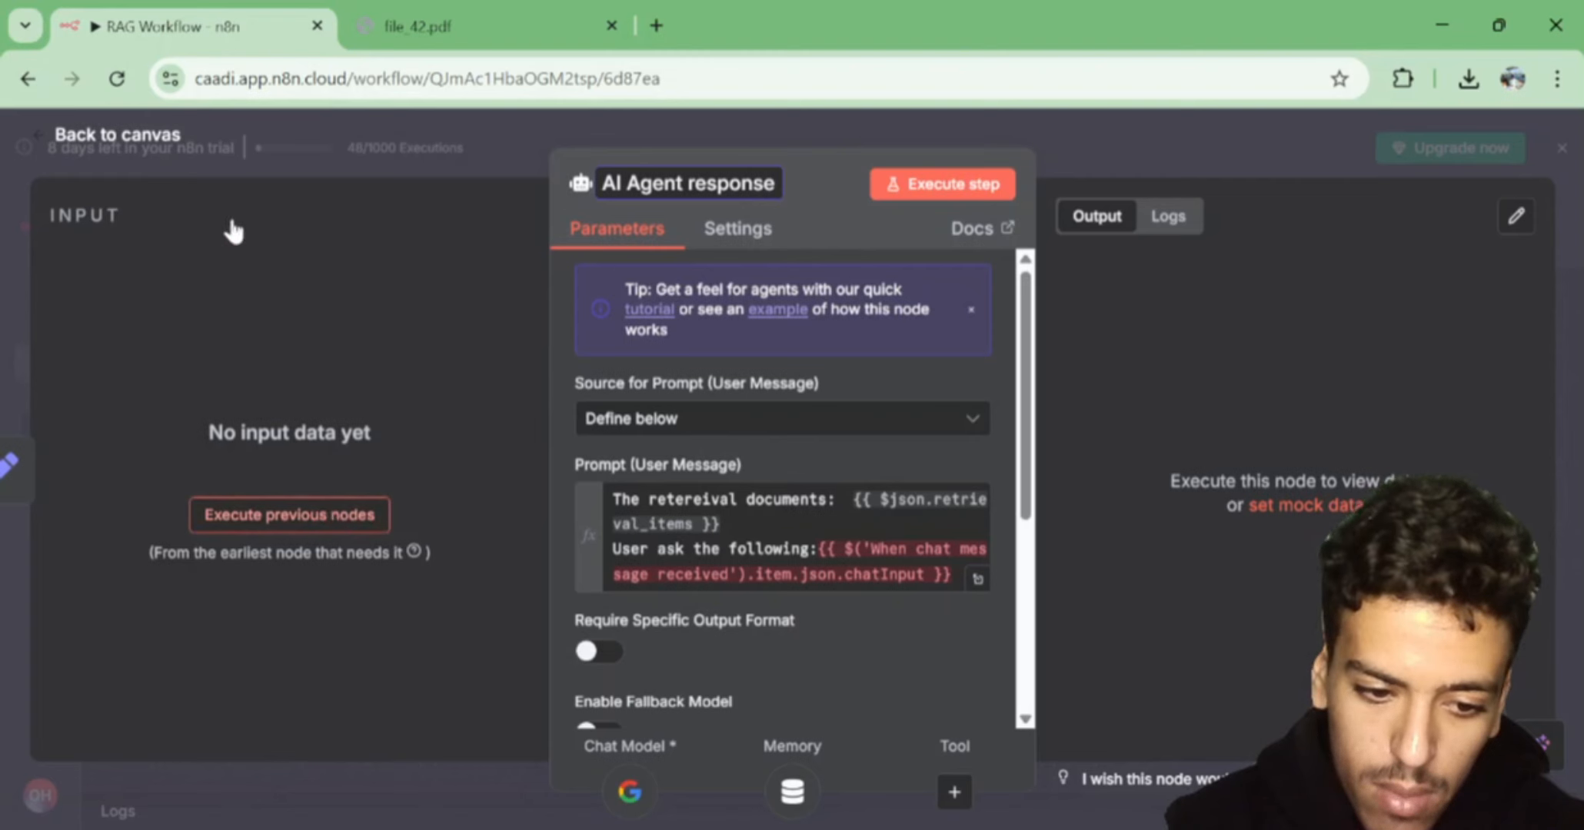
left_click(278, 514)
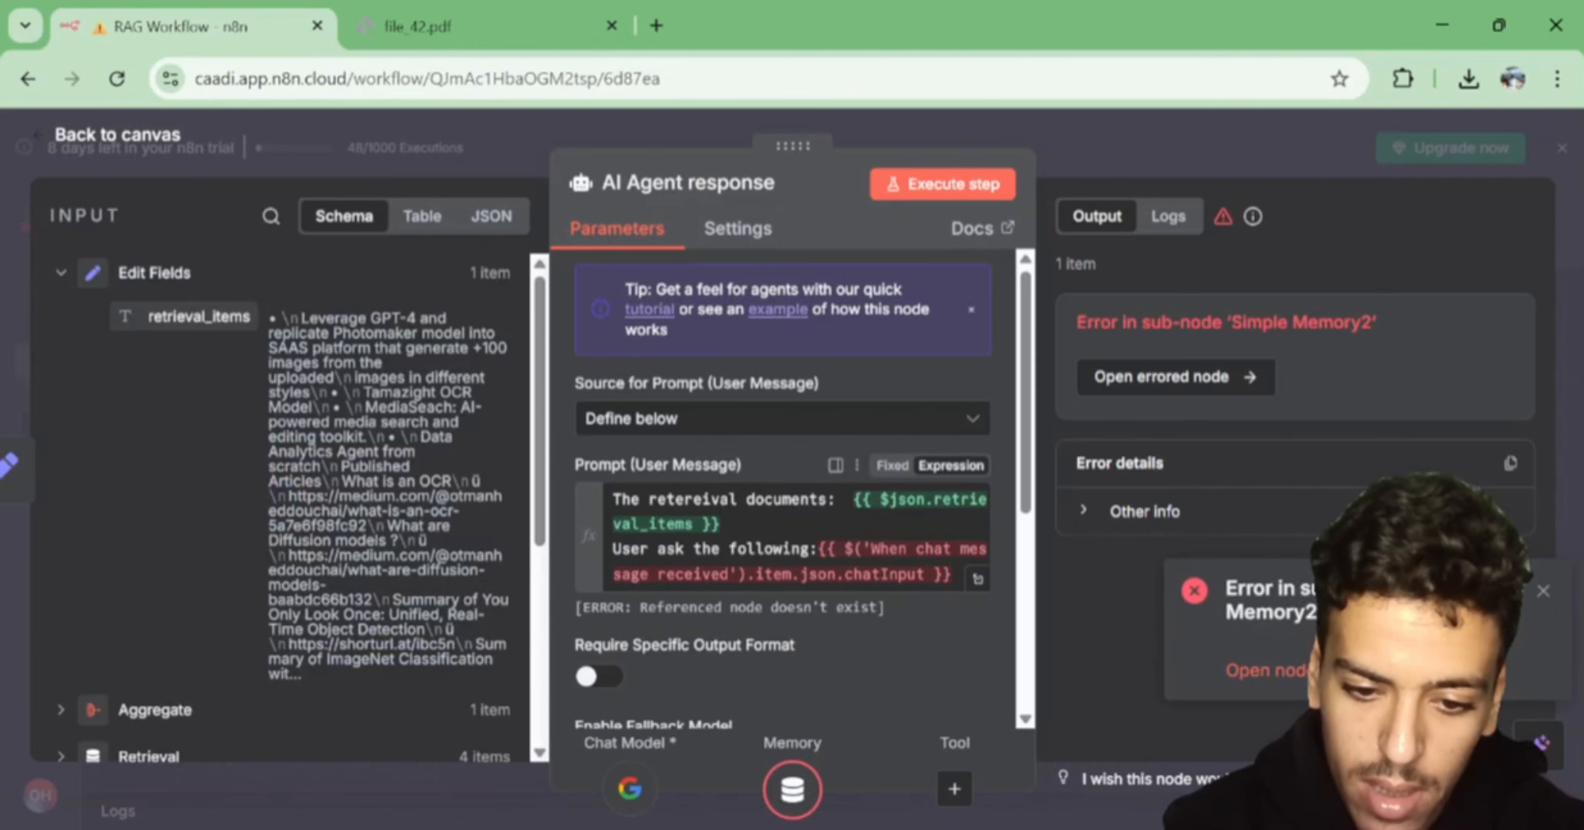
Delete the "When chat message received" chatInput expression after "User ask the following:" in the AI Agent response prompt
left_click_drag(818, 549, 973, 599)
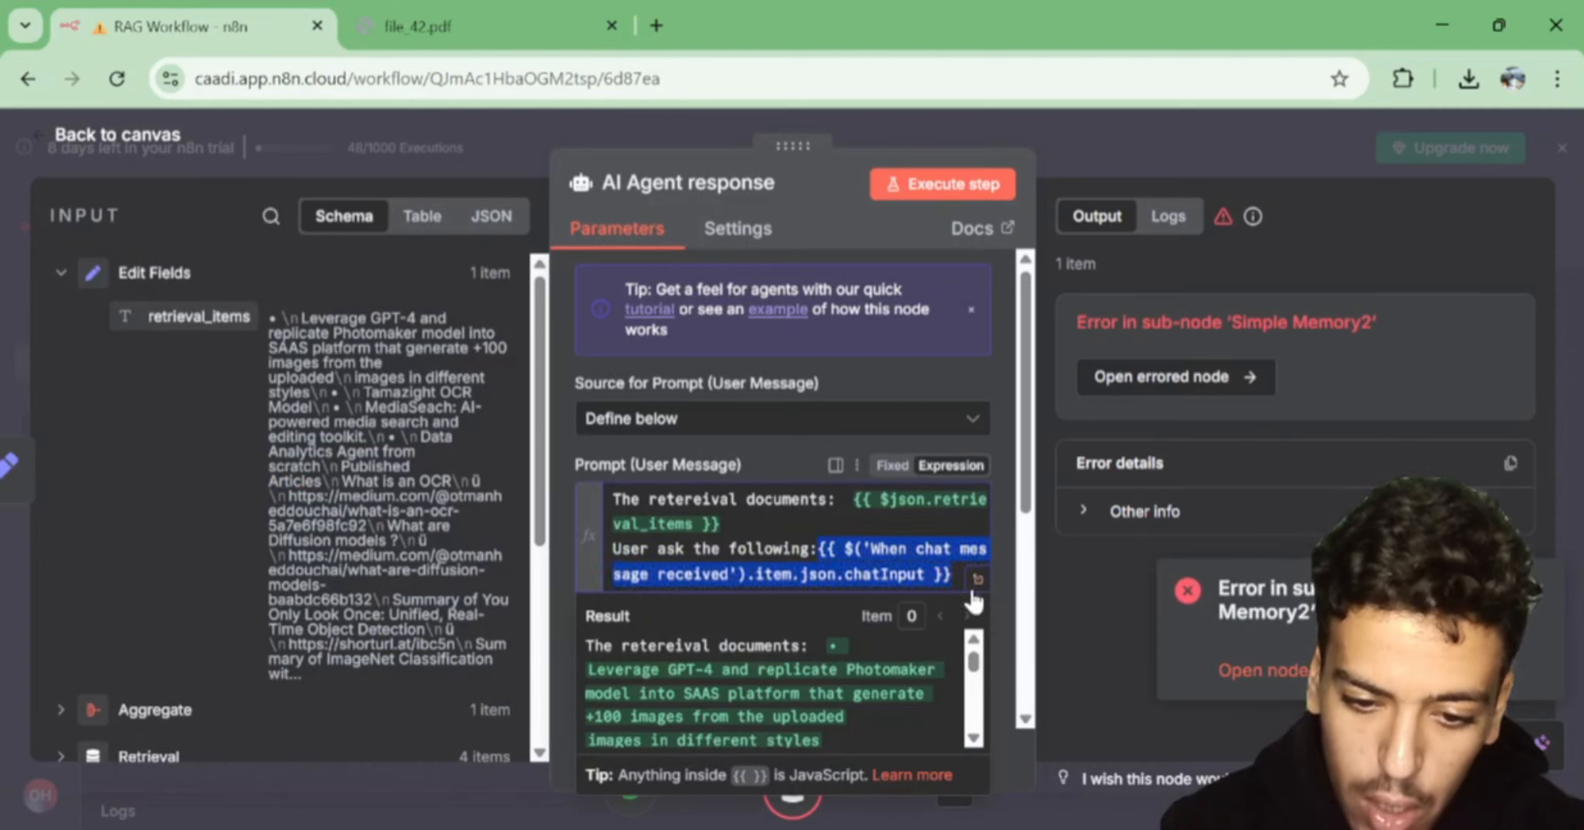
key("BackSpace")
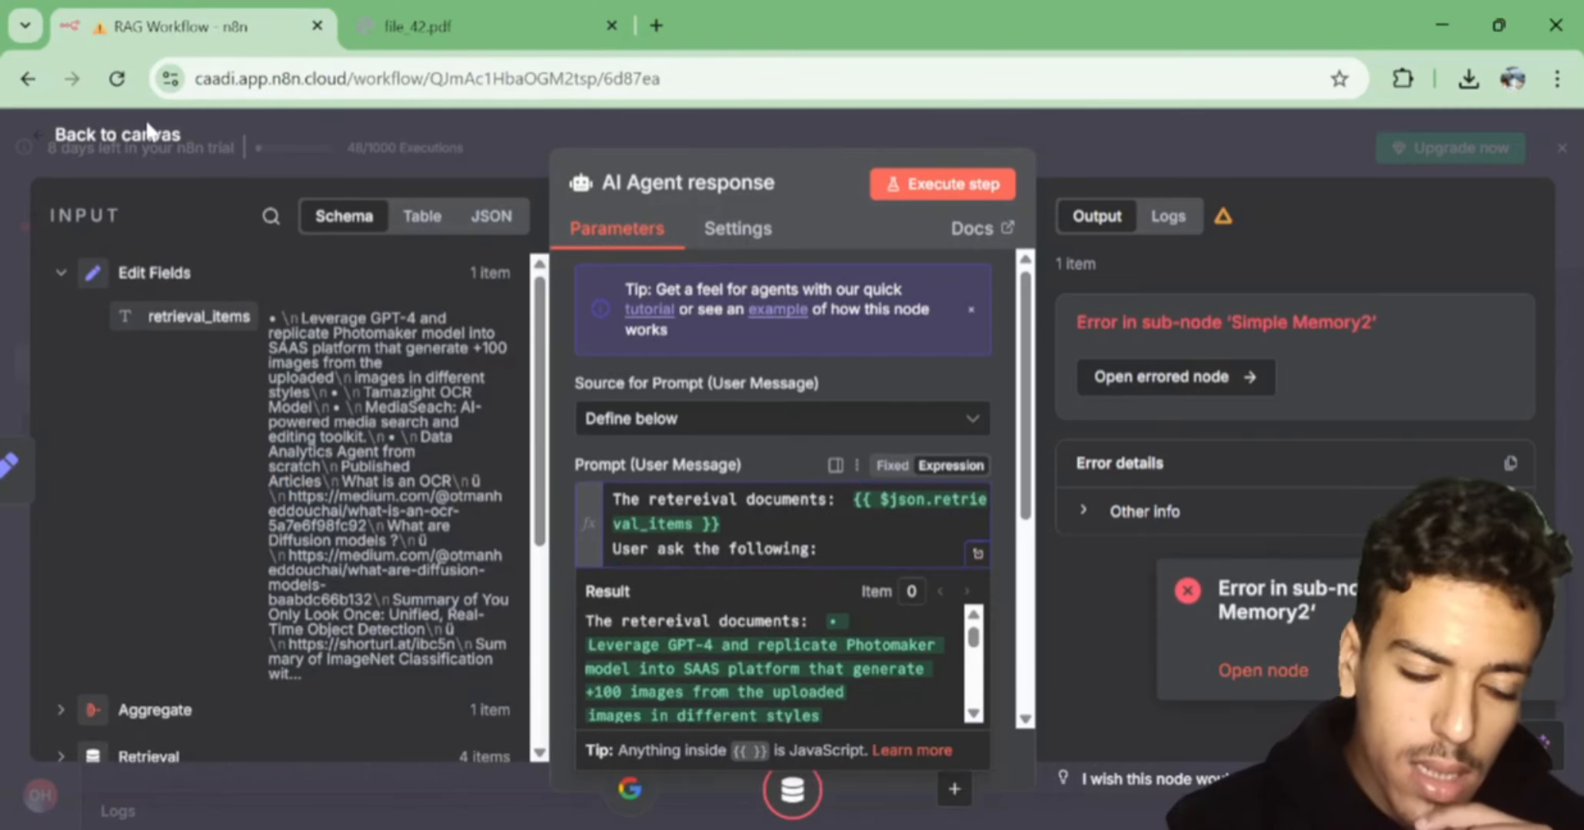
left_click(148, 129)
Open the Simple Memory2 node of AI Agent response and set its Session ID to Define below
left_click(264, 747)
left_click(264, 747)
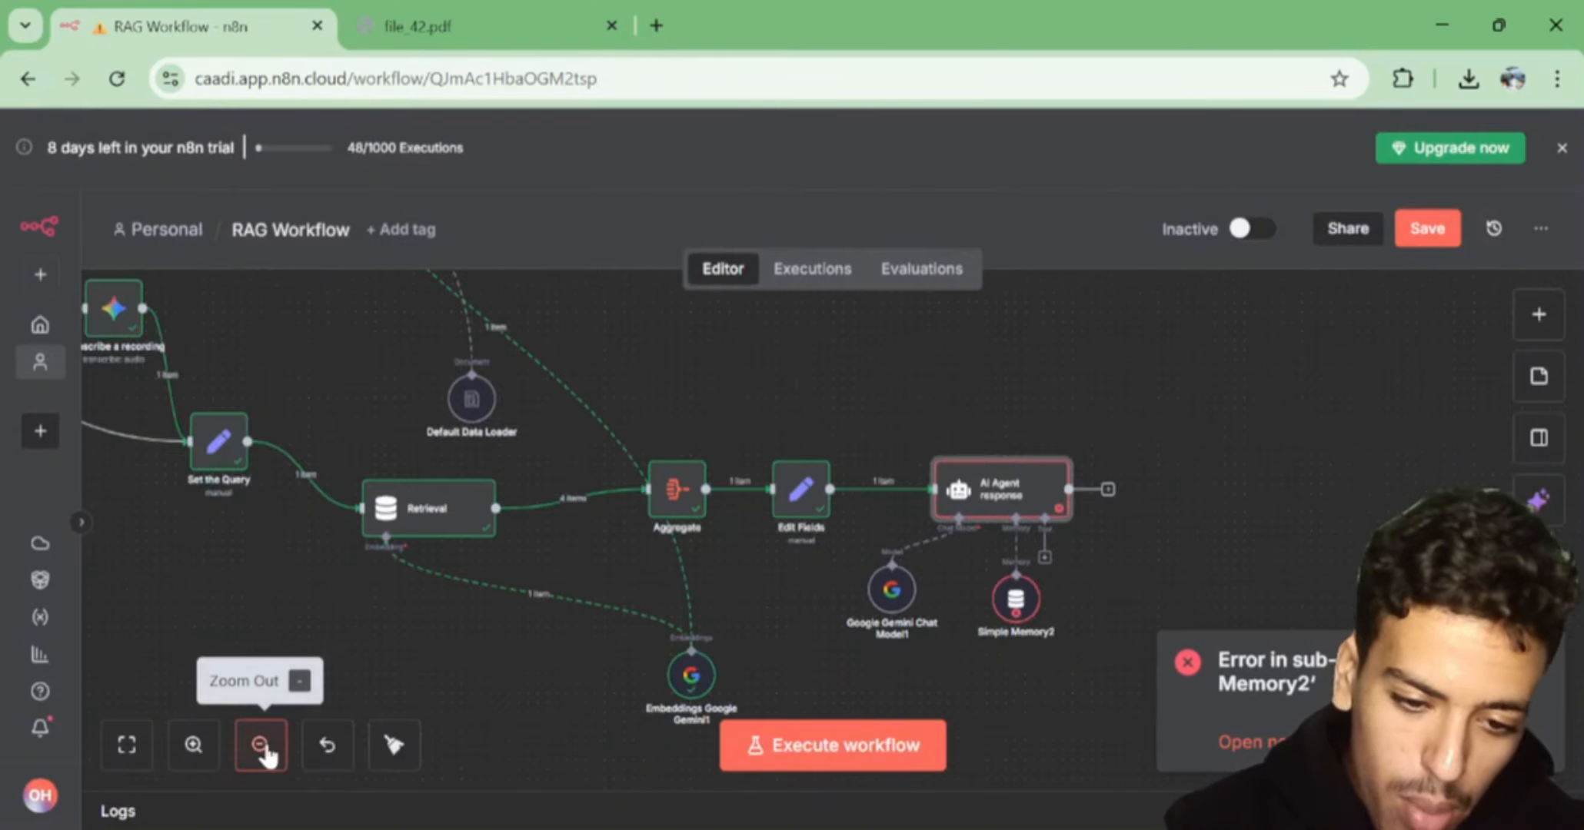
left_click(264, 747)
scroll(492, 496, "left", 2)
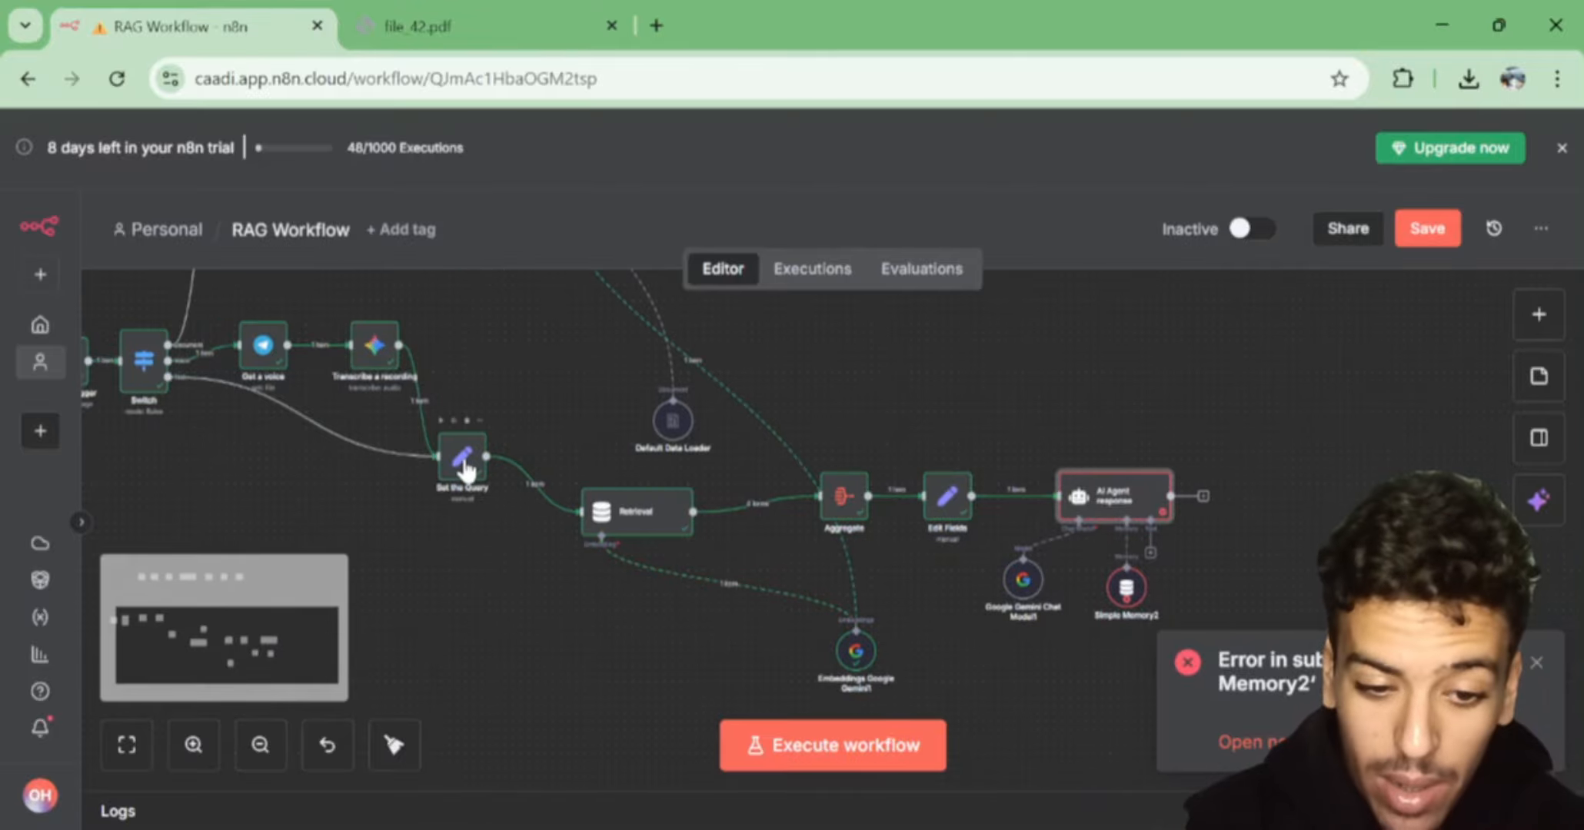
left_click(466, 470)
left_click(1088, 506)
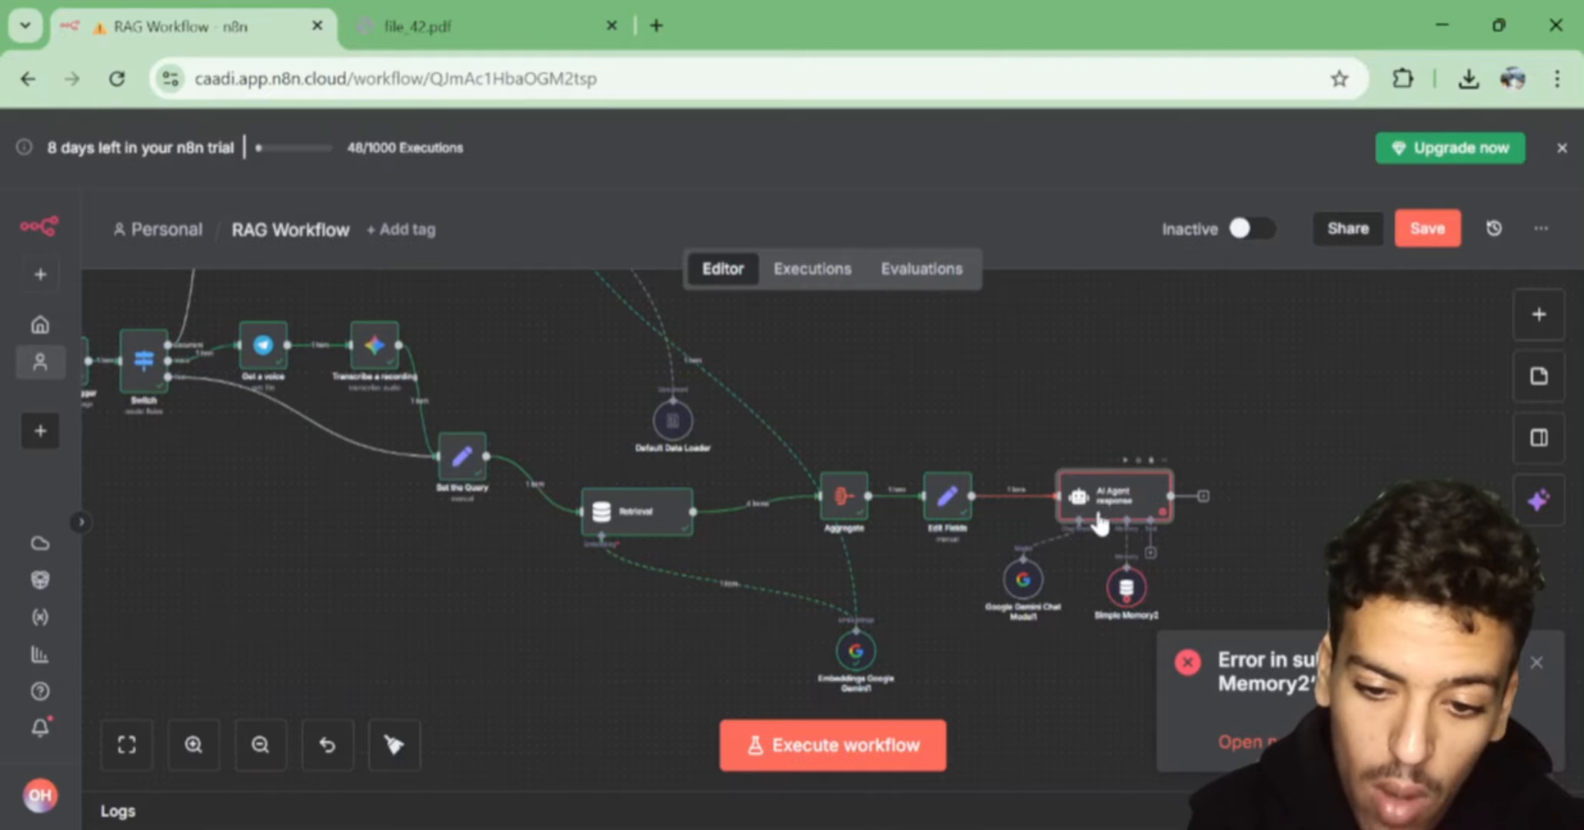
left_click(1136, 604)
double_click(1139, 607)
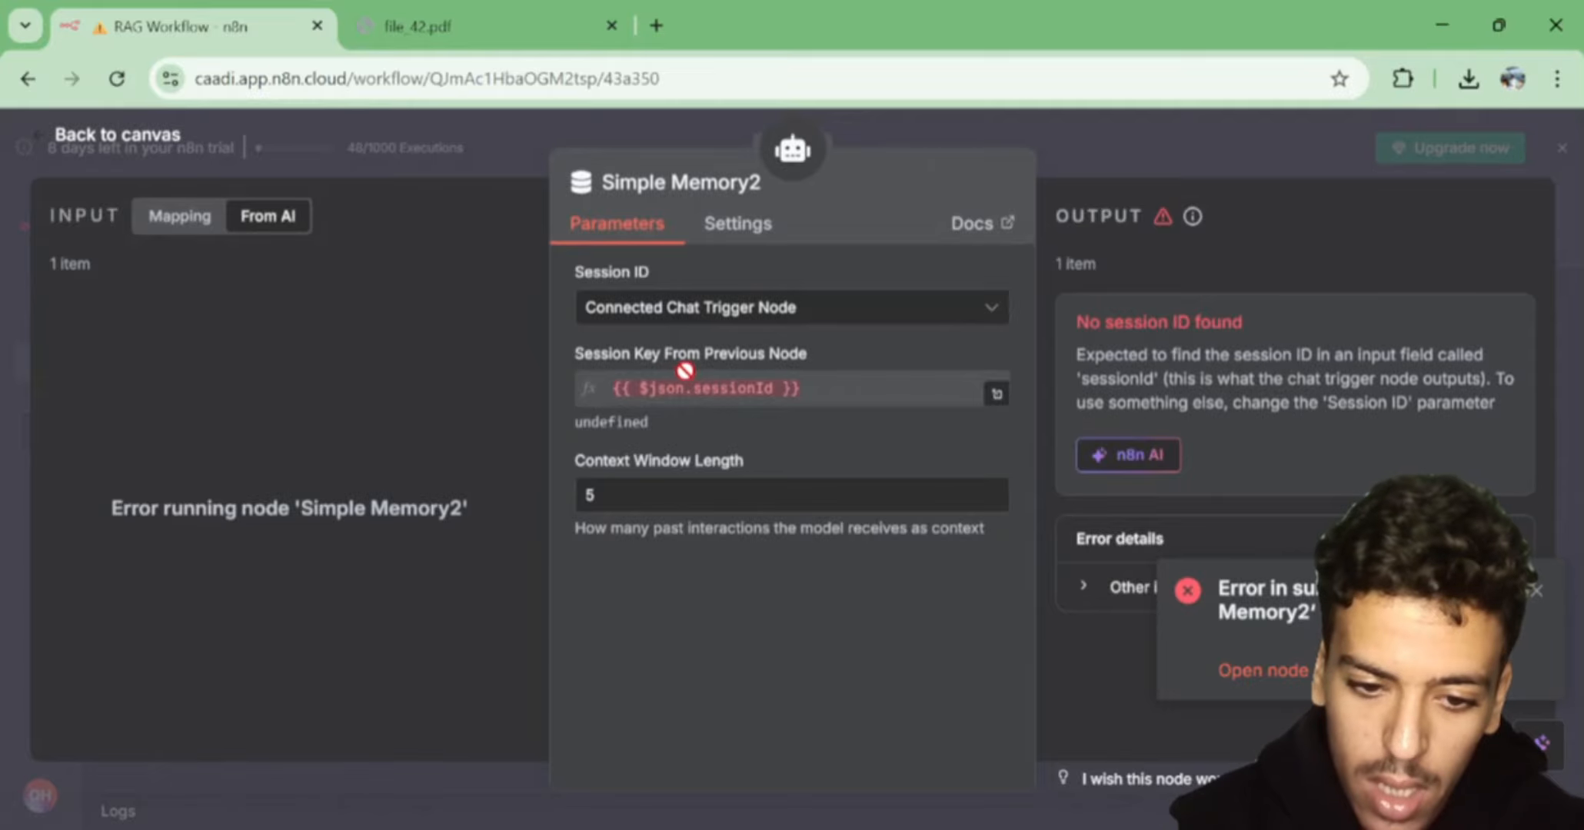
left_click(812, 311)
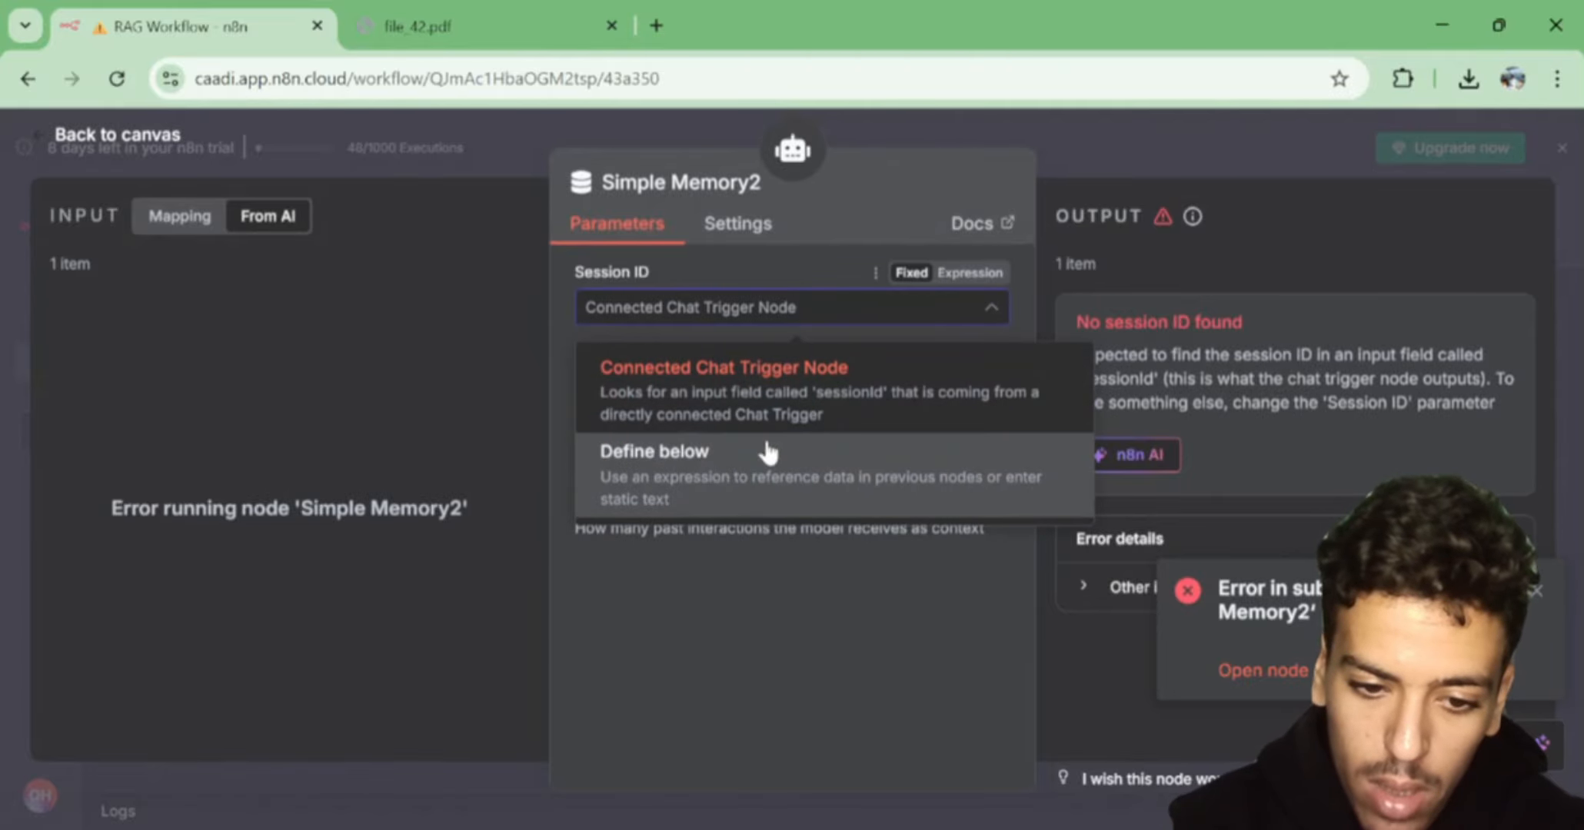
left_click(724, 485)
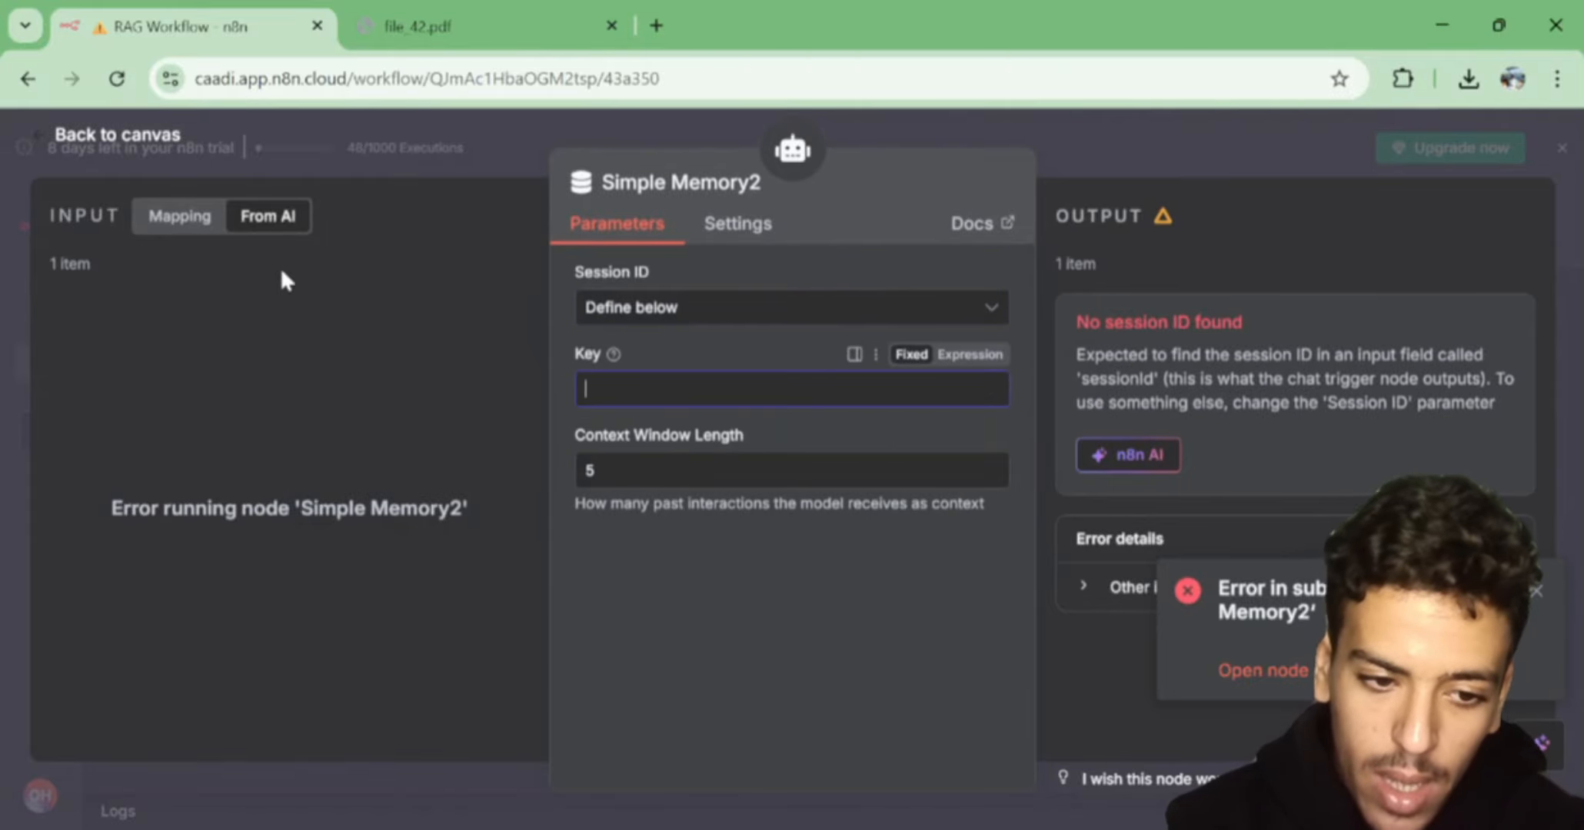
Map the Telegram Trigger chat id to Simple Memory2's Key as {{ $('Telegram Trigger').item.json.message.chat.id }}
left_click(185, 220)
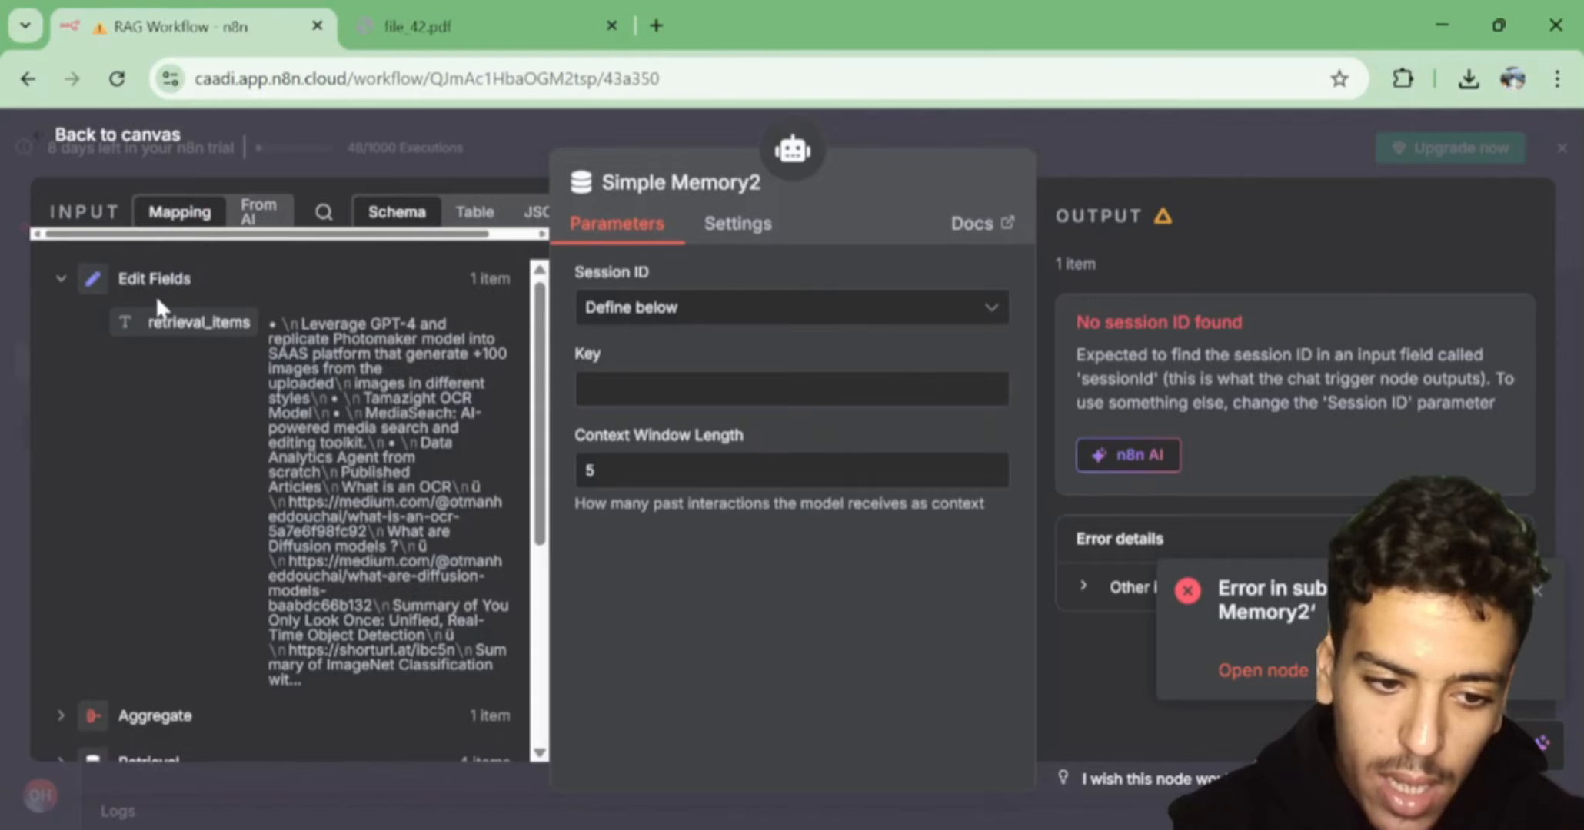
left_click(136, 281)
left_click(146, 420)
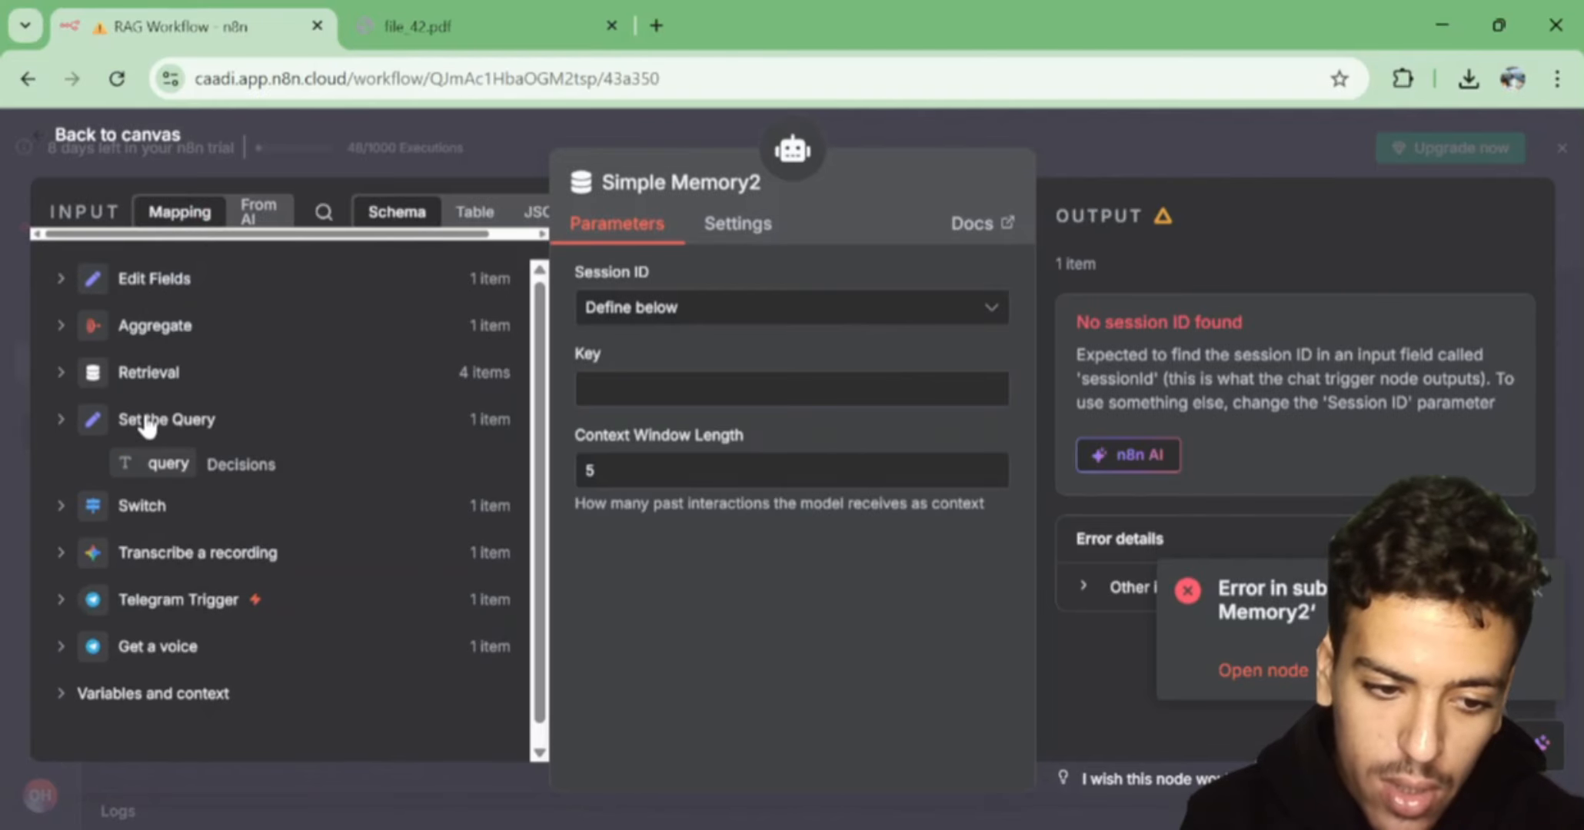
left_click_drag(157, 464, 265, 437)
left_click_drag(613, 373, 158, 465)
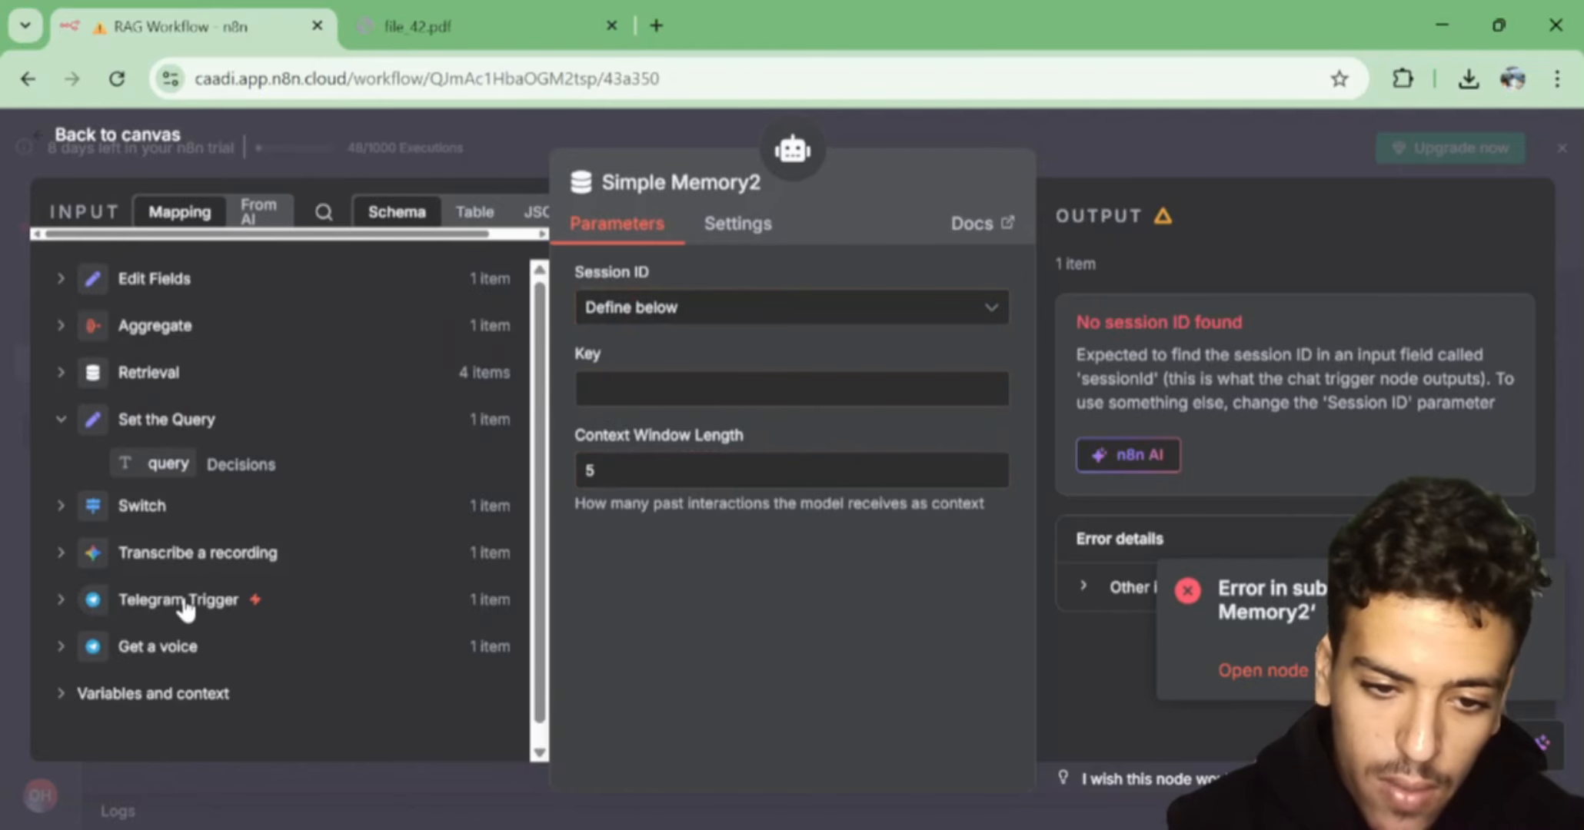
left_click(185, 608)
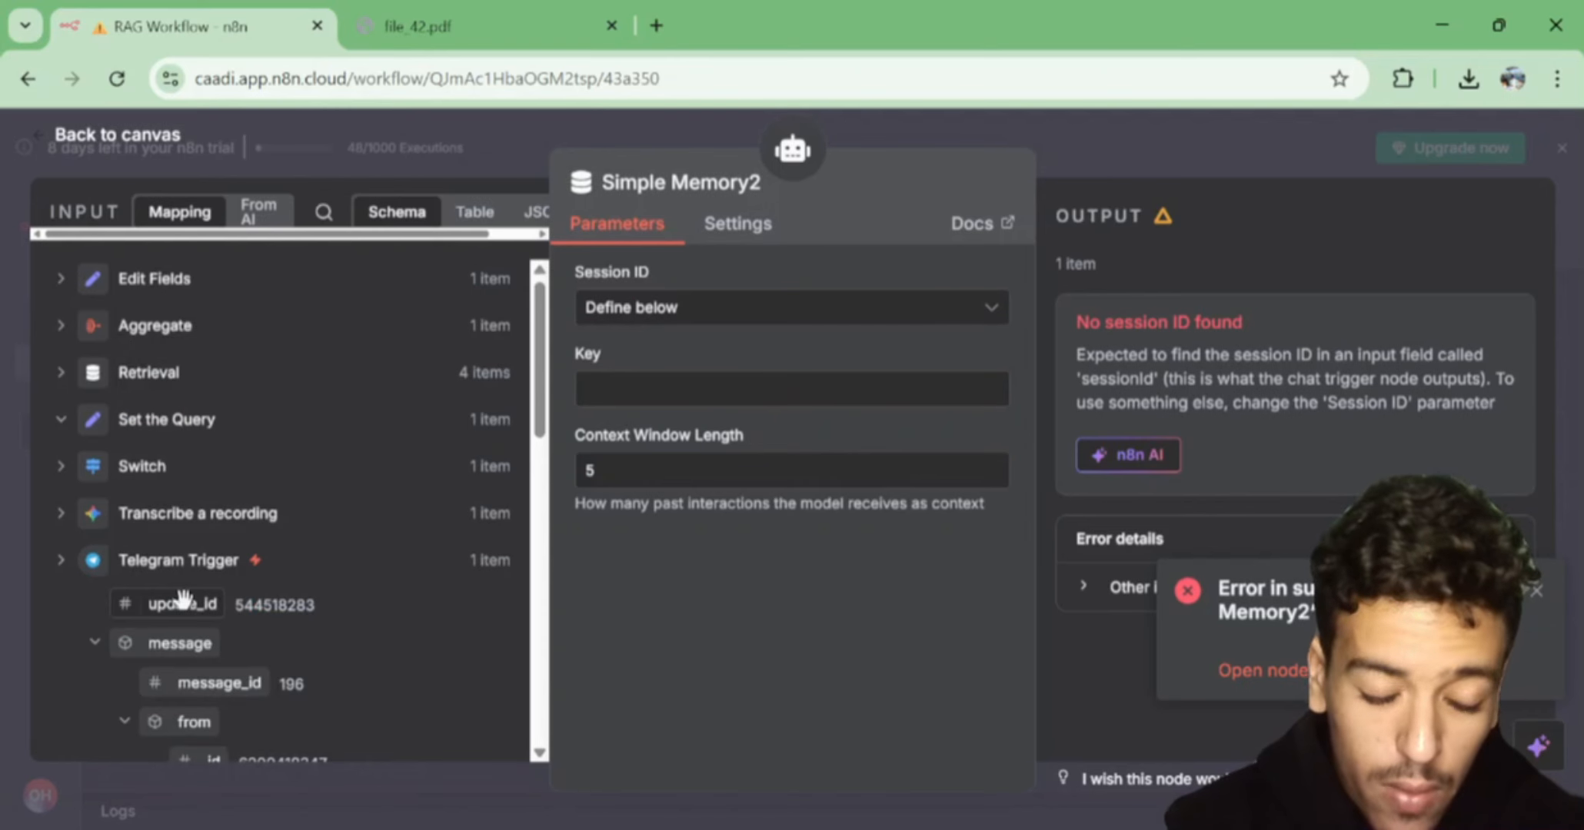
scroll(185, 599, "down", 5)
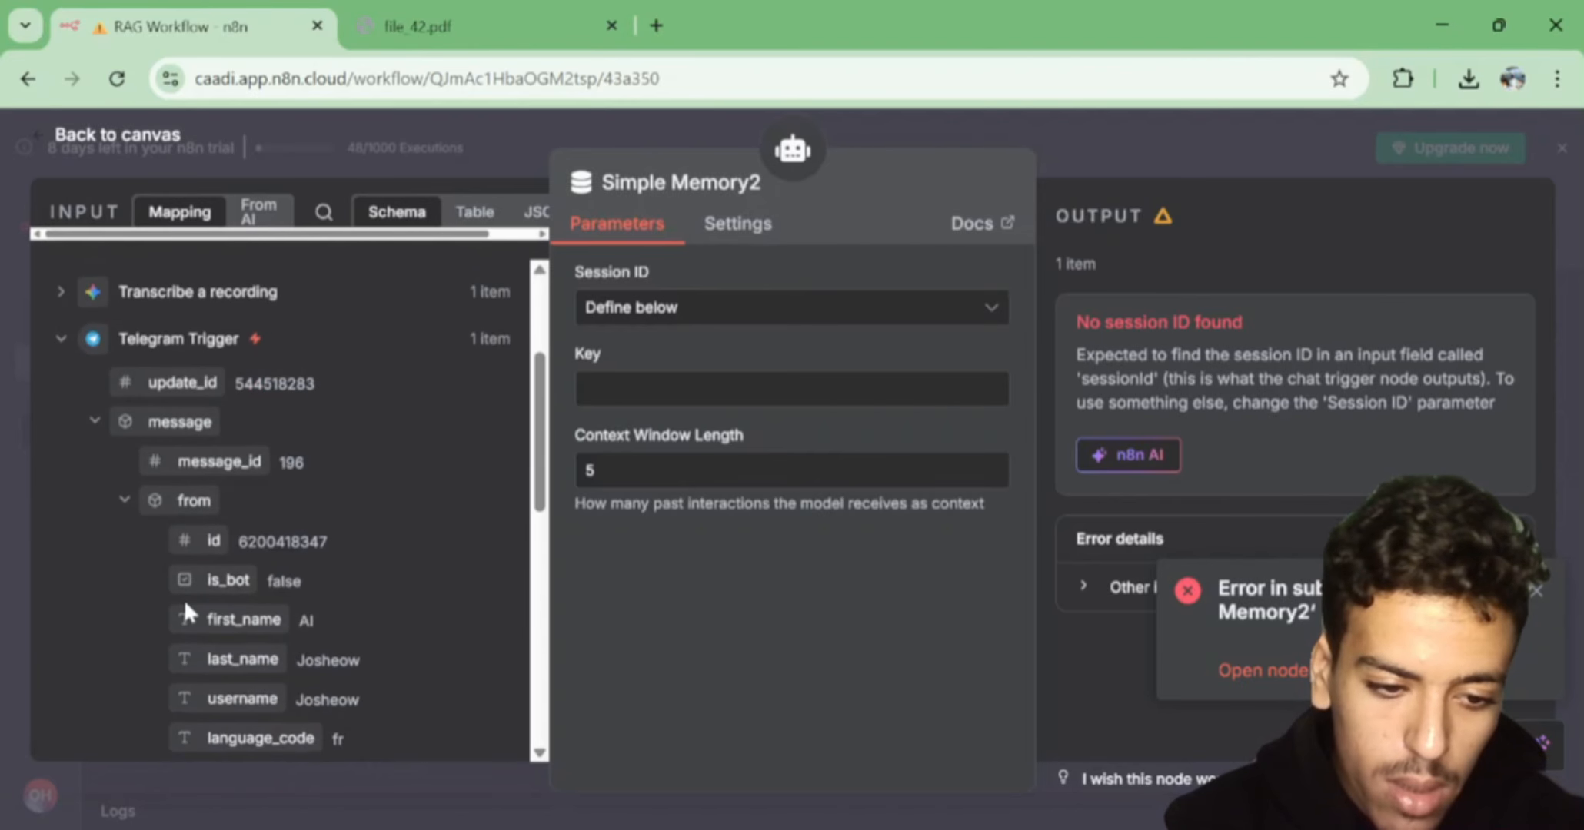
scroll(185, 599, "down", 3)
scroll(185, 599, "up", 3)
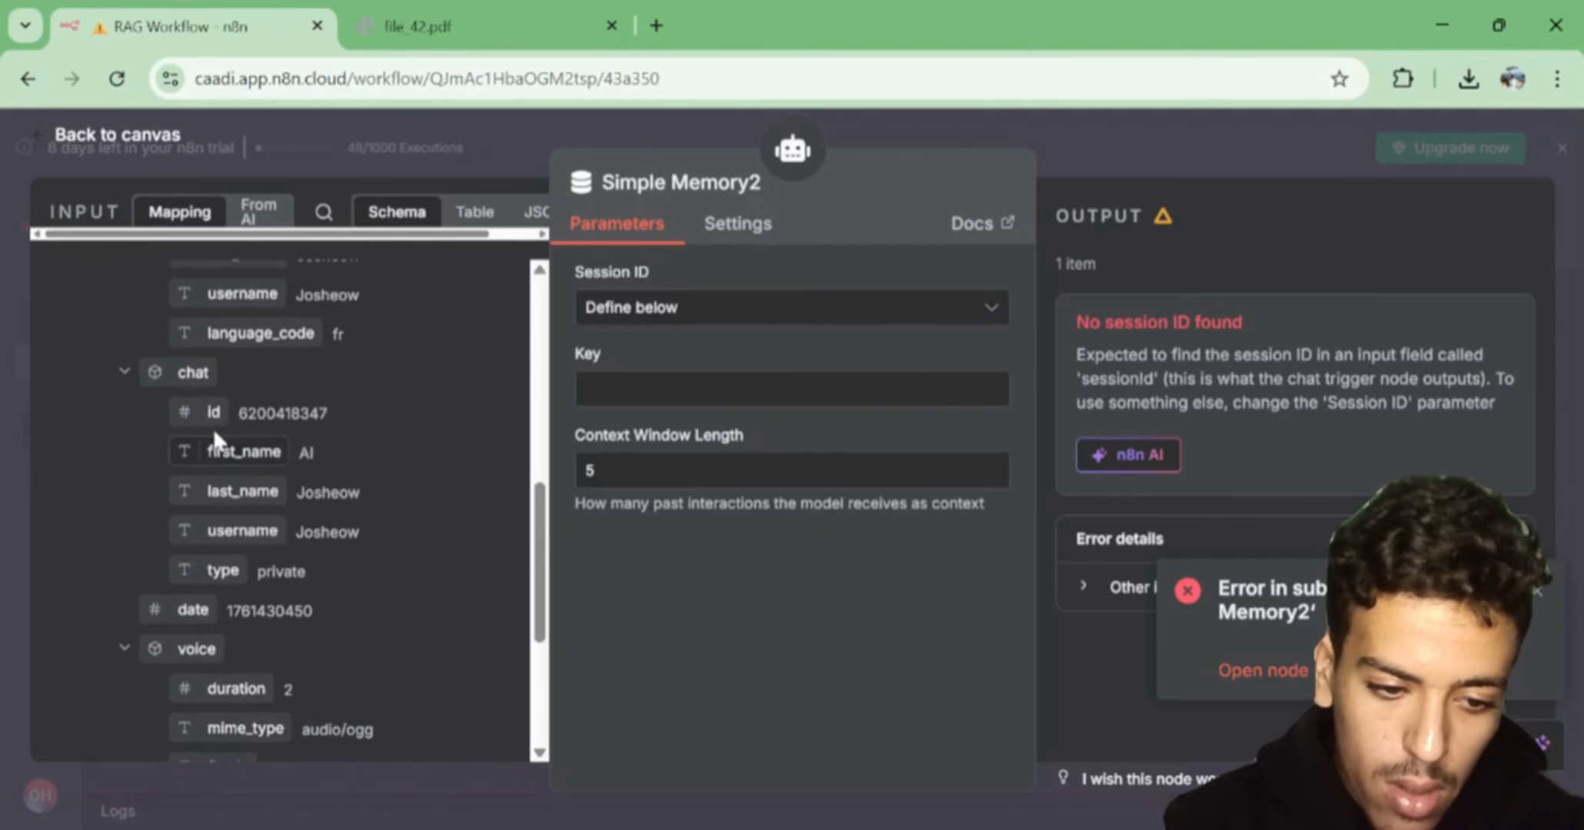
left_click_drag(209, 419, 629, 396)
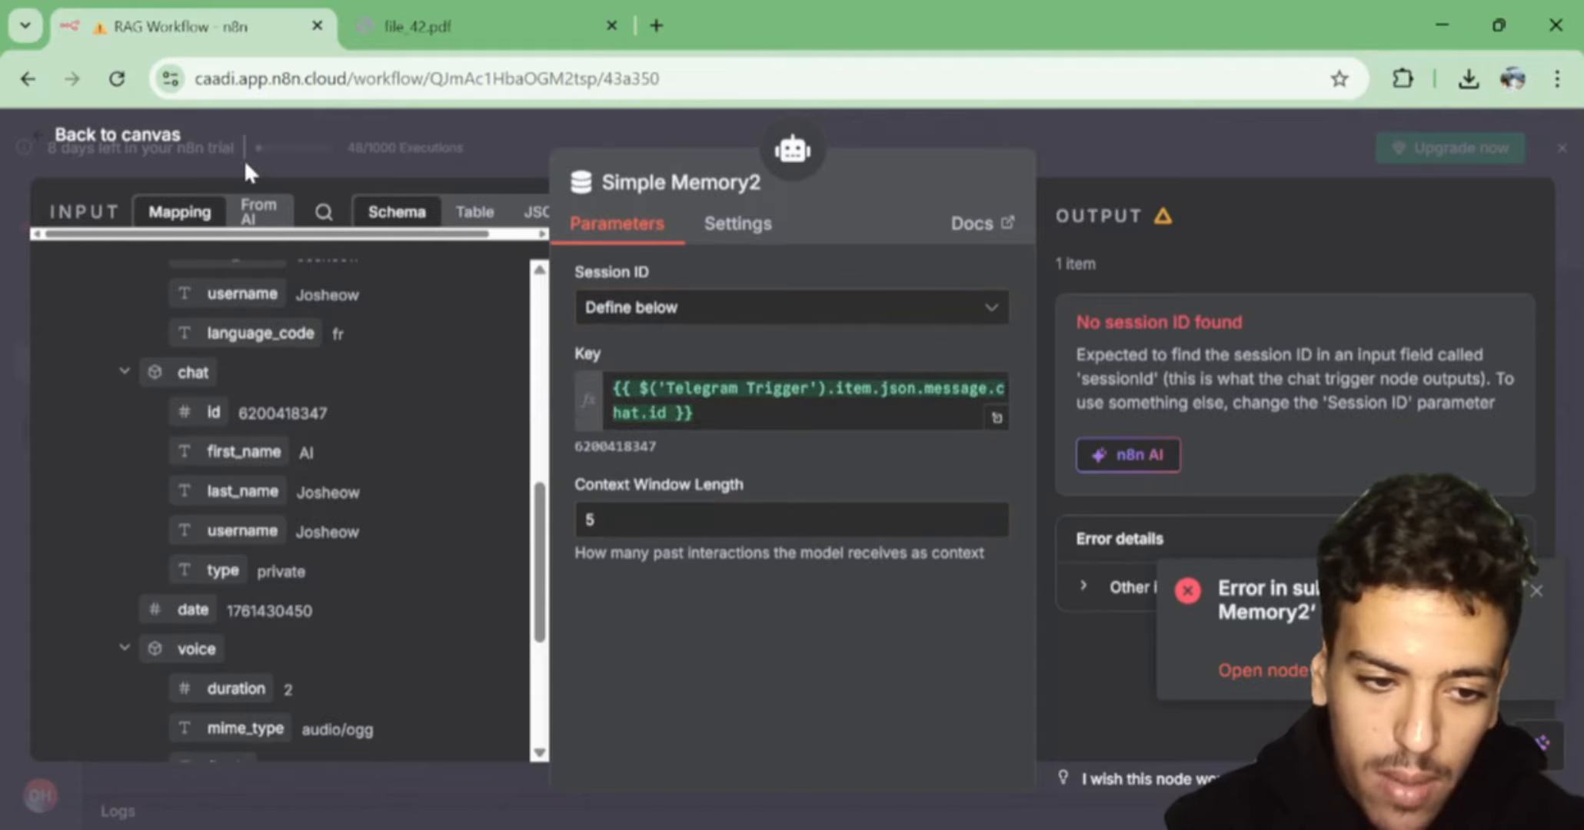
left_click(148, 137)
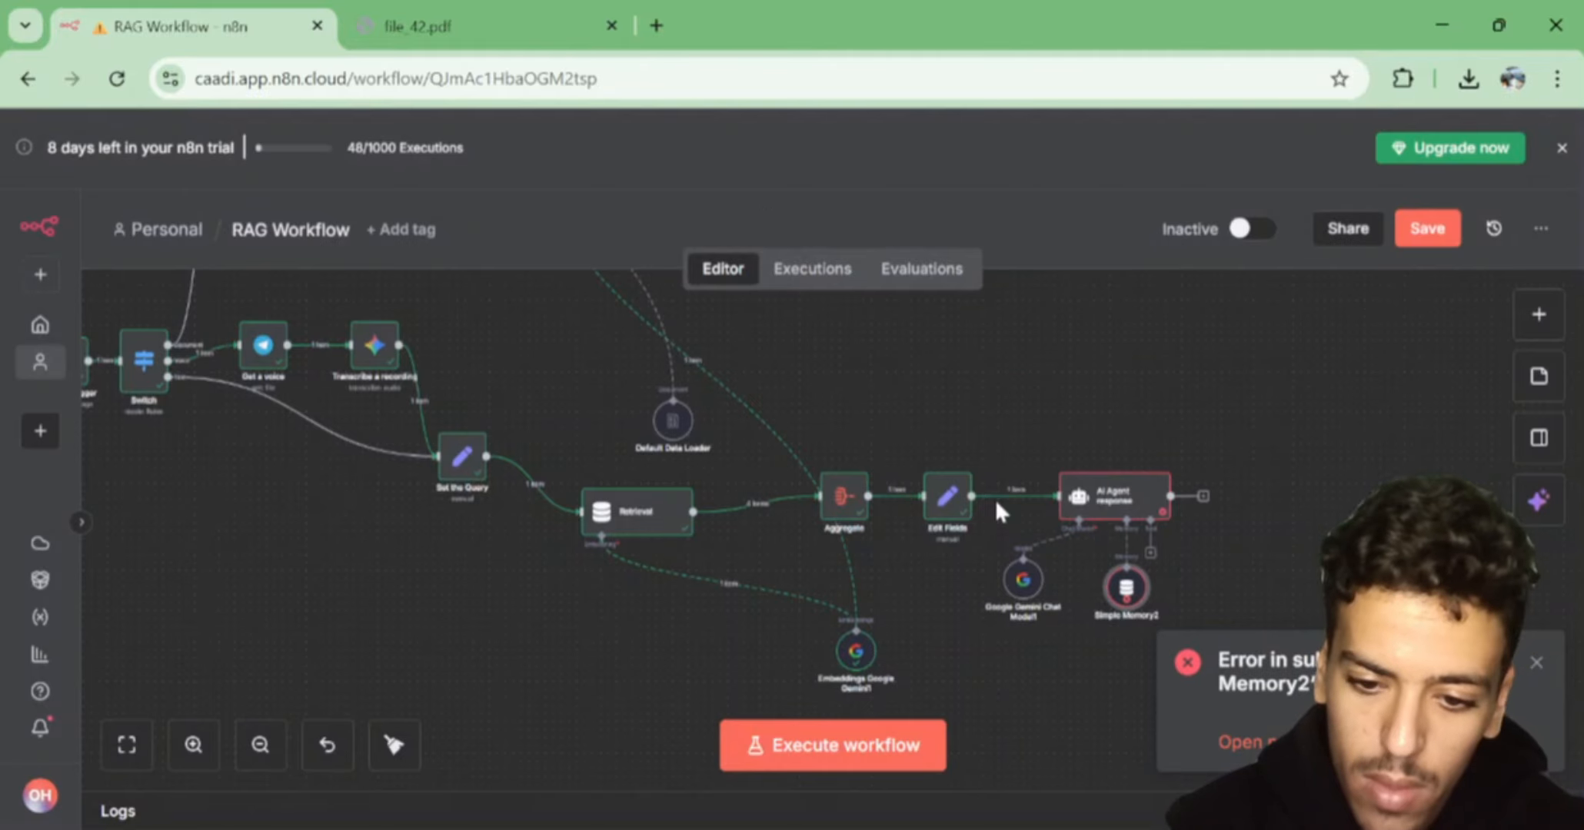
Add Set the Query's query field, {{ $('Set the Query').item.json.query }}, after "User ask the following:" in the AI Agent response prompt
double_click(1134, 515)
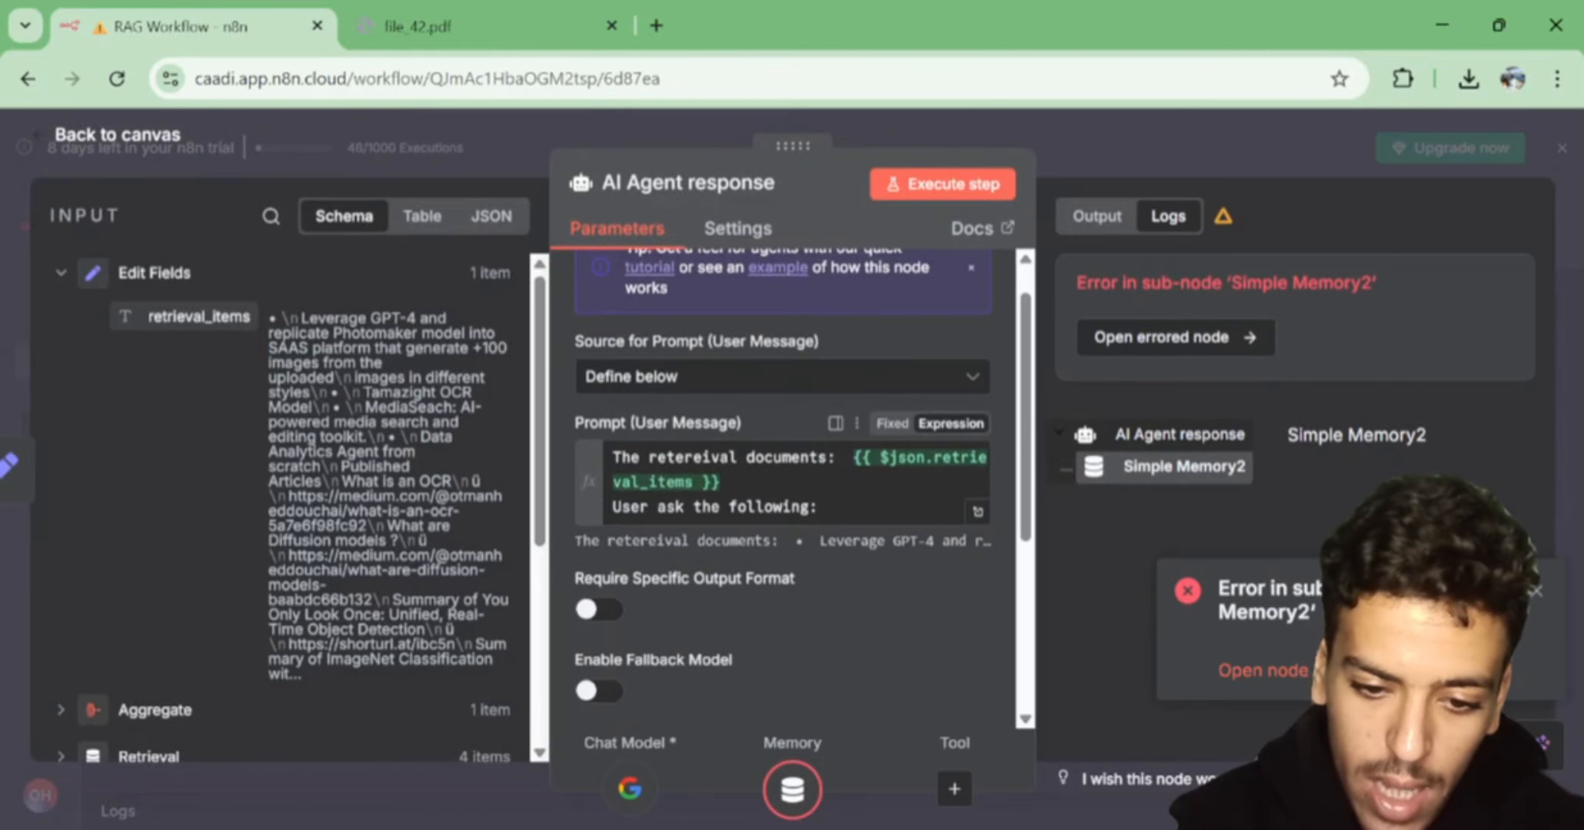
left_click(112, 275)
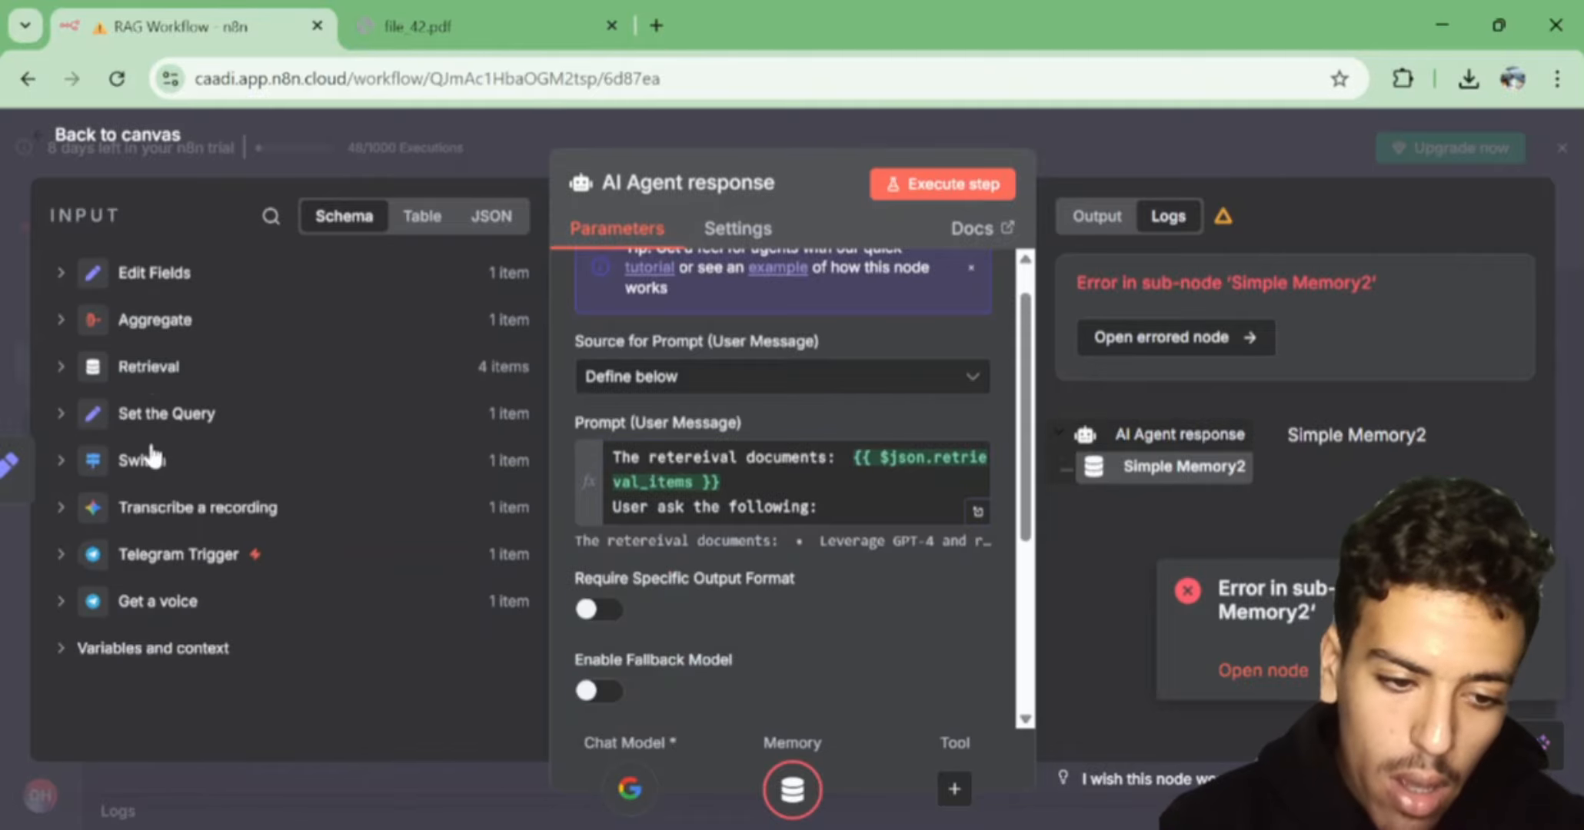
left_click(165, 415)
left_click_drag(173, 456, 853, 515)
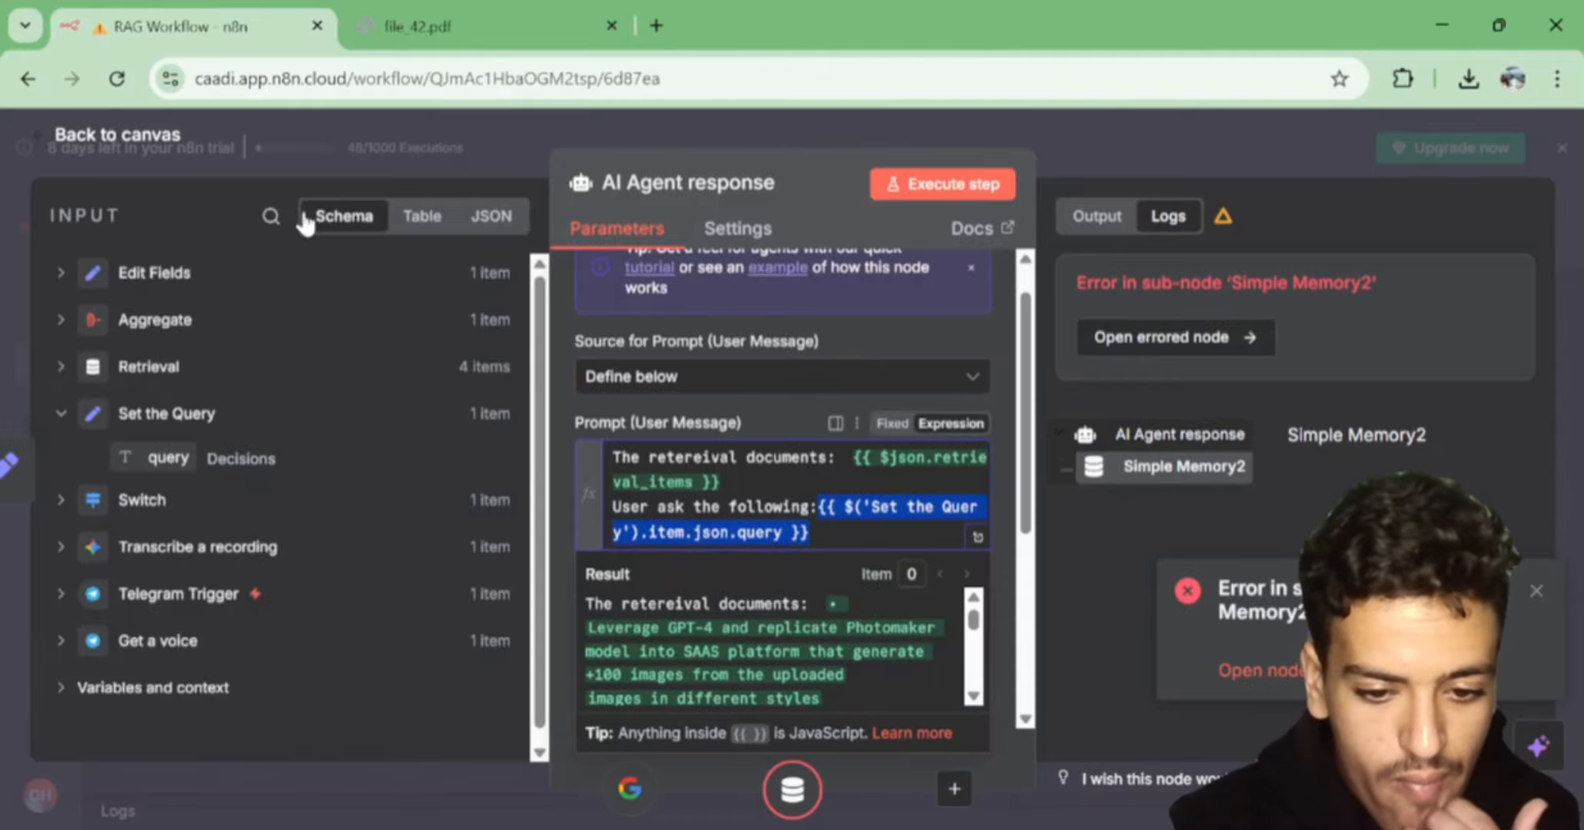
Return to the canvas and execute the whole RAG Workflow so it listens for a Telegram message
left_click(154, 138)
scroll(791, 492, "left", 6)
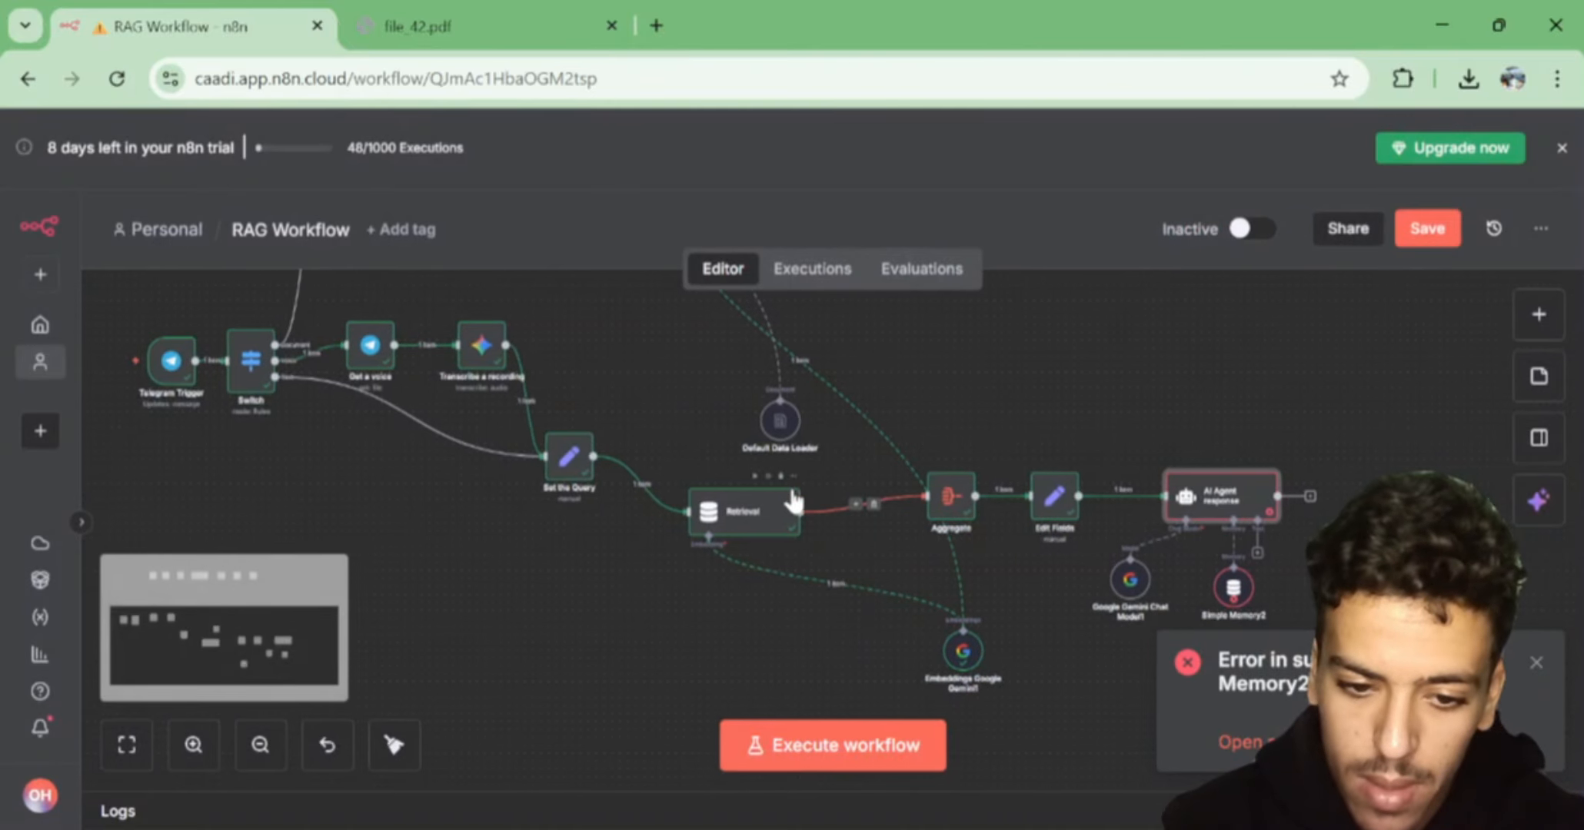
scroll(792, 492, "up", 2)
scroll(781, 537, "up", 3)
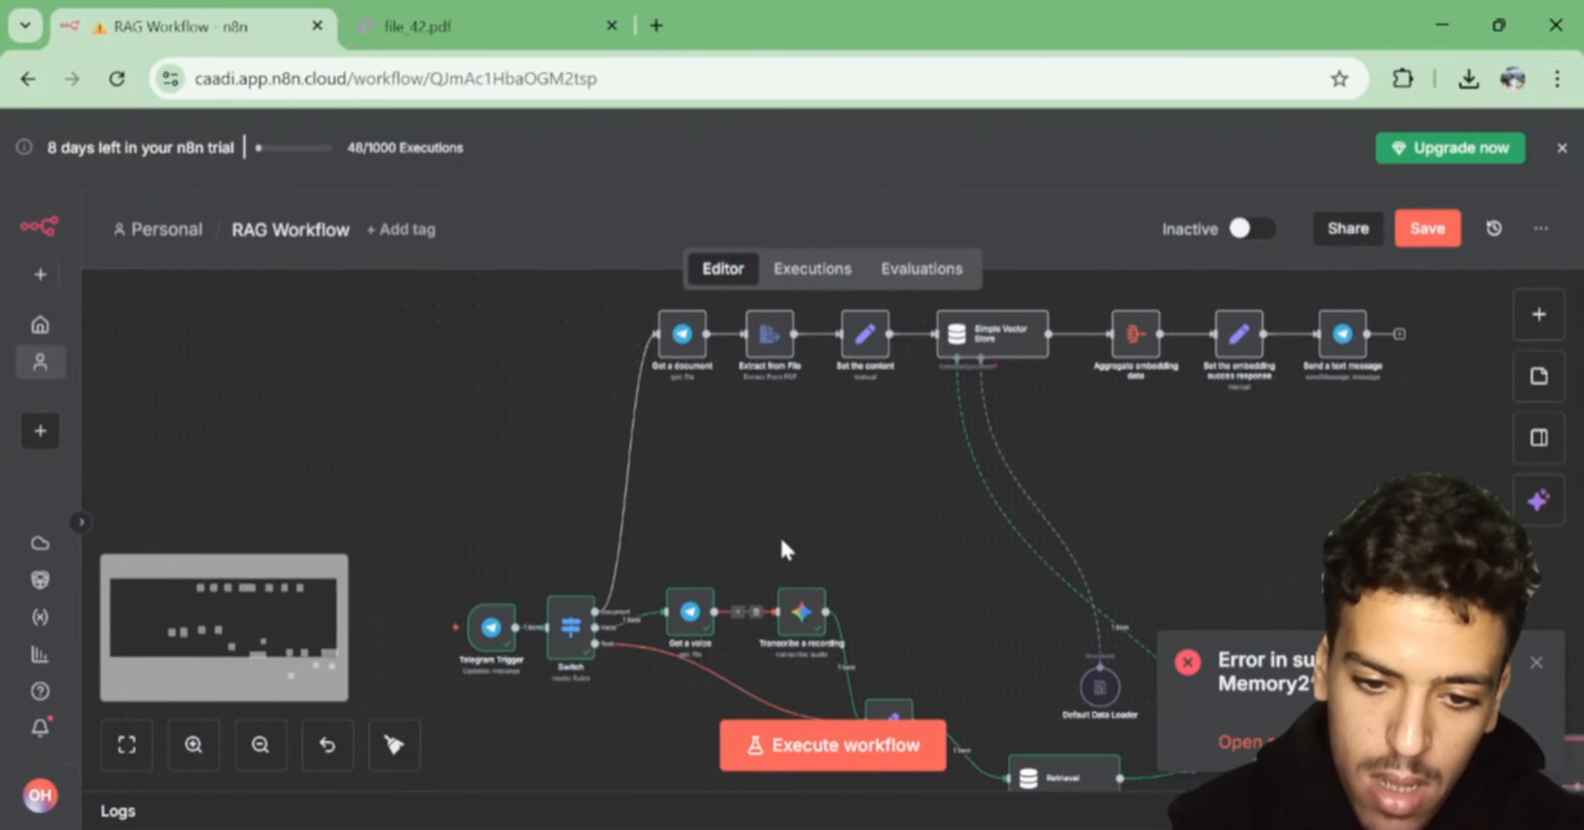
scroll(781, 536, "right", 4)
scroll(781, 536, "down", 2)
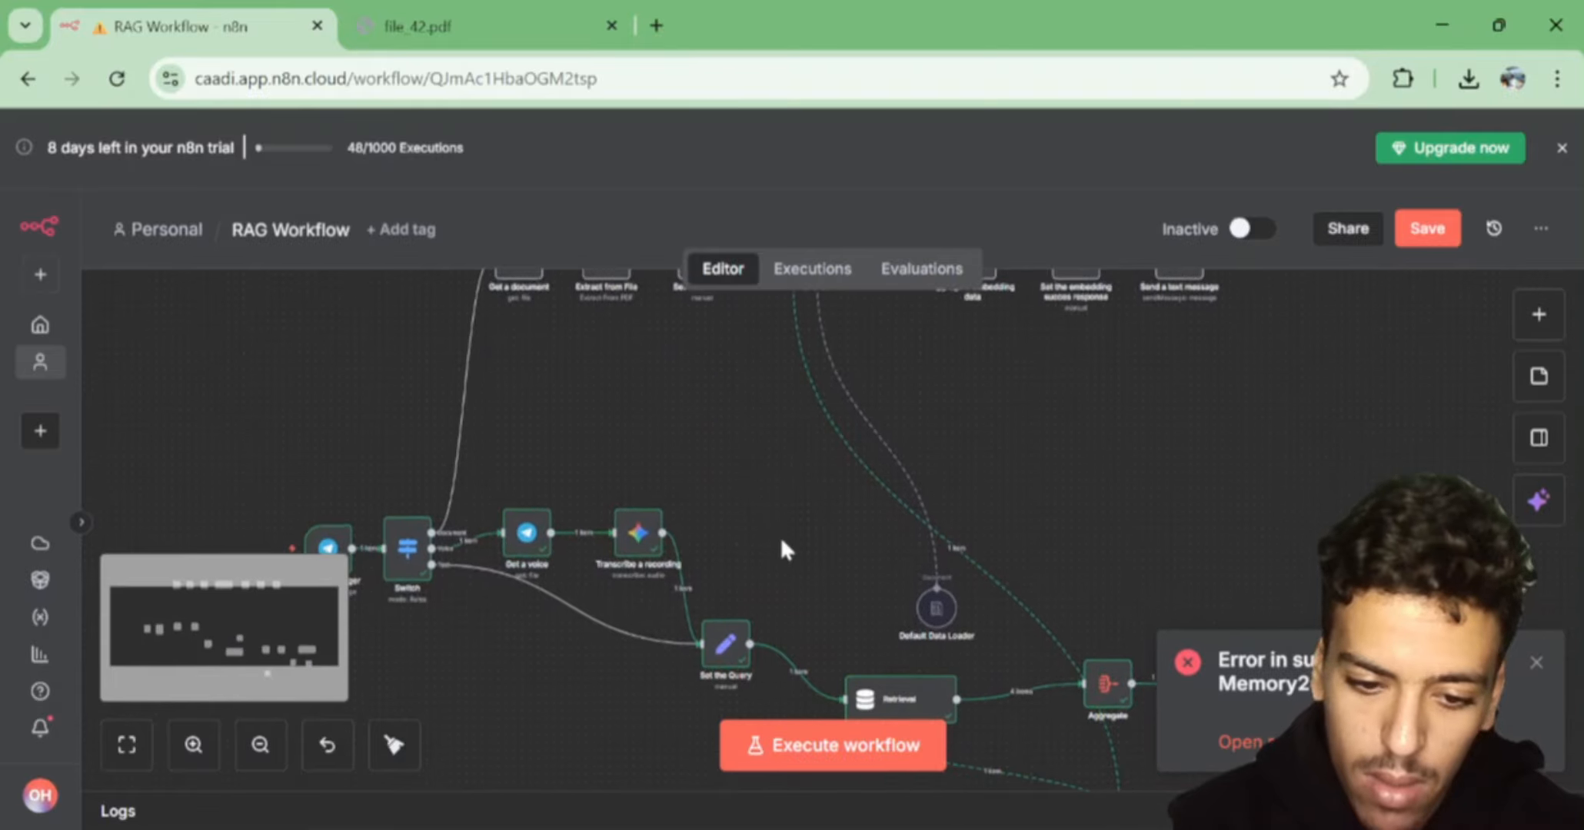
left_click(821, 745)
scroll(920, 626, "down", 2)
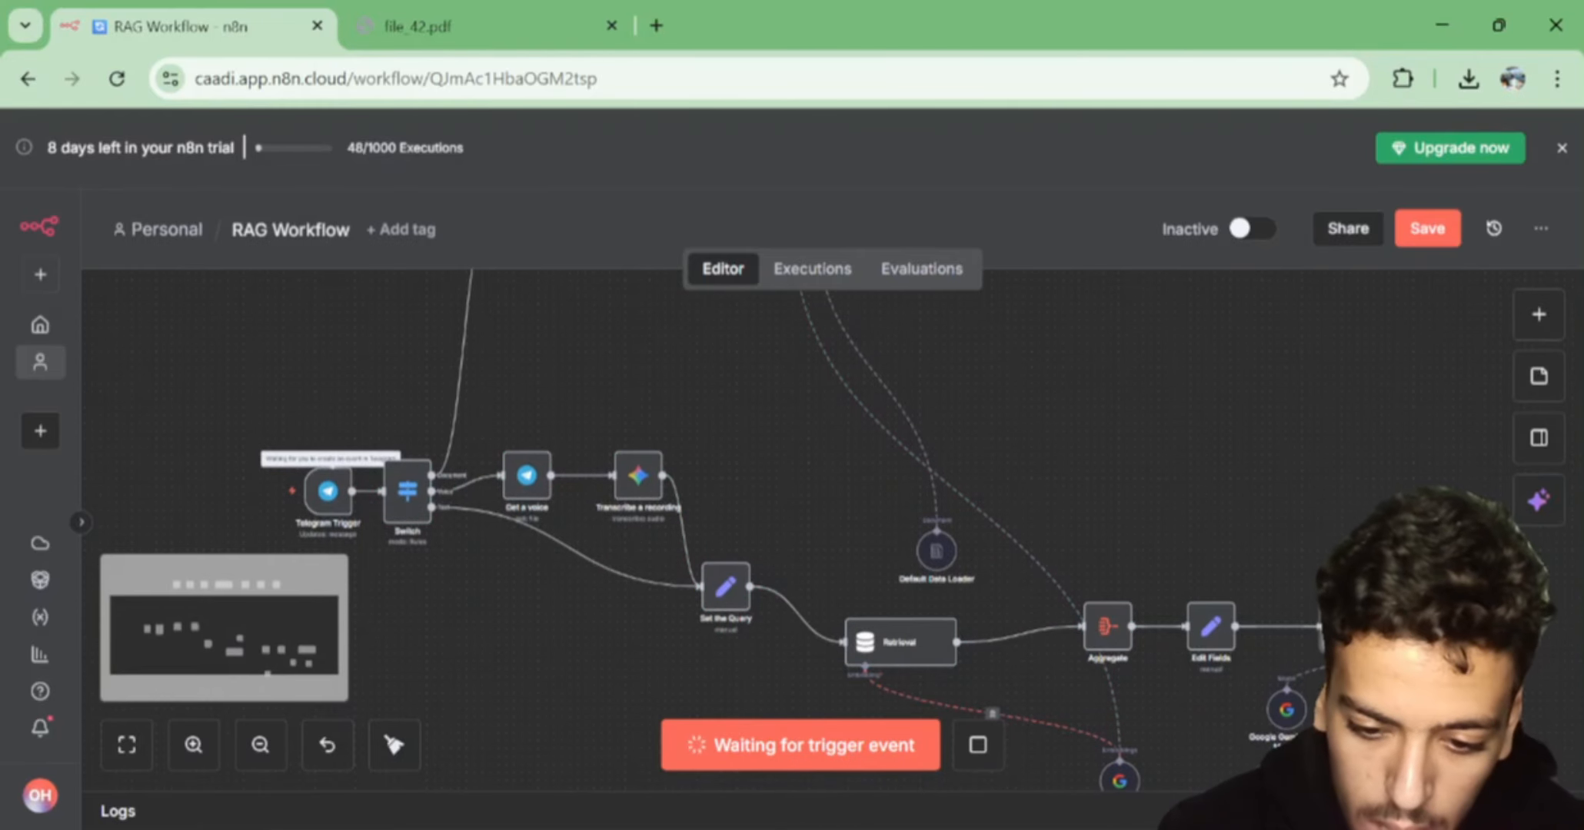
Switch to Telegram and send the n8n bot the text "what is the name of the persone"
mouse_move(1097, 783)
left_click(1077, 752)
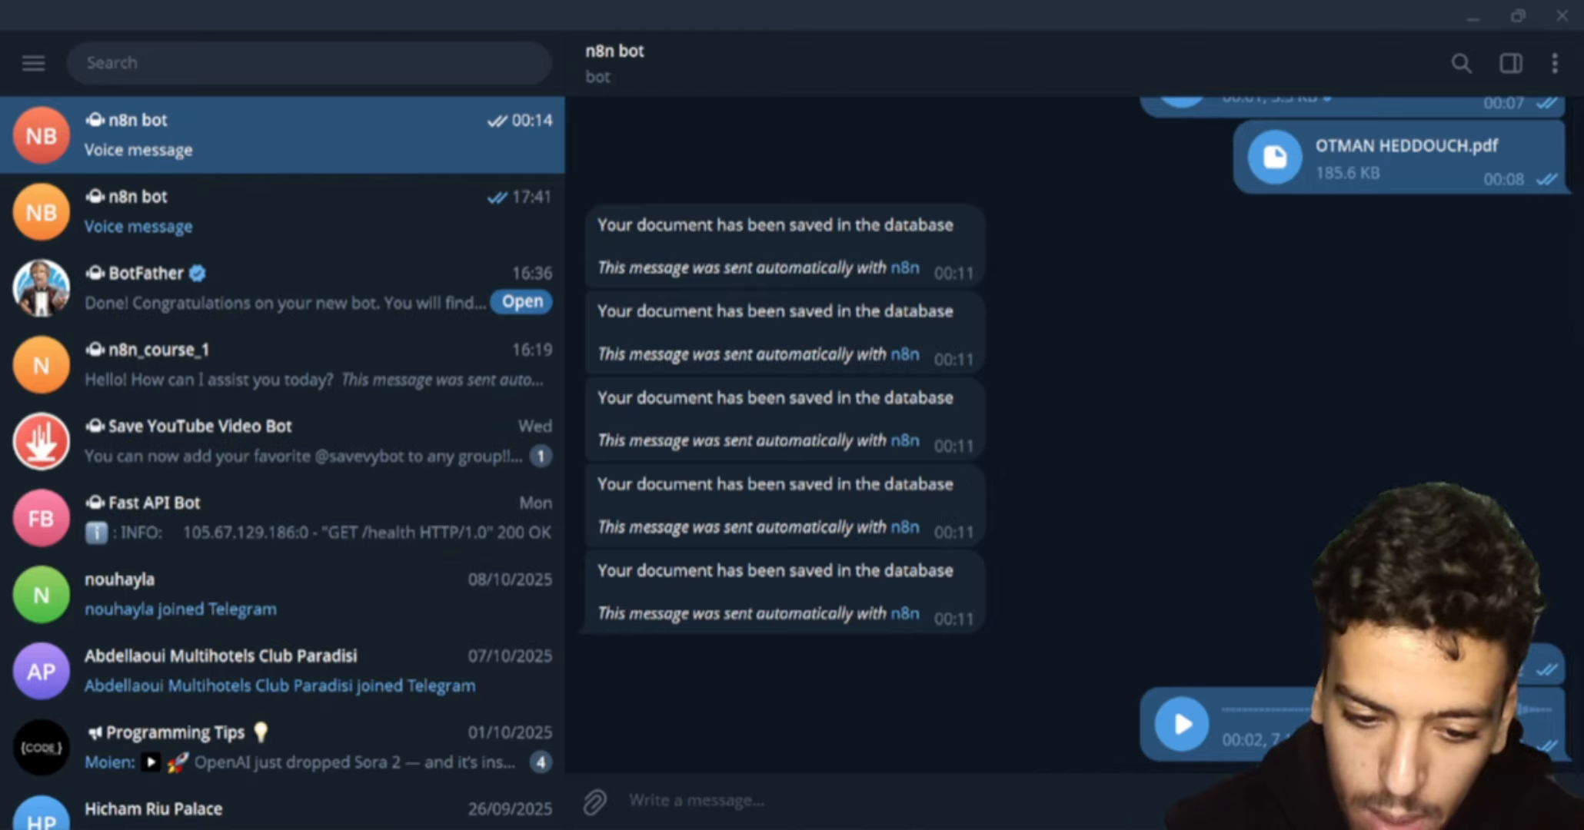
type("what is the name of the persone")
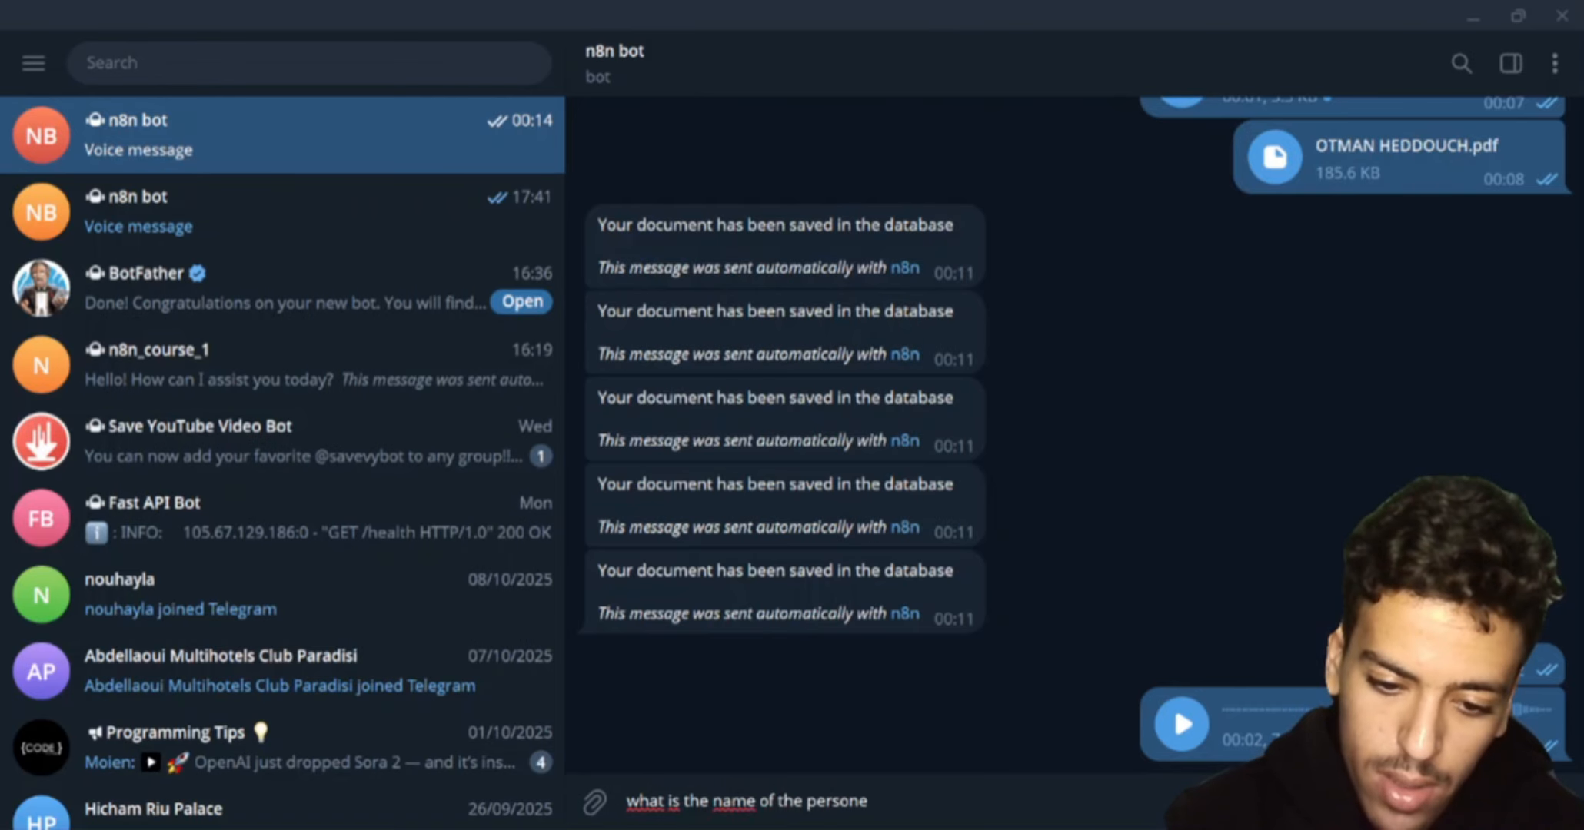
key("Return")
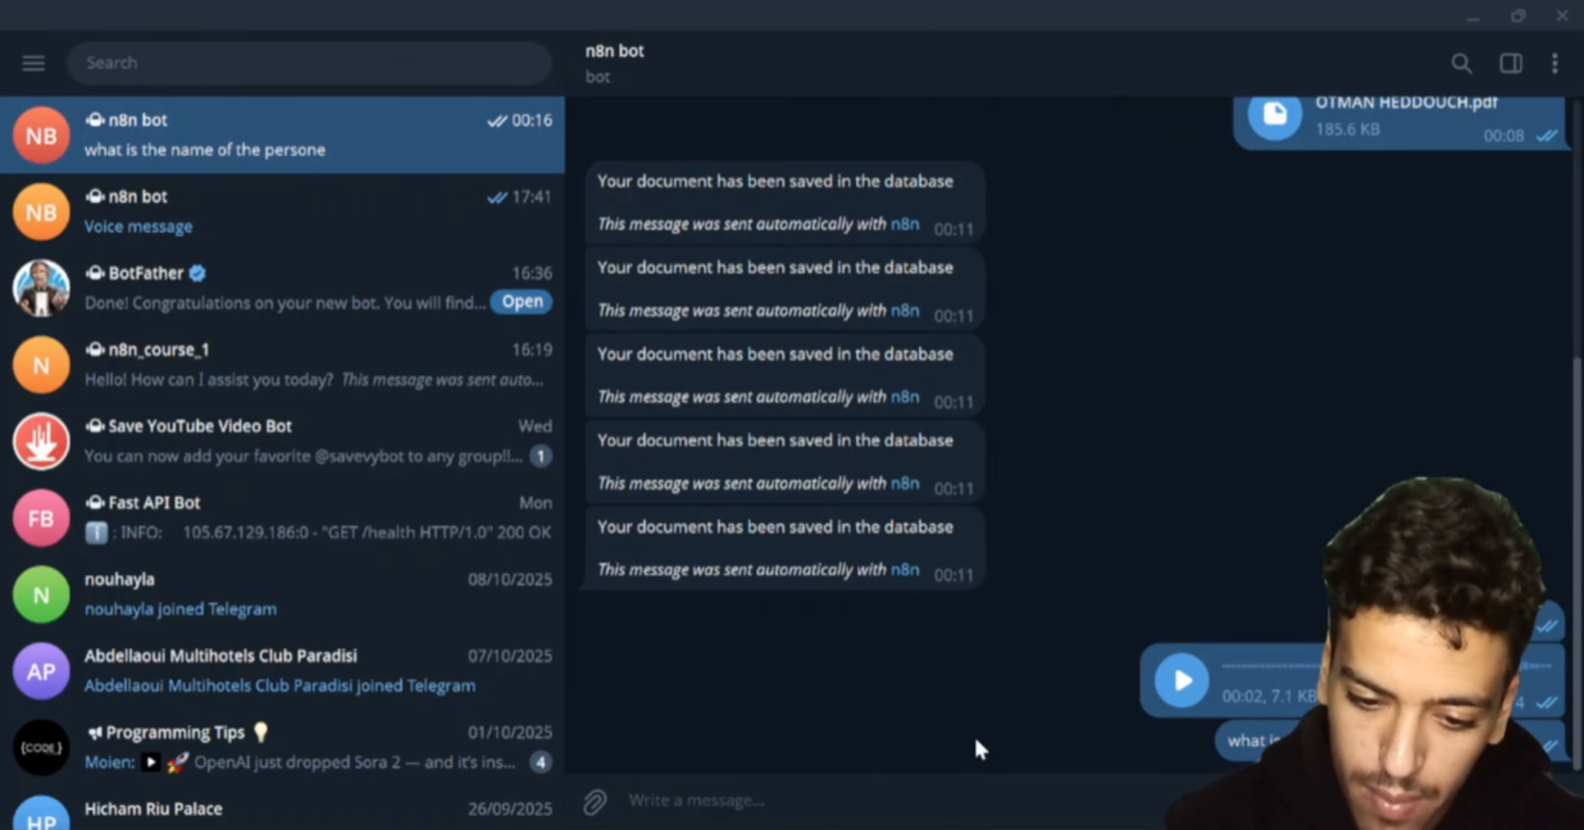
Switch back to n8n and examine the answer in the output of the AI Agent response node
left_click(944, 778)
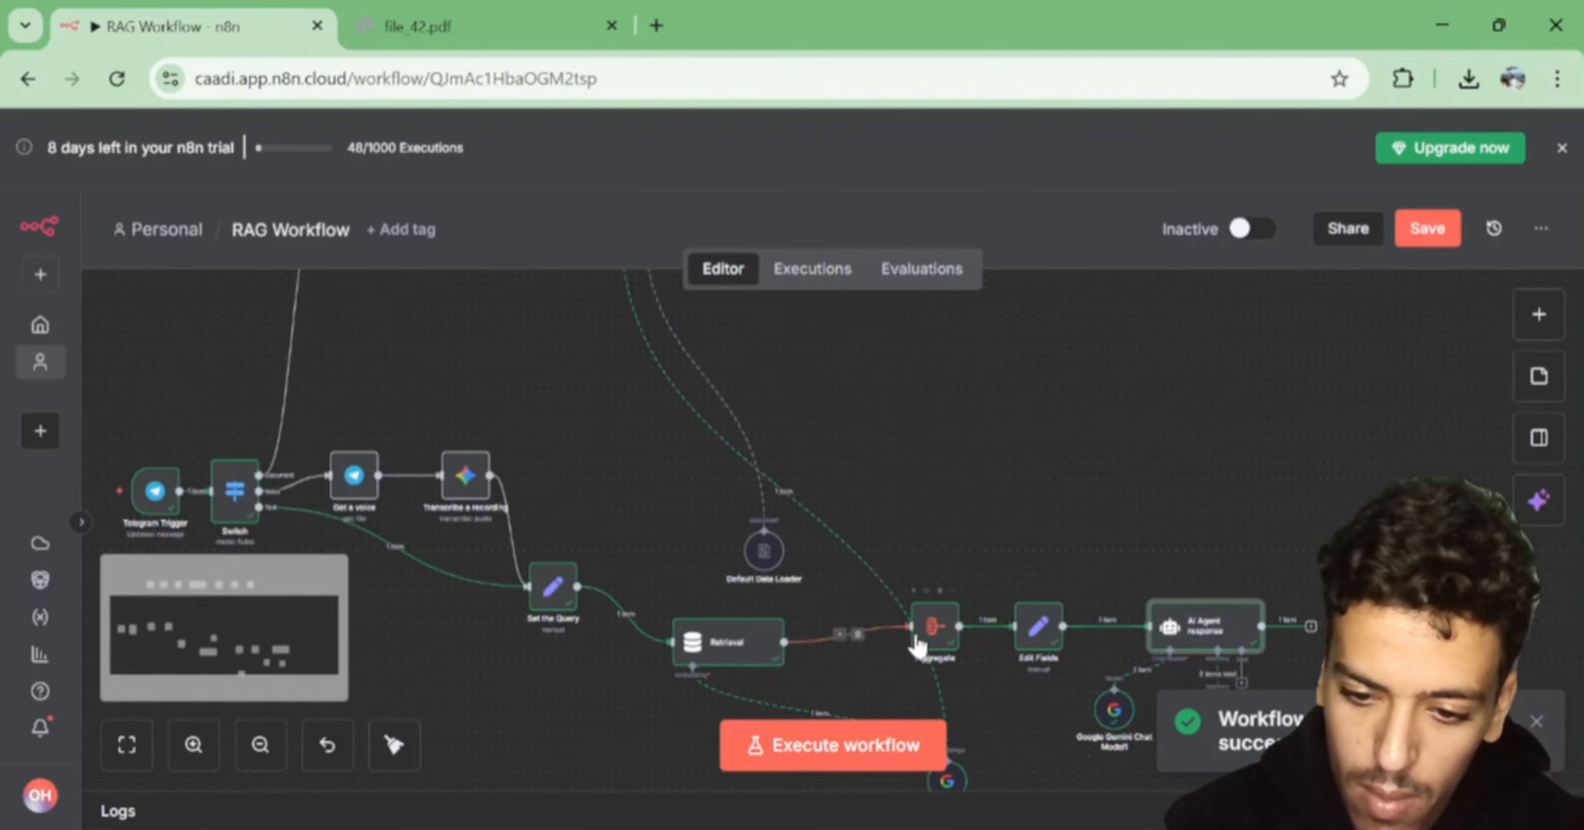
scroll(1184, 585, "down", 1)
double_click(1185, 583)
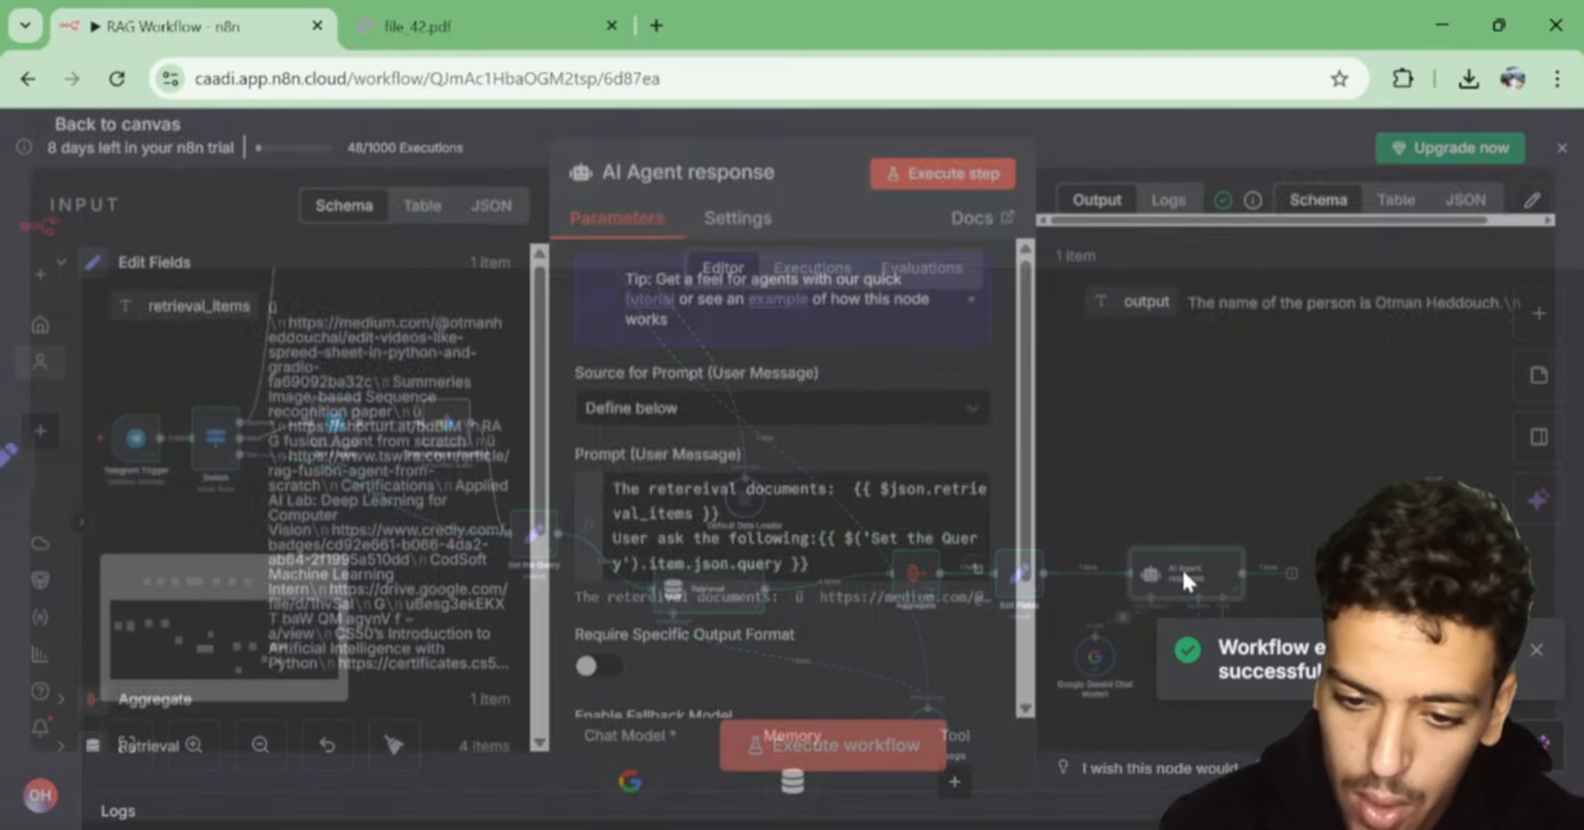
left_click_drag(1204, 313, 1434, 313)
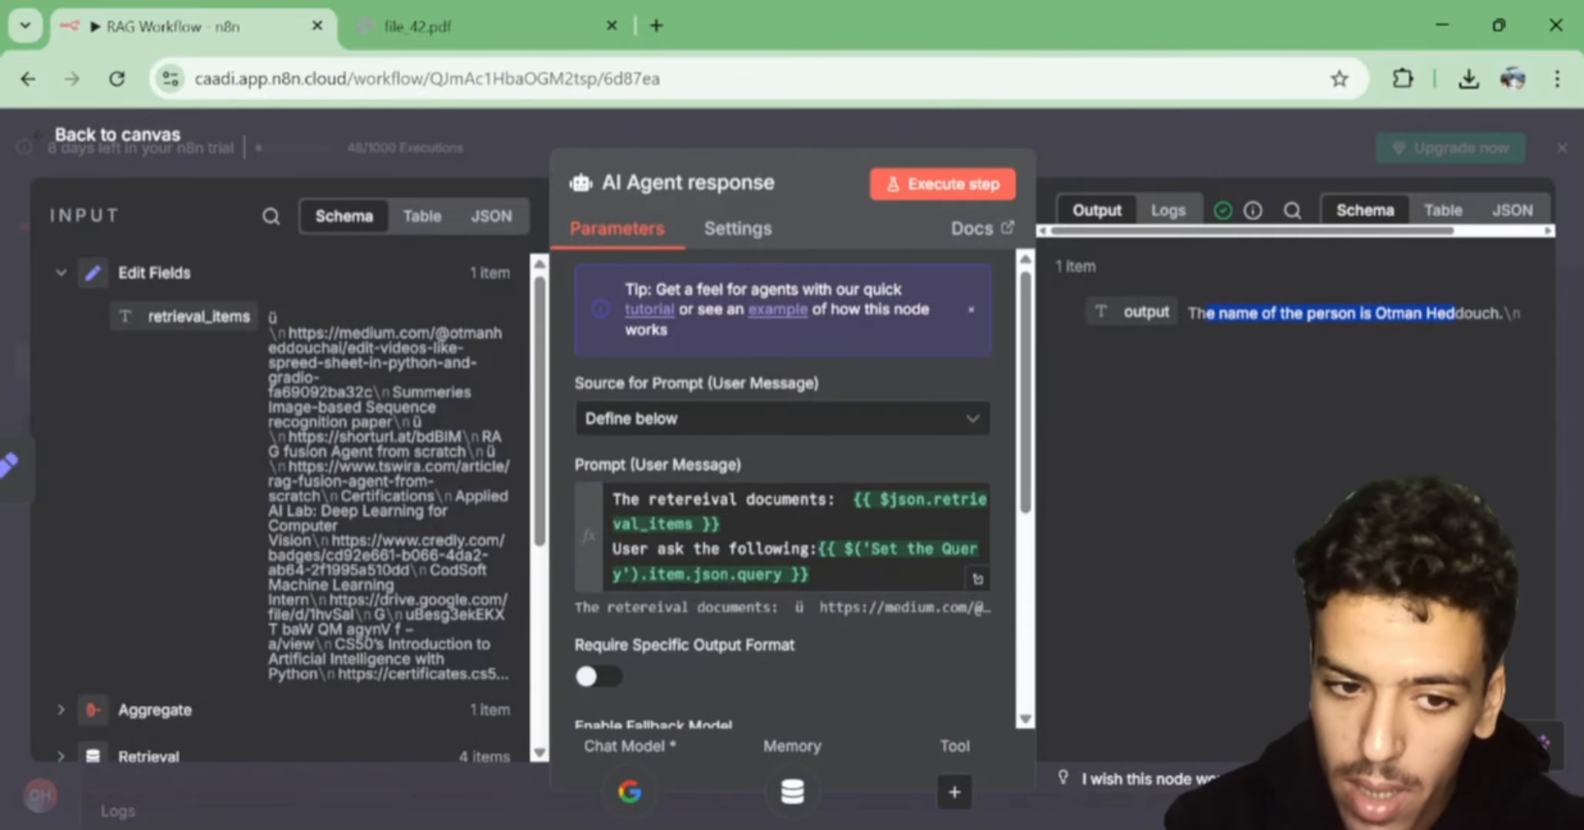
left_click(1453, 314)
Check the agent's answer against the name heading the first page of file_42.pdf, and return to the workflow canvas
left_click(453, 15)
scroll(782, 504, "up", 6)
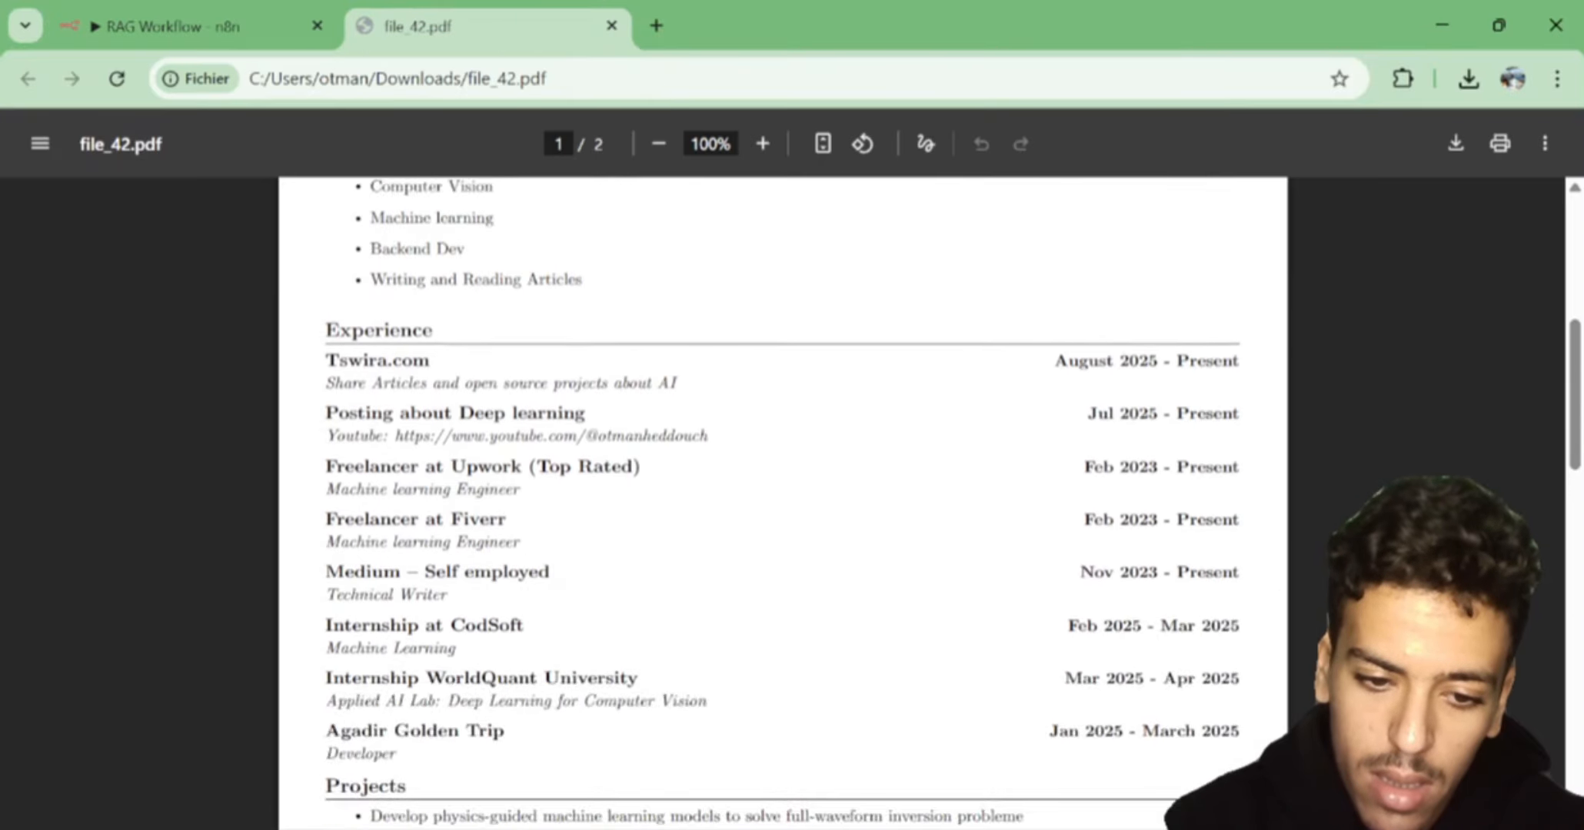
scroll(536, 373, "up", 6)
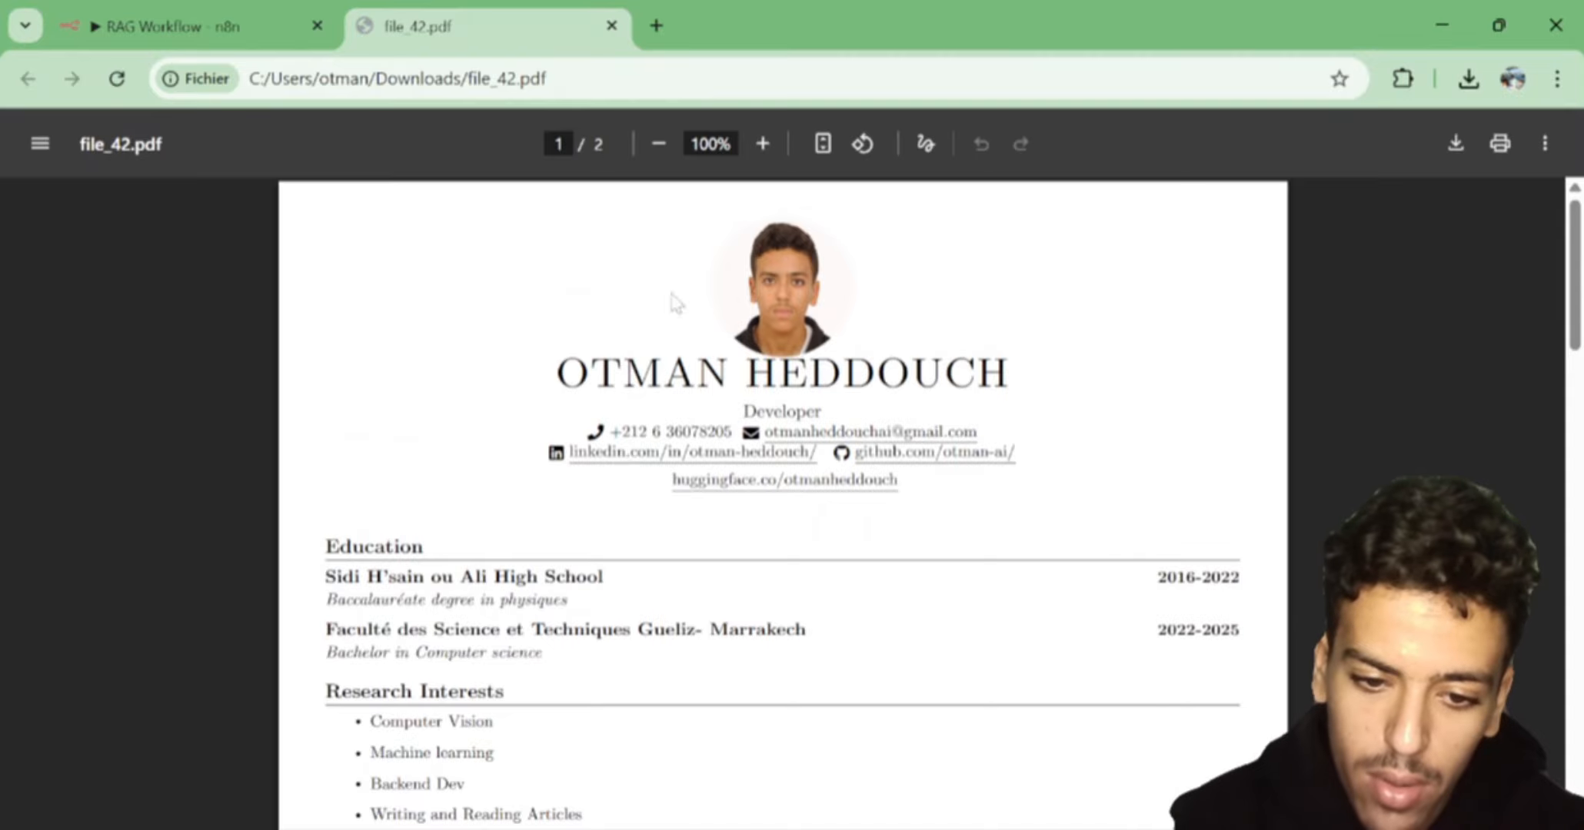
left_click(223, 18)
left_click(143, 132)
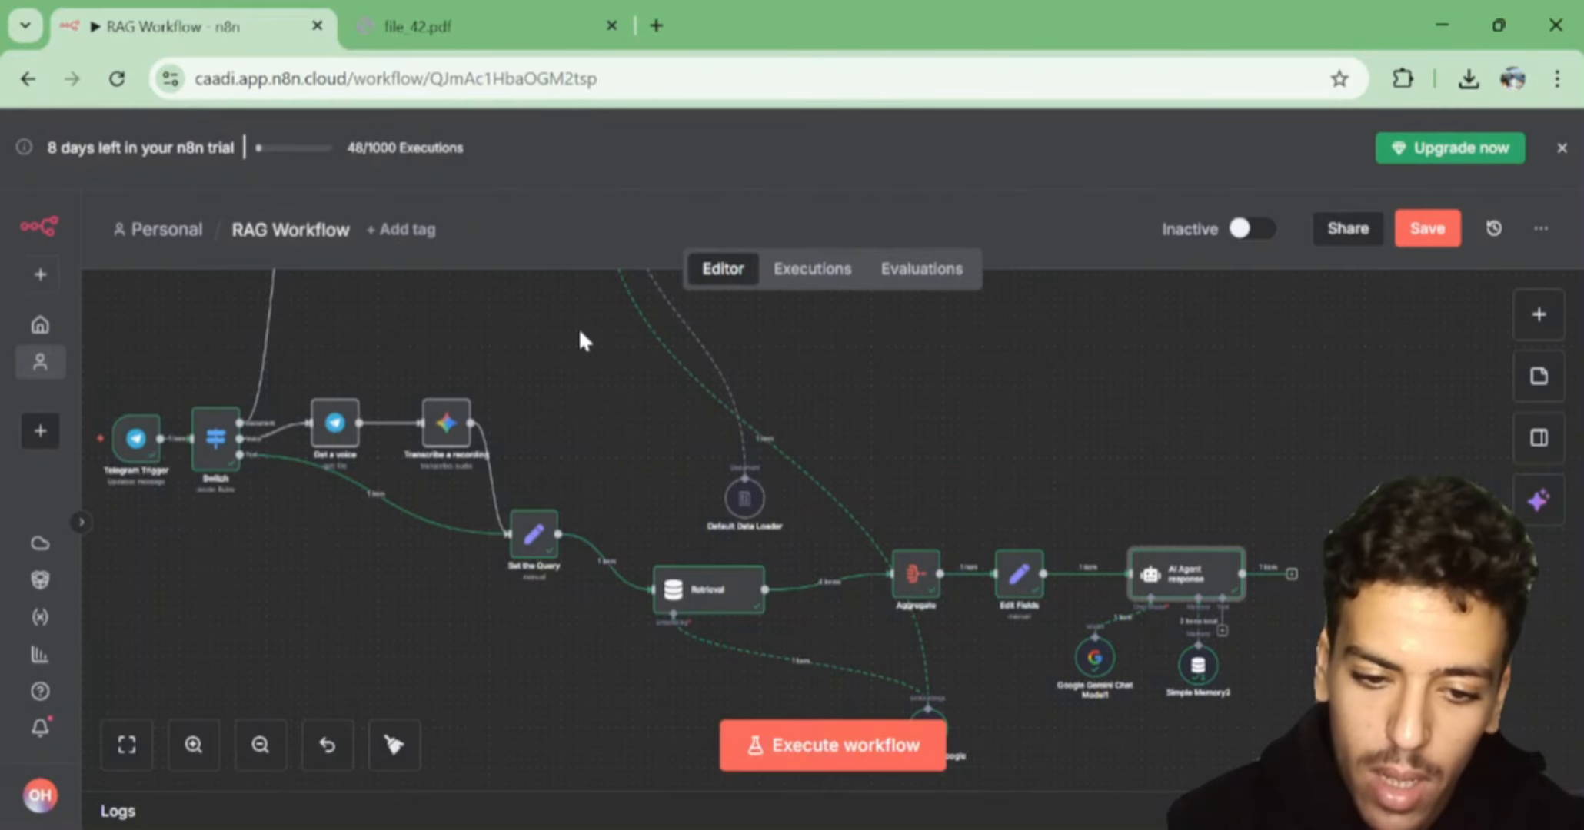
Move the Send a text message node to the free area above AI Agent response and connect AI Agent response's output to it
scroll(1012, 469, "right", 8)
scroll(1012, 469, "up", 4)
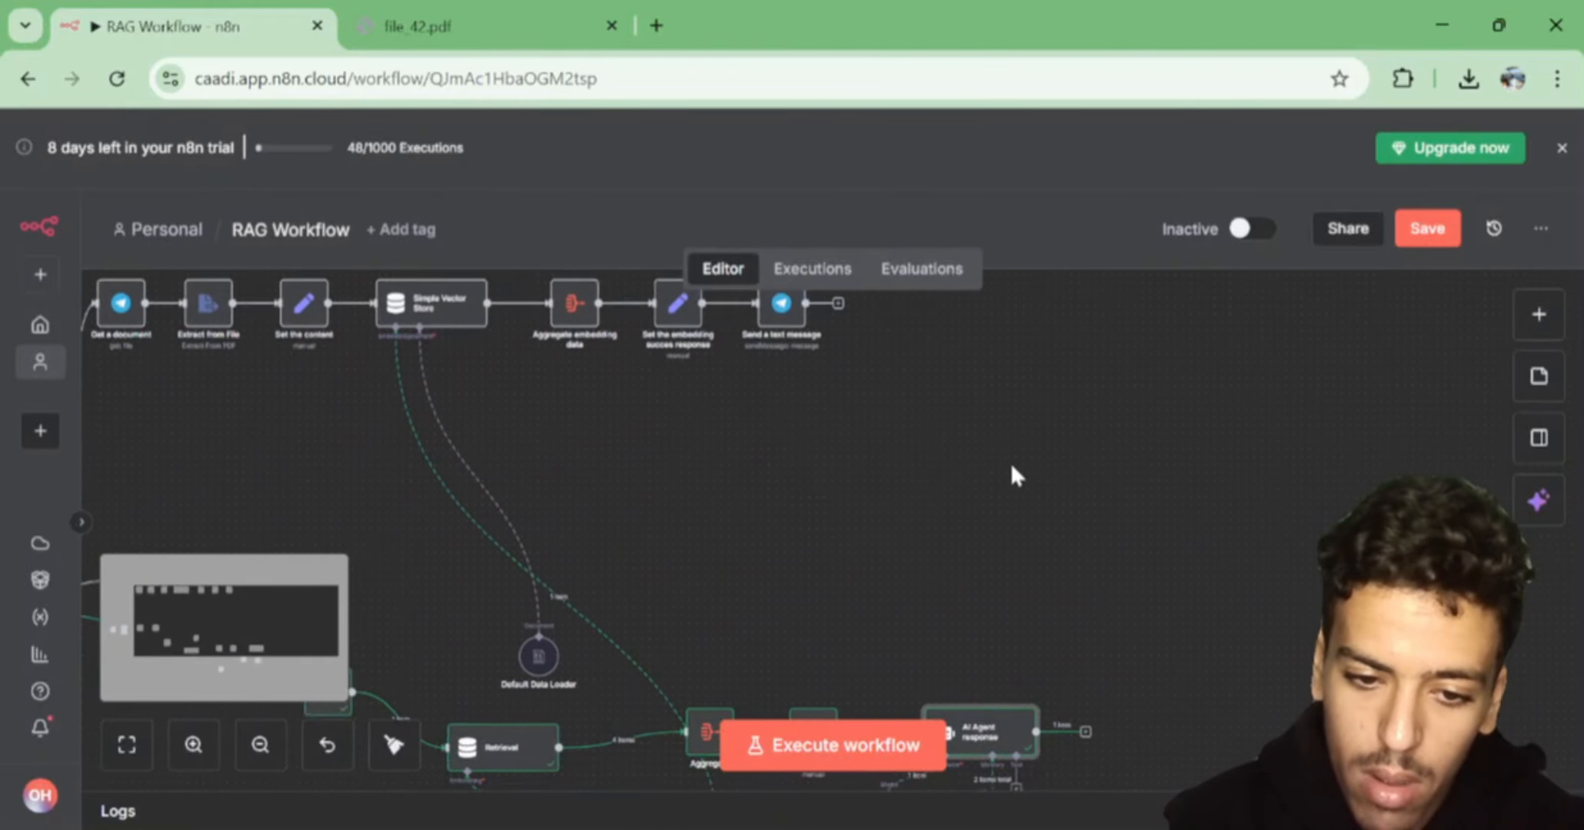
scroll(1012, 469, "right", 2)
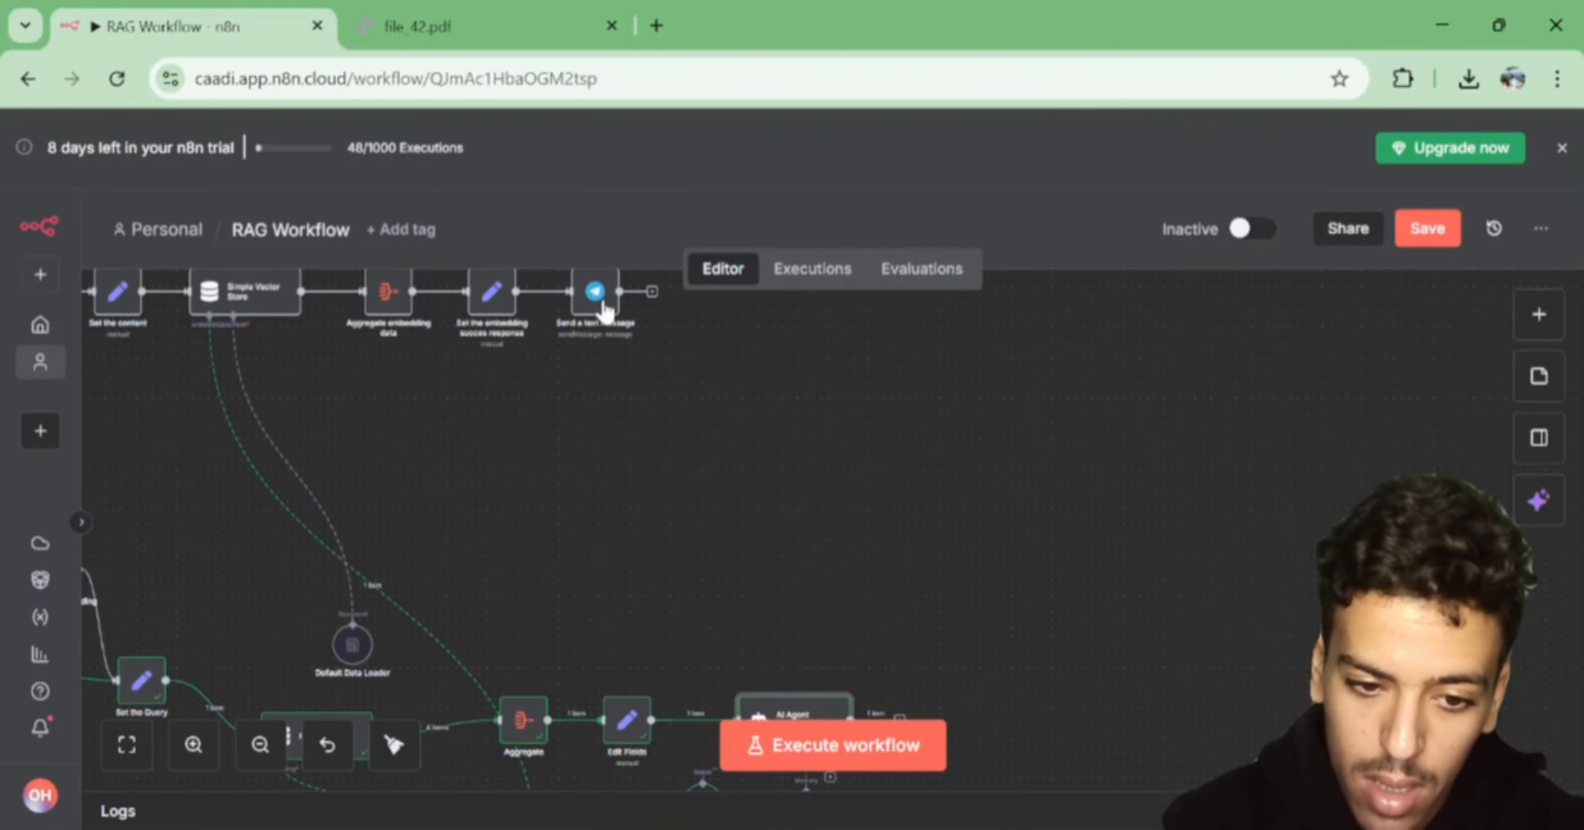
left_click_drag(605, 309, 1092, 501)
scroll(919, 641, "down", 2)
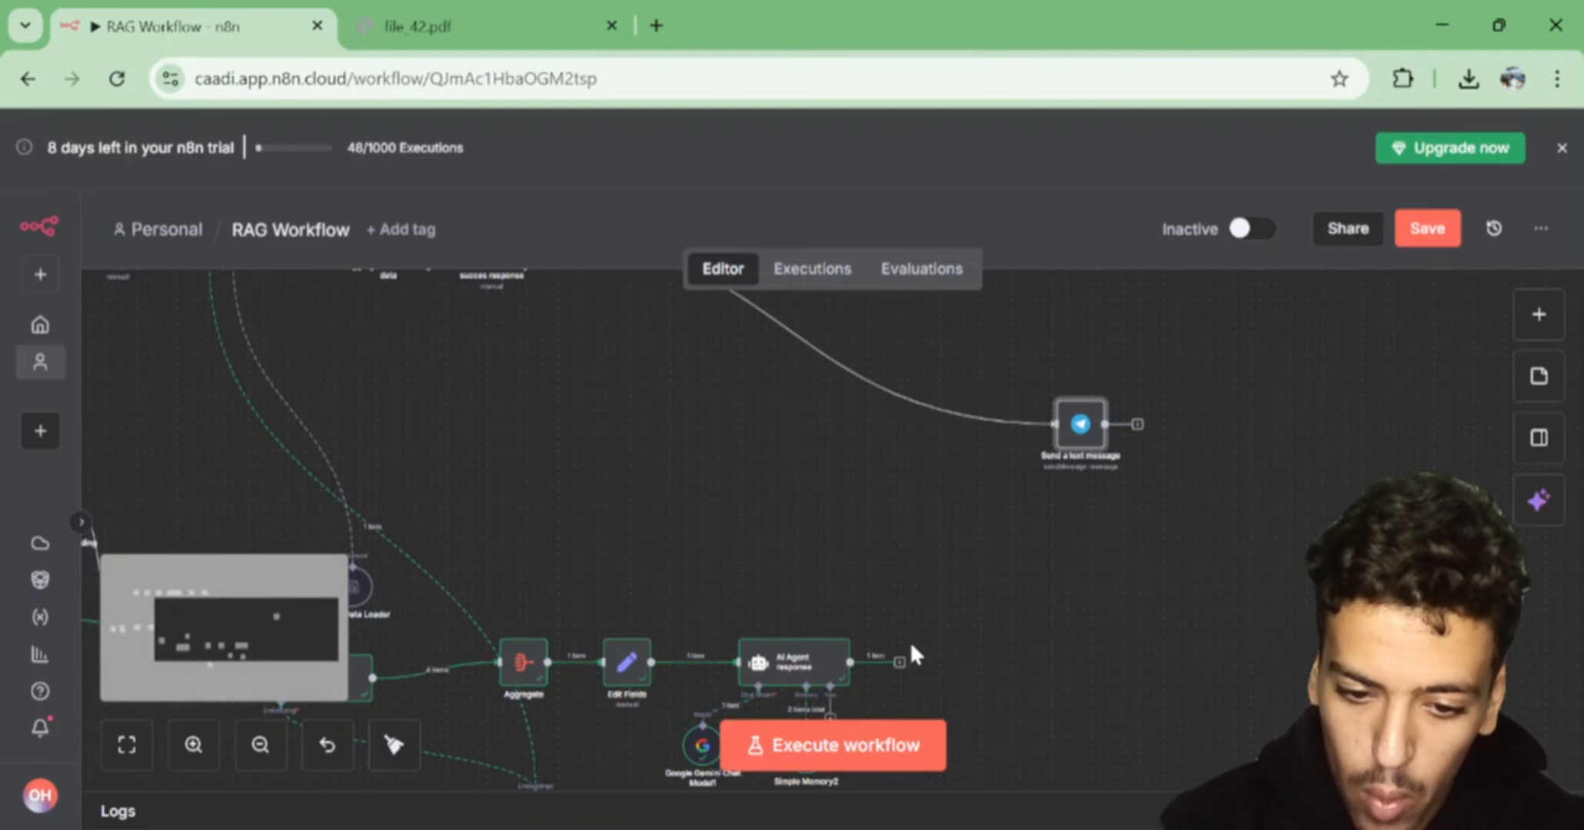
left_click_drag(849, 662, 1054, 421)
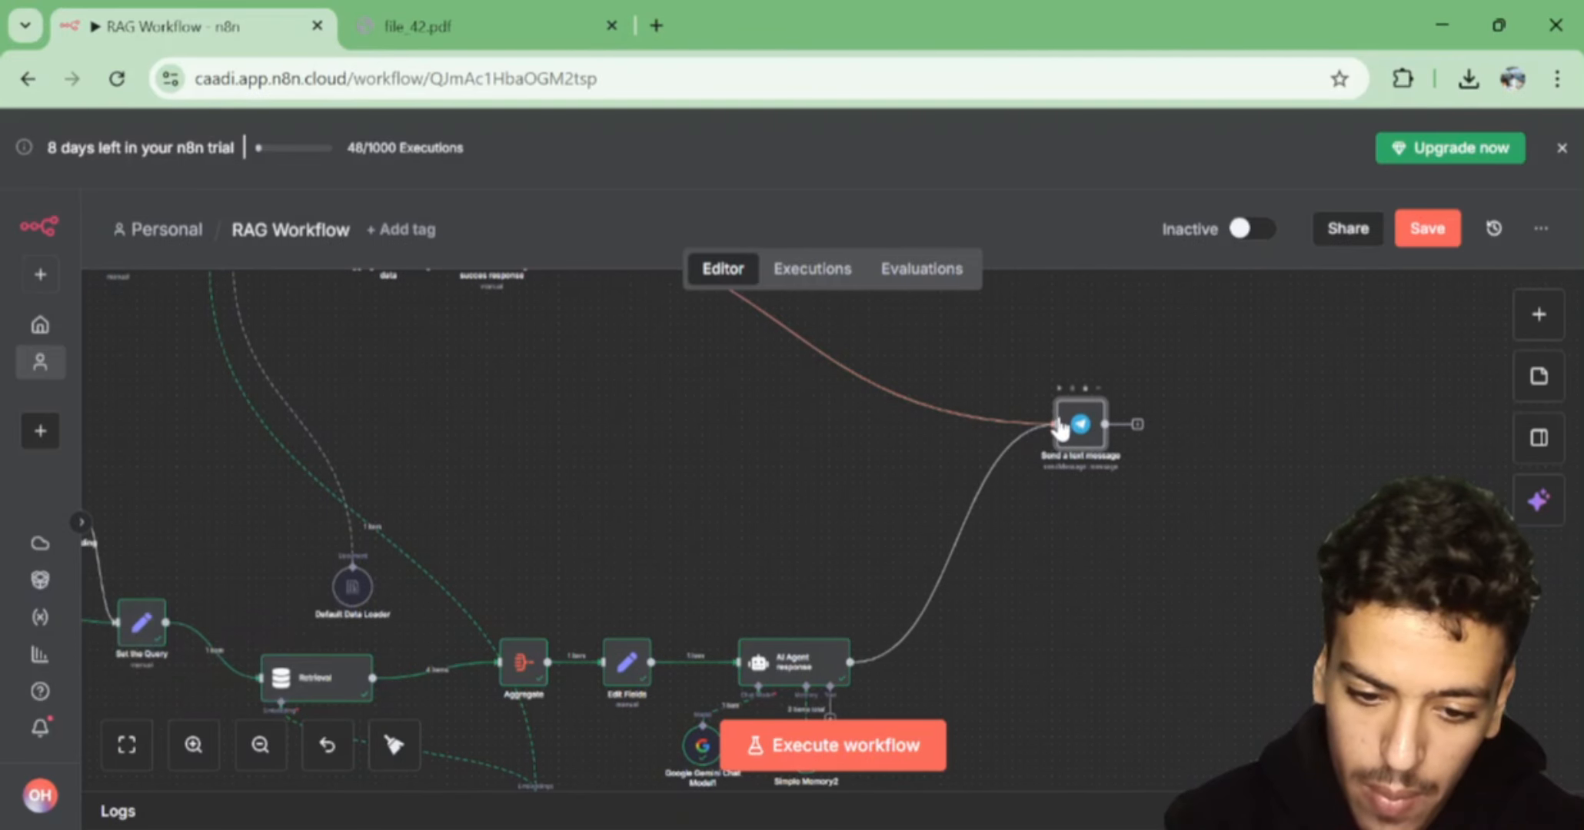
Compare the output field in AI Agent response and Set the embedding succes response, shifting the latter node farther from Aggregate embedding data
double_click(805, 661)
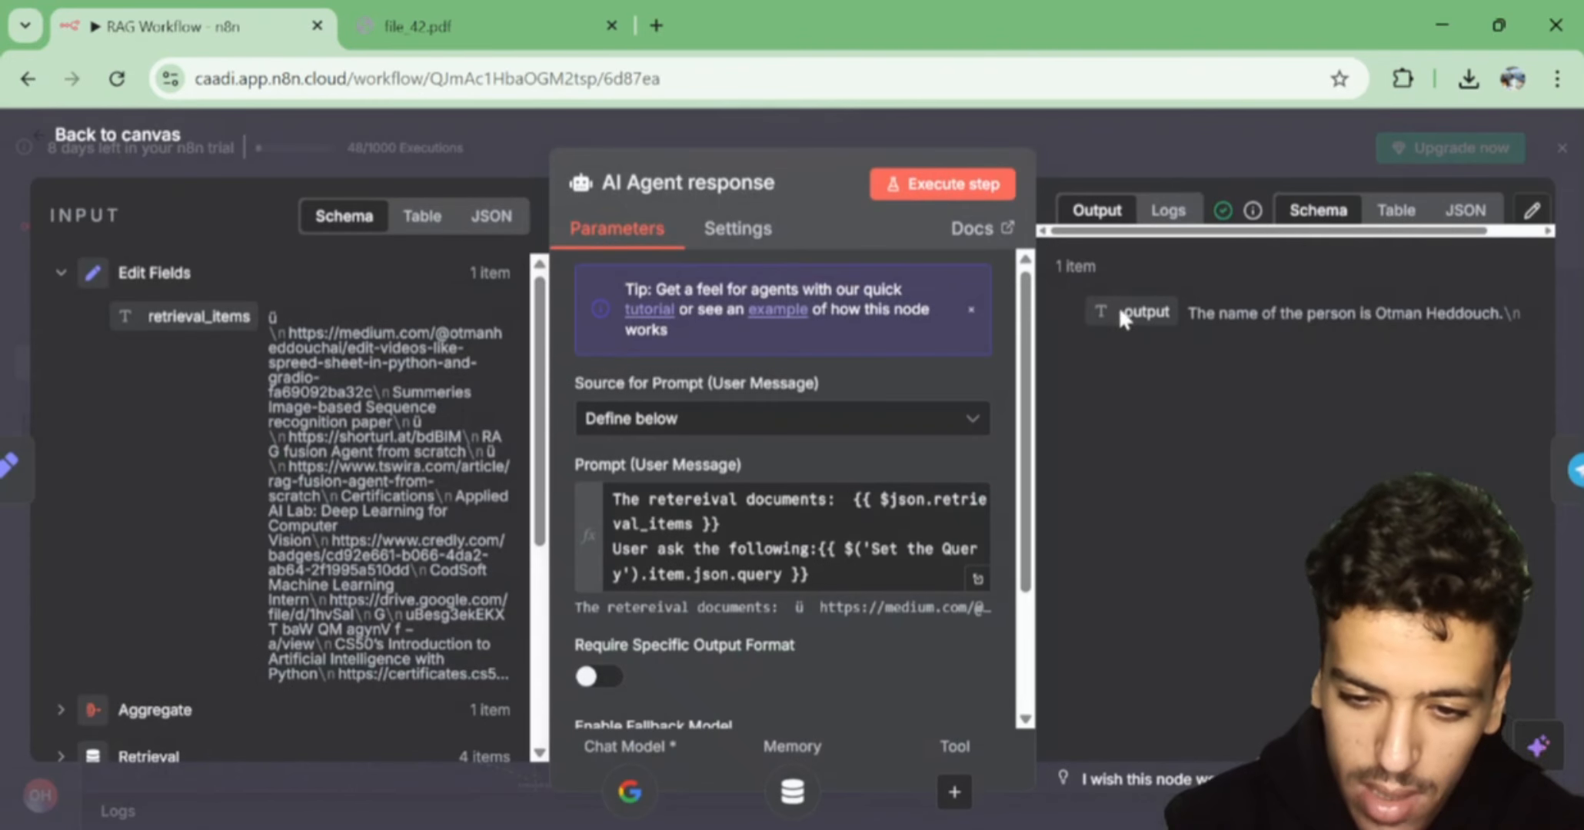
left_click(165, 136)
left_click_drag(496, 359, 563, 353)
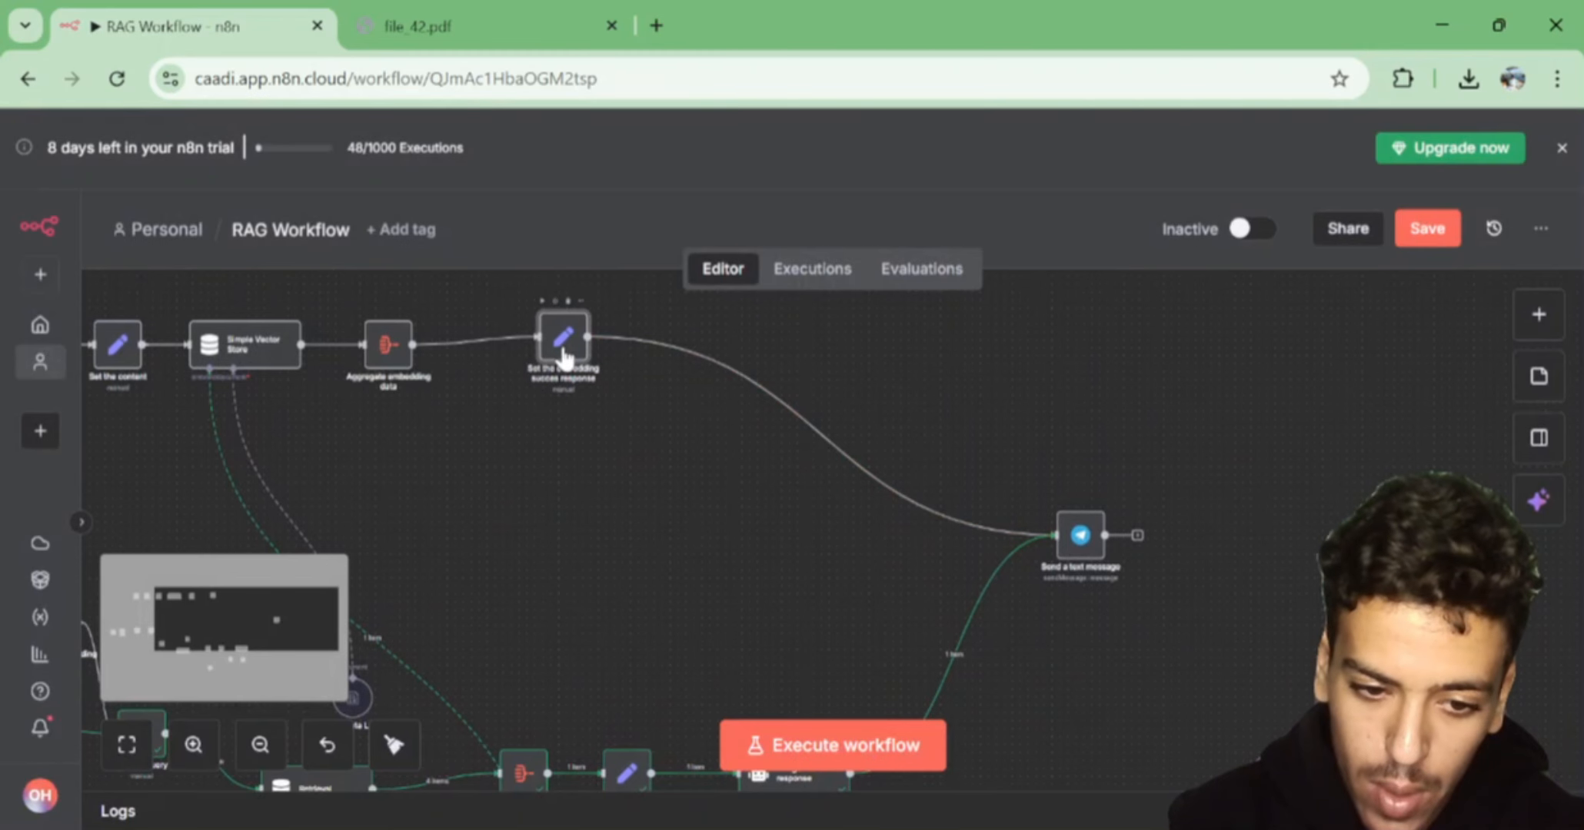
double_click(563, 353)
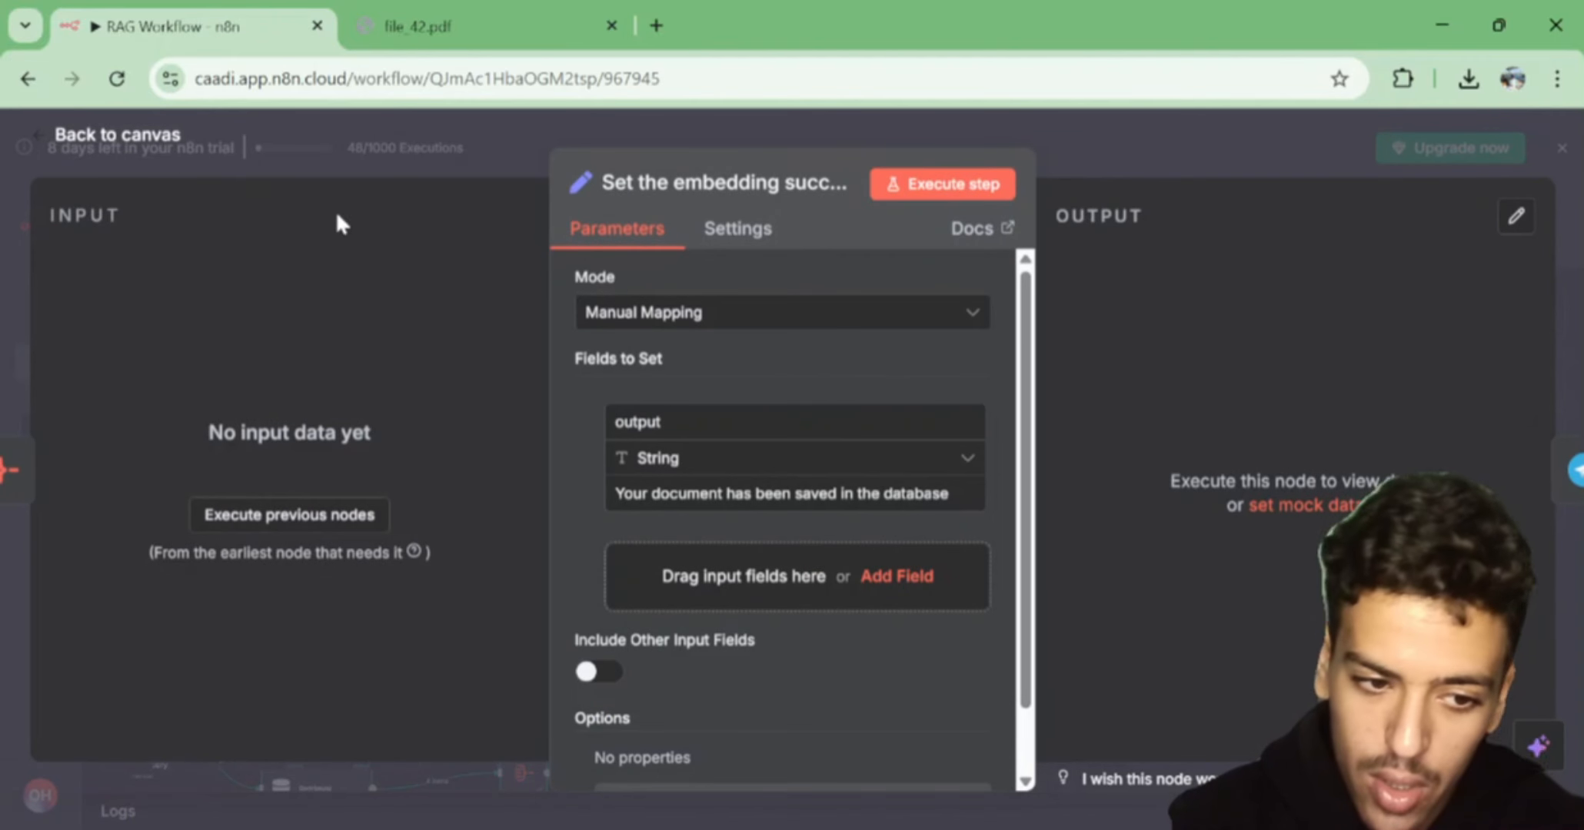
left_click(135, 141)
Review the Chat ID and Text expressions of the Send a text message node, and return to the canvas
scroll(1030, 473, "down", 2)
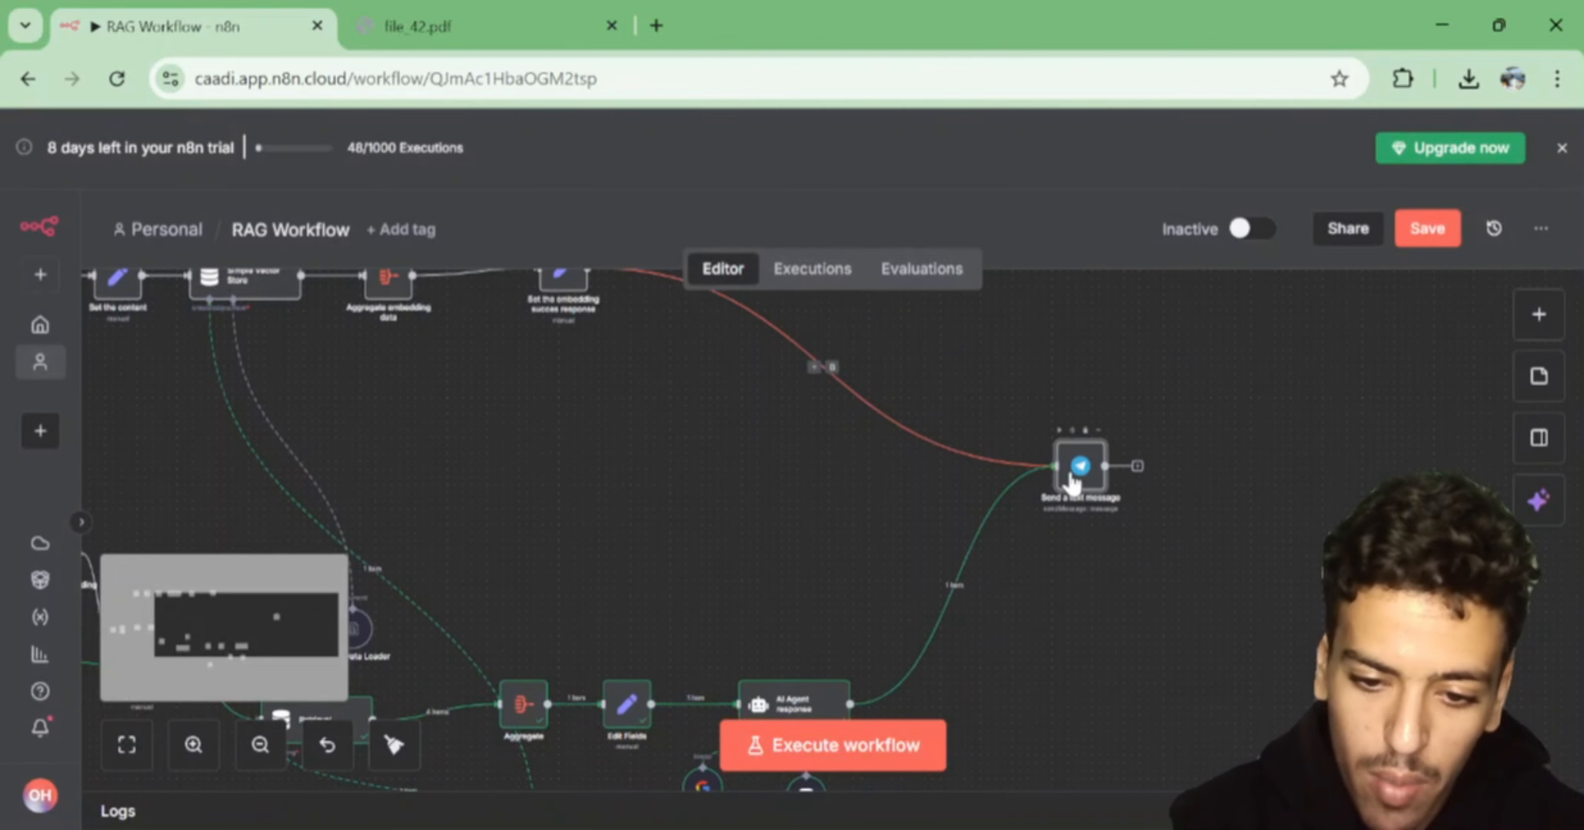
double_click(1061, 484)
scroll(732, 495, "down", 2)
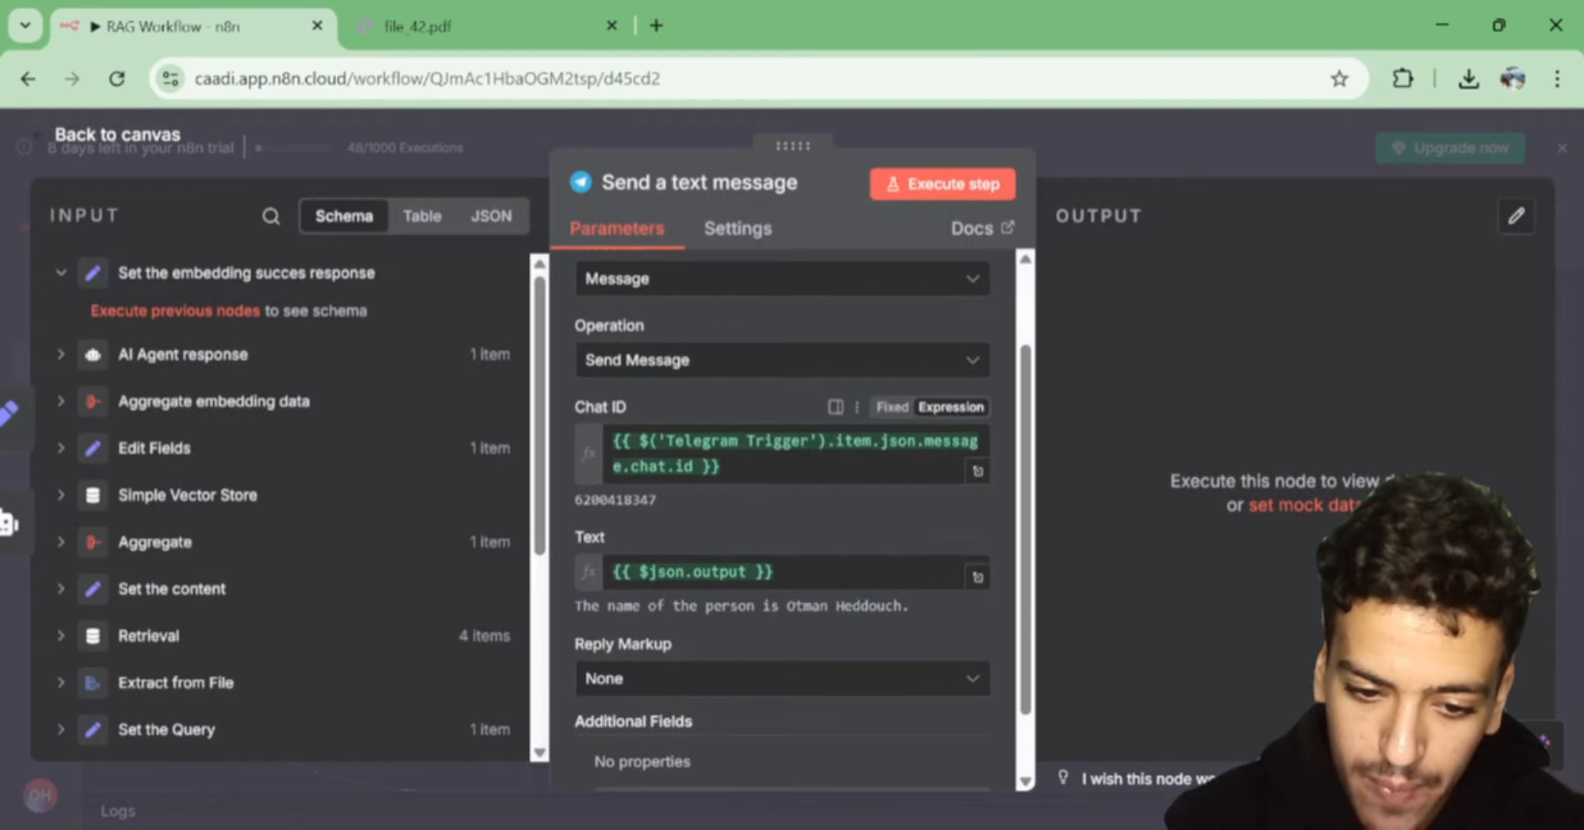
left_click(107, 142)
Execute the workflow again and resend "what is the name of the persone" to the n8n bot in Telegram
scroll(587, 460, "down", 3)
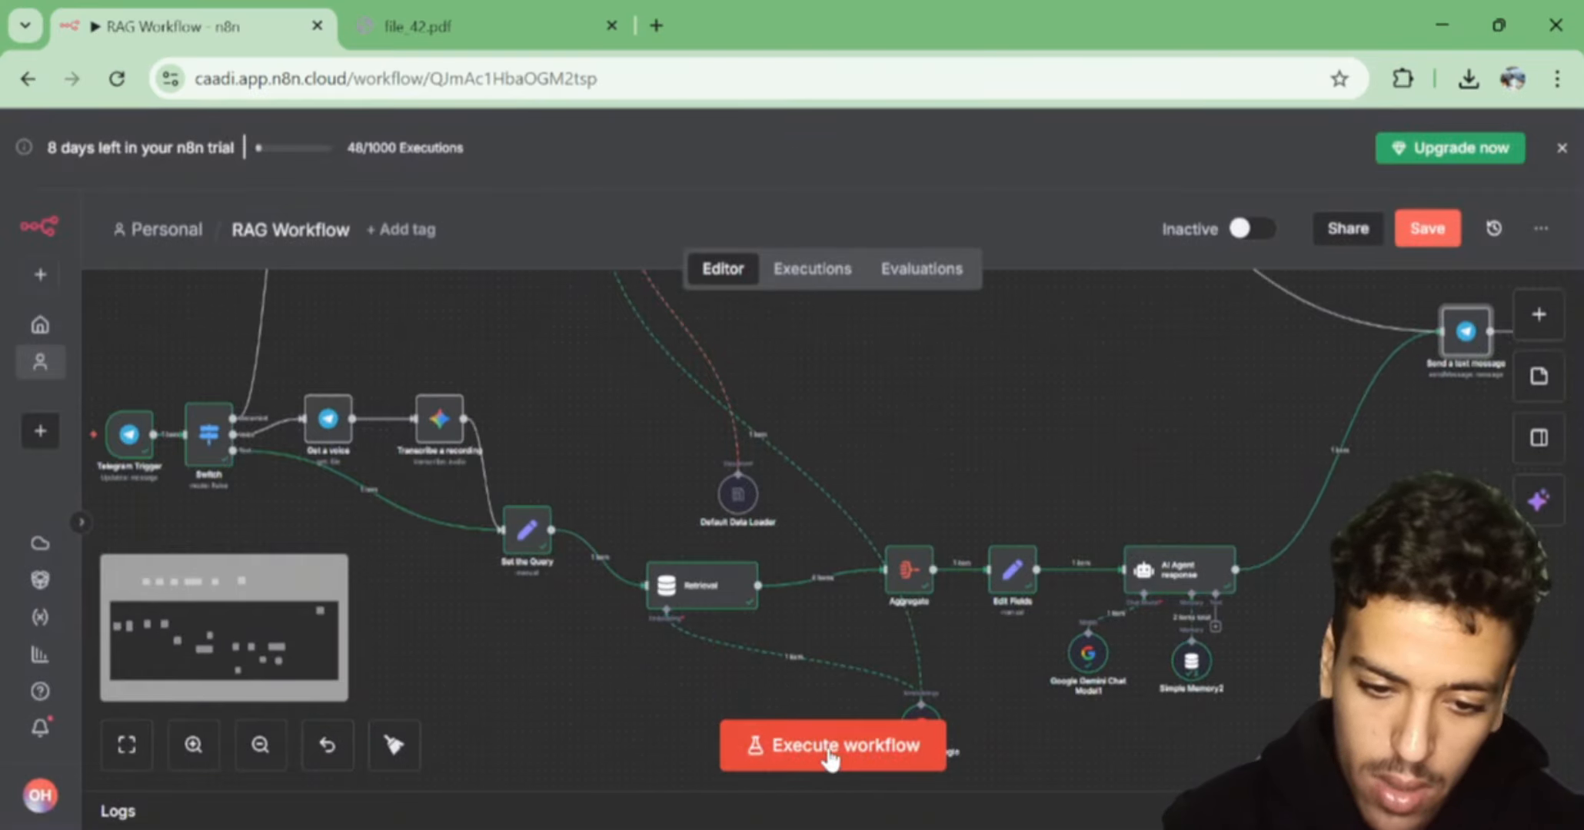
left_click(828, 753)
mouse_move(1098, 788)
left_click(1079, 761)
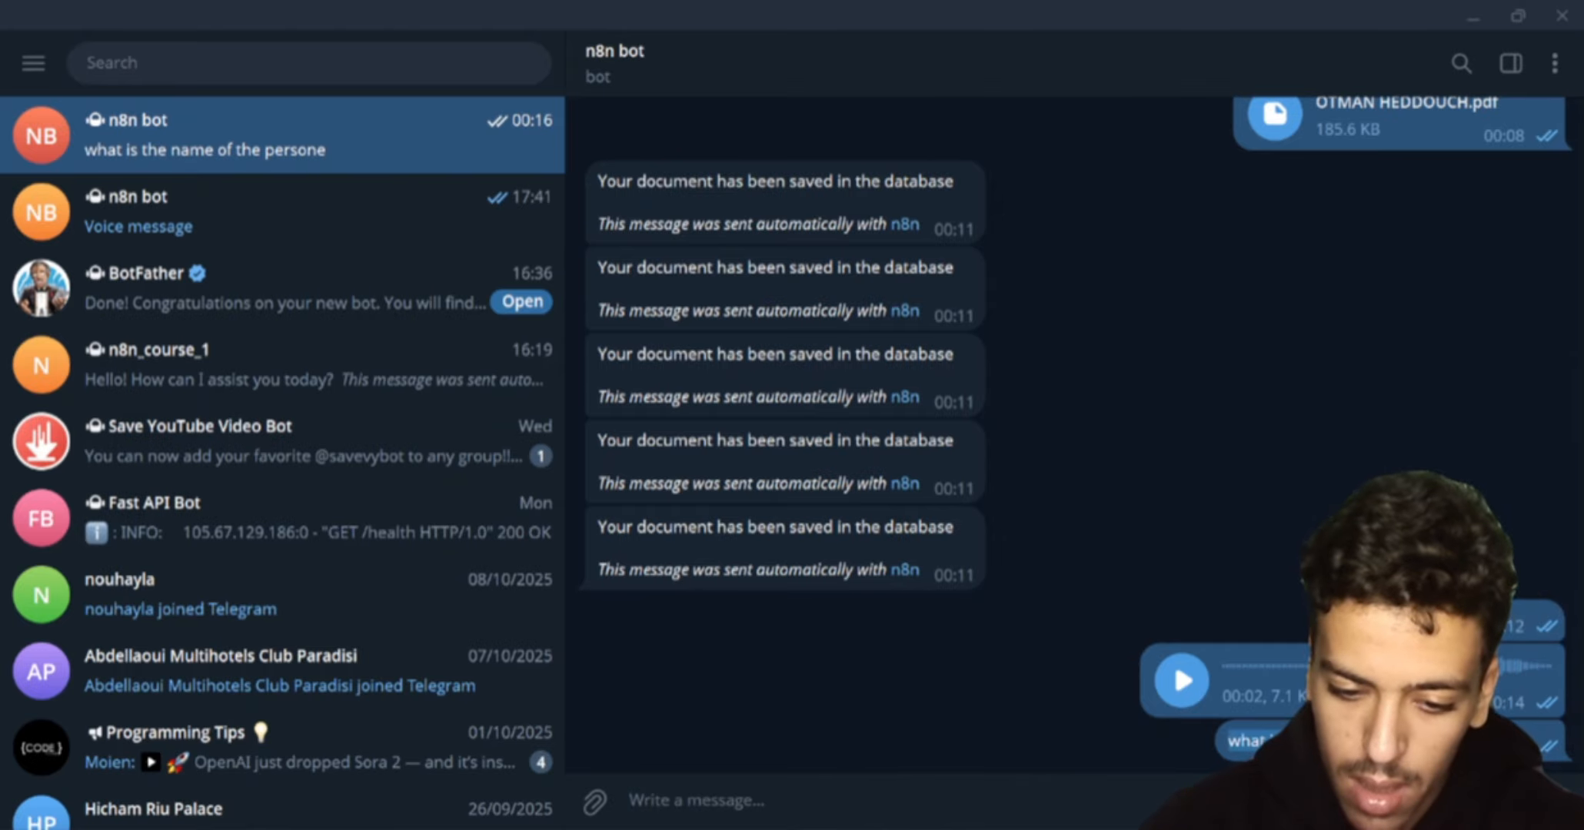
type("what is the name of the persone")
key("Return")
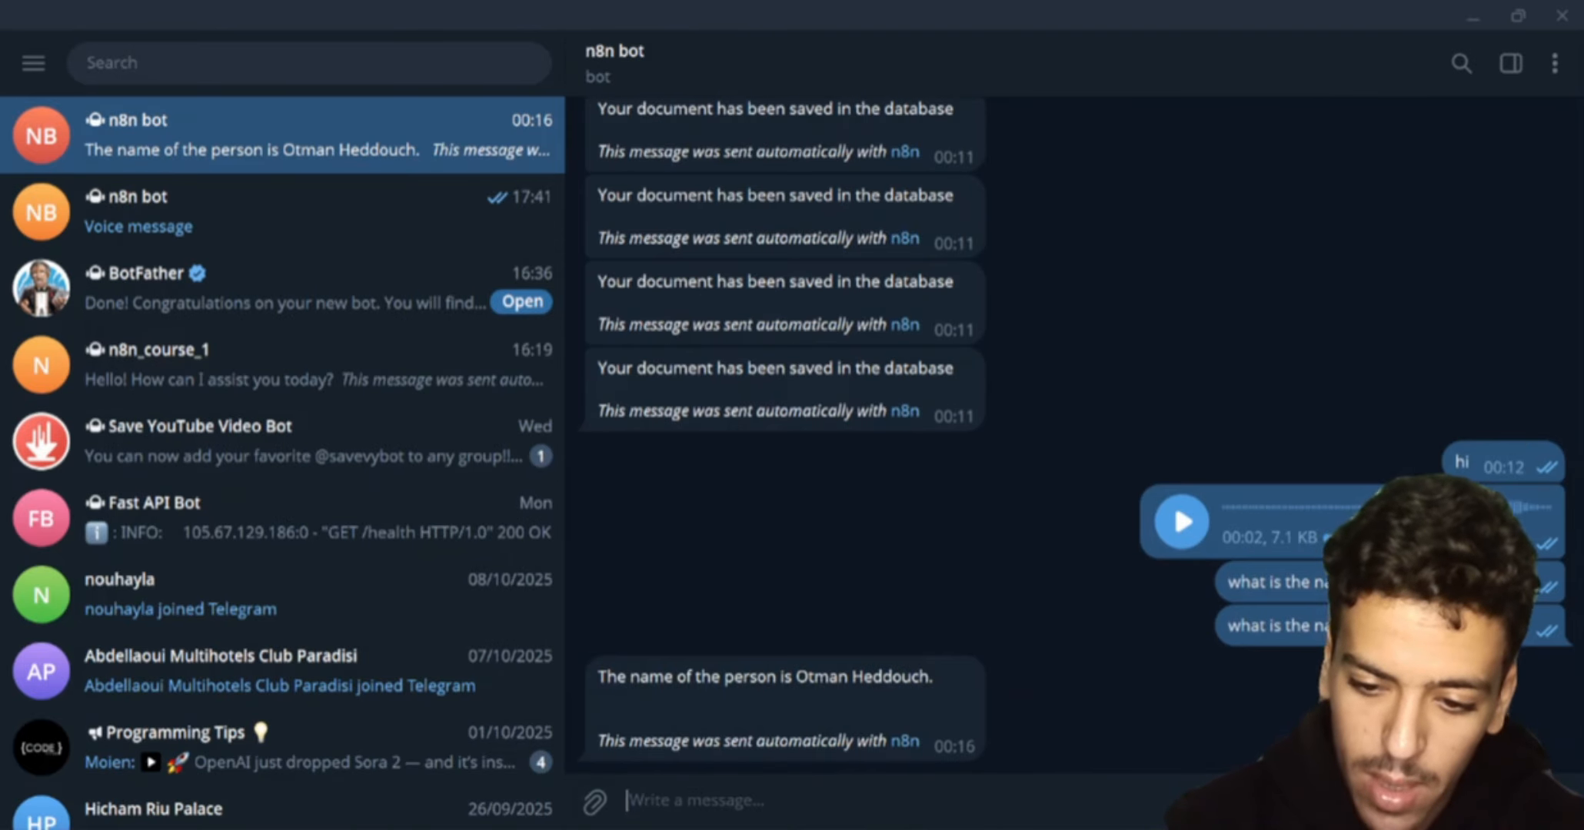
Switch back to n8n, activate the RAG Workflow, and dismiss the activation notice
left_click(926, 769)
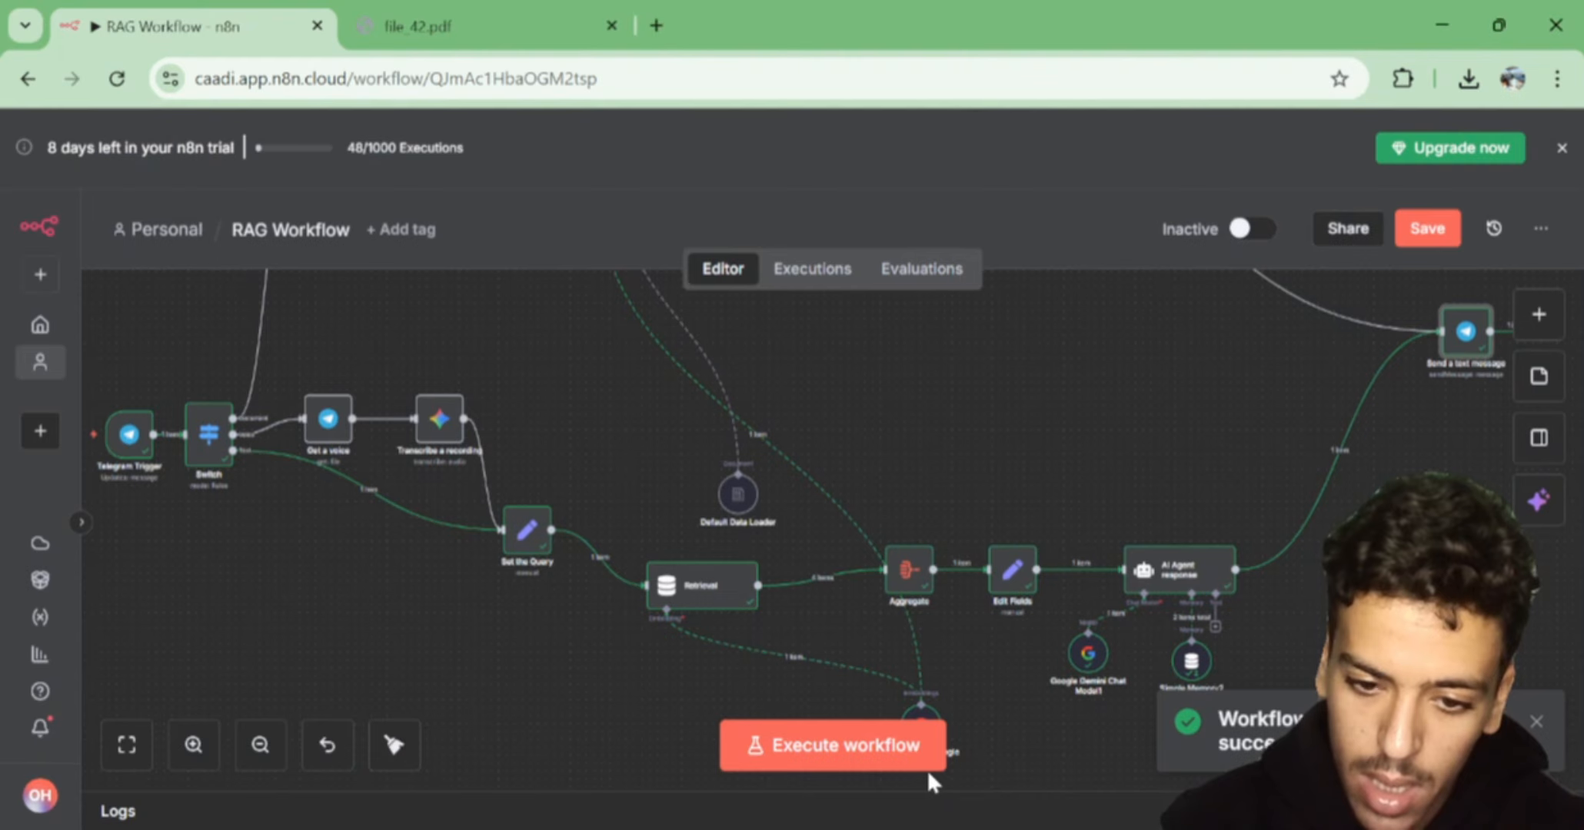
left_click(1240, 230)
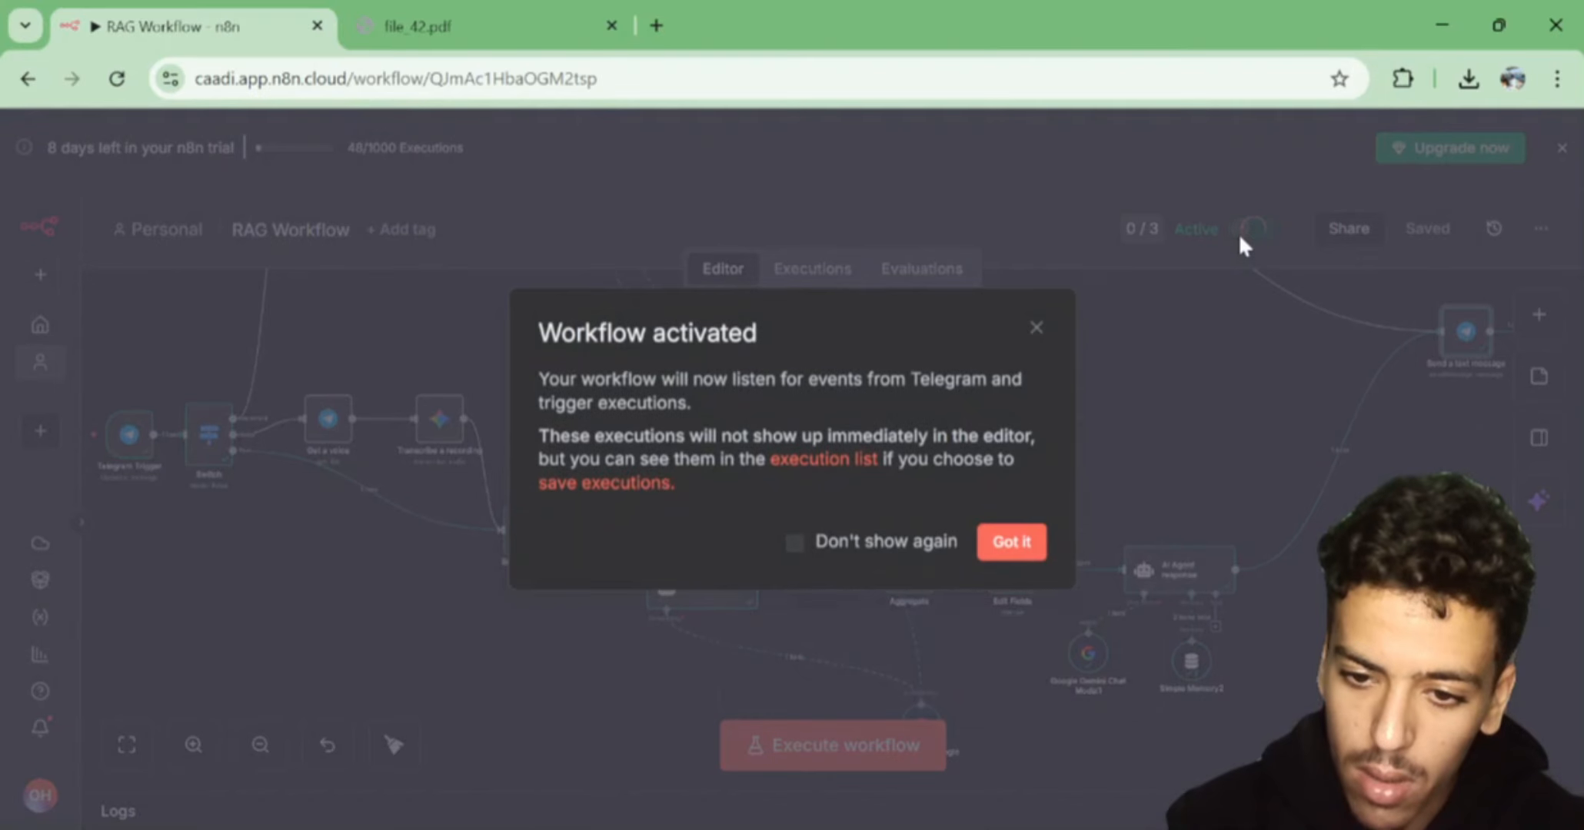
left_click(1011, 541)
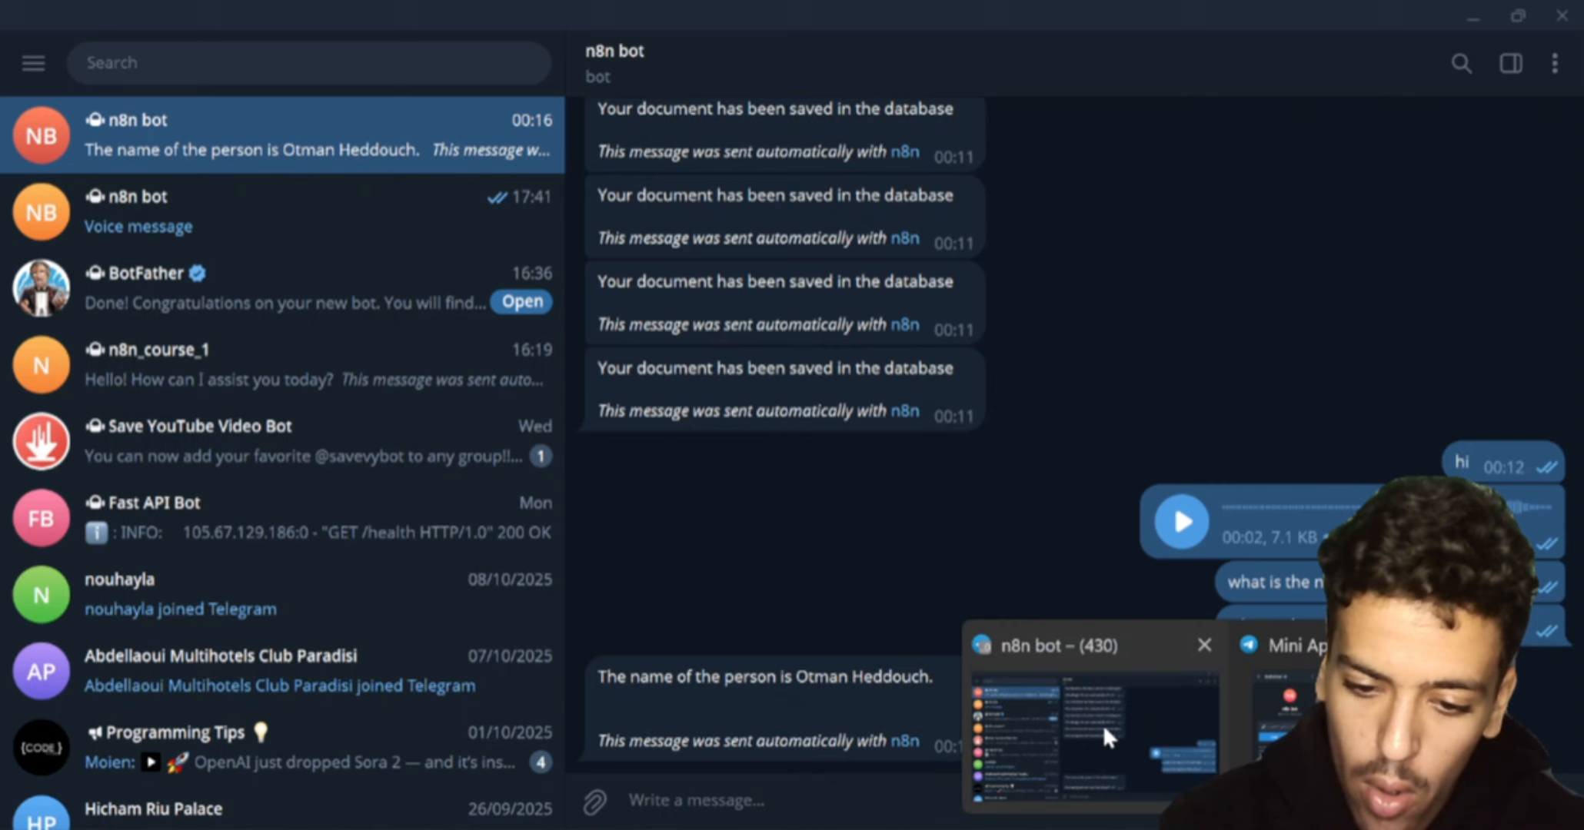
Switch to Telegram and record and send a short voice message to the n8n bot, leaving no reply draft open
left_click(1102, 723)
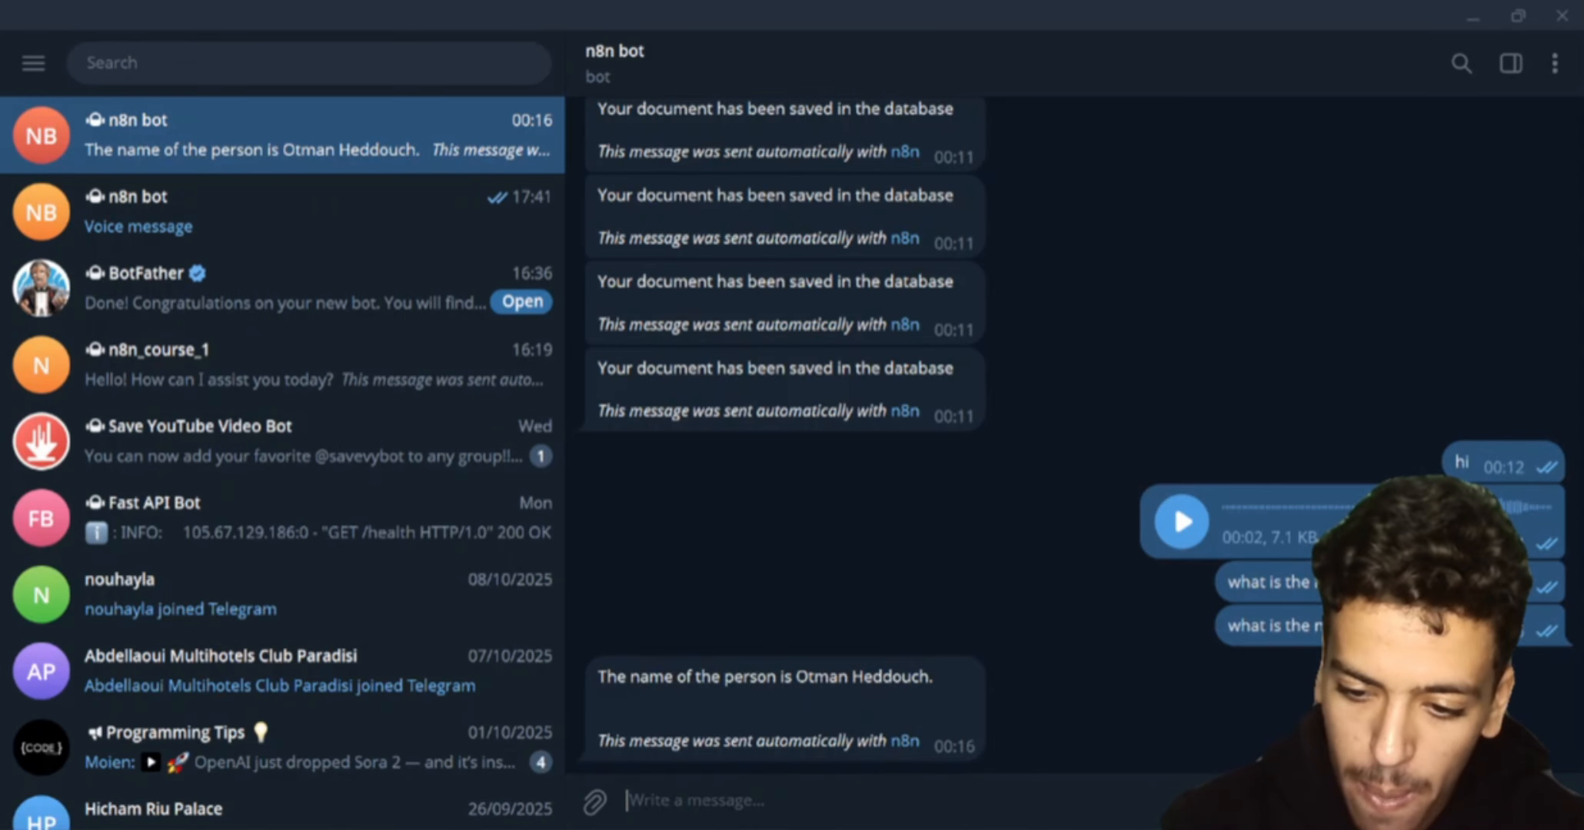
left_click(1553, 801)
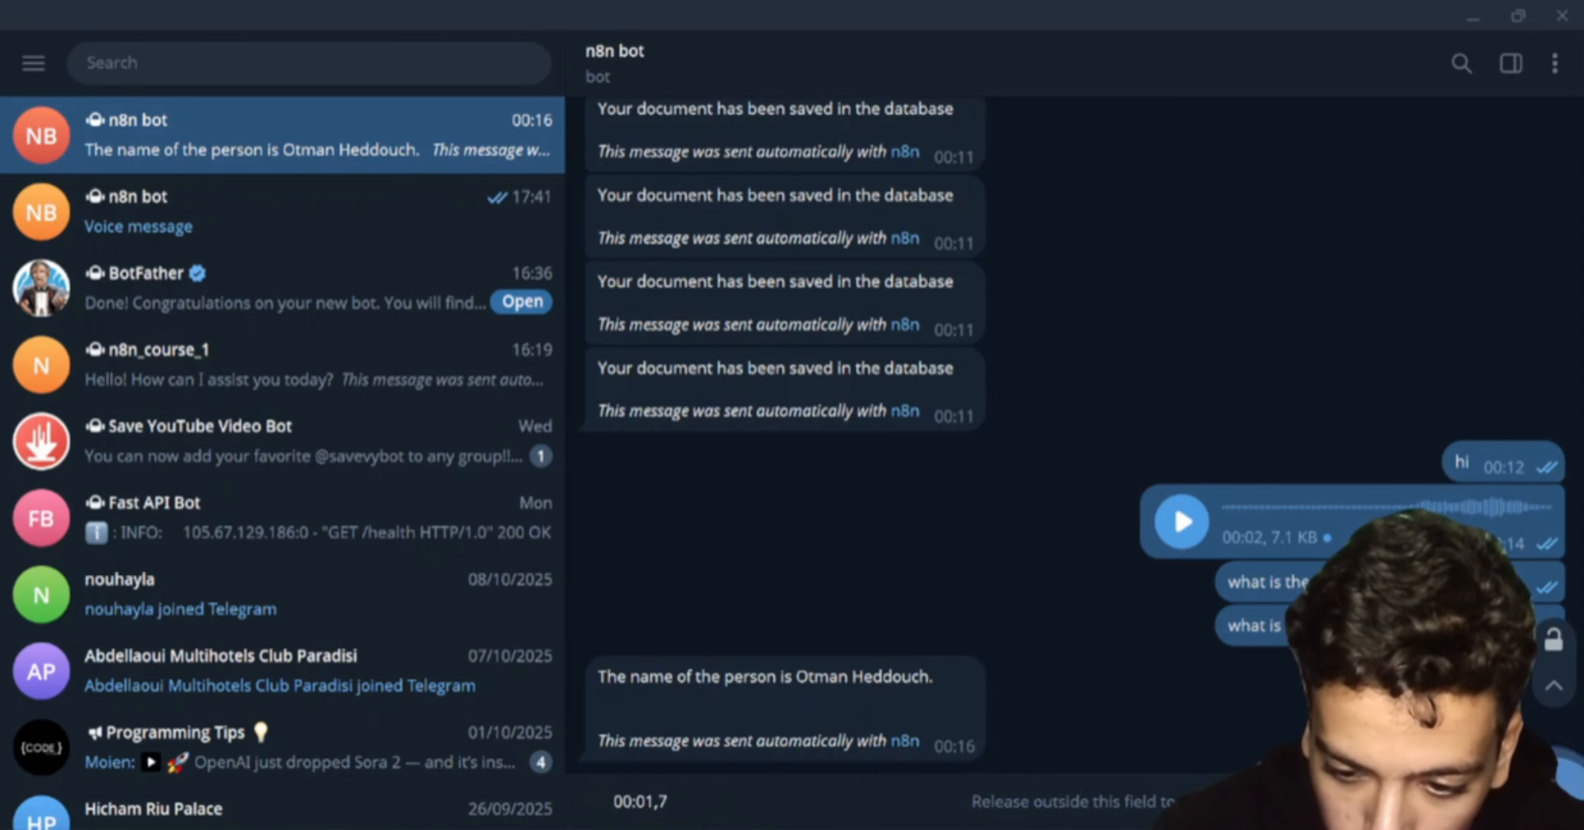
left_click(1553, 801)
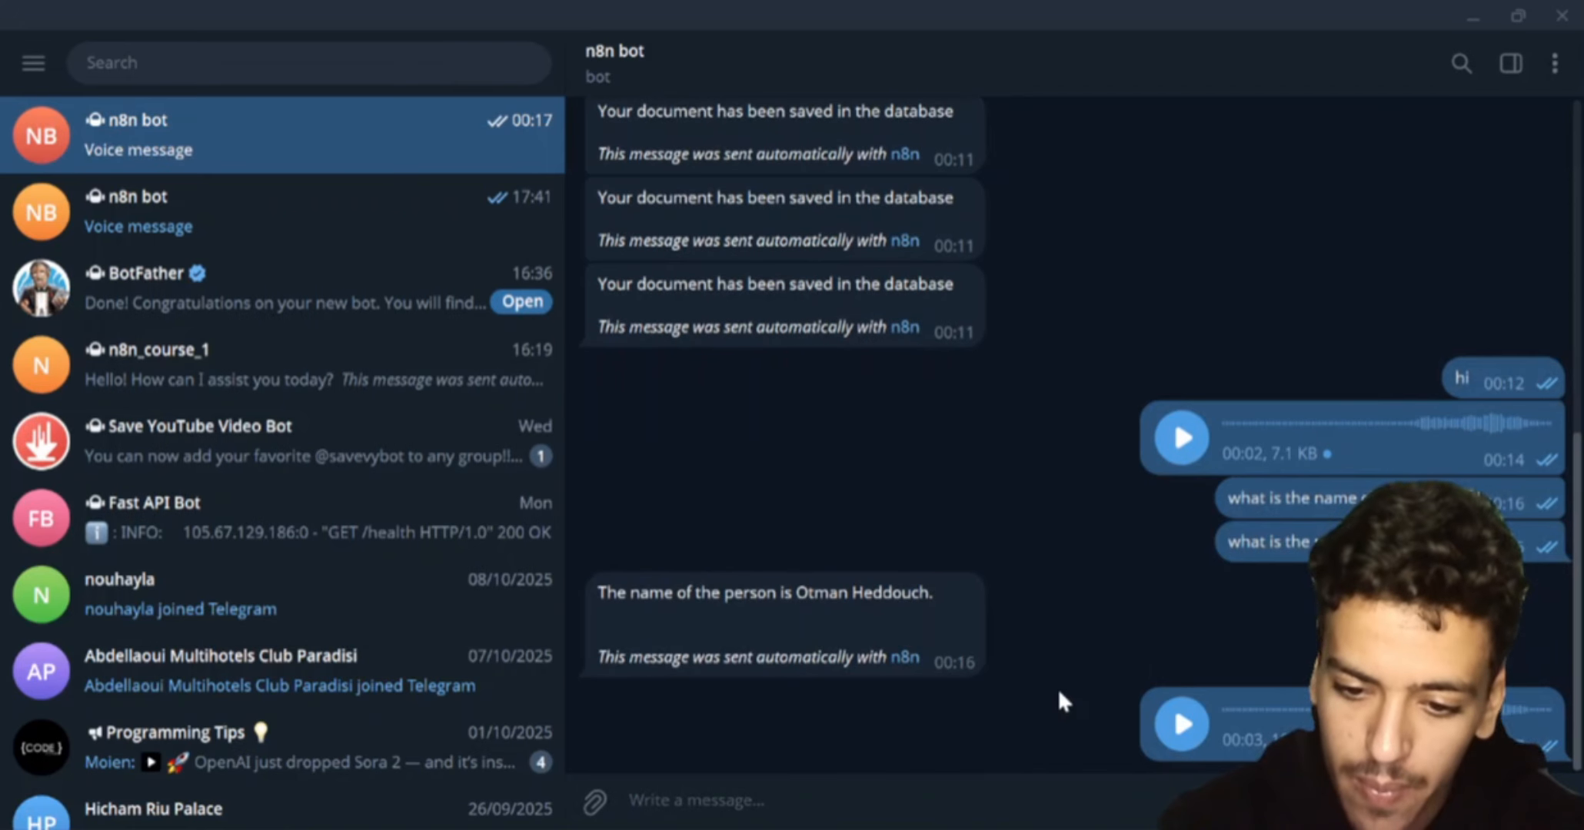
double_click(961, 735)
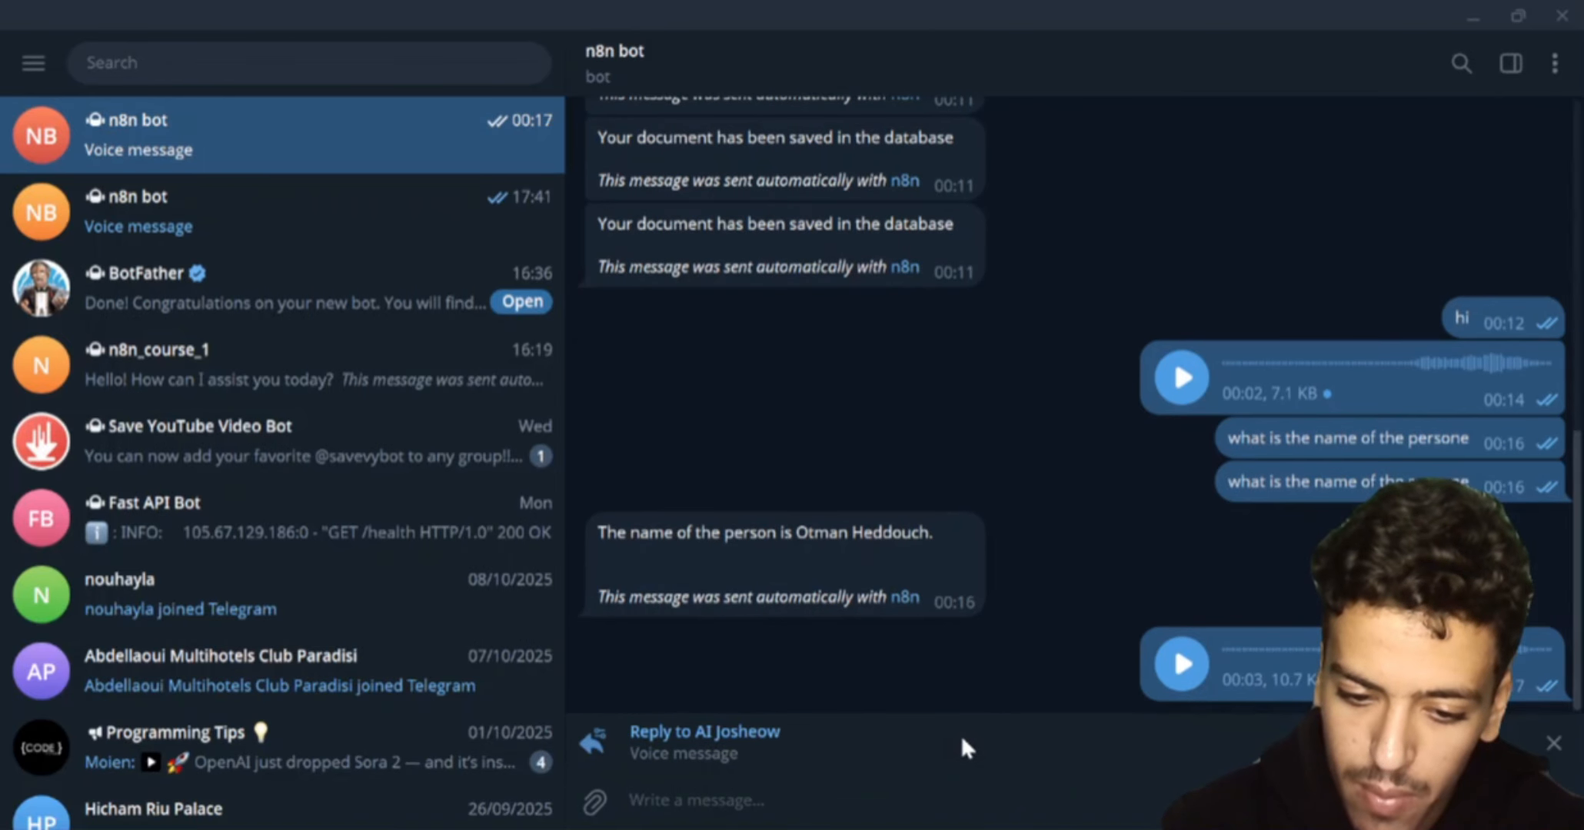
left_click(1550, 744)
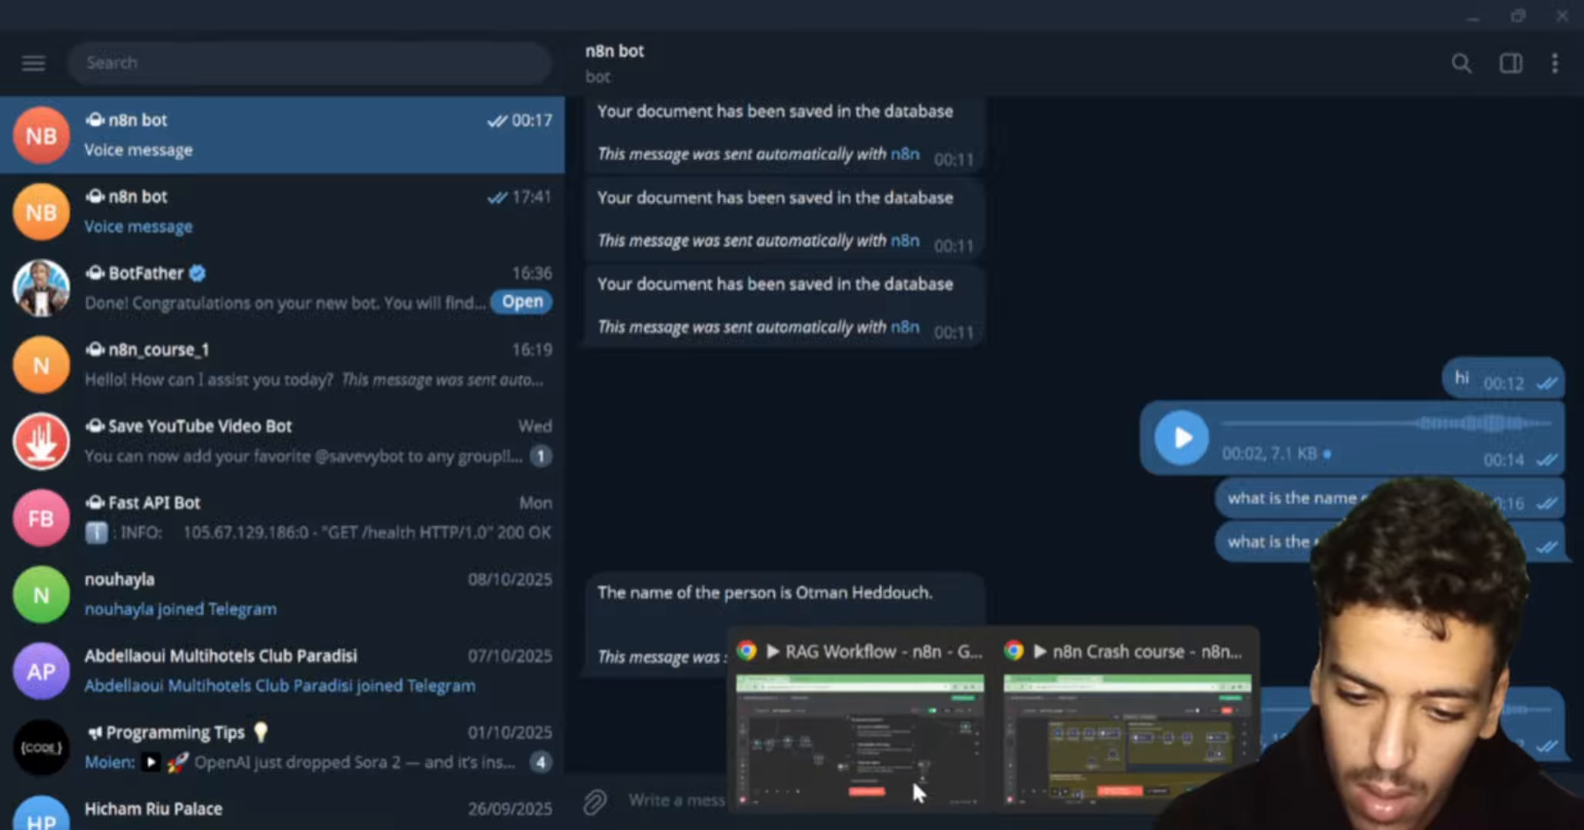
Switch back to the RAG Workflow in n8n, close the production checklist, and open the workflow's execution history
left_click(911, 779)
left_click(565, 402)
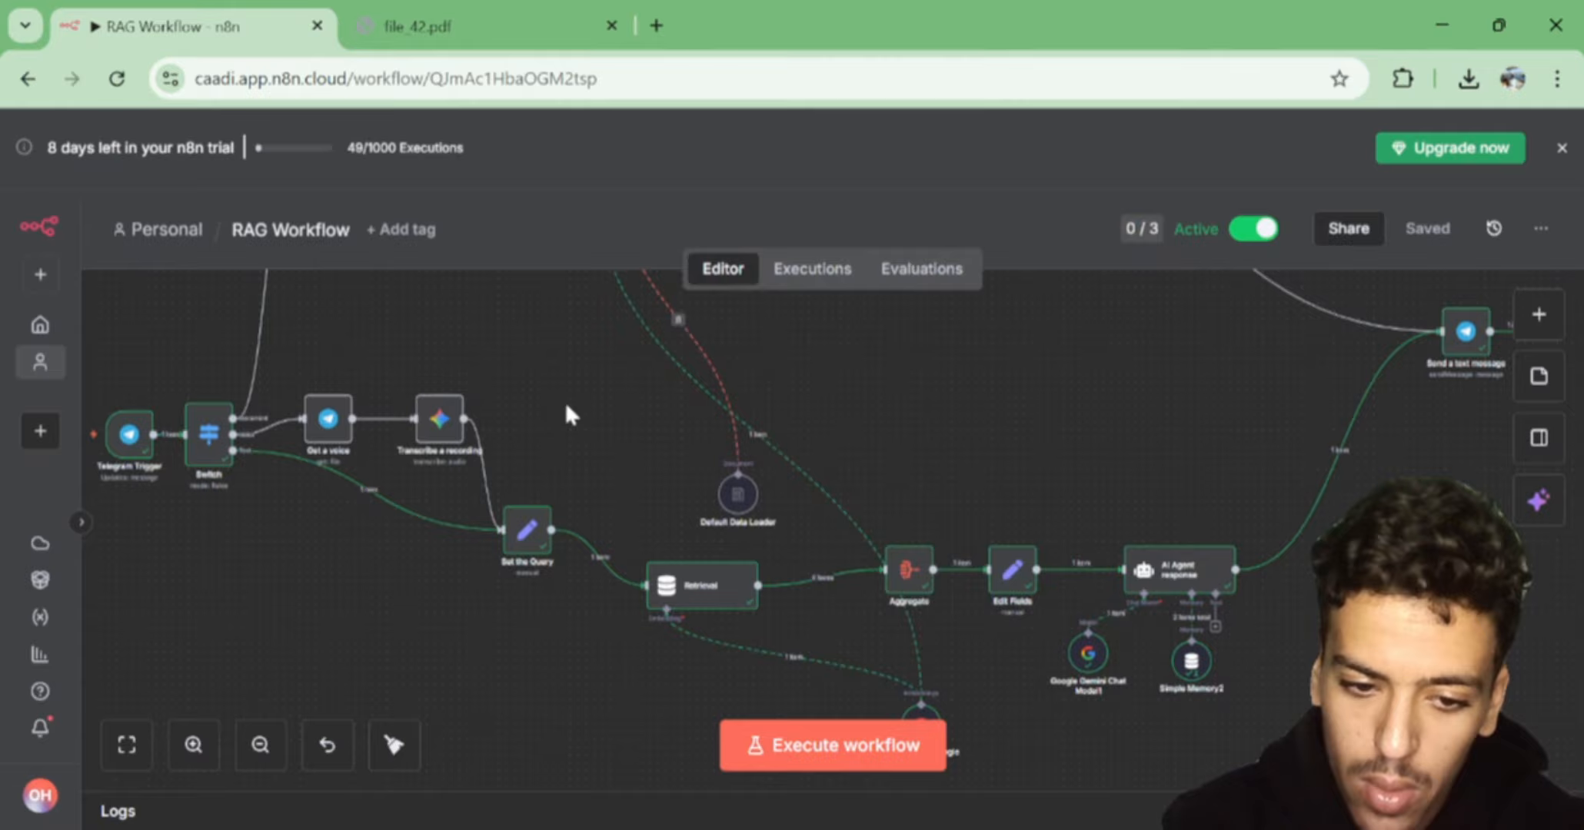
left_click(812, 269)
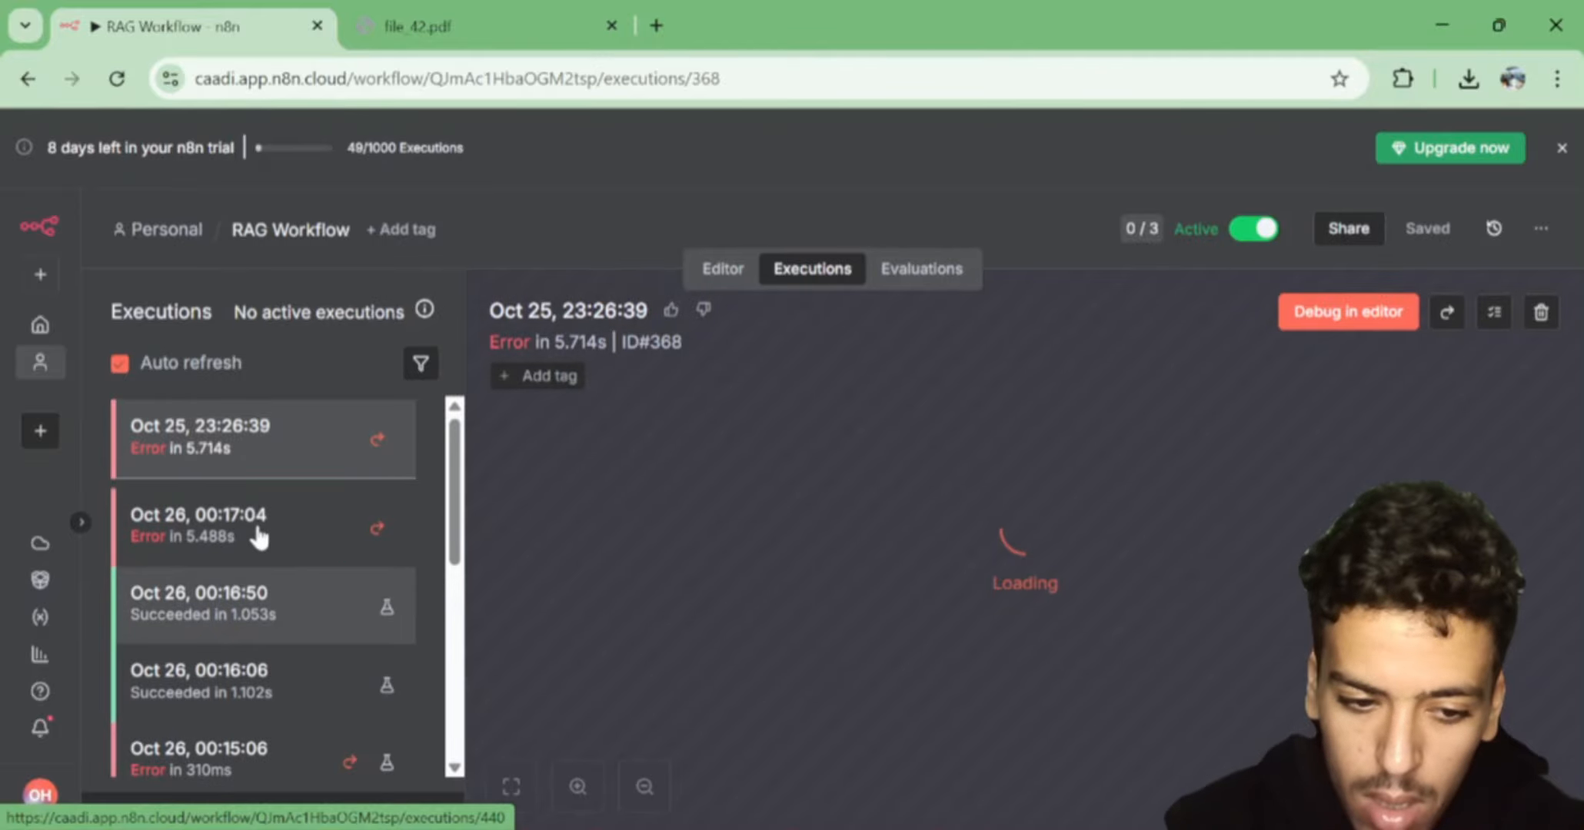
Load the Oct 26, 00:17:04 execution into the editor for debugging and open the Send a text message node
left_click(262, 536)
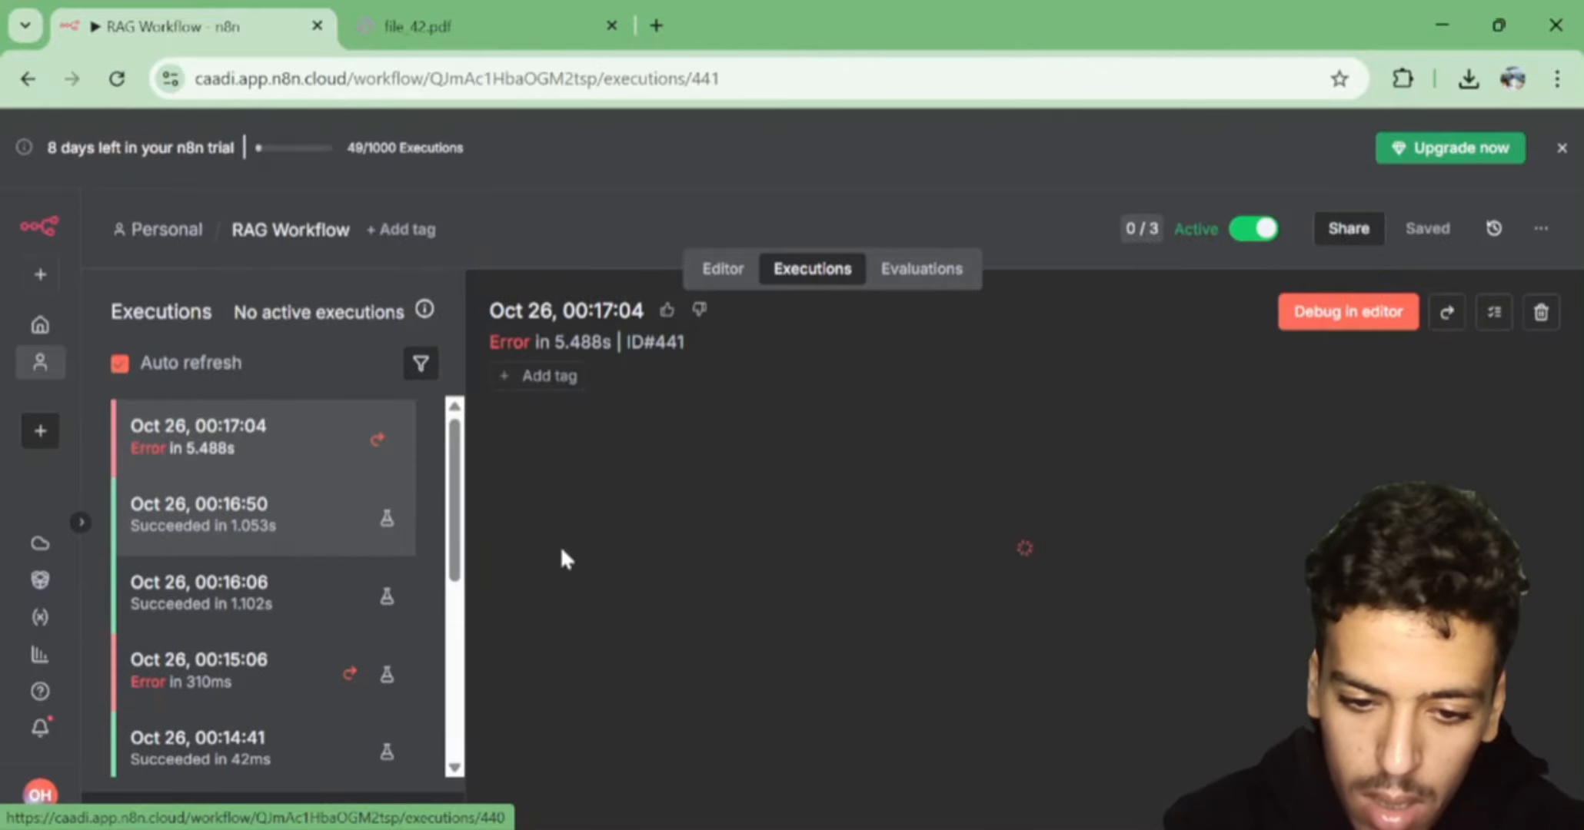
left_click(1365, 323)
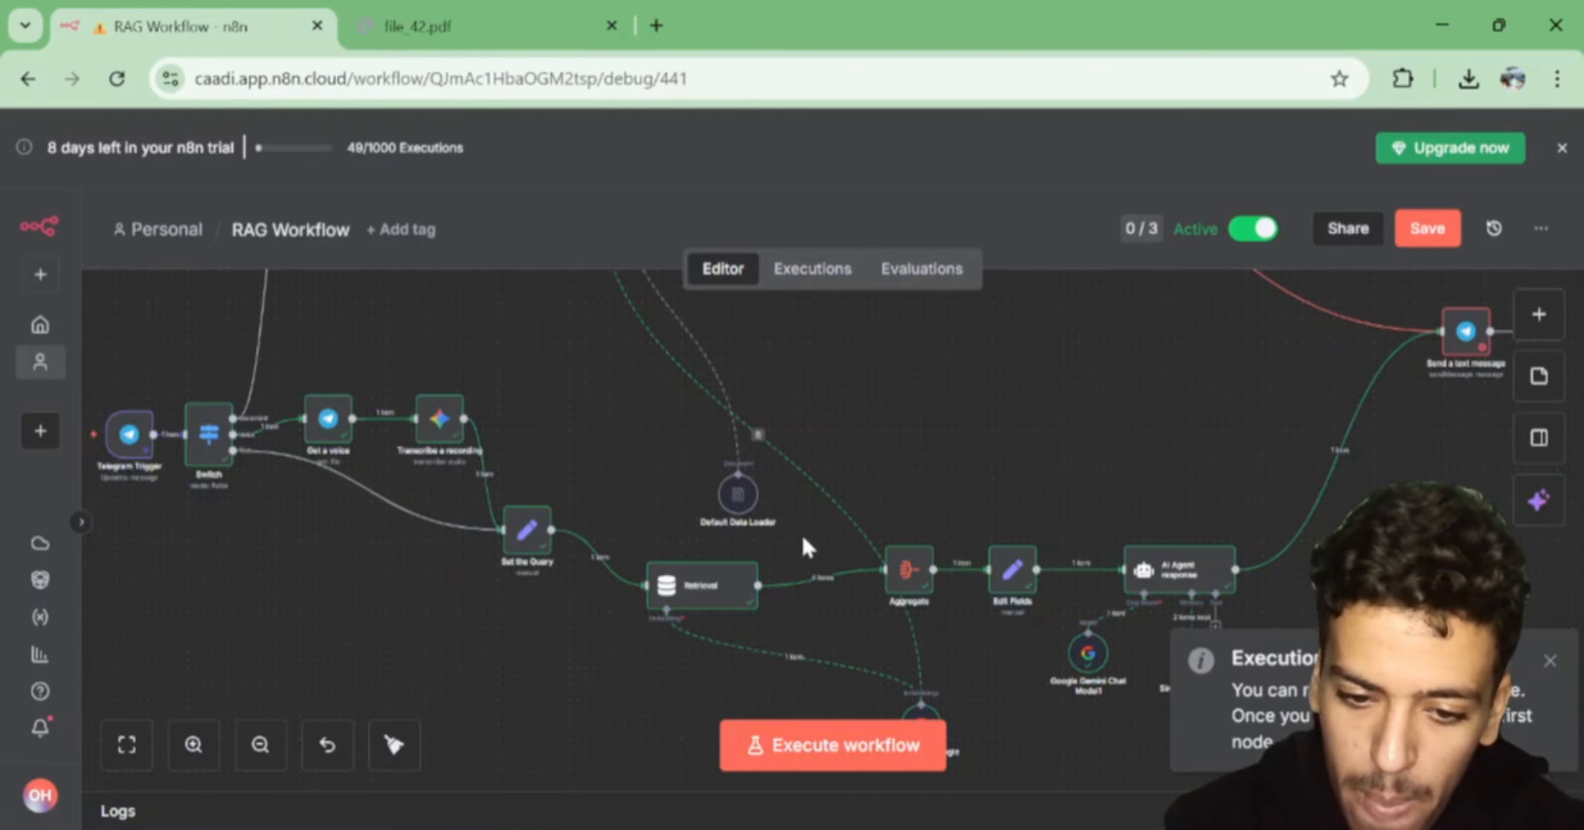
scroll(801, 534, "up", 1)
scroll(800, 533, "right", 4)
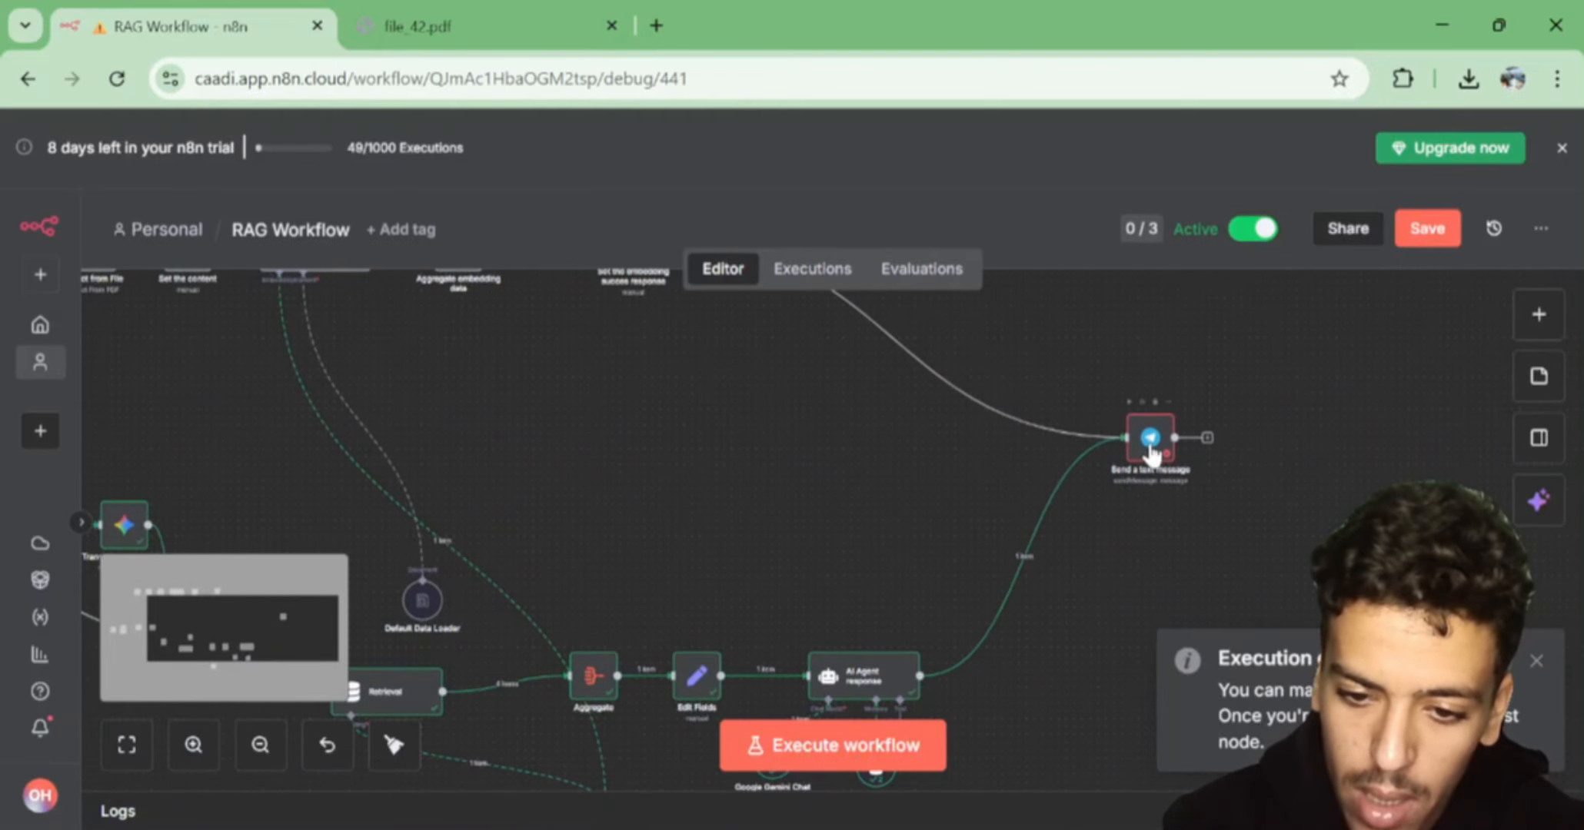
double_click(1150, 442)
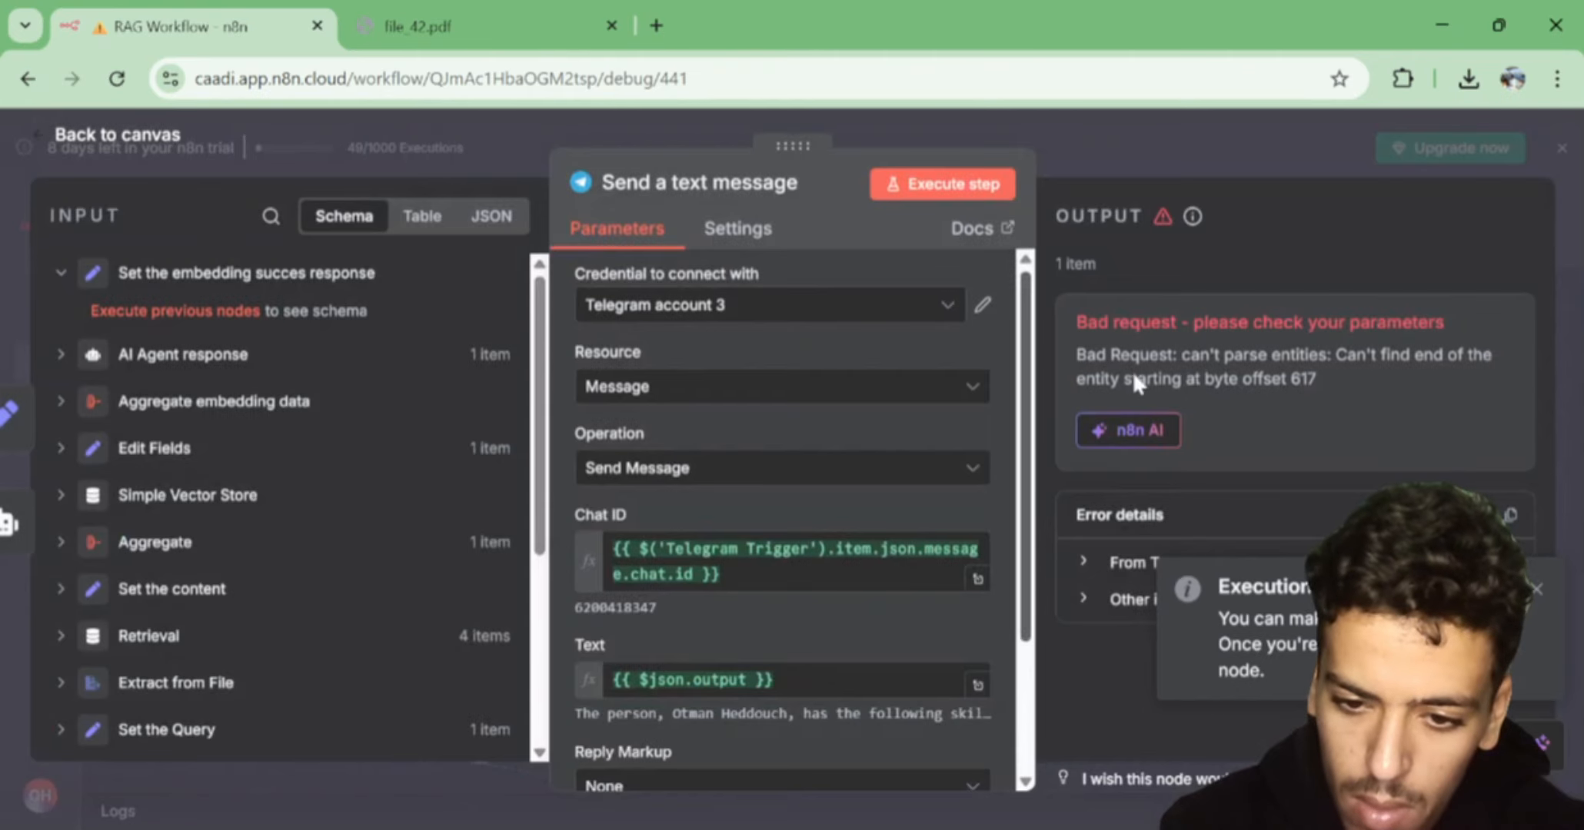
Examine the Send a text message node's error and the full result of its Text expression, closing the expression editor when done
scroll(838, 477, "down", 2)
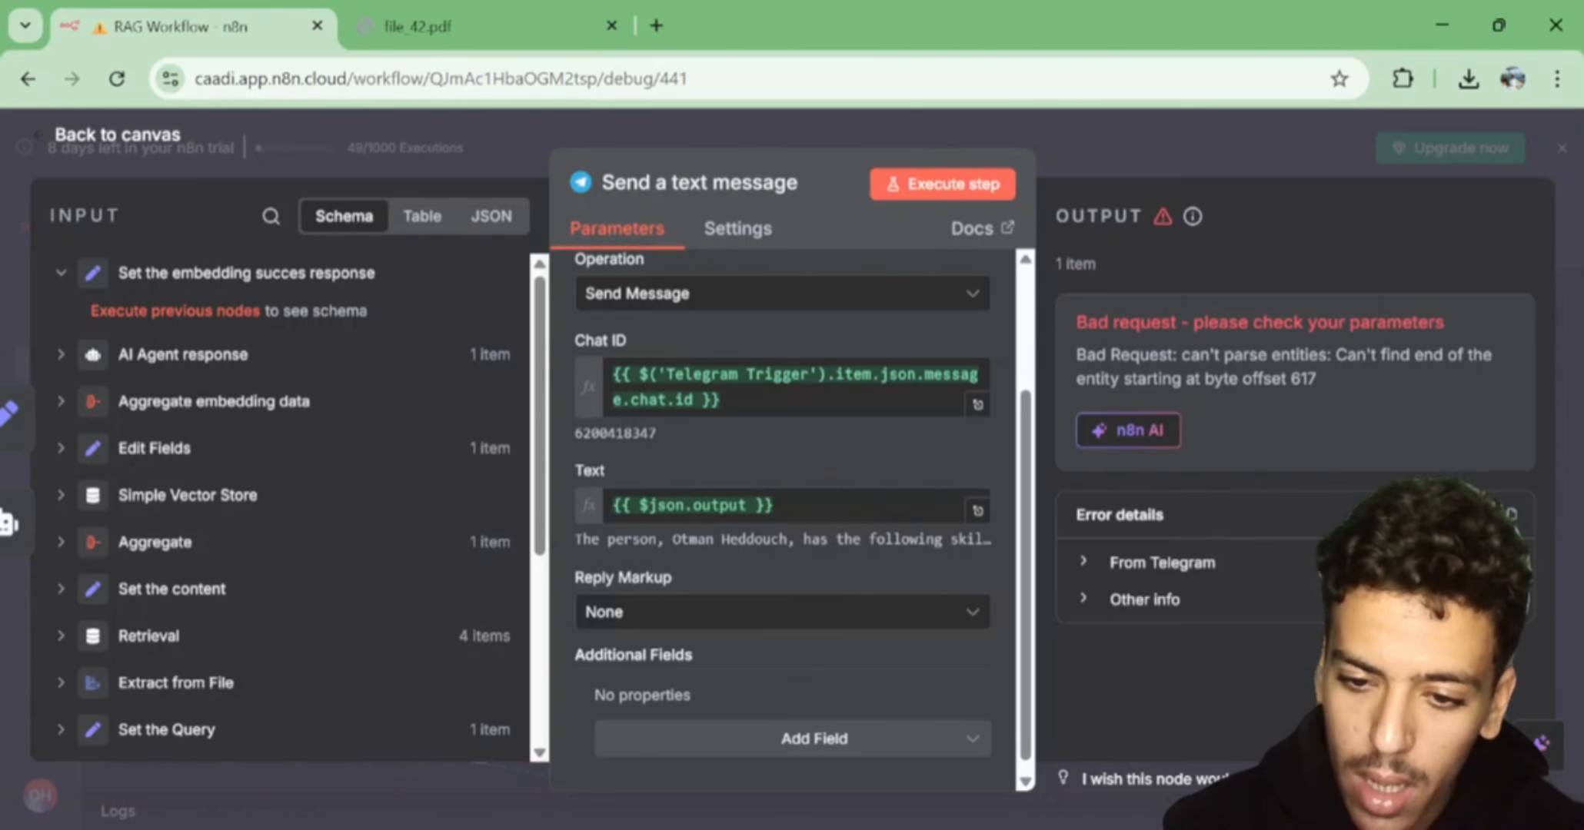
left_click(1356, 357)
left_click_drag(1347, 356, 1445, 395)
left_click(1445, 394)
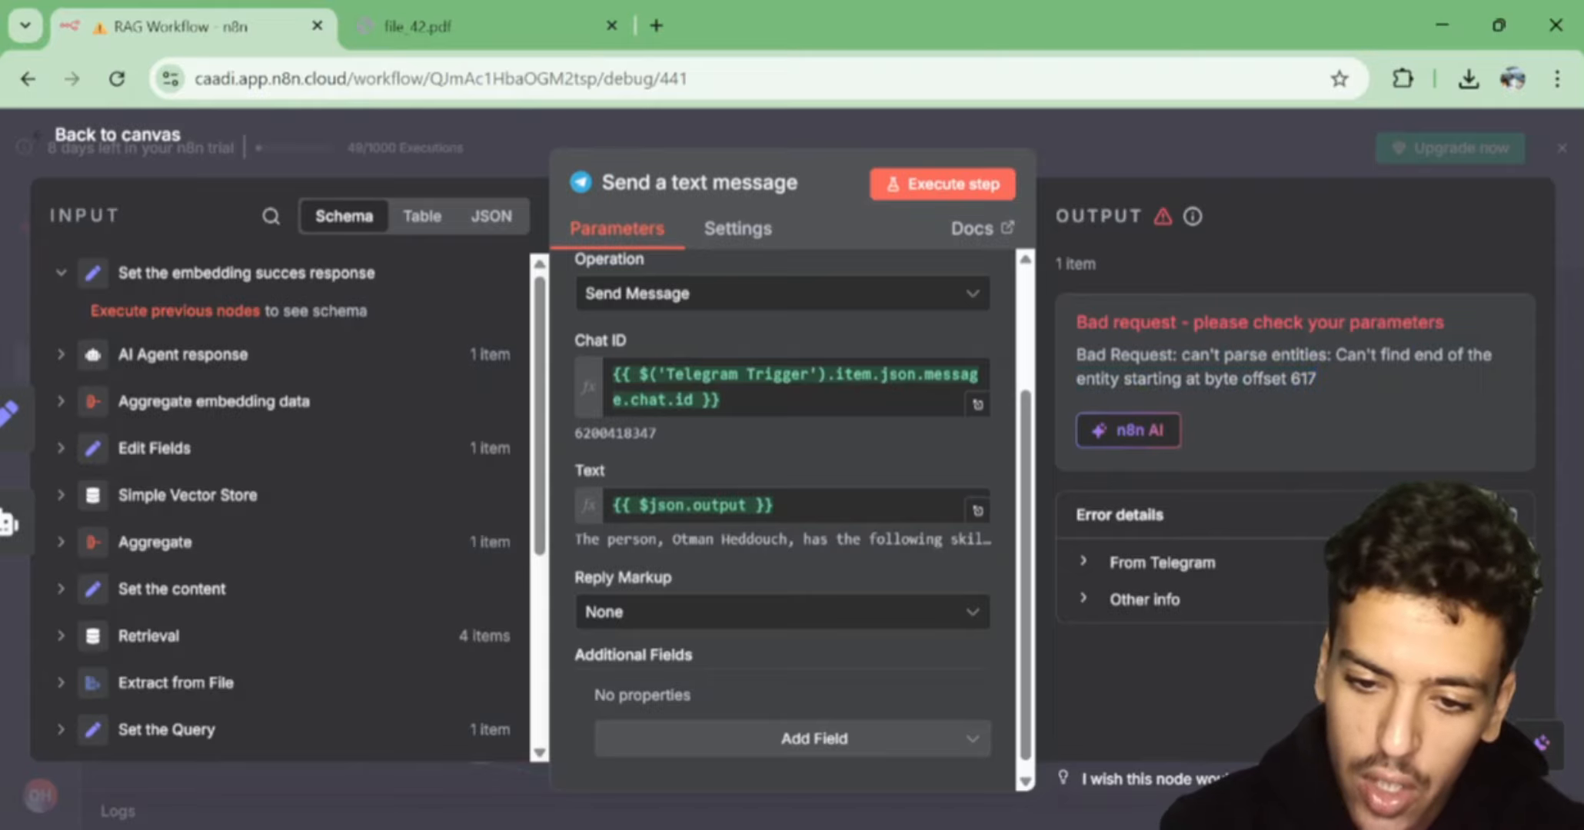
left_click(977, 510)
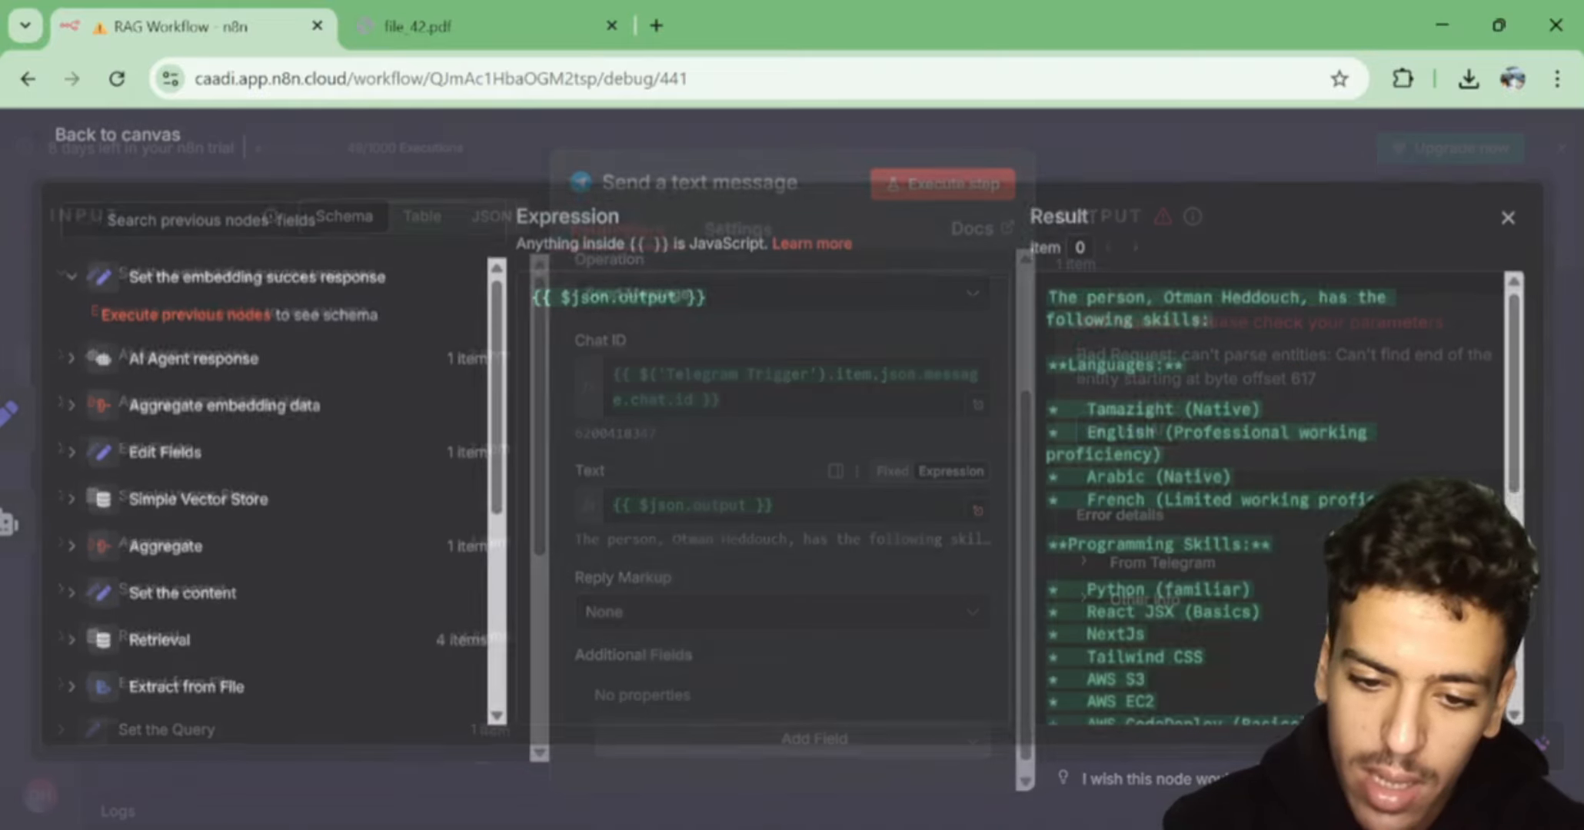
scroll(1268, 503, "down", 6)
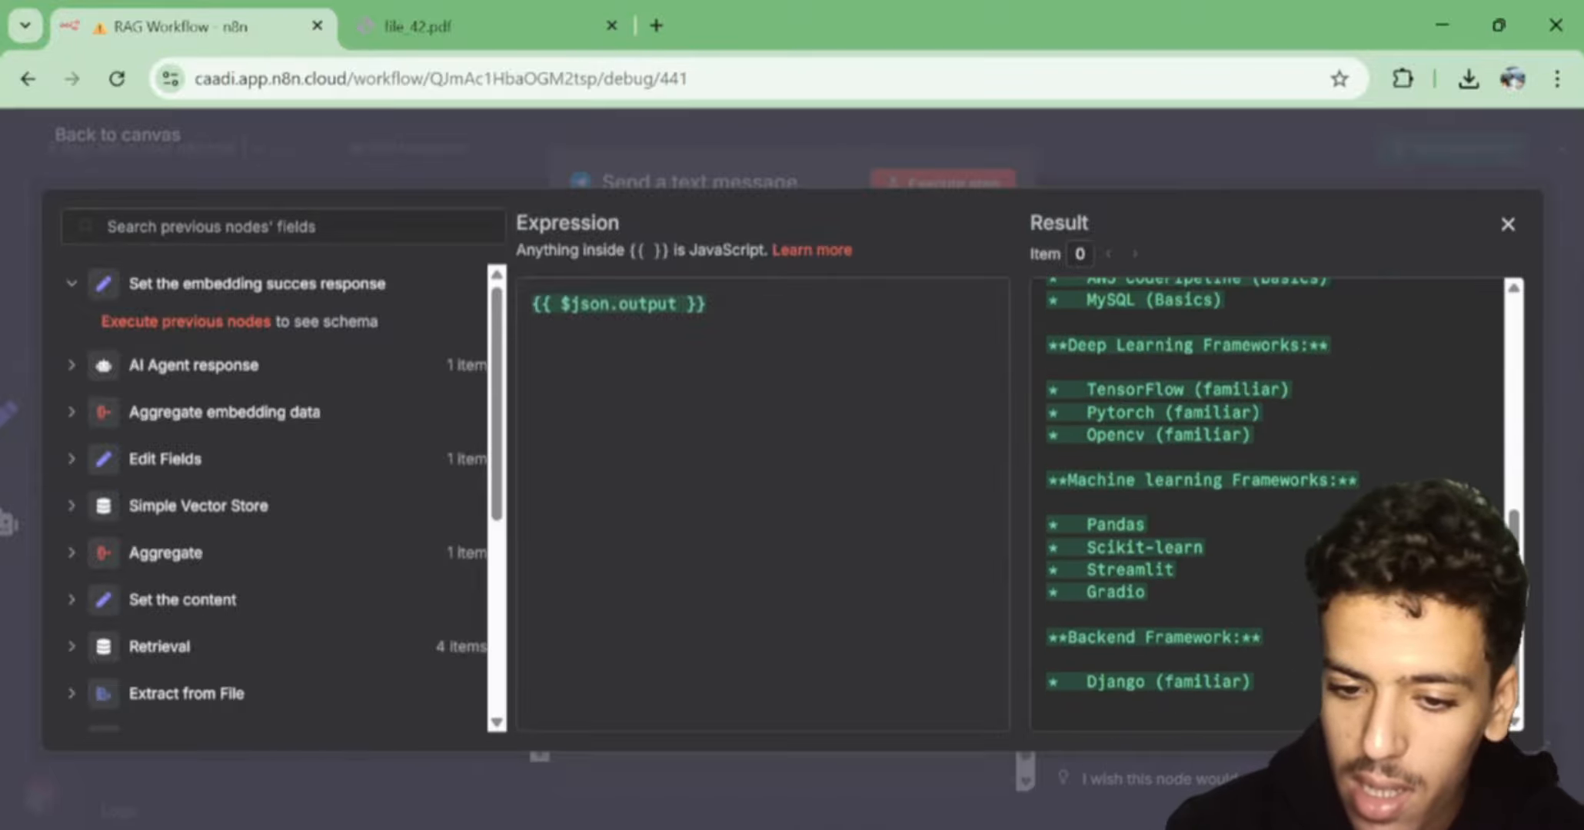
left_click_drag(1253, 684, 1087, 425)
left_click(1086, 424)
scroll(1086, 425, "up", 1)
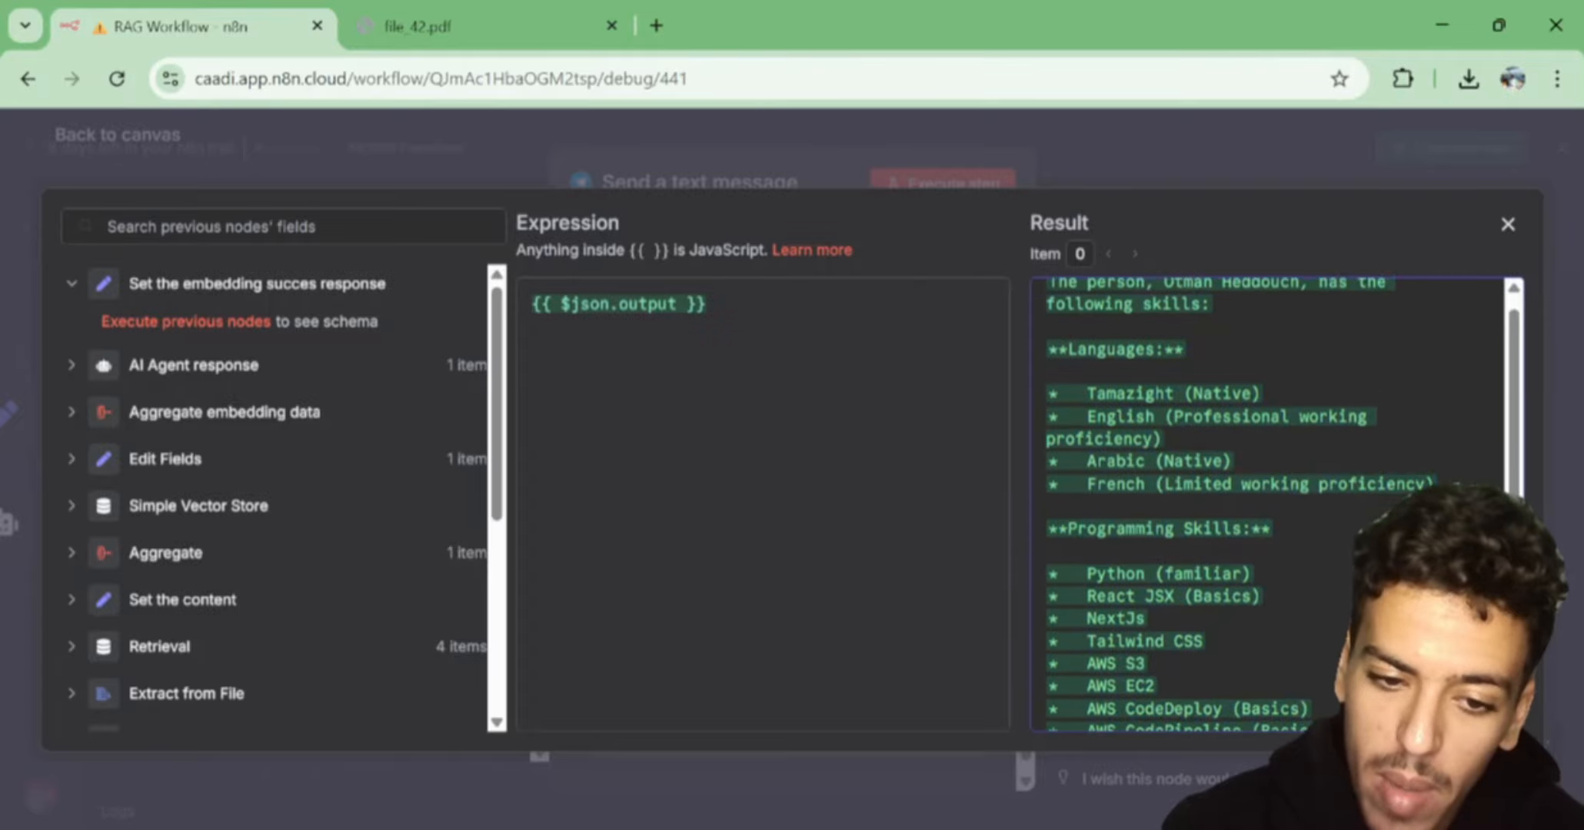
left_click(1508, 226)
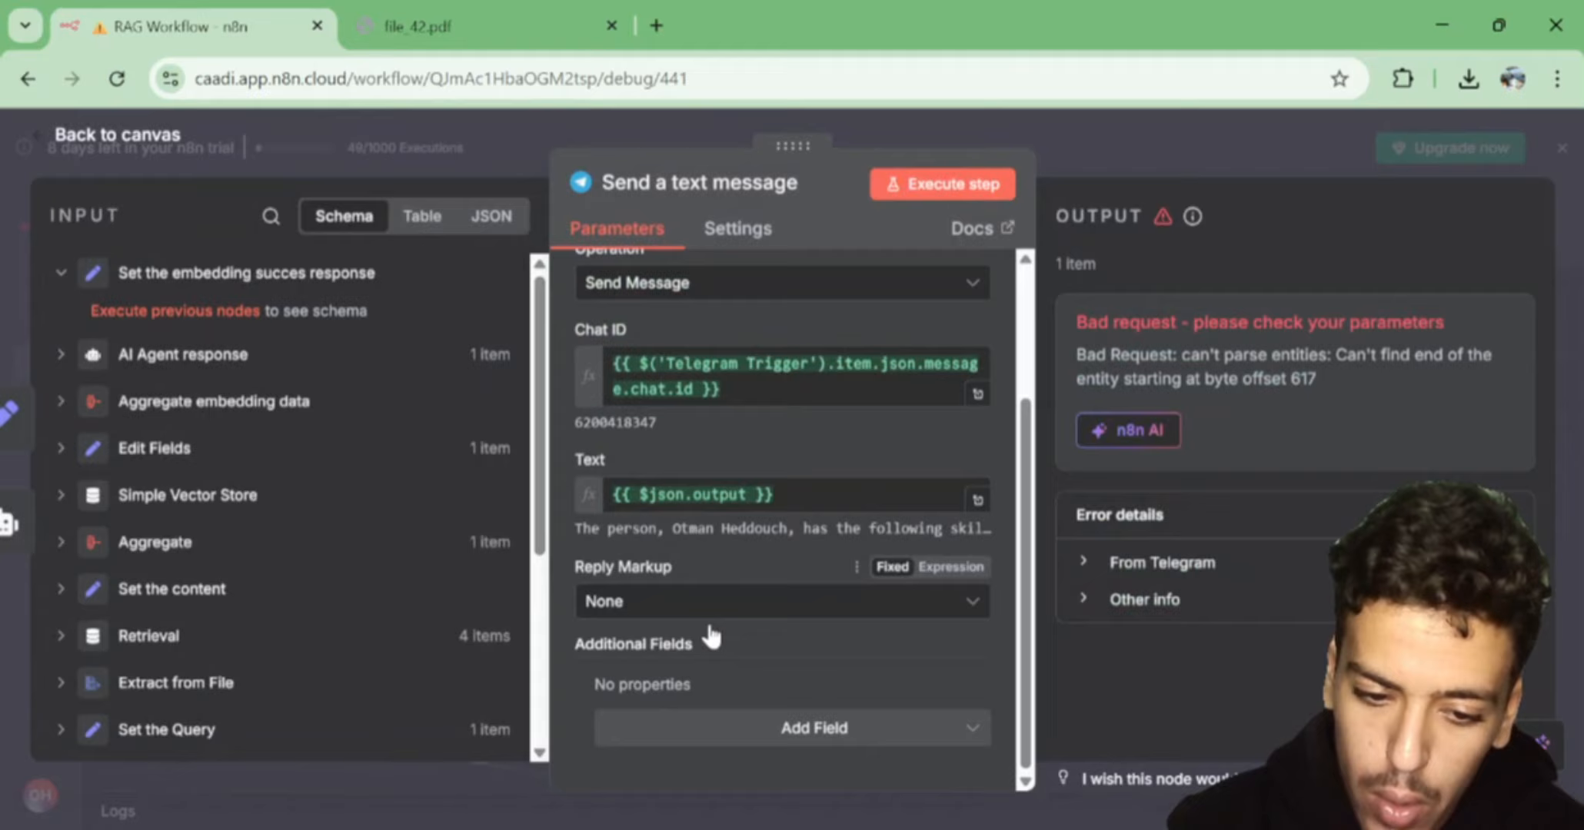
Add a Parse Mode field set to Markdown (Legacy) to the Send a text message node and execute the step
left_click(714, 735)
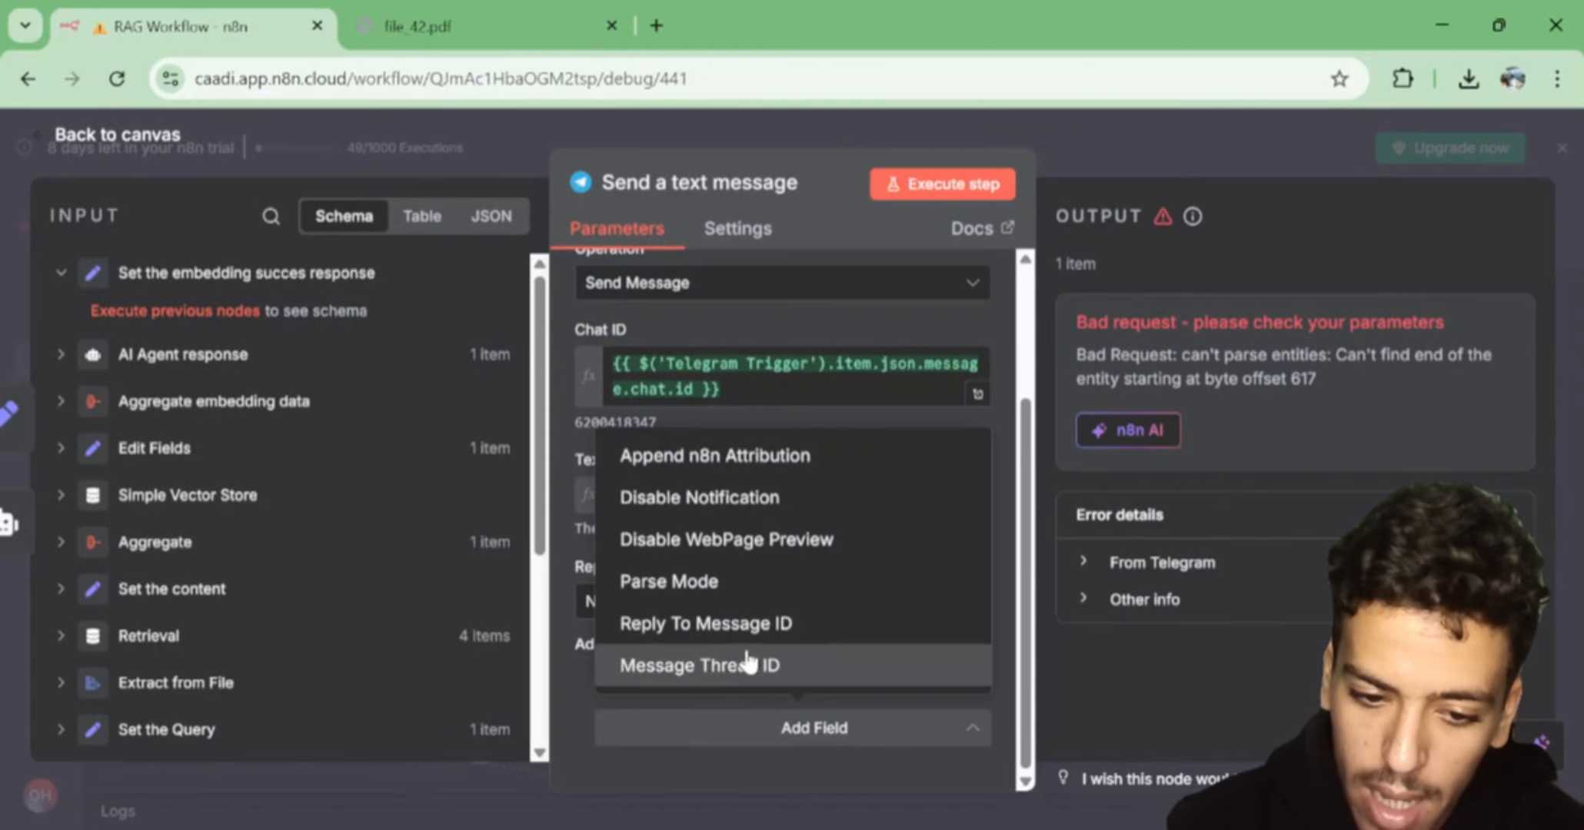
left_click(672, 581)
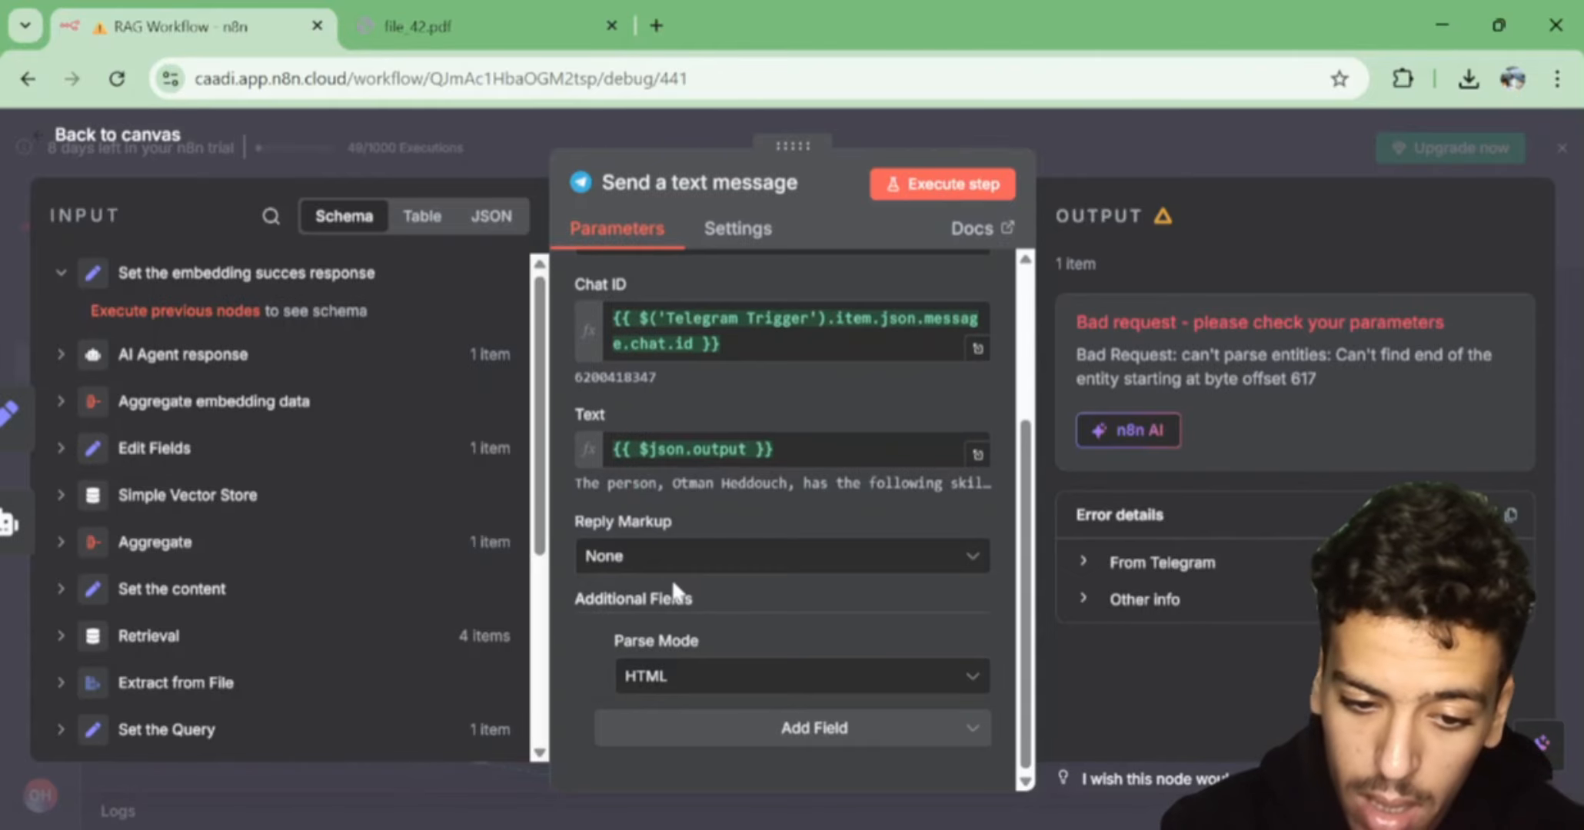
left_click(703, 704)
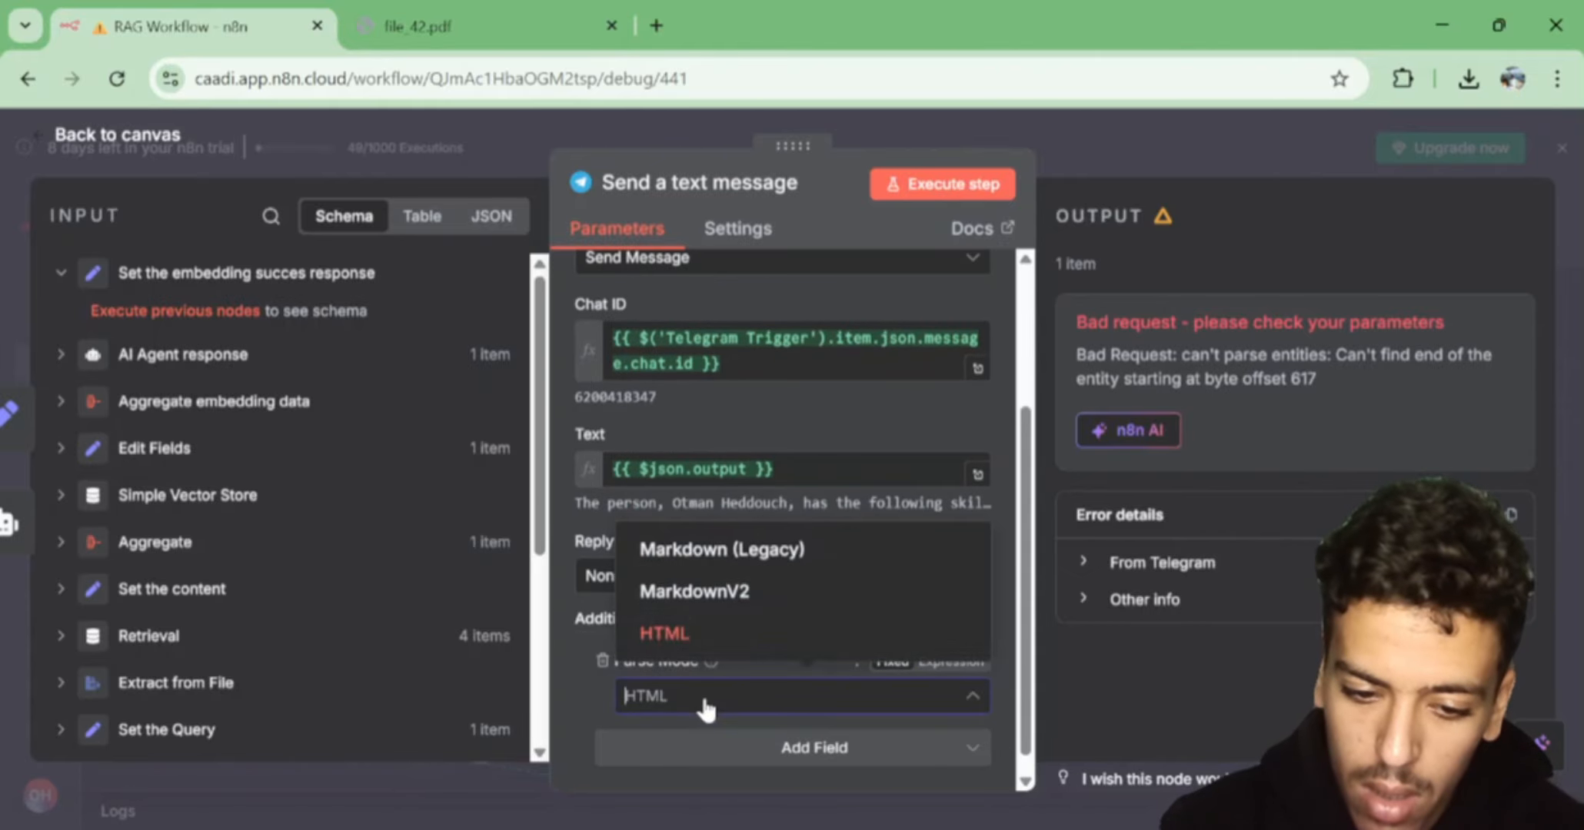
left_click(741, 554)
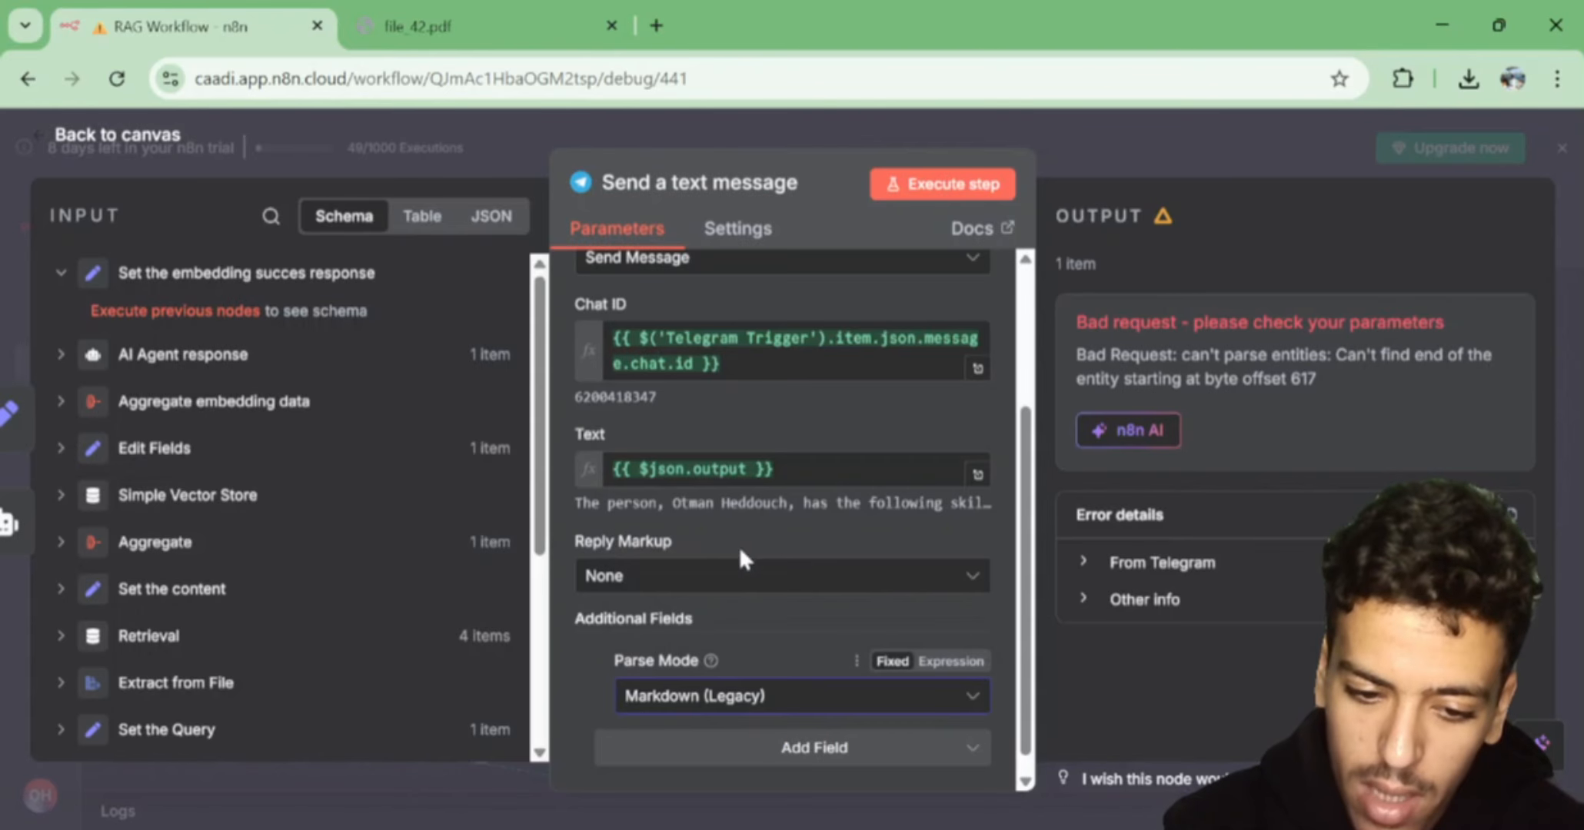
left_click(946, 184)
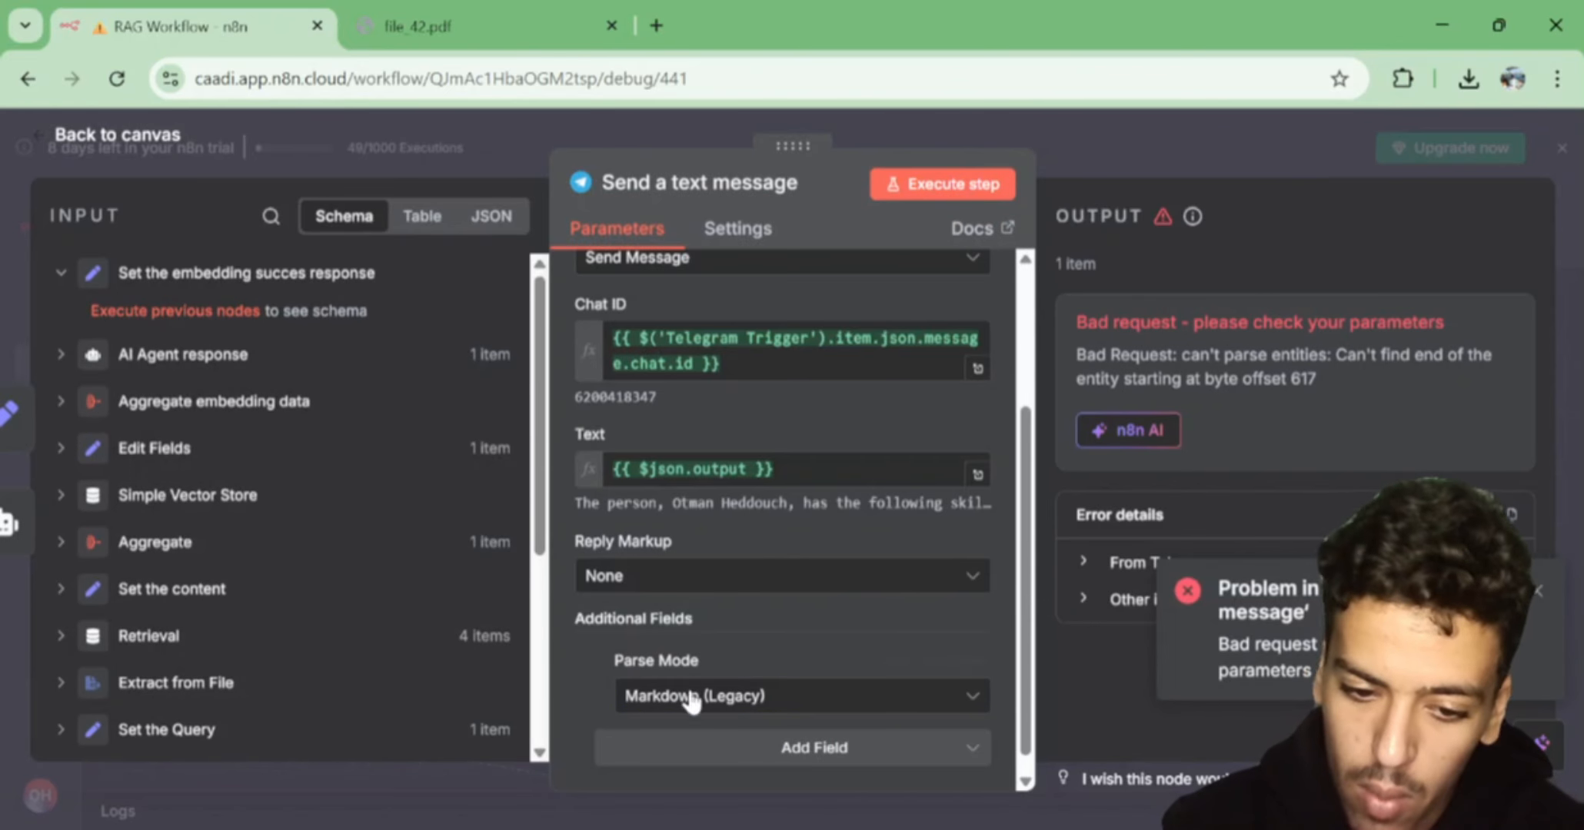
Change the node's Parse Mode to HTML and execute the step again
left_click(722, 696)
left_click(723, 635)
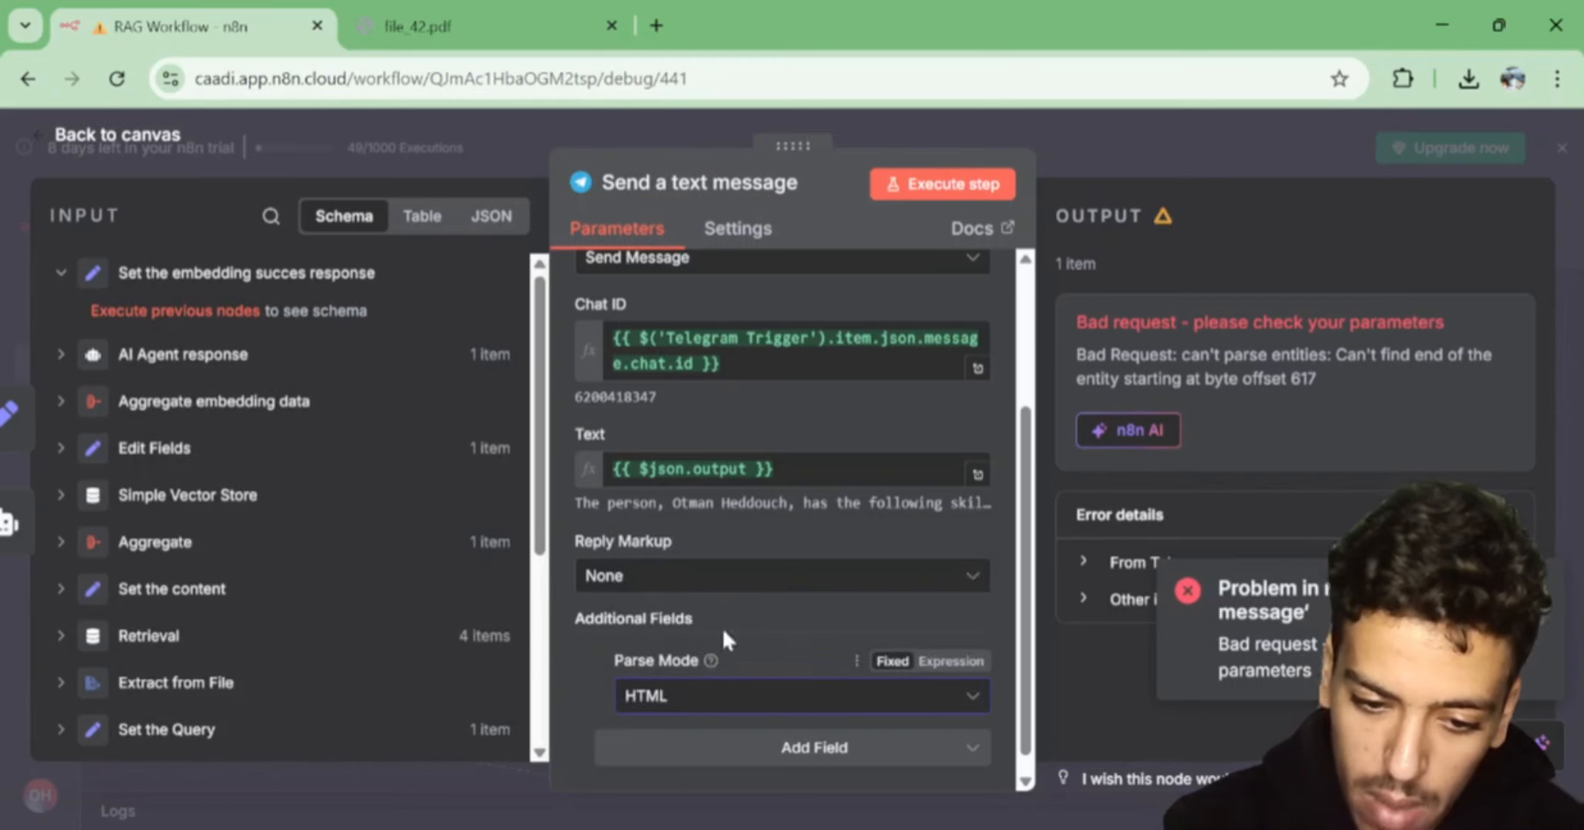
left_click(946, 185)
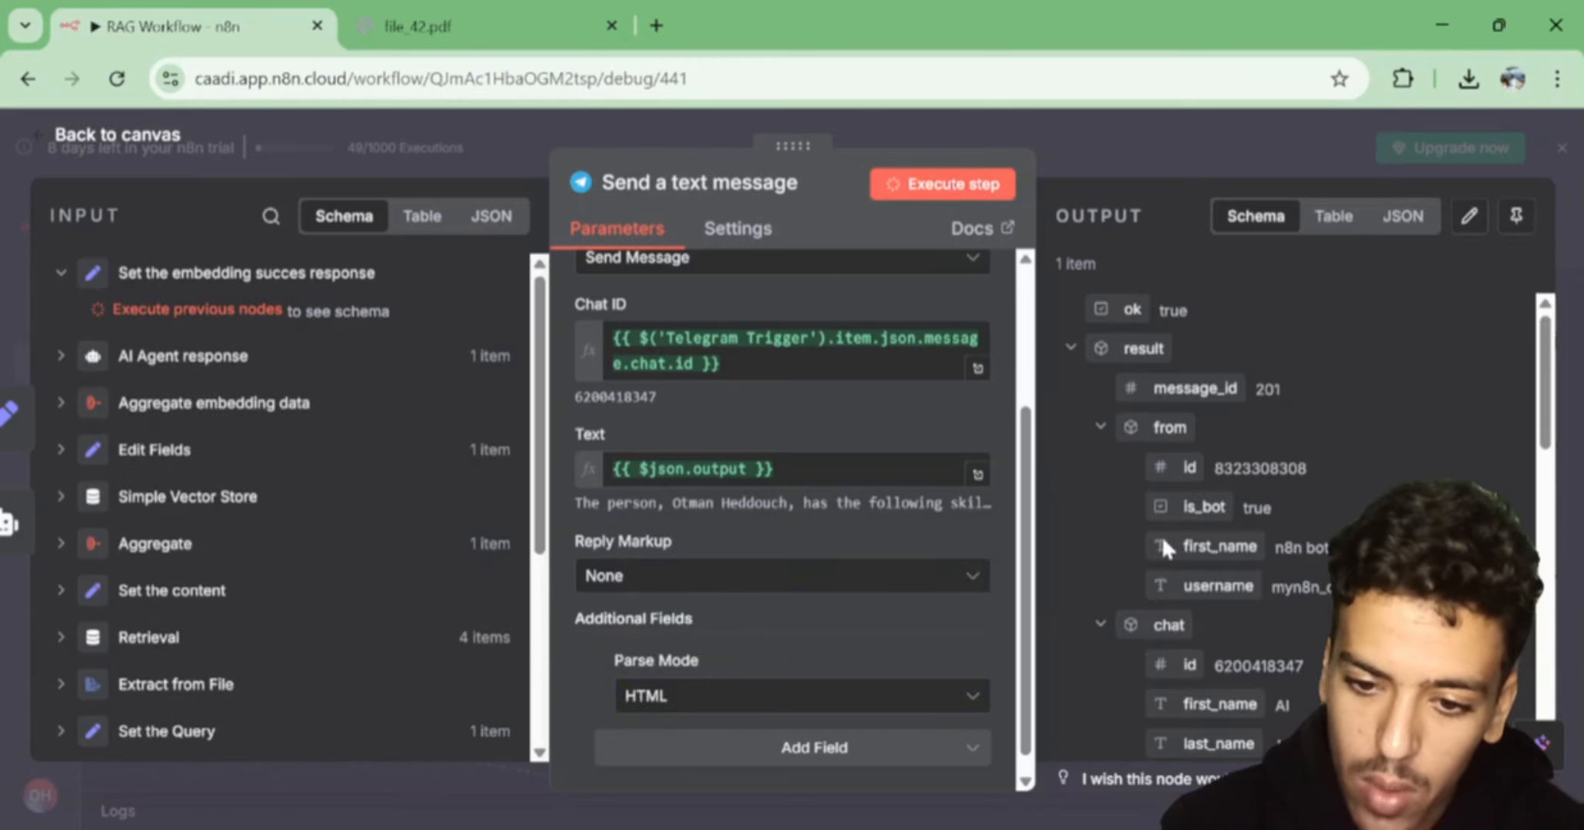
Switch to Telegram and read the reply about the person's skills in the n8n bot chat
left_click(1195, 829)
left_click(1063, 759)
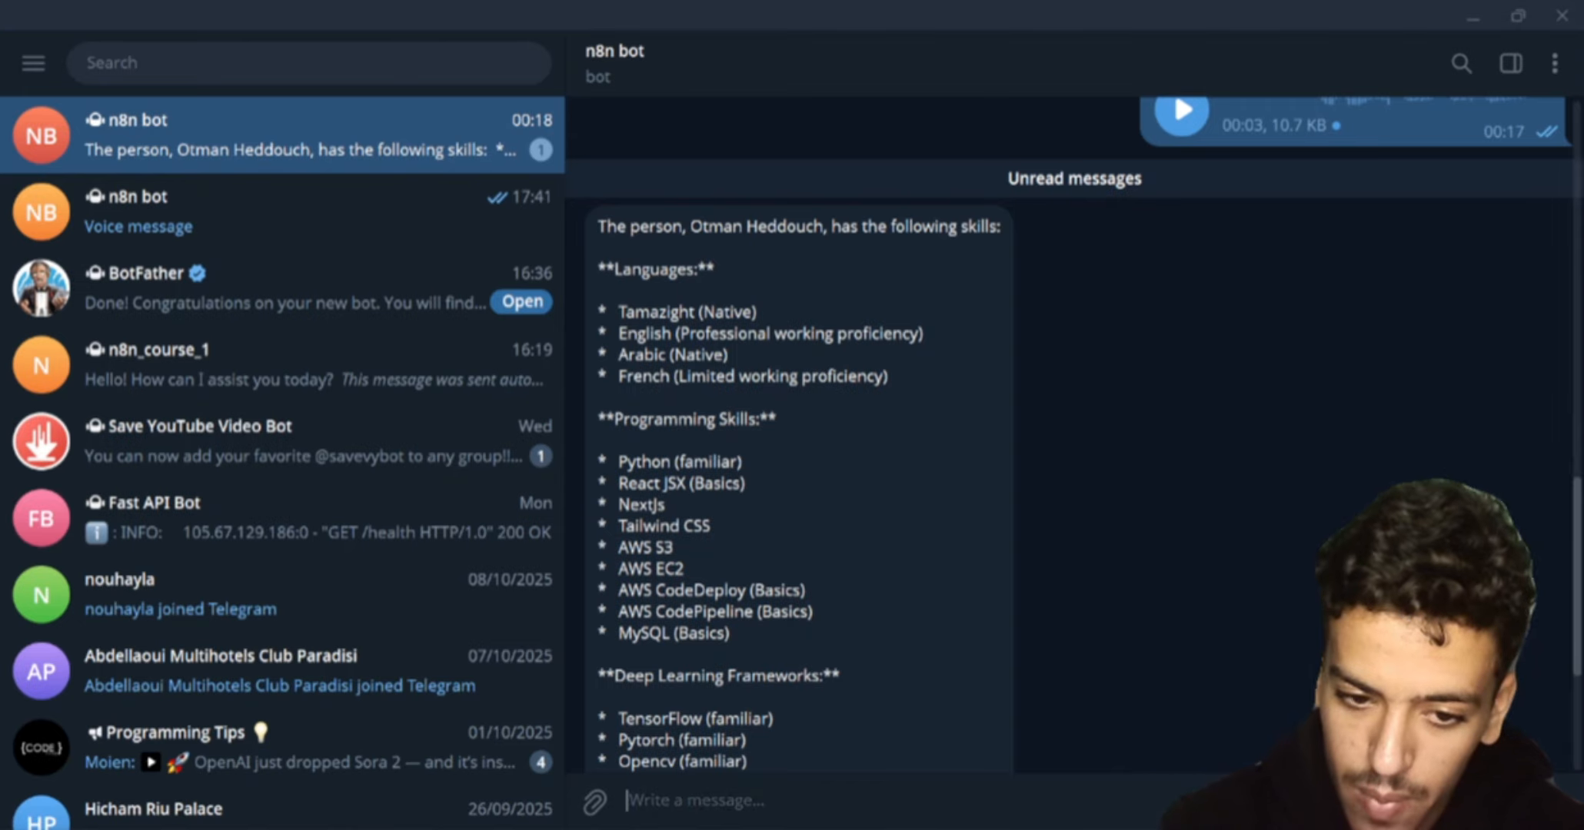
left_click_drag(617, 226, 805, 590)
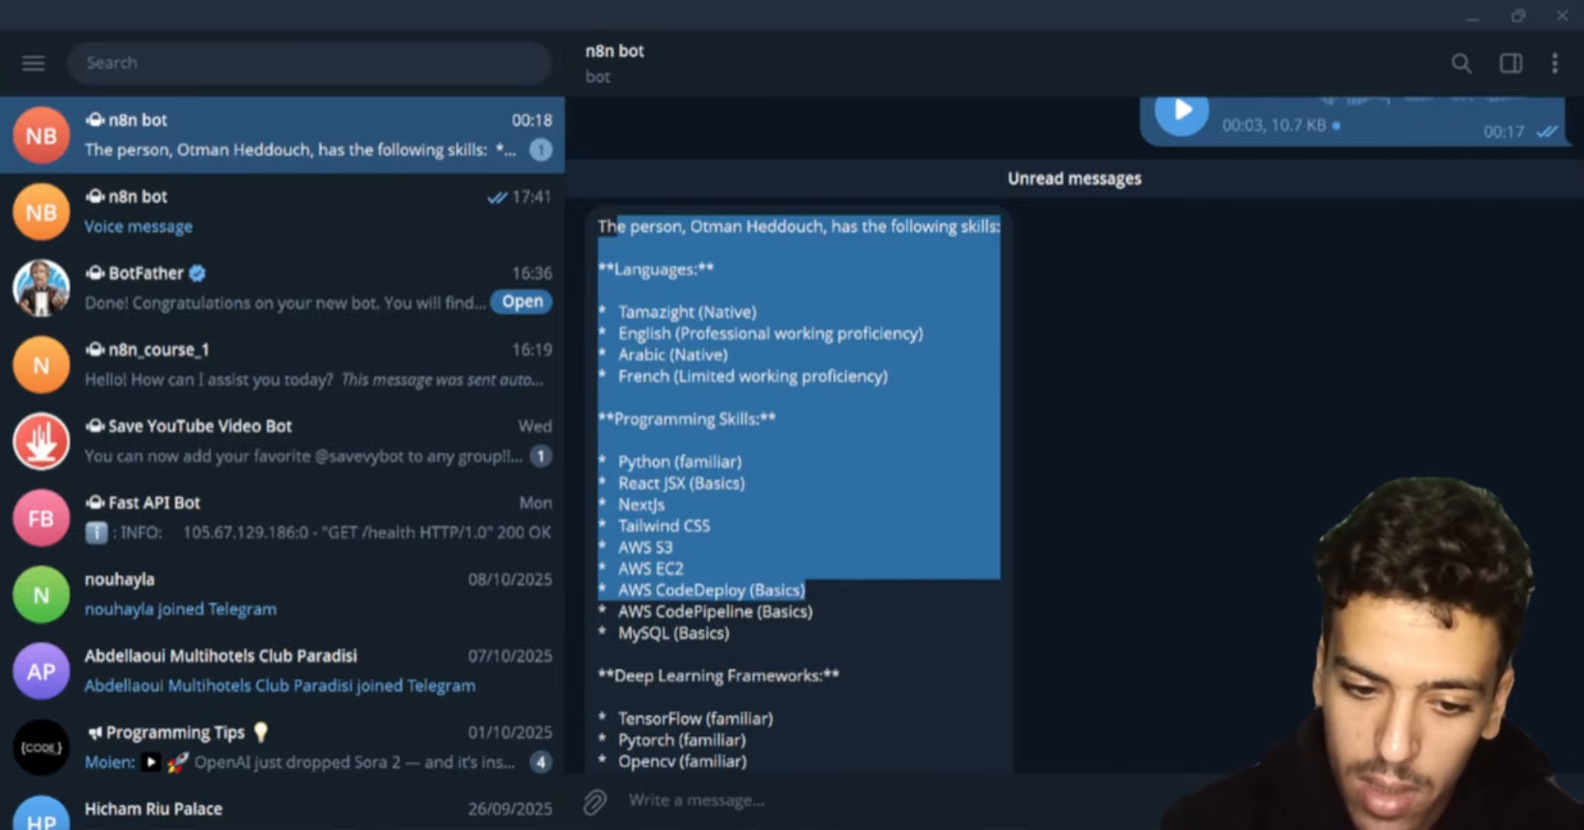
left_click(841, 703)
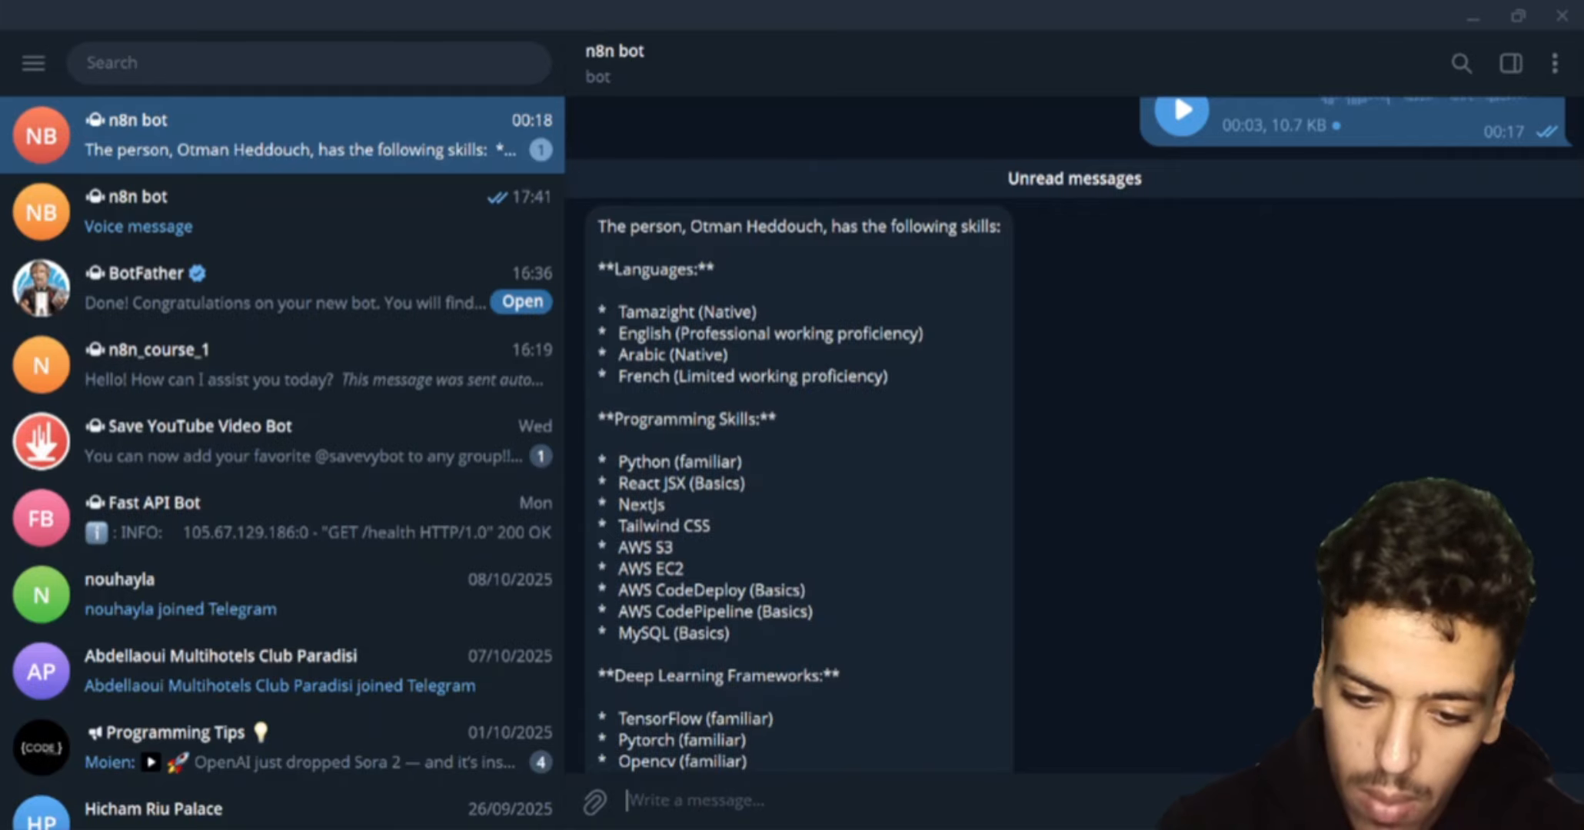
Switch back to n8n, return to the canvas, and save the RAG Workflow
left_click(917, 771)
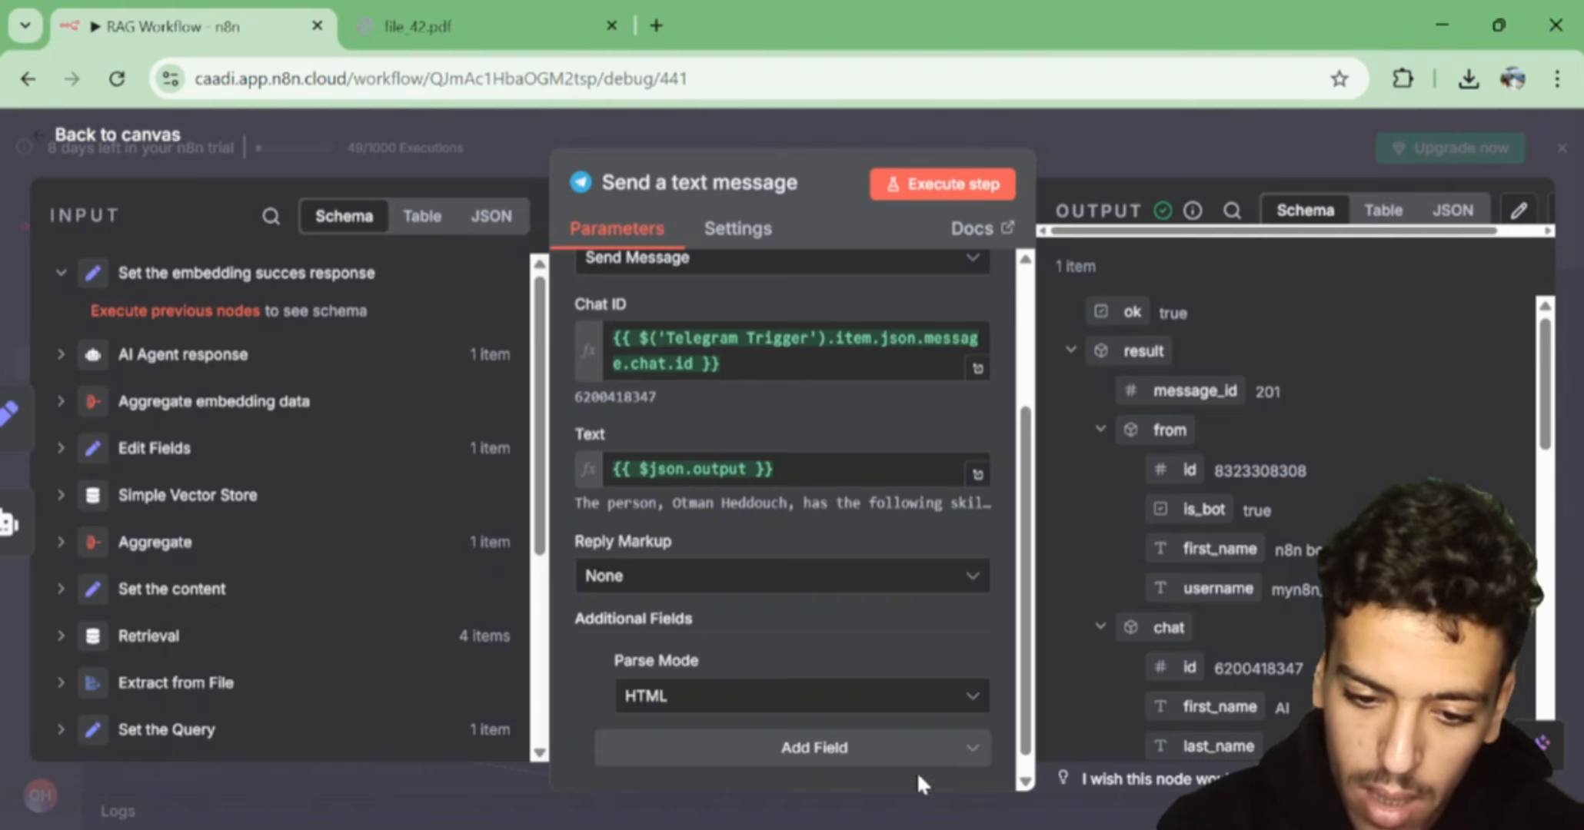
left_click(139, 146)
left_click(1413, 244)
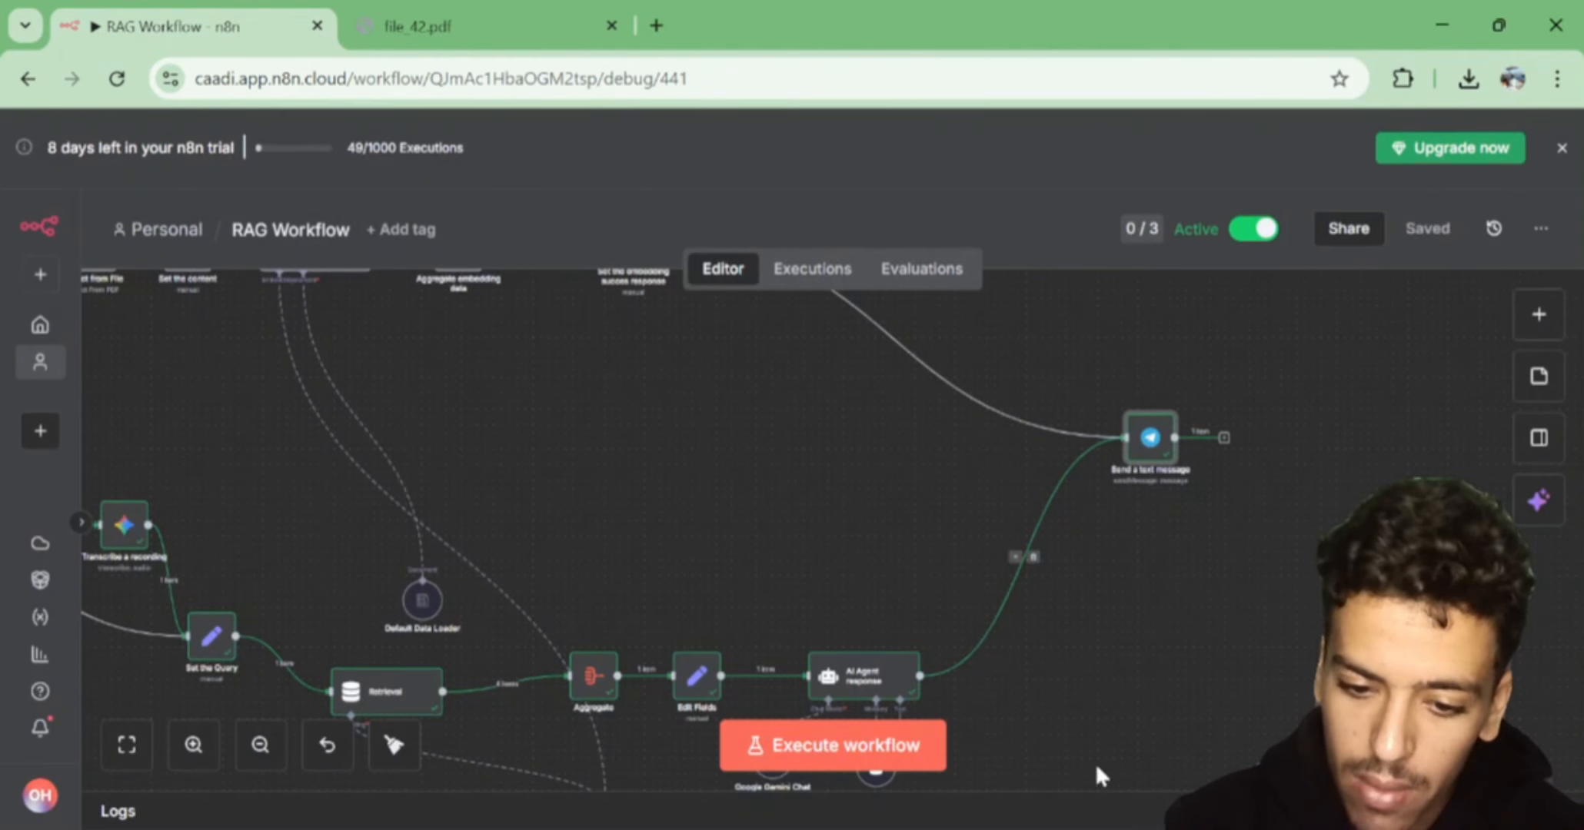
Switch to Telegram and record and send another voice message of about 3 seconds to the n8n bot
left_click(1026, 704)
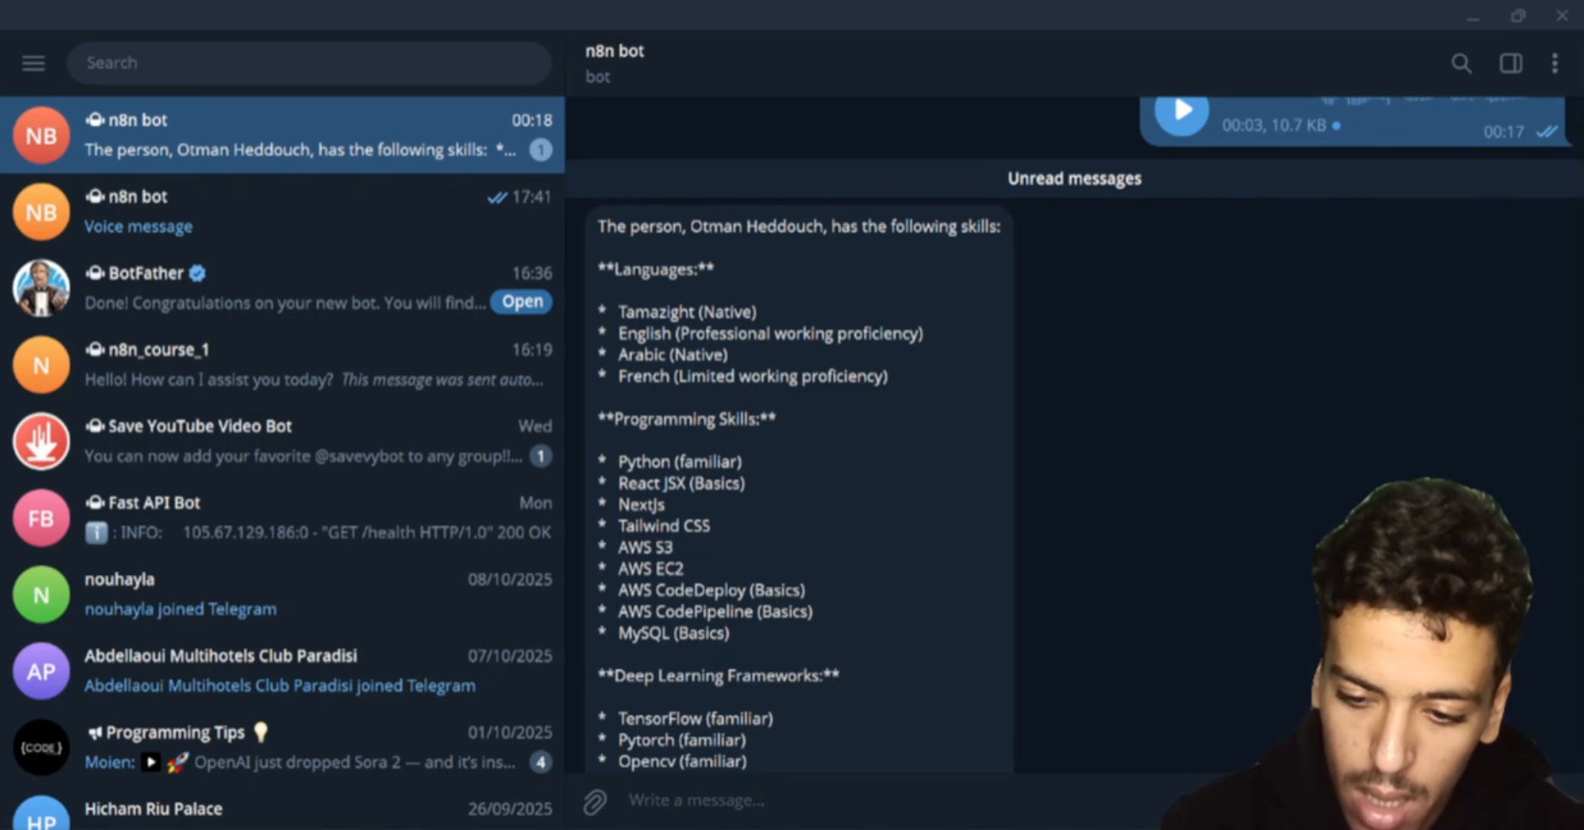
left_click(1554, 801)
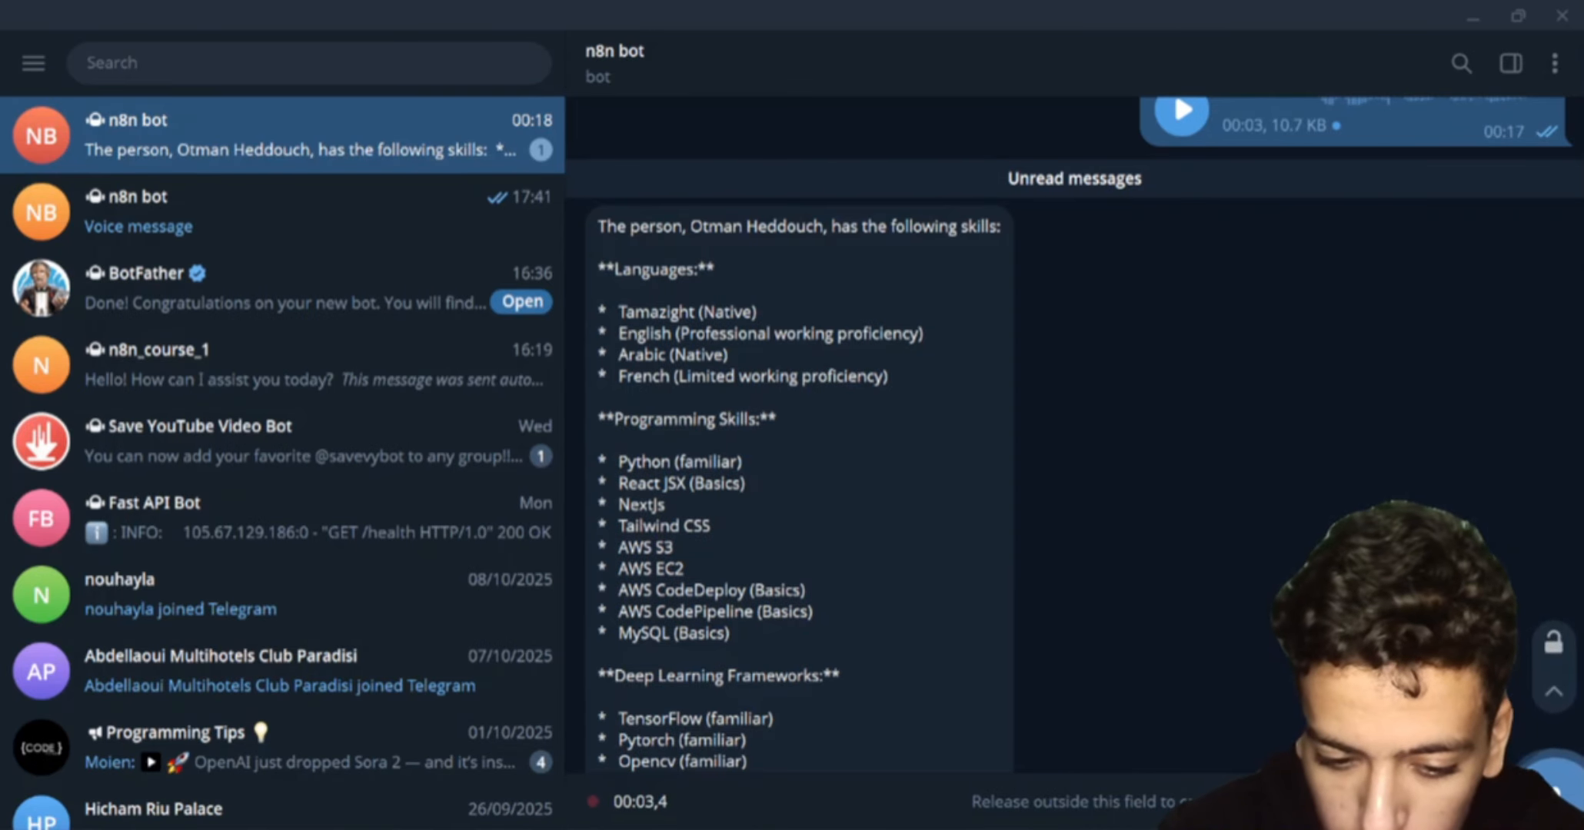
left_click(1554, 802)
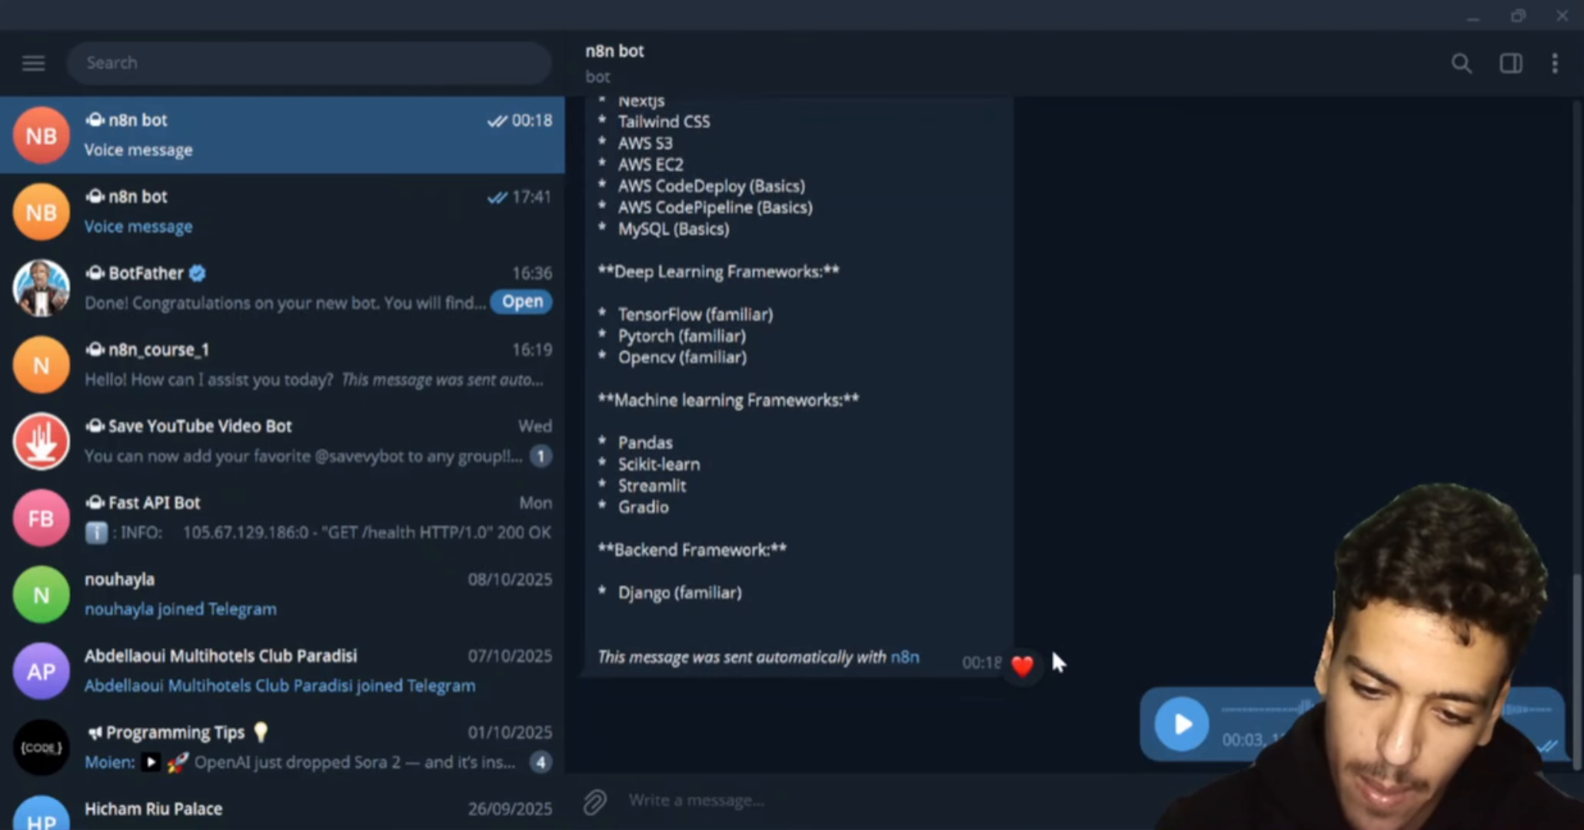
Switch to the browser and review the Experience section of file_42.pdf
key("alt+Tab")
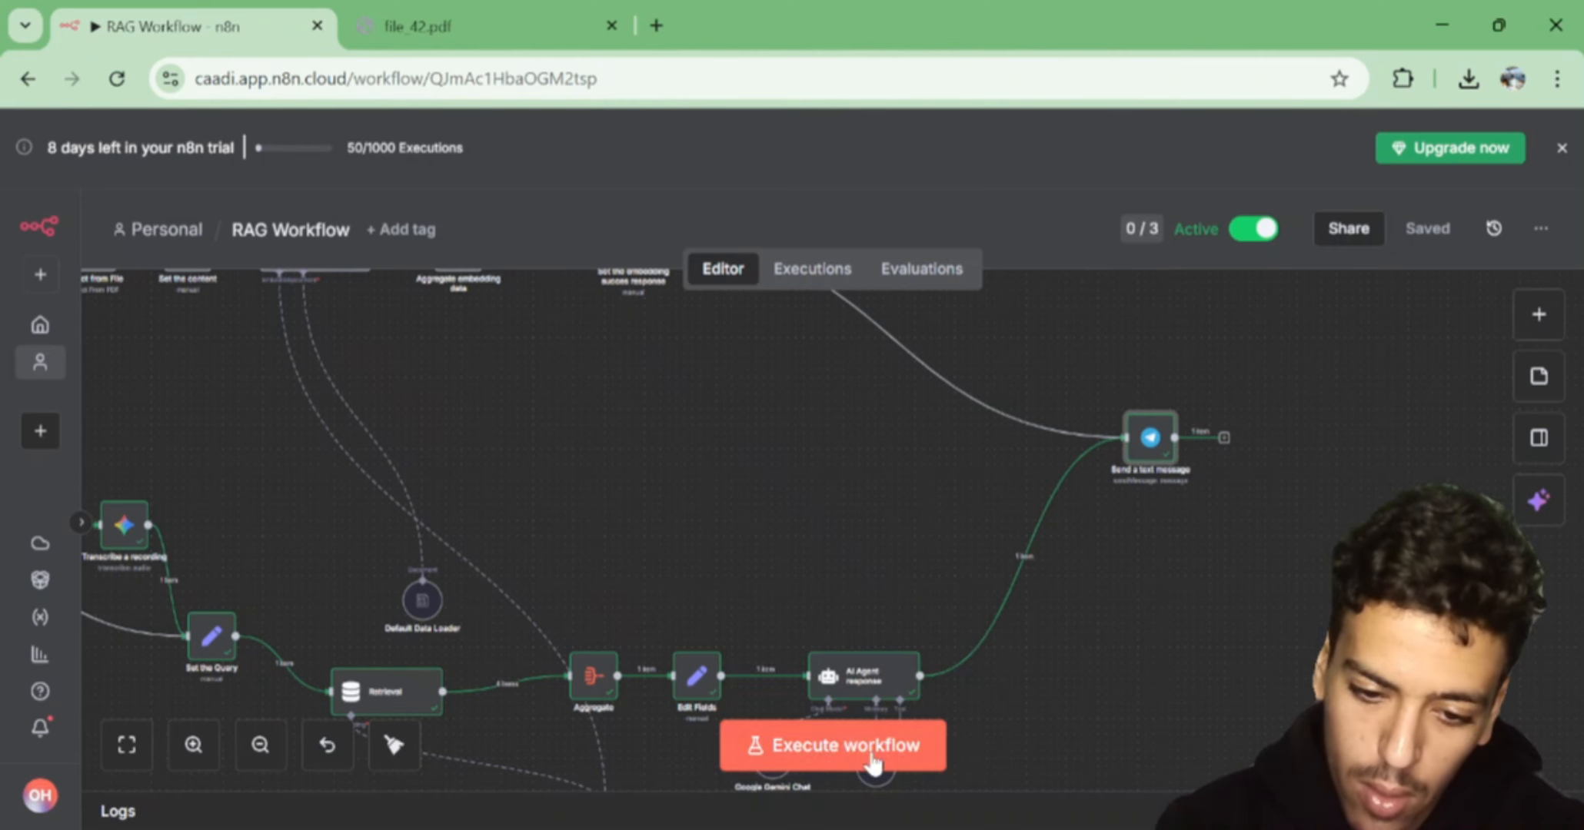
left_click(403, 11)
scroll(554, 446, "down", 6)
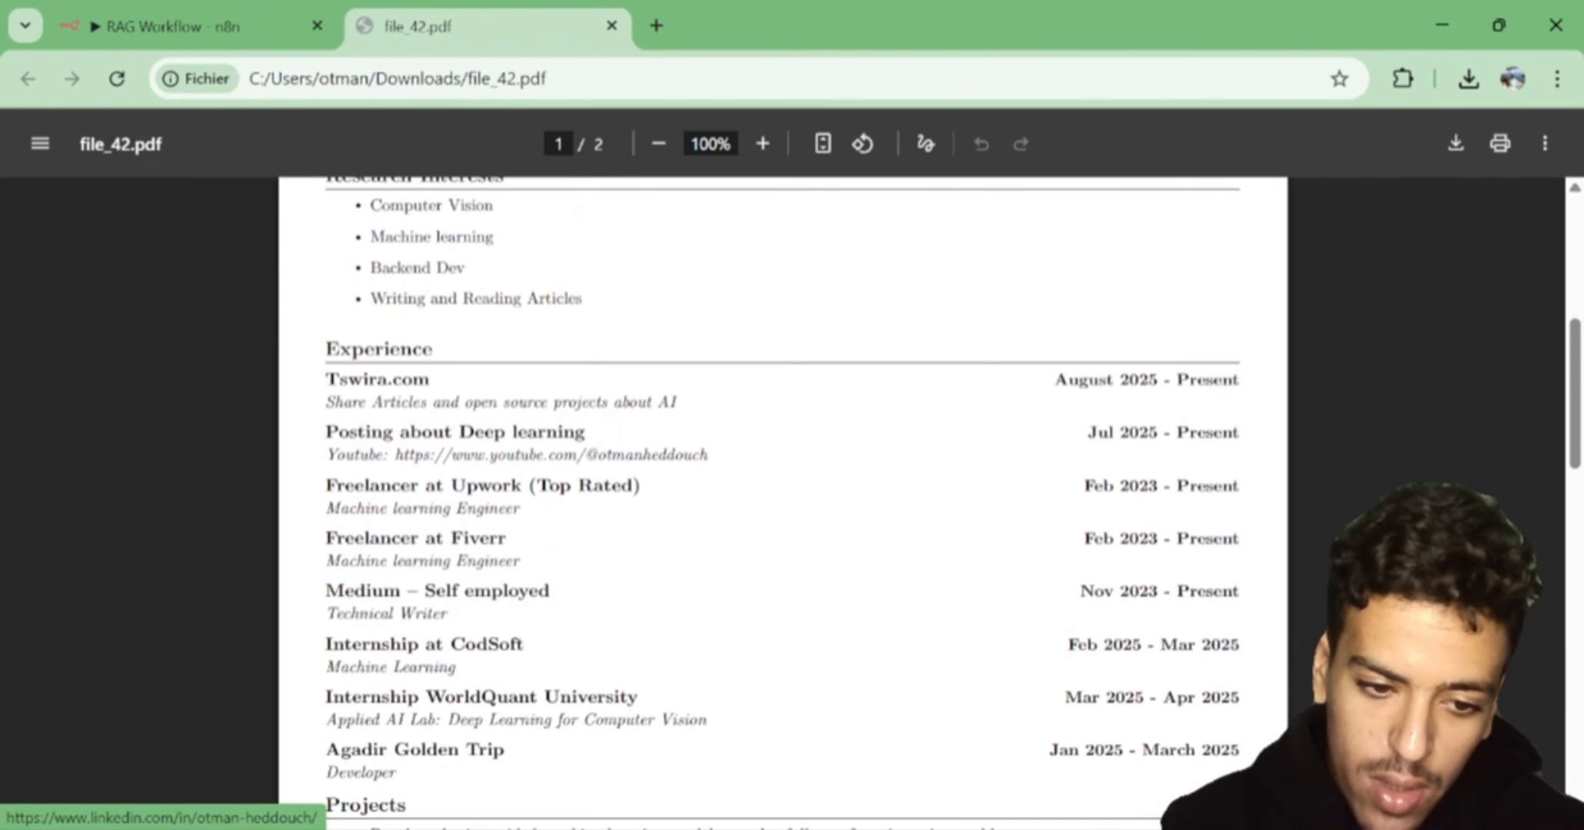
left_click_drag(326, 381, 465, 644)
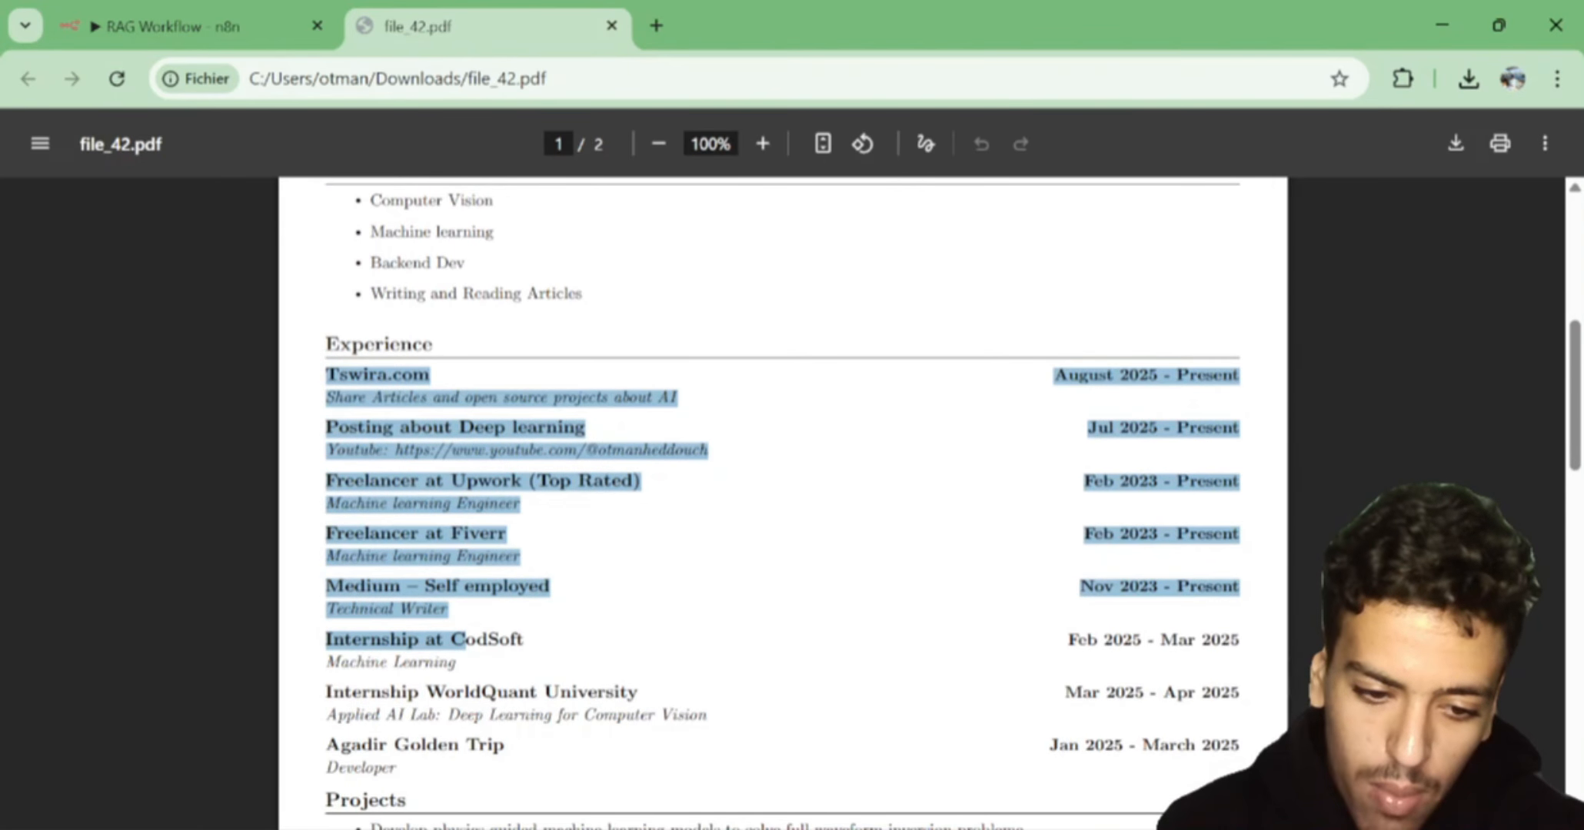
scroll(783, 500, "down", 2)
left_click(465, 644)
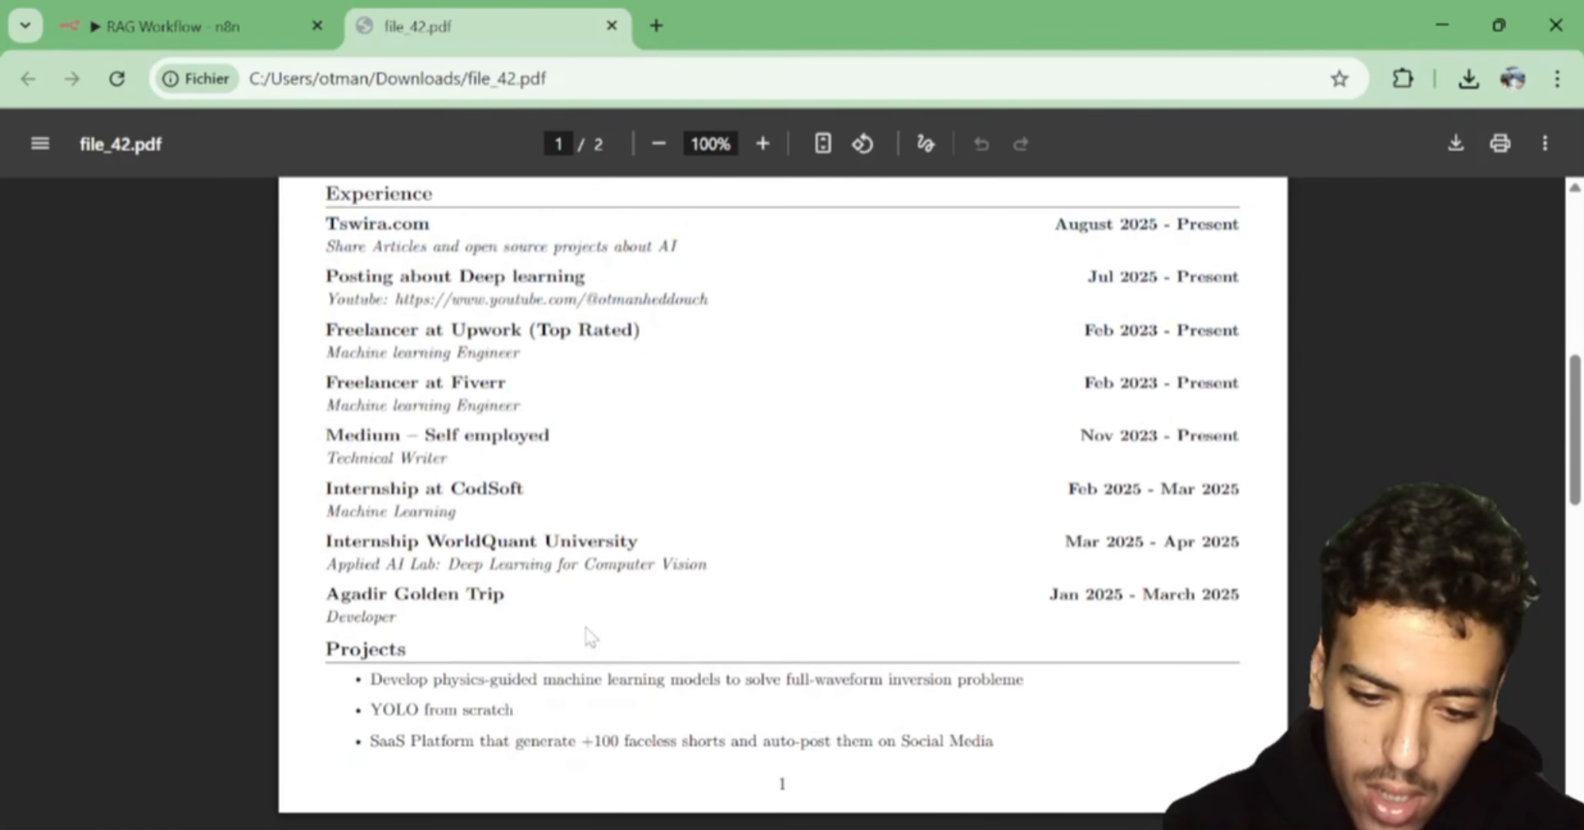
Switch to Telegram and read through the n8n bot's work experience reply
left_click(1068, 761)
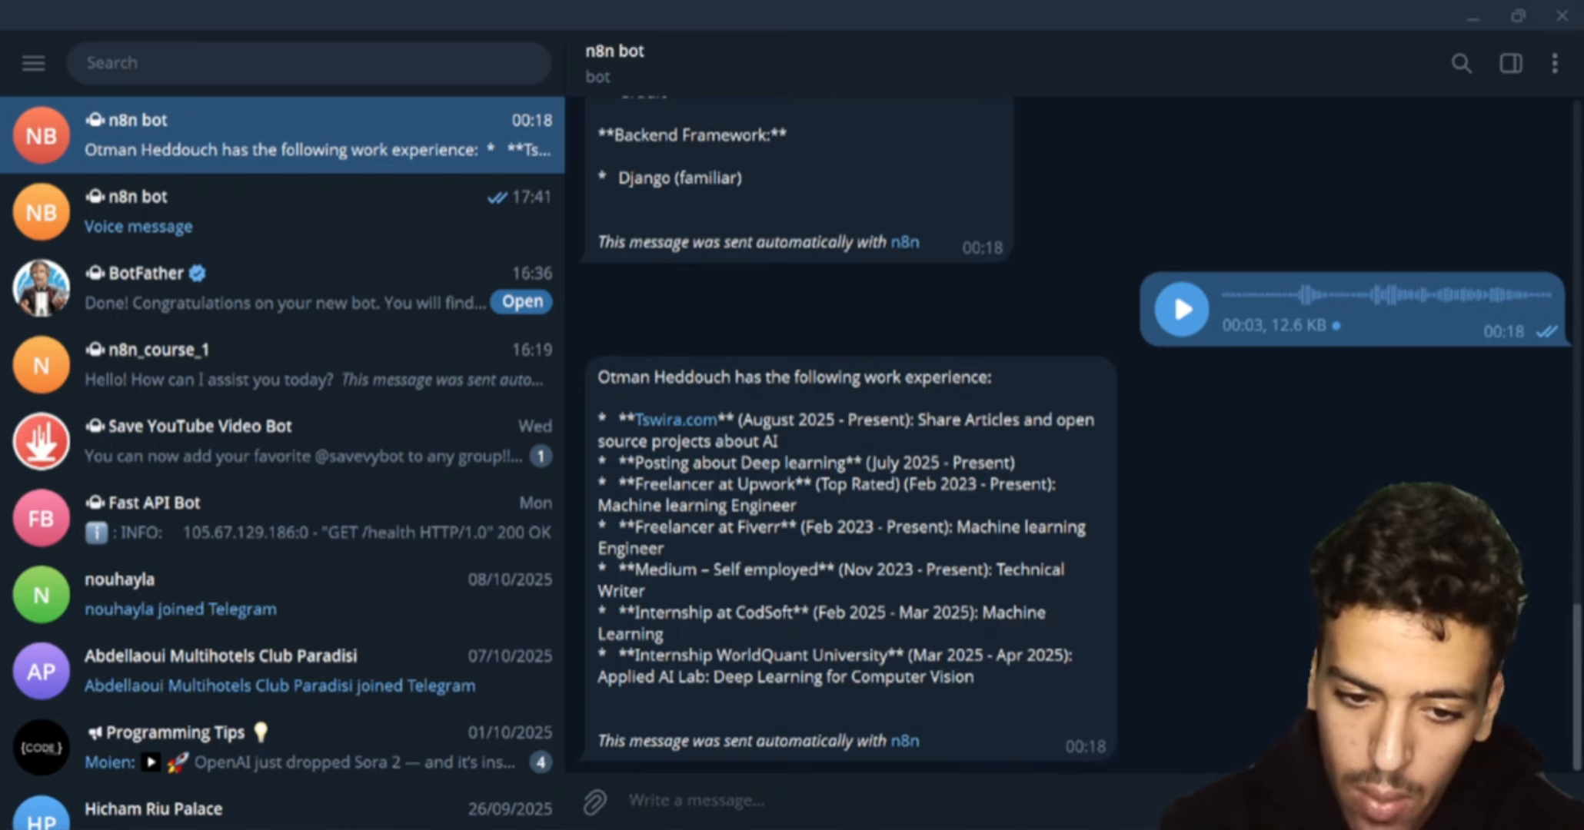
left_click_drag(592, 376, 961, 377)
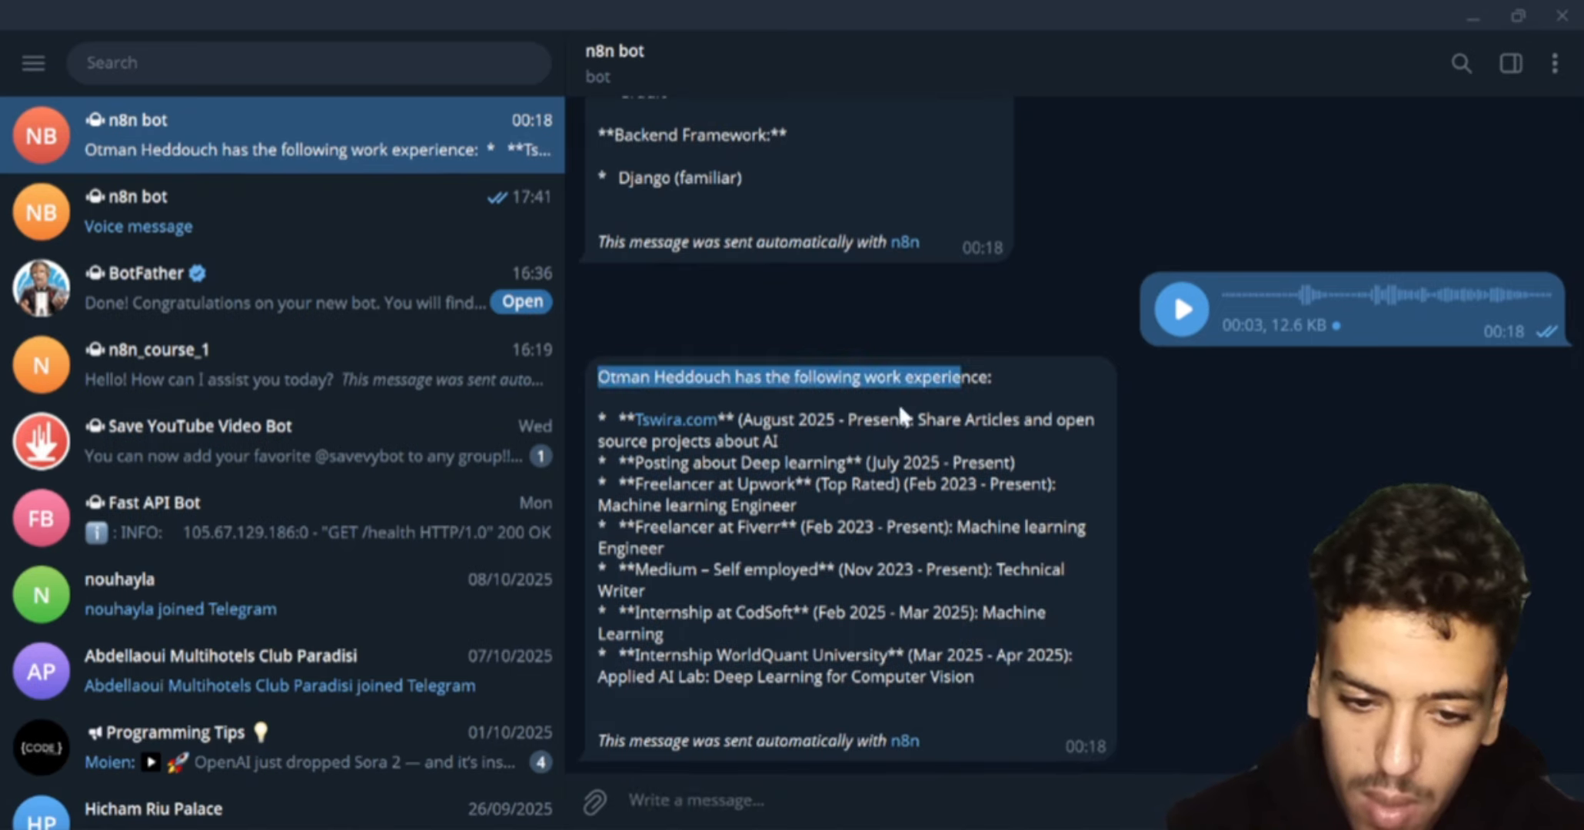
left_click_drag(643, 462, 846, 462)
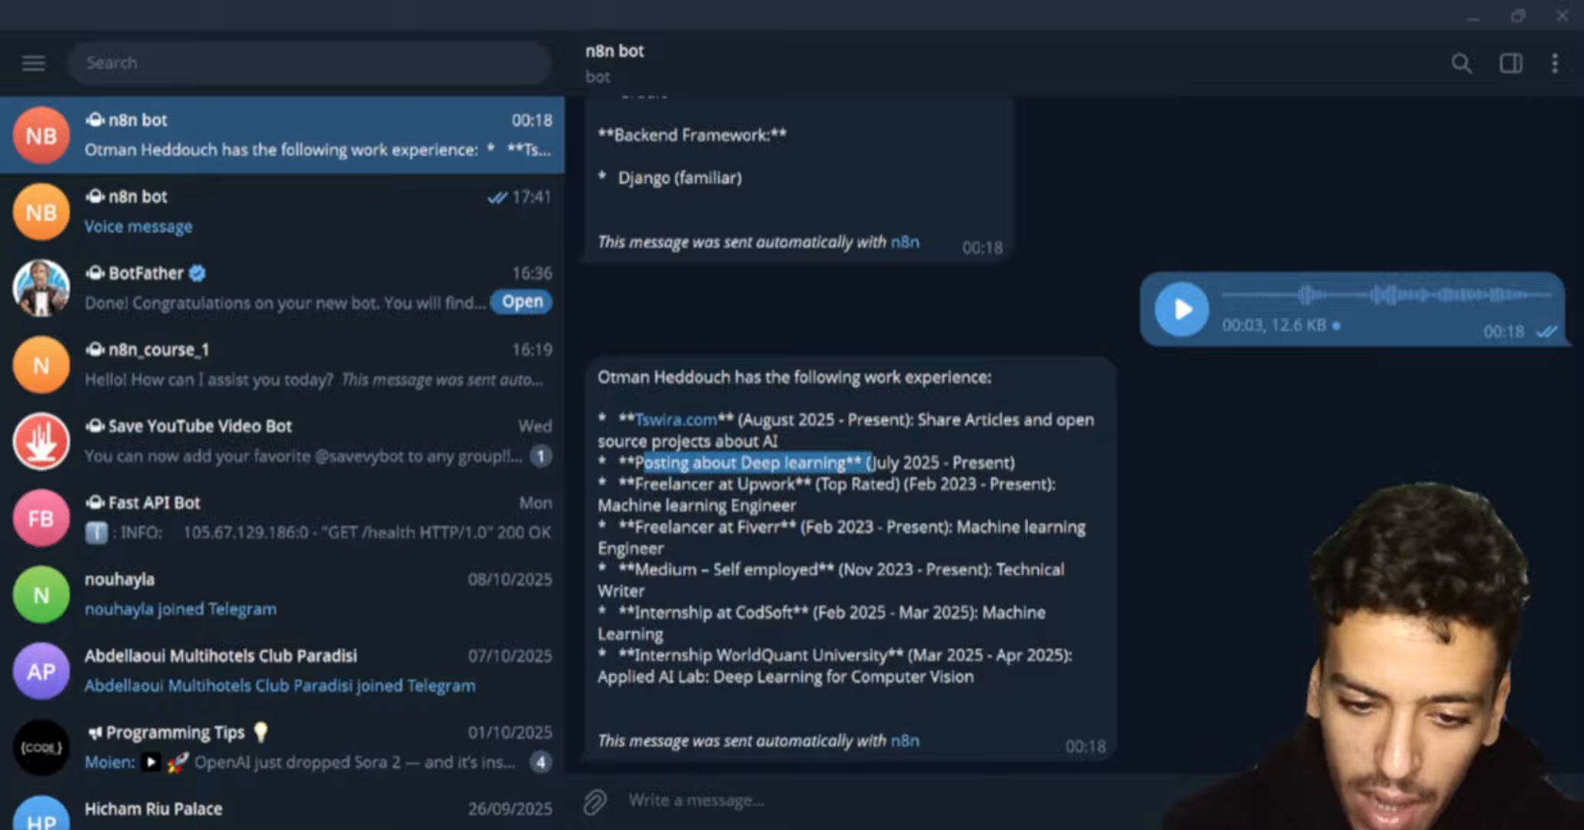
left_click(777, 470)
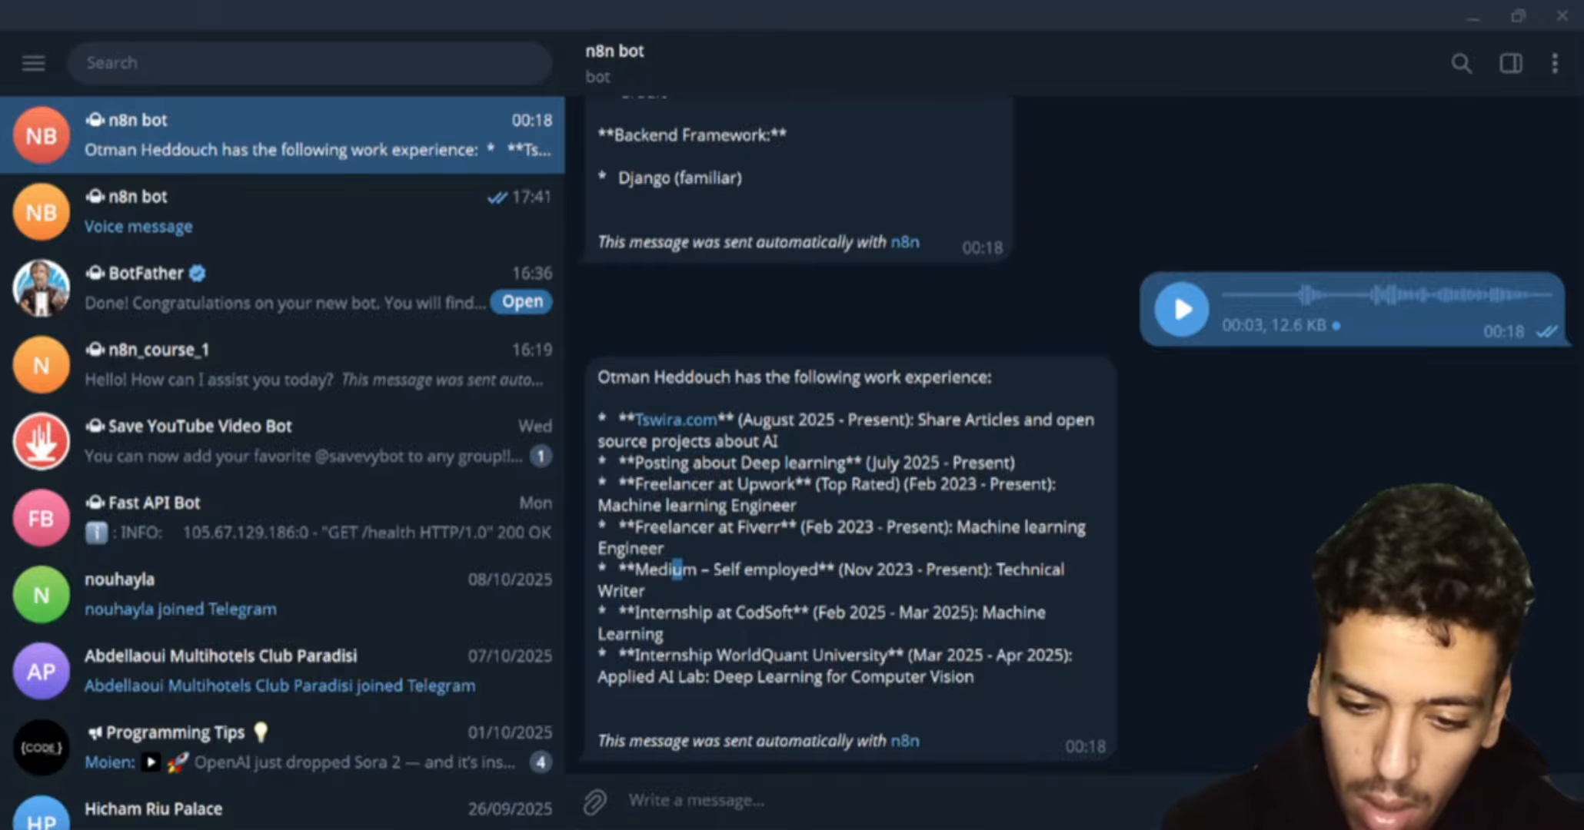
Return to file_42.pdf in the browser and compare its Experience entries with the bot's reply
left_click(846, 715)
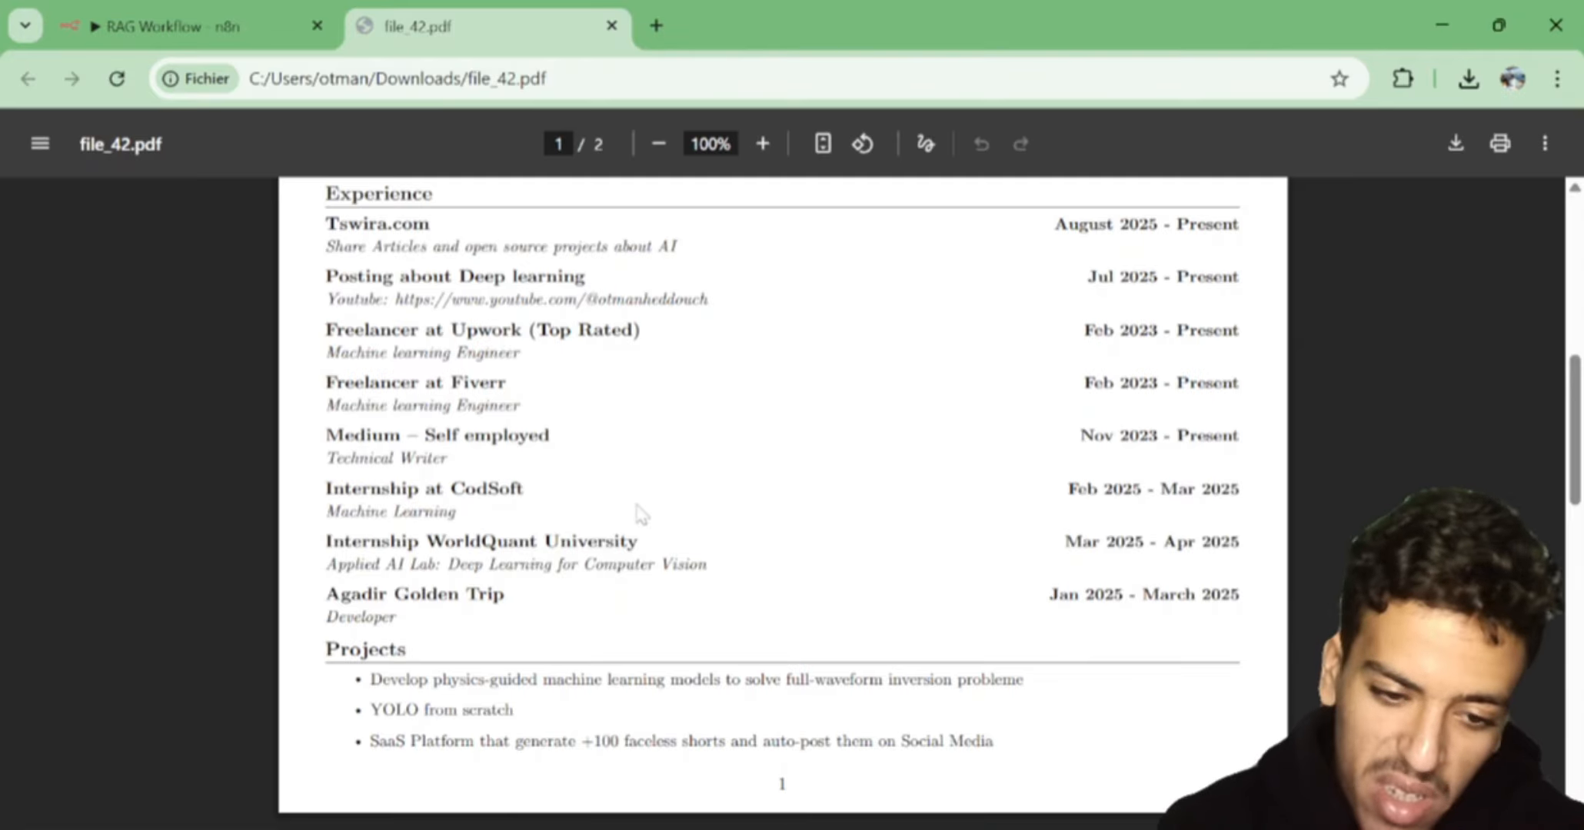
scroll(639, 515, "up", 1)
left_click_drag(326, 257, 534, 606)
left_click(538, 609)
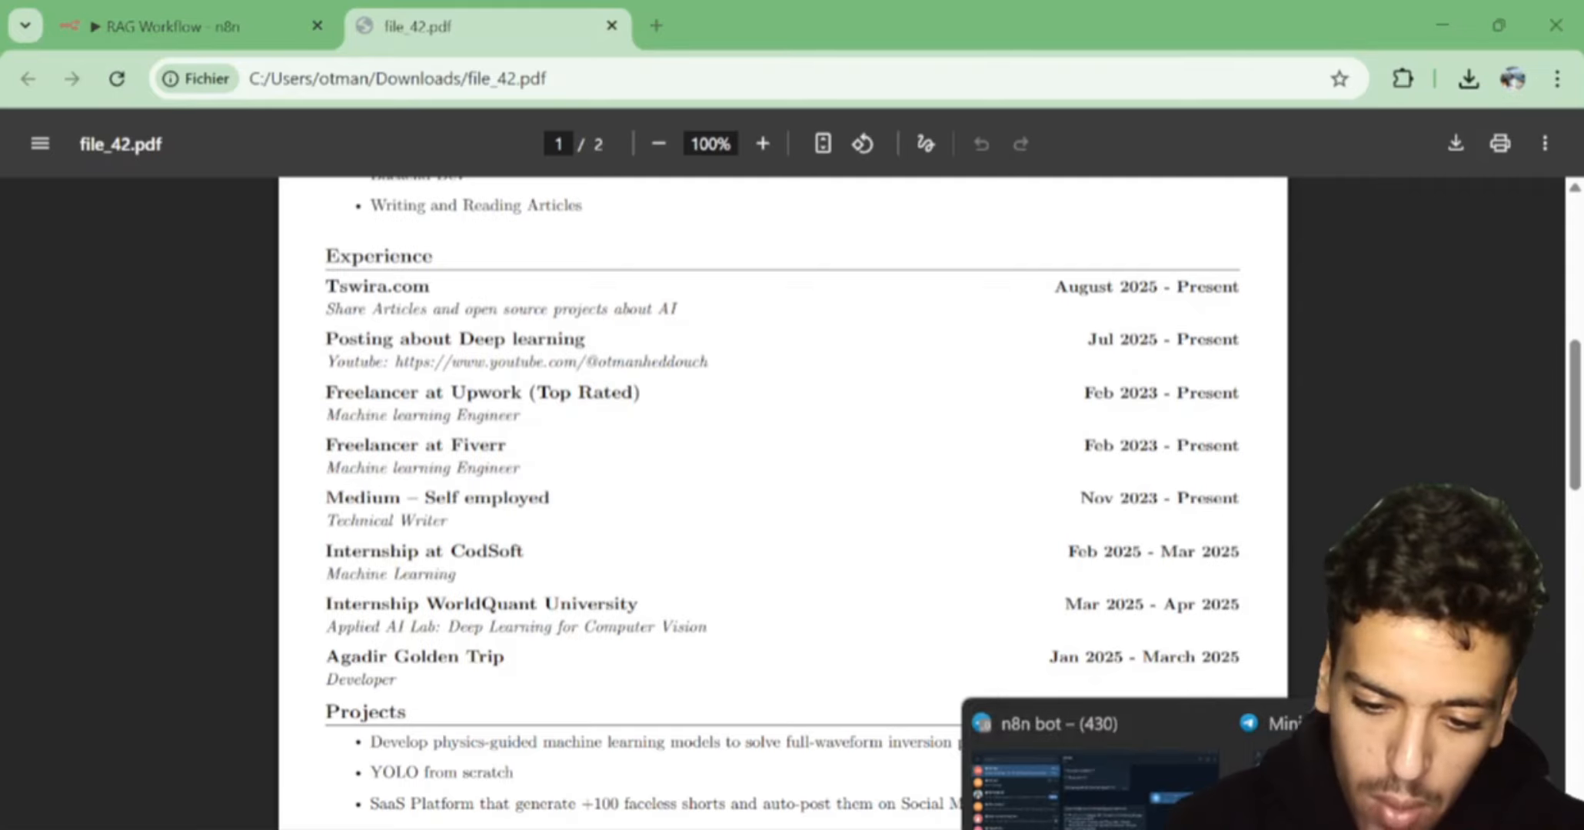
Switch to Telegram and ask the n8n bot "what are the project he had worked before"
left_click(1091, 761)
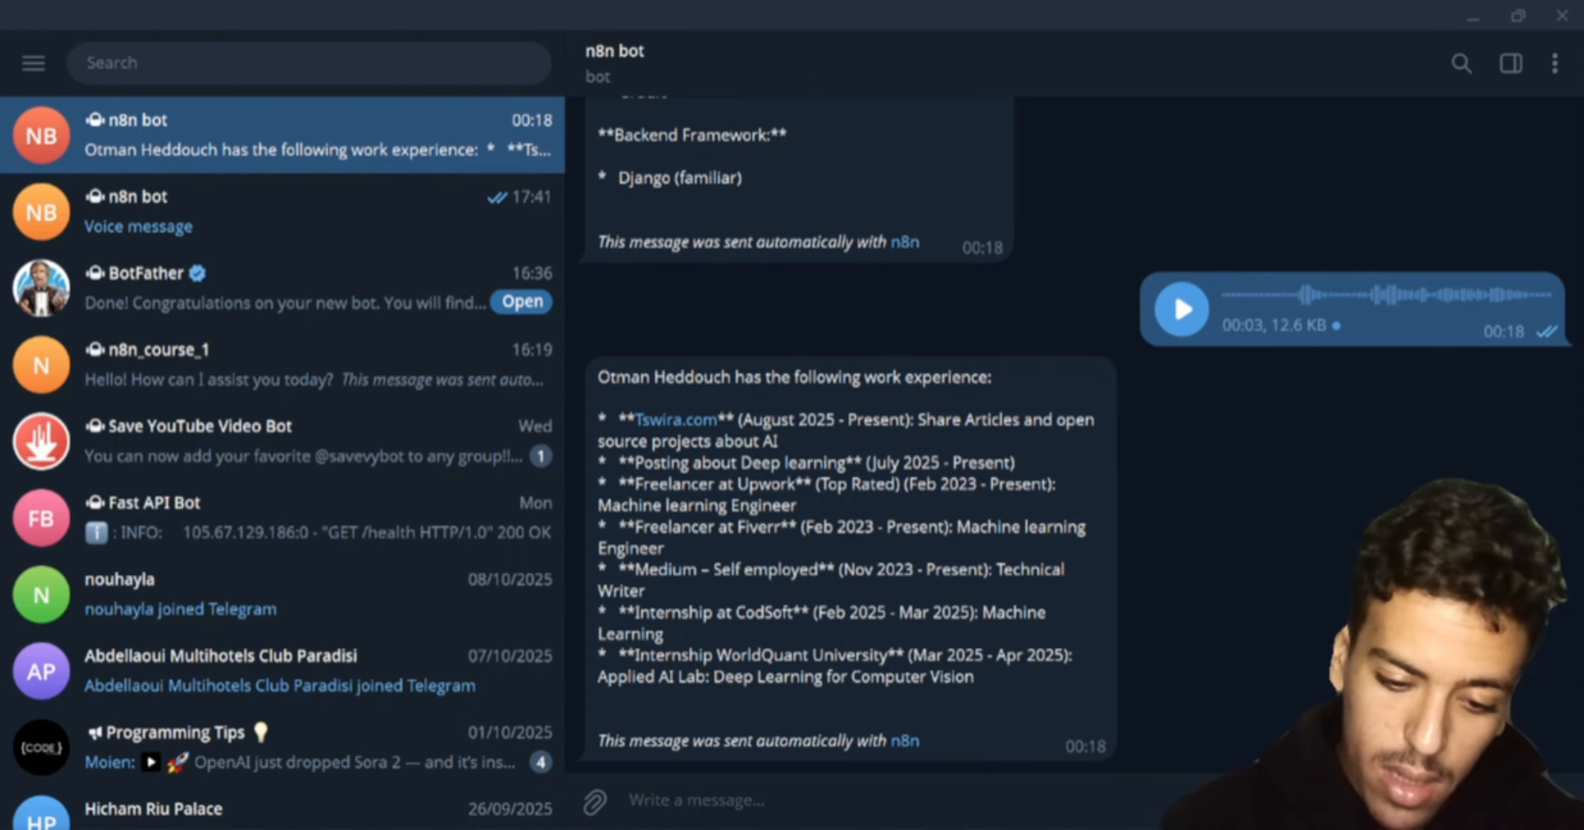
type("what")
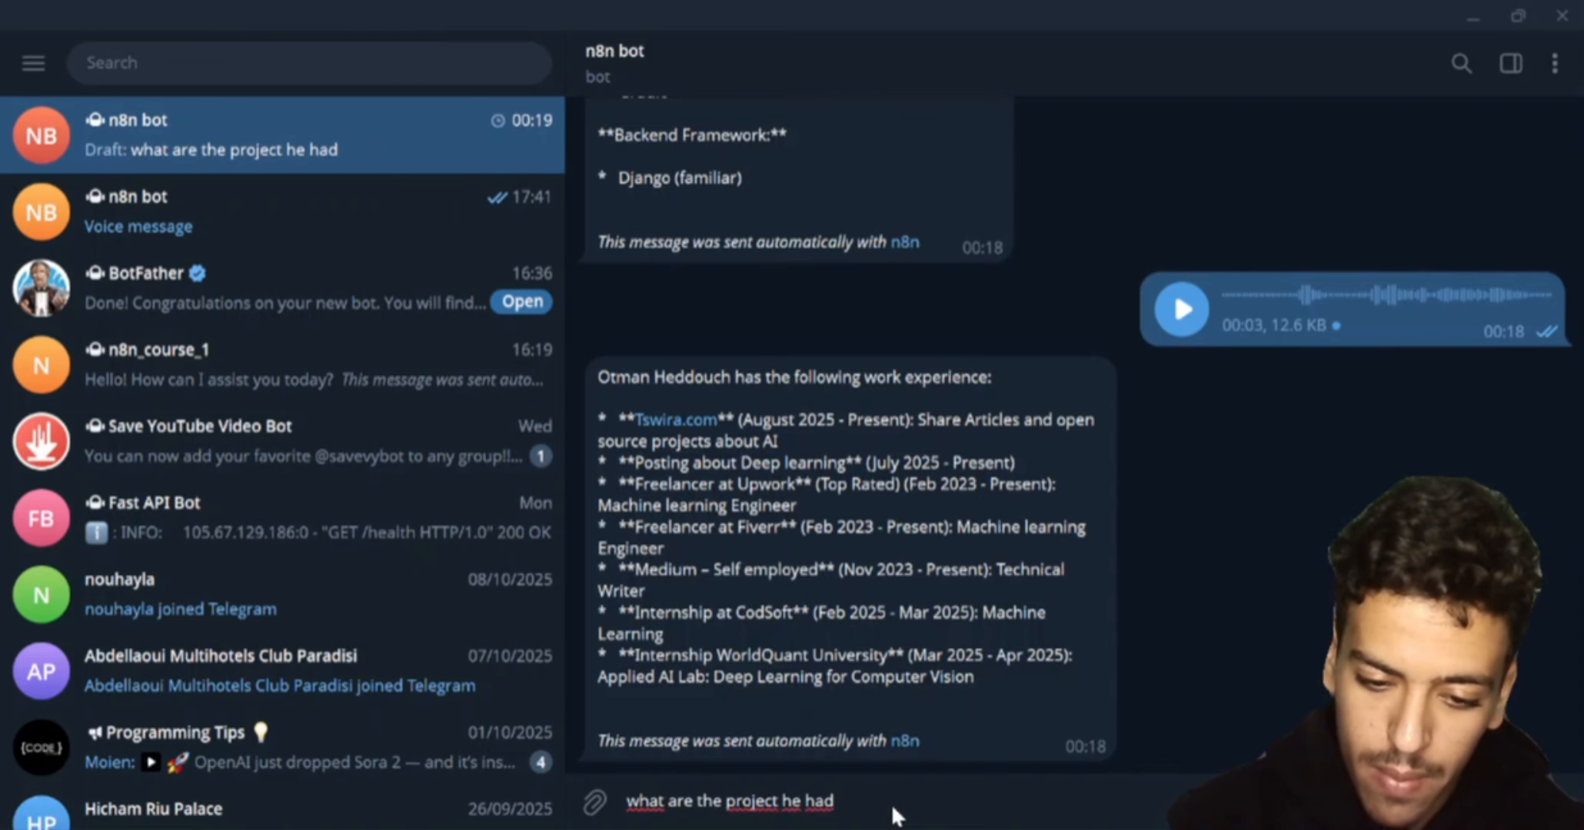
type("are the project he had worked before")
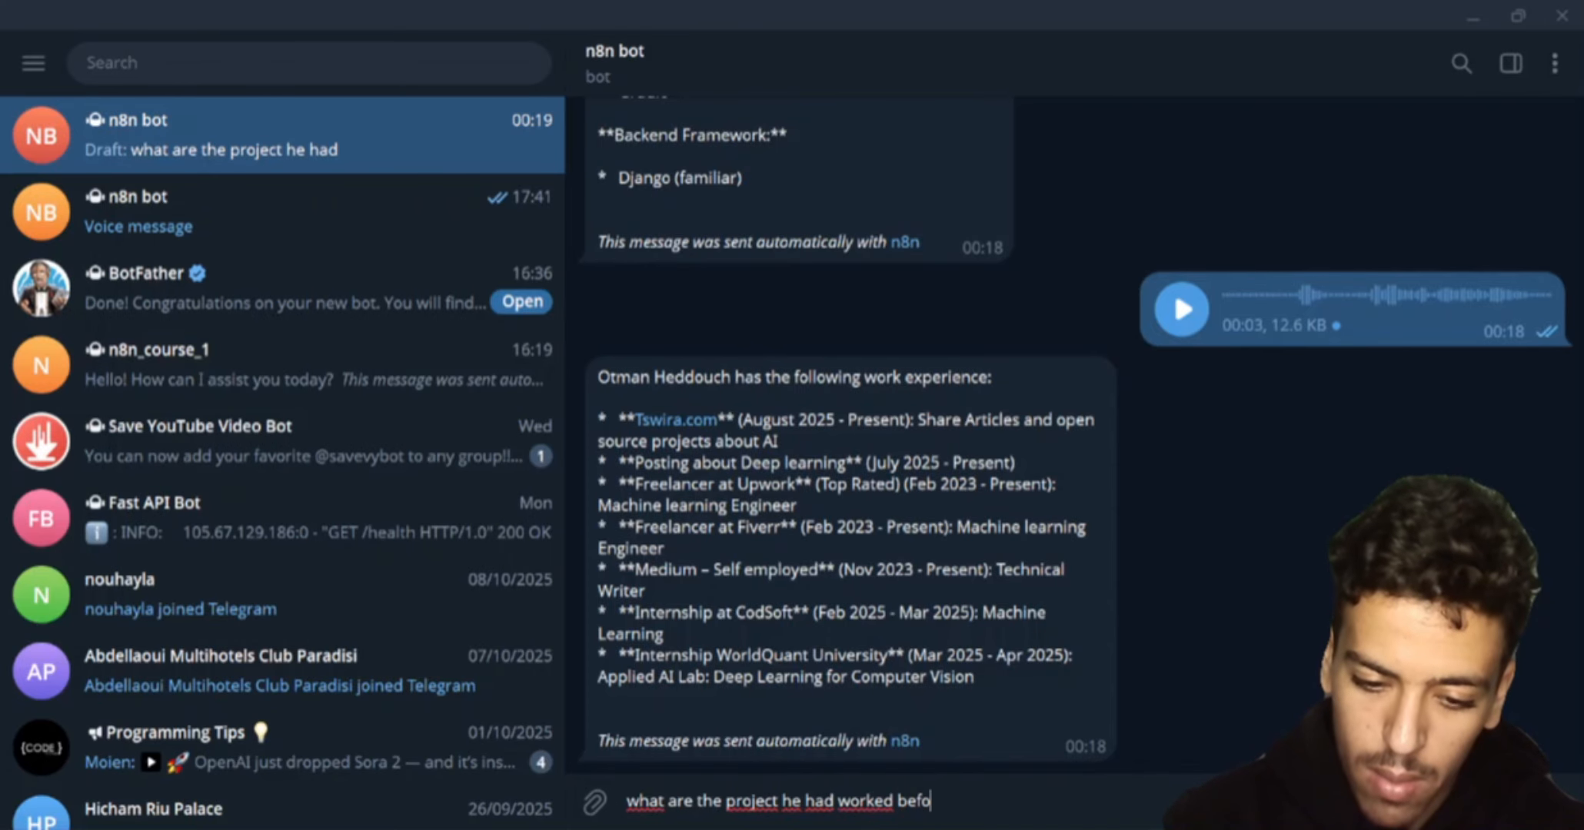
key("Return")
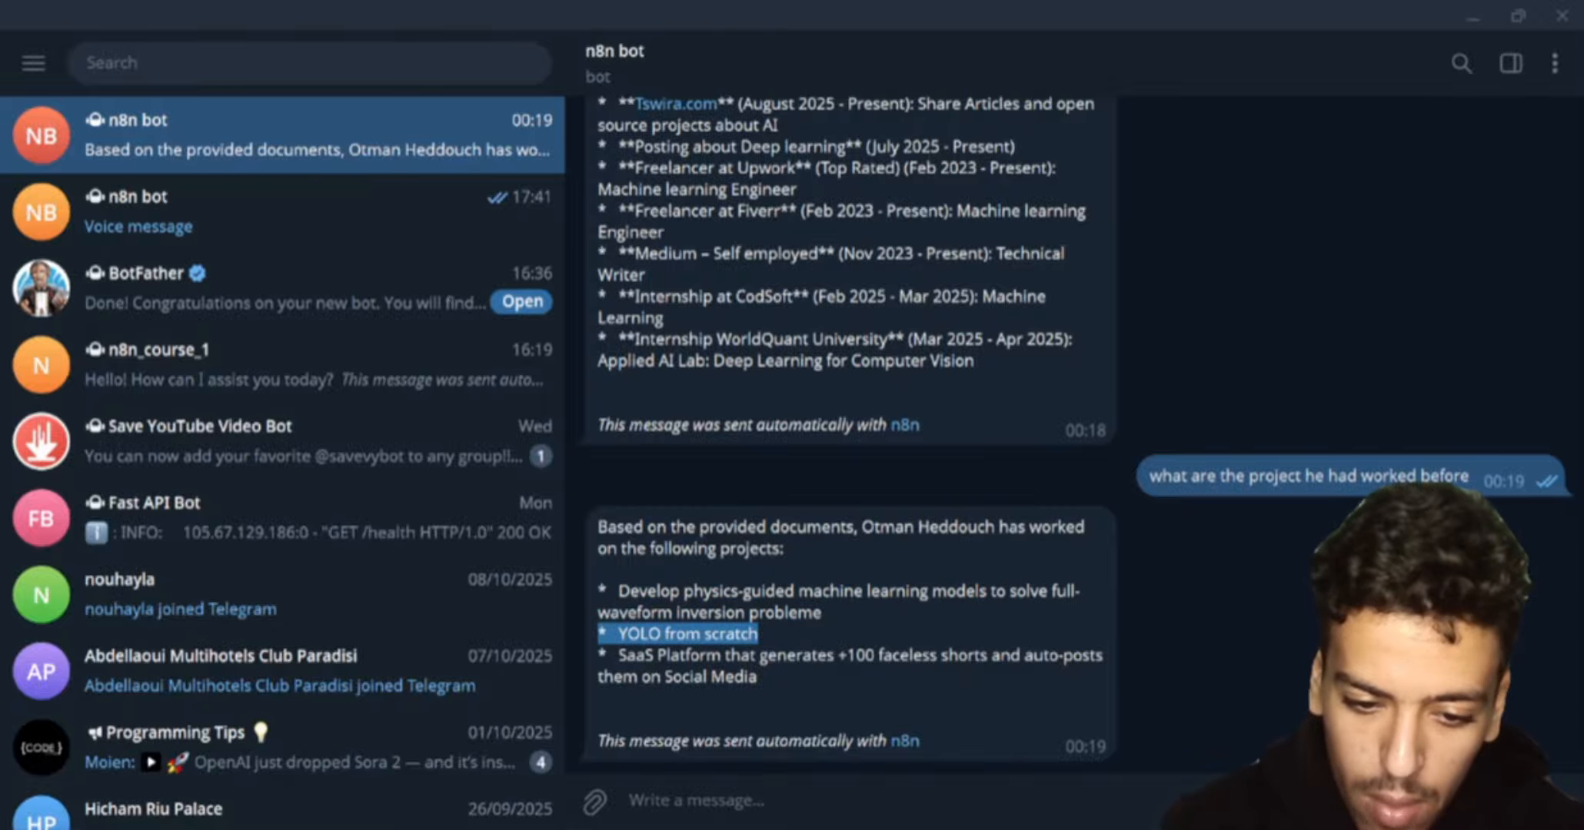
Read the bot's projects reply and compare it with the Projects section of file_42.pdf in the browser
double_click(709, 678)
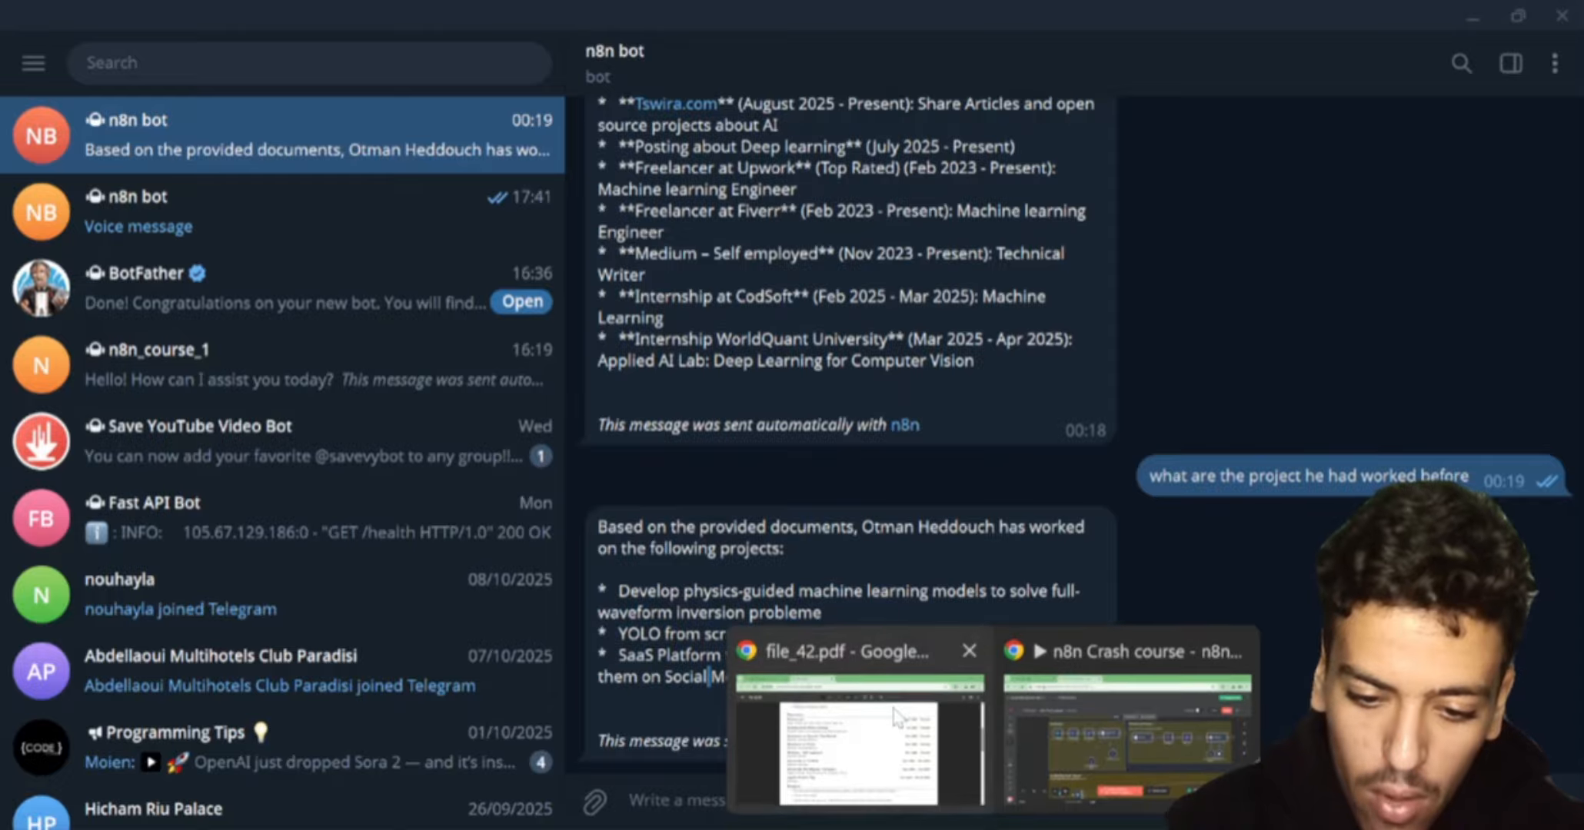
left_click(867, 722)
scroll(785, 696, "down", 4)
scroll(783, 499, "down", 2)
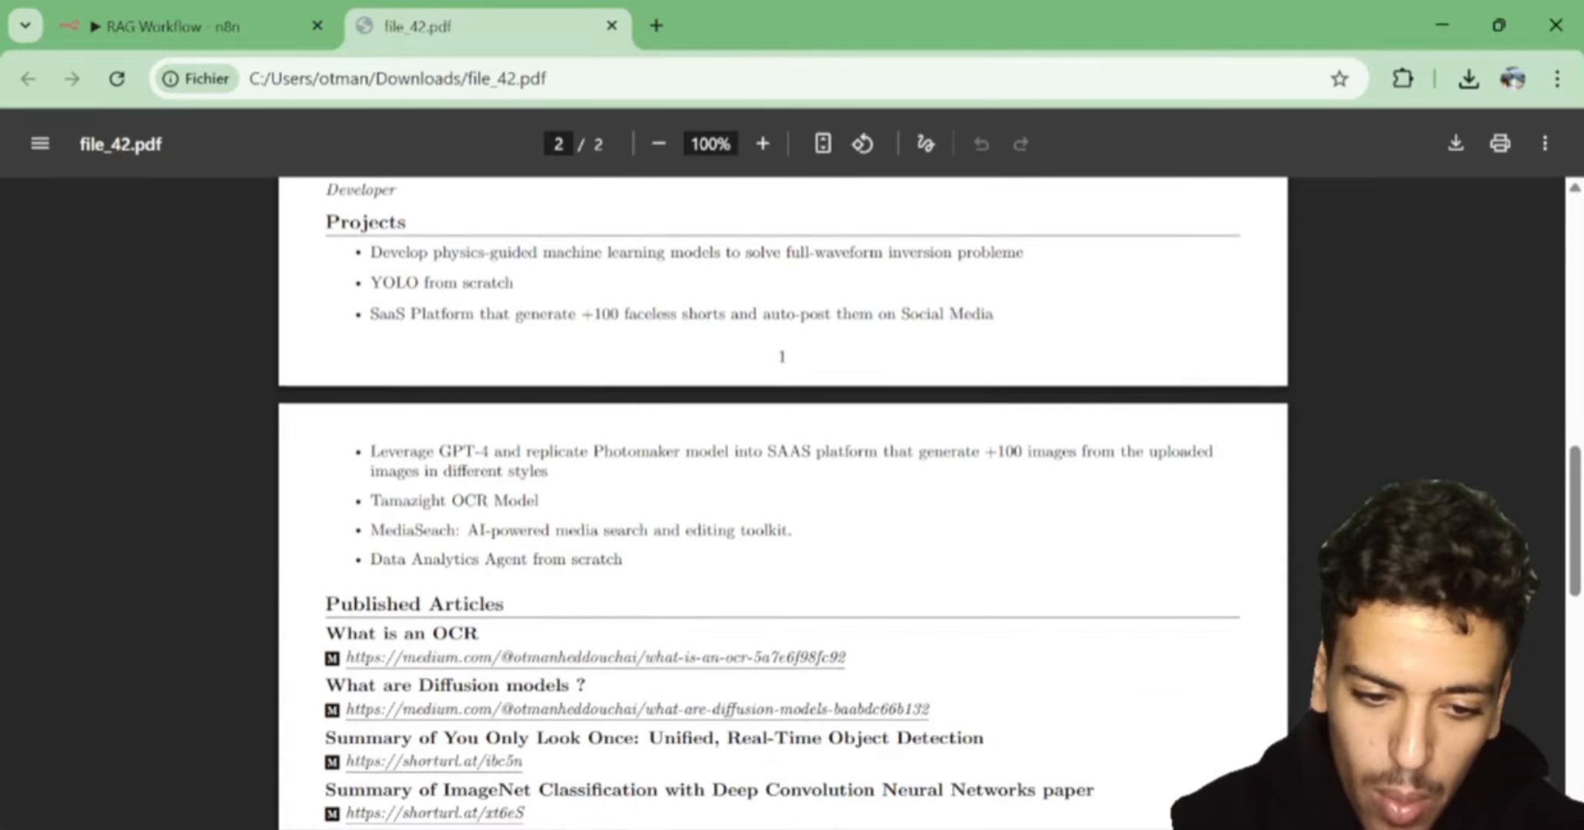
scroll(782, 500, "up", 1)
left_click_drag(370, 382, 926, 383)
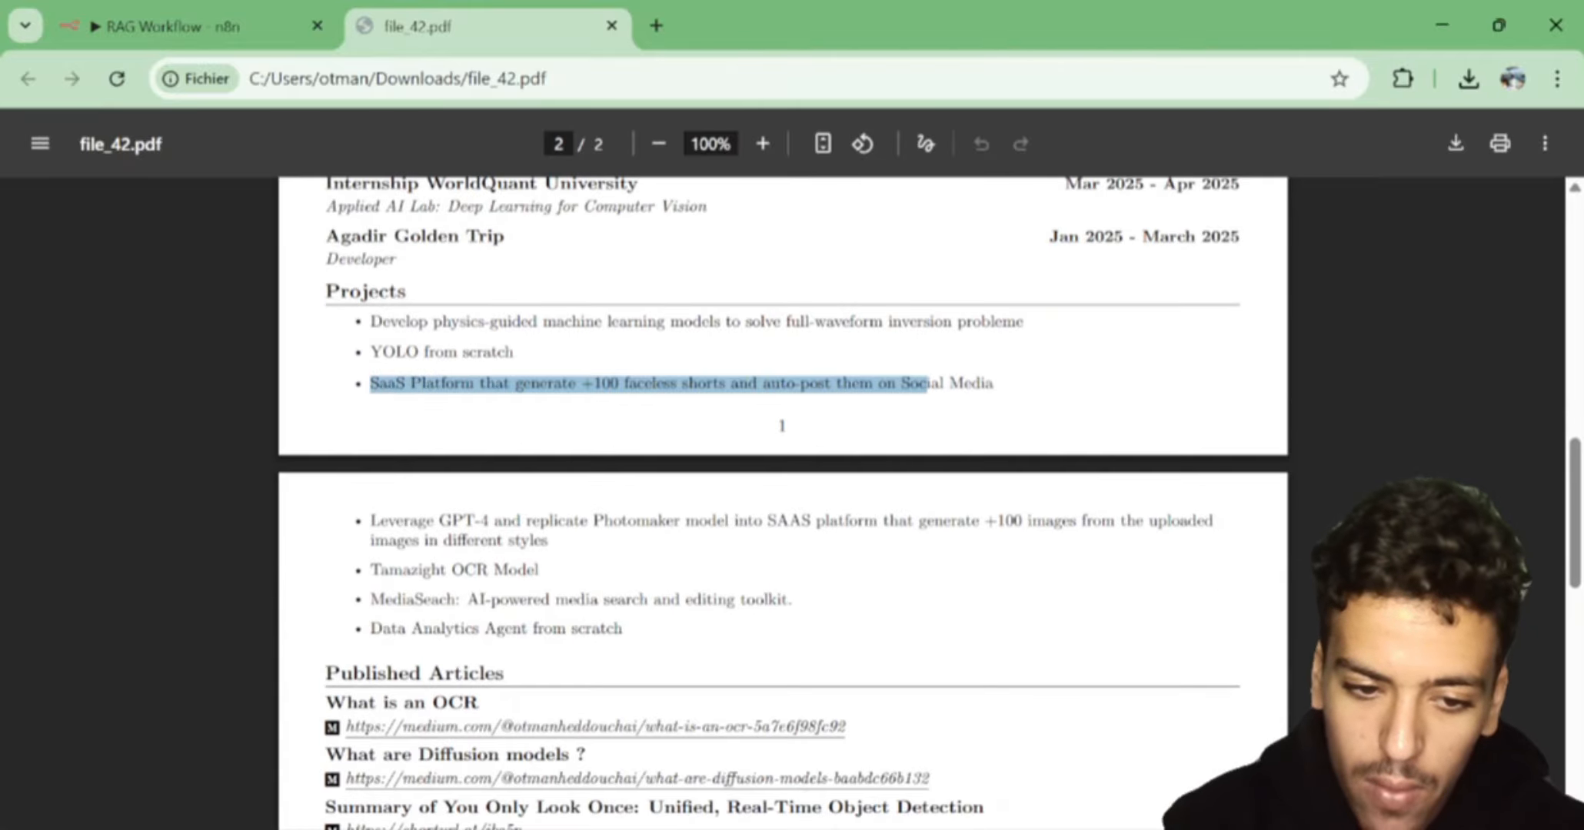
left_click_drag(366, 352, 566, 332)
left_click(567, 335)
left_click_drag(369, 322, 592, 384)
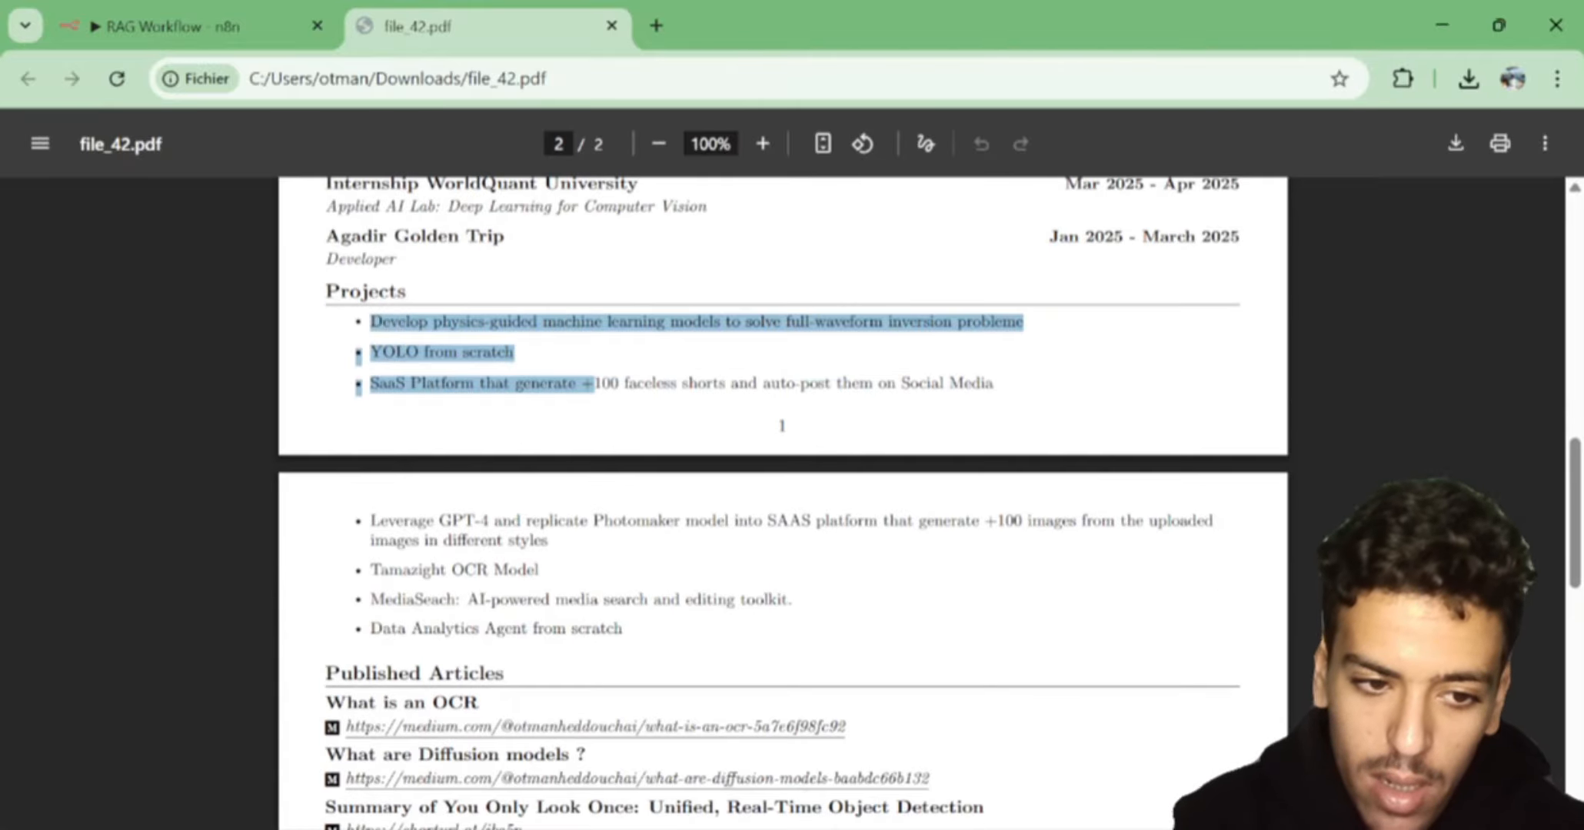
scroll(595, 388, "down", 2)
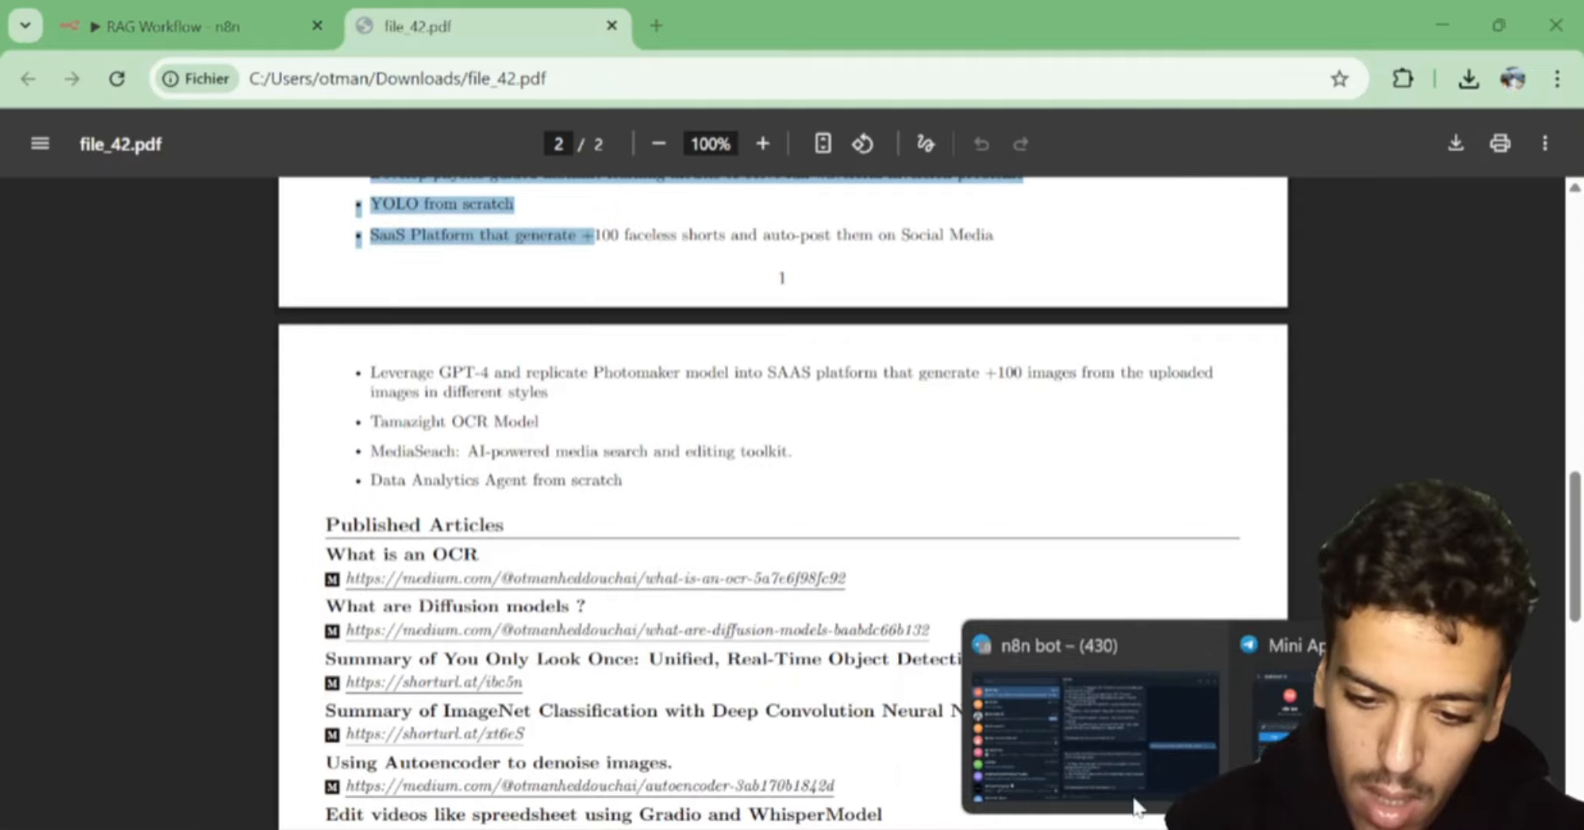
Switch to Telegram and send the document 2509.25182v1.pdf from the Downloads folder to the n8n bot
left_click(1123, 778)
left_click(594, 801)
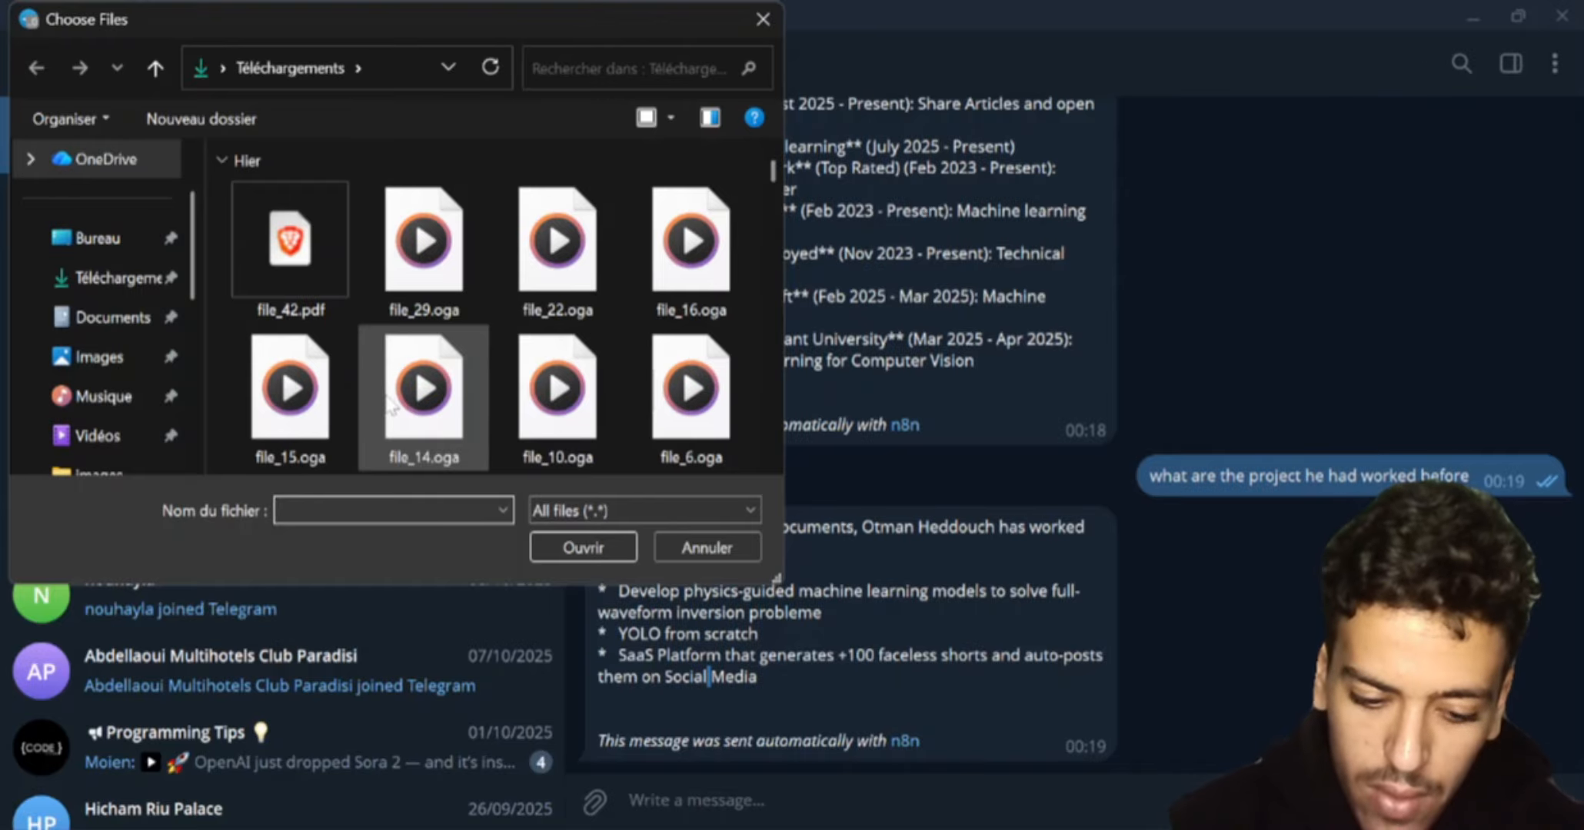
type("2")
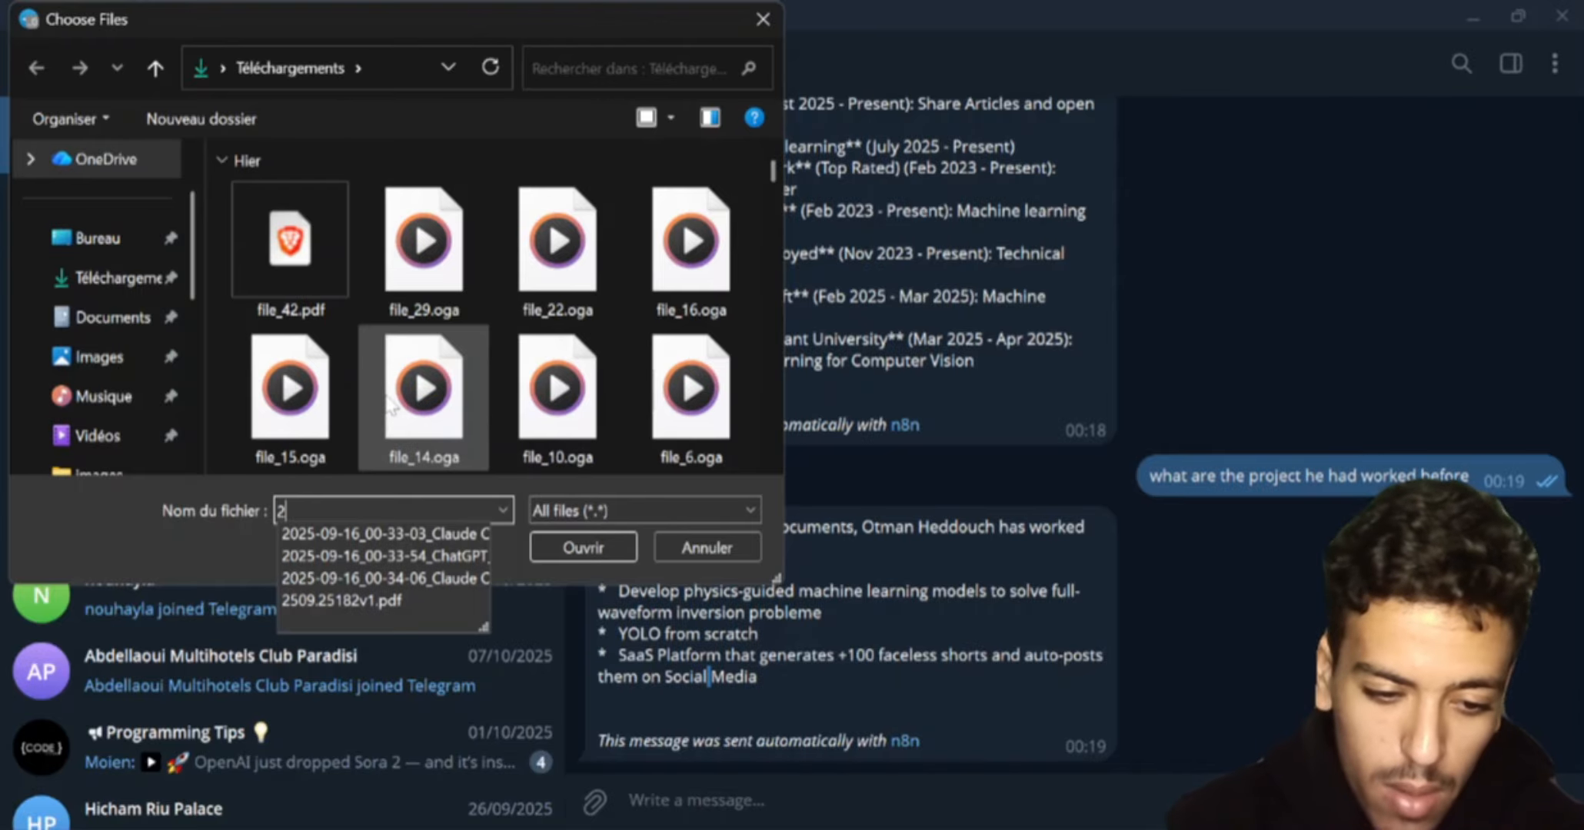
left_click(361, 597)
left_click(590, 545)
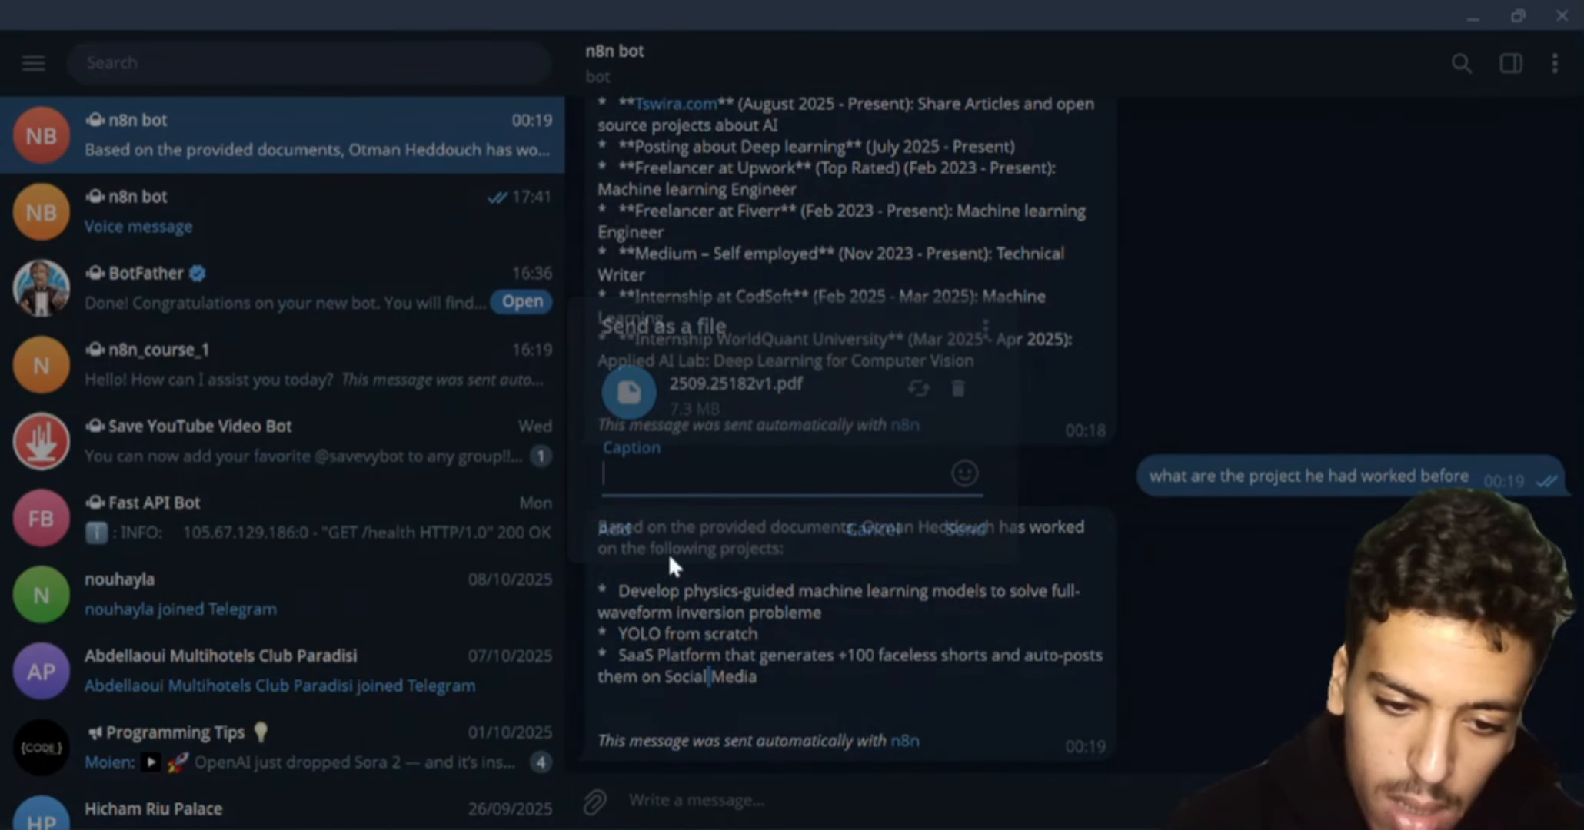
left_click(988, 532)
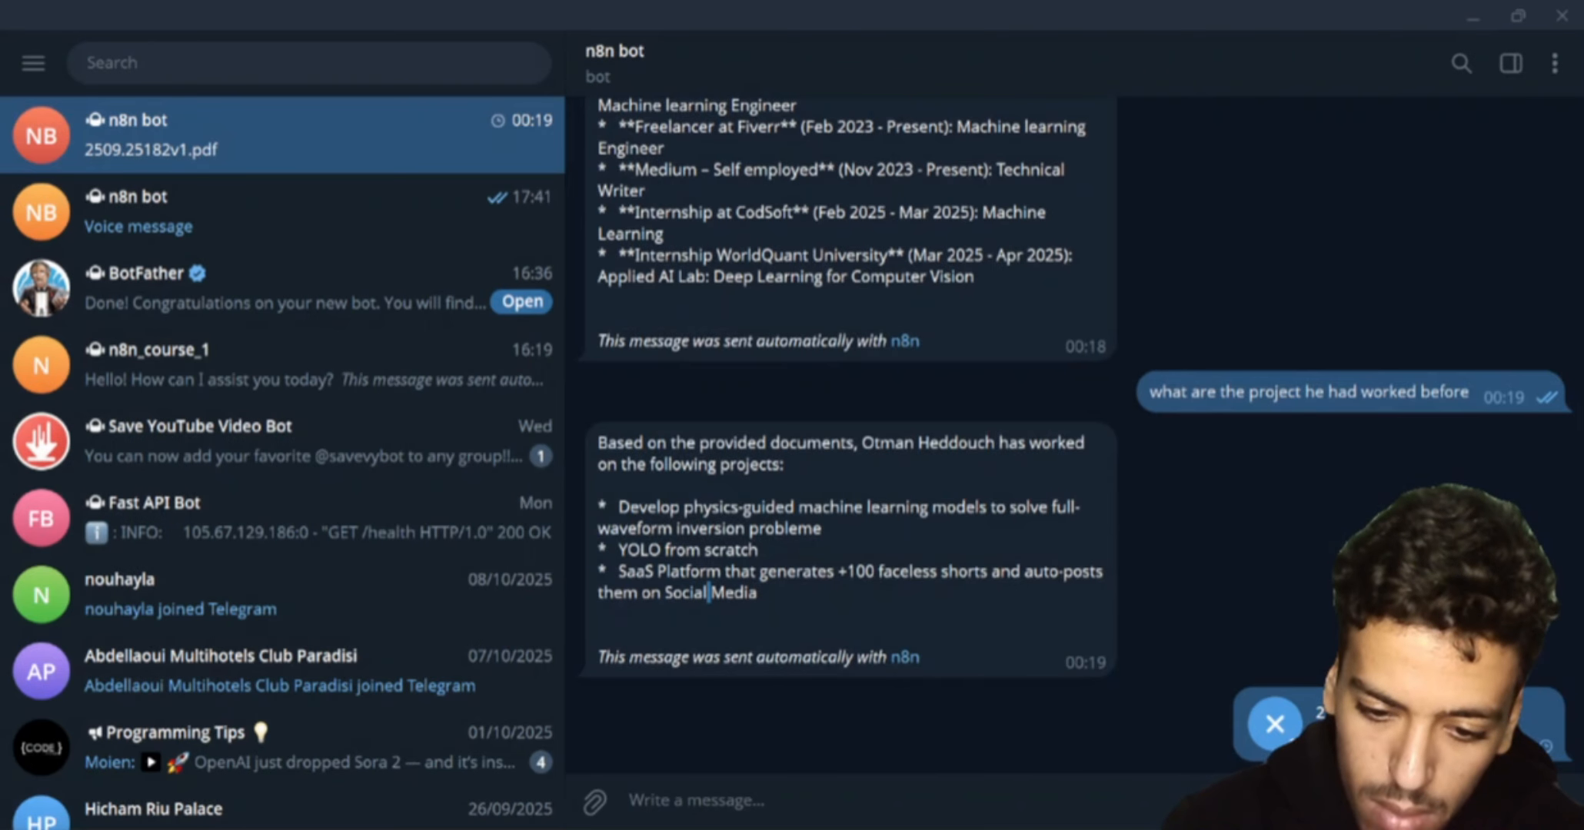
Switch to the browser and review the title and abstract of the DC-VideoGen paper, 2509.25182v1.pdf
mouse_move(993, 827)
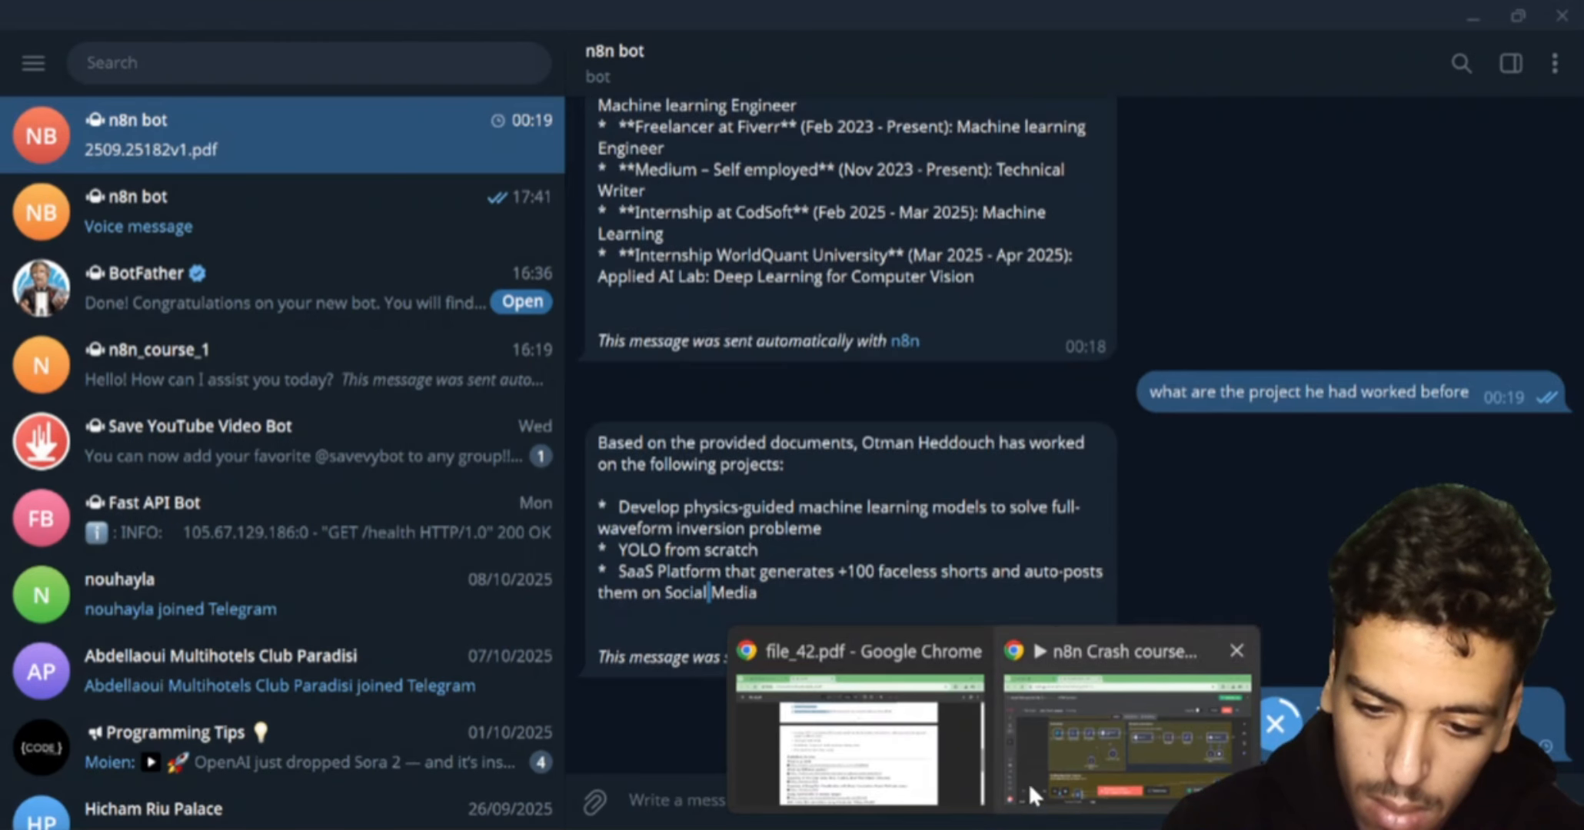
left_click(886, 760)
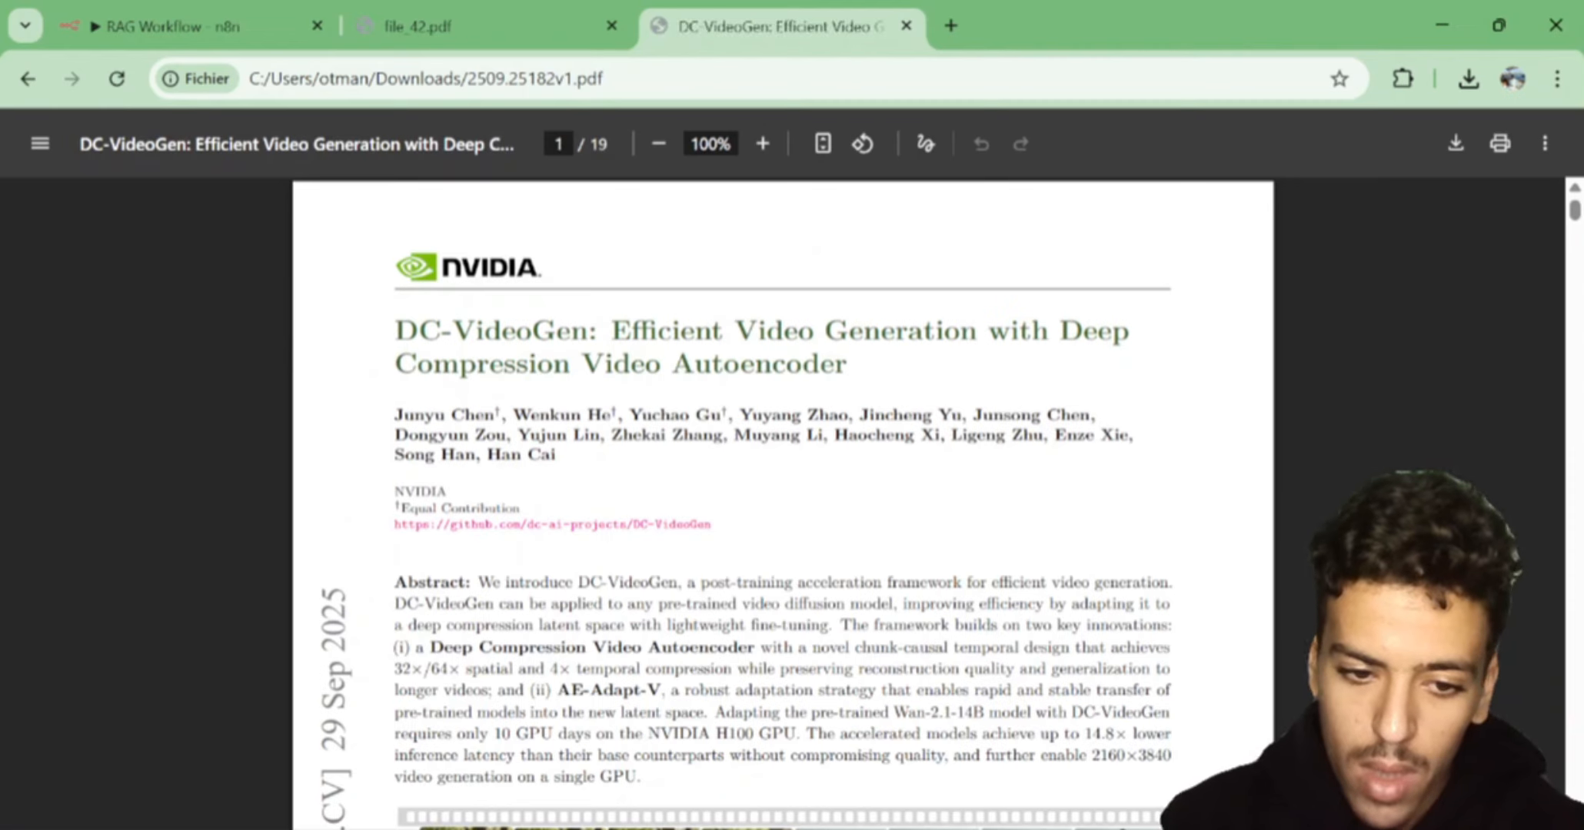
scroll(445, 308, "down", 1)
scroll(445, 308, "up", 1)
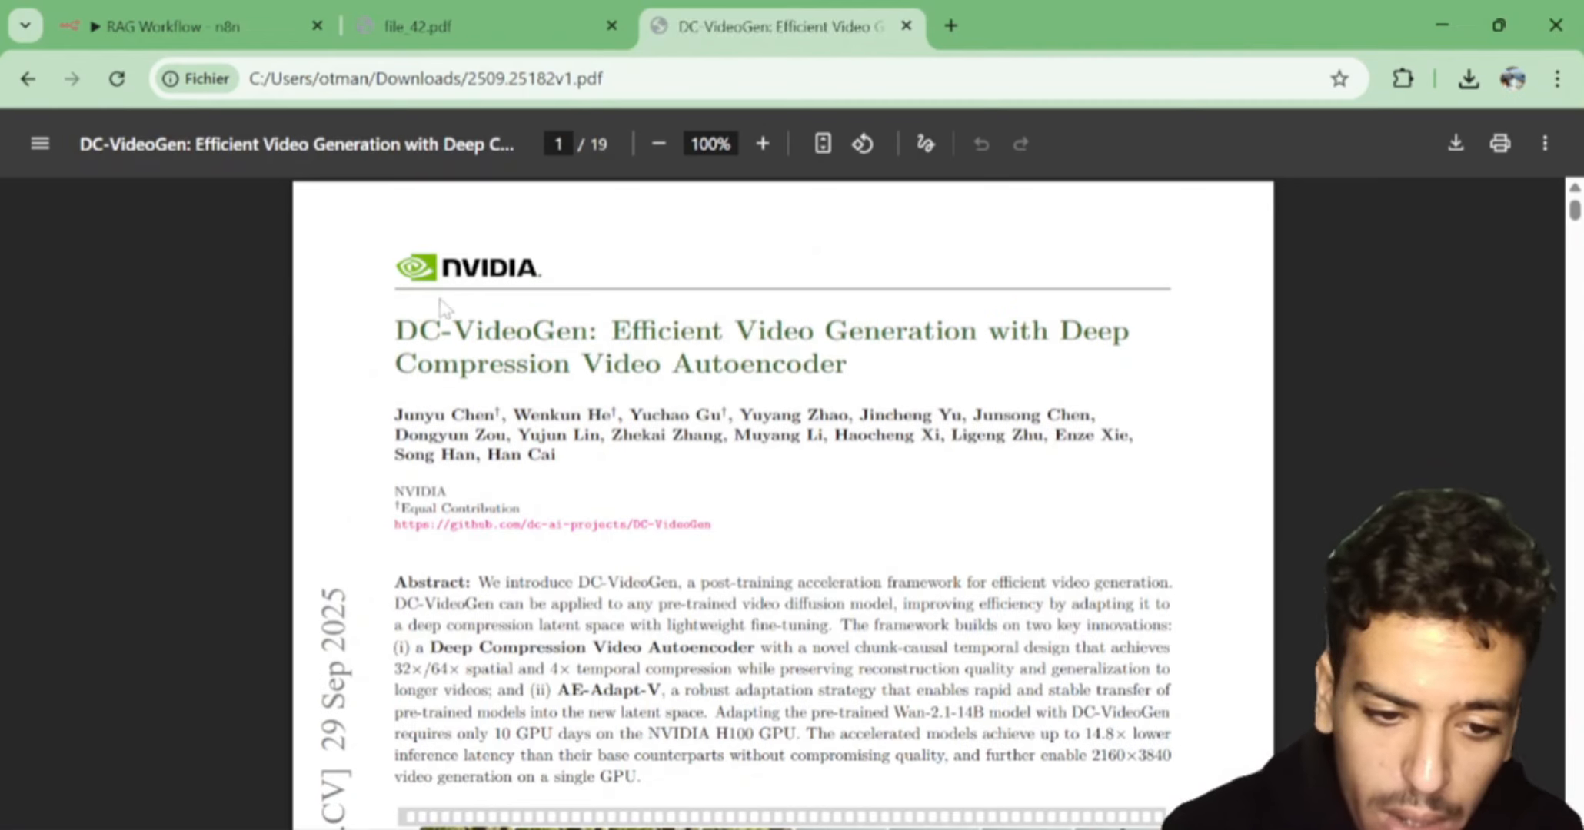
left_click_drag(396, 331, 724, 332)
left_click(724, 336)
scroll(724, 335, "down", 1)
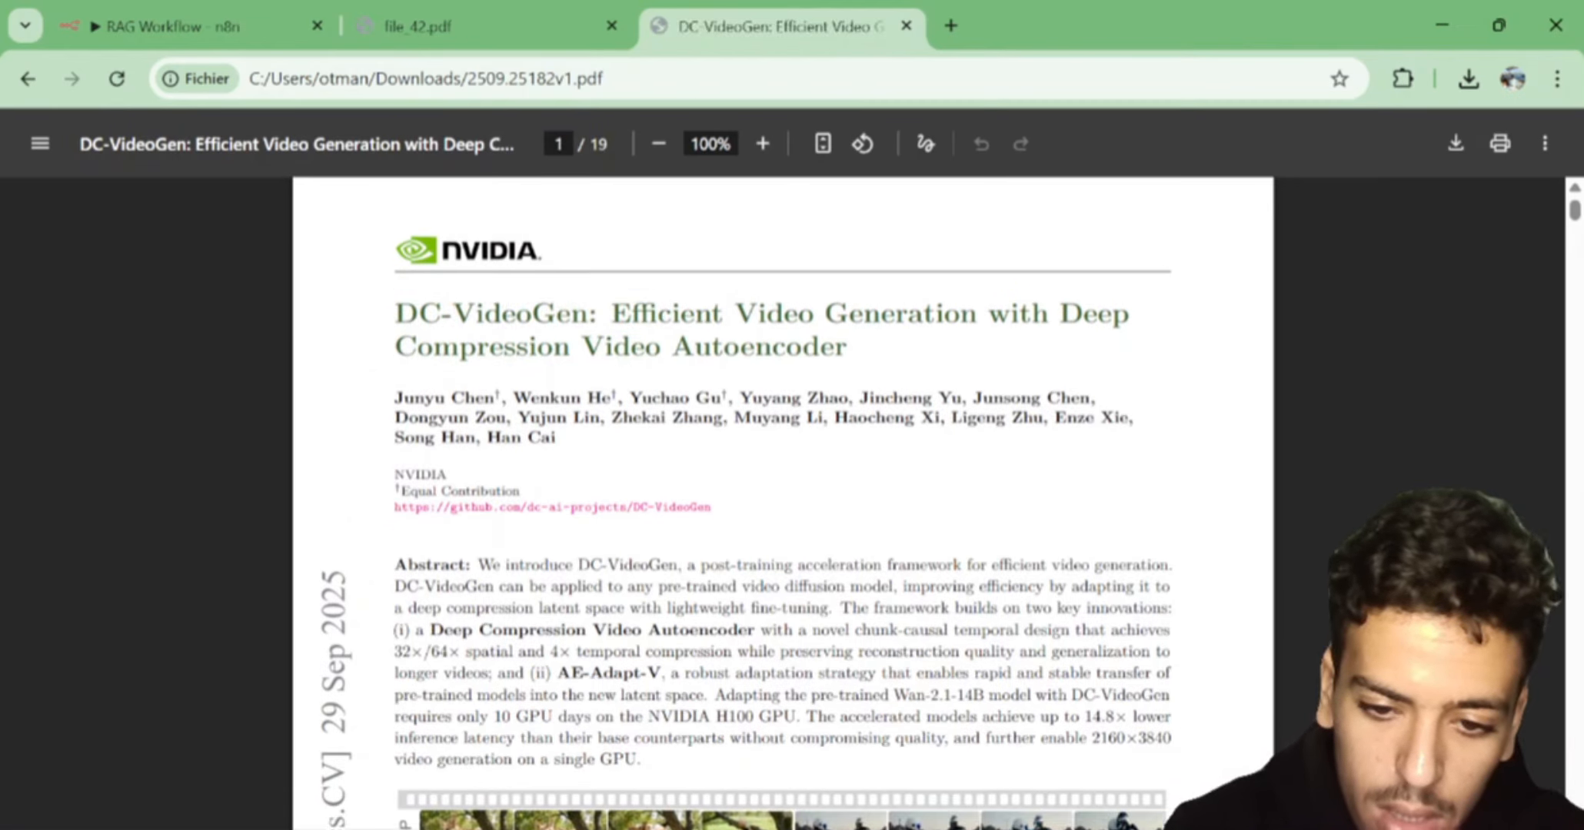
scroll(1198, 703, "down", 3)
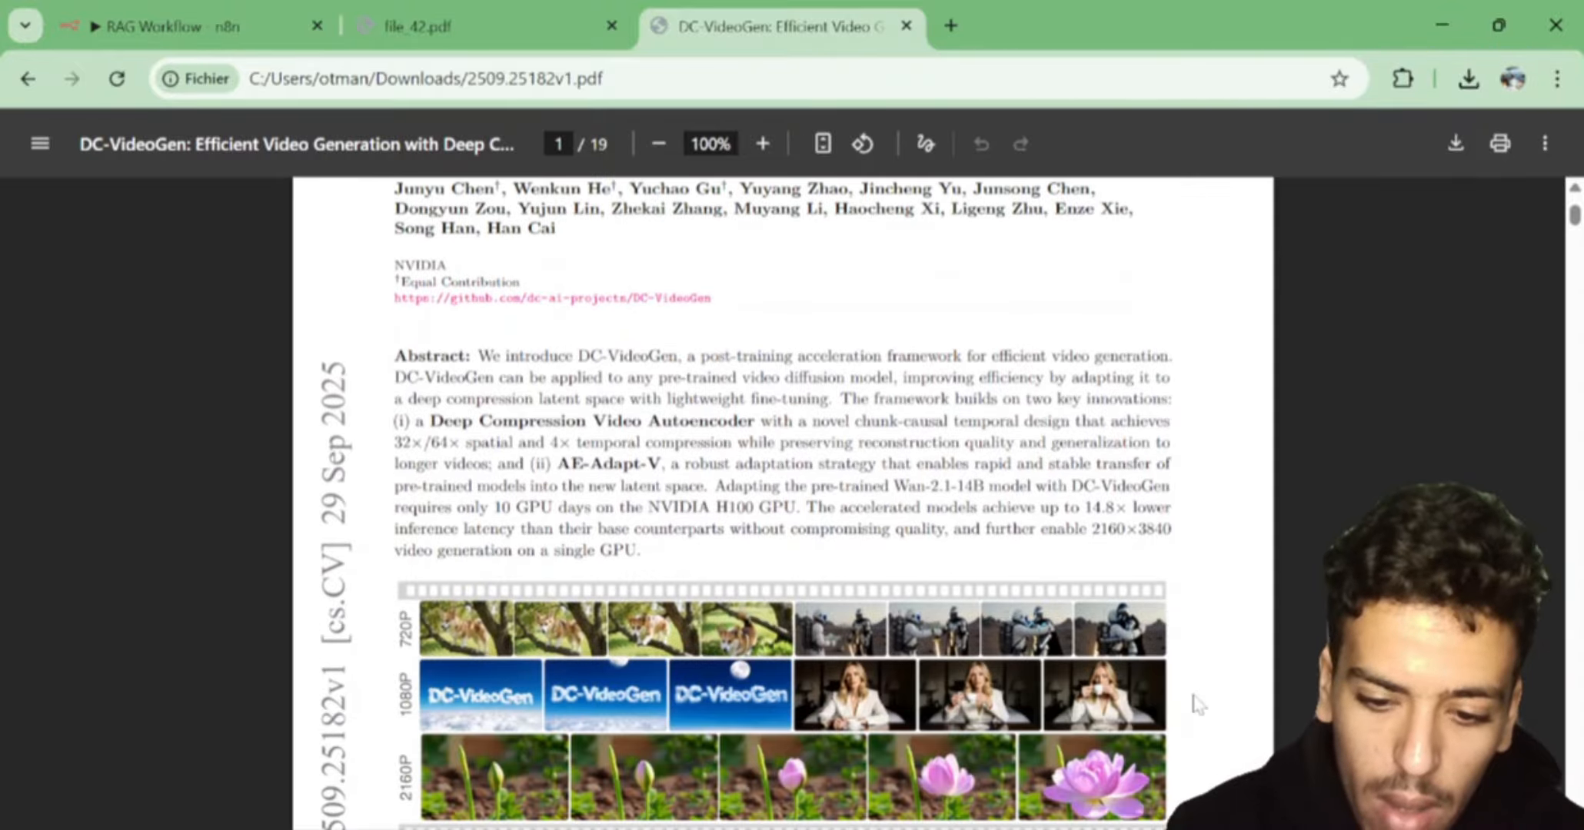
Check the bot chat in Telegram, and open the Oct 26, 00:19:50 execution of the RAG Workflow in n8n
left_click(1116, 764)
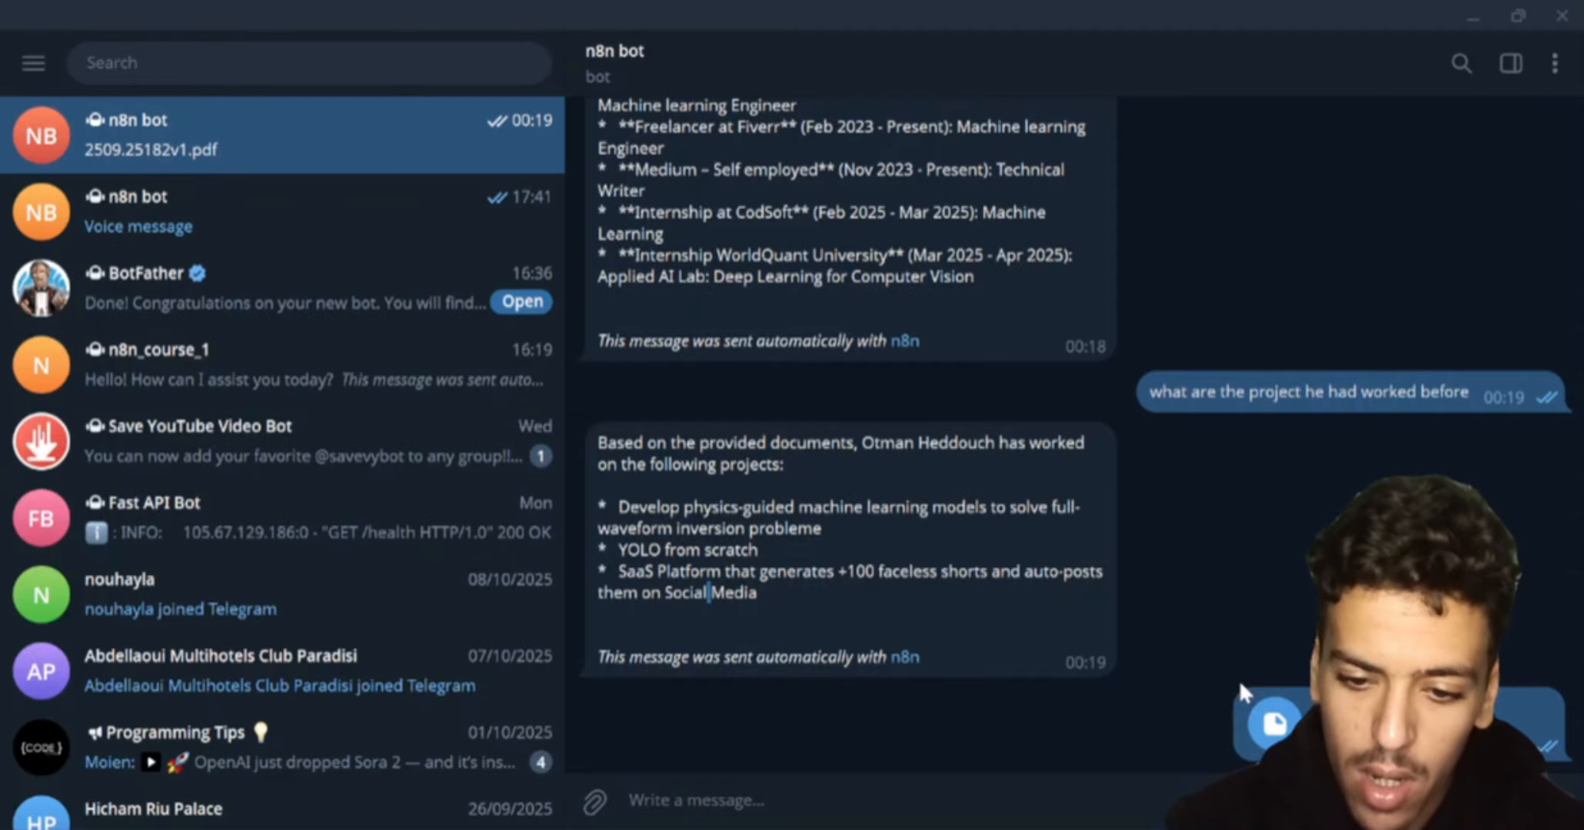
left_click(908, 734)
left_click(108, 6)
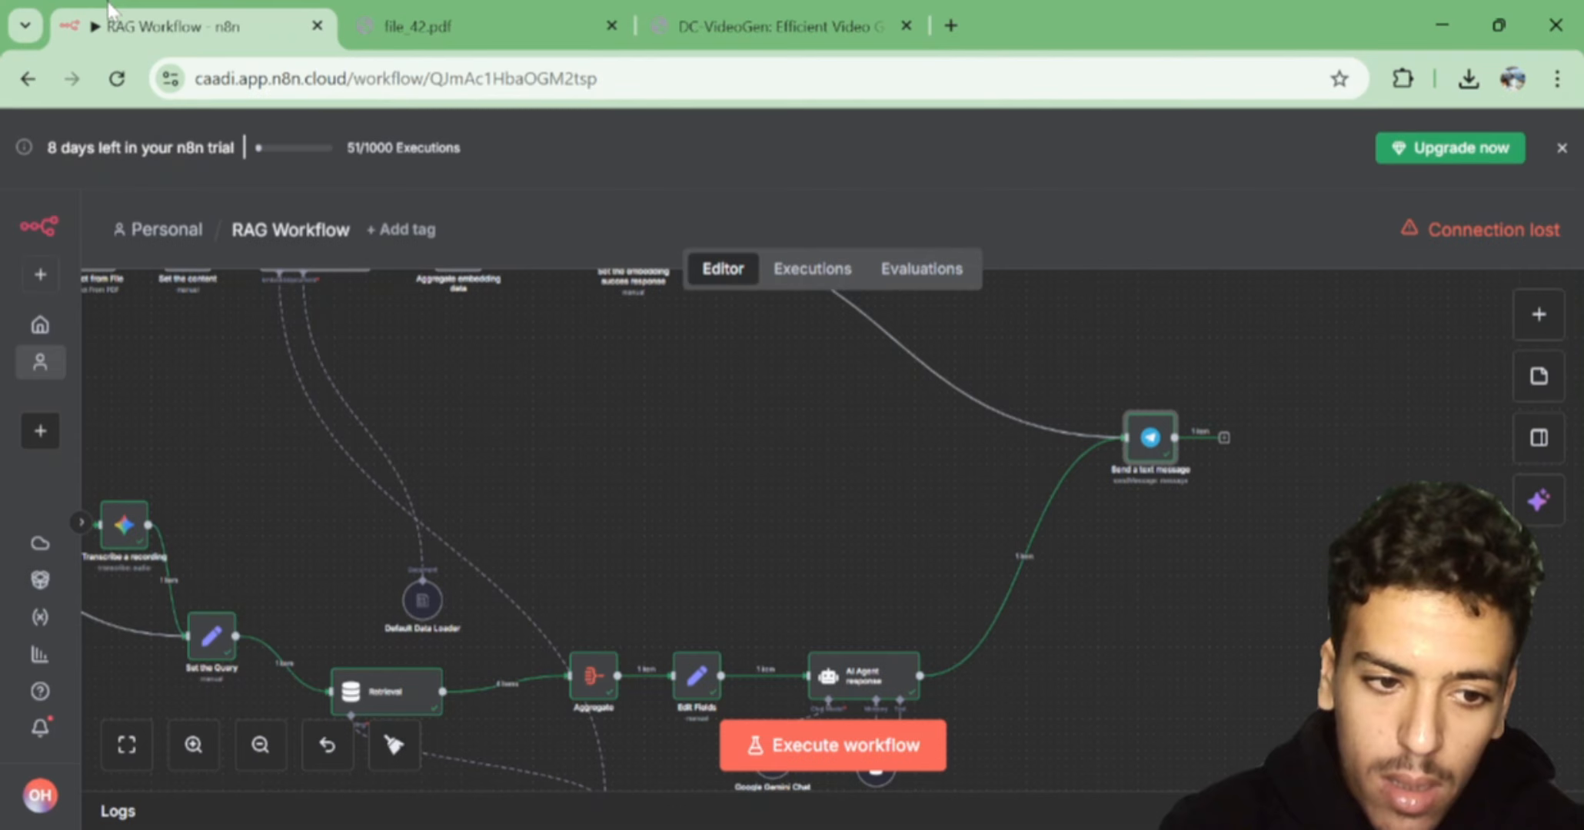
scroll(851, 310, "left", 1)
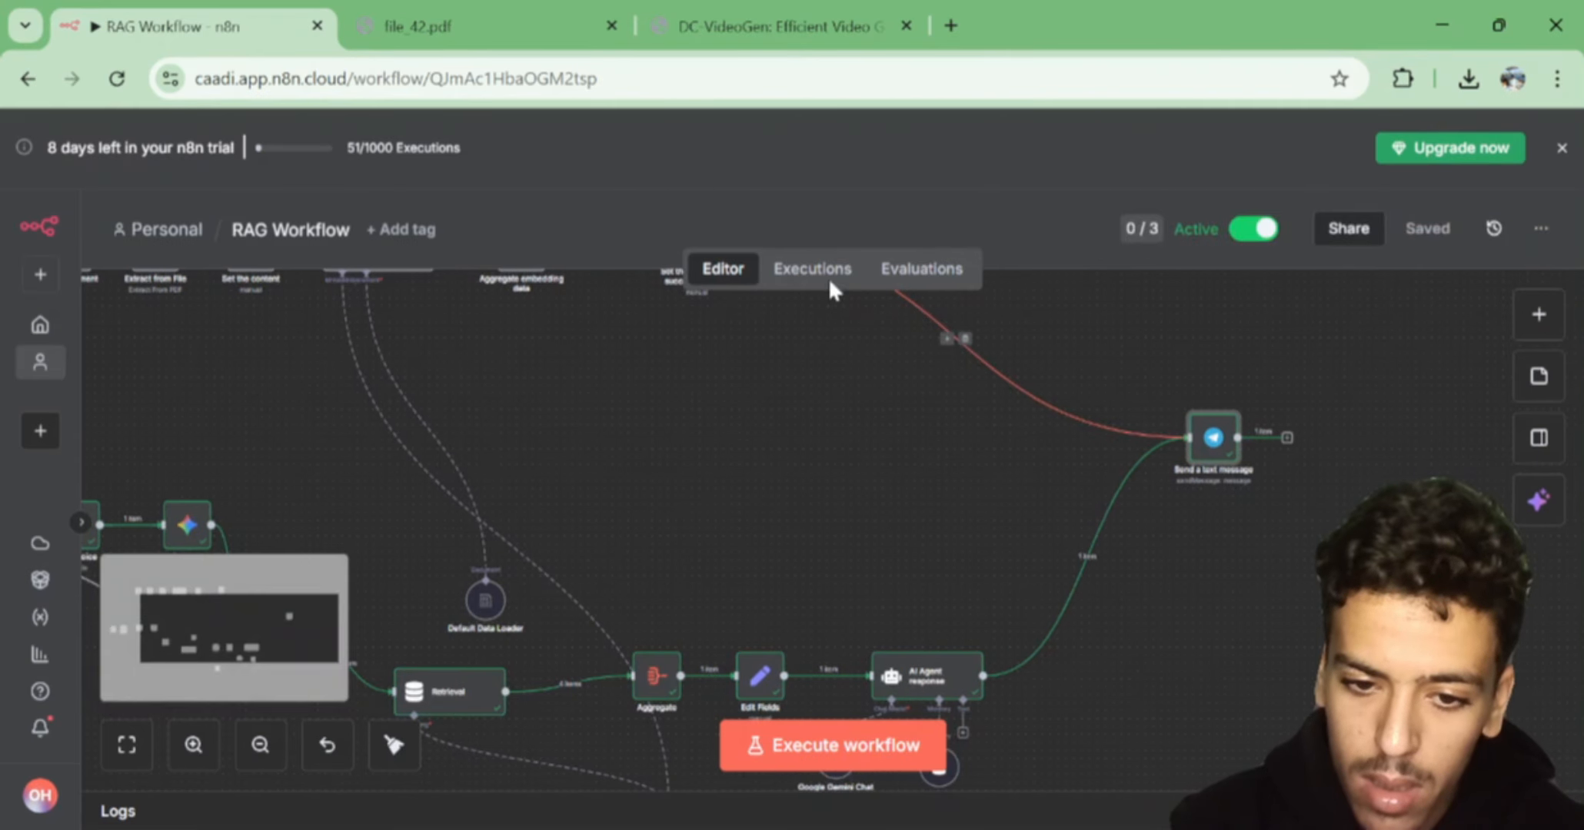
left_click(807, 275)
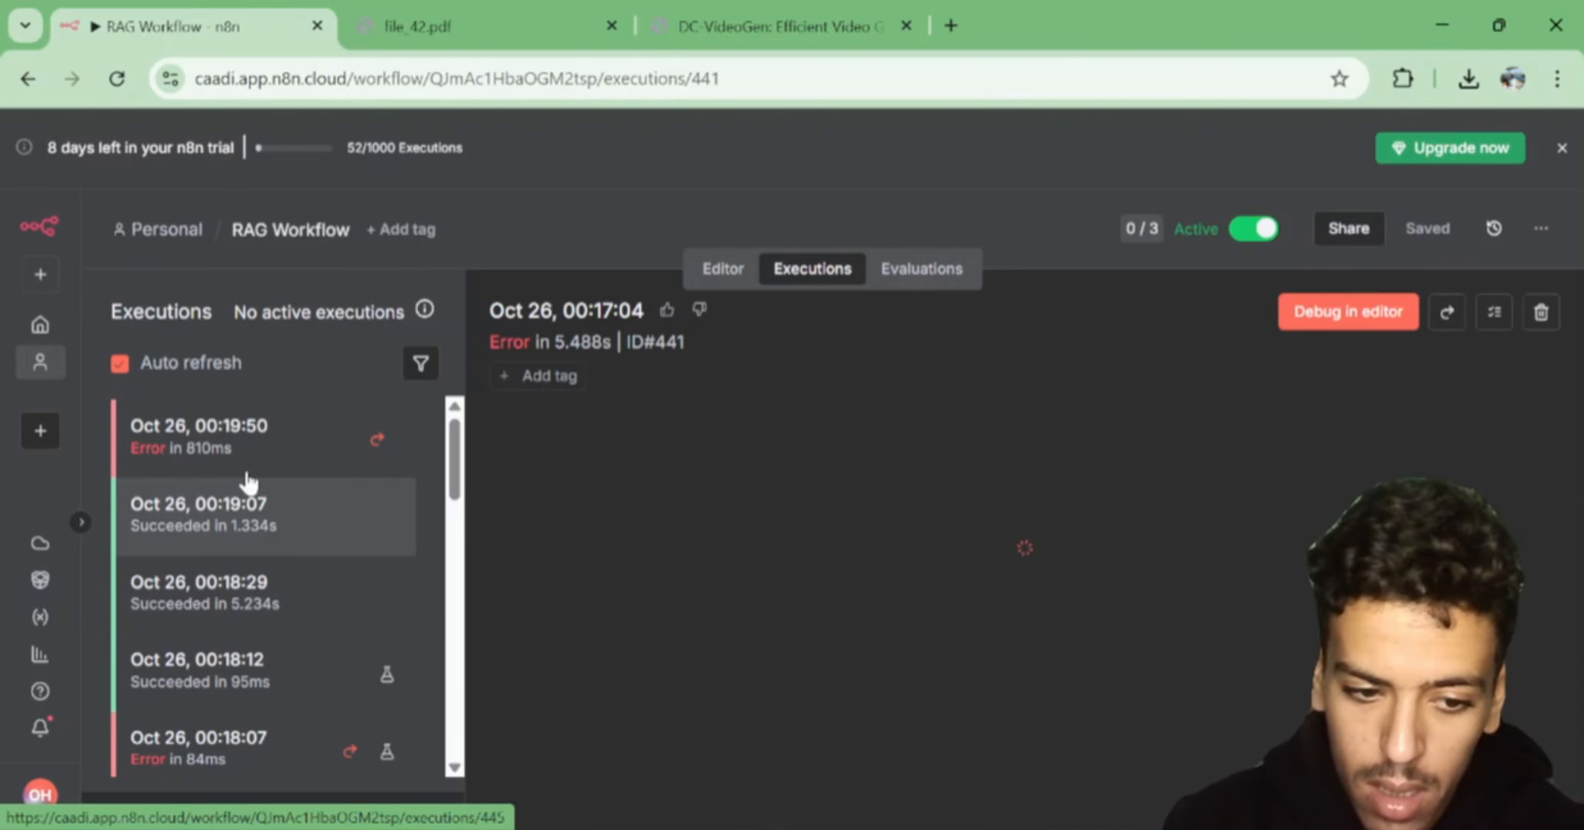
left_click(234, 437)
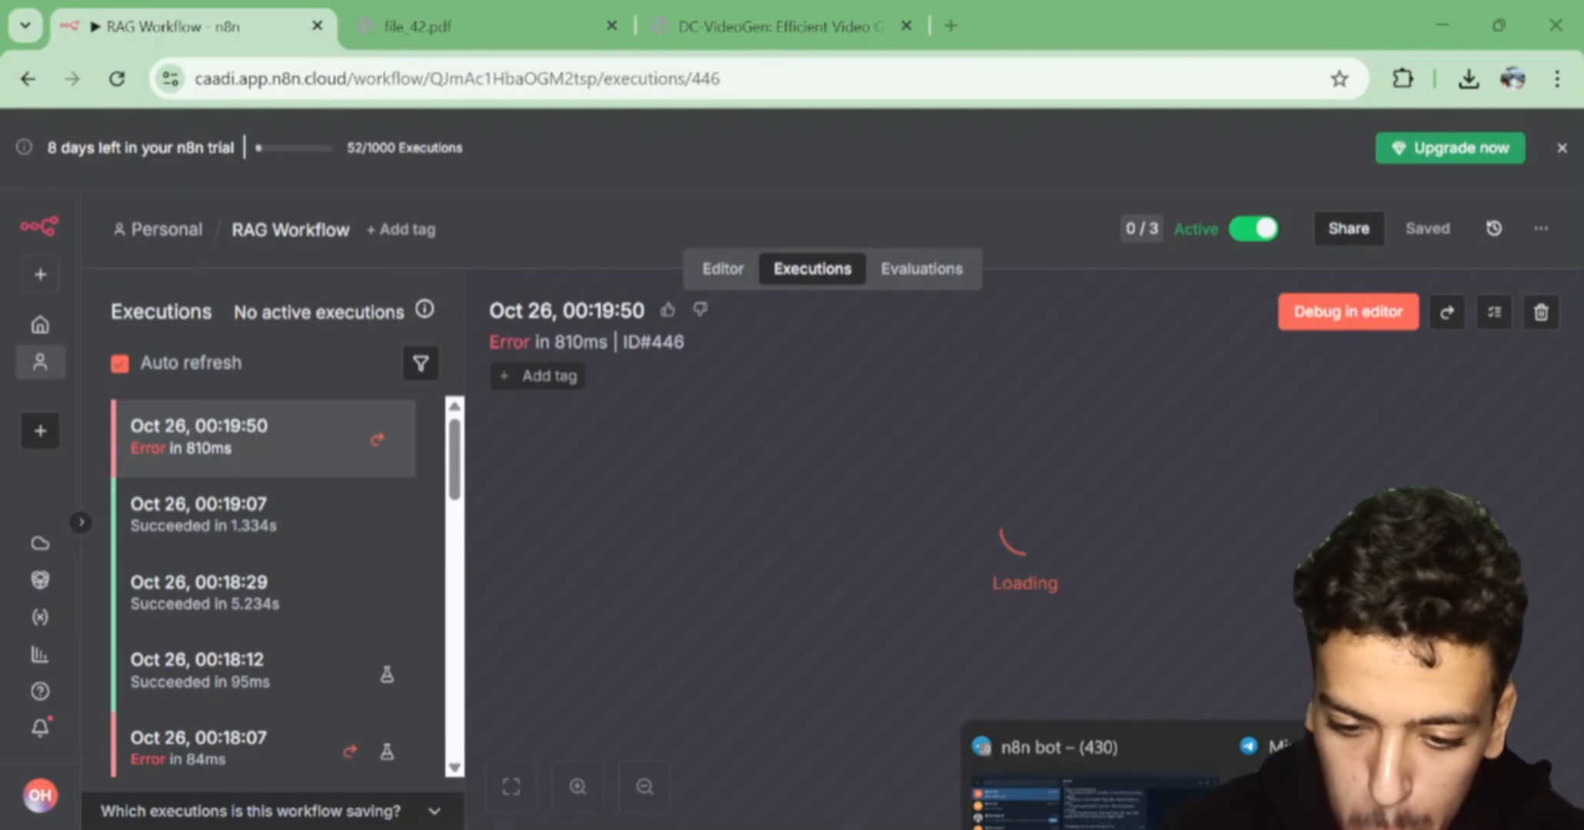
Recheck the bot chat in Telegram, and inspect the error of the Extract from File node in the n8n execution
left_click(1087, 752)
left_click(950, 745)
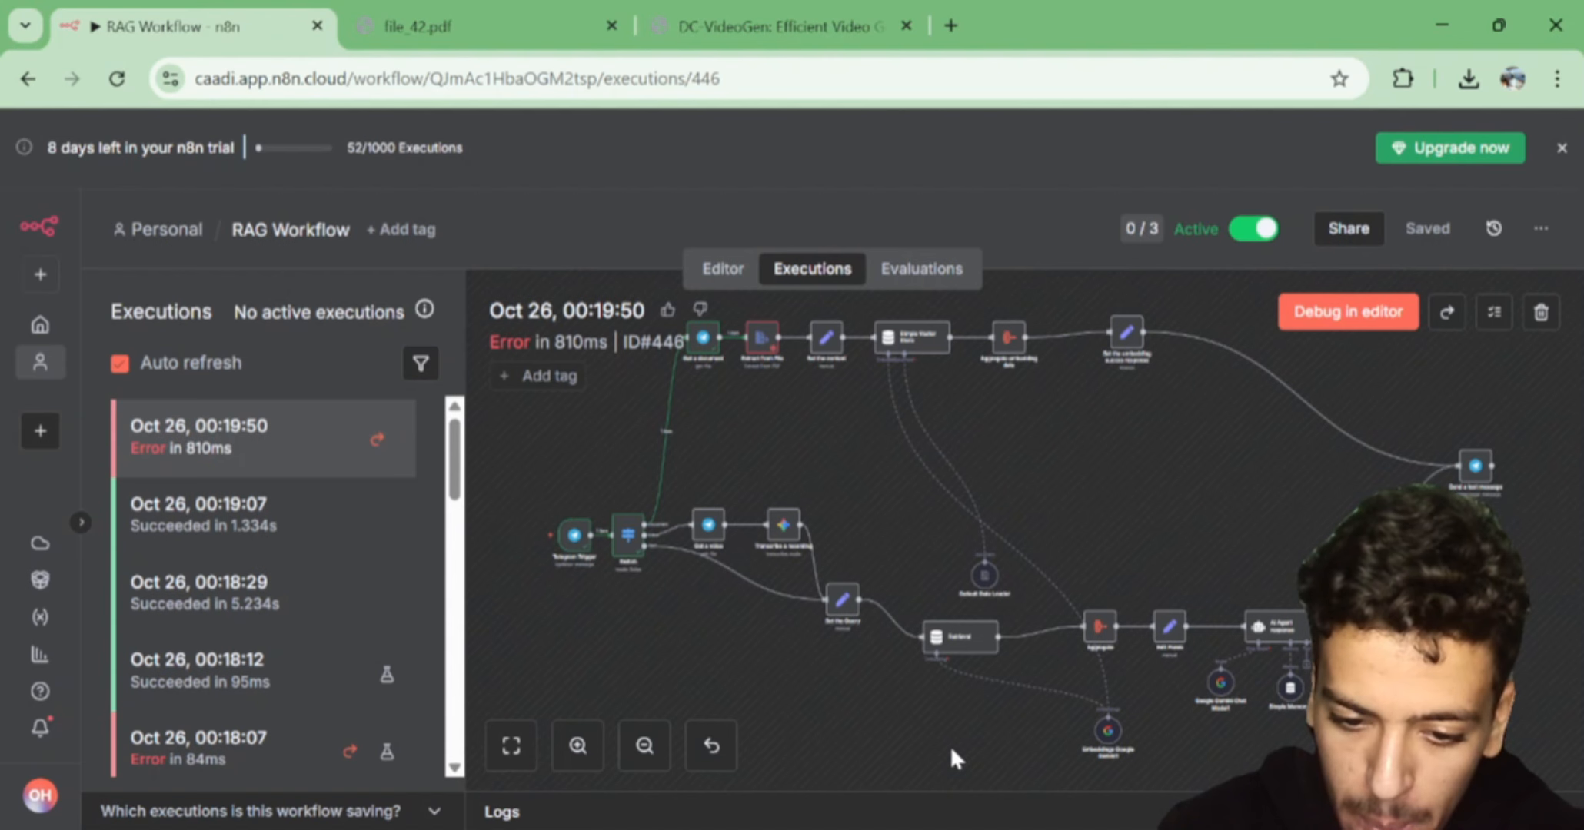
scroll(980, 608, "up", 1)
scroll(980, 609, "left", 3)
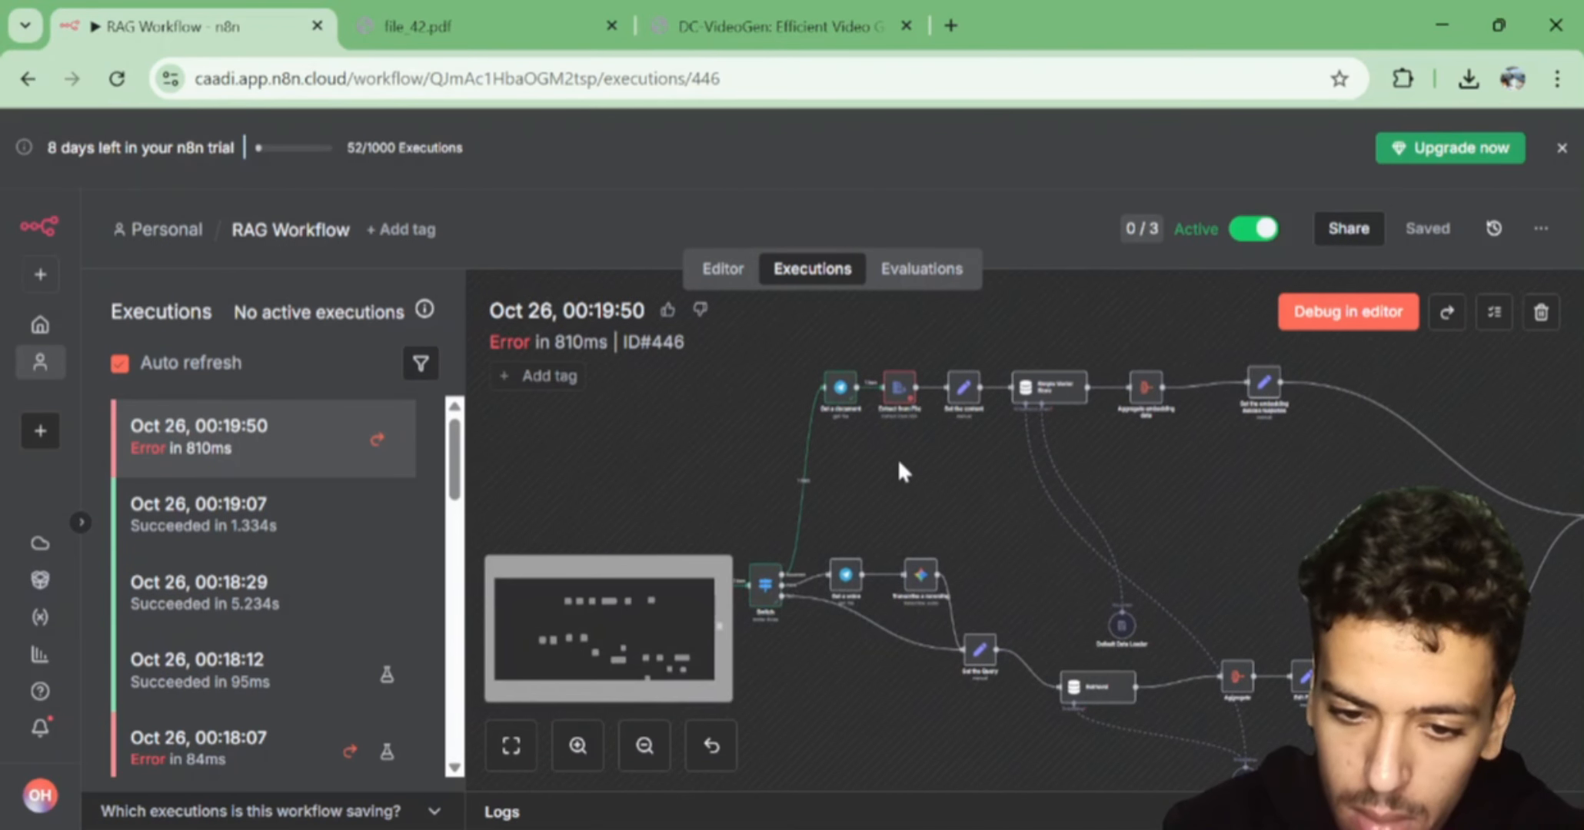
double_click(898, 387)
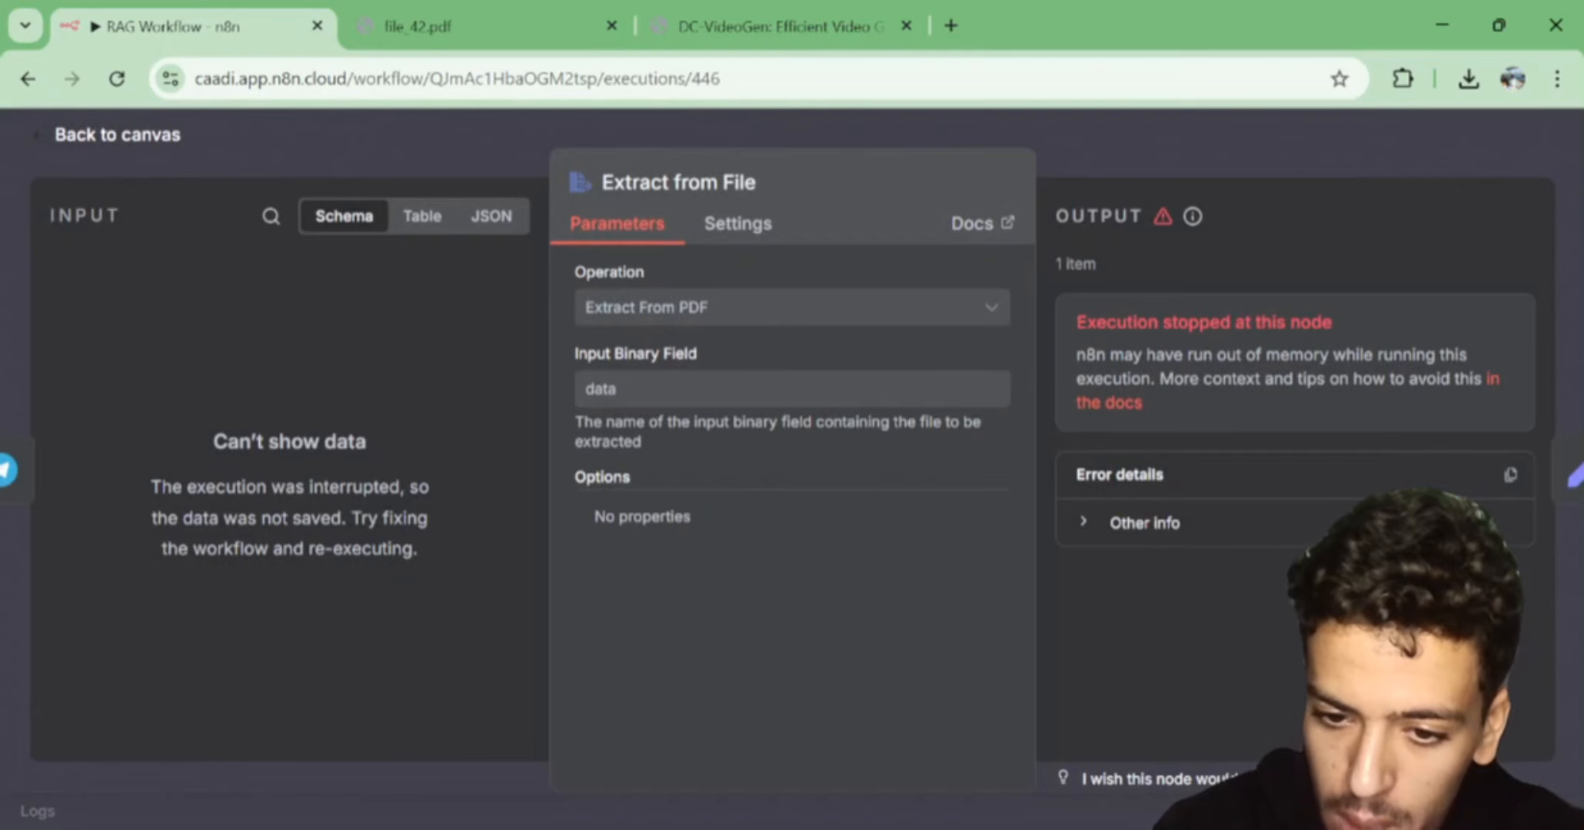
left_click(150, 138)
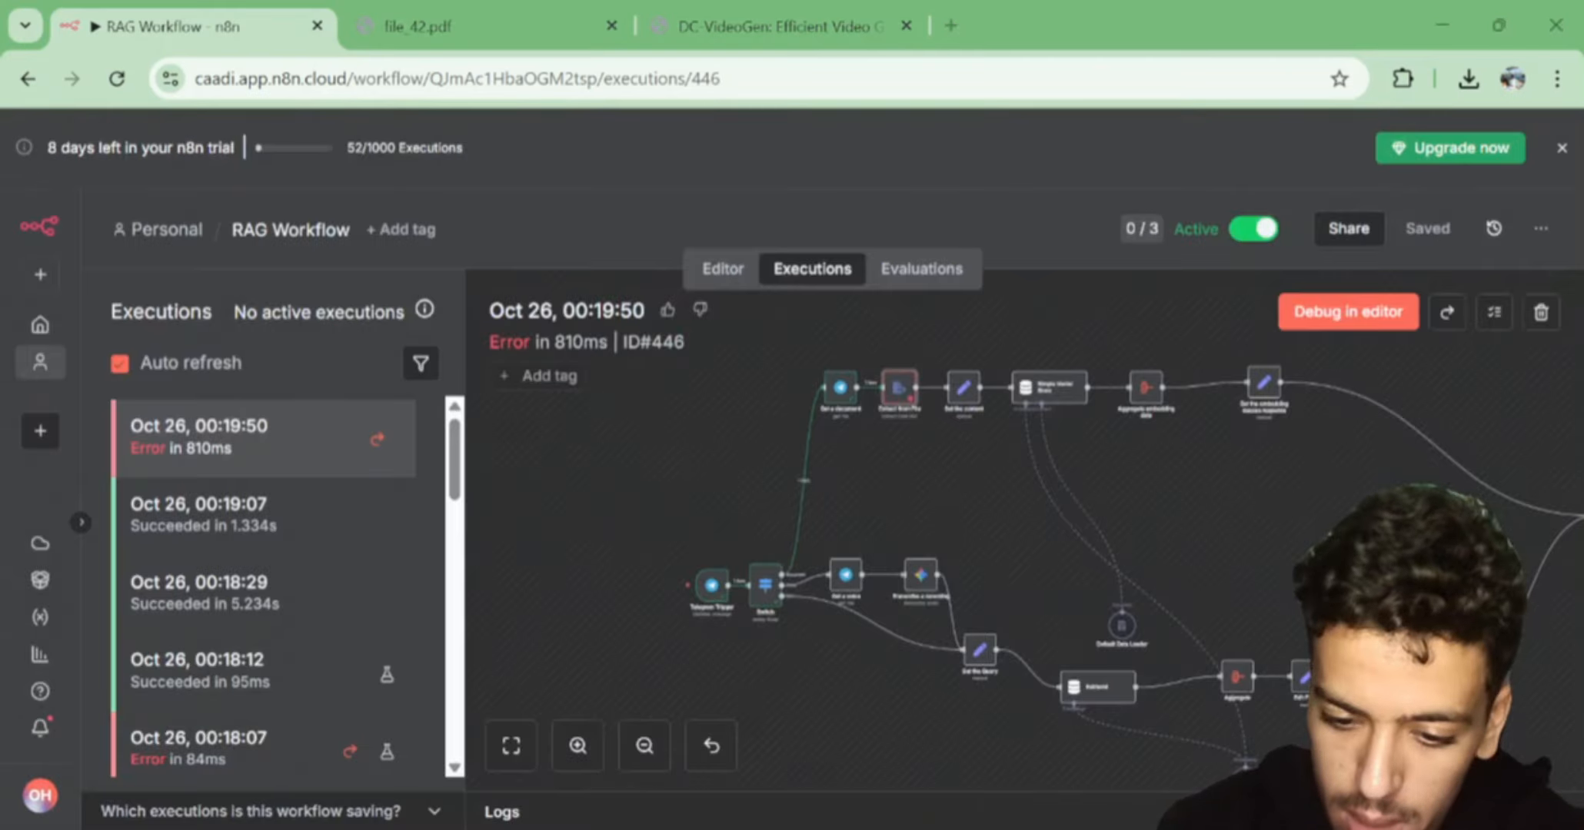
Switch to Telegram and send 2509.25182v1.pdf to the n8n bot again
left_click(1099, 771)
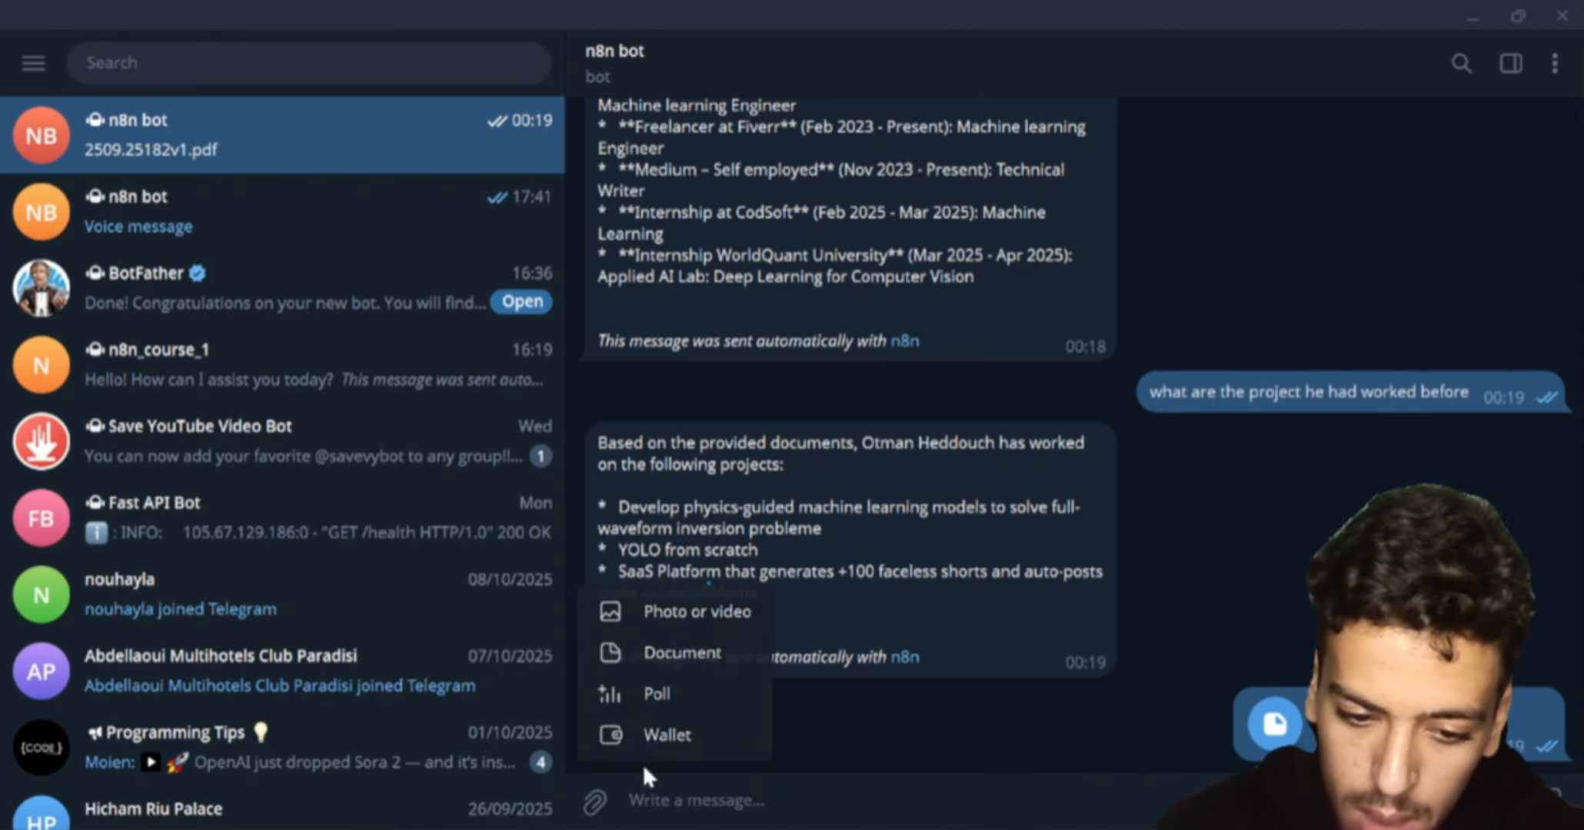
left_click(594, 802)
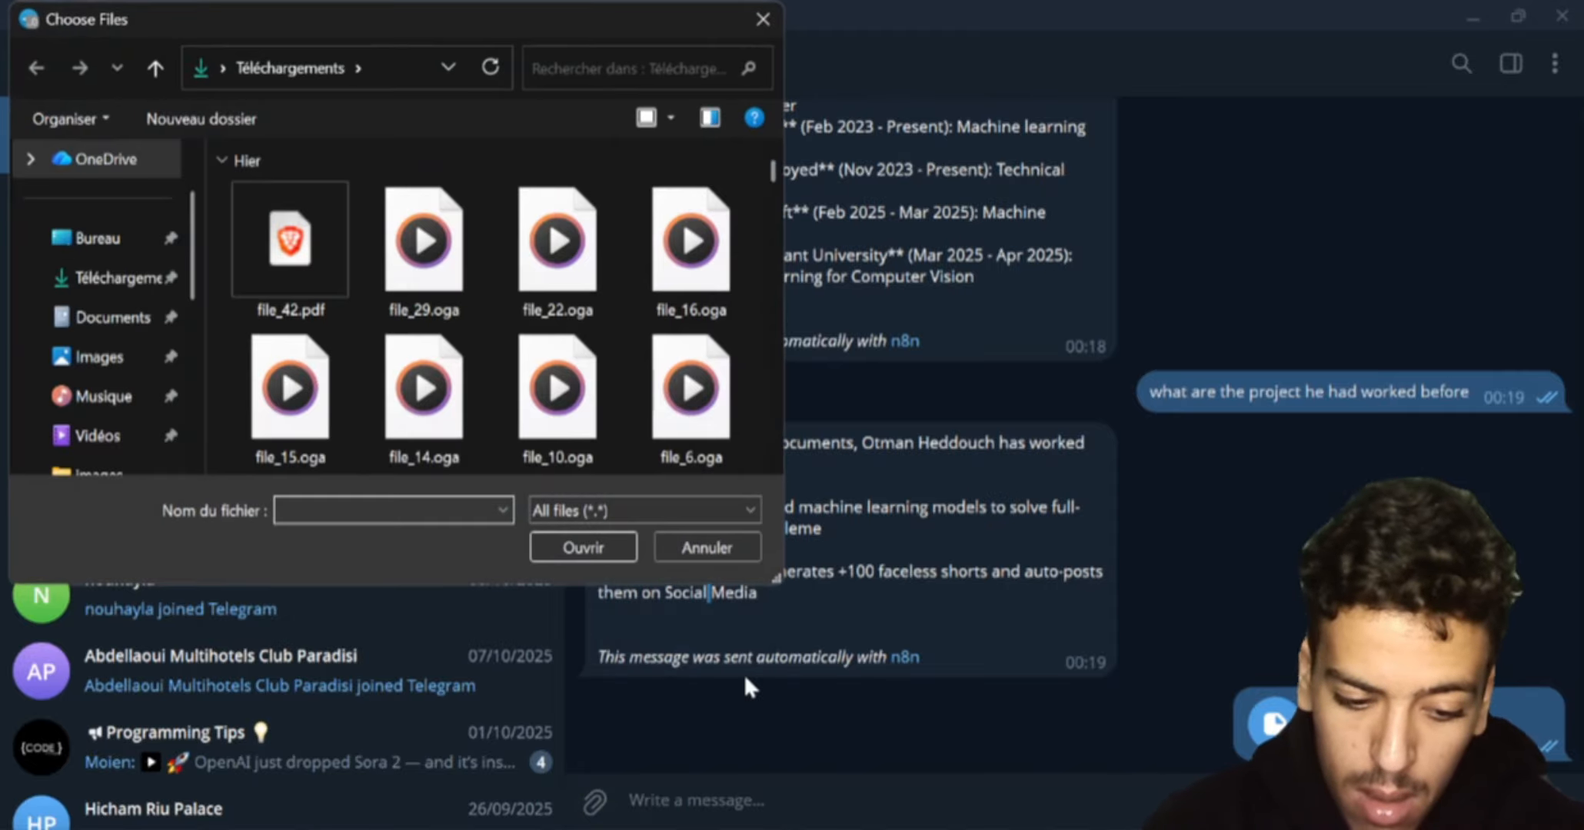
type("2")
key("Down")
key("Down")
key("Down")
key("Down")
key("Down")
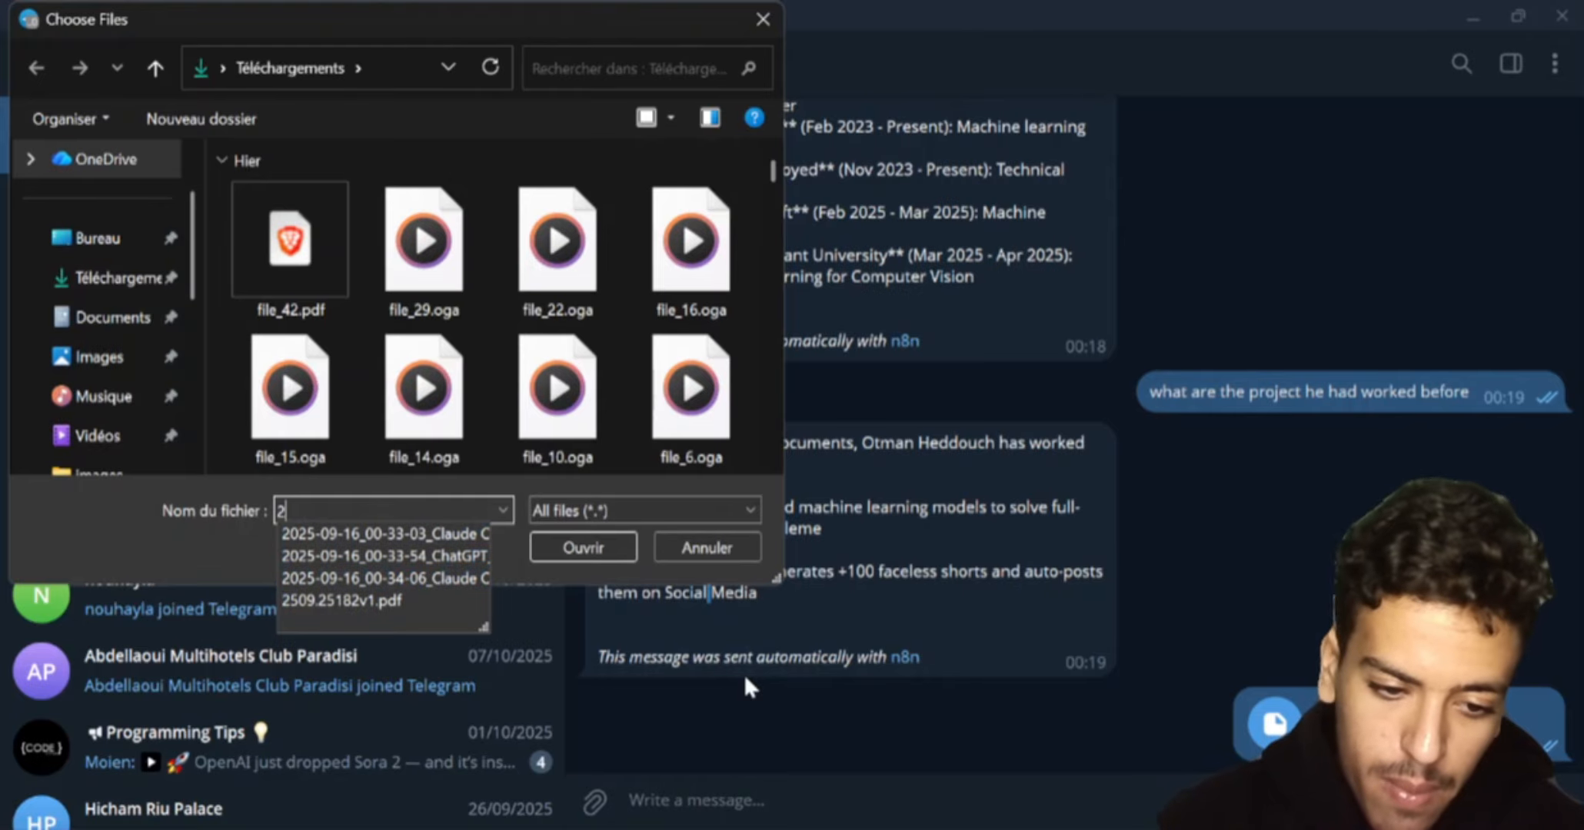
key("Up")
key("Return")
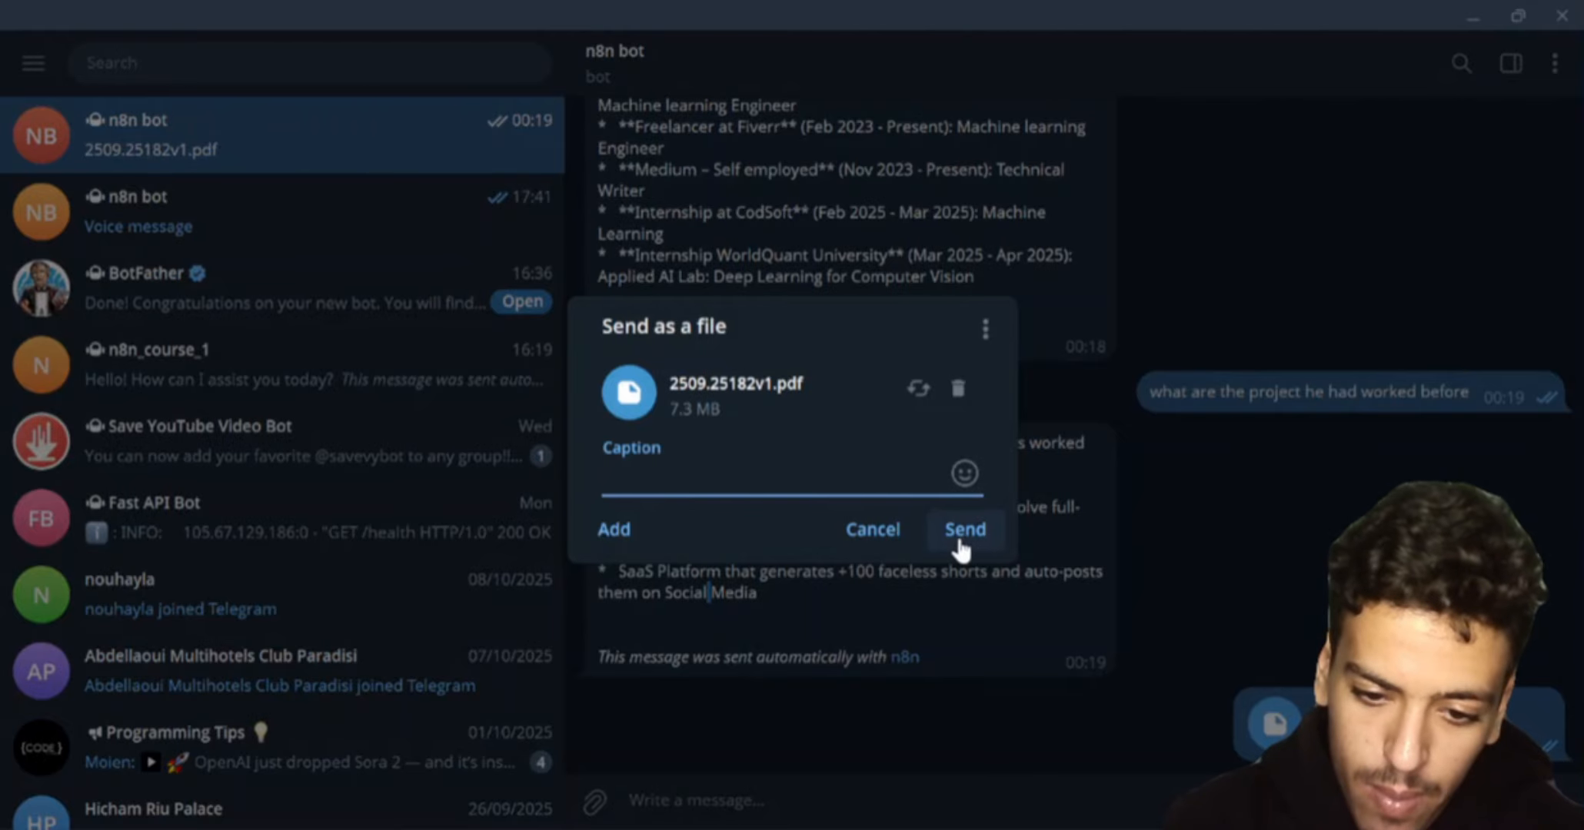
left_click(962, 531)
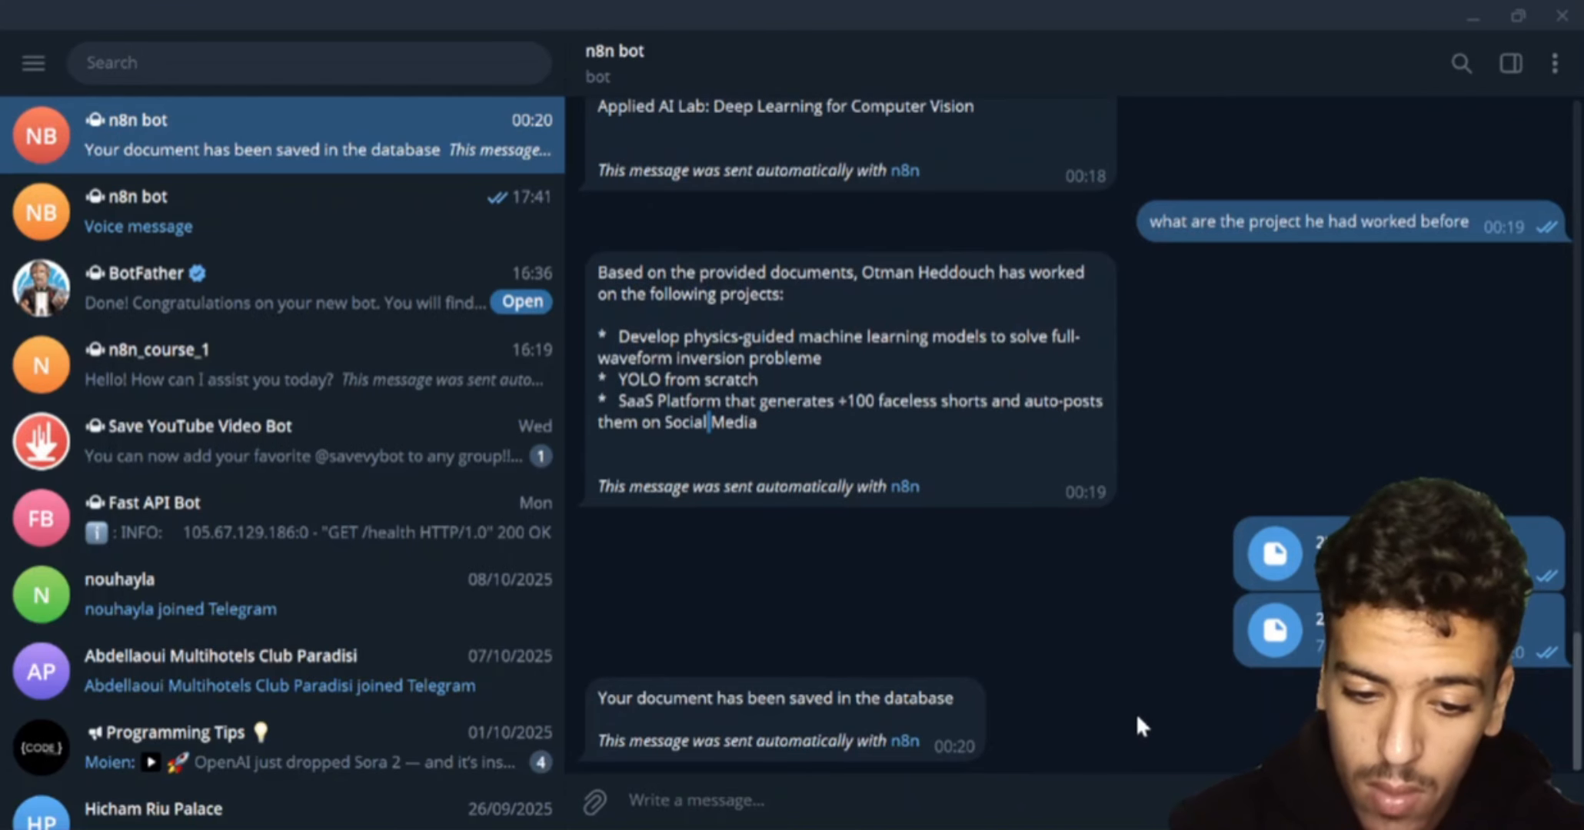
Read the bot's reply to the uploaded PDF and switch to the DC-VideoGen paper in the browser
left_click_drag(696, 698, 944, 698)
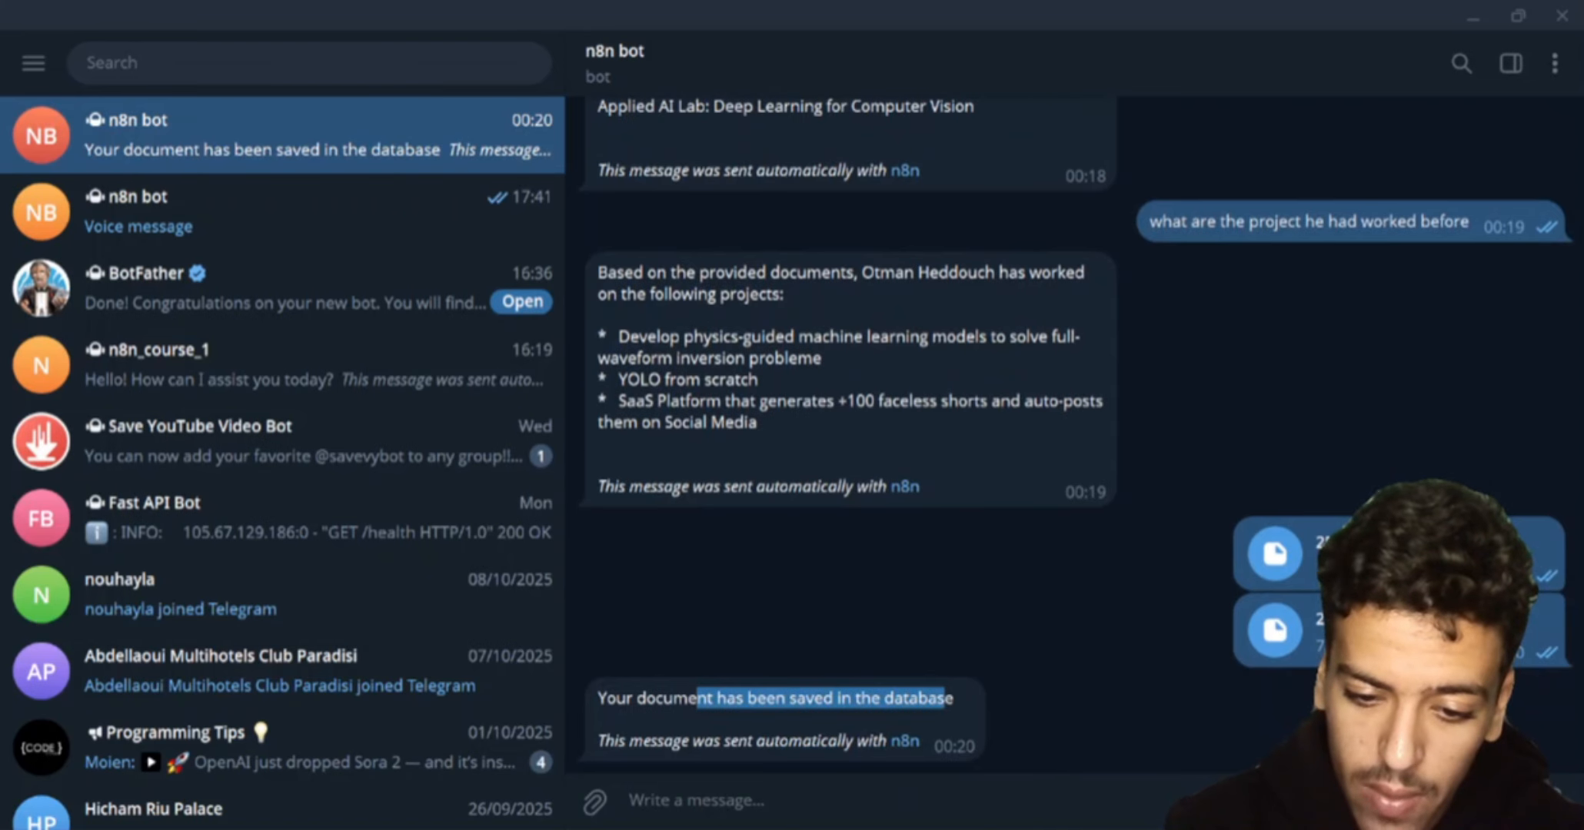
left_click(856, 751)
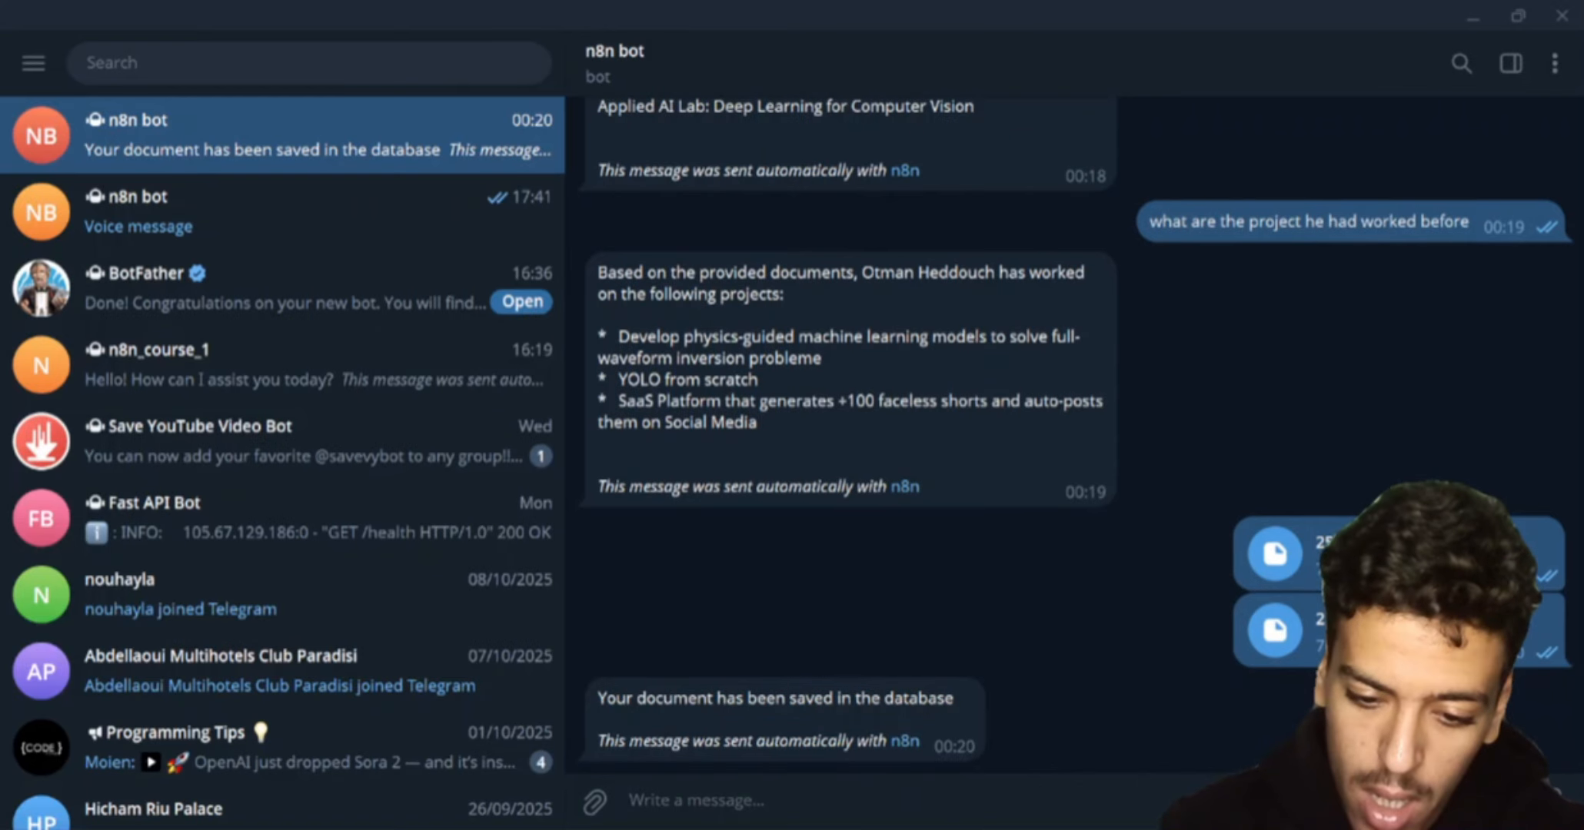
left_click(917, 759)
left_click(787, 11)
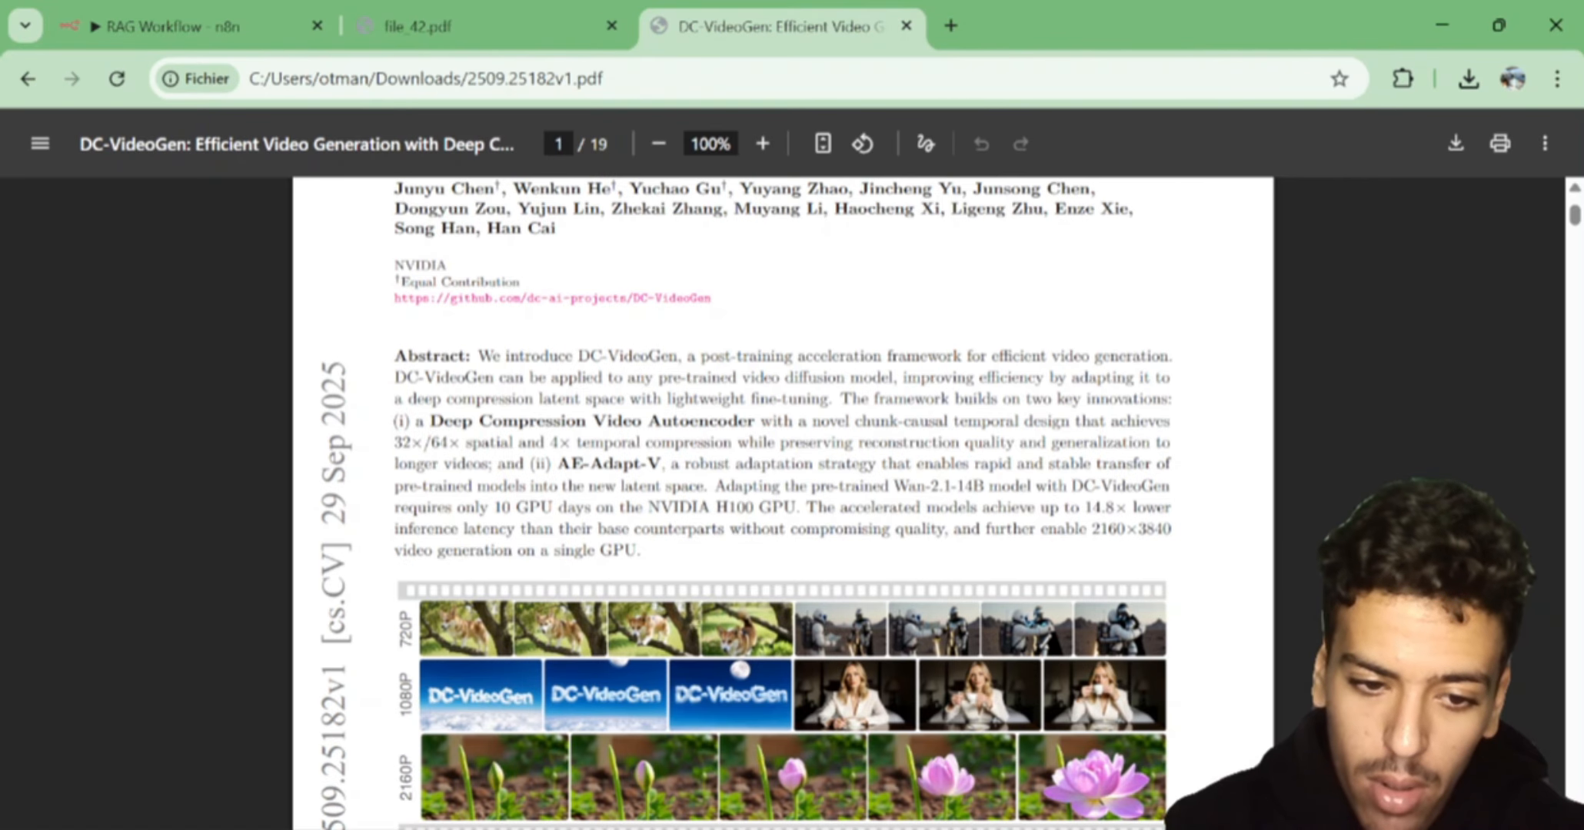
Review the DC-VideoGen paper's title and abstract, and send the n8n bot a voice question about the paper in Telegram
scroll(783, 500, "up", 3)
scroll(783, 500, "down", 13)
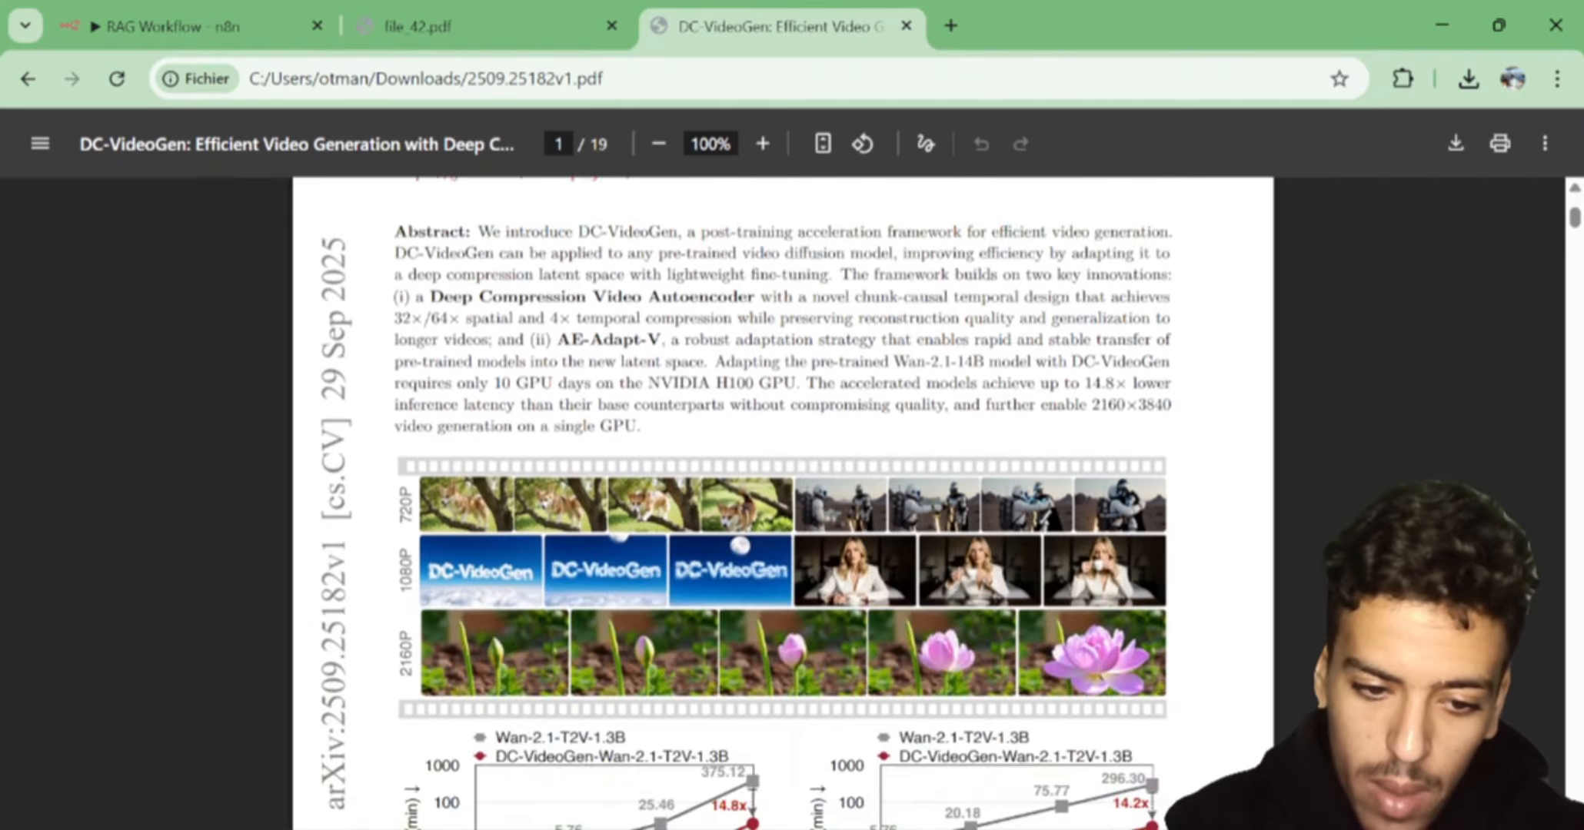
scroll(782, 500, "up", 12)
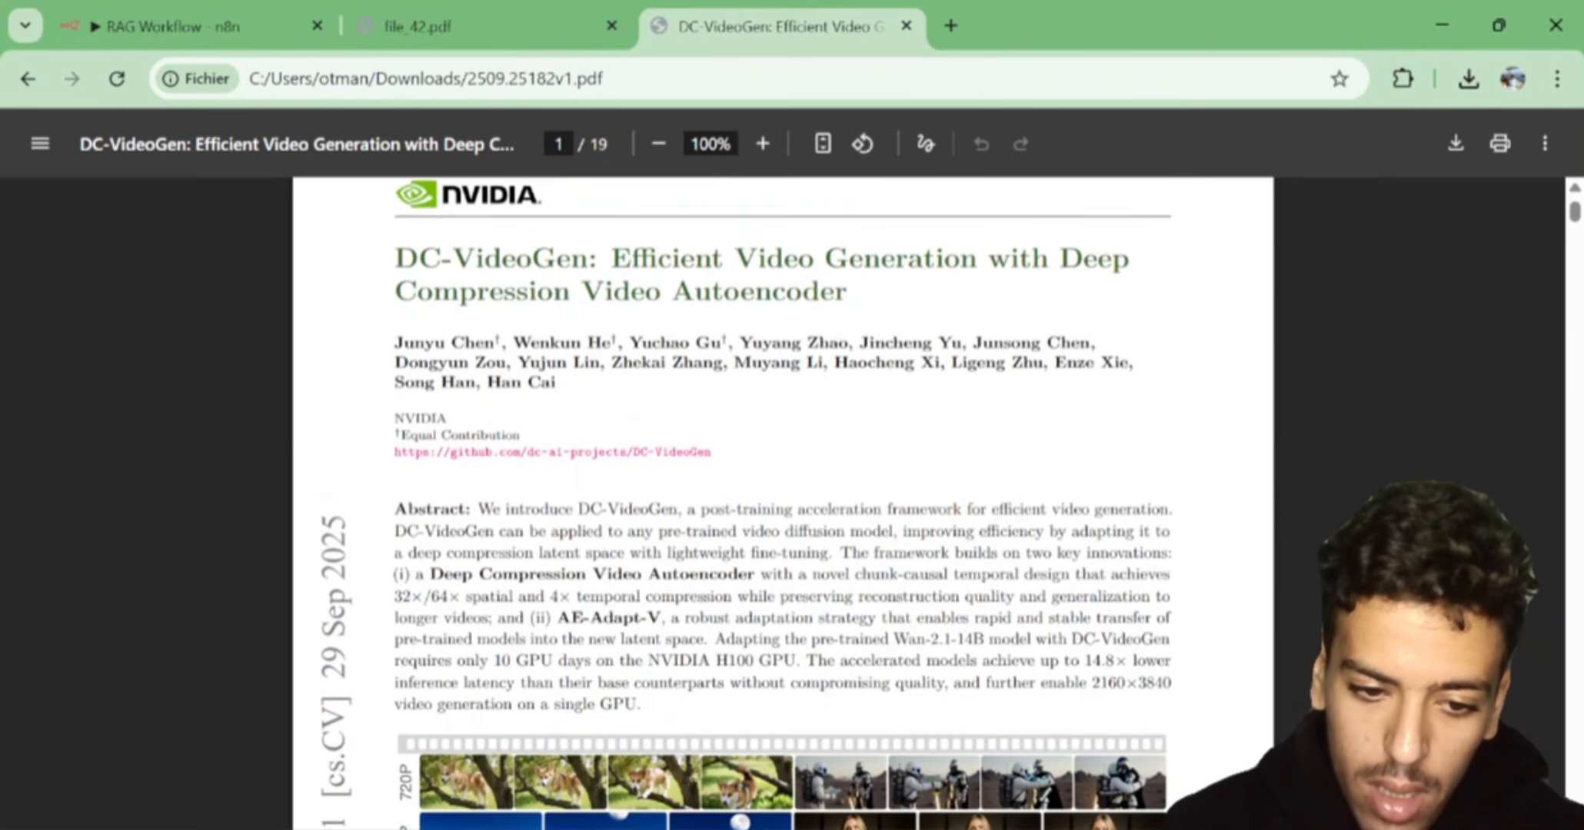
left_click(1111, 763)
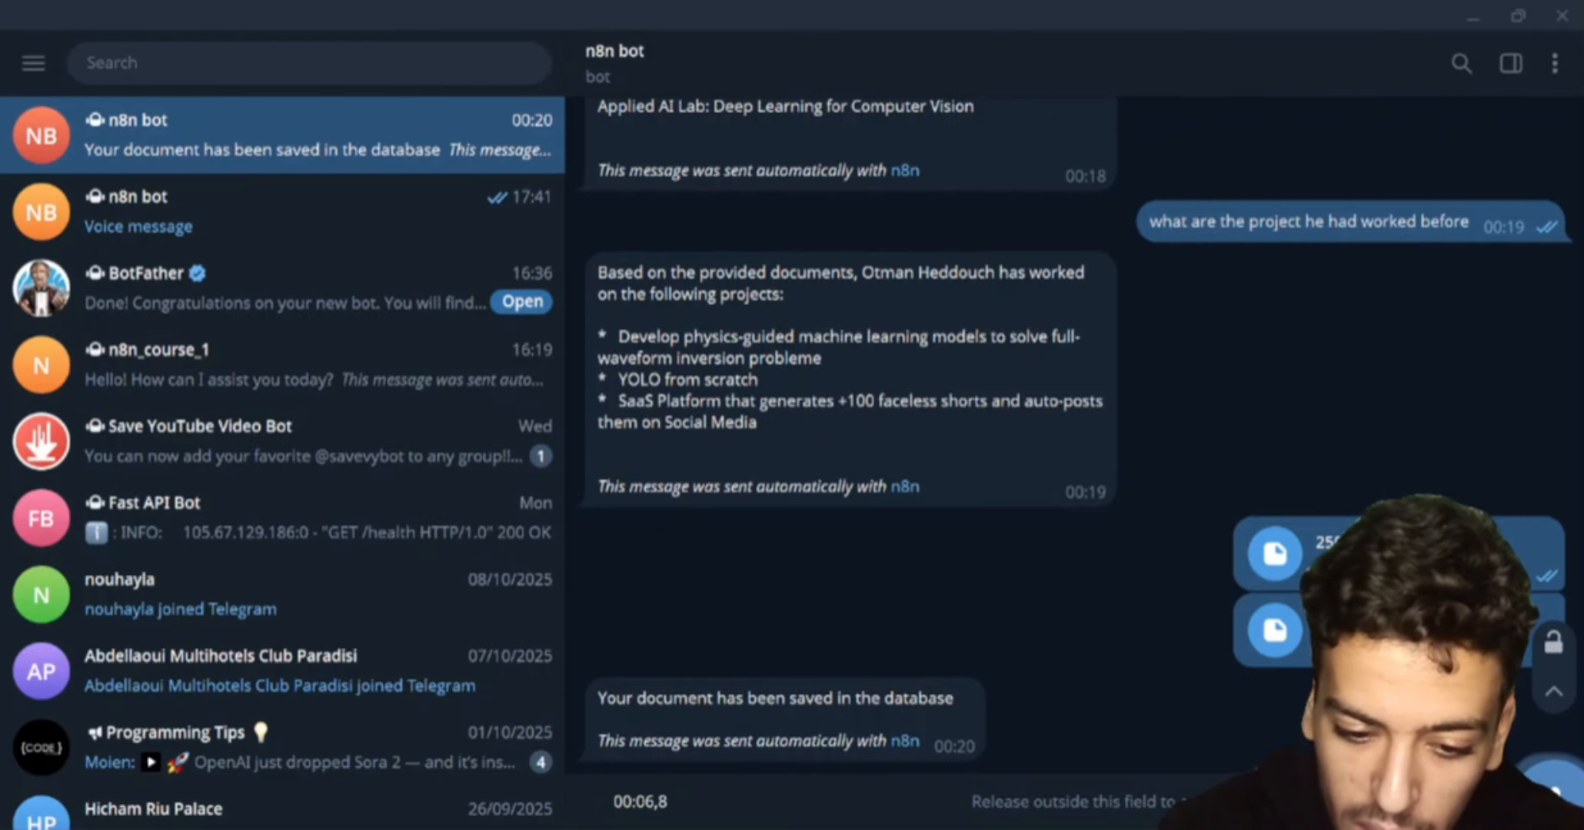
left_click(1554, 800)
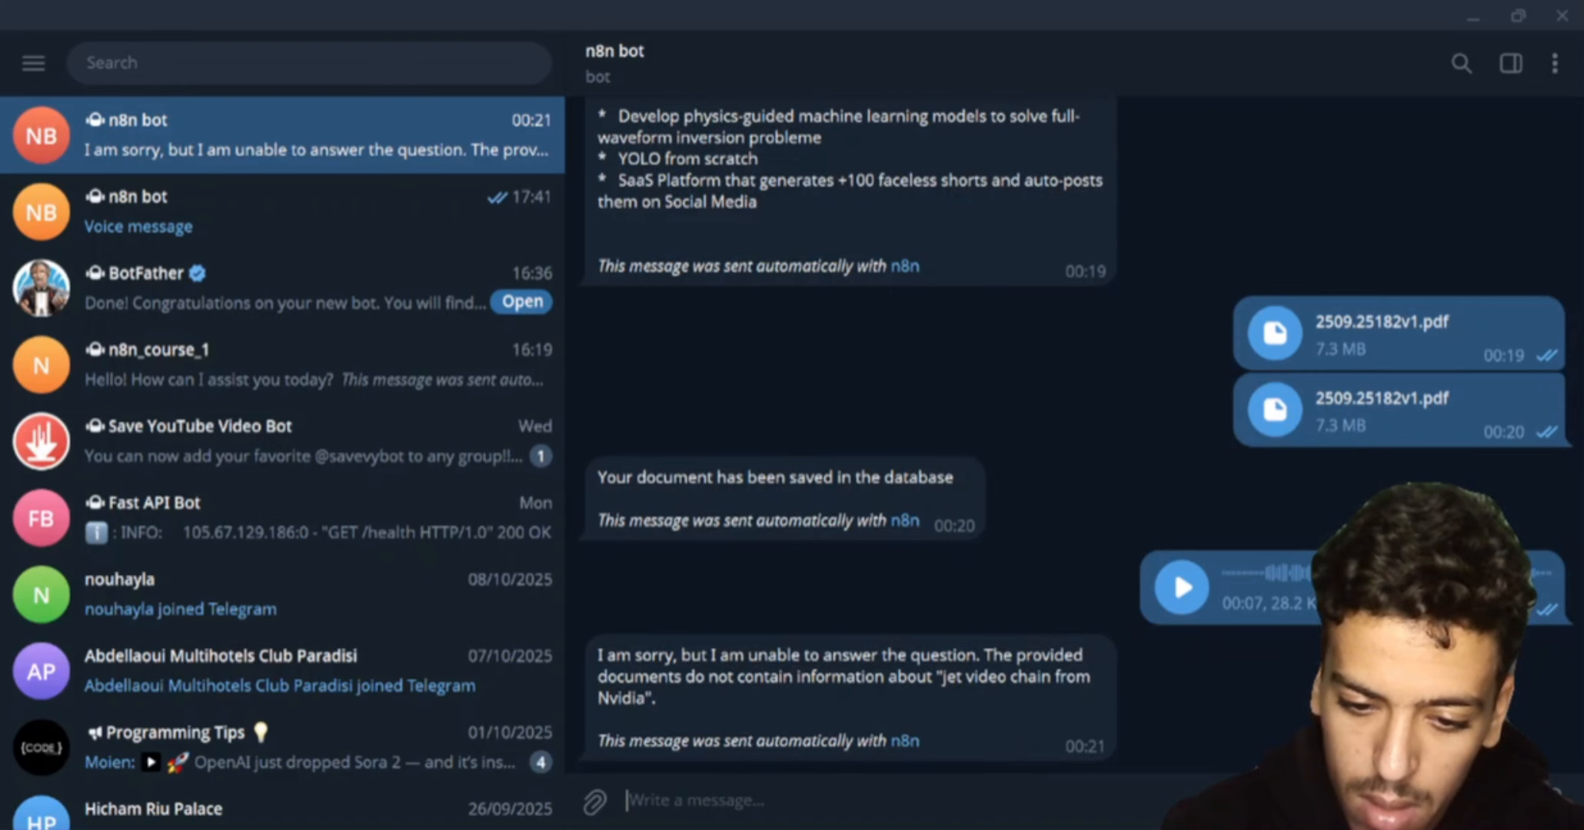
Copy "DC-VideoGen" from the paper's title in the browser and send the bot "DC-VideoGen FROM nvidia list all the authors" in Telegram
left_click(869, 776)
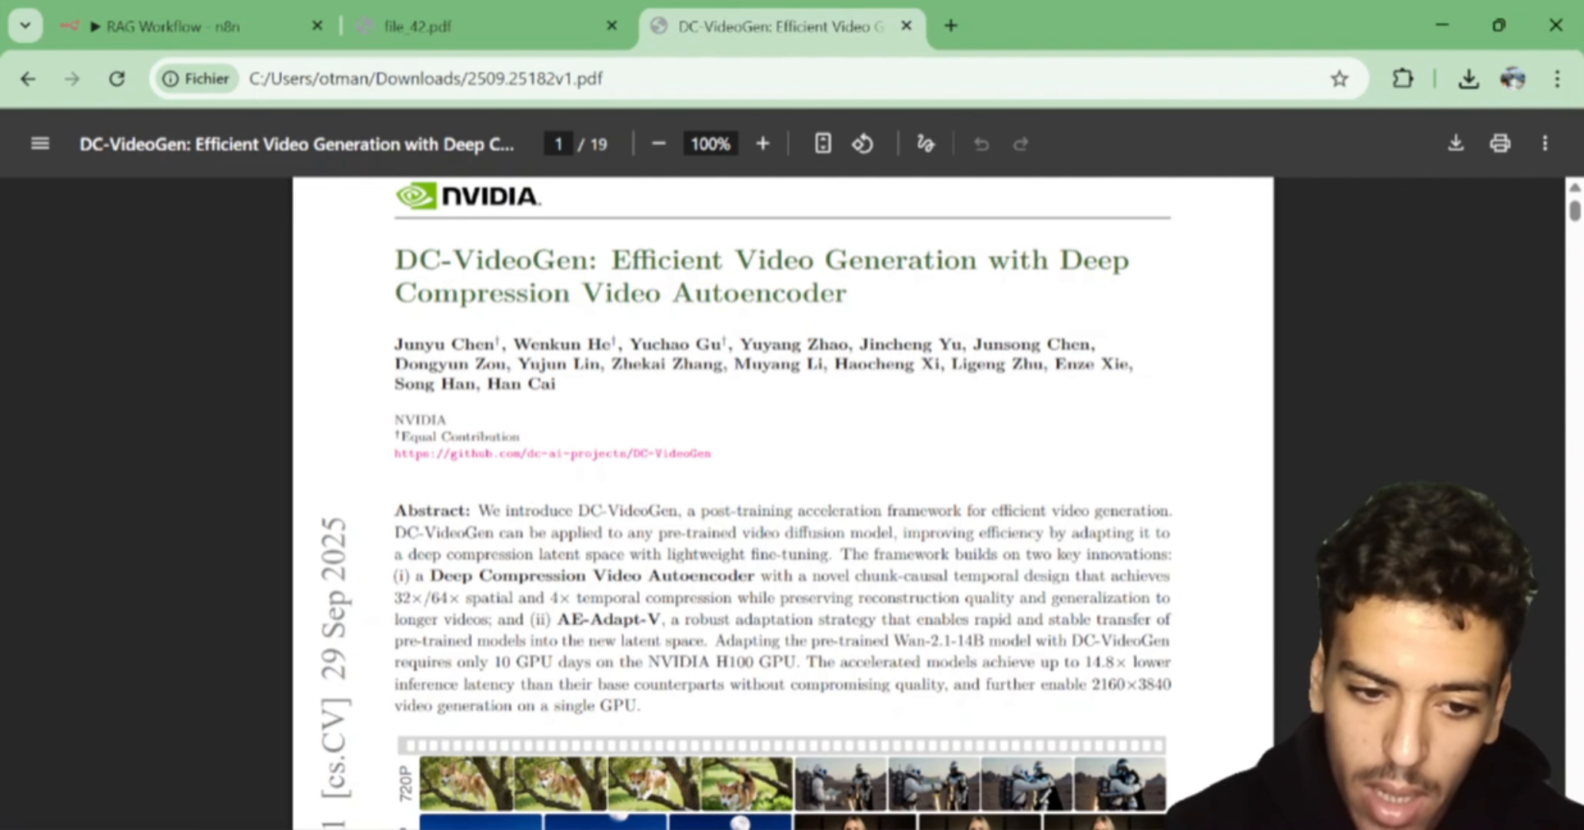
left_click_drag(395, 260, 597, 260)
key("ctrl+c")
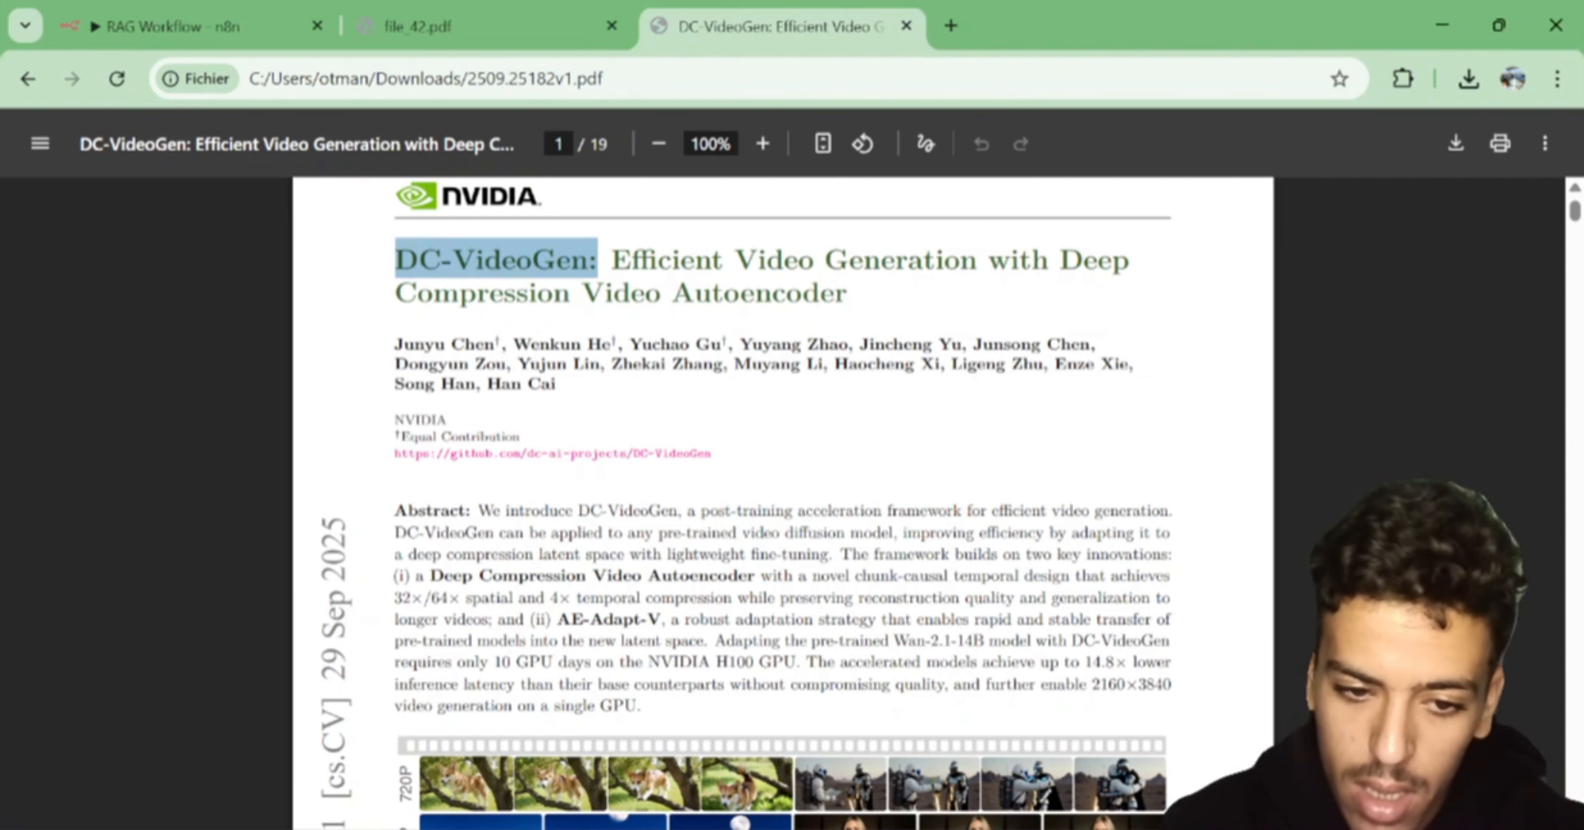
left_click(1041, 774)
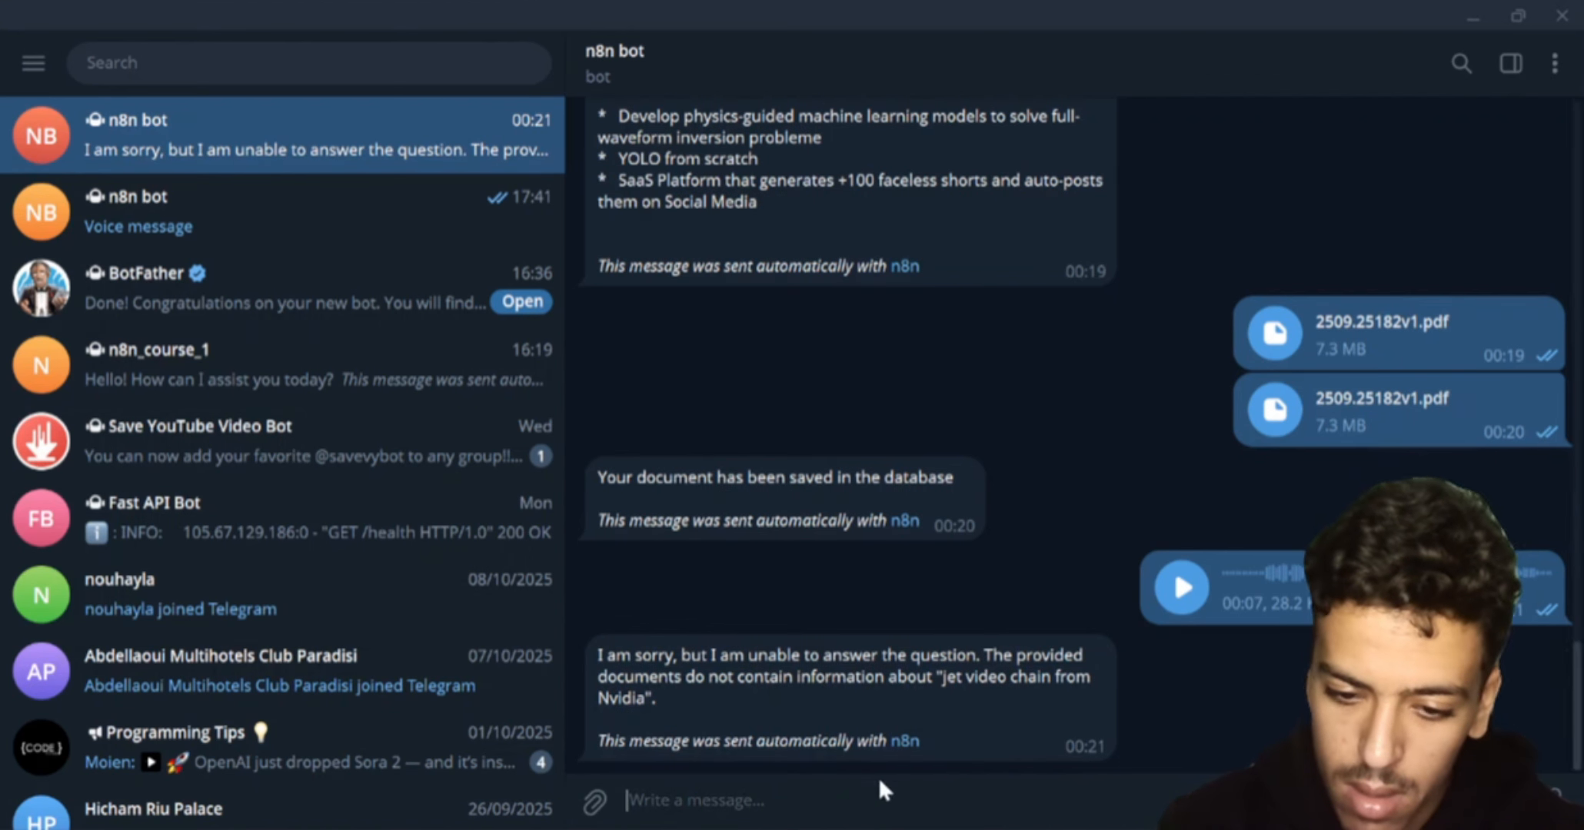
key("ctrl+v")
key("BackSpace")
type("FRO")
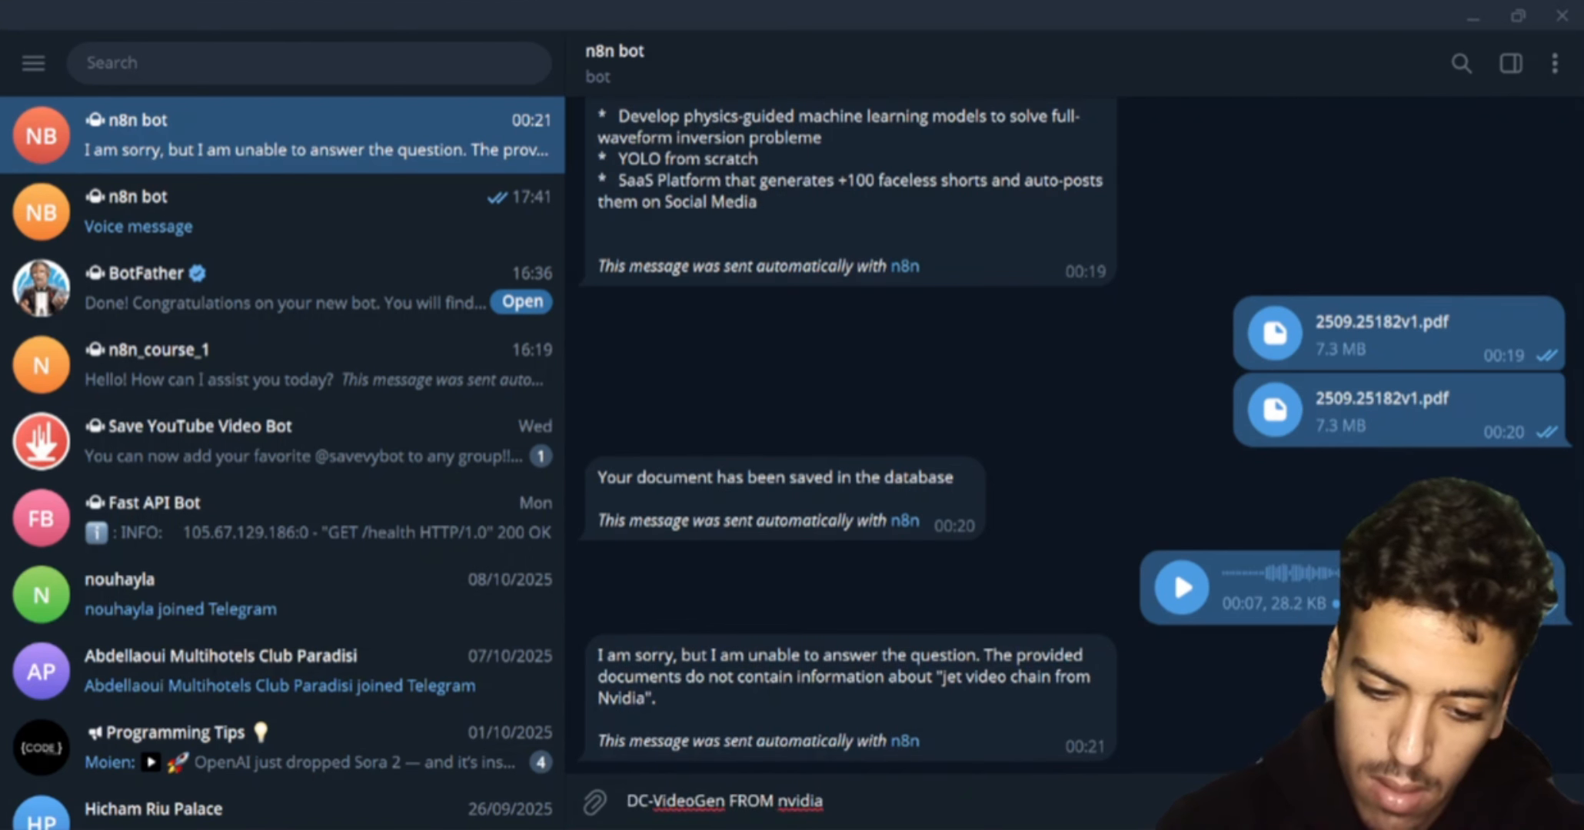
type("M nvidia list all the authors")
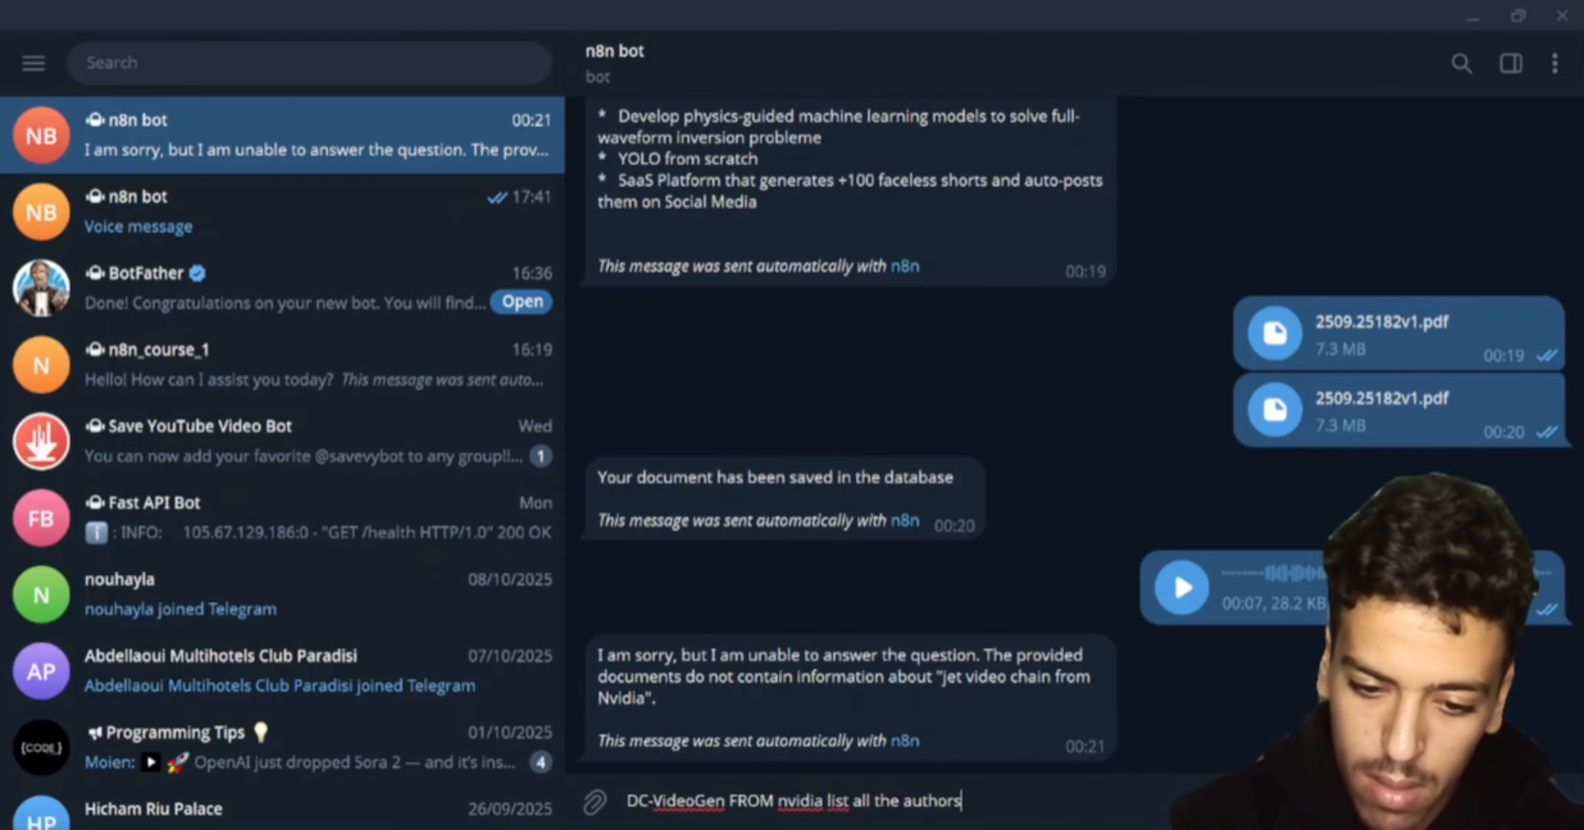
key("Return")
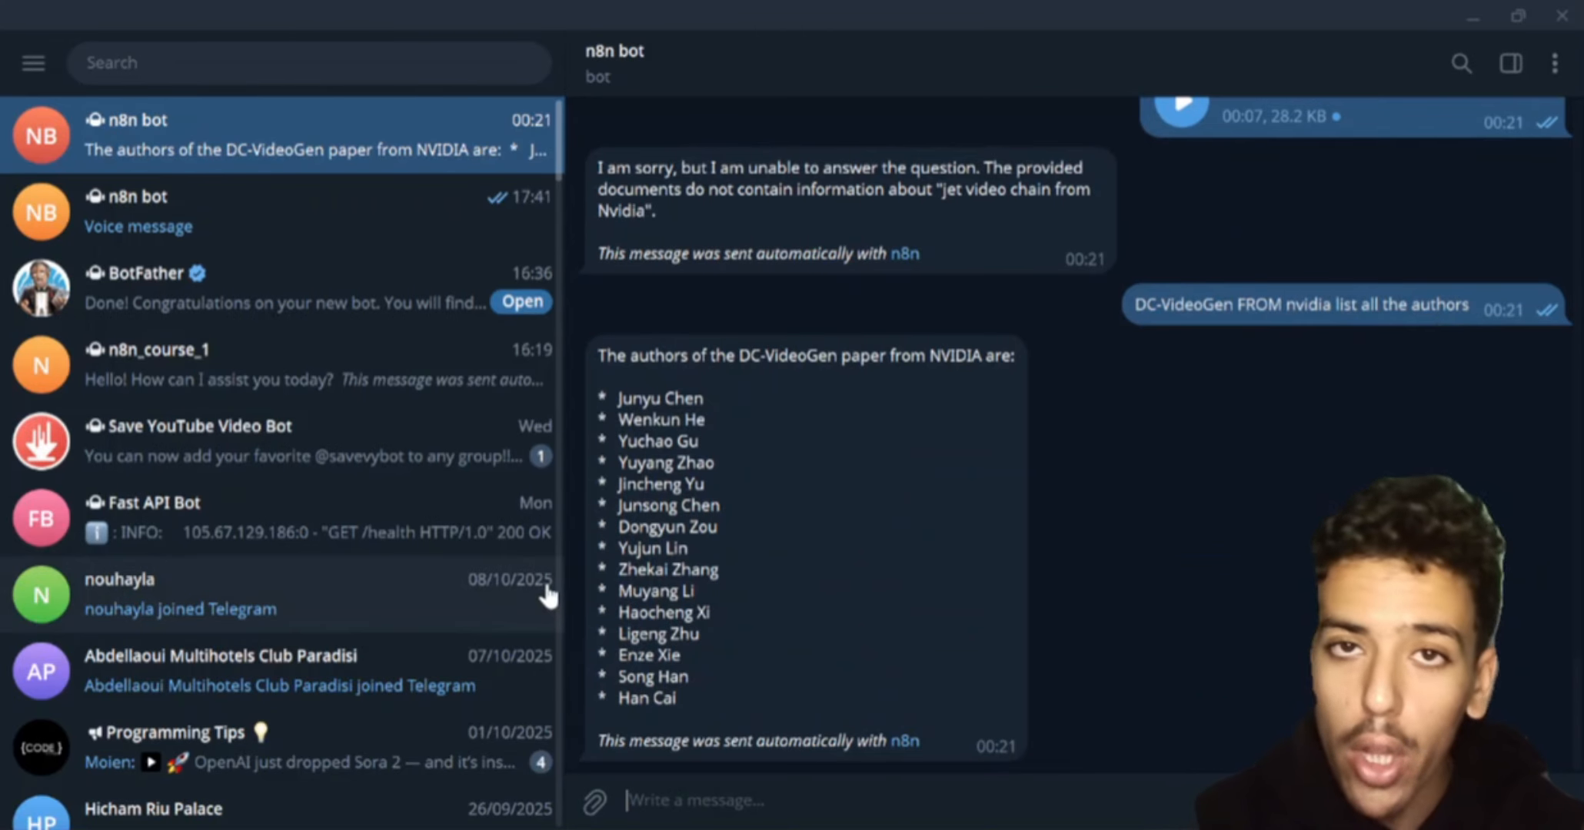
Read the bot's reply to the authors question, checking the paper title, the company and the listed names
scroll(768, 477, "up", 1)
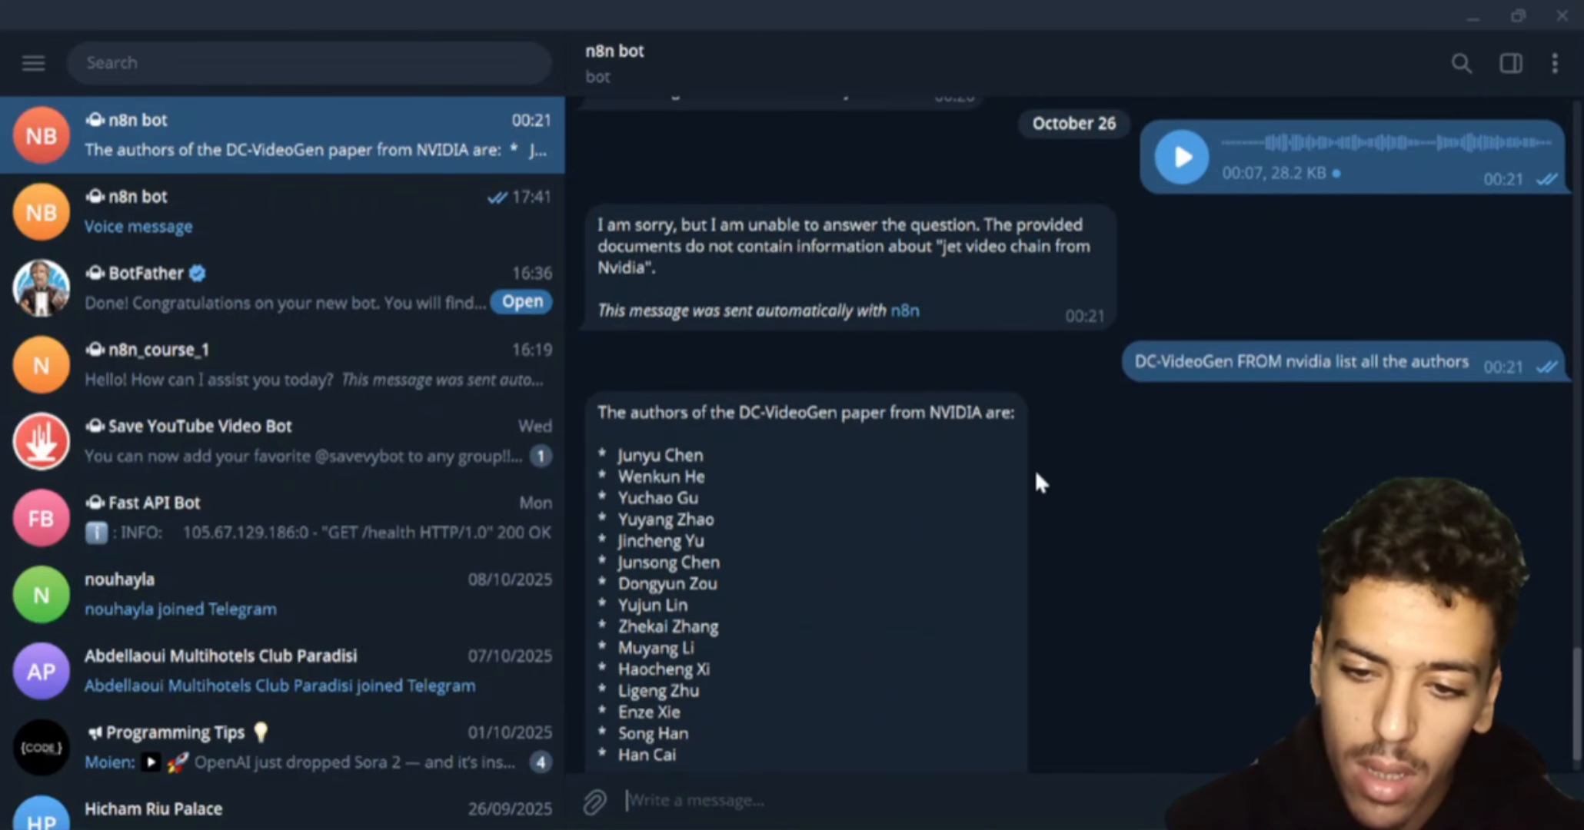
scroll(1039, 483, "down", 1)
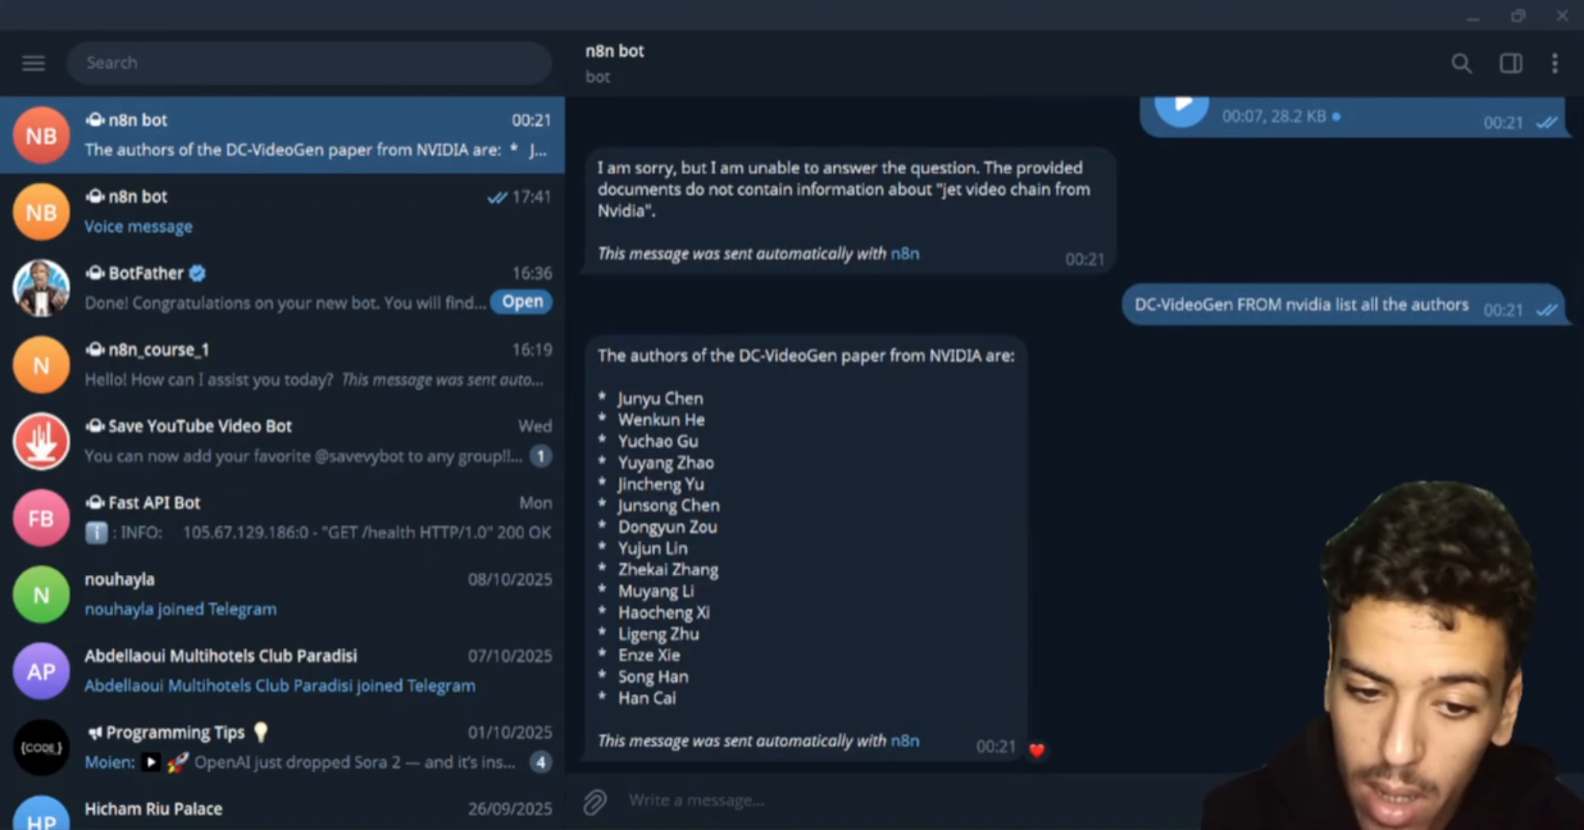
left_click_drag(599, 356, 1015, 358)
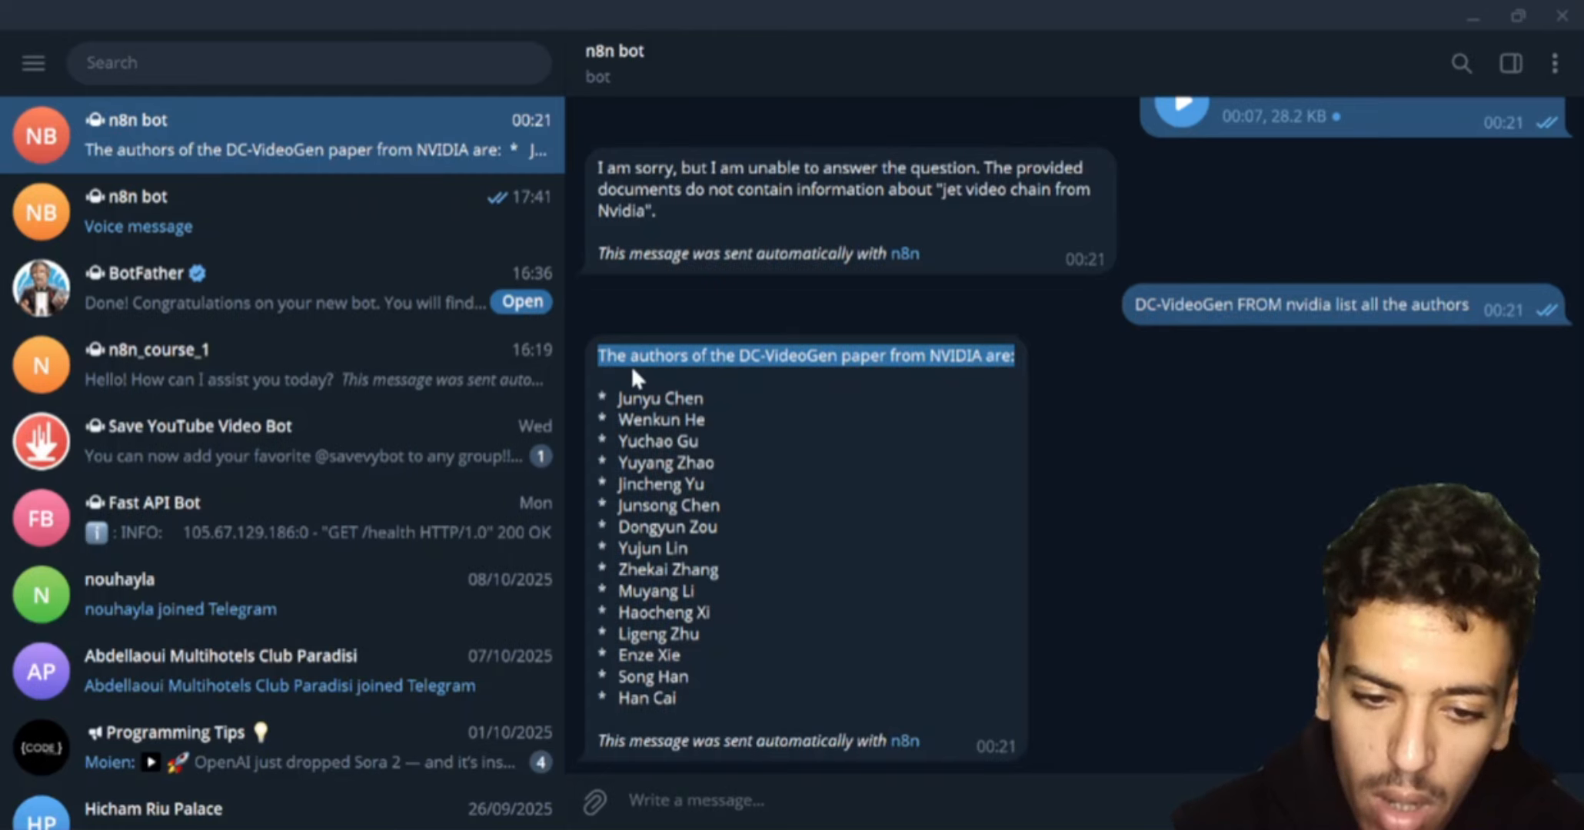
left_click(619, 395)
left_click_drag(726, 356, 841, 357)
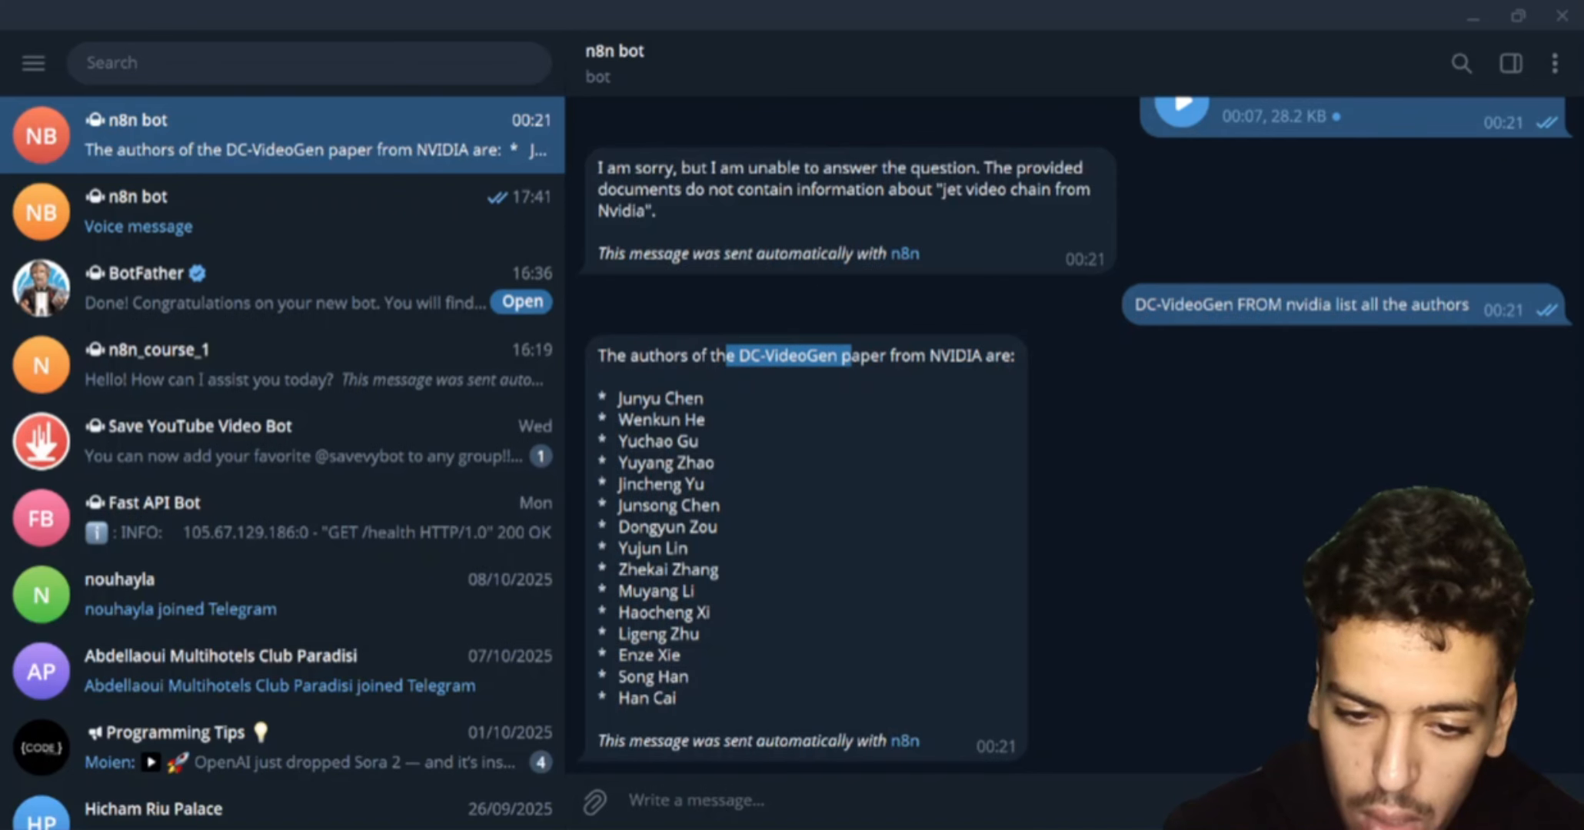
double_click(955, 356)
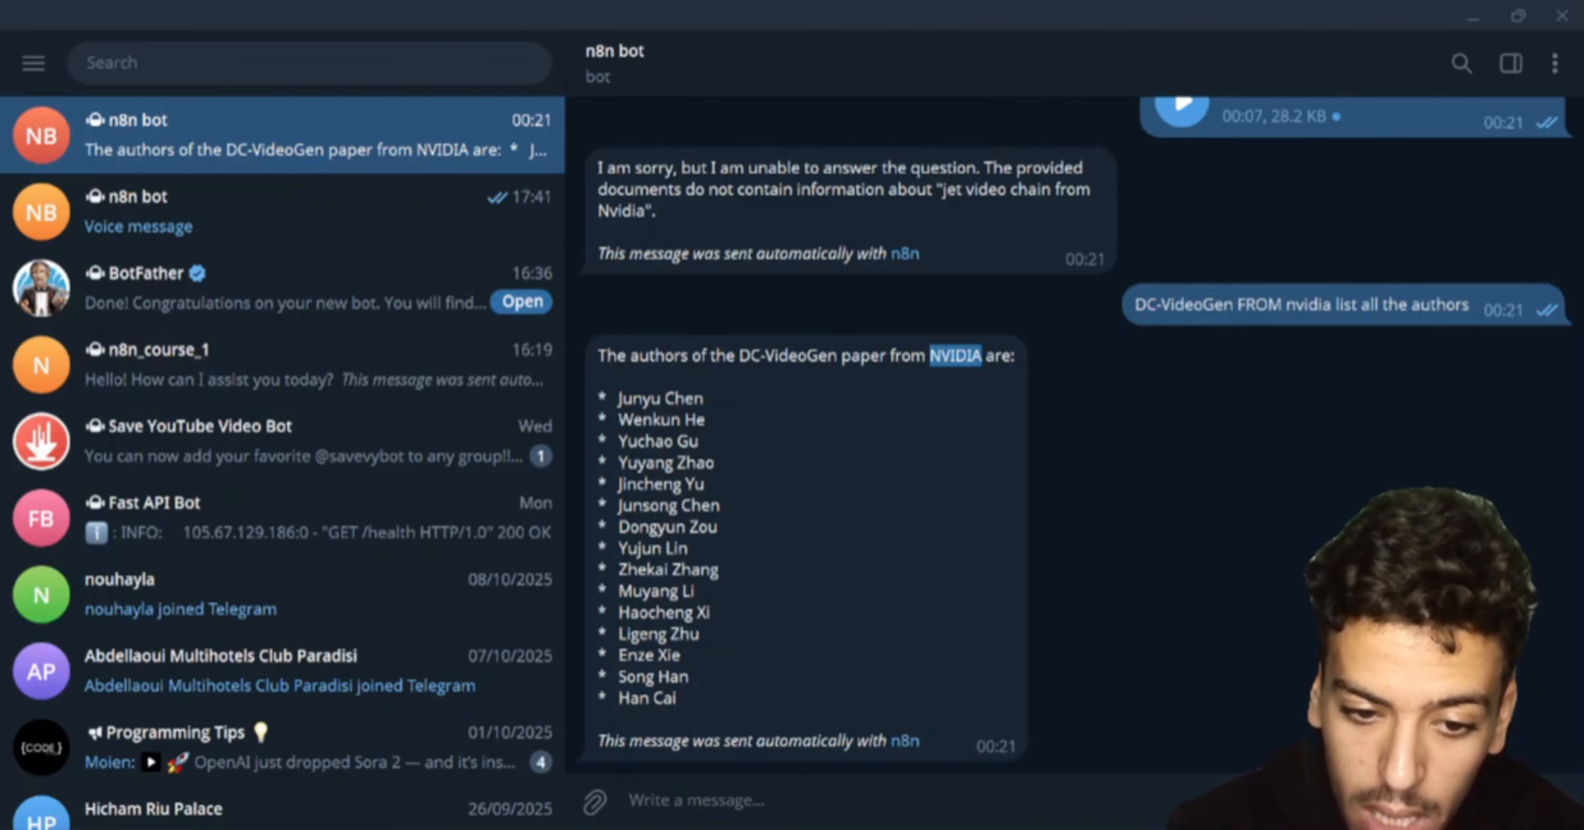
left_click_drag(619, 398, 676, 698)
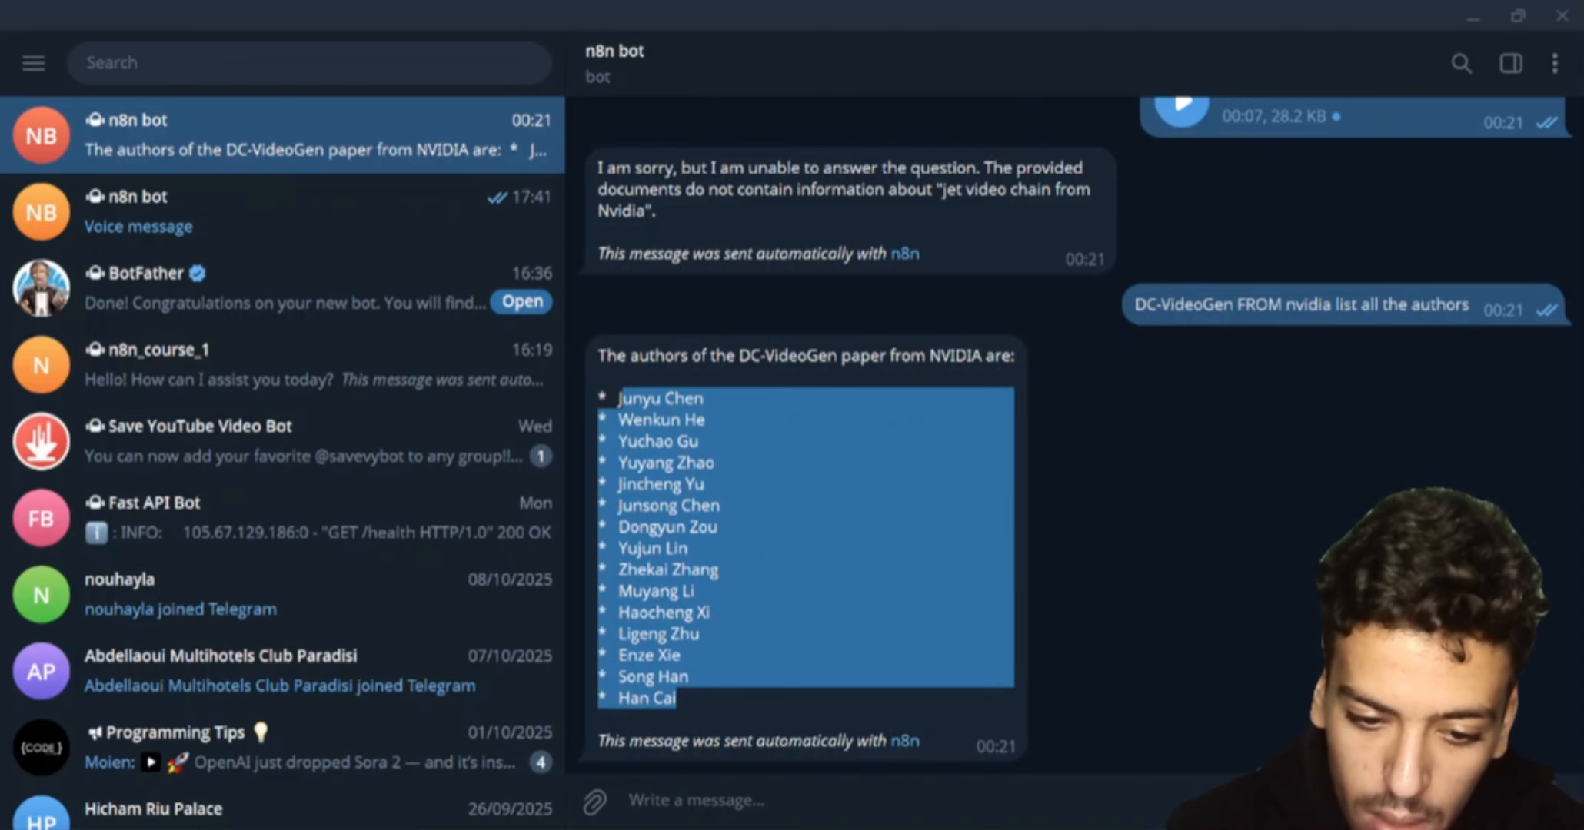
Compare the paper's author line with the bot's list by pasting it from the browser into the Telegram message draft, and clear the draft
mouse_move(1169, 827)
left_click(830, 738)
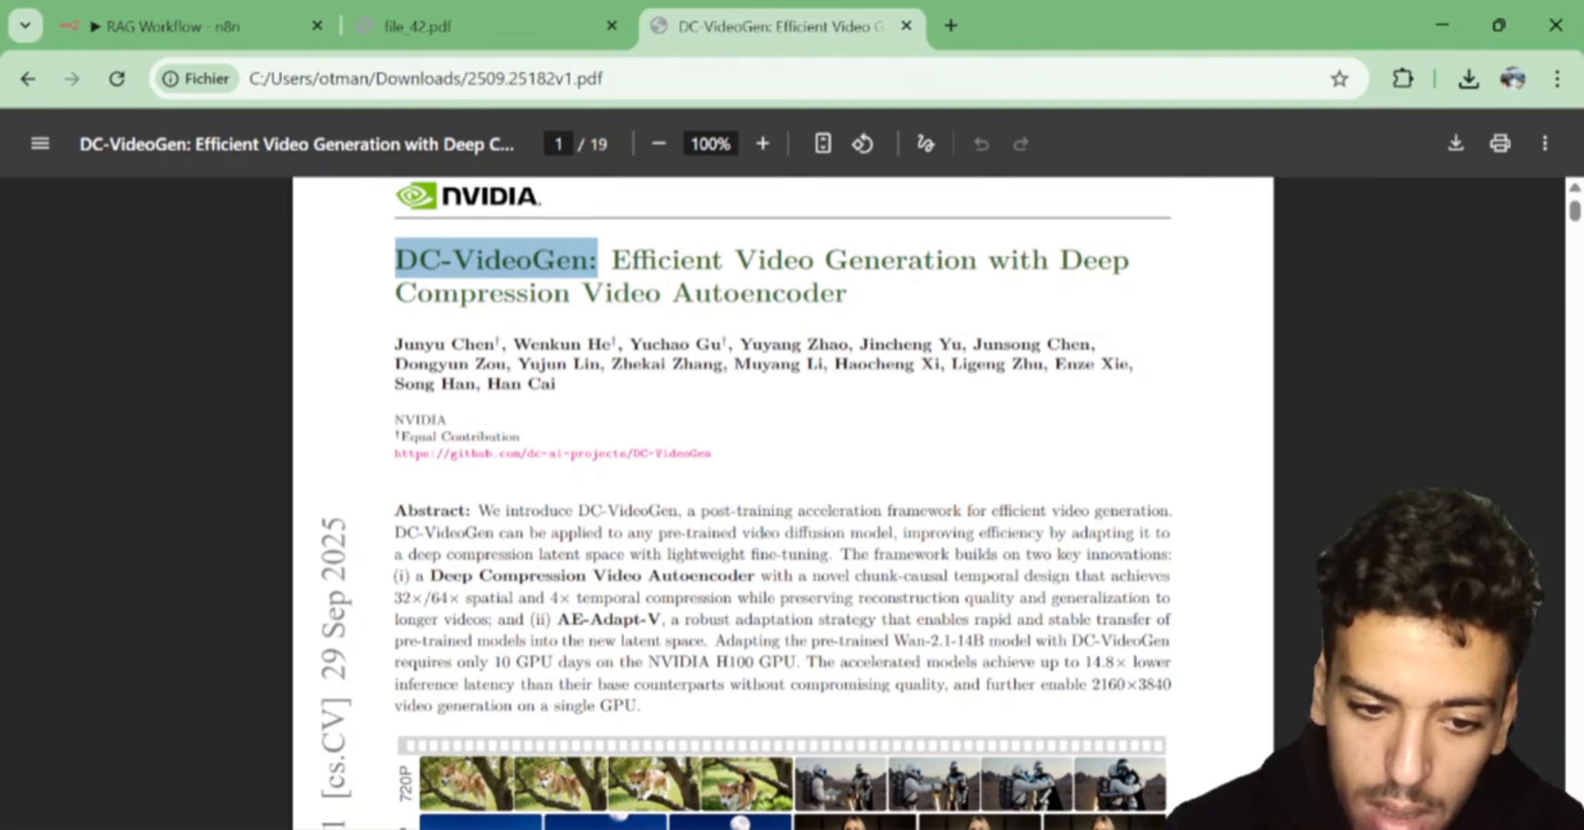
left_click_drag(400, 343, 559, 385)
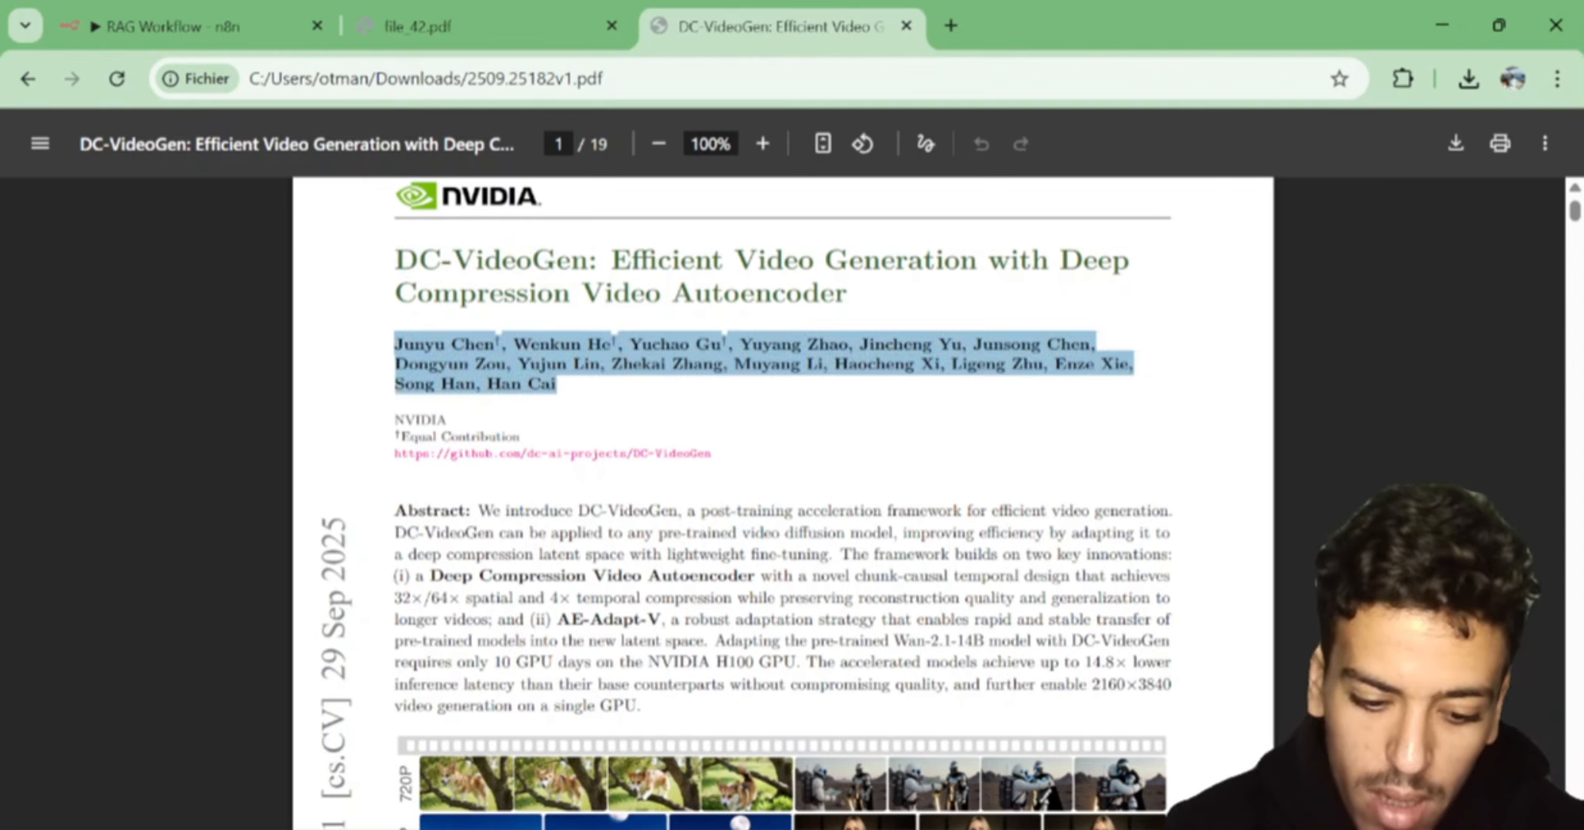
key("ctrl+c")
mouse_move(1168, 826)
left_click(1153, 738)
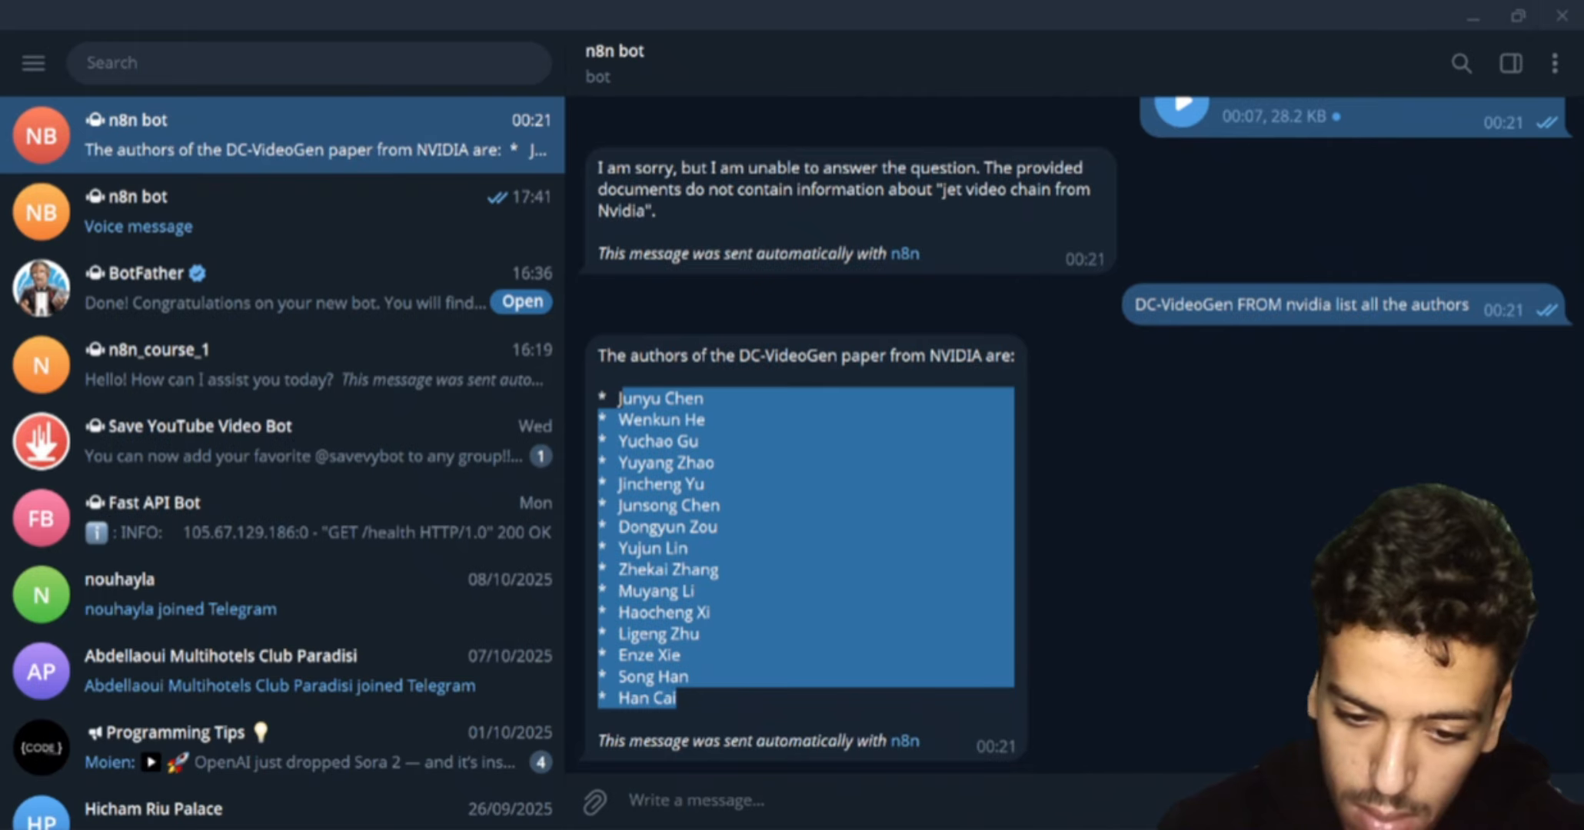
key("ctrl+v")
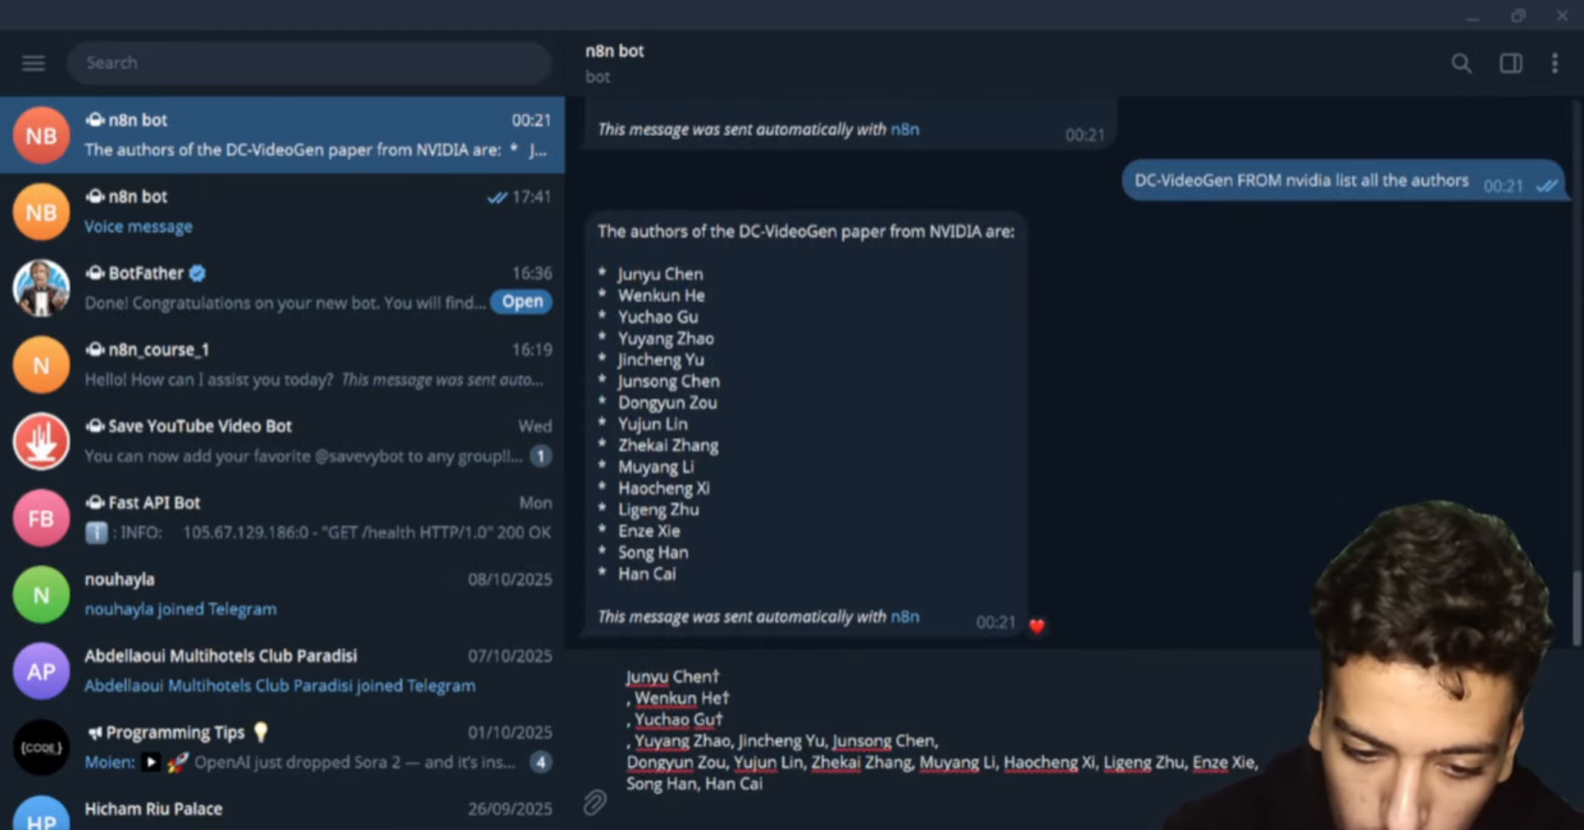
key("ctrl+a")
key("BackSpace")
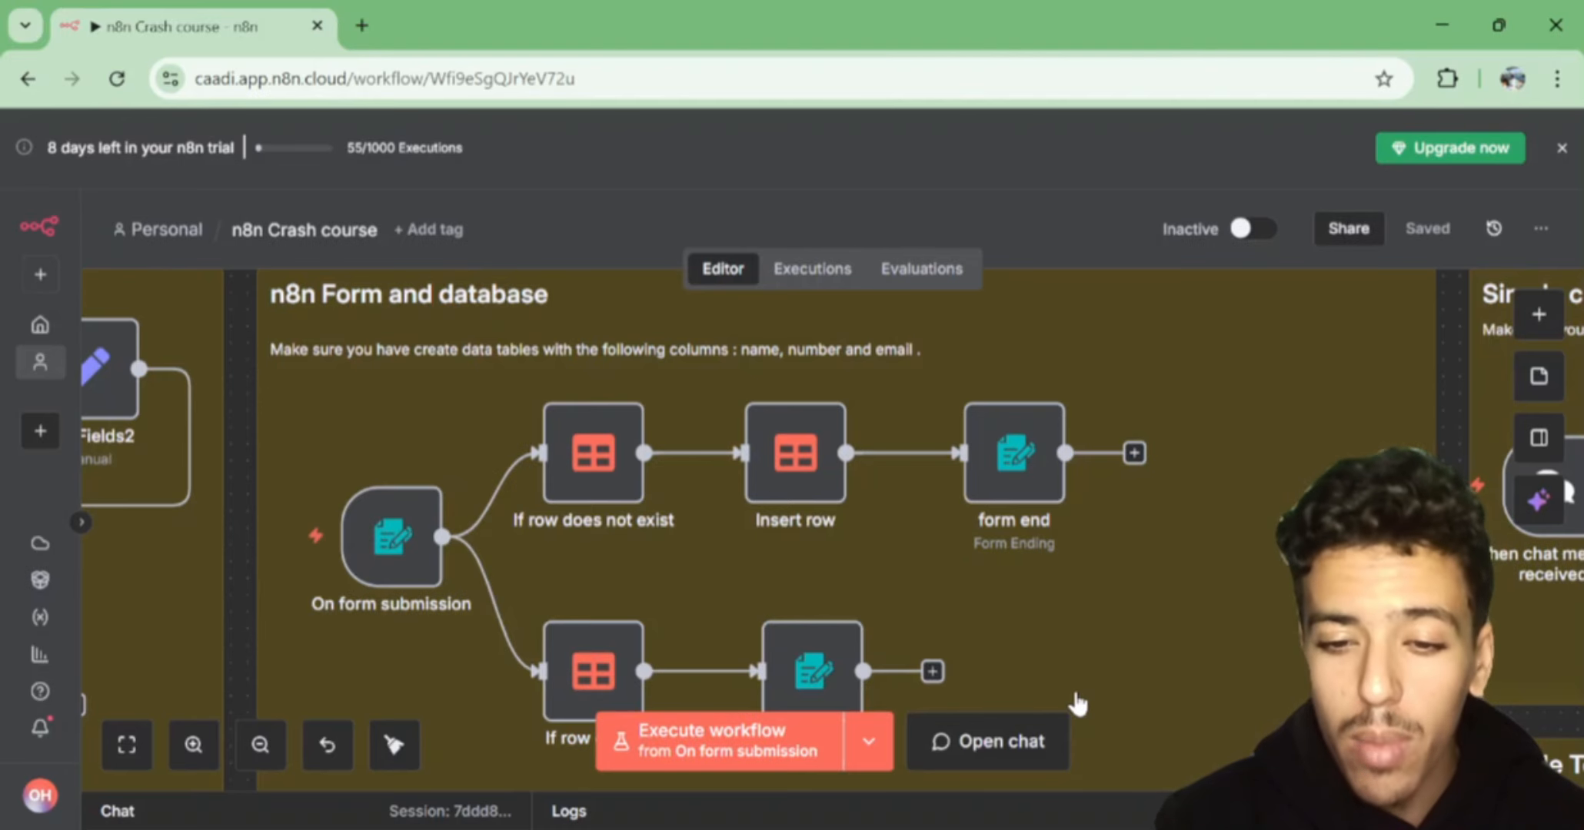
Examine the n8n Crash course workflow canvas, from the overall layout to AI Agent3 and its neighbouring nodes in the RAG section
left_click(260, 744)
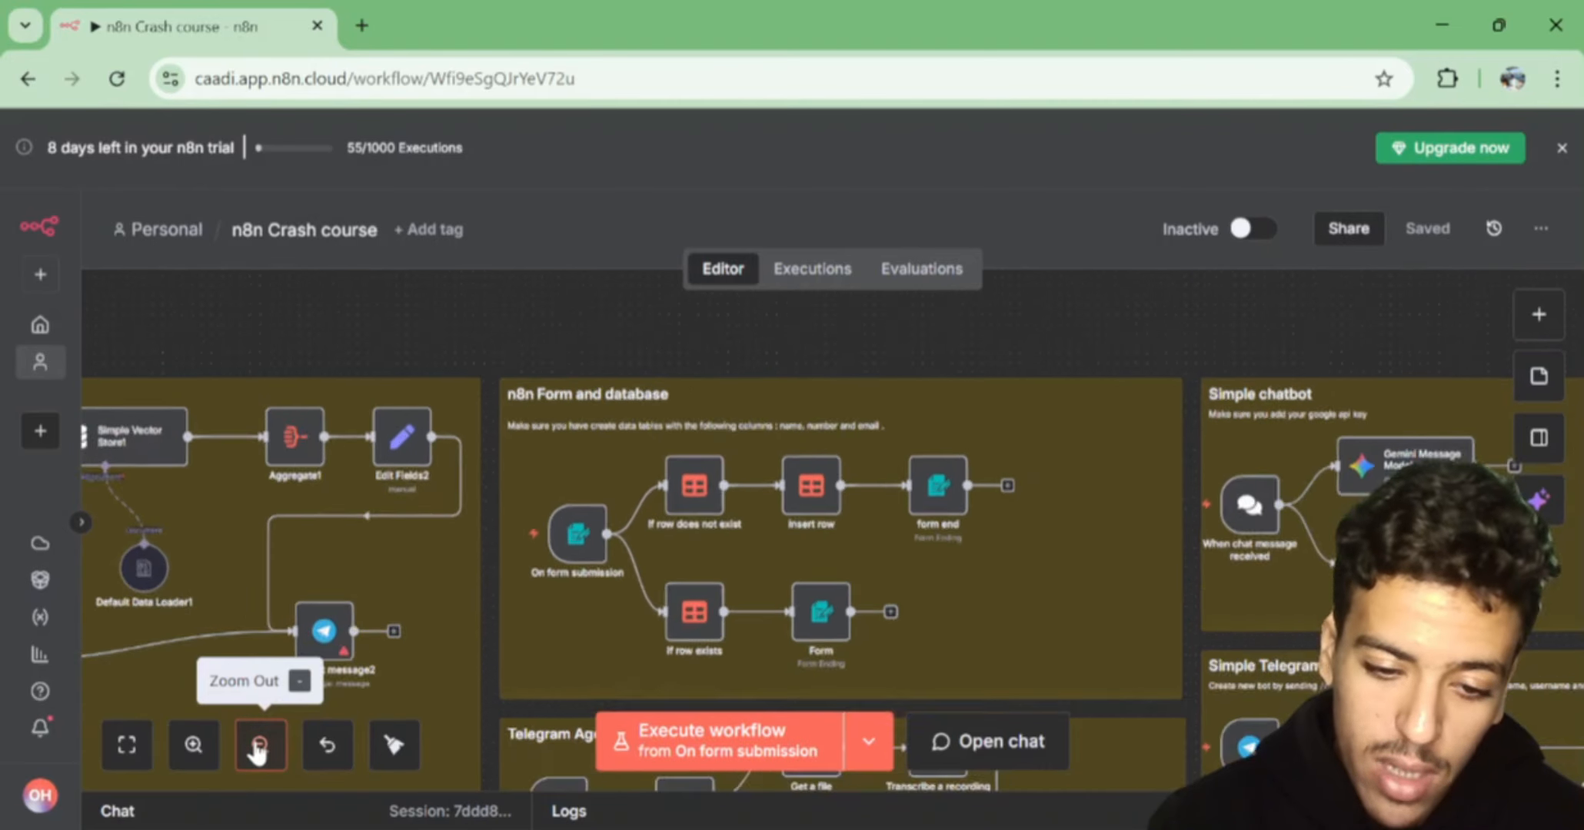
left_click(260, 744)
left_click(260, 744)
scroll(457, 581, "up", 3)
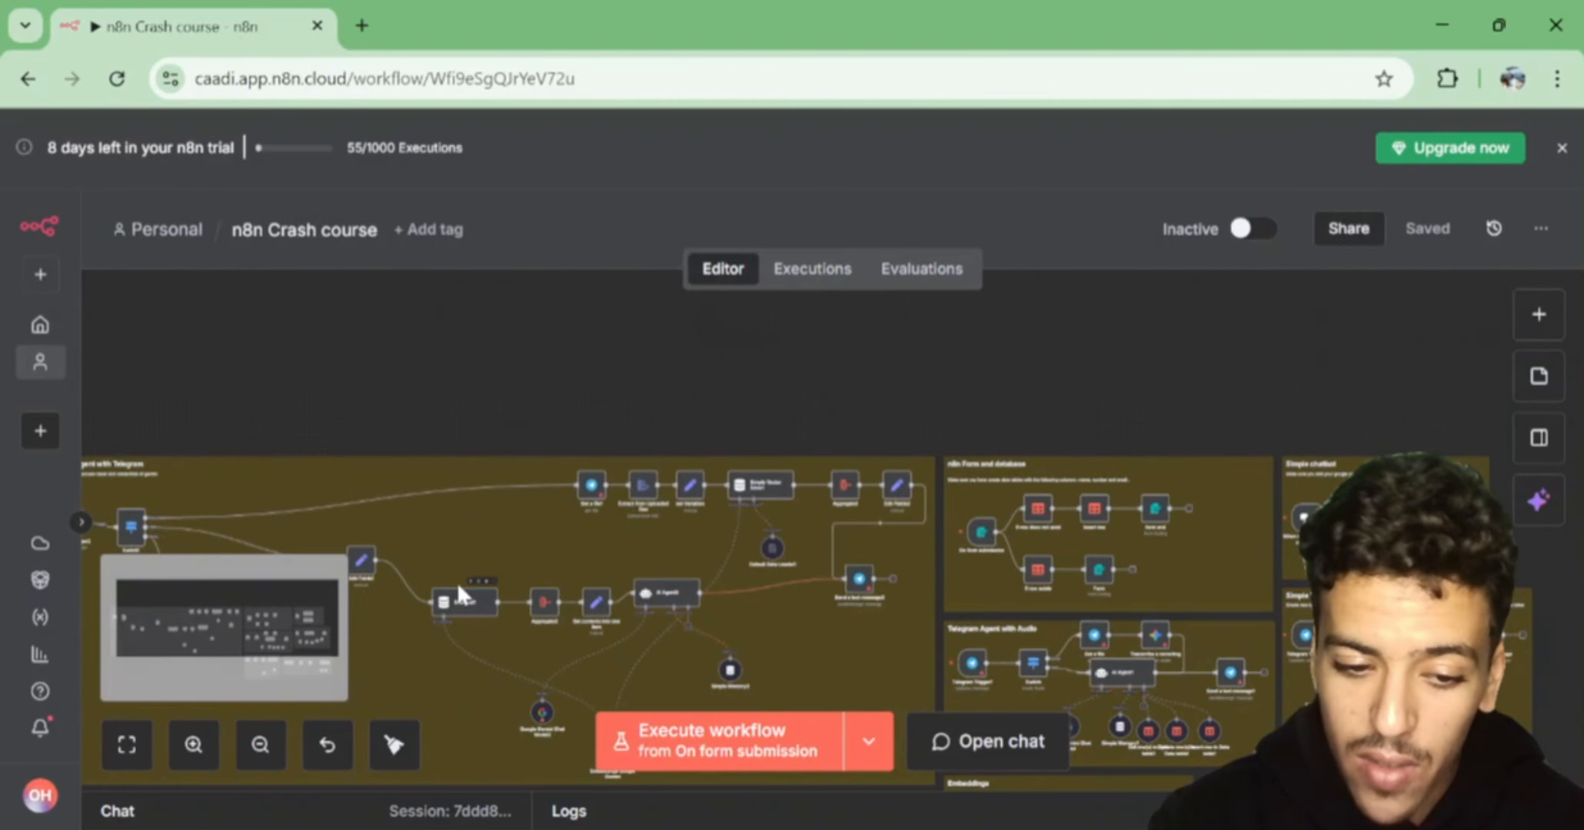
left_click(131, 755)
left_click(190, 749)
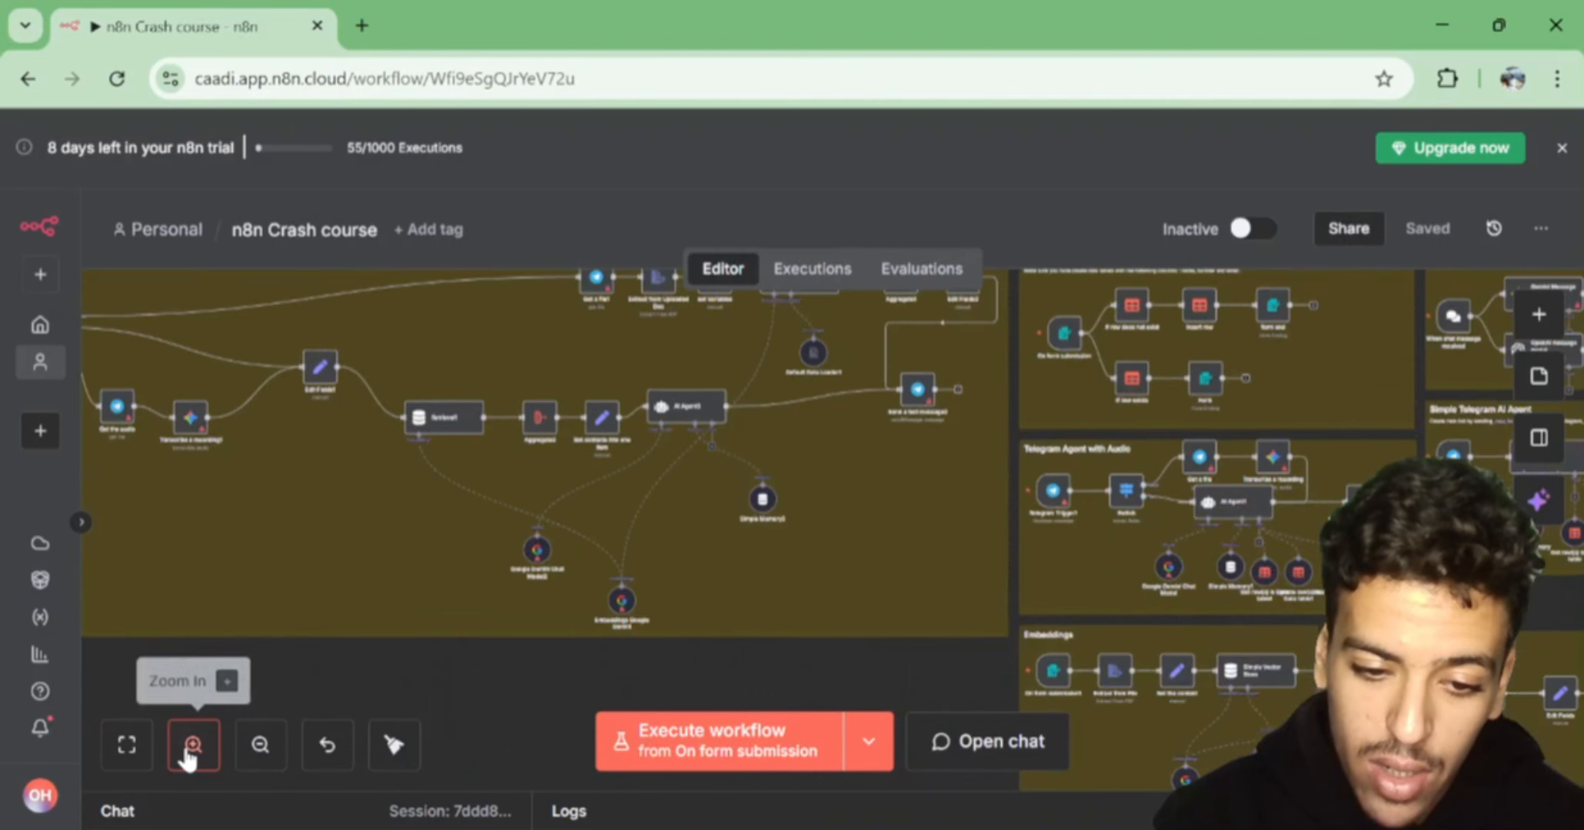
left_click(188, 755)
left_click(189, 755)
left_click(189, 754)
left_click(188, 755)
left_click(189, 754)
left_click(188, 755)
scroll(512, 472, "up", 3)
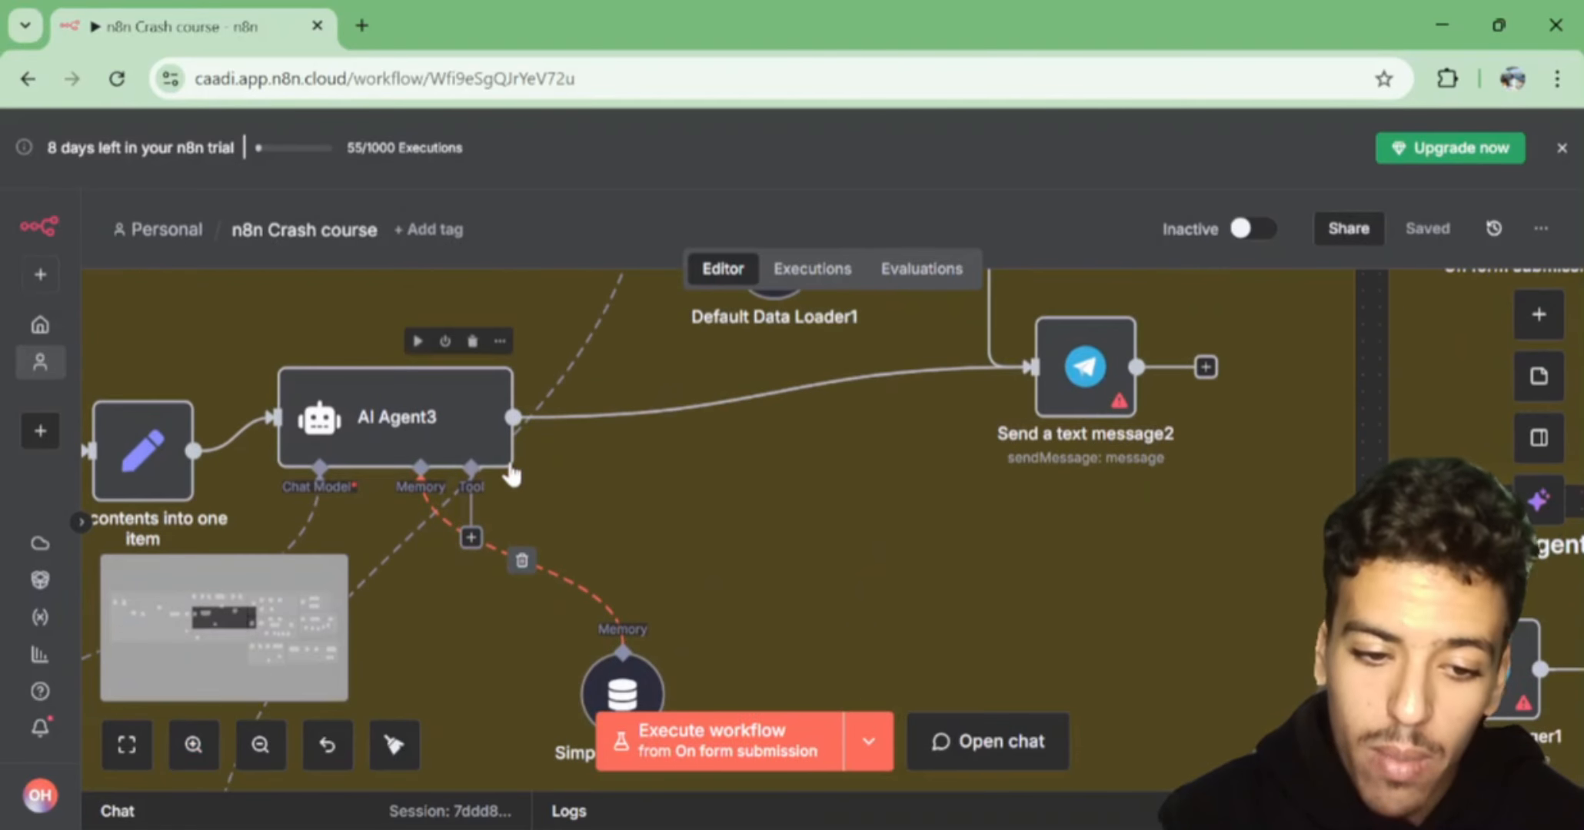
scroll(512, 476, "left", 5)
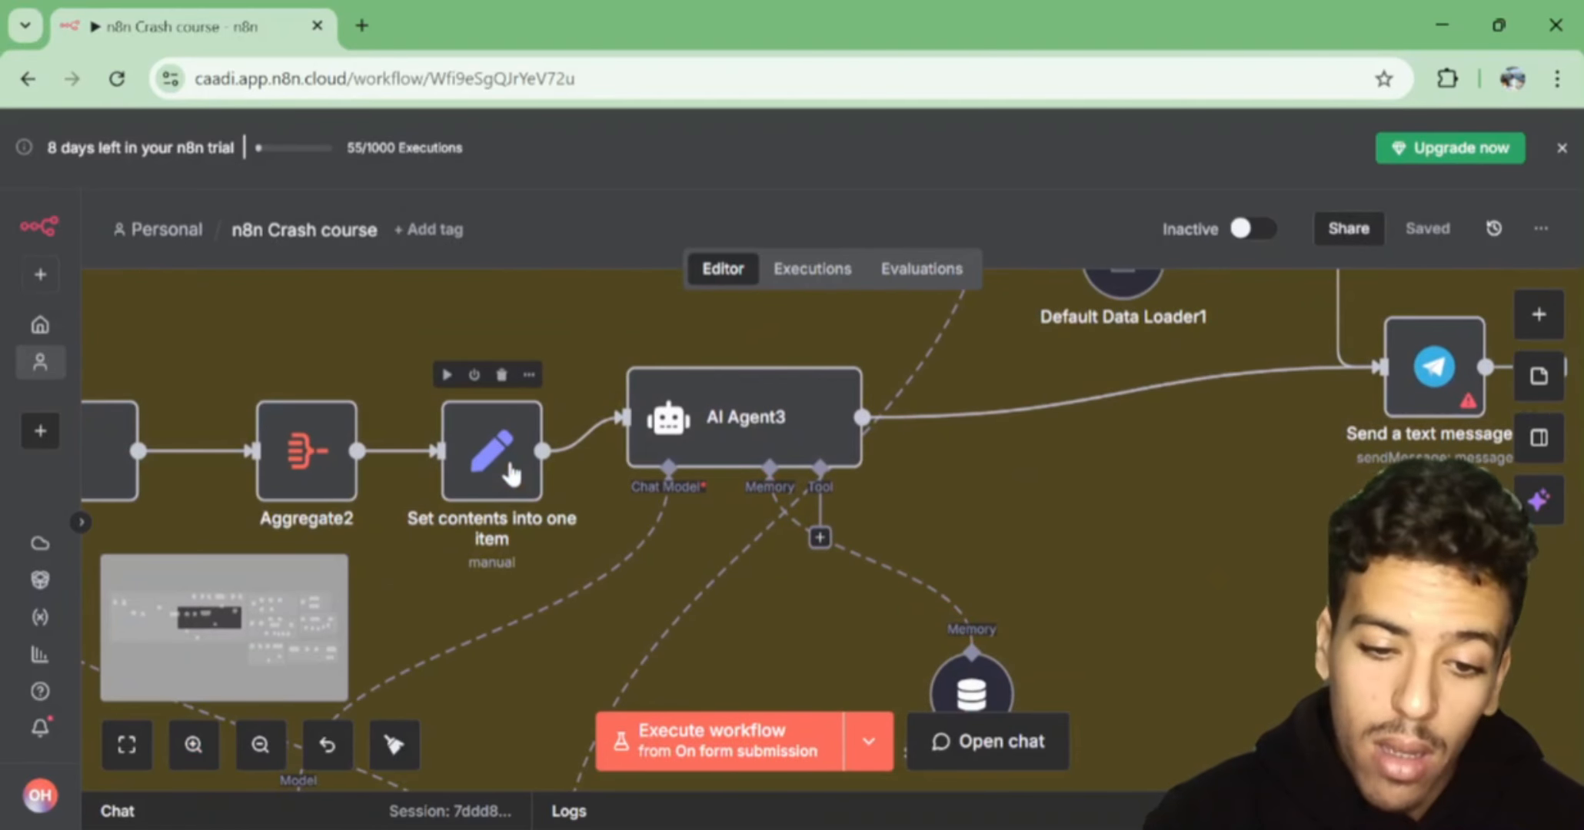